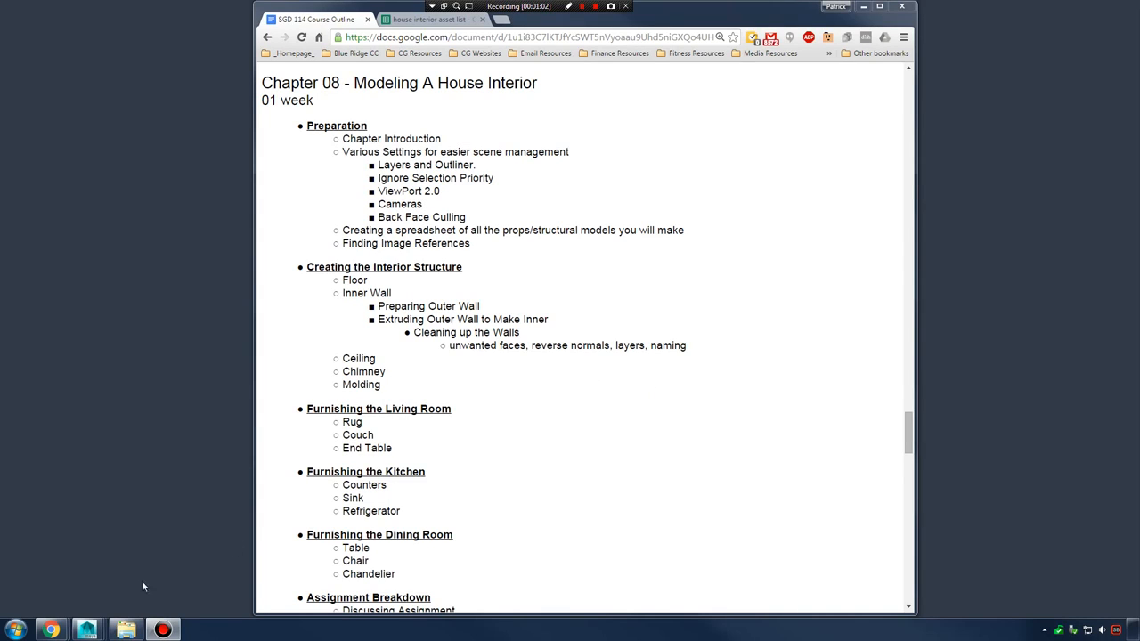
# Switch to the Maya window containing the modeled house and clear the chandelier selection
pyautogui.moveTo(88, 630)
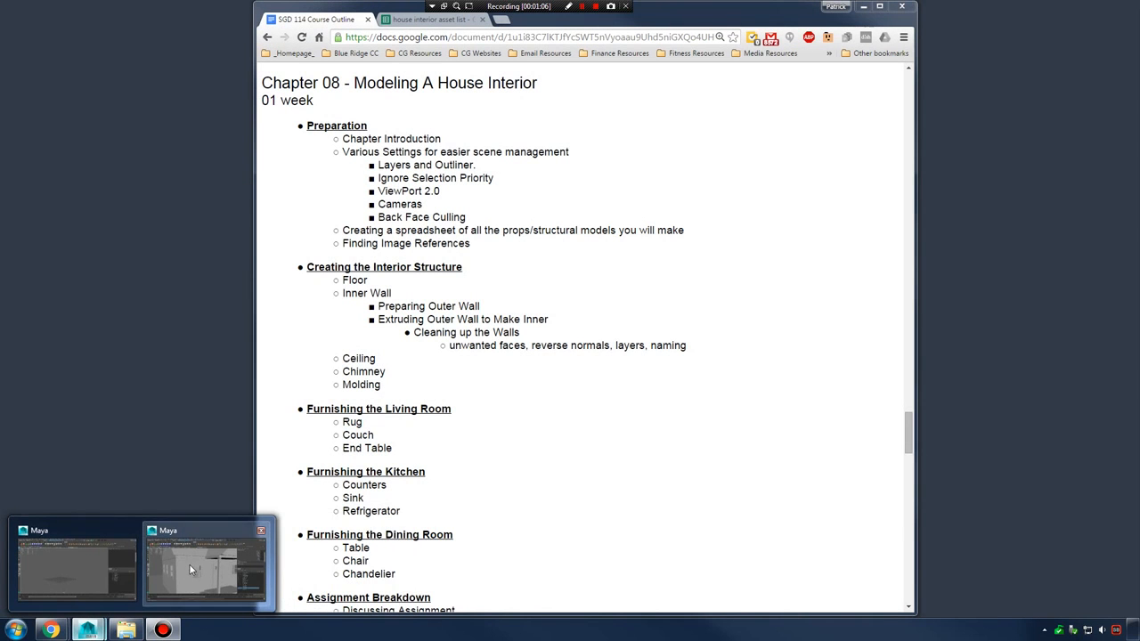
pyautogui.click(188, 570)
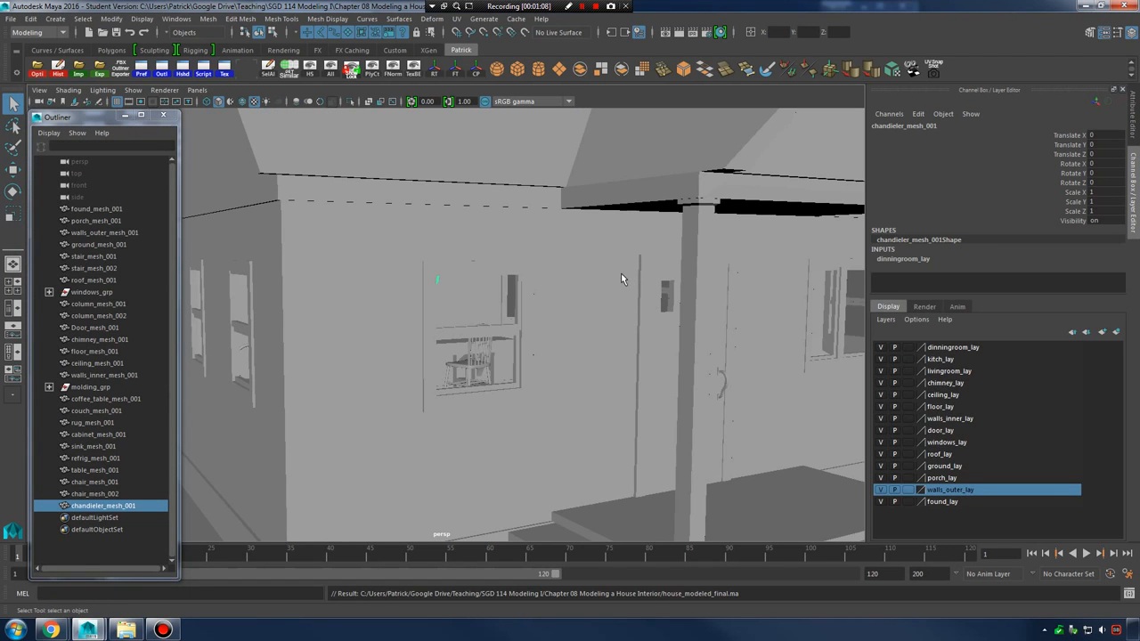
pyautogui.keyDown('alt'); pyautogui.moveTo(622, 279); pyautogui.dragTo(674, 294, button='right'); pyautogui.keyUp('alt')
pyautogui.click(784, 187)
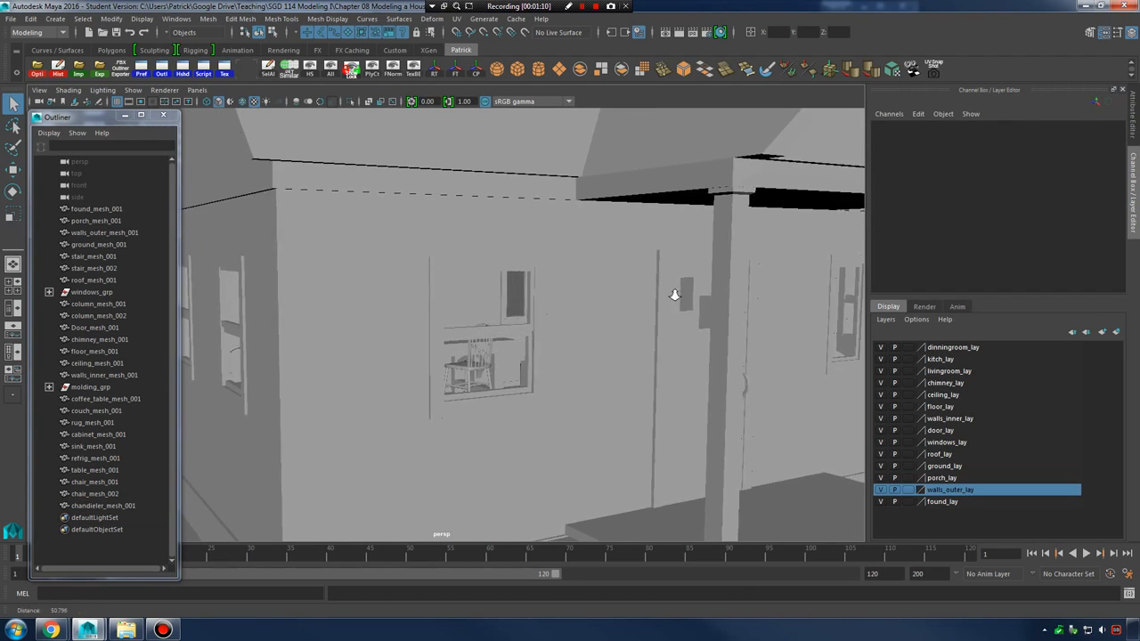
# Examine the house exterior from several sides, including the roof, chimney, windows, porch and stairs
pyautogui.keyDown('alt'); pyautogui.moveTo(675, 295); pyautogui.dragTo(644, 295); pyautogui.keyUp('alt')
pyautogui.keyDown('alt'); pyautogui.moveTo(644, 295); pyautogui.dragTo(553, 296, button='right'); pyautogui.keyUp('alt')
pyautogui.keyDown('alt'); pyautogui.moveTo(552, 296); pyautogui.dragTo(571, 317, button='middle'); pyautogui.keyUp('alt')
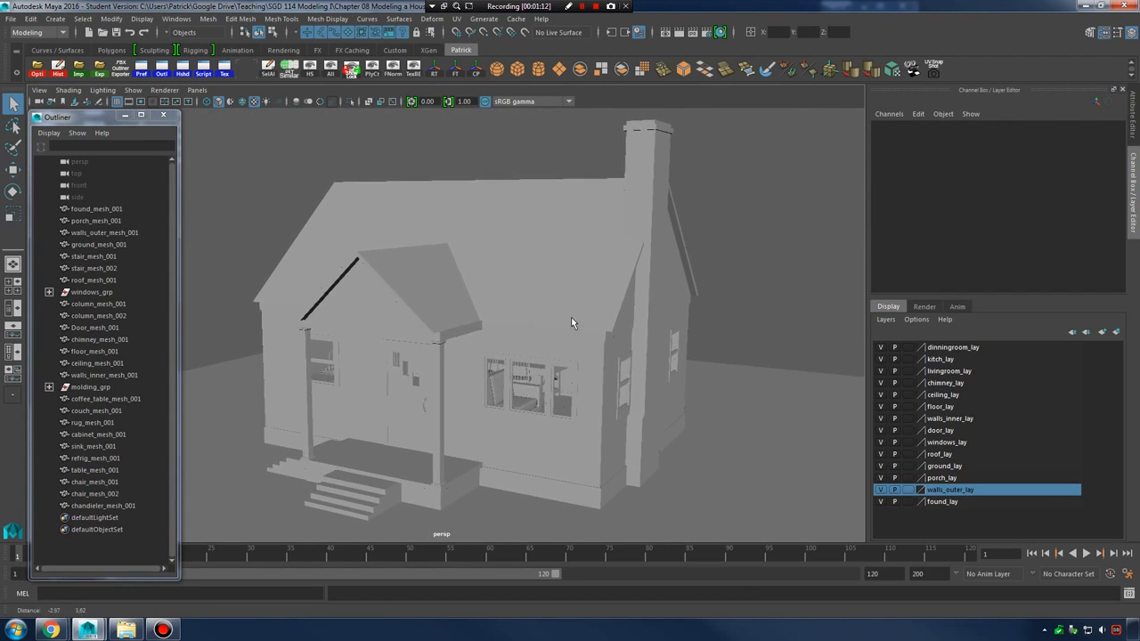
pyautogui.keyDown('alt'); pyautogui.moveTo(571, 317); pyautogui.dragTo(603, 317); pyautogui.keyUp('alt')
pyautogui.keyDown('alt'); pyautogui.moveTo(603, 317); pyautogui.dragTo(625, 327, button='right'); pyautogui.keyUp('alt')
pyautogui.keyDown('alt'); pyautogui.moveTo(625, 327); pyautogui.dragTo(587, 300, button='middle'); pyautogui.keyUp('alt')
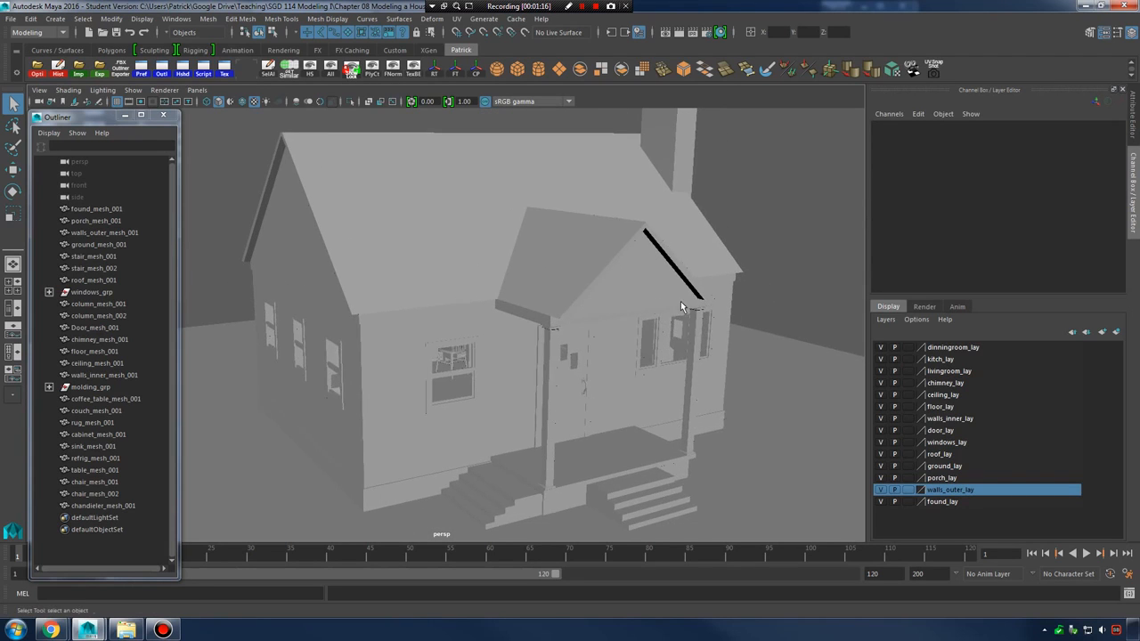
pyautogui.keyDown('alt'); pyautogui.moveTo(680, 305); pyautogui.dragTo(538, 303); pyautogui.keyUp('alt')
pyautogui.keyDown('alt'); pyautogui.moveTo(538, 303); pyautogui.dragTo(634, 311, button='right'); pyautogui.keyUp('alt')
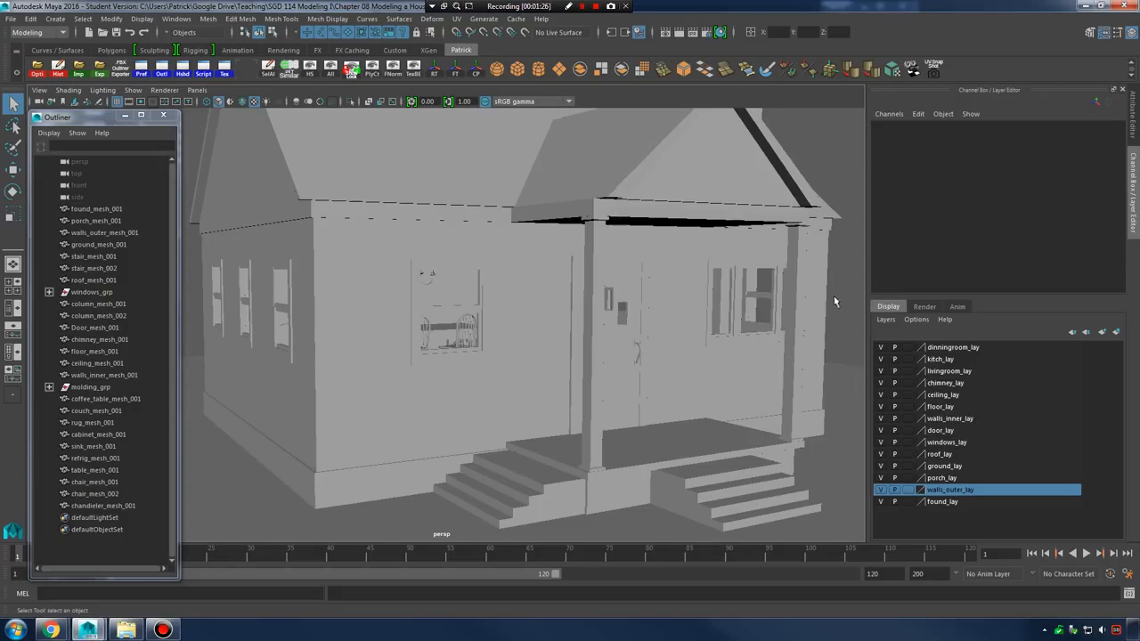
pyautogui.scroll(5, 601, 391)
pyautogui.keyDown('alt'); pyautogui.moveTo(613, 424); pyautogui.dragTo(664, 383); pyautogui.keyUp('alt')
pyautogui.scroll(-3, 703, 414)
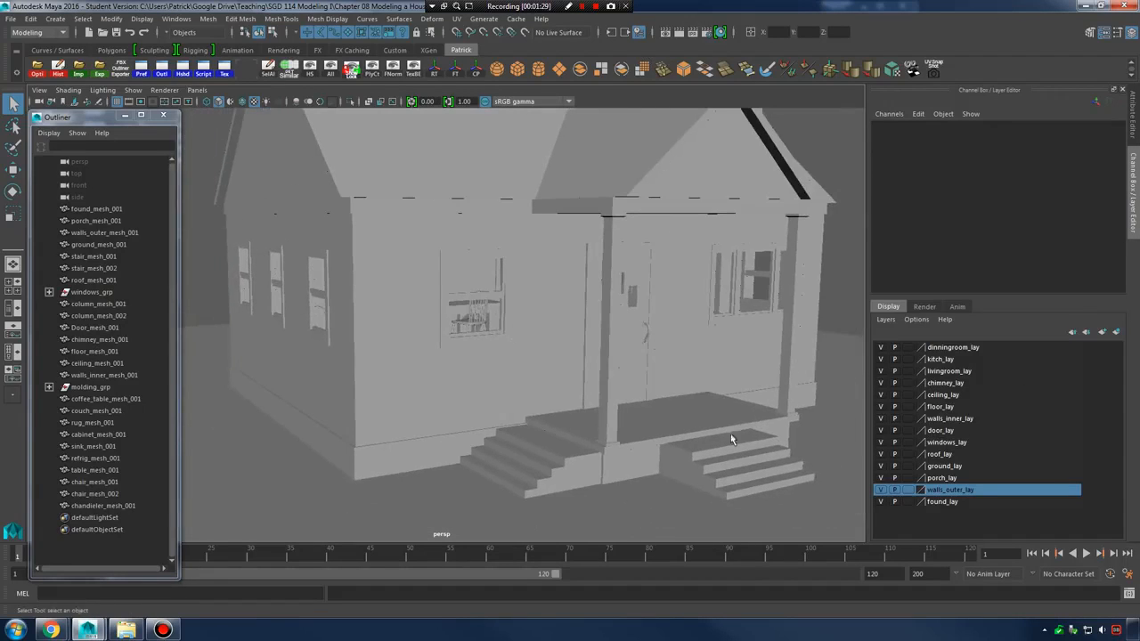
# Hide the walls_outer_lay, roof_lay, walls_inner_lay and ceiling_lay display layers to expose the house interior
pyautogui.click(881, 490)
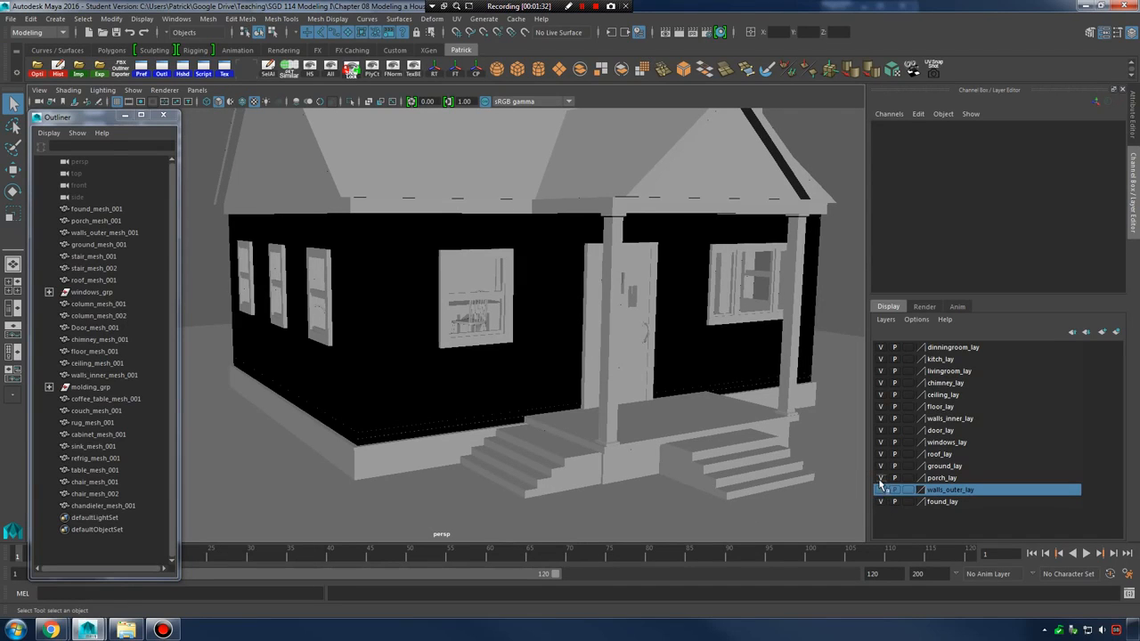
pyautogui.click(881, 454)
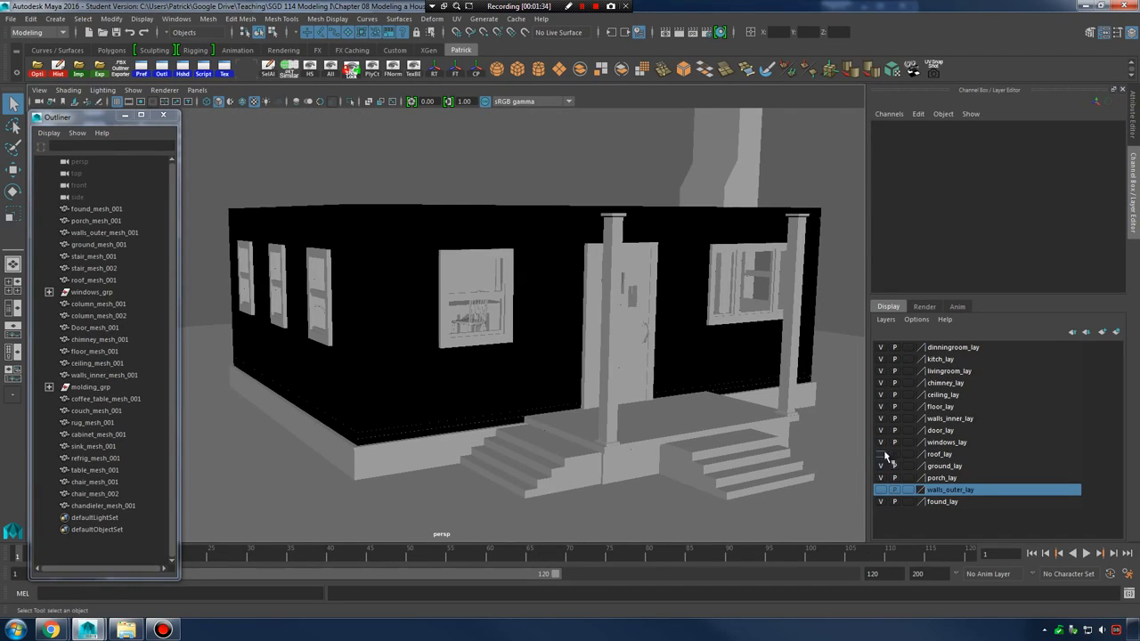
pyautogui.click(881, 419)
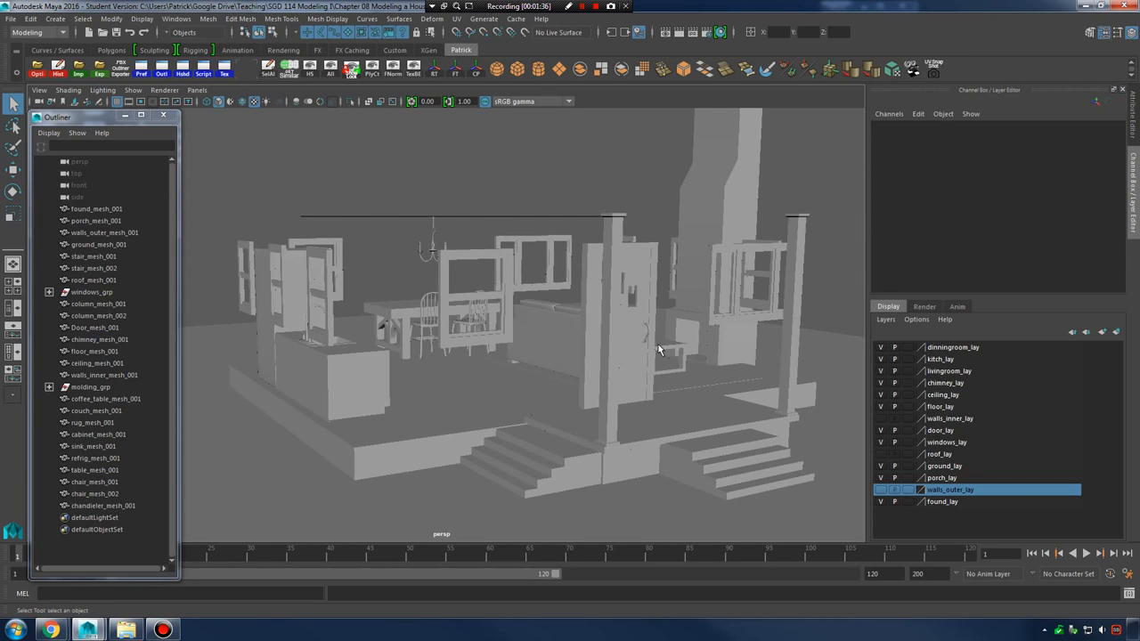
pyautogui.keyDown('alt'); pyautogui.moveTo(659, 350); pyautogui.dragTo(680, 330); pyautogui.keyUp('alt')
pyautogui.keyDown('alt'); pyautogui.moveTo(680, 331); pyautogui.dragTo(852, 418, button='right'); pyautogui.keyUp('alt')
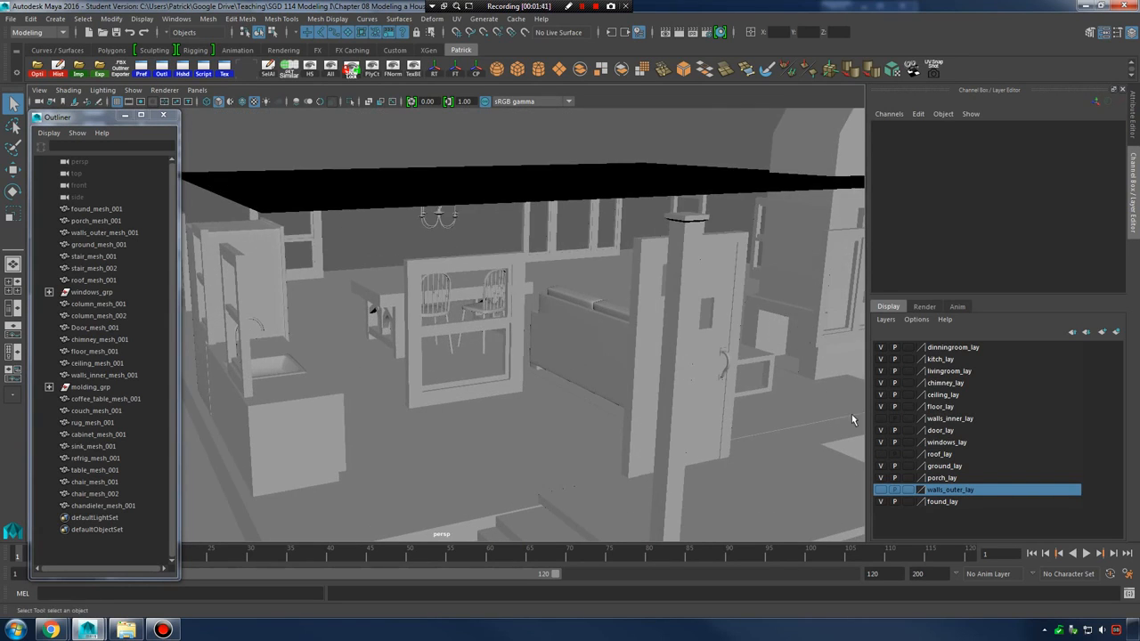
pyautogui.click(881, 394)
pyautogui.keyDown('alt'); pyautogui.moveTo(687, 372); pyautogui.dragTo(611, 331); pyautogui.keyUp('alt')
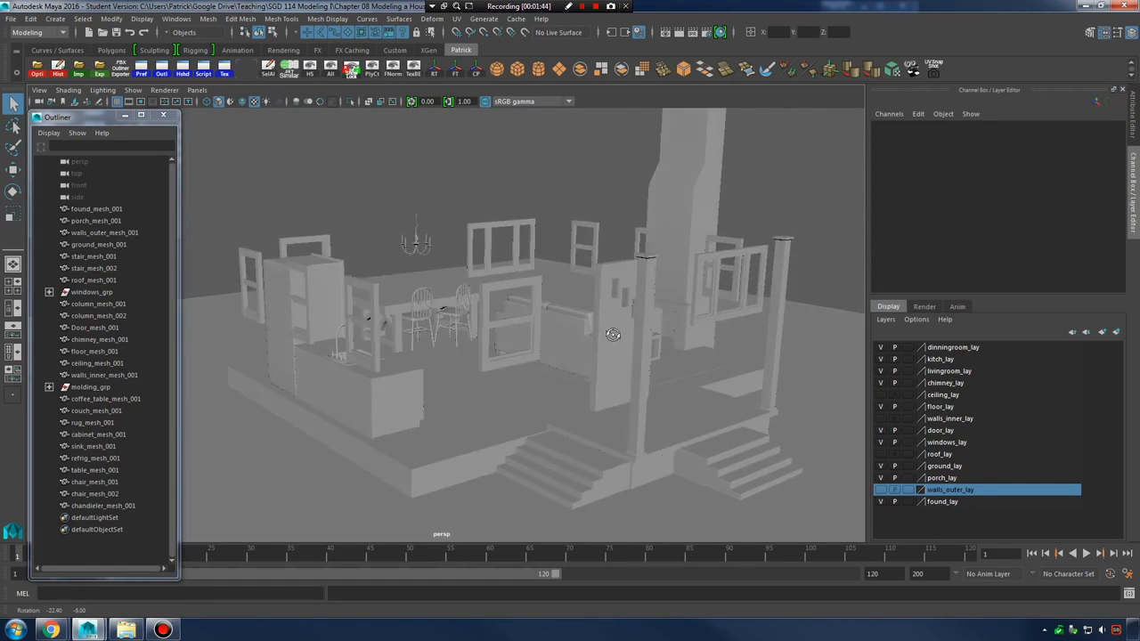
pyautogui.keyDown('alt'); pyautogui.moveTo(611, 331); pyautogui.dragTo(643, 355, button='right'); pyautogui.keyUp('alt')
pyautogui.moveTo(643, 355)
pyautogui.keyDown('alt'); pyautogui.mouseDown()
pyautogui.moveTo(625, 351)
pyautogui.moveTo(661, 339)
pyautogui.moveTo(645, 342)
pyautogui.mouseUp(); pyautogui.keyUp('alt')
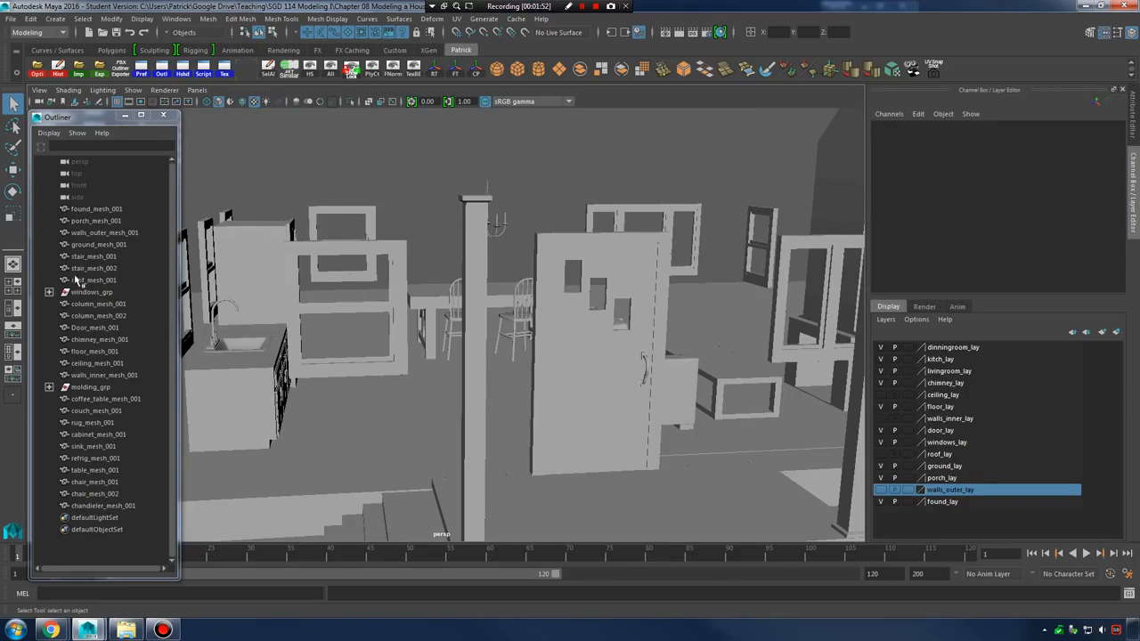
# Shift the Outliner slightly and narrow the Channel Box and Layer Editor area to widen the viewport
pyautogui.moveTo(91, 120); pyautogui.dragTo(87, 124)
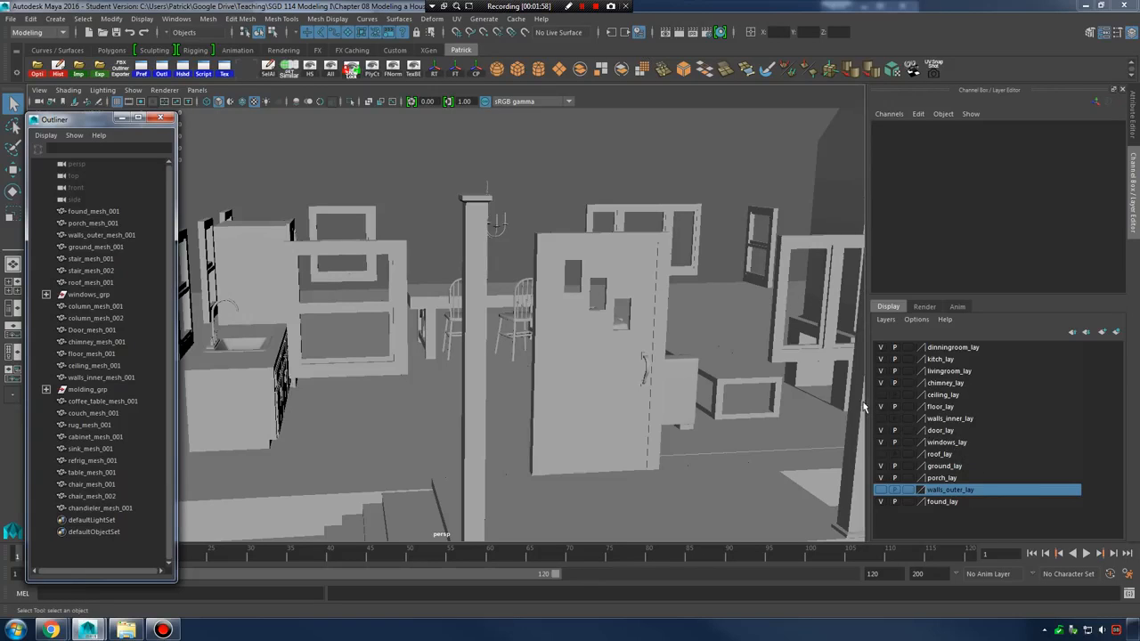
pyautogui.moveTo(866, 401); pyautogui.dragTo(929, 401)
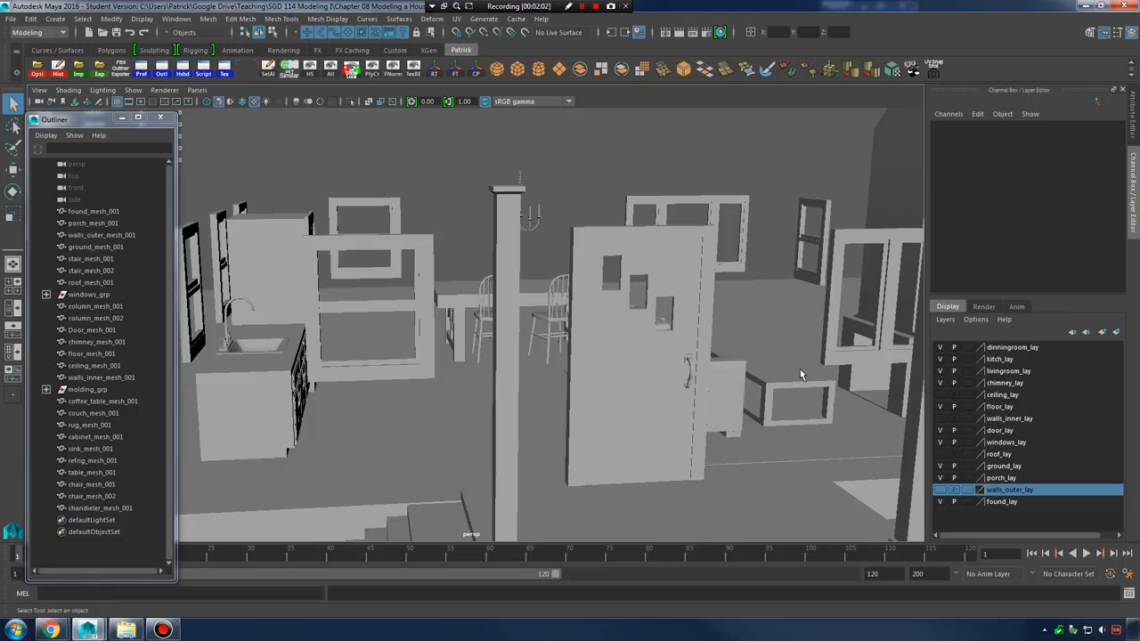
# Examine the dining area up close, selecting the table and a chair together with the floor and foundation
pyautogui.keyDown('alt'); pyautogui.moveTo(714, 332); pyautogui.dragTo(658, 343); pyautogui.keyUp('alt')
pyautogui.scroll(-4, 709, 322)
pyautogui.scroll(5, 625, 341)
pyautogui.scroll(3, 572, 341)
pyautogui.scroll(3, 658, 343)
pyautogui.keyDown('alt'); pyautogui.moveTo(437, 352); pyautogui.dragTo(460, 373, button='middle'); pyautogui.keyUp('alt')
pyautogui.keyDown('alt'); pyautogui.moveTo(460, 373); pyautogui.dragTo(655, 357); pyautogui.keyUp('alt')
pyautogui.scroll(-2, 579, 353)
pyautogui.click(494, 354)
pyautogui.keyDown('alt'); pyautogui.moveTo(570, 363); pyautogui.dragTo(637, 365, button='middle'); pyautogui.keyUp('alt')
pyautogui.keyDown('alt'); pyautogui.moveTo(588, 361); pyautogui.dragTo(433, 361); pyautogui.keyUp('alt')
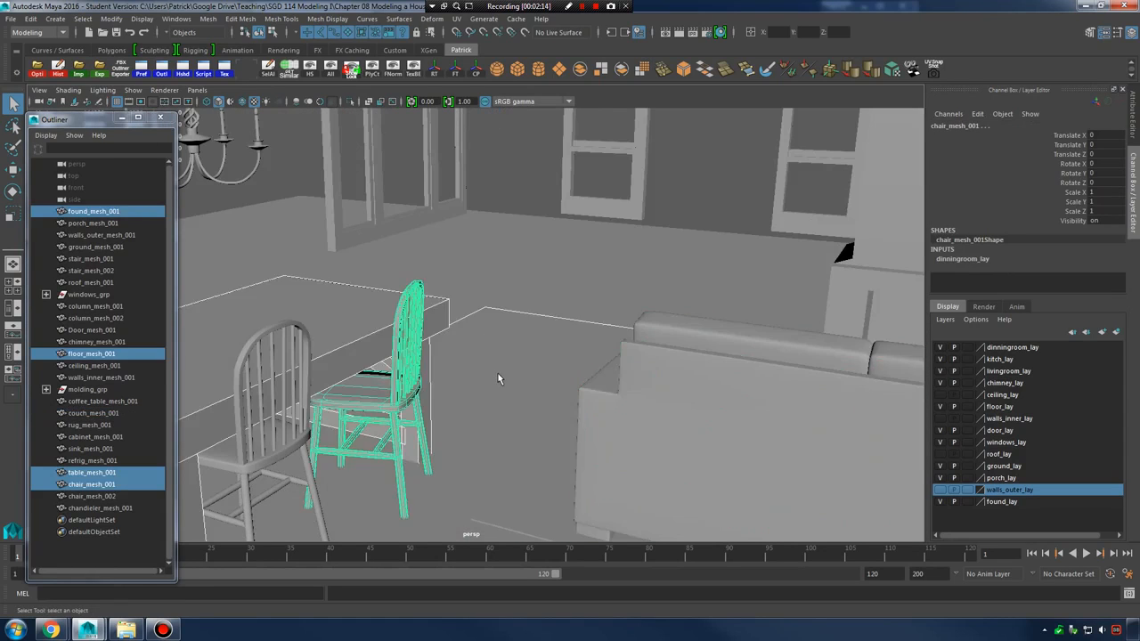
pyautogui.keyDown('alt'); pyautogui.moveTo(544, 361); pyautogui.dragTo(463, 343); pyautogui.keyUp('alt')
# Replace the dining area selection with only the refrigerator mesh in the kitchen
pyautogui.click(470, 332)
pyautogui.keyDown('alt'); pyautogui.moveTo(484, 333); pyautogui.dragTo(663, 354, button='middle'); pyautogui.keyUp('alt')
pyautogui.keyDown('alt'); pyautogui.moveTo(615, 351); pyautogui.dragTo(492, 336); pyautogui.keyUp('alt')
pyautogui.scroll(-2, 492, 336)
pyautogui.keyDown('alt'); pyautogui.moveTo(481, 344); pyautogui.dragTo(509, 363, button='middle'); pyautogui.keyUp('alt')
pyautogui.click(473, 356)
pyautogui.keyDown('alt'); pyautogui.moveTo(472, 356); pyautogui.dragTo(559, 363); pyautogui.keyUp('alt')
pyautogui.keyDown('alt'); pyautogui.moveTo(528, 404); pyautogui.dragTo(535, 390, button='middle'); pyautogui.keyUp('alt')
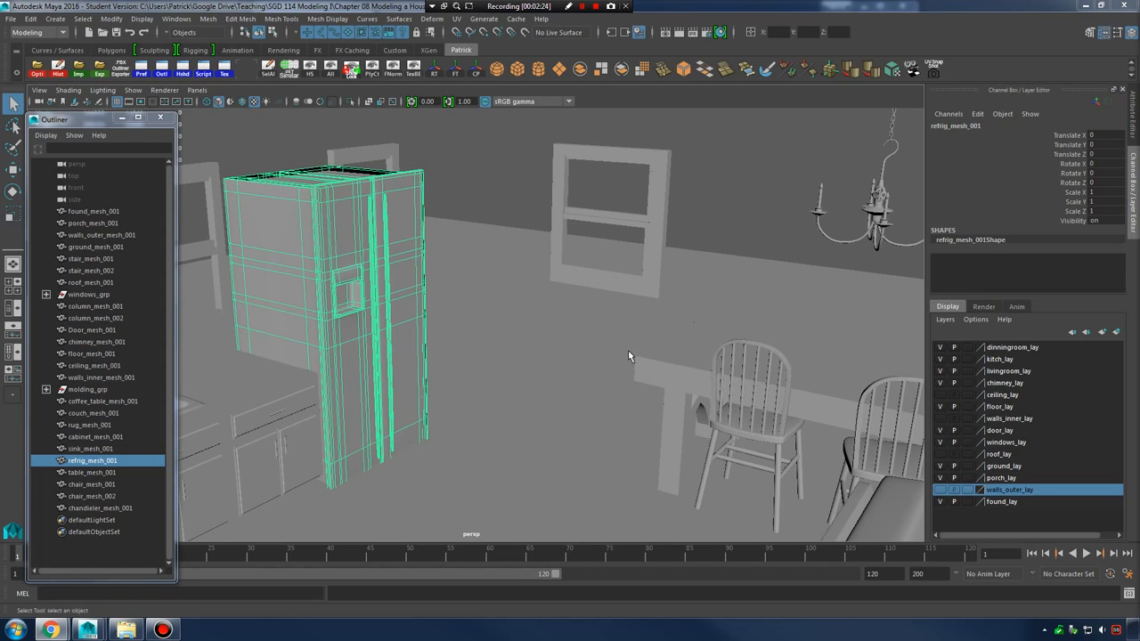
# Examine the kitchen and dining furniture around the selected refrigerator, including the sink, cabinets and chandelier
pyautogui.keyDown('alt'); pyautogui.moveTo(628, 354); pyautogui.dragTo(494, 353, button='right'); pyautogui.keyUp('alt')
pyautogui.keyDown('alt'); pyautogui.moveTo(493, 353); pyautogui.dragTo(595, 352); pyautogui.keyUp('alt')
pyautogui.keyDown('alt'); pyautogui.moveTo(595, 351); pyautogui.dragTo(663, 350, button='right'); pyautogui.keyUp('alt')
pyautogui.keyDown('alt'); pyautogui.moveTo(664, 350); pyautogui.dragTo(683, 354); pyautogui.keyUp('alt')
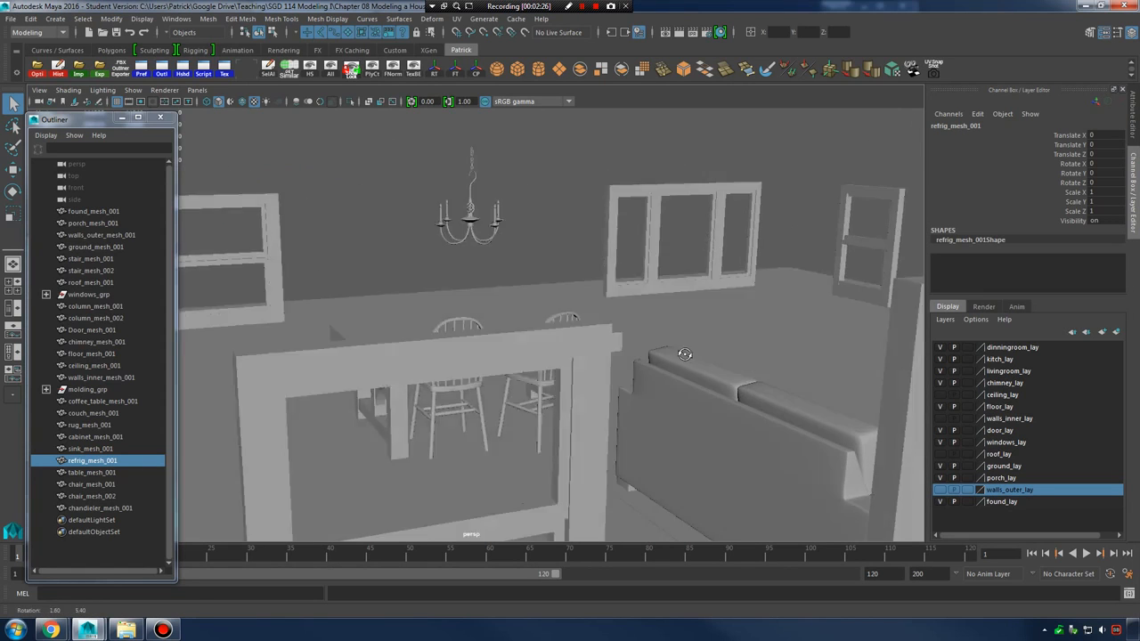
pyautogui.keyDown('alt'); pyautogui.moveTo(683, 354); pyautogui.dragTo(590, 356, button='right'); pyautogui.keyUp('alt')
pyautogui.keyDown('alt'); pyautogui.moveTo(591, 356); pyautogui.dragTo(547, 354); pyautogui.keyUp('alt')
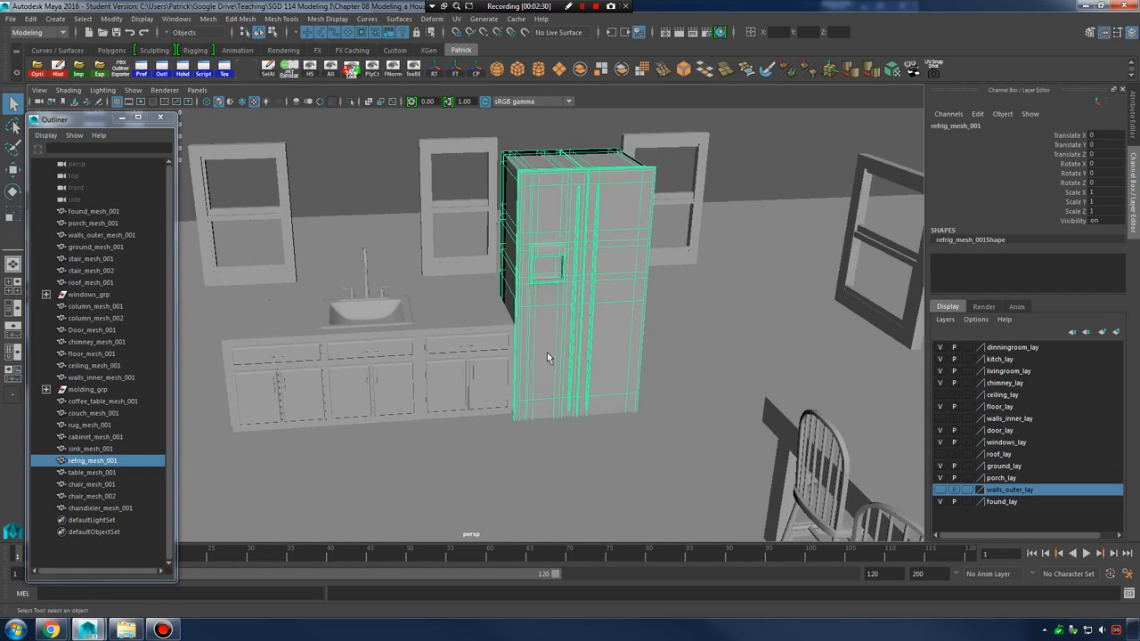
pyautogui.keyDown('alt'); pyautogui.moveTo(547, 353); pyautogui.dragTo(639, 427, button='right'); pyautogui.keyUp('alt')
pyautogui.keyDown('alt'); pyautogui.moveTo(639, 427); pyautogui.dragTo(613, 488, button='middle'); pyautogui.keyUp('alt')
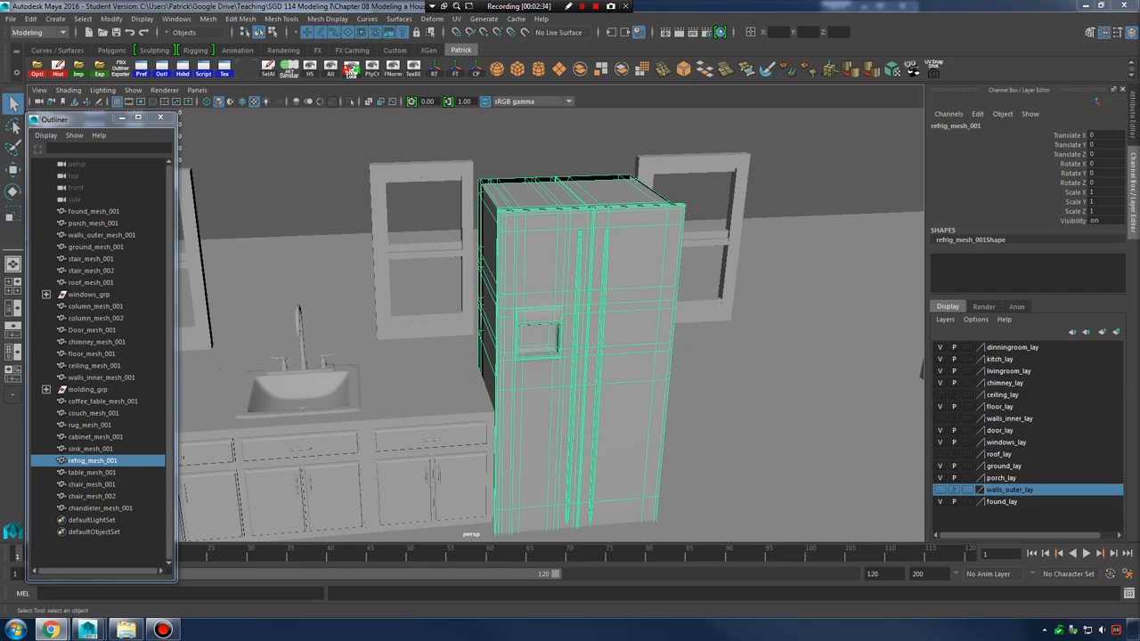
pyautogui.keyDown('alt'); pyautogui.moveTo(645, 330); pyautogui.dragTo(650, 317, button='right'); pyautogui.keyUp('alt')
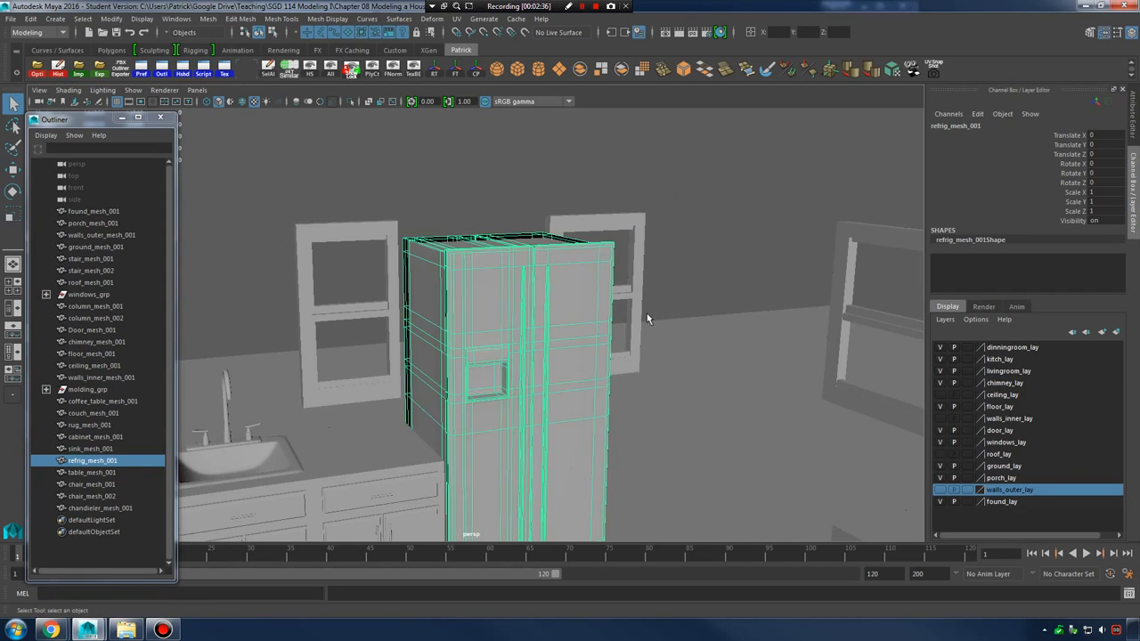
pyautogui.keyDown('alt'); pyautogui.moveTo(649, 318); pyautogui.dragTo(677, 316); pyautogui.keyUp('alt')
pyautogui.keyDown('alt'); pyautogui.moveTo(677, 316); pyautogui.dragTo(703, 311, button='right'); pyautogui.keyUp('alt')
pyautogui.keyDown('alt'); pyautogui.moveTo(703, 311); pyautogui.dragTo(652, 443, button='middle'); pyautogui.keyUp('alt')
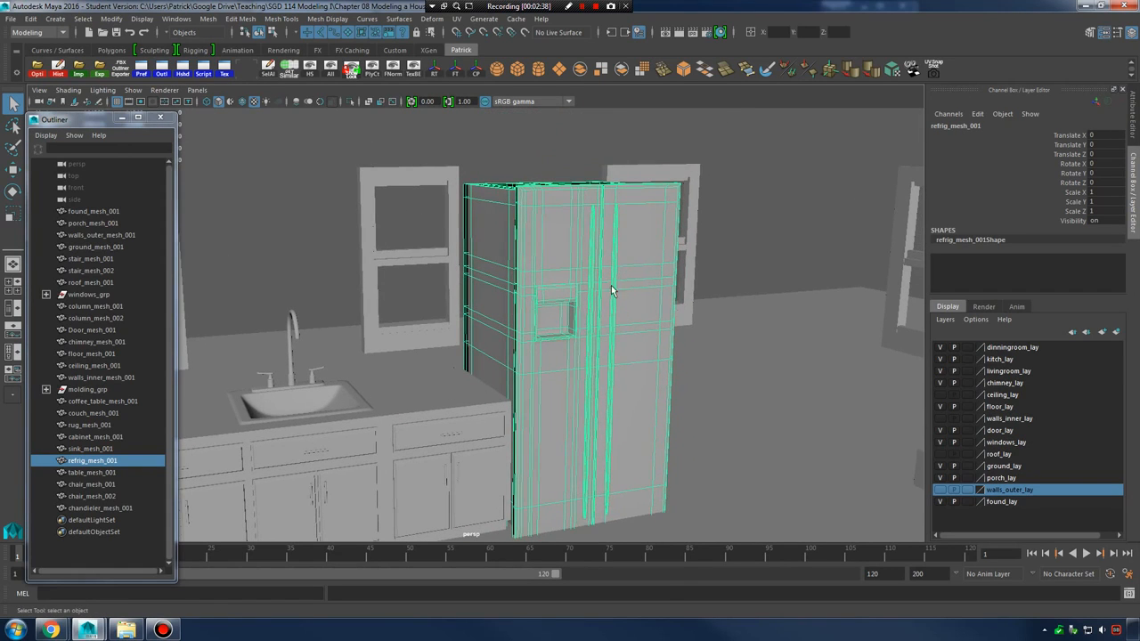
# Switch the refrigerator to vertex selection and try to marquee-select only the vertices along its right front edge
pyautogui.moveTo(618, 274); pyautogui.dragTo(580, 276, button='right')
pyautogui.keyDown('alt'); pyautogui.moveTo(581, 278); pyautogui.dragTo(450, 315); pyautogui.keyUp('alt')
pyautogui.keyDown('alt'); pyautogui.moveTo(449, 315); pyautogui.dragTo(706, 328, button='right'); pyautogui.keyUp('alt')
pyautogui.keyDown('alt'); pyautogui.moveTo(705, 329); pyautogui.dragTo(479, 361, button='middle'); pyautogui.keyUp('alt')
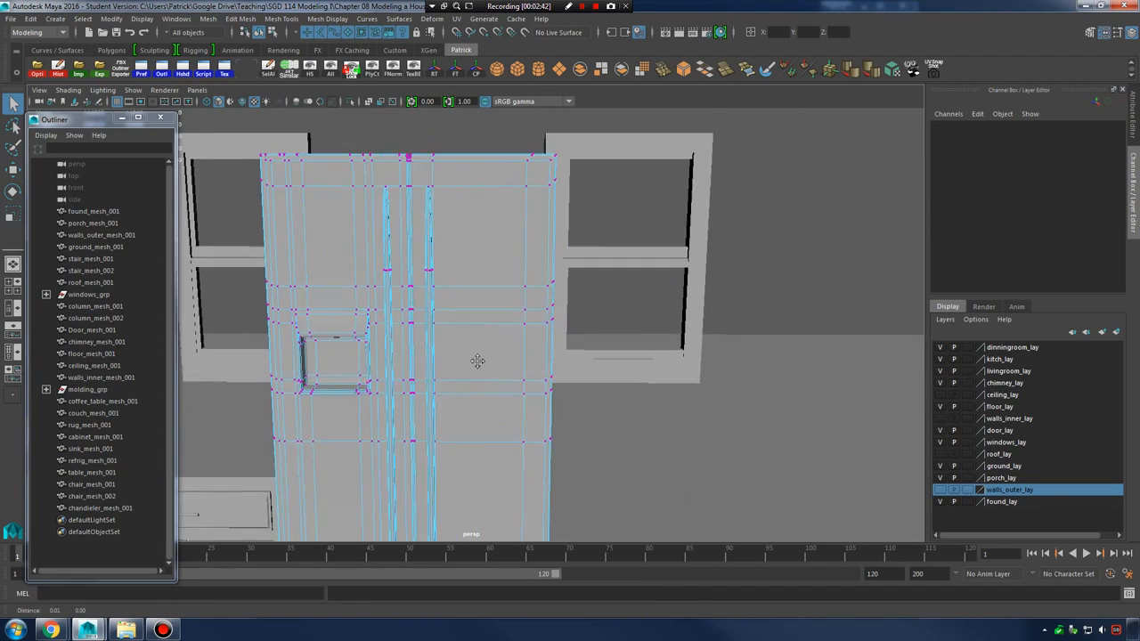
pyautogui.keyDown('alt'); pyautogui.moveTo(478, 362); pyautogui.dragTo(669, 350, button='right'); pyautogui.keyUp('alt')
pyautogui.keyDown('alt'); pyautogui.moveTo(669, 351); pyautogui.dragTo(667, 351); pyautogui.keyUp('alt')
pyautogui.moveTo(538, 247); pyautogui.dragTo(679, 437)
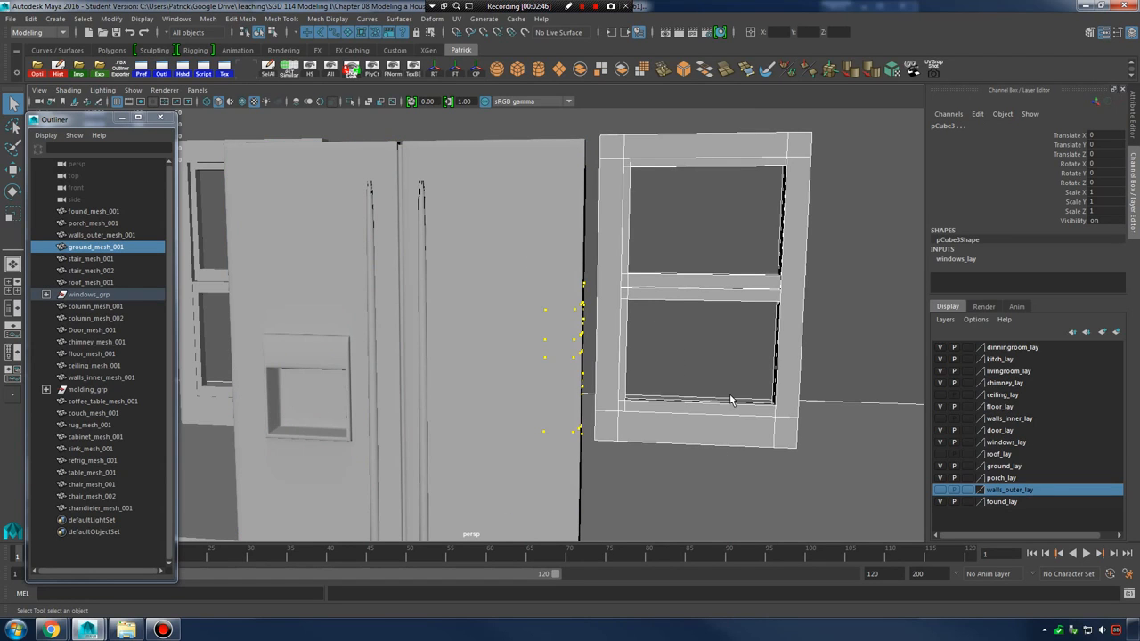
pyautogui.keyDown('alt'); pyautogui.moveTo(758, 380); pyautogui.dragTo(712, 377); pyautogui.keyUp('alt')
pyautogui.keyDown('alt'); pyautogui.moveTo(712, 377); pyautogui.dragTo(664, 372, button='middle'); pyautogui.keyUp('alt')
pyautogui.keyDown('alt'); pyautogui.moveTo(664, 371); pyautogui.dragTo(499, 365, button='right'); pyautogui.keyUp('alt')
pyautogui.keyDown('alt'); pyautogui.moveTo(499, 365); pyautogui.dragTo(579, 362, button='middle'); pyautogui.keyUp('alt')
pyautogui.keyDown('alt'); pyautogui.moveTo(579, 362); pyautogui.dragTo(544, 361); pyautogui.keyUp('alt')
pyautogui.keyDown('alt'); pyautogui.moveTo(545, 361); pyautogui.dragTo(575, 288, button='right'); pyautogui.keyUp('alt')
pyautogui.keyDown('alt'); pyautogui.moveTo(575, 288); pyautogui.dragTo(676, 338, button='middle'); pyautogui.keyUp('alt')
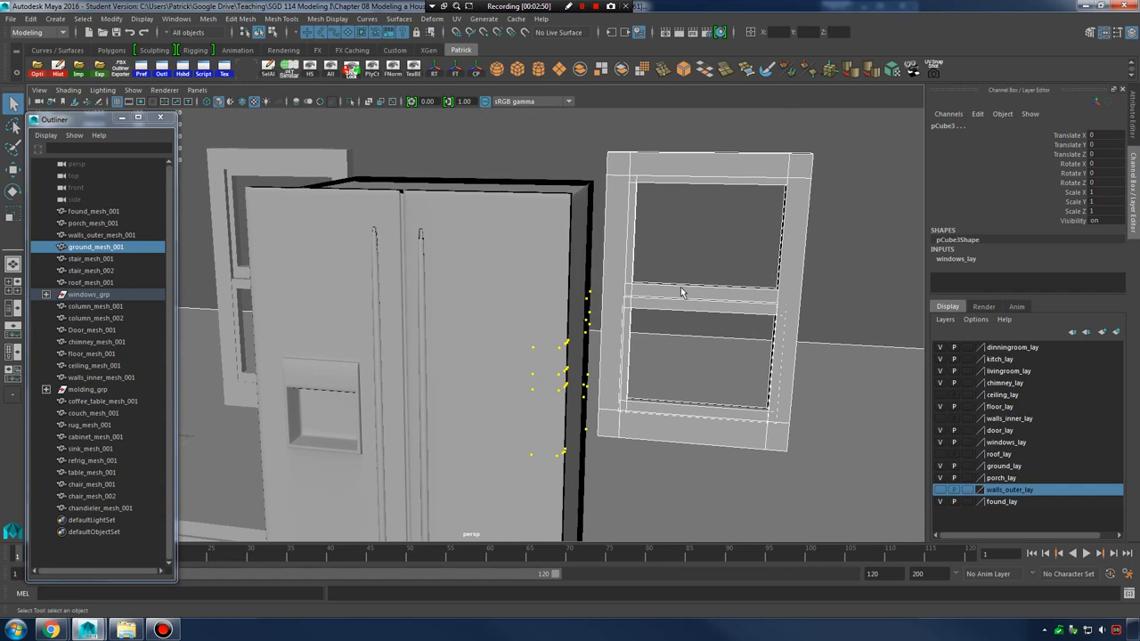
pyautogui.keyDown('alt'); pyautogui.moveTo(681, 293); pyautogui.dragTo(453, 246); pyautogui.keyUp('alt')
# Reselect the refrigerator, try marquee-selecting the vertices on its right side panel, inspect the result and clear the selection
pyautogui.click(500, 236)
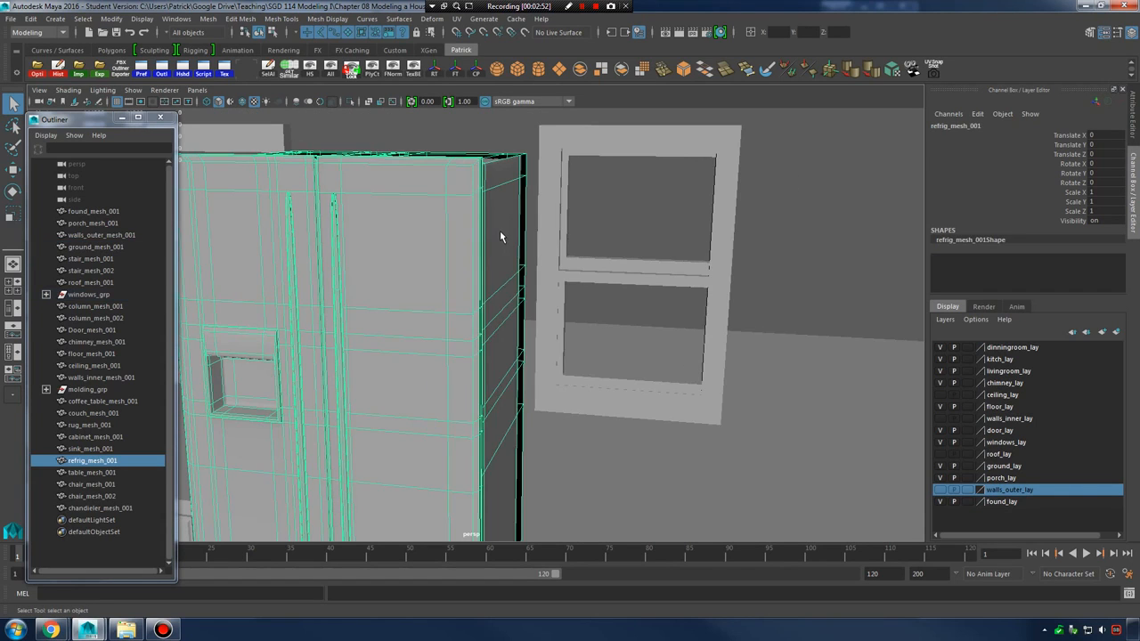
pyautogui.moveTo(500, 234); pyautogui.dragTo(457, 235, button='right')
pyautogui.moveTo(463, 242); pyautogui.dragTo(522, 425)
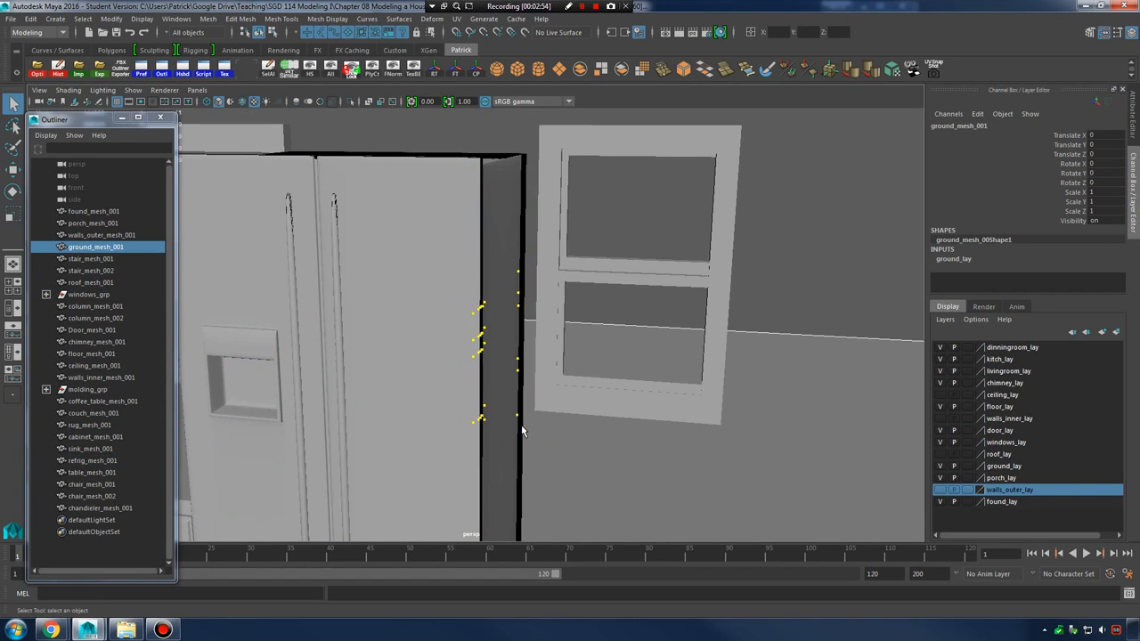
pyautogui.keyDown('alt'); pyautogui.moveTo(579, 367); pyautogui.dragTo(496, 331); pyautogui.keyUp('alt')
pyautogui.keyDown('alt'); pyautogui.moveTo(496, 331); pyautogui.dragTo(668, 385, button='middle'); pyautogui.keyUp('alt')
pyautogui.keyDown('alt'); pyautogui.moveTo(668, 384); pyautogui.dragTo(552, 372, button='right'); pyautogui.keyUp('alt')
pyautogui.keyDown('alt'); pyautogui.moveTo(535, 379); pyautogui.dragTo(586, 359, button='middle'); pyautogui.keyUp('alt')
pyautogui.keyDown('alt'); pyautogui.moveTo(585, 359); pyautogui.dragTo(517, 359); pyautogui.keyUp('alt')
pyautogui.keyDown('alt'); pyautogui.moveTo(516, 359); pyautogui.dragTo(617, 388, button='right'); pyautogui.keyUp('alt')
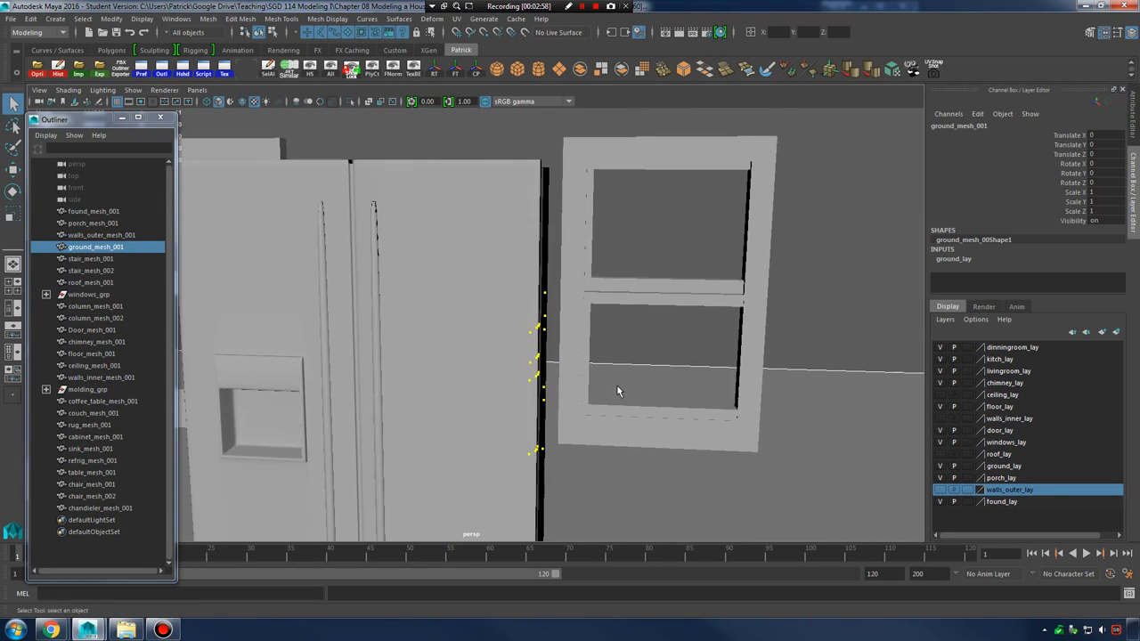
pyautogui.keyDown('alt'); pyautogui.moveTo(617, 385); pyautogui.dragTo(595, 375, button='middle'); pyautogui.keyUp('alt')
pyautogui.click(616, 349)
pyautogui.keyDown('alt'); pyautogui.moveTo(617, 351); pyautogui.dragTo(664, 397); pyautogui.keyUp('alt')
pyautogui.keyDown('alt'); pyautogui.moveTo(665, 397); pyautogui.dragTo(704, 389, button='middle'); pyautogui.keyUp('alt')
pyautogui.keyDown('alt'); pyautogui.moveTo(650, 383); pyautogui.dragTo(565, 375, button='right'); pyautogui.keyUp('alt')
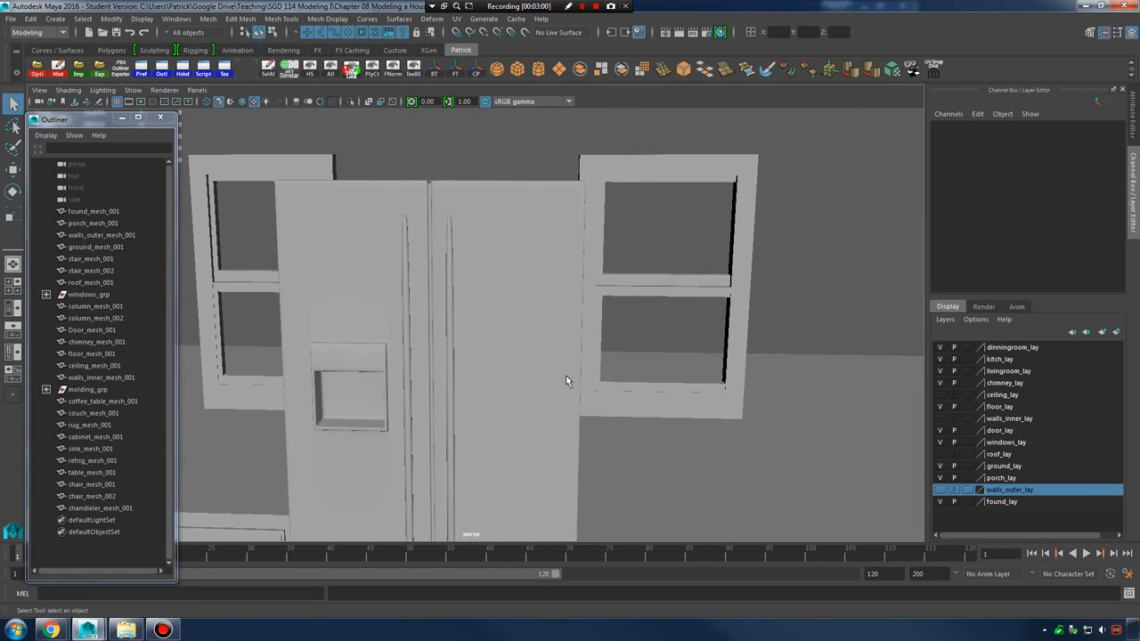
# Turn off Ignore selection priority in the Selection preferences and save the preferences
pyautogui.click(176, 18)
pyautogui.moveTo(228, 96)
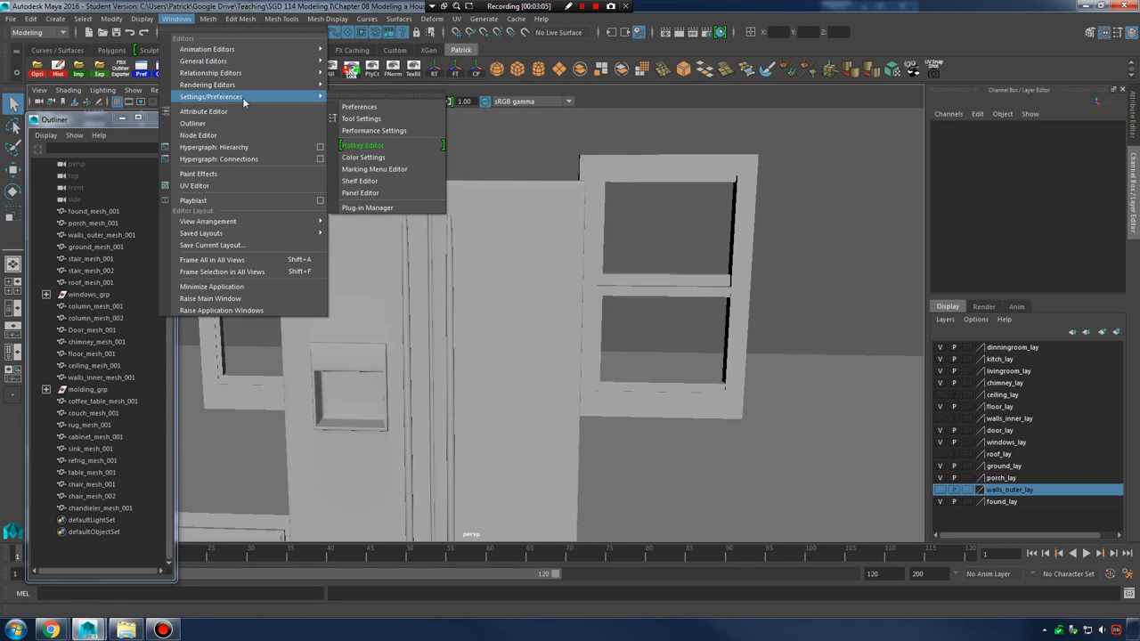
pyautogui.click(380, 108)
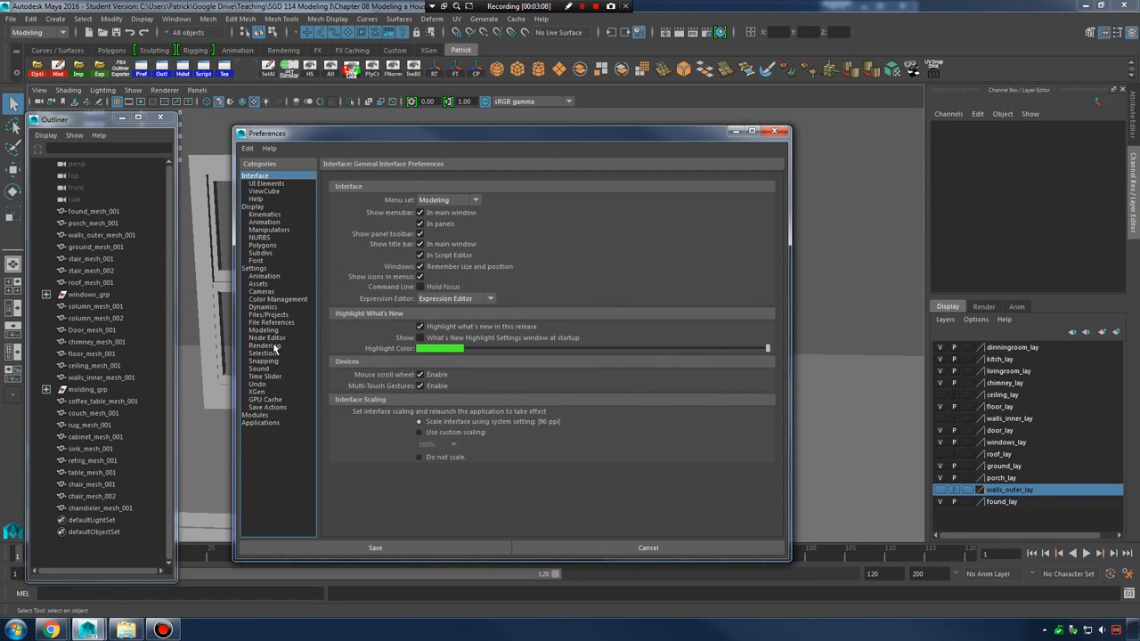
pyautogui.click(271, 355)
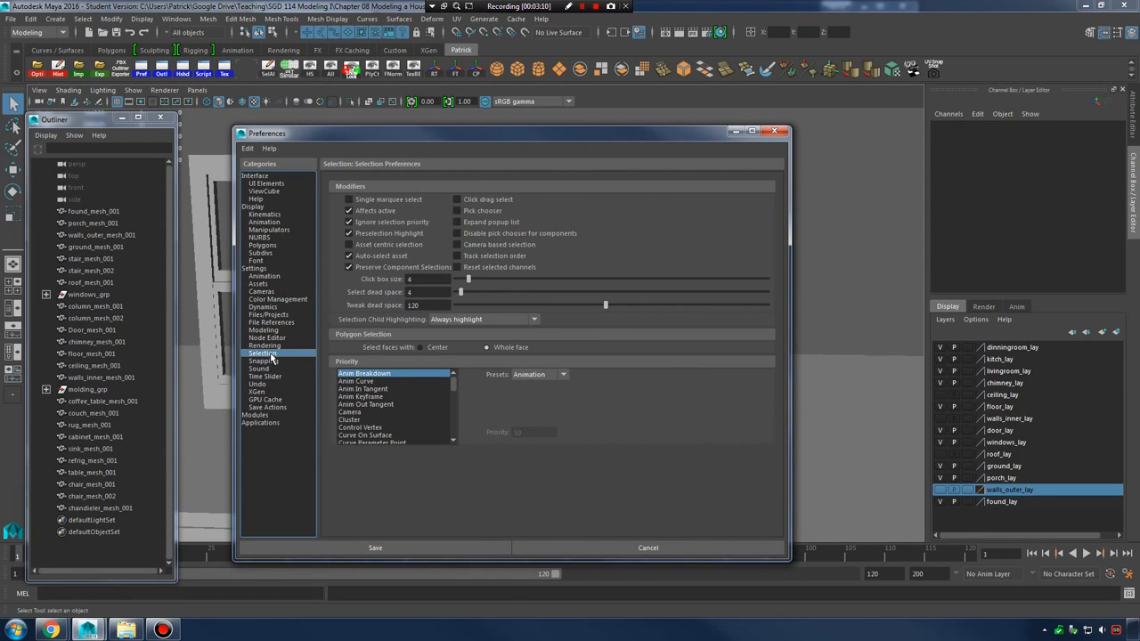
pyautogui.press('super+plus')
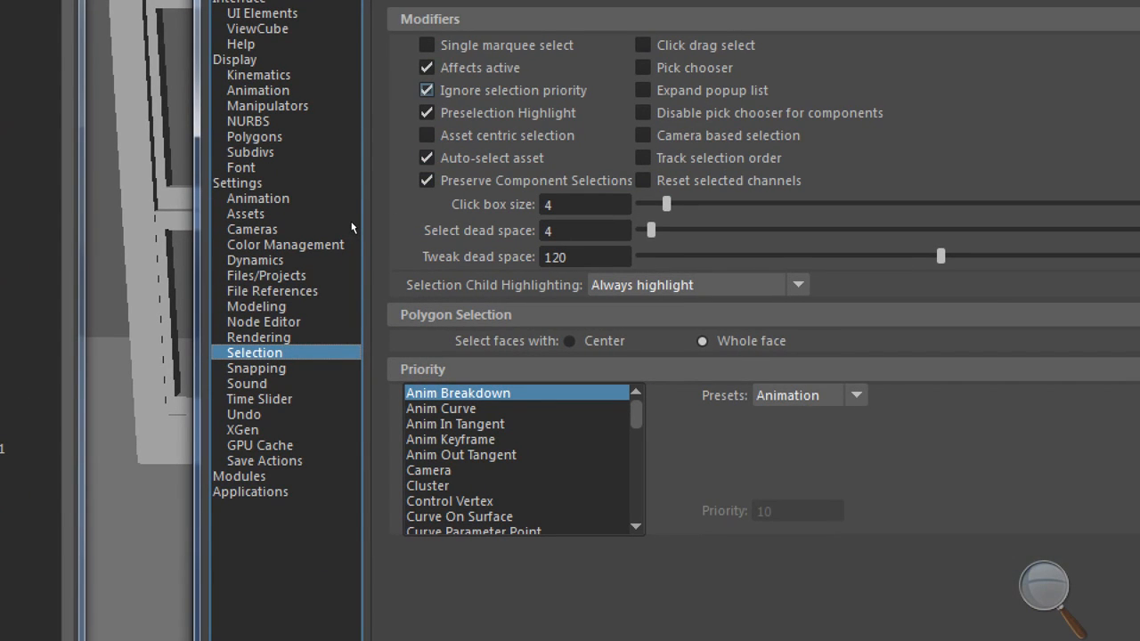
pyautogui.click(427, 89)
pyautogui.press('super+minus')
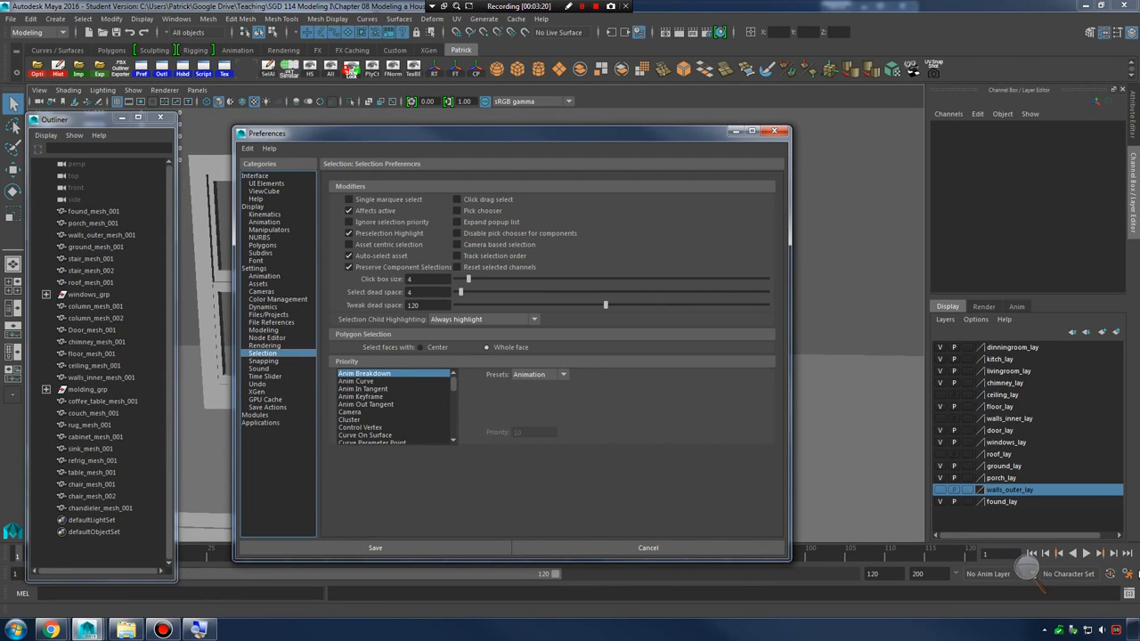
pyautogui.click(1029, 568)
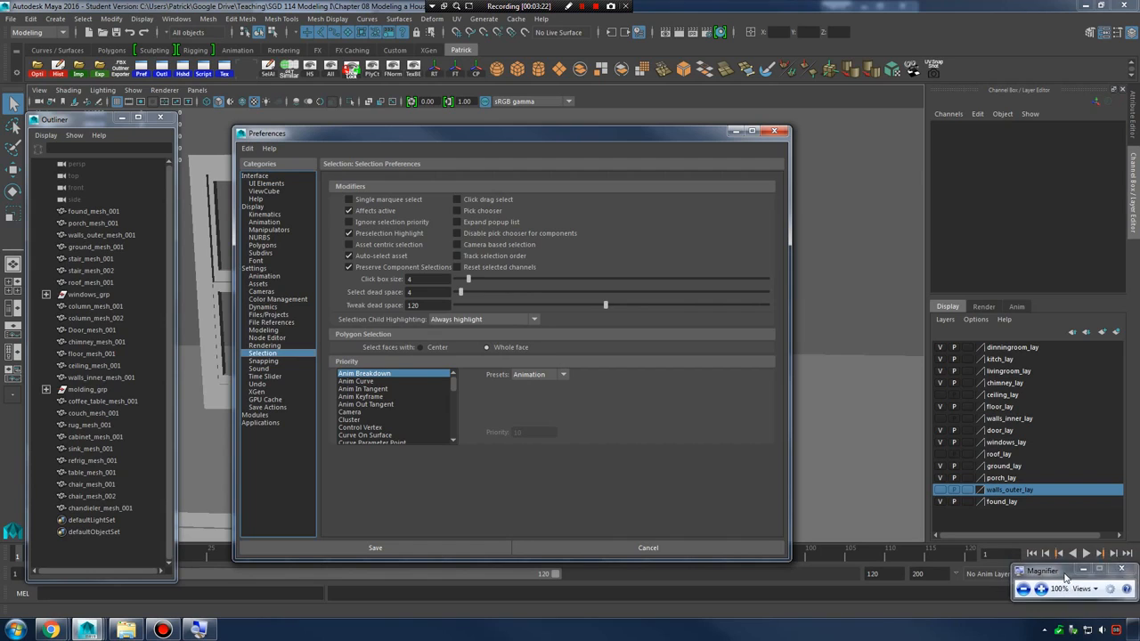
pyautogui.moveTo(1067, 575); pyautogui.dragTo(1069, 590)
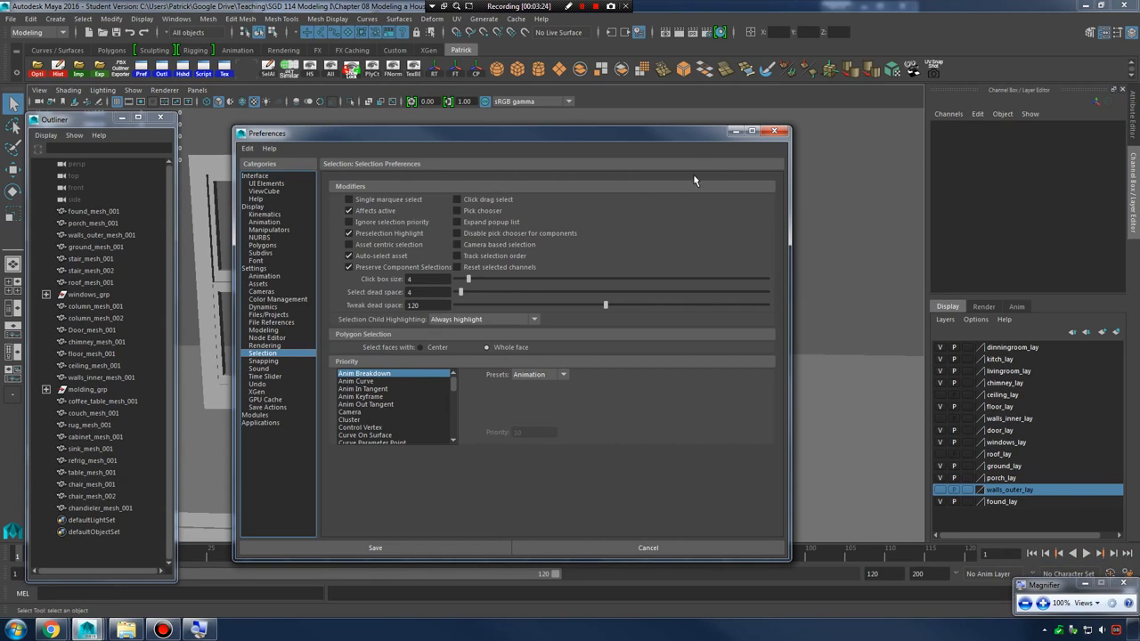
pyautogui.click(737, 133)
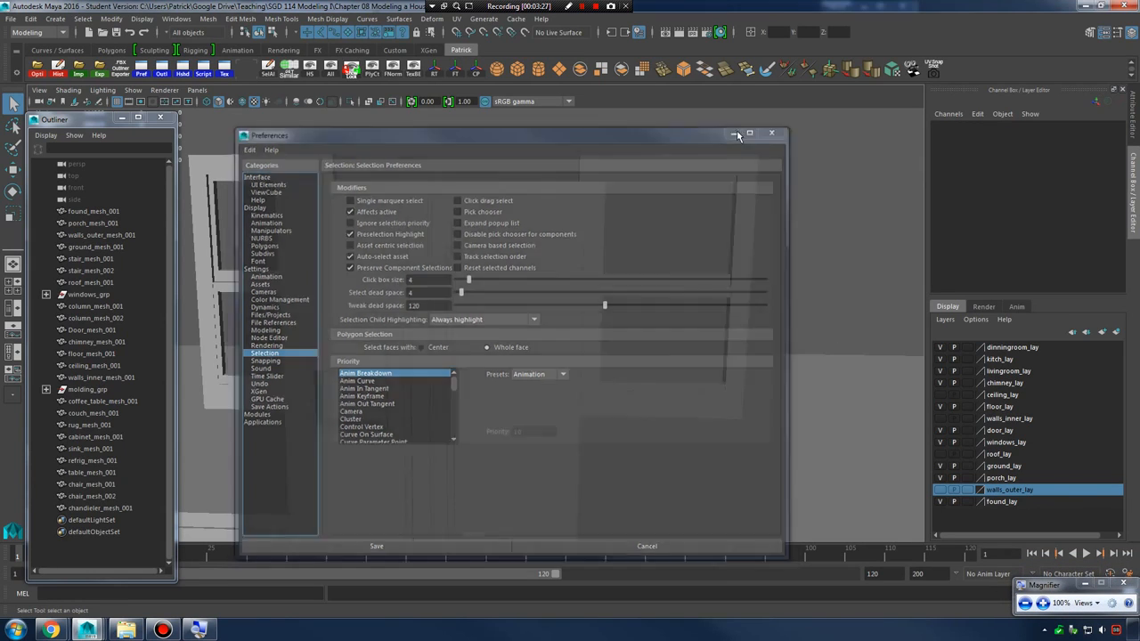
pyautogui.click(38, 608)
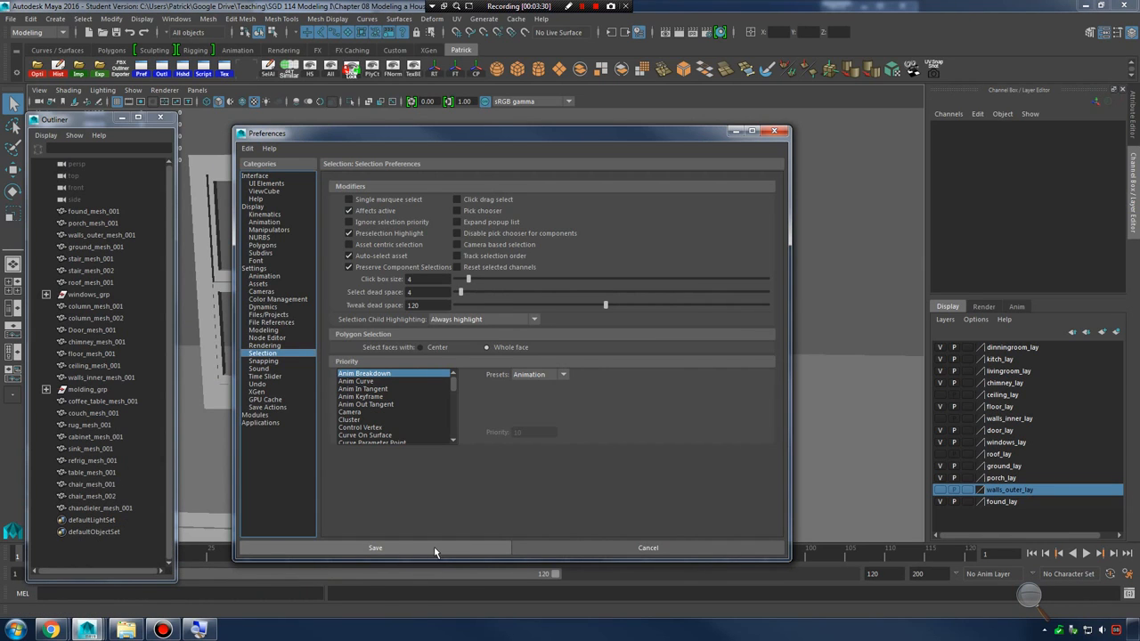
pyautogui.click(435, 549)
# Switch the refrigerator to vertex selection, marquee-select the vertices along its right door edge, and inspect which ones are picked
pyautogui.click(563, 285)
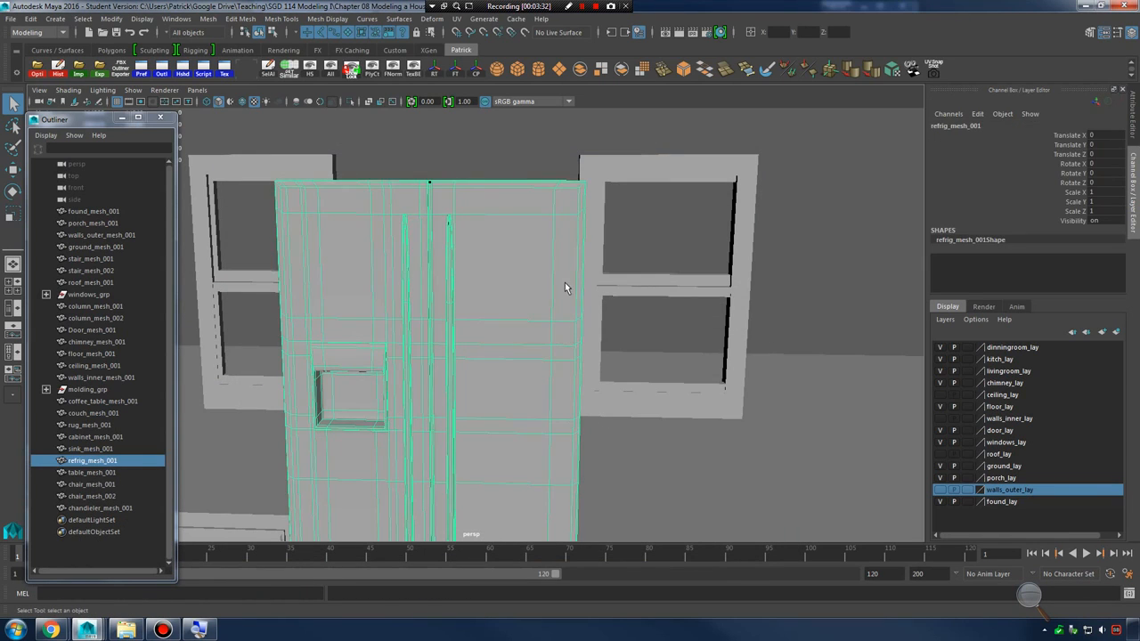
pyautogui.moveTo(565, 283); pyautogui.dragTo(512, 273, button='right')
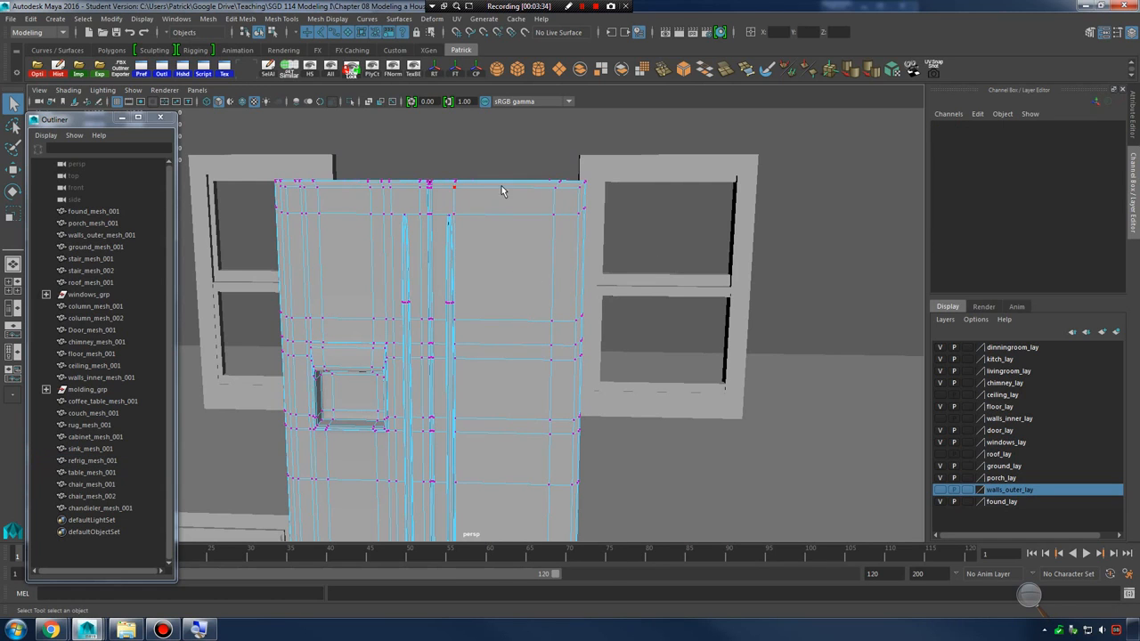
pyautogui.moveTo(469, 152); pyautogui.dragTo(715, 487)
pyautogui.keyDown('alt'); pyautogui.moveTo(747, 393); pyautogui.dragTo(664, 356); pyautogui.keyUp('alt')
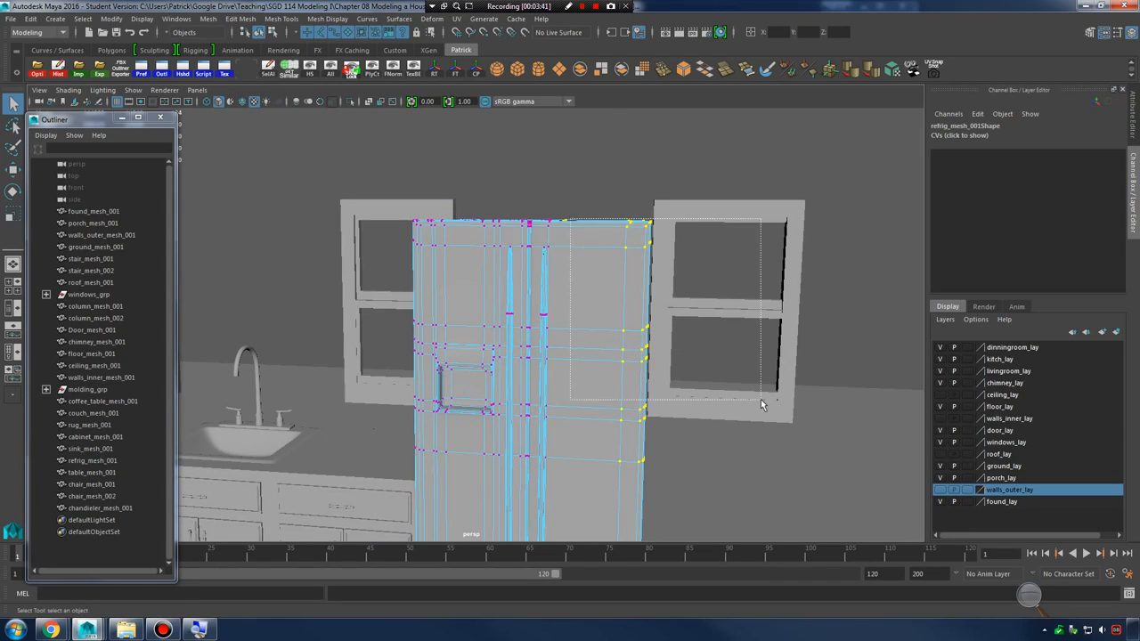
pyautogui.keyDown('alt'); pyautogui.moveTo(745, 400); pyautogui.dragTo(728, 348, button='middle'); pyautogui.keyUp('alt')
pyautogui.keyDown('alt'); pyautogui.moveTo(728, 347); pyautogui.dragTo(784, 275); pyautogui.keyUp('alt')
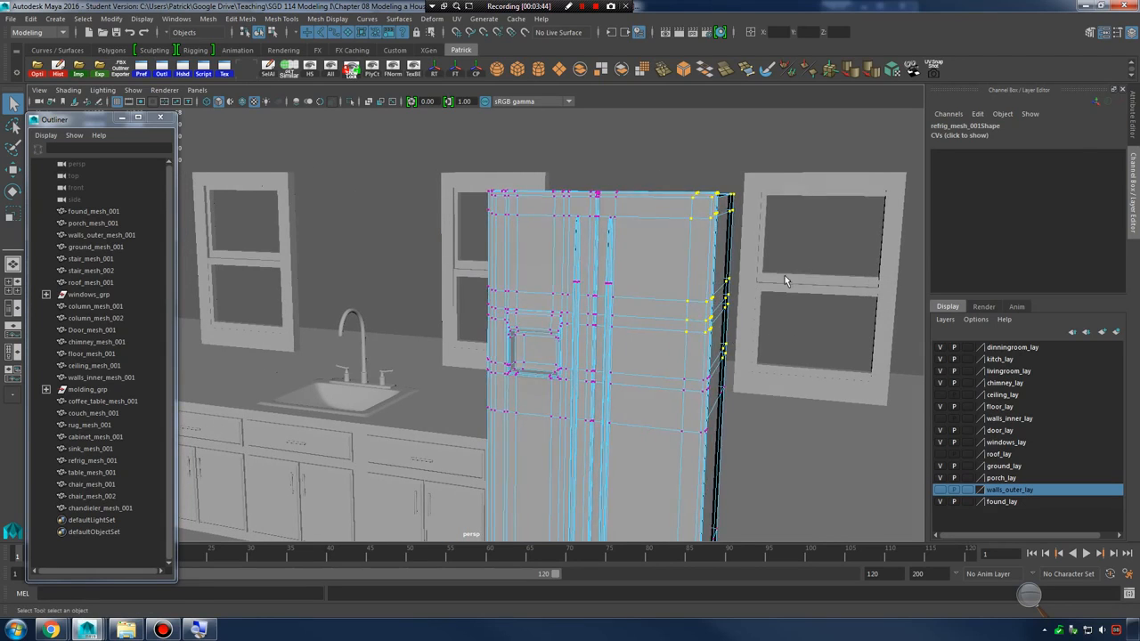
# Clear the vertex selection, reselect the refrigerator as a whole object, and deselect it
pyautogui.click(766, 258)
pyautogui.click(676, 227)
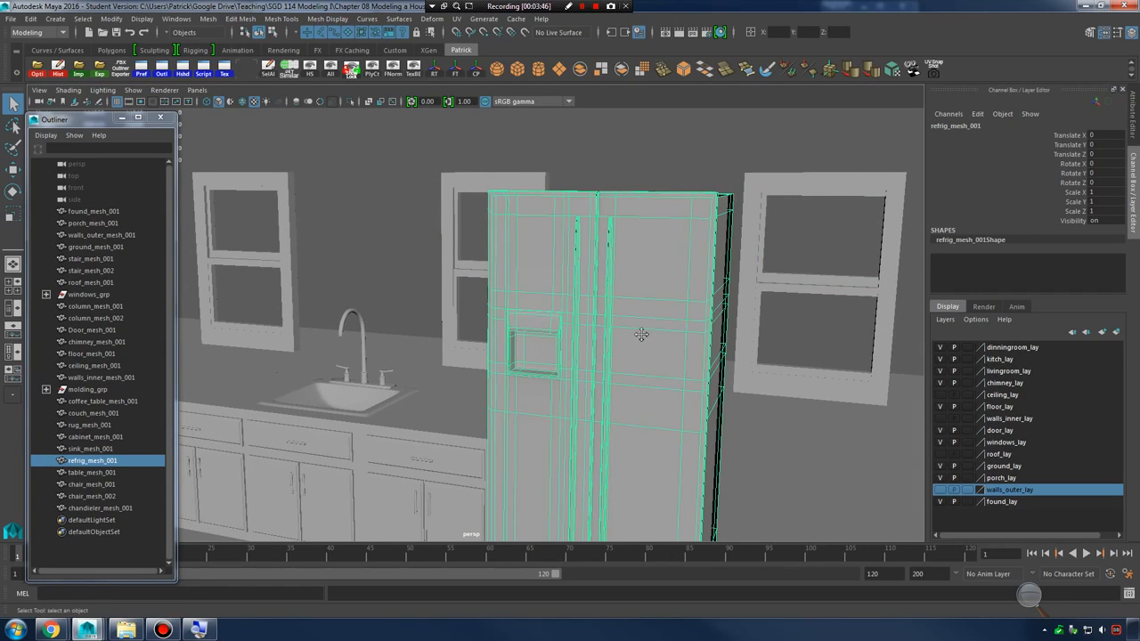
pyautogui.keyDown('alt'); pyautogui.moveTo(641, 331); pyautogui.dragTo(604, 307, button='right'); pyautogui.keyUp('alt')
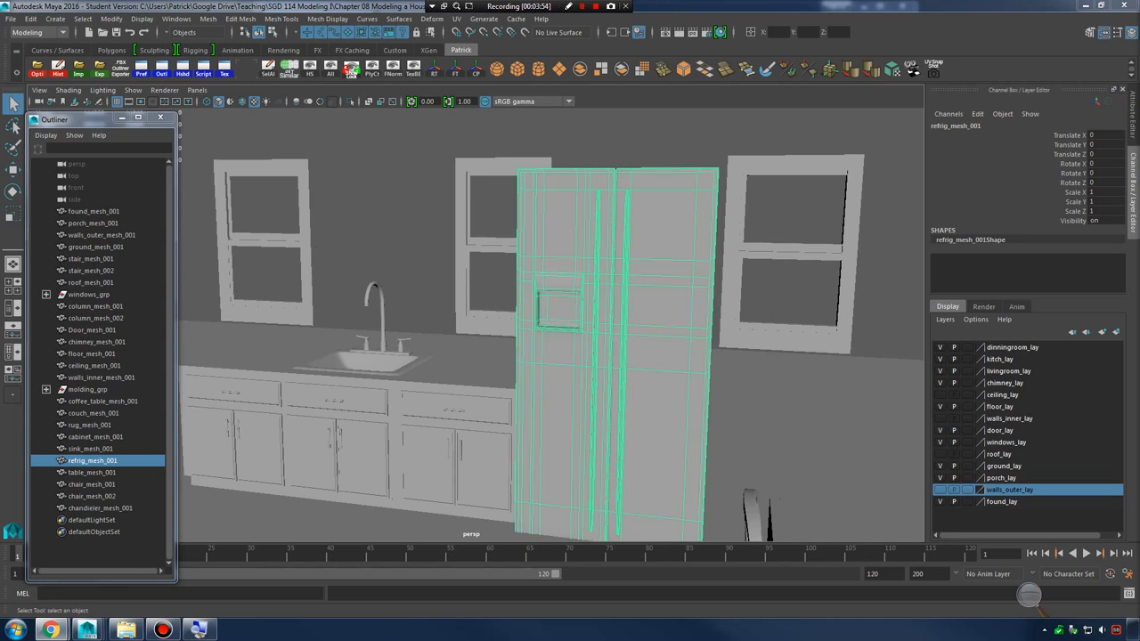
pyautogui.click(408, 166)
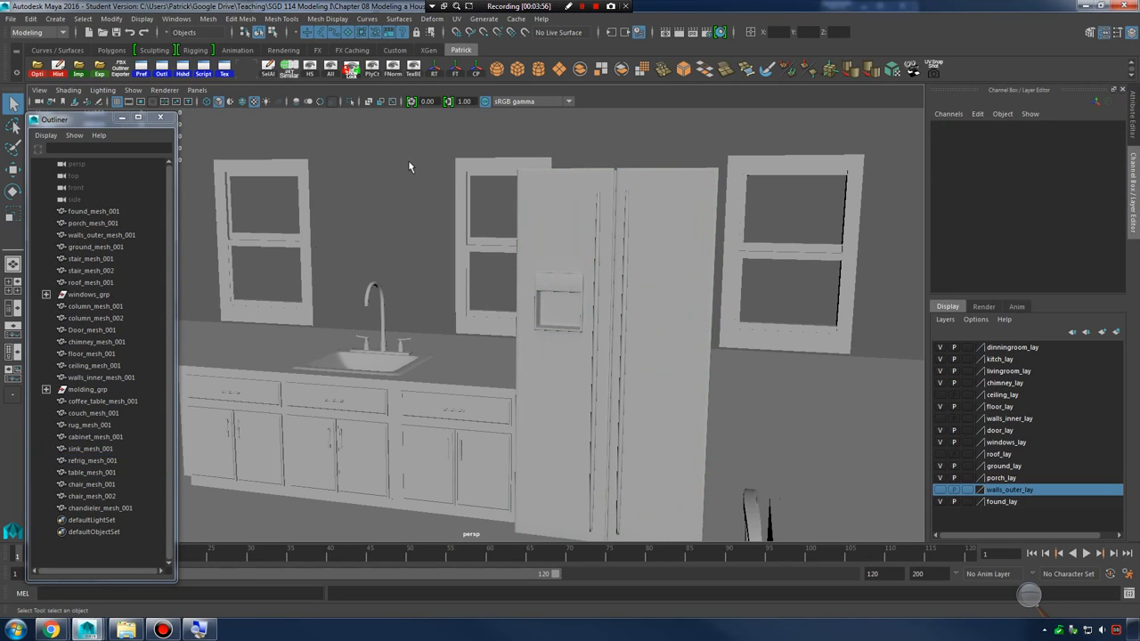
# Examine the refrigerator's left side, front doors and dispenser up close beside the sink and counter
pyautogui.keyDown('alt'); pyautogui.moveTo(425, 177); pyautogui.dragTo(596, 267); pyautogui.keyUp('alt')
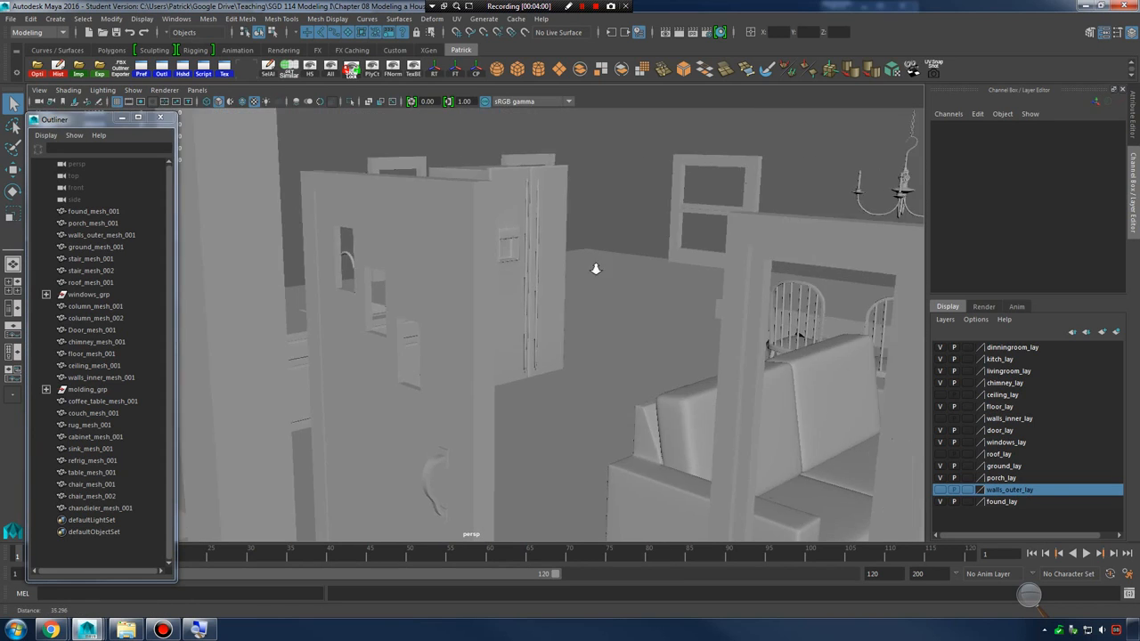
pyautogui.keyDown('alt'); pyautogui.moveTo(596, 268); pyautogui.dragTo(629, 318, button='right'); pyautogui.keyUp('alt')
pyautogui.keyDown('alt'); pyautogui.moveTo(630, 318); pyautogui.dragTo(636, 331); pyautogui.keyUp('alt')
pyautogui.moveTo(636, 330)
pyautogui.keyDown('alt'); pyautogui.mouseDown(button='middle')
pyautogui.moveTo(648, 386)
pyautogui.moveTo(655, 364)
pyautogui.moveTo(624, 312)
pyautogui.mouseUp(button='middle'); pyautogui.keyUp('alt')
pyautogui.keyDown('alt'); pyautogui.moveTo(655, 321); pyautogui.dragTo(757, 339, button='right'); pyautogui.keyUp('alt')
pyautogui.keyDown('alt'); pyautogui.moveTo(714, 318); pyautogui.dragTo(711, 375, button='middle'); pyautogui.keyUp('alt')
pyautogui.keyDown('alt'); pyautogui.moveTo(754, 305); pyautogui.dragTo(730, 359, button='right'); pyautogui.keyUp('alt')
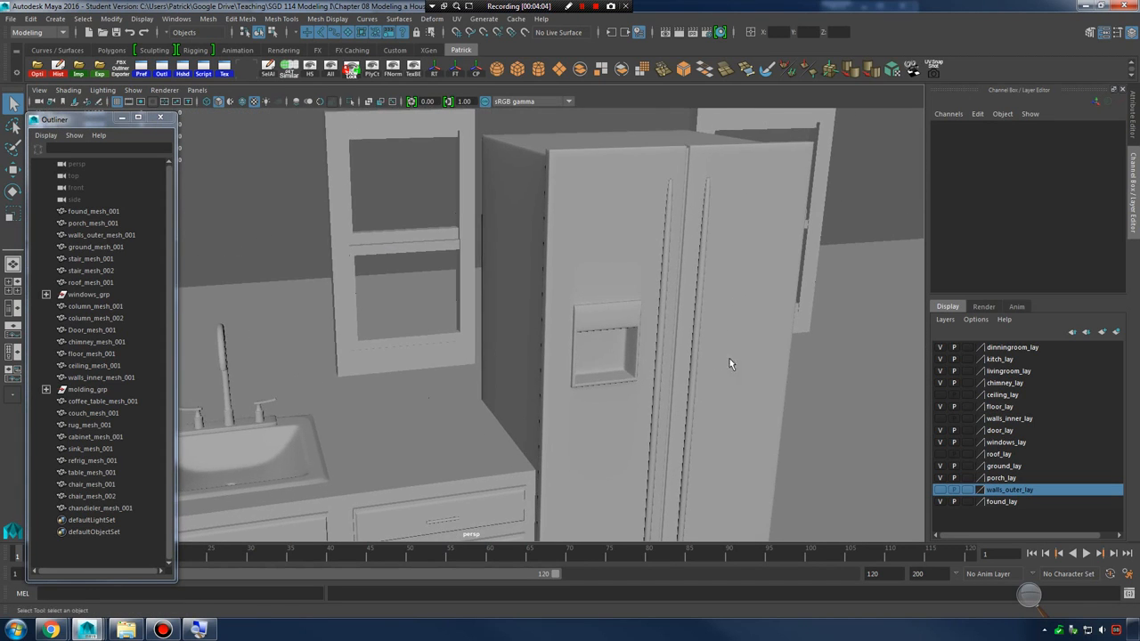
pyautogui.keyDown('alt'); pyautogui.moveTo(763, 298); pyautogui.dragTo(613, 279); pyautogui.keyUp('alt')
pyautogui.keyDown('alt'); pyautogui.moveTo(614, 279); pyautogui.dragTo(839, 283, button='right'); pyautogui.keyUp('alt')
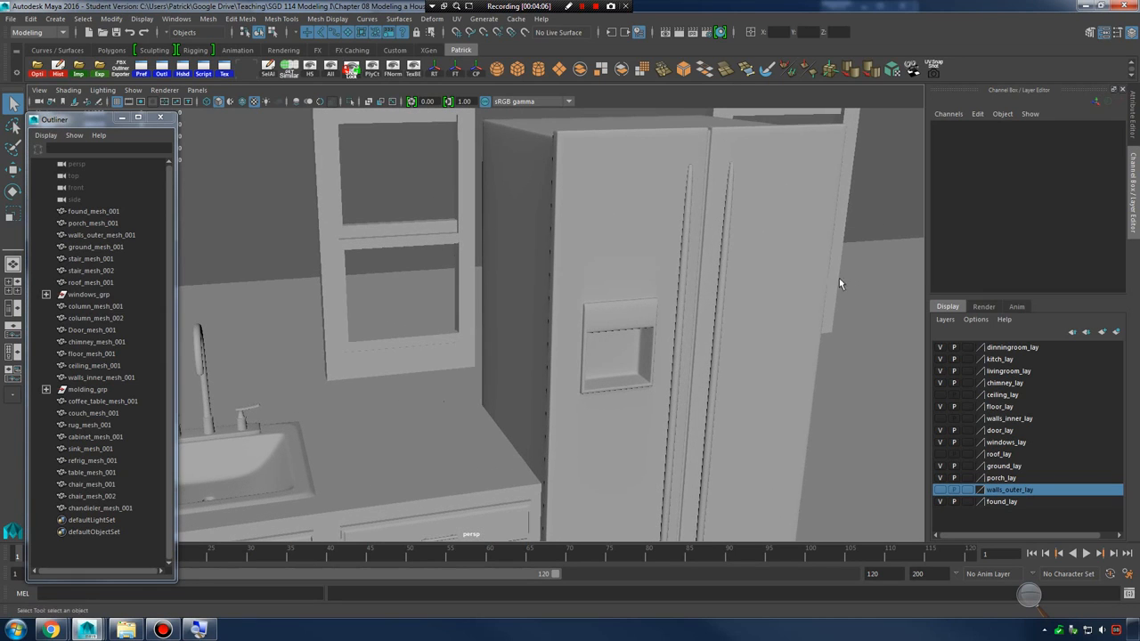
# Select the refrigerator, compare its unsmoothed display with the smooth mesh preview, and clear the selection
pyautogui.click(733, 192)
pyautogui.press('1')
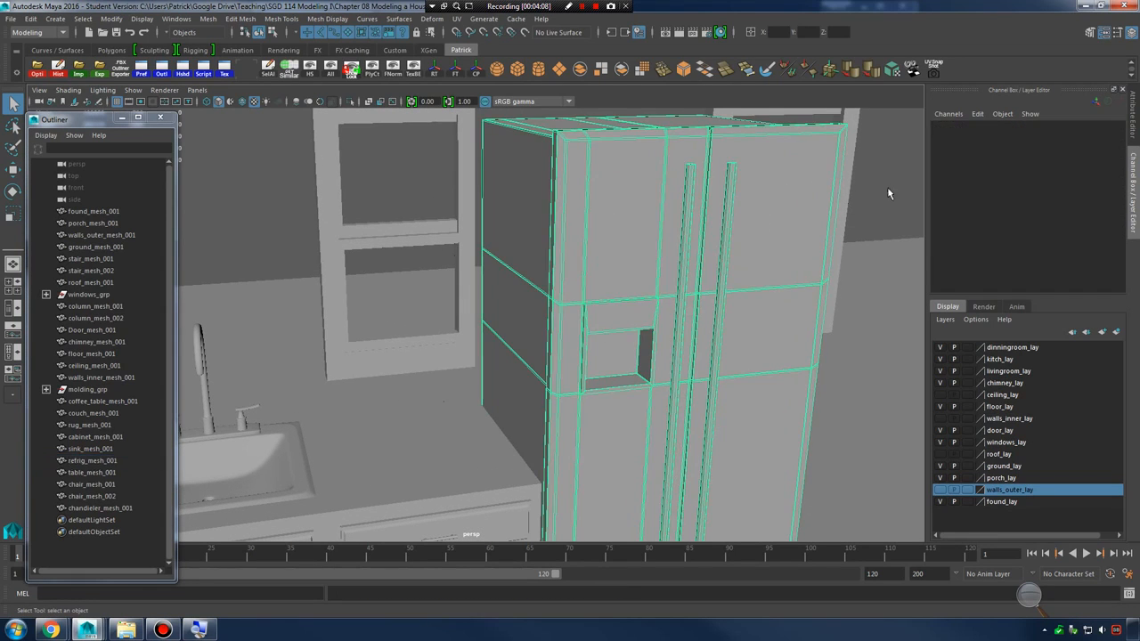
pyautogui.press('3')
pyautogui.click(865, 194)
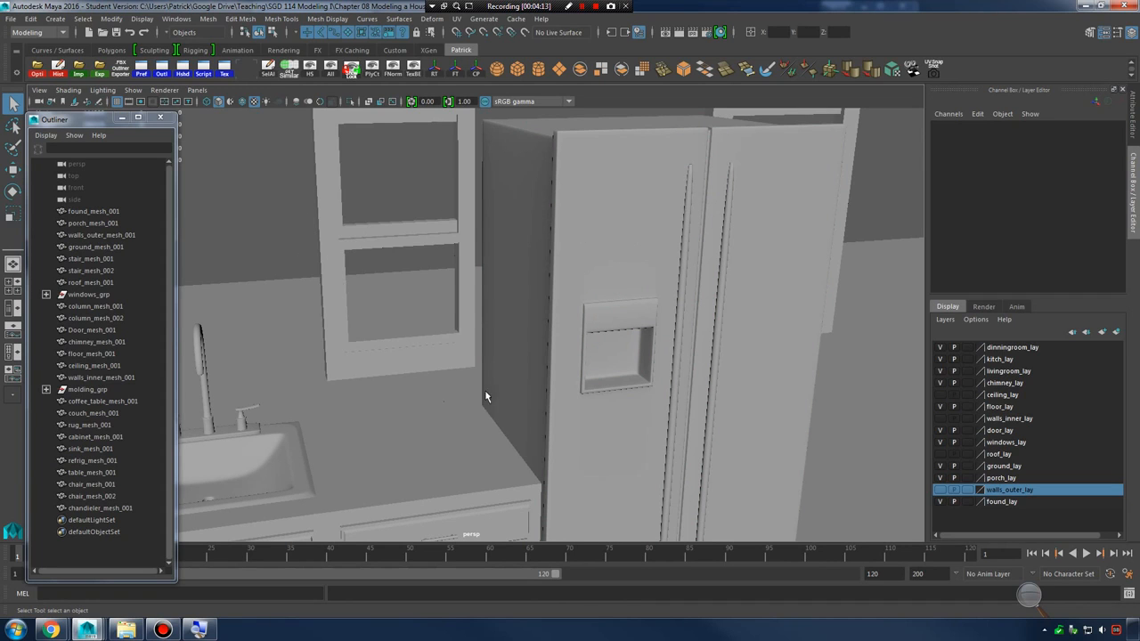
# Examine the kitchen from several angles, covering the refrigerator, sink, cabinets, and the dining table and chair
pyautogui.keyDown('alt'); pyautogui.moveTo(714, 451); pyautogui.dragTo(653, 339, button='middle'); pyautogui.keyUp('alt')
pyautogui.keyDown('alt'); pyautogui.moveTo(653, 339); pyautogui.dragTo(615, 341, button='right'); pyautogui.keyUp('alt')
pyautogui.keyDown('alt'); pyautogui.moveTo(614, 341); pyautogui.dragTo(637, 341); pyautogui.keyUp('alt')
pyautogui.keyDown('alt'); pyautogui.moveTo(636, 341); pyautogui.dragTo(565, 344, button='right'); pyautogui.keyUp('alt')
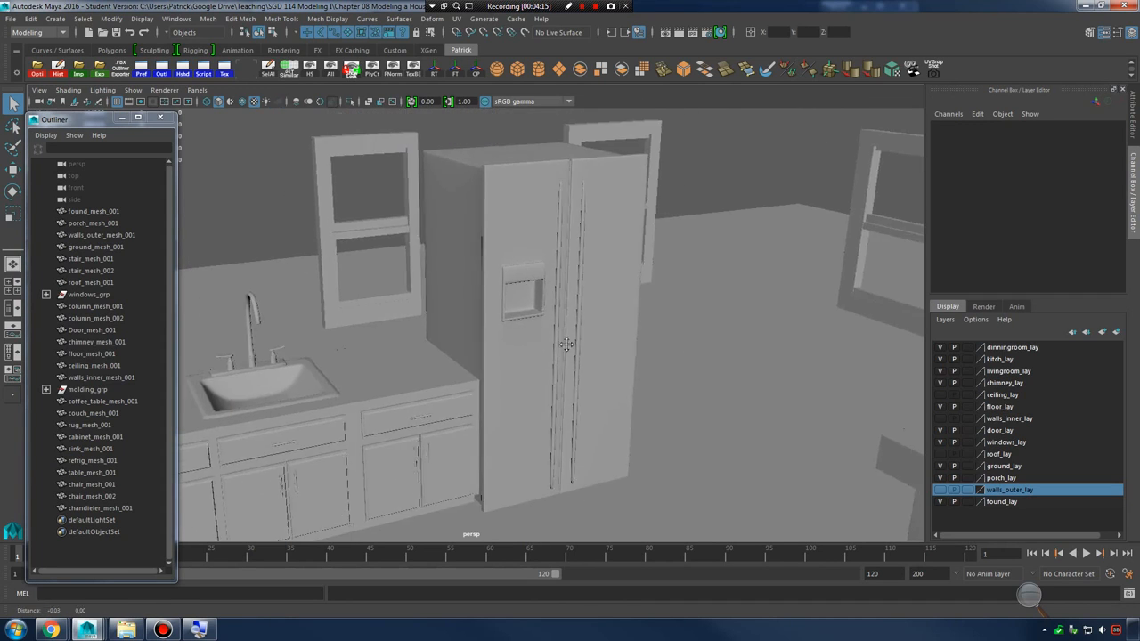
pyautogui.keyDown('alt'); pyautogui.moveTo(565, 344); pyautogui.dragTo(684, 268, button='middle'); pyautogui.keyUp('alt')
pyautogui.keyDown('alt'); pyautogui.moveTo(683, 267); pyautogui.dragTo(733, 298, button='right'); pyautogui.keyUp('alt')
pyautogui.keyDown('alt'); pyautogui.moveTo(733, 298); pyautogui.dragTo(621, 306); pyautogui.keyUp('alt')
pyautogui.keyDown('alt'); pyautogui.moveTo(814, 314); pyautogui.dragTo(845, 359, button='middle'); pyautogui.keyUp('alt')
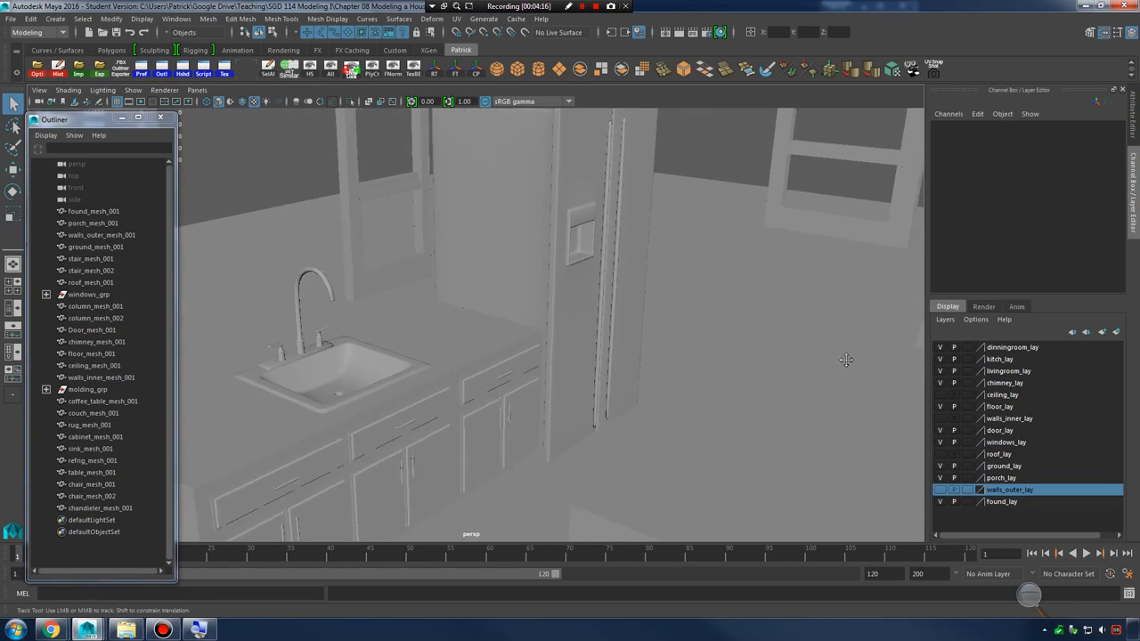
pyautogui.keyDown('alt'); pyautogui.moveTo(845, 359); pyautogui.dragTo(675, 337, button='right'); pyautogui.keyUp('alt')
pyautogui.keyDown('alt'); pyautogui.moveTo(675, 337); pyautogui.dragTo(588, 342); pyautogui.keyUp('alt')
pyautogui.keyDown('alt'); pyautogui.moveTo(588, 342); pyautogui.dragTo(598, 338, button='right'); pyautogui.keyUp('alt')
pyautogui.keyDown('alt'); pyautogui.moveTo(598, 339); pyautogui.dragTo(562, 343); pyautogui.keyUp('alt')
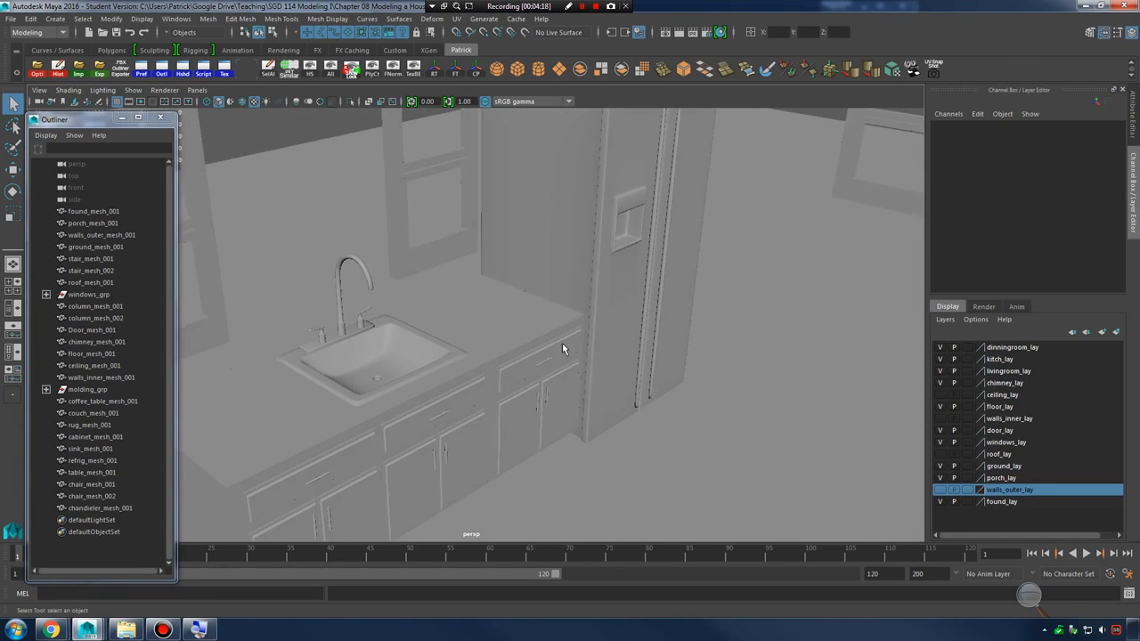
pyautogui.keyDown('alt'); pyautogui.moveTo(562, 343); pyautogui.dragTo(628, 337, button='right'); pyautogui.keyUp('alt')
pyautogui.keyDown('alt'); pyautogui.moveTo(664, 335); pyautogui.dragTo(570, 343, button='middle'); pyautogui.keyUp('alt')
pyautogui.keyDown('alt'); pyautogui.moveTo(570, 343); pyautogui.dragTo(608, 329); pyautogui.keyUp('alt')
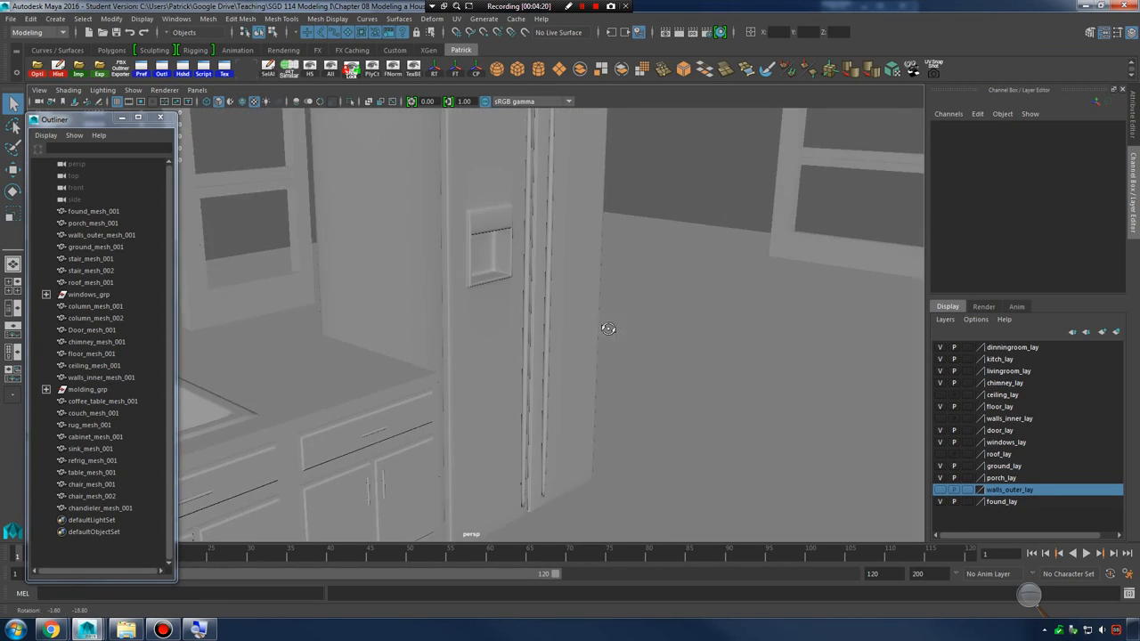
pyautogui.keyDown('alt'); pyautogui.moveTo(806, 332); pyautogui.dragTo(733, 330, button='right'); pyautogui.keyUp('alt')
pyautogui.keyDown('alt'); pyautogui.moveTo(733, 334); pyautogui.dragTo(578, 323); pyautogui.keyUp('alt')
pyautogui.keyDown('alt'); pyautogui.moveTo(578, 323); pyautogui.dragTo(594, 357, button='right'); pyautogui.keyUp('alt')
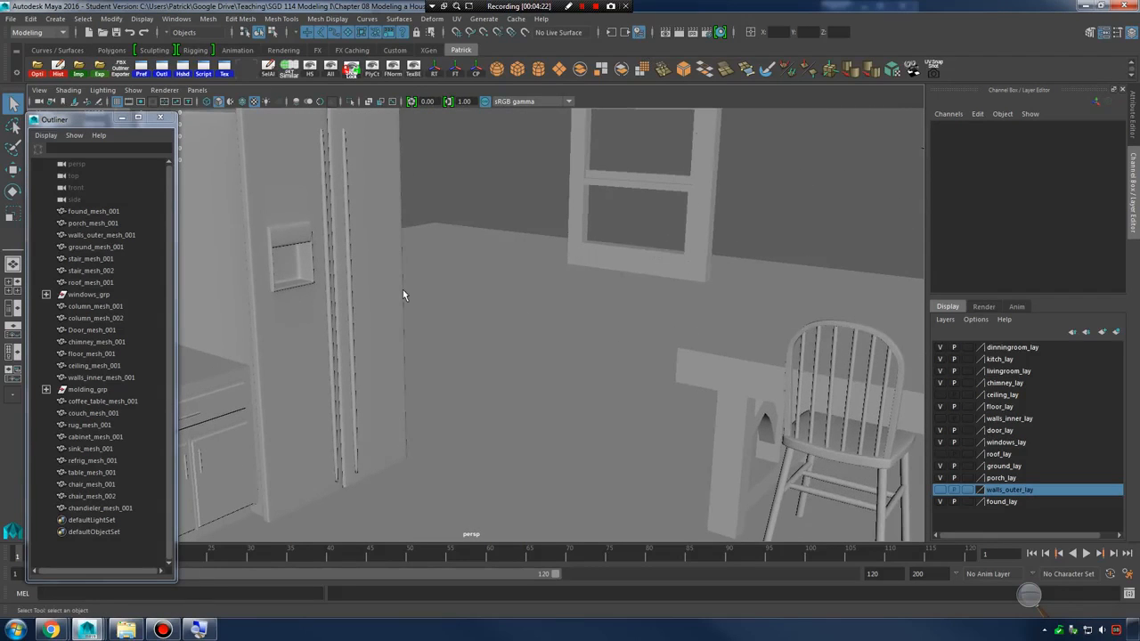
# Open the Viewport 2.0 renderer settings and place their window over the middle of the viewport
pyautogui.click(192, 91)
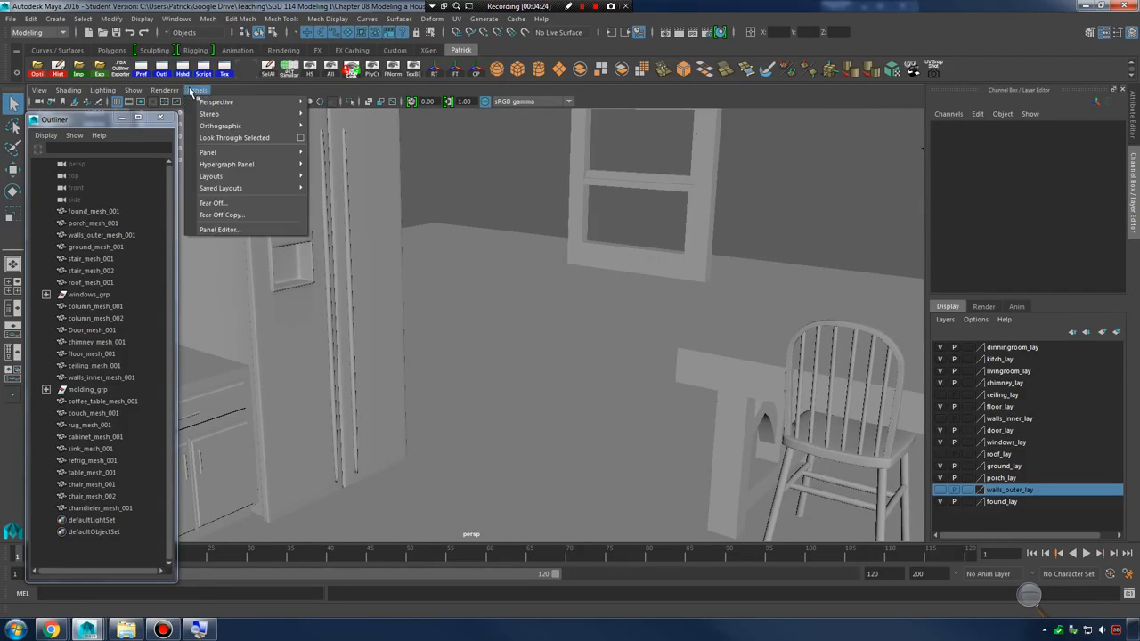
pyautogui.moveTo(173, 94)
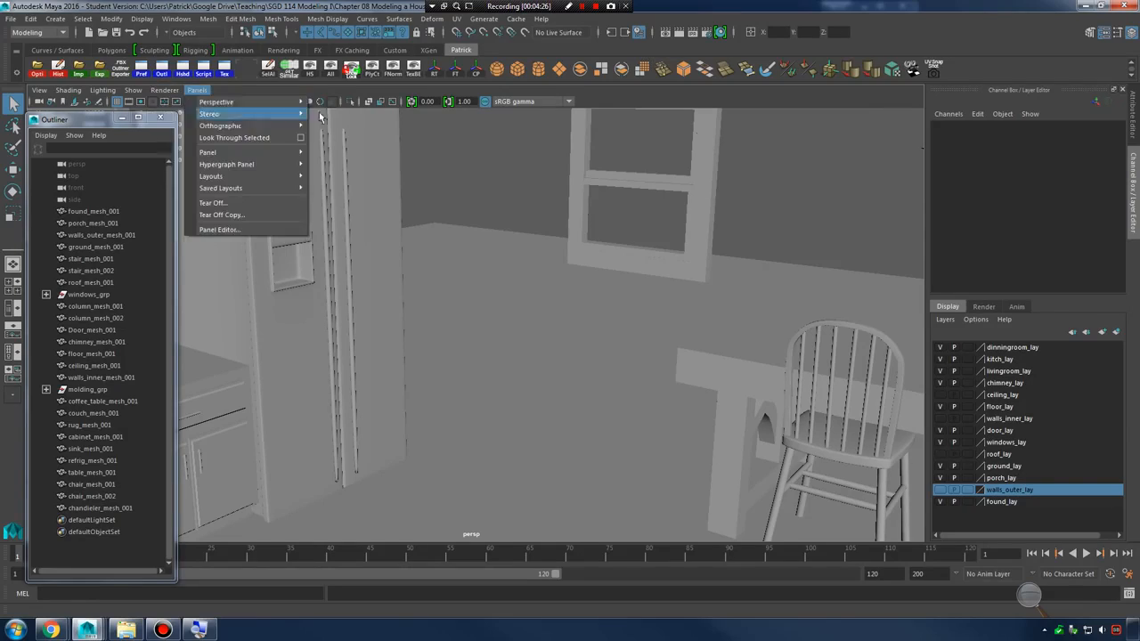
pyautogui.click(195, 93)
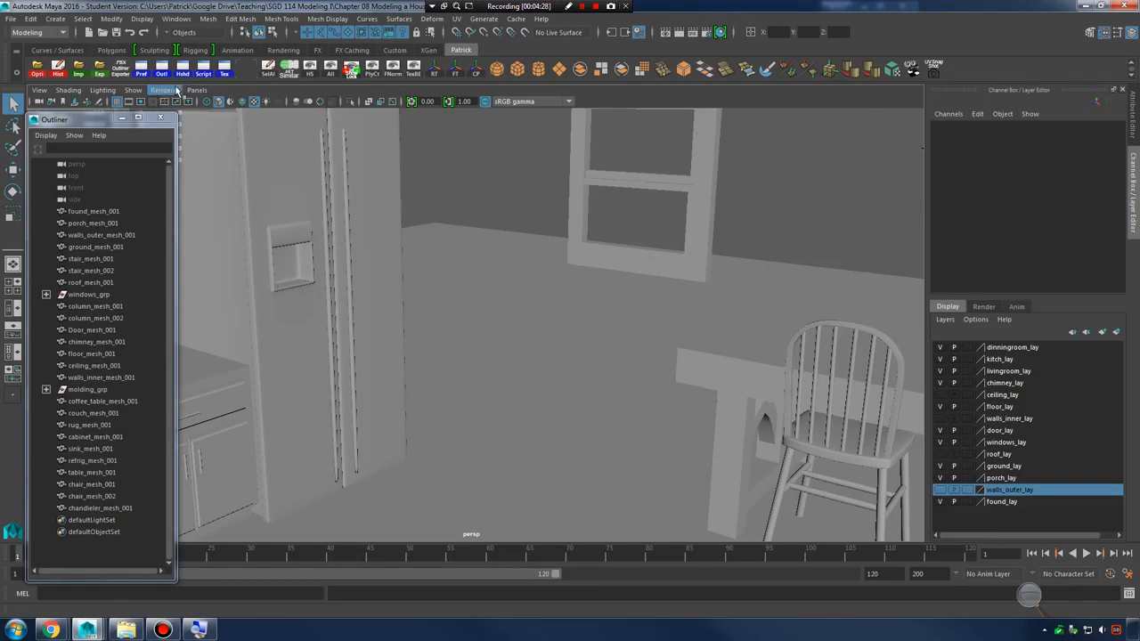
pyautogui.click(165, 92)
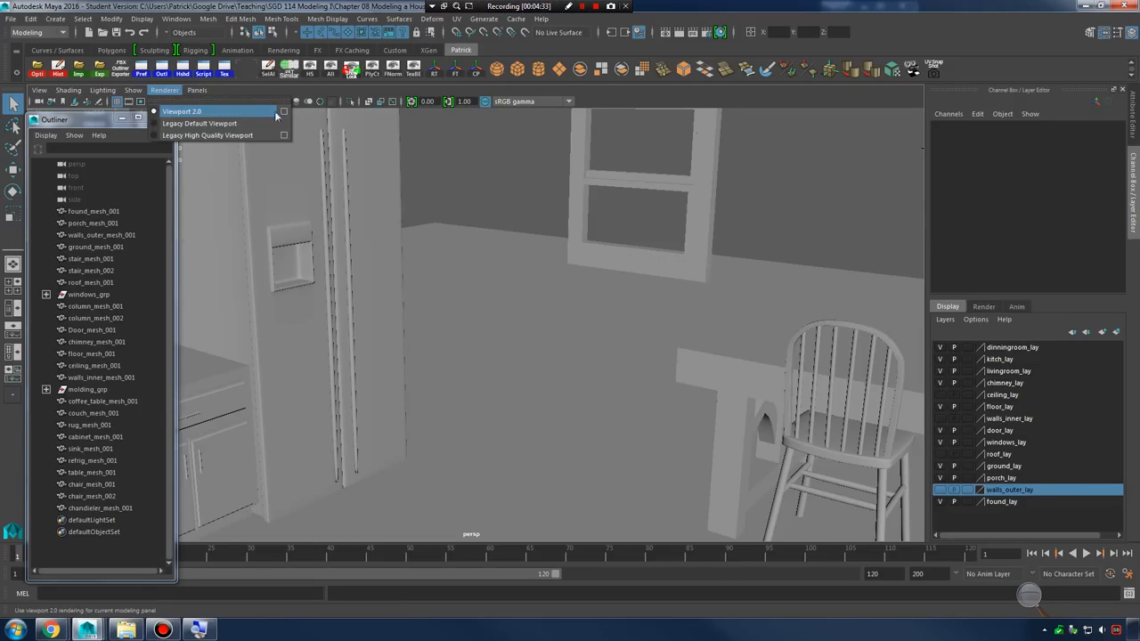
pyautogui.click(282, 112)
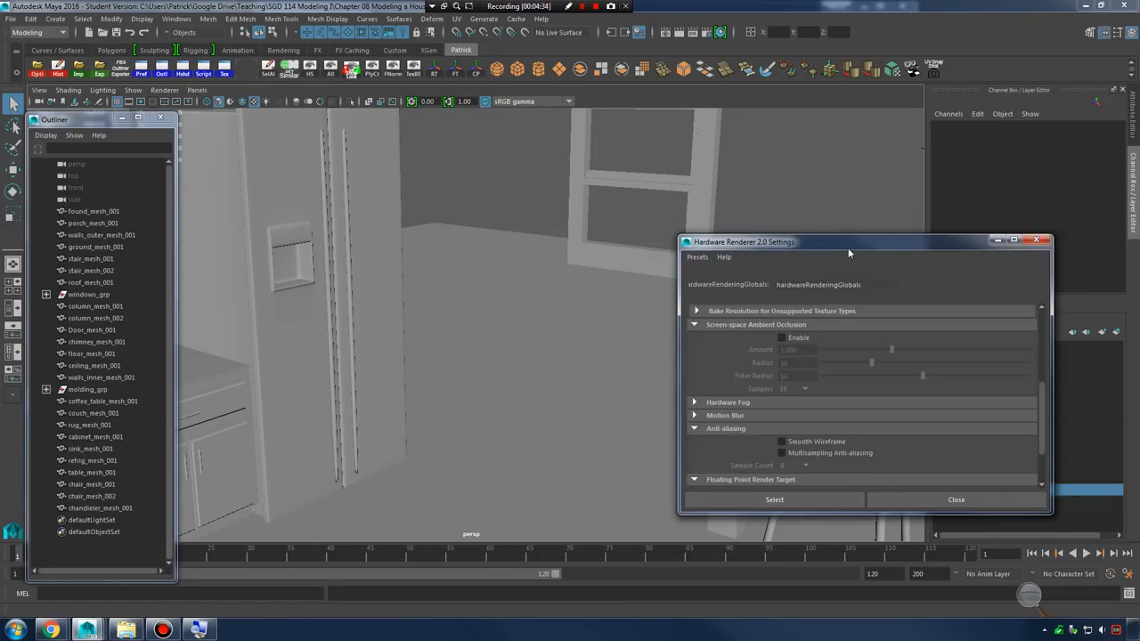
pyautogui.moveTo(848, 248); pyautogui.dragTo(571, 223)
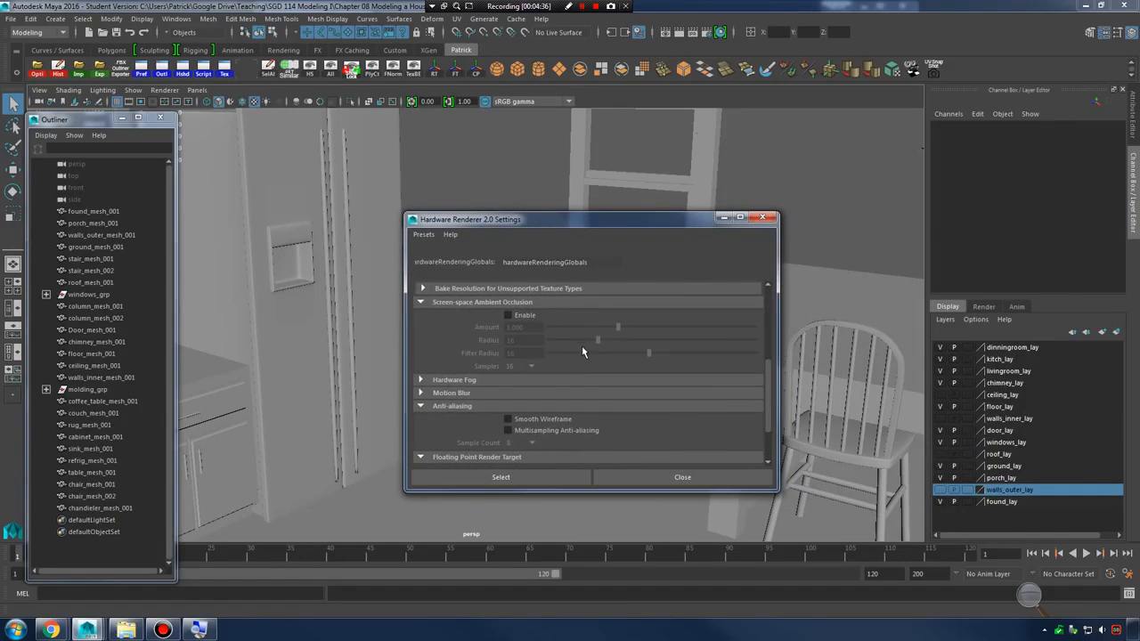
# Collapse the Screen-space Ambient Occlusion, Anti-aliasing and Floating Point Render Target sections and return to the Performance settings
pyautogui.click(420, 304)
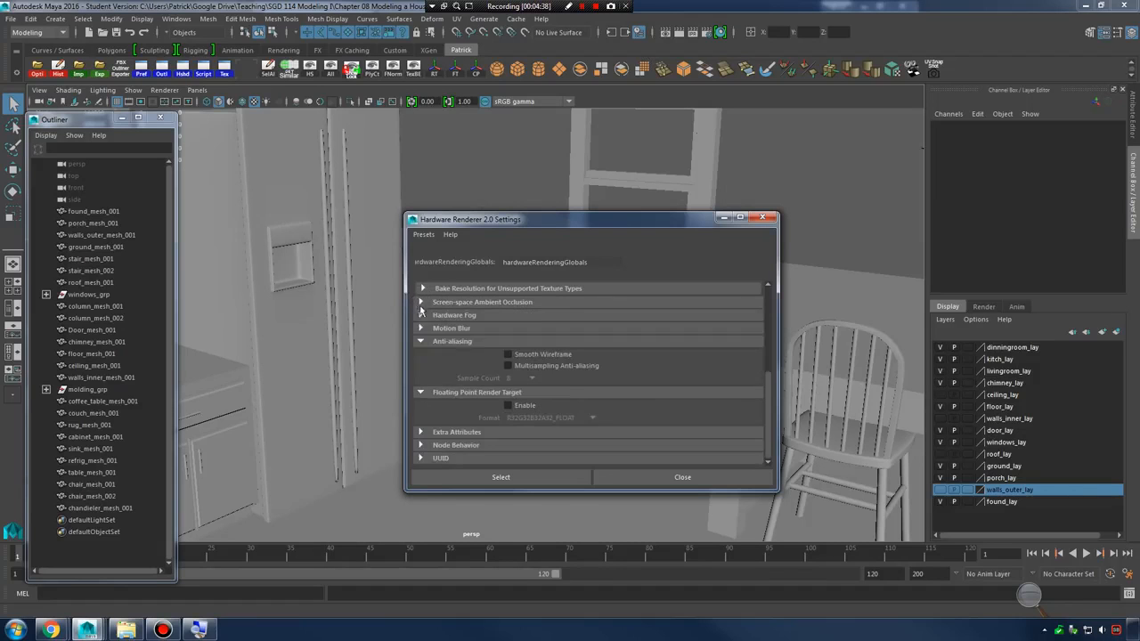
pyautogui.click(422, 316)
pyautogui.click(422, 316)
pyautogui.click(420, 343)
pyautogui.click(419, 398)
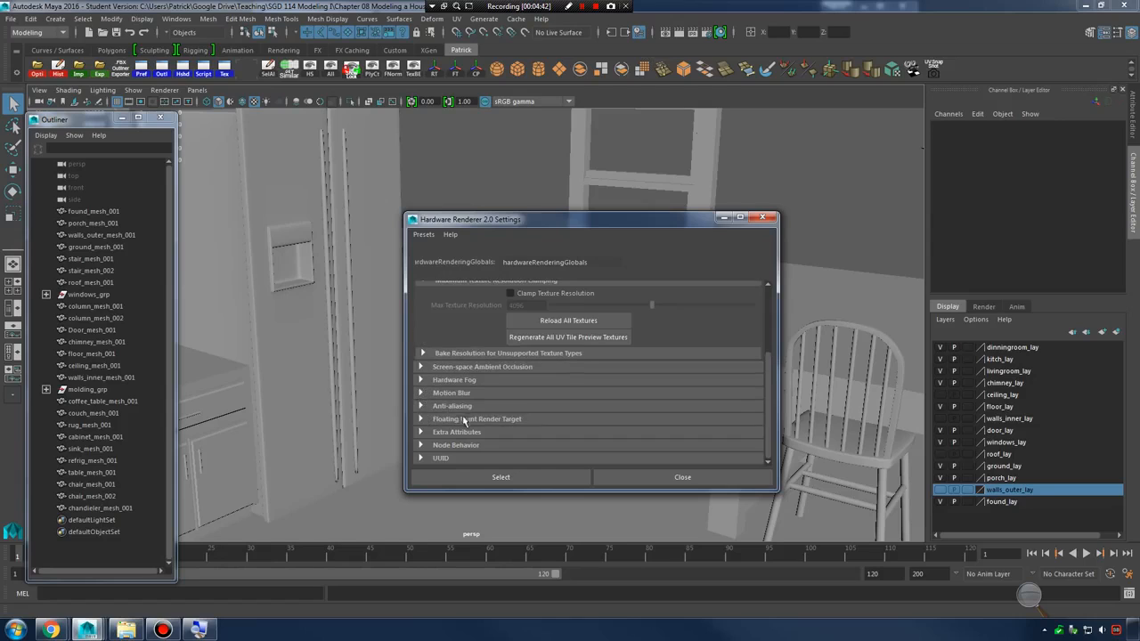
pyautogui.scroll(5, 601, 328)
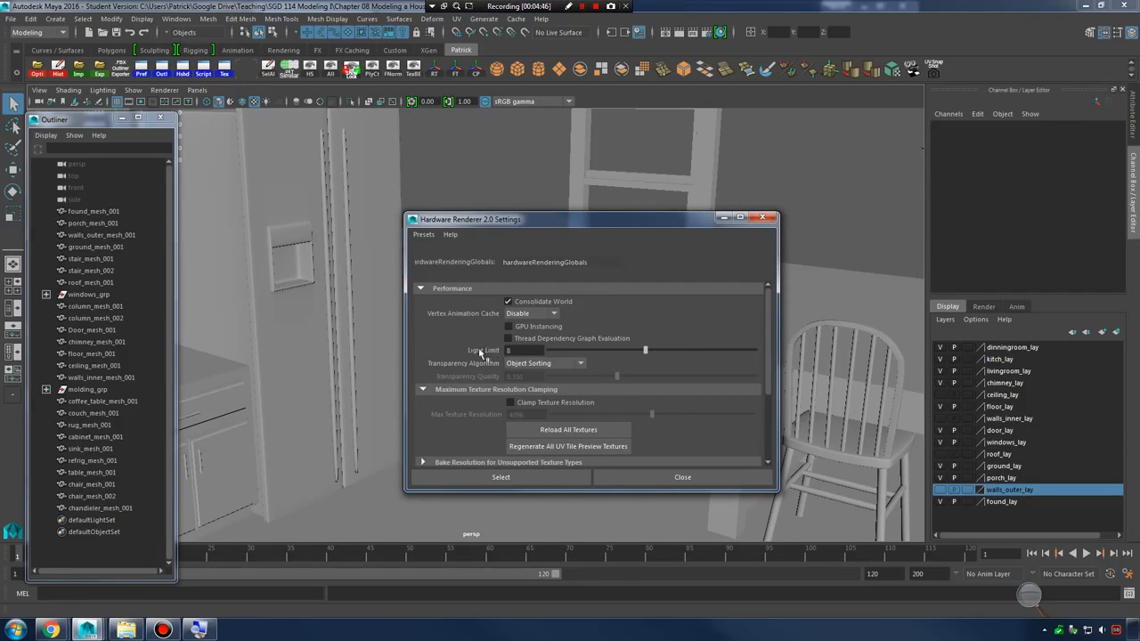
# Look over the Screen-space Ambient Occlusion options in the renderer settings, then collapse that section
pyautogui.scroll(-3, 475, 358)
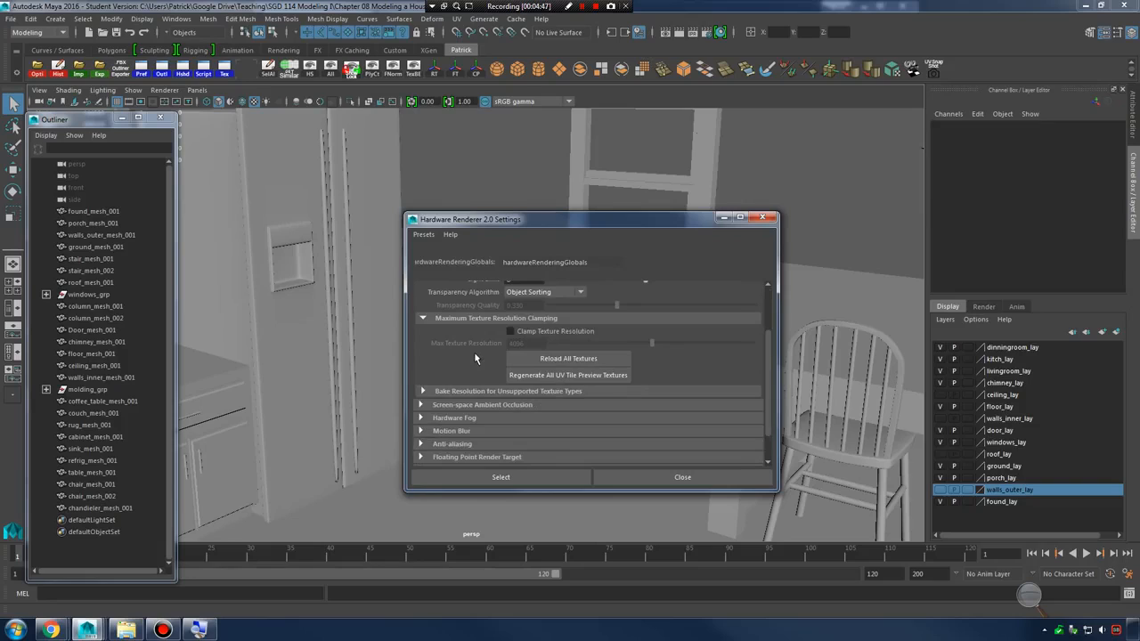
pyautogui.click(422, 405)
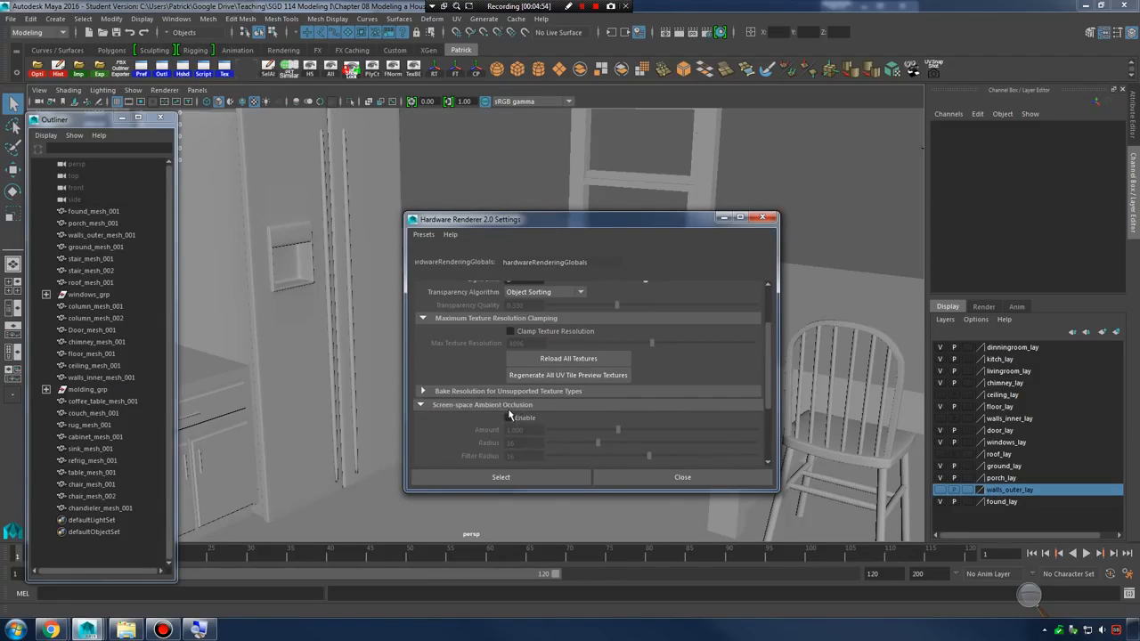
pyautogui.click(443, 405)
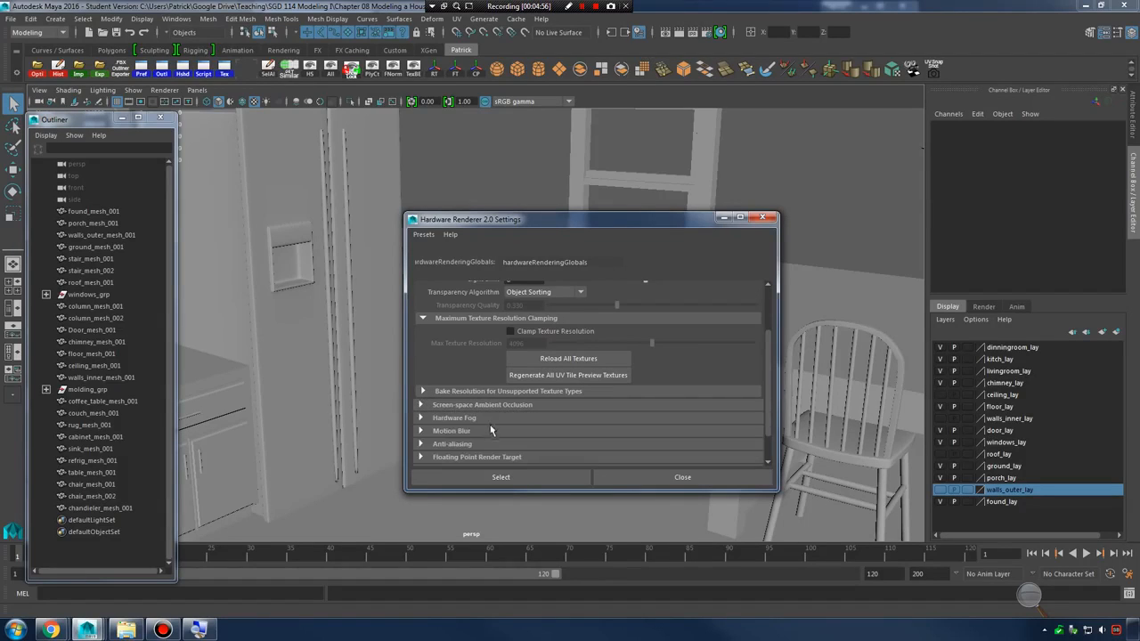
# Enable Smooth Wireframe and Multisampling Anti-aliasing in the renderer settings, with the sample count set to 16
pyautogui.click(444, 444)
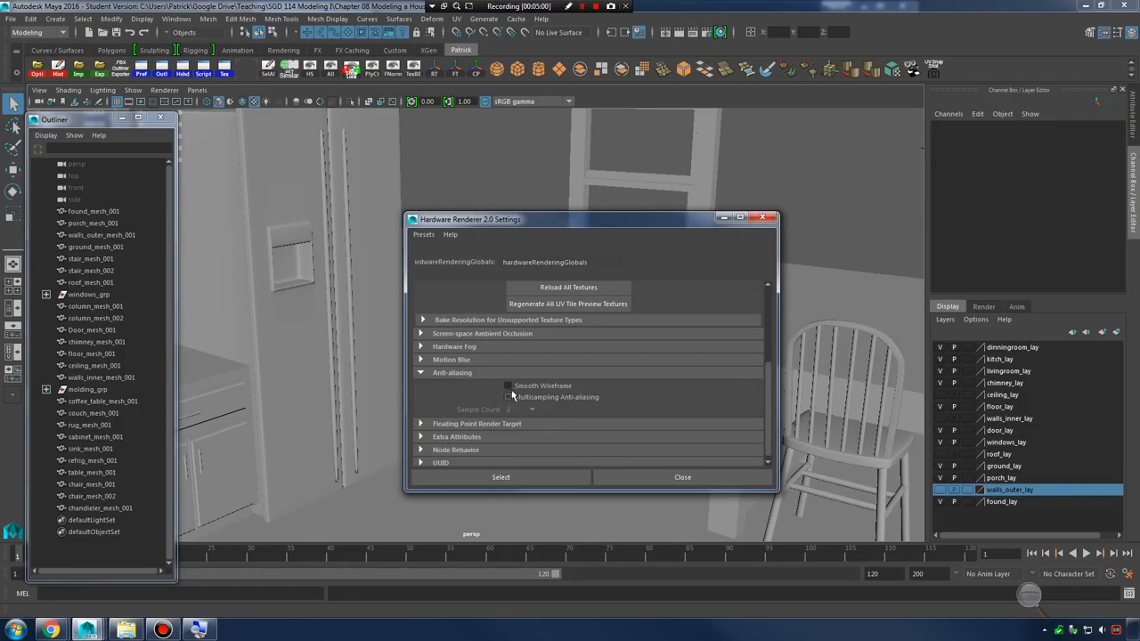
pyautogui.click(508, 386)
pyautogui.click(508, 397)
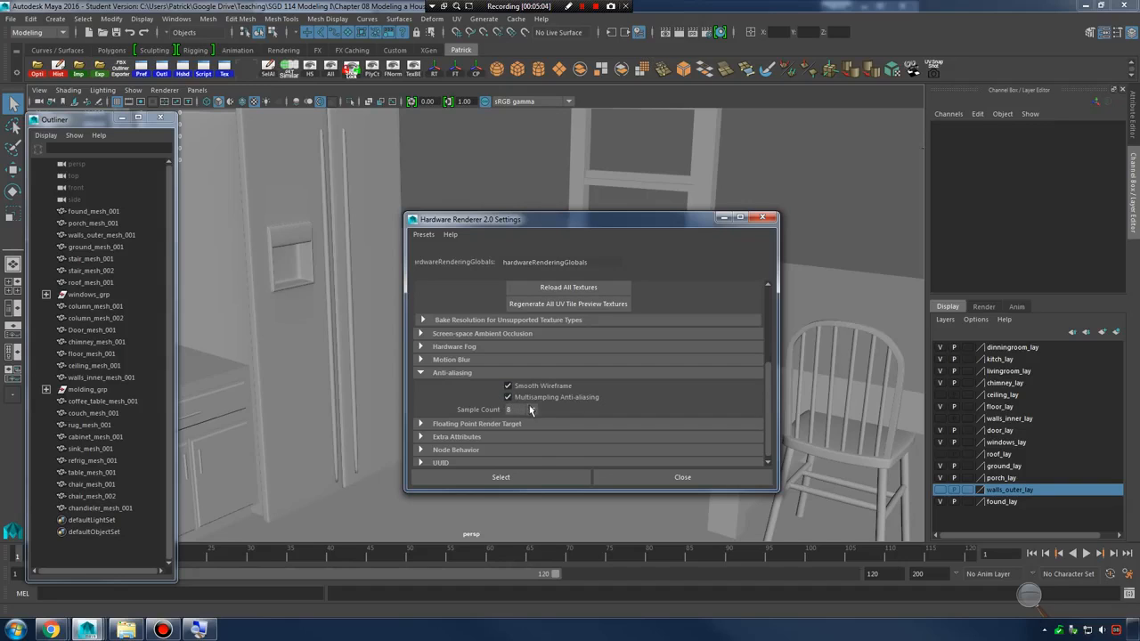
pyautogui.click(532, 409)
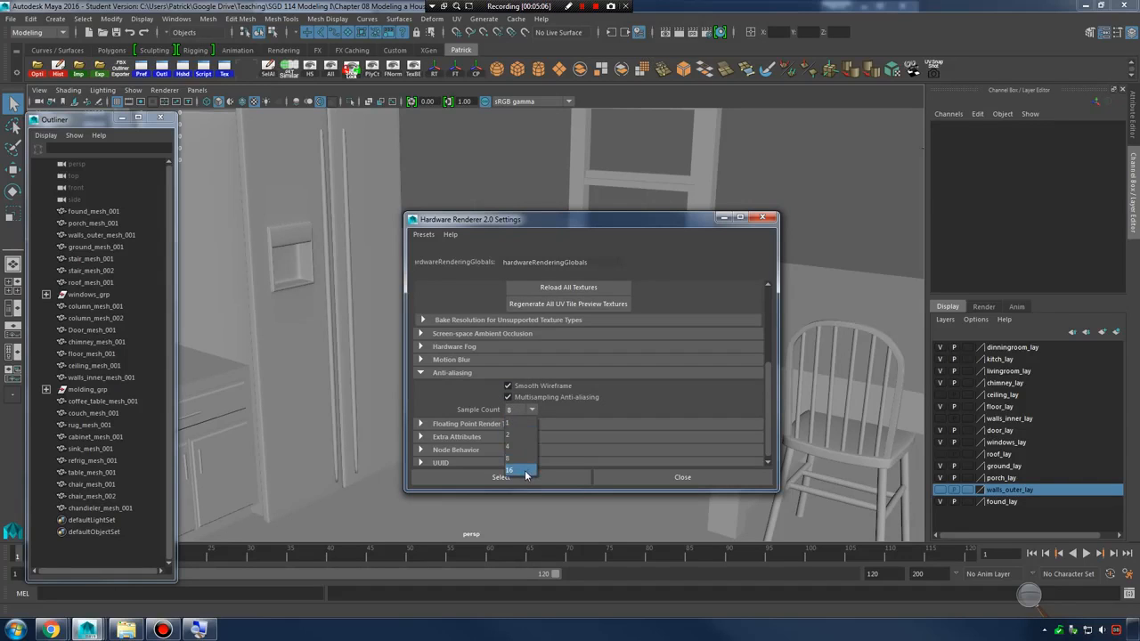
pyautogui.click(524, 471)
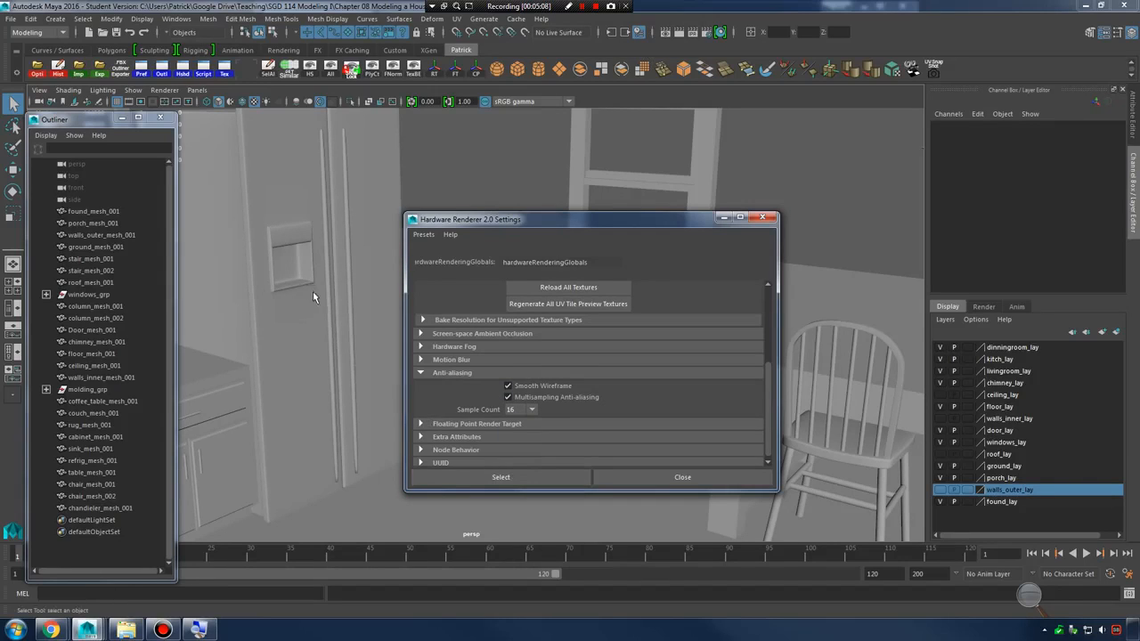
# Move the renderer settings window clear of the refrigerator and frame the refrigerator in the perspective view
pyautogui.keyDown('alt'); pyautogui.moveTo(313, 290); pyautogui.dragTo(379, 390); pyautogui.keyUp('alt')
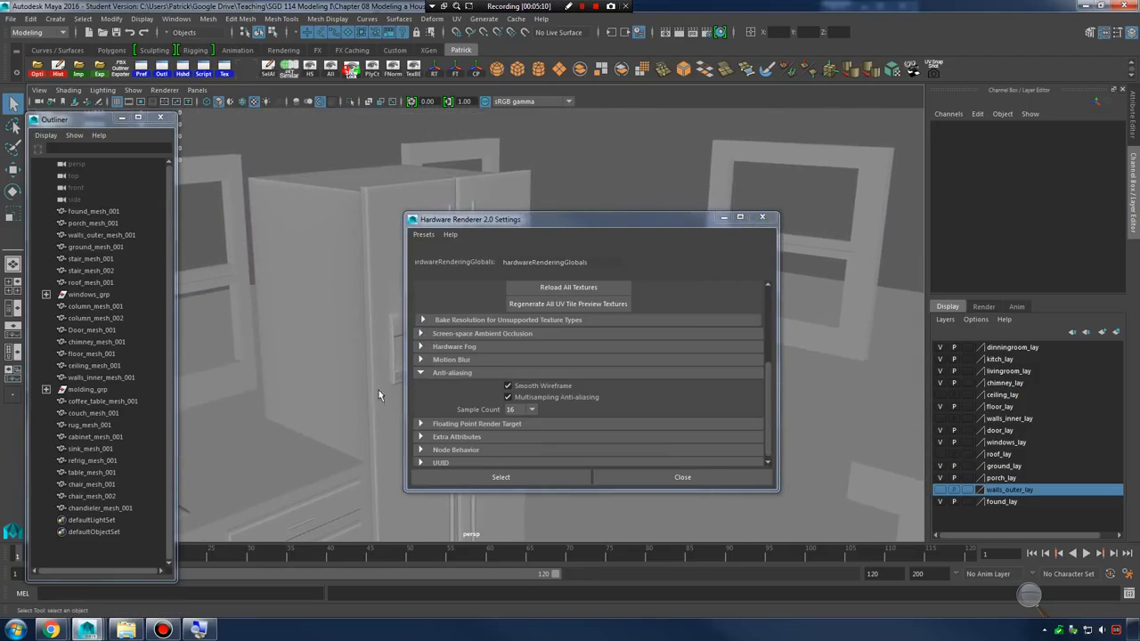
pyautogui.moveTo(561, 221); pyautogui.dragTo(766, 181)
pyautogui.keyDown('alt'); pyautogui.moveTo(454, 360); pyautogui.dragTo(435, 252); pyautogui.keyUp('alt')
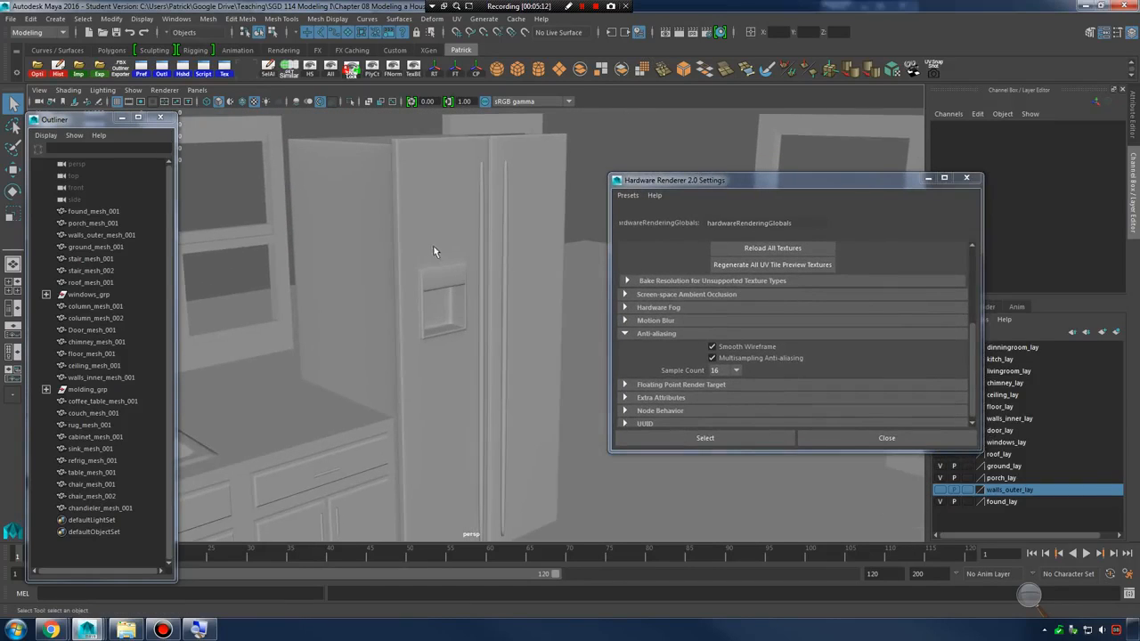
# Compare the refrigerator's edges with Multisampling Anti-aliasing off and on, leaving the option enabled
pyautogui.click(712, 359)
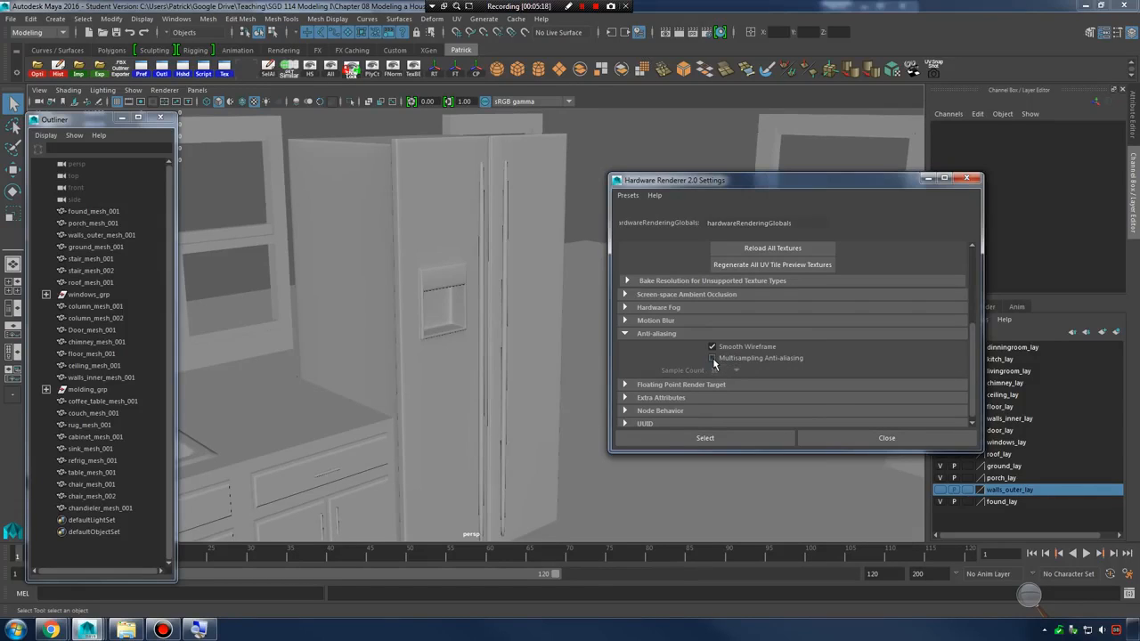
pyautogui.click(713, 359)
pyautogui.click(712, 359)
pyautogui.click(712, 359)
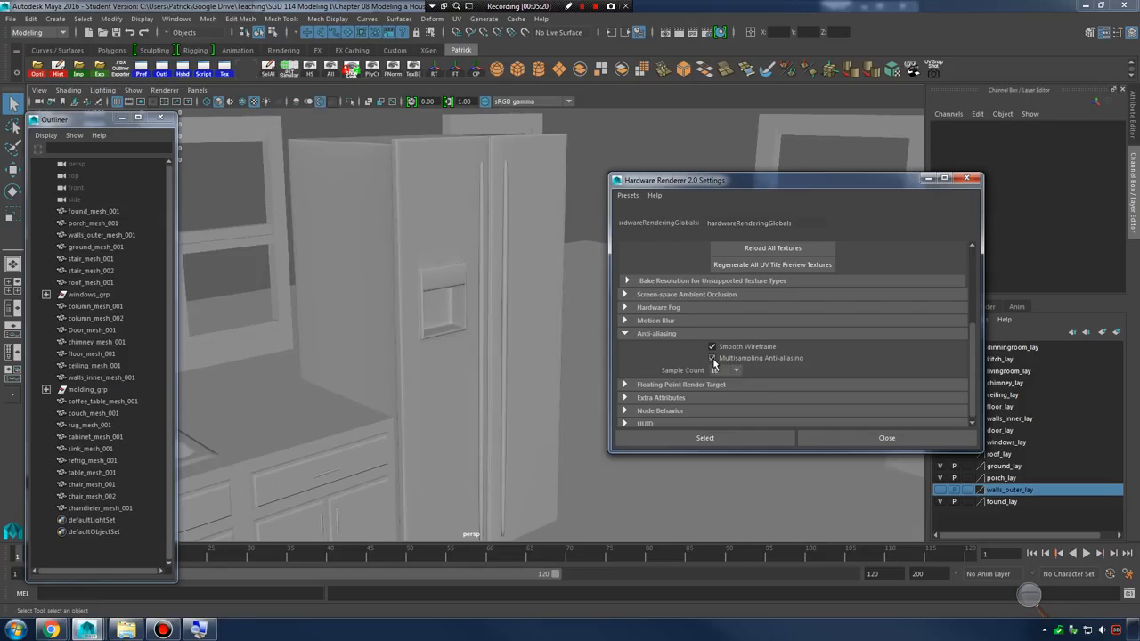
pyautogui.click(713, 360)
pyautogui.click(714, 360)
# Collapse the Anti-aliasing section and enable Screen-space Ambient Occlusion
pyautogui.click(626, 334)
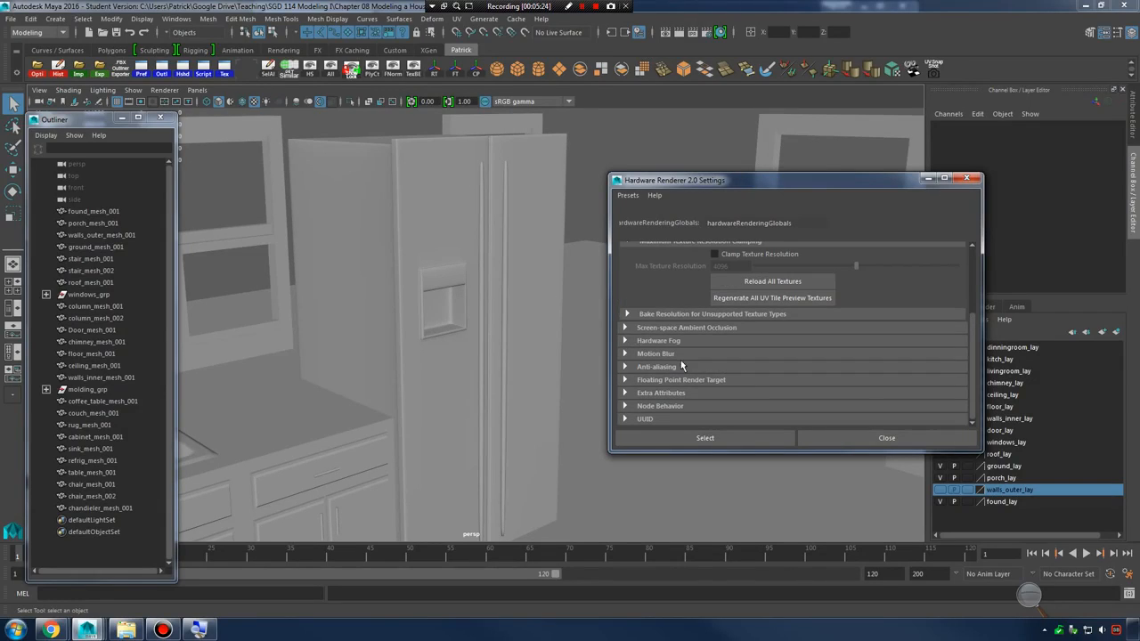
pyautogui.click(626, 328)
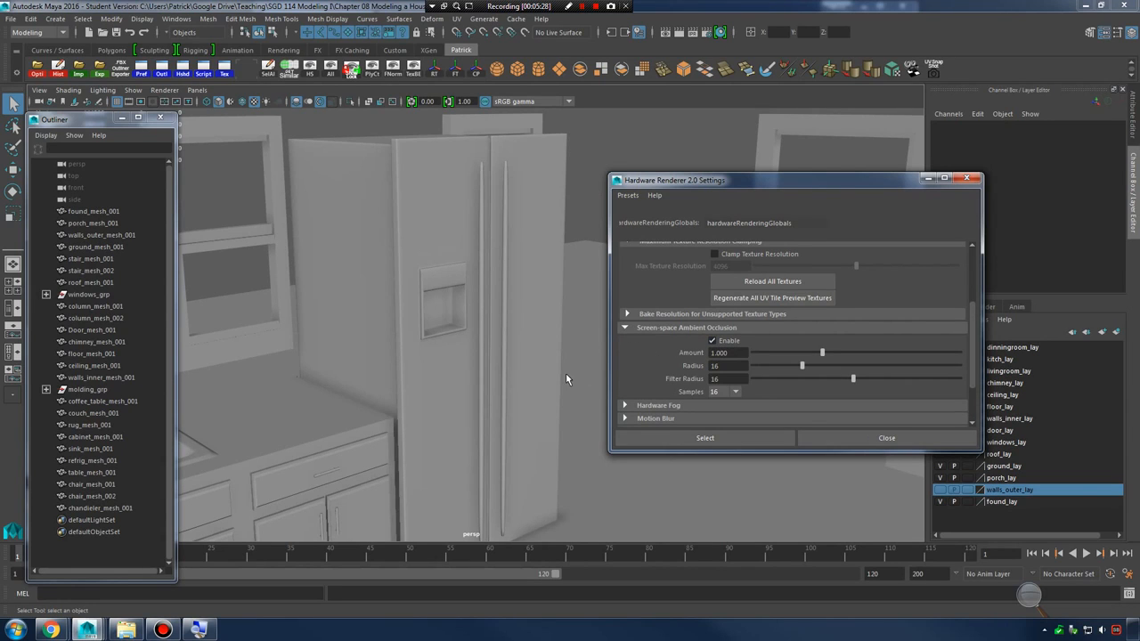
# Examine the ambient occlusion shading where the cabinet counter meets the refrigerator, selecting the cabinet and refrigerator meshes in turn
pyautogui.moveTo(512, 407)
pyautogui.keyDown('alt'); pyautogui.mouseDown()
pyautogui.moveTo(593, 329)
pyautogui.moveTo(470, 381)
pyautogui.moveTo(498, 383)
pyautogui.moveTo(437, 375)
pyautogui.moveTo(527, 408)
pyautogui.mouseUp(); pyautogui.keyUp('alt')
pyautogui.click(469, 381)
pyautogui.click(496, 346)
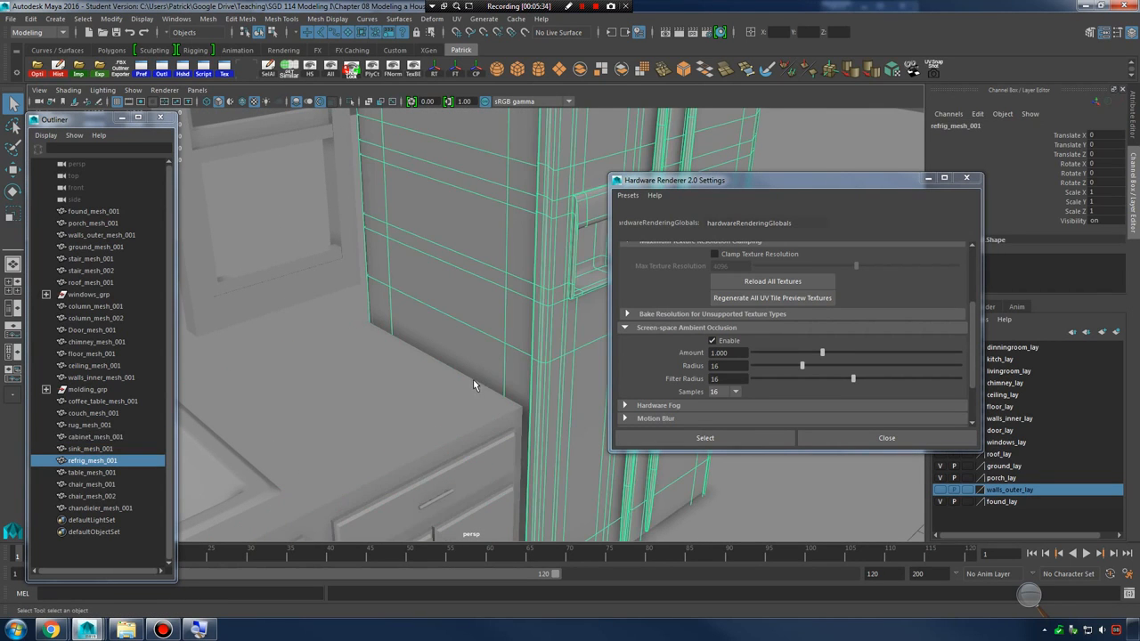
pyautogui.keyDown('shift'); pyautogui.click(473, 381); pyautogui.keyUp('shift')
pyautogui.click(500, 342)
pyautogui.click(442, 392)
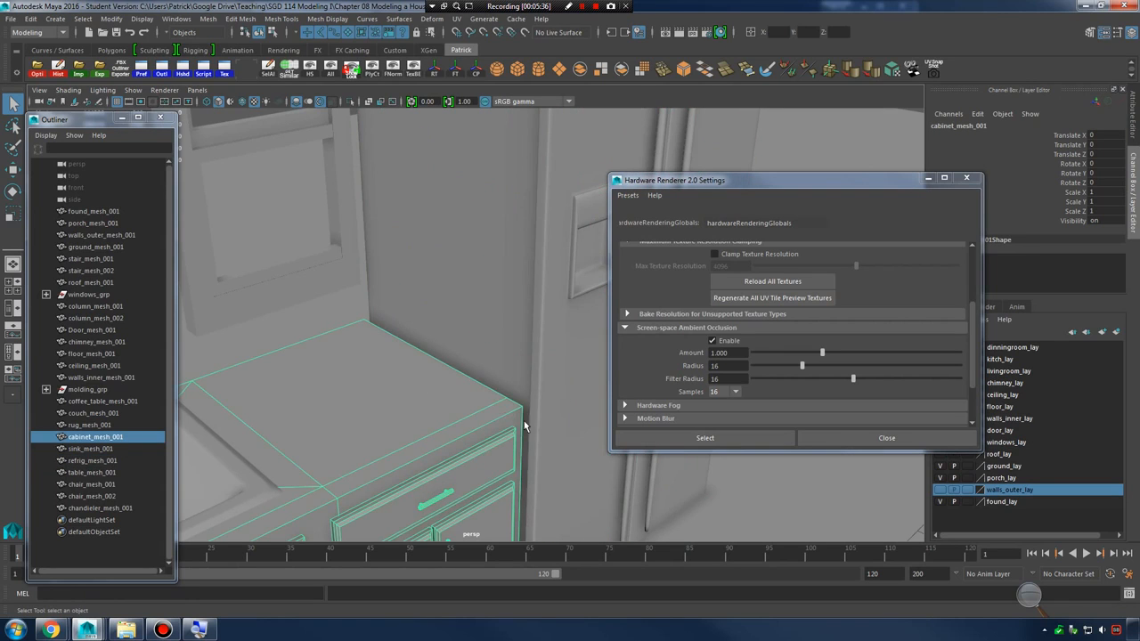
pyautogui.keyDown('alt'); pyautogui.moveTo(524, 420); pyautogui.dragTo(462, 360, button='middle'); pyautogui.keyUp('alt')
pyautogui.click(327, 262)
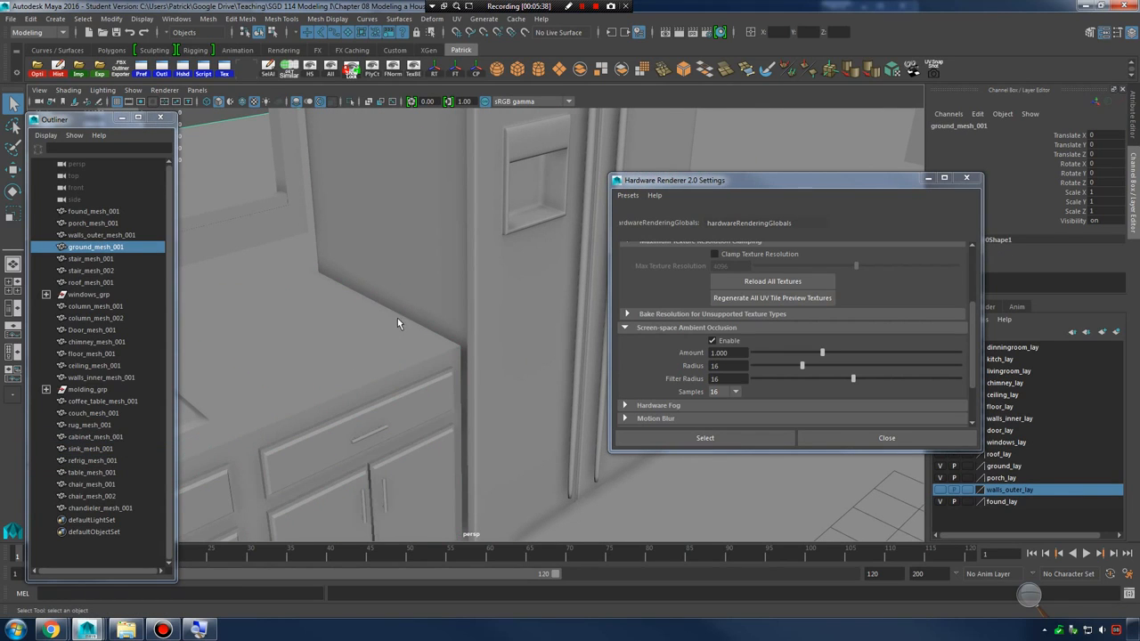
pyautogui.click(432, 312)
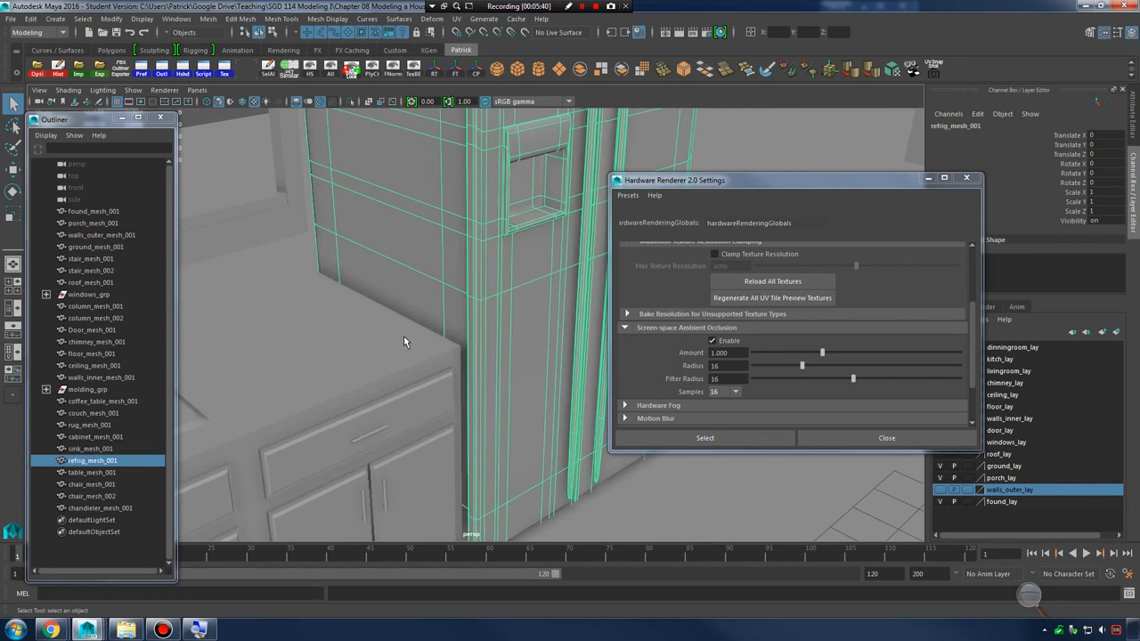
pyautogui.keyDown('shift'); pyautogui.click(403, 336); pyautogui.keyUp('shift')
pyautogui.keyDown('alt'); pyautogui.moveTo(368, 359); pyautogui.dragTo(622, 372, button='right'); pyautogui.keyUp('alt')
pyautogui.click(207, 233)
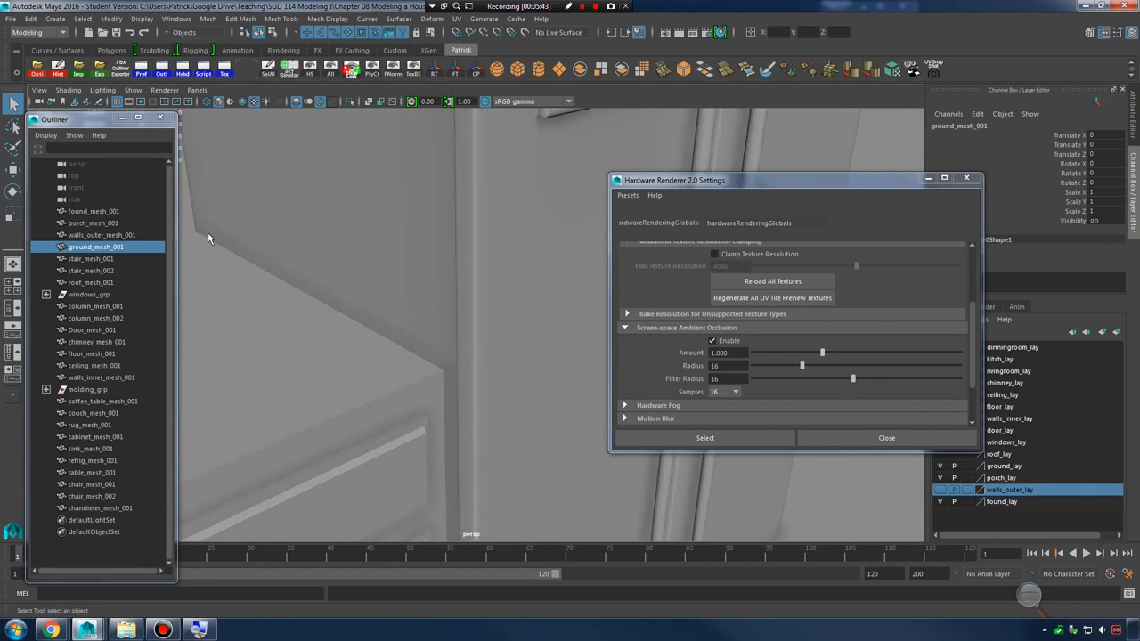
# Examine the ambient occlusion shading on the cabinet drawers, the dining chairs and the wider kitchen
pyautogui.keyDown('alt'); pyautogui.moveTo(356, 363); pyautogui.dragTo(475, 366, button='right'); pyautogui.keyUp('alt')
pyautogui.keyDown('alt'); pyautogui.moveTo(476, 366); pyautogui.dragTo(502, 397); pyautogui.keyUp('alt')
pyautogui.keyDown('alt'); pyautogui.moveTo(501, 397); pyautogui.dragTo(427, 314, button='middle'); pyautogui.keyUp('alt')
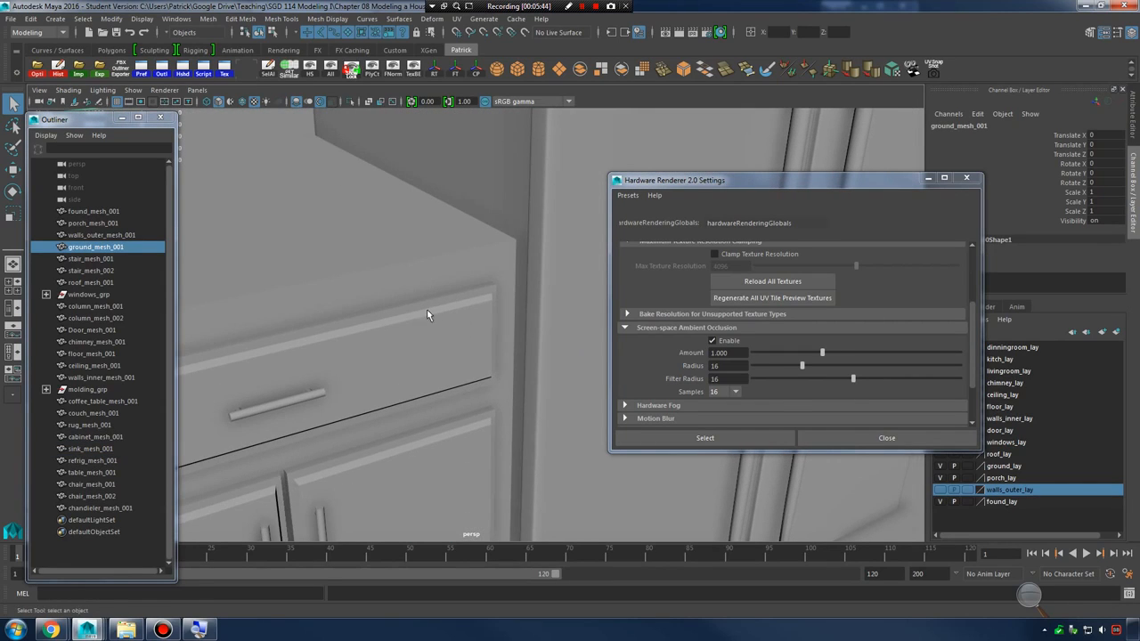
pyautogui.keyDown('alt'); pyautogui.moveTo(317, 356); pyautogui.dragTo(538, 315); pyautogui.keyUp('alt')
pyautogui.keyDown('alt'); pyautogui.moveTo(537, 315); pyautogui.dragTo(558, 367, button='middle'); pyautogui.keyUp('alt')
pyautogui.keyDown('alt'); pyautogui.moveTo(559, 368); pyautogui.dragTo(472, 343, button='right'); pyautogui.keyUp('alt')
pyautogui.keyDown('alt'); pyautogui.moveTo(472, 343); pyautogui.dragTo(429, 334); pyautogui.keyUp('alt')
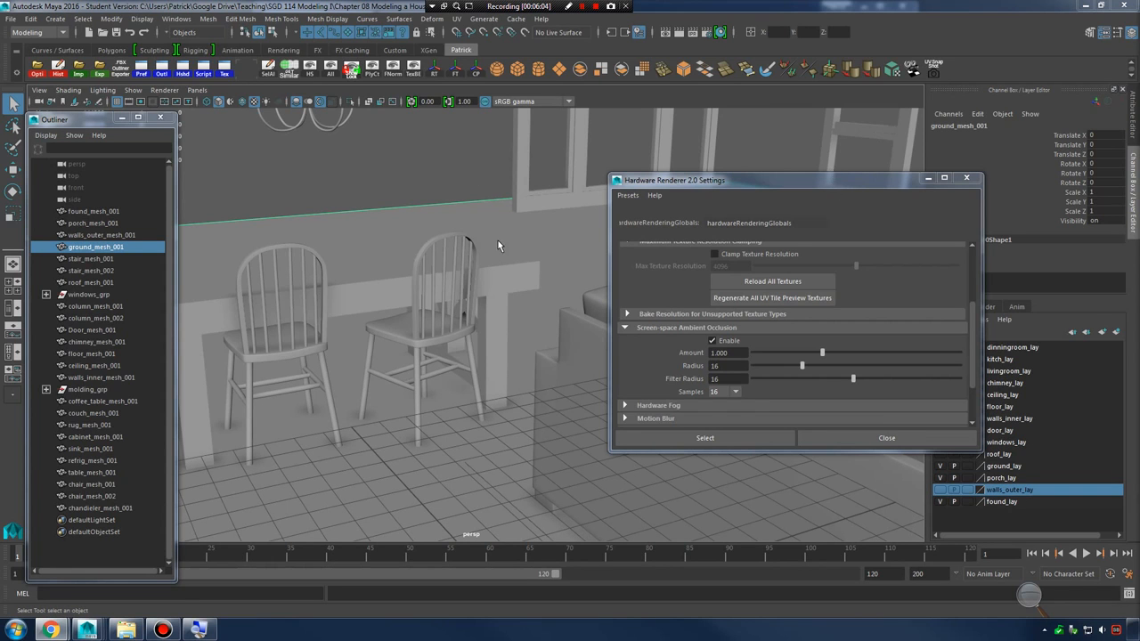
pyautogui.keyDown('alt'); pyautogui.moveTo(498, 240); pyautogui.dragTo(460, 312); pyautogui.keyUp('alt')
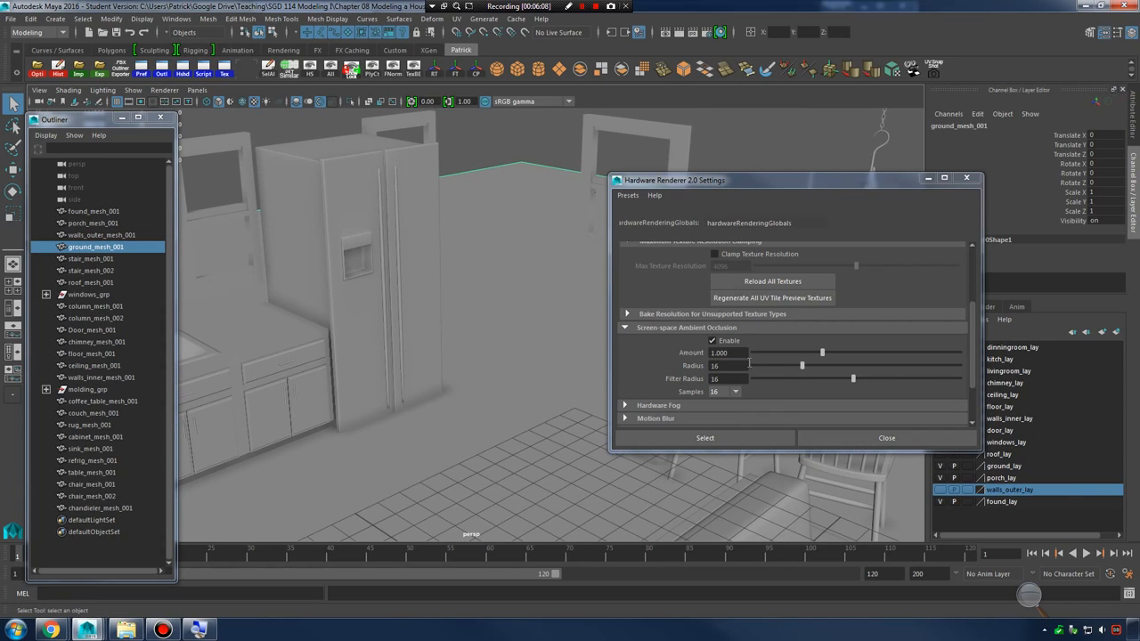
# Select the hardwareRenderingGlobals node, close the renderer settings window and return to a wide view of the house
pyautogui.click(638, 329)
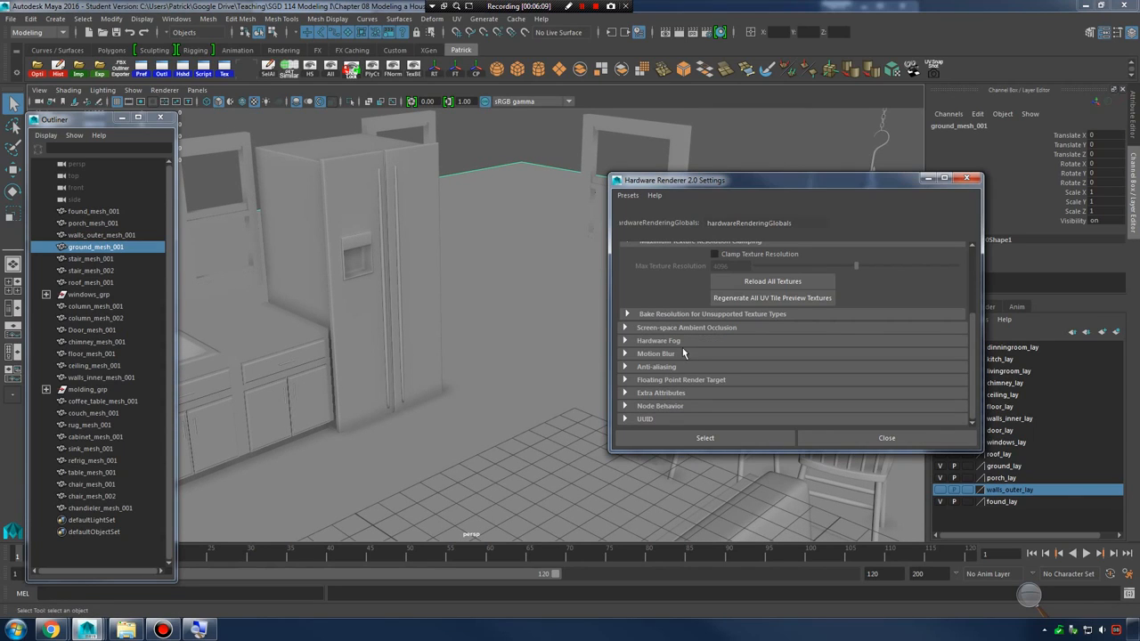
pyautogui.click(714, 439)
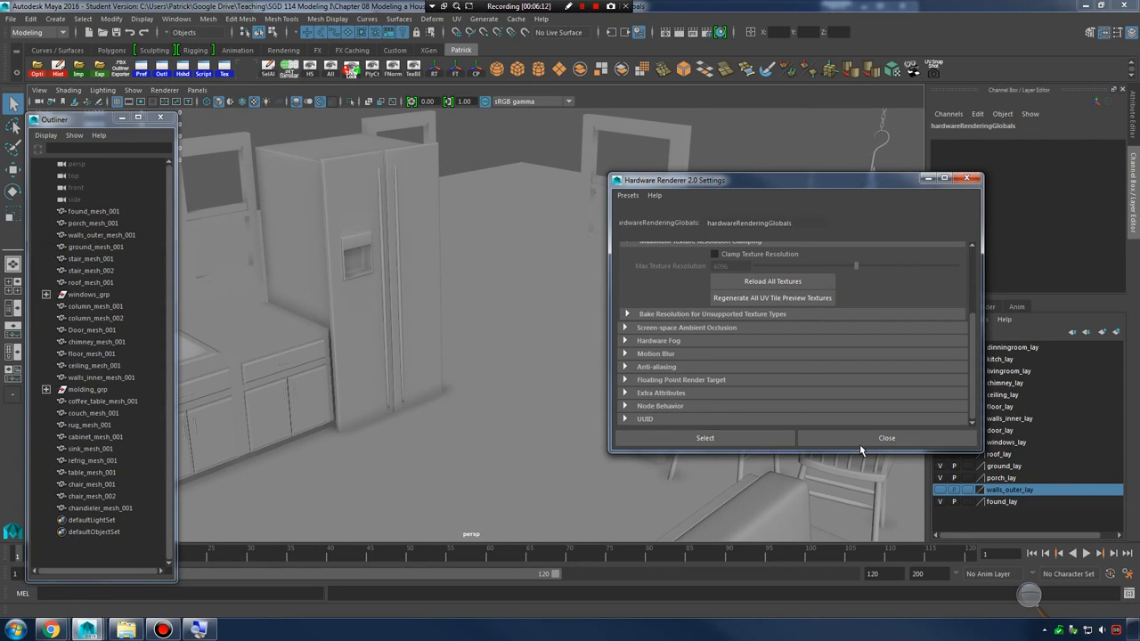
pyautogui.keyDown('alt'); pyautogui.moveTo(783, 394); pyautogui.dragTo(366, 249); pyautogui.keyUp('alt')
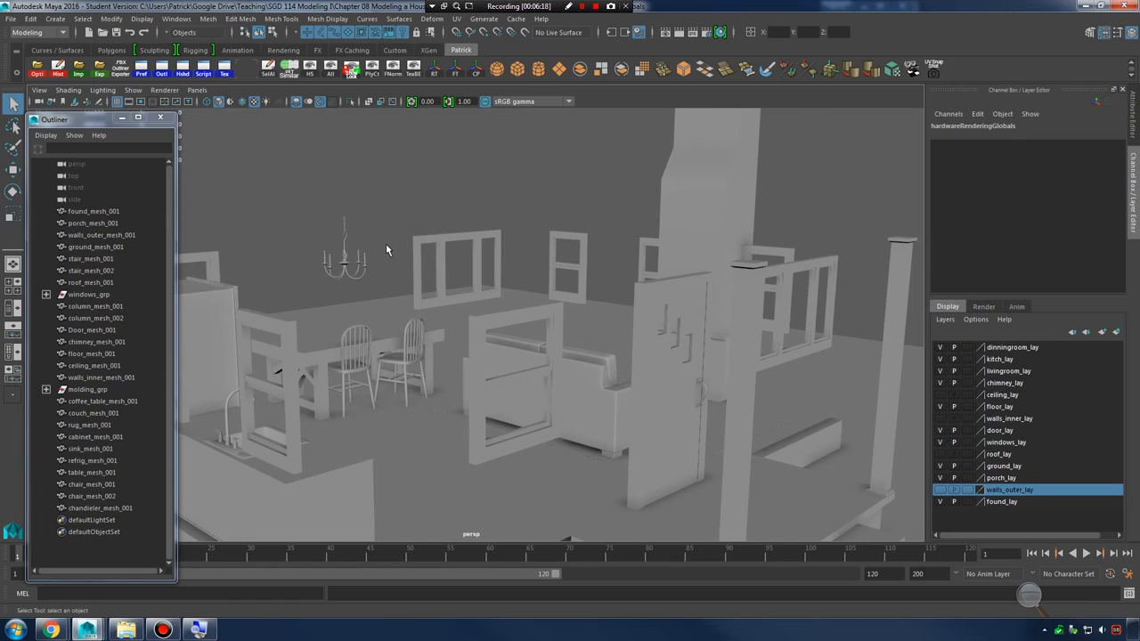
# Select the persp, top, front and side cameras and unlock their Visibility channel
pyautogui.click(80, 164)
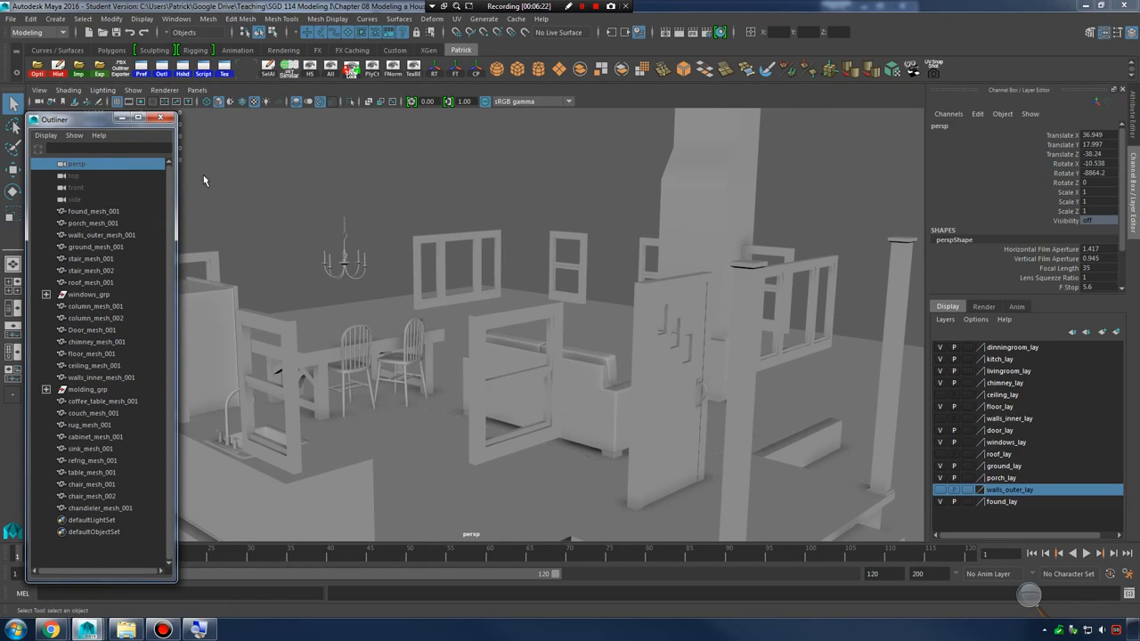
pyautogui.keyDown('shift'); pyautogui.click(98, 201); pyautogui.keyUp('shift')
pyautogui.click(1091, 221)
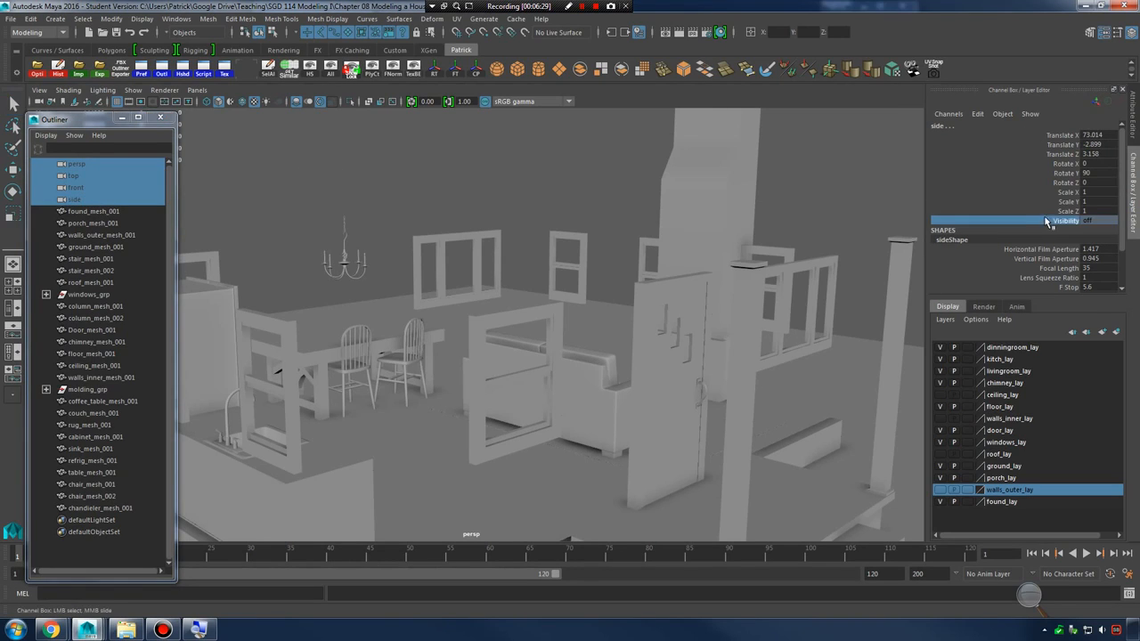
pyautogui.rightClick(1055, 223)
pyautogui.click(1049, 455)
pyautogui.rightClick(1068, 222)
pyautogui.click(1065, 482)
# Set the Visibility of the four selected cameras to 1 so they are shown
pyautogui.click(1103, 222)
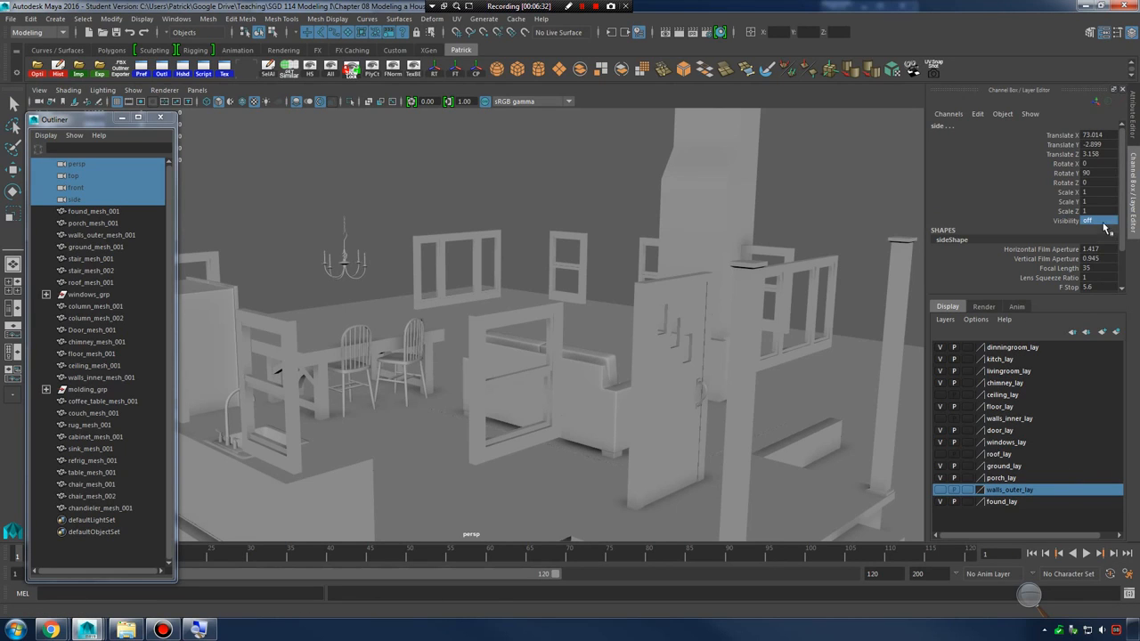
pyautogui.write('1')
pyautogui.press('Return')
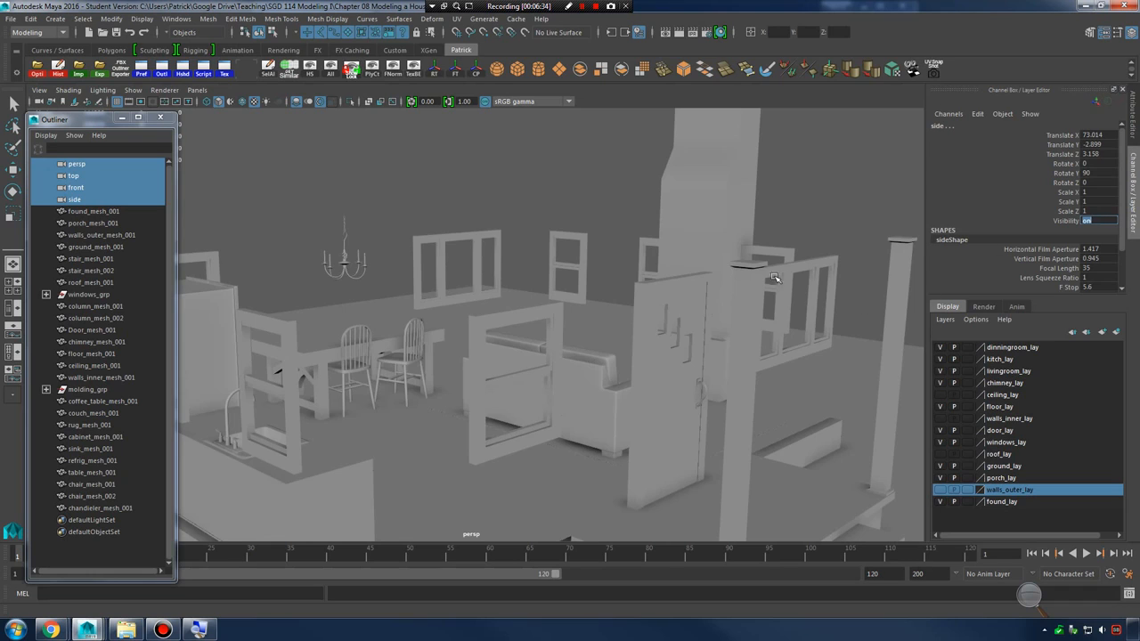
# Frame the front camera in the perspective view and check the four-view layout before returning to the single view
pyautogui.keyDown('alt'); pyautogui.moveTo(749, 267); pyautogui.dragTo(629, 308, button='right'); pyautogui.keyUp('alt')
pyautogui.click(70, 188)
pyautogui.press('f')
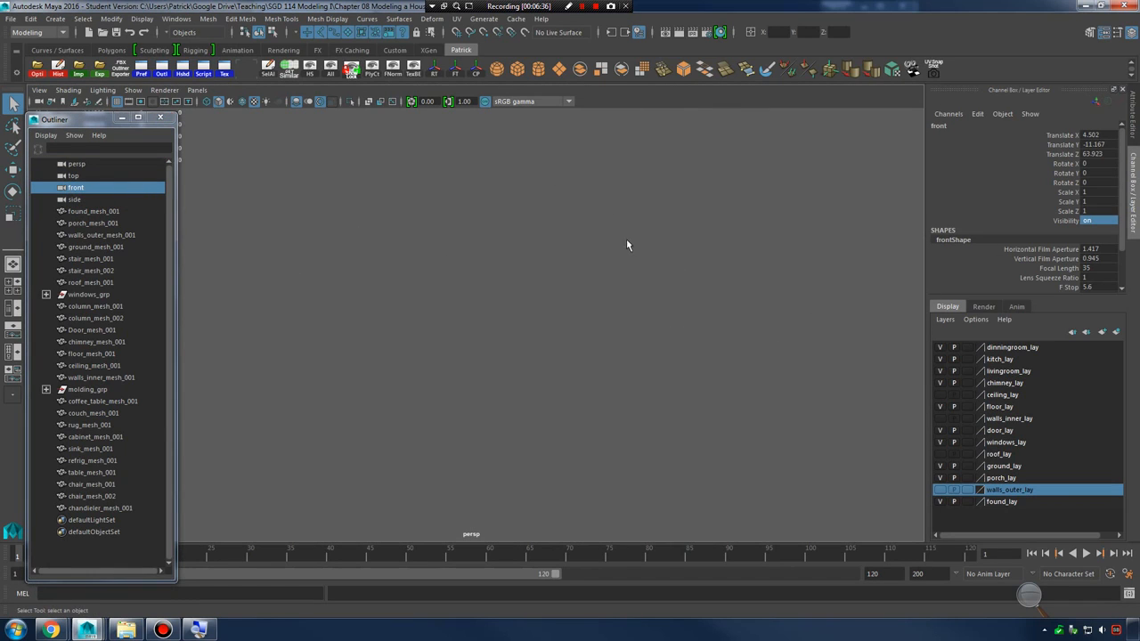
pyautogui.press('space')
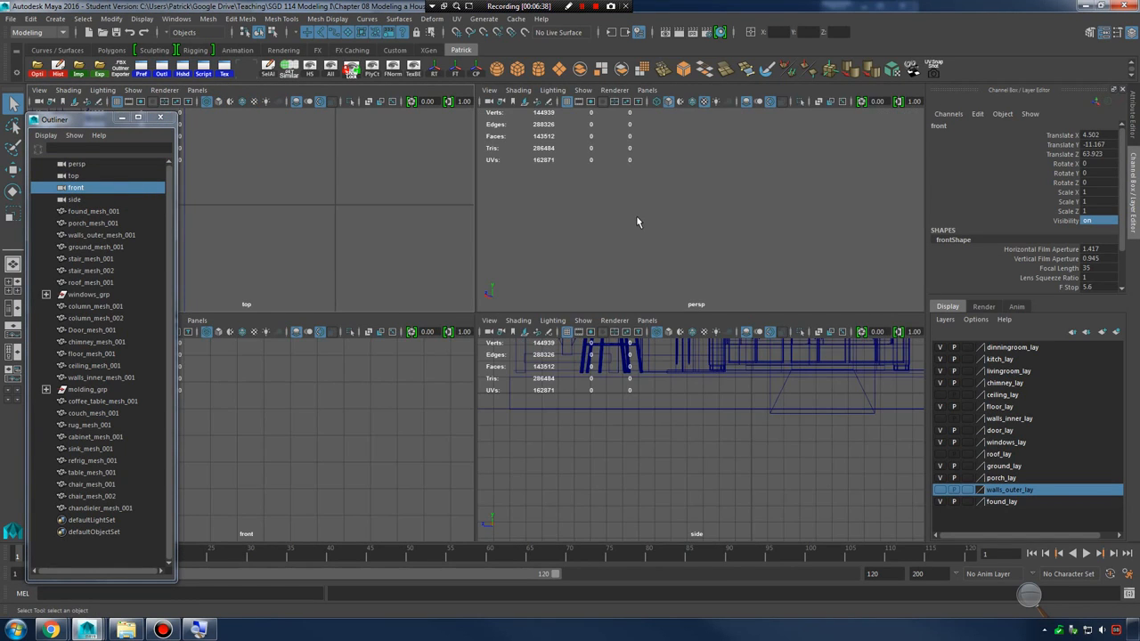
pyautogui.press('space')
# Frame found_mesh_001 in the perspective view and restore an angled overview of the house interior
pyautogui.click(106, 212)
pyautogui.press('f')
pyautogui.keyDown('alt'); pyautogui.moveTo(576, 257); pyautogui.dragTo(651, 331); pyautogui.keyUp('alt')
pyautogui.keyDown('alt'); pyautogui.moveTo(651, 331); pyautogui.dragTo(620, 276, button='middle'); pyautogui.keyUp('alt')
pyautogui.keyDown('alt'); pyautogui.moveTo(621, 276); pyautogui.dragTo(700, 332, button='right'); pyautogui.keyUp('alt')
pyautogui.keyDown('alt'); pyautogui.moveTo(700, 332); pyautogui.dragTo(682, 326); pyautogui.keyUp('alt')
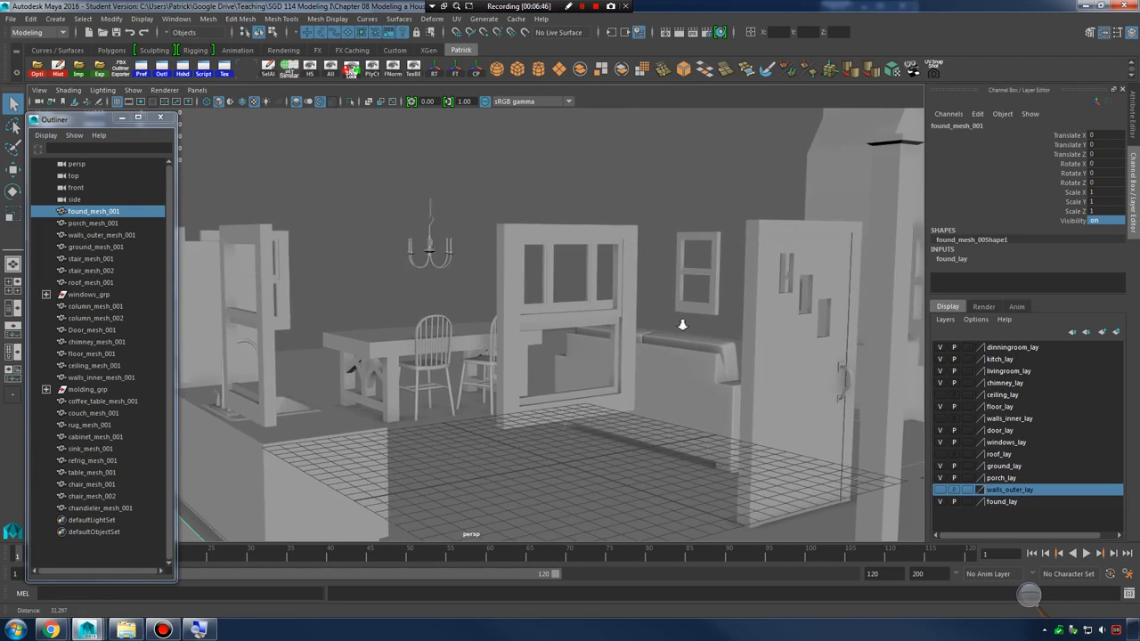
pyautogui.keyDown('alt'); pyautogui.moveTo(682, 326); pyautogui.dragTo(642, 313, button='right'); pyautogui.keyUp('alt')
pyautogui.moveTo(642, 314)
pyautogui.keyDown('alt'); pyautogui.mouseDown()
pyautogui.moveTo(614, 335)
pyautogui.moveTo(622, 303)
pyautogui.mouseUp(); pyautogui.keyUp('alt')
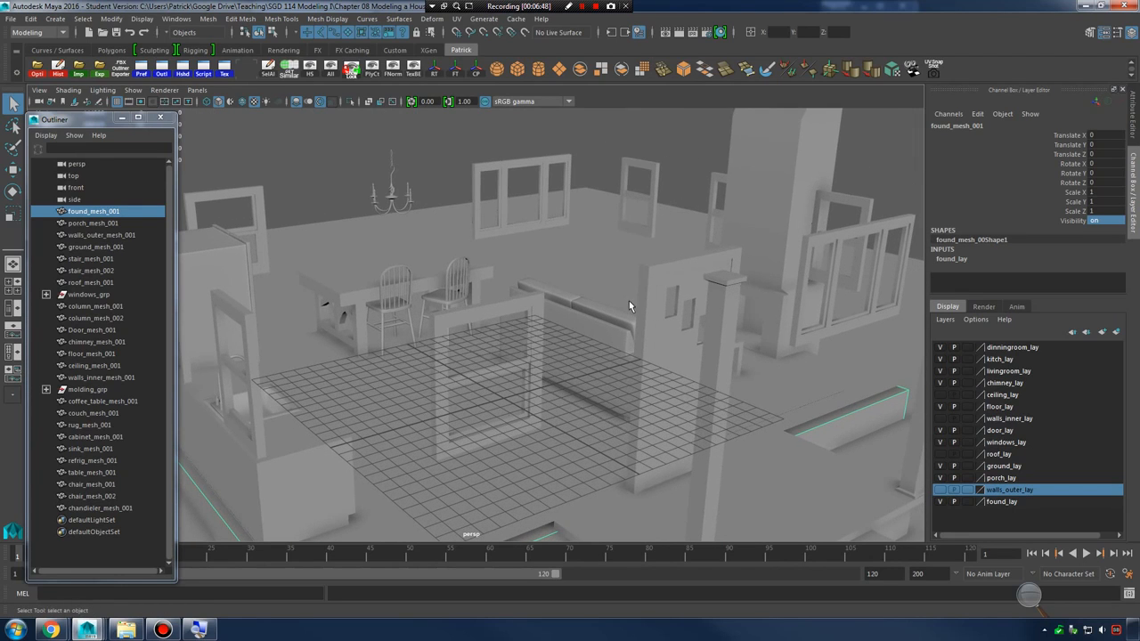
# Set the Visibility of the persp, top, front and side cameras to 0 to hide them
pyautogui.keyDown('shift'); pyautogui.click(100, 166); pyautogui.keyUp('shift')
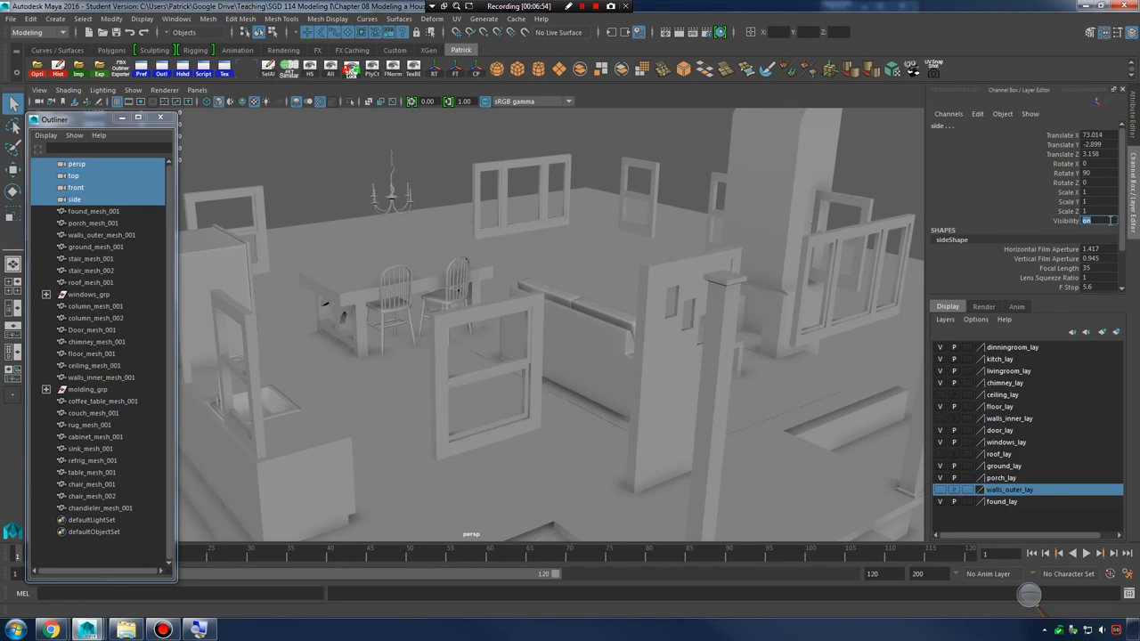
pyautogui.write('0')
pyautogui.press('Return')
# Lock the Visibility channel of the four hidden cameras, test that it cannot be edited, and clear the selection
pyautogui.click(1067, 222)
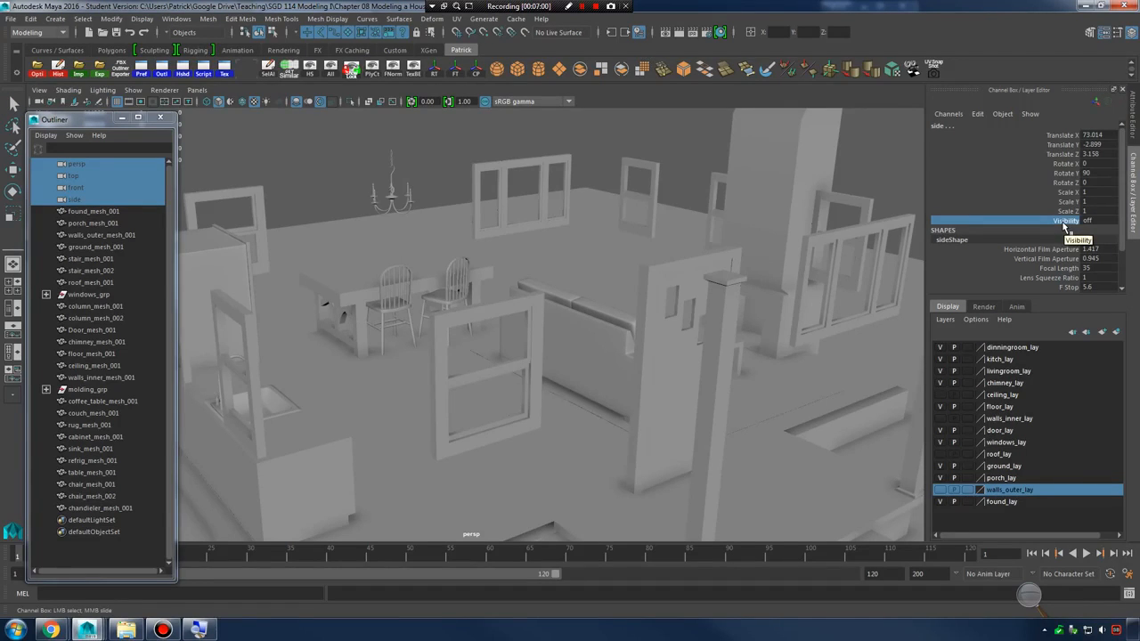
pyautogui.rightClick(1065, 228)
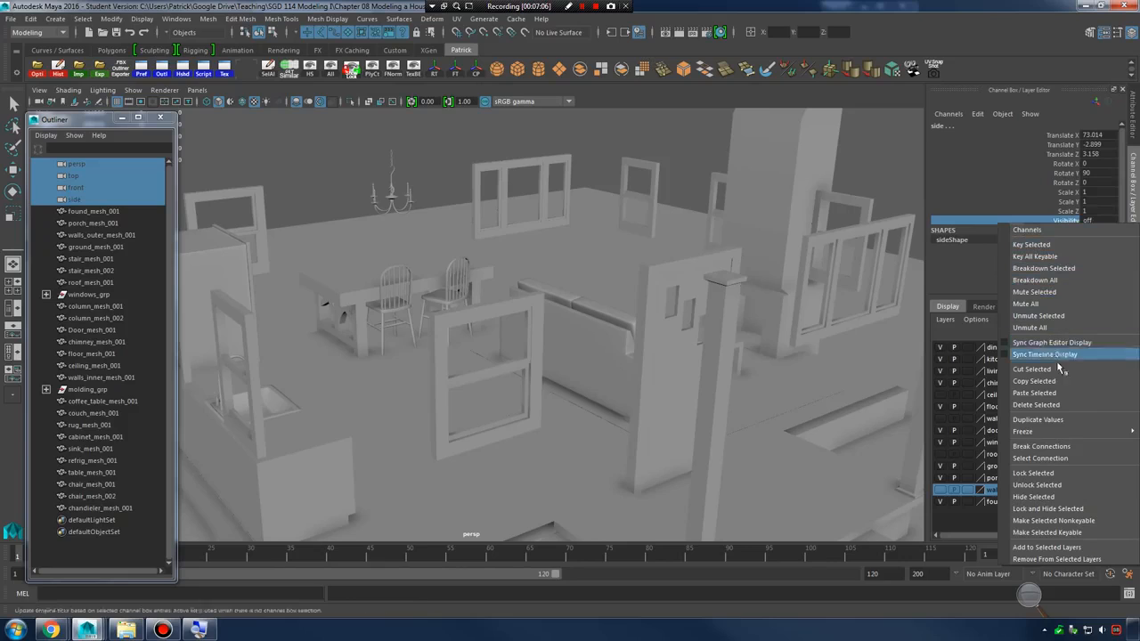
pyautogui.click(1050, 475)
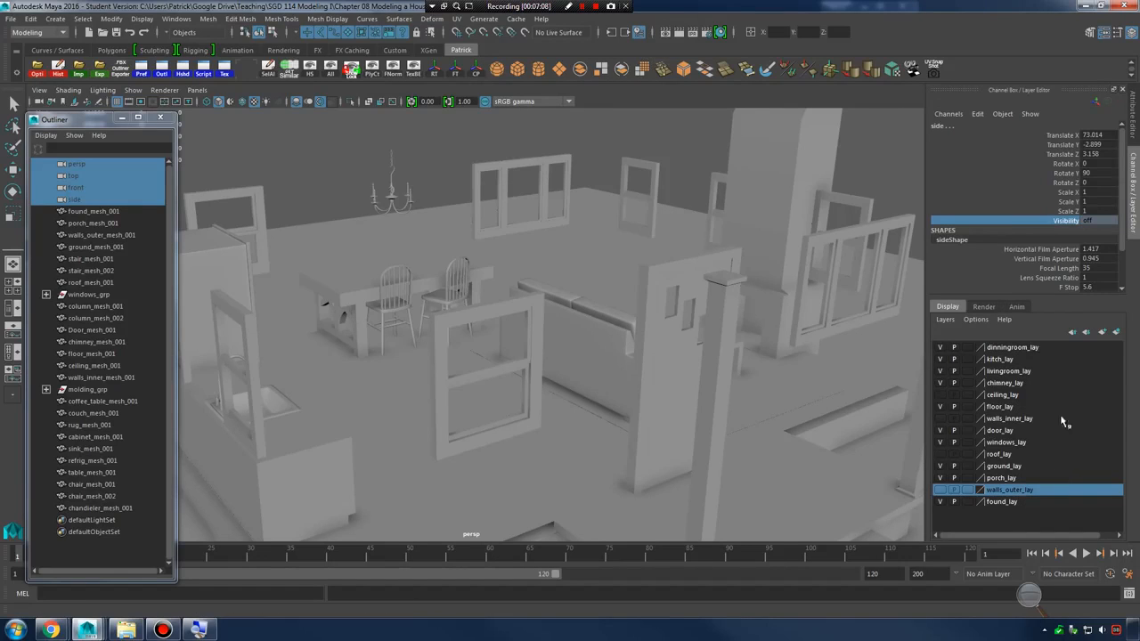
pyautogui.doubleClick(1084, 221)
pyautogui.press('Return')
pyautogui.moveTo(685, 186); pyautogui.dragTo(810, 326)
pyautogui.click(862, 169)
# Display the persp camera's full attributes and set its Near Clip Plane to 0.000
pyautogui.click(99, 164)
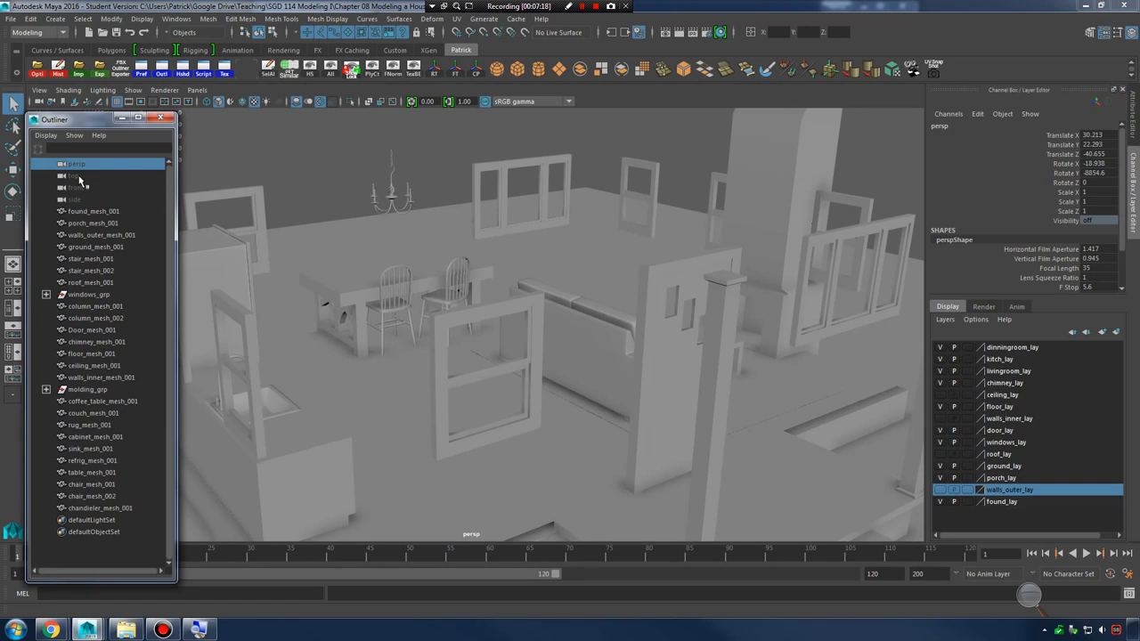
pyautogui.click(1103, 33)
pyautogui.click(1104, 36)
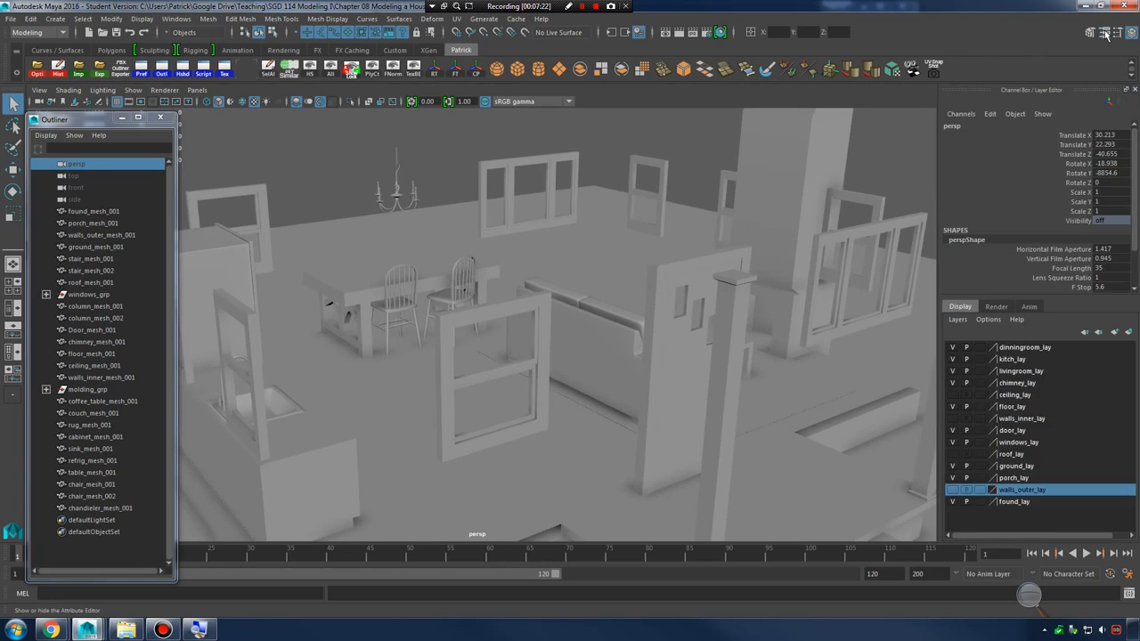
pyautogui.click(1105, 36)
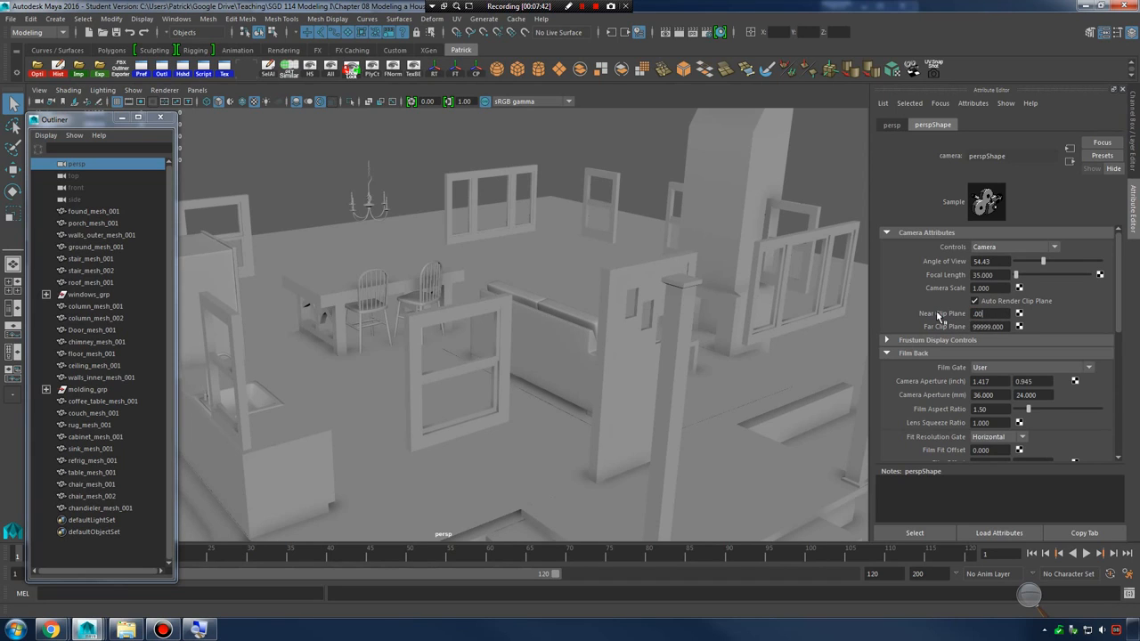
pyautogui.press('Return')
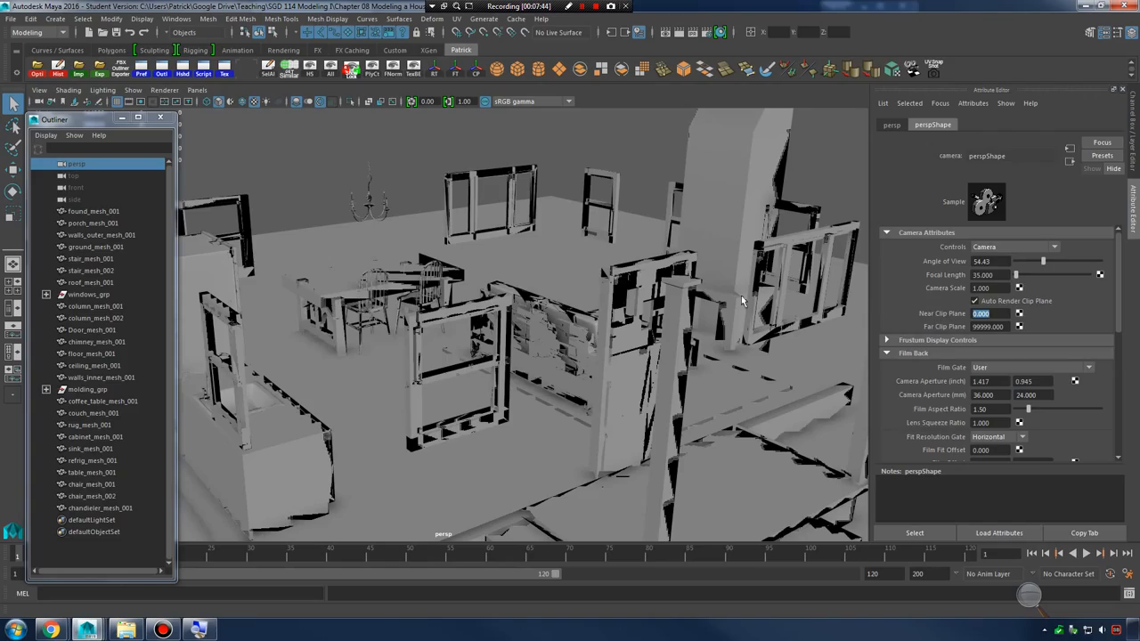
# Examine how the windows, couch, door and chairs are drawn in the perspective view from several distances and angles
pyautogui.keyDown('alt'); pyautogui.moveTo(743, 301); pyautogui.dragTo(605, 308, button='right'); pyautogui.keyUp('alt')
pyautogui.keyDown('alt'); pyautogui.moveTo(605, 307); pyautogui.dragTo(579, 287); pyautogui.keyUp('alt')
pyautogui.keyDown('alt'); pyautogui.moveTo(579, 287); pyautogui.dragTo(611, 311, button='right'); pyautogui.keyUp('alt')
pyautogui.keyDown('alt'); pyautogui.moveTo(611, 311); pyautogui.dragTo(656, 304); pyautogui.keyUp('alt')
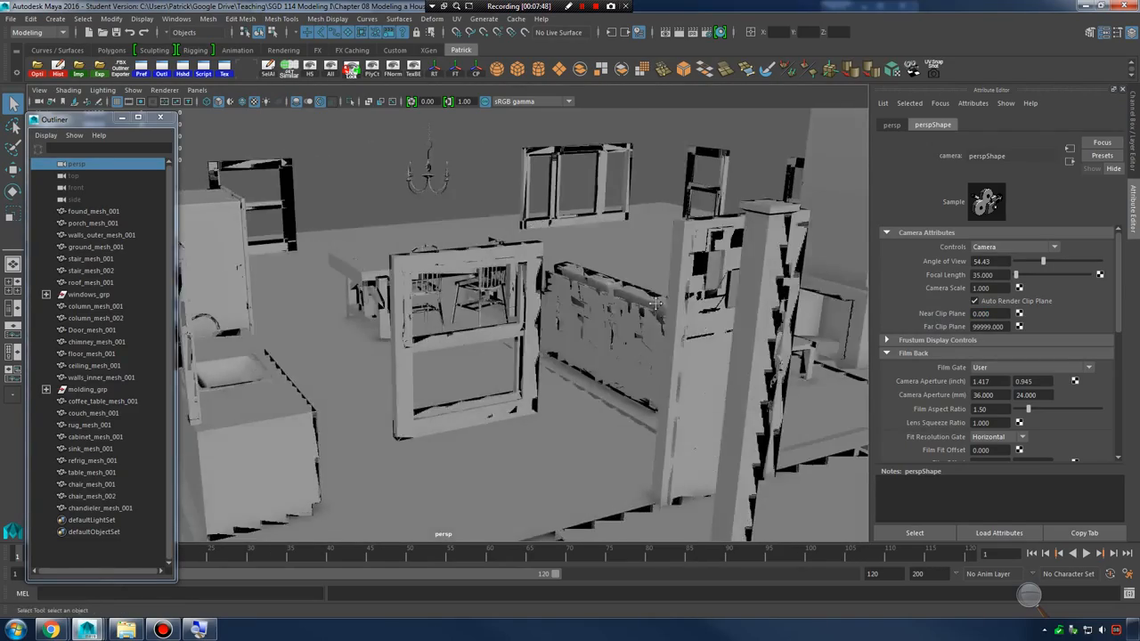
pyautogui.keyDown('alt'); pyautogui.moveTo(656, 303); pyautogui.dragTo(588, 307, button='middle'); pyautogui.keyUp('alt')
pyautogui.keyDown('alt'); pyautogui.moveTo(588, 307); pyautogui.dragTo(677, 306, button='right'); pyautogui.keyUp('alt')
pyautogui.keyDown('alt'); pyautogui.moveTo(677, 305); pyautogui.dragTo(588, 302); pyautogui.keyUp('alt')
pyautogui.keyDown('alt'); pyautogui.moveTo(588, 303); pyautogui.dragTo(670, 346, button='right'); pyautogui.keyUp('alt')
pyautogui.keyDown('alt'); pyautogui.moveTo(632, 311); pyautogui.dragTo(656, 322, button='right'); pyautogui.keyUp('alt')
pyautogui.keyDown('alt'); pyautogui.moveTo(657, 321); pyautogui.dragTo(628, 321, button='middle'); pyautogui.keyUp('alt')
pyautogui.keyDown('alt'); pyautogui.moveTo(629, 321); pyautogui.dragTo(855, 309, button='right'); pyautogui.keyUp('alt')
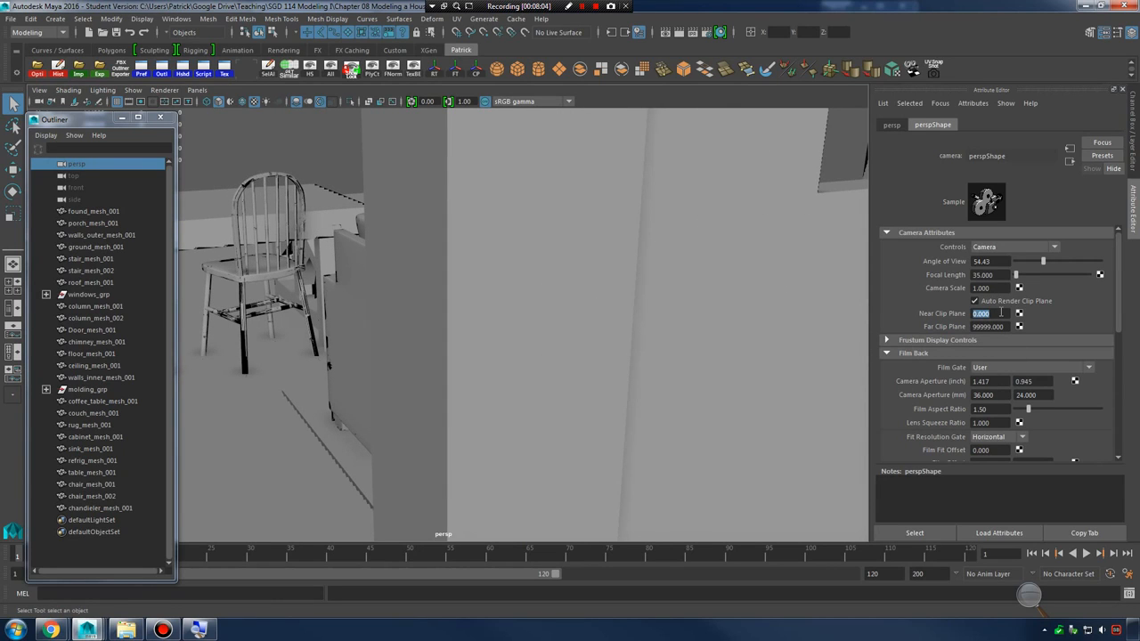
# Set the persp camera's Near Clip Plane to 5 and check the front door up close
pyautogui.write('5')
pyautogui.press('Return')
pyautogui.keyDown('alt'); pyautogui.moveTo(779, 317); pyautogui.dragTo(498, 280, button='right'); pyautogui.keyUp('alt')
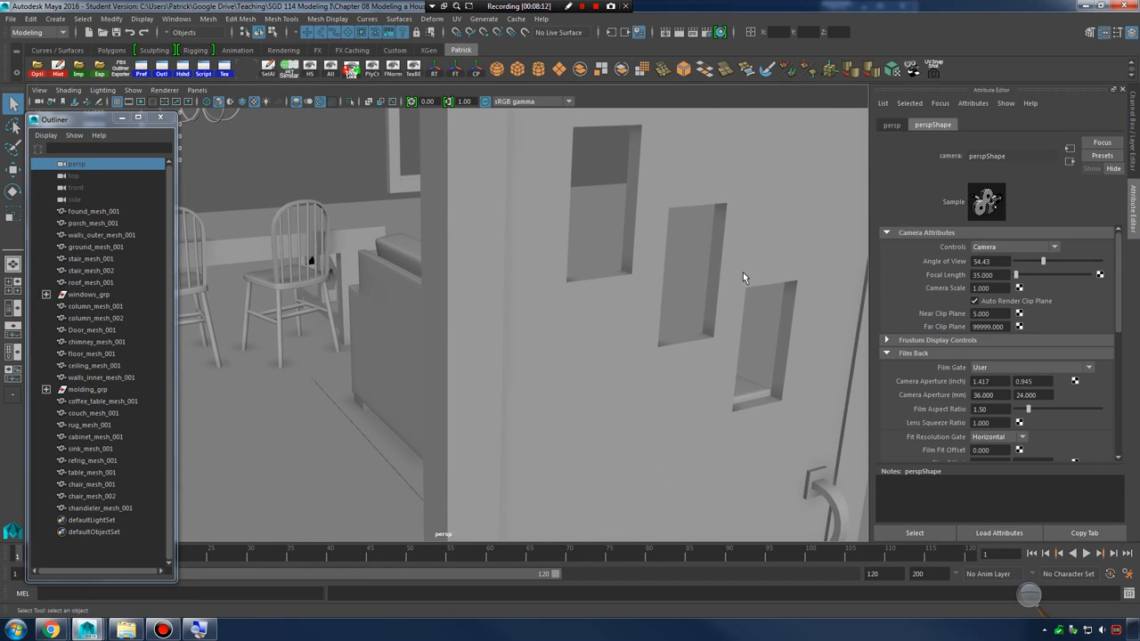
pyautogui.keyDown('alt'); pyautogui.moveTo(743, 278); pyautogui.dragTo(718, 273, button='right'); pyautogui.keyUp('alt')
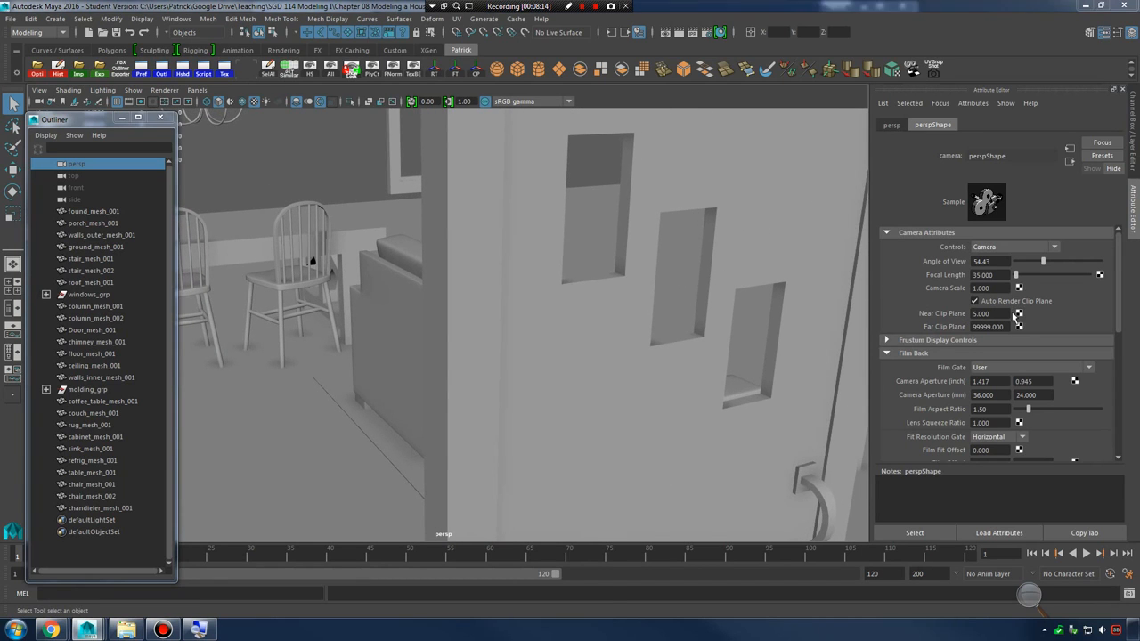
pyautogui.click(1019, 314)
pyautogui.click(598, 212)
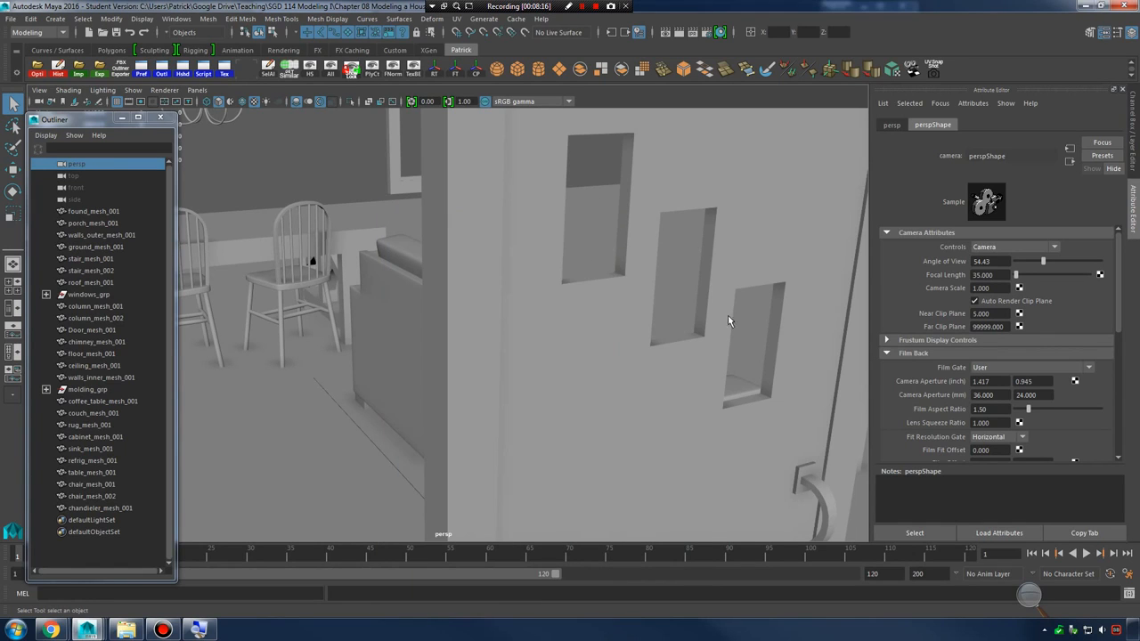
# Set the persp camera's Near Clip Plane to 0.1 and check the house both up close and from far away
pyautogui.keyDown('alt'); pyautogui.moveTo(728, 316); pyautogui.dragTo(695, 267, button='right'); pyautogui.keyUp('alt')
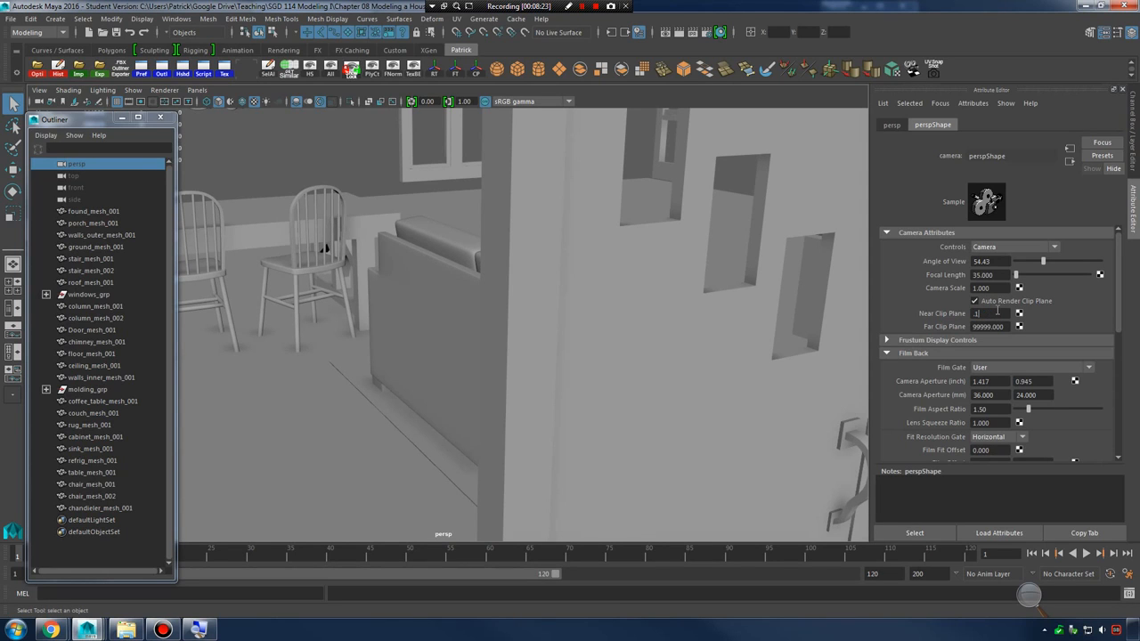
pyautogui.keyDown('alt'); pyautogui.moveTo(628, 311); pyautogui.dragTo(758, 347, button='right'); pyautogui.keyUp('alt')
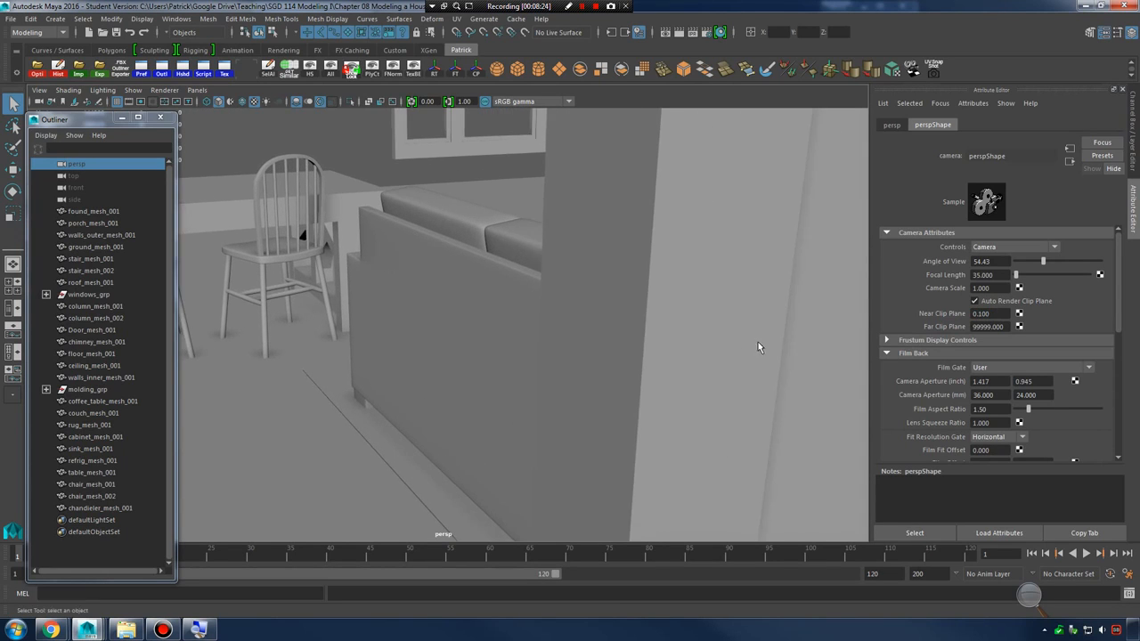
pyautogui.keyDown('alt'); pyautogui.moveTo(758, 346); pyautogui.dragTo(684, 347, button='middle'); pyautogui.keyUp('alt')
pyautogui.keyDown('alt'); pyautogui.moveTo(684, 347); pyautogui.dragTo(782, 356, button='right'); pyautogui.keyUp('alt')
pyautogui.keyDown('alt'); pyautogui.moveTo(782, 357); pyautogui.dragTo(852, 361, button='middle'); pyautogui.keyUp('alt')
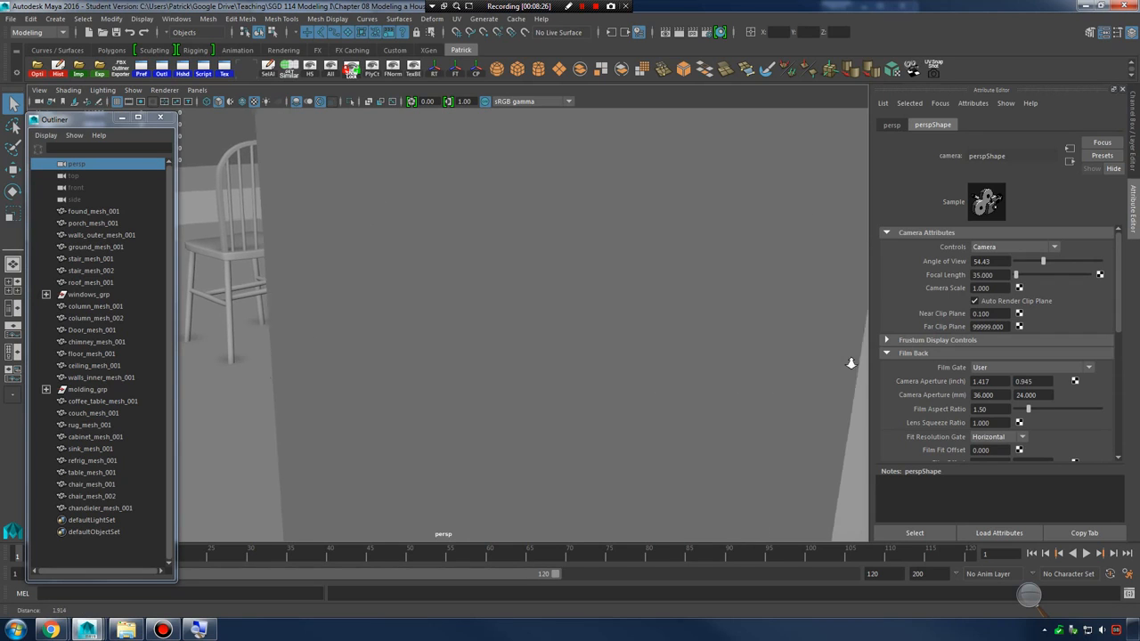
pyautogui.keyDown('alt'); pyautogui.moveTo(852, 361); pyautogui.dragTo(267, 318, button='right'); pyautogui.keyUp('alt')
pyautogui.keyDown('alt'); pyautogui.moveTo(651, 338); pyautogui.dragTo(422, 326, button='right'); pyautogui.keyUp('alt')
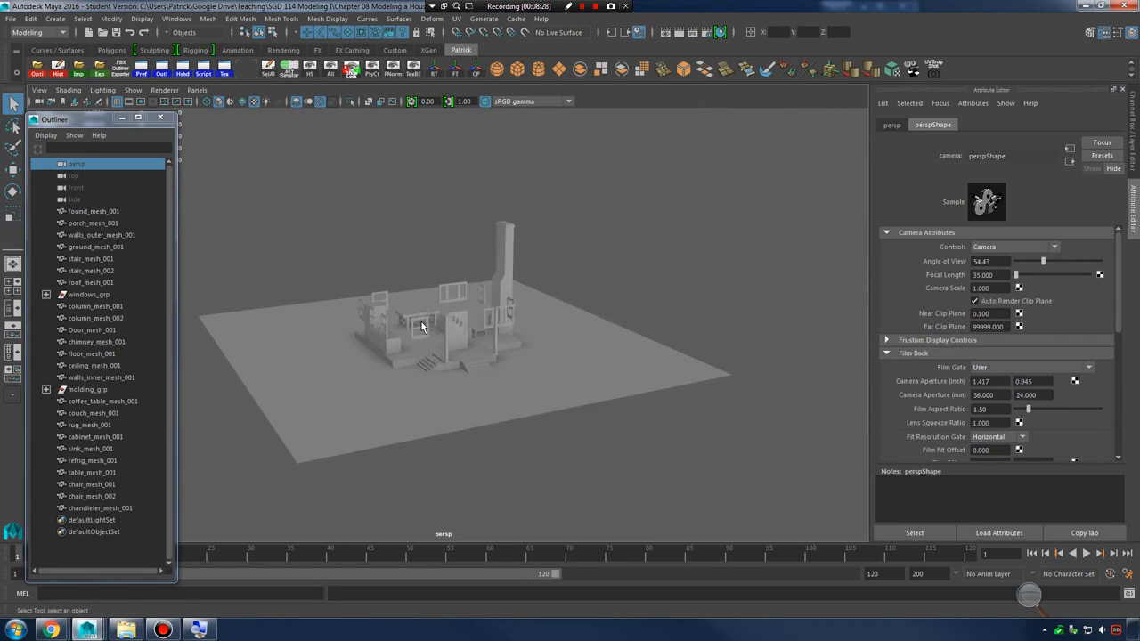
pyautogui.keyDown('alt'); pyautogui.moveTo(422, 326); pyautogui.dragTo(558, 326, button='middle'); pyautogui.keyUp('alt')
pyautogui.keyDown('alt'); pyautogui.moveTo(558, 326); pyautogui.dragTo(737, 328, button='right'); pyautogui.keyUp('alt')
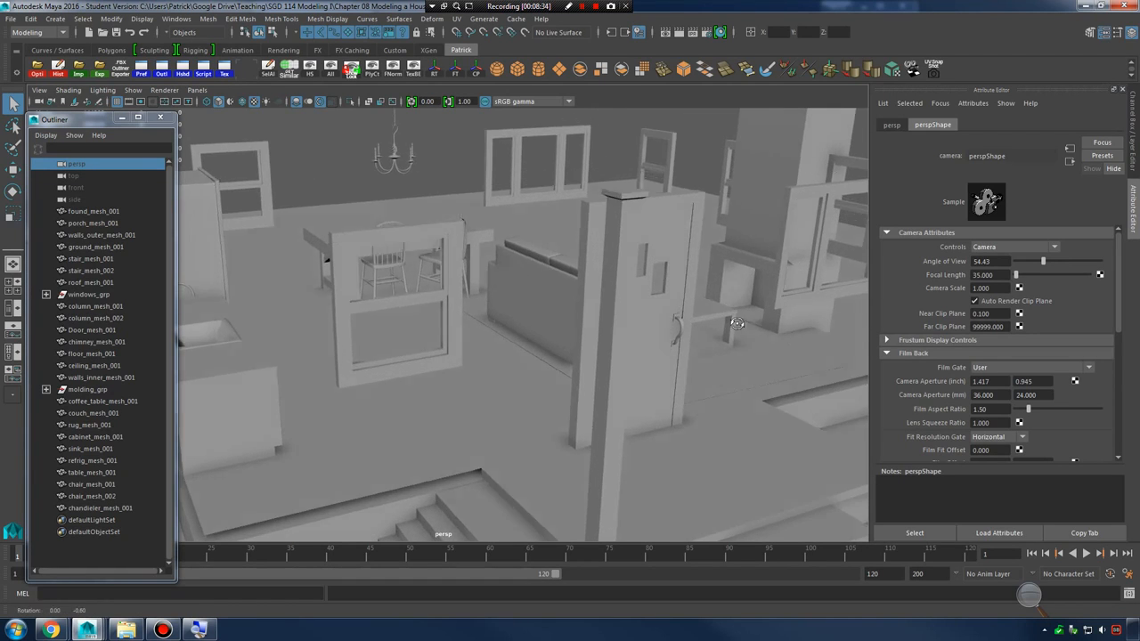
pyautogui.keyDown('alt'); pyautogui.moveTo(738, 327); pyautogui.dragTo(699, 299); pyautogui.keyUp('alt')
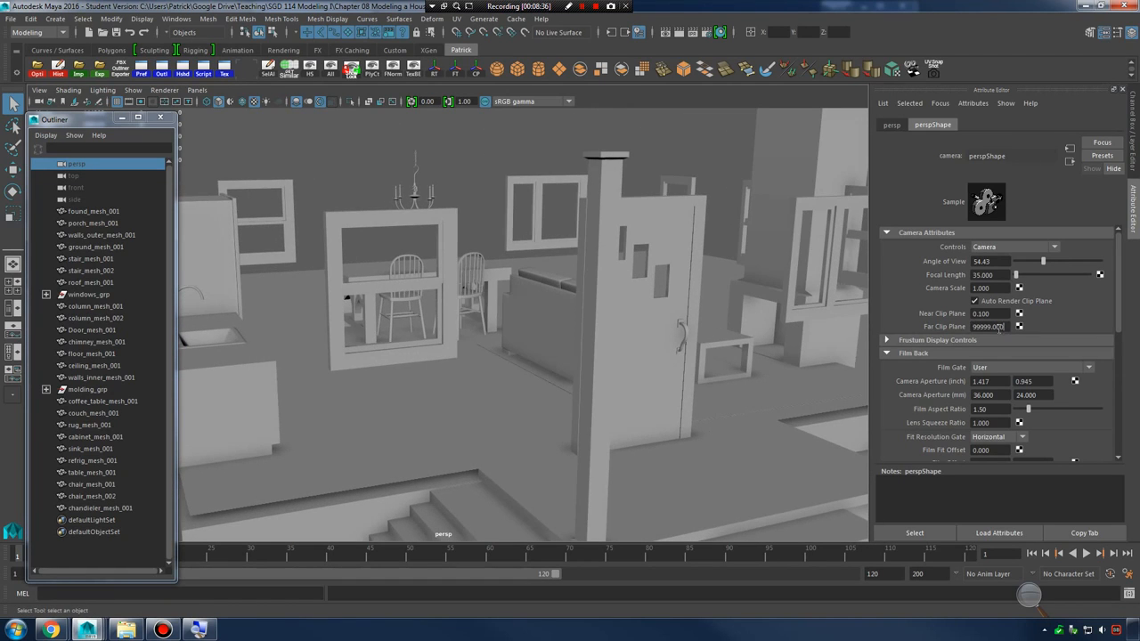
# Set the persp camera's Far Clip Plane to 100 and check the house from a distance
pyautogui.write('0')
pyautogui.press('Return')
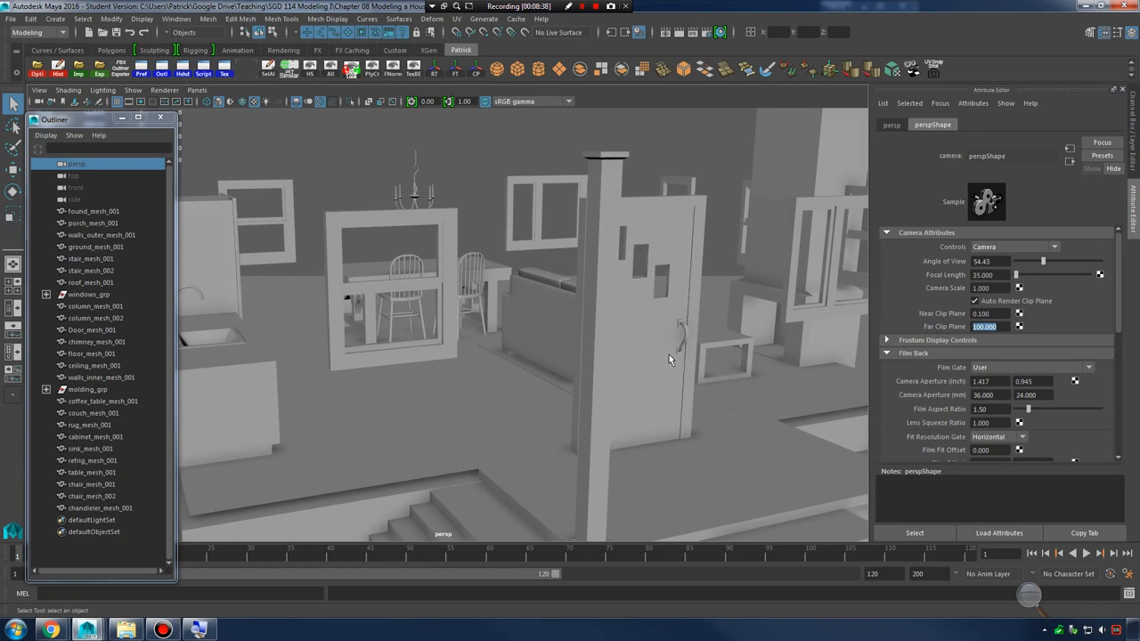
pyautogui.keyDown('alt'); pyautogui.moveTo(571, 361); pyautogui.dragTo(546, 360, button='right'); pyautogui.keyUp('alt')
pyautogui.keyDown('alt'); pyautogui.moveTo(535, 360); pyautogui.dragTo(573, 370); pyautogui.keyUp('alt')
pyautogui.keyDown('alt'); pyautogui.moveTo(572, 371); pyautogui.dragTo(508, 343, button='right'); pyautogui.keyUp('alt')
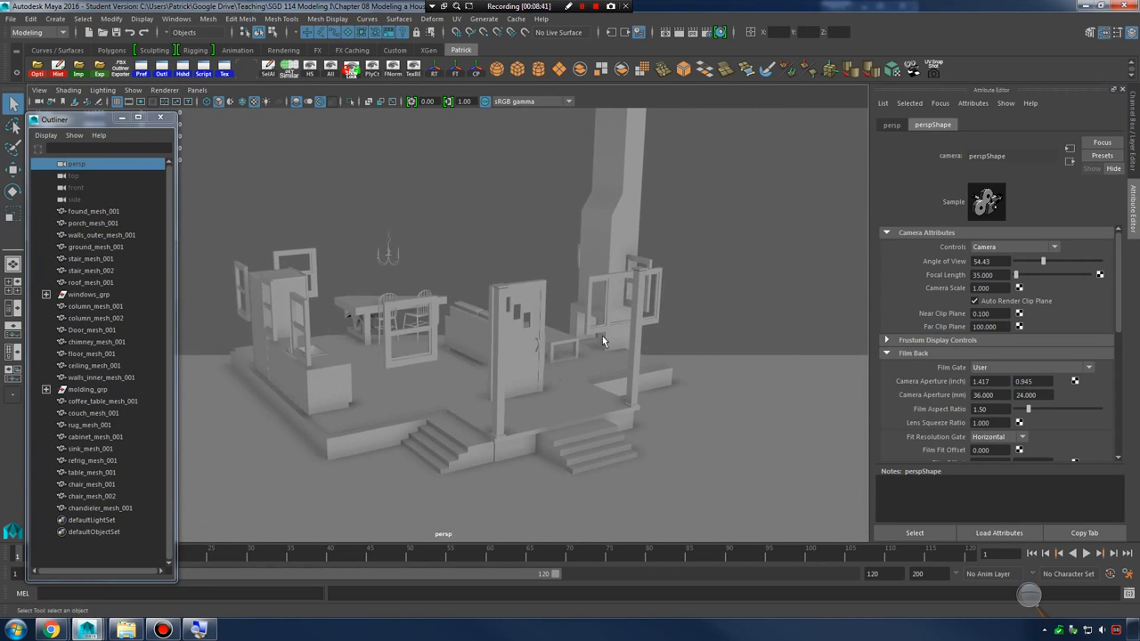
pyautogui.keyDown('alt'); pyautogui.moveTo(602, 339); pyautogui.dragTo(1042, 336, button='right'); pyautogui.keyUp('alt')
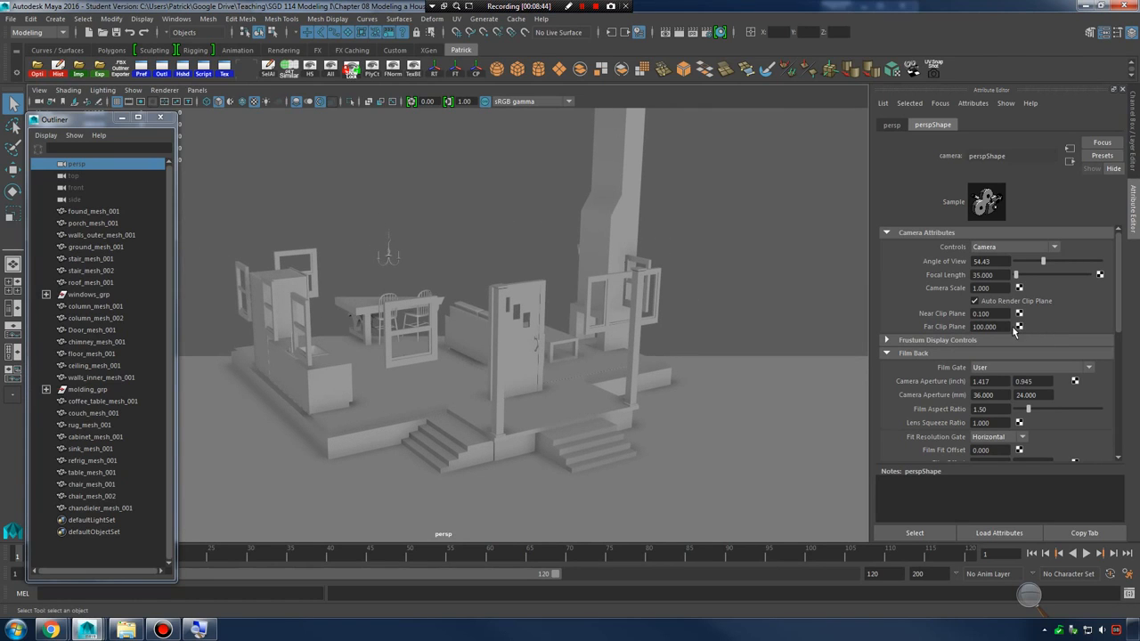
# Set the persp camera's Far Clip Plane to 1000 and check the distant house and ground
pyautogui.write('1000')
pyautogui.press('Return')
pyautogui.keyDown('alt'); pyautogui.moveTo(635, 329); pyautogui.dragTo(364, 323, button='right'); pyautogui.keyUp('alt')
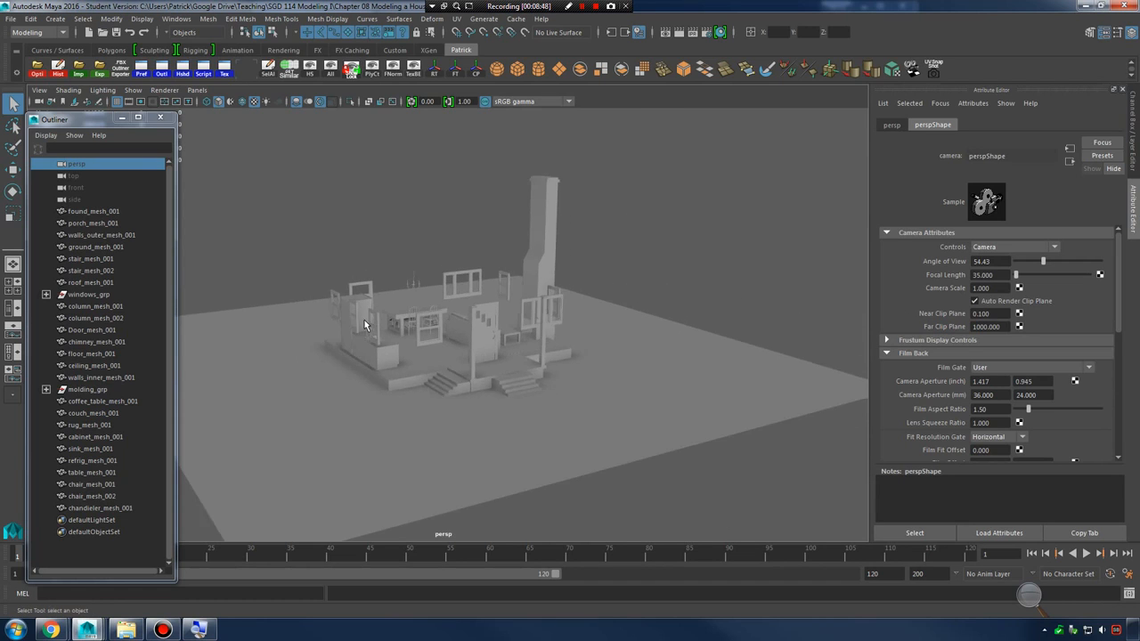
pyautogui.keyDown('alt'); pyautogui.moveTo(554, 365); pyautogui.dragTo(660, 387); pyautogui.keyUp('alt')
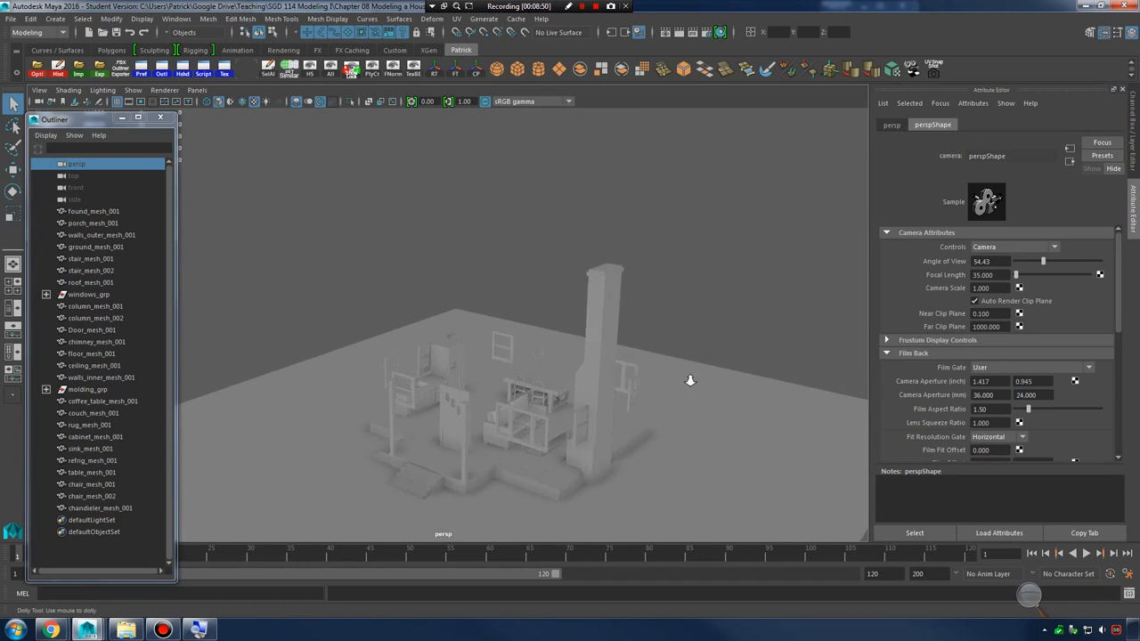
# Examine the furniture, windows, door and porch in the perspective view from close and overview angles
pyautogui.keyDown('alt'); pyautogui.moveTo(689, 379); pyautogui.dragTo(784, 385, button='right'); pyautogui.keyUp('alt')
pyautogui.keyDown('alt'); pyautogui.moveTo(607, 446); pyautogui.dragTo(452, 330, button='middle'); pyautogui.keyUp('alt')
pyautogui.keyDown('alt'); pyautogui.moveTo(452, 331); pyautogui.dragTo(581, 357, button='right'); pyautogui.keyUp('alt')
pyautogui.keyDown('alt'); pyautogui.moveTo(581, 356); pyautogui.dragTo(583, 374); pyautogui.keyUp('alt')
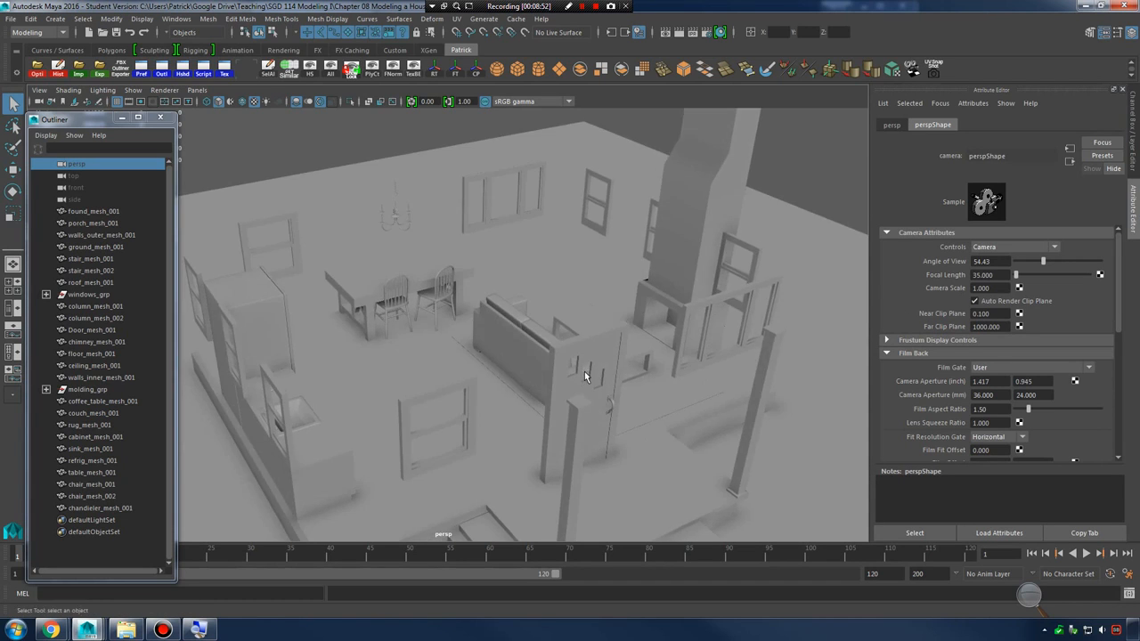
pyautogui.keyDown('alt'); pyautogui.moveTo(584, 374); pyautogui.dragTo(644, 358, button='middle'); pyautogui.keyUp('alt')
pyautogui.keyDown('alt'); pyautogui.moveTo(645, 358); pyautogui.dragTo(645, 349); pyautogui.keyUp('alt')
pyautogui.keyDown('alt'); pyautogui.moveTo(645, 349); pyautogui.dragTo(621, 321, button='middle'); pyautogui.keyUp('alt')
pyautogui.keyDown('alt'); pyautogui.moveTo(620, 321); pyautogui.dragTo(656, 350, button='right'); pyautogui.keyUp('alt')
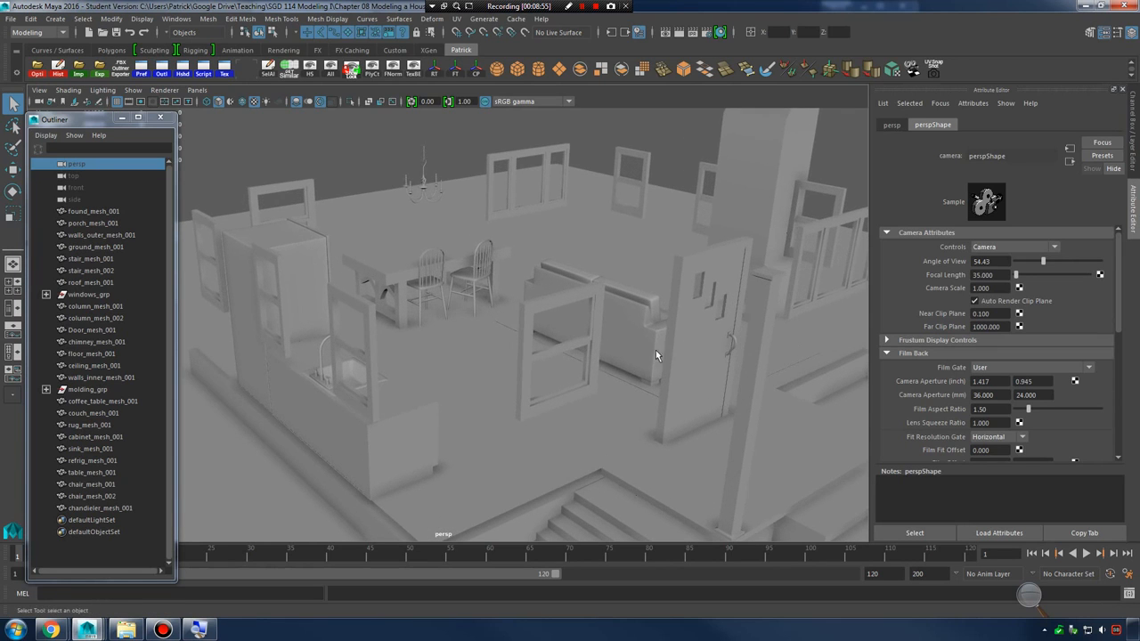
pyautogui.keyDown('alt'); pyautogui.moveTo(655, 350); pyautogui.dragTo(637, 330, button='middle'); pyautogui.keyUp('alt')
pyautogui.keyDown('alt'); pyautogui.moveTo(638, 331); pyautogui.dragTo(751, 347); pyautogui.keyUp('alt')
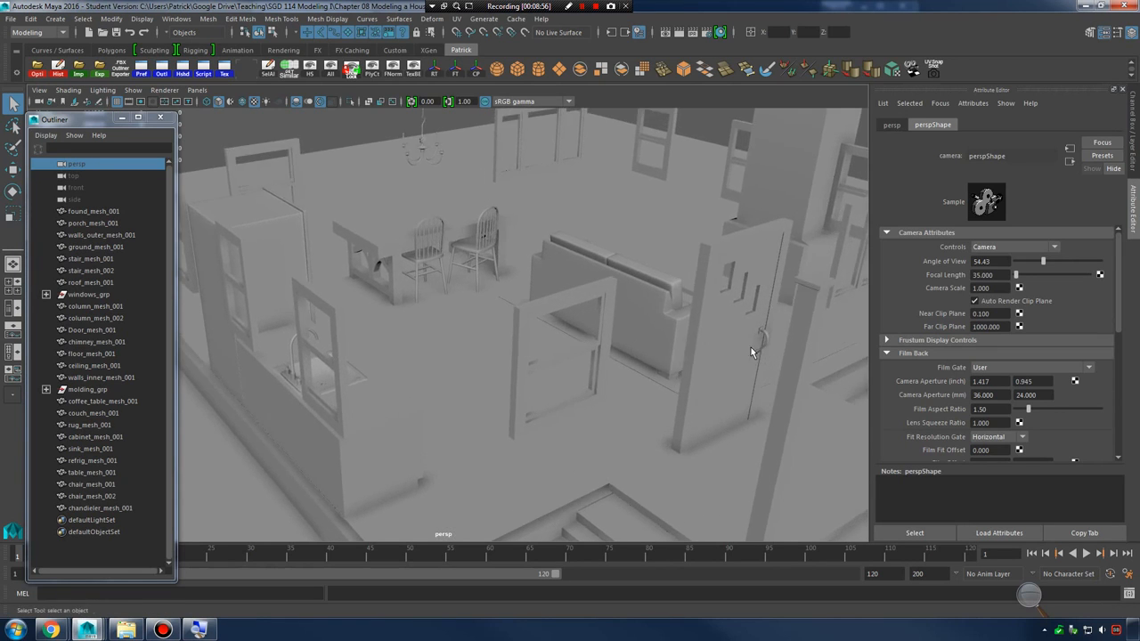
pyautogui.keyDown('alt'); pyautogui.moveTo(751, 348); pyautogui.dragTo(609, 329, button='right'); pyautogui.keyUp('alt')
pyautogui.keyDown('alt'); pyautogui.moveTo(540, 339); pyautogui.dragTo(649, 331); pyautogui.keyUp('alt')
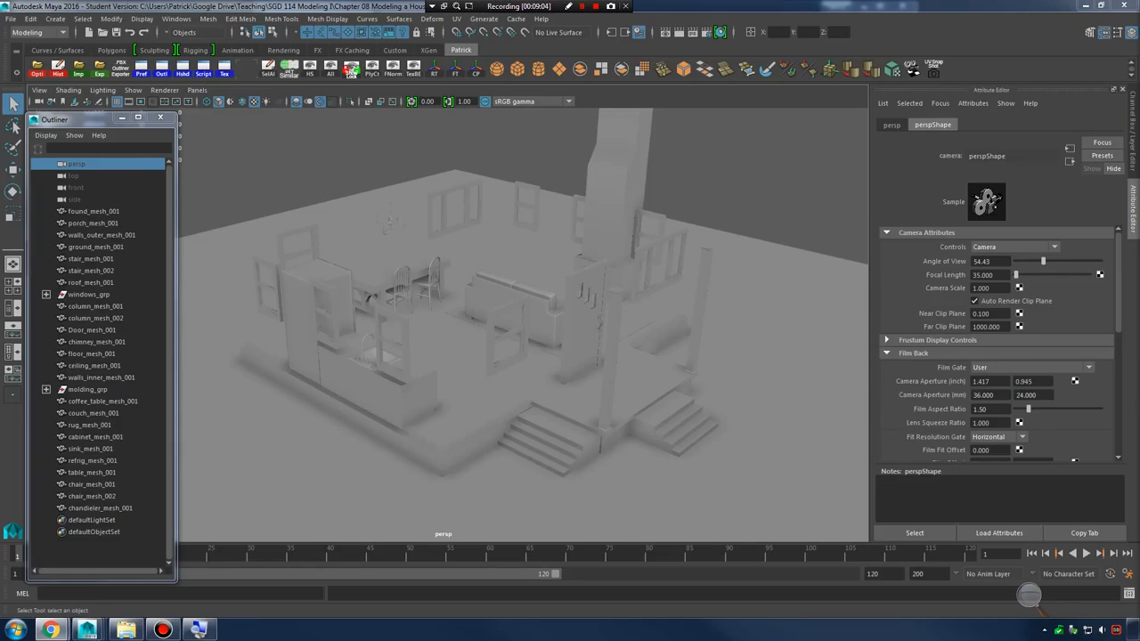
pyautogui.keyDown('alt'); pyautogui.moveTo(644, 300); pyautogui.dragTo(575, 264); pyautogui.keyUp('alt')
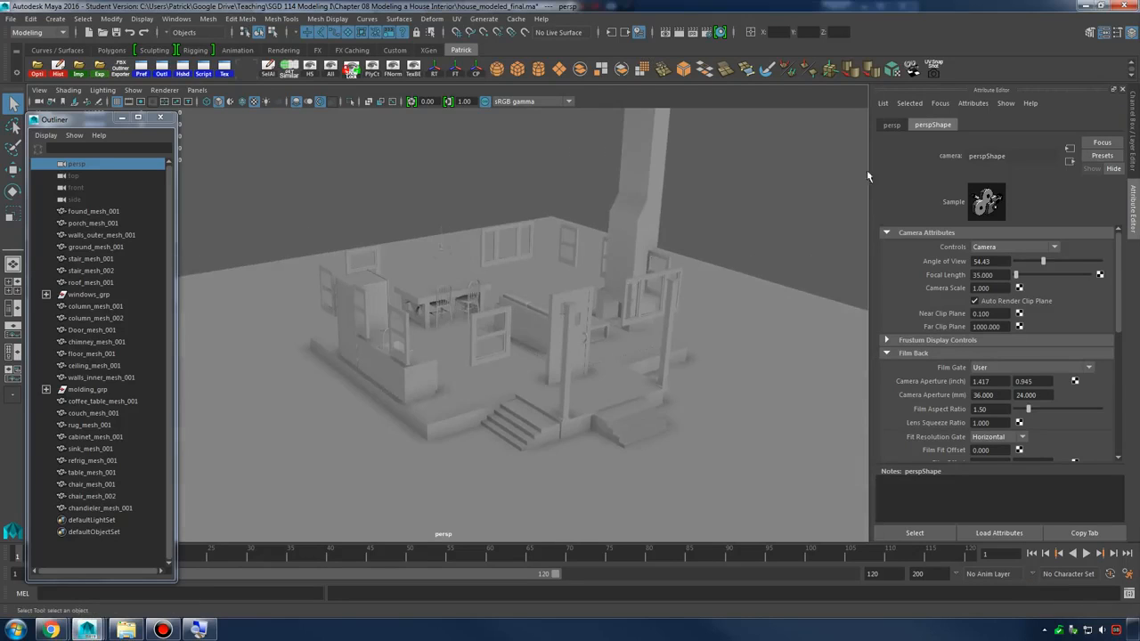
# Bring back the channel and layer editors, make the walls_inner_lay layer visible, and clear the selection
pyautogui.click(1131, 33)
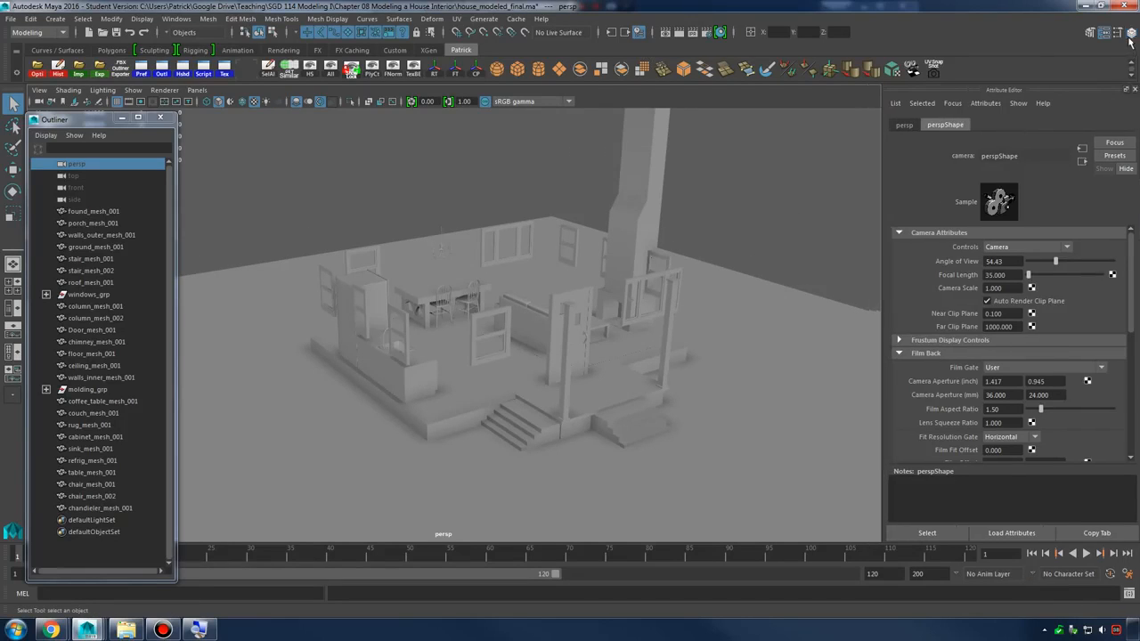
pyautogui.keyDown('alt'); pyautogui.moveTo(581, 297); pyautogui.dragTo(745, 318, button='right'); pyautogui.keyUp('alt')
pyautogui.keyDown('alt'); pyautogui.moveTo(746, 318); pyautogui.dragTo(684, 329); pyautogui.keyUp('alt')
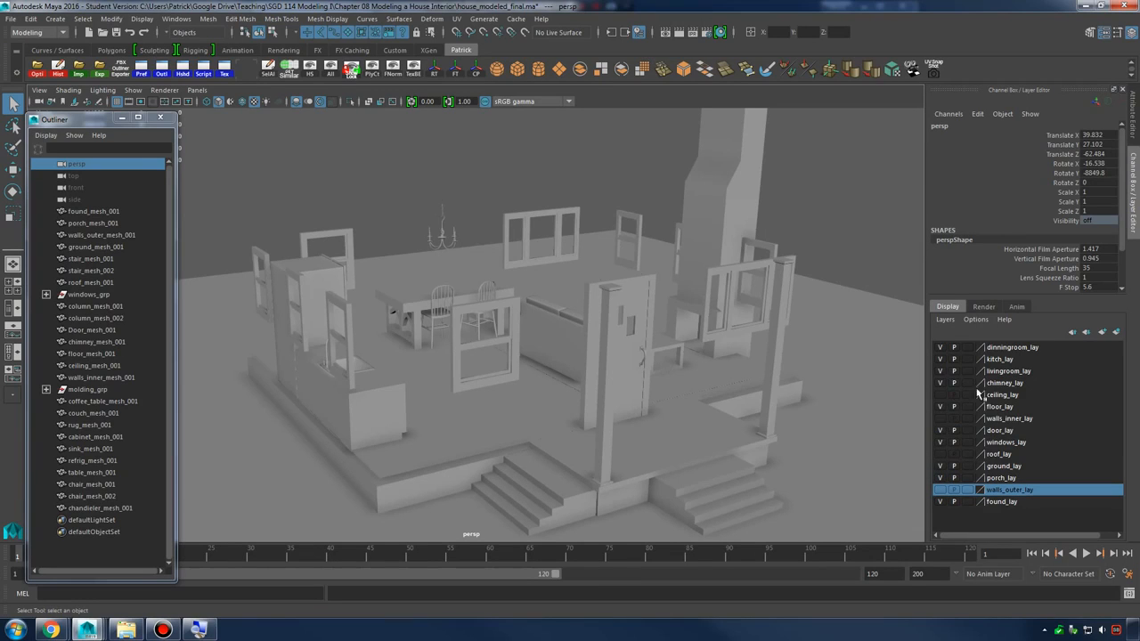
pyautogui.click(940, 419)
pyautogui.click(856, 241)
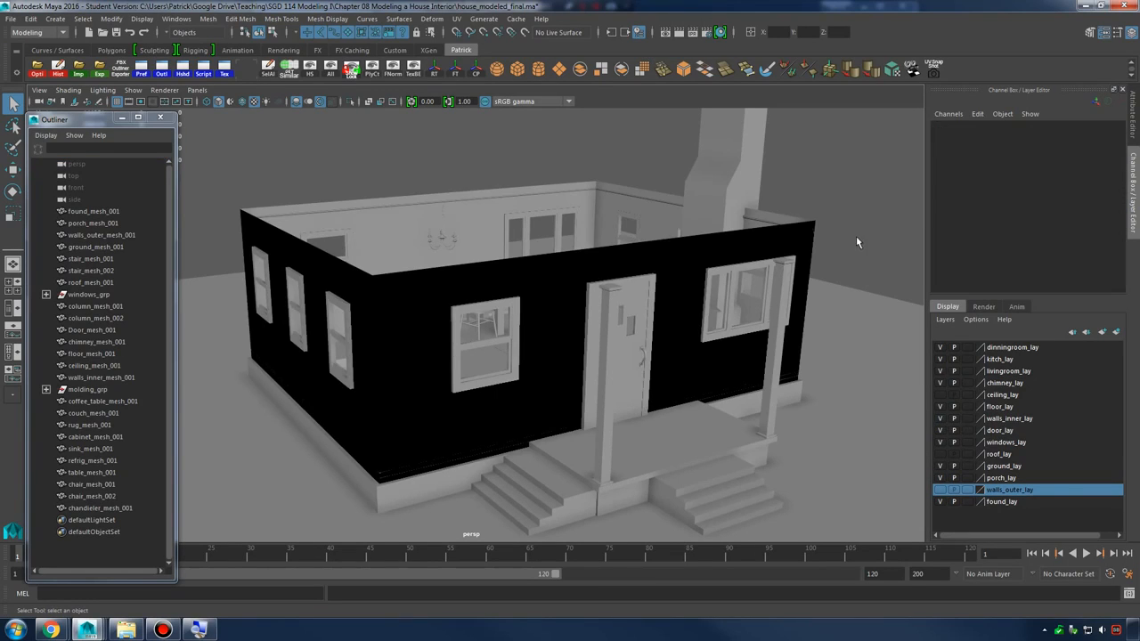
# Examine the inner walls and molding from outside the house and around the dining area's chandelier
pyautogui.scroll(3, 796, 338)
pyautogui.keyDown('alt'); pyautogui.moveTo(796, 338); pyautogui.dragTo(527, 336); pyautogui.keyUp('alt')
pyautogui.scroll(3, 695, 327)
pyautogui.scroll(-4, 621, 324)
pyautogui.scroll(-4, 636, 318)
pyautogui.keyDown('alt'); pyautogui.moveTo(639, 316); pyautogui.dragTo(820, 351); pyautogui.keyUp('alt')
pyautogui.scroll(3, 526, 352)
pyautogui.keyDown('alt'); pyautogui.moveTo(501, 334); pyautogui.dragTo(583, 314); pyautogui.keyUp('alt')
pyautogui.scroll(3, 582, 311)
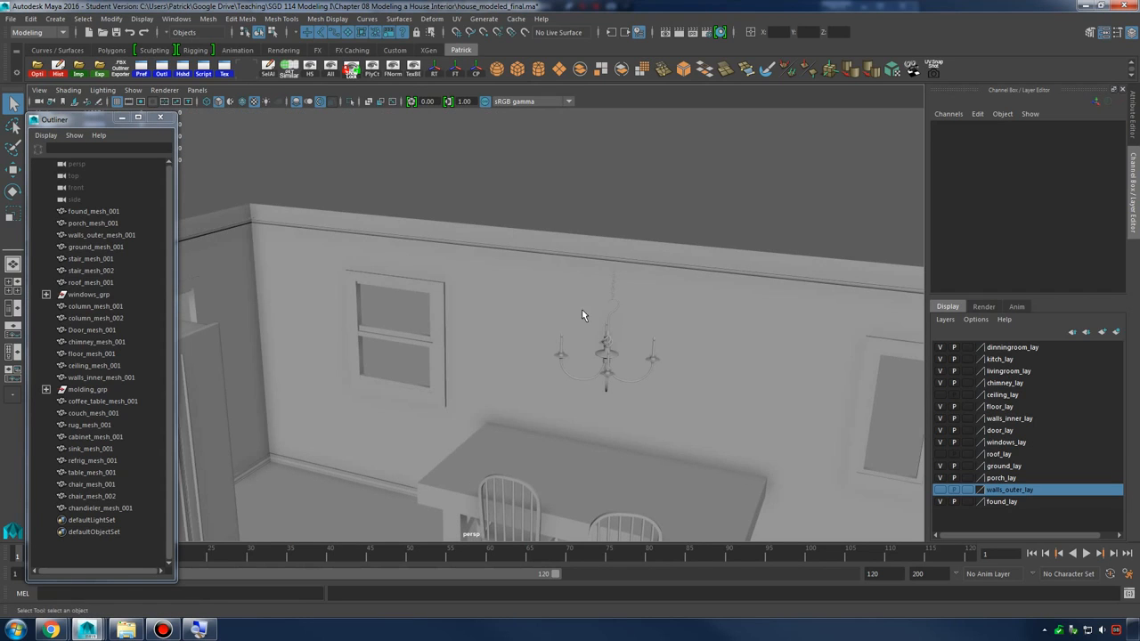
# Select walls_inner_mesh_001 to inspect its edges around the dining room window, and deselect it
pyautogui.click(516, 287)
pyautogui.keyDown('alt'); pyautogui.moveTo(515, 286); pyautogui.dragTo(673, 239); pyautogui.keyUp('alt')
pyautogui.scroll(3, 694, 270)
pyautogui.scroll(2, 653, 255)
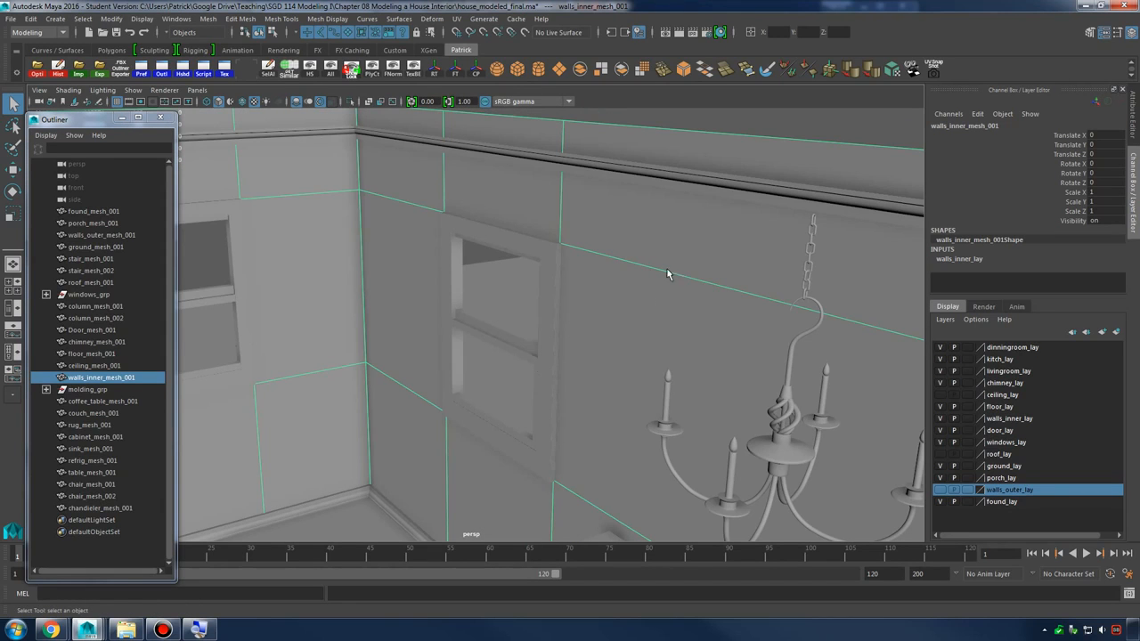
pyautogui.keyDown('alt'); pyautogui.moveTo(680, 291); pyautogui.dragTo(672, 268); pyautogui.keyUp('alt')
pyautogui.click(754, 228)
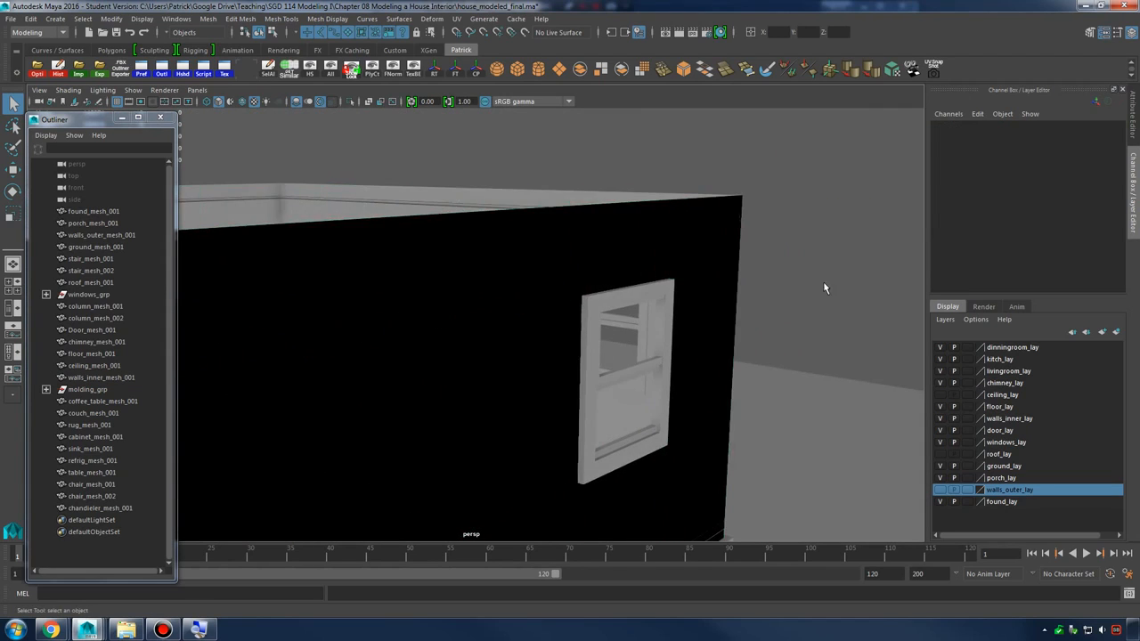
# Select walls_inner_mesh_001 near the corner window and turn on Two Sided Lighting for the perspective view
pyautogui.keyDown('alt'); pyautogui.moveTo(824, 285); pyautogui.dragTo(664, 216); pyautogui.keyUp('alt')
pyautogui.click(663, 220)
pyautogui.keyDown('alt'); pyautogui.moveTo(797, 244); pyautogui.dragTo(758, 302, button='right'); pyautogui.keyUp('alt')
pyautogui.keyDown('alt'); pyautogui.moveTo(759, 299); pyautogui.dragTo(716, 282); pyautogui.keyUp('alt')
pyautogui.keyDown('alt'); pyautogui.moveTo(715, 282); pyautogui.dragTo(581, 280, button='right'); pyautogui.keyUp('alt')
pyautogui.keyDown('alt'); pyautogui.moveTo(582, 280); pyautogui.dragTo(652, 280); pyautogui.keyUp('alt')
pyautogui.moveTo(705, 229)
pyautogui.keyDown('alt'); pyautogui.mouseDown()
pyautogui.moveTo(664, 259)
pyautogui.moveTo(593, 242)
pyautogui.moveTo(692, 249)
pyautogui.moveTo(627, 258)
pyautogui.moveTo(713, 271)
pyautogui.moveTo(692, 272)
pyautogui.mouseUp(); pyautogui.keyUp('alt')
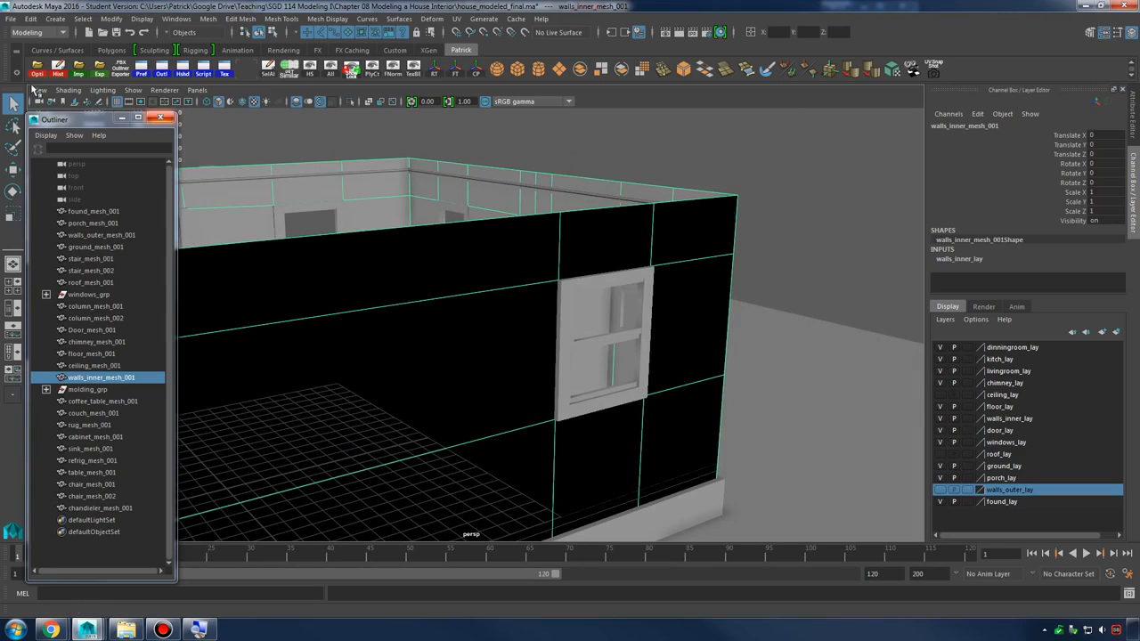
pyautogui.click(64, 91)
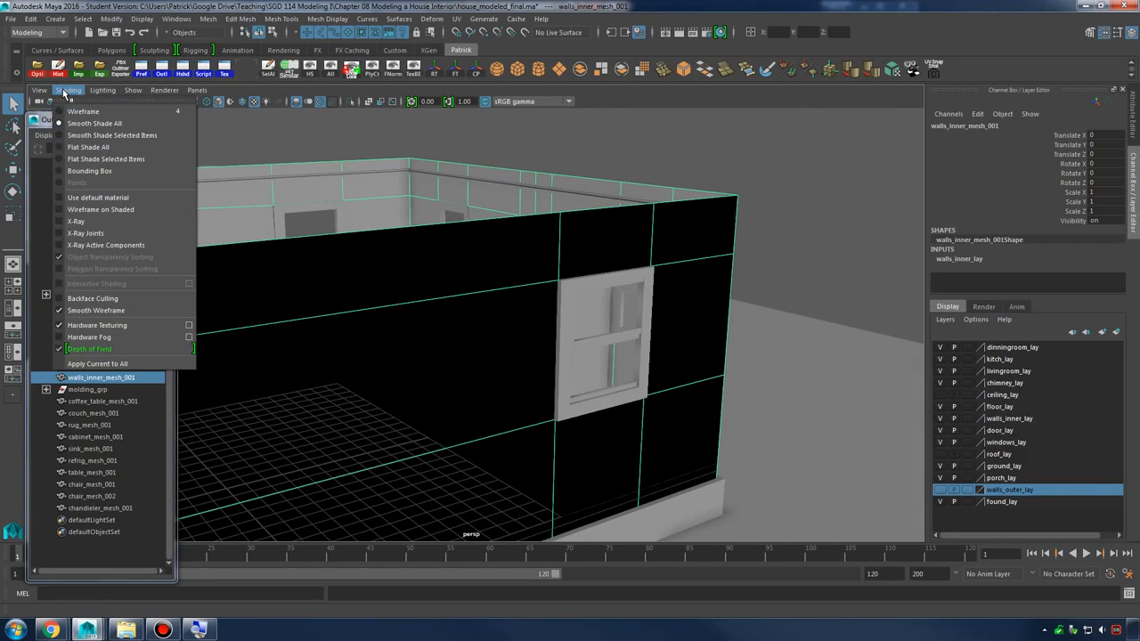
pyautogui.moveTo(102, 95)
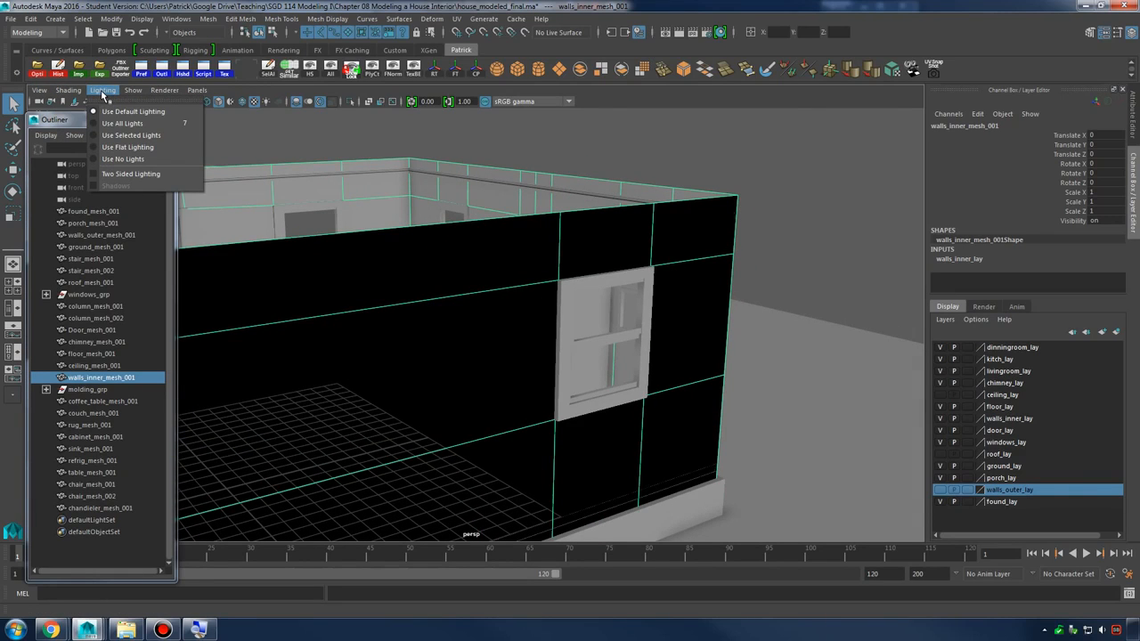
pyautogui.click(131, 176)
pyautogui.click(103, 90)
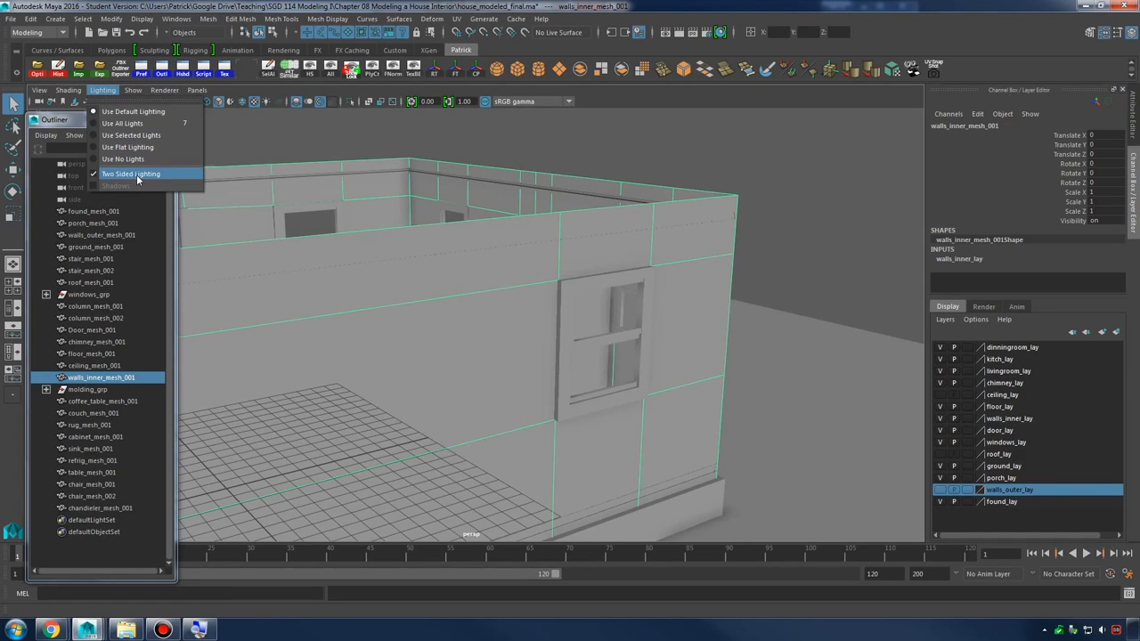
# Inspect the inner walls around the window with two-sided shading, and turn off Two Sided Lighting
pyautogui.click(771, 244)
pyautogui.keyDown('alt'); pyautogui.moveTo(767, 236); pyautogui.dragTo(579, 252); pyautogui.keyUp('alt')
pyautogui.scroll(4, 702, 238)
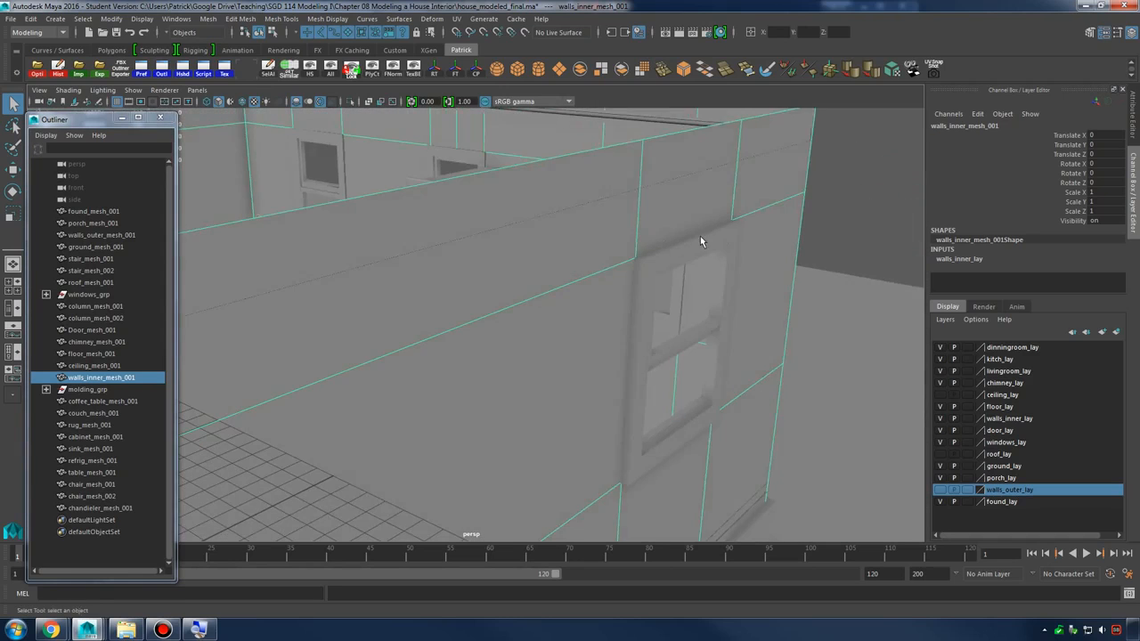
pyautogui.keyDown('alt'); pyautogui.moveTo(700, 237); pyautogui.dragTo(635, 243, button='right'); pyautogui.keyUp('alt')
pyautogui.click(98, 91)
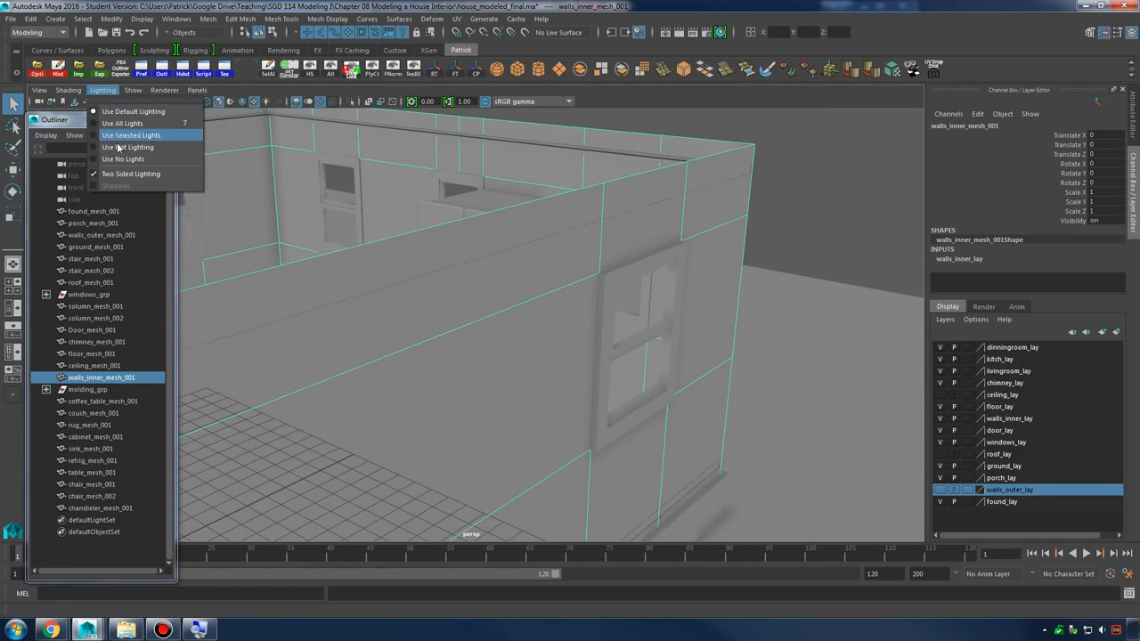
pyautogui.click(138, 176)
# Turn on Backface Culling for the perspective view and clear the selection
pyautogui.keyDown('alt'); pyautogui.moveTo(427, 259); pyautogui.dragTo(552, 255, button='right'); pyautogui.keyUp('alt')
pyautogui.keyDown('alt'); pyautogui.moveTo(552, 255); pyautogui.dragTo(506, 214); pyautogui.keyUp('alt')
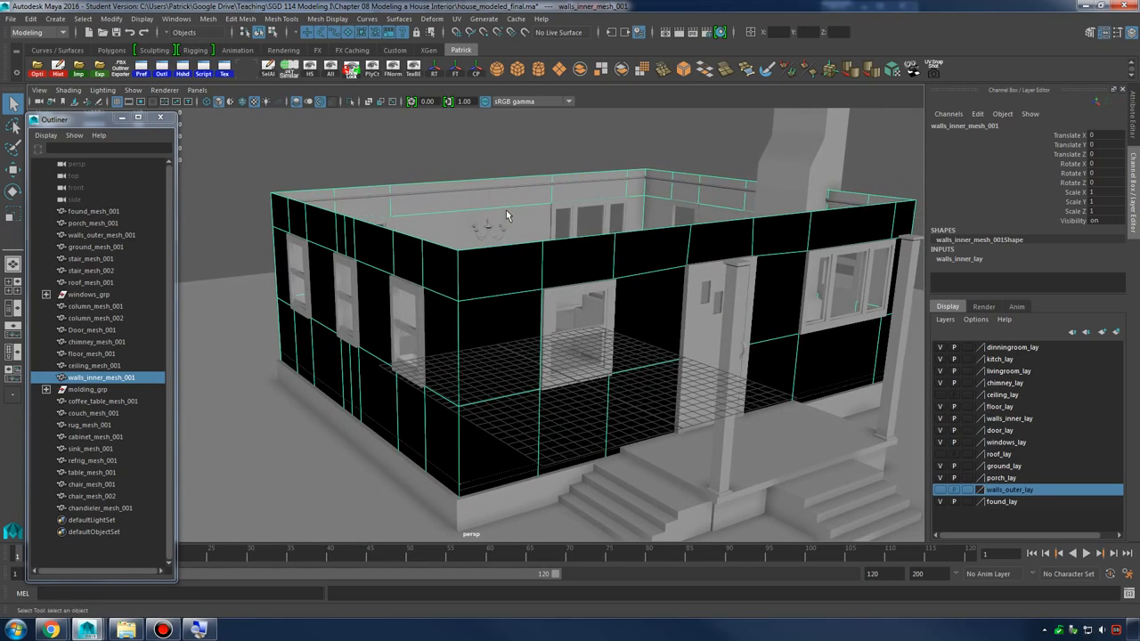
pyautogui.click(68, 91)
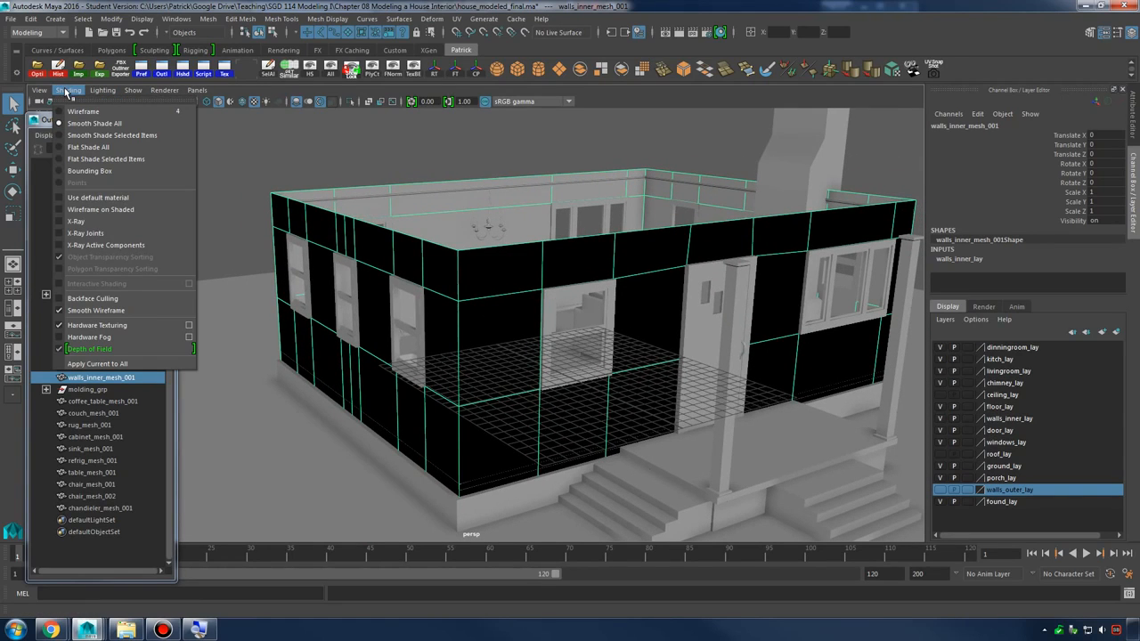
pyautogui.click(117, 299)
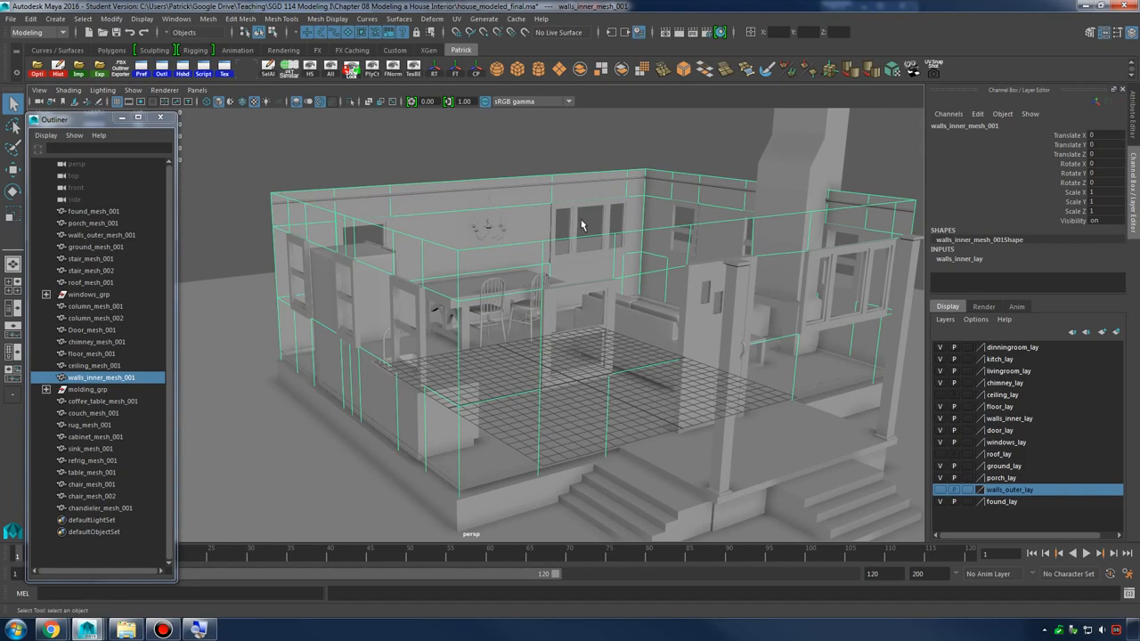
pyautogui.click(575, 151)
# Examine the furnished rooms through the culled walls, and test selecting the dining table and the inner walls
pyautogui.keyDown('alt'); pyautogui.moveTo(575, 151); pyautogui.dragTo(481, 258, button='right'); pyautogui.keyUp('alt')
pyautogui.keyDown('alt'); pyautogui.moveTo(481, 258); pyautogui.dragTo(512, 252); pyautogui.keyUp('alt')
pyautogui.keyDown('alt'); pyautogui.moveTo(511, 253); pyautogui.dragTo(592, 275, button='right'); pyautogui.keyUp('alt')
pyautogui.keyDown('alt'); pyautogui.moveTo(592, 275); pyautogui.dragTo(718, 282); pyautogui.keyUp('alt')
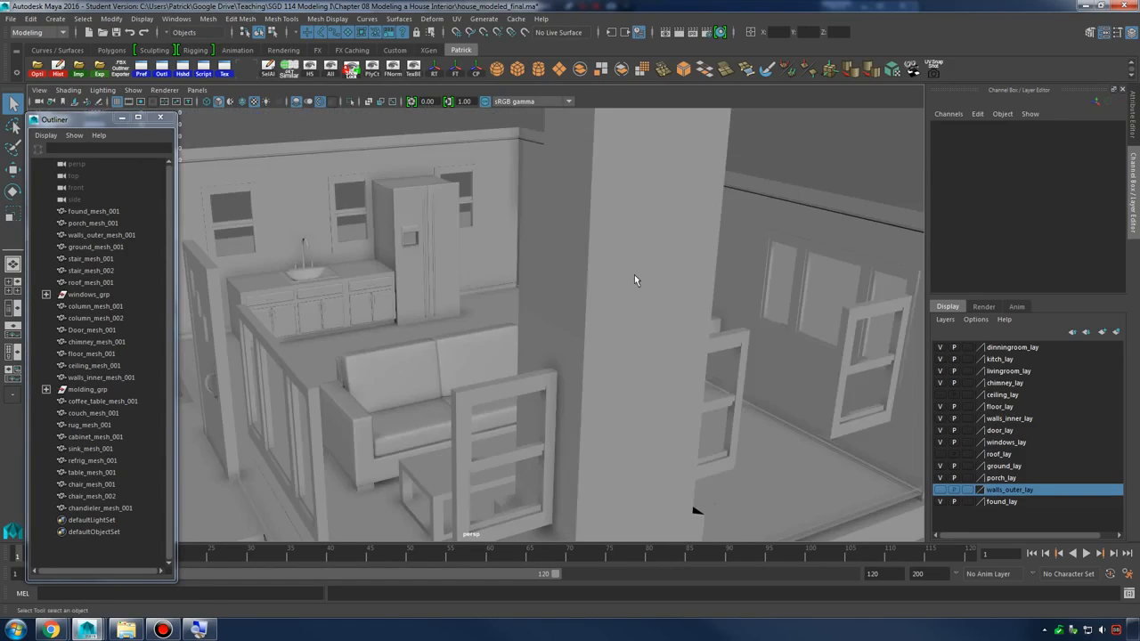
pyautogui.keyDown('alt'); pyautogui.moveTo(634, 280); pyautogui.dragTo(598, 297); pyautogui.keyUp('alt')
pyautogui.click(597, 301)
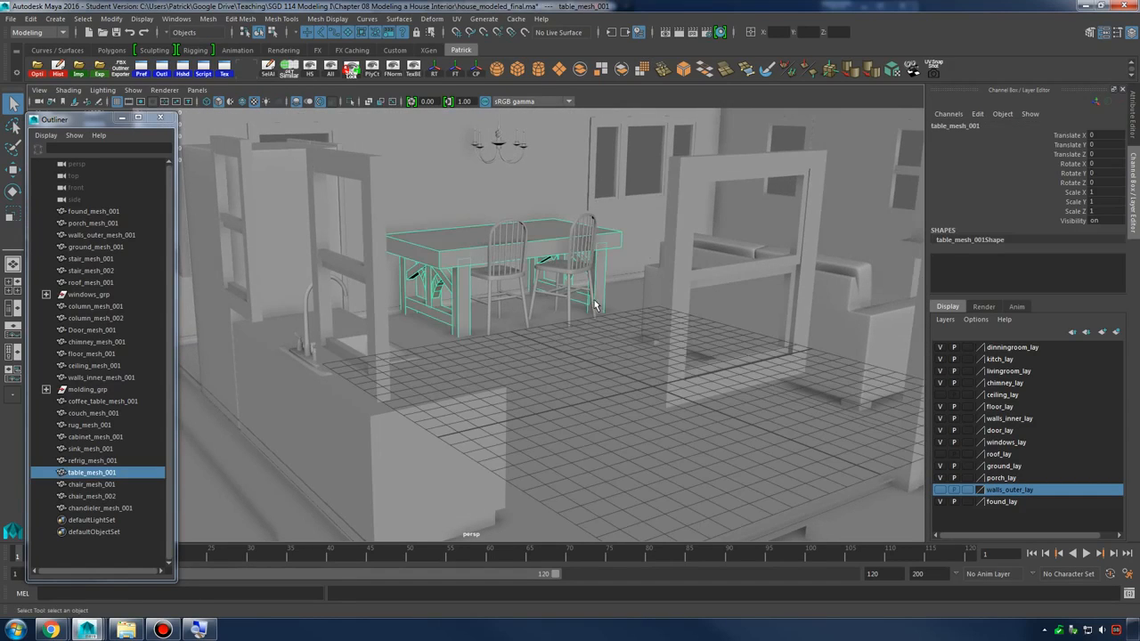
pyautogui.click(592, 305)
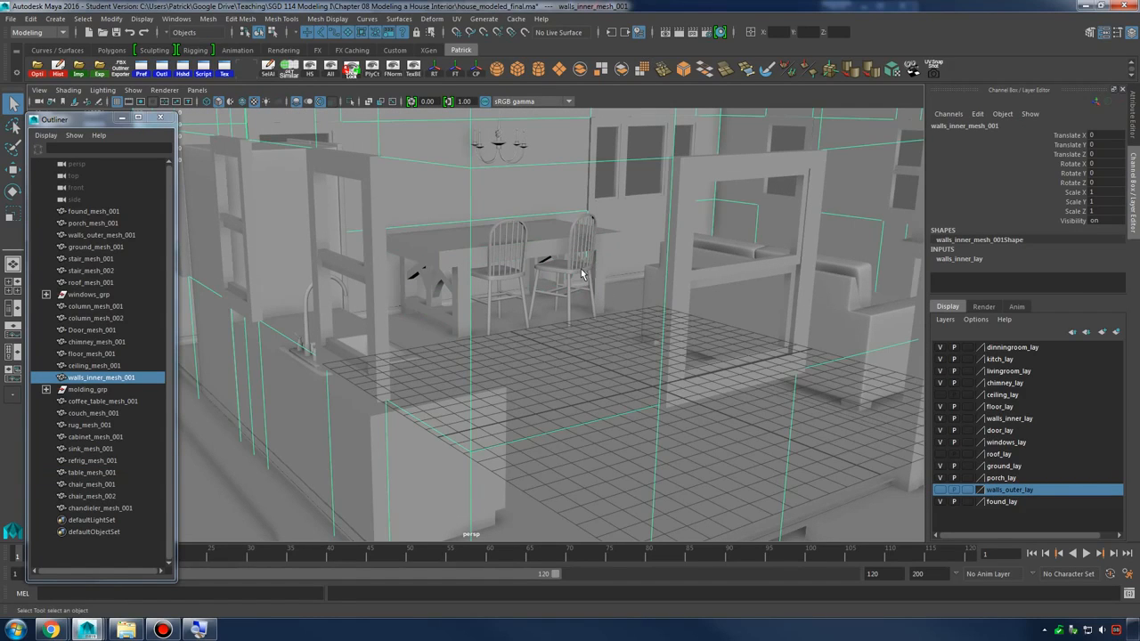
# Test selecting the dining chair and surrounding objects through the culled inner walls
pyautogui.keyDown('alt'); pyautogui.moveTo(624, 248); pyautogui.dragTo(607, 283); pyautogui.keyUp('alt')
pyautogui.click(598, 233)
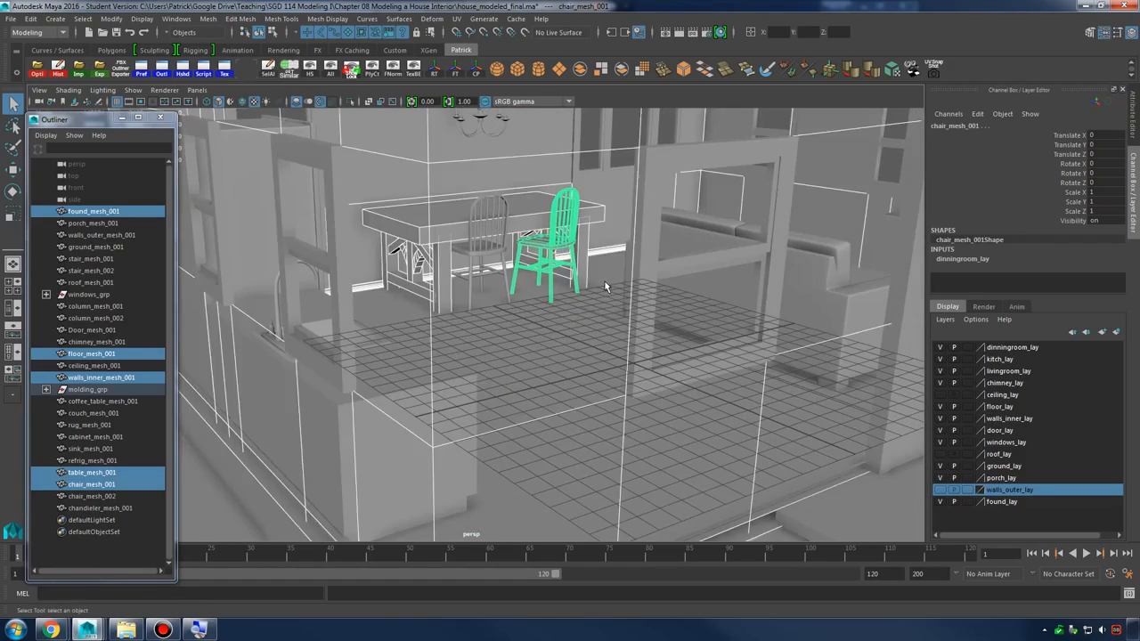
pyautogui.keyDown('alt'); pyautogui.moveTo(608, 278); pyautogui.dragTo(610, 289, button='middle'); pyautogui.keyUp('alt')
pyautogui.keyDown('alt'); pyautogui.moveTo(611, 289); pyautogui.dragTo(560, 191); pyautogui.keyUp('alt')
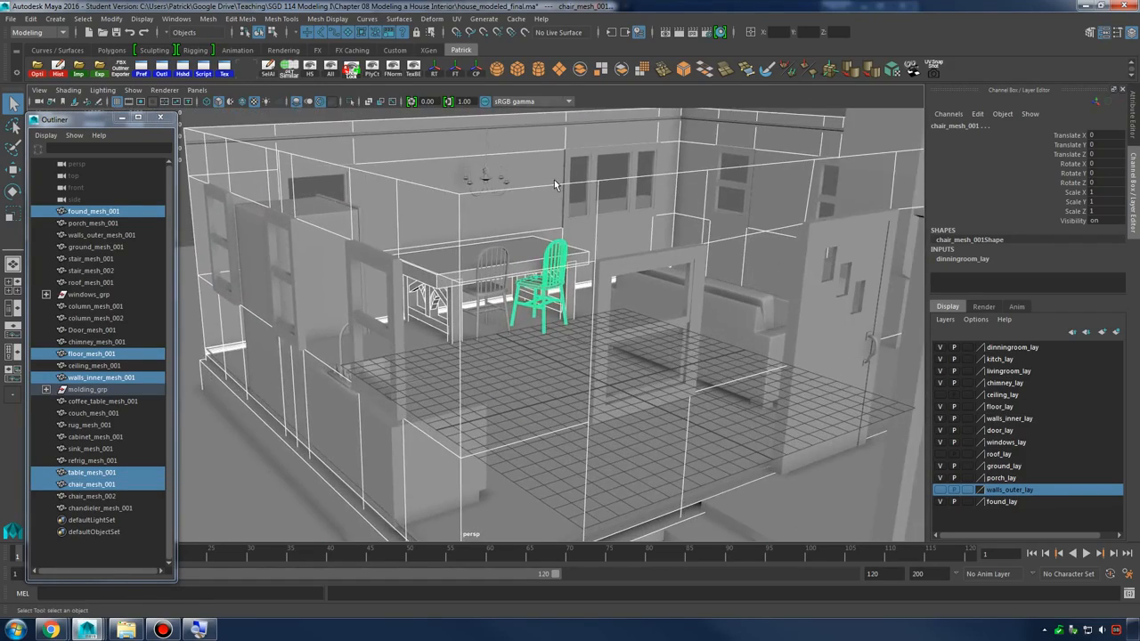
pyautogui.click(559, 192)
pyautogui.keyDown('alt'); pyautogui.moveTo(560, 191); pyautogui.dragTo(639, 238, button='right'); pyautogui.keyUp('alt')
pyautogui.click(565, 265)
pyautogui.click(573, 294)
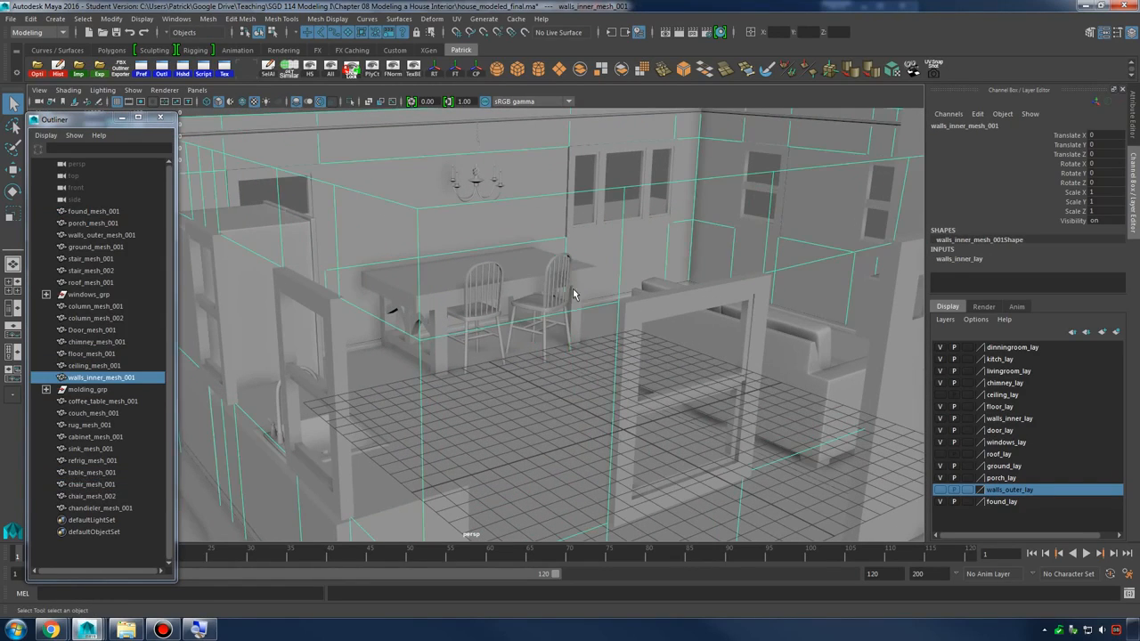
pyautogui.keyDown('alt'); pyautogui.moveTo(585, 242); pyautogui.dragTo(611, 280); pyautogui.keyUp('alt')
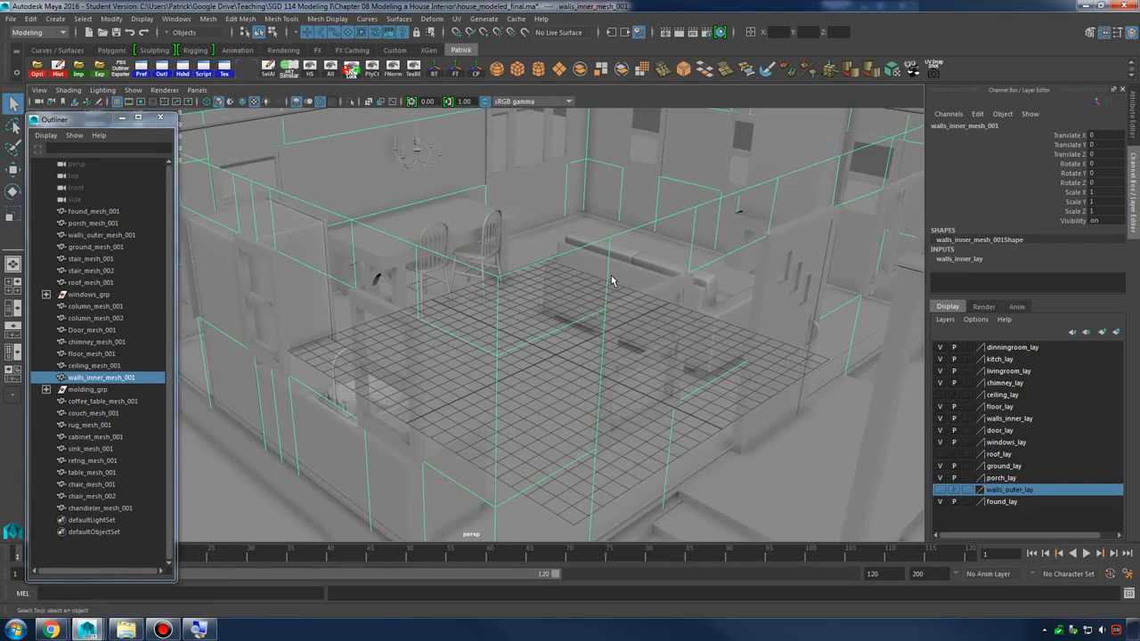
# Set the walls_inner_lay layer to Reference, and test selecting the couch, a window and the dining table through the walls
pyautogui.click(968, 418)
pyautogui.click(968, 418)
pyautogui.click(559, 264)
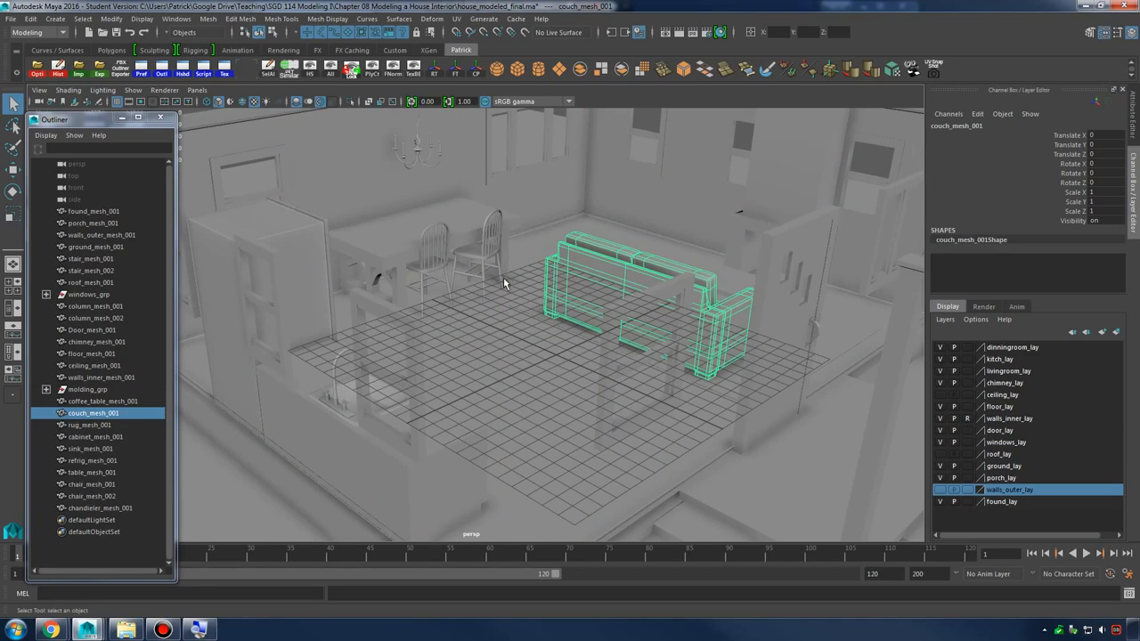
pyautogui.moveTo(504, 277); pyautogui.dragTo(602, 299)
pyautogui.click(579, 246)
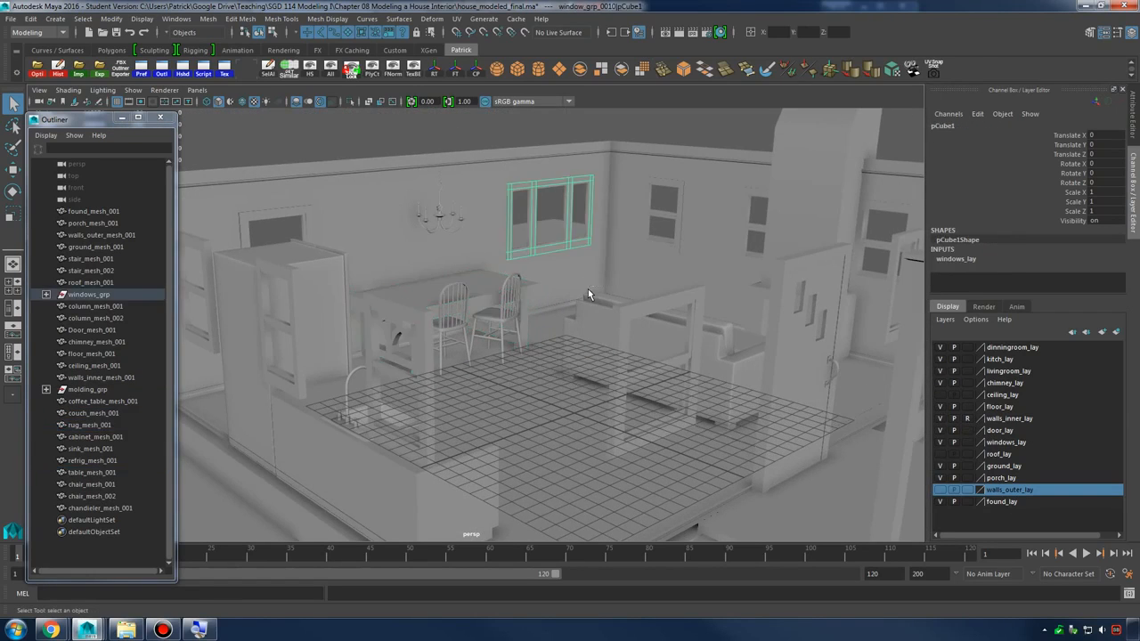
pyautogui.click(520, 332)
pyautogui.click(522, 313)
pyautogui.click(538, 304)
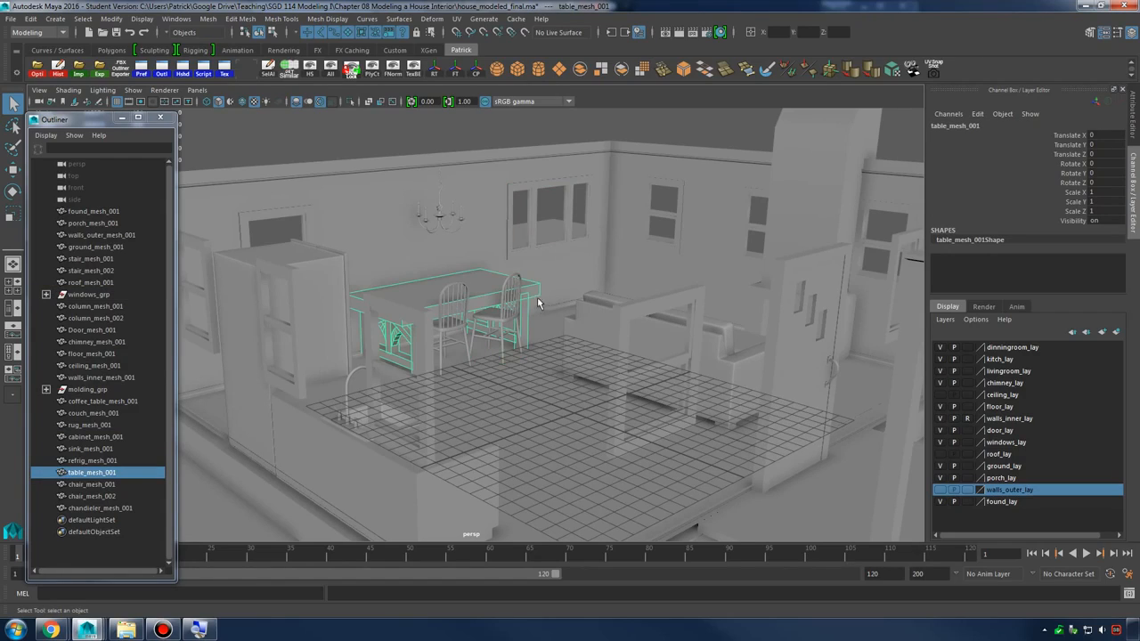
pyautogui.keyDown('shift'); pyautogui.moveTo(542, 349); pyautogui.dragTo(540, 353); pyautogui.keyUp('shift')
# Examine the dining table, chairs and back of the couch up close
pyautogui.keyDown('alt'); pyautogui.moveTo(631, 318); pyautogui.dragTo(552, 290); pyautogui.keyUp('alt')
pyautogui.keyDown('alt'); pyautogui.moveTo(553, 289); pyautogui.dragTo(653, 274, button='middle'); pyautogui.keyUp('alt')
pyautogui.keyDown('alt'); pyautogui.moveTo(652, 273); pyautogui.dragTo(511, 228, button='right'); pyautogui.keyUp('alt')
pyautogui.keyDown('alt'); pyautogui.moveTo(511, 228); pyautogui.dragTo(501, 296); pyautogui.keyUp('alt')
pyautogui.keyDown('alt'); pyautogui.moveTo(502, 295); pyautogui.dragTo(647, 328, button='right'); pyautogui.keyUp('alt')
pyautogui.keyDown('alt'); pyautogui.moveTo(646, 328); pyautogui.dragTo(570, 294); pyautogui.keyUp('alt')
pyautogui.keyDown('alt'); pyautogui.moveTo(570, 294); pyautogui.dragTo(693, 336, button='right'); pyautogui.keyUp('alt')
pyautogui.keyDown('alt'); pyautogui.moveTo(693, 335); pyautogui.dragTo(552, 343, button='middle'); pyautogui.keyUp('alt')
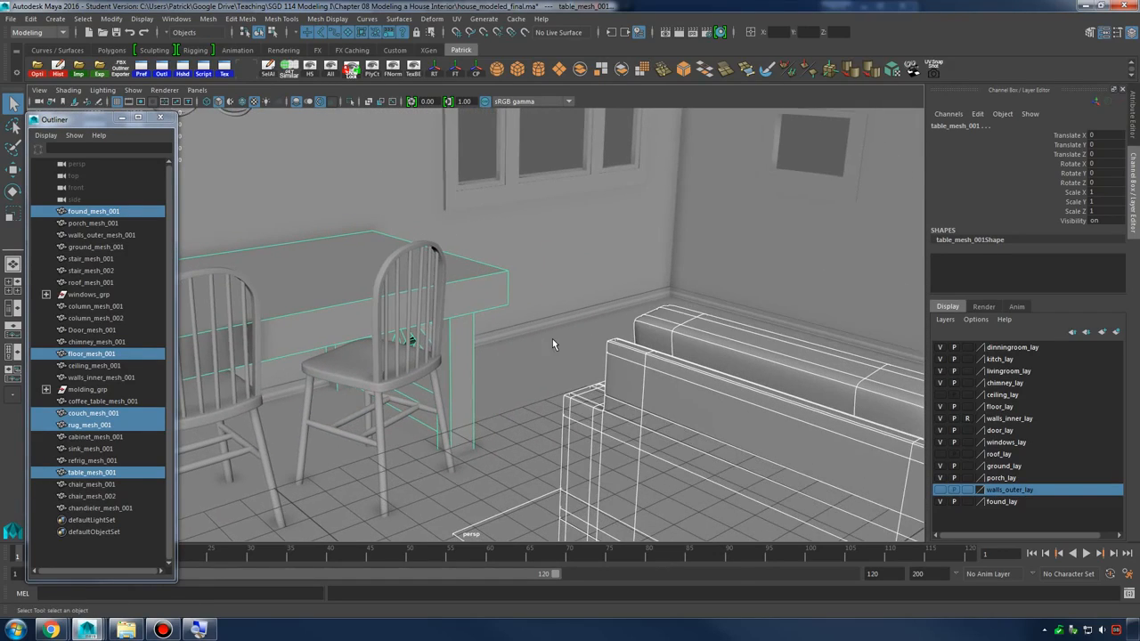
# Clear the selection and hide the grid in the perspective view
pyautogui.click(66, 90)
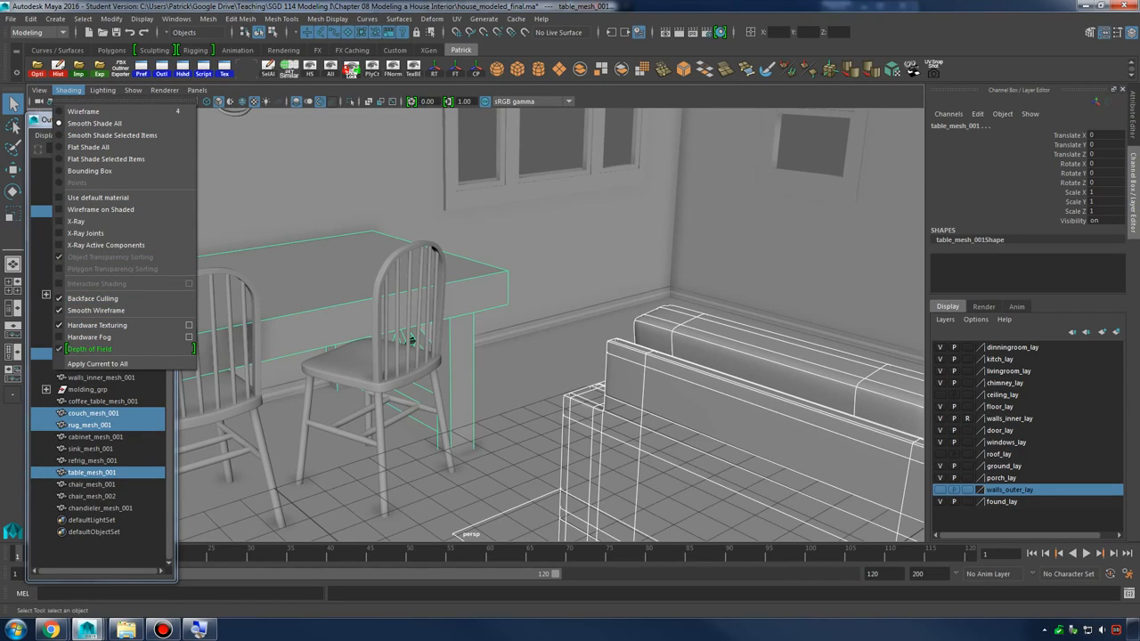
pyautogui.click(730, 312)
pyautogui.keyDown('alt'); pyautogui.moveTo(730, 312); pyautogui.dragTo(558, 295); pyautogui.keyUp('alt')
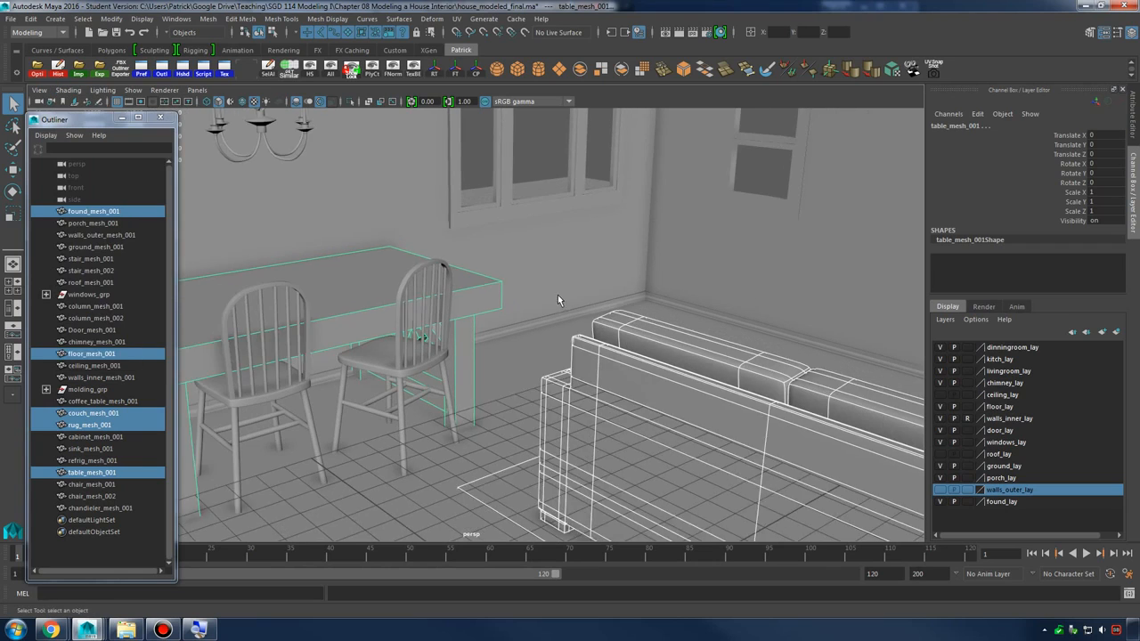
pyautogui.click(545, 122)
pyautogui.keyDown('alt'); pyautogui.moveTo(541, 130); pyautogui.dragTo(695, 312); pyautogui.keyUp('alt')
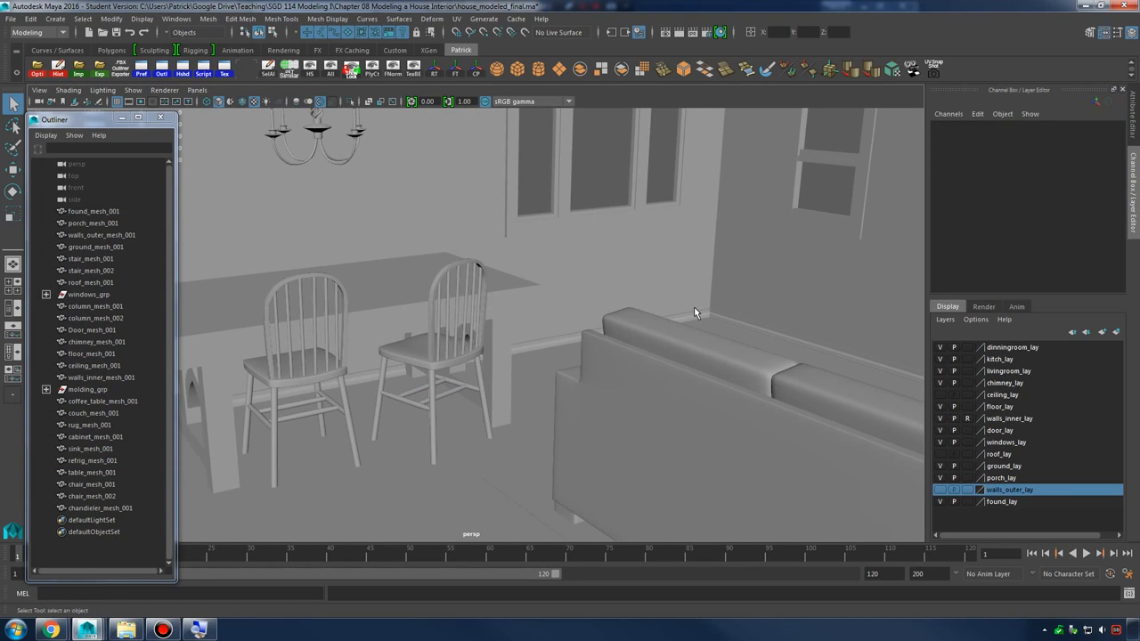
# Examine the dining area and living room couch from several angles with the grid hidden
pyautogui.keyDown('alt'); pyautogui.moveTo(646, 301); pyautogui.dragTo(641, 330); pyautogui.keyUp('alt')
pyautogui.keyDown('alt'); pyautogui.moveTo(641, 330); pyautogui.dragTo(477, 315, button='right'); pyautogui.keyUp('alt')
pyautogui.keyDown('alt'); pyautogui.moveTo(643, 307); pyautogui.dragTo(606, 310); pyautogui.keyUp('alt')
pyautogui.keyDown('alt'); pyautogui.moveTo(606, 310); pyautogui.dragTo(644, 304, button='right'); pyautogui.keyUp('alt')
pyautogui.keyDown('alt'); pyautogui.moveTo(644, 305); pyautogui.dragTo(547, 324); pyautogui.keyUp('alt')
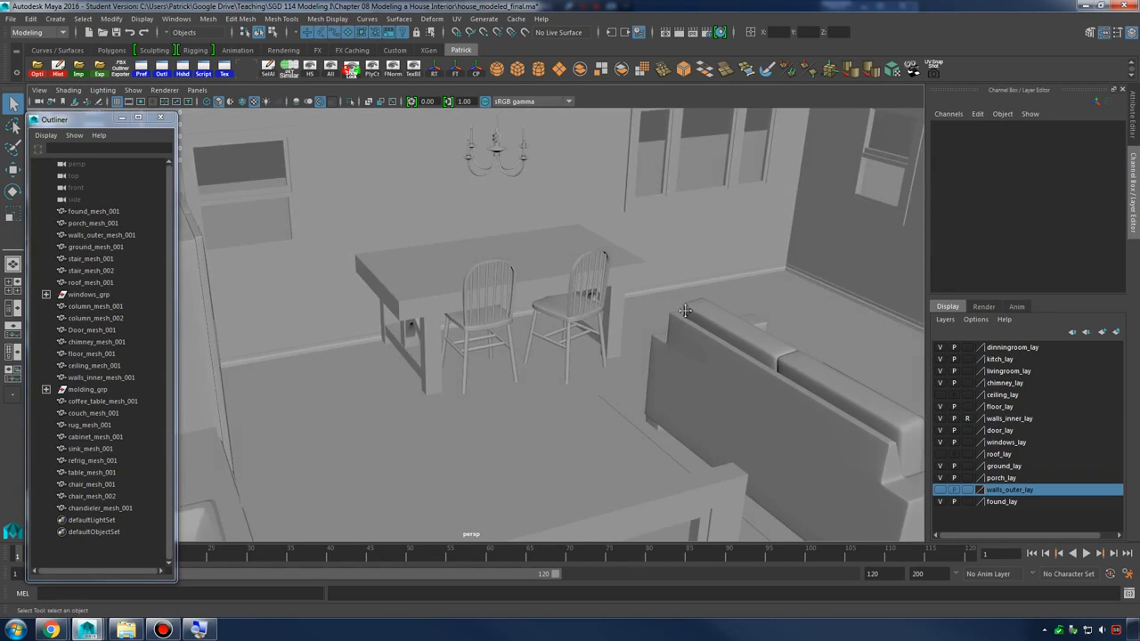
pyautogui.keyDown('alt'); pyautogui.moveTo(547, 323); pyautogui.dragTo(668, 330, button='right'); pyautogui.keyUp('alt')
pyautogui.keyDown('alt'); pyautogui.moveTo(676, 326); pyautogui.dragTo(622, 318); pyautogui.keyUp('alt')
pyautogui.keyDown('alt'); pyautogui.moveTo(509, 281); pyautogui.dragTo(631, 308); pyautogui.keyUp('alt')
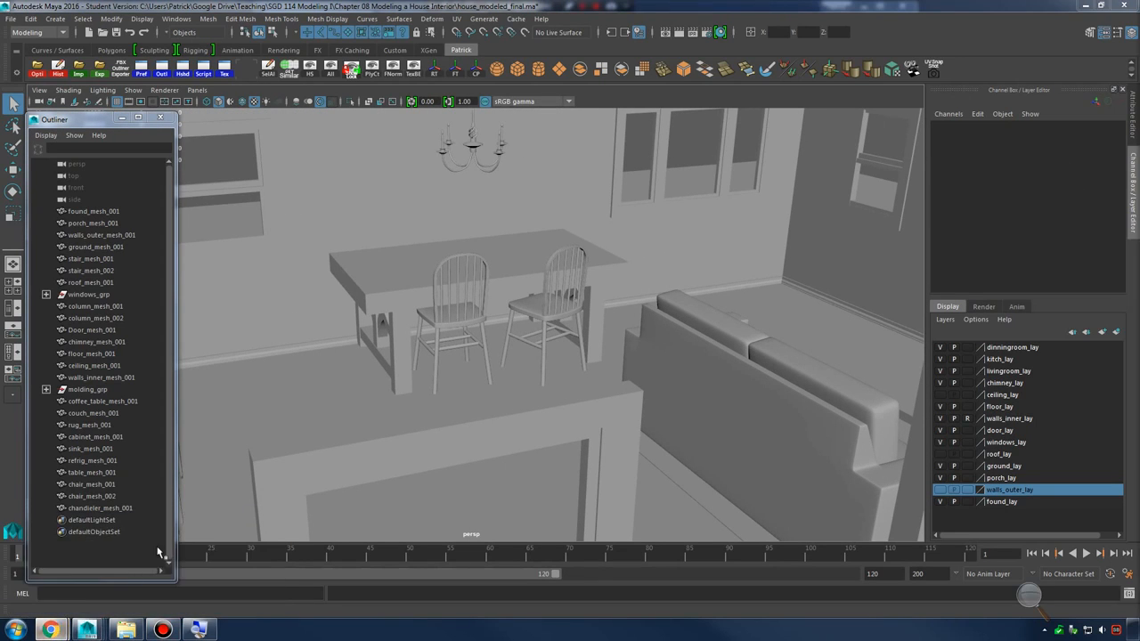
# Switch to the SGD 114 Course Outline in Chrome and highlight the line about creating a spreadsheet of all the props/structural models
pyautogui.moveTo(45, 634)
pyautogui.click(247, 526)
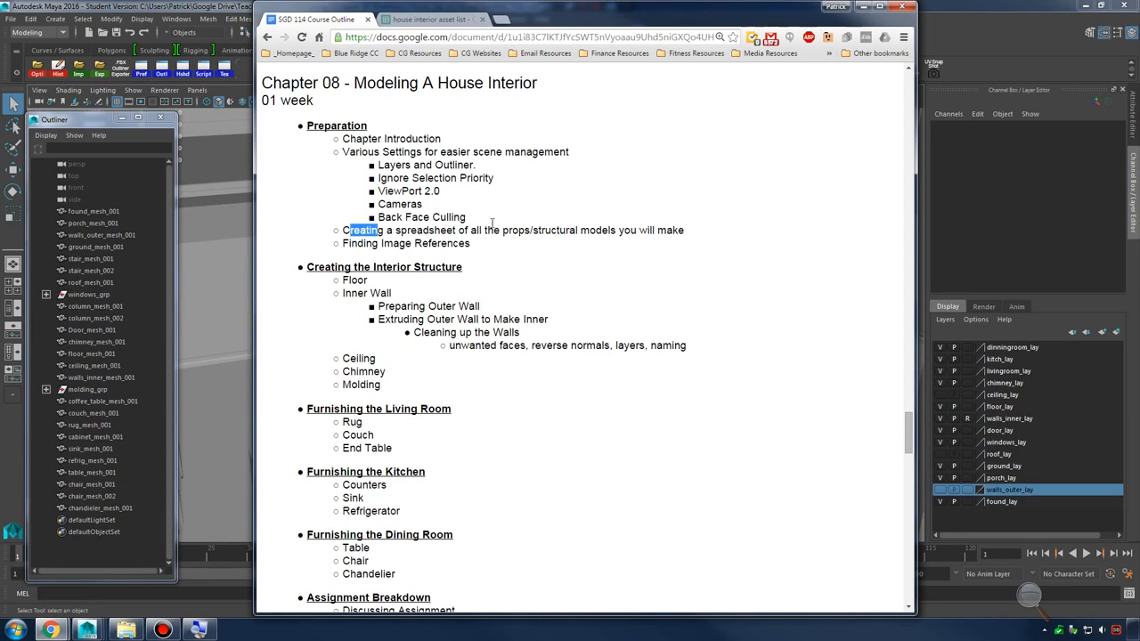
pyautogui.moveTo(491, 223); pyautogui.dragTo(697, 232)
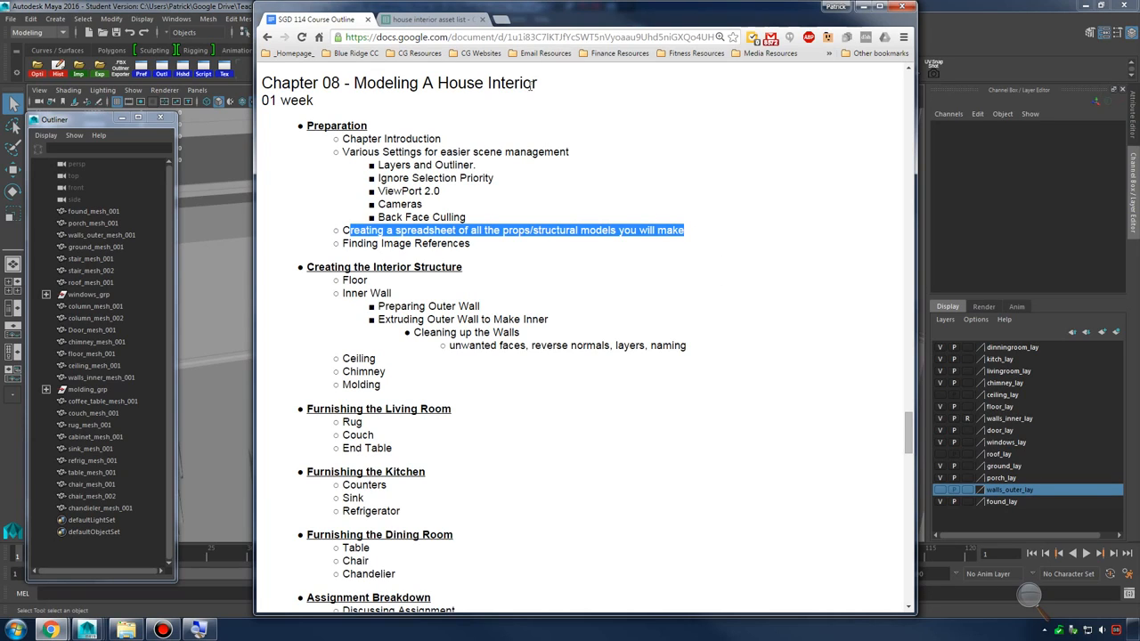
pyautogui.hotkey('alt', 'Tab')
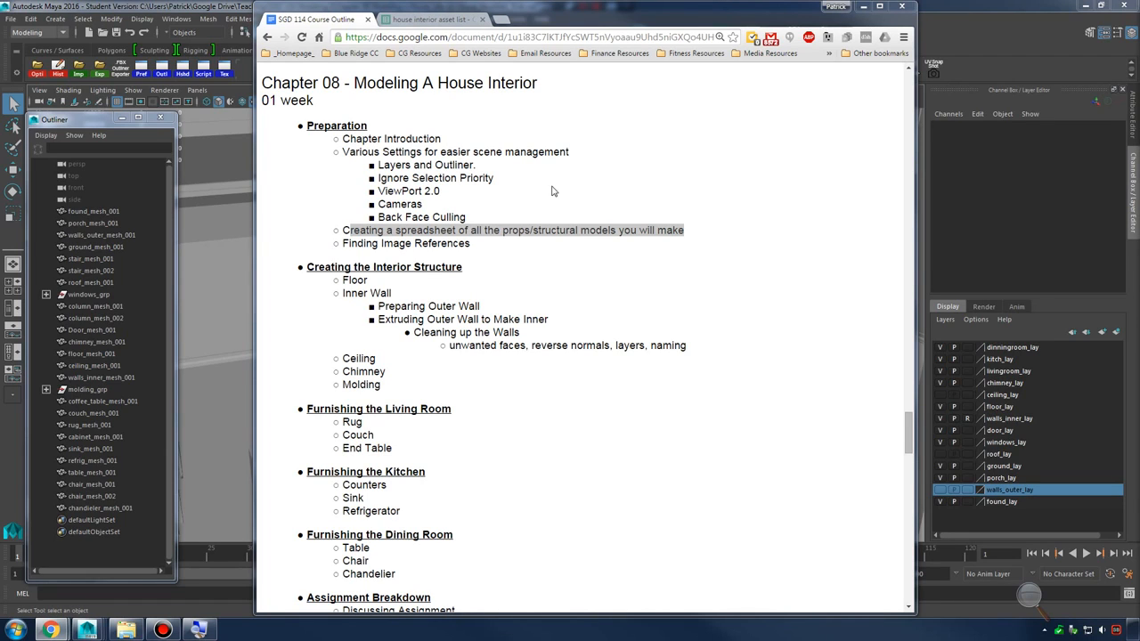
# Open the house interior asset list spreadsheet in a wider browser window, and try to switch it to the school Google account
pyautogui.click(436, 20)
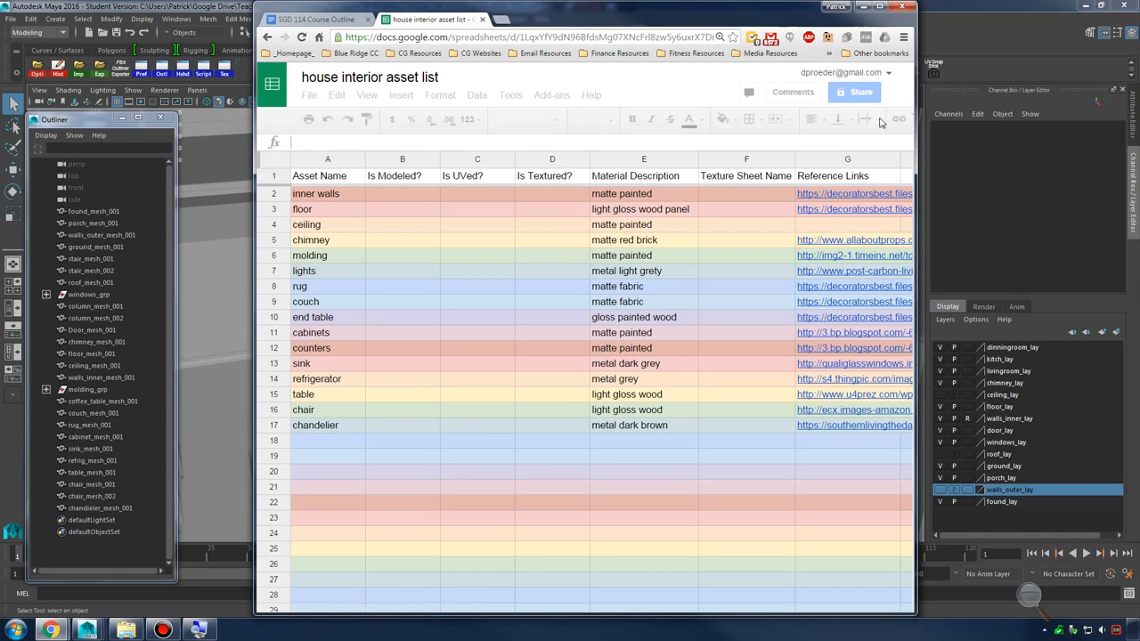
pyautogui.moveTo(916, 125)
pyautogui.mouseDown()
pyautogui.moveTo(997, 117)
pyautogui.moveTo(933, 116)
pyautogui.mouseUp()
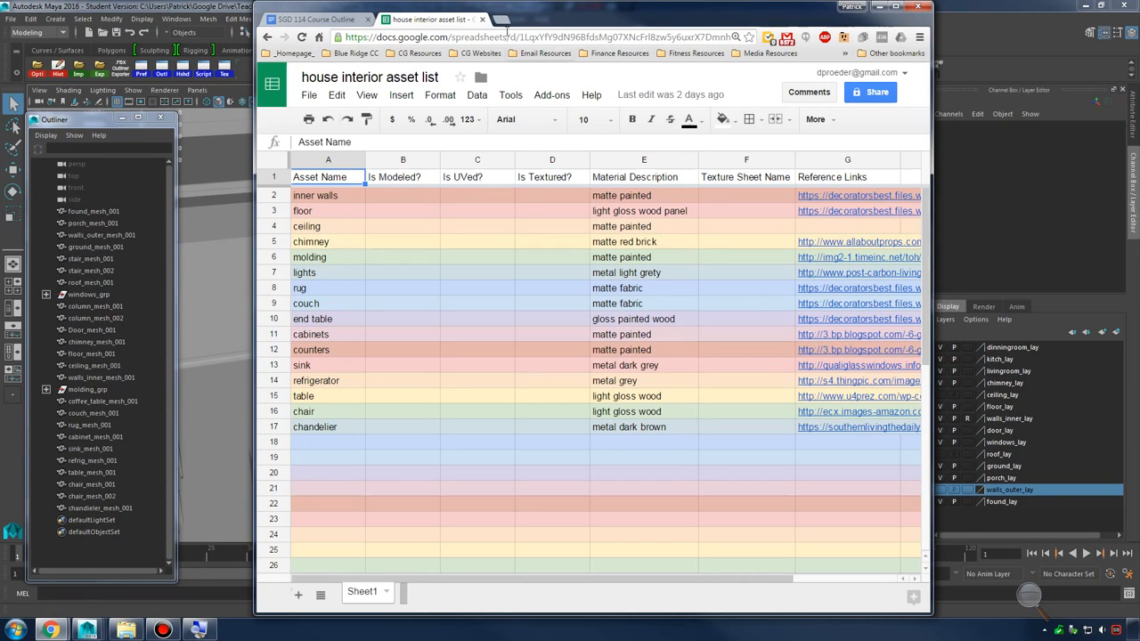
pyautogui.click(901, 75)
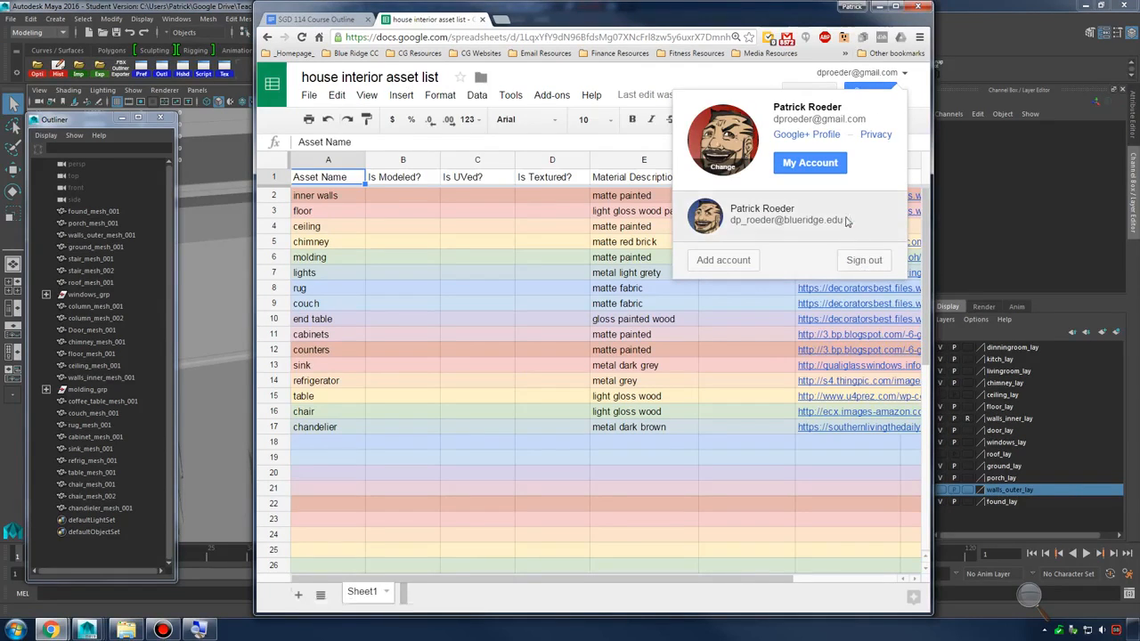
pyautogui.click(847, 222)
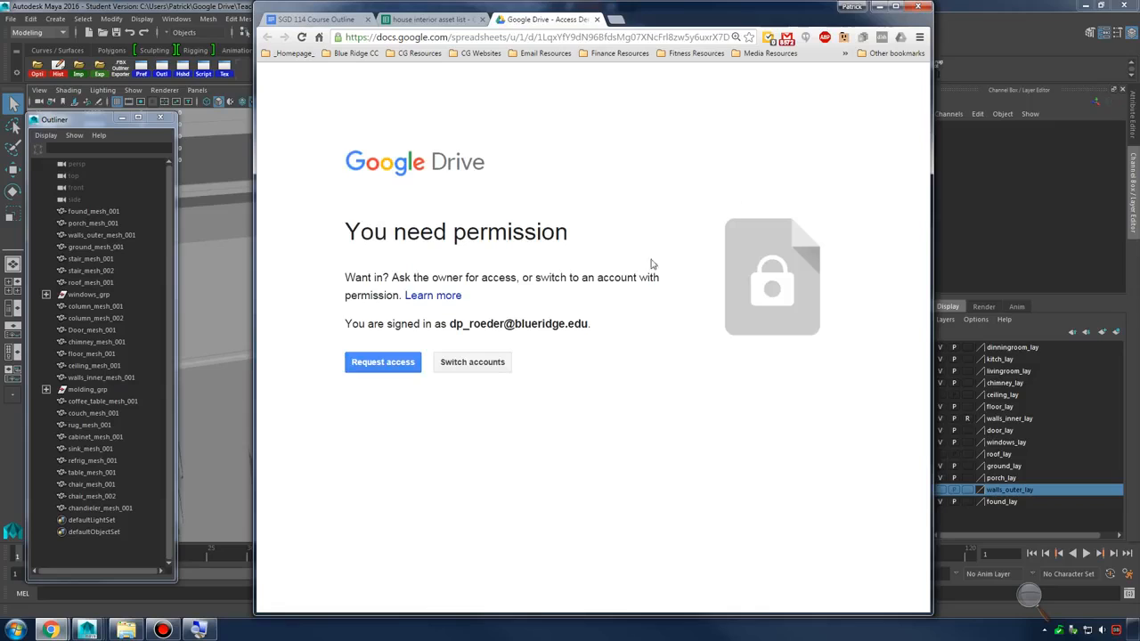
# Open Google in a new browser tab and switch to the school account
pyautogui.click(617, 20)
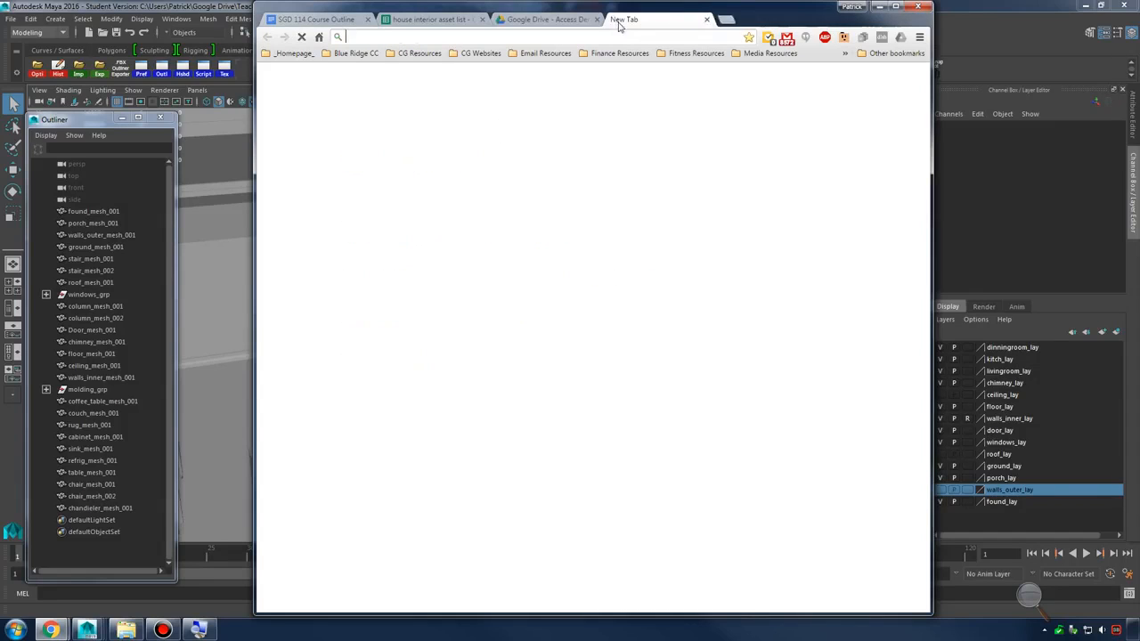
pyautogui.click(885, 100)
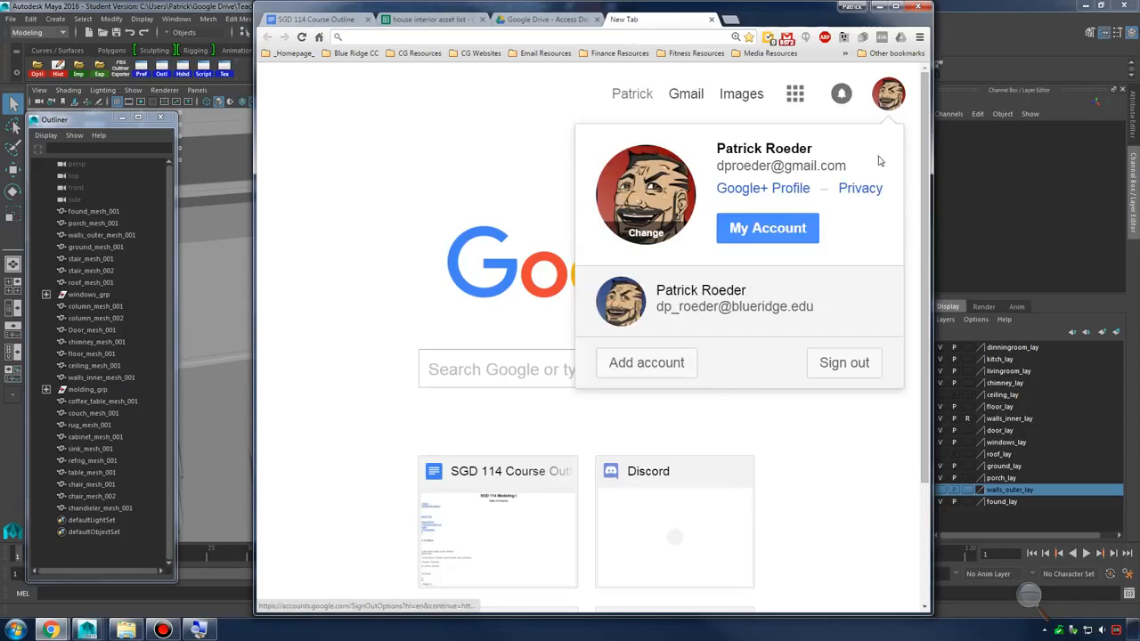
pyautogui.click(756, 300)
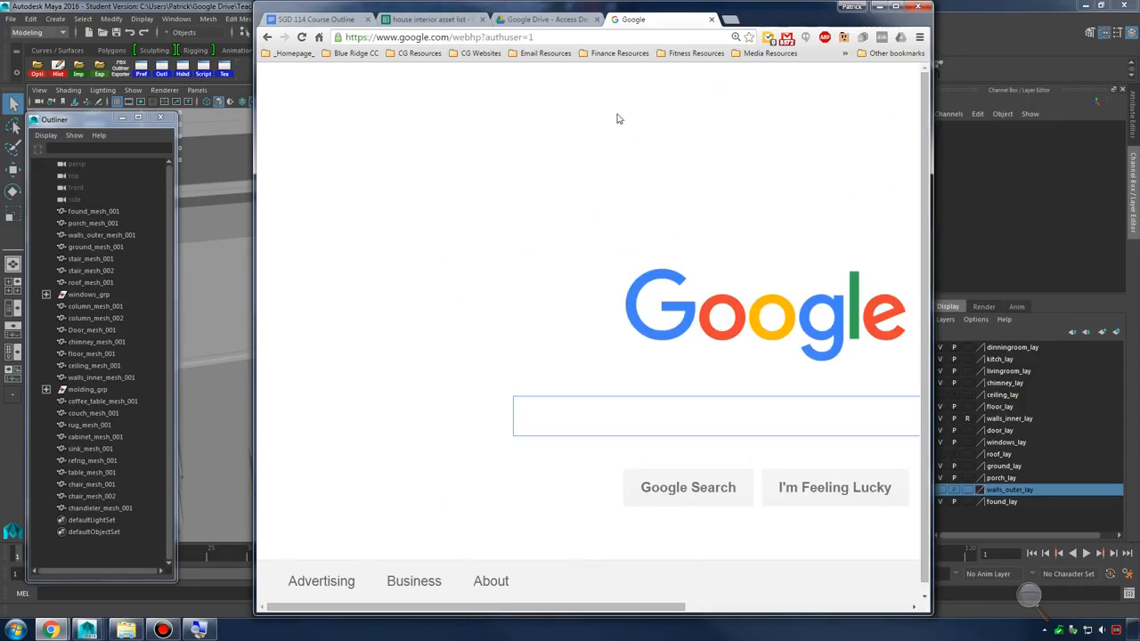
# Maximize the browser window and open Google Drive for the school account from the Google apps
pyautogui.click(895, 7)
pyautogui.click(998, 89)
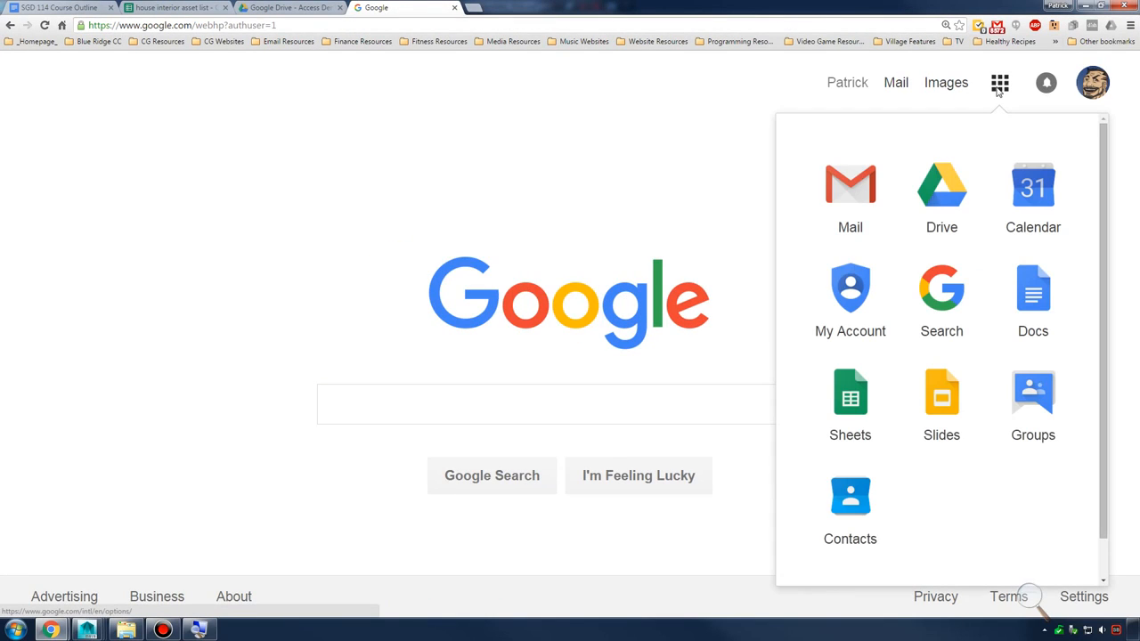
pyautogui.click(944, 209)
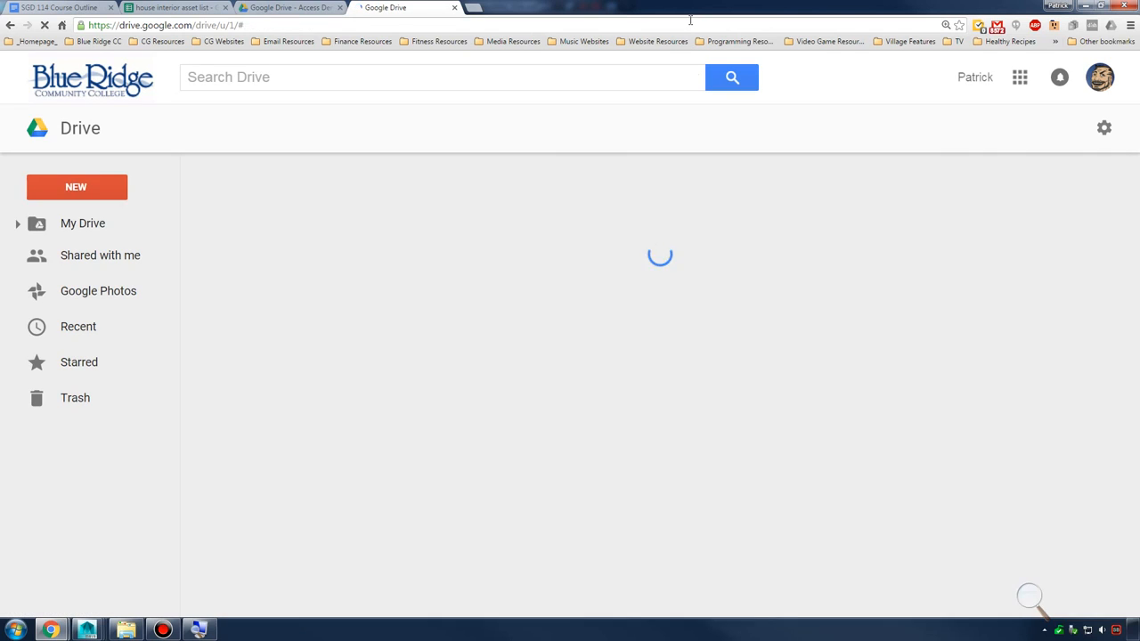
# Search the web for "google drive" and go to My Drive through the Google Drive home page
pyautogui.click(690, 19)
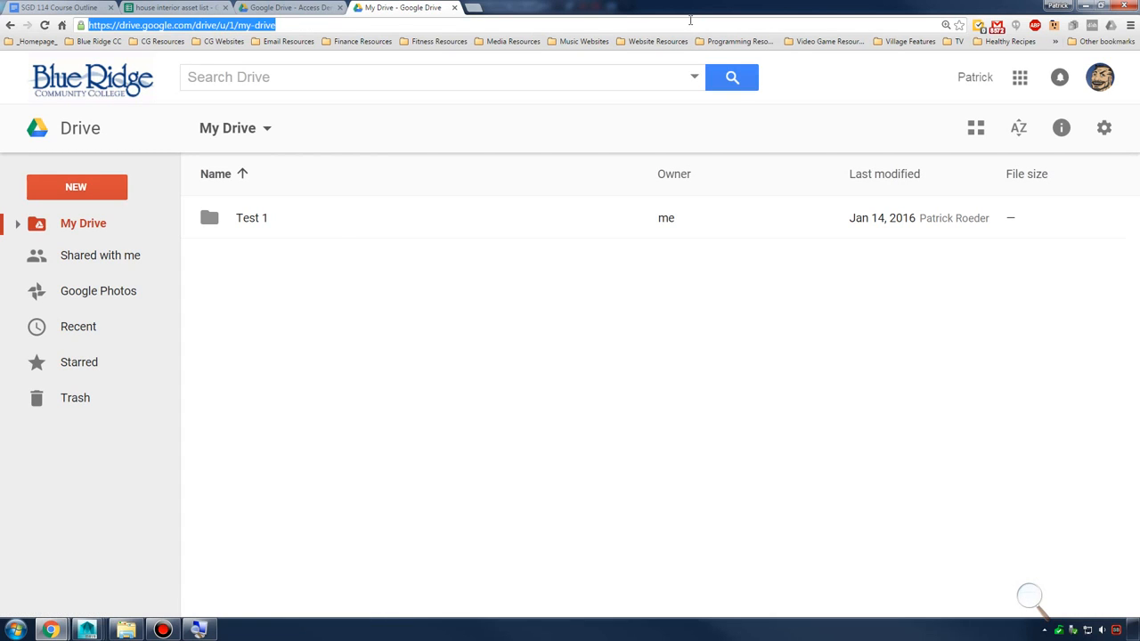
pyautogui.write('google driv')
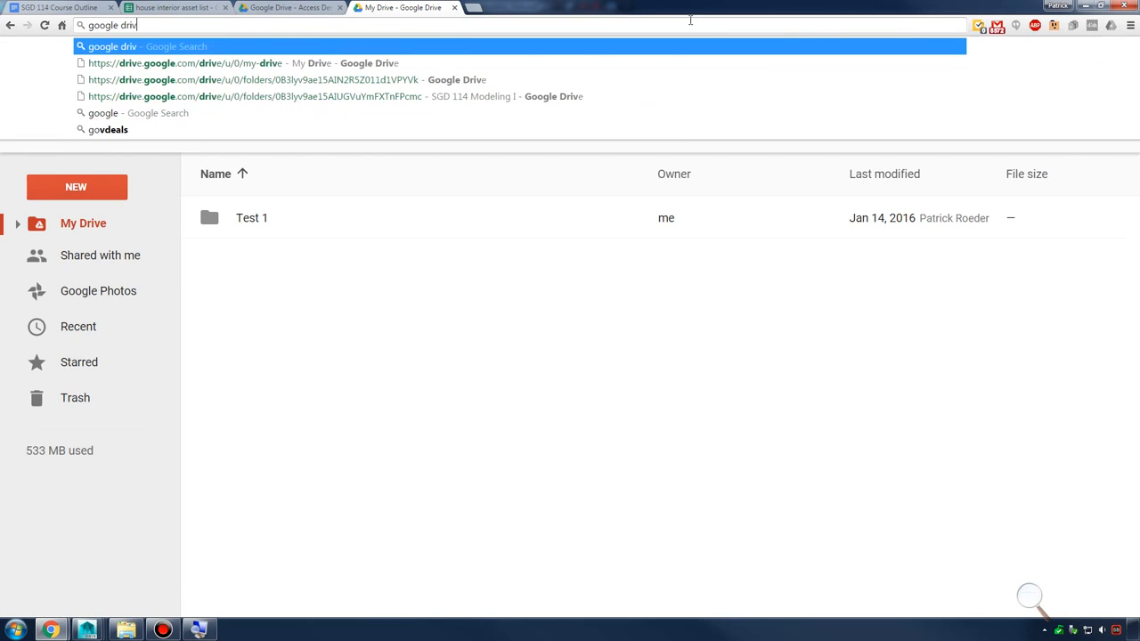
pyautogui.write('e')
pyautogui.press('Return')
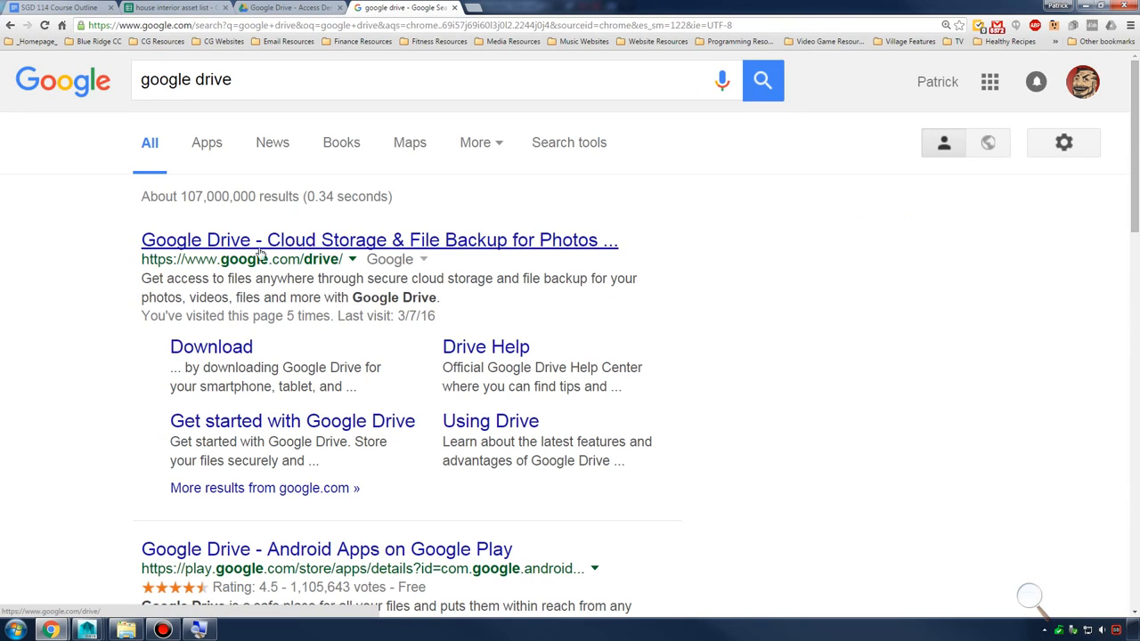
pyautogui.scroll(-2, 336, 405)
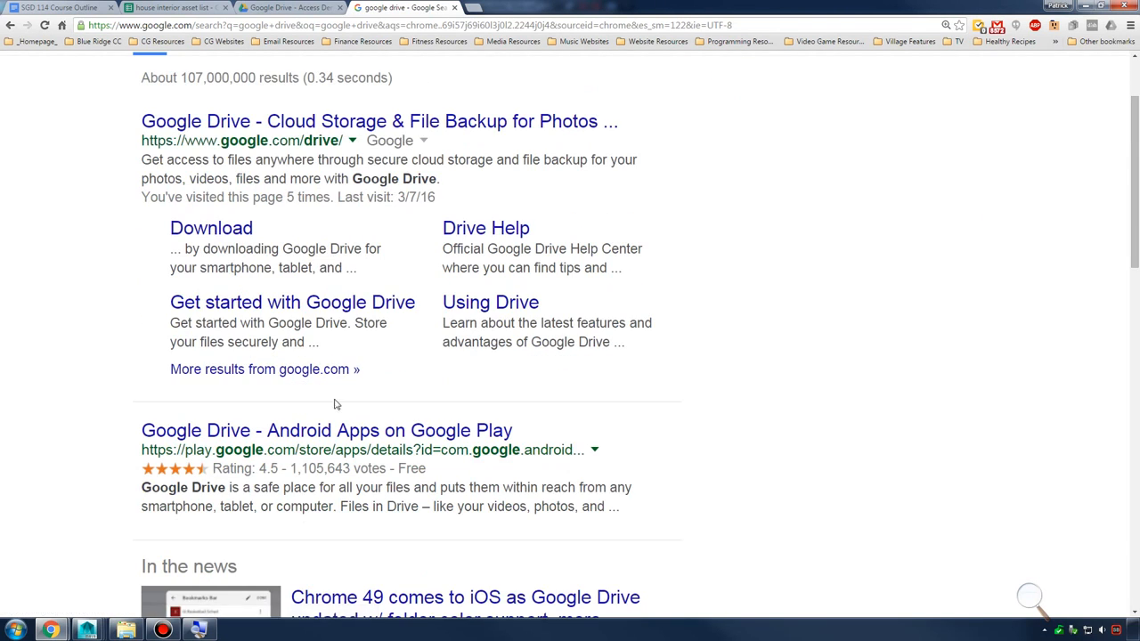
pyautogui.click(351, 124)
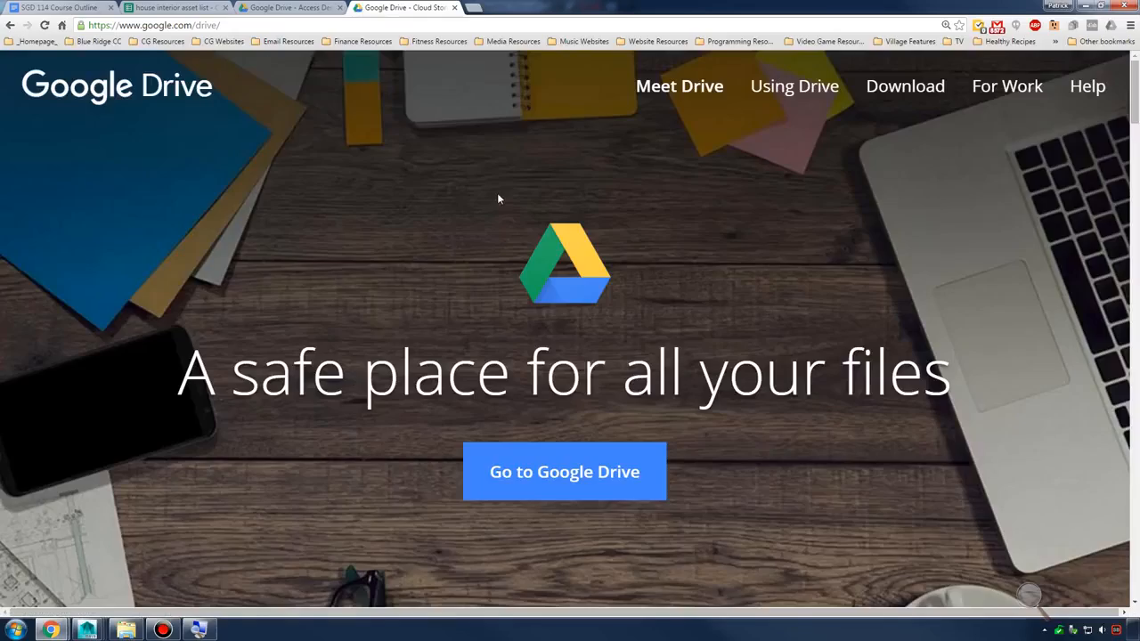
pyautogui.click(577, 486)
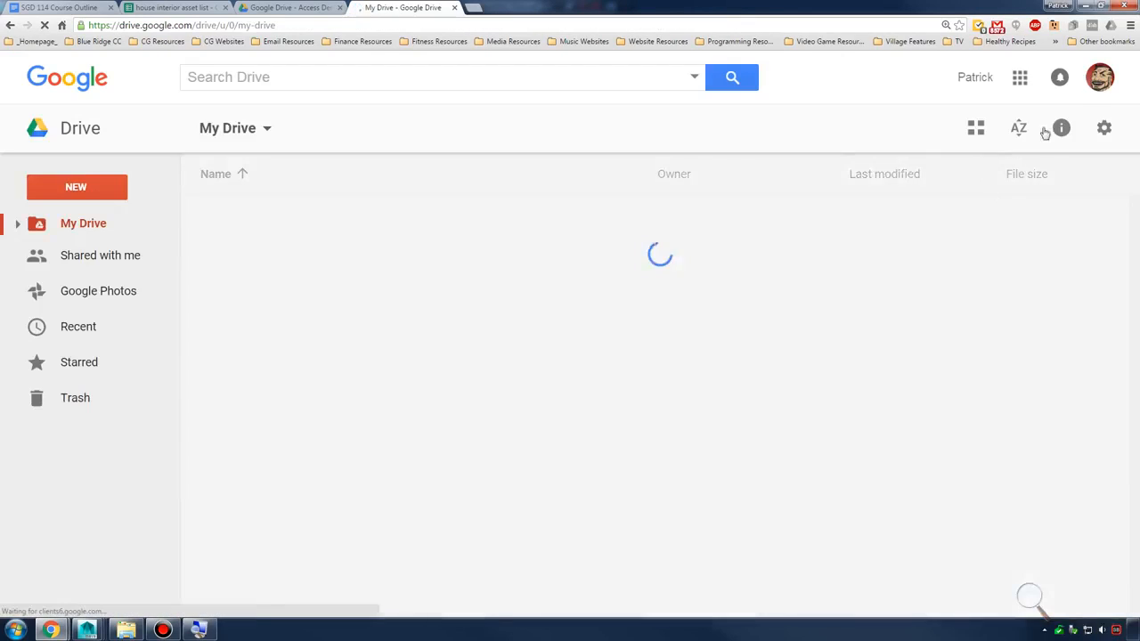
# Switch Google Drive from the personal account to the school account
pyautogui.click(1100, 76)
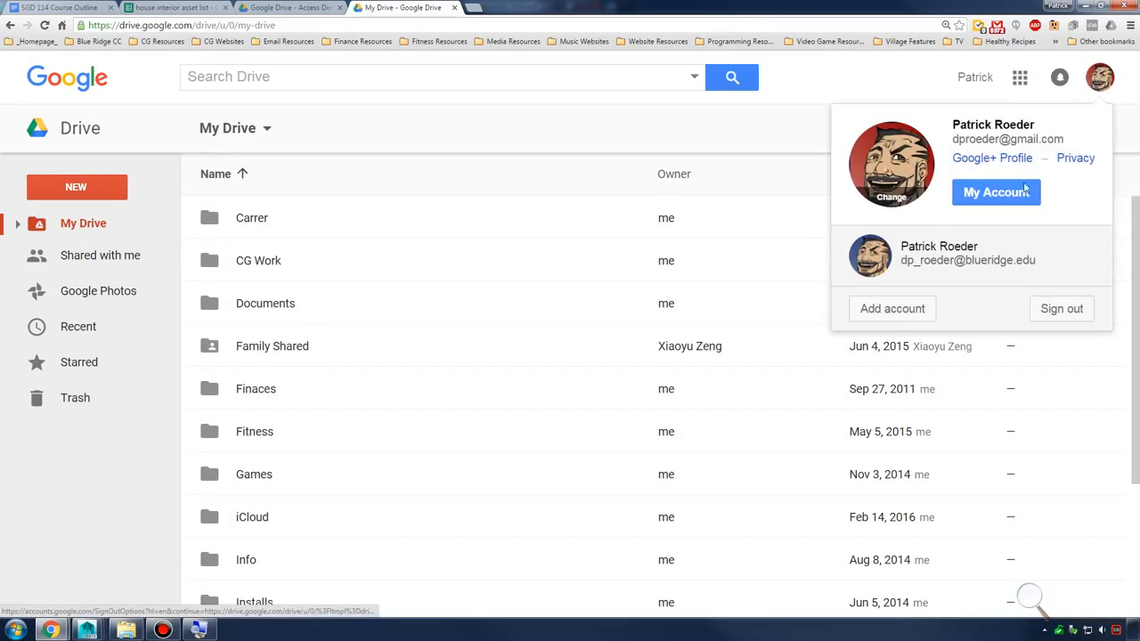
pyautogui.click(988, 261)
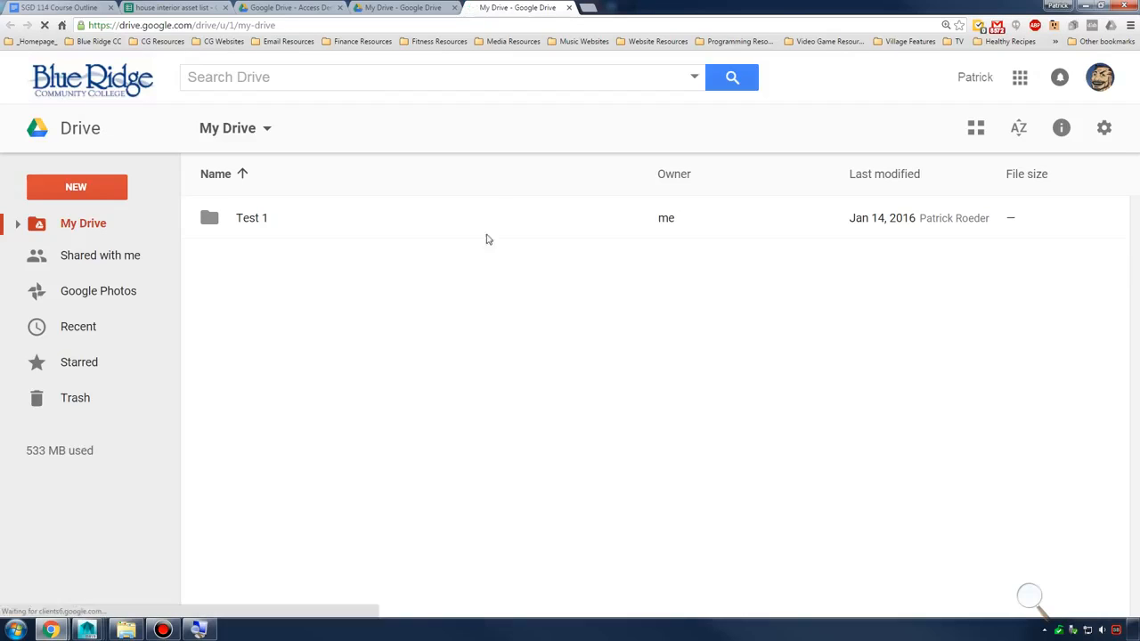
pyautogui.click(250, 226)
pyautogui.click(377, 333)
# Create a blank Google Sheets spreadsheet in the school account's My Drive
pyautogui.click(96, 198)
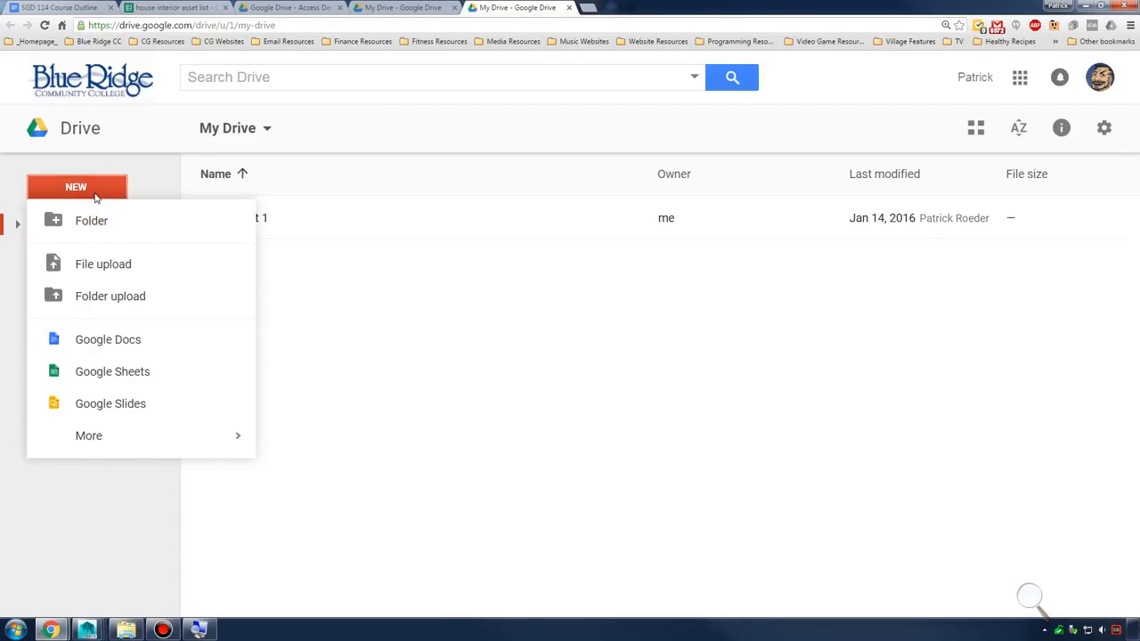
pyautogui.click(168, 378)
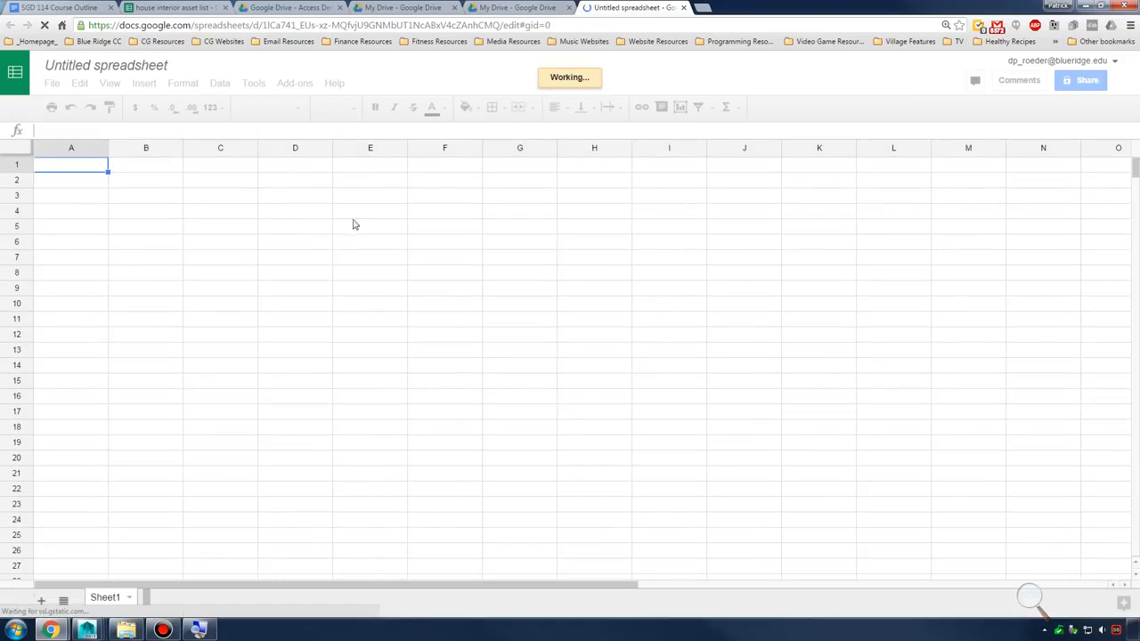
pyautogui.click(353, 274)
pyautogui.click(56, 169)
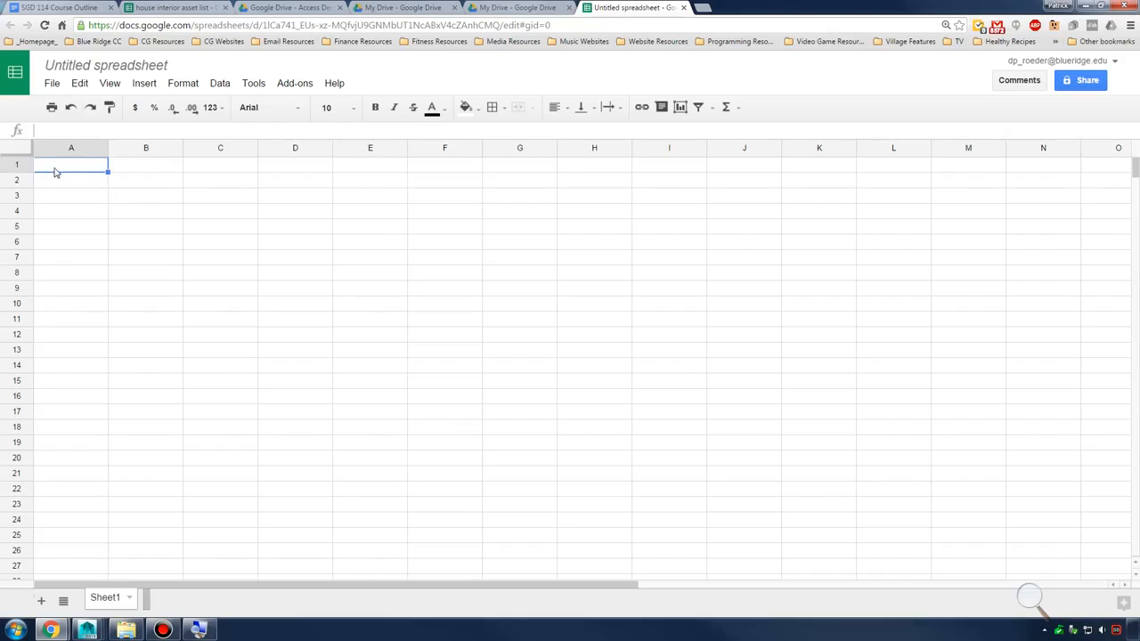
pyautogui.click(233, 260)
pyautogui.click(77, 170)
# Close the extra Google Drive and untitled spreadsheet tabs and return to the house interior asset list
pyautogui.click(307, 7)
pyautogui.click(206, 6)
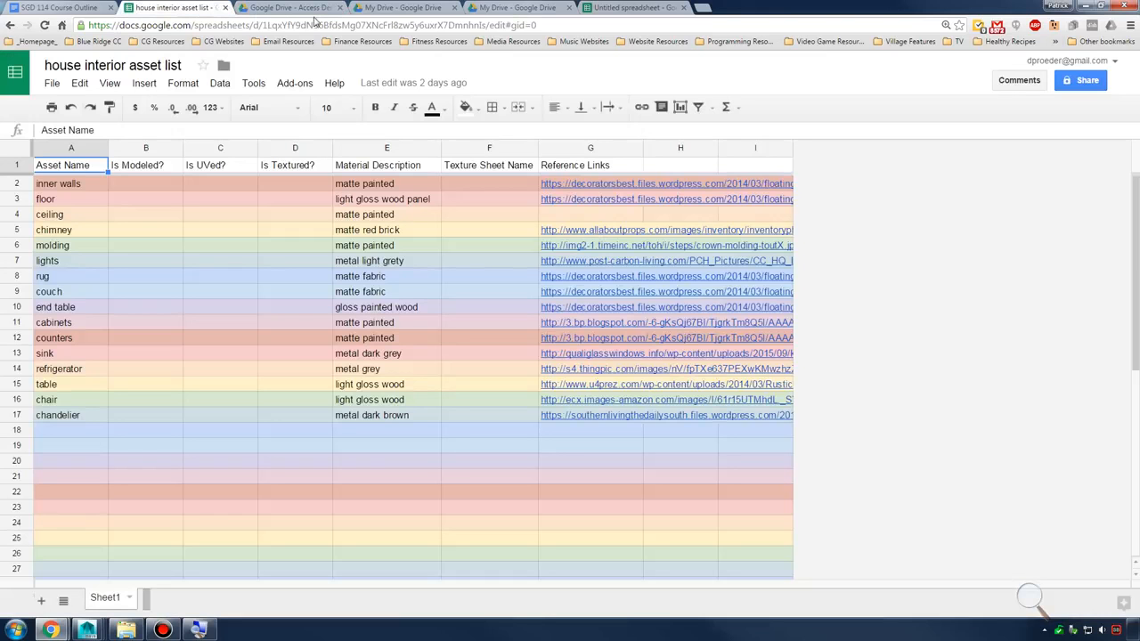
pyautogui.click(333, 9)
pyautogui.click(340, 8)
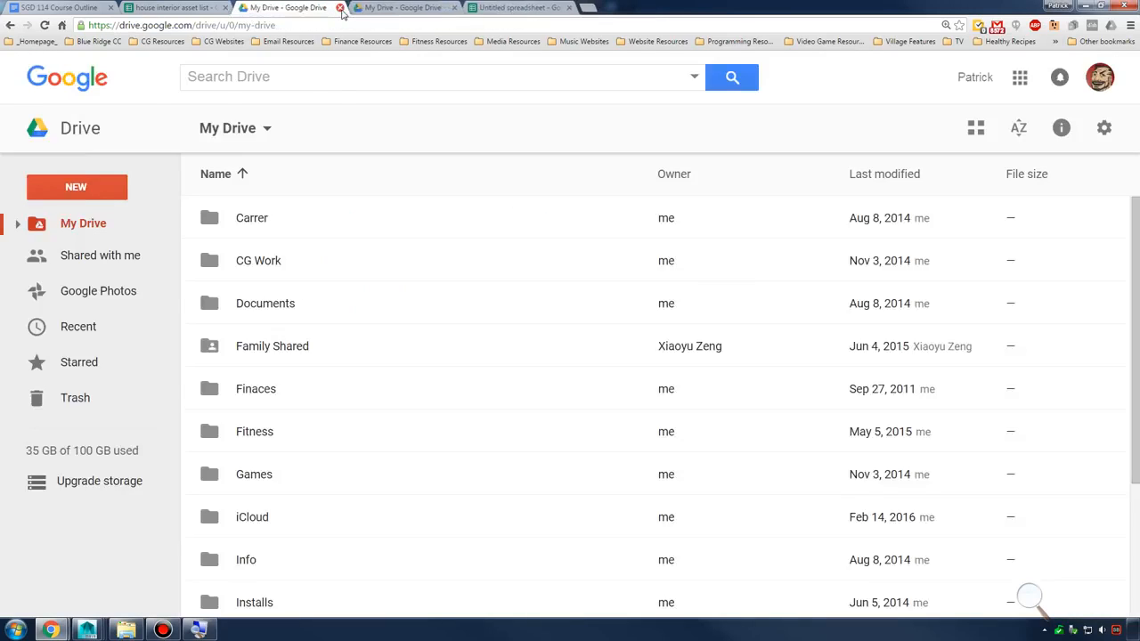
pyautogui.click(340, 8)
pyautogui.click(341, 8)
pyautogui.click(341, 8)
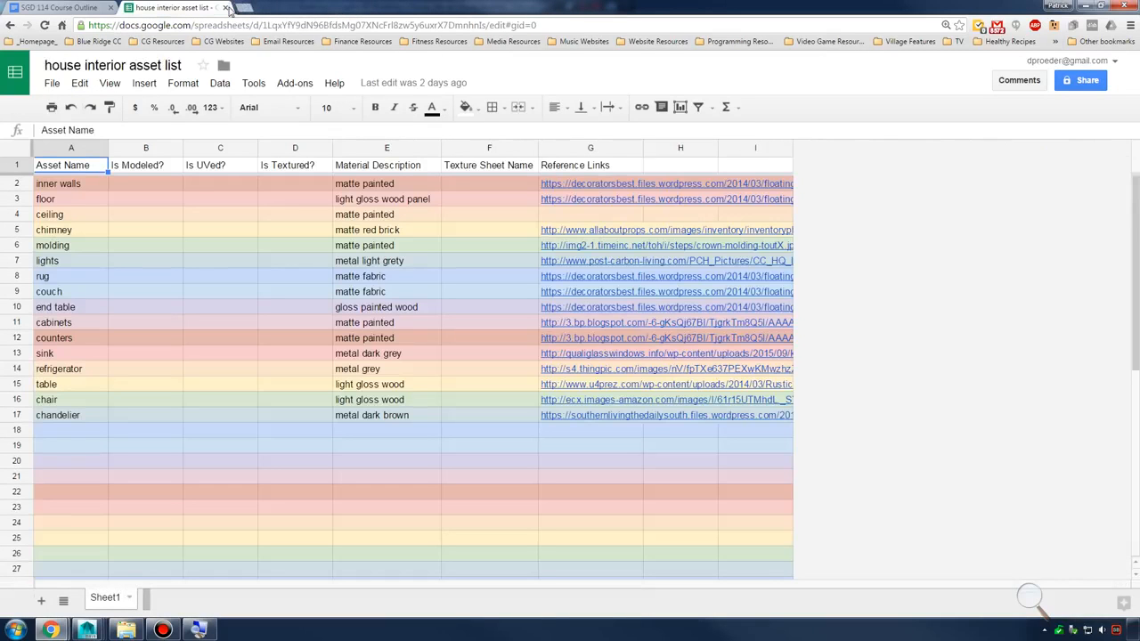
# Look at the fill color choices for the inner walls row without picking a color
pyautogui.click(21, 184)
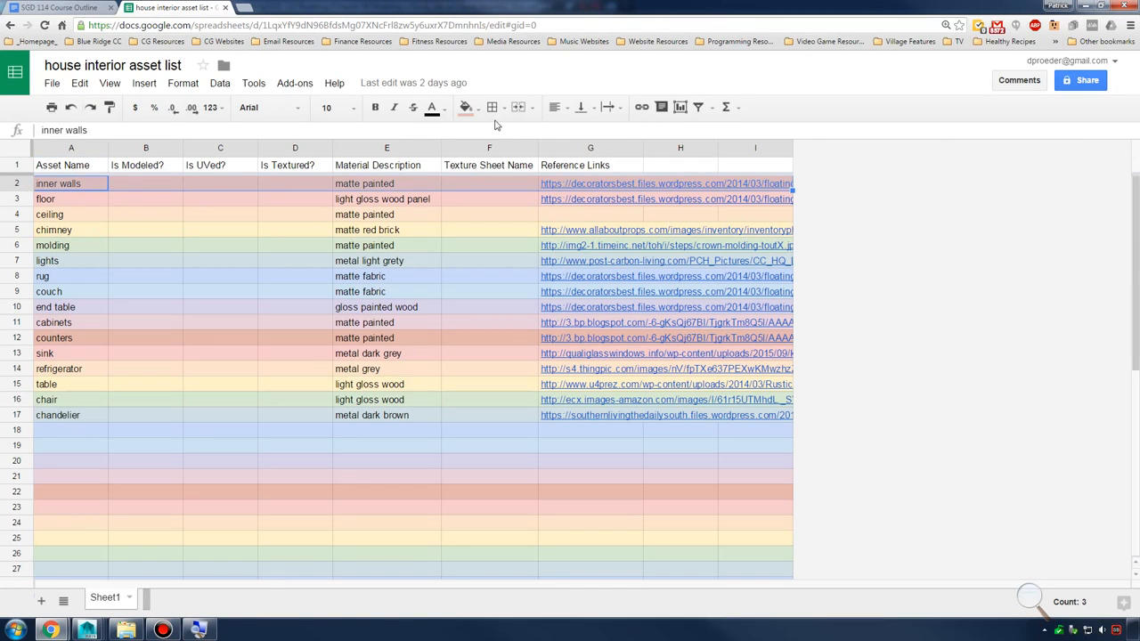
pyautogui.click(465, 107)
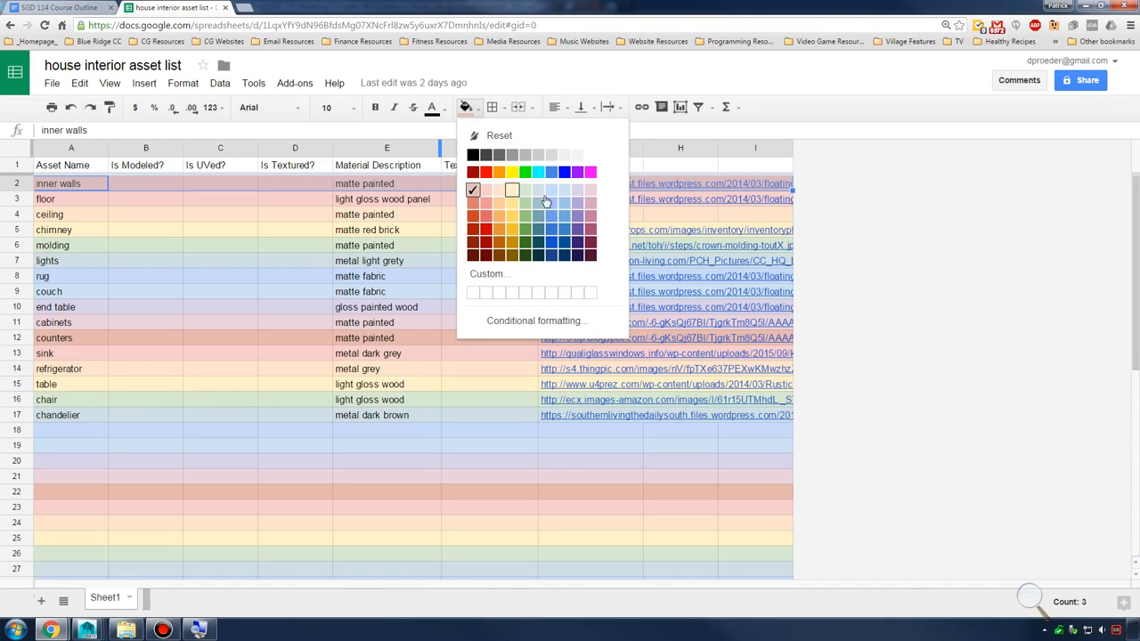
pyautogui.click(254, 475)
pyautogui.click(230, 283)
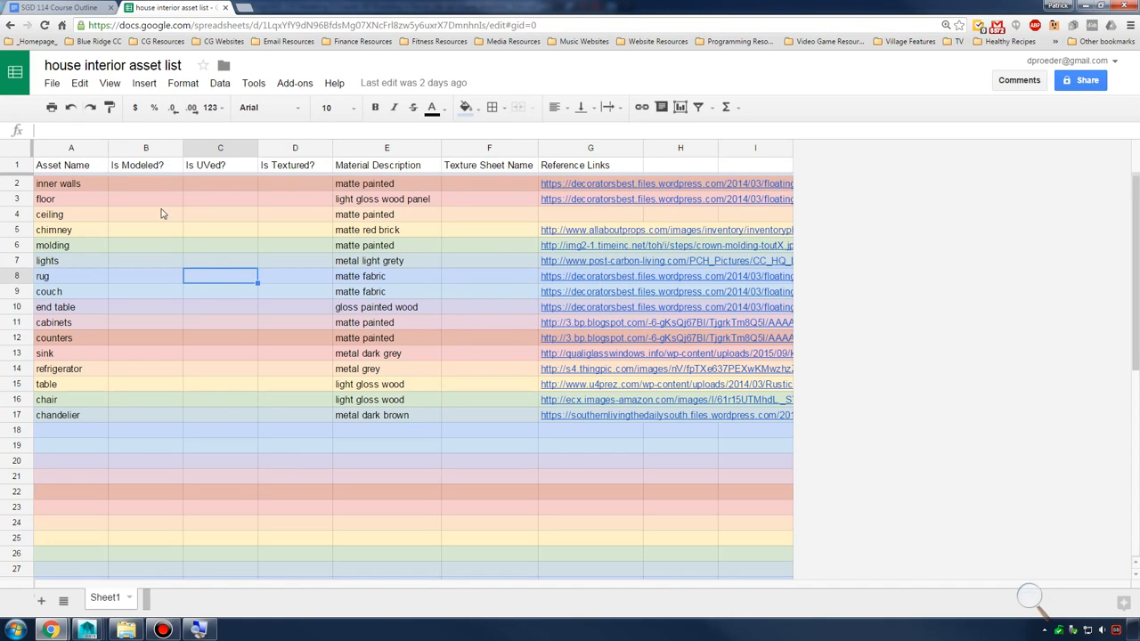
# Examine the Asset Name column, going through the entries from inner walls down to chandelier
pyautogui.click(151, 212)
pyautogui.click(98, 185)
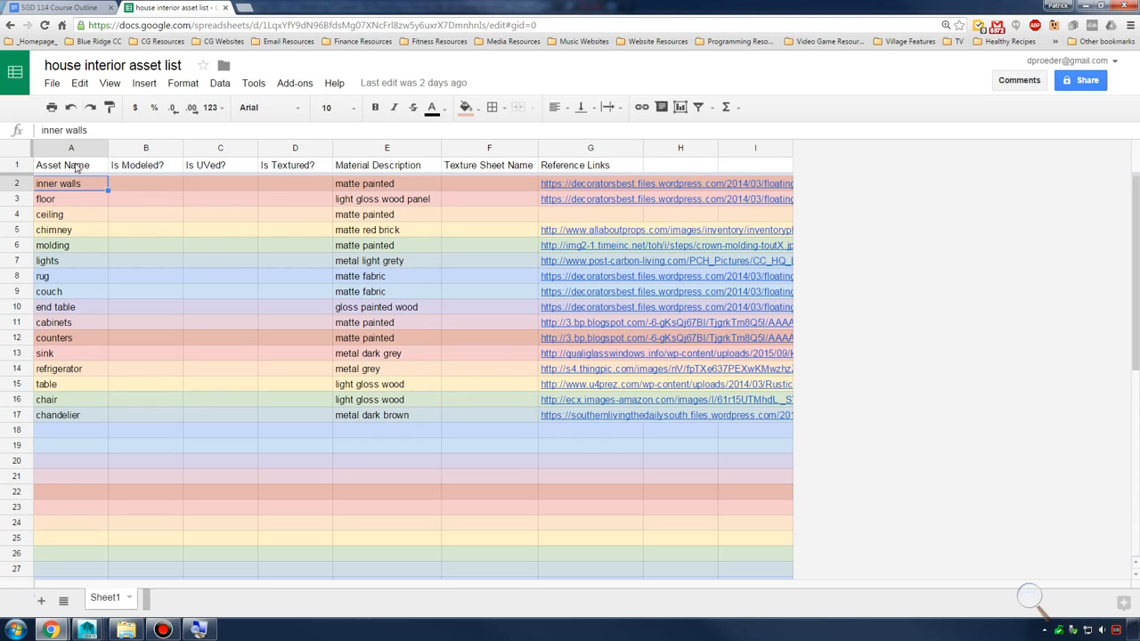
pyautogui.click(93, 167)
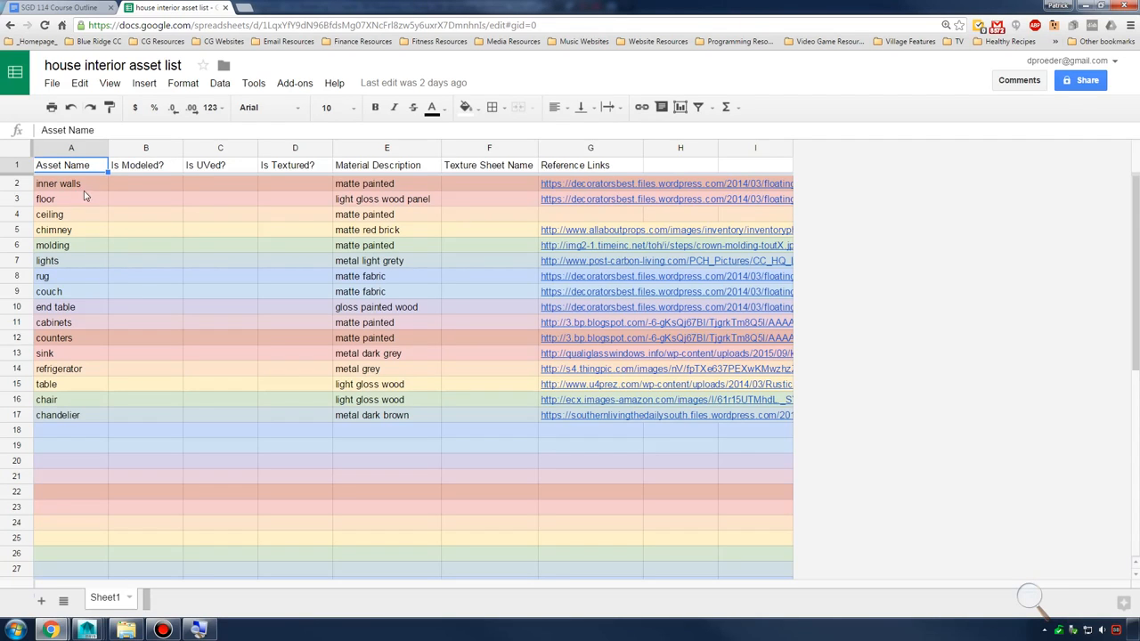
pyautogui.click(85, 187)
pyautogui.click(87, 230)
pyautogui.click(85, 263)
pyautogui.click(92, 310)
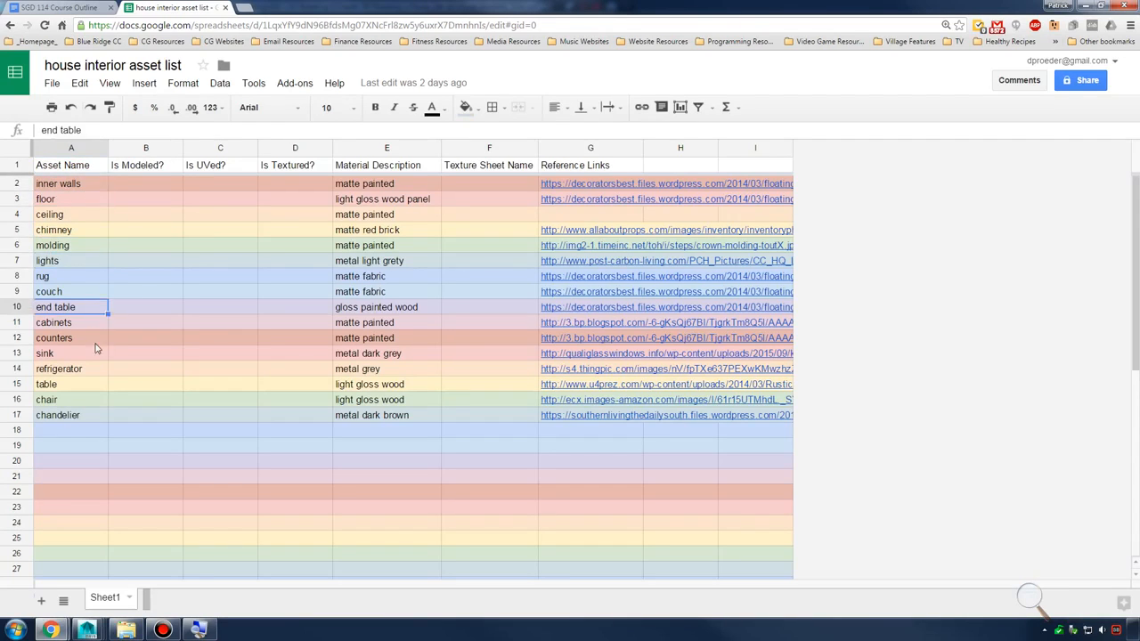
pyautogui.click(97, 353)
pyautogui.click(96, 368)
pyautogui.click(96, 400)
pyautogui.click(96, 415)
pyautogui.click(93, 384)
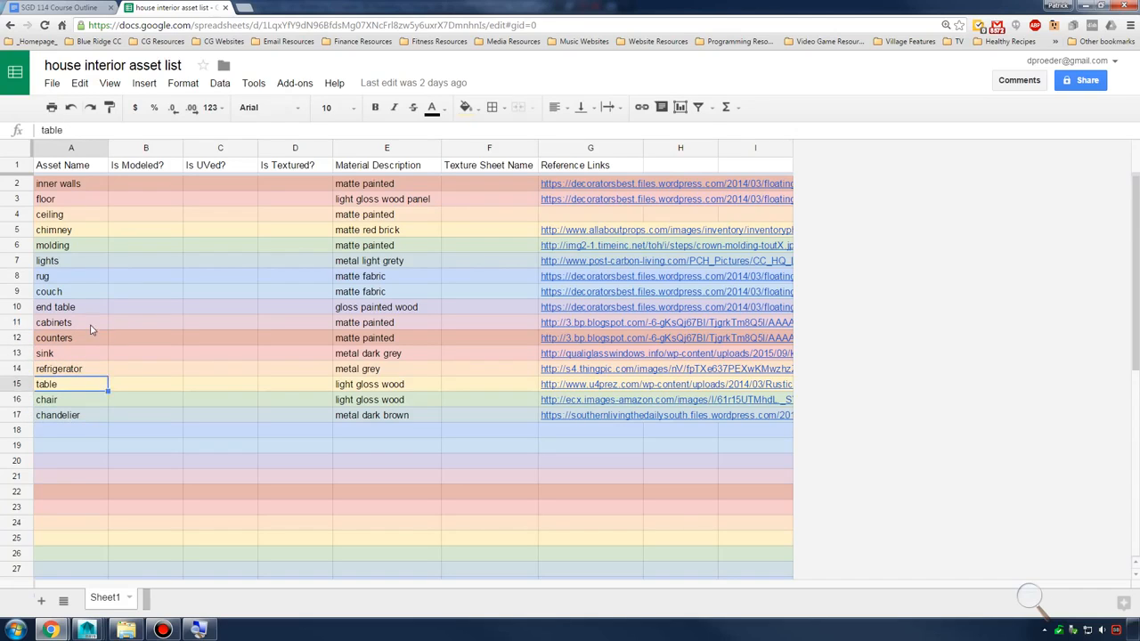
pyautogui.click(90, 324)
pyautogui.click(90, 277)
pyautogui.click(90, 230)
pyautogui.click(92, 200)
pyautogui.click(91, 186)
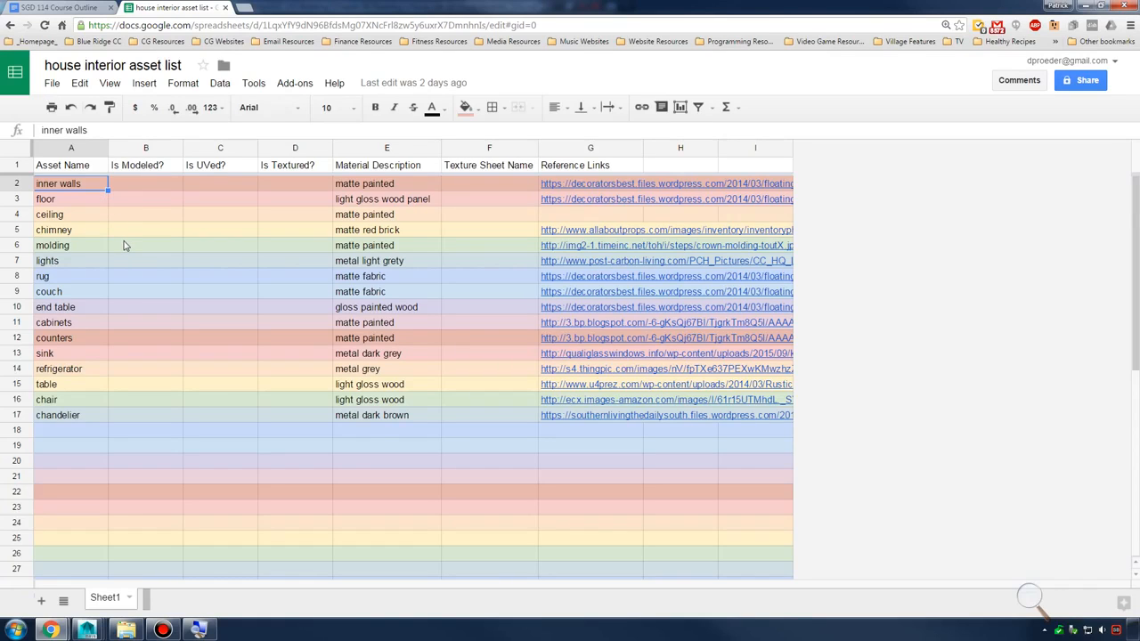
pyautogui.click(86, 210)
pyautogui.click(84, 186)
pyautogui.click(86, 201)
pyautogui.click(88, 217)
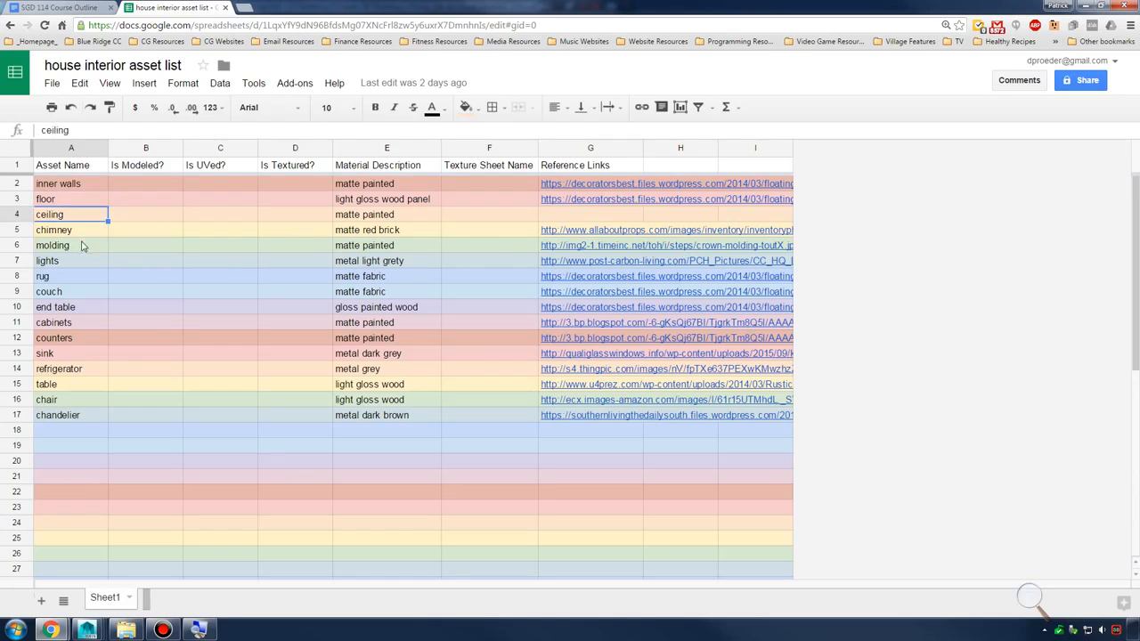
pyautogui.click(86, 261)
pyautogui.click(87, 294)
pyautogui.click(78, 263)
pyautogui.click(73, 215)
pyautogui.click(81, 185)
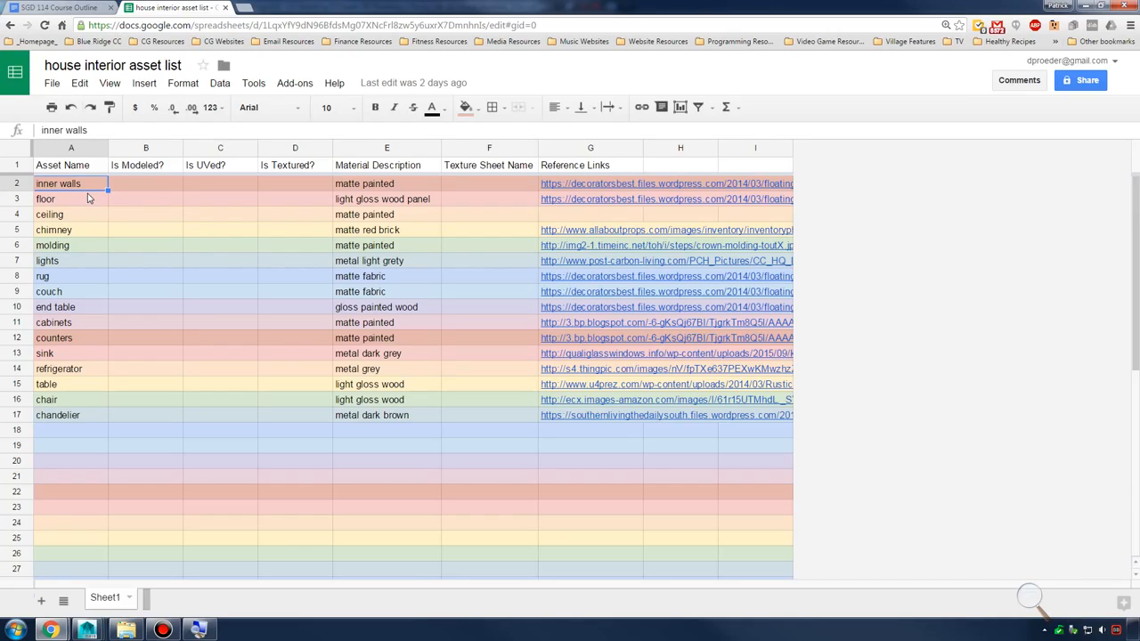
pyautogui.click(87, 199)
pyautogui.click(87, 231)
pyautogui.click(90, 261)
pyautogui.click(89, 293)
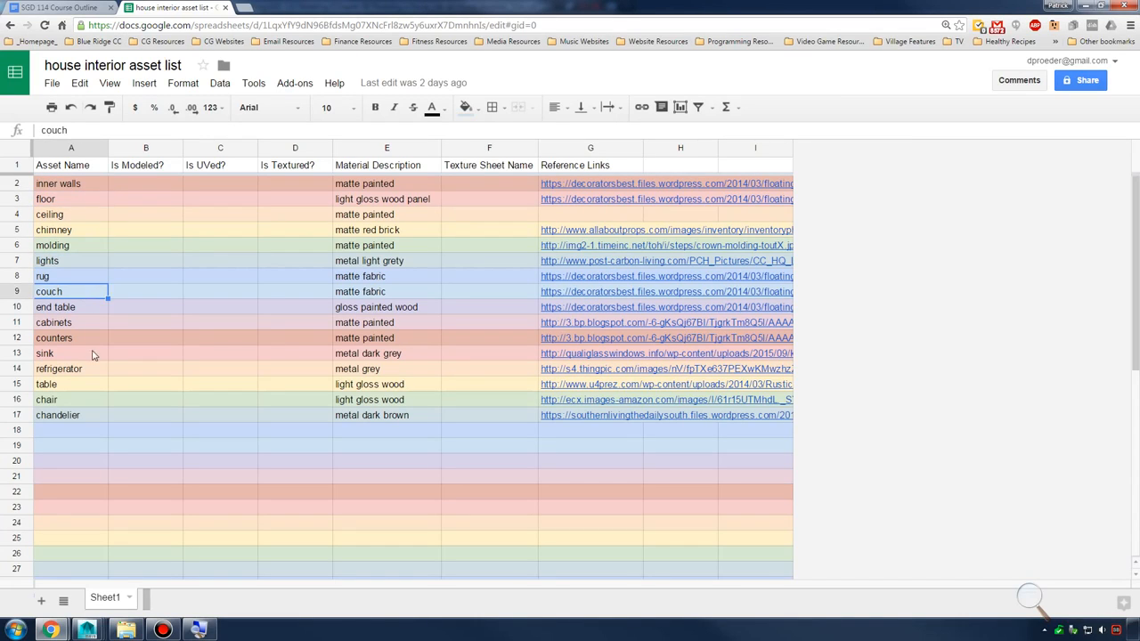
pyautogui.click(87, 354)
pyautogui.click(88, 403)
pyautogui.click(98, 415)
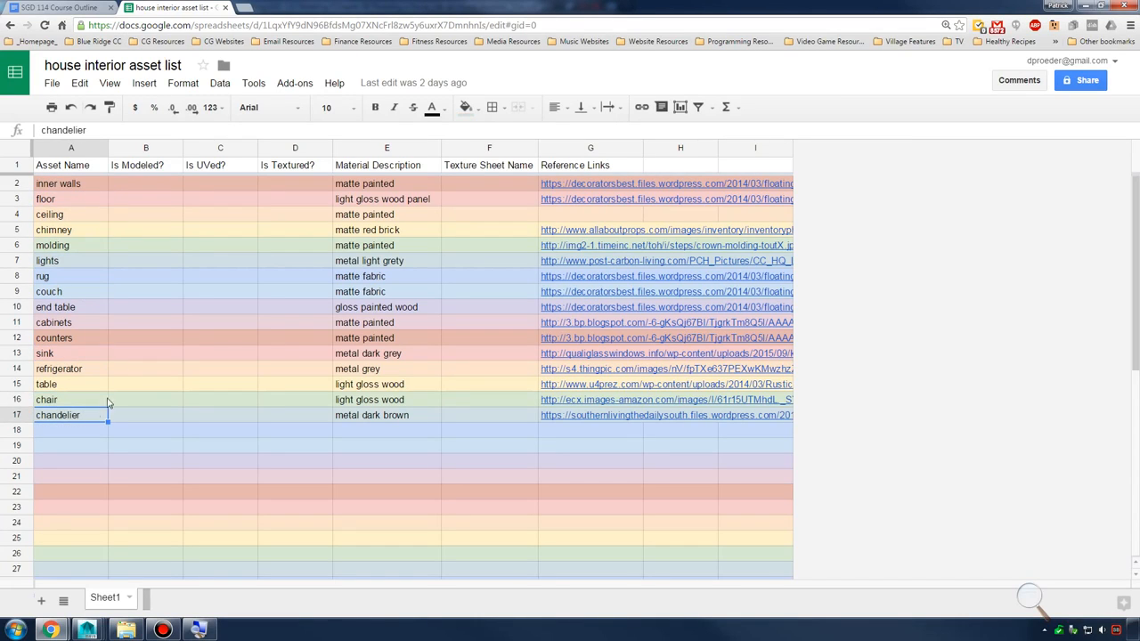
# Check the Is Modeled?, Is UVed? and Is Textured? cells in the inner walls row
pyautogui.click(165, 185)
pyautogui.click(223, 189)
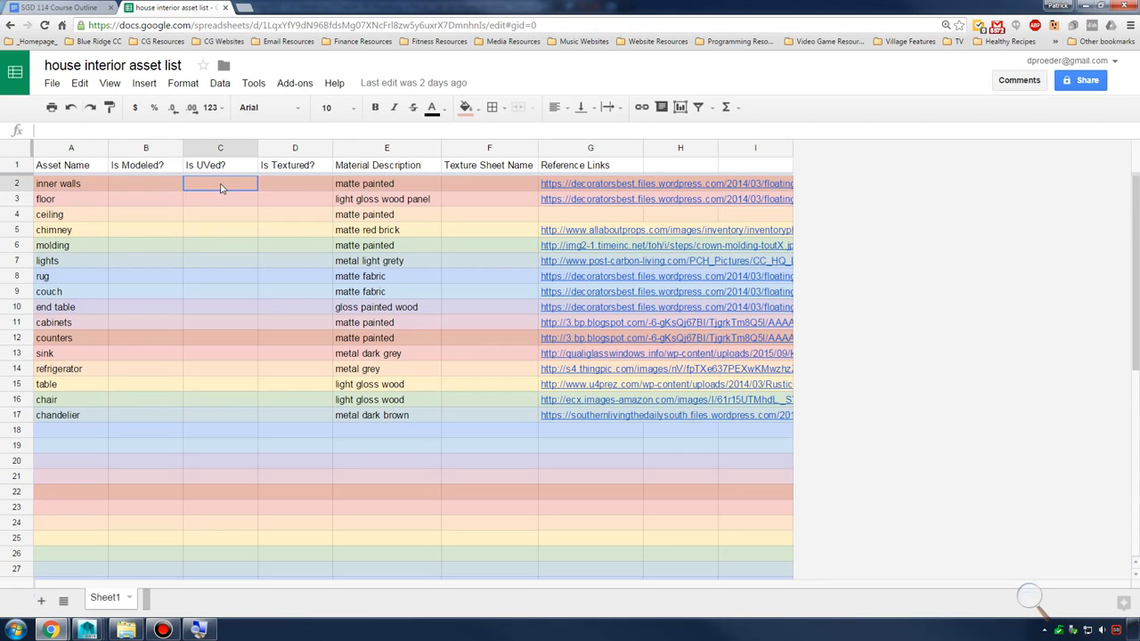
pyautogui.click(280, 190)
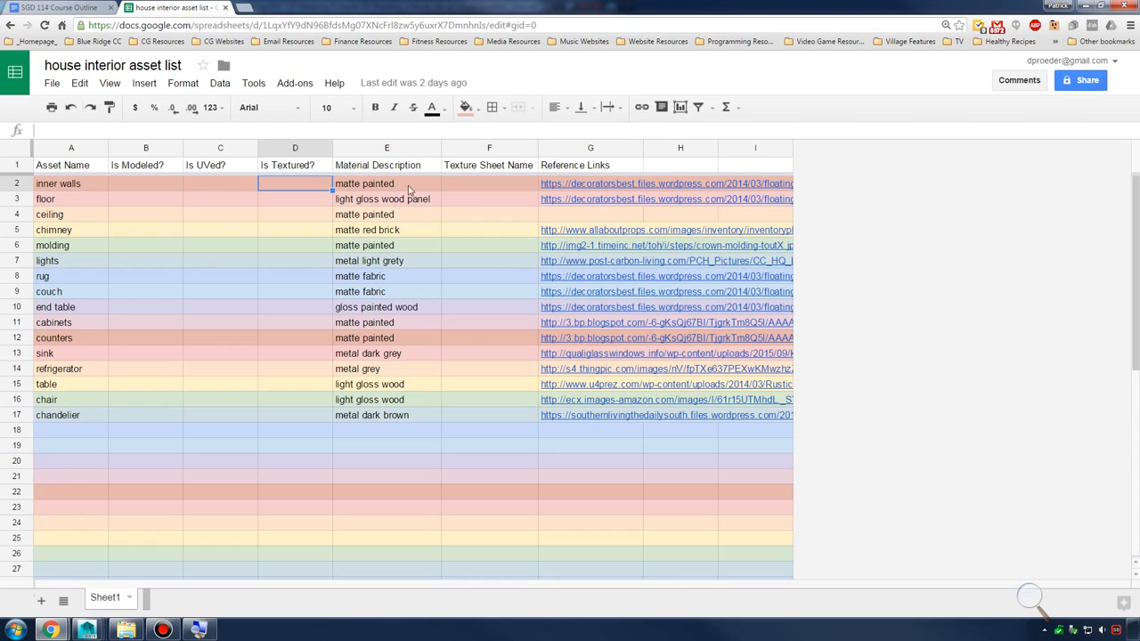
# Examine the Material Description entries, including those for lights and sink, and the Texture Sheet Name column
pyautogui.click(407, 148)
pyautogui.click(487, 230)
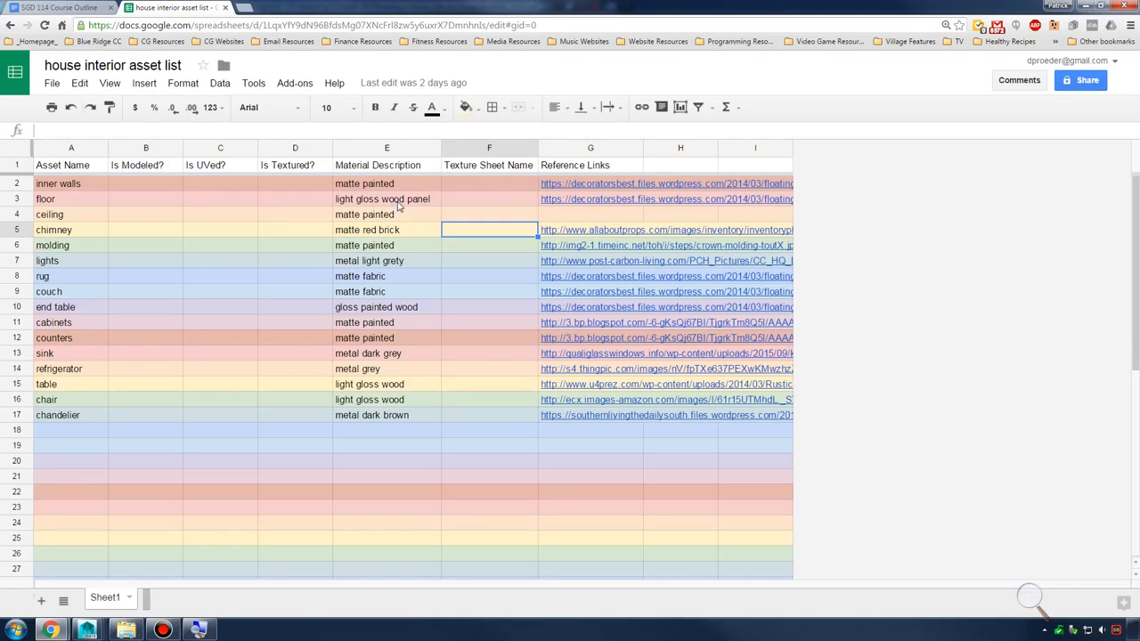
pyautogui.click(367, 263)
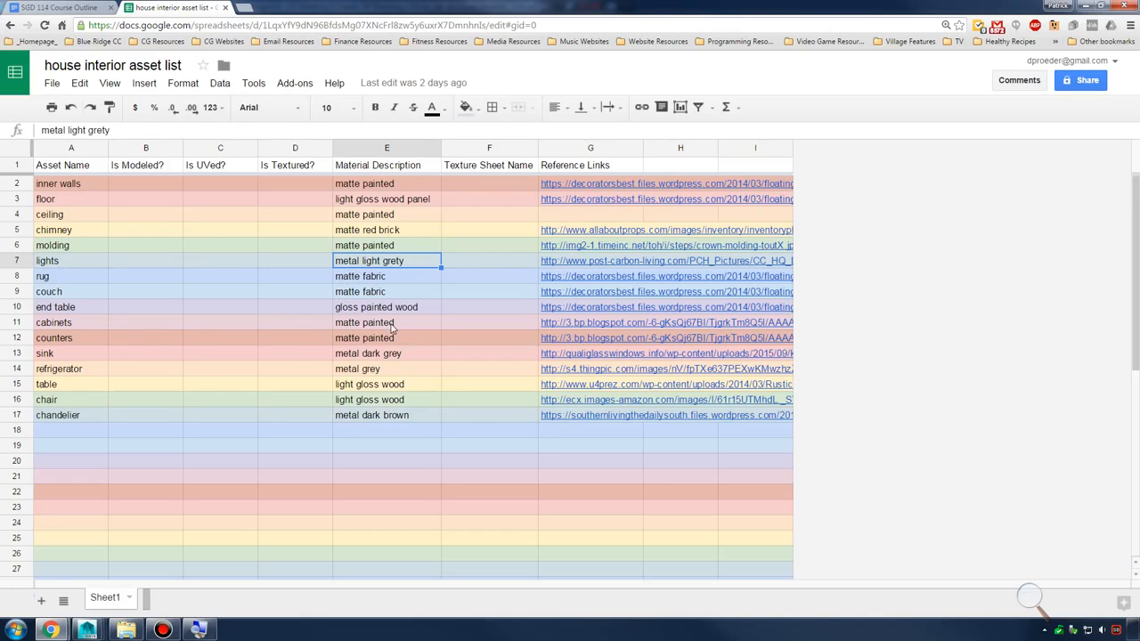
pyautogui.click(118, 357)
pyautogui.click(374, 354)
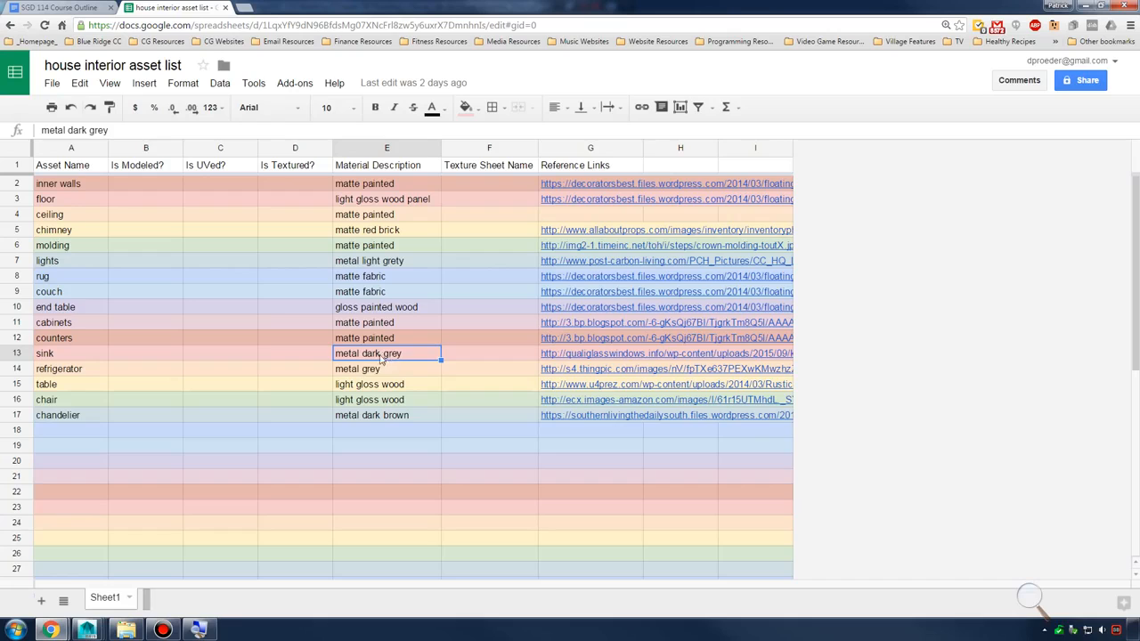
pyautogui.click(396, 379)
pyautogui.click(399, 361)
pyautogui.click(490, 183)
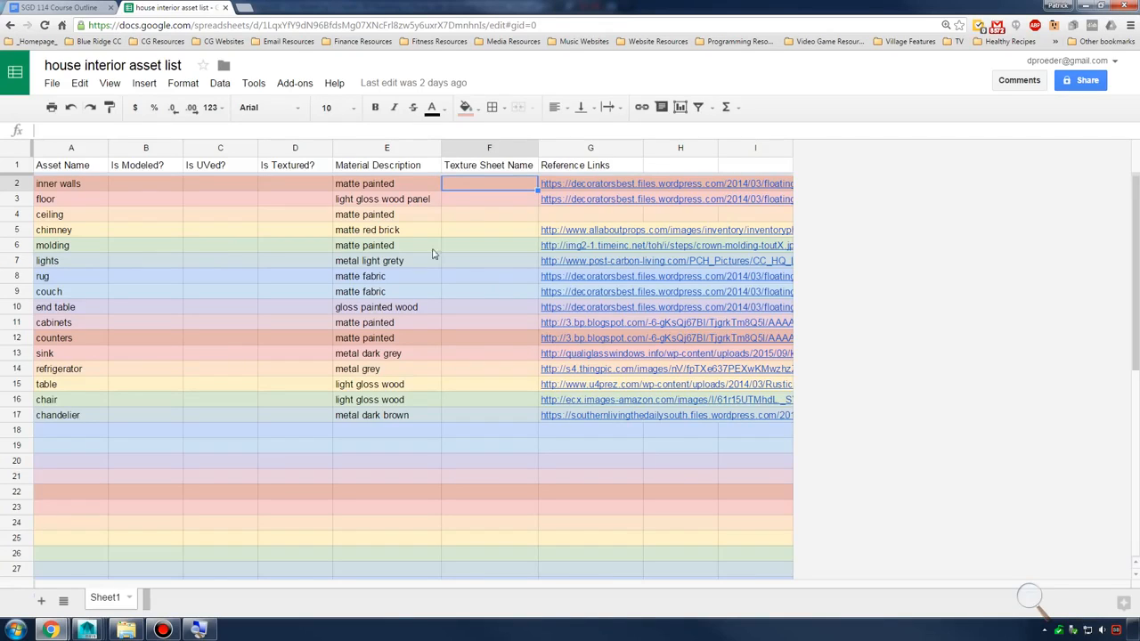
pyautogui.click(495, 205)
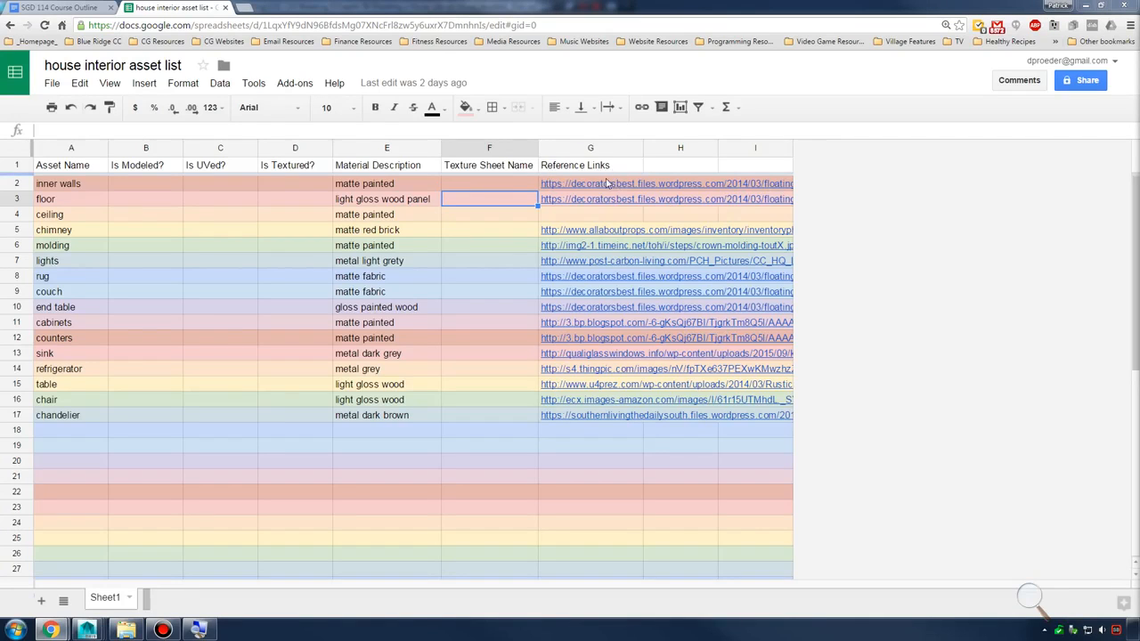
# View the reference image linked in the inner walls row and return to the asset list
pyautogui.moveTo(603, 191)
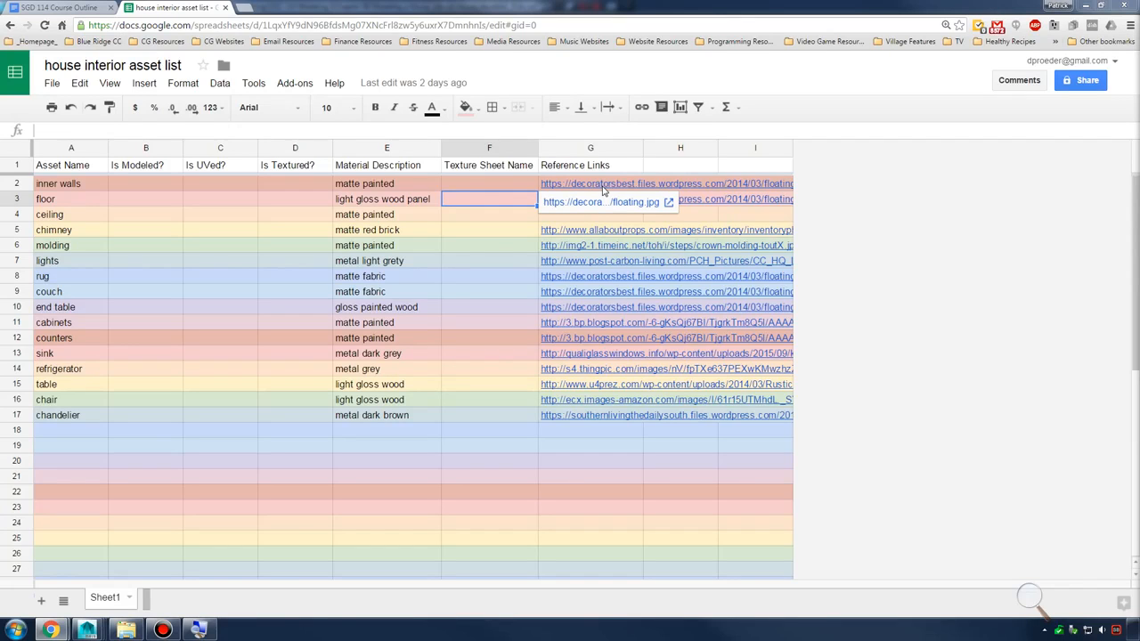
pyautogui.click(933, 234)
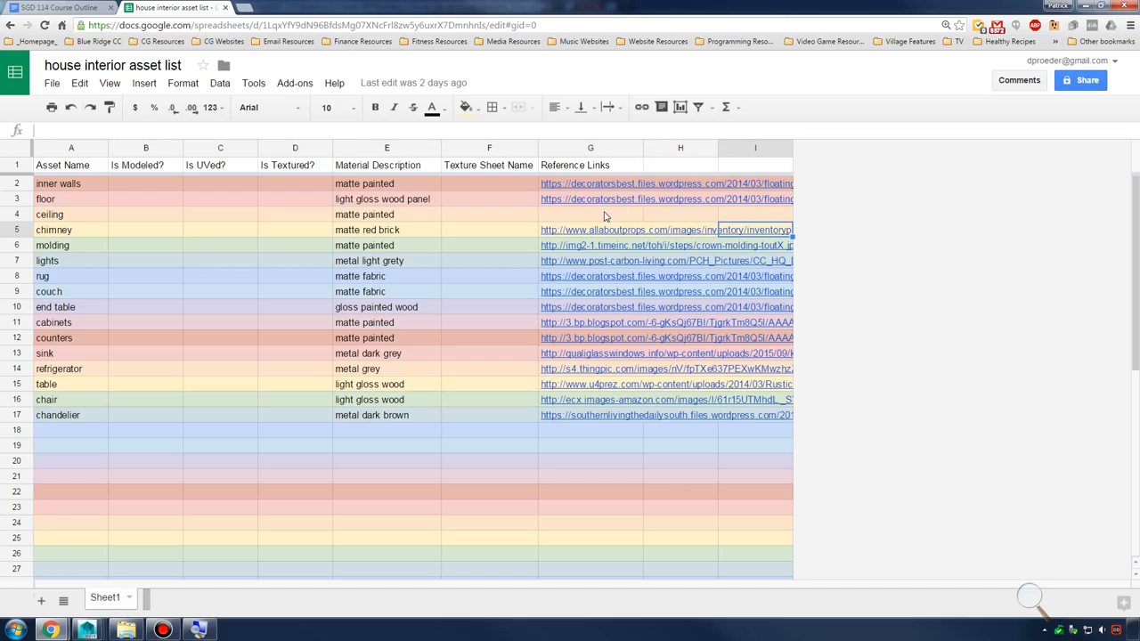
pyautogui.click(612, 185)
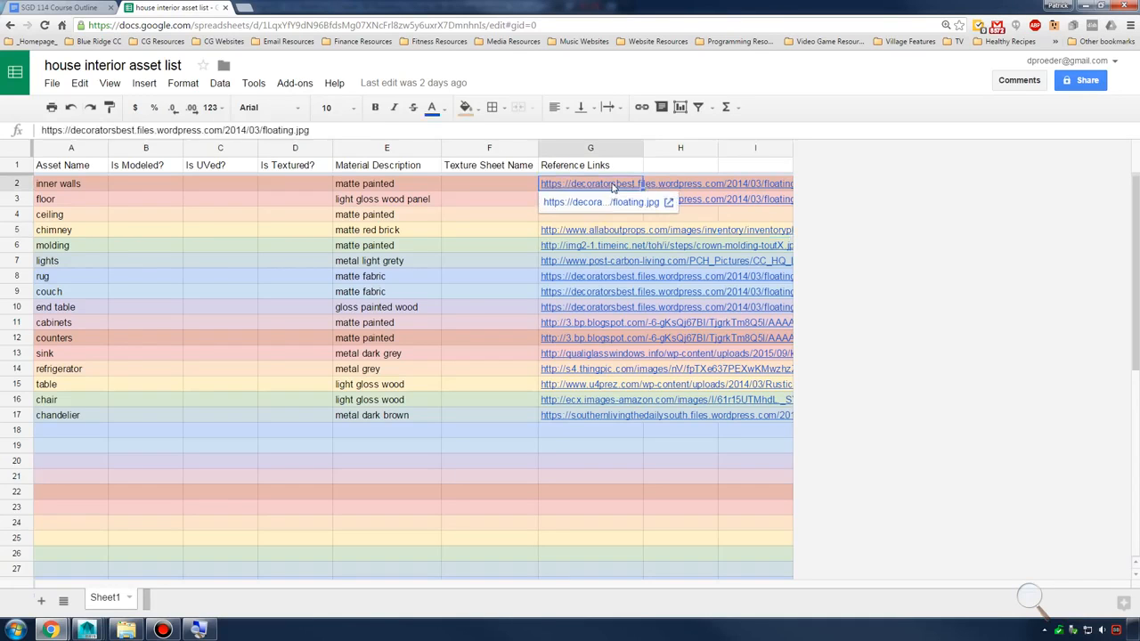
pyautogui.click(592, 204)
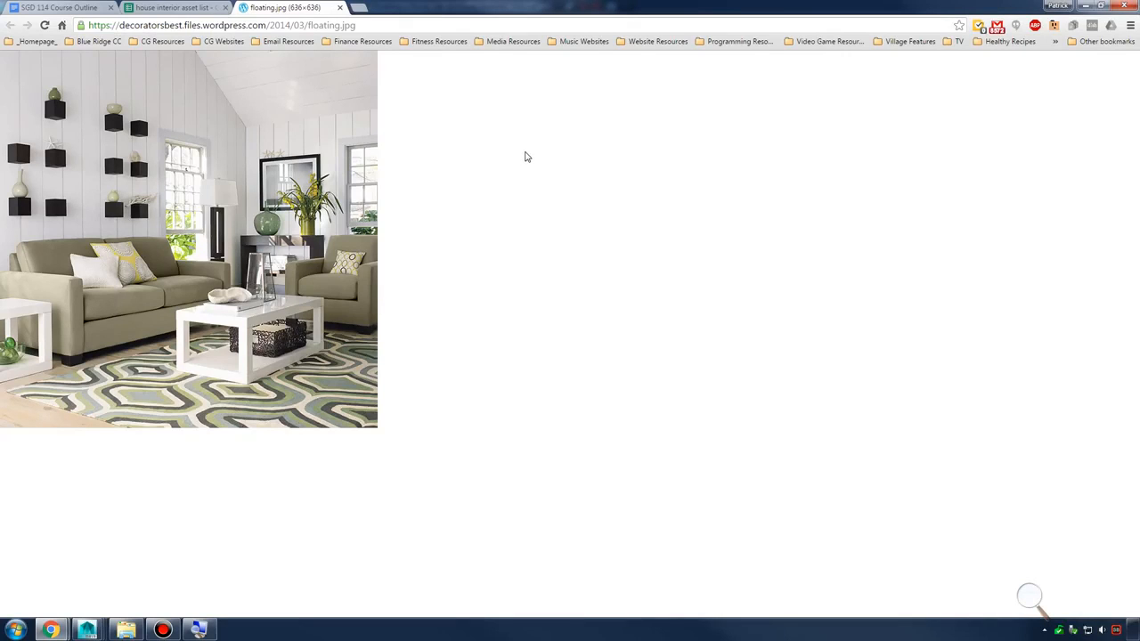
pyautogui.click(178, 8)
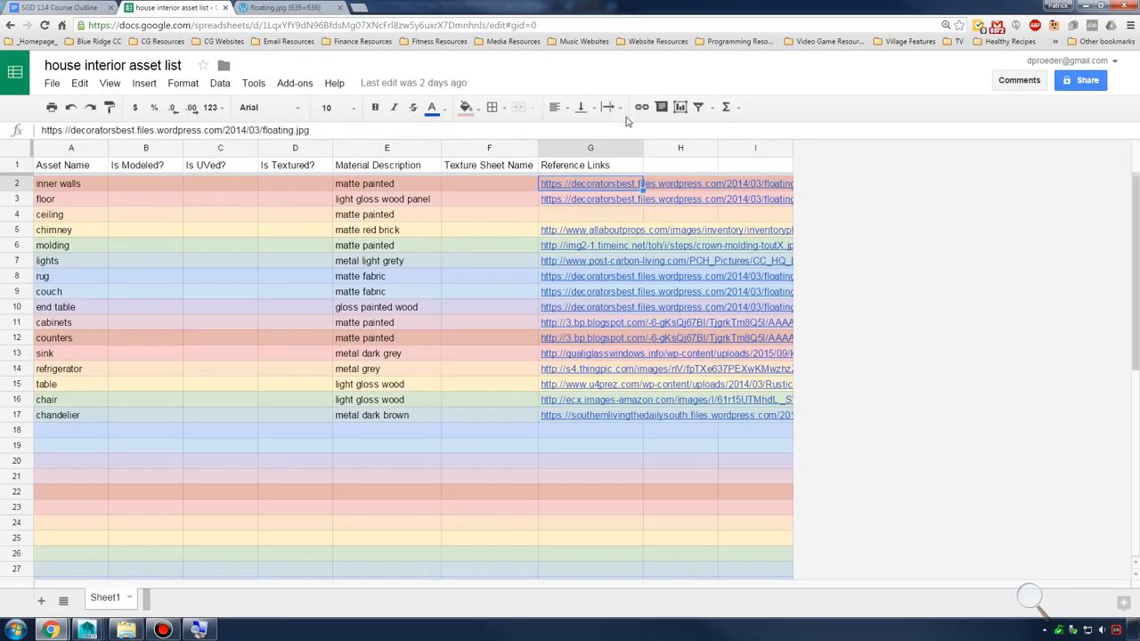
# Open the floor row's reference image and come back to the asset list
pyautogui.click(621, 219)
pyautogui.click(619, 200)
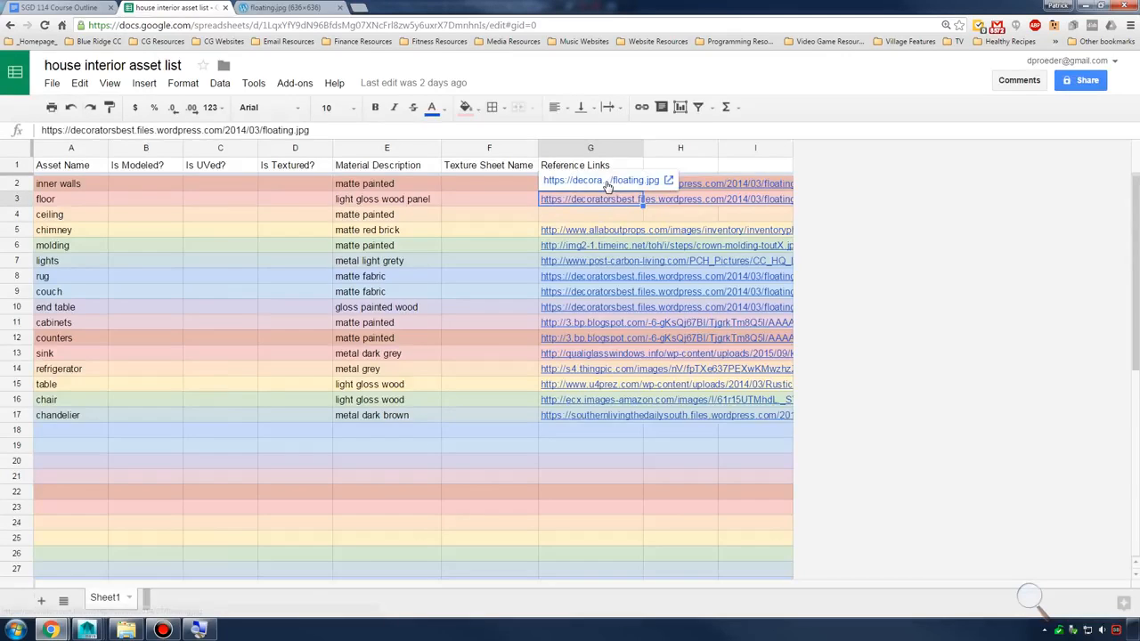
pyautogui.click(607, 182)
pyautogui.click(169, 7)
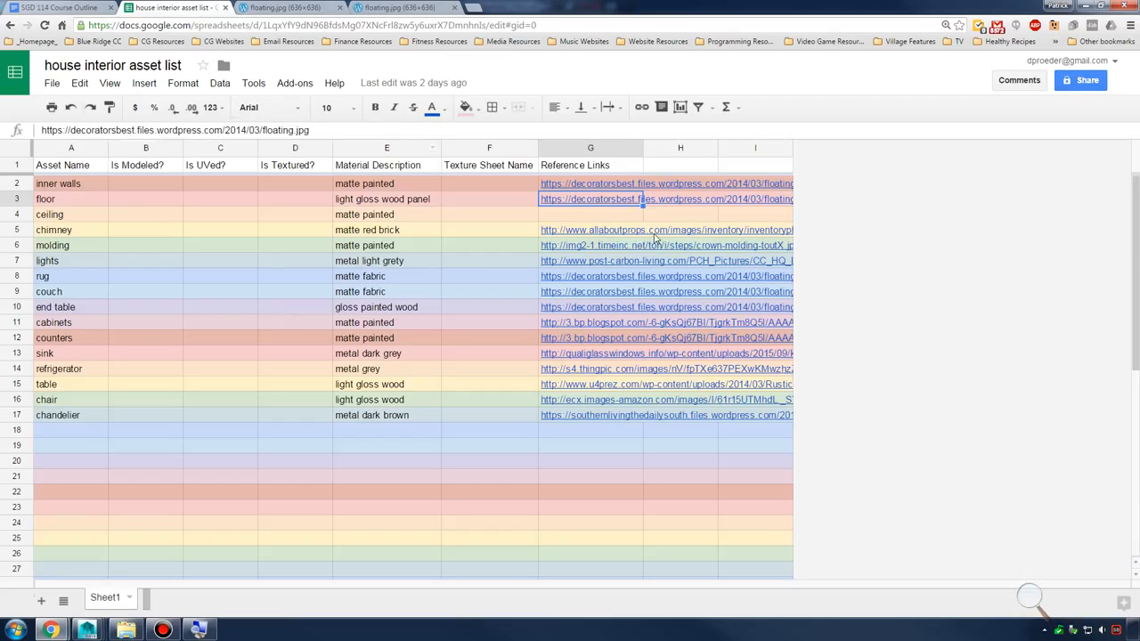
# View the reference images linked for the chimney and the lights, returning to the asset list after each
pyautogui.click(621, 233)
pyautogui.click(617, 216)
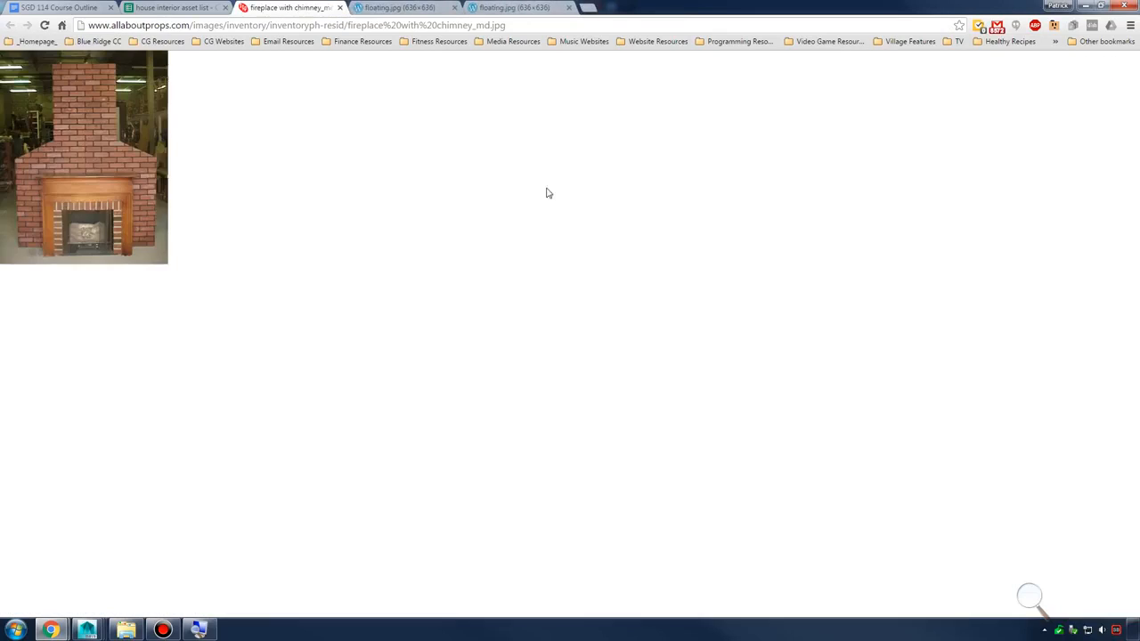
pyautogui.click(171, 7)
pyautogui.click(592, 268)
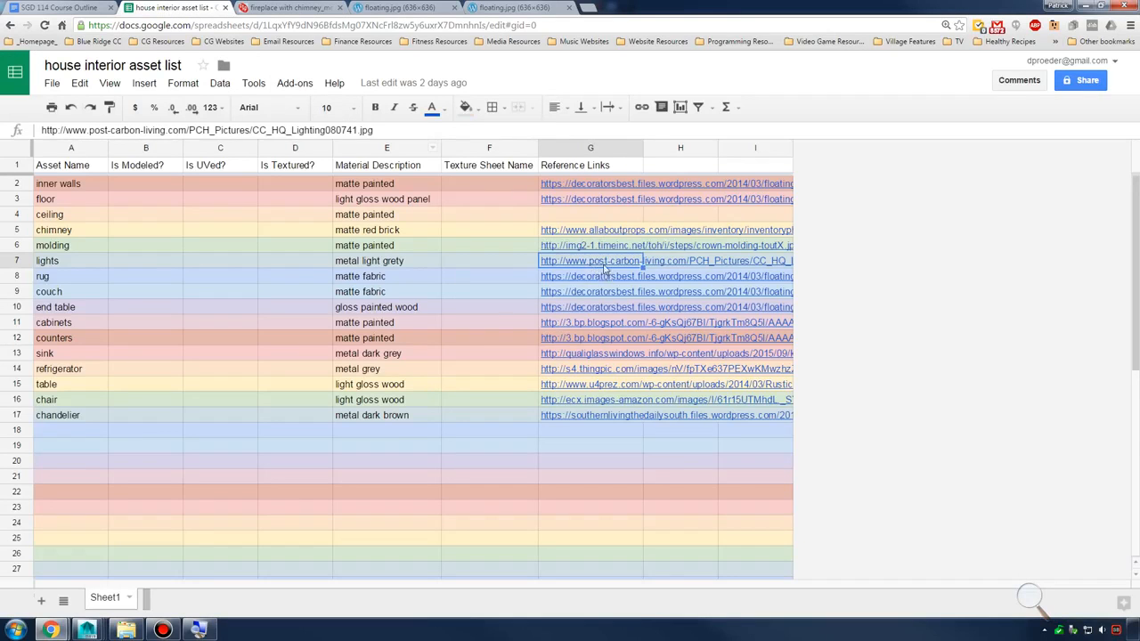
pyautogui.click(602, 242)
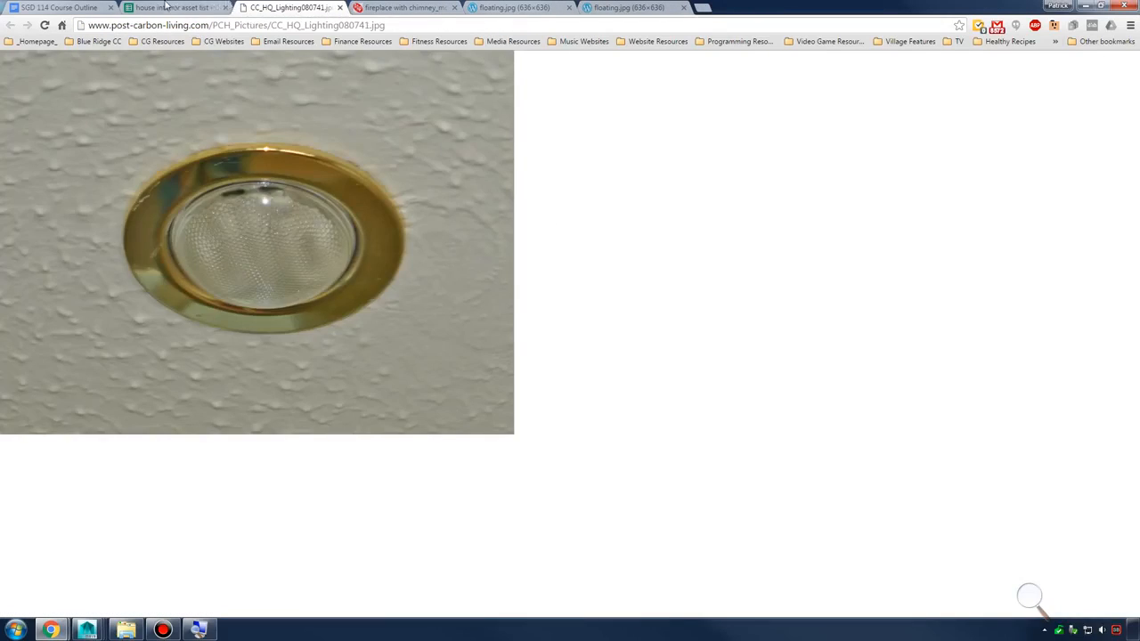
pyautogui.click(170, 8)
# Open the reference image linked in the end table row
pyautogui.click(608, 308)
pyautogui.click(608, 288)
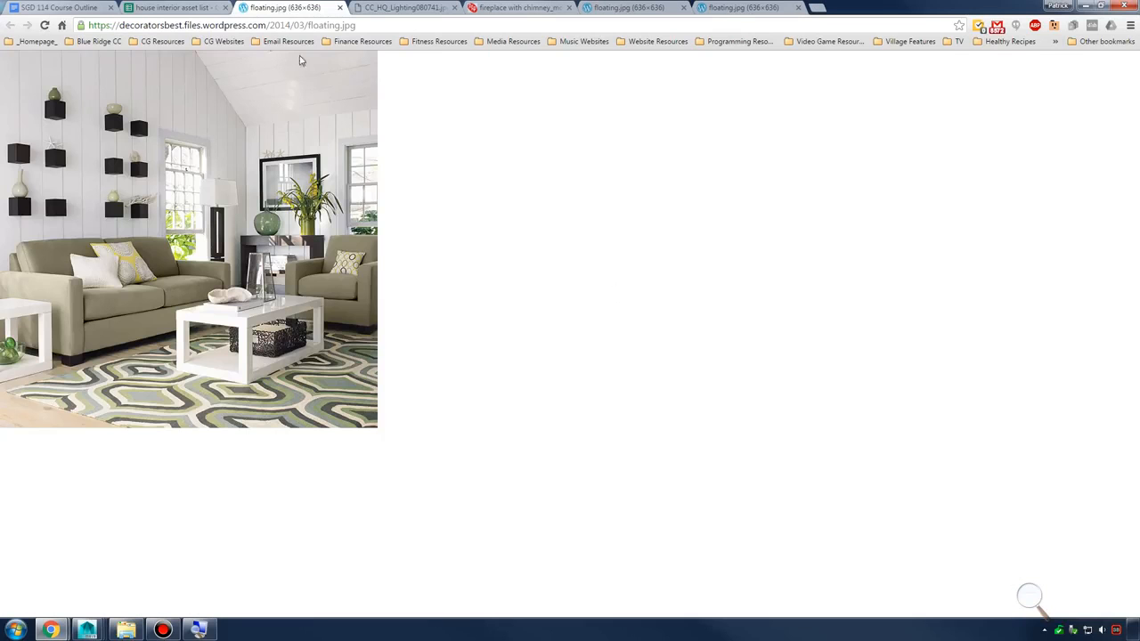
pyautogui.click(178, 6)
# Compare the opened reference images, going through the ceiling light and the repeated living room pictures
pyautogui.click(436, 8)
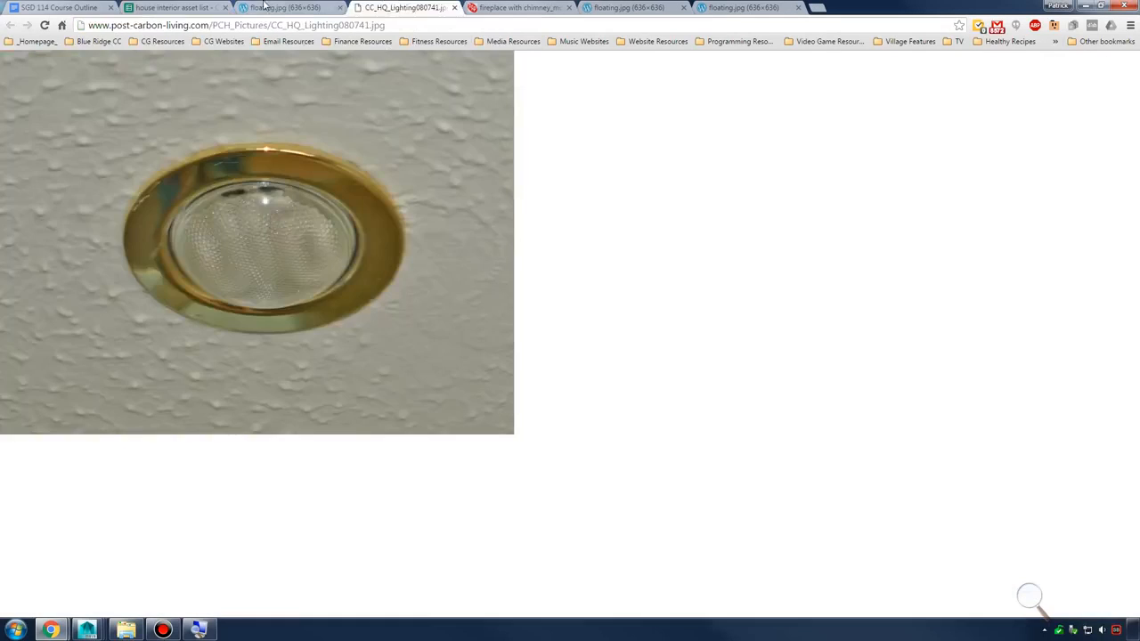
pyautogui.click(637, 8)
pyautogui.click(716, 7)
pyautogui.click(666, 7)
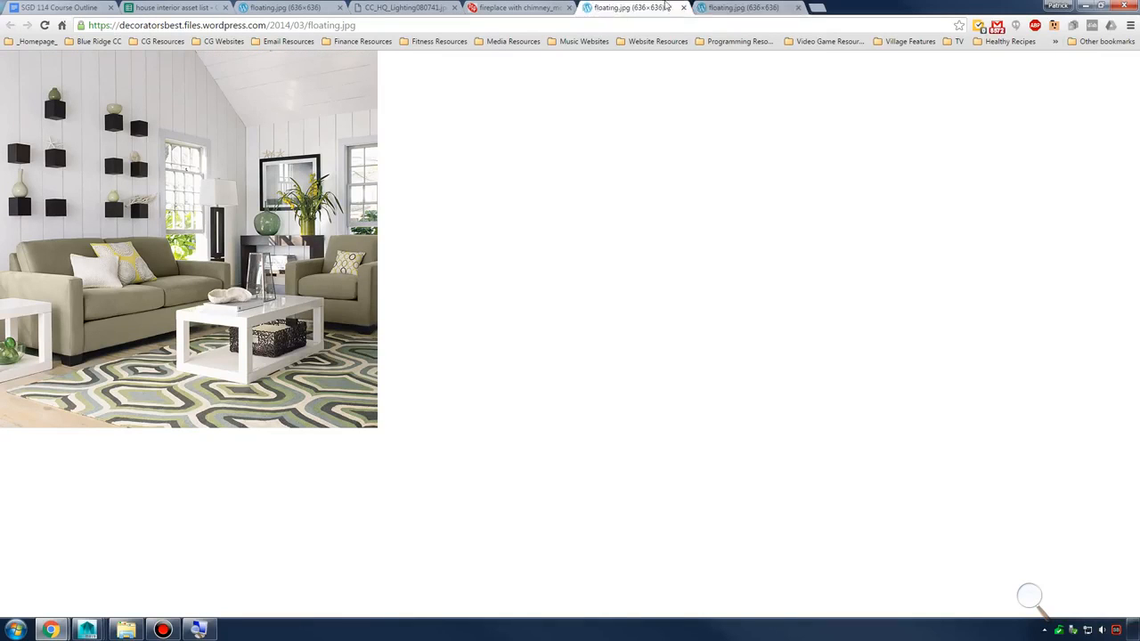
pyautogui.click(719, 7)
pyautogui.click(297, 7)
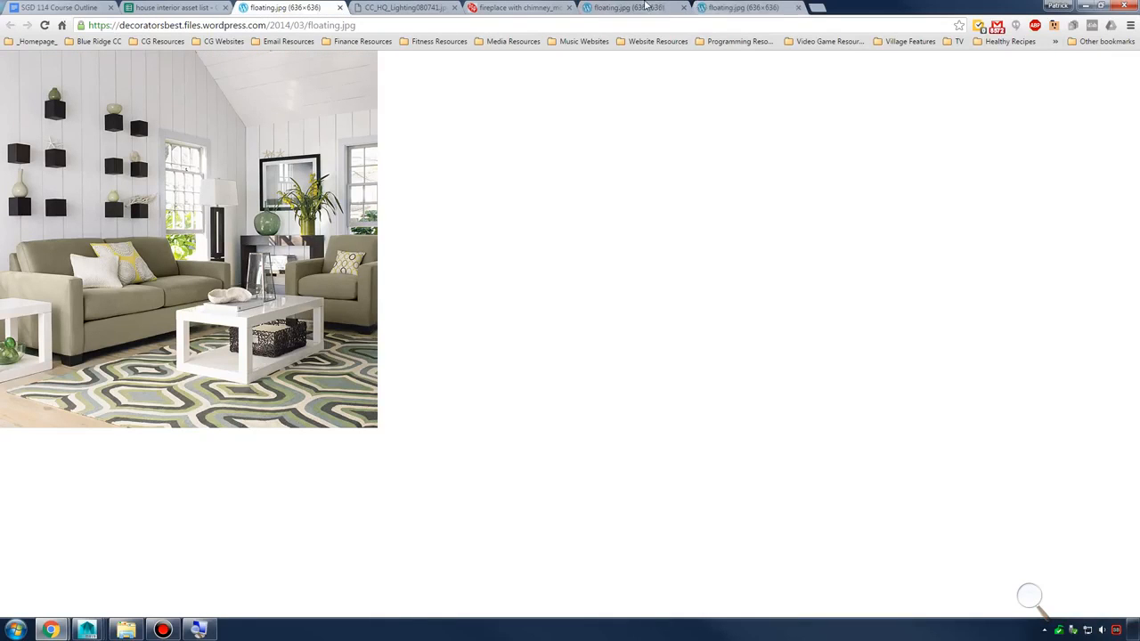
pyautogui.click(673, 7)
pyautogui.click(702, 6)
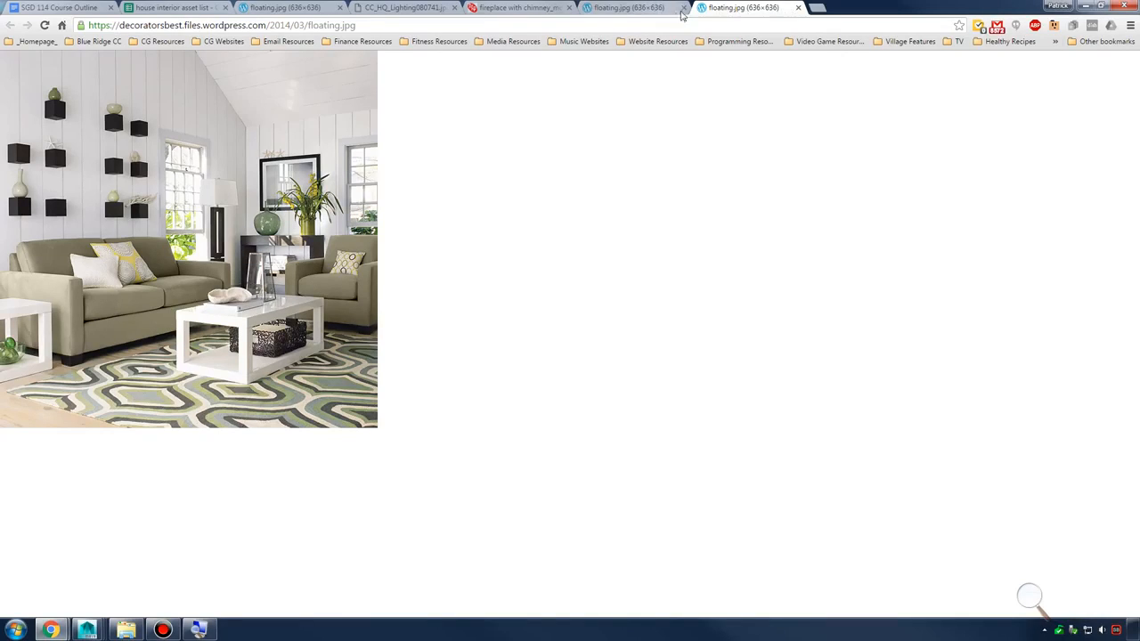
# Close all opened reference images so the house interior asset list is shown again
pyautogui.click(683, 7)
pyautogui.click(683, 7)
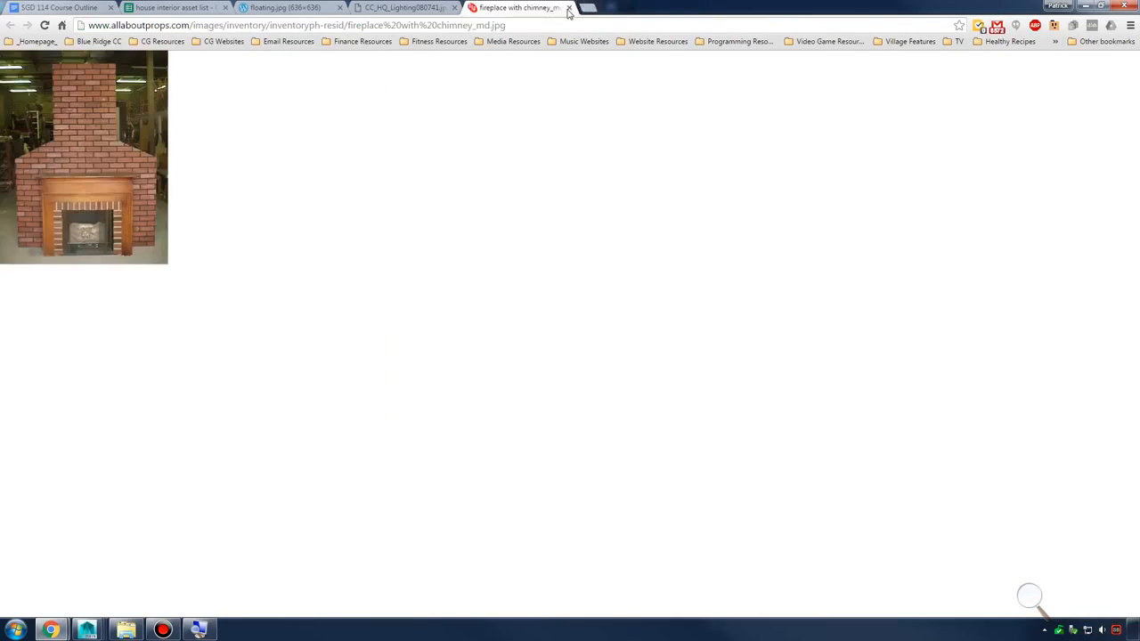
pyautogui.click(568, 7)
pyautogui.click(454, 7)
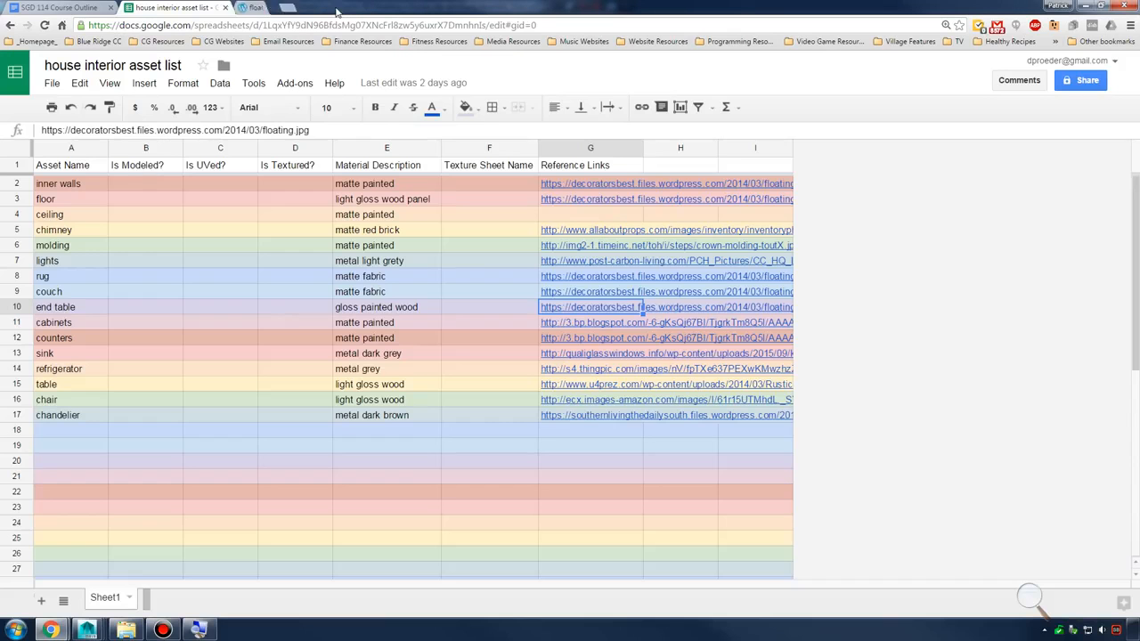
pyautogui.click(339, 8)
# Examine the reference image linked in the chandelier row and return to the asset list
pyautogui.click(596, 416)
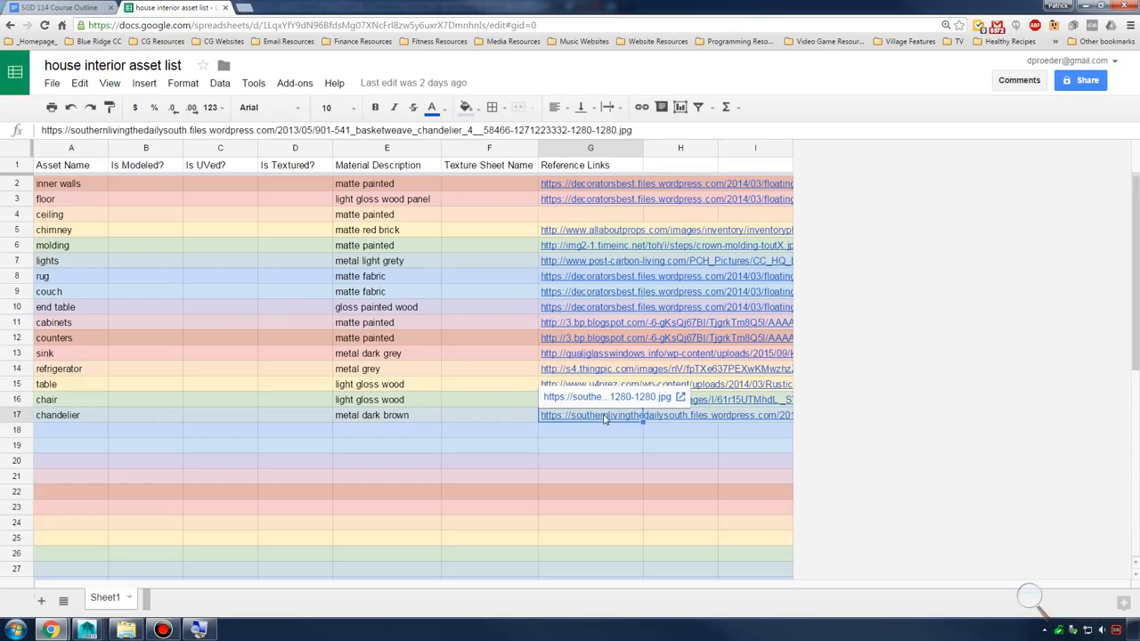
pyautogui.click(612, 399)
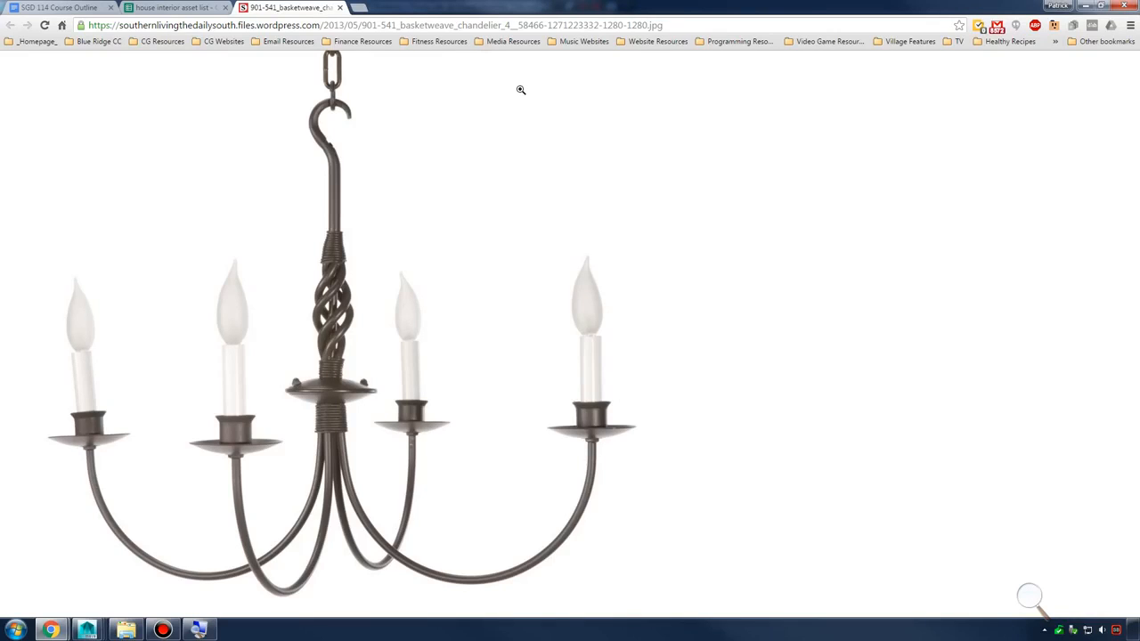
pyautogui.click(173, 7)
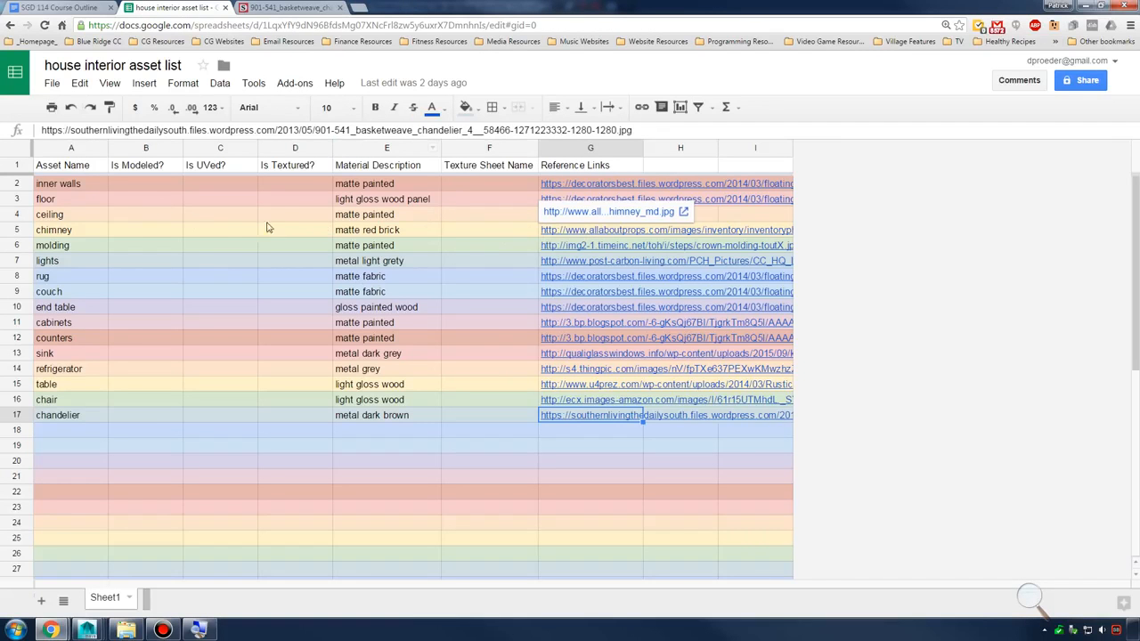
# Review the lights row's reference image again and close both the light and chandelier images
pyautogui.click(633, 260)
pyautogui.click(602, 244)
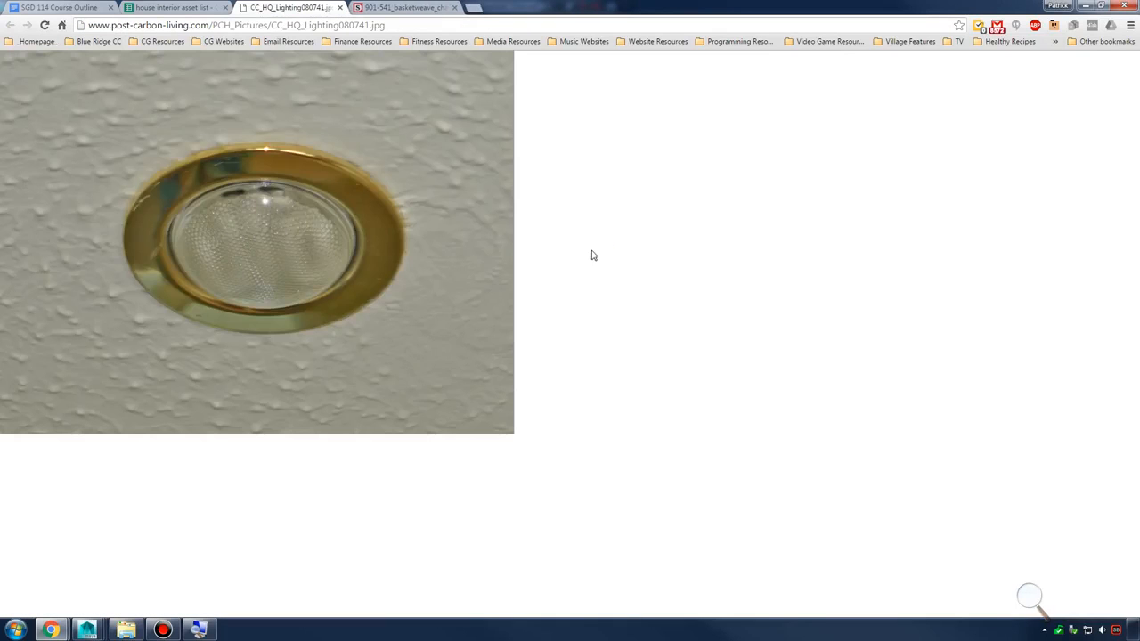
pyautogui.click(178, 7)
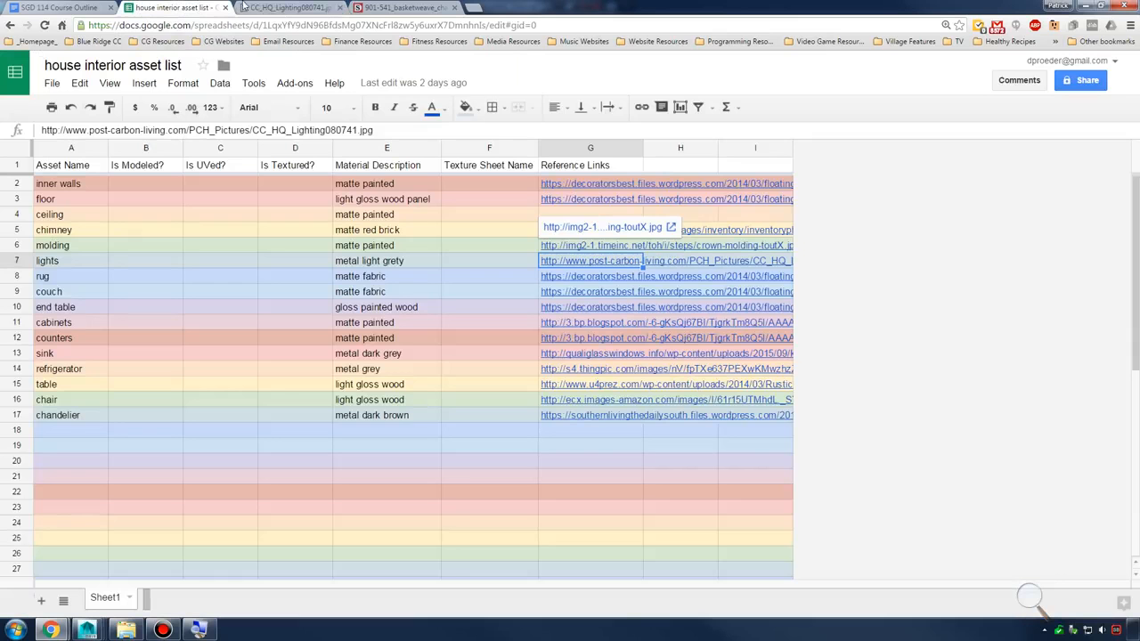
pyautogui.click(336, 8)
pyautogui.click(336, 8)
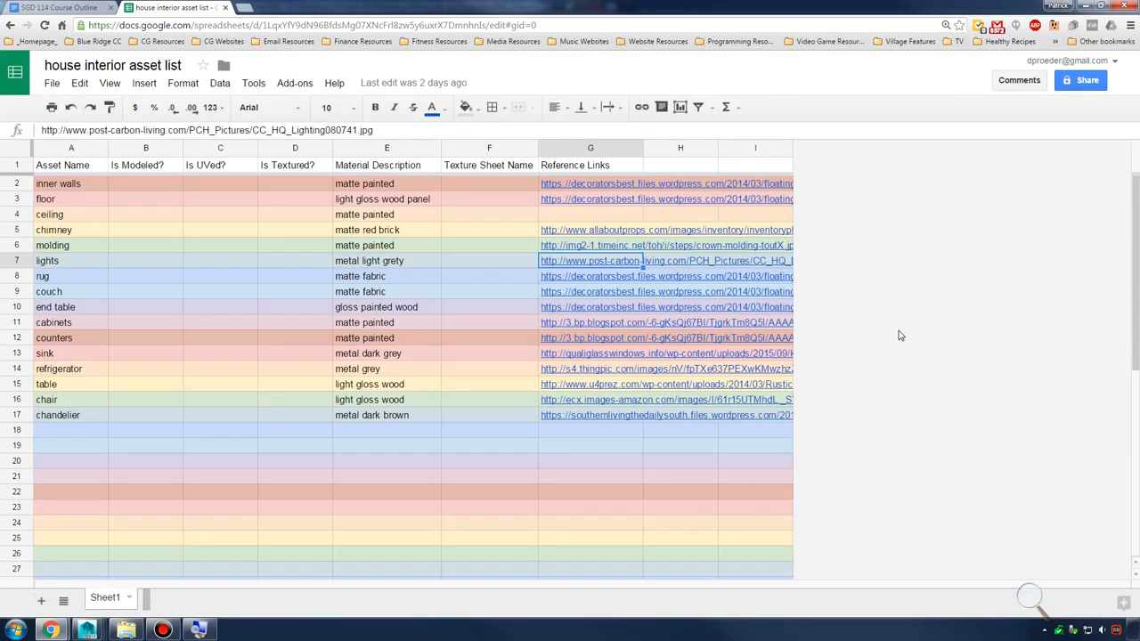
# Examine the end table's living room reference image again and close it
pyautogui.click(608, 312)
pyautogui.click(614, 293)
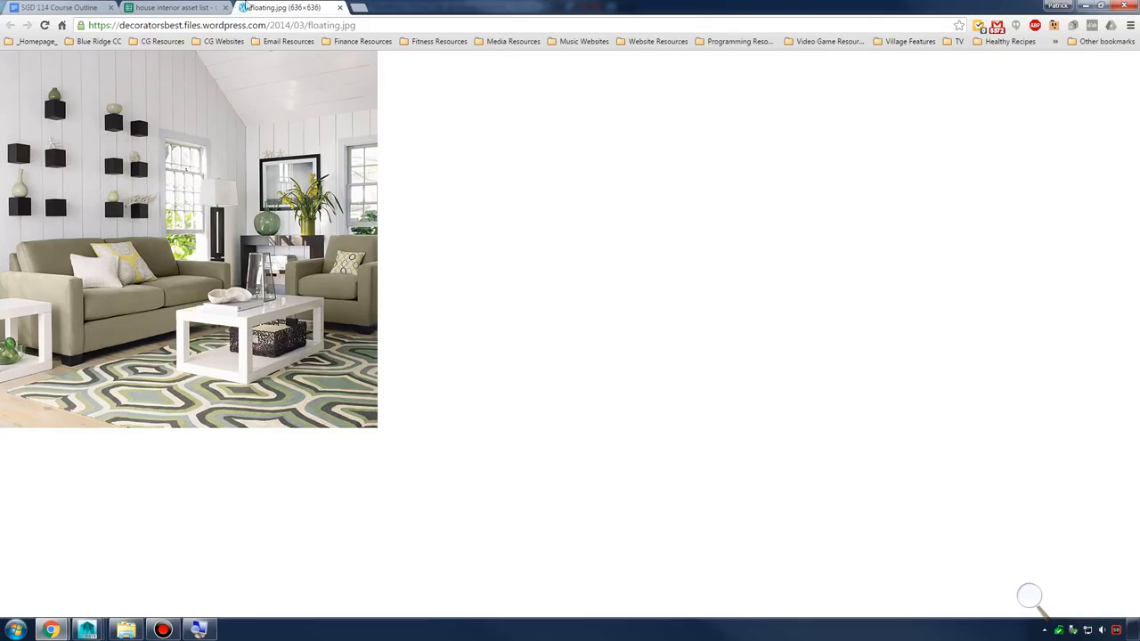
pyautogui.click(340, 8)
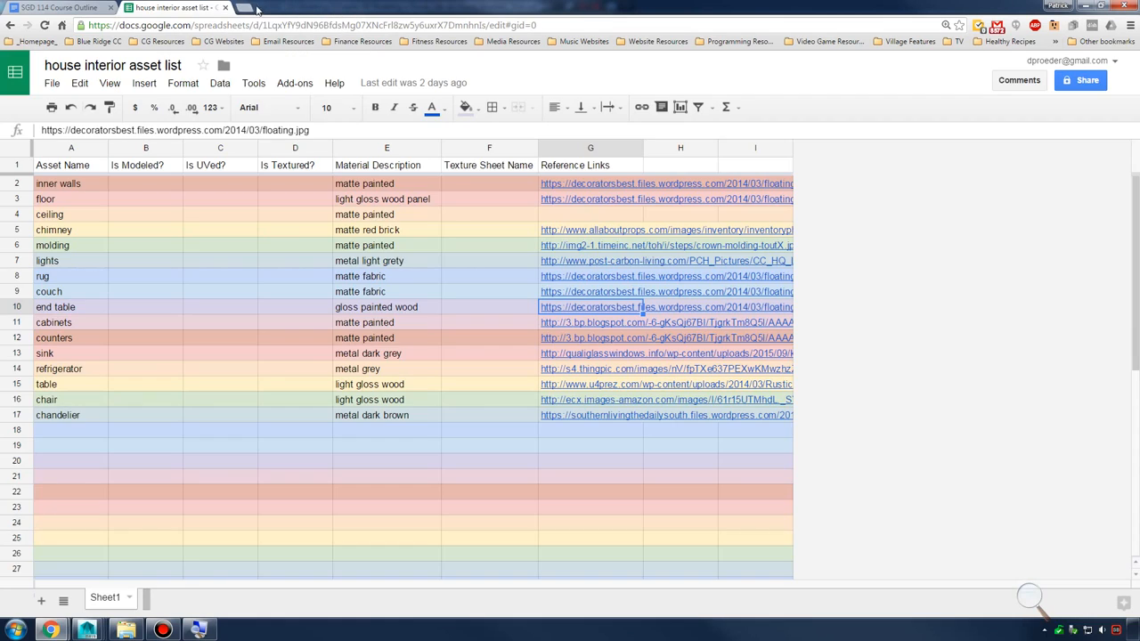
# Show the SGD 114 Course Outline in a smaller browser window, and minimize both the browser and the house_modeled_final Maya scene
pyautogui.click(84, 7)
pyautogui.doubleClick(428, 7)
pyautogui.moveTo(454, 18); pyautogui.dragTo(606, 12)
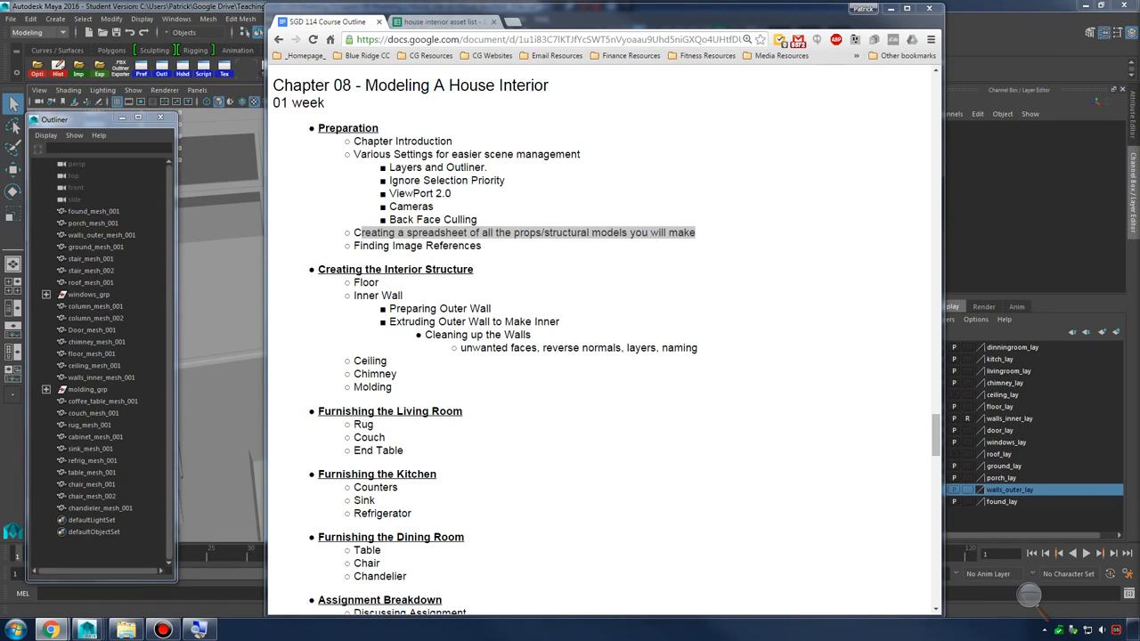
pyautogui.click(889, 8)
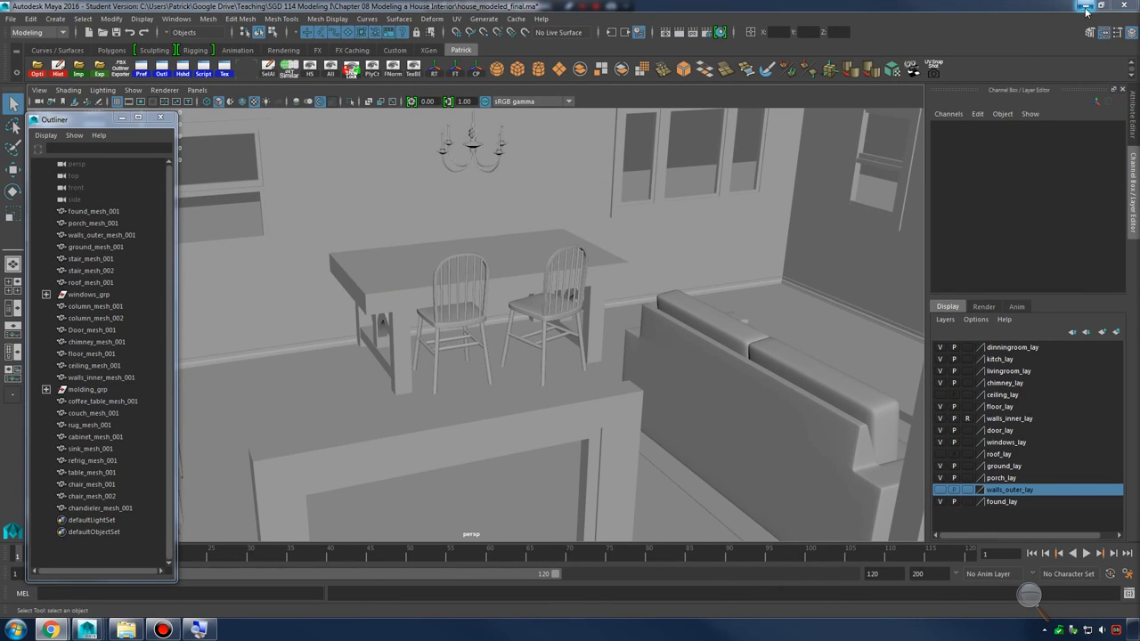
pyautogui.click(1083, 5)
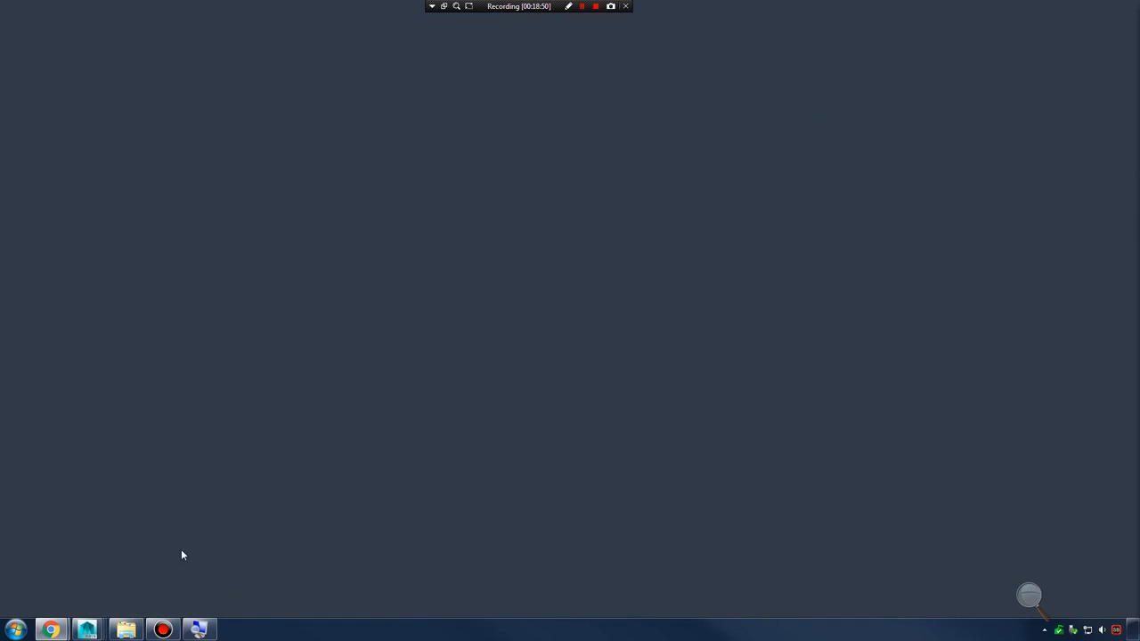
# Switch to the Maya window containing the house_001 scene
pyautogui.moveTo(87, 630)
pyautogui.click(96, 576)
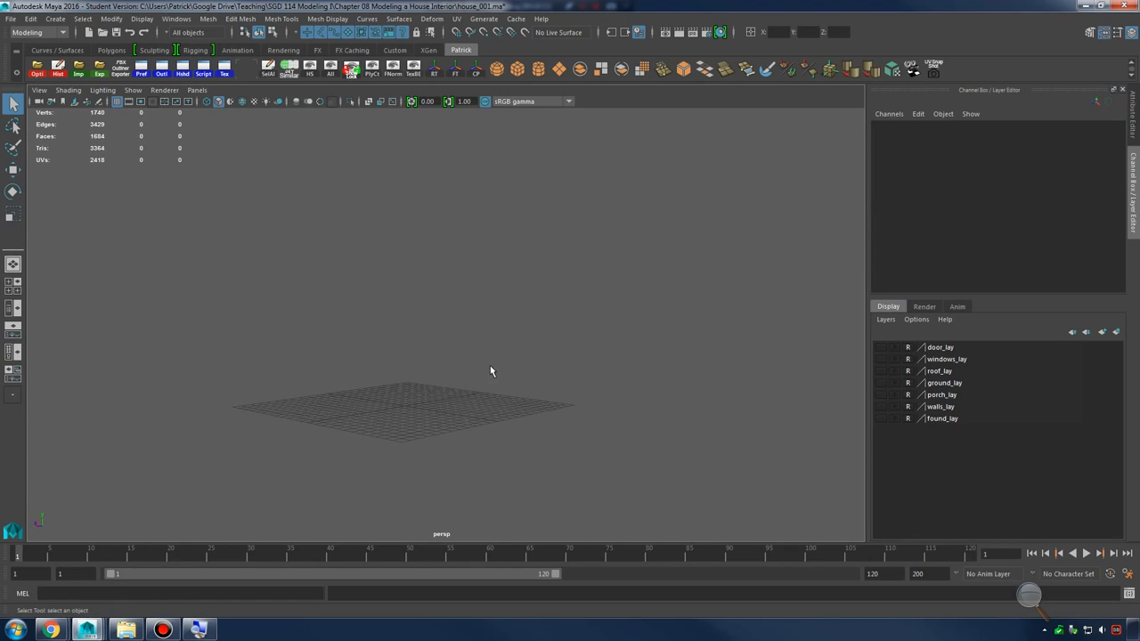
pyautogui.keyDown('alt'); pyautogui.moveTo(490, 326); pyautogui.dragTo(645, 309, button='right'); pyautogui.keyUp('alt')
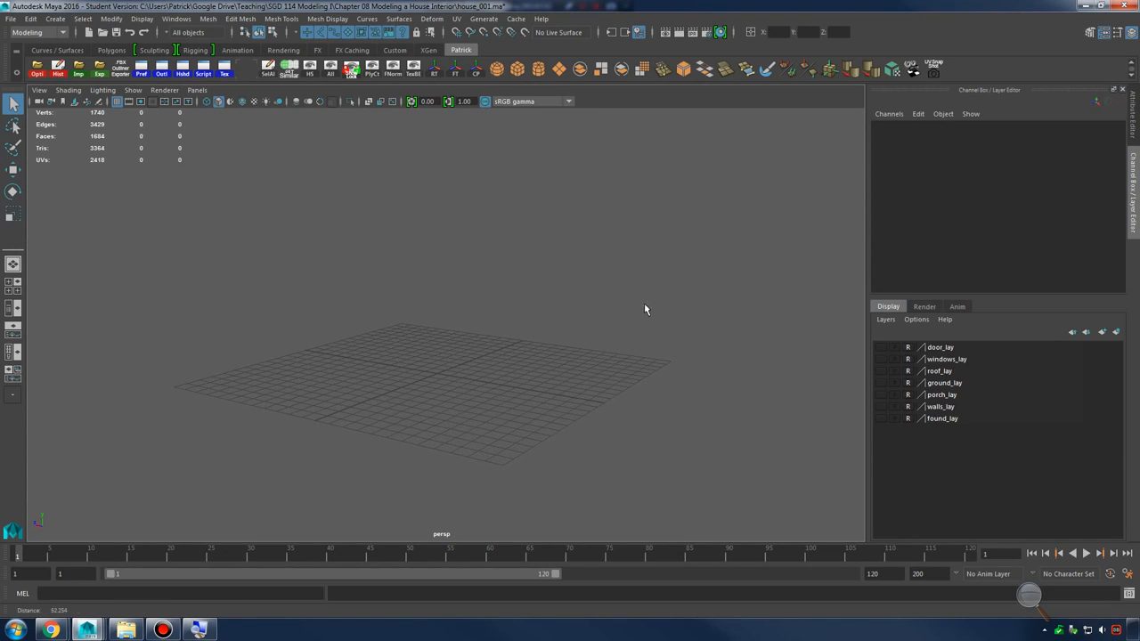
# Try to make the display layers visible using Set Only Selected Layers
pyautogui.rightClick(911, 397)
pyautogui.moveTo(946, 454)
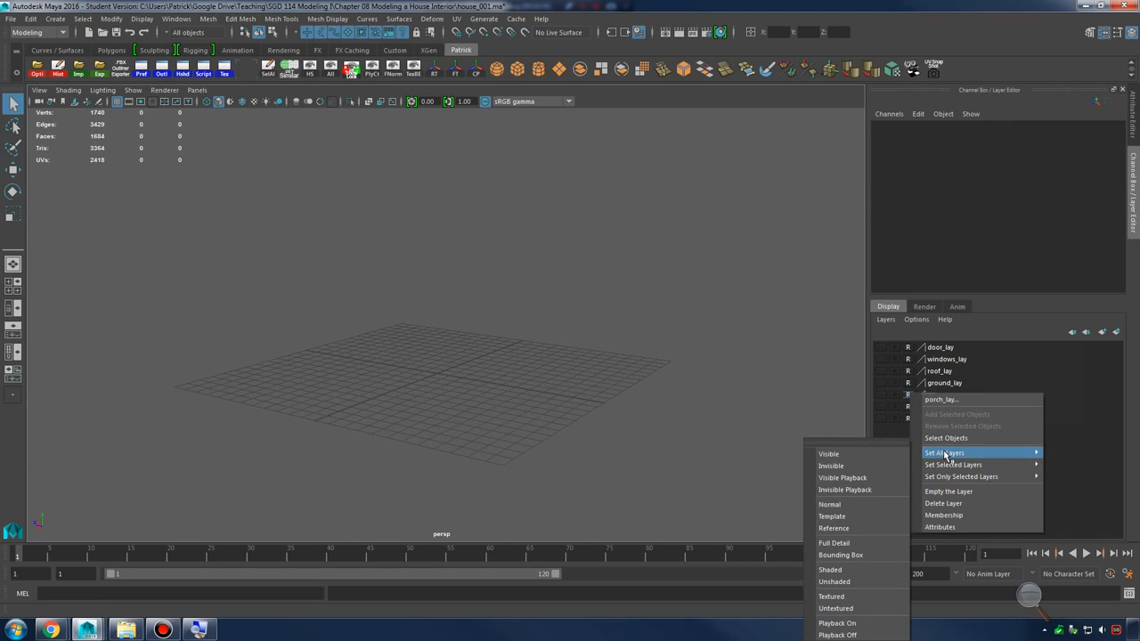
pyautogui.moveTo(936, 476)
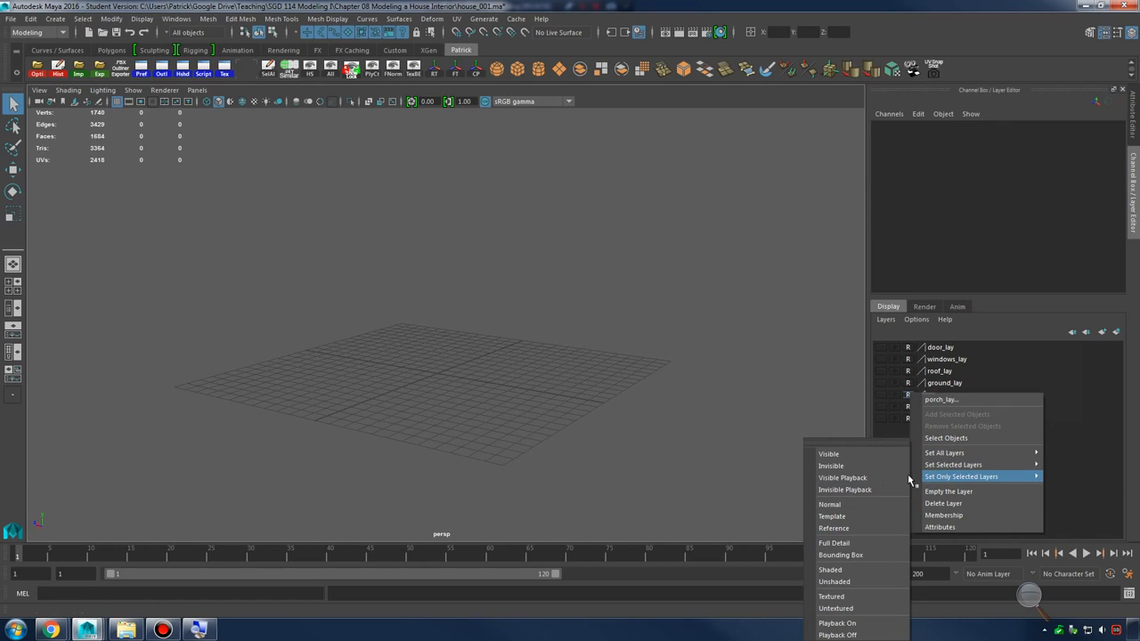
pyautogui.click(860, 458)
# Set all display layers of the house_001 scene to visible
pyautogui.rightClick(955, 365)
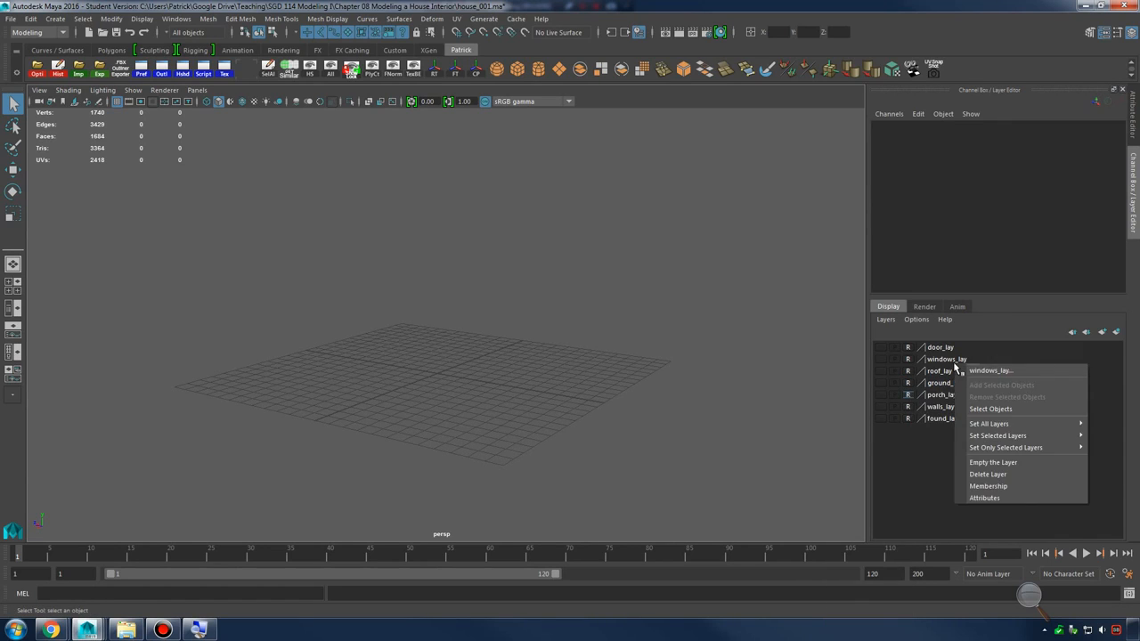
pyautogui.moveTo(980, 424)
pyautogui.click(900, 437)
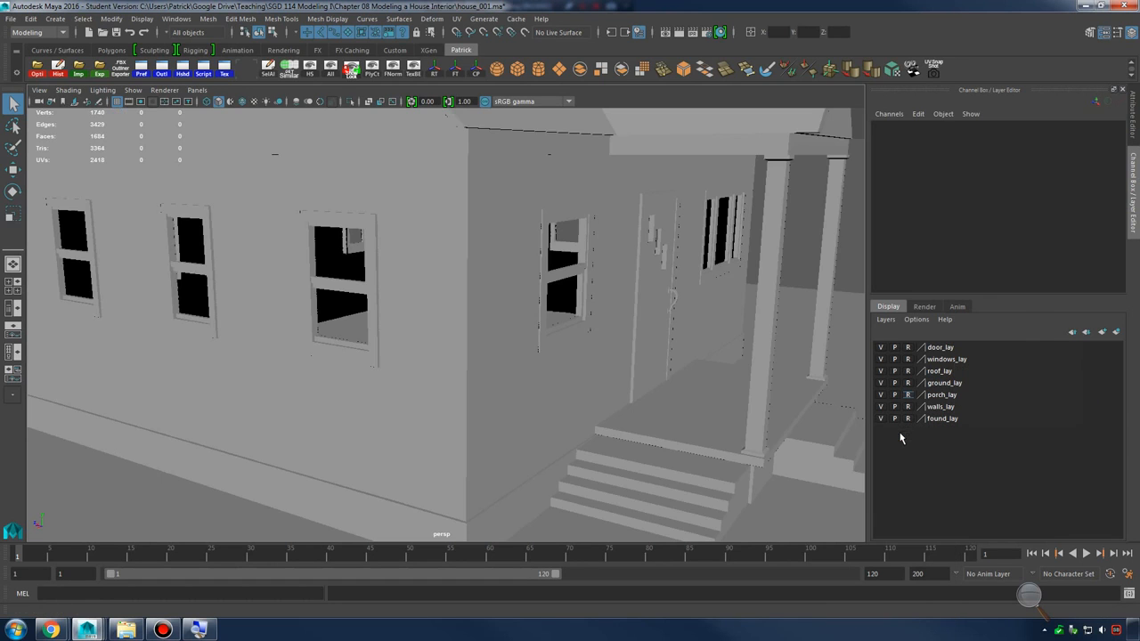
pyautogui.scroll(-5, 716, 326)
pyautogui.keyDown('alt'); pyautogui.moveTo(715, 326); pyautogui.dragTo(496, 338); pyautogui.keyUp('alt')
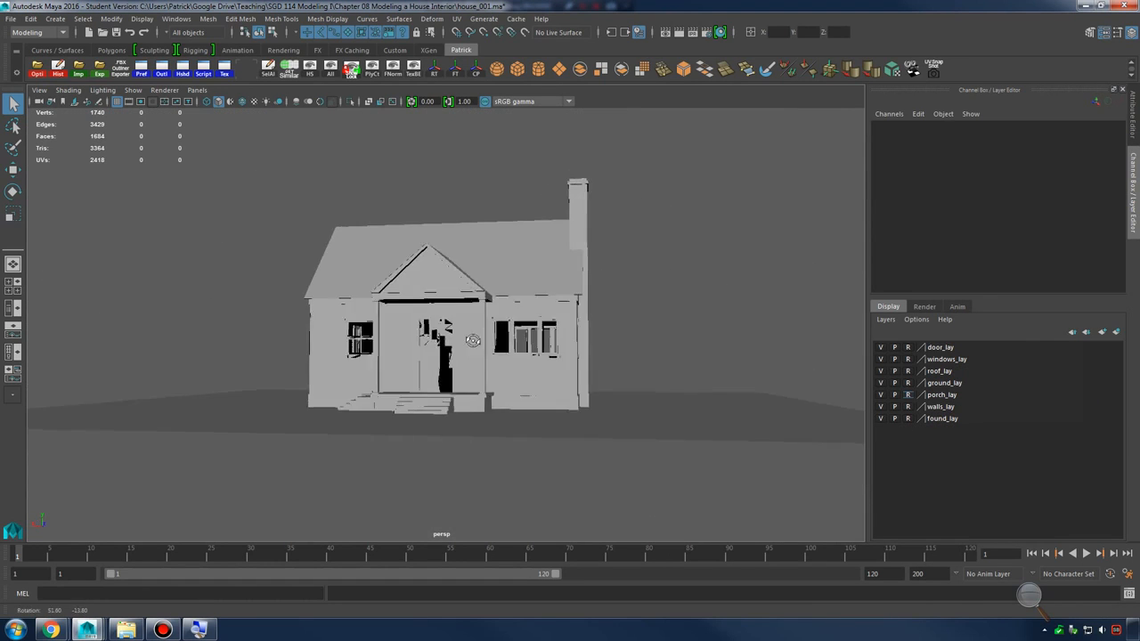
# Open the Outliner and place it along the edge of the perspective view
pyautogui.keyDown('alt'); pyautogui.moveTo(495, 338); pyautogui.dragTo(543, 326, button='right'); pyautogui.keyUp('alt')
pyautogui.keyDown('alt'); pyautogui.moveTo(544, 326); pyautogui.dragTo(585, 338); pyautogui.keyUp('alt')
pyautogui.keyDown('alt'); pyautogui.moveTo(585, 338); pyautogui.dragTo(553, 351, button='right'); pyautogui.keyUp('alt')
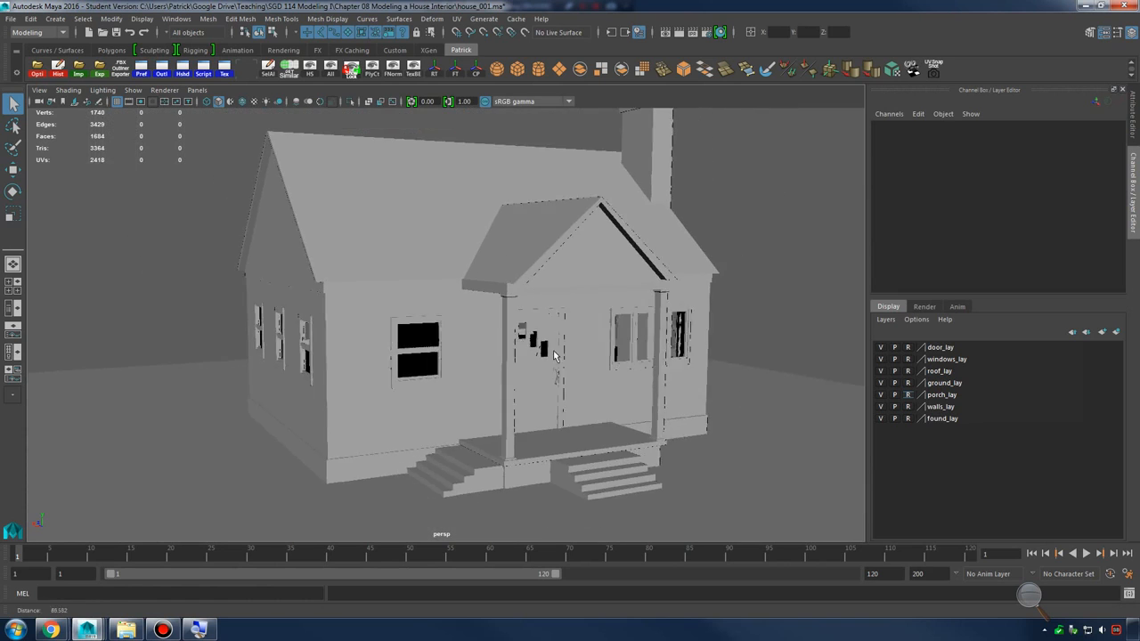
pyautogui.keyDown('alt'); pyautogui.moveTo(553, 353); pyautogui.dragTo(653, 325); pyautogui.keyUp('alt')
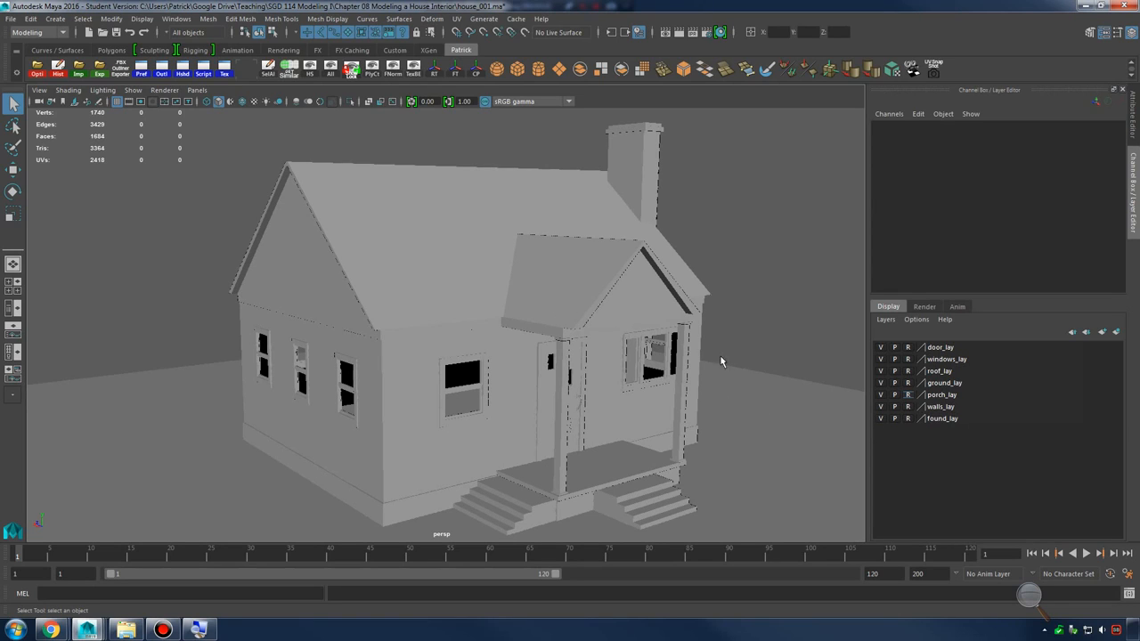
pyautogui.click(162, 71)
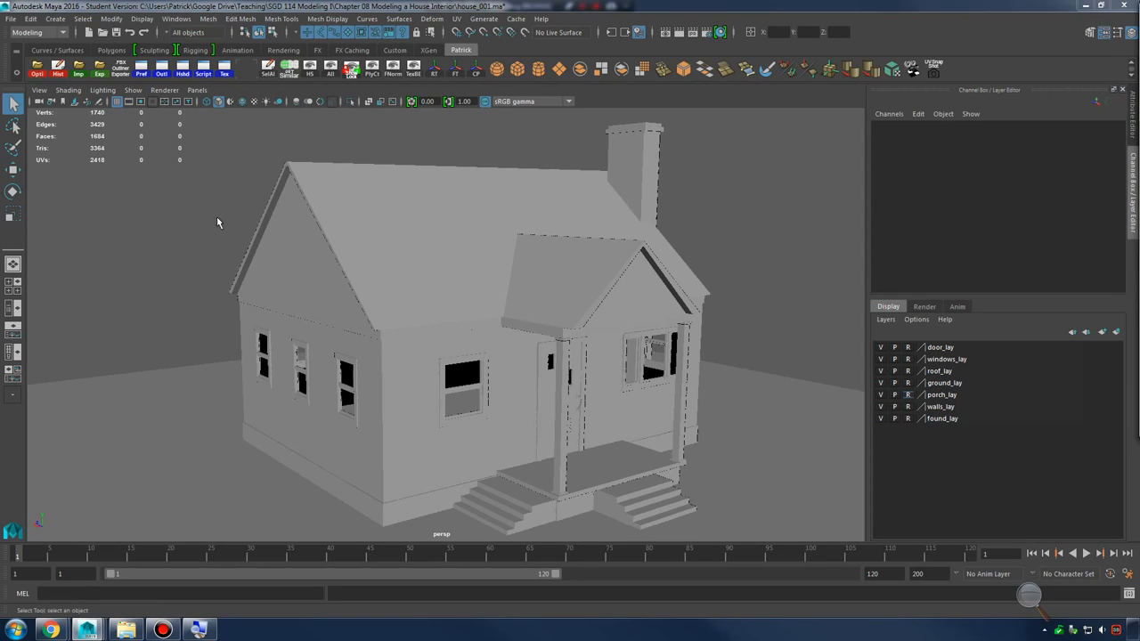
pyautogui.moveTo(119, 75); pyautogui.dragTo(96, 122)
pyautogui.moveTo(222, 219); pyautogui.dragTo(166, 219)
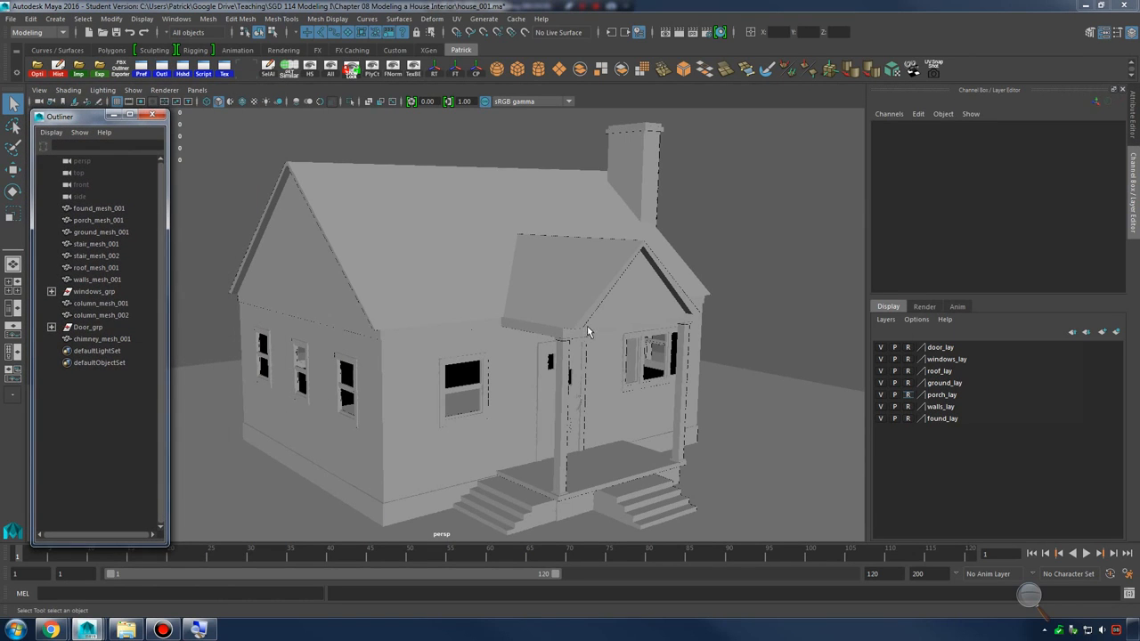
# Hide every display layer except walls_lay so that only the house walls are shown
pyautogui.keyDown('alt'); pyautogui.moveTo(588, 331); pyautogui.dragTo(629, 337, button='right'); pyautogui.keyUp('alt')
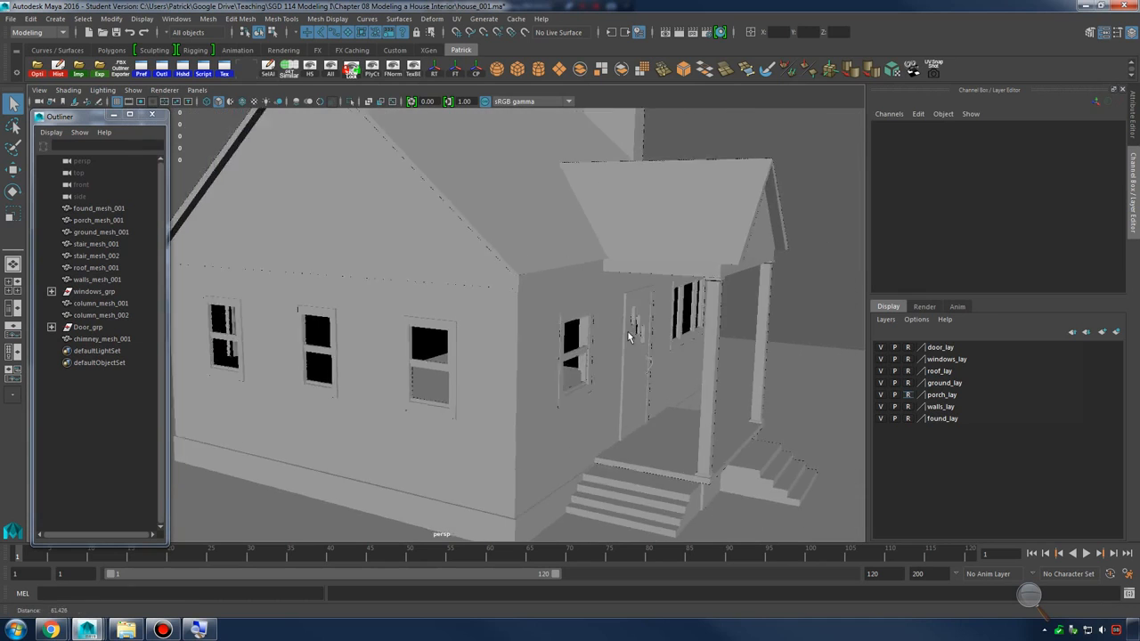
pyautogui.keyDown('alt'); pyautogui.moveTo(629, 337); pyautogui.dragTo(619, 342); pyautogui.keyUp('alt')
pyautogui.keyDown('alt'); pyautogui.moveTo(619, 342); pyautogui.dragTo(663, 357, button='right'); pyautogui.keyUp('alt')
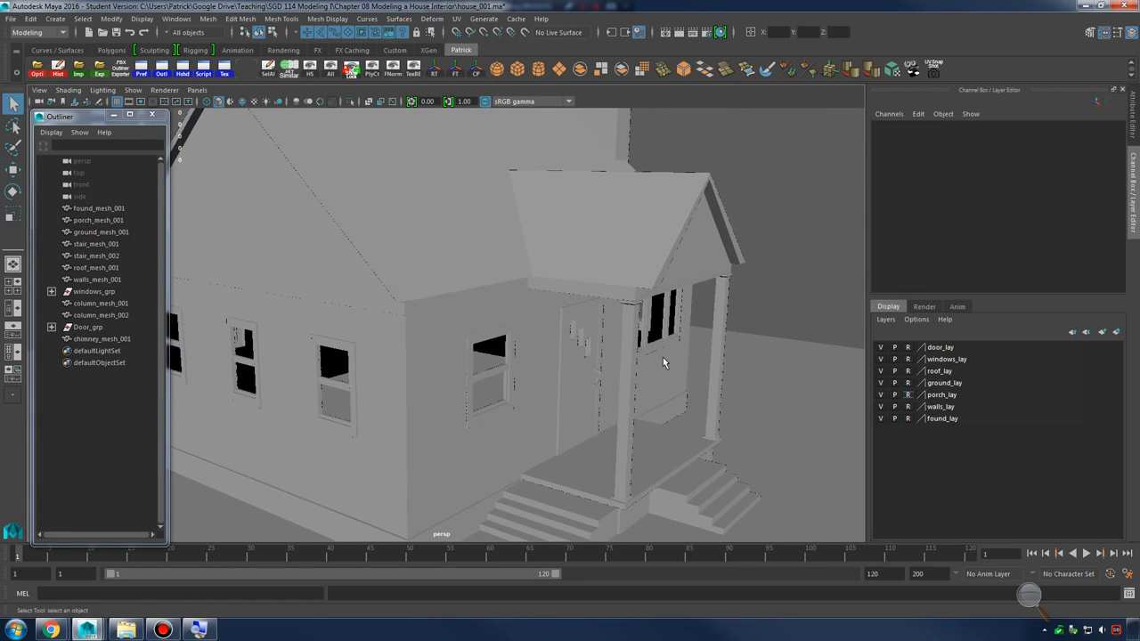
pyautogui.keyDown('alt'); pyautogui.moveTo(663, 357); pyautogui.dragTo(739, 351); pyautogui.keyUp('alt')
pyautogui.keyDown('alt'); pyautogui.moveTo(739, 351); pyautogui.dragTo(684, 356, button='right'); pyautogui.keyUp('alt')
pyautogui.keyDown('alt'); pyautogui.moveTo(684, 356); pyautogui.dragTo(670, 346); pyautogui.keyUp('alt')
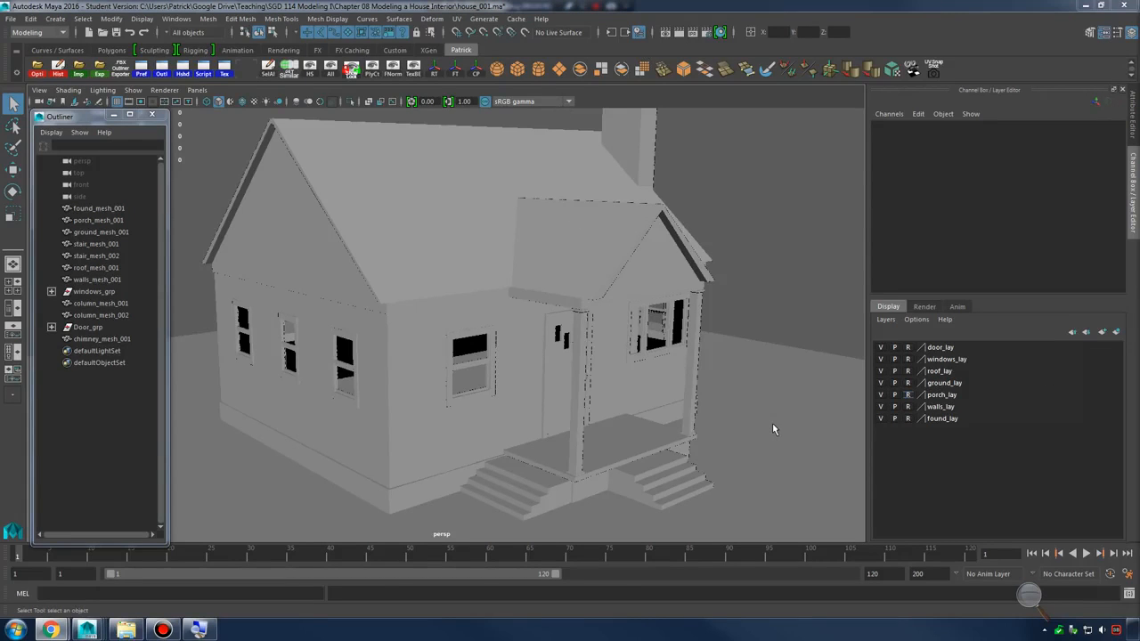
pyautogui.click(881, 419)
pyautogui.click(881, 407)
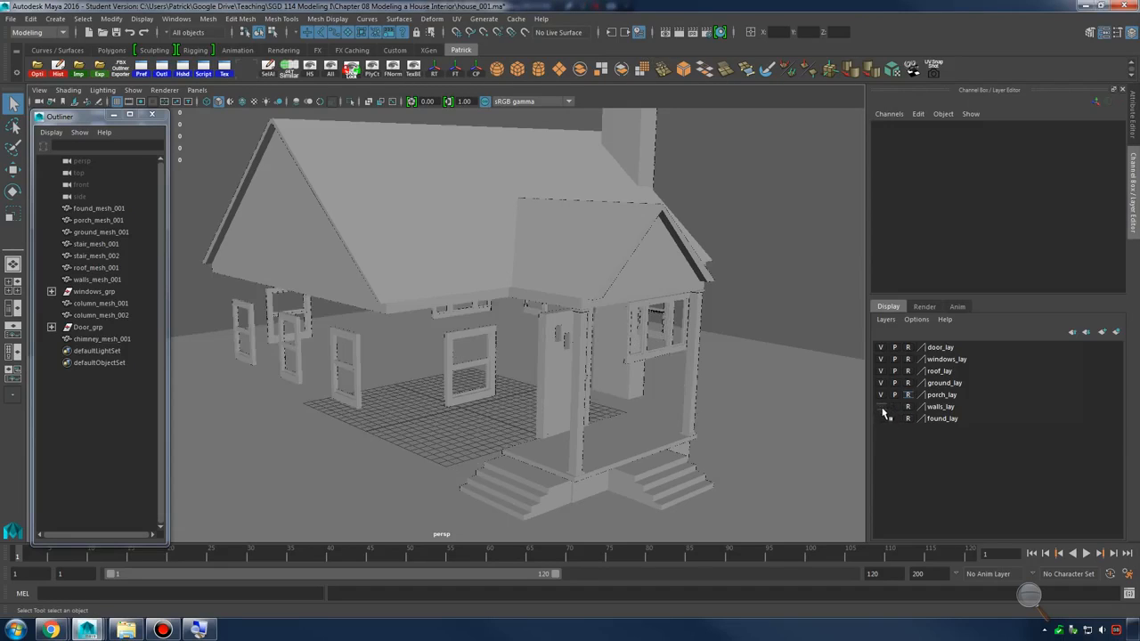
pyautogui.click(881, 395)
pyautogui.click(882, 383)
pyautogui.click(882, 371)
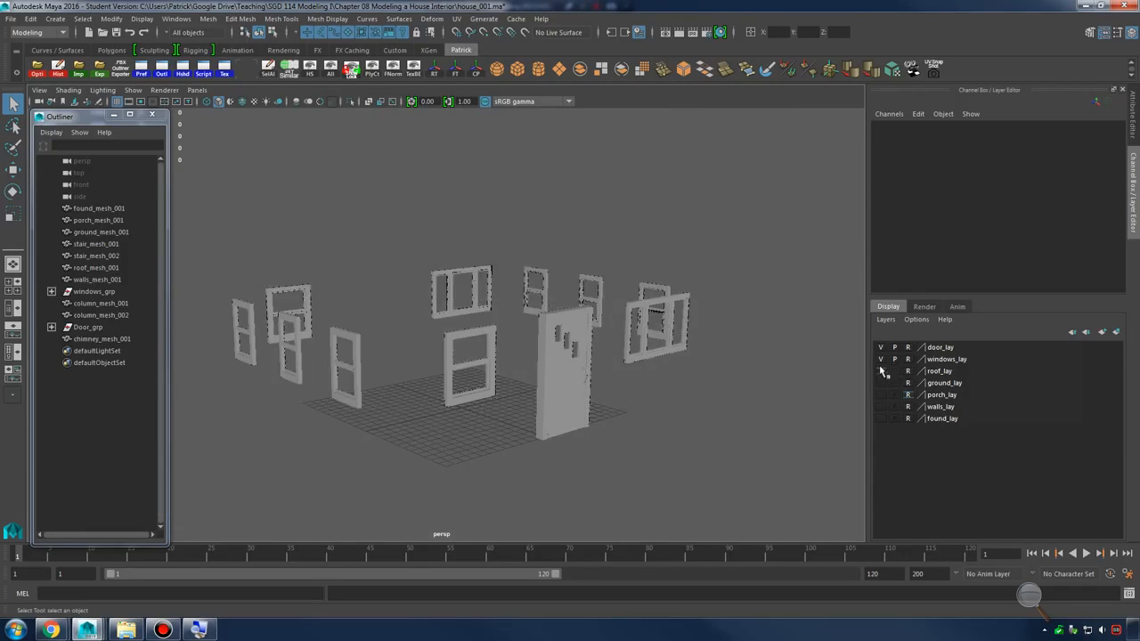
pyautogui.click(882, 359)
pyautogui.click(882, 348)
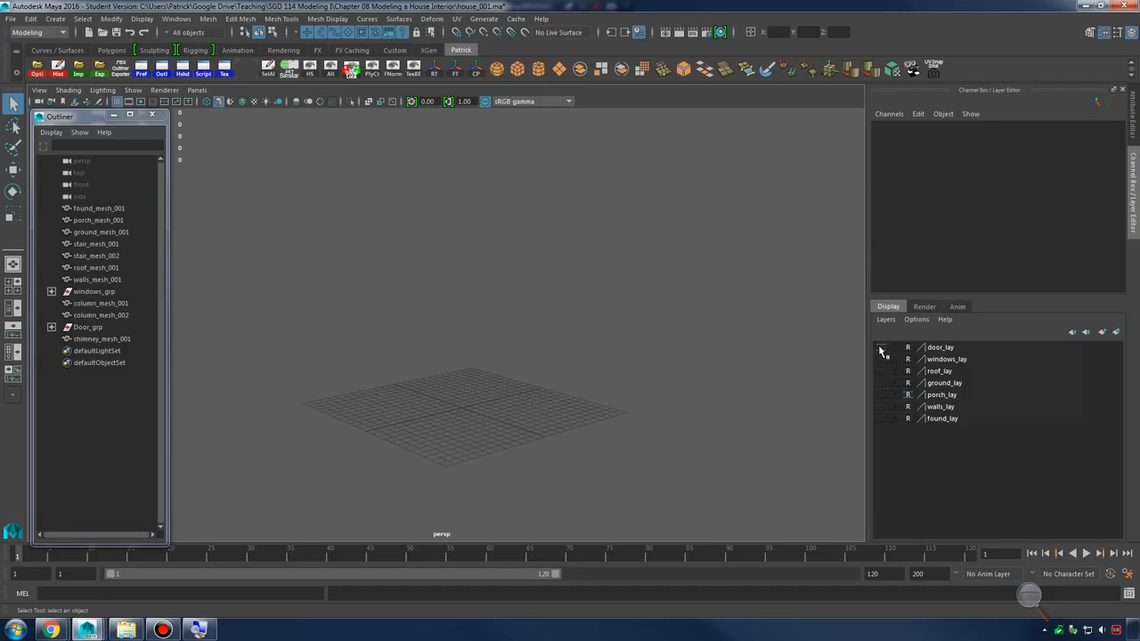
pyautogui.click(882, 408)
# Examine the inside faces, window openings and open floor area of the walls mesh from several angles
pyautogui.keyDown('alt'); pyautogui.moveTo(665, 332); pyautogui.dragTo(653, 347); pyautogui.keyUp('alt')
pyautogui.keyDown('alt'); pyautogui.moveTo(654, 347); pyautogui.dragTo(682, 382, button='right'); pyautogui.keyUp('alt')
pyautogui.keyDown('alt'); pyautogui.moveTo(682, 382); pyautogui.dragTo(750, 377); pyautogui.keyUp('alt')
pyautogui.keyDown('alt'); pyautogui.moveTo(750, 377); pyautogui.dragTo(738, 367, button='middle'); pyautogui.keyUp('alt')
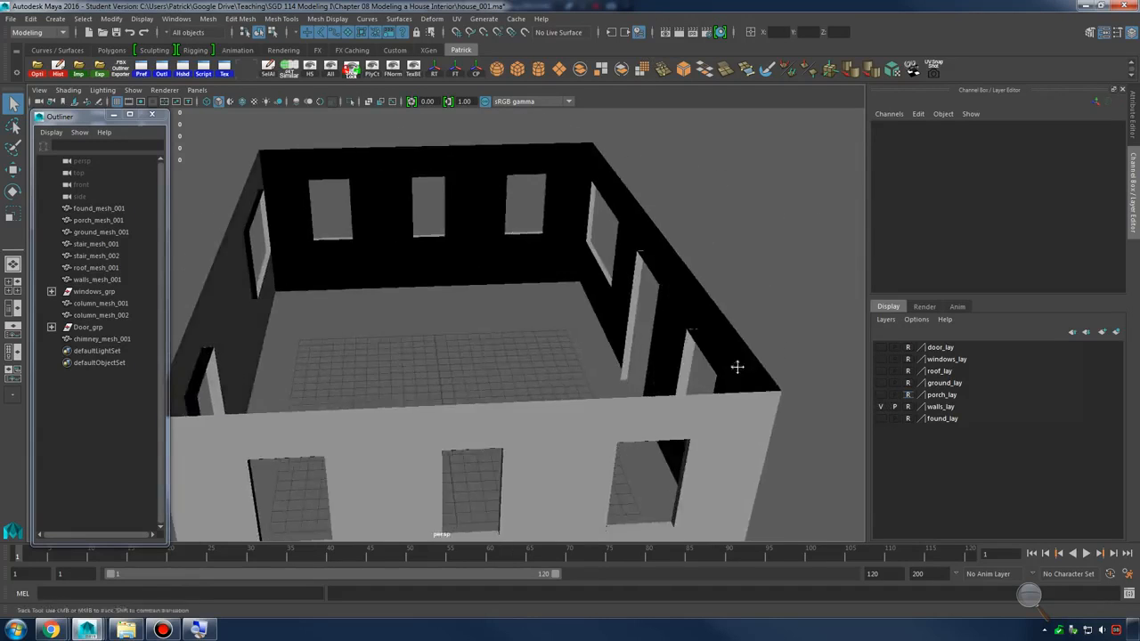
pyautogui.keyDown('alt'); pyautogui.moveTo(738, 367); pyautogui.dragTo(773, 383, button='right'); pyautogui.keyUp('alt')
pyautogui.keyDown('alt'); pyautogui.moveTo(773, 383); pyautogui.dragTo(567, 361); pyautogui.keyUp('alt')
pyautogui.keyDown('alt'); pyautogui.moveTo(568, 362); pyautogui.dragTo(545, 356, button='right'); pyautogui.keyUp('alt')
pyautogui.keyDown('alt'); pyautogui.moveTo(545, 356); pyautogui.dragTo(598, 365); pyautogui.keyUp('alt')
pyautogui.keyDown('alt'); pyautogui.moveTo(599, 365); pyautogui.dragTo(657, 366, button='middle'); pyautogui.keyUp('alt')
pyautogui.keyDown('alt'); pyautogui.moveTo(658, 366); pyautogui.dragTo(705, 369, button='right'); pyautogui.keyUp('alt')
pyautogui.keyDown('alt'); pyautogui.moveTo(704, 369); pyautogui.dragTo(561, 344); pyautogui.keyUp('alt')
pyautogui.keyDown('alt'); pyautogui.moveTo(561, 344); pyautogui.dragTo(576, 346, button='middle'); pyautogui.keyUp('alt')
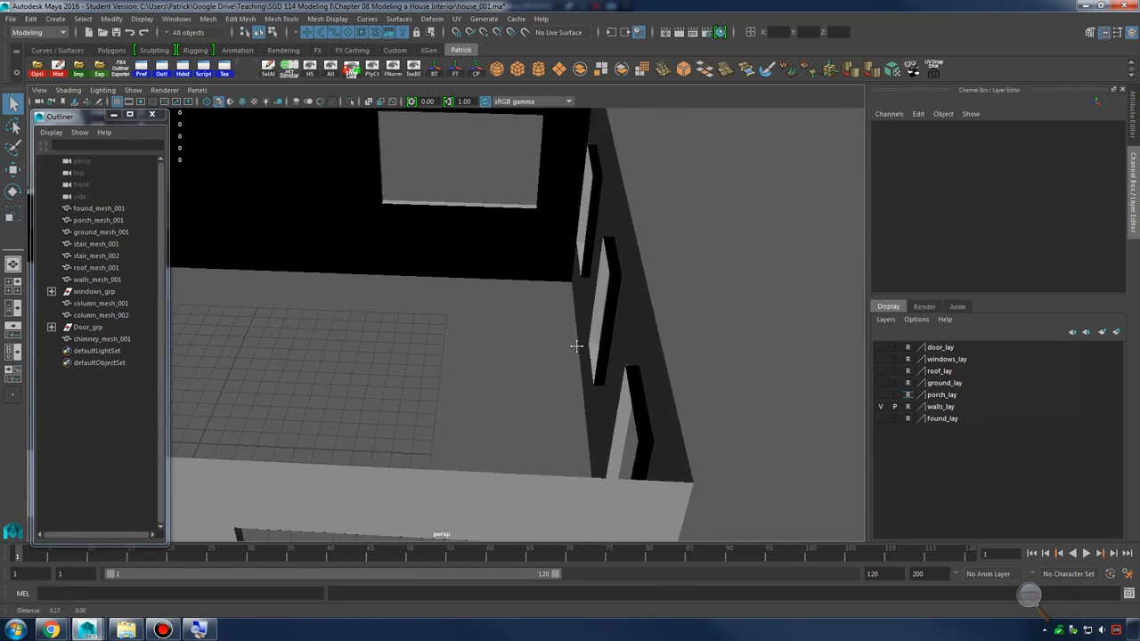
pyautogui.keyDown('alt'); pyautogui.moveTo(576, 347); pyautogui.dragTo(656, 351, button='right'); pyautogui.keyUp('alt')
pyautogui.keyDown('alt'); pyautogui.moveTo(656, 351); pyautogui.dragTo(647, 373); pyautogui.keyUp('alt')
pyautogui.keyDown('alt'); pyautogui.moveTo(607, 293); pyautogui.dragTo(548, 343, button='middle'); pyautogui.keyUp('alt')
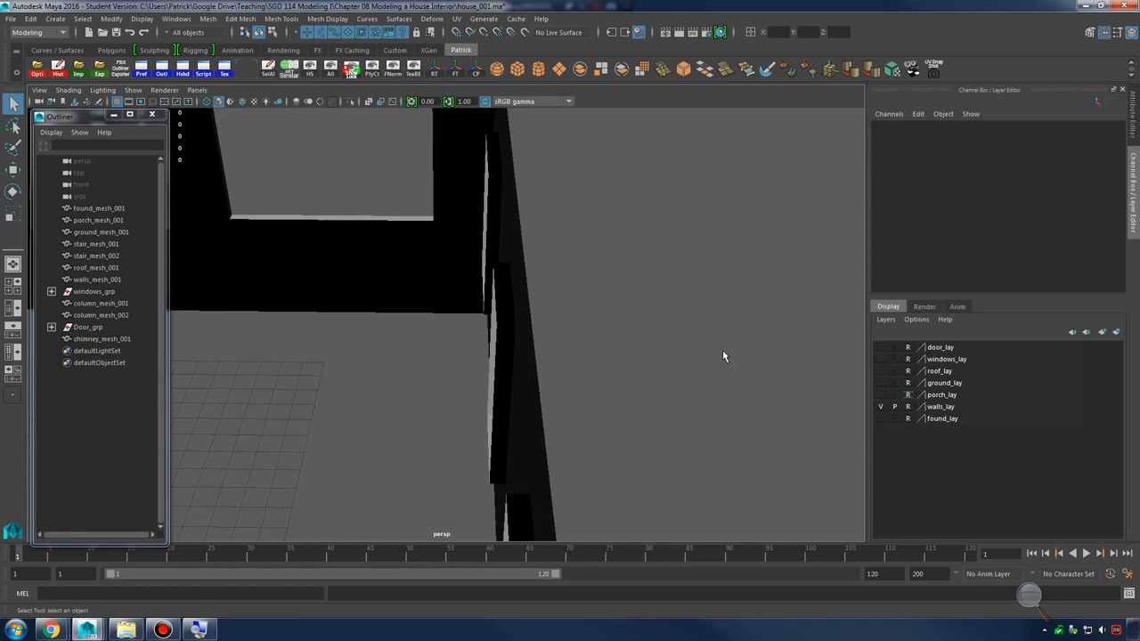
pyautogui.keyDown('alt'); pyautogui.moveTo(722, 353); pyautogui.dragTo(659, 342, button='right'); pyautogui.keyUp('alt')
pyautogui.keyDown('alt'); pyautogui.moveTo(659, 342); pyautogui.dragTo(562, 319); pyautogui.keyUp('alt')
pyautogui.keyDown('alt'); pyautogui.moveTo(562, 319); pyautogui.dragTo(636, 360, button='right'); pyautogui.keyUp('alt')
pyautogui.keyDown('alt'); pyautogui.moveTo(636, 360); pyautogui.dragTo(356, 336); pyautogui.keyUp('alt')
pyautogui.keyDown('alt'); pyautogui.moveTo(642, 325); pyautogui.dragTo(562, 321, button='right'); pyautogui.keyUp('alt')
pyautogui.keyDown('alt'); pyautogui.moveTo(563, 321); pyautogui.dragTo(490, 325); pyautogui.keyUp('alt')
pyautogui.keyDown('alt'); pyautogui.moveTo(490, 325); pyautogui.dragTo(399, 330, button='right'); pyautogui.keyUp('alt')
pyautogui.keyDown('alt'); pyautogui.moveTo(399, 330); pyautogui.dragTo(643, 342); pyautogui.keyUp('alt')
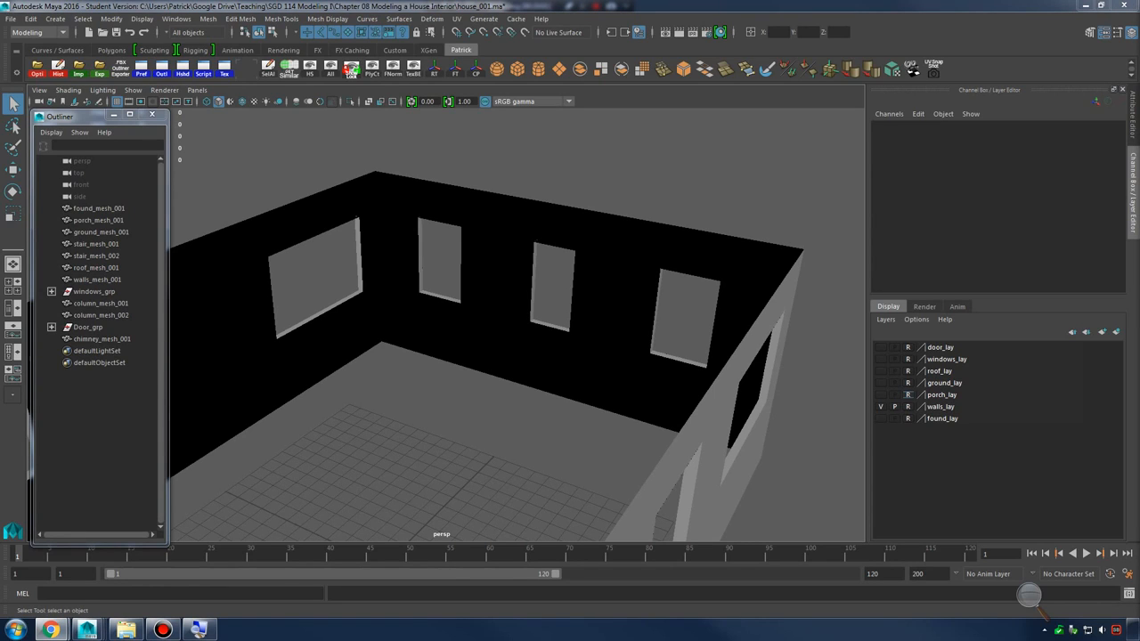
pyautogui.keyDown('alt'); pyautogui.moveTo(523, 392); pyautogui.dragTo(697, 312); pyautogui.keyUp('alt')
pyautogui.keyDown('alt'); pyautogui.moveTo(697, 312); pyautogui.dragTo(699, 309, button='middle'); pyautogui.keyUp('alt')
pyautogui.keyDown('alt'); pyautogui.moveTo(699, 309); pyautogui.dragTo(500, 314); pyautogui.keyUp('alt')
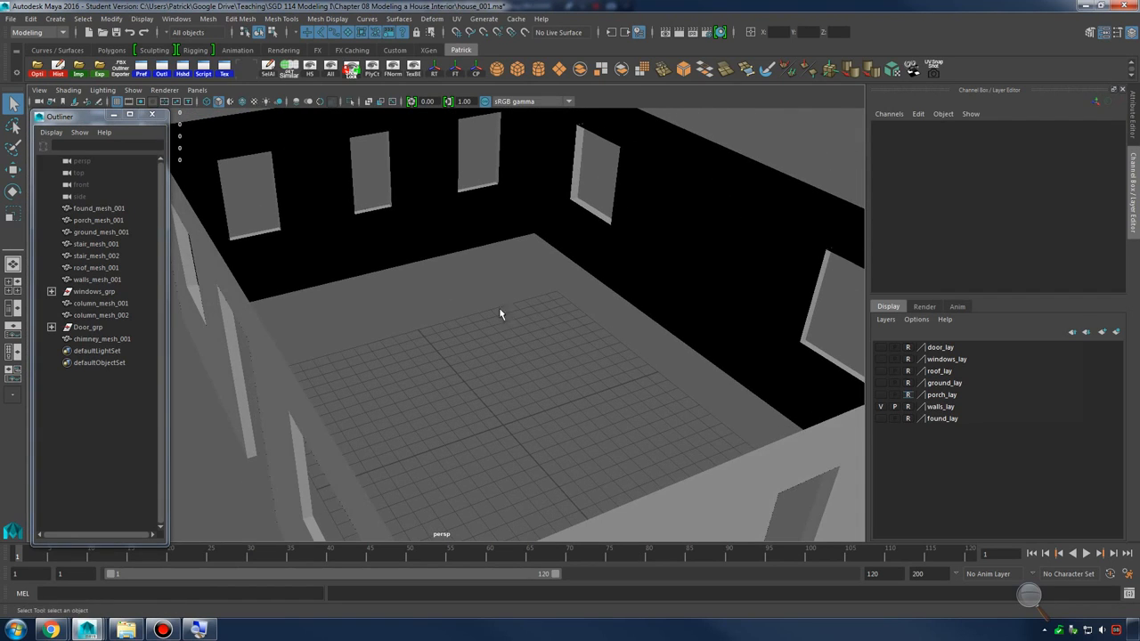
pyautogui.moveTo(107, 61)
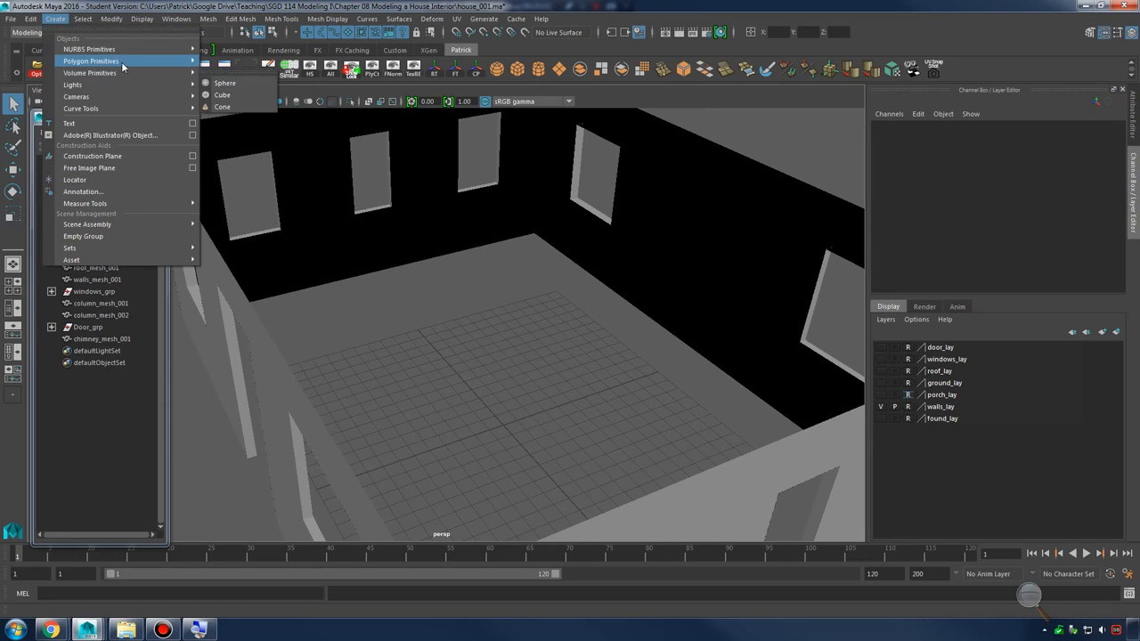
pyautogui.click(247, 119)
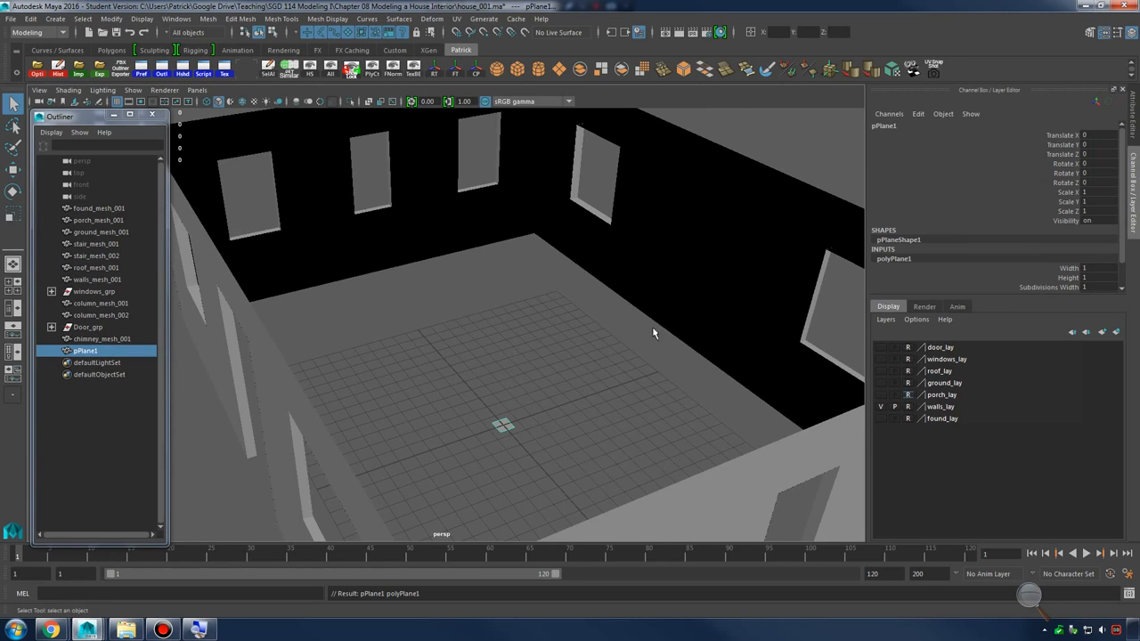
pyautogui.press('f')
pyautogui.hotkey('ctrl', '1')
pyautogui.scroll(-3, 525, 339)
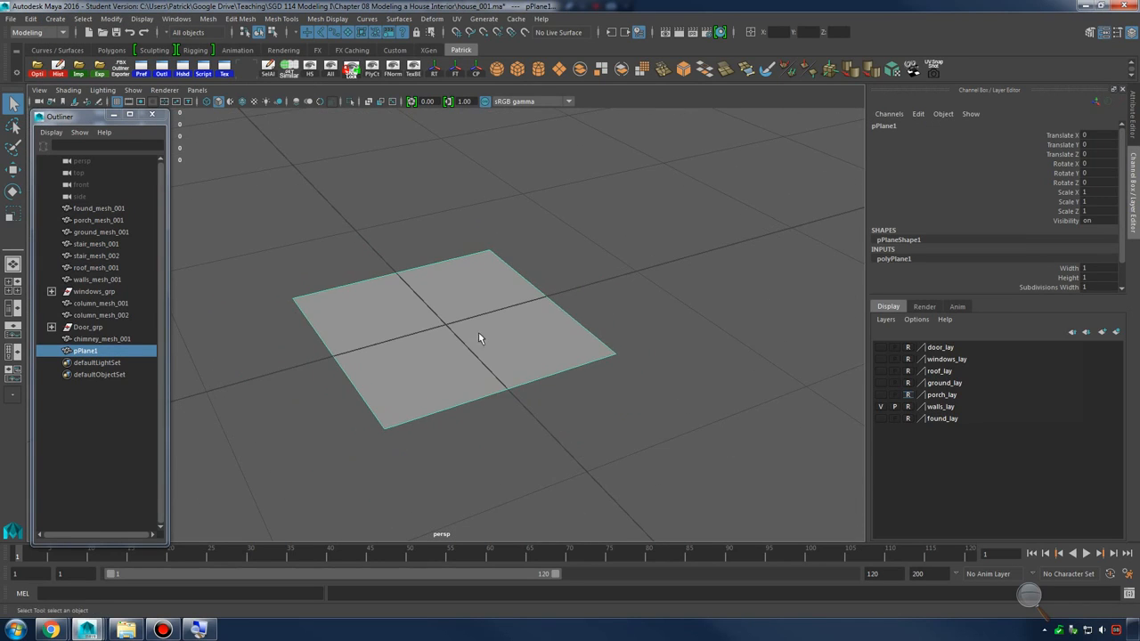
pyautogui.press('Delete')
# Create a polygon plane with width 10, height 10 and one division each way using the Polygon Plane options
pyautogui.click(55, 20)
pyautogui.moveTo(103, 62)
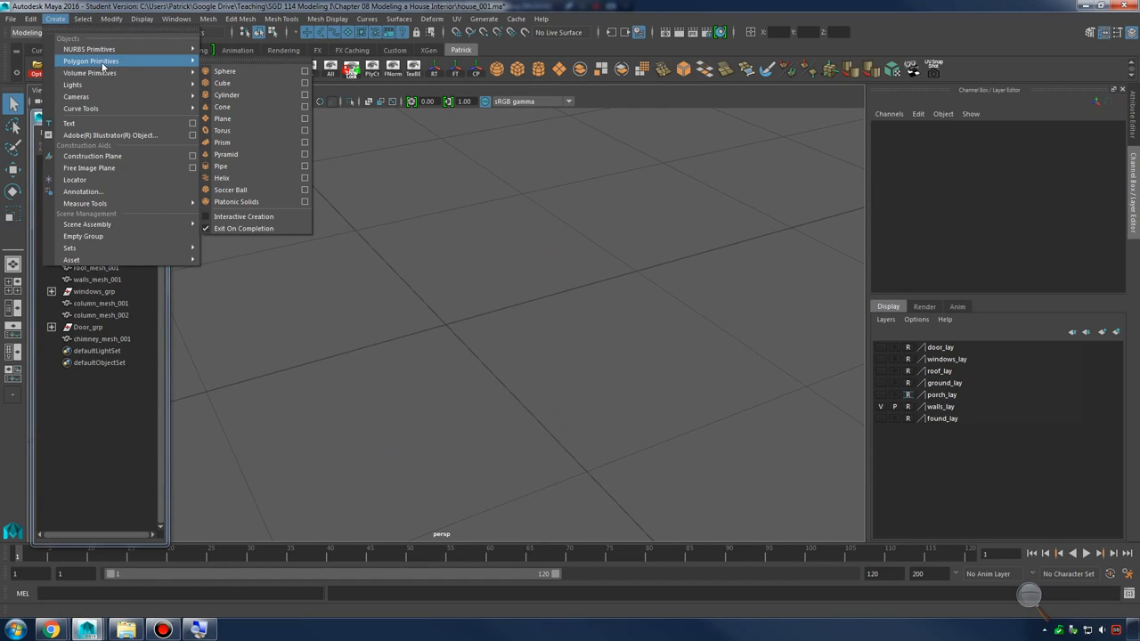
pyautogui.click(304, 119)
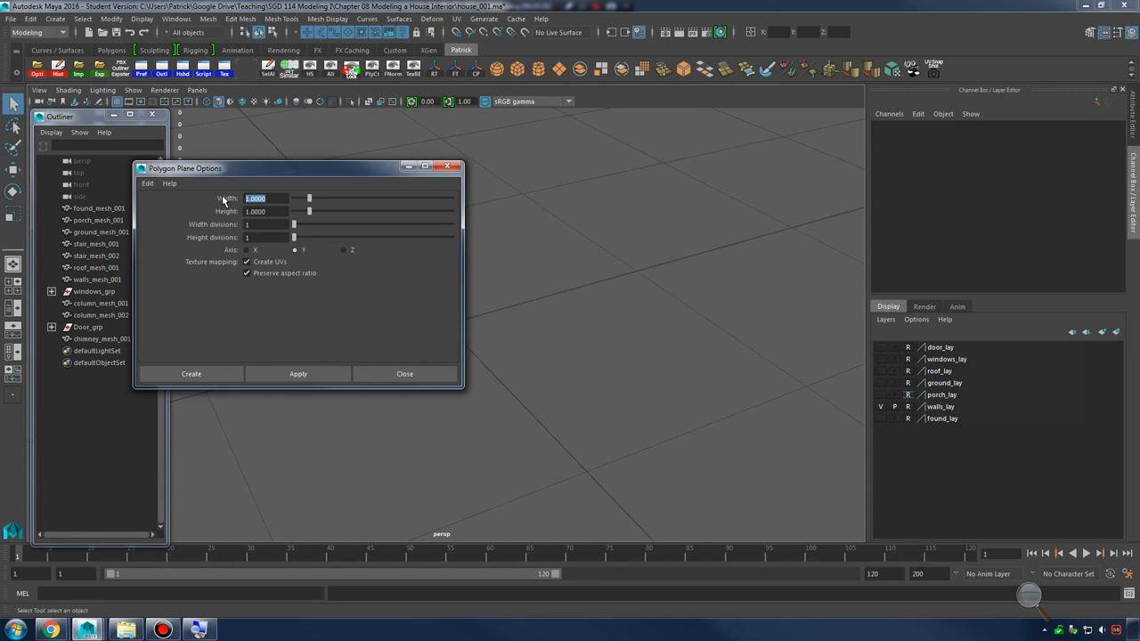
pyautogui.click(298, 378)
pyautogui.keyDown('alt'); pyautogui.moveTo(730, 290); pyautogui.dragTo(456, 247, button='right'); pyautogui.keyUp('alt')
pyautogui.click(448, 167)
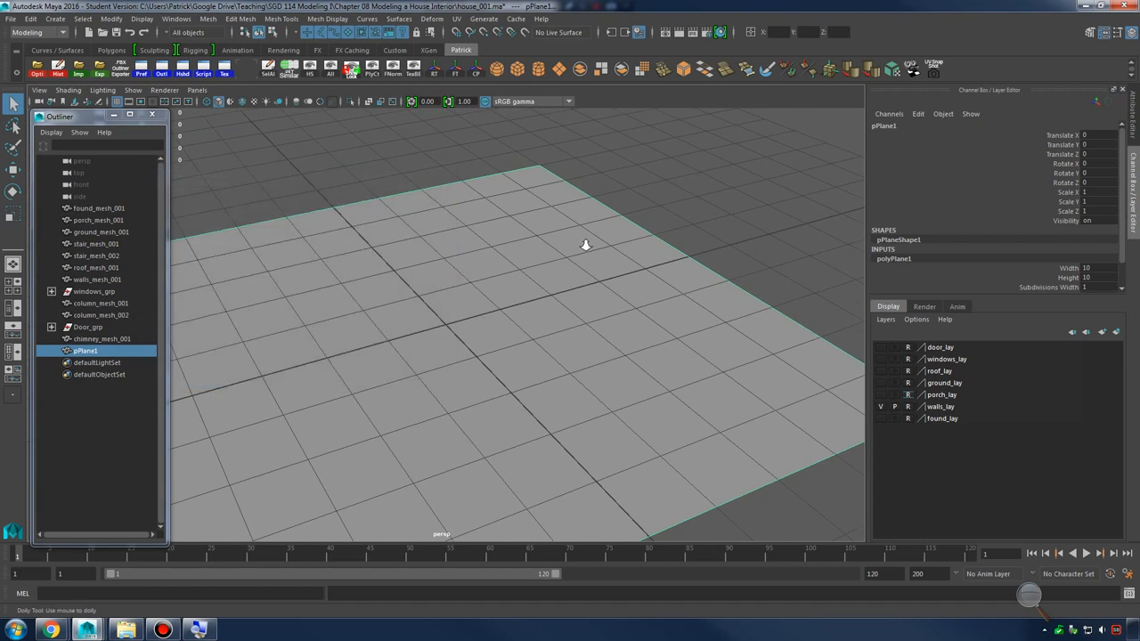
# Snap one corner vertex of the new plane to the nearest inside bottom corner of the walls in wireframe display
pyautogui.keyDown('alt'); pyautogui.moveTo(585, 245); pyautogui.dragTo(481, 236, button='right'); pyautogui.keyUp('alt')
pyautogui.keyDown('alt'); pyautogui.moveTo(481, 236); pyautogui.dragTo(591, 334, button='middle'); pyautogui.keyUp('alt')
pyautogui.keyDown('alt'); pyautogui.moveTo(591, 334); pyautogui.dragTo(567, 331); pyautogui.keyUp('alt')
pyautogui.moveTo(567, 331); pyautogui.dragTo(519, 300, button='right')
pyautogui.moveTo(544, 289); pyautogui.dragTo(597, 350)
pyautogui.keyDown('alt'); pyautogui.moveTo(597, 351); pyautogui.dragTo(578, 389, button='middle'); pyautogui.keyUp('alt')
pyautogui.keyDown('alt'); pyautogui.moveTo(577, 389); pyautogui.dragTo(585, 375); pyautogui.keyUp('alt')
pyautogui.keyDown('alt'); pyautogui.moveTo(587, 374); pyautogui.dragTo(613, 371, button='right'); pyautogui.keyUp('alt')
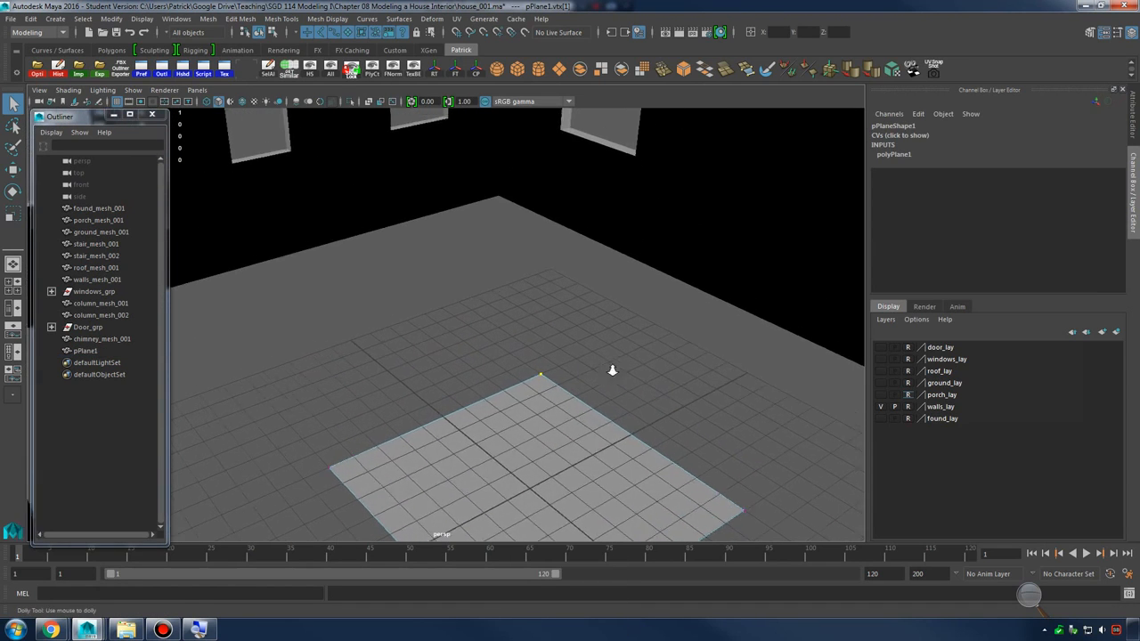
pyautogui.press('4')
pyautogui.press('w')
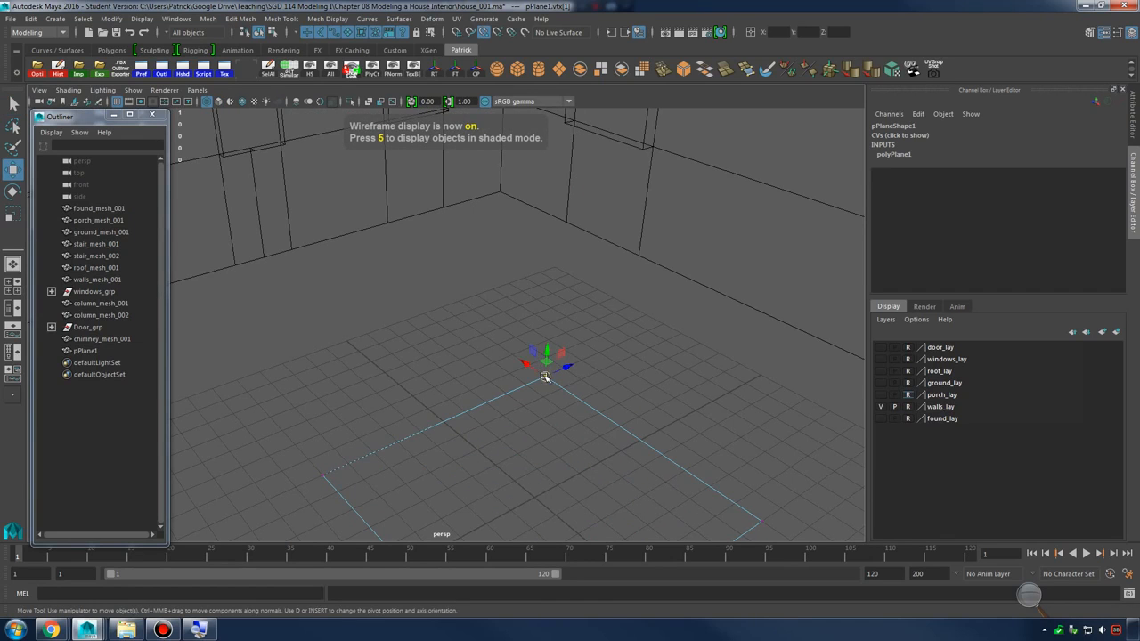
pyautogui.moveTo(545, 377); pyautogui.dragTo(486, 197)
# Snap the plane's remaining corner vertices to the inside bottom corners of the walls and restore textured shaded display
pyautogui.keyDown('alt'); pyautogui.moveTo(549, 356); pyautogui.dragTo(416, 360); pyautogui.keyUp('alt')
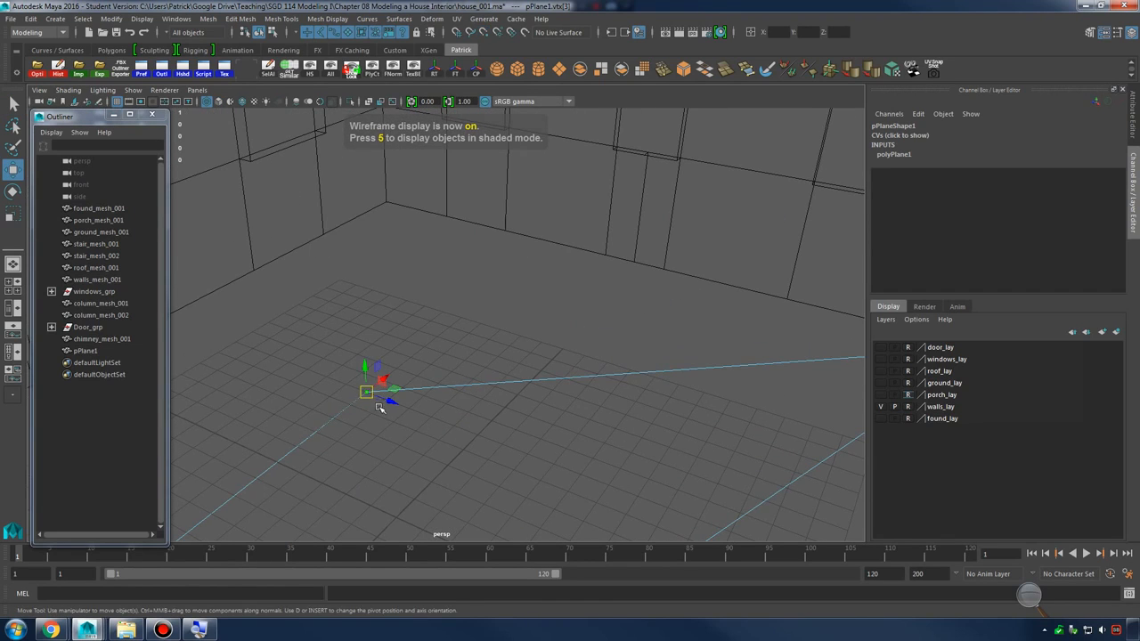
pyautogui.press('v')
pyautogui.moveTo(370, 395); pyautogui.dragTo(389, 235)
pyautogui.keyDown('alt'); pyautogui.moveTo(392, 276); pyautogui.dragTo(495, 364); pyautogui.keyUp('alt')
pyautogui.moveTo(495, 363); pyautogui.dragTo(375, 378)
pyautogui.moveTo(411, 444); pyautogui.dragTo(347, 285)
pyautogui.keyDown('alt'); pyautogui.moveTo(565, 283); pyautogui.dragTo(522, 298); pyautogui.keyUp('alt')
pyautogui.press('6')
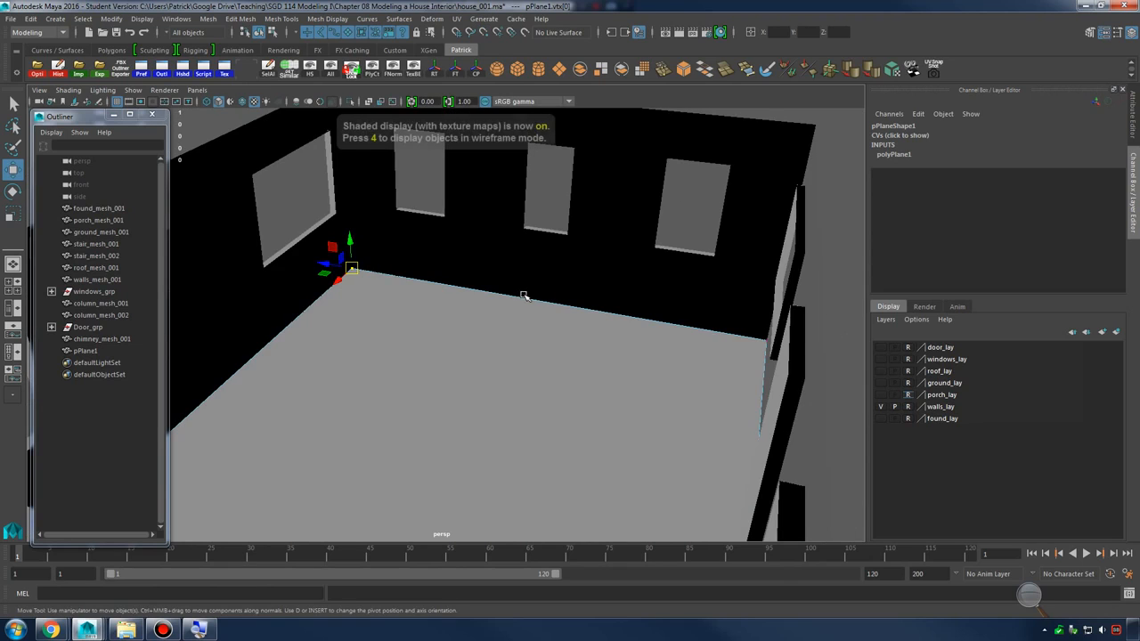
# Return to object selection mode and select the floor plane inside the walls
pyautogui.moveTo(497, 299)
pyautogui.mouseDown(button='right')
pyautogui.moveTo(500, 332)
pyautogui.moveTo(554, 283)
pyautogui.moveTo(576, 329)
pyautogui.mouseUp(button='right')
pyautogui.click(562, 300)
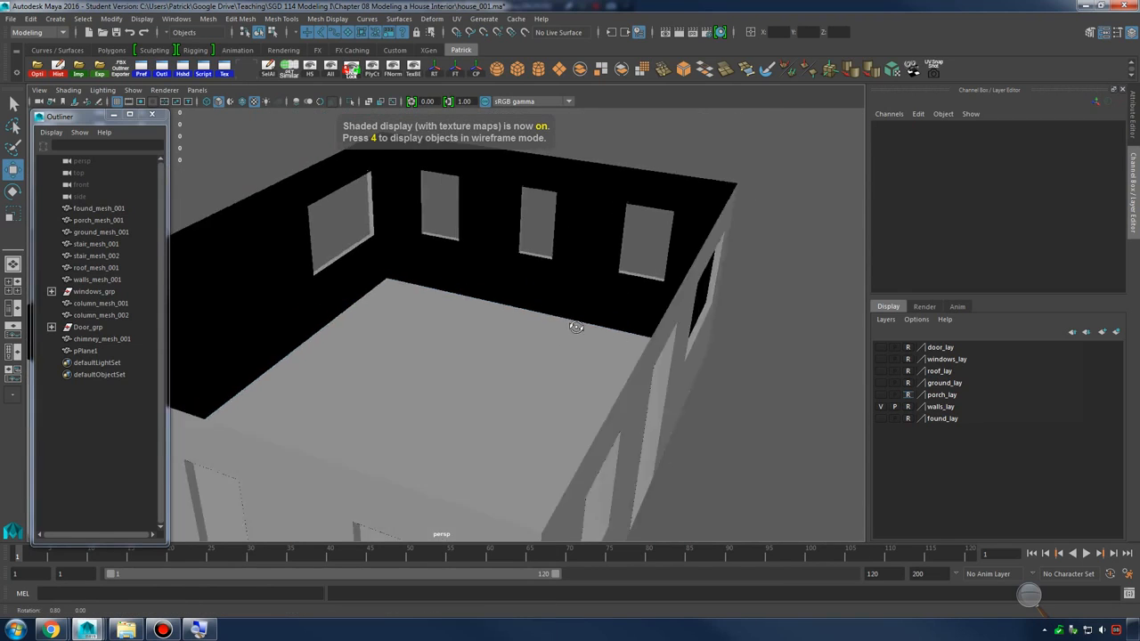
pyautogui.keyDown('alt'); pyautogui.moveTo(575, 328); pyautogui.dragTo(486, 339); pyautogui.keyUp('alt')
pyautogui.keyDown('alt'); pyautogui.moveTo(487, 339); pyautogui.dragTo(588, 344, button='middle'); pyautogui.keyUp('alt')
pyautogui.keyDown('alt'); pyautogui.moveTo(588, 344); pyautogui.dragTo(615, 353, button='right'); pyautogui.keyUp('alt')
pyautogui.keyDown('alt'); pyautogui.moveTo(615, 353); pyautogui.dragTo(573, 366); pyautogui.keyUp('alt')
pyautogui.click(576, 321)
pyautogui.keyDown('alt'); pyautogui.moveTo(574, 367); pyautogui.dragTo(555, 365, button='middle'); pyautogui.keyUp('alt')
pyautogui.keyDown('alt'); pyautogui.moveTo(555, 365); pyautogui.dragTo(502, 363, button='right'); pyautogui.keyUp('alt')
pyautogui.keyDown('alt'); pyautogui.moveTo(502, 363); pyautogui.dragTo(522, 365); pyautogui.keyUp('alt')
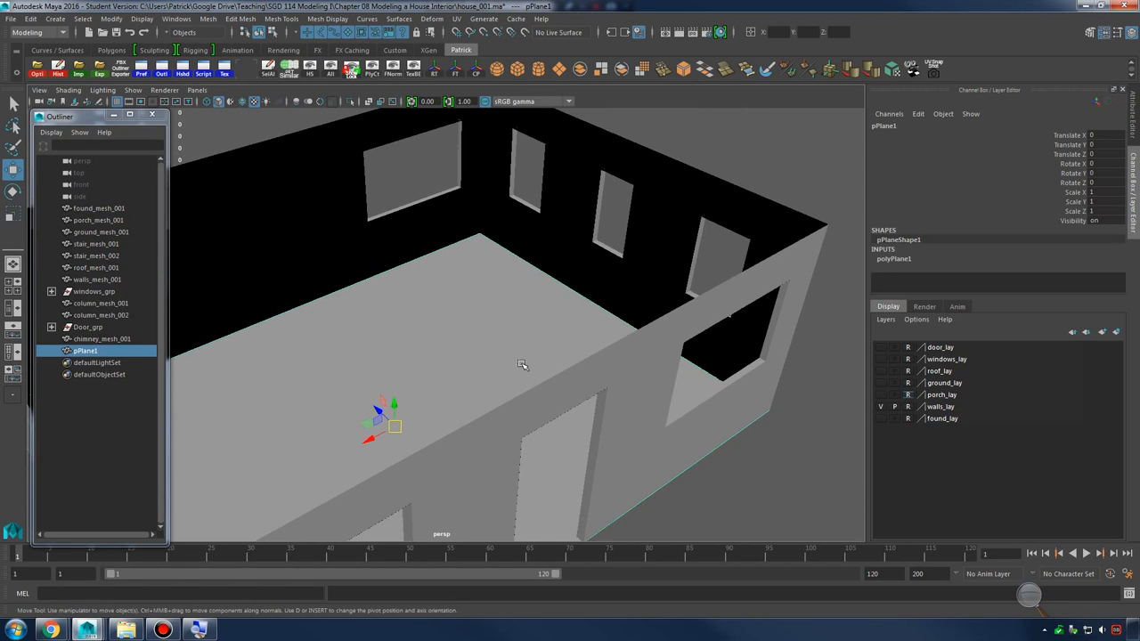
# Show found_lay with its reference mode turned off and select the foundation mesh beneath the walls
pyautogui.click(881, 419)
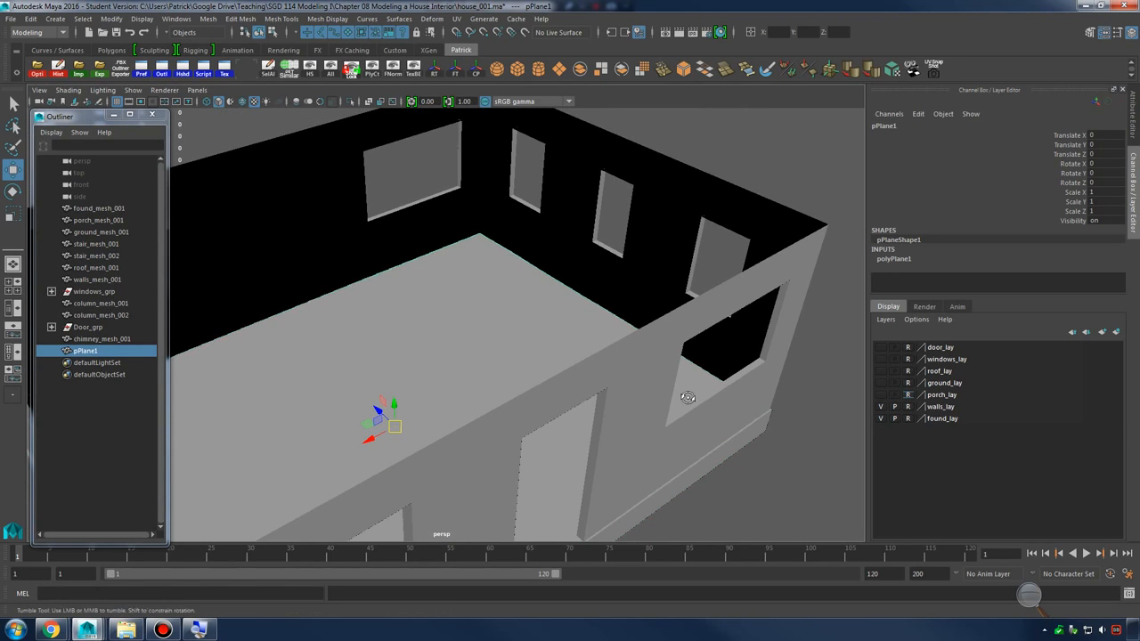
pyautogui.keyDown('alt'); pyautogui.moveTo(682, 394); pyautogui.dragTo(739, 400); pyautogui.keyUp('alt')
pyautogui.keyDown('alt'); pyautogui.moveTo(739, 400); pyautogui.dragTo(743, 377, button='right'); pyautogui.keyUp('alt')
pyautogui.keyDown('alt'); pyautogui.moveTo(743, 377); pyautogui.dragTo(671, 309); pyautogui.keyUp('alt')
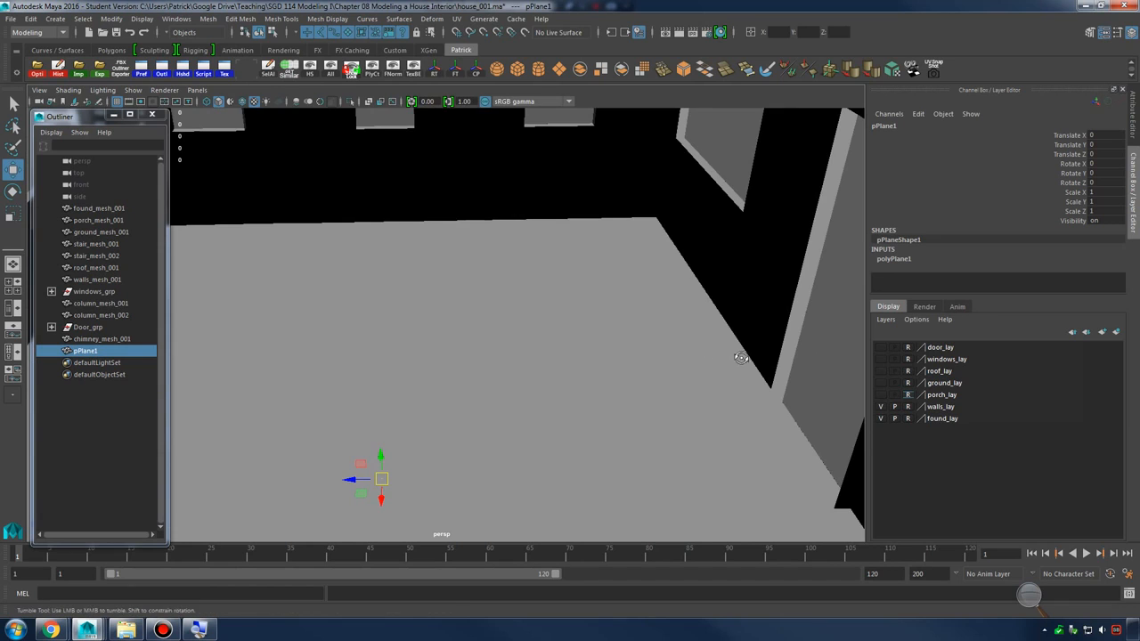
pyautogui.keyDown('alt'); pyautogui.moveTo(741, 357); pyautogui.dragTo(894, 450); pyautogui.keyUp('alt')
pyautogui.click(644, 426)
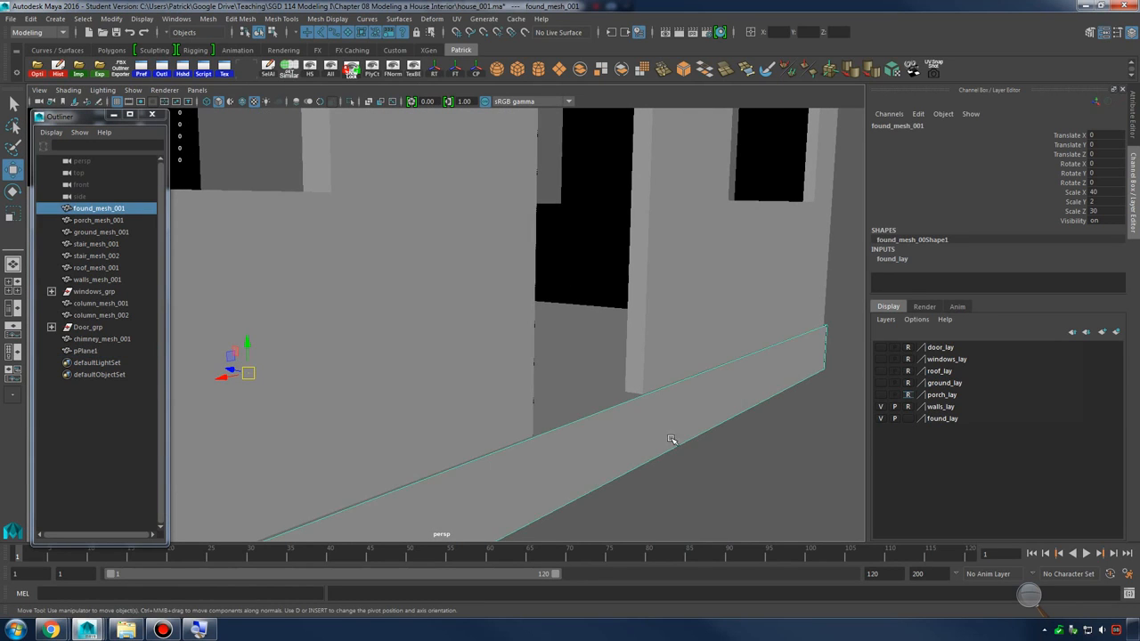
pyautogui.keyDown('alt'); pyautogui.moveTo(674, 440); pyautogui.dragTo(766, 445); pyautogui.keyUp('alt')
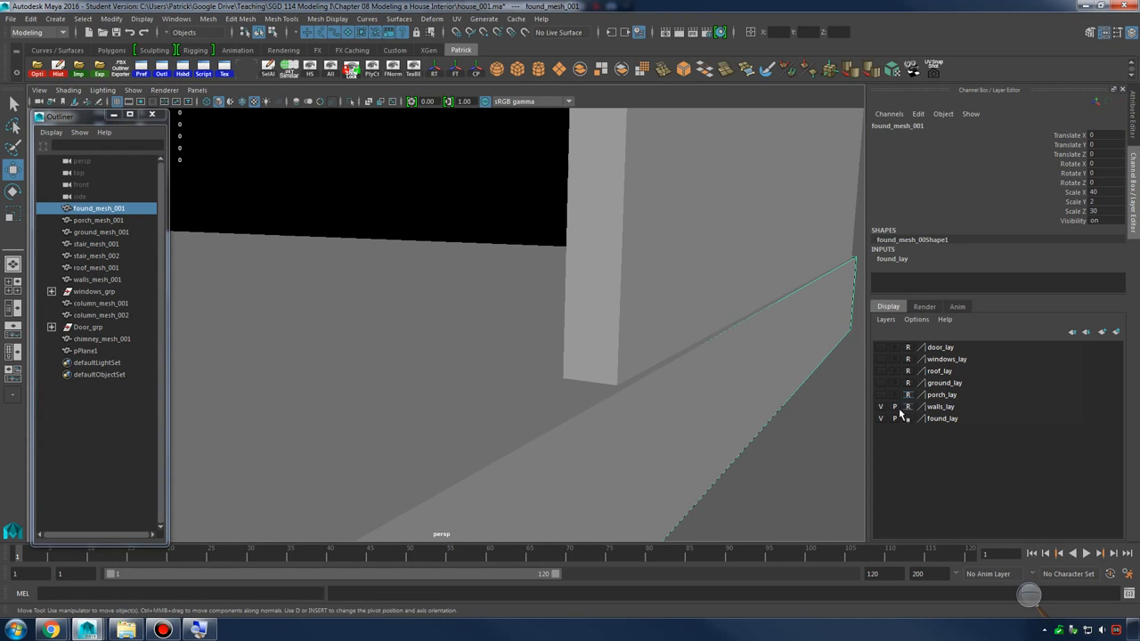
# Select the floor plane and raise it to a Translate Y of about 0.22 above the foundation
pyautogui.click(85, 351)
pyautogui.press('f')
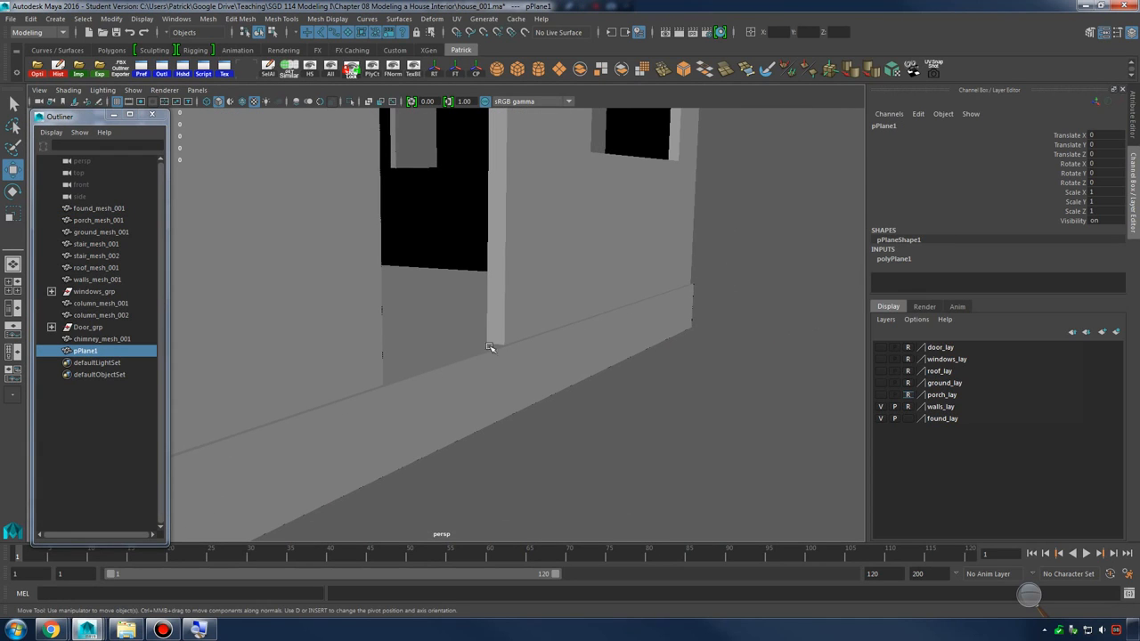
pyautogui.keyDown('alt'); pyautogui.moveTo(463, 355); pyautogui.dragTo(623, 364); pyautogui.keyUp('alt')
pyautogui.keyDown('alt'); pyautogui.moveTo(510, 359); pyautogui.dragTo(474, 354); pyautogui.keyUp('alt')
pyautogui.keyDown('alt'); pyautogui.moveTo(474, 355); pyautogui.dragTo(648, 360, button='middle'); pyautogui.keyUp('alt')
pyautogui.keyDown('alt'); pyautogui.moveTo(649, 360); pyautogui.dragTo(779, 223); pyautogui.keyUp('alt')
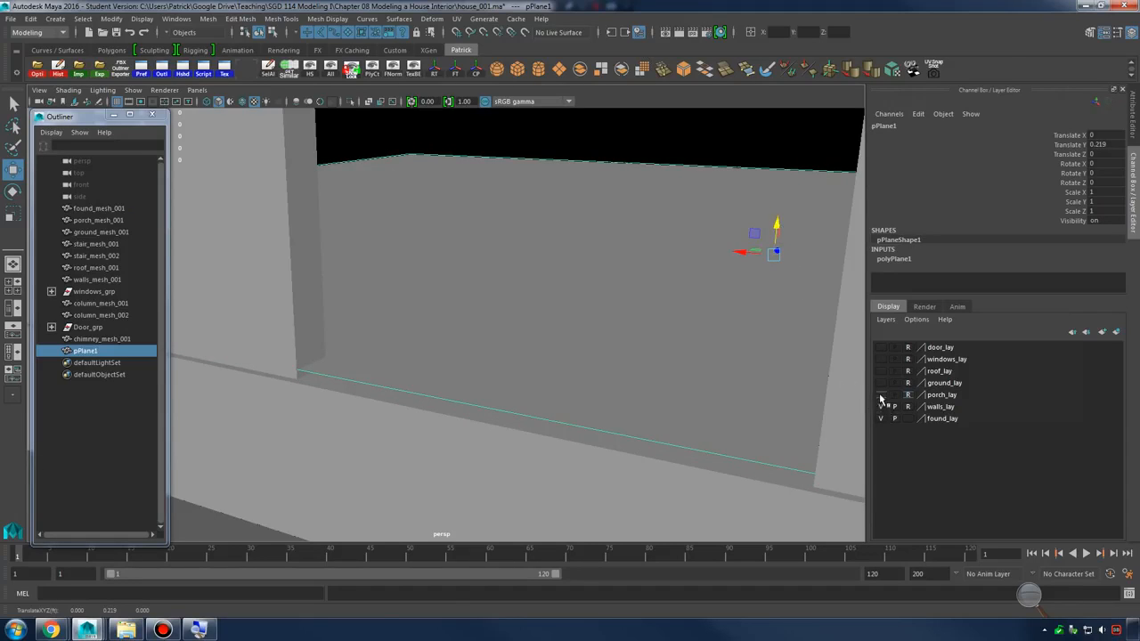
# Show porch_lay and raise the floor plane to a Translate Y of about 0.52
pyautogui.click(881, 395)
pyautogui.keyDown('alt'); pyautogui.moveTo(623, 347); pyautogui.dragTo(555, 374); pyautogui.keyUp('alt')
pyautogui.keyDown('alt'); pyautogui.moveTo(555, 374); pyautogui.dragTo(814, 373, button='right'); pyautogui.keyUp('alt')
pyautogui.moveTo(839, 369); pyautogui.dragTo(840, 356)
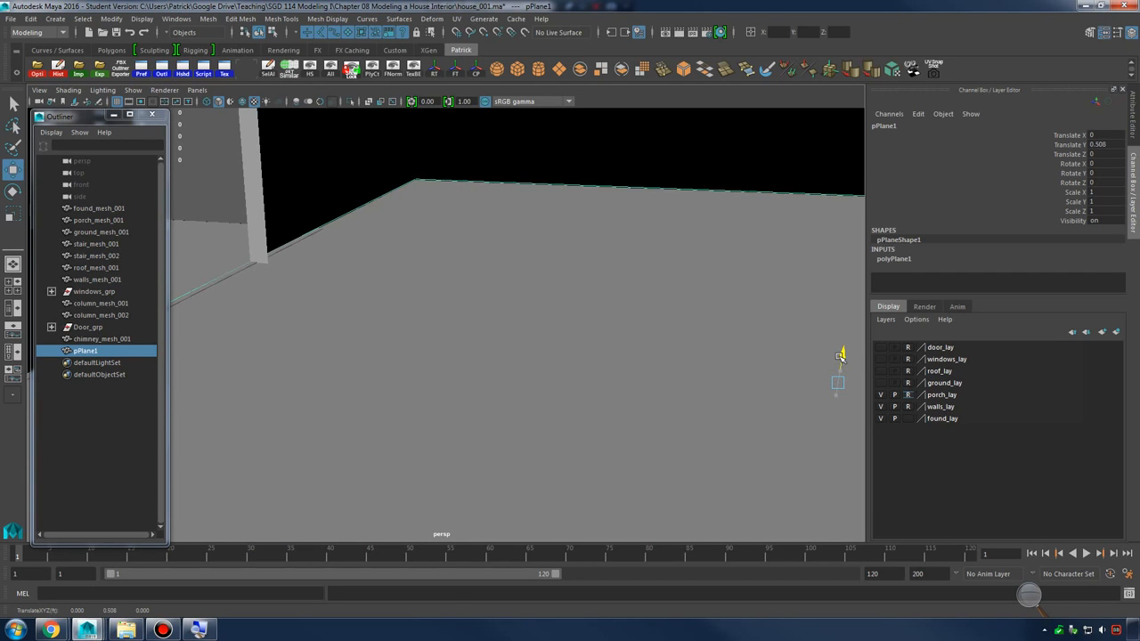
pyautogui.keyDown('alt'); pyautogui.moveTo(498, 328); pyautogui.dragTo(668, 367); pyautogui.keyUp('alt')
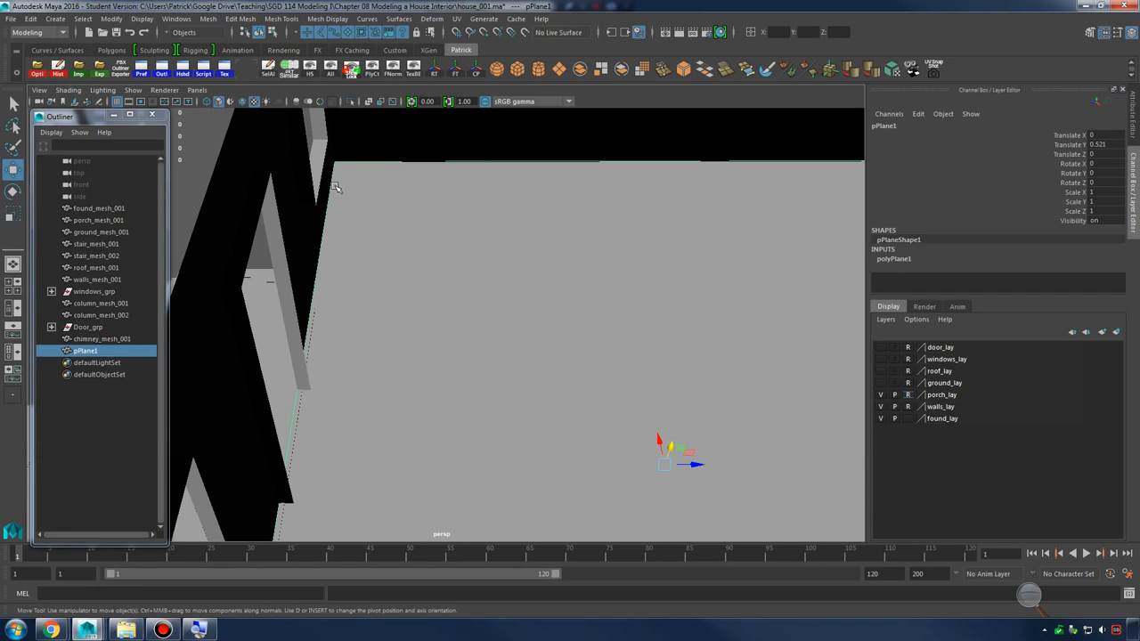
# Select the floor plane inside the walls and scale it uniformly to 0.992, checking its edges against the walls
pyautogui.keyDown('alt'); pyautogui.moveTo(334, 187); pyautogui.dragTo(506, 356); pyautogui.keyUp('alt')
pyautogui.click(255, 367)
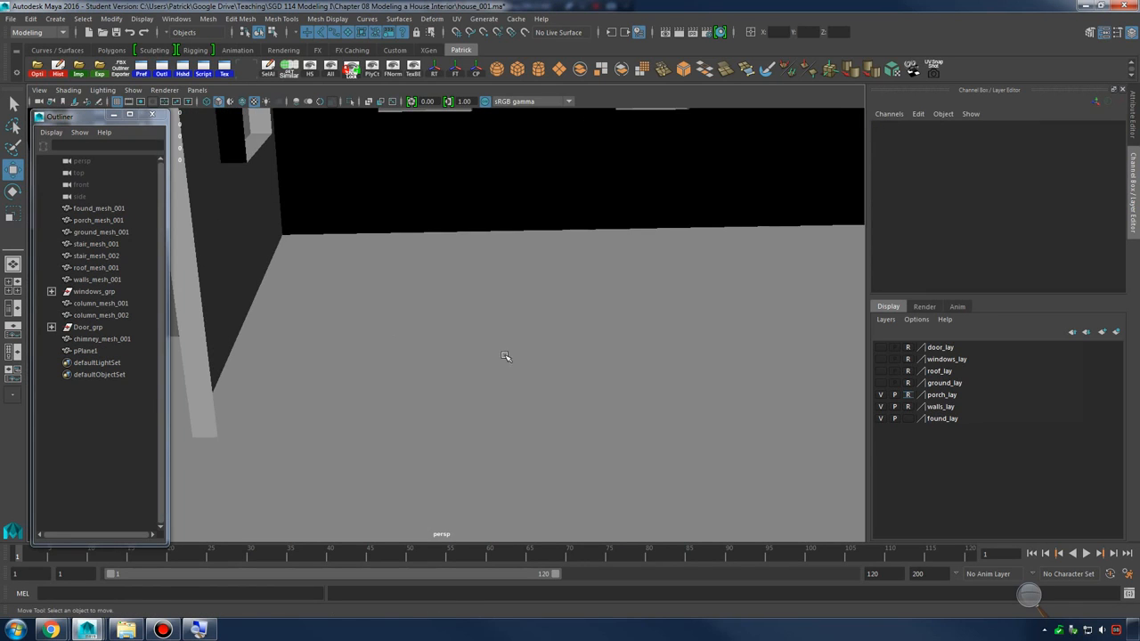
pyautogui.click(575, 366)
pyautogui.keyDown('alt'); pyautogui.moveTo(575, 366); pyautogui.dragTo(603, 437); pyautogui.keyUp('alt')
pyautogui.press('r')
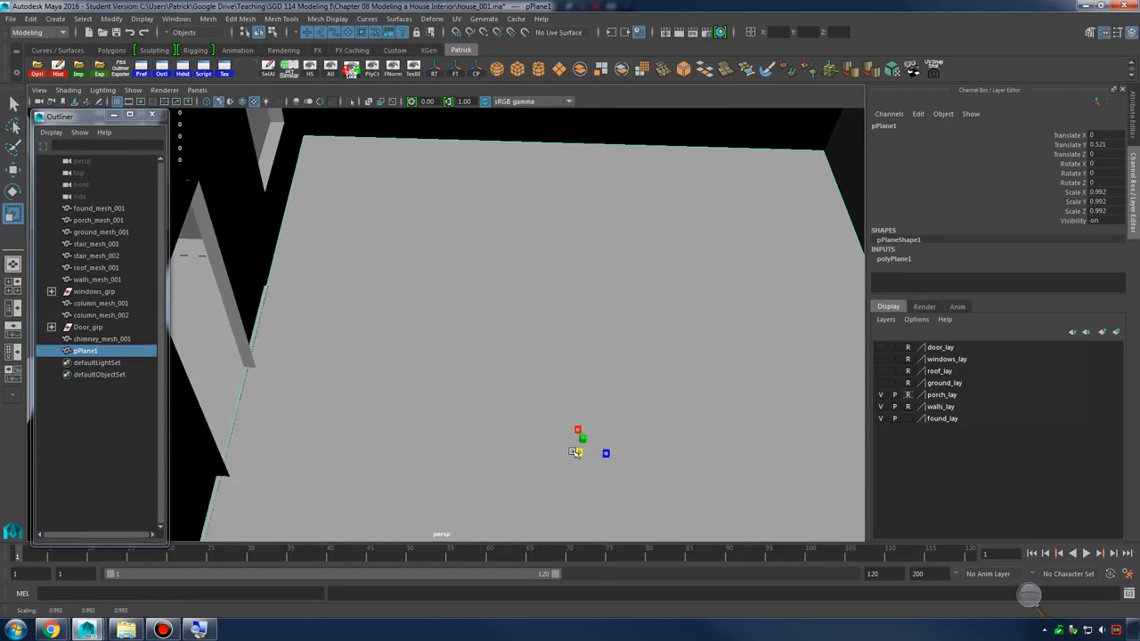
pyautogui.keyDown('alt'); pyautogui.moveTo(575, 452); pyautogui.dragTo(551, 351); pyautogui.keyUp('alt')
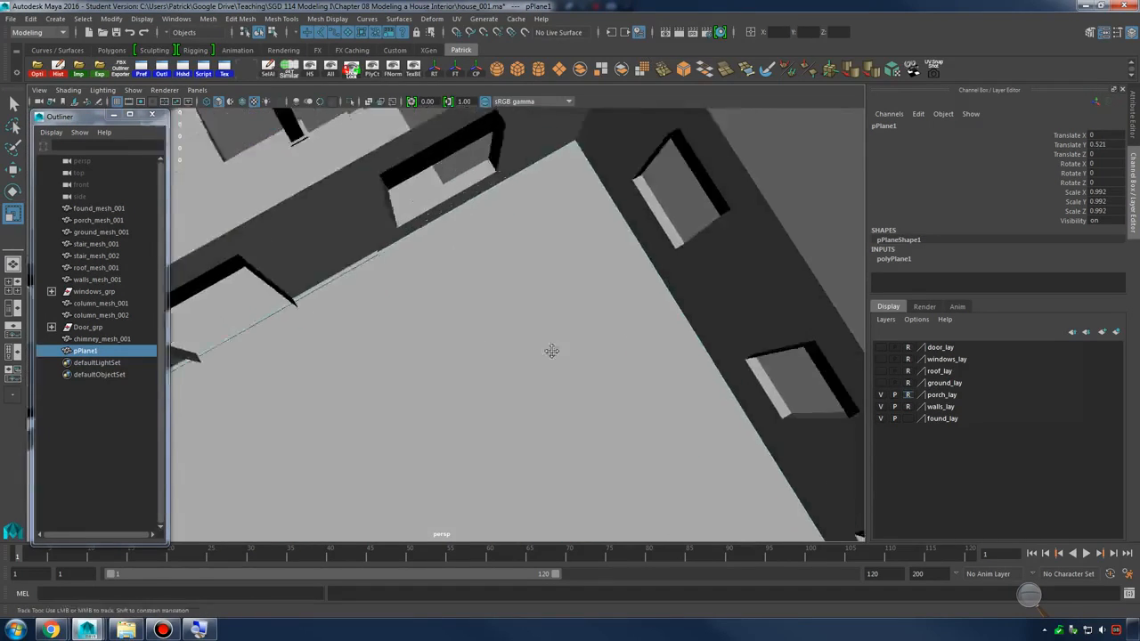
pyautogui.keyDown('alt'); pyautogui.moveTo(551, 351); pyautogui.dragTo(374, 343, button='middle'); pyautogui.keyUp('alt')
pyautogui.keyDown('alt'); pyautogui.moveTo(374, 343); pyautogui.dragTo(591, 386, button='right'); pyautogui.keyUp('alt')
pyautogui.keyDown('alt'); pyautogui.moveTo(608, 388); pyautogui.dragTo(581, 349); pyautogui.keyUp('alt')
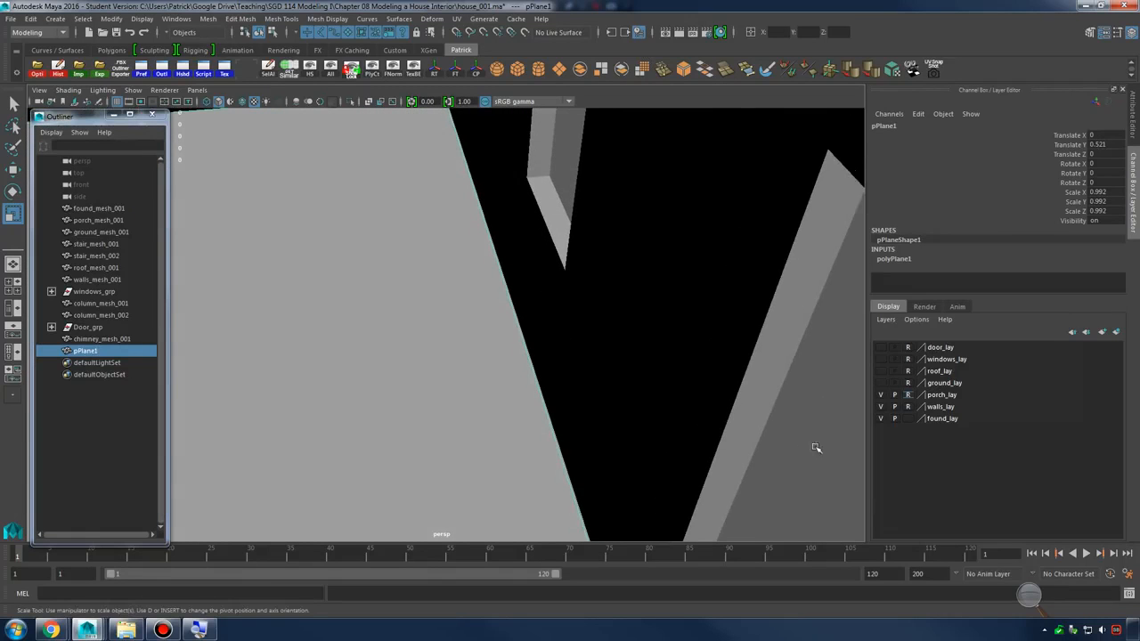
pyautogui.keyDown('alt'); pyautogui.moveTo(646, 413); pyautogui.dragTo(588, 360); pyautogui.keyUp('alt')
# Freeze the floor plane's transformations and rename it floor_mesh_001
pyautogui.press('r')
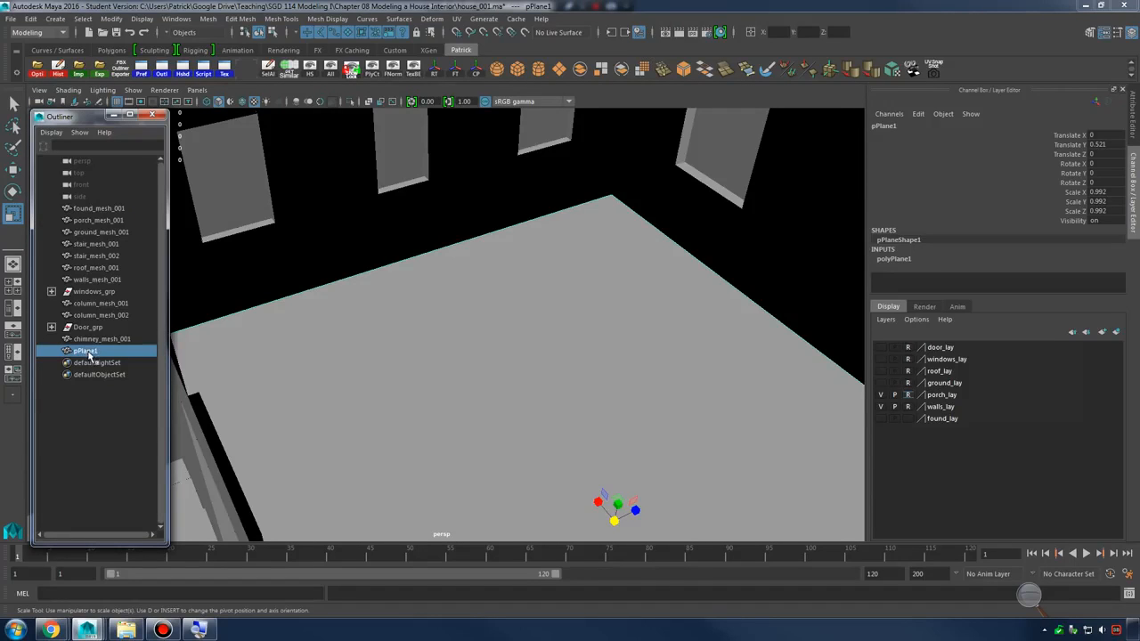
pyautogui.click(457, 78)
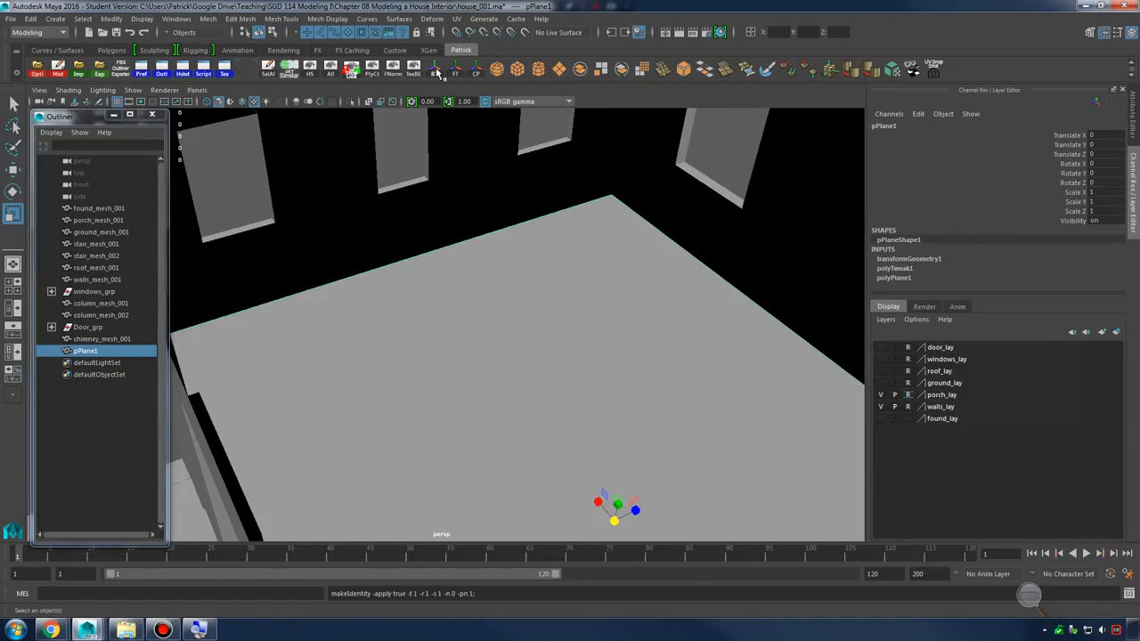
pyautogui.doubleClick(85, 351)
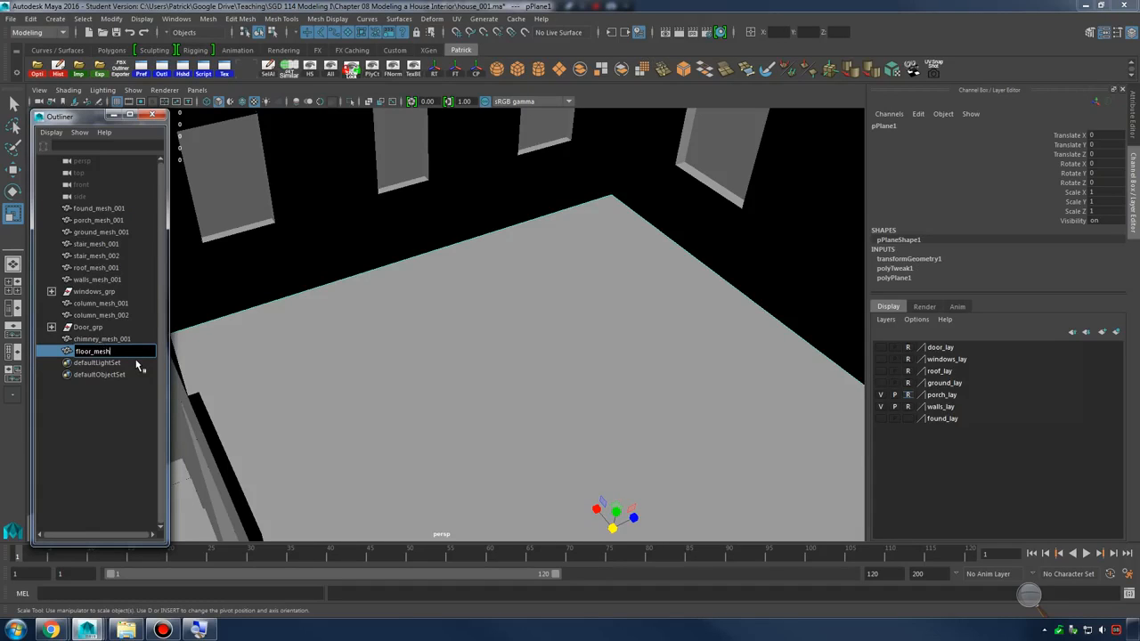
# Create a display layer named floor_lay from the floor mesh, set it to reference mode, and clear the selection
pyautogui.click(1117, 333)
pyautogui.doubleClick(942, 348)
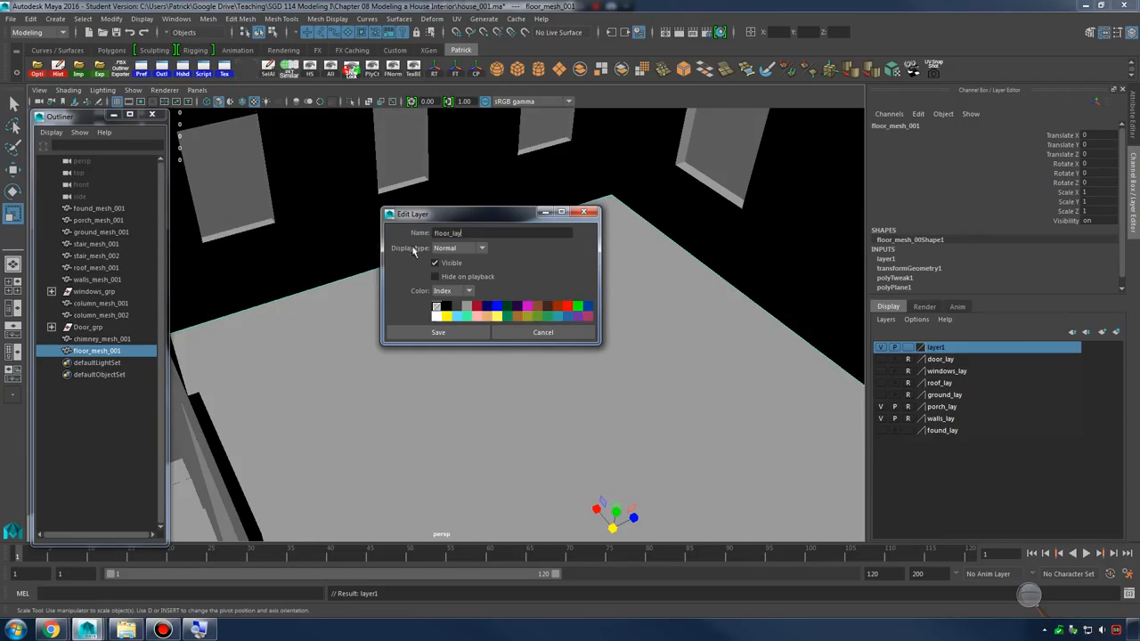
pyautogui.click(438, 332)
pyautogui.click(908, 347)
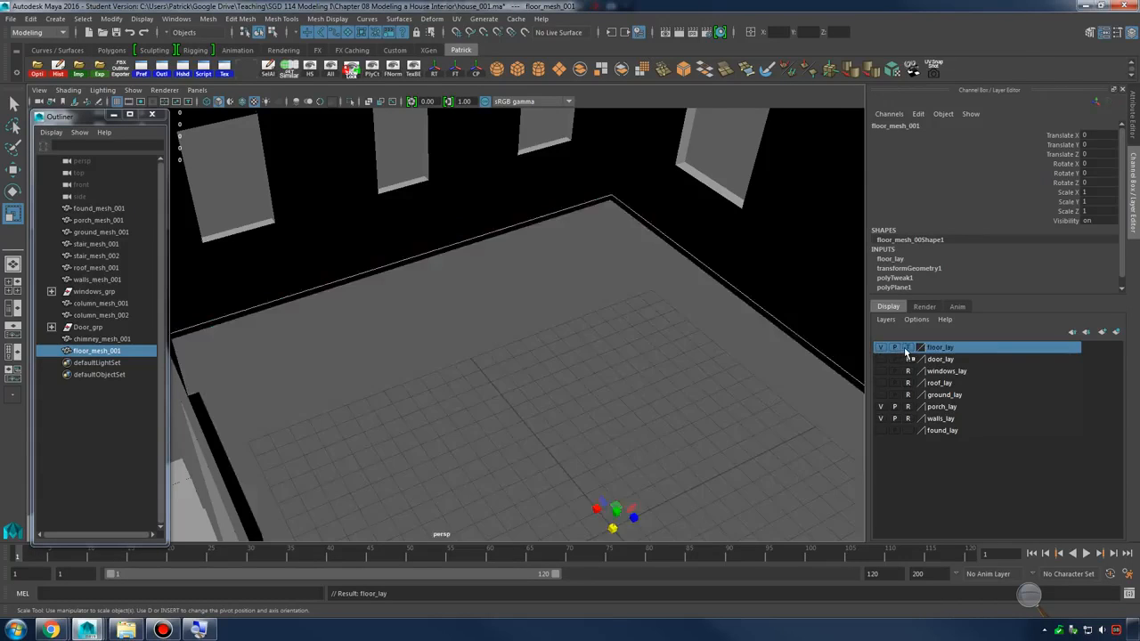
pyautogui.click(907, 347)
pyautogui.click(650, 308)
# Examine the floor's fit against the walls and the room interior from inside and above
pyautogui.moveTo(562, 188)
pyautogui.mouseDown()
pyautogui.moveTo(741, 383)
pyautogui.moveTo(564, 359)
pyautogui.moveTo(545, 303)
pyautogui.moveTo(589, 312)
pyautogui.moveTo(649, 267)
pyautogui.mouseUp()
pyautogui.scroll(-5, 565, 359)
pyautogui.keyDown('alt'); pyautogui.moveTo(597, 289); pyautogui.dragTo(735, 290, button='right'); pyautogui.keyUp('alt')
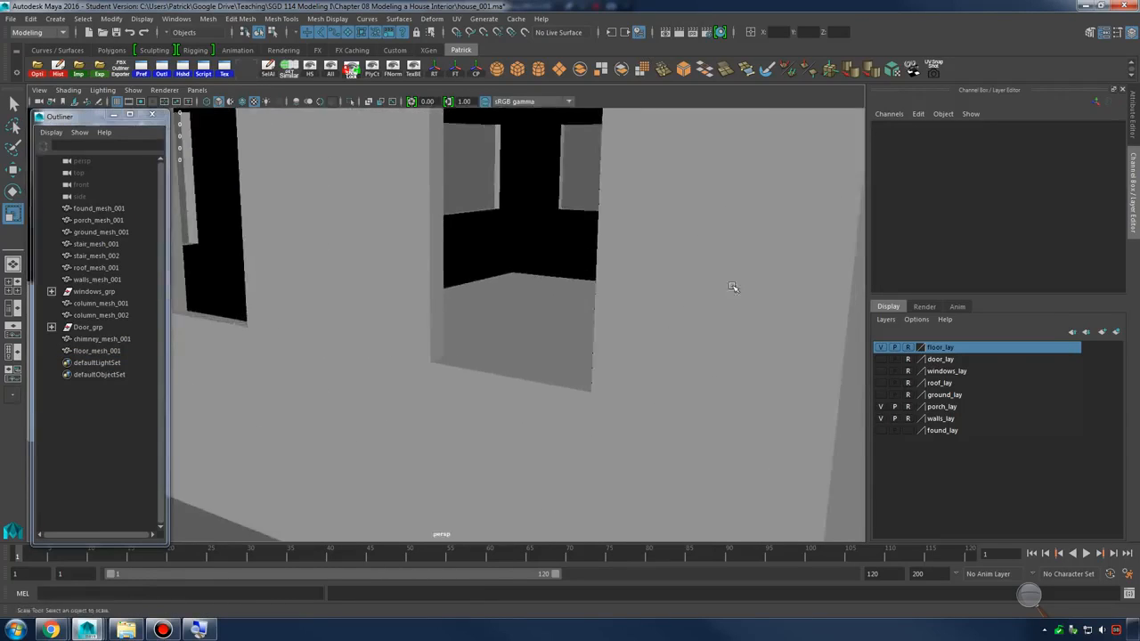
pyautogui.keyDown('alt'); pyautogui.moveTo(735, 290); pyautogui.dragTo(692, 312); pyautogui.keyUp('alt')
pyautogui.keyDown('alt'); pyautogui.moveTo(692, 312); pyautogui.dragTo(678, 332, button='middle'); pyautogui.keyUp('alt')
pyautogui.keyDown('alt'); pyautogui.moveTo(605, 315); pyautogui.dragTo(756, 302); pyautogui.keyUp('alt')
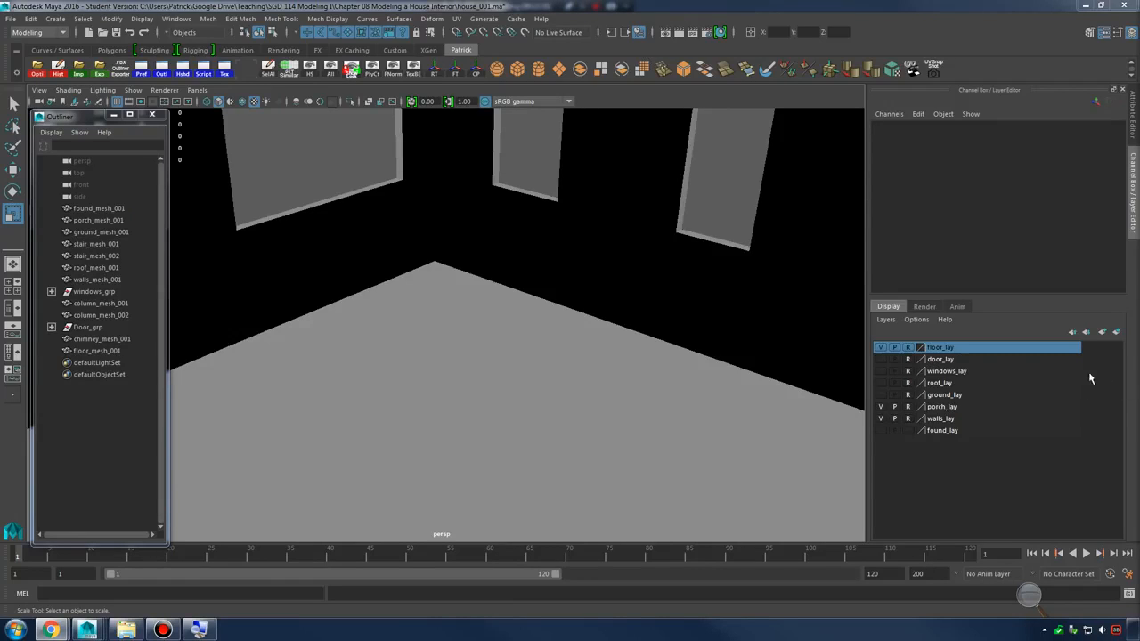
pyautogui.keyDown('alt'); pyautogui.moveTo(644, 292); pyautogui.dragTo(392, 233, button='right'); pyautogui.keyUp('alt')
pyautogui.keyDown('alt'); pyautogui.moveTo(574, 287); pyautogui.dragTo(644, 242, button='middle'); pyautogui.keyUp('alt')
pyautogui.keyDown('alt'); pyautogui.moveTo(644, 242); pyautogui.dragTo(692, 286); pyautogui.keyUp('alt')
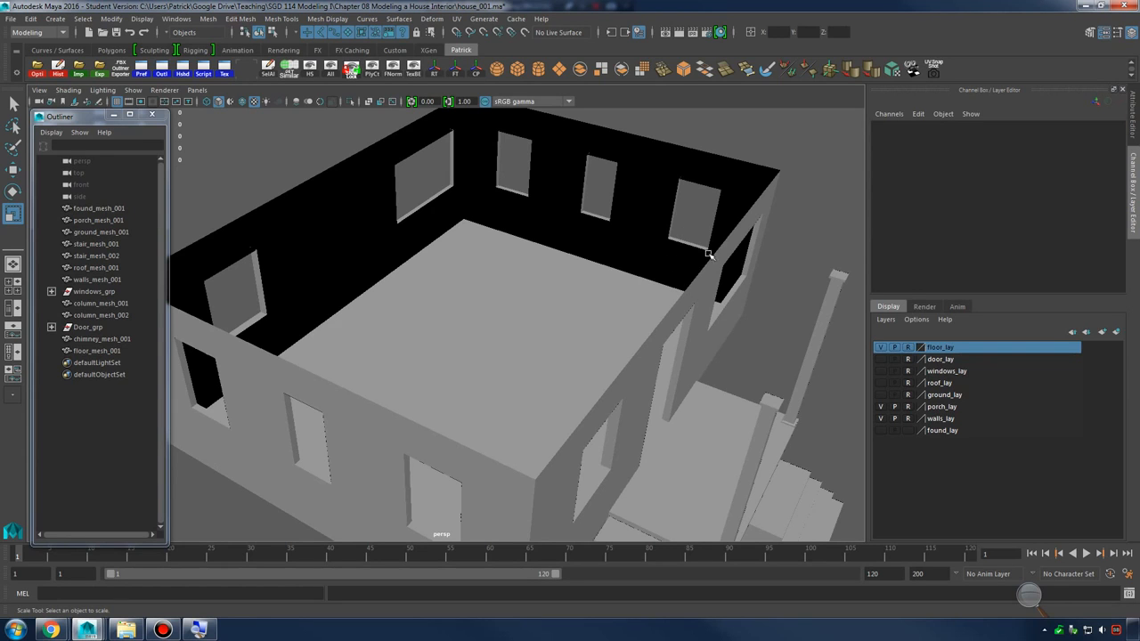
pyautogui.keyDown('alt'); pyautogui.moveTo(708, 255); pyautogui.dragTo(477, 260); pyautogui.keyUp('alt')
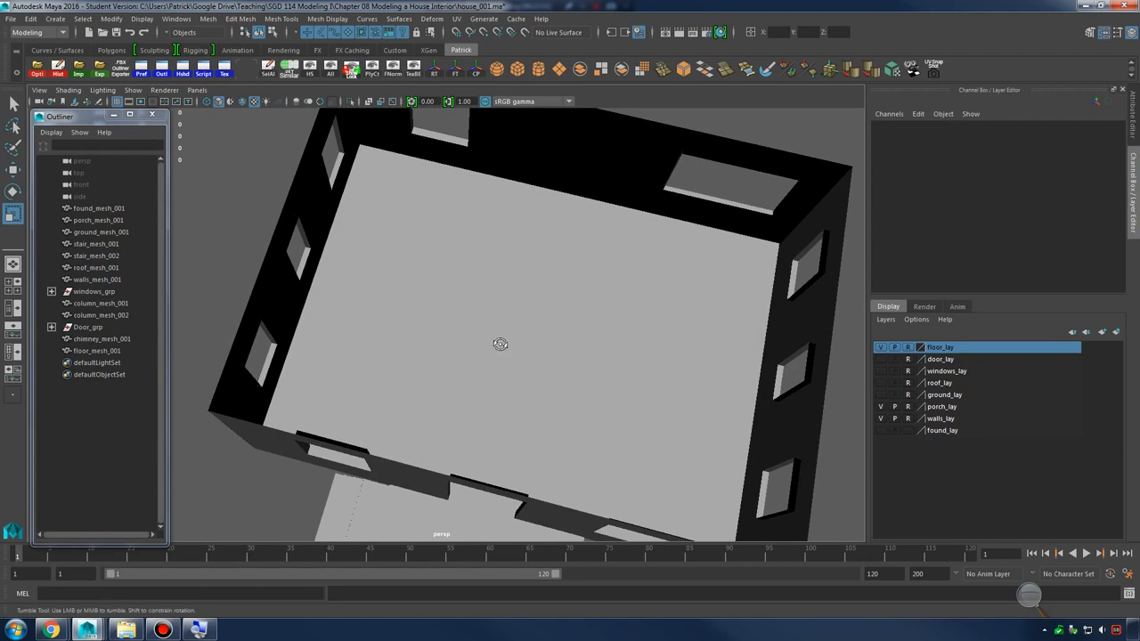
pyautogui.keyDown('alt'); pyautogui.moveTo(500, 343); pyautogui.dragTo(726, 343); pyautogui.keyUp('alt')
pyautogui.keyDown('alt'); pyautogui.moveTo(726, 343); pyautogui.dragTo(744, 354, button='middle'); pyautogui.keyUp('alt')
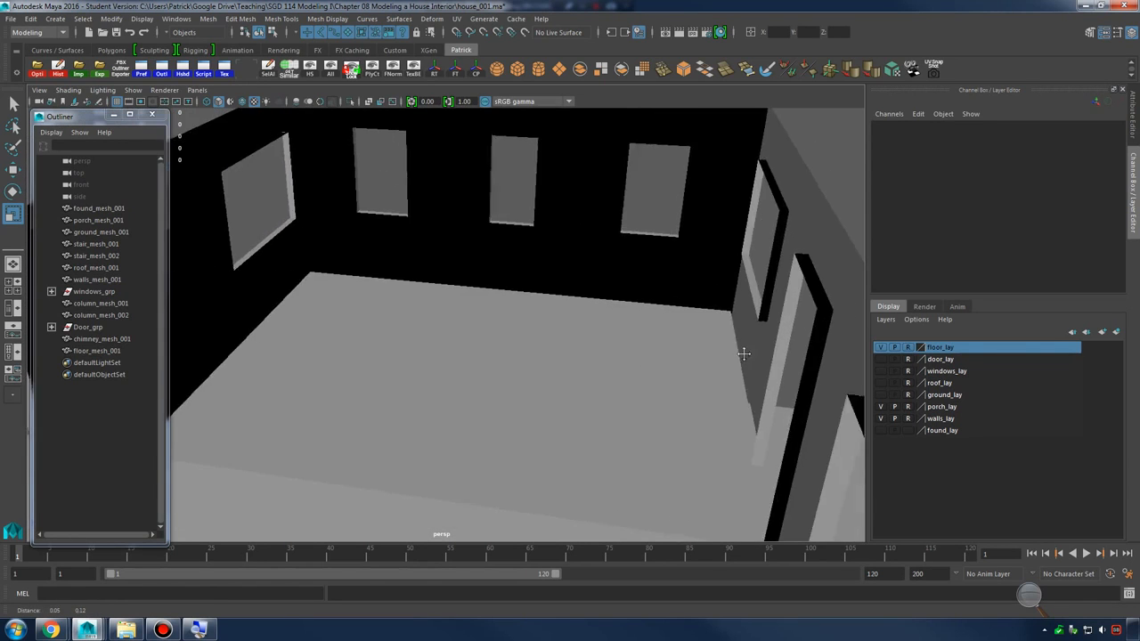
pyautogui.keyDown('alt'); pyautogui.moveTo(744, 354); pyautogui.dragTo(650, 333, button='right'); pyautogui.keyUp('alt')
pyautogui.keyDown('alt'); pyautogui.moveTo(650, 333); pyautogui.dragTo(629, 330); pyautogui.keyUp('alt')
pyautogui.keyDown('alt'); pyautogui.moveTo(628, 330); pyautogui.dragTo(653, 333, button='right'); pyautogui.keyUp('alt')
pyautogui.keyDown('alt'); pyautogui.moveTo(654, 333); pyautogui.dragTo(657, 334); pyautogui.keyUp('alt')
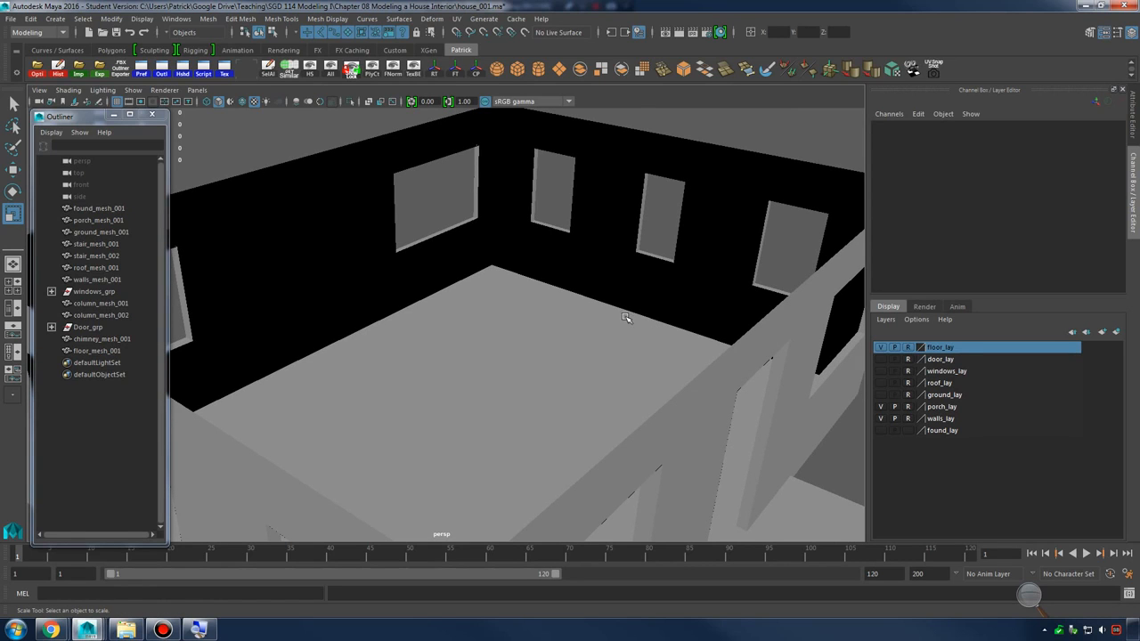
pyautogui.keyDown('alt'); pyautogui.moveTo(546, 316); pyautogui.dragTo(525, 306); pyautogui.keyUp('alt')
pyautogui.keyDown('alt'); pyautogui.moveTo(600, 308); pyautogui.dragTo(632, 326, button='right'); pyautogui.keyUp('alt')
pyautogui.keyDown('alt'); pyautogui.moveTo(632, 326); pyautogui.dragTo(689, 282); pyautogui.keyUp('alt')
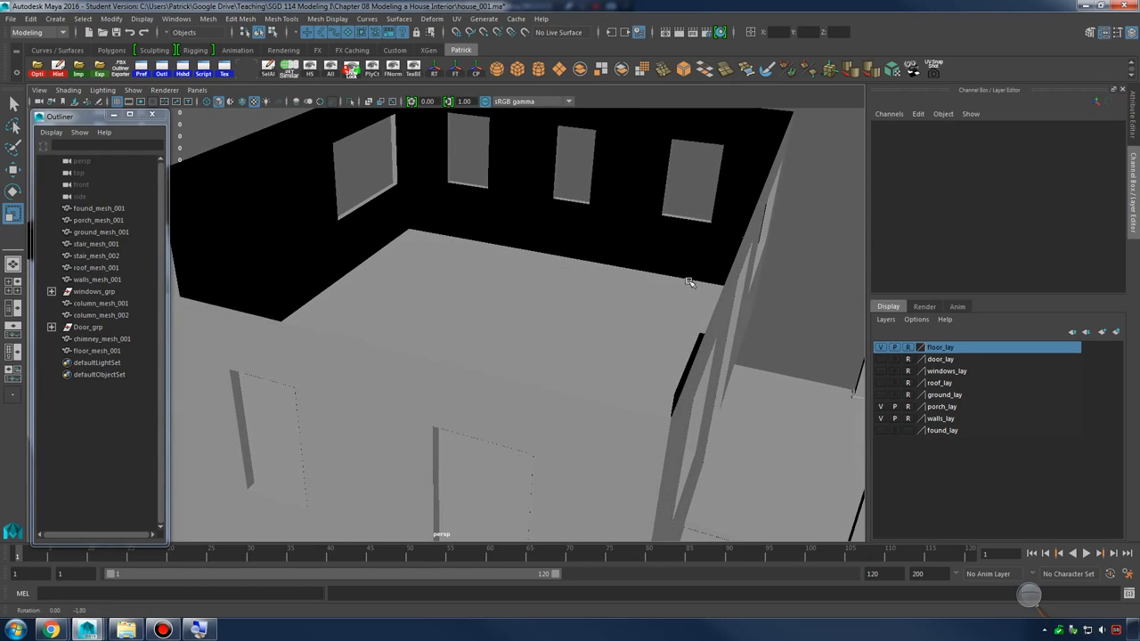
# Turn off reference mode on walls_lay and select the walls mesh, inspecting its window openings from inside and outside
pyautogui.click(909, 419)
pyautogui.click(762, 263)
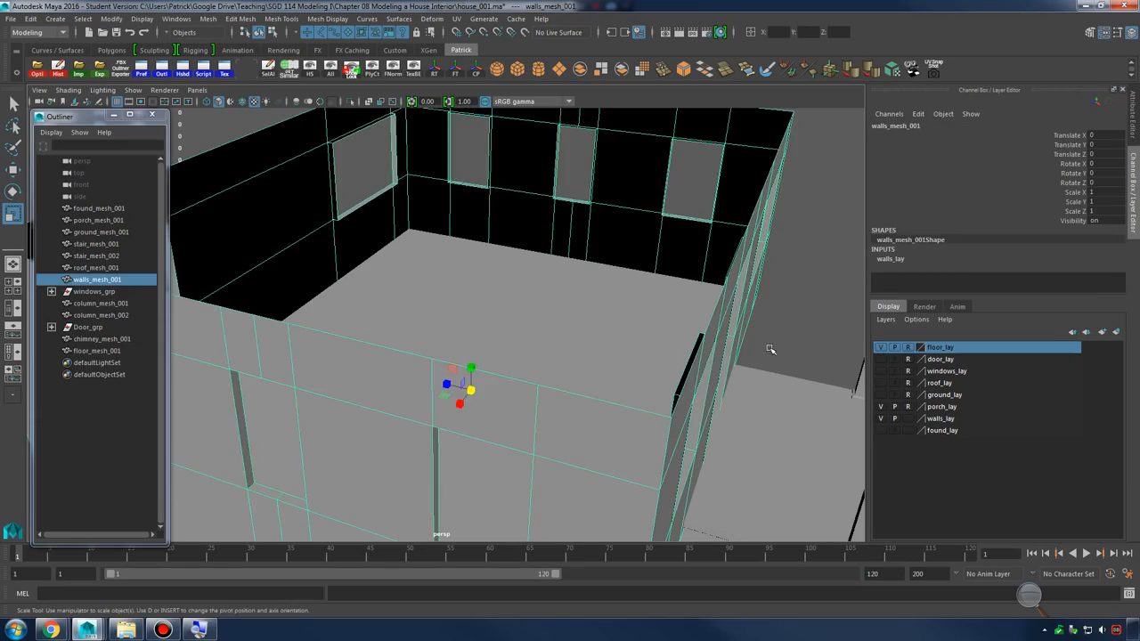
pyautogui.keyDown('alt'); pyautogui.moveTo(771, 350); pyautogui.dragTo(713, 361); pyautogui.keyUp('alt')
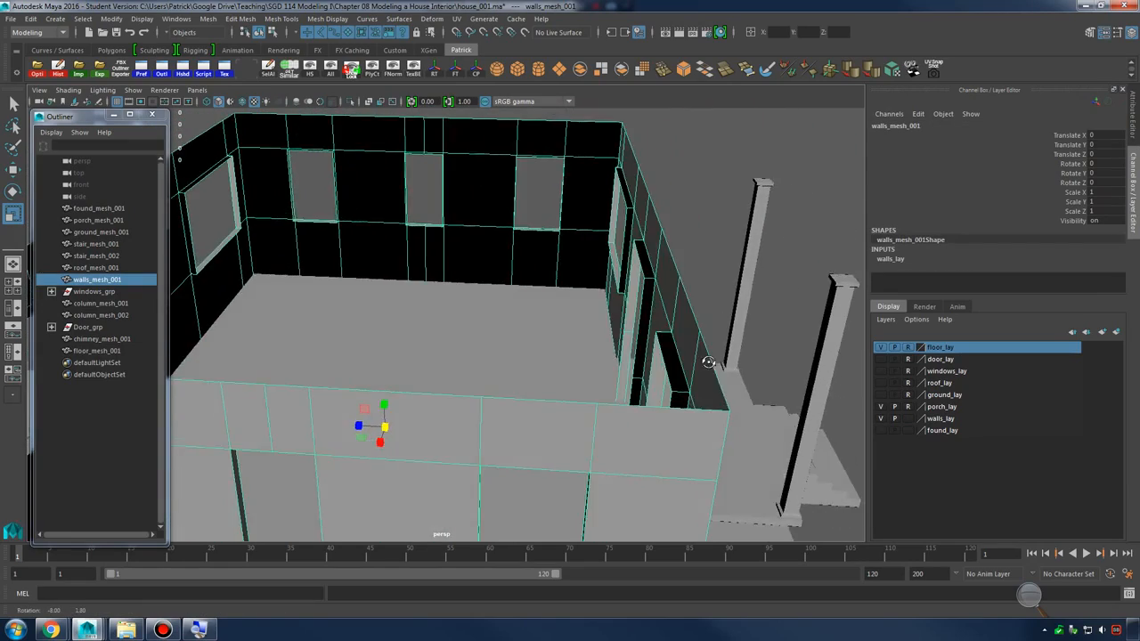
pyautogui.keyDown('alt'); pyautogui.moveTo(712, 362); pyautogui.dragTo(588, 319, button='middle'); pyautogui.keyUp('alt')
pyautogui.keyDown('alt'); pyautogui.moveTo(588, 319); pyautogui.dragTo(725, 326); pyautogui.keyUp('alt')
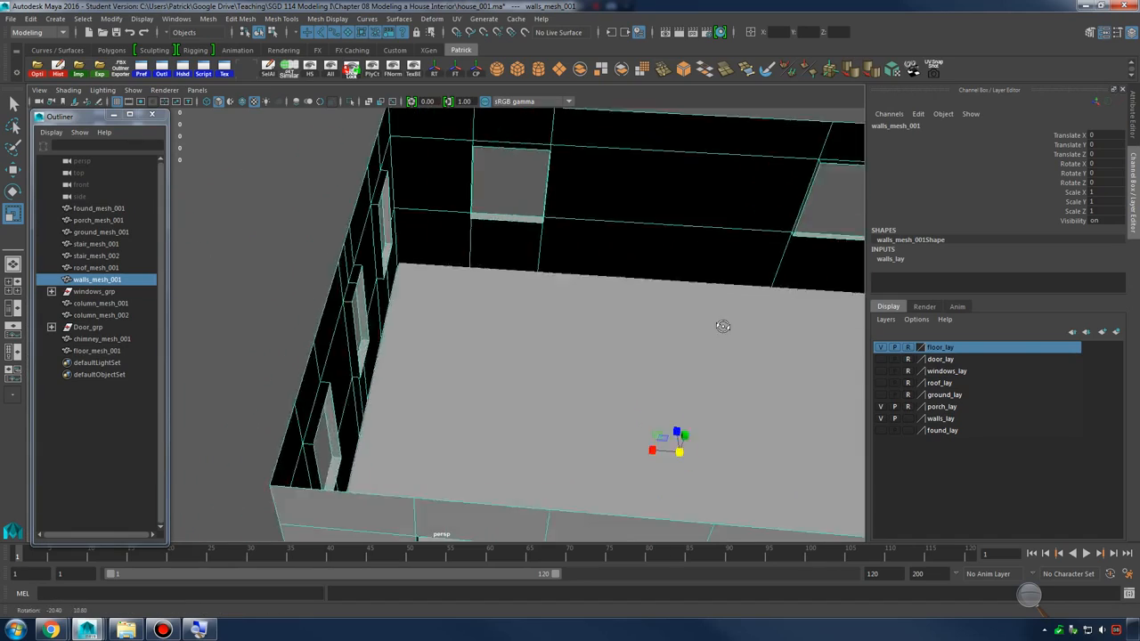
pyautogui.keyDown('alt'); pyautogui.moveTo(725, 326); pyautogui.dragTo(700, 324, button='middle'); pyautogui.keyUp('alt')
pyautogui.keyDown('alt'); pyautogui.moveTo(701, 323); pyautogui.dragTo(685, 316); pyautogui.keyUp('alt')
pyautogui.keyDown('alt'); pyautogui.moveTo(586, 334); pyautogui.dragTo(655, 333); pyautogui.keyUp('alt')
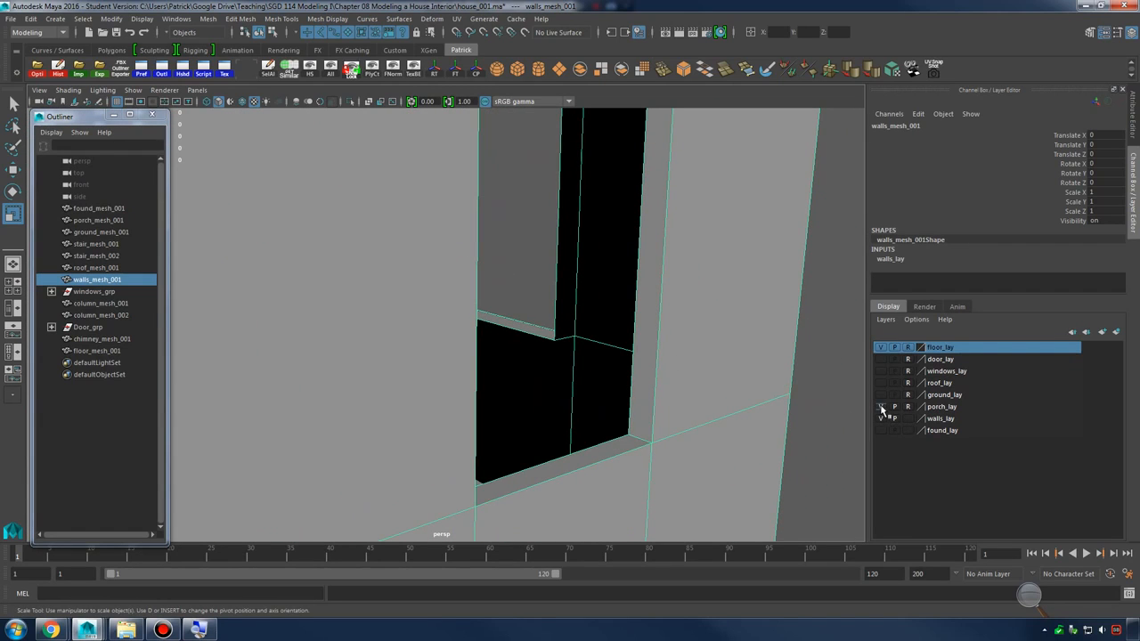
# Show windows_lay with reference mode off, examine how the windows sit in the wall openings, and hide the layer again
pyautogui.click(880, 370)
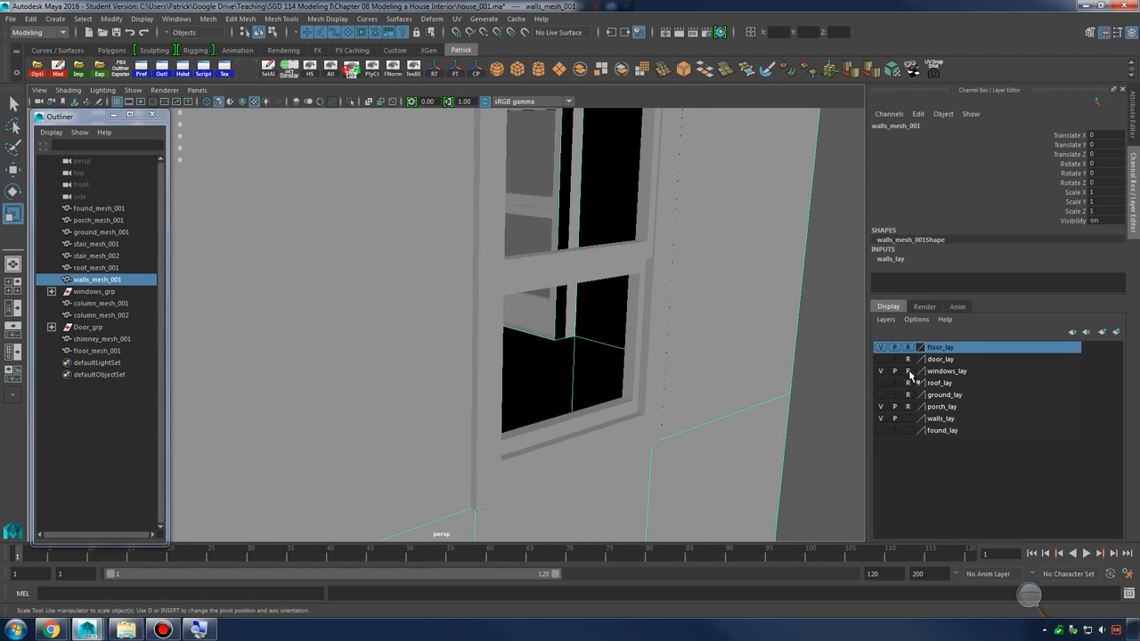
pyautogui.click(481, 277)
pyautogui.keyDown('alt'); pyautogui.moveTo(481, 277); pyautogui.dragTo(632, 362); pyautogui.keyUp('alt')
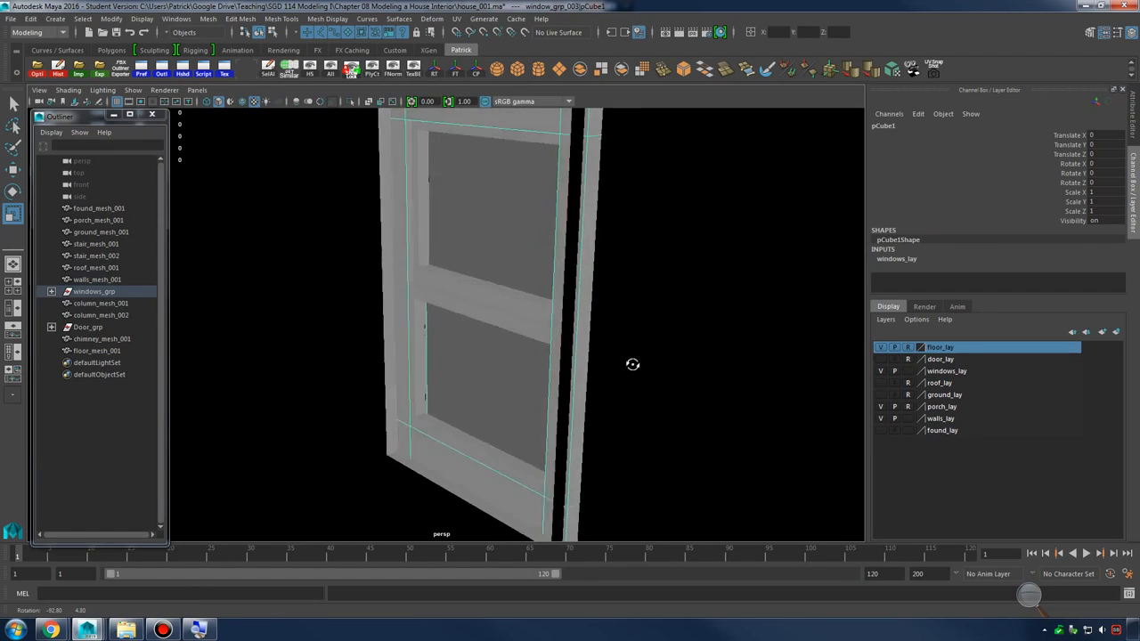
pyautogui.keyDown('alt'); pyautogui.moveTo(631, 361); pyautogui.dragTo(664, 349, button='middle'); pyautogui.keyUp('alt')
pyautogui.keyDown('alt'); pyautogui.moveTo(664, 349); pyautogui.dragTo(535, 355); pyautogui.keyUp('alt')
pyautogui.click(456, 301)
pyautogui.keyDown('alt'); pyautogui.moveTo(461, 311); pyautogui.dragTo(683, 365); pyautogui.keyUp('alt')
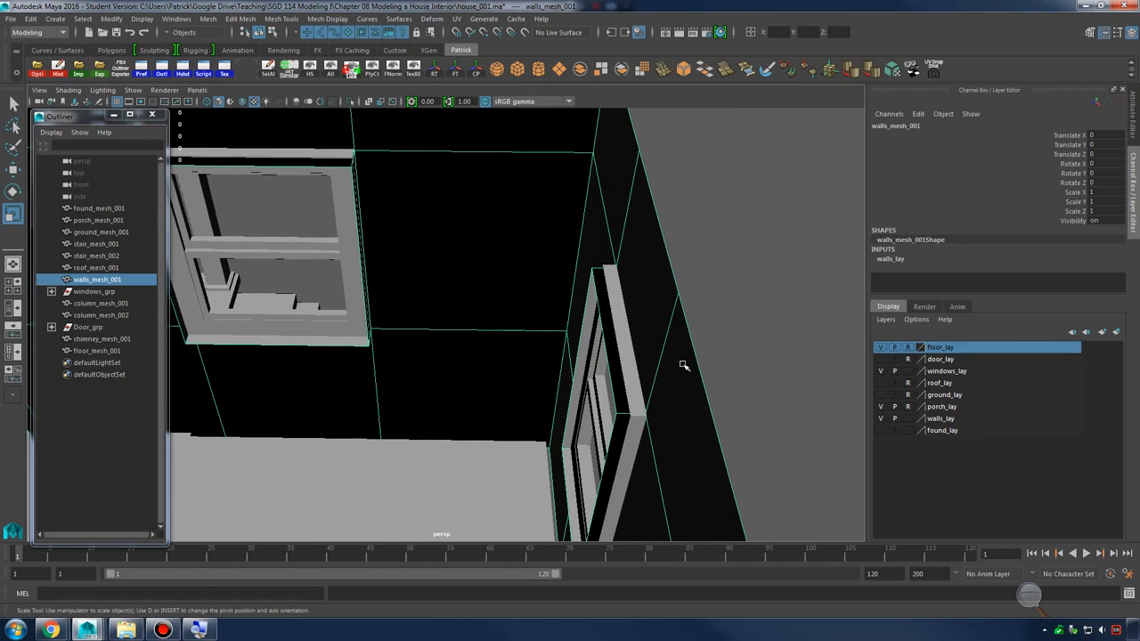
pyautogui.click(881, 371)
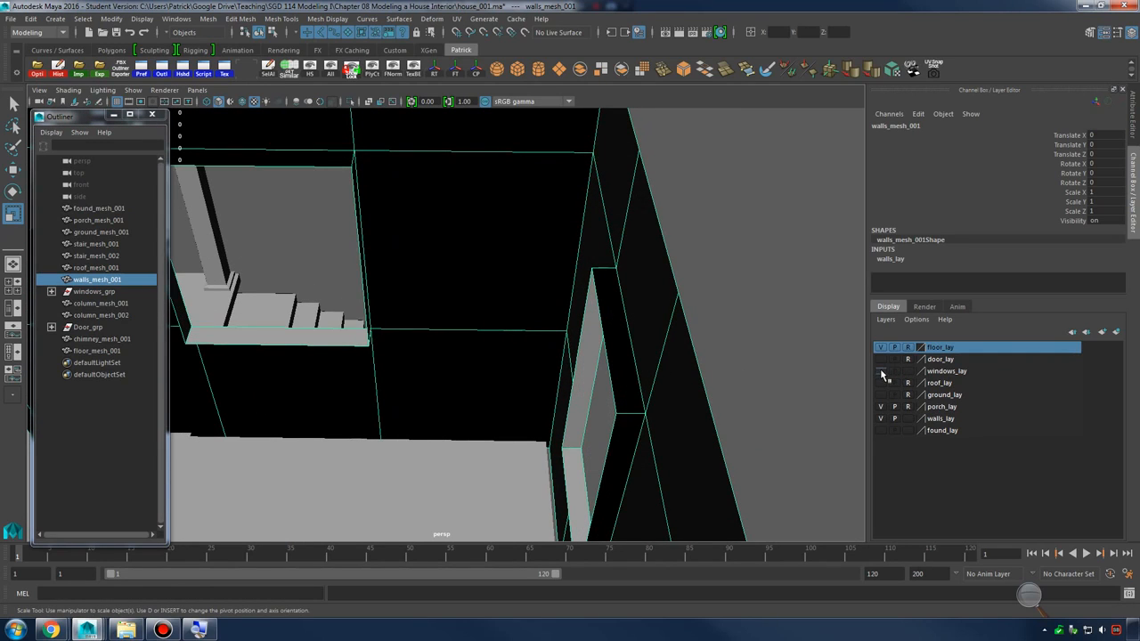
# Switch the walls mesh to face selection and select an inner side face of the corner window opening
pyautogui.keyDown('alt'); pyautogui.moveTo(591, 300); pyautogui.dragTo(546, 266); pyautogui.keyUp('alt')
pyautogui.moveTo(581, 286); pyautogui.dragTo(581, 318, button='right')
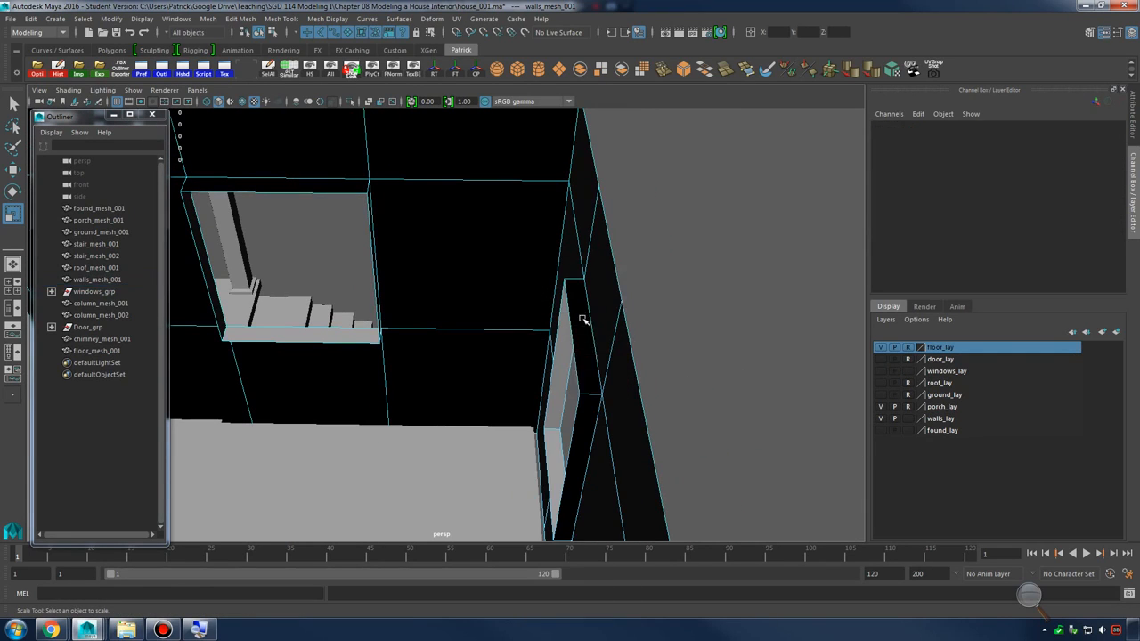
pyautogui.click(596, 339)
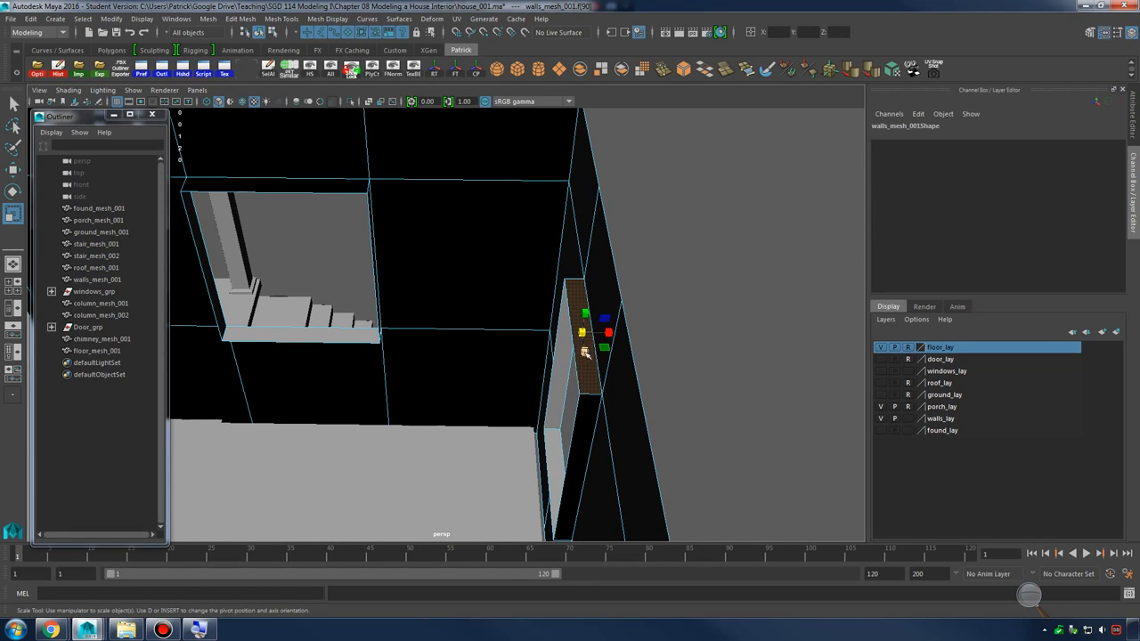
pyautogui.keyDown('alt'); pyautogui.moveTo(585, 409); pyautogui.dragTo(564, 341, button='middle'); pyautogui.keyUp('alt')
pyautogui.keyDown('alt'); pyautogui.moveTo(565, 341); pyautogui.dragTo(599, 357); pyautogui.keyUp('alt')
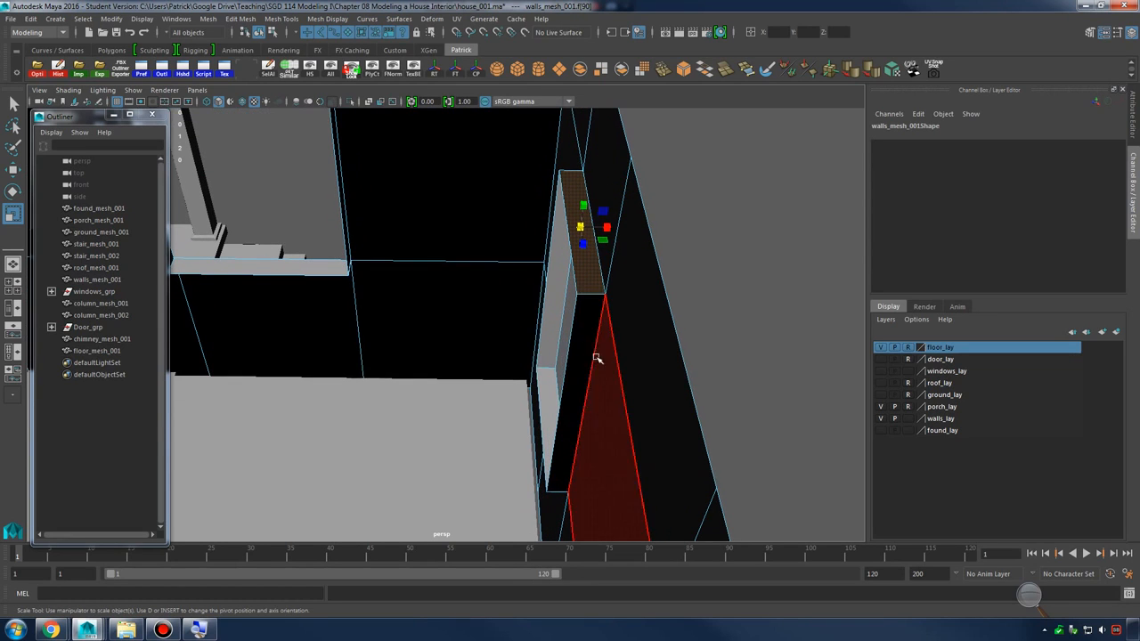
# In the wireframe top view, select all the faces lining the window and door openings inside the walls and delete them
pyautogui.click(113, 115)
pyautogui.press('space')
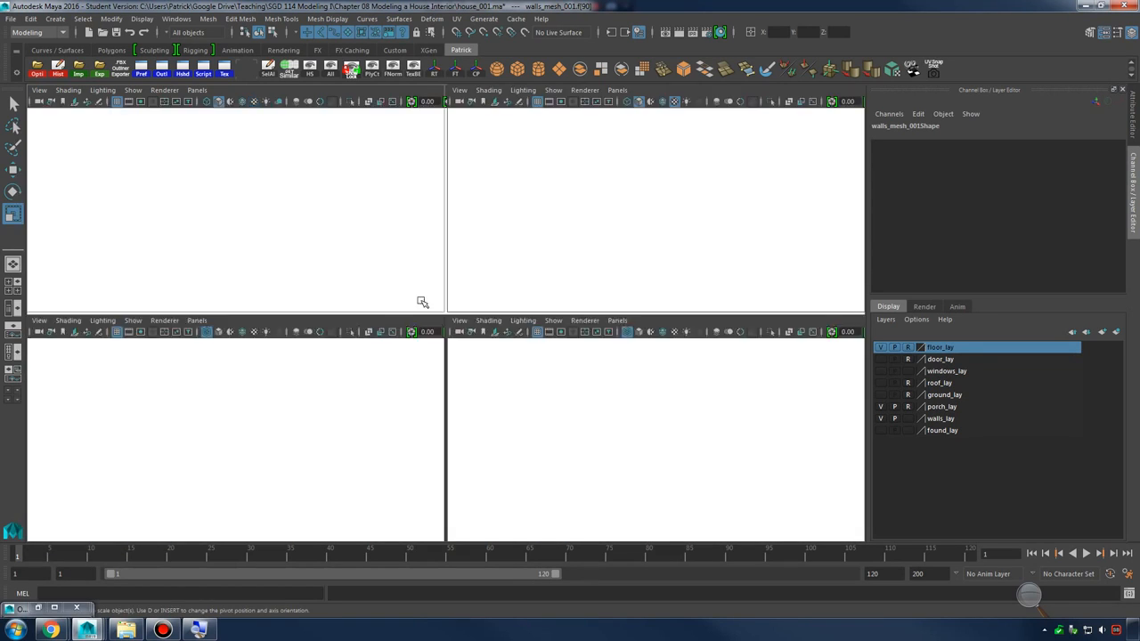
pyautogui.press('space')
pyautogui.moveTo(422, 300); pyautogui.dragTo(433, 280)
pyautogui.keyDown('alt'); pyautogui.moveTo(497, 294); pyautogui.dragTo(275, 303, button='right'); pyautogui.keyUp('alt')
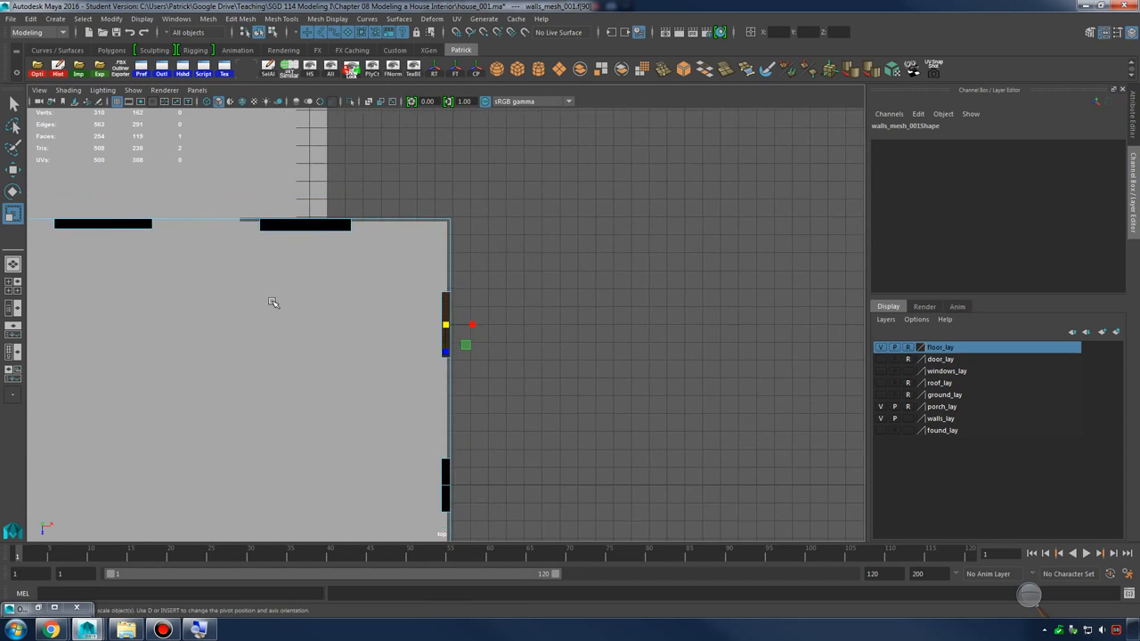
pyautogui.keyDown('alt'); pyautogui.moveTo(274, 303); pyautogui.dragTo(615, 260, button='middle'); pyautogui.keyUp('alt')
pyautogui.keyDown('alt'); pyautogui.moveTo(615, 259); pyautogui.dragTo(356, 312, button='right'); pyautogui.keyUp('alt')
pyautogui.keyDown('alt'); pyautogui.moveTo(414, 347); pyautogui.dragTo(428, 277, button='middle'); pyautogui.keyUp('alt')
pyautogui.keyDown('alt'); pyautogui.moveTo(428, 277); pyautogui.dragTo(353, 306, button='right'); pyautogui.keyUp('alt')
pyautogui.keyDown('alt'); pyautogui.moveTo(352, 306); pyautogui.dragTo(337, 265, button='middle'); pyautogui.keyUp('alt')
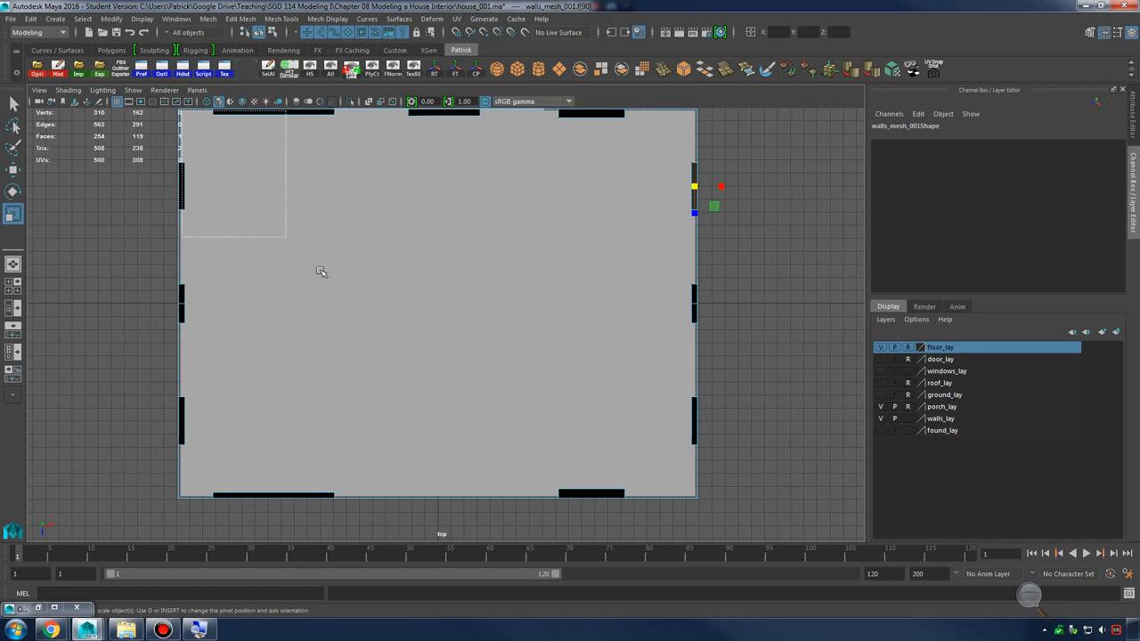
pyautogui.moveTo(321, 271)
pyautogui.mouseDown()
pyautogui.moveTo(636, 491)
pyautogui.moveTo(695, 497)
pyautogui.mouseUp()
pyautogui.moveTo(535, 246)
pyautogui.keyDown('alt'); pyautogui.mouseDown(button='middle')
pyautogui.moveTo(544, 296)
pyautogui.moveTo(550, 283)
pyautogui.moveTo(511, 272)
pyautogui.mouseUp(button='middle'); pyautogui.keyUp('alt')
pyautogui.press('4')
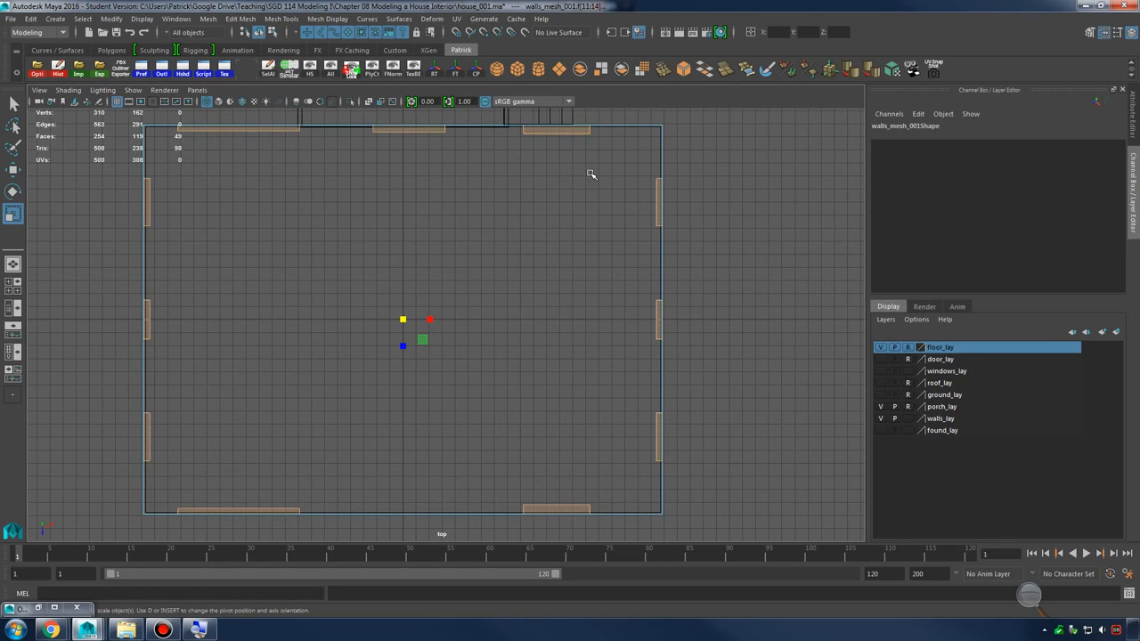
pyautogui.press('Delete')
# Return to the perspective view and select the walls mesh in object mode to check the cleaned openings
pyautogui.press('space')
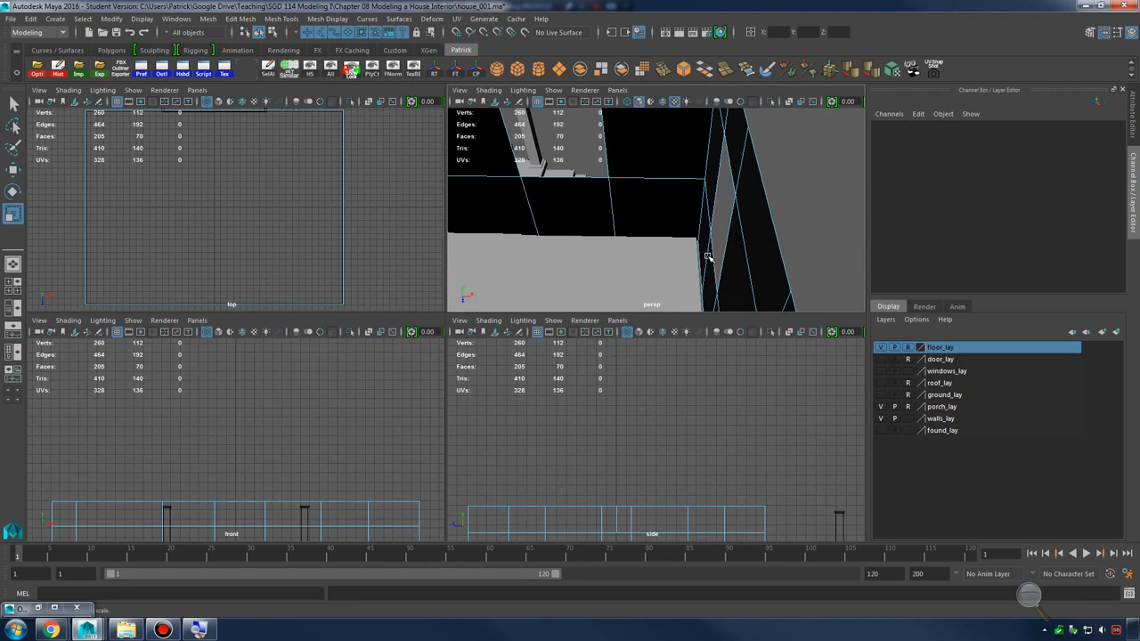
pyautogui.press('space')
pyautogui.press('space')
pyautogui.press('space')
pyautogui.keyDown('alt'); pyautogui.moveTo(613, 239); pyautogui.dragTo(605, 273); pyautogui.keyUp('alt')
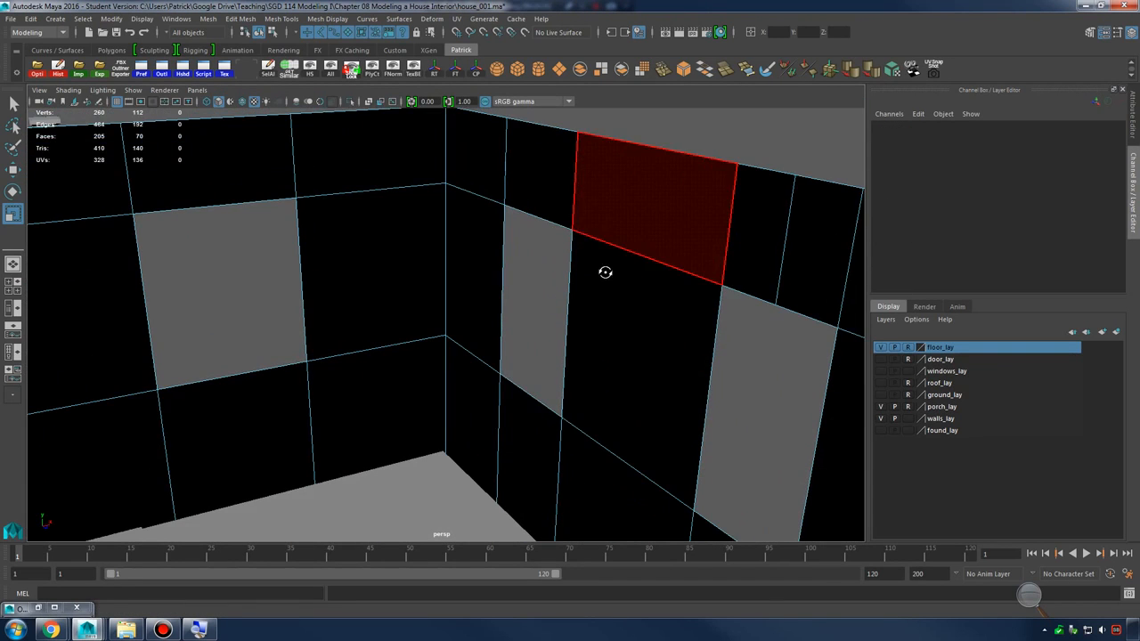
pyautogui.keyDown('alt'); pyautogui.moveTo(604, 273); pyautogui.dragTo(621, 203, button='right'); pyautogui.keyUp('alt')
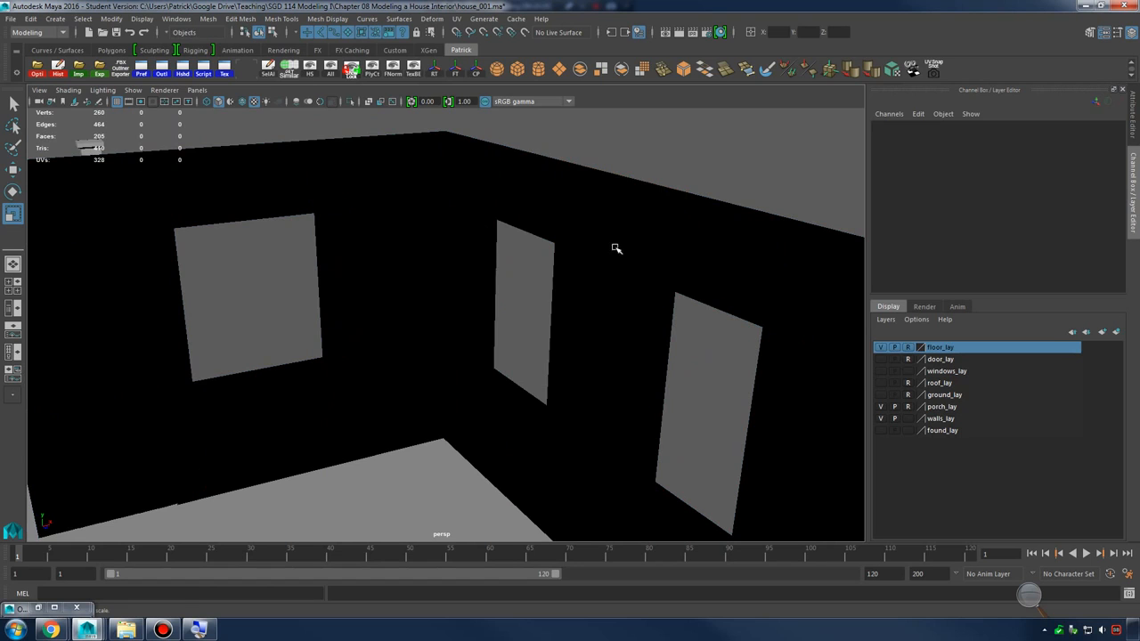
pyautogui.keyDown('alt'); pyautogui.moveTo(638, 281); pyautogui.dragTo(649, 214, button='middle'); pyautogui.keyUp('alt')
pyautogui.click(648, 213)
pyautogui.keyDown('alt'); pyautogui.moveTo(648, 228); pyautogui.dragTo(603, 231, button='right'); pyautogui.keyUp('alt')
pyautogui.keyDown('alt'); pyautogui.moveTo(603, 231); pyautogui.dragTo(623, 235); pyautogui.keyUp('alt')
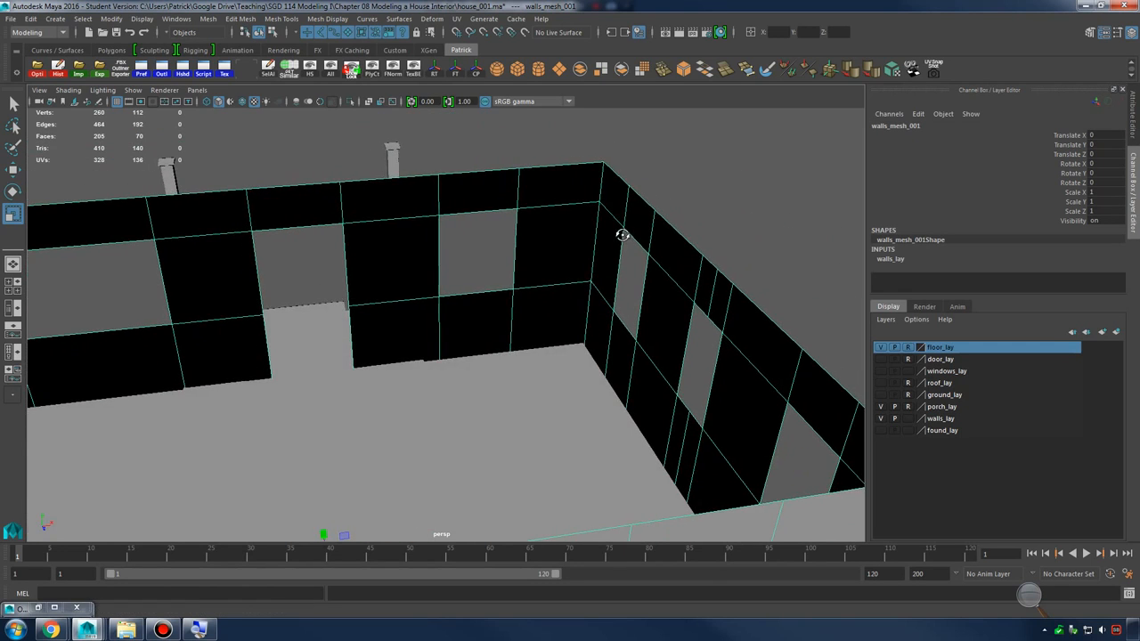
# Extrude all faces of the walls mesh with a thickness of 1
pyautogui.keyDown('alt'); pyautogui.moveTo(516, 229); pyautogui.dragTo(575, 254); pyautogui.keyUp('alt')
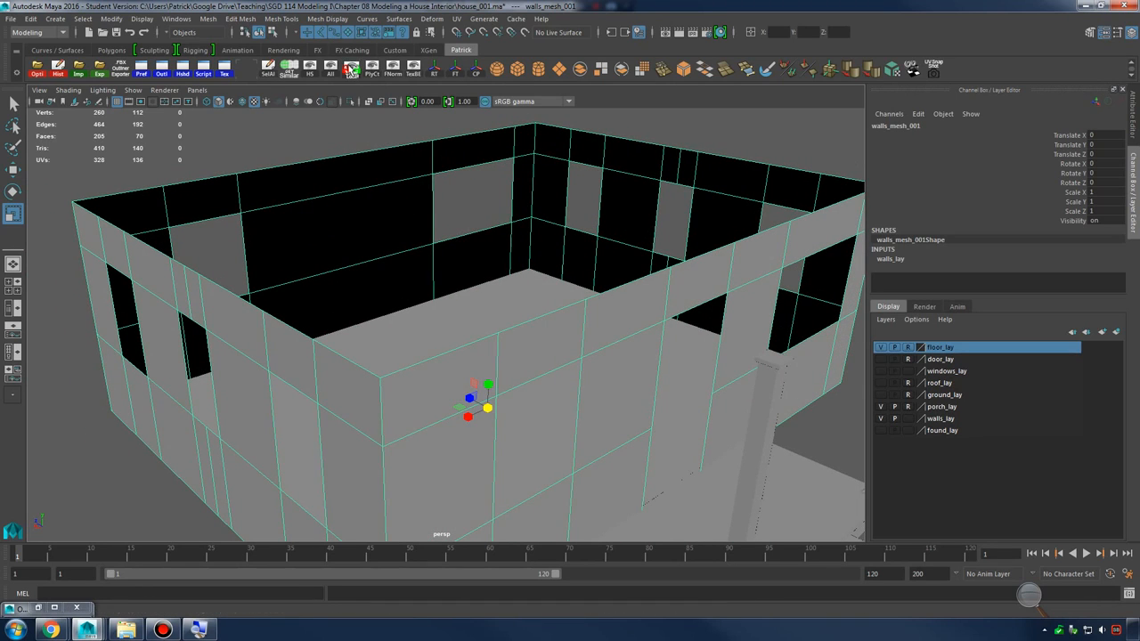
pyautogui.rightClick(401, 206)
pyautogui.moveTo(395, 174); pyautogui.dragTo(399, 205, button='right')
pyautogui.click(328, 18)
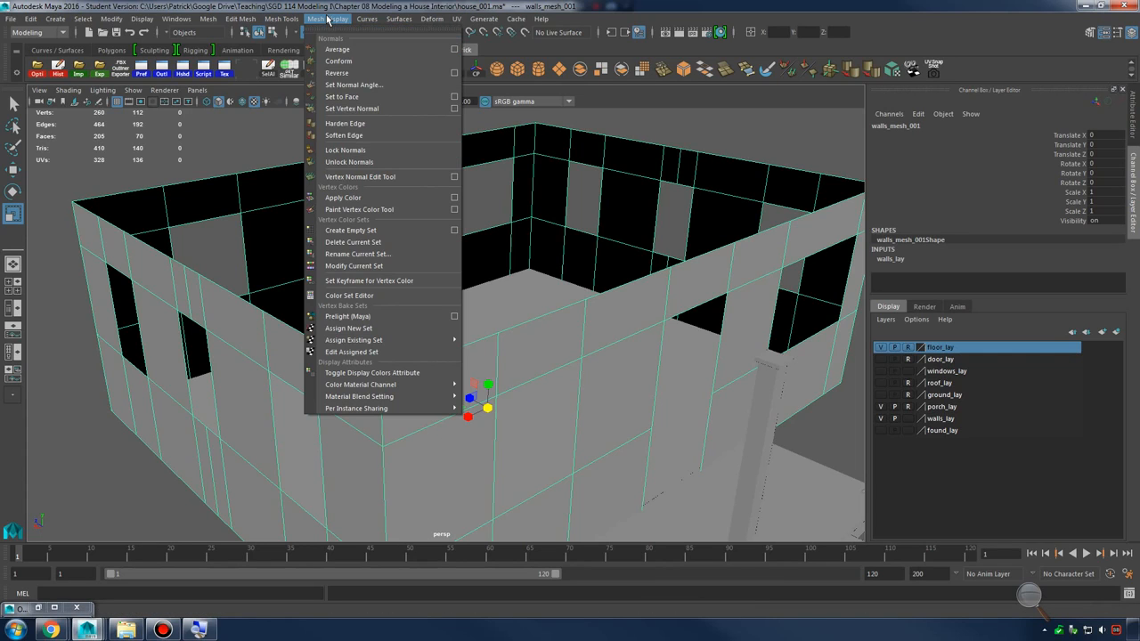
pyautogui.click(294, 19)
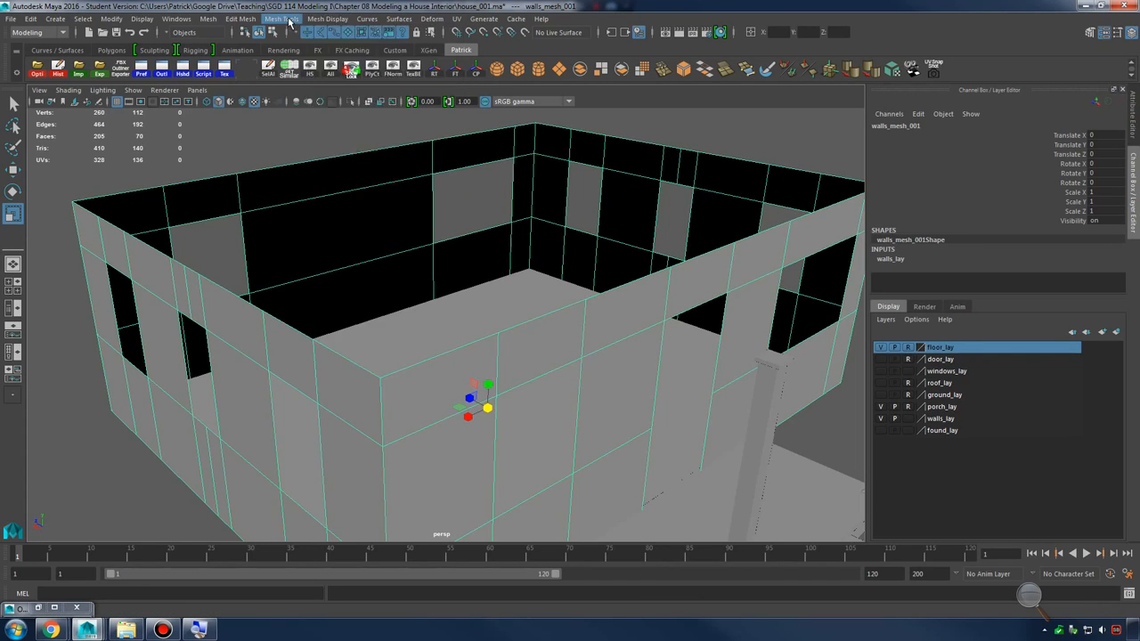
pyautogui.moveTo(327, 19)
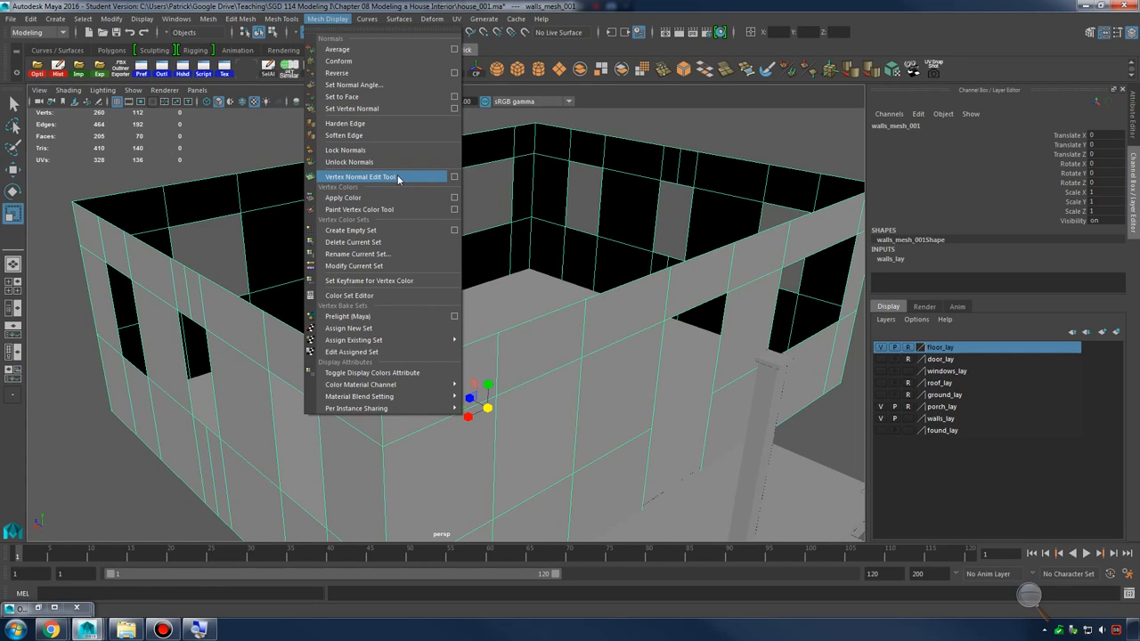
pyautogui.moveTo(237, 26)
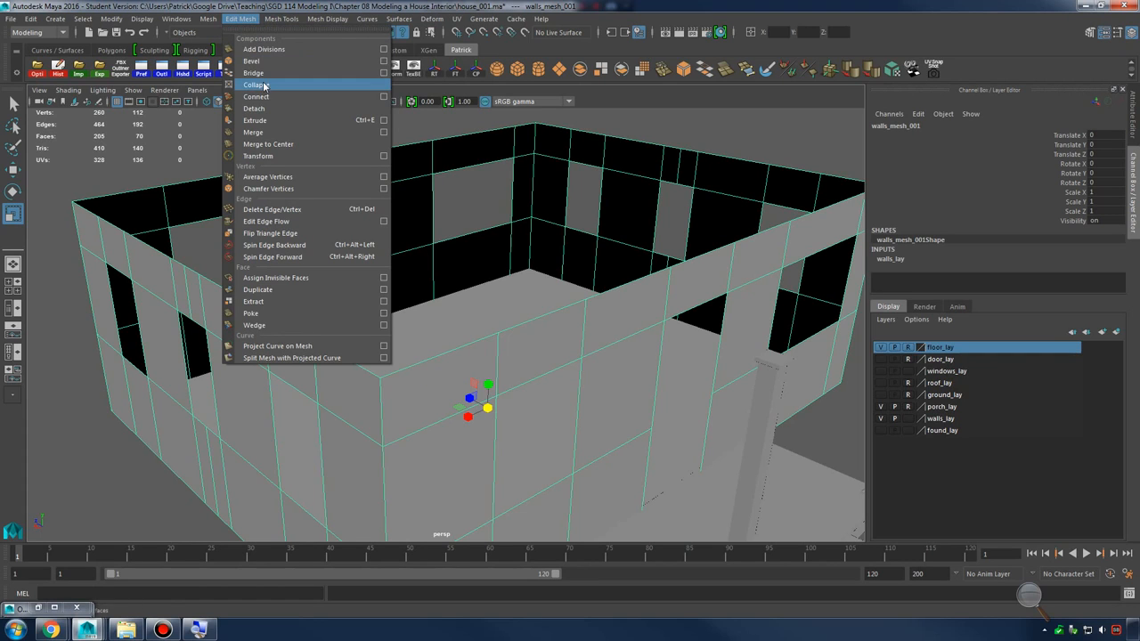
pyautogui.click(284, 123)
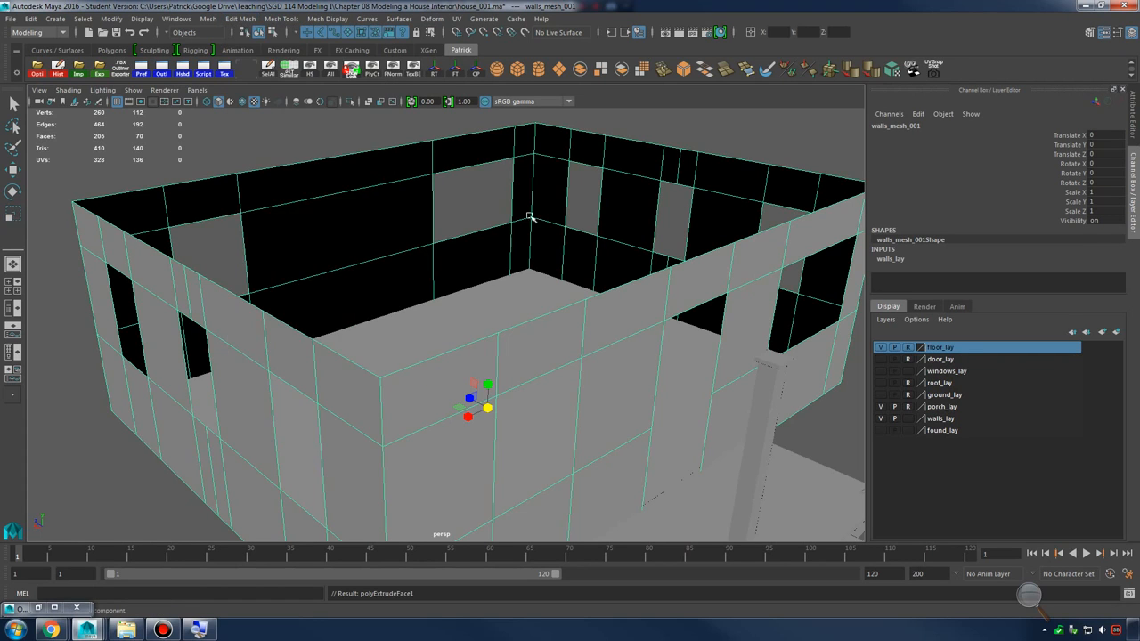
pyautogui.keyDown('alt'); pyautogui.moveTo(492, 351); pyautogui.dragTo(495, 318); pyautogui.keyUp('alt')
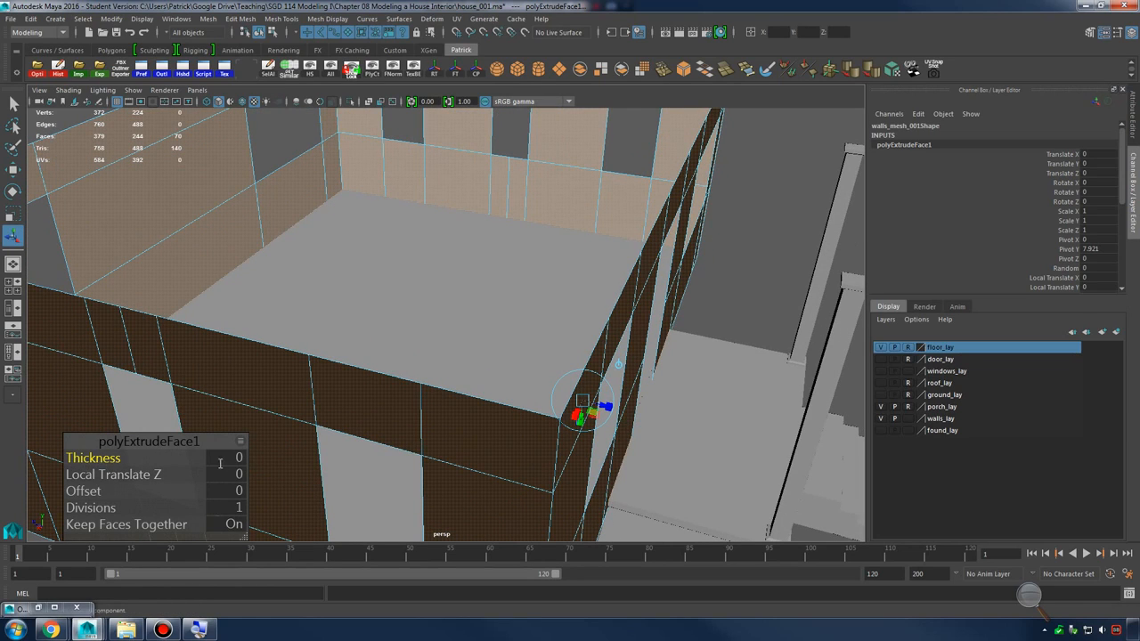
pyautogui.press('Return')
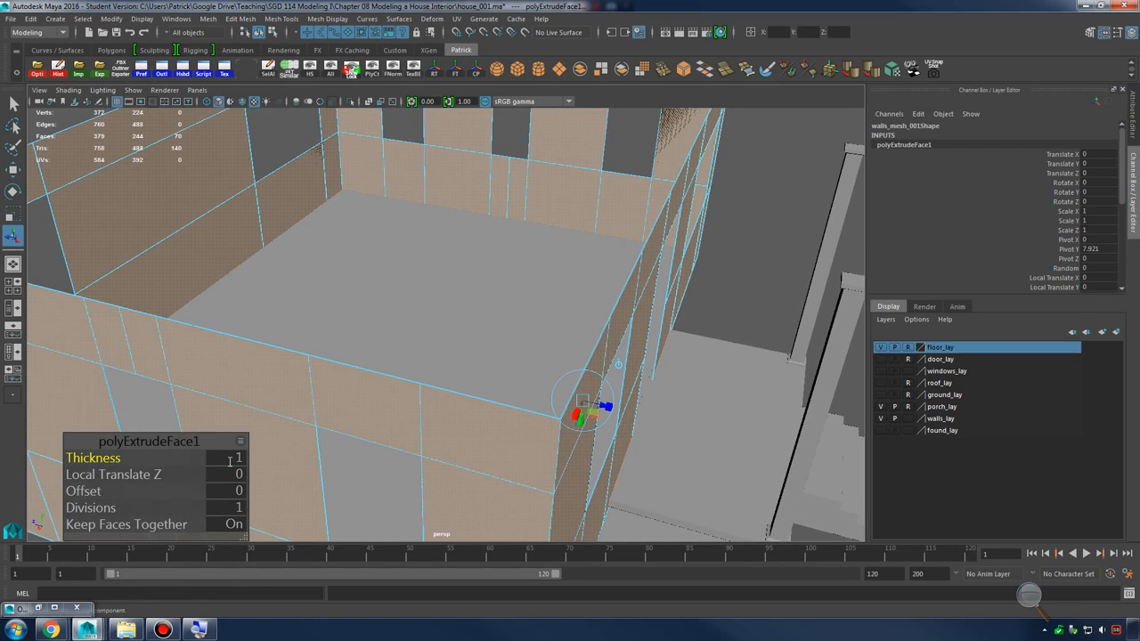
# Try an extrusion thickness of -2 and inspect the wall thickness at the corner
pyautogui.scroll(3, 467, 242)
pyautogui.keyDown('alt'); pyautogui.moveTo(582, 270); pyautogui.dragTo(640, 261); pyautogui.keyUp('alt')
pyautogui.scroll(4, 677, 258)
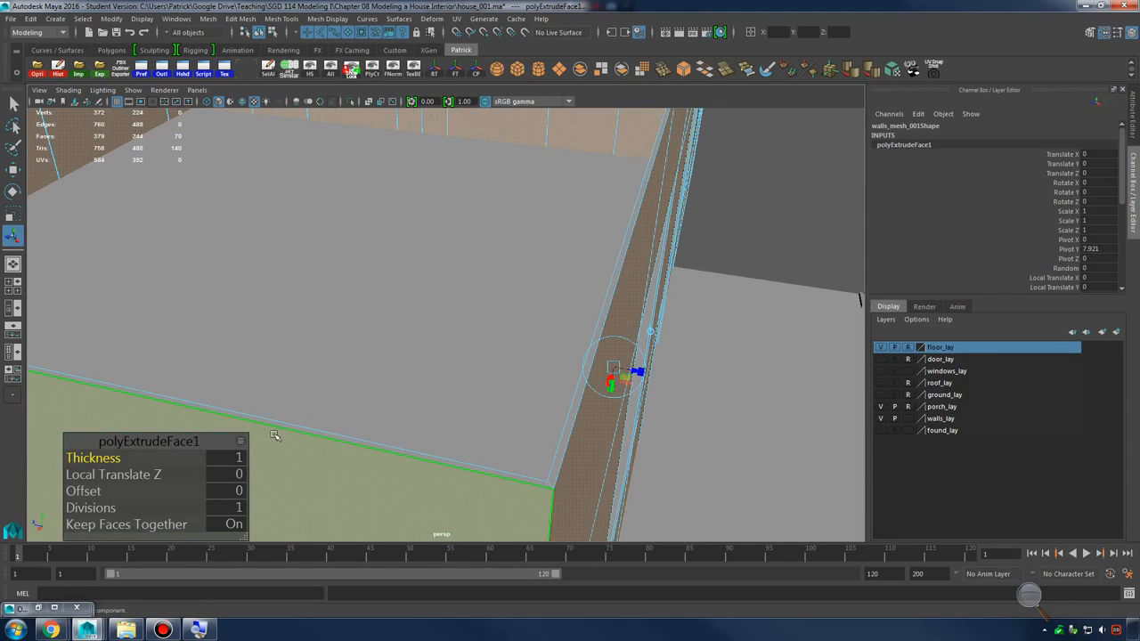
pyautogui.moveTo(614, 394)
pyautogui.keyDown('alt'); pyautogui.mouseDown()
pyautogui.moveTo(595, 389)
pyautogui.moveTo(631, 398)
pyautogui.moveTo(611, 388)
pyautogui.mouseUp(); pyautogui.keyUp('alt')
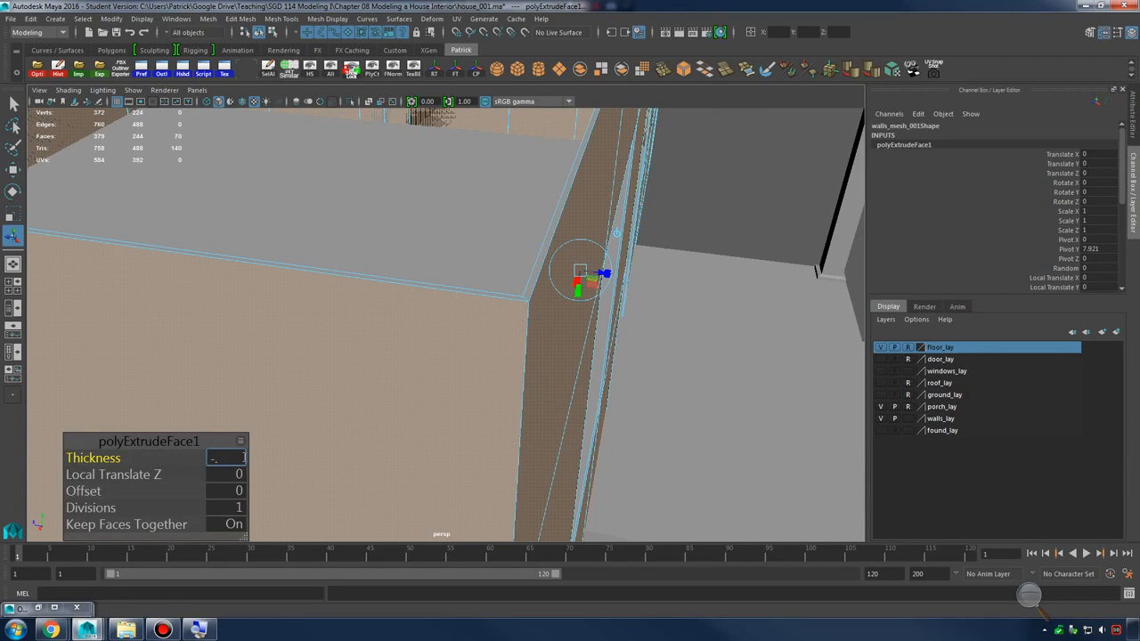
pyautogui.press('Return')
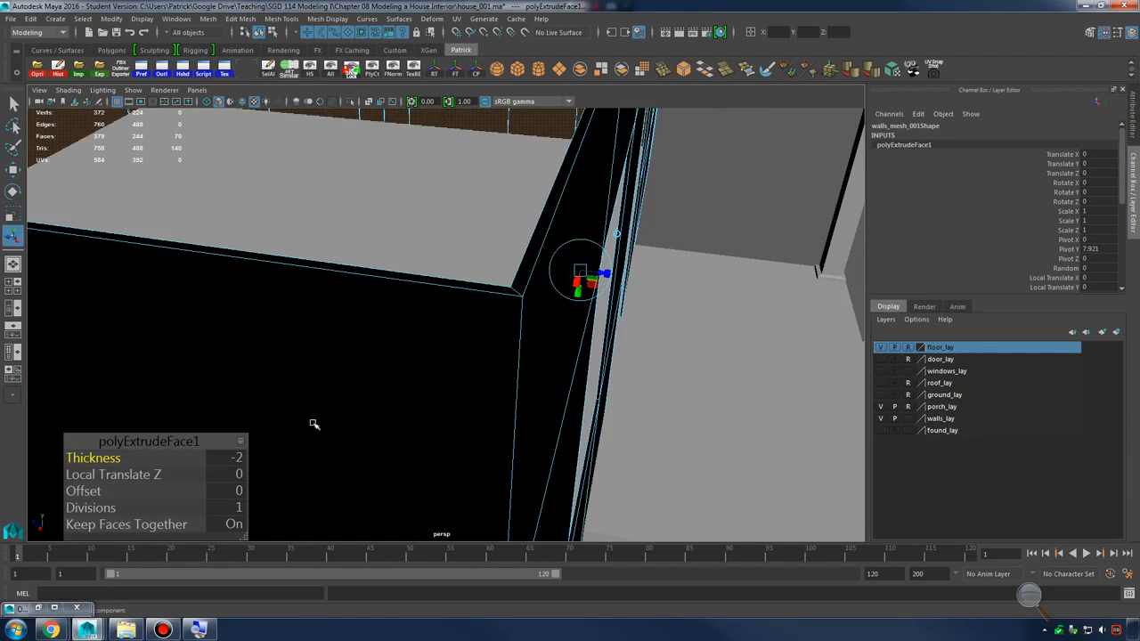
pyautogui.keyDown('alt'); pyautogui.moveTo(313, 424); pyautogui.dragTo(748, 383); pyautogui.keyUp('alt')
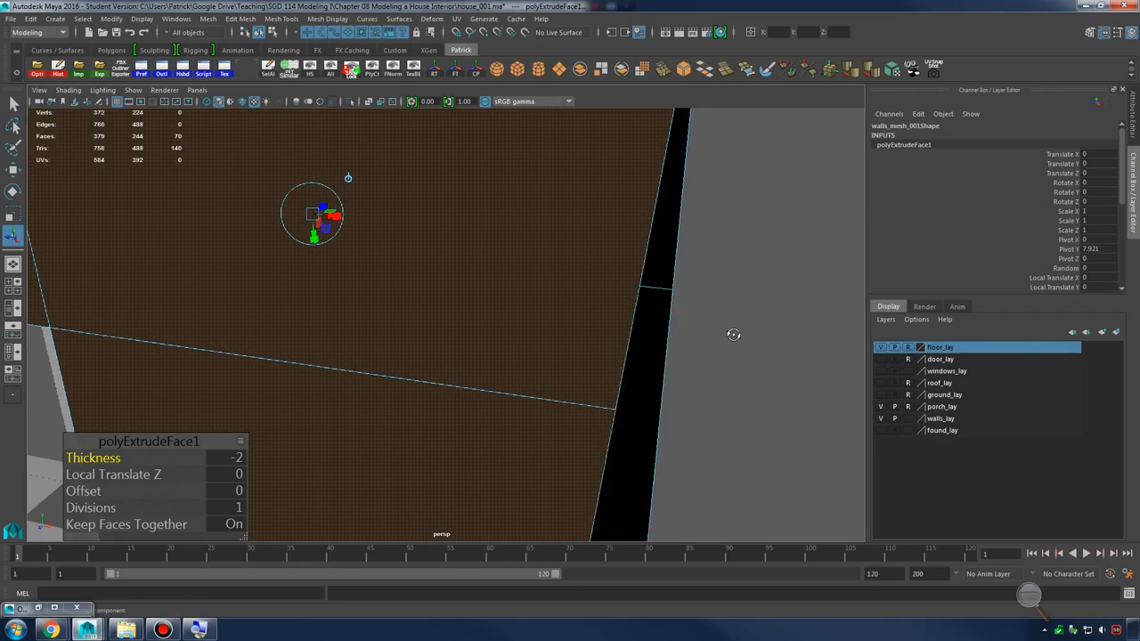
# Set the wall extrusion thickness to -4 and check the window openings from inside the house
pyautogui.keyDown('alt'); pyautogui.moveTo(733, 334); pyautogui.dragTo(663, 295); pyautogui.keyUp('alt')
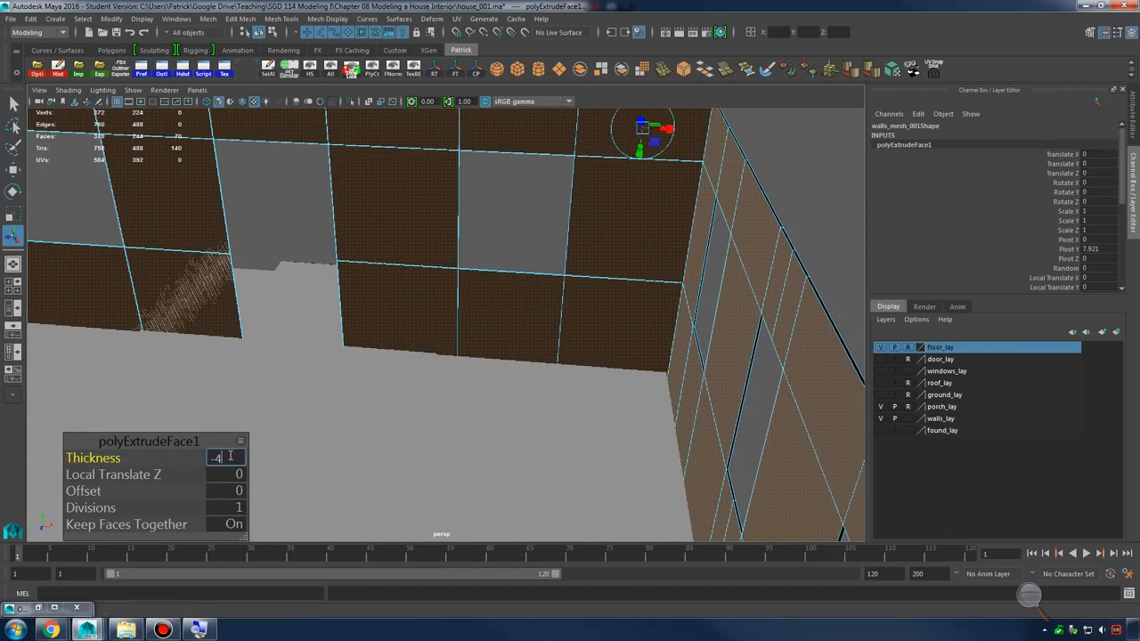
pyautogui.press('Return')
pyautogui.keyDown('alt'); pyautogui.moveTo(670, 283); pyautogui.dragTo(539, 315); pyautogui.keyUp('alt')
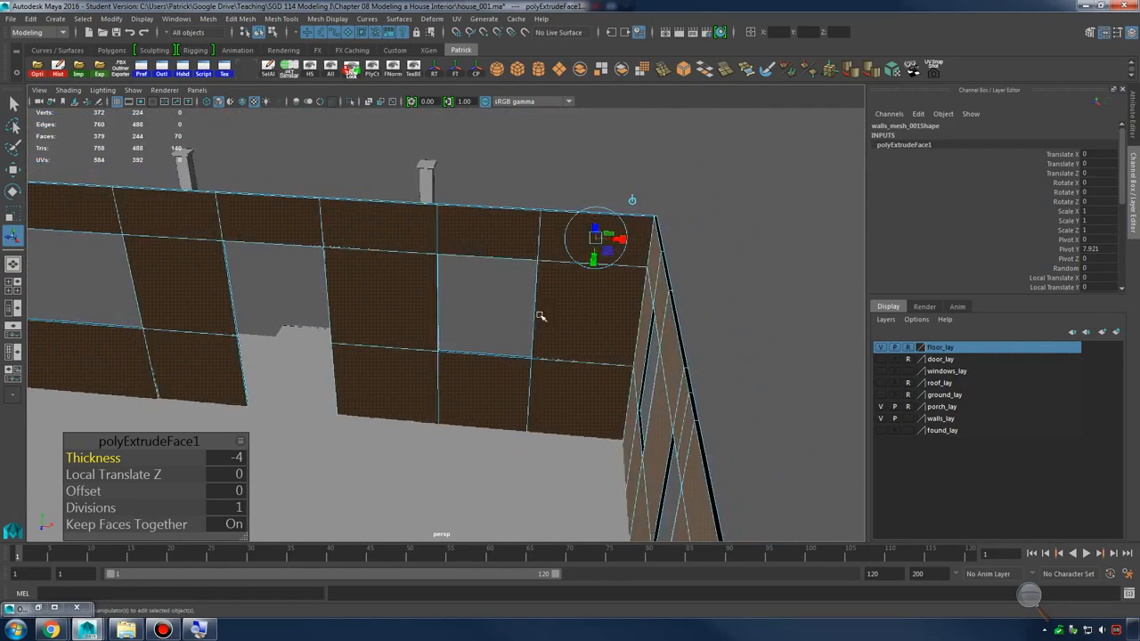
# Extract the selected inner wall faces into a separate mesh and select that piece in object mode
pyautogui.moveTo(424, 242); pyautogui.dragTo(429, 278, button='right')
pyautogui.keyDown('alt'); pyautogui.moveTo(554, 288); pyautogui.dragTo(570, 284, button='middle'); pyautogui.keyUp('alt')
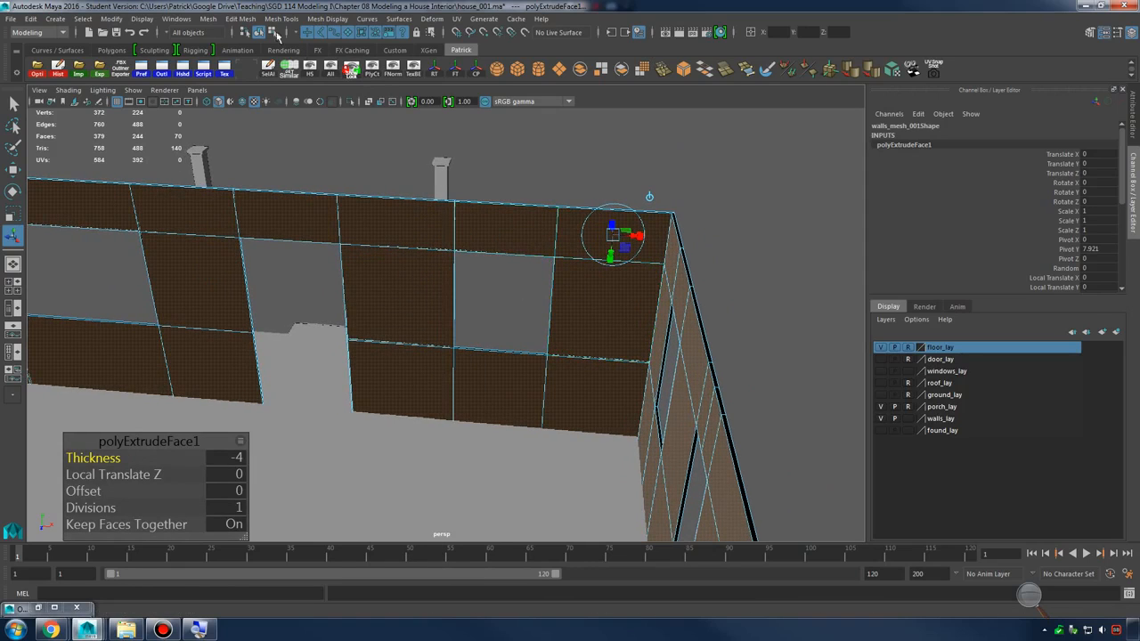
pyautogui.click(241, 18)
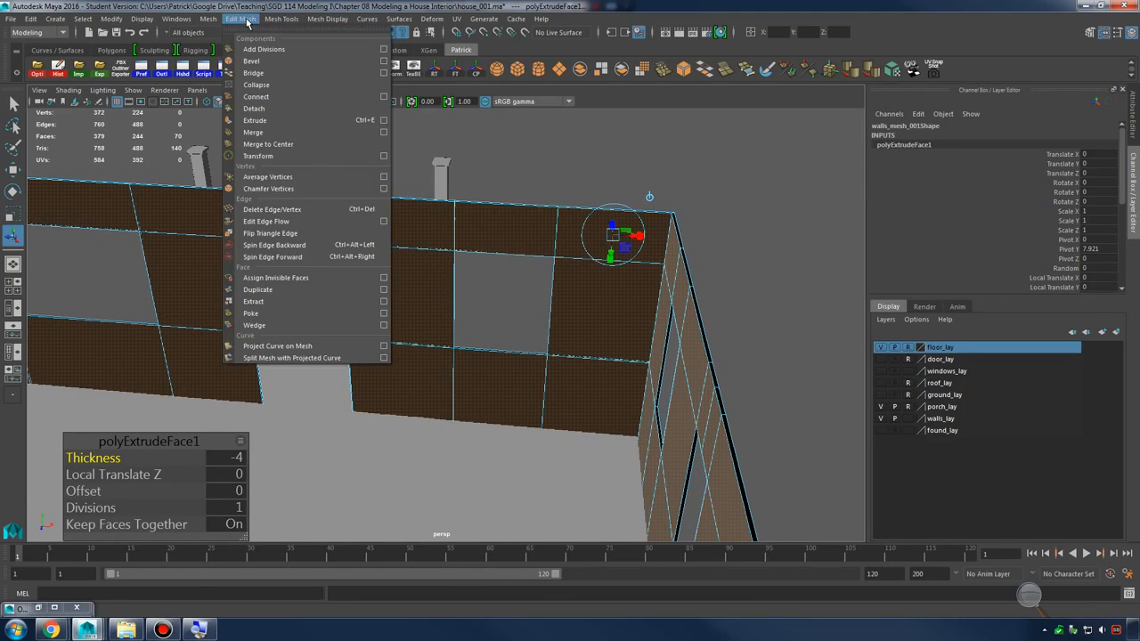
pyautogui.click(247, 20)
pyautogui.click(209, 19)
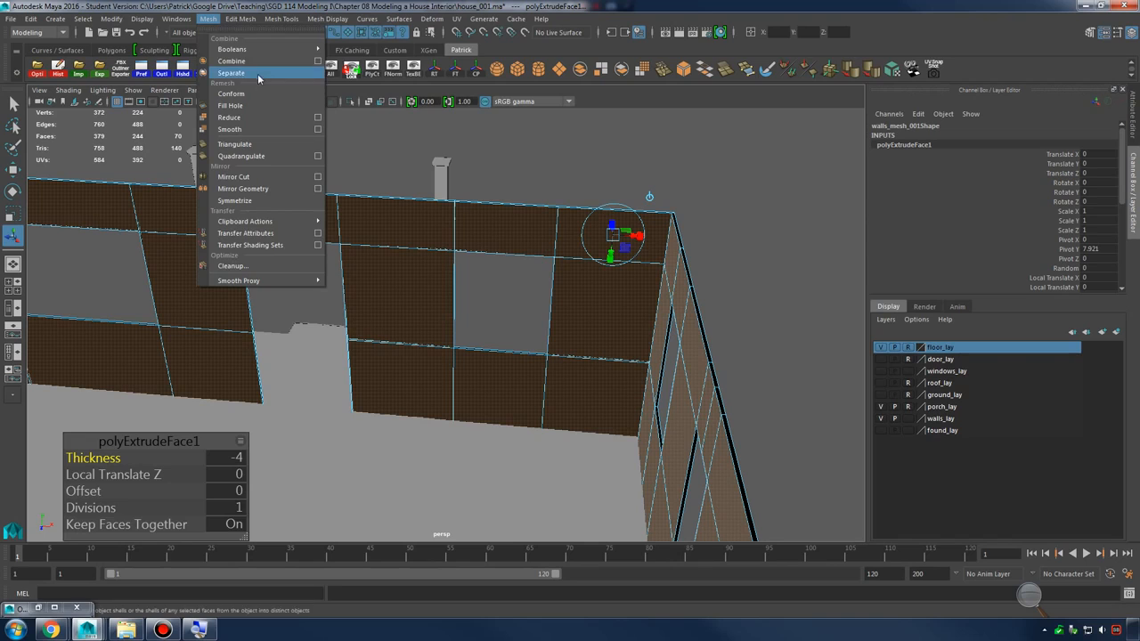
pyautogui.click(232, 19)
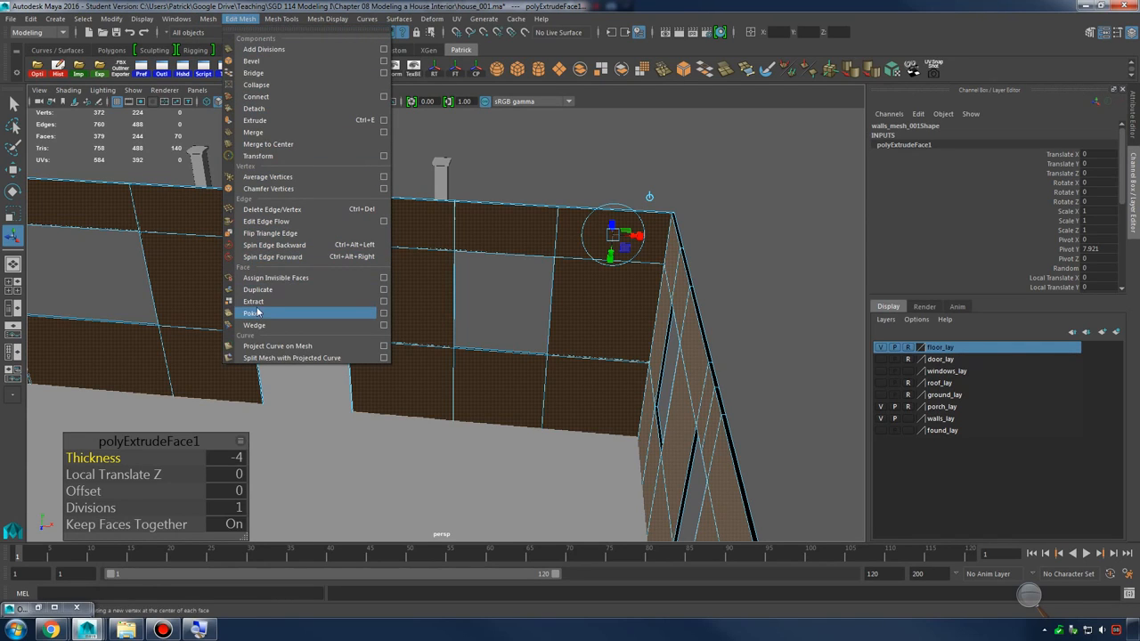
pyautogui.click(254, 301)
pyautogui.moveTo(612, 261); pyautogui.dragTo(670, 220, button='right')
pyautogui.click(679, 212)
pyautogui.click(620, 272)
pyautogui.keyDown('alt'); pyautogui.moveTo(620, 272); pyautogui.dragTo(472, 291); pyautogui.keyUp('alt')
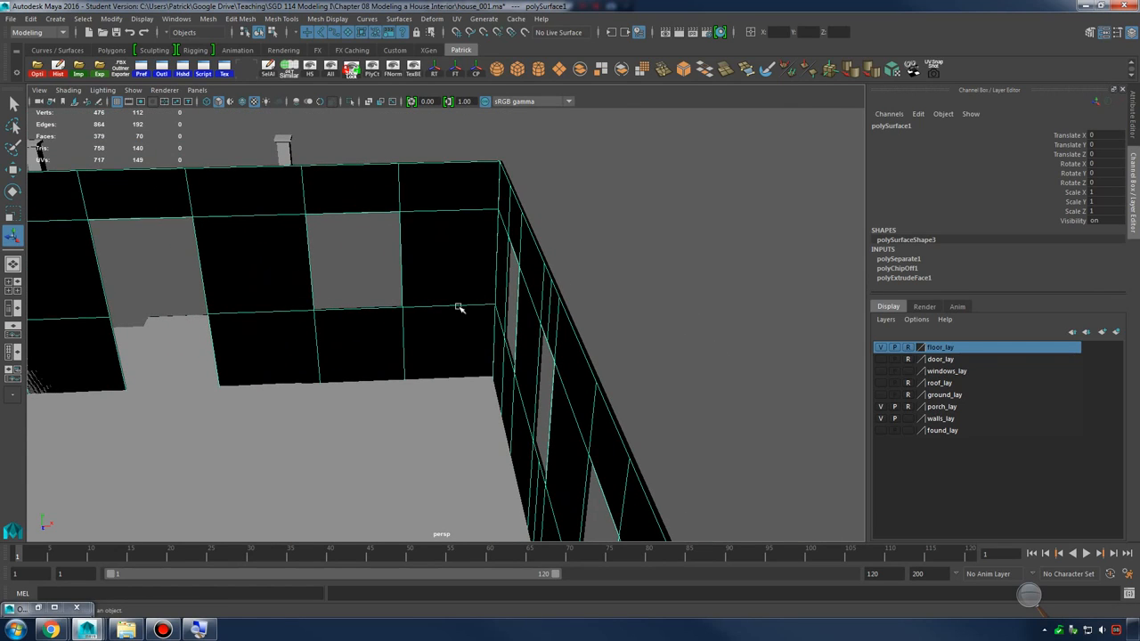
# Select both the inner and outer wall pieces and reverse their normals
pyautogui.click(604, 193)
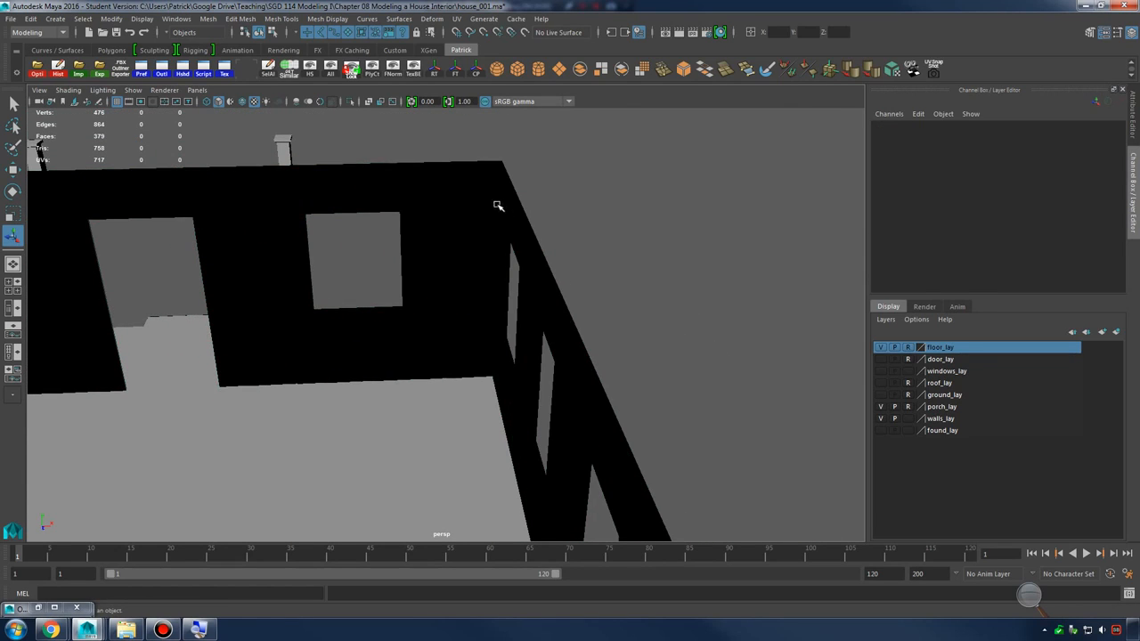
pyautogui.click(498, 206)
pyautogui.keyDown('alt'); pyautogui.moveTo(498, 206); pyautogui.dragTo(614, 280); pyautogui.keyUp('alt')
pyautogui.click(590, 218)
pyautogui.keyDown('alt'); pyautogui.moveTo(591, 218); pyautogui.dragTo(634, 252); pyautogui.keyUp('alt')
pyautogui.moveTo(504, 172); pyautogui.dragTo(506, 174)
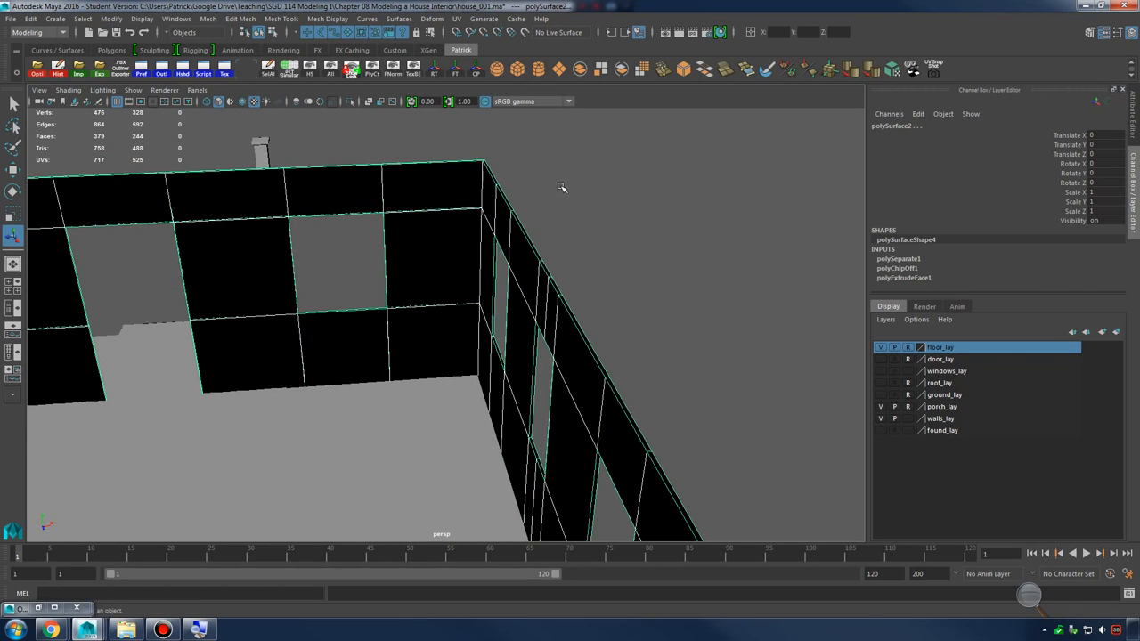
pyautogui.click(463, 133)
pyautogui.hotkey('ctrl', 'z')
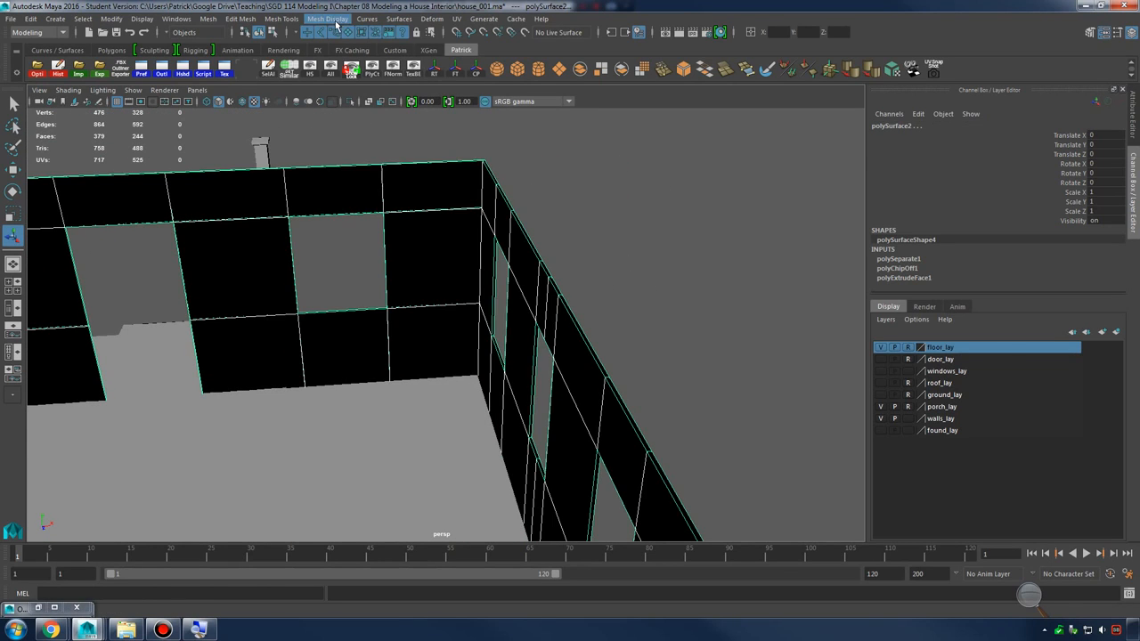
pyautogui.click(329, 19)
pyautogui.click(347, 73)
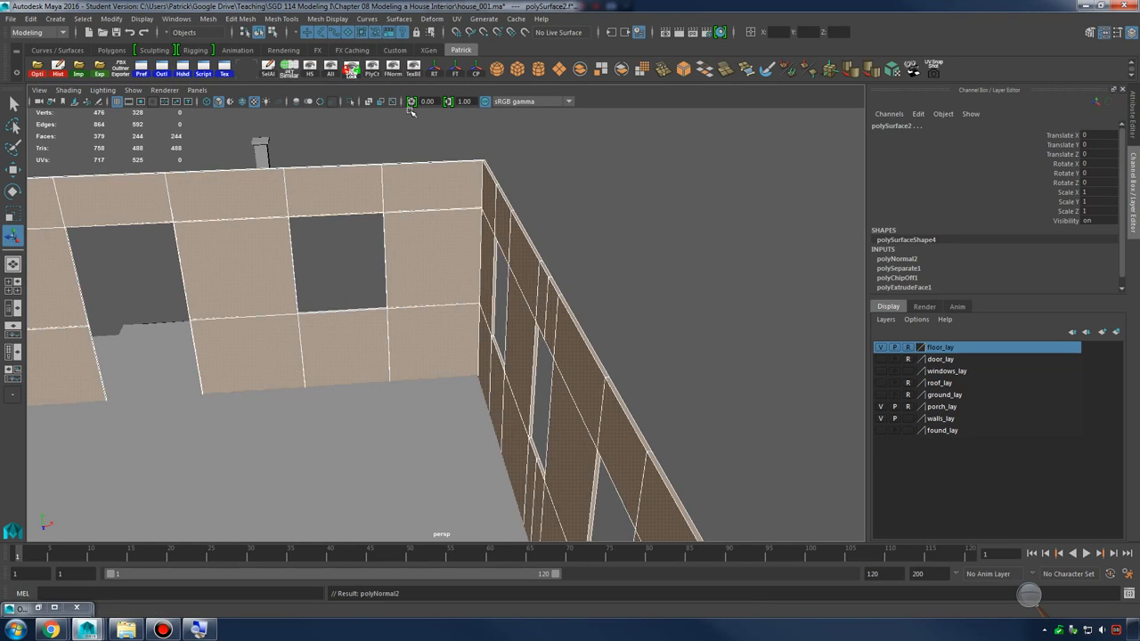
# Identify the inner and outer wall pieces under walls_mesh_001 and delete the inner piece's construction history
pyautogui.click(590, 298)
pyautogui.click(466, 231)
pyautogui.keyDown('alt'); pyautogui.moveTo(726, 258); pyautogui.dragTo(586, 280); pyautogui.keyUp('alt')
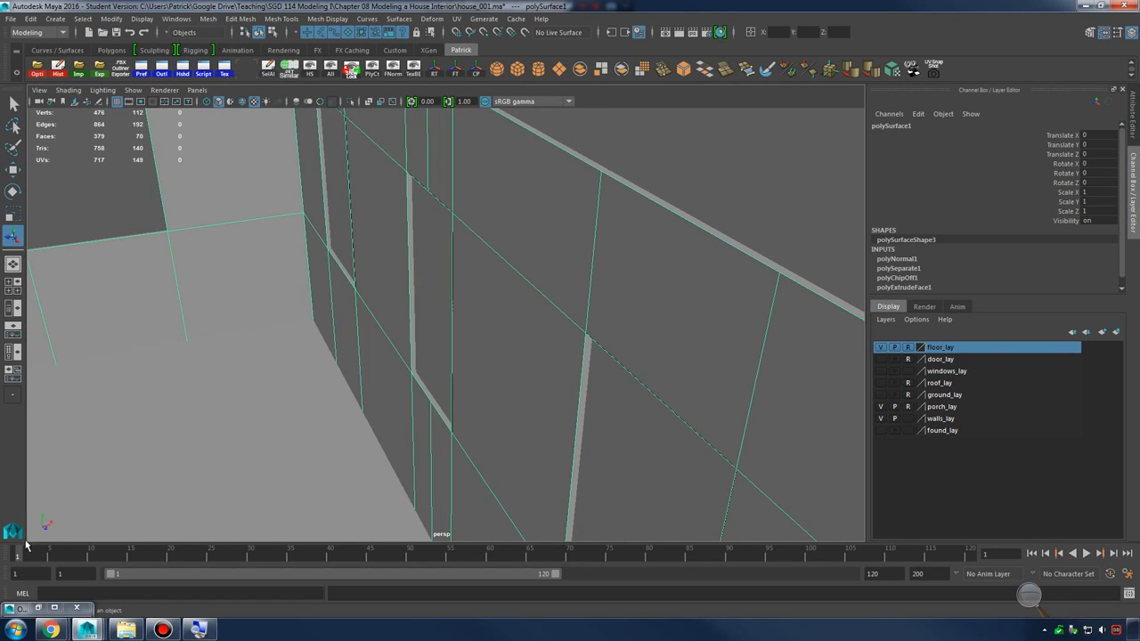
pyautogui.click(128, 74)
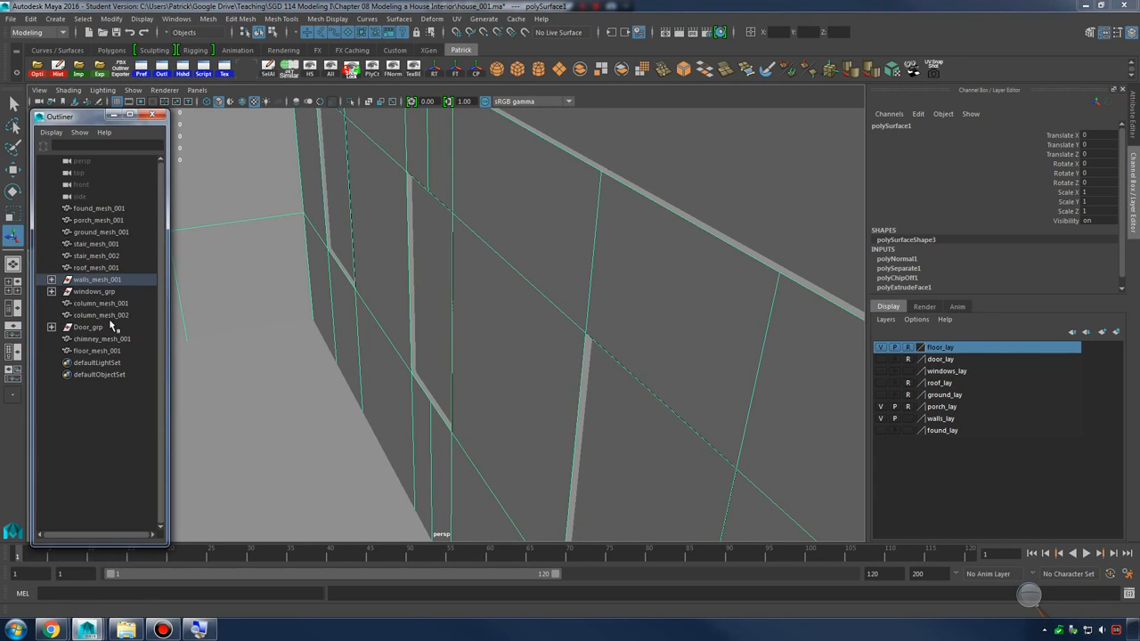
pyautogui.click(52, 279)
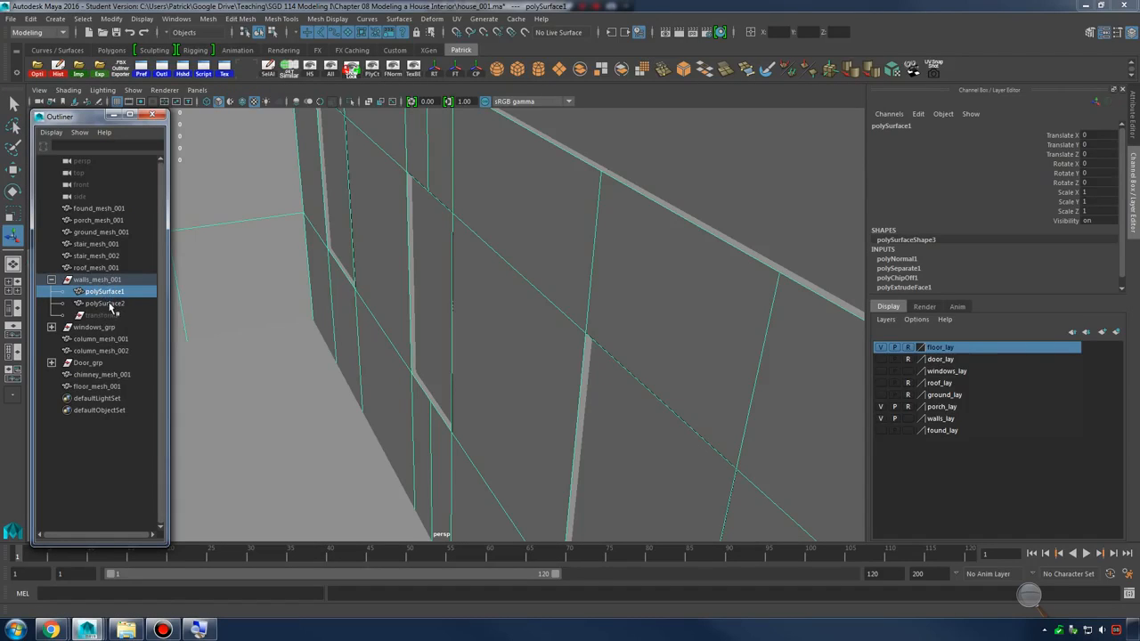
pyautogui.click(105, 304)
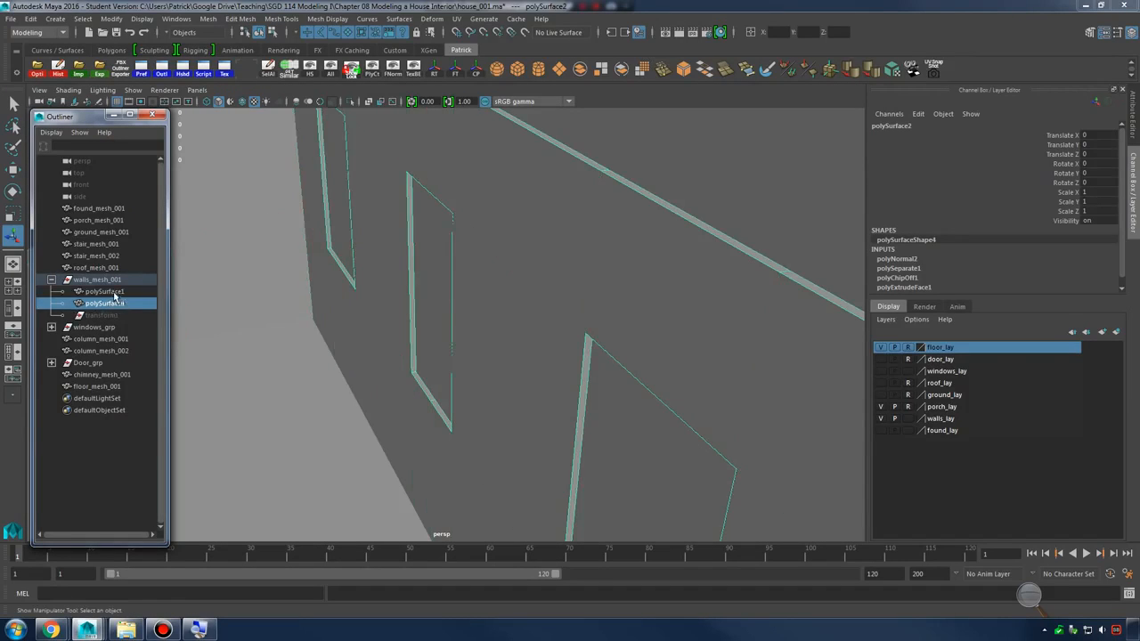
pyautogui.click(105, 291)
pyautogui.click(59, 70)
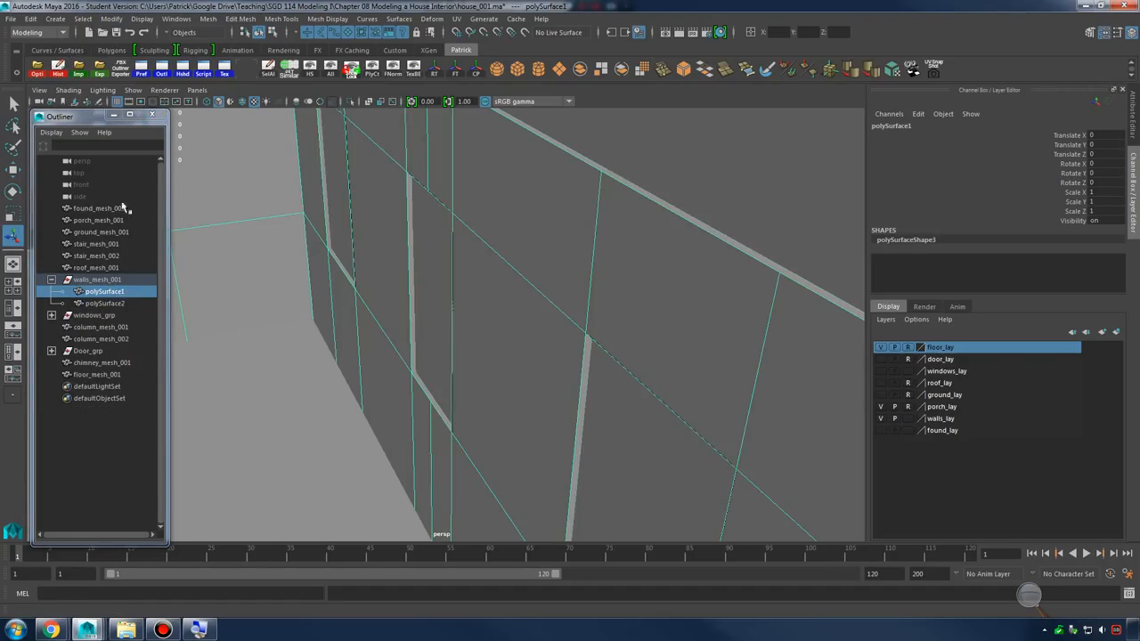
# Rename polySurface1 as walls_inner_mesh_001 and polySurface2 as walls_outer_mesh_001
pyautogui.doubleClick(106, 292)
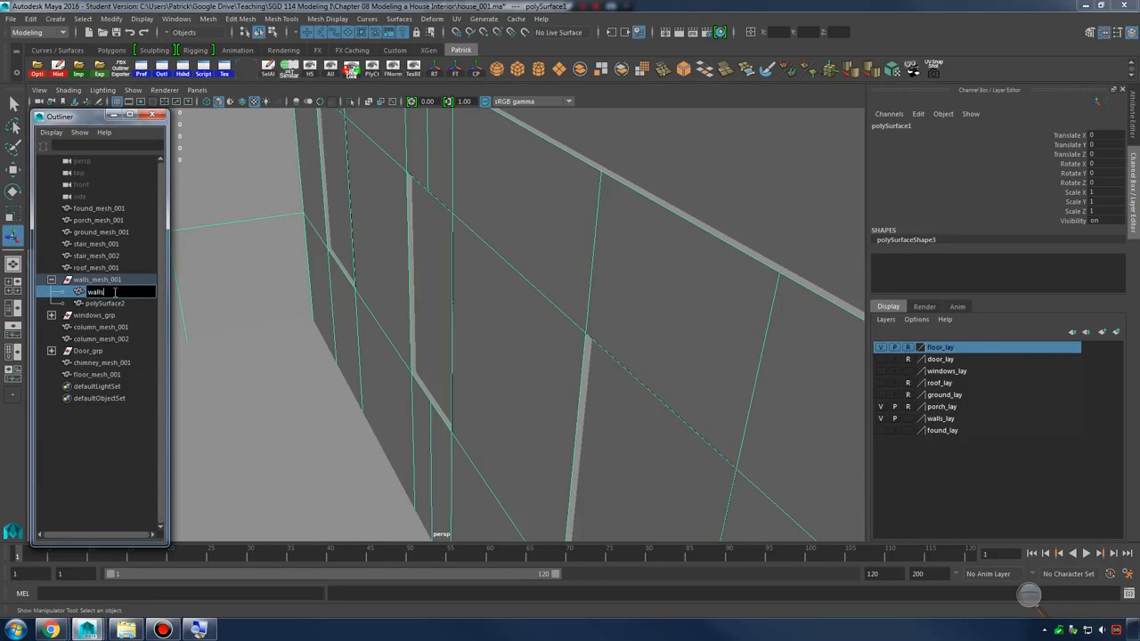
pyautogui.write('walls_inner_mesh_001')
pyautogui.press('Return')
pyautogui.doubleClick(113, 293)
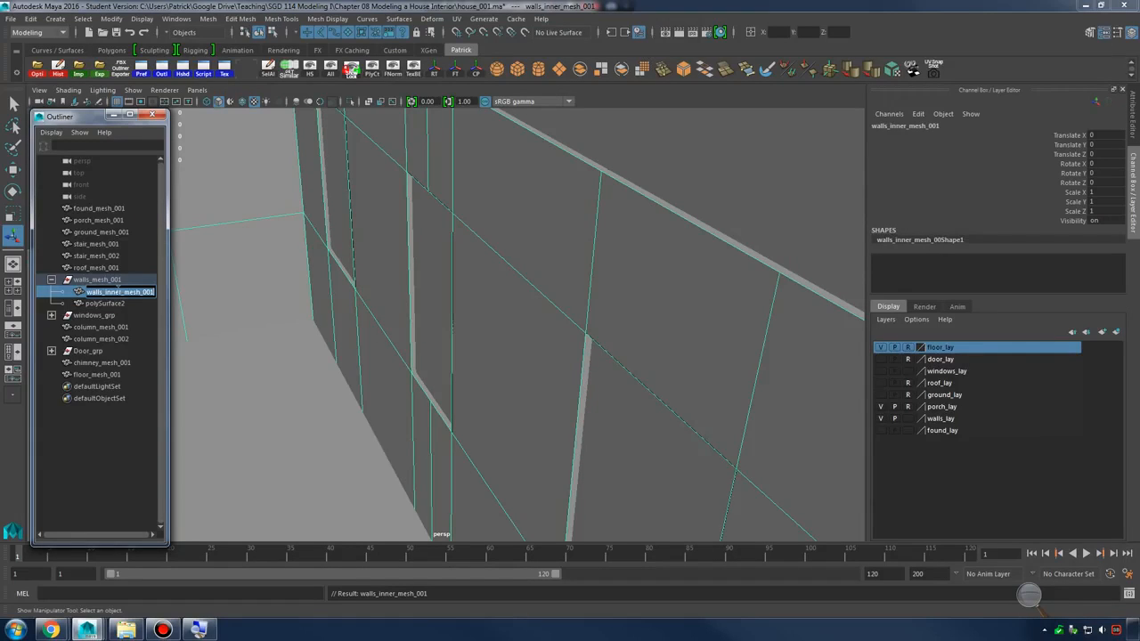
pyautogui.doubleClick(92, 304)
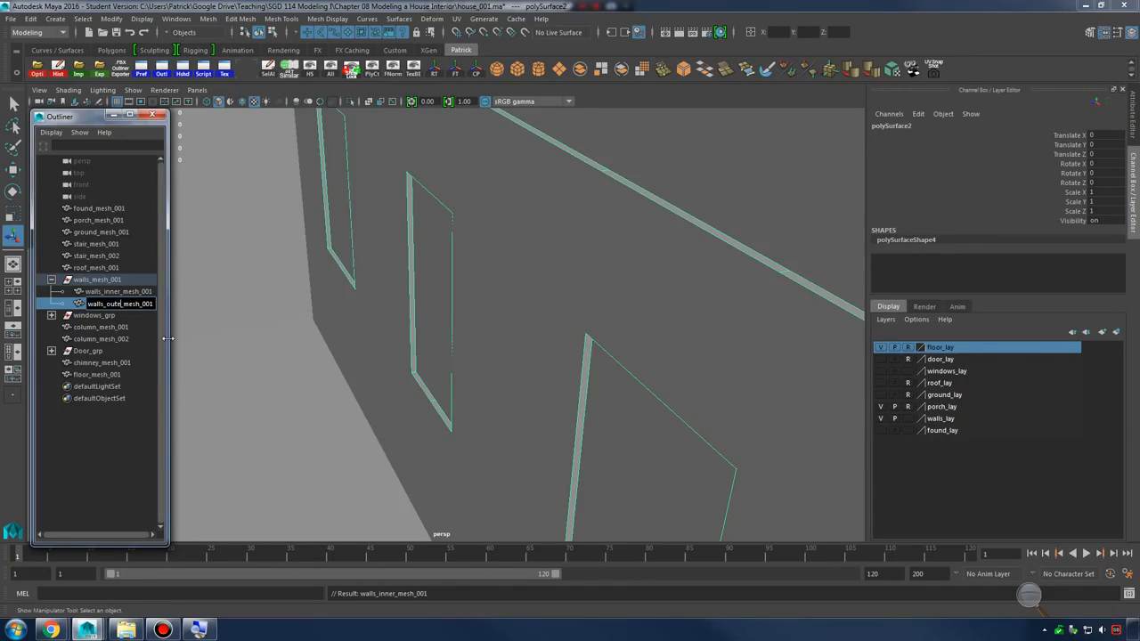
pyautogui.write('r')
pyautogui.press('Return')
# Move both wall meshes out of the walls_mesh_001 group and delete the emptied group
pyautogui.click(128, 291)
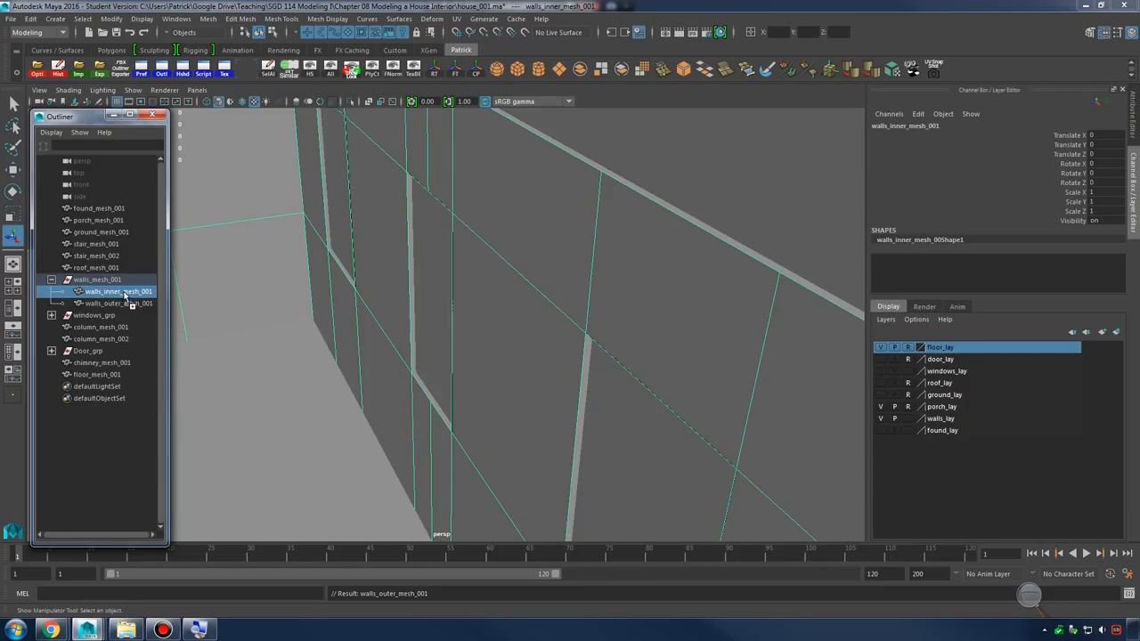
pyautogui.moveTo(128, 291); pyautogui.dragTo(119, 460, button='middle')
pyautogui.click(112, 291)
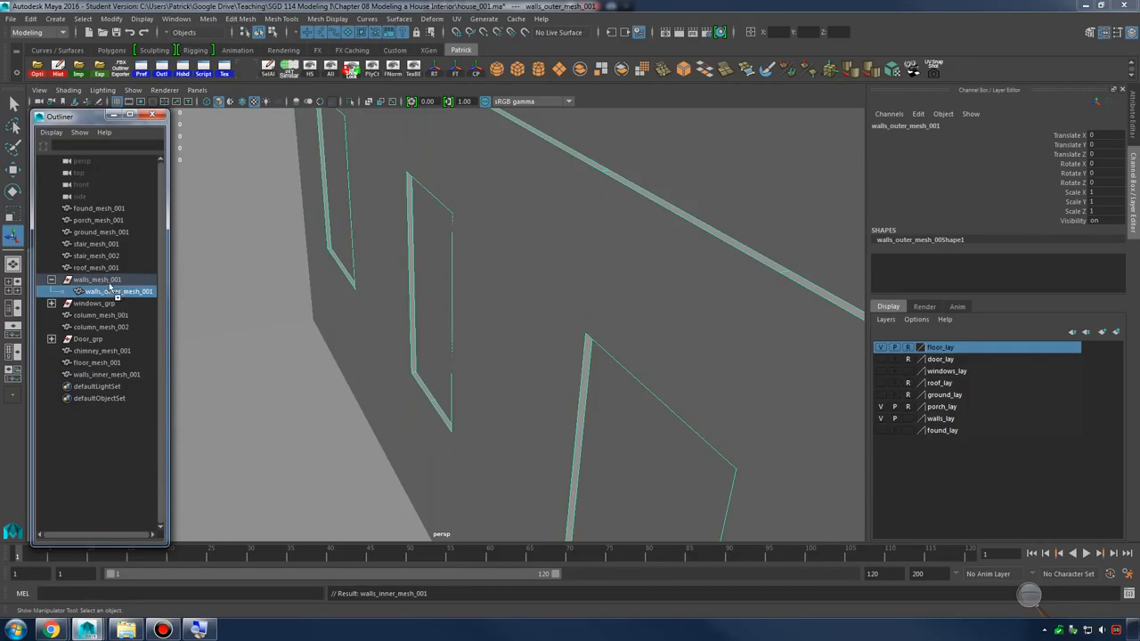
pyautogui.moveTo(107, 279); pyautogui.dragTo(105, 262, button='middle')
pyautogui.click(105, 294)
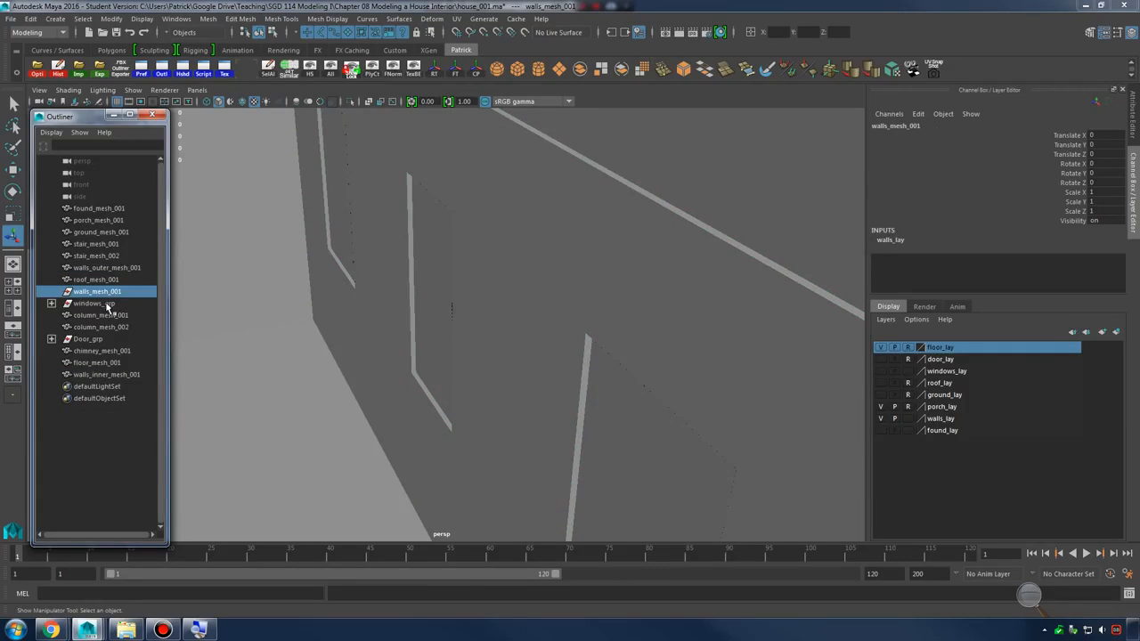
pyautogui.press('Delete')
# Put walls_inner_mesh_001 on a new display layer named wall_inner_lay and set the layer's display type to Reference
pyautogui.click(89, 362)
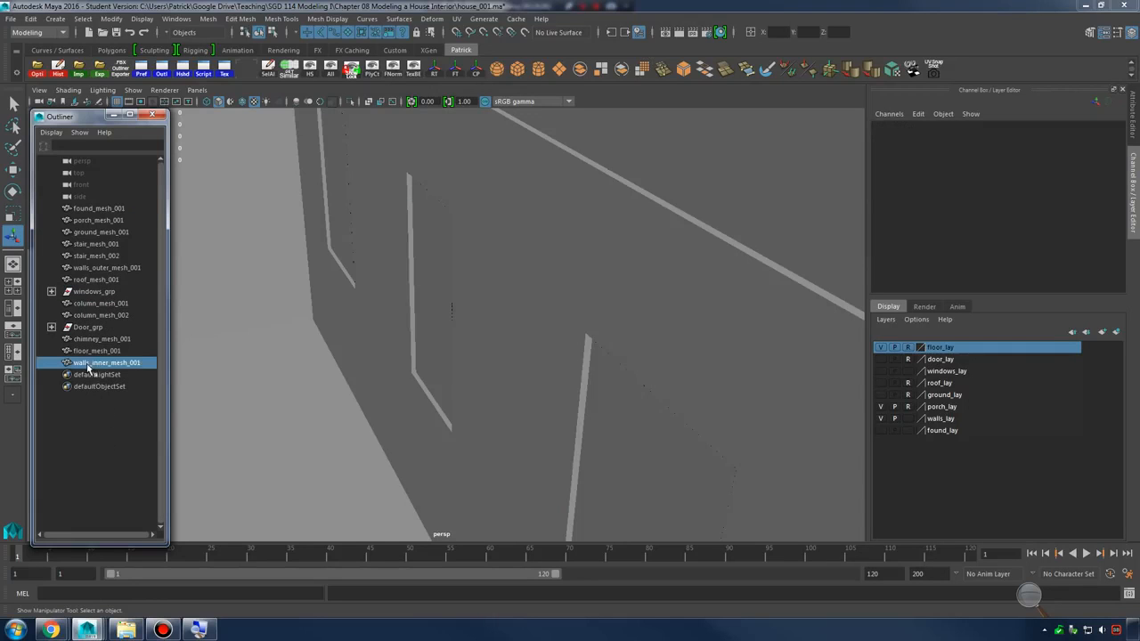
pyautogui.keyDown('alt'); pyautogui.moveTo(492, 278); pyautogui.dragTo(611, 280); pyautogui.keyUp('alt')
pyautogui.keyDown('alt'); pyautogui.moveTo(763, 282); pyautogui.dragTo(627, 281); pyautogui.keyUp('alt')
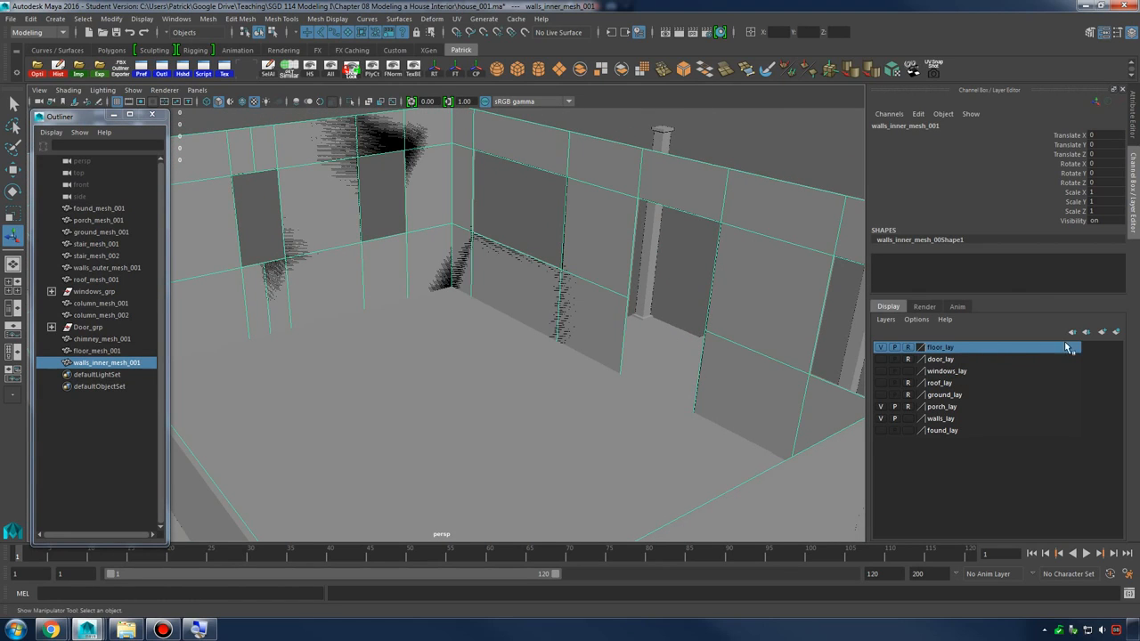
pyautogui.click(1116, 331)
pyautogui.doubleClick(937, 347)
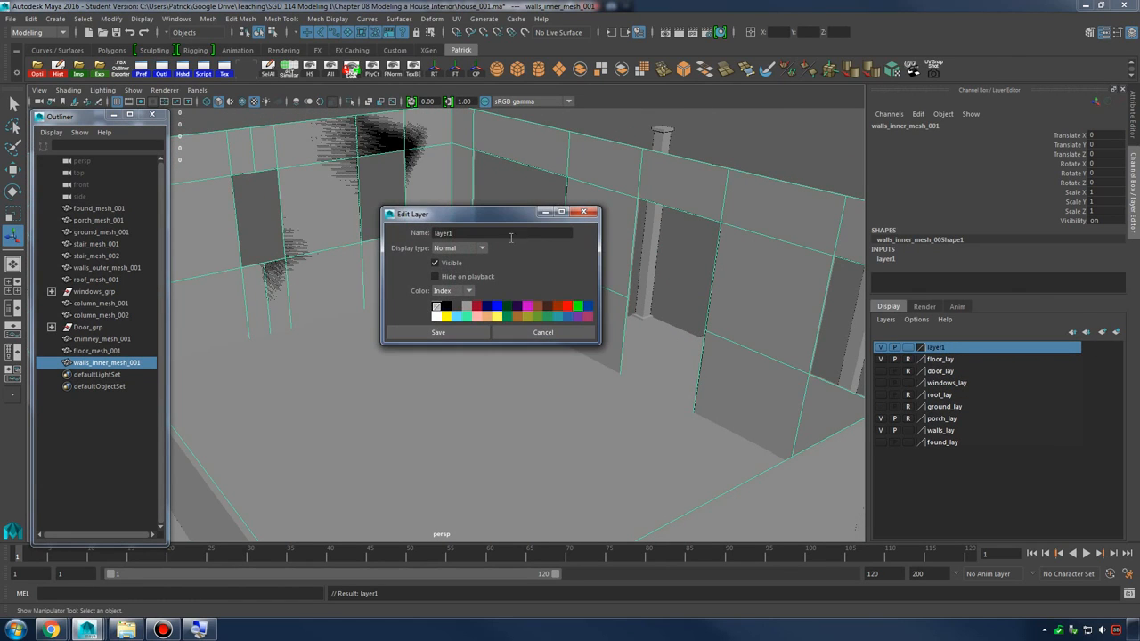
pyautogui.moveTo(511, 236); pyautogui.dragTo(361, 235)
pyautogui.click(419, 332)
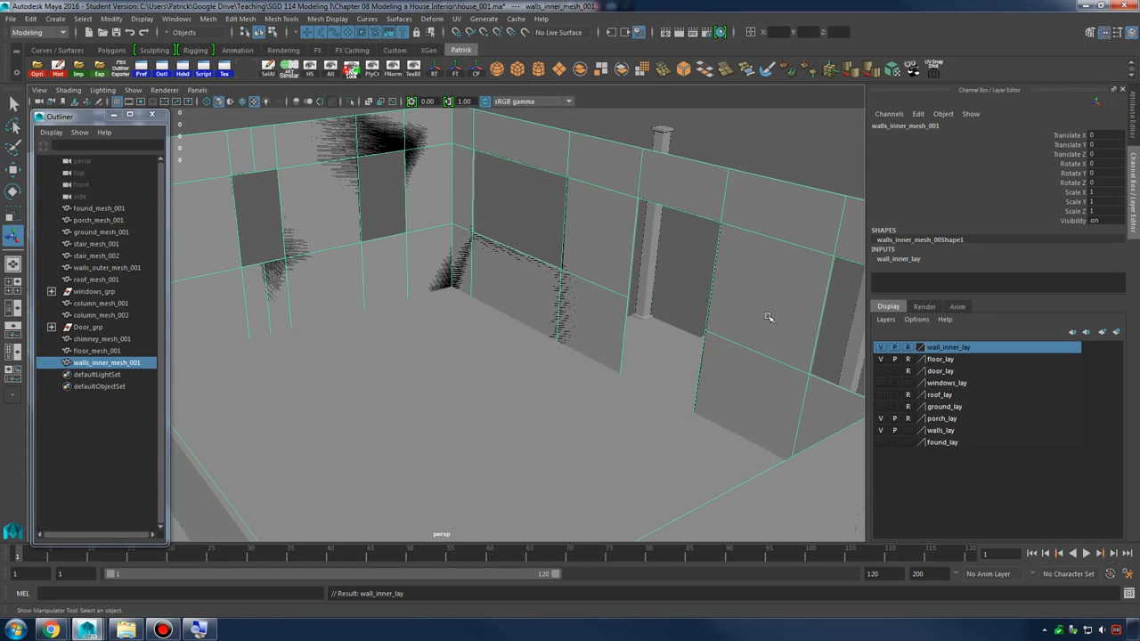
# Hide the wall_inner_lay and porch_lay layers, keeping walls_lay visible
pyautogui.click(768, 317)
pyautogui.click(880, 348)
pyautogui.keyDown('alt'); pyautogui.moveTo(843, 329); pyautogui.dragTo(591, 287); pyautogui.keyUp('alt')
pyautogui.click(881, 418)
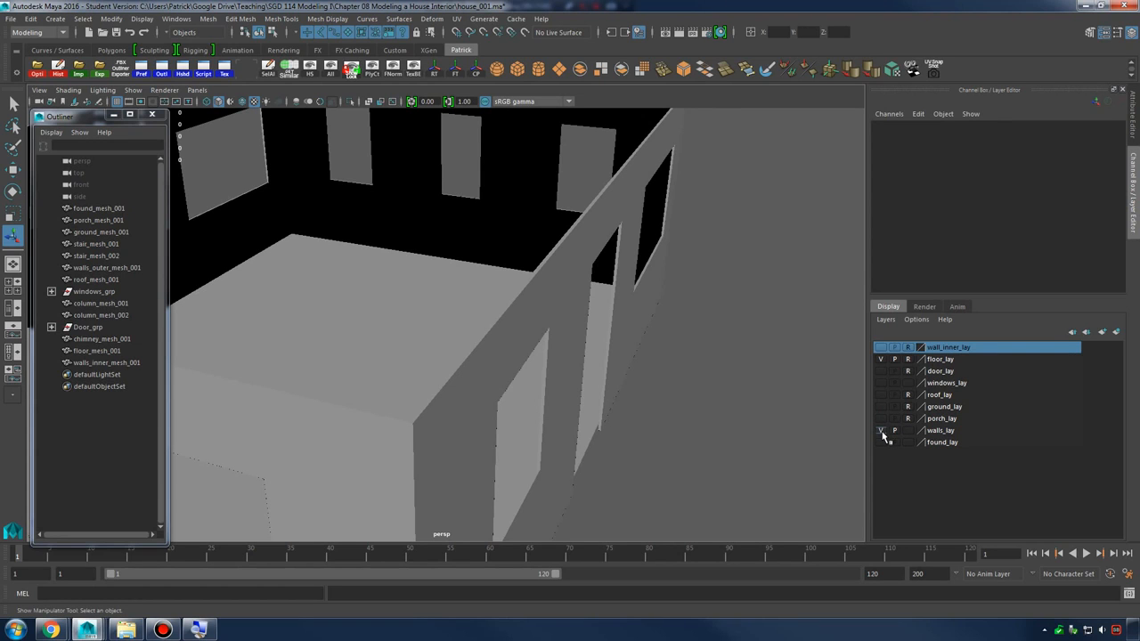
pyautogui.click(881, 431)
# Select walls_outer_mesh_001 and examine its inner side, top rim and window openings from several angles
pyautogui.click(554, 282)
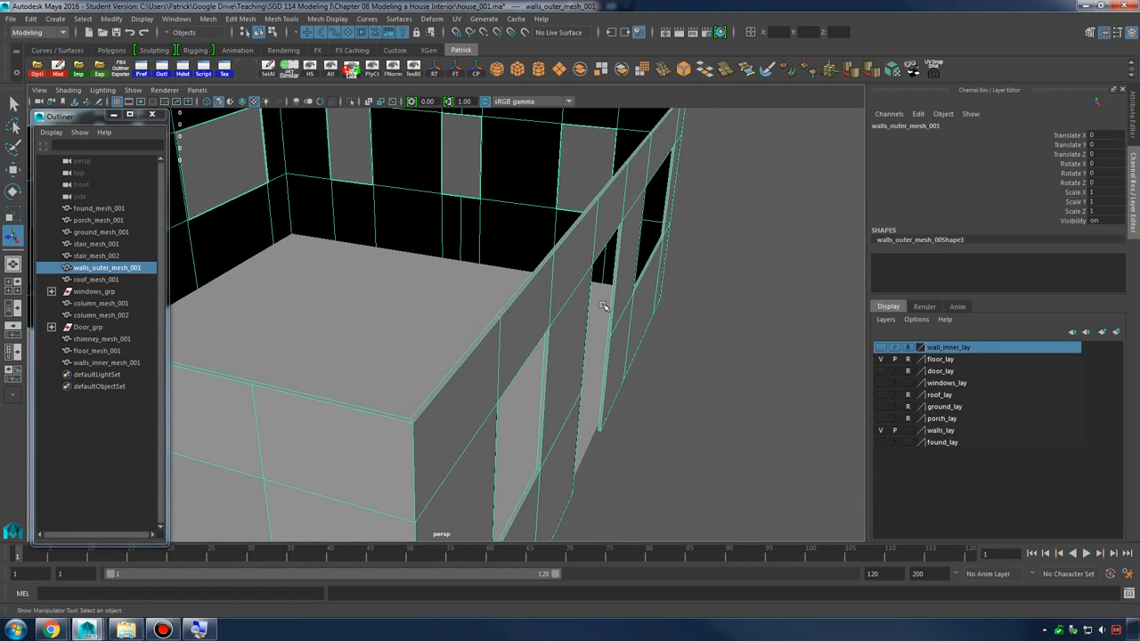
pyautogui.keyDown('alt'); pyautogui.moveTo(605, 306); pyautogui.dragTo(686, 314); pyautogui.keyUp('alt')
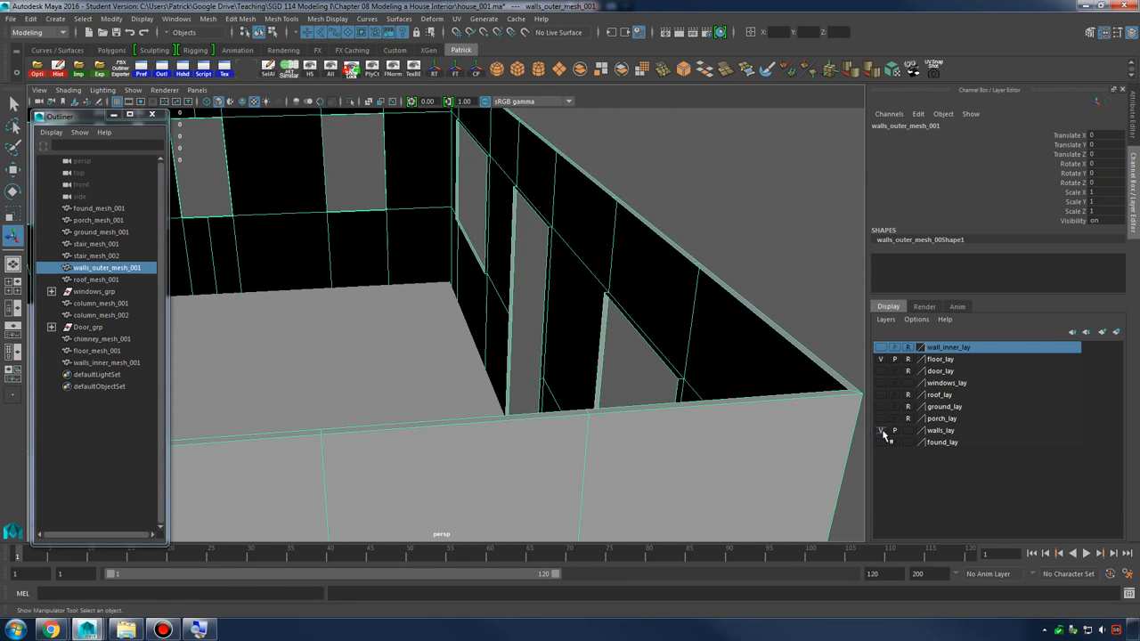
pyautogui.keyDown('alt'); pyautogui.moveTo(709, 312); pyautogui.dragTo(552, 336, button='middle'); pyautogui.keyUp('alt')
pyautogui.keyDown('alt'); pyautogui.moveTo(552, 336); pyautogui.dragTo(629, 352); pyautogui.keyUp('alt')
pyautogui.keyDown('alt'); pyautogui.moveTo(629, 352); pyautogui.dragTo(458, 342, button='right'); pyautogui.keyUp('alt')
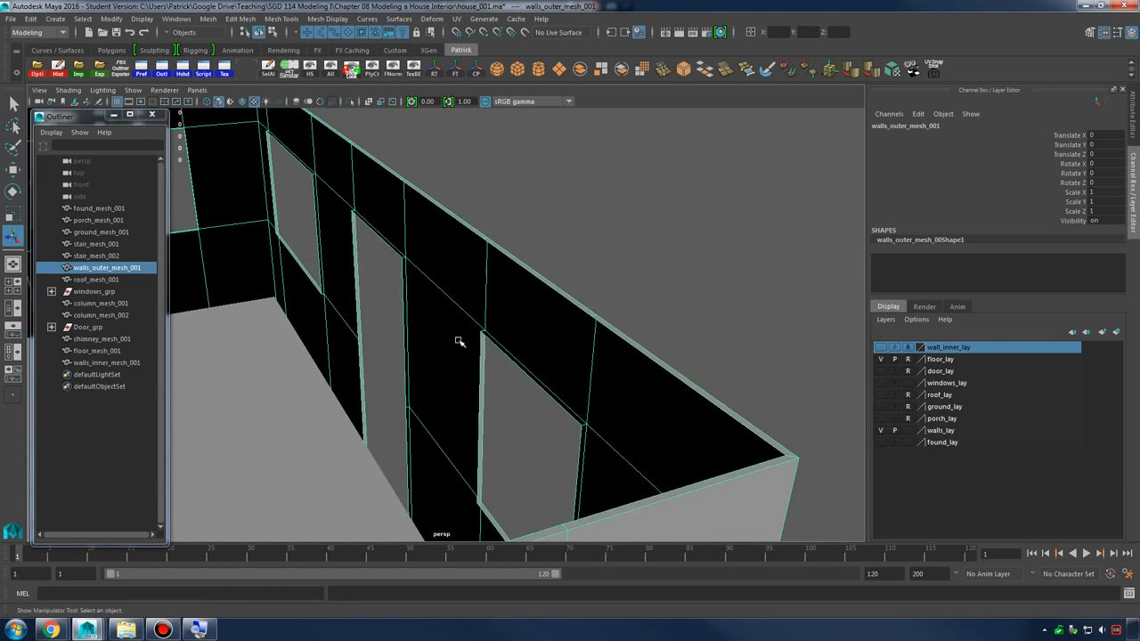
pyautogui.keyDown('alt'); pyautogui.moveTo(458, 342); pyautogui.dragTo(542, 334); pyautogui.keyUp('alt')
pyautogui.keyDown('alt'); pyautogui.moveTo(541, 334); pyautogui.dragTo(464, 337, button='middle'); pyautogui.keyUp('alt')
pyautogui.keyDown('alt'); pyautogui.moveTo(464, 337); pyautogui.dragTo(570, 341, button='right'); pyautogui.keyUp('alt')
pyautogui.keyDown('alt'); pyautogui.moveTo(570, 341); pyautogui.dragTo(659, 342); pyautogui.keyUp('alt')
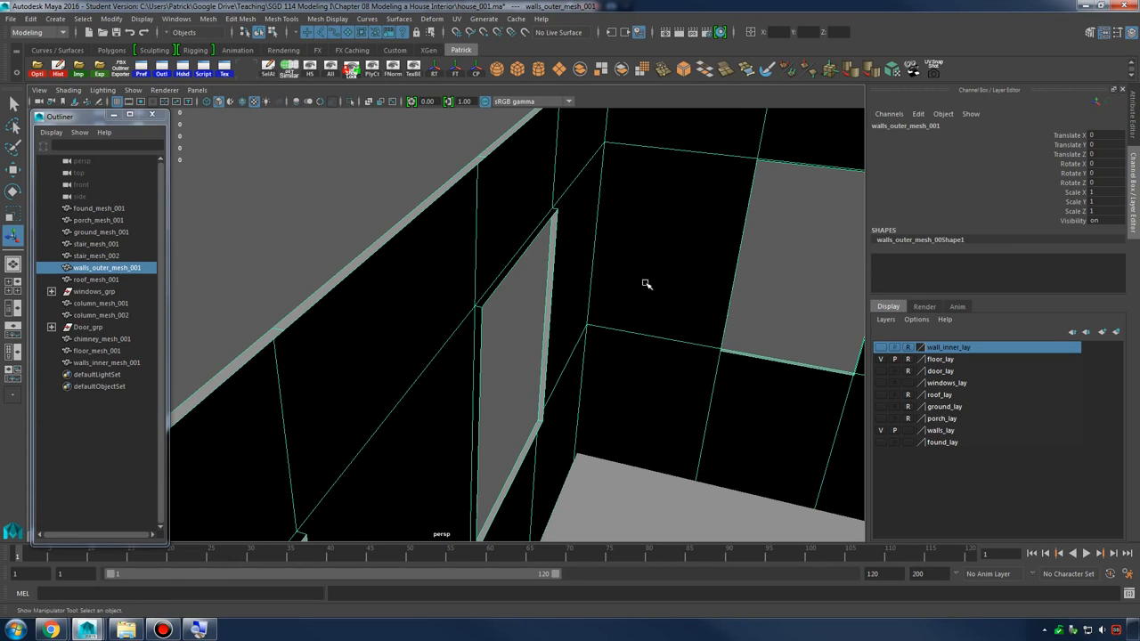
pyautogui.keyDown('alt'); pyautogui.moveTo(646, 284); pyautogui.dragTo(51, 263, button='right'); pyautogui.keyUp('alt')
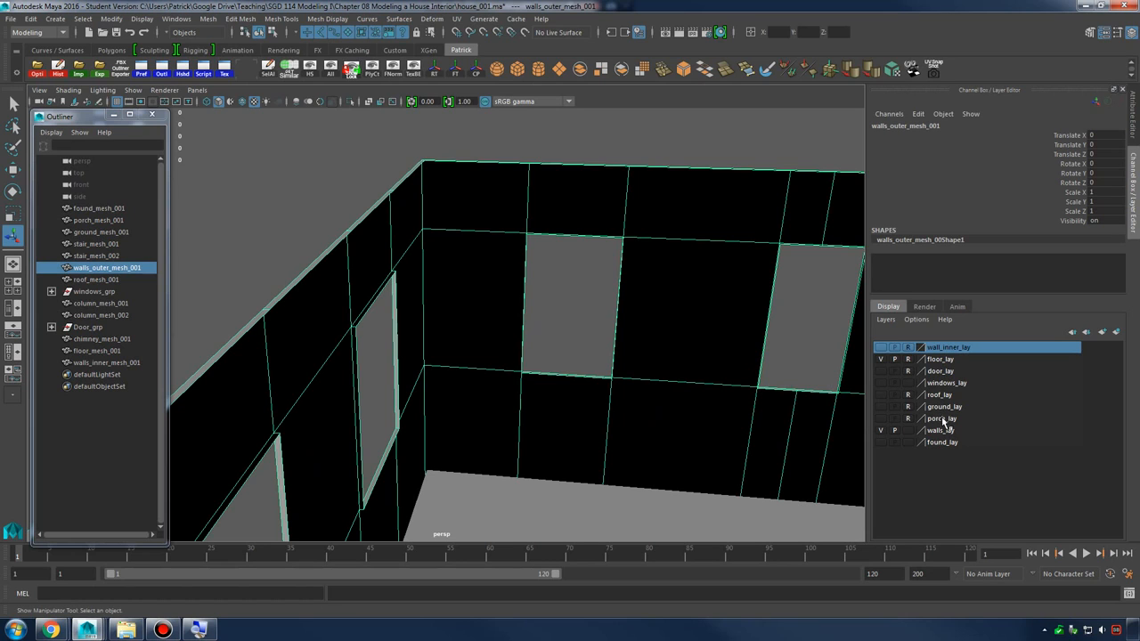
pyautogui.keyDown('alt'); pyautogui.moveTo(595, 321); pyautogui.dragTo(663, 321, button='right'); pyautogui.keyUp('alt')
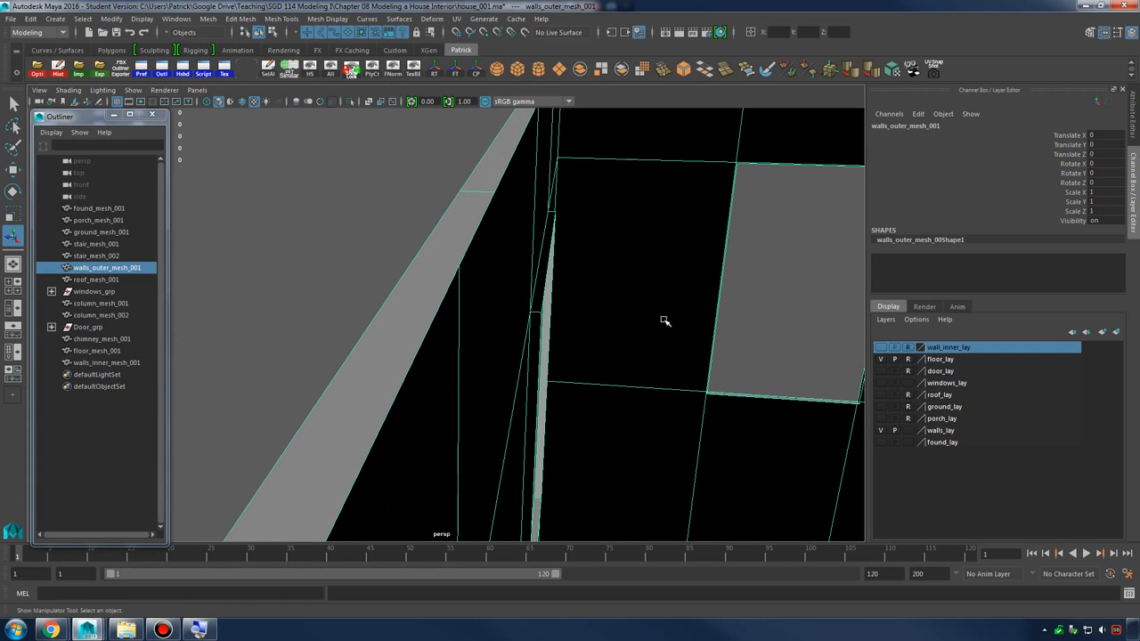
pyautogui.moveTo(446, 174); pyautogui.dragTo(447, 210, button='right')
pyautogui.click(473, 205)
pyautogui.keyDown('alt'); pyautogui.moveTo(754, 244); pyautogui.dragTo(624, 227, button='right'); pyautogui.keyUp('alt')
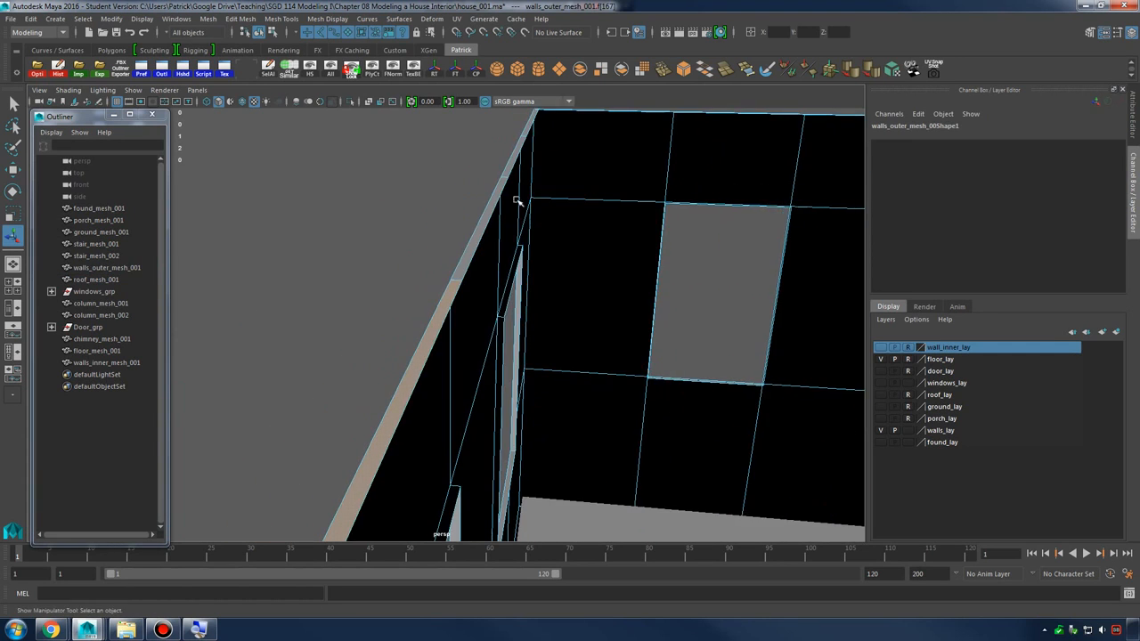
# Switch walls_outer_mesh_001 to edge selection and select the inner border edges along its top rim
pyautogui.rightClick(500, 184)
pyautogui.click(500, 151)
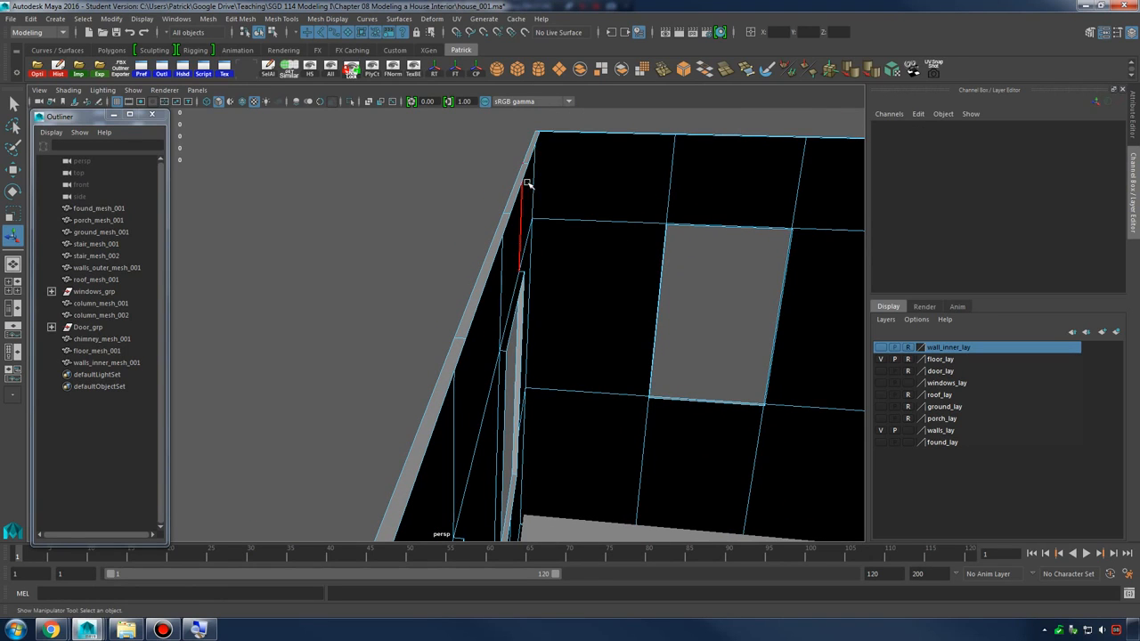
pyautogui.click(521, 181)
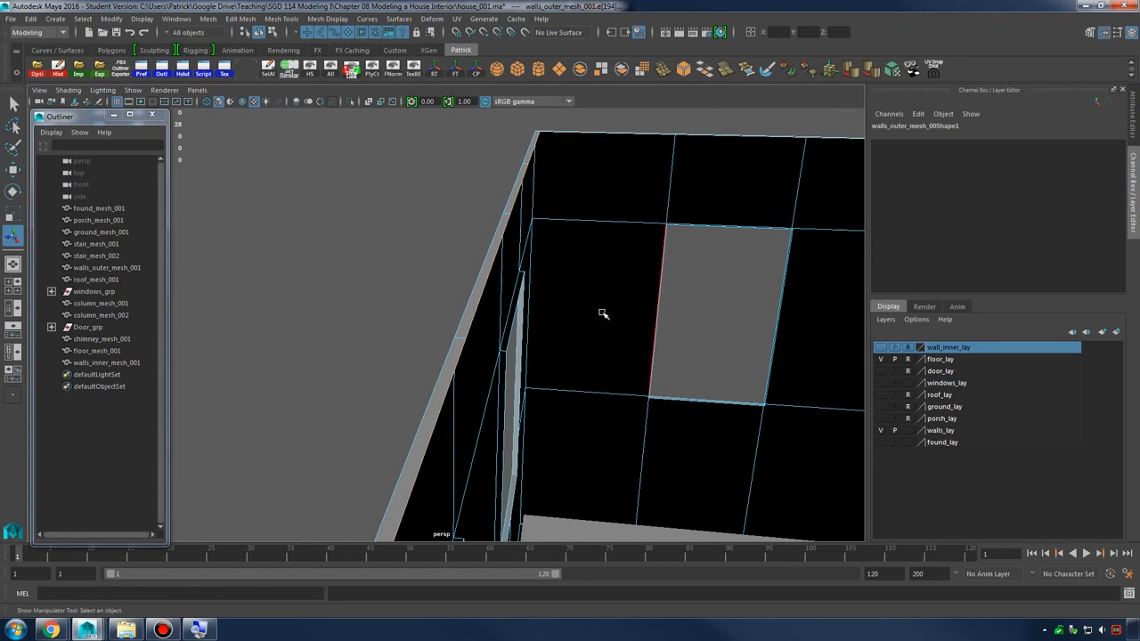
# Select the border edges of the narrow opening beside the outer wall's corner
pyautogui.keyDown('alt'); pyautogui.moveTo(603, 312); pyautogui.dragTo(758, 333, button='right'); pyautogui.keyUp('alt')
pyautogui.keyDown('alt'); pyautogui.moveTo(793, 260); pyautogui.dragTo(773, 256); pyautogui.keyUp('alt')
pyautogui.keyDown('alt'); pyautogui.moveTo(705, 260); pyautogui.dragTo(730, 312, button='middle'); pyautogui.keyUp('alt')
pyautogui.click(469, 186)
pyautogui.doubleClick(523, 242)
pyautogui.keyDown('alt'); pyautogui.moveTo(523, 242); pyautogui.dragTo(258, 225, button='right'); pyautogui.keyUp('alt')
pyautogui.keyDown('alt'); pyautogui.moveTo(606, 260); pyautogui.dragTo(544, 265); pyautogui.keyUp('alt')
pyautogui.keyDown('alt'); pyautogui.moveTo(544, 264); pyautogui.dragTo(458, 274, button='right'); pyautogui.keyUp('alt')
pyautogui.keyDown('alt'); pyautogui.moveTo(458, 275); pyautogui.dragTo(641, 273); pyautogui.keyUp('alt')
pyautogui.keyDown('alt'); pyautogui.moveTo(731, 294); pyautogui.dragTo(619, 311, button='middle'); pyautogui.keyUp('alt')
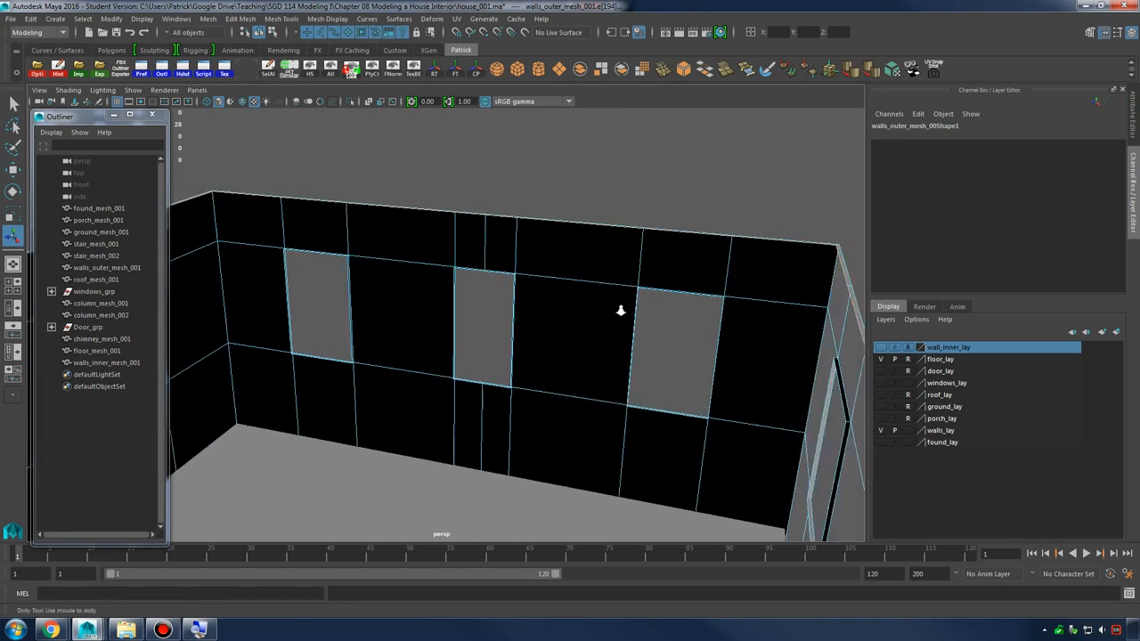
# Add the border edge loops of two neighbouring window openings on the three-window wall to the edge selection
pyautogui.keyDown('alt'); pyautogui.moveTo(619, 311); pyautogui.dragTo(713, 317, button='right'); pyautogui.keyUp('alt')
pyautogui.keyDown('alt'); pyautogui.moveTo(634, 344); pyautogui.dragTo(587, 350); pyautogui.keyUp('alt')
pyautogui.keyDown('alt'); pyautogui.moveTo(615, 322); pyautogui.dragTo(550, 346, button='middle'); pyautogui.keyUp('alt')
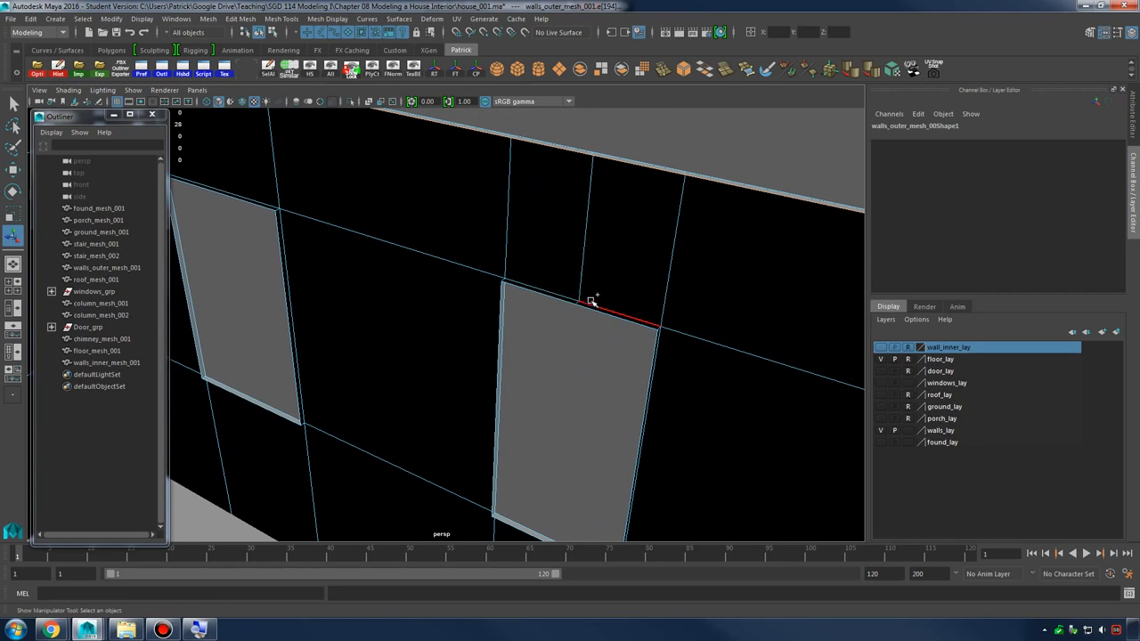
pyautogui.keyDown('shift'); pyautogui.doubleClick(587, 308); pyautogui.keyUp('shift')
pyautogui.keyDown('alt'); pyautogui.moveTo(421, 300); pyautogui.dragTo(532, 308, button='middle'); pyautogui.keyUp('alt')
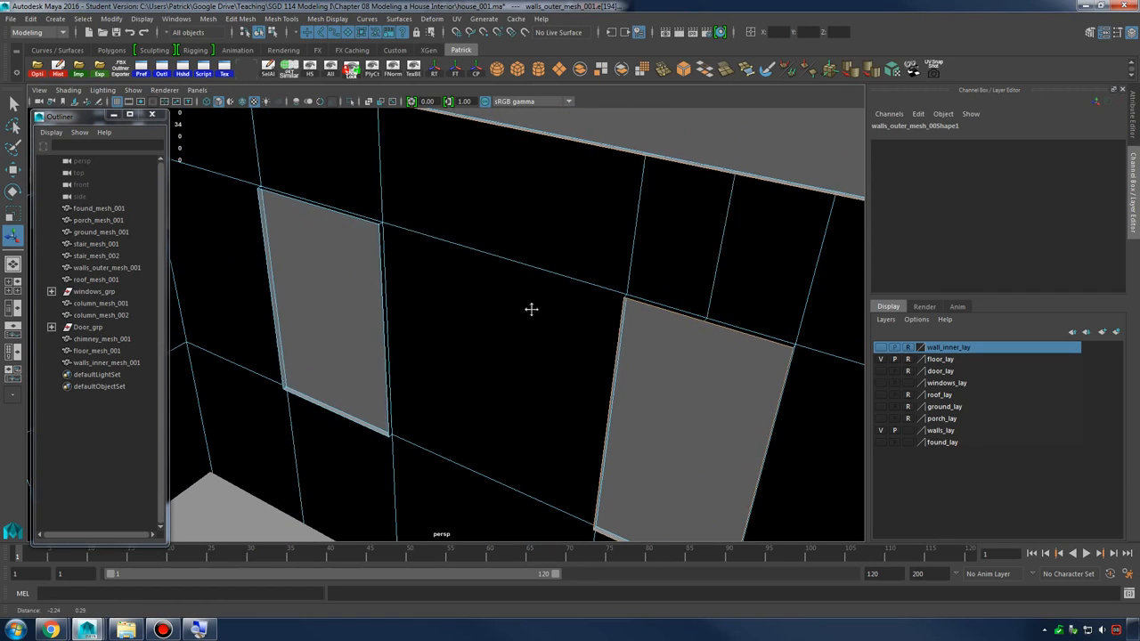
pyautogui.keyDown('shift'); pyautogui.doubleClick(369, 223); pyautogui.keyUp('shift')
# Add the complete border edge loop of the third window opening on the same wall to the selection
pyautogui.keyDown('alt'); pyautogui.moveTo(615, 315); pyautogui.dragTo(360, 301, button='middle'); pyautogui.keyUp('alt')
pyautogui.keyDown('alt'); pyautogui.moveTo(360, 301); pyautogui.dragTo(626, 346); pyautogui.keyUp('alt')
pyautogui.keyDown('alt'); pyautogui.moveTo(626, 347); pyautogui.dragTo(447, 340, button='middle'); pyautogui.keyUp('alt')
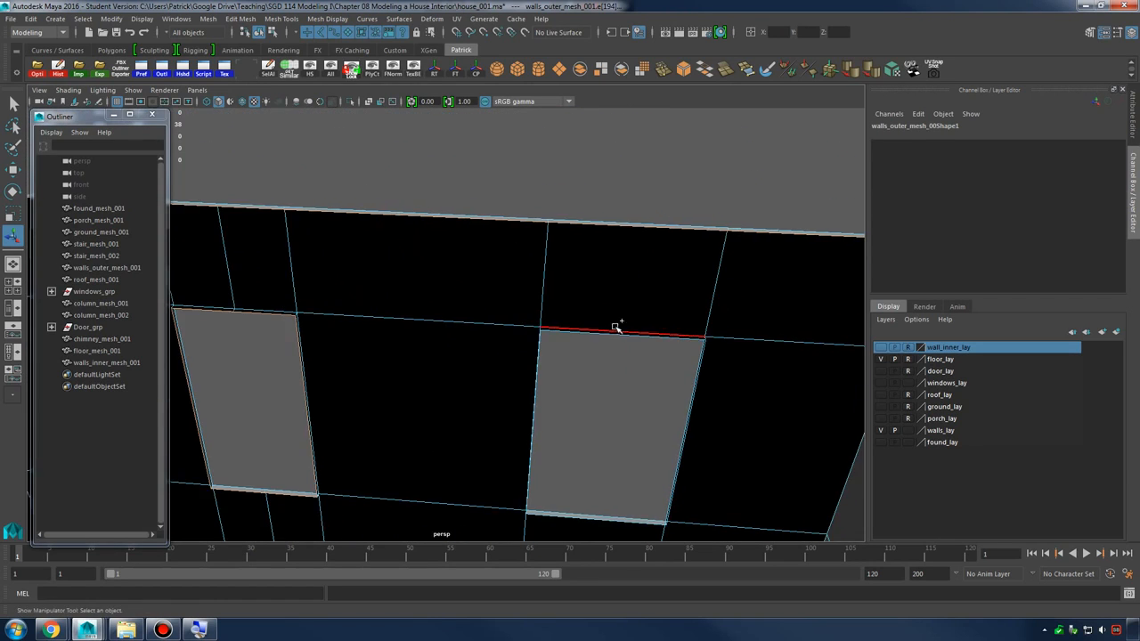
pyautogui.keyDown('shift'); pyautogui.click(617, 331); pyautogui.keyUp('shift')
pyautogui.keyDown('alt'); pyautogui.moveTo(597, 336); pyautogui.dragTo(695, 369, button='right'); pyautogui.keyUp('alt')
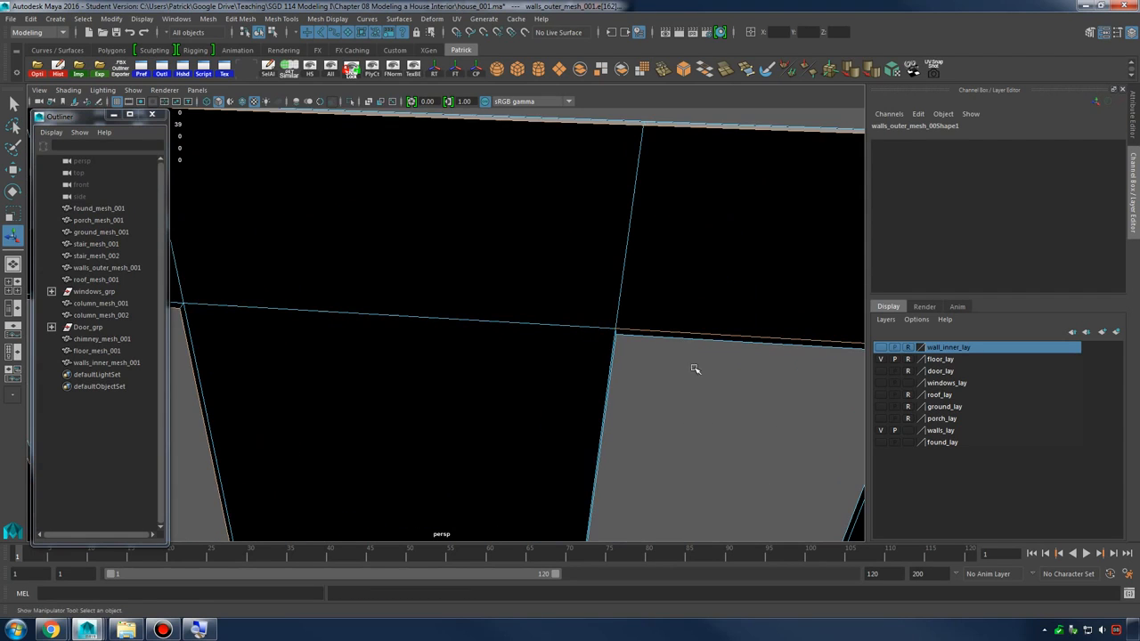
pyautogui.keyDown('ctrl'); pyautogui.moveTo(682, 318); pyautogui.dragTo(699, 347); pyautogui.keyUp('ctrl')
pyautogui.keyDown('shift'); pyautogui.doubleClick(696, 344); pyautogui.keyUp('shift')
# Extend the edge selection with the border loops of the two window openings on the adjoining wall
pyautogui.keyDown('alt'); pyautogui.moveTo(698, 343); pyautogui.dragTo(588, 335, button='right'); pyautogui.keyUp('alt')
pyautogui.keyDown('alt'); pyautogui.moveTo(446, 333); pyautogui.dragTo(570, 313); pyautogui.keyUp('alt')
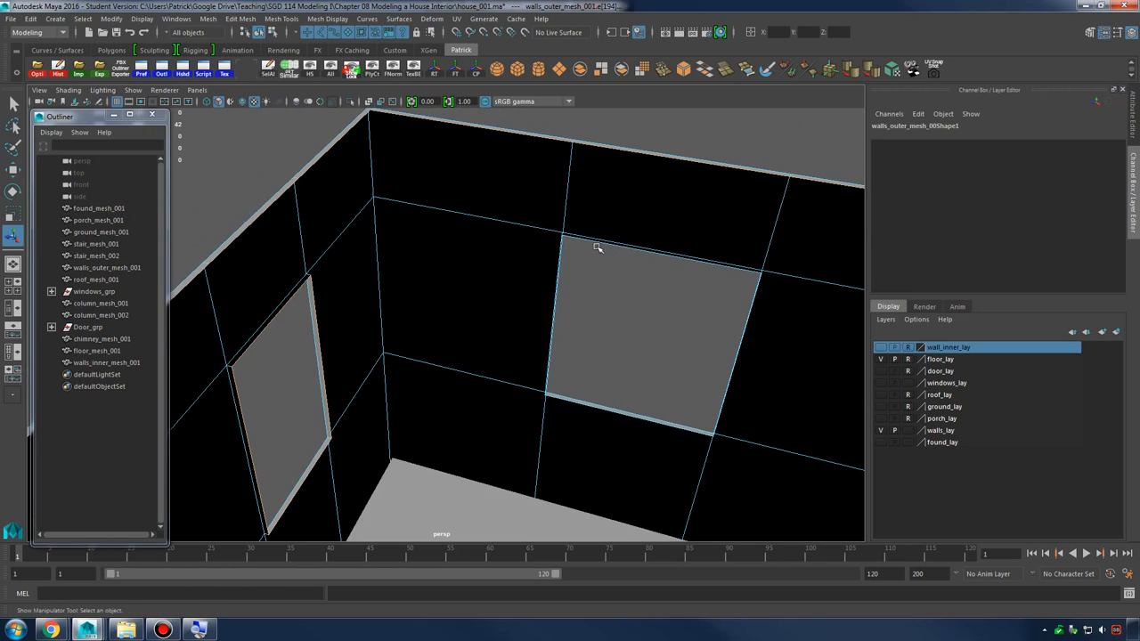
pyautogui.keyDown('shift'); pyautogui.click(595, 243); pyautogui.keyUp('shift')
pyautogui.keyDown('shift'); pyautogui.doubleClick(595, 243); pyautogui.keyUp('shift')
pyautogui.keyDown('alt'); pyautogui.moveTo(669, 290); pyautogui.dragTo(333, 288, button='middle'); pyautogui.keyUp('alt')
pyautogui.keyDown('alt'); pyautogui.moveTo(334, 288); pyautogui.dragTo(431, 315); pyautogui.keyUp('alt')
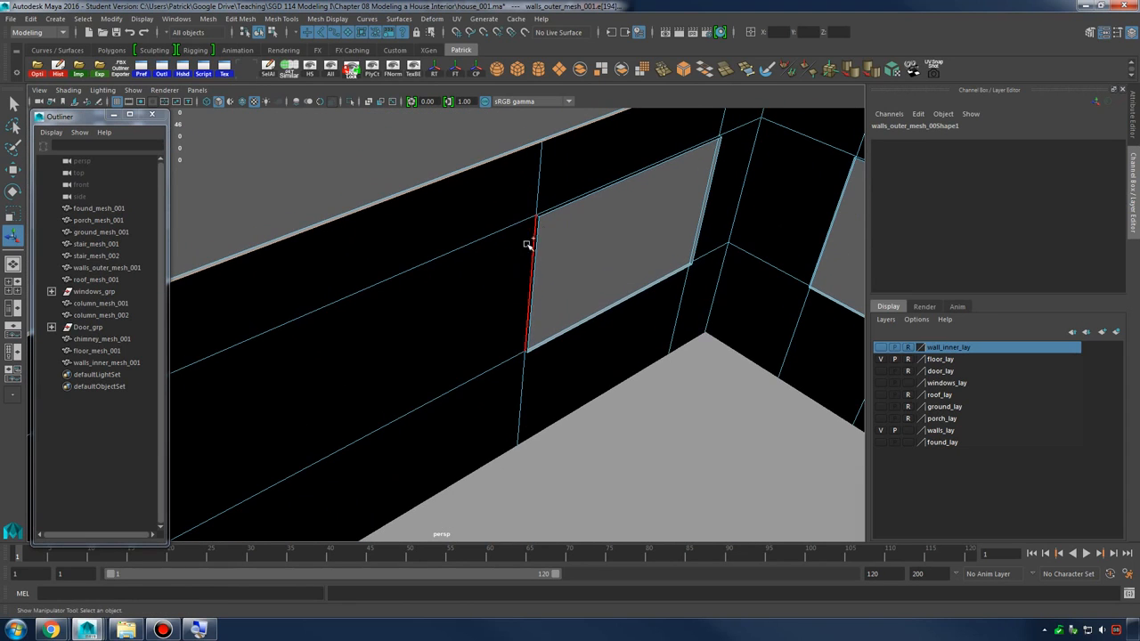
pyautogui.keyDown('shift'); pyautogui.doubleClick(554, 214); pyautogui.keyUp('shift')
# Add the border edge loops of the three window openings on the opposite side wall to the selection
pyautogui.keyDown('alt'); pyautogui.moveTo(562, 211); pyautogui.dragTo(457, 347); pyautogui.keyUp('alt')
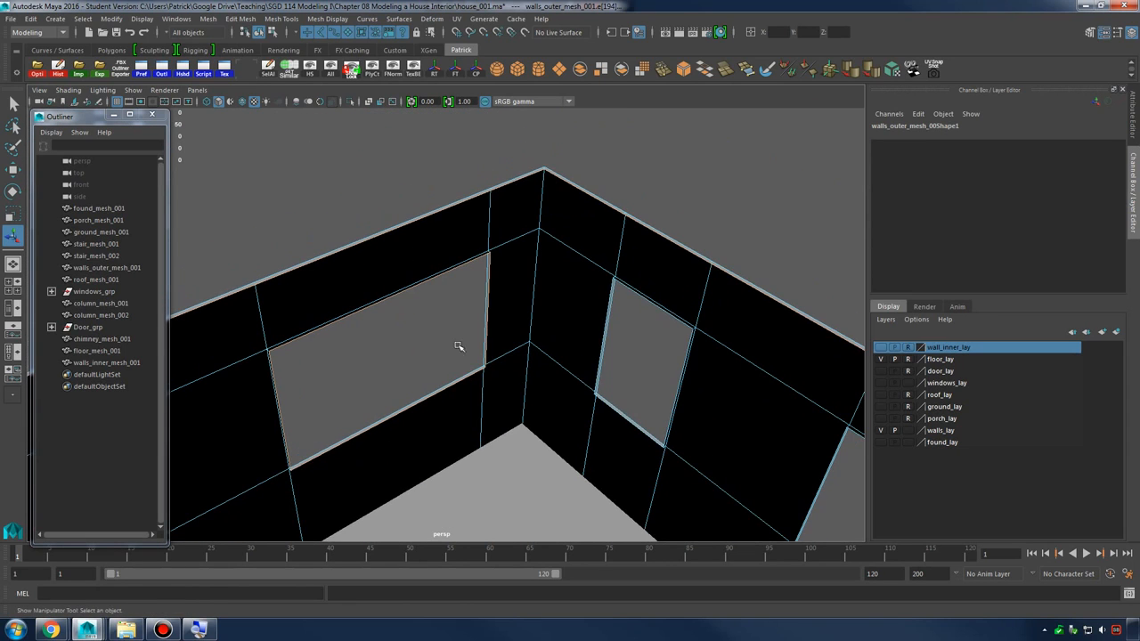
pyautogui.keyDown('shift'); pyautogui.doubleClick(635, 292); pyautogui.keyUp('shift')
pyautogui.keyDown('alt'); pyautogui.moveTo(730, 354); pyautogui.dragTo(609, 310); pyautogui.keyUp('alt')
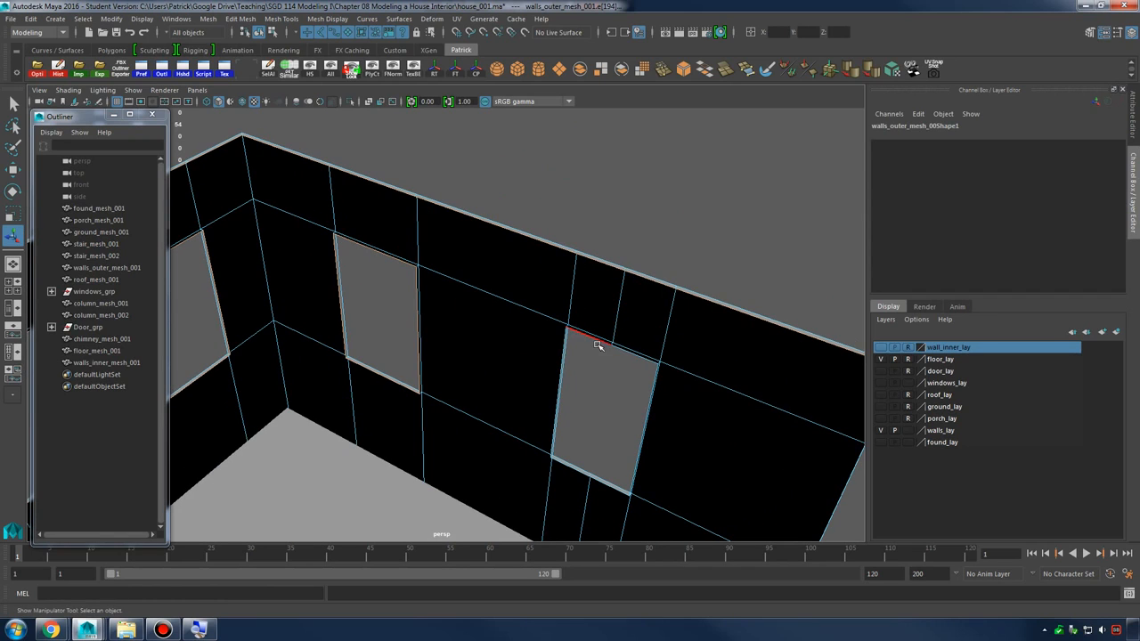
pyautogui.keyDown('alt'); pyautogui.moveTo(658, 350); pyautogui.dragTo(554, 277); pyautogui.keyUp('alt')
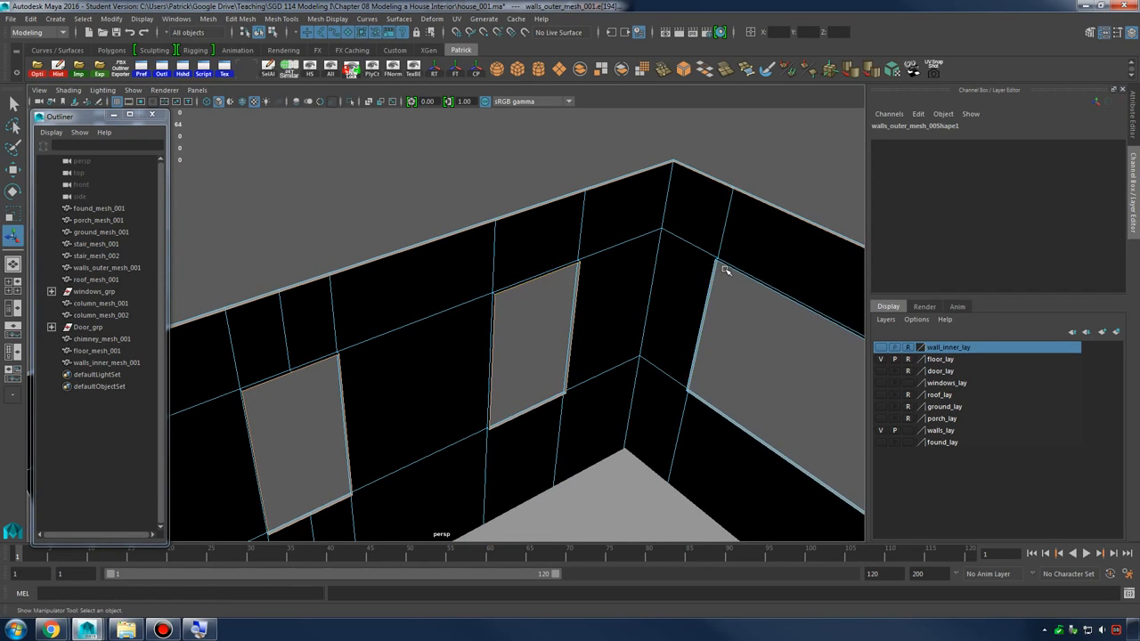
# Complete the edge selection with the border loops of the window and door openings on the front wall
pyautogui.keyDown('alt'); pyautogui.moveTo(725, 261); pyautogui.dragTo(593, 280); pyautogui.keyUp('alt')
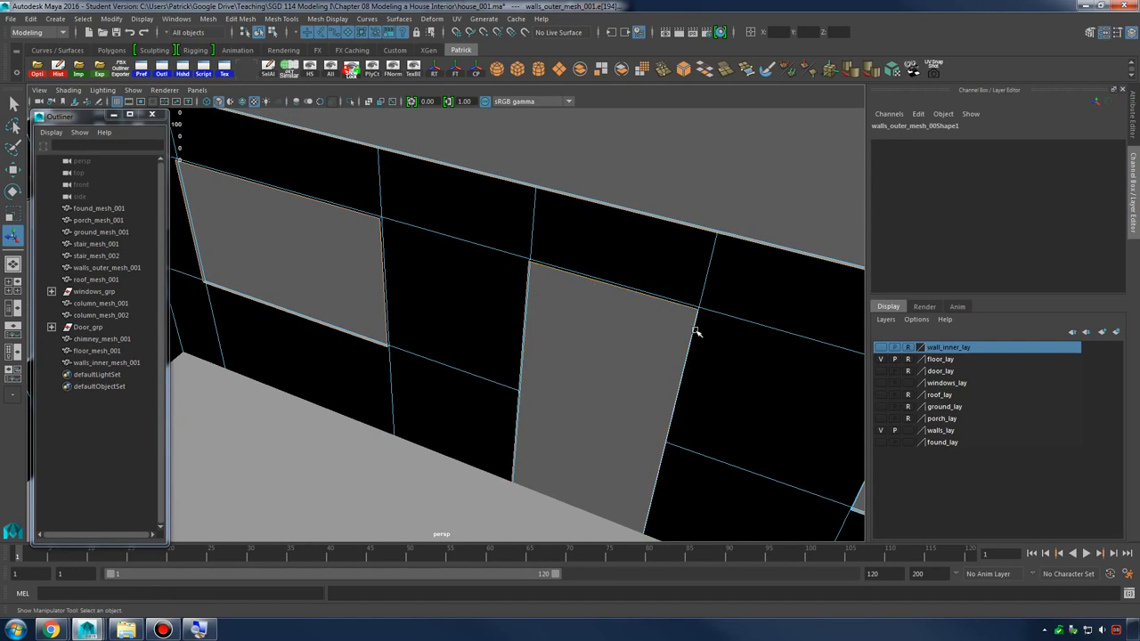
pyautogui.keyDown('alt'); pyautogui.moveTo(692, 326); pyautogui.dragTo(501, 309, button='right'); pyautogui.keyUp('alt')
pyautogui.keyDown('alt'); pyautogui.moveTo(500, 309); pyautogui.dragTo(590, 308); pyautogui.keyUp('alt')
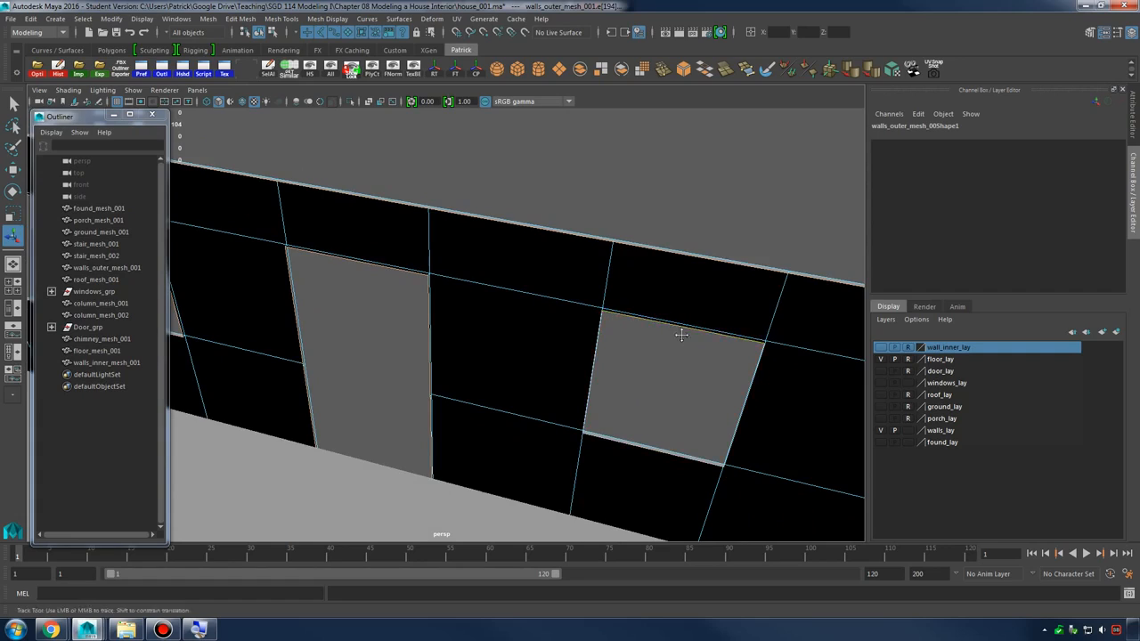
pyautogui.keyDown('alt'); pyautogui.moveTo(679, 331); pyautogui.dragTo(520, 304); pyautogui.keyUp('alt')
pyautogui.keyDown('alt'); pyautogui.moveTo(520, 304); pyautogui.dragTo(398, 254, button='right'); pyautogui.keyUp('alt')
pyautogui.keyDown('alt'); pyautogui.moveTo(398, 254); pyautogui.dragTo(545, 208); pyautogui.keyUp('alt')
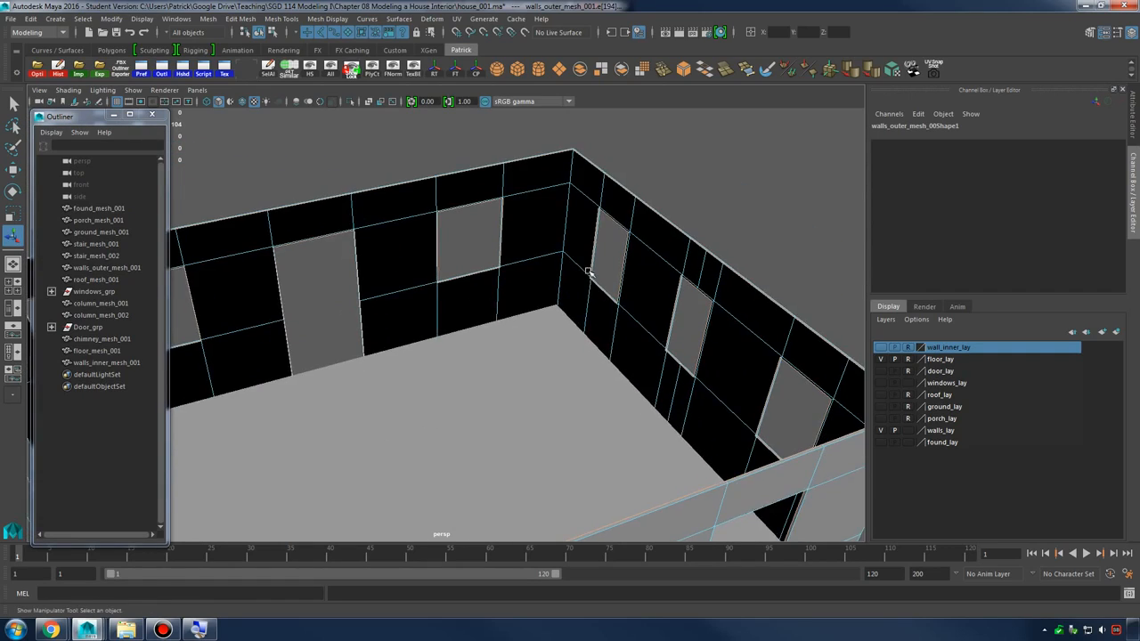
# Convert the selected border edges to faces and delete those thickness faces from the outer wall mesh
pyautogui.press('4')
pyautogui.moveTo(591, 255)
pyautogui.keyDown('alt'); pyautogui.mouseDown(button='right')
pyautogui.moveTo(740, 285)
pyautogui.moveTo(534, 293)
pyautogui.moveTo(611, 285)
pyautogui.moveTo(562, 328)
pyautogui.moveTo(662, 318)
pyautogui.moveTo(596, 311)
pyautogui.moveTo(720, 339)
pyautogui.moveTo(736, 321)
pyautogui.moveTo(562, 294)
pyautogui.moveTo(554, 309)
pyautogui.mouseUp(button='right'); pyautogui.keyUp('alt')
pyautogui.press('5')
pyautogui.click(553, 308)
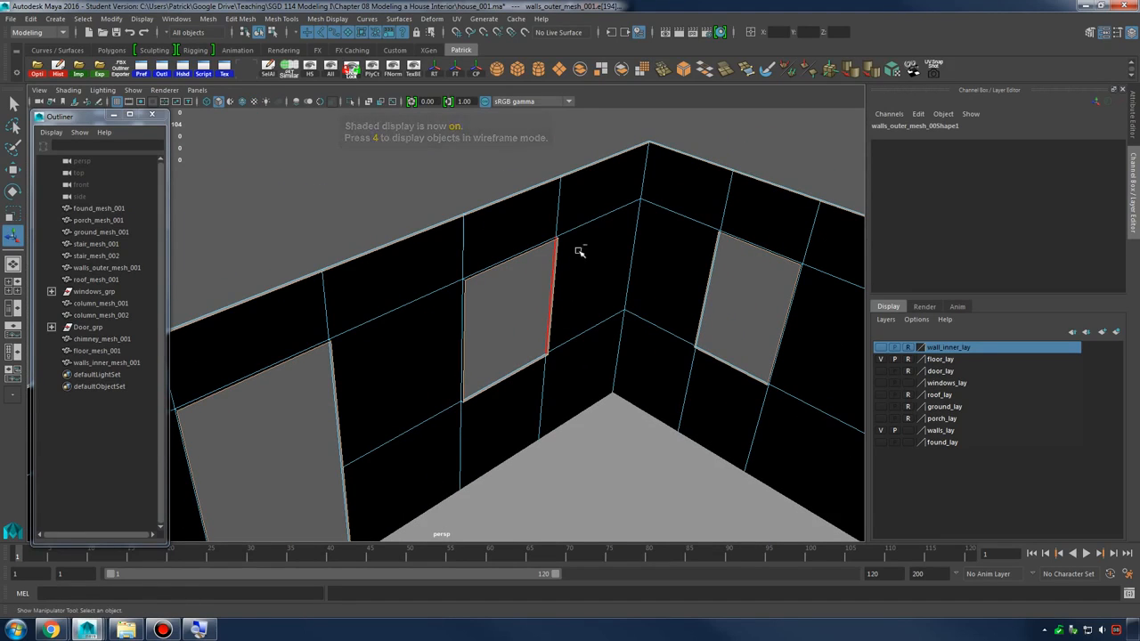
pyautogui.click(579, 230)
pyautogui.keyDown('ctrl'); pyautogui.rightClick(577, 230); pyautogui.keyUp('ctrl')
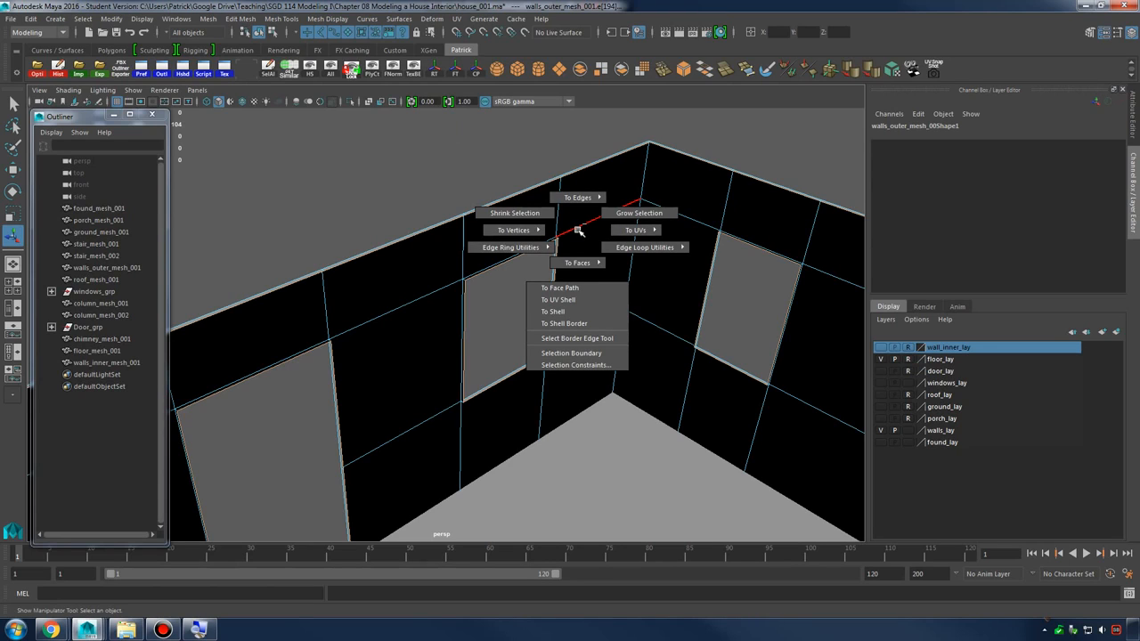
pyautogui.keyDown('ctrl'); pyautogui.moveTo(577, 230); pyautogui.dragTo(570, 308, button='right'); pyautogui.keyUp('ctrl')
pyautogui.press('4')
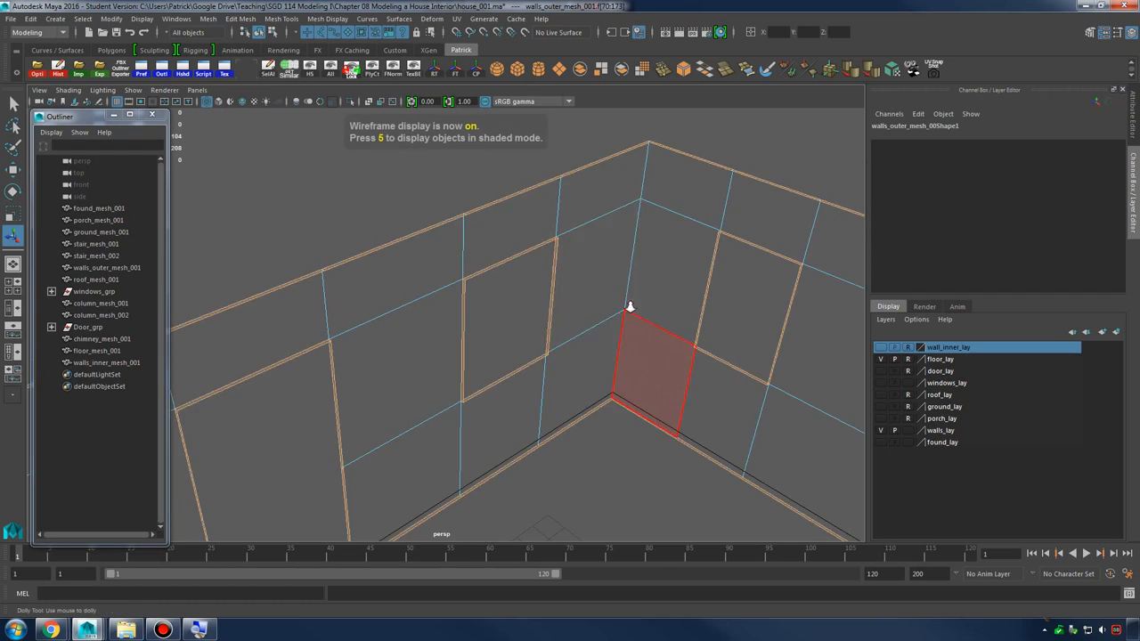
pyautogui.keyDown('alt'); pyautogui.moveTo(629, 310); pyautogui.dragTo(573, 293); pyautogui.keyUp('alt')
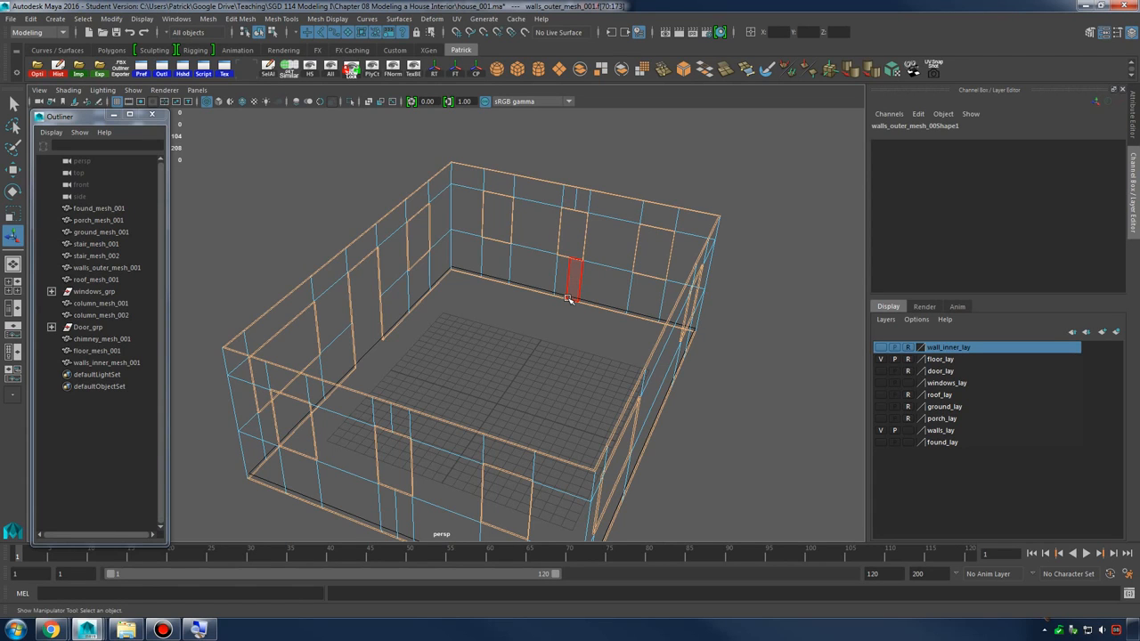
pyautogui.click(570, 299)
pyautogui.press('5')
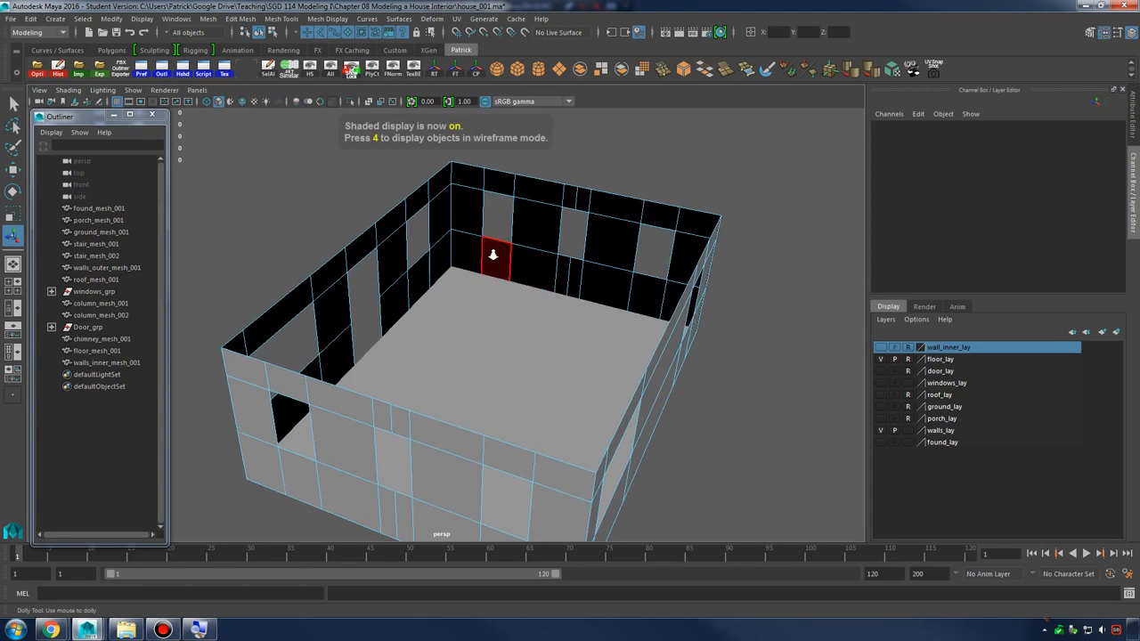
# Return to object selection and add walls_outer_mesh_001 to the walls_lay display layer, checking the layer's visibility toggle
pyautogui.keyDown('alt'); pyautogui.moveTo(494, 255); pyautogui.dragTo(445, 242, button='right'); pyautogui.keyUp('alt')
pyautogui.keyDown('alt'); pyautogui.moveTo(445, 243); pyautogui.dragTo(469, 342, button='middle'); pyautogui.keyUp('alt')
pyautogui.keyDown('alt'); pyautogui.moveTo(468, 342); pyautogui.dragTo(511, 397, button='right'); pyautogui.keyUp('alt')
pyautogui.keyDown('alt'); pyautogui.moveTo(512, 397); pyautogui.dragTo(446, 445, button='middle'); pyautogui.keyUp('alt')
pyautogui.moveTo(559, 300); pyautogui.dragTo(777, 374, button='right')
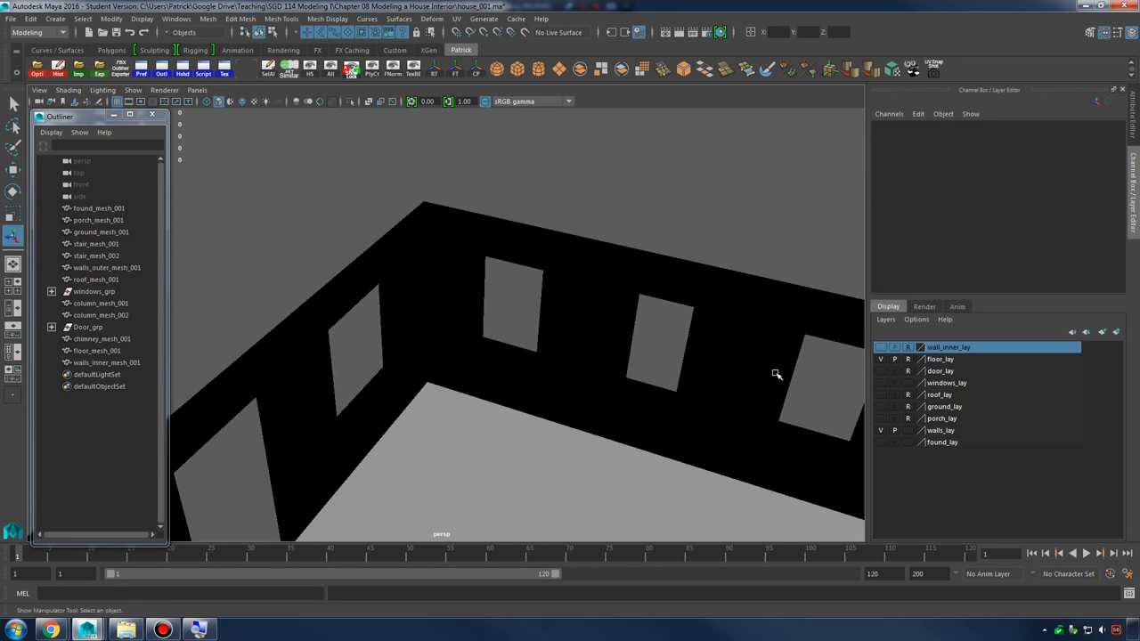
pyautogui.click(807, 318)
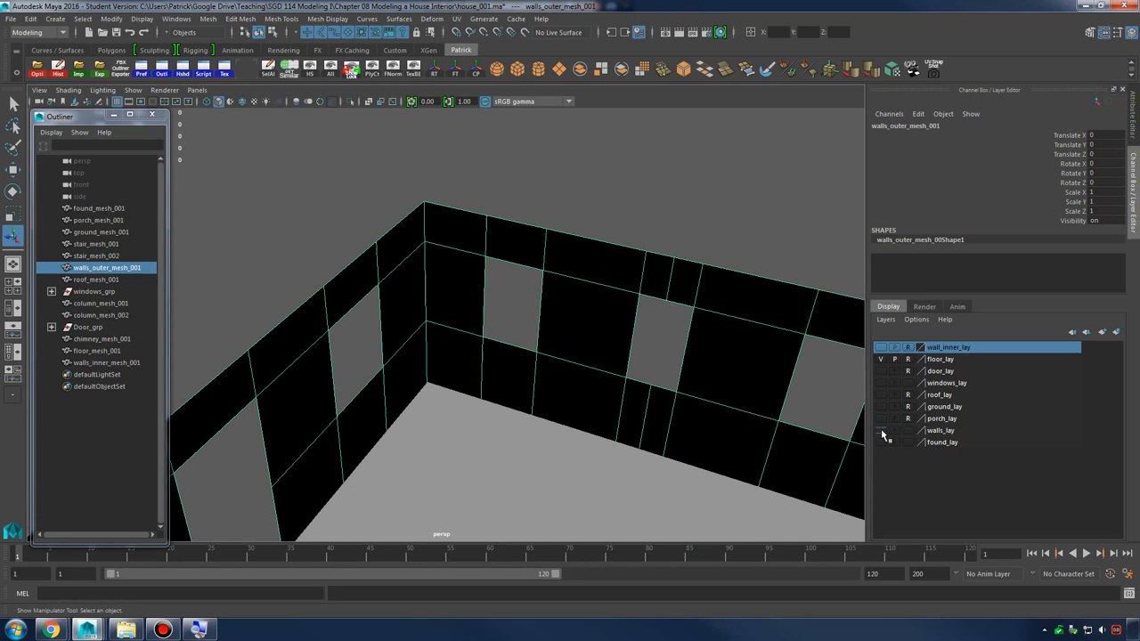
pyautogui.rightClick(933, 433)
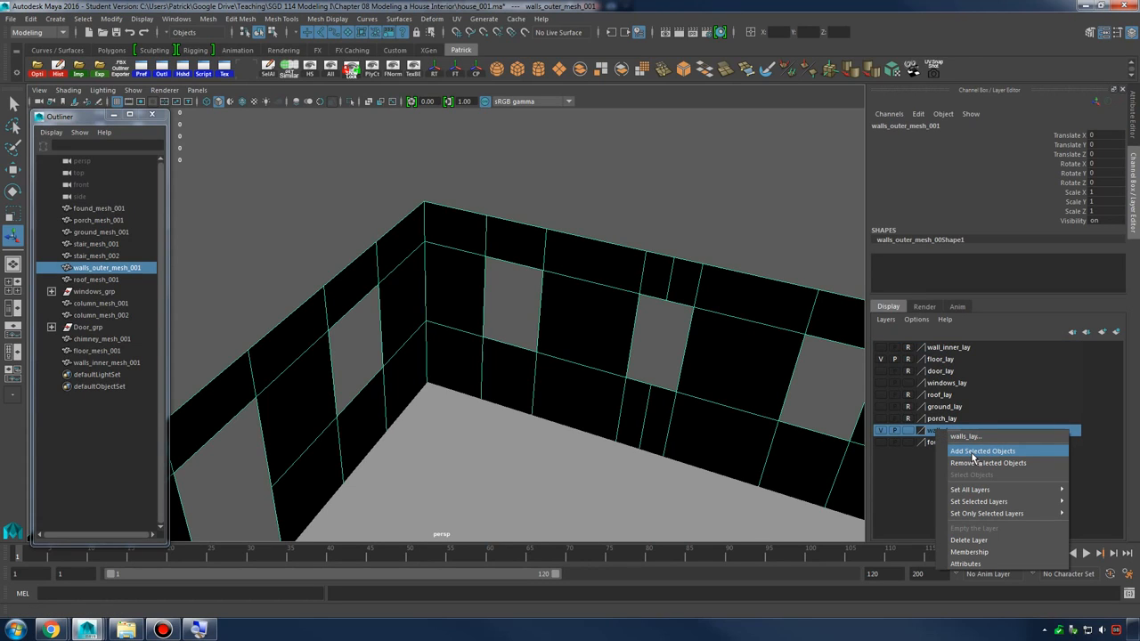
pyautogui.click(973, 452)
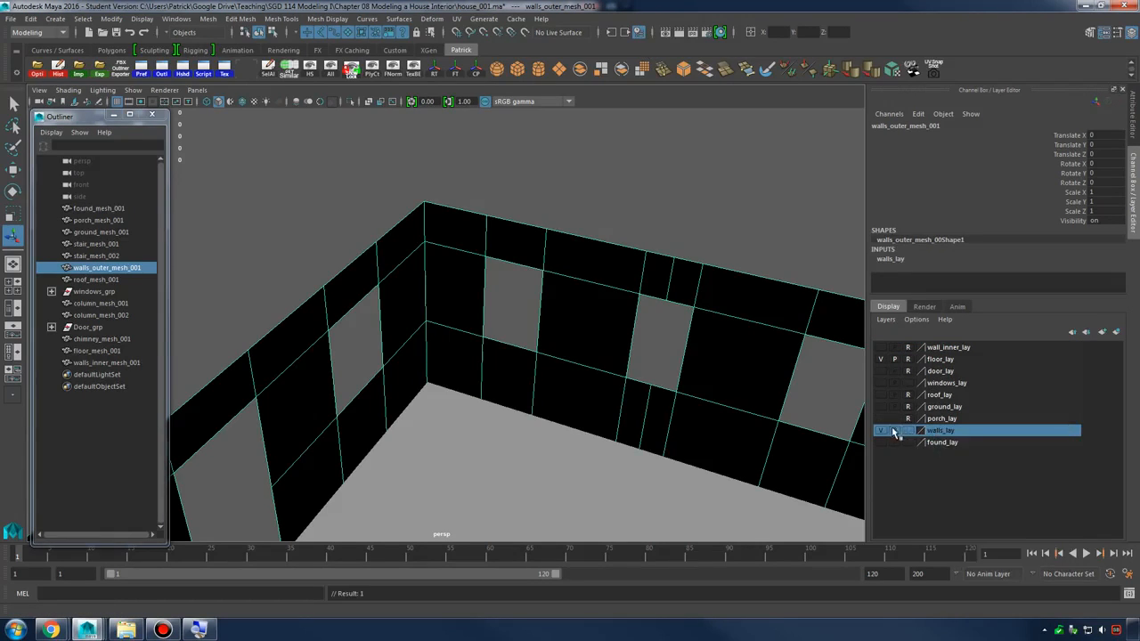
pyautogui.click(882, 431)
pyautogui.click(882, 431)
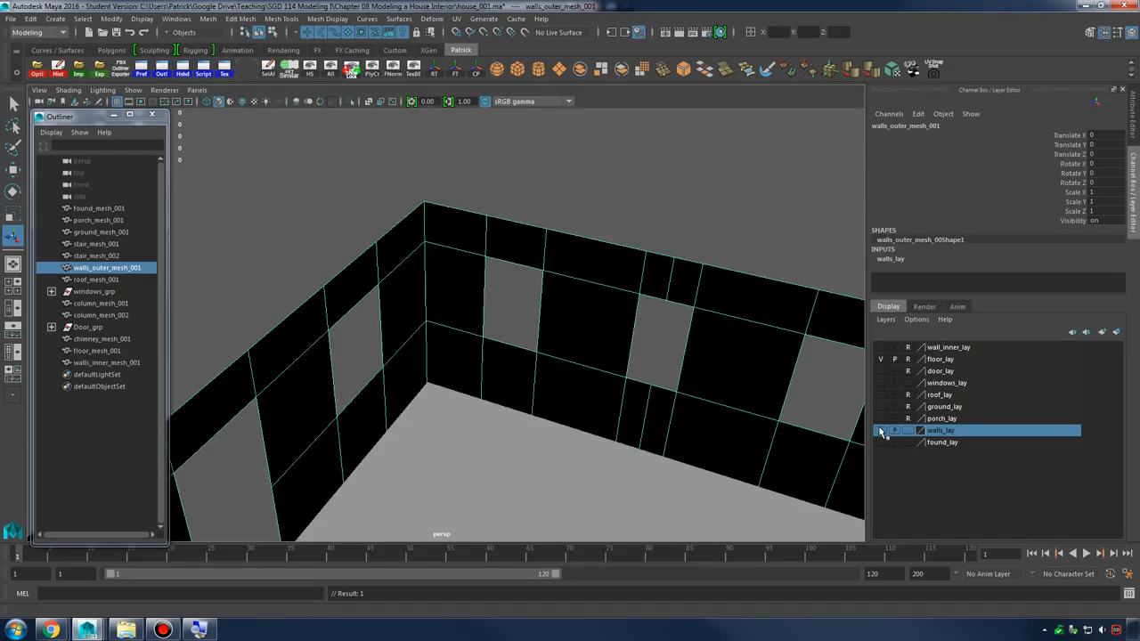
# Rename the walls_lay layer to walls_outer_lay and hide it
pyautogui.doubleClick(944, 431)
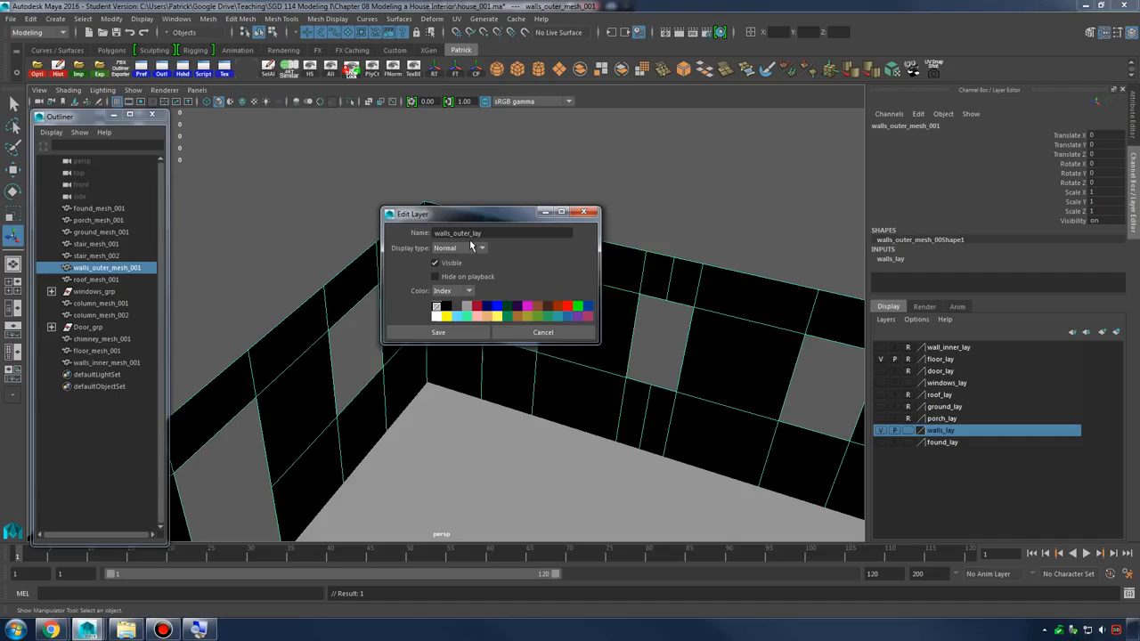
pyautogui.click(458, 331)
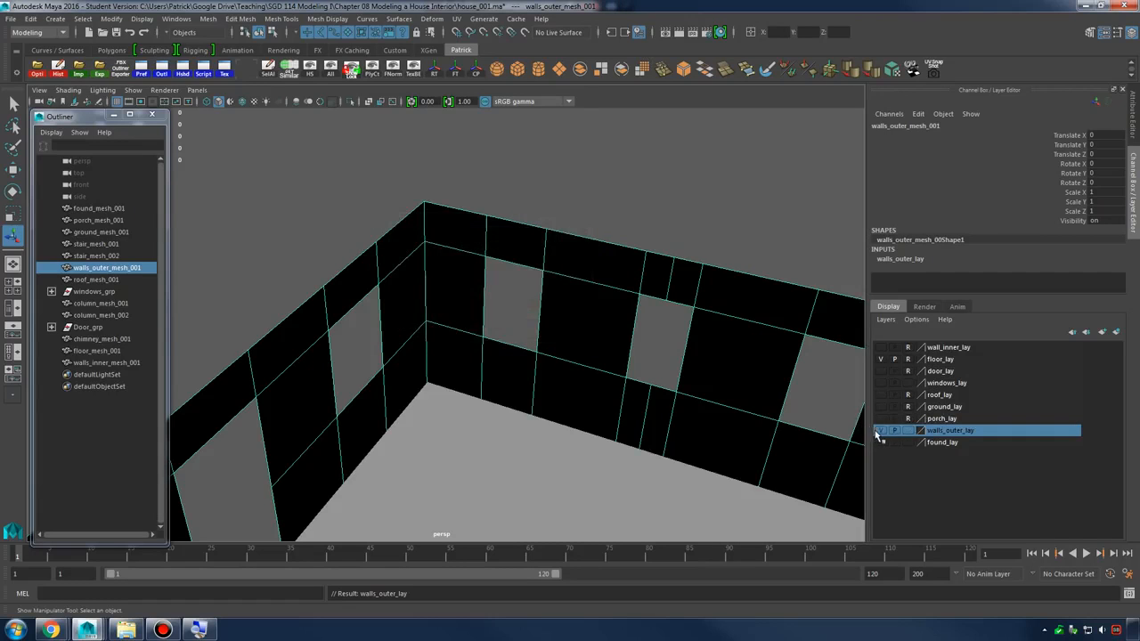
pyautogui.click(880, 431)
# Show the wall_inner_lay layer and inspect the inner walls around the floor from several sides
pyautogui.keyDown('alt'); pyautogui.moveTo(508, 331); pyautogui.dragTo(400, 342, button='right'); pyautogui.keyUp('alt')
pyautogui.keyDown('alt'); pyautogui.moveTo(545, 419); pyautogui.dragTo(525, 331, button='middle'); pyautogui.keyUp('alt')
pyautogui.keyDown('alt'); pyautogui.moveTo(436, 343); pyautogui.dragTo(491, 372); pyautogui.keyUp('alt')
pyautogui.keyDown('alt'); pyautogui.moveTo(492, 371); pyautogui.dragTo(566, 373, button='right'); pyautogui.keyUp('alt')
pyautogui.keyDown('alt'); pyautogui.moveTo(566, 372); pyautogui.dragTo(748, 388); pyautogui.keyUp('alt')
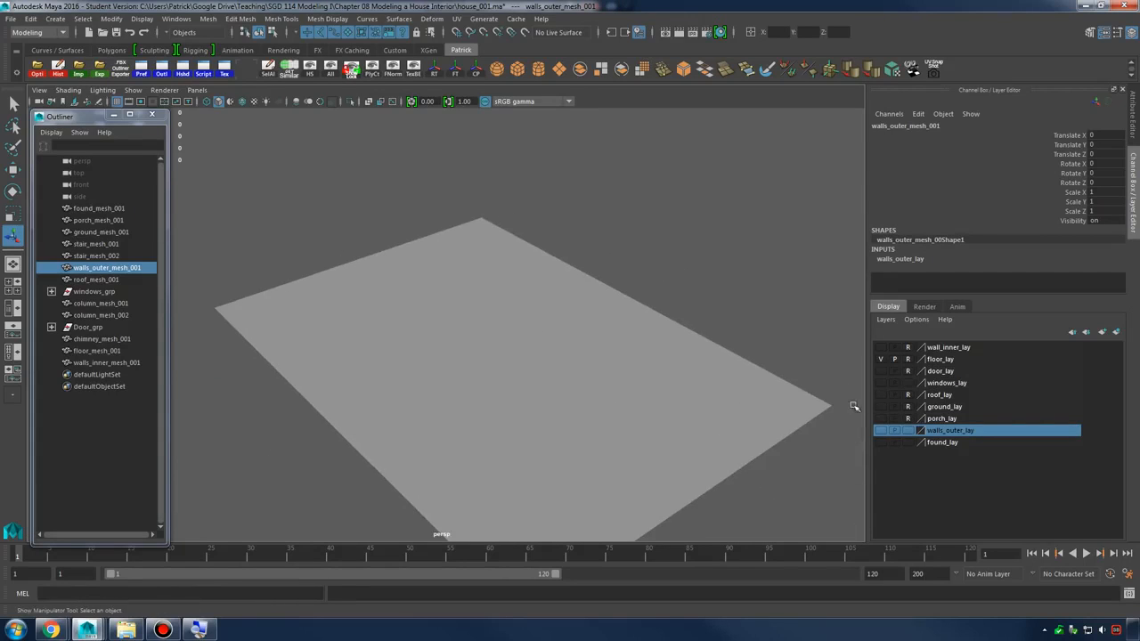
pyautogui.click(882, 348)
pyautogui.keyDown('alt'); pyautogui.moveTo(543, 326); pyautogui.dragTo(721, 353); pyautogui.keyUp('alt')
pyautogui.click(570, 306)
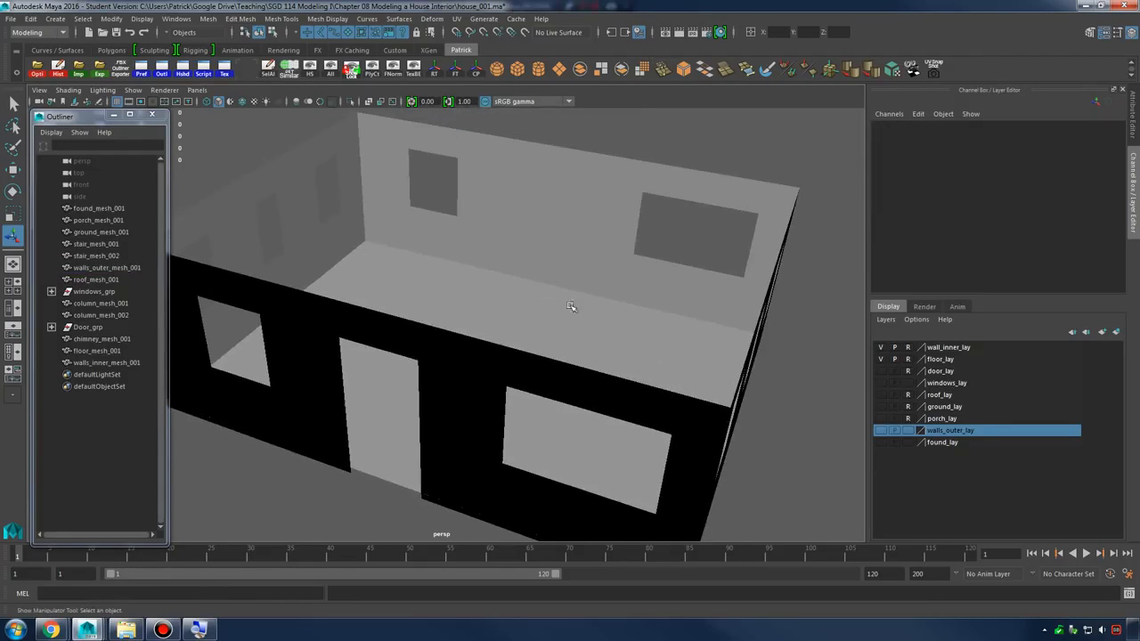
pyautogui.keyDown('alt'); pyautogui.moveTo(606, 339); pyautogui.dragTo(606, 350); pyautogui.keyUp('alt')
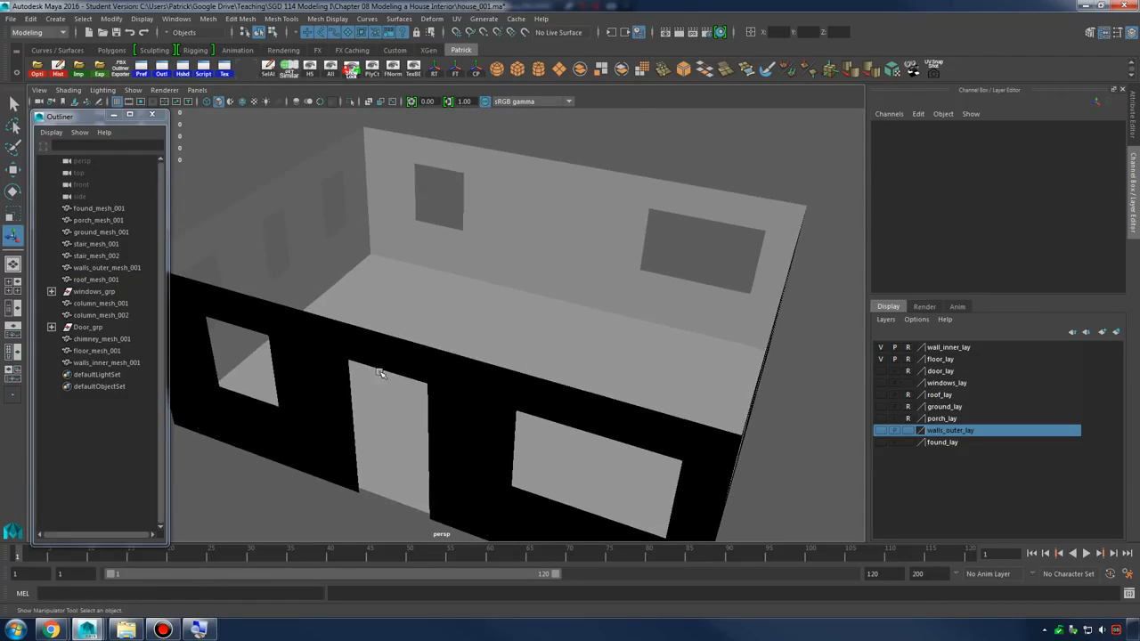
pyautogui.keyDown('alt'); pyautogui.moveTo(523, 362); pyautogui.dragTo(572, 368); pyautogui.keyUp('alt')
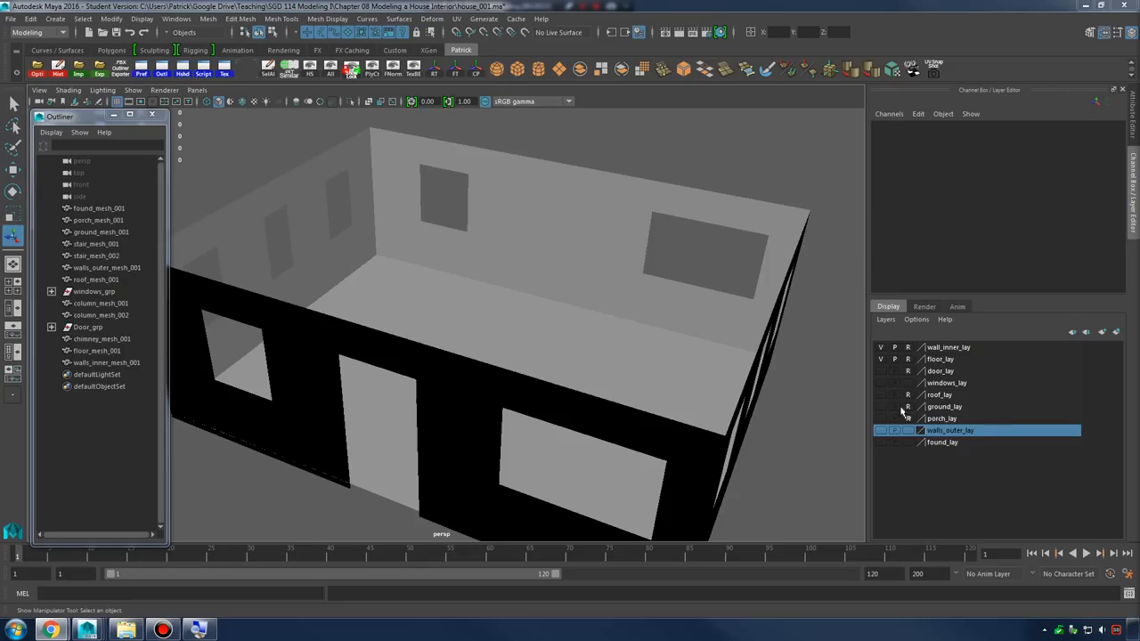
pyautogui.keyDown('alt'); pyautogui.moveTo(846, 365); pyautogui.dragTo(1011, 392); pyautogui.keyUp('alt')
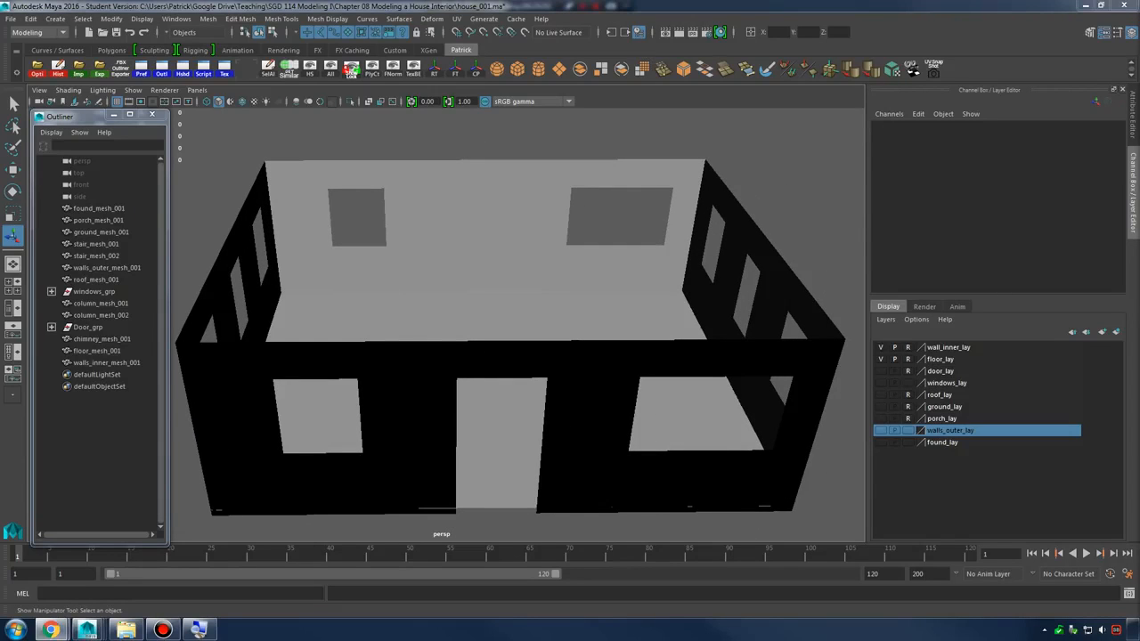
pyautogui.keyDown('alt'); pyautogui.moveTo(702, 270); pyautogui.dragTo(593, 316); pyautogui.keyUp('alt')
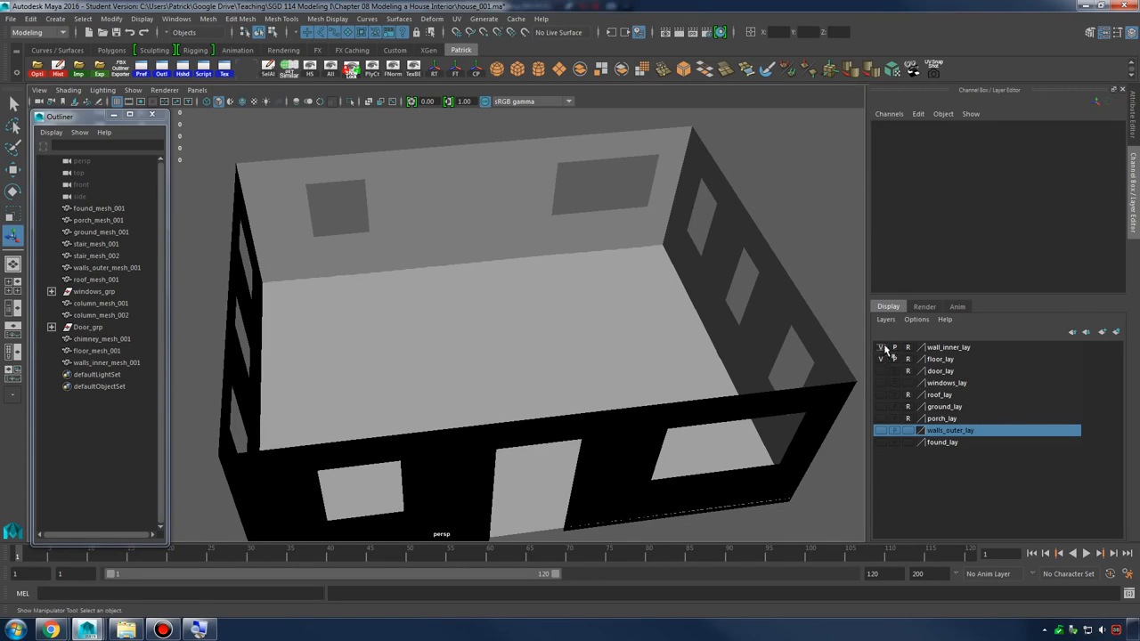
# Make the floor_lay layer's contents selectable and duplicate the floor mesh
pyautogui.click(695, 333)
pyautogui.keyDown('alt'); pyautogui.moveTo(695, 333); pyautogui.dragTo(473, 321); pyautogui.keyUp('alt')
pyautogui.hotkey('ctrl', 'd')
pyautogui.press('w')
# Undo the stray sideways move of the duplicated floor and raise it to a Translate Y of 10.161
pyautogui.moveTo(448, 380); pyautogui.dragTo(438, 247)
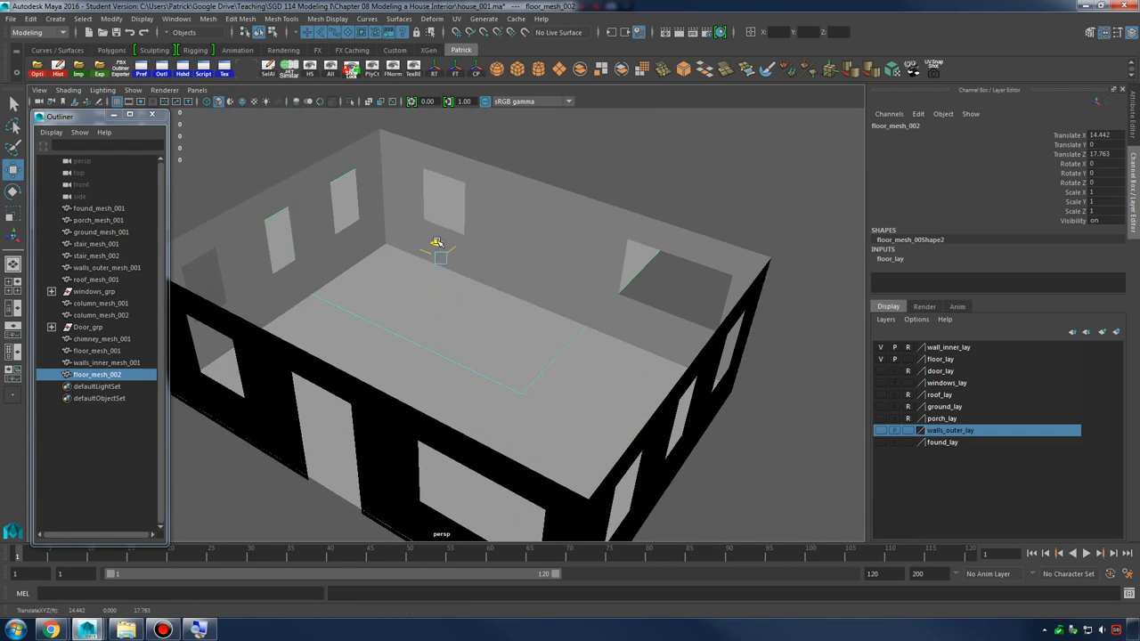
pyautogui.hotkey('ctrl', 'z')
pyautogui.keyDown('alt'); pyautogui.moveTo(585, 318); pyautogui.dragTo(633, 314); pyautogui.keyUp('alt')
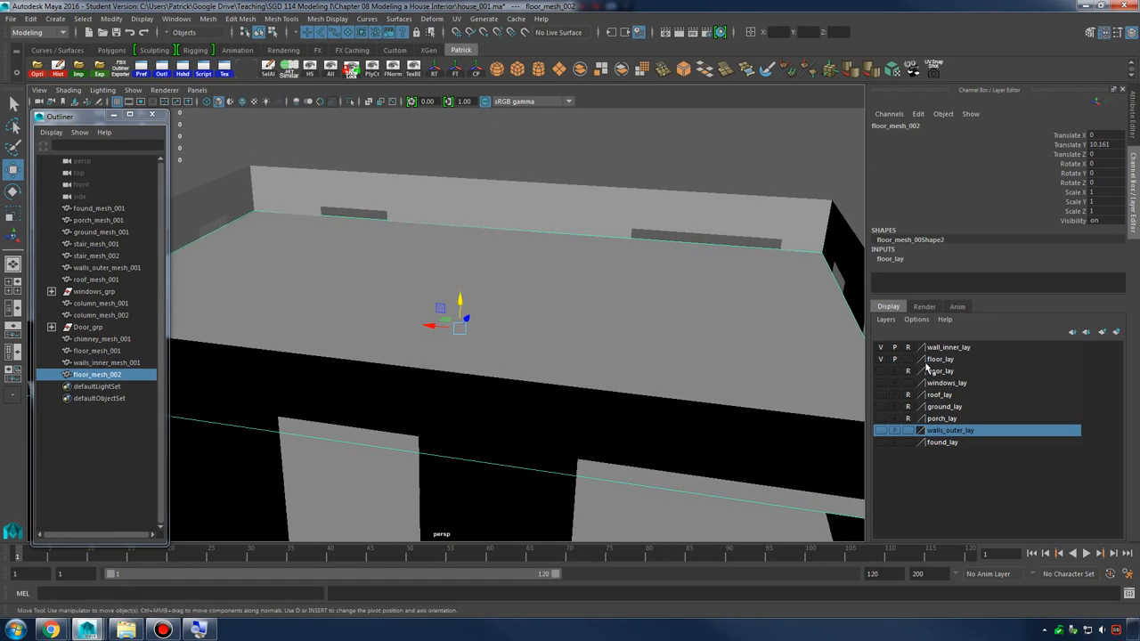
pyautogui.moveTo(704, 314)
pyautogui.keyDown('alt'); pyautogui.mouseDown(button='right')
pyautogui.moveTo(647, 305)
pyautogui.moveTo(636, 324)
pyautogui.moveTo(718, 322)
pyautogui.mouseUp(button='right'); pyautogui.keyUp('alt')
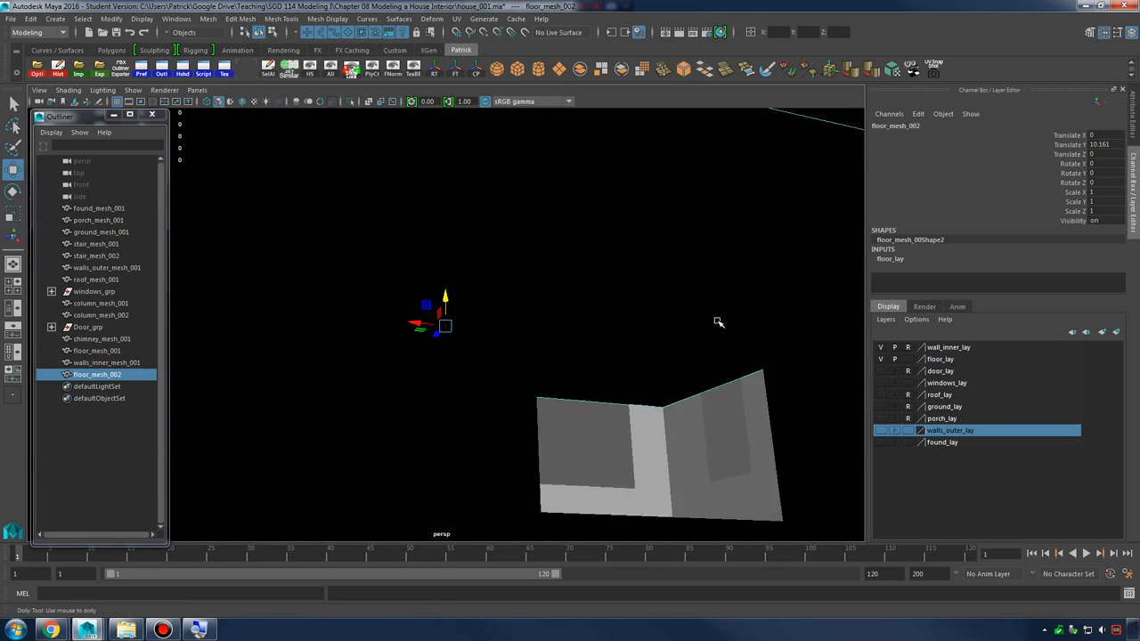
pyautogui.keyDown('alt'); pyautogui.moveTo(718, 323); pyautogui.dragTo(682, 364); pyautogui.keyUp('alt')
pyautogui.keyDown('alt'); pyautogui.moveTo(682, 364); pyautogui.dragTo(496, 320, button='right'); pyautogui.keyUp('alt')
pyautogui.keyDown('alt'); pyautogui.moveTo(497, 321); pyautogui.dragTo(513, 294); pyautogui.keyUp('alt')
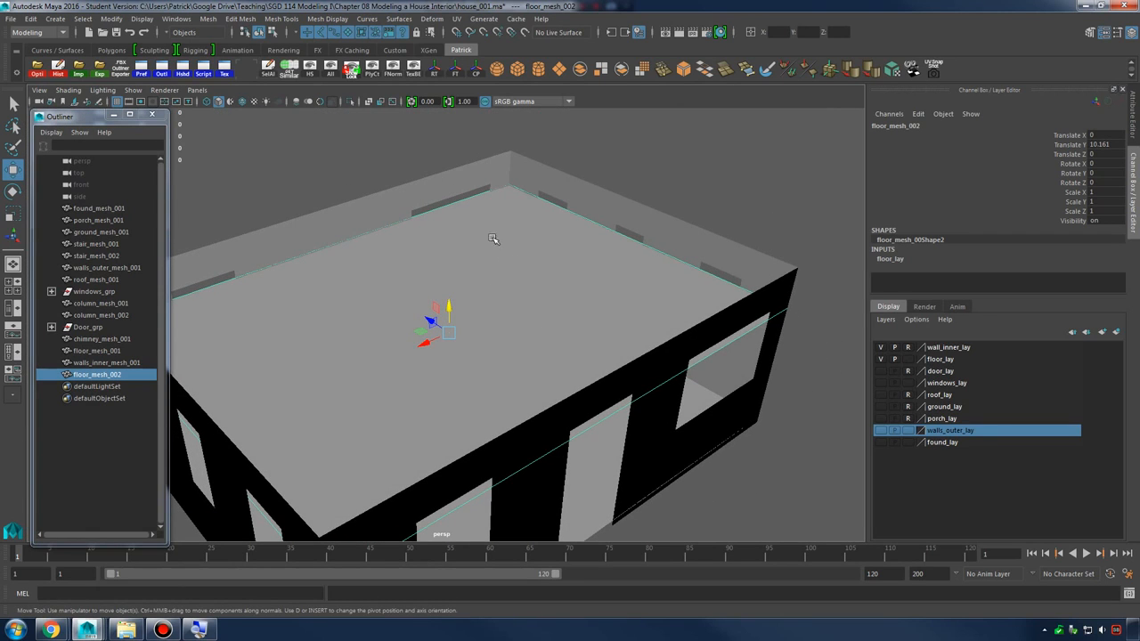
# Reverse the normals of the raised floor duplicate and check it from the side
pyautogui.click(327, 19)
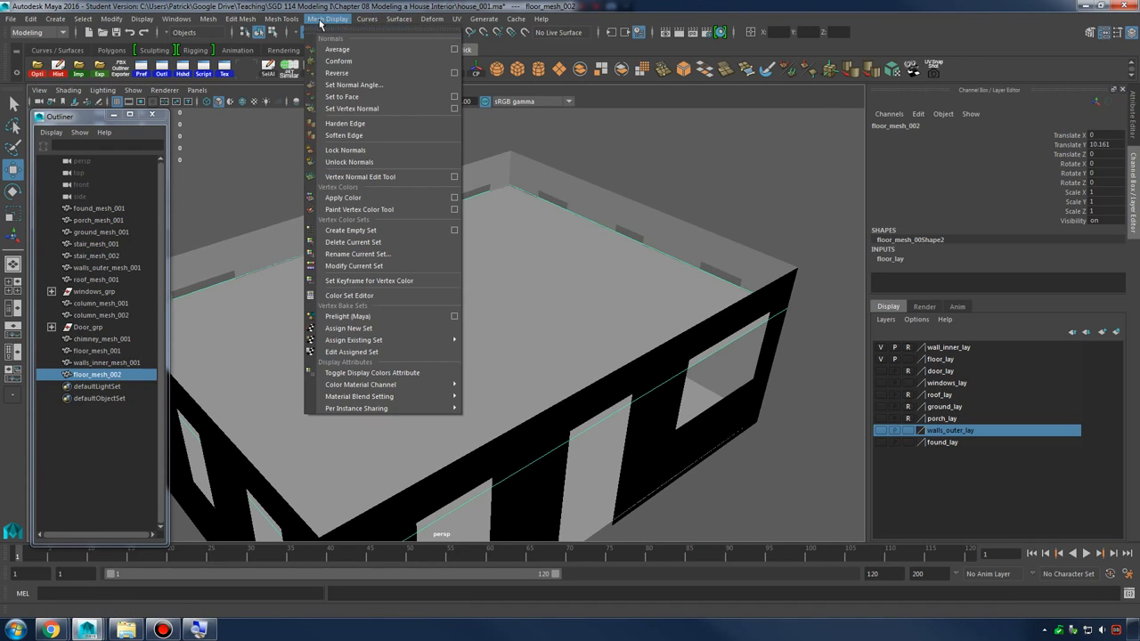
pyautogui.click(372, 72)
pyautogui.keyDown('alt'); pyautogui.moveTo(539, 291); pyautogui.dragTo(718, 288); pyautogui.keyUp('alt')
pyautogui.keyDown('alt'); pyautogui.moveTo(718, 287); pyautogui.dragTo(495, 383, button='right'); pyautogui.keyUp('alt')
pyautogui.keyDown('alt'); pyautogui.moveTo(726, 393); pyautogui.dragTo(532, 350, button='right'); pyautogui.keyUp('alt')
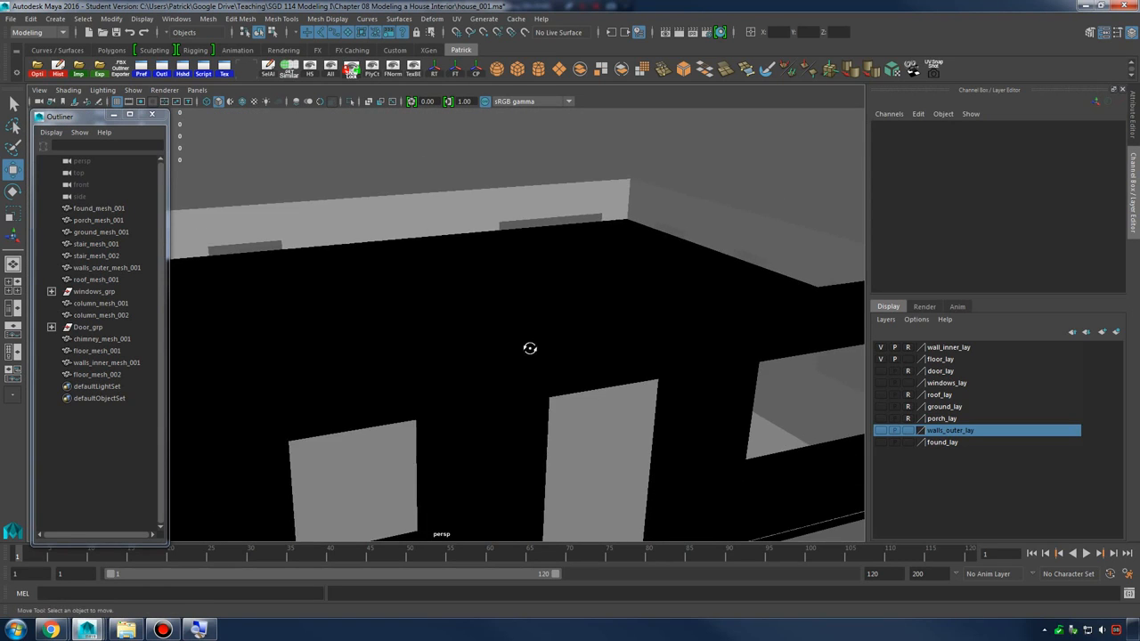
pyautogui.keyDown('alt'); pyautogui.moveTo(530, 349); pyautogui.dragTo(523, 331); pyautogui.keyUp('alt')
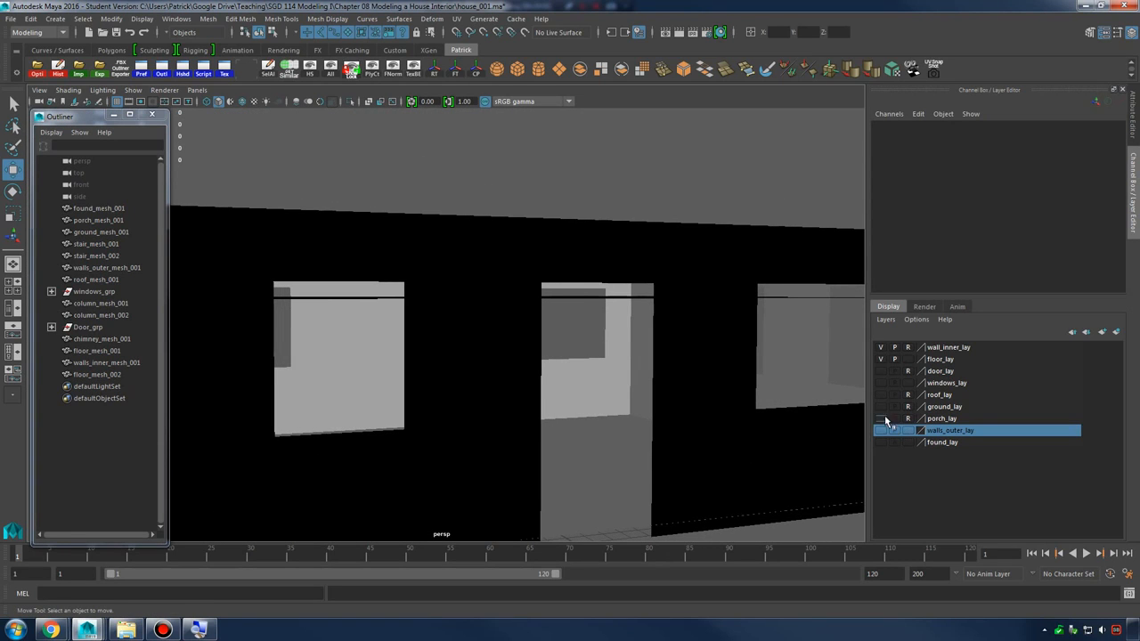
# Show the roof_lay layer and raise the duplicated floor under the roof to a Translate Y of 12.792
pyautogui.click(881, 395)
pyautogui.keyDown('alt'); pyautogui.moveTo(751, 387); pyautogui.dragTo(713, 369); pyautogui.keyUp('alt')
pyautogui.click(550, 287)
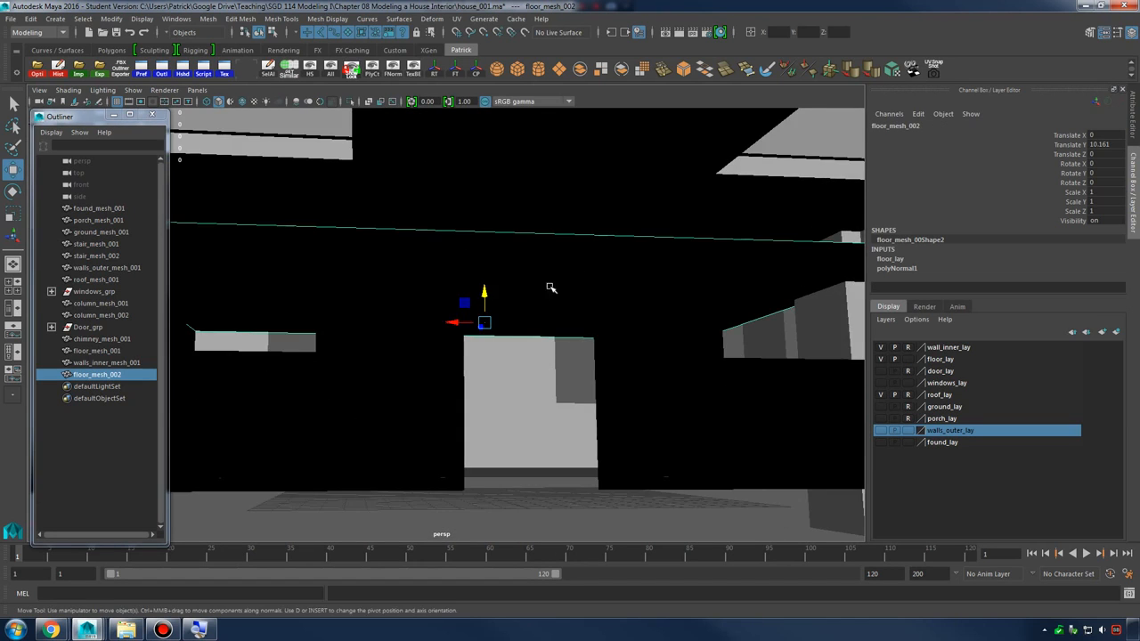
pyautogui.keyDown('alt'); pyautogui.moveTo(550, 287); pyautogui.dragTo(516, 292); pyautogui.keyUp('alt')
pyautogui.keyDown('alt'); pyautogui.moveTo(611, 303); pyautogui.dragTo(552, 321); pyautogui.keyUp('alt')
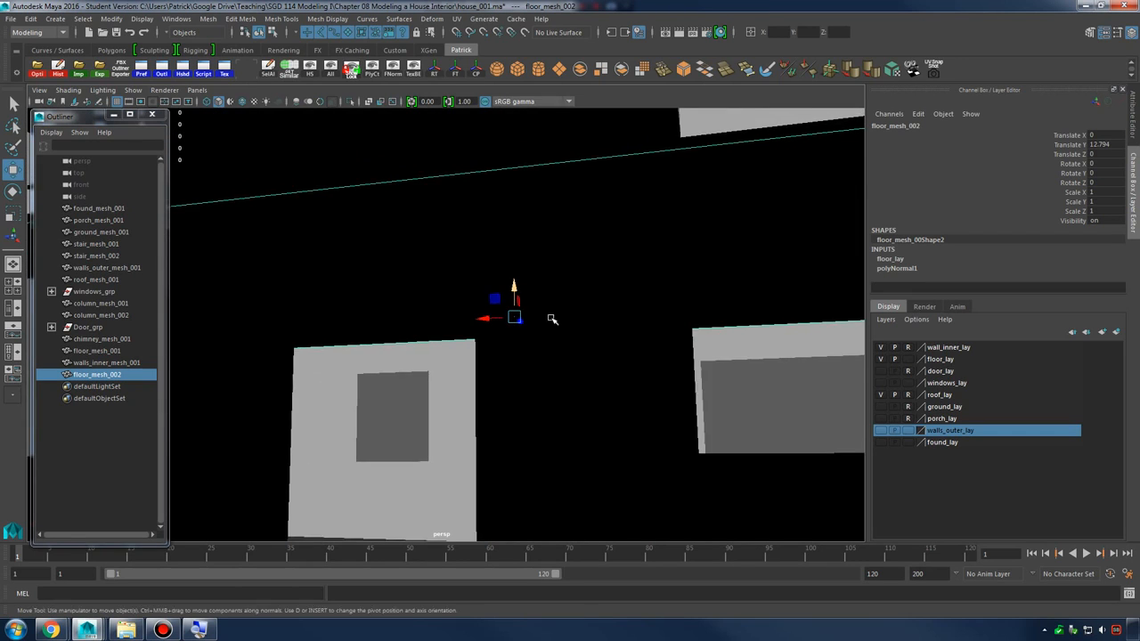
pyautogui.keyDown('alt'); pyautogui.moveTo(552, 320); pyautogui.dragTo(699, 332, button='right'); pyautogui.keyUp('alt')
pyautogui.moveTo(615, 283); pyautogui.dragTo(389, 389)
pyautogui.click(576, 426)
pyautogui.keyDown('alt'); pyautogui.moveTo(533, 395); pyautogui.dragTo(481, 395); pyautogui.keyUp('alt')
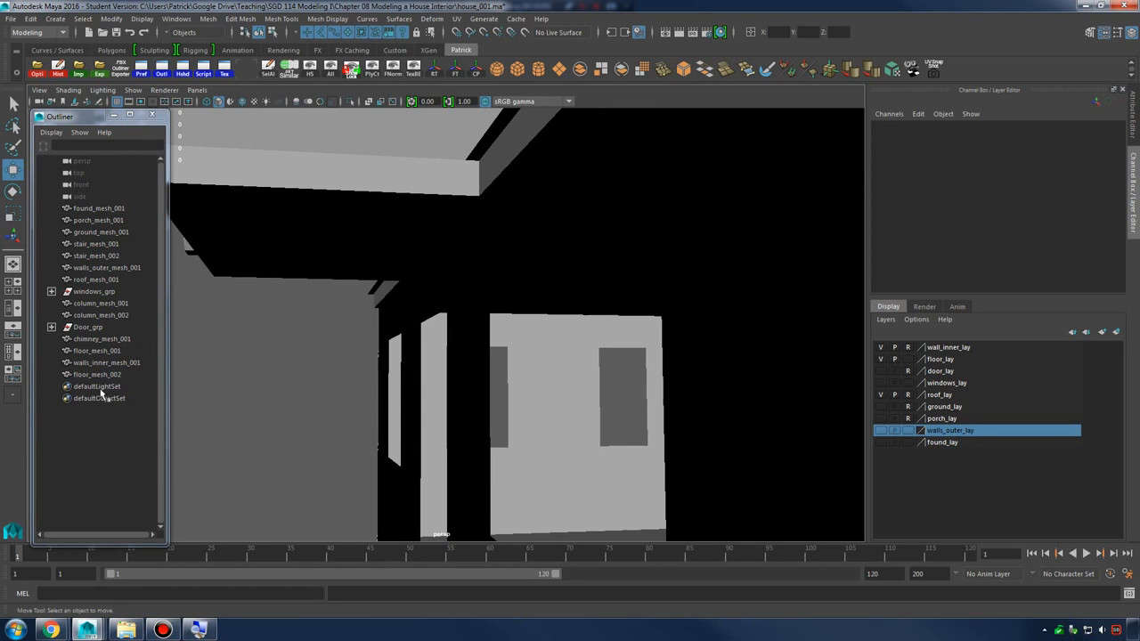
# Rename floor_mesh_002 to ceiling_mesh_001
pyautogui.click(116, 375)
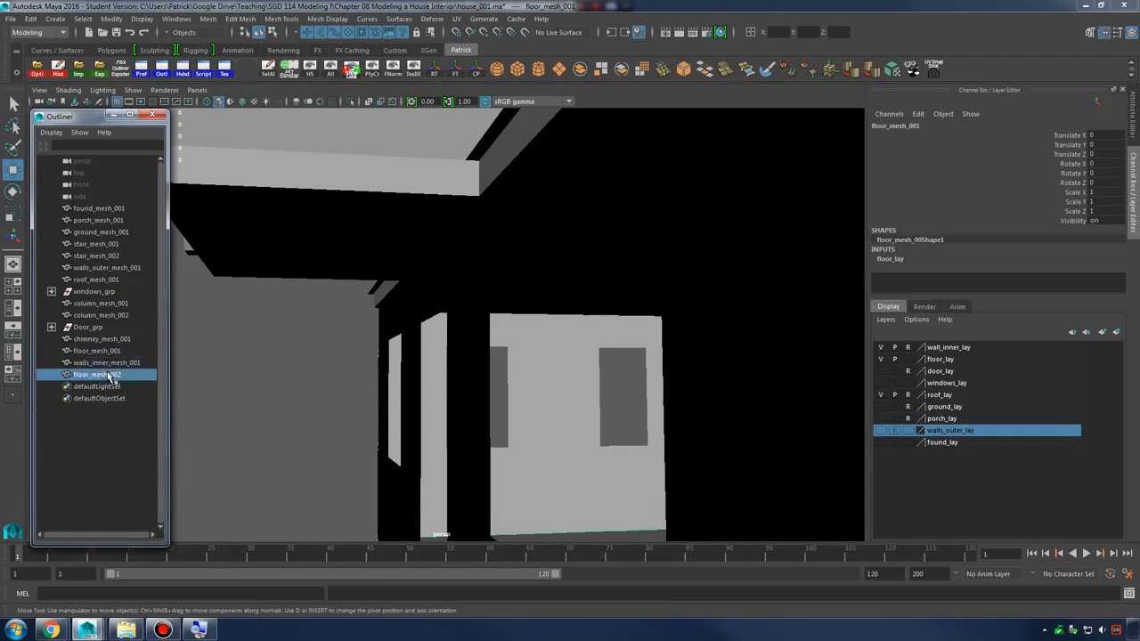
pyautogui.doubleClick(134, 375)
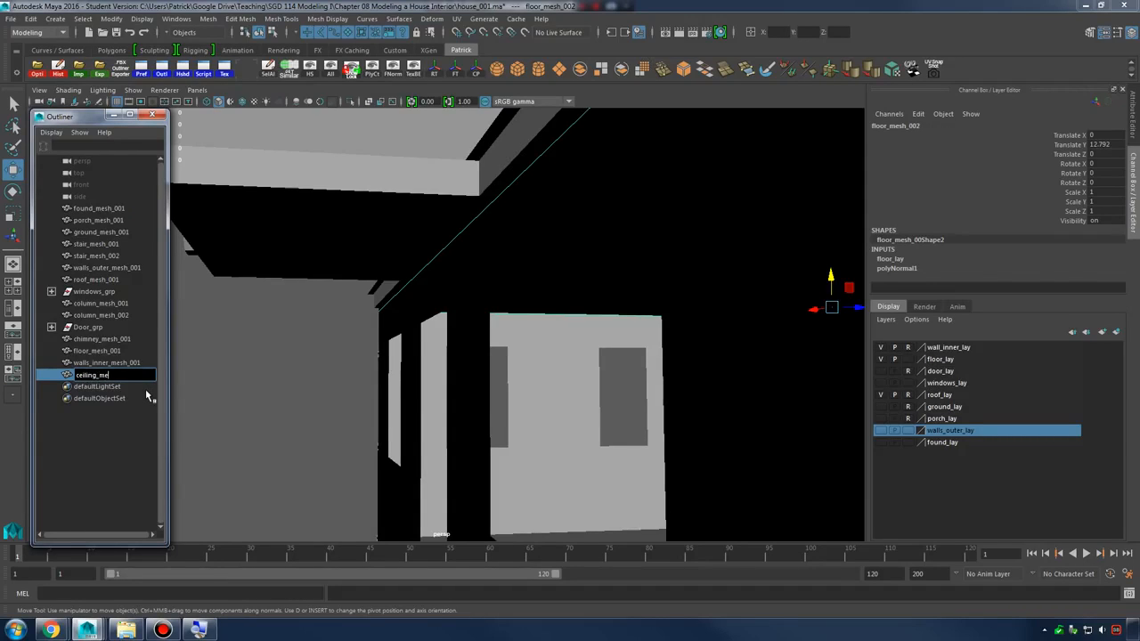
pyautogui.write('ceiling_mesh_001')
pyautogui.press('Return')
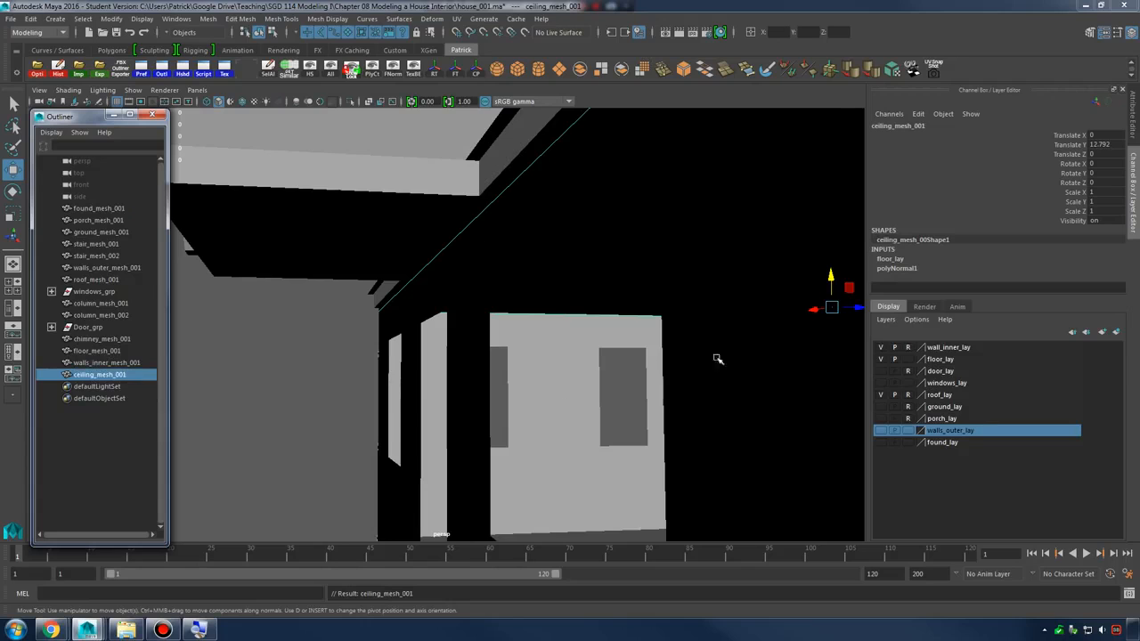
# Create a display layer containing the ceiling mesh, set it to Template, and name it ceiling_lay
pyautogui.keyDown('alt'); pyautogui.moveTo(624, 323); pyautogui.dragTo(779, 290); pyautogui.keyUp('alt')
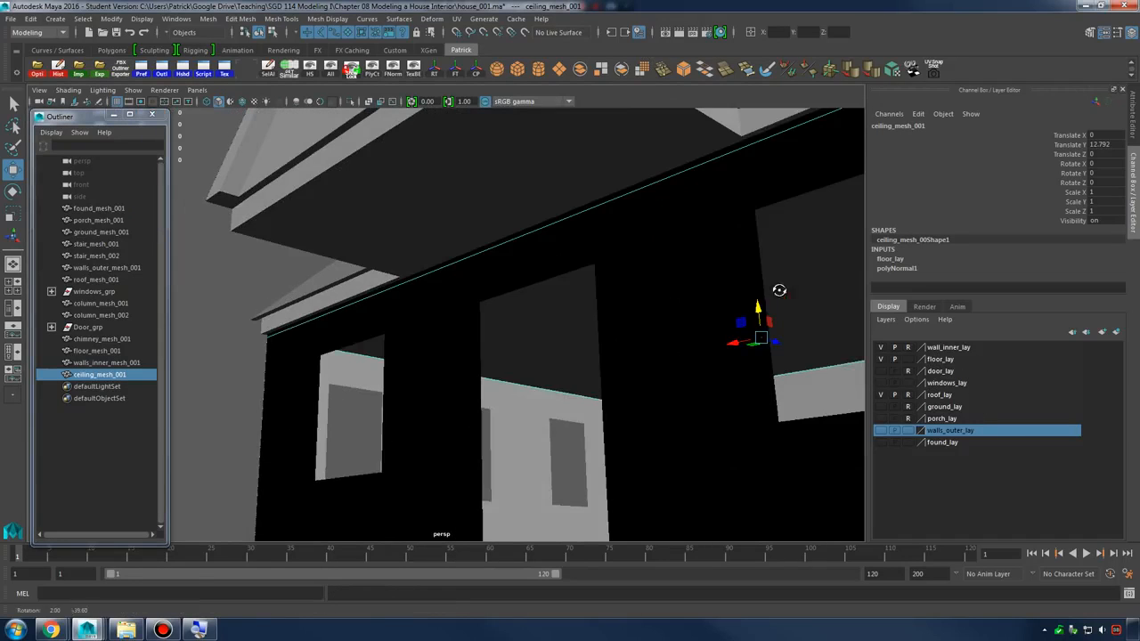
pyautogui.click(1101, 334)
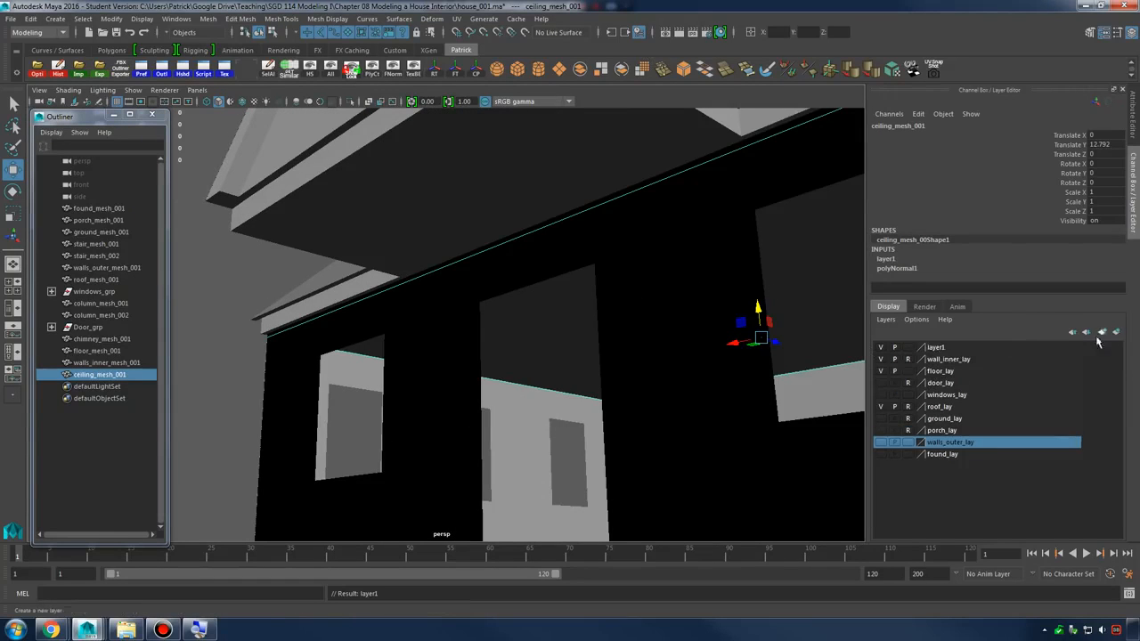
pyautogui.click(937, 349)
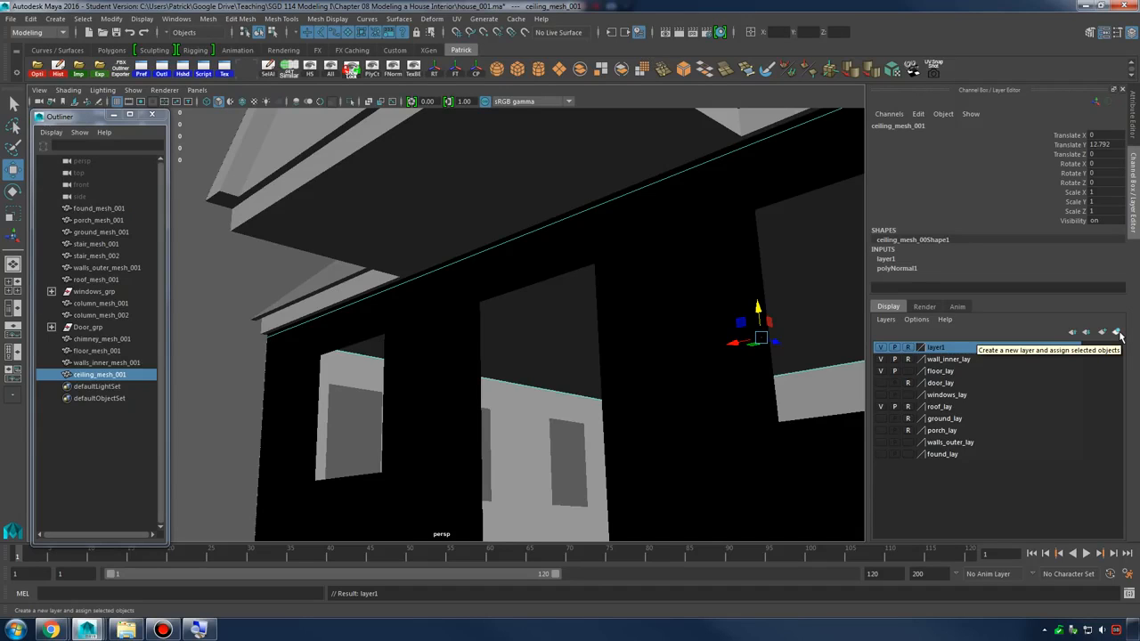
pyautogui.click(909, 349)
pyautogui.click(880, 349)
pyautogui.click(879, 349)
pyautogui.doubleClick(946, 349)
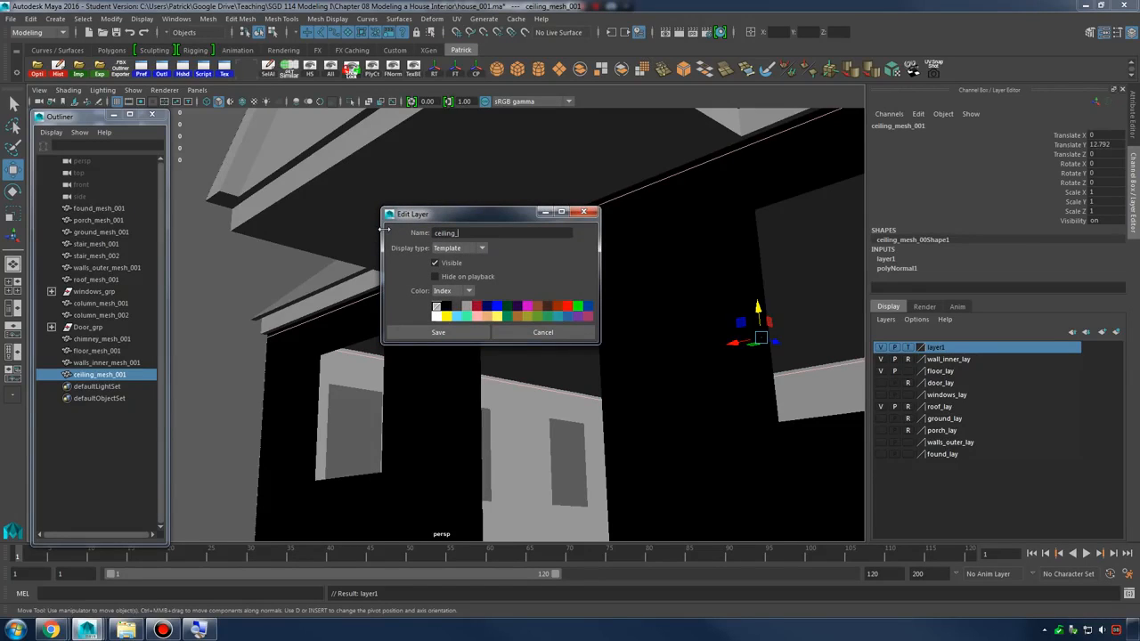
pyautogui.click(481, 336)
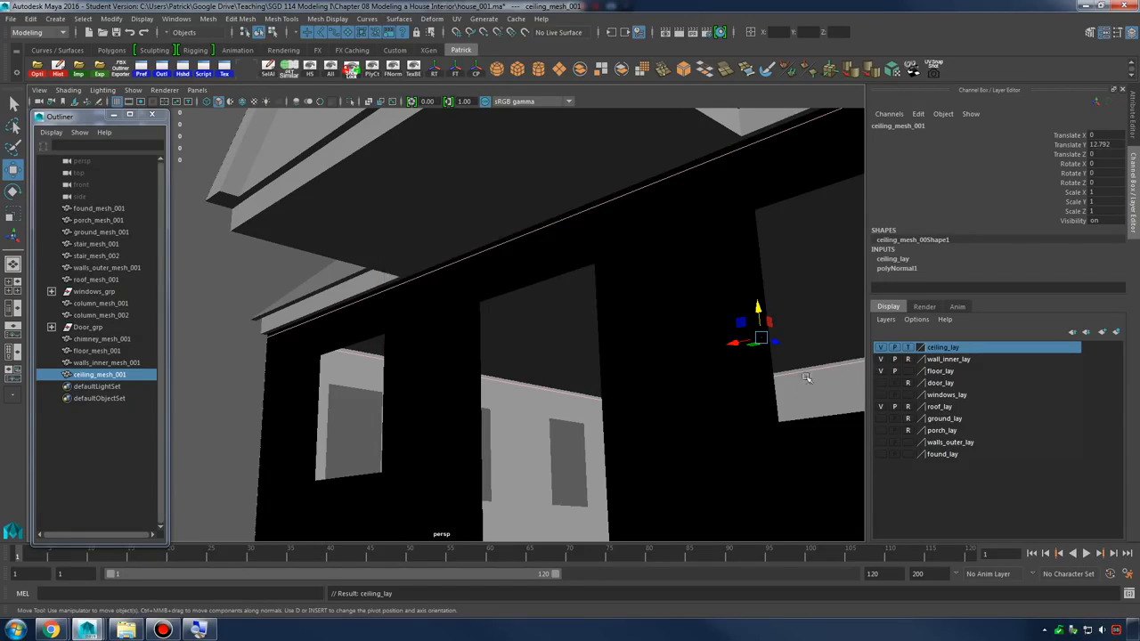
# Examine the ceiling, inner walls and chimney from outside and inside the house
pyautogui.keyDown('alt'); pyautogui.moveTo(662, 286); pyautogui.dragTo(507, 290, button='right'); pyautogui.keyUp('alt')
pyautogui.keyDown('alt'); pyautogui.moveTo(508, 290); pyautogui.dragTo(613, 305); pyautogui.keyUp('alt')
pyautogui.keyDown('alt'); pyautogui.moveTo(613, 304); pyautogui.dragTo(618, 291, button='middle'); pyautogui.keyUp('alt')
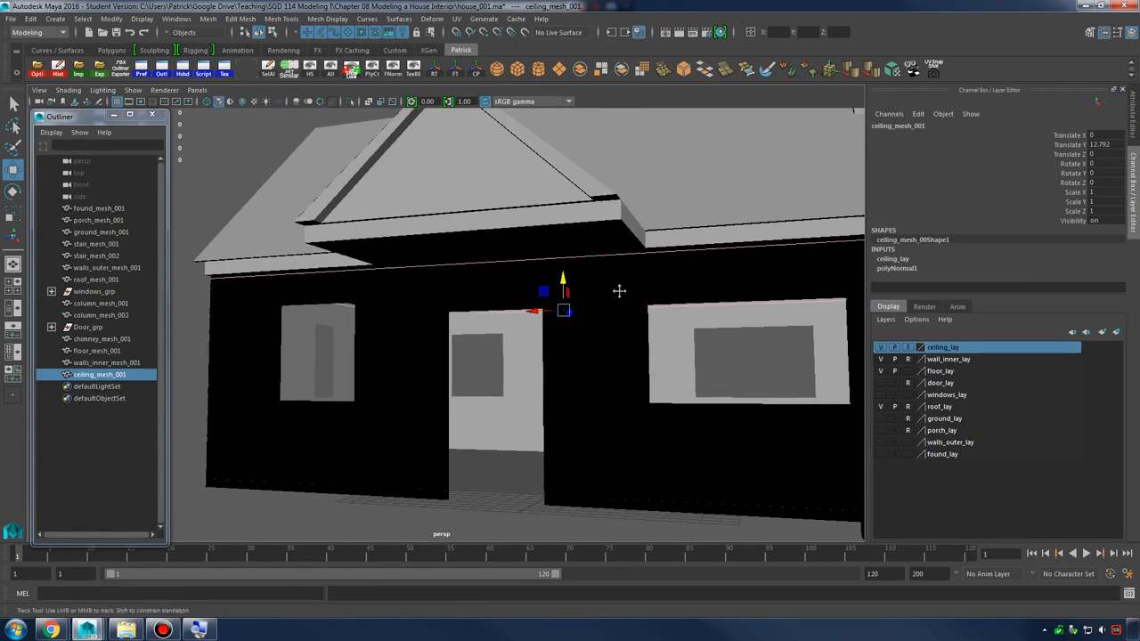
pyautogui.keyDown('alt'); pyautogui.moveTo(621, 292); pyautogui.dragTo(684, 312, button='right'); pyautogui.keyUp('alt')
pyautogui.keyDown('alt'); pyautogui.moveTo(684, 312); pyautogui.dragTo(575, 274, button='middle'); pyautogui.keyUp('alt')
pyautogui.keyDown('alt'); pyautogui.moveTo(574, 273); pyautogui.dragTo(664, 293); pyautogui.keyUp('alt')
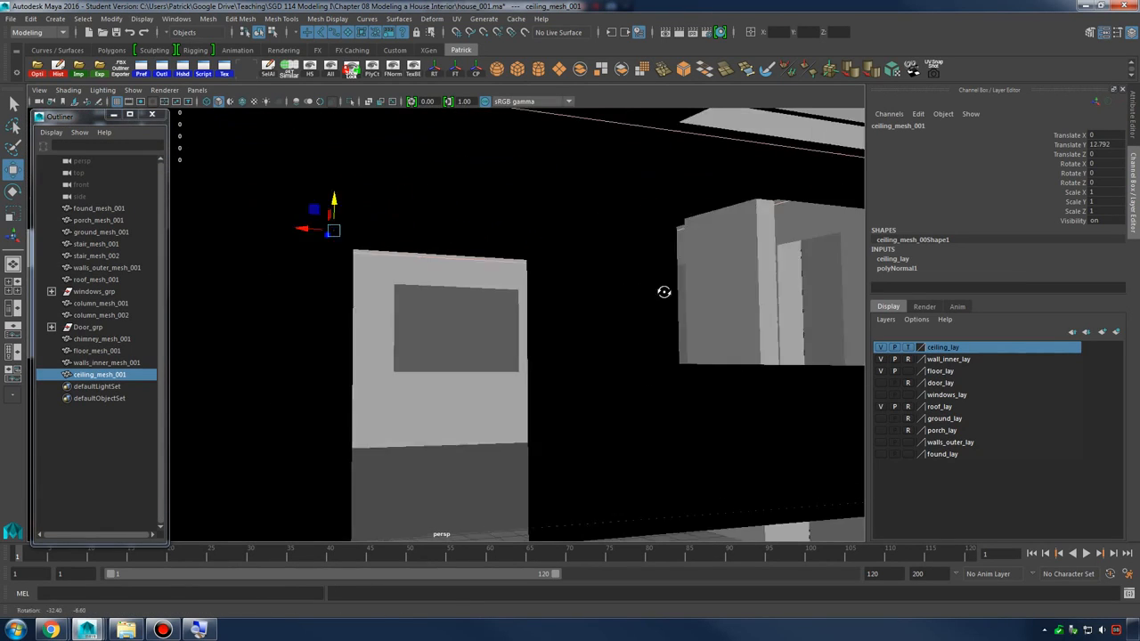
pyautogui.keyDown('alt'); pyautogui.moveTo(664, 293); pyautogui.dragTo(517, 301, button='middle'); pyautogui.keyUp('alt')
pyautogui.moveTo(517, 301)
pyautogui.keyDown('alt'); pyautogui.mouseDown(button='right')
pyautogui.moveTo(761, 326)
pyautogui.moveTo(519, 313)
pyautogui.mouseUp(button='right'); pyautogui.keyUp('alt')
pyautogui.keyDown('alt'); pyautogui.moveTo(519, 313); pyautogui.dragTo(767, 336); pyautogui.keyUp('alt')
pyautogui.click(449, 347)
pyautogui.keyDown('alt'); pyautogui.moveTo(404, 355); pyautogui.dragTo(646, 323); pyautogui.keyUp('alt')
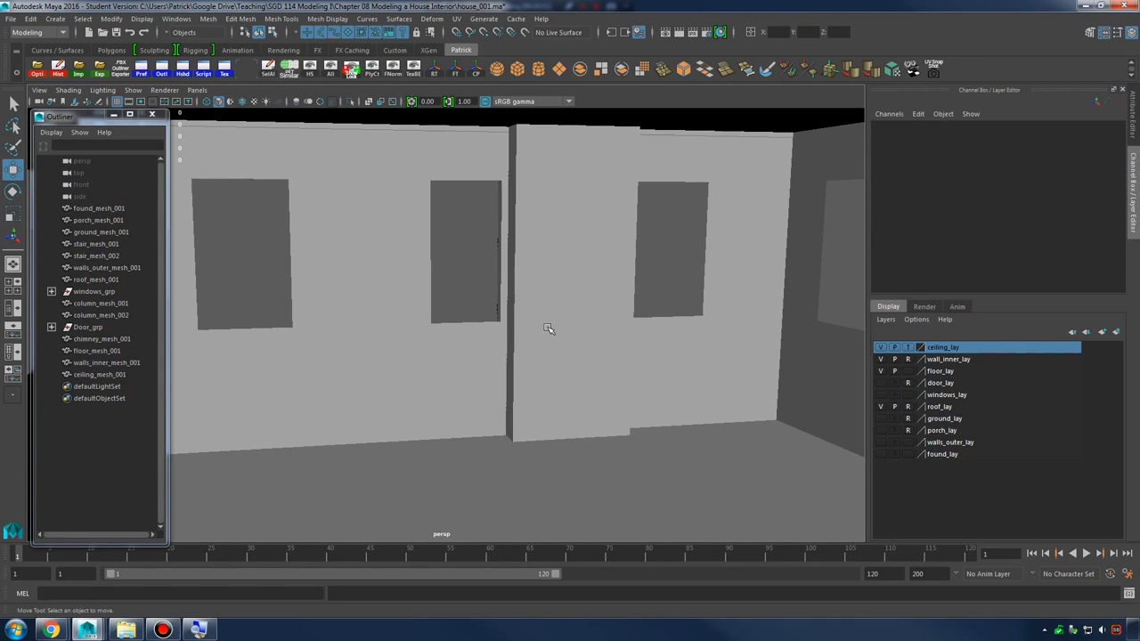
pyautogui.keyDown('alt'); pyautogui.moveTo(671, 343); pyautogui.dragTo(463, 324, button='right'); pyautogui.keyUp('alt')
pyautogui.keyDown('alt'); pyautogui.moveTo(463, 323); pyautogui.dragTo(652, 359); pyautogui.keyUp('alt')
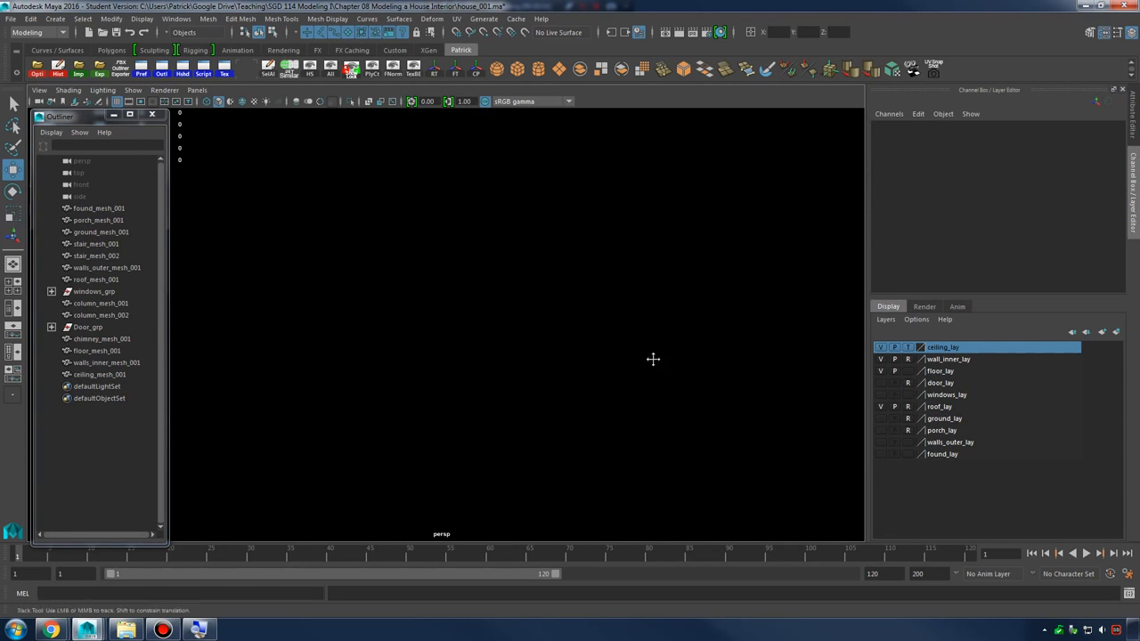
pyautogui.keyDown('alt'); pyautogui.moveTo(652, 358); pyautogui.dragTo(646, 370, button='right'); pyautogui.keyUp('alt')
pyautogui.keyDown('alt'); pyautogui.moveTo(645, 371); pyautogui.dragTo(624, 383); pyautogui.keyUp('alt')
pyautogui.keyDown('alt'); pyautogui.moveTo(695, 370); pyautogui.dragTo(579, 369); pyautogui.keyUp('alt')
pyautogui.keyDown('alt'); pyautogui.moveTo(580, 369); pyautogui.dragTo(569, 371, button='middle'); pyautogui.keyUp('alt')
pyautogui.keyDown('alt'); pyautogui.moveTo(569, 372); pyautogui.dragTo(597, 342); pyautogui.keyUp('alt')
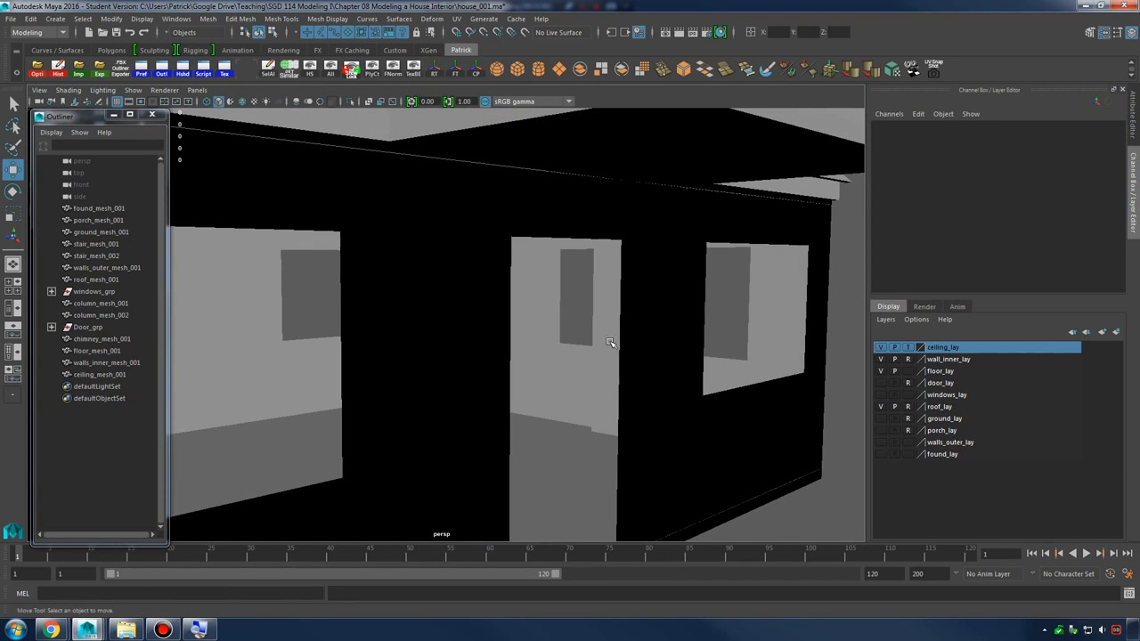
# Toggle Backface Culling for the viewport and hide the roof_lay layer to view the room's interior
pyautogui.click(67, 90)
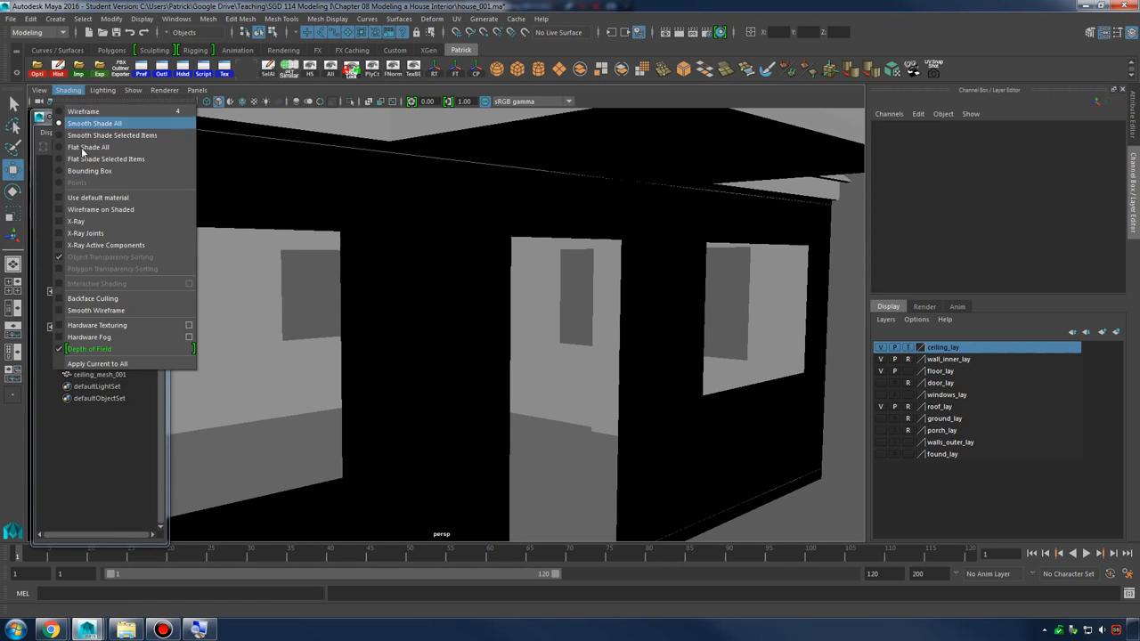
pyautogui.click(131, 302)
pyautogui.keyDown('alt'); pyautogui.moveTo(534, 292); pyautogui.dragTo(578, 303); pyautogui.keyUp('alt')
pyautogui.click(881, 408)
pyautogui.keyDown('alt'); pyautogui.moveTo(826, 377); pyautogui.dragTo(575, 362); pyautogui.keyUp('alt')
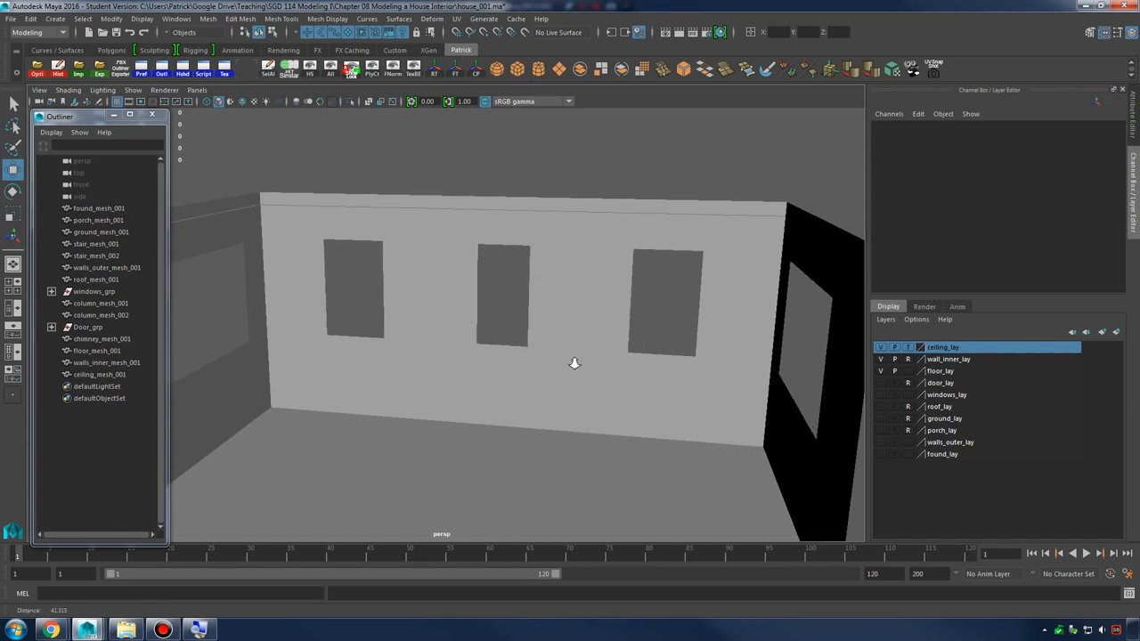
pyautogui.keyDown('alt'); pyautogui.moveTo(576, 362); pyautogui.dragTo(661, 349, button='right'); pyautogui.keyUp('alt')
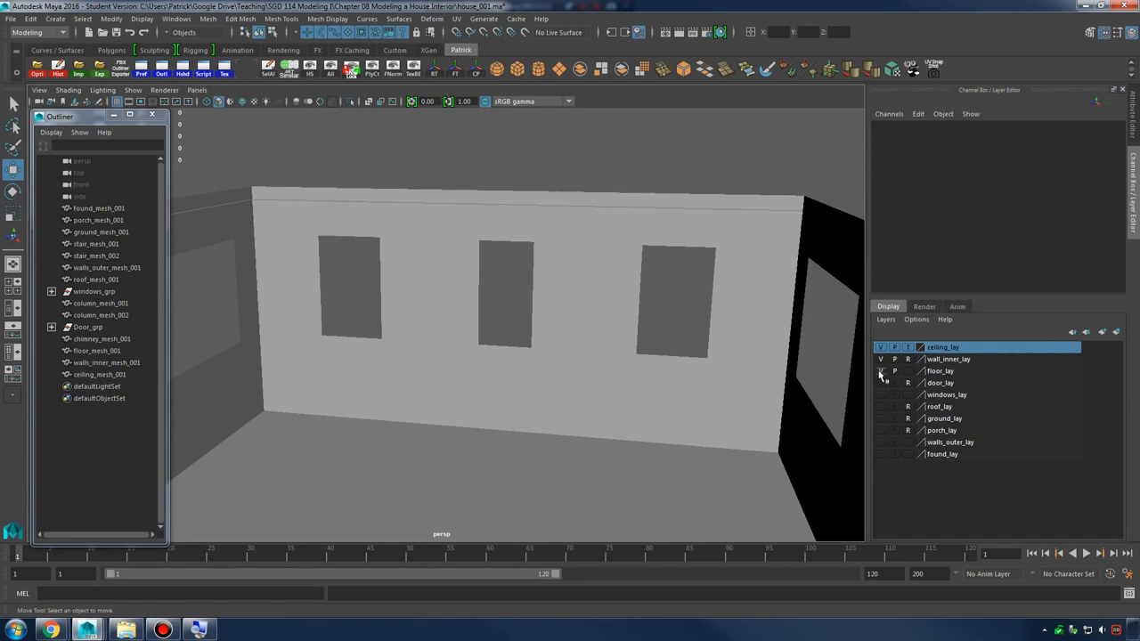
# Show the roof_lay layer with its contents selectable, remove the chimney mesh from it, and hide the layer again
pyautogui.click(881, 407)
pyautogui.keyDown('alt'); pyautogui.moveTo(715, 389); pyautogui.dragTo(700, 382, button='right'); pyautogui.keyUp('alt')
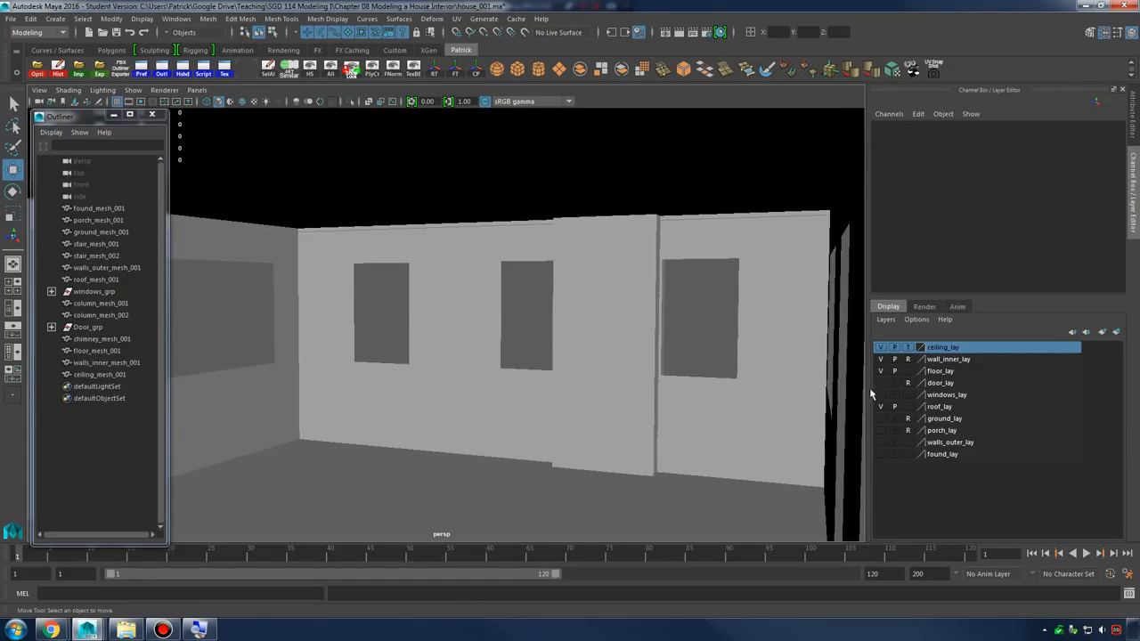
pyautogui.click(629, 301)
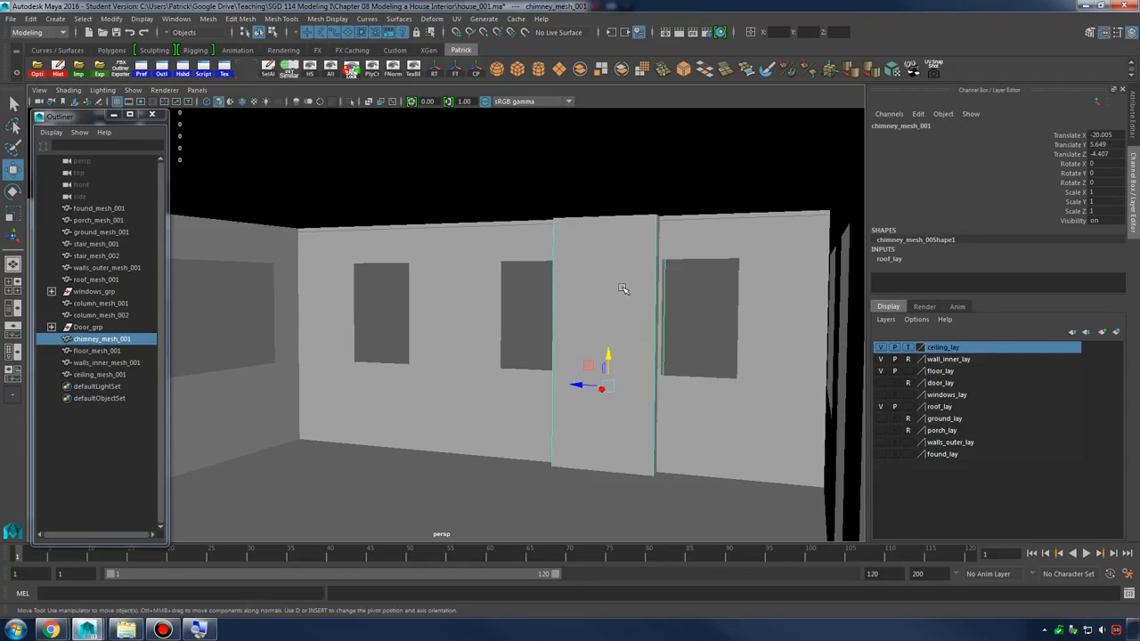
pyautogui.rightClick(947, 407)
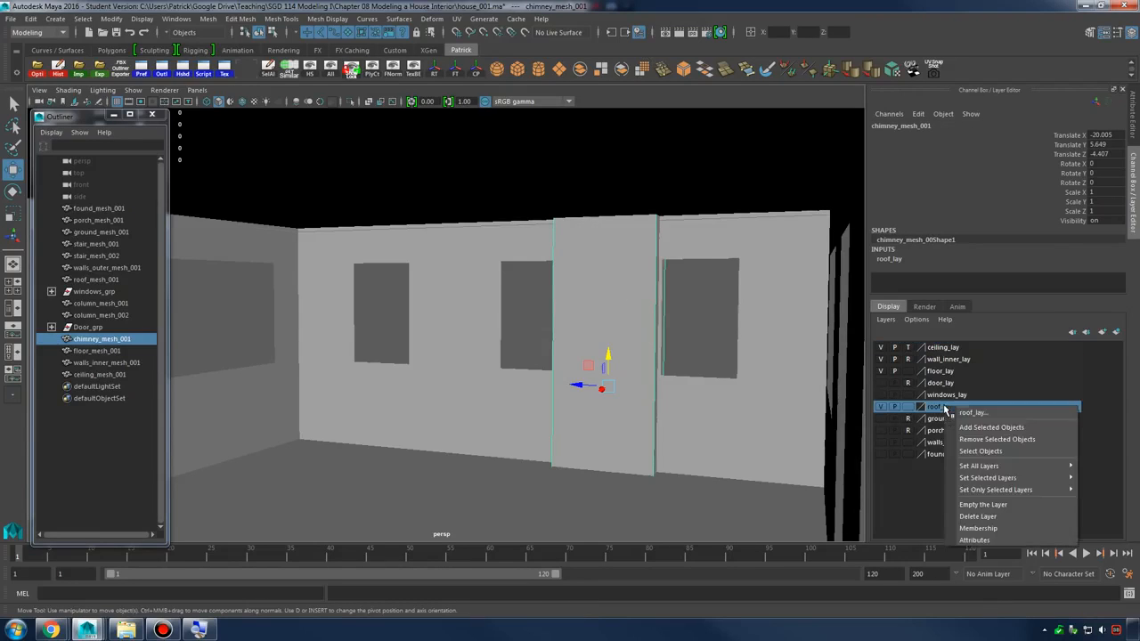
pyautogui.click(976, 441)
pyautogui.click(880, 407)
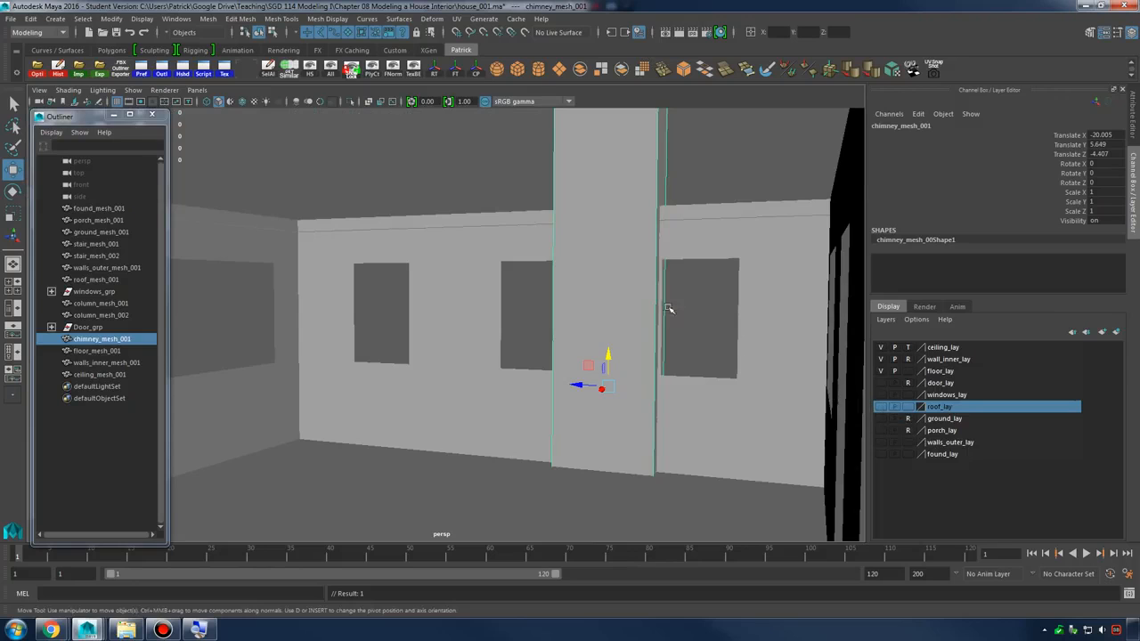
pyautogui.keyDown('alt'); pyautogui.moveTo(669, 309); pyautogui.dragTo(687, 400, button='middle'); pyautogui.keyUp('alt')
pyautogui.rightClick(941, 412)
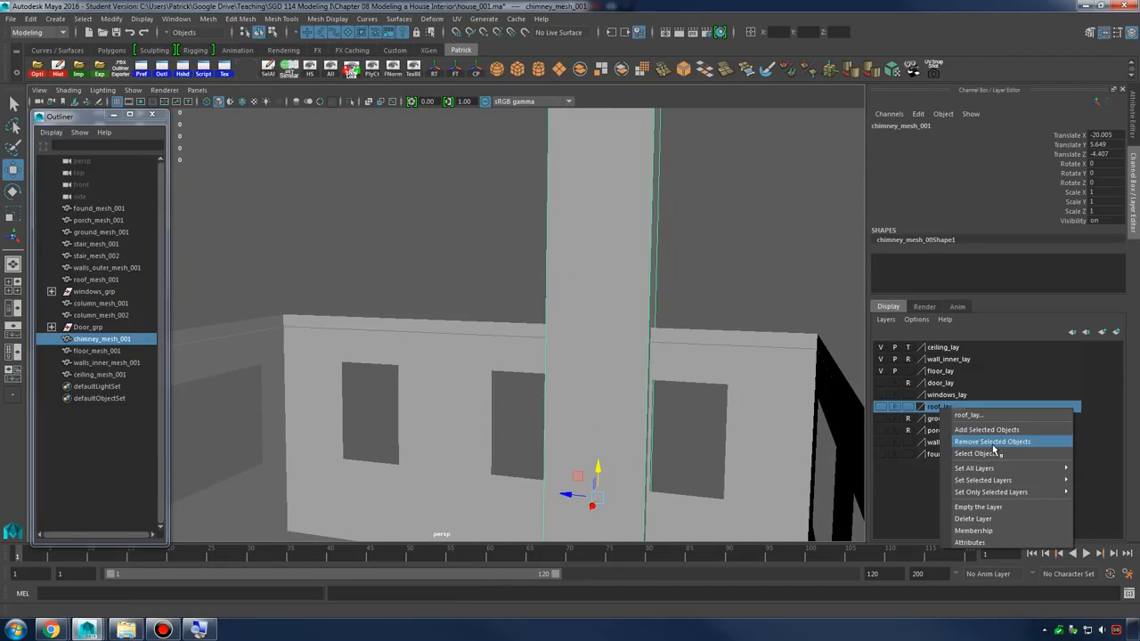
pyautogui.click(618, 250)
pyautogui.keyDown('alt'); pyautogui.moveTo(648, 290); pyautogui.dragTo(622, 348); pyautogui.keyUp('alt')
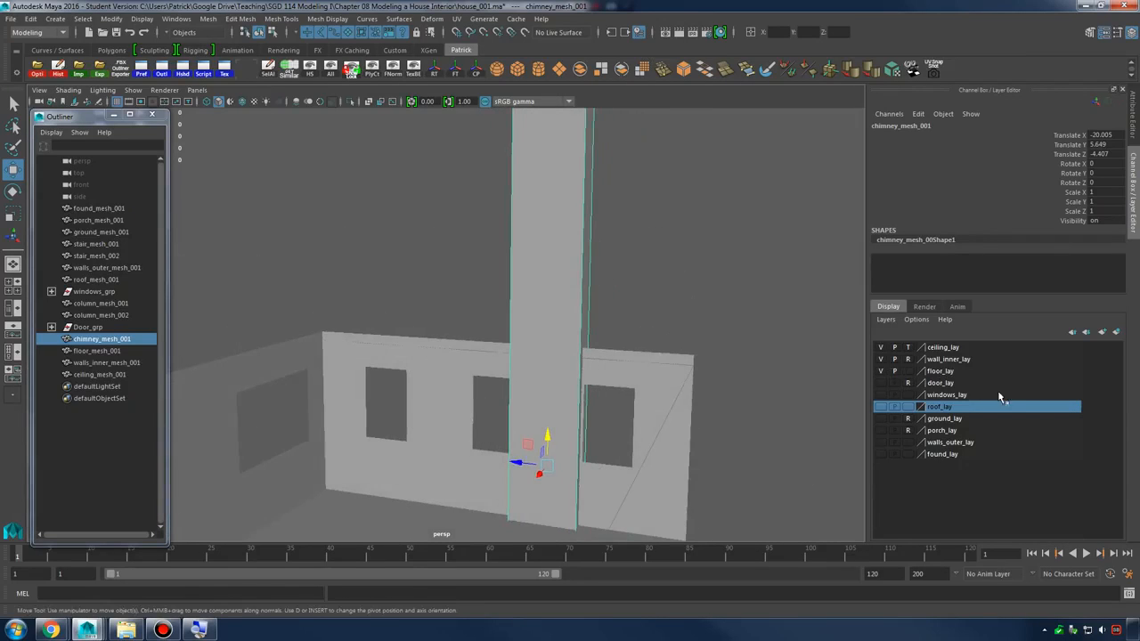
# Create a display layer containing the selected chimney mesh, name it chimney_lay, and check its visibility toggle
pyautogui.click(1116, 332)
pyautogui.doubleClick(960, 348)
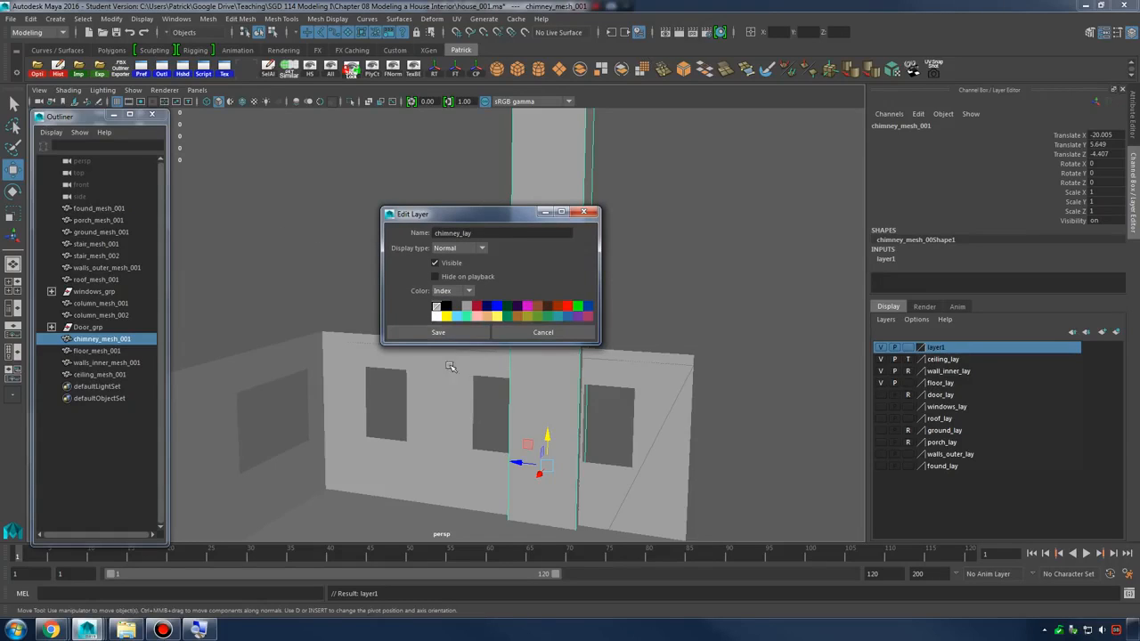
pyautogui.click(439, 332)
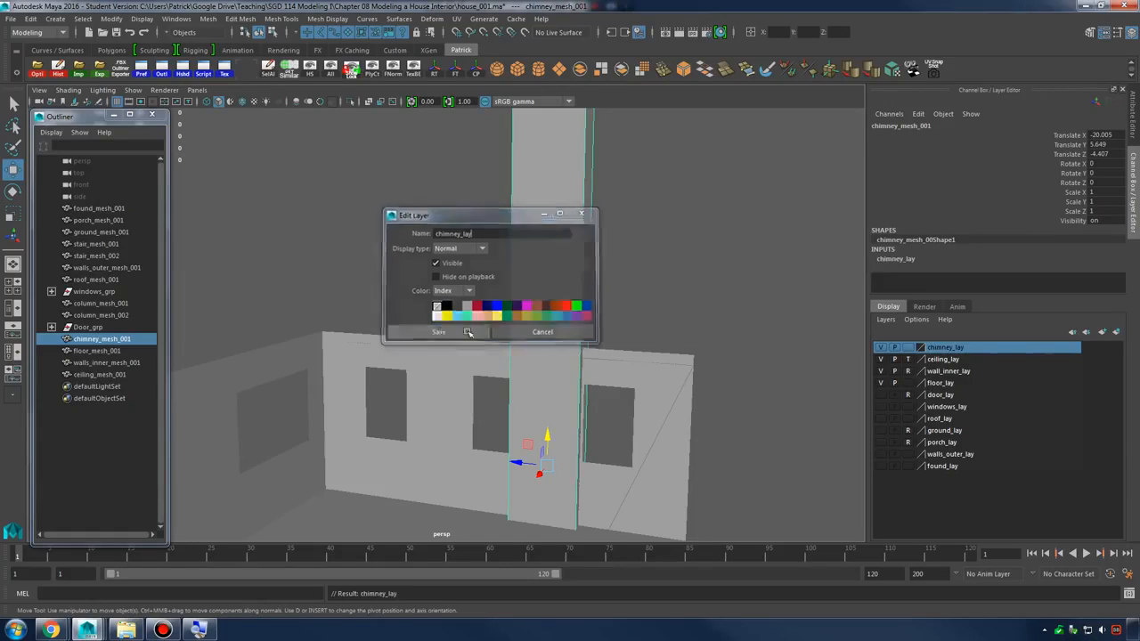
pyautogui.click(882, 347)
pyautogui.click(882, 347)
pyautogui.keyDown('alt'); pyautogui.moveTo(638, 339); pyautogui.dragTo(624, 315); pyautogui.keyUp('alt')
pyautogui.keyDown('alt'); pyautogui.moveTo(623, 315); pyautogui.dragTo(664, 330, button='right'); pyautogui.keyUp('alt')
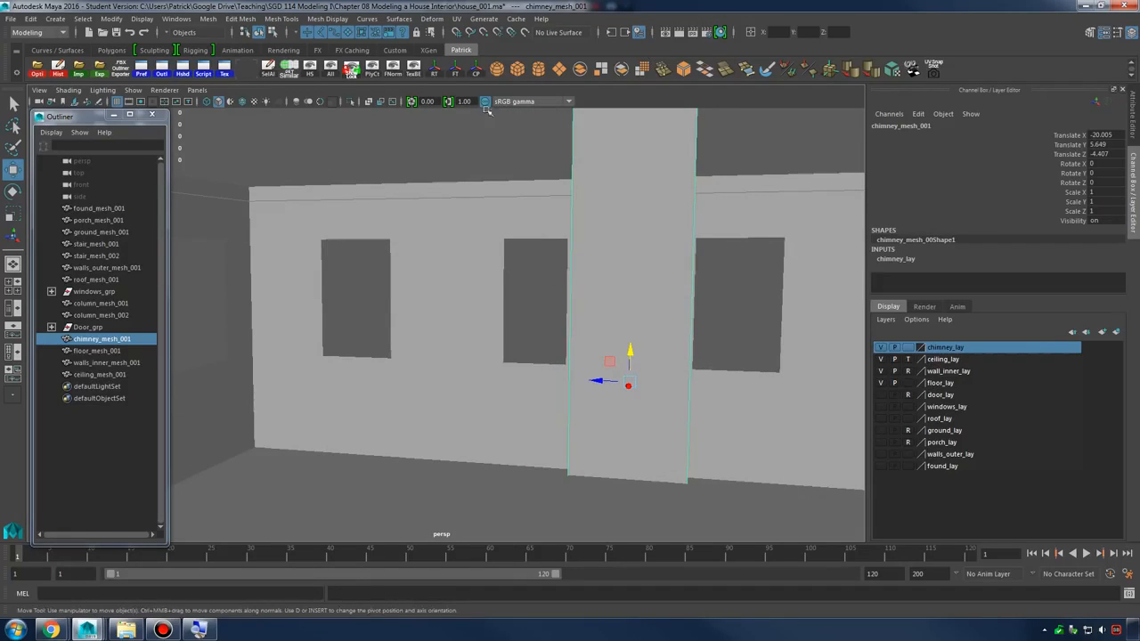
# Switch to Chrome and open the chimney's reference image from the house interior asset list
pyautogui.moveTo(51, 629)
pyautogui.click(205, 574)
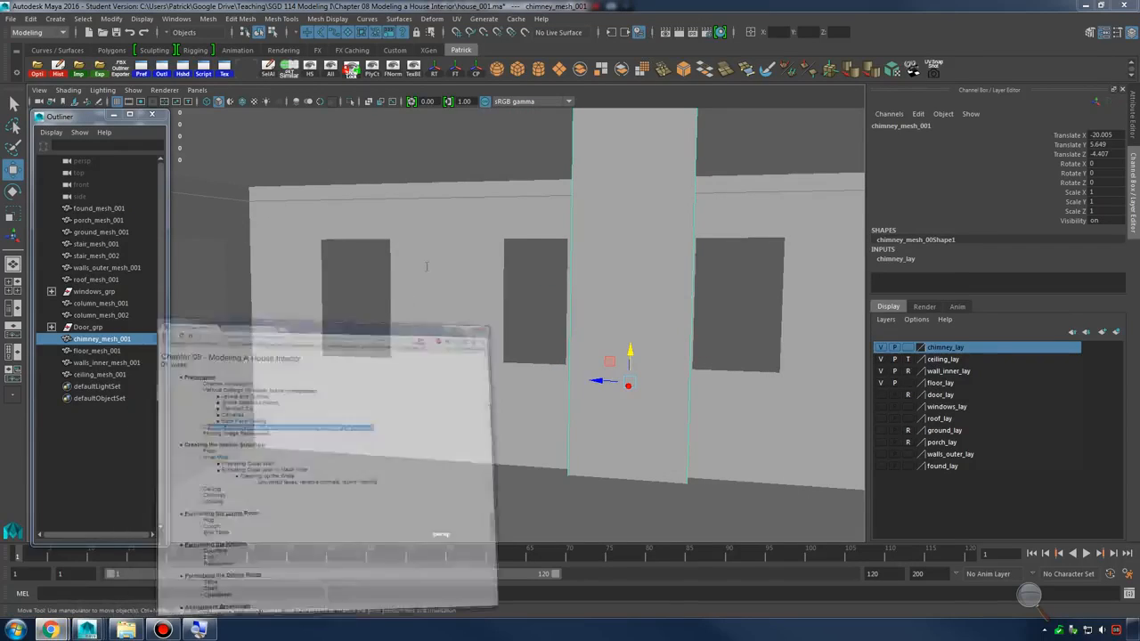
pyautogui.click(438, 21)
pyautogui.click(588, 208)
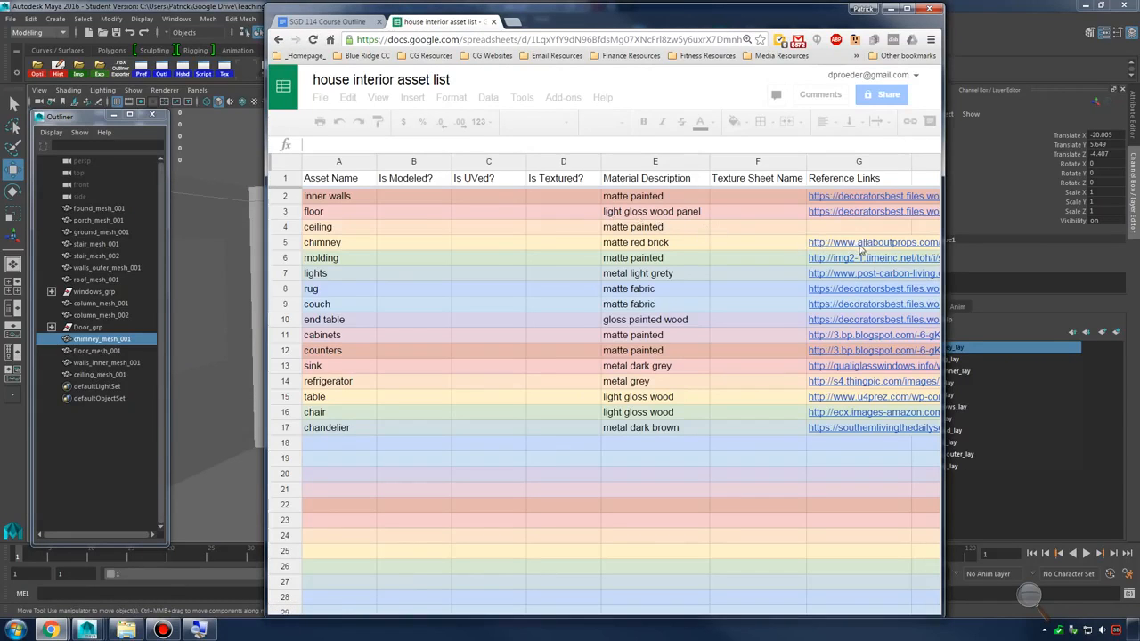
pyautogui.click(860, 250)
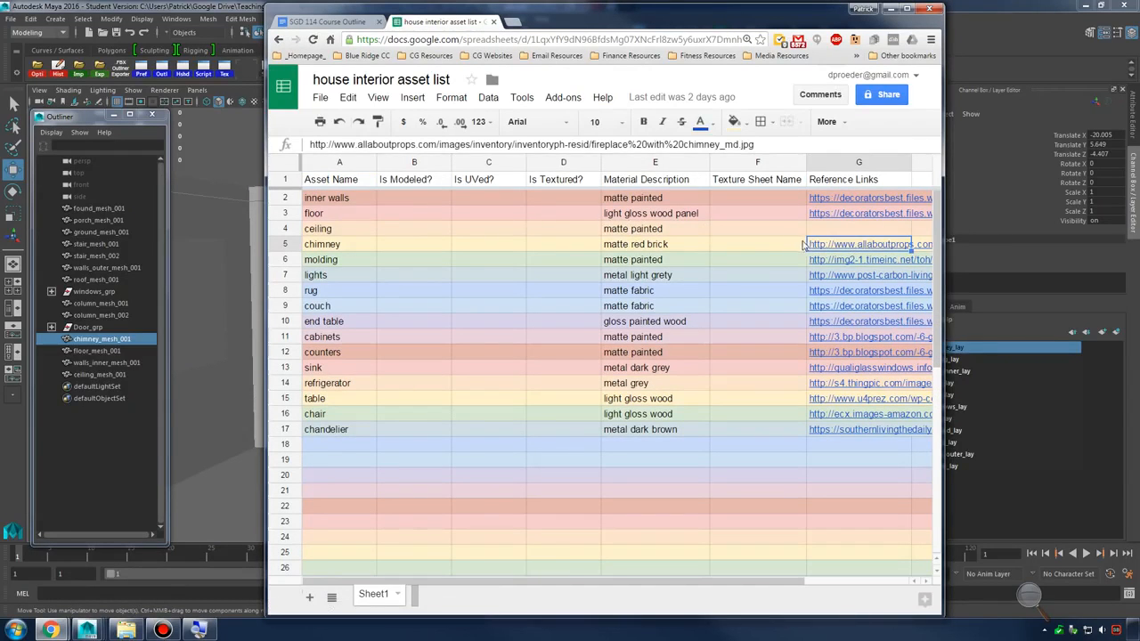
pyautogui.click(848, 223)
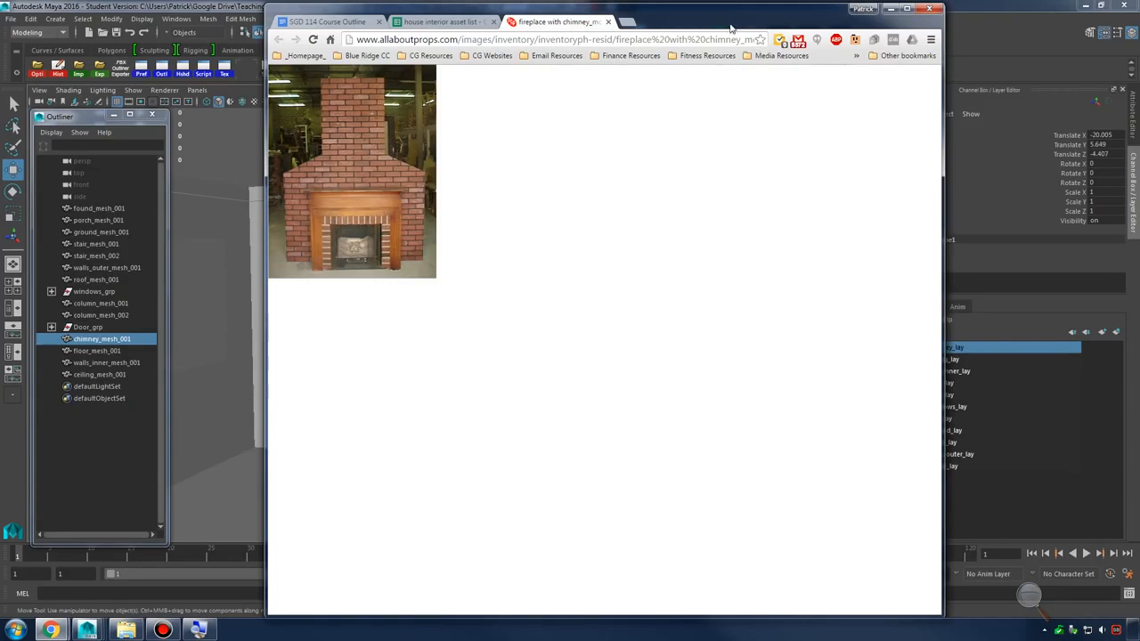
# Return to Maya and insert a horizontal edge loop around the chimney at about window-sill height
pyautogui.click(891, 8)
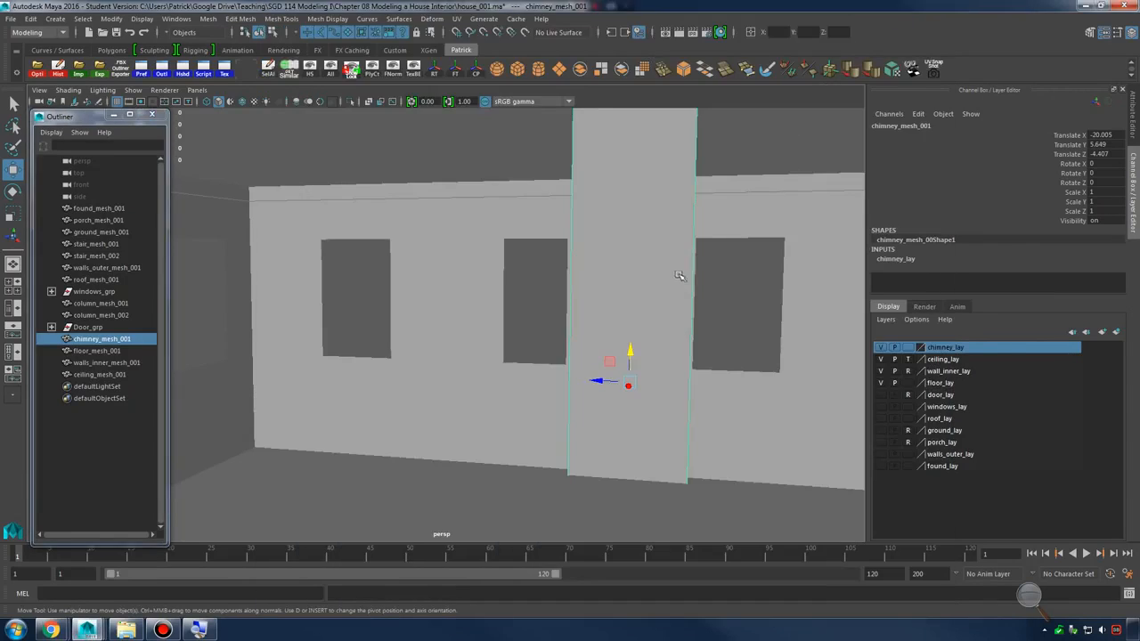
pyautogui.keyDown('alt'); pyautogui.moveTo(683, 274); pyautogui.dragTo(601, 312); pyautogui.keyUp('alt')
pyautogui.keyDown('alt'); pyautogui.moveTo(602, 312); pyautogui.dragTo(700, 318, button='right'); pyautogui.keyUp('alt')
pyautogui.keyDown('alt'); pyautogui.moveTo(700, 318); pyautogui.dragTo(549, 338, button='middle'); pyautogui.keyUp('alt')
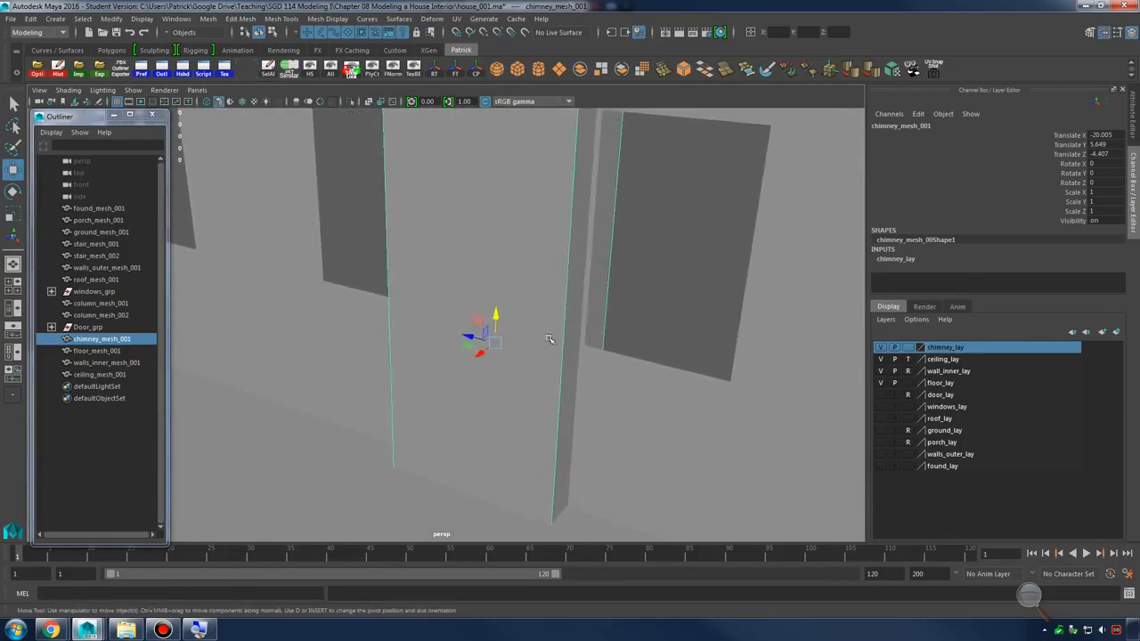
pyautogui.keyDown('alt'); pyautogui.moveTo(549, 339); pyautogui.dragTo(473, 246); pyautogui.keyUp('alt')
pyautogui.rightClick(473, 245)
pyautogui.moveTo(473, 246); pyautogui.dragTo(411, 274, button='right')
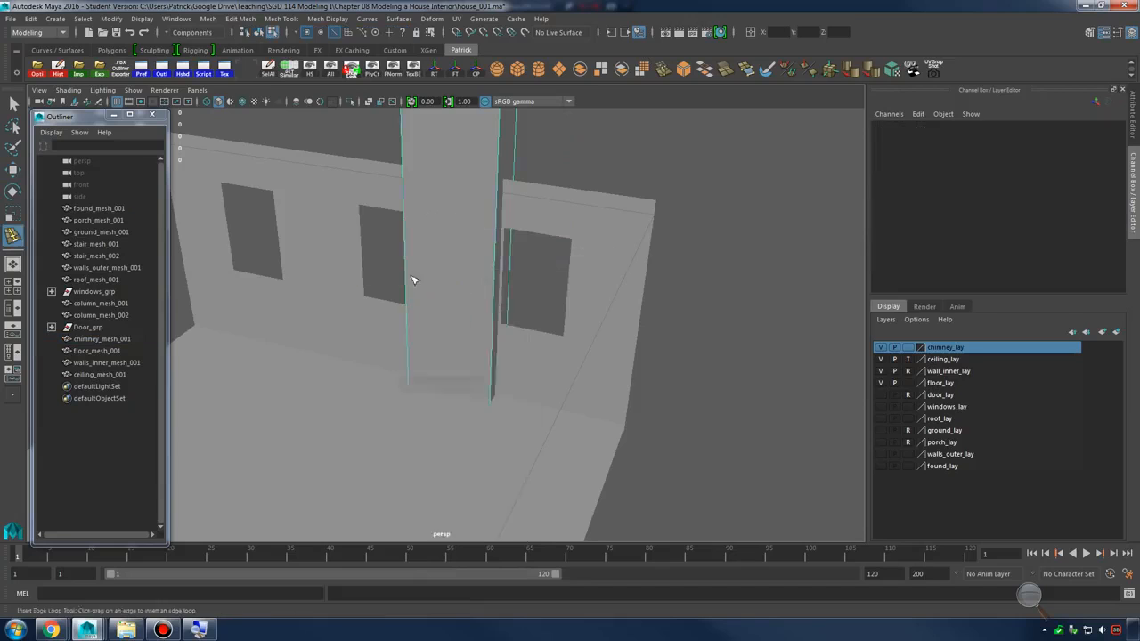
pyautogui.keyDown('alt'); pyautogui.moveTo(415, 277); pyautogui.dragTo(481, 304); pyautogui.keyUp('alt')
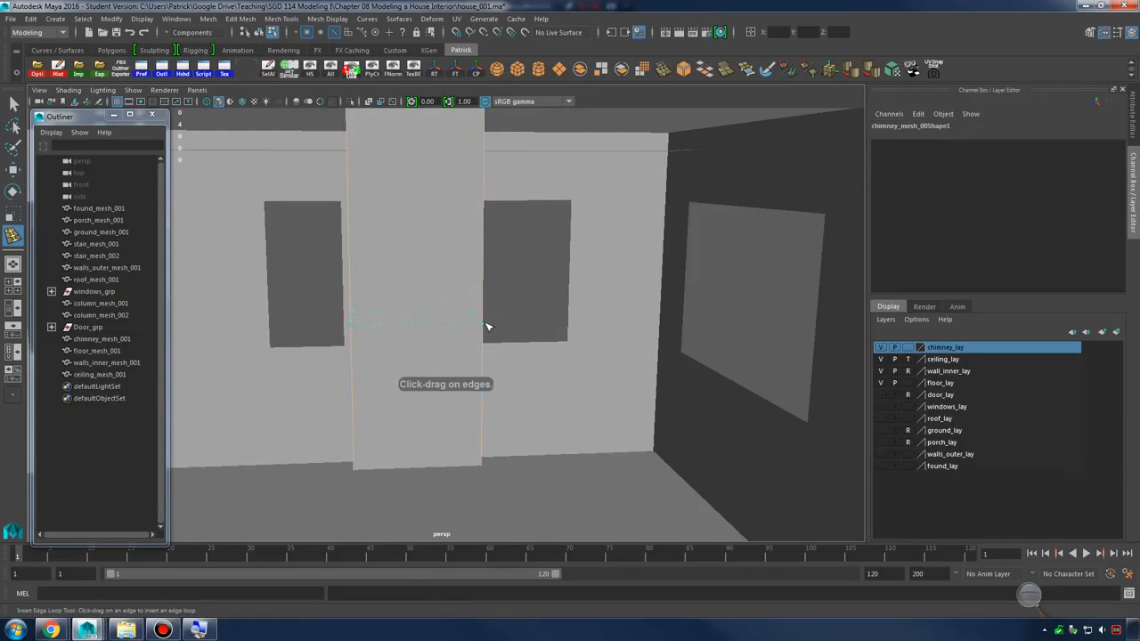
pyautogui.moveTo(483, 350); pyautogui.dragTo(483, 351)
pyautogui.keyDown('alt'); pyautogui.moveTo(484, 351); pyautogui.dragTo(579, 305, button='middle'); pyautogui.keyUp('alt')
pyautogui.keyDown('alt'); pyautogui.moveTo(579, 305); pyautogui.dragTo(534, 314); pyautogui.keyUp('alt')
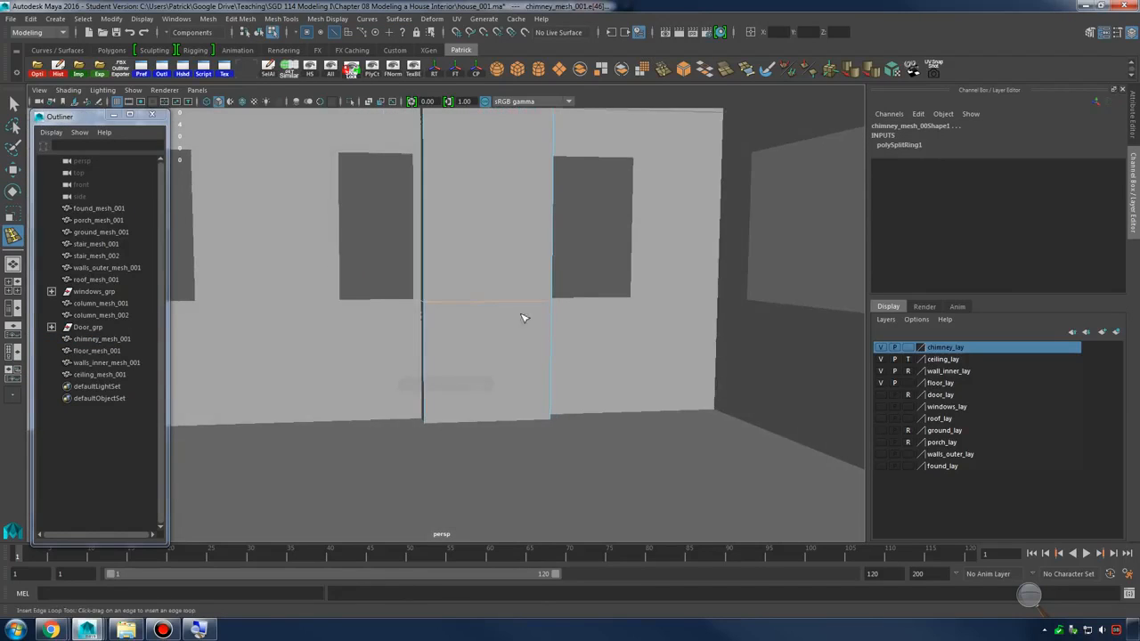
# Insert a second horizontal edge loop around the chimney just below the first one
pyautogui.press('q')
pyautogui.moveTo(488, 300); pyautogui.dragTo(493, 328, button='right')
pyautogui.moveTo(521, 283); pyautogui.dragTo(443, 267, button='right')
pyautogui.scroll(3, 491, 291)
pyautogui.moveTo(411, 297); pyautogui.dragTo(415, 293)
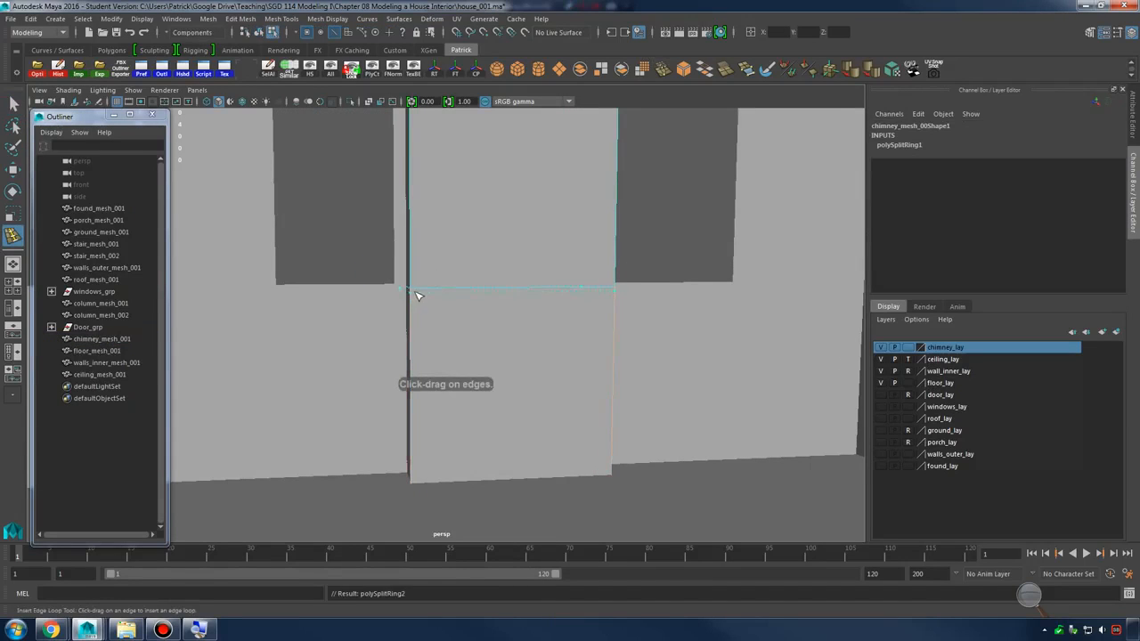
pyautogui.press('q')
# Select the chimney's lower edge-loop vertices and bottom vertices, and scale them along Z to about 1.42 to widen the base
pyautogui.moveTo(484, 313); pyautogui.dragTo(493, 311, button='right')
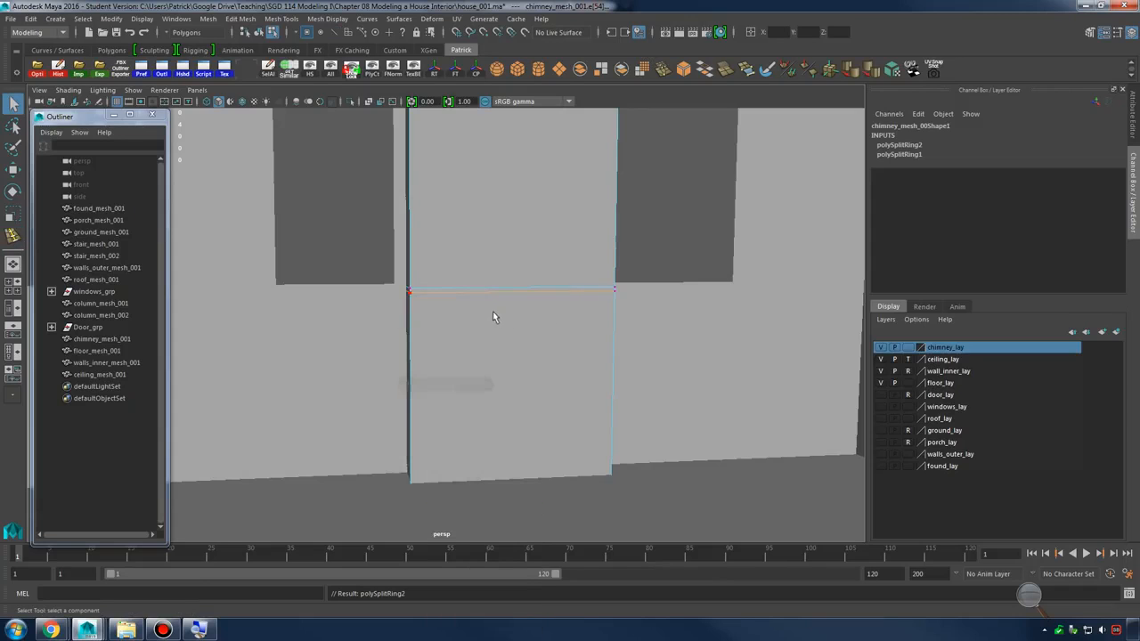
pyautogui.press('4')
pyautogui.scroll(3, 414, 312)
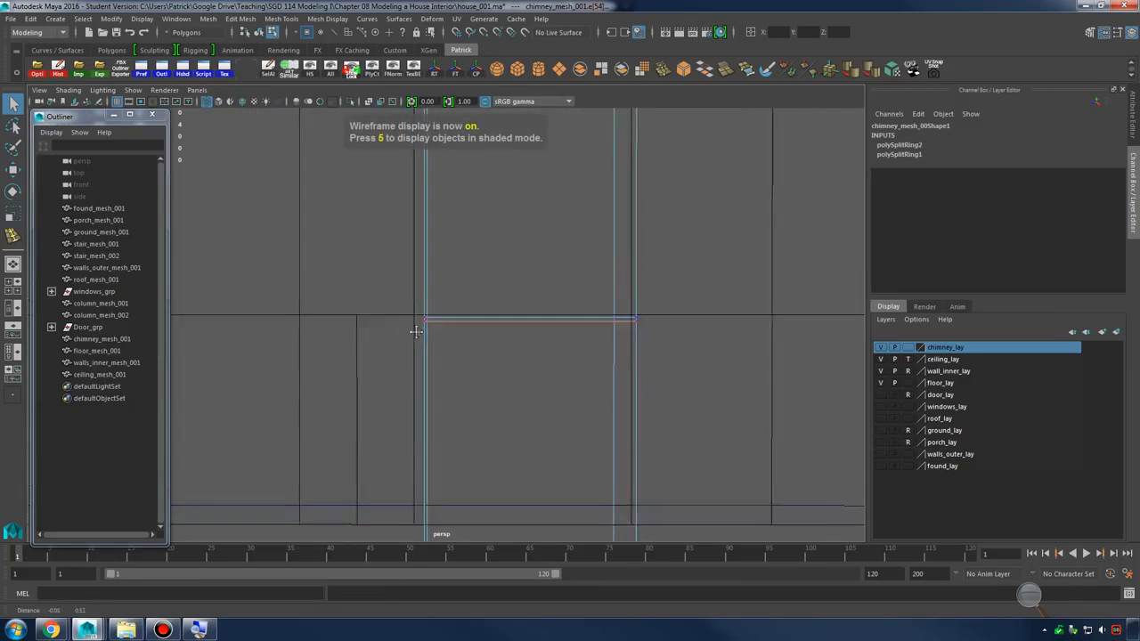
pyautogui.moveTo(391, 325); pyautogui.dragTo(460, 359)
pyautogui.moveTo(358, 294); pyautogui.dragTo(413, 337)
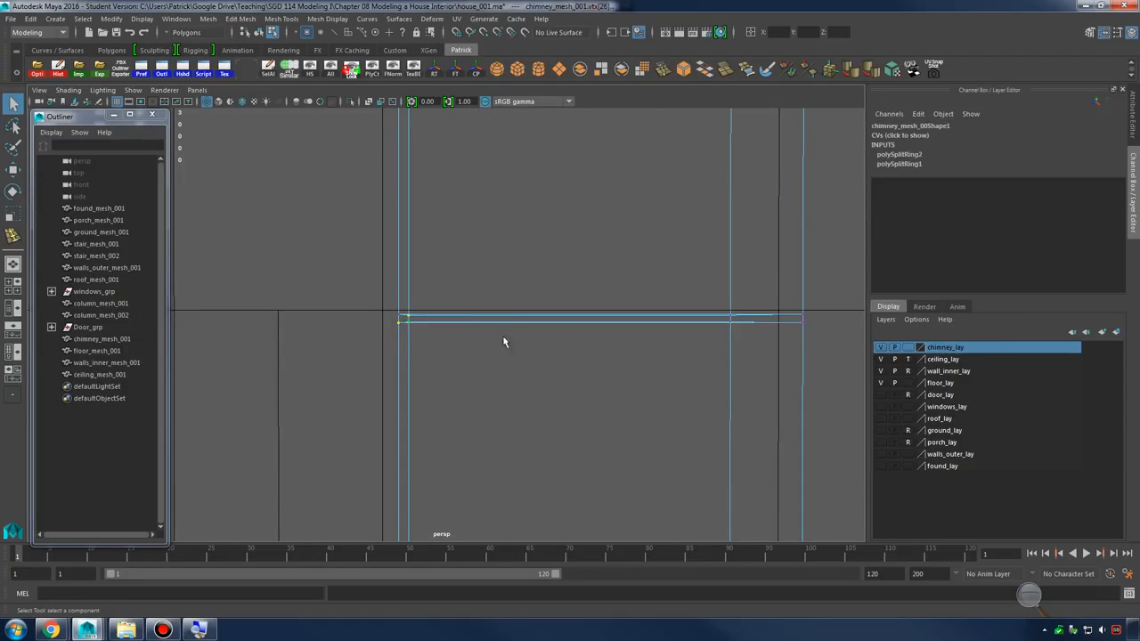
pyautogui.keyDown('alt'); pyautogui.moveTo(492, 349); pyautogui.dragTo(570, 321); pyautogui.keyUp('alt')
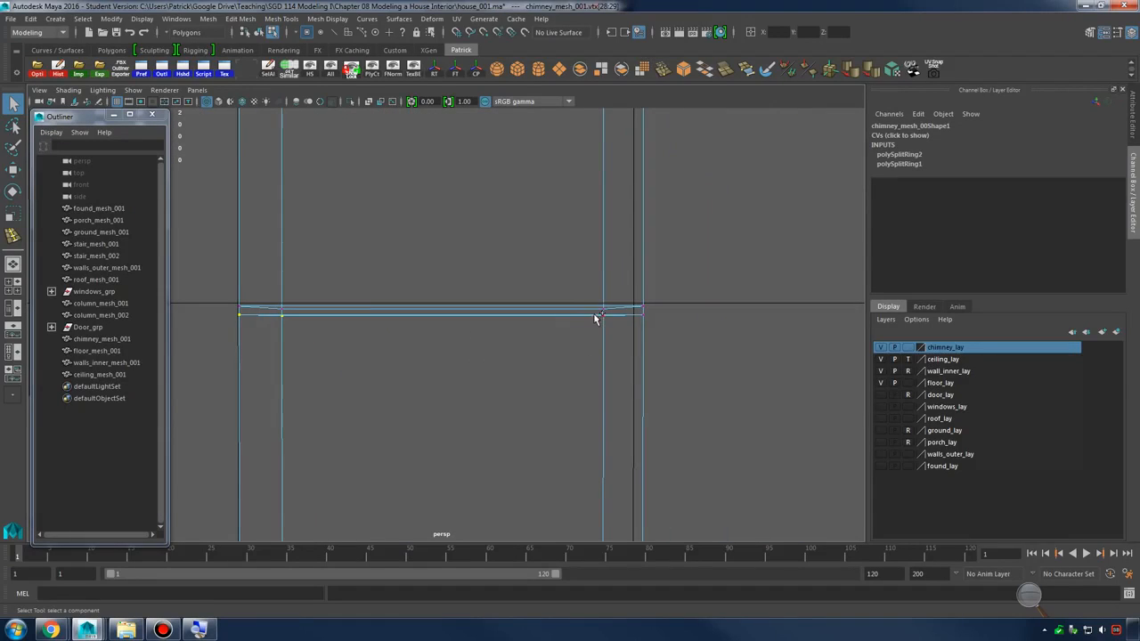
pyautogui.keyDown('alt'); pyautogui.moveTo(655, 389); pyautogui.dragTo(720, 314, button='middle'); pyautogui.keyUp('alt')
pyautogui.keyDown('alt'); pyautogui.moveTo(719, 314); pyautogui.dragTo(418, 359, button='right'); pyautogui.keyUp('alt')
pyautogui.keyDown('alt'); pyautogui.moveTo(570, 437); pyautogui.dragTo(588, 305, button='middle'); pyautogui.keyUp('alt')
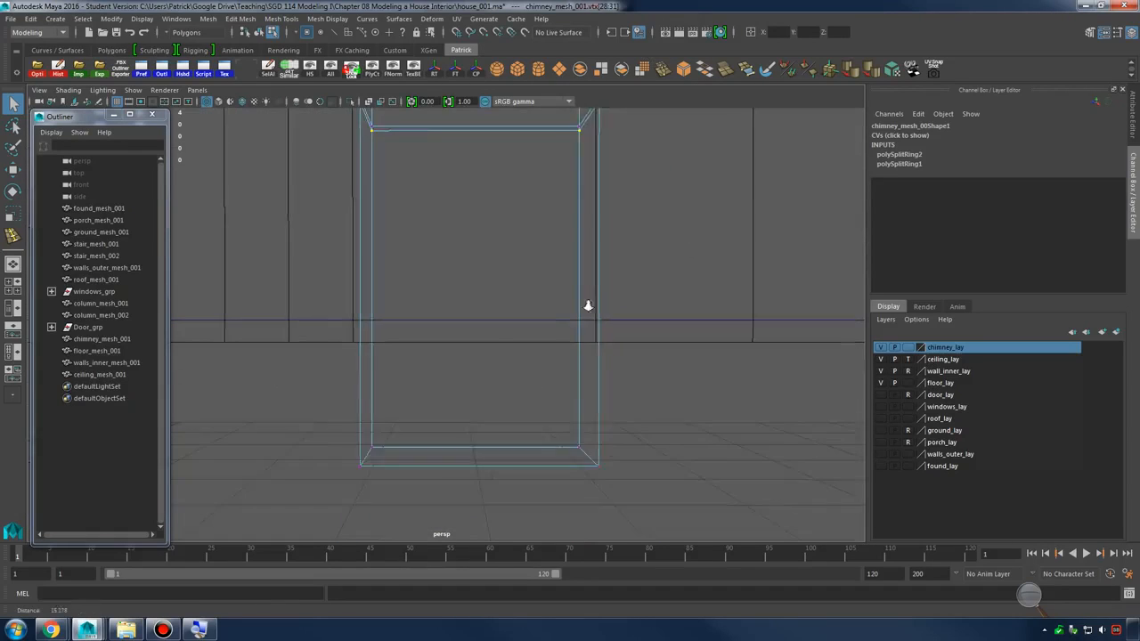
pyautogui.keyDown('alt'); pyautogui.moveTo(588, 306); pyautogui.dragTo(552, 311, button='right'); pyautogui.keyUp('alt')
pyautogui.moveTo(333, 378); pyautogui.dragTo(615, 481)
pyautogui.keyDown('alt'); pyautogui.moveTo(596, 265); pyautogui.dragTo(609, 315); pyautogui.keyUp('alt')
pyautogui.press('5')
pyautogui.press('4')
pyautogui.press('5')
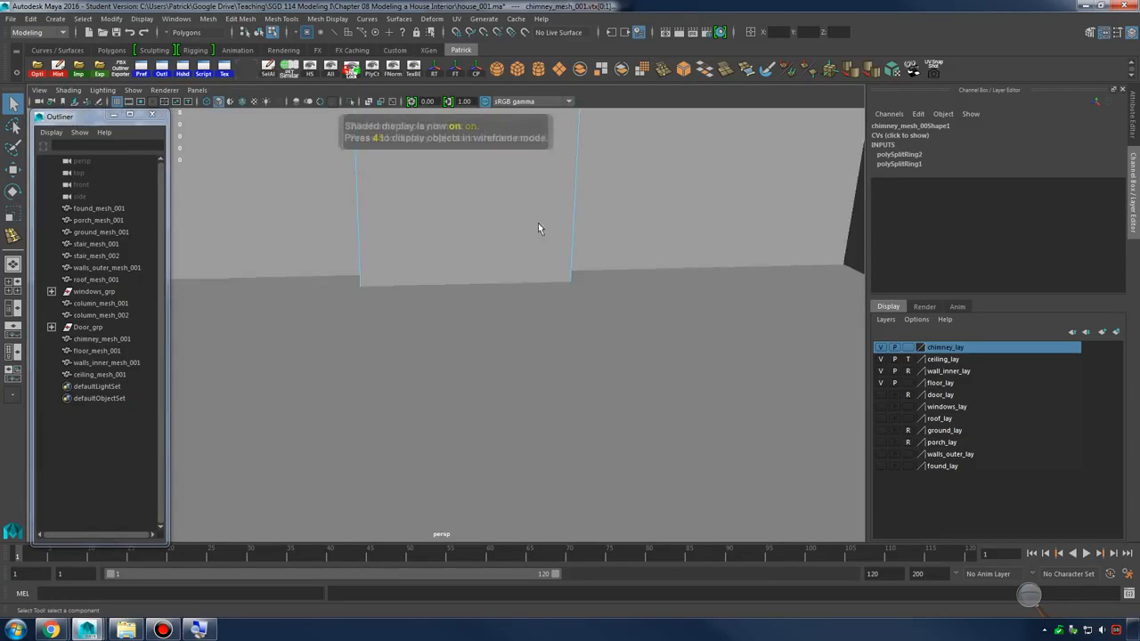
pyautogui.keyDown('alt'); pyautogui.moveTo(554, 216); pyautogui.dragTo(611, 351, button='middle'); pyautogui.keyUp('alt')
pyautogui.press('r')
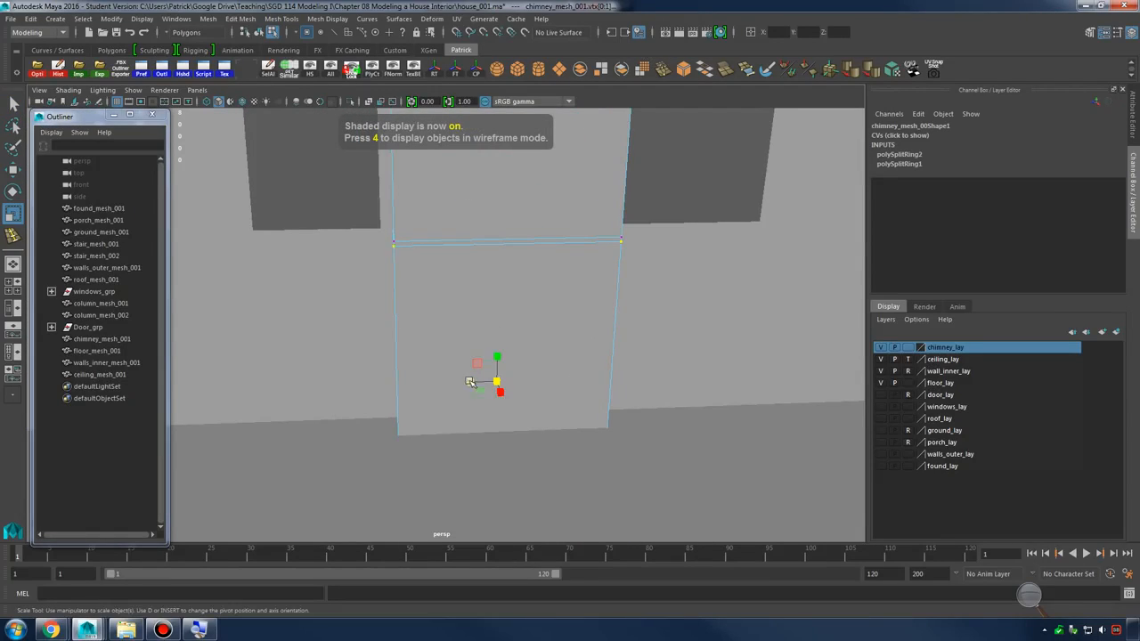
pyautogui.moveTo(469, 382)
pyautogui.mouseDown()
pyautogui.moveTo(440, 384)
pyautogui.moveTo(459, 381)
pyautogui.mouseUp()
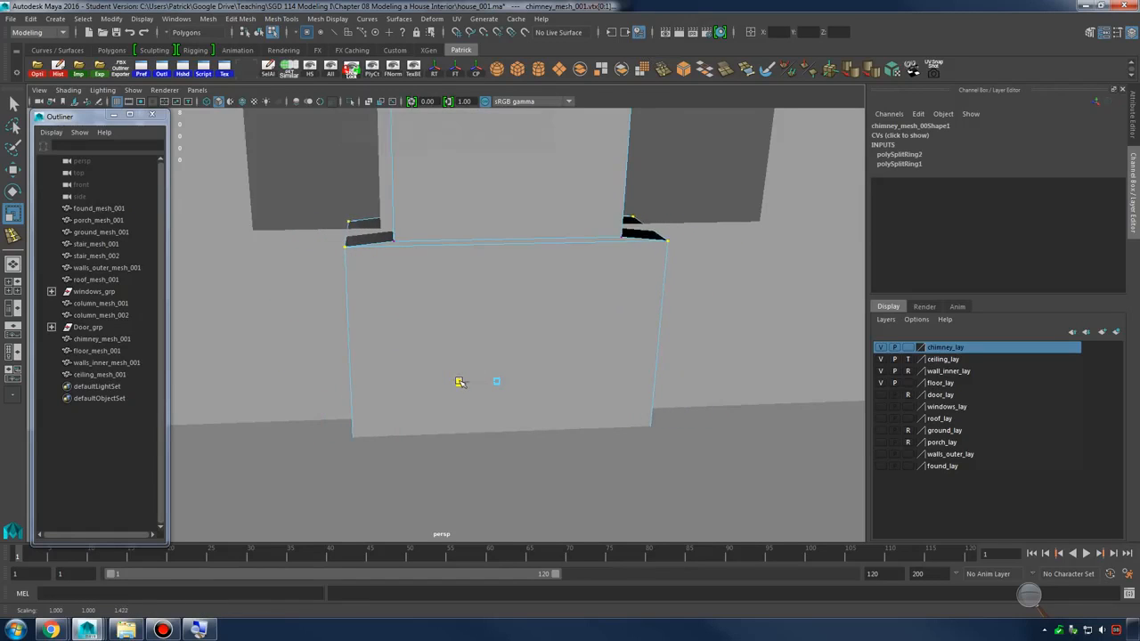
# Deselect the chimney's bottom vertices and lower the remaining widened vertices to form sloping shoulders above the base
pyautogui.keyDown('alt'); pyautogui.moveTo(519, 327); pyautogui.dragTo(527, 291); pyautogui.keyUp('alt')
pyautogui.keyDown('alt'); pyautogui.moveTo(517, 246); pyautogui.dragTo(504, 298, button='middle'); pyautogui.keyUp('alt')
pyautogui.keyDown('alt'); pyautogui.moveTo(499, 295); pyautogui.dragTo(516, 277, button='right'); pyautogui.keyUp('alt')
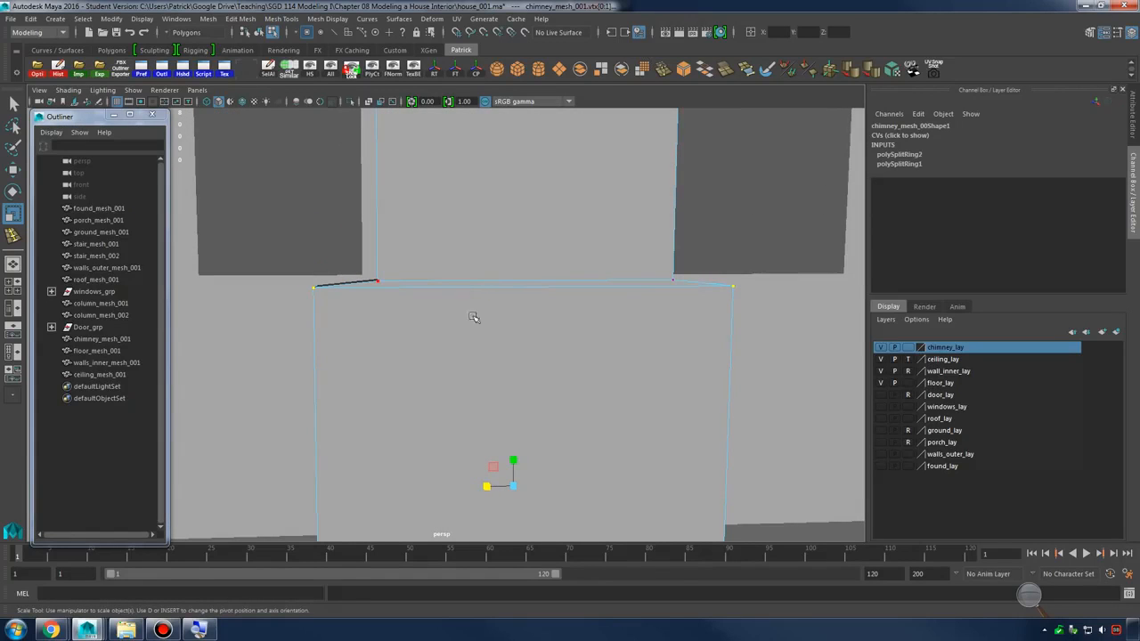
pyautogui.keyDown('alt'); pyautogui.moveTo(552, 380); pyautogui.dragTo(453, 363, button='right'); pyautogui.keyUp('alt')
pyautogui.press('4')
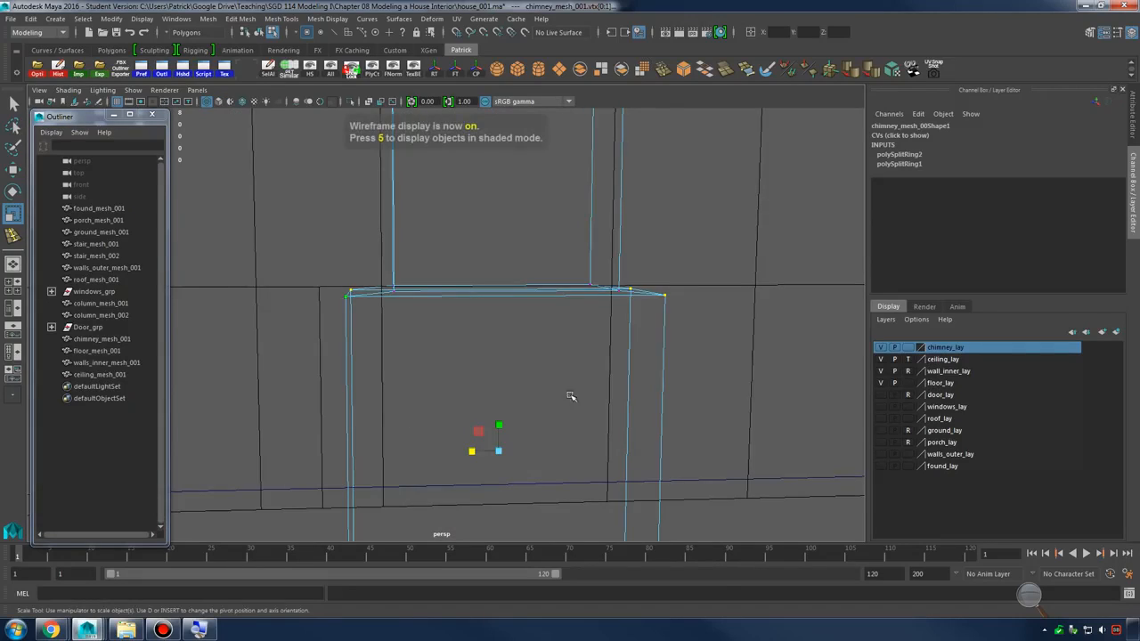
pyautogui.keyDown('alt'); pyautogui.moveTo(569, 396); pyautogui.dragTo(383, 395, button='right'); pyautogui.keyUp('alt')
pyautogui.keyDown('ctrl'); pyautogui.moveTo(340, 416); pyautogui.dragTo(724, 580); pyautogui.keyUp('ctrl')
pyautogui.press('w')
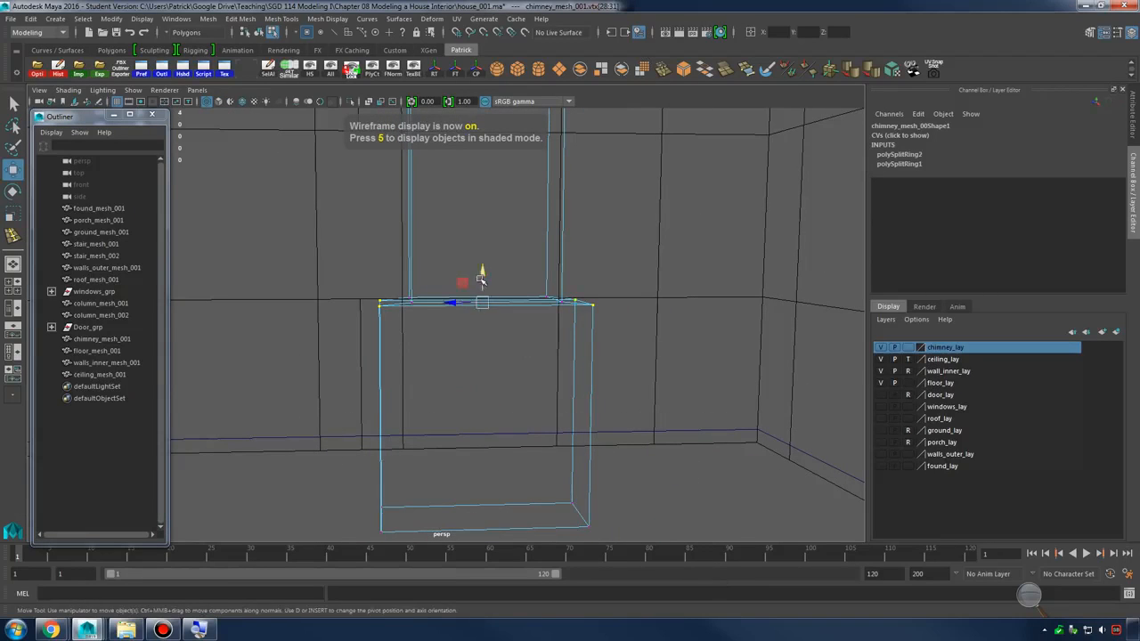
pyautogui.moveTo(482, 274); pyautogui.dragTo(484, 321)
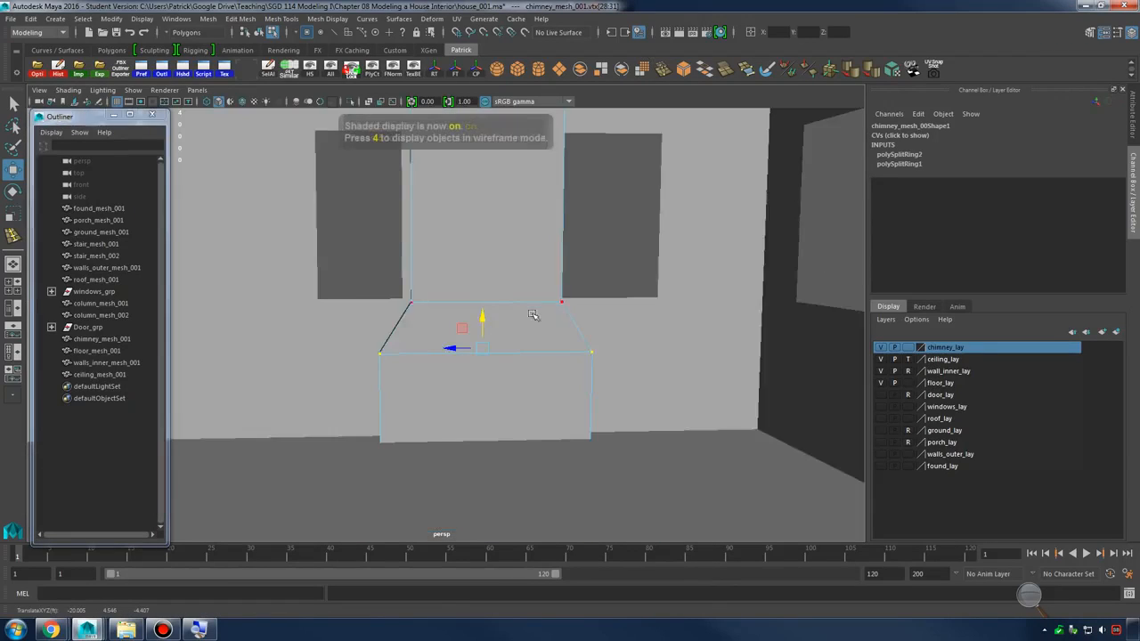
pyautogui.press('5')
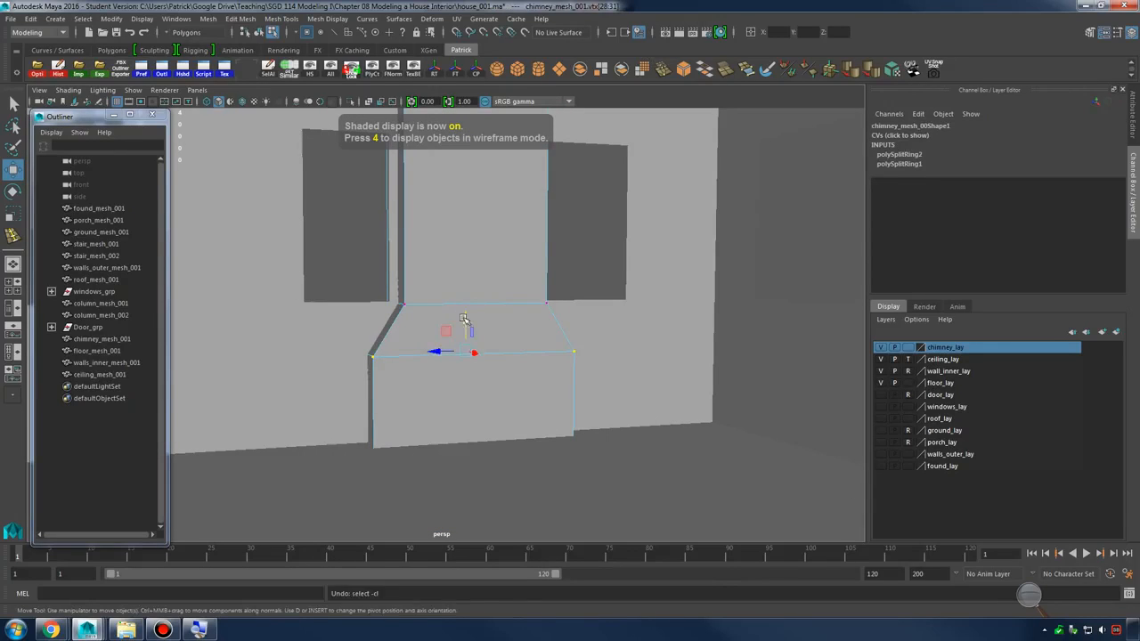
pyautogui.moveTo(465, 319); pyautogui.dragTo(466, 301)
# Deepen the whole chimney mesh by scaling it to 1.773 in X and moving it to -19.004 in X
pyautogui.keyDown('alt'); pyautogui.moveTo(541, 262); pyautogui.dragTo(548, 312); pyautogui.keyUp('alt')
pyautogui.moveTo(513, 299); pyautogui.dragTo(555, 265, button='right')
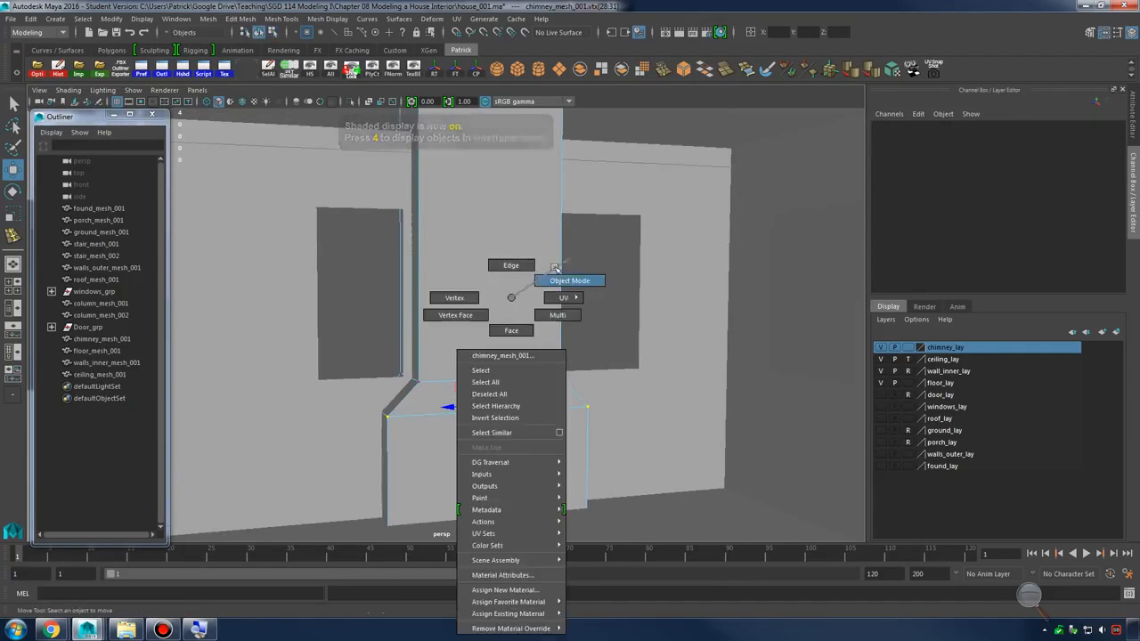
pyautogui.keyDown('alt'); pyautogui.moveTo(554, 265); pyautogui.dragTo(583, 330); pyautogui.keyUp('alt')
pyautogui.click(439, 301)
pyautogui.keyDown('alt'); pyautogui.moveTo(439, 301); pyautogui.dragTo(609, 357); pyautogui.keyUp('alt')
pyautogui.press('r')
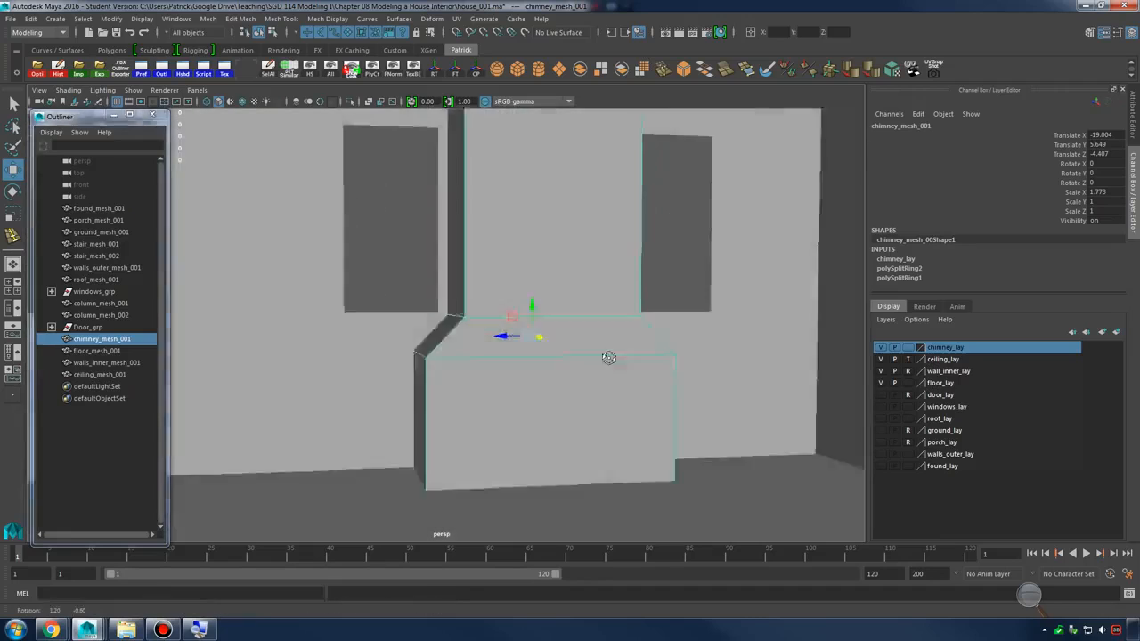
# Insert a horizontal edge loop close to the bottom edge of the chimney base
pyautogui.scroll(4, 525, 348)
pyautogui.moveTo(533, 299); pyautogui.dragTo(570, 295, button='right')
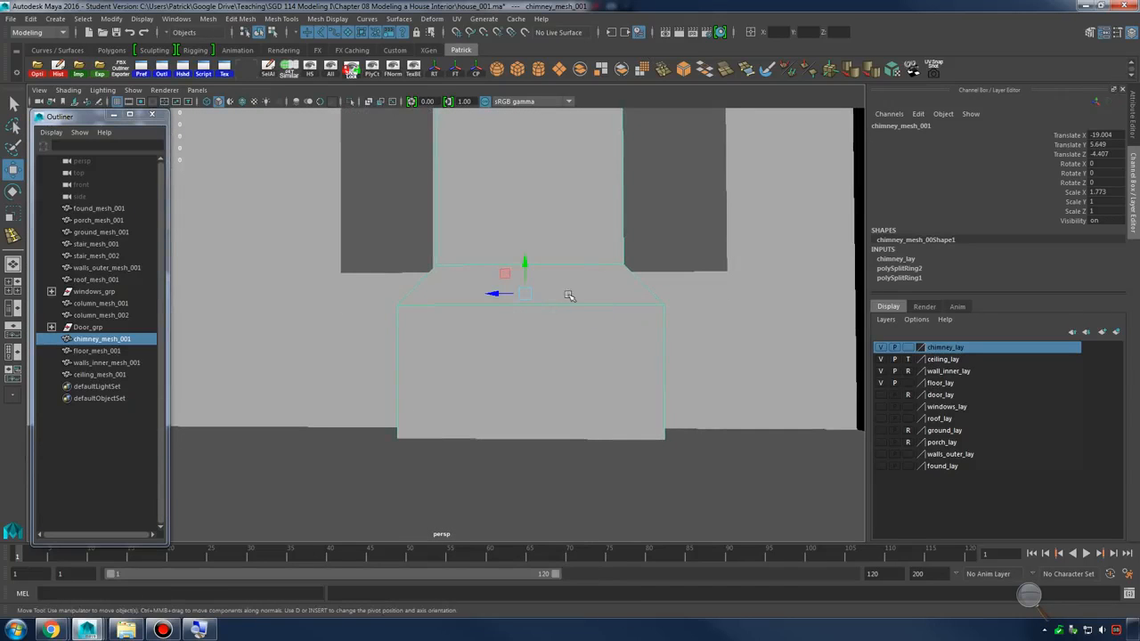
pyautogui.keyDown('alt'); pyautogui.moveTo(504, 334); pyautogui.dragTo(550, 322); pyautogui.keyUp('alt')
pyautogui.keyDown('shift'); pyautogui.moveTo(562, 305); pyautogui.dragTo(533, 311, button='right'); pyautogui.keyUp('shift')
pyautogui.keyDown('alt'); pyautogui.moveTo(472, 405); pyautogui.dragTo(470, 357, button='middle'); pyautogui.keyUp('alt')
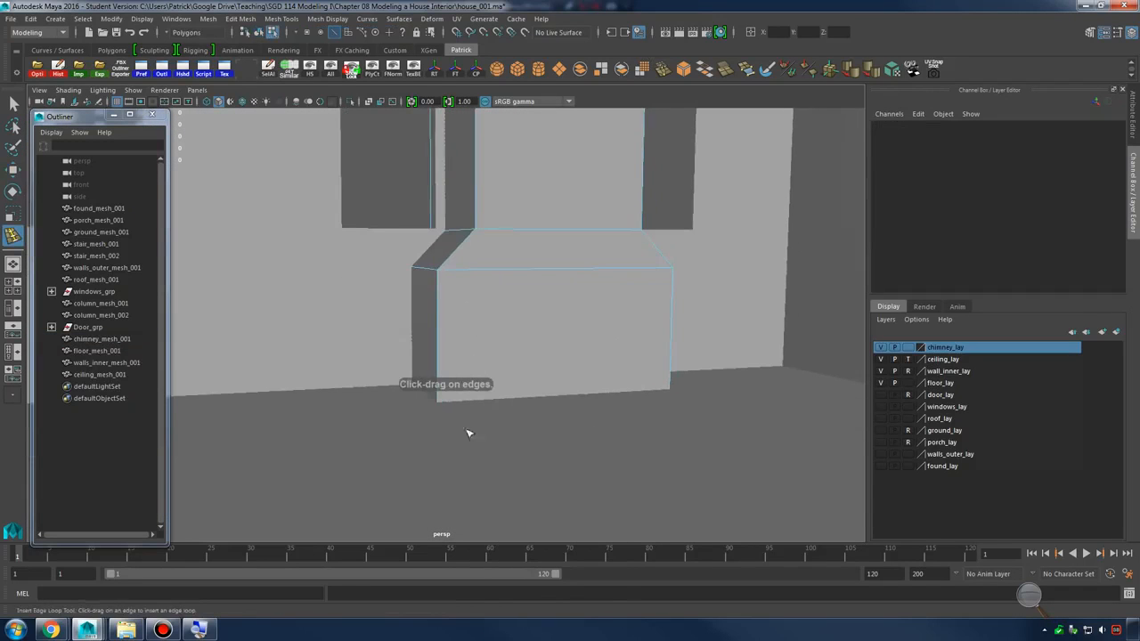
pyautogui.keyDown('alt'); pyautogui.moveTo(469, 433); pyautogui.dragTo(594, 437, button='right'); pyautogui.keyUp('alt')
pyautogui.keyDown('alt'); pyautogui.moveTo(410, 526); pyautogui.dragTo(456, 448, button='middle'); pyautogui.keyUp('alt')
pyautogui.moveTo(472, 445); pyautogui.dragTo(475, 461)
pyautogui.keyDown('alt'); pyautogui.moveTo(659, 395); pyautogui.dragTo(501, 413, button='right'); pyautogui.keyUp('alt')
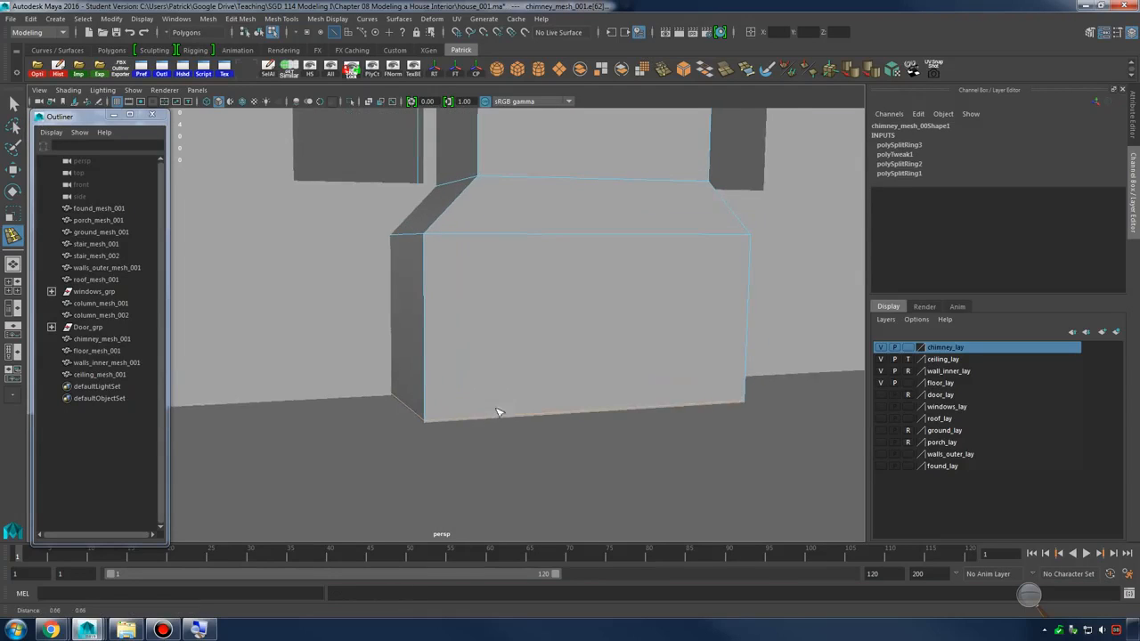
# Extrude the large front face of the chimney base and scale it inward to form a fireplace border
pyautogui.press('q')
pyautogui.moveTo(549, 299); pyautogui.dragTo(572, 321, button='right')
pyautogui.click(572, 316)
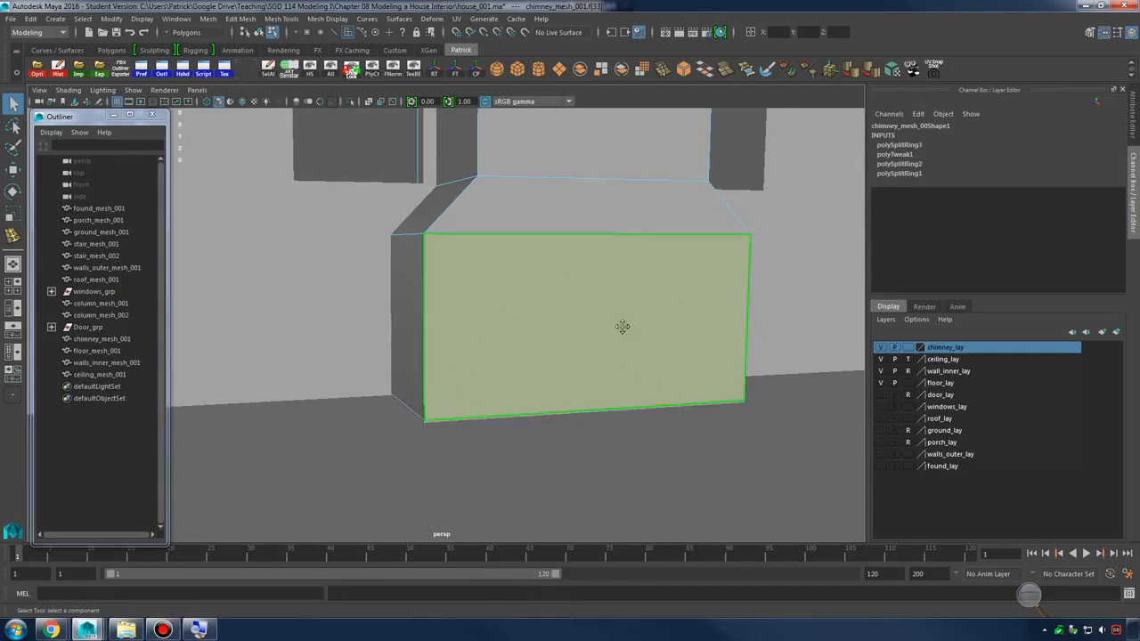
pyautogui.keyDown('alt'); pyautogui.moveTo(572, 316); pyautogui.dragTo(561, 316); pyautogui.keyUp('alt')
pyautogui.keyDown('shift'); pyautogui.moveTo(563, 299); pyautogui.dragTo(550, 331, button='right'); pyautogui.keyUp('shift')
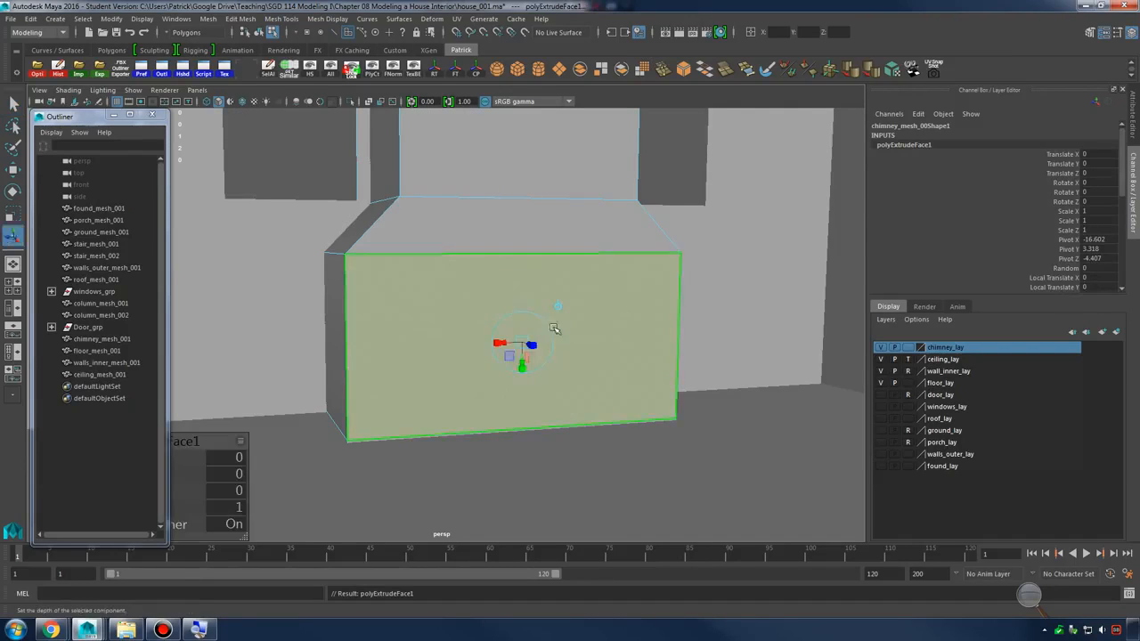
pyautogui.press('r')
pyautogui.moveTo(525, 344); pyautogui.dragTo(521, 321)
# Lower the inset front face so its bottom edge sits just above the base's bottom edge loop
pyautogui.press('w')
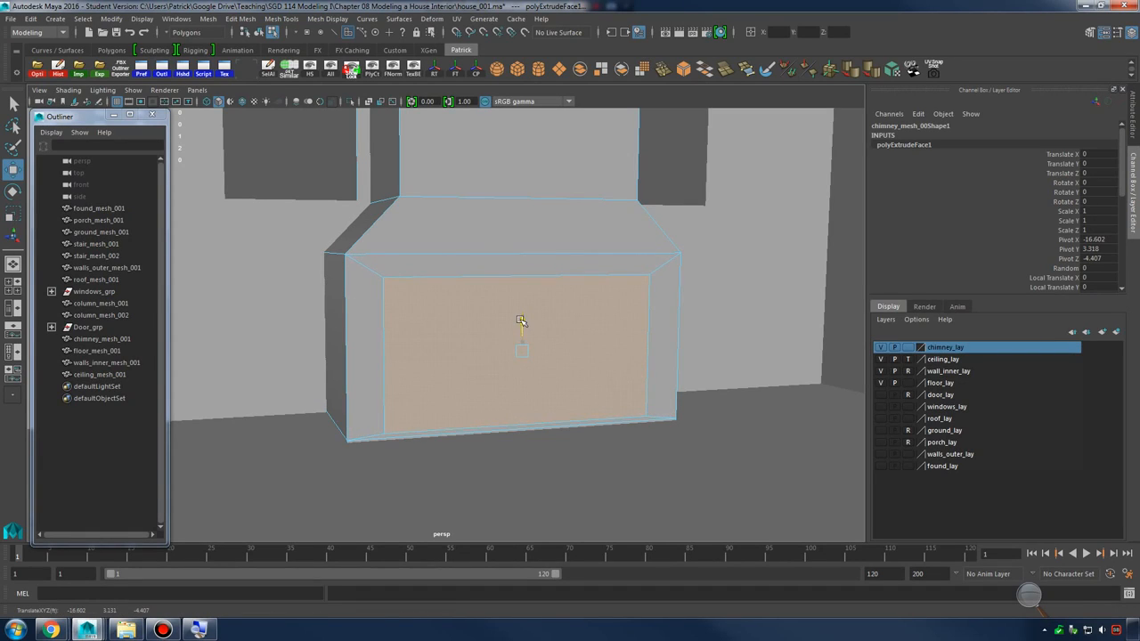
pyautogui.keyDown('alt'); pyautogui.moveTo(522, 323); pyautogui.dragTo(534, 253, button='middle'); pyautogui.keyUp('alt')
pyautogui.keyDown('alt'); pyautogui.moveTo(535, 252); pyautogui.dragTo(757, 392, button='right'); pyautogui.keyUp('alt')
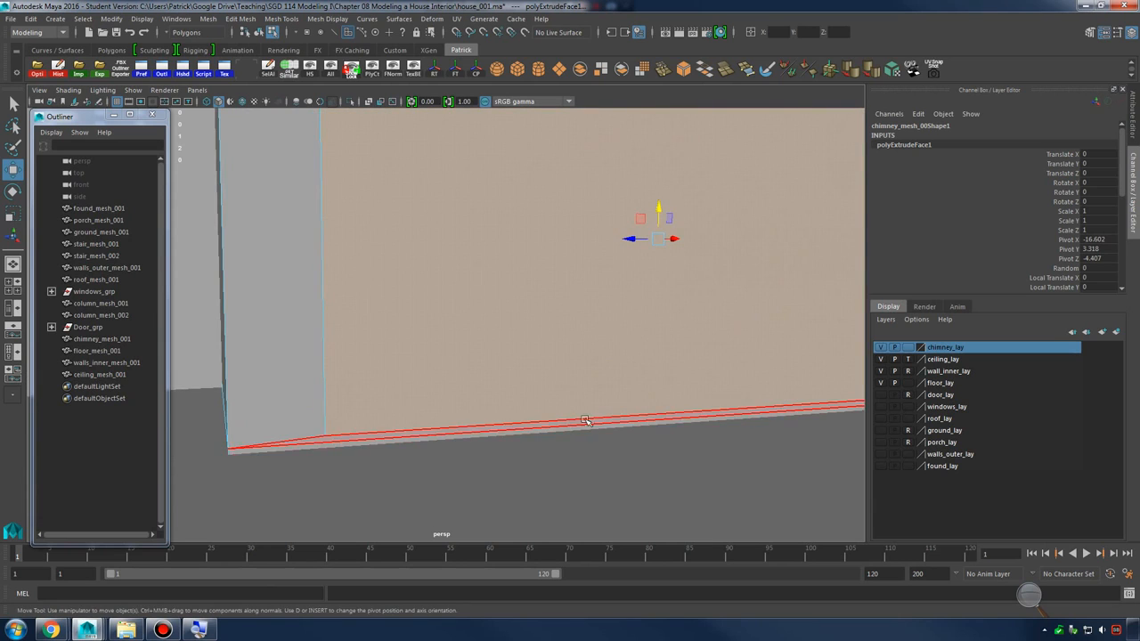
pyautogui.keyDown('alt'); pyautogui.moveTo(585, 422); pyautogui.dragTo(634, 409); pyautogui.keyUp('alt')
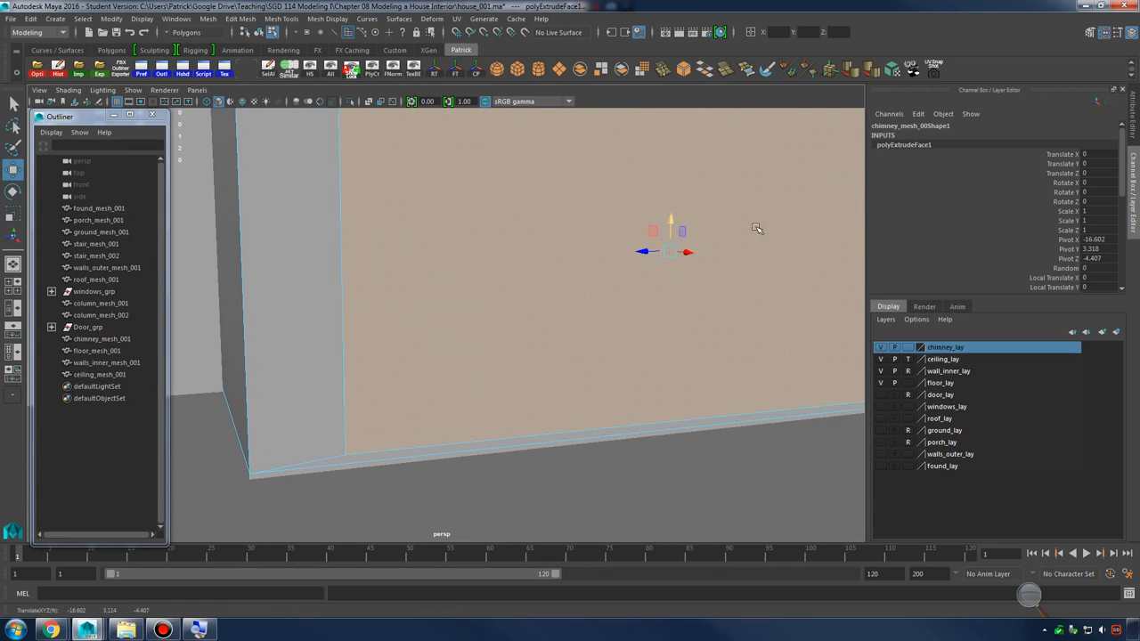
# Extrude the inset front face again and push it back into the chimney to form the firebox
pyautogui.keyDown('alt'); pyautogui.moveTo(757, 232); pyautogui.dragTo(581, 275, button='right'); pyautogui.keyUp('alt')
pyautogui.keyDown('shift'); pyautogui.moveTo(669, 214); pyautogui.dragTo(662, 250, button='right'); pyautogui.keyUp('shift')
pyautogui.press('w')
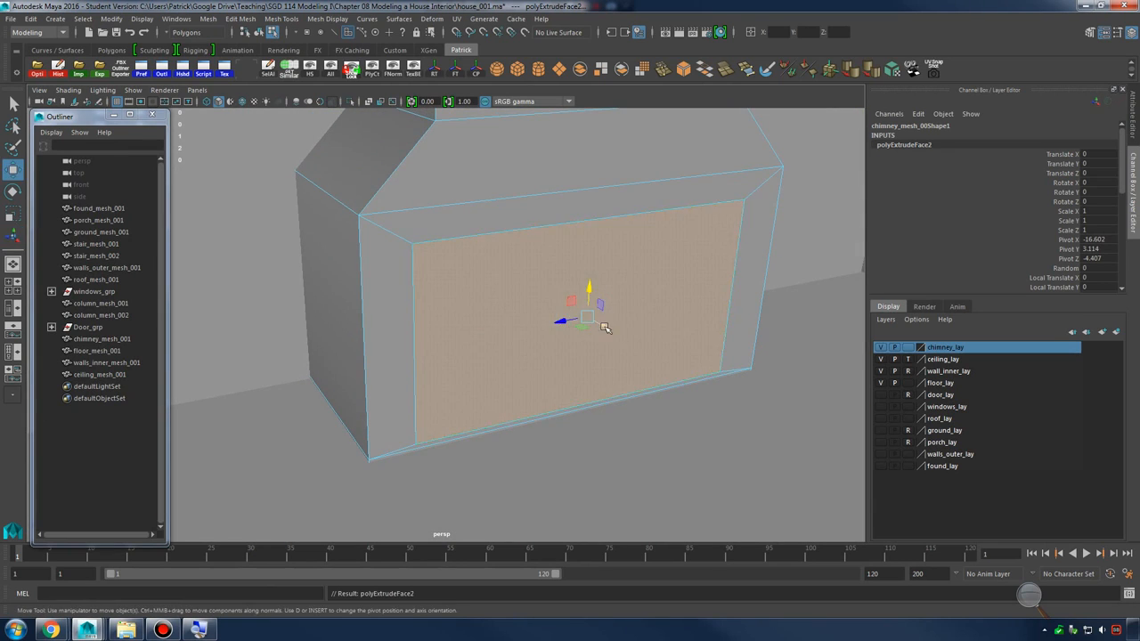
pyautogui.moveTo(605, 325); pyautogui.dragTo(524, 271)
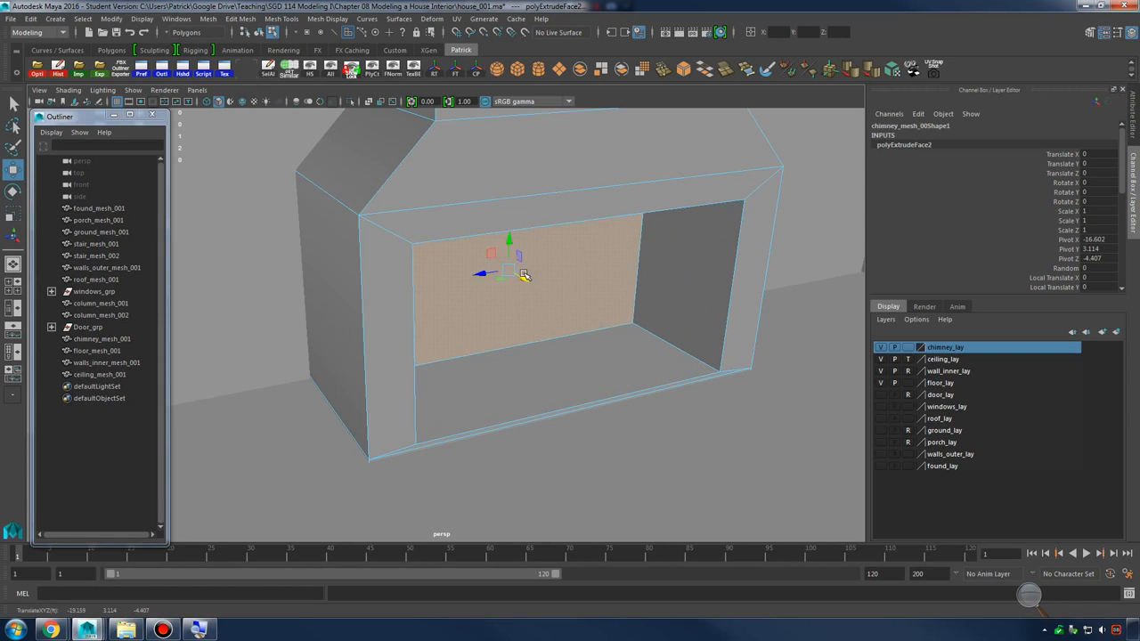
# Extrude the firebox's ceiling face and scale it inward to leave a narrow border
pyautogui.keyDown('alt'); pyautogui.moveTo(689, 299); pyautogui.dragTo(573, 285); pyautogui.keyUp('alt')
pyautogui.keyDown('alt'); pyautogui.moveTo(573, 285); pyautogui.dragTo(687, 339, button='right'); pyautogui.keyUp('alt')
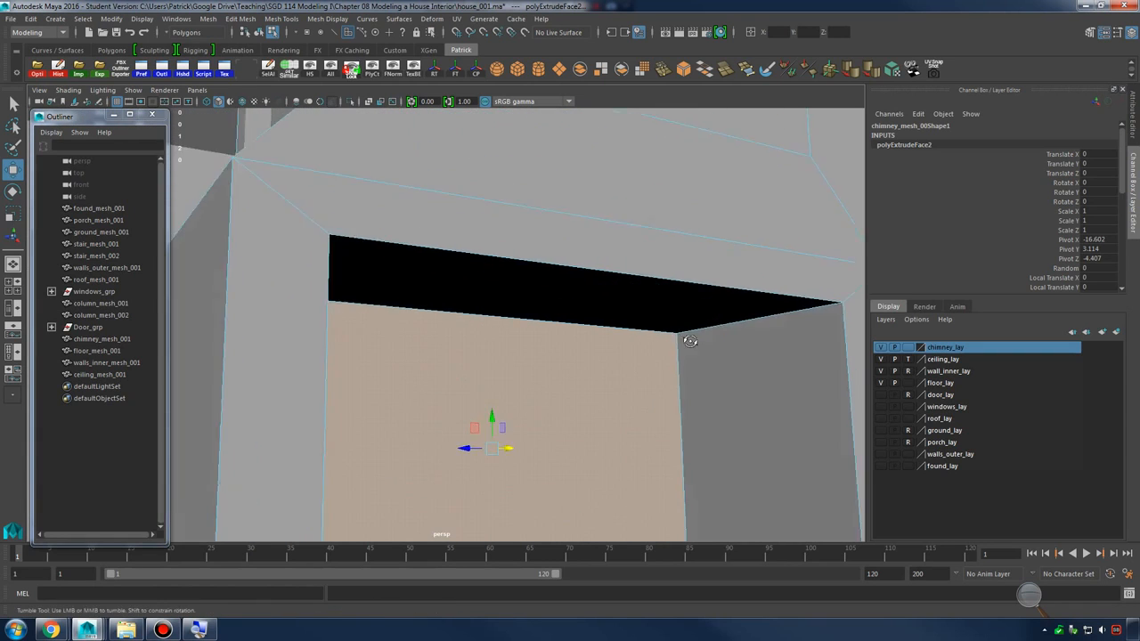
pyautogui.keyDown('alt'); pyautogui.moveTo(687, 339); pyautogui.dragTo(670, 305); pyautogui.keyUp('alt')
pyautogui.click(613, 281)
pyautogui.keyDown('shift'); pyautogui.moveTo(631, 250); pyautogui.dragTo(631, 261, button='right'); pyautogui.keyUp('shift')
pyautogui.scroll(-2, 626, 323)
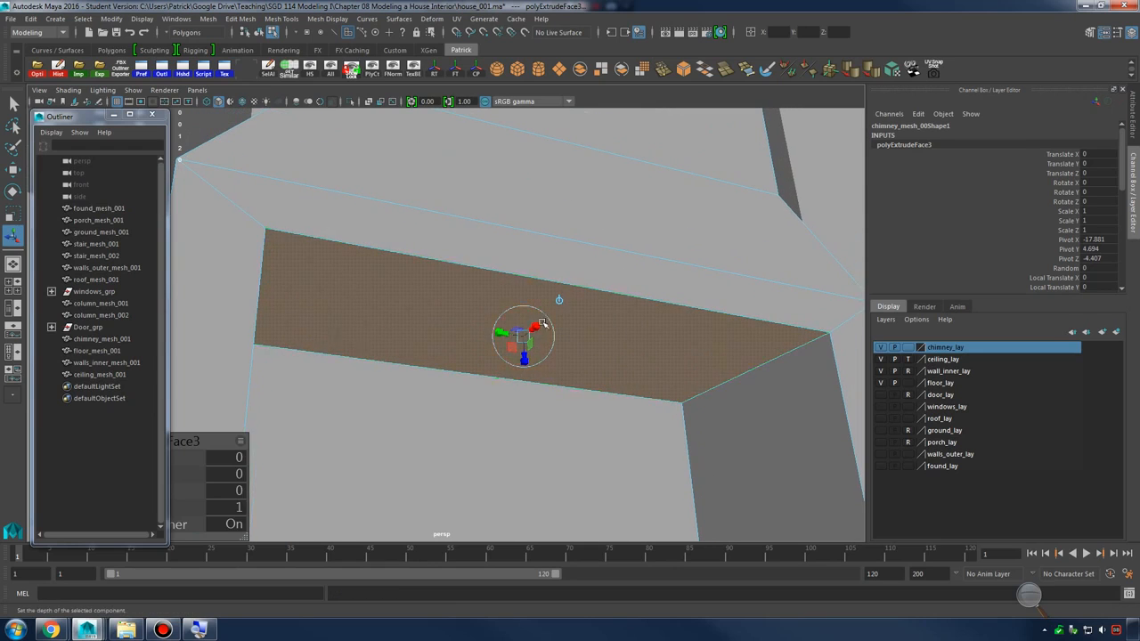
pyautogui.press('r')
pyautogui.moveTo(520, 331); pyautogui.dragTo(492, 343)
# Extrude the inset ceiling face again and raise it inside the chimney to form the flue
pyautogui.keyDown('shift'); pyautogui.moveTo(618, 329); pyautogui.dragTo(570, 307, button='right'); pyautogui.keyUp('shift')
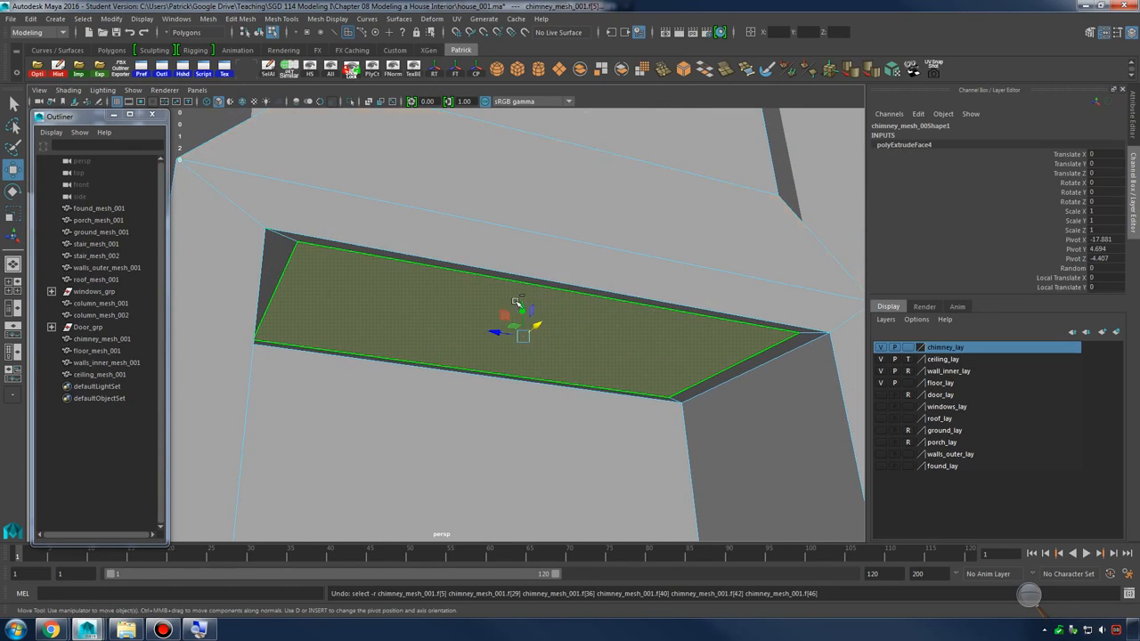
pyautogui.moveTo(523, 309); pyautogui.dragTo(551, 165)
pyautogui.keyDown('alt'); pyautogui.moveTo(550, 165); pyautogui.dragTo(530, 312, button='middle'); pyautogui.keyUp('alt')
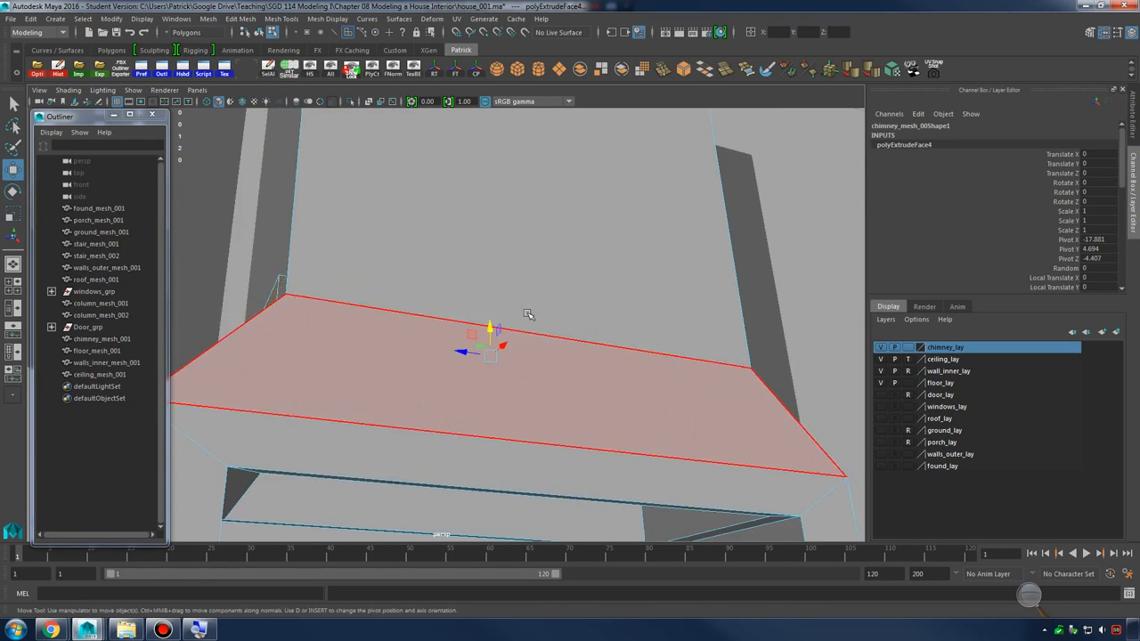
# Scale the flue's extruded top face slightly inward in width and depth to taper the flue
pyautogui.keyDown('alt'); pyautogui.moveTo(529, 313); pyautogui.dragTo(525, 352); pyautogui.keyUp('alt')
pyautogui.press('r')
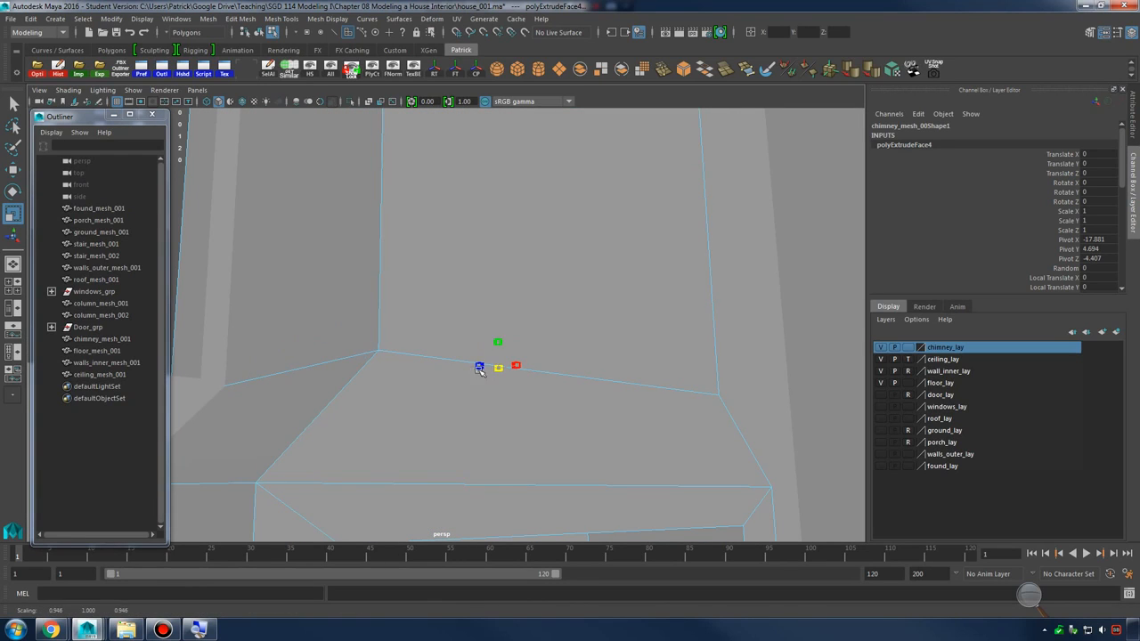
pyautogui.press('w')
pyautogui.click(492, 208)
pyautogui.hotkey('ctrl', 'z')
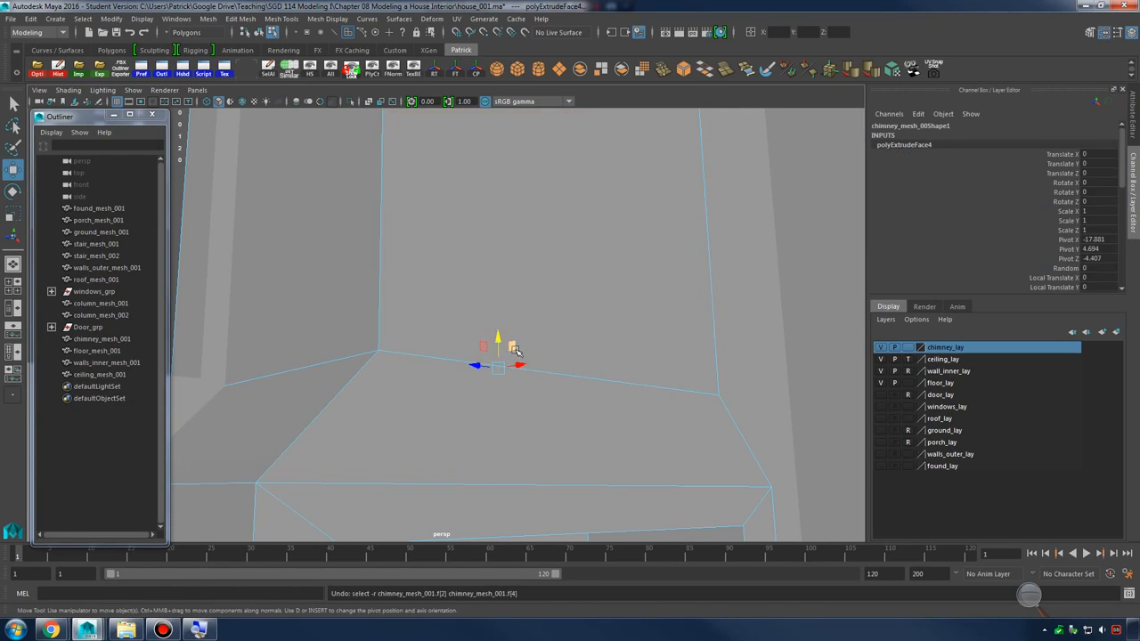
pyautogui.keyDown('alt'); pyautogui.moveTo(496, 196); pyautogui.dragTo(555, 287); pyautogui.keyUp('alt')
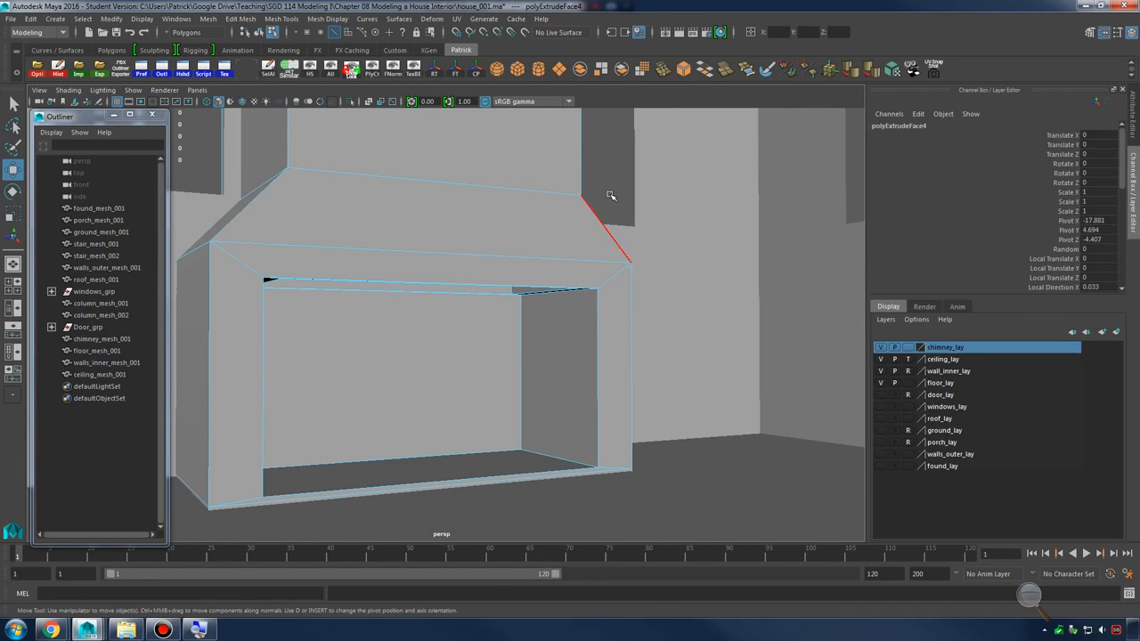
# Extrude the four front faces framing the firebox opening and pull them forward from the chimney as a raised surround
pyautogui.click(643, 245)
pyautogui.keyDown('alt'); pyautogui.moveTo(643, 245); pyautogui.dragTo(664, 267); pyautogui.keyUp('alt')
pyautogui.click(663, 267)
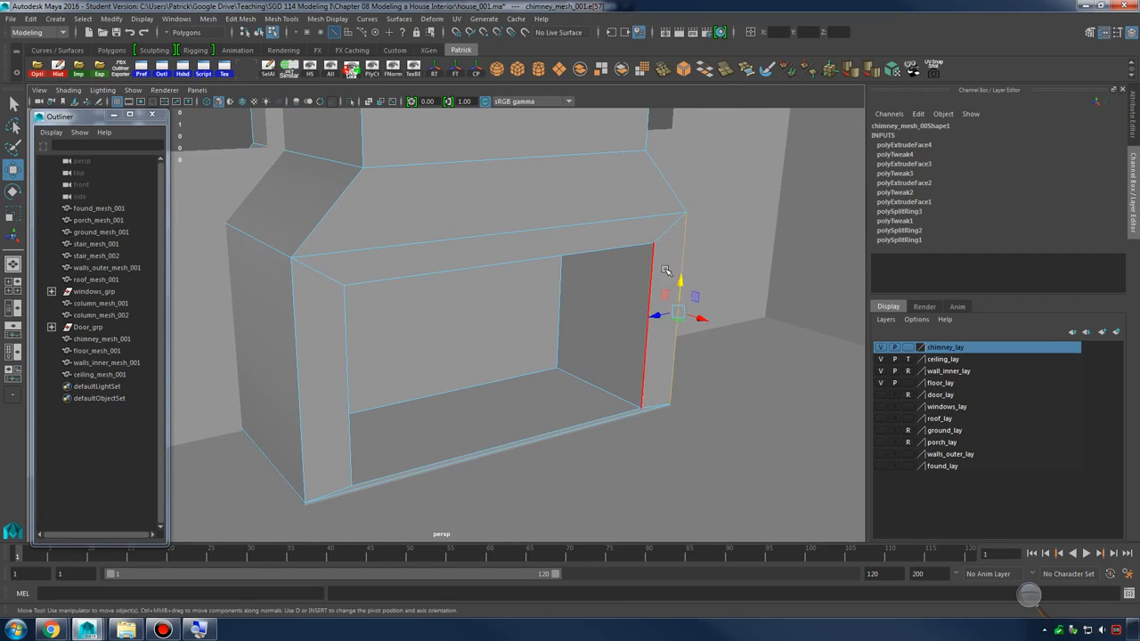
pyautogui.moveTo(664, 269); pyautogui.dragTo(660, 295, button='right')
pyautogui.click(662, 289)
pyautogui.keyDown('shift'); pyautogui.click(623, 232); pyautogui.keyUp('shift')
pyautogui.keyDown('shift'); pyautogui.click(328, 329); pyautogui.keyUp('shift')
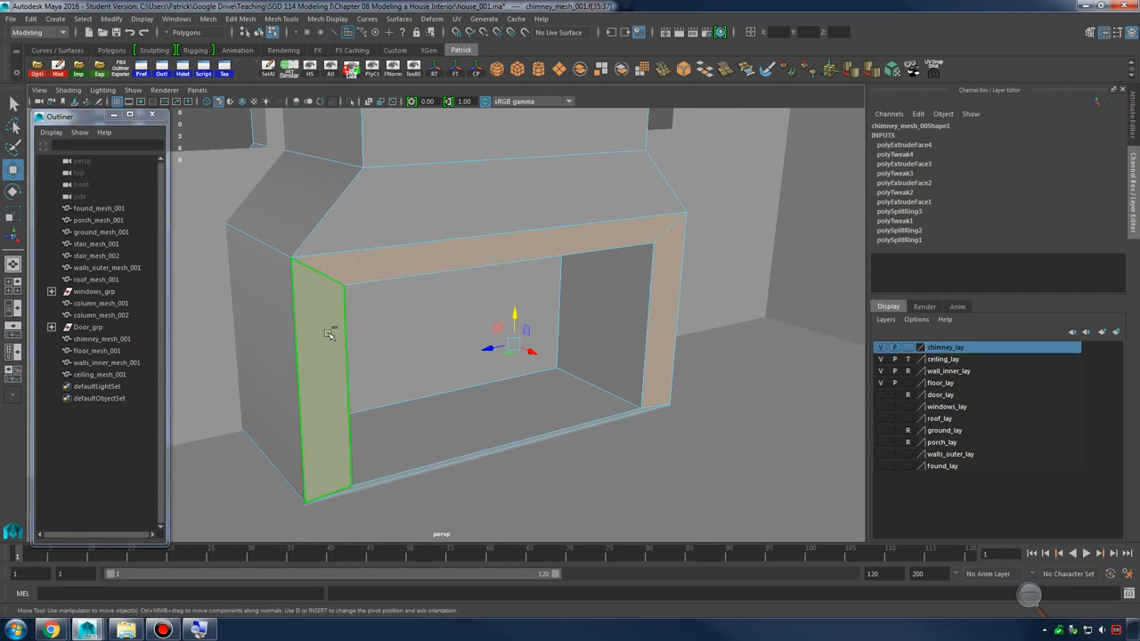
pyautogui.keyDown('alt'); pyautogui.moveTo(621, 376); pyautogui.dragTo(580, 382); pyautogui.keyUp('alt')
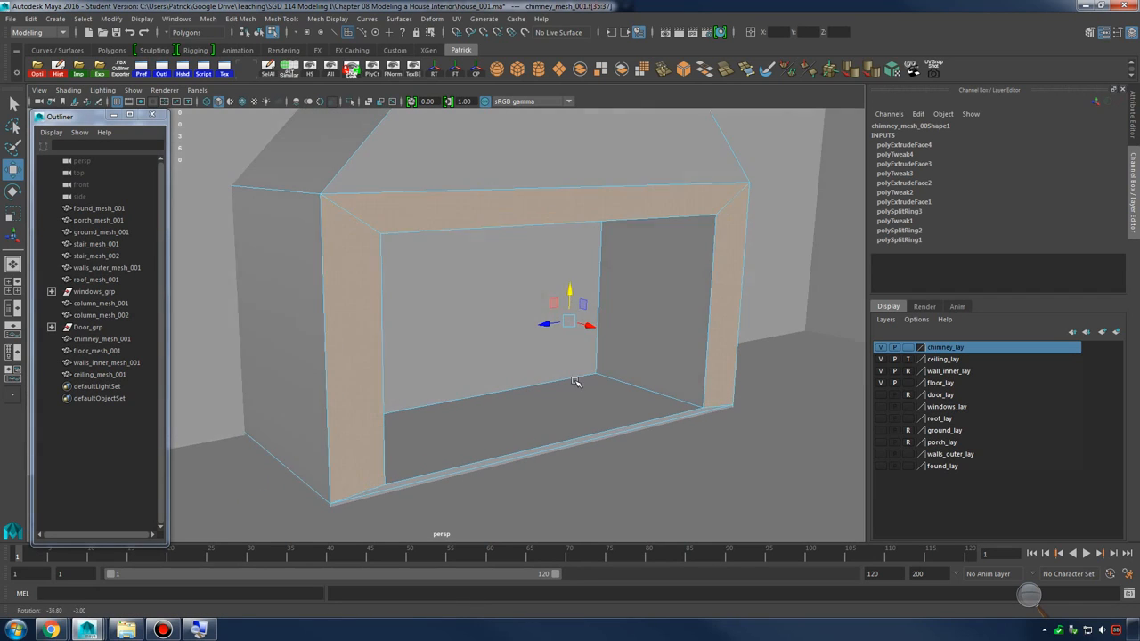
pyautogui.keyDown('shift'); pyautogui.click(622, 431); pyautogui.keyUp('shift')
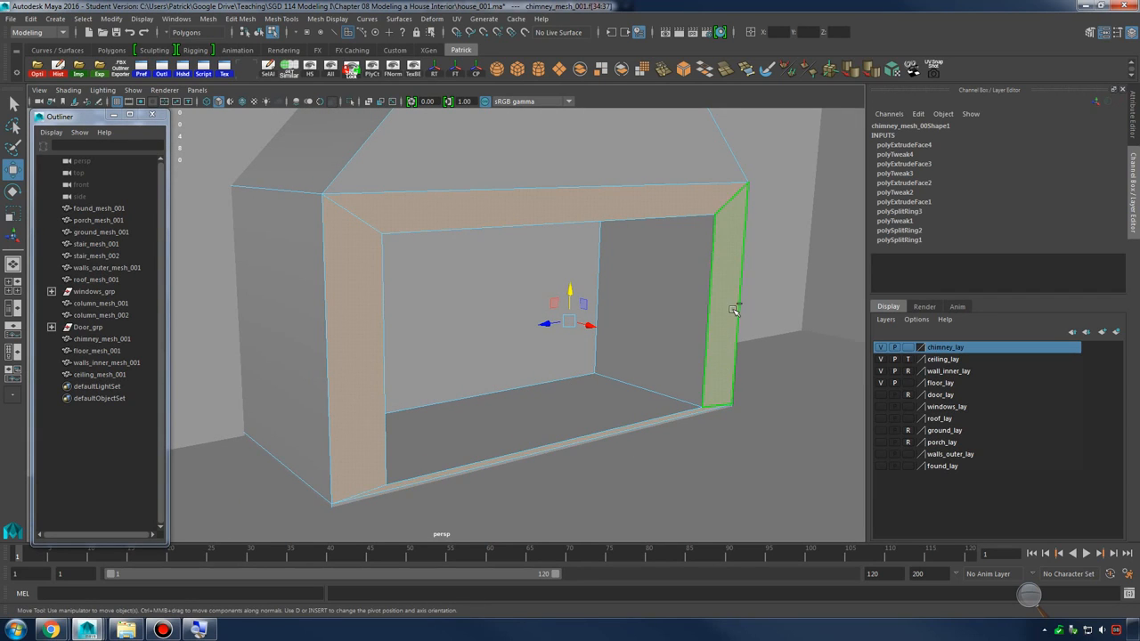
pyautogui.keyDown('shift'); pyautogui.moveTo(733, 301); pyautogui.dragTo(730, 337, button='right'); pyautogui.keyUp('shift')
pyautogui.keyDown('alt'); pyautogui.moveTo(715, 354); pyautogui.dragTo(752, 359); pyautogui.keyUp('alt')
pyautogui.press('w')
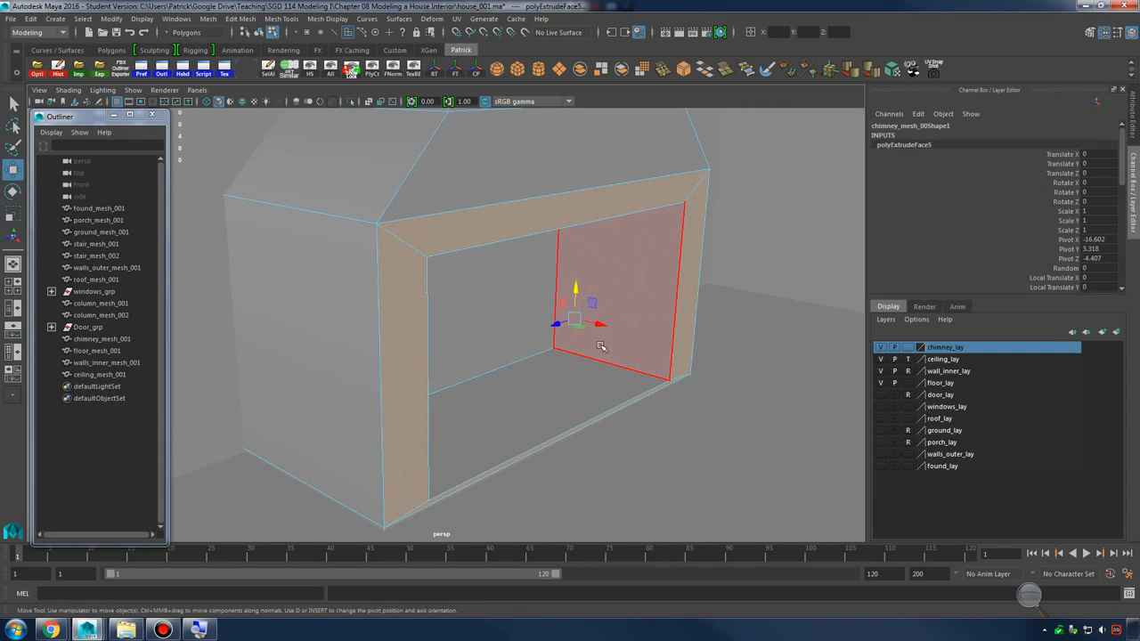
pyautogui.moveTo(600, 325); pyautogui.dragTo(615, 329)
pyautogui.moveTo(647, 204); pyautogui.dragTo(711, 193, button='right')
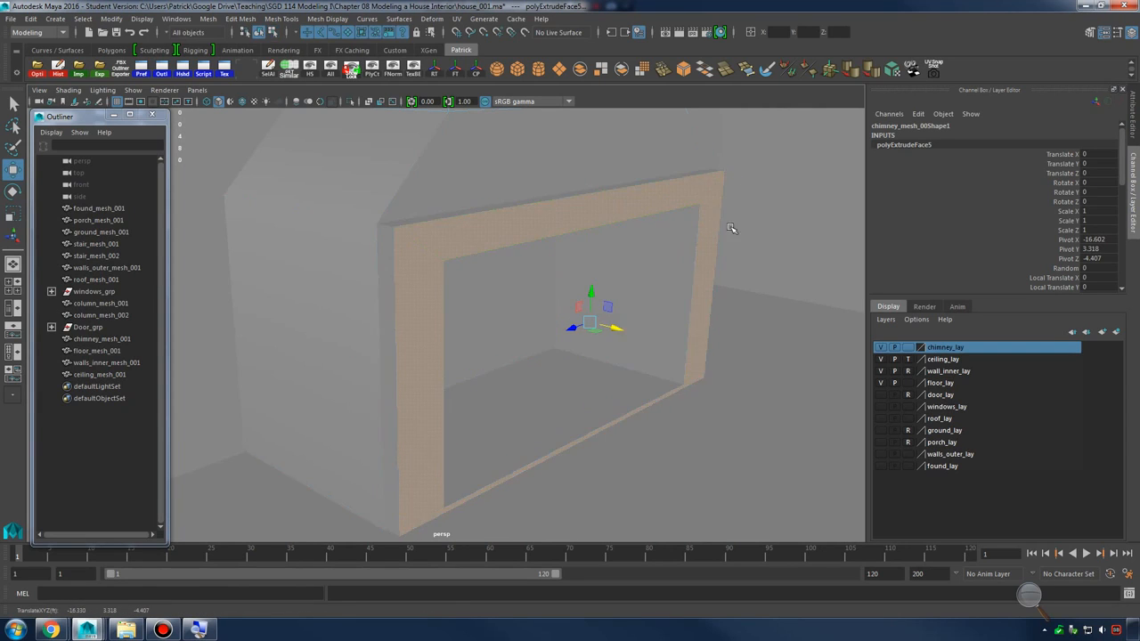
# Inspect the fireplace in object mode, previewing the chimney mesh smoothed and returning to unsmoothed display
pyautogui.keyDown('alt'); pyautogui.moveTo(733, 229); pyautogui.dragTo(663, 267, button='right'); pyautogui.keyUp('alt')
pyautogui.keyDown('alt'); pyautogui.moveTo(664, 267); pyautogui.dragTo(552, 338); pyautogui.keyUp('alt')
pyautogui.click(753, 164)
pyautogui.click(545, 344)
pyautogui.press('3')
pyautogui.press('1')
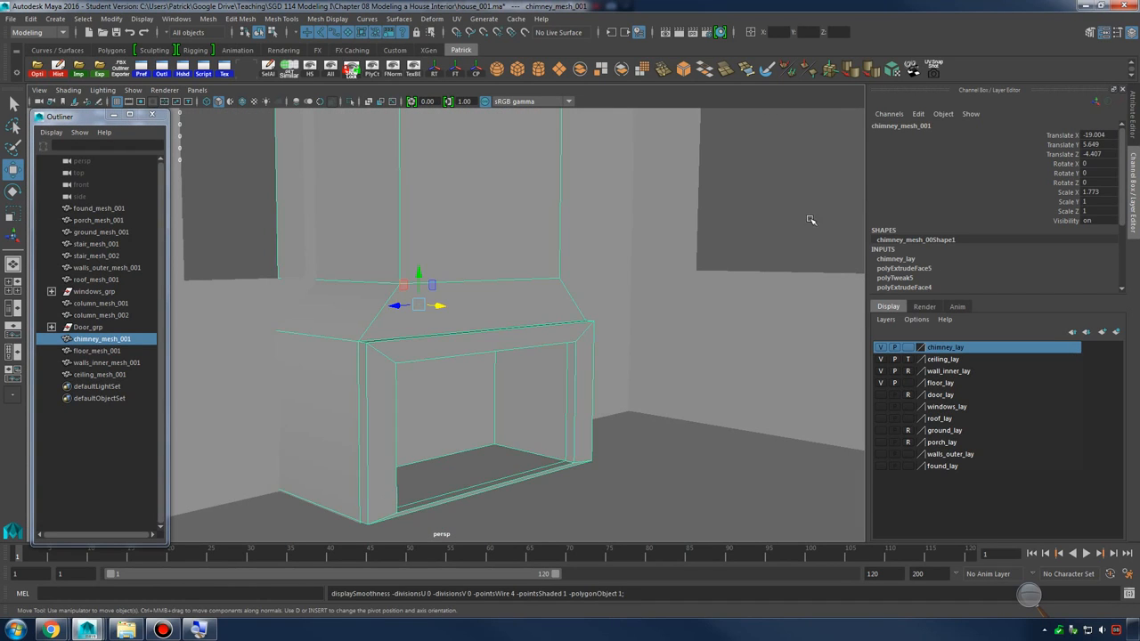
# Add the chimney mesh to chimney_lay and set that layer to reference mode
pyautogui.click(812, 219)
pyautogui.click(483, 255)
pyautogui.rightClick(937, 360)
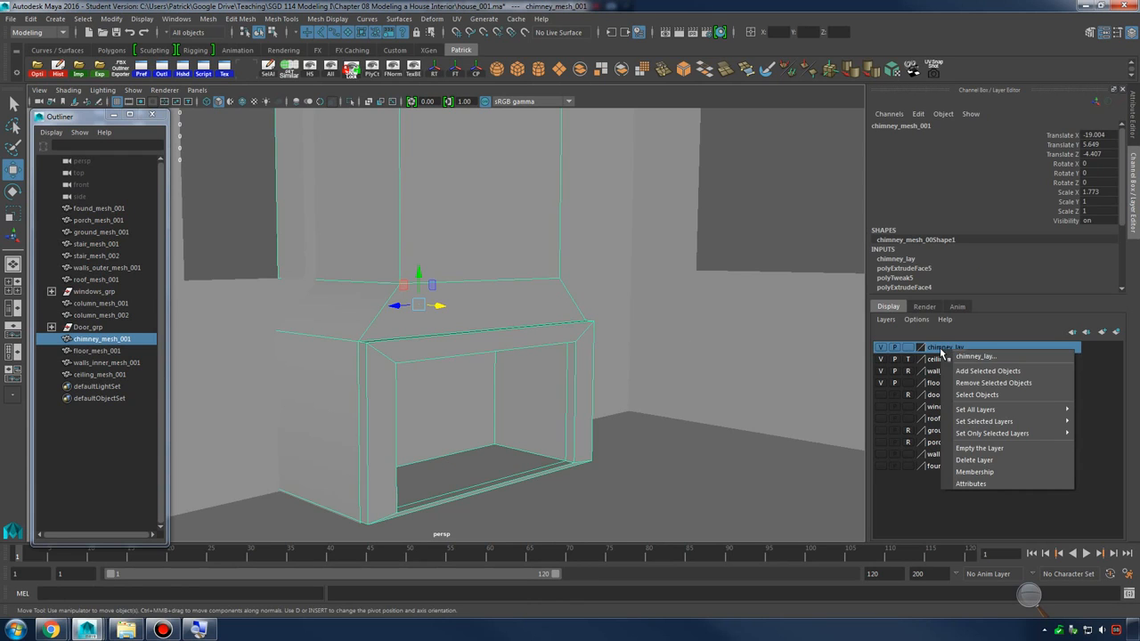
pyautogui.click(962, 365)
pyautogui.click(502, 285)
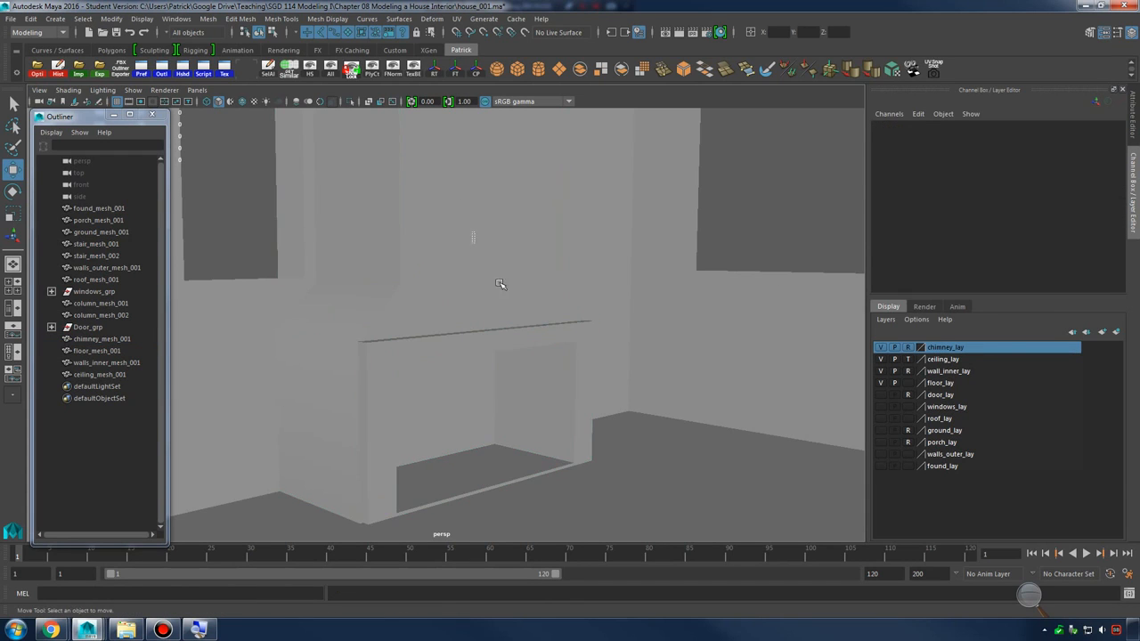
# Switch to the browser, close the fireplace image and open the molding row's reference link from the house interior asset list
pyautogui.moveTo(628, 395)
pyautogui.keyDown('alt'); pyautogui.mouseDown()
pyautogui.moveTo(673, 388)
pyautogui.moveTo(628, 378)
pyautogui.mouseUp(); pyautogui.keyUp('alt')
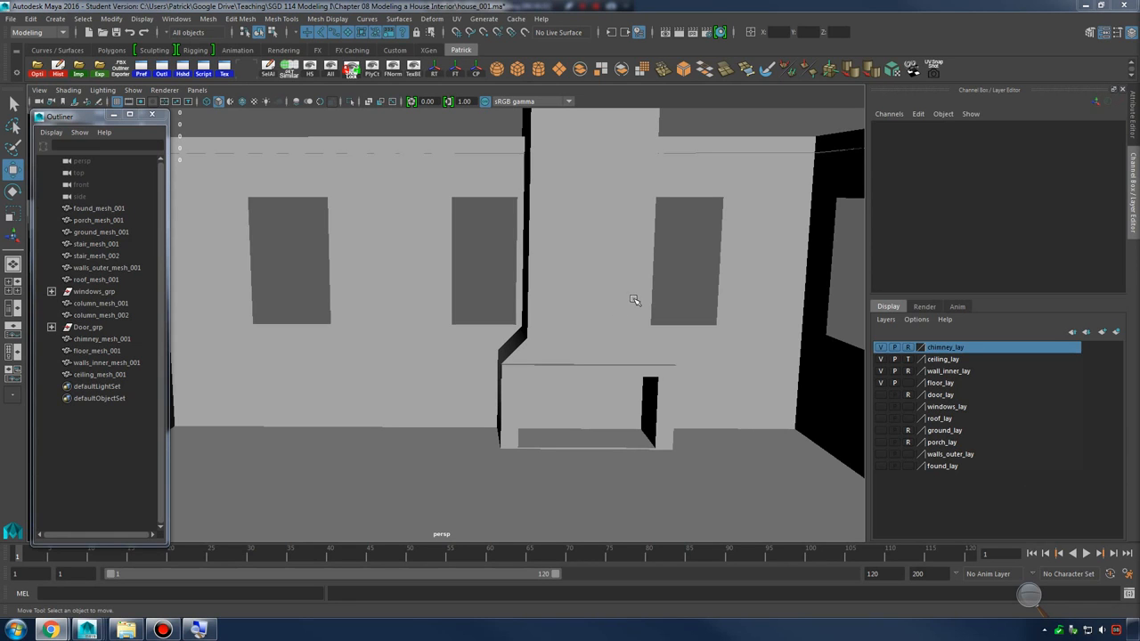
pyautogui.keyDown('alt'); pyautogui.moveTo(628, 299); pyautogui.dragTo(580, 375); pyautogui.keyUp('alt')
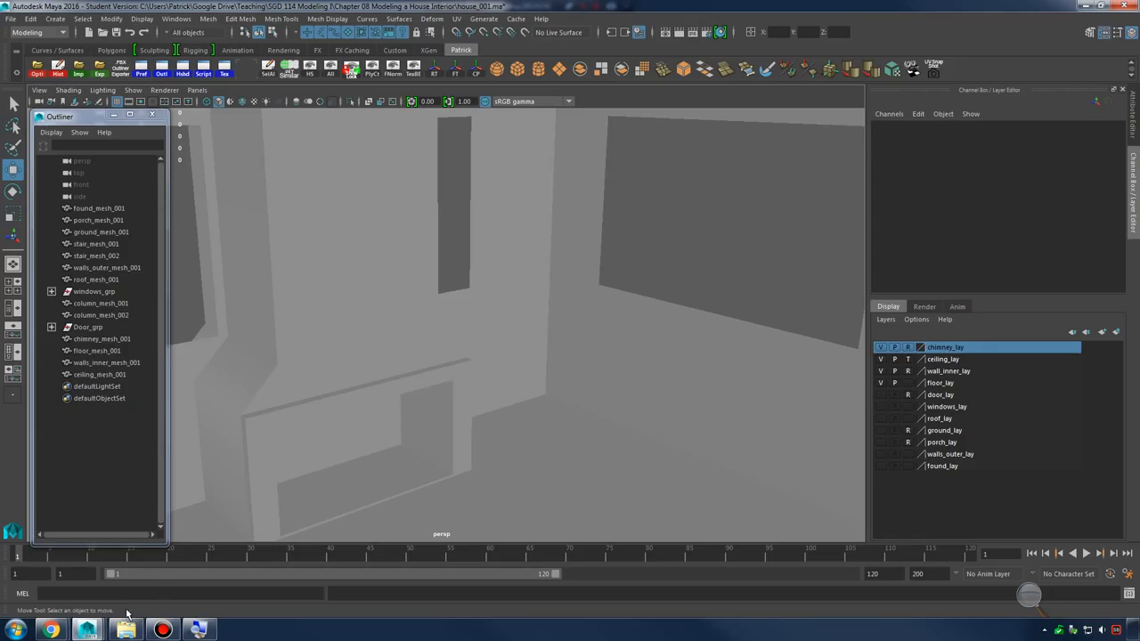
pyautogui.moveTo(64, 631)
pyautogui.click(197, 575)
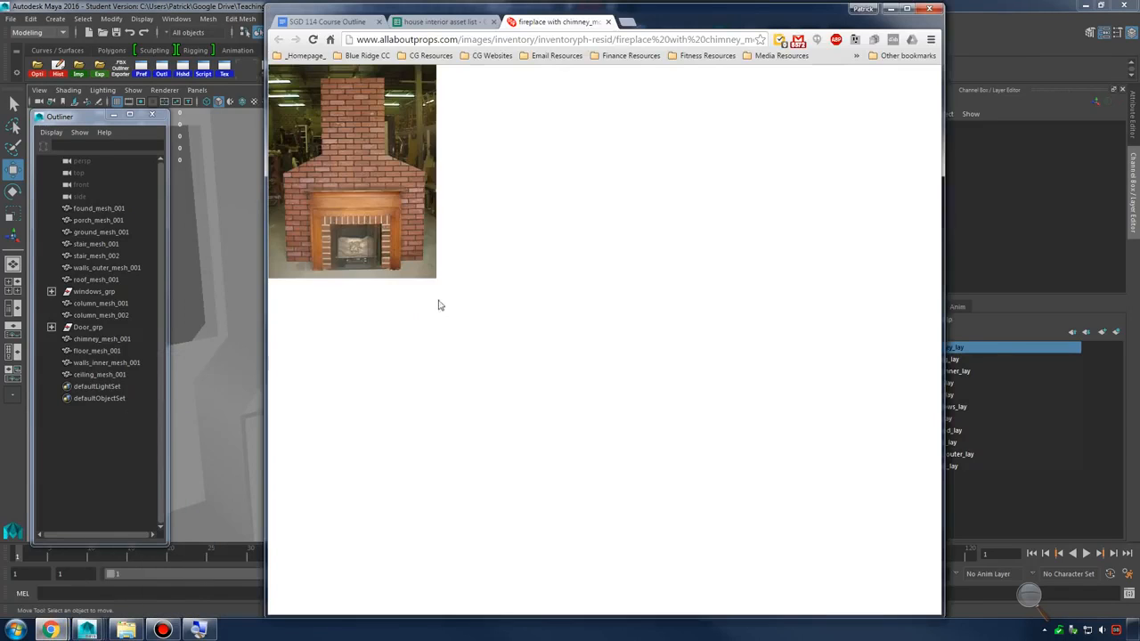
pyautogui.click(605, 22)
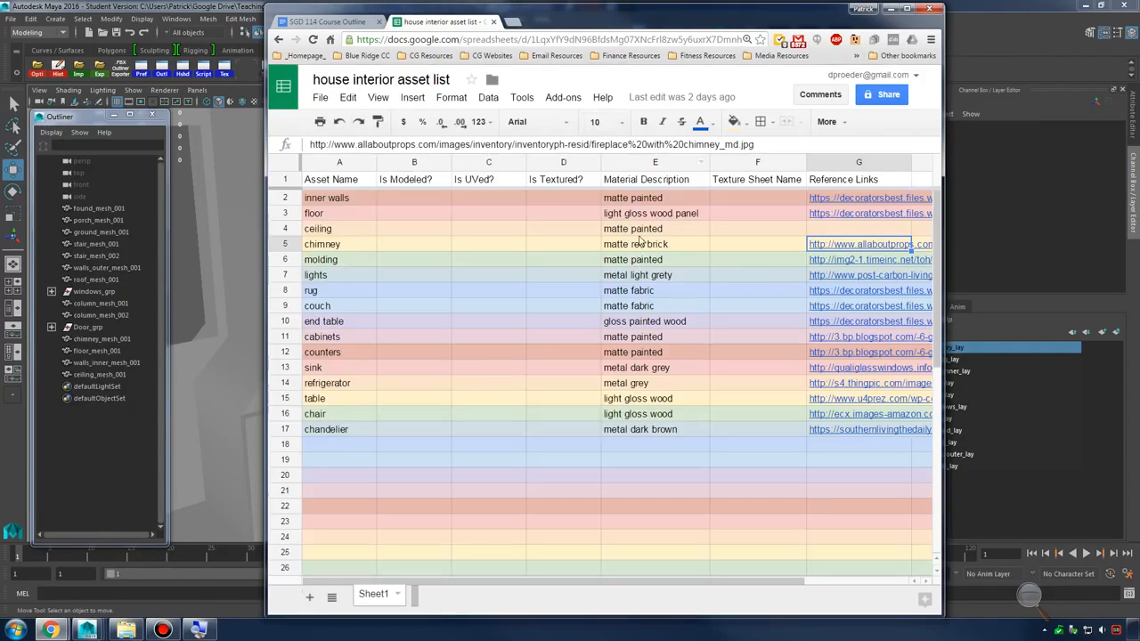
pyautogui.click(833, 260)
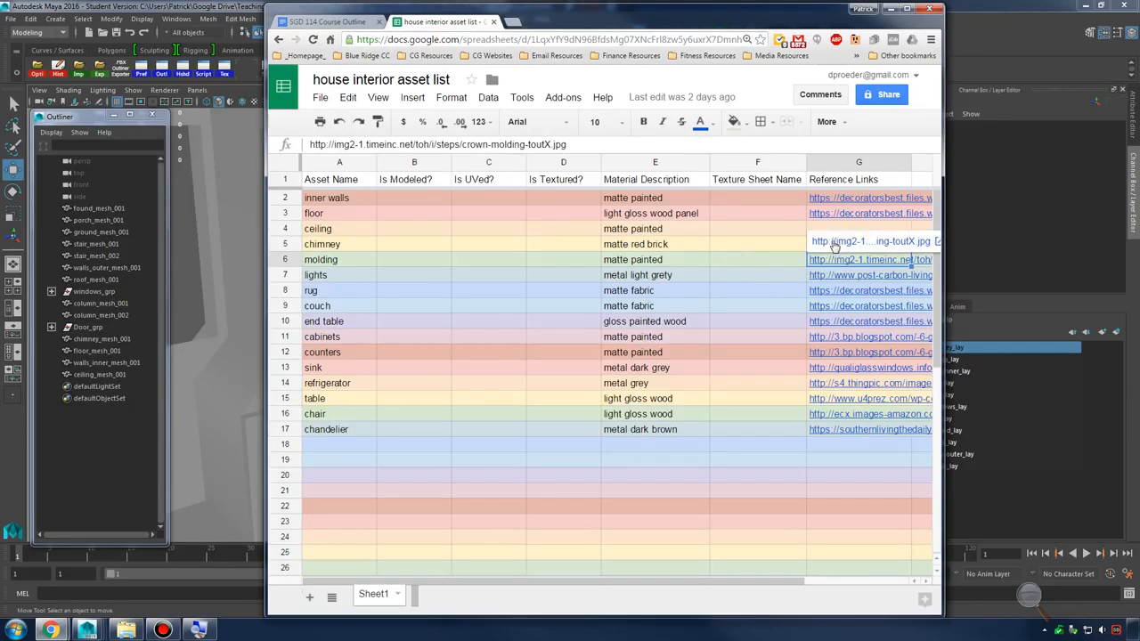
pyautogui.click(835, 242)
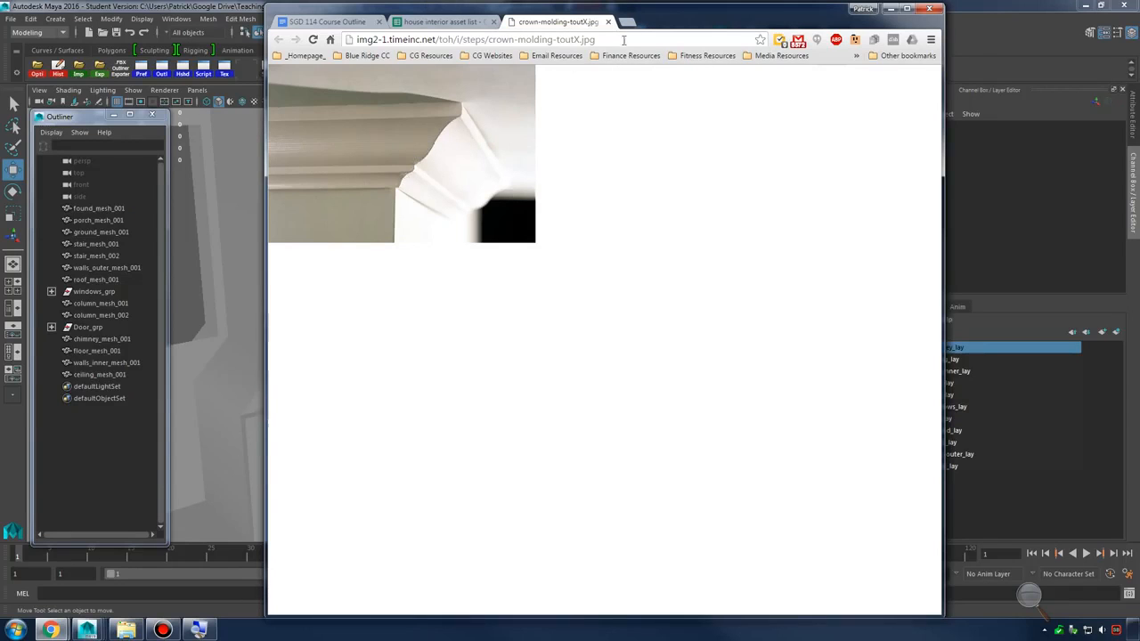
pyautogui.moveTo(677, 29); pyautogui.dragTo(1139, 29)
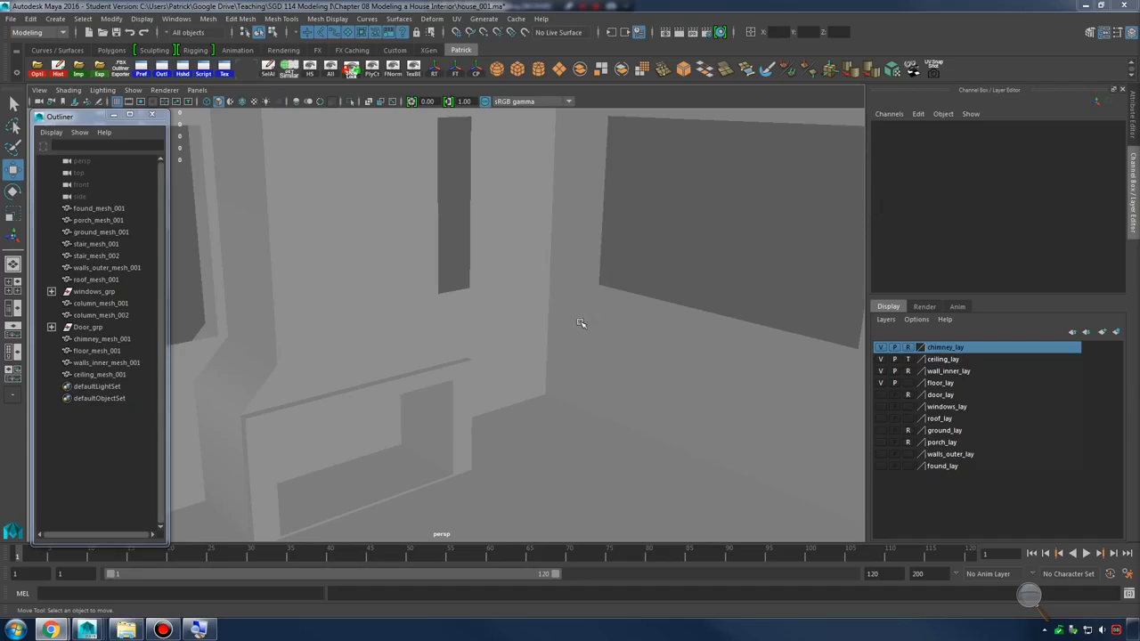
# Close the Outliner and create a polygon cube as the base for the molding
pyautogui.keyDown('alt'); pyautogui.moveTo(581, 323); pyautogui.dragTo(697, 280); pyautogui.keyUp('alt')
pyautogui.keyDown('alt'); pyautogui.moveTo(392, 293); pyautogui.dragTo(532, 281); pyautogui.keyUp('alt')
pyautogui.click(151, 117)
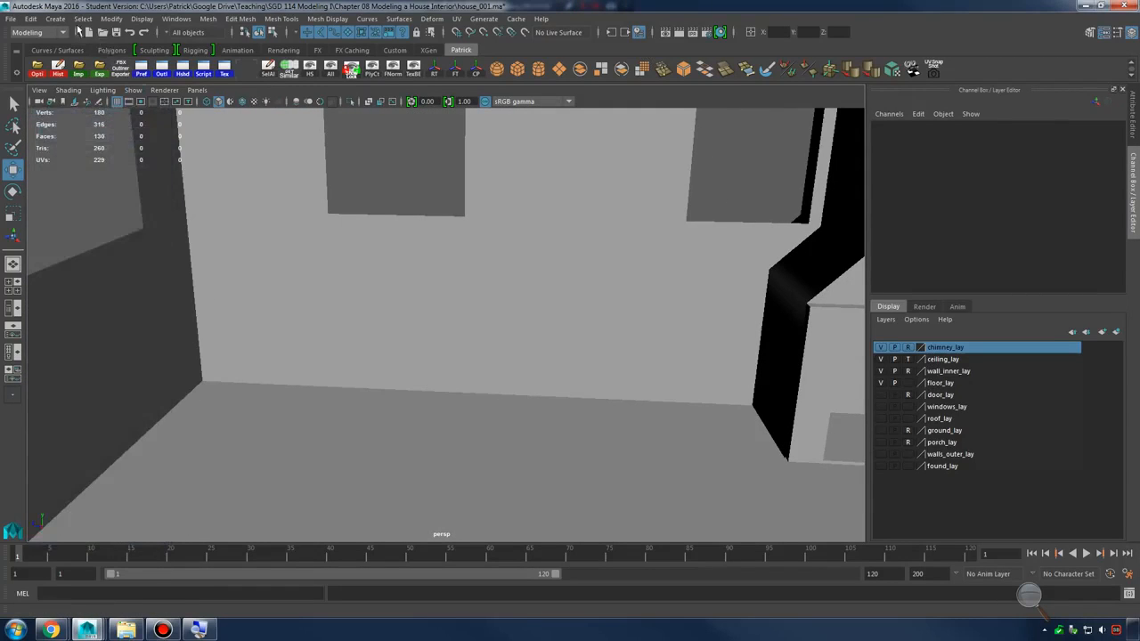
pyautogui.click(54, 19)
pyautogui.moveTo(98, 61)
pyautogui.click(233, 83)
# Move the cube to the room's floor corner, at about X -19.7, Y 1.86, Z 13.88
pyautogui.keyDown('alt'); pyautogui.moveTo(196, 160); pyautogui.dragTo(579, 285); pyautogui.keyUp('alt')
pyautogui.moveTo(543, 378); pyautogui.dragTo(470, 256)
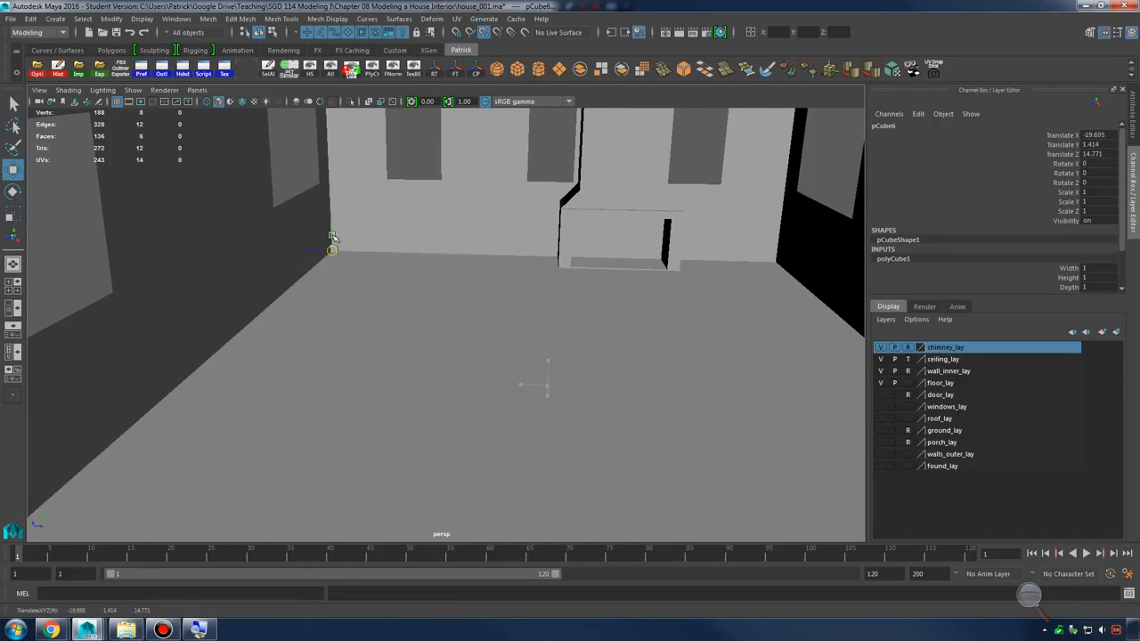
pyautogui.press('f')
pyautogui.moveTo(418, 326); pyautogui.dragTo(539, 290)
pyautogui.moveTo(418, 256); pyautogui.dragTo(427, 132)
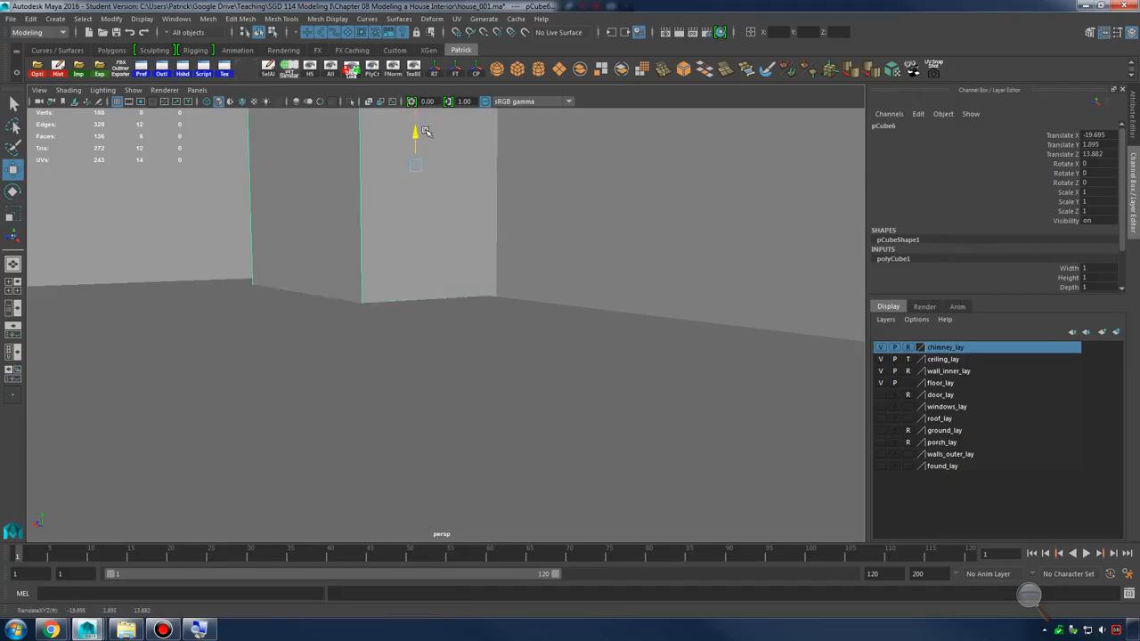
pyautogui.keyDown('alt'); pyautogui.moveTo(540, 166); pyautogui.dragTo(472, 212, button='right'); pyautogui.keyUp('alt')
pyautogui.press('4')
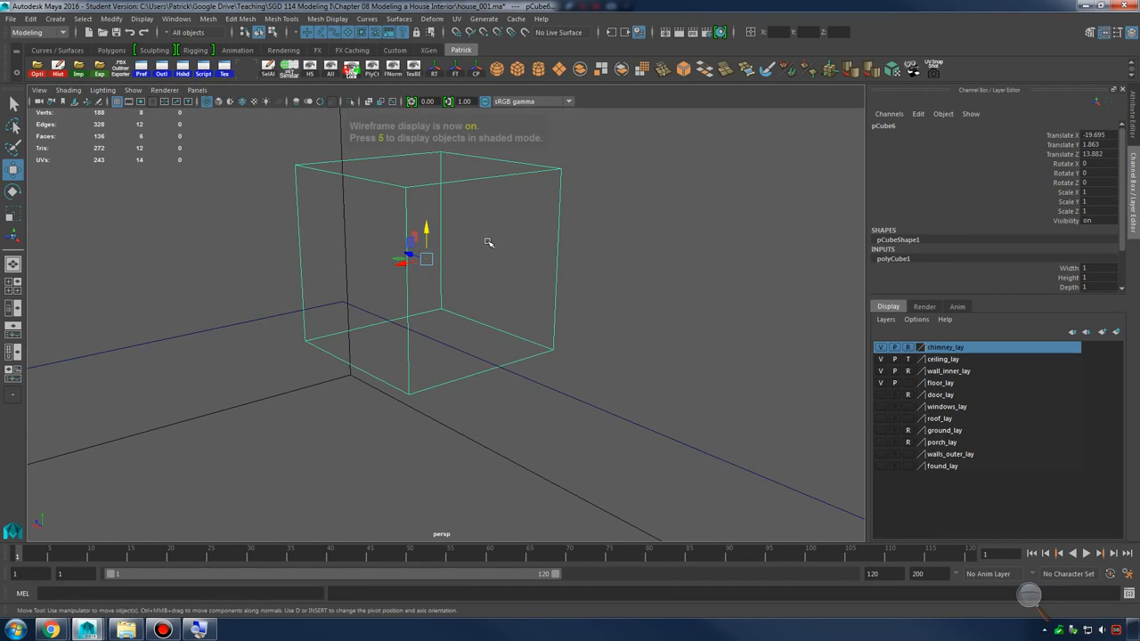
pyautogui.moveTo(498, 171); pyautogui.dragTo(501, 207, button='right')
pyautogui.keyDown('alt'); pyautogui.moveTo(535, 212); pyautogui.dragTo(527, 208); pyautogui.keyUp('alt')
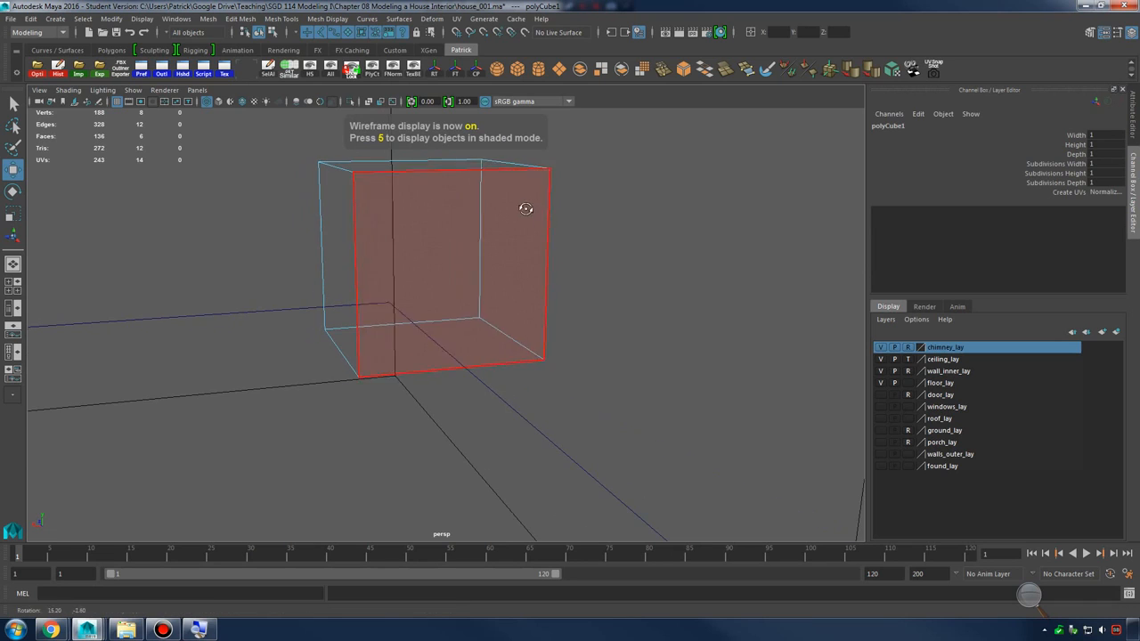
pyautogui.moveTo(445, 216); pyautogui.dragTo(608, 276)
pyautogui.keyDown('alt'); pyautogui.moveTo(608, 276); pyautogui.dragTo(625, 272); pyautogui.keyUp('alt')
pyautogui.moveTo(426, 255); pyautogui.dragTo(626, 401)
pyautogui.hotkey('ctrl', 'z')
pyautogui.hotkey('ctrl', 'z')
pyautogui.keyDown('alt'); pyautogui.moveTo(463, 239); pyautogui.dragTo(514, 272); pyautogui.keyUp('alt')
# Try to delete every cube face except the top and the adjoining side face, and undo the deletion
pyautogui.click(346, 275)
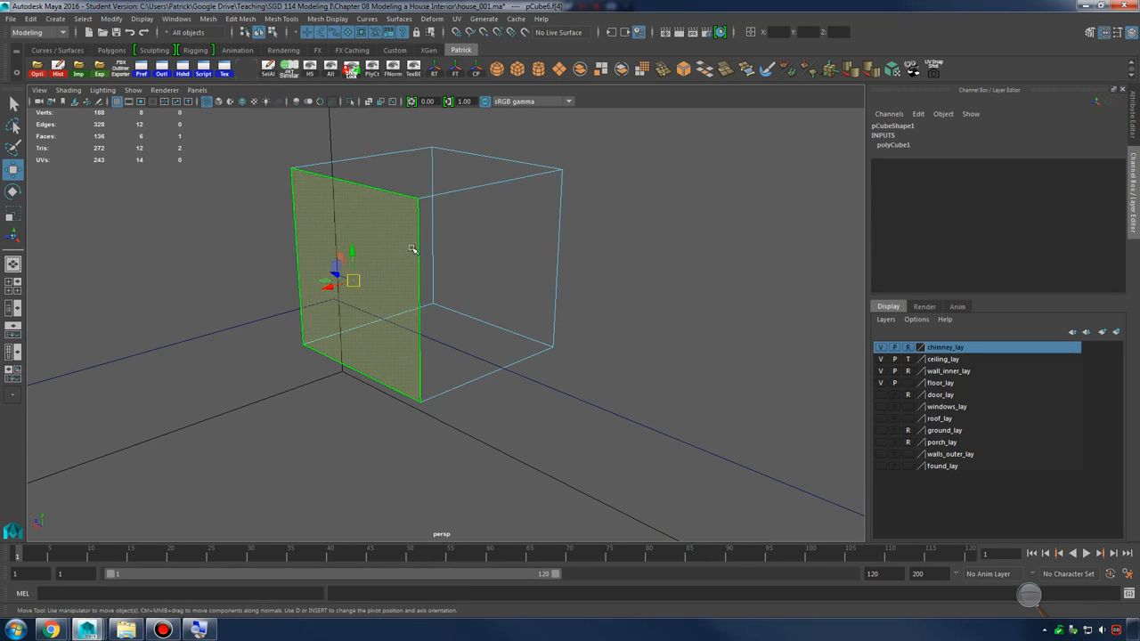
pyautogui.keyDown('shift'); pyautogui.click(448, 178); pyautogui.keyUp('shift')
pyautogui.press('5')
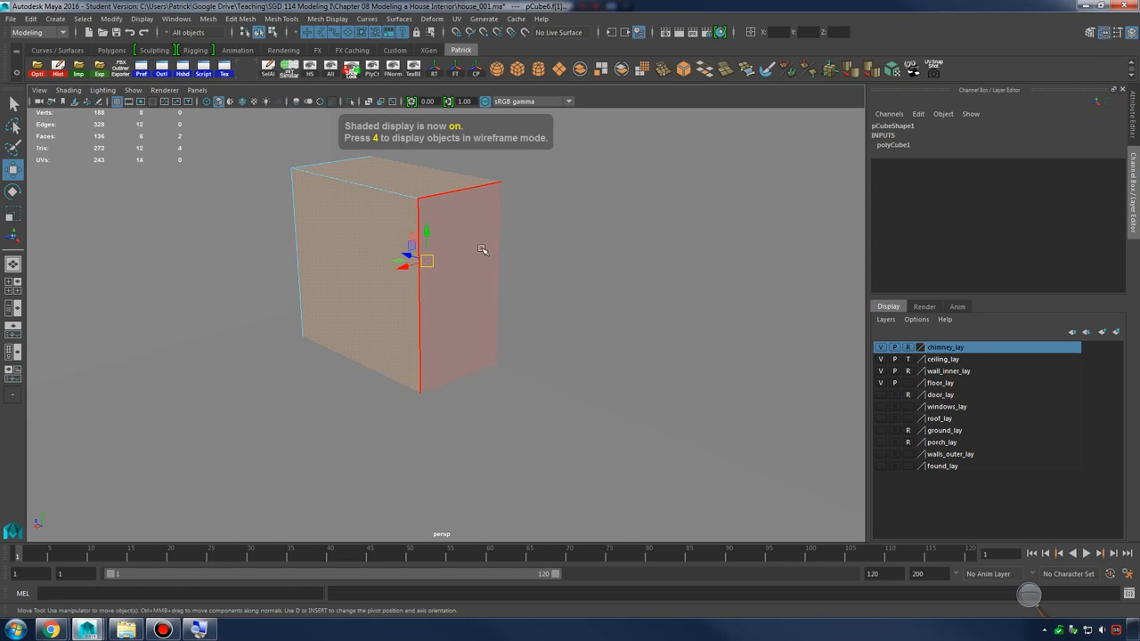
pyautogui.moveTo(508, 204)
pyautogui.keyDown('alt'); pyautogui.mouseDown()
pyautogui.moveTo(519, 287)
pyautogui.moveTo(491, 275)
pyautogui.moveTo(509, 258)
pyautogui.moveTo(488, 255)
pyautogui.mouseUp(); pyautogui.keyUp('alt')
pyautogui.moveTo(241, 179); pyautogui.dragTo(732, 523)
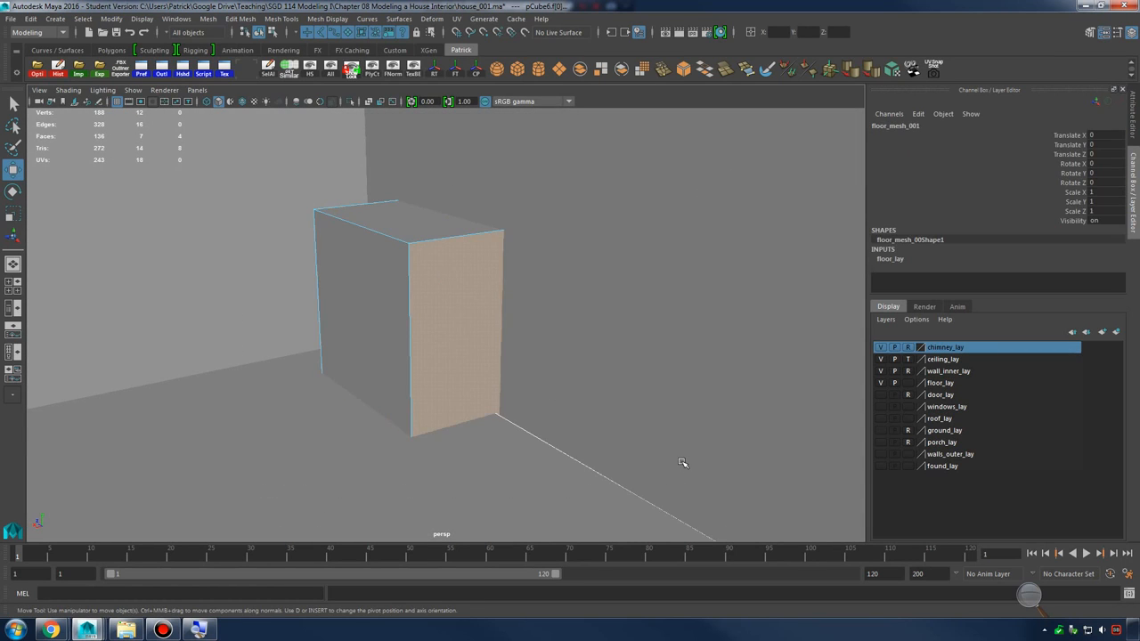
pyautogui.press('4')
pyautogui.click(629, 328)
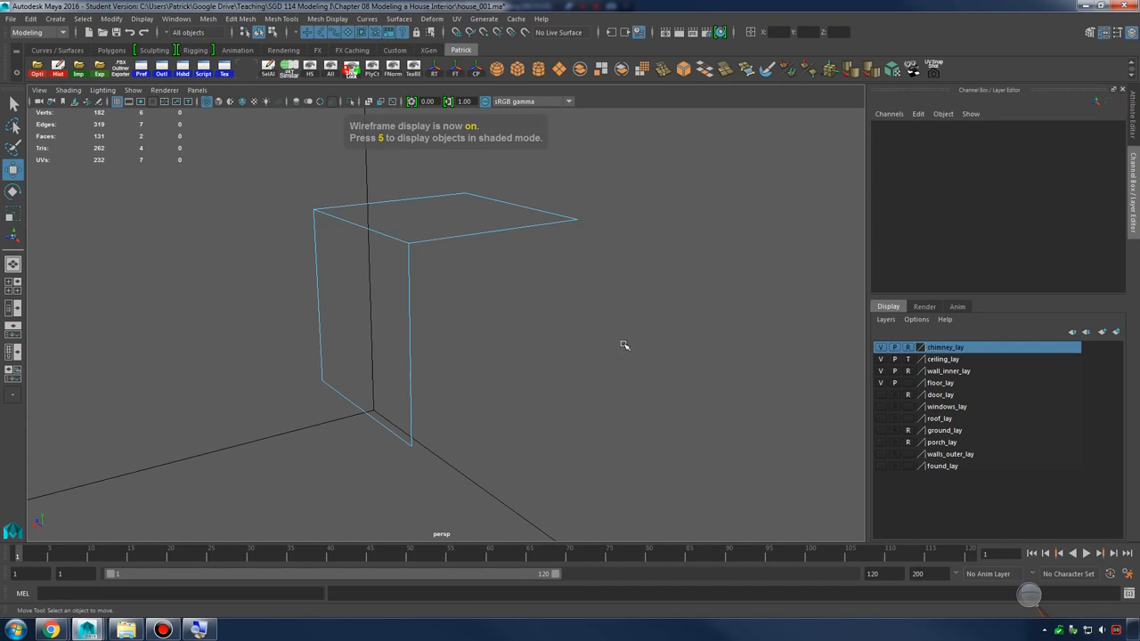
pyautogui.press('5')
pyautogui.hotkey('ctrl', 'z')
# Try to select all of the cube's faces with a marquee in wireframe display
pyautogui.keyDown('alt'); pyautogui.moveTo(603, 357); pyautogui.dragTo(320, 216, button='right'); pyautogui.keyUp('alt')
pyautogui.moveTo(321, 216); pyautogui.dragTo(611, 475)
pyautogui.press('4')
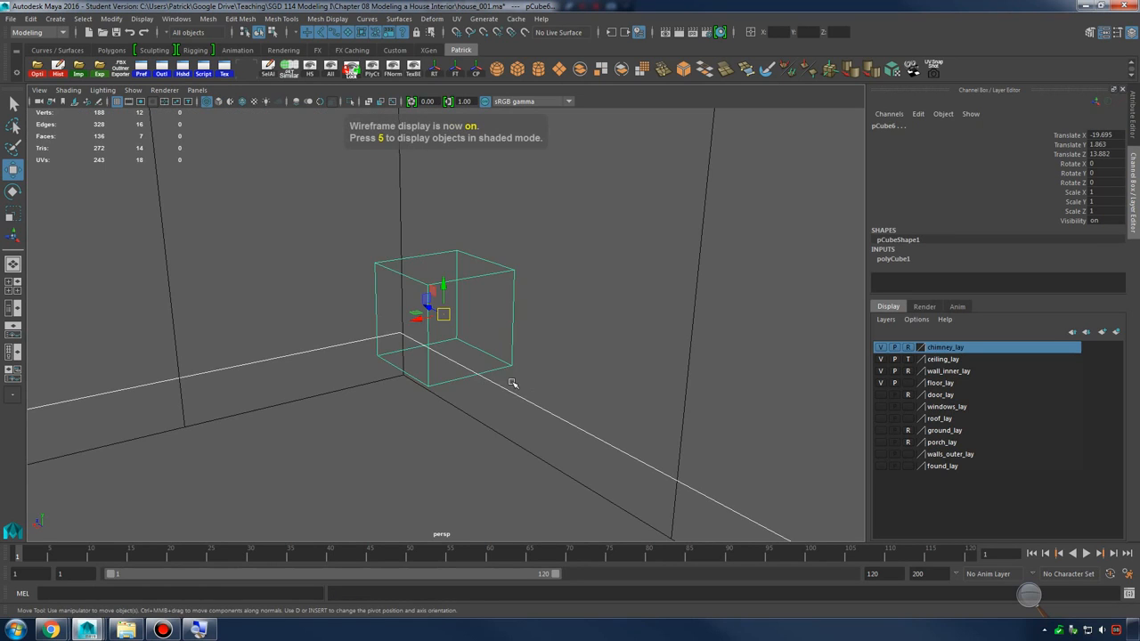
pyautogui.click(519, 327)
pyautogui.moveTo(525, 307); pyautogui.dragTo(526, 309)
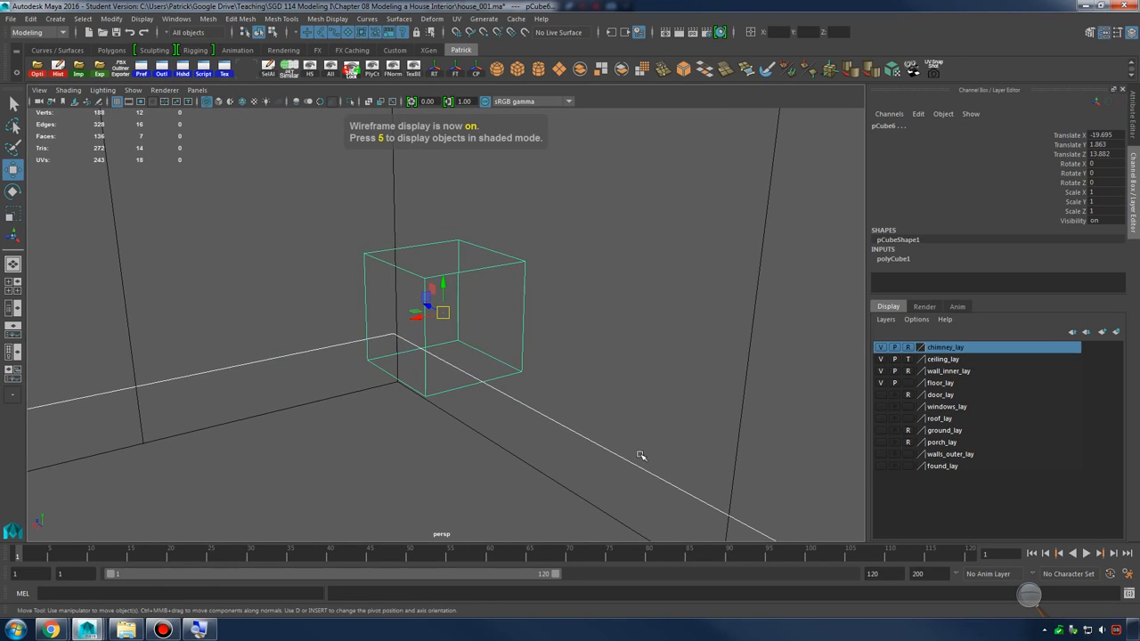
pyautogui.moveTo(485, 271); pyautogui.dragTo(483, 289, button='right')
pyautogui.moveTo(367, 229); pyautogui.dragTo(543, 401)
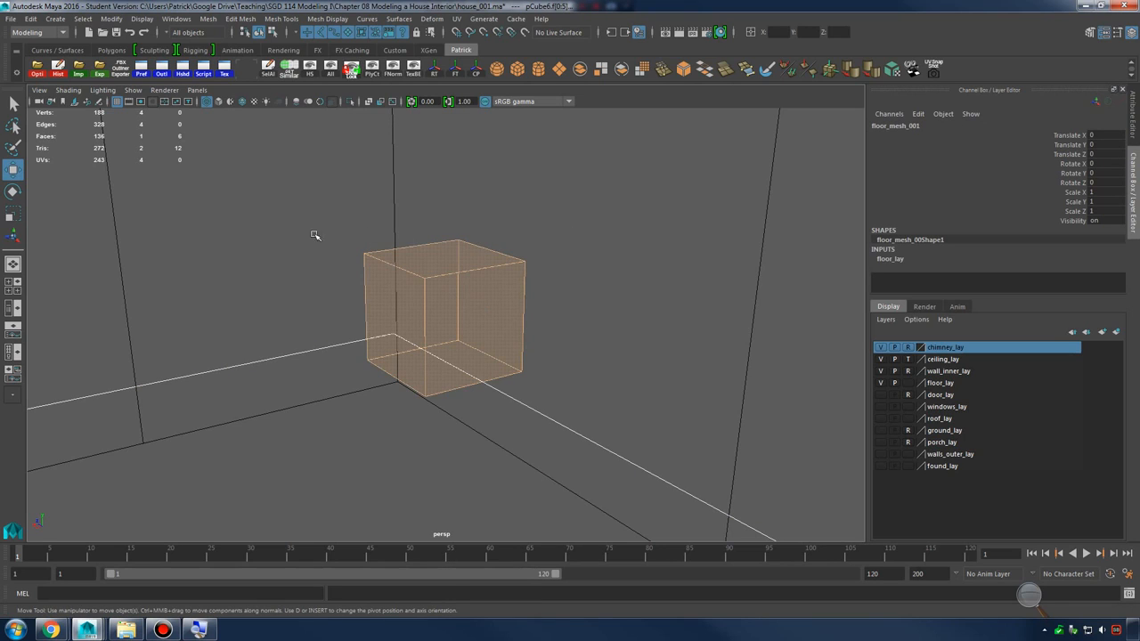
pyautogui.moveTo(259, 210); pyautogui.dragTo(562, 433)
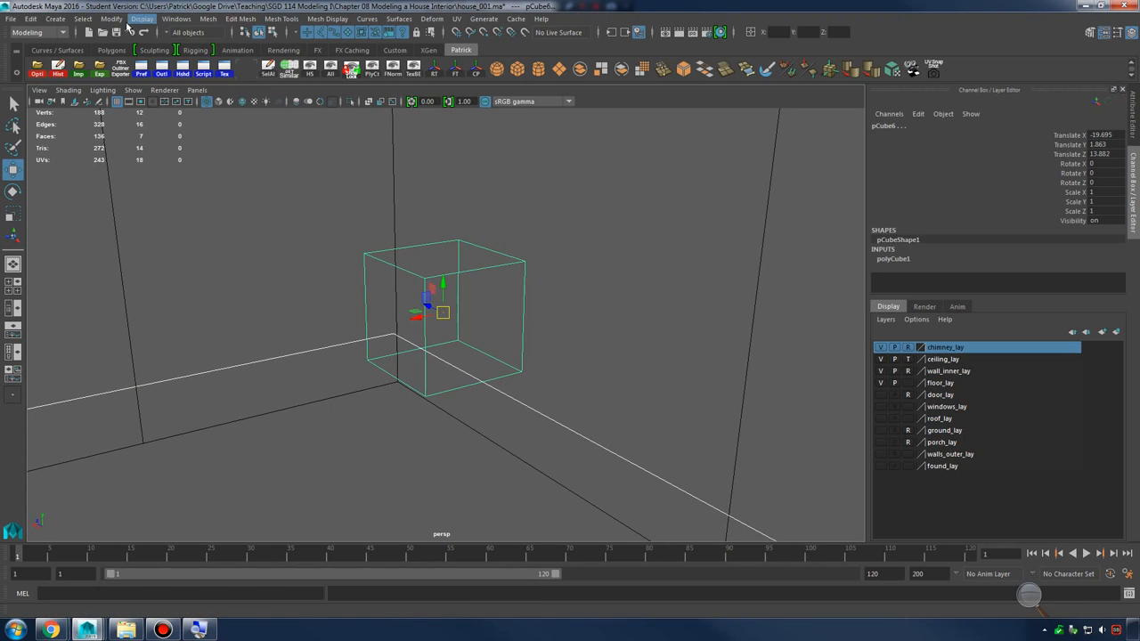
# Check the polygon face selection setting in the Selection preferences and save the preferences with Whole face
pyautogui.click(143, 20)
pyautogui.click(175, 19)
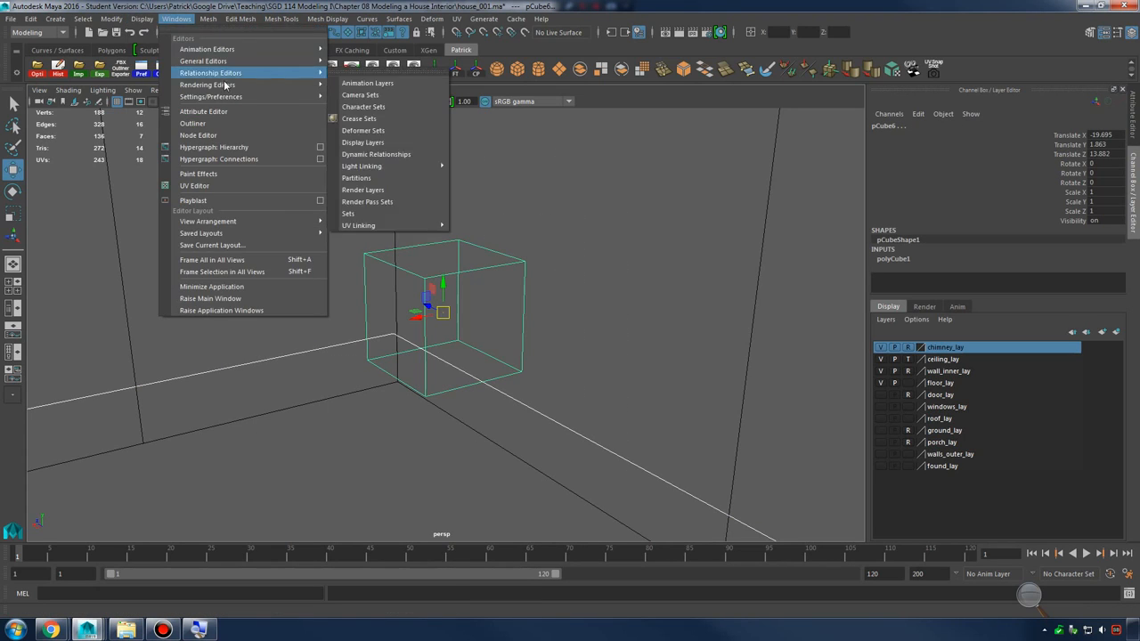
pyautogui.moveTo(240, 98)
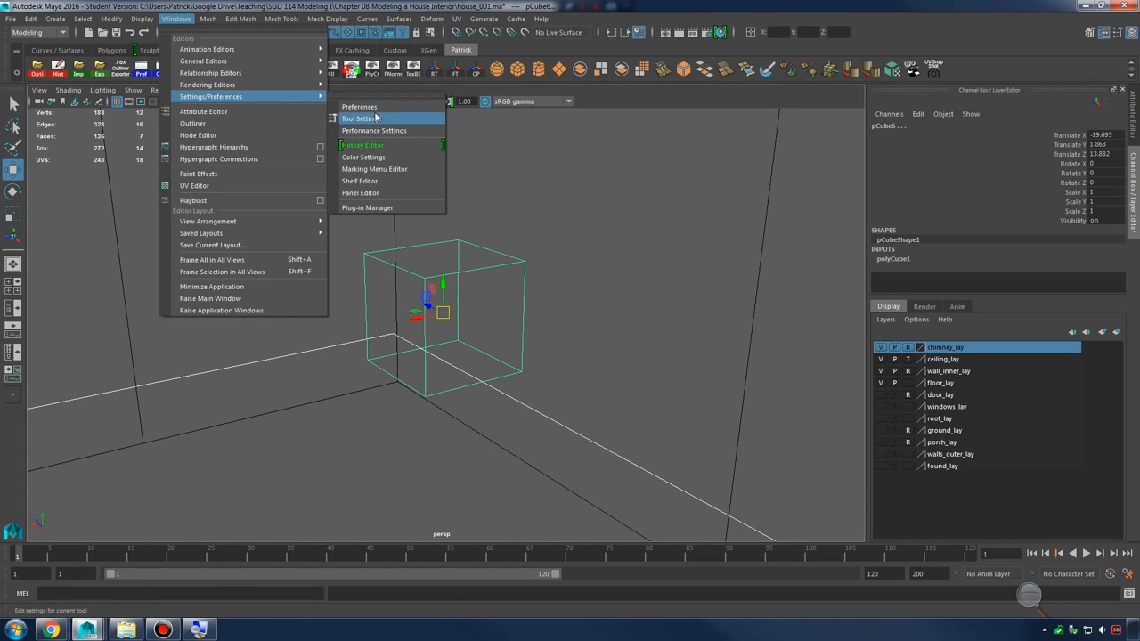
pyautogui.click(379, 105)
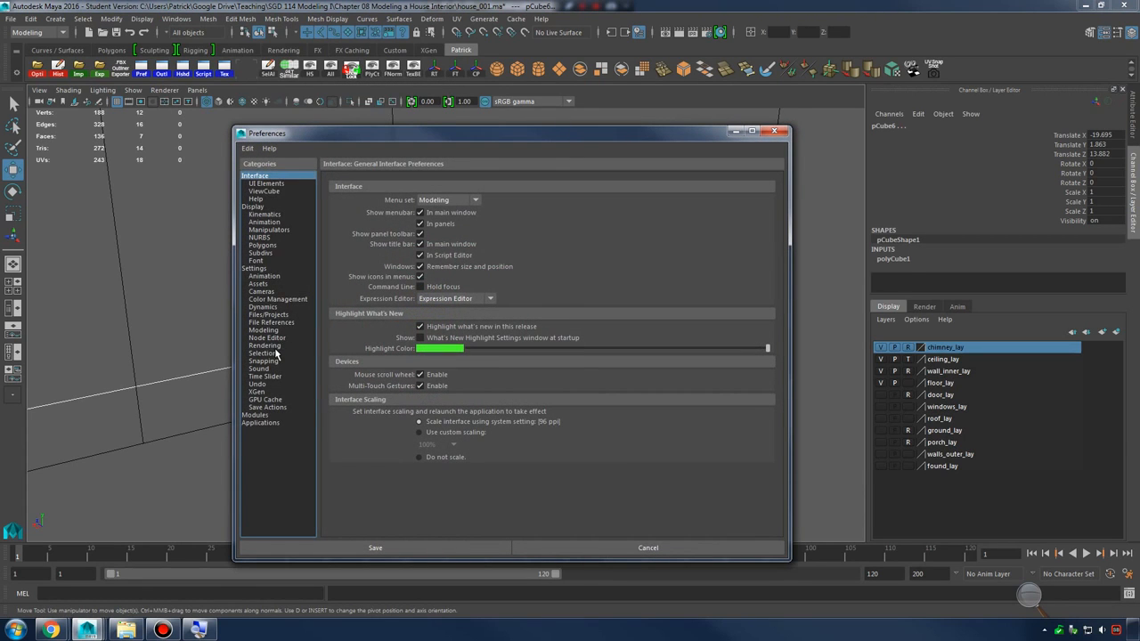
pyautogui.click(264, 353)
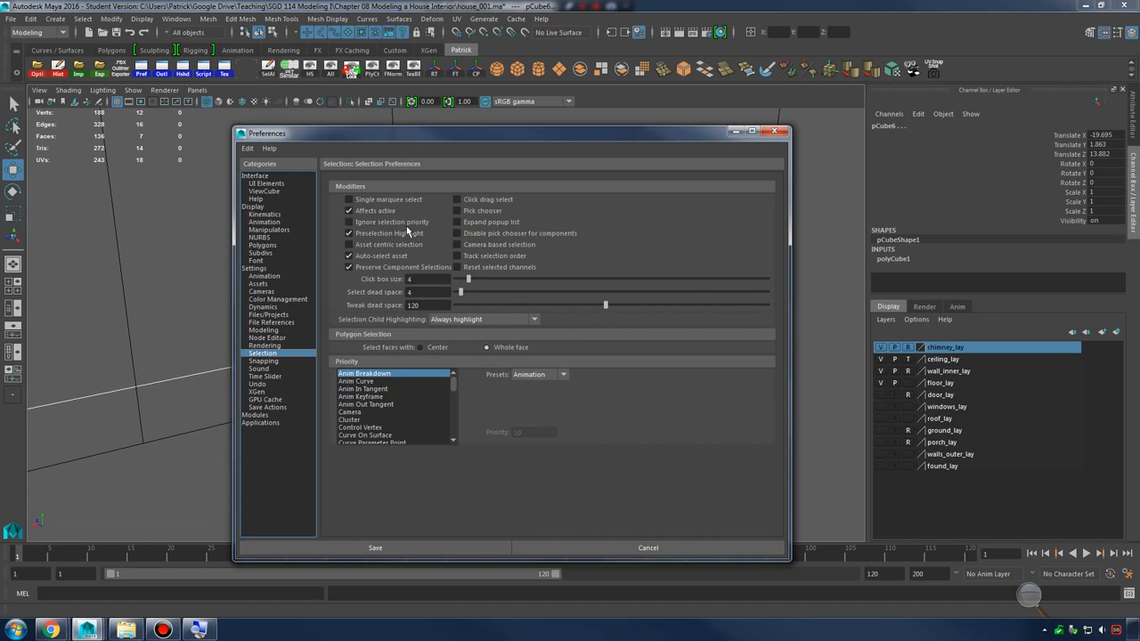
pyautogui.click(378, 547)
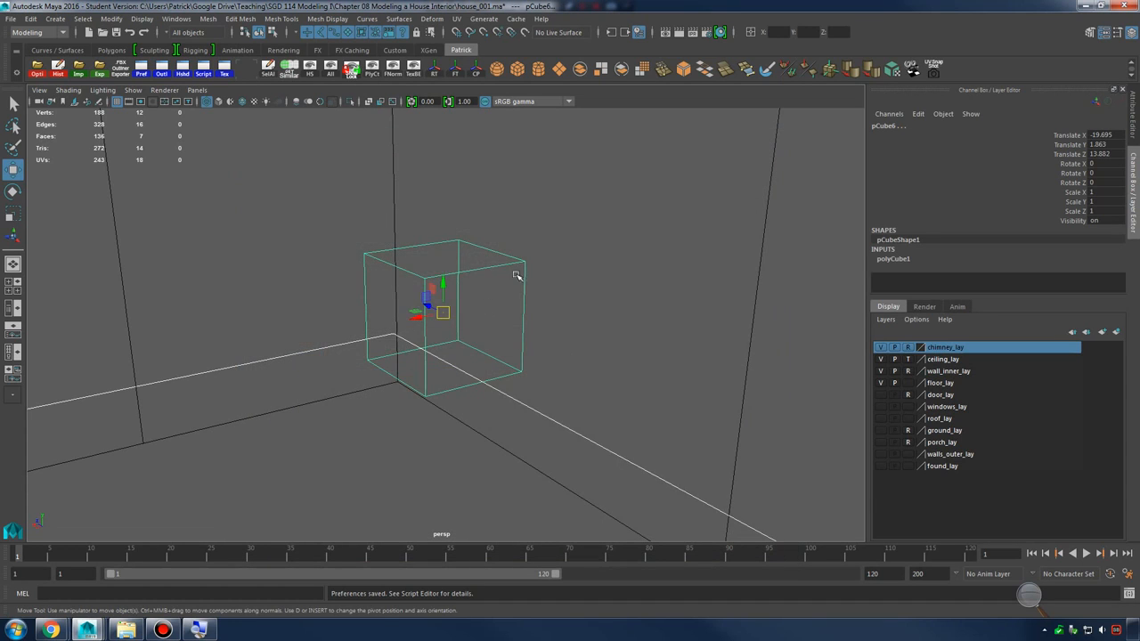
# Delete four faces of the cube, leaving only the top face and one adjoining side face
pyautogui.click(492, 257)
pyautogui.click(494, 264)
pyautogui.moveTo(493, 265); pyautogui.dragTo(496, 297, button='right')
pyautogui.keyDown('alt'); pyautogui.moveTo(434, 210); pyautogui.dragTo(509, 225); pyautogui.keyUp('alt')
pyautogui.moveTo(435, 300); pyautogui.dragTo(636, 447)
pyautogui.keyDown('alt'); pyautogui.moveTo(431, 290); pyautogui.dragTo(533, 332); pyautogui.keyUp('alt')
pyautogui.keyDown('alt'); pyautogui.moveTo(533, 332); pyautogui.dragTo(638, 341, button='right'); pyautogui.keyUp('alt')
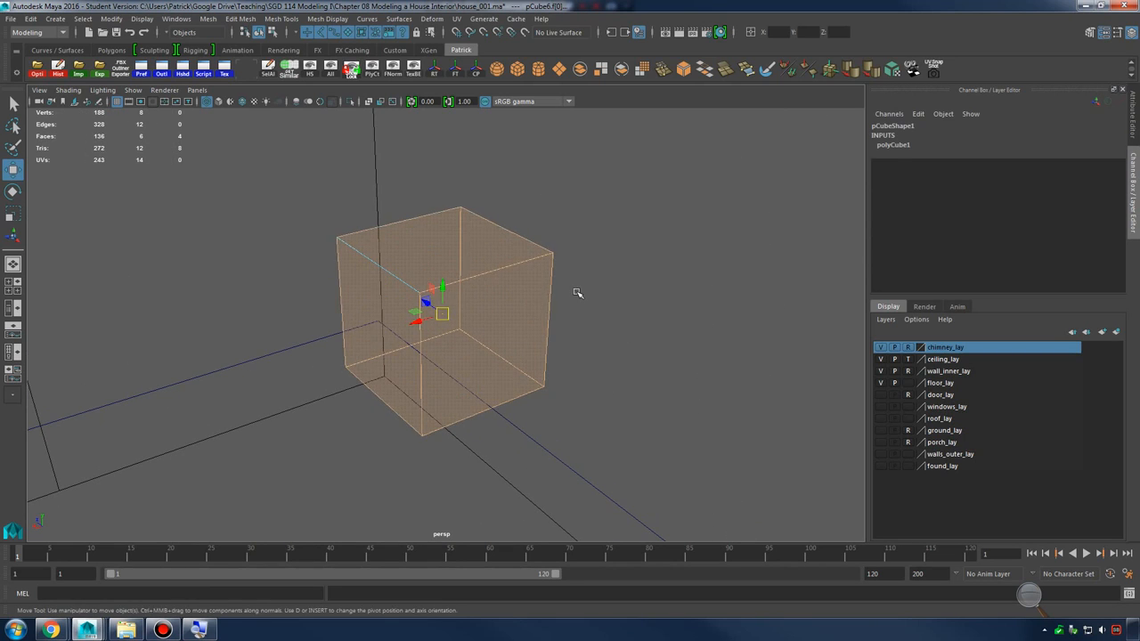
pyautogui.press('Delete')
pyautogui.press('5')
pyautogui.keyDown('alt'); pyautogui.moveTo(575, 295); pyautogui.dragTo(530, 286, button='middle'); pyautogui.keyUp('alt')
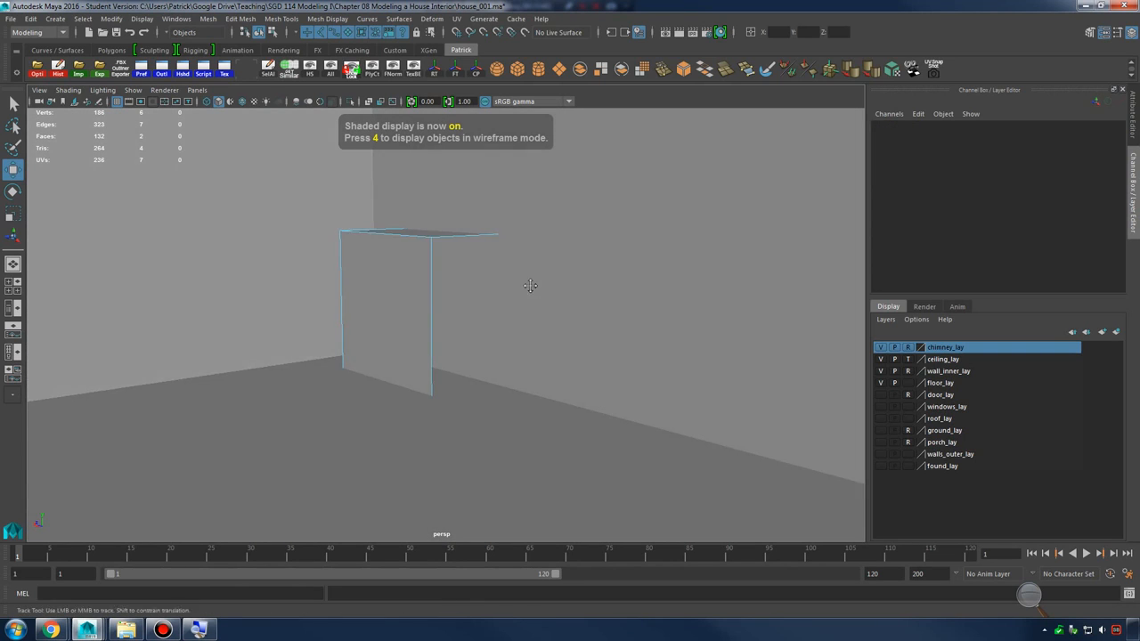
pyautogui.keyDown('alt'); pyautogui.moveTo(505, 301); pyautogui.dragTo(466, 288); pyautogui.keyUp('alt')
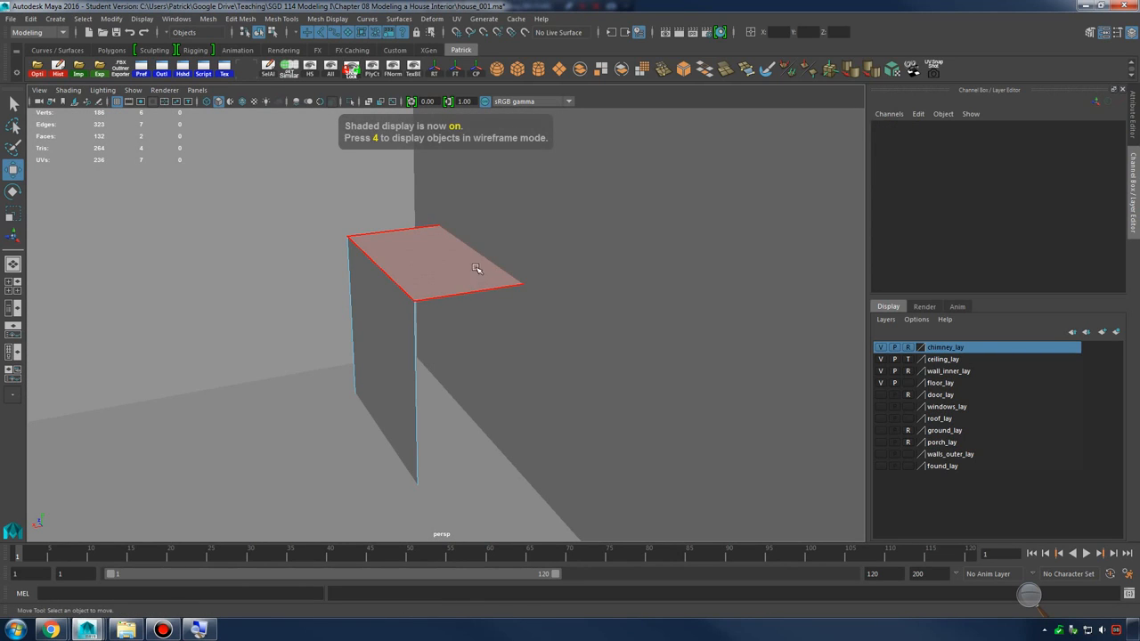
# Move the top face's two outer vertices toward the side face, leaving only a narrow top strip, and return to object mode
pyautogui.moveTo(474, 267); pyautogui.dragTo(420, 263, button='right')
pyautogui.keyDown('alt'); pyautogui.moveTo(570, 265); pyautogui.dragTo(516, 267, button='middle'); pyautogui.keyUp('alt')
pyautogui.press('4')
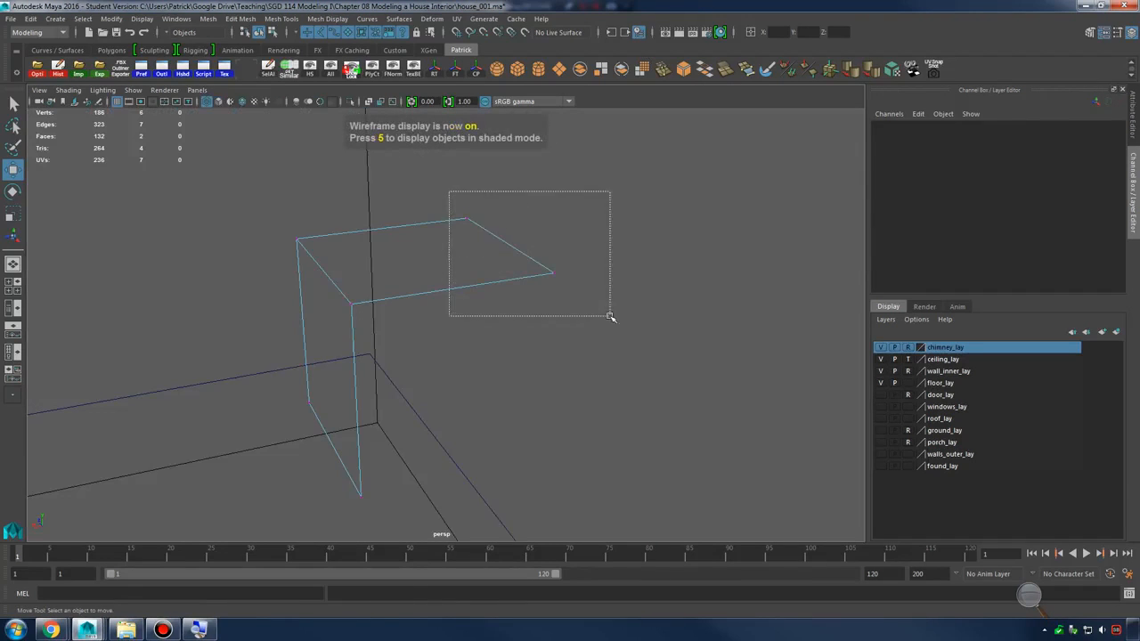
pyautogui.moveTo(610, 316); pyautogui.dragTo(611, 316)
pyautogui.press('5')
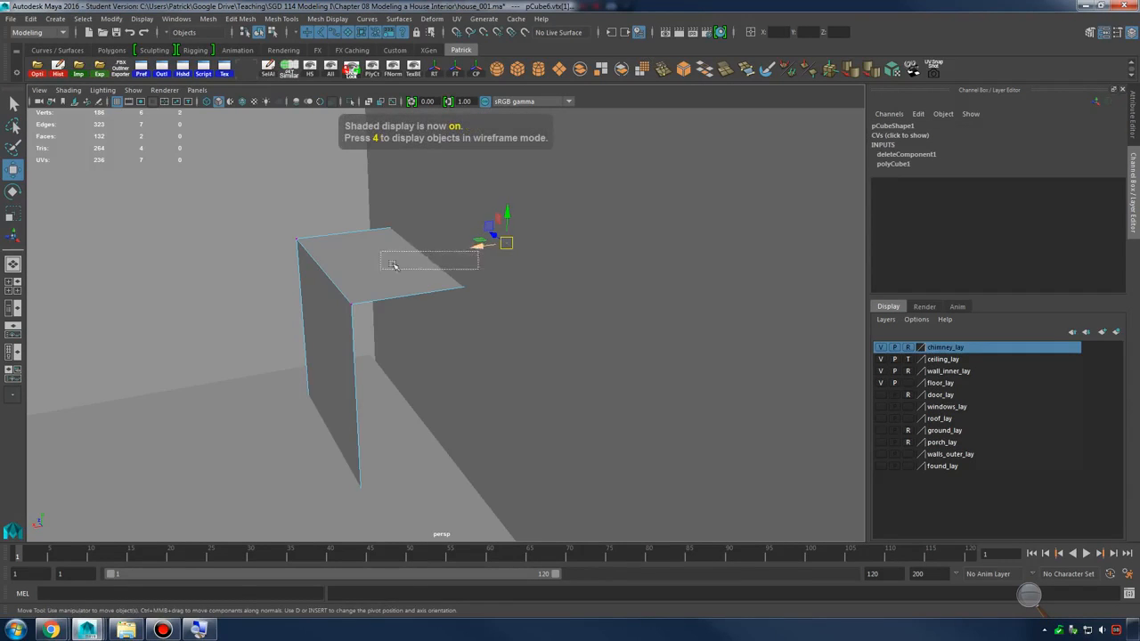
pyautogui.moveTo(485, 240); pyautogui.dragTo(400, 254)
pyautogui.hotkey('ctrl', 'z')
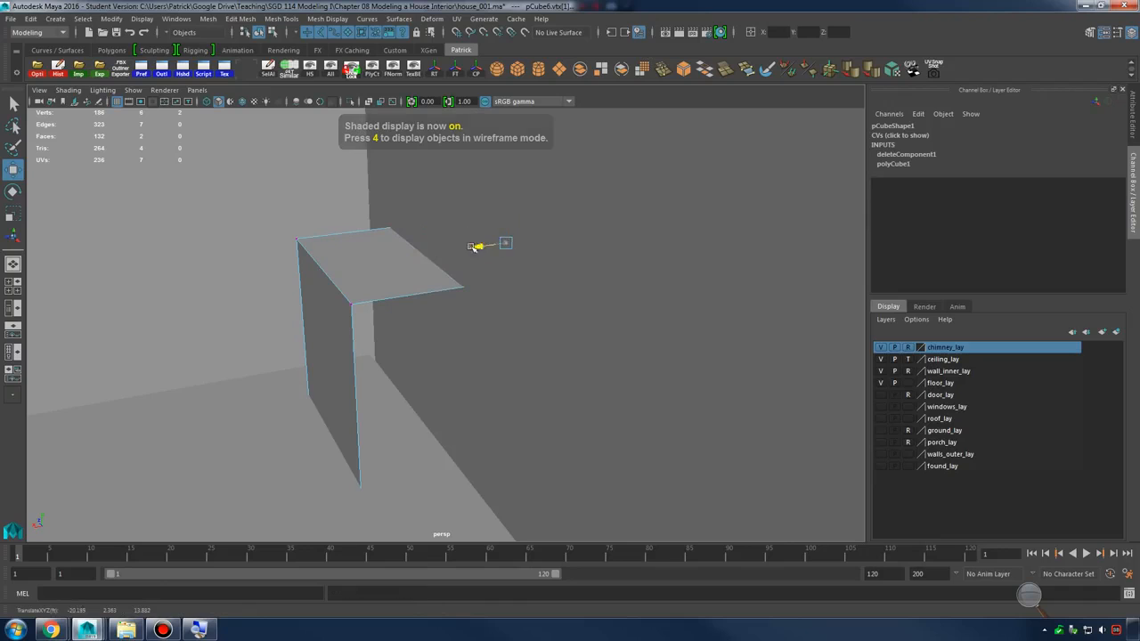
pyautogui.moveTo(473, 247); pyautogui.dragTo(297, 271)
pyautogui.moveTo(323, 300); pyautogui.dragTo(354, 274, button='right')
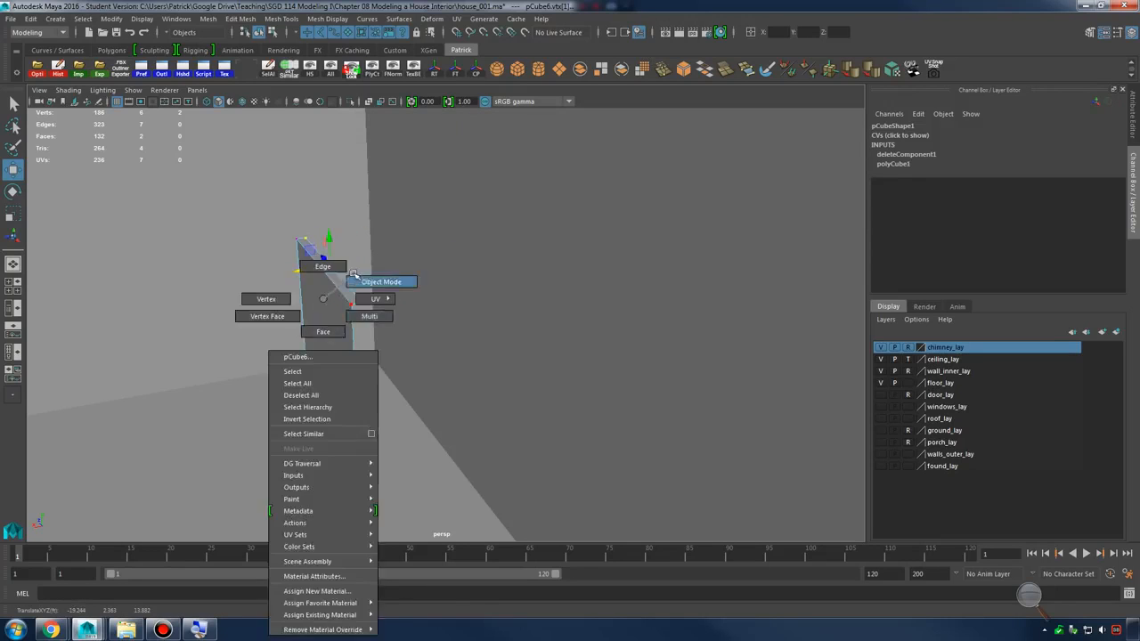
# Move the molding piece against the wall at X -20.181 and along the wall to Z 2.317
pyautogui.keyDown('alt'); pyautogui.moveTo(417, 347); pyautogui.dragTo(413, 319); pyautogui.keyUp('alt')
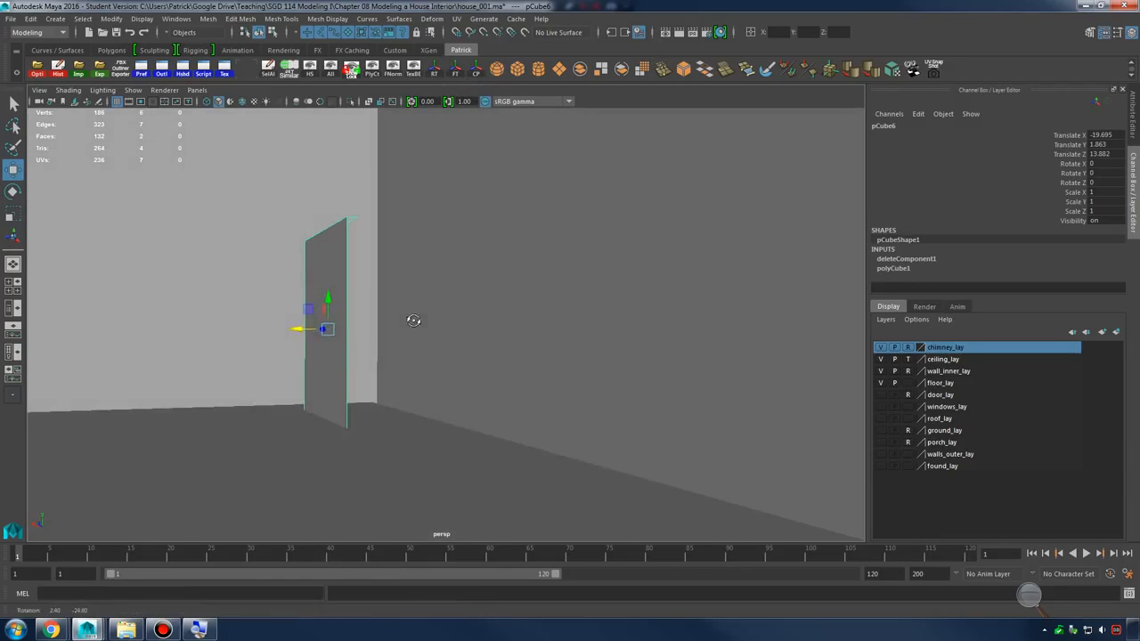
pyautogui.moveTo(297, 330); pyautogui.dragTo(387, 329)
pyautogui.keyDown('alt'); pyautogui.moveTo(461, 319); pyautogui.dragTo(537, 314); pyautogui.keyUp('alt')
pyautogui.keyDown('alt'); pyautogui.moveTo(537, 314); pyautogui.dragTo(454, 334, button='middle'); pyautogui.keyUp('alt')
pyautogui.keyDown('alt'); pyautogui.moveTo(455, 334); pyautogui.dragTo(381, 346, button='right'); pyautogui.keyUp('alt')
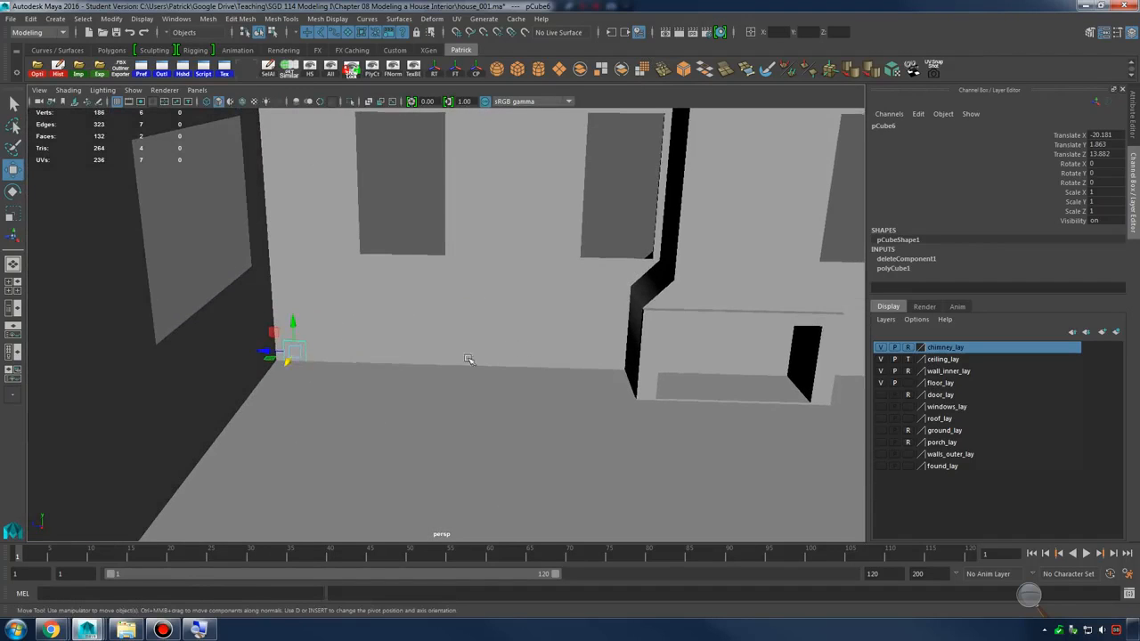
pyautogui.moveTo(286, 359); pyautogui.dragTo(301, 355)
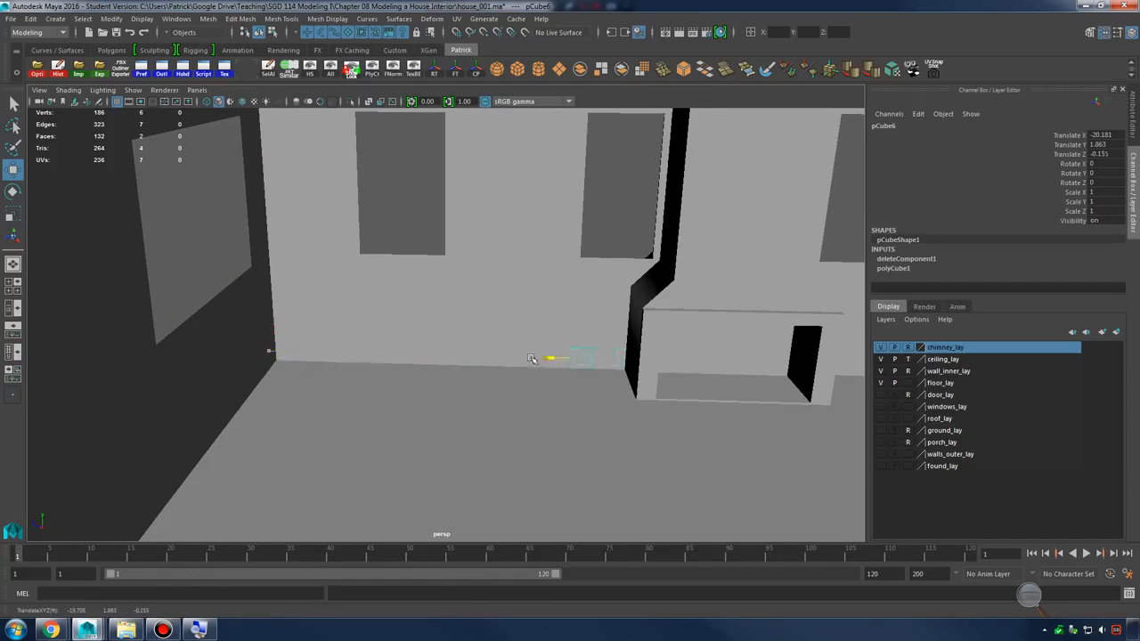
# Lower the four top vertices of the molding piece to shorten it, and return to object mode
pyautogui.keyDown('alt'); pyautogui.moveTo(501, 370); pyautogui.dragTo(653, 362, button='right'); pyautogui.keyUp('alt')
pyautogui.keyDown('alt'); pyautogui.moveTo(654, 361); pyautogui.dragTo(705, 368); pyautogui.keyUp('alt')
pyautogui.keyDown('alt'); pyautogui.moveTo(704, 369); pyautogui.dragTo(341, 245, button='right'); pyautogui.keyUp('alt')
pyautogui.moveTo(296, 186); pyautogui.dragTo(599, 270)
pyautogui.moveTo(453, 214); pyautogui.dragTo(454, 257)
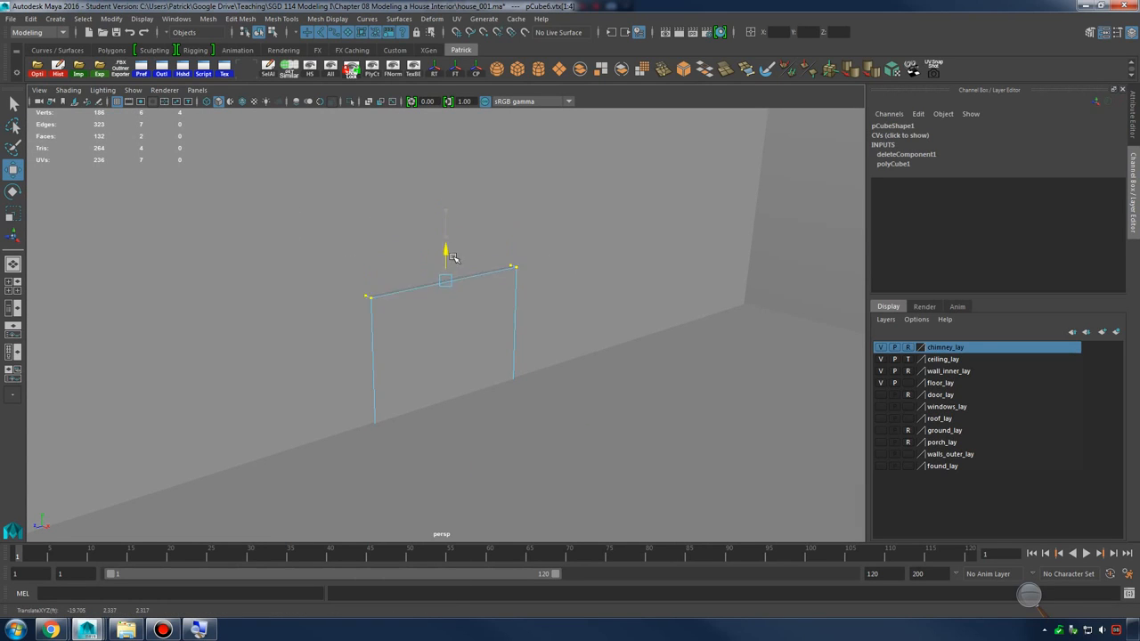
pyautogui.keyDown('alt'); pyautogui.moveTo(511, 280); pyautogui.dragTo(479, 372, button='right'); pyautogui.keyUp('alt')
pyautogui.moveTo(451, 297); pyautogui.dragTo(555, 397, button='right')
pyautogui.click(458, 320)
# Insert three horizontal edge loops on the molding's side face, one near the top and two near the bottom
pyautogui.keyDown('alt'); pyautogui.moveTo(555, 397); pyautogui.dragTo(553, 342, button='middle'); pyautogui.keyUp('alt')
pyautogui.keyDown('alt'); pyautogui.moveTo(553, 342); pyautogui.dragTo(590, 354); pyautogui.keyUp('alt')
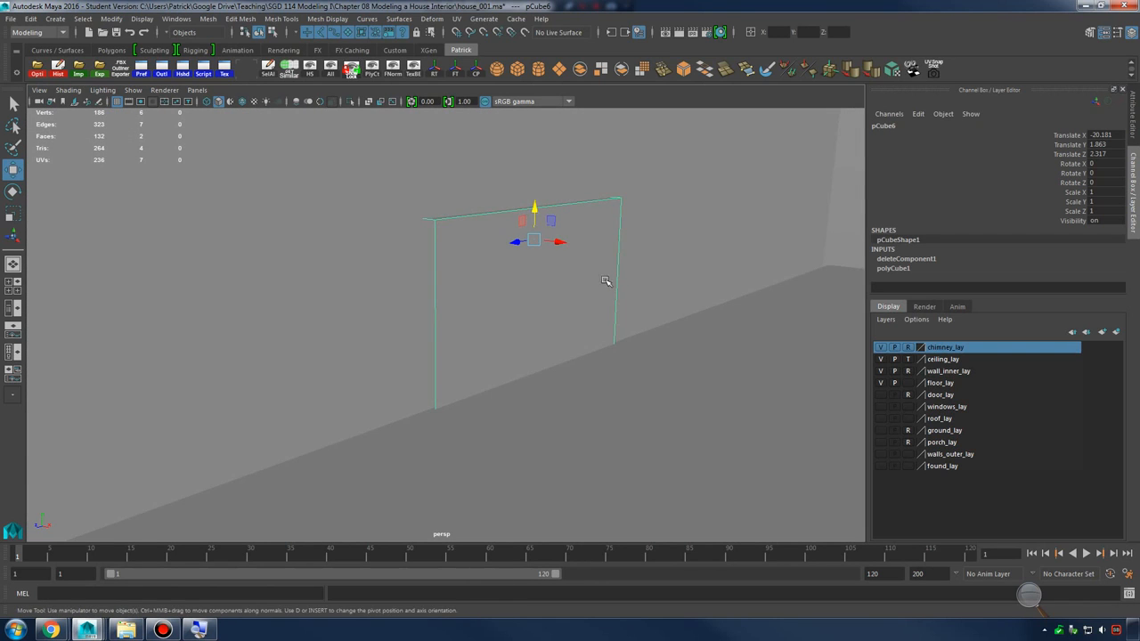
pyautogui.moveTo(605, 282)
pyautogui.keyDown('alt'); pyautogui.mouseDown()
pyautogui.moveTo(593, 273)
pyautogui.moveTo(585, 288)
pyautogui.mouseUp(); pyautogui.keyUp('alt')
pyautogui.keyDown('shift'); pyautogui.moveTo(592, 271); pyautogui.dragTo(496, 285, button='right'); pyautogui.keyUp('shift')
pyautogui.moveTo(425, 265); pyautogui.dragTo(424, 265)
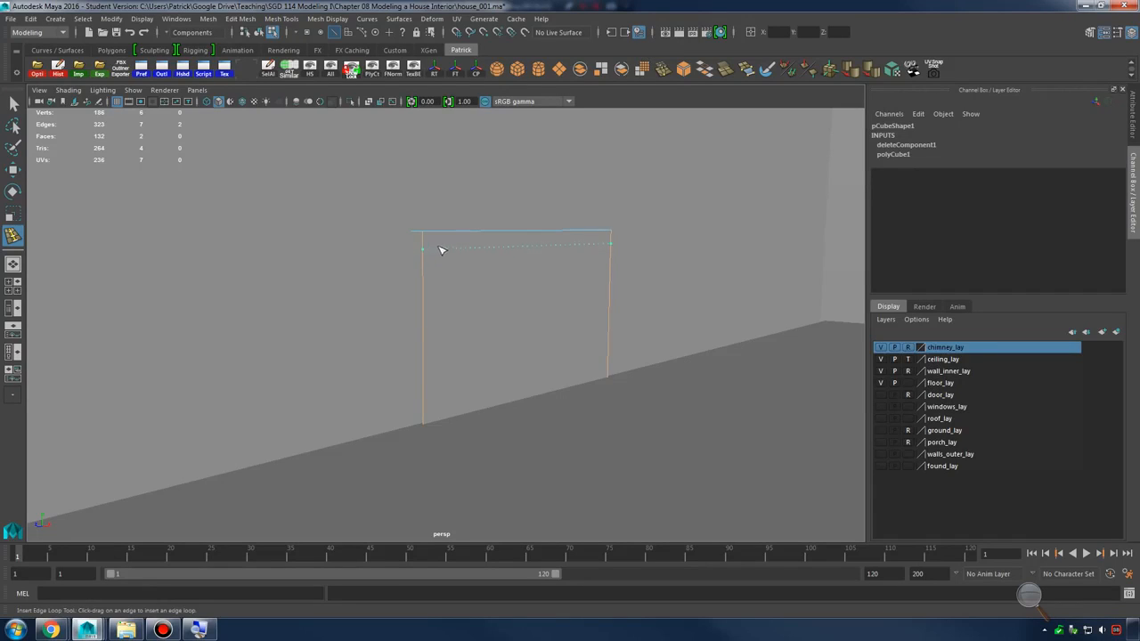
pyautogui.moveTo(442, 250); pyautogui.dragTo(440, 248)
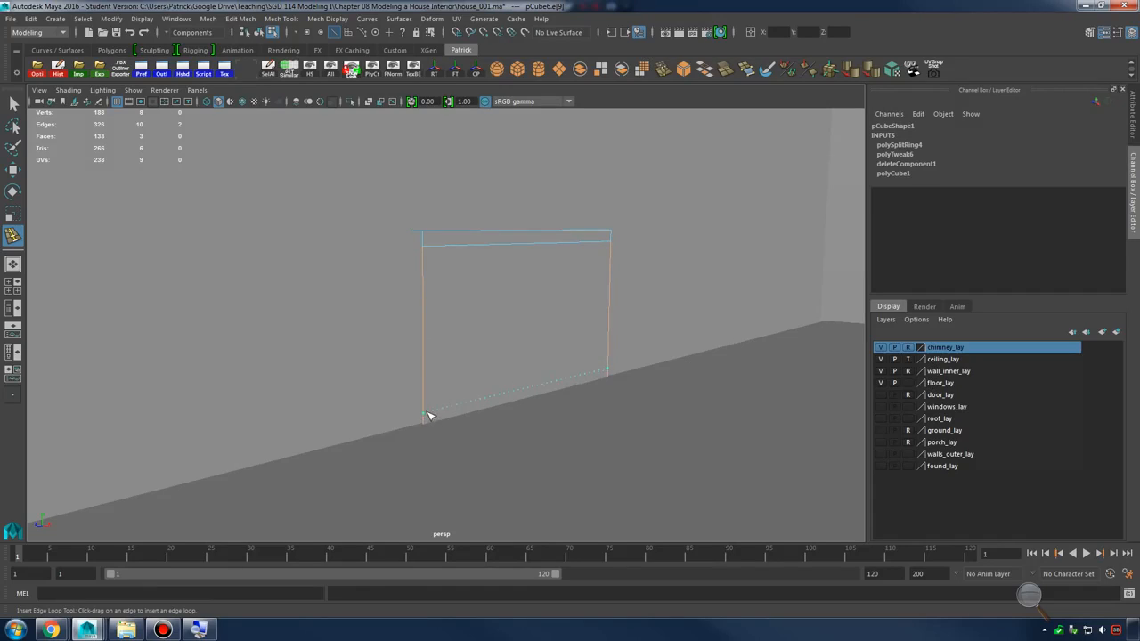
pyautogui.moveTo(429, 416); pyautogui.dragTo(425, 402)
pyautogui.click(425, 401)
pyautogui.press('q')
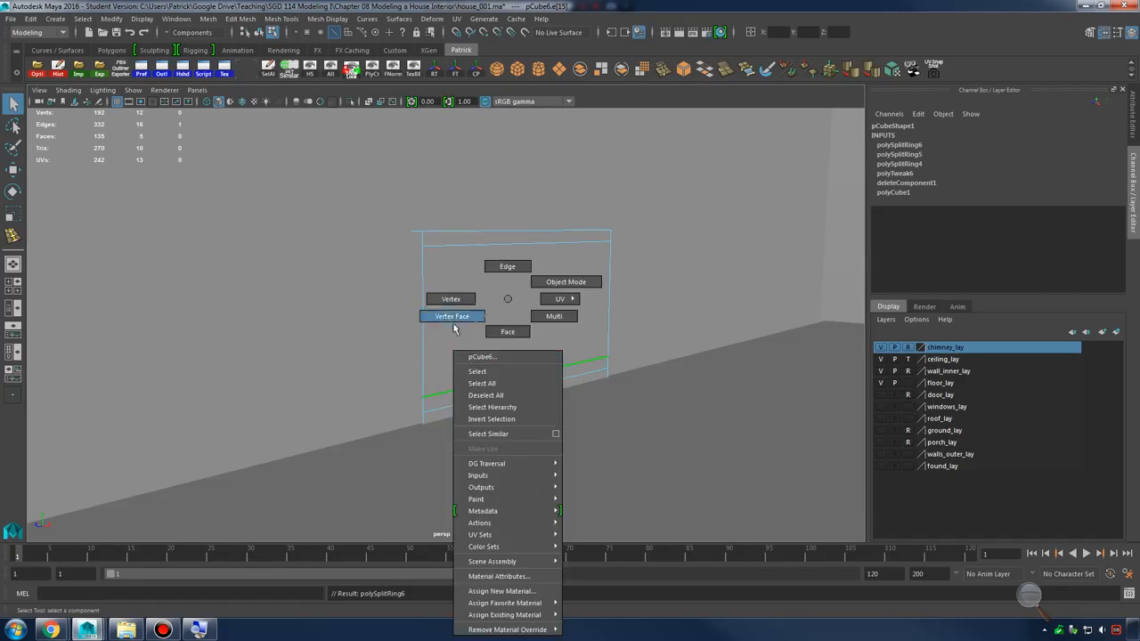
# Pull the molding's bottom two vertex rows out from the wall and move the row above them outward to slope the profile
pyautogui.moveTo(502, 297); pyautogui.dragTo(458, 308, button='right')
pyautogui.press('4')
pyautogui.moveTo(413, 405); pyautogui.dragTo(438, 451)
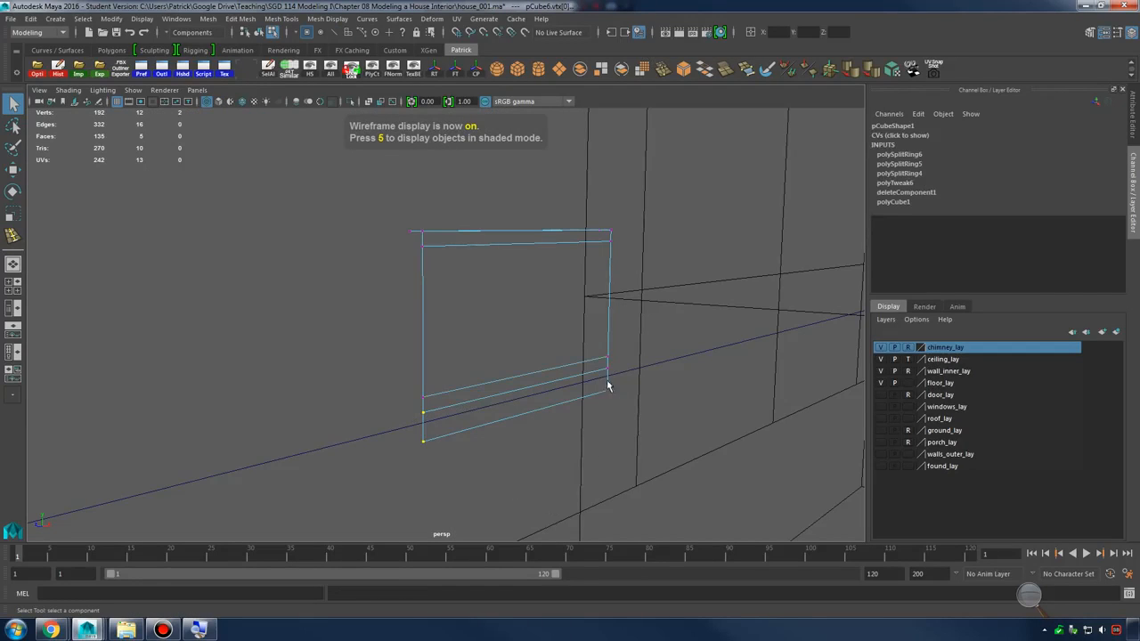
pyautogui.press('5')
pyautogui.press('w')
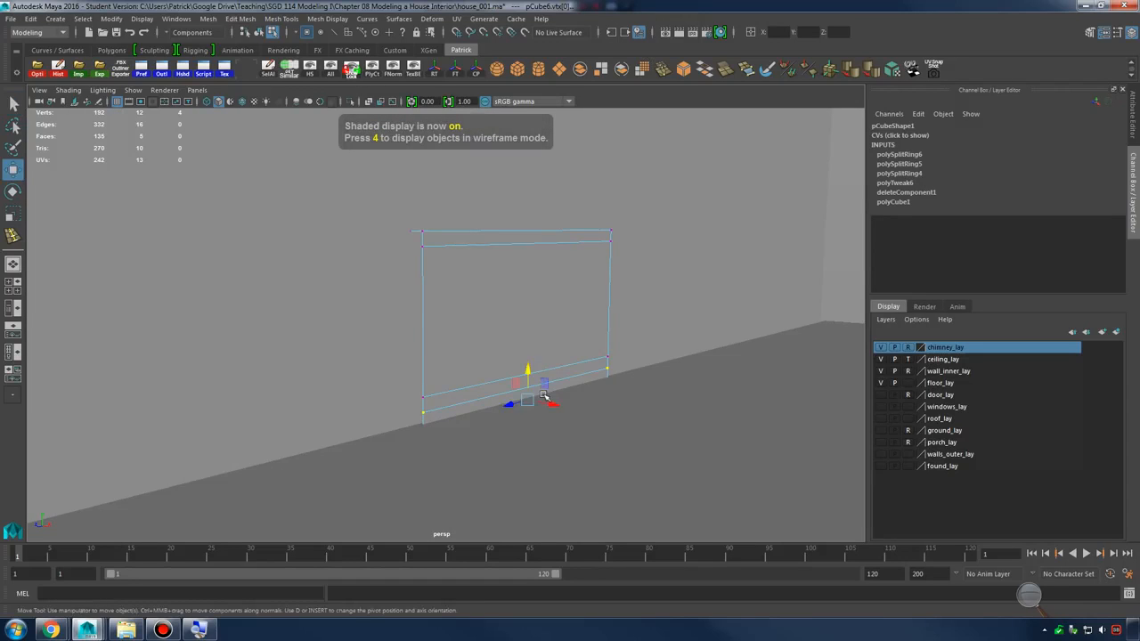
pyautogui.moveTo(551, 403); pyautogui.dragTo(522, 408)
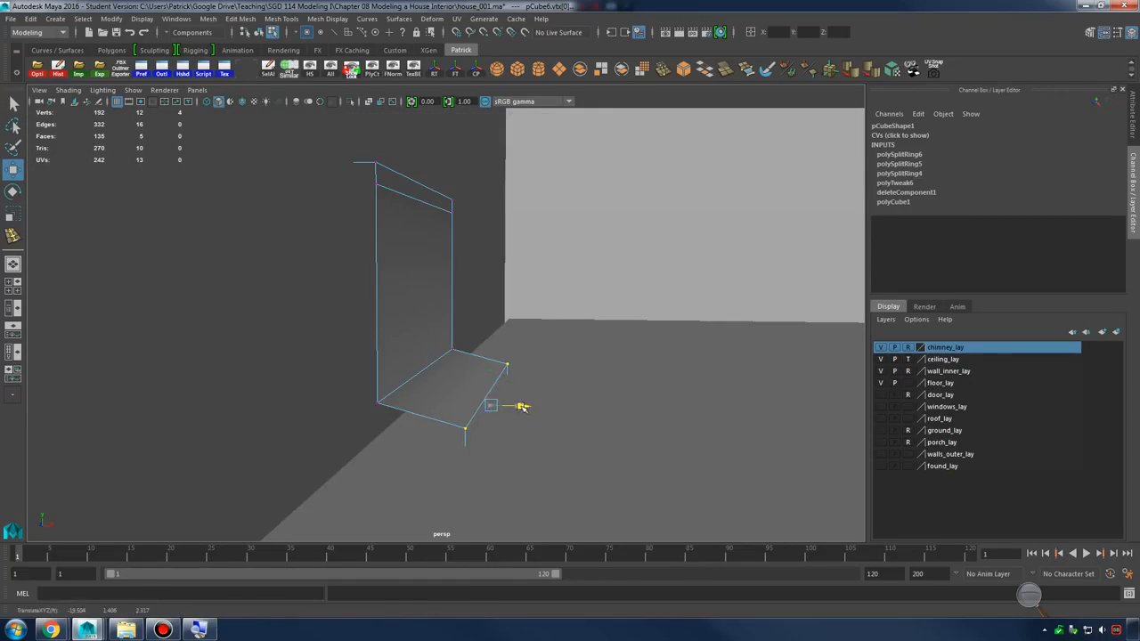
pyautogui.moveTo(441, 374); pyautogui.dragTo(493, 378)
# Insert an edge loop across the middle of the molding and shift it to shape the bend above the slope
pyautogui.click(418, 272)
pyautogui.click(419, 273)
pyautogui.keyDown('shift'); pyautogui.moveTo(414, 271); pyautogui.dragTo(498, 264, button='right'); pyautogui.keyUp('shift')
pyautogui.click(418, 294)
pyautogui.moveTo(468, 296); pyautogui.dragTo(397, 232)
pyautogui.press('v')
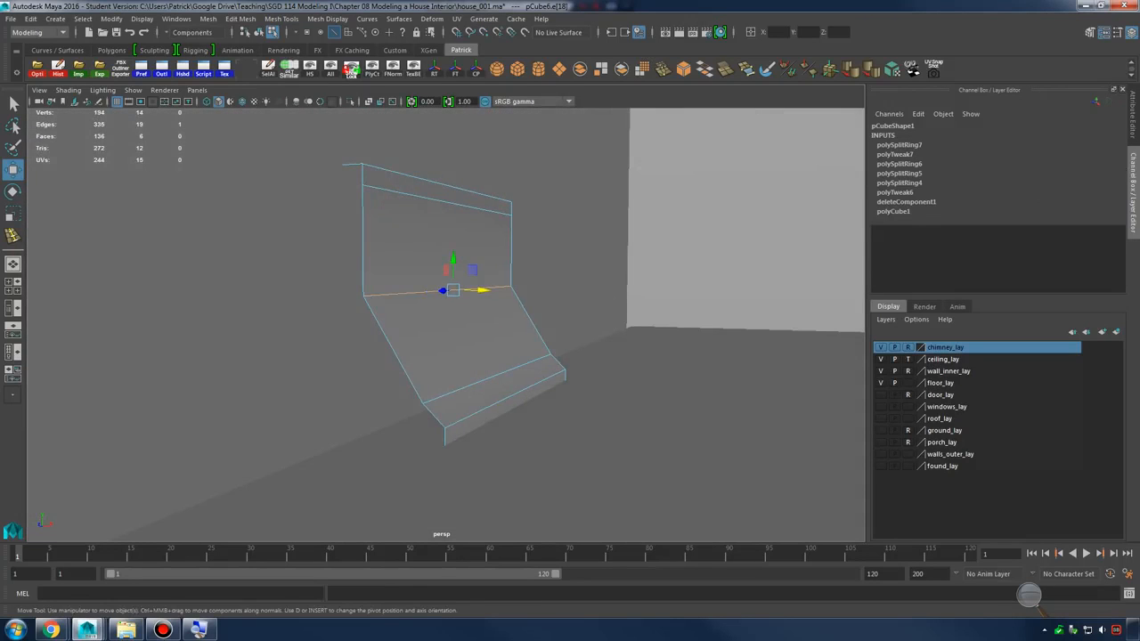
# Check the crown molding reference image in the browser and insert another edge loop across the molding's sloped lower face in Maya
pyautogui.hotkey('alt', 'Tab')
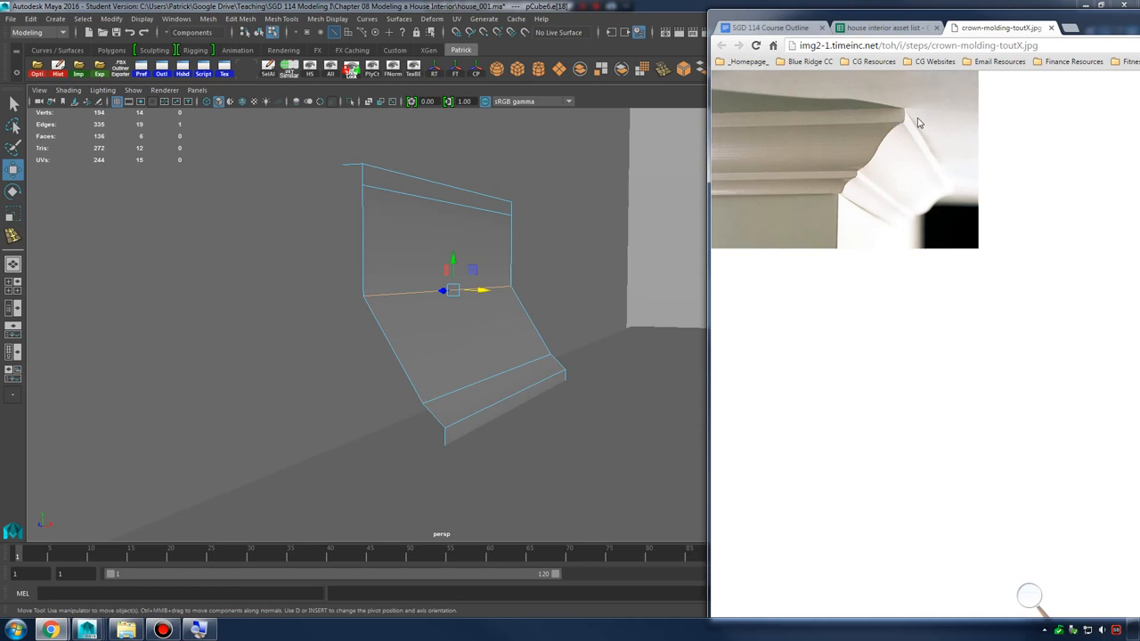
pyautogui.keyDown('alt'); pyautogui.moveTo(504, 363); pyautogui.dragTo(474, 386); pyautogui.keyUp('alt')
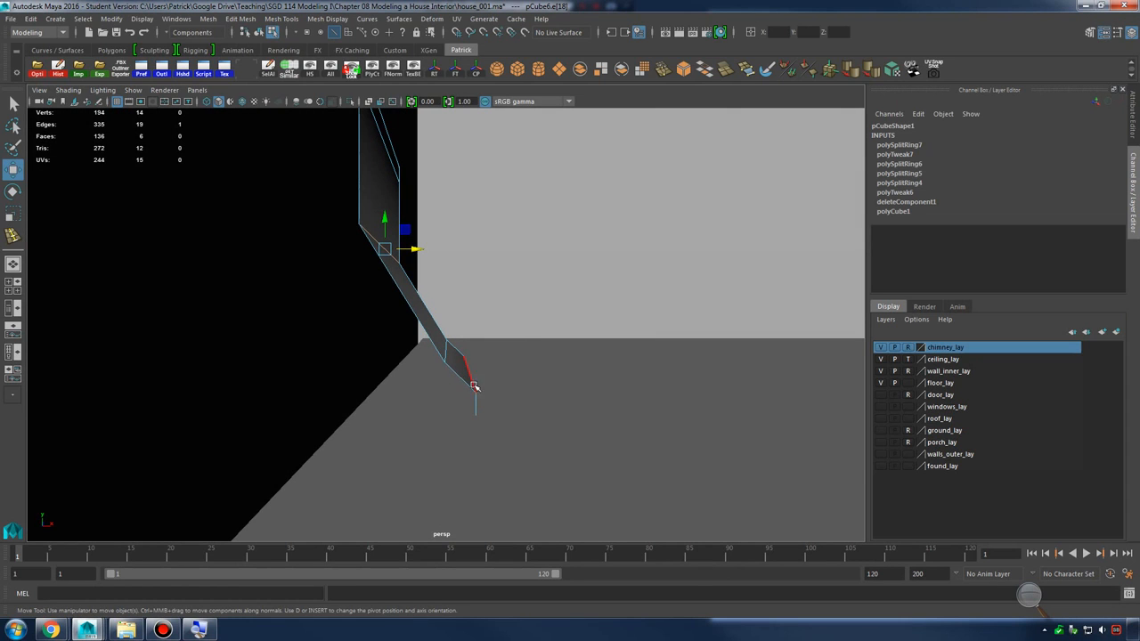
pyautogui.keyDown('shift'); pyautogui.moveTo(428, 310); pyautogui.dragTo(415, 321, button='right'); pyautogui.keyUp('shift')
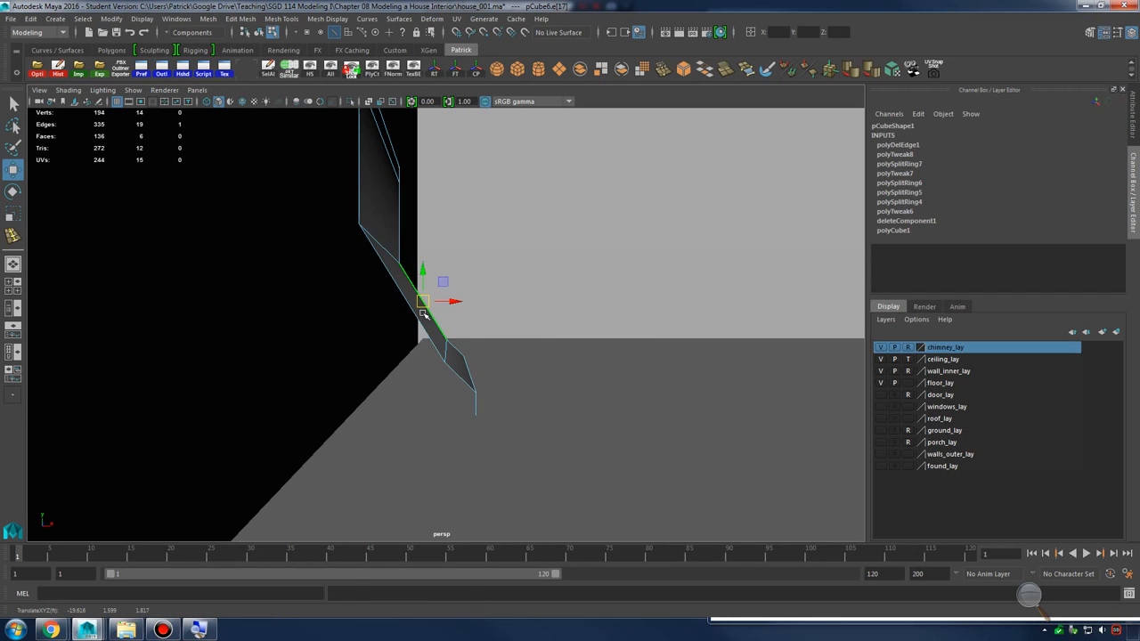
pyautogui.press('F8')
pyautogui.keyDown('shift'); pyautogui.moveTo(430, 323); pyautogui.dragTo(434, 327, button='right'); pyautogui.keyUp('shift')
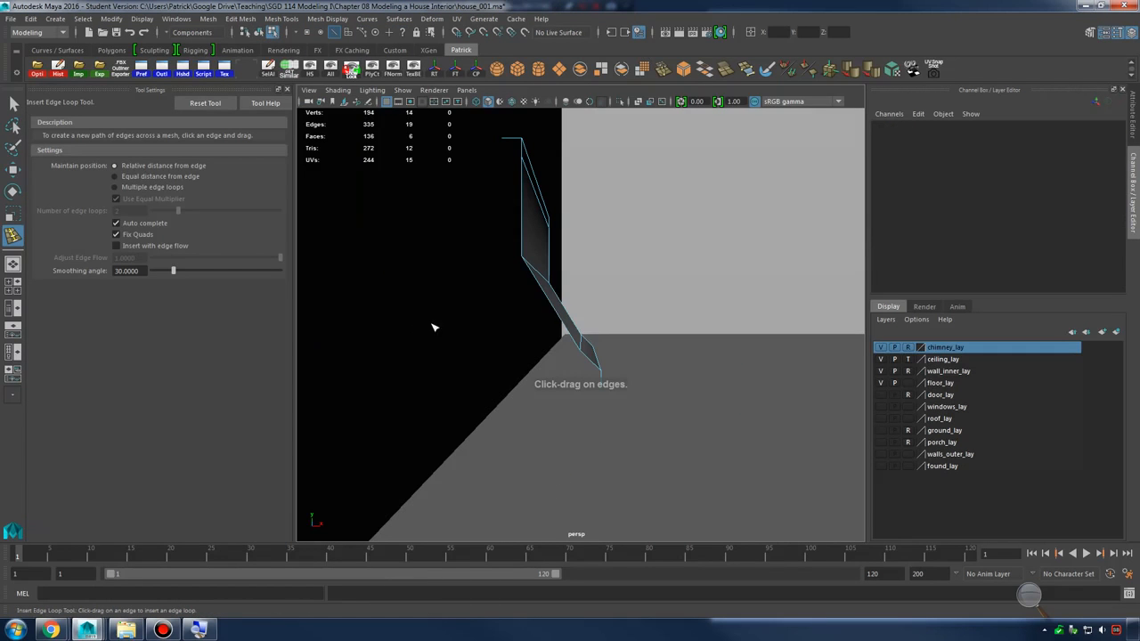
pyautogui.click(564, 324)
pyautogui.click(559, 321)
# Reposition the new edge and the edge below it to round the molding's curve, and return to object mode
pyautogui.press('w')
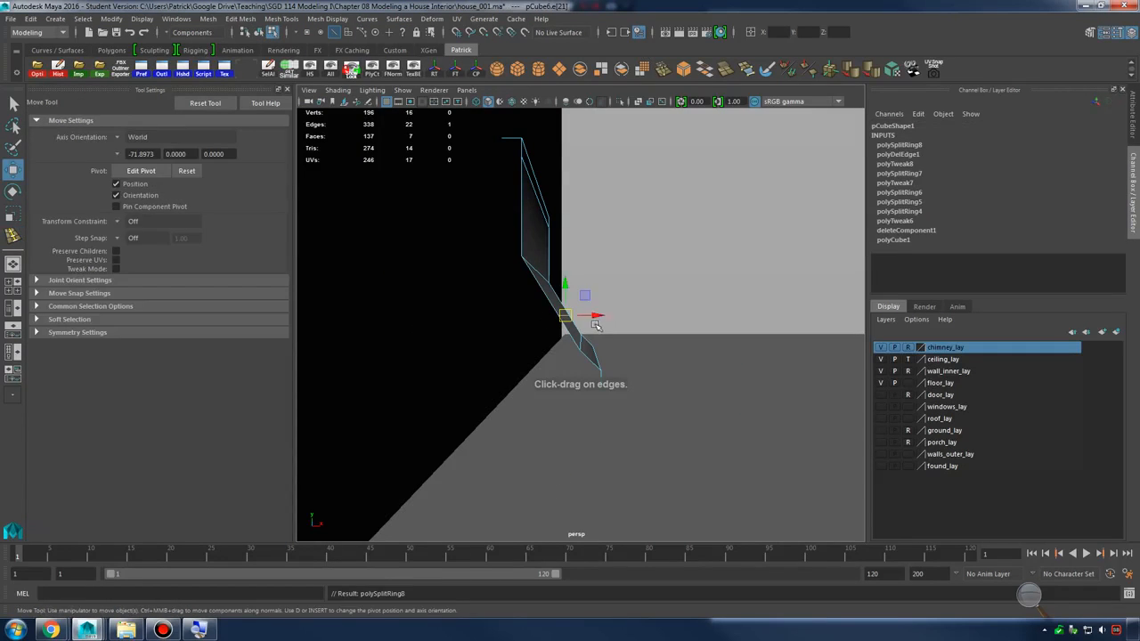
pyautogui.moveTo(586, 318); pyautogui.dragTo(588, 319)
pyautogui.keyDown('alt'); pyautogui.moveTo(588, 320); pyautogui.dragTo(589, 320); pyautogui.keyUp('alt')
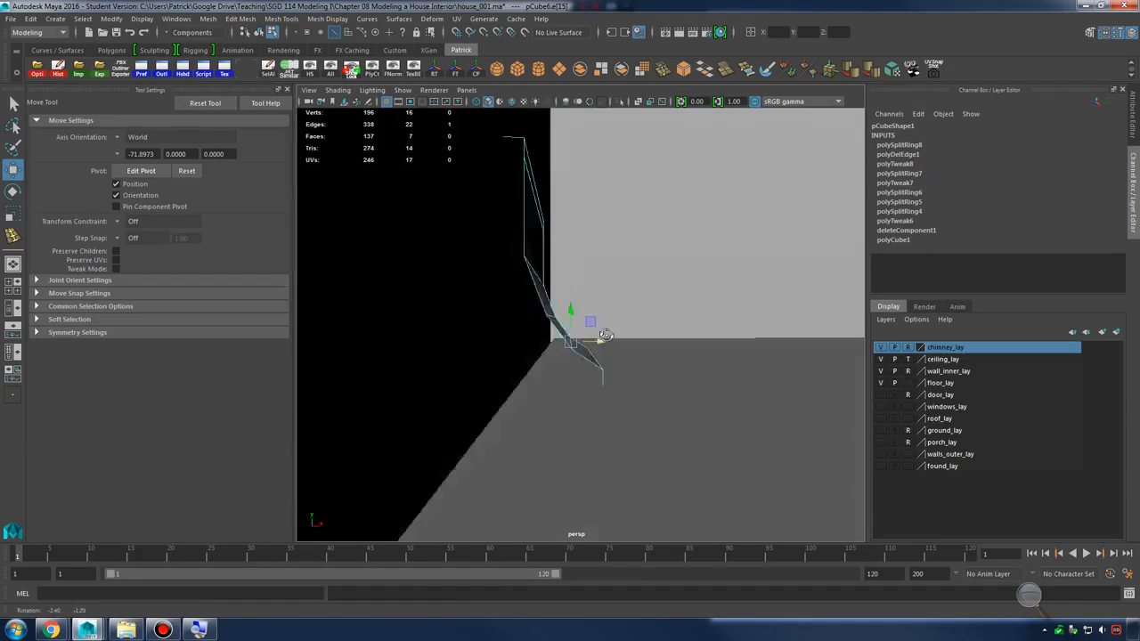
pyautogui.keyDown('alt'); pyautogui.moveTo(606, 331); pyautogui.dragTo(719, 377, button='right'); pyautogui.keyUp('alt')
pyautogui.moveTo(486, 301); pyautogui.dragTo(504, 285, button='right')
pyautogui.click(501, 292)
pyautogui.press('q')
pyautogui.click(507, 317)
# Compare the molding's profile with the crown molding reference image in the browser
pyautogui.keyDown('alt'); pyautogui.moveTo(509, 321); pyautogui.dragTo(678, 331); pyautogui.keyUp('alt')
pyautogui.keyDown('alt'); pyautogui.moveTo(677, 332); pyautogui.dragTo(638, 363, button='right'); pyautogui.keyUp('alt')
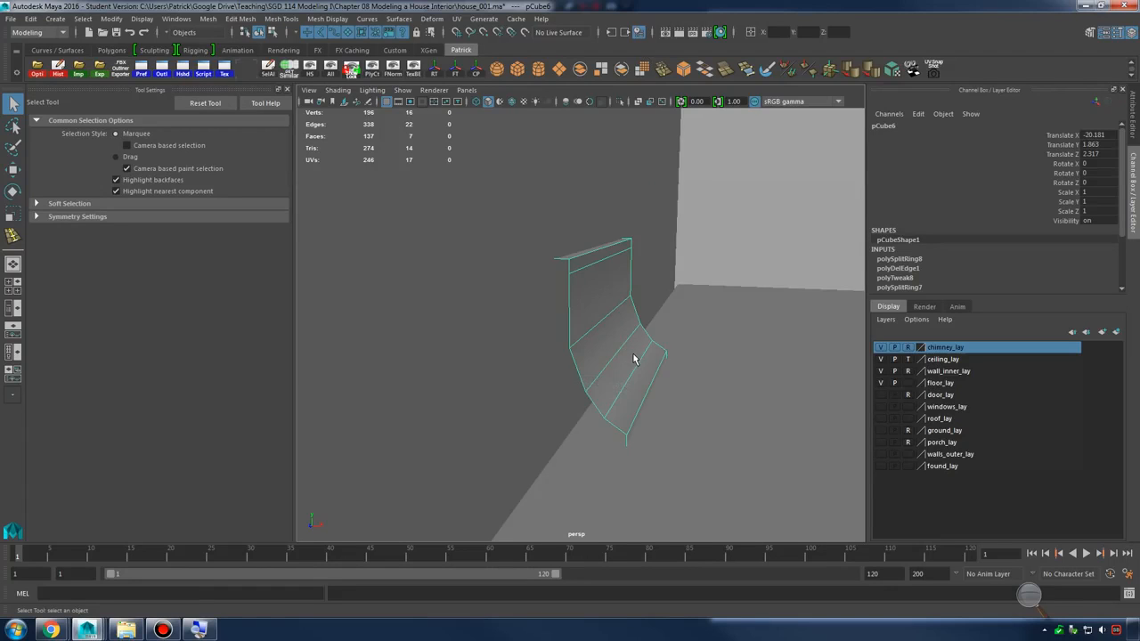
pyautogui.keyDown('alt'); pyautogui.moveTo(634, 359); pyautogui.dragTo(553, 409); pyautogui.keyUp('alt')
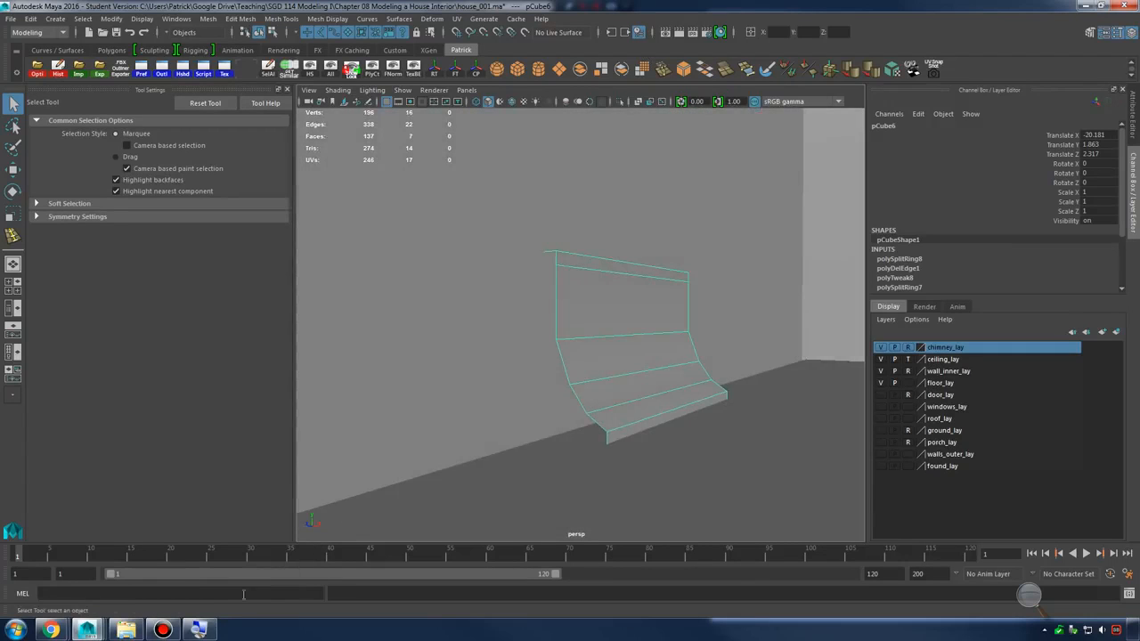
pyautogui.moveTo(52, 629)
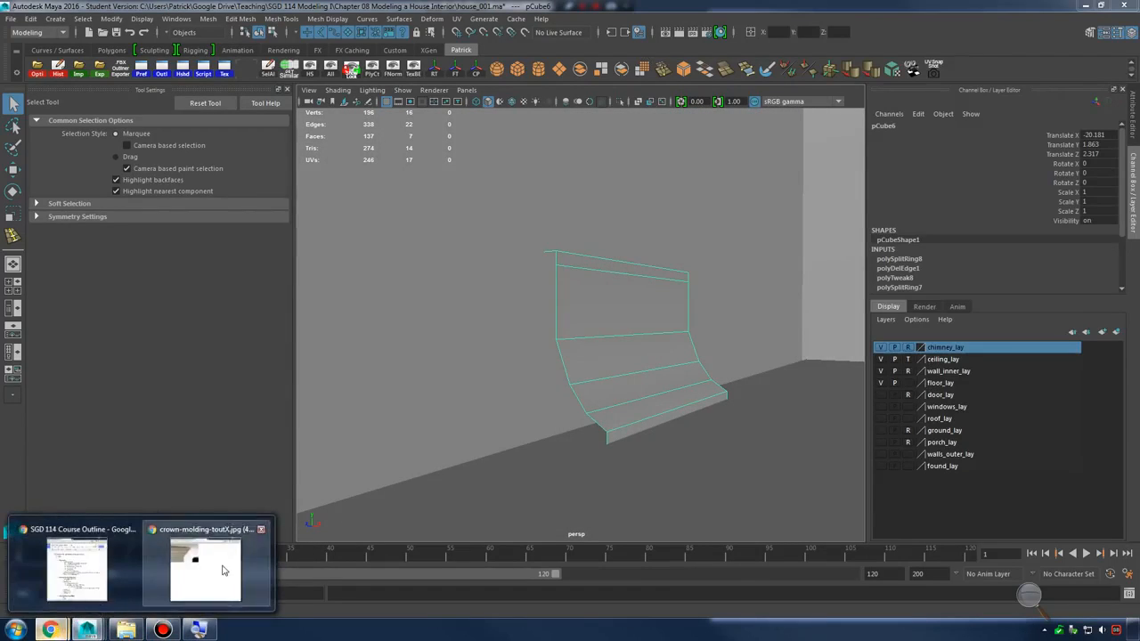
pyautogui.click(223, 575)
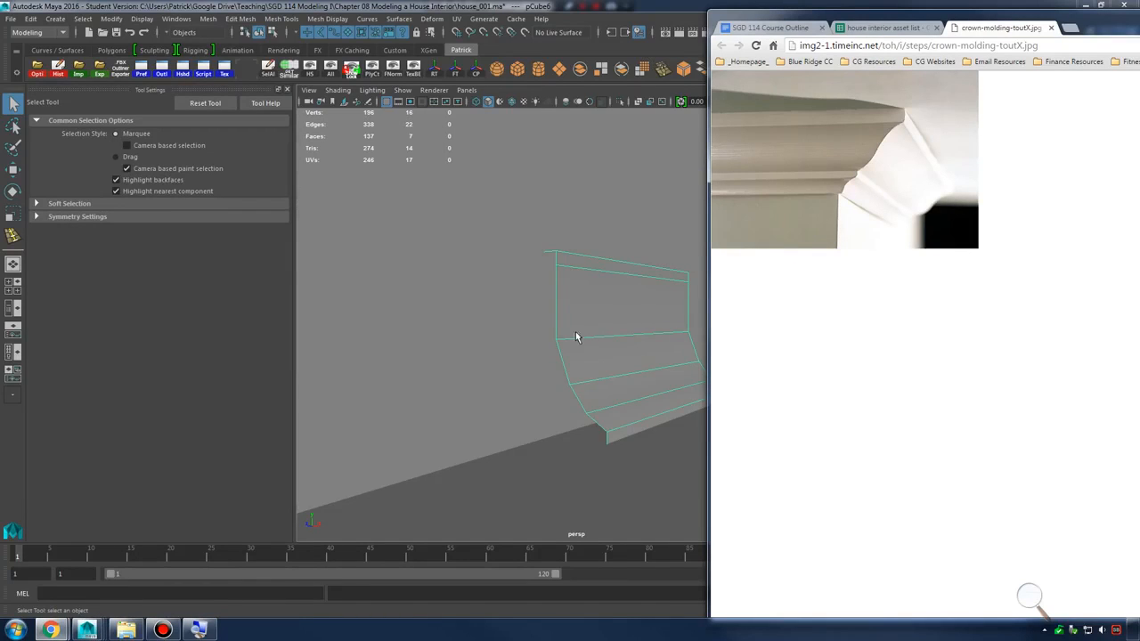
pyautogui.moveTo(563, 315)
pyautogui.keyDown('alt'); pyautogui.mouseDown()
pyautogui.moveTo(499, 319)
pyautogui.moveTo(612, 338)
pyautogui.moveTo(585, 376)
pyautogui.moveTo(544, 305)
pyautogui.mouseUp(); pyautogui.keyUp('alt')
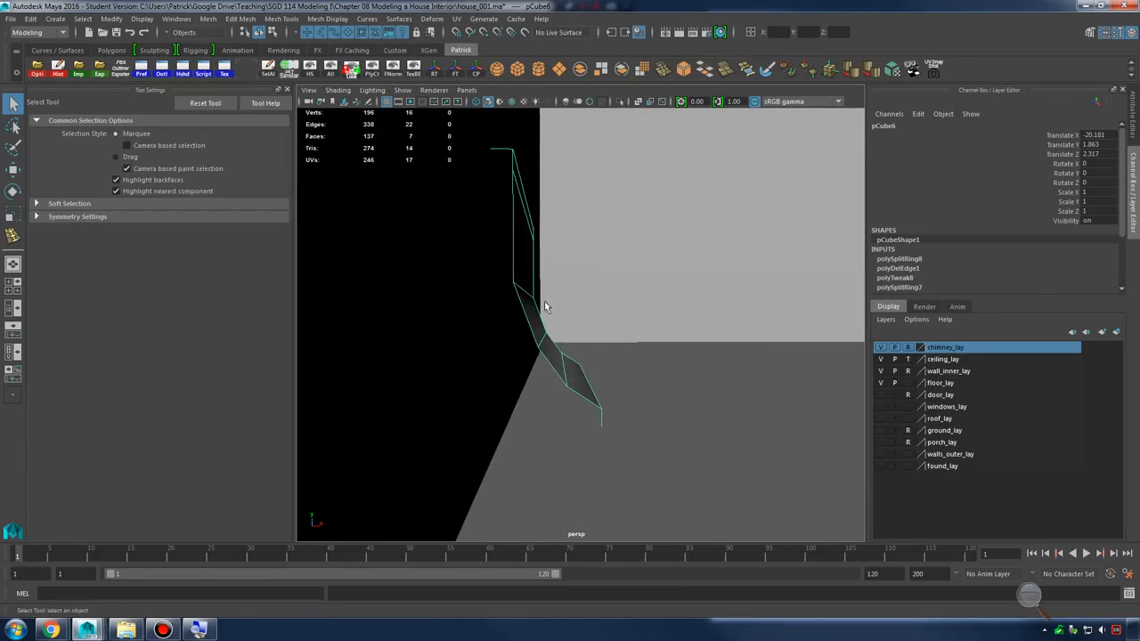
# Move the edge at the molding's upper bend outward from the wall
pyautogui.moveTo(520, 298); pyautogui.dragTo(459, 293, button='right')
pyautogui.keyDown('alt'); pyautogui.moveTo(543, 275); pyautogui.dragTo(504, 299); pyautogui.keyUp('alt')
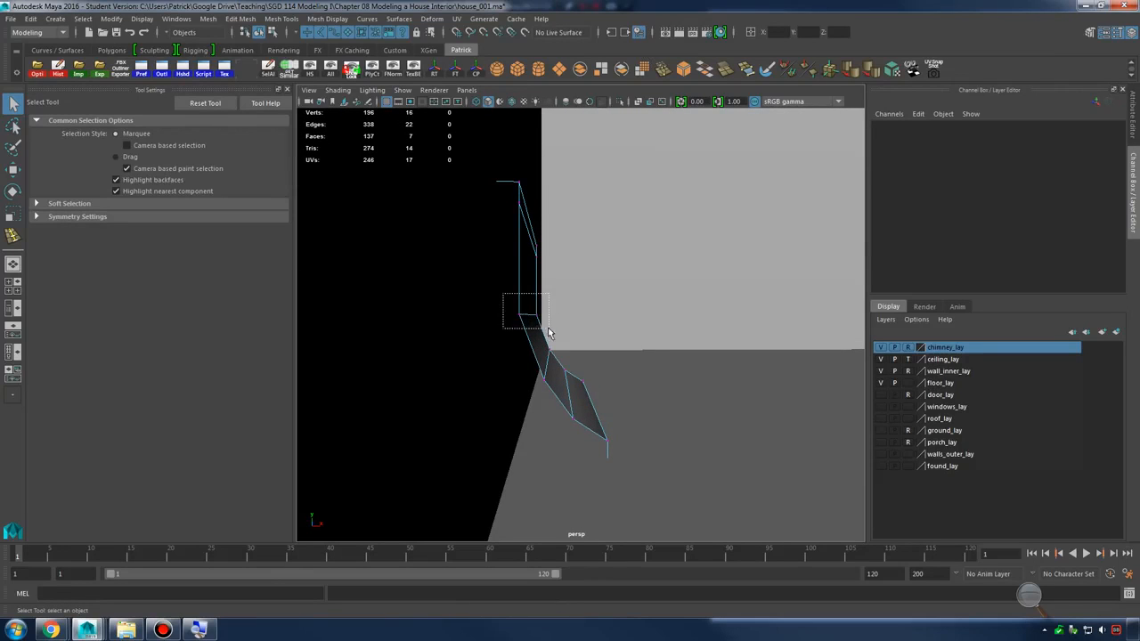
pyautogui.press('w')
pyautogui.moveTo(549, 333); pyautogui.dragTo(573, 314)
# Insert an edge loop across the face above the bend and reposition it so the upper face stands vertical
pyautogui.moveTo(549, 270); pyautogui.dragTo(526, 277, button='right')
pyautogui.click(544, 269)
pyautogui.click(541, 281)
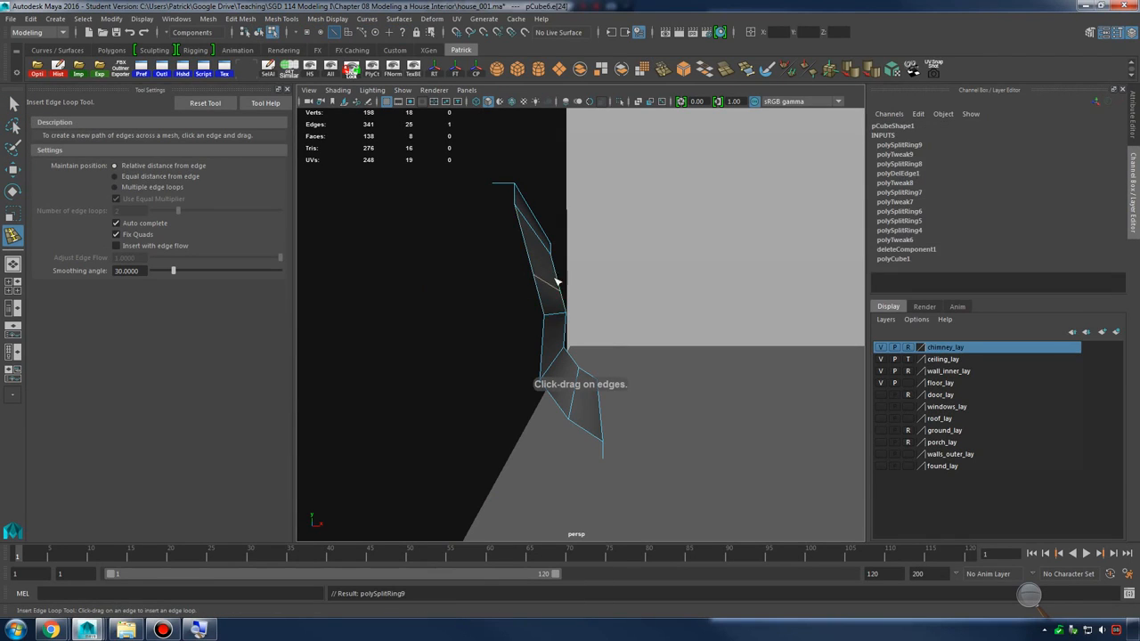
pyautogui.press('w')
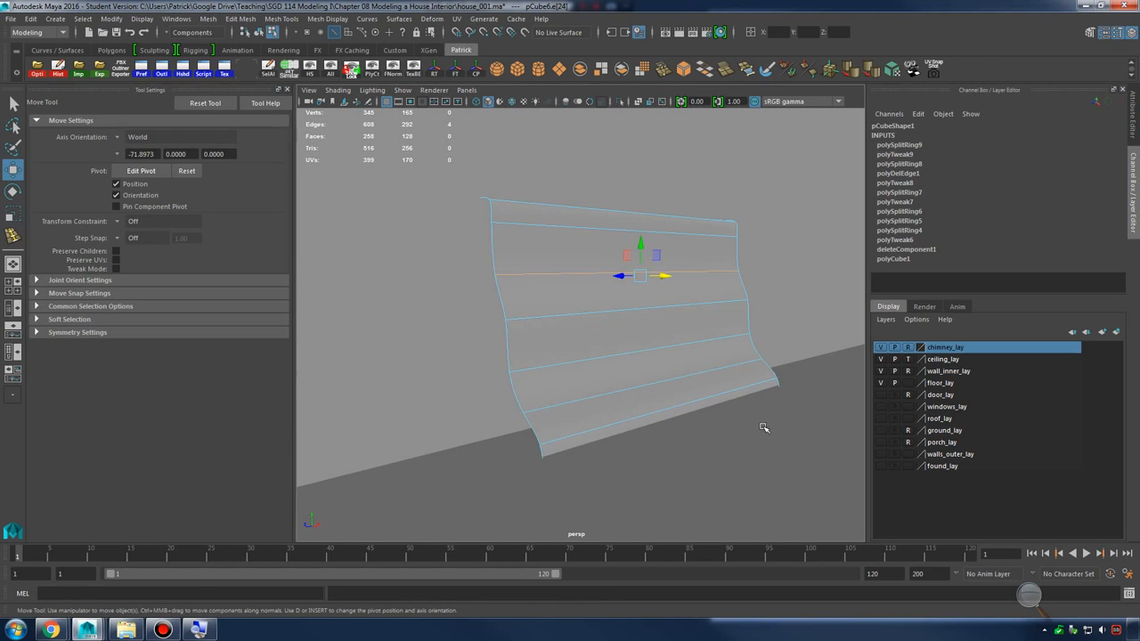
pyautogui.keyDown('alt'); pyautogui.moveTo(764, 428); pyautogui.dragTo(611, 400); pyautogui.keyUp('alt')
pyautogui.keyDown('alt'); pyautogui.moveTo(611, 400); pyautogui.dragTo(544, 406, button='right'); pyautogui.keyUp('alt')
pyautogui.keyDown('alt'); pyautogui.moveTo(544, 405); pyautogui.dragTo(712, 403); pyautogui.keyUp('alt')
pyautogui.keyDown('alt'); pyautogui.moveTo(624, 396); pyautogui.dragTo(595, 389, button='right'); pyautogui.keyUp('alt')
pyautogui.keyDown('alt'); pyautogui.moveTo(594, 388); pyautogui.dragTo(643, 344); pyautogui.keyUp('alt')
pyautogui.keyDown('alt'); pyautogui.moveTo(643, 345); pyautogui.dragTo(679, 347, button='right'); pyautogui.keyUp('alt')
pyautogui.keyDown('alt'); pyautogui.moveTo(678, 347); pyautogui.dragTo(603, 363); pyautogui.keyUp('alt')
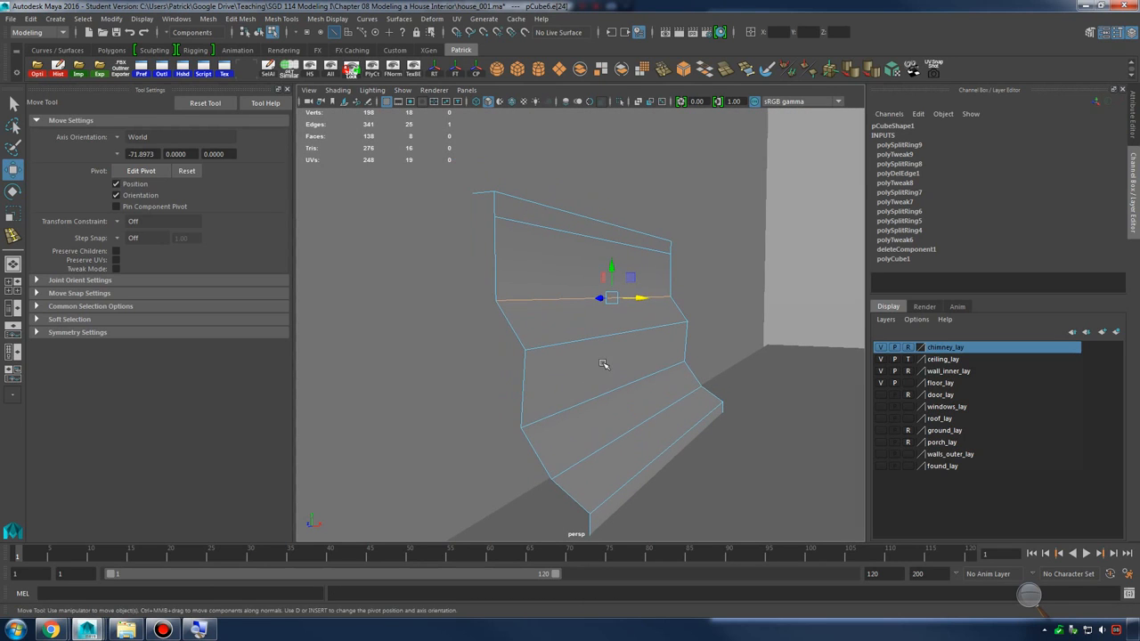
# Insert a supporting edge loop just below the new crease edge and display the molding in smooth preview
pyautogui.keyDown('alt'); pyautogui.moveTo(519, 371); pyautogui.dragTo(575, 313); pyautogui.keyUp('alt')
pyautogui.keyDown('shift'); pyautogui.moveTo(570, 276); pyautogui.dragTo(595, 266, button='right'); pyautogui.keyUp('shift')
pyautogui.moveTo(571, 290); pyautogui.dragTo(501, 313, button='right')
pyautogui.press('1')
pyautogui.press('3')
pyautogui.press('1')
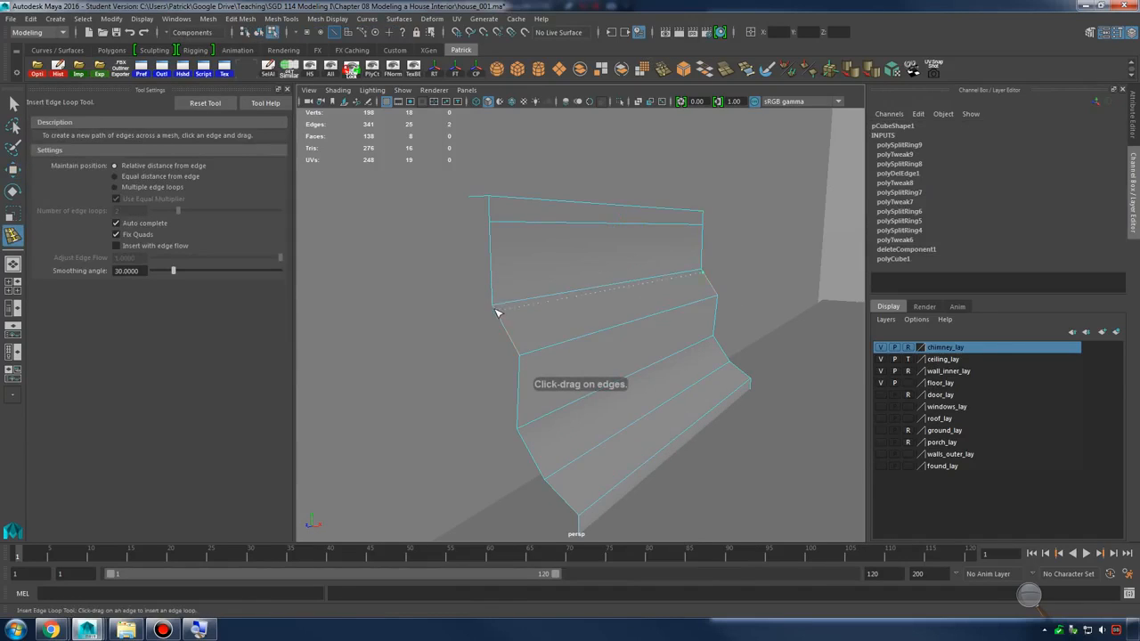
pyautogui.click(498, 308)
pyautogui.press('3')
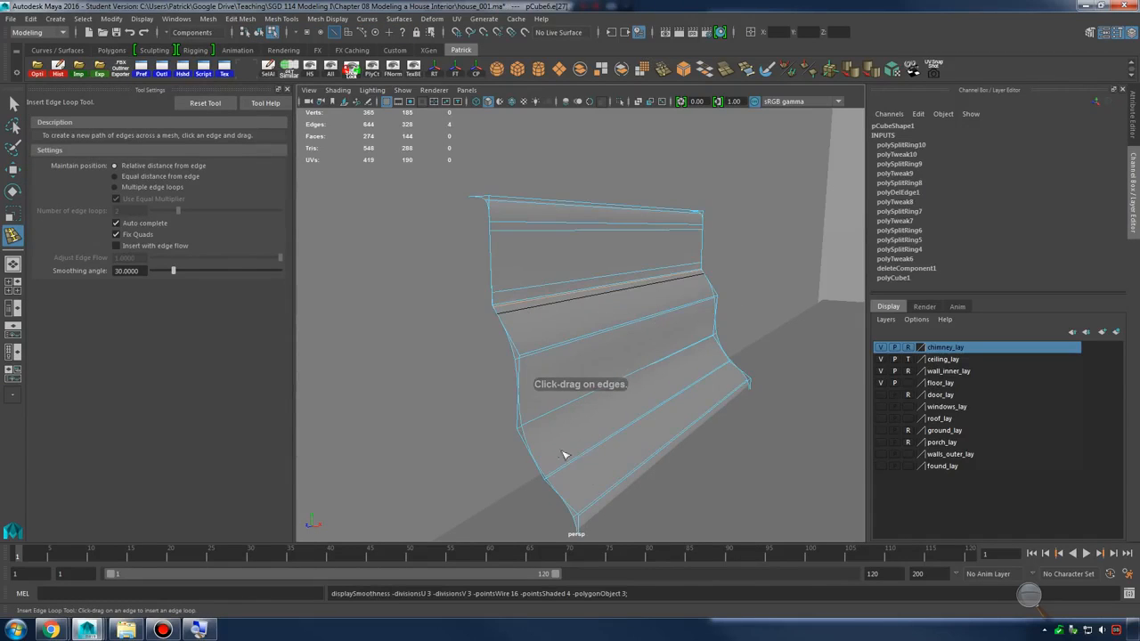
# Insert supporting edge loops beside the molding's bottom and top edges, and return to object mode
pyautogui.keyDown('alt'); pyautogui.moveTo(563, 456); pyautogui.dragTo(577, 377); pyautogui.keyUp('alt')
pyautogui.keyDown('alt'); pyautogui.moveTo(577, 407); pyautogui.dragTo(631, 368, button='right'); pyautogui.keyUp('alt')
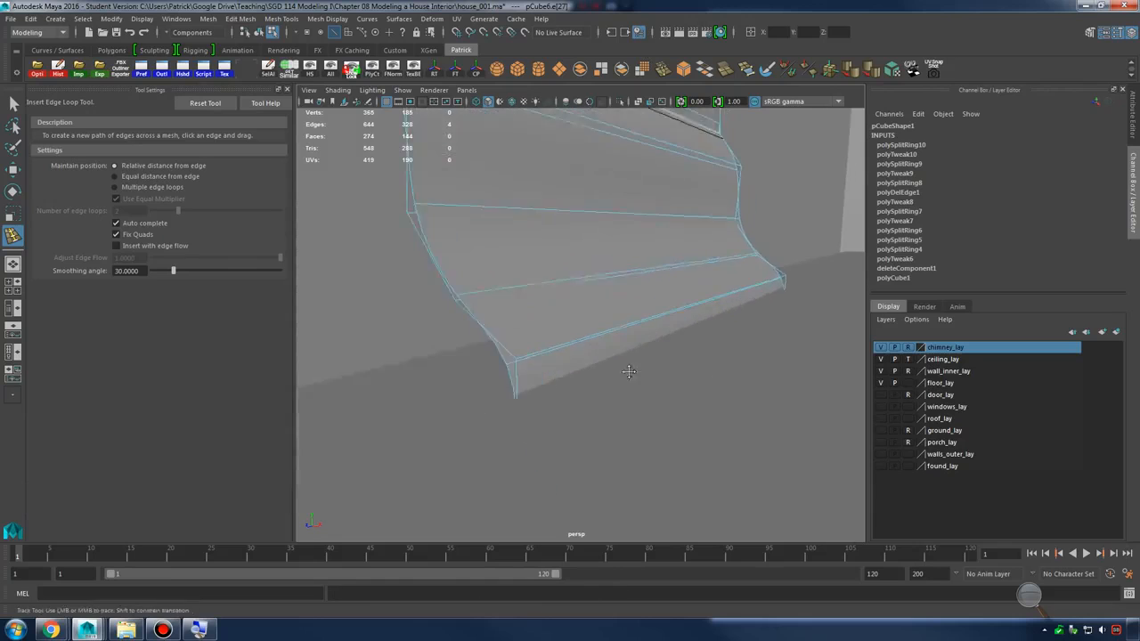
pyautogui.keyDown('alt'); pyautogui.moveTo(630, 369); pyautogui.dragTo(536, 394); pyautogui.keyUp('alt')
pyautogui.click(460, 347)
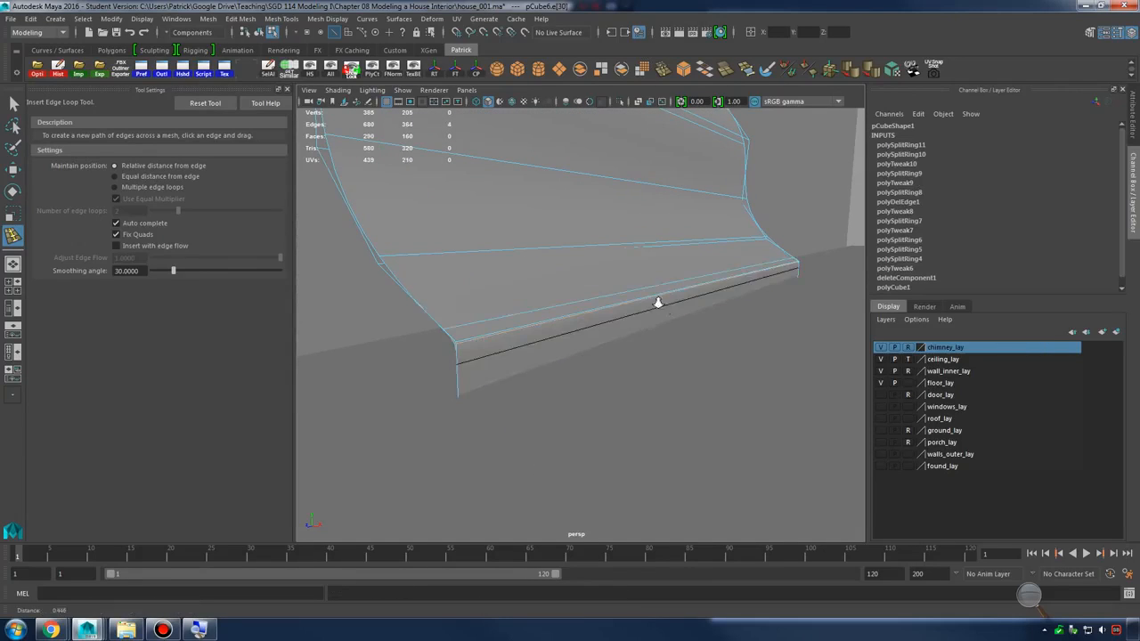
pyautogui.keyDown('alt'); pyautogui.moveTo(657, 300); pyautogui.dragTo(535, 372, button='right'); pyautogui.keyUp('alt')
pyautogui.keyDown('alt'); pyautogui.moveTo(535, 372); pyautogui.dragTo(497, 280); pyautogui.keyUp('alt')
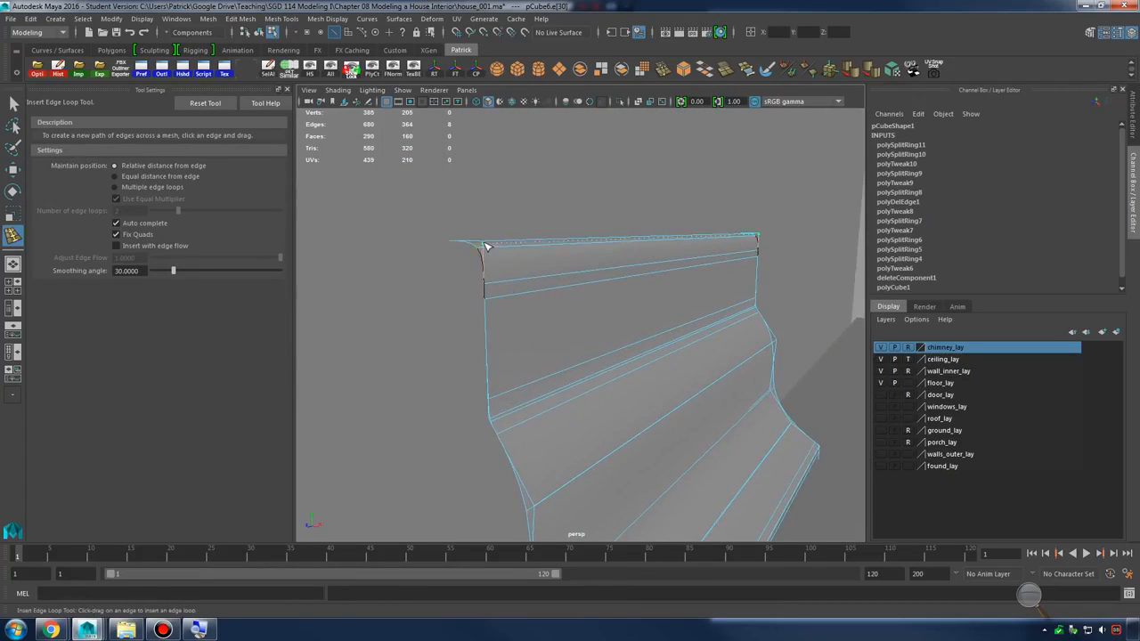
pyautogui.click(486, 245)
pyautogui.press('q')
pyautogui.moveTo(594, 287); pyautogui.dragTo(661, 253, button='right')
pyautogui.keyDown('alt'); pyautogui.moveTo(768, 272); pyautogui.dragTo(689, 313, button='right'); pyautogui.keyUp('alt')
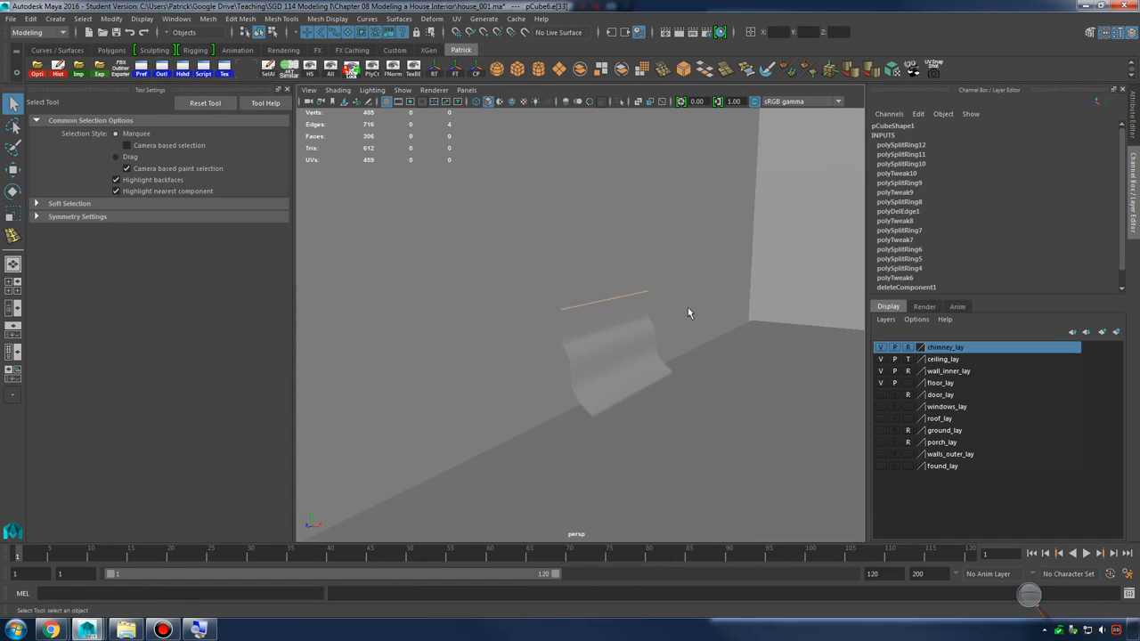
# Insert another supporting edge loop just above the molding's crease and restore the smooth preview
pyautogui.keyDown('alt'); pyautogui.moveTo(689, 312); pyautogui.dragTo(526, 306); pyautogui.keyUp('alt')
pyautogui.keyDown('alt'); pyautogui.moveTo(527, 305); pyautogui.dragTo(627, 377, button='right'); pyautogui.keyUp('alt')
pyautogui.keyDown('alt'); pyautogui.moveTo(629, 377); pyautogui.dragTo(659, 406); pyautogui.keyUp('alt')
pyautogui.click(639, 400)
pyautogui.press('1')
pyautogui.keyDown('alt'); pyautogui.moveTo(659, 407); pyautogui.dragTo(496, 320, button='right'); pyautogui.keyUp('alt')
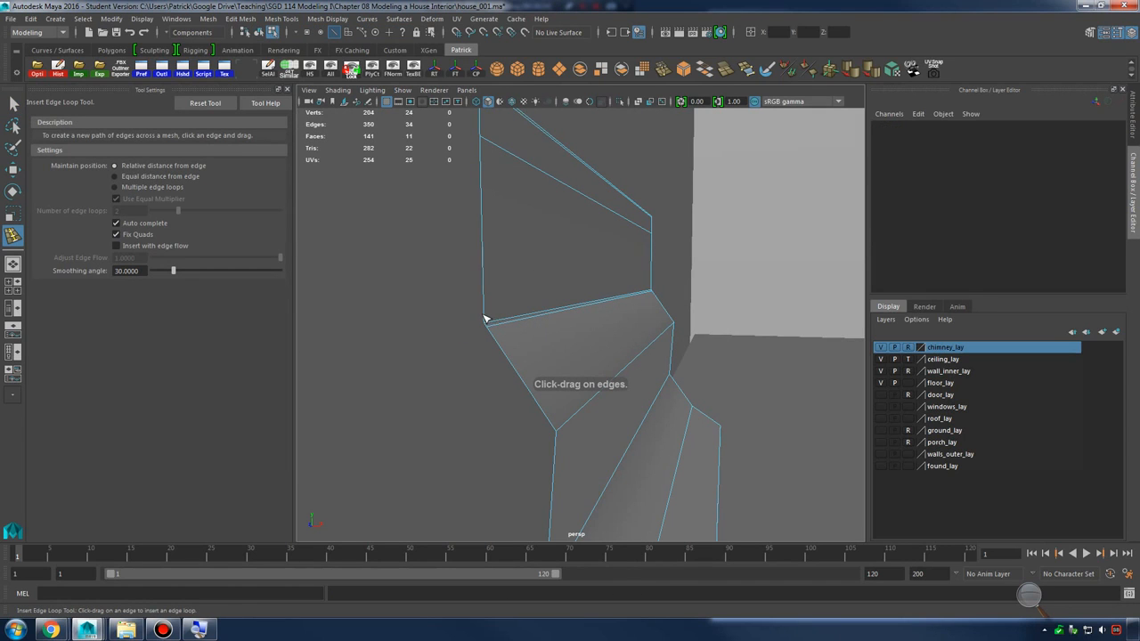
pyautogui.moveTo(486, 319); pyautogui.dragTo(487, 321)
pyautogui.press('3')
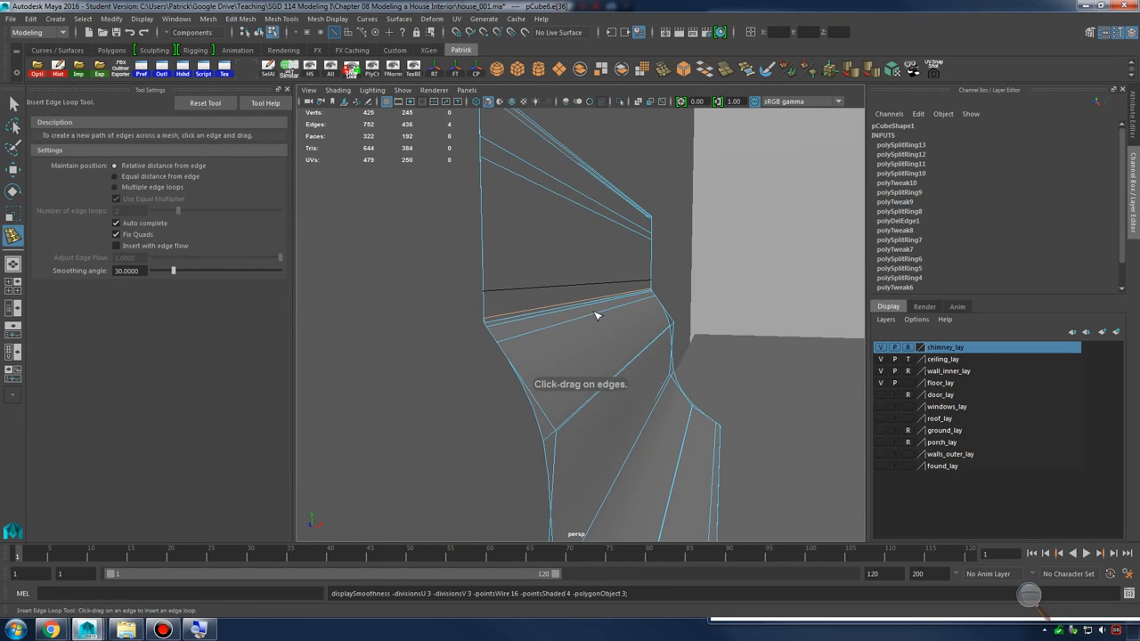
# Return to object mode and examine the smoothed molding along the wall beside the chimney
pyautogui.press('F8')
pyautogui.click(817, 334)
pyautogui.keyDown('alt'); pyautogui.moveTo(817, 334); pyautogui.dragTo(791, 384, button='right'); pyautogui.keyUp('alt')
pyautogui.click(791, 384)
pyautogui.keyDown('alt'); pyautogui.moveTo(789, 384); pyautogui.dragTo(615, 374); pyautogui.keyUp('alt')
pyautogui.press('q')
pyautogui.keyDown('alt'); pyautogui.moveTo(635, 330); pyautogui.dragTo(574, 376); pyautogui.keyUp('alt')
pyautogui.click(641, 326)
pyautogui.keyDown('alt'); pyautogui.moveTo(641, 326); pyautogui.dragTo(649, 392); pyautogui.keyUp('alt')
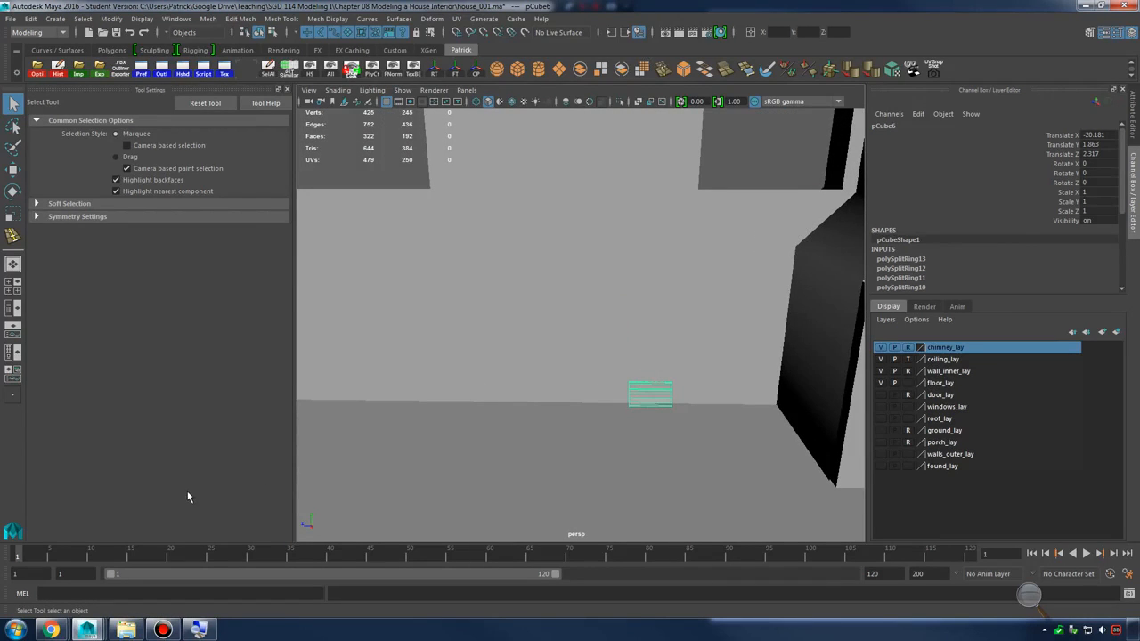
pyautogui.keyDown('alt'); pyautogui.moveTo(630, 442); pyautogui.dragTo(407, 394); pyautogui.keyUp('alt')
pyautogui.keyDown('alt'); pyautogui.moveTo(407, 395); pyautogui.dragTo(505, 371, button='right'); pyautogui.keyUp('alt')
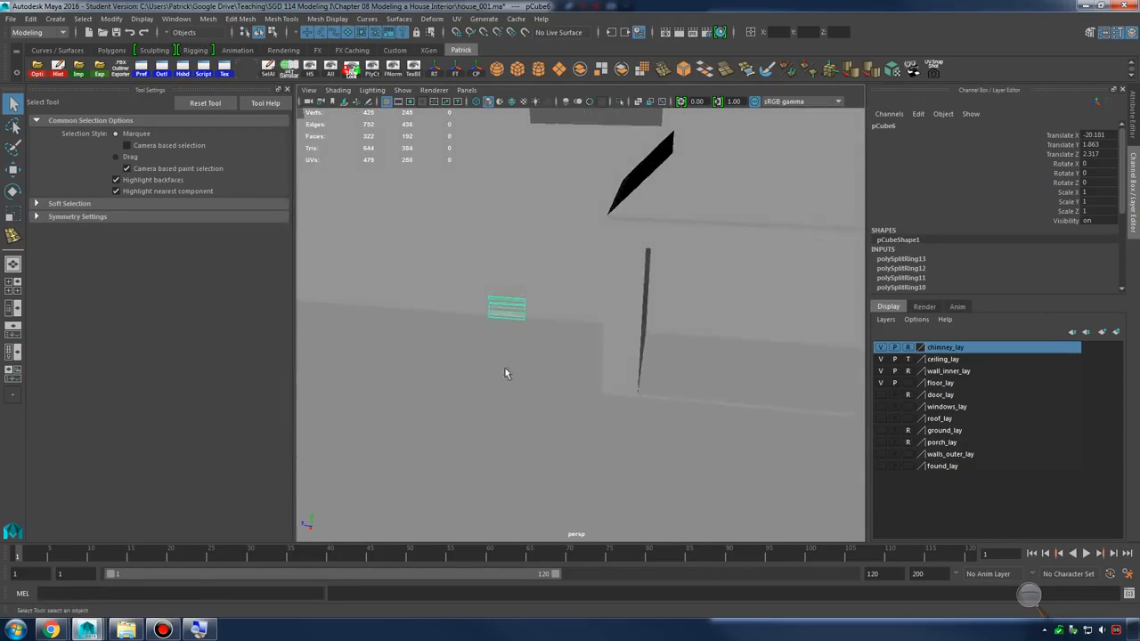
pyautogui.keyDown('alt'); pyautogui.moveTo(505, 372); pyautogui.dragTo(723, 397); pyautogui.keyUp('alt')
pyautogui.keyDown('alt'); pyautogui.moveTo(615, 359); pyautogui.dragTo(663, 389, button='middle'); pyautogui.keyUp('alt')
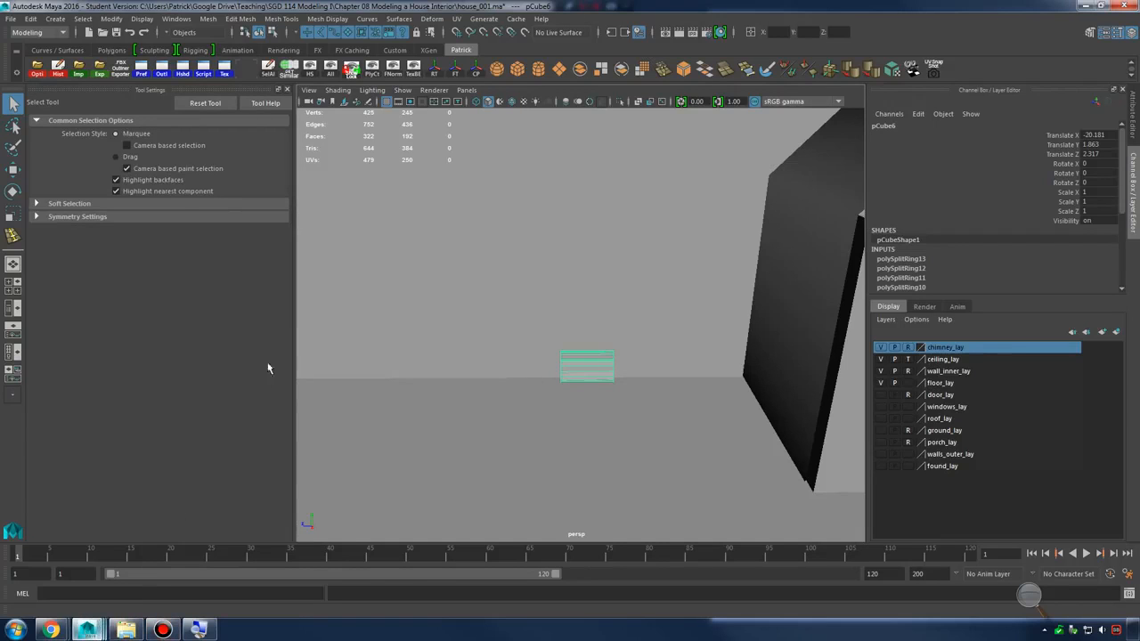
# Rename the molding object as molding_mesh_001 in the Outliner
pyautogui.click(163, 70)
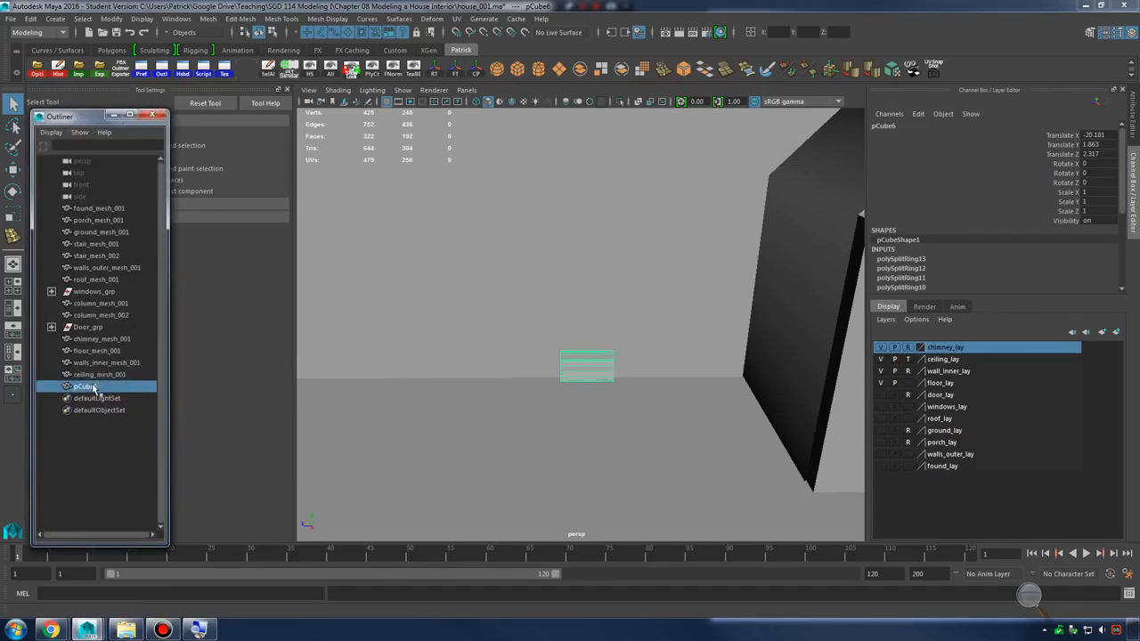
pyautogui.write('mo')
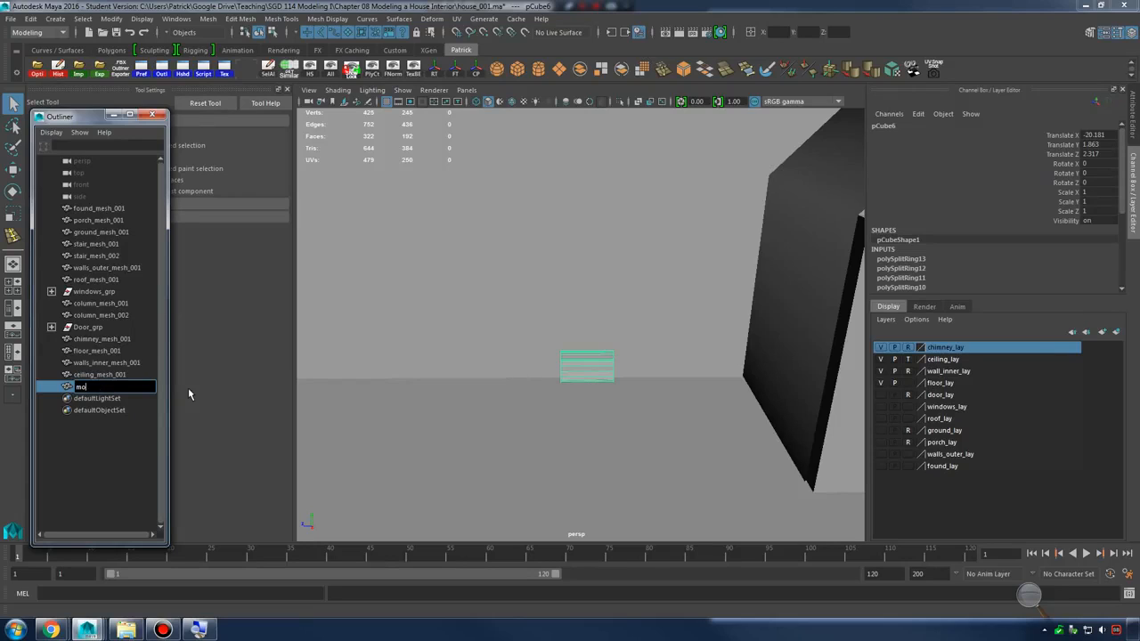
pyautogui.write('lding_mesh_001')
pyautogui.press('Return')
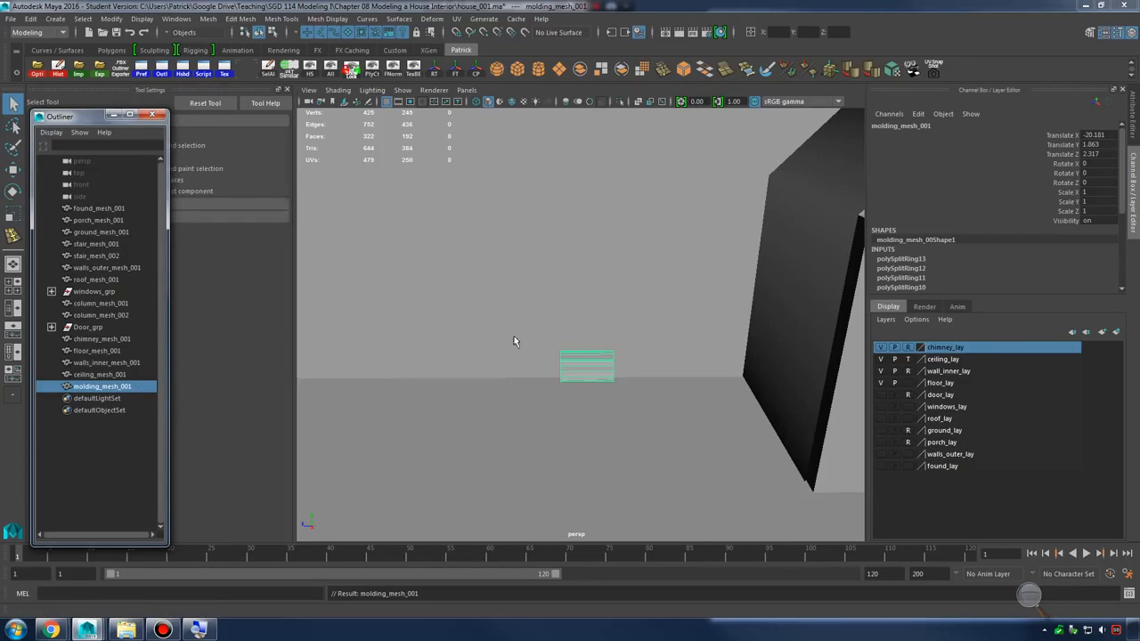
# Duplicate the molding and delete the copy
pyautogui.keyDown('alt'); pyautogui.moveTo(514, 341); pyautogui.dragTo(631, 312, button='middle'); pyautogui.keyUp('alt')
pyautogui.hotkey('ctrl', 'd')
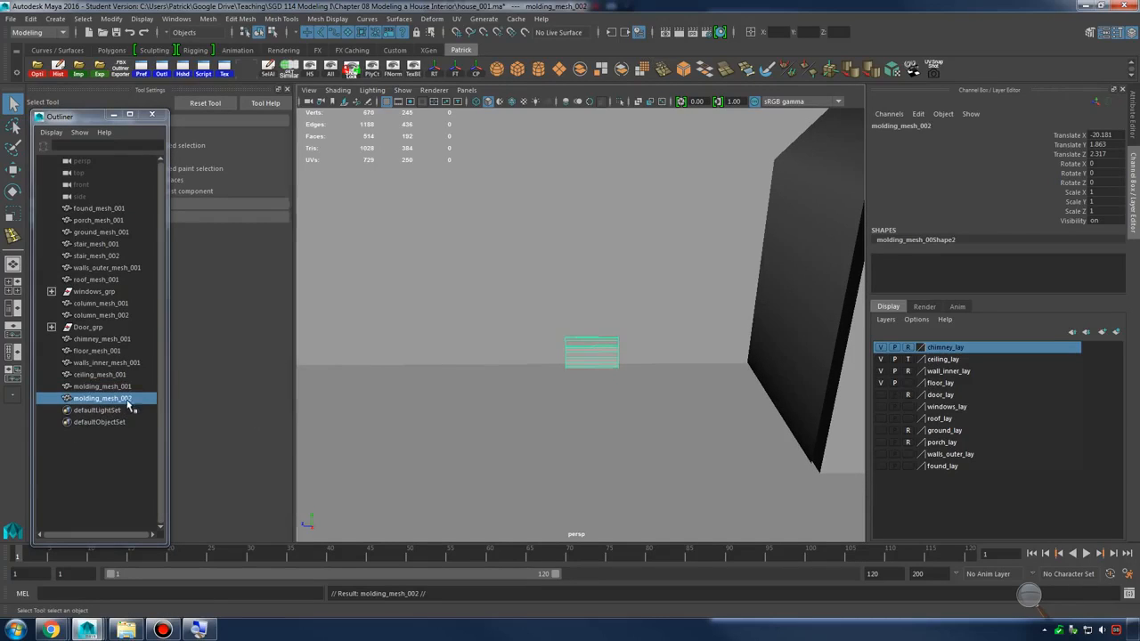
pyautogui.press('Delete')
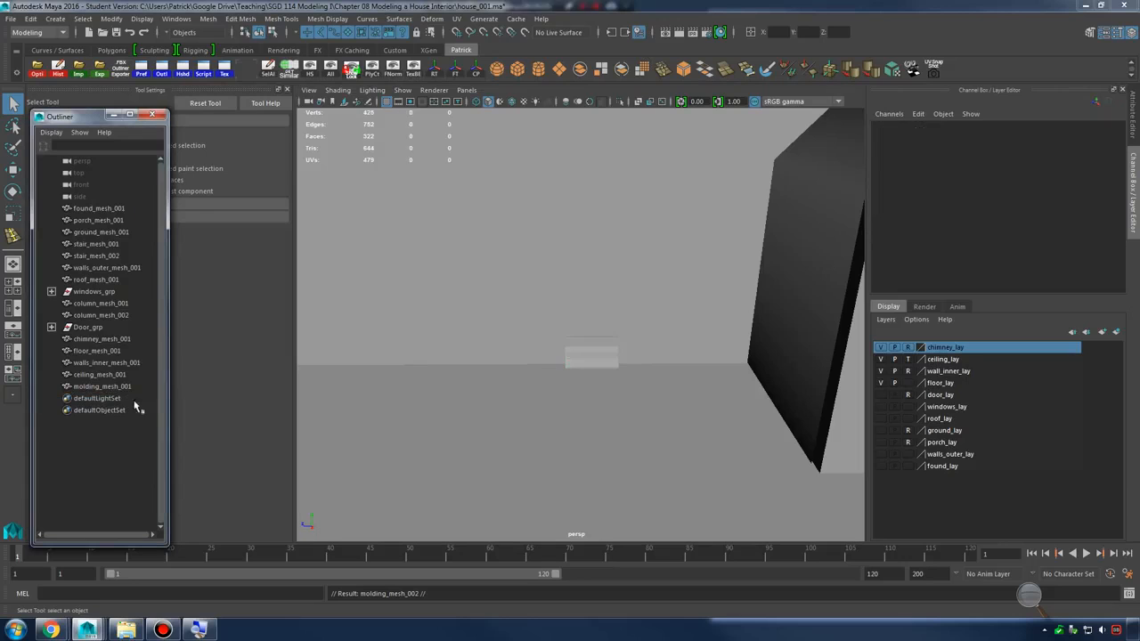
# Reselect molding_mesh_001 and close the tool settings to enlarge the viewport
pyautogui.click(147, 386)
pyautogui.scroll(1, 696, 356)
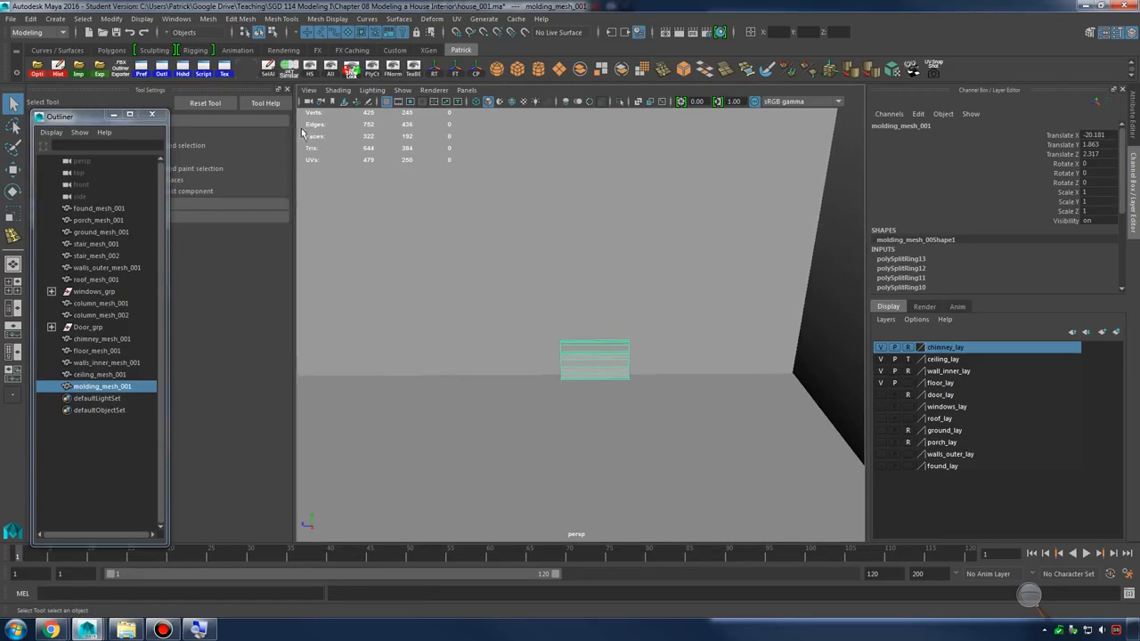
pyautogui.click(287, 90)
pyautogui.scroll(-1, 463, 347)
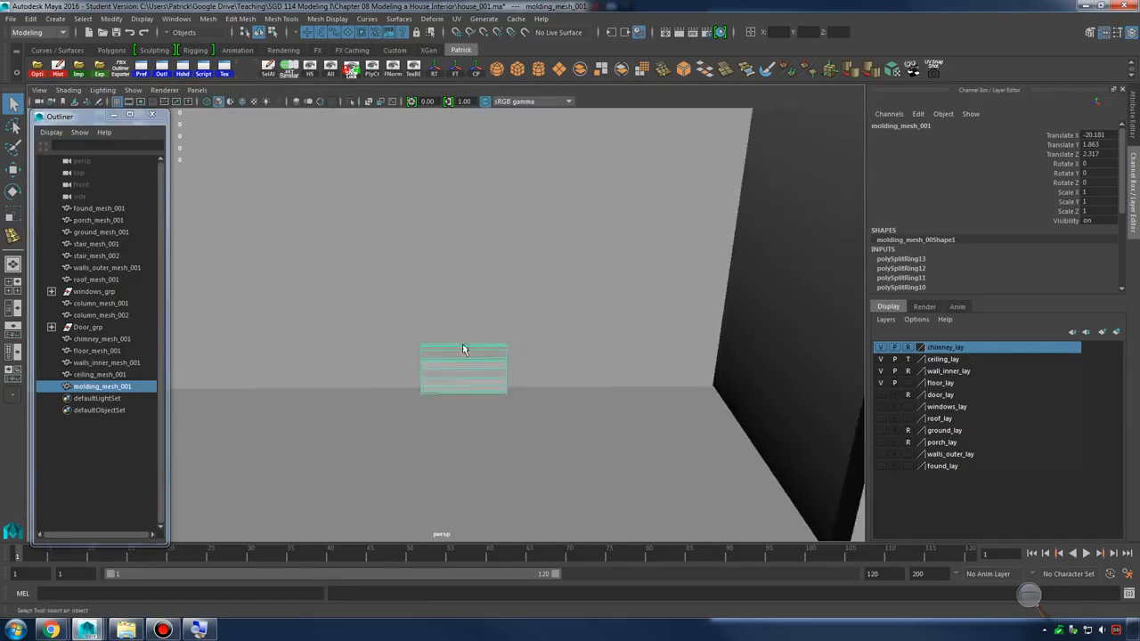
# Stretch the molding along the chimney wall by moving its end vertices to the room's two corners
pyautogui.keyDown('alt'); pyautogui.moveTo(462, 344); pyautogui.dragTo(420, 304, button='right'); pyautogui.keyUp('alt')
pyautogui.keyDown('alt'); pyautogui.moveTo(420, 305); pyautogui.dragTo(252, 310, button='right'); pyautogui.keyUp('alt')
pyautogui.keyDown('alt'); pyautogui.moveTo(534, 328); pyautogui.dragTo(497, 336, button='right'); pyautogui.keyUp('alt')
pyautogui.press('w')
pyautogui.moveTo(472, 361); pyautogui.dragTo(291, 335)
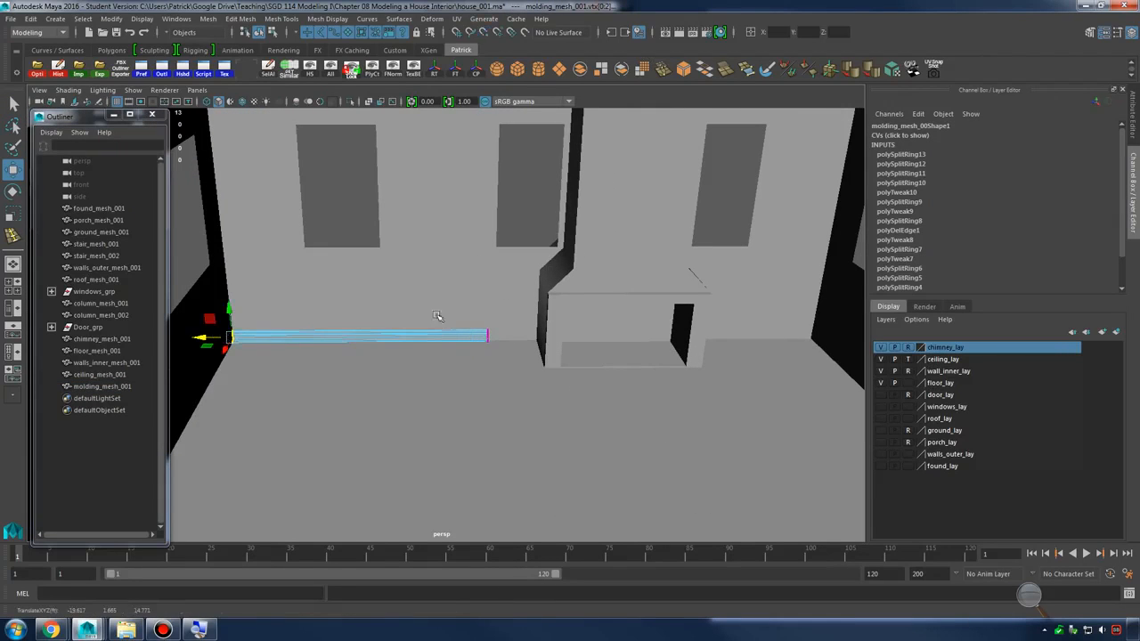
pyautogui.press('v')
pyautogui.moveTo(441, 316); pyautogui.dragTo(856, 339)
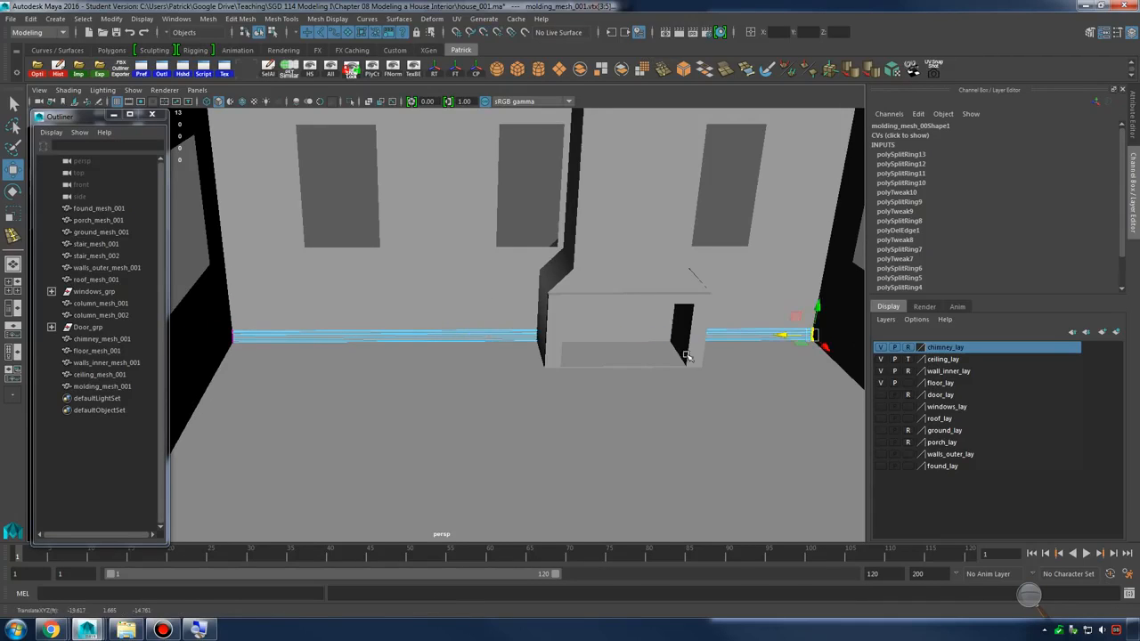
# Return to object mode and examine the molding where it meets the chimney and the room corner
pyautogui.keyDown('alt'); pyautogui.moveTo(686, 355); pyautogui.dragTo(659, 359); pyautogui.keyUp('alt')
pyautogui.keyDown('alt'); pyautogui.moveTo(659, 359); pyautogui.dragTo(560, 369, button='middle'); pyautogui.keyUp('alt')
pyautogui.keyDown('alt'); pyautogui.moveTo(560, 369); pyautogui.dragTo(655, 393, button='right'); pyautogui.keyUp('alt')
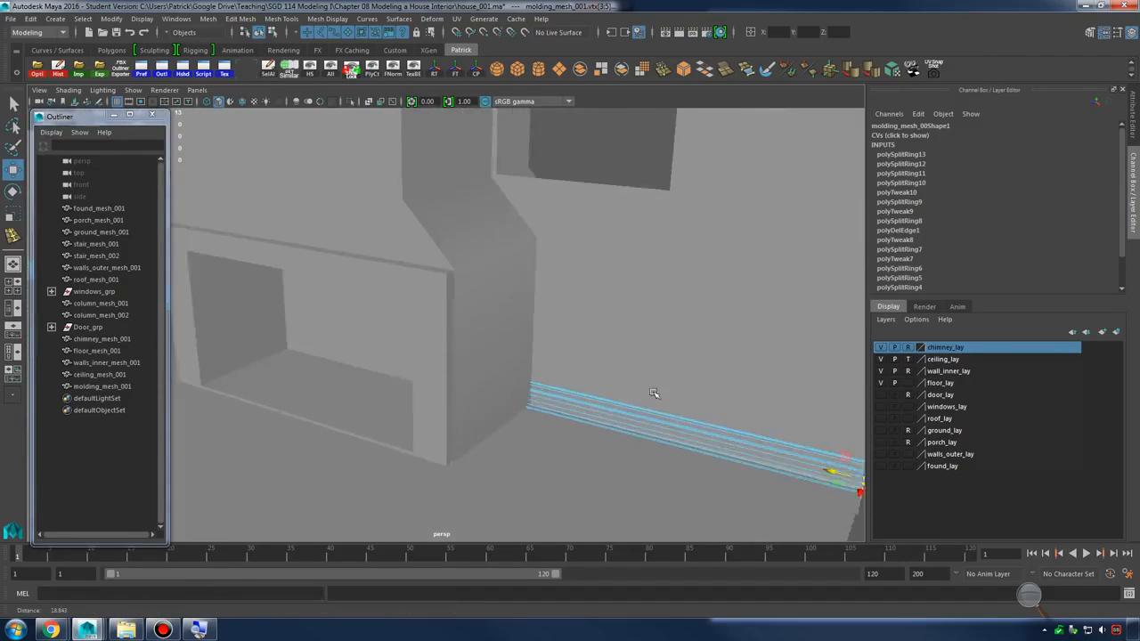
pyautogui.keyDown('alt'); pyautogui.moveTo(654, 393); pyautogui.dragTo(587, 395); pyautogui.keyUp('alt')
pyautogui.moveTo(570, 394); pyautogui.dragTo(627, 282, button='right')
pyautogui.click(603, 152)
pyautogui.keyDown('alt'); pyautogui.moveTo(590, 289); pyautogui.dragTo(742, 337); pyautogui.keyUp('alt')
pyautogui.keyDown('alt'); pyautogui.moveTo(424, 323); pyautogui.dragTo(671, 378, button='right'); pyautogui.keyUp('alt')
pyautogui.keyDown('alt'); pyautogui.moveTo(670, 378); pyautogui.dragTo(746, 368, button='middle'); pyautogui.keyUp('alt')
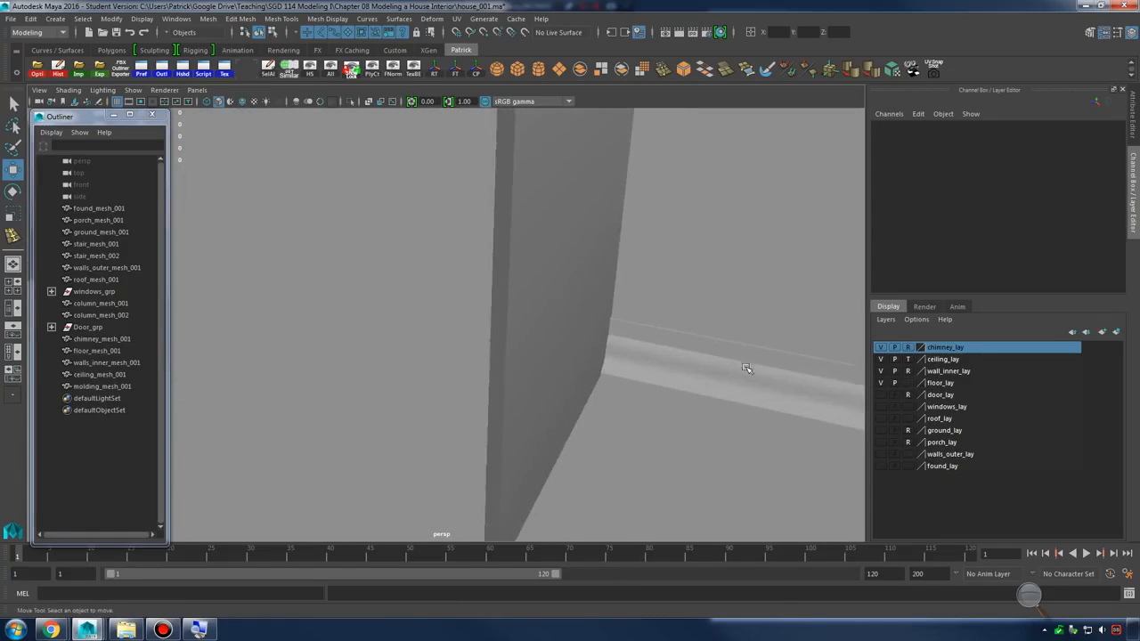
pyautogui.keyDown('alt'); pyautogui.moveTo(577, 405); pyautogui.dragTo(443, 372); pyautogui.keyUp('alt')
pyautogui.keyDown('alt'); pyautogui.moveTo(443, 372); pyautogui.dragTo(383, 372, button='right'); pyautogui.keyUp('alt')
pyautogui.keyDown('alt'); pyautogui.moveTo(655, 388); pyautogui.dragTo(913, 397, button='middle'); pyautogui.keyUp('alt')
pyautogui.keyDown('alt'); pyautogui.moveTo(567, 370); pyautogui.dragTo(629, 309); pyautogui.keyUp('alt')
# Duplicate the molding, move the copy away from the chimney wall and set its Y rotation to 90
pyautogui.click(597, 303)
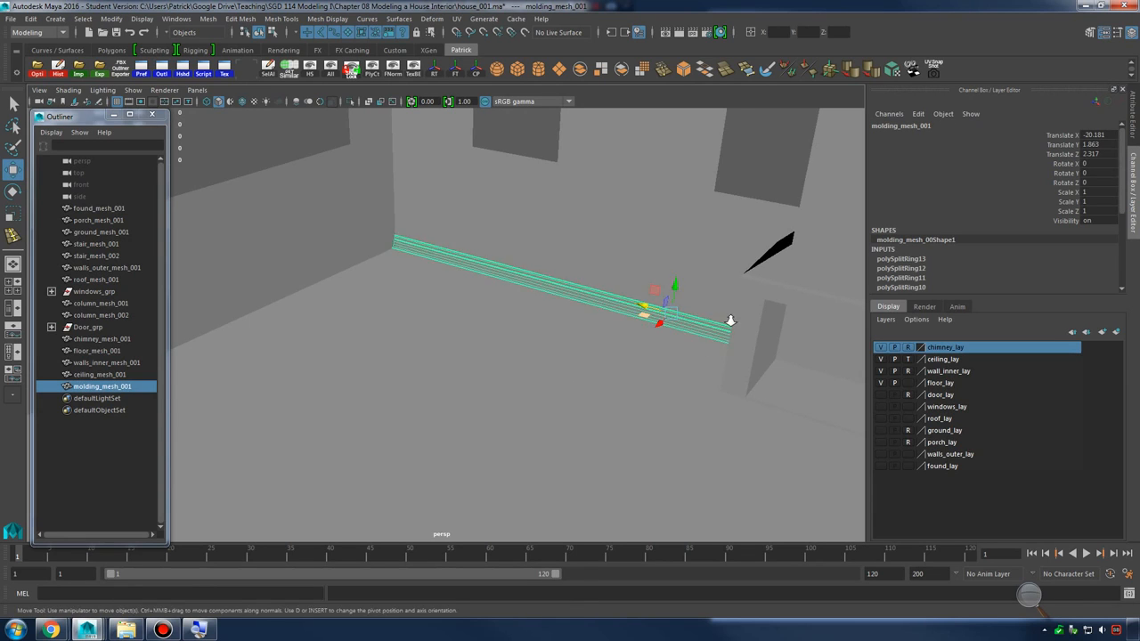
pyautogui.keyDown('alt'); pyautogui.moveTo(730, 323); pyautogui.dragTo(553, 357); pyautogui.keyUp('alt')
pyautogui.hotkey('ctrl', 'd')
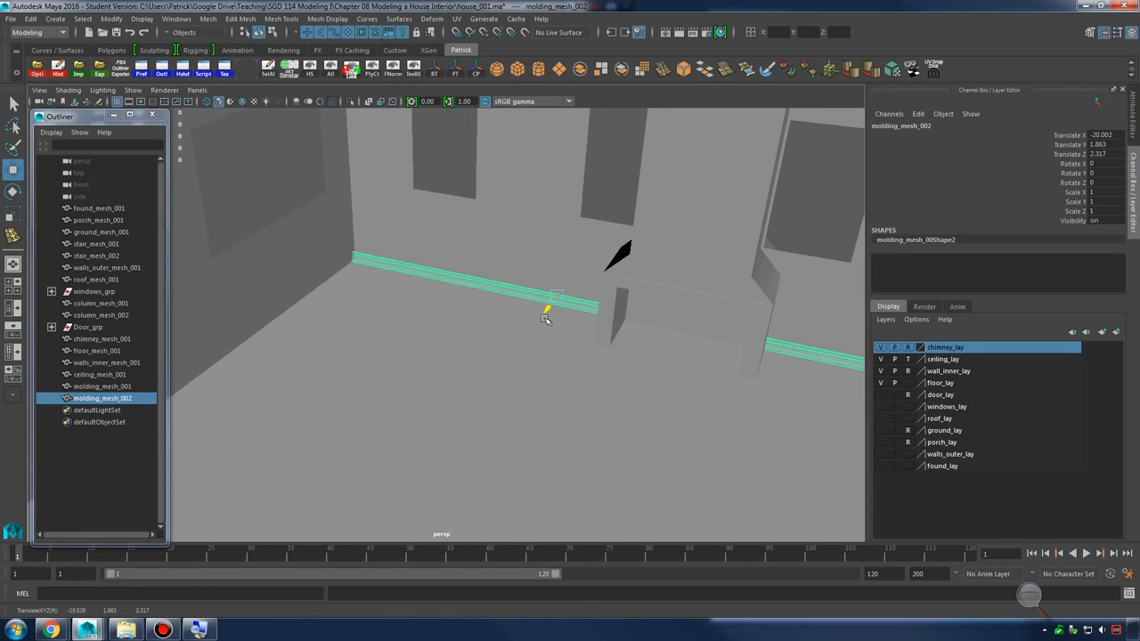
pyautogui.moveTo(544, 308); pyautogui.dragTo(981, 189)
pyautogui.press('e')
pyautogui.write('9')
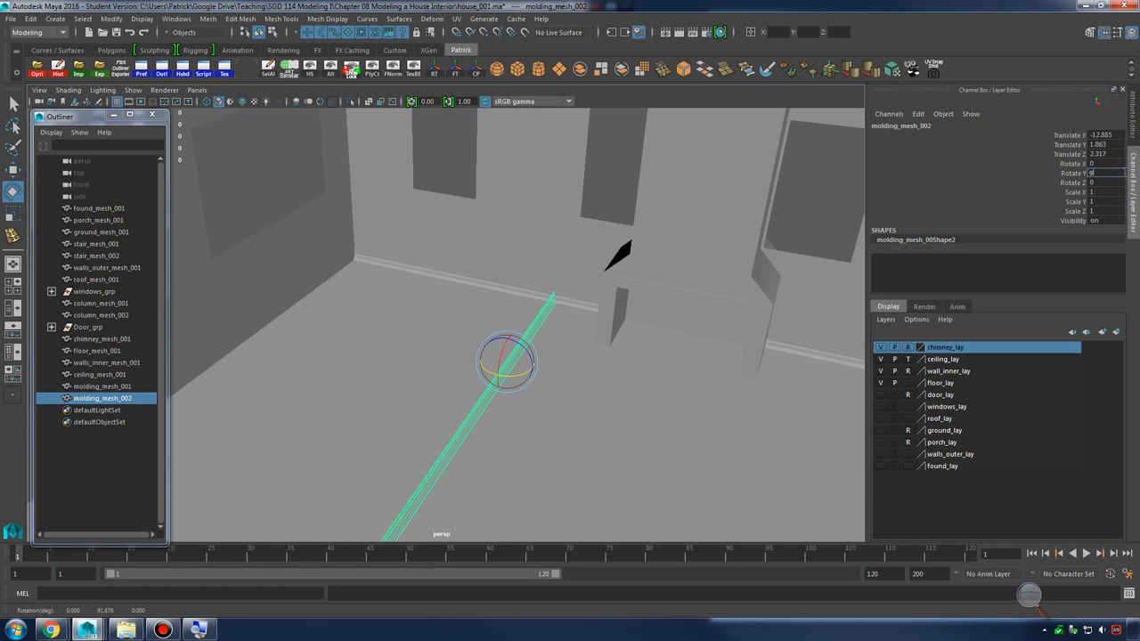
pyautogui.write('0')
pyautogui.press('Return')
# Move the rotated molding copy against the adjacent wall with its end meeting the first molding in the corner
pyautogui.keyDown('alt'); pyautogui.moveTo(602, 247); pyautogui.dragTo(672, 335); pyautogui.keyUp('alt')
pyautogui.press('w')
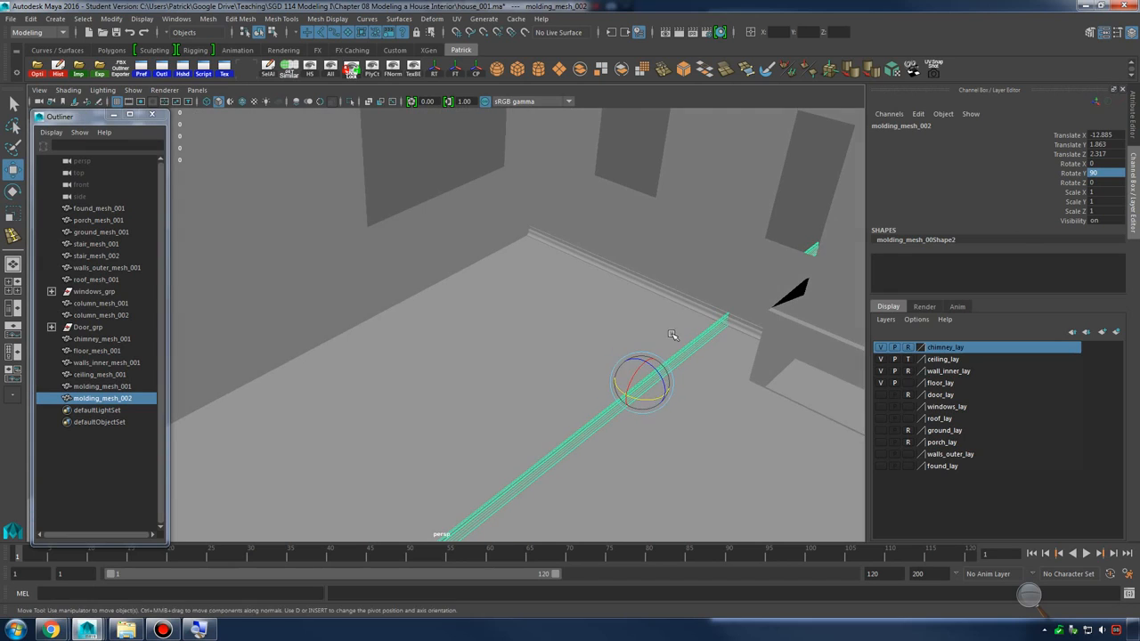
pyautogui.moveTo(603, 372); pyautogui.dragTo(405, 296)
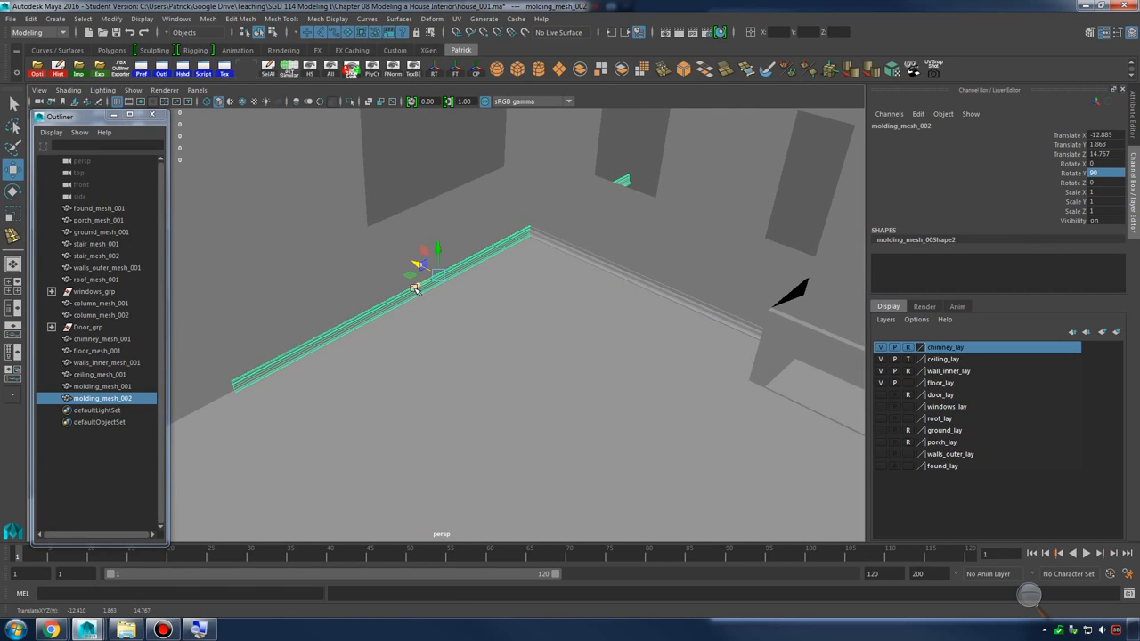
pyautogui.keyDown('alt'); pyautogui.moveTo(383, 316); pyautogui.dragTo(476, 320, button='middle'); pyautogui.keyUp('alt')
pyautogui.keyDown('alt'); pyautogui.moveTo(476, 321); pyautogui.dragTo(509, 341, button='right'); pyautogui.keyUp('alt')
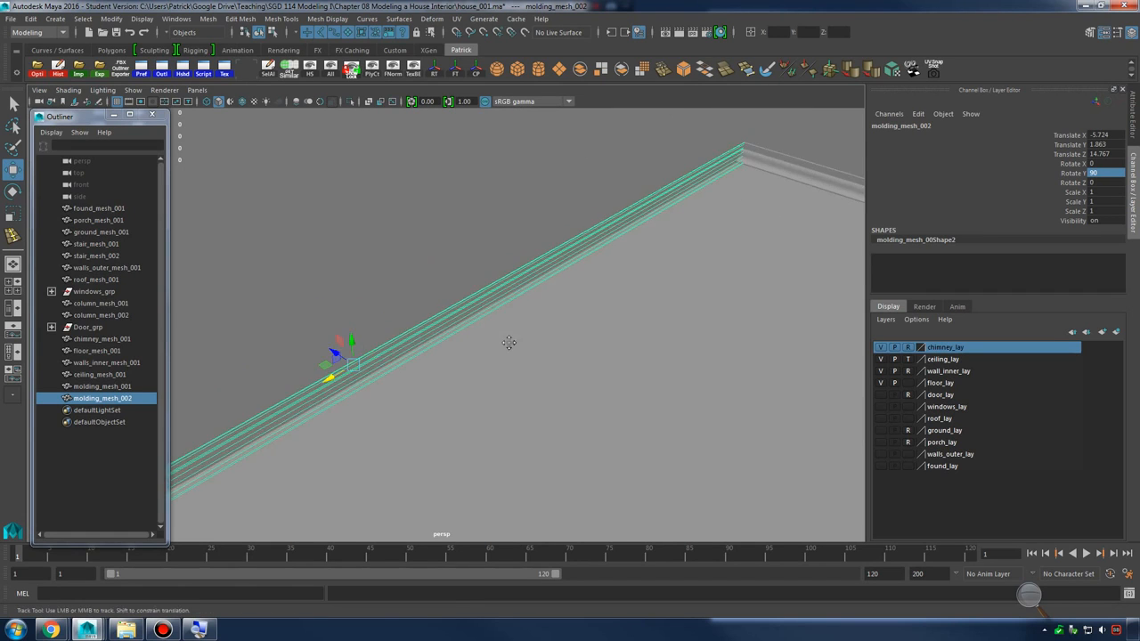
# Nudge the copy to a Z position of 14.75 so it sits flush with the wall, and deselect it to check the corner joint
pyautogui.keyDown('alt'); pyautogui.moveTo(509, 341); pyautogui.dragTo(602, 272, button='middle'); pyautogui.keyUp('alt')
pyautogui.keyDown('alt'); pyautogui.moveTo(602, 271); pyautogui.dragTo(851, 373, button='right'); pyautogui.keyUp('alt')
pyautogui.keyDown('alt'); pyautogui.moveTo(850, 372); pyautogui.dragTo(510, 334, button='middle'); pyautogui.keyUp('alt')
pyautogui.moveTo(615, 327); pyautogui.dragTo(619, 330)
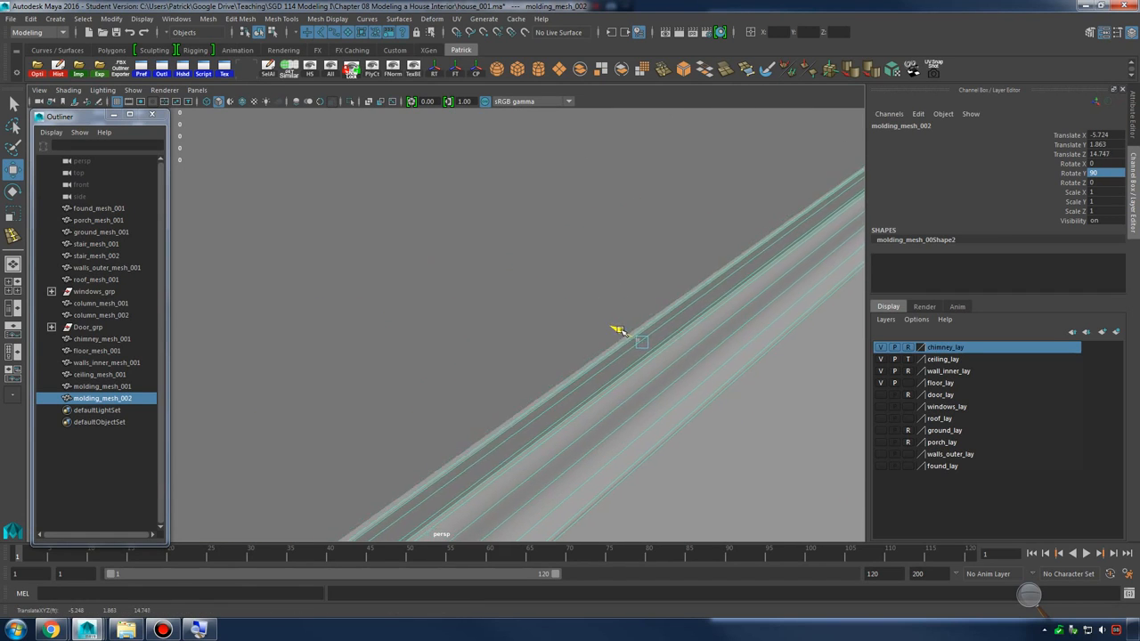
pyautogui.keyDown('alt'); pyautogui.moveTo(738, 333); pyautogui.dragTo(639, 280, button='right'); pyautogui.keyUp('alt')
pyautogui.keyDown('alt'); pyautogui.moveTo(783, 160); pyautogui.dragTo(512, 313, button='middle'); pyautogui.keyUp('alt')
pyautogui.keyDown('alt'); pyautogui.moveTo(511, 312); pyautogui.dragTo(659, 322, button='right'); pyautogui.keyUp('alt')
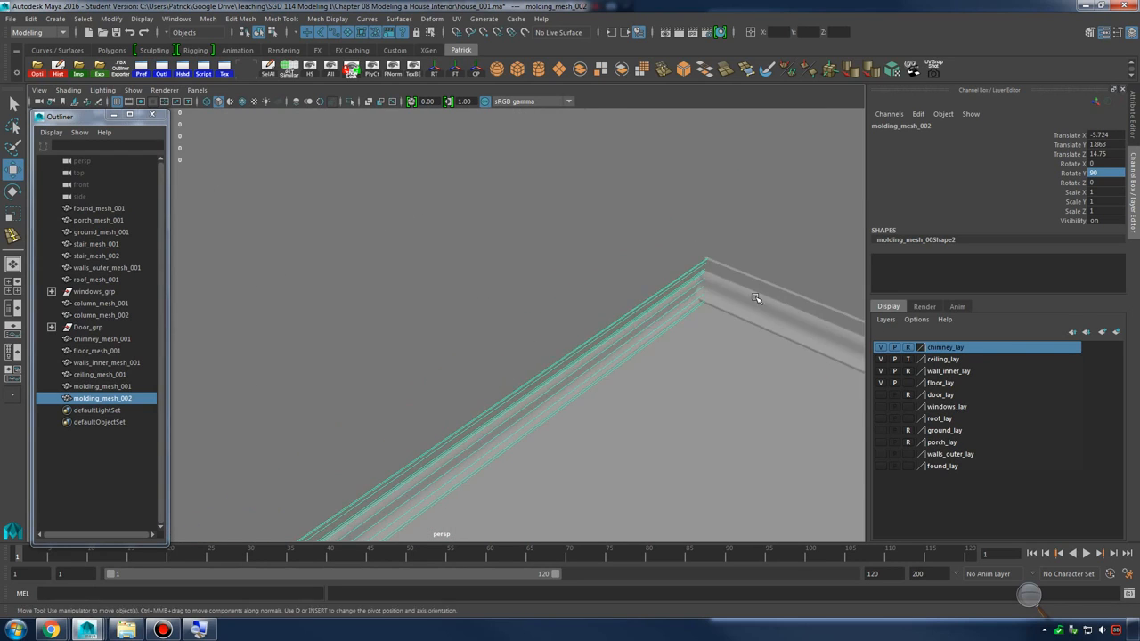
pyautogui.keyDown('alt'); pyautogui.moveTo(659, 323); pyautogui.dragTo(596, 365, button='middle'); pyautogui.keyUp('alt')
pyautogui.click(532, 421)
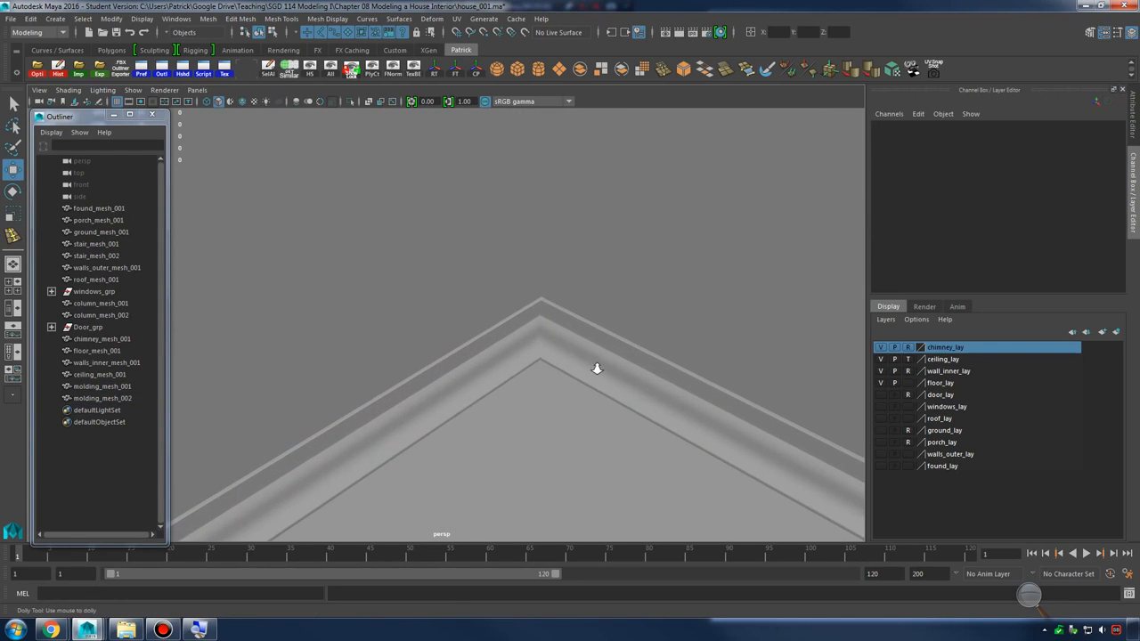
# Examine the corner joint between the chimney-wall molding and the rotated copy from several close angles
pyautogui.moveTo(596, 357); pyautogui.dragTo(521, 352)
pyautogui.click(614, 372)
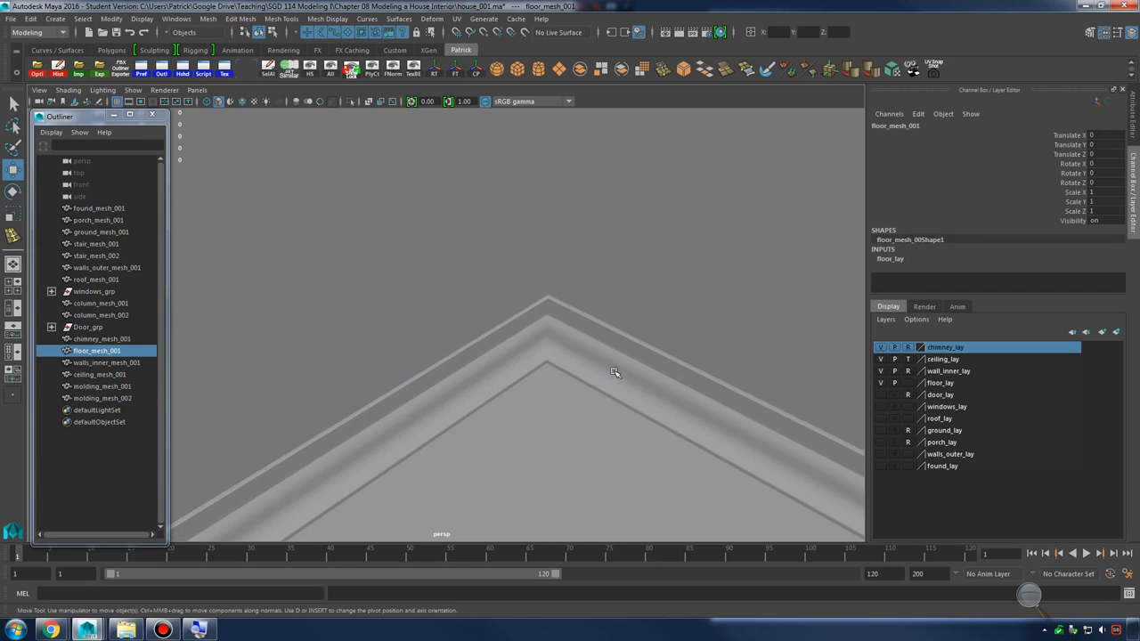
pyautogui.keyDown('alt'); pyautogui.moveTo(449, 346); pyautogui.dragTo(664, 333, button='right'); pyautogui.keyUp('alt')
pyautogui.keyDown('alt'); pyautogui.moveTo(664, 333); pyautogui.dragTo(487, 338, button='middle'); pyautogui.keyUp('alt')
pyautogui.keyDown('alt'); pyautogui.moveTo(486, 338); pyautogui.dragTo(665, 348, button='right'); pyautogui.keyUp('alt')
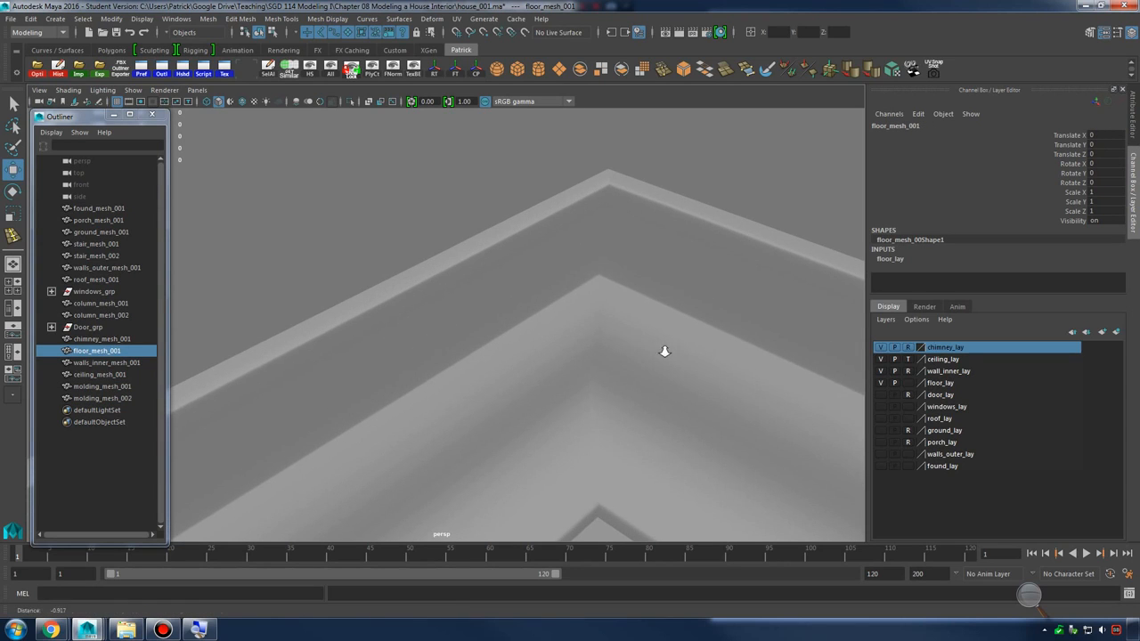
pyautogui.keyDown('alt'); pyautogui.moveTo(643, 331); pyautogui.dragTo(619, 363, button='middle'); pyautogui.keyUp('alt')
pyautogui.keyDown('alt'); pyautogui.moveTo(619, 363); pyautogui.dragTo(567, 253); pyautogui.keyUp('alt')
pyautogui.keyDown('alt'); pyautogui.moveTo(574, 269); pyautogui.dragTo(565, 247, button='right'); pyautogui.keyUp('alt')
pyautogui.click(565, 247)
pyautogui.click(565, 236)
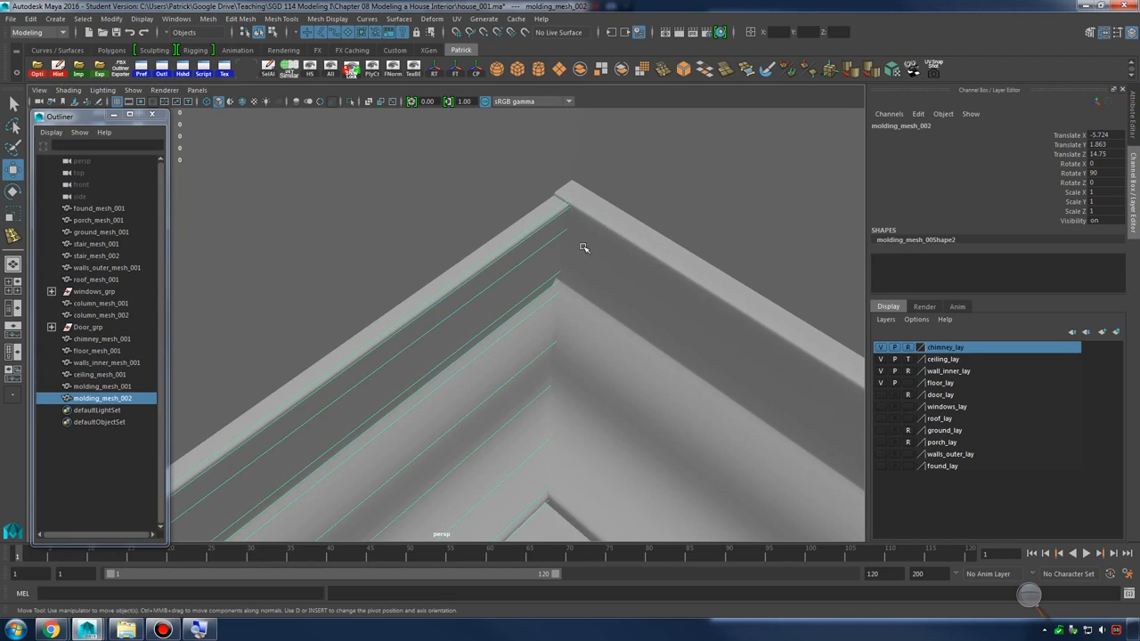
pyautogui.click(583, 246)
pyautogui.keyDown('alt'); pyautogui.moveTo(584, 248); pyautogui.dragTo(653, 279); pyautogui.keyUp('alt')
pyautogui.keyDown('alt'); pyautogui.moveTo(652, 322); pyautogui.dragTo(663, 224, button='middle'); pyautogui.keyUp('alt')
pyautogui.click(655, 269)
# Extend the free end vertices of the rotated molding along its wall to the far corner, and return to object mode
pyautogui.keyDown('alt'); pyautogui.moveTo(546, 330); pyautogui.dragTo(516, 207, button='middle'); pyautogui.keyUp('alt')
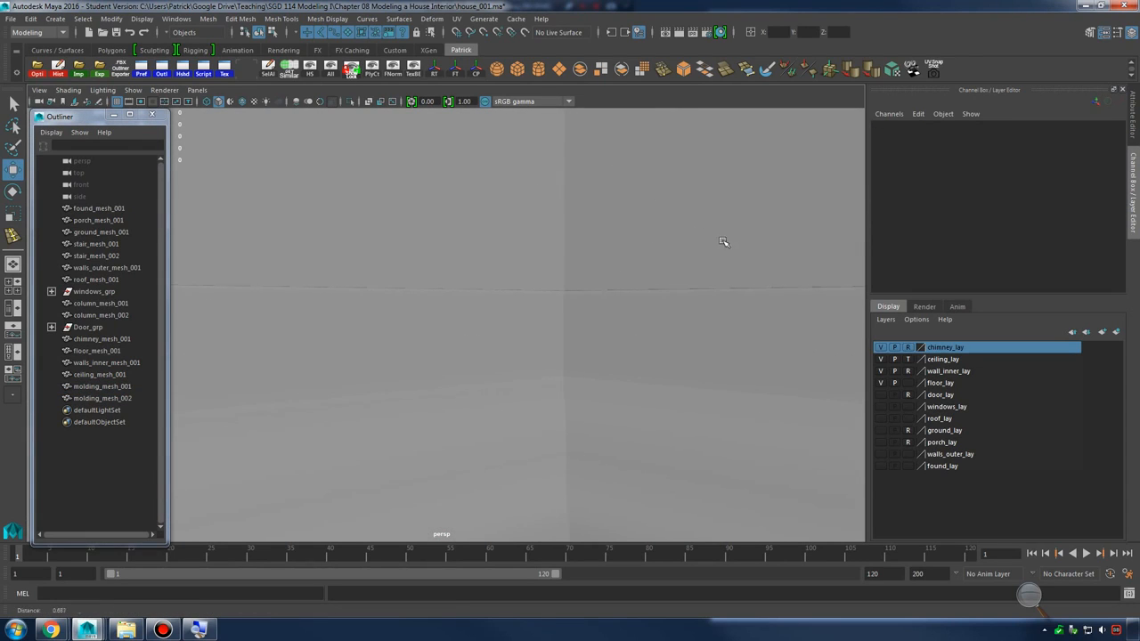
pyautogui.keyDown('alt'); pyautogui.moveTo(721, 244); pyautogui.dragTo(638, 247, button='middle'); pyautogui.keyUp('alt')
pyautogui.keyDown('alt'); pyautogui.moveTo(638, 247); pyautogui.dragTo(644, 277); pyautogui.keyUp('alt')
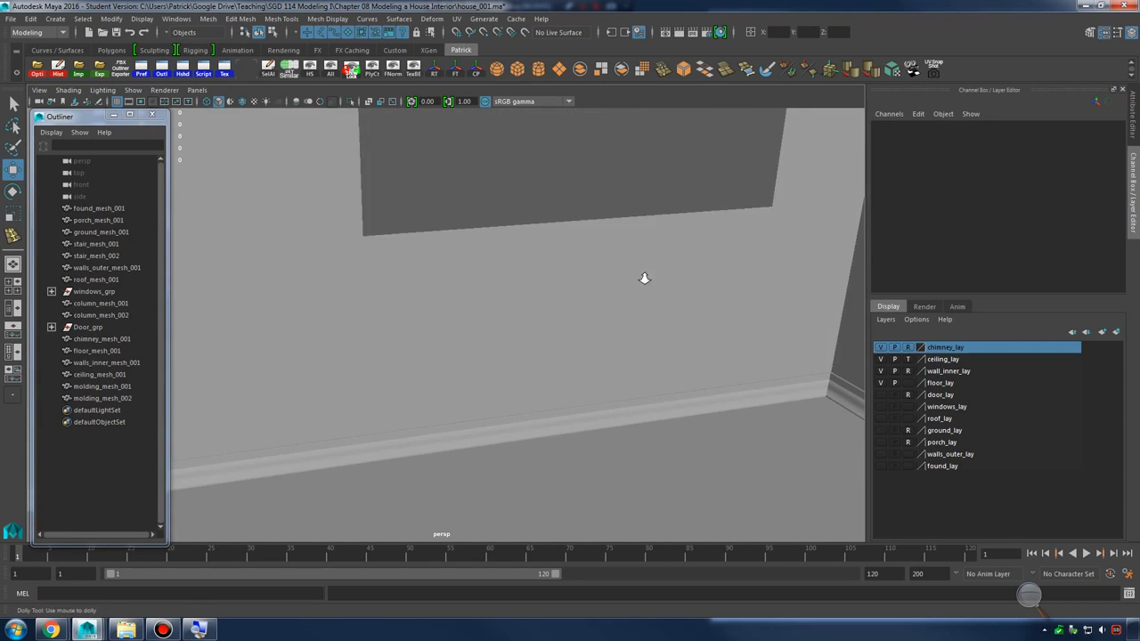
pyautogui.keyDown('alt'); pyautogui.moveTo(644, 277); pyautogui.dragTo(629, 265, button='right'); pyautogui.keyUp('alt')
pyautogui.keyDown('alt'); pyautogui.moveTo(629, 265); pyautogui.dragTo(550, 300); pyautogui.keyUp('alt')
pyautogui.click(551, 317)
pyautogui.moveTo(551, 318); pyautogui.dragTo(495, 300, button='right')
pyautogui.moveTo(486, 301); pyautogui.dragTo(287, 317)
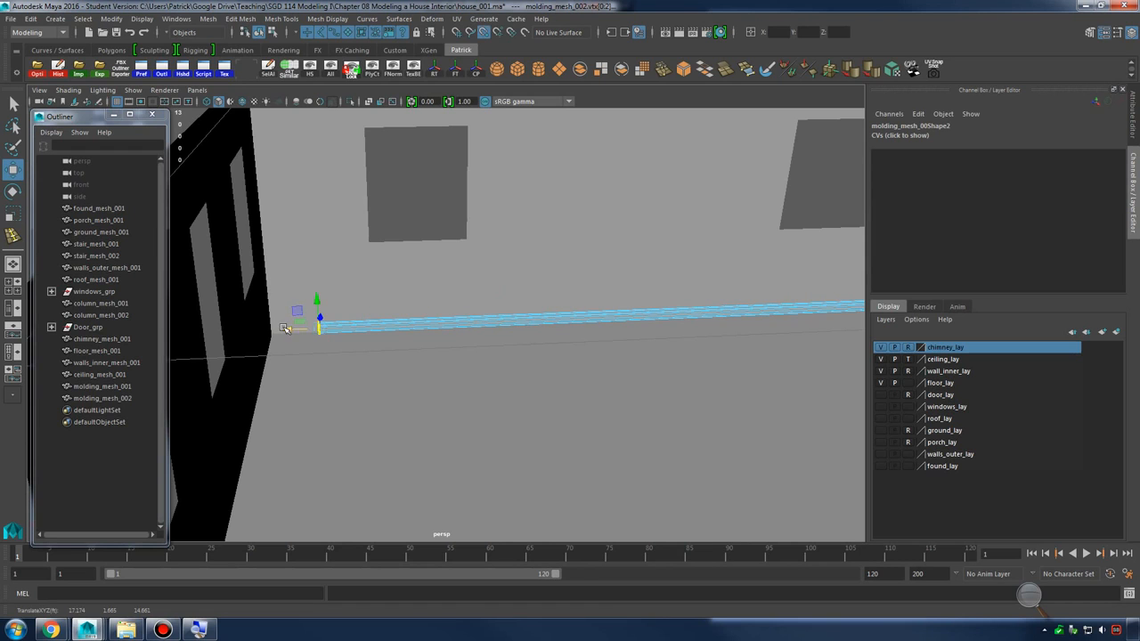
pyautogui.keyDown('alt'); pyautogui.moveTo(757, 325); pyautogui.dragTo(580, 318, button='middle'); pyautogui.keyUp('alt')
pyautogui.keyDown('alt'); pyautogui.moveTo(580, 318); pyautogui.dragTo(455, 290, button='right'); pyautogui.keyUp('alt')
pyautogui.keyDown('alt'); pyautogui.moveTo(455, 290); pyautogui.dragTo(650, 314); pyautogui.keyUp('alt')
pyautogui.moveTo(559, 215); pyautogui.dragTo(548, 187, button='right')
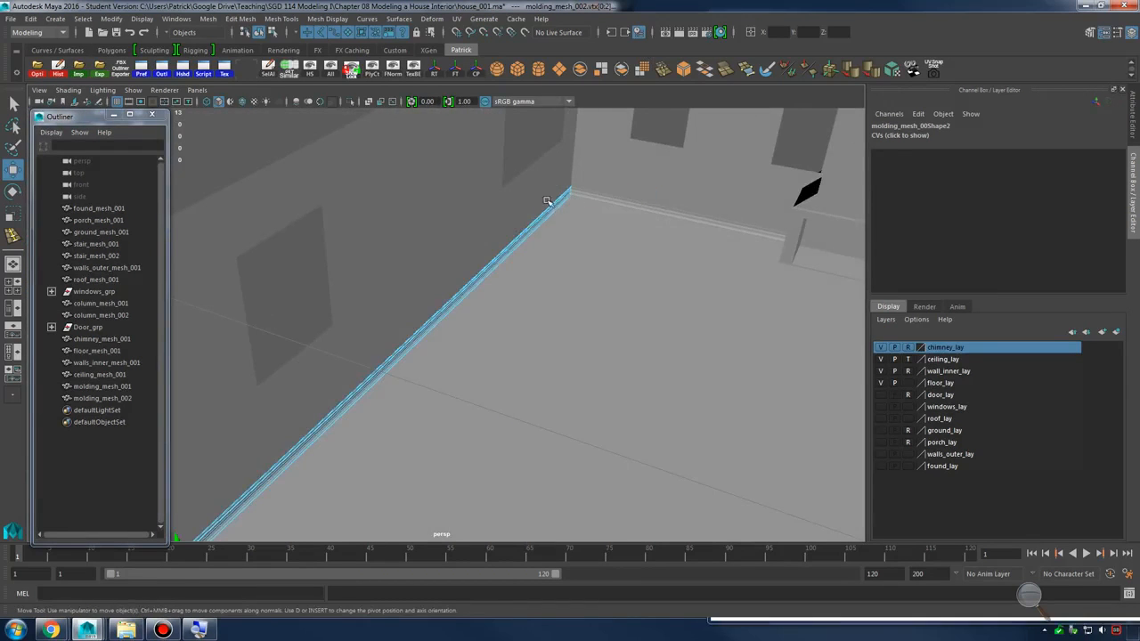
# Duplicate the chimney-wall molding and move the copy across the floor toward the opposite wall, to an X position of about 5.9
pyautogui.click(608, 203)
pyautogui.click(612, 201)
pyautogui.keyDown('alt'); pyautogui.moveTo(612, 201); pyautogui.dragTo(631, 247); pyautogui.keyUp('alt')
pyautogui.keyDown('alt'); pyautogui.moveTo(632, 247); pyautogui.dragTo(527, 254, button='right'); pyautogui.keyUp('alt')
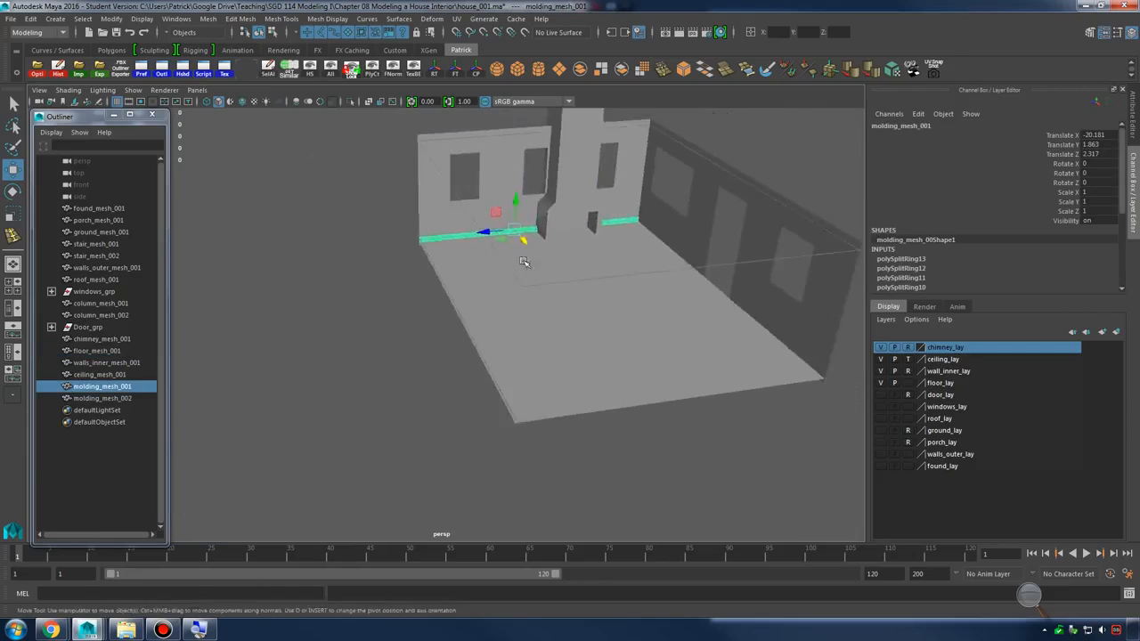
pyautogui.keyDown('alt'); pyautogui.moveTo(527, 255); pyautogui.dragTo(571, 303); pyautogui.keyUp('alt')
pyautogui.hotkey('ctrl', 'd')
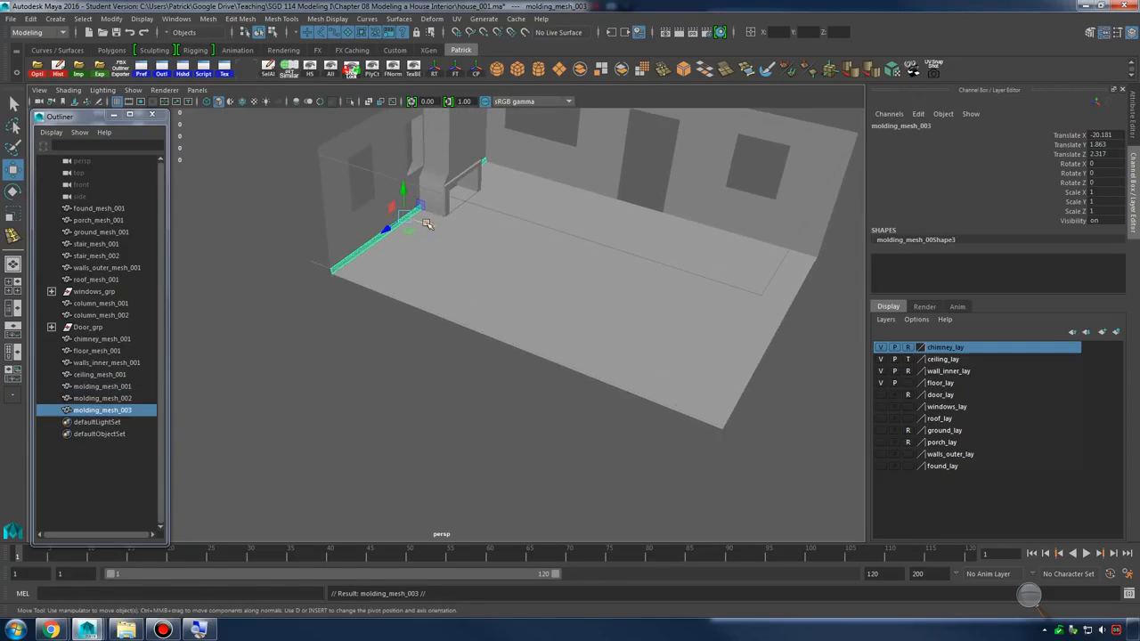
pyautogui.moveTo(426, 223); pyautogui.dragTo(644, 342)
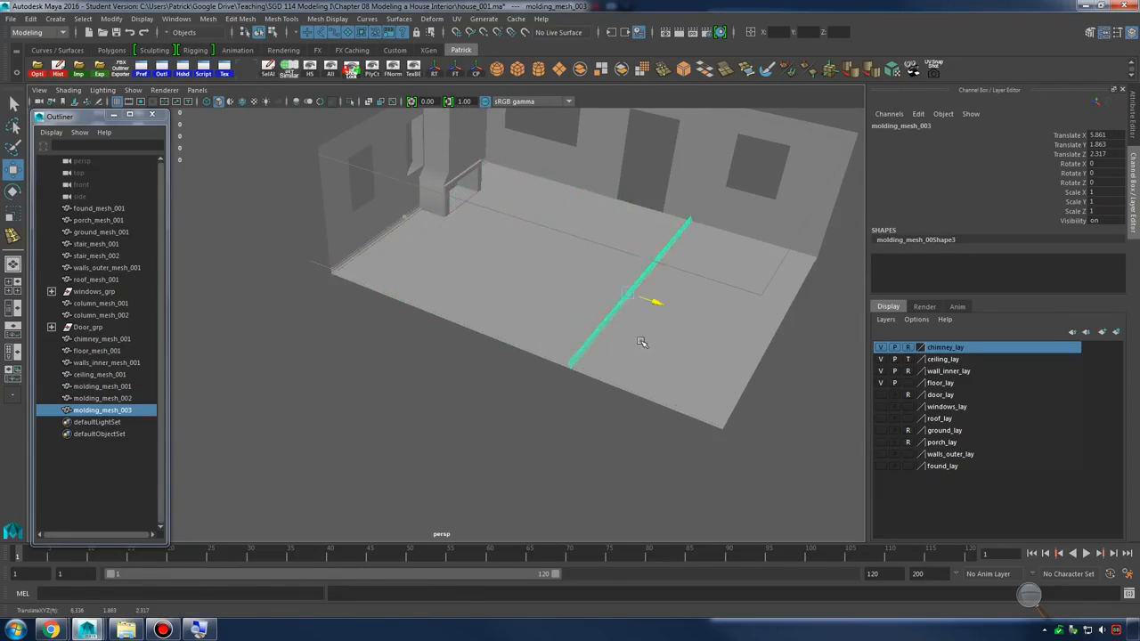
# Mirror the copy with an X scale of -1 and place it against the opposite wall at X 19.233
pyautogui.keyDown('alt'); pyautogui.moveTo(644, 342); pyautogui.dragTo(557, 328, button='middle'); pyautogui.keyUp('alt')
pyautogui.keyDown('alt'); pyautogui.moveTo(557, 328); pyautogui.dragTo(573, 346, button='right'); pyautogui.keyUp('alt')
pyautogui.keyDown('alt'); pyautogui.moveTo(573, 346); pyautogui.dragTo(620, 344); pyautogui.keyUp('alt')
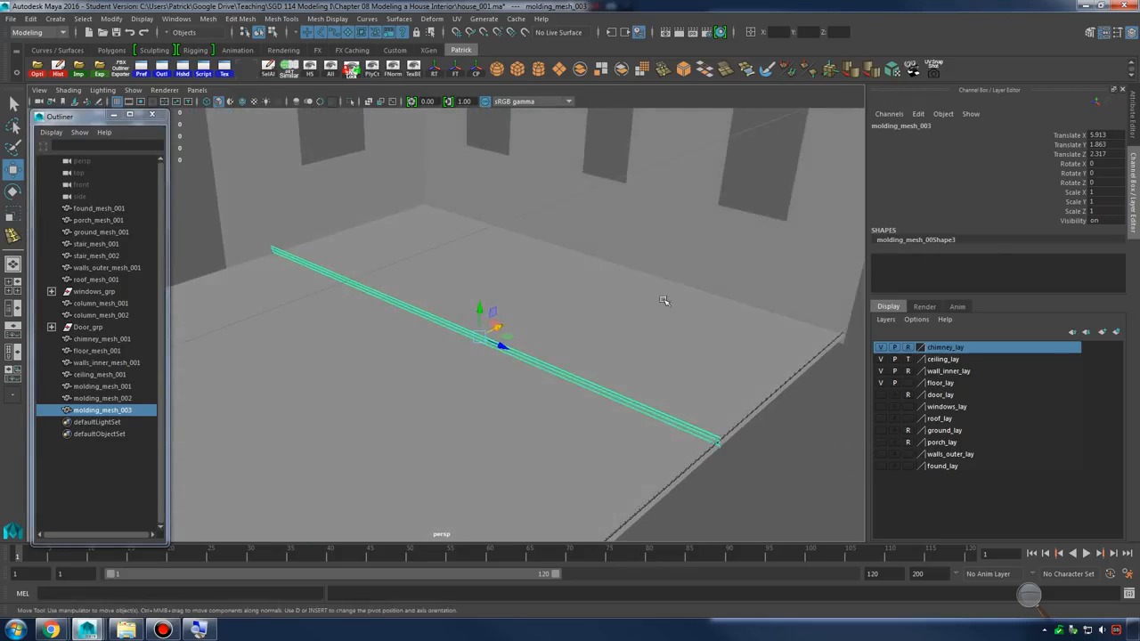
pyautogui.keyDown('alt'); pyautogui.moveTo(662, 297); pyautogui.dragTo(596, 311); pyautogui.keyUp('alt')
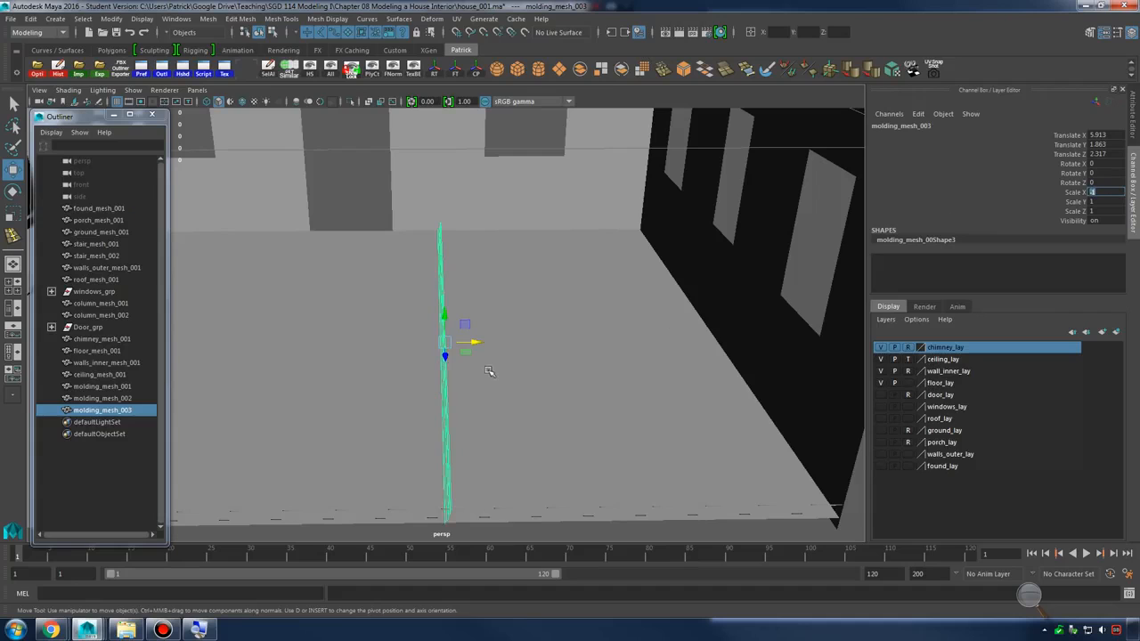
pyautogui.moveTo(479, 344); pyautogui.dragTo(749, 440)
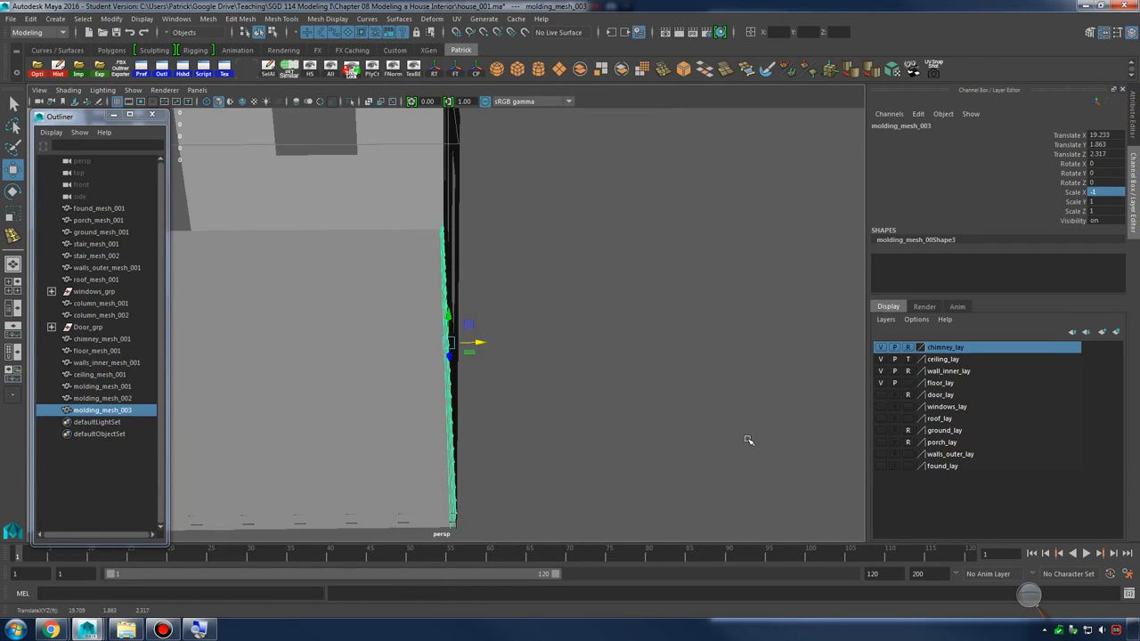
pyautogui.keyDown('alt'); pyautogui.moveTo(748, 440); pyautogui.dragTo(680, 361, button='right'); pyautogui.keyUp('alt')
pyautogui.keyDown('alt'); pyautogui.moveTo(680, 362); pyautogui.dragTo(647, 540, button='middle'); pyautogui.keyUp('alt')
pyautogui.keyDown('alt'); pyautogui.moveTo(647, 540); pyautogui.dragTo(914, 436, button='right'); pyautogui.keyUp('alt')
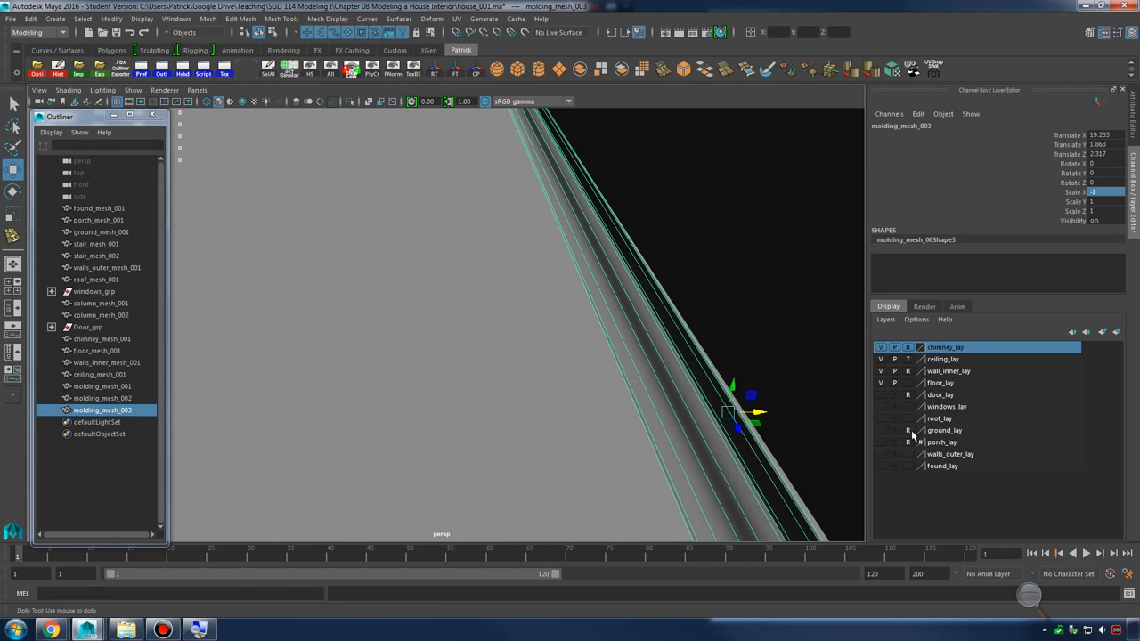
# Duplicate the extended side-wall molding and move the copy across the room to a Z position of -12.071
pyautogui.keyDown('alt'); pyautogui.moveTo(914, 436); pyautogui.dragTo(668, 407, button='middle'); pyautogui.keyUp('alt')
pyautogui.keyDown('alt'); pyautogui.moveTo(667, 408); pyautogui.dragTo(583, 322); pyautogui.keyUp('alt')
pyautogui.click(560, 270)
pyautogui.hotkey('ctrl', 'd')
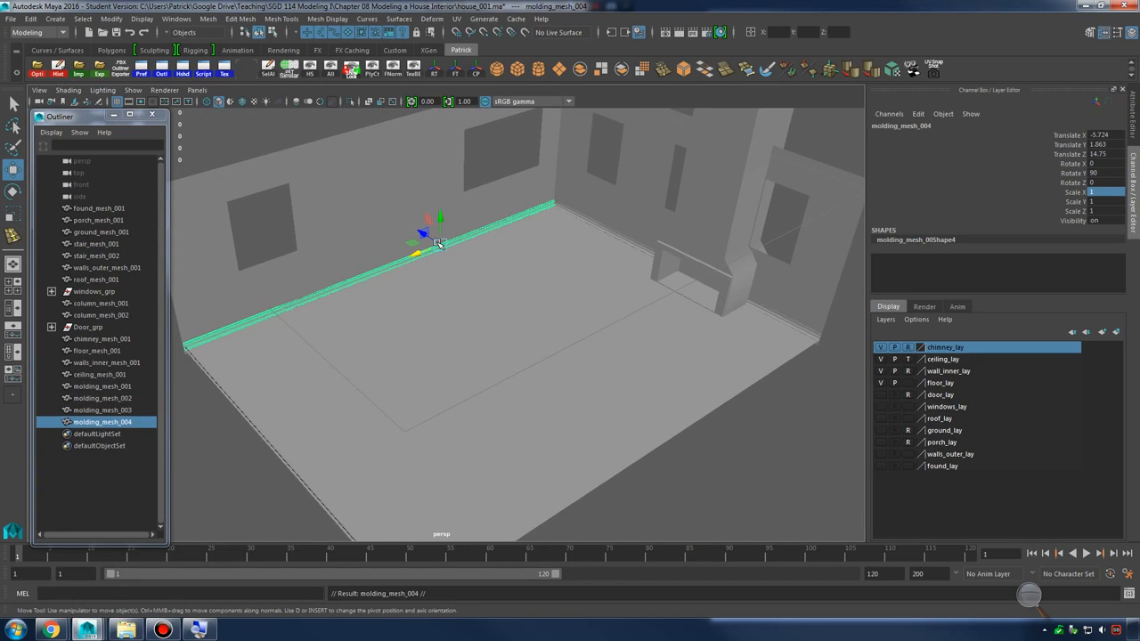
pyautogui.moveTo(427, 235); pyautogui.dragTo(485, 283)
pyautogui.hotkey('ctrl', 'z')
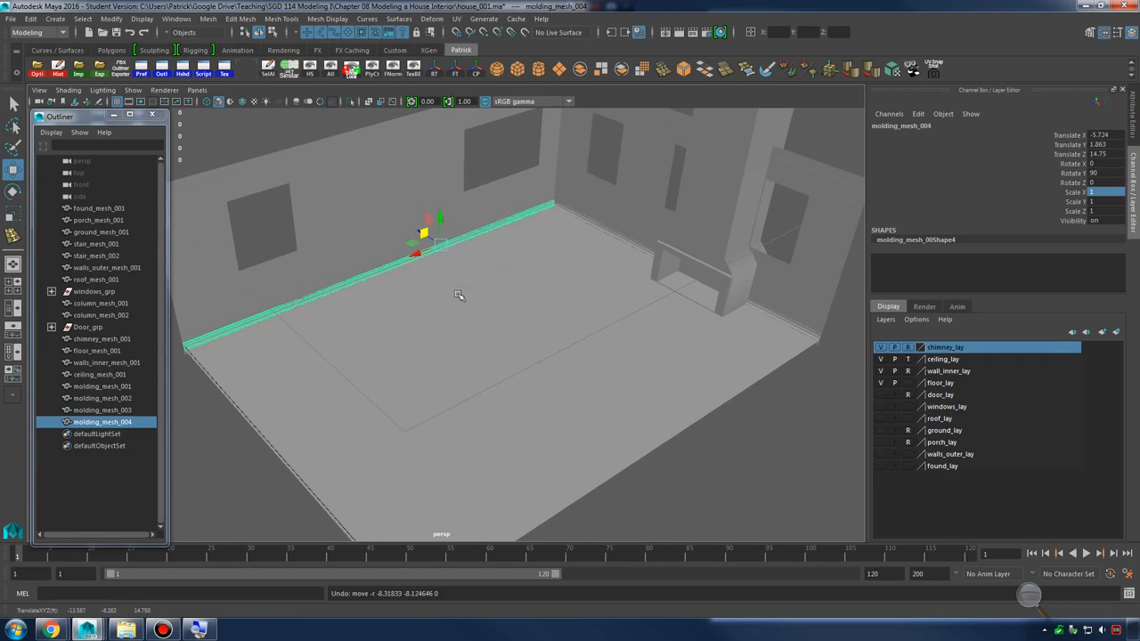
pyautogui.keyDown('alt'); pyautogui.moveTo(410, 278); pyautogui.dragTo(479, 307); pyautogui.keyUp('alt')
pyautogui.moveTo(273, 259); pyautogui.dragTo(588, 264)
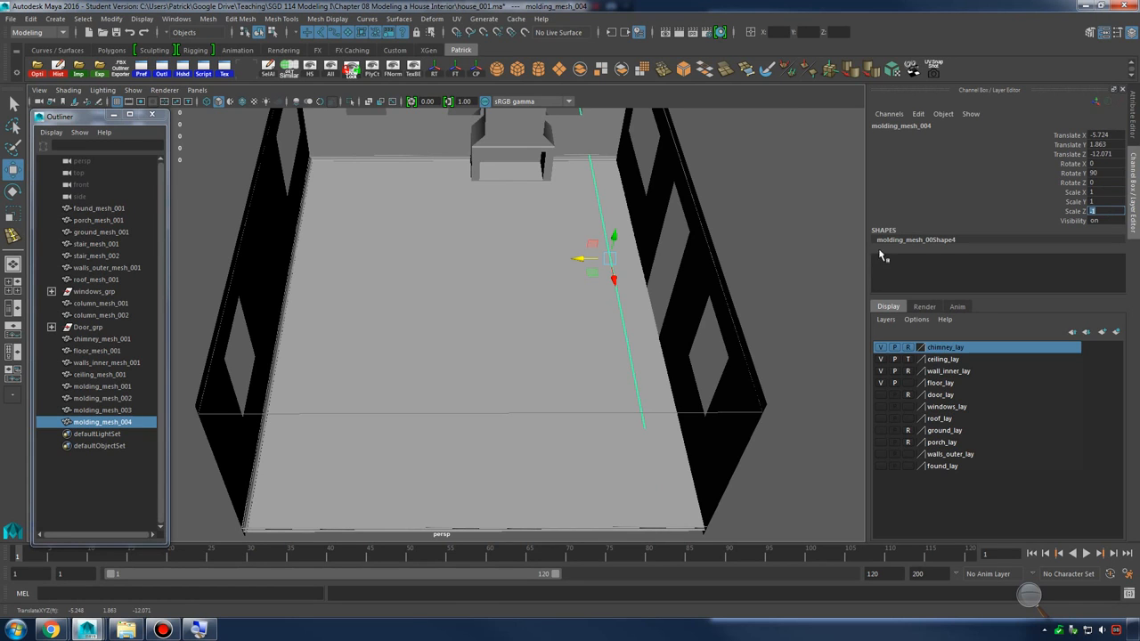
# Set the copy's Z scale to -1 and slide it along the door wall to an X position of 3.416
pyautogui.keyDown('alt'); pyautogui.moveTo(722, 274); pyautogui.dragTo(588, 277, button='middle'); pyautogui.keyUp('alt')
pyautogui.keyDown('alt'); pyautogui.moveTo(427, 267); pyautogui.dragTo(668, 271); pyautogui.keyUp('alt')
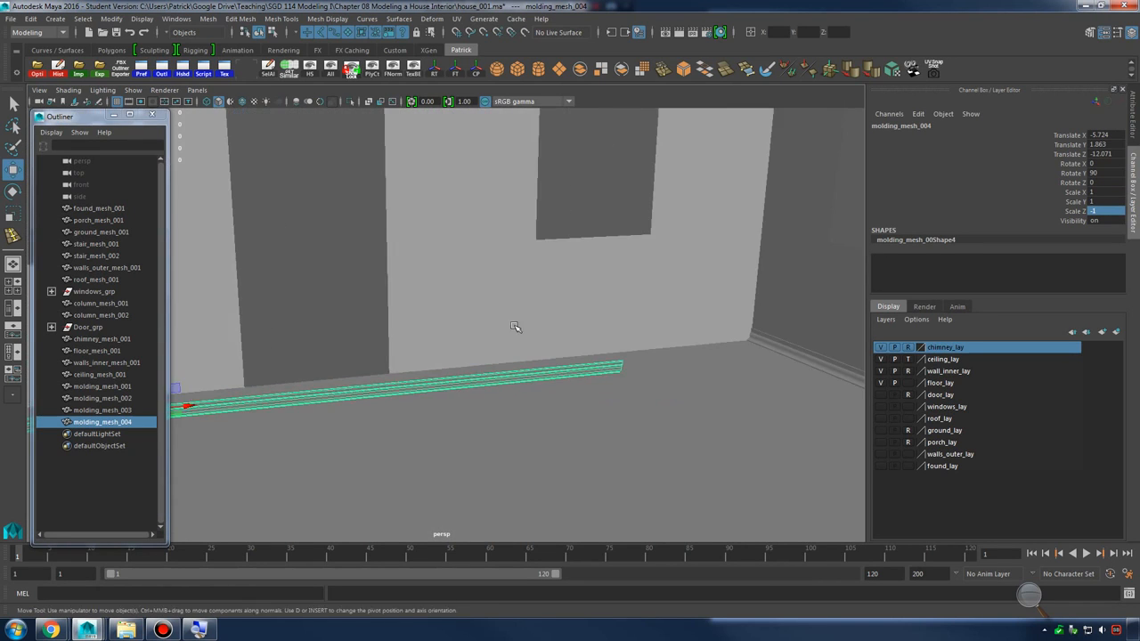
pyautogui.keyDown('alt'); pyautogui.moveTo(514, 326); pyautogui.dragTo(502, 290); pyautogui.keyUp('alt')
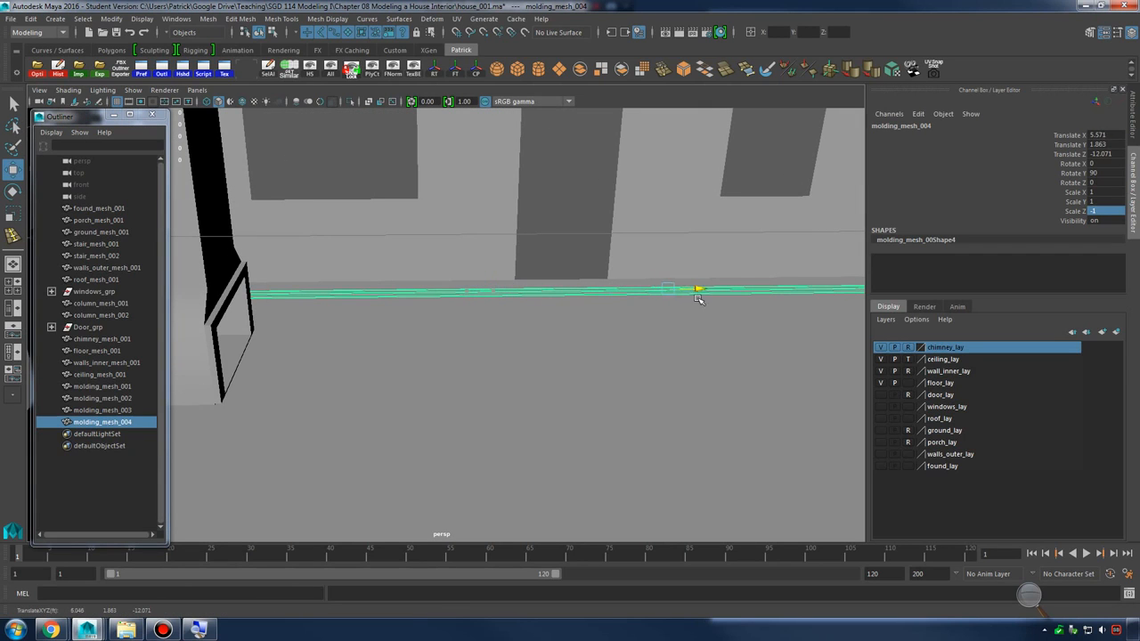
pyautogui.moveTo(719, 298); pyautogui.dragTo(726, 298)
pyautogui.keyDown('alt'); pyautogui.moveTo(726, 294); pyautogui.dragTo(591, 252, button='middle'); pyautogui.keyUp('alt')
pyautogui.keyDown('alt'); pyautogui.moveTo(591, 252); pyautogui.dragTo(574, 276); pyautogui.keyUp('alt')
pyautogui.keyDown('alt'); pyautogui.moveTo(574, 276); pyautogui.dragTo(681, 276, button='right'); pyautogui.keyUp('alt')
pyautogui.keyDown('alt'); pyautogui.moveTo(681, 276); pyautogui.dragTo(580, 270); pyautogui.keyUp('alt')
pyautogui.keyDown('alt'); pyautogui.moveTo(580, 270); pyautogui.dragTo(499, 270, button='right'); pyautogui.keyUp('alt')
pyautogui.keyDown('alt'); pyautogui.moveTo(499, 271); pyautogui.dragTo(671, 273); pyautogui.keyUp('alt')
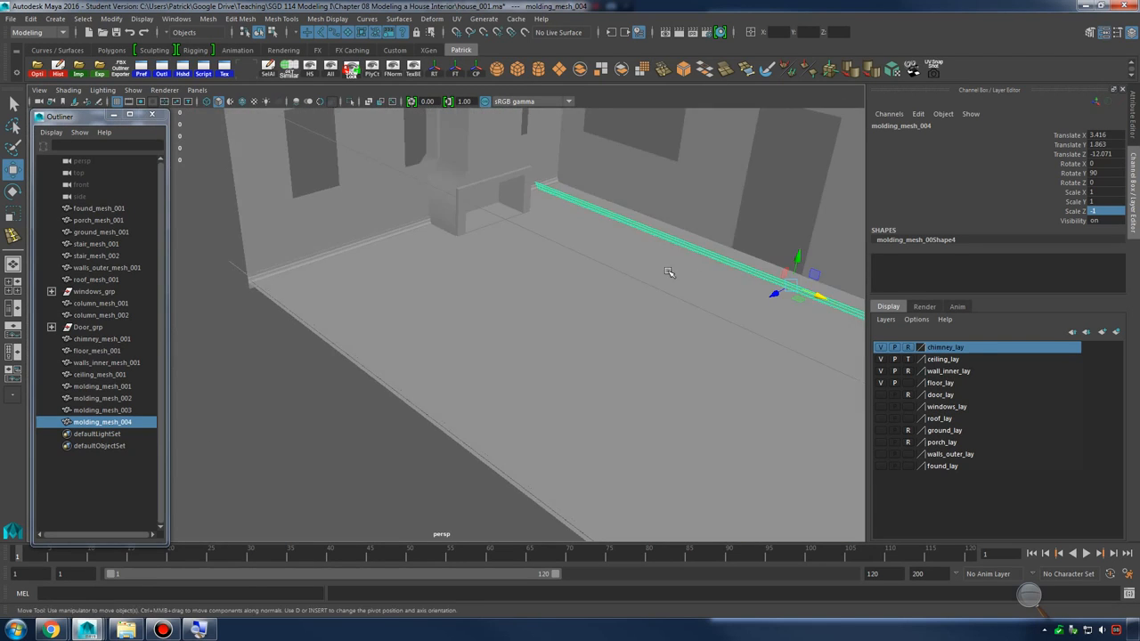
# Delete the mirrored molding copy beside the door wall
pyautogui.keyDown('alt'); pyautogui.moveTo(671, 272); pyautogui.dragTo(608, 268, button='right'); pyautogui.keyUp('alt')
pyautogui.keyDown('alt'); pyautogui.moveTo(608, 268); pyautogui.dragTo(567, 242, button='middle'); pyautogui.keyUp('alt')
pyautogui.keyDown('alt'); pyautogui.moveTo(566, 242); pyautogui.dragTo(463, 285); pyautogui.keyUp('alt')
pyautogui.press('Delete')
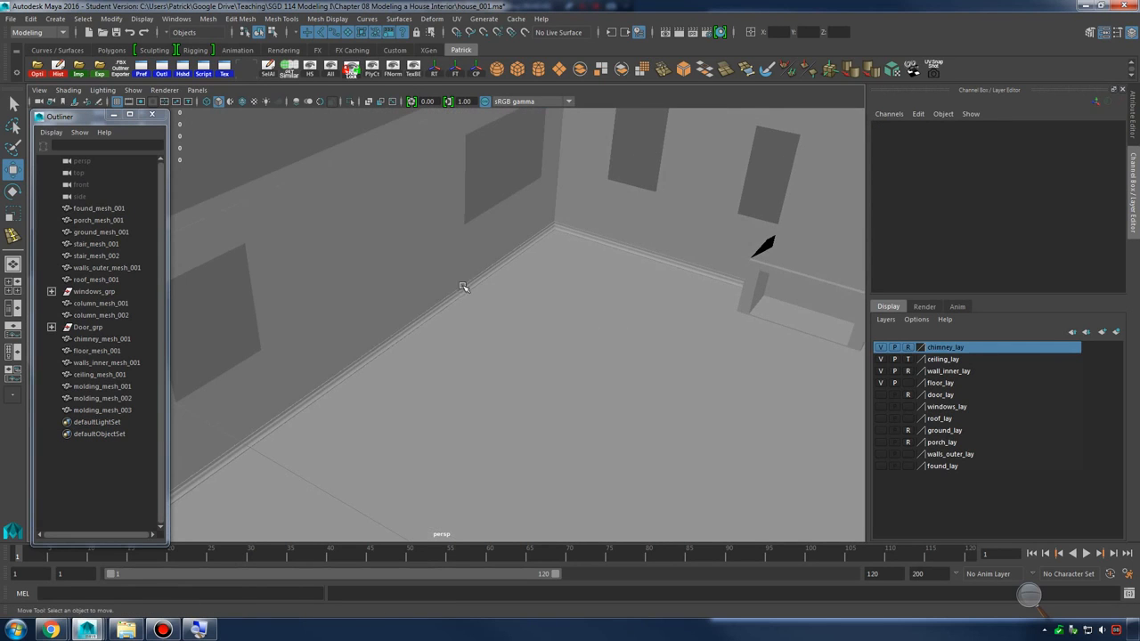
# Pull the overhanging end vertices of the side-wall molding back to the room corner at the chimney wall
pyautogui.click(463, 285)
pyautogui.keyDown('alt'); pyautogui.moveTo(522, 309); pyautogui.dragTo(534, 276); pyautogui.keyUp('alt')
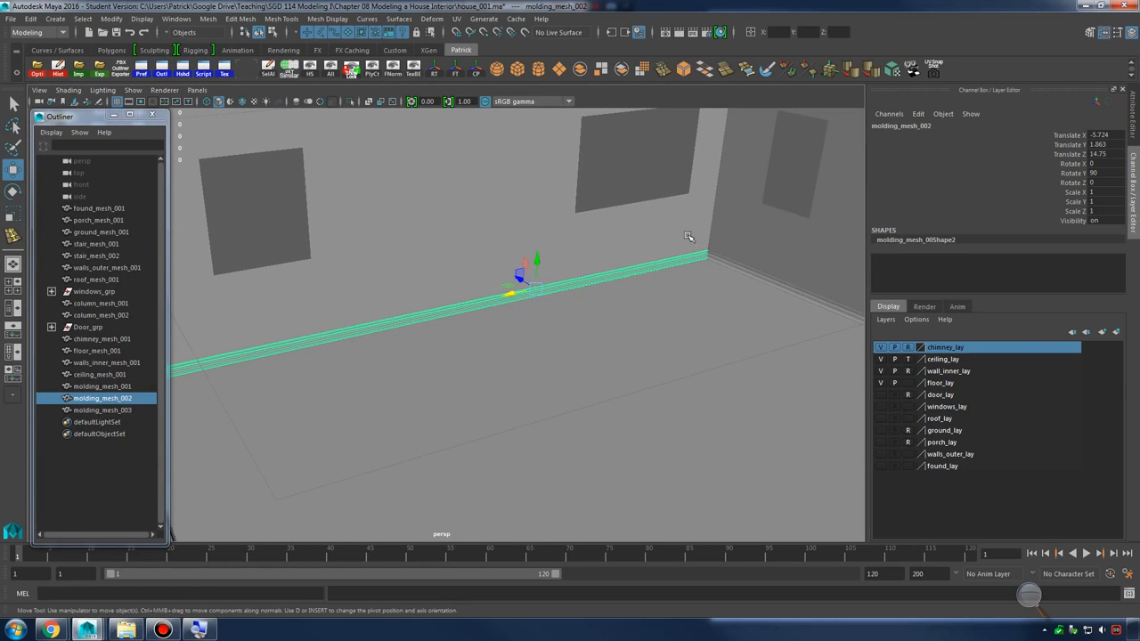
pyautogui.keyDown('alt'); pyautogui.moveTo(729, 243); pyautogui.dragTo(674, 261); pyautogui.keyUp('alt')
pyautogui.keyDown('alt'); pyautogui.moveTo(674, 261); pyautogui.dragTo(234, 280, button='middle'); pyautogui.keyUp('alt')
pyautogui.keyDown('alt'); pyautogui.moveTo(233, 280); pyautogui.dragTo(274, 277); pyautogui.keyUp('alt')
pyautogui.keyDown('alt'); pyautogui.moveTo(275, 277); pyautogui.dragTo(499, 299, button='middle'); pyautogui.keyUp('alt')
pyautogui.keyDown('alt'); pyautogui.moveTo(499, 298); pyautogui.dragTo(545, 320, button='right'); pyautogui.keyUp('alt')
pyautogui.keyDown('alt'); pyautogui.moveTo(545, 321); pyautogui.dragTo(597, 333); pyautogui.keyUp('alt')
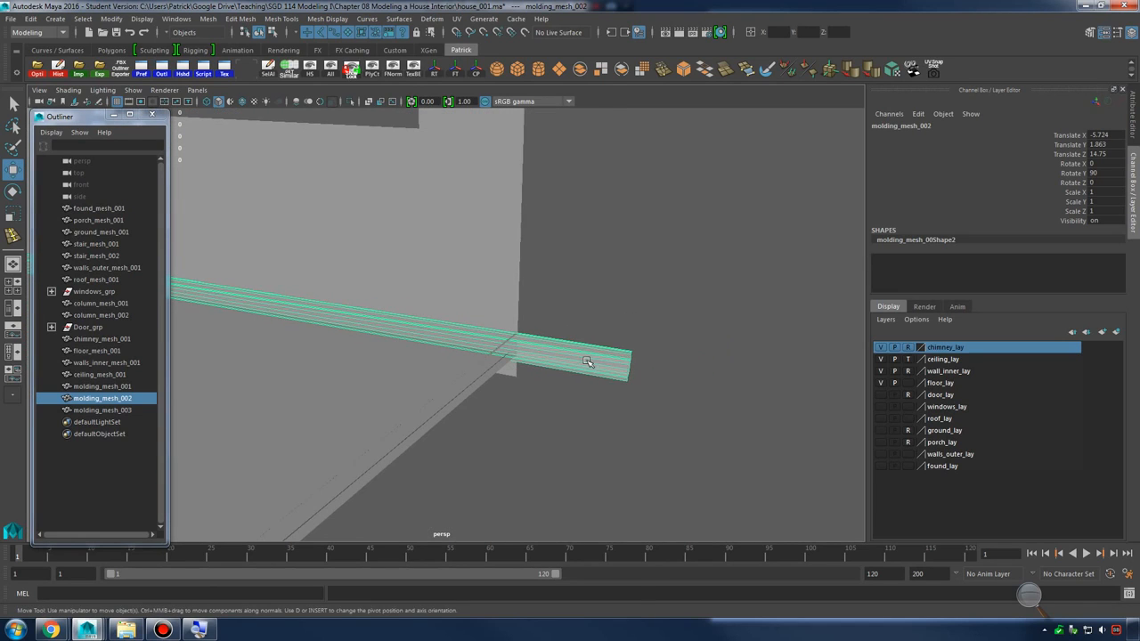
pyautogui.moveTo(589, 360); pyautogui.dragTo(527, 285, button='right')
pyautogui.moveTo(578, 311); pyautogui.dragTo(675, 424)
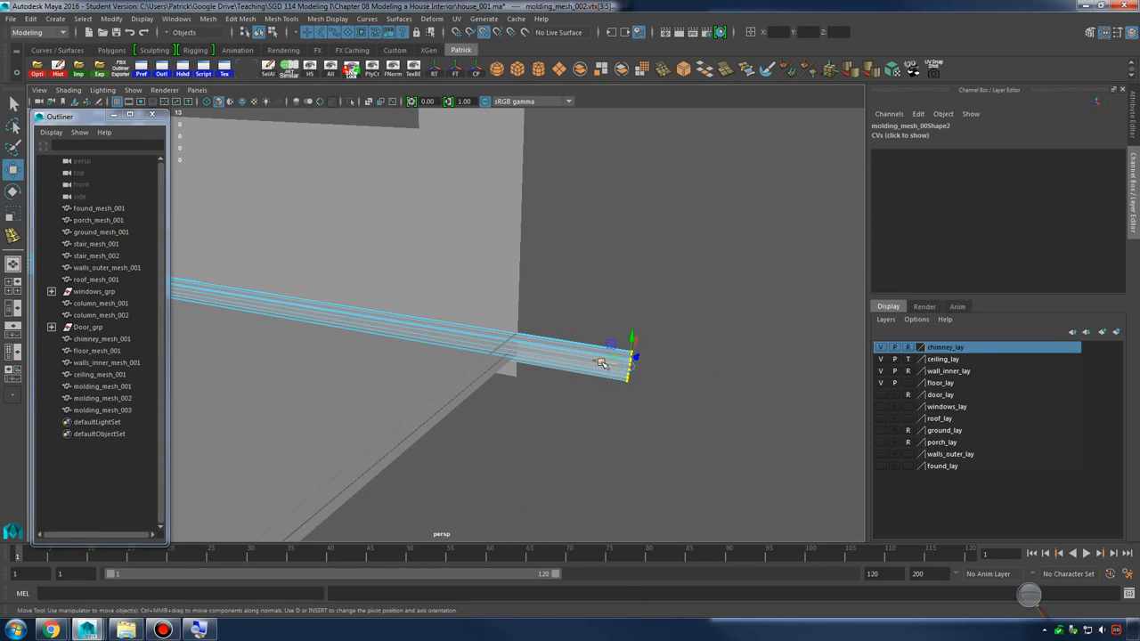
pyautogui.moveTo(602, 363); pyautogui.dragTo(524, 341)
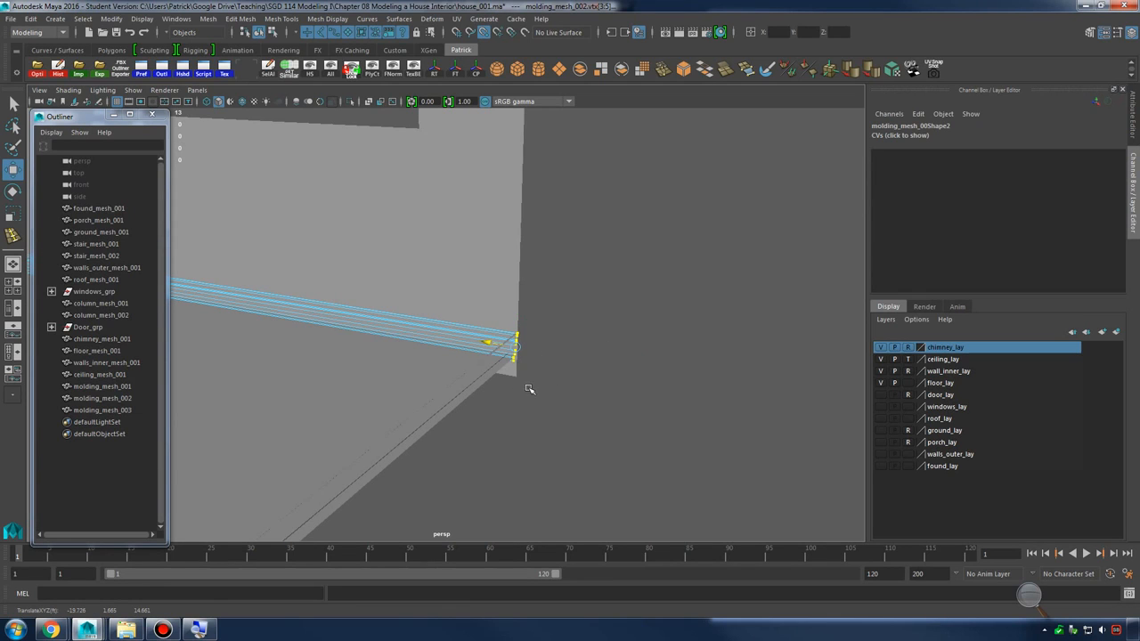
# Return the side-wall molding to object mode and freeze its transformations
pyautogui.keyDown('alt'); pyautogui.moveTo(513, 379); pyautogui.dragTo(614, 372); pyautogui.keyUp('alt')
pyautogui.keyDown('alt'); pyautogui.moveTo(450, 349); pyautogui.dragTo(677, 339, button='middle'); pyautogui.keyUp('alt')
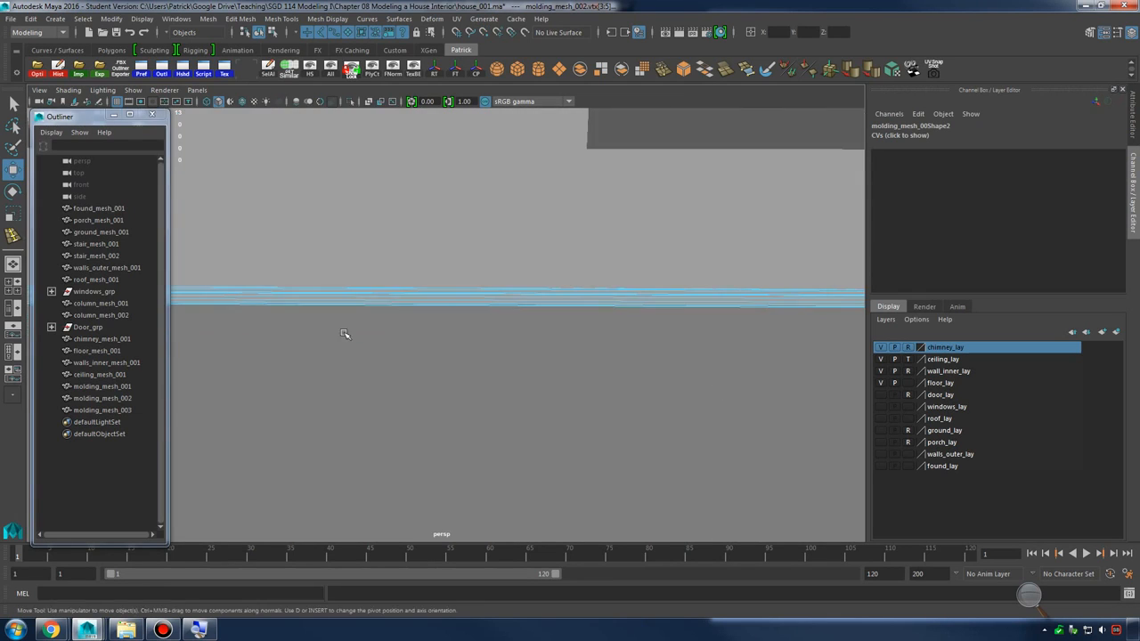
pyautogui.keyDown('alt'); pyautogui.moveTo(345, 333); pyautogui.dragTo(638, 342, button='middle'); pyautogui.keyUp('alt')
pyautogui.keyDown('alt'); pyautogui.moveTo(637, 342); pyautogui.dragTo(426, 279); pyautogui.keyUp('alt')
pyautogui.keyDown('alt'); pyautogui.moveTo(426, 279); pyautogui.dragTo(465, 334, button='middle'); pyautogui.keyUp('alt')
pyautogui.keyDown('alt'); pyautogui.moveTo(465, 335); pyautogui.dragTo(530, 311, button='right'); pyautogui.keyUp('alt')
pyautogui.moveTo(414, 205); pyautogui.dragTo(434, 198, button='right')
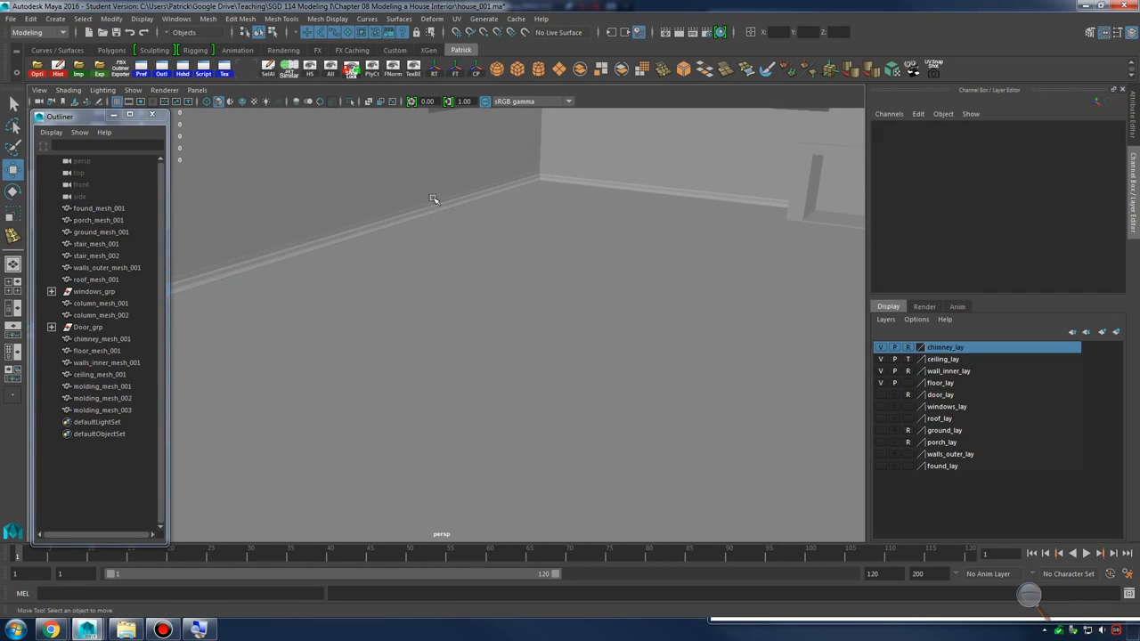
pyautogui.click(433, 205)
pyautogui.keyDown('alt'); pyautogui.moveTo(601, 208); pyautogui.dragTo(541, 286); pyautogui.keyUp('alt')
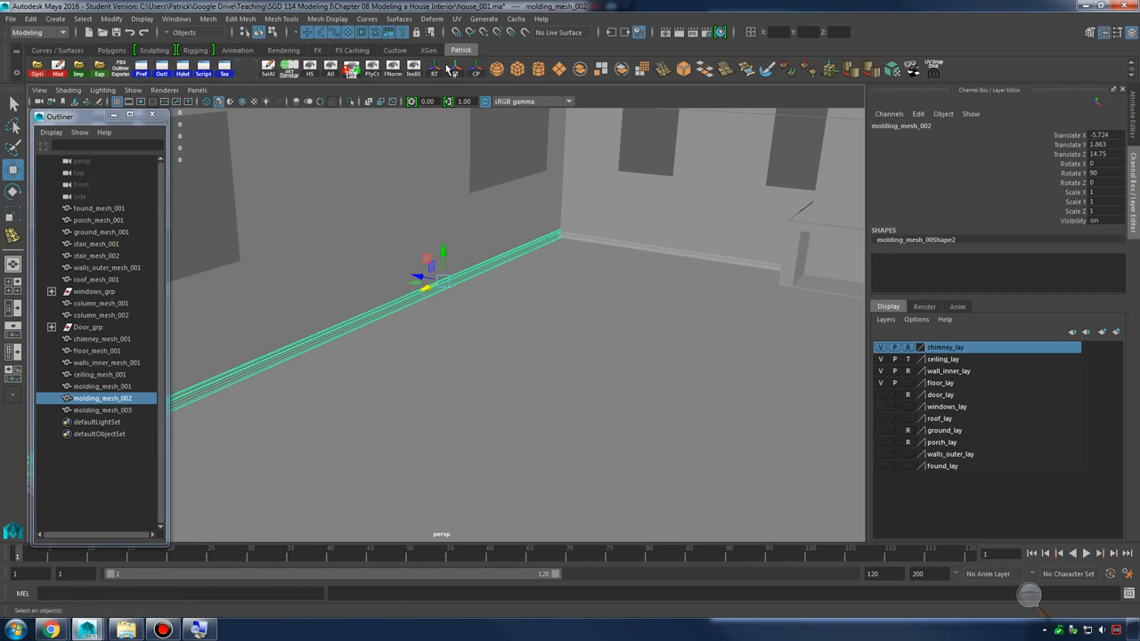
pyautogui.keyDown('alt'); pyautogui.moveTo(584, 207); pyautogui.dragTo(585, 252); pyautogui.keyUp('alt')
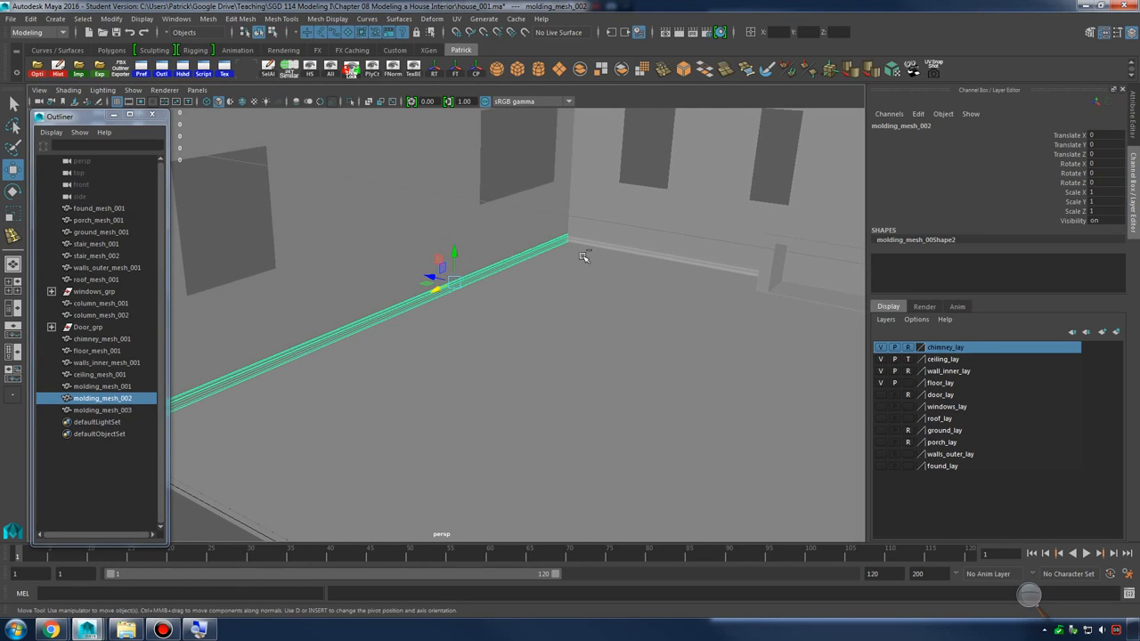
# Duplicate the side-wall molding, move the copy over to the door wall and set its Z scale to -1
pyautogui.hotkey('ctrl', 'd')
pyautogui.moveTo(431, 277); pyautogui.dragTo(597, 339)
pyautogui.moveTo(376, 280); pyautogui.dragTo(658, 332)
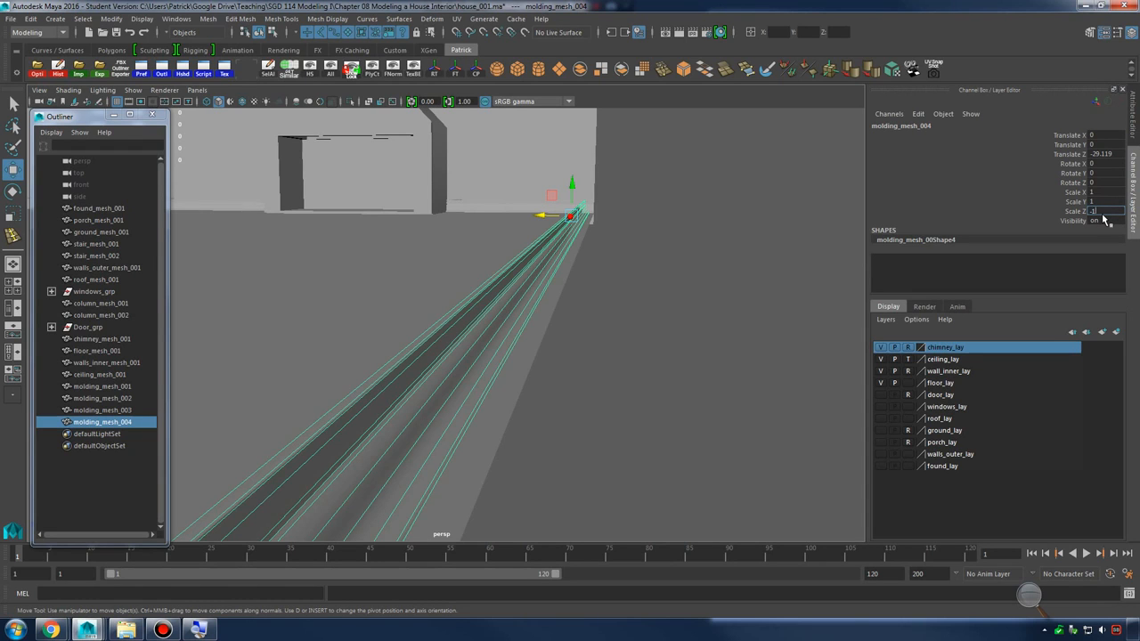
pyautogui.press('Return')
# Adjust the mirrored copy to a Z position of -29.483 so it fits against the door wall, and deselect it
pyautogui.keyDown('alt'); pyautogui.moveTo(647, 258); pyautogui.dragTo(519, 268); pyautogui.keyUp('alt')
pyautogui.press('f')
pyautogui.keyDown('alt'); pyautogui.moveTo(418, 338); pyautogui.dragTo(461, 405, button='middle'); pyautogui.keyUp('alt')
pyautogui.keyDown('alt'); pyautogui.moveTo(461, 405); pyautogui.dragTo(981, 420, button='right'); pyautogui.keyUp('alt')
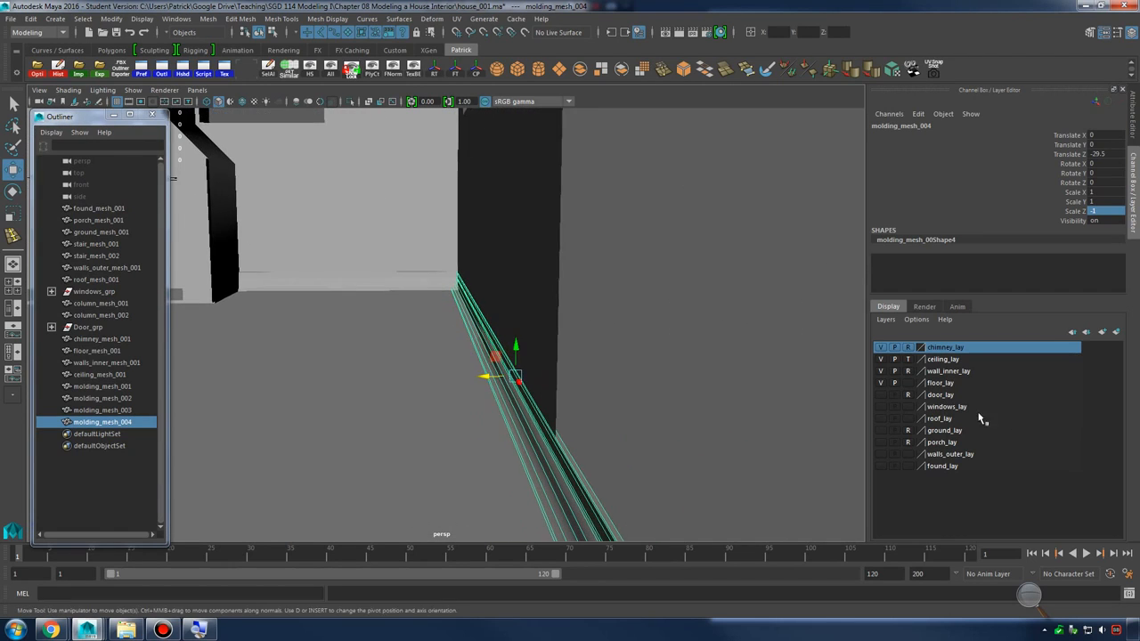
pyautogui.keyDown('alt'); pyautogui.moveTo(371, 347); pyautogui.dragTo(888, 440, button='right'); pyautogui.keyUp('alt')
pyautogui.keyDown('alt'); pyautogui.moveTo(699, 354); pyautogui.dragTo(605, 342, button='right'); pyautogui.keyUp('alt')
pyautogui.keyDown('alt'); pyautogui.moveTo(595, 325); pyautogui.dragTo(498, 339, button='middle'); pyautogui.keyUp('alt')
pyautogui.keyDown('alt'); pyautogui.moveTo(499, 338); pyautogui.dragTo(326, 335, button='right'); pyautogui.keyUp('alt')
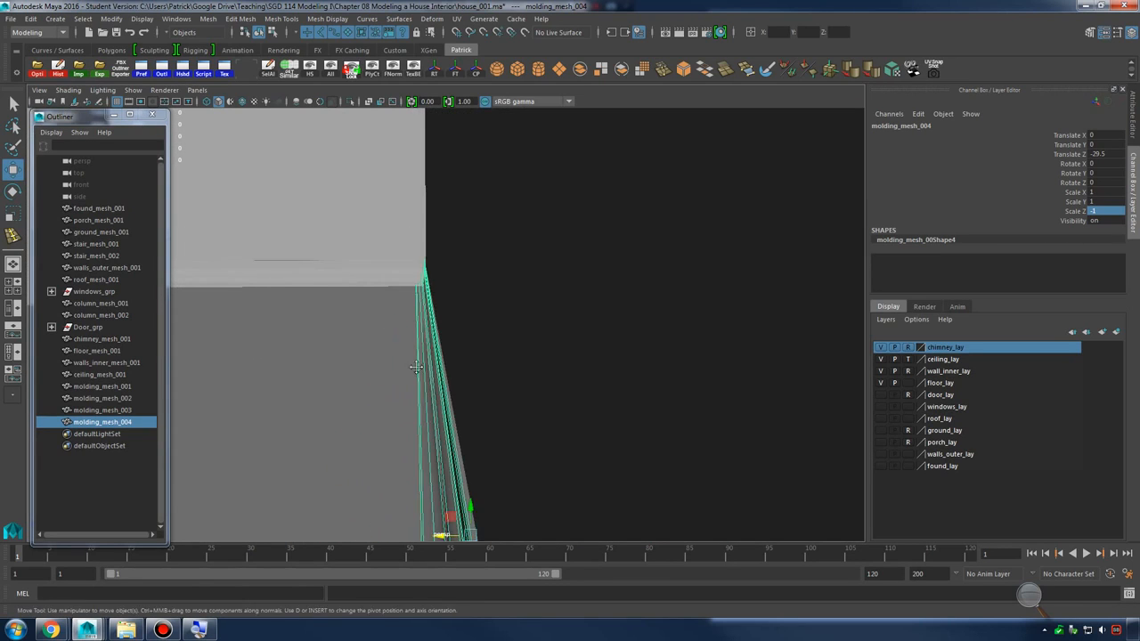
pyautogui.keyDown('alt'); pyautogui.moveTo(415, 369); pyautogui.dragTo(424, 318, button='middle'); pyautogui.keyUp('alt')
pyautogui.keyDown('alt'); pyautogui.moveTo(424, 319); pyautogui.dragTo(502, 381, button='right'); pyautogui.keyUp('alt')
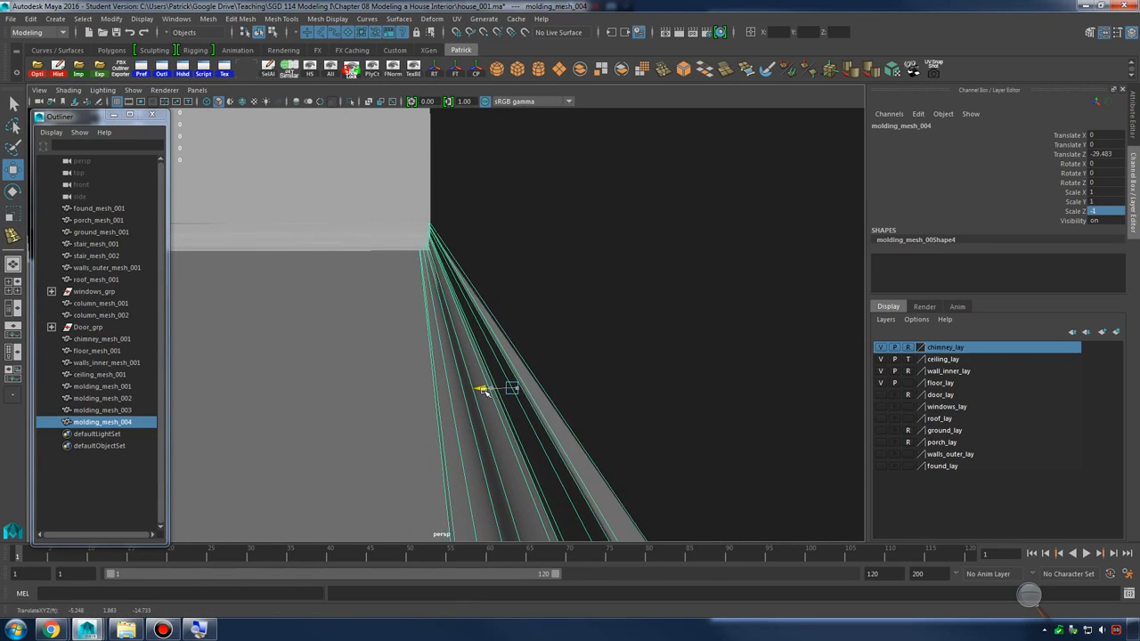
pyautogui.keyDown('alt'); pyautogui.moveTo(489, 389); pyautogui.dragTo(659, 321); pyautogui.keyUp('alt')
pyautogui.keyDown('alt'); pyautogui.moveTo(659, 321); pyautogui.dragTo(633, 296, button='middle'); pyautogui.keyUp('alt')
pyautogui.click(633, 293)
# Insert an edge loop across the door-wall molding within the doorway opening
pyautogui.keyDown('alt'); pyautogui.moveTo(541, 356); pyautogui.dragTo(532, 360); pyautogui.keyUp('alt')
pyautogui.click(524, 375)
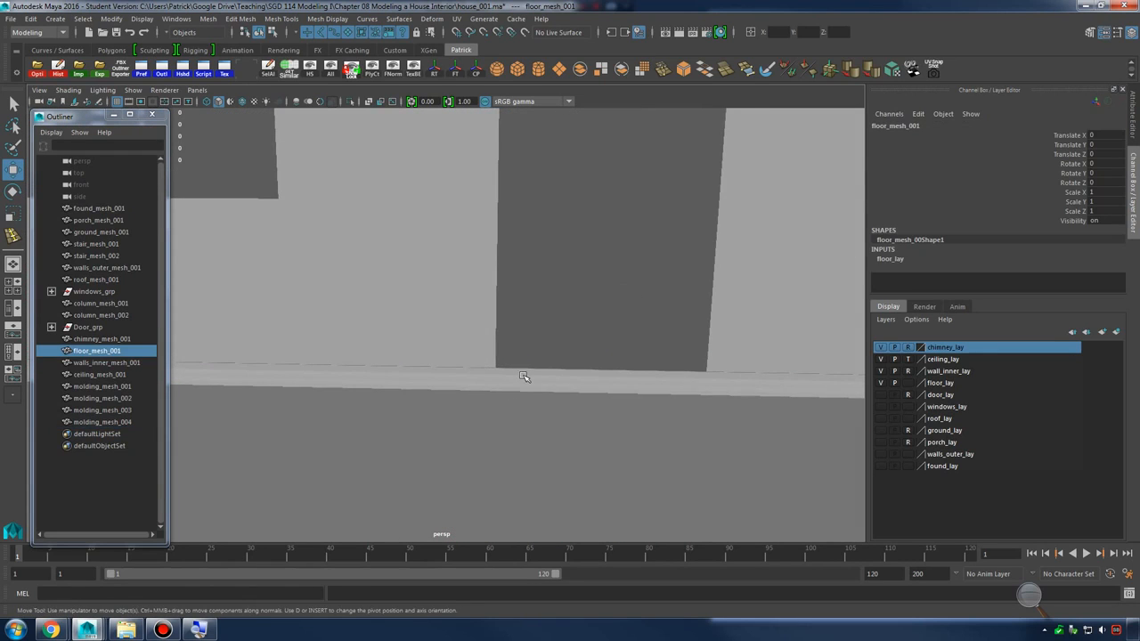
pyautogui.click(529, 377)
pyautogui.keyDown('shift'); pyautogui.moveTo(529, 376); pyautogui.dragTo(489, 377, button='right'); pyautogui.keyUp('shift')
pyautogui.moveTo(489, 374); pyautogui.dragTo(509, 377)
pyautogui.press('w')
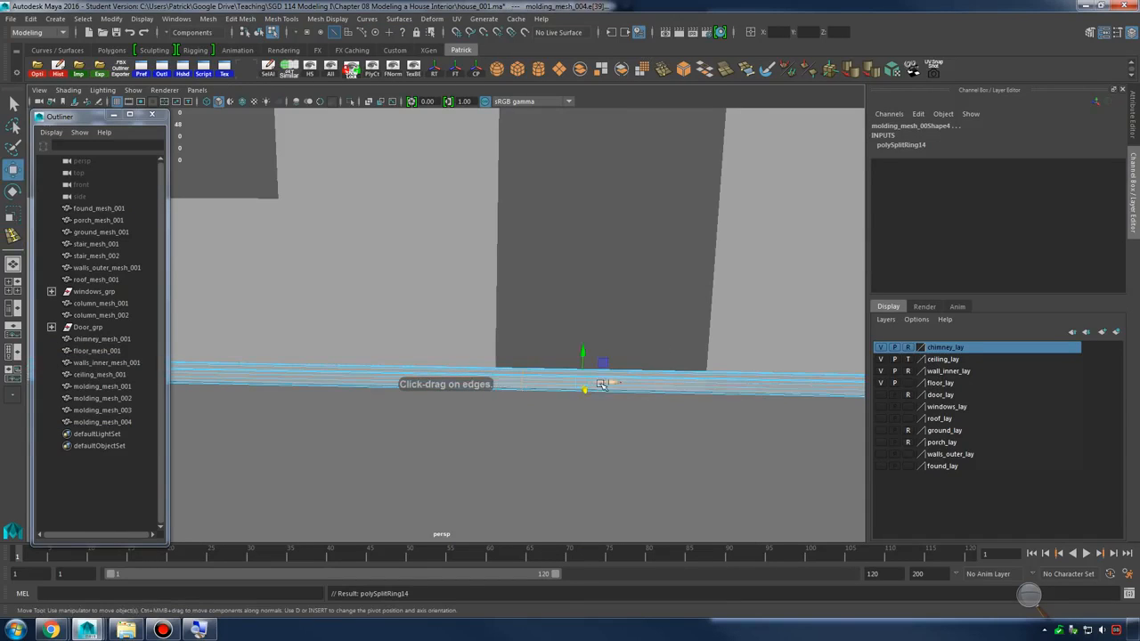
# Move the vertices of the door-wall molding's new edge loop into line with the doorway's left edge
pyautogui.press('1')
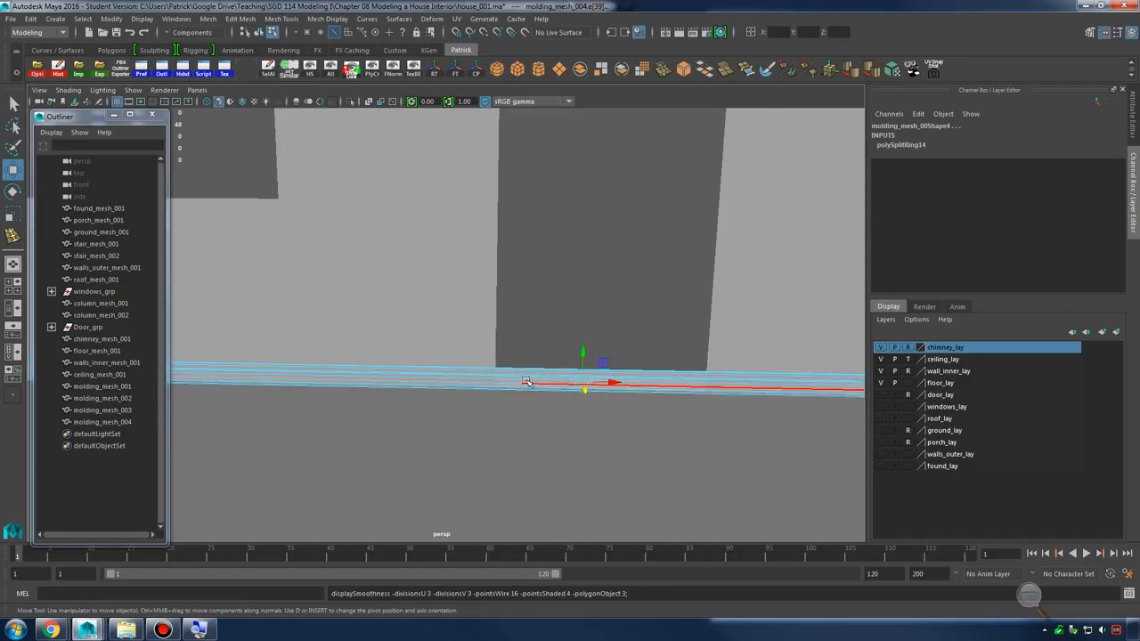
pyautogui.keyDown('alt'); pyautogui.moveTo(507, 380); pyautogui.dragTo(662, 398, button='right'); pyautogui.keyUp('alt')
pyautogui.keyDown('alt'); pyautogui.moveTo(661, 398); pyautogui.dragTo(627, 350); pyautogui.keyUp('alt')
pyautogui.click(532, 338)
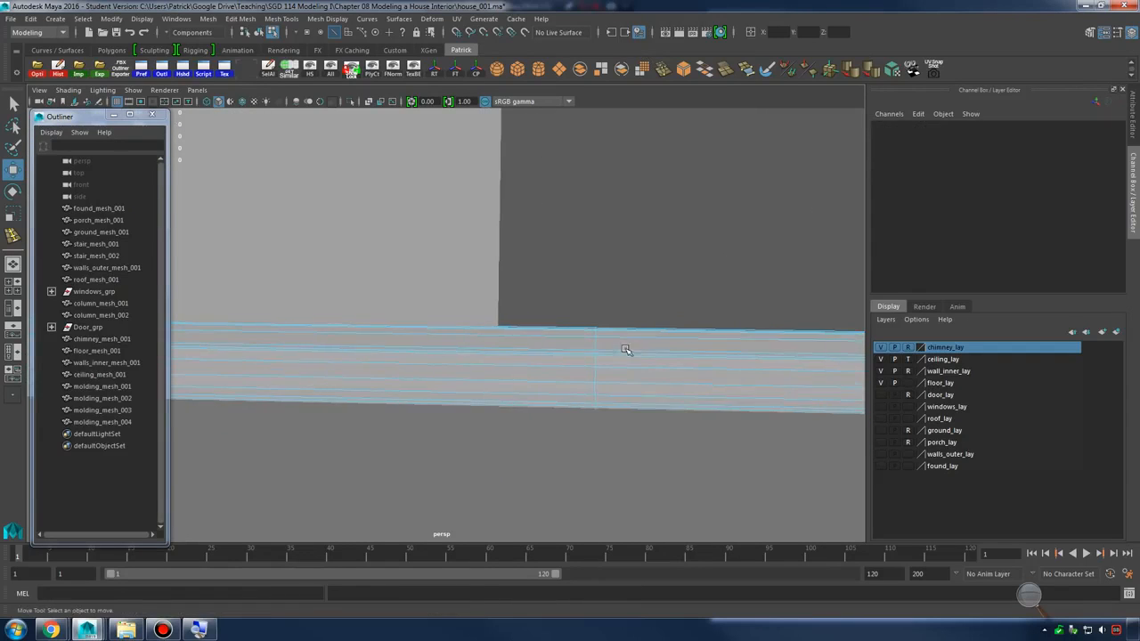
pyautogui.press('1')
pyautogui.moveTo(508, 338); pyautogui.dragTo(483, 318, button='right')
pyautogui.moveTo(484, 318); pyautogui.dragTo(540, 434)
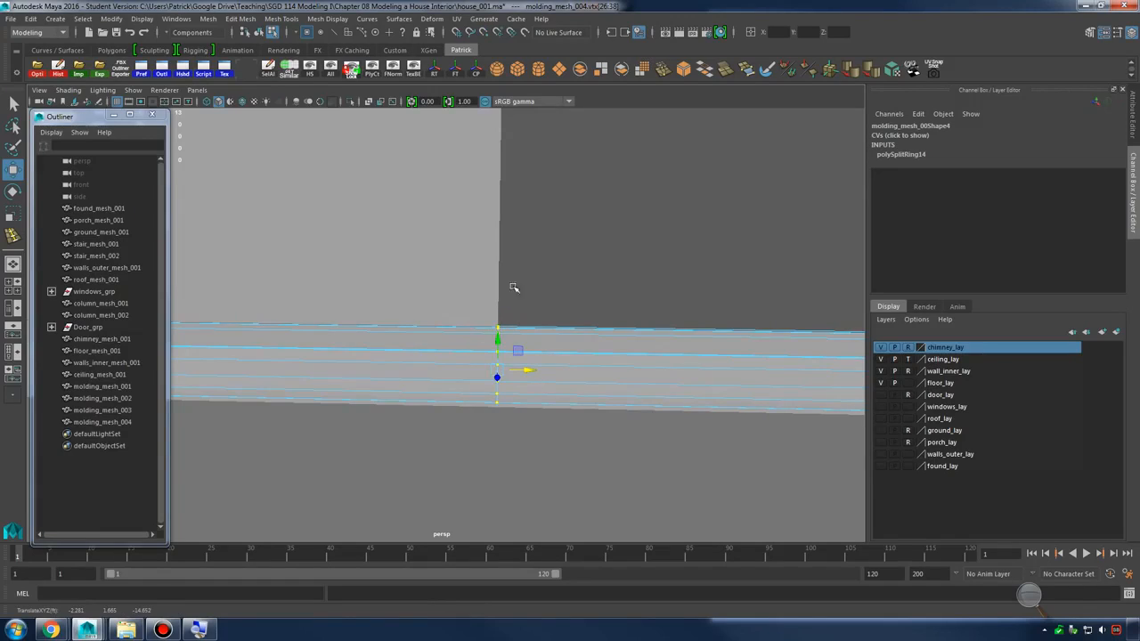
# Insert a second edge loop across the door-wall molding at the doorway's right edge
pyautogui.keyDown('alt'); pyautogui.moveTo(666, 283); pyautogui.dragTo(357, 307, button='middle'); pyautogui.keyUp('alt')
pyautogui.keyDown('alt'); pyautogui.moveTo(730, 341); pyautogui.dragTo(514, 314, button='middle'); pyautogui.keyUp('alt')
pyautogui.moveTo(651, 348); pyautogui.dragTo(688, 286, button='right')
pyautogui.click(637, 343)
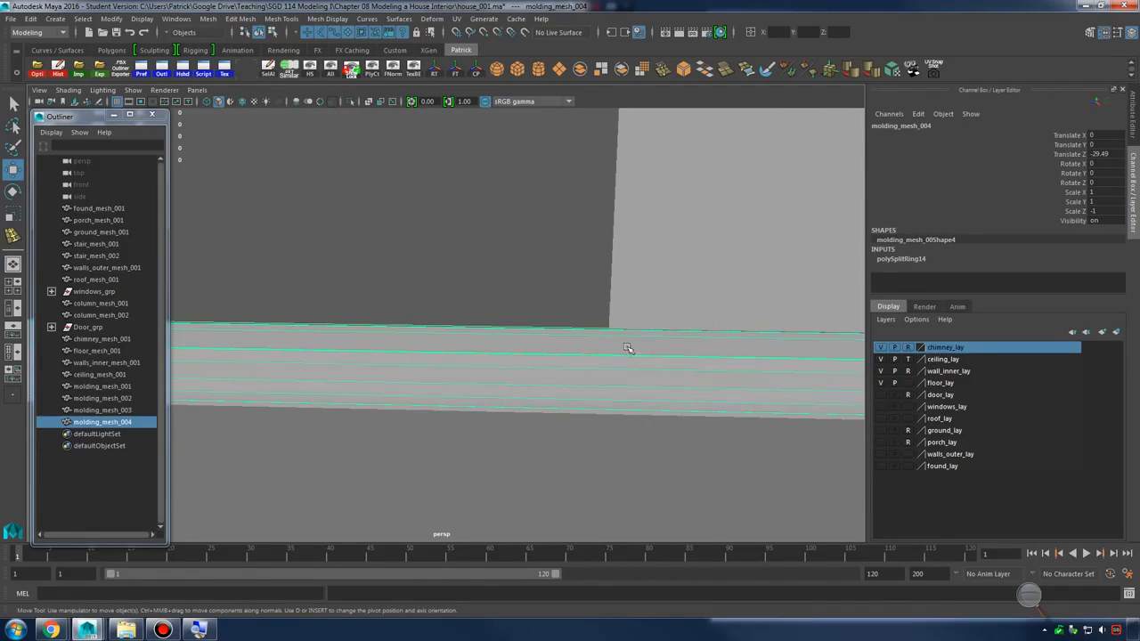
pyautogui.keyDown('shift'); pyautogui.moveTo(606, 347); pyautogui.dragTo(579, 355, button='right'); pyautogui.keyUp('shift')
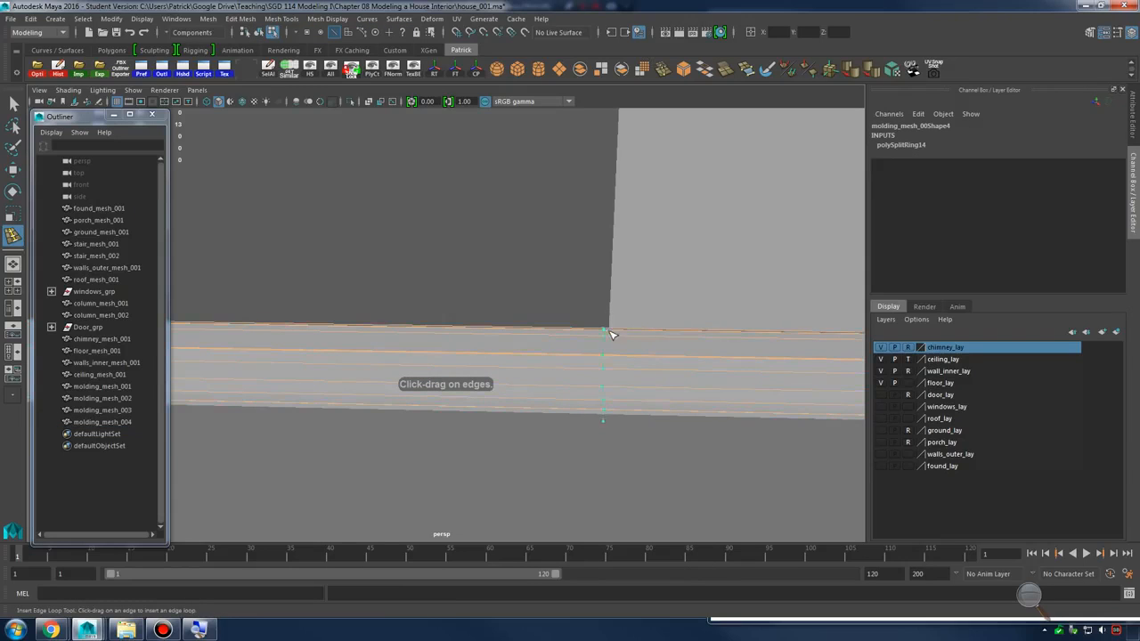
pyautogui.click(611, 334)
pyautogui.press('w')
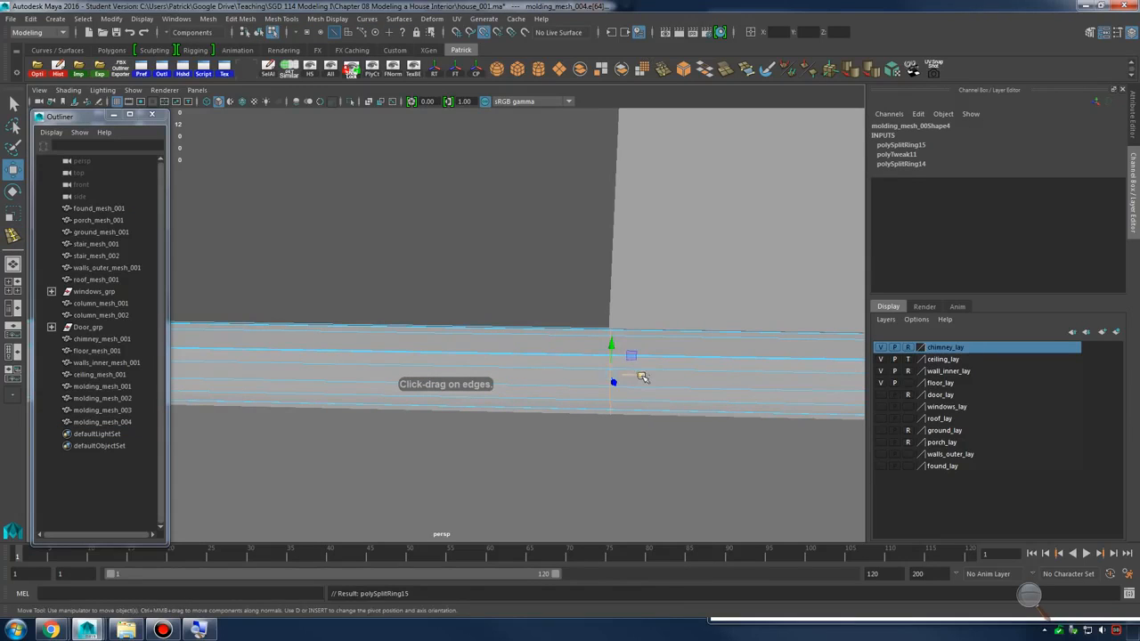
# Delete the door-wall molding faces spanning the doorway and return to object mode to review the opening
pyautogui.keyDown('alt'); pyautogui.moveTo(679, 347); pyautogui.dragTo(467, 323, button='right'); pyautogui.keyUp('alt')
pyautogui.keyDown('alt'); pyautogui.moveTo(467, 323); pyautogui.dragTo(565, 358, button='middle'); pyautogui.keyUp('alt')
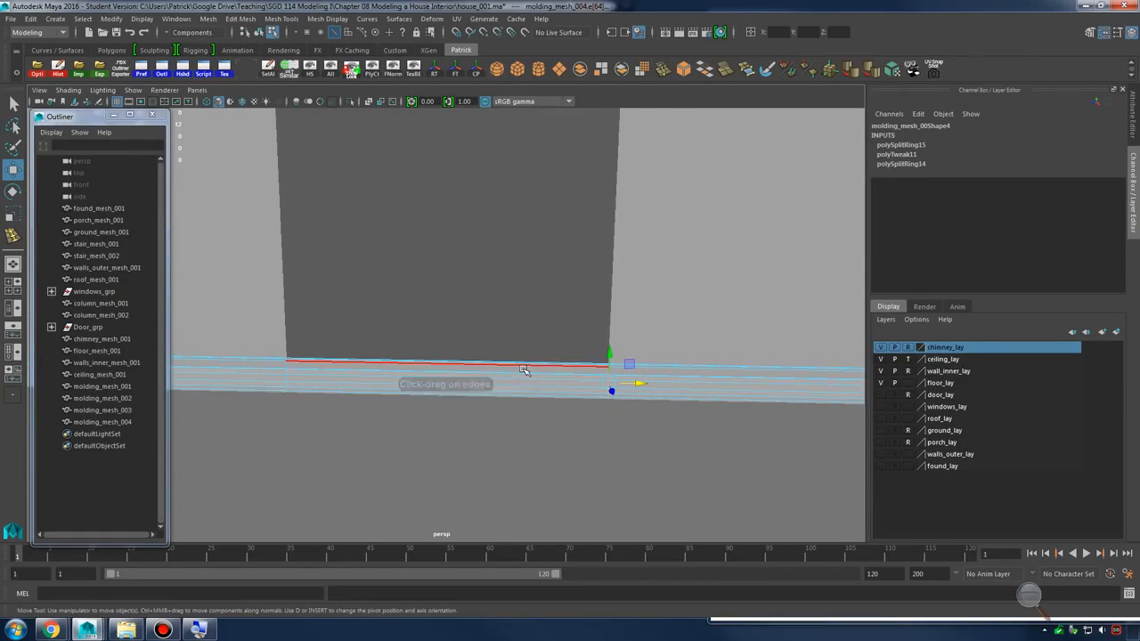
pyautogui.moveTo(524, 373); pyautogui.dragTo(523, 333, button='right')
pyautogui.moveTo(485, 313); pyautogui.dragTo(514, 451)
pyautogui.click(580, 422)
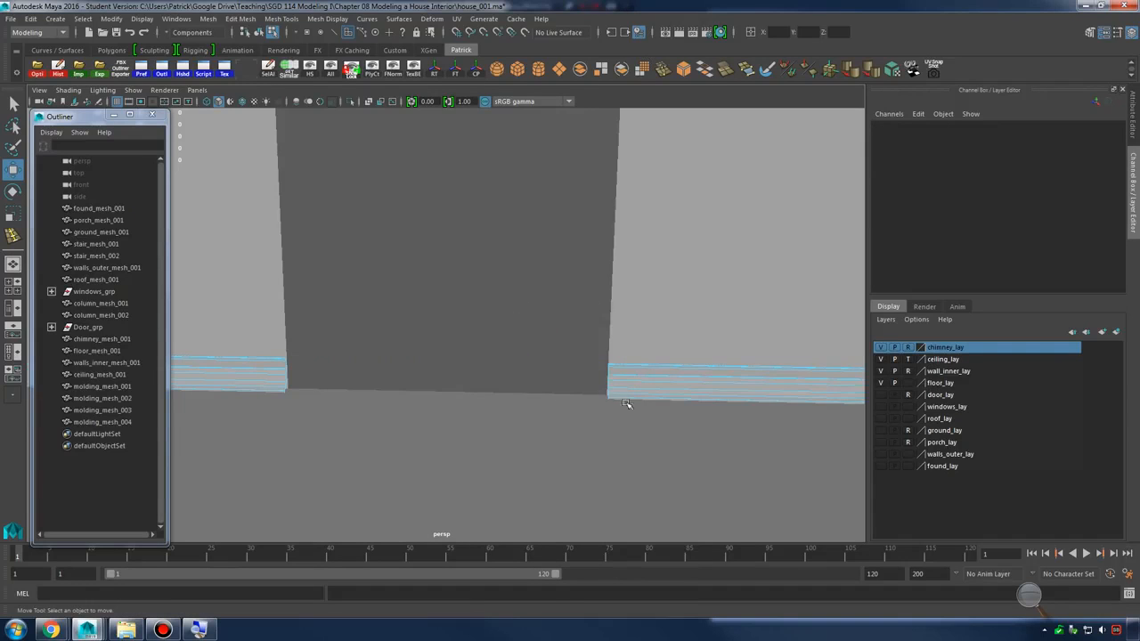
pyautogui.moveTo(636, 299); pyautogui.dragTo(681, 282, button='right')
pyautogui.keyDown('alt'); pyautogui.moveTo(590, 312); pyautogui.dragTo(545, 418); pyautogui.keyUp('alt')
pyautogui.keyDown('alt'); pyautogui.moveTo(544, 417); pyautogui.dragTo(552, 411, button='middle'); pyautogui.keyUp('alt')
pyautogui.keyDown('alt'); pyautogui.moveTo(552, 410); pyautogui.dragTo(573, 263); pyautogui.keyUp('alt')
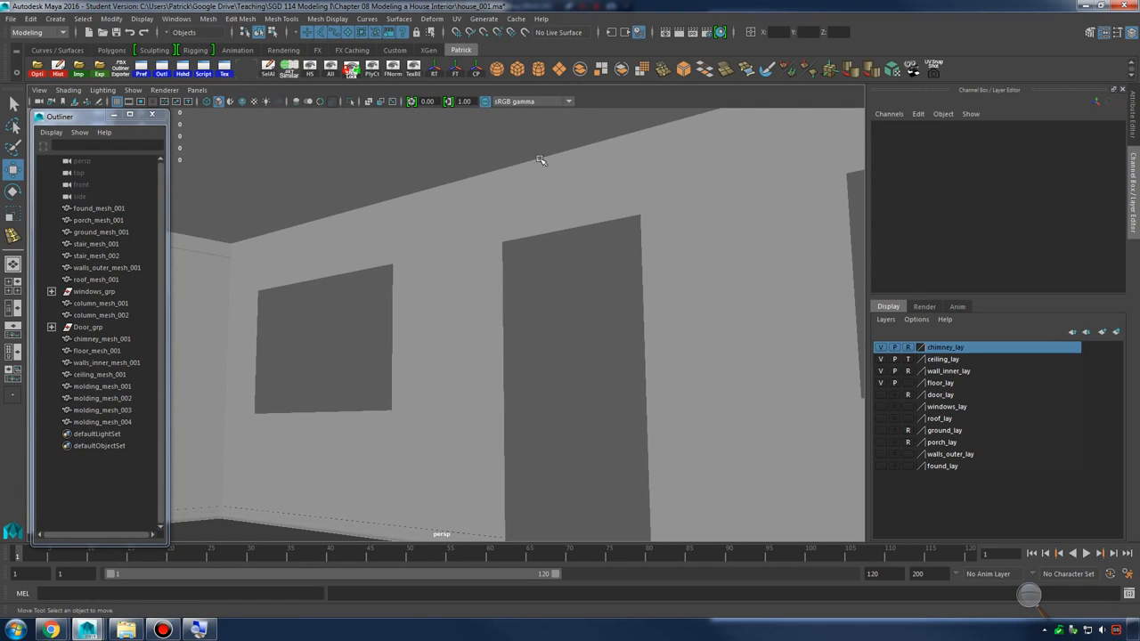
pyautogui.keyDown('alt'); pyautogui.moveTo(489, 165); pyautogui.dragTo(547, 311); pyautogui.keyUp('alt')
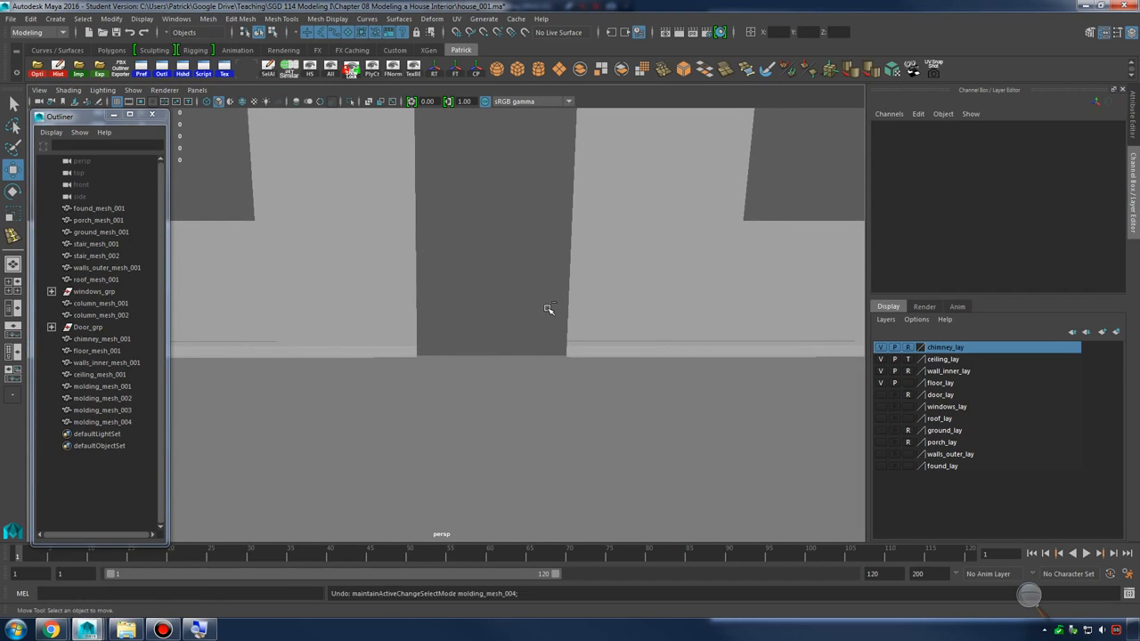
# Undo the deletion of the molding faces across the doorway and select the door-wall molding in object mode
pyautogui.hotkey('ctrl', 'z')
pyautogui.keyDown('alt'); pyautogui.moveTo(524, 342); pyautogui.dragTo(743, 364, button='right'); pyautogui.keyUp('alt')
pyautogui.moveTo(590, 364); pyautogui.dragTo(655, 284, button='right')
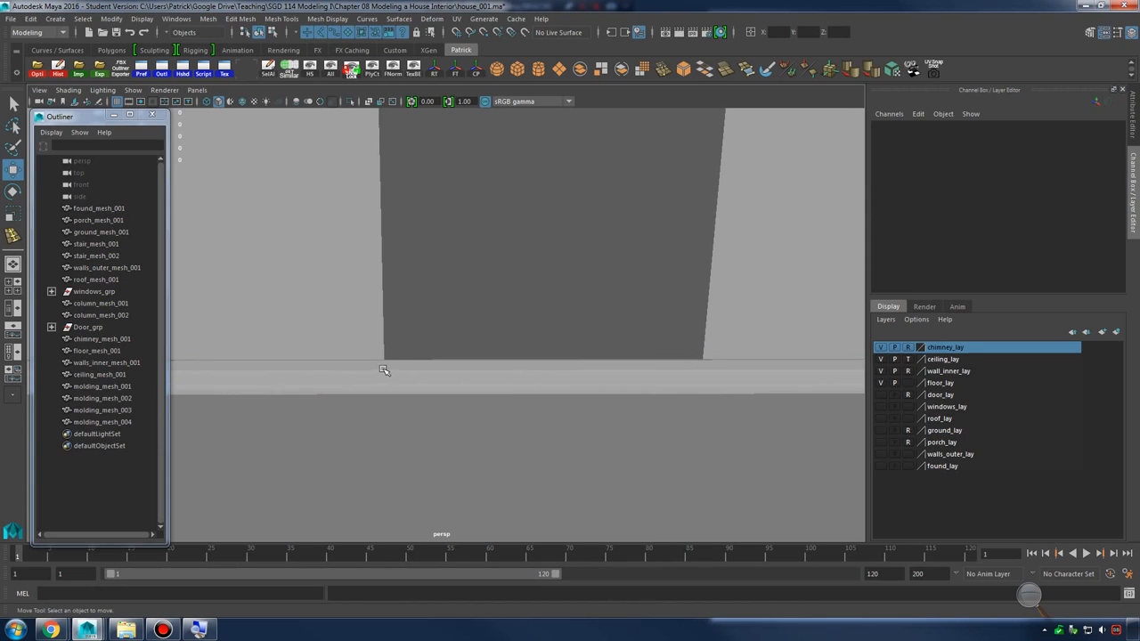
pyautogui.click(445, 374)
# Select all four wall moldings, molding_mesh_001 through molding_mesh_004, and freeze their transformations
pyautogui.keyDown('alt'); pyautogui.moveTo(723, 297); pyautogui.dragTo(426, 321); pyautogui.keyUp('alt')
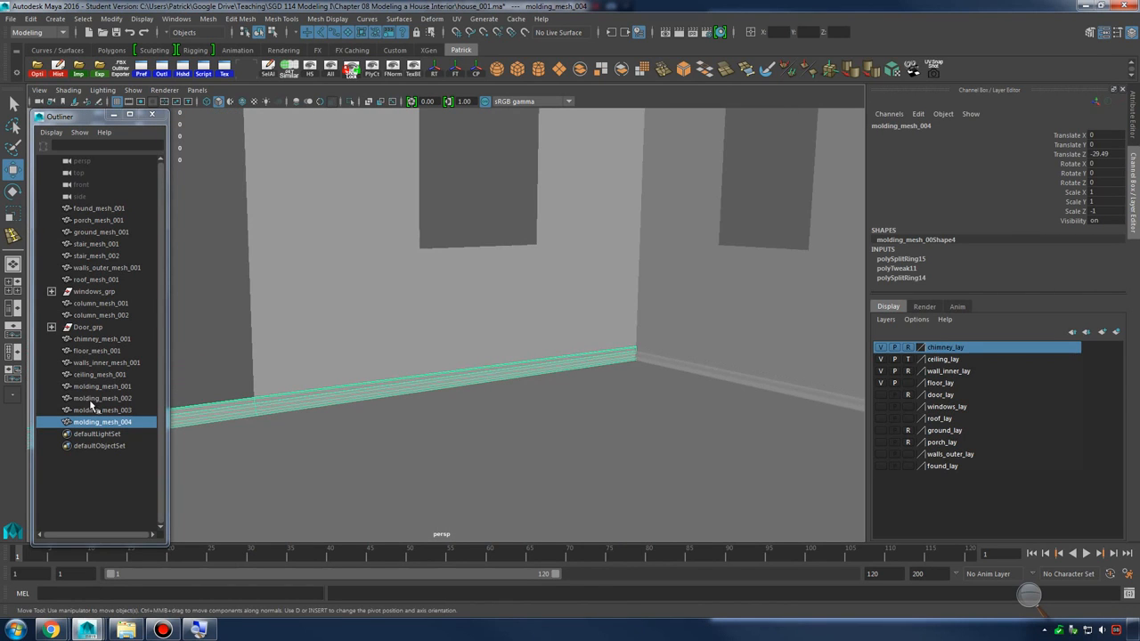
pyautogui.moveTo(129, 389); pyautogui.dragTo(132, 422)
pyautogui.keyDown('alt'); pyautogui.moveTo(600, 386); pyautogui.dragTo(614, 340); pyautogui.keyUp('alt')
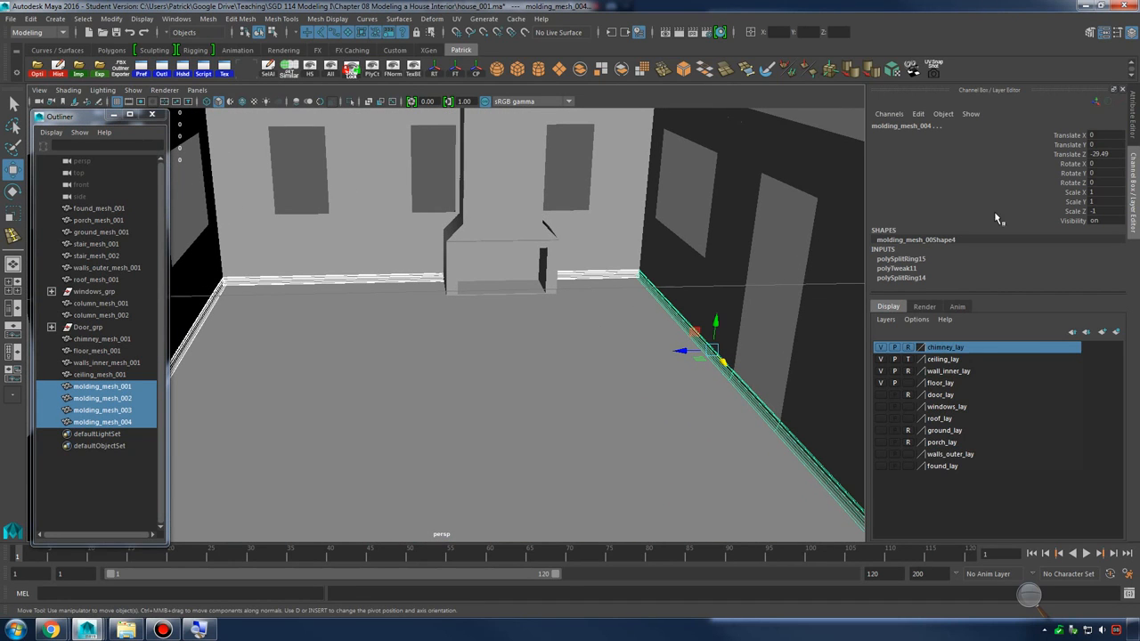
pyautogui.click(457, 79)
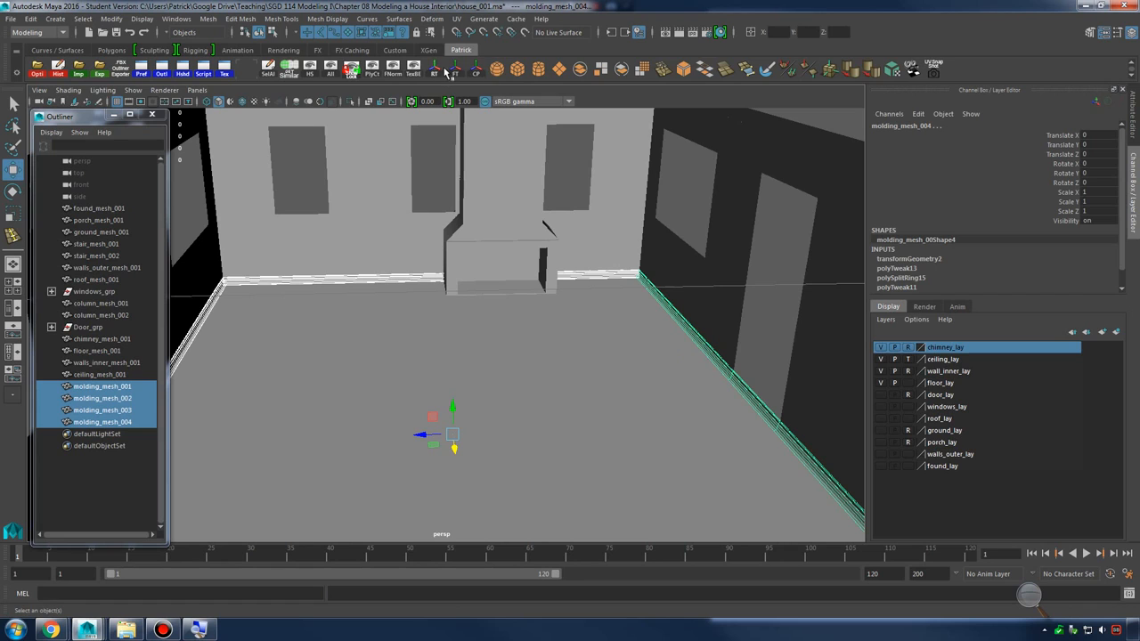
pyautogui.keyDown('alt'); pyautogui.moveTo(548, 296); pyautogui.dragTo(490, 303); pyautogui.keyUp('alt')
pyautogui.click(112, 19)
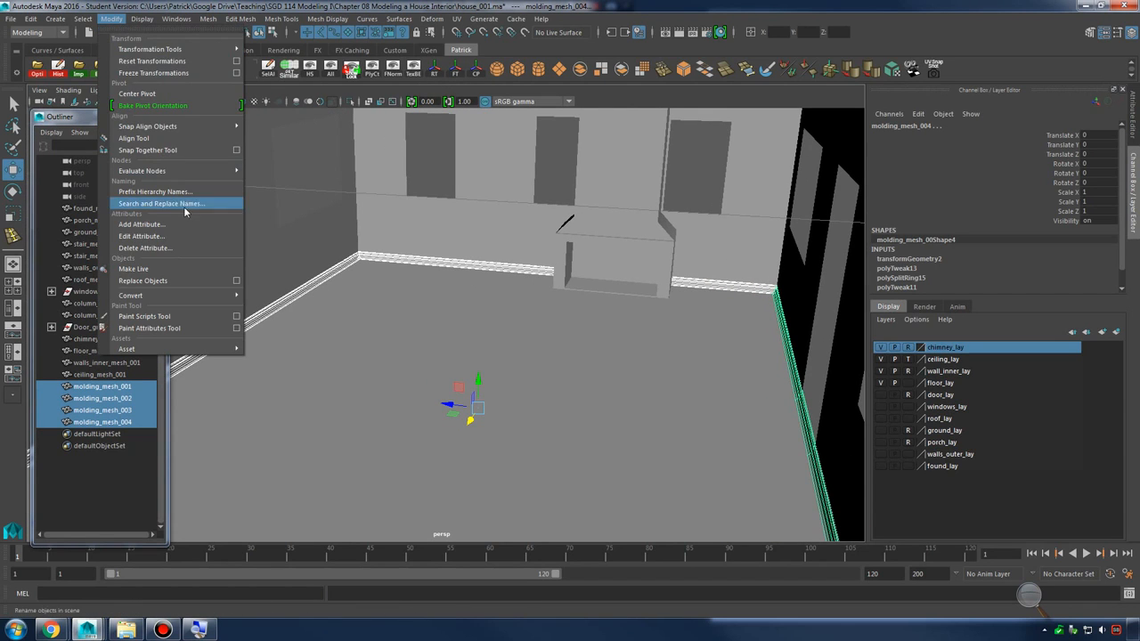
pyautogui.click(164, 77)
pyautogui.keyDown('alt'); pyautogui.moveTo(387, 264); pyautogui.dragTo(592, 318); pyautogui.keyUp('alt')
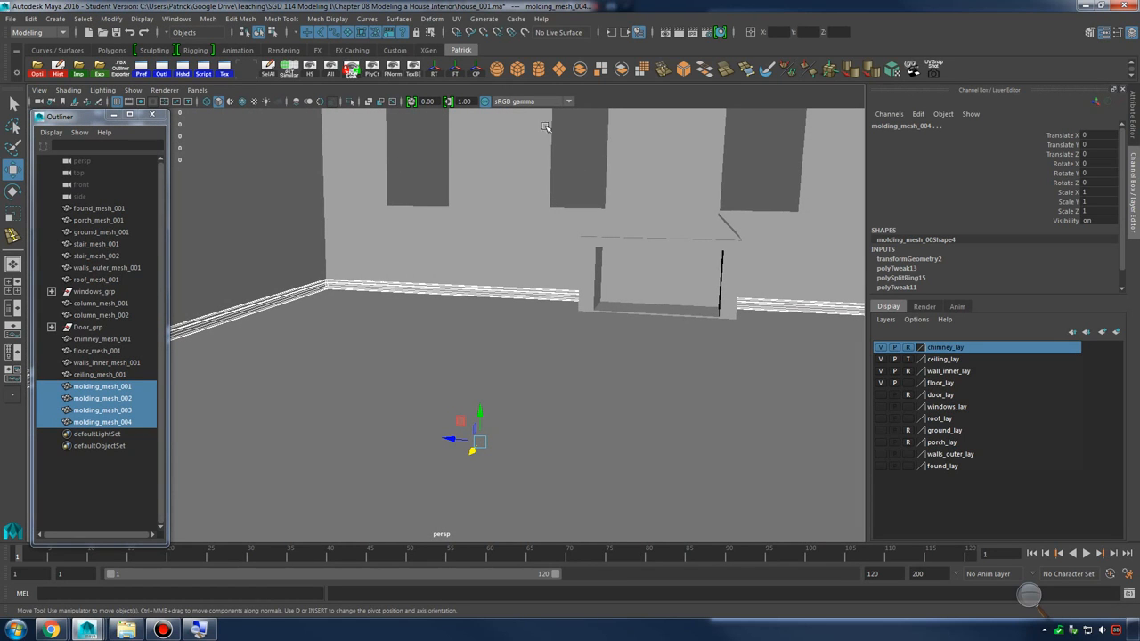
pyautogui.keyDown('alt'); pyautogui.moveTo(574, 279); pyautogui.dragTo(547, 250); pyautogui.keyUp('alt')
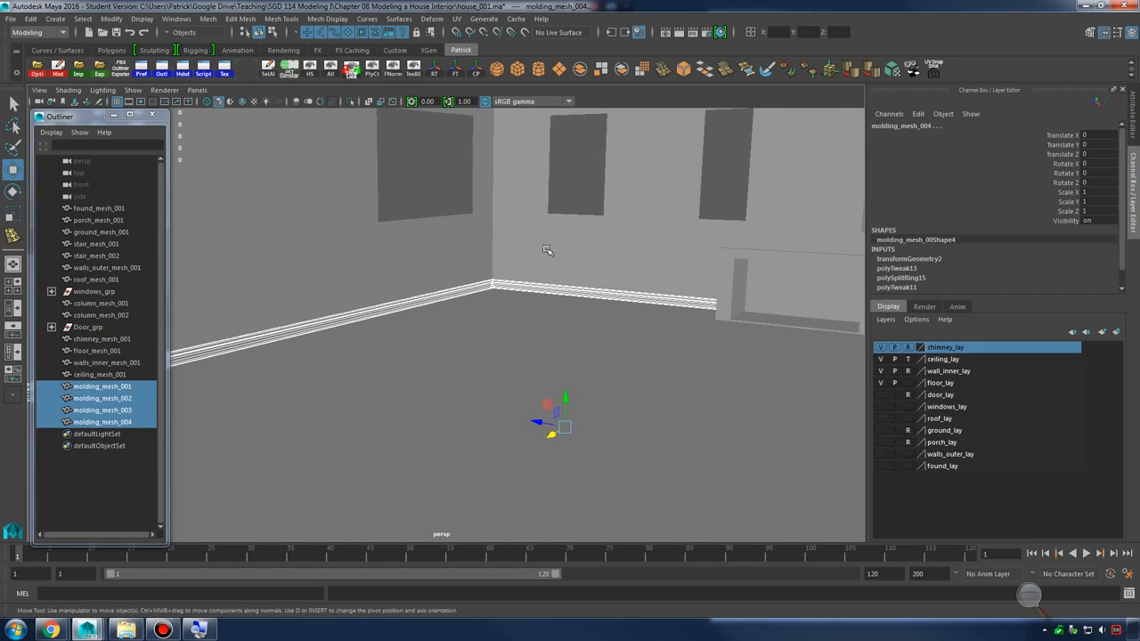
# Add a shortcut for the Outliner command to the custom shelf
pyautogui.click(177, 18)
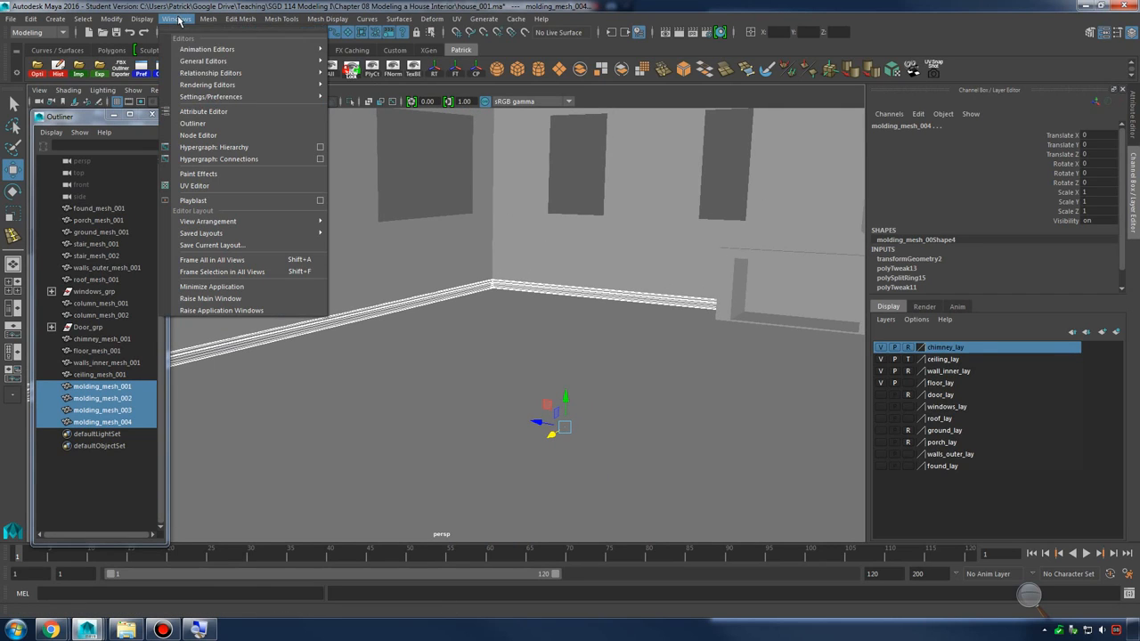
pyautogui.moveTo(230, 85)
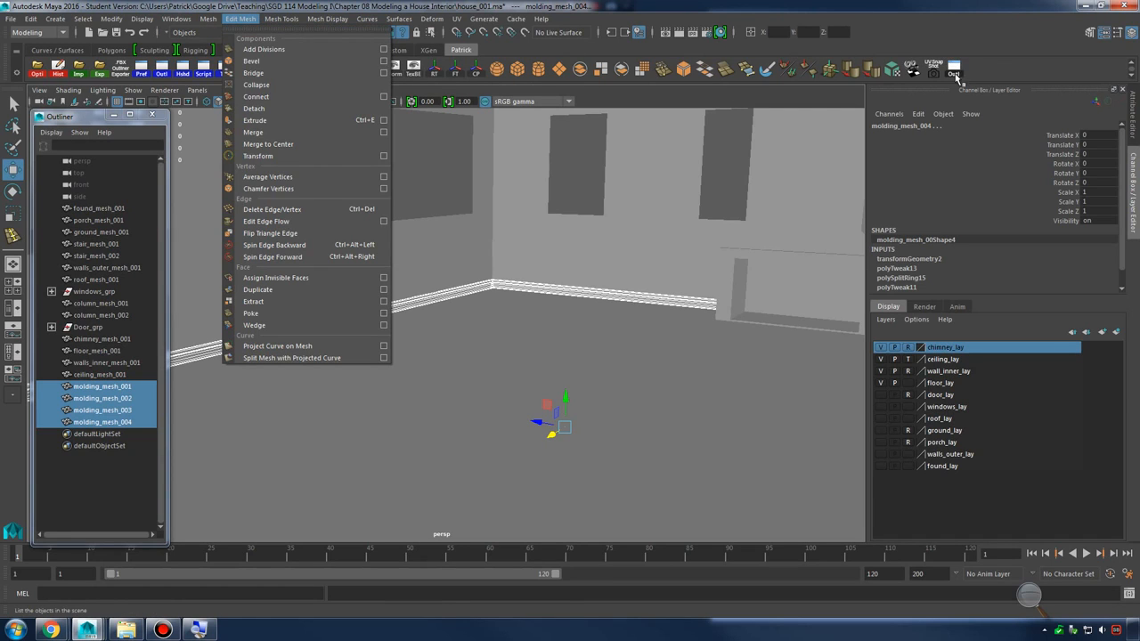
pyautogui.click(1007, 67)
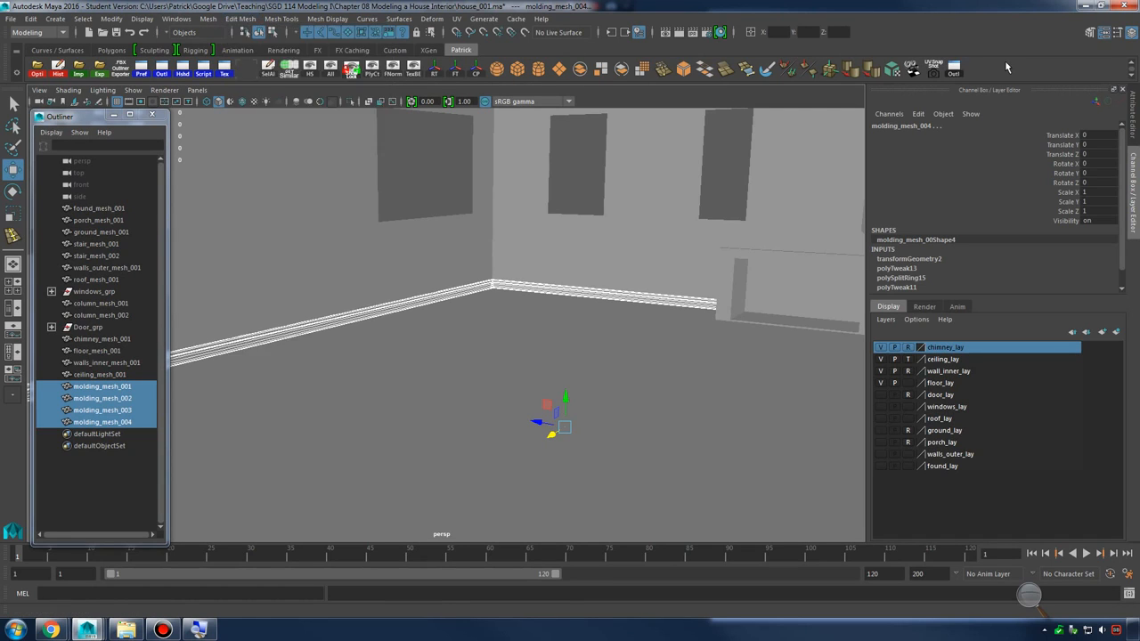
# Delete the extra Outliner shortcut from the custom shelf in the Shelf Editor and close the editor
pyautogui.click(17, 76)
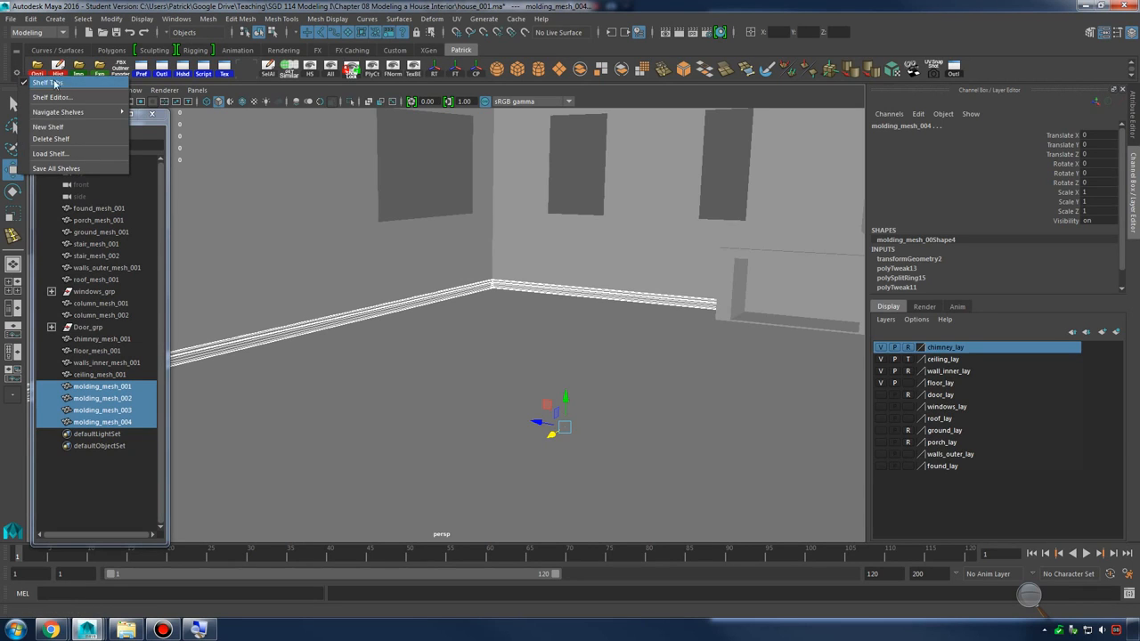
pyautogui.click(81, 98)
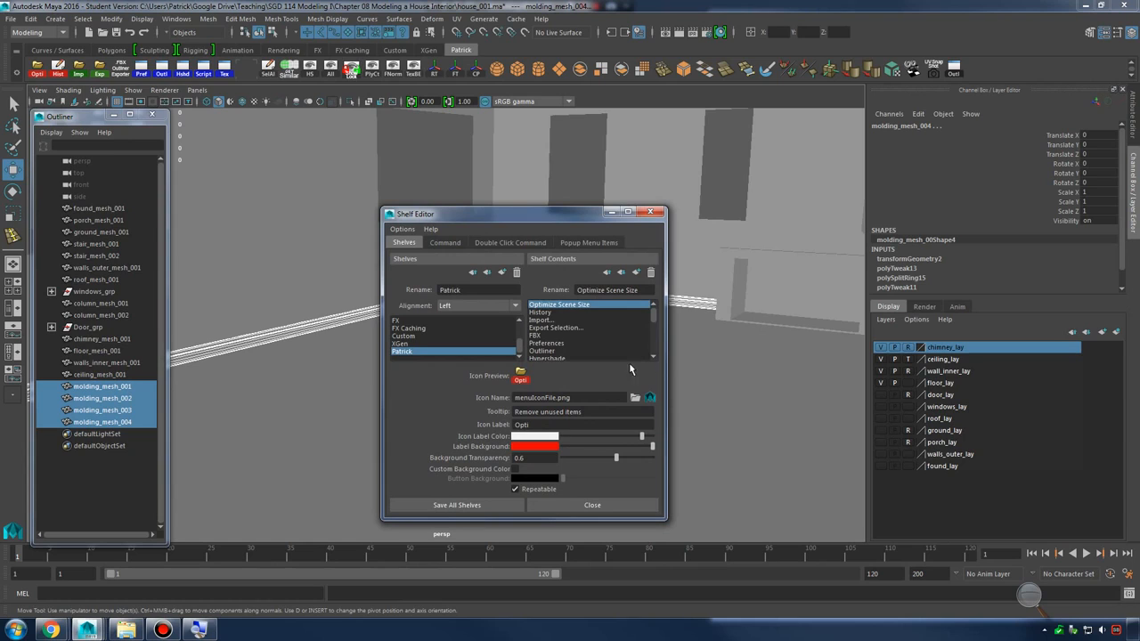
pyautogui.scroll(-5, 606, 342)
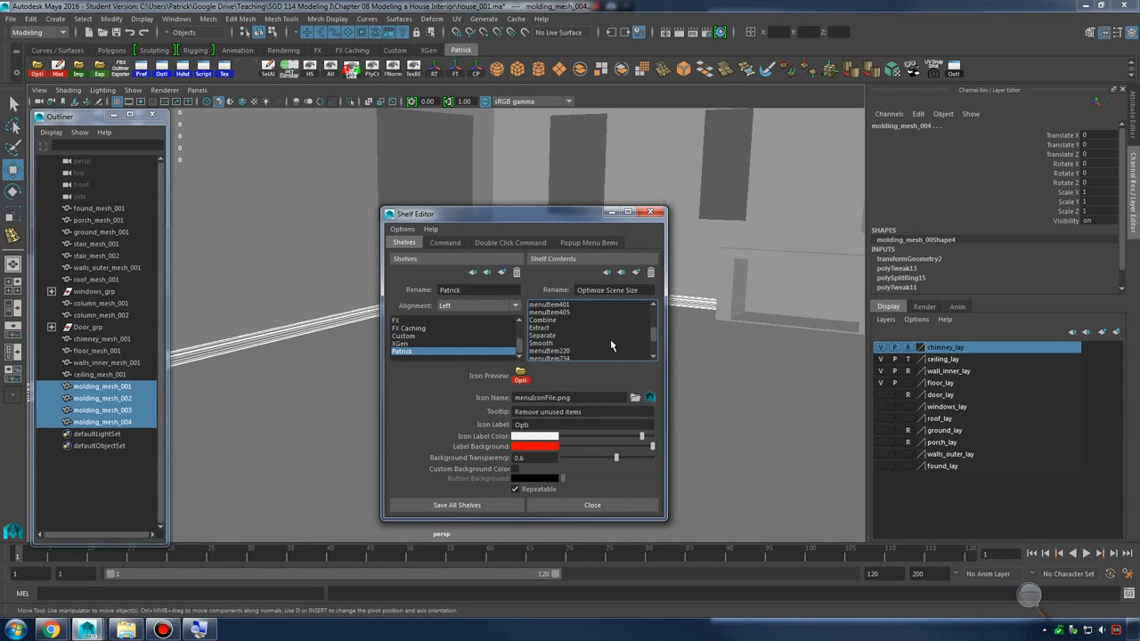
pyautogui.scroll(-5, 619, 343)
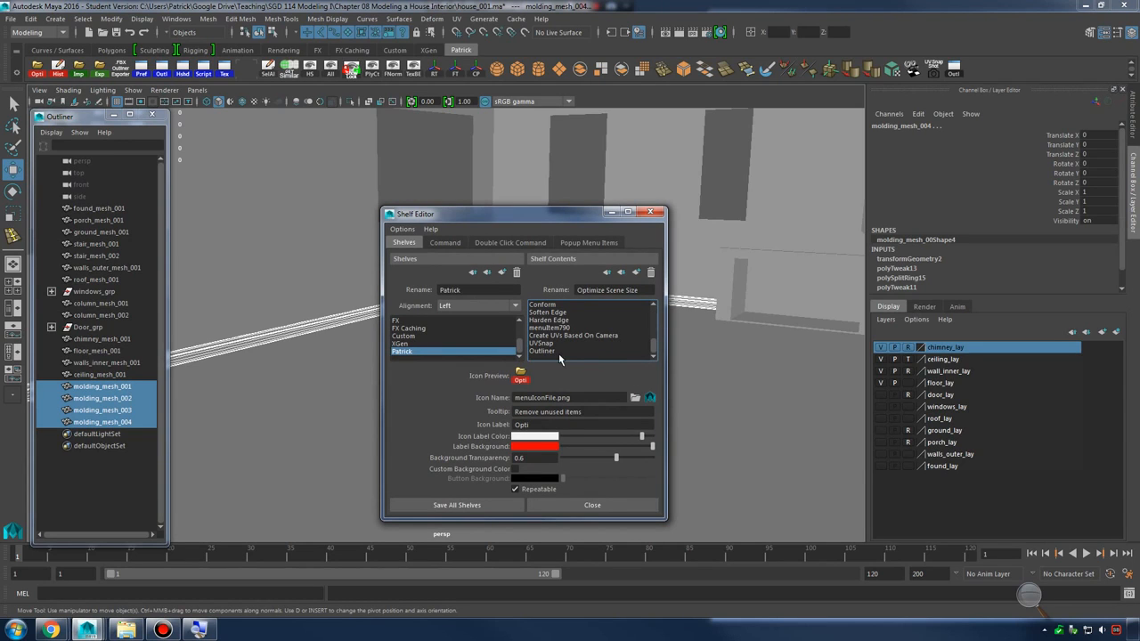
pyautogui.click(651, 273)
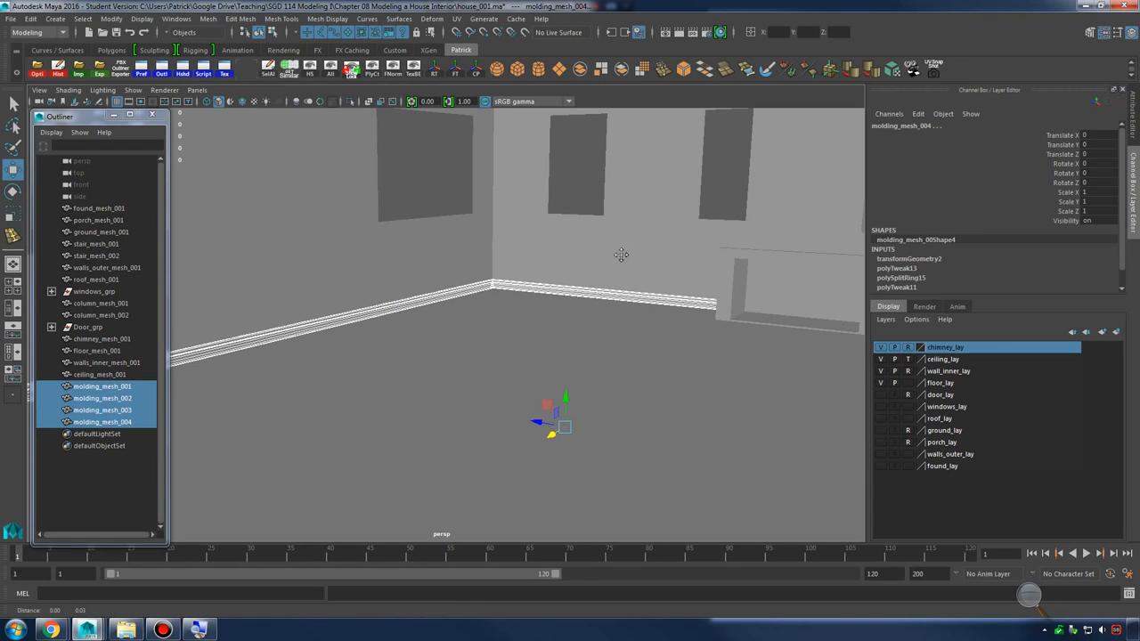
# Duplicate the four moldings, set the copies' Y scale to -1 and raise them to a Y position of 14.73
pyautogui.keyDown('alt'); pyautogui.moveTo(621, 255); pyautogui.dragTo(580, 318); pyautogui.keyUp('alt')
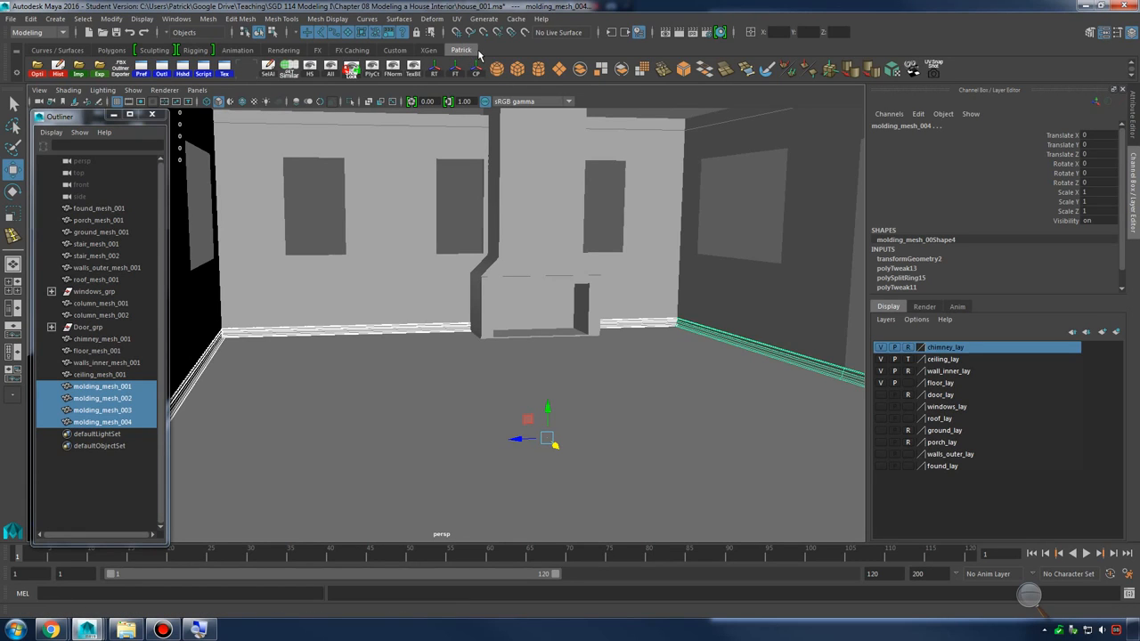
pyautogui.keyDown('alt'); pyautogui.moveTo(504, 108); pyautogui.dragTo(511, 308); pyautogui.keyUp('alt')
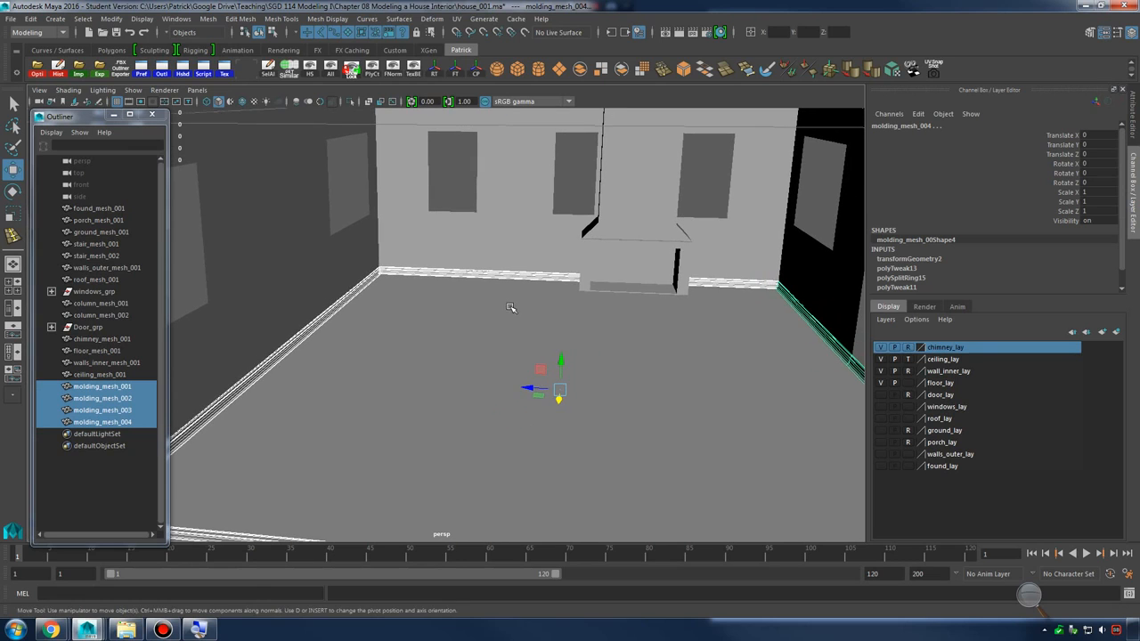
pyautogui.hotkey('ctrl', 'd')
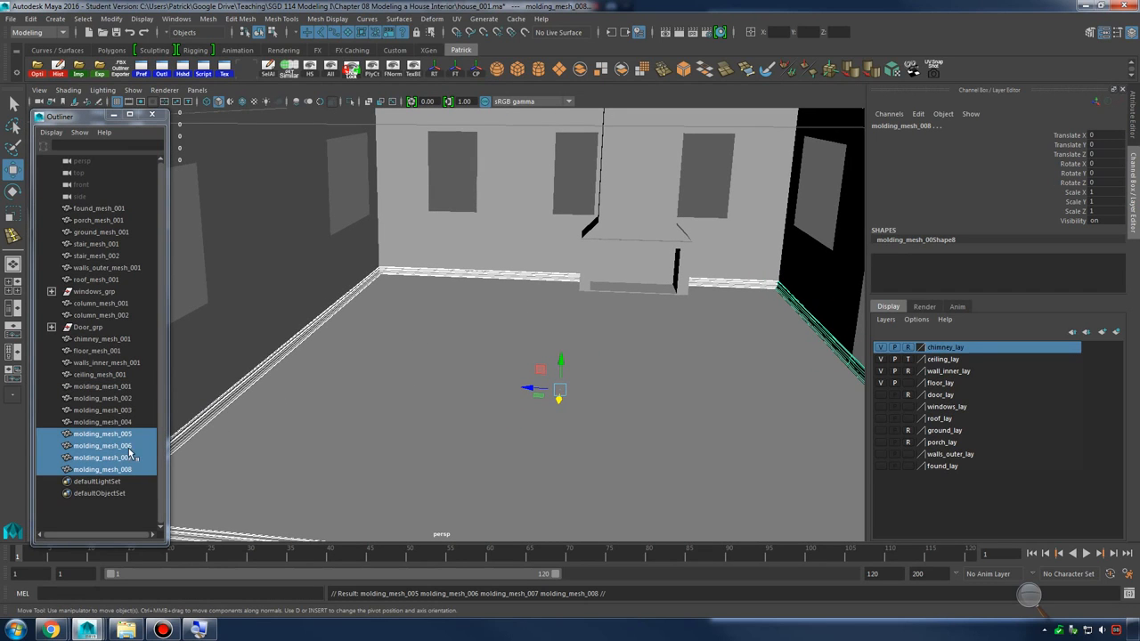
pyautogui.moveTo(559, 360); pyautogui.dragTo(552, 285)
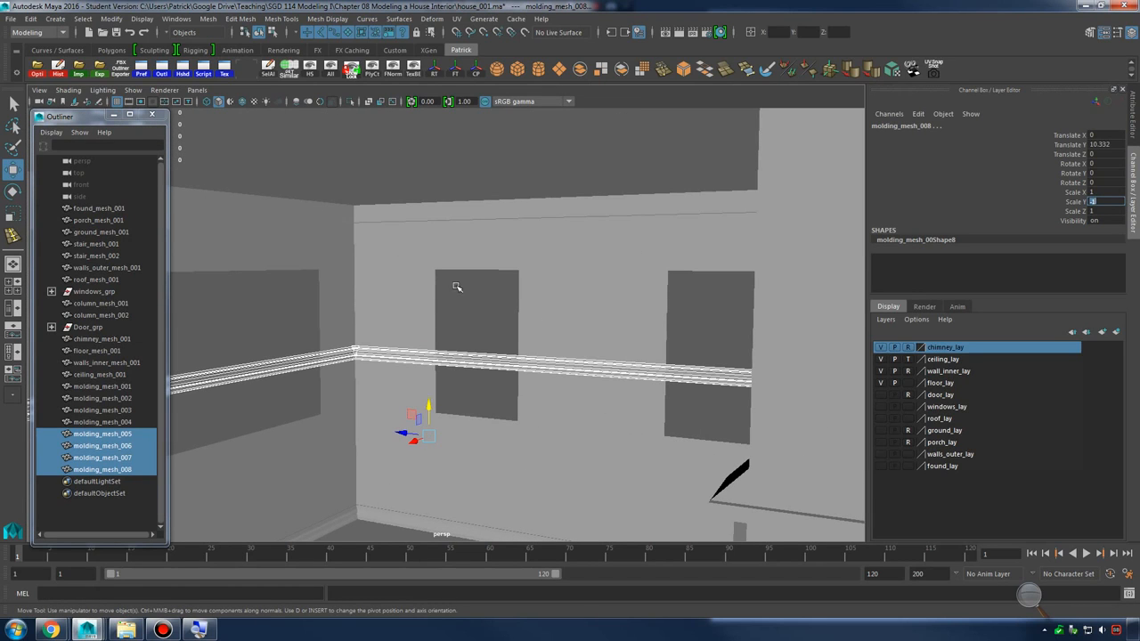
pyautogui.moveTo(428, 406); pyautogui.dragTo(404, 177)
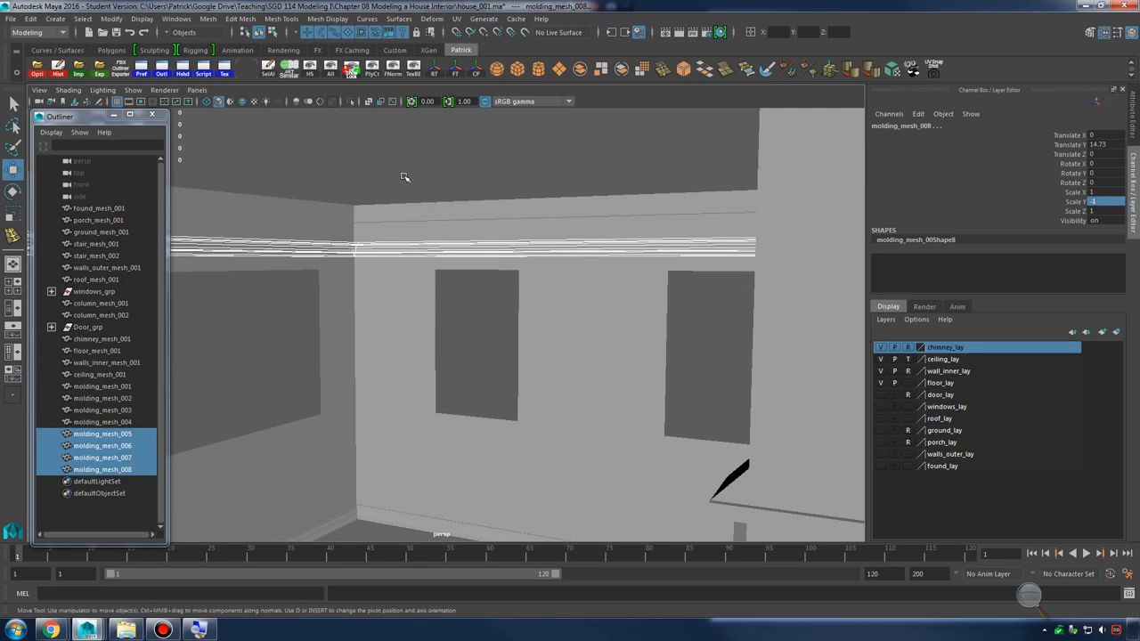
# Switch the ceiling layer from template to reference display, fit the copied moldings up against the ceiling and deselect them
pyautogui.keyDown('alt'); pyautogui.moveTo(533, 279); pyautogui.dragTo(598, 283); pyautogui.keyUp('alt')
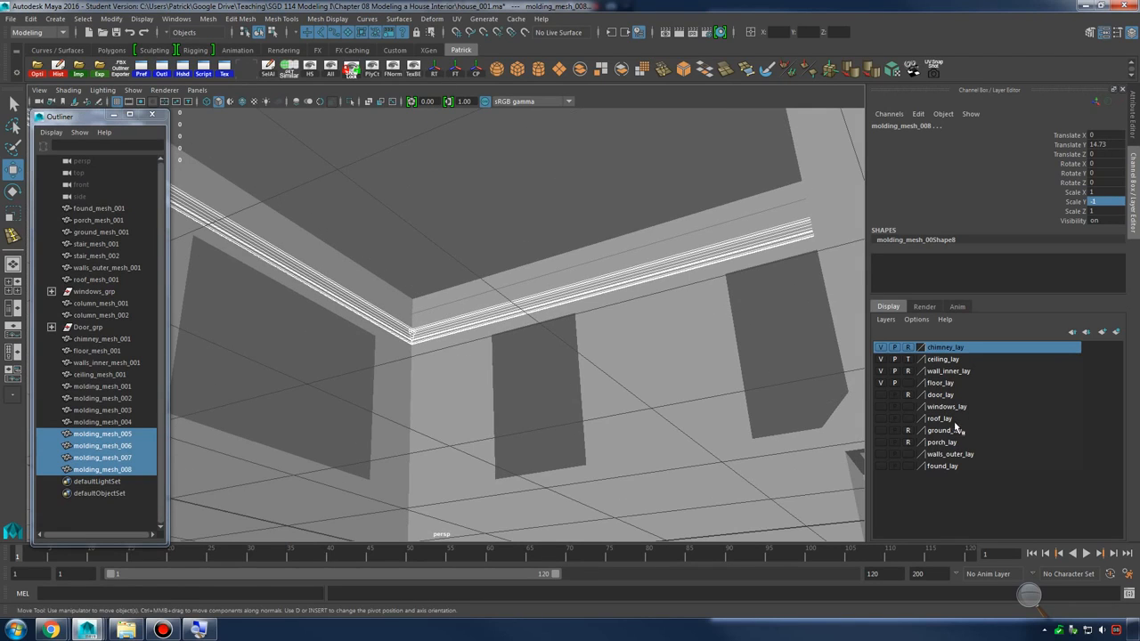
pyautogui.click(909, 359)
pyautogui.keyDown('alt'); pyautogui.moveTo(454, 280); pyautogui.dragTo(814, 323); pyautogui.keyUp('alt')
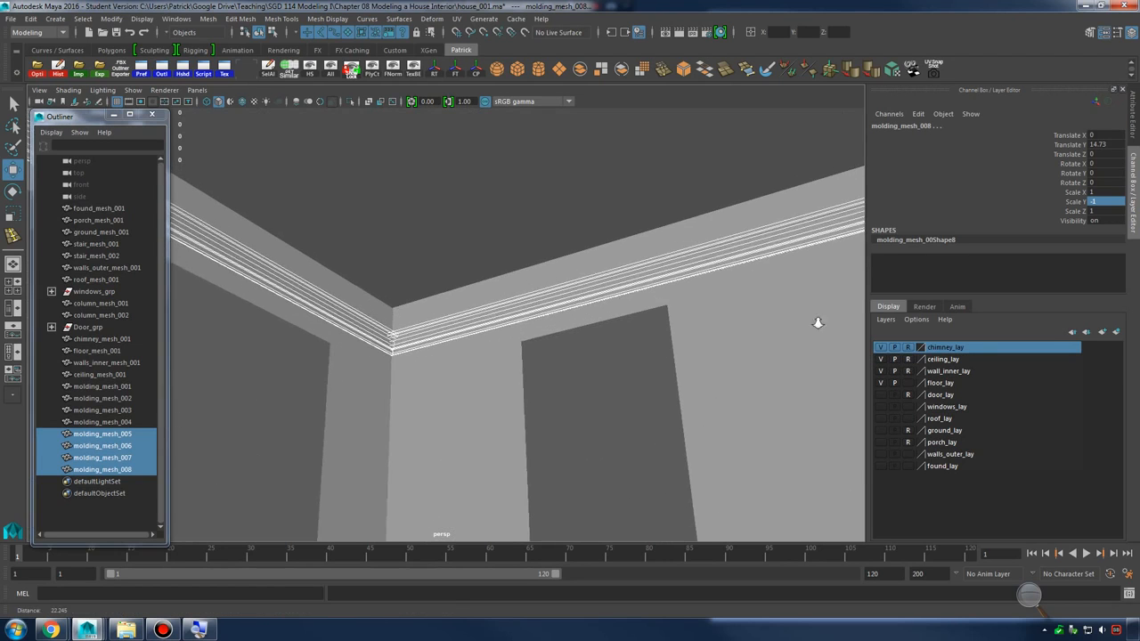
pyautogui.moveTo(662, 293)
pyautogui.keyDown('alt'); pyautogui.mouseDown()
pyautogui.moveTo(412, 251)
pyautogui.moveTo(555, 357)
pyautogui.moveTo(534, 214)
pyautogui.moveTo(509, 164)
pyautogui.moveTo(522, 255)
pyautogui.moveTo(565, 356)
pyautogui.moveTo(648, 371)
pyautogui.moveTo(669, 300)
pyautogui.moveTo(677, 386)
pyautogui.moveTo(597, 374)
pyautogui.mouseUp(); pyautogui.keyUp('alt')
pyautogui.click(762, 522)
pyautogui.keyDown('alt'); pyautogui.moveTo(761, 522); pyautogui.dragTo(641, 326); pyautogui.keyUp('alt')
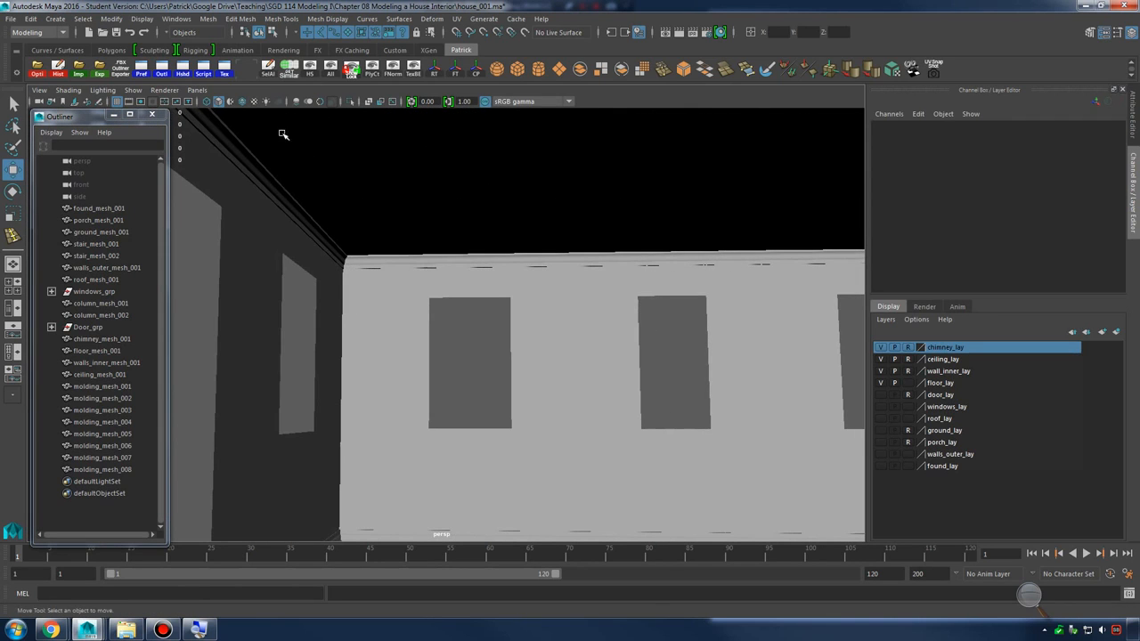
# Enable multisampling anti-aliasing in the Hardware Renderer 2.0 settings and close the settings window
pyautogui.click(165, 90)
pyautogui.click(285, 111)
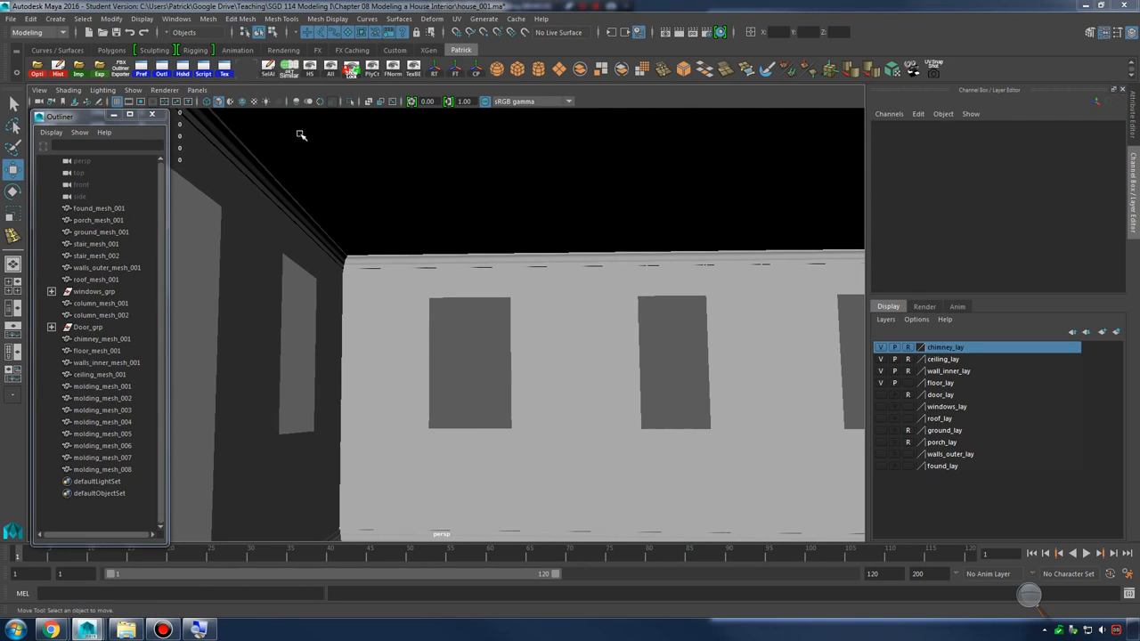
pyautogui.scroll(-3, 456, 385)
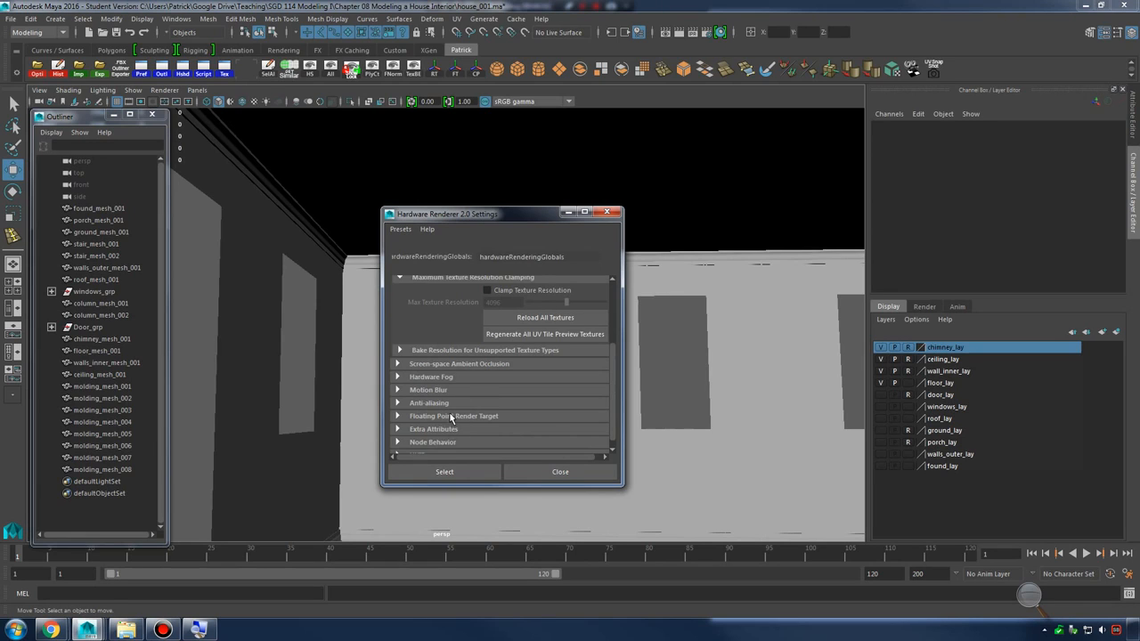
pyautogui.scroll(-1, 450, 416)
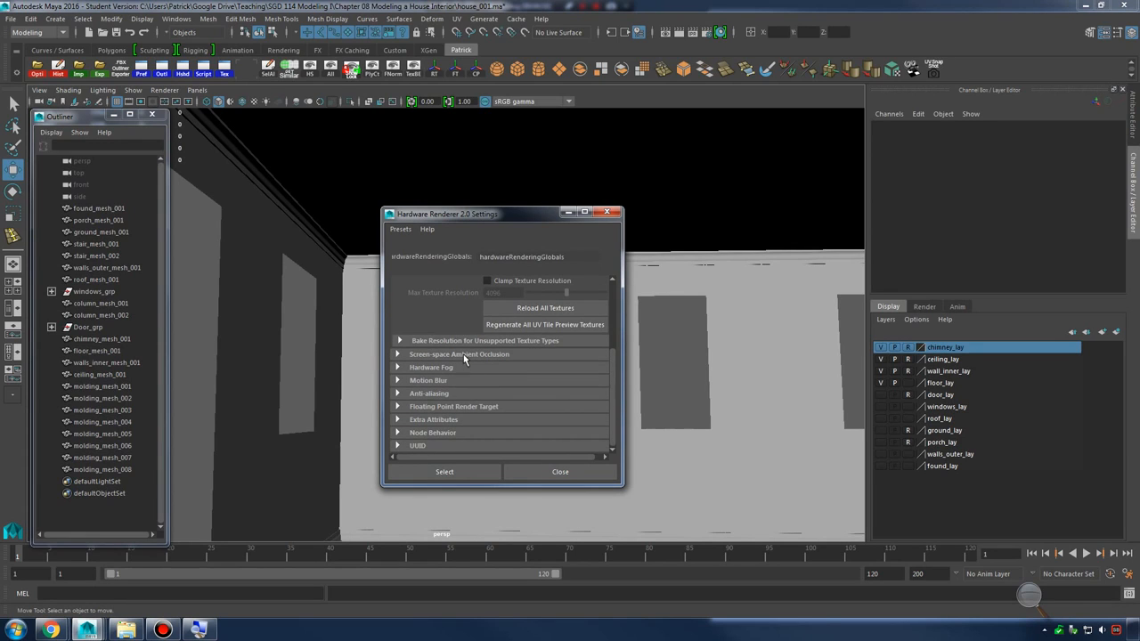
pyautogui.click(466, 406)
pyautogui.scroll(-1, 509, 403)
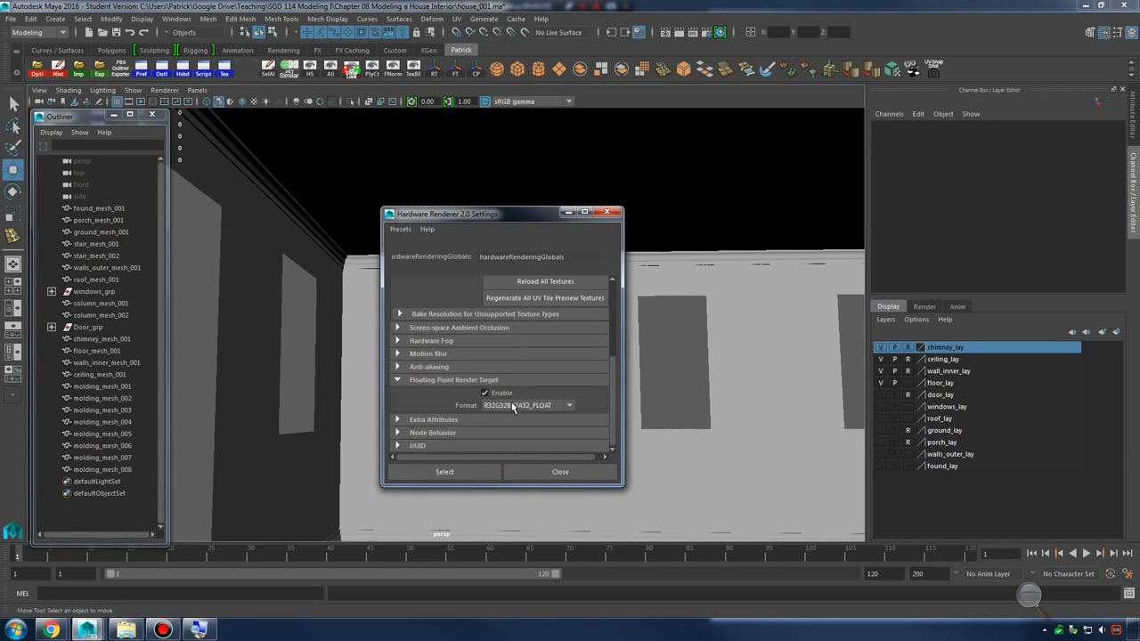
pyautogui.click(465, 367)
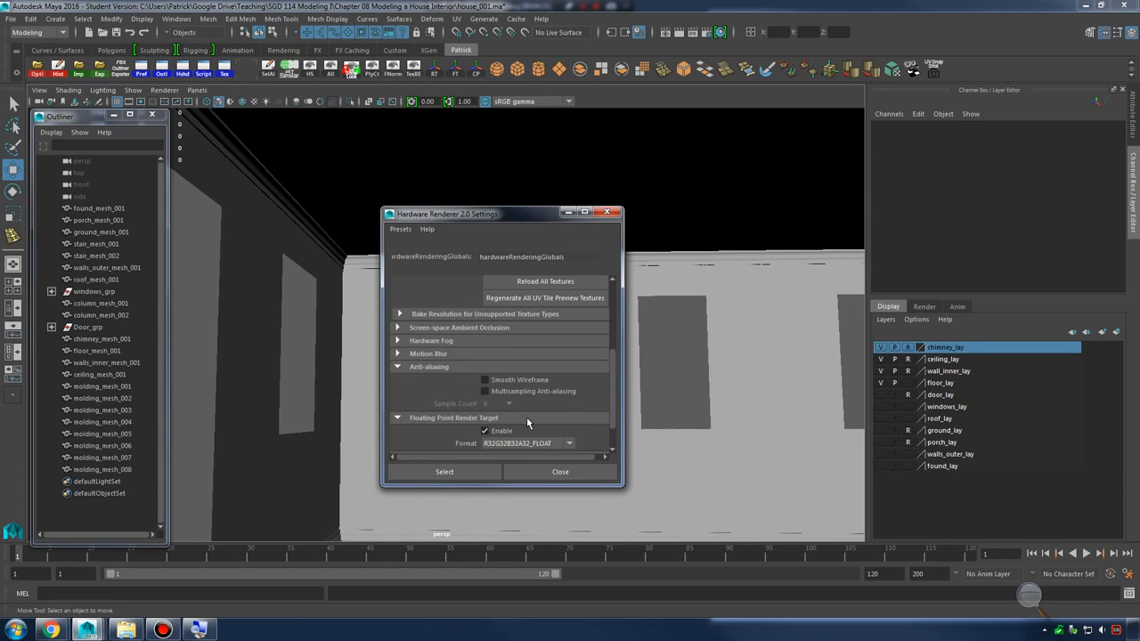
pyautogui.click(519, 391)
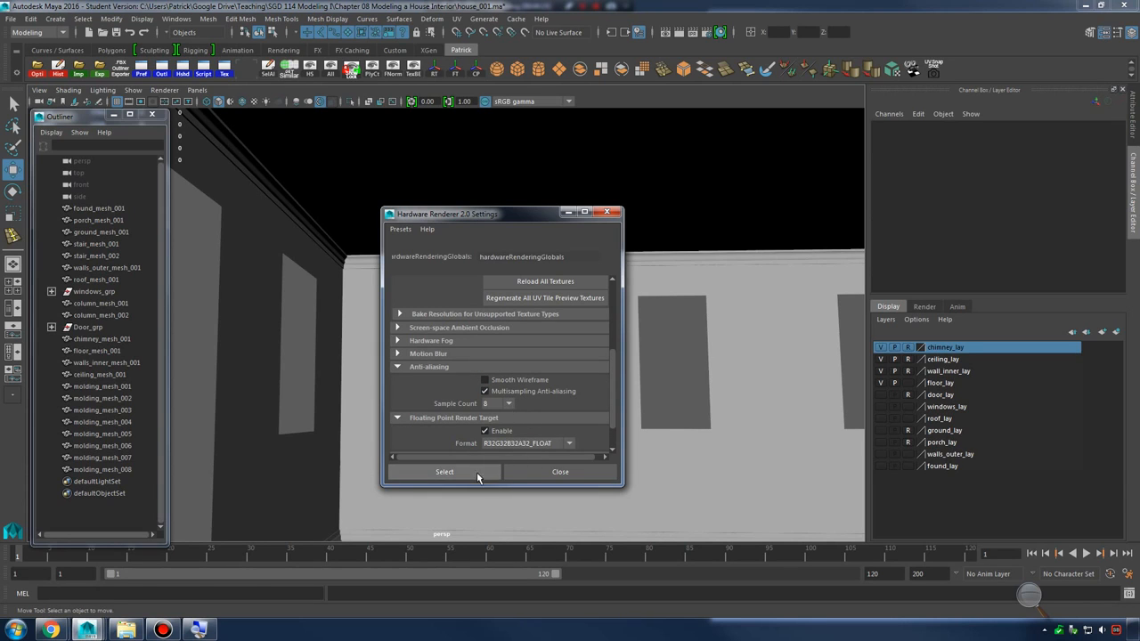
pyautogui.click(557, 473)
# Delete the base molding faces that run across the doorway opening and return to object selection
pyautogui.keyDown('alt'); pyautogui.moveTo(618, 361); pyautogui.dragTo(498, 280); pyautogui.keyUp('alt')
pyautogui.keyDown('alt'); pyautogui.moveTo(498, 279); pyautogui.dragTo(361, 283, button='middle'); pyautogui.keyUp('alt')
pyautogui.keyDown('alt'); pyautogui.moveTo(534, 273); pyautogui.dragTo(620, 269); pyautogui.keyUp('alt')
pyautogui.keyDown('alt'); pyautogui.moveTo(672, 257); pyautogui.dragTo(556, 259, button='middle'); pyautogui.keyUp('alt')
pyautogui.keyDown('alt'); pyautogui.moveTo(557, 260); pyautogui.dragTo(516, 315); pyautogui.keyUp('alt')
pyautogui.keyDown('alt'); pyautogui.moveTo(660, 277); pyautogui.dragTo(611, 349); pyautogui.keyUp('alt')
pyautogui.click(397, 397)
pyautogui.moveTo(406, 298); pyautogui.dragTo(407, 396, button='right')
pyautogui.press('Delete')
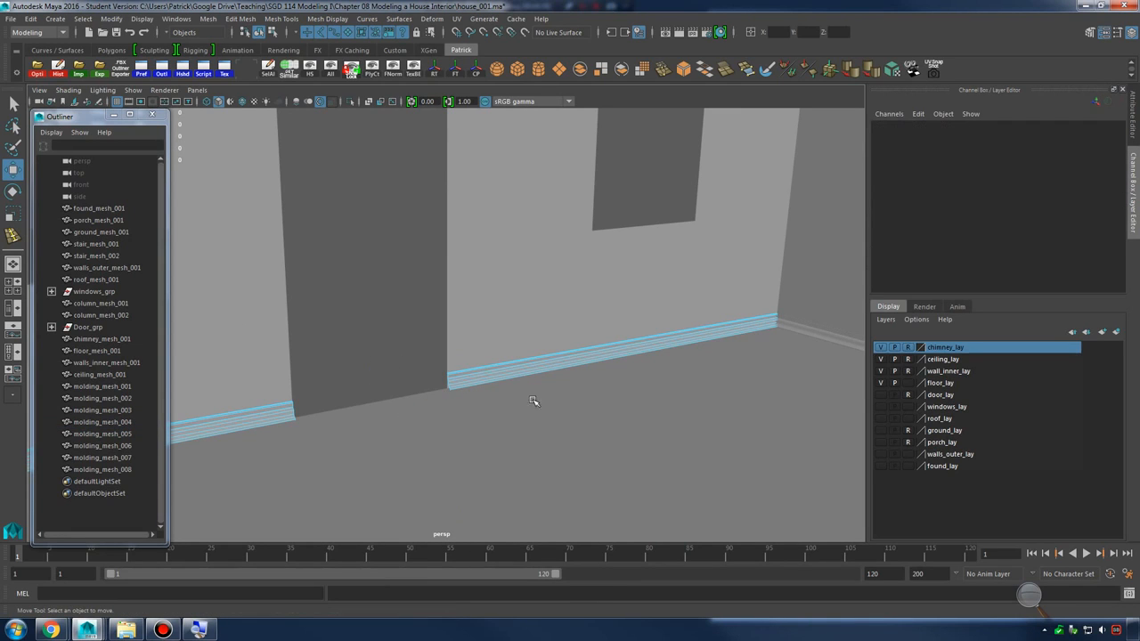
pyautogui.moveTo(515, 363); pyautogui.dragTo(570, 294, button='right')
pyautogui.keyDown('alt'); pyautogui.moveTo(499, 336); pyautogui.dragTo(424, 336, button='right'); pyautogui.keyUp('alt')
# Make the windows_lay and walls_outer_lay layers visible around the interior walls
pyautogui.keyDown('alt'); pyautogui.moveTo(624, 383); pyautogui.dragTo(570, 357); pyautogui.keyUp('alt')
pyautogui.keyDown('alt'); pyautogui.moveTo(570, 356); pyautogui.dragTo(573, 407, button='middle'); pyautogui.keyUp('alt')
pyautogui.keyDown('alt'); pyautogui.moveTo(572, 407); pyautogui.dragTo(534, 394); pyautogui.keyUp('alt')
pyautogui.click(534, 437)
pyautogui.keyDown('alt'); pyautogui.moveTo(534, 394); pyautogui.dragTo(271, 352, button='right'); pyautogui.keyUp('alt')
pyautogui.keyDown('alt'); pyautogui.moveTo(418, 365); pyautogui.dragTo(453, 354); pyautogui.keyUp('alt')
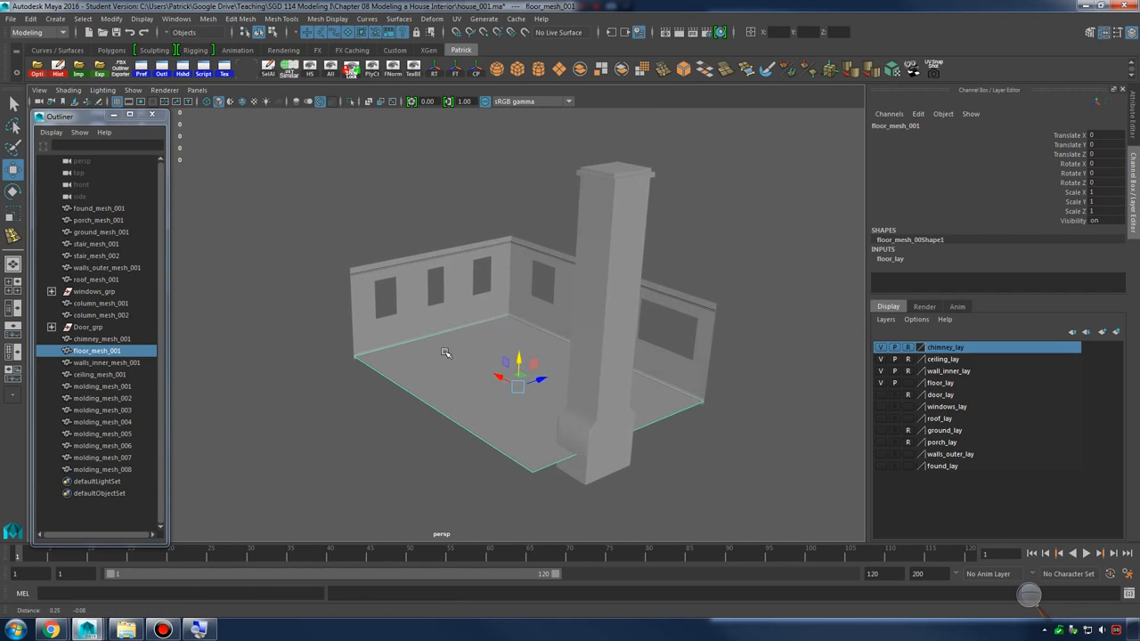
pyautogui.keyDown('alt'); pyautogui.moveTo(452, 354); pyautogui.dragTo(529, 372, button='right'); pyautogui.keyUp('alt')
pyautogui.keyDown('alt'); pyautogui.moveTo(529, 372); pyautogui.dragTo(841, 413); pyautogui.keyUp('alt')
pyautogui.click(881, 406)
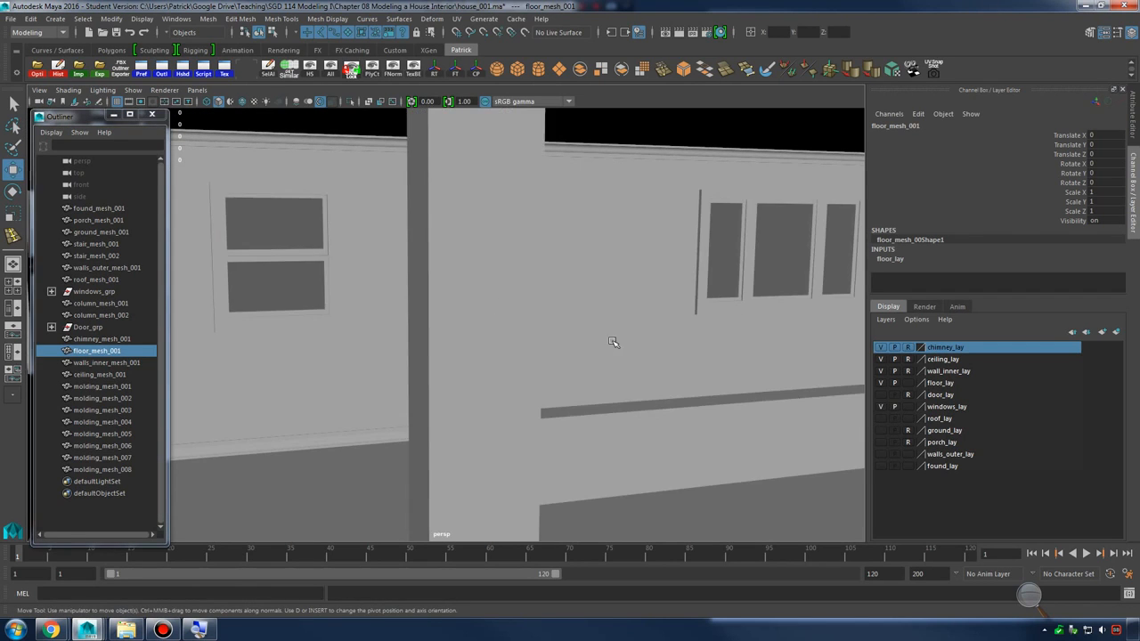
pyautogui.keyDown('alt'); pyautogui.moveTo(614, 338); pyautogui.dragTo(883, 413); pyautogui.keyUp('alt')
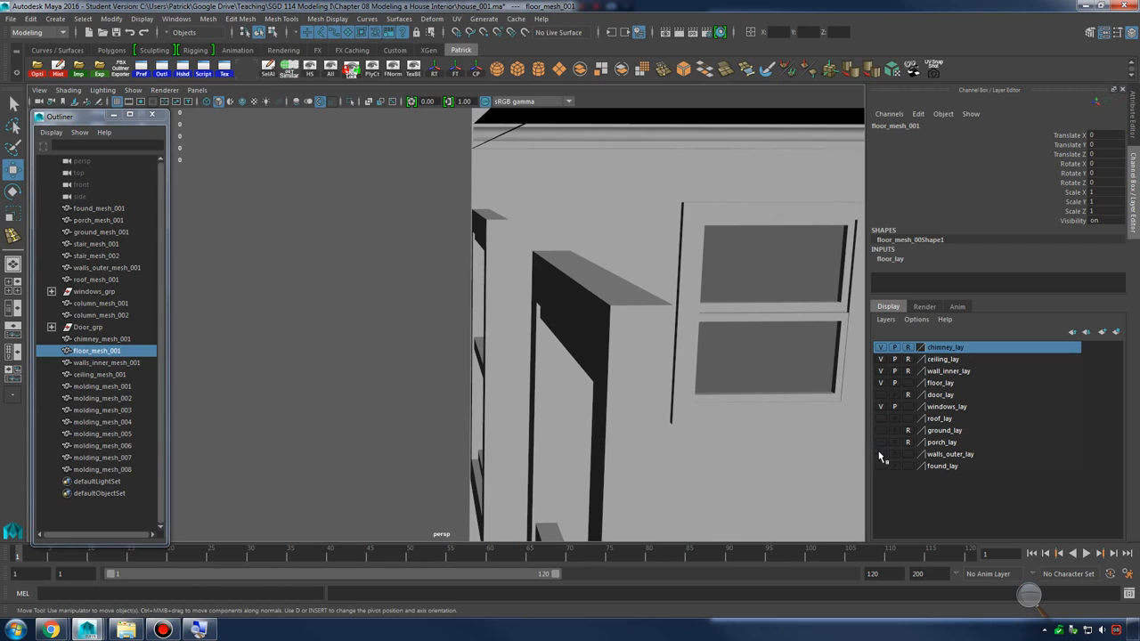
pyautogui.click(881, 455)
# Check the window frames from inside the room and make the door_lay layer visible
pyautogui.keyDown('alt'); pyautogui.moveTo(674, 366); pyautogui.dragTo(490, 227); pyautogui.keyUp('alt')
pyautogui.click(465, 251)
pyautogui.click(302, 199)
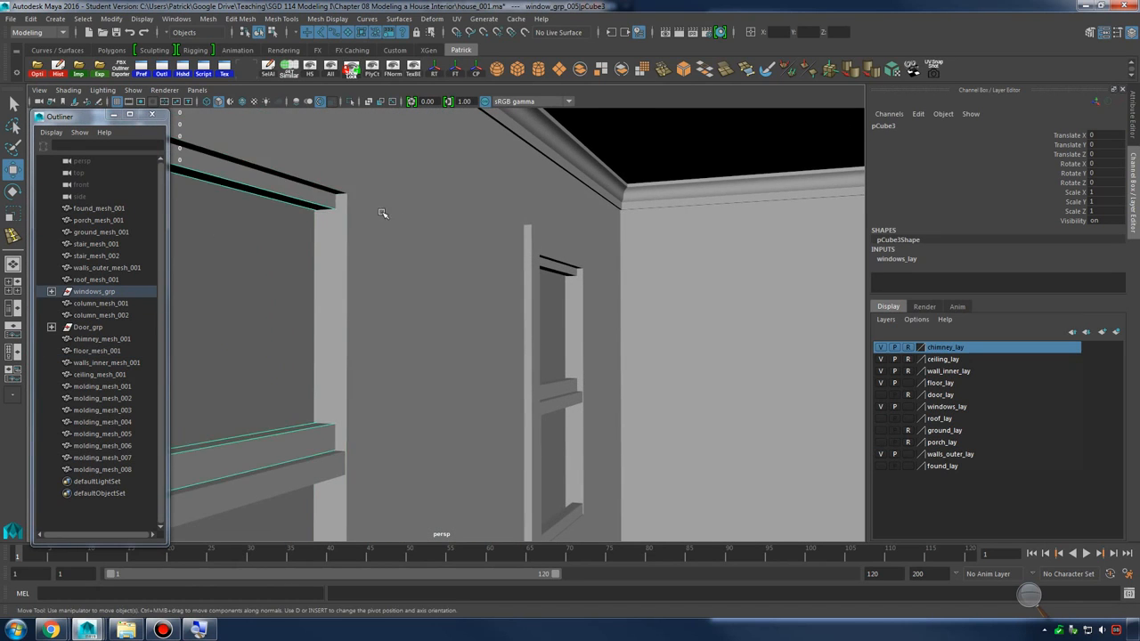
pyautogui.keyDown('alt'); pyautogui.moveTo(381, 214); pyautogui.dragTo(394, 242); pyautogui.keyUp('alt')
pyautogui.click(395, 241)
pyautogui.keyDown('alt'); pyautogui.moveTo(700, 334); pyautogui.dragTo(609, 346); pyautogui.keyUp('alt')
pyautogui.keyDown('alt'); pyautogui.moveTo(511, 336); pyautogui.dragTo(861, 413); pyautogui.keyUp('alt')
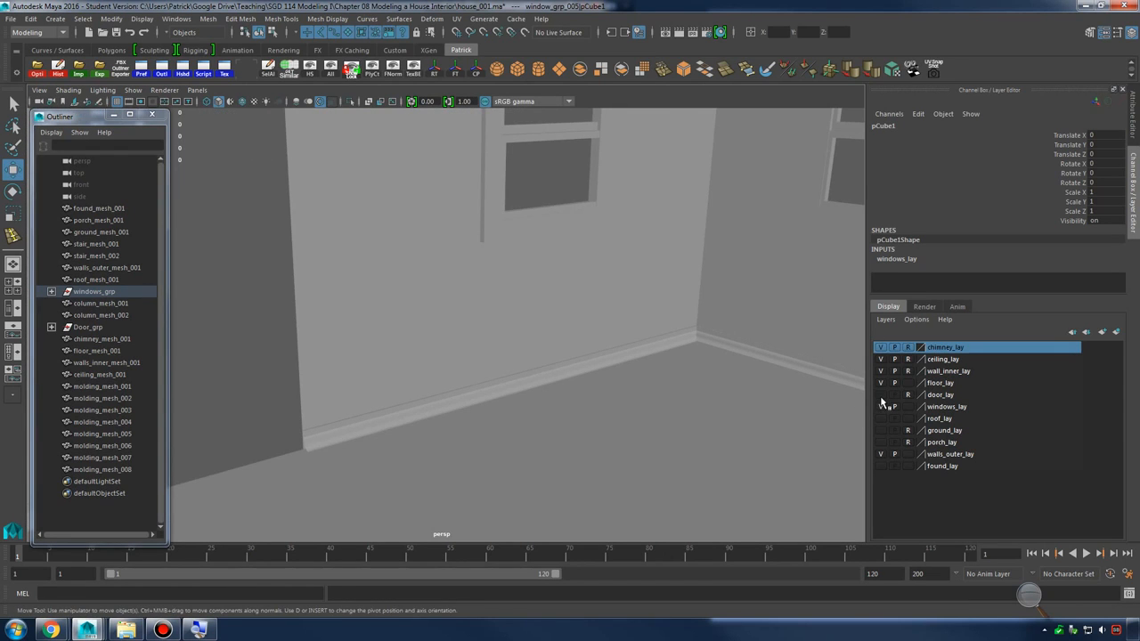
pyautogui.click(881, 395)
# Examine how the windows, door and chimney sit in the walls from both inside and outside the house
pyautogui.keyDown('alt'); pyautogui.moveTo(784, 374); pyautogui.dragTo(745, 387); pyautogui.keyUp('alt')
pyautogui.click(456, 398)
pyautogui.keyDown('alt'); pyautogui.moveTo(440, 420); pyautogui.dragTo(776, 293); pyautogui.keyUp('alt')
pyautogui.keyDown('alt'); pyautogui.moveTo(775, 293); pyautogui.dragTo(454, 290, button='middle'); pyautogui.keyUp('alt')
pyautogui.keyDown('alt'); pyautogui.moveTo(453, 290); pyautogui.dragTo(573, 301); pyautogui.keyUp('alt')
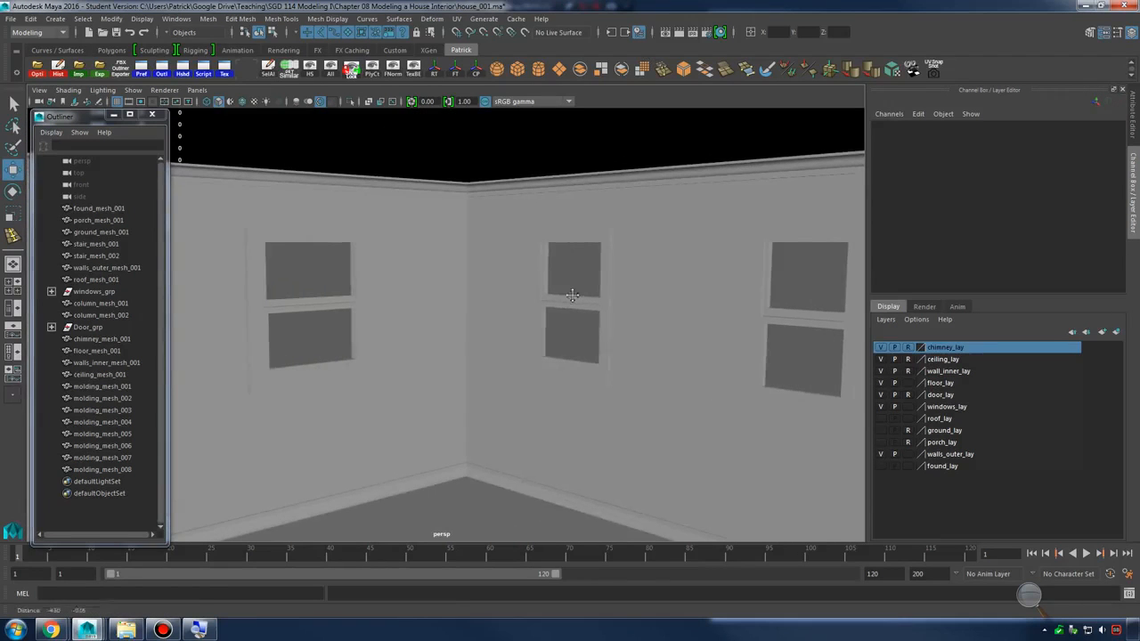
pyautogui.click(371, 251)
pyautogui.keyDown('alt'); pyautogui.moveTo(394, 273); pyautogui.dragTo(668, 299, button='right'); pyautogui.keyUp('alt')
pyautogui.keyDown('alt'); pyautogui.moveTo(669, 299); pyautogui.dragTo(807, 323); pyautogui.keyUp('alt')
pyautogui.keyDown('alt'); pyautogui.moveTo(807, 323); pyautogui.dragTo(609, 330, button='right'); pyautogui.keyUp('alt')
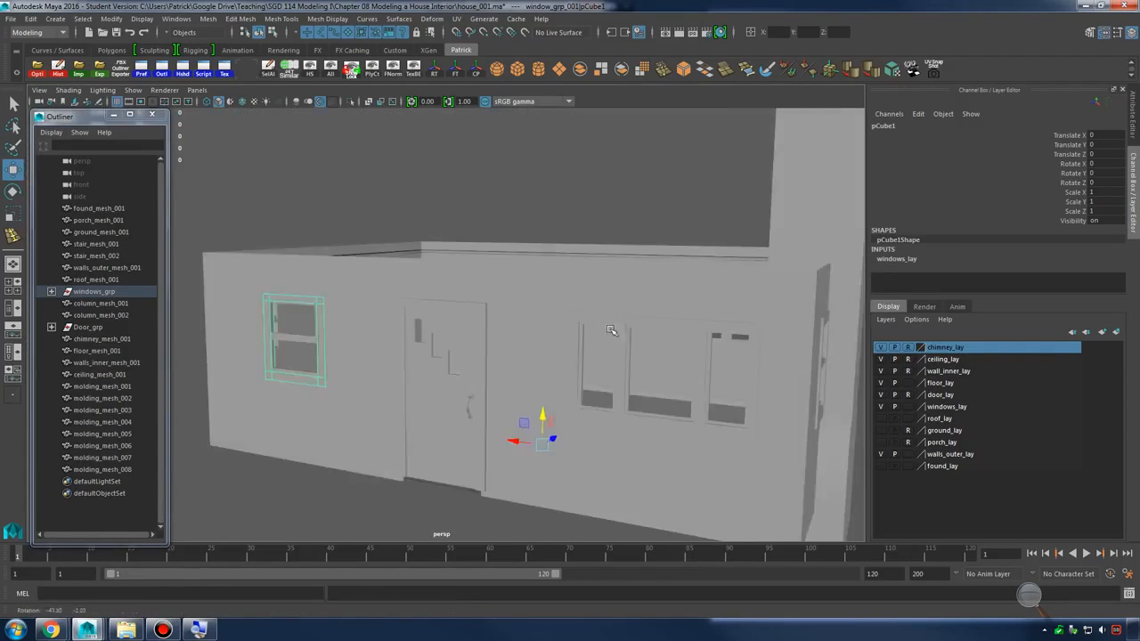
pyautogui.keyDown('alt'); pyautogui.moveTo(608, 330); pyautogui.dragTo(491, 292, button='middle'); pyautogui.keyUp('alt')
pyautogui.click(594, 203)
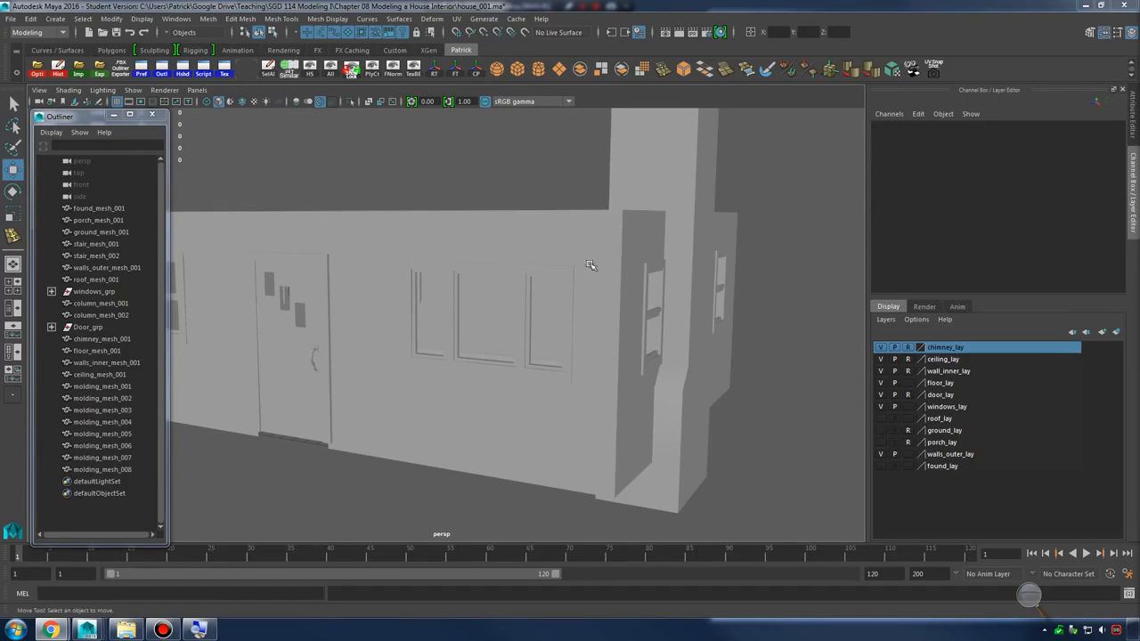
# Create a polygon cube and move it on the floor to about X -4.329, Y 0.84, Z -7.965
pyautogui.keyDown('alt'); pyautogui.moveTo(447, 239); pyautogui.dragTo(815, 319); pyautogui.keyUp('alt')
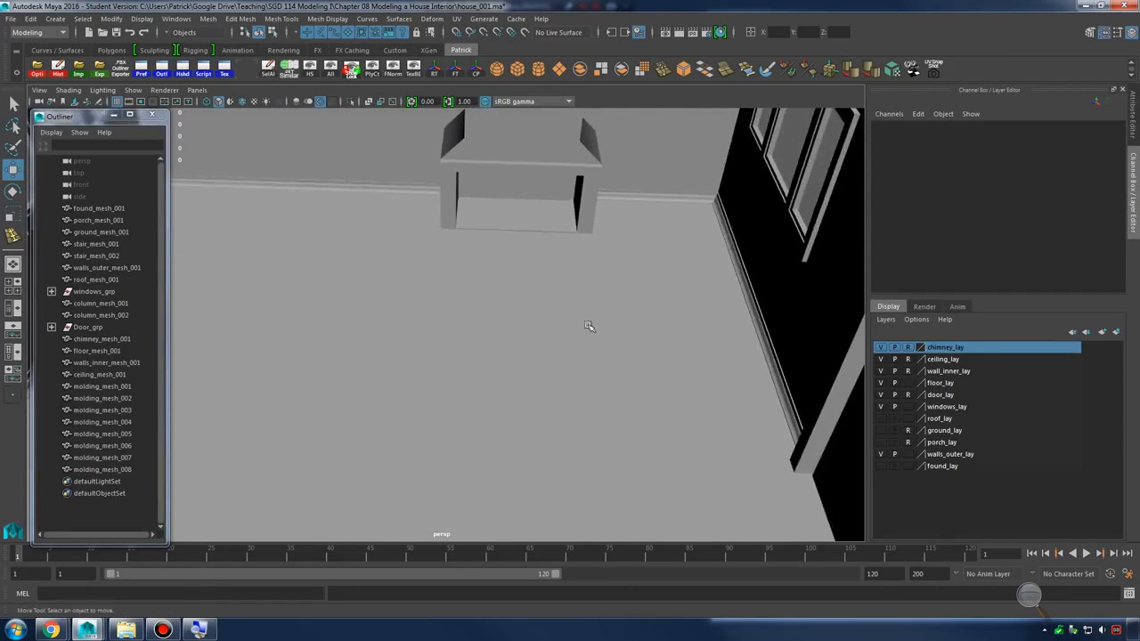
pyautogui.keyDown('alt'); pyautogui.moveTo(588, 326); pyautogui.dragTo(413, 295); pyautogui.keyUp('alt')
pyautogui.keyDown('alt'); pyautogui.moveTo(495, 318); pyautogui.dragTo(545, 326); pyautogui.keyUp('alt')
pyautogui.keyDown('alt'); pyautogui.moveTo(545, 326); pyautogui.dragTo(564, 326, button='right'); pyautogui.keyUp('alt')
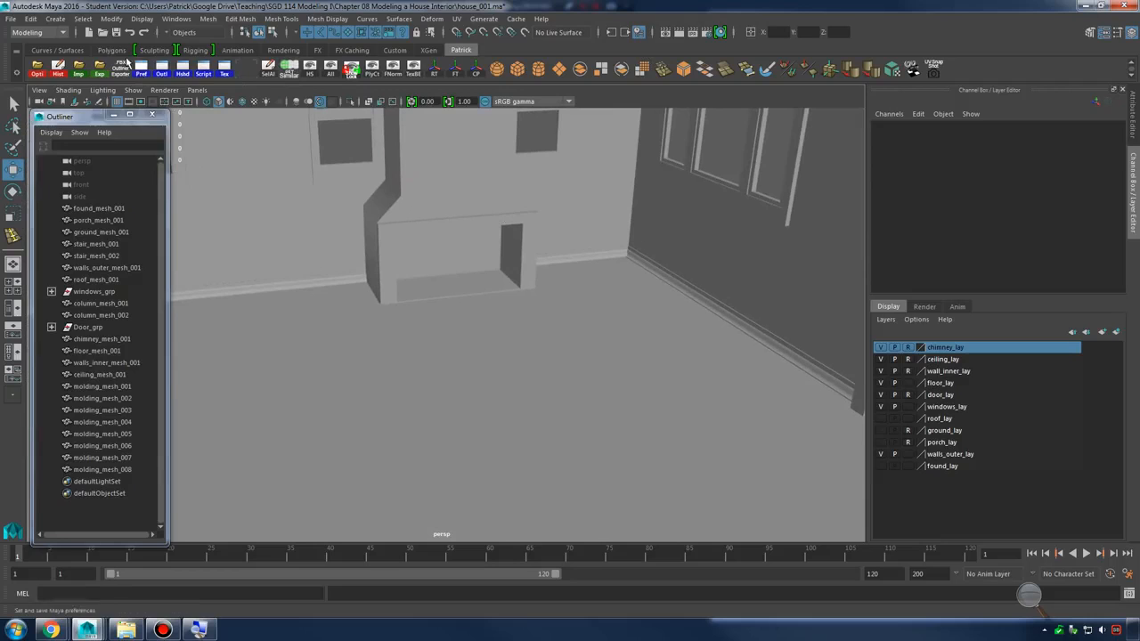
pyautogui.click(53, 19)
pyautogui.moveTo(89, 62)
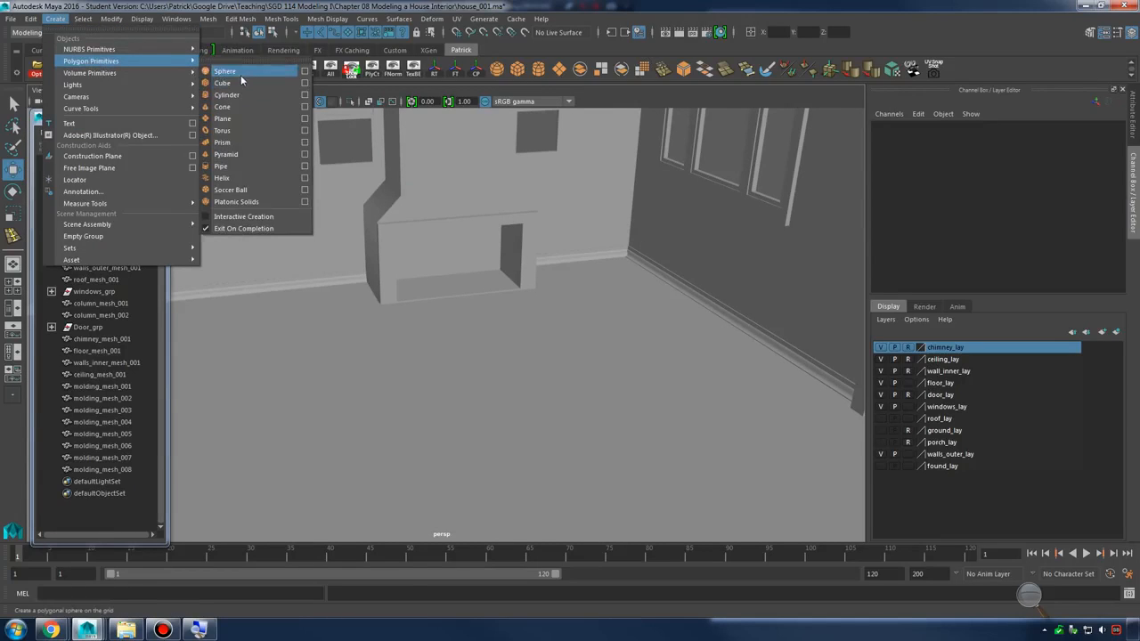
pyautogui.click(242, 82)
pyautogui.keyDown('alt'); pyautogui.moveTo(438, 246); pyautogui.dragTo(561, 307); pyautogui.keyUp('alt')
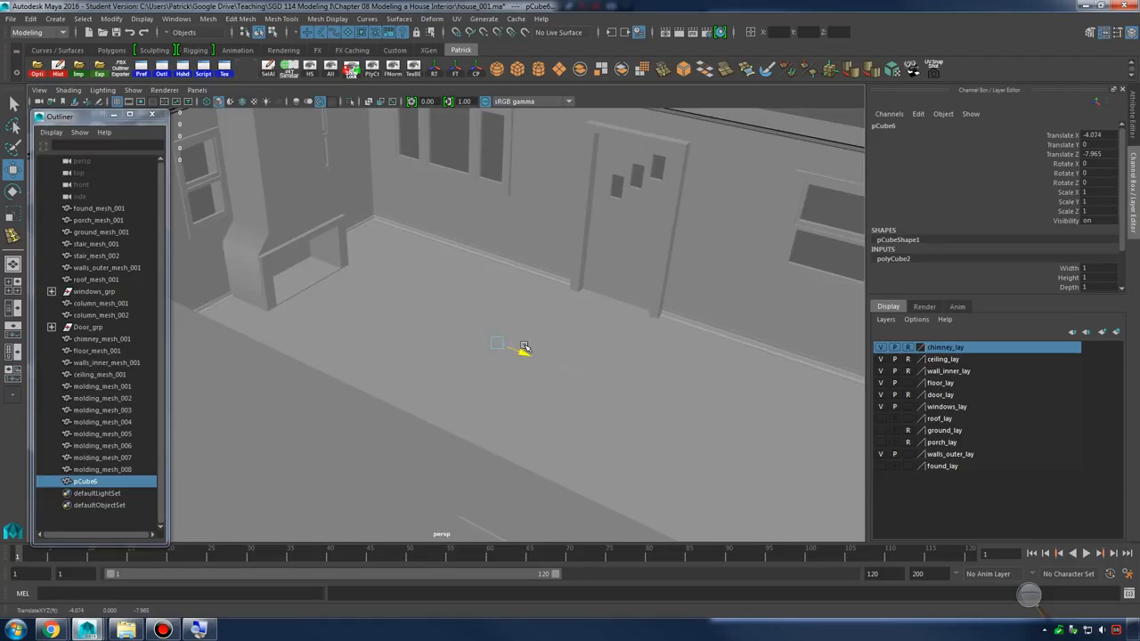
pyautogui.moveTo(523, 346); pyautogui.dragTo(513, 339)
# Frame the new cube and raise it above the floor to a Y position of 1.64
pyautogui.press('f')
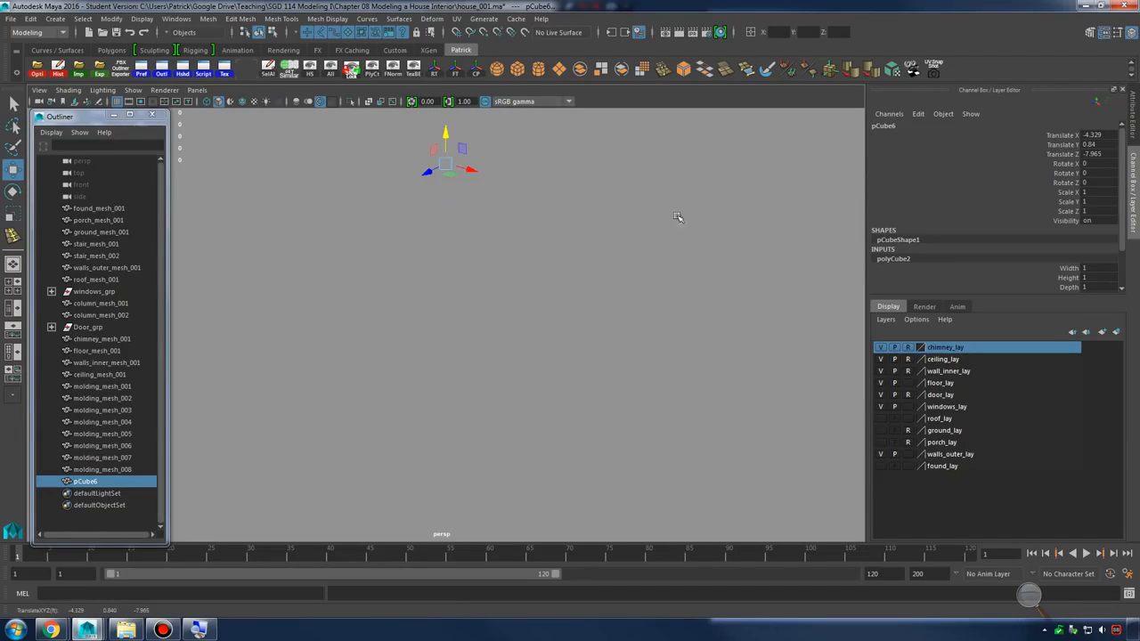
pyautogui.keyDown('alt'); pyautogui.moveTo(677, 216); pyautogui.dragTo(331, 226, button='right'); pyautogui.keyUp('alt')
pyautogui.keyDown('alt'); pyautogui.moveTo(621, 214); pyautogui.dragTo(651, 324, button='middle'); pyautogui.keyUp('alt')
pyautogui.keyDown('alt'); pyautogui.moveTo(652, 323); pyautogui.dragTo(563, 329); pyautogui.keyUp('alt')
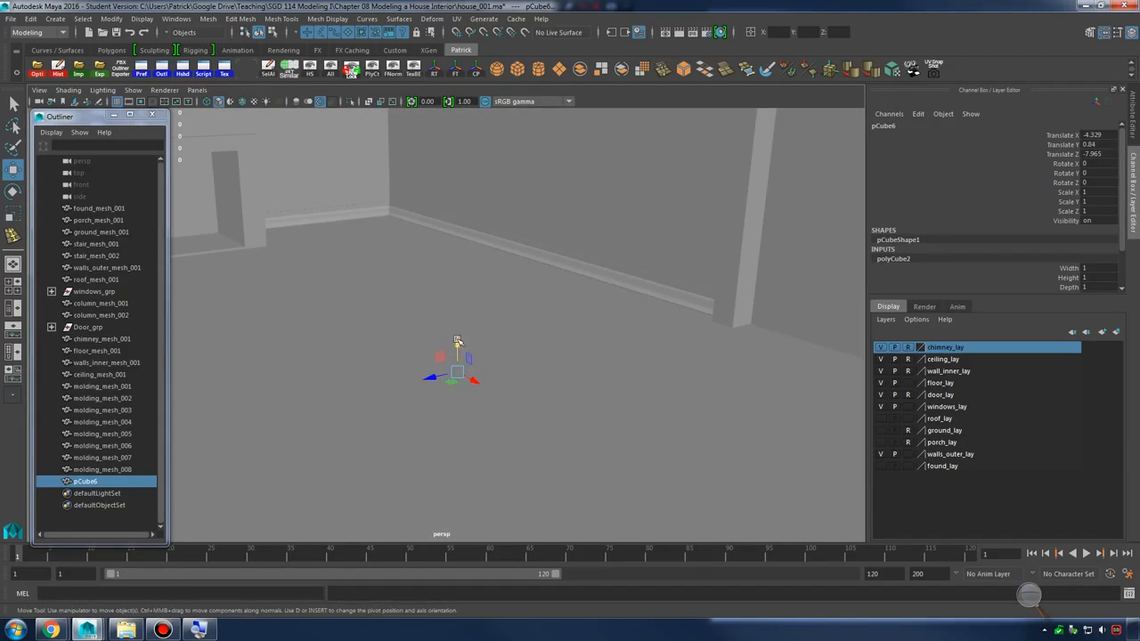
pyautogui.moveTo(457, 341); pyautogui.dragTo(460, 297)
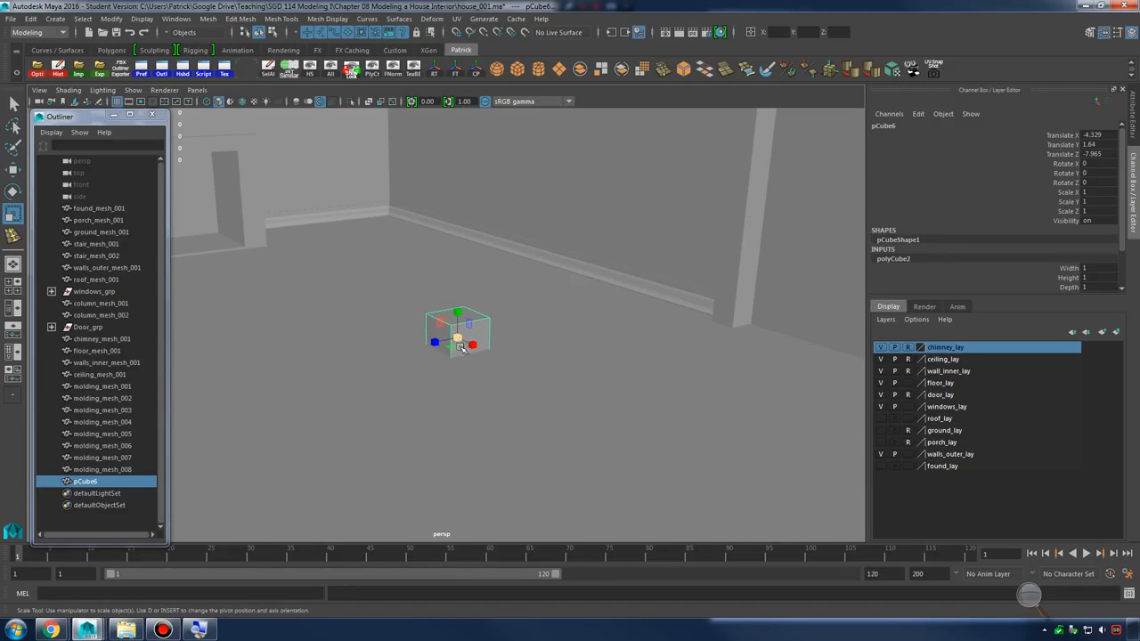
# Scale the cube to about 8.71 × 3.609 × 19.266 and move it to X -8.045, Y 0.274, Z -3.122
pyautogui.moveTo(462, 339); pyautogui.dragTo(771, 348)
pyautogui.keyDown('alt'); pyautogui.moveTo(772, 348); pyautogui.dragTo(491, 323, button='right'); pyautogui.keyUp('alt')
pyautogui.keyDown('alt'); pyautogui.moveTo(491, 323); pyautogui.dragTo(653, 262); pyautogui.keyUp('alt')
pyautogui.press('w')
pyautogui.press('4')
pyautogui.press('5')
pyautogui.press('f')
pyautogui.press('r')
pyautogui.press('w')
# Switch the view to wireframe and set the windows_lay and walls_outer_lay layers to reference display
pyautogui.press('4')
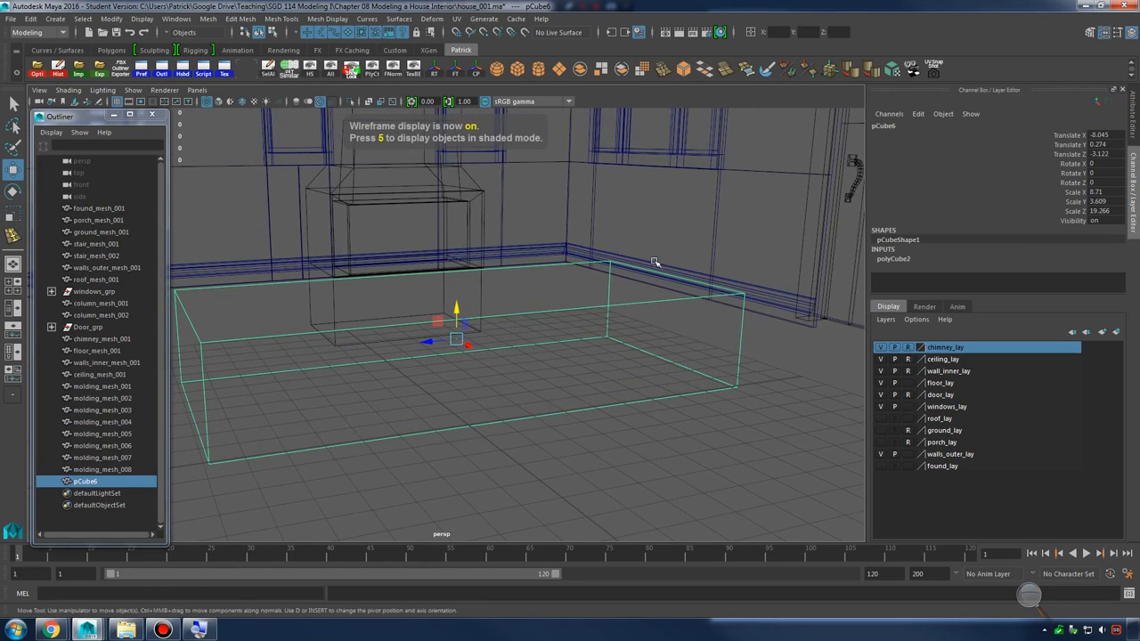
pyautogui.keyDown('alt'); pyautogui.moveTo(774, 250); pyautogui.dragTo(147, 338, button='right'); pyautogui.keyUp('alt')
pyautogui.keyDown('alt'); pyautogui.moveTo(806, 321); pyautogui.dragTo(808, 367, button='middle'); pyautogui.keyUp('alt')
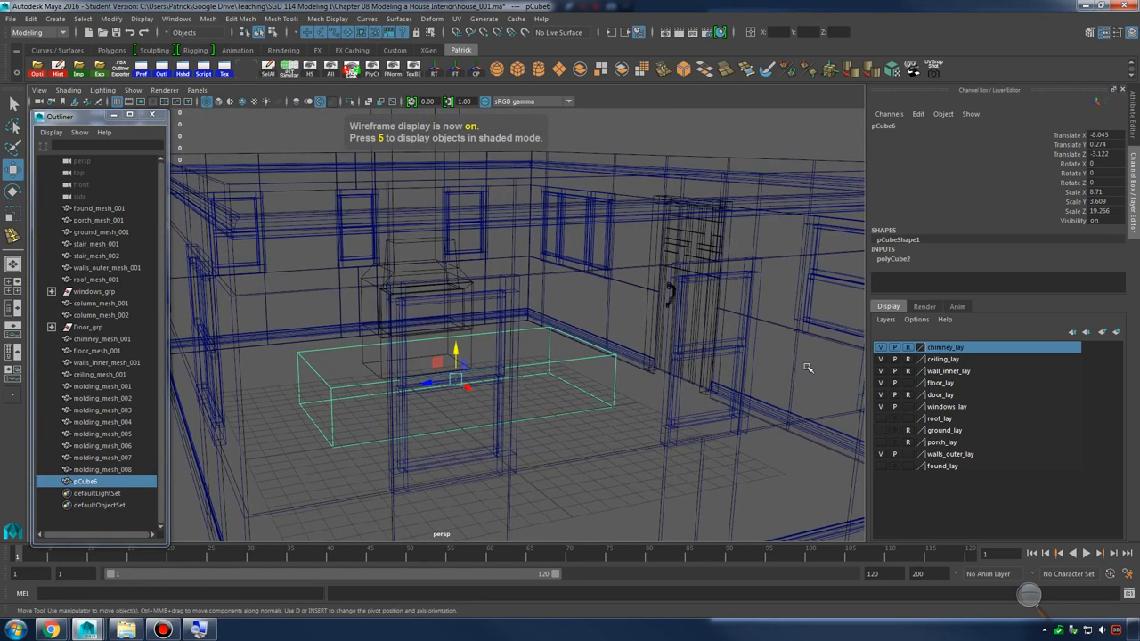
pyautogui.click(913, 406)
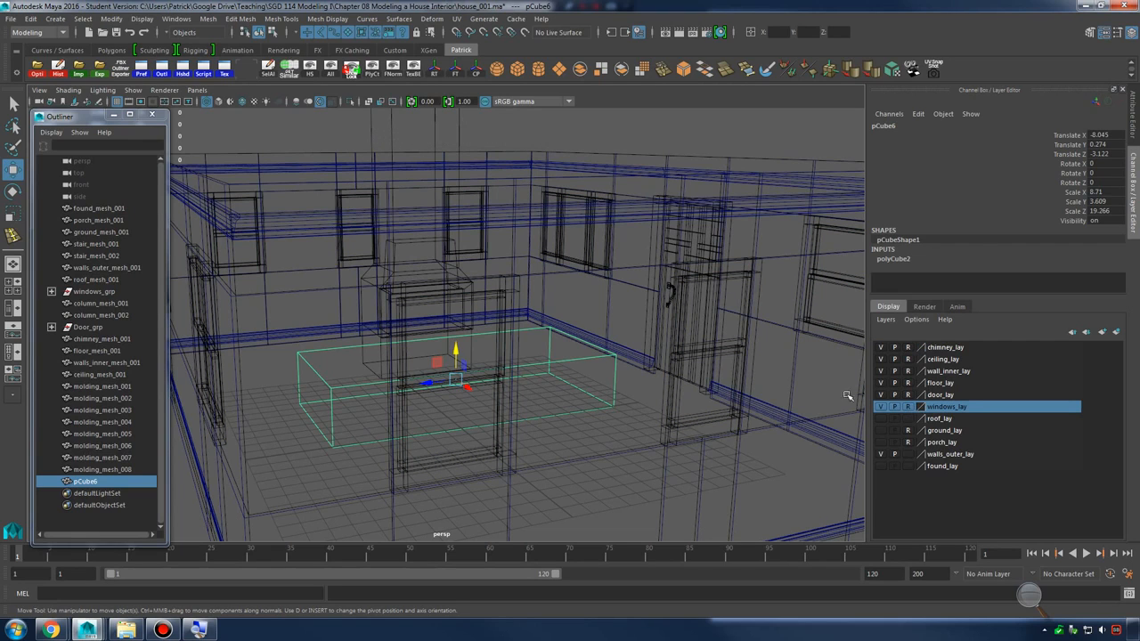
pyautogui.moveTo(653, 219); pyautogui.dragTo(765, 425)
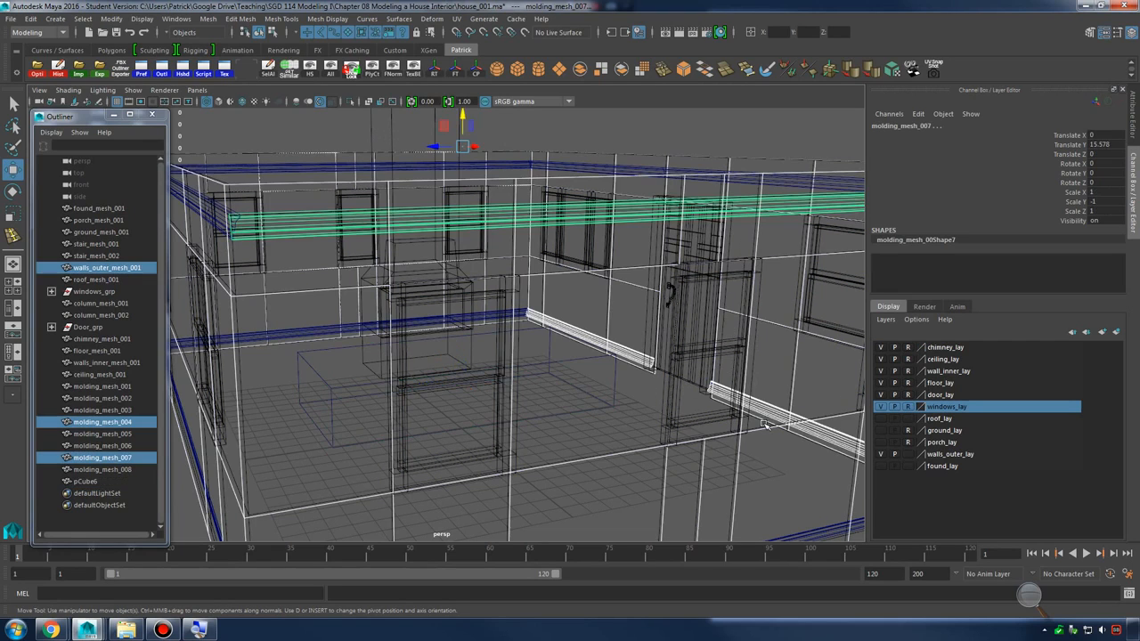
pyautogui.doubleClick(908, 456)
# Group molding_mesh_001 through molding_mesh_008 and name the group Molding_001
pyautogui.click(657, 357)
pyautogui.keyDown('alt'); pyautogui.moveTo(697, 336); pyautogui.dragTo(548, 249, button='right'); pyautogui.keyUp('alt')
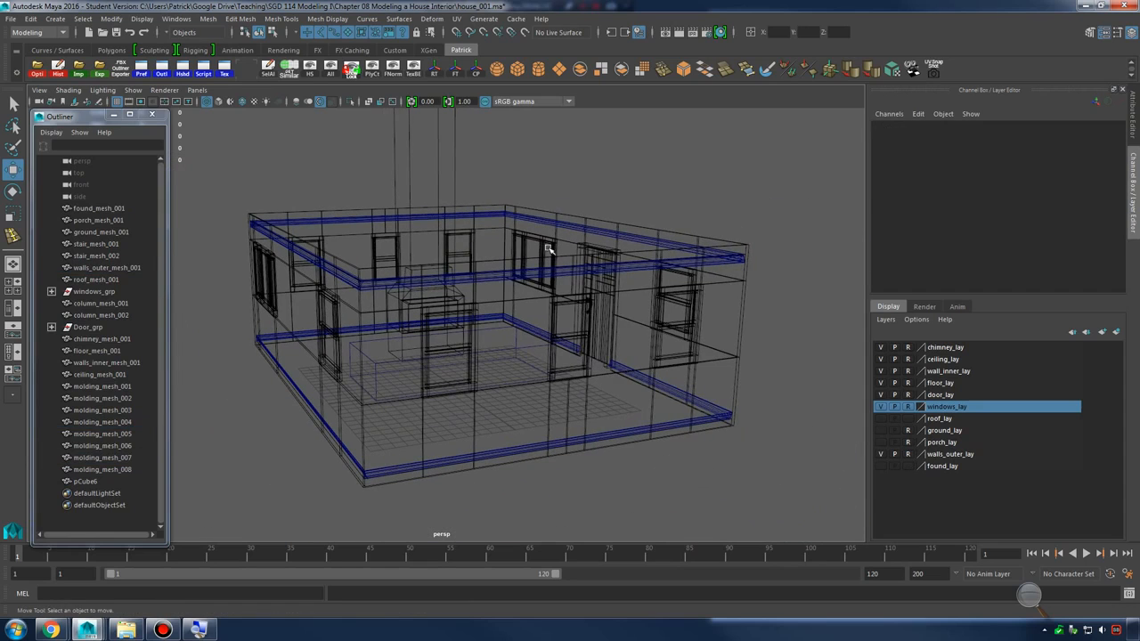
pyautogui.moveTo(747, 487); pyautogui.dragTo(748, 488)
pyautogui.keyDown('alt'); pyautogui.moveTo(747, 485); pyautogui.dragTo(619, 497); pyautogui.keyUp('alt')
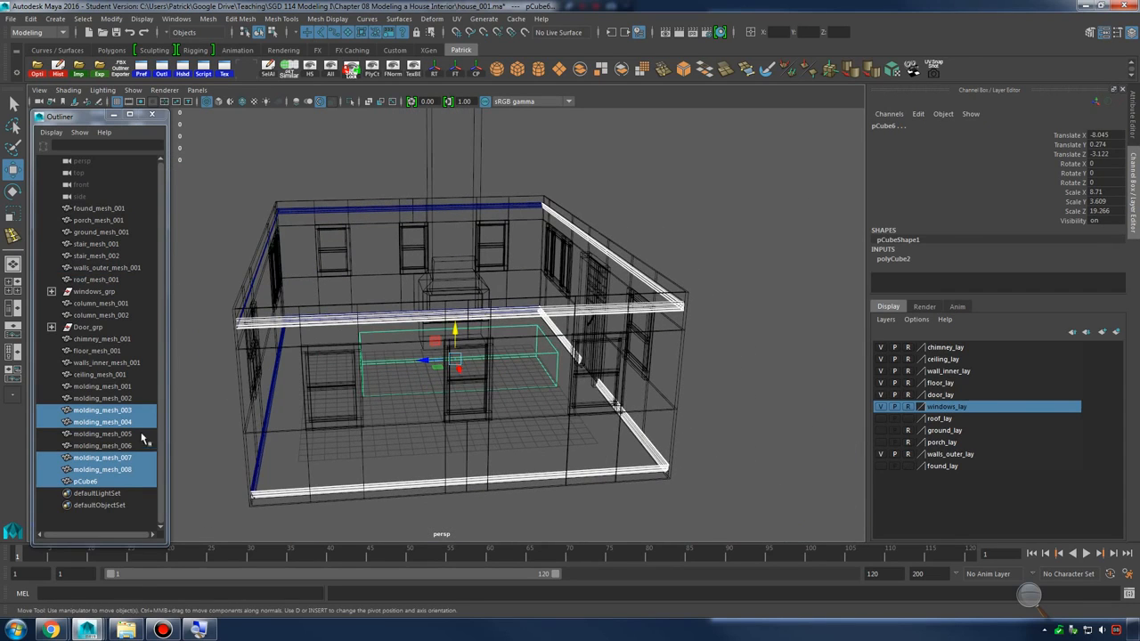
pyautogui.click(114, 386)
pyautogui.keyDown('shift'); pyautogui.click(110, 471); pyautogui.keyUp('shift')
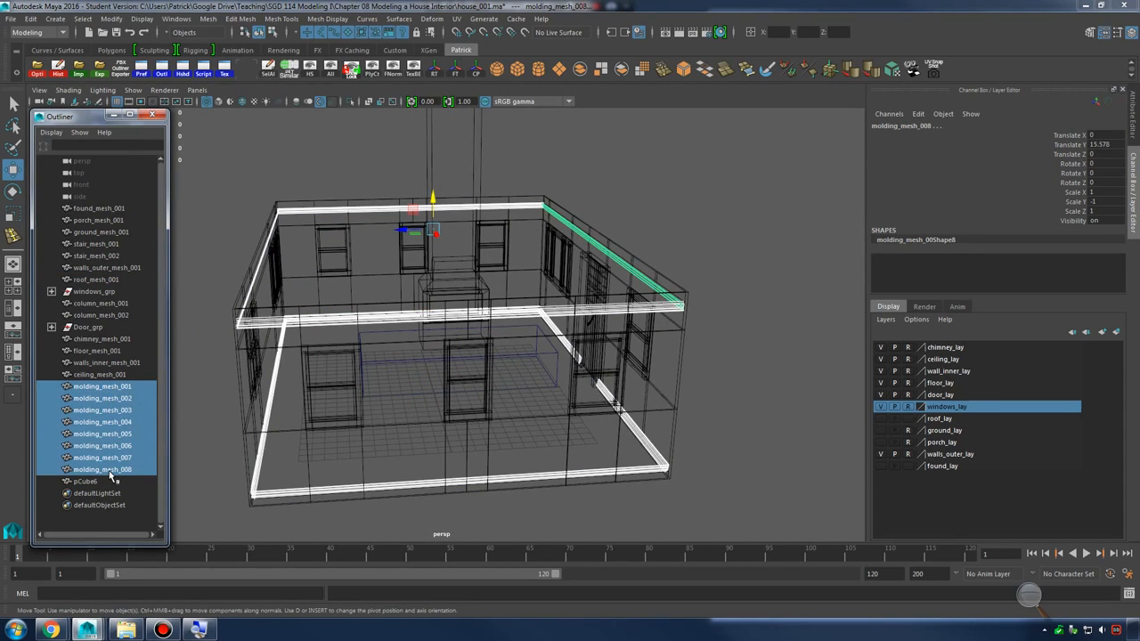
pyautogui.hotkey('ctrl', 'g')
pyautogui.doubleClick(90, 400)
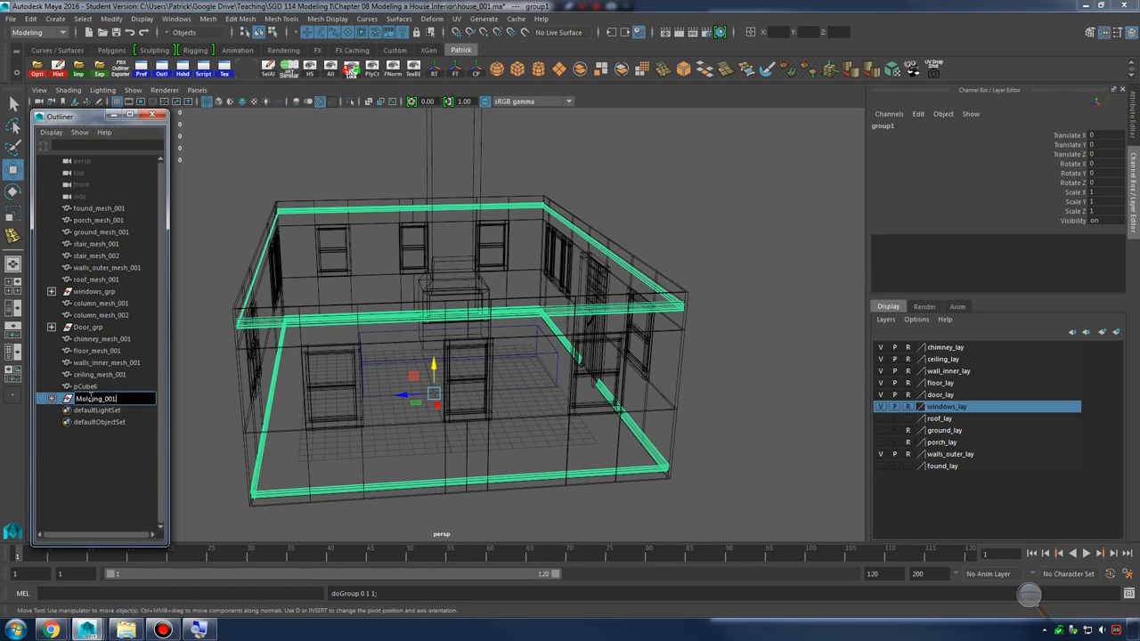
# Add the Molding_001 group to wall_inner_lay and toggle that layer's visibility to check the assignment
pyautogui.click(952, 372)
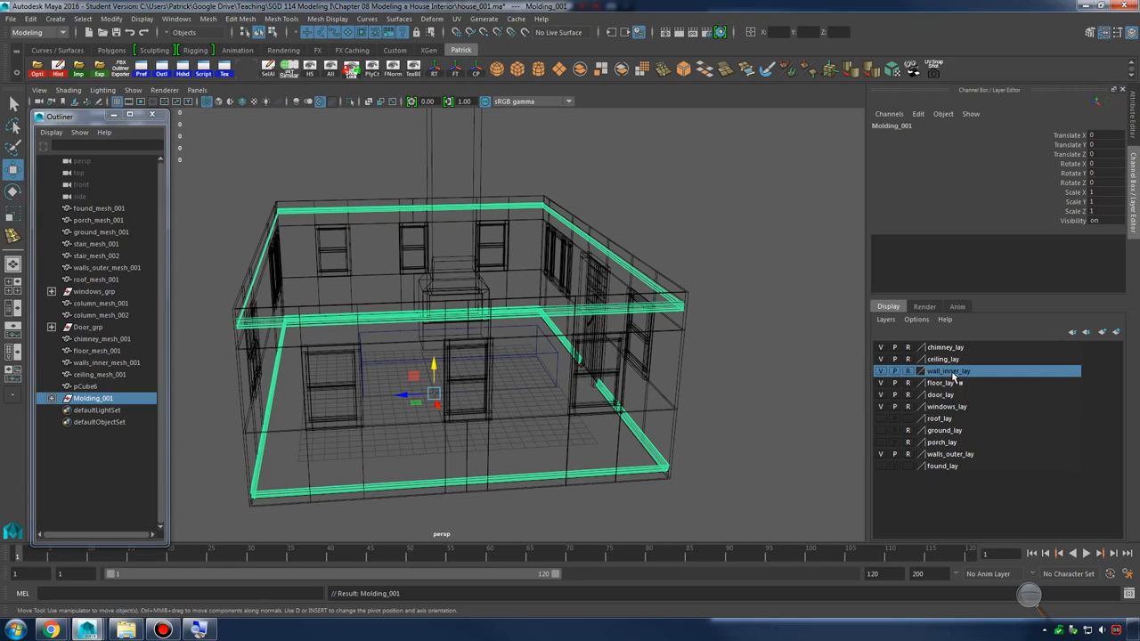
pyautogui.click(51, 399)
pyautogui.moveTo(85, 411); pyautogui.dragTo(120, 493)
pyautogui.press('Up')
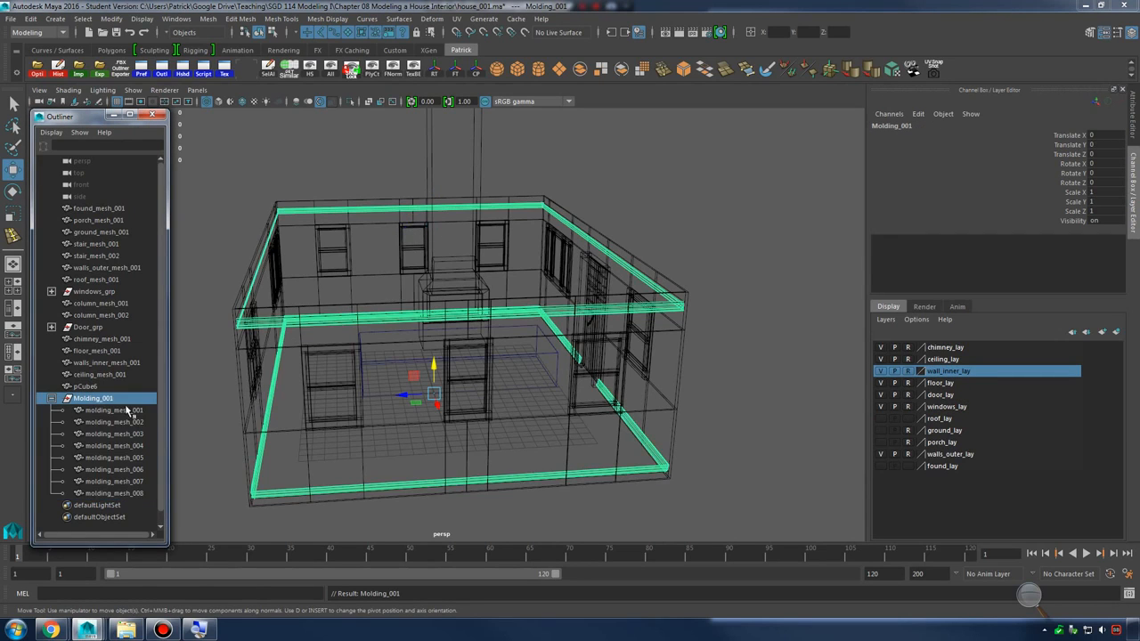
pyautogui.rightClick(949, 380)
pyautogui.click(964, 395)
pyautogui.click(882, 371)
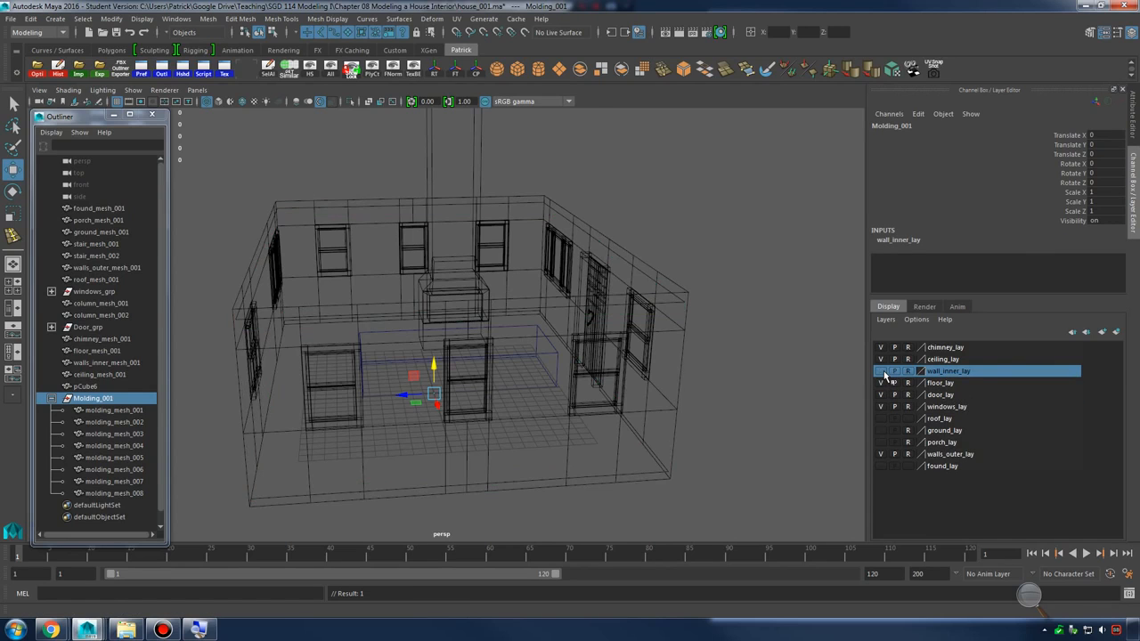
pyautogui.click(881, 371)
pyautogui.click(882, 370)
pyautogui.click(882, 370)
# Select the bottom vertices of the pCube6 box near the fireplace and raise them to flatten it into a thin slab
pyautogui.click(739, 407)
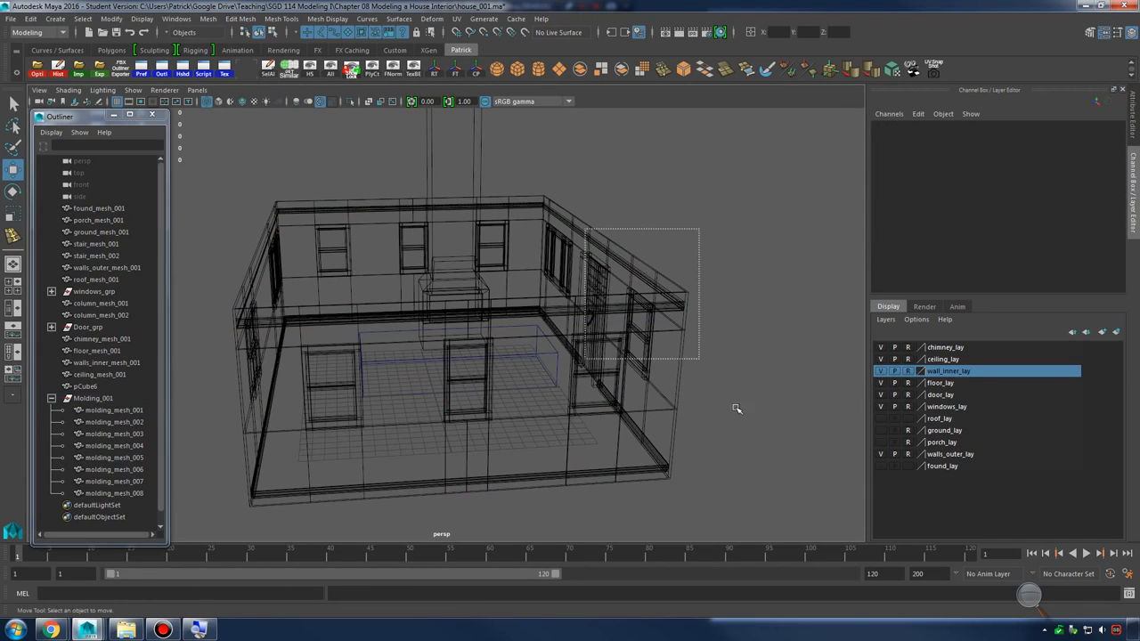
pyautogui.scroll(5, 757, 404)
pyautogui.keyDown('alt'); pyautogui.moveTo(686, 400); pyautogui.dragTo(677, 340); pyautogui.keyUp('alt')
pyautogui.click(680, 321)
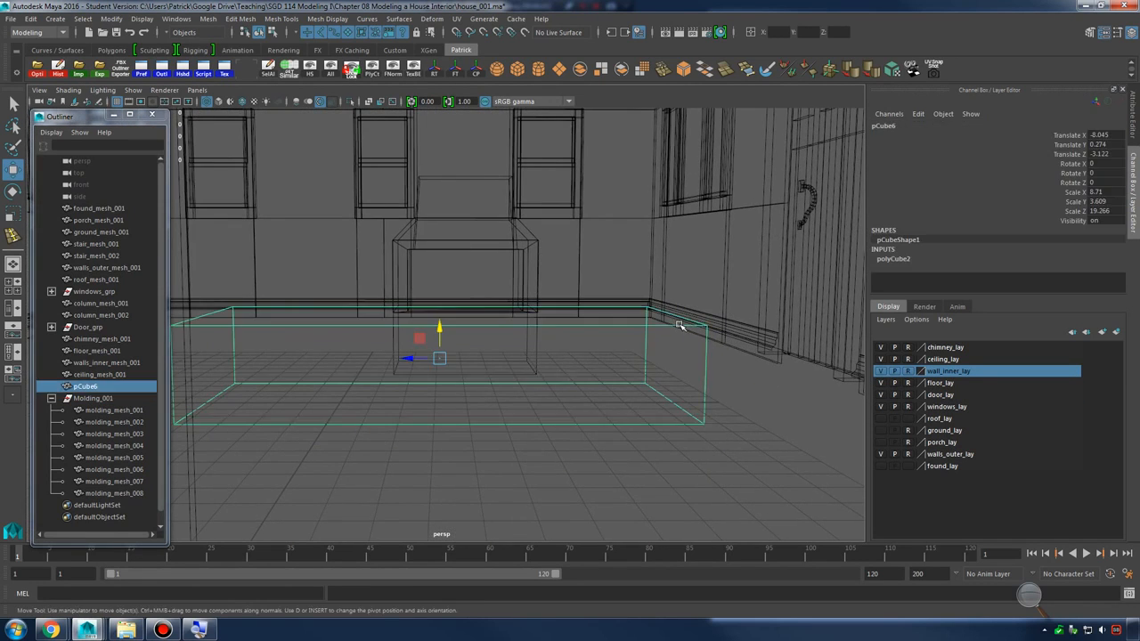
pyautogui.moveTo(680, 300); pyautogui.dragTo(619, 306, button='right')
pyautogui.keyDown('alt'); pyautogui.moveTo(691, 364); pyautogui.dragTo(713, 344, button='middle'); pyautogui.keyUp('alt')
pyautogui.keyDown('alt'); pyautogui.moveTo(714, 345); pyautogui.dragTo(321, 350, button='right'); pyautogui.keyUp('alt')
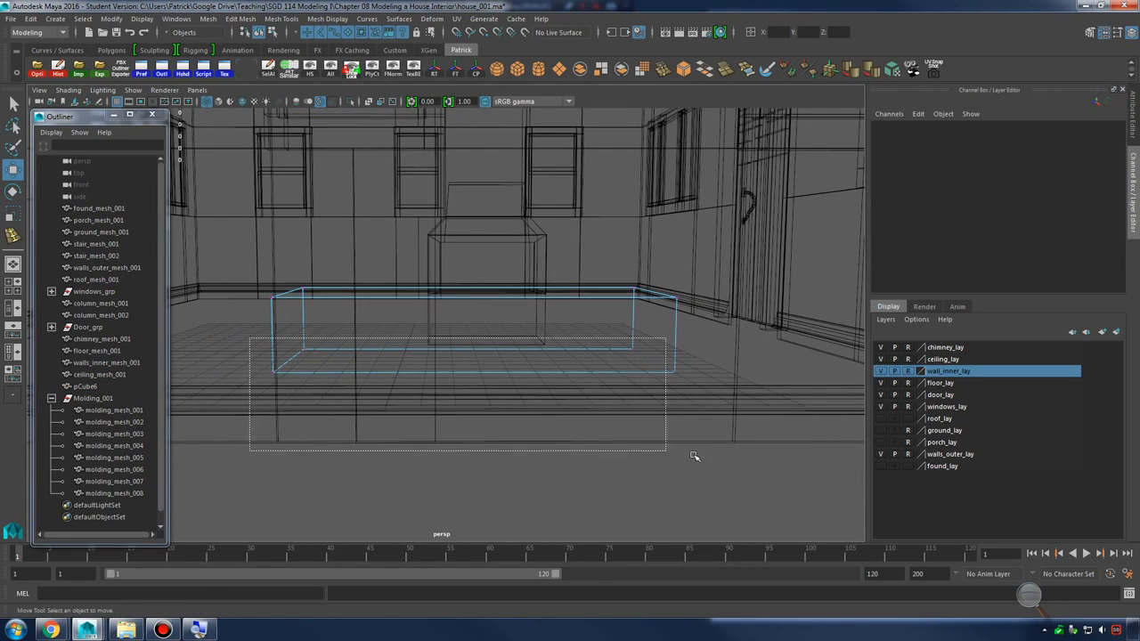
pyautogui.moveTo(694, 456); pyautogui.dragTo(713, 463)
pyautogui.moveTo(471, 330); pyautogui.dragTo(478, 268)
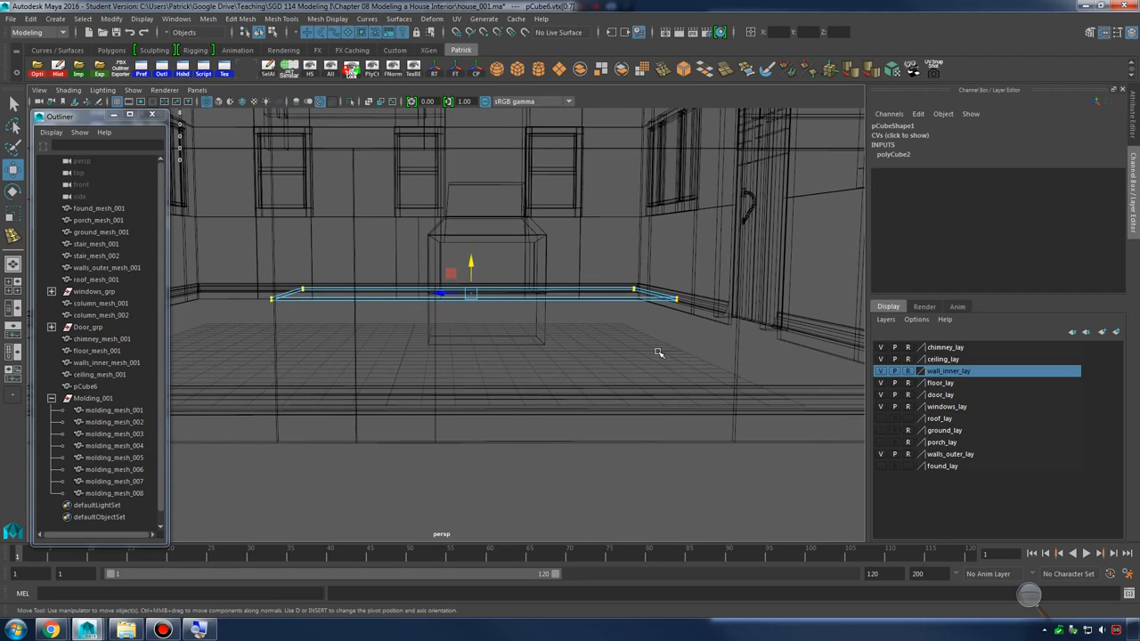
# Lower all vertices of the thin slab down to the floor in front of the fireplace
pyautogui.press('5')
pyautogui.moveTo(560, 301)
pyautogui.keyDown('alt'); pyautogui.mouseDown()
pyautogui.moveTo(707, 344)
pyautogui.moveTo(618, 389)
pyautogui.moveTo(605, 351)
pyautogui.mouseUp(); pyautogui.keyUp('alt')
pyautogui.moveTo(533, 256)
pyautogui.mouseDown()
pyautogui.moveTo(533, 297)
pyautogui.moveTo(532, 285)
pyautogui.mouseUp()
# Show the scene in wireframe and delete the slab's underside face
pyautogui.press('4')
pyautogui.keyDown('alt'); pyautogui.moveTo(588, 318); pyautogui.dragTo(453, 374); pyautogui.keyUp('alt')
pyautogui.moveTo(488, 341); pyautogui.dragTo(481, 326, button='right')
pyautogui.keyDown('alt'); pyautogui.moveTo(481, 326); pyautogui.dragTo(535, 345); pyautogui.keyUp('alt')
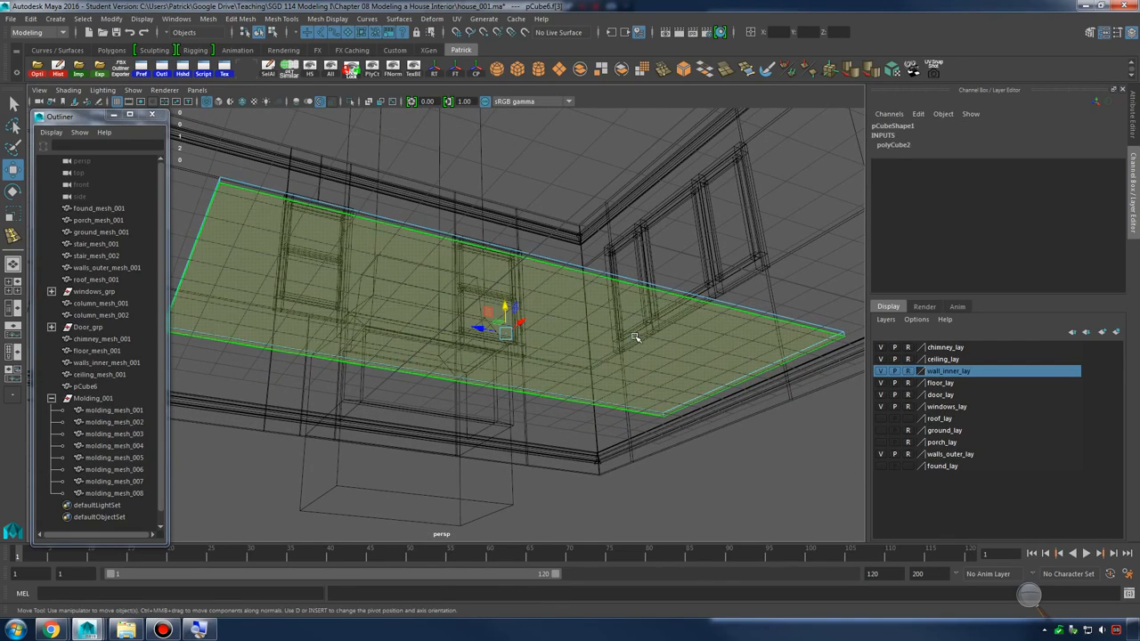
# Select the slab's edge loop and scale it slightly so the thin sides slope
pyautogui.moveTo(635, 337); pyautogui.dragTo(629, 279, button='right')
pyautogui.moveTo(628, 279)
pyautogui.keyDown('alt'); pyautogui.mouseDown()
pyautogui.moveTo(614, 295)
pyautogui.moveTo(636, 348)
pyautogui.moveTo(489, 324)
pyautogui.moveTo(525, 317)
pyautogui.mouseUp(); pyautogui.keyUp('alt')
pyautogui.click(614, 295)
pyautogui.press('5')
pyautogui.press('r')
pyautogui.keyDown('alt'); pyautogui.moveTo(526, 317); pyautogui.dragTo(701, 282, button='middle'); pyautogui.keyUp('alt')
pyautogui.scroll(2, 677, 299)
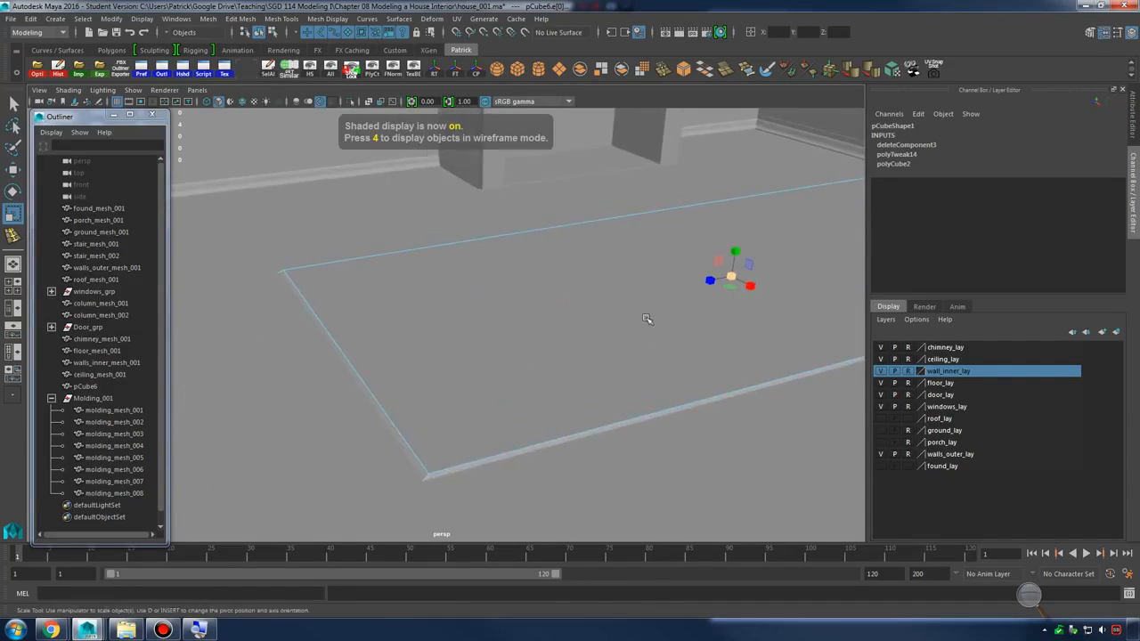
pyautogui.scroll(2, 649, 318)
pyautogui.keyDown('alt'); pyautogui.moveTo(557, 328); pyautogui.dragTo(549, 260, button='middle'); pyautogui.keyUp('alt')
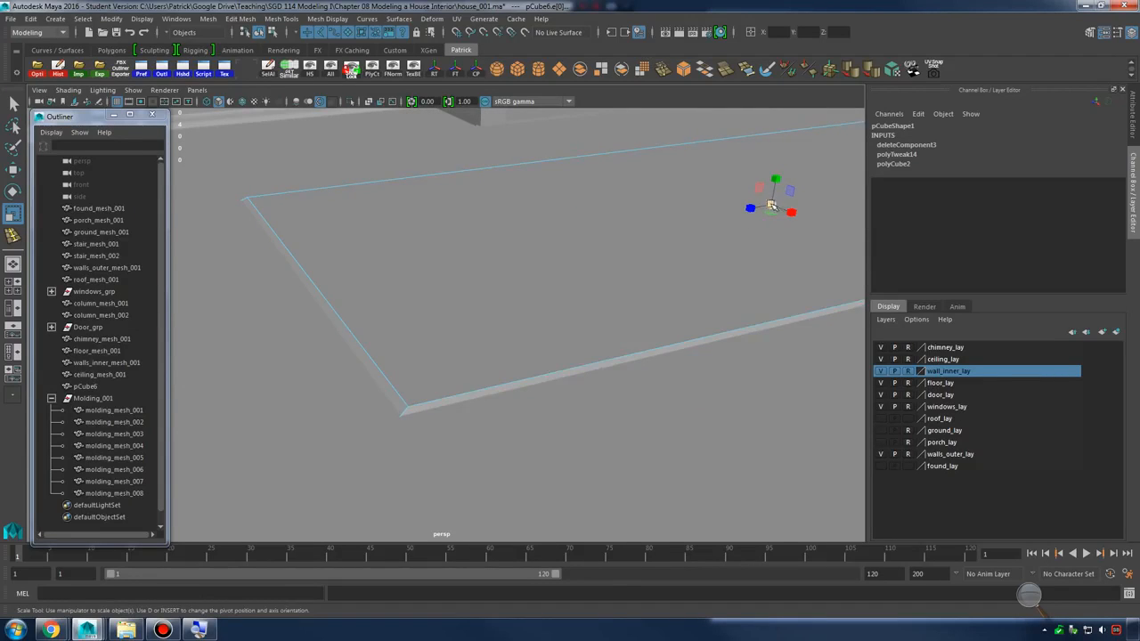
pyautogui.moveTo(772, 206); pyautogui.dragTo(770, 206)
# Return the slab to object mode and lower it to Y 0.247
pyautogui.moveTo(565, 259); pyautogui.dragTo(600, 246, button='right')
pyautogui.press('w')
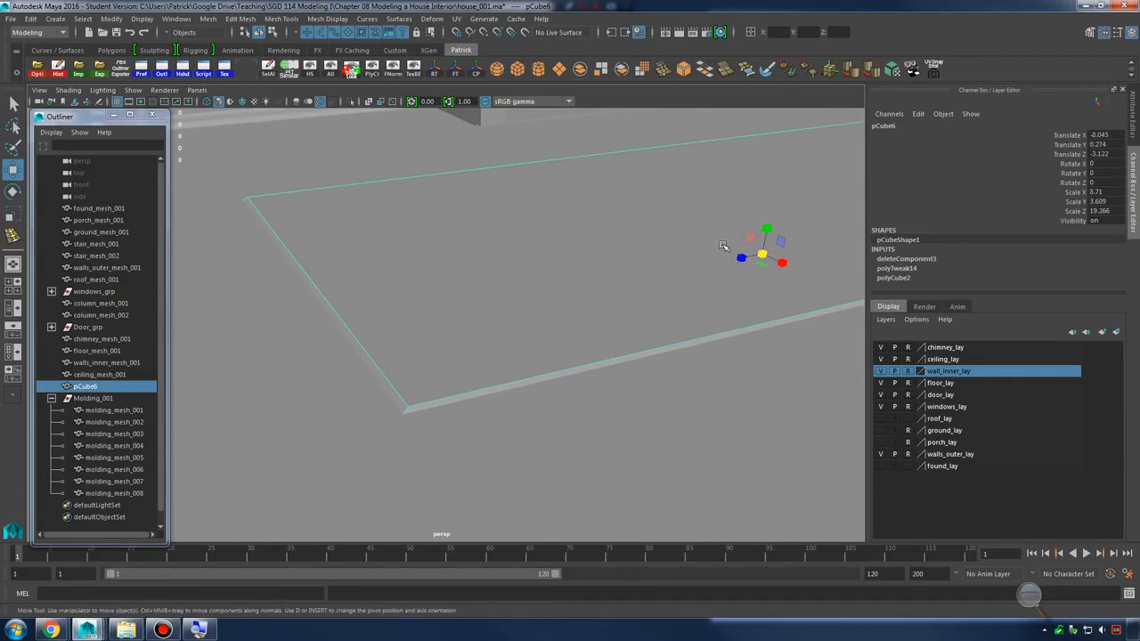
pyautogui.moveTo(764, 223); pyautogui.dragTo(764, 228)
pyautogui.scroll(-4, 617, 312)
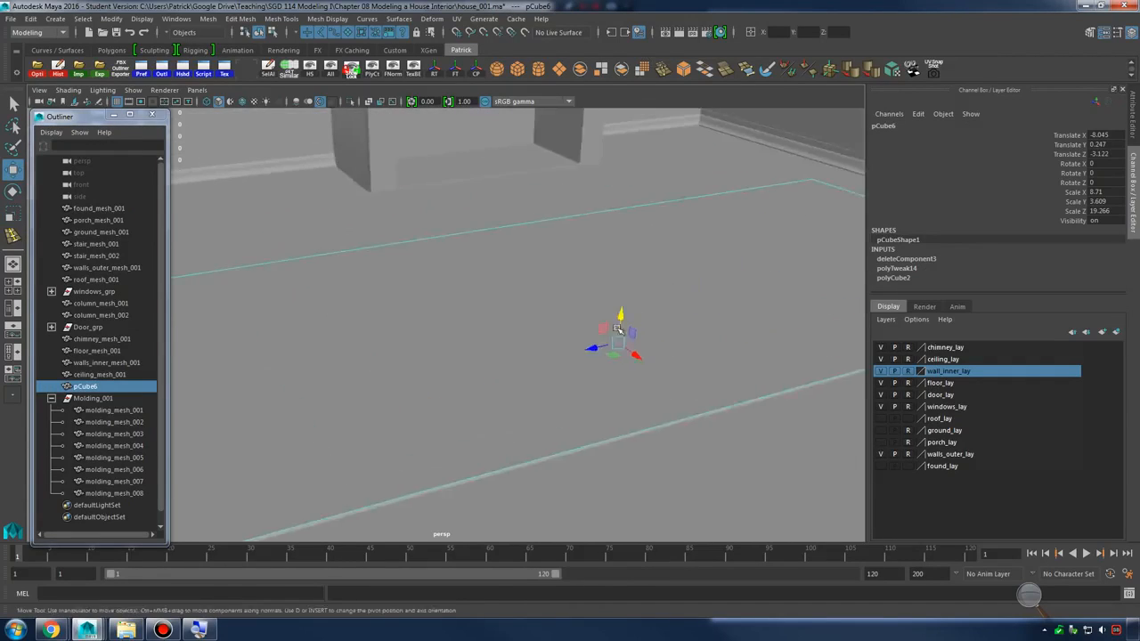
# Rename the slab rug_mesh_01 and collapse the Molding_001 group
pyautogui.doubleClick(89, 387)
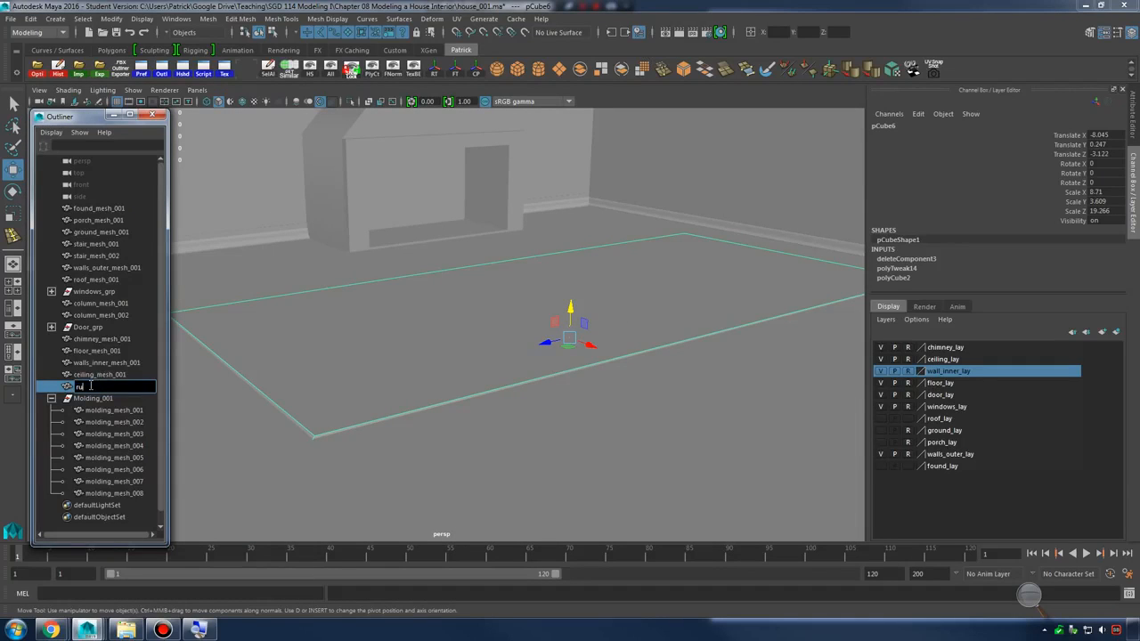
pyautogui.write('rug_mesh_01')
pyautogui.press('Return')
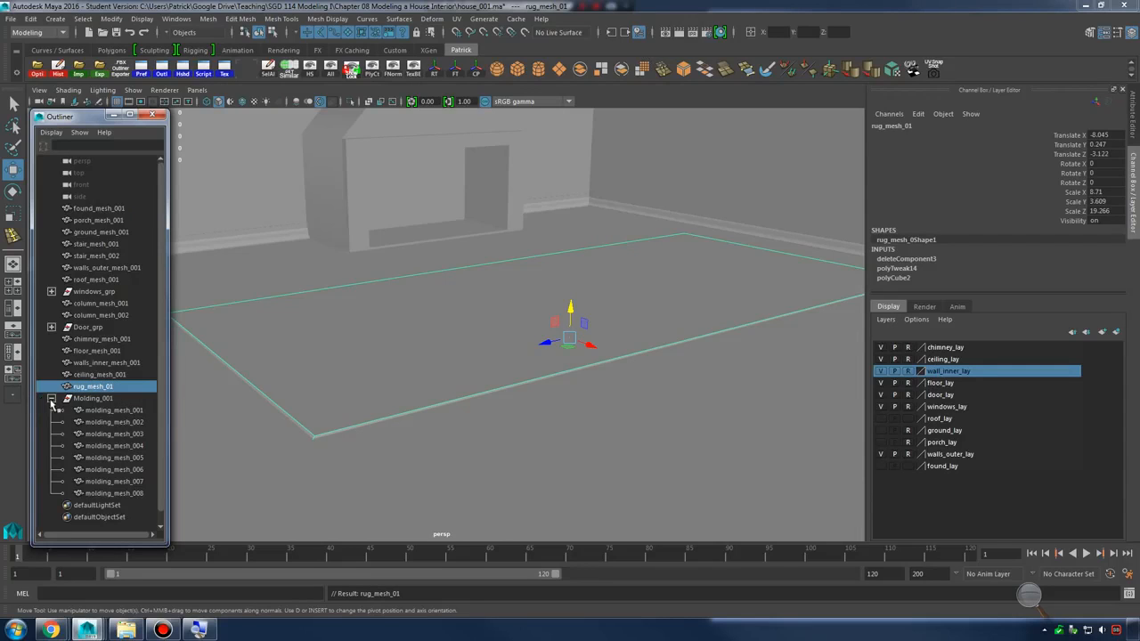
pyautogui.click(52, 400)
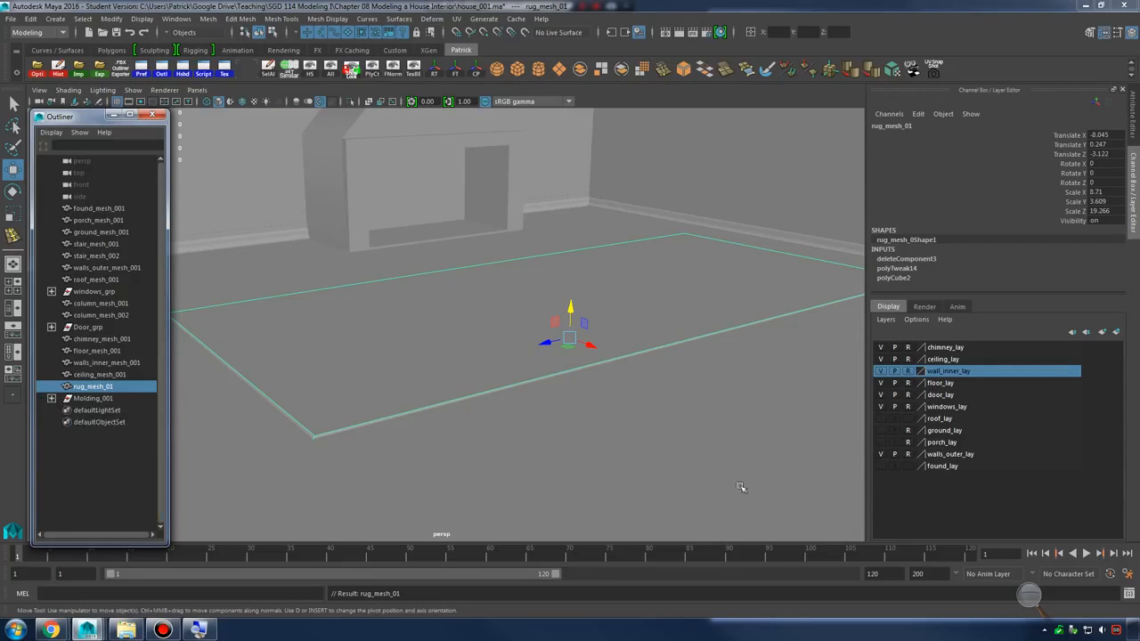
# Put the rug in a new display layer named livingRoom_lay and set that layer to reference display
pyautogui.click(1117, 333)
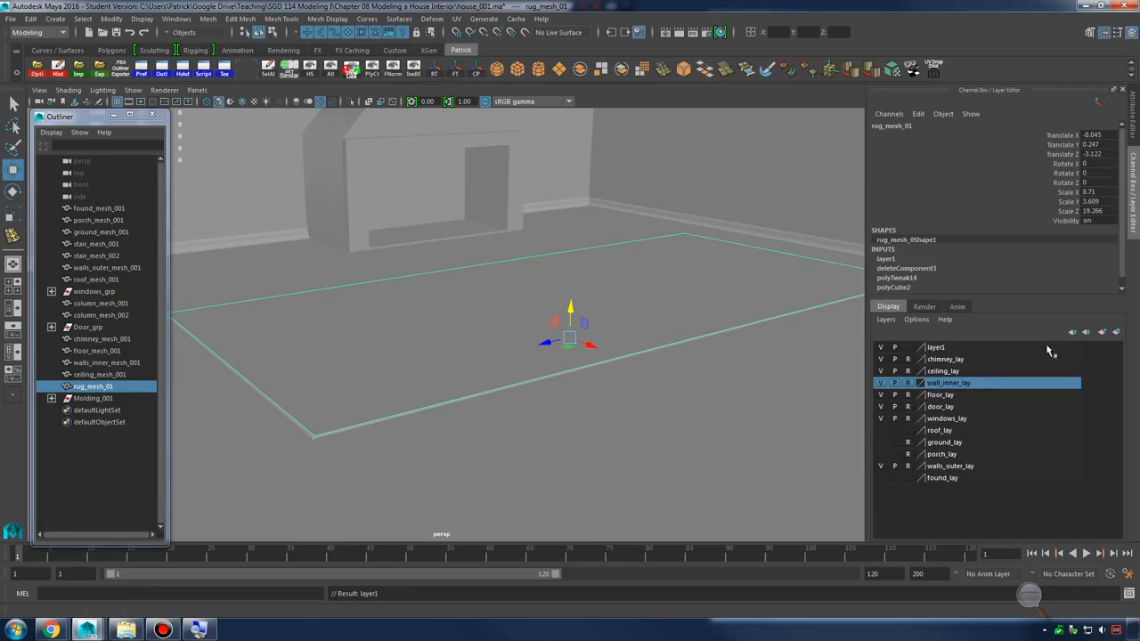
pyautogui.doubleClick(946, 349)
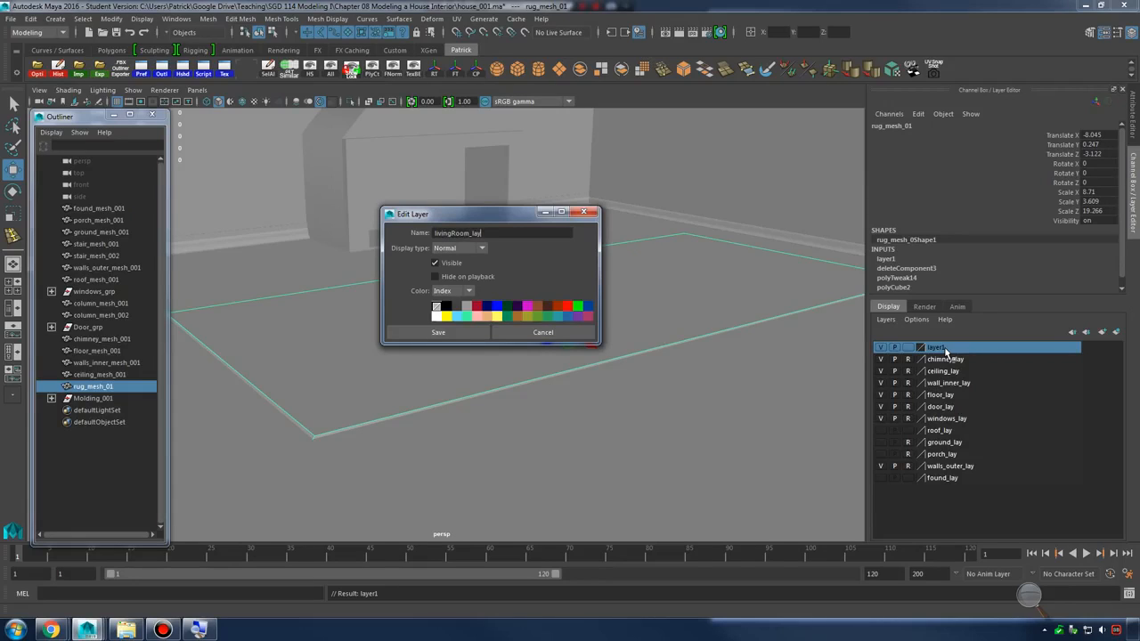
pyautogui.click(436, 333)
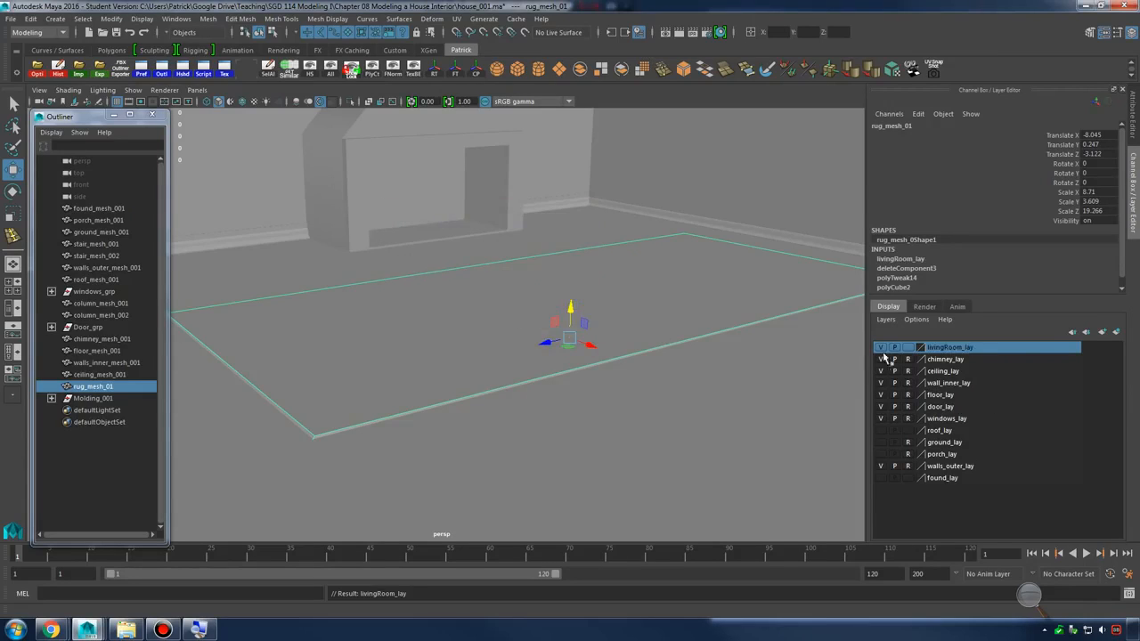
pyautogui.rightClick(952, 352)
pyautogui.click(899, 368)
pyautogui.click(674, 221)
pyautogui.keyDown('alt'); pyautogui.moveTo(751, 350); pyautogui.dragTo(590, 389); pyautogui.keyUp('alt')
pyautogui.keyDown('alt'); pyautogui.moveTo(591, 389); pyautogui.dragTo(735, 398, button='right'); pyautogui.keyUp('alt')
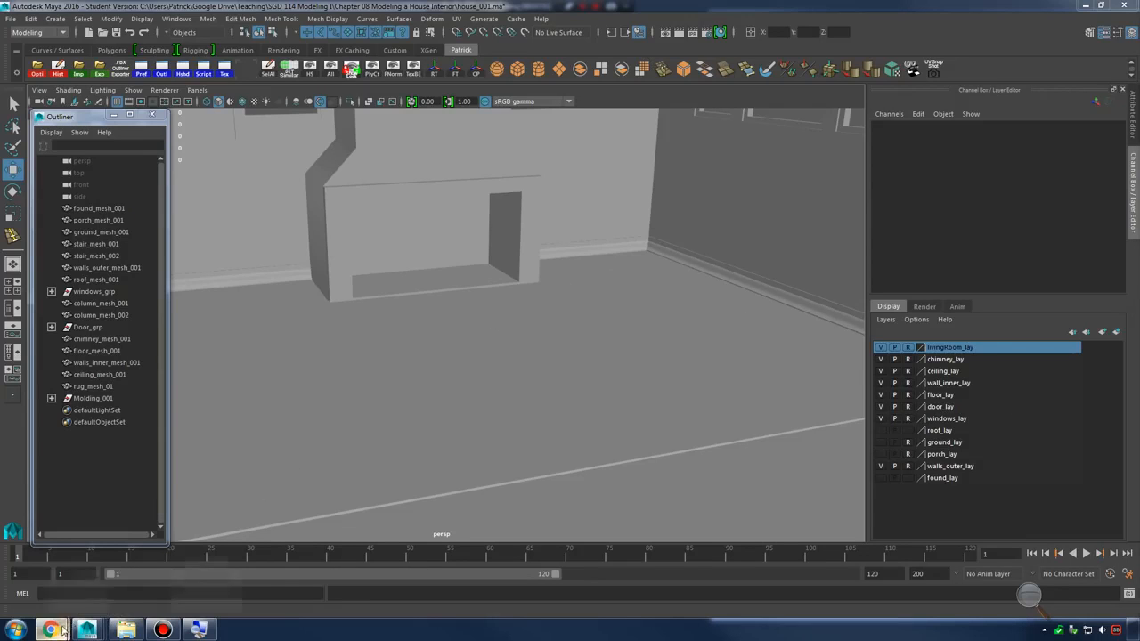
# Switch to Chrome, close the crown molding image, and view the end table's reference image from the house interior asset list
pyautogui.moveTo(51, 630)
pyautogui.click(177, 574)
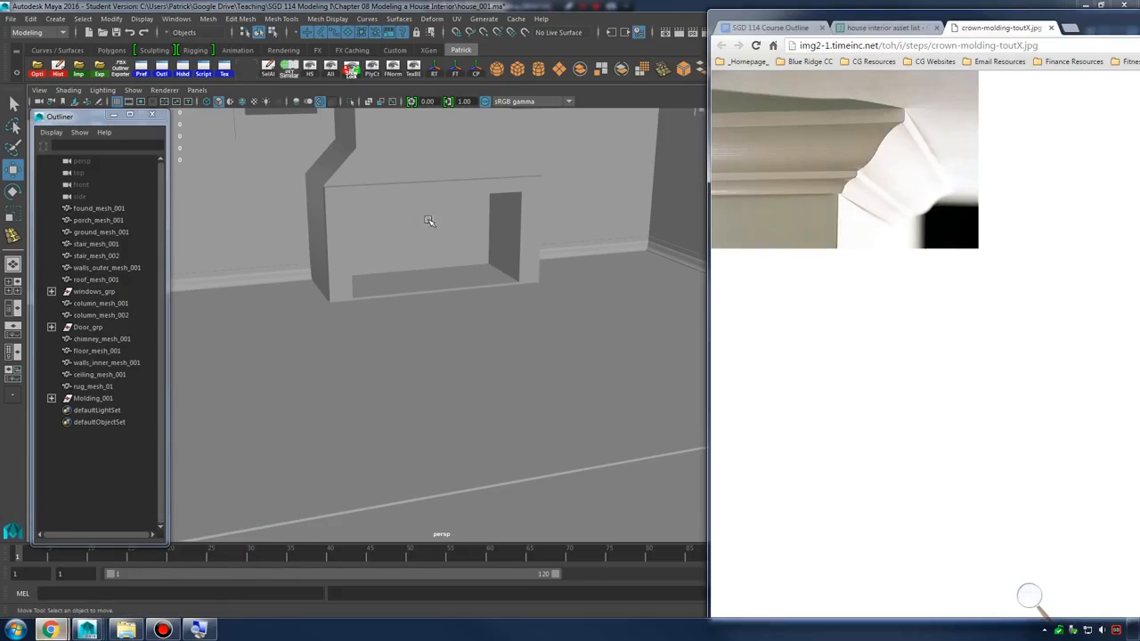
pyautogui.click(1052, 27)
pyautogui.moveTo(1052, 27); pyautogui.dragTo(753, 19)
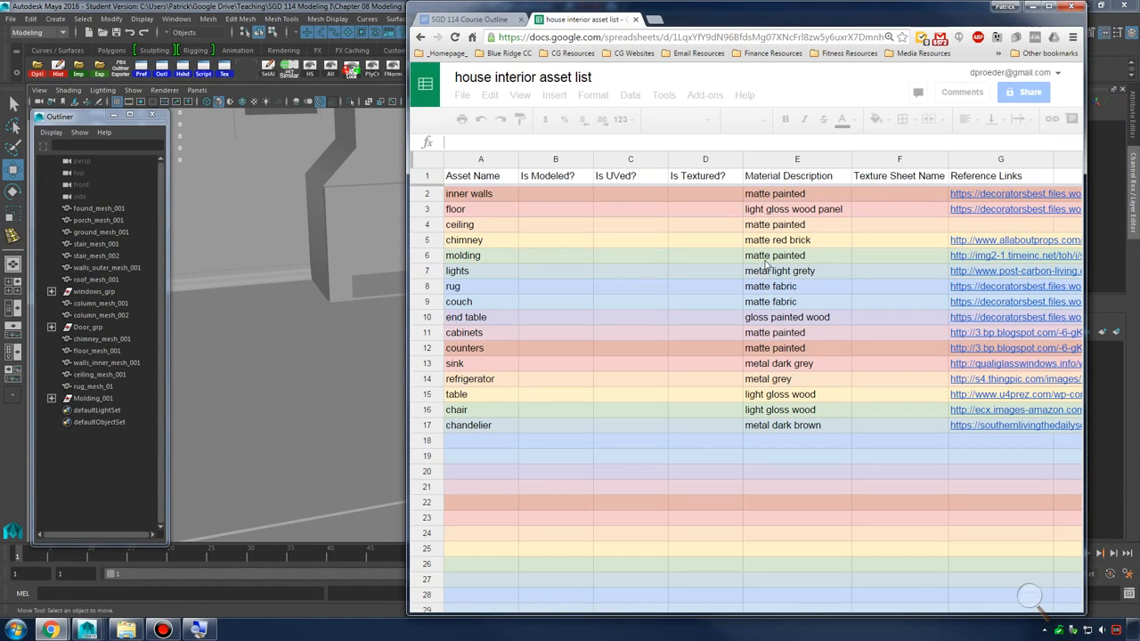
pyautogui.click(473, 322)
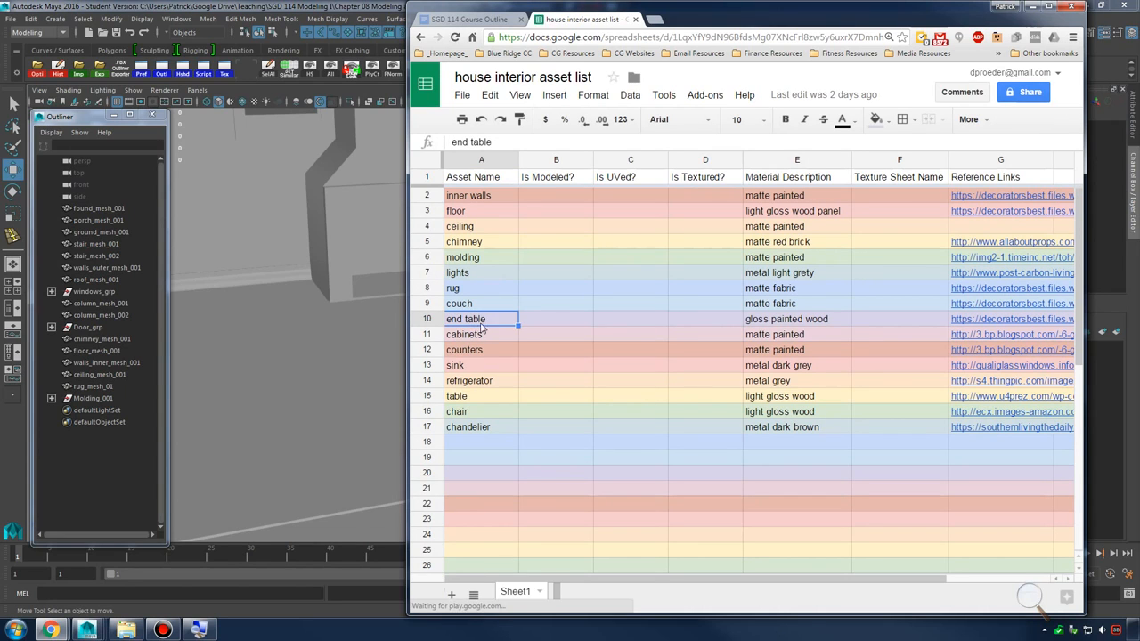
pyautogui.click(978, 326)
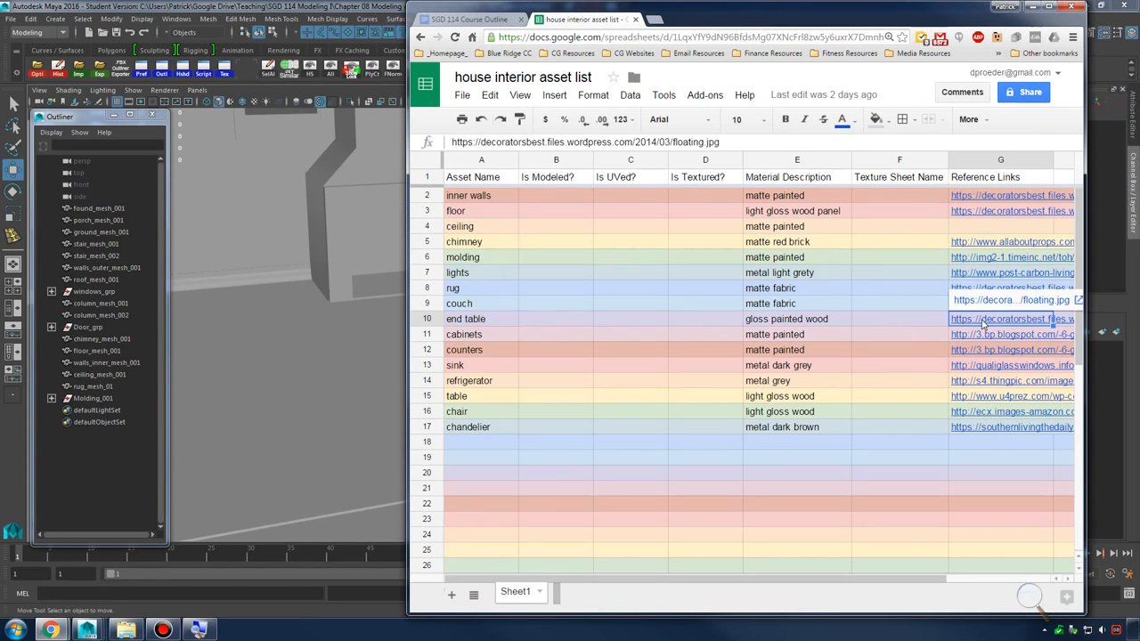
pyautogui.click(990, 303)
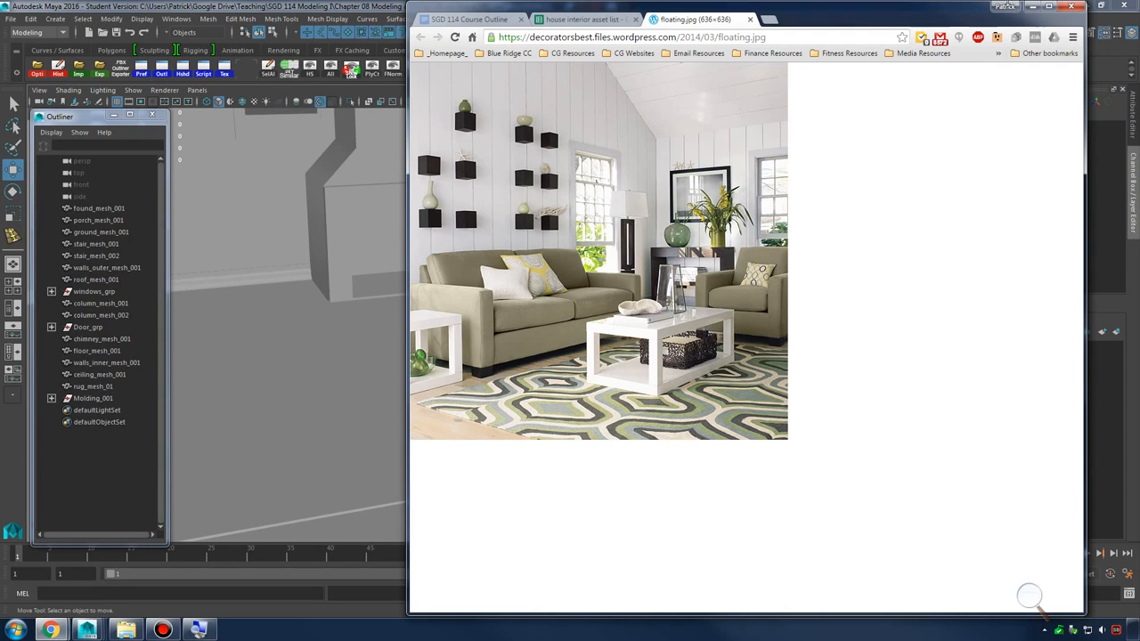
pyautogui.click(1032, 7)
# Create a polygon cube in Maya and move it across the room toward the fireplace
pyautogui.click(55, 19)
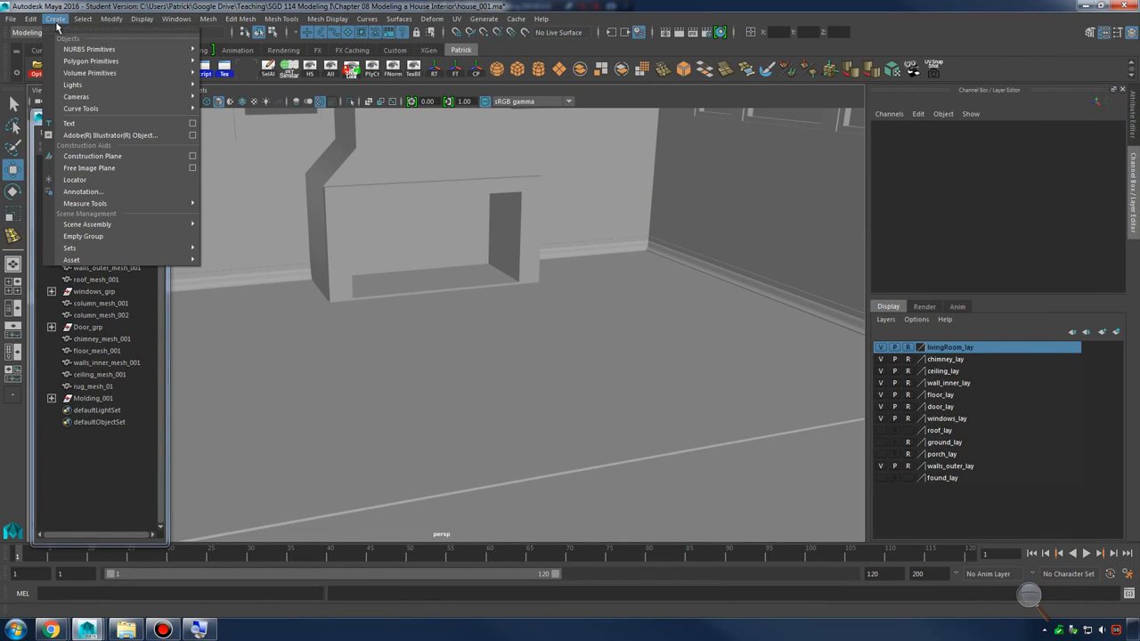
pyautogui.moveTo(170, 57)
pyautogui.click(250, 83)
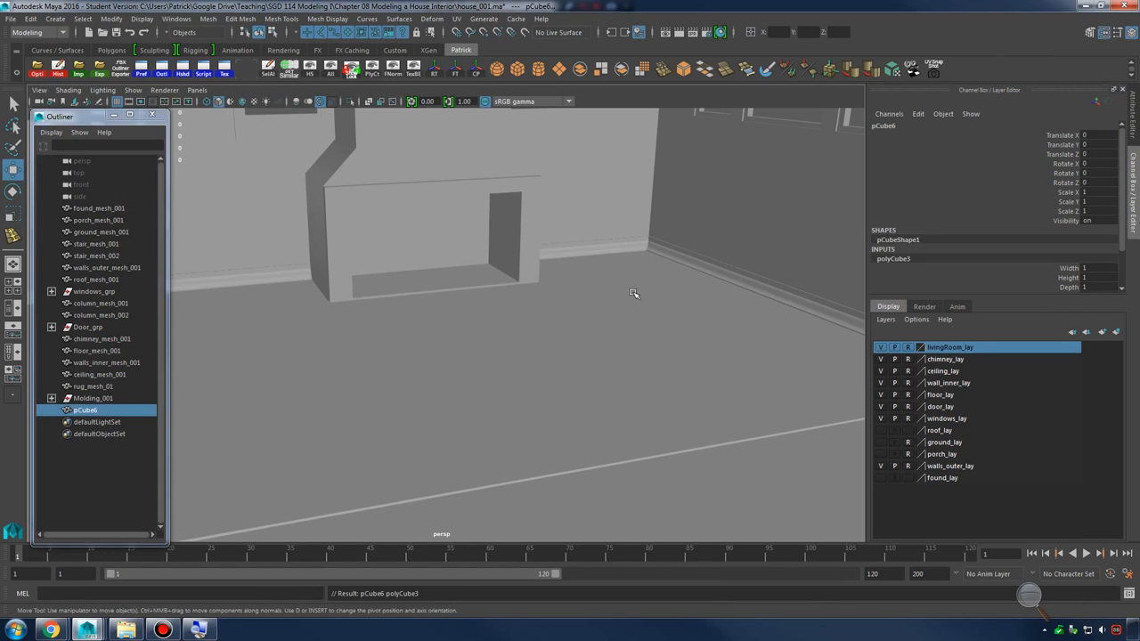
pyautogui.keyDown('alt'); pyautogui.moveTo(636, 287); pyautogui.dragTo(448, 377); pyautogui.keyUp('alt')
pyautogui.moveTo(479, 429); pyautogui.dragTo(390, 325)
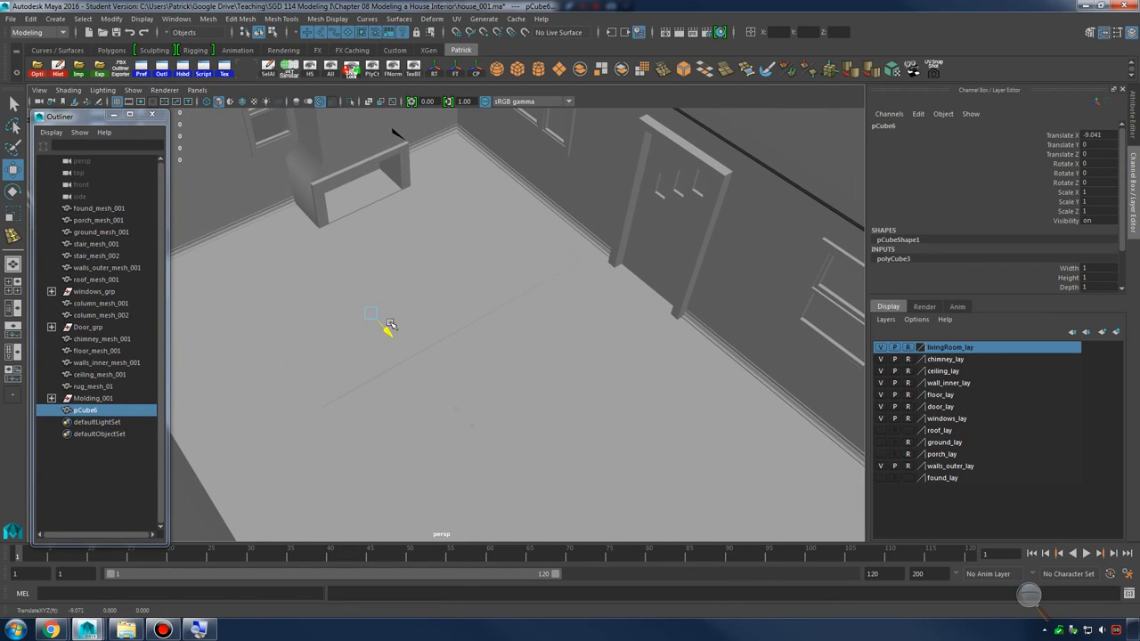
pyautogui.moveTo(357, 287); pyautogui.dragTo(353, 247)
# Raise the new cube above the floor to about Y 2.939
pyautogui.moveTo(451, 313)
pyautogui.keyDown('alt'); pyautogui.mouseDown()
pyautogui.moveTo(436, 295)
pyautogui.moveTo(446, 294)
pyautogui.mouseUp(); pyautogui.keyUp('alt')
pyautogui.press('f')
pyautogui.keyDown('alt'); pyautogui.moveTo(503, 293); pyautogui.dragTo(422, 264, button='right'); pyautogui.keyUp('alt')
pyautogui.keyDown('alt'); pyautogui.moveTo(422, 265); pyautogui.dragTo(396, 234); pyautogui.keyUp('alt')
pyautogui.keyDown('alt'); pyautogui.moveTo(395, 233); pyautogui.dragTo(376, 290, button='right'); pyautogui.keyUp('alt')
pyautogui.keyDown('alt'); pyautogui.moveTo(376, 290); pyautogui.dragTo(667, 324); pyautogui.keyUp('alt')
pyautogui.moveTo(692, 283); pyautogui.dragTo(695, 245)
pyautogui.keyDown('alt'); pyautogui.moveTo(743, 226); pyautogui.dragTo(603, 316, button='right'); pyautogui.keyUp('alt')
pyautogui.keyDown('alt'); pyautogui.moveTo(603, 315); pyautogui.dragTo(655, 352); pyautogui.keyUp('alt')
pyautogui.keyDown('alt'); pyautogui.moveTo(655, 352); pyautogui.dragTo(539, 365, button='middle'); pyautogui.keyUp('alt')
pyautogui.moveTo(538, 365)
pyautogui.keyDown('alt'); pyautogui.mouseDown()
pyautogui.moveTo(524, 389)
pyautogui.moveTo(529, 381)
pyautogui.mouseUp(); pyautogui.keyUp('alt')
# Scale the cube into a flat square slab of about 7.607 × 0.406 × 7.607
pyautogui.press('r')
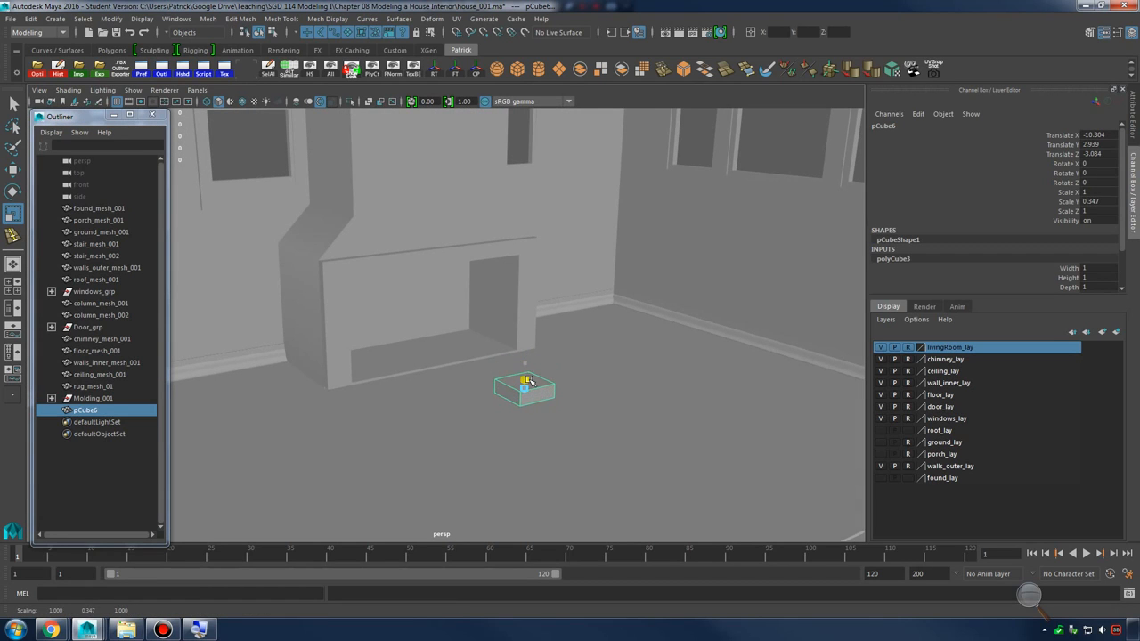
pyautogui.keyDown('alt'); pyautogui.moveTo(601, 391); pyautogui.dragTo(688, 382); pyautogui.keyUp('alt')
pyautogui.scroll(-5, 516, 373)
# Hide the walls_outer_lay, windows_lay and door_lay layers
pyautogui.scroll(5, 580, 341)
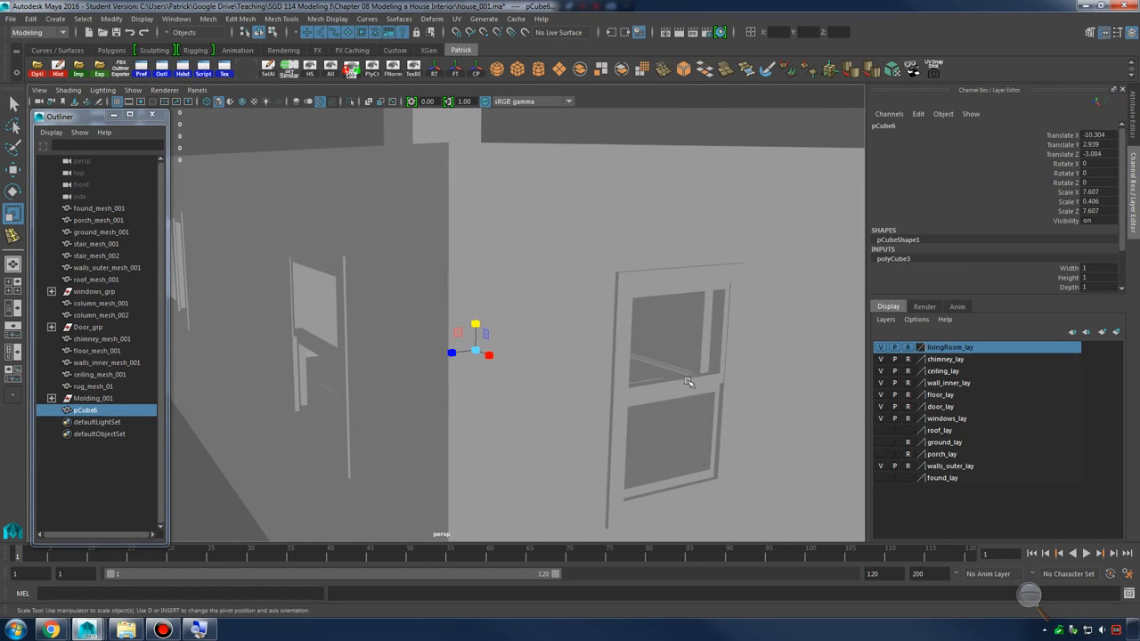
pyautogui.click(881, 466)
pyautogui.click(881, 406)
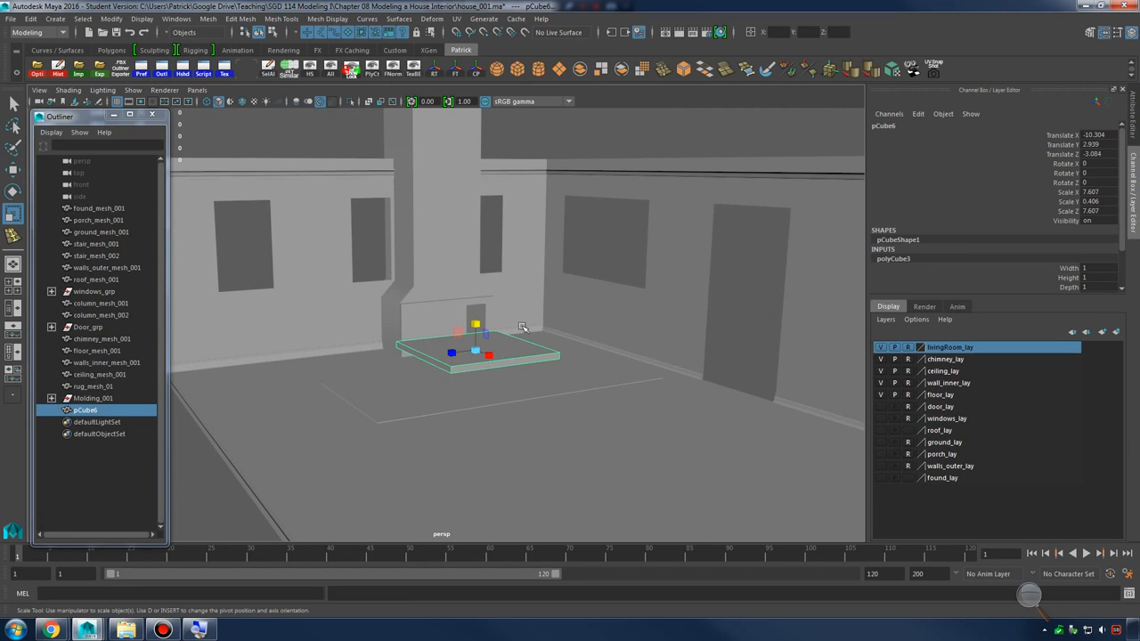
# Scale the slab to about 4.041 in X and 0.271 in Y, and move it to Y 3.071, Z -4.287
pyautogui.scroll(5, 522, 328)
pyautogui.moveTo(497, 335)
pyautogui.keyDown('alt'); pyautogui.mouseDown()
pyautogui.moveTo(479, 381)
pyautogui.moveTo(478, 344)
pyautogui.moveTo(493, 339)
pyautogui.mouseUp(); pyautogui.keyUp('alt')
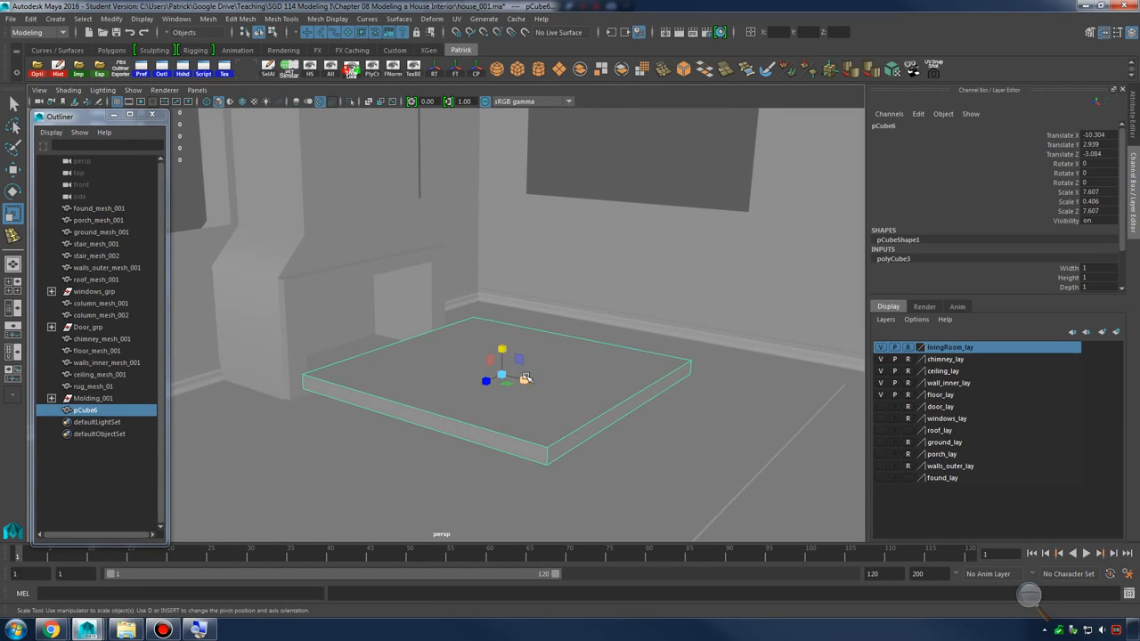
pyautogui.moveTo(526, 379); pyautogui.dragTo(539, 353)
pyautogui.press('w')
pyautogui.moveTo(440, 330); pyautogui.dragTo(499, 356)
pyautogui.press('r')
pyautogui.press('w')
pyautogui.moveTo(431, 349); pyautogui.dragTo(429, 351)
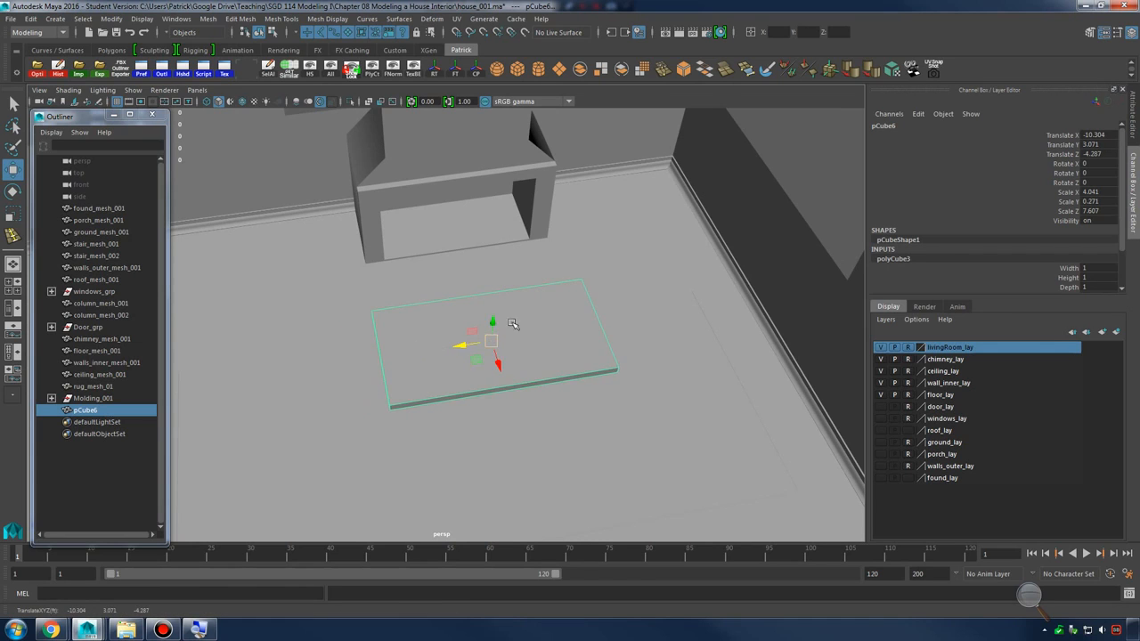
# Insert four edge loops in the tabletop slab, one close to each side, to mark out its corners
pyautogui.keyDown('alt'); pyautogui.moveTo(513, 324); pyautogui.dragTo(561, 352); pyautogui.keyUp('alt')
pyautogui.keyDown('alt'); pyautogui.moveTo(561, 353); pyautogui.dragTo(474, 367, button='right'); pyautogui.keyUp('alt')
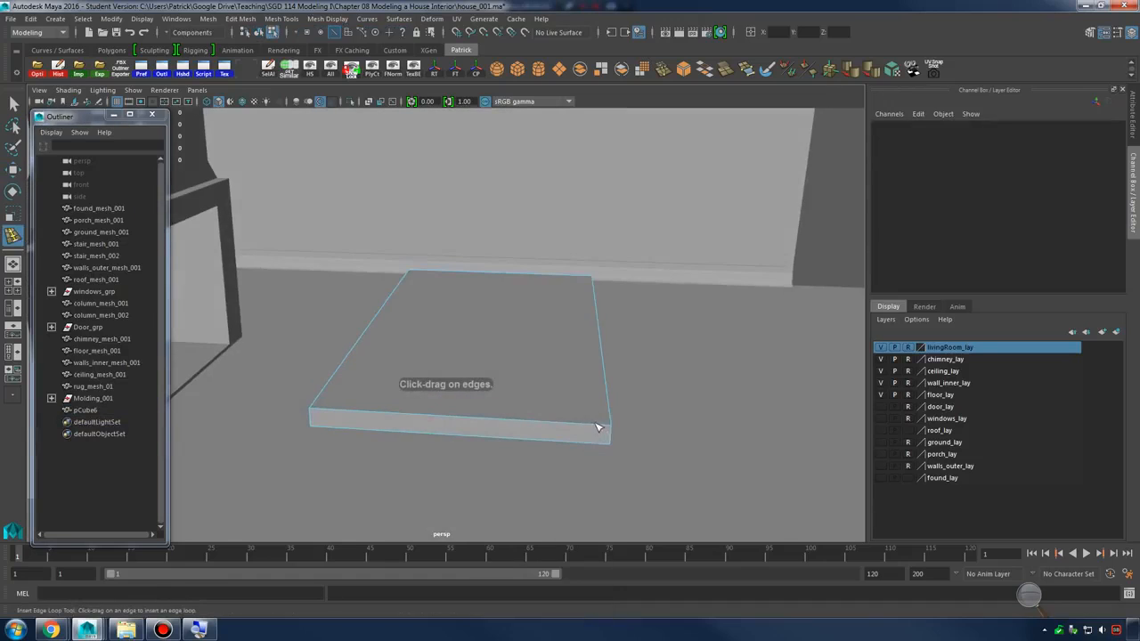
pyautogui.click(583, 438)
pyautogui.keyDown('alt'); pyautogui.moveTo(584, 437); pyautogui.dragTo(460, 422); pyautogui.keyUp('alt')
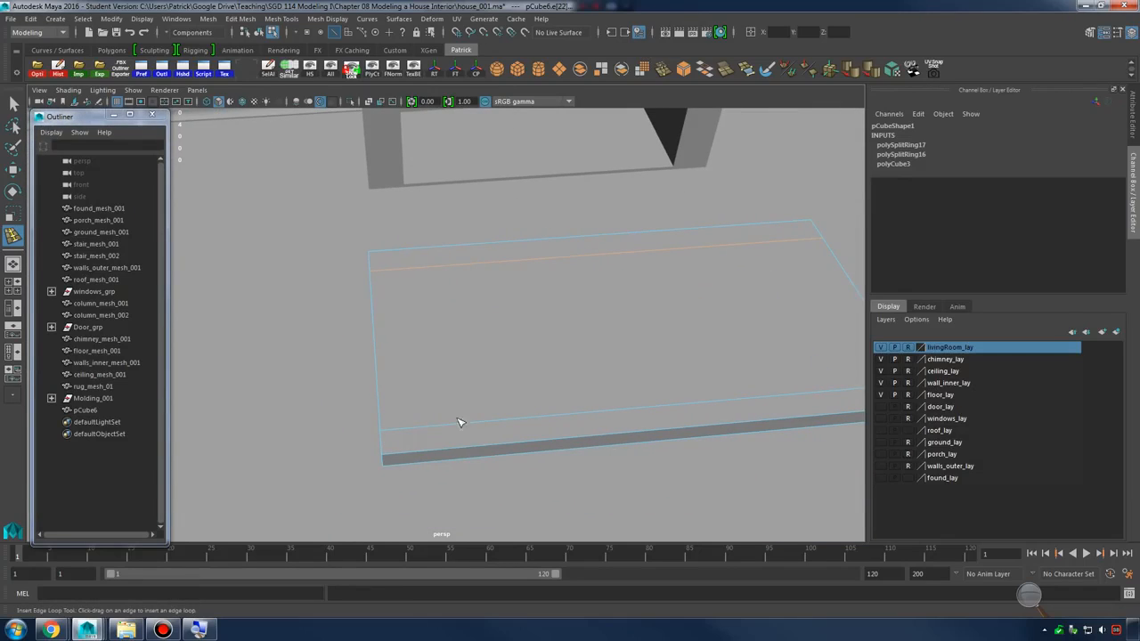
pyautogui.click(415, 437)
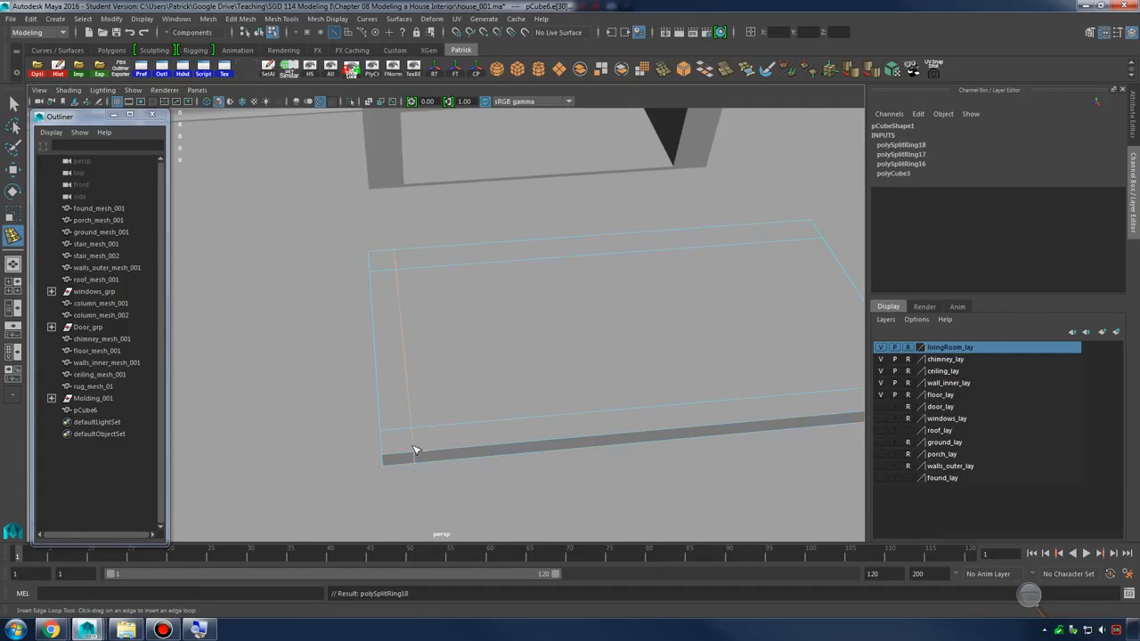
pyautogui.keyDown('alt'); pyautogui.moveTo(397, 457); pyautogui.dragTo(572, 375); pyautogui.keyUp('alt')
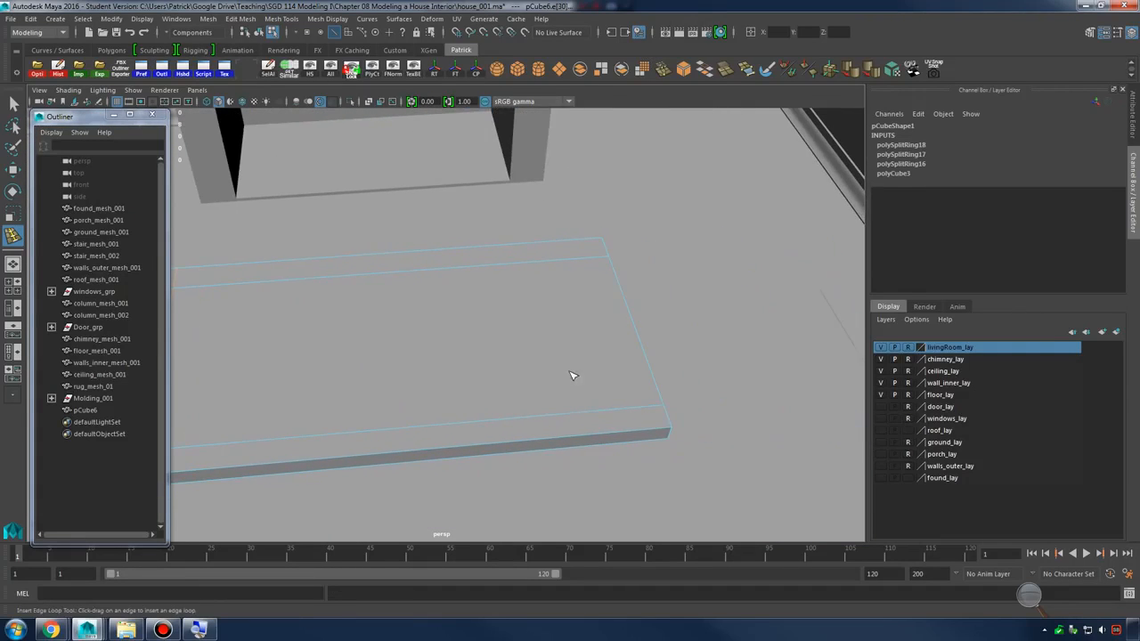
pyautogui.click(637, 418)
pyautogui.keyDown('alt'); pyautogui.moveTo(638, 418); pyautogui.dragTo(570, 305); pyautogui.keyUp('alt')
# Extrude the four corner faces on the underside of the tabletop slab straight down to form the table legs
pyautogui.press('q')
pyautogui.keyDown('alt'); pyautogui.moveTo(570, 305); pyautogui.dragTo(606, 340, button='middle'); pyautogui.keyUp('alt')
pyautogui.moveTo(515, 243)
pyautogui.mouseDown(button='right')
pyautogui.moveTo(543, 224)
pyautogui.moveTo(510, 242)
pyautogui.mouseUp(button='right')
pyautogui.click(524, 215)
pyautogui.click(516, 210)
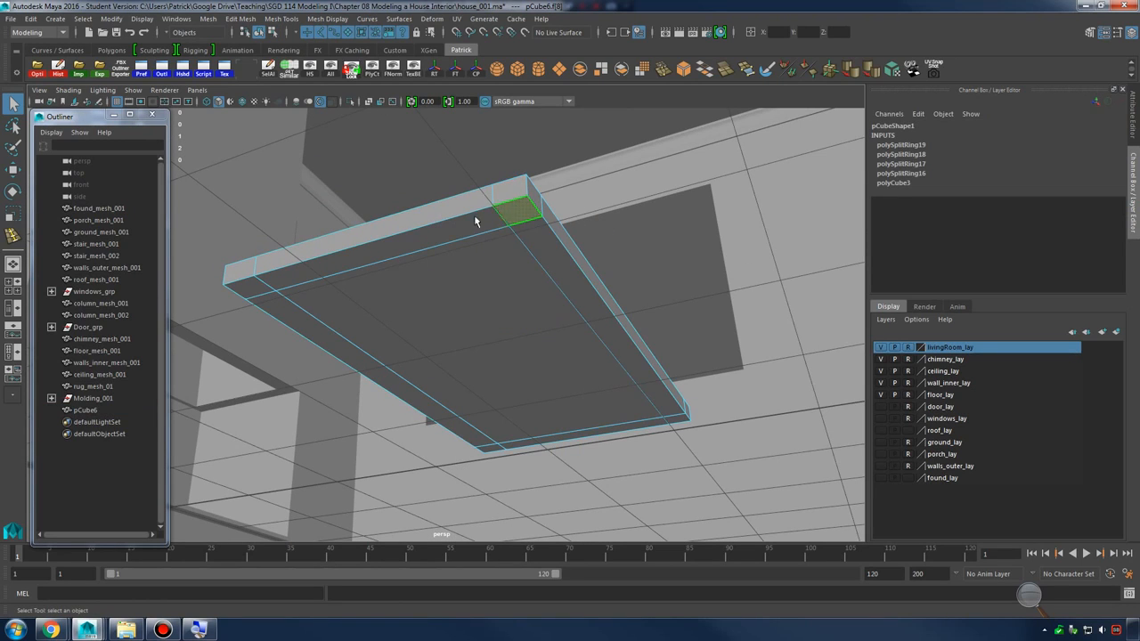
pyautogui.keyDown('shift'); pyautogui.click(250, 286); pyautogui.keyUp('shift')
pyautogui.keyDown('shift'); pyautogui.click(483, 449); pyautogui.keyUp('shift')
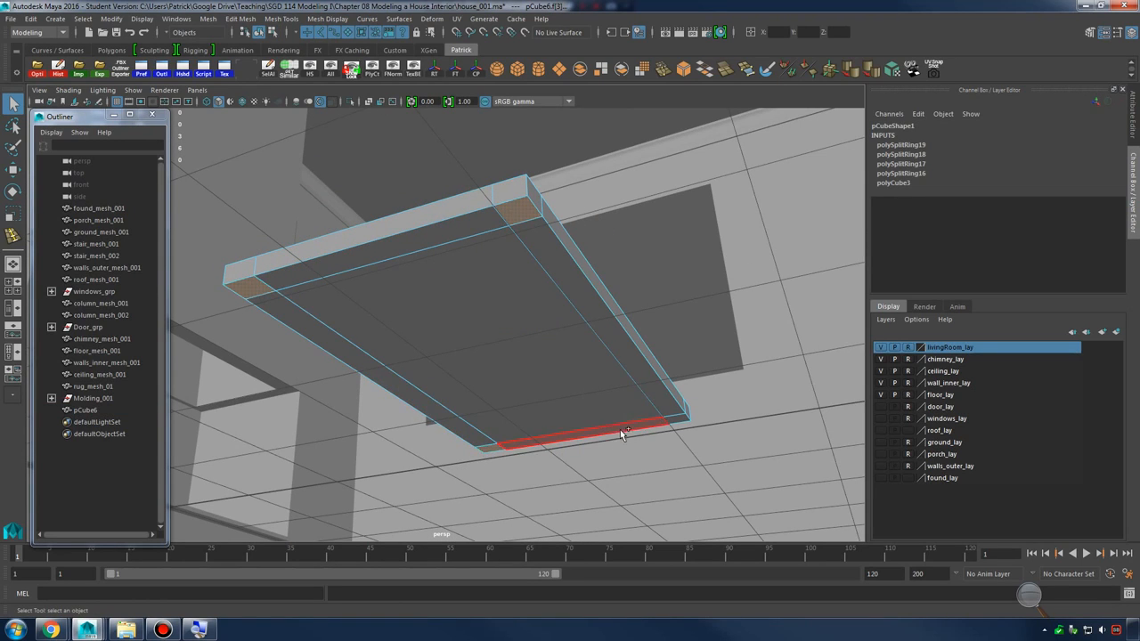
pyautogui.keyDown('alt'); pyautogui.moveTo(685, 380); pyautogui.dragTo(657, 369); pyautogui.keyUp('alt')
pyautogui.keyDown('shift'); pyautogui.moveTo(552, 299); pyautogui.dragTo(551, 319, button='right'); pyautogui.keyUp('shift')
pyautogui.press('w')
pyautogui.moveTo(496, 328); pyautogui.dragTo(501, 450)
pyautogui.keyDown('alt'); pyautogui.moveTo(653, 416); pyautogui.dragTo(628, 481); pyautogui.keyUp('alt')
pyautogui.keyDown('alt'); pyautogui.moveTo(628, 481); pyautogui.dragTo(522, 407, button='right'); pyautogui.keyUp('alt')
pyautogui.keyDown('alt'); pyautogui.moveTo(522, 407); pyautogui.dragTo(522, 358); pyautogui.keyUp('alt')
pyautogui.keyDown('alt'); pyautogui.moveTo(523, 358); pyautogui.dragTo(575, 379, button='right'); pyautogui.keyUp('alt')
pyautogui.keyDown('alt'); pyautogui.moveTo(575, 379); pyautogui.dragTo(563, 415); pyautogui.keyUp('alt')
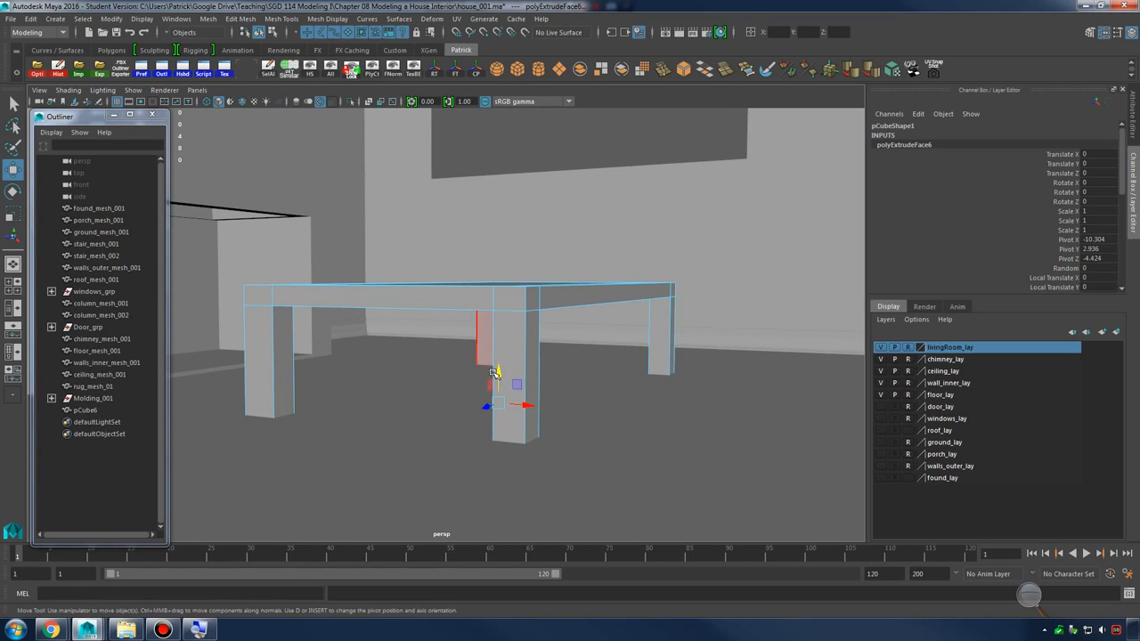
# Delete the end faces at the bottoms of the four table legs
pyautogui.moveTo(498, 375); pyautogui.dragTo(553, 298)
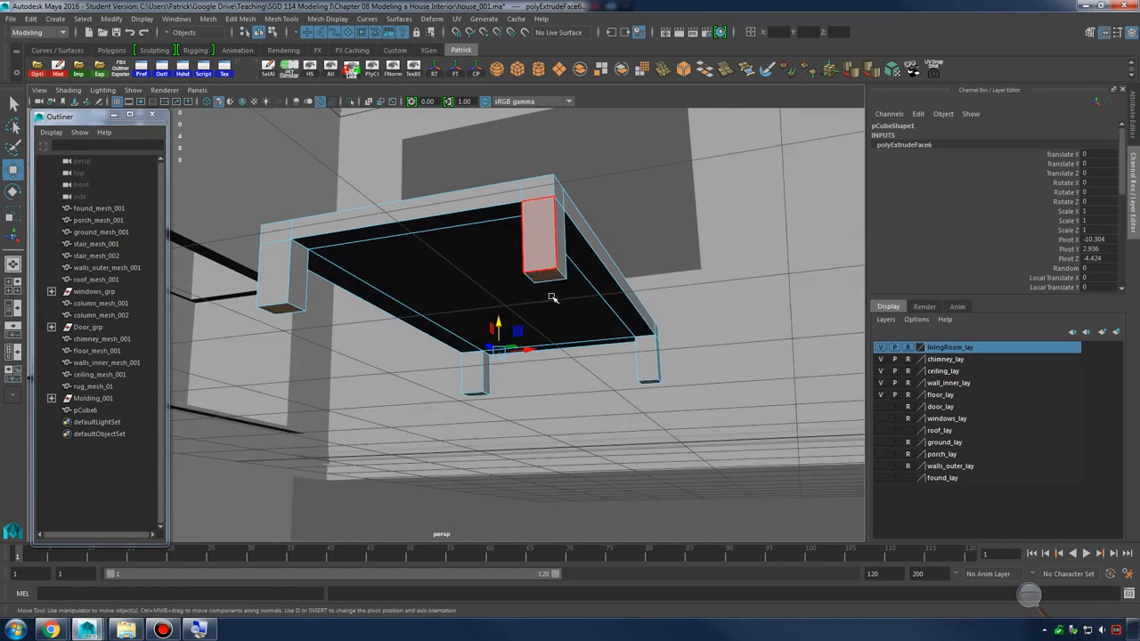
pyautogui.keyDown('alt'); pyautogui.moveTo(552, 298); pyautogui.dragTo(623, 308, button='right'); pyautogui.keyUp('alt')
pyautogui.press('Delete')
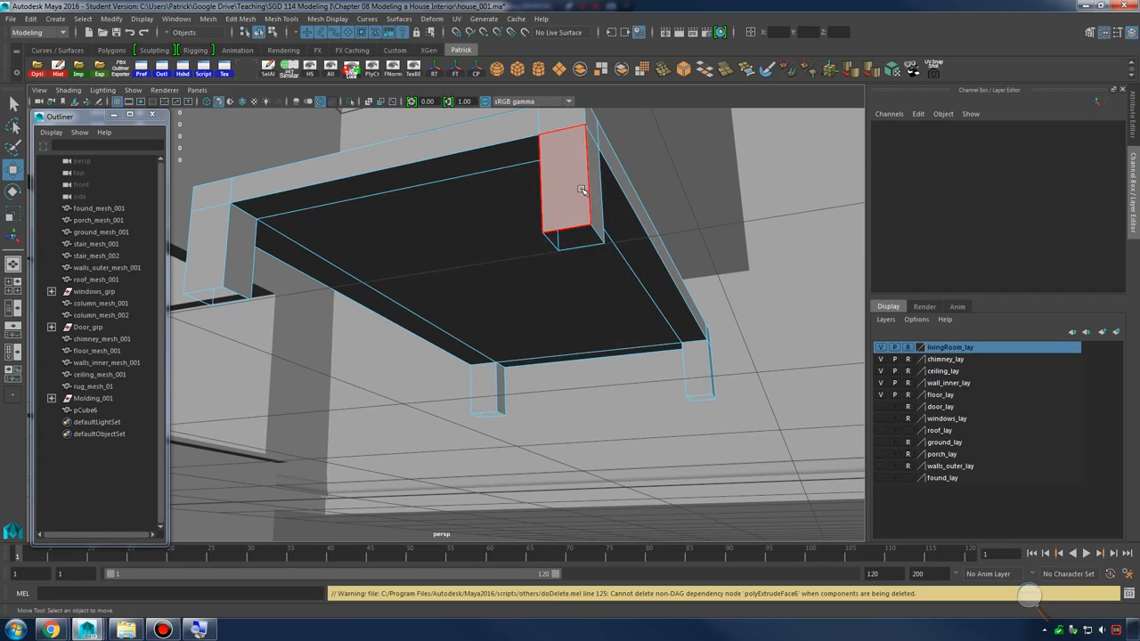
# Duplicate the table object and raise the copy above the original to Translate Y 4.857
pyautogui.moveTo(581, 188); pyautogui.dragTo(600, 174, button='right')
pyautogui.click(599, 176)
pyautogui.keyDown('alt'); pyautogui.moveTo(599, 178); pyautogui.dragTo(589, 271); pyautogui.keyUp('alt')
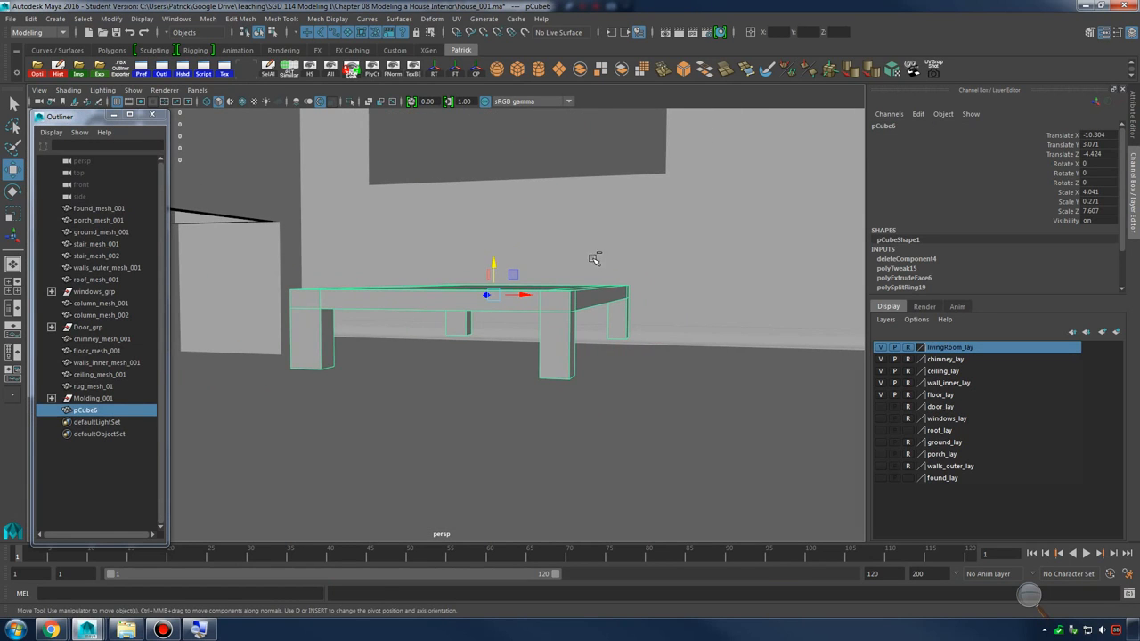
pyautogui.hotkey('ctrl', 'd')
pyautogui.moveTo(492, 266); pyautogui.dragTo(501, 158)
# Delete the leg faces of the duplicate so only its slab remains, and return to object selection
pyautogui.keyDown('alt'); pyautogui.moveTo(531, 201); pyautogui.dragTo(554, 260); pyautogui.keyUp('alt')
pyautogui.moveTo(568, 243); pyautogui.dragTo(568, 277, button='right')
pyautogui.moveTo(269, 268); pyautogui.dragTo(708, 304)
pyautogui.press('Delete')
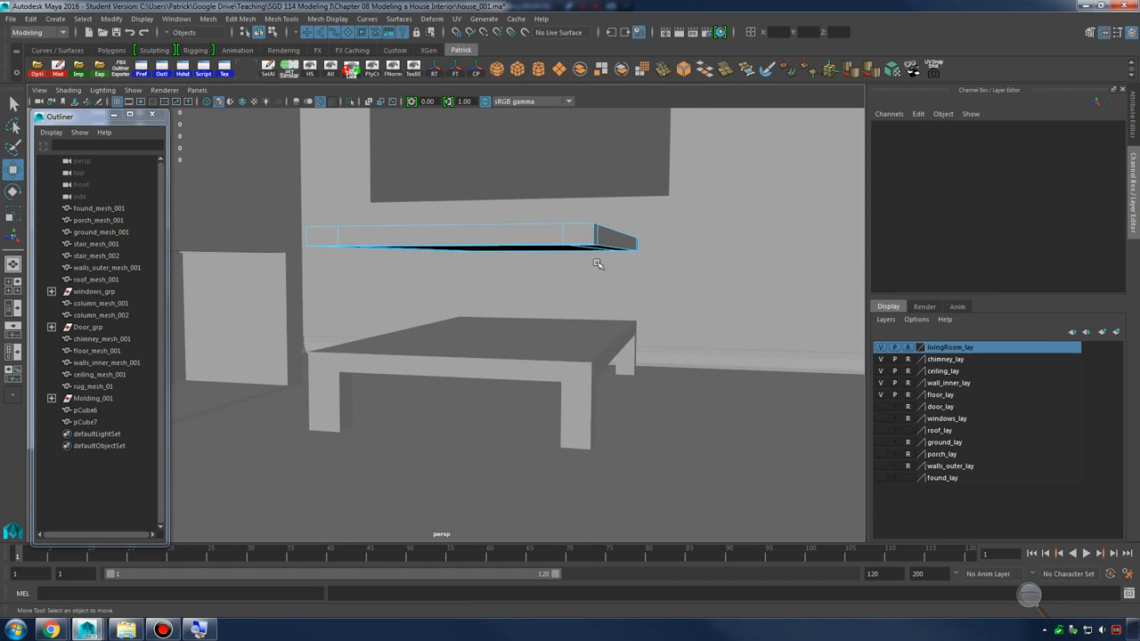
pyautogui.keyDown('alt'); pyautogui.moveTo(596, 263); pyautogui.dragTo(570, 214); pyautogui.keyUp('alt')
pyautogui.moveTo(570, 214); pyautogui.dragTo(549, 204, button='right')
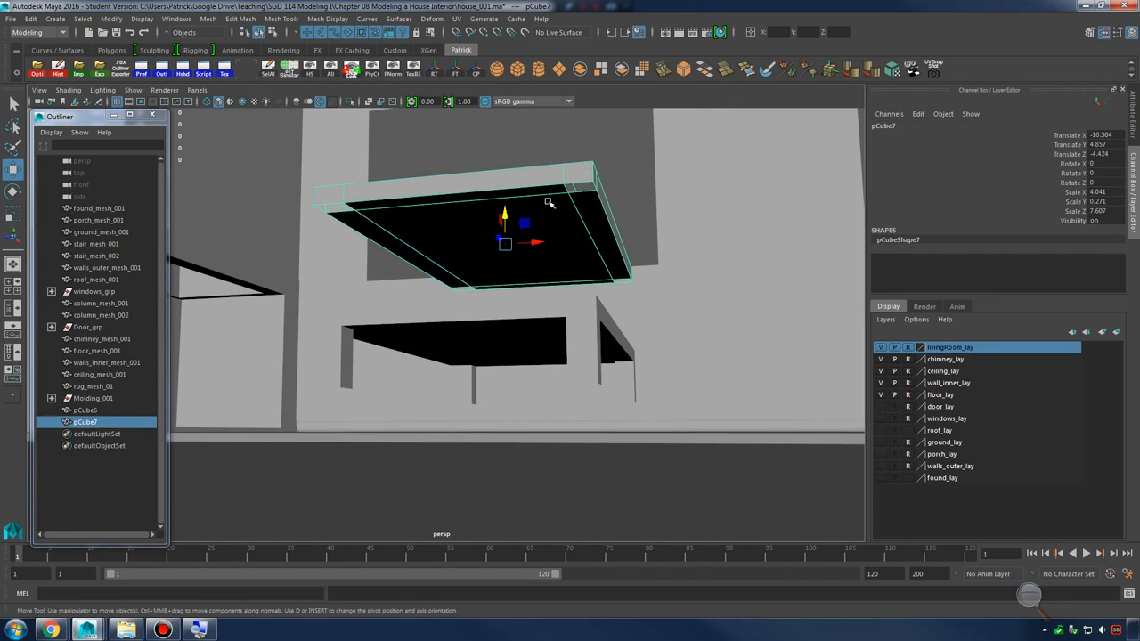
# Freeze the duplicate slab's transformations and flip it vertically with a Scale Y of -1
pyautogui.keyDown('alt'); pyautogui.moveTo(605, 226); pyautogui.dragTo(603, 210); pyautogui.keyUp('alt')
pyautogui.keyDown('alt'); pyautogui.moveTo(603, 210); pyautogui.dragTo(720, 303, button='right'); pyautogui.keyUp('alt')
pyautogui.keyDown('alt'); pyautogui.moveTo(720, 303); pyautogui.dragTo(589, 196); pyautogui.keyUp('alt')
pyautogui.click(455, 71)
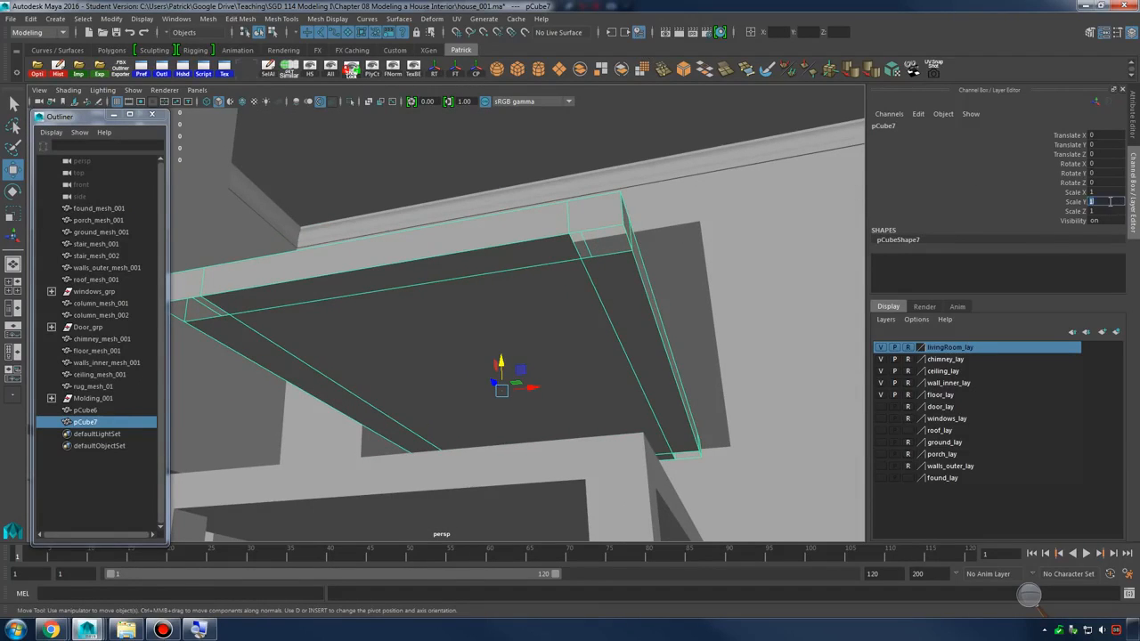
pyautogui.press('Return')
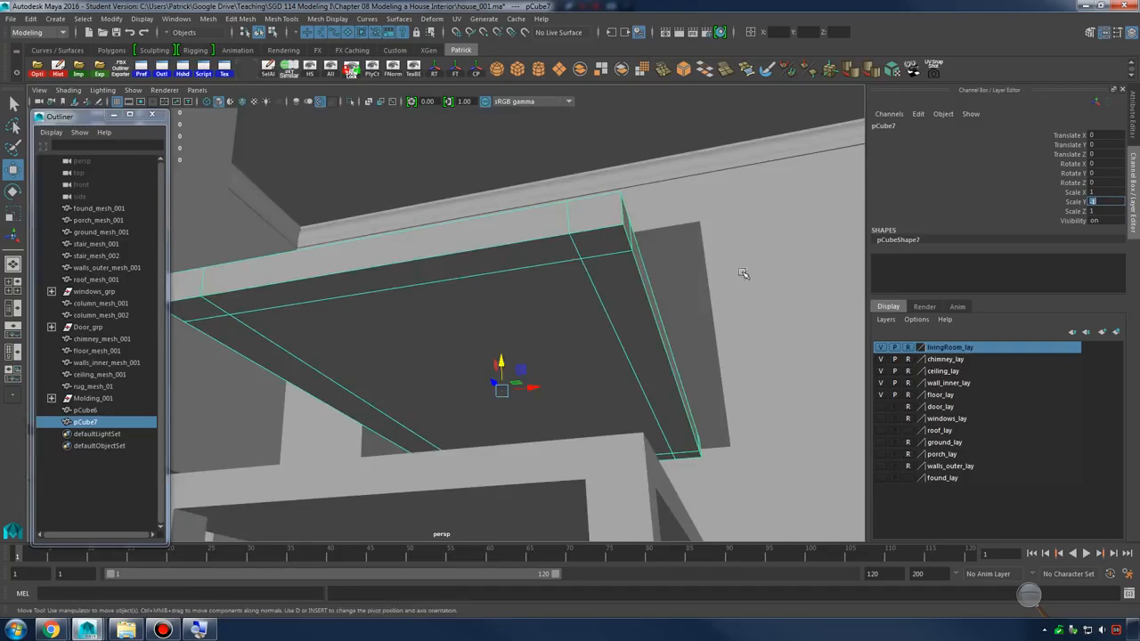
# Snap the flipped slab's pivot to a corner vertex and lower the slab onto the leg bottoms, at Translate Y -2.927
pyautogui.keyDown('alt'); pyautogui.moveTo(744, 275); pyautogui.dragTo(521, 279); pyautogui.keyUp('alt')
pyautogui.press('d')
pyautogui.press('v')
pyautogui.press('d')
pyautogui.press('v')
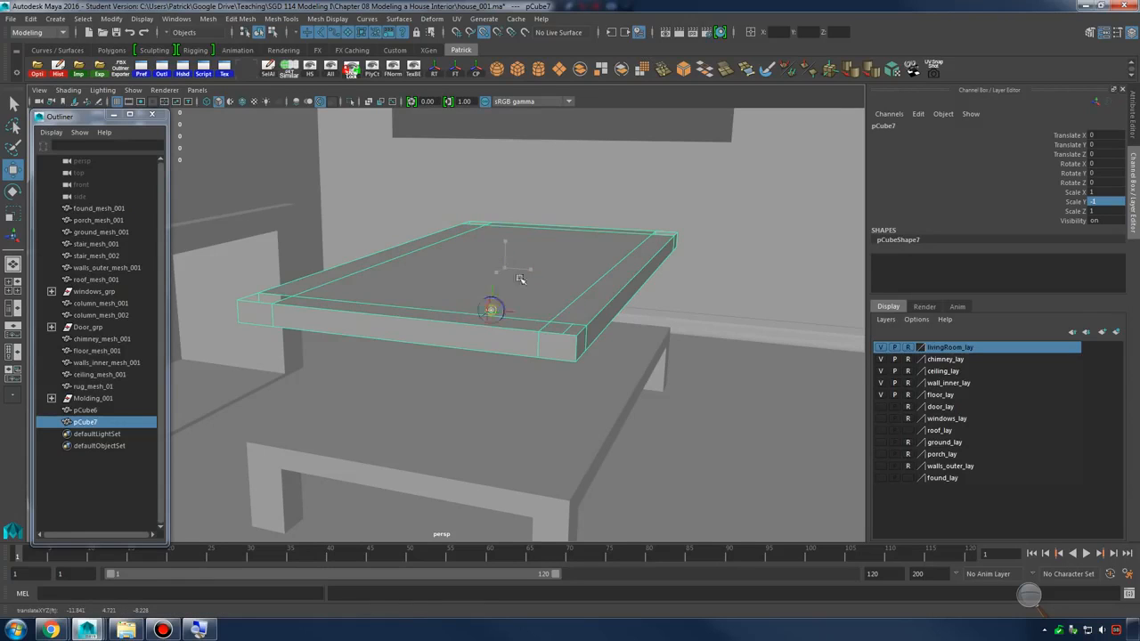
pyautogui.keyDown('alt'); pyautogui.moveTo(707, 353); pyautogui.dragTo(598, 349); pyautogui.keyUp('alt')
pyautogui.moveTo(561, 276); pyautogui.dragTo(557, 488)
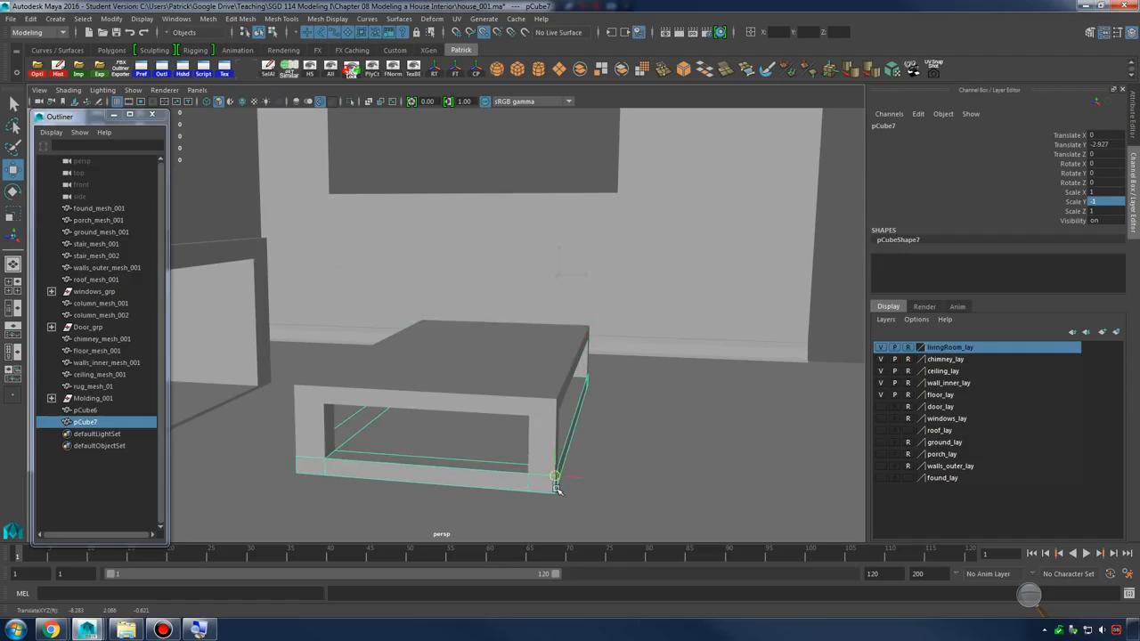
# Combine the table and the flipped lower slab into one mesh and switch it to vertex editing
pyautogui.scroll(5, 556, 488)
pyautogui.keyDown('alt'); pyautogui.moveTo(647, 394); pyautogui.dragTo(612, 318); pyautogui.keyUp('alt')
pyautogui.keyDown('shift'); pyautogui.click(507, 264); pyautogui.keyUp('shift')
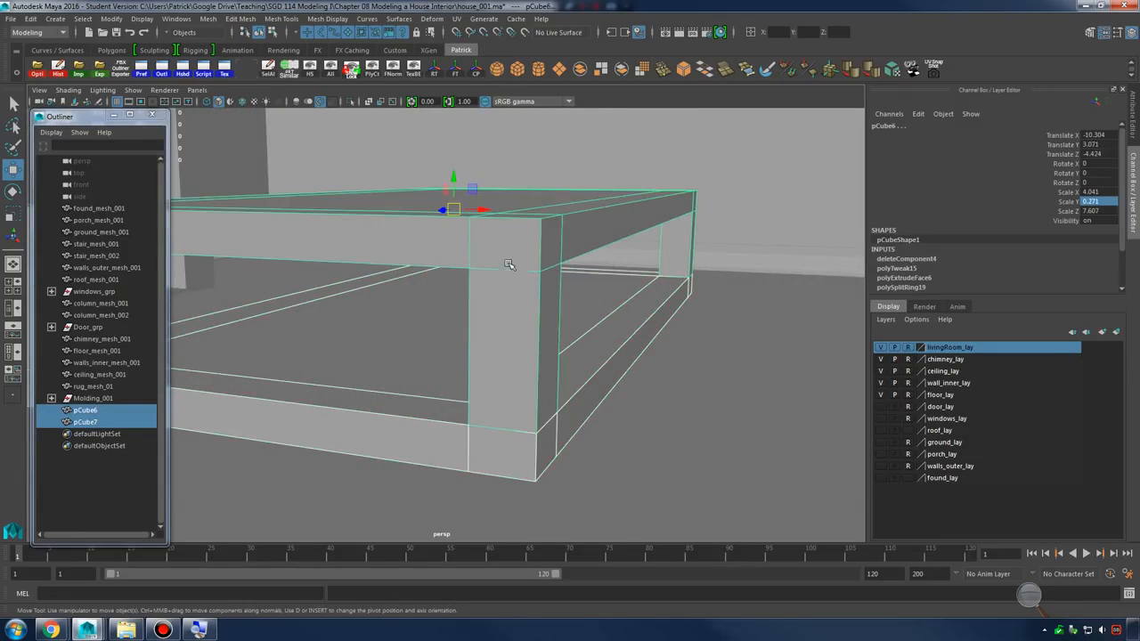
pyautogui.click(580, 69)
pyautogui.moveTo(508, 245); pyautogui.dragTo(476, 237, button='right')
pyautogui.scroll(-5, 476, 237)
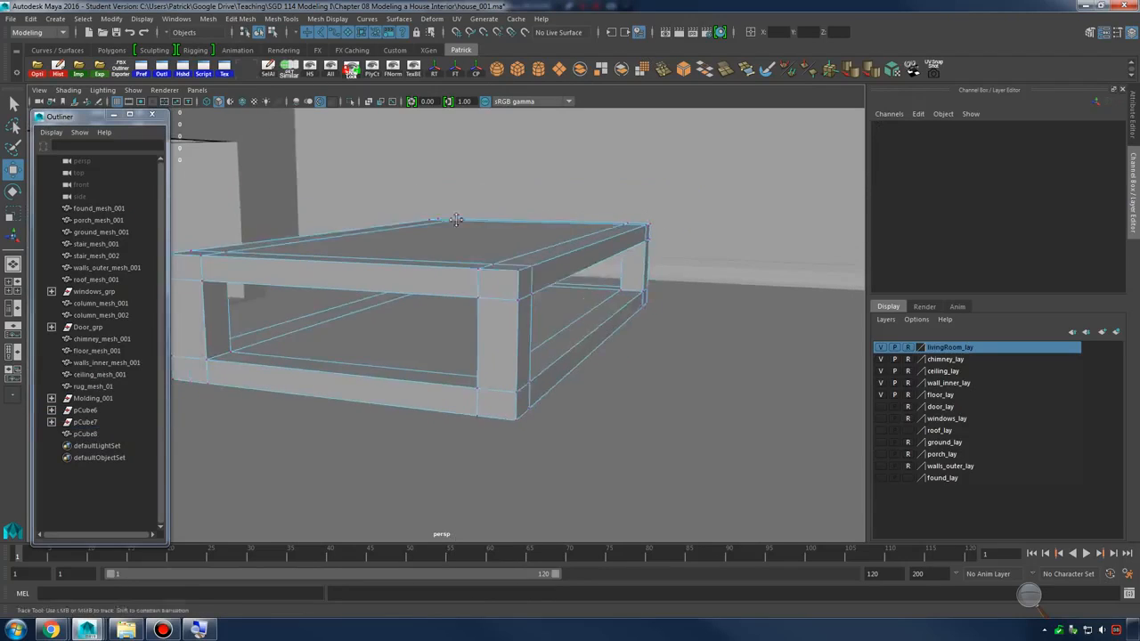
# Merge all of the coffee table's vertices with a distance threshold of 0.001
pyautogui.keyDown('alt'); pyautogui.moveTo(476, 237); pyautogui.dragTo(305, 199); pyautogui.keyUp('alt')
pyautogui.moveTo(241, 184); pyautogui.dragTo(656, 437)
pyautogui.keyDown('shift'); pyautogui.moveTo(510, 292); pyautogui.dragTo(549, 234, button='right'); pyautogui.keyUp('shift')
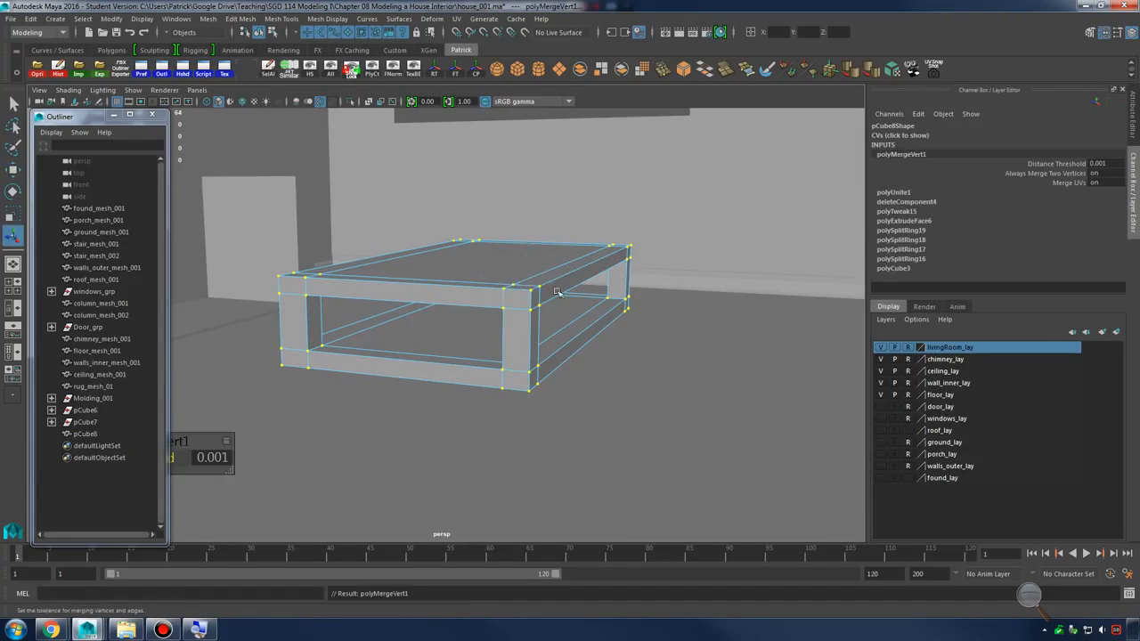
# Make the coffee table taller by raising all vertices of its upper frame, and return to object mode
pyautogui.keyDown('alt'); pyautogui.moveTo(550, 234); pyautogui.dragTo(611, 408); pyautogui.keyUp('alt')
pyautogui.press('q')
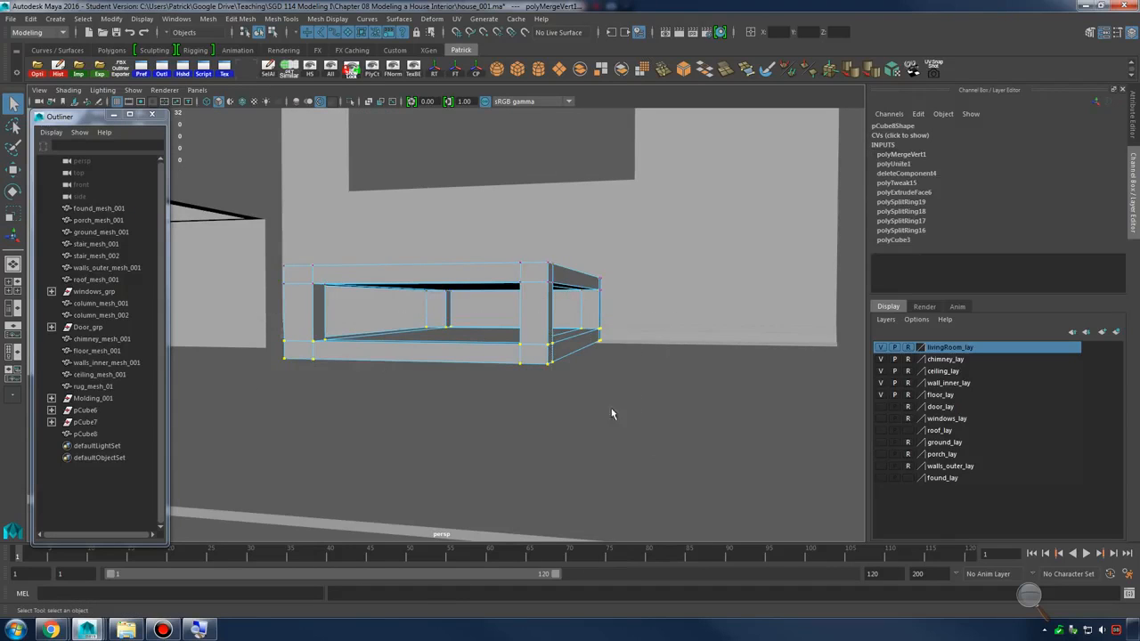
pyautogui.press('w')
pyautogui.moveTo(472, 309); pyautogui.dragTo(339, 254)
pyautogui.moveTo(241, 211); pyautogui.dragTo(599, 302)
pyautogui.moveTo(443, 242); pyautogui.dragTo(444, 198)
pyautogui.keyDown('alt'); pyautogui.moveTo(614, 211); pyautogui.dragTo(561, 259); pyautogui.keyUp('alt')
pyautogui.moveTo(561, 259); pyautogui.dragTo(614, 242, button='right')
pyautogui.click(699, 307)
pyautogui.keyDown('alt'); pyautogui.moveTo(700, 308); pyautogui.dragTo(616, 317, button='right'); pyautogui.keyUp('alt')
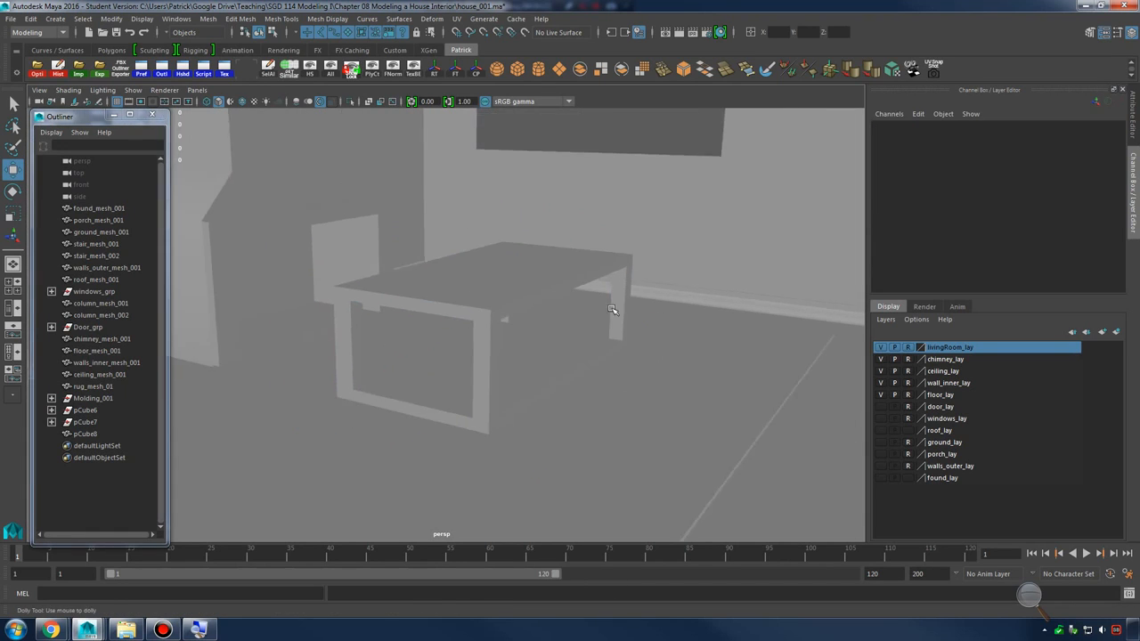
pyautogui.keyDown('alt'); pyautogui.moveTo(616, 318); pyautogui.dragTo(679, 386); pyautogui.keyUp('alt')
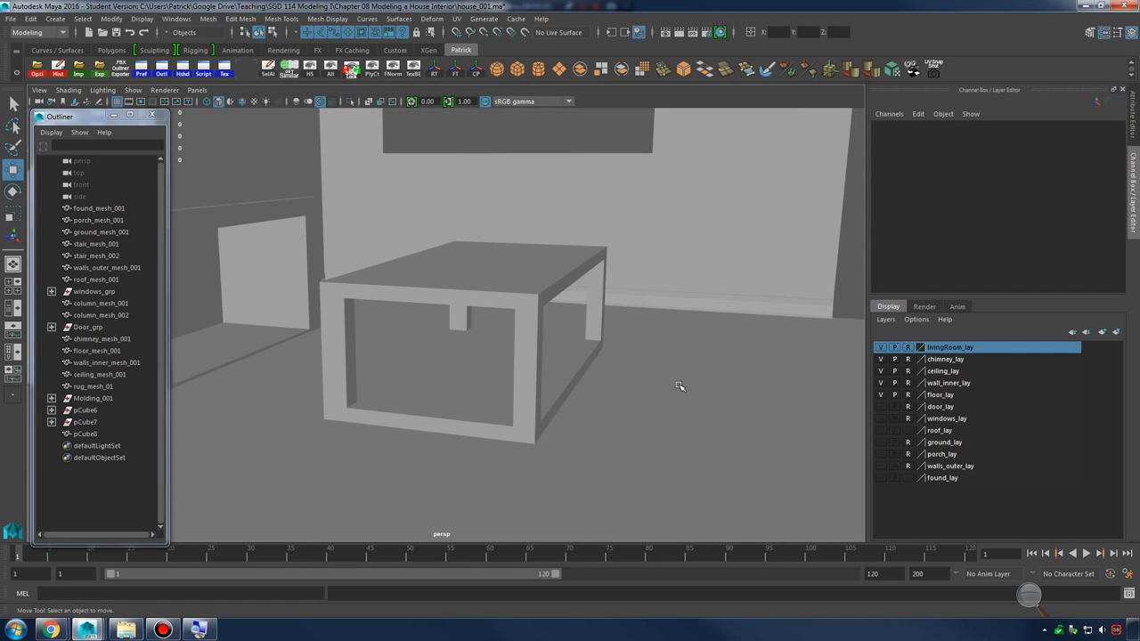
# Compare the coffee table's shape from several angles with the living-room reference photo in the browser
pyautogui.click(209, 565)
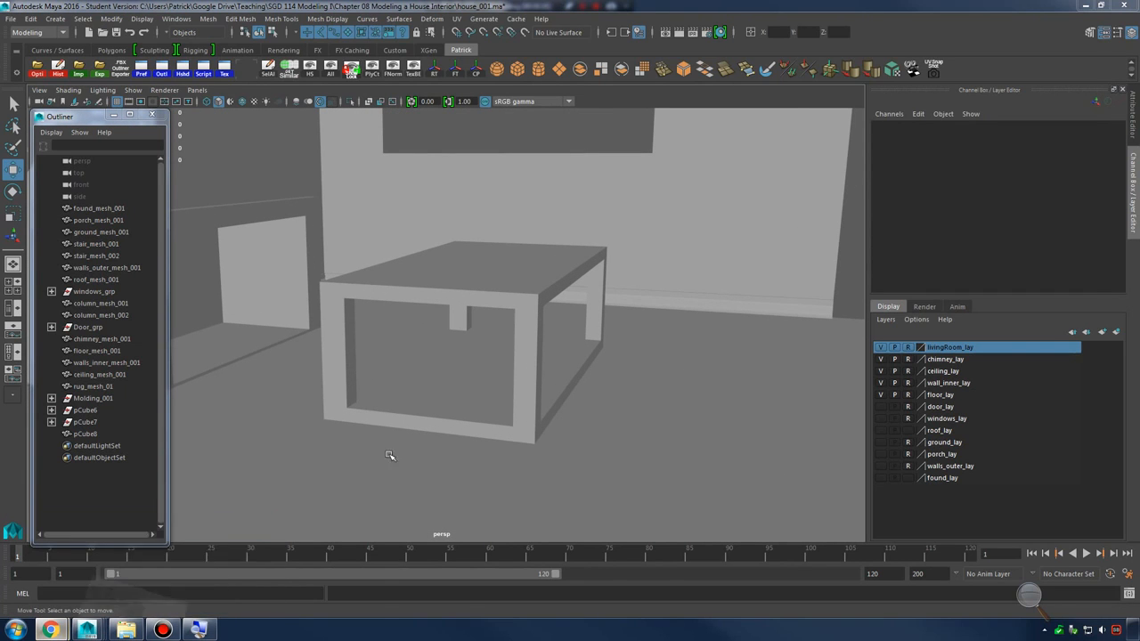
pyautogui.click(1027, 6)
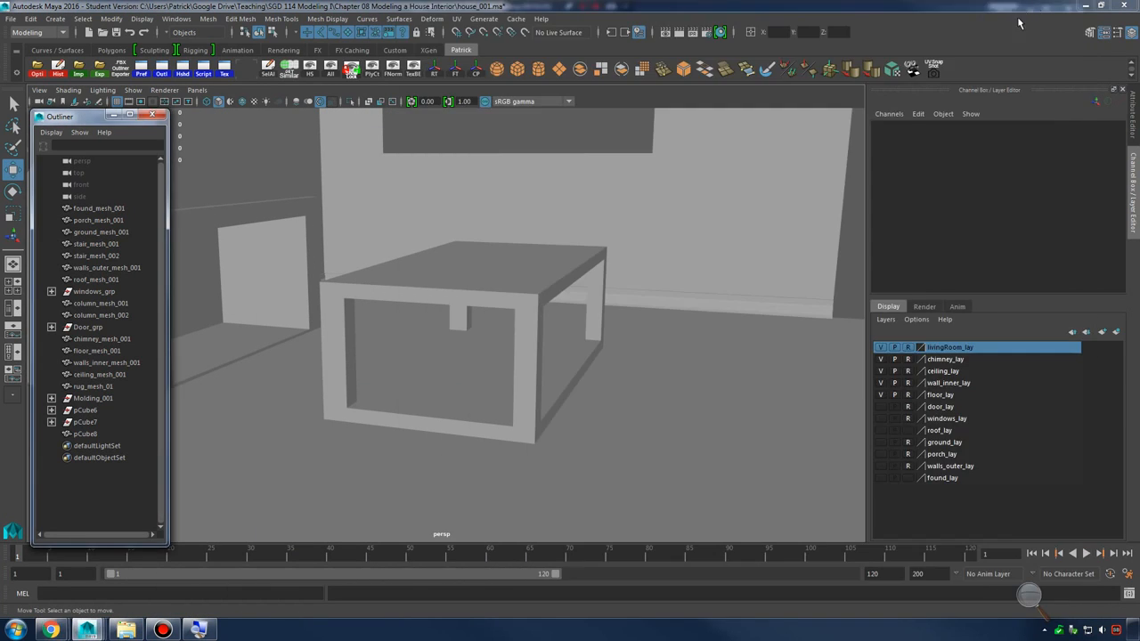
pyautogui.keyDown('alt'); pyautogui.moveTo(653, 249); pyautogui.dragTo(703, 318); pyautogui.keyUp('alt')
pyautogui.click(538, 354)
pyautogui.keyDown('alt'); pyautogui.moveTo(532, 331); pyautogui.dragTo(659, 303, button='middle'); pyautogui.keyUp('alt')
pyautogui.keyDown('alt'); pyautogui.moveTo(658, 303); pyautogui.dragTo(618, 287); pyautogui.keyUp('alt')
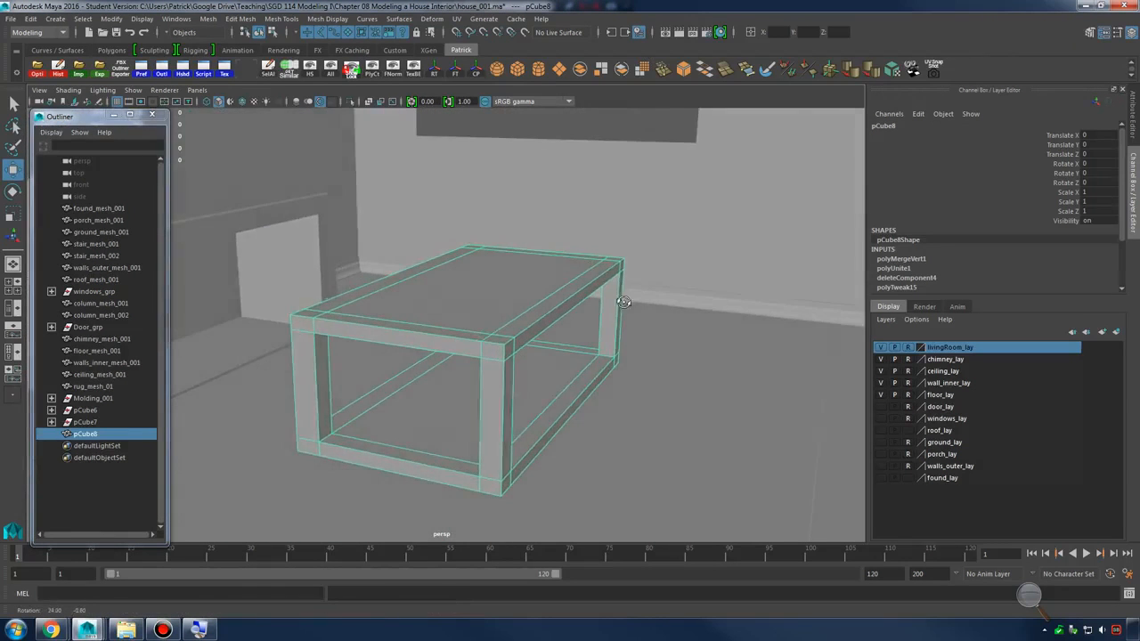
pyautogui.click(809, 331)
pyautogui.keyDown('alt'); pyautogui.moveTo(809, 331); pyautogui.dragTo(570, 344); pyautogui.keyUp('alt')
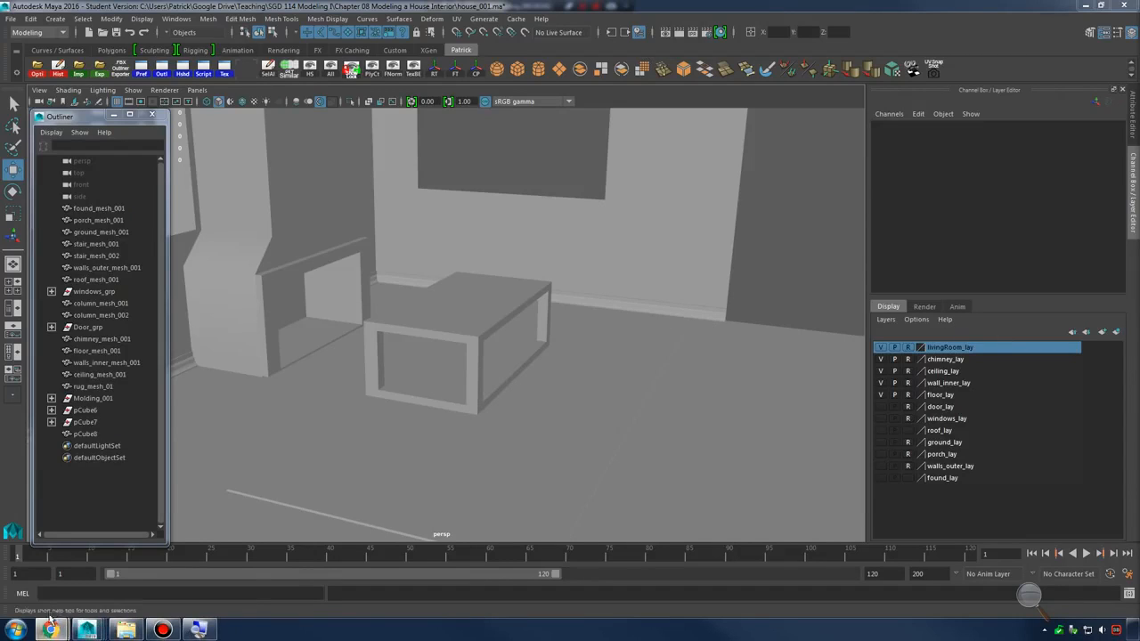
pyautogui.click(205, 574)
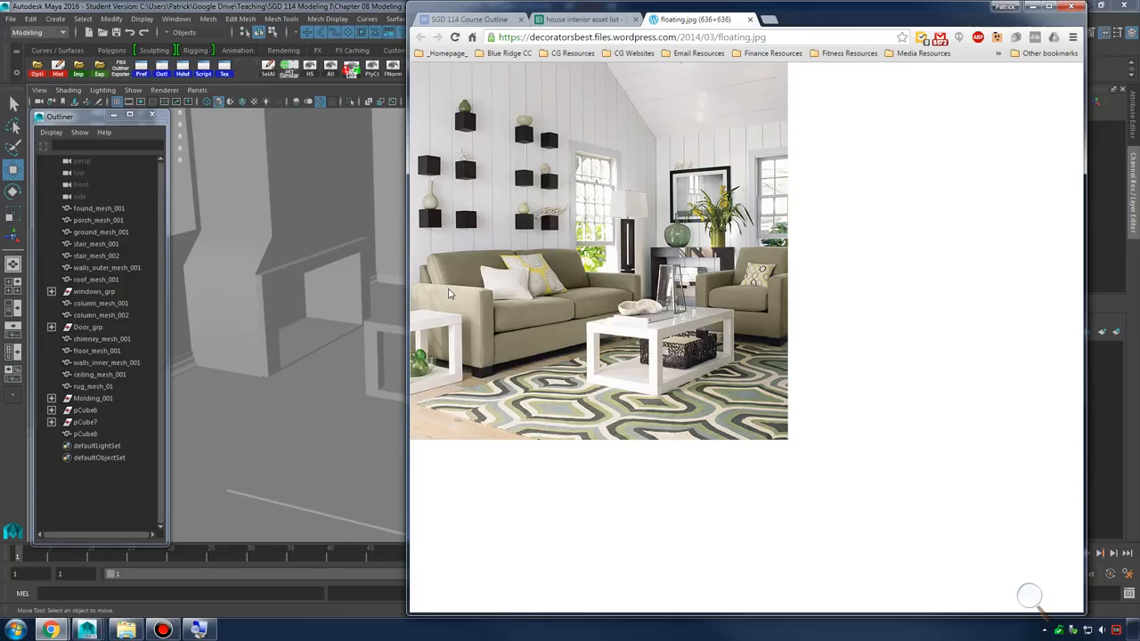
pyautogui.hotkey('alt', 'Tab')
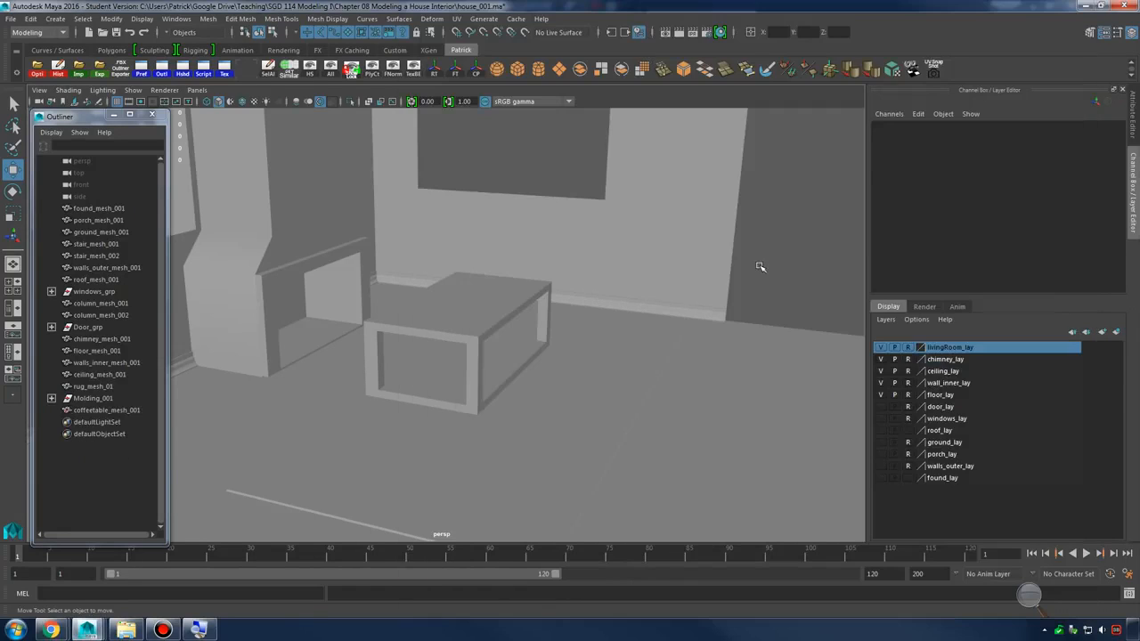
# Create a new polygon cube at the origin
pyautogui.click(56, 19)
pyautogui.moveTo(134, 60)
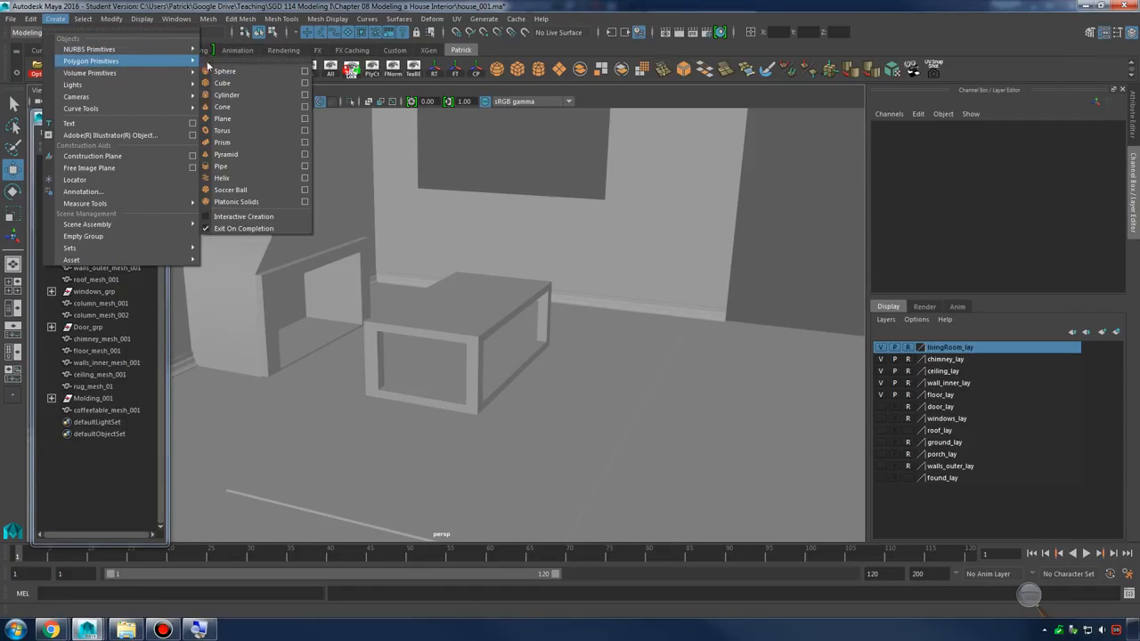
pyautogui.click(269, 79)
pyautogui.keyDown('alt'); pyautogui.moveTo(700, 305); pyautogui.dragTo(529, 273, button='right'); pyautogui.keyUp('alt')
pyautogui.keyDown('alt'); pyautogui.moveTo(530, 273); pyautogui.dragTo(628, 337); pyautogui.keyUp('alt')
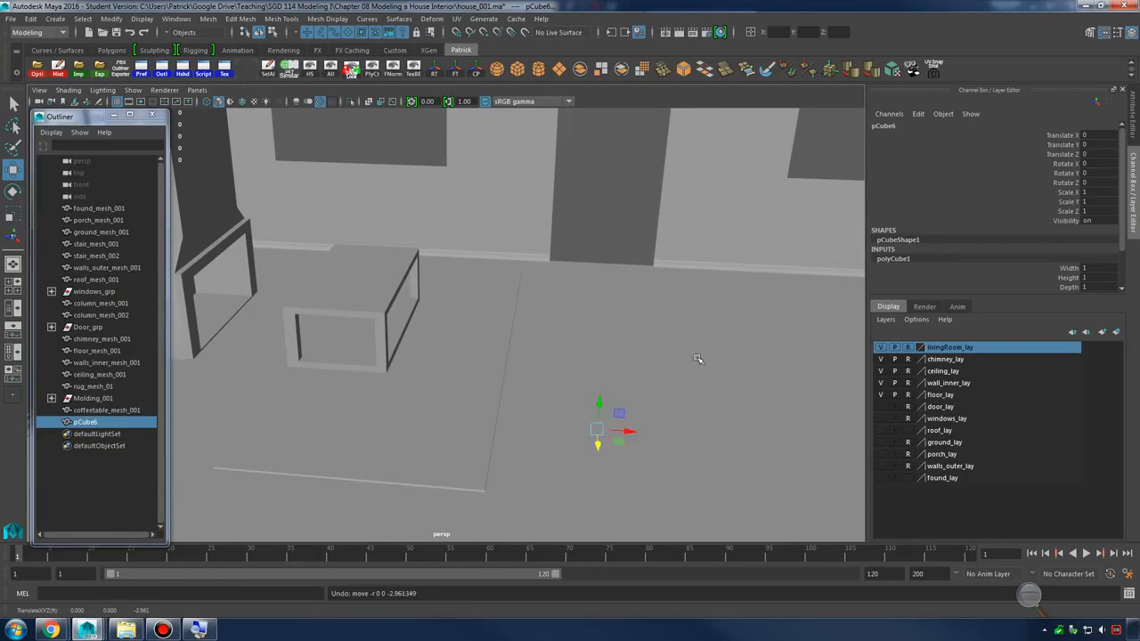
pyautogui.keyDown('alt'); pyautogui.moveTo(697, 356); pyautogui.dragTo(632, 364); pyautogui.keyUp('alt')
pyautogui.keyDown('alt'); pyautogui.moveTo(631, 364); pyautogui.dragTo(615, 361, button='middle'); pyautogui.keyUp('alt')
pyautogui.keyDown('alt'); pyautogui.moveTo(614, 359); pyautogui.dragTo(589, 379); pyautogui.keyUp('alt')
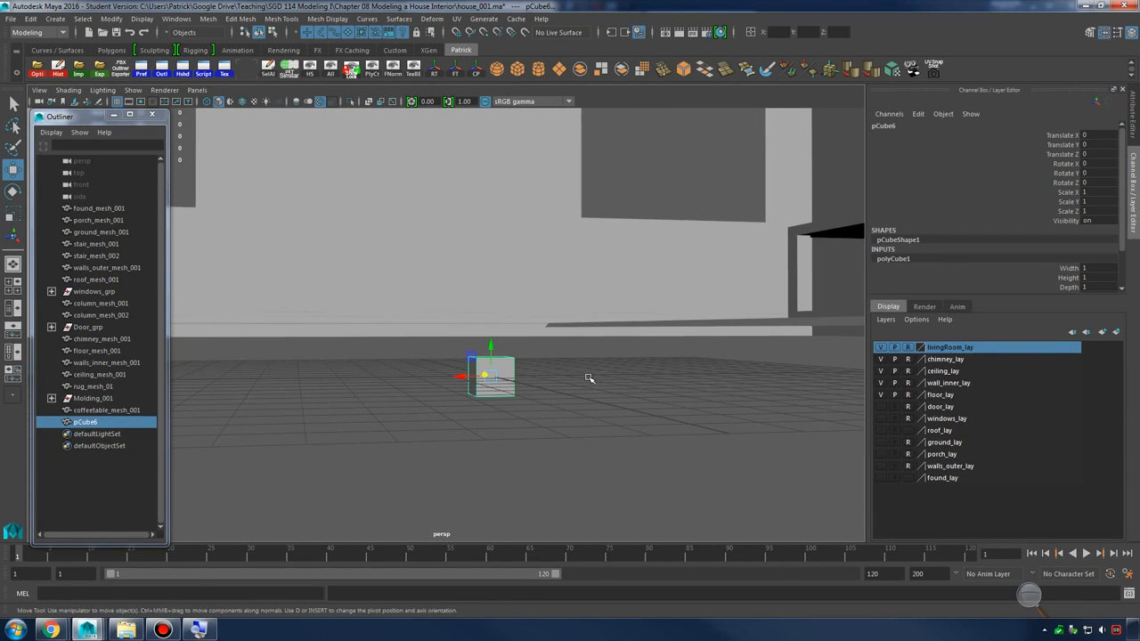
# Hide the livingRoom, chimney, ceiling, wall_inner and floor layers to isolate the new cube
pyautogui.click(880, 347)
pyautogui.click(881, 359)
pyautogui.click(880, 383)
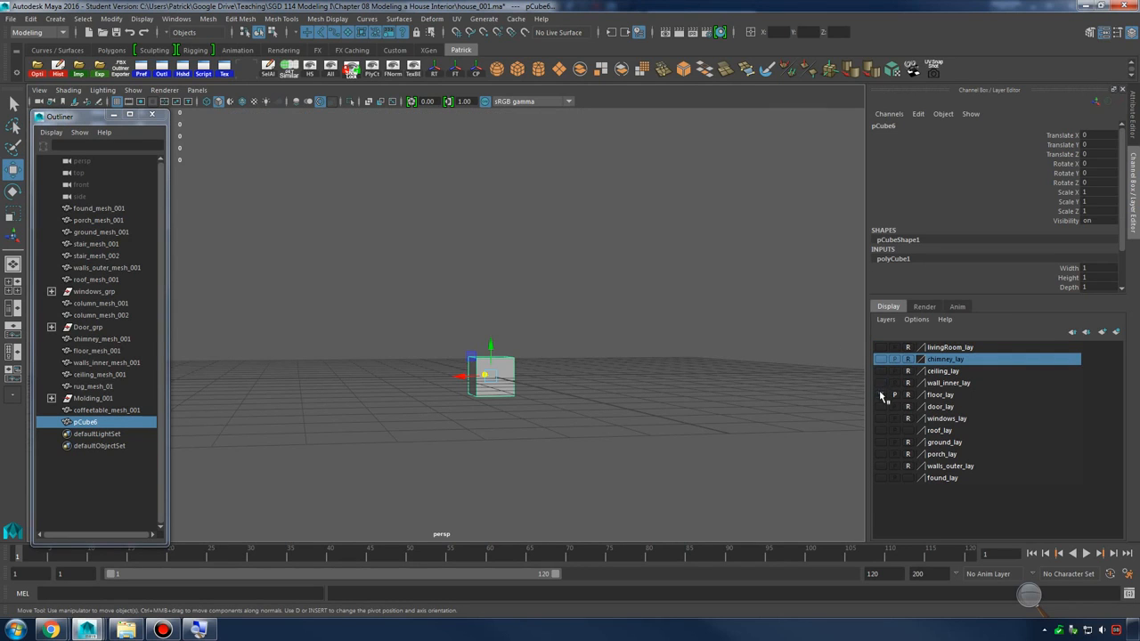
pyautogui.keyDown('alt'); pyautogui.moveTo(692, 394); pyautogui.dragTo(630, 384); pyautogui.keyUp('alt')
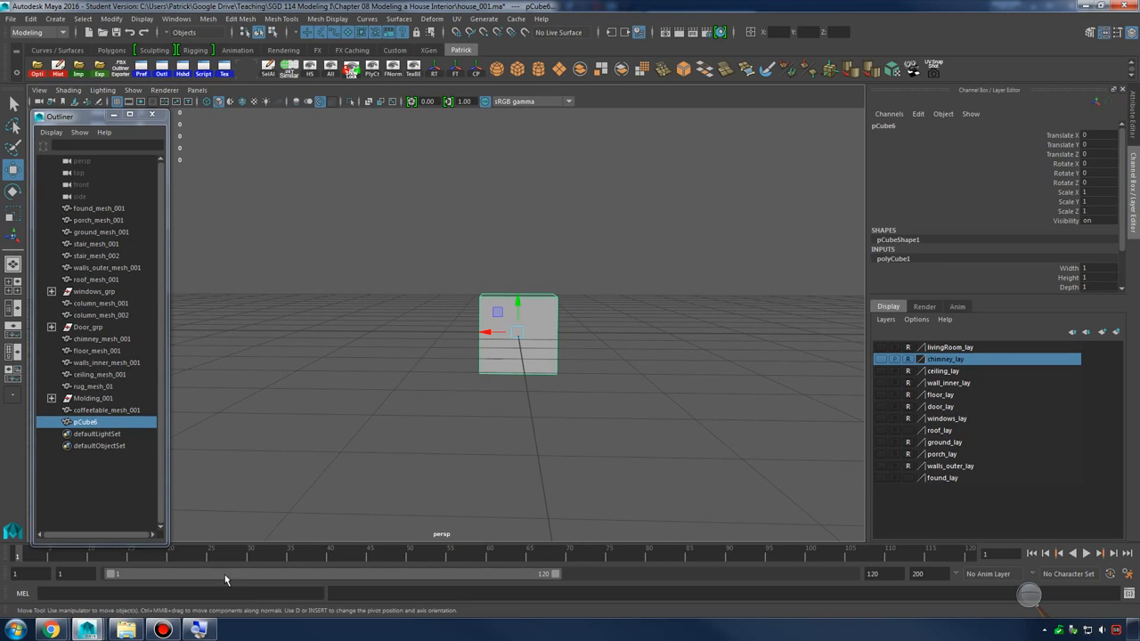
# Check the sofa in the browser's reference photo, and raise the cube onto the grid at about Translate Y 0.505
pyautogui.click(59, 632)
pyautogui.click(205, 570)
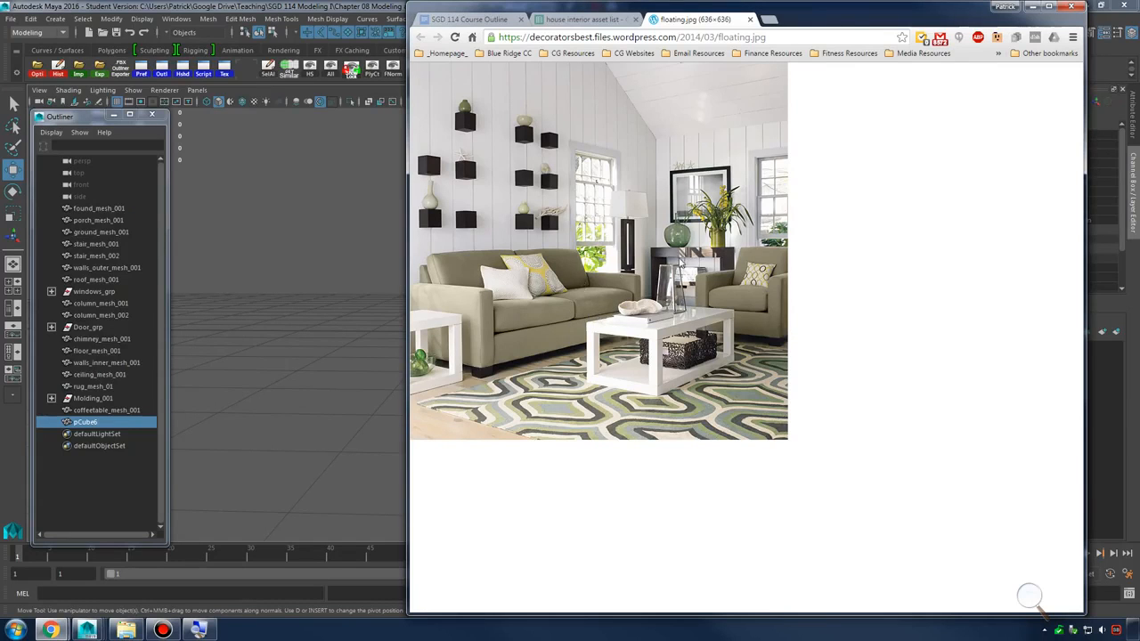
pyautogui.click(1049, 6)
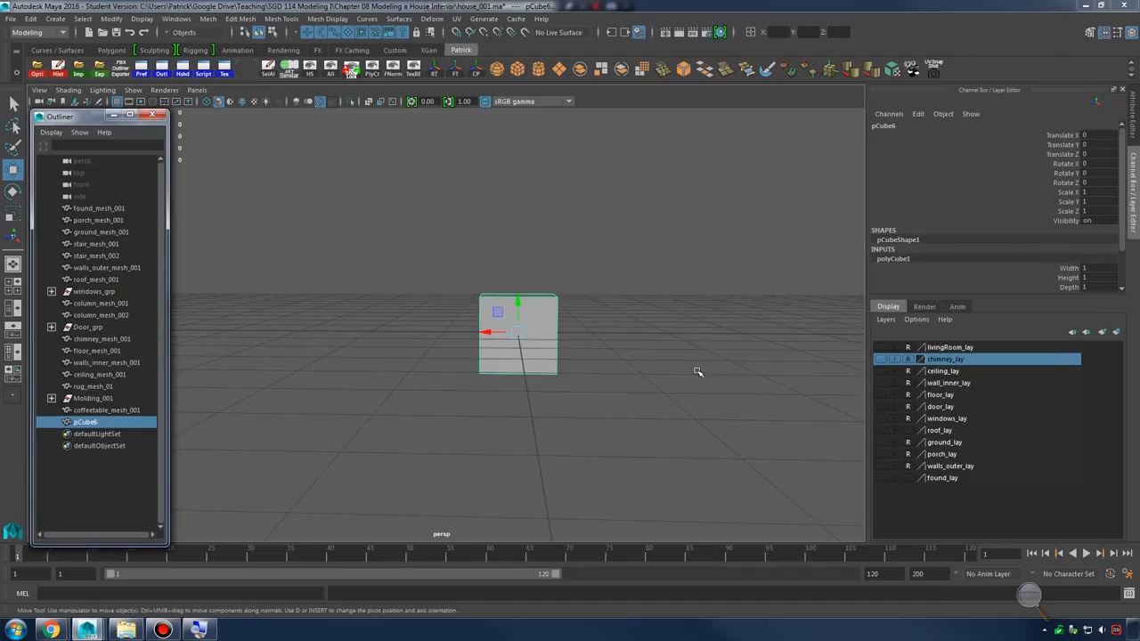
pyautogui.moveTo(519, 314); pyautogui.dragTo(597, 374)
# Consult the reference photo in the browser again, and stretch the cube into a tall block by raising its top vertices
pyautogui.moveTo(50, 630)
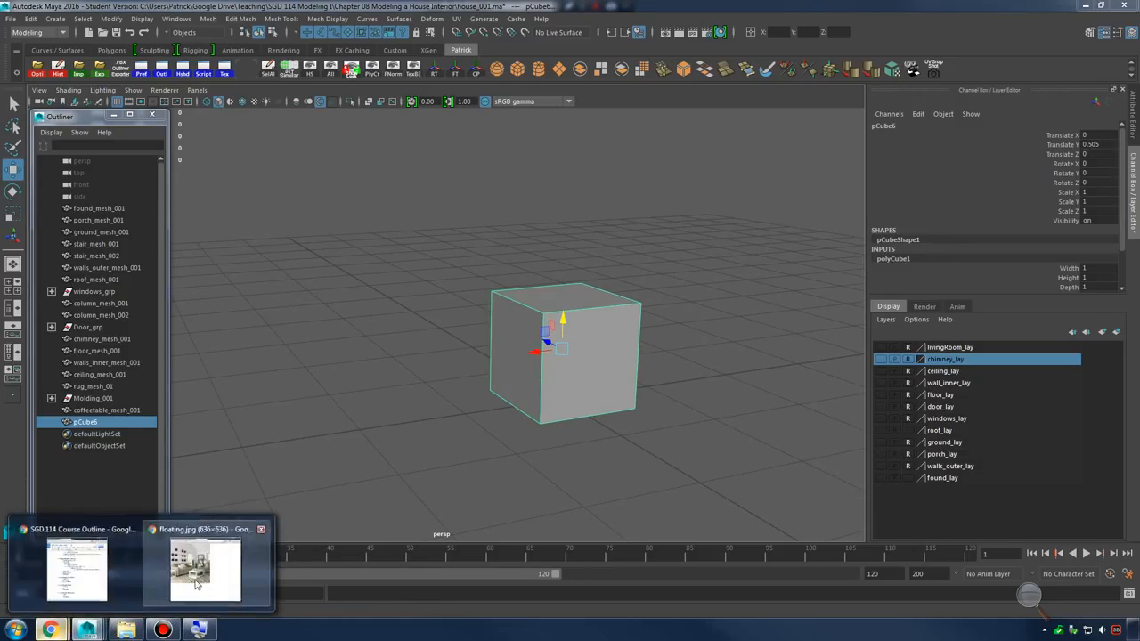
pyautogui.click(204, 571)
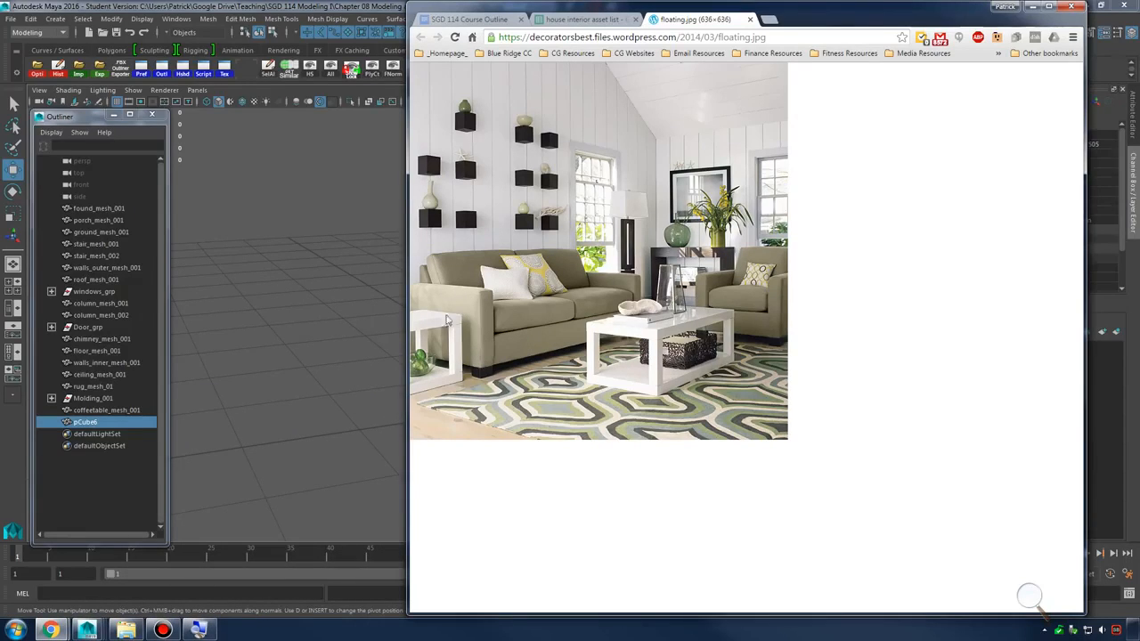
pyautogui.click(1033, 7)
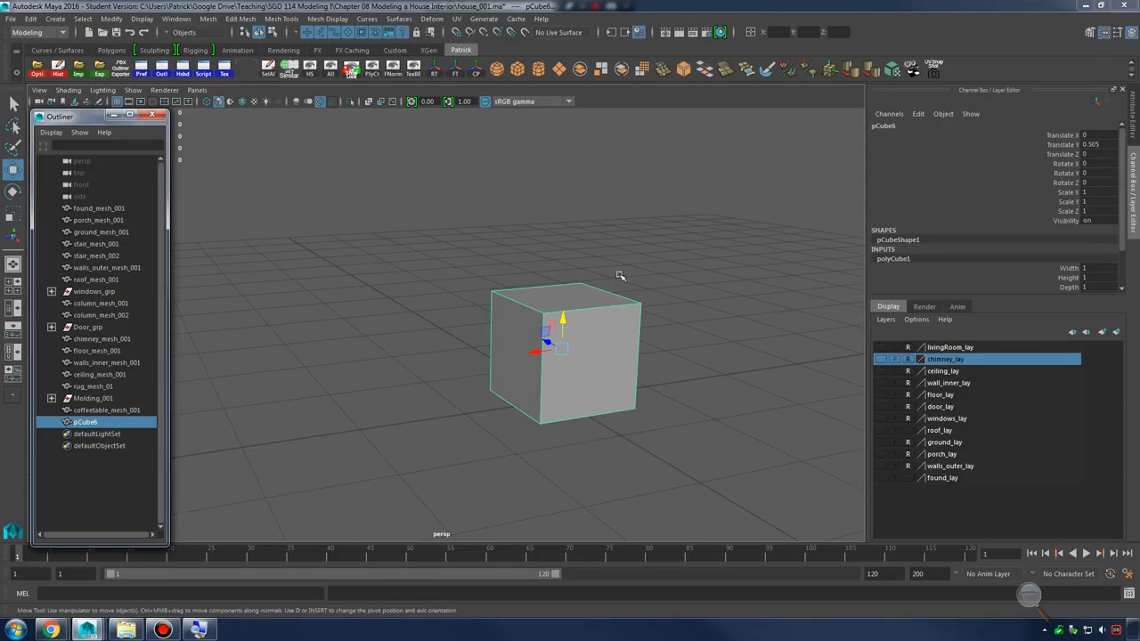
pyautogui.moveTo(584, 301); pyautogui.dragTo(531, 299, button='right')
pyautogui.keyDown('alt'); pyautogui.moveTo(531, 300); pyautogui.dragTo(512, 346); pyautogui.keyUp('alt')
pyautogui.moveTo(433, 305); pyautogui.dragTo(647, 366)
pyautogui.moveTo(546, 320); pyautogui.dragTo(647, 291)
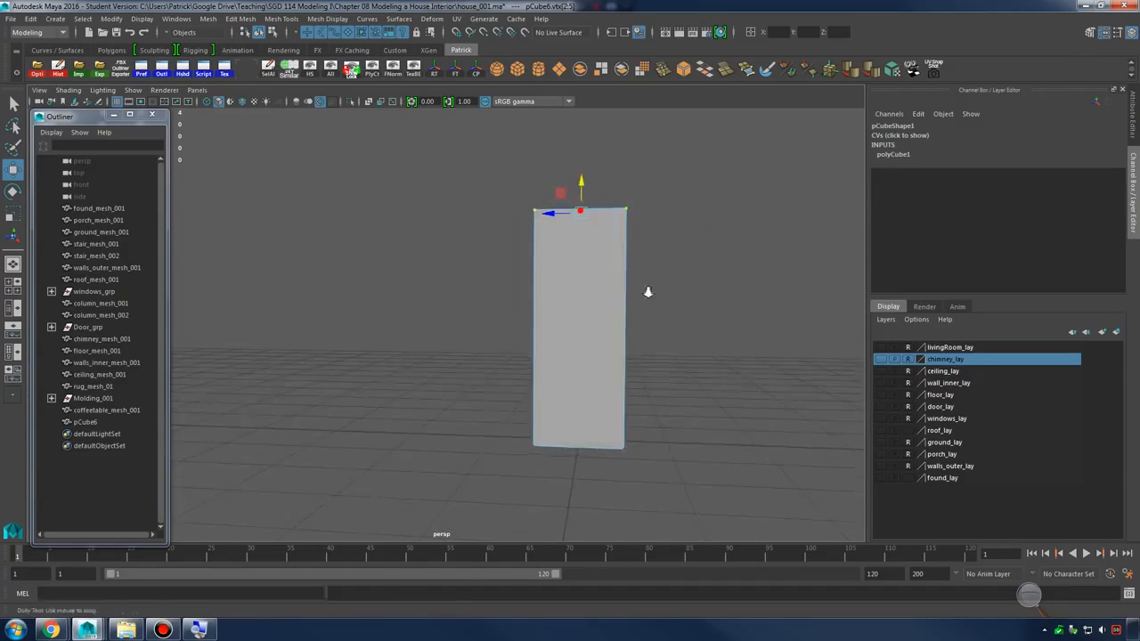
# Deepen the tall block by scaling all of its vertices along Z
pyautogui.keyDown('alt'); pyautogui.moveTo(647, 291); pyautogui.dragTo(552, 258, button='right'); pyautogui.keyUp('alt')
pyautogui.moveTo(456, 220); pyautogui.dragTo(534, 475)
pyautogui.keyDown('alt'); pyautogui.moveTo(534, 474); pyautogui.dragTo(503, 360); pyautogui.keyUp('alt')
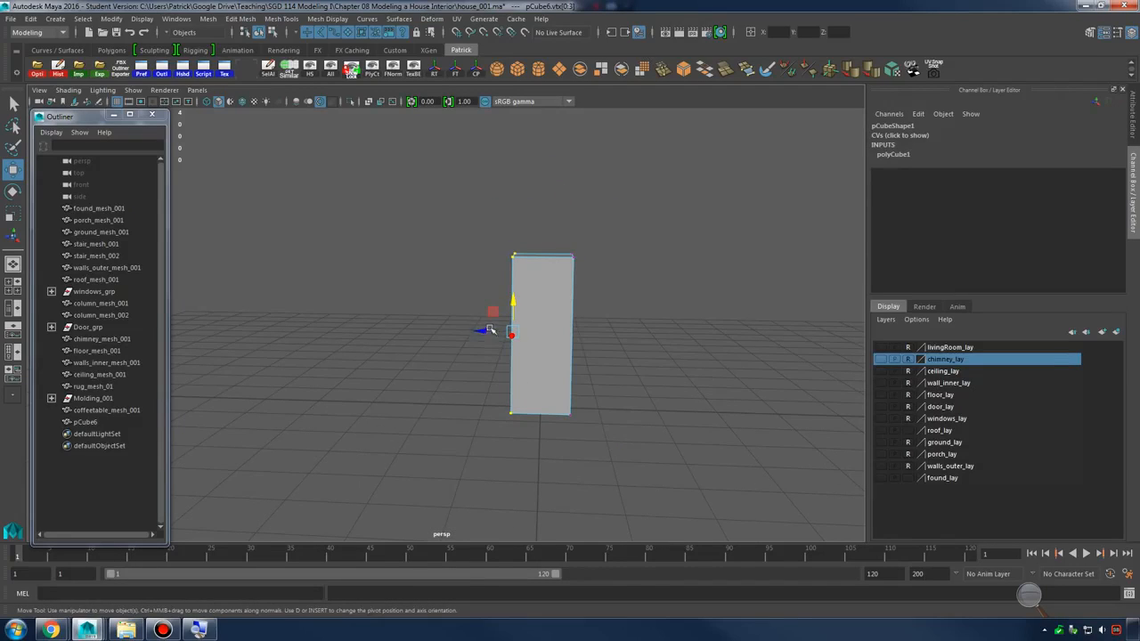
pyautogui.click(487, 328)
pyautogui.moveTo(458, 220); pyautogui.dragTo(631, 458)
pyautogui.press('r')
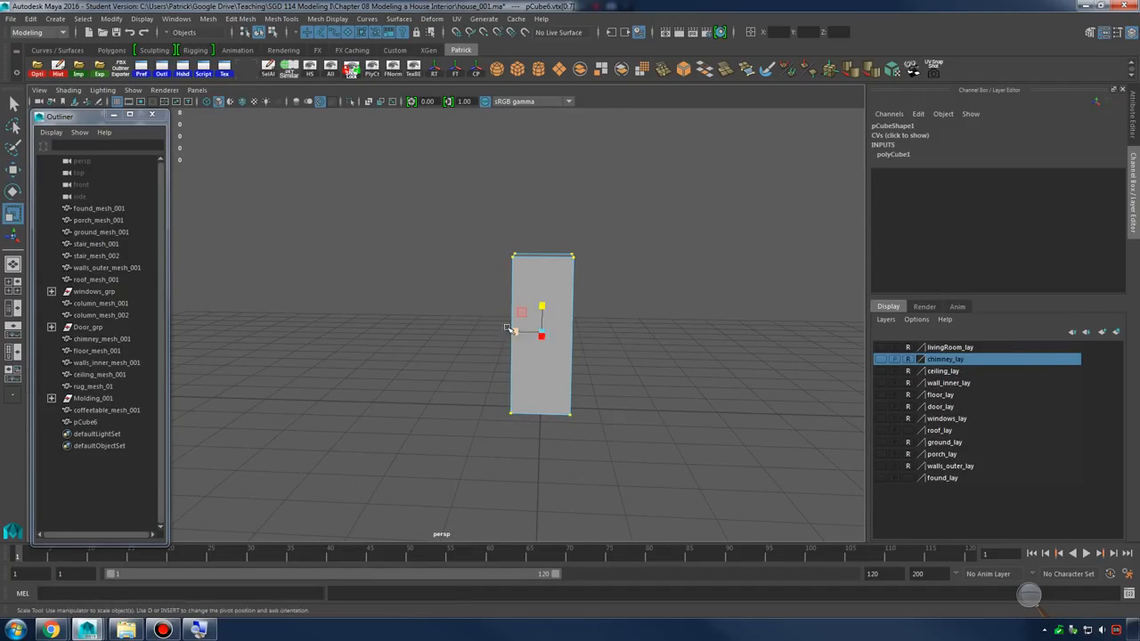
pyautogui.moveTo(514, 332); pyautogui.dragTo(564, 356)
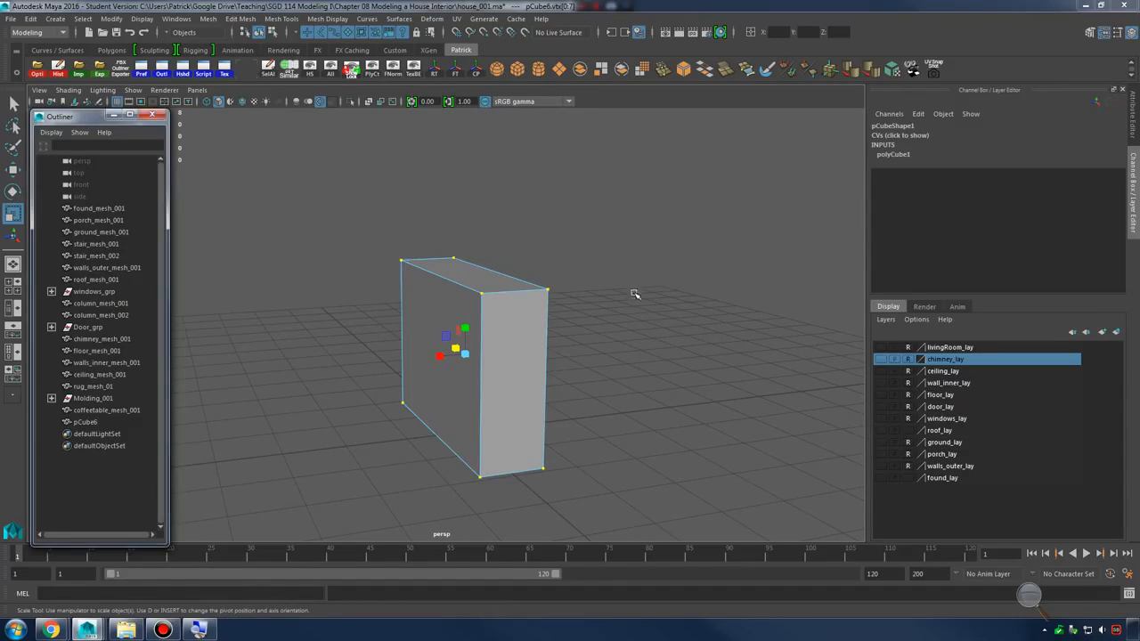
# Shorten the block by raising its bottom vertices, and return to object mode
pyautogui.moveTo(477, 311); pyautogui.dragTo(515, 292, button='right')
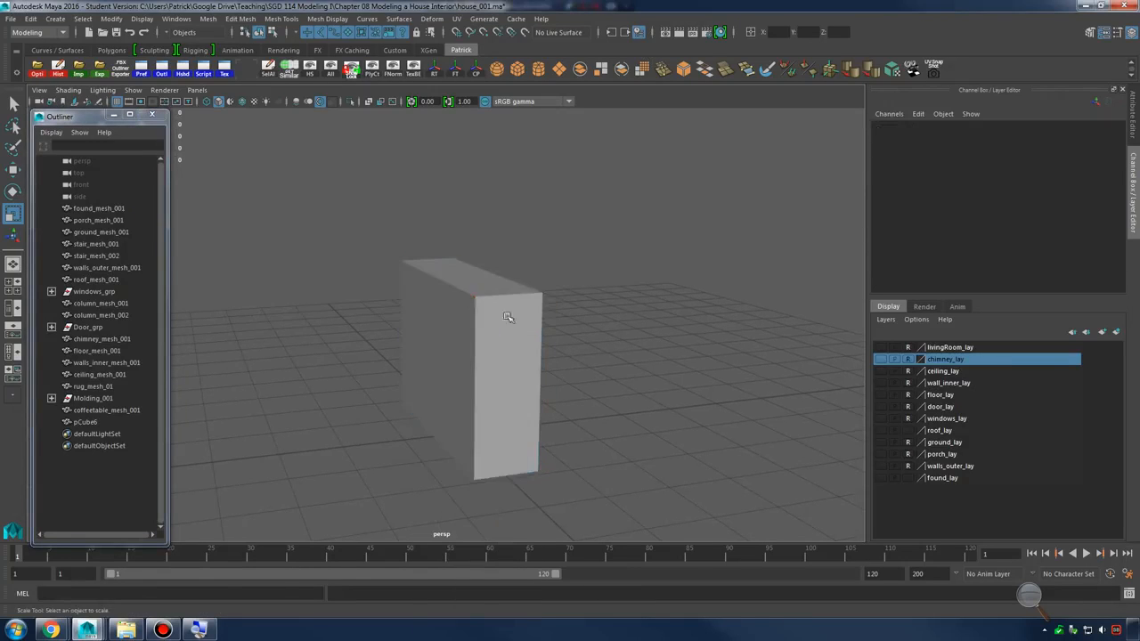
pyautogui.click(512, 325)
pyautogui.keyDown('alt'); pyautogui.moveTo(524, 352); pyautogui.dragTo(505, 301); pyautogui.keyUp('alt')
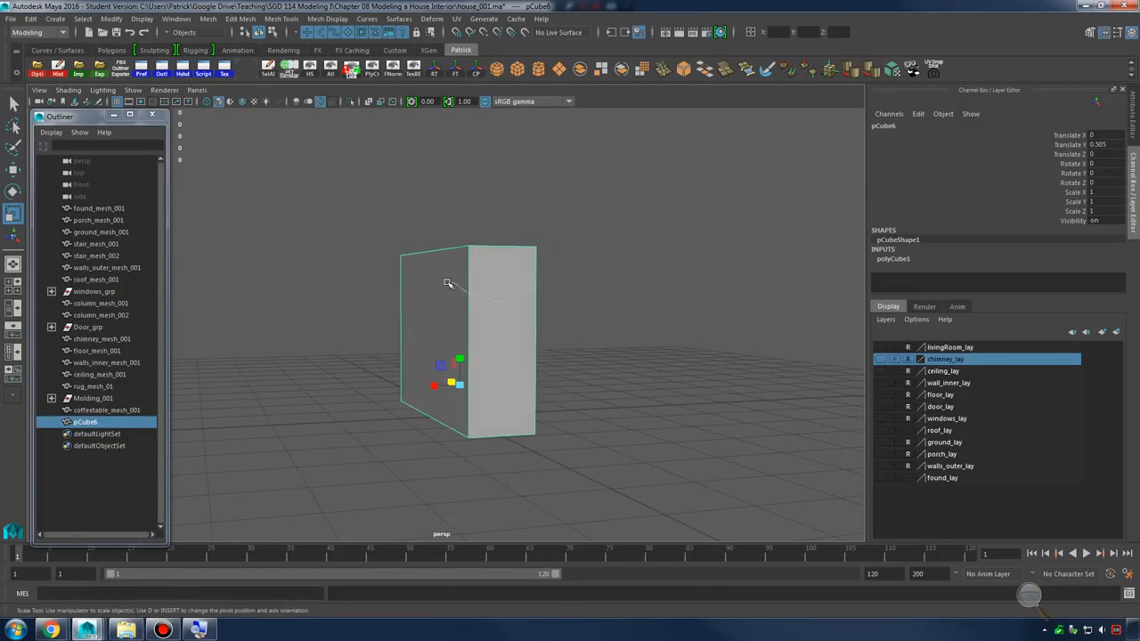
pyautogui.moveTo(448, 283); pyautogui.dragTo(356, 333, button='right')
pyautogui.moveTo(356, 333); pyautogui.dragTo(472, 446)
pyautogui.press('w')
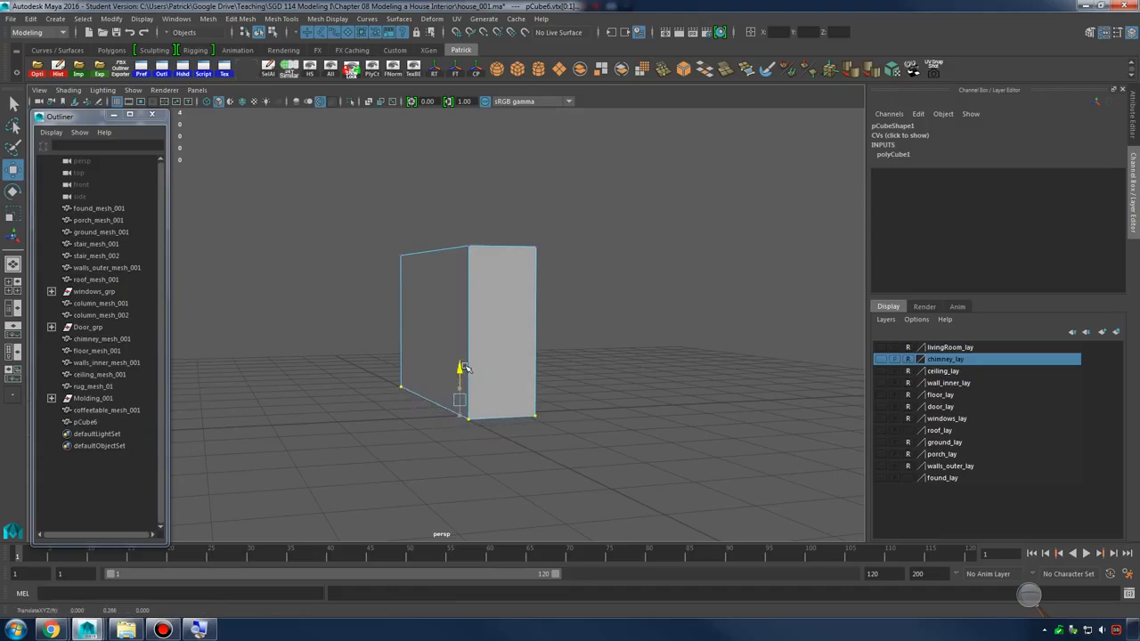
pyautogui.moveTo(464, 367); pyautogui.dragTo(465, 366)
pyautogui.keyDown('alt'); pyautogui.moveTo(623, 358); pyautogui.dragTo(478, 347); pyautogui.keyUp('alt')
pyautogui.keyDown('alt'); pyautogui.moveTo(387, 352); pyautogui.dragTo(464, 353, button='middle'); pyautogui.keyUp('alt')
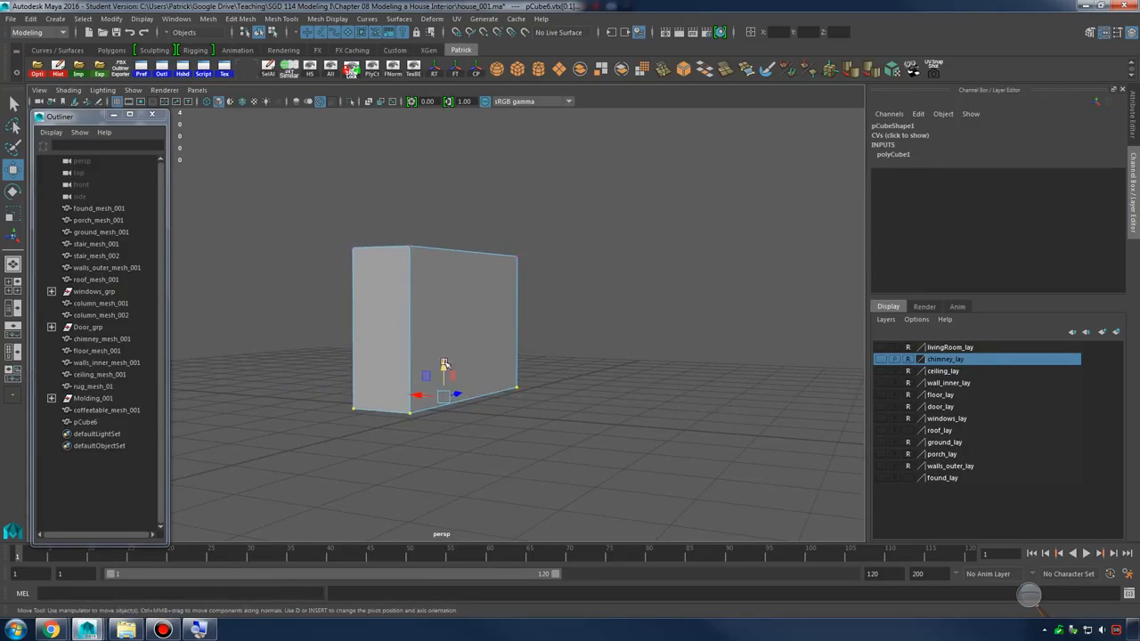
pyautogui.moveTo(444, 365); pyautogui.dragTo(445, 354)
pyautogui.moveTo(481, 303); pyautogui.dragTo(525, 295, button='right')
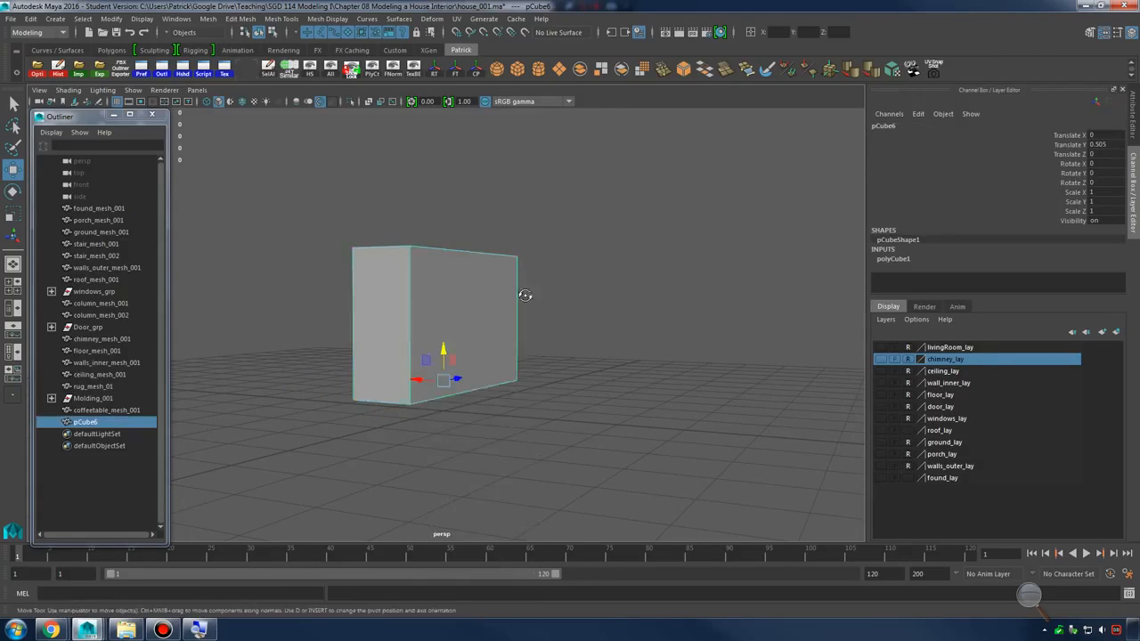
# Insert a vertical edge loop near the block's back end and a horizontal edge loop across its lower part
pyautogui.keyDown('alt'); pyautogui.moveTo(525, 295); pyautogui.dragTo(470, 311); pyautogui.keyUp('alt')
pyautogui.keyDown('shift'); pyautogui.moveTo(445, 298); pyautogui.dragTo(415, 316, button='right'); pyautogui.keyUp('shift')
pyautogui.scroll(2, 482, 324)
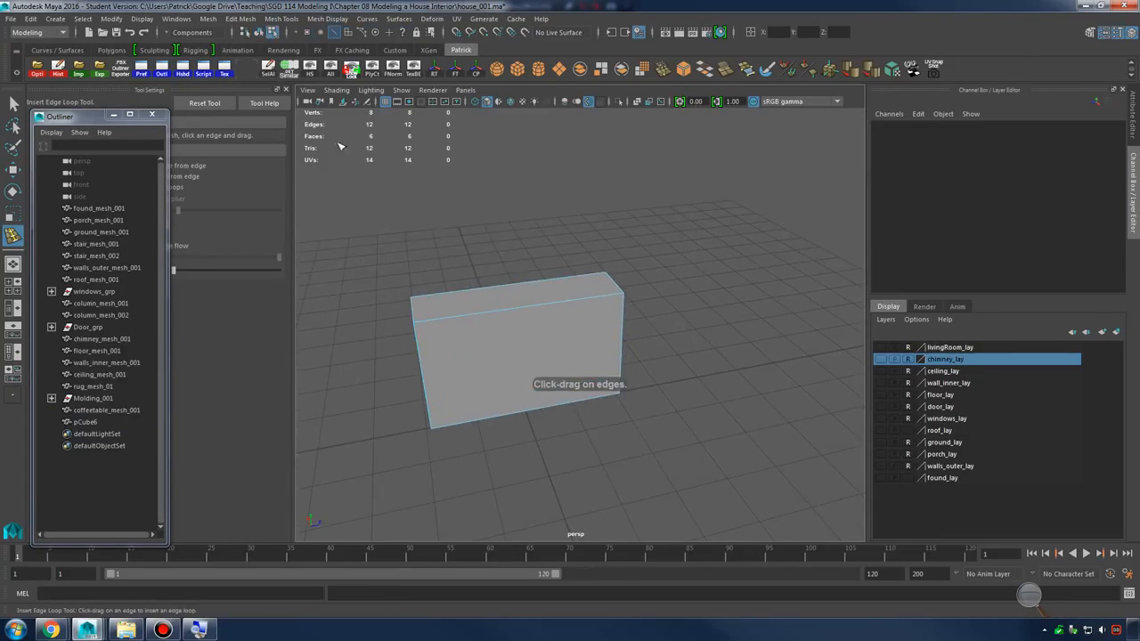
pyautogui.click(285, 90)
pyautogui.moveTo(471, 273); pyautogui.dragTo(462, 294)
pyautogui.keyDown('alt'); pyautogui.moveTo(463, 294); pyautogui.dragTo(499, 304); pyautogui.keyUp('alt')
pyautogui.press('q')
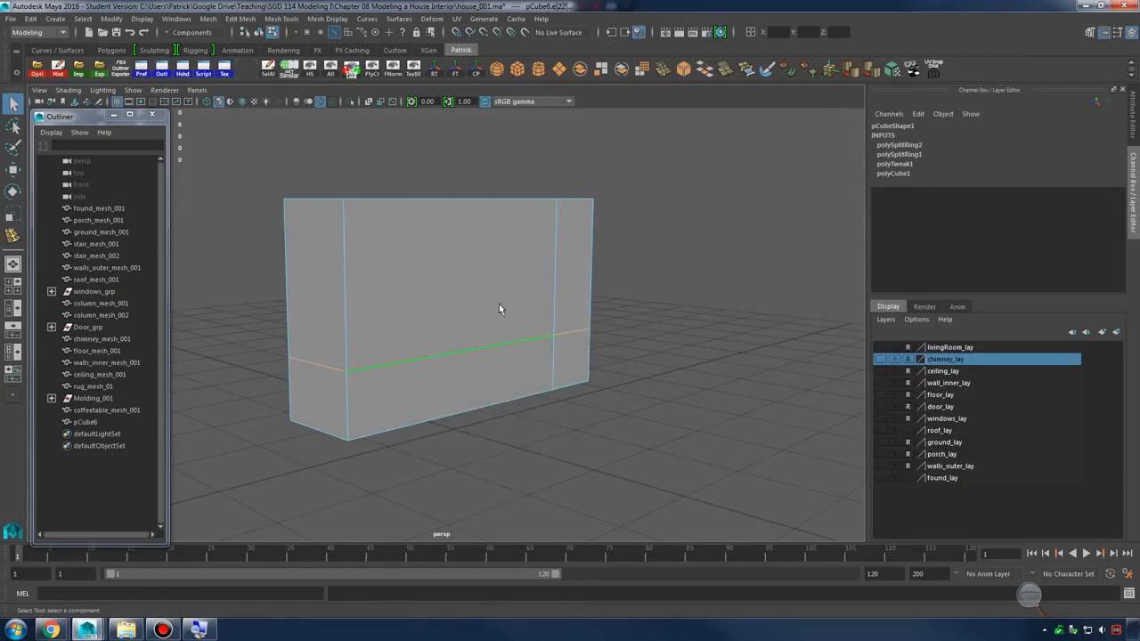
# Extrude the L-shaped lower and back faces on the block's inner side along X to about -4.58, forming the sofa's base and backrest
pyautogui.moveTo(499, 303); pyautogui.dragTo(499, 335, button='right')
pyautogui.click(519, 363)
pyautogui.keyDown('shift'); pyautogui.click(572, 350); pyautogui.keyUp('shift')
pyautogui.keyDown('shift'); pyautogui.click(580, 290); pyautogui.keyUp('shift')
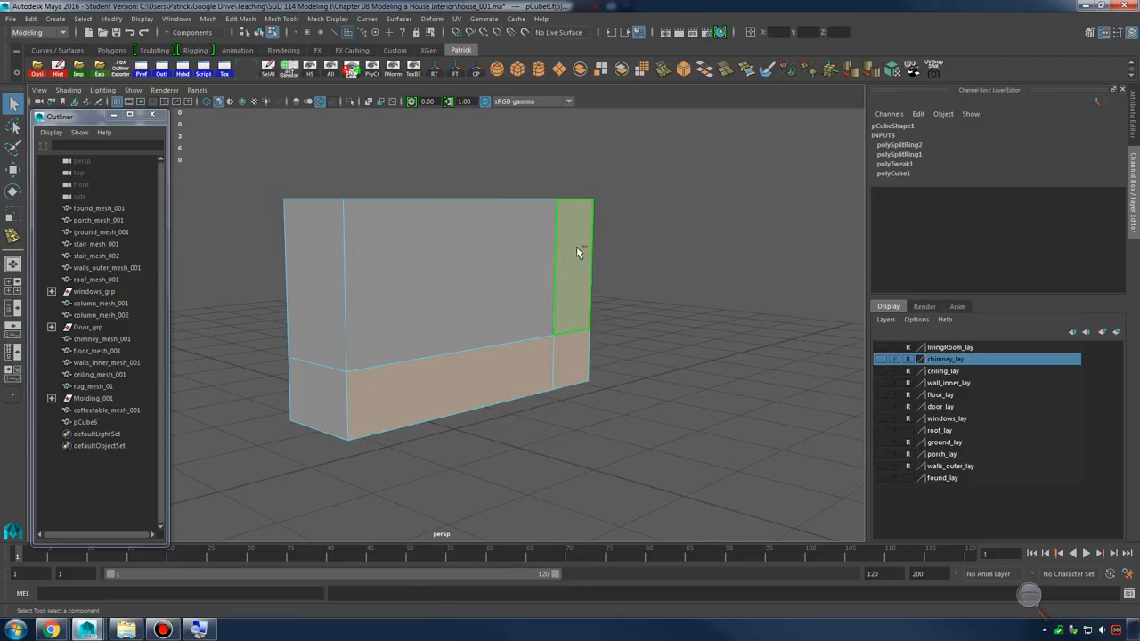
pyautogui.keyDown('shift'); pyautogui.moveTo(576, 240); pyautogui.dragTo(579, 275, button='right'); pyautogui.keyUp('shift')
pyautogui.keyDown('alt'); pyautogui.moveTo(570, 284); pyautogui.dragTo(506, 308, button='right'); pyautogui.keyUp('alt')
pyautogui.keyDown('alt'); pyautogui.moveTo(506, 307); pyautogui.dragTo(672, 318); pyautogui.keyUp('alt')
pyautogui.press('w')
pyautogui.keyDown('alt'); pyautogui.moveTo(671, 318); pyautogui.dragTo(515, 310, button='middle'); pyautogui.keyUp('alt')
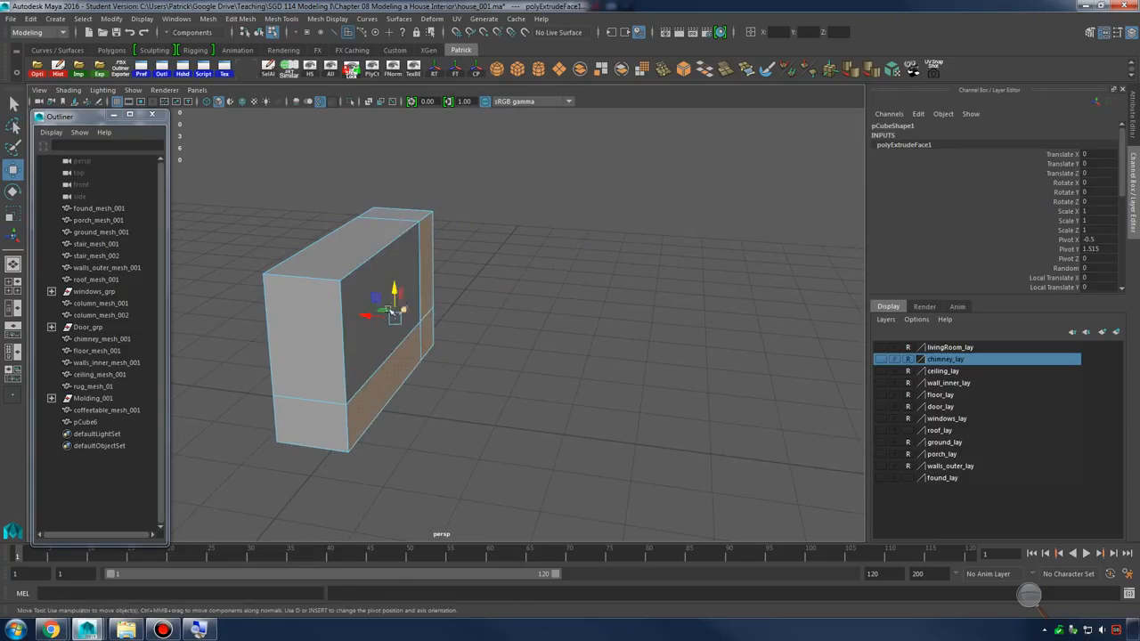
pyautogui.moveTo(367, 317); pyautogui.dragTo(640, 394)
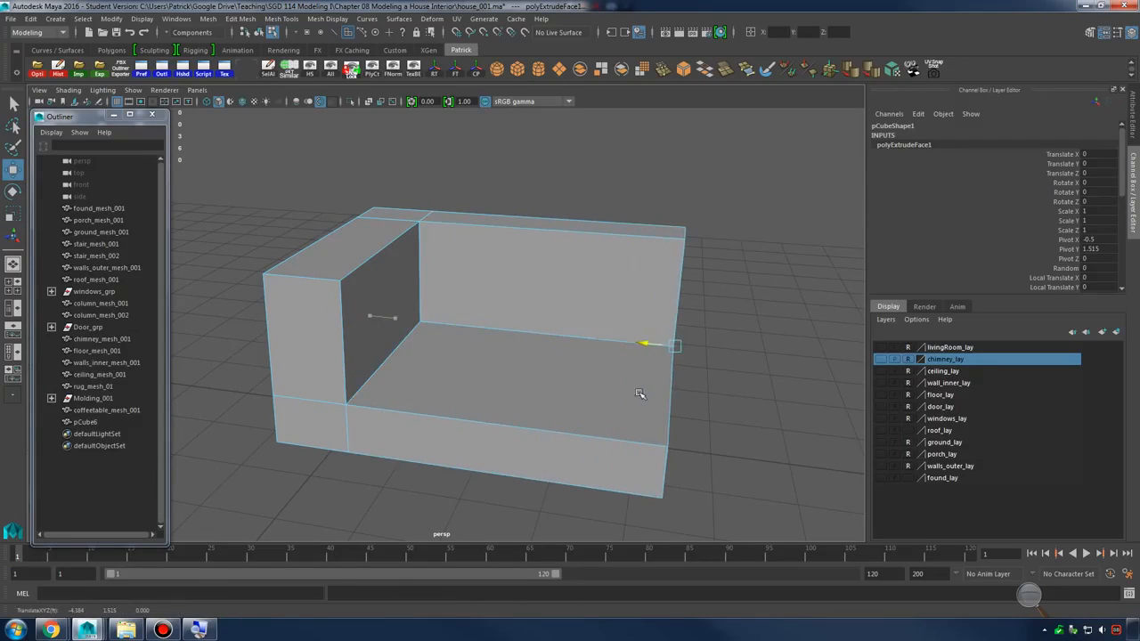
pyautogui.moveTo(516, 299); pyautogui.dragTo(570, 282, button='right')
pyautogui.keyDown('alt'); pyautogui.moveTo(555, 288); pyautogui.dragTo(512, 357); pyautogui.keyUp('alt')
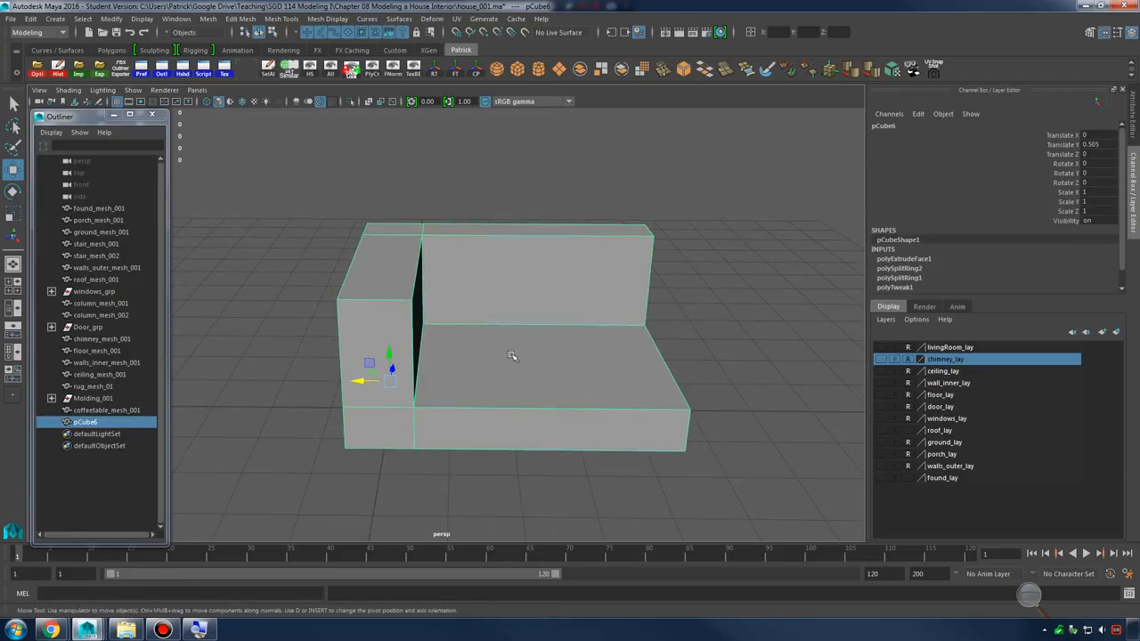
# Move the sofa's pivot to the corner of its open end and snap the sofa to the grid's centre line
pyautogui.press('d')
pyautogui.press('v')
pyautogui.moveTo(398, 381); pyautogui.dragTo(502, 244)
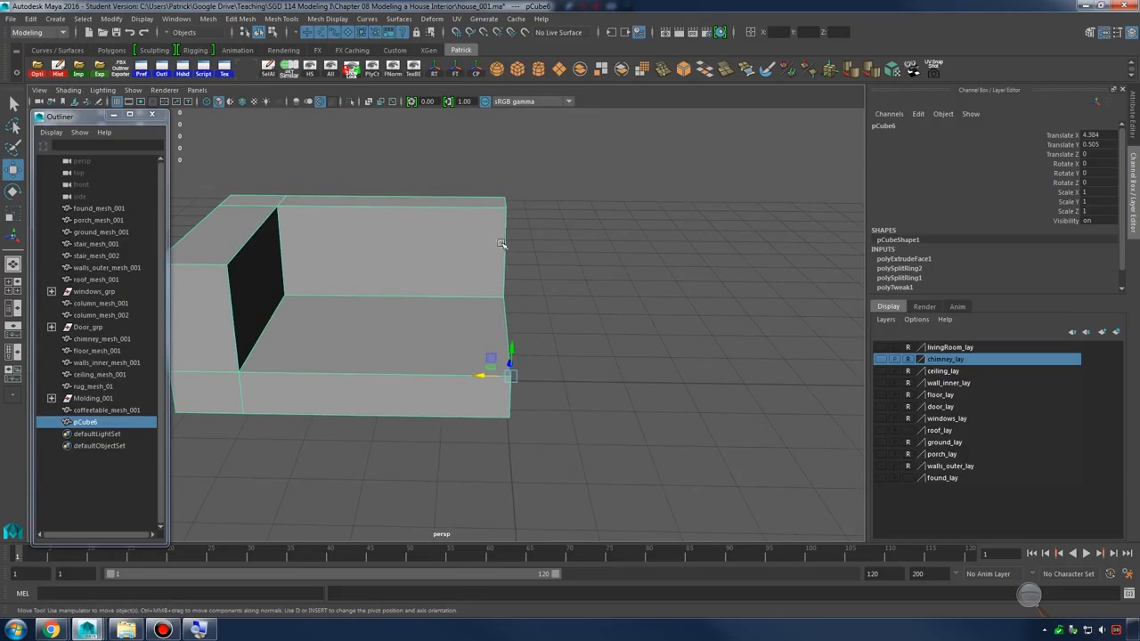
# Delete the faces closing the sofa's end at the centre line, and check the mesh in smoothed preview
pyautogui.moveTo(492, 265); pyautogui.dragTo(489, 264, button='right')
pyautogui.moveTo(461, 169); pyautogui.dragTo(608, 487)
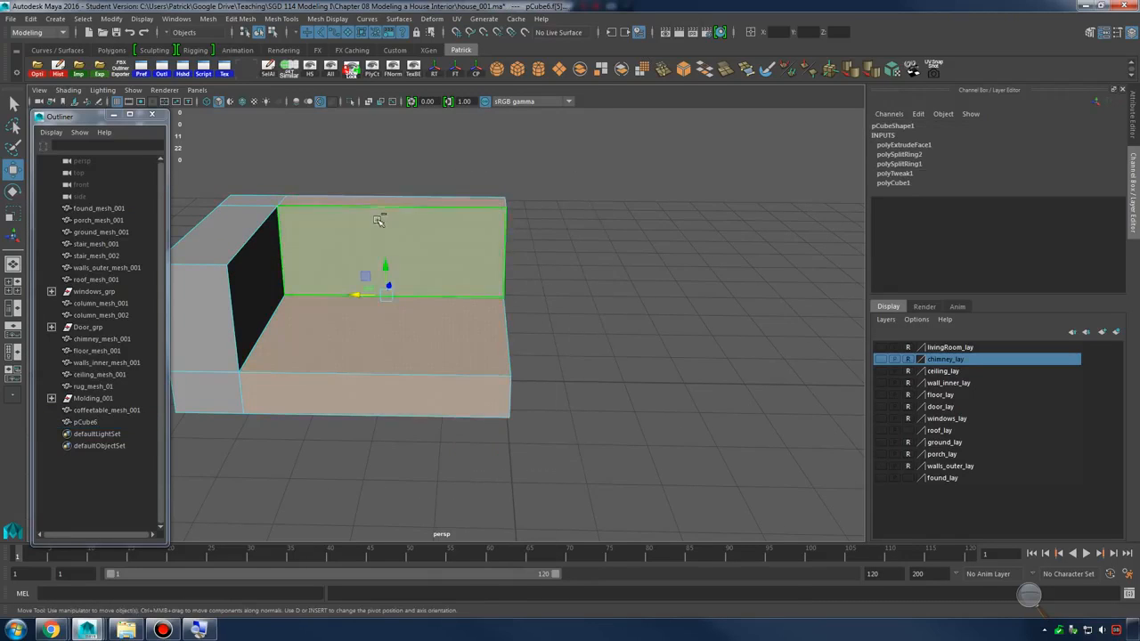
pyautogui.keyDown('ctrl'); pyautogui.moveTo(390, 169); pyautogui.dragTo(433, 474); pyautogui.keyUp('ctrl')
pyautogui.click(651, 300)
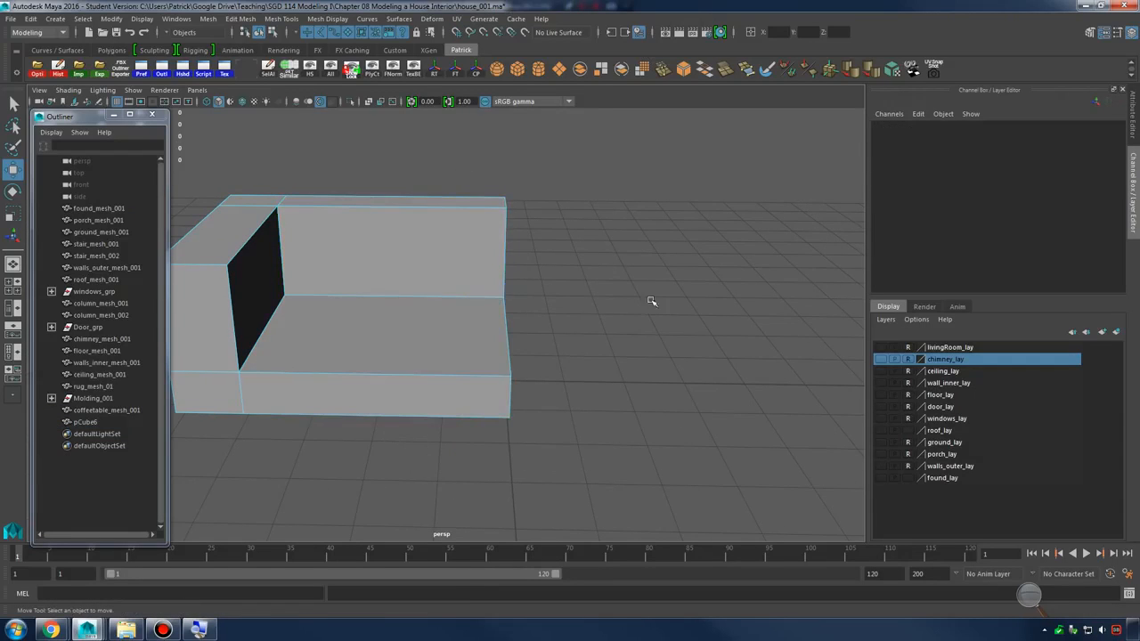
pyautogui.keyDown('alt'); pyautogui.moveTo(651, 300); pyautogui.dragTo(554, 333); pyautogui.keyUp('alt')
pyautogui.keyDown('alt'); pyautogui.moveTo(554, 332); pyautogui.dragTo(696, 396, button='middle'); pyautogui.keyUp('alt')
pyautogui.moveTo(529, 285); pyautogui.dragTo(583, 264, button='right')
pyautogui.click(585, 282)
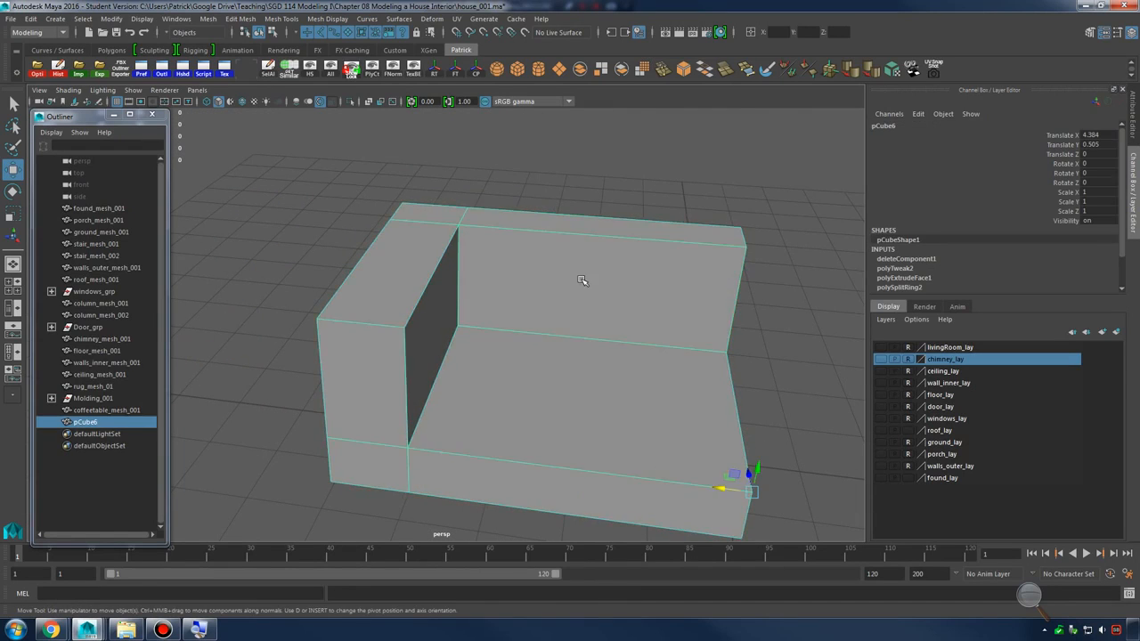
pyautogui.press('3')
pyautogui.press('1')
# Check the backrest in the browser's reference photo, and extrude the top face of the sofa's back upward in Maya
pyautogui.keyDown('alt'); pyautogui.moveTo(474, 381); pyautogui.dragTo(501, 377); pyautogui.keyUp('alt')
pyautogui.keyDown('alt'); pyautogui.moveTo(502, 376); pyautogui.dragTo(597, 339, button='right'); pyautogui.keyUp('alt')
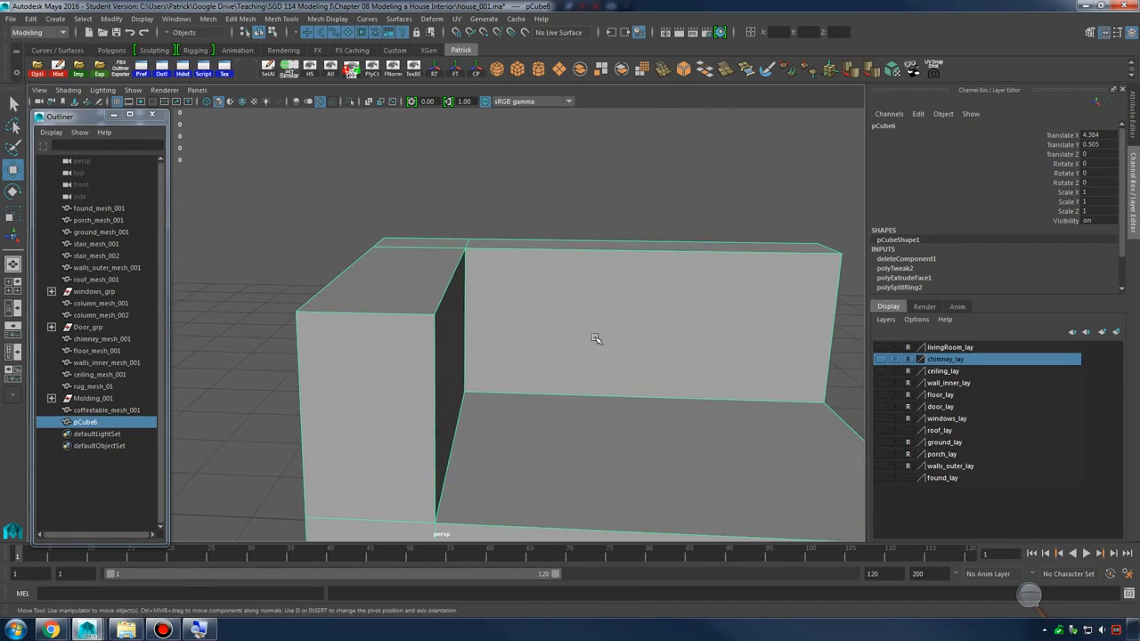
pyautogui.keyDown('alt'); pyautogui.moveTo(598, 339); pyautogui.dragTo(548, 412); pyautogui.keyUp('alt')
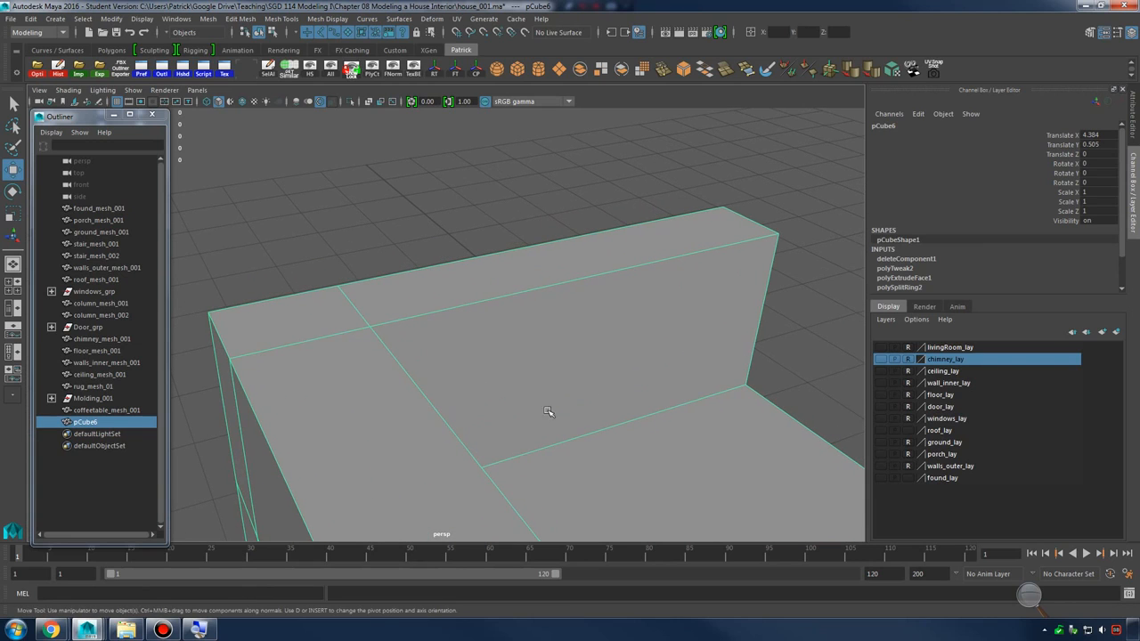
pyautogui.moveTo(522, 284); pyautogui.dragTo(529, 313, button='right')
pyautogui.click(539, 263)
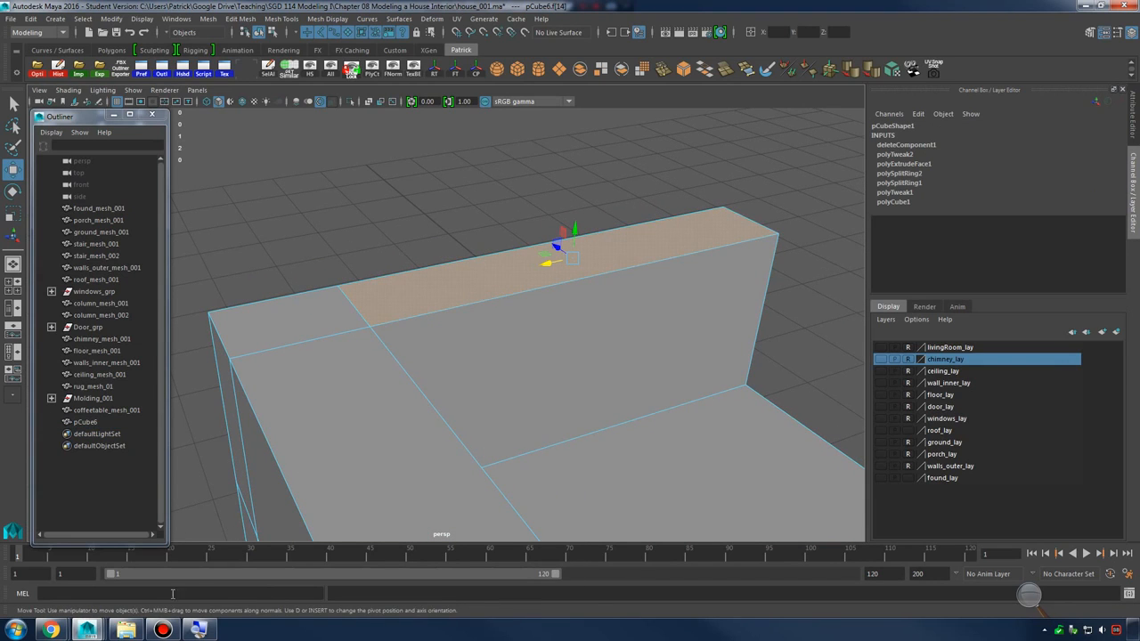
pyautogui.moveTo(51, 630)
pyautogui.click(210, 588)
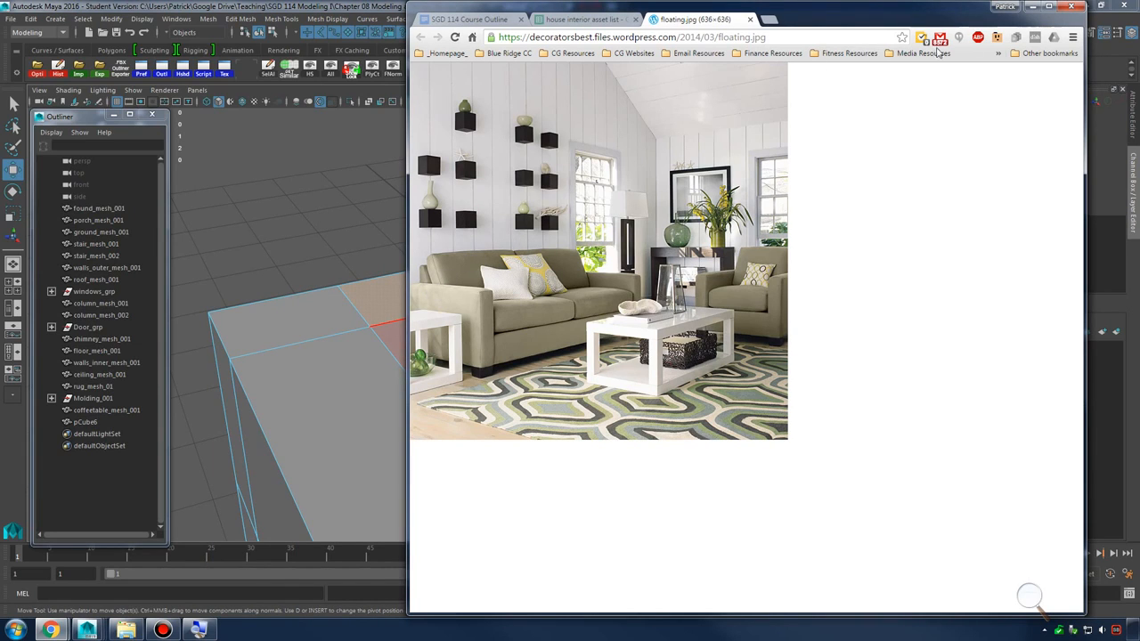
pyautogui.click(1033, 7)
pyautogui.keyDown('shift'); pyautogui.moveTo(619, 239); pyautogui.dragTo(616, 270, button='right'); pyautogui.keyUp('shift')
pyautogui.moveTo(583, 245)
pyautogui.mouseDown()
pyautogui.moveTo(601, 142)
pyautogui.moveTo(591, 201)
pyautogui.moveTo(606, 249)
pyautogui.mouseUp()
pyautogui.press('w')
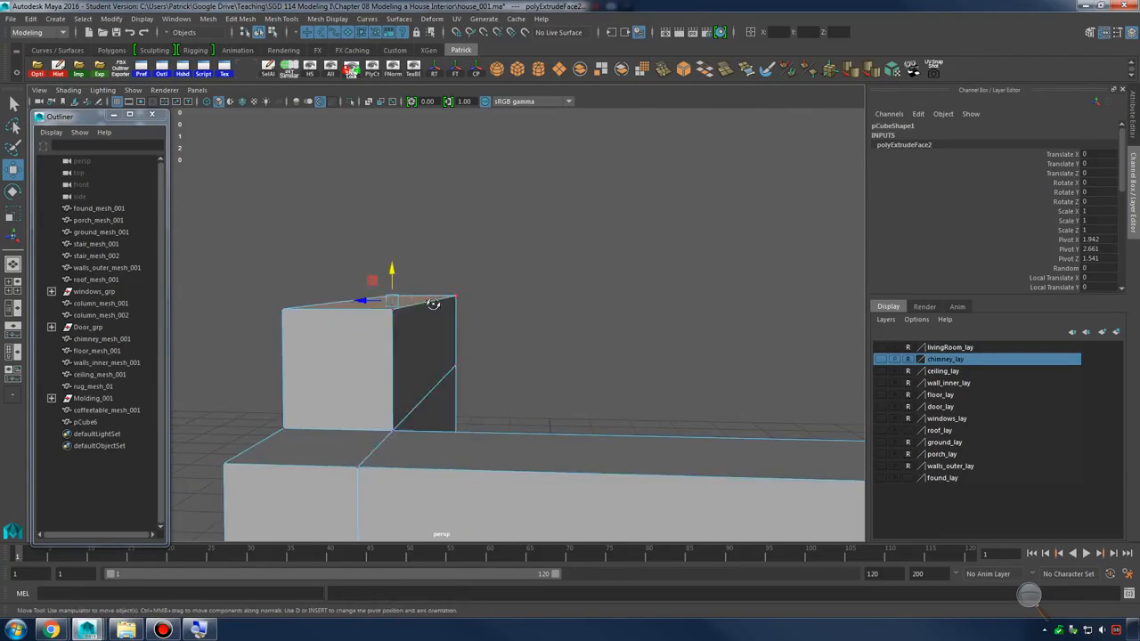
# Move the front top vertices of the raised backrest backward so that its upper section slopes
pyautogui.moveTo(460, 275); pyautogui.dragTo(395, 344)
pyautogui.moveTo(397, 304); pyautogui.dragTo(300, 308)
pyautogui.keyDown('alt'); pyautogui.moveTo(481, 321); pyautogui.dragTo(532, 325); pyautogui.keyUp('alt')
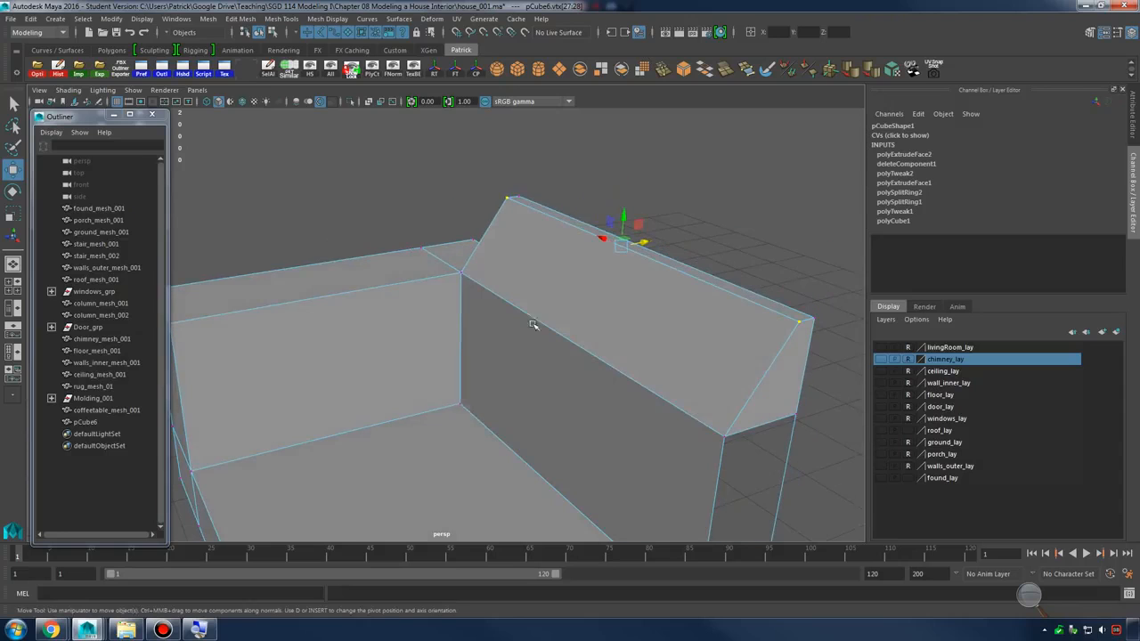
# Pull the two vertices where the seat meets the backrest forward to tilt the backrest's lower section
pyautogui.click(461, 403)
pyautogui.keyDown('alt'); pyautogui.moveTo(502, 364); pyautogui.dragTo(615, 505); pyautogui.keyUp('alt')
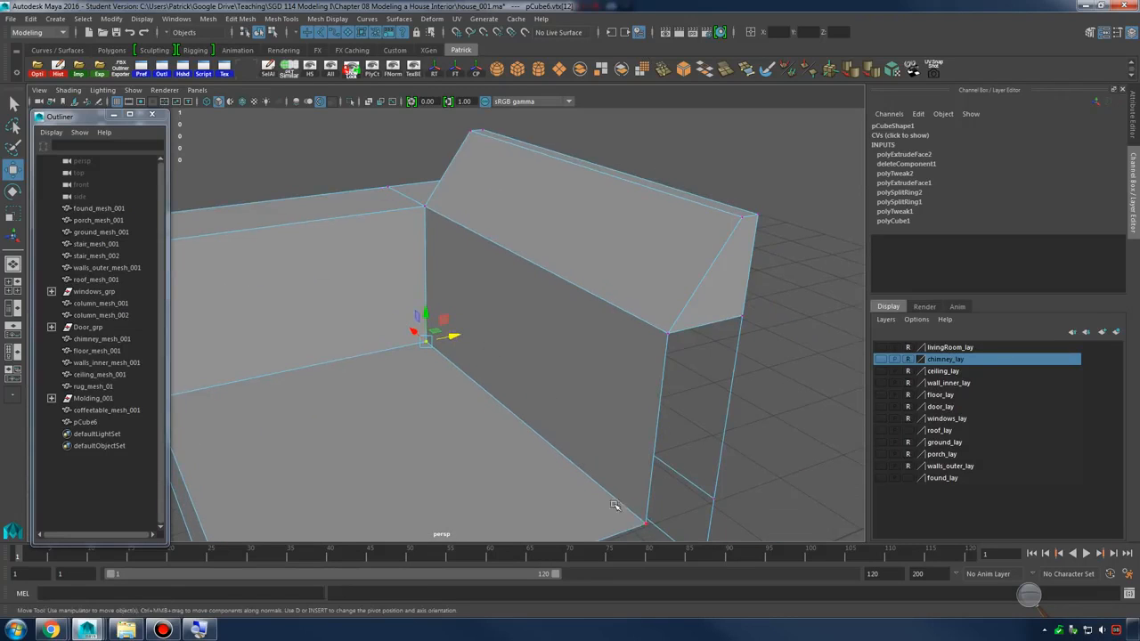
pyautogui.keyDown('shift'); pyautogui.click(647, 523); pyautogui.keyUp('shift')
pyautogui.keyDown('alt'); pyautogui.moveTo(658, 474); pyautogui.dragTo(579, 461, button='right'); pyautogui.keyUp('alt')
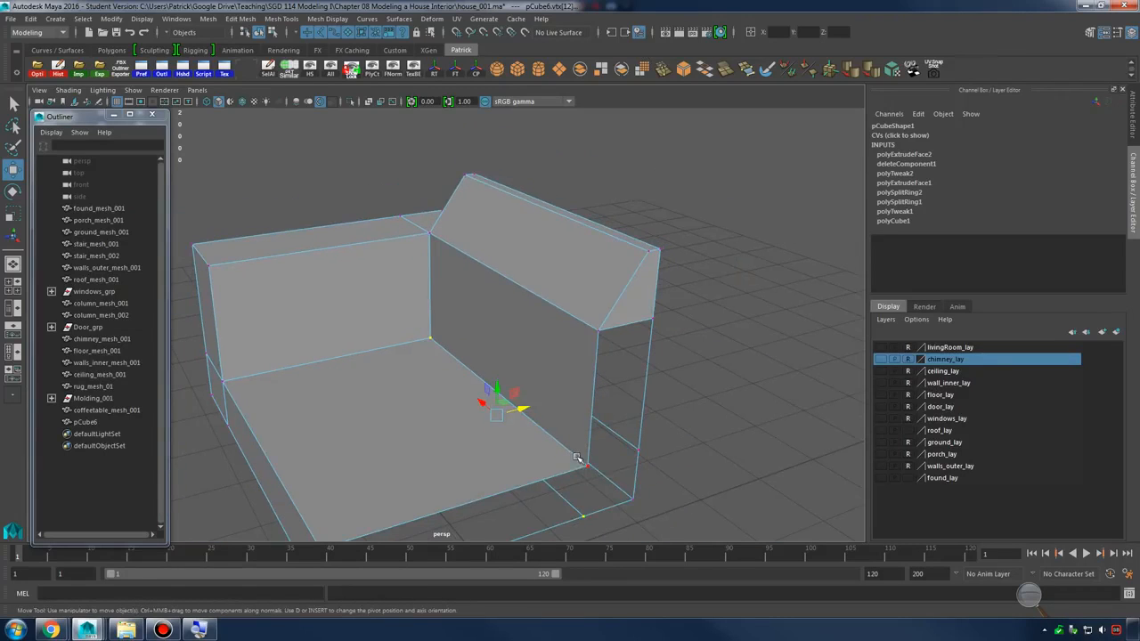
pyautogui.click(585, 464)
pyautogui.keyDown('shift'); pyautogui.click(429, 339); pyautogui.keyUp('shift')
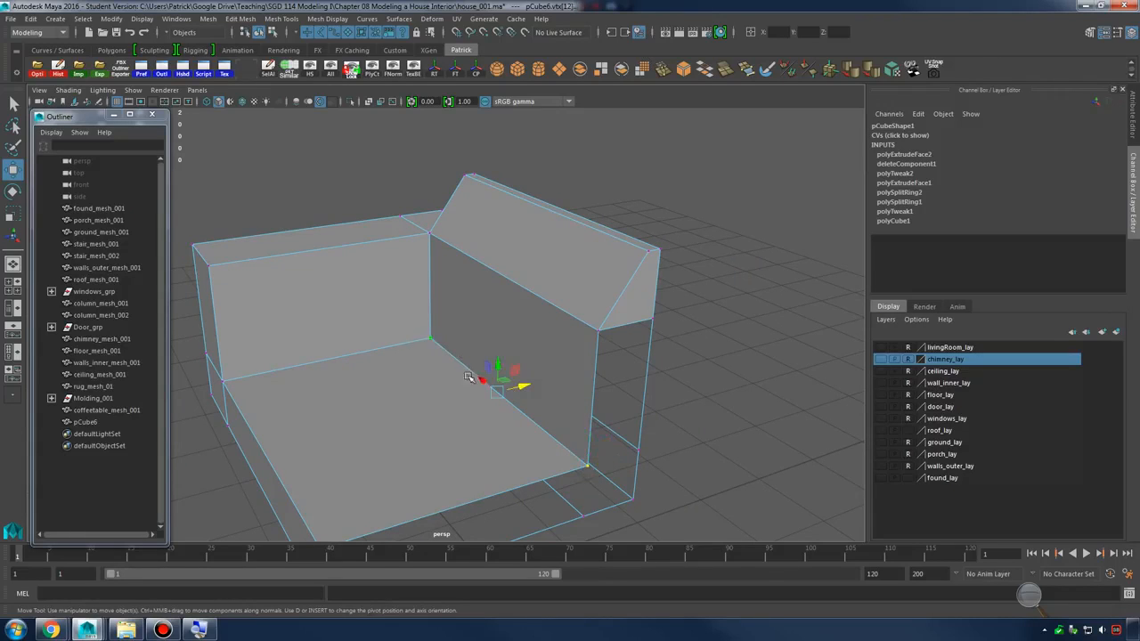
pyautogui.moveTo(515, 388); pyautogui.dragTo(475, 400)
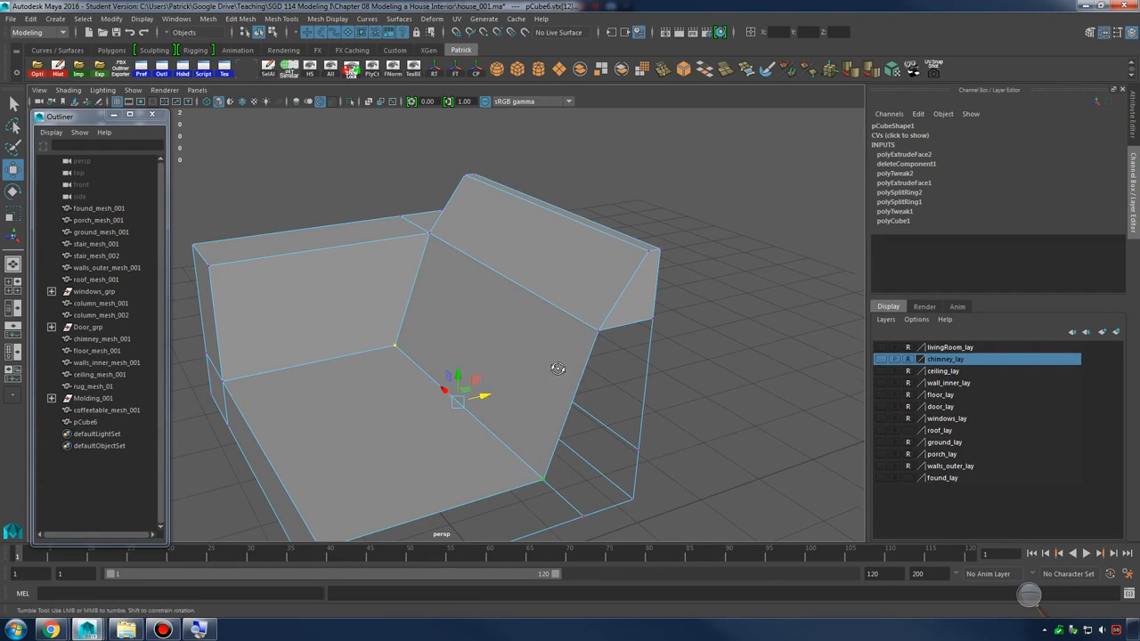
pyautogui.keyDown('alt'); pyautogui.moveTo(555, 369); pyautogui.dragTo(456, 270); pyautogui.keyUp('alt')
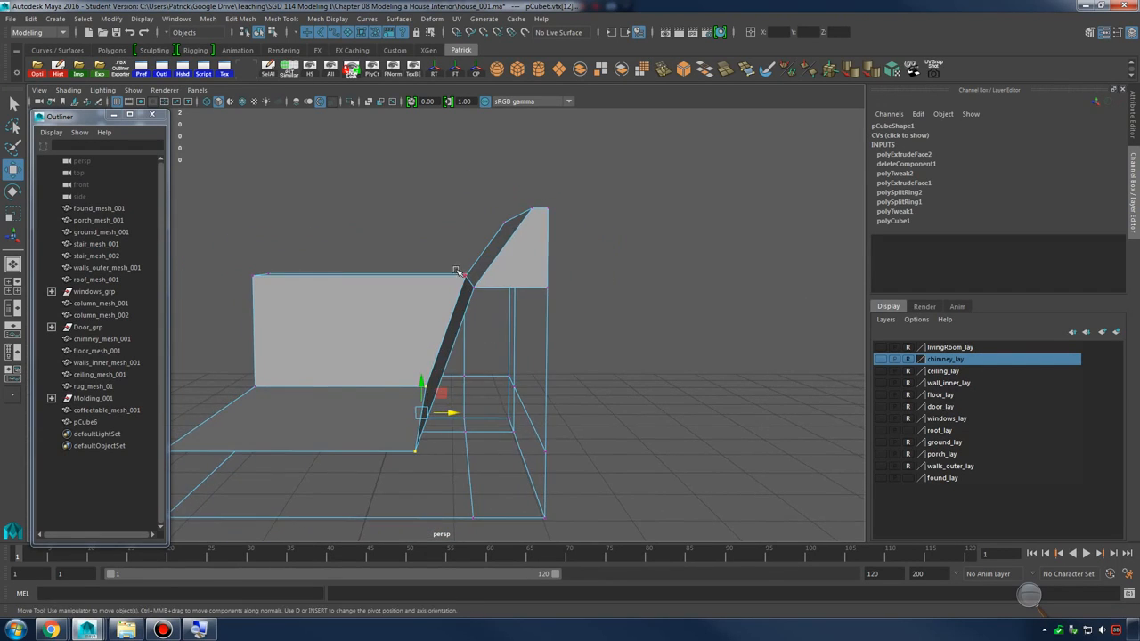
# Shift the backrest's mid-height front vertices and its seat-line vertices backward to even out the slope, and return to object mode
pyautogui.moveTo(481, 311); pyautogui.dragTo(509, 285)
pyautogui.moveTo(442, 354); pyautogui.dragTo(402, 486)
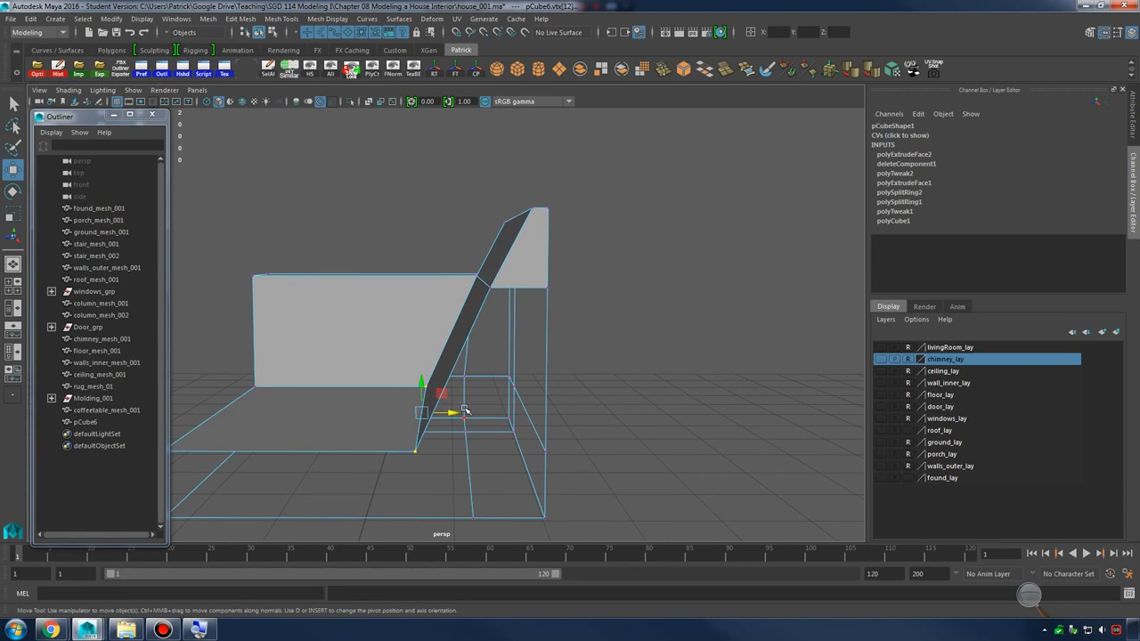
pyautogui.moveTo(458, 413); pyautogui.dragTo(488, 415)
pyautogui.keyDown('alt'); pyautogui.moveTo(529, 379); pyautogui.dragTo(591, 399); pyautogui.keyUp('alt')
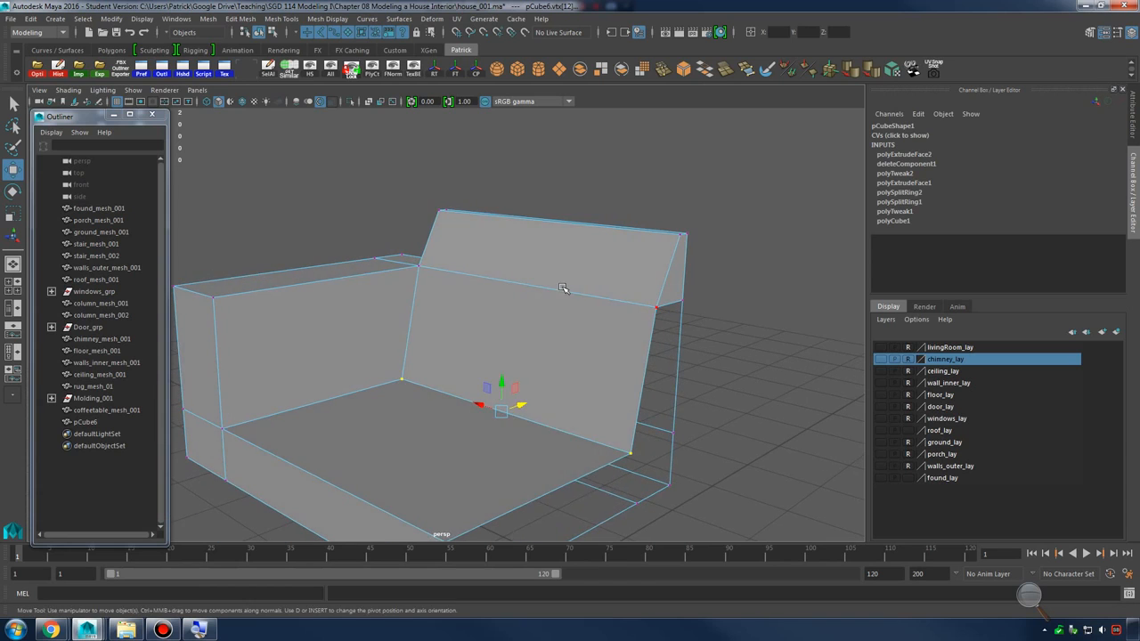
pyautogui.moveTo(565, 288); pyautogui.dragTo(603, 265, button='right')
pyautogui.keyDown('alt'); pyautogui.moveTo(603, 264); pyautogui.dragTo(506, 338); pyautogui.keyUp('alt')
pyautogui.click(604, 342)
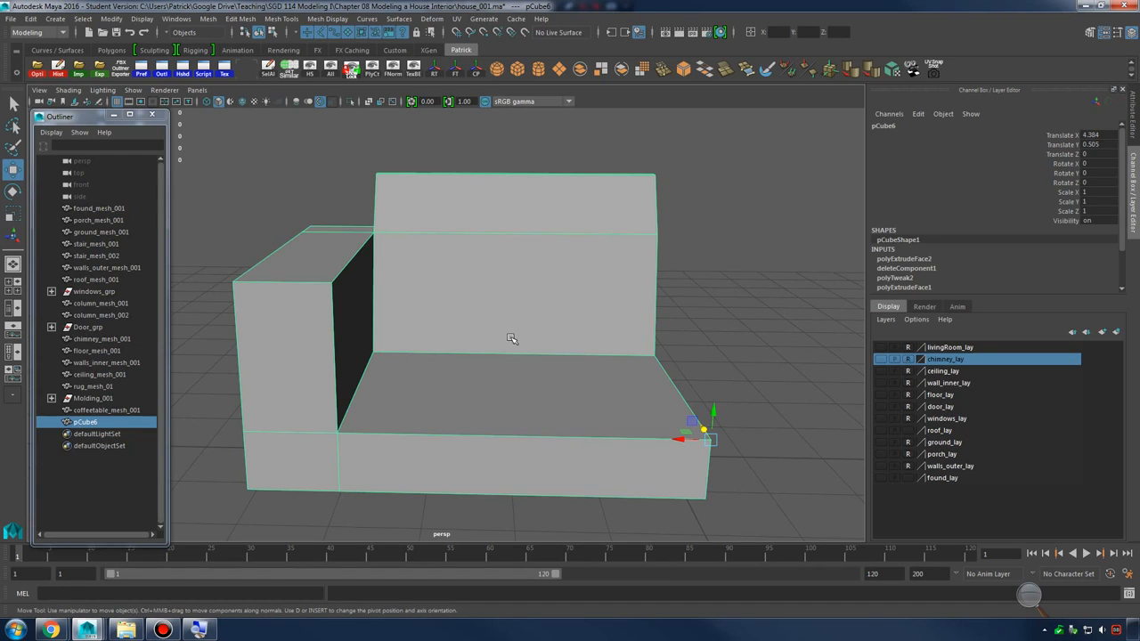
# Compare the sofa's smoothed preview with its unsmoothed mesh
pyautogui.press('3')
pyautogui.keyDown('alt'); pyautogui.moveTo(547, 335); pyautogui.dragTo(504, 337); pyautogui.keyUp('alt')
pyautogui.press('1')
pyautogui.press('3')
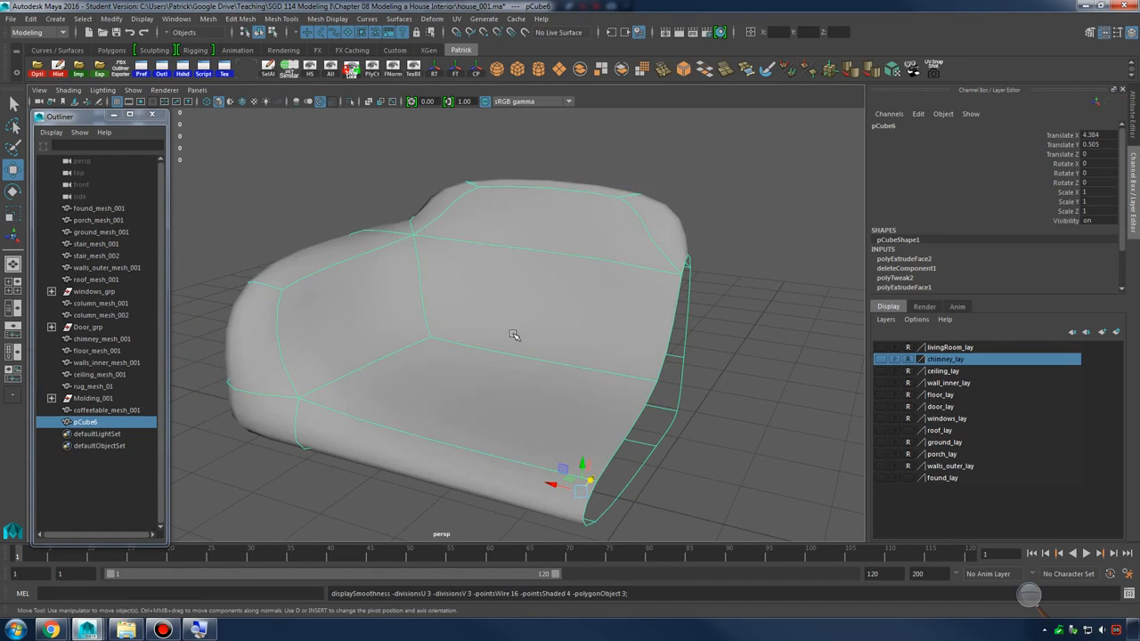
pyautogui.press('1')
pyautogui.press('3')
pyautogui.press('1')
pyautogui.press('3')
pyautogui.press('1')
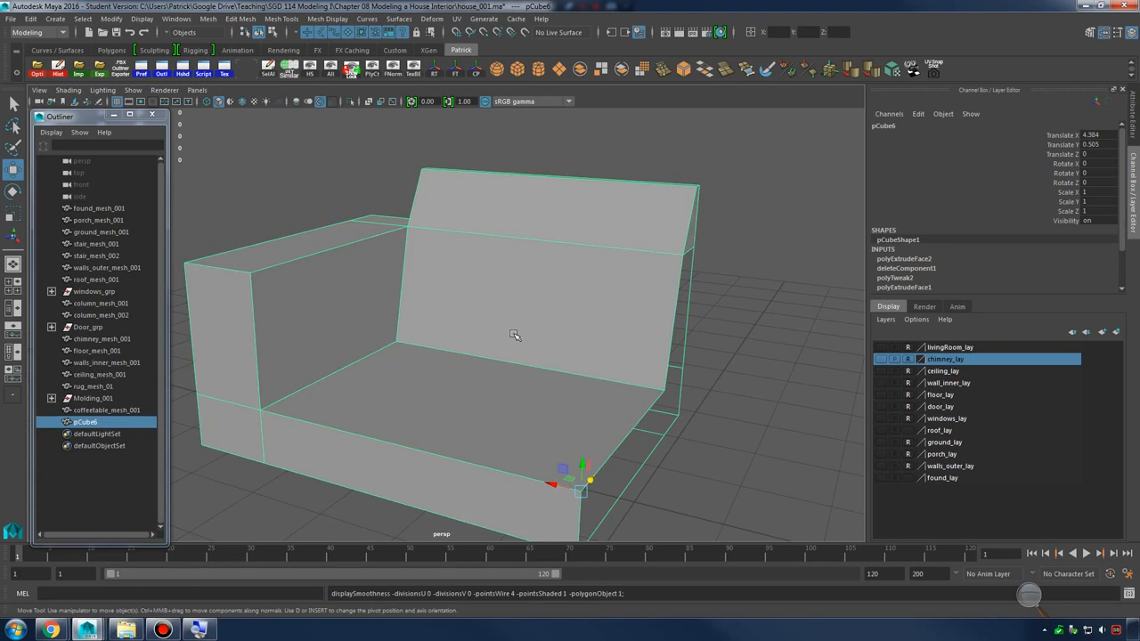
pyautogui.press('3')
pyautogui.press('1')
# Insert supporting edge loops close to the sofa's edges around the armrest and seat, checking the smoothed preview
pyautogui.moveTo(517, 333)
pyautogui.keyDown('alt'); pyautogui.mouseDown()
pyautogui.moveTo(584, 334)
pyautogui.moveTo(537, 324)
pyautogui.mouseUp(); pyautogui.keyUp('alt')
pyautogui.keyDown('alt'); pyautogui.moveTo(537, 323); pyautogui.dragTo(611, 338, button='middle'); pyautogui.keyUp('alt')
pyautogui.keyDown('alt'); pyautogui.moveTo(611, 338); pyautogui.dragTo(601, 344); pyautogui.keyUp('alt')
pyautogui.keyDown('alt'); pyautogui.moveTo(600, 344); pyautogui.dragTo(602, 344, button='middle'); pyautogui.keyUp('alt')
pyautogui.keyDown('alt'); pyautogui.moveTo(603, 343); pyautogui.dragTo(549, 211); pyautogui.keyUp('alt')
pyautogui.keyDown('shift'); pyautogui.rightClick(514, 266); pyautogui.keyUp('shift')
pyautogui.click(486, 276)
pyautogui.click(479, 308)
pyautogui.press('3')
pyautogui.press('1')
pyautogui.click(461, 209)
pyautogui.press('3')
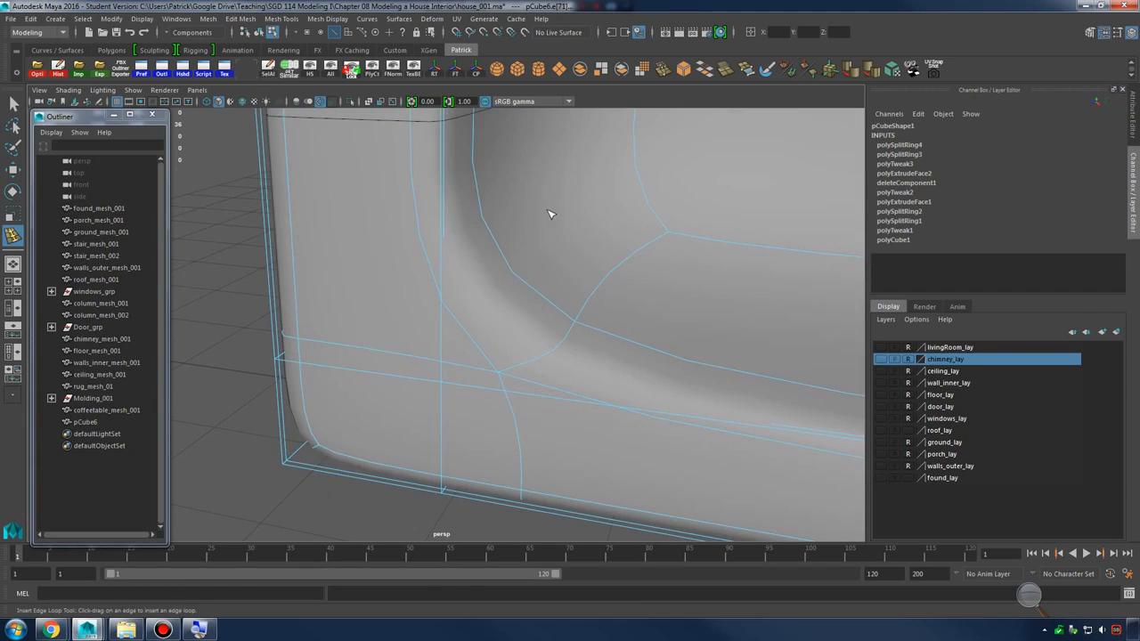
pyautogui.press('1')
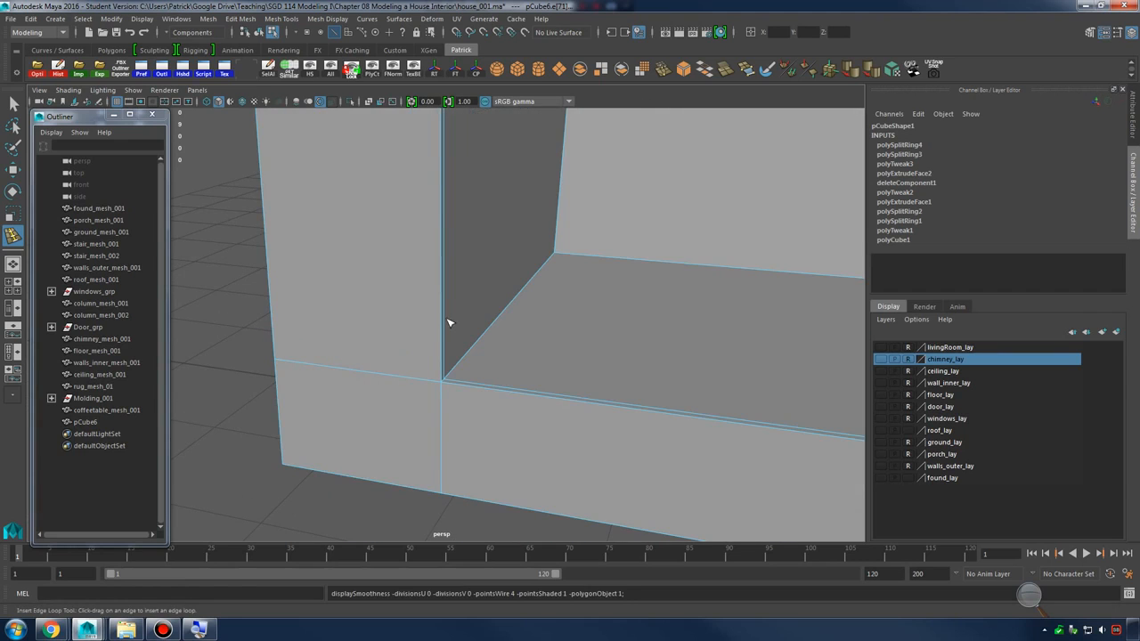
# Insert supporting edge loops near the front edge of the armrest and seat and at the armrest's back corner
pyautogui.click(452, 375)
pyautogui.press('3')
pyautogui.keyDown('alt'); pyautogui.moveTo(627, 311); pyautogui.dragTo(475, 327); pyautogui.keyUp('alt')
pyautogui.keyDown('alt'); pyautogui.moveTo(476, 327); pyautogui.dragTo(573, 318, button='middle'); pyautogui.keyUp('alt')
pyautogui.press('1')
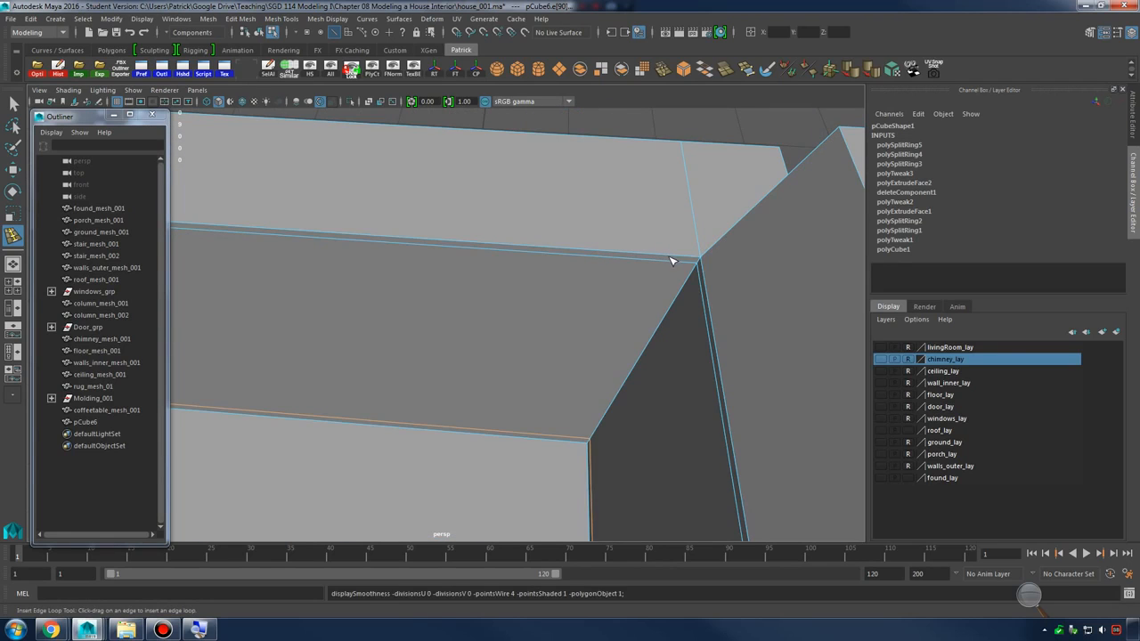
pyautogui.moveTo(672, 261); pyautogui.dragTo(422, 196)
pyautogui.press('3')
# Insert supporting edge loops along the edges of the backrest's outer end and beside its outer side edge, and return to object mode
pyautogui.click(434, 189)
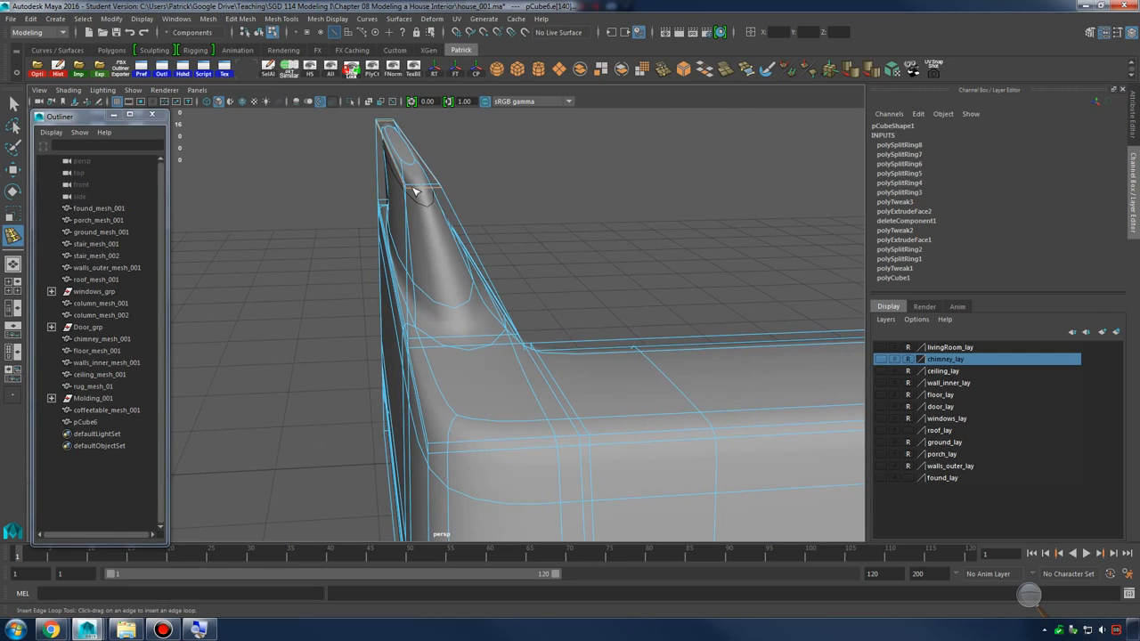
pyautogui.click(411, 193)
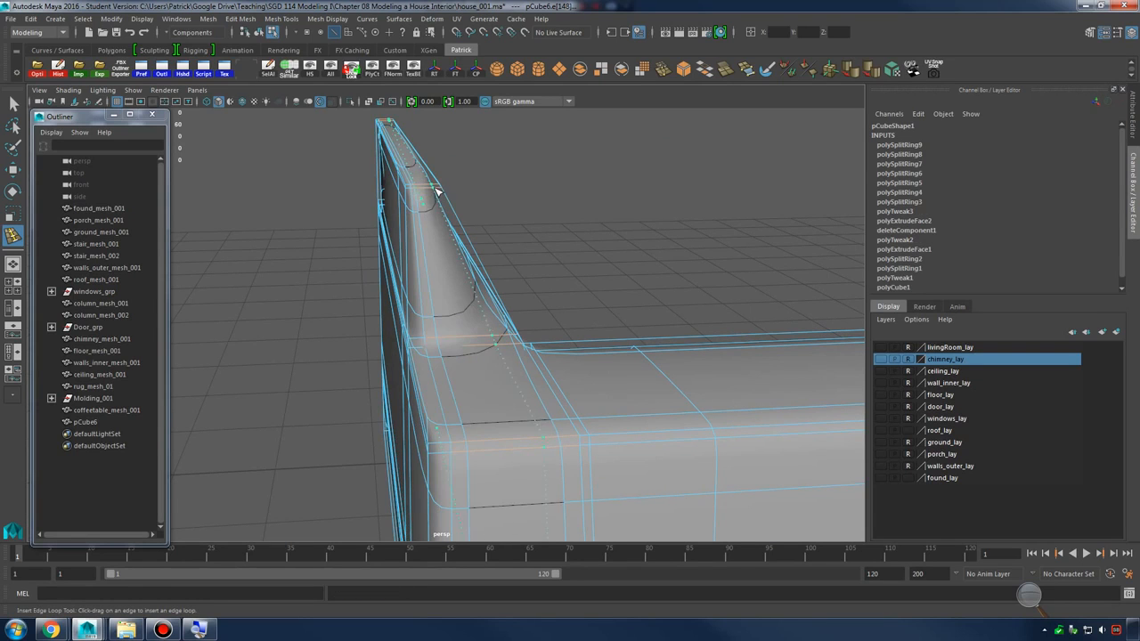
pyautogui.click(438, 191)
pyautogui.keyDown('alt'); pyautogui.moveTo(439, 191); pyautogui.dragTo(463, 277); pyautogui.keyUp('alt')
pyautogui.press('1')
pyautogui.press('2')
pyautogui.keyDown('alt'); pyautogui.moveTo(535, 284); pyautogui.dragTo(464, 222); pyautogui.keyUp('alt')
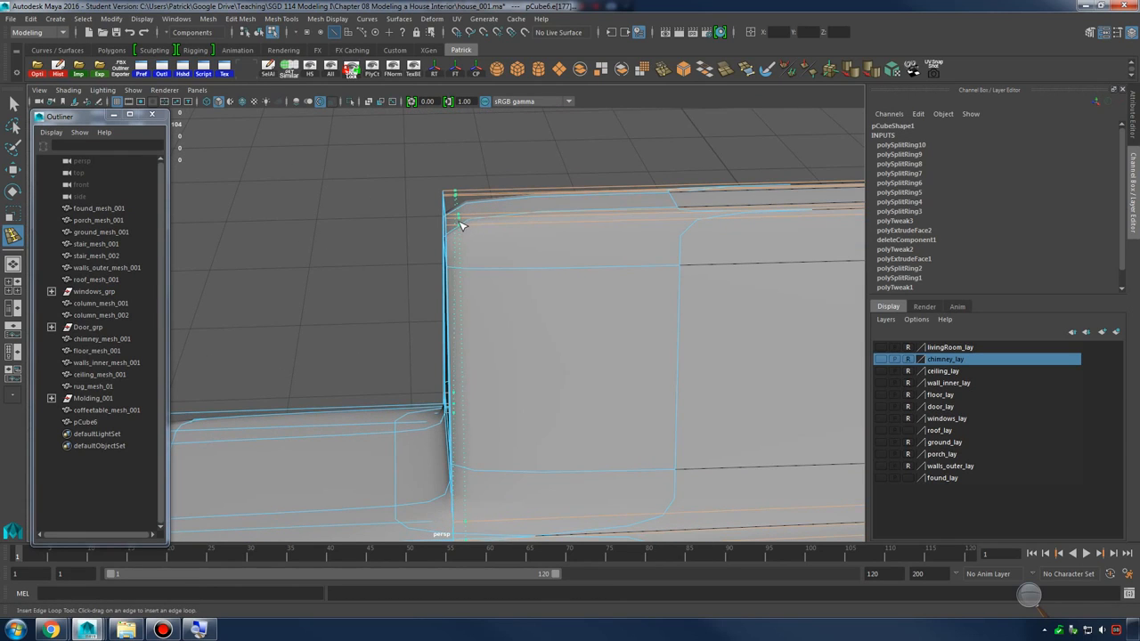
pyautogui.click(459, 227)
pyautogui.keyDown('alt'); pyautogui.moveTo(497, 273); pyautogui.dragTo(520, 311); pyautogui.keyUp('alt')
pyautogui.moveTo(513, 274); pyautogui.dragTo(565, 252, button='right')
pyautogui.press('q')
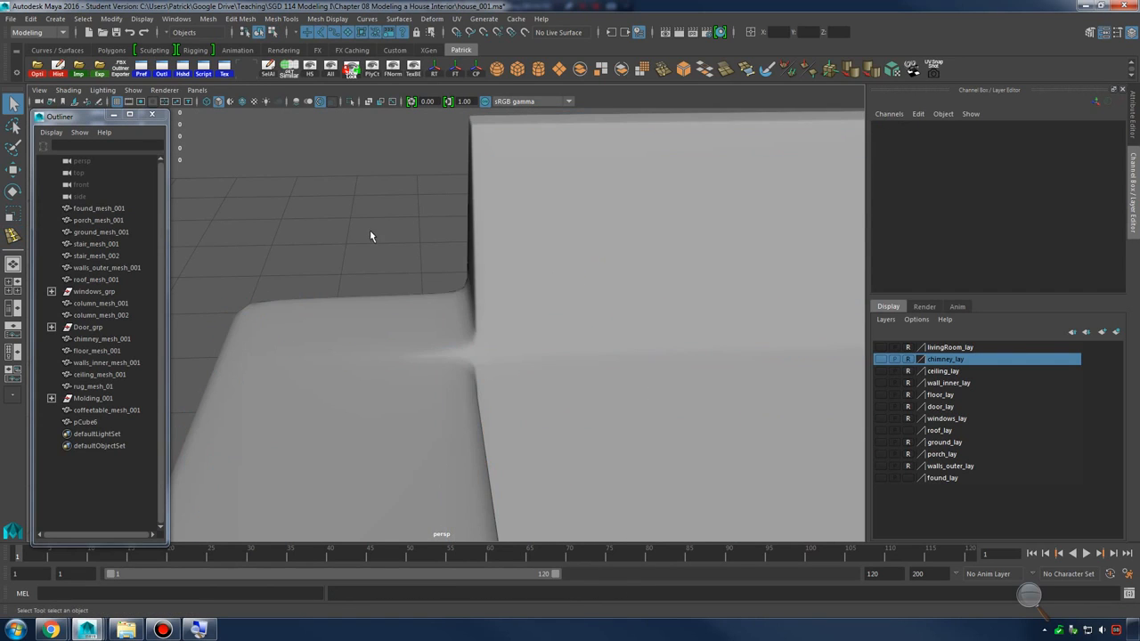
# Insert supporting edge loops near the inner and outer side edges of the armrest, and return to object mode
pyautogui.keyDown('alt'); pyautogui.moveTo(371, 237); pyautogui.dragTo(511, 337); pyautogui.keyUp('alt')
pyautogui.click(562, 335)
pyautogui.keyDown('shift'); pyautogui.moveTo(497, 292); pyautogui.dragTo(465, 312, button='right'); pyautogui.keyUp('shift')
pyautogui.moveTo(606, 343); pyautogui.dragTo(621, 360)
pyautogui.keyDown('alt'); pyautogui.moveTo(621, 360); pyautogui.dragTo(534, 283); pyautogui.keyUp('alt')
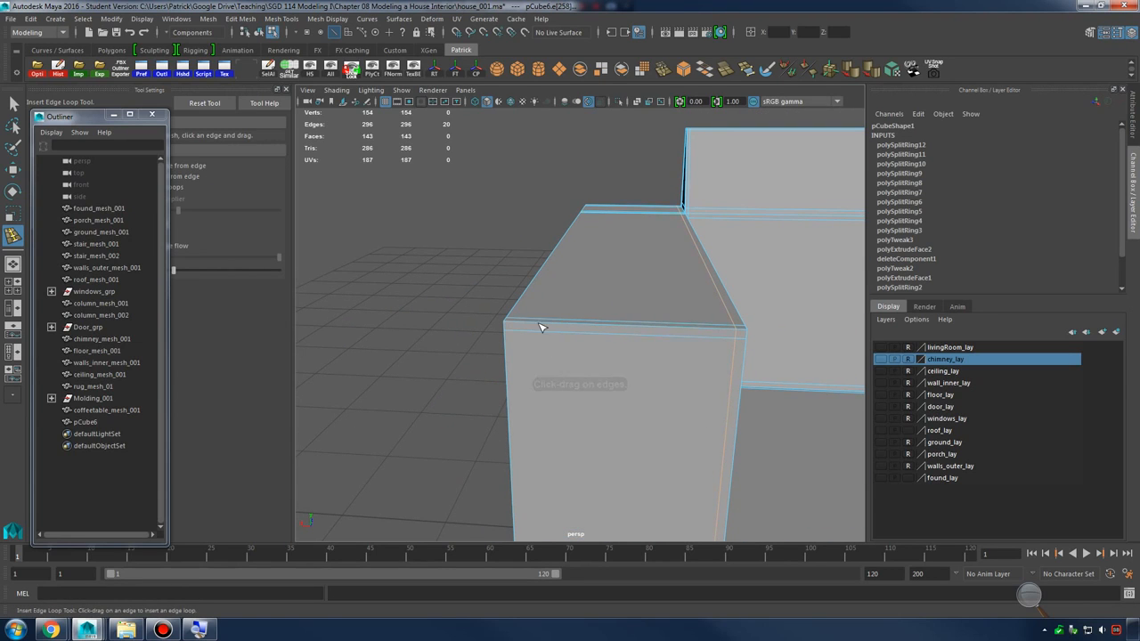
pyautogui.keyDown('alt'); pyautogui.moveTo(518, 336); pyautogui.dragTo(611, 265); pyautogui.keyUp('alt')
pyautogui.press('q')
pyautogui.moveTo(611, 265); pyautogui.dragTo(650, 225, button='right')
pyautogui.click(656, 258)
# Delete the leftover faces closing the backrest's upper section at the sofa's open end
pyautogui.click(564, 204)
pyautogui.keyDown('alt'); pyautogui.moveTo(564, 204); pyautogui.dragTo(709, 349); pyautogui.keyUp('alt')
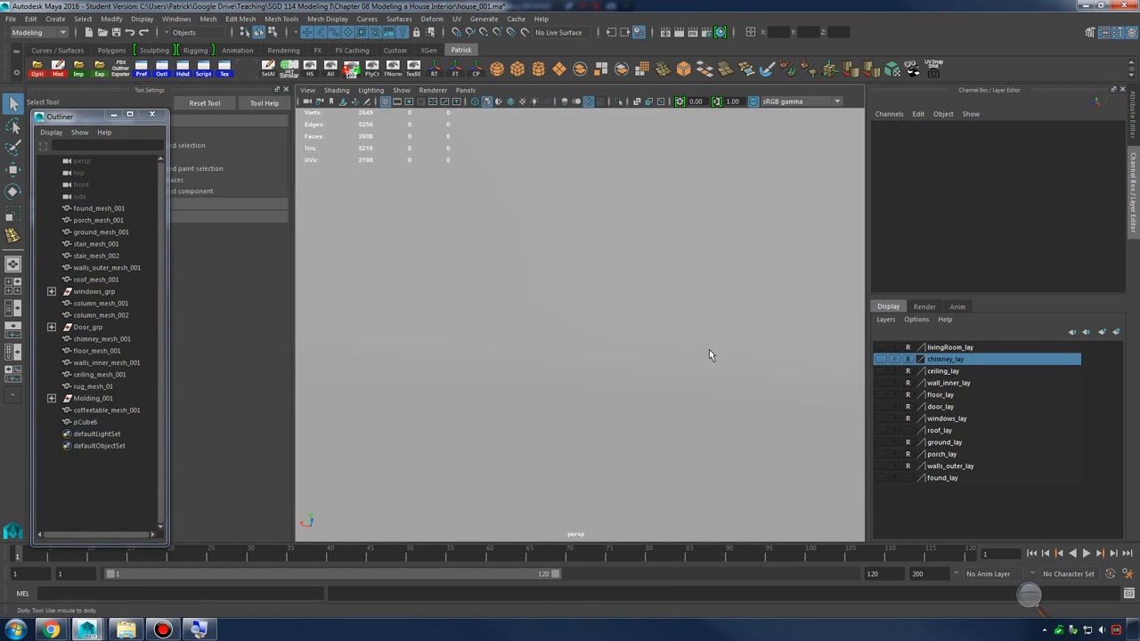
pyautogui.keyDown('alt'); pyautogui.moveTo(709, 349); pyautogui.dragTo(473, 332, button='right'); pyautogui.keyUp('alt')
pyautogui.keyDown('alt'); pyautogui.moveTo(473, 338); pyautogui.dragTo(600, 304); pyautogui.keyUp('alt')
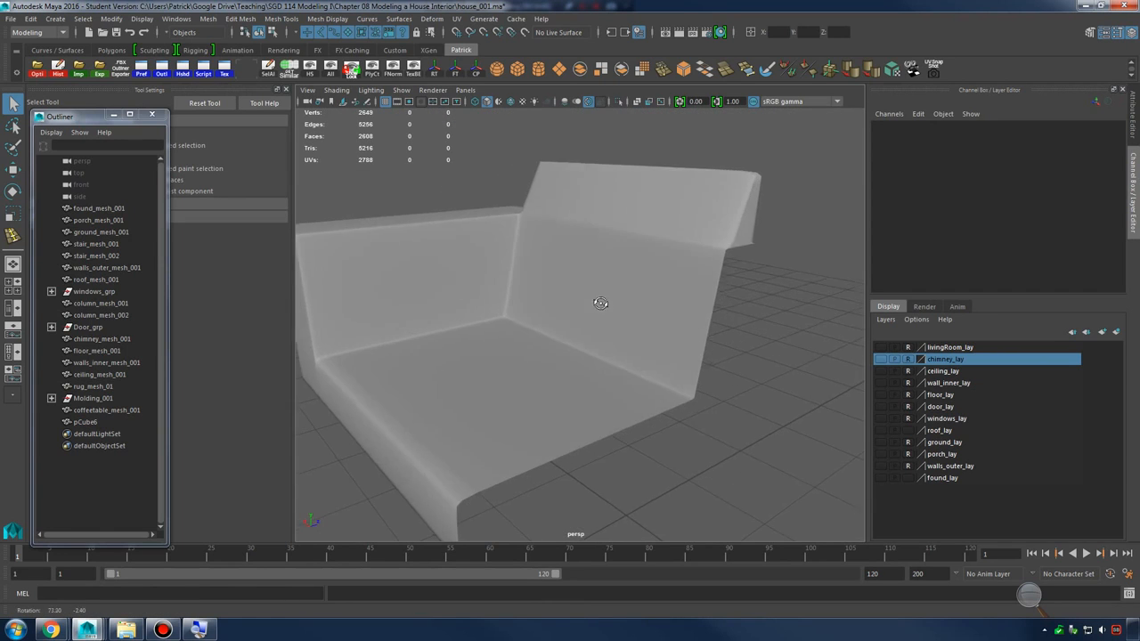
pyautogui.keyDown('alt'); pyautogui.moveTo(601, 303); pyautogui.dragTo(686, 333, button='right'); pyautogui.keyUp('alt')
pyautogui.click(635, 266)
pyautogui.press('1')
pyautogui.keyDown('alt'); pyautogui.moveTo(654, 247); pyautogui.dragTo(634, 250); pyautogui.keyUp('alt')
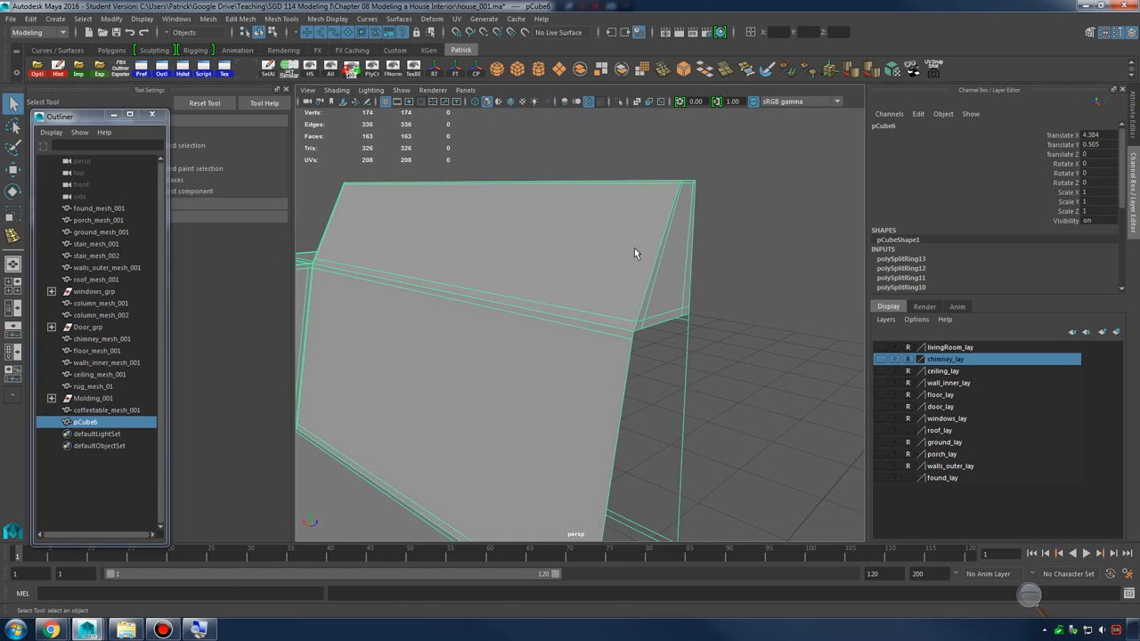
pyautogui.moveTo(634, 248); pyautogui.dragTo(630, 276, button='right')
pyautogui.keyDown('alt'); pyautogui.moveTo(632, 277); pyautogui.dragTo(696, 254); pyautogui.keyUp('alt')
pyautogui.moveTo(653, 154); pyautogui.dragTo(741, 372)
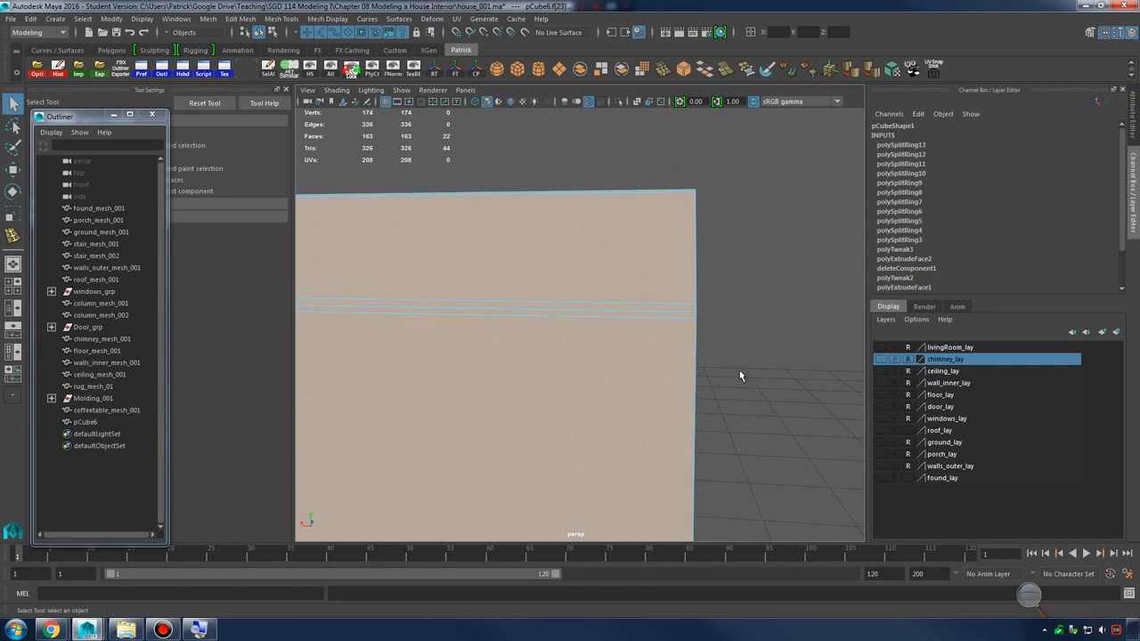
pyautogui.keyDown('alt'); pyautogui.moveTo(666, 296); pyautogui.dragTo(633, 304); pyautogui.keyUp('alt')
pyautogui.keyDown('ctrl'); pyautogui.moveTo(496, 236); pyautogui.dragTo(514, 482); pyautogui.keyUp('ctrl')
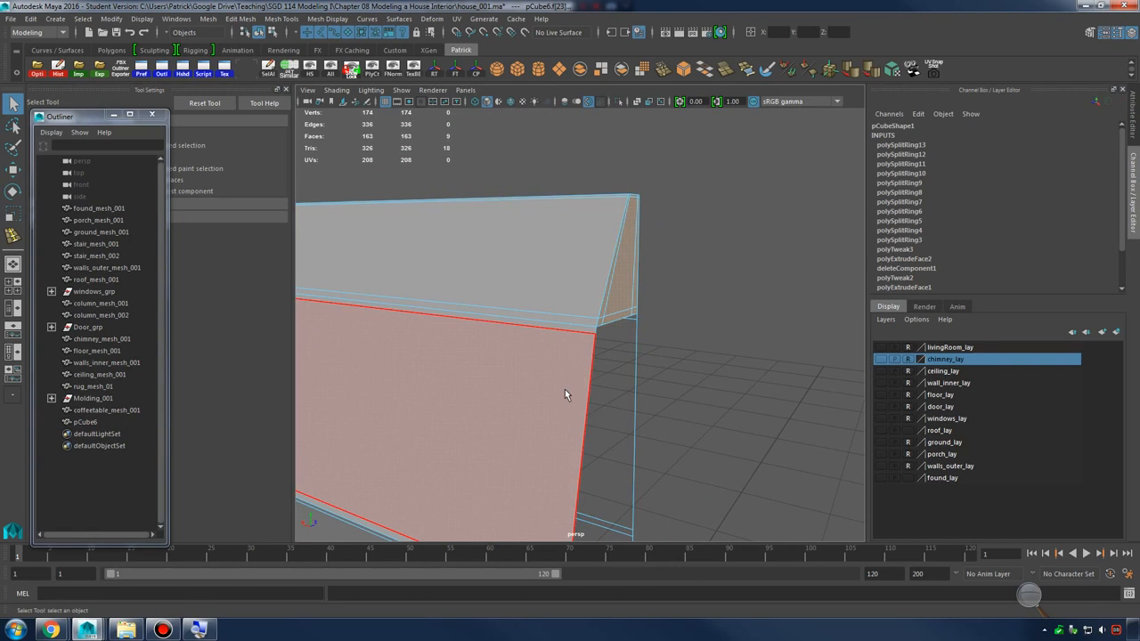
pyautogui.press('Delete')
# Return to object mode and examine the smoothed sofa around the armrest's front corner
pyautogui.keyDown('alt'); pyautogui.moveTo(567, 386); pyautogui.dragTo(516, 354, button='right'); pyautogui.keyUp('alt')
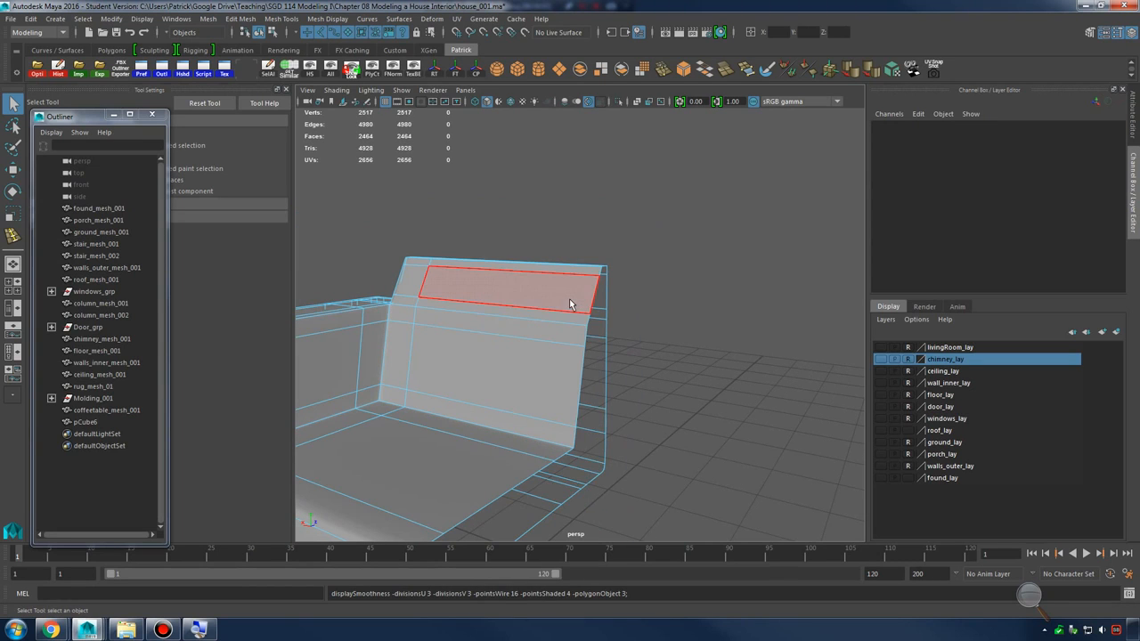
pyautogui.moveTo(573, 304); pyautogui.dragTo(751, 342, button='right')
pyautogui.keyDown('alt'); pyautogui.moveTo(752, 342); pyautogui.dragTo(583, 353); pyautogui.keyUp('alt')
pyautogui.keyDown('alt'); pyautogui.moveTo(584, 353); pyautogui.dragTo(632, 378, button='right'); pyautogui.keyUp('alt')
pyautogui.keyDown('alt'); pyautogui.moveTo(631, 378); pyautogui.dragTo(729, 377); pyautogui.keyUp('alt')
pyautogui.keyDown('alt'); pyautogui.moveTo(588, 330); pyautogui.dragTo(636, 345, button='right'); pyautogui.keyUp('alt')
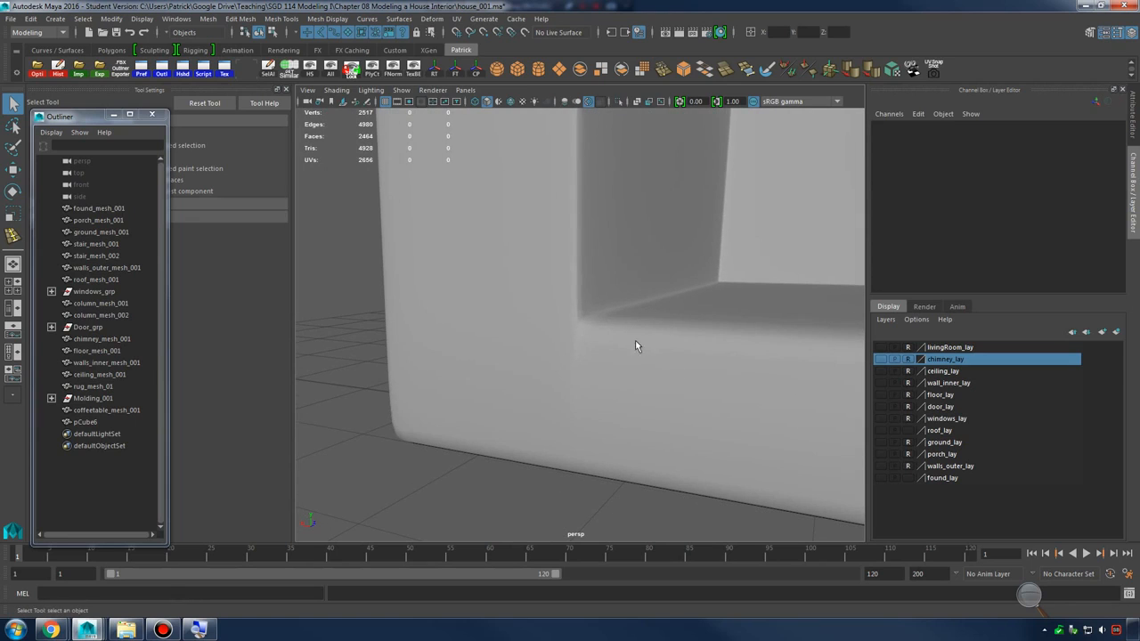
# Insert a supporting edge loop around the sofa just below the seat's top edge and check the smoothed front corner
pyautogui.click(583, 333)
pyautogui.press('1')
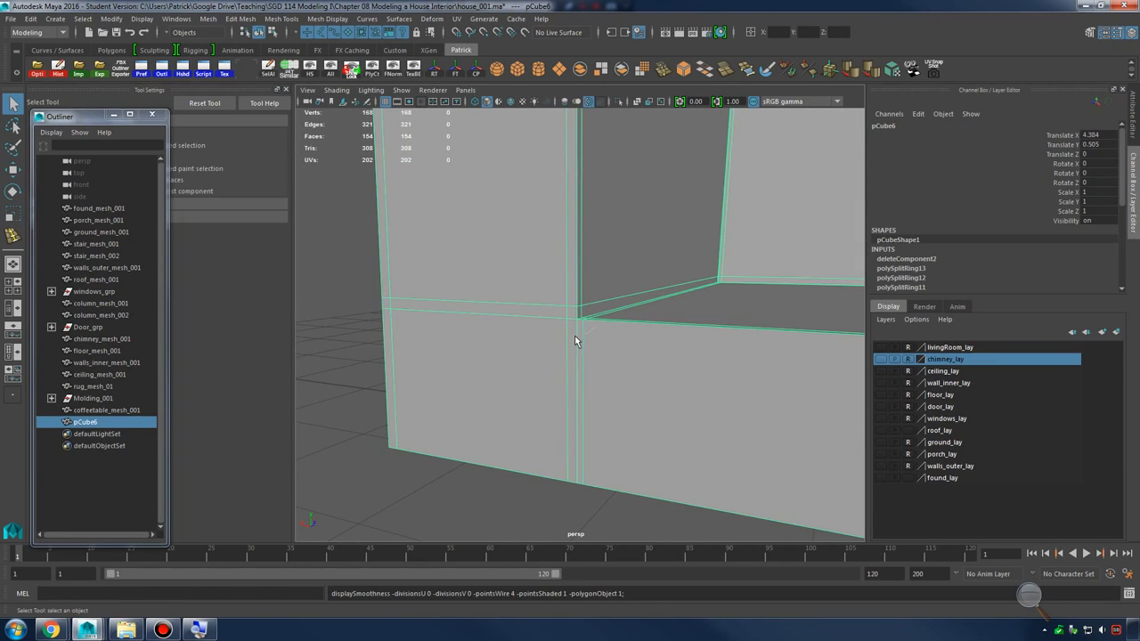
pyautogui.keyDown('shift'); pyautogui.moveTo(594, 327); pyautogui.dragTo(595, 294, button='right'); pyautogui.keyUp('shift')
pyautogui.click(582, 330)
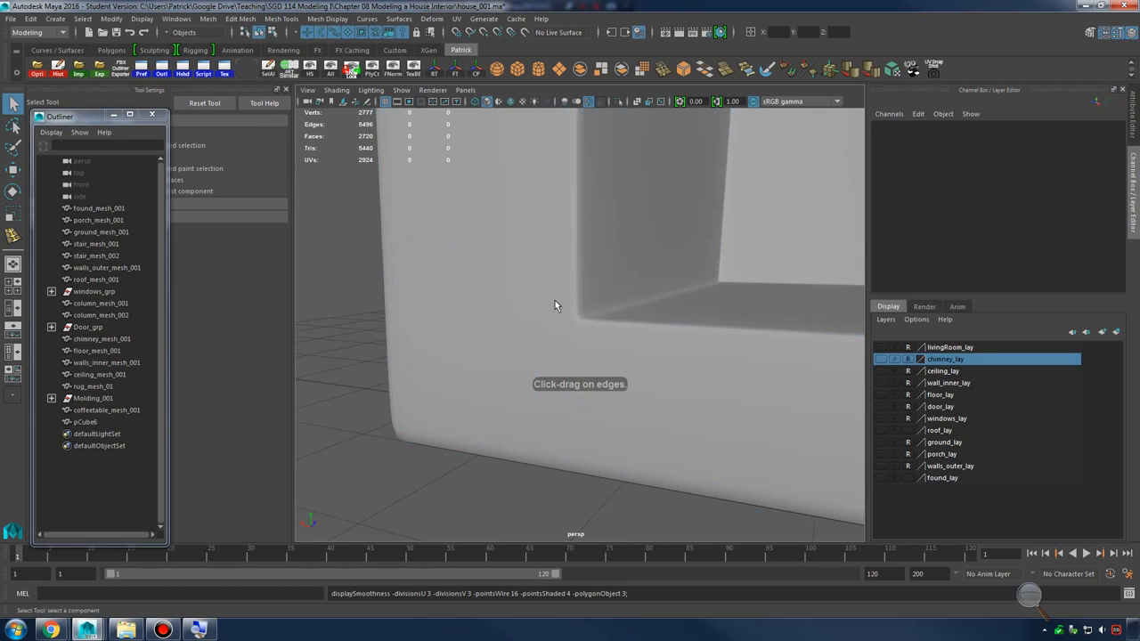
pyautogui.keyDown('alt'); pyautogui.moveTo(530, 366); pyautogui.dragTo(550, 345); pyautogui.keyUp('alt')
pyautogui.click(552, 367)
pyautogui.press('1')
# Delete surplus supporting edge loops crossing the sofa's underside near its outer edges and beside the armrest's inner edge
pyautogui.keyDown('alt'); pyautogui.moveTo(550, 345); pyautogui.dragTo(545, 402, button='middle'); pyautogui.keyUp('alt')
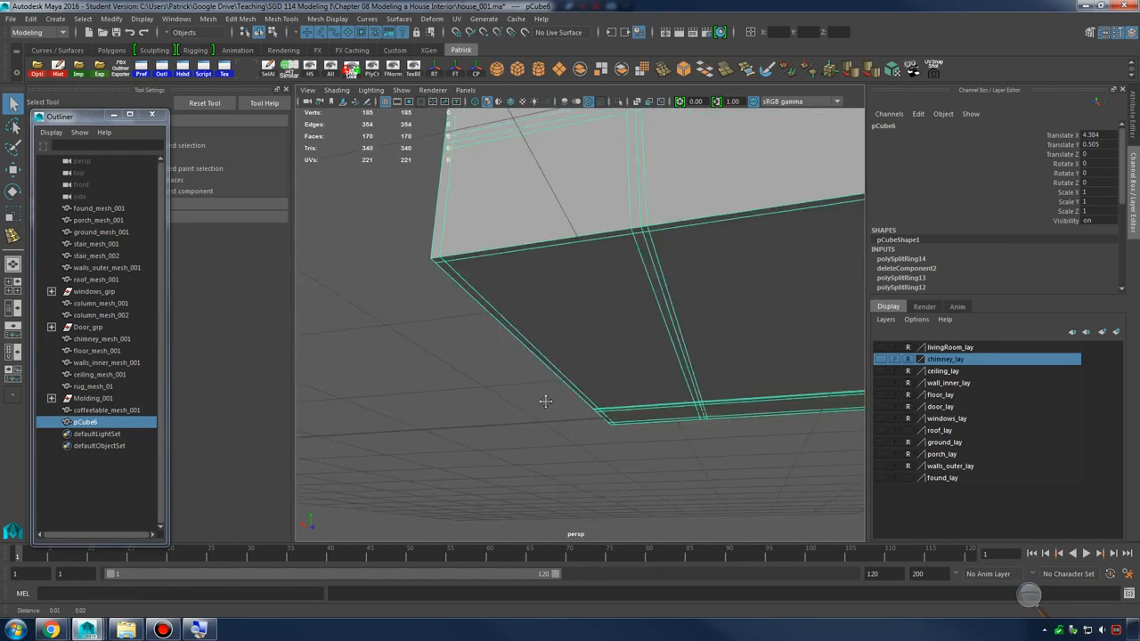
pyautogui.keyDown('alt'); pyautogui.moveTo(545, 402); pyautogui.dragTo(570, 359); pyautogui.keyUp('alt')
pyautogui.moveTo(536, 299); pyautogui.dragTo(536, 334, button='right')
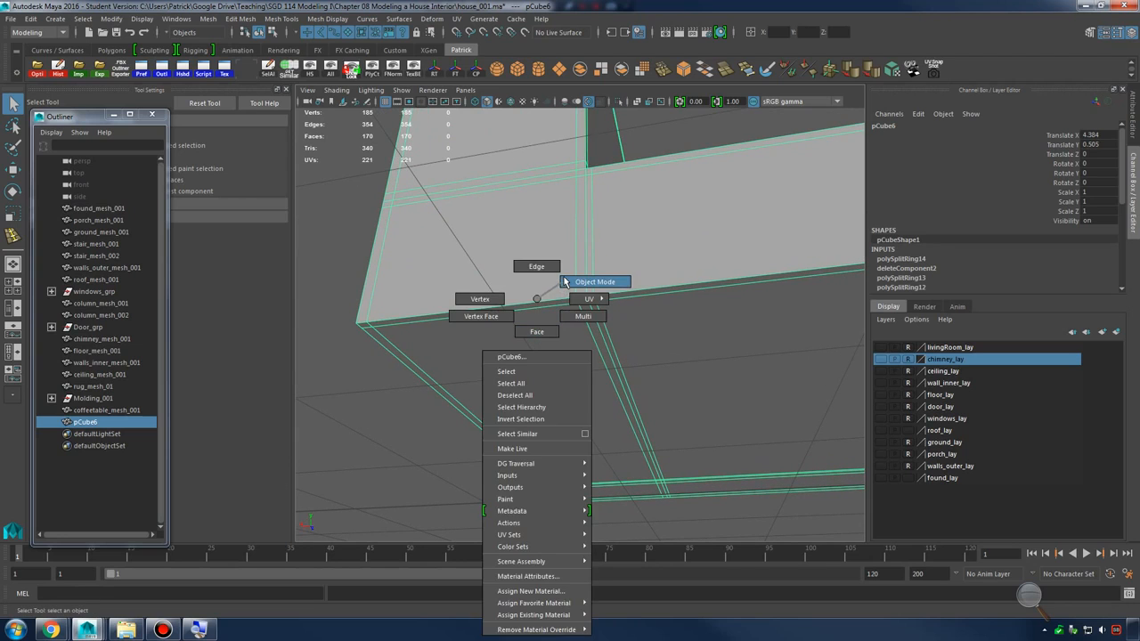
pyautogui.moveTo(542, 272); pyautogui.dragTo(543, 272, button='right')
pyautogui.doubleClick(550, 304)
pyautogui.keyDown('alt'); pyautogui.moveTo(550, 305); pyautogui.dragTo(668, 280); pyautogui.keyUp('alt')
pyautogui.keyDown('shift'); pyautogui.moveTo(668, 280); pyautogui.dragTo(630, 301, button='right'); pyautogui.keyUp('shift')
pyautogui.keyDown('alt'); pyautogui.moveTo(630, 301); pyautogui.dragTo(625, 318); pyautogui.keyUp('alt')
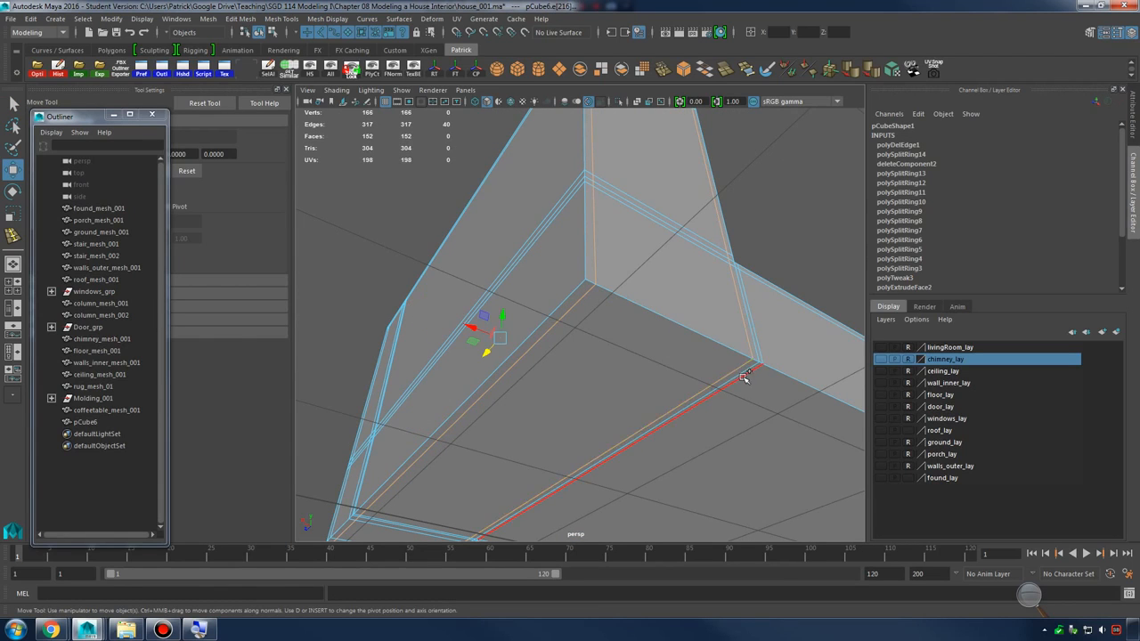
pyautogui.keyDown('shift'); pyautogui.moveTo(703, 314); pyautogui.dragTo(648, 326, button='right'); pyautogui.keyUp('shift')
pyautogui.keyDown('alt'); pyautogui.moveTo(648, 326); pyautogui.dragTo(683, 369); pyautogui.keyUp('alt')
pyautogui.keyDown('alt'); pyautogui.moveTo(683, 369); pyautogui.dragTo(715, 305, button='right'); pyautogui.keyUp('alt')
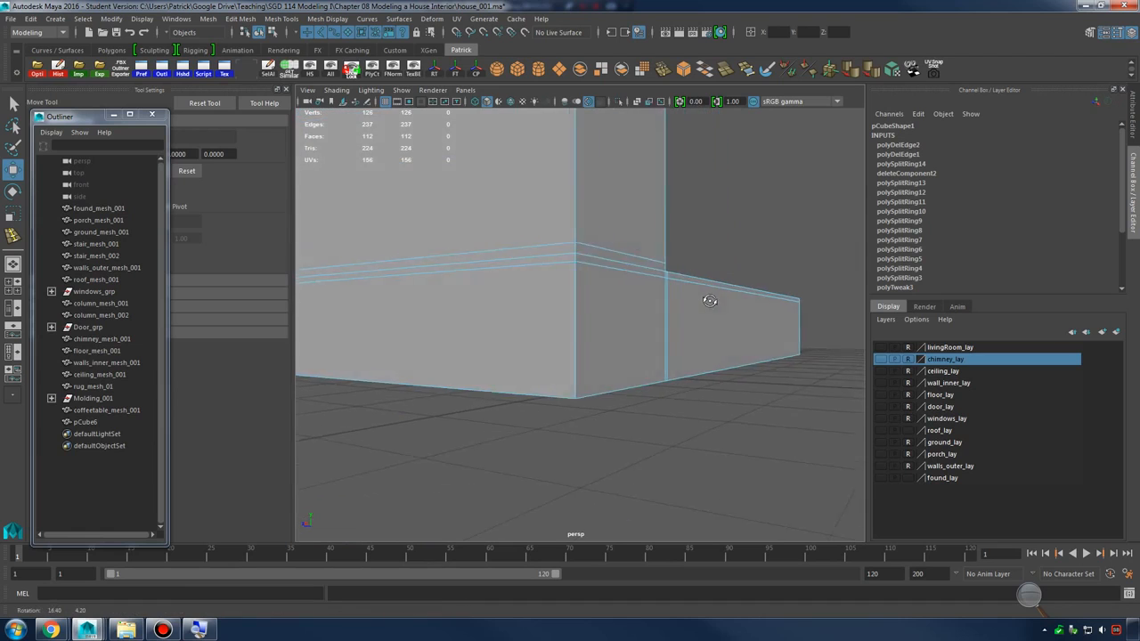
pyautogui.keyDown('alt'); pyautogui.moveTo(715, 306); pyautogui.dragTo(704, 312); pyautogui.keyUp('alt')
# Check the sofa's feet in the living-room reference photo in Chrome, and return to Maya
pyautogui.moveTo(51, 629)
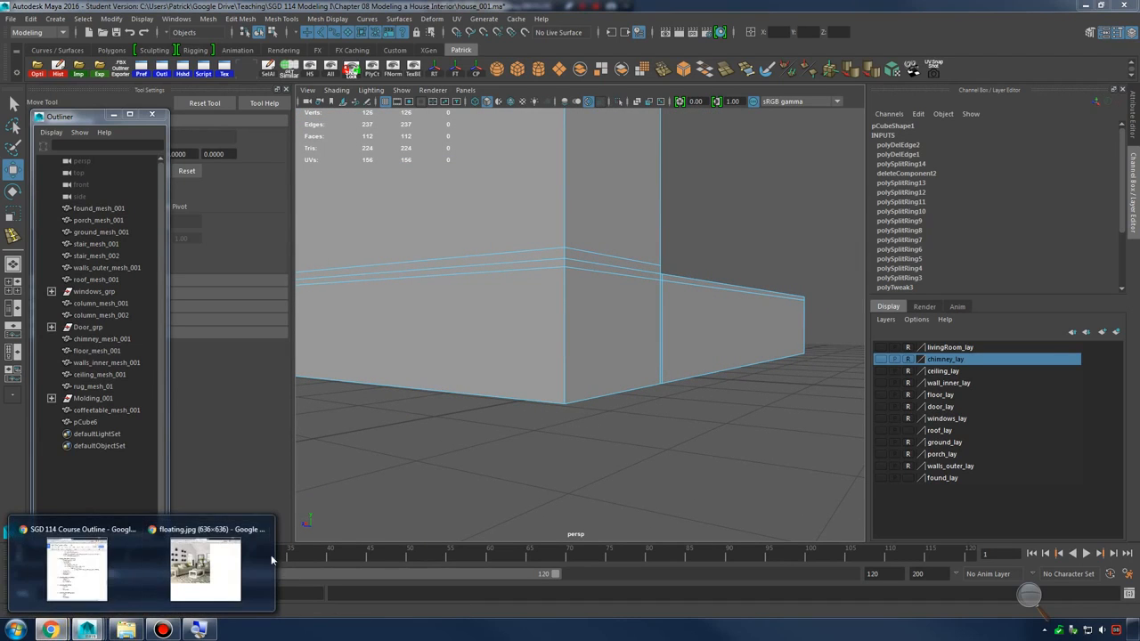
pyautogui.click(222, 570)
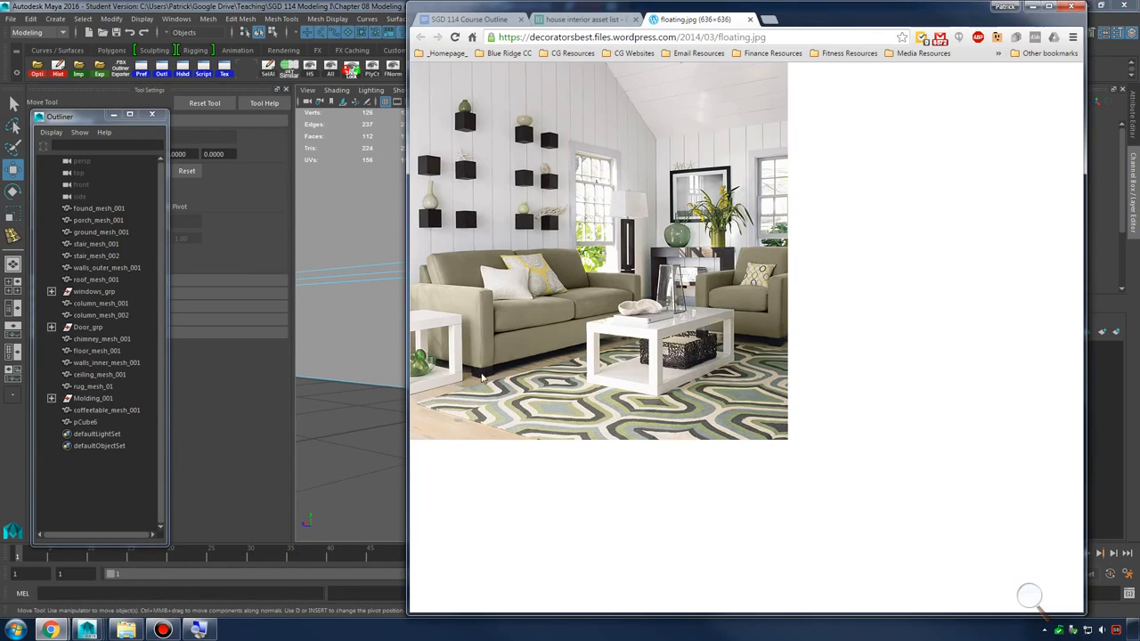
pyautogui.click(1033, 7)
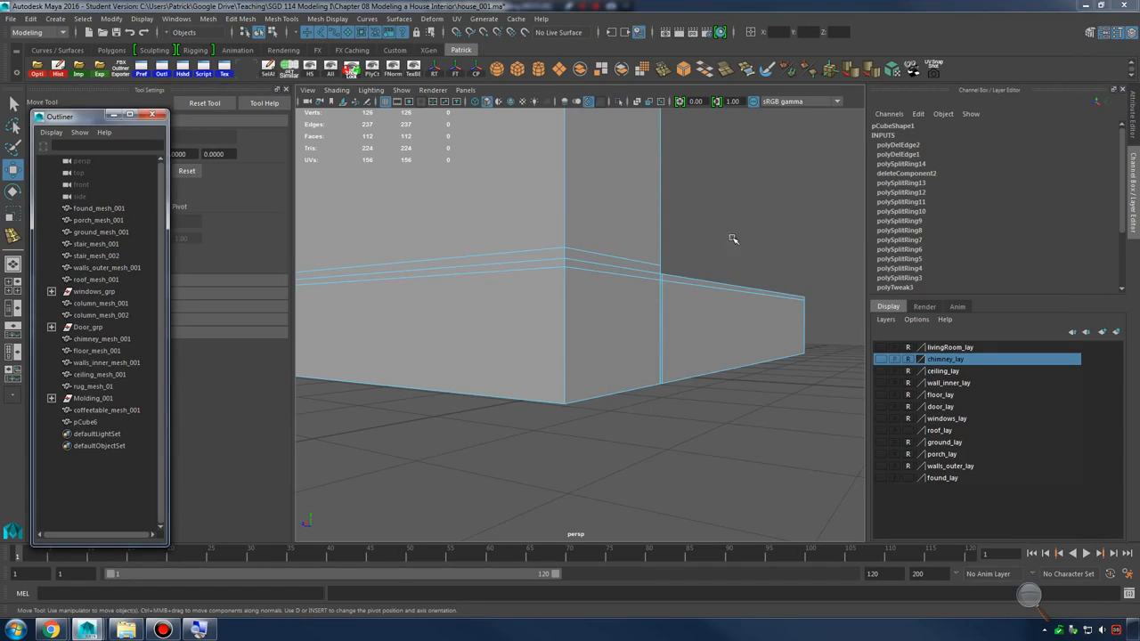
# Insert an edge loop across the armrest near its front end to mark out a square front foot on the underside
pyautogui.keyDown('alt'); pyautogui.moveTo(655, 312); pyautogui.dragTo(633, 261); pyautogui.keyUp('alt')
pyautogui.keyDown('alt'); pyautogui.moveTo(585, 290); pyautogui.dragTo(554, 269); pyautogui.keyUp('alt')
pyautogui.keyDown('alt'); pyautogui.moveTo(554, 269); pyautogui.dragTo(588, 286, button='right'); pyautogui.keyUp('alt')
pyautogui.keyDown('alt'); pyautogui.moveTo(588, 286); pyautogui.dragTo(643, 306); pyautogui.keyUp('alt')
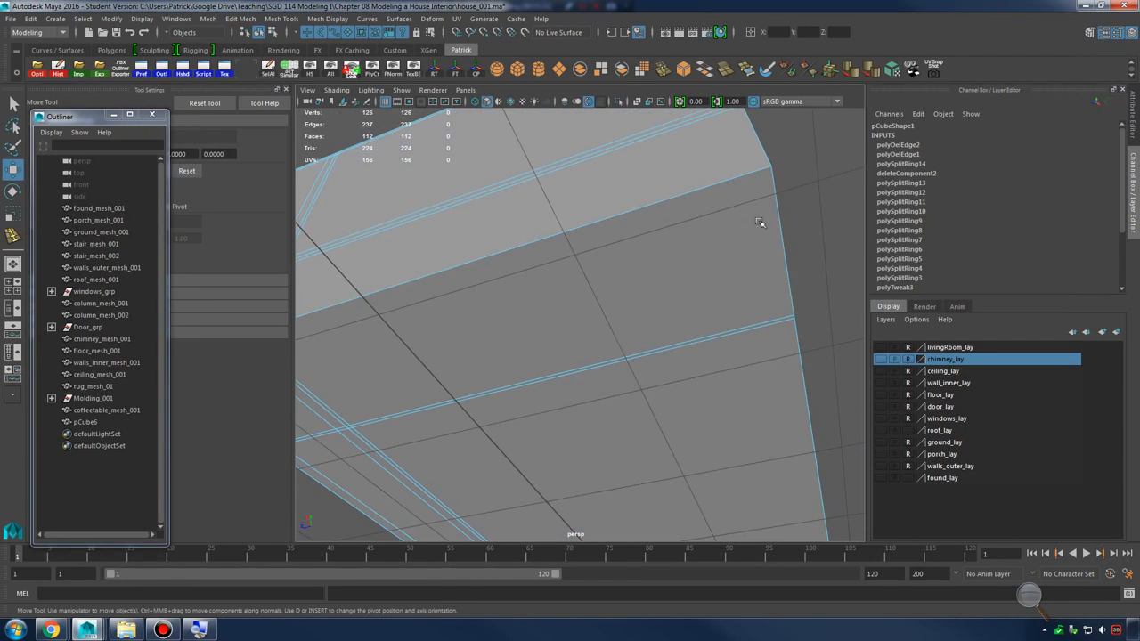
pyautogui.moveTo(679, 201); pyautogui.dragTo(647, 211, button='right')
pyautogui.click(689, 191)
pyautogui.moveTo(681, 198); pyautogui.dragTo(620, 232)
pyautogui.keyDown('alt'); pyautogui.moveTo(620, 231); pyautogui.dragTo(580, 289); pyautogui.keyUp('alt')
pyautogui.press('q')
pyautogui.moveTo(534, 286); pyautogui.dragTo(536, 312, button='right')
pyautogui.click(537, 312)
pyautogui.keyDown('alt'); pyautogui.moveTo(537, 312); pyautogui.dragTo(645, 343); pyautogui.keyUp('alt')
pyautogui.keyDown('alt'); pyautogui.moveTo(646, 343); pyautogui.dragTo(606, 334, button='right'); pyautogui.keyUp('alt')
pyautogui.keyDown('alt'); pyautogui.moveTo(606, 334); pyautogui.dragTo(593, 342, button='middle'); pyautogui.keyUp('alt')
pyautogui.keyDown('alt'); pyautogui.moveTo(592, 343); pyautogui.dragTo(529, 358); pyautogui.keyUp('alt')
pyautogui.keyDown('alt'); pyautogui.moveTo(529, 358); pyautogui.dragTo(588, 355, button='right'); pyautogui.keyUp('alt')
# Delete the supporting edge loops beside the sofa's rear edge and just behind the backrest's front line
pyautogui.moveTo(466, 300); pyautogui.dragTo(465, 271, button='right')
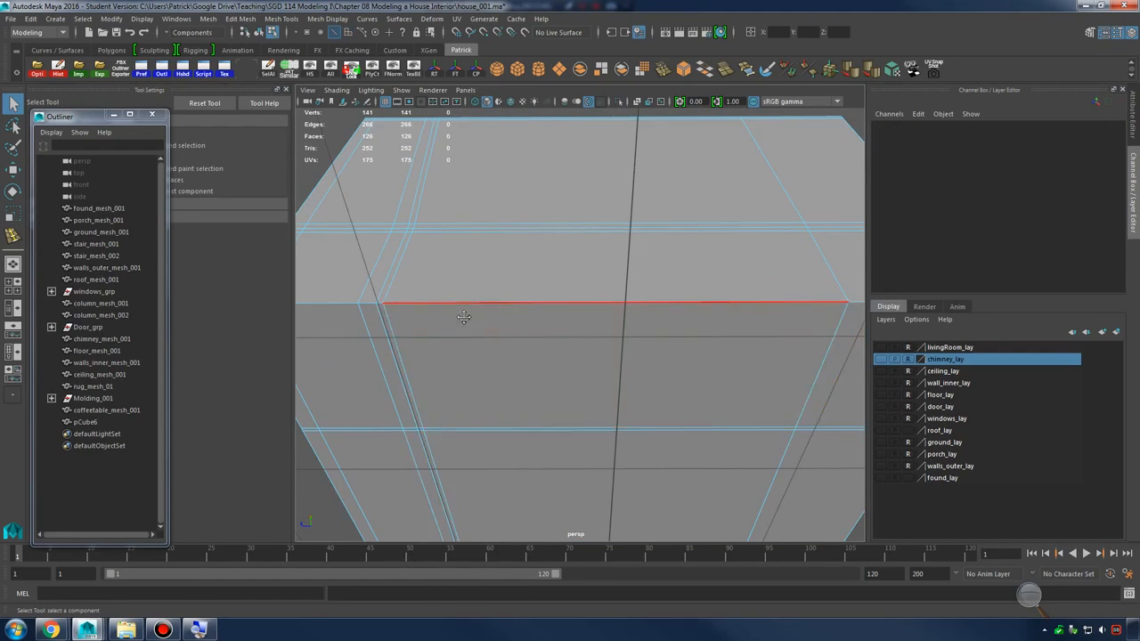
pyautogui.keyDown('alt'); pyautogui.moveTo(463, 315); pyautogui.dragTo(557, 295, button='middle'); pyautogui.keyUp('alt')
pyautogui.doubleClick(403, 316)
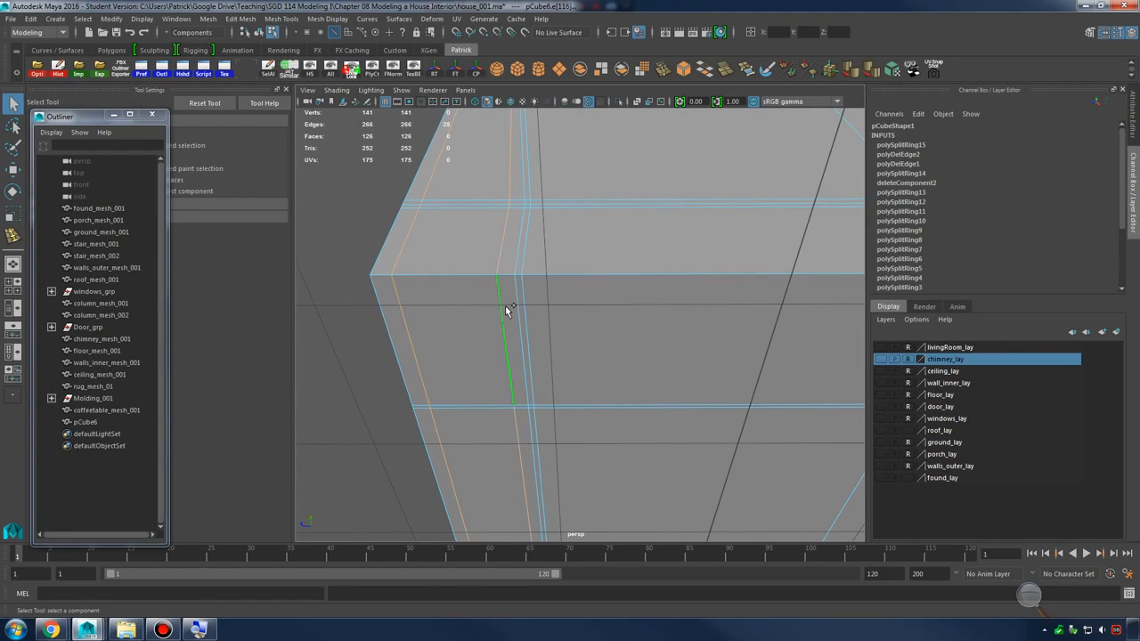
pyautogui.hotkey('ctrl', 'Delete')
pyautogui.keyDown('alt'); pyautogui.moveTo(491, 300); pyautogui.dragTo(562, 309); pyautogui.keyUp('alt')
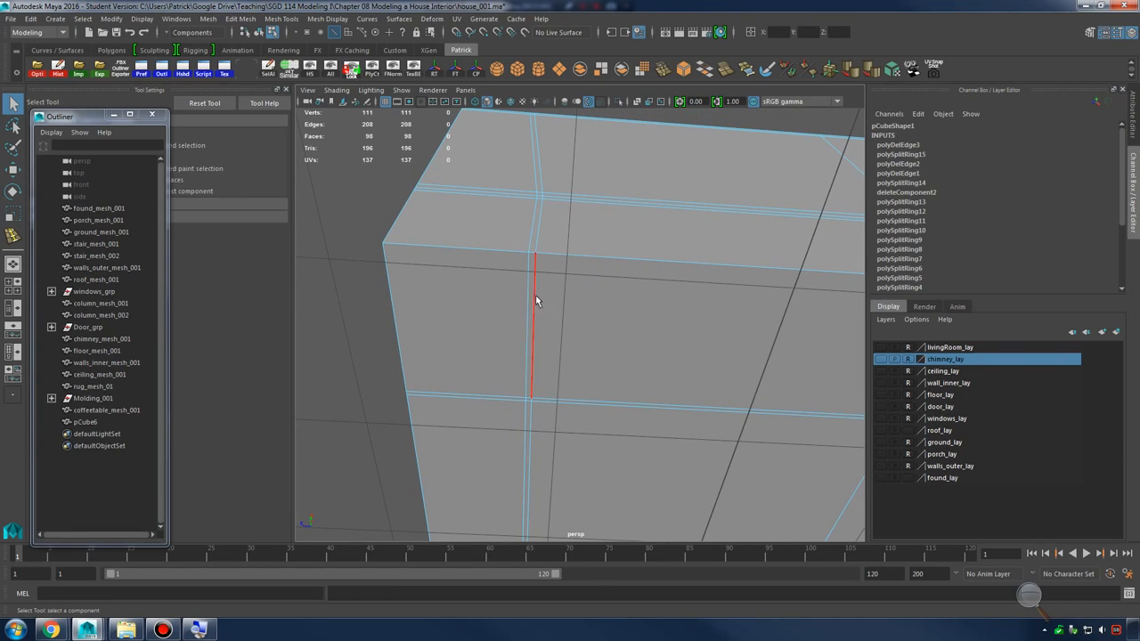
# Select the underside corner faces at the armrest's rear and front ends
pyautogui.moveTo(535, 300); pyautogui.dragTo(535, 322, button='right')
pyautogui.keyDown('alt'); pyautogui.moveTo(646, 314); pyautogui.dragTo(656, 334); pyautogui.keyUp('alt')
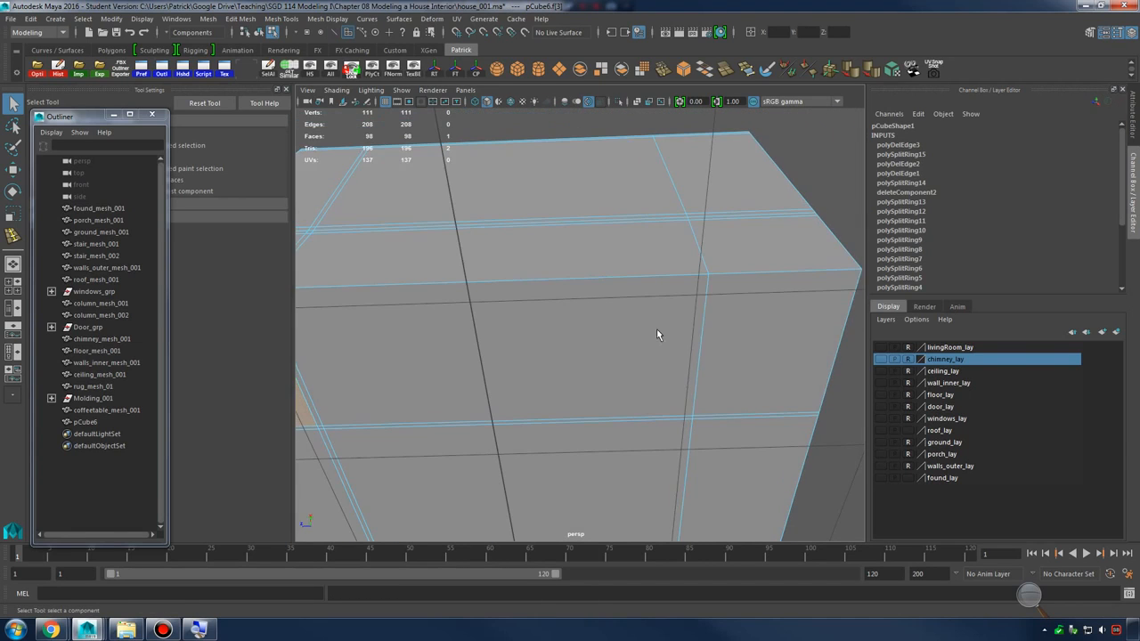
pyautogui.keyDown('shift'); pyautogui.click(775, 315); pyautogui.keyUp('shift')
pyautogui.keyDown('alt'); pyautogui.moveTo(748, 323); pyautogui.dragTo(595, 348, button='right'); pyautogui.keyUp('alt')
pyautogui.moveTo(595, 348)
pyautogui.keyDown('alt'); pyautogui.mouseDown()
pyautogui.moveTo(625, 339)
pyautogui.moveTo(610, 343)
pyautogui.mouseUp(); pyautogui.keyUp('alt')
pyautogui.keyDown('alt'); pyautogui.moveTo(610, 343); pyautogui.dragTo(708, 334, button='right'); pyautogui.keyUp('alt')
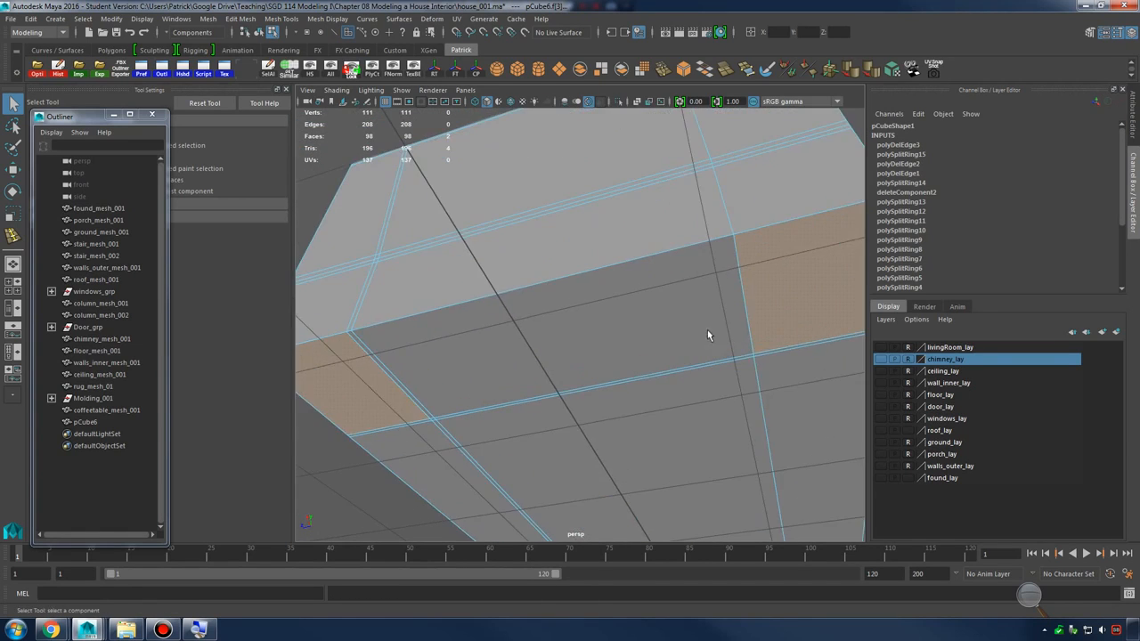
pyautogui.keyDown('alt'); pyautogui.moveTo(708, 335); pyautogui.dragTo(630, 364, button='middle'); pyautogui.keyUp('alt')
pyautogui.keyDown('alt'); pyautogui.moveTo(630, 364); pyautogui.dragTo(651, 281); pyautogui.keyUp('alt')
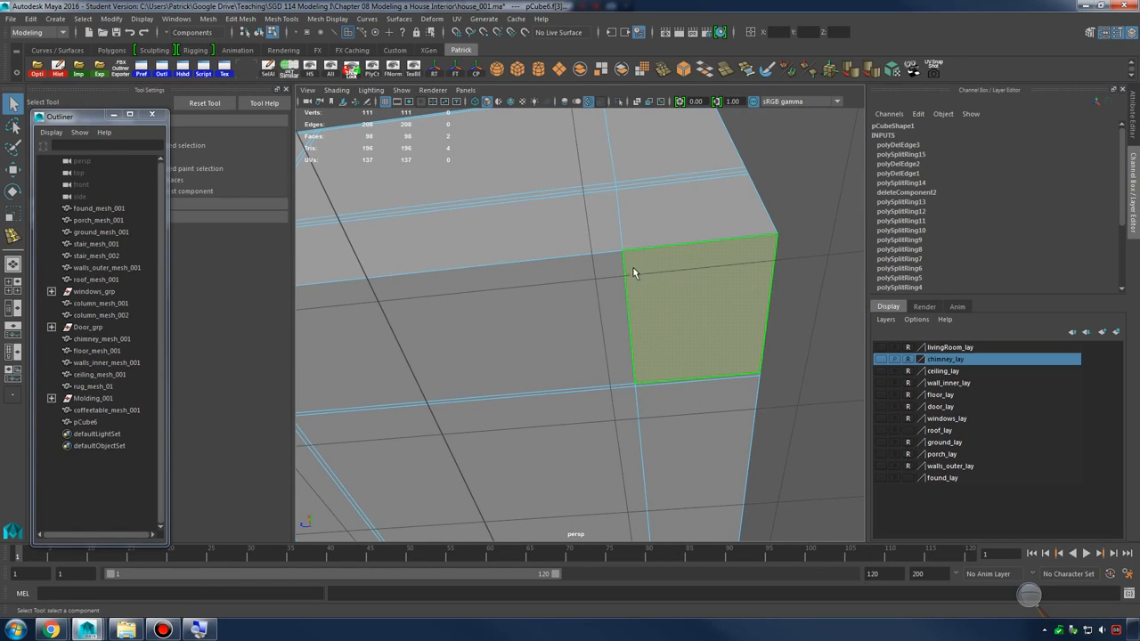
pyautogui.keyDown('alt'); pyautogui.moveTo(595, 343); pyautogui.dragTo(681, 331); pyautogui.keyUp('alt')
pyautogui.moveTo(681, 332)
pyautogui.keyDown('alt'); pyautogui.mouseDown(button='middle')
pyautogui.moveTo(655, 329)
pyautogui.moveTo(673, 321)
pyautogui.mouseUp(button='middle'); pyautogui.keyUp('alt')
# Try extruding the two underside corner faces downward into feet, and undo the extrusion
pyautogui.keyDown('shift'); pyautogui.moveTo(692, 280); pyautogui.dragTo(697, 308, button='right'); pyautogui.keyUp('shift')
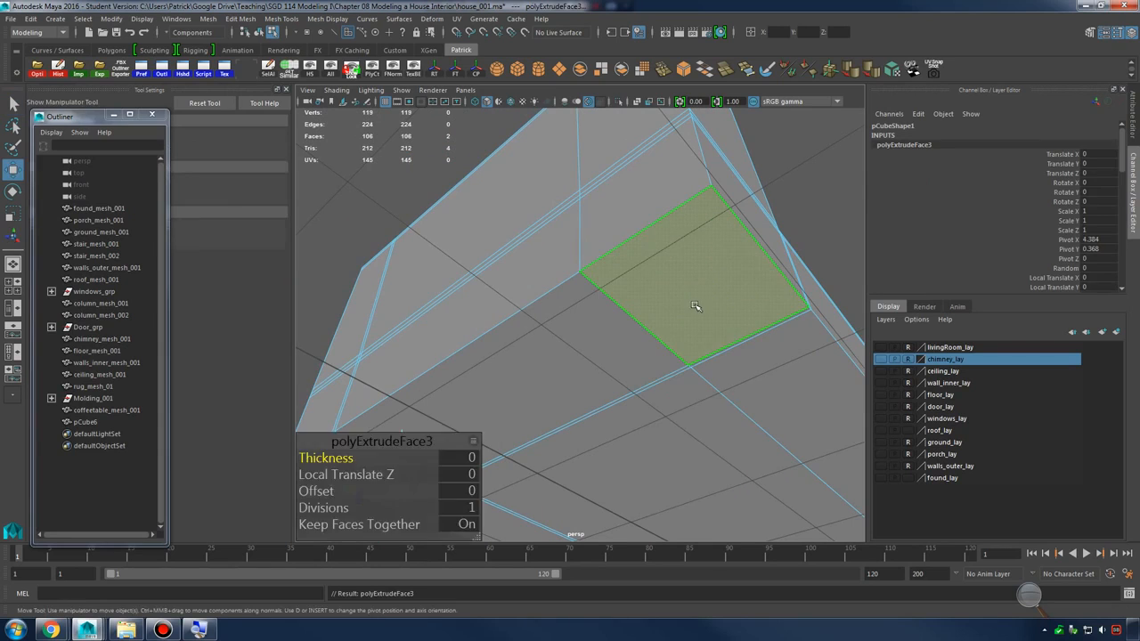
pyautogui.press('w')
pyautogui.keyDown('alt'); pyautogui.moveTo(634, 338); pyautogui.dragTo(546, 360, button='right'); pyautogui.keyUp('alt')
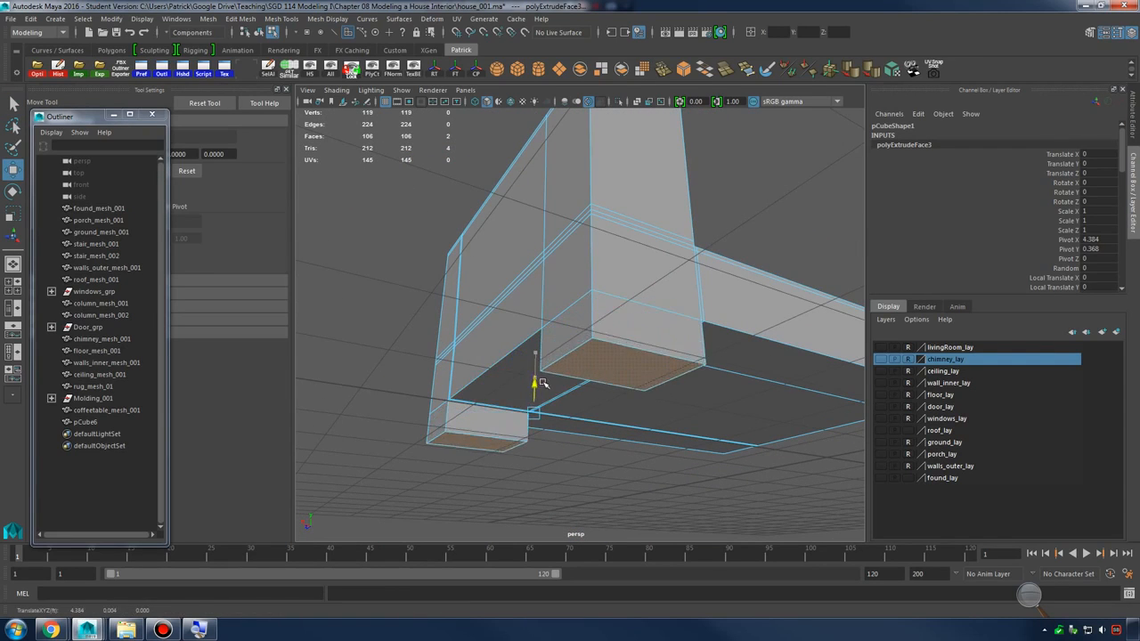
pyautogui.keyDown('alt'); pyautogui.moveTo(542, 383); pyautogui.dragTo(685, 343); pyautogui.keyUp('alt')
pyautogui.hotkey('ctrl', 'z')
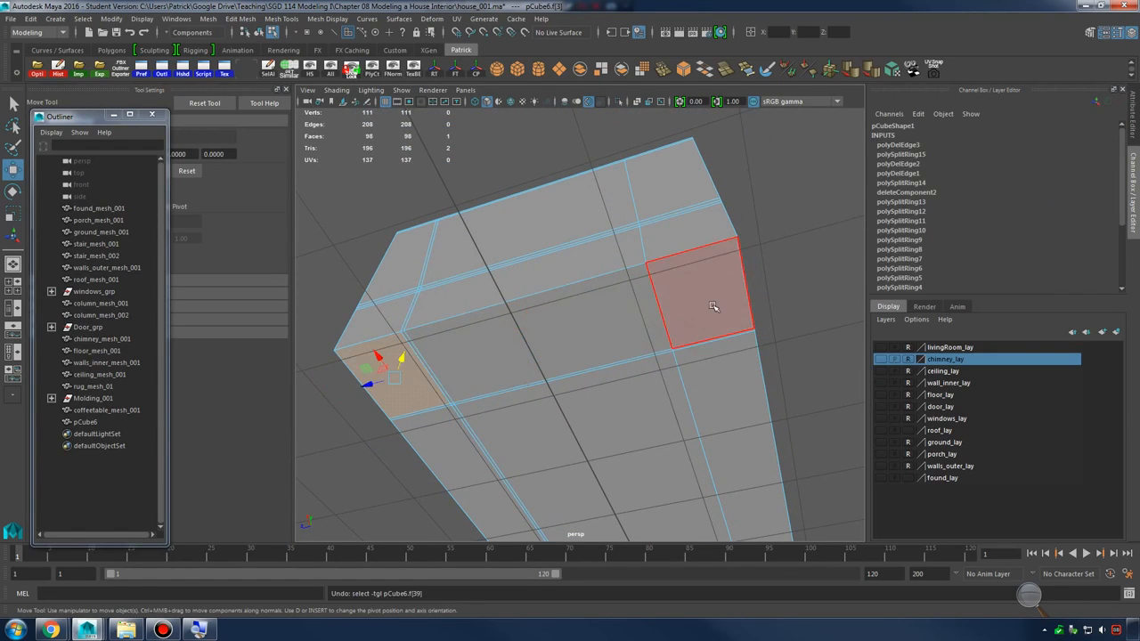
# Extrude both underside corner faces with a Local Translate Z of 0.327, taper them into feet, and preview the smoothed result
pyautogui.click(713, 306)
pyautogui.keyDown('alt'); pyautogui.moveTo(614, 343); pyautogui.dragTo(638, 252); pyautogui.keyUp('alt')
pyautogui.keyDown('shift'); pyautogui.moveTo(639, 251); pyautogui.dragTo(639, 286, button='right'); pyautogui.keyUp('shift')
pyautogui.keyDown('alt'); pyautogui.moveTo(668, 285); pyautogui.dragTo(529, 392); pyautogui.keyUp('alt')
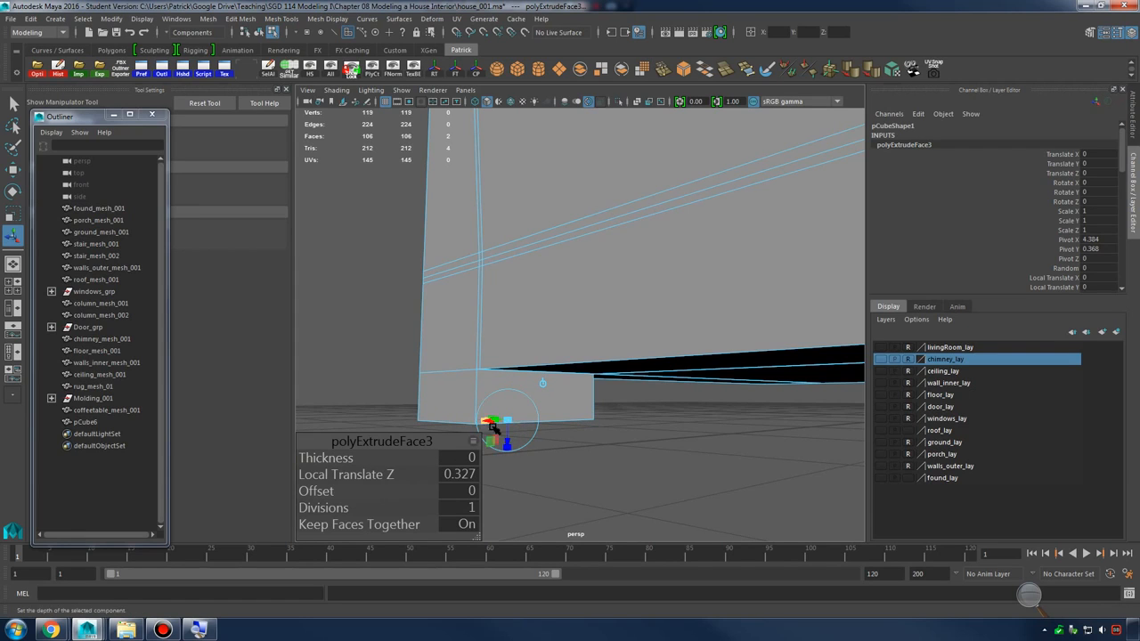
pyautogui.keyDown('alt'); pyautogui.moveTo(492, 426); pyautogui.dragTo(562, 379); pyautogui.keyUp('alt')
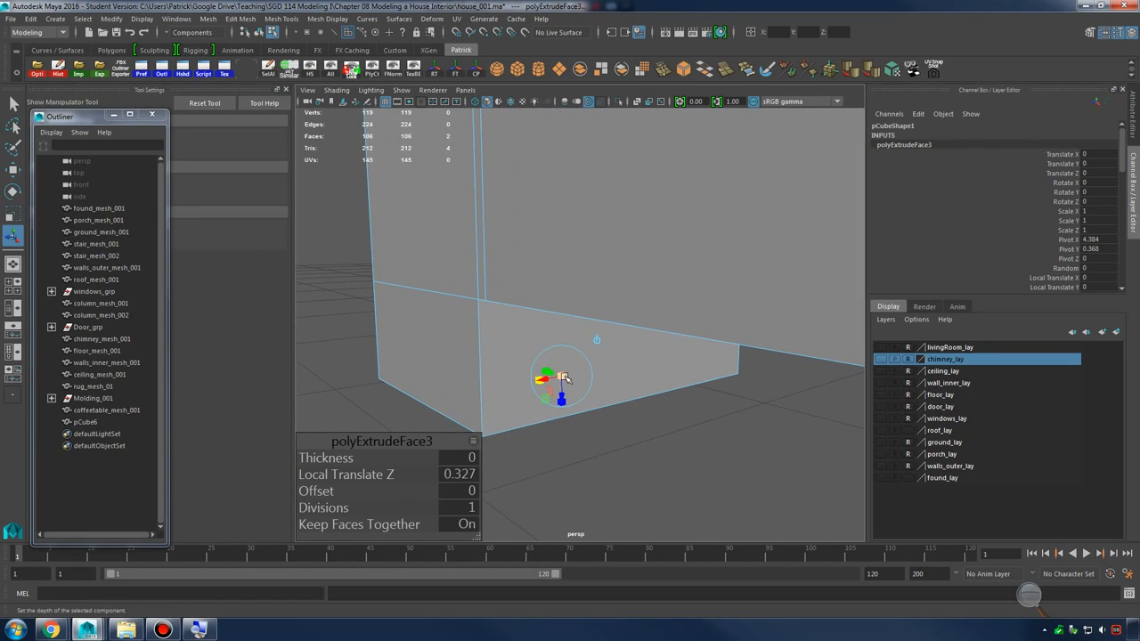
pyautogui.keyDown('alt'); pyautogui.moveTo(765, 370); pyautogui.dragTo(649, 350, button='right'); pyautogui.keyUp('alt')
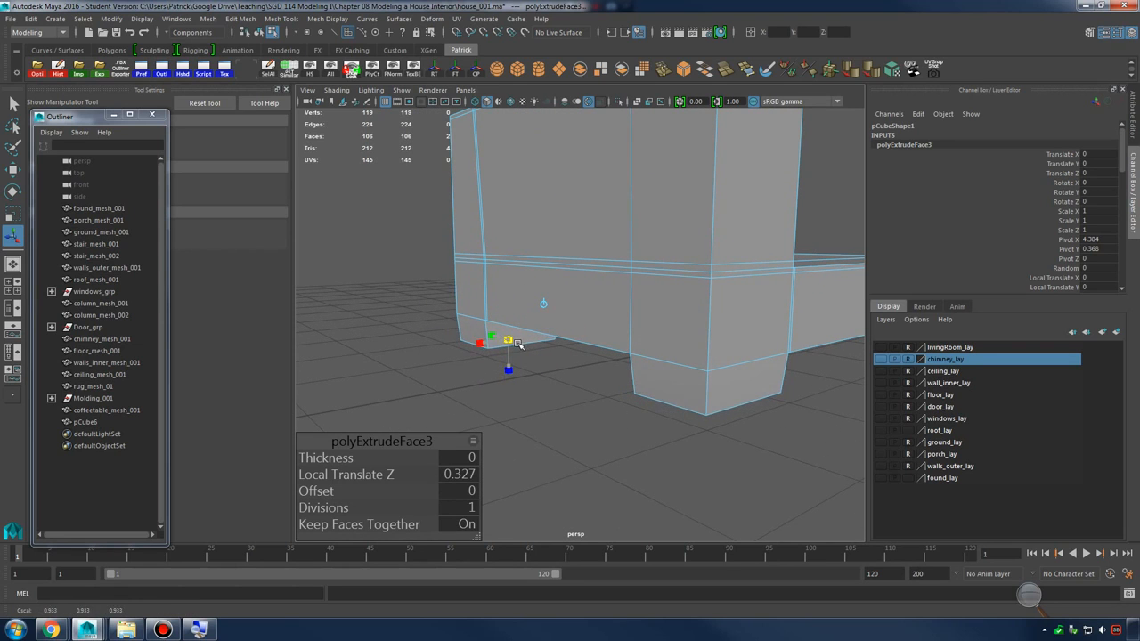
pyautogui.moveTo(584, 351)
pyautogui.keyDown('alt'); pyautogui.mouseDown()
pyautogui.moveTo(638, 351)
pyautogui.moveTo(602, 360)
pyautogui.mouseUp(); pyautogui.keyUp('alt')
pyautogui.moveTo(628, 299); pyautogui.dragTo(667, 288, button='right')
pyautogui.click(670, 292)
pyautogui.press('3')
pyautogui.keyDown('alt'); pyautogui.moveTo(674, 303); pyautogui.dragTo(640, 315); pyautogui.keyUp('alt')
# Turn off smoothing and insert supporting edge loops on the armrest and base in line with the sides of the feet
pyautogui.press('1')
pyautogui.keyDown('shift'); pyautogui.moveTo(657, 285); pyautogui.dragTo(612, 297, button='right'); pyautogui.keyUp('shift')
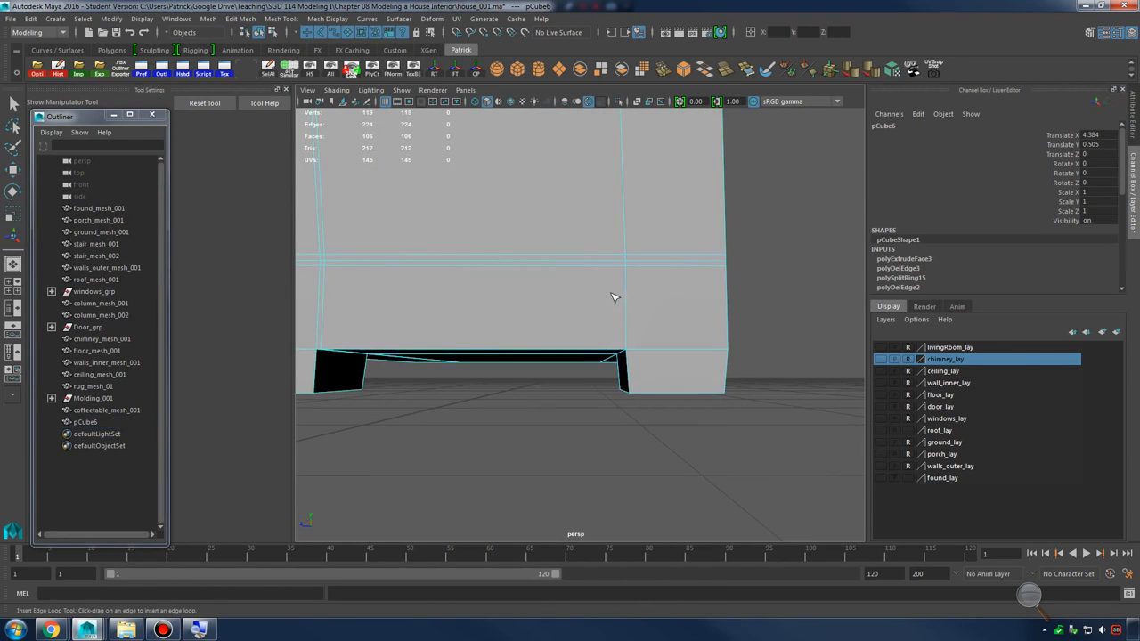
pyautogui.keyDown('alt'); pyautogui.moveTo(613, 297); pyautogui.dragTo(662, 351); pyautogui.keyUp('alt')
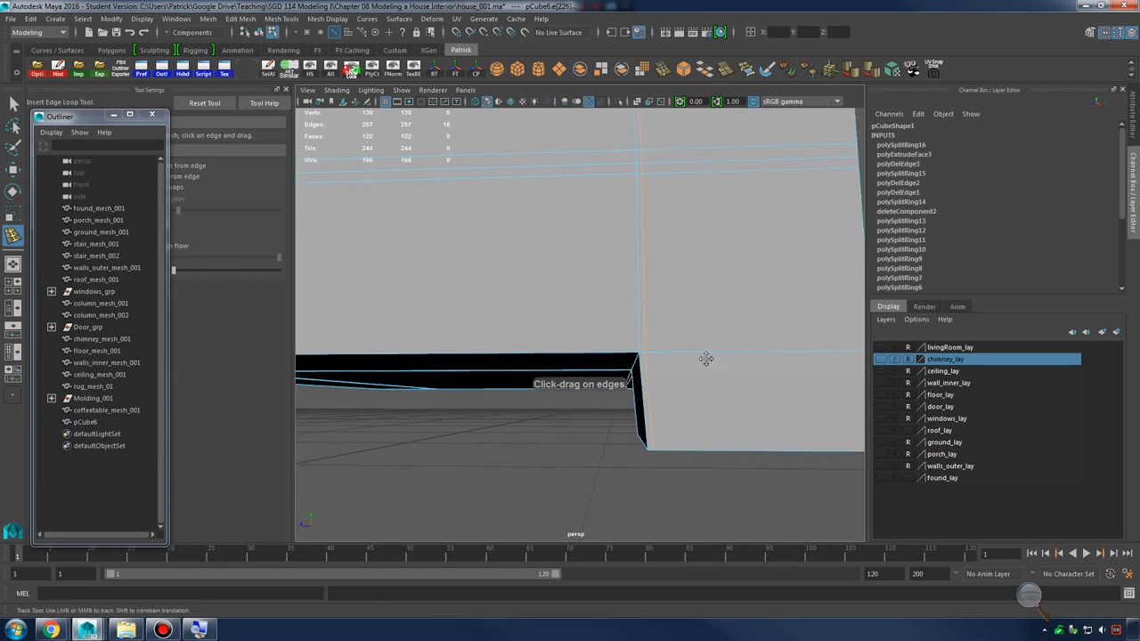
pyautogui.keyDown('alt'); pyautogui.moveTo(706, 358); pyautogui.dragTo(645, 368, button='middle'); pyautogui.keyUp('alt')
pyautogui.click(647, 375)
pyautogui.keyDown('alt'); pyautogui.moveTo(648, 375); pyautogui.dragTo(720, 413); pyautogui.keyUp('alt')
pyautogui.click(488, 322)
pyautogui.click(550, 393)
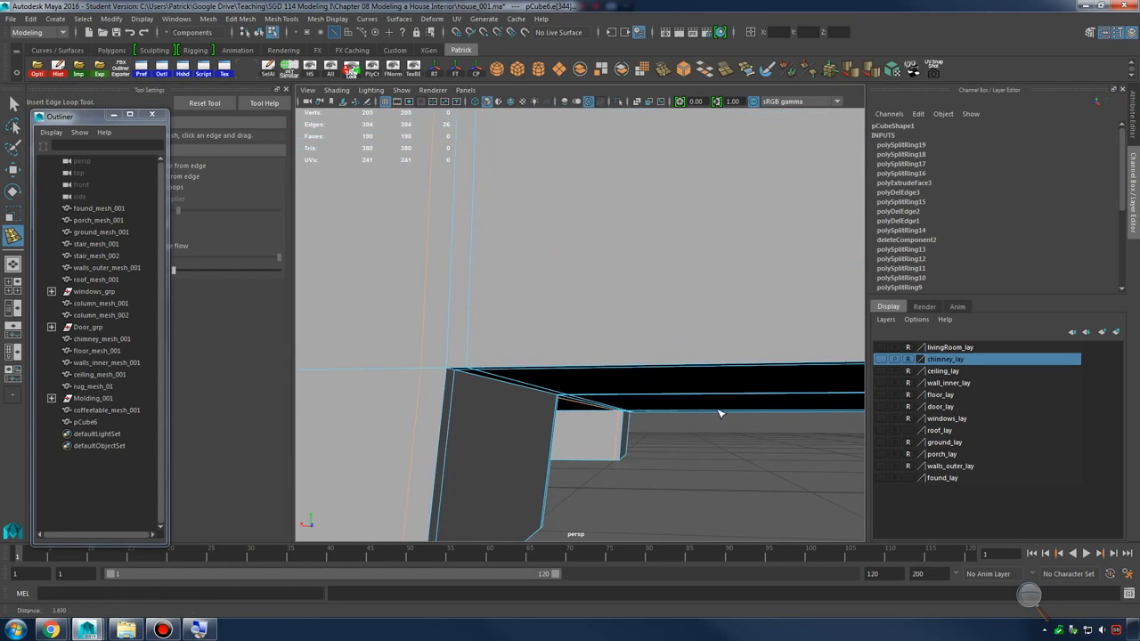
pyautogui.click(443, 387)
# Insert supporting edge loops near the feet's remaining side, top and bottom edges, and return to object mode with smoothing on
pyautogui.keyDown('alt'); pyautogui.moveTo(442, 386); pyautogui.dragTo(513, 367); pyautogui.keyUp('alt')
pyautogui.click(505, 408)
pyautogui.keyDown('alt'); pyautogui.moveTo(505, 408); pyautogui.dragTo(547, 257); pyautogui.keyUp('alt')
pyautogui.click(537, 347)
pyautogui.click(562, 449)
pyautogui.click(713, 408)
pyautogui.click(541, 255)
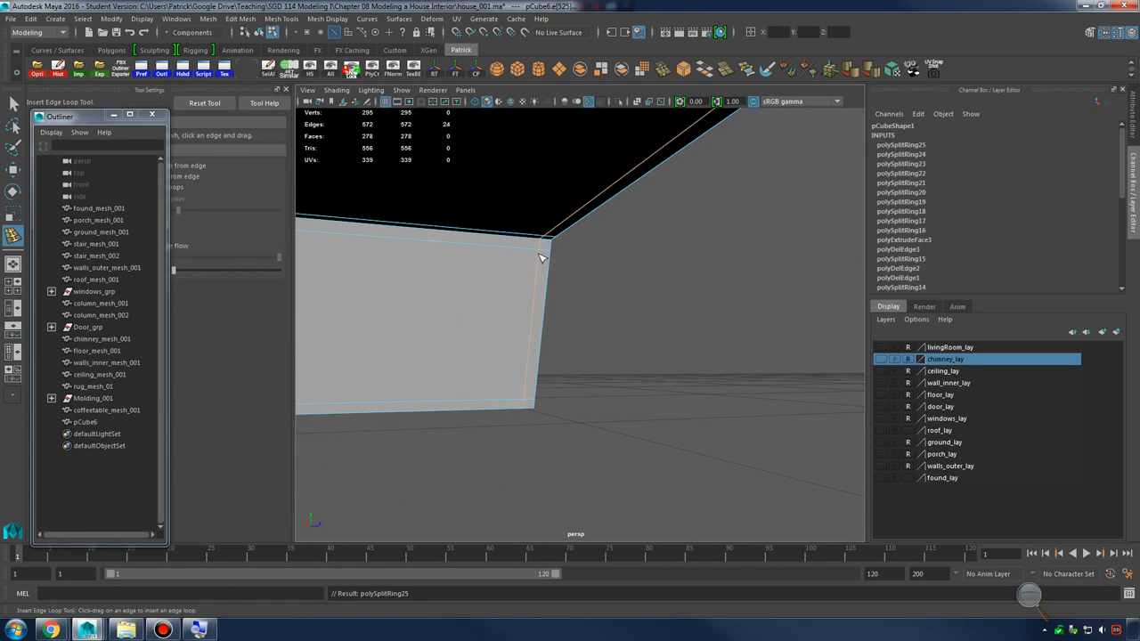
pyautogui.press('3')
pyautogui.press('q')
pyautogui.moveTo(505, 257); pyautogui.dragTo(541, 239, button='right')
pyautogui.click(585, 300)
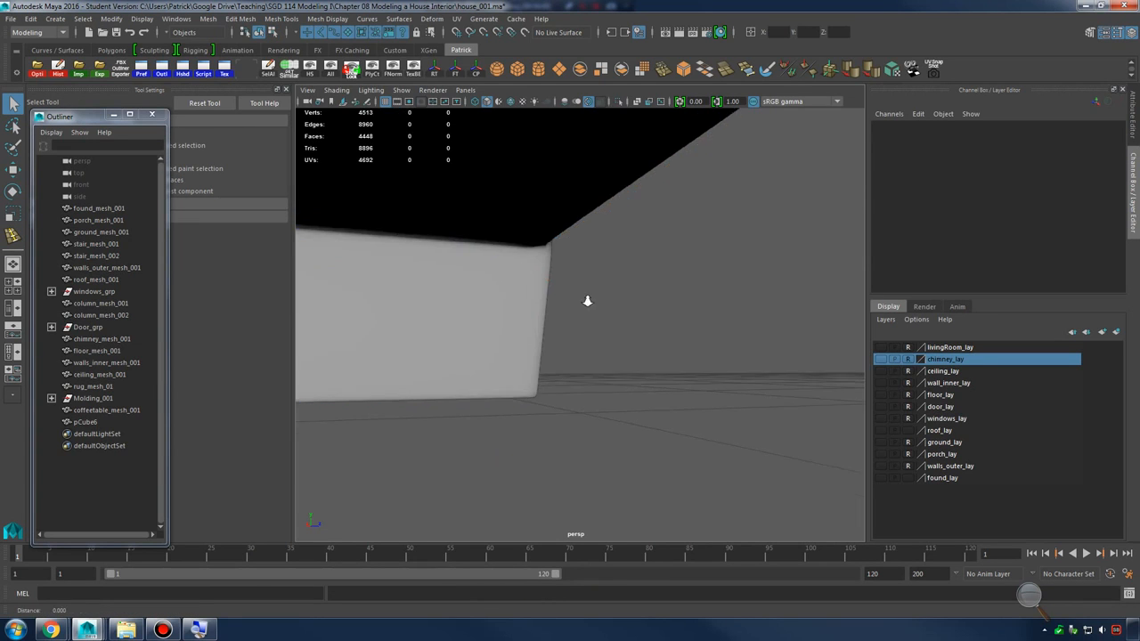
# Insert a supporting edge loop just above the bottom edge of the armrest and base, and return to object mode
pyautogui.keyDown('alt'); pyautogui.moveTo(586, 300); pyautogui.dragTo(526, 321, button='right'); pyautogui.keyUp('alt')
pyautogui.keyDown('alt'); pyautogui.moveTo(526, 320); pyautogui.dragTo(636, 363); pyautogui.keyUp('alt')
pyautogui.keyDown('alt'); pyautogui.moveTo(580, 353); pyautogui.dragTo(593, 332); pyautogui.keyUp('alt')
pyautogui.scroll(5, 659, 364)
pyautogui.click(632, 370)
pyautogui.press('y')
pyautogui.scroll(3, 660, 416)
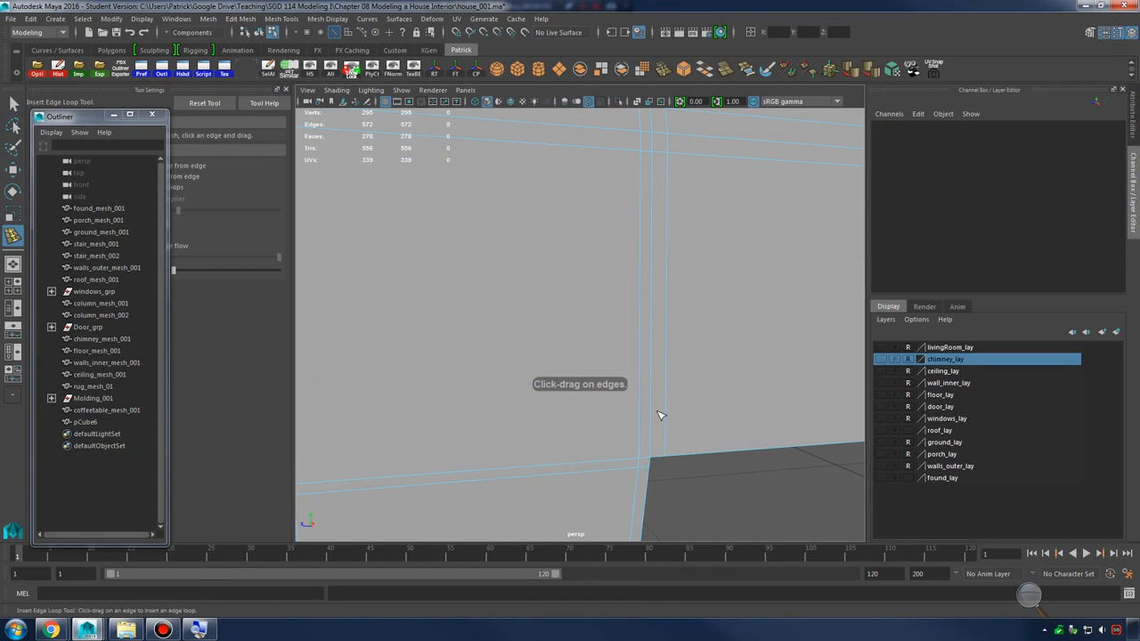
pyautogui.moveTo(670, 426); pyautogui.dragTo(672, 444)
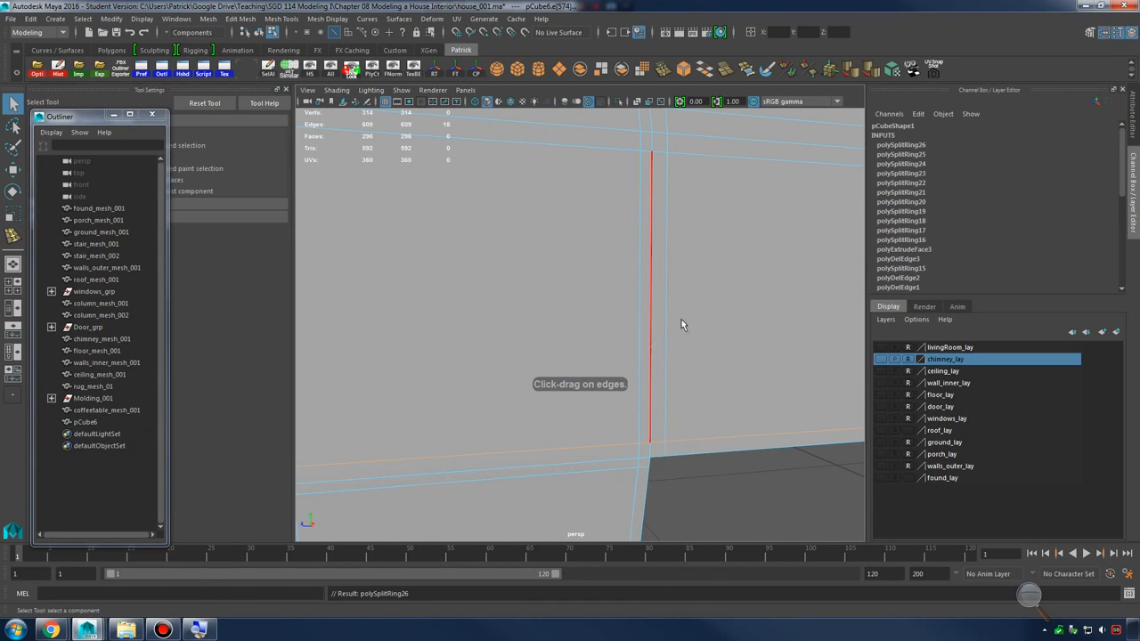
pyautogui.moveTo(644, 298); pyautogui.dragTo(703, 292, button='right')
pyautogui.scroll(-5, 650, 407)
pyautogui.click(650, 407)
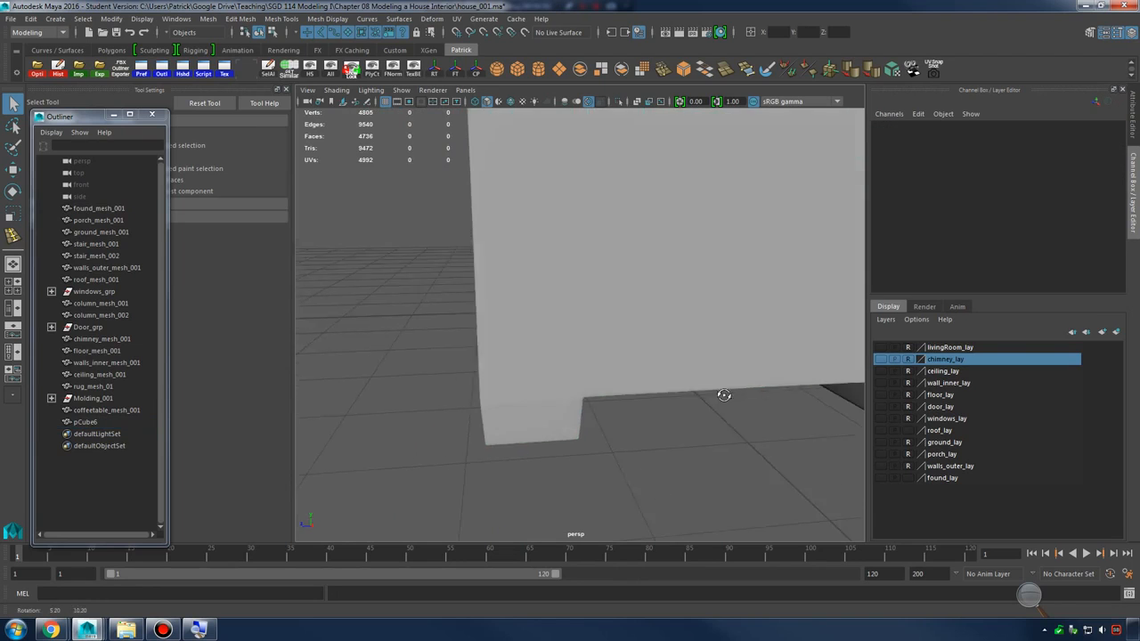
# Examine the smoothed sofa half, comparing the armrest's top edges with smoothing on and off
pyautogui.keyDown('alt'); pyautogui.moveTo(721, 394); pyautogui.dragTo(727, 334); pyautogui.keyUp('alt')
pyautogui.keyDown('alt'); pyautogui.moveTo(727, 333); pyautogui.dragTo(559, 361, button='right'); pyautogui.keyUp('alt')
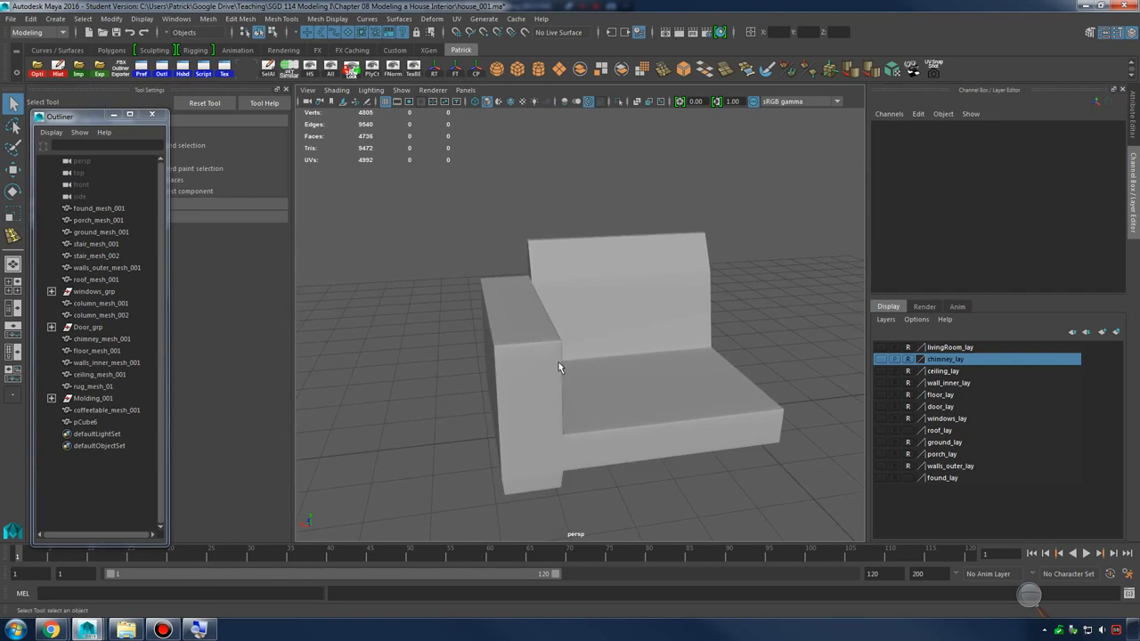
pyautogui.keyDown('alt'); pyautogui.moveTo(624, 334); pyautogui.dragTo(513, 358); pyautogui.keyUp('alt')
pyautogui.keyDown('alt'); pyautogui.moveTo(570, 360); pyautogui.dragTo(751, 364, button='right'); pyautogui.keyUp('alt')
pyautogui.keyDown('alt'); pyautogui.moveTo(588, 367); pyautogui.dragTo(668, 351); pyautogui.keyUp('alt')
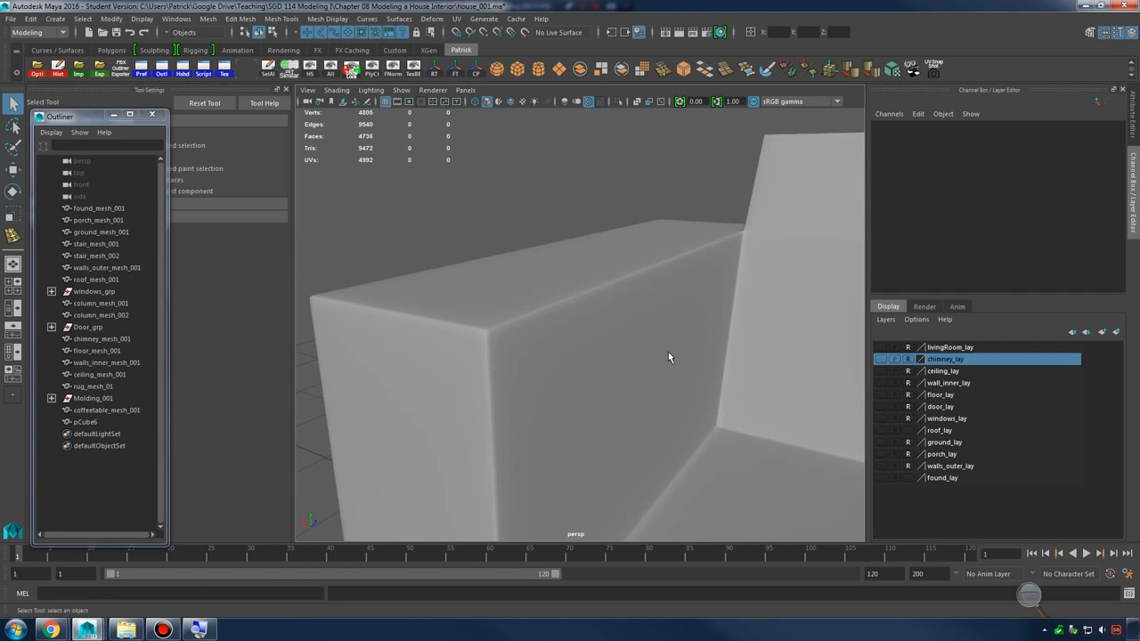
pyautogui.click(666, 352)
pyautogui.keyDown('alt'); pyautogui.moveTo(549, 347); pyautogui.dragTo(617, 345); pyautogui.keyUp('alt')
pyautogui.press('1')
pyautogui.press('3')
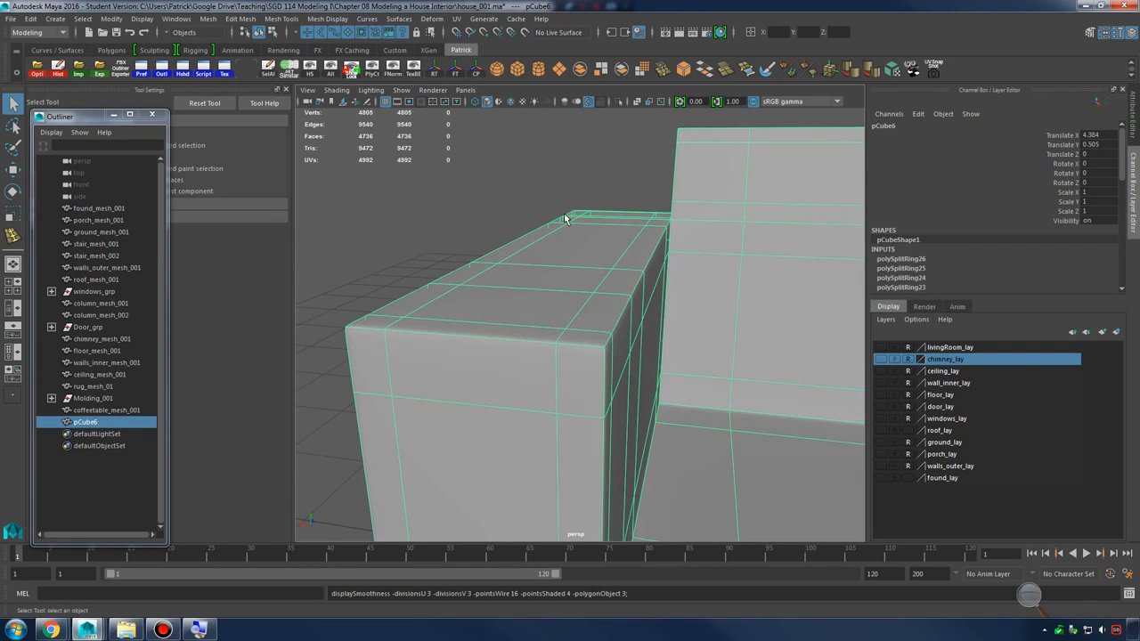
pyautogui.keyDown('alt'); pyautogui.moveTo(567, 235); pyautogui.dragTo(666, 249, button='right'); pyautogui.keyUp('alt')
pyautogui.press('1')
pyautogui.press('3')
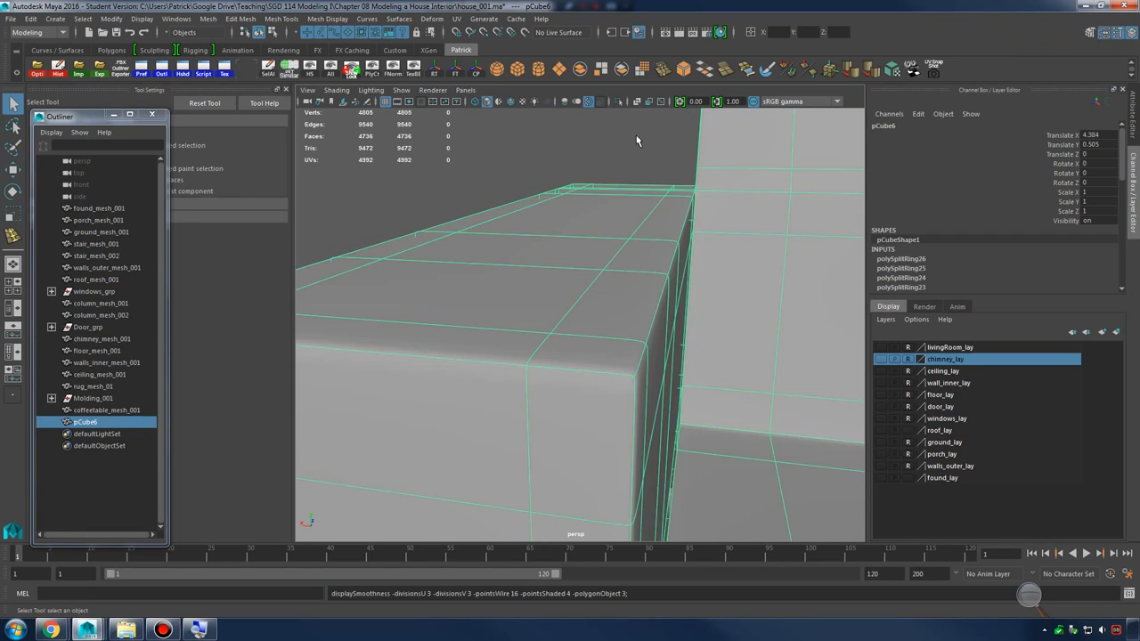
pyautogui.click(636, 136)
pyautogui.keyDown('alt'); pyautogui.moveTo(633, 142); pyautogui.dragTo(532, 226, button='right'); pyautogui.keyUp('alt')
pyautogui.keyDown('alt'); pyautogui.moveTo(532, 226); pyautogui.dragTo(637, 282); pyautogui.keyUp('alt')
pyautogui.keyDown('alt'); pyautogui.moveTo(637, 282); pyautogui.dragTo(733, 330, button='right'); pyautogui.keyUp('alt')
pyautogui.keyDown('alt'); pyautogui.moveTo(733, 330); pyautogui.dragTo(585, 338); pyautogui.keyUp('alt')
# Turn off smoothing, move the supporting edge loops on both sides of the armrest's inner top edge farther from it, and recheck with smoothing on
pyautogui.click(611, 326)
pyautogui.moveTo(583, 300); pyautogui.dragTo(581, 267, button='right')
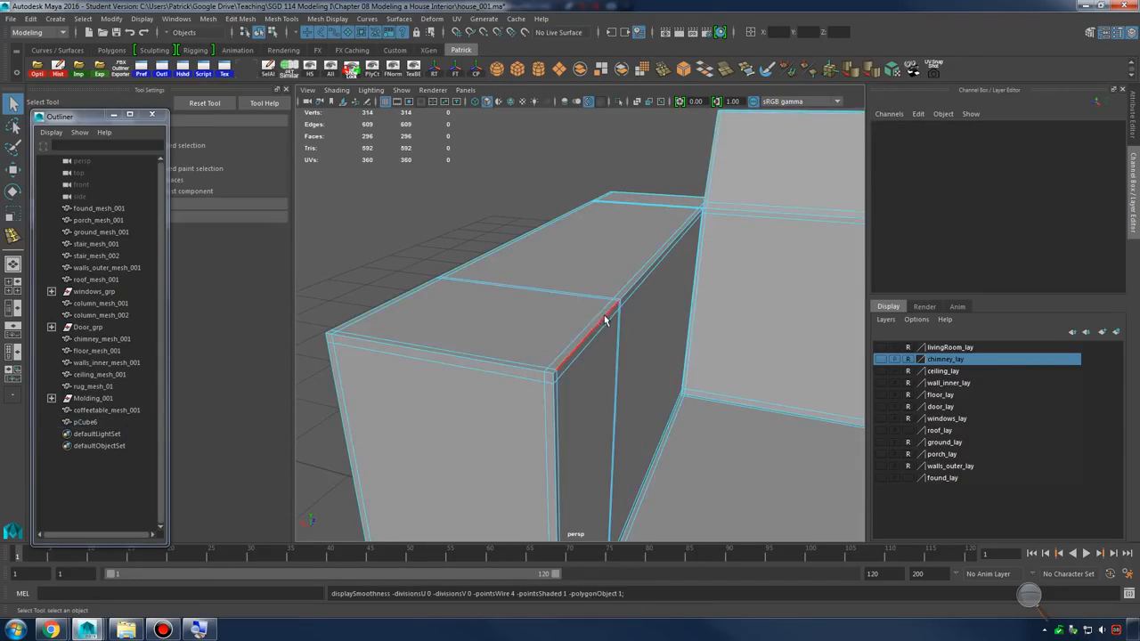
pyautogui.doubleClick(599, 315)
pyautogui.press('w')
pyautogui.keyDown('alt'); pyautogui.moveTo(630, 318); pyautogui.dragTo(733, 344); pyautogui.keyUp('alt')
pyautogui.keyDown('alt'); pyautogui.moveTo(624, 383); pyautogui.dragTo(648, 410, button='right'); pyautogui.keyUp('alt')
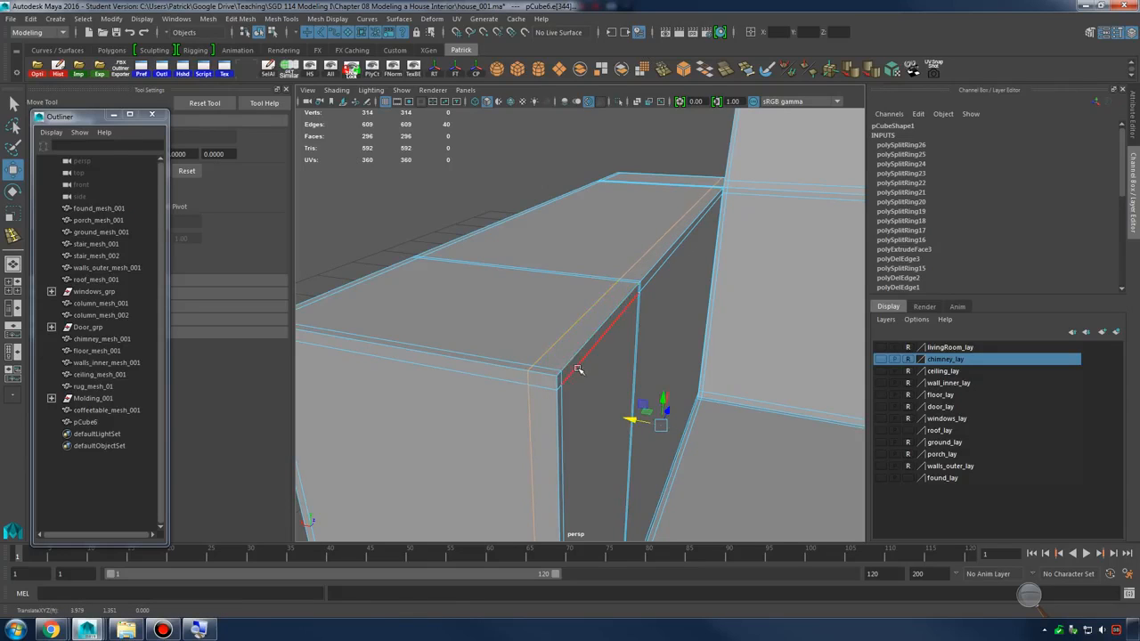
pyautogui.keyDown('alt'); pyautogui.moveTo(711, 324); pyautogui.dragTo(714, 251); pyautogui.keyUp('alt')
pyautogui.press('3')
pyautogui.keyDown('alt'); pyautogui.moveTo(489, 337); pyautogui.dragTo(534, 310); pyautogui.keyUp('alt')
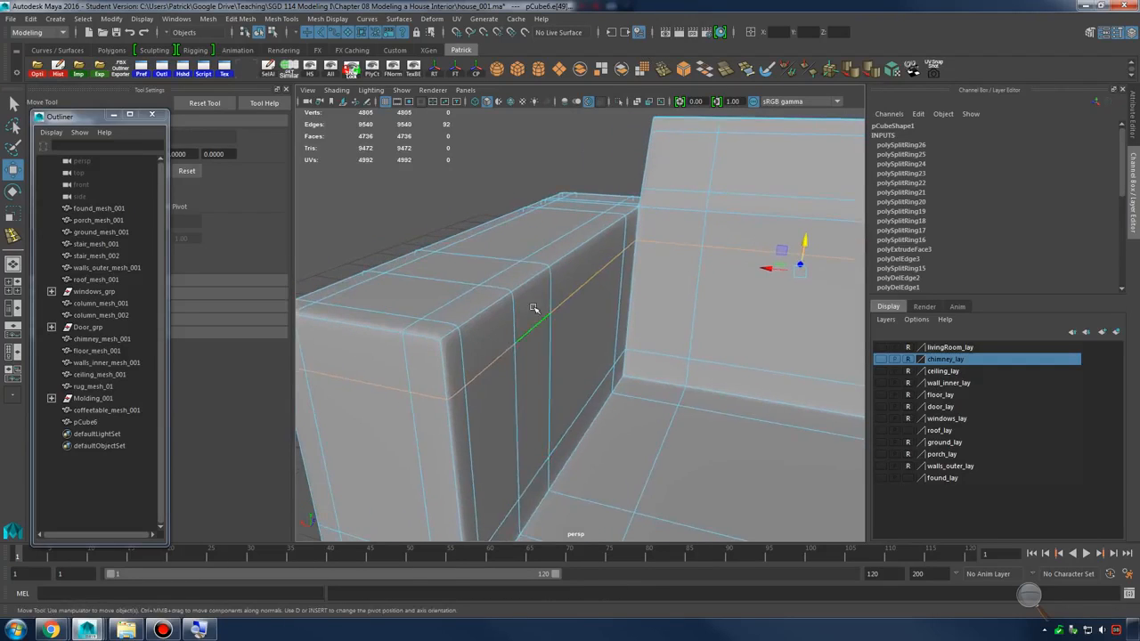
pyautogui.moveTo(534, 311); pyautogui.dragTo(584, 258, button='right')
pyautogui.click(596, 155)
# Move the supporting edge loops near the armrest's outer side and front edges farther inward, and return to object mode with smoothing on
pyautogui.keyDown('alt'); pyautogui.moveTo(546, 222); pyautogui.dragTo(579, 227); pyautogui.keyUp('alt')
pyautogui.keyDown('alt'); pyautogui.moveTo(539, 312); pyautogui.dragTo(521, 330); pyautogui.keyUp('alt')
pyautogui.click(543, 339)
pyautogui.moveTo(517, 297); pyautogui.dragTo(464, 301, button='right')
pyautogui.click(495, 305)
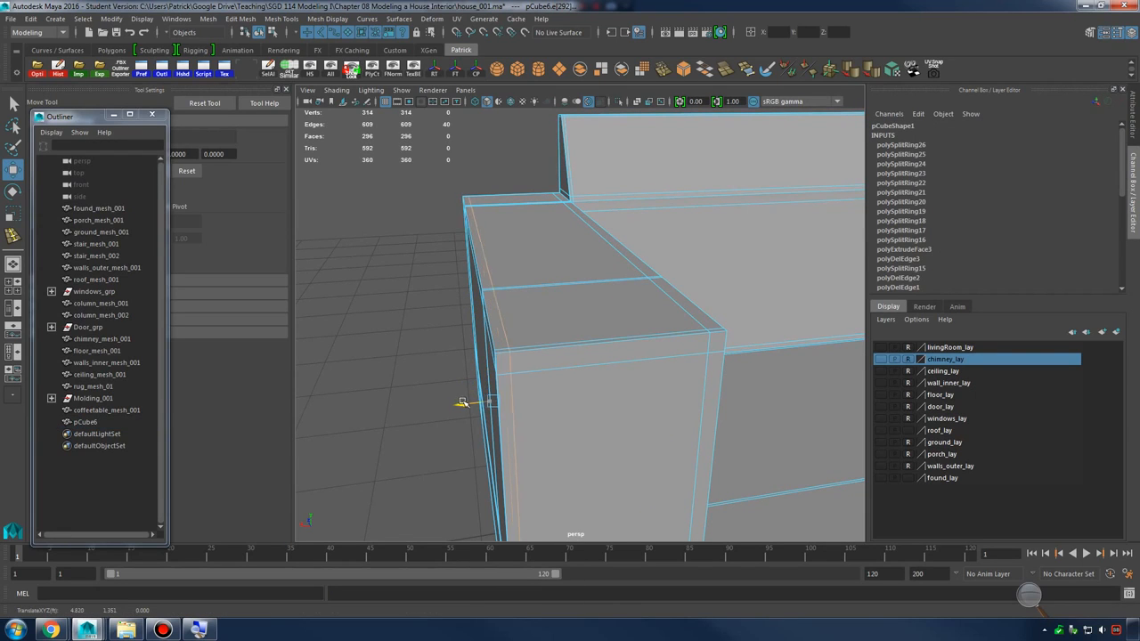
pyautogui.click(552, 341)
pyautogui.keyDown('alt'); pyautogui.moveTo(552, 341); pyautogui.dragTo(706, 353); pyautogui.keyUp('alt')
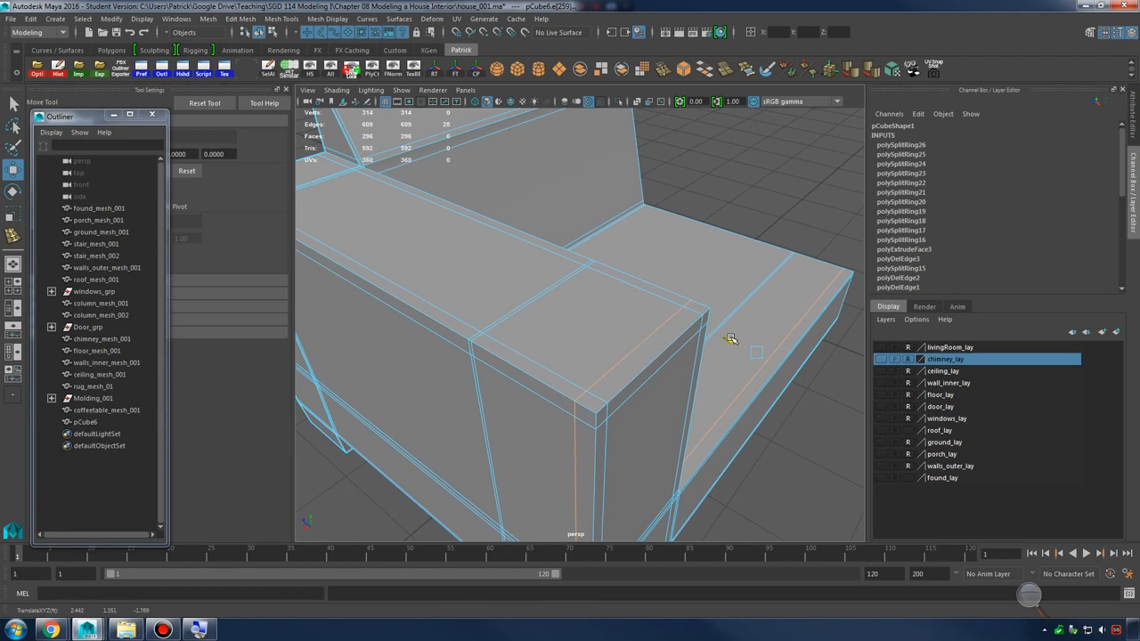
pyautogui.press('3')
pyautogui.moveTo(610, 285); pyautogui.dragTo(666, 267, button='right')
pyautogui.click(789, 234)
pyautogui.keyDown('alt'); pyautogui.moveTo(785, 267); pyautogui.dragTo(640, 299, button='right'); pyautogui.keyUp('alt')
pyautogui.keyDown('alt'); pyautogui.moveTo(639, 299); pyautogui.dragTo(636, 276); pyautogui.keyUp('alt')
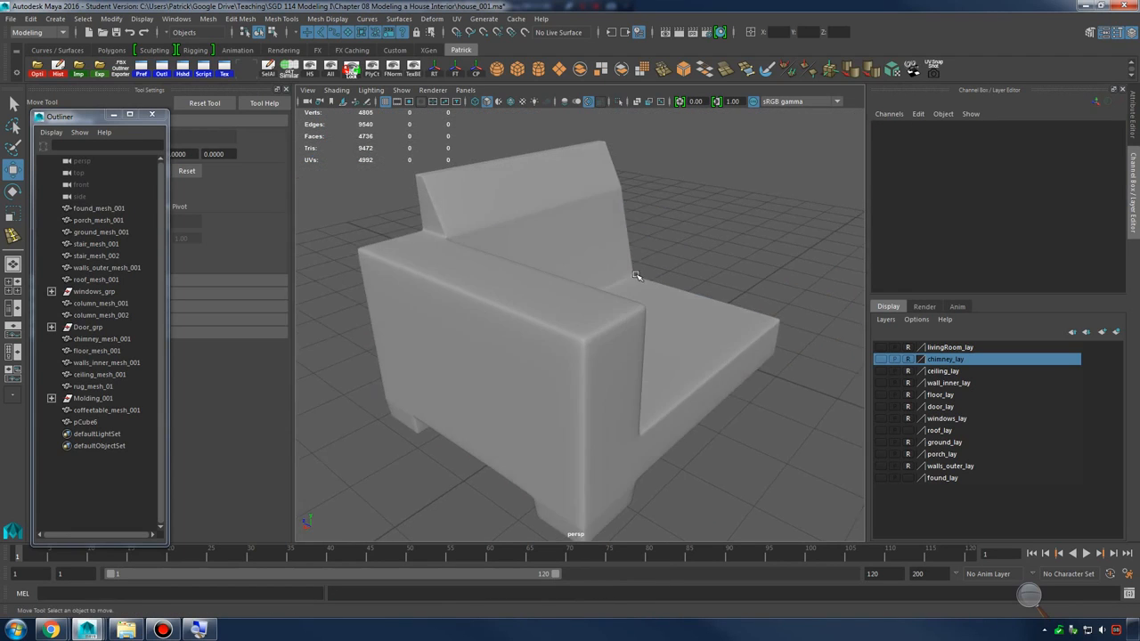
# Turn off the sofa half's smoothing and select the edge loop just below the backrest's top edge
pyautogui.keyDown('alt'); pyautogui.moveTo(636, 277); pyautogui.dragTo(677, 333, button='middle'); pyautogui.keyUp('alt')
pyautogui.keyDown('alt'); pyautogui.moveTo(677, 333); pyautogui.dragTo(739, 325, button='right'); pyautogui.keyUp('alt')
pyautogui.click(660, 277)
pyautogui.keyDown('alt'); pyautogui.moveTo(660, 277); pyautogui.dragTo(570, 264); pyautogui.keyUp('alt')
pyautogui.keyDown('alt'); pyautogui.moveTo(570, 263); pyautogui.dragTo(611, 249, button='right'); pyautogui.keyUp('alt')
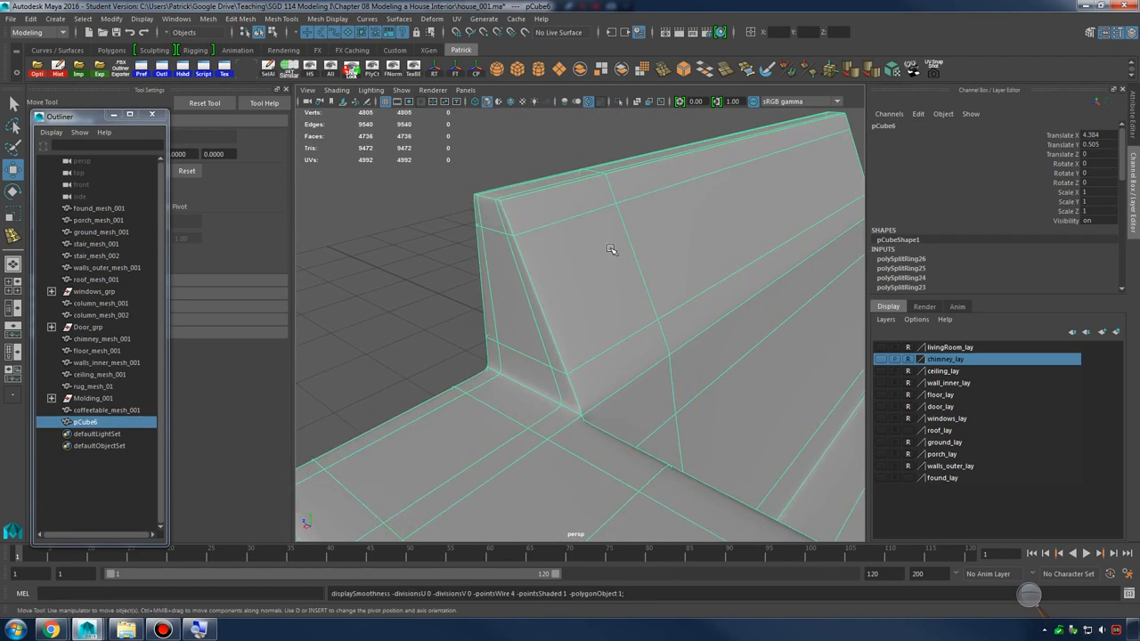
pyautogui.press('1')
pyautogui.keyDown('alt'); pyautogui.moveTo(611, 249); pyautogui.dragTo(588, 298); pyautogui.keyUp('alt')
pyautogui.moveTo(588, 298); pyautogui.dragTo(590, 269, button='right')
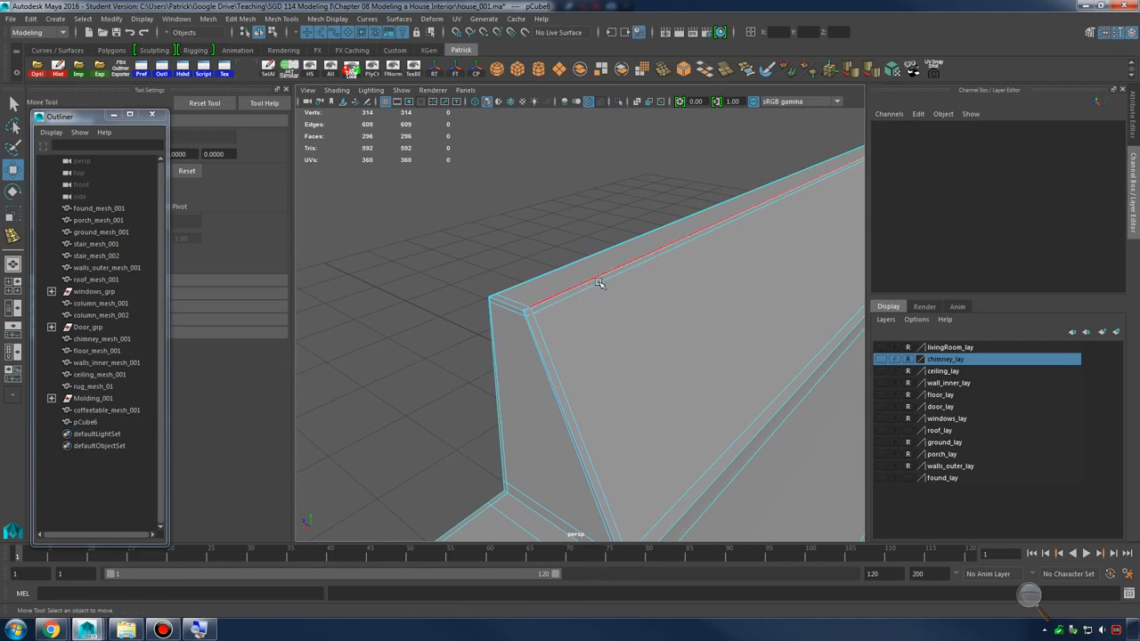
pyautogui.click(599, 284)
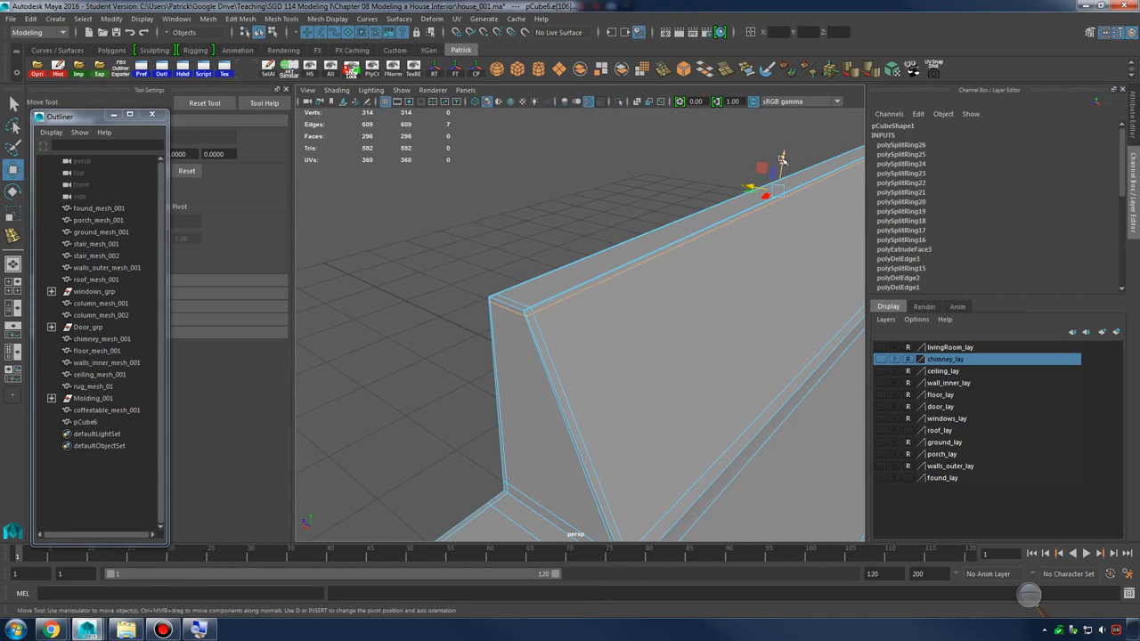
# Try to move the backrest's upper edge loop straight down, and undo the move
pyautogui.moveTo(782, 160); pyautogui.dragTo(758, 237)
pyautogui.keyDown('alt'); pyautogui.moveTo(758, 237); pyautogui.dragTo(746, 229, button='right'); pyautogui.keyUp('alt')
pyautogui.keyDown('alt'); pyautogui.moveTo(745, 229); pyautogui.dragTo(705, 314, button='middle'); pyautogui.keyUp('alt')
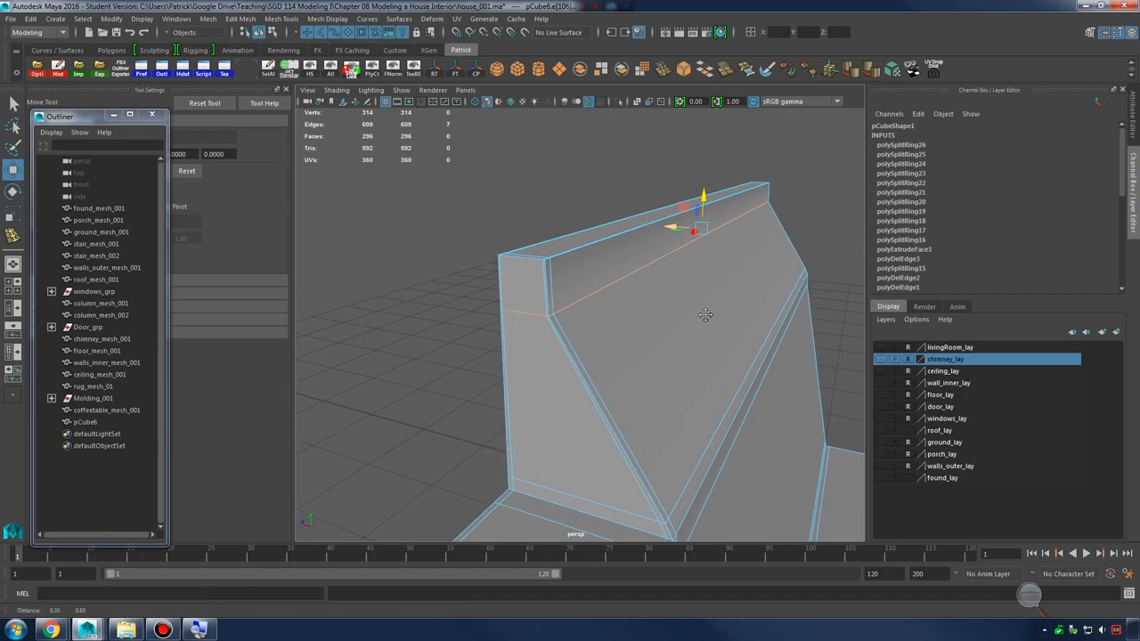
pyautogui.keyDown('alt'); pyautogui.moveTo(705, 315); pyautogui.dragTo(693, 300); pyautogui.keyUp('alt')
pyautogui.keyDown('alt'); pyautogui.moveTo(692, 300); pyautogui.dragTo(721, 286, button='right'); pyautogui.keyUp('alt')
pyautogui.hotkey('ctrl', 'z')
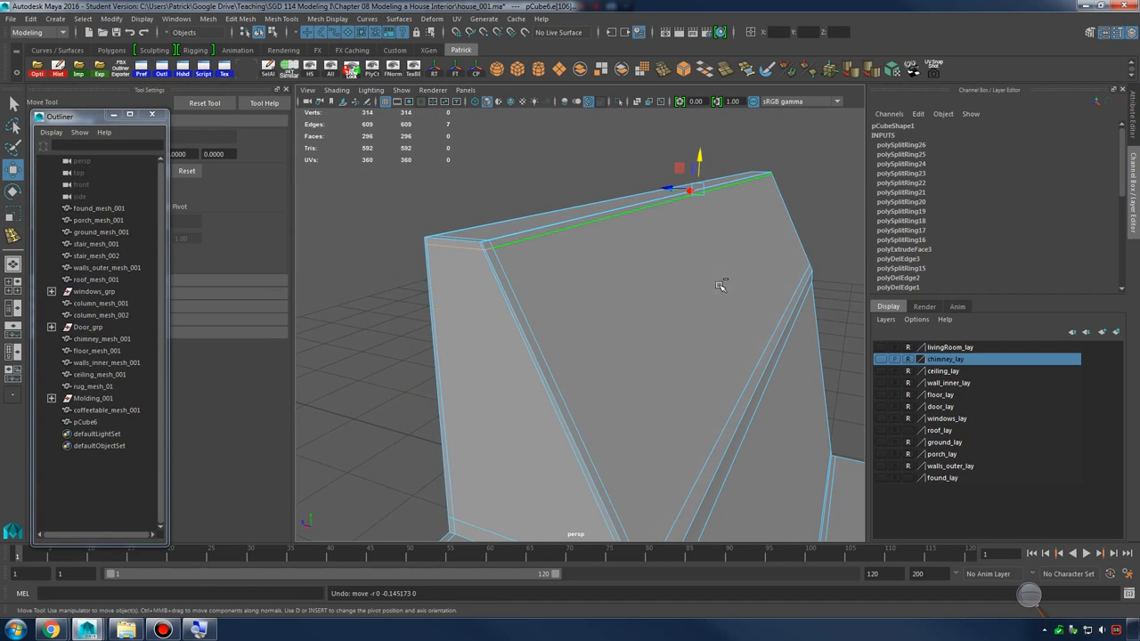
# Slide the upper edge loop slightly down the backrest along its neighbouring edges with the Slide Edge Tool
pyautogui.keyDown('shift'); pyautogui.rightClick(631, 223); pyautogui.keyUp('shift')
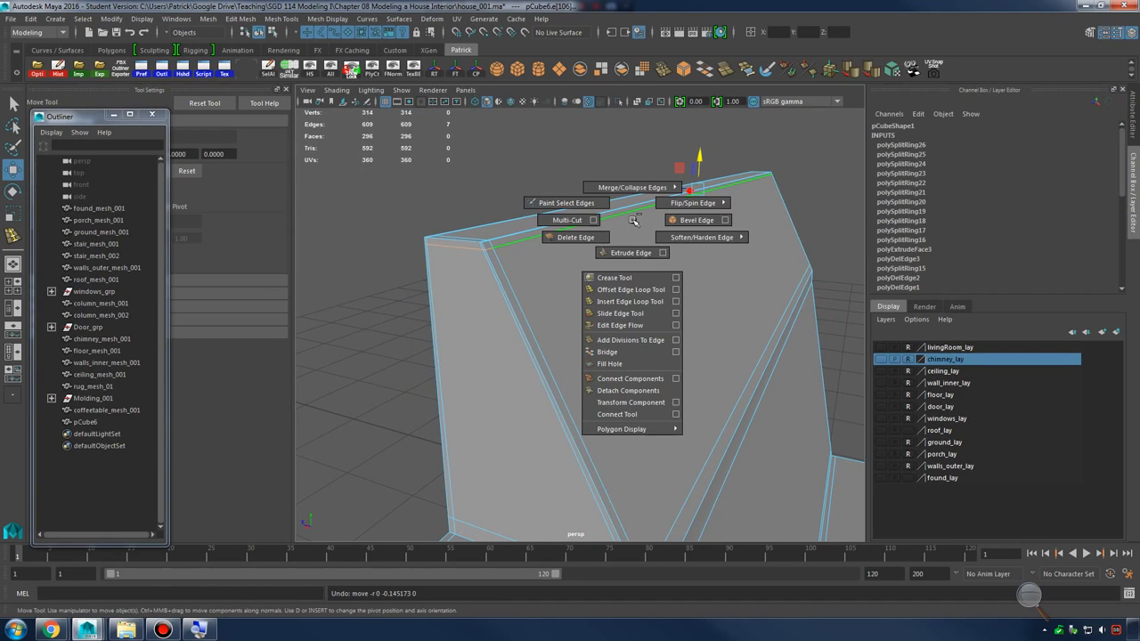
pyautogui.click(626, 314)
pyautogui.moveTo(578, 227)
pyautogui.mouseDown(button='middle')
pyautogui.moveTo(595, 264)
pyautogui.moveTo(585, 248)
pyautogui.mouseUp(button='middle')
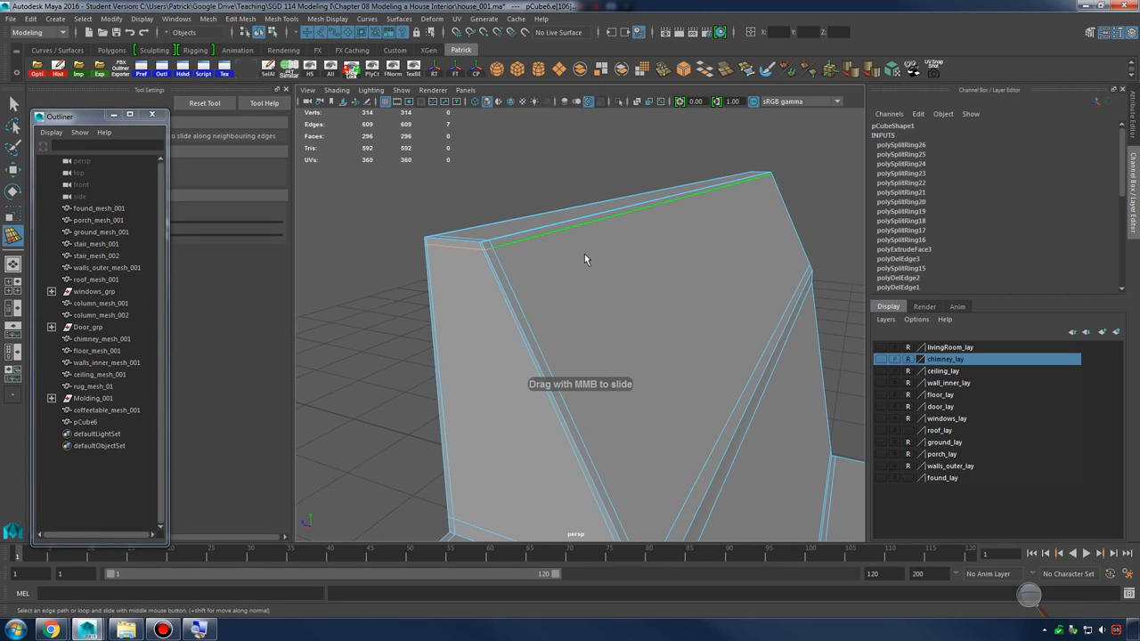
pyautogui.hotkey('ctrl', 'y')
pyautogui.hotkey('ctrl', 'z')
pyautogui.hotkey('ctrl', 'y')
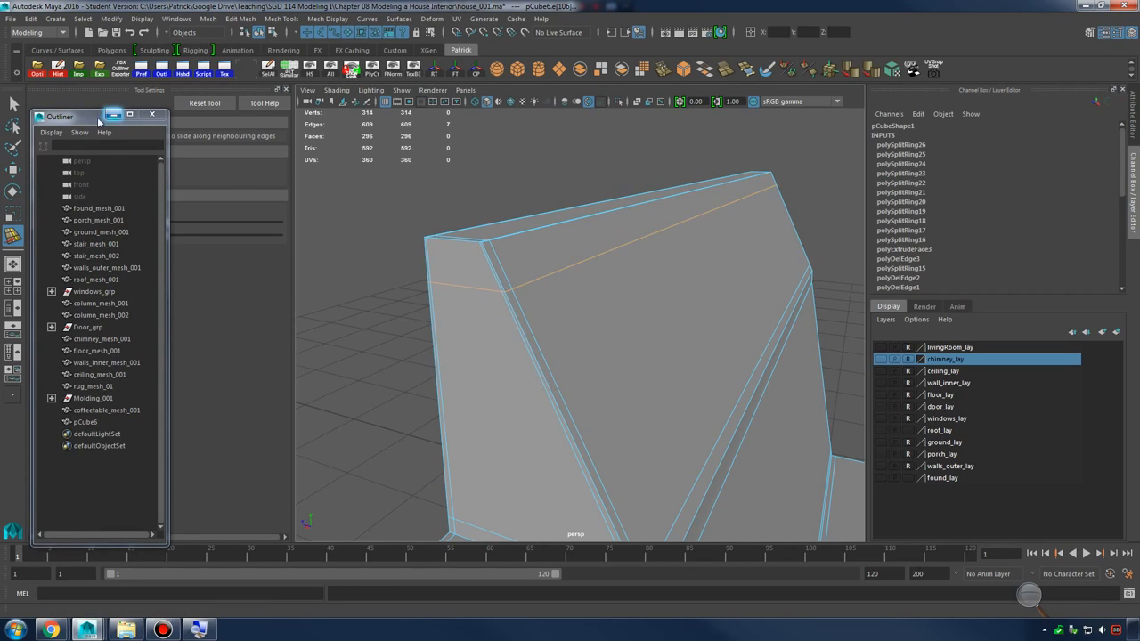
pyautogui.moveTo(95, 116); pyautogui.dragTo(112, 296)
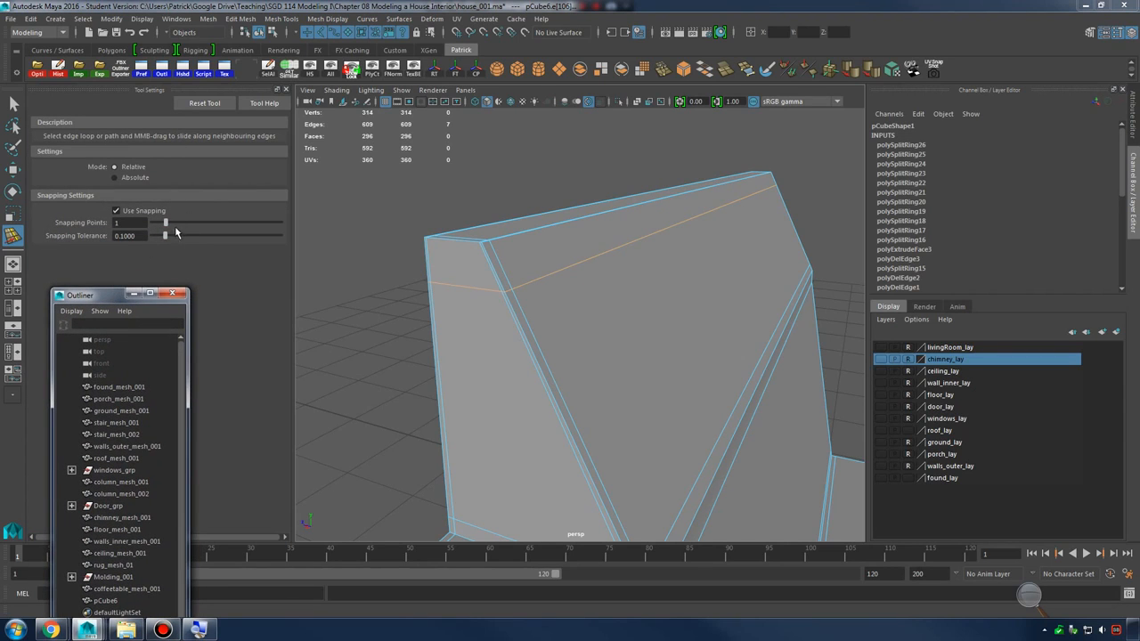
pyautogui.moveTo(552, 277); pyautogui.dragTo(519, 264, button='middle')
# Slide the supporting edge loops near the front and rear of the backrest's top farther inward, and turn smoothing on
pyautogui.keyDown('alt'); pyautogui.moveTo(520, 264); pyautogui.dragTo(639, 298); pyautogui.keyUp('alt')
pyautogui.click(504, 298)
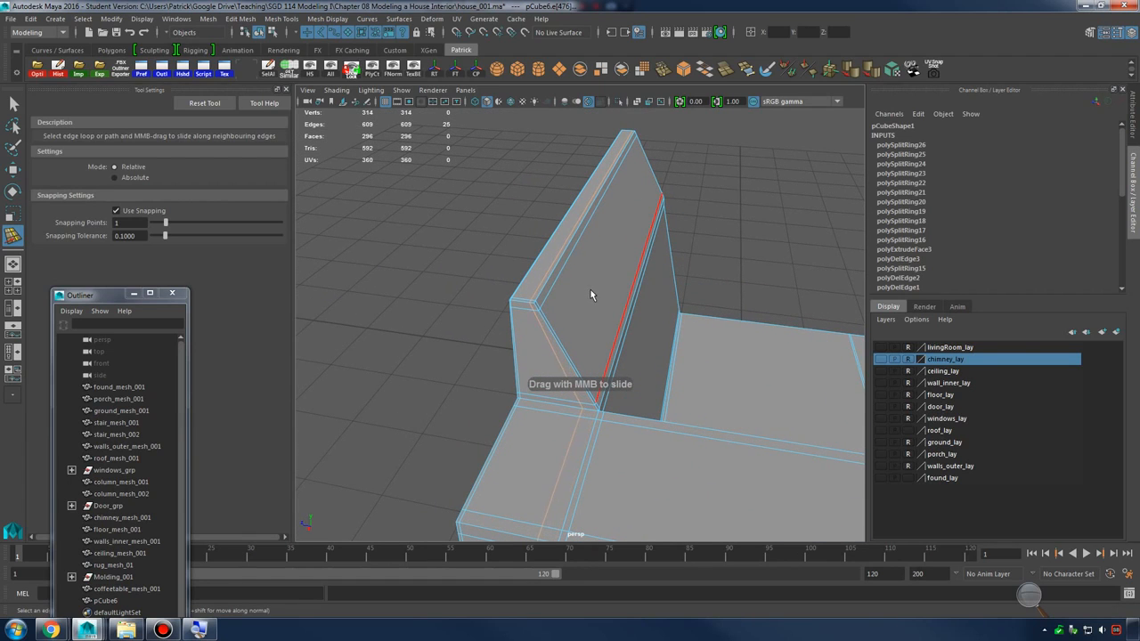
pyautogui.keyDown('alt'); pyautogui.moveTo(588, 290); pyautogui.dragTo(666, 309); pyautogui.keyUp('alt')
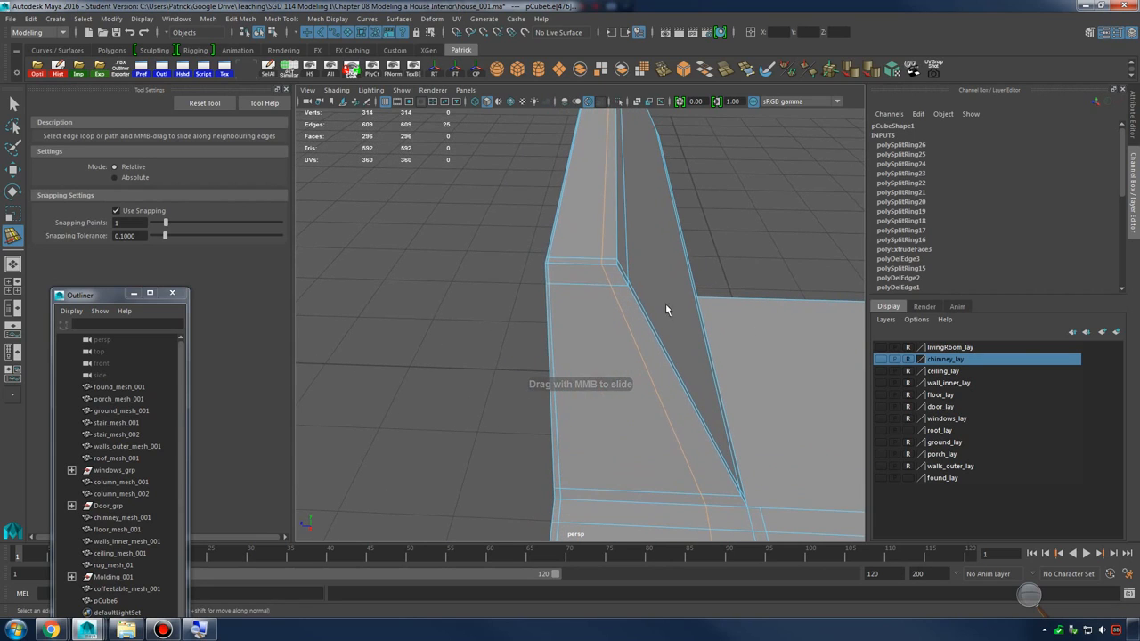
pyautogui.click(552, 252)
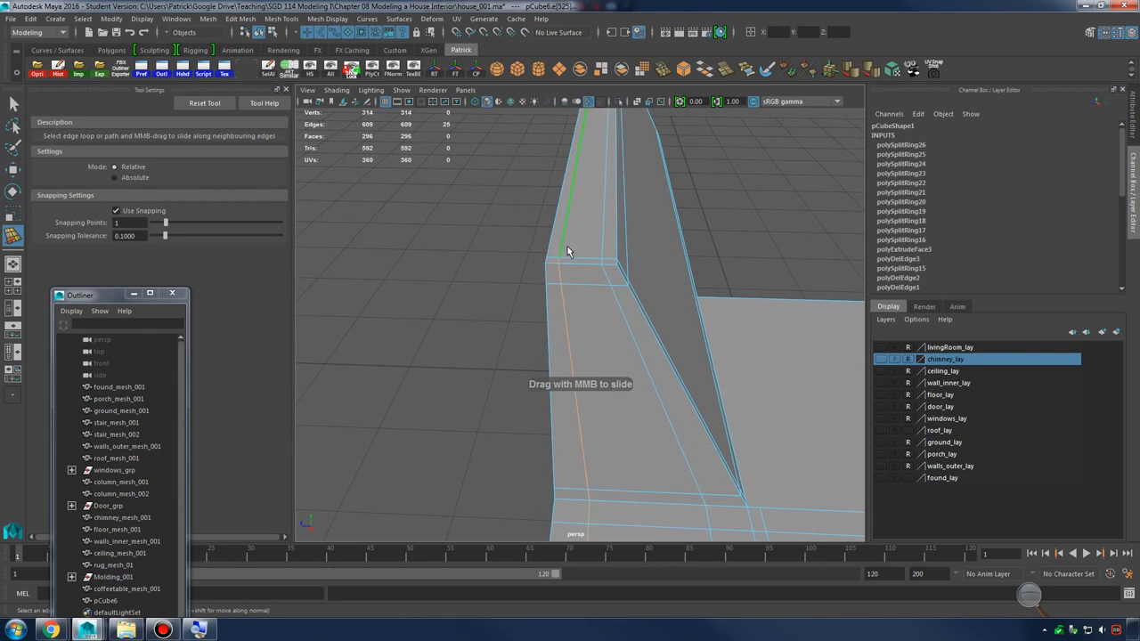
pyautogui.keyDown('alt'); pyautogui.moveTo(568, 252); pyautogui.dragTo(635, 328); pyautogui.keyUp('alt')
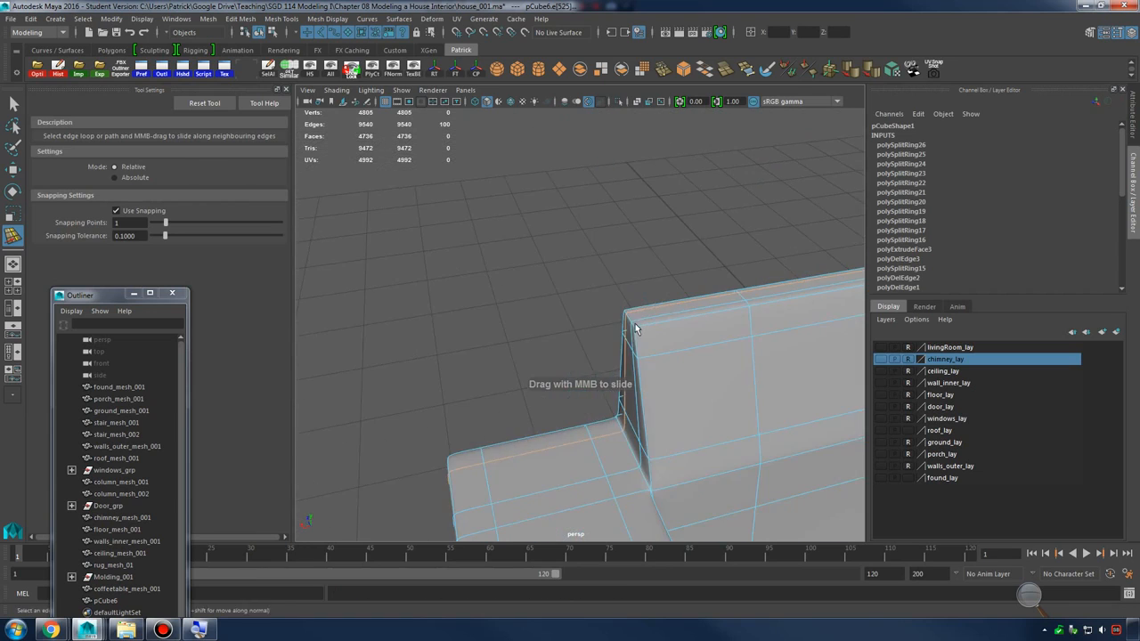
# Try to slide the edge loop near the backrest's armrest end farther inward with smoothing off, and undo the slide
pyautogui.keyDown('alt'); pyautogui.moveTo(635, 328); pyautogui.dragTo(829, 365, button='right'); pyautogui.keyUp('alt')
pyautogui.keyDown('alt'); pyautogui.moveTo(828, 365); pyautogui.dragTo(723, 341, button='middle'); pyautogui.keyUp('alt')
pyautogui.press('1')
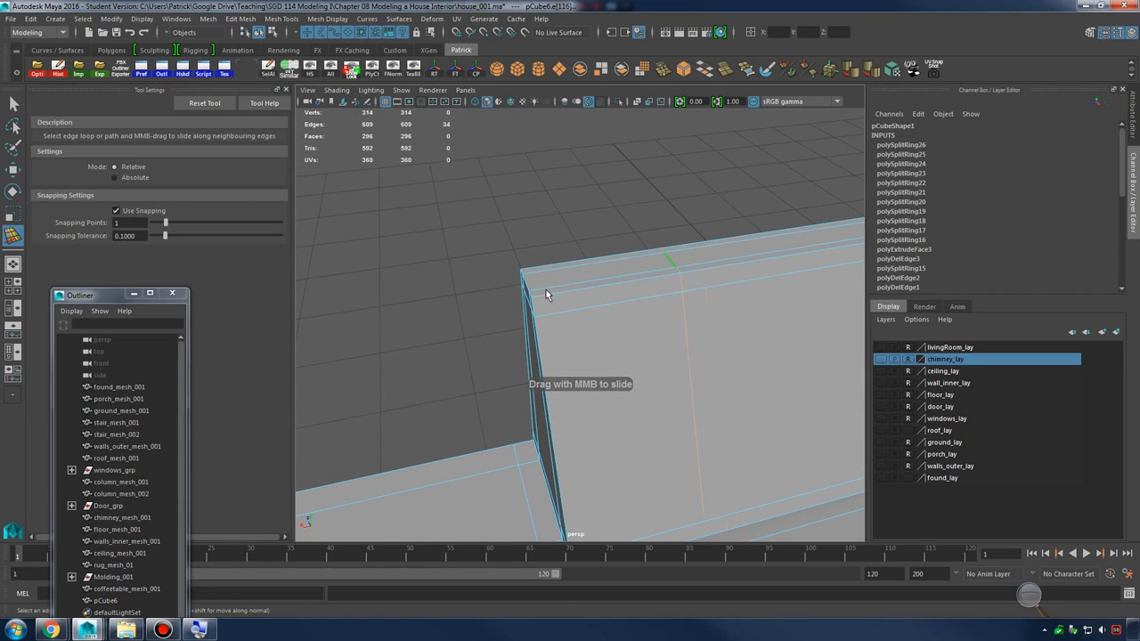
pyautogui.hotkey('ctrl', 'z')
pyautogui.keyDown('alt'); pyautogui.moveTo(649, 266); pyautogui.dragTo(676, 295, button='right'); pyautogui.keyUp('alt')
pyautogui.keyDown('alt'); pyautogui.moveTo(676, 295); pyautogui.dragTo(595, 263, button='middle'); pyautogui.keyUp('alt')
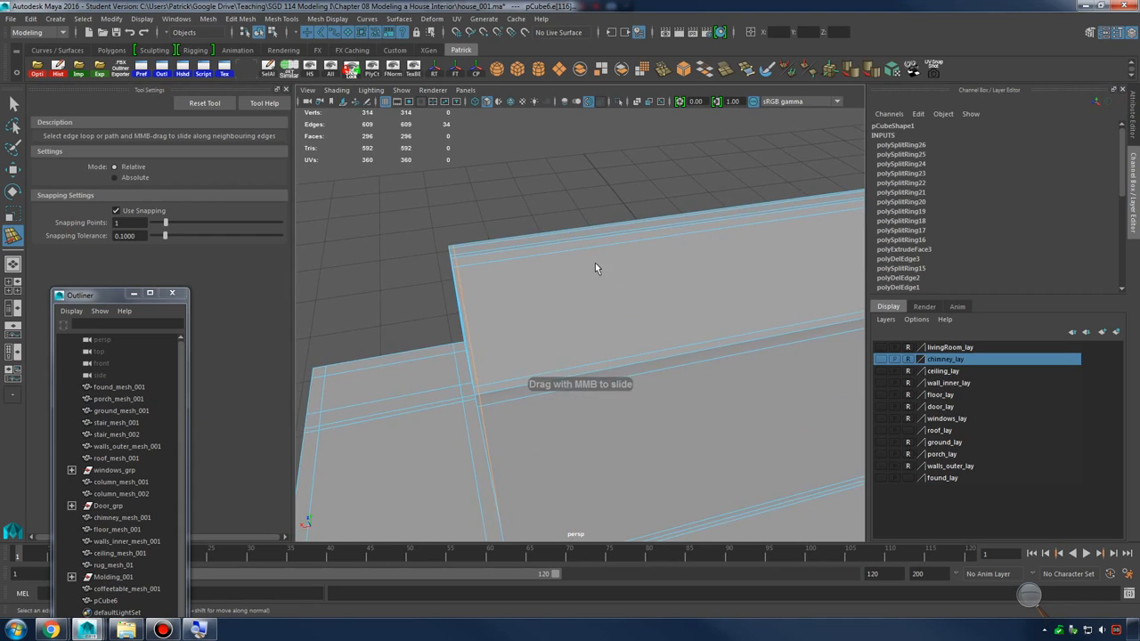
pyautogui.keyDown('alt'); pyautogui.moveTo(595, 263); pyautogui.dragTo(574, 266); pyautogui.keyUp('alt')
# Return to object mode with smoothing on and examine the sofa half's backrest, seat and armrest
pyautogui.moveTo(590, 267); pyautogui.dragTo(655, 219, button='right')
pyautogui.click(674, 193)
pyautogui.keyDown('alt'); pyautogui.moveTo(590, 316); pyautogui.dragTo(613, 299); pyautogui.keyUp('alt')
pyautogui.click(613, 300)
pyautogui.press('3')
pyautogui.click(648, 215)
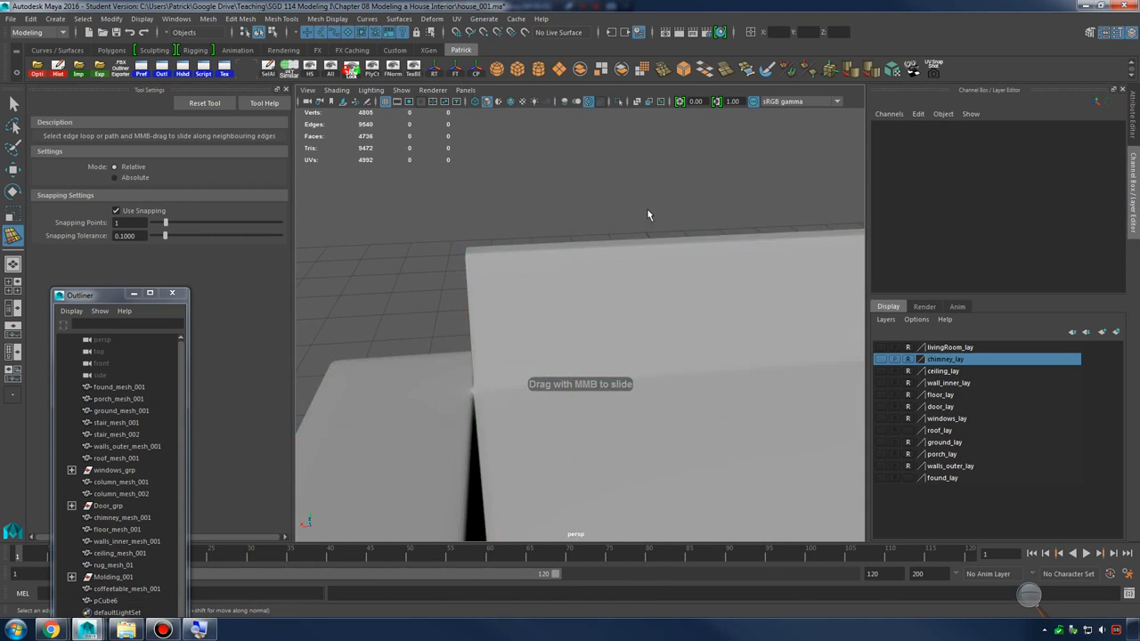
pyautogui.keyDown('alt'); pyautogui.moveTo(648, 215); pyautogui.dragTo(631, 331); pyautogui.keyUp('alt')
pyautogui.click(676, 317)
pyautogui.click(741, 296)
pyautogui.keyDown('alt'); pyautogui.moveTo(632, 331); pyautogui.dragTo(558, 318, button='right'); pyautogui.keyUp('alt')
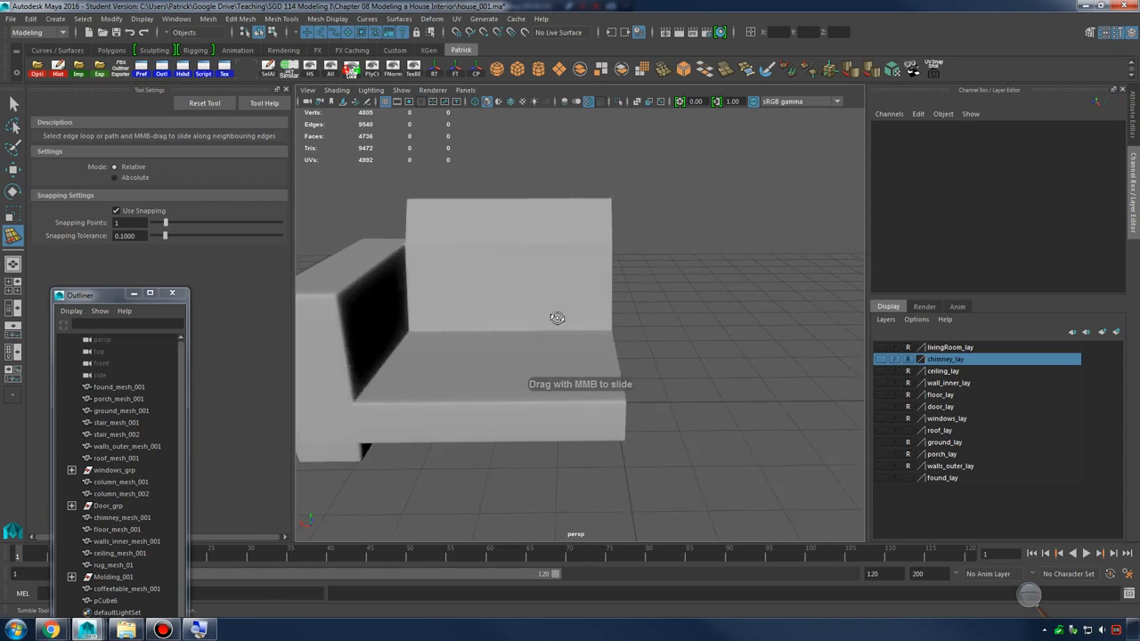
pyautogui.keyDown('alt'); pyautogui.moveTo(558, 318); pyautogui.dragTo(607, 325); pyautogui.keyUp('alt')
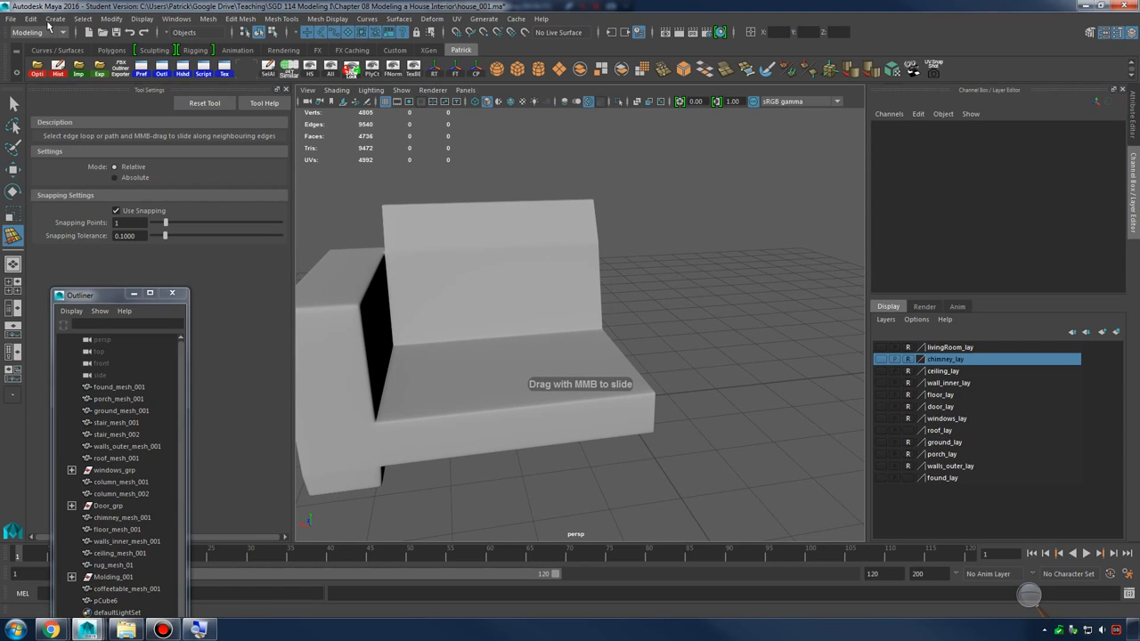
# Create a polygon cube for the seat cushion and raise it above the ground
pyautogui.click(54, 21)
pyautogui.moveTo(94, 60)
pyautogui.click(225, 83)
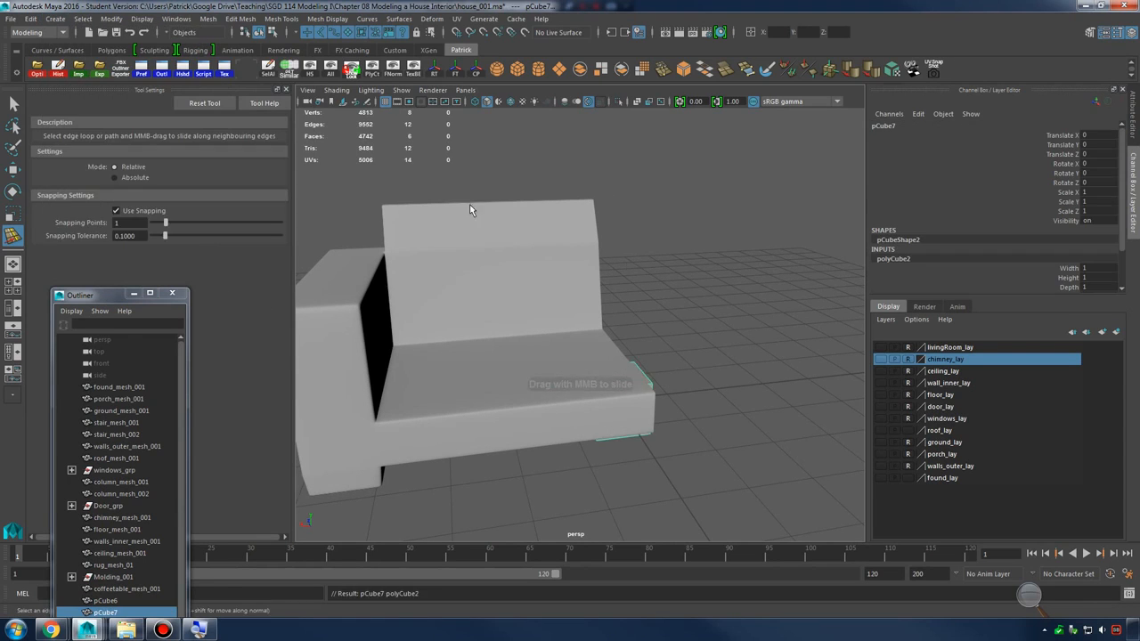
pyautogui.scroll(-4, 629, 390)
pyautogui.press('w')
pyautogui.keyDown('alt'); pyautogui.moveTo(630, 394); pyautogui.dragTo(621, 358); pyautogui.keyUp('alt')
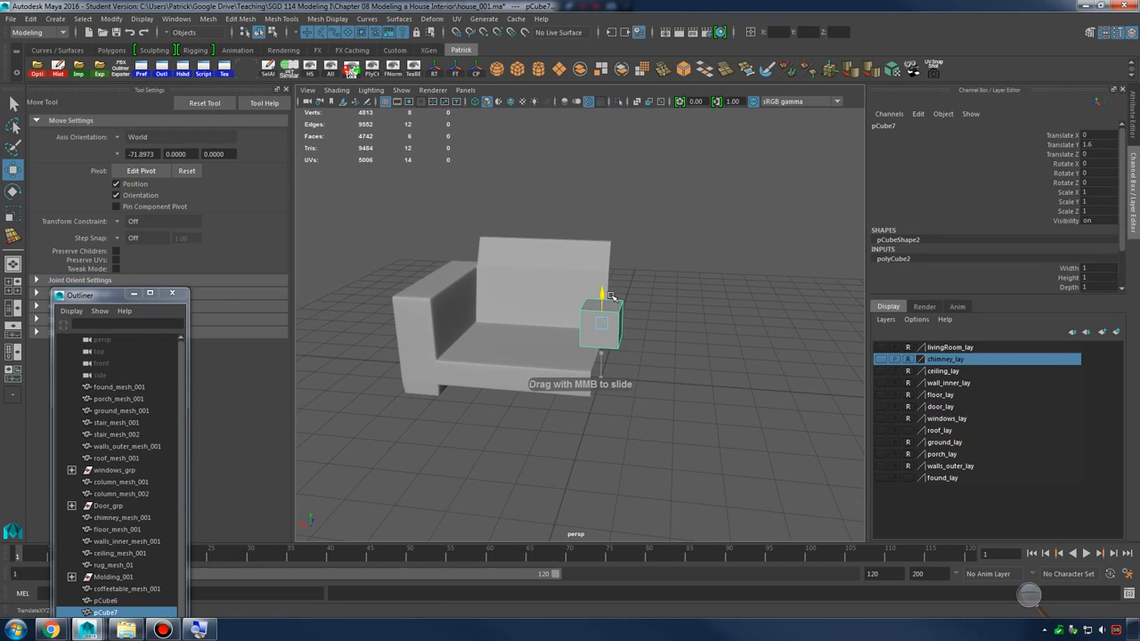
# Position the cube above the seat near the armrest at about Translate X 3.34 and Translate Y 1.535
pyautogui.press('f')
pyautogui.scroll(-4, 666, 323)
pyautogui.keyDown('alt'); pyautogui.moveTo(667, 323); pyautogui.dragTo(248, 309); pyautogui.keyUp('alt')
pyautogui.keyDown('alt'); pyautogui.moveTo(348, 319); pyautogui.dragTo(545, 326, button='middle'); pyautogui.keyUp('alt')
pyautogui.keyDown('alt'); pyautogui.moveTo(544, 326); pyautogui.dragTo(636, 317); pyautogui.keyUp('alt')
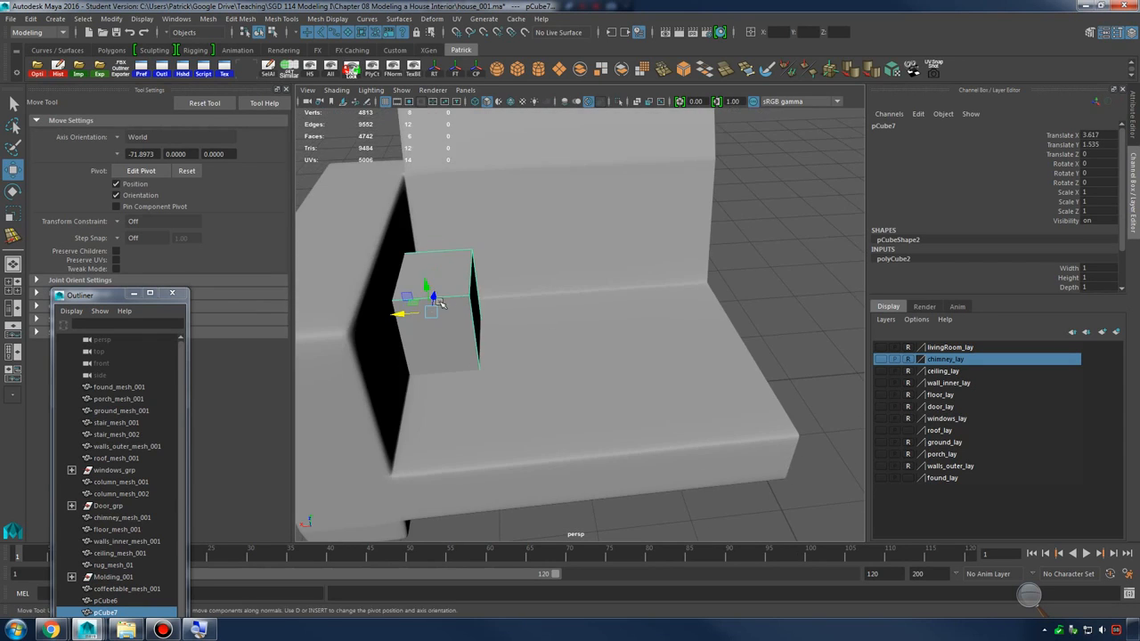
pyautogui.moveTo(402, 315); pyautogui.dragTo(488, 286)
# Move the cube's front and back vertices so that the cushion spans the seat's depth up to the backrest
pyautogui.moveTo(488, 287); pyautogui.dragTo(437, 292, button='right')
pyautogui.keyDown('alt'); pyautogui.moveTo(436, 292); pyautogui.dragTo(559, 307); pyautogui.keyUp('alt')
pyautogui.moveTo(493, 279)
pyautogui.mouseDown()
pyautogui.moveTo(498, 295)
pyautogui.moveTo(503, 271)
pyautogui.mouseUp()
pyautogui.moveTo(594, 321); pyautogui.dragTo(534, 321)
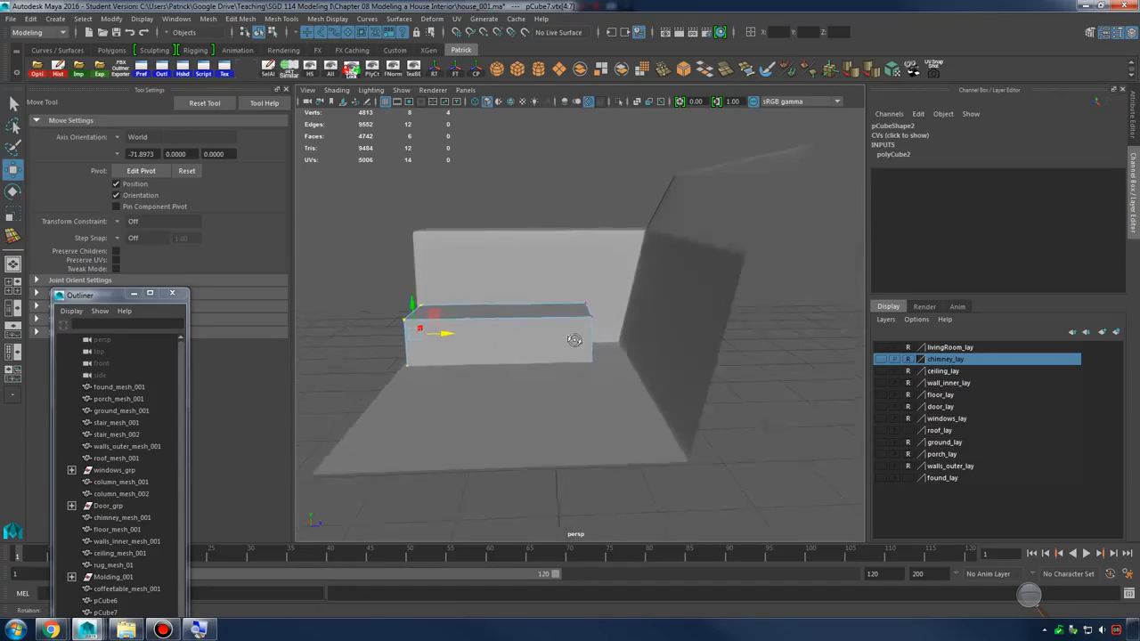
pyautogui.moveTo(562, 268); pyautogui.dragTo(621, 398)
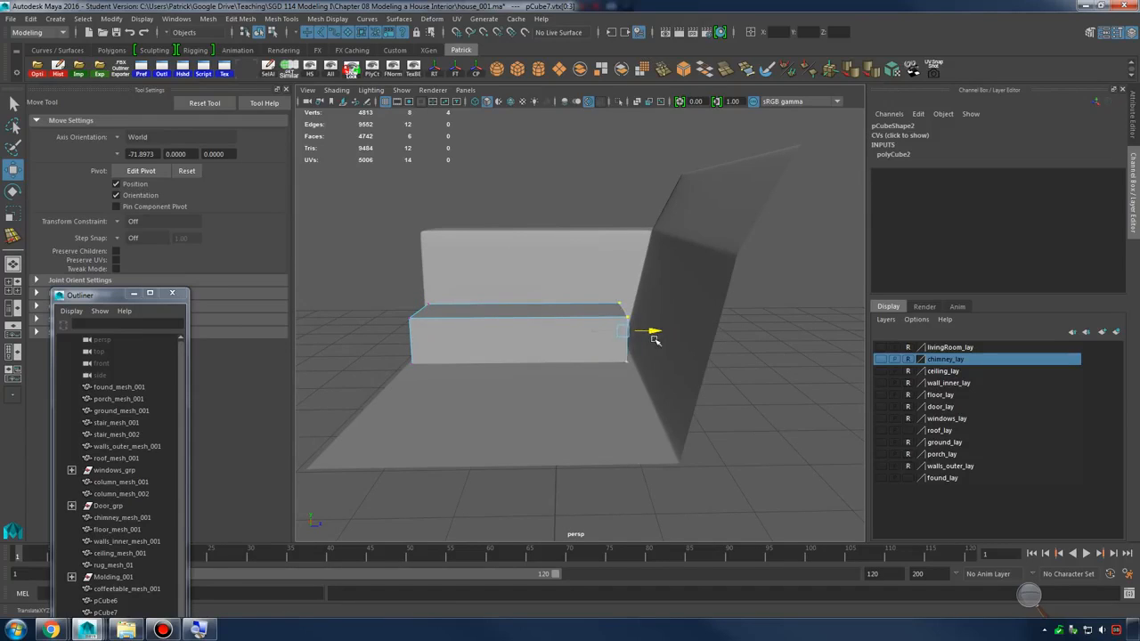
# Move the cushion's vertices on the side away from the armrest in line with the open side of the seat
pyautogui.keyDown('alt'); pyautogui.moveTo(662, 341); pyautogui.dragTo(526, 303); pyautogui.keyUp('alt')
pyautogui.moveTo(637, 481); pyautogui.dragTo(638, 481)
pyautogui.keyDown('alt'); pyautogui.moveTo(638, 481); pyautogui.dragTo(610, 347); pyautogui.keyUp('alt')
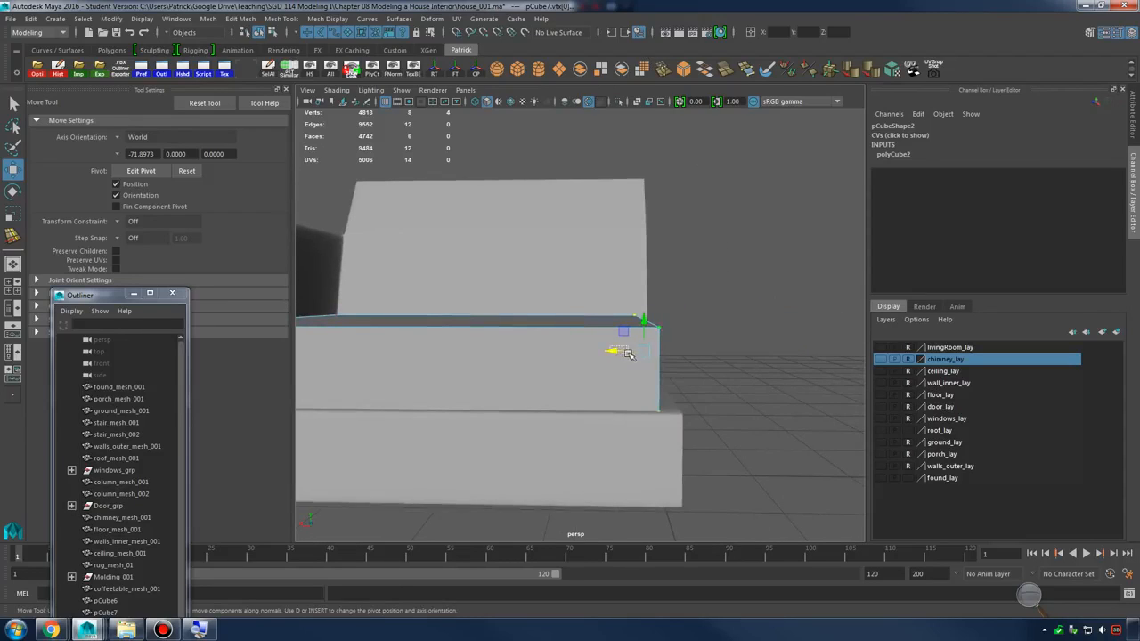
pyautogui.hotkey('ctrl', 'z')
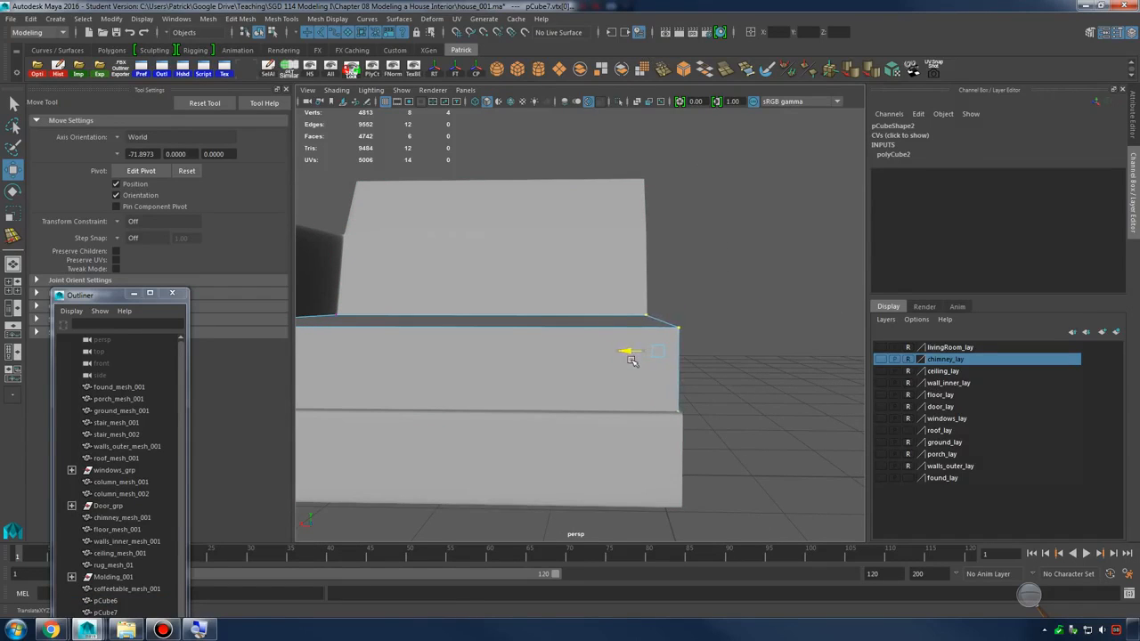
pyautogui.keyDown('alt'); pyautogui.moveTo(630, 359); pyautogui.dragTo(590, 394); pyautogui.keyUp('alt')
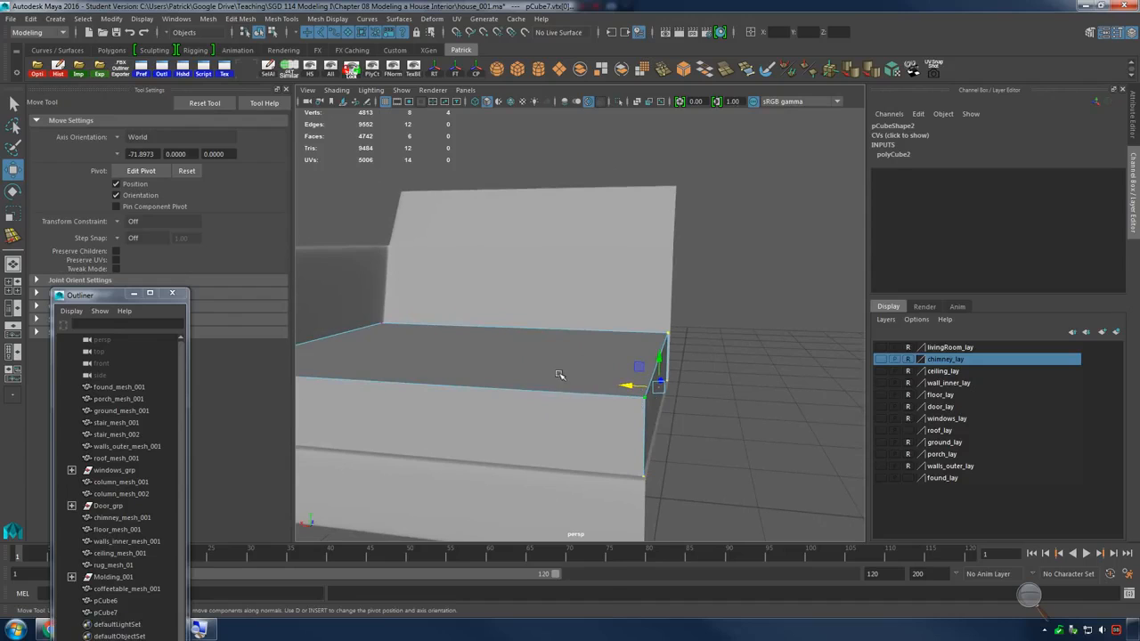
# Insert supporting edge loops close to the seat cushion's edges with the Insert Edge Loop Tool
pyautogui.moveTo(559, 300); pyautogui.dragTo(606, 287, button='right')
pyautogui.click(589, 325)
pyautogui.click(586, 358)
pyautogui.keyDown('shift'); pyautogui.moveTo(607, 353); pyautogui.dragTo(582, 363, button='right'); pyautogui.keyUp('shift')
pyautogui.scroll(3, 670, 395)
pyautogui.moveTo(602, 379); pyautogui.dragTo(573, 385)
pyautogui.keyDown('alt'); pyautogui.moveTo(572, 385); pyautogui.dragTo(563, 412); pyautogui.keyUp('alt')
pyautogui.keyDown('alt'); pyautogui.moveTo(563, 413); pyautogui.dragTo(830, 450); pyautogui.keyUp('alt')
pyautogui.click(598, 385)
# Insert the remaining supporting edge loops near the cushion's sides while previewing smoothing, and return to object mode with the cushion selected
pyautogui.press('3')
pyautogui.moveTo(450, 352); pyautogui.dragTo(433, 364)
pyautogui.keyDown('alt'); pyautogui.moveTo(434, 363); pyautogui.dragTo(663, 355); pyautogui.keyUp('alt')
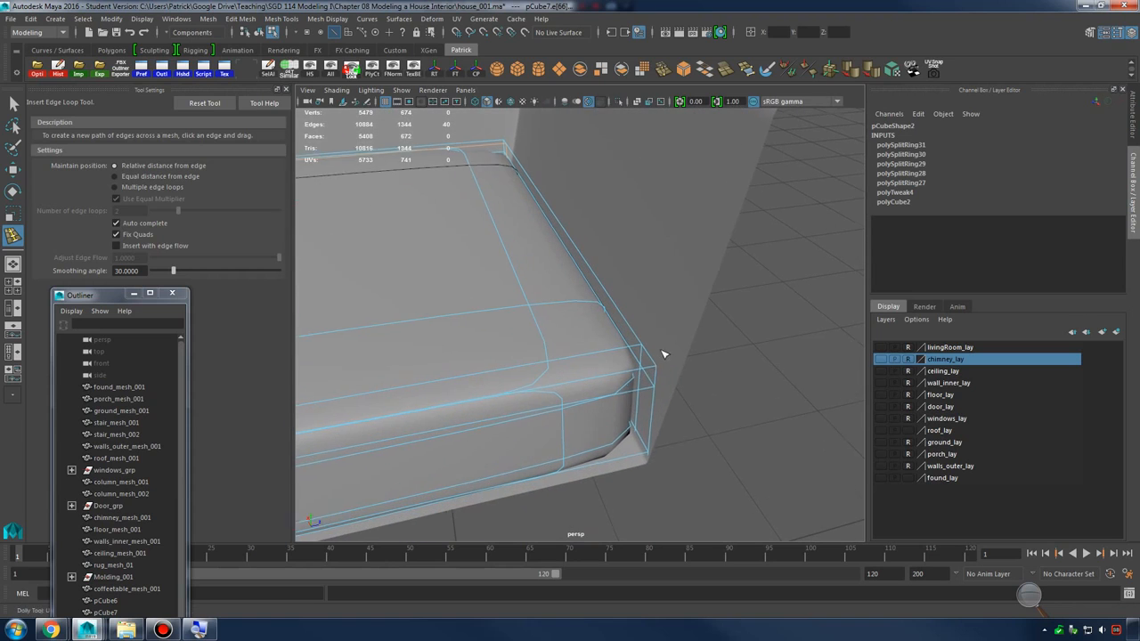
pyautogui.click(632, 376)
pyautogui.press('q')
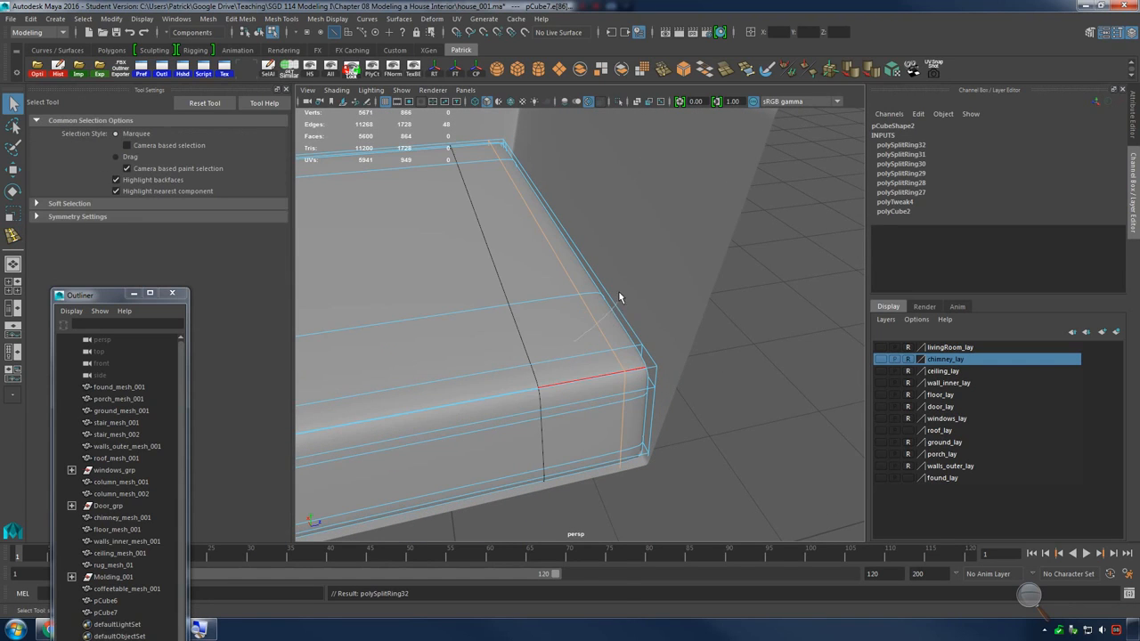
pyautogui.moveTo(619, 296); pyautogui.dragTo(631, 285, button='right')
pyautogui.keyDown('alt'); pyautogui.moveTo(679, 361); pyautogui.dragTo(622, 346); pyautogui.keyUp('alt')
pyautogui.click(633, 348)
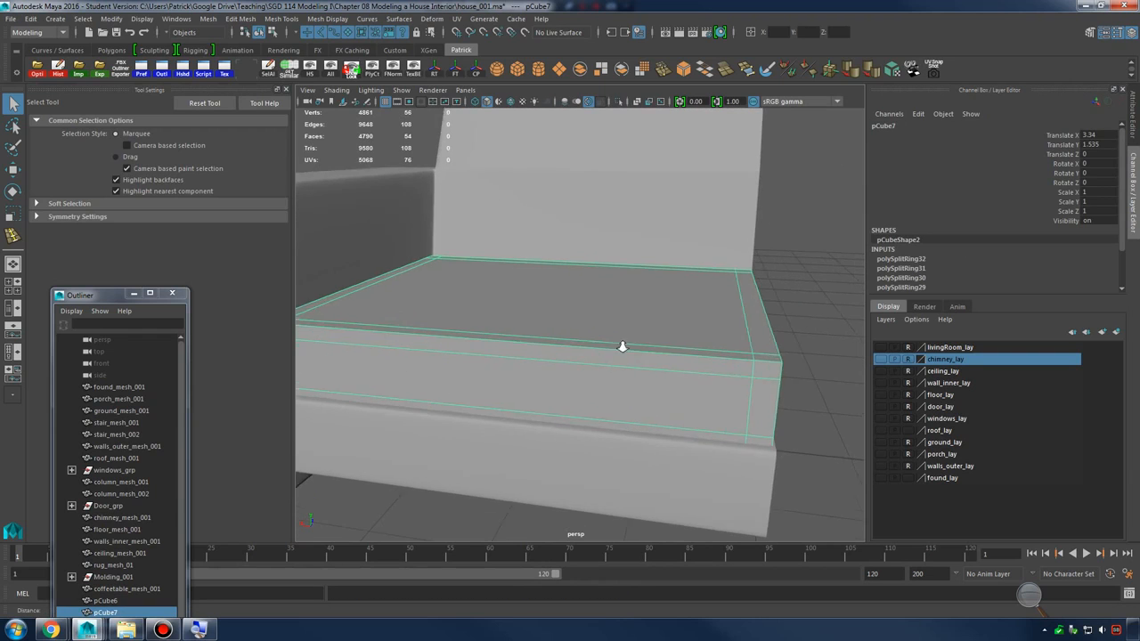
# Insert two front-to-back edge loops across the middle of the seat cushion with the Insert Edge Loop Tool
pyautogui.scroll(3, 623, 346)
pyautogui.keyDown('shift'); pyautogui.moveTo(623, 301); pyautogui.dragTo(581, 317, button='right'); pyautogui.keyUp('shift')
pyautogui.moveTo(581, 345); pyautogui.dragTo(619, 359)
pyautogui.press('F8')
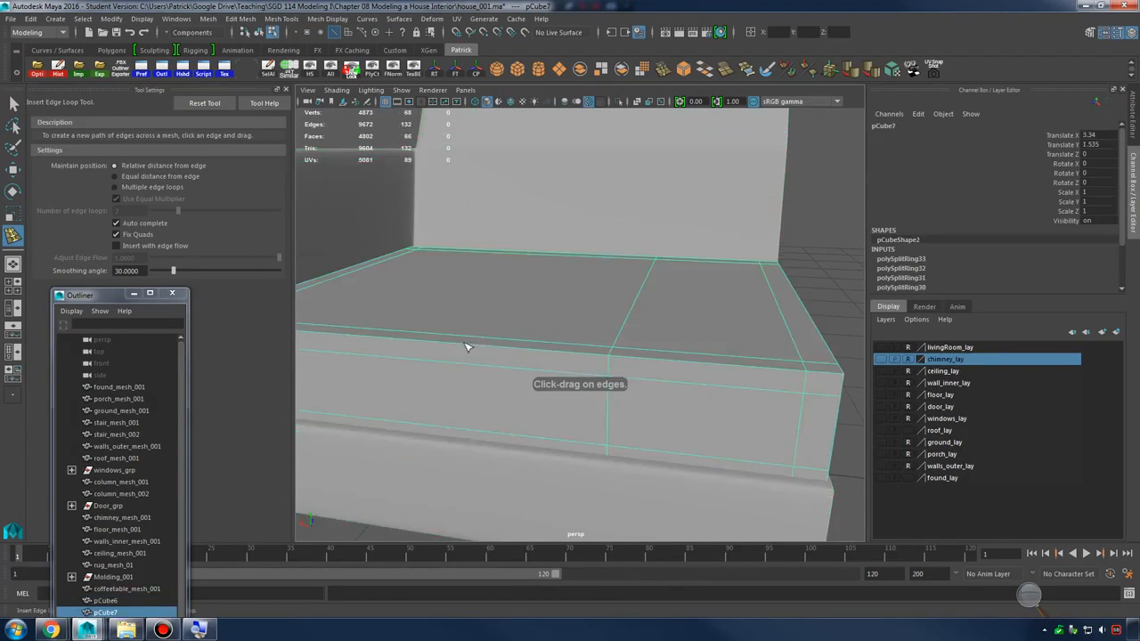
pyautogui.moveTo(472, 342); pyautogui.dragTo(426, 342)
pyautogui.keyDown('alt'); pyautogui.moveTo(662, 346); pyautogui.dragTo(568, 314); pyautogui.keyUp('alt')
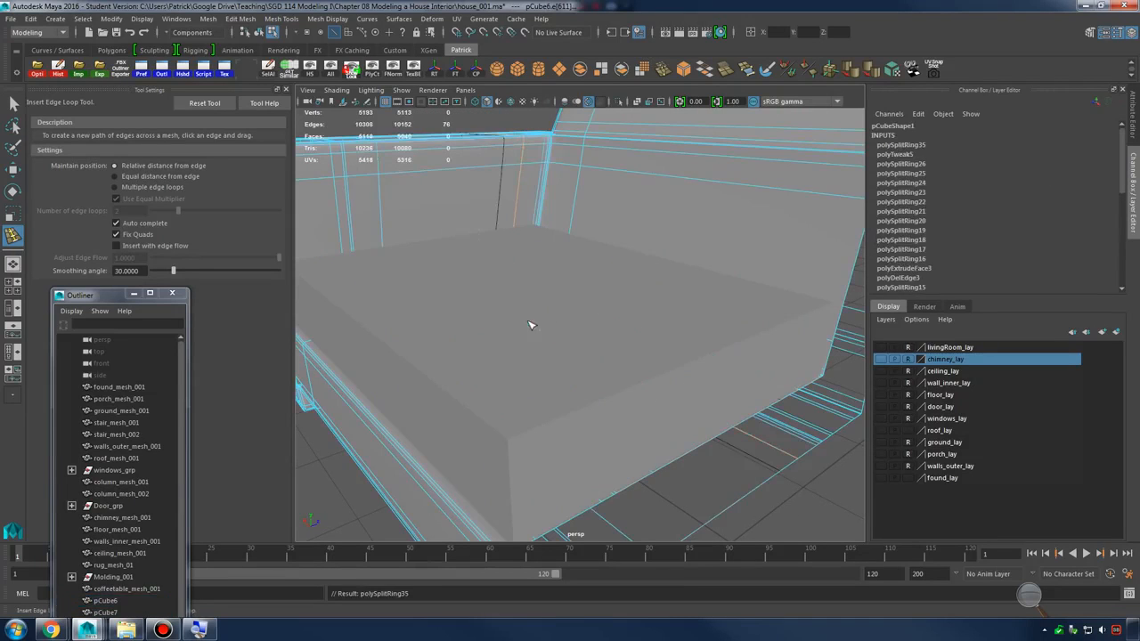
pyautogui.hotkey('ctrl', 'z')
pyautogui.press('q')
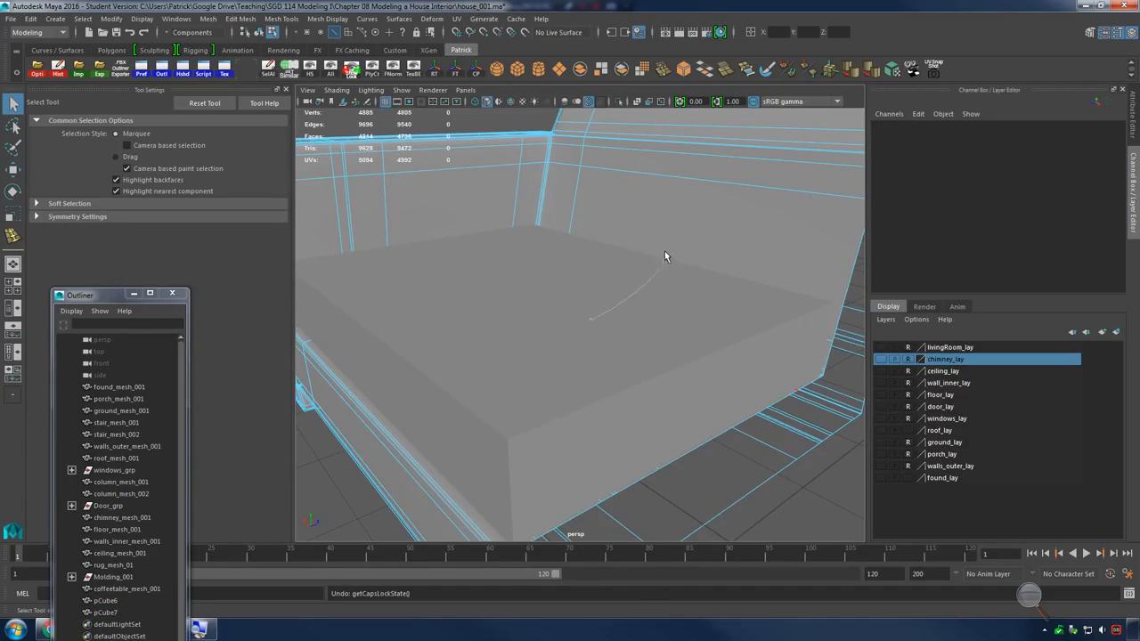
# Insert two side-to-side edge loops across the seat cushion so that its top is divided in both directions
pyautogui.moveTo(665, 252); pyautogui.dragTo(683, 238, button='right')
pyautogui.click(614, 339)
pyautogui.keyDown('alt'); pyautogui.moveTo(736, 274); pyautogui.dragTo(548, 309); pyautogui.keyUp('alt')
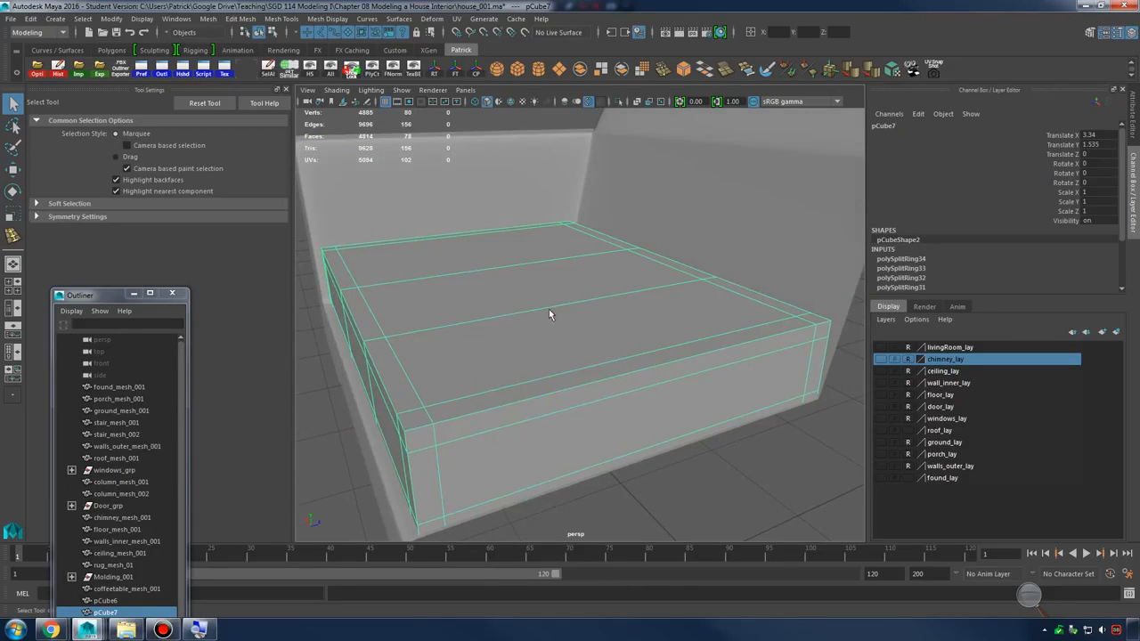
pyautogui.keyDown('shift'); pyautogui.moveTo(548, 309); pyautogui.dragTo(450, 326, button='right'); pyautogui.keyUp('shift')
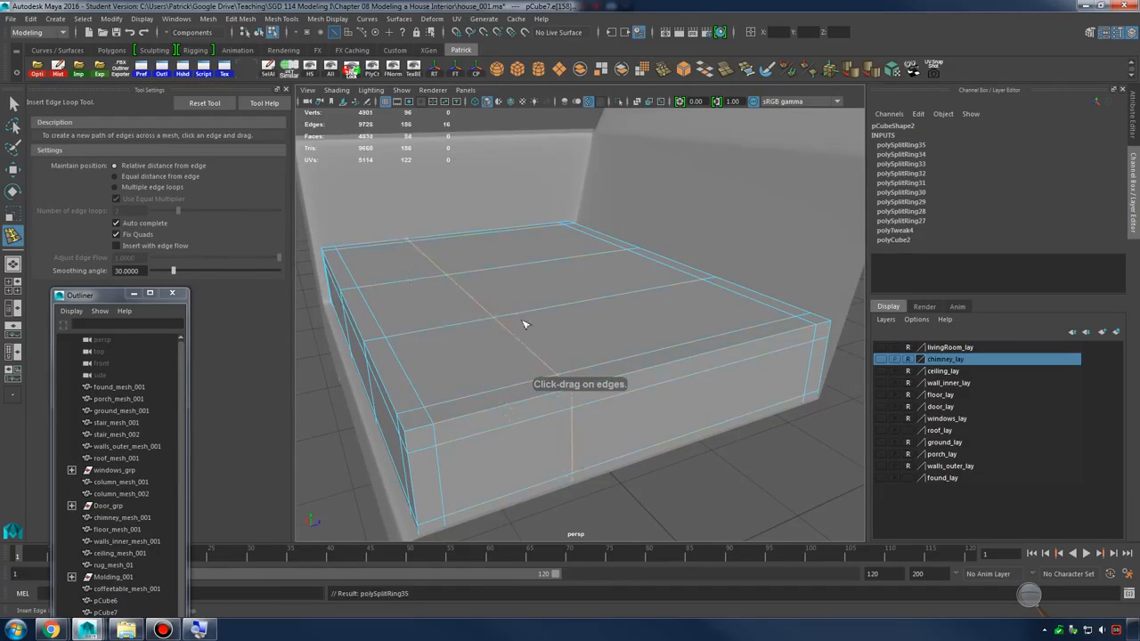
pyautogui.keyDown('alt'); pyautogui.moveTo(524, 324); pyautogui.dragTo(581, 315); pyautogui.keyUp('alt')
pyautogui.click(605, 313)
# Preview the seat cushion smoothed and adjust the height of individual top vertices to give it a soft, uneven surface
pyautogui.press('q')
pyautogui.moveTo(558, 297); pyautogui.dragTo(503, 297, button='right')
pyautogui.keyDown('alt'); pyautogui.moveTo(503, 296); pyautogui.dragTo(563, 311); pyautogui.keyUp('alt')
pyautogui.press('3')
pyautogui.click(534, 327)
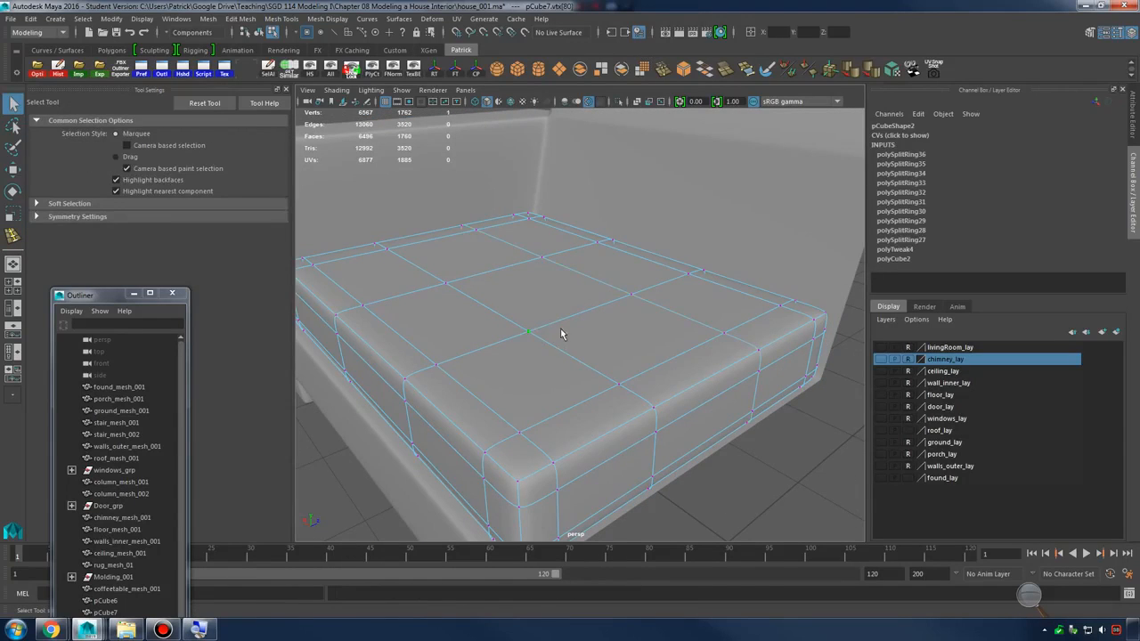
pyautogui.press('w')
pyautogui.keyDown('alt'); pyautogui.moveTo(525, 322); pyautogui.dragTo(470, 281); pyautogui.keyUp('alt')
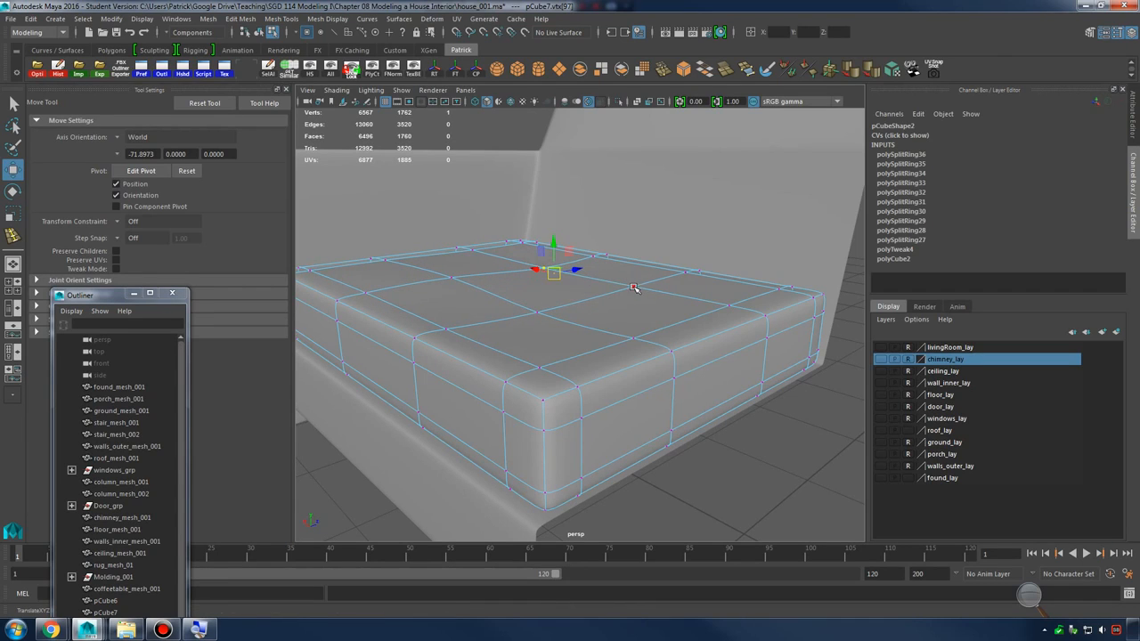
pyautogui.keyDown('alt'); pyautogui.moveTo(623, 295); pyautogui.dragTo(653, 290); pyautogui.keyUp('alt')
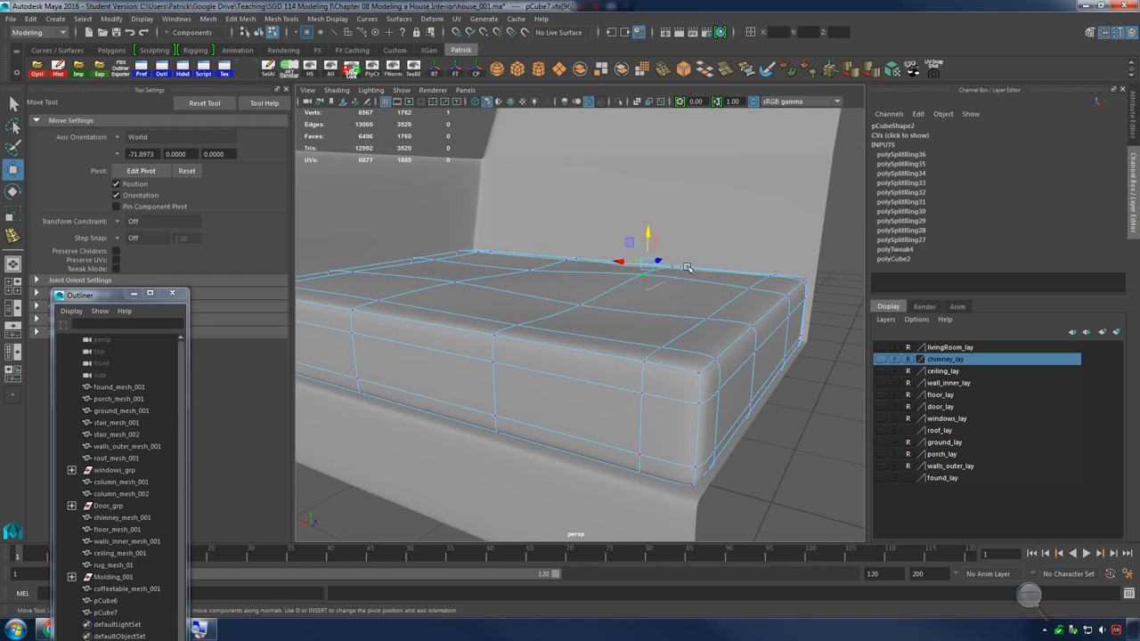
# Adjust the vertices around the seat cushion's upper front corner on the side away from the armrest
pyautogui.press('F8')
pyautogui.keyDown('alt'); pyautogui.moveTo(682, 414); pyautogui.dragTo(657, 361); pyautogui.keyUp('alt')
pyautogui.scroll(-5, 712, 417)
pyautogui.click(733, 399)
pyautogui.keyDown('alt'); pyautogui.moveTo(656, 362); pyautogui.dragTo(667, 374, button='right'); pyautogui.keyUp('alt')
pyautogui.keyDown('alt'); pyautogui.moveTo(667, 374); pyautogui.dragTo(547, 336); pyautogui.keyUp('alt')
pyautogui.click(547, 336)
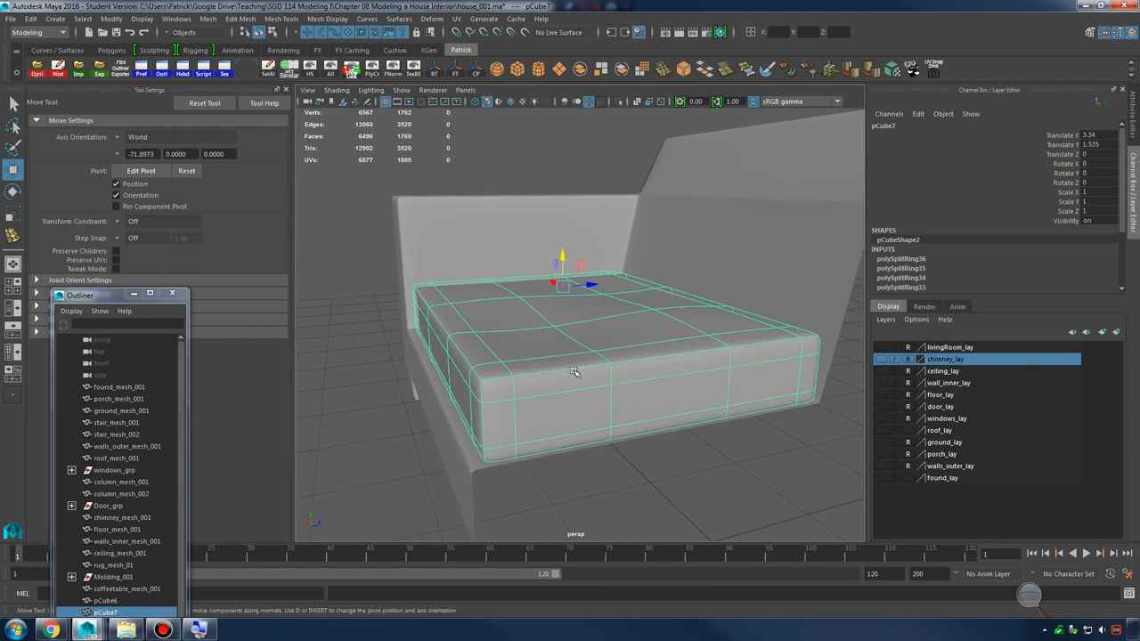
pyautogui.scroll(5, 575, 377)
pyautogui.press('F9')
pyautogui.click(441, 393)
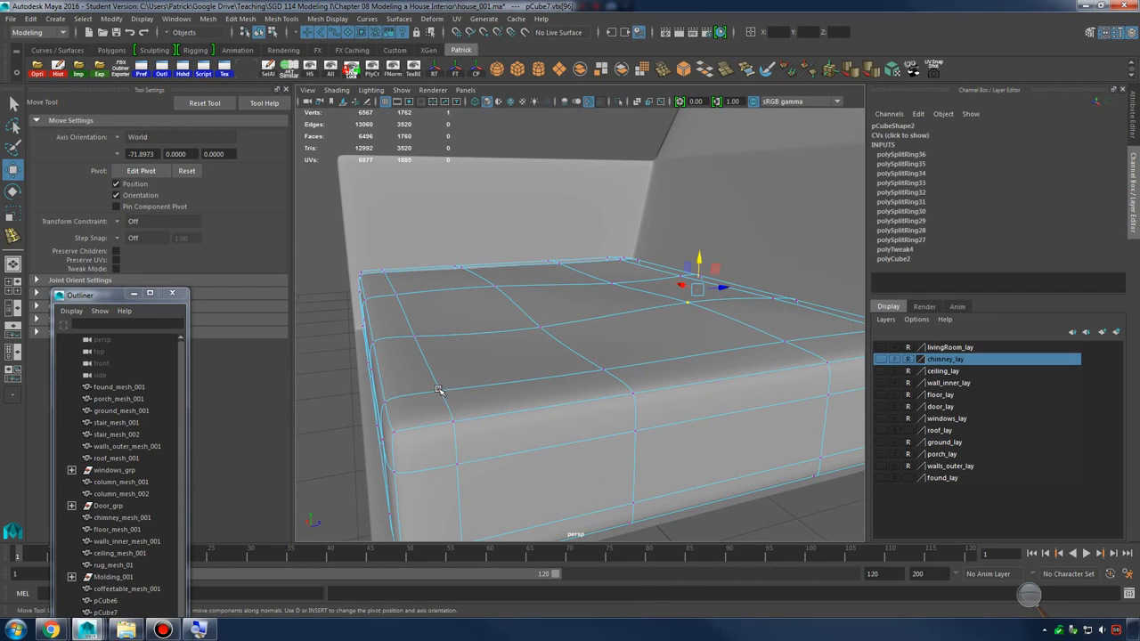
pyautogui.keyDown('alt'); pyautogui.moveTo(432, 402); pyautogui.dragTo(453, 333); pyautogui.keyUp('alt')
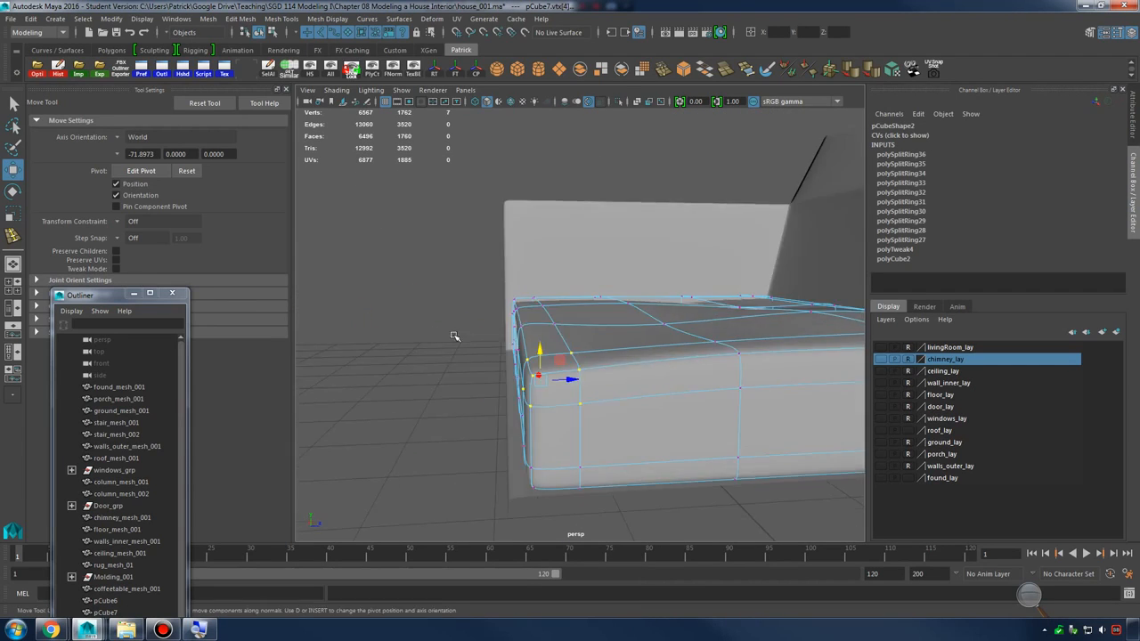
# Shift the single vertex at the seat cushion's open-side front corner sideways and return to object mode
pyautogui.click(704, 301)
pyautogui.keyDown('alt'); pyautogui.moveTo(704, 301); pyautogui.dragTo(806, 335); pyautogui.keyUp('alt')
pyautogui.click(805, 347)
pyautogui.keyDown('alt'); pyautogui.moveTo(800, 353); pyautogui.dragTo(735, 298, button='middle'); pyautogui.keyUp('alt')
pyautogui.moveTo(734, 298); pyautogui.dragTo(733, 356, button='right')
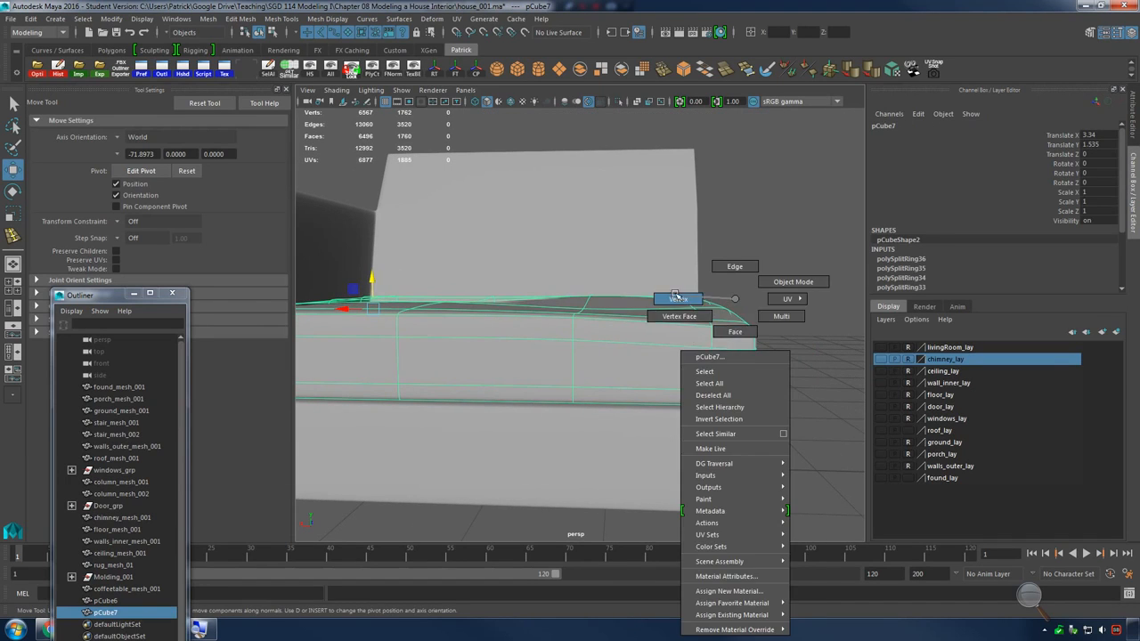
pyautogui.moveTo(675, 296); pyautogui.dragTo(675, 296, button='right')
pyautogui.click(752, 337)
pyautogui.keyDown('alt'); pyautogui.moveTo(758, 346); pyautogui.dragTo(793, 376); pyautogui.keyUp('alt')
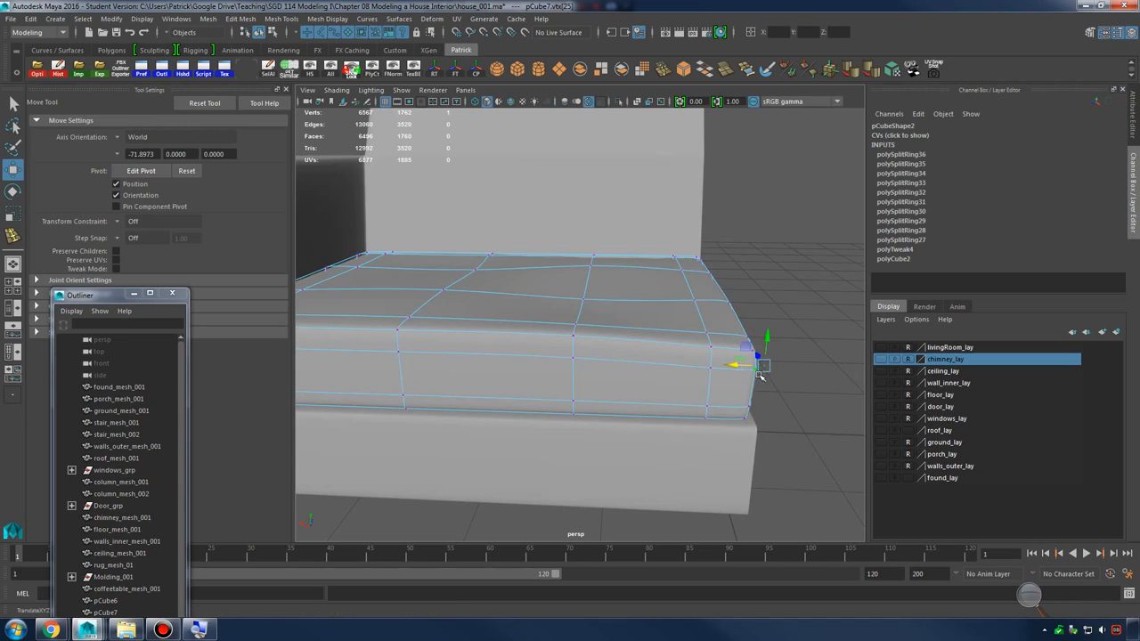
pyautogui.keyDown('alt'); pyautogui.moveTo(760, 375); pyautogui.dragTo(745, 346); pyautogui.keyUp('alt')
pyautogui.moveTo(707, 298); pyautogui.dragTo(768, 272, button='right')
pyautogui.click(824, 304)
# Move the vertices on the seat cushion's rear edge along the backrest and return to object mode
pyautogui.keyDown('alt'); pyautogui.moveTo(824, 305); pyautogui.dragTo(663, 327, button='right'); pyautogui.keyUp('alt')
pyautogui.keyDown('alt'); pyautogui.moveTo(664, 328); pyautogui.dragTo(715, 359); pyautogui.keyUp('alt')
pyautogui.click(696, 355)
pyautogui.moveTo(717, 355); pyautogui.dragTo(747, 349, button='right')
pyautogui.click(717, 367)
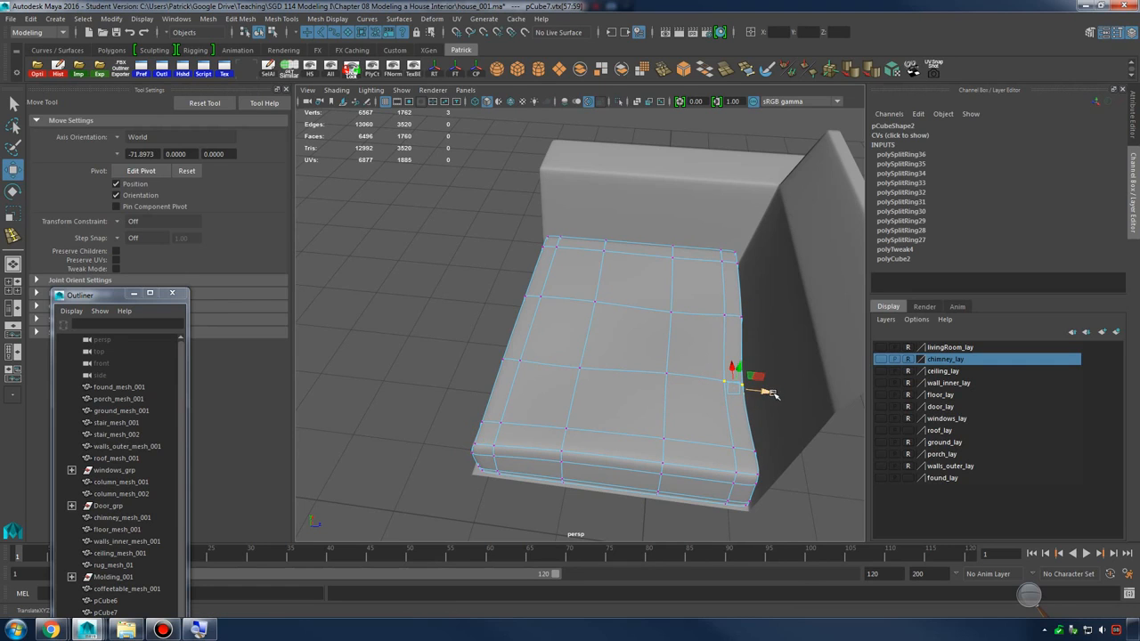
pyautogui.moveTo(677, 300); pyautogui.dragTo(679, 330, button='right')
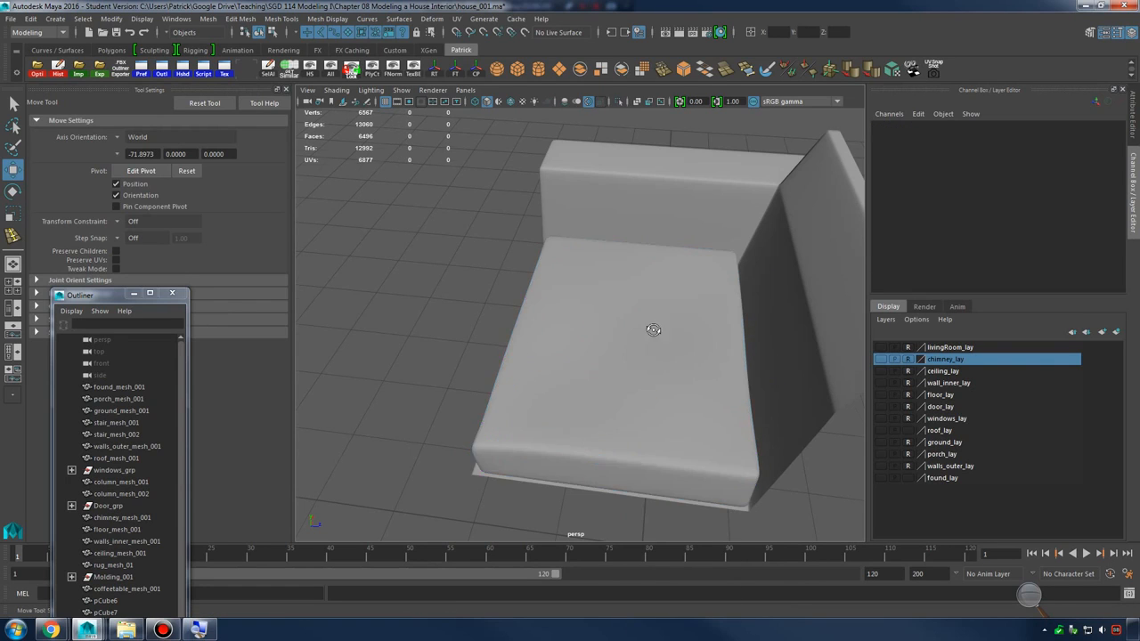
# Duplicate the seat cushion as a back cushion, rotate it to -75.737 in X and move it to Y 3.47, Z 0.89
pyautogui.keyDown('alt'); pyautogui.moveTo(680, 330); pyautogui.dragTo(491, 246); pyautogui.keyUp('alt')
pyautogui.click(687, 352)
pyautogui.hotkey('ctrl', 'd')
pyautogui.press('e')
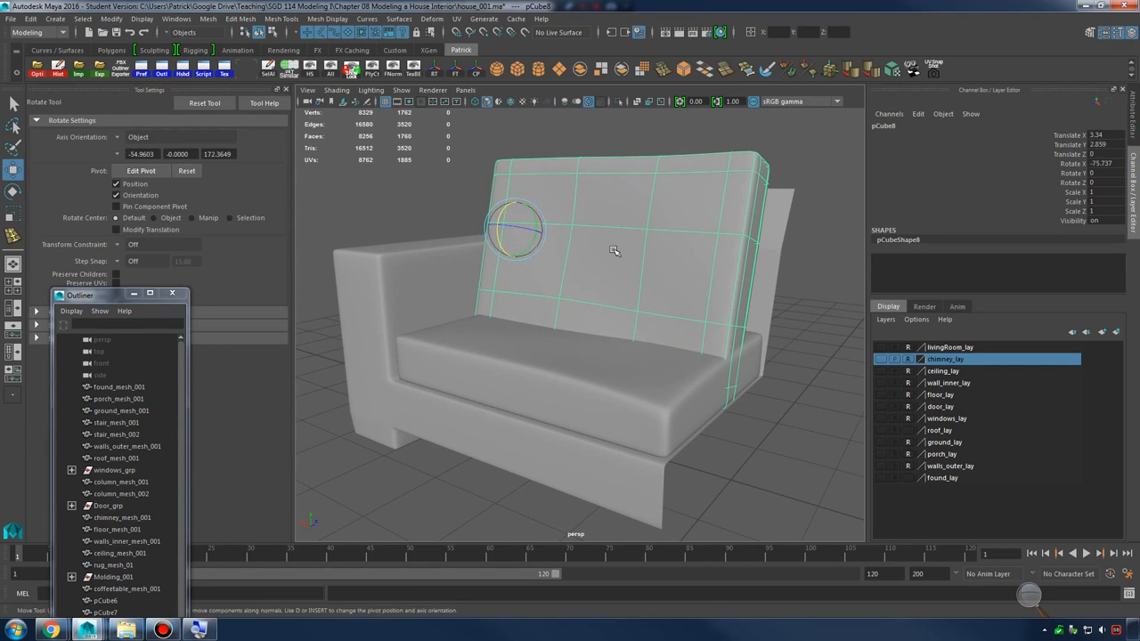
pyautogui.press('w')
pyautogui.keyDown('alt'); pyautogui.moveTo(613, 251); pyautogui.dragTo(577, 234); pyautogui.keyUp('alt')
pyautogui.moveTo(666, 218); pyautogui.dragTo(554, 310)
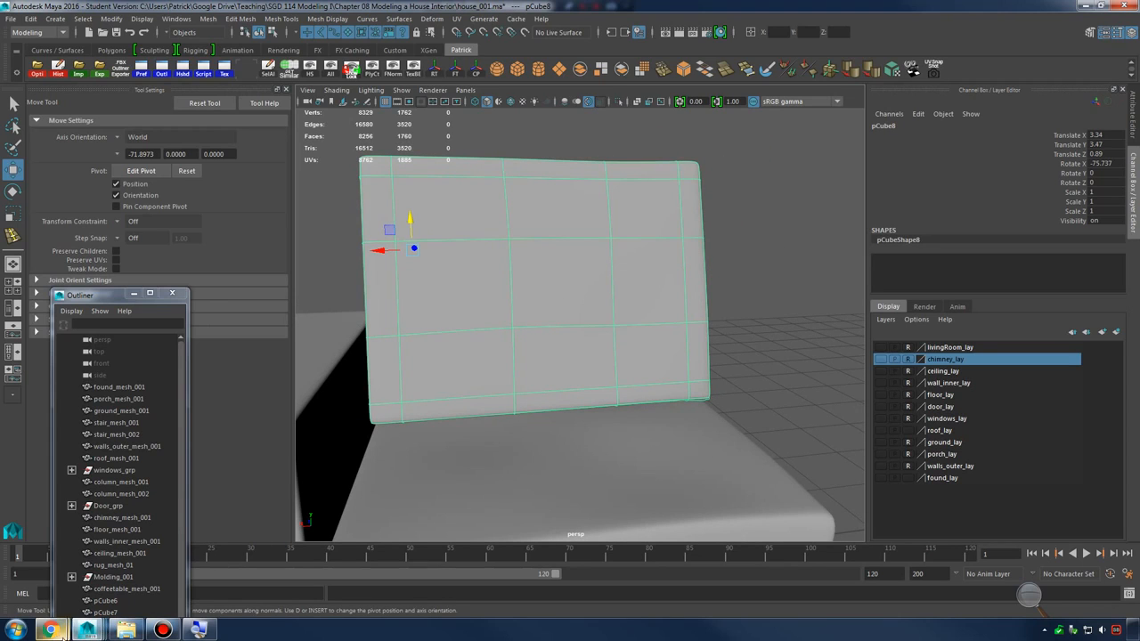
# Switch to Chrome to check the sofa's back cushions in the reference photo, then return to Maya
pyautogui.moveTo(51, 630)
pyautogui.click(223, 573)
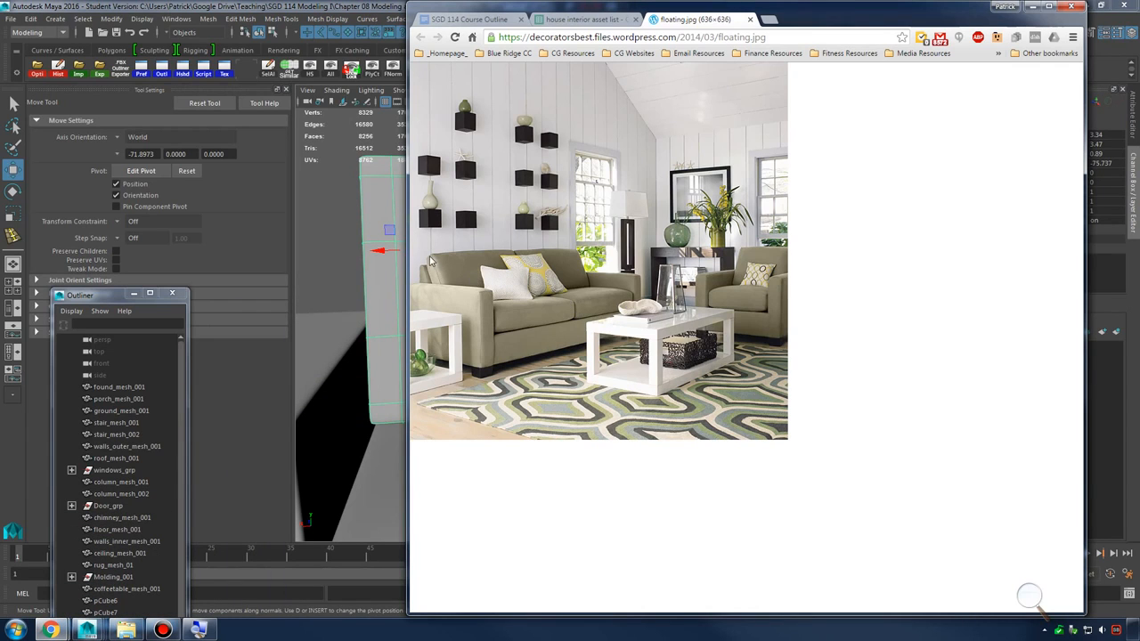
pyautogui.click(1032, 8)
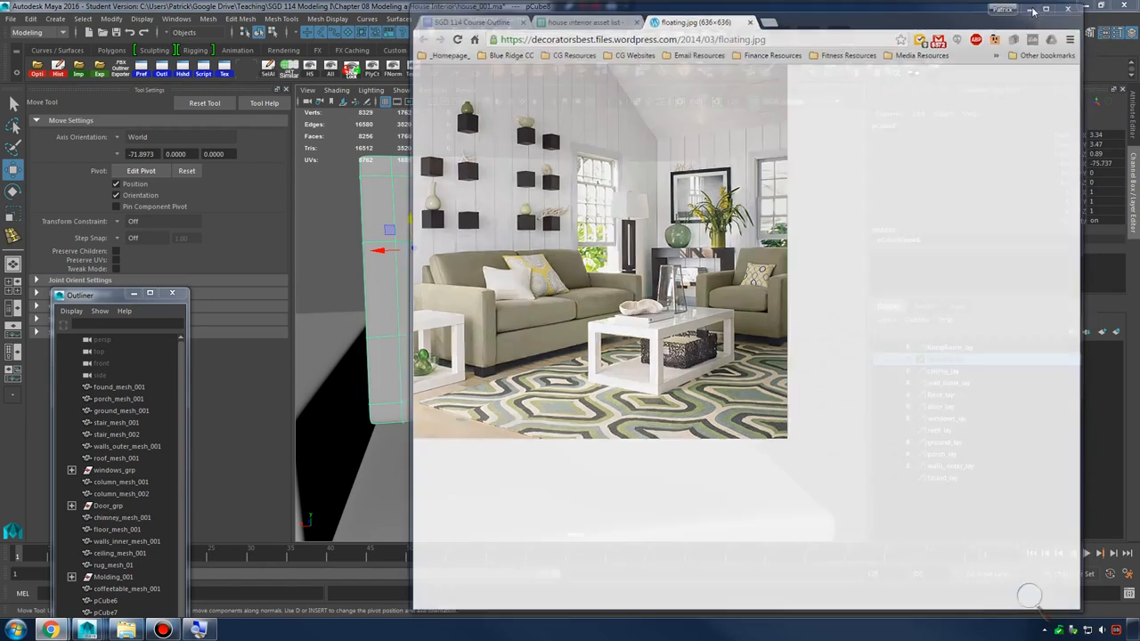
# Lower the back cushion's upper vertices along its slope in the side view to shorten the cushion
pyautogui.keyDown('alt'); pyautogui.moveTo(644, 259); pyautogui.dragTo(615, 203); pyautogui.keyUp('alt')
pyautogui.rightClick(691, 207)
pyautogui.click(651, 196)
pyautogui.press('space')
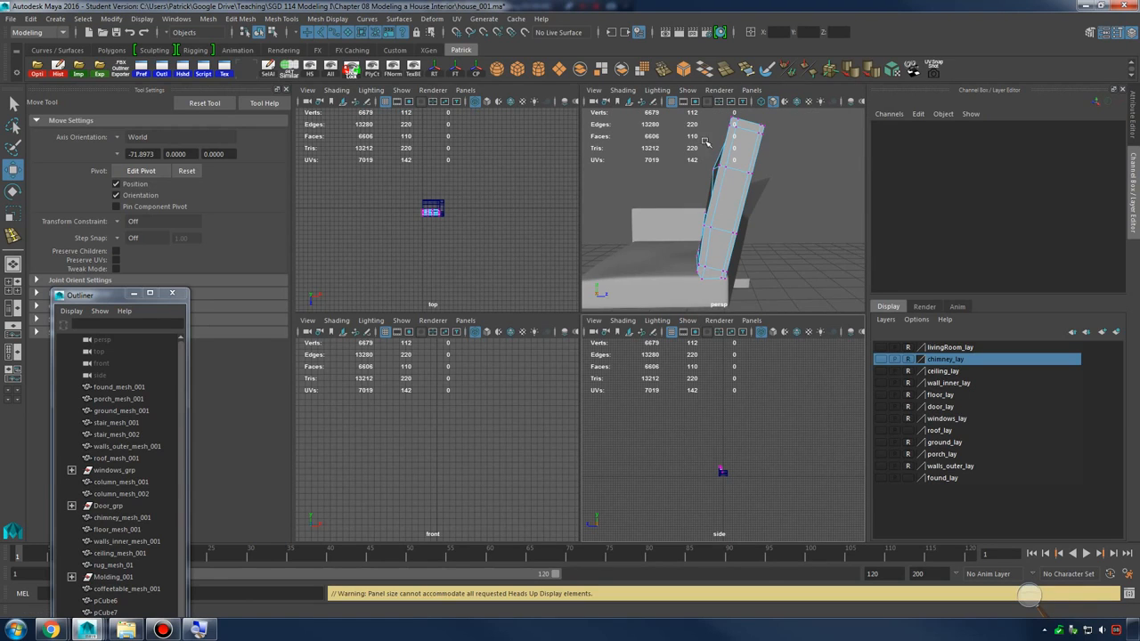
pyautogui.keyDown('alt'); pyautogui.moveTo(732, 181); pyautogui.dragTo(731, 253, button='middle'); pyautogui.keyUp('alt')
pyautogui.moveTo(635, 168); pyautogui.dragTo(803, 254)
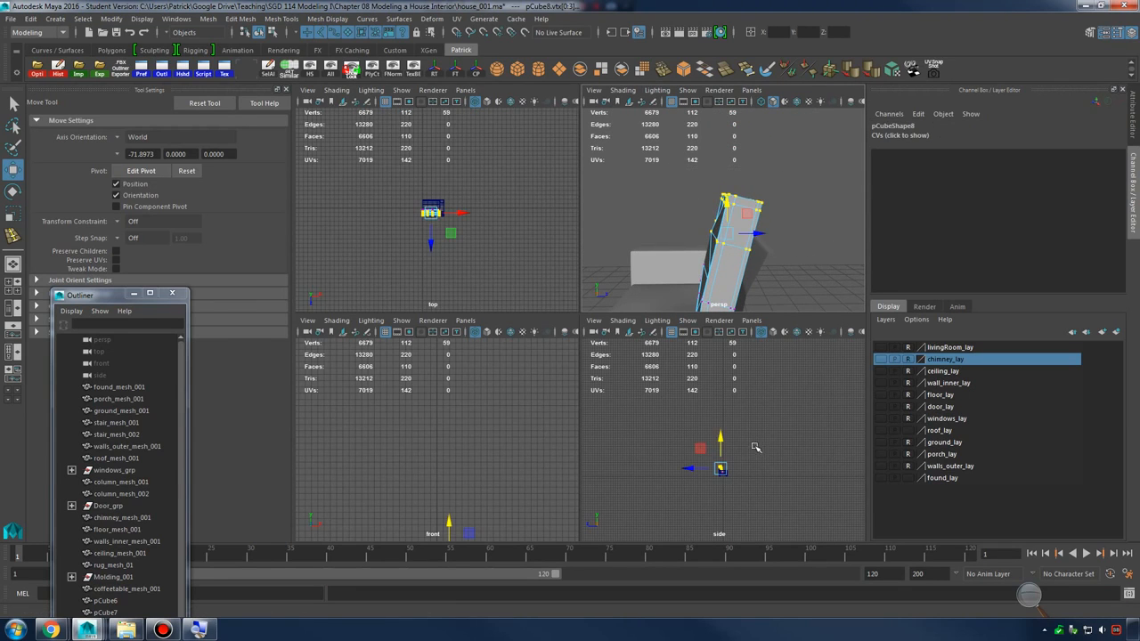
pyautogui.press('f')
pyautogui.press('space')
pyautogui.keyDown('alt'); pyautogui.moveTo(666, 369); pyautogui.dragTo(659, 329, button='middle'); pyautogui.keyUp('alt')
pyautogui.moveTo(575, 293); pyautogui.dragTo(589, 347)
pyautogui.hotkey('ctrl', 'z')
pyautogui.keyDown('ctrl'); pyautogui.moveTo(610, 407); pyautogui.dragTo(773, 552); pyautogui.keyUp('ctrl')
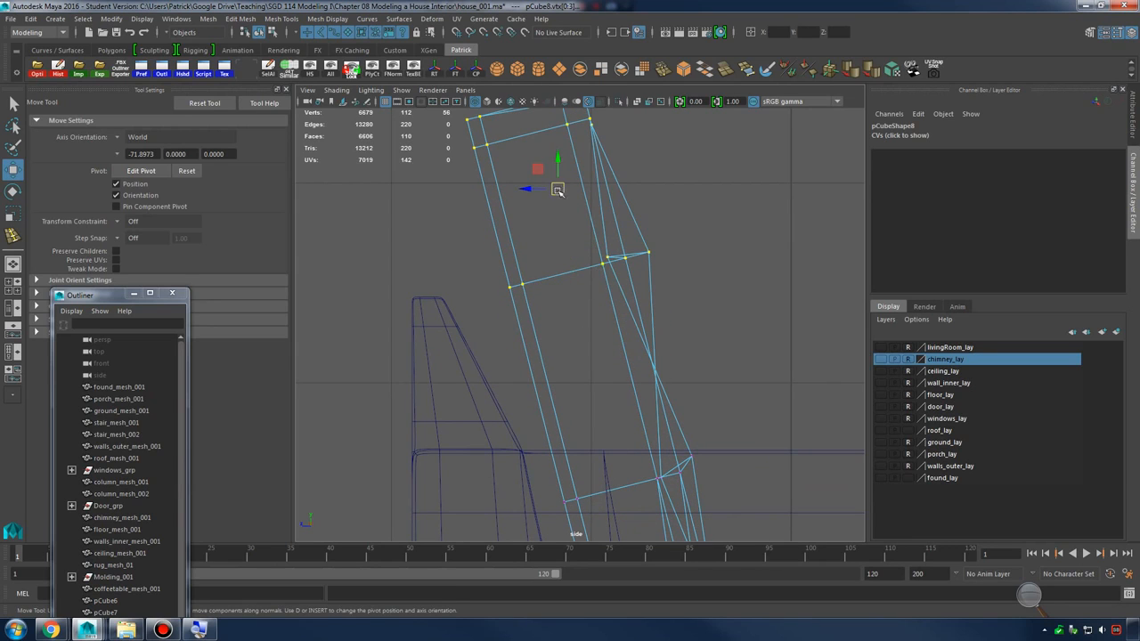
pyautogui.moveTo(558, 189); pyautogui.dragTo(577, 291)
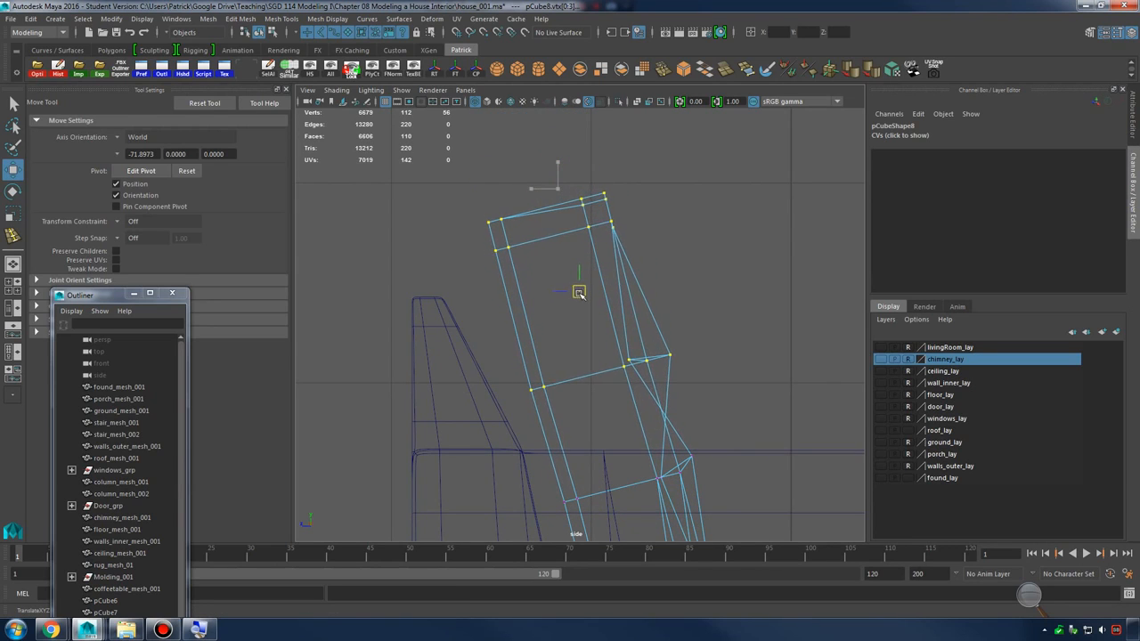
# Move the back cushion's lower middle row of vertices down and turn its smooth preview back on
pyautogui.keyDown('alt'); pyautogui.moveTo(579, 293); pyautogui.dragTo(567, 228, button='middle'); pyautogui.keyUp('alt')
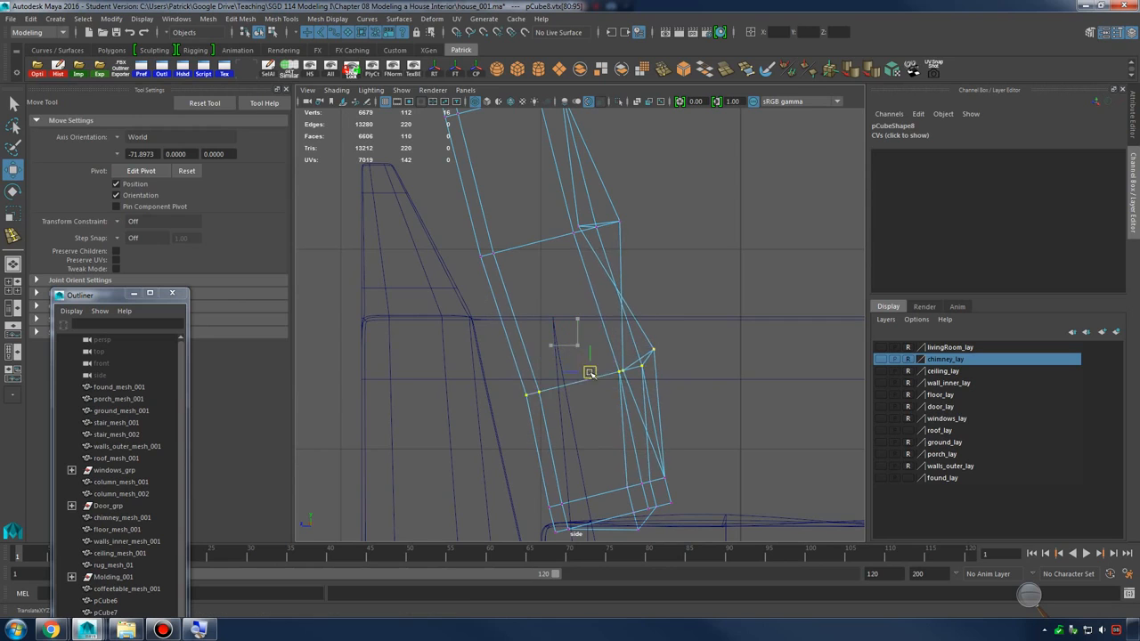
pyautogui.press('3')
pyautogui.keyDown('alt'); pyautogui.moveTo(614, 307); pyautogui.dragTo(639, 376, button='middle'); pyautogui.keyUp('alt')
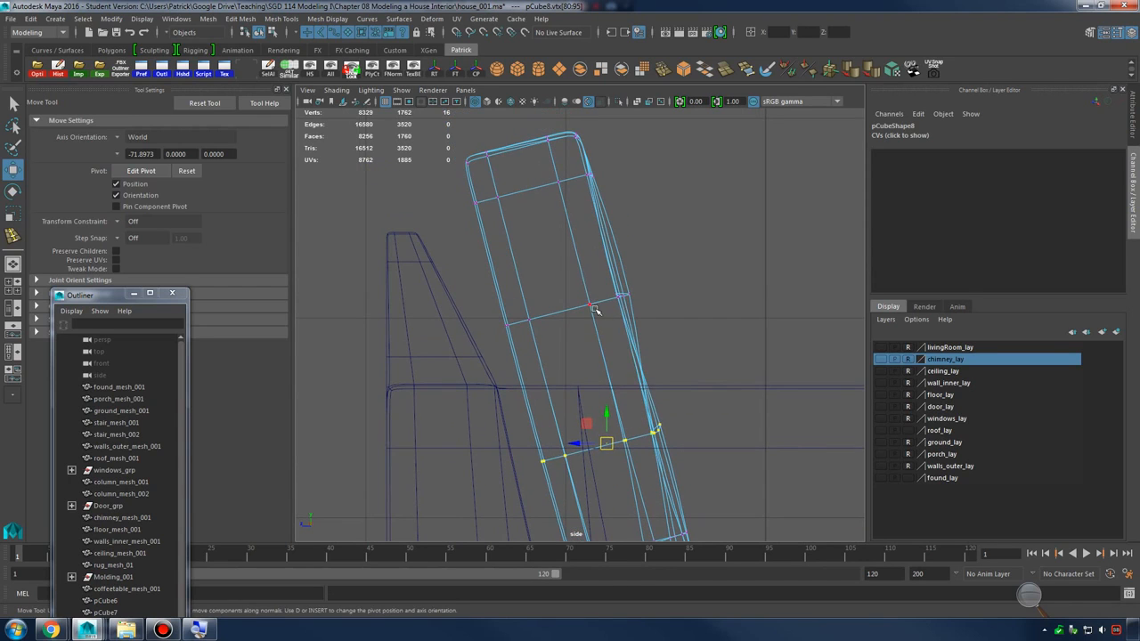
# Move the whole back cushion against the backrest to a Translate Z of 1.021
pyautogui.moveTo(588, 277); pyautogui.dragTo(618, 248, button='right')
pyautogui.click(618, 255)
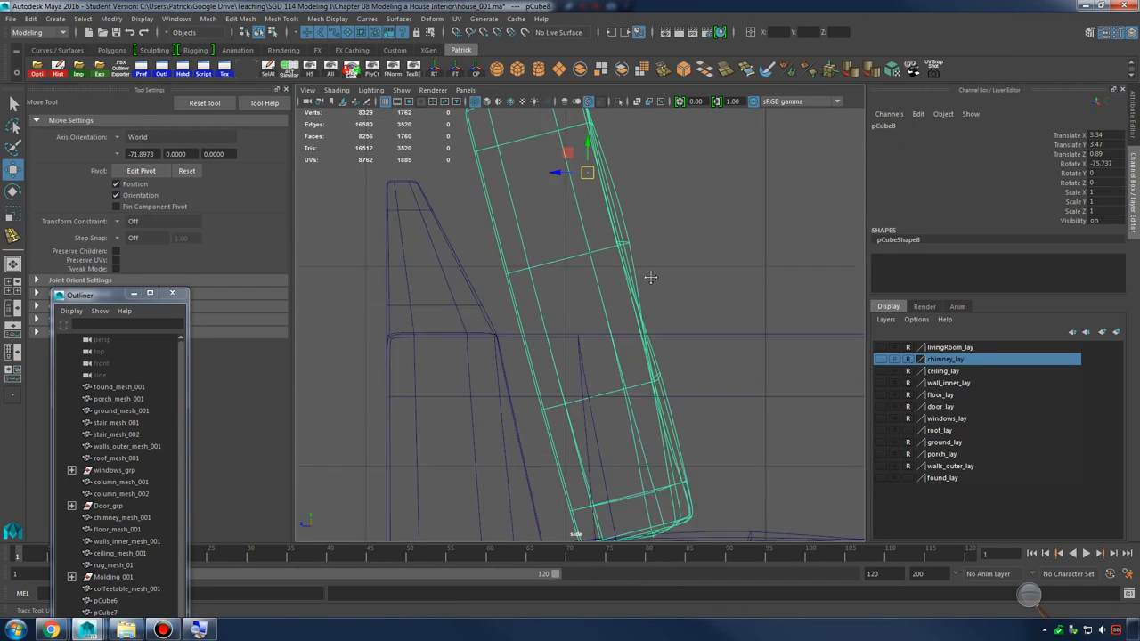
pyautogui.keyDown('alt'); pyautogui.moveTo(654, 272); pyautogui.dragTo(564, 179, button='middle'); pyautogui.keyUp('alt')
pyautogui.moveTo(564, 179); pyautogui.dragTo(540, 190)
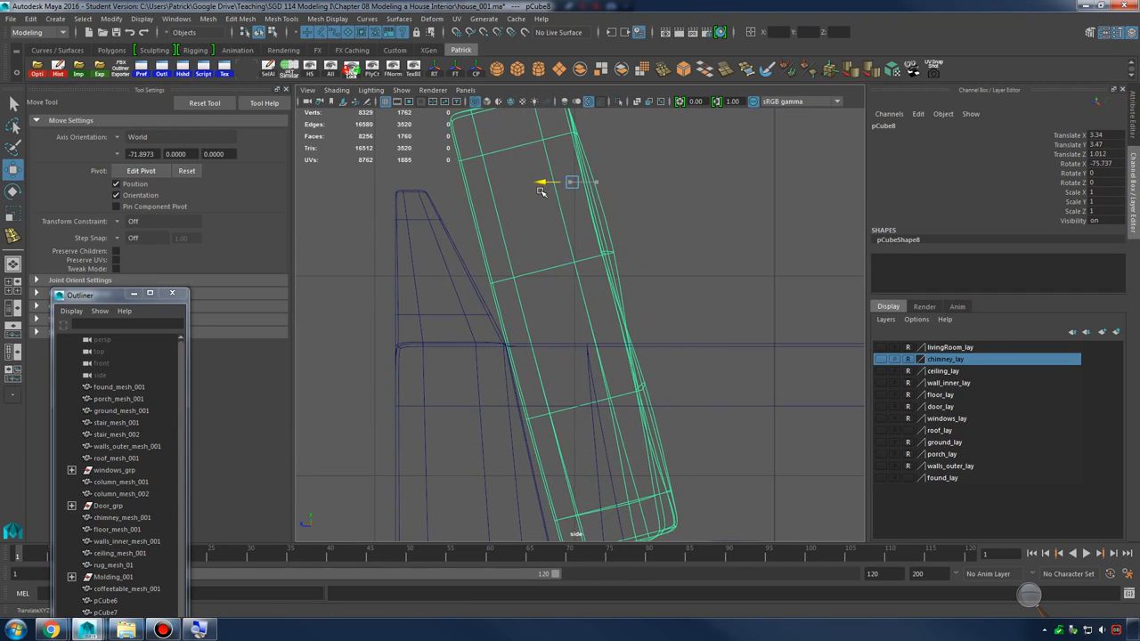
pyautogui.keyDown('alt'); pyautogui.moveTo(586, 242); pyautogui.dragTo(595, 253, button='middle'); pyautogui.keyUp('alt')
pyautogui.keyDown('alt'); pyautogui.moveTo(595, 253); pyautogui.dragTo(602, 253); pyautogui.keyUp('alt')
pyautogui.press('space')
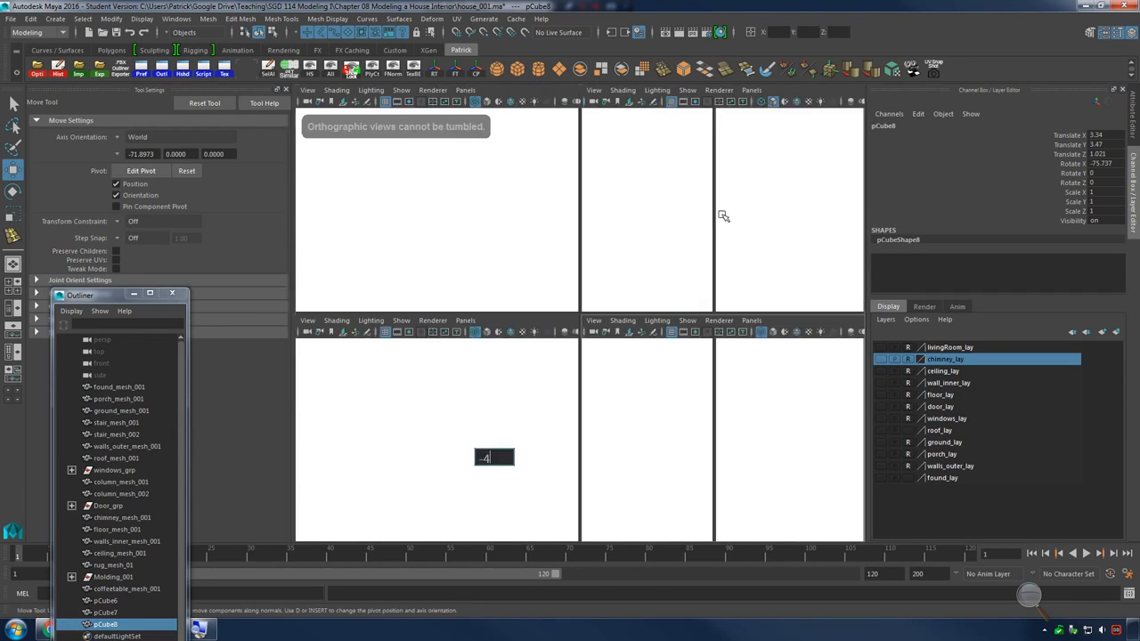
# Show the back cushion unsmoothed in the perspective view and move its top vertices backward over the backrest
pyautogui.press('space')
pyautogui.keyDown('alt'); pyautogui.moveTo(723, 217); pyautogui.dragTo(728, 273); pyautogui.keyUp('alt')
pyautogui.moveTo(603, 314); pyautogui.dragTo(732, 310, button='right')
pyautogui.keyDown('alt'); pyautogui.moveTo(732, 310); pyautogui.dragTo(603, 308); pyautogui.keyUp('alt')
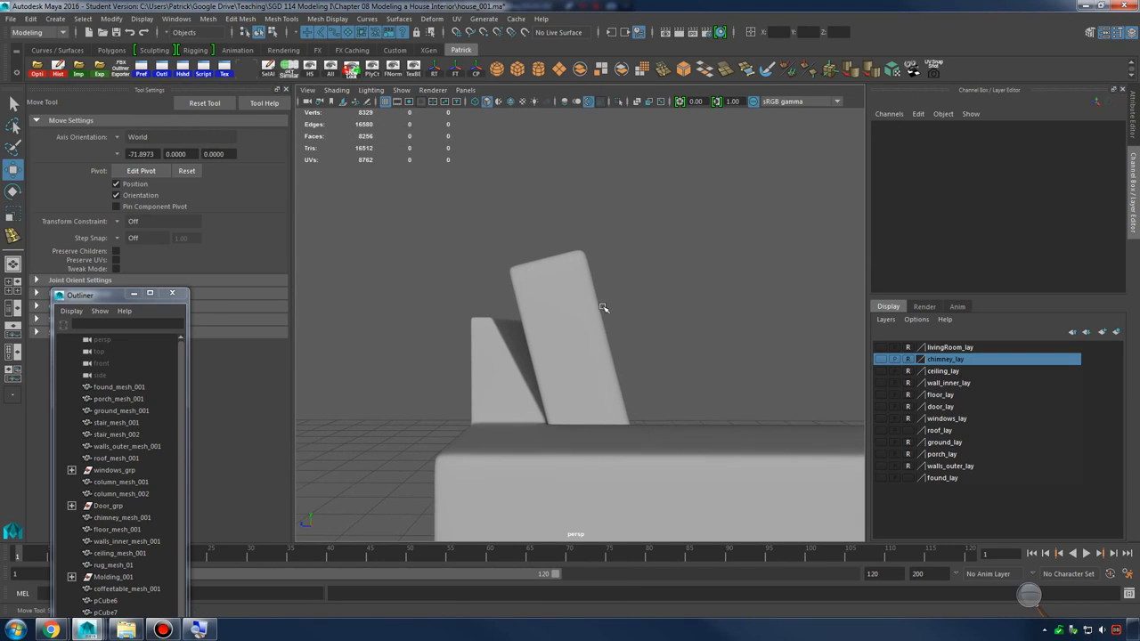
pyautogui.press('1')
pyautogui.moveTo(592, 303); pyautogui.dragTo(539, 269, button='right')
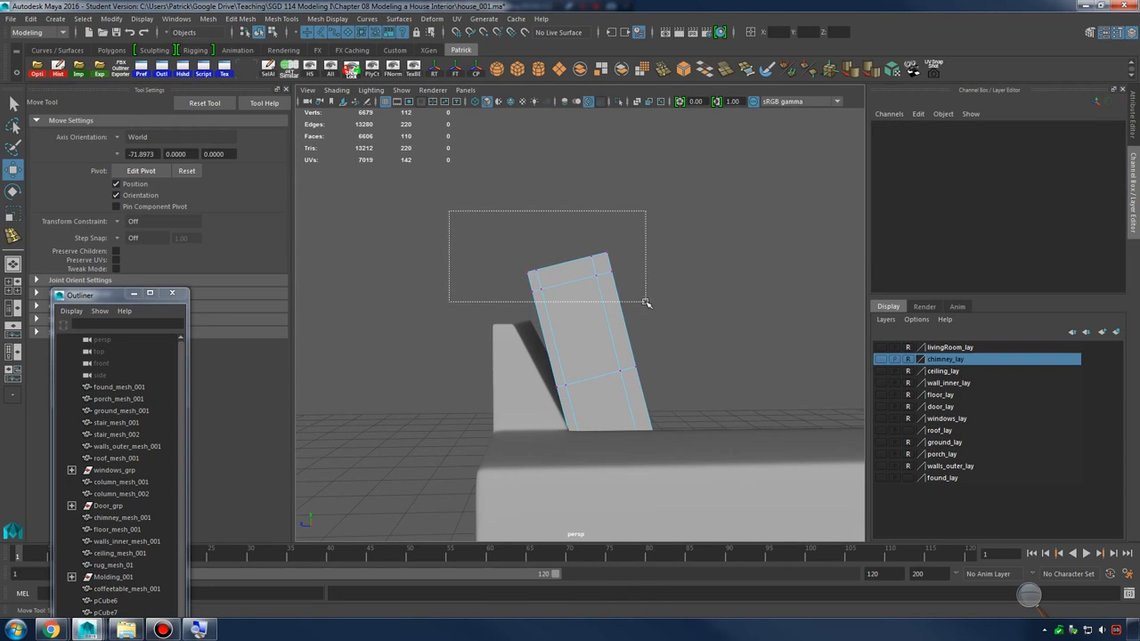
pyautogui.moveTo(646, 302); pyautogui.dragTo(648, 303)
pyautogui.moveTo(647, 304)
pyautogui.keyDown('alt'); pyautogui.mouseDown()
pyautogui.moveTo(703, 309)
pyautogui.moveTo(652, 306)
pyautogui.mouseUp(); pyautogui.keyUp('alt')
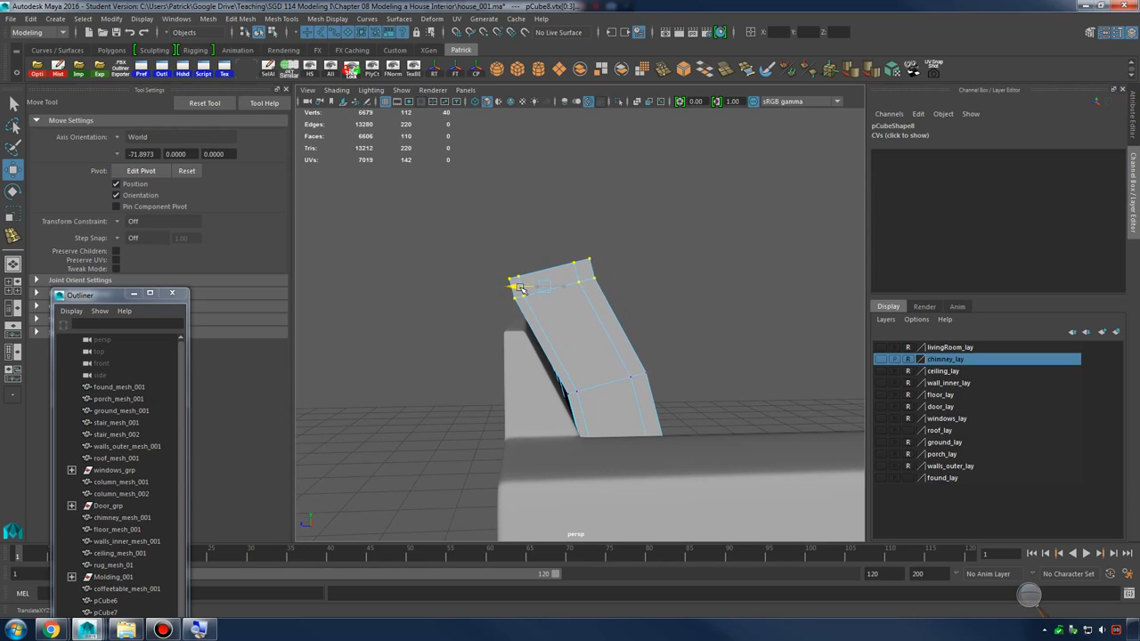
# Rotate the back cushion's top vertices to tilt them backward, and restore its smooth preview in object mode
pyautogui.press('e')
pyautogui.keyDown('alt'); pyautogui.moveTo(525, 267); pyautogui.dragTo(582, 280); pyautogui.keyUp('alt')
pyautogui.moveTo(566, 297); pyautogui.dragTo(619, 282, button='right')
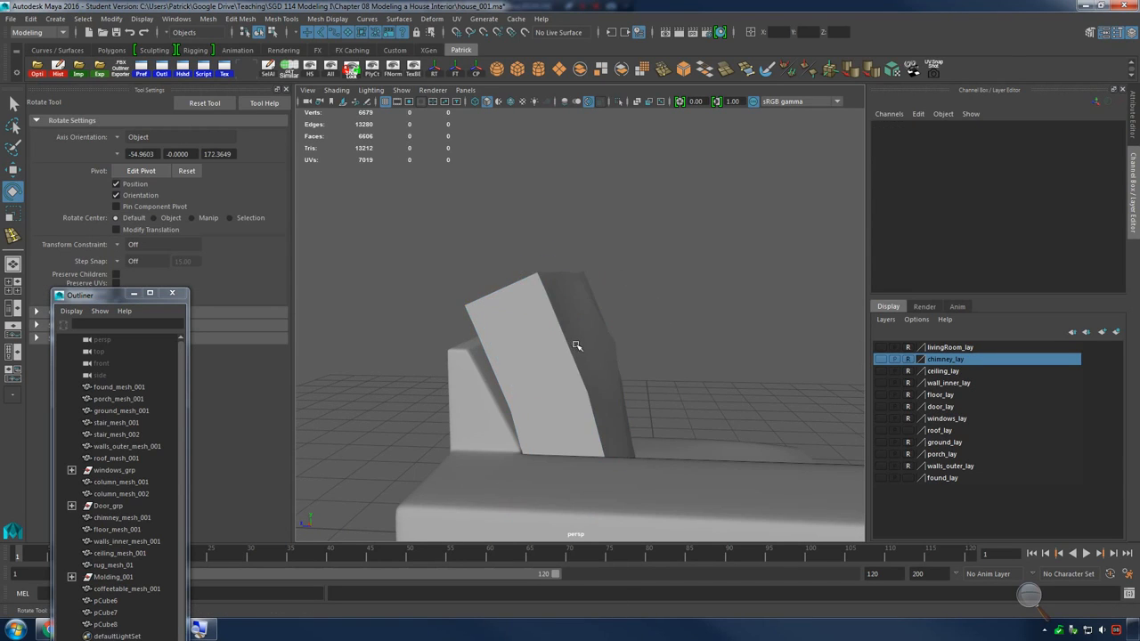
pyautogui.click(577, 347)
pyautogui.press('3')
pyautogui.click(787, 325)
pyautogui.keyDown('alt'); pyautogui.moveTo(787, 324); pyautogui.dragTo(707, 297); pyautogui.keyUp('alt')
# Select the half sofa's frame together with its seat and back cushions in object mode
pyautogui.click(663, 381)
pyautogui.click(364, 228)
pyautogui.moveTo(365, 227); pyautogui.dragTo(641, 476)
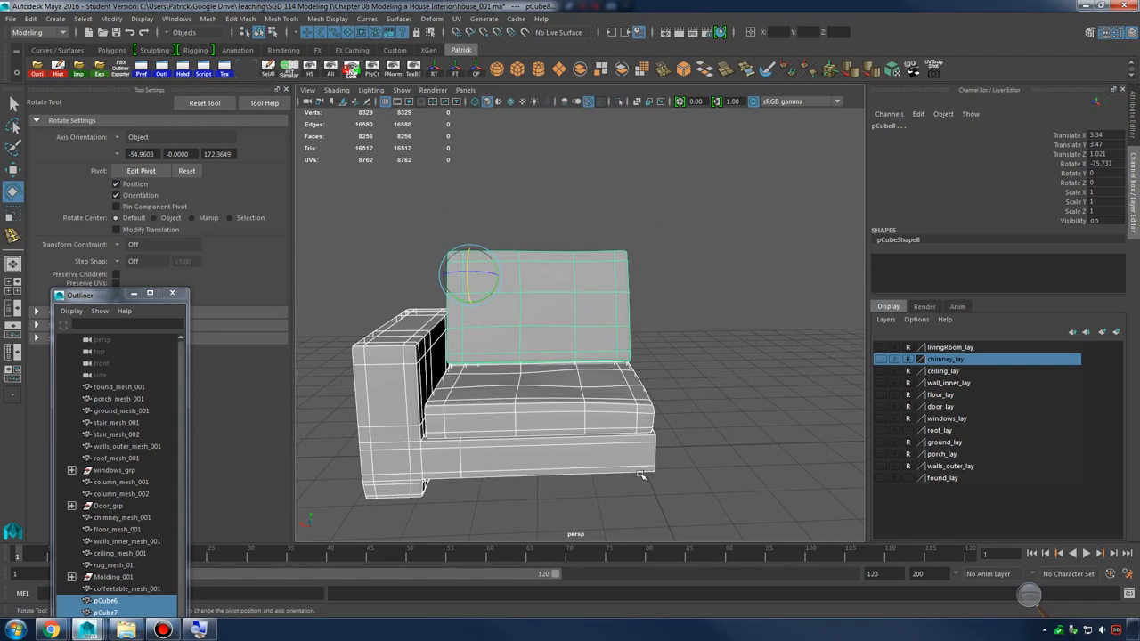
pyautogui.click(692, 311)
pyautogui.keyDown('alt'); pyautogui.moveTo(692, 312); pyautogui.dragTo(687, 333); pyautogui.keyUp('alt')
pyautogui.moveTo(712, 428); pyautogui.dragTo(713, 428)
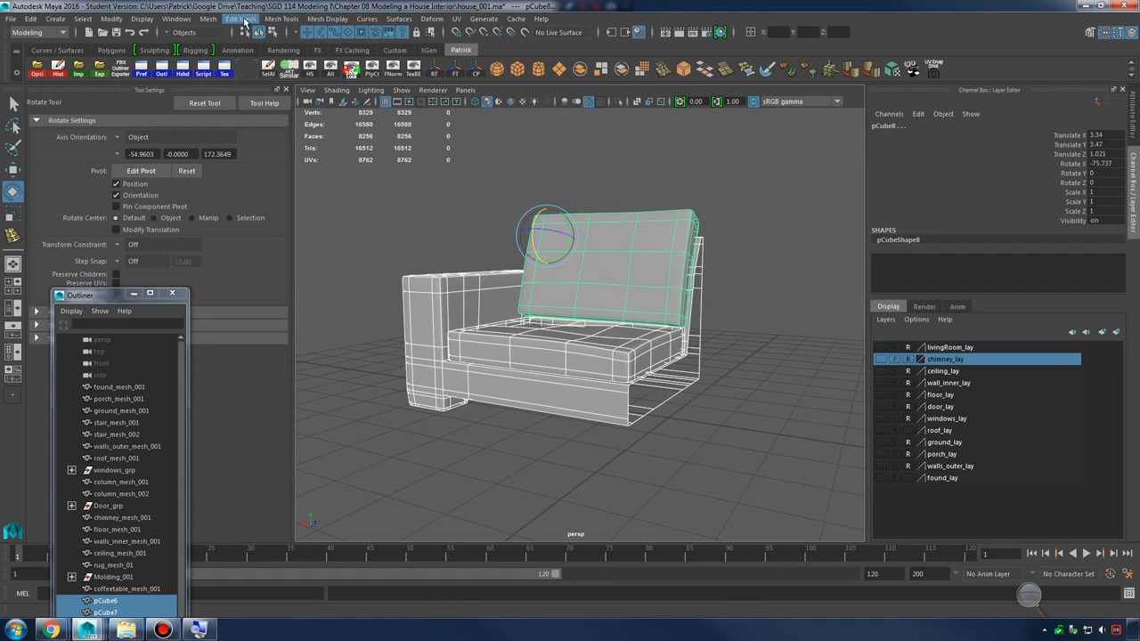
pyautogui.click(214, 19)
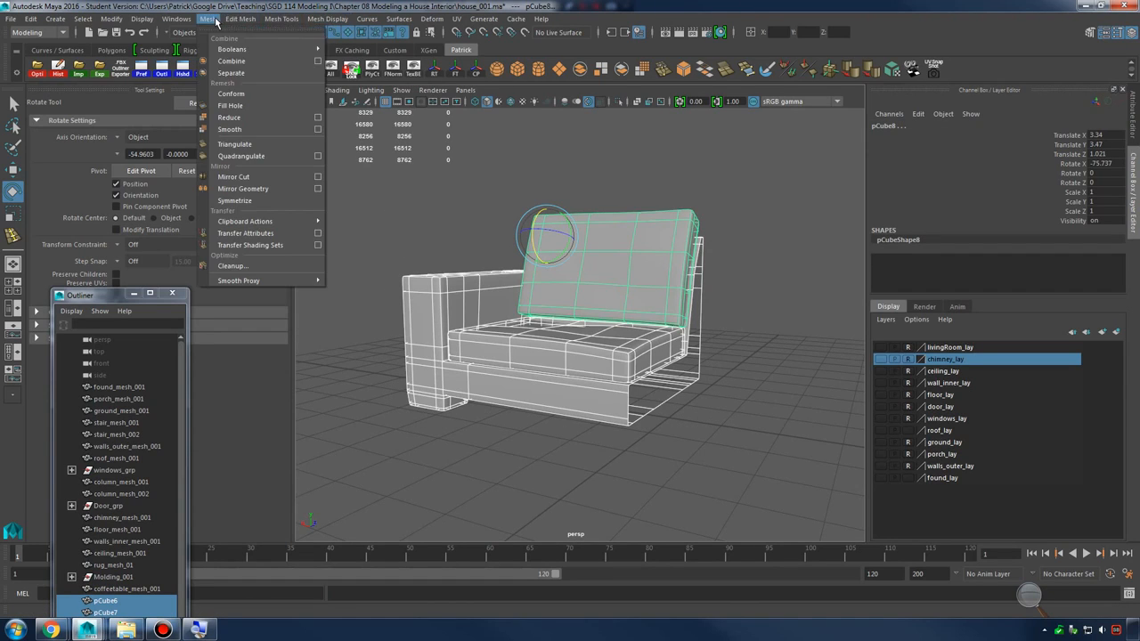
pyautogui.click(255, 129)
pyautogui.click(733, 313)
# Compare the half sofa's frame and cushions with the smooth preview on and off
pyautogui.scroll(5, 515, 298)
pyautogui.moveTo(395, 229); pyautogui.dragTo(769, 448)
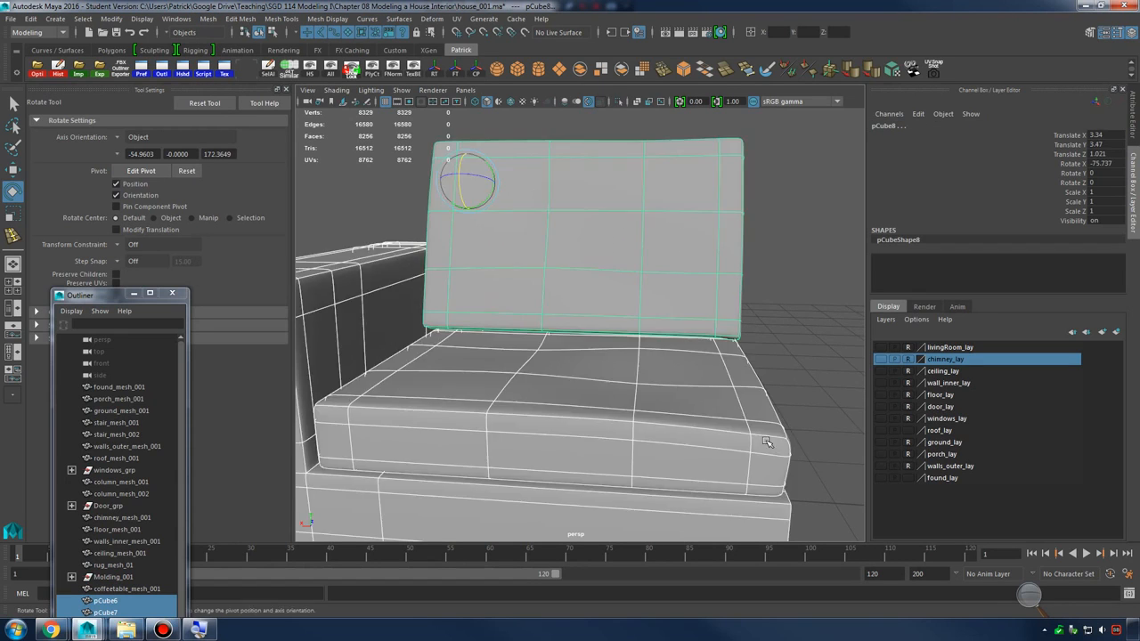
pyautogui.keyDown('alt'); pyautogui.moveTo(768, 448); pyautogui.dragTo(579, 390, button='right'); pyautogui.keyUp('alt')
pyautogui.press('3')
pyautogui.press('1')
pyautogui.click(681, 344)
pyautogui.keyDown('alt'); pyautogui.moveTo(666, 355); pyautogui.dragTo(684, 378); pyautogui.keyUp('alt')
pyautogui.moveTo(432, 234); pyautogui.dragTo(722, 473)
pyautogui.keyDown('alt'); pyautogui.moveTo(631, 416); pyautogui.dragTo(748, 413, button='right'); pyautogui.keyUp('alt')
pyautogui.press('3')
pyautogui.click(763, 308)
pyautogui.moveTo(761, 332)
pyautogui.keyDown('alt'); pyautogui.mouseDown()
pyautogui.moveTo(738, 341)
pyautogui.moveTo(751, 341)
pyautogui.mouseUp(); pyautogui.keyUp('alt')
pyautogui.keyDown('alt'); pyautogui.moveTo(751, 341); pyautogui.dragTo(672, 338, button='right'); pyautogui.keyUp('alt')
# Freeze the transformations of all the half sofa's pieces and reset their pivots to the world origin
pyautogui.moveTo(710, 471); pyautogui.dragTo(709, 470)
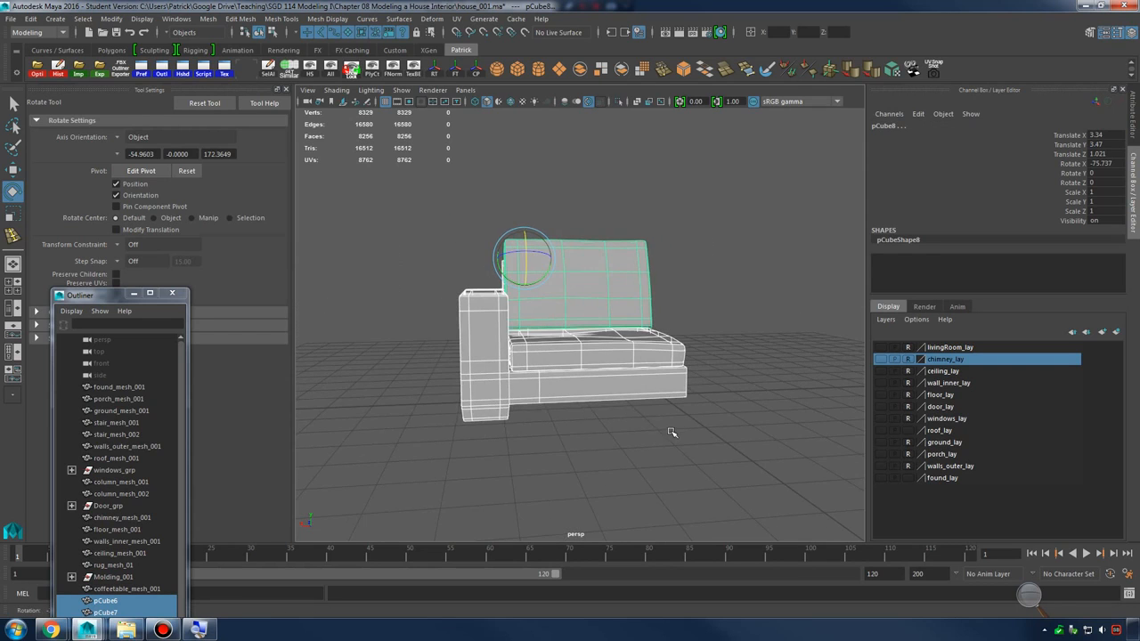
pyautogui.keyDown('alt'); pyautogui.moveTo(661, 414); pyautogui.dragTo(651, 419); pyautogui.keyUp('alt')
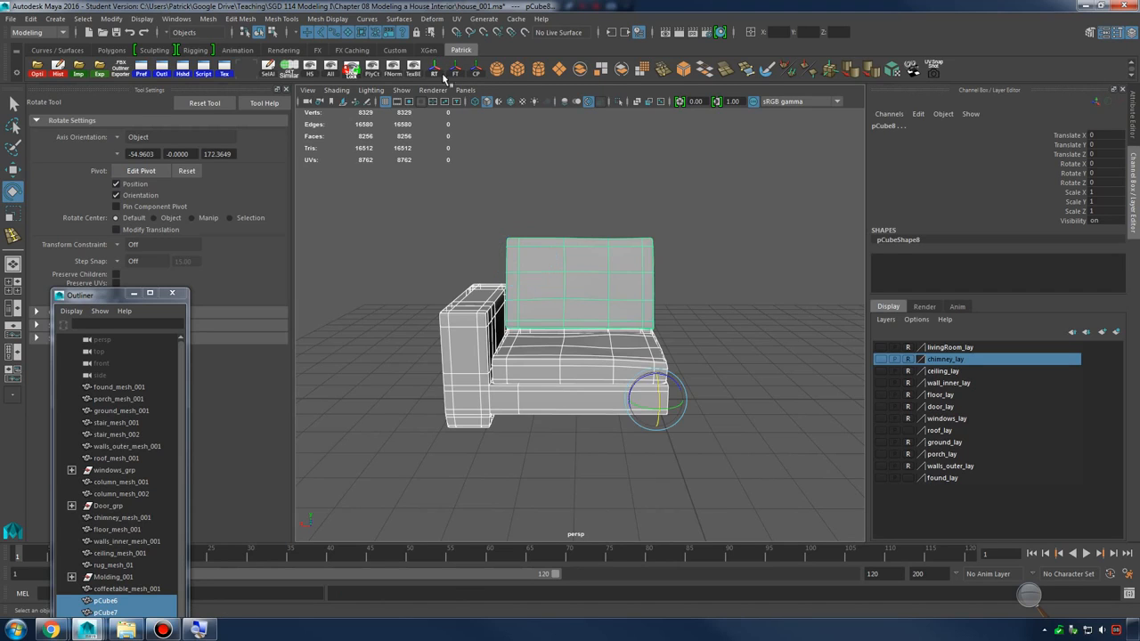
pyautogui.keyDown('alt'); pyautogui.moveTo(665, 320); pyautogui.dragTo(597, 282, button='middle'); pyautogui.keyUp('alt')
pyautogui.keyDown('alt'); pyautogui.moveTo(598, 283); pyautogui.dragTo(679, 300, button='right'); pyautogui.keyUp('alt')
pyautogui.keyDown('alt'); pyautogui.moveTo(679, 300); pyautogui.dragTo(659, 372); pyautogui.keyUp('alt')
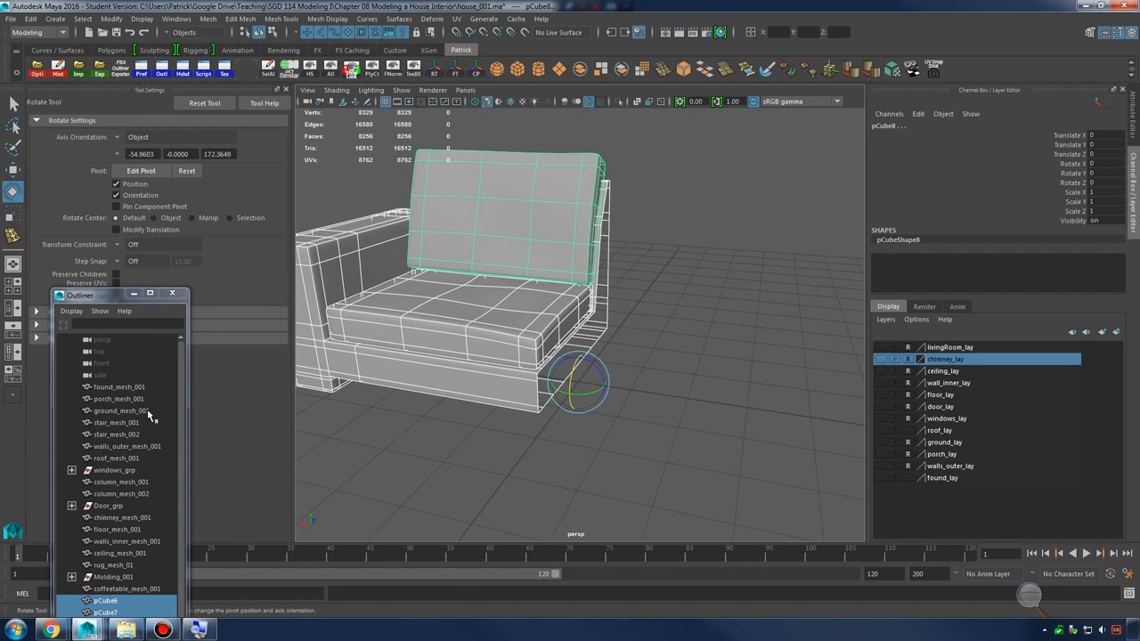
# Duplicate the half sofa's pieces and mirror the copies with a Scale X of -1 to complete the sofa
pyautogui.hotkey('ctrl', 'd')
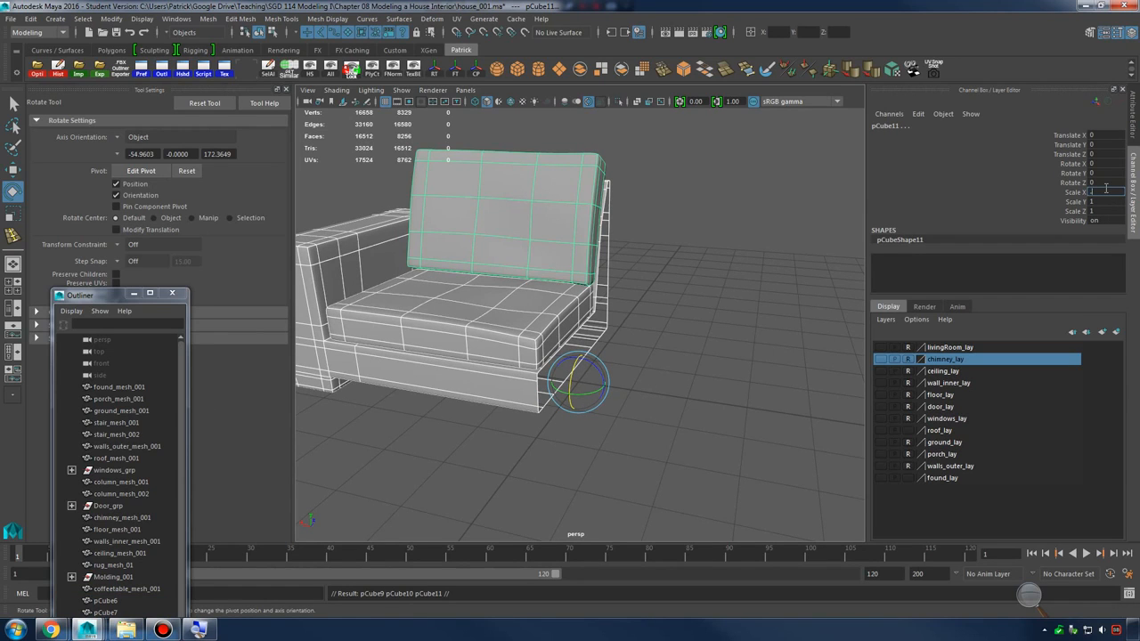
pyautogui.write('-1')
pyautogui.press('Return')
pyautogui.keyDown('alt'); pyautogui.moveTo(634, 338); pyautogui.dragTo(651, 327); pyautogui.keyUp('alt')
pyautogui.keyDown('alt'); pyautogui.moveTo(651, 327); pyautogui.dragTo(609, 411, button='right'); pyautogui.keyUp('alt')
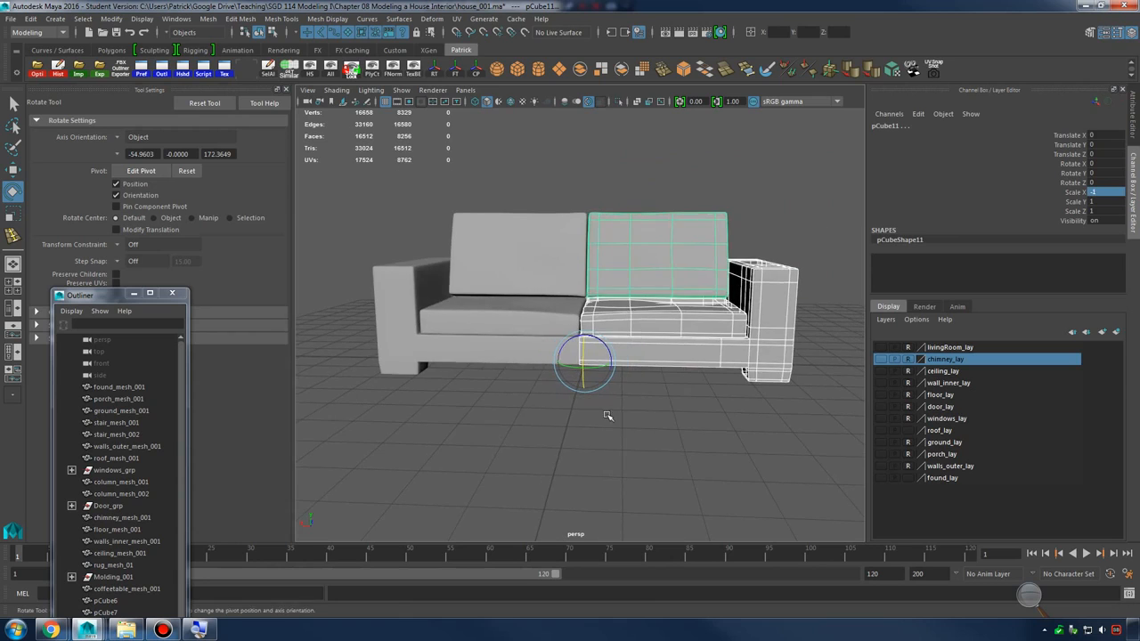
pyautogui.click(609, 415)
pyautogui.keyDown('alt'); pyautogui.moveTo(610, 417); pyautogui.dragTo(659, 417); pyautogui.keyUp('alt')
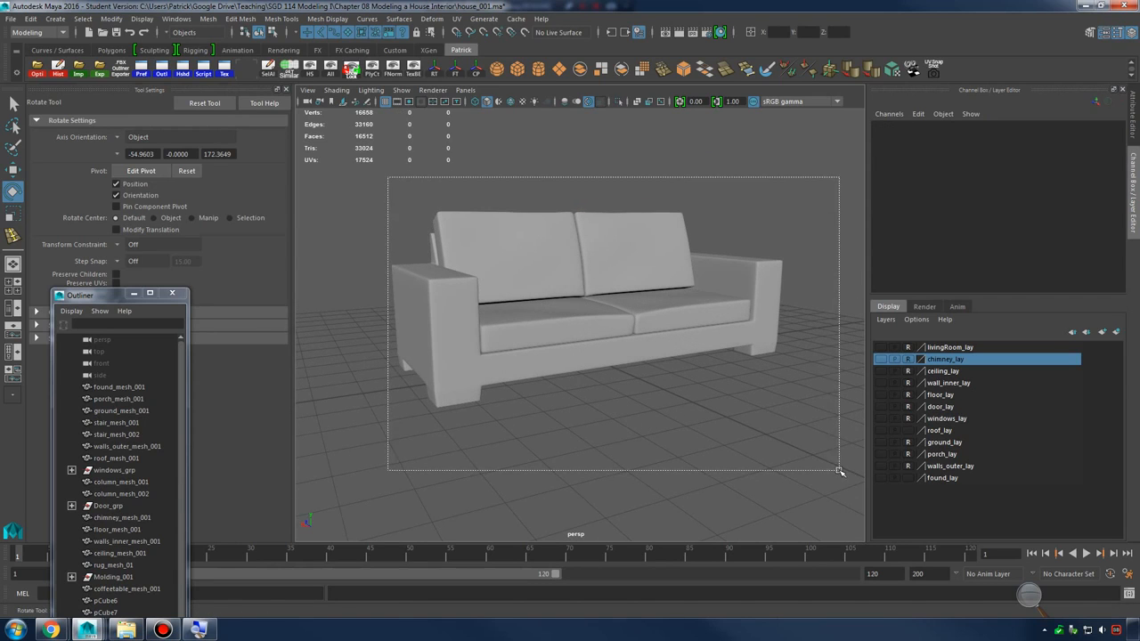
# Select every piece of both sofa halves and combine them into one mesh
pyautogui.moveTo(839, 470); pyautogui.dragTo(840, 471)
pyautogui.keyDown('alt'); pyautogui.moveTo(677, 302); pyautogui.dragTo(690, 340, button='middle'); pyautogui.keyUp('alt')
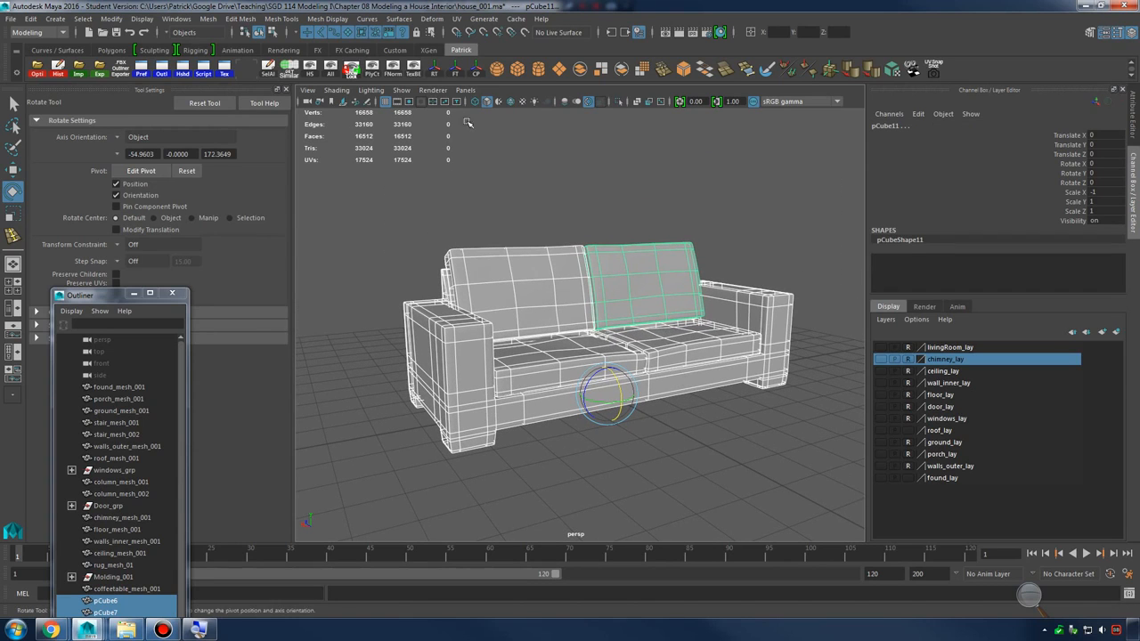
pyautogui.click(580, 69)
# Merge all the combined sofa's vertices with a distance threshold of 0.001 and return to object mode
pyautogui.moveTo(611, 294); pyautogui.dragTo(561, 283, button='right')
pyautogui.press('w')
pyautogui.moveTo(347, 205); pyautogui.dragTo(887, 535)
pyautogui.keyDown('shift'); pyautogui.moveTo(617, 298); pyautogui.dragTo(669, 227, button='right'); pyautogui.keyUp('shift')
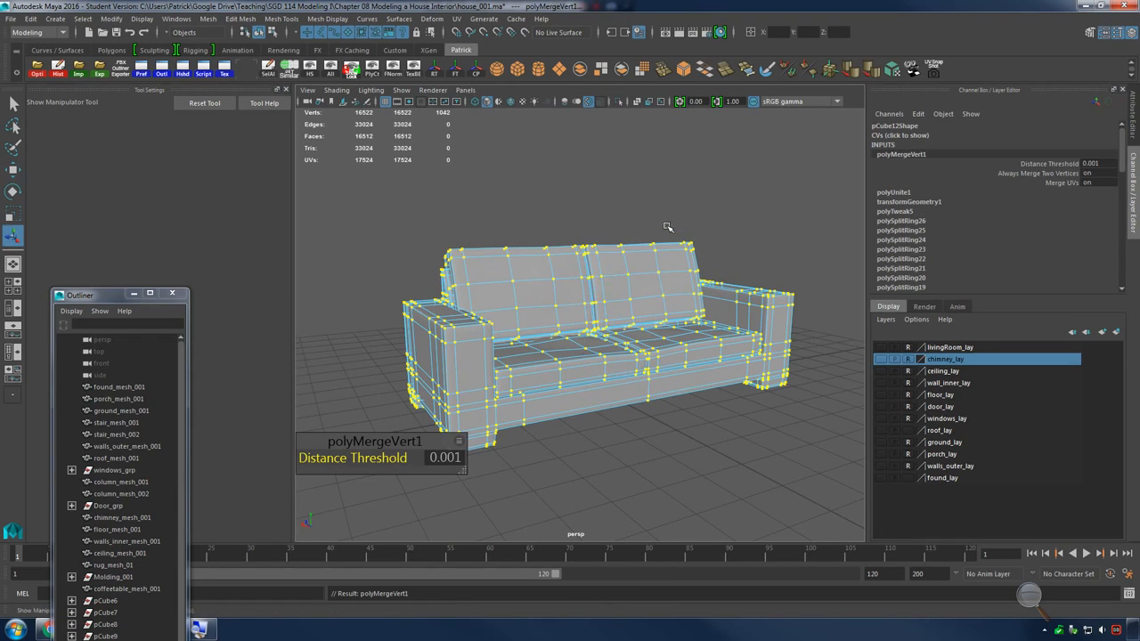
pyautogui.keyDown('alt'); pyautogui.moveTo(674, 280); pyautogui.dragTo(657, 318); pyautogui.keyUp('alt')
pyautogui.moveTo(620, 283); pyautogui.dragTo(677, 265, button='right')
pyautogui.click(630, 203)
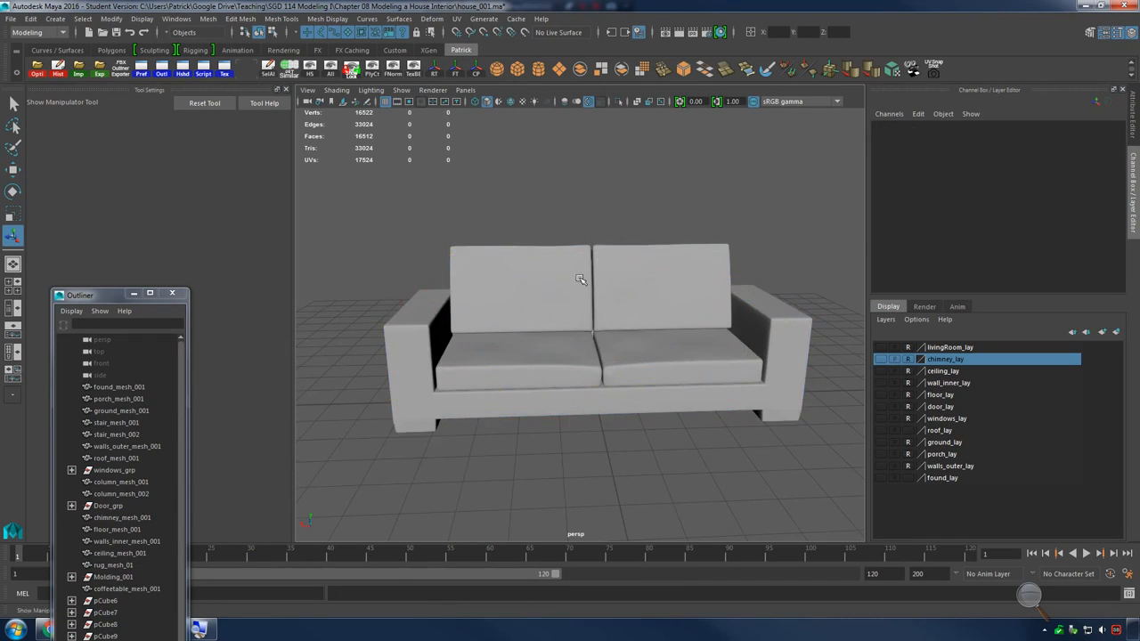
# Inspect the sofa's front leg corner unsmoothed and compare it with the sofa in the browser's reference photo
pyautogui.keyDown('alt'); pyautogui.moveTo(582, 279); pyautogui.dragTo(720, 326, button='right'); pyautogui.keyUp('alt')
pyautogui.keyDown('alt'); pyautogui.moveTo(672, 344); pyautogui.dragTo(642, 395); pyautogui.keyUp('alt')
pyautogui.keyDown('alt'); pyautogui.moveTo(641, 394); pyautogui.dragTo(599, 411, button='middle'); pyautogui.keyUp('alt')
pyautogui.click(584, 417)
pyautogui.press('1')
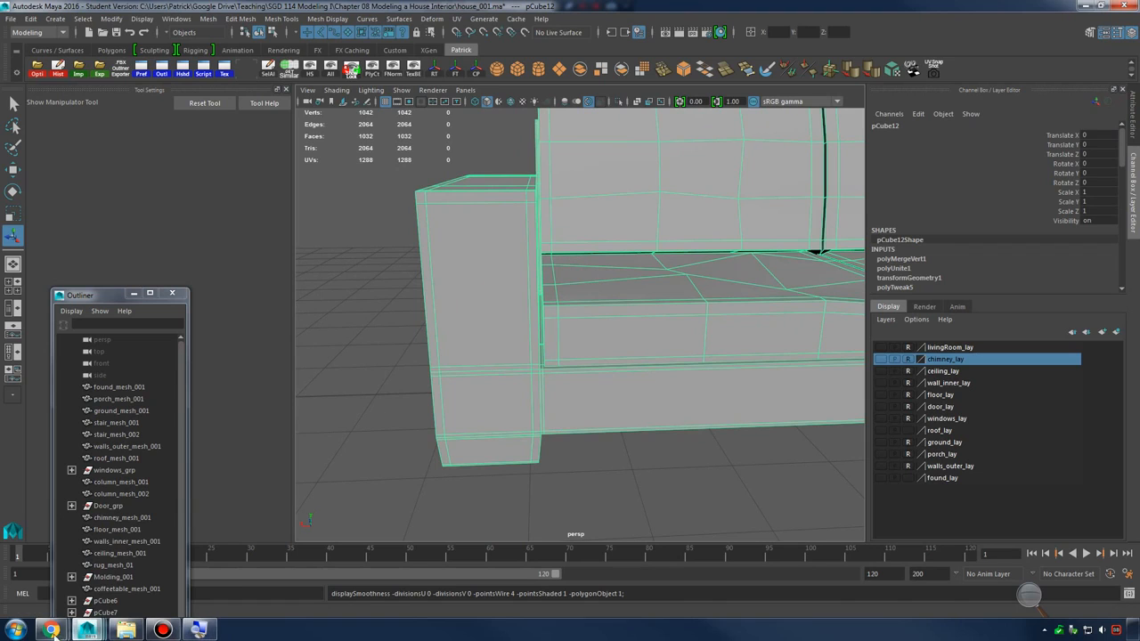
pyautogui.moveTo(51, 629)
pyautogui.click(229, 547)
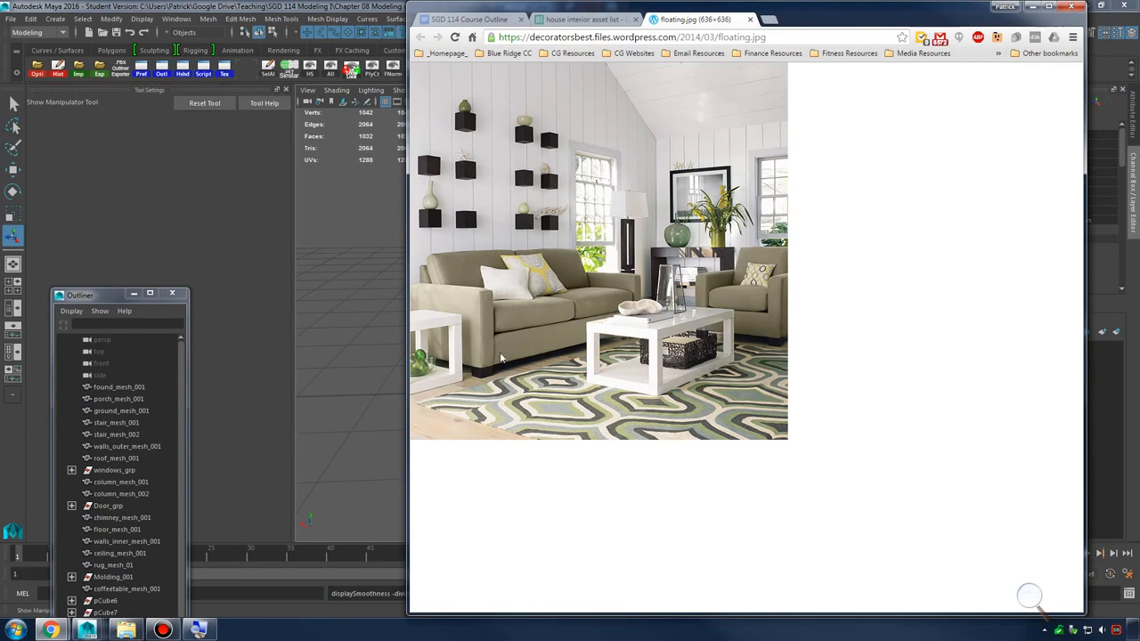
pyautogui.click(1014, 10)
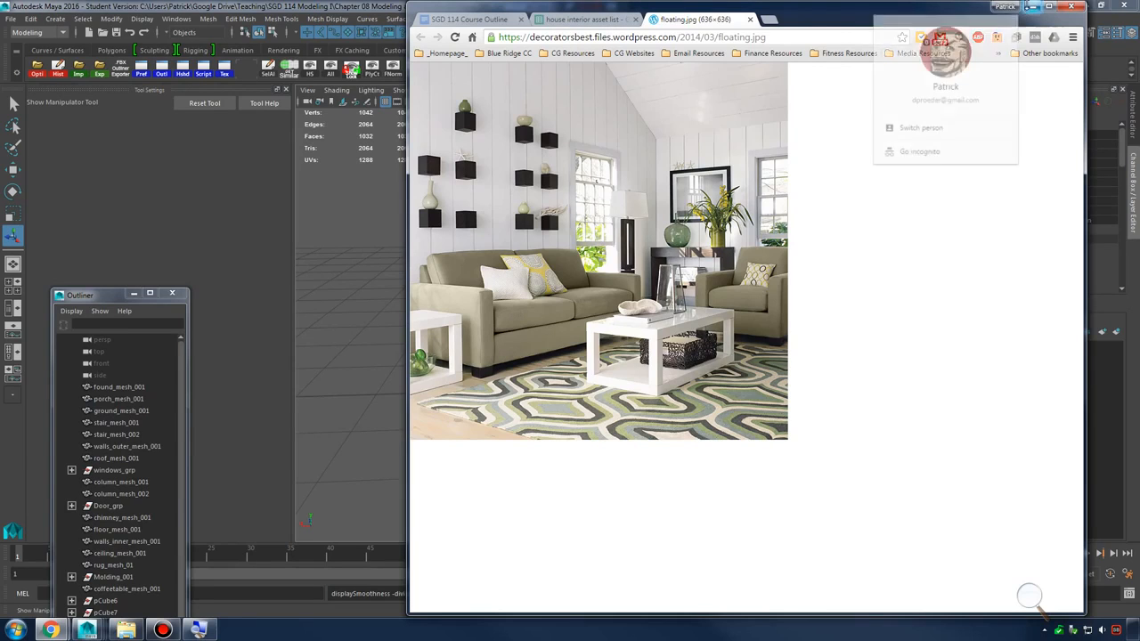
pyautogui.click(1036, 7)
# Restore the smooth preview and insert a vertical edge loop on the base front, right beside the armrest
pyautogui.scroll(3, 623, 304)
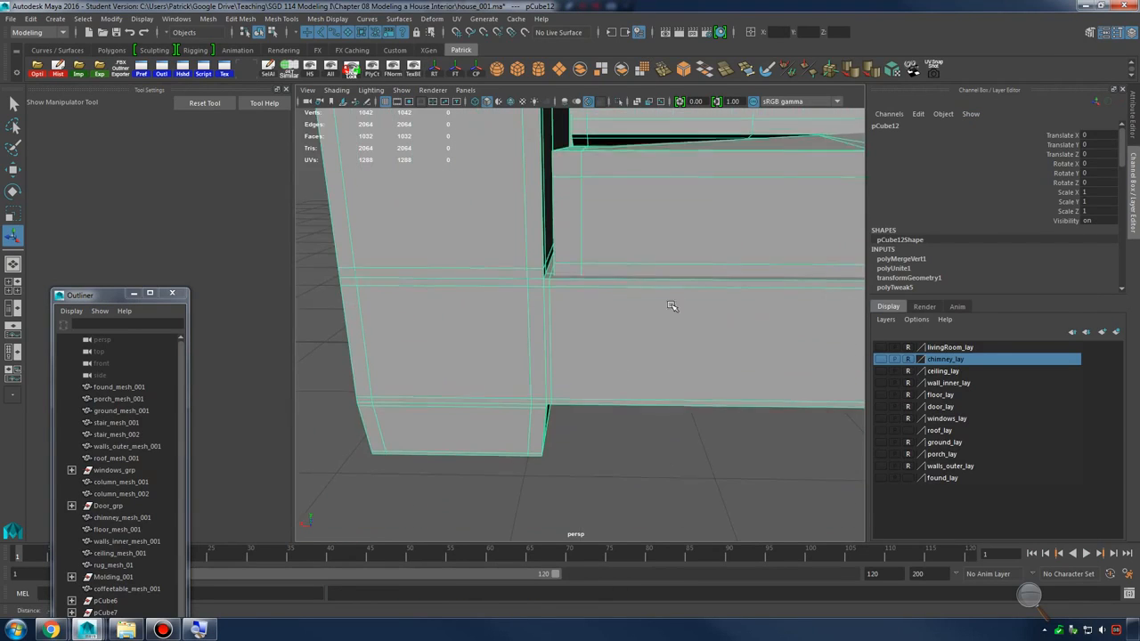
pyautogui.press('3')
pyautogui.scroll(2, 590, 336)
pyautogui.keyDown('alt'); pyautogui.moveTo(573, 312); pyautogui.dragTo(591, 331, button='middle'); pyautogui.keyUp('alt')
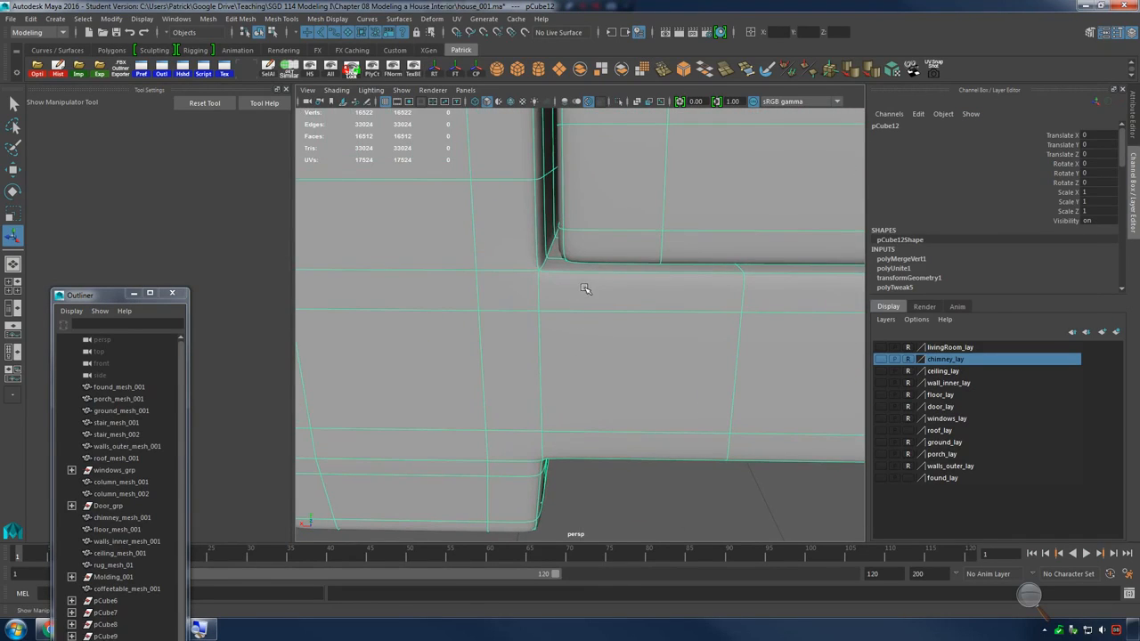
pyautogui.keyDown('shift'); pyautogui.moveTo(584, 288); pyautogui.dragTo(543, 303, button='right'); pyautogui.keyUp('shift')
pyautogui.click(548, 276)
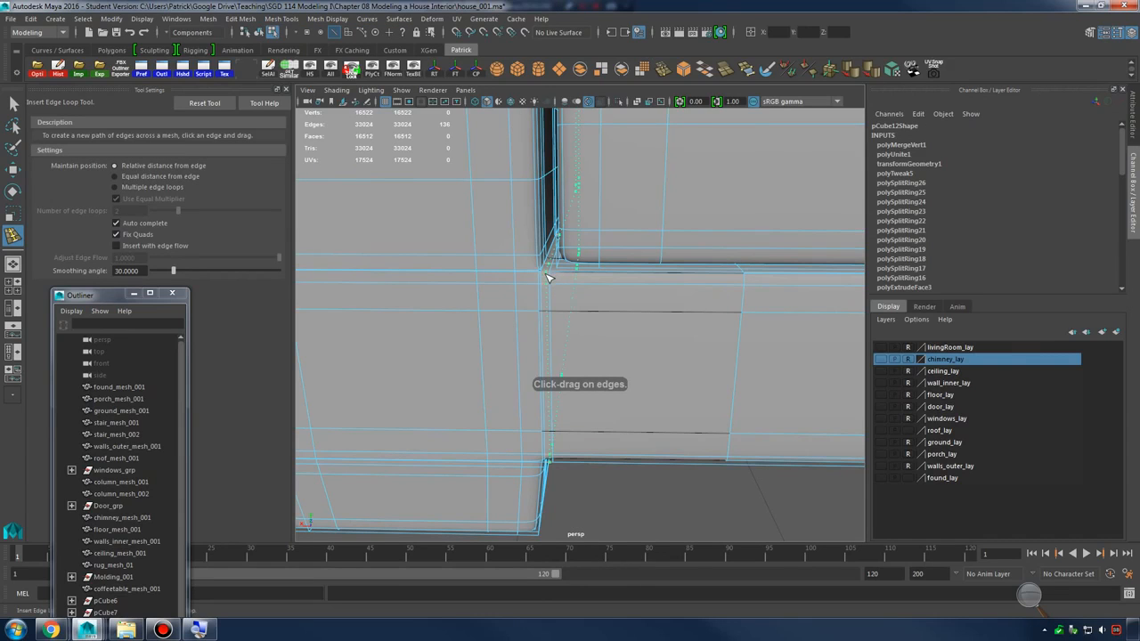
pyautogui.moveTo(548, 278); pyautogui.dragTo(637, 327)
pyautogui.press('q')
# Turn off the smooth preview and try to limit the selection to the new loop's front edges in wireframe
pyautogui.scroll(6, 568, 289)
pyautogui.scroll(-5, 568, 290)
pyautogui.press('4')
pyautogui.keyDown('ctrl'); pyautogui.moveTo(879, 453); pyautogui.dragTo(879, 451); pyautogui.keyUp('ctrl')
pyautogui.keyDown('alt'); pyautogui.moveTo(784, 428); pyautogui.dragTo(691, 373); pyautogui.keyUp('alt')
pyautogui.scroll(4, 623, 374)
pyautogui.press('1')
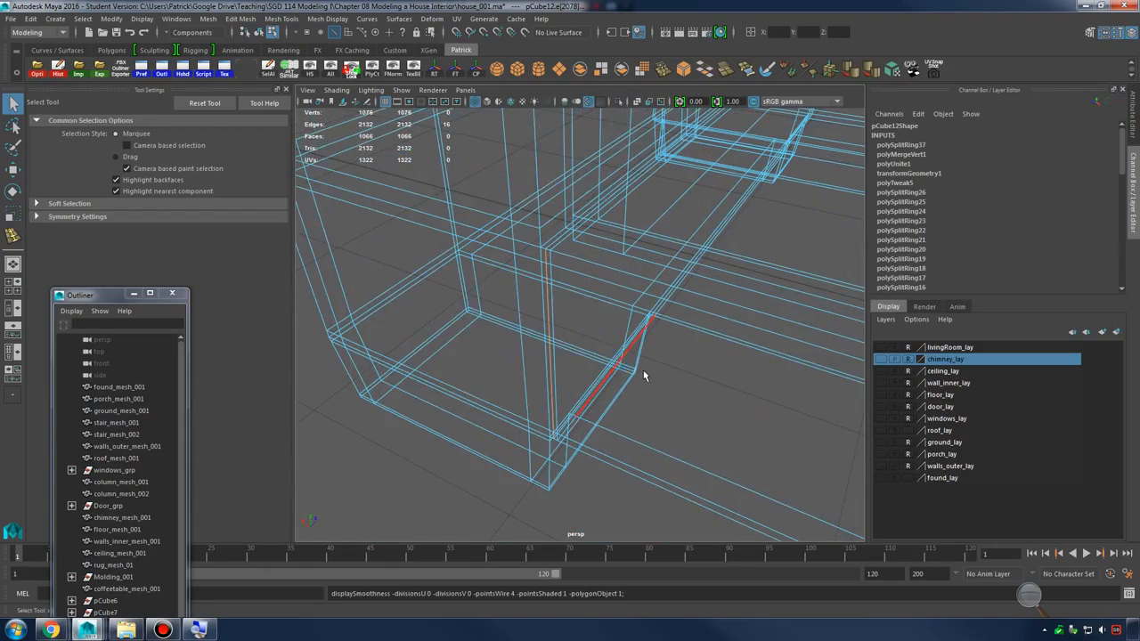
pyautogui.press('5')
pyautogui.press('w')
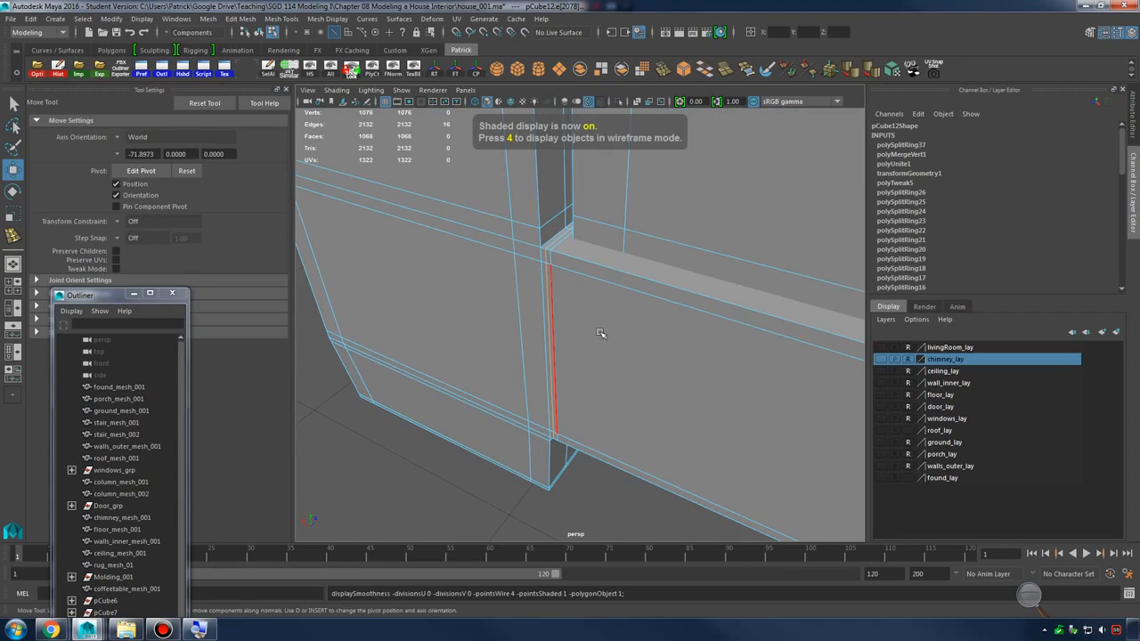
pyautogui.keyDown('alt'); pyautogui.moveTo(676, 355); pyautogui.dragTo(601, 168); pyautogui.keyUp('alt')
# Select only the new loop's three front vertical edges in wireframe and push them backward into the sofa
pyautogui.press('4')
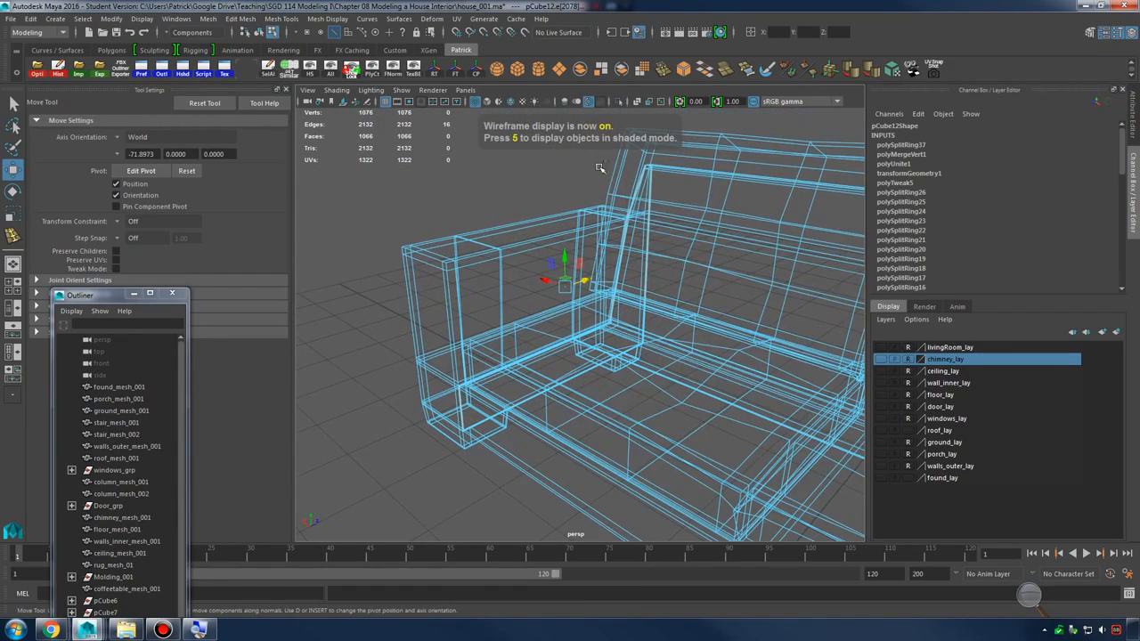
pyautogui.keyDown('alt'); pyautogui.moveTo(666, 409); pyautogui.dragTo(758, 394, button='right'); pyautogui.keyUp('alt')
pyautogui.keyDown('alt'); pyautogui.moveTo(758, 394); pyautogui.dragTo(644, 371); pyautogui.keyUp('alt')
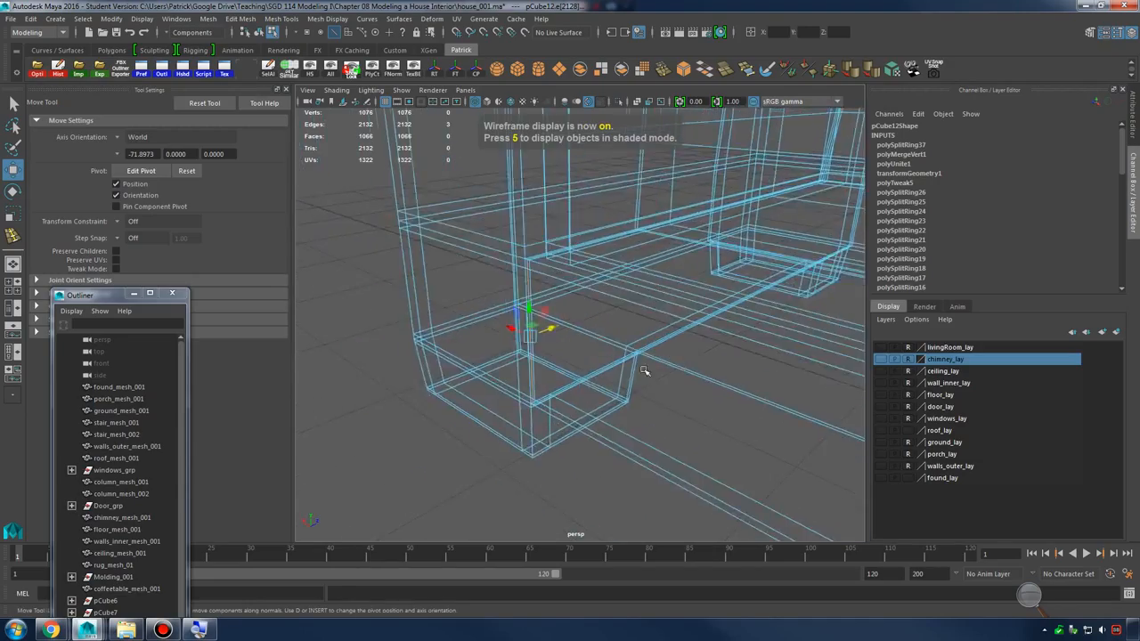
pyautogui.keyDown('alt'); pyautogui.moveTo(644, 371); pyautogui.dragTo(687, 379, button='right'); pyautogui.keyUp('alt')
pyautogui.keyDown('alt'); pyautogui.moveTo(687, 380); pyautogui.dragTo(621, 240); pyautogui.keyUp('alt')
pyautogui.doubleClick(687, 285)
pyautogui.keyDown('alt'); pyautogui.moveTo(716, 202); pyautogui.dragTo(620, 183); pyautogui.keyUp('alt')
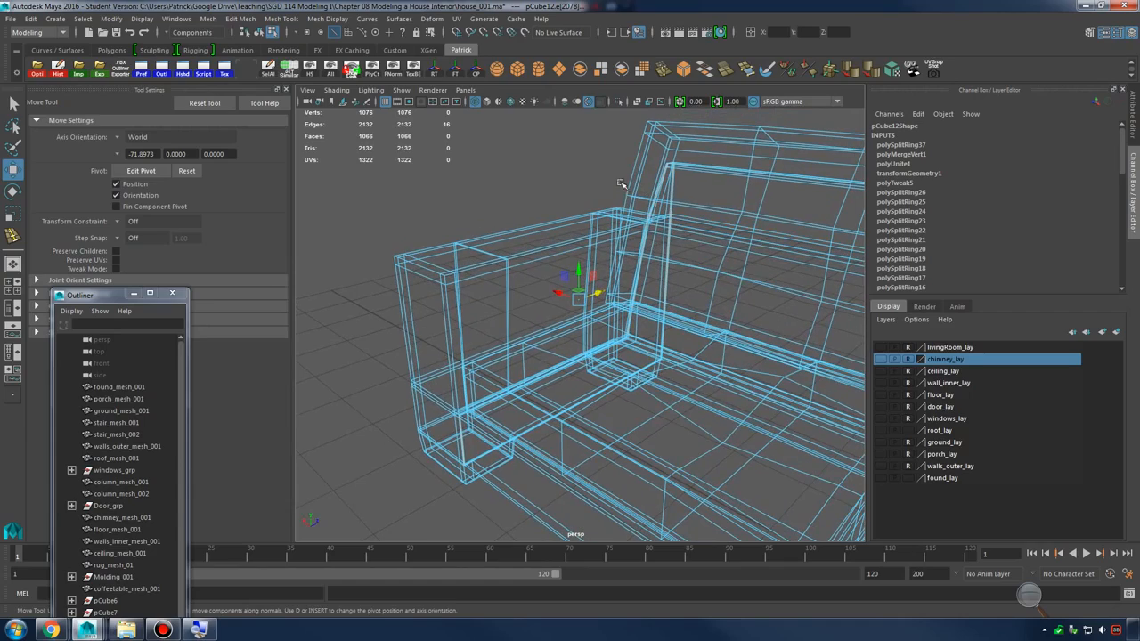
pyautogui.keyDown('alt'); pyautogui.moveTo(798, 466); pyautogui.dragTo(537, 386, button='right'); pyautogui.keyUp('alt')
pyautogui.moveTo(537, 387)
pyautogui.keyDown('alt'); pyautogui.mouseDown()
pyautogui.moveTo(526, 419)
pyautogui.moveTo(546, 401)
pyautogui.mouseUp(); pyautogui.keyUp('alt')
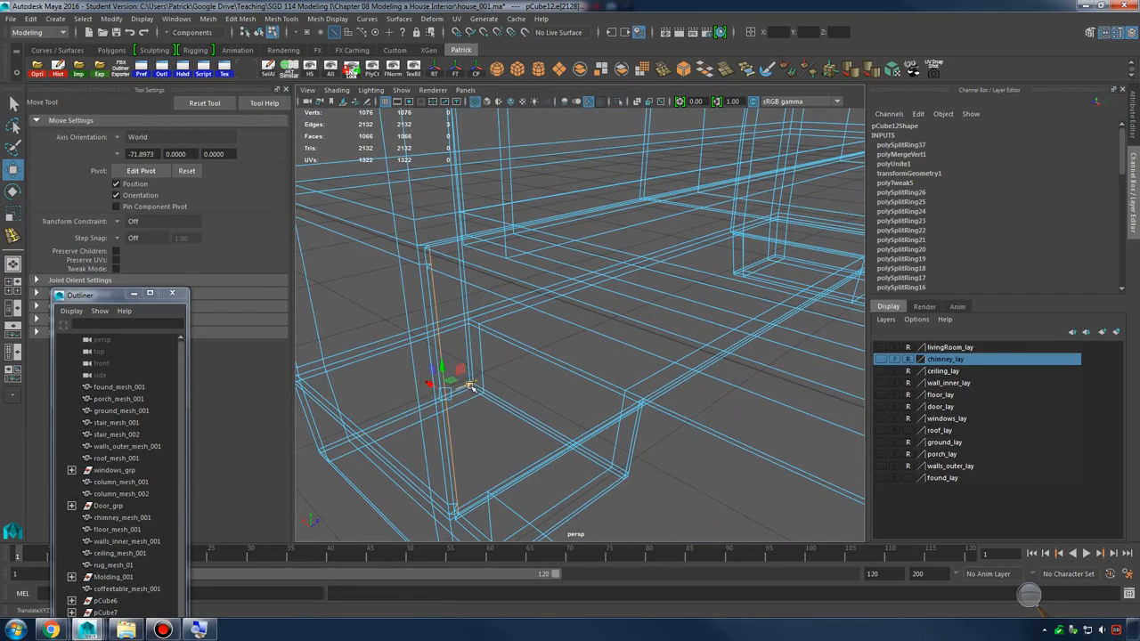
# Inspect the recessed joint between armrest and base with shading and smooth preview on, in object mode
pyautogui.press('5')
pyautogui.press('3')
pyautogui.moveTo(667, 389)
pyautogui.keyDown('alt'); pyautogui.mouseDown()
pyautogui.moveTo(552, 395)
pyautogui.moveTo(606, 308)
pyautogui.mouseUp(); pyautogui.keyUp('alt')
pyautogui.press('F8')
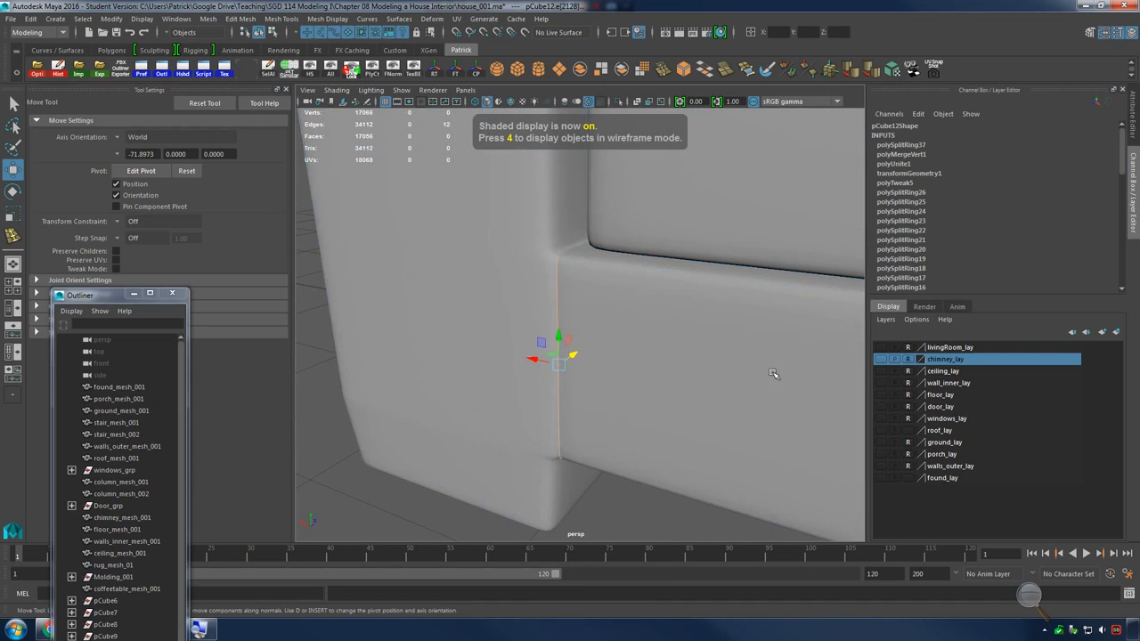
pyautogui.keyDown('alt'); pyautogui.moveTo(774, 374); pyautogui.dragTo(738, 471); pyautogui.keyUp('alt')
pyautogui.click(701, 481)
pyautogui.keyDown('alt'); pyautogui.moveTo(738, 471); pyautogui.dragTo(743, 483, button='right'); pyautogui.keyUp('alt')
pyautogui.keyDown('alt'); pyautogui.moveTo(743, 483); pyautogui.dragTo(573, 398); pyautogui.keyUp('alt')
# Undo the deselection of the joint's edges, push them further back into the sofa and return to object mode
pyautogui.hotkey('ctrl', 'z')
pyautogui.press('F8')
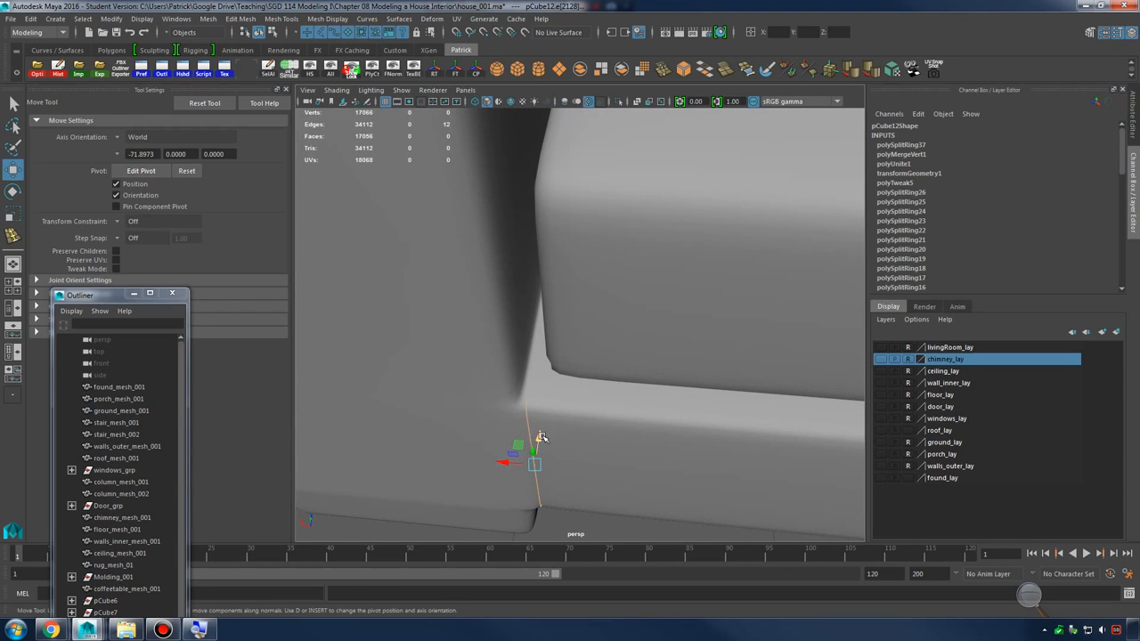
pyautogui.press('3')
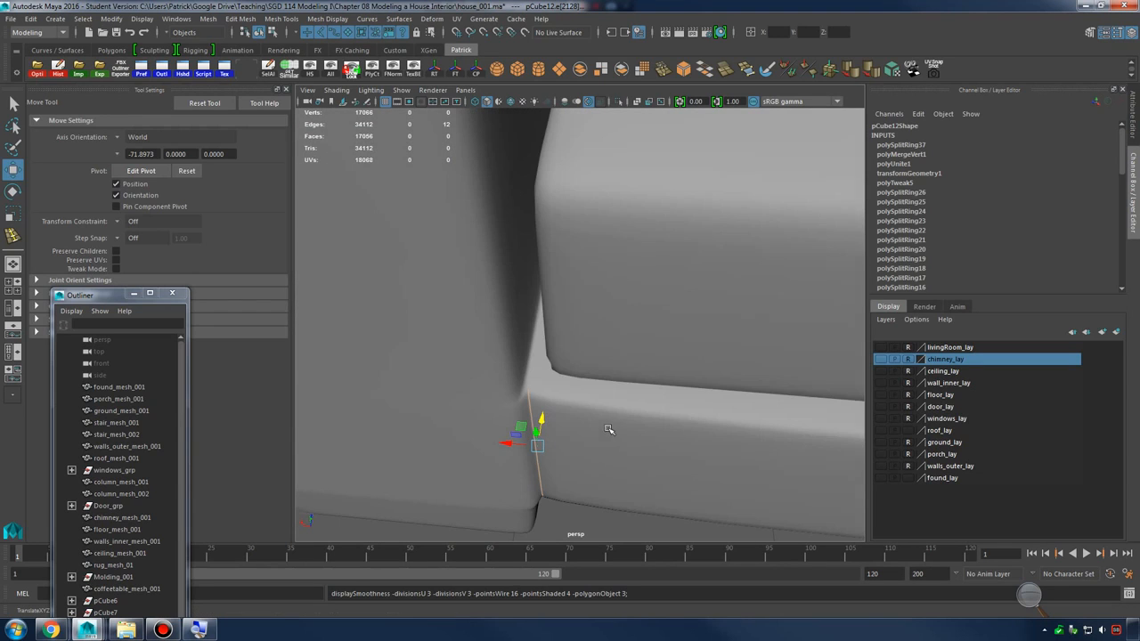
pyautogui.moveTo(599, 400); pyautogui.dragTo(662, 282, button='right')
pyautogui.keyDown('alt'); pyautogui.moveTo(611, 427); pyautogui.dragTo(620, 400); pyautogui.keyUp('alt')
# Insert another edge loop on the base side of the recessed joint and restore the smooth preview
pyautogui.press('1')
pyautogui.keyDown('shift'); pyautogui.moveTo(572, 356); pyautogui.dragTo(551, 370, button='right'); pyautogui.keyUp('shift')
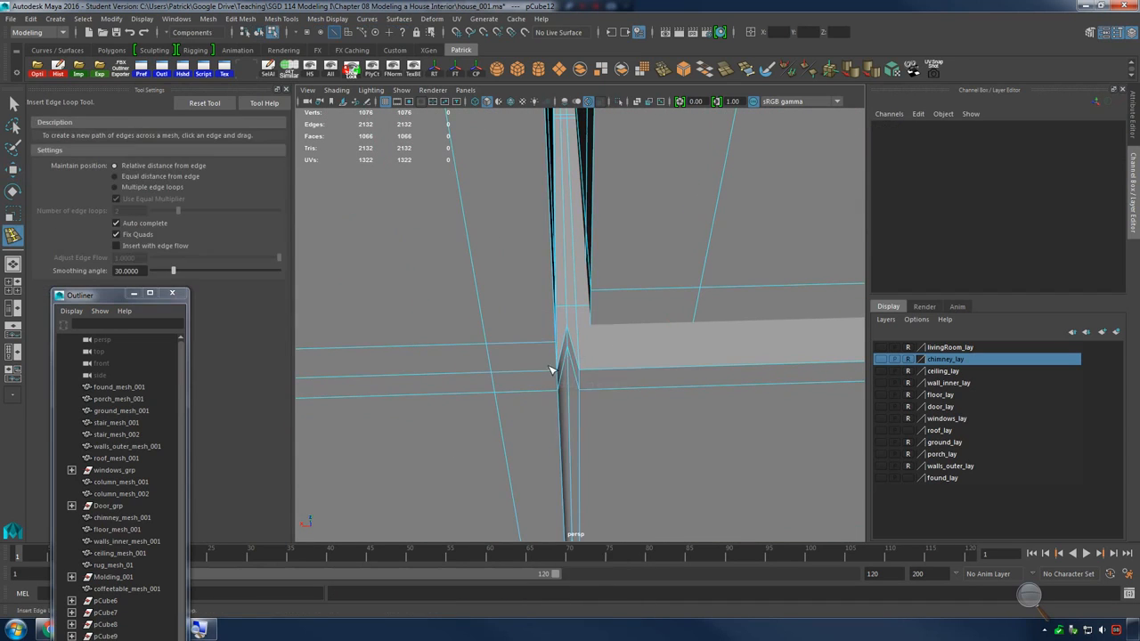
pyautogui.moveTo(597, 374); pyautogui.dragTo(588, 374)
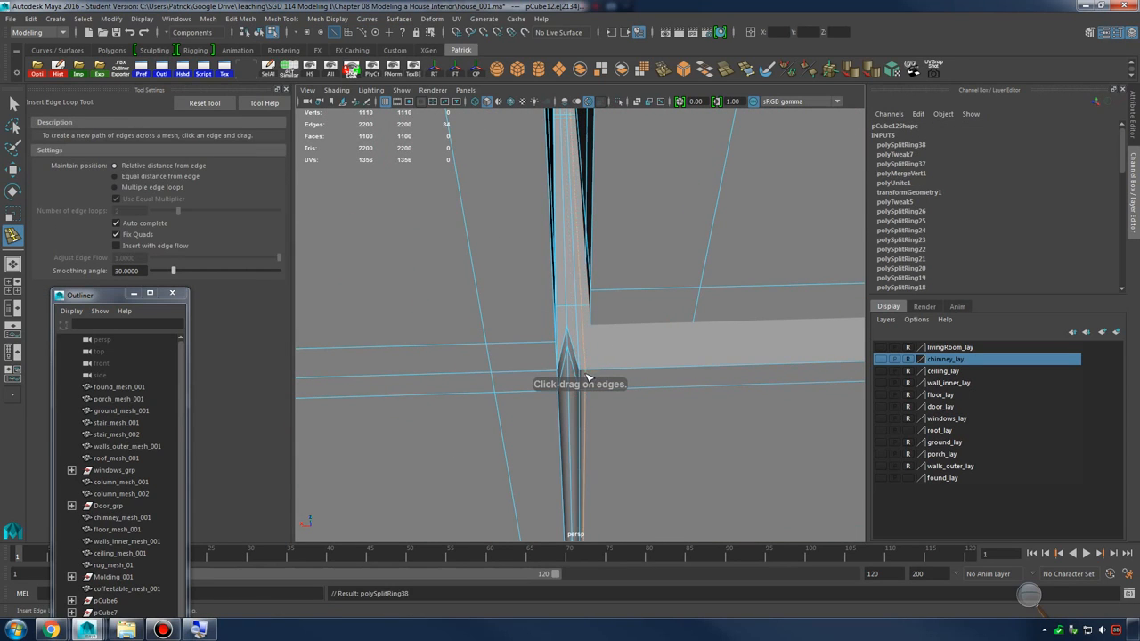
pyautogui.press('3')
pyautogui.press('q')
pyautogui.moveTo(641, 366); pyautogui.dragTo(560, 338, button='right')
# Examine the smoothed sofa from the front, from the recessed joint across to the opposite armrest
pyautogui.keyDown('alt'); pyautogui.moveTo(743, 466); pyautogui.dragTo(736, 427); pyautogui.keyUp('alt')
pyautogui.keyDown('alt'); pyautogui.moveTo(735, 428); pyautogui.dragTo(587, 400, button='right'); pyautogui.keyUp('alt')
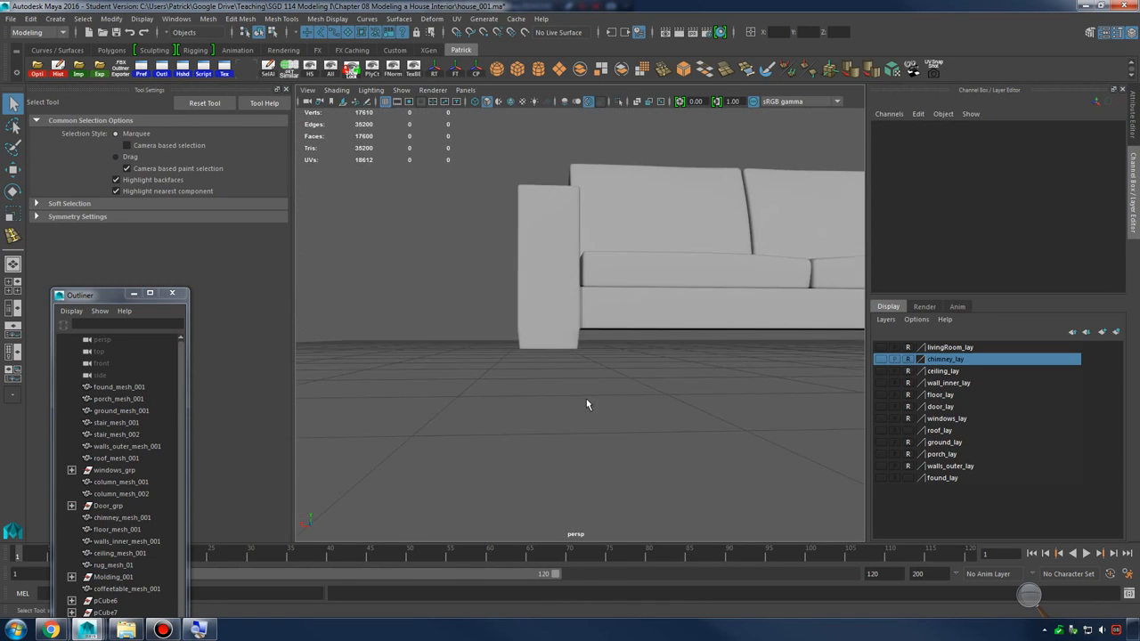
pyautogui.keyDown('alt'); pyautogui.moveTo(587, 400); pyautogui.dragTo(598, 468, button='middle'); pyautogui.keyUp('alt')
pyautogui.keyDown('alt'); pyautogui.moveTo(598, 469); pyautogui.dragTo(614, 460); pyautogui.keyUp('alt')
pyautogui.keyDown('alt'); pyautogui.moveTo(614, 461); pyautogui.dragTo(713, 449, button='right'); pyautogui.keyUp('alt')
pyautogui.keyDown('alt'); pyautogui.moveTo(712, 450); pyautogui.dragTo(680, 442, button='middle'); pyautogui.keyUp('alt')
pyautogui.keyDown('alt'); pyautogui.moveTo(681, 443); pyautogui.dragTo(615, 437); pyautogui.keyUp('alt')
pyautogui.keyDown('alt'); pyautogui.moveTo(614, 436); pyautogui.dragTo(446, 398, button='middle'); pyautogui.keyUp('alt')
pyautogui.keyDown('alt'); pyautogui.moveTo(445, 397); pyautogui.dragTo(622, 443, button='right'); pyautogui.keyUp('alt')
# Turn off the sofa's smooth preview and insert a vertical edge loop at the opposite armrest's front joint
pyautogui.click(622, 442)
pyautogui.keyDown('alt'); pyautogui.moveTo(622, 443); pyautogui.dragTo(594, 422); pyautogui.keyUp('alt')
pyautogui.press('1')
pyautogui.keyDown('alt'); pyautogui.moveTo(594, 422); pyautogui.dragTo(651, 444, button='right'); pyautogui.keyUp('alt')
pyautogui.keyDown('shift'); pyautogui.moveTo(605, 353); pyautogui.dragTo(558, 374, button='right'); pyautogui.keyUp('shift')
pyautogui.keyDown('alt'); pyautogui.moveTo(644, 446); pyautogui.dragTo(659, 421); pyautogui.keyUp('alt')
pyautogui.moveTo(615, 360); pyautogui.dragTo(617, 367)
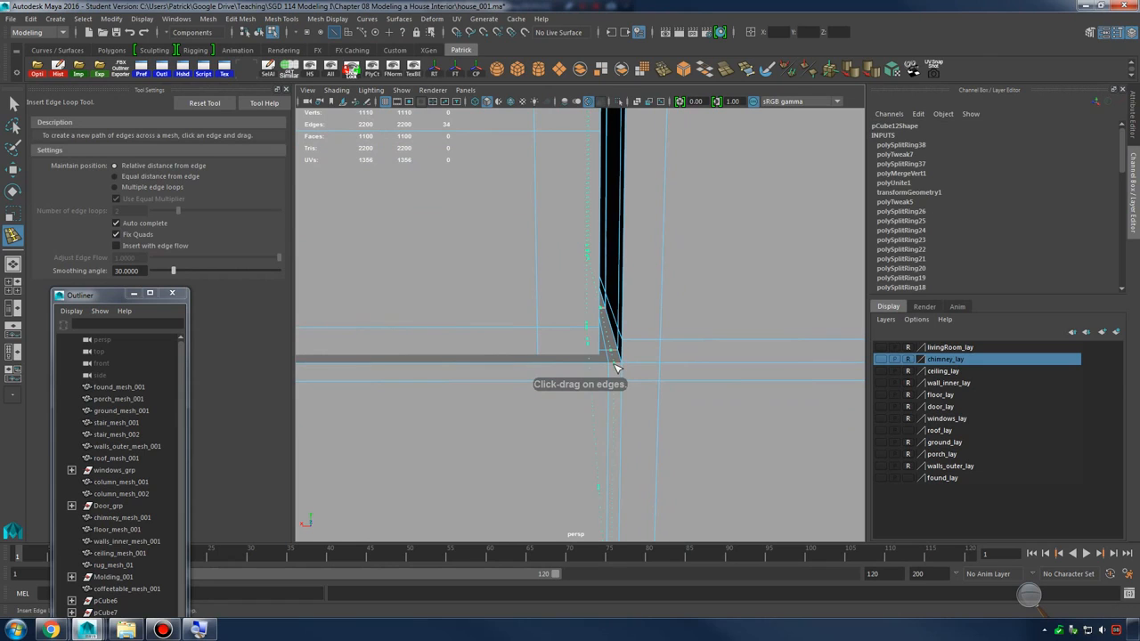
pyautogui.press('q')
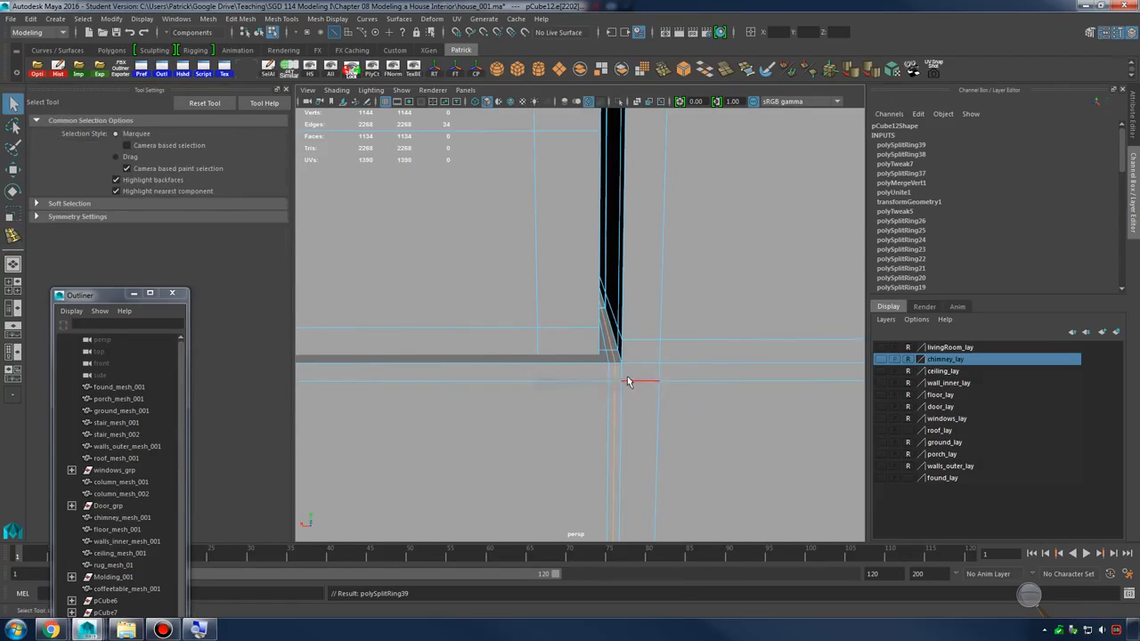
# Select the middle edges running down the opposite armrest's front joint and push them back into the sofa to form a recess
pyautogui.moveTo(613, 312); pyautogui.dragTo(626, 267, button='right')
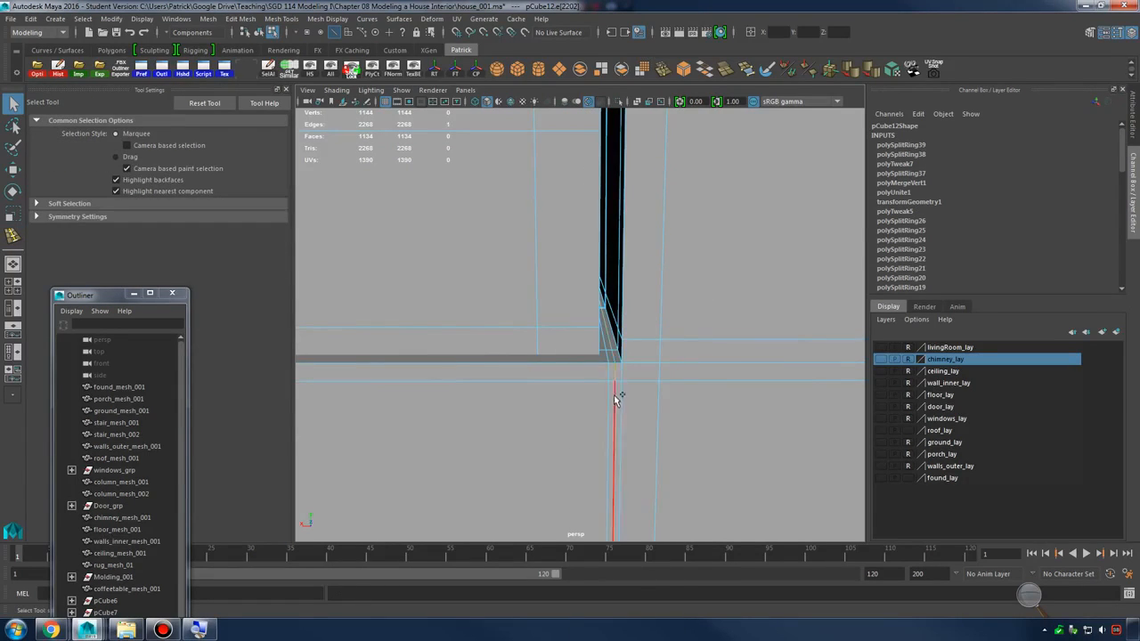
pyautogui.keyDown('alt'); pyautogui.moveTo(614, 400); pyautogui.dragTo(607, 275, button='middle'); pyautogui.keyUp('alt')
pyautogui.keyDown('shift'); pyautogui.click(611, 513); pyautogui.keyUp('shift')
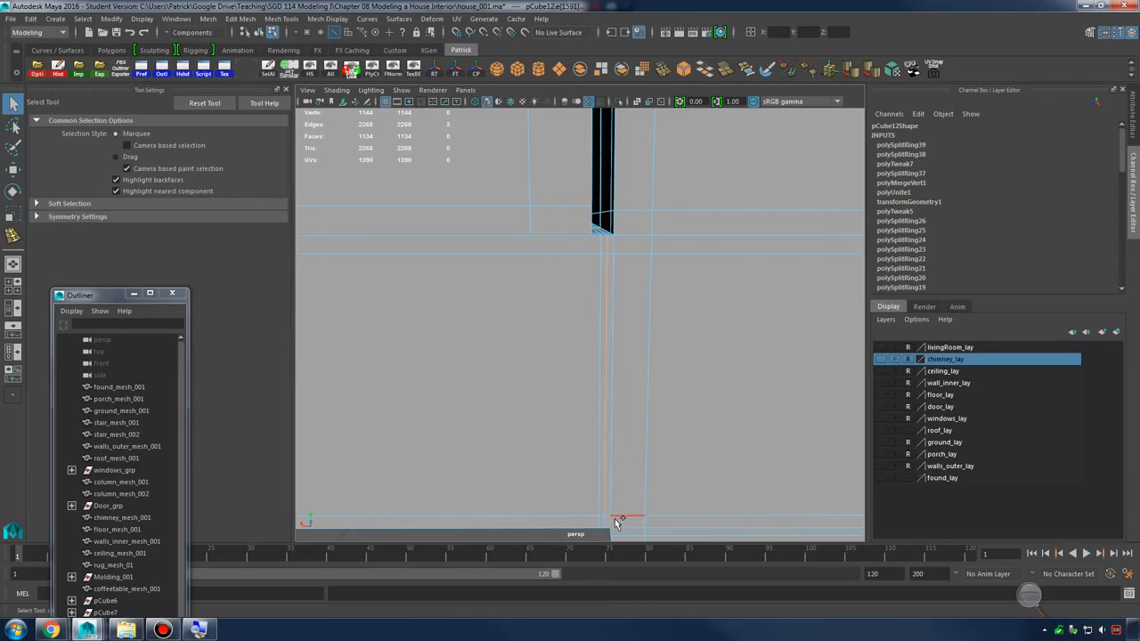
pyautogui.press('w')
pyautogui.keyDown('alt'); pyautogui.moveTo(706, 442); pyautogui.dragTo(603, 369); pyautogui.keyUp('alt')
pyautogui.keyDown('alt'); pyautogui.moveTo(617, 376); pyautogui.dragTo(618, 349); pyautogui.keyUp('alt')
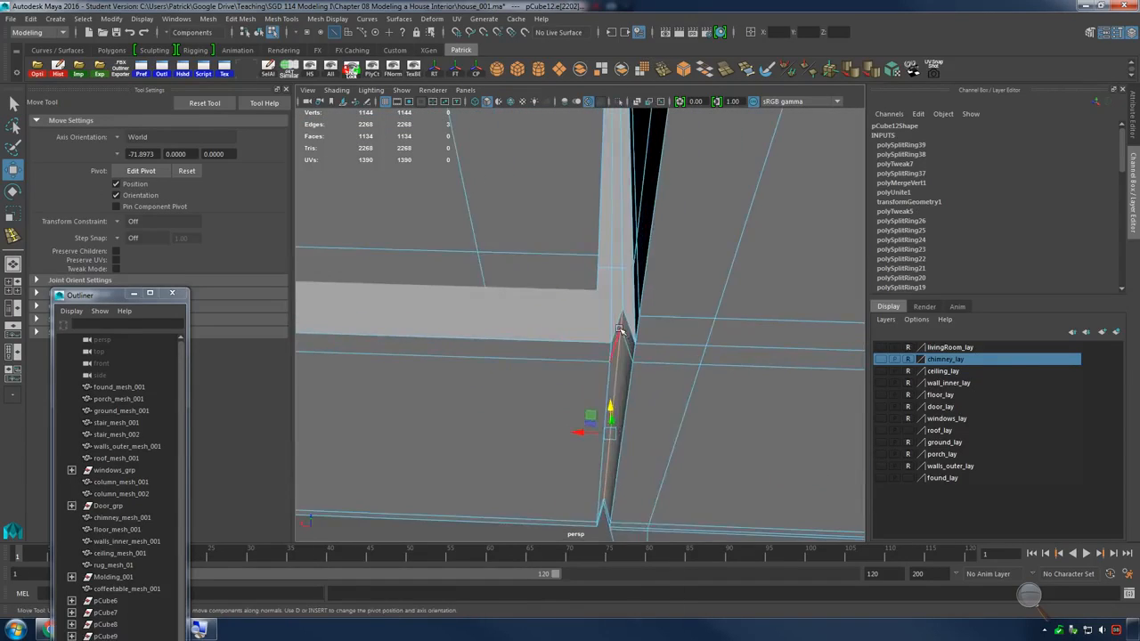
# Insert an edge loop on the base side of the recessed joint, restore the smooth preview and return to object mode
pyautogui.moveTo(618, 348); pyautogui.dragTo(548, 339, button='right')
pyautogui.click(582, 331)
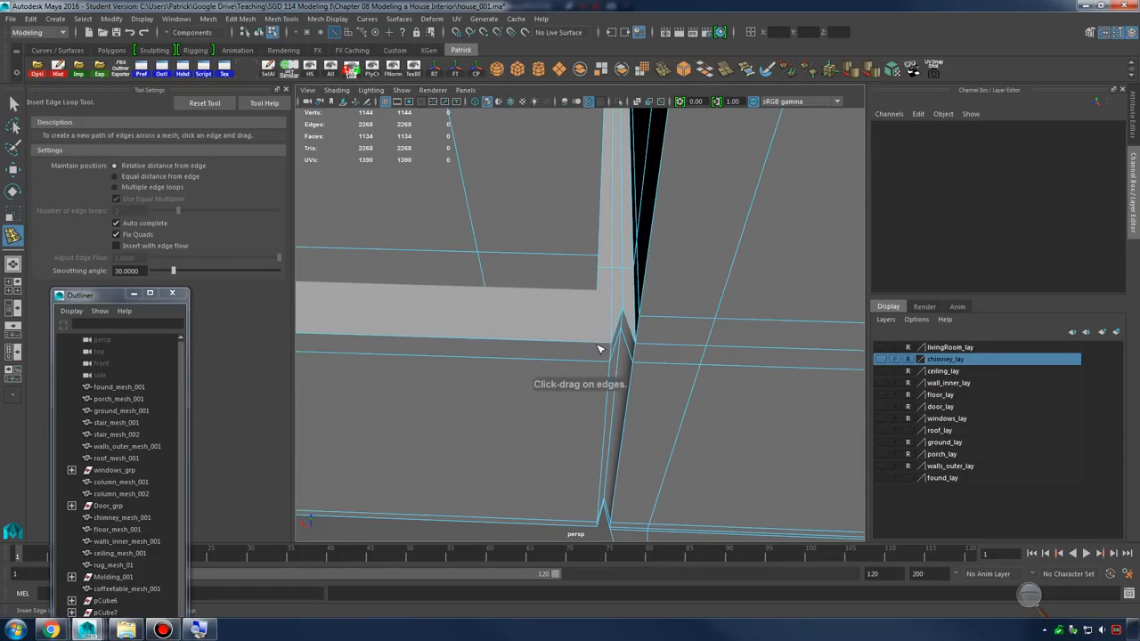
pyautogui.click(604, 347)
pyautogui.press('3')
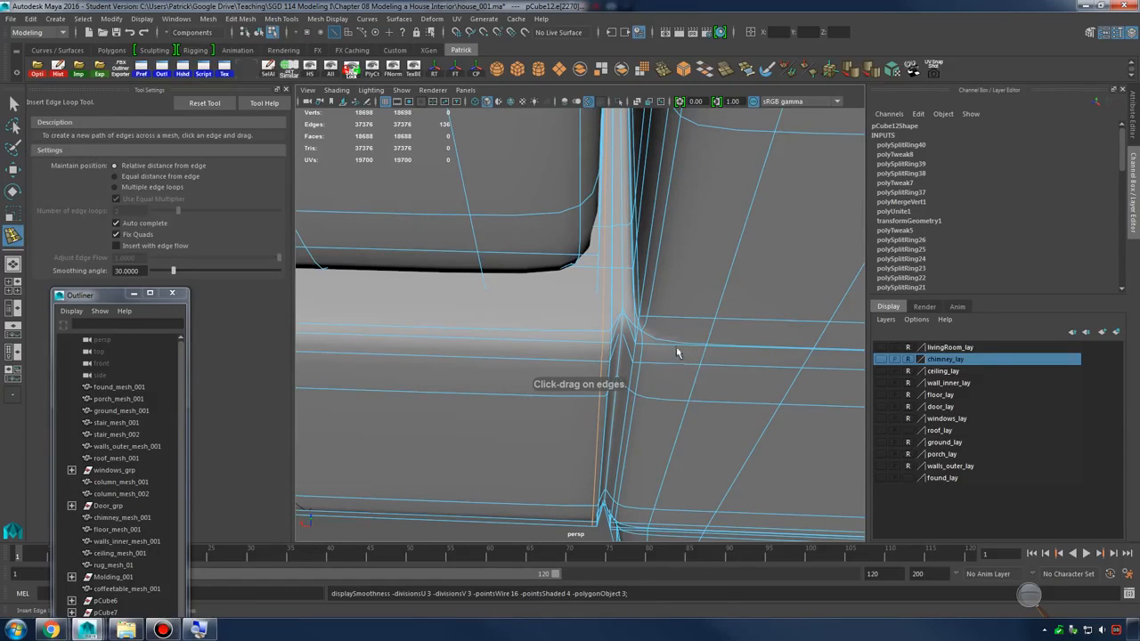
pyautogui.press('q')
pyautogui.click(809, 280)
pyautogui.keyDown('alt'); pyautogui.moveTo(809, 279); pyautogui.dragTo(723, 398); pyautogui.keyUp('alt')
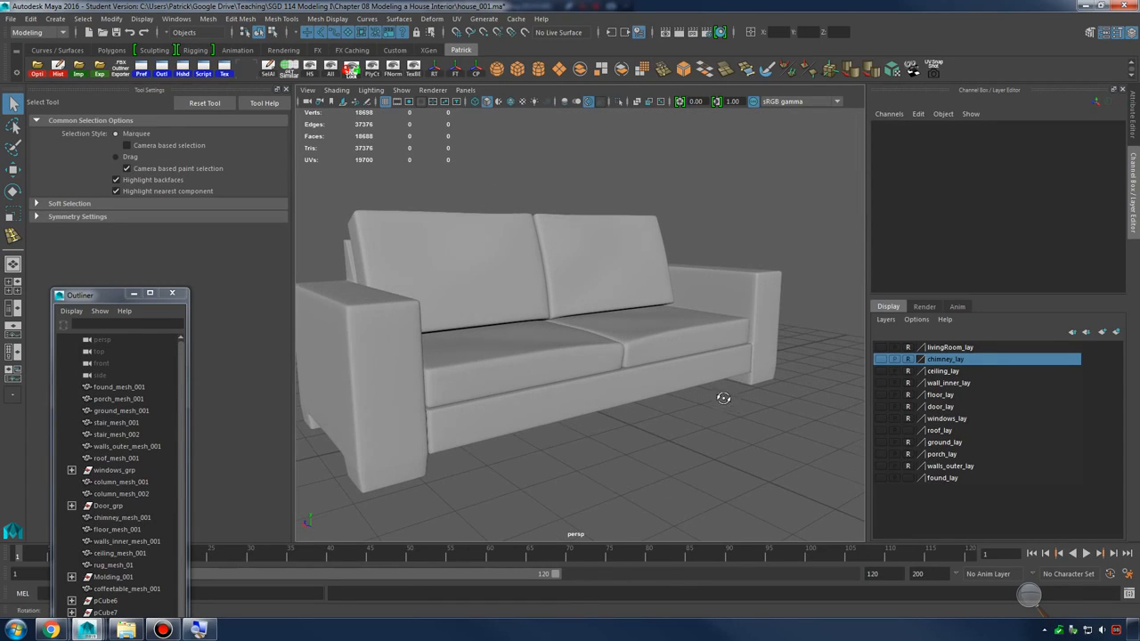
# Select the whole sofa, arrange the Outliner so its full object list shows, and close the tool settings
pyautogui.click(456, 305)
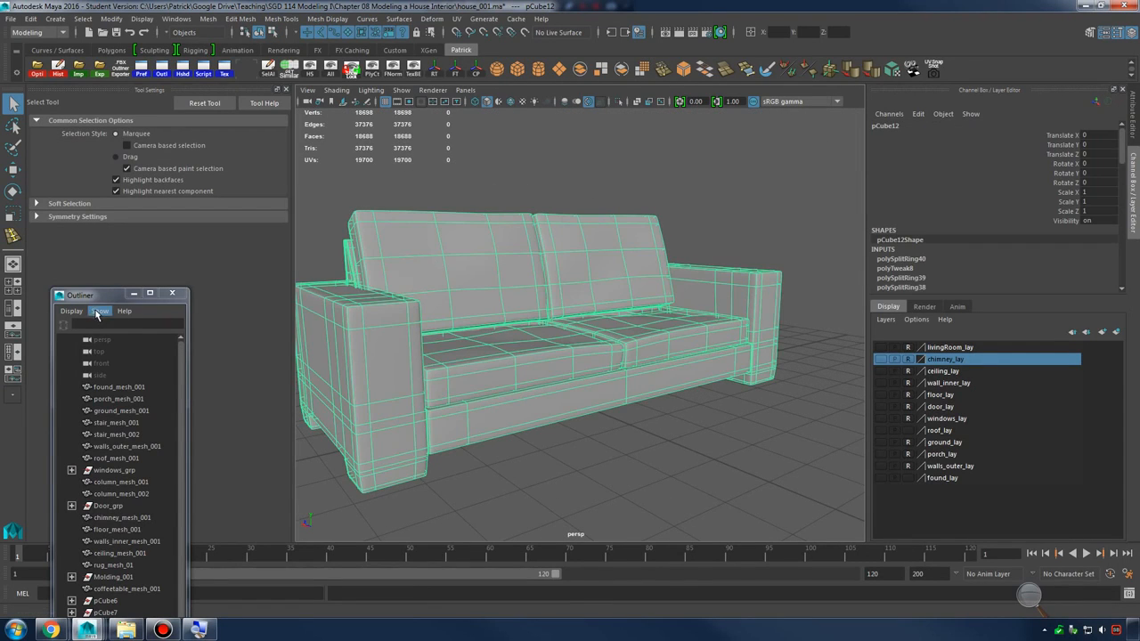
pyautogui.moveTo(98, 303); pyautogui.dragTo(79, 107)
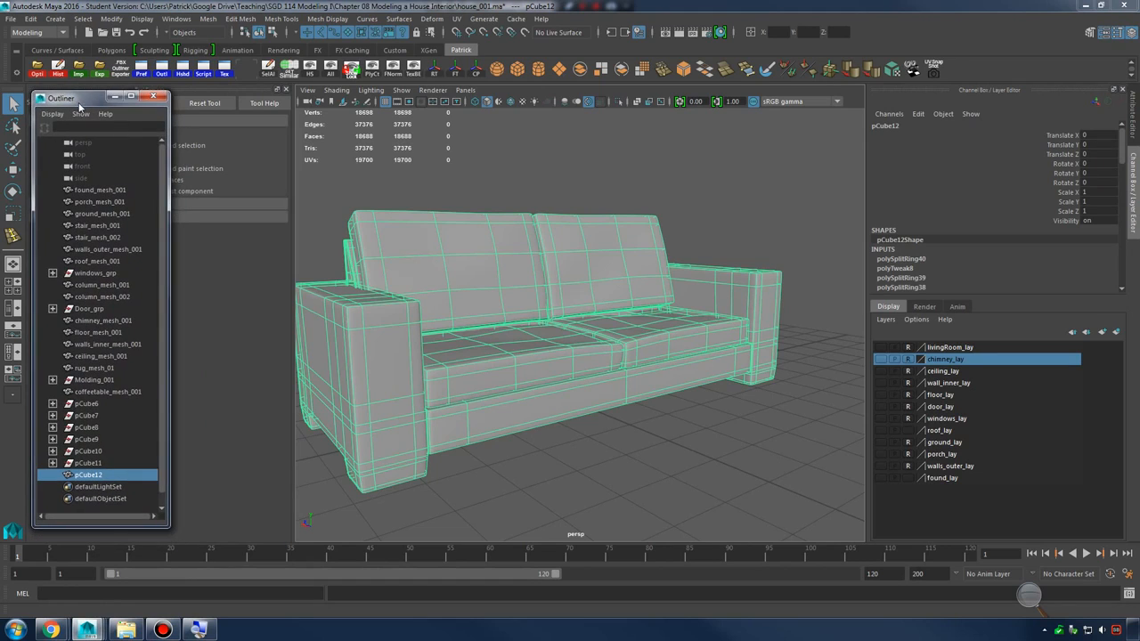
pyautogui.click(285, 90)
pyautogui.press('f')
pyautogui.keyDown('alt'); pyautogui.moveTo(331, 263); pyautogui.dragTo(641, 289); pyautogui.keyUp('alt')
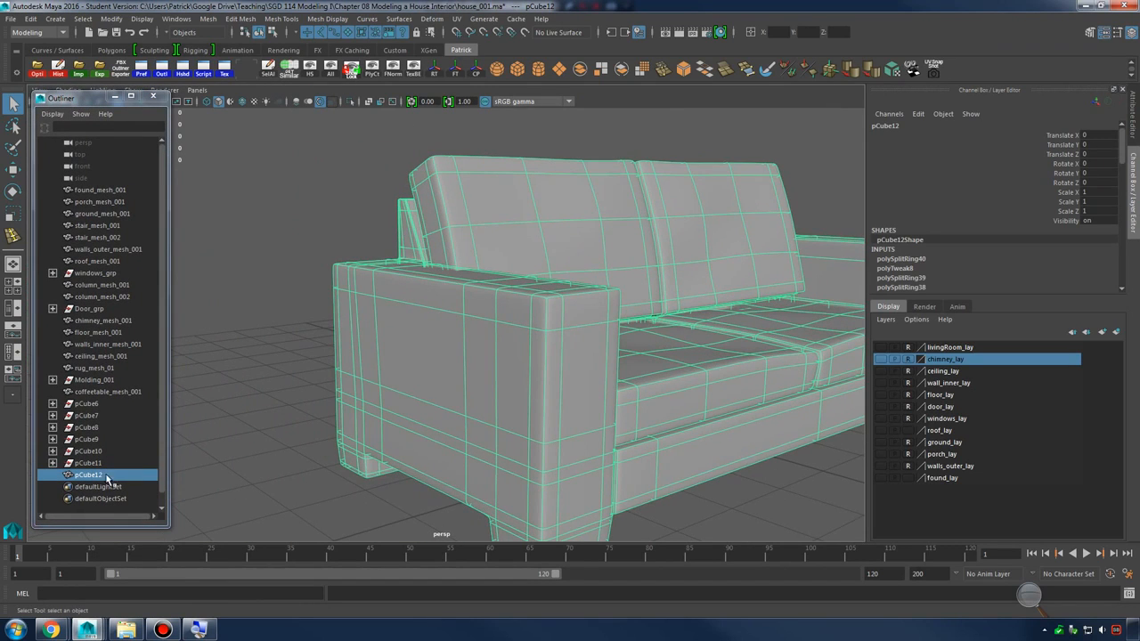
pyautogui.moveTo(114, 529); pyautogui.dragTo(116, 538)
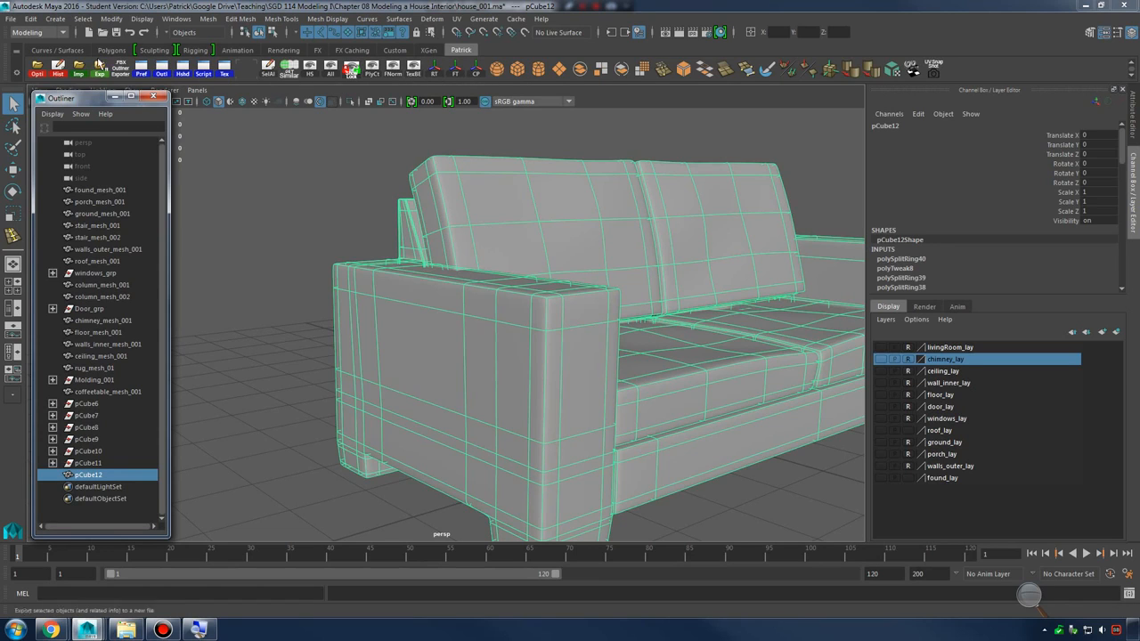
# Delete the construction history of every object in the scene, clearing the leftover pCube6 to pCube11 nodes
pyautogui.click(58, 69)
pyautogui.click(30, 19)
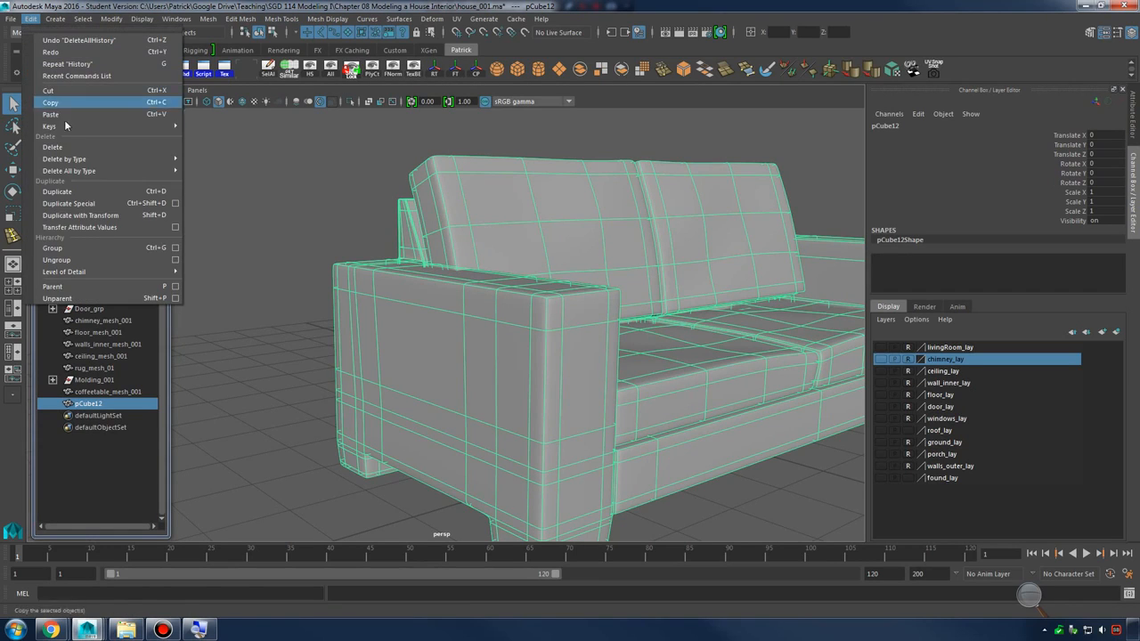
pyautogui.moveTo(93, 172)
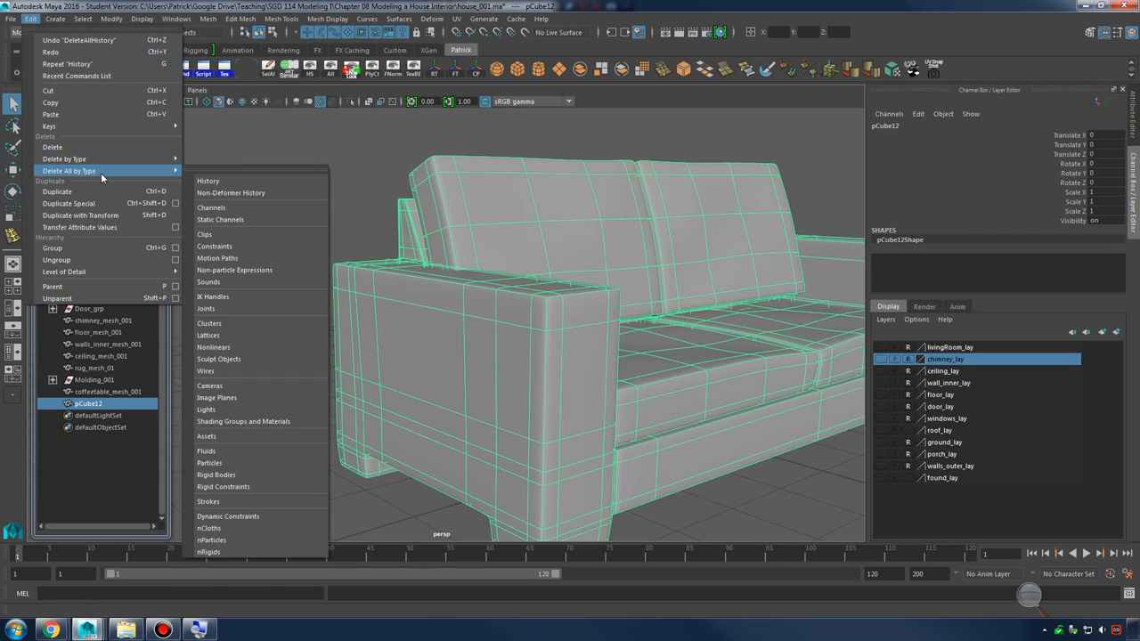
pyautogui.click(212, 182)
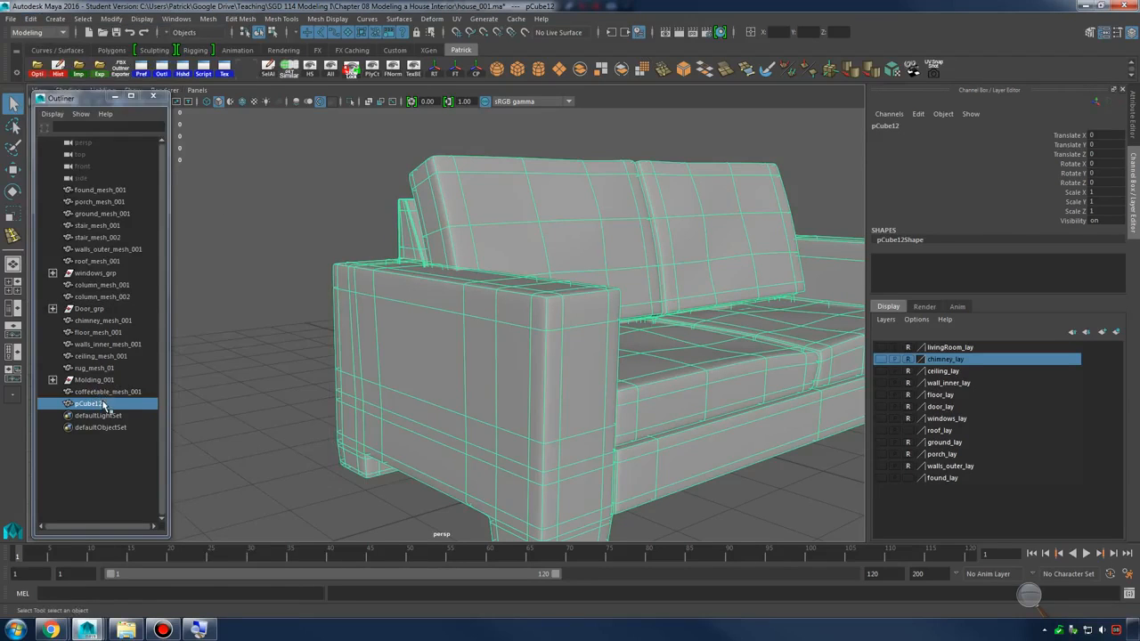
# Rename the sofa couch_mesh_001 and add it to the livingRoom_lay display layer
pyautogui.doubleClick(104, 404)
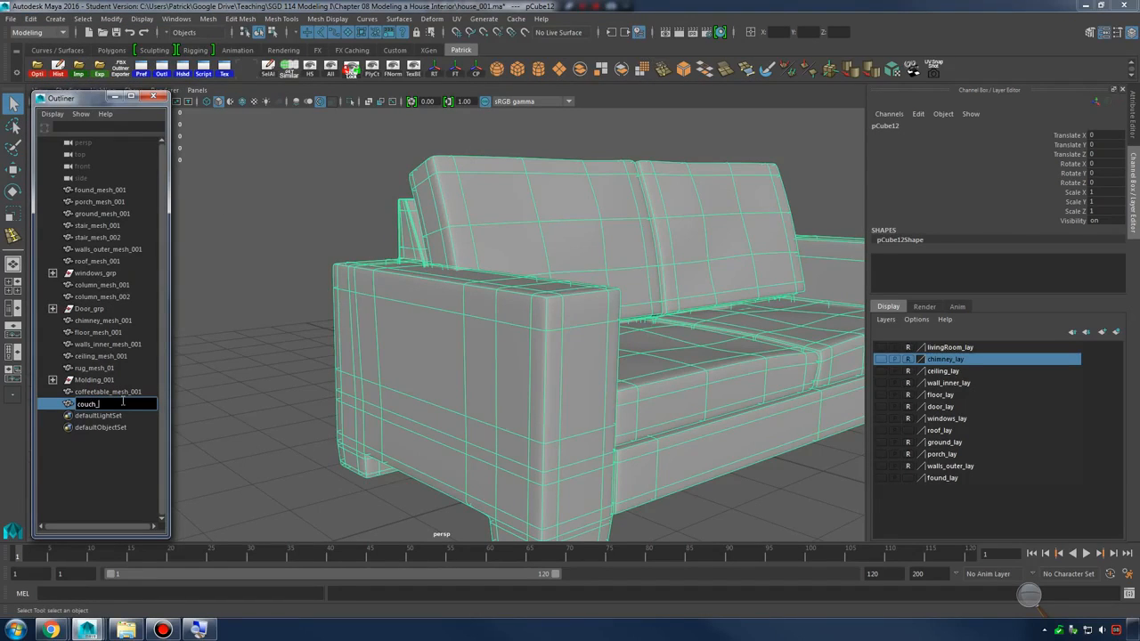
pyautogui.press('Return')
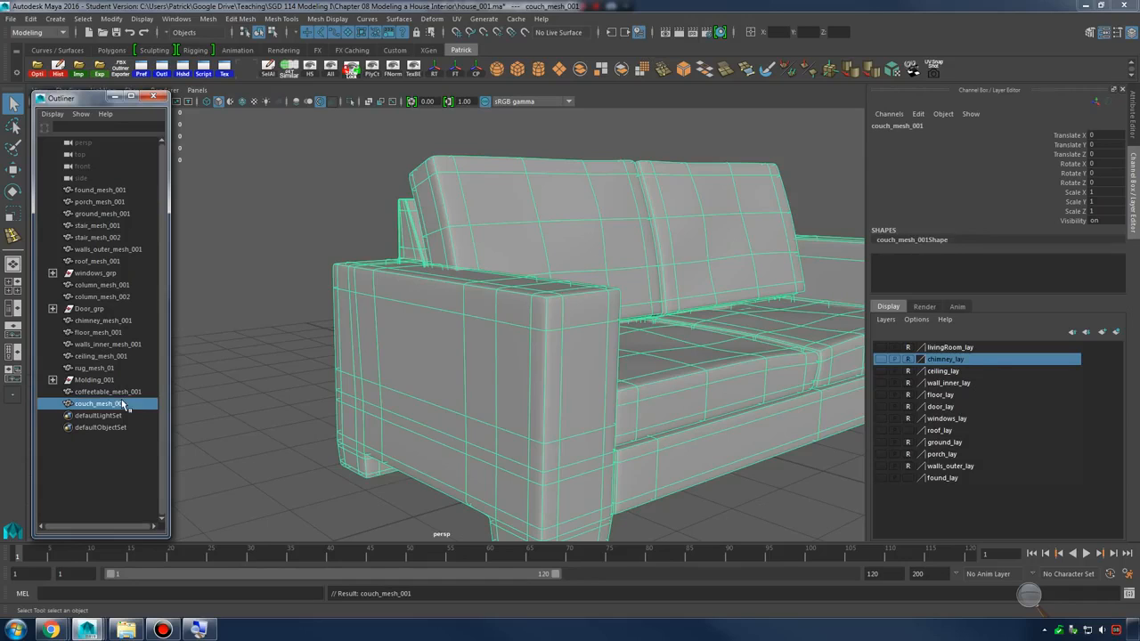
pyautogui.click(949, 348)
pyautogui.rightClick(953, 349)
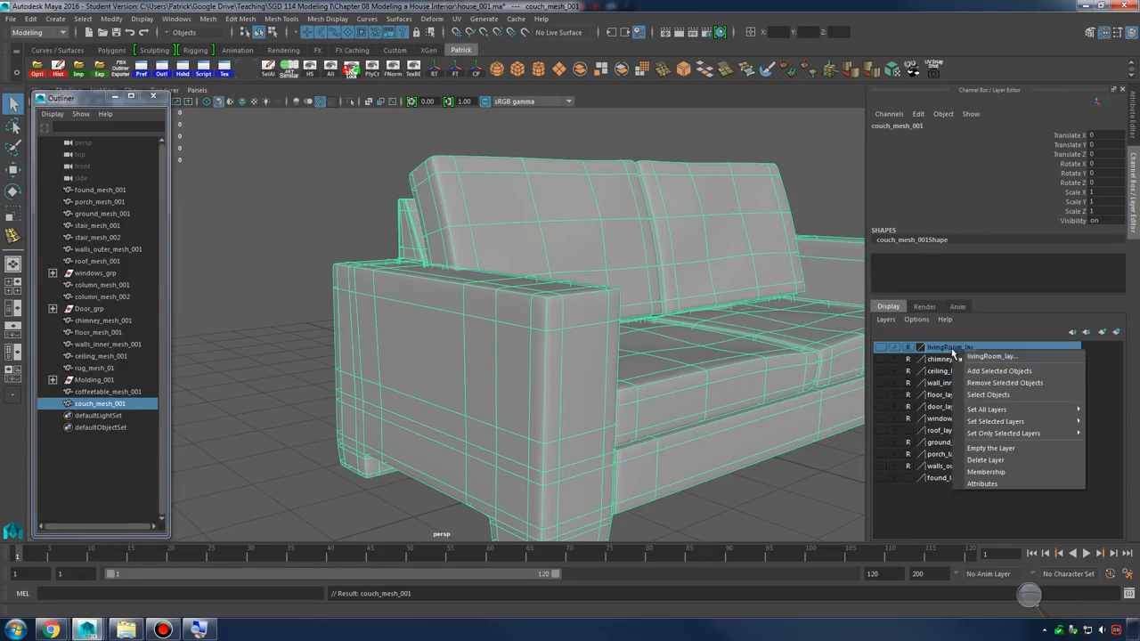
pyautogui.click(986, 377)
# Show the living room, chimney, ceiling, inner wall, floor, door and windows layers, with livingRoom_lay selectable
pyautogui.click(880, 347)
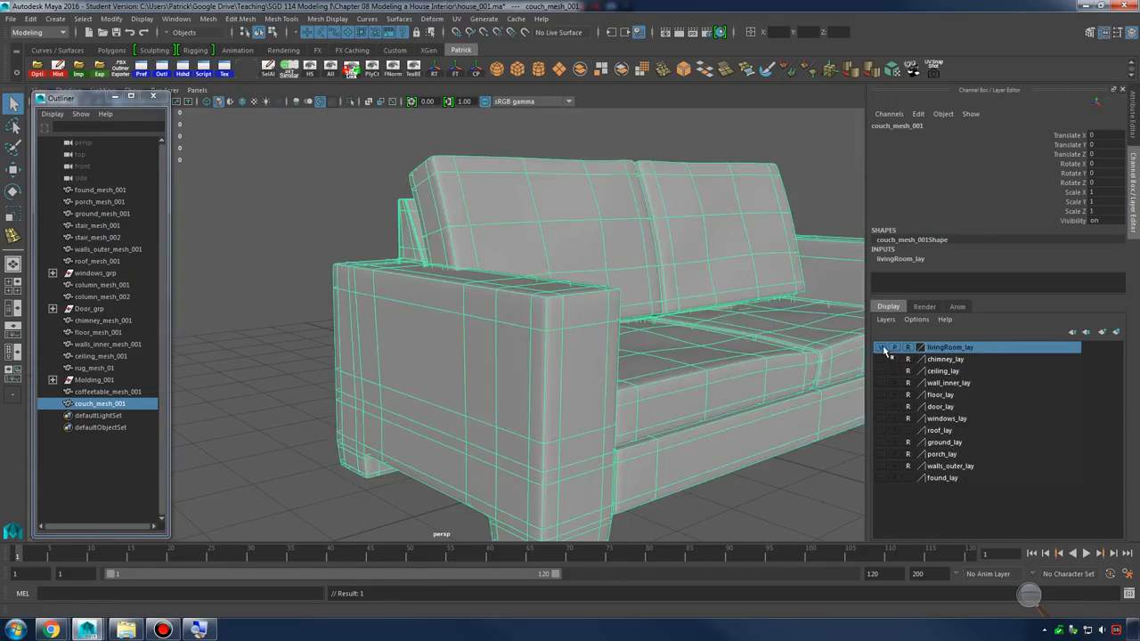
pyautogui.click(721, 356)
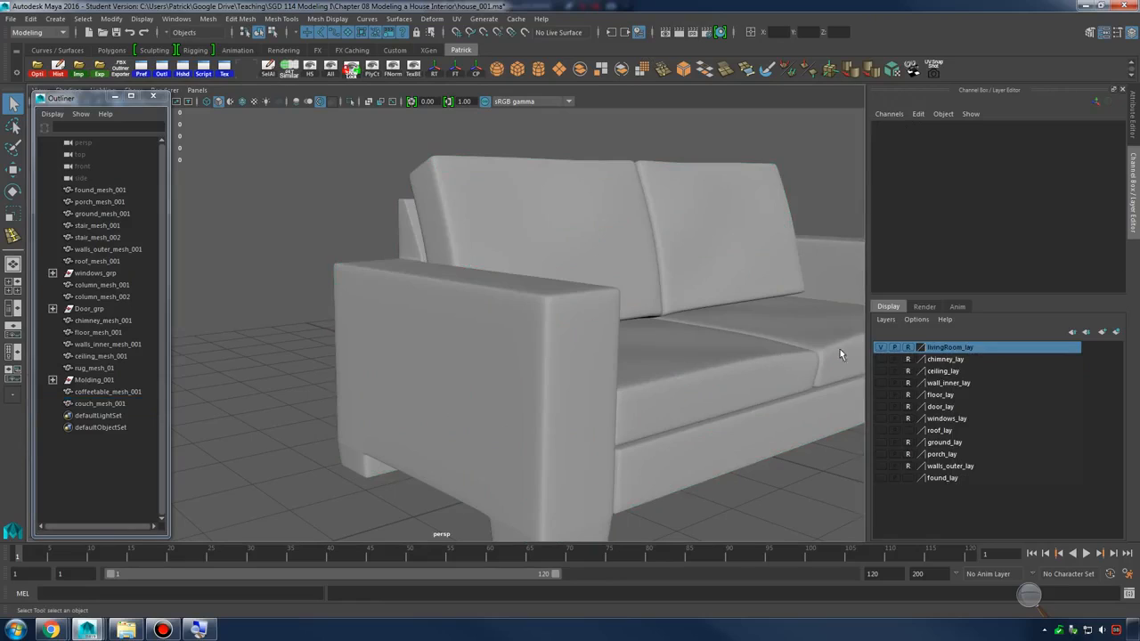
pyautogui.click(881, 383)
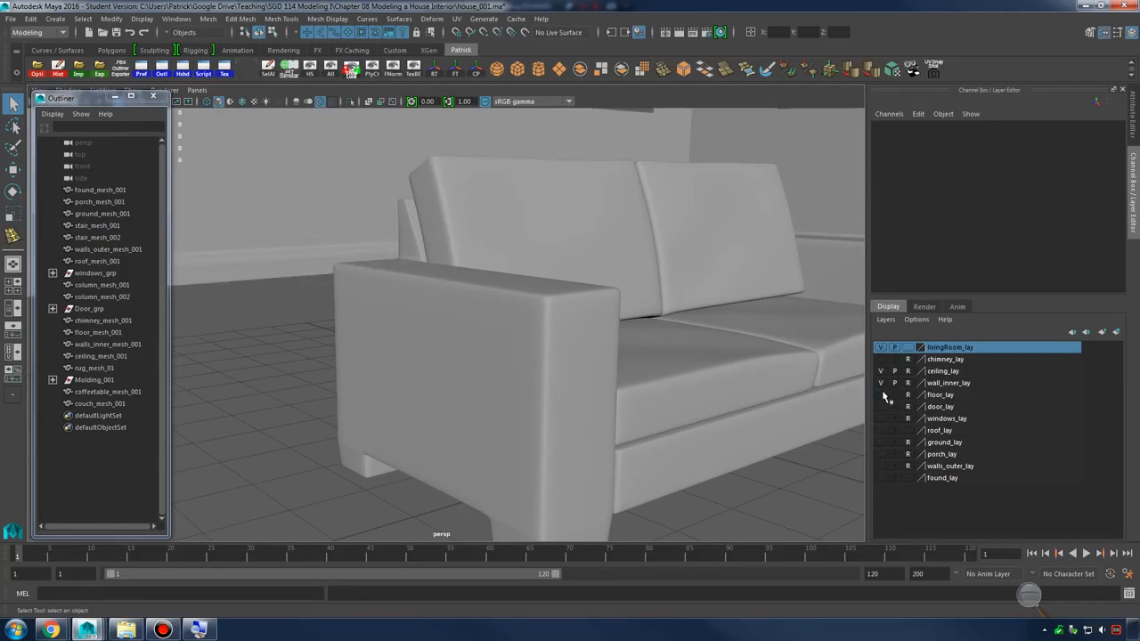
pyautogui.click(881, 394)
pyautogui.click(881, 406)
pyautogui.click(881, 361)
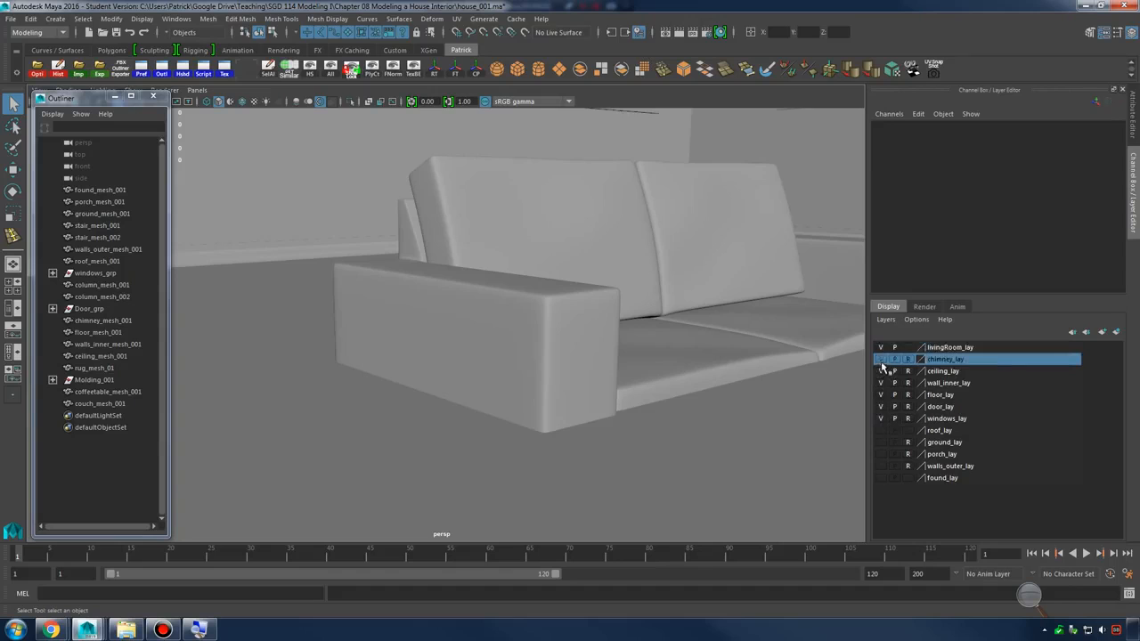
# Select the sofa and raise it to a Translate Y of 1.36 so its feet clear the floor
pyautogui.scroll(-5, 636, 352)
pyautogui.keyDown('alt'); pyautogui.moveTo(636, 351); pyautogui.dragTo(644, 331); pyautogui.keyUp('alt')
pyautogui.click(643, 310)
pyautogui.keyDown('alt'); pyautogui.moveTo(644, 330); pyautogui.dragTo(580, 338, button='middle'); pyautogui.keyUp('alt')
pyautogui.press('w')
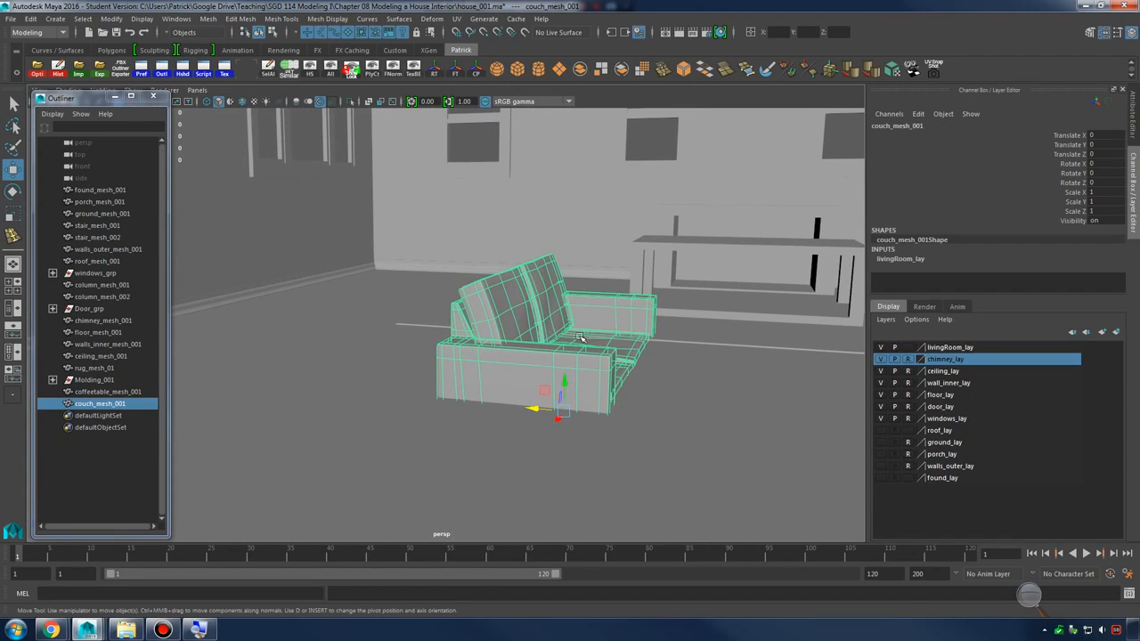
pyautogui.moveTo(562, 383); pyautogui.dragTo(484, 356)
# Rotate the sofa about the vertical axis to a Rotate Y of about 89.661
pyautogui.keyDown('alt'); pyautogui.moveTo(483, 357); pyautogui.dragTo(539, 387, button='middle'); pyautogui.keyUp('alt')
pyautogui.scroll(3, 539, 387)
pyautogui.press('e')
pyautogui.keyDown('alt'); pyautogui.moveTo(539, 387); pyautogui.dragTo(617, 320); pyautogui.keyUp('alt')
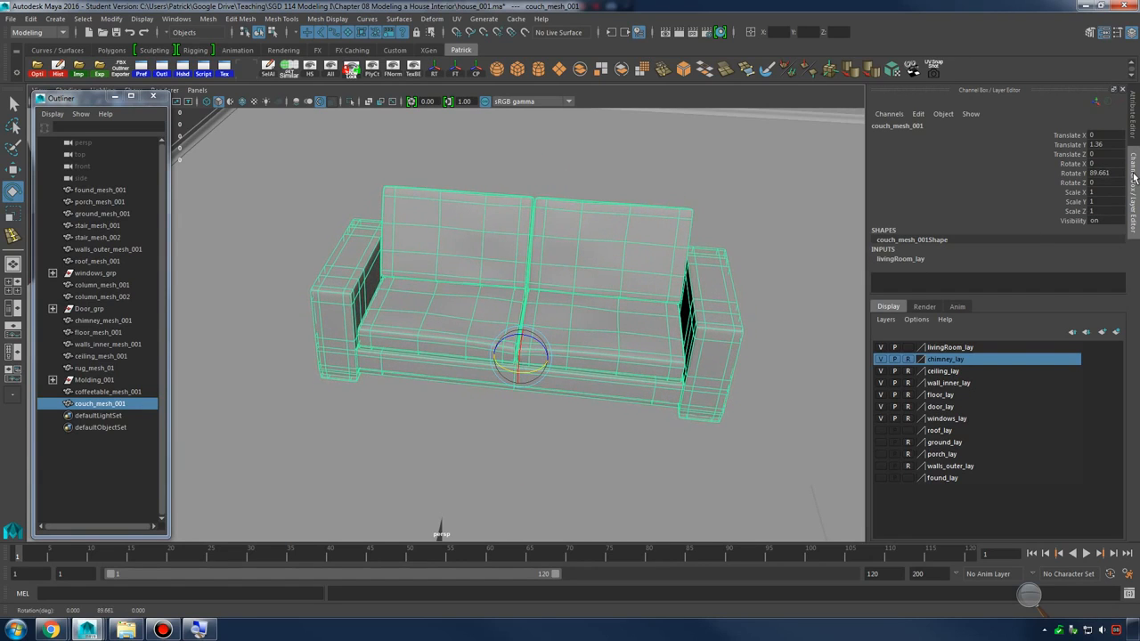
# Move the sofa across the floor toward the coffee table, to about X -5.398 and Z -5.117
pyautogui.keyDown('alt'); pyautogui.moveTo(747, 311); pyautogui.dragTo(552, 398); pyautogui.keyUp('alt')
pyautogui.keyDown('alt'); pyautogui.moveTo(552, 398); pyautogui.dragTo(647, 401, button='middle'); pyautogui.keyUp('alt')
pyautogui.press('w')
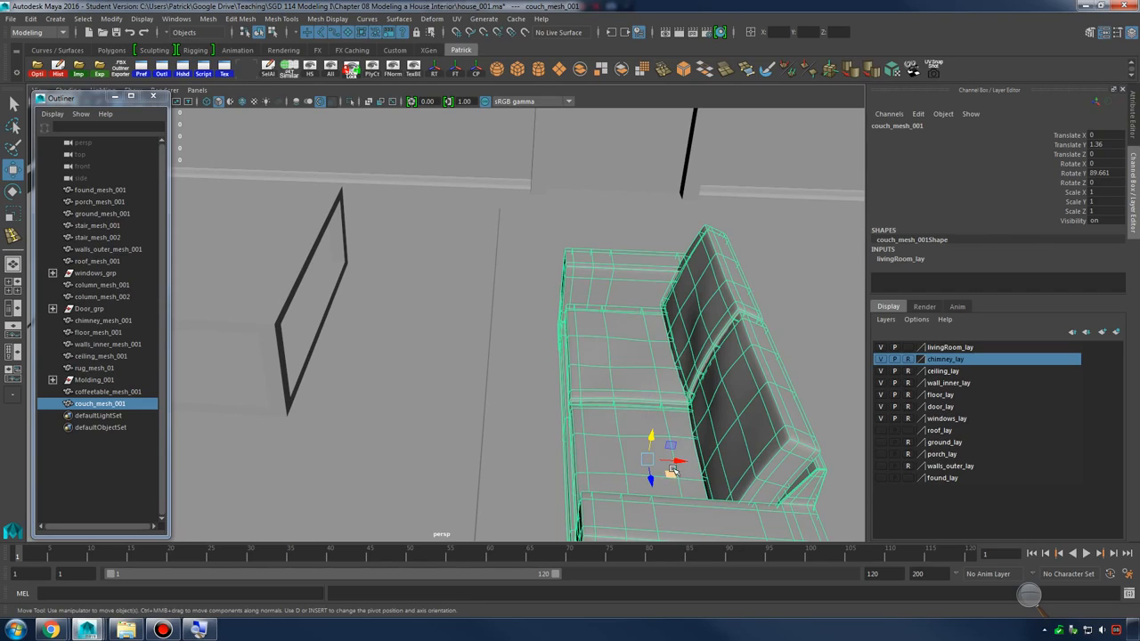
pyautogui.moveTo(673, 470); pyautogui.dragTo(573, 381)
# Scale the sofa uniformly to about 1.334 and reposition it at about X -4.732 and Y 1.365
pyautogui.press('r')
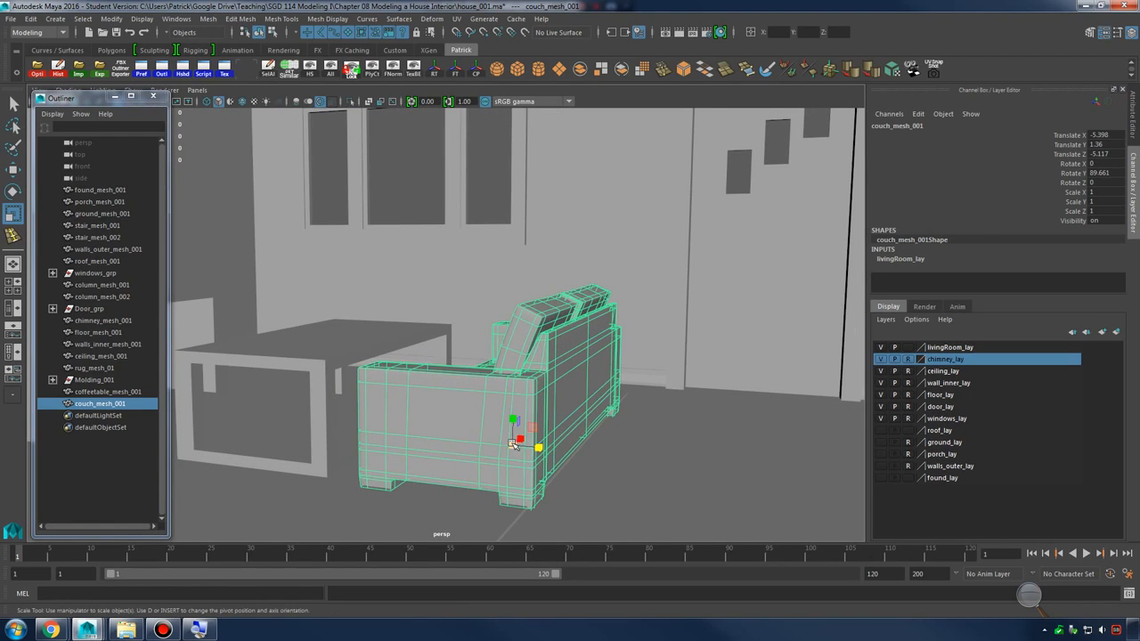
pyautogui.moveTo(514, 444); pyautogui.dragTo(599, 443)
pyautogui.press('w')
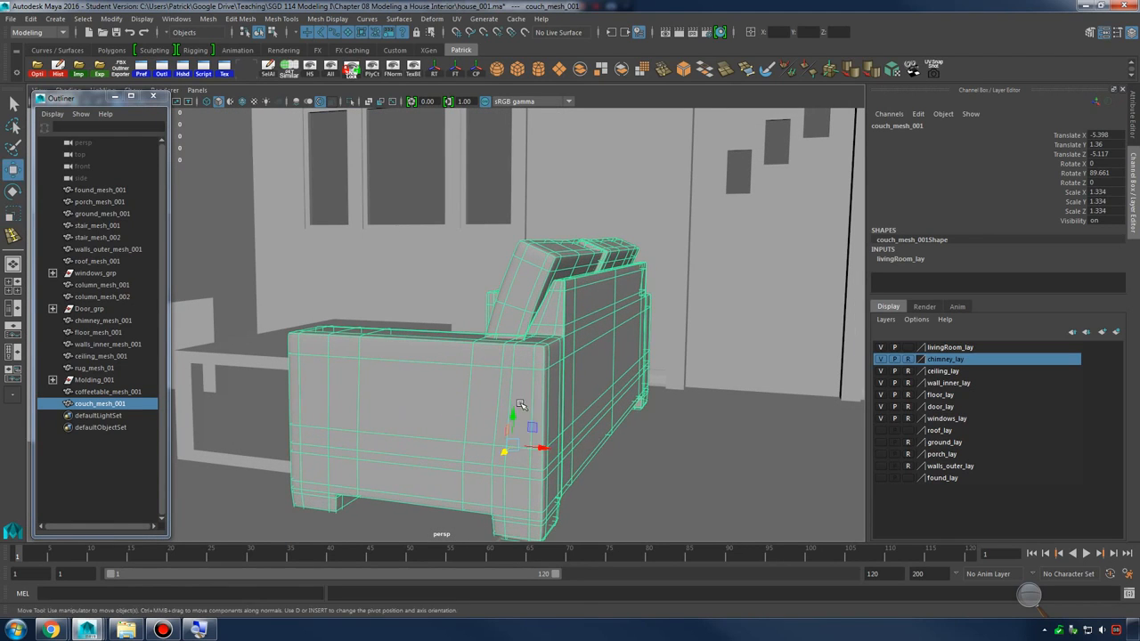
pyautogui.moveTo(513, 436); pyautogui.dragTo(505, 397)
pyautogui.keyDown('alt'); pyautogui.moveTo(516, 388); pyautogui.dragTo(543, 348); pyautogui.keyUp('alt')
# Move the coffee table away from the sofa to a Translate X of about -0.948
pyautogui.click(713, 413)
pyautogui.click(532, 339)
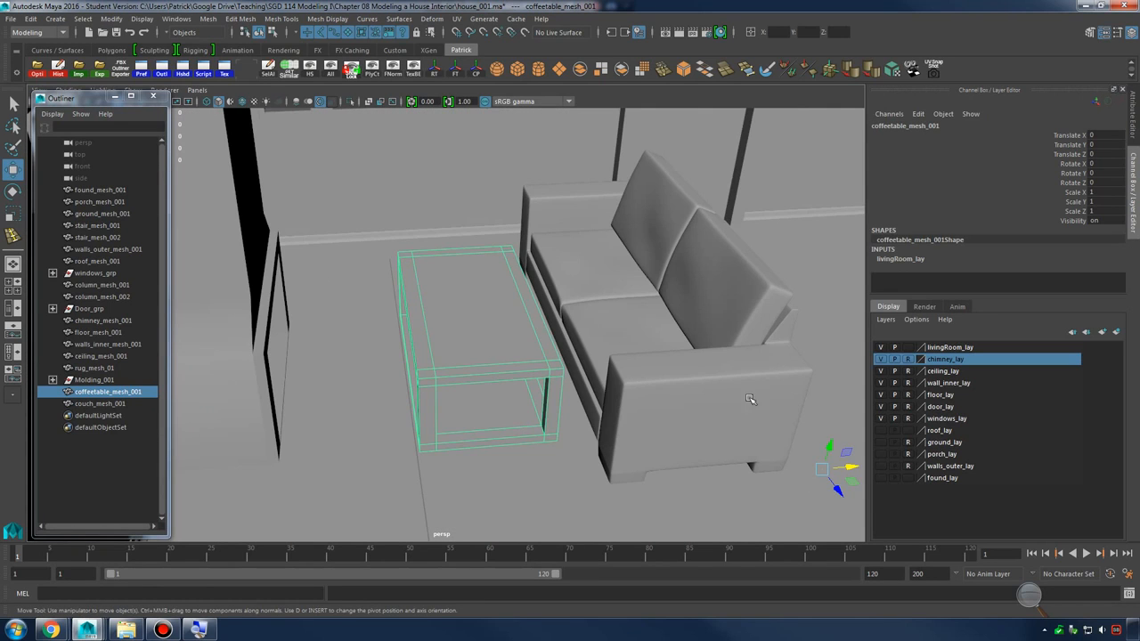
pyautogui.moveTo(854, 466); pyautogui.dragTo(821, 469)
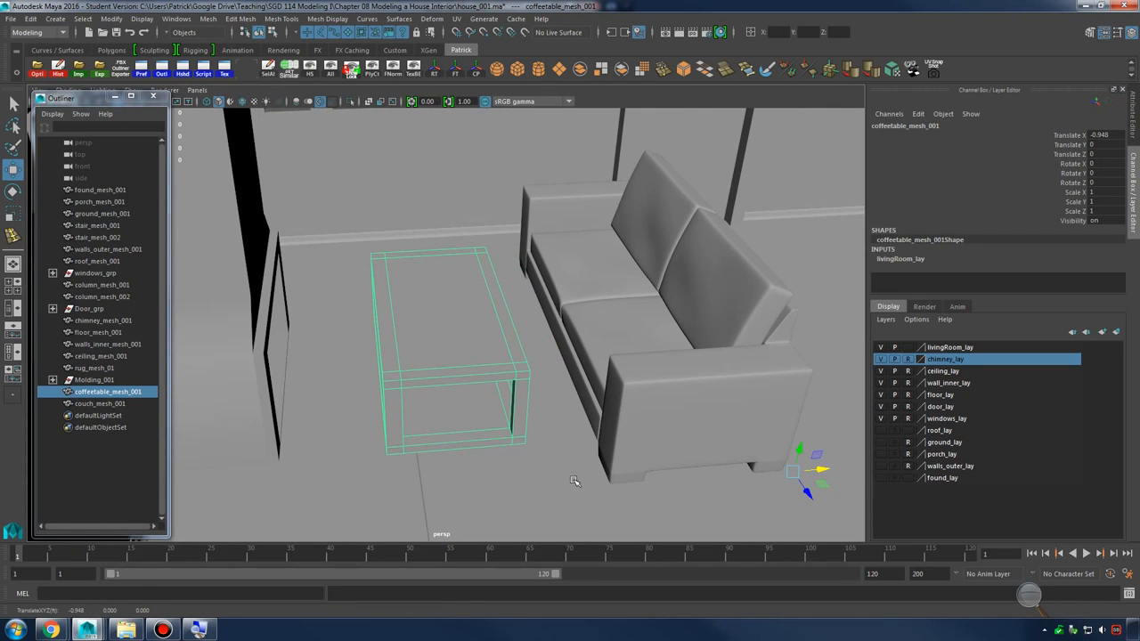
# Select the rug, shift it along X to about -8.537 and adjust its scale beneath the furniture
pyautogui.click(577, 481)
pyautogui.keyDown('alt'); pyautogui.moveTo(635, 471); pyautogui.dragTo(604, 449, button='middle'); pyautogui.keyUp('alt')
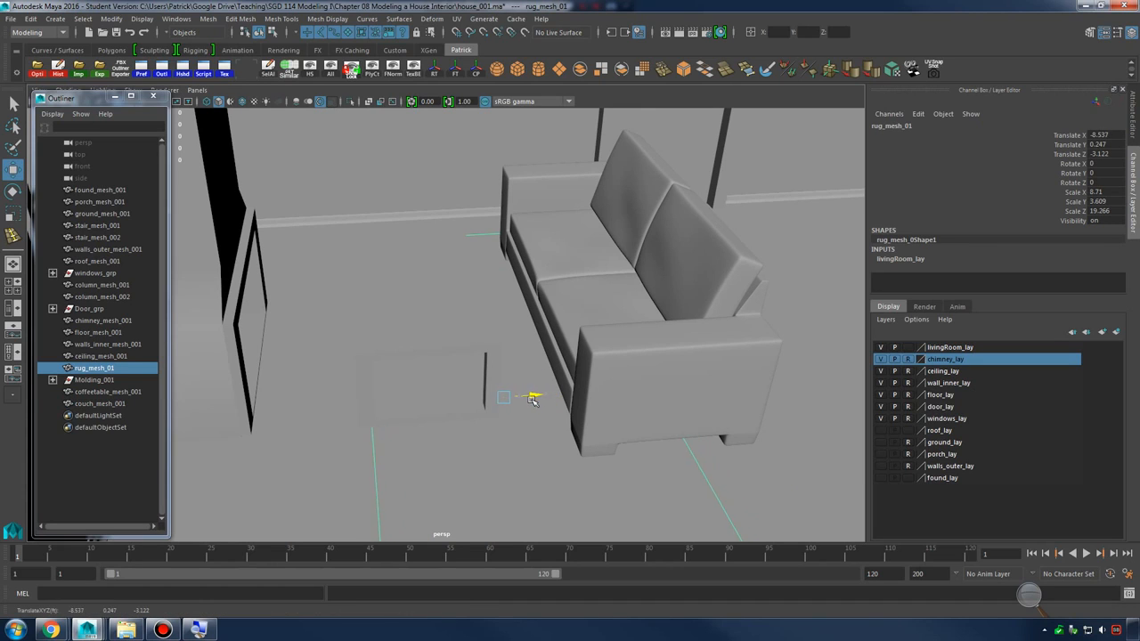
pyautogui.press('r')
pyautogui.moveTo(543, 398)
pyautogui.mouseDown()
pyautogui.moveTo(597, 423)
pyautogui.moveTo(530, 373)
pyautogui.moveTo(534, 395)
pyautogui.moveTo(545, 378)
pyautogui.mouseUp()
# Move the sofa sideways to a Translate Z of about -4.211 to line it up with the coffee table
pyautogui.press('w')
pyautogui.click(549, 374)
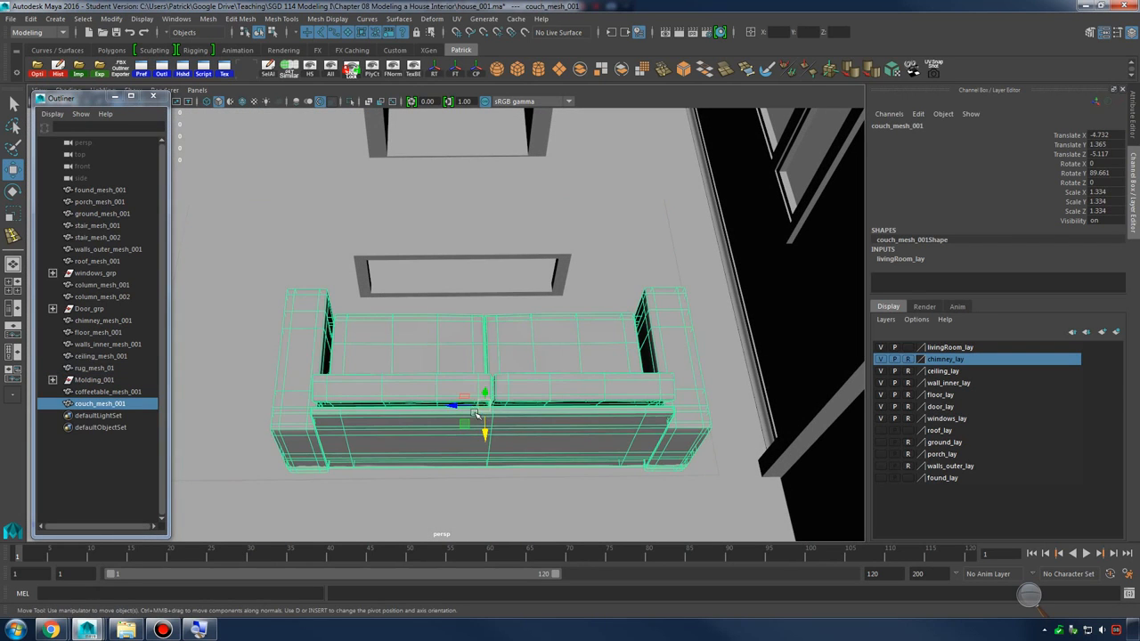
pyautogui.moveTo(453, 406); pyautogui.dragTo(427, 406)
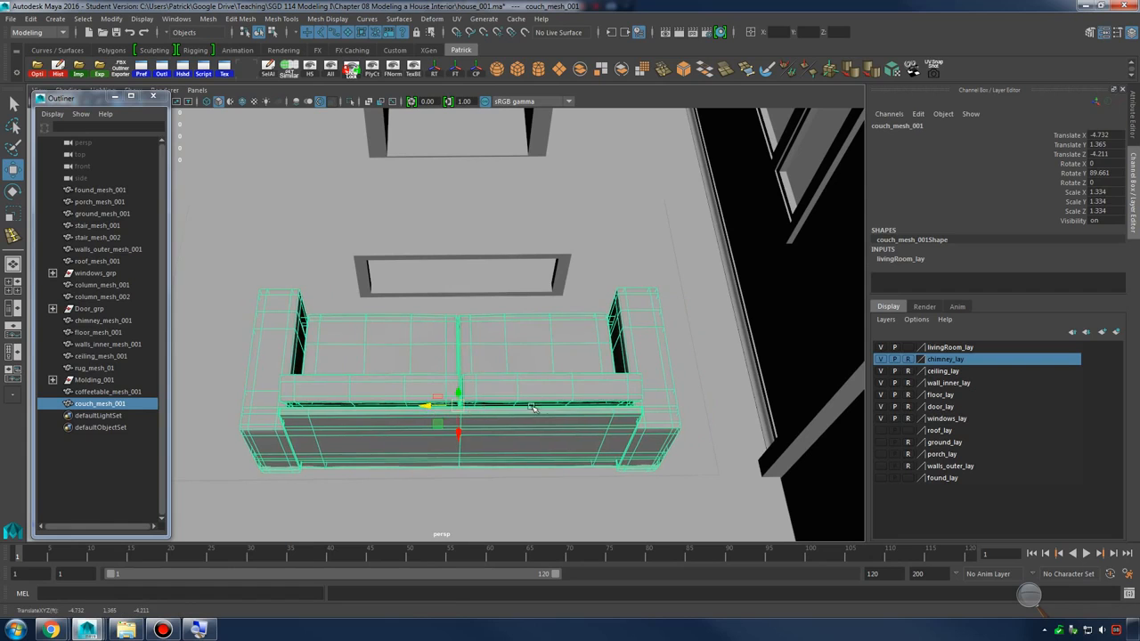
# Deselect the sofa and examine the furniture arrangement in the living room from several angles
pyautogui.keyDown('alt'); pyautogui.moveTo(531, 407); pyautogui.dragTo(697, 415); pyautogui.keyUp('alt')
pyautogui.click(754, 285)
pyautogui.keyDown('alt'); pyautogui.moveTo(698, 415); pyautogui.dragTo(575, 430, button='right'); pyautogui.keyUp('alt')
pyautogui.keyDown('alt'); pyautogui.moveTo(576, 430); pyautogui.dragTo(682, 417); pyautogui.keyUp('alt')
pyautogui.keyDown('alt'); pyautogui.moveTo(682, 418); pyautogui.dragTo(412, 432, button='right'); pyautogui.keyUp('alt')
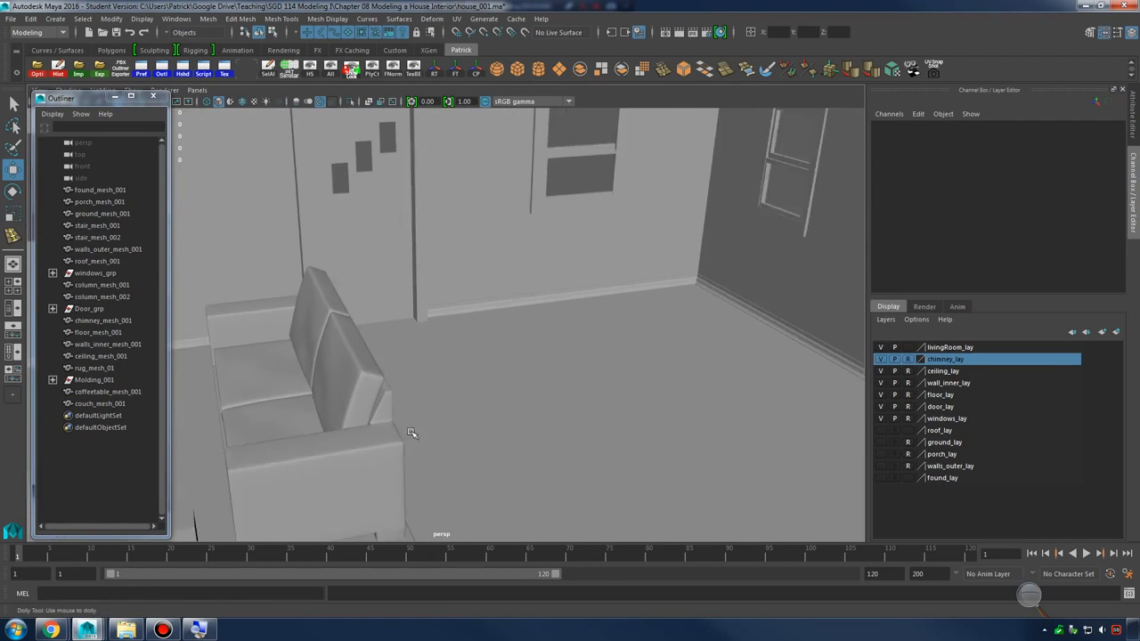
pyautogui.keyDown('alt'); pyautogui.moveTo(411, 433); pyautogui.dragTo(529, 359); pyautogui.keyUp('alt')
pyautogui.keyDown('alt'); pyautogui.moveTo(529, 360); pyautogui.dragTo(592, 383, button='right'); pyautogui.keyUp('alt')
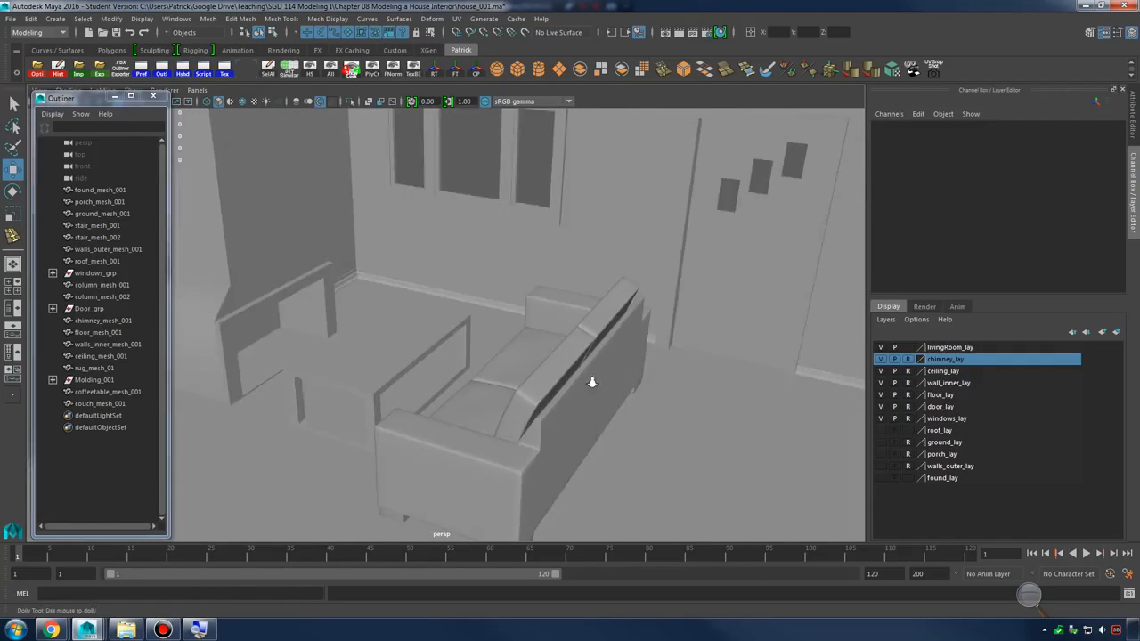
pyautogui.keyDown('alt'); pyautogui.moveTo(592, 383); pyautogui.dragTo(641, 382); pyautogui.keyUp('alt')
pyautogui.keyDown('alt'); pyautogui.moveTo(640, 382); pyautogui.dragTo(570, 385, button='right'); pyautogui.keyUp('alt')
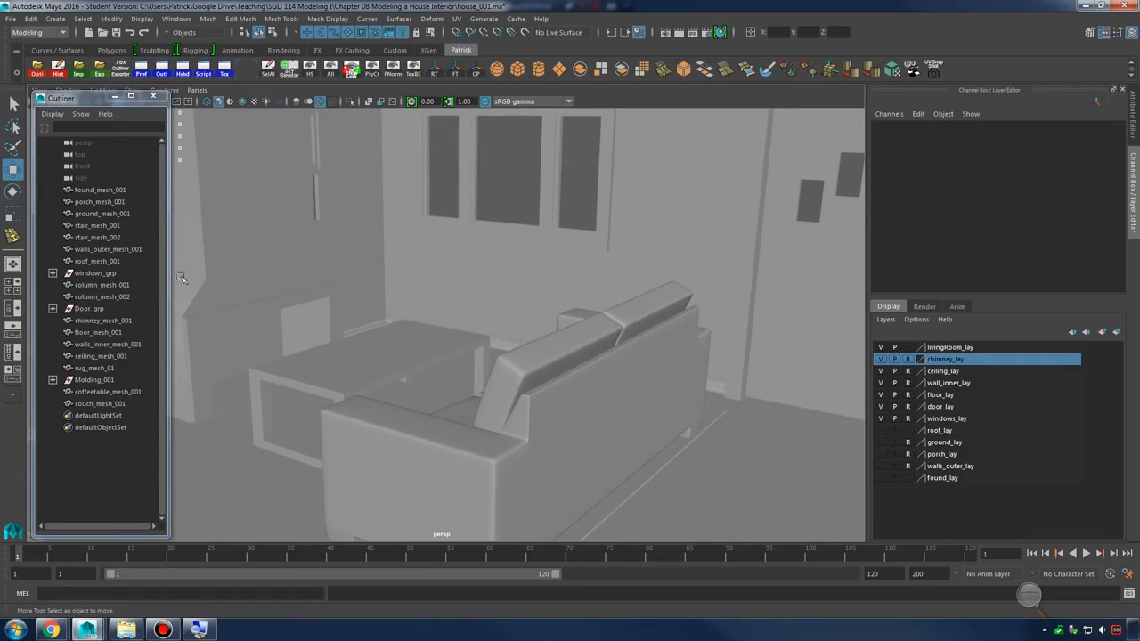
# Save the scene as a new version named house_002.ma, accepting the student version notice
pyautogui.click(9, 20)
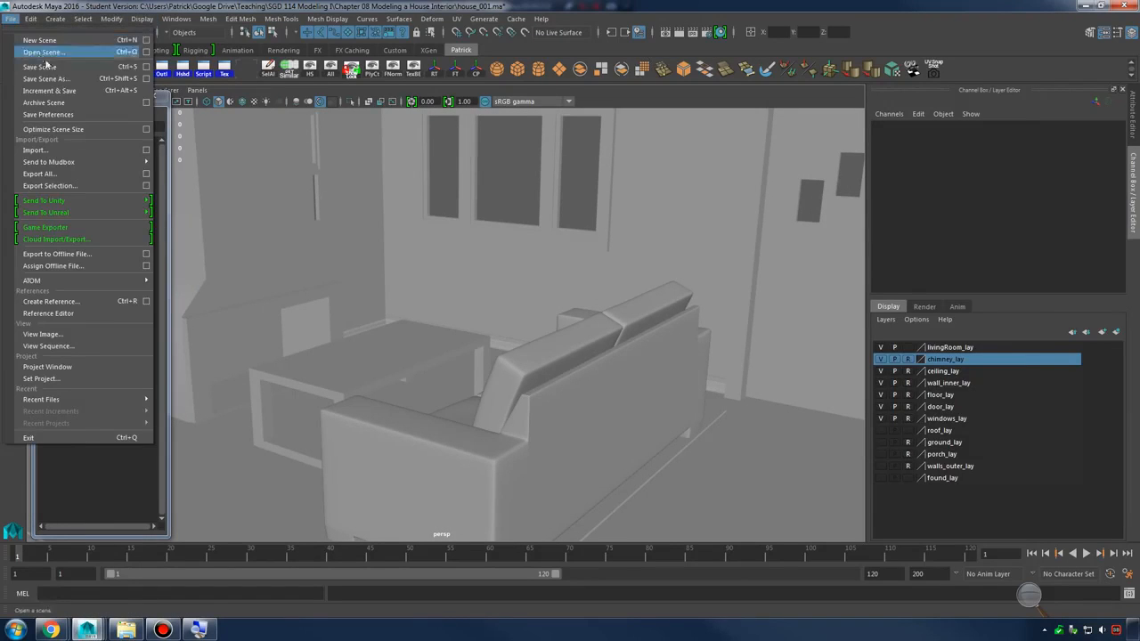
pyautogui.click(40, 79)
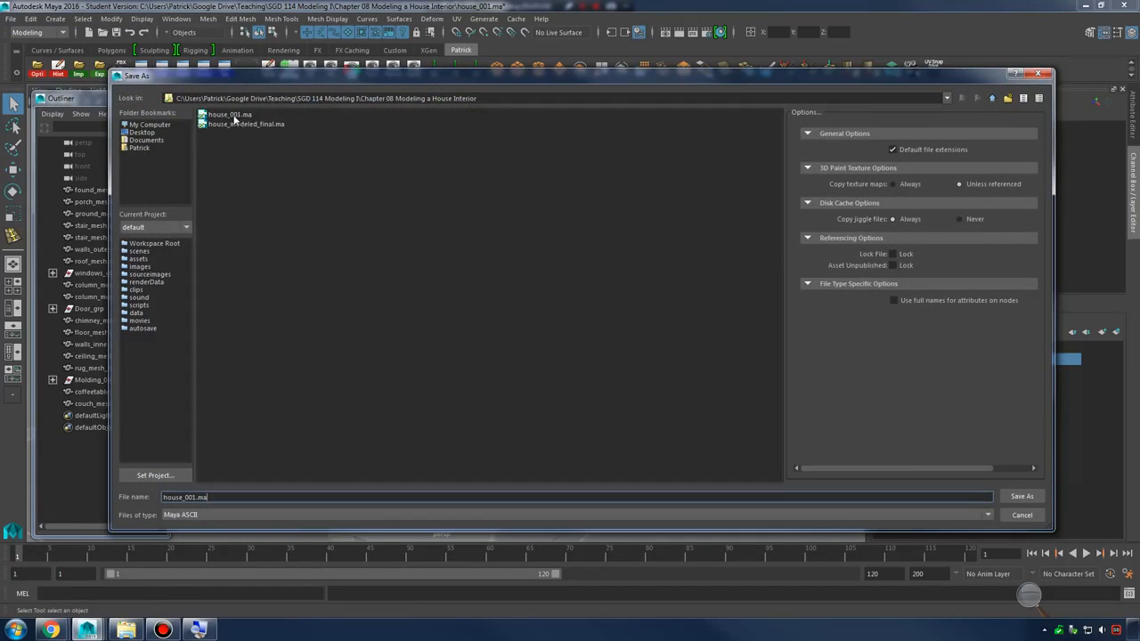
pyautogui.click(233, 116)
pyautogui.click(208, 497)
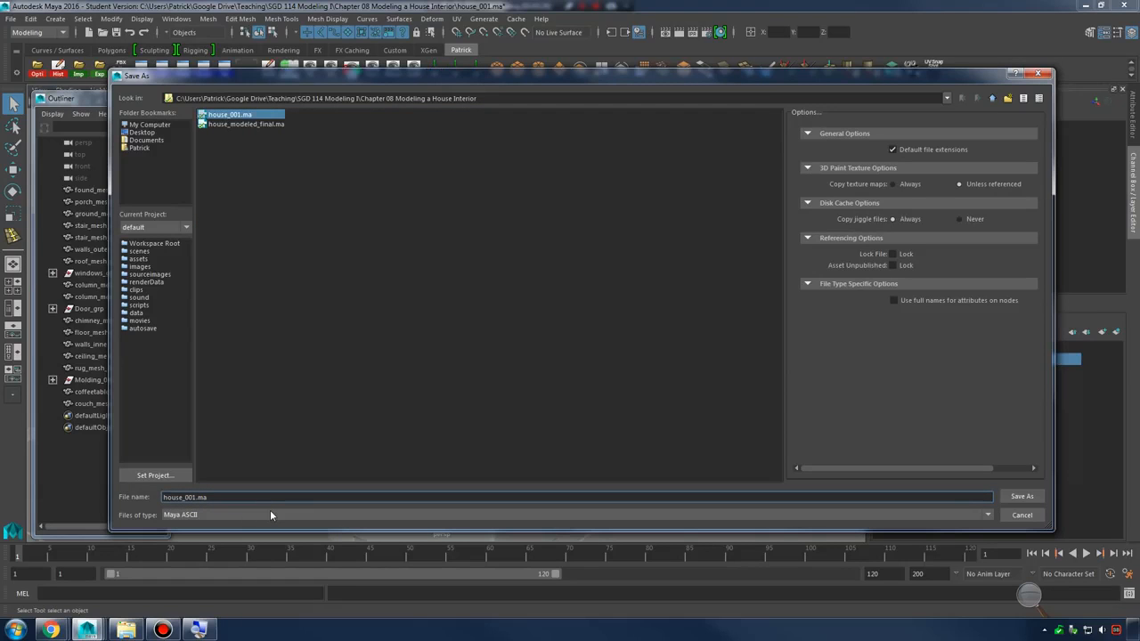
pyautogui.press('BackSpace')
pyautogui.write('2')
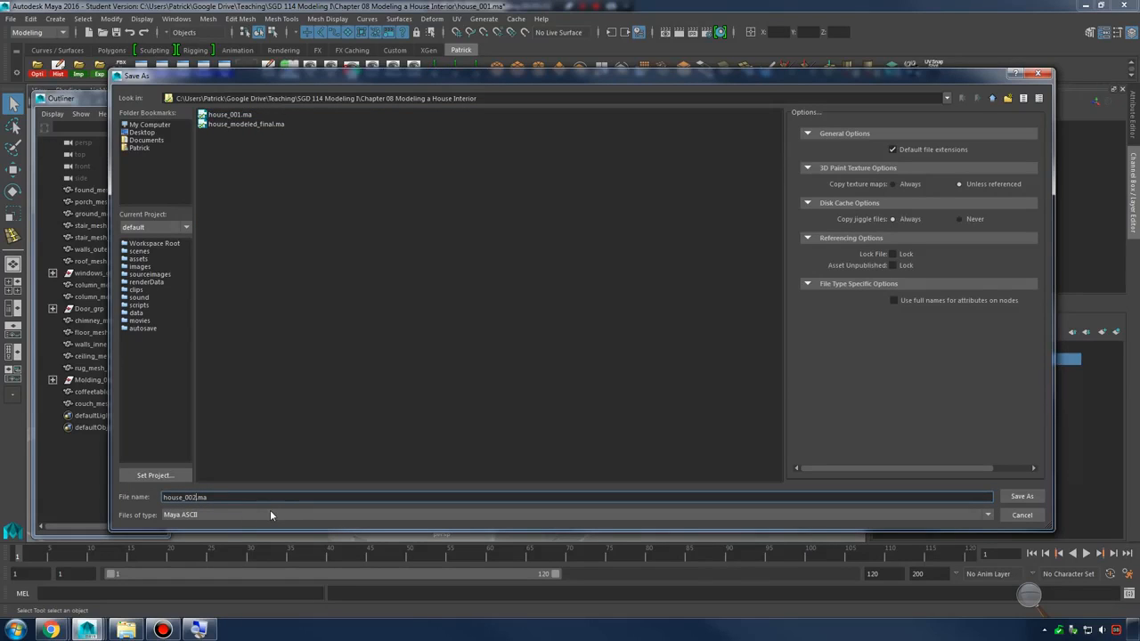
pyautogui.click(1021, 498)
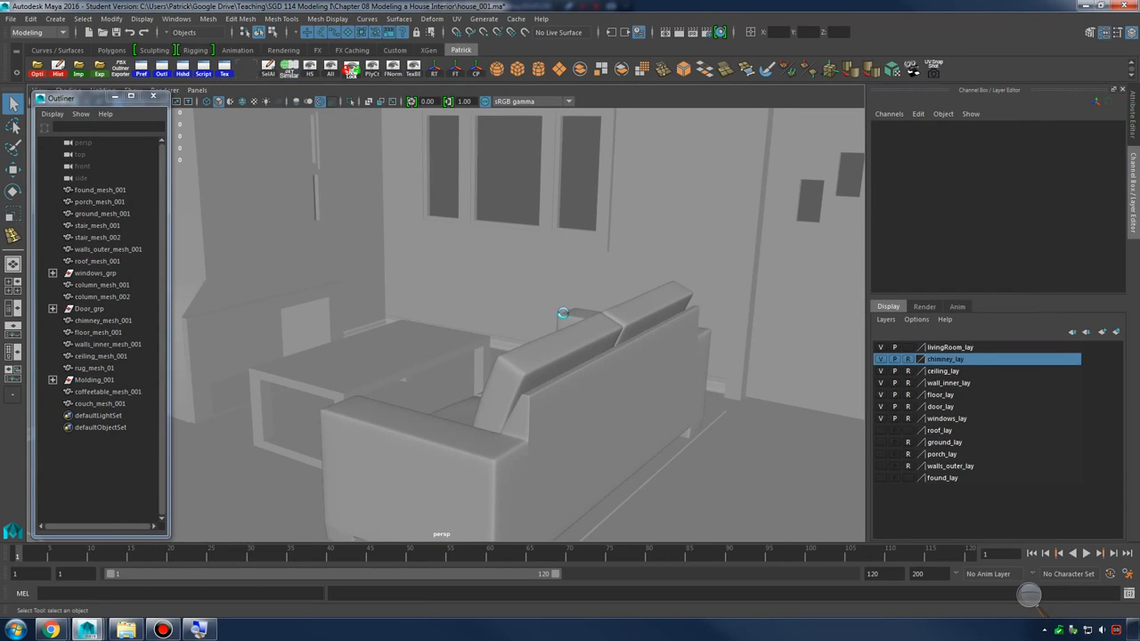
pyautogui.click(540, 324)
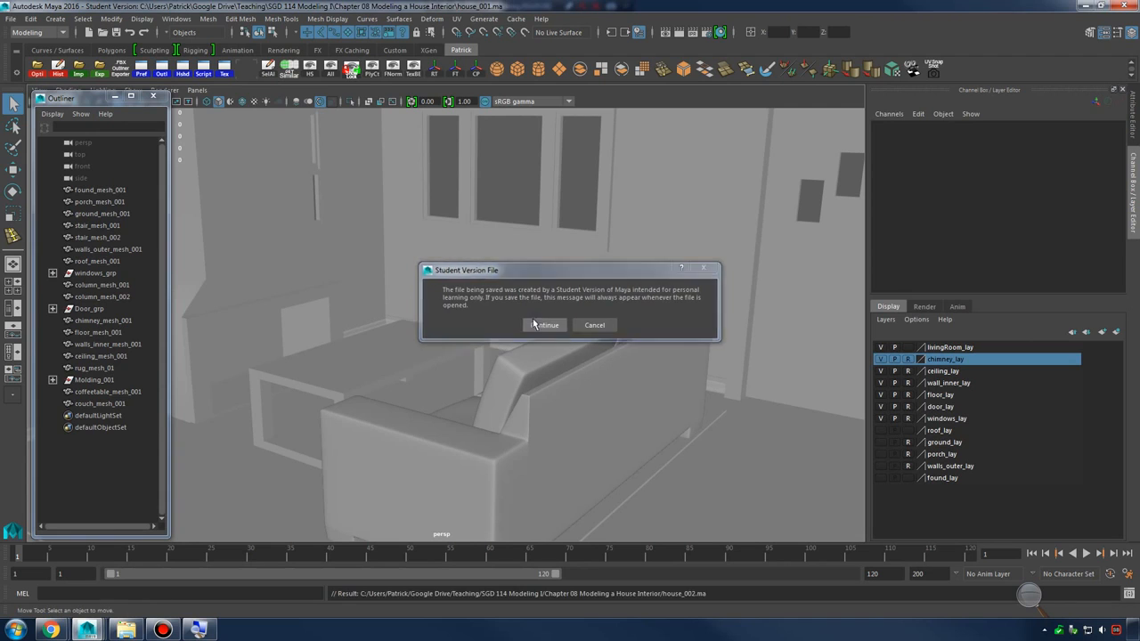
# Examine the couch from the front and back, the room around it and the wall with the three windows
pyautogui.press('w')
pyautogui.keyDown('alt'); pyautogui.moveTo(648, 321); pyautogui.dragTo(582, 305); pyautogui.keyUp('alt')
pyautogui.keyDown('alt'); pyautogui.moveTo(582, 306); pyautogui.dragTo(660, 331, button='right'); pyautogui.keyUp('alt')
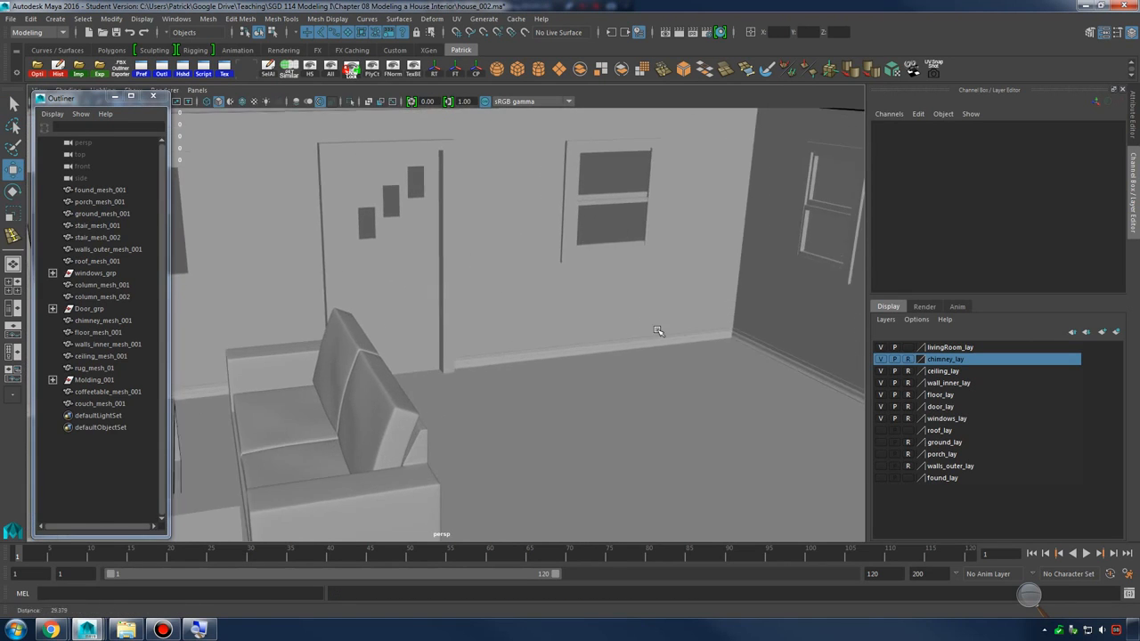
pyautogui.keyDown('alt'); pyautogui.moveTo(659, 330); pyautogui.dragTo(623, 352); pyautogui.keyUp('alt')
pyautogui.keyDown('alt'); pyautogui.moveTo(624, 352); pyautogui.dragTo(569, 361, button='middle'); pyautogui.keyUp('alt')
pyautogui.moveTo(568, 360)
pyautogui.keyDown('alt'); pyautogui.mouseDown()
pyautogui.moveTo(594, 326)
pyautogui.moveTo(578, 343)
pyautogui.mouseUp(); pyautogui.keyUp('alt')
pyautogui.keyDown('alt'); pyautogui.moveTo(578, 344); pyautogui.dragTo(638, 345, button='right'); pyautogui.keyUp('alt')
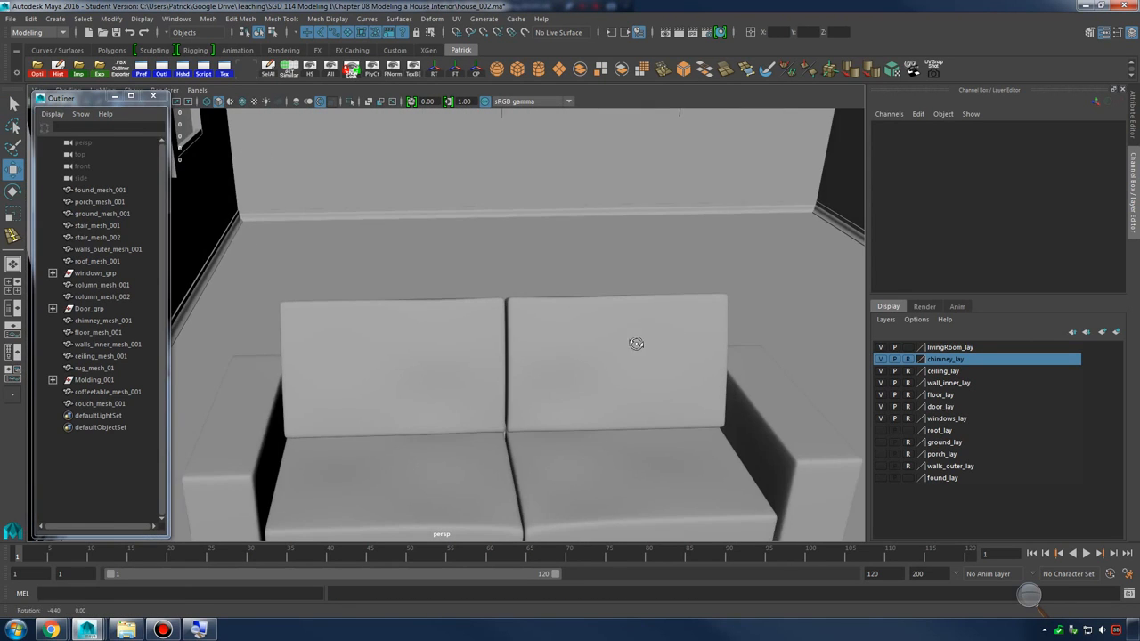
pyautogui.keyDown('alt'); pyautogui.moveTo(638, 345); pyautogui.dragTo(614, 321, button='middle'); pyautogui.keyUp('alt')
pyautogui.click(452, 337)
pyautogui.keyDown('alt'); pyautogui.moveTo(543, 353); pyautogui.dragTo(583, 331); pyautogui.keyUp('alt')
pyautogui.click(501, 173)
pyautogui.keyDown('alt'); pyautogui.moveTo(501, 173); pyautogui.dragTo(769, 355); pyautogui.keyUp('alt')
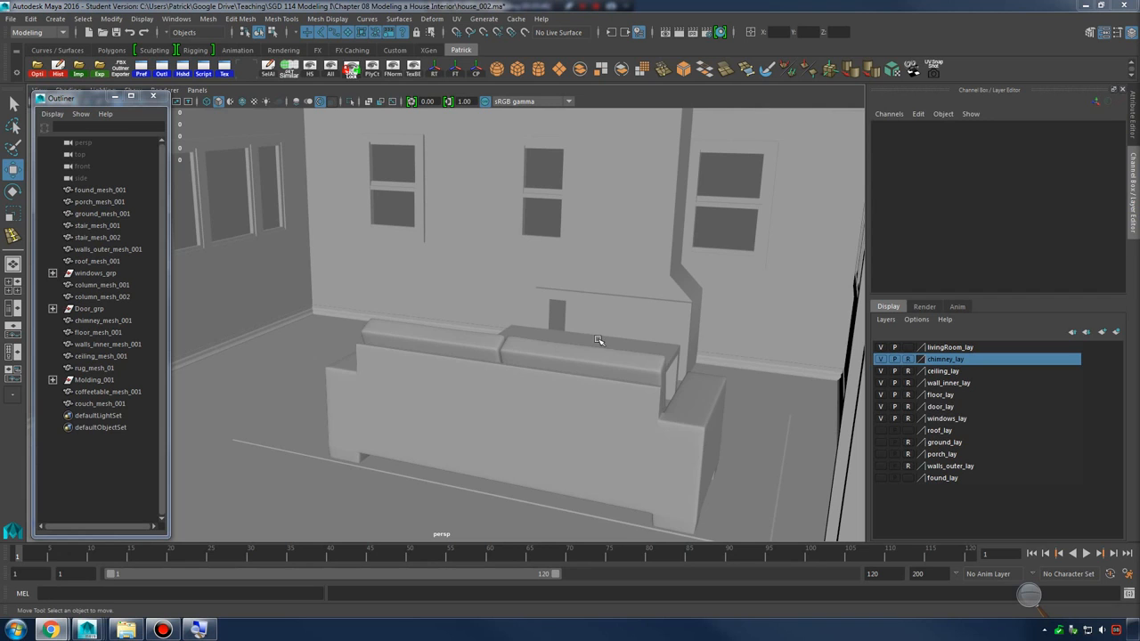
pyautogui.keyDown('alt'); pyautogui.moveTo(641, 310); pyautogui.dragTo(639, 391); pyautogui.keyUp('alt')
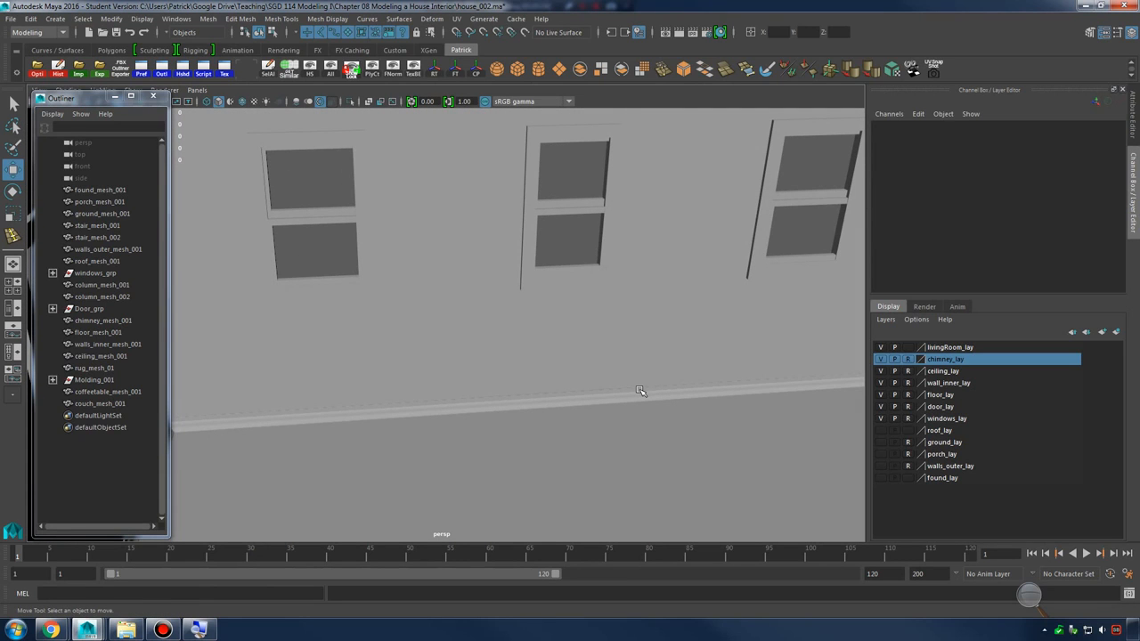
pyautogui.keyDown('alt'); pyautogui.moveTo(585, 267); pyautogui.dragTo(655, 338); pyautogui.keyUp('alt')
# Hide the livingRoom_lay, chimney_lay, windows_lay and door_lay layers
pyautogui.click(881, 347)
pyautogui.keyDown('alt'); pyautogui.moveTo(537, 356); pyautogui.dragTo(580, 337, button='middle'); pyautogui.keyUp('alt')
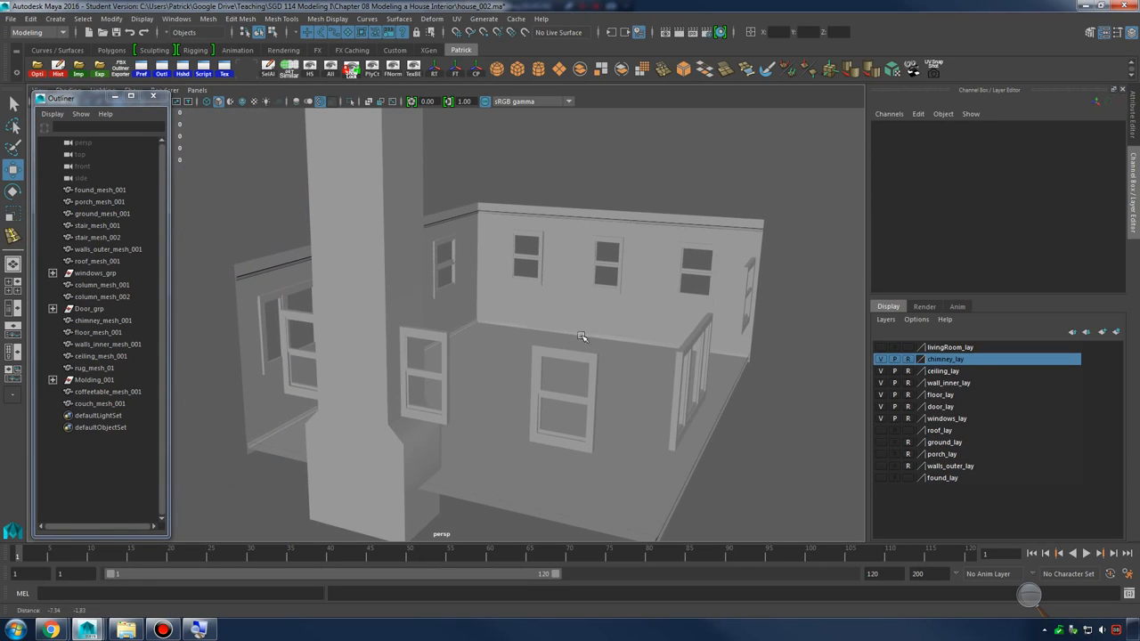
pyautogui.click(881, 359)
pyautogui.click(881, 418)
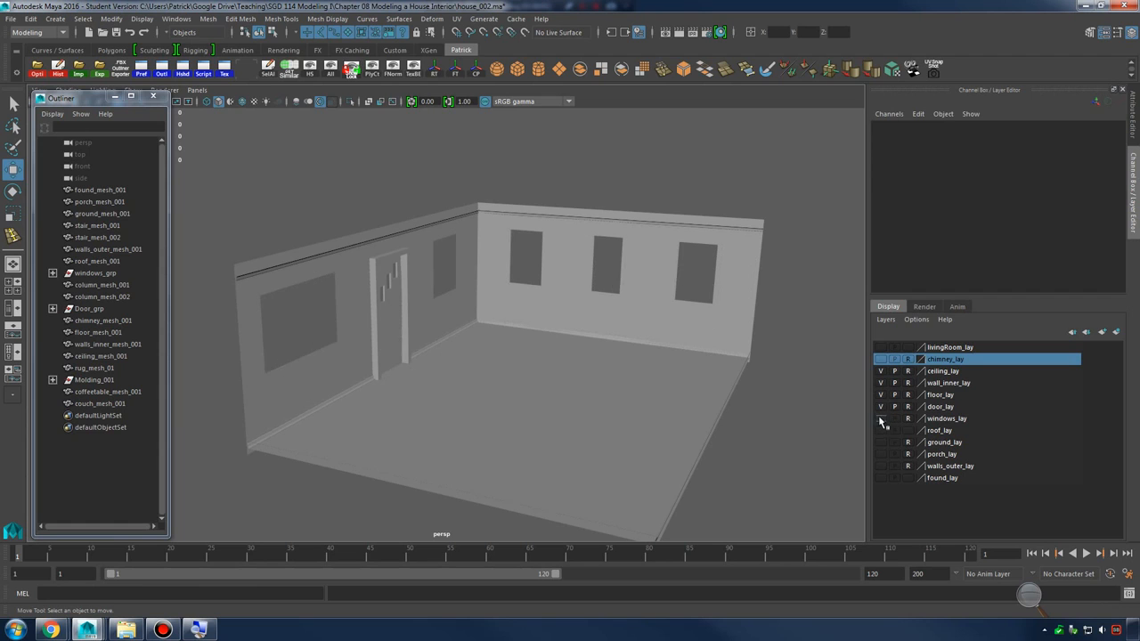
pyautogui.click(881, 407)
# Hide the ceiling_lay layer and inspect the room corner beside the three window openings
pyautogui.keyDown('alt'); pyautogui.moveTo(649, 363); pyautogui.dragTo(855, 334, button='right'); pyautogui.keyUp('alt')
pyautogui.keyDown('alt'); pyautogui.moveTo(855, 334); pyautogui.dragTo(687, 397, button='middle'); pyautogui.keyUp('alt')
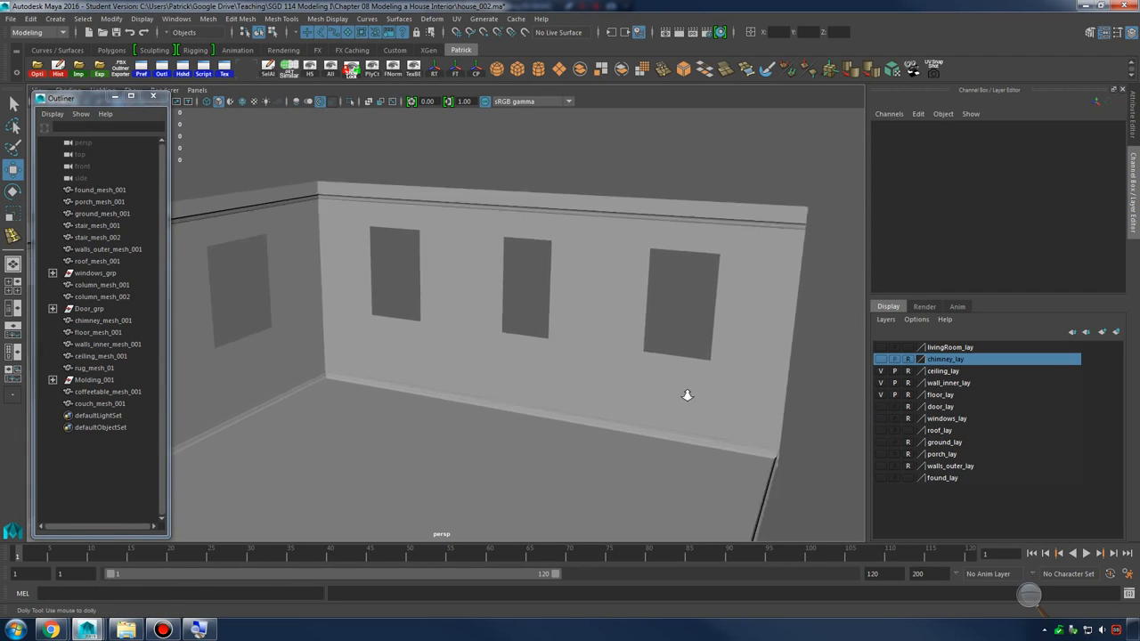
pyautogui.keyDown('alt'); pyautogui.moveTo(686, 397); pyautogui.dragTo(580, 399); pyautogui.keyUp('alt')
pyautogui.keyDown('alt'); pyautogui.moveTo(580, 400); pyautogui.dragTo(745, 378, button='middle'); pyautogui.keyUp('alt')
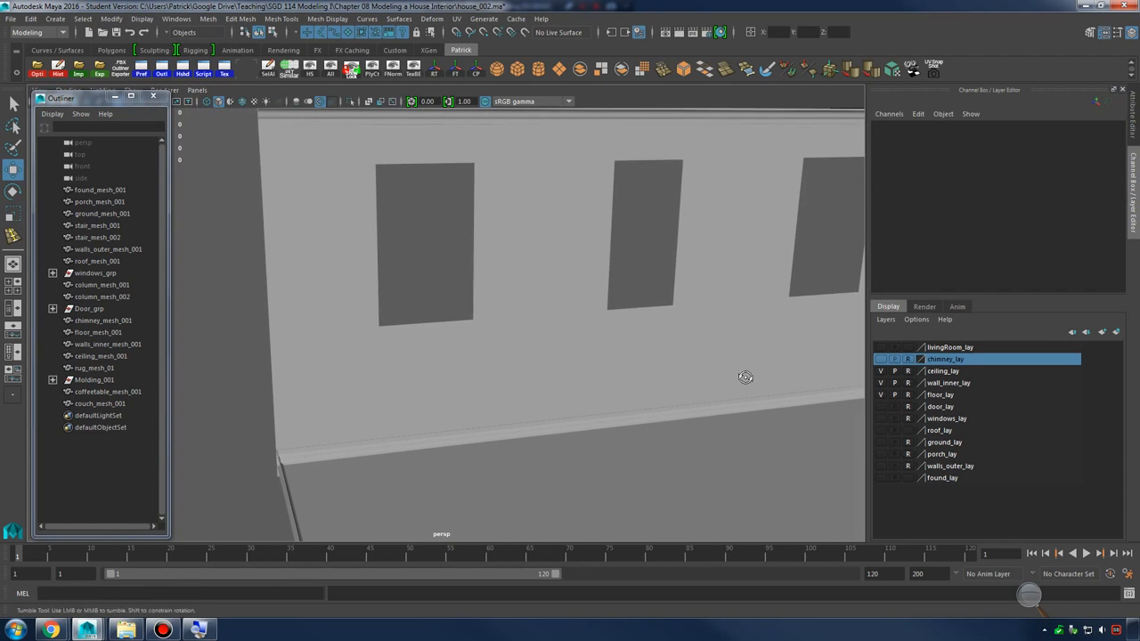
pyautogui.keyDown('alt'); pyautogui.moveTo(746, 378); pyautogui.dragTo(715, 376); pyautogui.keyUp('alt')
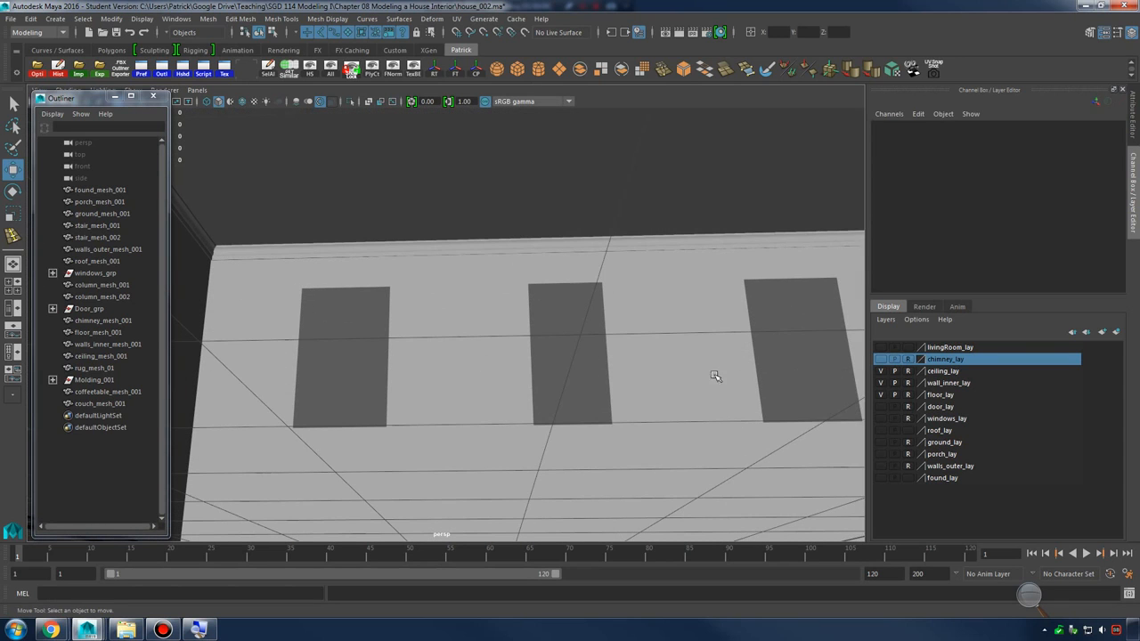
pyautogui.click(882, 373)
pyautogui.keyDown('alt'); pyautogui.moveTo(668, 331); pyautogui.dragTo(502, 343, button='right'); pyautogui.keyUp('alt')
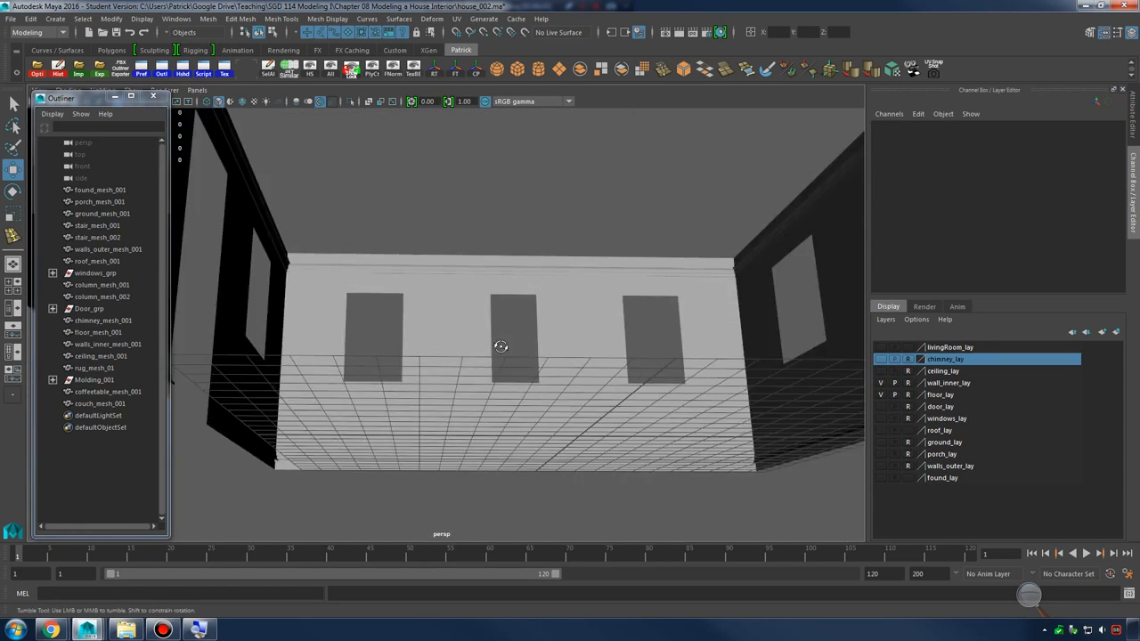
pyautogui.keyDown('alt'); pyautogui.moveTo(502, 344); pyautogui.dragTo(520, 372); pyautogui.keyUp('alt')
pyautogui.keyDown('alt'); pyautogui.moveTo(519, 372); pyautogui.dragTo(517, 341, button='right'); pyautogui.keyUp('alt')
pyautogui.keyDown('alt'); pyautogui.moveTo(516, 341); pyautogui.dragTo(490, 338); pyautogui.keyUp('alt')
pyautogui.keyDown('alt'); pyautogui.moveTo(491, 338); pyautogui.dragTo(573, 383, button='right'); pyautogui.keyUp('alt')
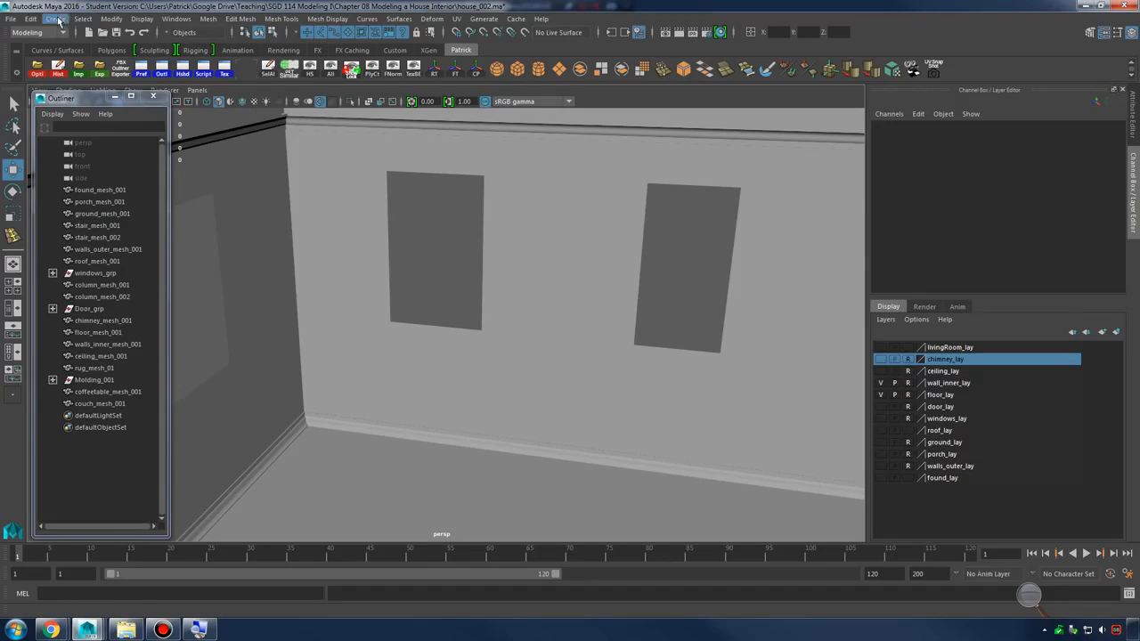
# Switch to Chrome, reload the house interior asset list and view the reference photo linked for the kitchen cabinets
pyautogui.moveTo(53, 629)
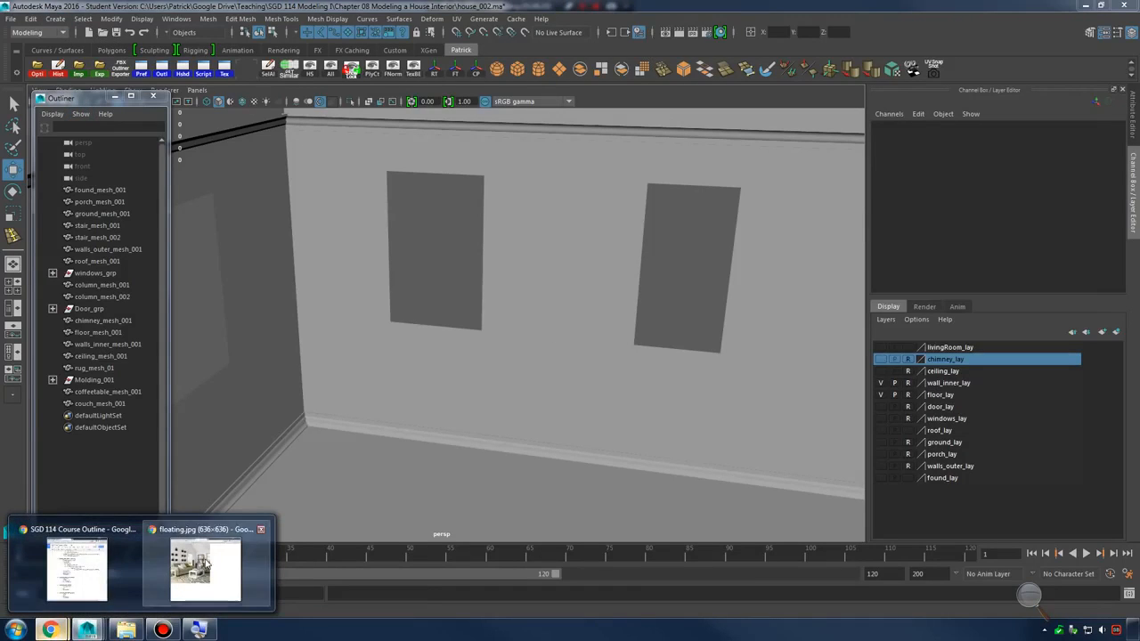
pyautogui.click(223, 570)
pyautogui.click(750, 19)
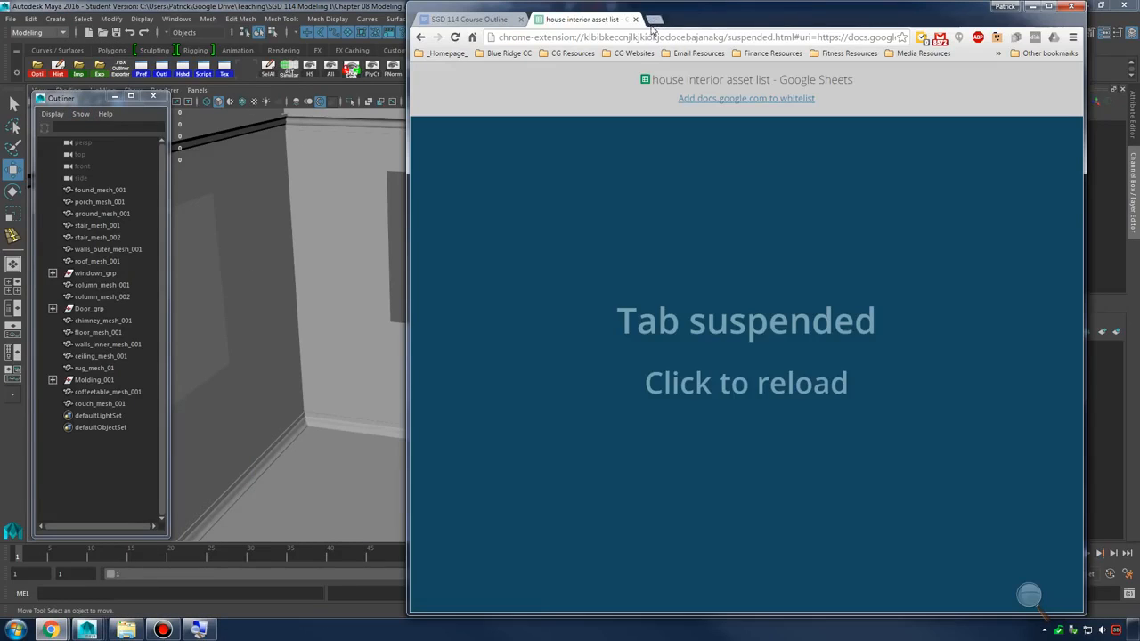
pyautogui.click(654, 217)
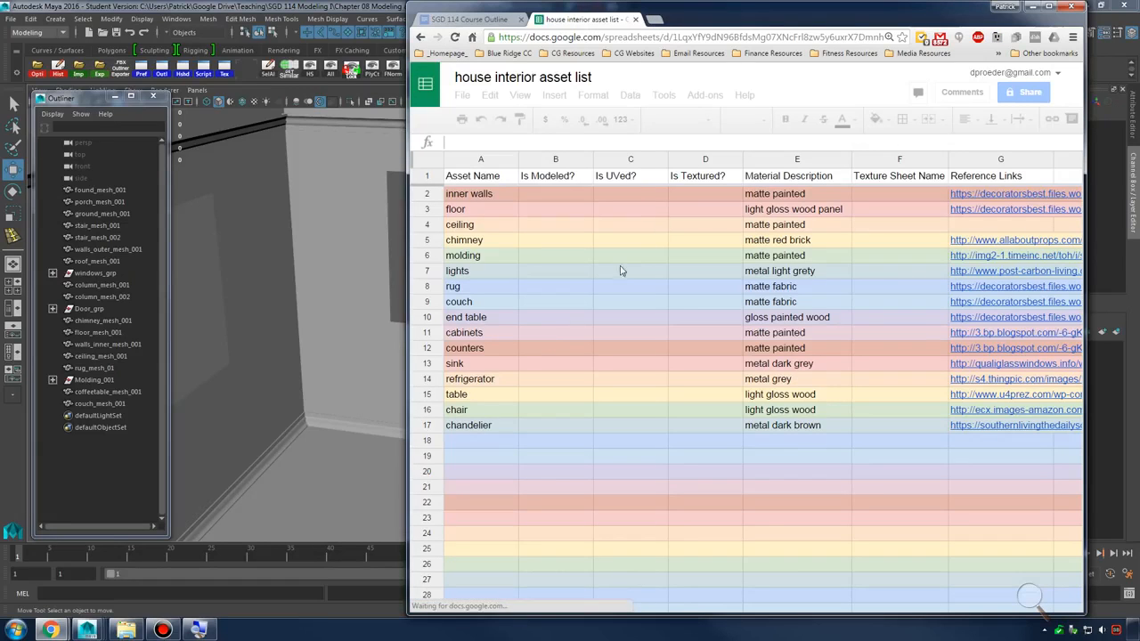
pyautogui.click(985, 349)
pyautogui.click(985, 332)
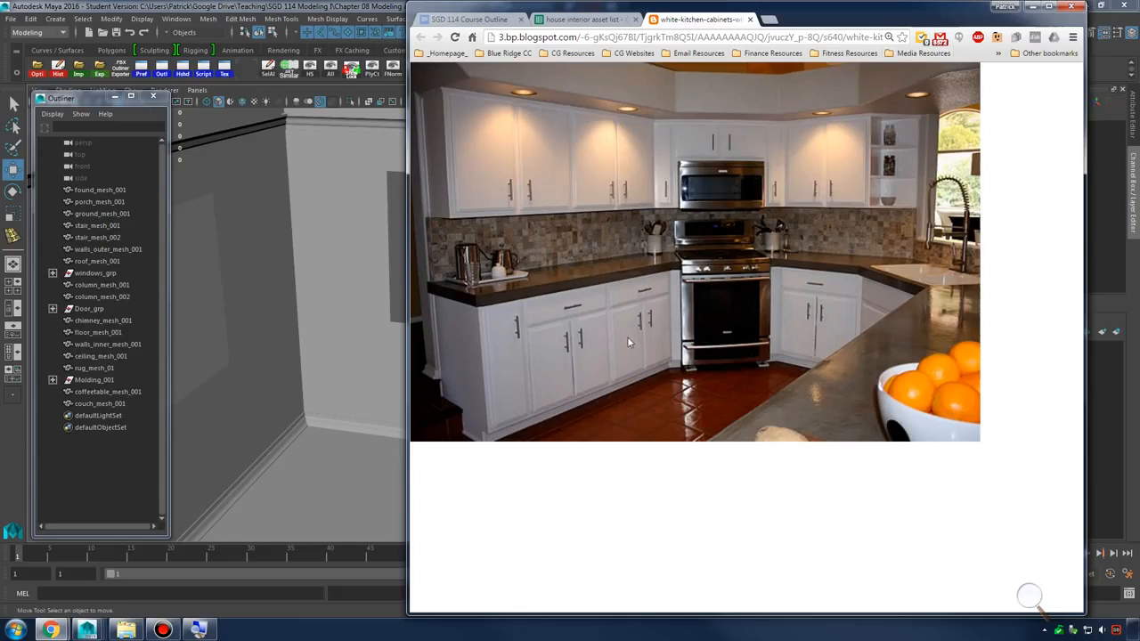
pyautogui.click(1033, 9)
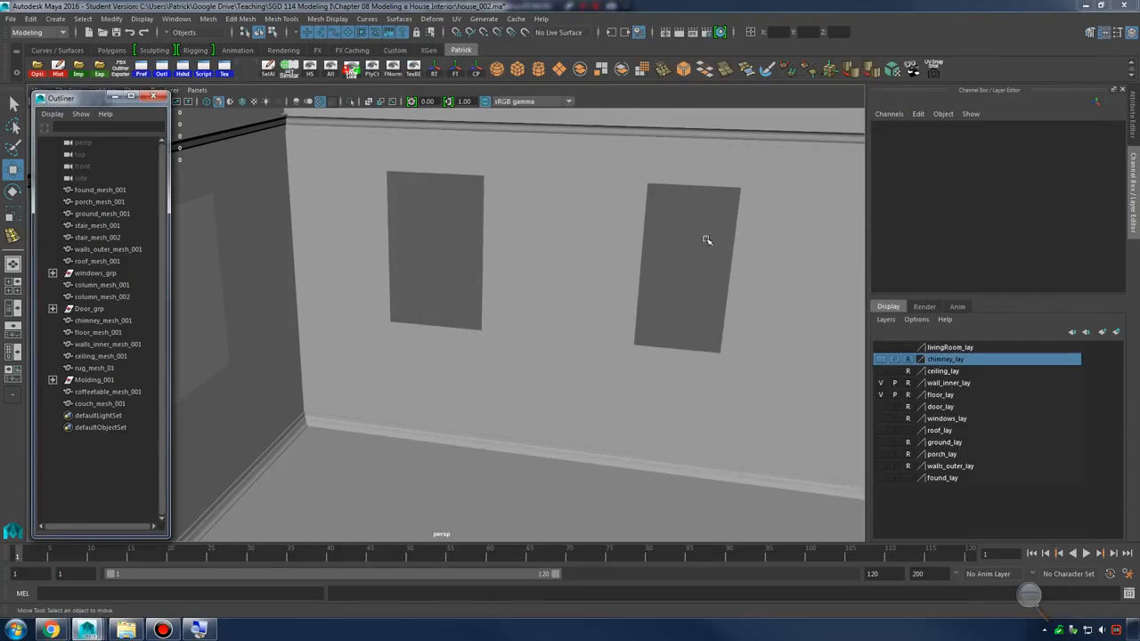
# Back in Maya, create a polygon cube as the base for the kitchen cabinets
pyautogui.keyDown('alt'); pyautogui.moveTo(586, 352); pyautogui.dragTo(606, 297); pyautogui.keyUp('alt')
pyautogui.keyDown('alt'); pyautogui.moveTo(527, 311); pyautogui.dragTo(438, 308); pyautogui.keyUp('alt')
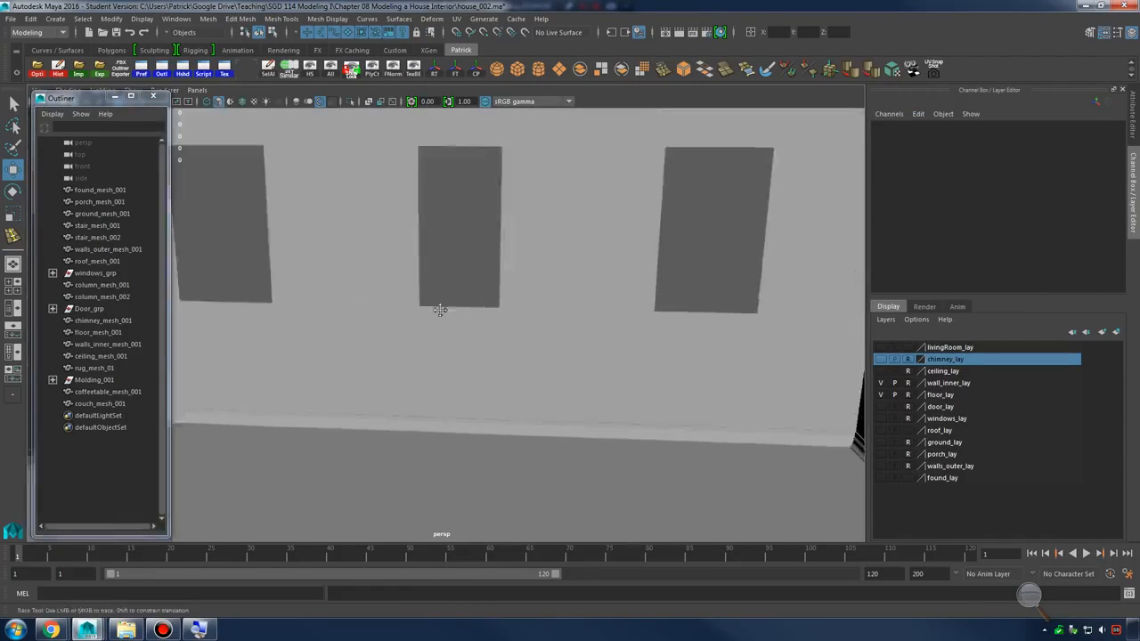
pyautogui.keyDown('alt'); pyautogui.moveTo(584, 366); pyautogui.dragTo(623, 312); pyautogui.keyUp('alt')
pyautogui.keyDown('alt'); pyautogui.moveTo(274, 410); pyautogui.dragTo(432, 382); pyautogui.keyUp('alt')
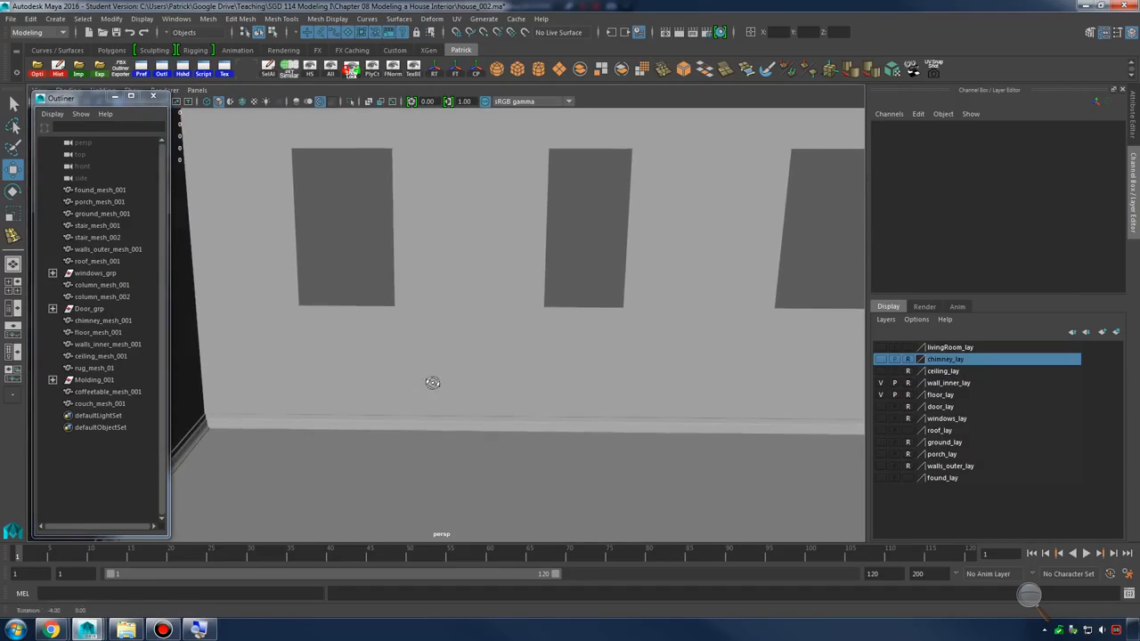
pyautogui.click(58, 20)
pyautogui.moveTo(133, 58)
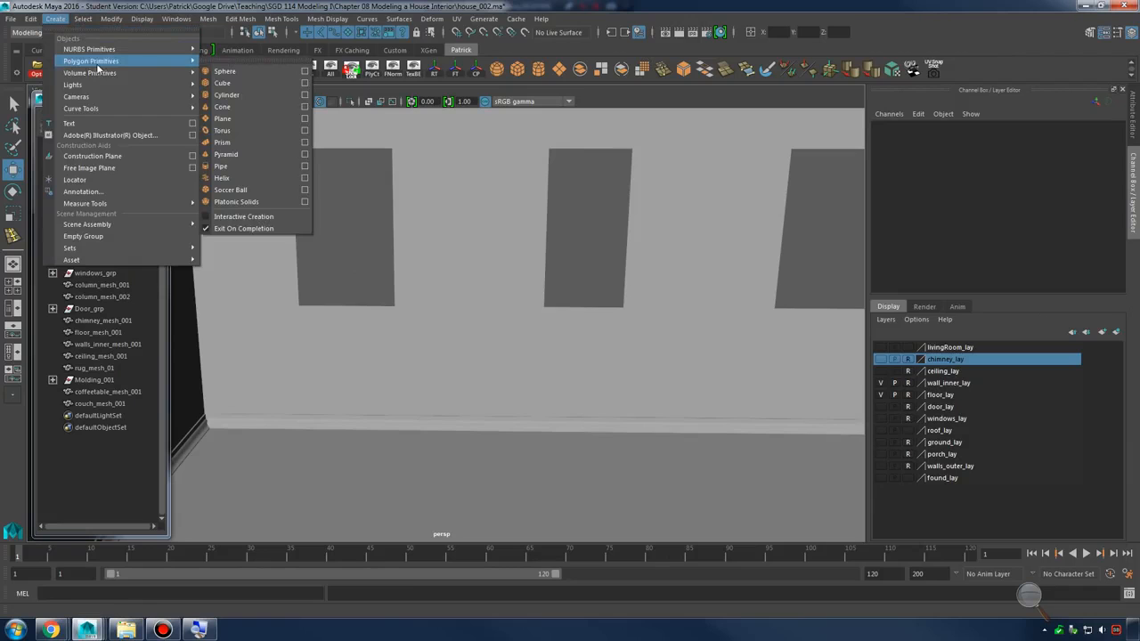
pyautogui.click(236, 77)
# Move the cube against the wall with three window openings, at about Translate X 19.152 and Translate Y 2.018
pyautogui.keyDown('alt'); pyautogui.moveTo(383, 330); pyautogui.dragTo(506, 366); pyautogui.keyUp('alt')
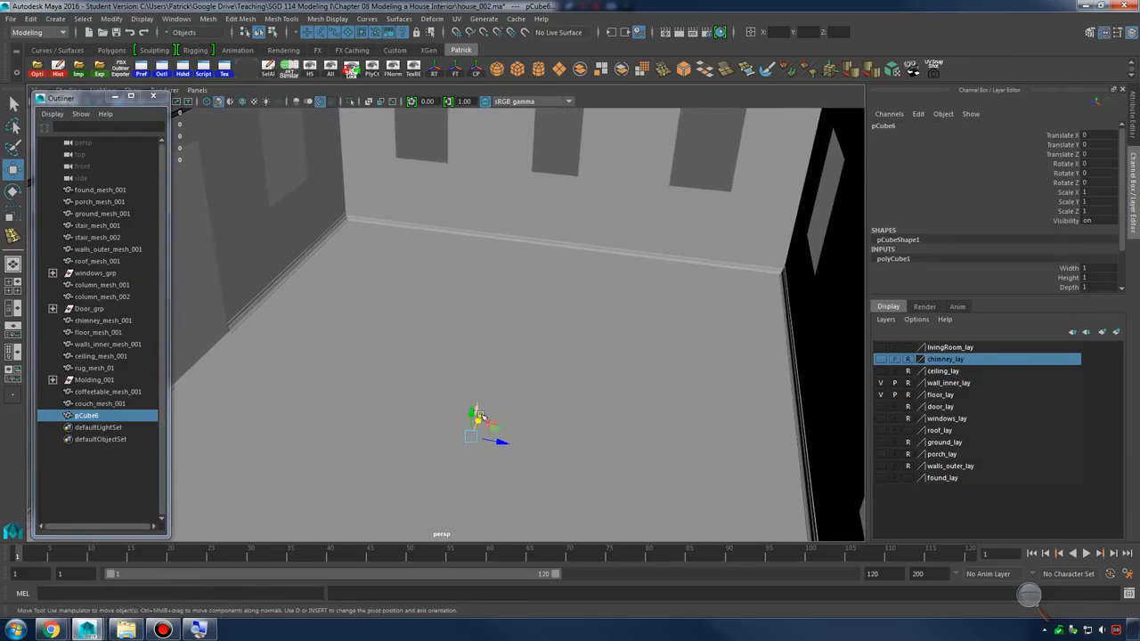
pyautogui.keyDown('alt'); pyautogui.moveTo(479, 415); pyautogui.dragTo(663, 253); pyautogui.keyUp('alt')
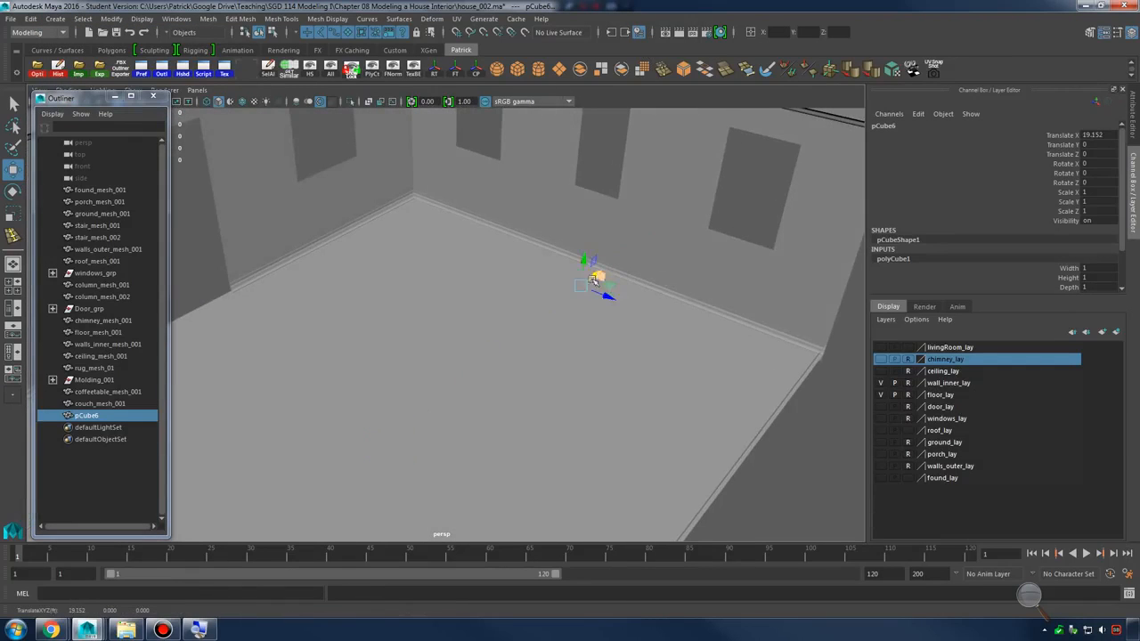
pyautogui.press('f')
pyautogui.keyDown('alt'); pyautogui.moveTo(598, 241); pyautogui.dragTo(679, 267); pyautogui.keyUp('alt')
pyautogui.scroll(-10, 636, 273)
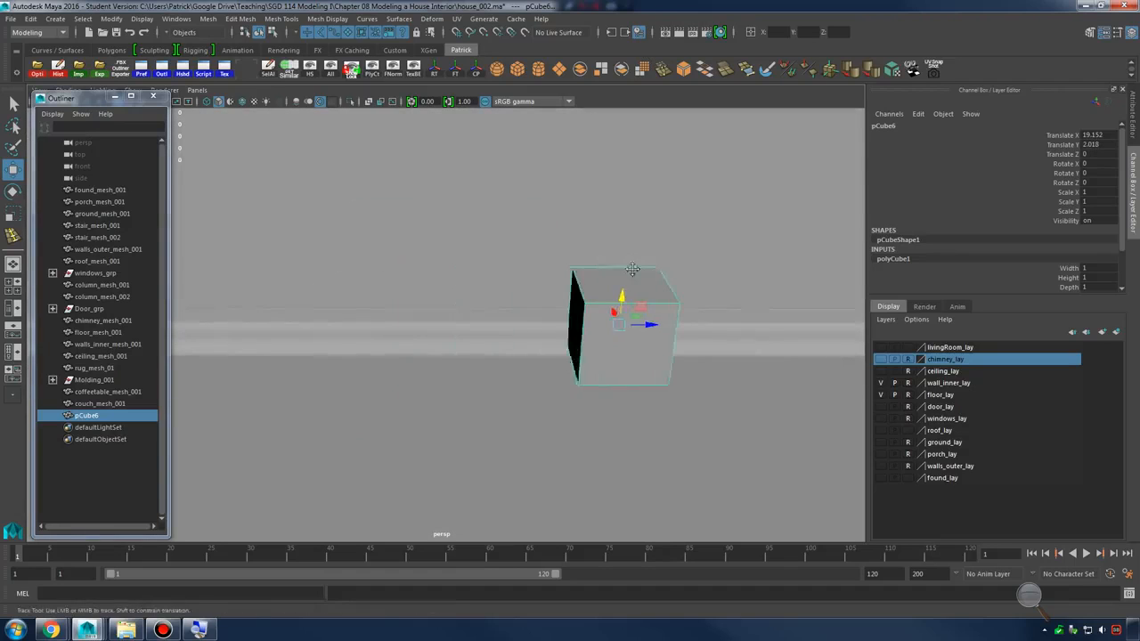
pyautogui.keyDown('alt'); pyautogui.moveTo(517, 304); pyautogui.dragTo(623, 330); pyautogui.keyUp('alt')
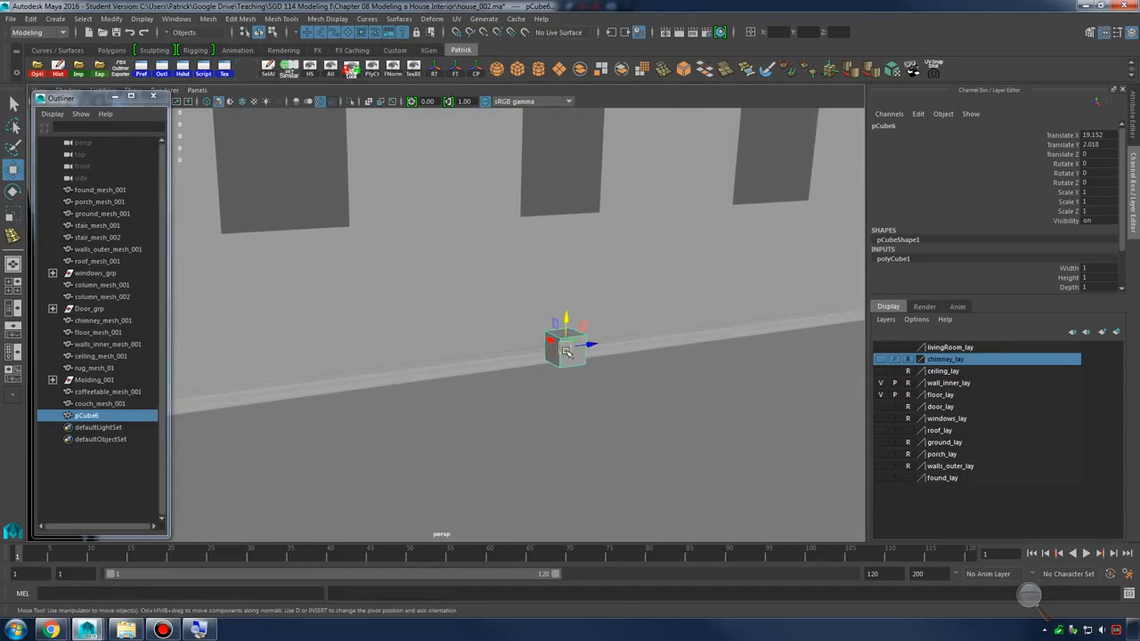
# Switch the cube to vertex editing and move its wall-side vertices along X to meet the wall
pyautogui.moveTo(568, 331); pyautogui.dragTo(602, 318, button='right')
pyautogui.keyDown('alt'); pyautogui.moveTo(600, 318); pyautogui.dragTo(519, 290); pyautogui.keyUp('alt')
pyautogui.keyDown('alt'); pyautogui.moveTo(519, 291); pyautogui.dragTo(555, 334, button='right'); pyautogui.keyUp('alt')
pyautogui.keyDown('alt'); pyautogui.moveTo(556, 334); pyautogui.dragTo(531, 330); pyautogui.keyUp('alt')
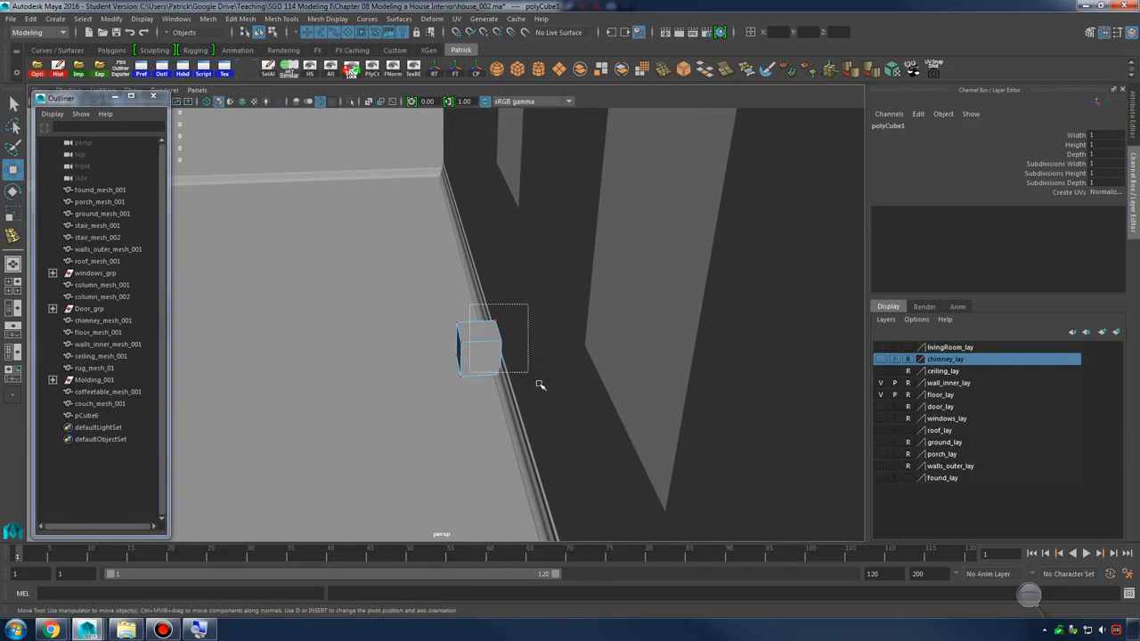
pyautogui.moveTo(540, 385); pyautogui.dragTo(550, 398)
pyautogui.moveTo(528, 344); pyautogui.dragTo(529, 343)
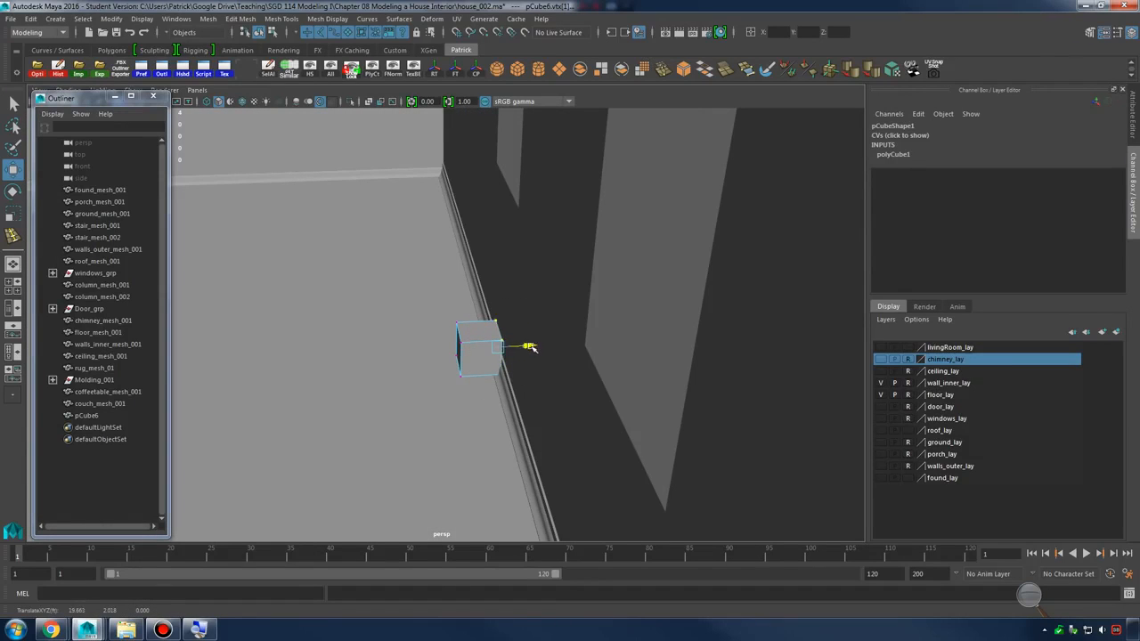
# Pull the cube's room-side vertices away from the wall to deepen the box
pyautogui.keyDown('alt'); pyautogui.moveTo(468, 356); pyautogui.dragTo(442, 353); pyautogui.keyUp('alt')
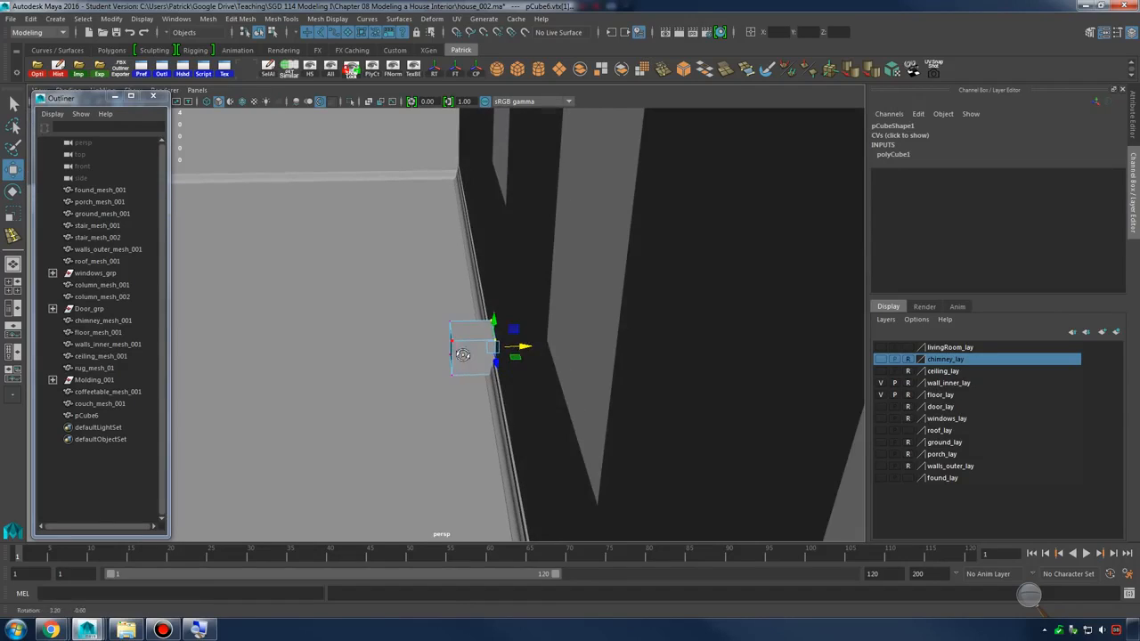
pyautogui.moveTo(382, 295); pyautogui.dragTo(460, 413)
pyautogui.keyDown('alt'); pyautogui.moveTo(459, 412); pyautogui.dragTo(550, 342); pyautogui.keyUp('alt')
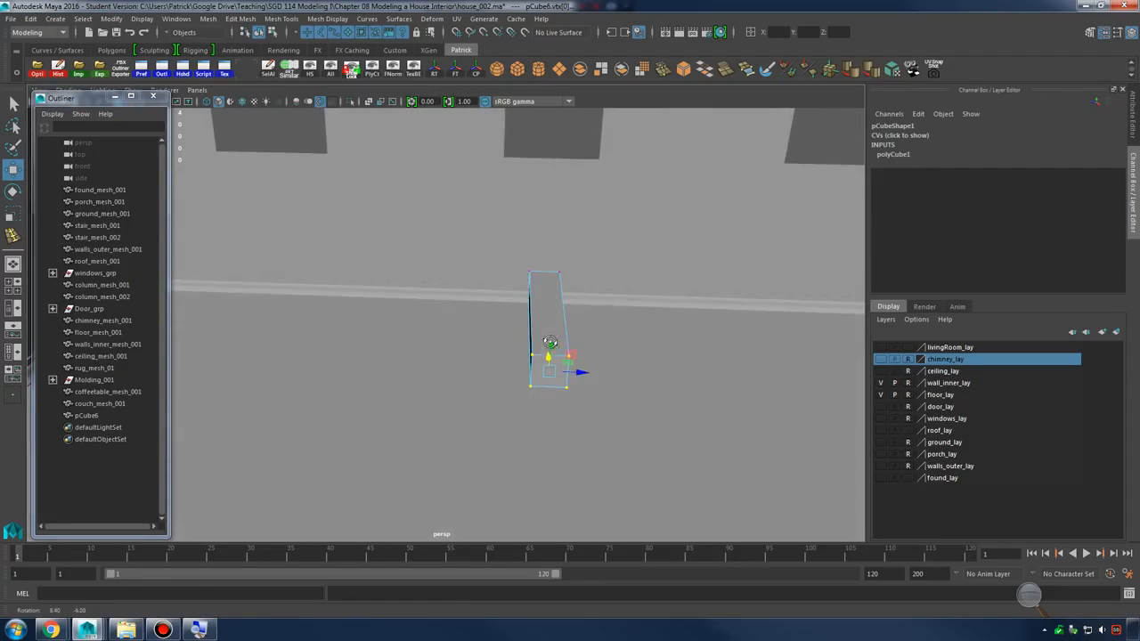
# Move the vertices of the box's end face along Z to lengthen it along the wall toward the corner
pyautogui.moveTo(533, 427); pyautogui.dragTo(547, 415)
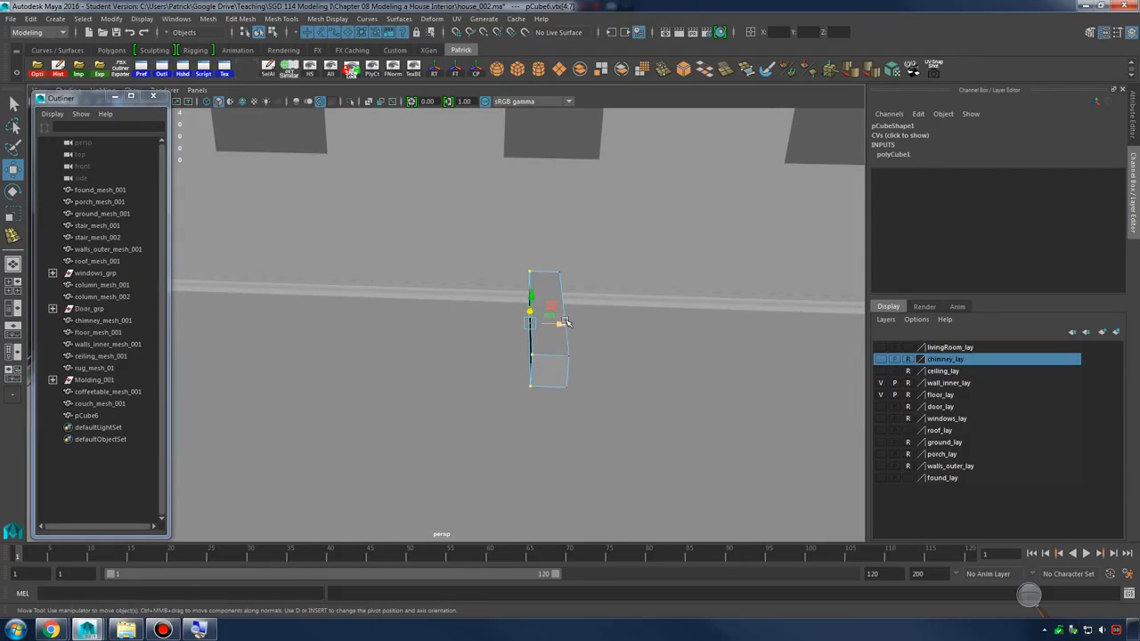
pyautogui.keyDown('alt'); pyautogui.moveTo(565, 322); pyautogui.dragTo(411, 333); pyautogui.keyUp('alt')
pyautogui.keyDown('alt'); pyautogui.moveTo(412, 333); pyautogui.dragTo(547, 320); pyautogui.keyUp('alt')
# Select the box's top vertices and raise them to cabinet height below the window openings
pyautogui.moveTo(228, 281); pyautogui.dragTo(750, 346)
pyautogui.keyDown('alt'); pyautogui.moveTo(752, 347); pyautogui.dragTo(704, 378); pyautogui.keyUp('alt')
pyautogui.moveTo(482, 325); pyautogui.dragTo(585, 318)
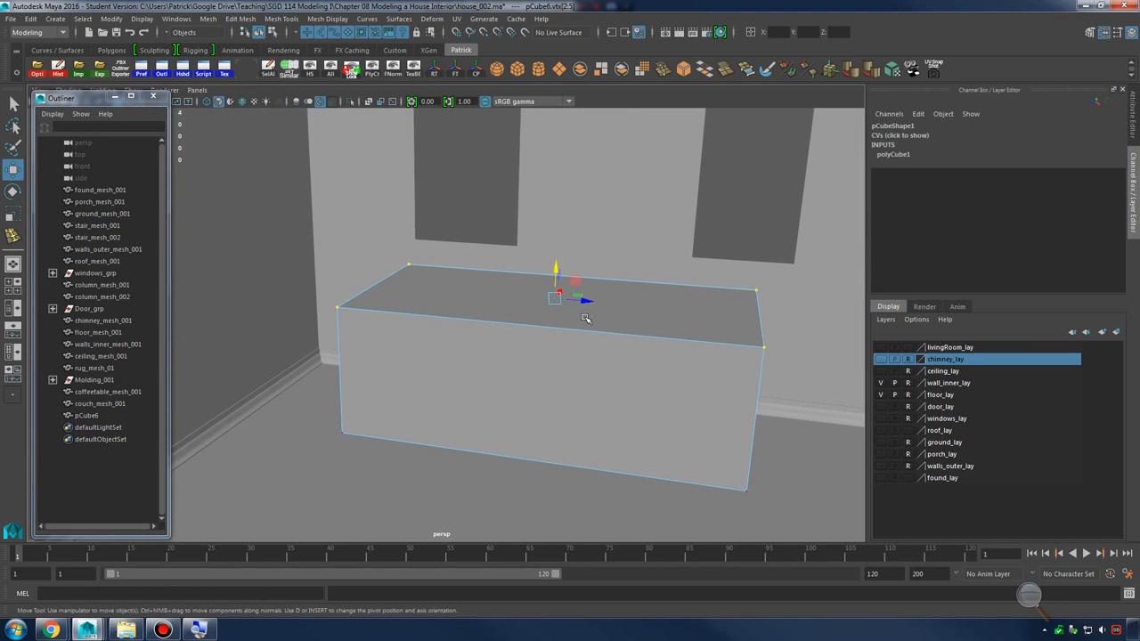
# Examine the cabinet box's height and proportions against the walls and window openings in the front and perspective views
pyautogui.press('space')
pyautogui.press('space')
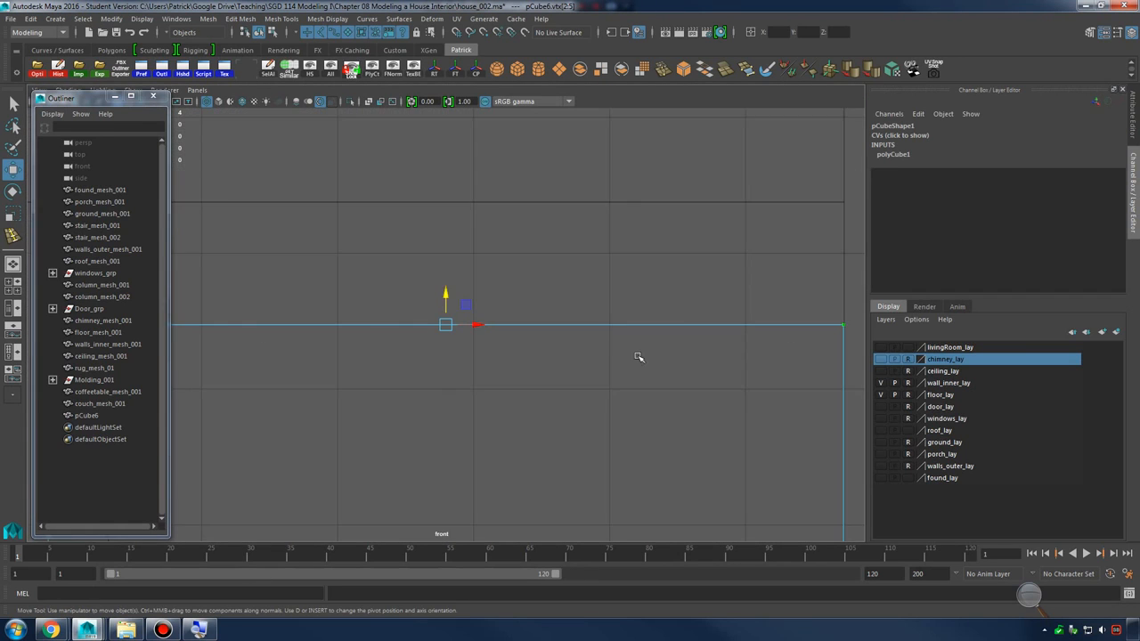
pyautogui.keyDown('alt'); pyautogui.moveTo(638, 357); pyautogui.dragTo(380, 336, button='right'); pyautogui.keyUp('alt')
pyautogui.keyDown('alt'); pyautogui.moveTo(481, 390); pyautogui.dragTo(531, 361, button='middle'); pyautogui.keyUp('alt')
pyautogui.keyDown('alt'); pyautogui.moveTo(532, 361); pyautogui.dragTo(606, 370, button='right'); pyautogui.keyUp('alt')
pyautogui.keyDown('alt'); pyautogui.moveTo(496, 380); pyautogui.dragTo(547, 374, button='middle'); pyautogui.keyUp('alt')
pyautogui.keyDown('alt'); pyautogui.moveTo(529, 374); pyautogui.dragTo(563, 374, button='right'); pyautogui.keyUp('alt')
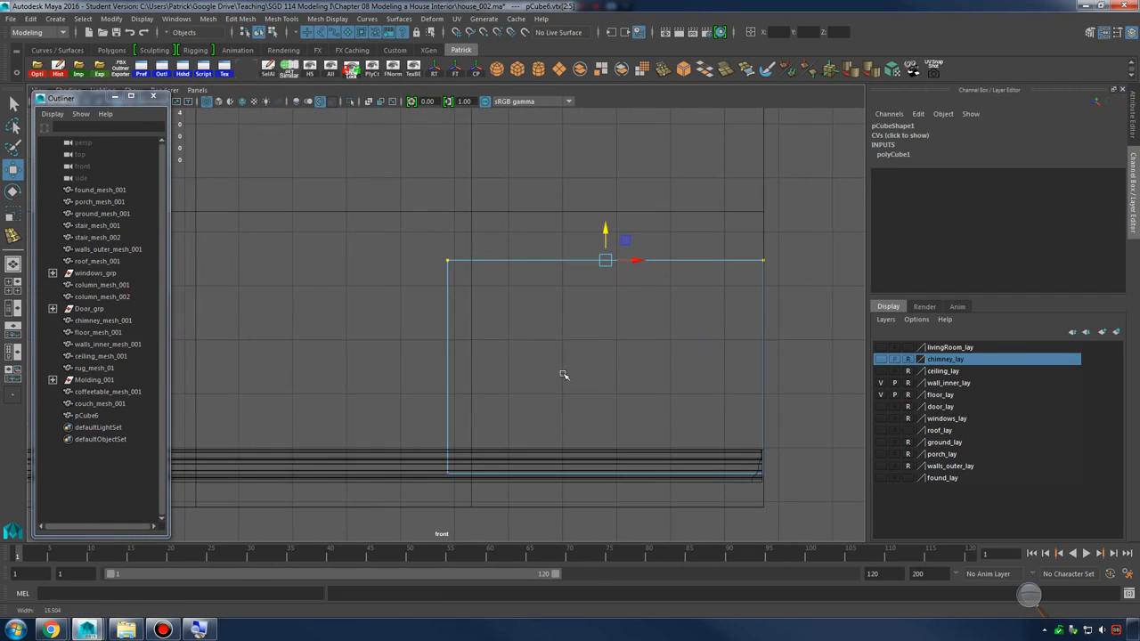
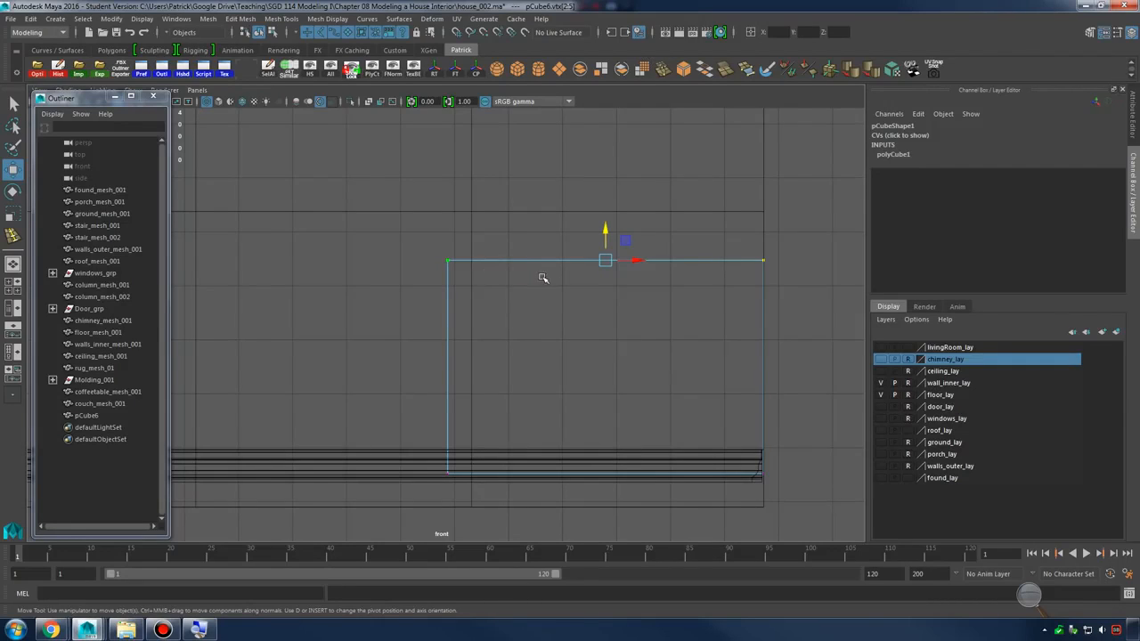
pyautogui.keyDown('alt'); pyautogui.moveTo(649, 245); pyautogui.dragTo(592, 252, button='middle'); pyautogui.keyUp('alt')
pyautogui.press('space')
pyautogui.press('space')
pyautogui.keyDown('alt'); pyautogui.moveTo(649, 232); pyautogui.dragTo(597, 218); pyautogui.keyUp('alt')
pyautogui.press('4')
pyautogui.moveTo(502, 248)
pyautogui.keyDown('alt'); pyautogui.mouseDown()
pyautogui.moveTo(614, 251)
pyautogui.moveTo(522, 252)
pyautogui.moveTo(489, 284)
pyautogui.mouseUp(); pyautogui.keyUp('alt')
pyautogui.press('5')
# Insert a horizontal edge loop around the cabinet box just above its base for the toe kick
pyautogui.click(514, 277)
pyautogui.hotkey('ctrl', 'z')
pyautogui.keyDown('alt'); pyautogui.moveTo(576, 275); pyautogui.dragTo(628, 305); pyautogui.keyUp('alt')
pyautogui.moveTo(628, 305); pyautogui.dragTo(688, 257, button='right')
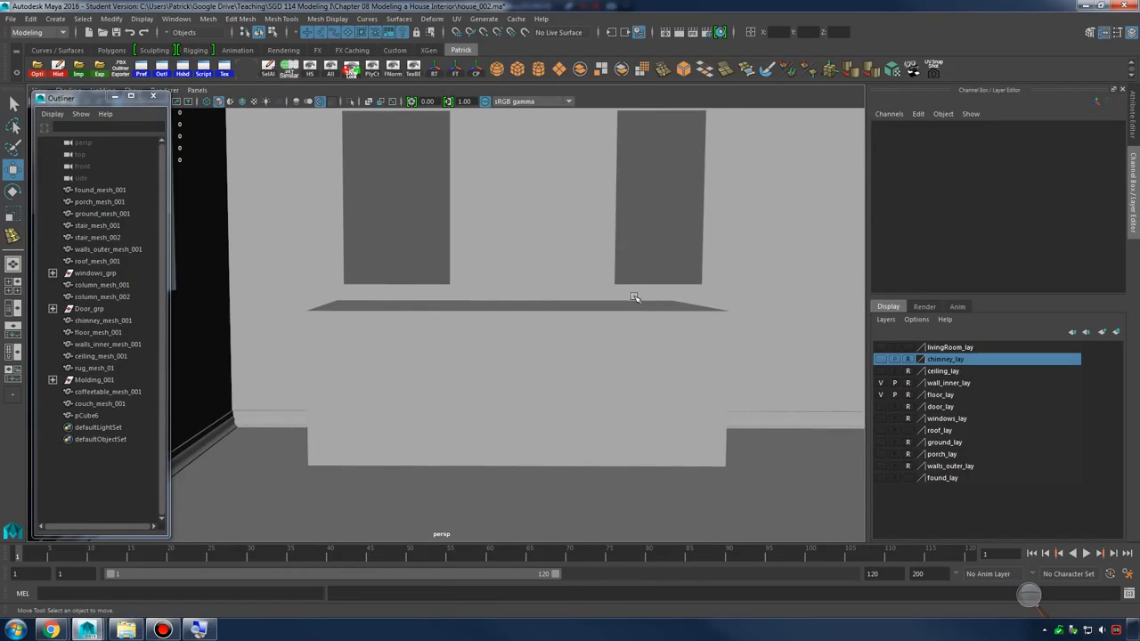
pyautogui.click(646, 326)
pyautogui.keyDown('alt'); pyautogui.moveTo(647, 328); pyautogui.dragTo(609, 289); pyautogui.keyUp('alt')
pyautogui.keyDown('shift'); pyautogui.moveTo(609, 288); pyautogui.dragTo(577, 300, button='right'); pyautogui.keyUp('shift')
pyautogui.keyDown('alt'); pyautogui.moveTo(677, 345); pyautogui.dragTo(621, 315, button='middle'); pyautogui.keyUp('alt')
pyautogui.keyDown('alt'); pyautogui.moveTo(621, 315); pyautogui.dragTo(686, 428, button='right'); pyautogui.keyUp('alt')
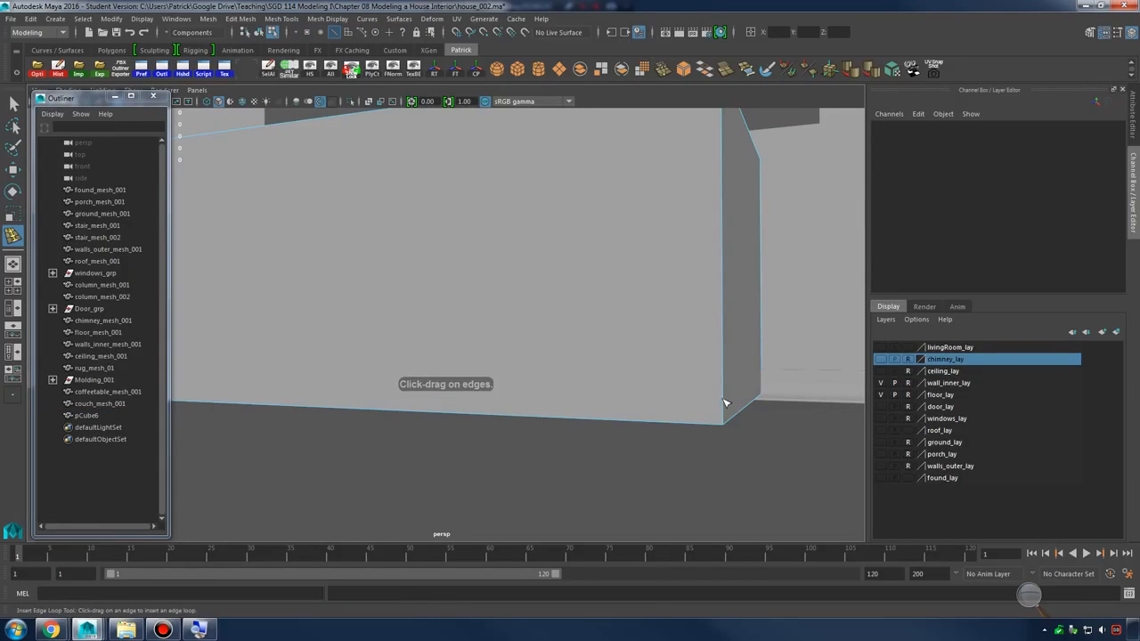
pyautogui.moveTo(724, 403); pyautogui.dragTo(731, 393)
pyautogui.press('q')
# Extrude the cabinet's front face above the base edge loop outward to leave a recessed toe kick
pyautogui.moveTo(609, 229); pyautogui.dragTo(561, 268, button='right')
pyautogui.click(621, 256)
pyautogui.keyDown('alt'); pyautogui.moveTo(561, 268); pyautogui.dragTo(557, 281); pyautogui.keyUp('alt')
pyautogui.moveTo(557, 279); pyautogui.dragTo(570, 297, button='right')
pyautogui.press('w')
# Select all vertices on the cabinet's front side and push them toward the wall to make the cabinet shallower
pyautogui.keyDown('alt'); pyautogui.moveTo(569, 297); pyautogui.dragTo(381, 234); pyautogui.keyUp('alt')
pyautogui.rightClick(495, 308)
pyautogui.moveTo(335, 200); pyautogui.dragTo(516, 533)
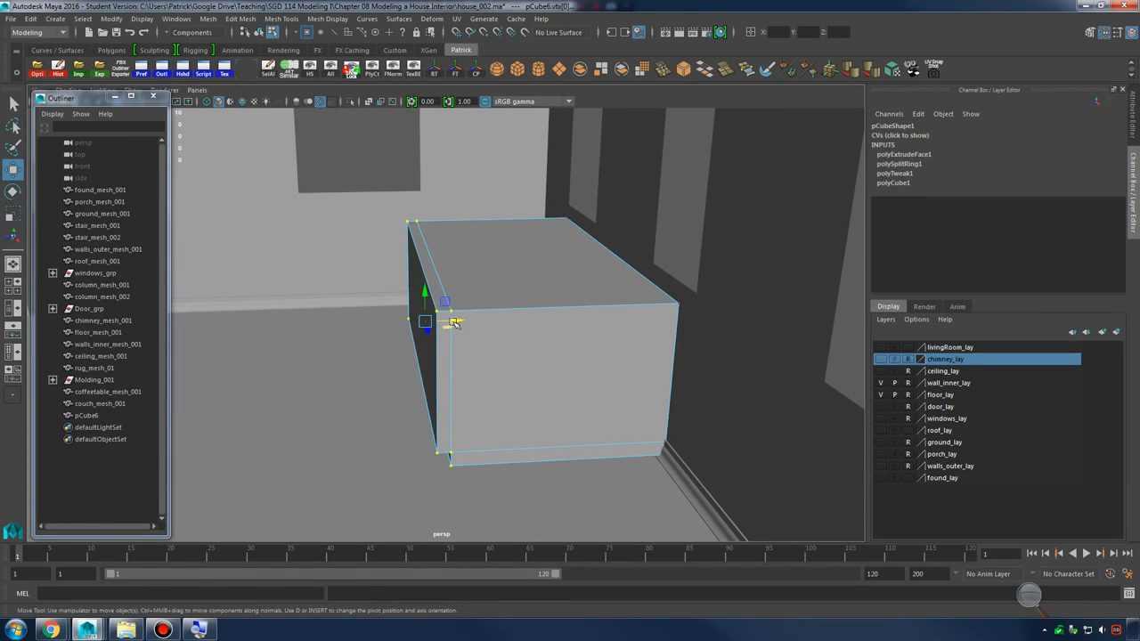
pyautogui.moveTo(454, 323); pyautogui.dragTo(524, 323)
pyautogui.keyDown('alt'); pyautogui.moveTo(383, 347); pyautogui.dragTo(645, 247); pyautogui.keyUp('alt')
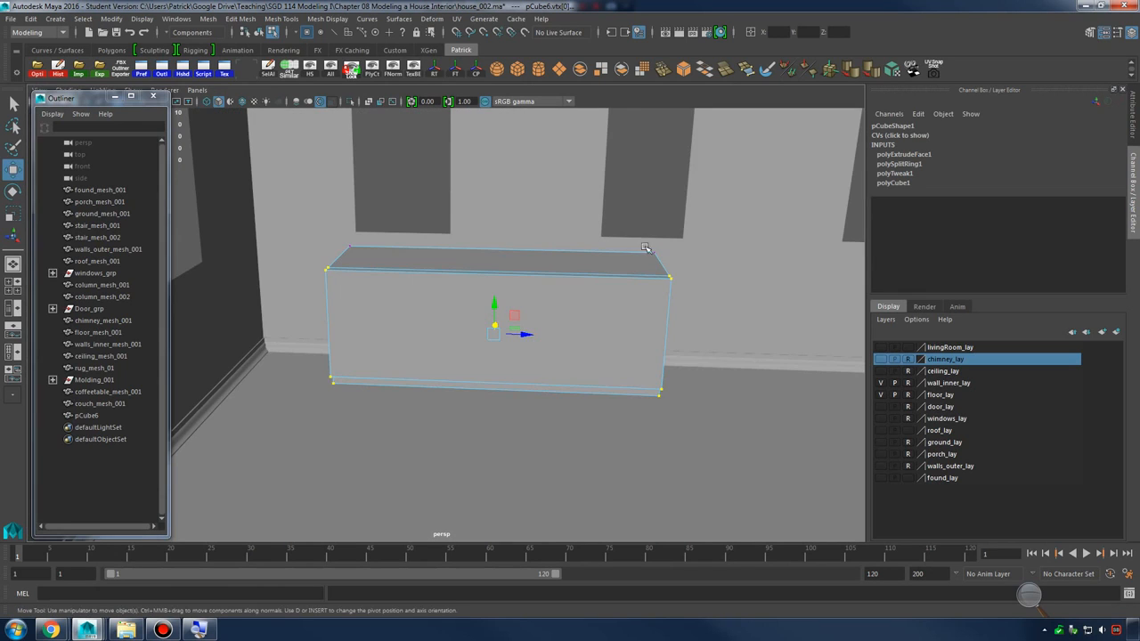
pyautogui.click(639, 199)
pyautogui.keyDown('alt'); pyautogui.moveTo(617, 336); pyautogui.dragTo(611, 306); pyautogui.keyUp('alt')
# Select the cabinet as an object and put it on a new display layer named kitchen_lay
pyautogui.moveTo(595, 300); pyautogui.dragTo(643, 276, button='right')
pyautogui.click(674, 242)
pyautogui.keyDown('alt'); pyautogui.moveTo(672, 312); pyautogui.dragTo(639, 334); pyautogui.keyUp('alt')
pyautogui.click(638, 334)
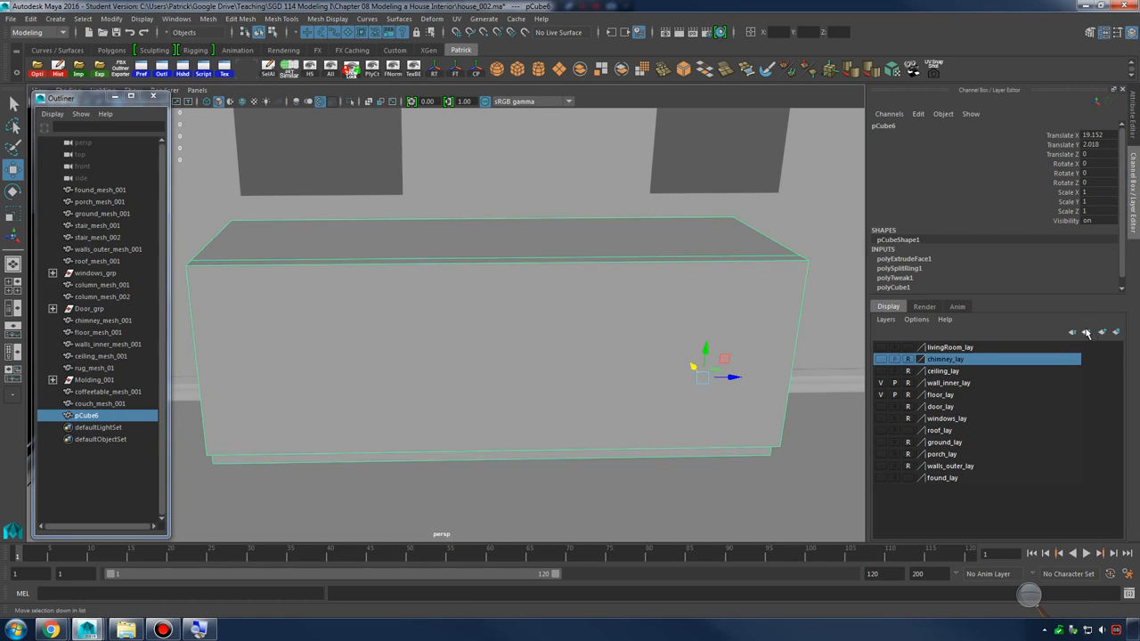
pyautogui.click(1118, 333)
pyautogui.doubleClick(937, 347)
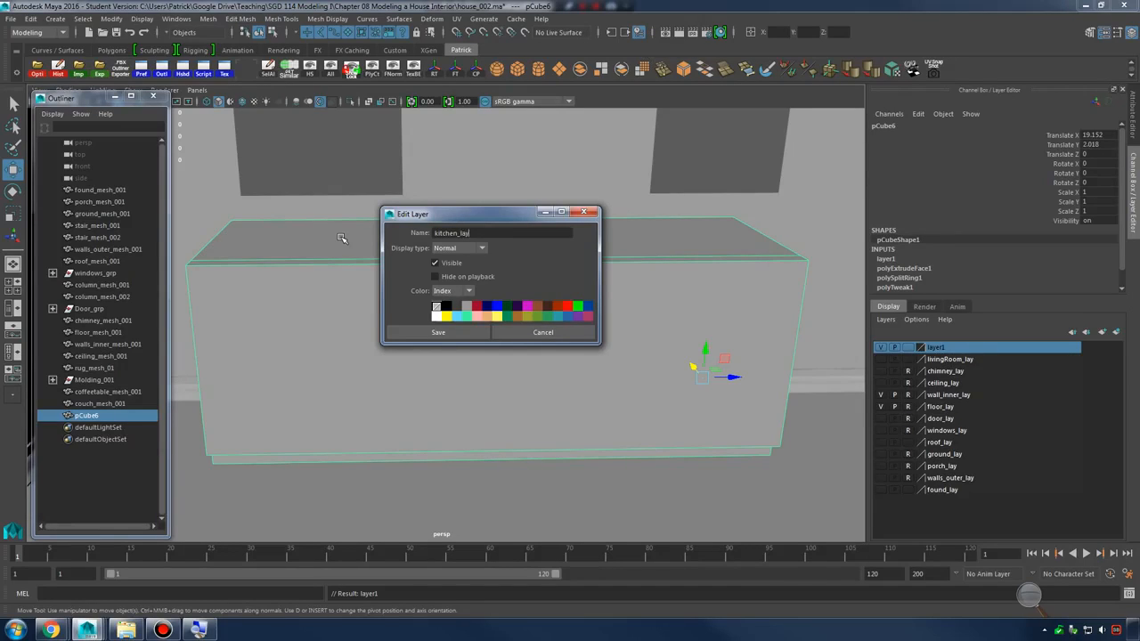
pyautogui.click(438, 333)
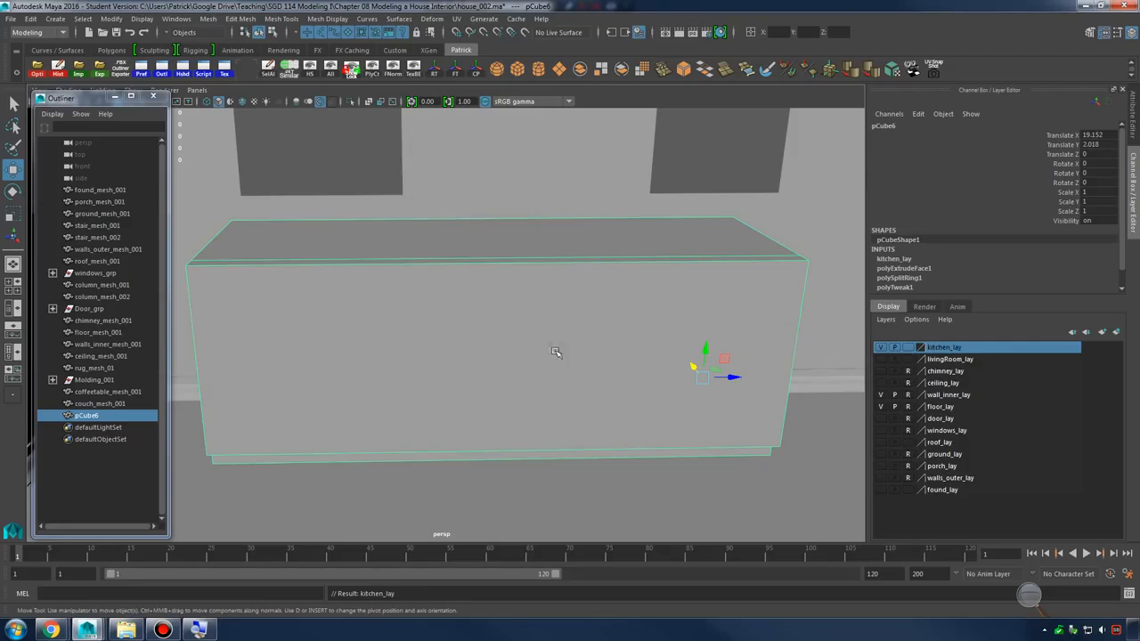
# Set the kitchen_lay layer to reference display, leaving its other layer settings as they are
pyautogui.rightClick(946, 352)
pyautogui.click(948, 367)
pyautogui.doubleClick(918, 349)
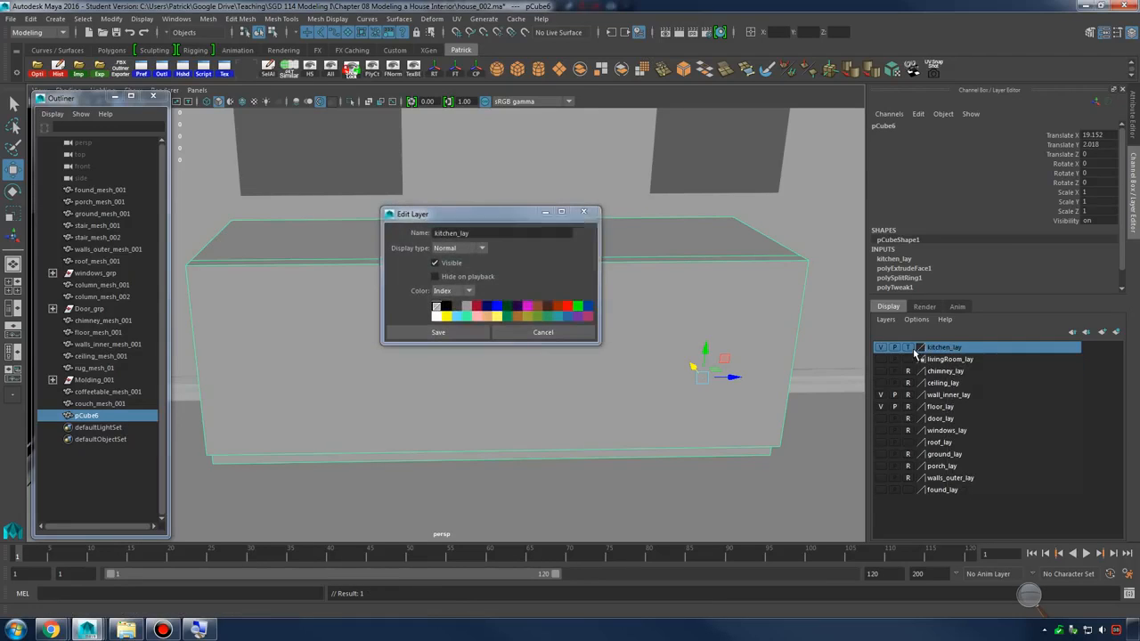
pyautogui.click(556, 334)
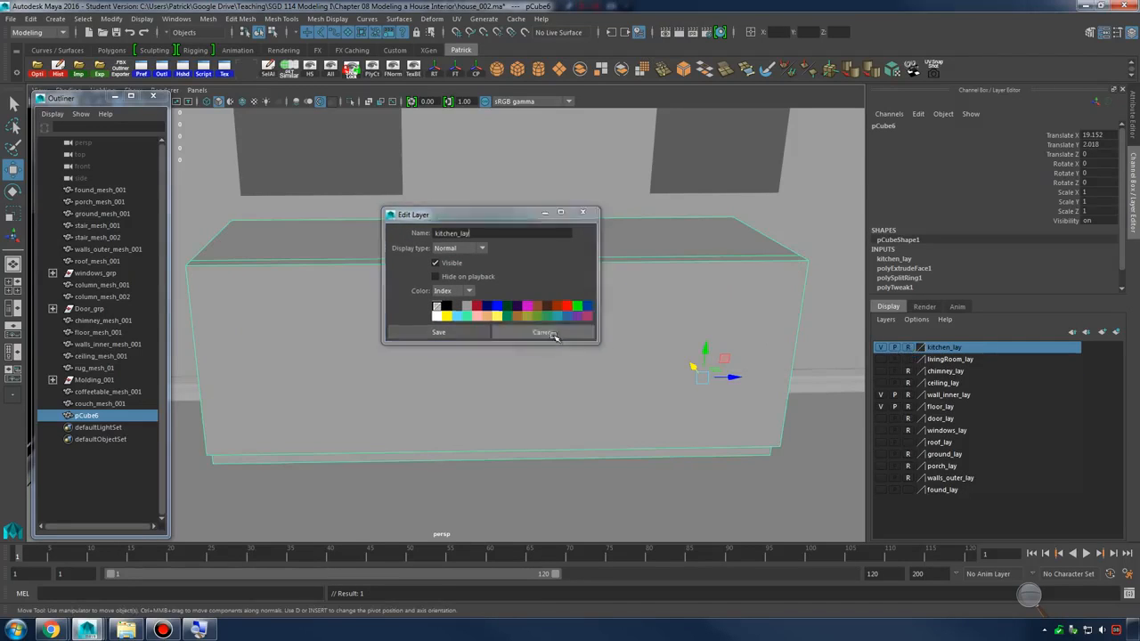
pyautogui.moveTo(631, 237); pyautogui.dragTo(648, 330)
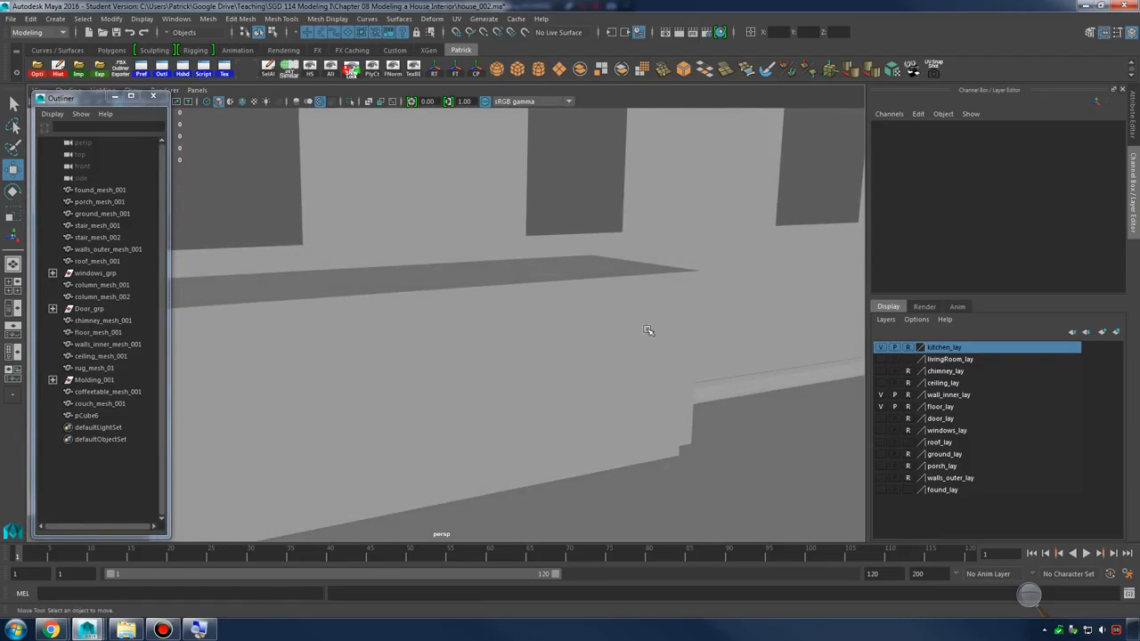
# Create a polygon cube for the cabinet door and snap it to the cabinet's upper front corner
pyautogui.click(56, 18)
pyautogui.moveTo(94, 62)
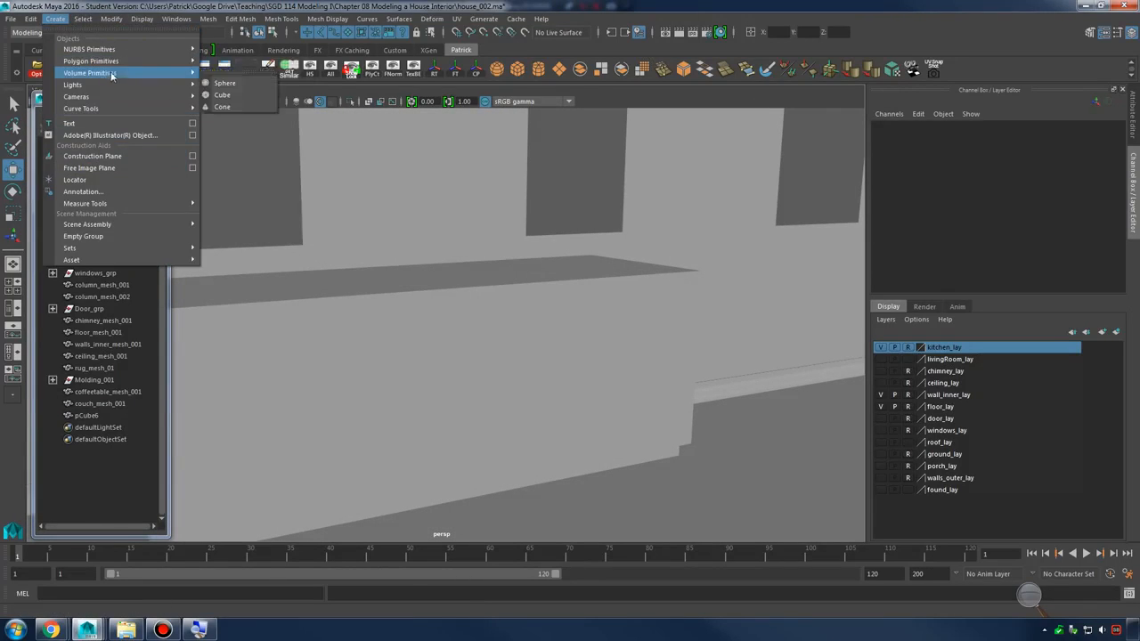
pyautogui.click(234, 83)
pyautogui.keyDown('alt'); pyautogui.moveTo(624, 327); pyautogui.dragTo(479, 276, button='right'); pyautogui.keyUp('alt')
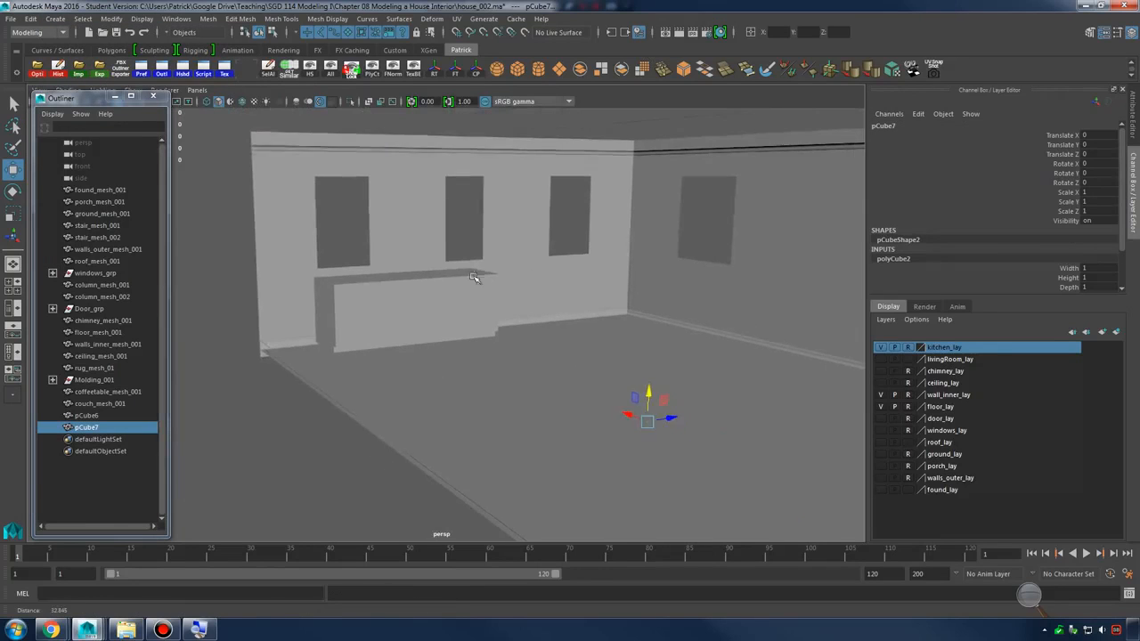
pyautogui.moveTo(647, 422); pyautogui.dragTo(500, 277)
pyautogui.press('f')
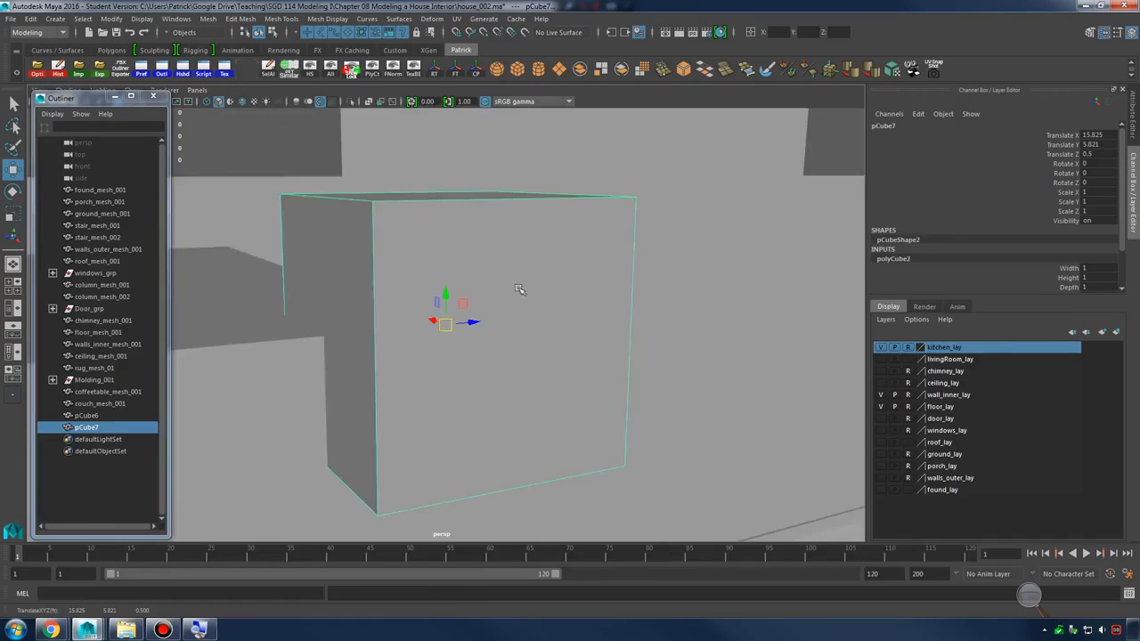
# Move the new cube down and along the cabinet front to about Y 3.55, Z -0.81
pyautogui.keyDown('alt'); pyautogui.moveTo(668, 330); pyautogui.dragTo(620, 339, button='right'); pyautogui.keyUp('alt')
pyautogui.keyDown('alt'); pyautogui.moveTo(619, 339); pyautogui.dragTo(591, 335); pyautogui.keyUp('alt')
pyautogui.keyDown('alt'); pyautogui.moveTo(592, 336); pyautogui.dragTo(749, 276, button='middle'); pyautogui.keyUp('alt')
pyautogui.keyDown('alt'); pyautogui.moveTo(749, 276); pyautogui.dragTo(507, 261, button='right'); pyautogui.keyUp('alt')
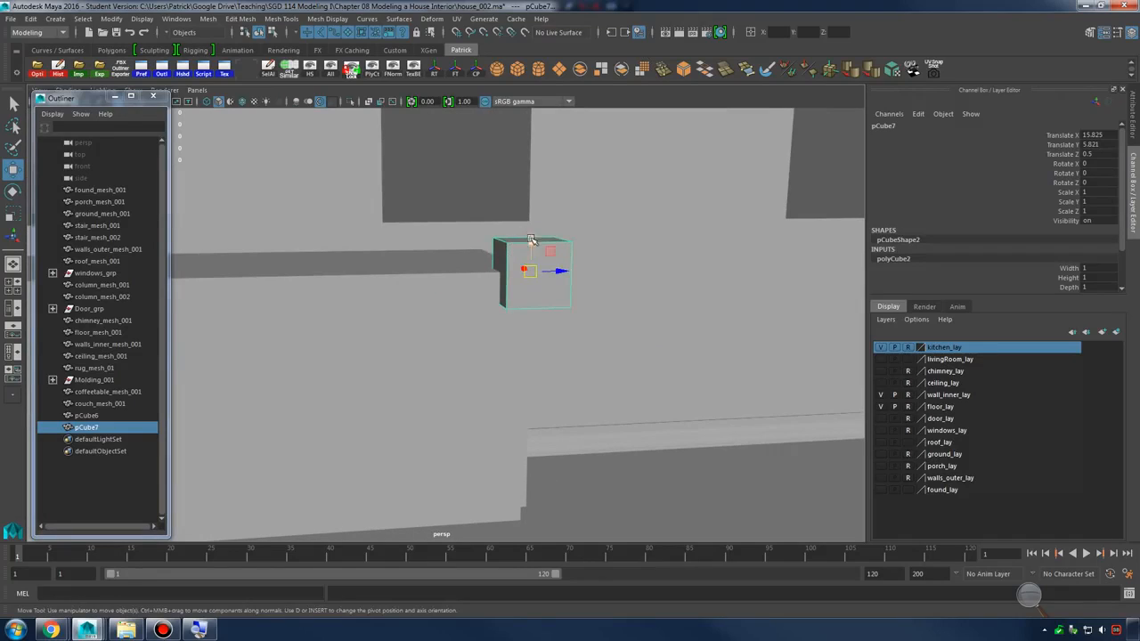
pyautogui.moveTo(531, 241); pyautogui.dragTo(478, 419)
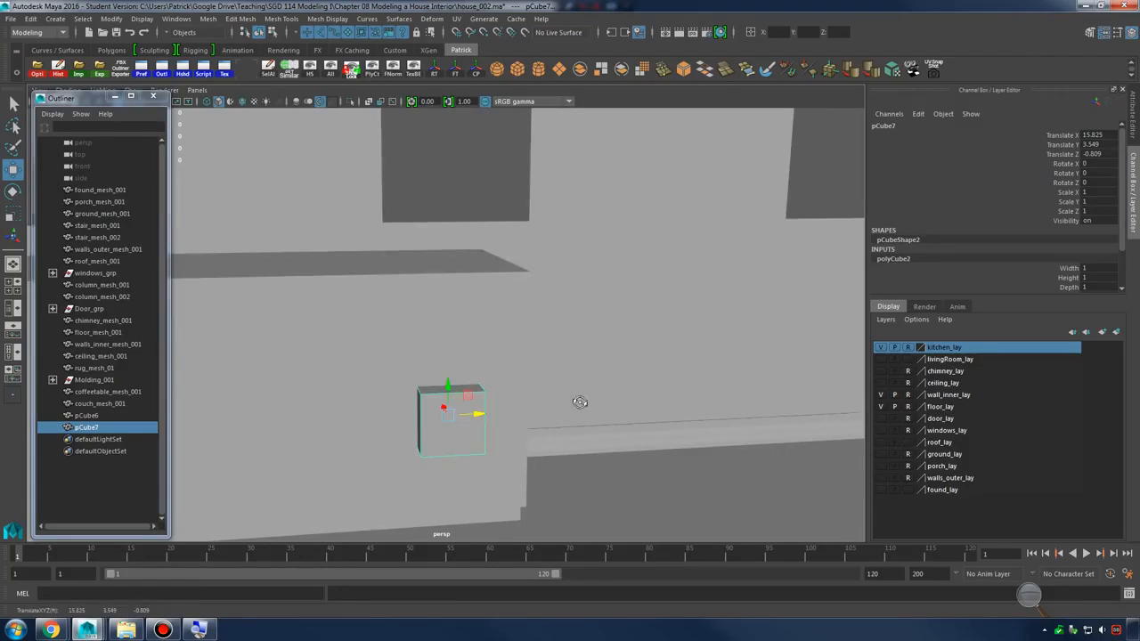
pyautogui.keyDown('alt'); pyautogui.moveTo(580, 402); pyautogui.dragTo(547, 368); pyautogui.keyUp('alt')
# Select the cube's cabinet-side vertices and align them along X with the cabinet's front face
pyautogui.press('4')
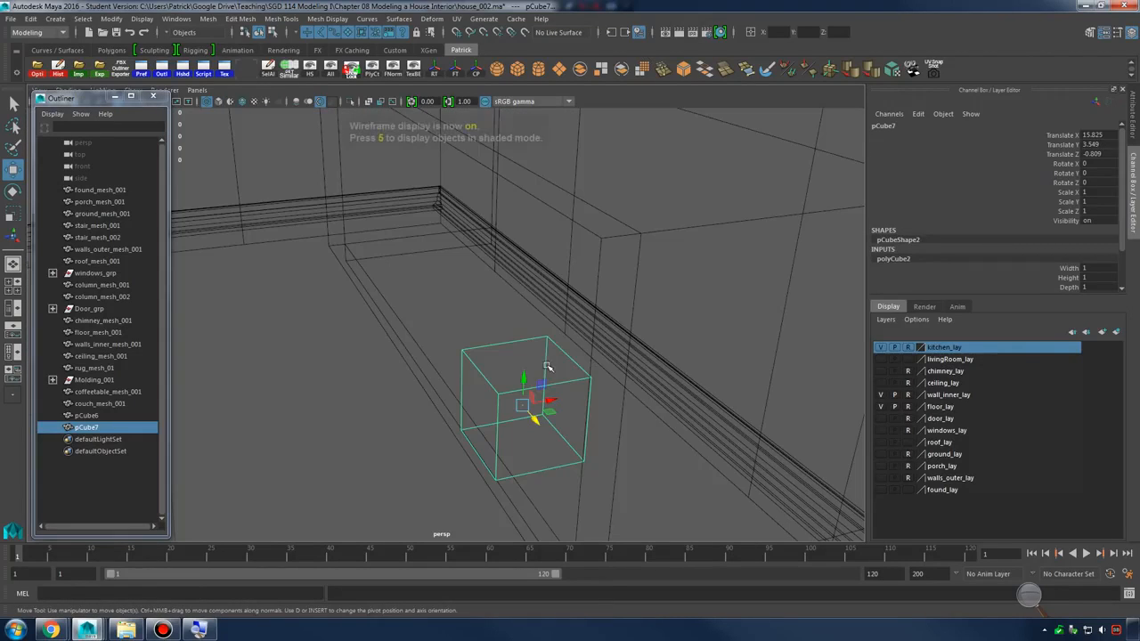
pyautogui.moveTo(557, 385); pyautogui.dragTo(517, 381, button='right')
pyautogui.keyDown('alt'); pyautogui.moveTo(569, 351); pyautogui.dragTo(525, 329); pyautogui.keyUp('alt')
pyautogui.moveTo(524, 329); pyautogui.dragTo(615, 534)
pyautogui.press('v')
pyautogui.moveTo(578, 411); pyautogui.dragTo(505, 185)
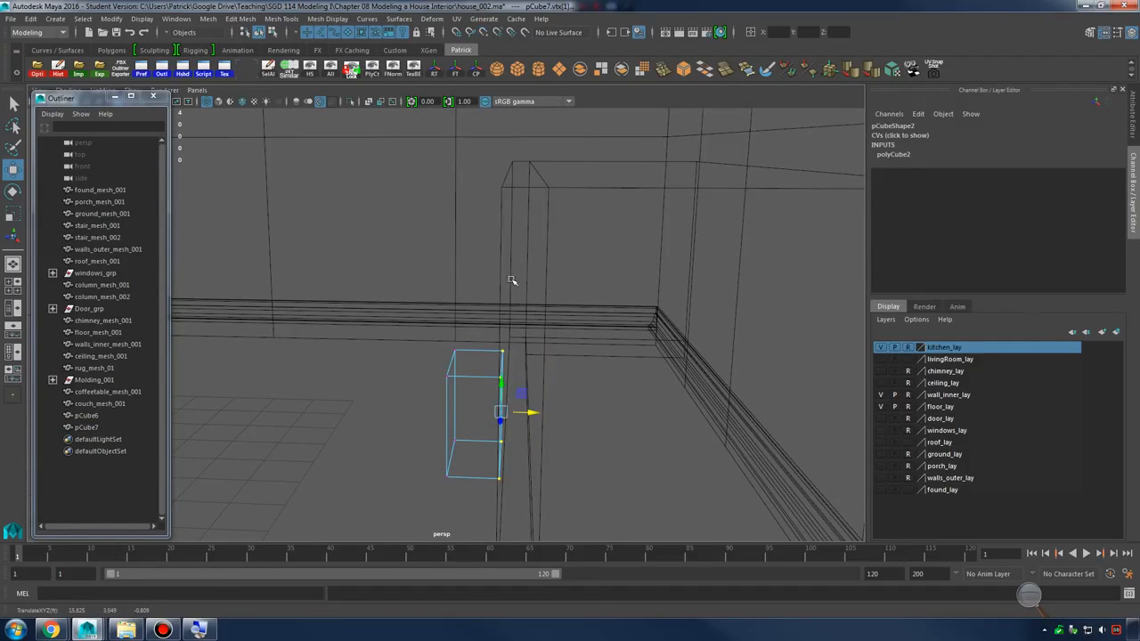
pyautogui.keyDown('alt'); pyautogui.moveTo(512, 281); pyautogui.dragTo(534, 316); pyautogui.keyUp('alt')
pyautogui.moveTo(542, 405); pyautogui.dragTo(547, 406)
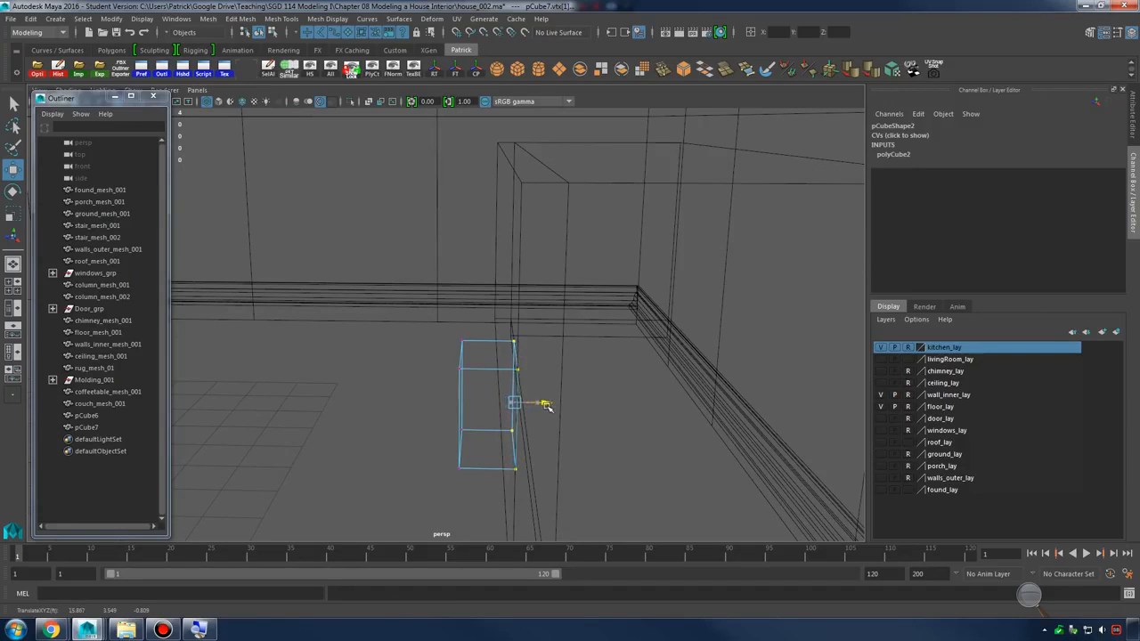
# Move the cube's room-side vertices along X toward the cabinet front to flatten it into a thin door panel
pyautogui.moveTo(430, 307); pyautogui.dragTo(494, 527)
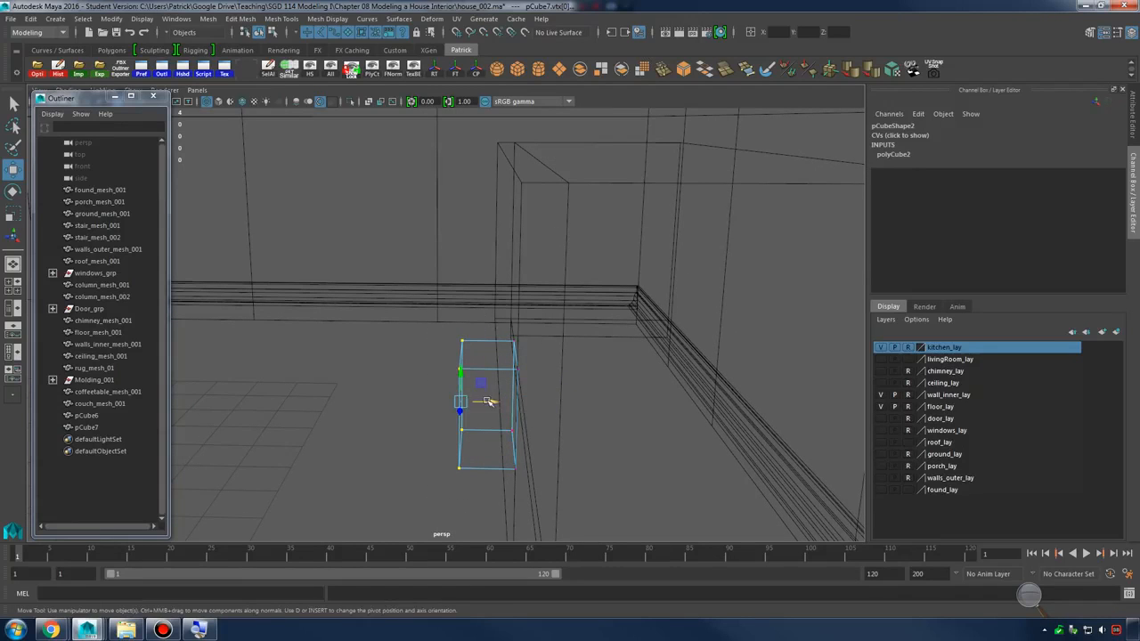
pyautogui.moveTo(489, 402)
pyautogui.mouseDown()
pyautogui.moveTo(659, 394)
pyautogui.moveTo(598, 407)
pyautogui.moveTo(508, 374)
pyautogui.mouseUp()
pyautogui.press('5')
pyautogui.moveTo(508, 374)
pyautogui.keyDown('alt'); pyautogui.mouseDown(button='right')
pyautogui.moveTo(493, 365)
pyautogui.moveTo(508, 365)
pyautogui.mouseUp(button='right'); pyautogui.keyUp('alt')
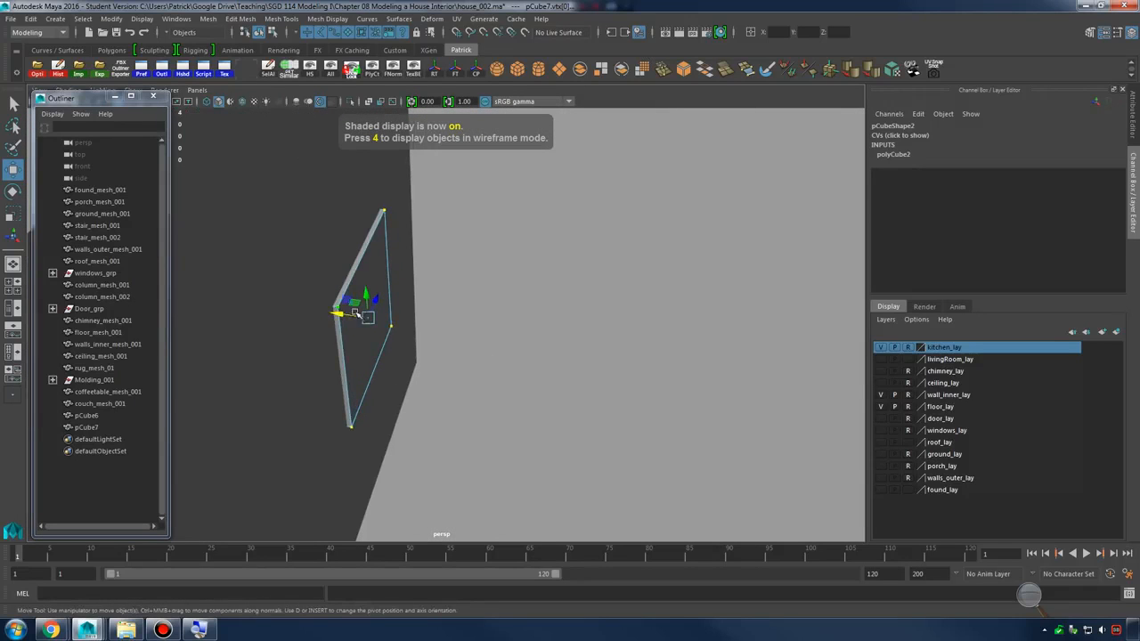
pyautogui.moveTo(343, 315); pyautogui.dragTo(452, 330)
pyautogui.keyDown('alt'); pyautogui.moveTo(452, 330); pyautogui.dragTo(490, 362, button='right'); pyautogui.keyUp('alt')
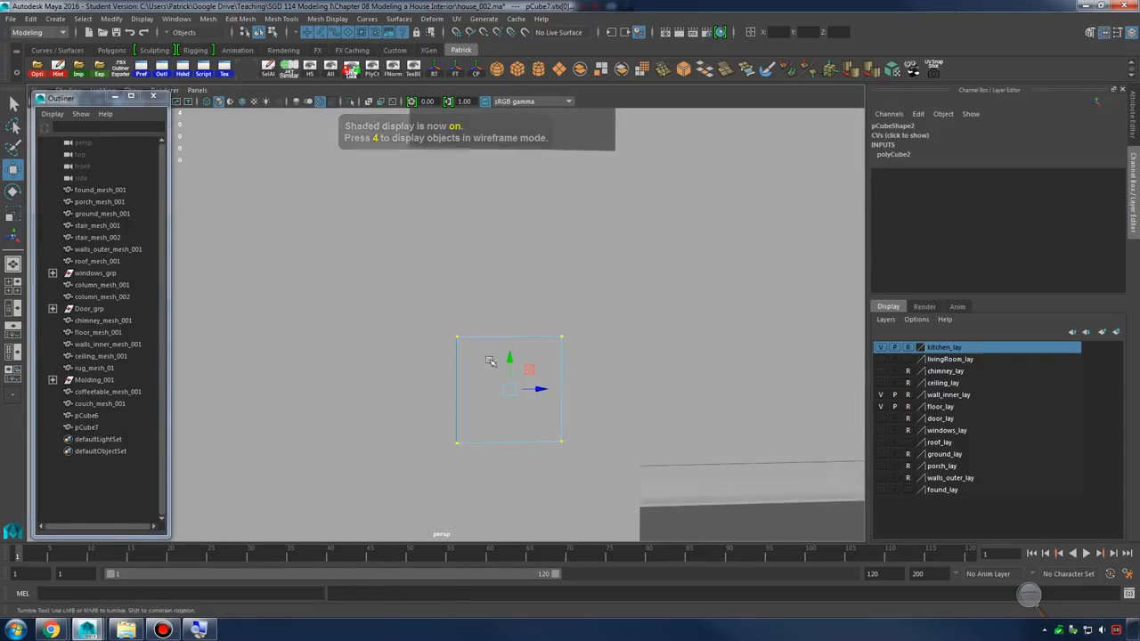
# Lower the door panel's bottom vertices toward the toe kick and widen the panel toward the cabinet's end
pyautogui.moveTo(415, 407); pyautogui.dragTo(640, 478)
pyautogui.keyDown('alt'); pyautogui.moveTo(639, 479); pyautogui.dragTo(552, 440, button='right'); pyautogui.keyUp('alt')
pyautogui.keyDown('alt'); pyautogui.moveTo(552, 440); pyautogui.dragTo(517, 419); pyautogui.keyUp('alt')
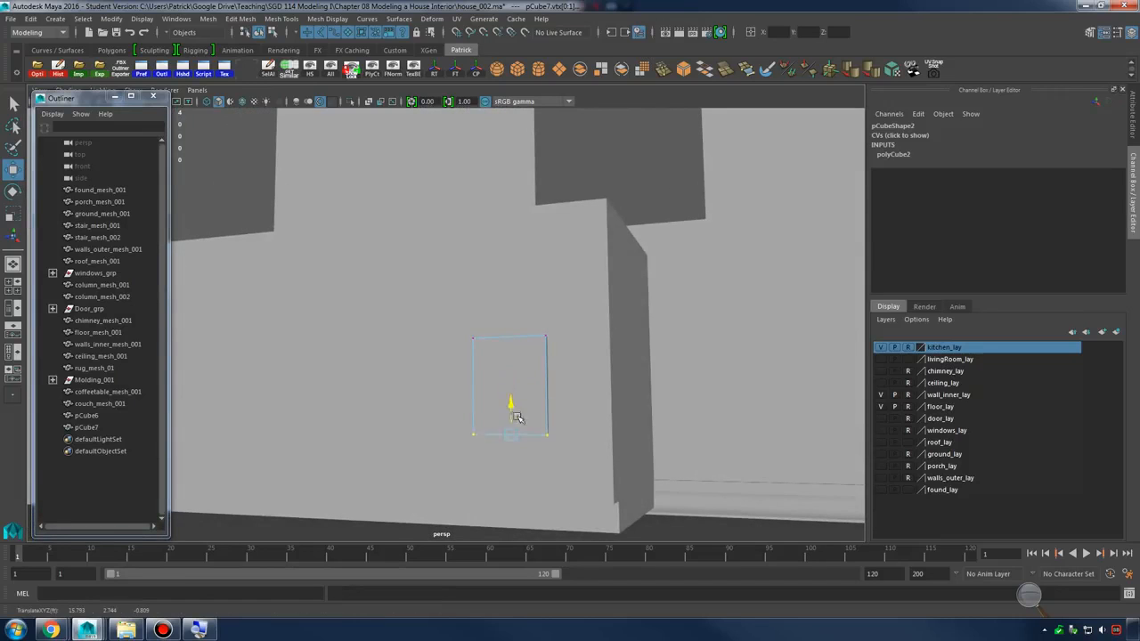
pyautogui.keyDown('alt'); pyautogui.moveTo(526, 466); pyautogui.dragTo(597, 513); pyautogui.keyUp('alt')
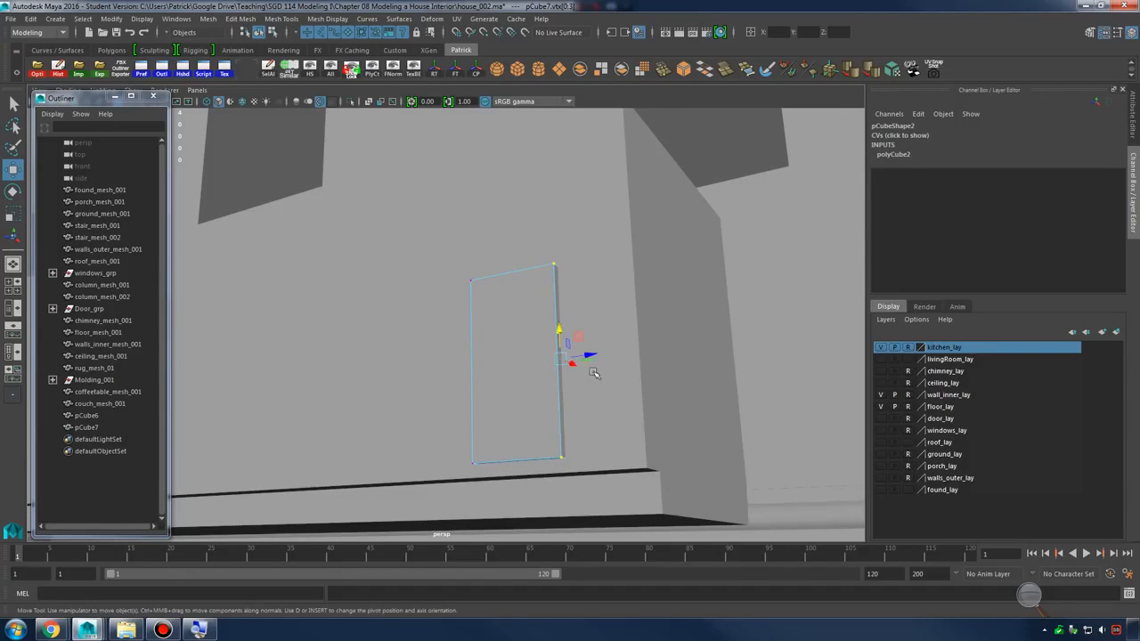
pyautogui.moveTo(591, 364); pyautogui.dragTo(655, 400)
# Select the door panel's top vertices and raise them to make the door taller
pyautogui.moveTo(461, 308); pyautogui.dragTo(669, 380)
pyautogui.moveTo(561, 310)
pyautogui.mouseDown(button='middle')
pyautogui.moveTo(571, 298)
pyautogui.moveTo(566, 308)
pyautogui.mouseUp(button='middle')
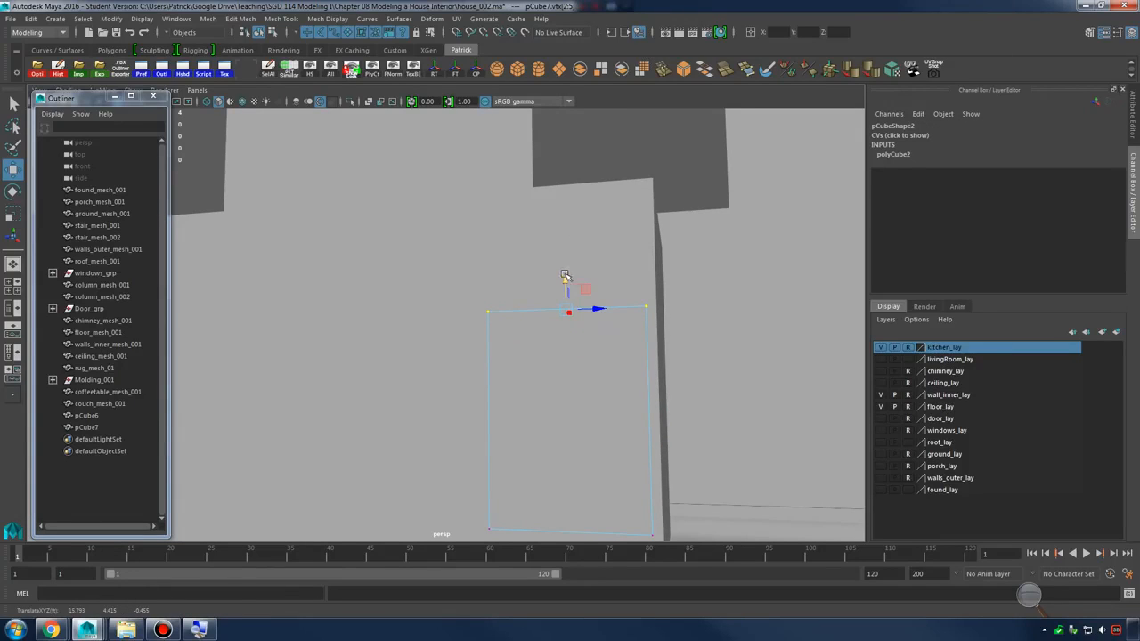
pyautogui.keyDown('alt'); pyautogui.moveTo(566, 270); pyautogui.dragTo(559, 369); pyautogui.keyUp('alt')
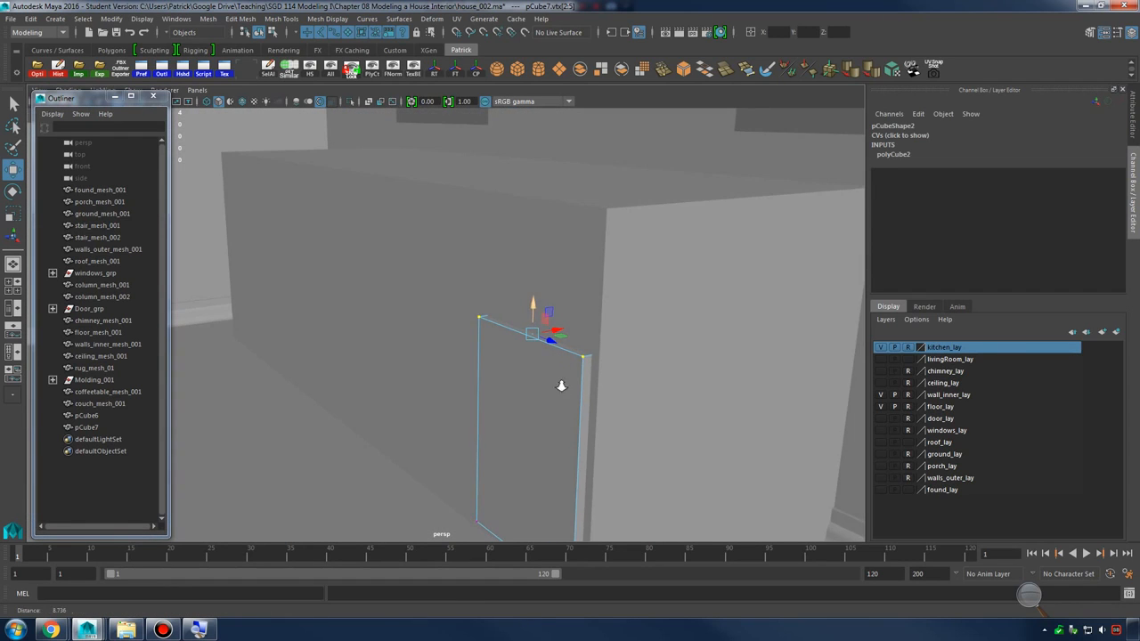
# Delete the door panel's hidden back face on the side facing the cabinet
pyautogui.keyDown('alt'); pyautogui.moveTo(562, 387); pyautogui.dragTo(626, 360, button='right'); pyautogui.keyUp('alt')
pyautogui.keyDown('alt'); pyautogui.moveTo(625, 360); pyautogui.dragTo(576, 315, button='middle'); pyautogui.keyUp('alt')
pyautogui.moveTo(533, 298); pyautogui.dragTo(588, 281, button='right')
pyautogui.keyDown('alt'); pyautogui.moveTo(537, 339); pyautogui.dragTo(507, 237); pyautogui.keyUp('alt')
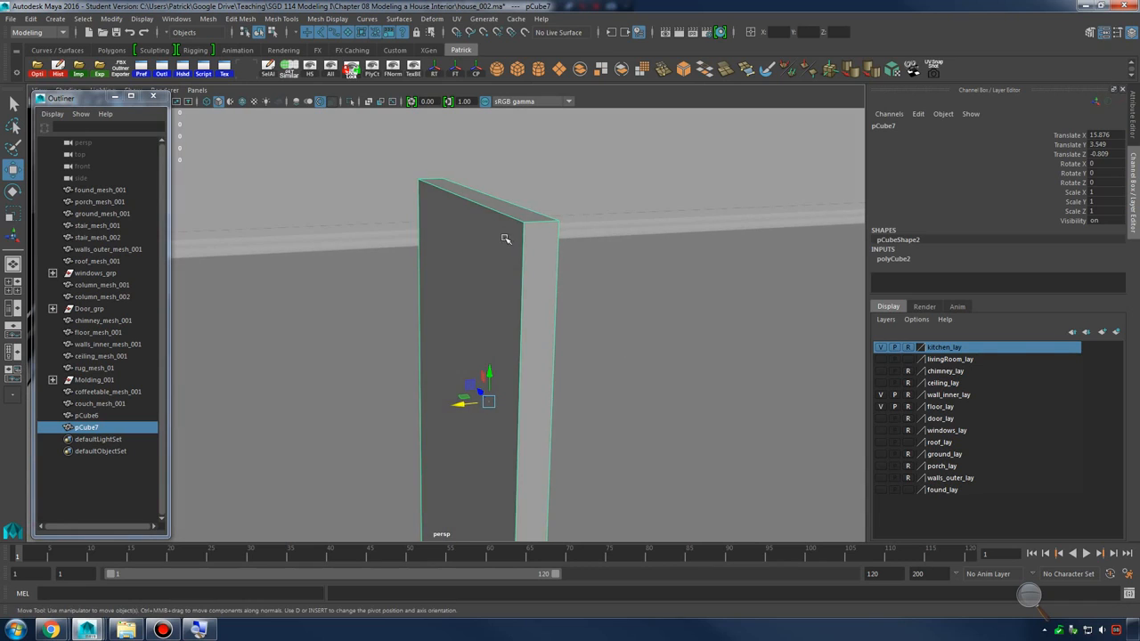
pyautogui.moveTo(507, 237); pyautogui.dragTo(505, 267, button='right')
pyautogui.click(509, 268)
pyautogui.click(628, 311)
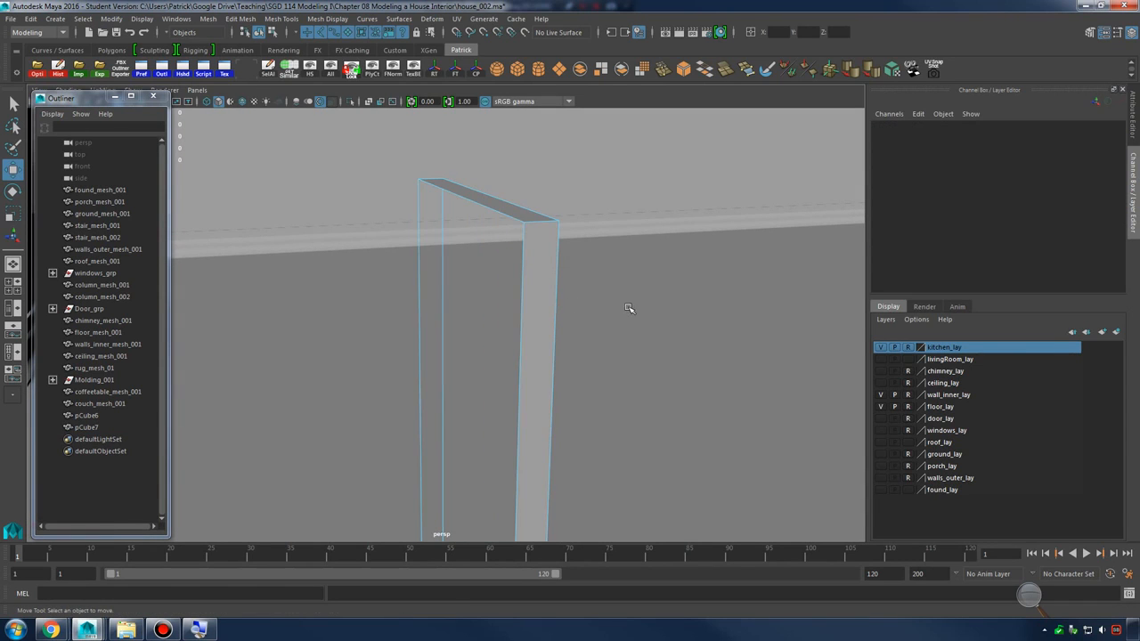
# Try to extrude the door panel's faces and scale them inward
pyautogui.moveTo(629, 311)
pyautogui.keyDown('alt'); pyautogui.mouseDown()
pyautogui.moveTo(576, 298)
pyautogui.moveTo(614, 321)
pyautogui.mouseUp(); pyautogui.keyUp('alt')
pyautogui.moveTo(605, 298); pyautogui.dragTo(635, 267, button='right')
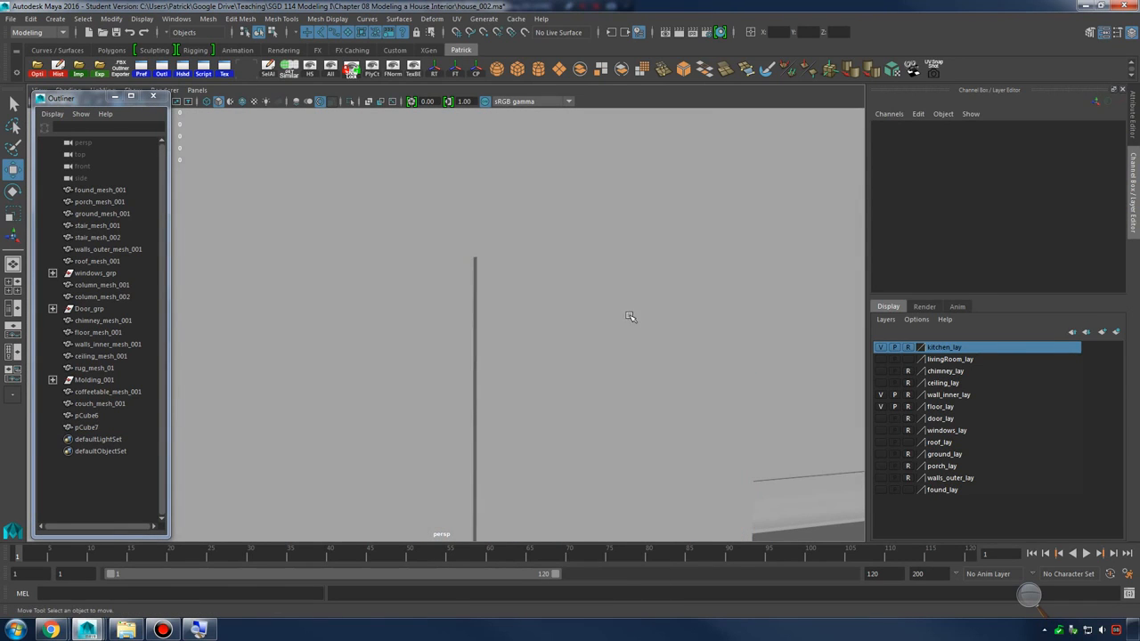
pyautogui.click(615, 257)
pyautogui.keyDown('shift'); pyautogui.moveTo(597, 219); pyautogui.dragTo(650, 283, button='right'); pyautogui.keyUp('shift')
pyautogui.press('r')
pyautogui.keyDown('alt'); pyautogui.moveTo(649, 283); pyautogui.dragTo(548, 336); pyautogui.keyUp('alt')
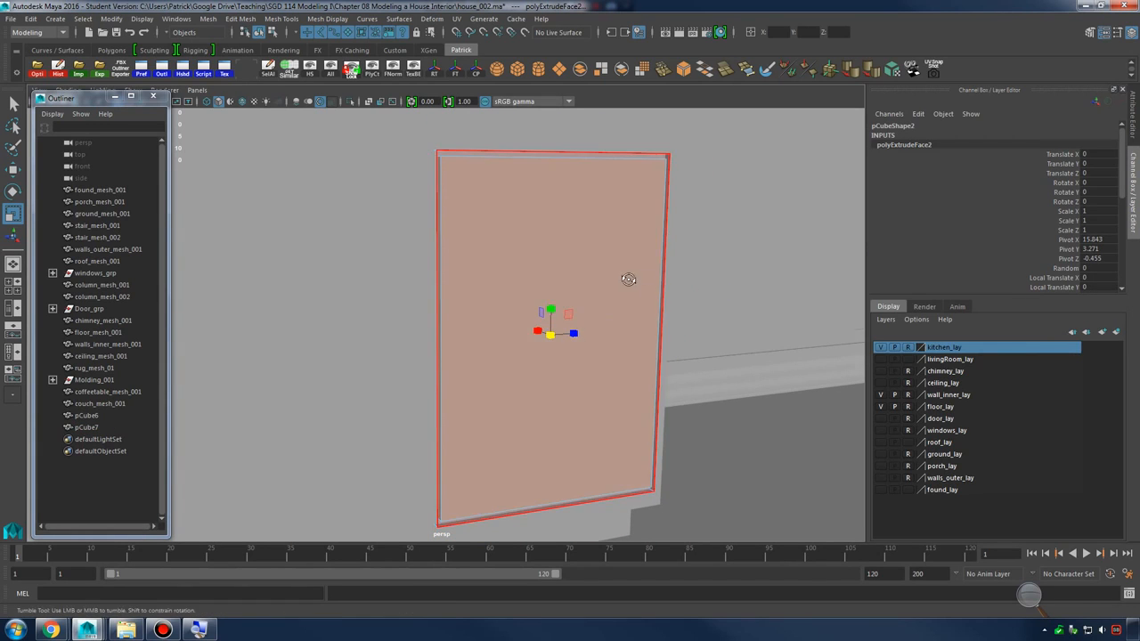
pyautogui.keyDown('alt'); pyautogui.moveTo(629, 280); pyautogui.dragTo(540, 288); pyautogui.keyUp('alt')
pyautogui.keyDown('alt'); pyautogui.moveTo(539, 287); pyautogui.dragTo(606, 296, button='right'); pyautogui.keyUp('alt')
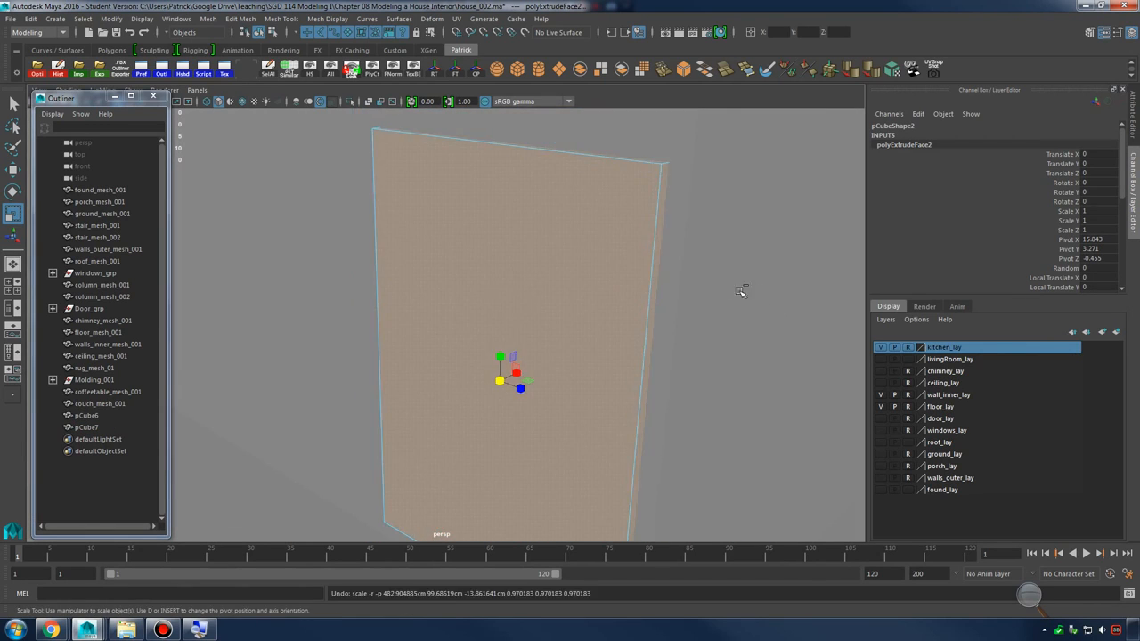
pyautogui.hotkey('ctrl', 'z')
# Try to extrude the door panel's front face outward with a thickness value
pyautogui.moveTo(540, 190); pyautogui.dragTo(558, 250, button='right')
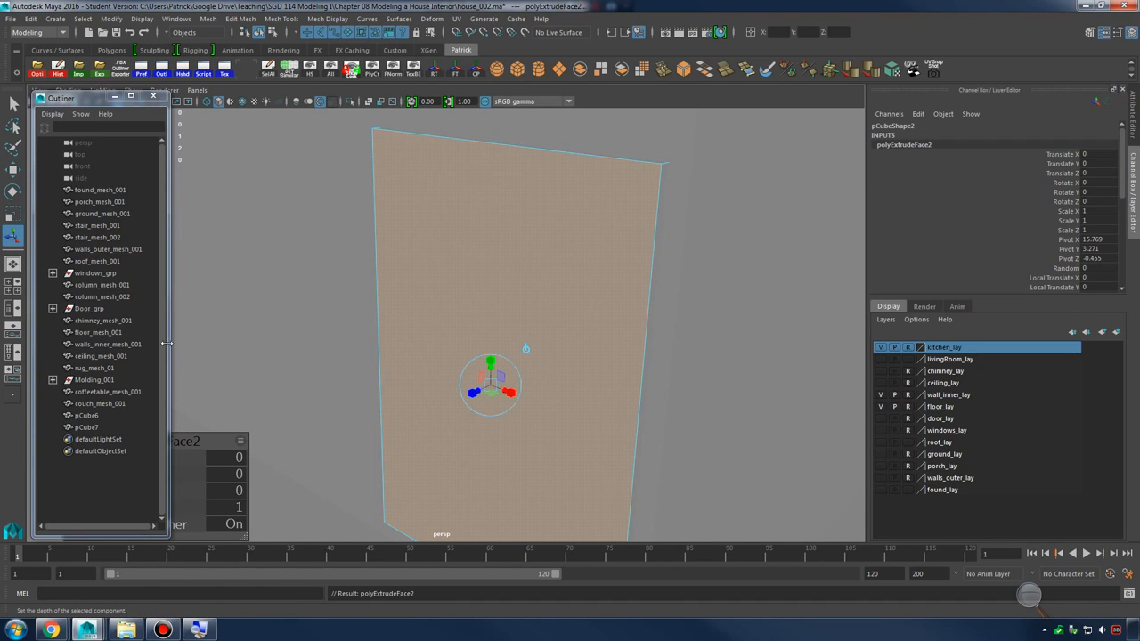
pyautogui.click(114, 96)
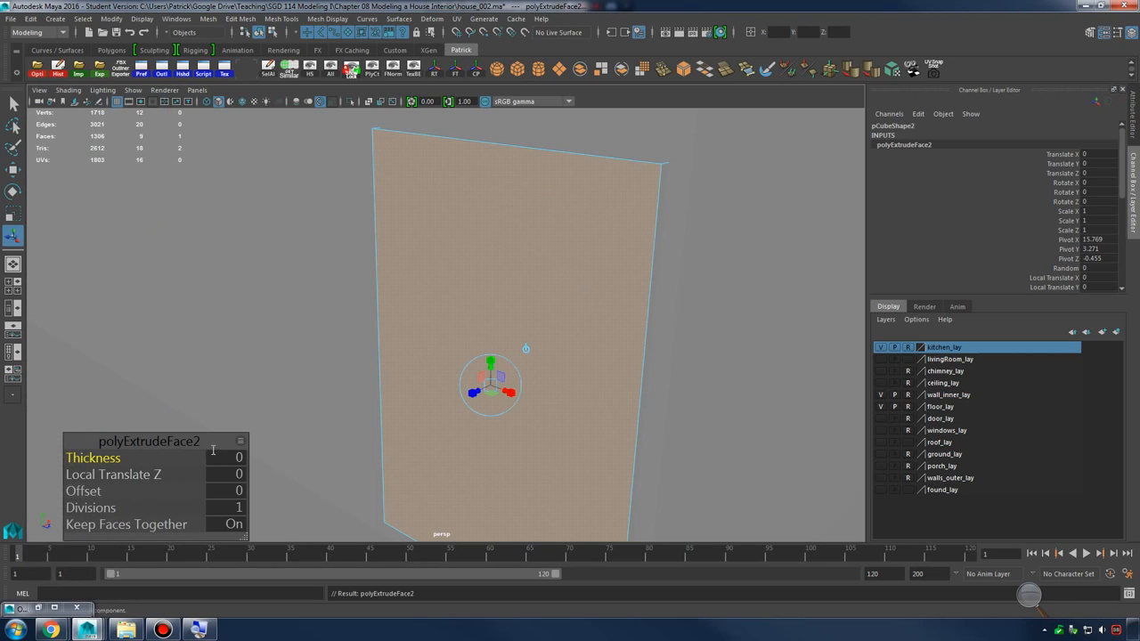
pyautogui.moveTo(107, 458); pyautogui.dragTo(169, 458)
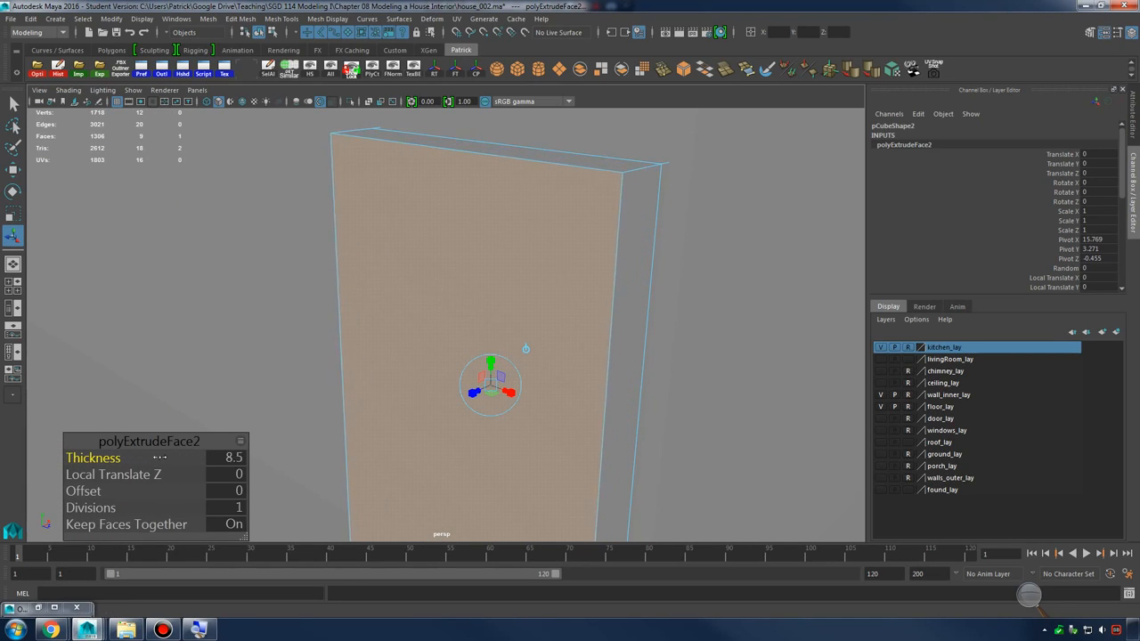
pyautogui.keyDown('alt'); pyautogui.moveTo(473, 299); pyautogui.dragTo(518, 314); pyautogui.keyUp('alt')
pyautogui.hotkey('ctrl', 'z')
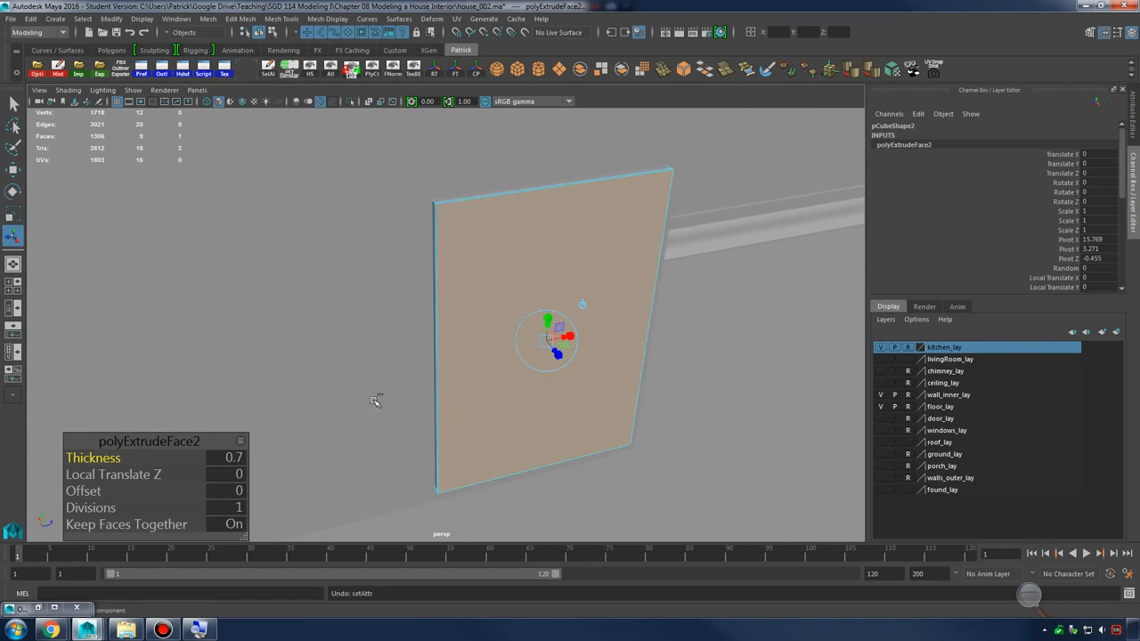
# Try to inset the door's extruded face with an offset of 1.2 and scale it further inward
pyautogui.moveTo(89, 491); pyautogui.dragTo(104, 490)
pyautogui.keyDown('alt'); pyautogui.moveTo(350, 398); pyautogui.dragTo(678, 241); pyautogui.keyUp('alt')
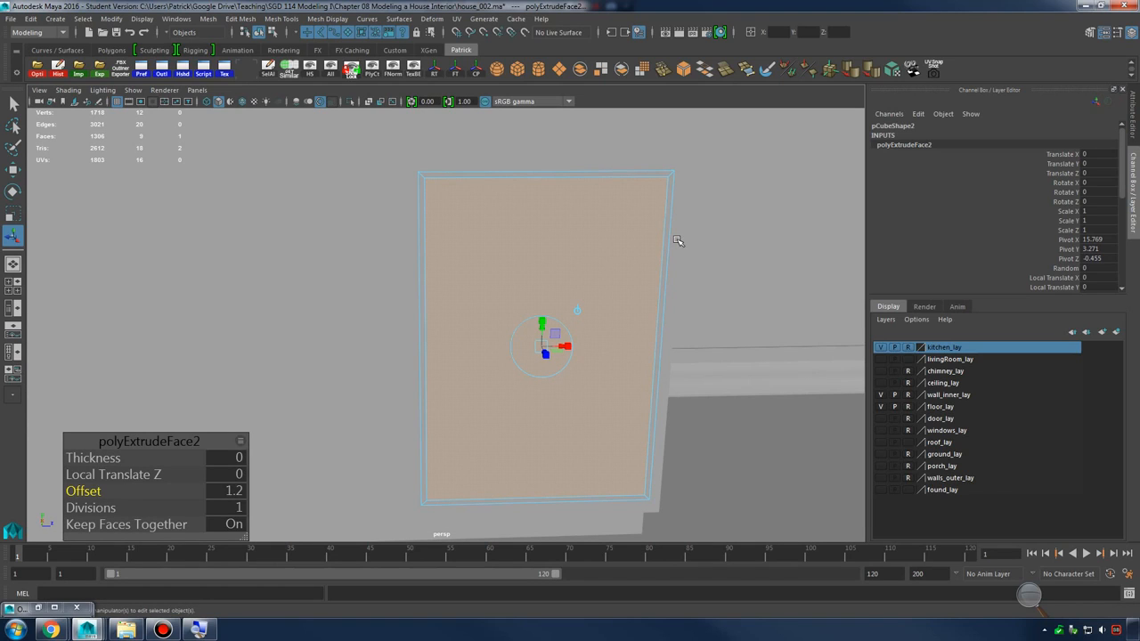
pyautogui.keyDown('alt'); pyautogui.moveTo(576, 319); pyautogui.dragTo(591, 323); pyautogui.keyUp('alt')
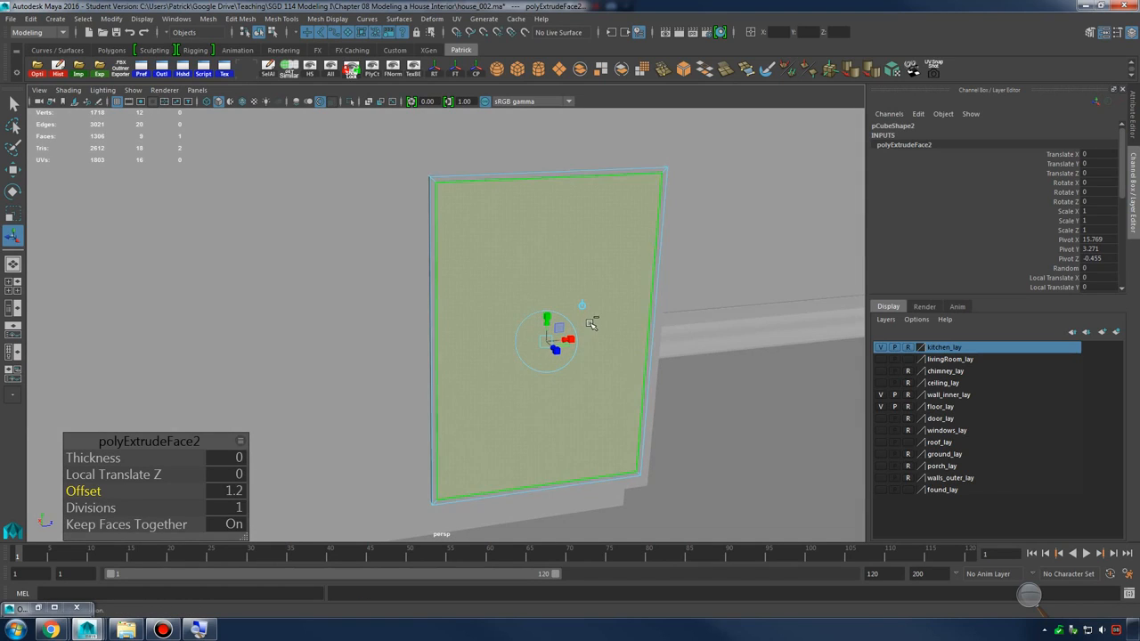
pyautogui.press('r')
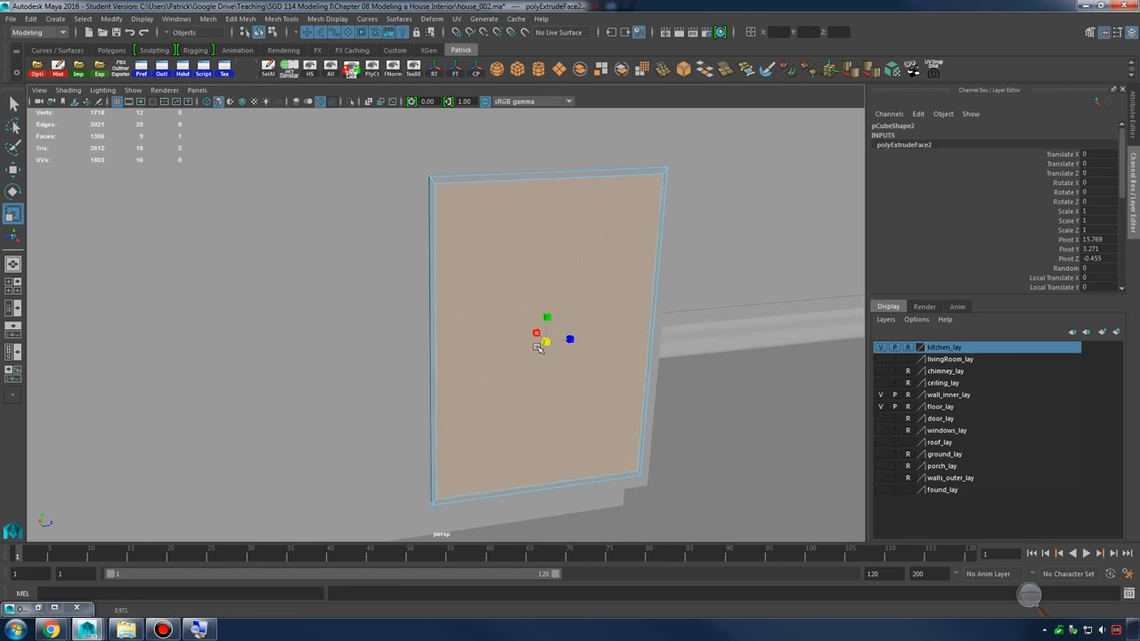
pyautogui.moveTo(540, 347); pyautogui.dragTo(501, 356)
pyautogui.keyDown('alt'); pyautogui.moveTo(561, 341); pyautogui.dragTo(564, 319); pyautogui.keyUp('alt')
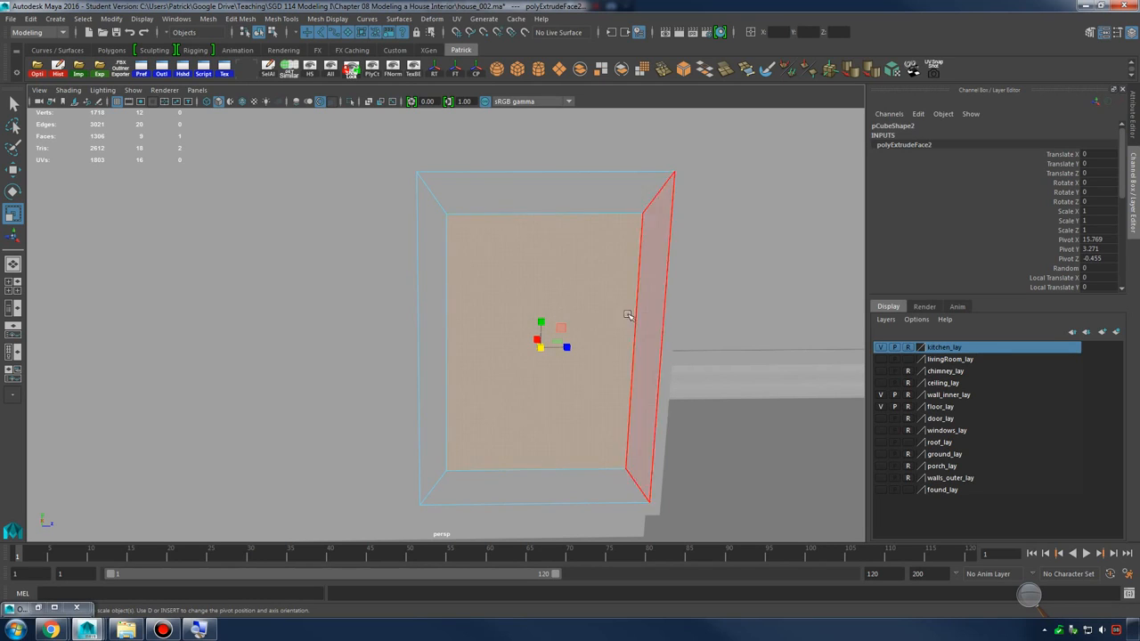
pyautogui.keyDown('alt'); pyautogui.moveTo(558, 323); pyautogui.dragTo(593, 324); pyautogui.keyUp('alt')
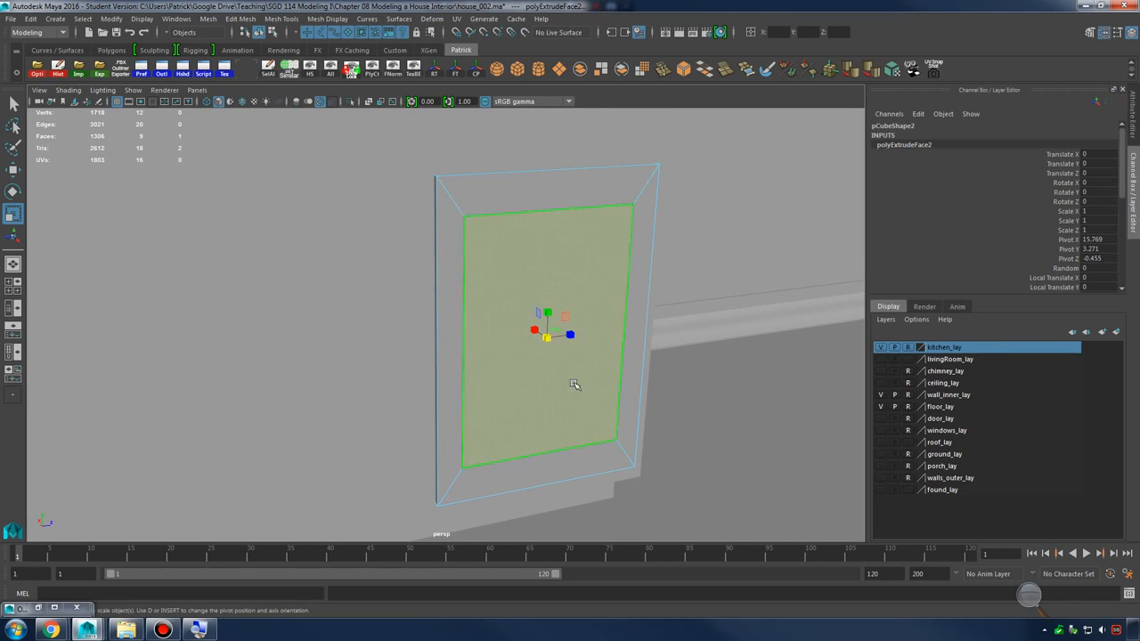
pyautogui.keyDown('alt'); pyautogui.moveTo(585, 262); pyautogui.dragTo(621, 300); pyautogui.keyUp('alt')
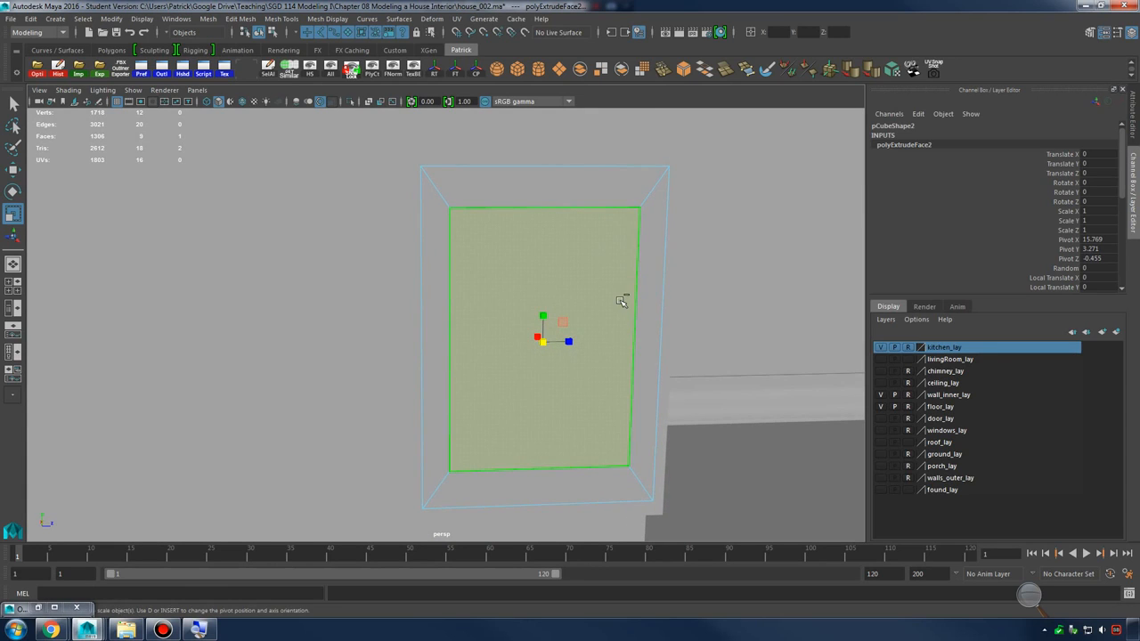
# Undo the inward scaling, the offset and the extrusion on the door panel
pyautogui.hotkey('ctrl', 'z')
pyautogui.hotkey('ctrl', 'z')
pyautogui.keyDown('alt'); pyautogui.moveTo(542, 328); pyautogui.dragTo(570, 247); pyautogui.keyUp('alt')
pyautogui.hotkey('ctrl', 'z')
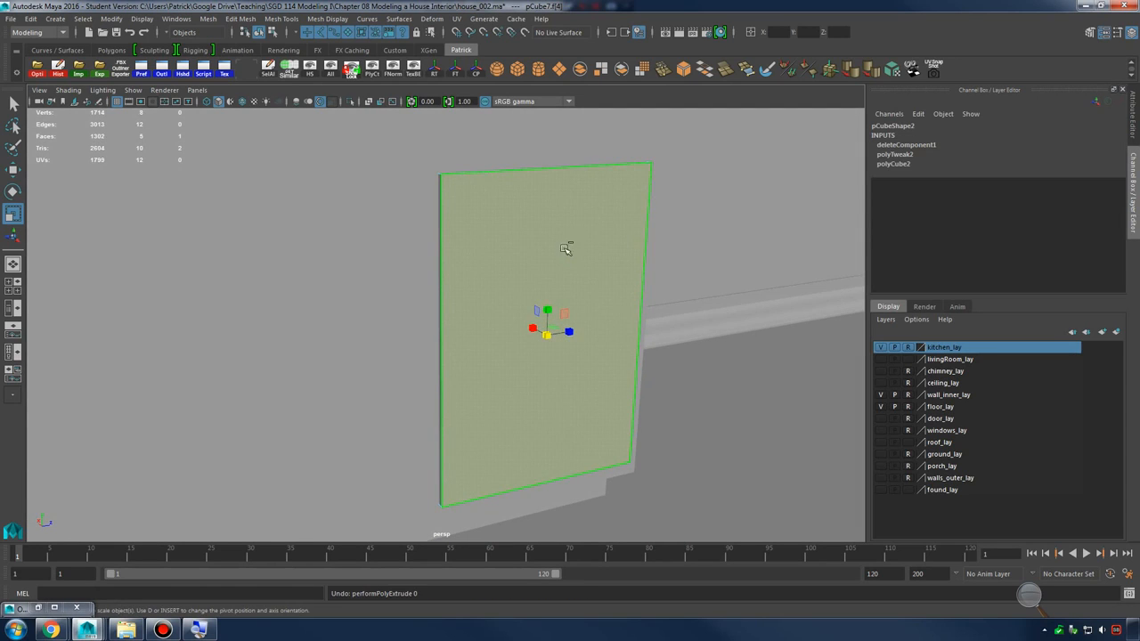
# Extrude the door panel's front face with an offset of 1.5 to inset it from the border
pyautogui.keyDown('shift'); pyautogui.rightClick(559, 223); pyautogui.keyUp('shift')
pyautogui.keyDown('shift'); pyautogui.rightClick(581, 225); pyautogui.keyUp('shift')
pyautogui.click(574, 257)
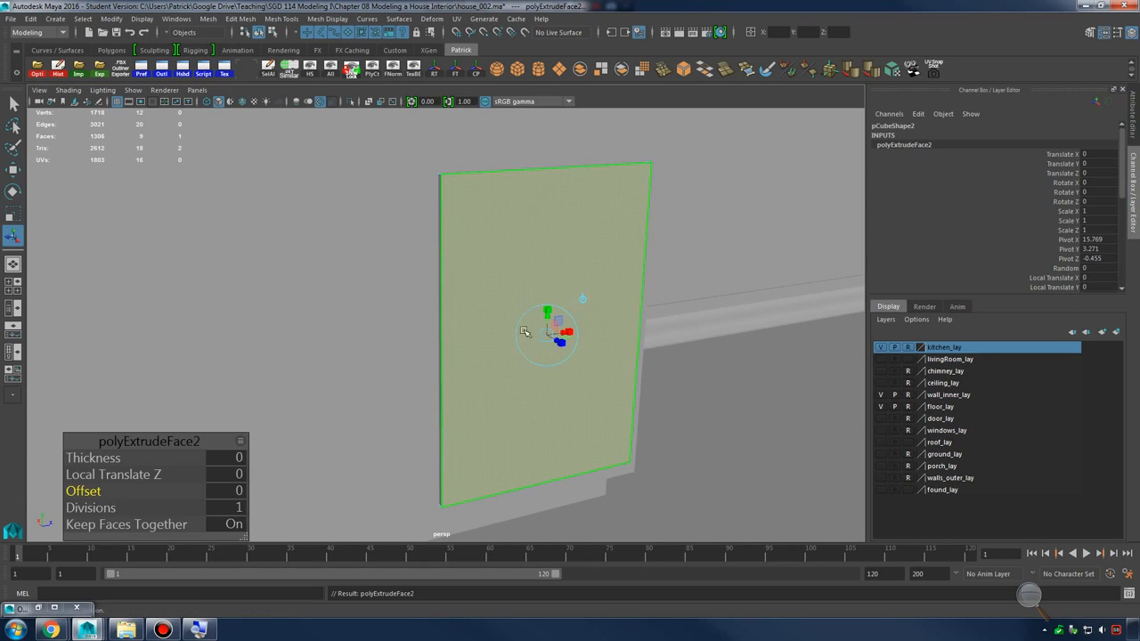
pyautogui.moveTo(84, 491)
pyautogui.mouseDown()
pyautogui.moveTo(183, 486)
pyautogui.moveTo(96, 491)
pyautogui.mouseUp()
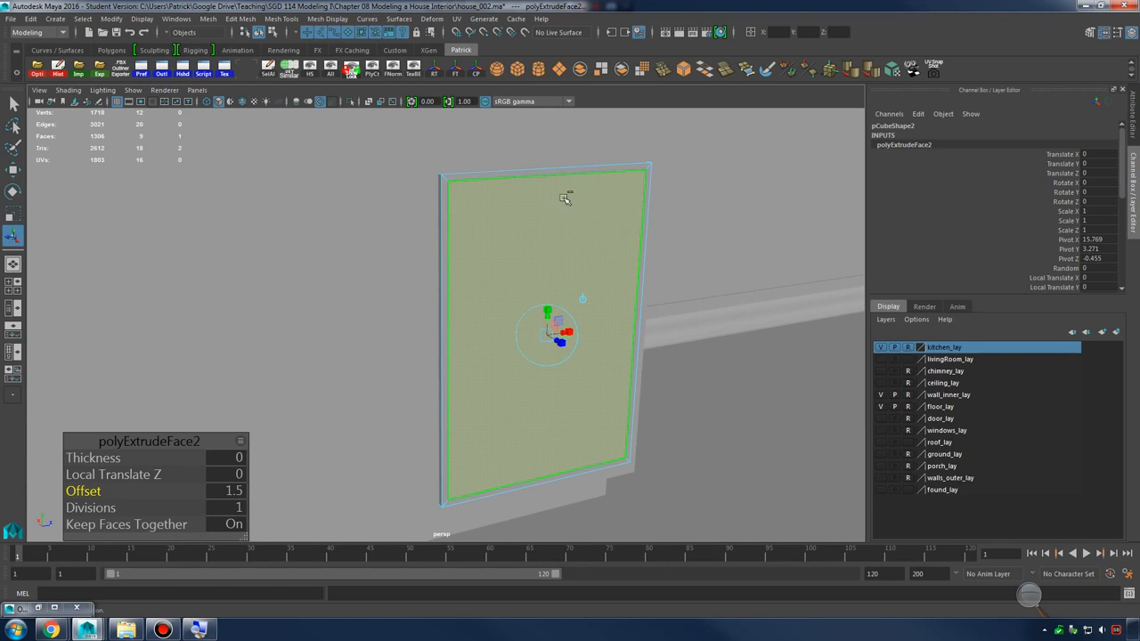
# Extrude the inset door face again and pull it outward to form a raised centre panel
pyautogui.keyDown('shift'); pyautogui.moveTo(565, 198); pyautogui.dragTo(572, 229, button='right'); pyautogui.keyUp('shift')
pyautogui.keyDown('alt'); pyautogui.moveTo(573, 230); pyautogui.dragTo(589, 262); pyautogui.keyUp('alt')
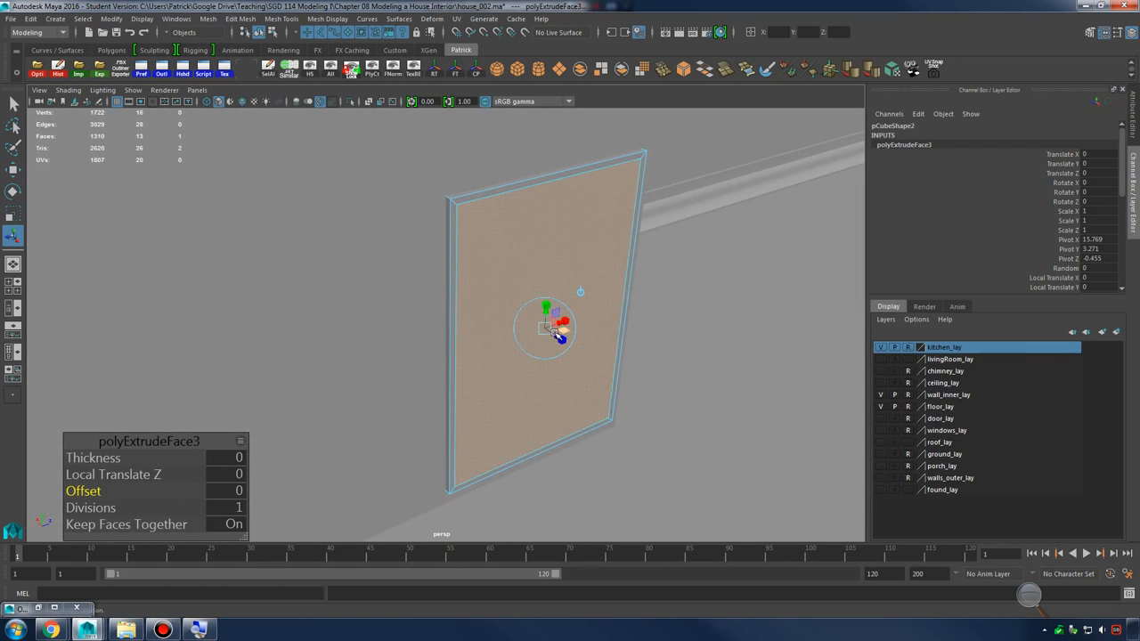
pyautogui.keyDown('alt'); pyautogui.moveTo(556, 335); pyautogui.dragTo(607, 383); pyautogui.keyUp('alt')
pyautogui.moveTo(548, 314); pyautogui.dragTo(559, 319)
# Return the door panel to object mode and harden its edges
pyautogui.moveTo(552, 213); pyautogui.dragTo(605, 185, button='right')
pyautogui.click(701, 332)
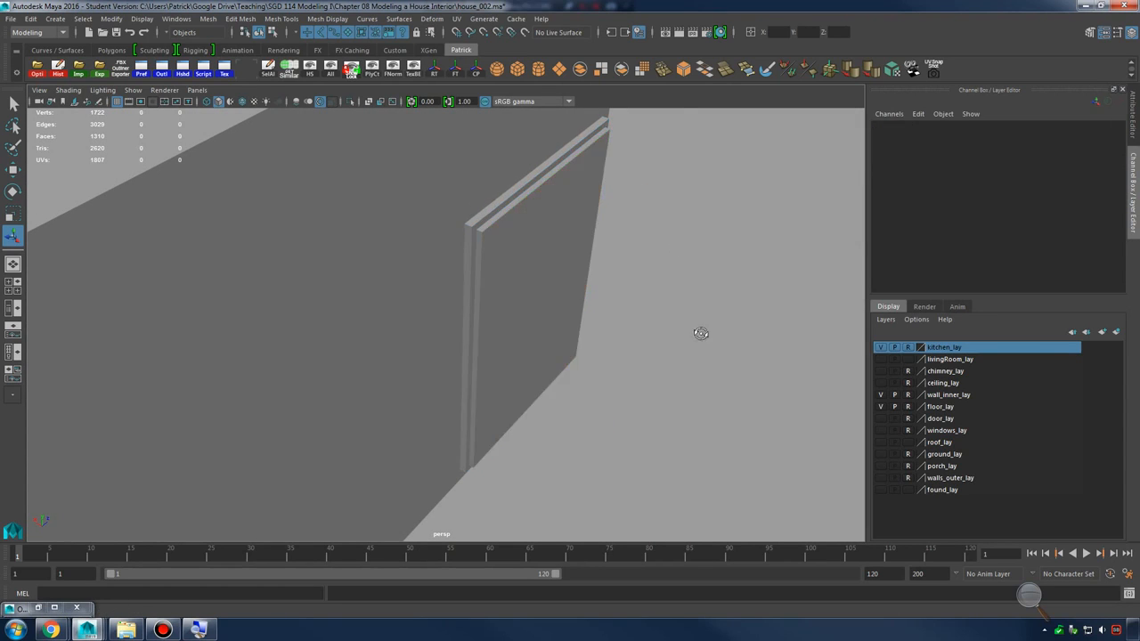
pyautogui.keyDown('alt'); pyautogui.moveTo(701, 334); pyautogui.dragTo(529, 247); pyautogui.keyUp('alt')
pyautogui.click(529, 248)
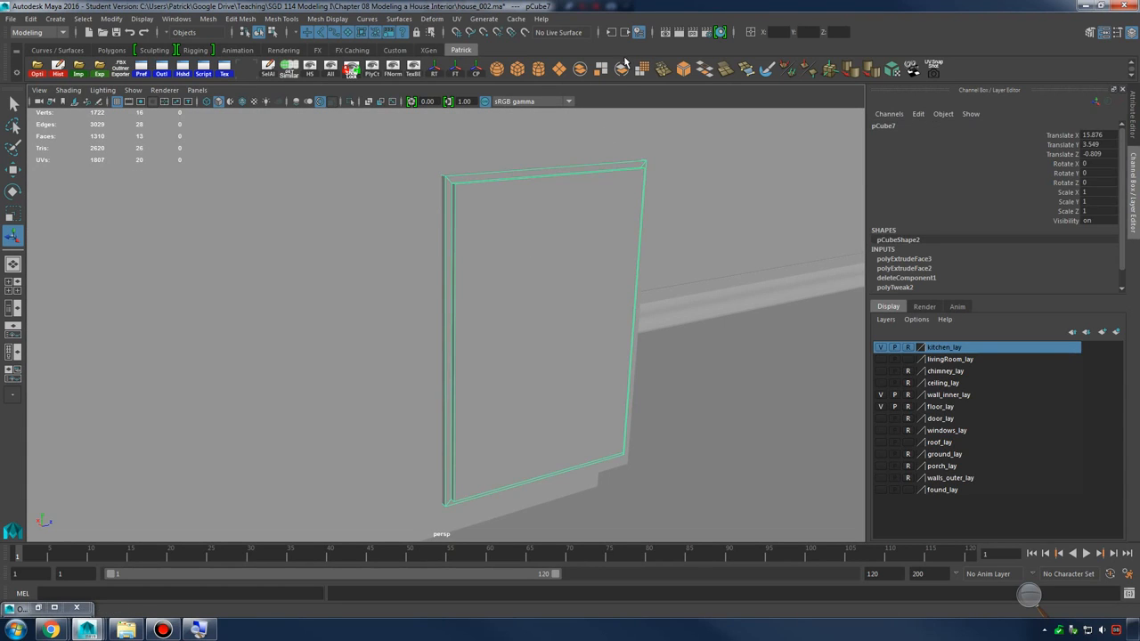
pyautogui.click(869, 74)
pyautogui.click(713, 397)
pyautogui.keyDown('alt'); pyautogui.moveTo(712, 399); pyautogui.dragTo(519, 300); pyautogui.keyUp('alt')
pyautogui.click(611, 371)
# Create a polygon cylinder with radius 1, height 2 and 10 axis divisions for the door handle
pyautogui.click(55, 19)
pyautogui.moveTo(118, 61)
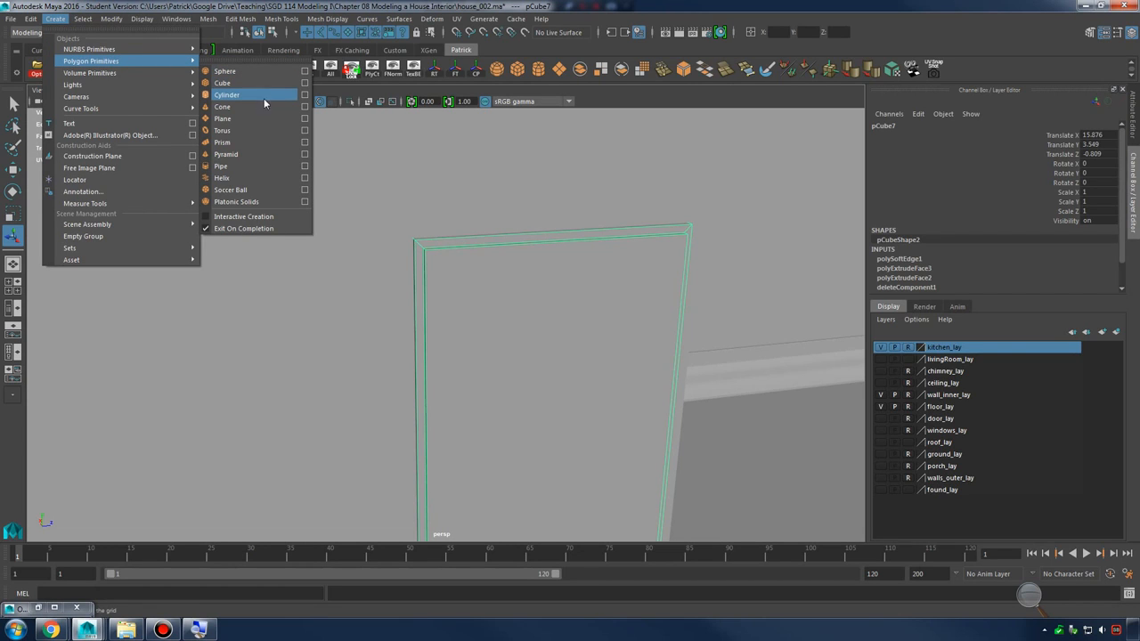
pyautogui.click(305, 94)
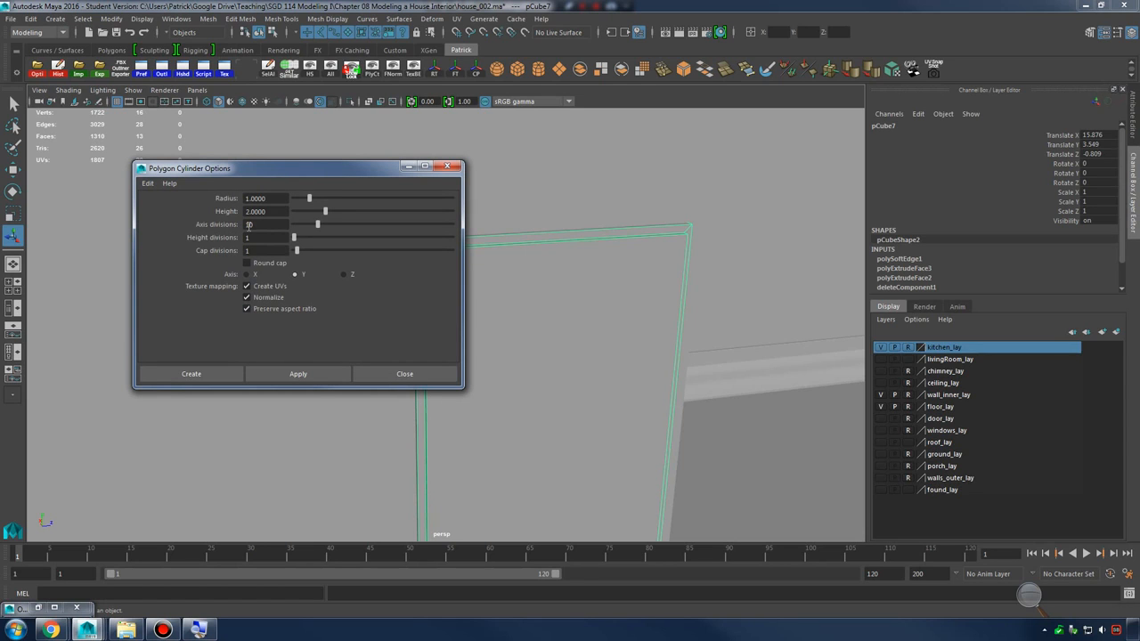
pyautogui.click(220, 372)
# Move the cylinder to the cabinet and snap it to the door panel's upper corner vertex
pyautogui.keyDown('alt'); pyautogui.moveTo(642, 359); pyautogui.dragTo(308, 354, button='right'); pyautogui.keyUp('alt')
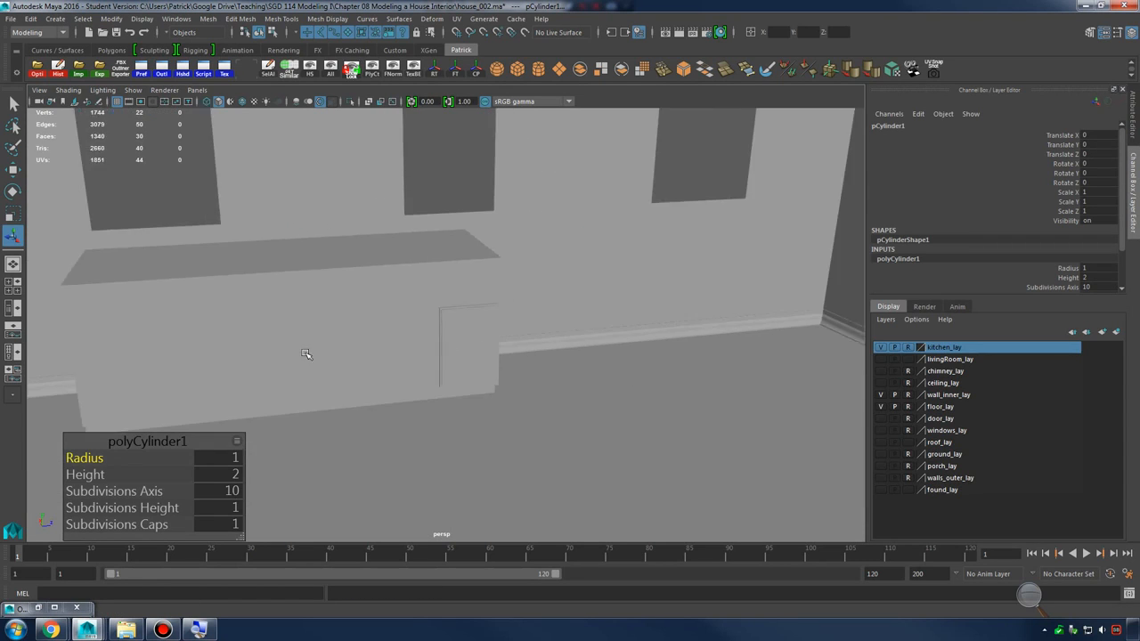
pyautogui.keyDown('alt'); pyautogui.moveTo(614, 343); pyautogui.dragTo(446, 338, button='right'); pyautogui.keyUp('alt')
pyautogui.press('w')
pyautogui.keyDown('alt'); pyautogui.moveTo(542, 386); pyautogui.dragTo(545, 332, button='middle'); pyautogui.keyUp('alt')
pyautogui.press('v')
pyautogui.moveTo(546, 435); pyautogui.dragTo(555, 432)
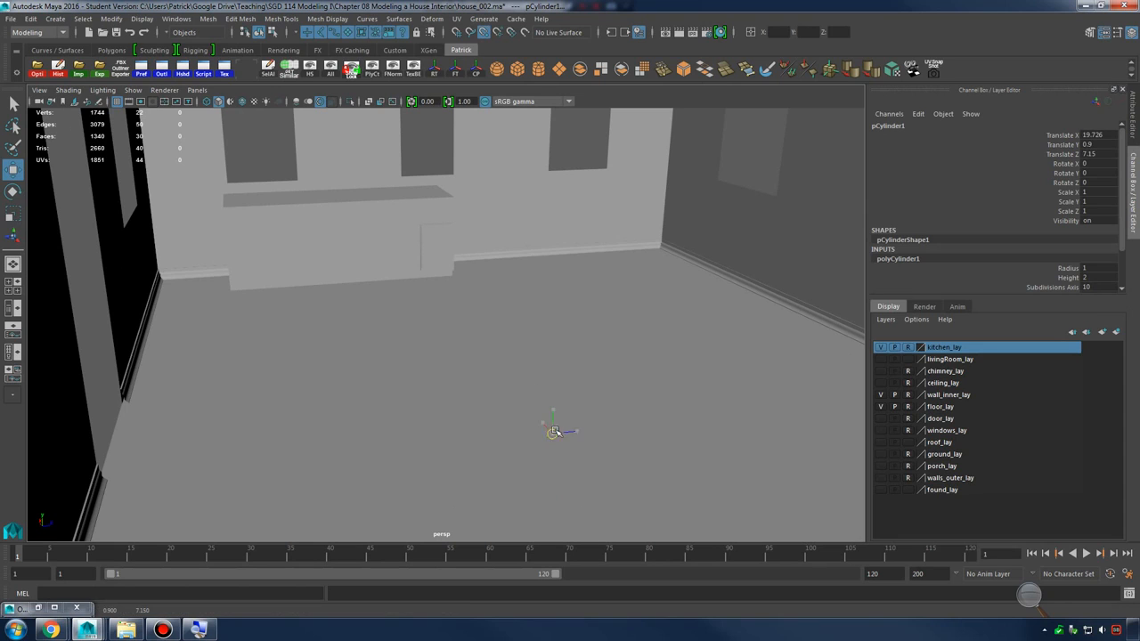
pyautogui.moveTo(435, 252); pyautogui.dragTo(423, 239)
# Lower the cylinder, scale it uniformly to 0.064 and shift it sideways over the door
pyautogui.press('f')
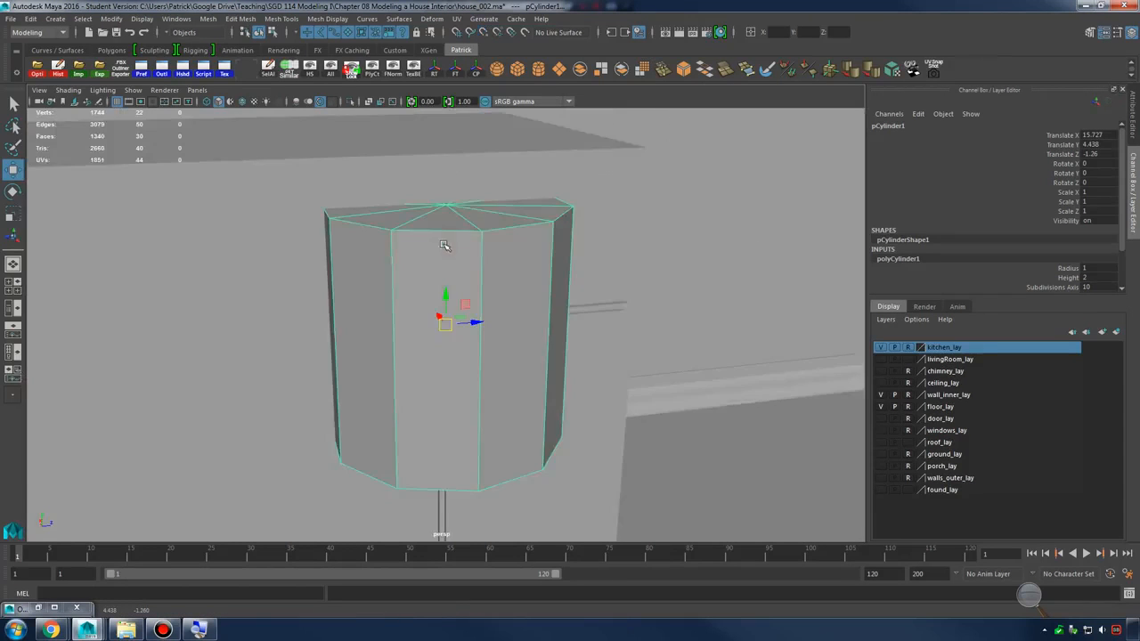
pyautogui.keyDown('alt'); pyautogui.moveTo(570, 305); pyautogui.dragTo(479, 333, button='right'); pyautogui.keyUp('alt')
pyautogui.keyDown('alt'); pyautogui.moveTo(598, 367); pyautogui.dragTo(555, 351); pyautogui.keyUp('alt')
pyautogui.keyDown('alt'); pyautogui.moveTo(554, 350); pyautogui.dragTo(575, 300, button='middle'); pyautogui.keyUp('alt')
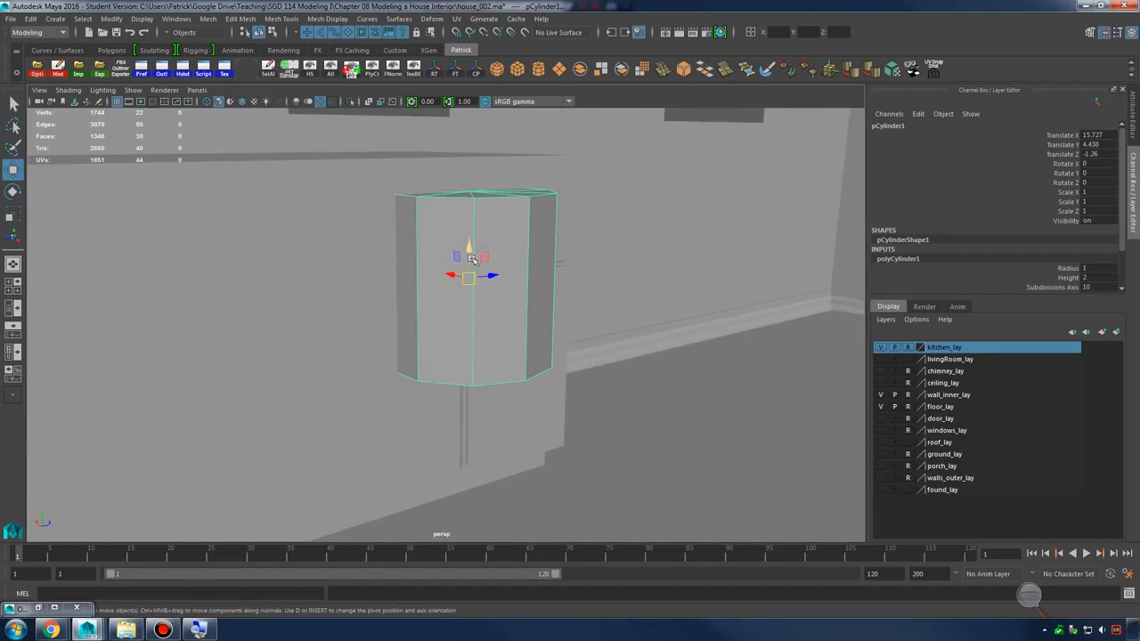
pyautogui.moveTo(472, 258); pyautogui.dragTo(342, 368)
pyautogui.press('r')
pyautogui.press('w')
pyautogui.moveTo(487, 361); pyautogui.dragTo(506, 360)
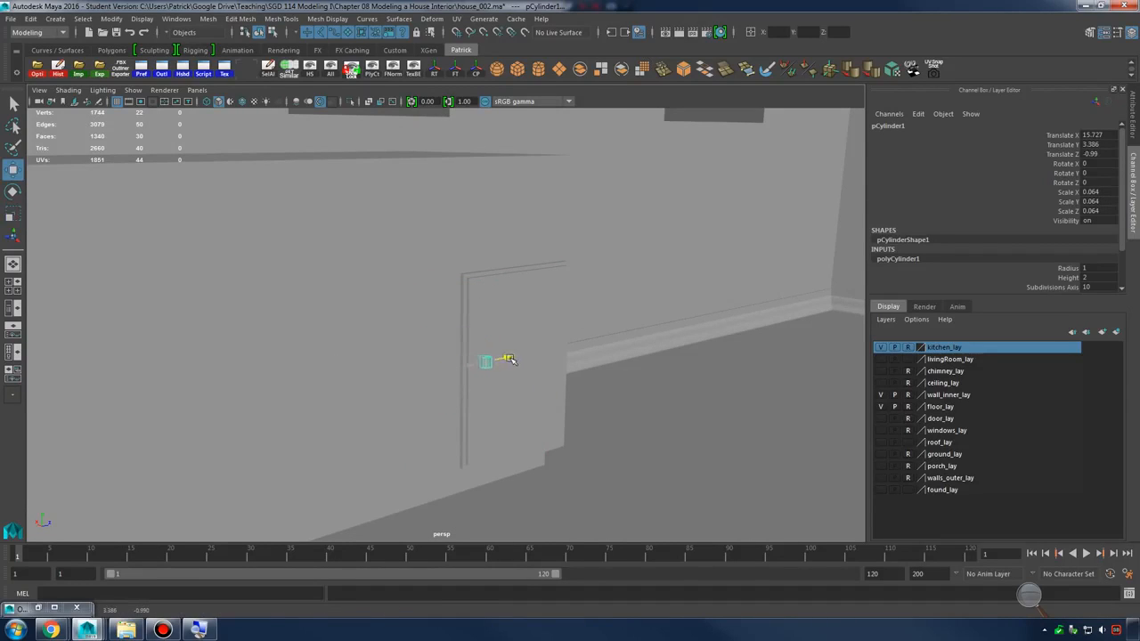
# Pull the cylinder out in front of the door and stretch its height to a Y scale of about 0.394
pyautogui.press('f')
pyautogui.keyDown('alt'); pyautogui.moveTo(575, 360); pyautogui.dragTo(620, 392); pyautogui.keyUp('alt')
pyautogui.keyDown('alt'); pyautogui.moveTo(620, 392); pyautogui.dragTo(453, 349, button='right'); pyautogui.keyUp('alt')
pyautogui.moveTo(424, 320); pyautogui.dragTo(572, 194)
pyautogui.press('r')
pyautogui.keyDown('alt'); pyautogui.moveTo(588, 276); pyautogui.dragTo(661, 252); pyautogui.keyUp('alt')
pyautogui.keyDown('alt'); pyautogui.moveTo(662, 252); pyautogui.dragTo(535, 321, button='right'); pyautogui.keyUp('alt')
pyautogui.moveTo(535, 320)
pyautogui.keyDown('alt'); pyautogui.mouseDown()
pyautogui.moveTo(577, 332)
pyautogui.moveTo(550, 317)
pyautogui.mouseUp(); pyautogui.keyUp('alt')
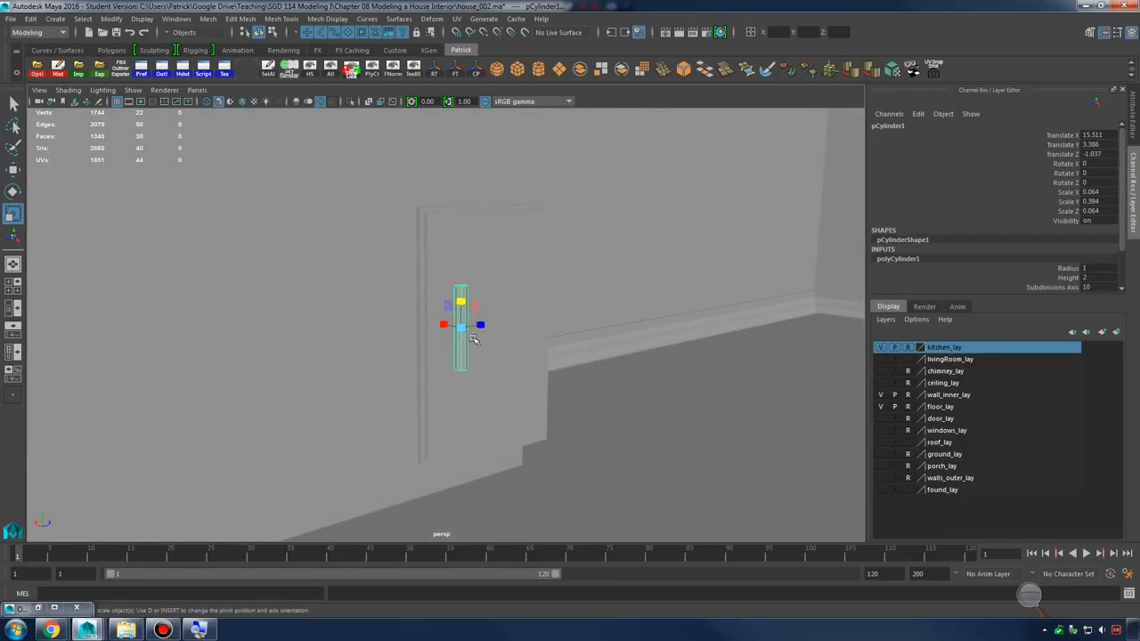
# Scale the handle cylinder down to about 0.026 by 0.263 by 0.026 and raise it to Y 3.875
pyautogui.press('e')
pyautogui.press('r')
pyautogui.moveTo(461, 328); pyautogui.dragTo(437, 333)
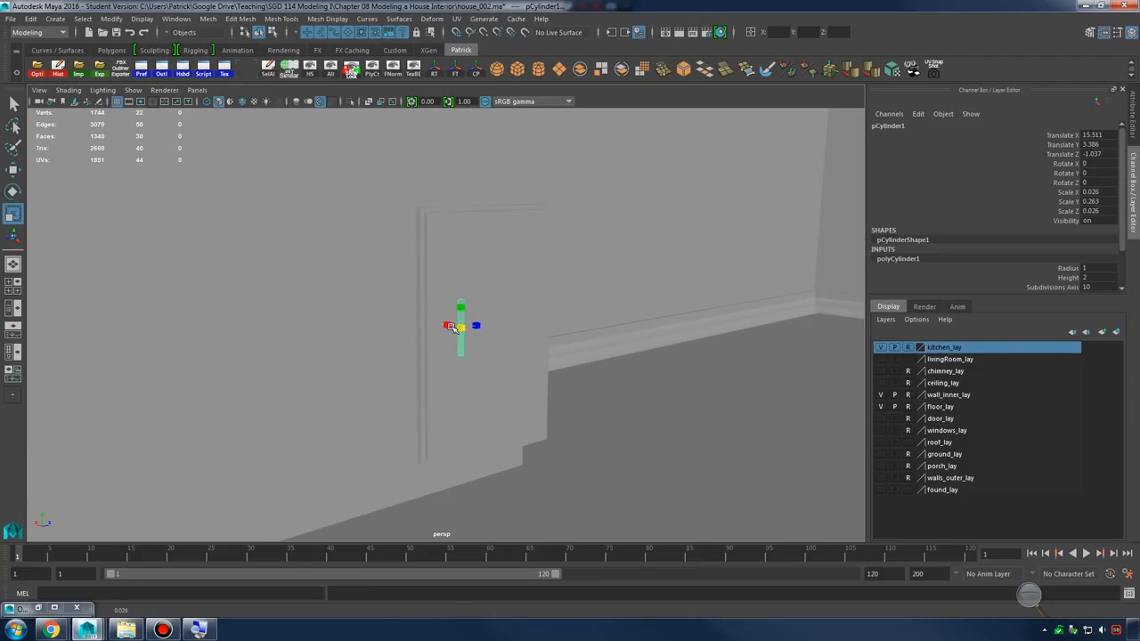
pyautogui.press('w')
pyautogui.moveTo(461, 298); pyautogui.dragTo(463, 245)
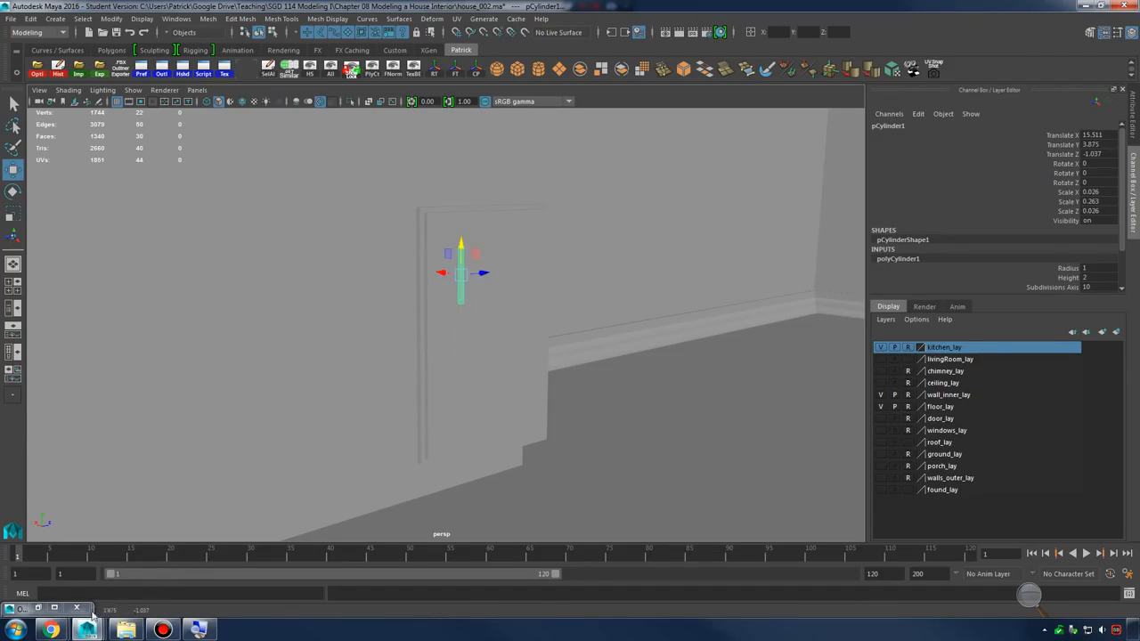
# Check the door handles in the white kitchen cabinets reference photo in Chrome and return to Maya
pyautogui.moveTo(51, 630)
pyautogui.click(203, 579)
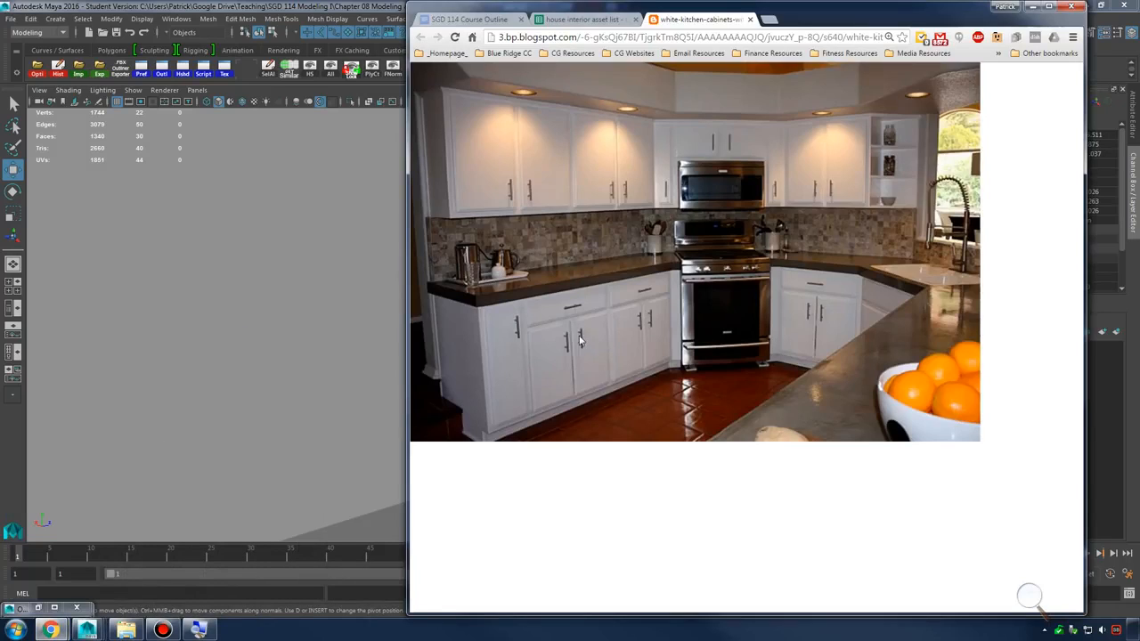
pyautogui.click(1032, 8)
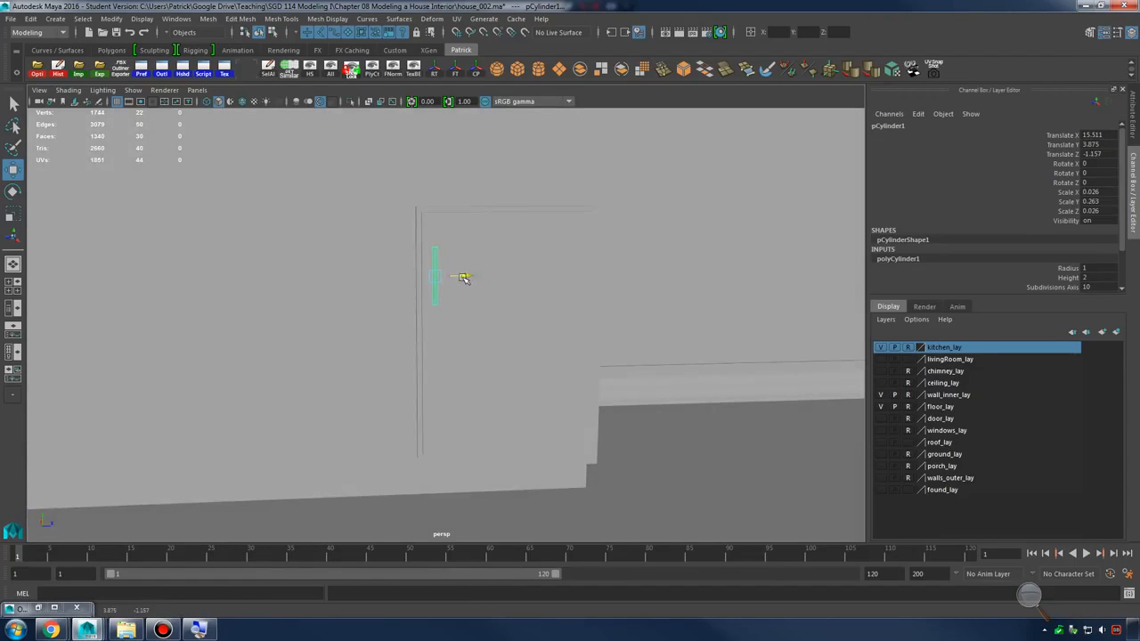
# Move the handle near the door's side edge at Z -1.146 and closer to the door face at X 15.629
pyautogui.keyDown('alt'); pyautogui.moveTo(457, 280); pyautogui.dragTo(611, 374); pyautogui.keyUp('alt')
pyautogui.scroll(4, 611, 374)
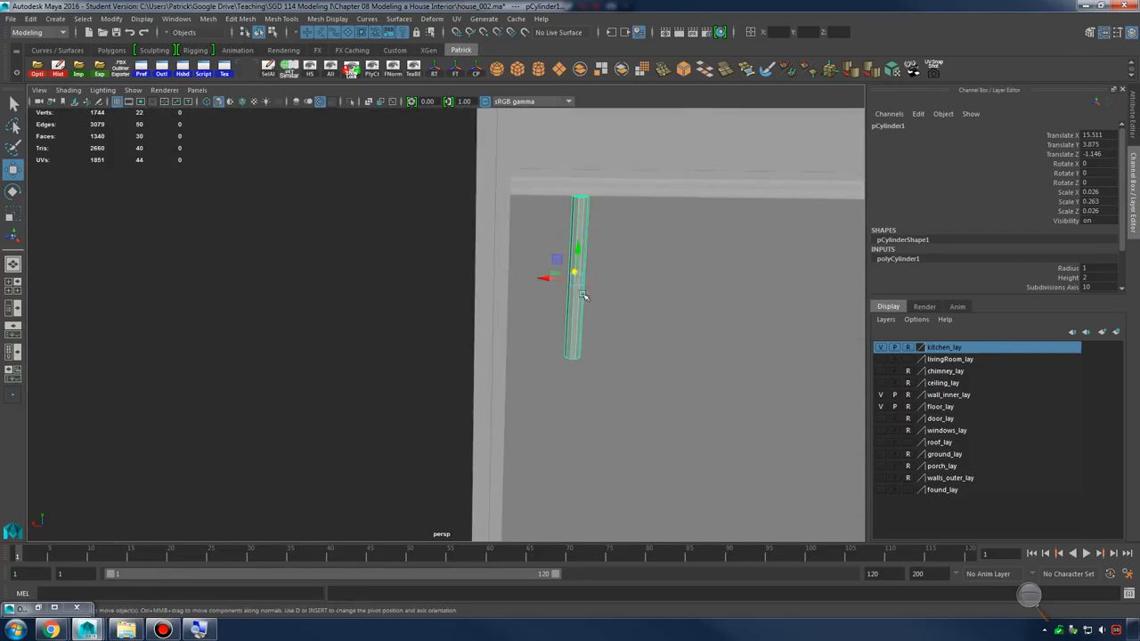
pyautogui.moveTo(544, 280); pyautogui.dragTo(509, 279)
pyautogui.keyDown('alt'); pyautogui.moveTo(632, 303); pyautogui.dragTo(518, 200); pyautogui.keyUp('alt')
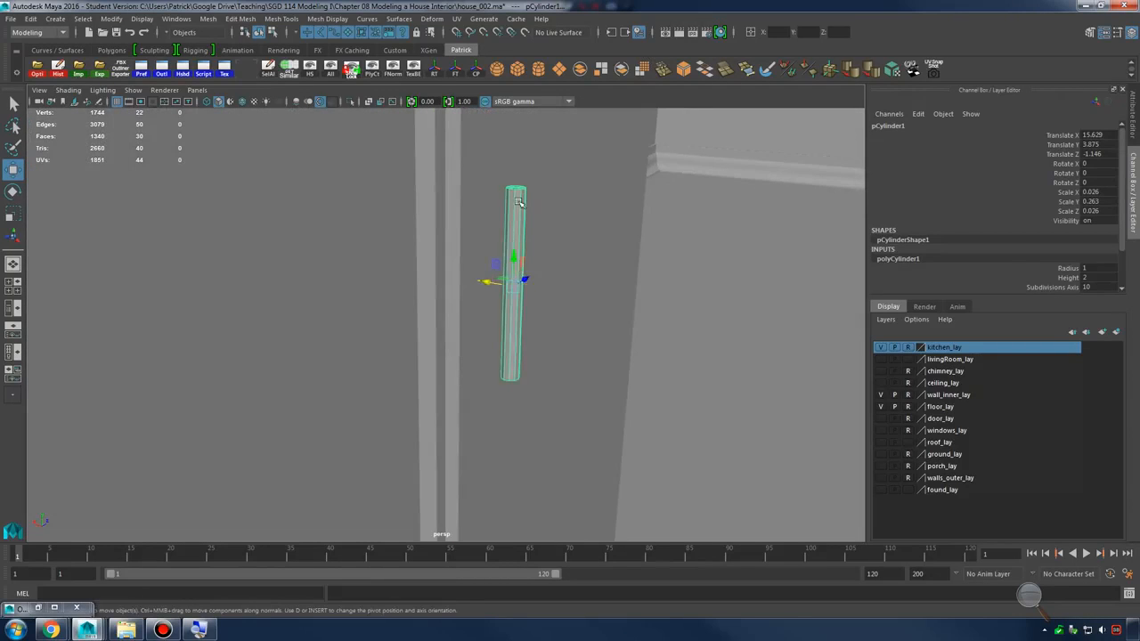
# Select the handle cylinder's lengthwise side edges and soften them
pyautogui.moveTo(519, 200); pyautogui.dragTo(561, 181, button='right')
pyautogui.moveTo(513, 227); pyautogui.dragTo(514, 191, button='right')
pyautogui.keyDown('alt'); pyautogui.moveTo(503, 290); pyautogui.dragTo(572, 219); pyautogui.keyUp('alt')
pyautogui.keyDown('alt'); pyautogui.moveTo(675, 256); pyautogui.dragTo(623, 346, button='middle'); pyautogui.keyUp('alt')
pyautogui.scroll(3, 623, 346)
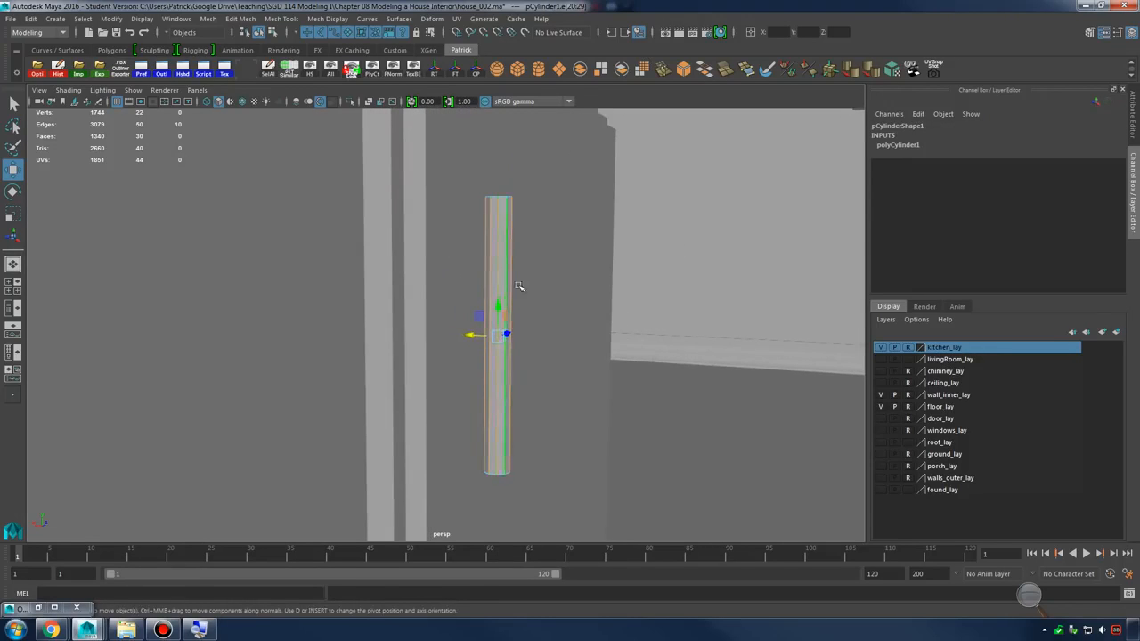
pyautogui.keyDown('alt'); pyautogui.moveTo(519, 287); pyautogui.dragTo(519, 295); pyautogui.keyUp('alt')
pyautogui.click(851, 74)
pyautogui.click(731, 369)
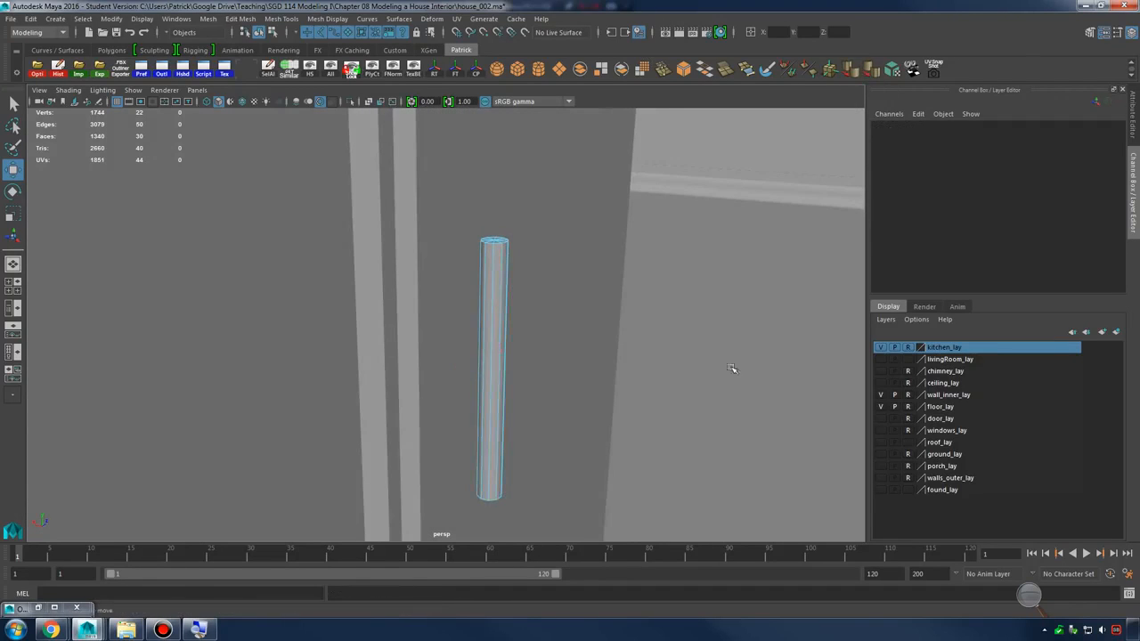
# Select the handle cylinder as an object and freeze its transformations
pyautogui.click(620, 273)
pyautogui.keyDown('alt'); pyautogui.moveTo(621, 272); pyautogui.dragTo(704, 308); pyautogui.keyUp('alt')
pyautogui.click(472, 268)
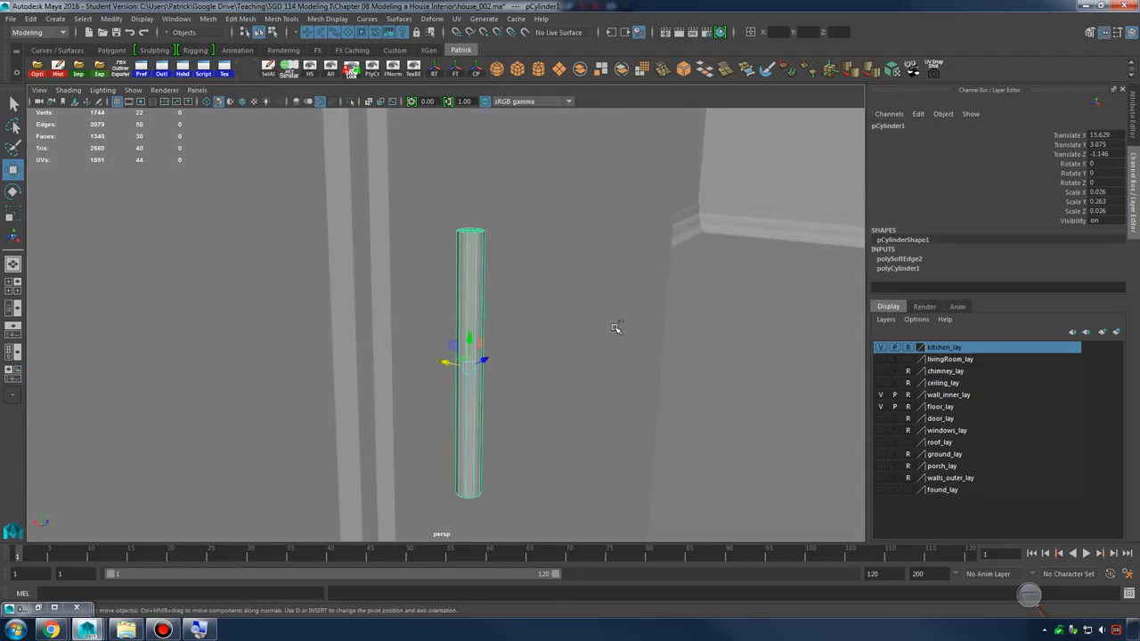
pyautogui.click(455, 70)
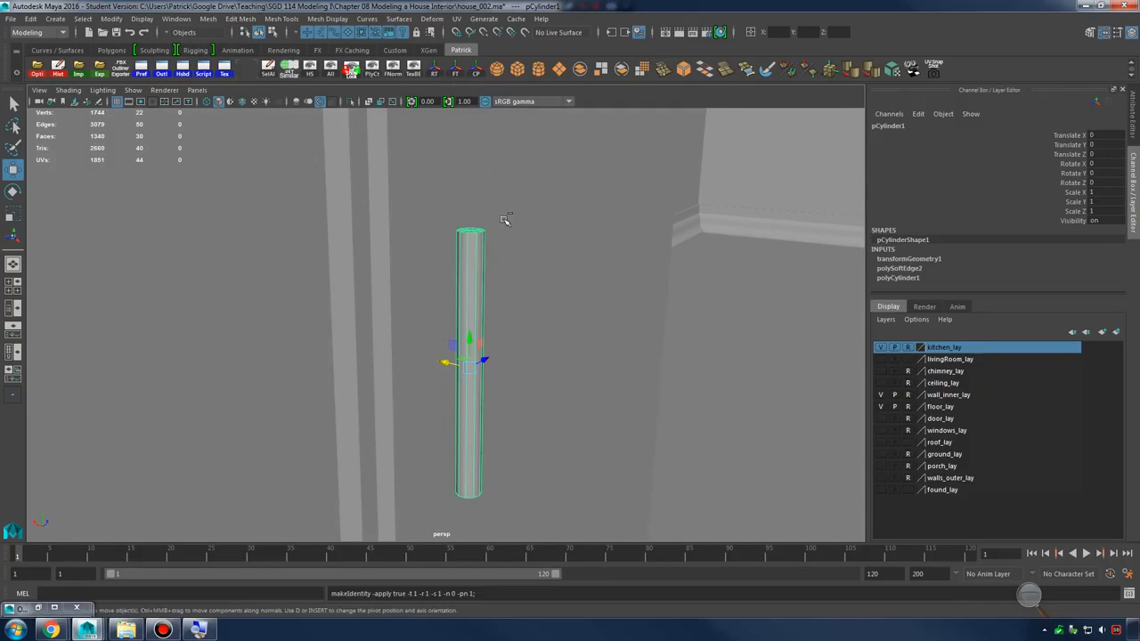
# Duplicate the handle cylinder and set the copy's Z rotation to 90
pyautogui.hotkey('ctrl', 'd')
pyautogui.press('e')
pyautogui.moveTo(489, 361); pyautogui.dragTo(916, 193)
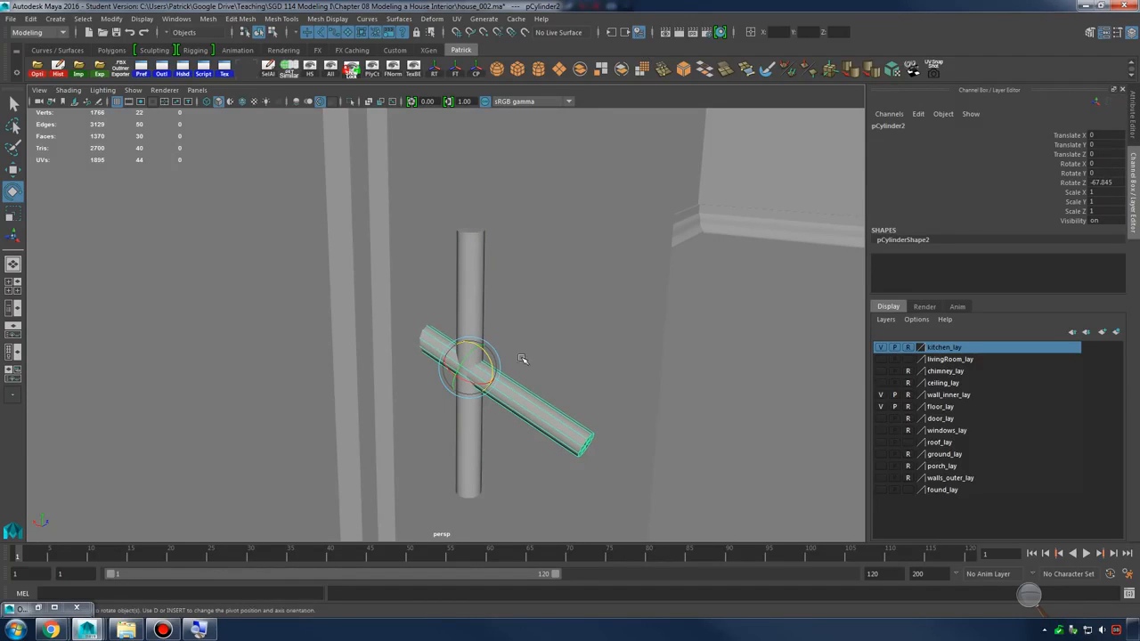
pyautogui.moveTo(490, 360); pyautogui.dragTo(486, 354)
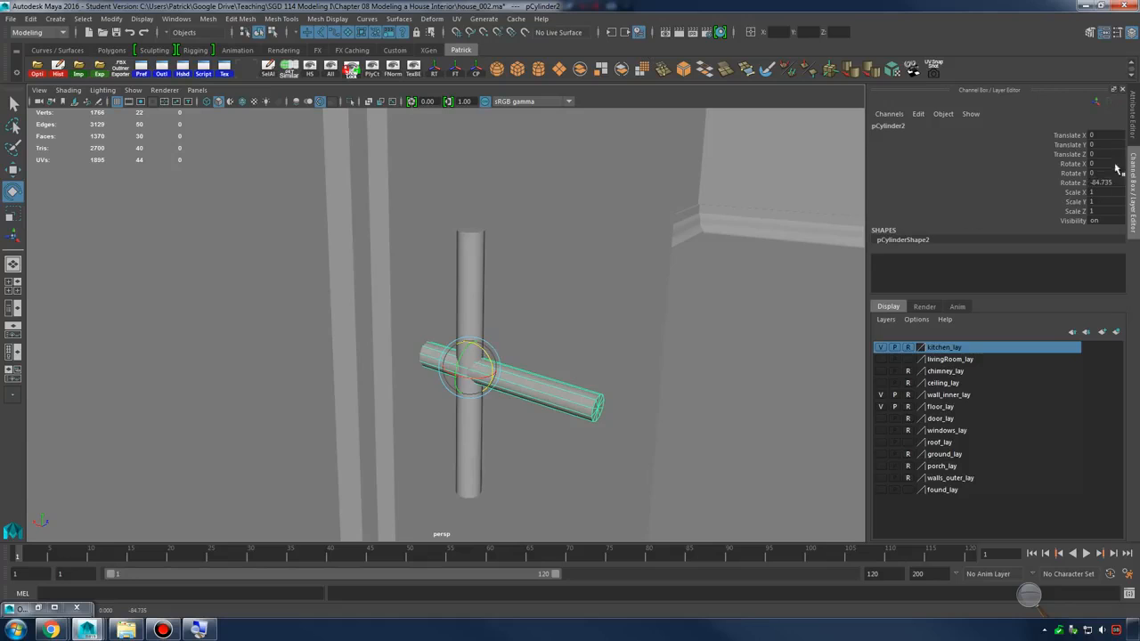
pyautogui.press('Return')
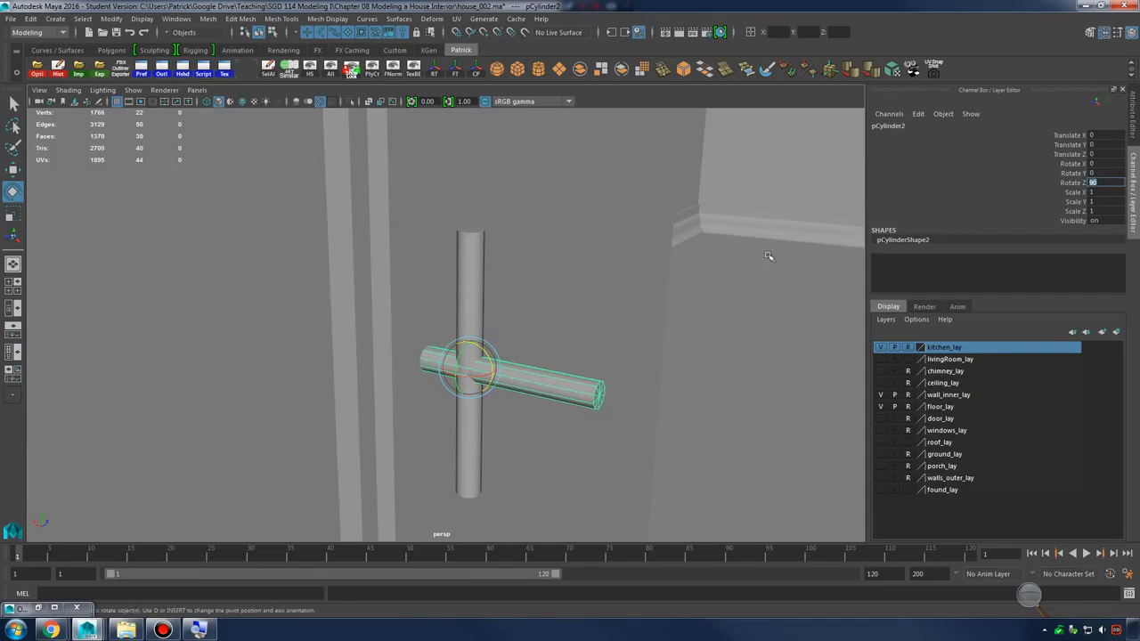
# Scale the rotated copy to X 0.793, Y 0.147, Z 0.793 and move it to X 0.032 as a short handle post
pyautogui.keyDown('alt'); pyautogui.moveTo(560, 334); pyautogui.dragTo(462, 363); pyautogui.keyUp('alt')
pyautogui.press('r')
pyautogui.press('w')
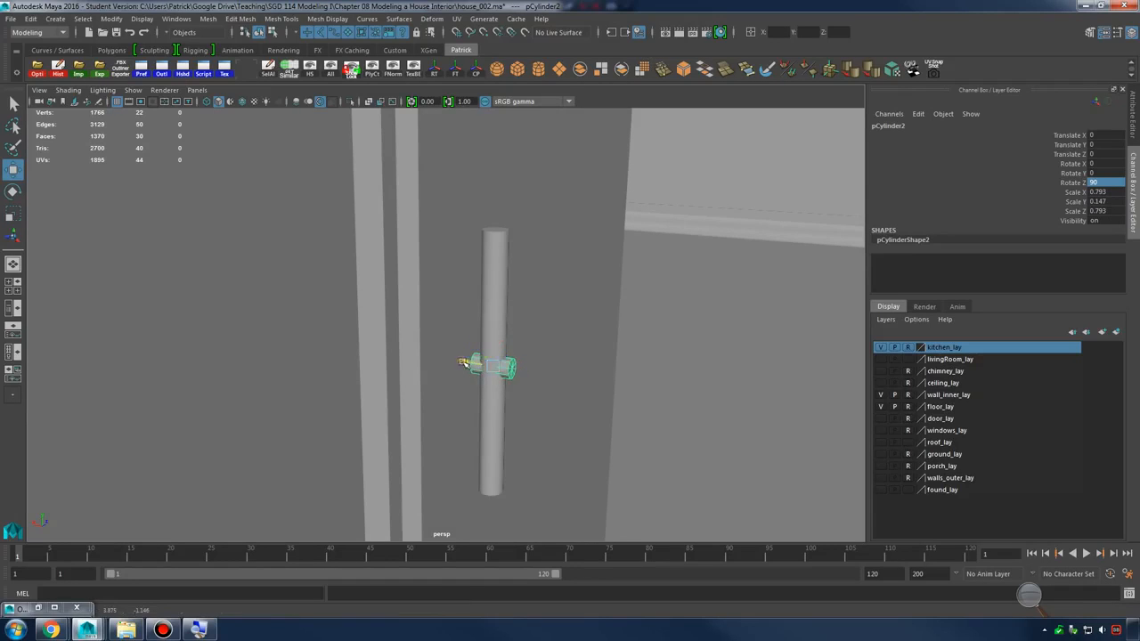
pyautogui.click(700, 368)
pyautogui.keyDown('alt'); pyautogui.moveTo(700, 368); pyautogui.dragTo(691, 367); pyautogui.keyUp('alt')
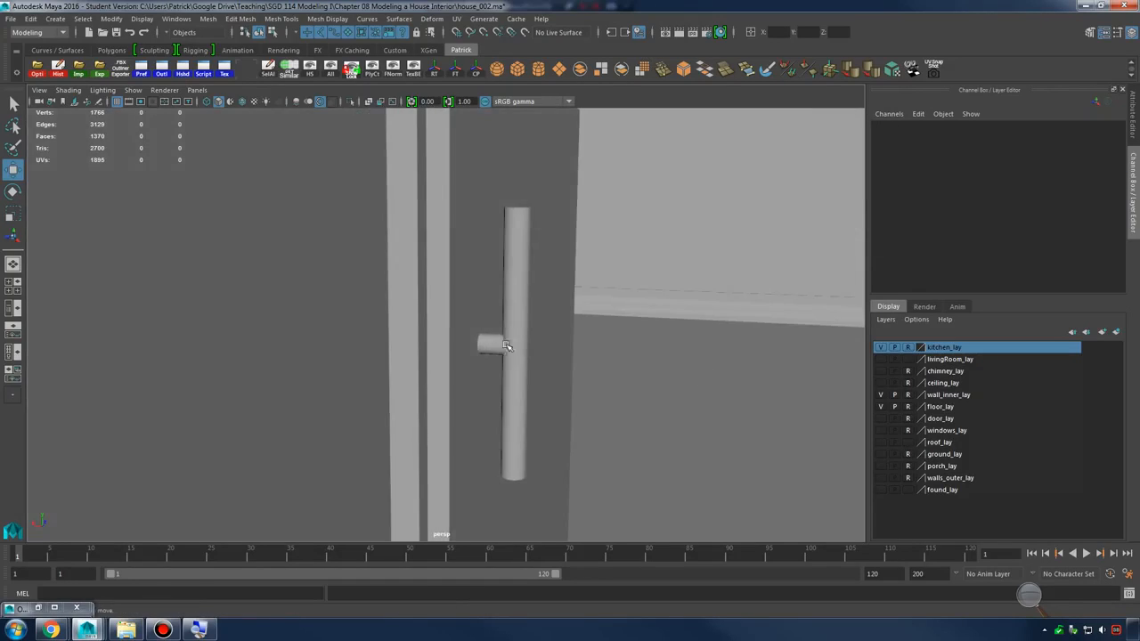
# Raise the handle post to Y 0.138, duplicate it, and lower the copy to Y -0.135 as the second post
pyautogui.click(490, 343)
pyautogui.moveTo(499, 313); pyautogui.dragTo(510, 380)
pyautogui.hotkey('ctrl', 'd')
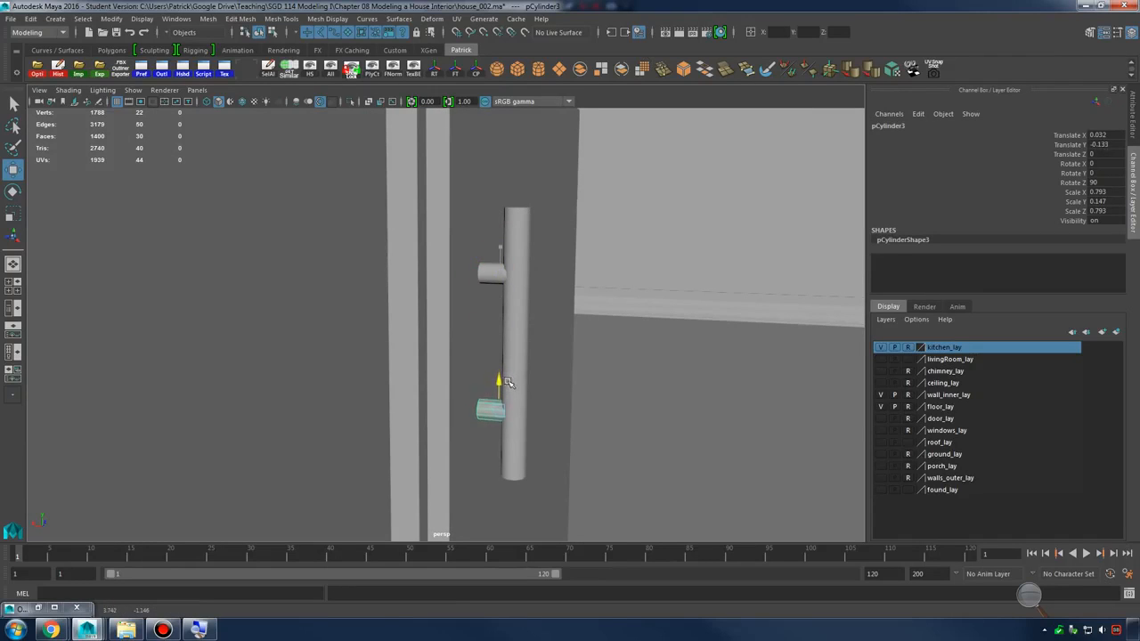
pyautogui.scroll(-6, 579, 330)
pyautogui.keyDown('alt'); pyautogui.moveTo(714, 311); pyautogui.dragTo(571, 378); pyautogui.keyUp('alt')
pyautogui.click(570, 383)
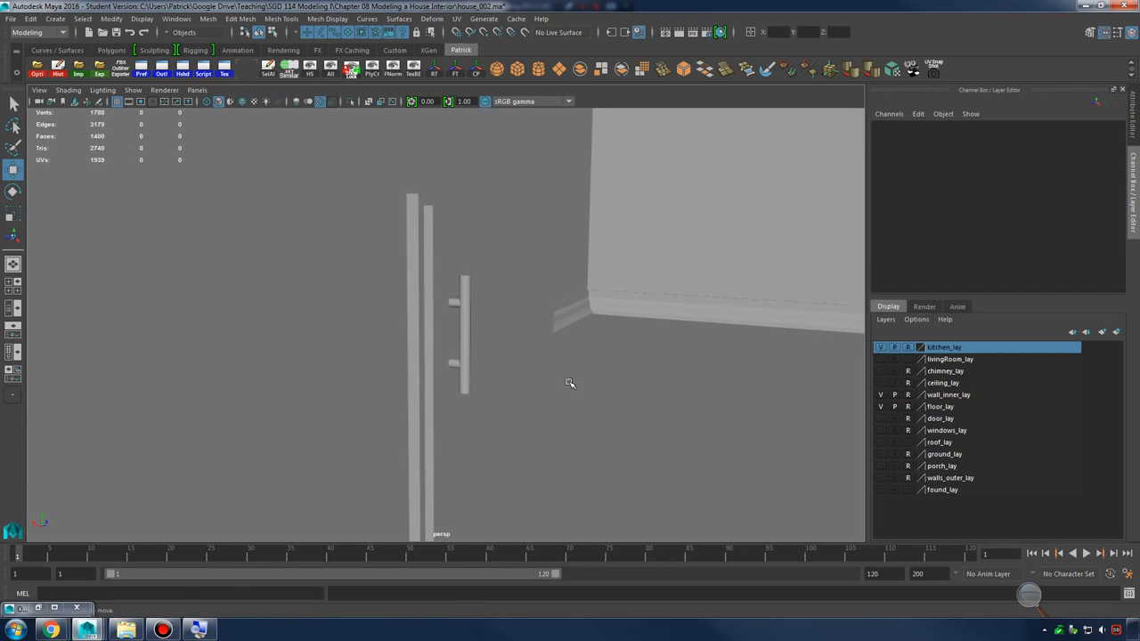
# Select the handle bar, both posts and the cabinet door together and inspect them from several angles
pyautogui.scroll(2, 466, 379)
pyautogui.click(464, 377)
pyautogui.keyDown('shift'); pyautogui.click(468, 316); pyautogui.keyUp('shift')
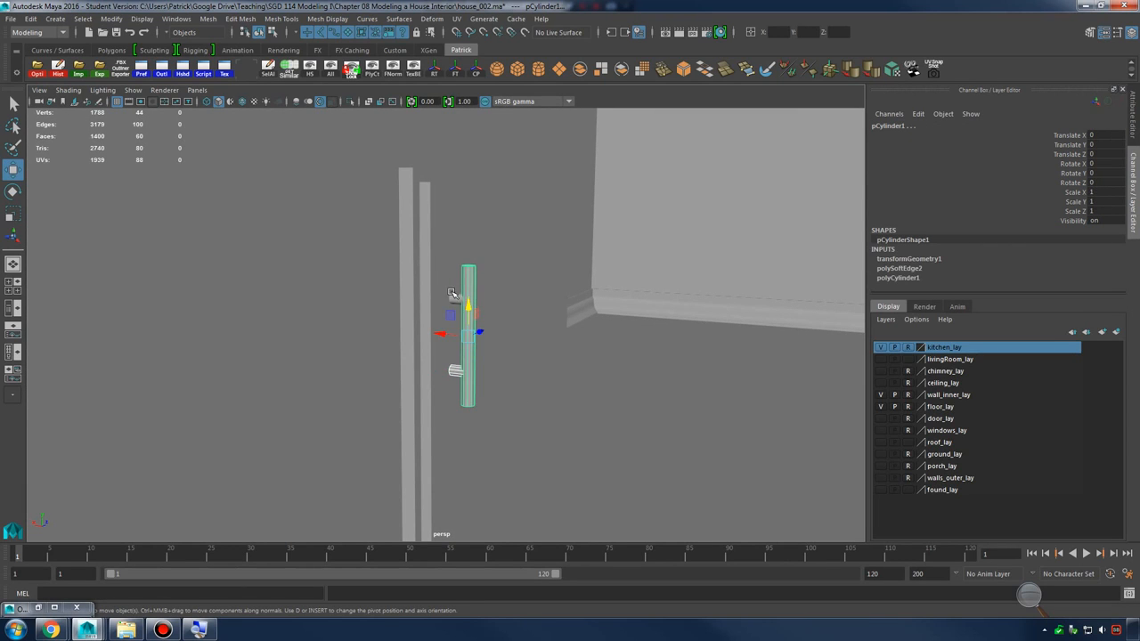
pyautogui.keyDown('shift'); pyautogui.click(455, 299); pyautogui.keyUp('shift')
pyautogui.keyDown('shift'); pyautogui.click(529, 278); pyautogui.keyUp('shift')
pyautogui.keyDown('alt'); pyautogui.moveTo(532, 282); pyautogui.dragTo(648, 342); pyautogui.keyUp('alt')
pyautogui.keyDown('alt'); pyautogui.moveTo(647, 342); pyautogui.dragTo(465, 339, button='right'); pyautogui.keyUp('alt')
pyautogui.keyDown('alt'); pyautogui.moveTo(533, 349); pyautogui.dragTo(524, 378); pyautogui.keyUp('alt')
pyautogui.keyDown('alt'); pyautogui.moveTo(528, 383); pyautogui.dragTo(567, 308, button='middle'); pyautogui.keyUp('alt')
pyautogui.moveTo(567, 309)
pyautogui.keyDown('alt'); pyautogui.mouseDown()
pyautogui.moveTo(446, 298)
pyautogui.moveTo(578, 297)
pyautogui.mouseUp(); pyautogui.keyUp('alt')
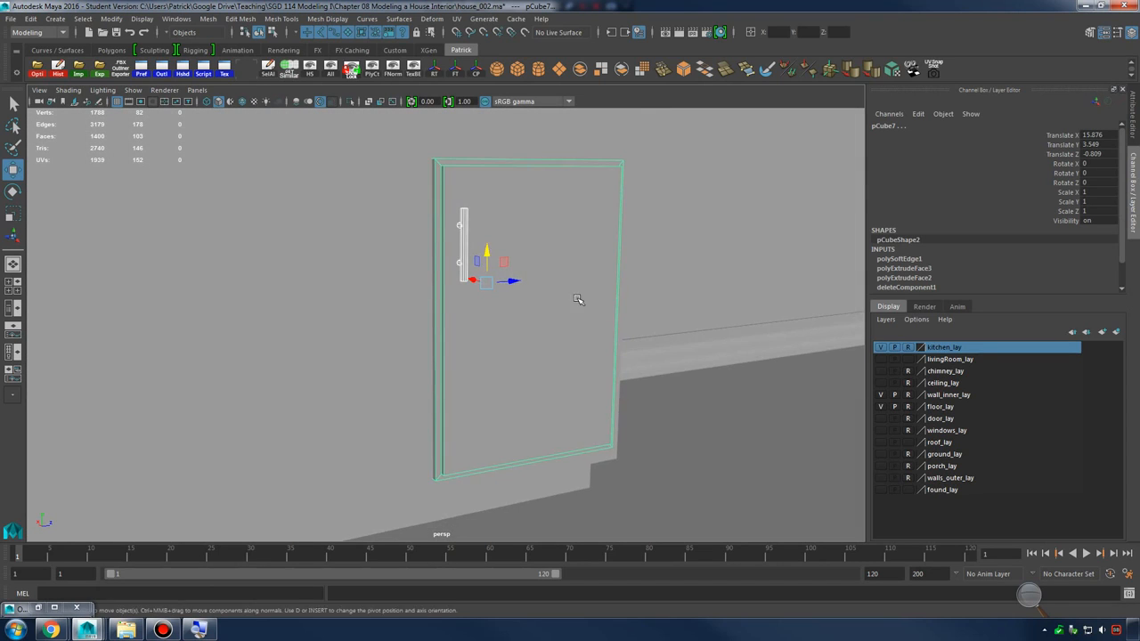
pyautogui.keyDown('alt'); pyautogui.moveTo(574, 293); pyautogui.dragTo(573, 341, button='middle'); pyautogui.keyUp('alt')
pyautogui.keyDown('alt'); pyautogui.moveTo(573, 341); pyautogui.dragTo(575, 330); pyautogui.keyUp('alt')
pyautogui.keyDown('alt'); pyautogui.moveTo(576, 330); pyautogui.dragTo(774, 351, button='right'); pyautogui.keyUp('alt')
pyautogui.keyDown('alt'); pyautogui.moveTo(573, 323); pyautogui.dragTo(597, 317); pyautogui.keyUp('alt')
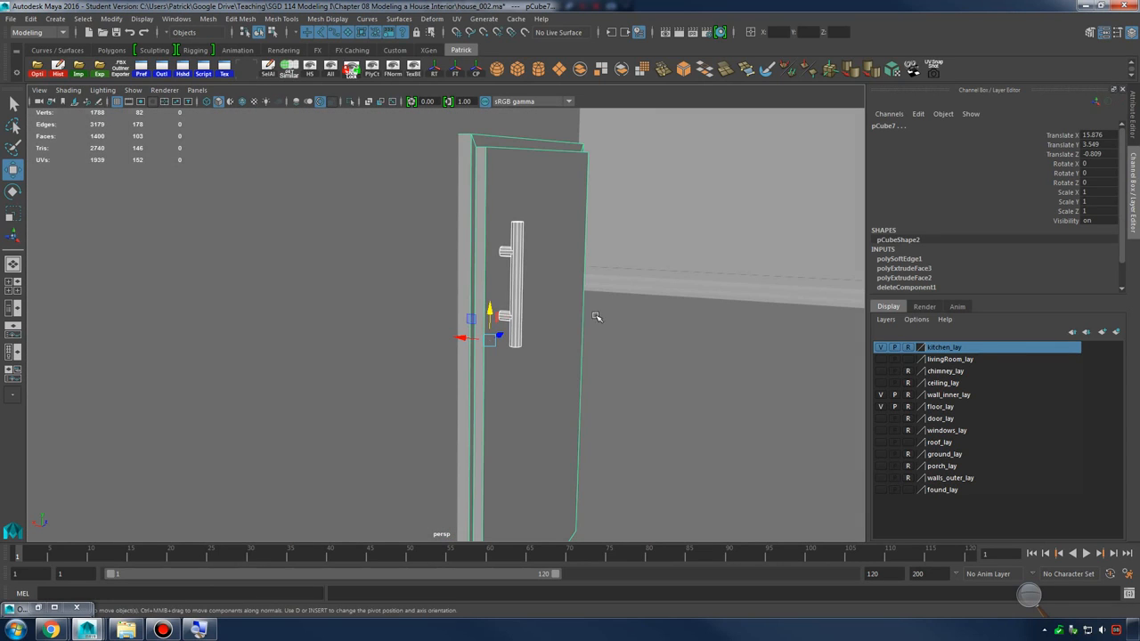
# Select the handle bar and its two posts without the door and combine them into one mesh
pyautogui.click(515, 316)
pyautogui.press('q')
pyautogui.keyDown('shift'); pyautogui.click(504, 316); pyautogui.keyUp('shift')
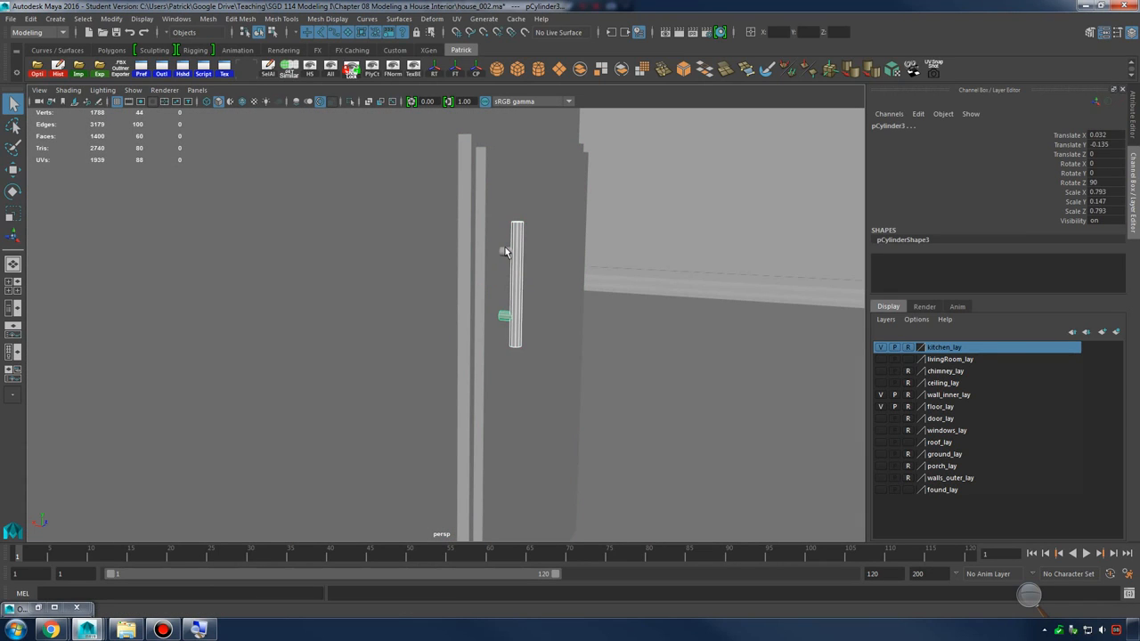
pyautogui.keyDown('alt'); pyautogui.moveTo(552, 236); pyautogui.dragTo(378, 193); pyautogui.keyUp('alt')
pyautogui.keyDown('alt'); pyautogui.moveTo(558, 213); pyautogui.dragTo(523, 281); pyautogui.keyUp('alt')
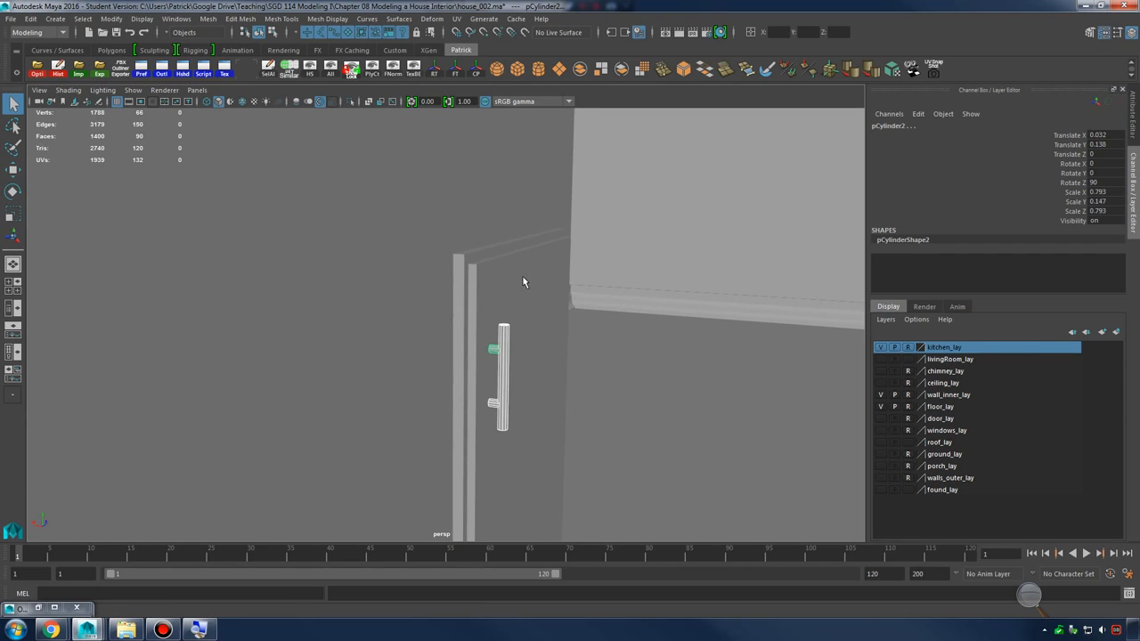
pyautogui.click(580, 69)
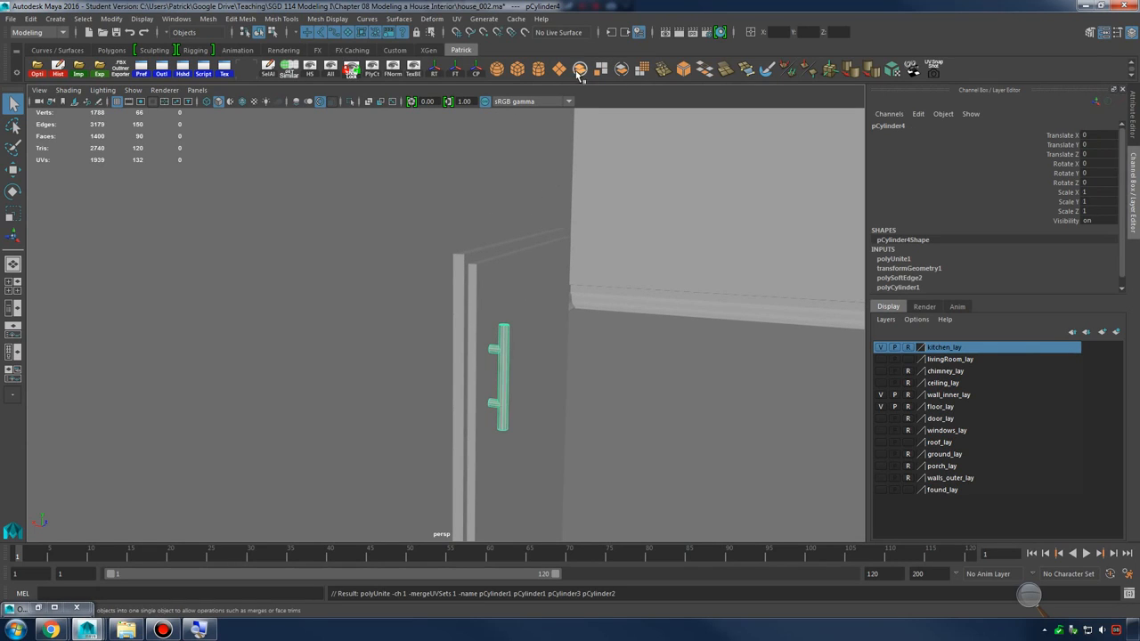
pyautogui.click(621, 386)
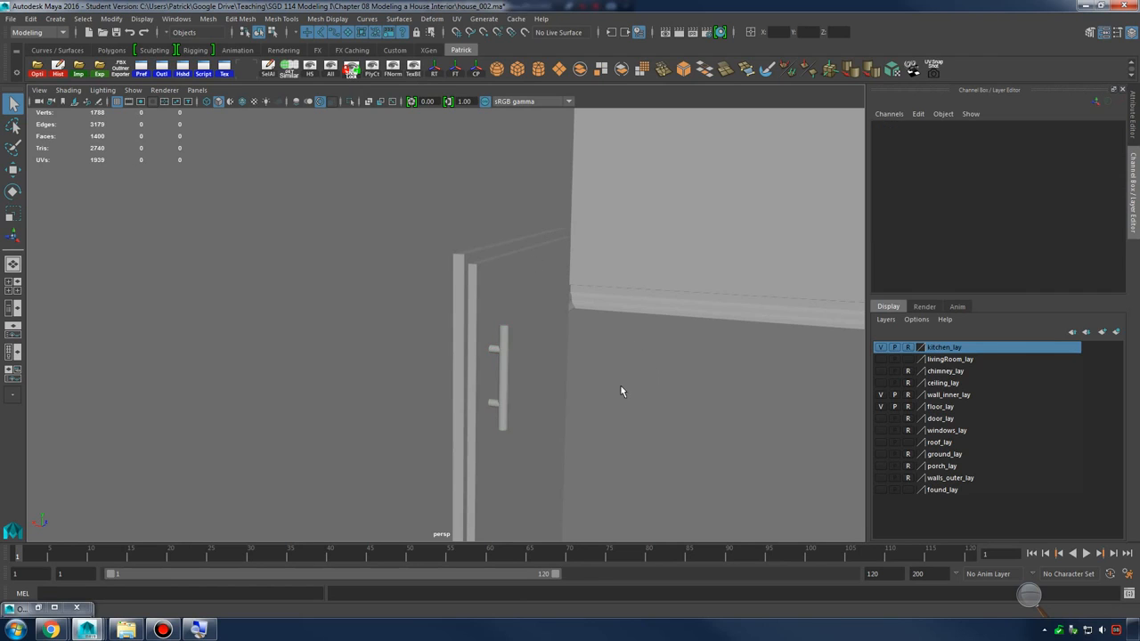
# Check the combined handle against the cabinet door and select the door piece behind it
pyautogui.click(502, 360)
pyautogui.press('w')
pyautogui.keyDown('alt'); pyautogui.moveTo(503, 375); pyautogui.dragTo(536, 307, button='middle'); pyautogui.keyUp('alt')
pyautogui.keyDown('alt'); pyautogui.moveTo(537, 308); pyautogui.dragTo(599, 328, button='right'); pyautogui.keyUp('alt')
pyautogui.keyDown('alt'); pyautogui.moveTo(599, 327); pyautogui.dragTo(584, 347); pyautogui.keyUp('alt')
pyautogui.keyDown('alt'); pyautogui.moveTo(584, 347); pyautogui.dragTo(533, 385, button='middle'); pyautogui.keyUp('alt')
pyautogui.keyDown('alt'); pyautogui.moveTo(533, 385); pyautogui.dragTo(574, 356, button='right'); pyautogui.keyUp('alt')
pyautogui.click(570, 216)
pyautogui.keyDown('alt'); pyautogui.moveTo(570, 217); pyautogui.dragTo(580, 292, button='right'); pyautogui.keyUp('alt')
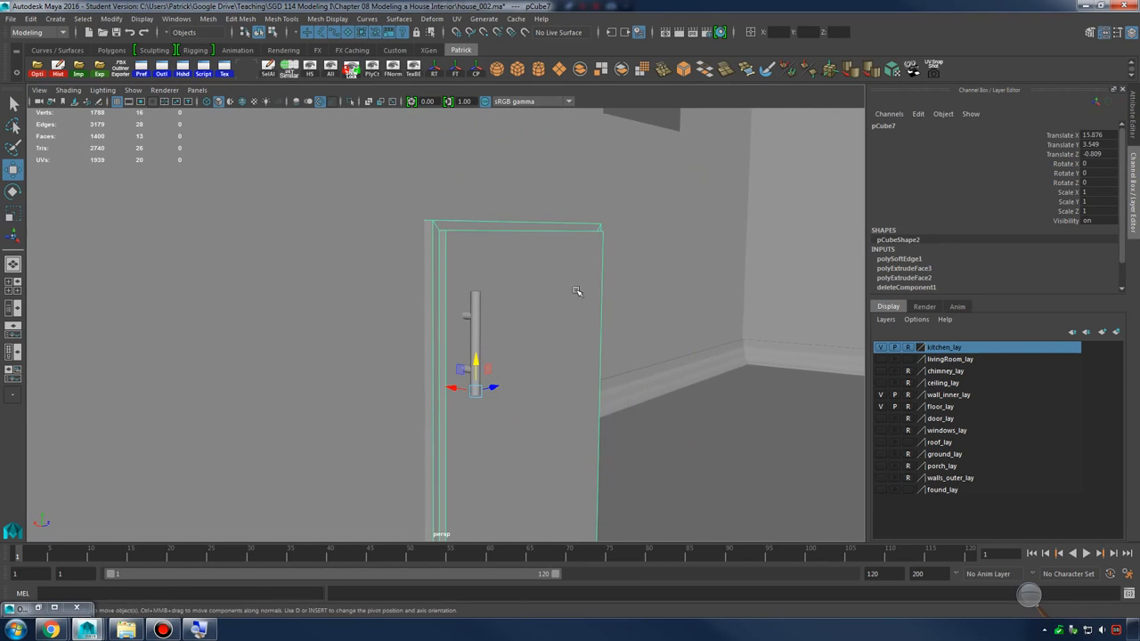
# Duplicate the cabinet door and move the copy straight up above the original, to about 6.1 on Y
pyautogui.keyDown('alt'); pyautogui.moveTo(580, 292); pyautogui.dragTo(527, 377); pyautogui.keyUp('alt')
pyautogui.click(486, 341)
pyautogui.click(512, 303)
pyautogui.keyDown('alt'); pyautogui.moveTo(512, 303); pyautogui.dragTo(588, 377); pyautogui.keyUp('alt')
pyautogui.hotkey('ctrl', 'd')
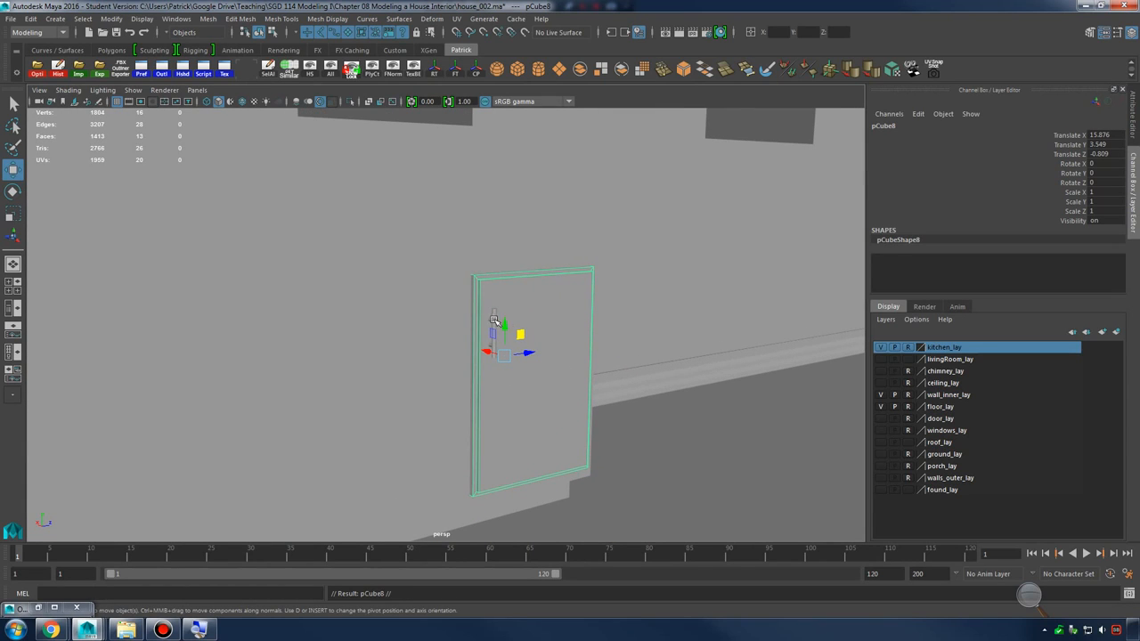
pyautogui.moveTo(494, 321); pyautogui.dragTo(559, 292)
pyautogui.press('4')
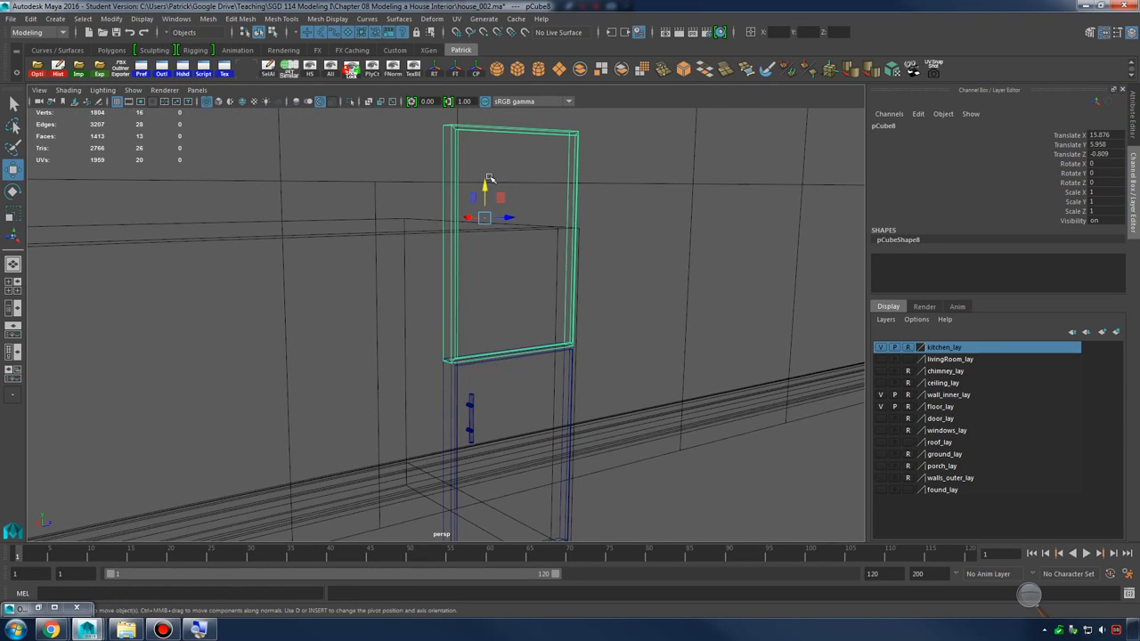
pyautogui.moveTo(489, 178); pyautogui.dragTo(492, 172)
pyautogui.keyDown('alt'); pyautogui.moveTo(563, 229); pyautogui.dragTo(504, 172); pyautogui.keyUp('alt')
# Reshape the upper door copy into a wide, low drawer front by lowering its top vertices and extending one end sideways
pyautogui.moveTo(503, 172); pyautogui.dragTo(439, 178, button='right')
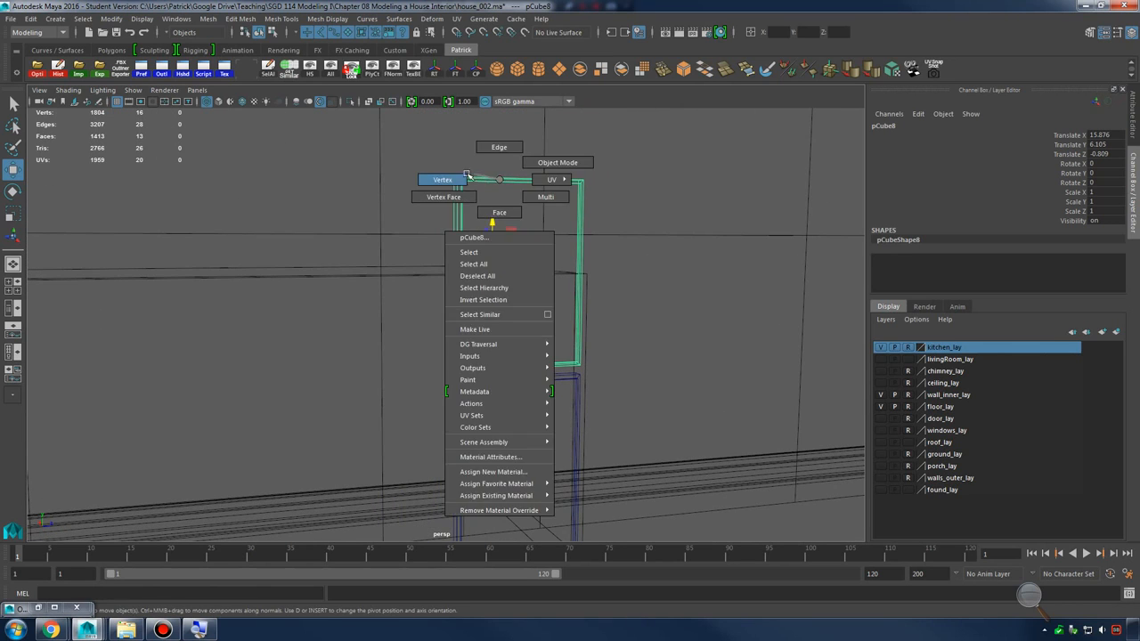
pyautogui.moveTo(419, 157); pyautogui.dragTo(623, 203)
pyautogui.moveTo(526, 157); pyautogui.dragTo(558, 281)
pyautogui.moveTo(512, 357); pyautogui.dragTo(512, 356)
pyautogui.moveTo(520, 315); pyautogui.dragTo(345, 316)
# Try to reuse the door's handle on the drawer front, rotating it 90 degrees about X and centring it there
pyautogui.keyDown('alt'); pyautogui.moveTo(506, 386); pyautogui.dragTo(553, 304); pyautogui.keyUp('alt')
pyautogui.click(510, 383)
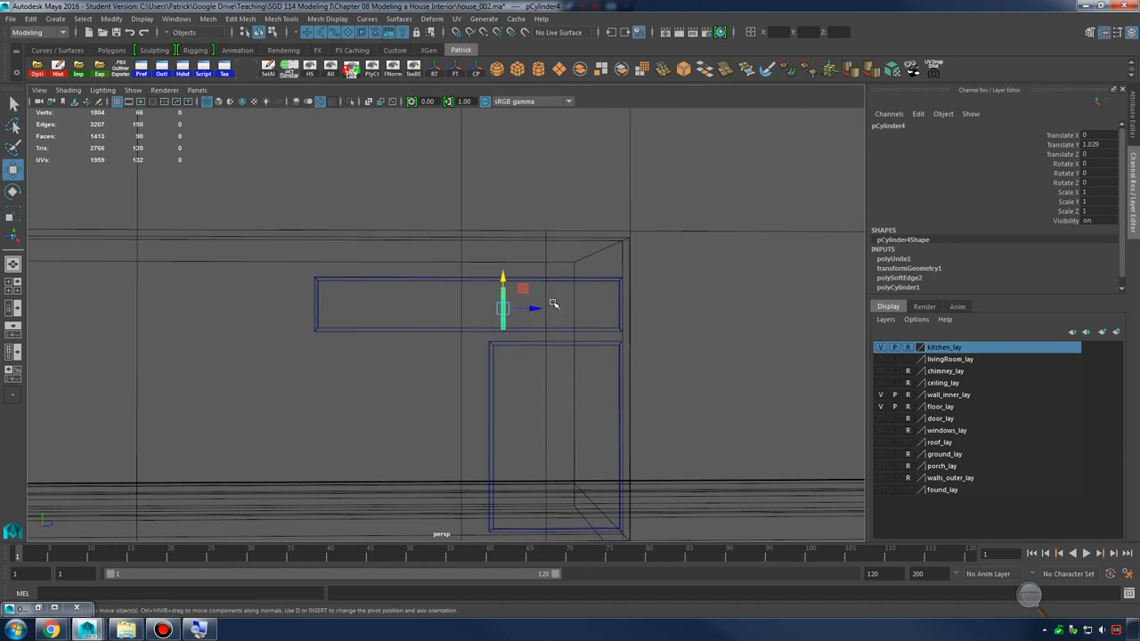
pyautogui.keyDown('alt'); pyautogui.moveTo(546, 331); pyautogui.dragTo(563, 308, button='right'); pyautogui.keyUp('alt')
pyautogui.press('e')
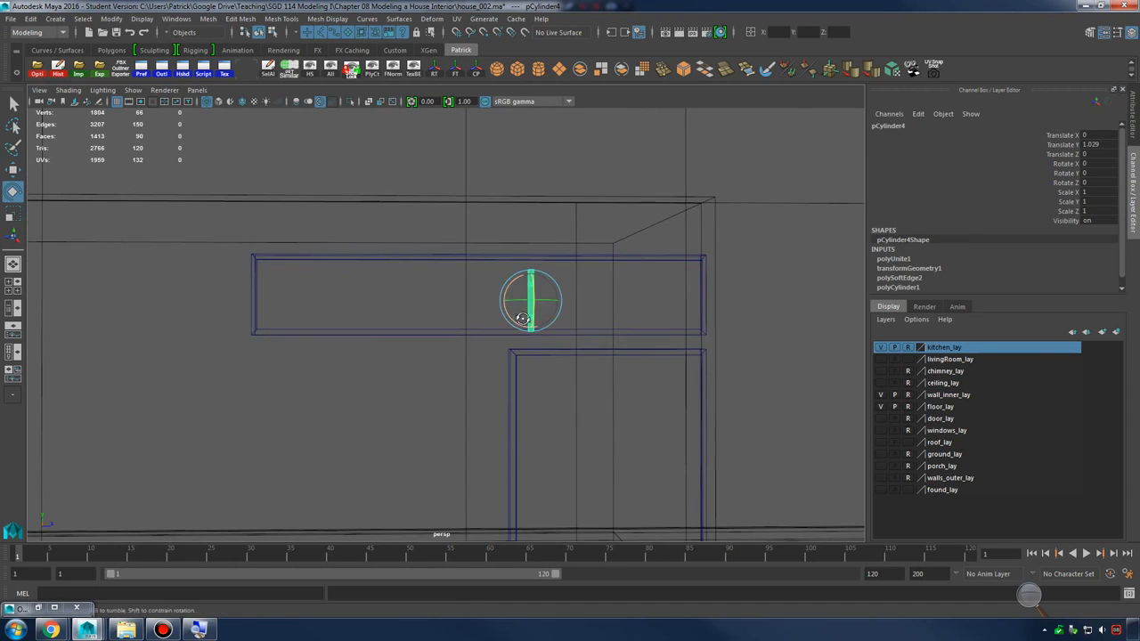
pyautogui.moveTo(519, 315)
pyautogui.keyDown('alt'); pyautogui.mouseDown()
pyautogui.moveTo(540, 311)
pyautogui.moveTo(514, 301)
pyautogui.mouseUp(); pyautogui.keyUp('alt')
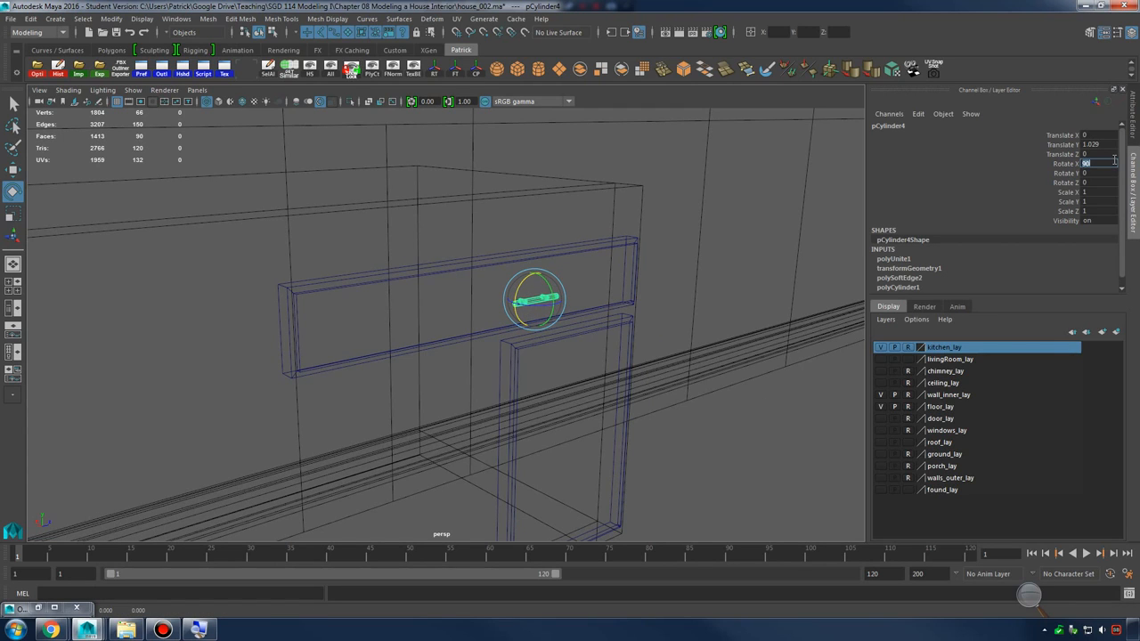
pyautogui.keyDown('alt'); pyautogui.moveTo(621, 247); pyautogui.dragTo(549, 298); pyautogui.keyUp('alt')
pyautogui.press('w')
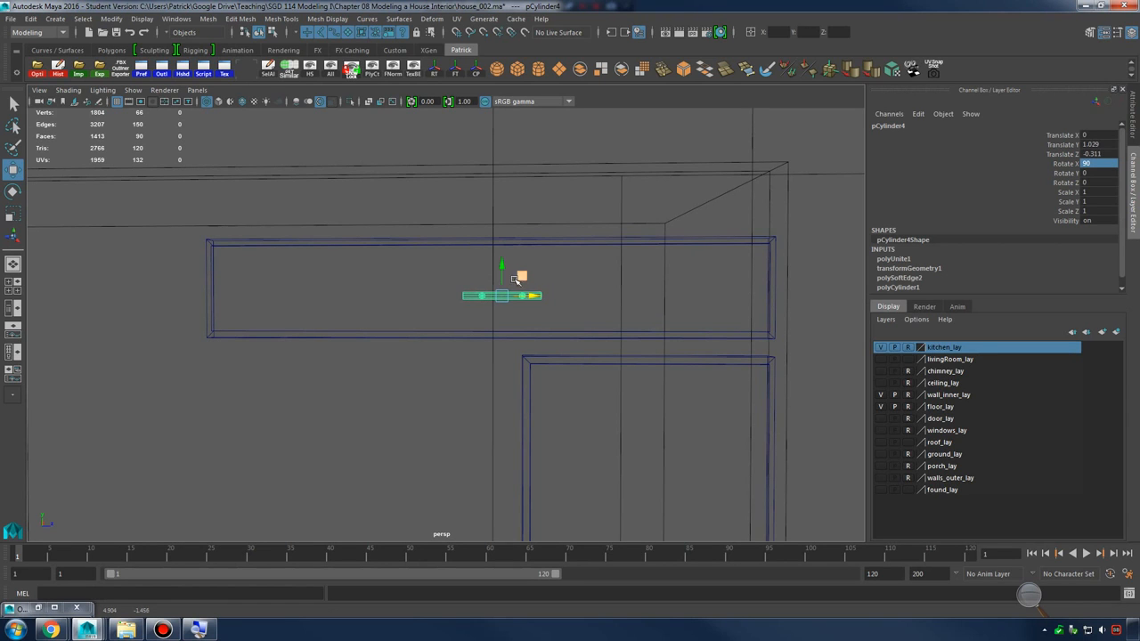
pyautogui.moveTo(509, 260); pyautogui.dragTo(511, 262)
pyautogui.scroll(-2, 579, 334)
pyautogui.keyDown('alt'); pyautogui.moveTo(584, 338); pyautogui.dragTo(616, 353); pyautogui.keyUp('alt')
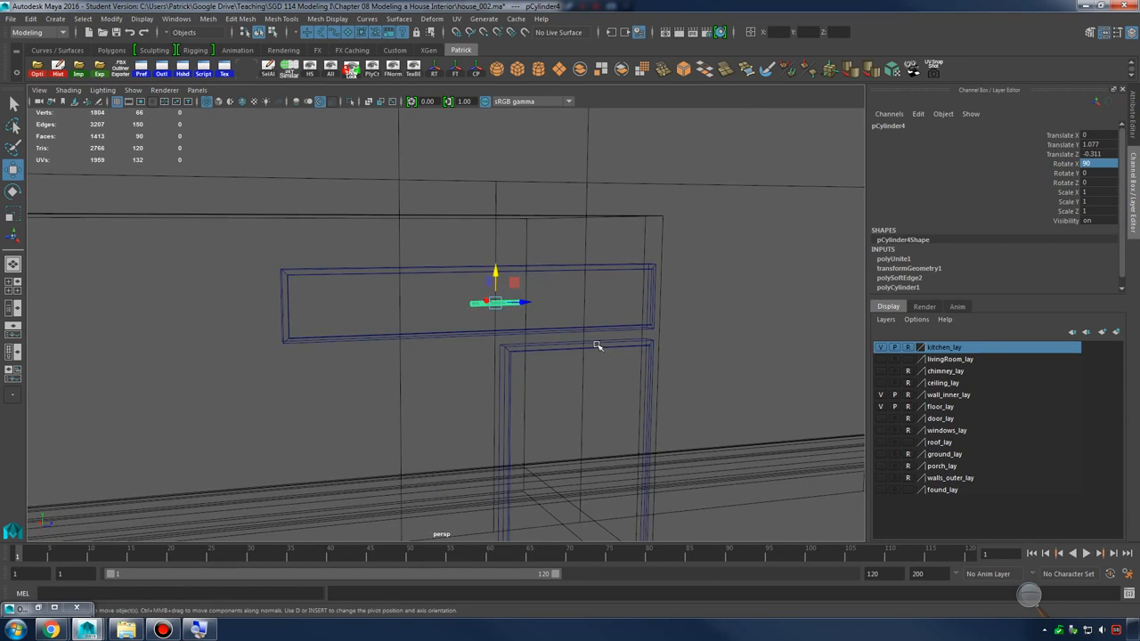
# Undo the handle's moves and rotation to restore it to the door
pyautogui.click(597, 343)
pyautogui.keyDown('alt'); pyautogui.moveTo(719, 424); pyautogui.dragTo(716, 331, button='middle'); pyautogui.keyUp('alt')
pyautogui.scroll(-1, 659, 334)
pyautogui.keyDown('alt'); pyautogui.moveTo(631, 324); pyautogui.dragTo(626, 348); pyautogui.keyUp('alt')
pyautogui.hotkey('ctrl', 'z')
pyautogui.hotkey('ctrl', 'z')
pyautogui.hotkey('ctrl', 'z')
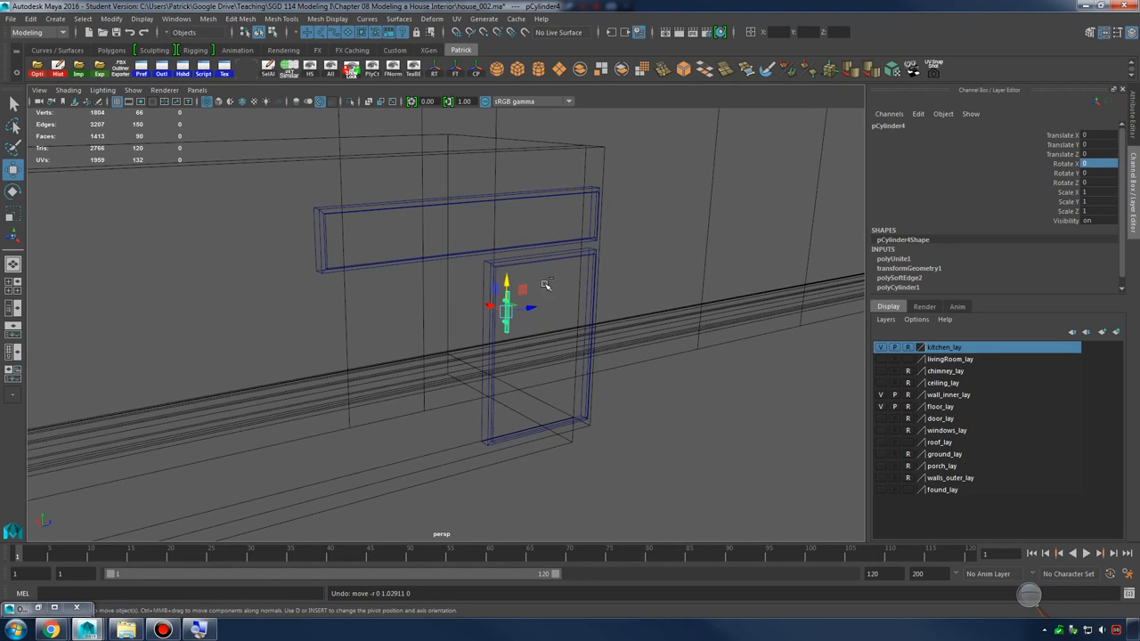
# Duplicate the door handle, move the copy up to the drawer front, set its X rotation to 90 and centre it
pyautogui.hotkey('ctrl', 'd')
pyautogui.moveTo(505, 282); pyautogui.dragTo(535, 227)
pyautogui.press('e')
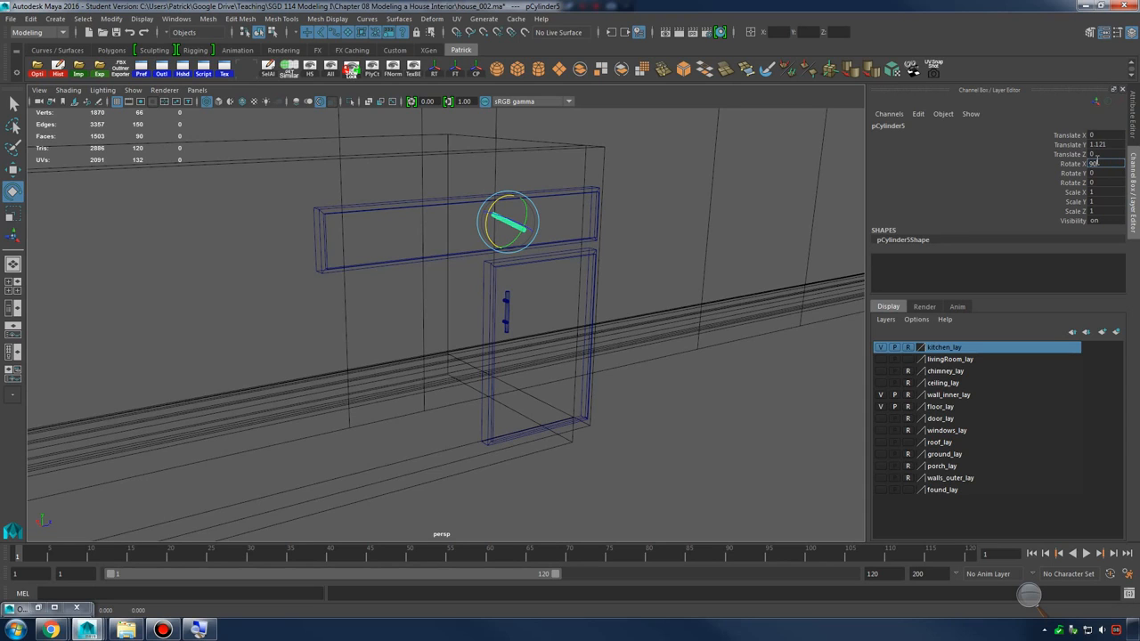
pyautogui.press('Return')
pyautogui.keyDown('alt'); pyautogui.moveTo(836, 230); pyautogui.dragTo(651, 255); pyautogui.keyUp('alt')
pyautogui.press('w')
pyautogui.moveTo(539, 234); pyautogui.dragTo(550, 270)
# Duplicate the cabinet door and slide the copy beside the original, to about -2.64 on Z
pyautogui.click(550, 269)
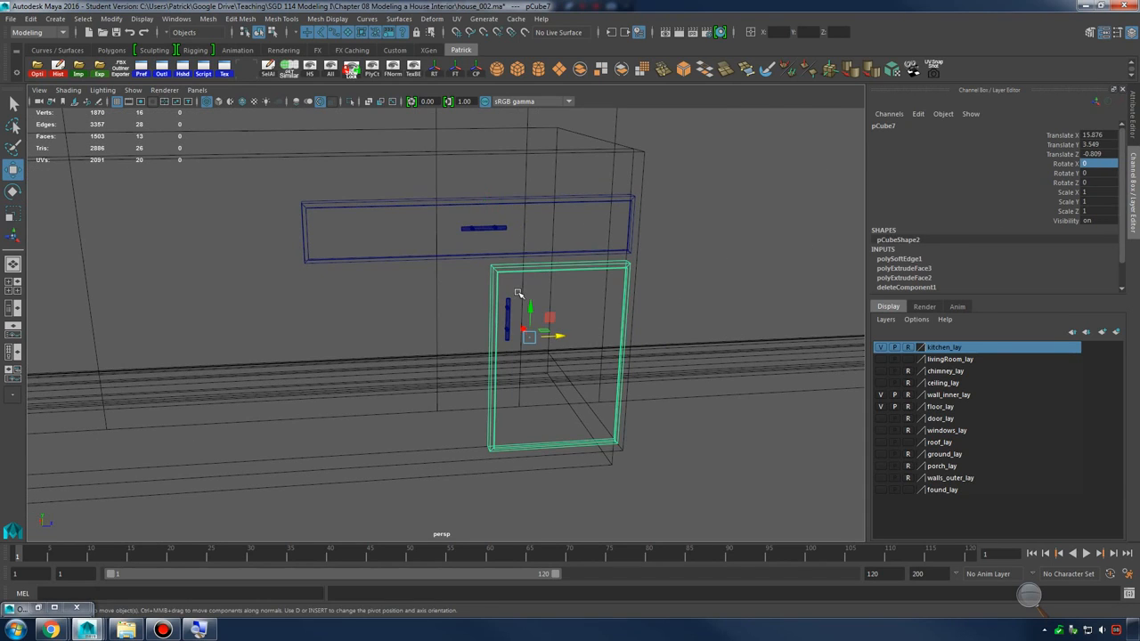
pyautogui.hotkey('ctrl', 'd')
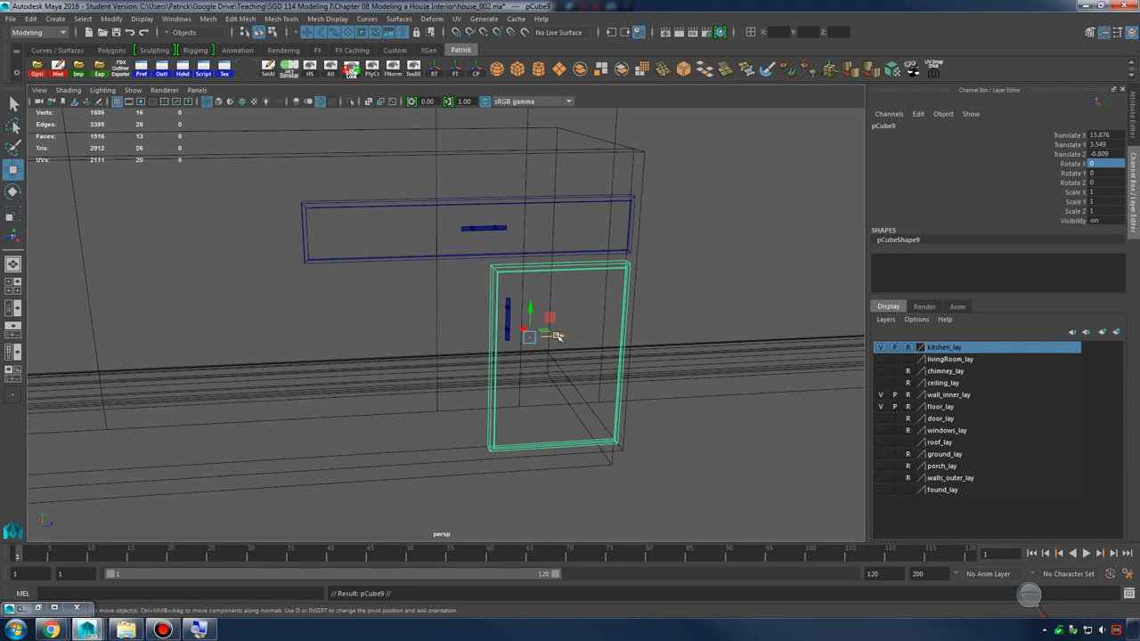
pyautogui.moveTo(557, 336); pyautogui.dragTo(420, 343)
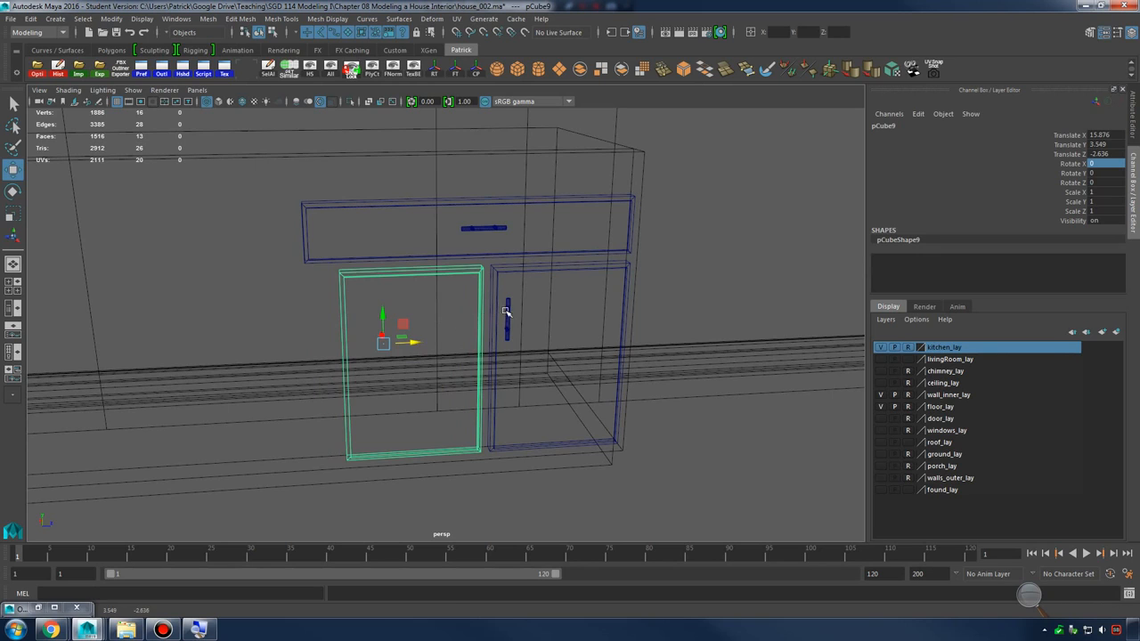
# Duplicate the door handle and move the copy about -0.52 on Z onto the second door, near its inner edge
pyautogui.click(504, 311)
pyautogui.hotkey('ctrl', 'd')
pyautogui.moveTo(530, 317); pyautogui.dragTo(497, 322)
pyautogui.moveTo(498, 321)
pyautogui.keyDown('alt'); pyautogui.mouseDown()
pyautogui.moveTo(504, 331)
pyautogui.moveTo(495, 331)
pyautogui.mouseUp(); pyautogui.keyUp('alt')
pyautogui.keyDown('alt'); pyautogui.moveTo(495, 330); pyautogui.dragTo(457, 268); pyautogui.keyUp('alt')
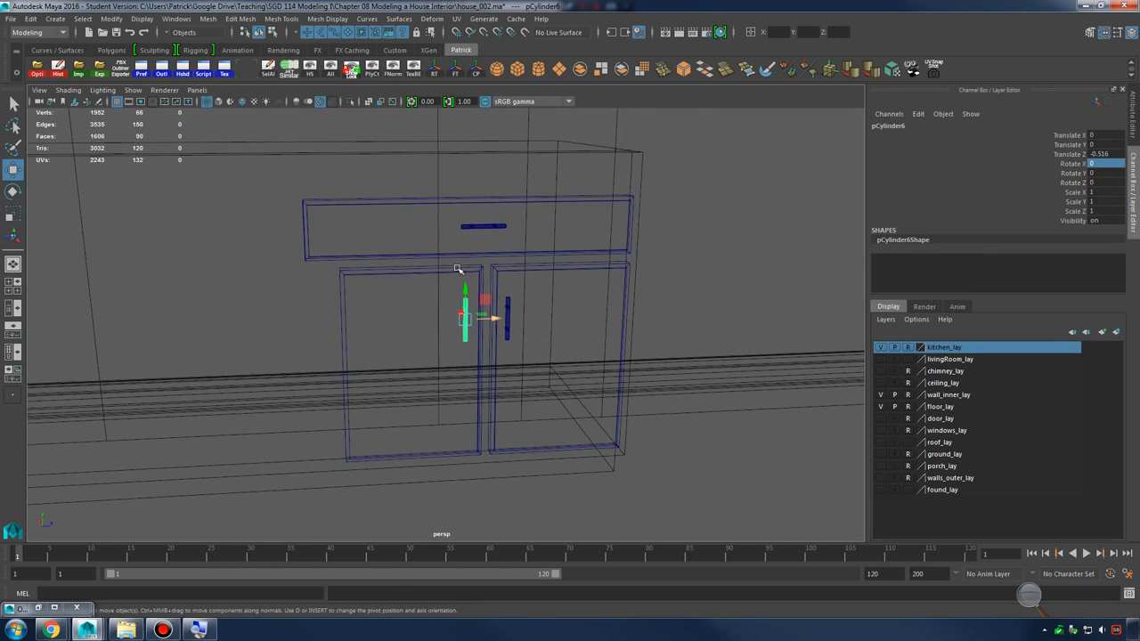
# Shorten the drawer front by moving its end vertices in line with the second door's outer edge, and return to object selection
pyautogui.click(321, 200)
pyautogui.moveTo(318, 200); pyautogui.dragTo(255, 198, button='right')
pyautogui.moveTo(243, 183); pyautogui.dragTo(326, 303)
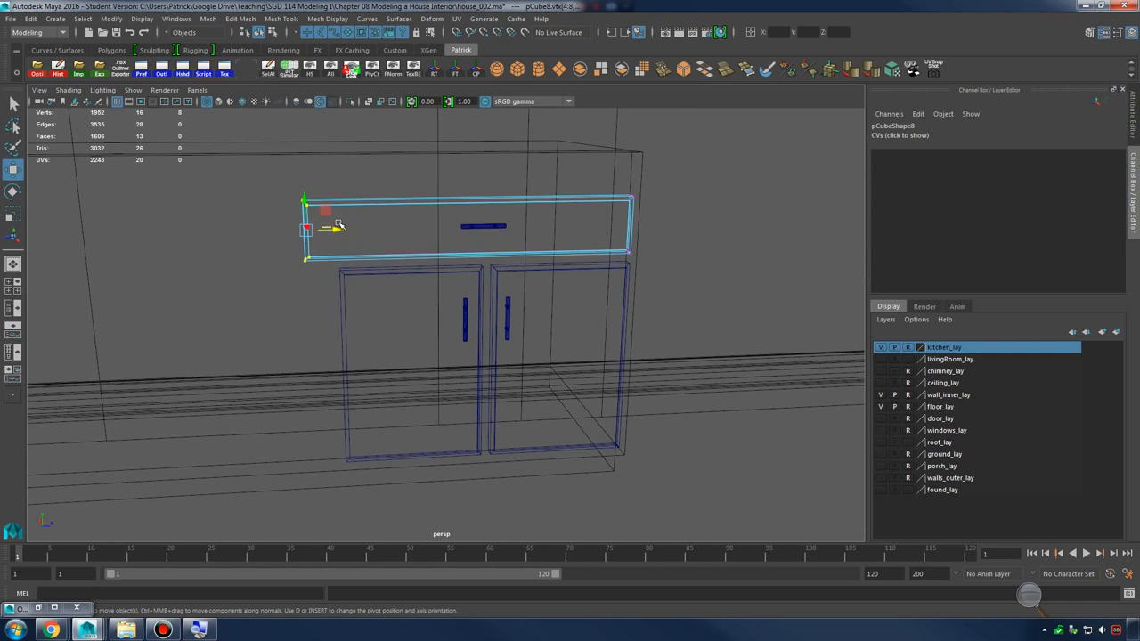
pyautogui.moveTo(339, 226); pyautogui.dragTo(377, 239)
pyautogui.click(786, 322)
pyautogui.keyDown('alt'); pyautogui.moveTo(787, 322); pyautogui.dragTo(664, 341); pyautogui.keyUp('alt')
pyautogui.press('5')
pyautogui.moveTo(529, 199); pyautogui.dragTo(527, 168, button='right')
pyautogui.keyDown('alt'); pyautogui.moveTo(527, 260); pyautogui.dragTo(462, 208); pyautogui.keyUp('alt')
pyautogui.keyDown('alt'); pyautogui.moveTo(587, 243); pyautogui.dragTo(504, 240); pyautogui.keyUp('alt')
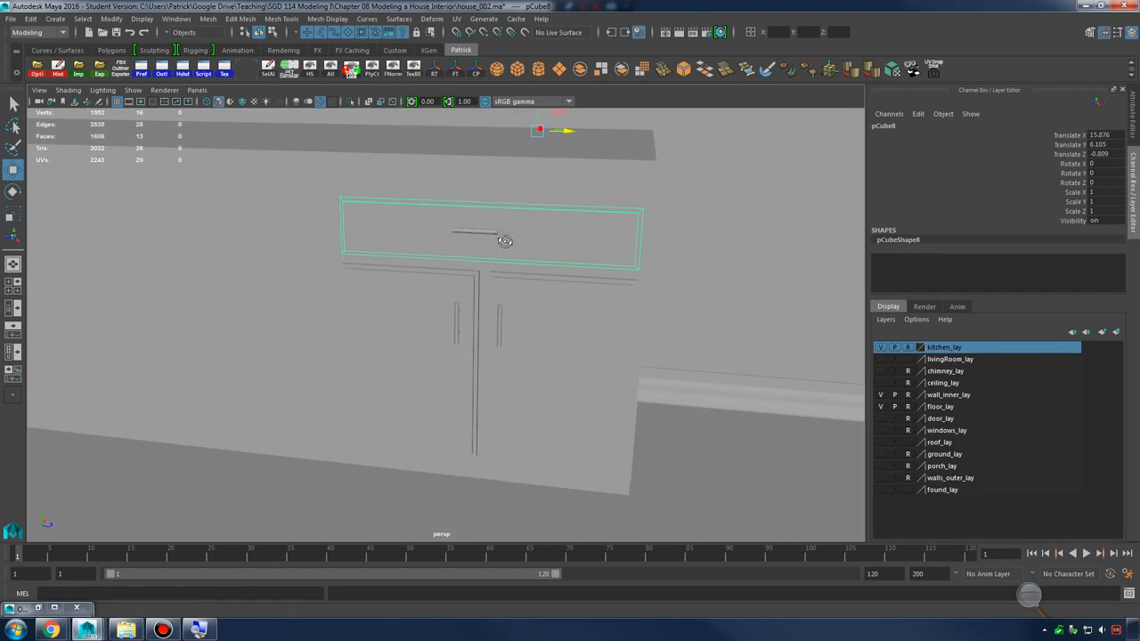
# Select the drawer front, both doors and all three handles together
pyautogui.moveTo(379, 206); pyautogui.dragTo(581, 426)
pyautogui.keyDown('alt'); pyautogui.moveTo(581, 426); pyautogui.dragTo(562, 388); pyautogui.keyUp('alt')
pyautogui.press('4')
pyautogui.keyDown('alt'); pyautogui.moveTo(606, 358); pyautogui.dragTo(408, 342, button='right'); pyautogui.keyUp('alt')
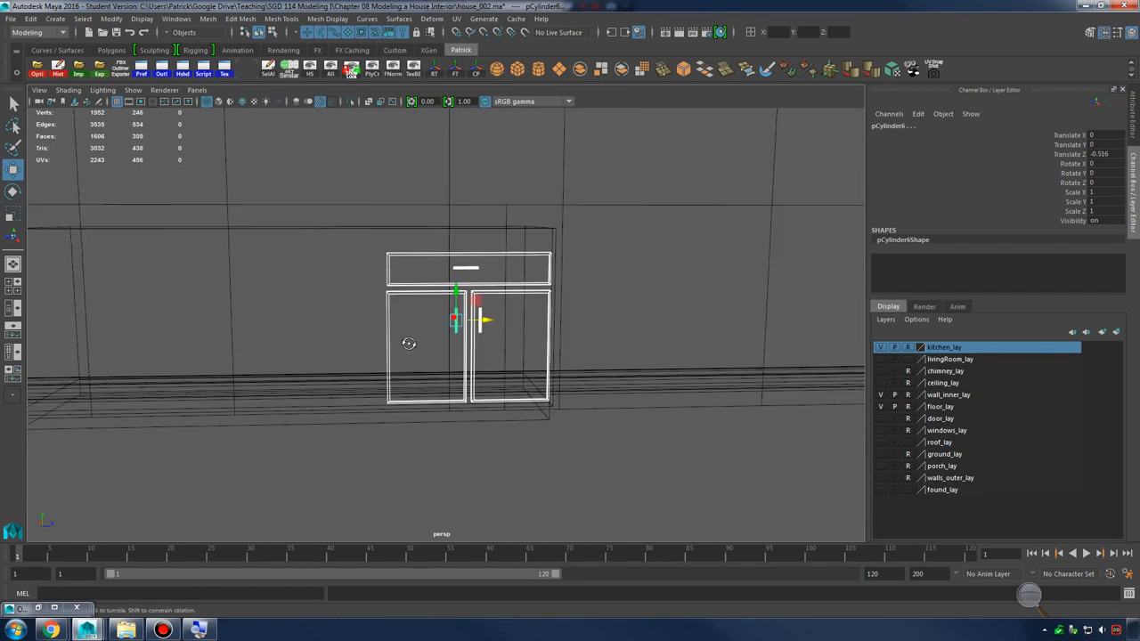
pyautogui.moveTo(408, 342)
pyautogui.keyDown('alt'); pyautogui.mouseDown()
pyautogui.moveTo(447, 362)
pyautogui.moveTo(464, 343)
pyautogui.moveTo(383, 356)
pyautogui.mouseUp(); pyautogui.keyUp('alt')
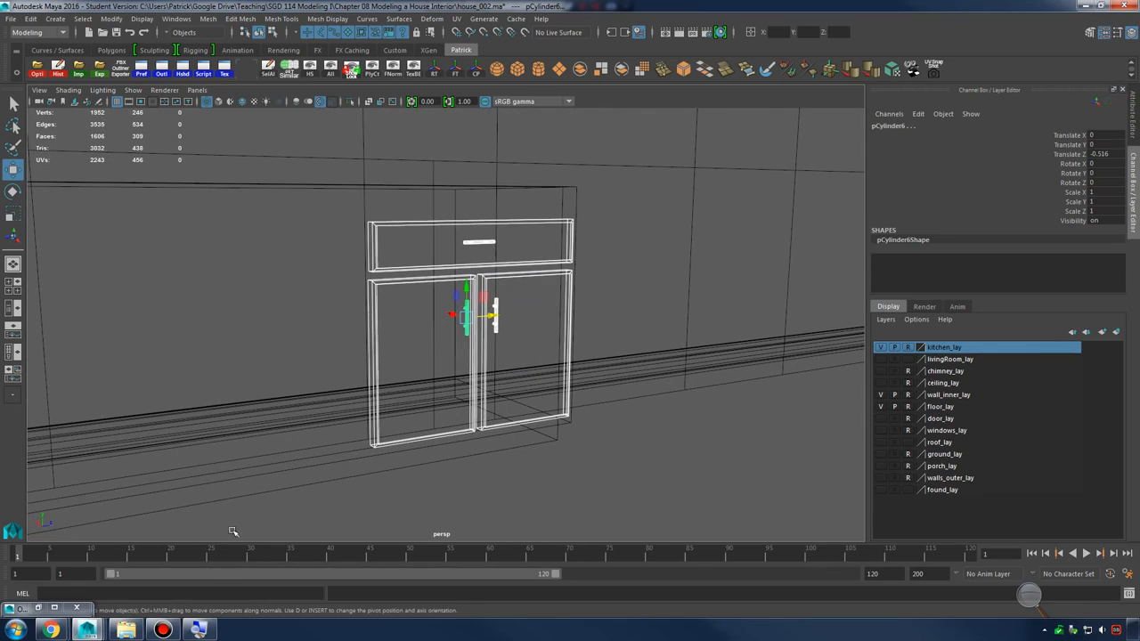
# Switch to the browser and check the cabinet layout in the white kitchen reference photo
pyautogui.click(53, 629)
pyautogui.click(198, 570)
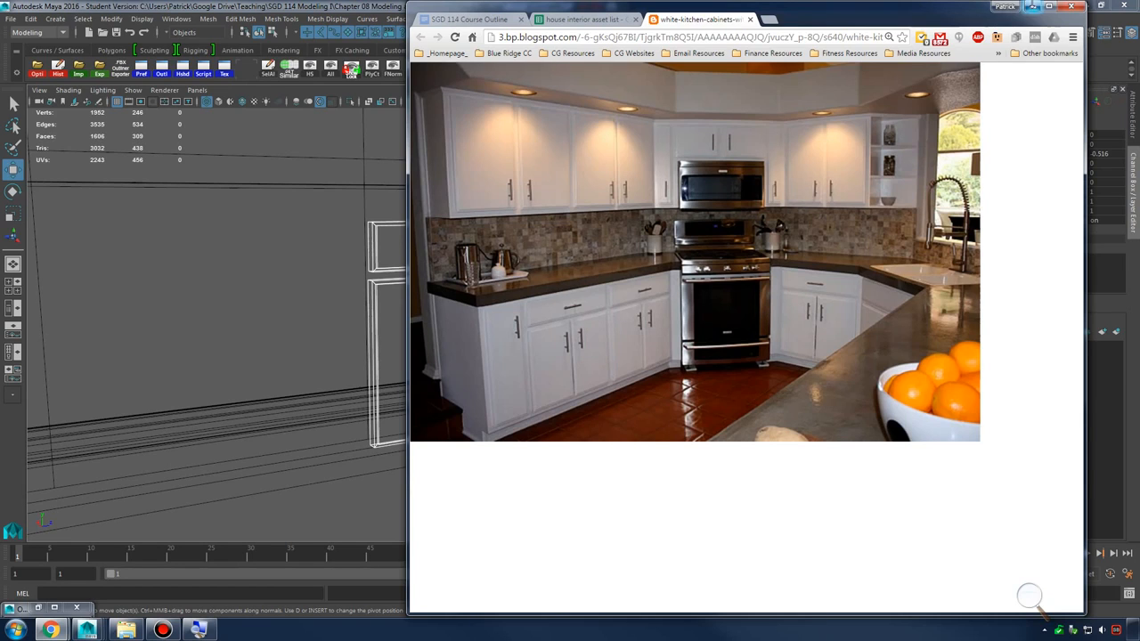
pyautogui.click(1031, 6)
# Duplicate the selected drawer-and-doors set twice and place the copies along the cabinet, the last one near its far end
pyautogui.keyDown('alt'); pyautogui.moveTo(660, 335); pyautogui.dragTo(610, 318, button='right'); pyautogui.keyUp('alt')
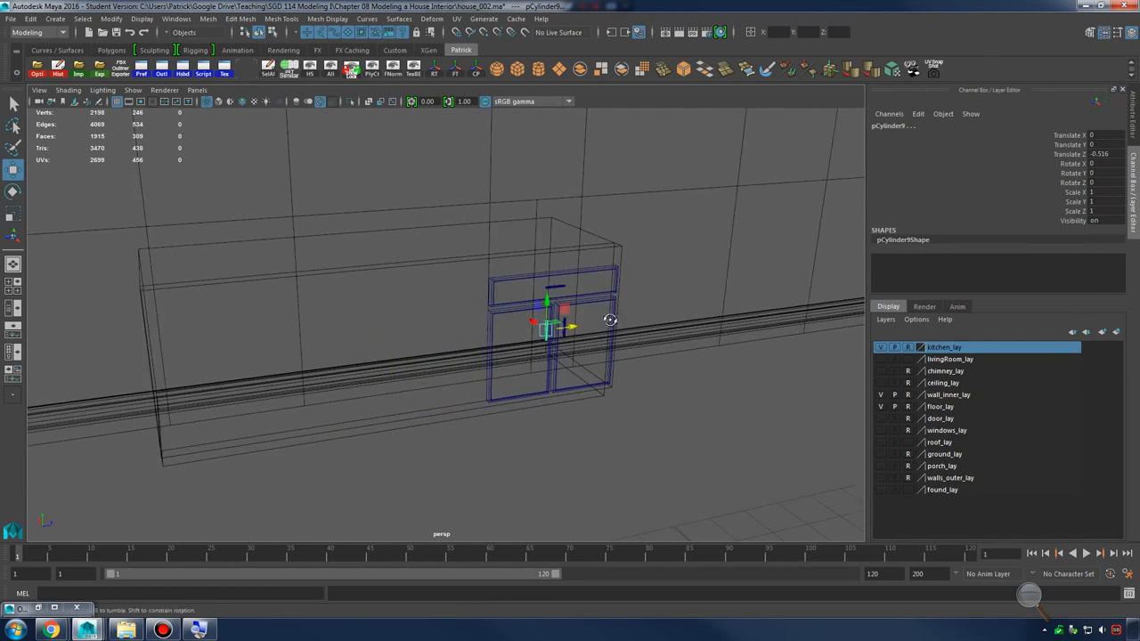
pyautogui.keyDown('alt'); pyautogui.moveTo(610, 318); pyautogui.dragTo(260, 352); pyautogui.keyUp('alt')
pyautogui.hotkey('ctrl', 'd')
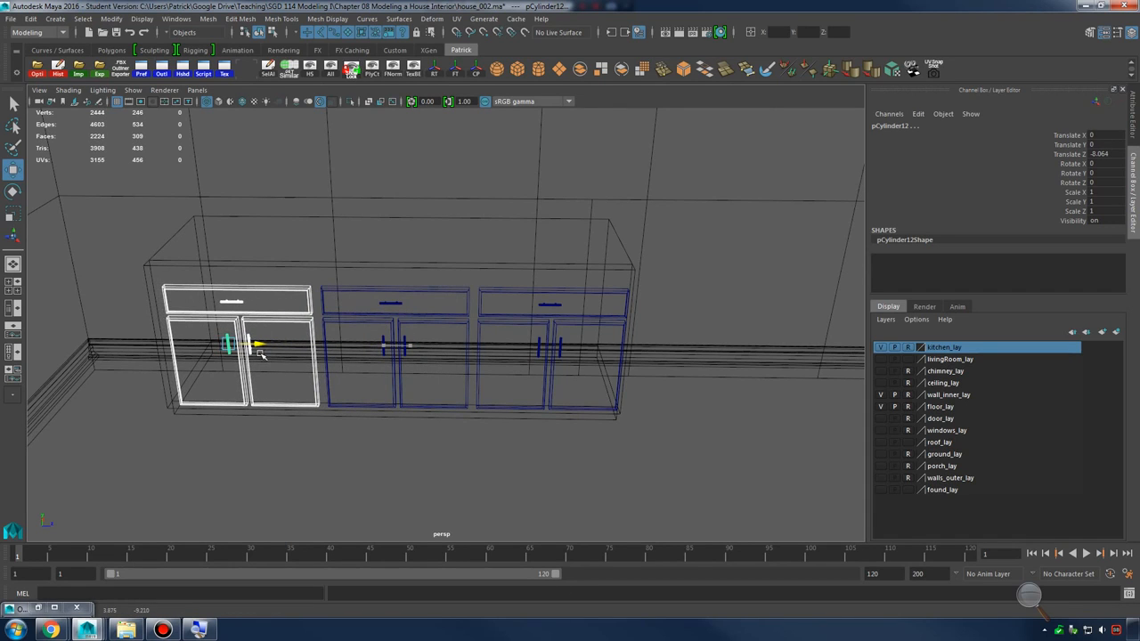
pyautogui.keyDown('alt'); pyautogui.moveTo(260, 352); pyautogui.dragTo(468, 345, button='middle'); pyautogui.keyUp('alt')
pyautogui.scroll(3, 468, 345)
pyautogui.moveTo(437, 344); pyautogui.dragTo(416, 346)
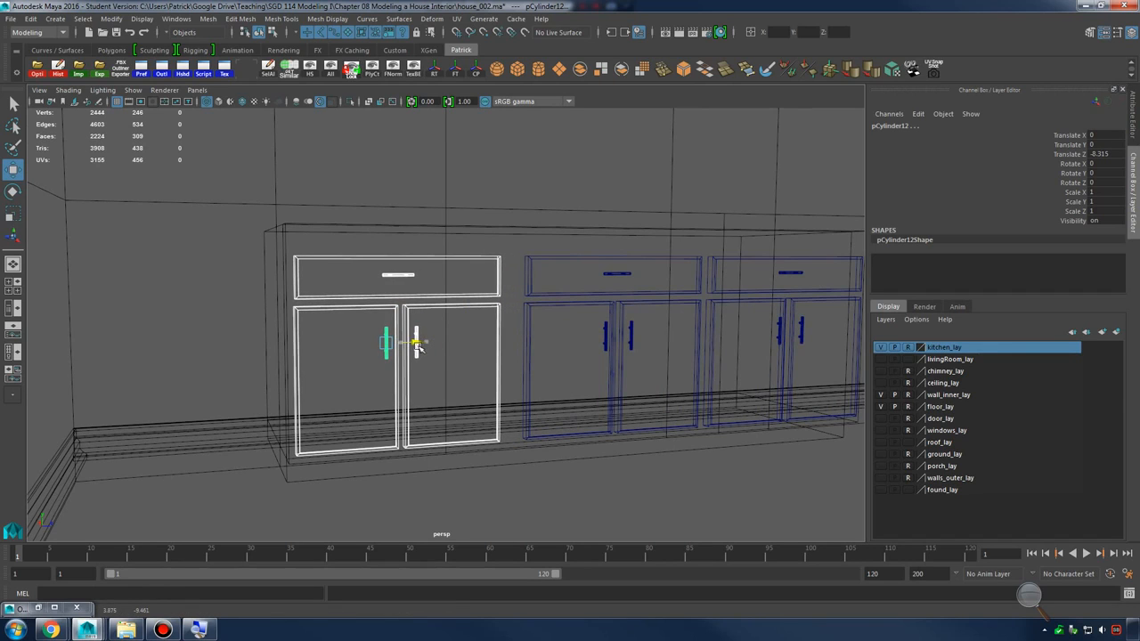
# Shift the middle drawer-and-doors set along Z to even out the gaps between the three sets
pyautogui.keyDown('alt'); pyautogui.moveTo(637, 337); pyautogui.dragTo(542, 322); pyautogui.keyUp('alt')
pyautogui.moveTo(484, 239); pyautogui.dragTo(610, 379)
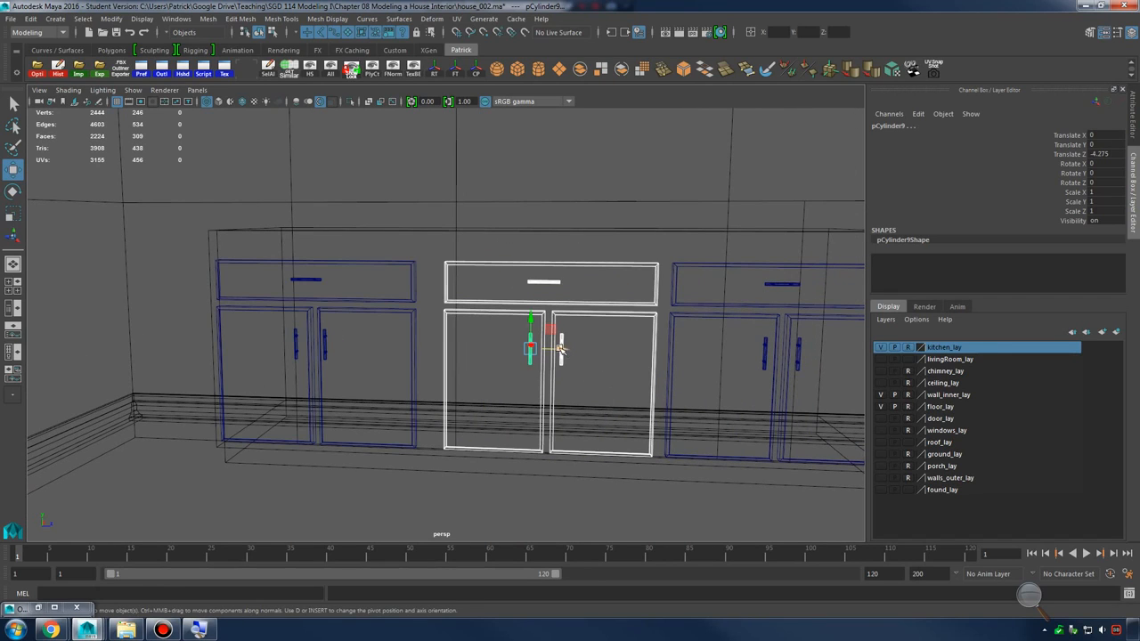
pyautogui.moveTo(561, 349); pyautogui.dragTo(545, 349)
pyautogui.scroll(-3, 626, 275)
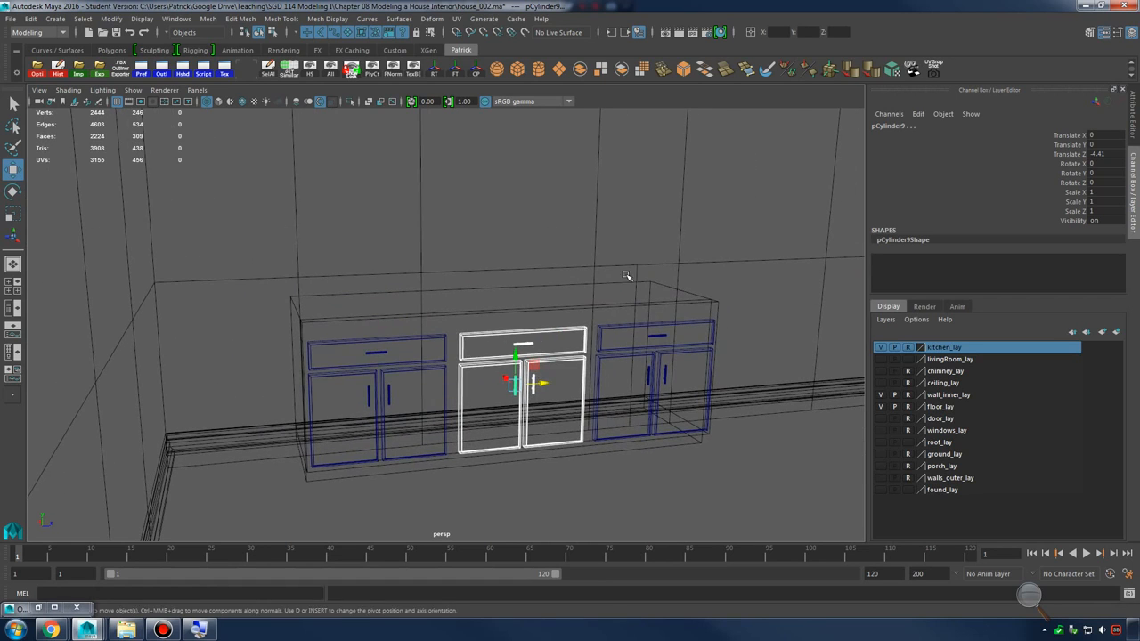
# Examine the cabinet's drawers, doors and handles in shaded display from several angles
pyautogui.click(734, 190)
pyautogui.keyDown('alt'); pyautogui.moveTo(598, 348); pyautogui.dragTo(664, 362, button='right'); pyautogui.keyUp('alt')
pyautogui.moveTo(664, 362)
pyautogui.keyDown('alt'); pyautogui.mouseDown()
pyautogui.moveTo(628, 356)
pyautogui.moveTo(600, 323)
pyautogui.mouseUp(); pyautogui.keyUp('alt')
pyautogui.press('5')
pyautogui.keyDown('alt'); pyautogui.moveTo(600, 323); pyautogui.dragTo(699, 377, button='right'); pyautogui.keyUp('alt')
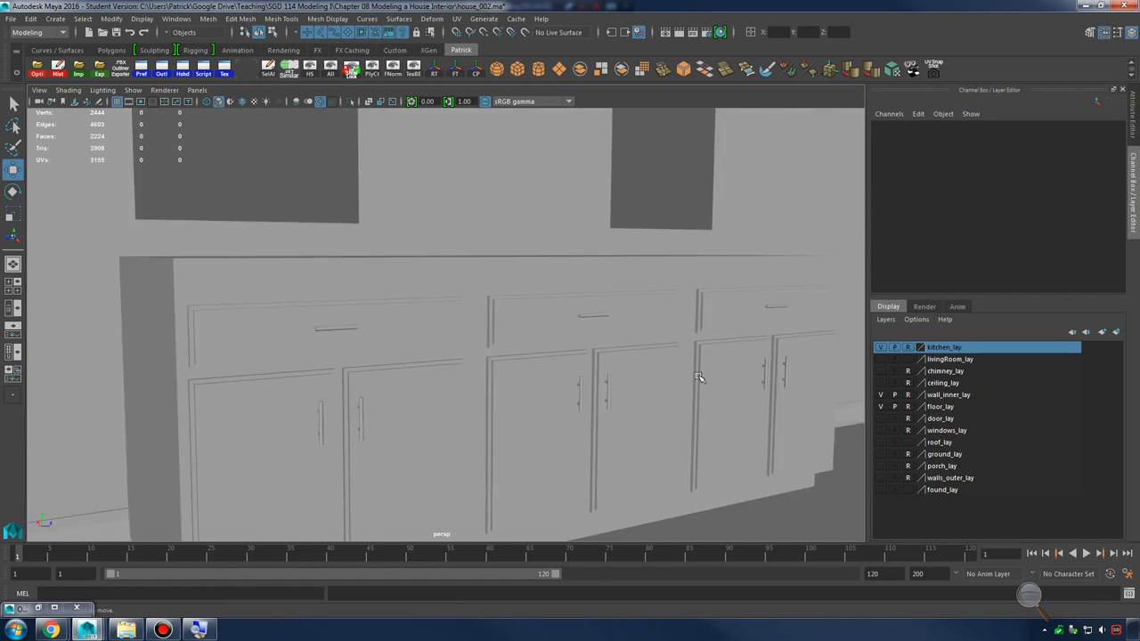
pyautogui.keyDown('alt'); pyautogui.moveTo(699, 377); pyautogui.dragTo(683, 377); pyautogui.keyUp('alt')
pyautogui.keyDown('alt'); pyautogui.moveTo(683, 377); pyautogui.dragTo(685, 369, button='middle'); pyautogui.keyUp('alt')
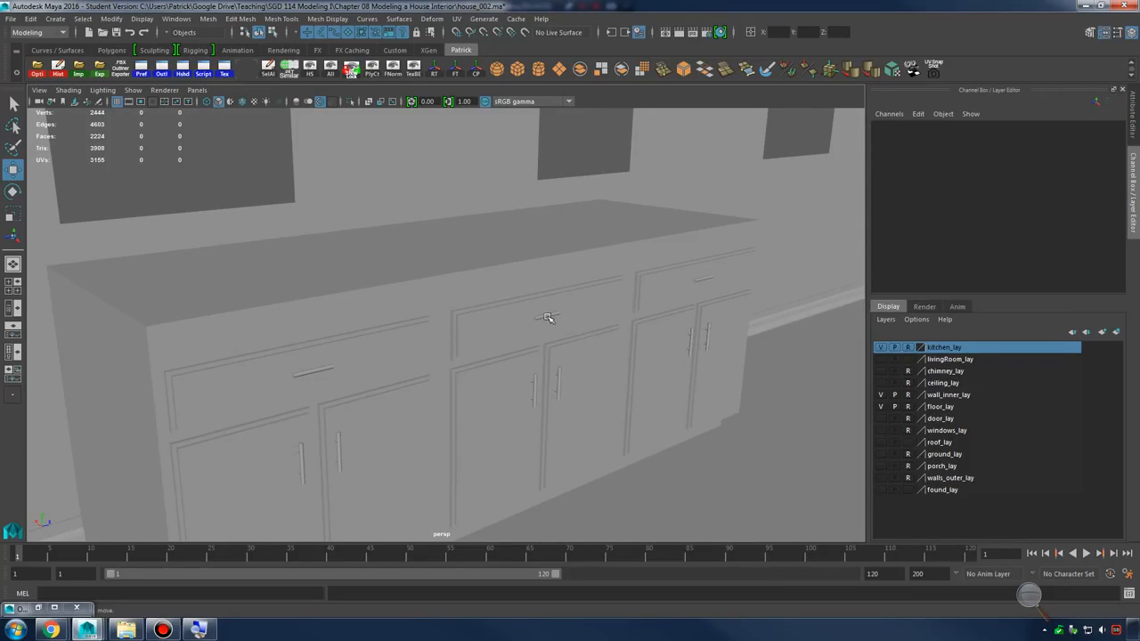
pyautogui.keyDown('alt'); pyautogui.moveTo(542, 318); pyautogui.dragTo(455, 317, button='right'); pyautogui.keyUp('alt')
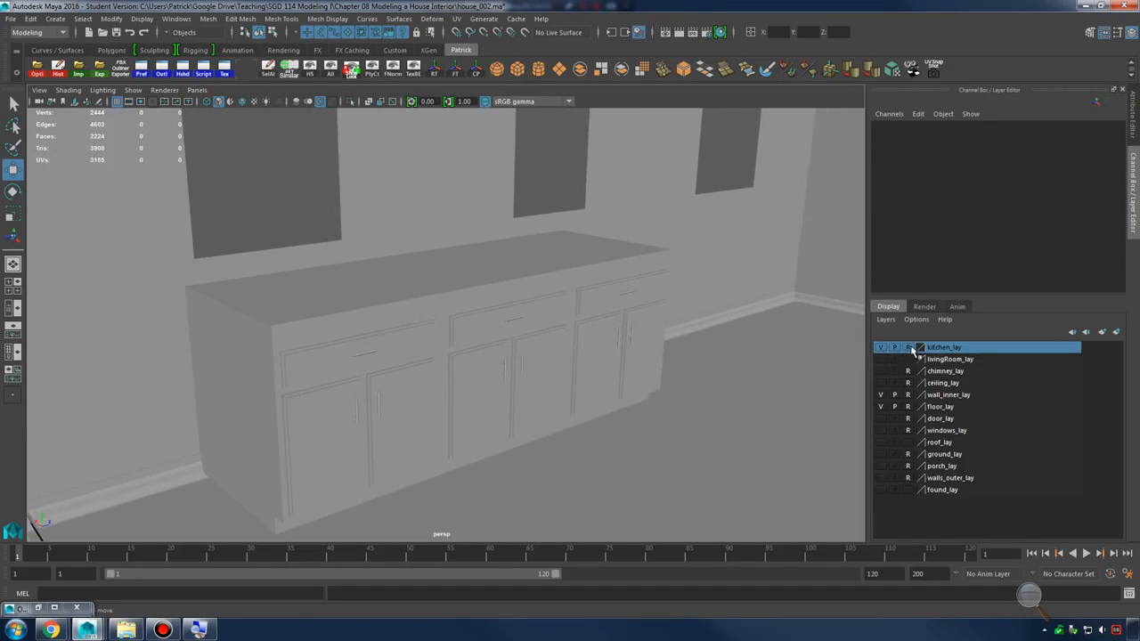
# Make the kitchen_lay layer selectable, select the entire cabinet with its drawers, doors and handles, and group the parts
pyautogui.keyDown('alt'); pyautogui.moveTo(608, 365); pyautogui.dragTo(562, 356); pyautogui.keyUp('alt')
pyautogui.moveTo(178, 259); pyautogui.dragTo(781, 478)
pyautogui.keyDown('alt'); pyautogui.moveTo(592, 389); pyautogui.dragTo(585, 392); pyautogui.keyUp('alt')
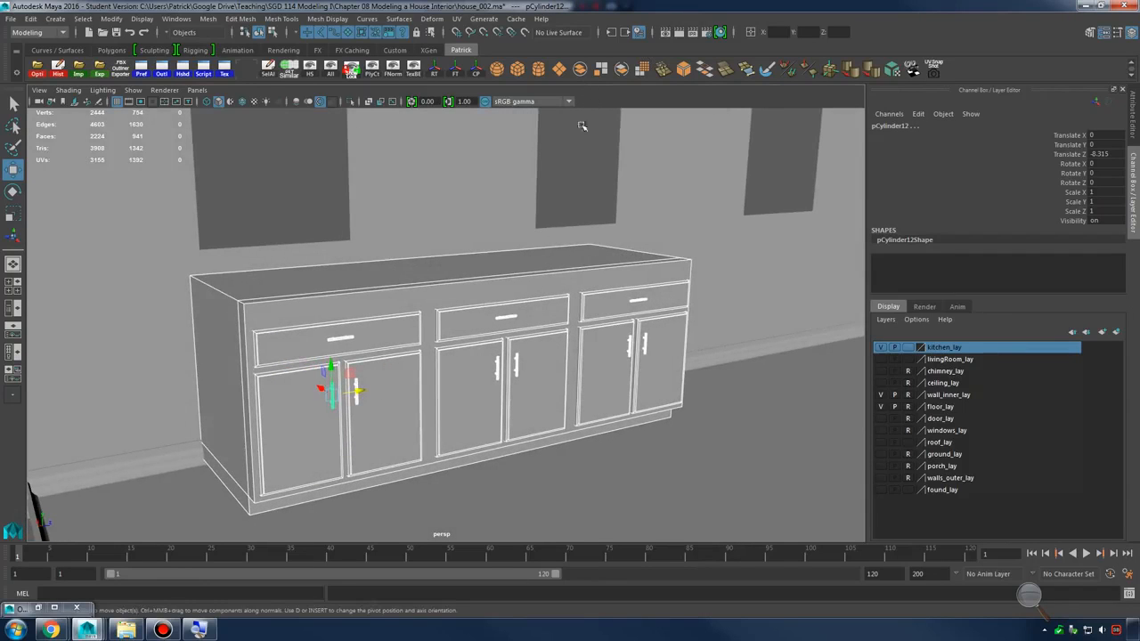
pyautogui.press('4')
pyautogui.press('5')
pyautogui.press('4')
pyautogui.press('5')
pyautogui.click(39, 608)
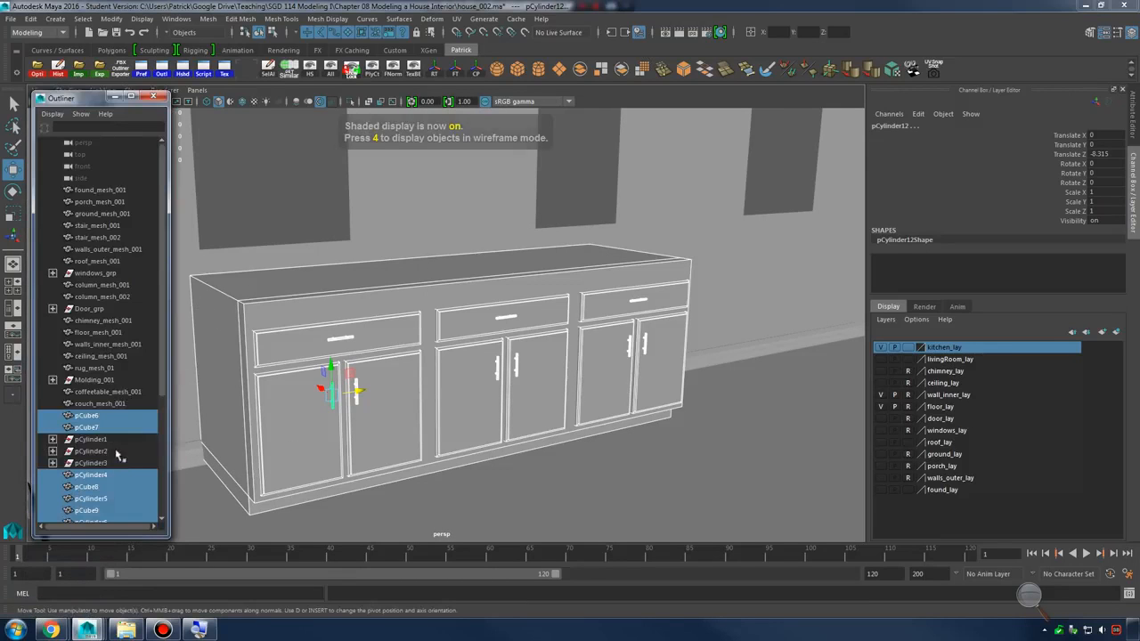
pyautogui.scroll(-5, 114, 448)
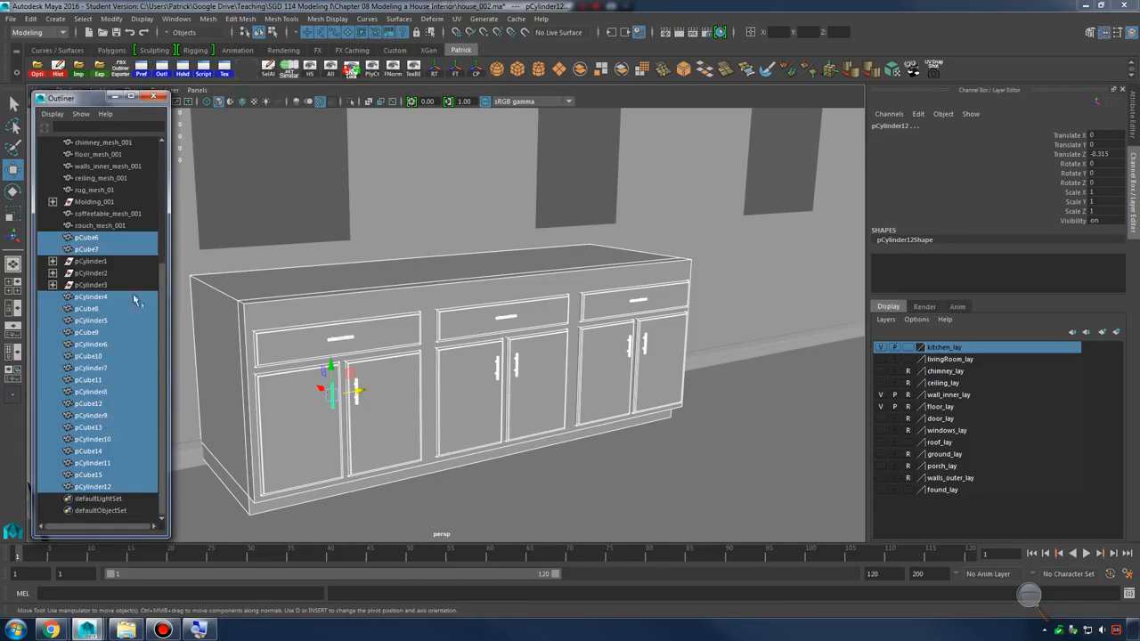
pyautogui.hotkey('ctrl', 'g')
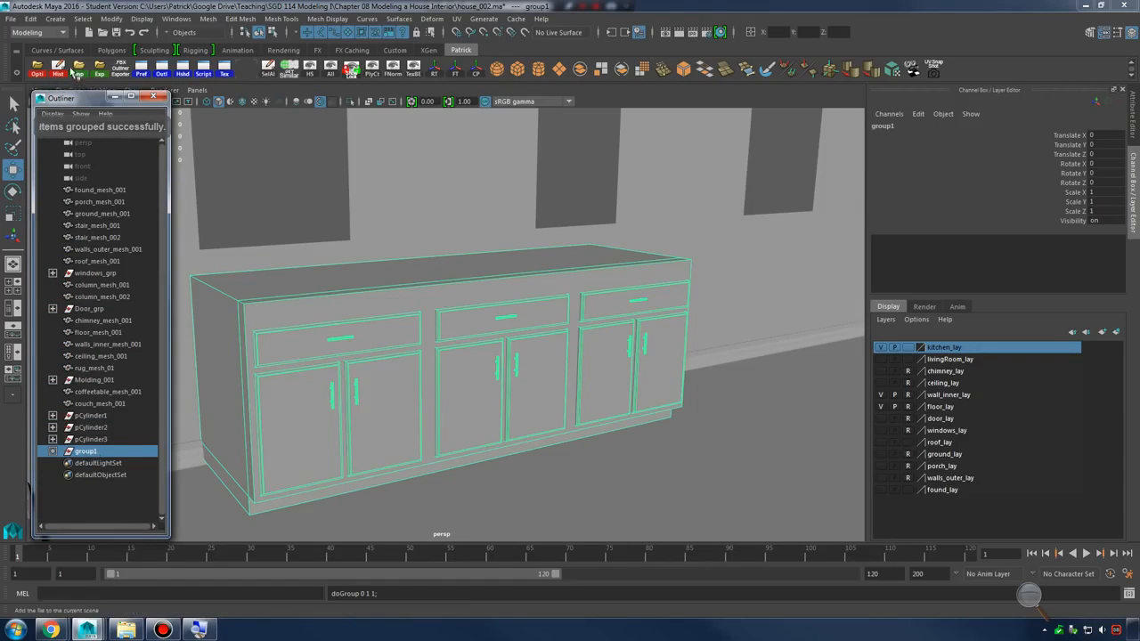
# Rename the cabinet group as cabninet_grp and select the whole group
pyautogui.doubleClick(86, 417)
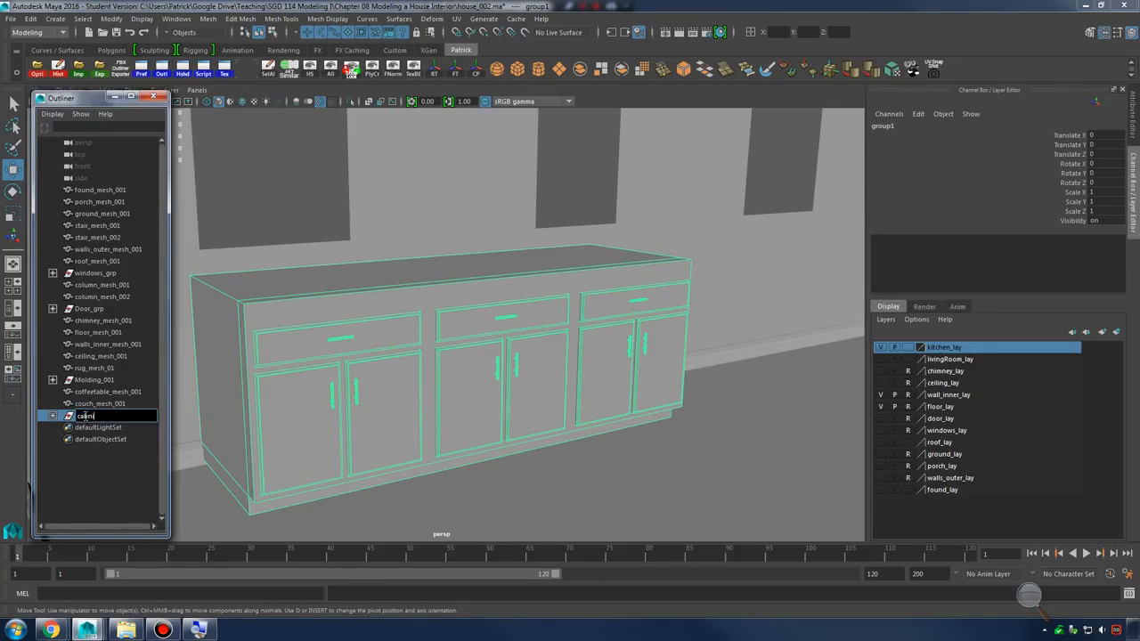
pyautogui.write('cabninet_grp')
pyautogui.press('Return')
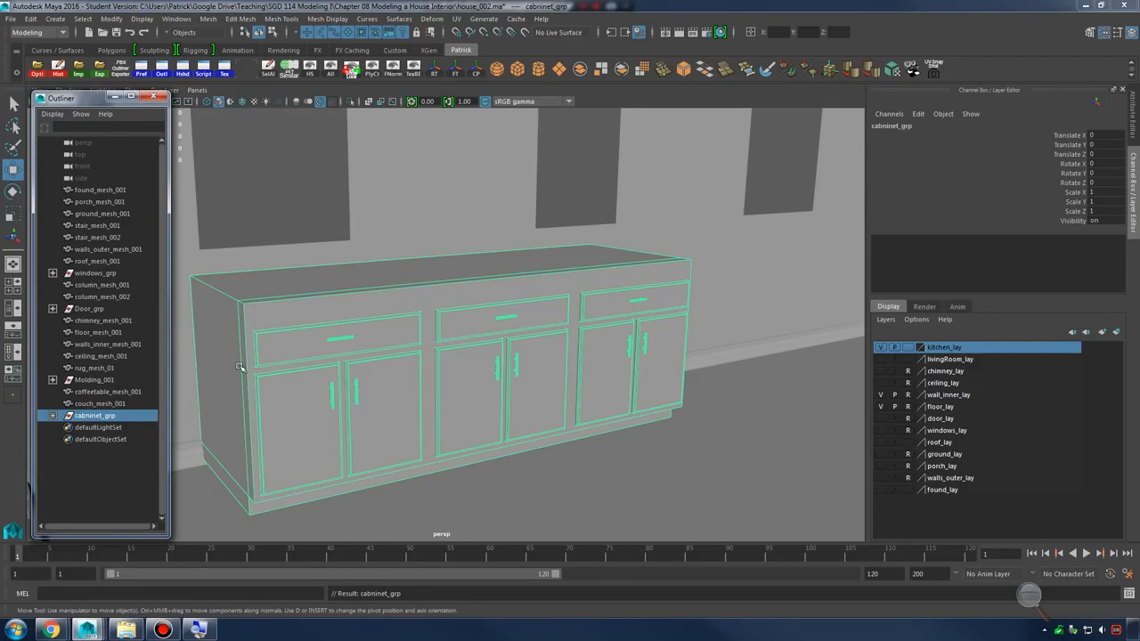
pyautogui.click(458, 361)
pyautogui.click(299, 339)
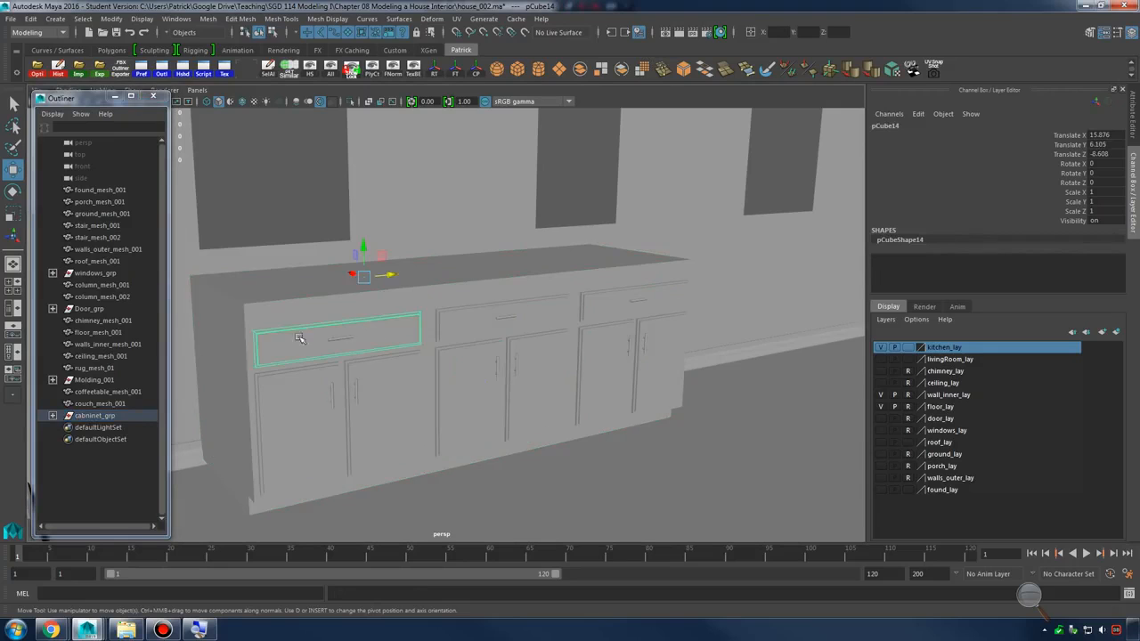
pyautogui.click(104, 417)
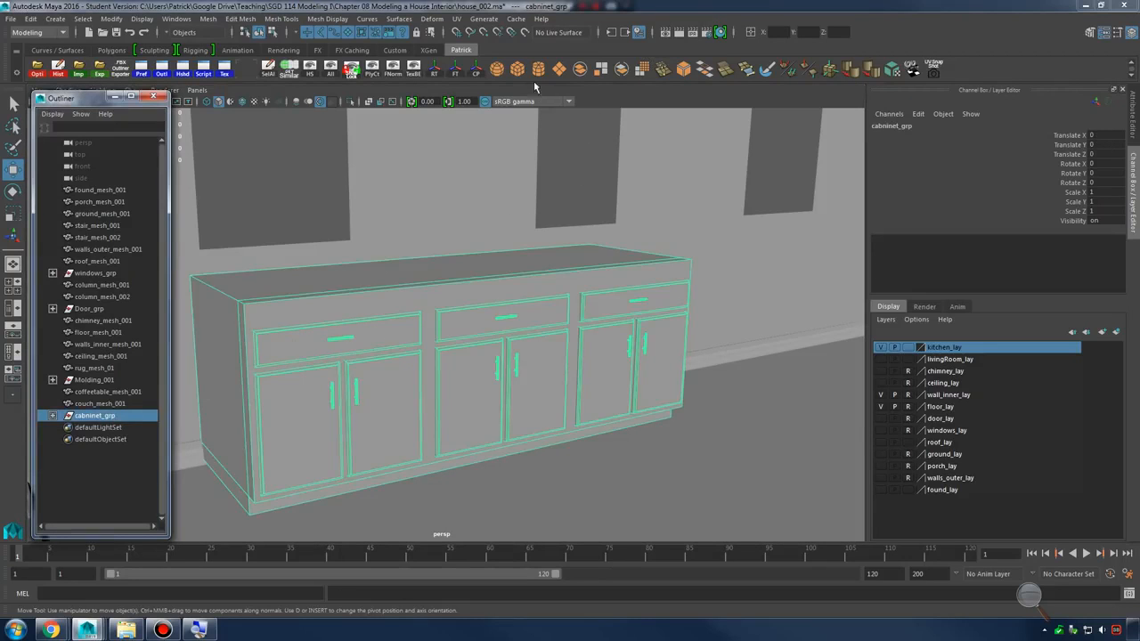
# Combine the whole cabinet group into a single mesh and delete its construction history
pyautogui.click(580, 69)
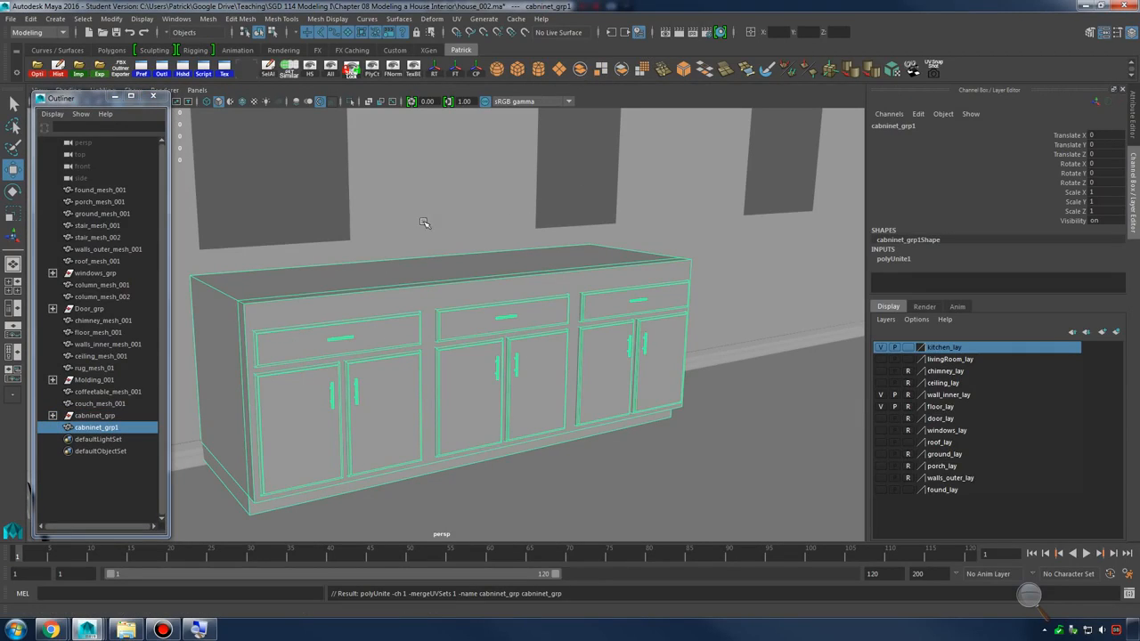
pyautogui.click(52, 416)
pyautogui.hotkey('alt', 'shift', 'd')
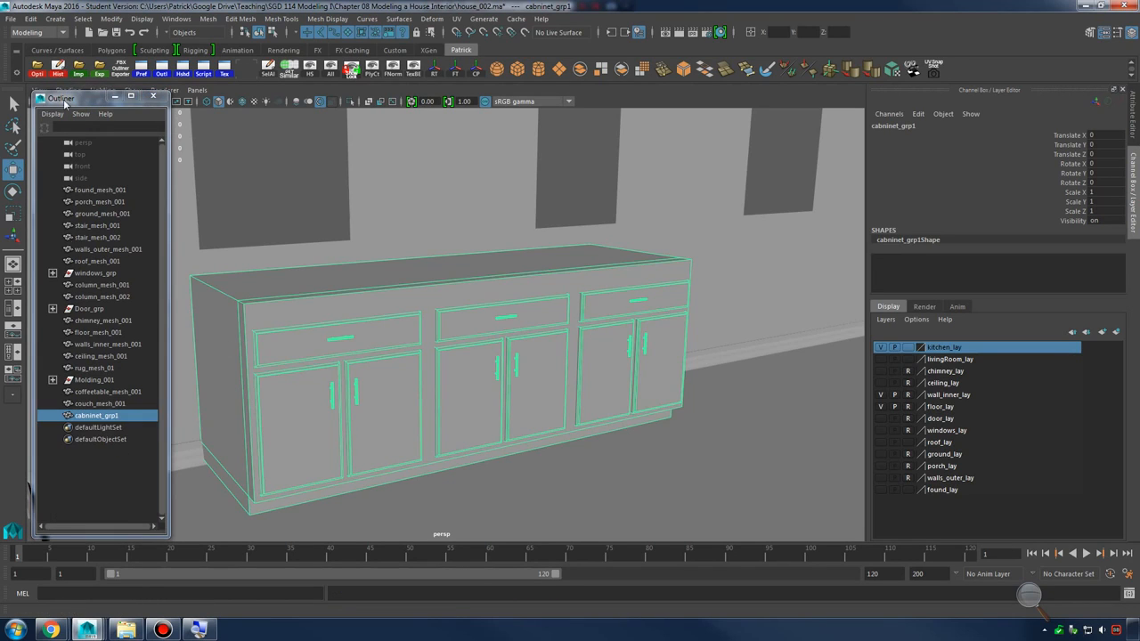
# Rename the combined cabinet mesh as cabninet_mesh_001
pyautogui.click(104, 407)
pyautogui.click(103, 417)
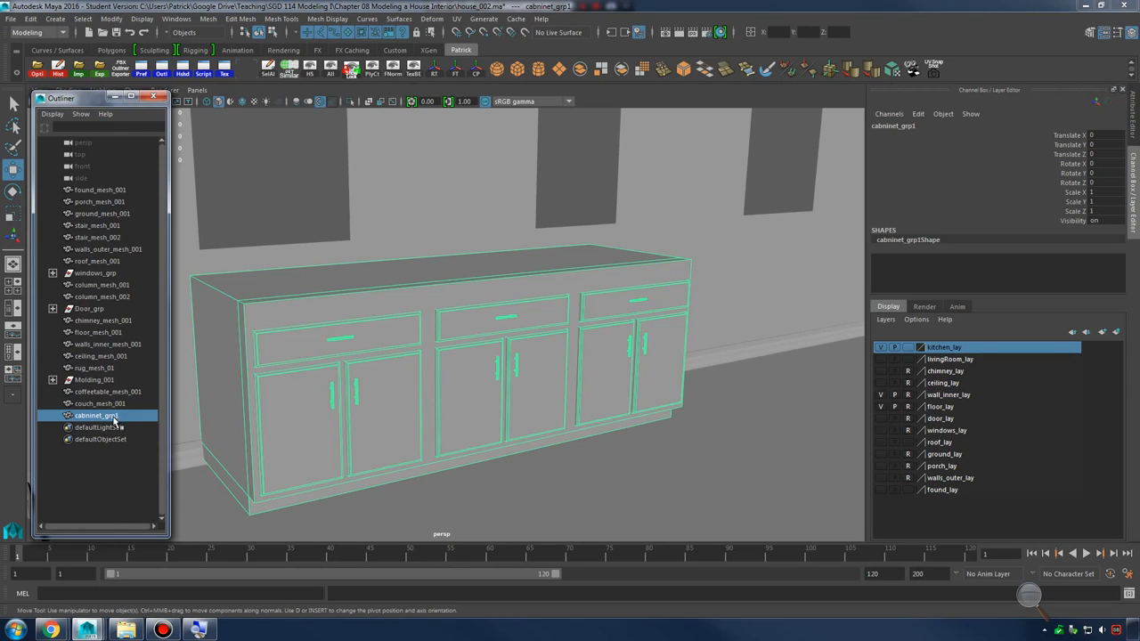
pyautogui.doubleClick(114, 417)
pyautogui.moveTo(107, 416); pyautogui.dragTo(164, 419)
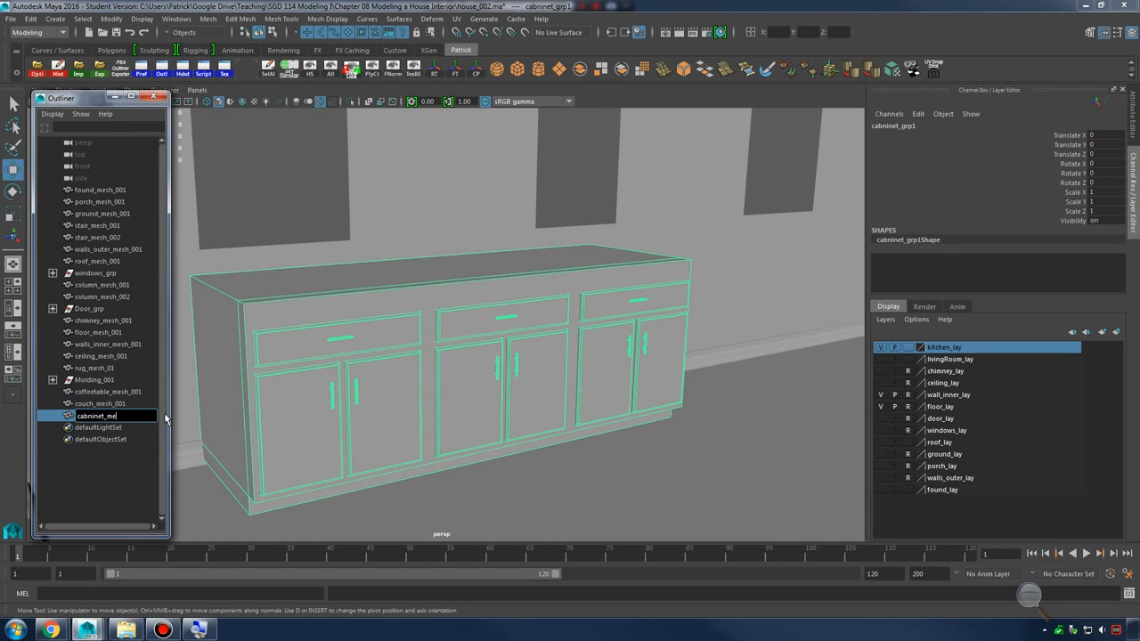
pyautogui.write('mesh_001')
pyautogui.press('Return')
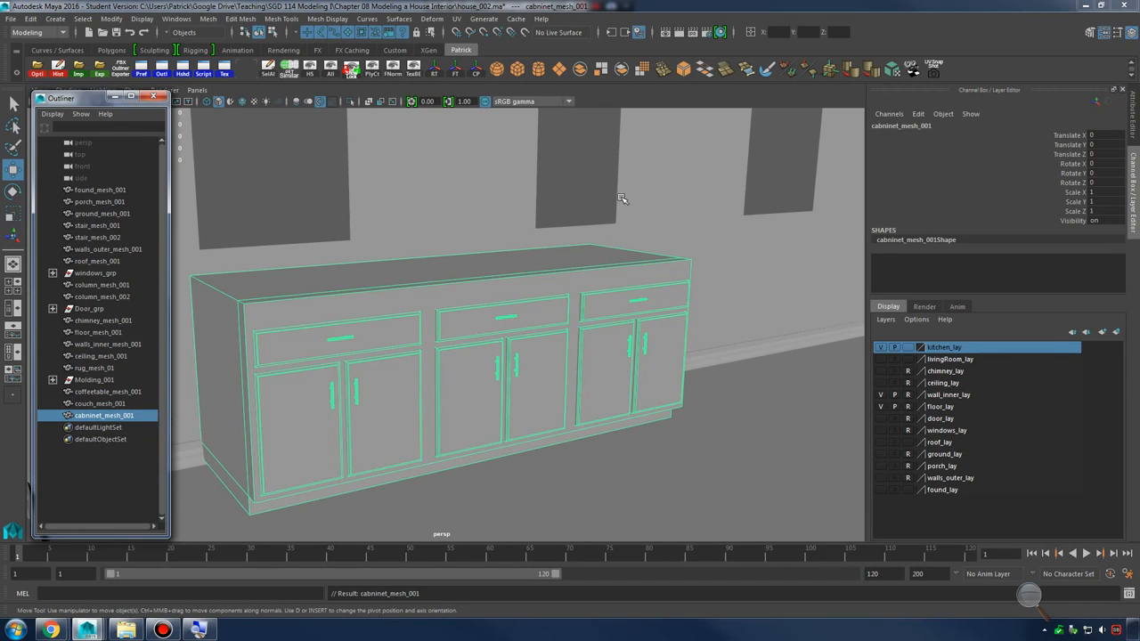
# Try separating the combined cabinet mesh into its individual pieces and look through the resulting parts in its hierarchy
pyautogui.keyDown('alt'); pyautogui.moveTo(622, 198); pyautogui.dragTo(525, 356); pyautogui.keyUp('alt')
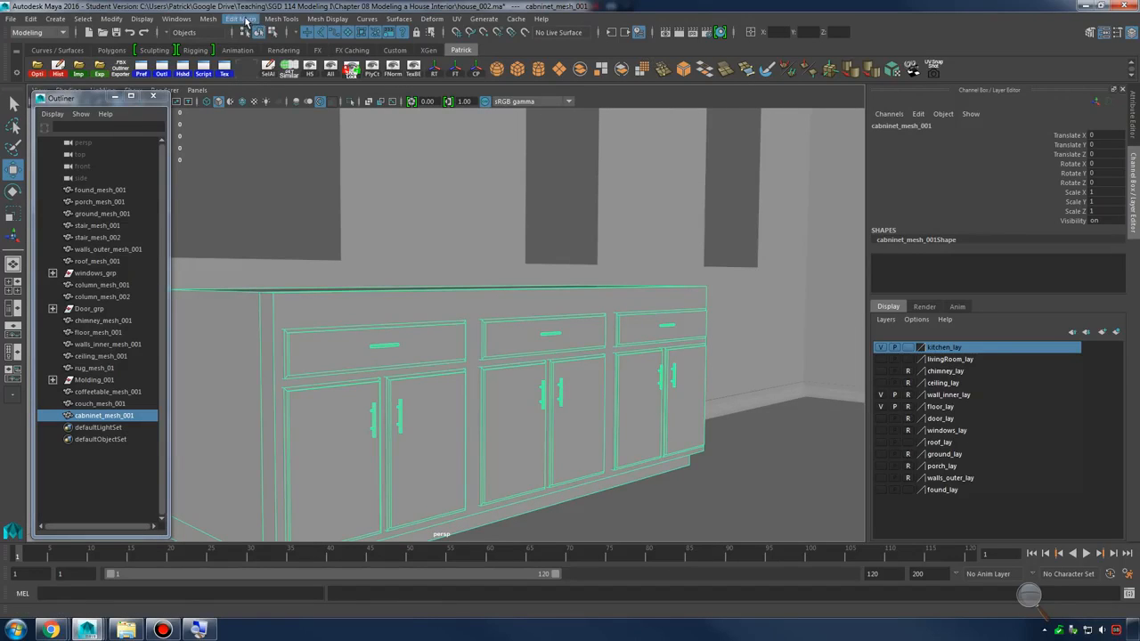
pyautogui.click(208, 19)
pyautogui.click(227, 71)
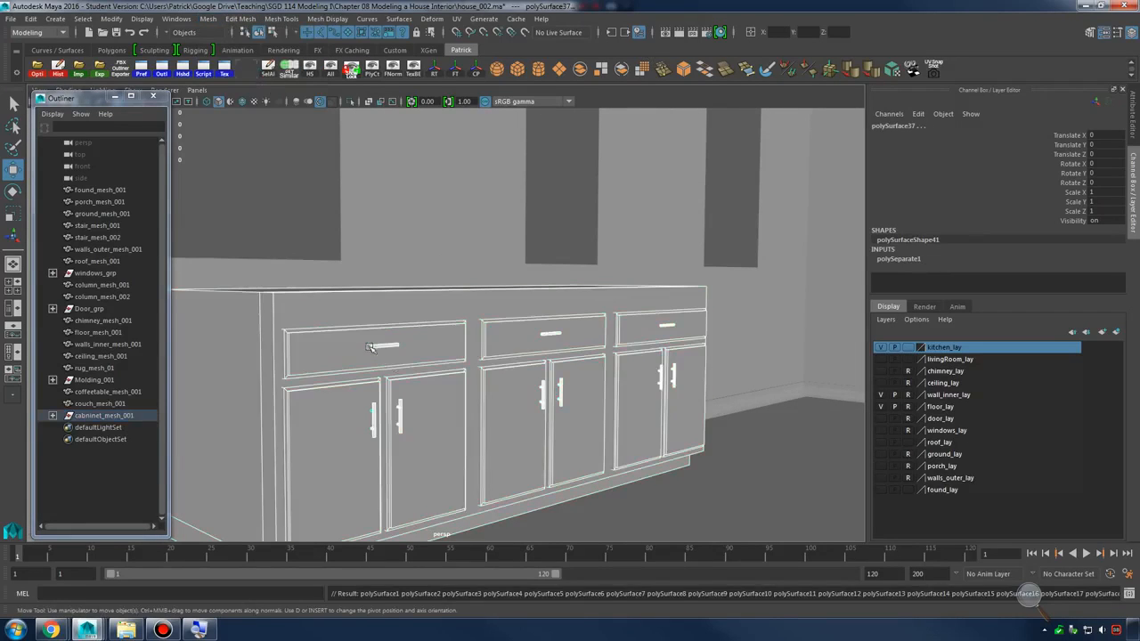
pyautogui.click(125, 415)
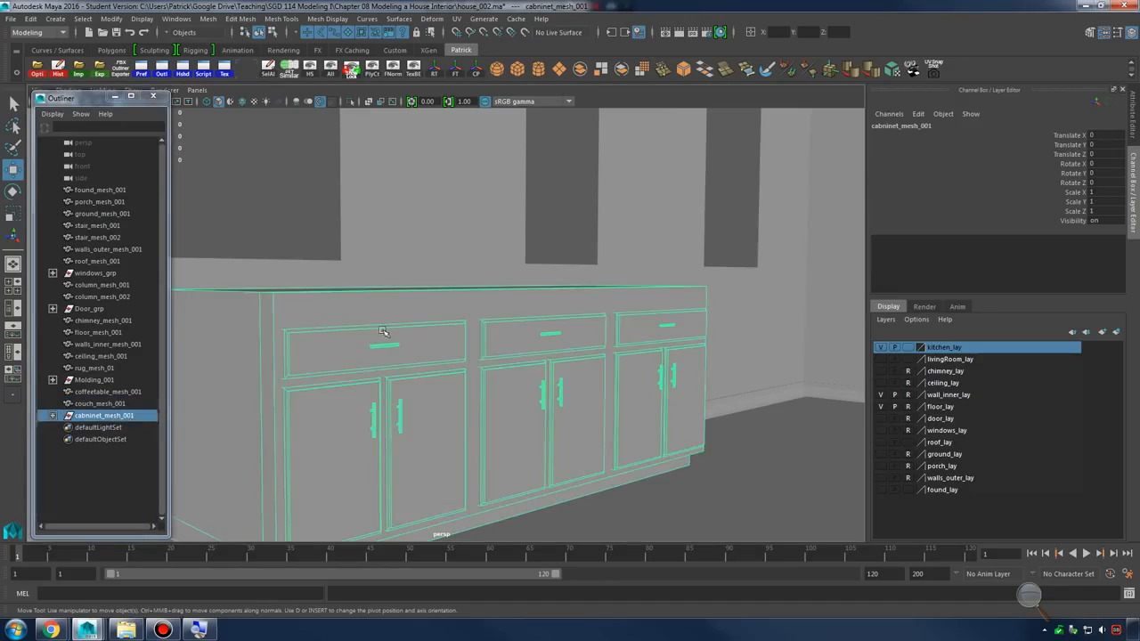
pyautogui.click(552, 337)
pyautogui.click(584, 408)
pyautogui.click(510, 411)
pyautogui.click(125, 417)
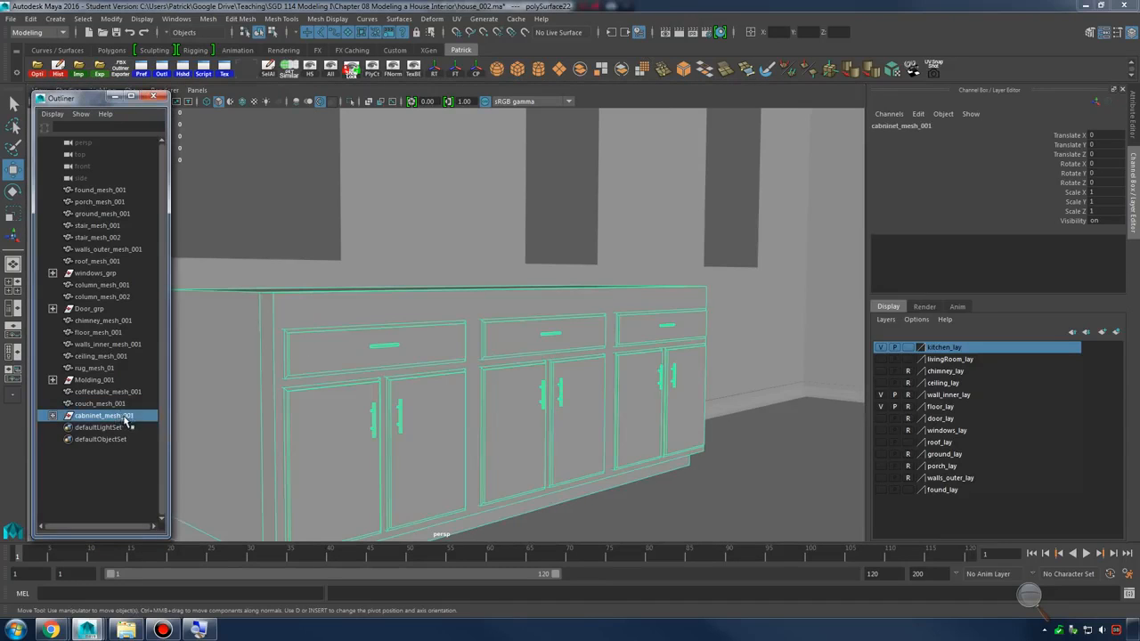
pyautogui.click(52, 415)
pyautogui.scroll(-5, 122, 425)
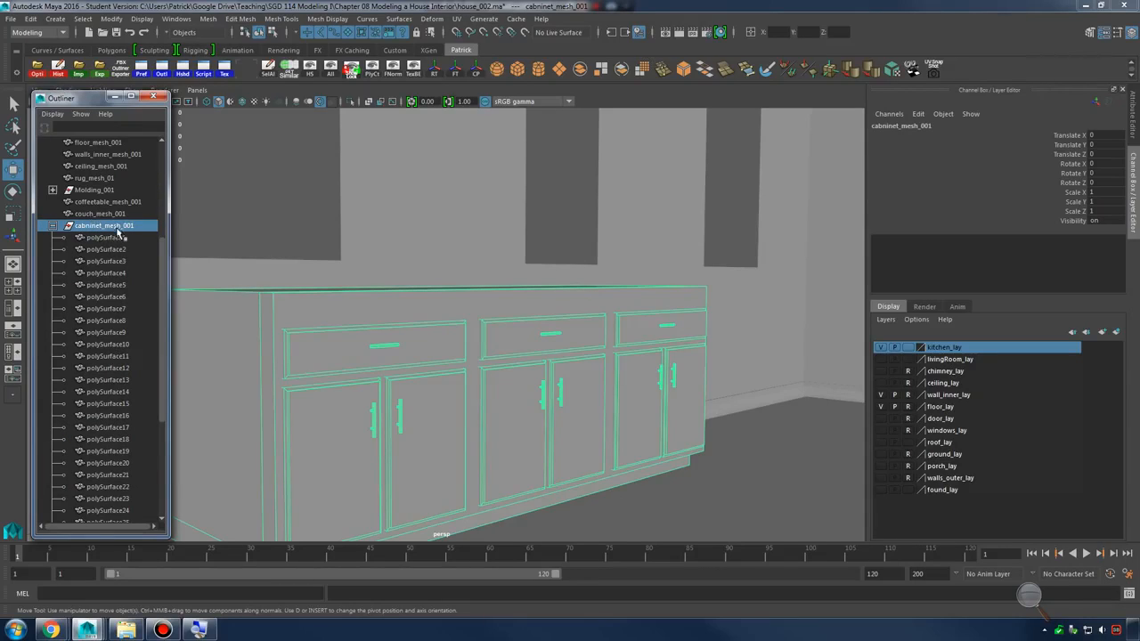
pyautogui.scroll(-5, 112, 264)
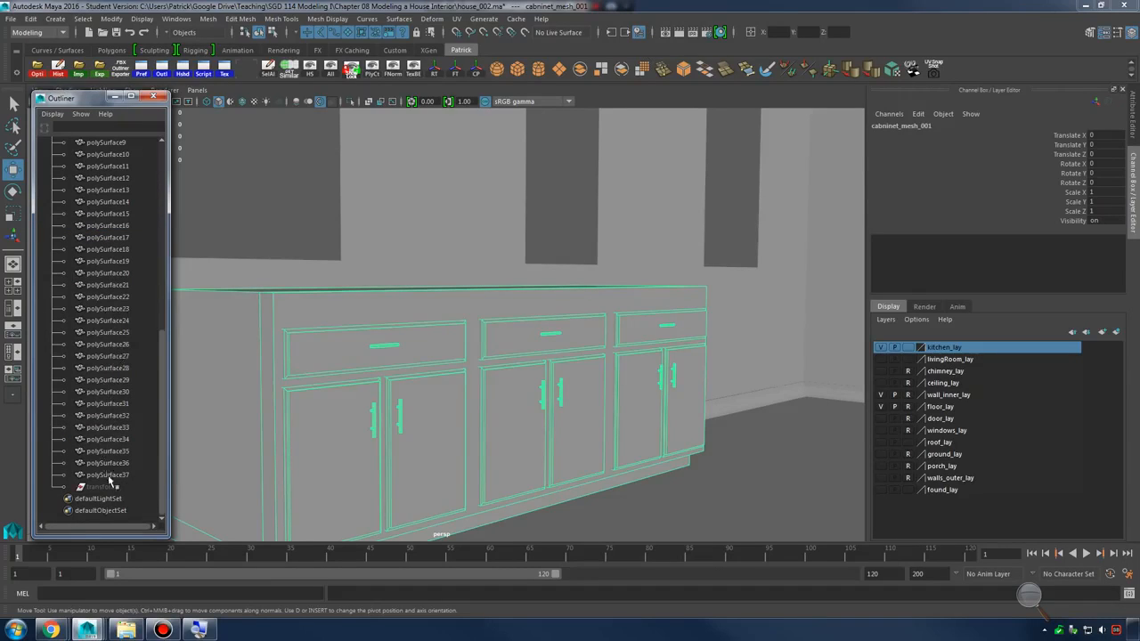
# Undo the separation of the cabinet mesh so it is one combined object again
pyautogui.hotkey('ctrl', 'z')
pyautogui.hotkey('ctrl', 'z')
pyautogui.hotkey('ctrl', 'z')
pyautogui.hotkey('ctrl', 'z')
pyautogui.hotkey('ctrl', 'z')
pyautogui.hotkey('ctrl', 'z')
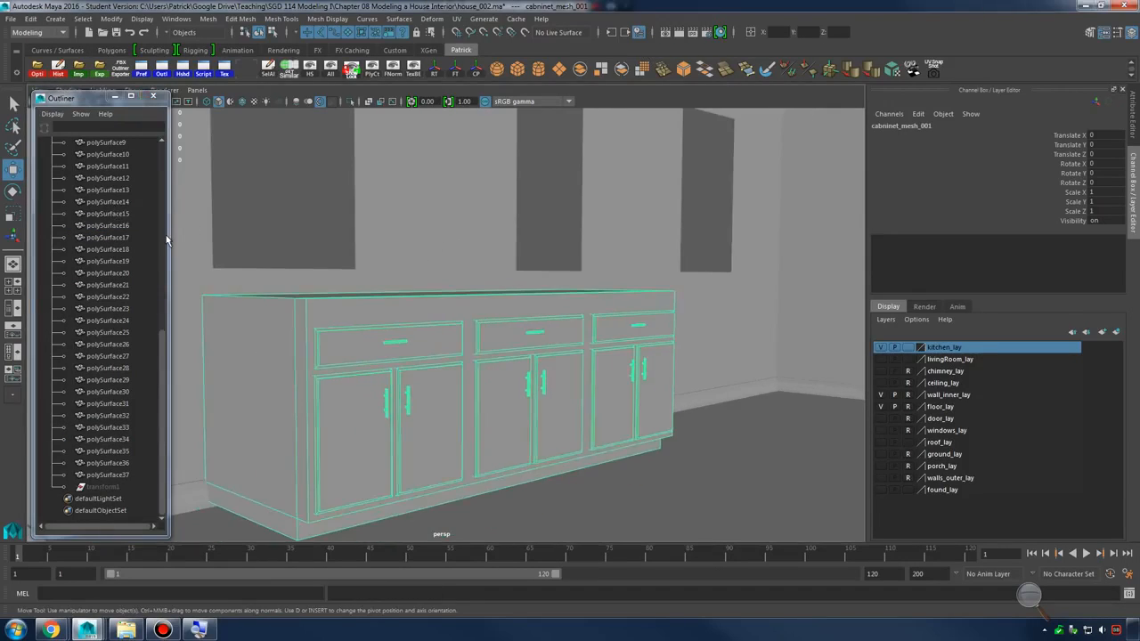
pyautogui.hotkey('ctrl', 'z')
pyautogui.hotkey('ctrl', 'z')
pyautogui.hotkey('ctrl', 'z')
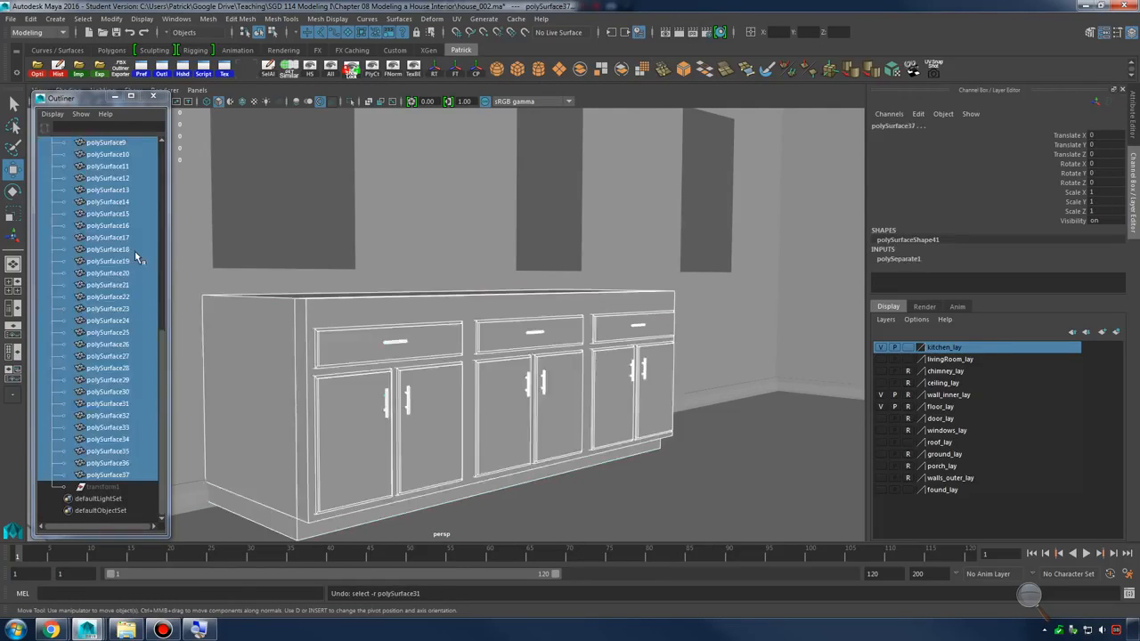
pyautogui.click(315, 227)
# Insert two edge loops across the countertop, one near each side edge of the middle drawer-and-doors set
pyautogui.keyDown('alt'); pyautogui.moveTo(512, 344); pyautogui.dragTo(468, 344); pyautogui.keyUp('alt')
pyautogui.click(545, 341)
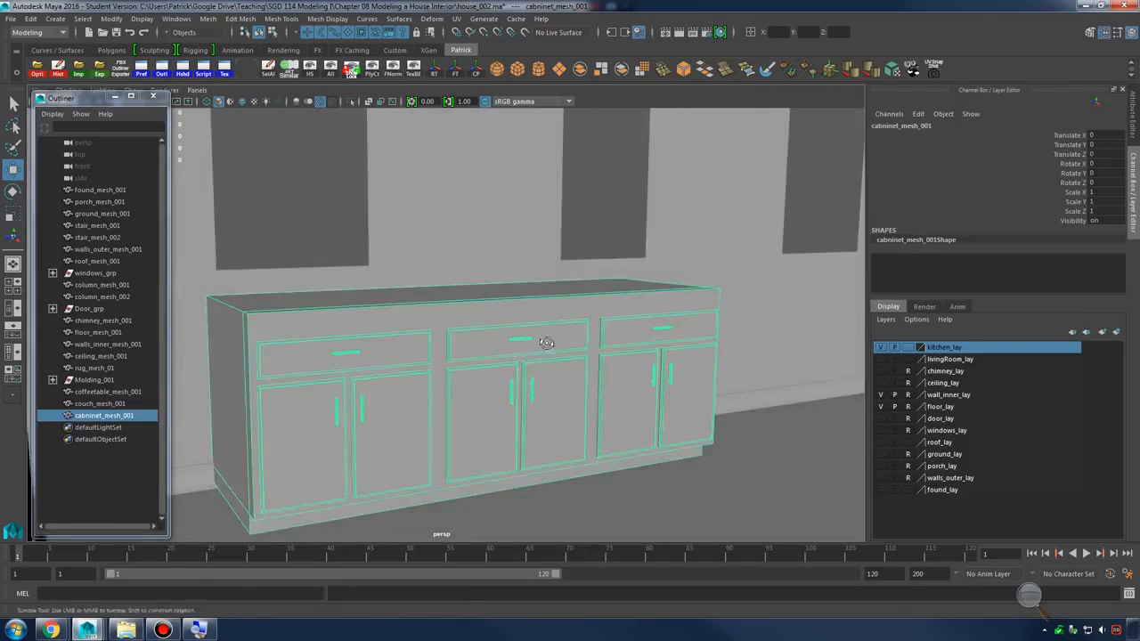
pyautogui.keyDown('alt'); pyautogui.moveTo(547, 342); pyautogui.dragTo(521, 327); pyautogui.keyUp('alt')
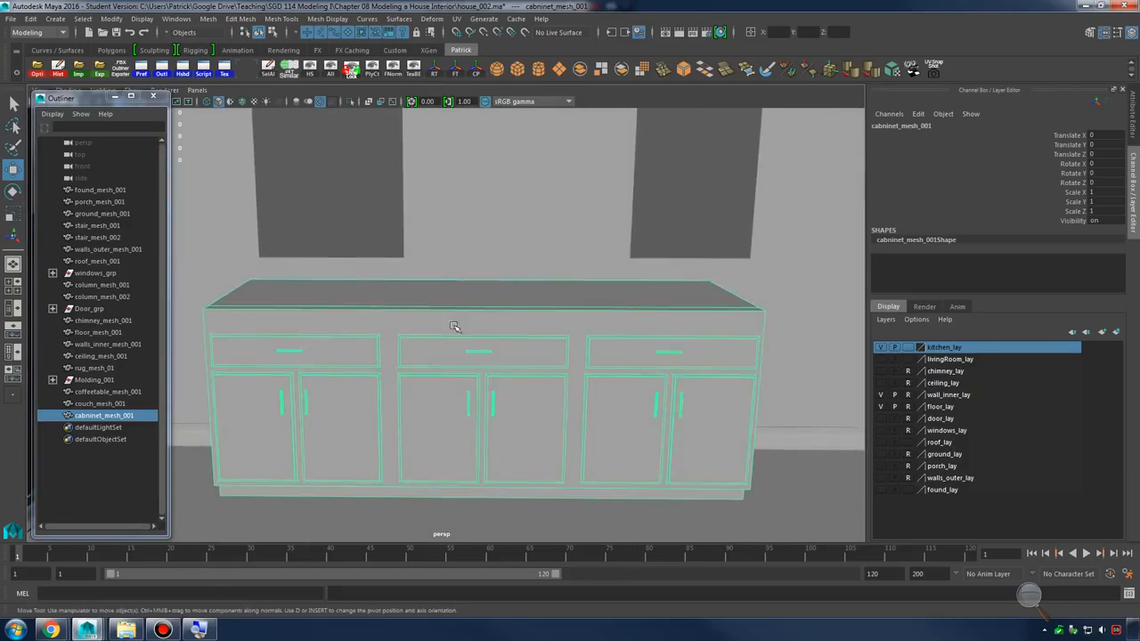
pyautogui.keyDown('alt'); pyautogui.moveTo(455, 327); pyautogui.dragTo(481, 358, button='right'); pyautogui.keyUp('alt')
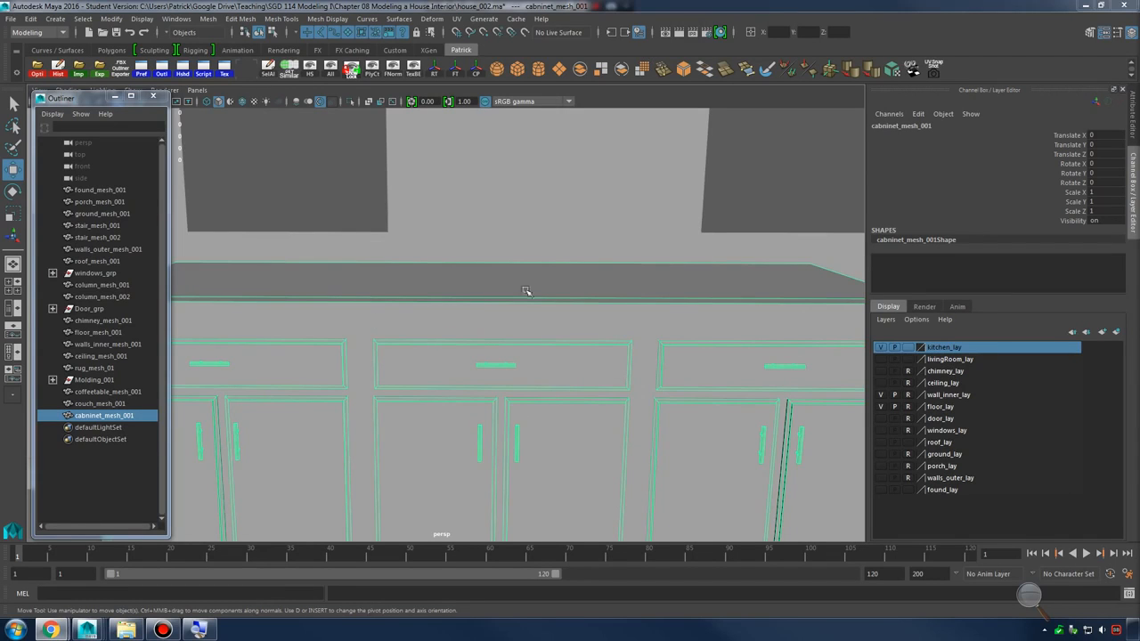
pyautogui.keyDown('alt'); pyautogui.moveTo(615, 286); pyautogui.dragTo(562, 302); pyautogui.keyUp('alt')
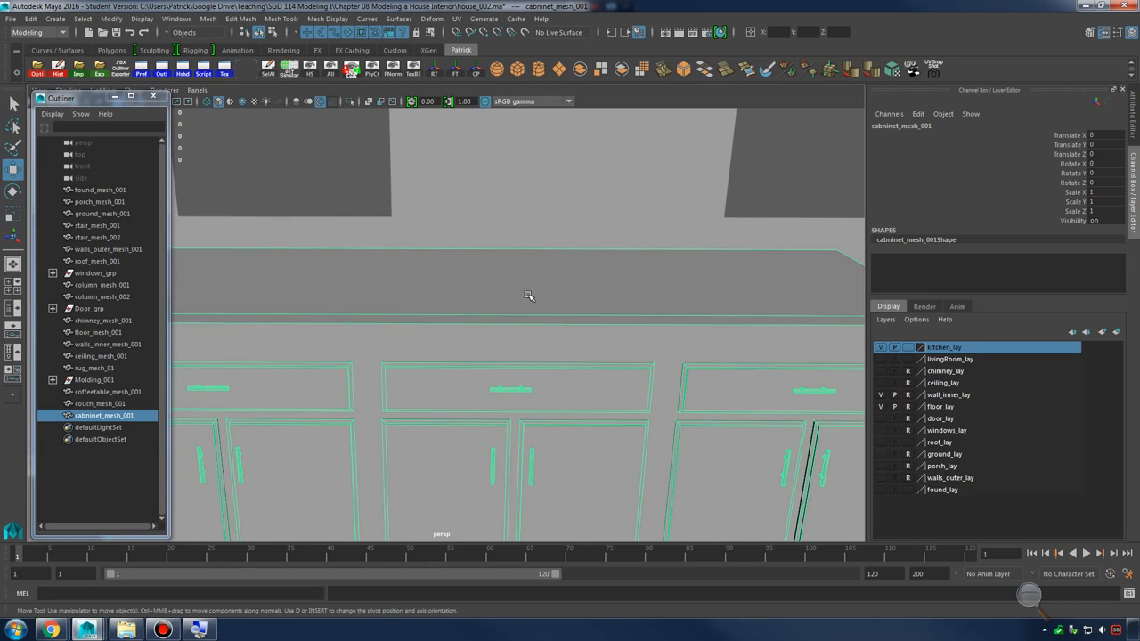
pyautogui.keyDown('alt'); pyautogui.moveTo(529, 296); pyautogui.dragTo(549, 289); pyautogui.keyUp('alt')
pyautogui.moveTo(549, 289); pyautogui.dragTo(438, 332, button='right')
pyautogui.click(576, 278)
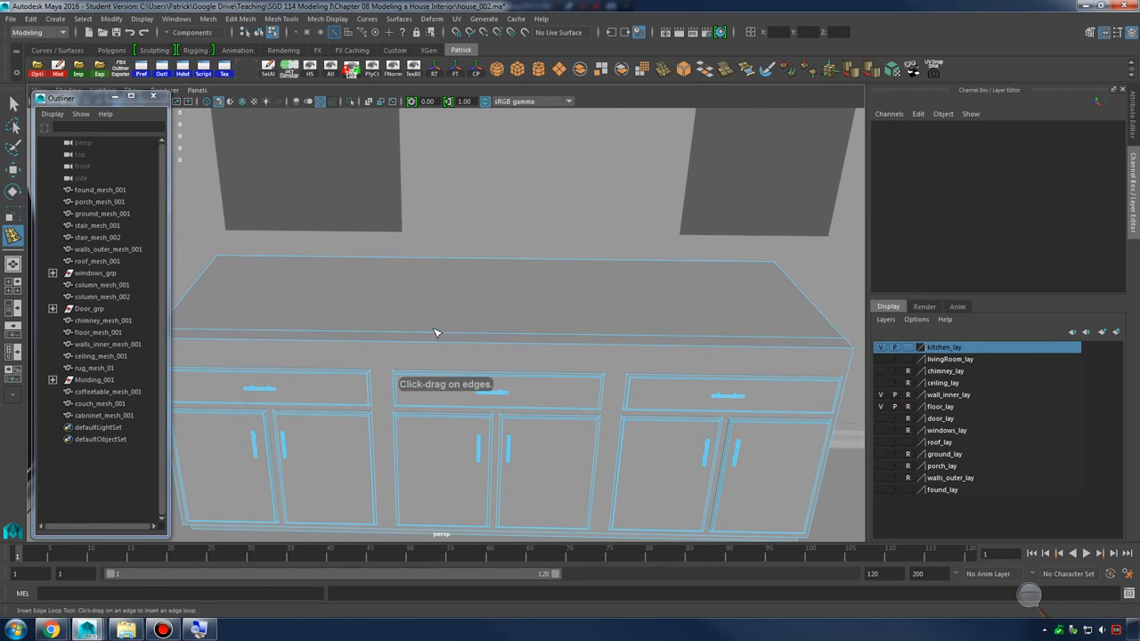
pyautogui.moveTo(439, 346); pyautogui.dragTo(403, 368)
pyautogui.moveTo(572, 340); pyautogui.dragTo(587, 319)
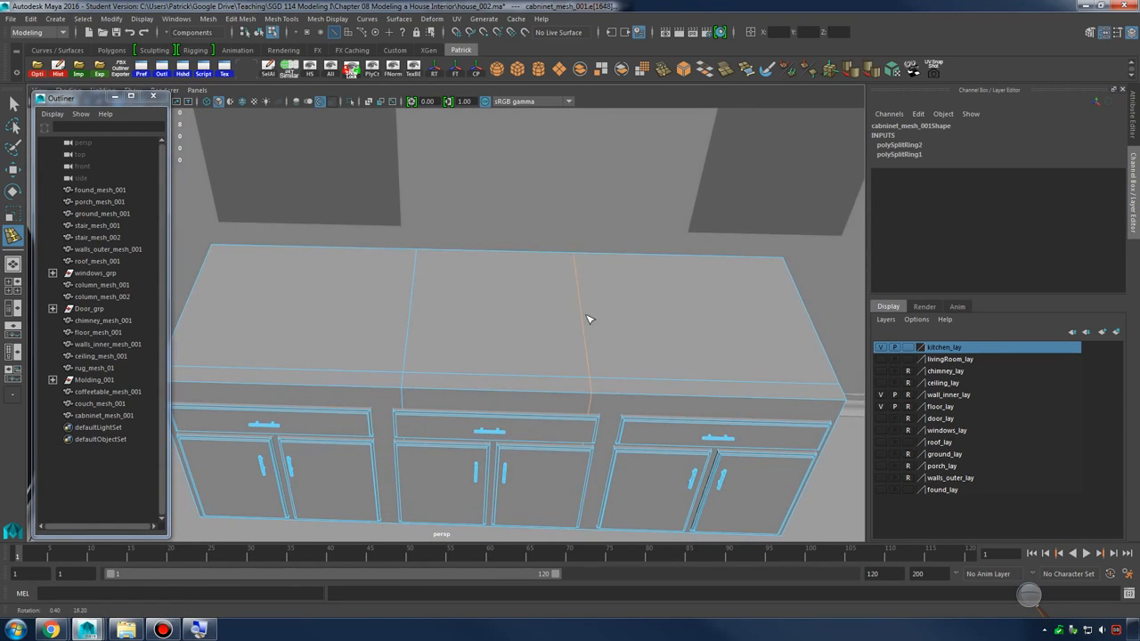
# Extrude the middle countertop face and scale it inward to form an inset sink-sized rectangle
pyautogui.press('q')
pyautogui.moveTo(517, 267); pyautogui.dragTo(518, 294, button='right')
pyautogui.click(518, 296)
pyautogui.keyDown('alt'); pyautogui.moveTo(518, 295); pyautogui.dragTo(565, 273); pyautogui.keyUp('alt')
pyautogui.keyDown('shift'); pyautogui.moveTo(547, 249); pyautogui.dragTo(547, 221, button='right'); pyautogui.keyUp('shift')
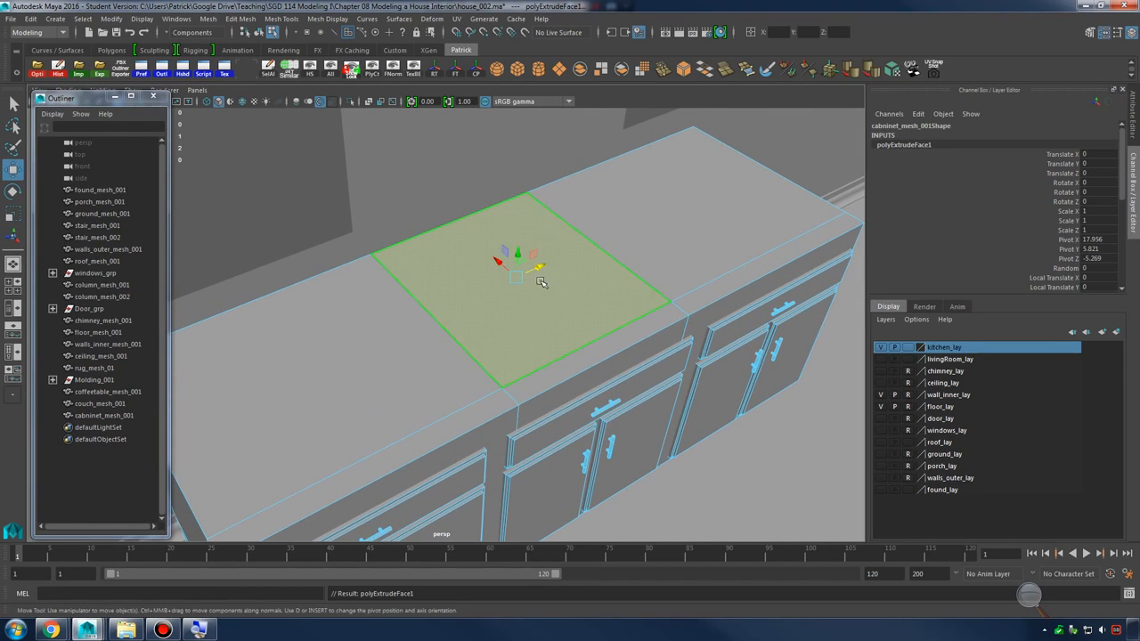
pyautogui.press('e')
pyautogui.press('r')
pyautogui.moveTo(516, 277); pyautogui.dragTo(545, 273)
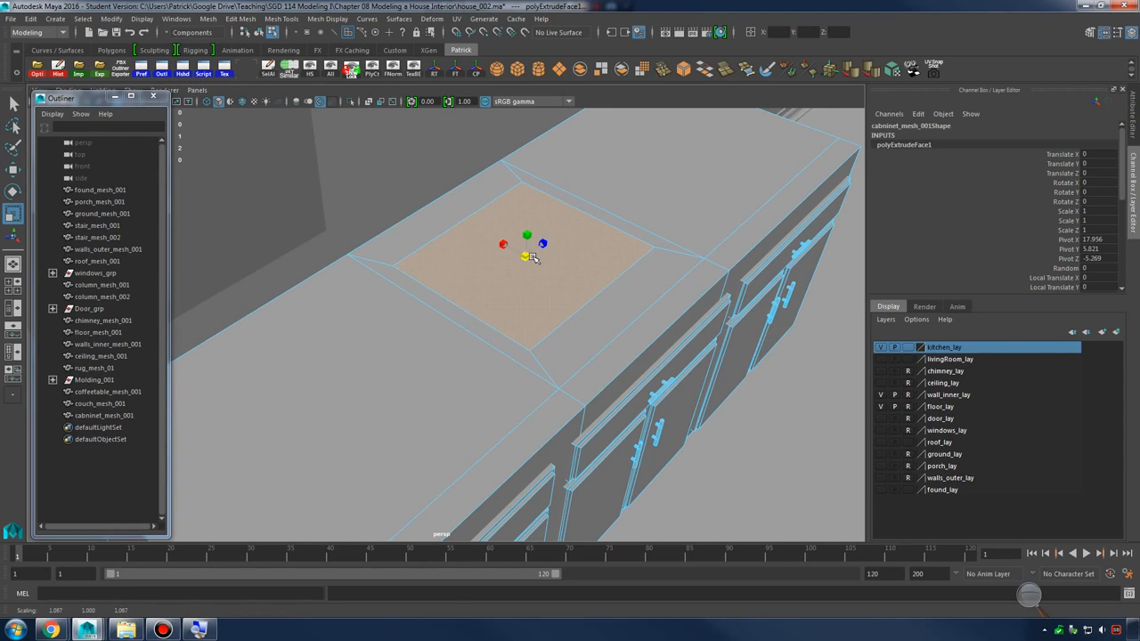
# Shift the inset countertop face toward the cabinet front and widen it along the cabinet's length
pyautogui.press('w')
pyautogui.moveTo(507, 243)
pyautogui.mouseDown()
pyautogui.moveTo(528, 260)
pyautogui.moveTo(516, 255)
pyautogui.mouseUp()
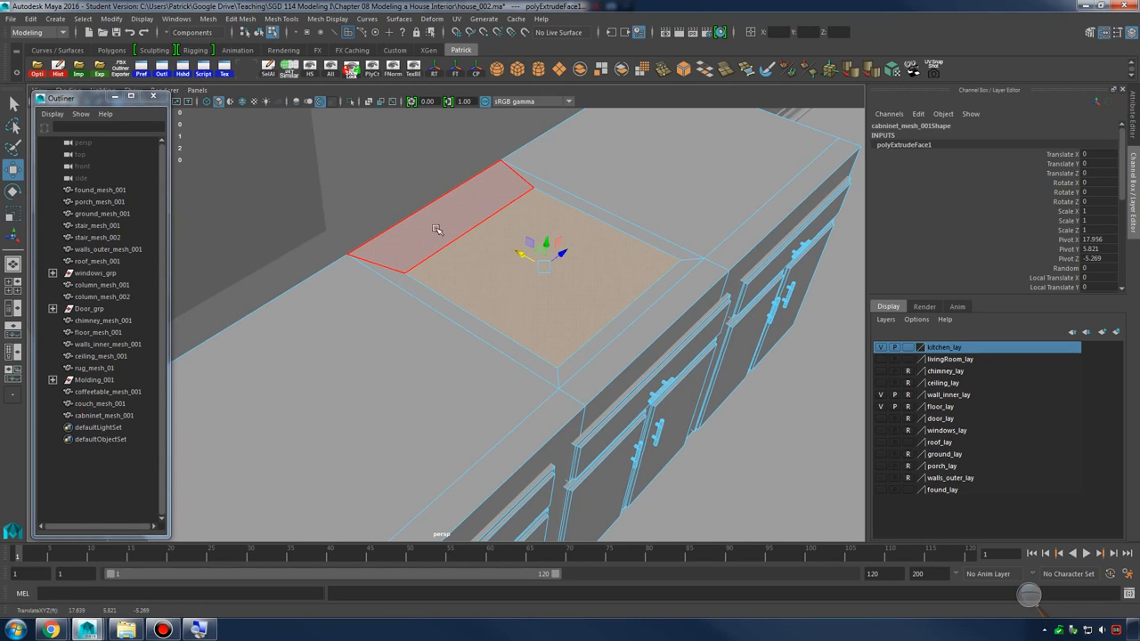
pyautogui.moveTo(521, 256); pyautogui.dragTo(527, 261)
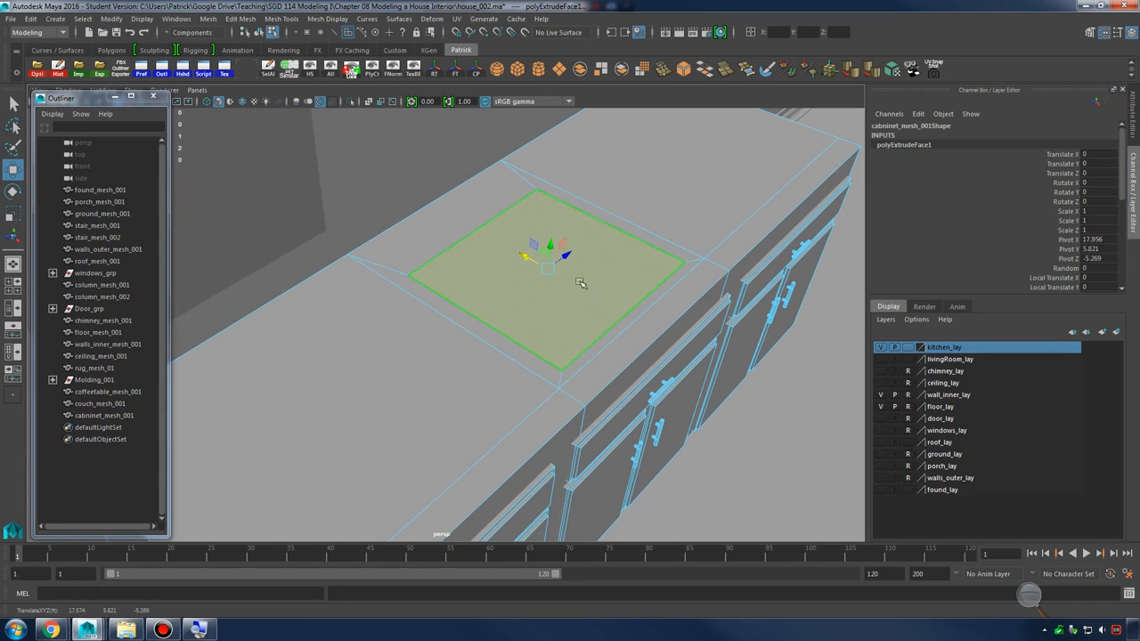
pyautogui.press('f')
pyautogui.press('r')
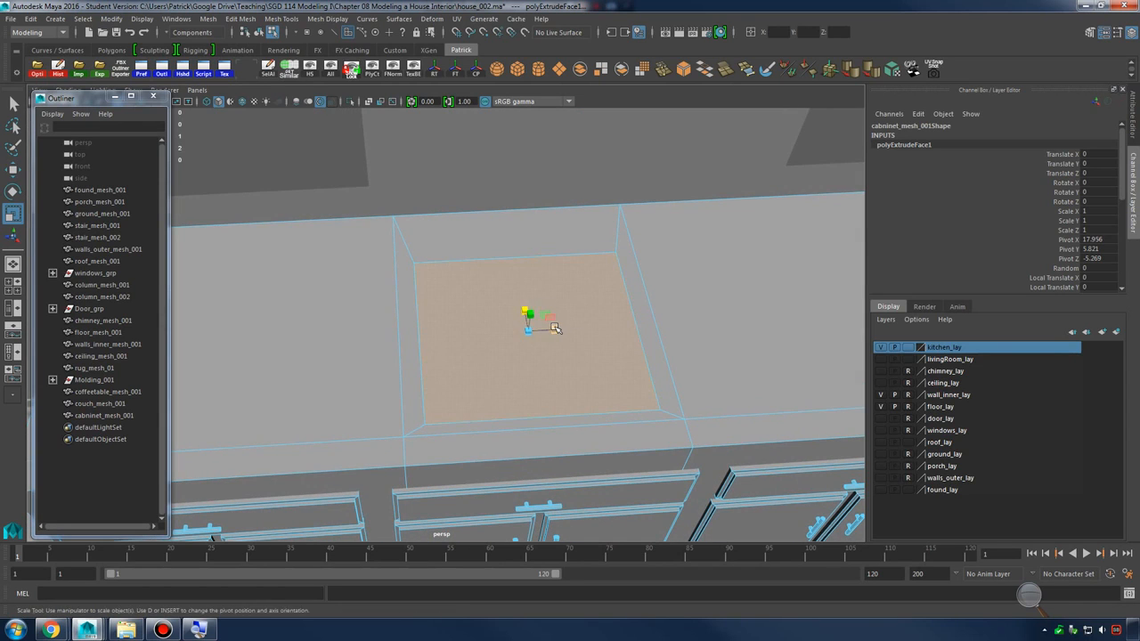
pyautogui.moveTo(554, 328); pyautogui.dragTo(596, 323)
# Extract the inset countertop face into its own object and select it in object mode
pyautogui.keyDown('alt'); pyautogui.moveTo(596, 324); pyautogui.dragTo(698, 328, button='right'); pyautogui.keyUp('alt')
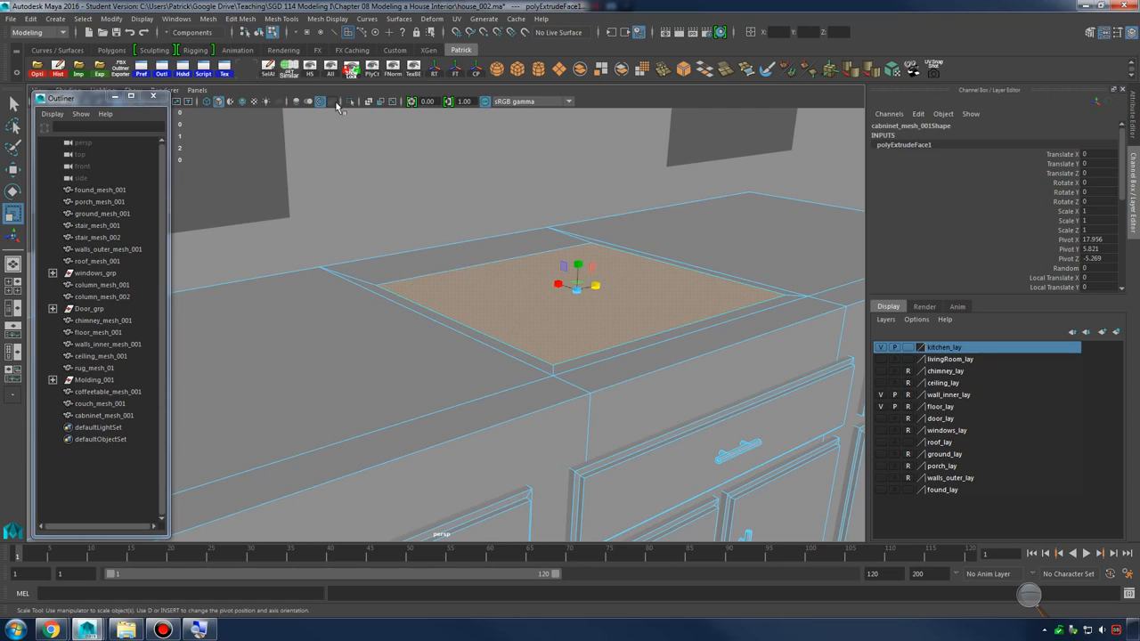
pyautogui.click(253, 19)
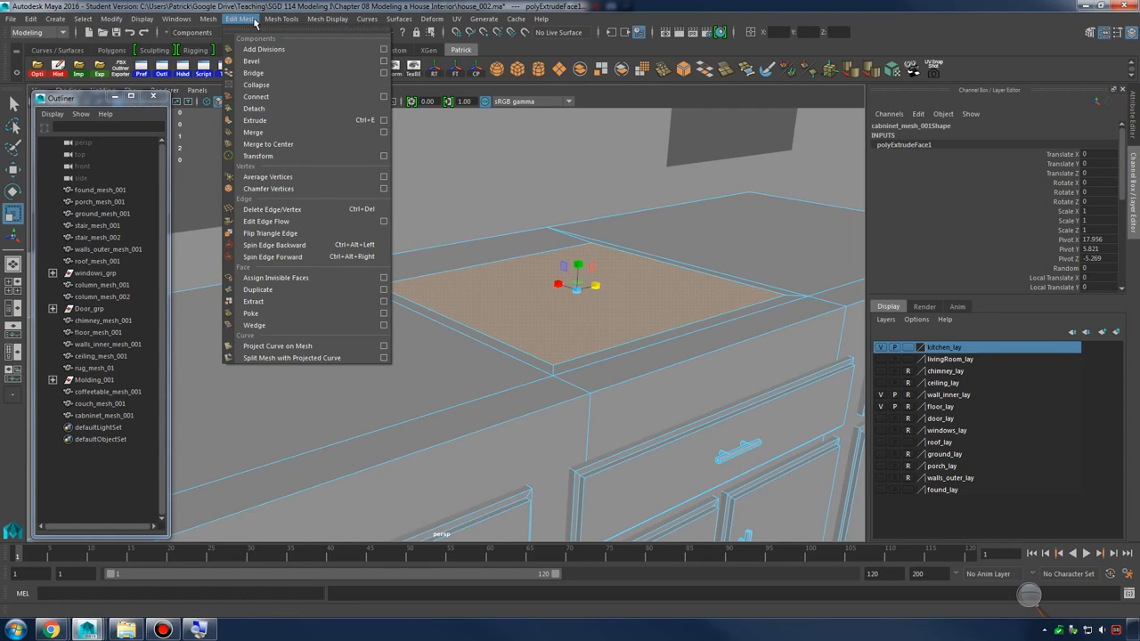
pyautogui.click(296, 301)
pyautogui.rightClick(483, 288)
pyautogui.moveTo(483, 287); pyautogui.dragTo(533, 269, button='right')
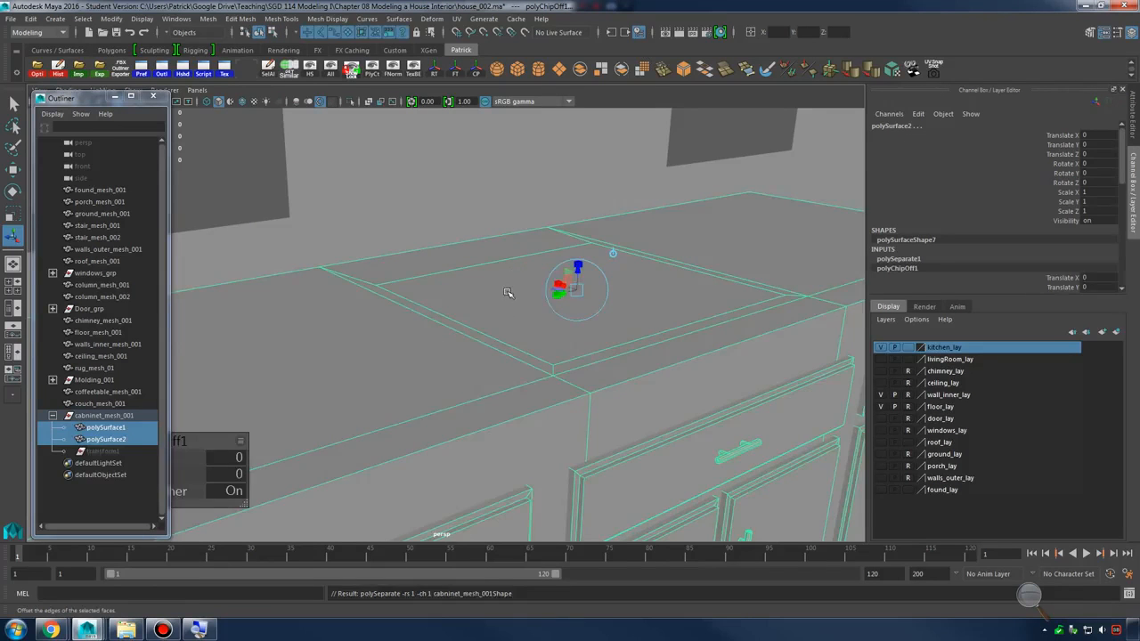
pyautogui.click(507, 292)
pyautogui.keyDown('alt'); pyautogui.moveTo(705, 301); pyautogui.dragTo(567, 290, button='right'); pyautogui.keyUp('alt')
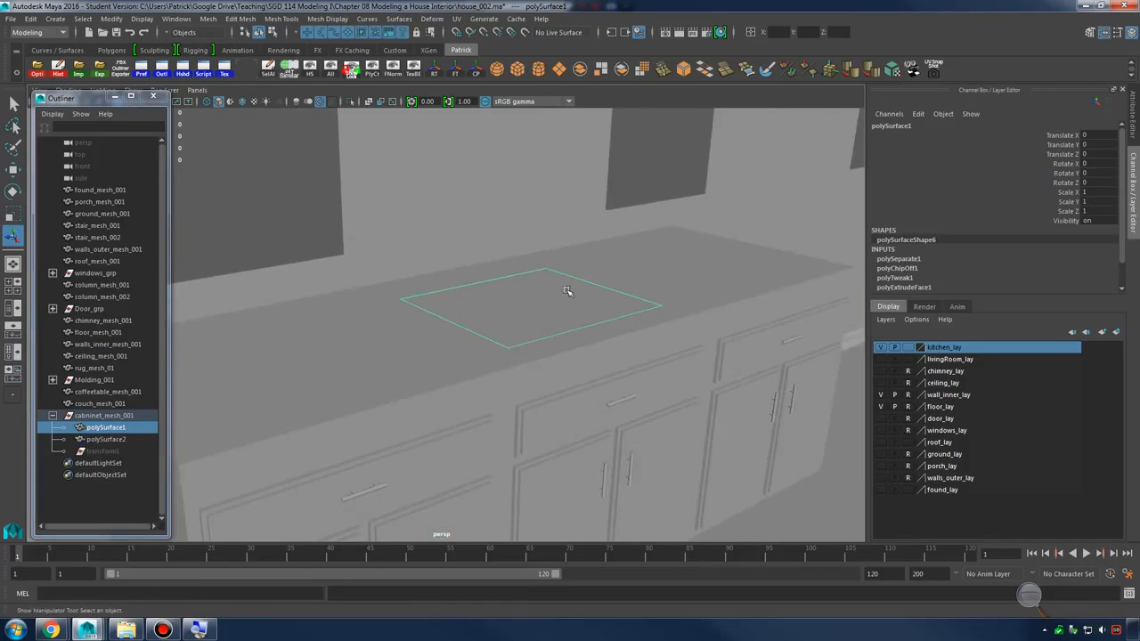
# Check which piece is the extracted countertop face and delete the construction history on all objects
pyautogui.click(107, 416)
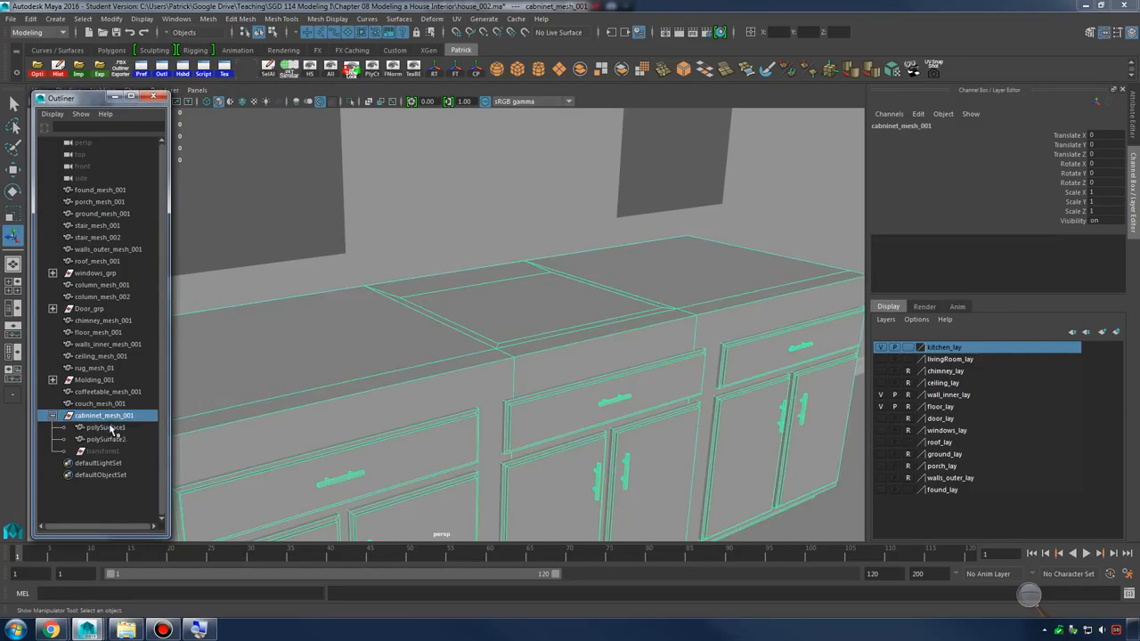
pyautogui.click(106, 428)
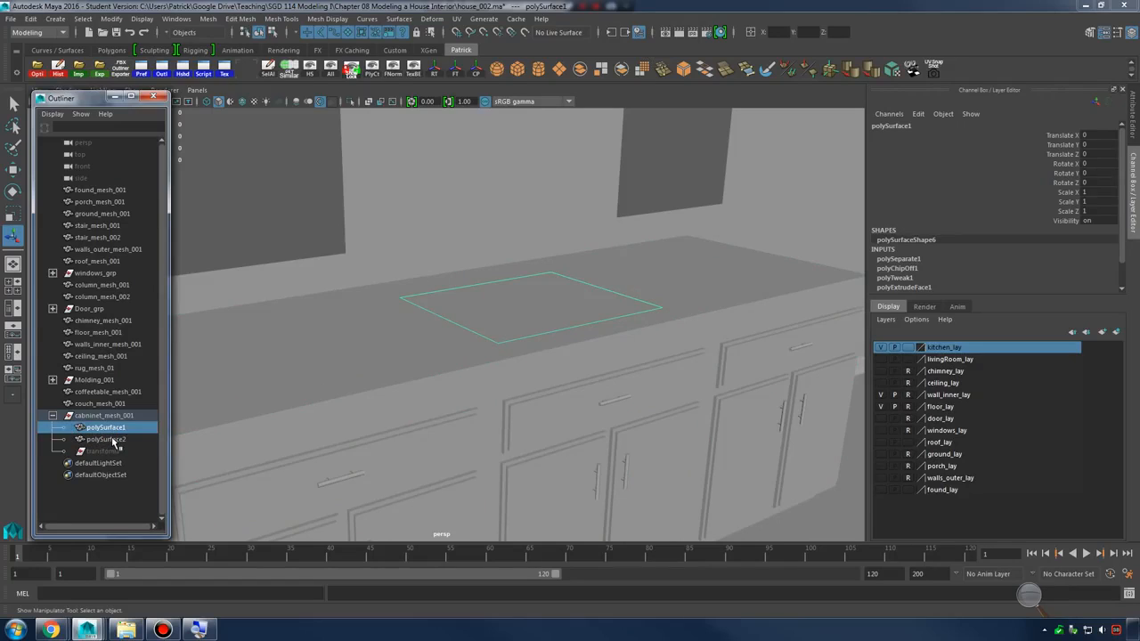
pyautogui.press('Up')
pyautogui.press('Down')
pyautogui.click(64, 68)
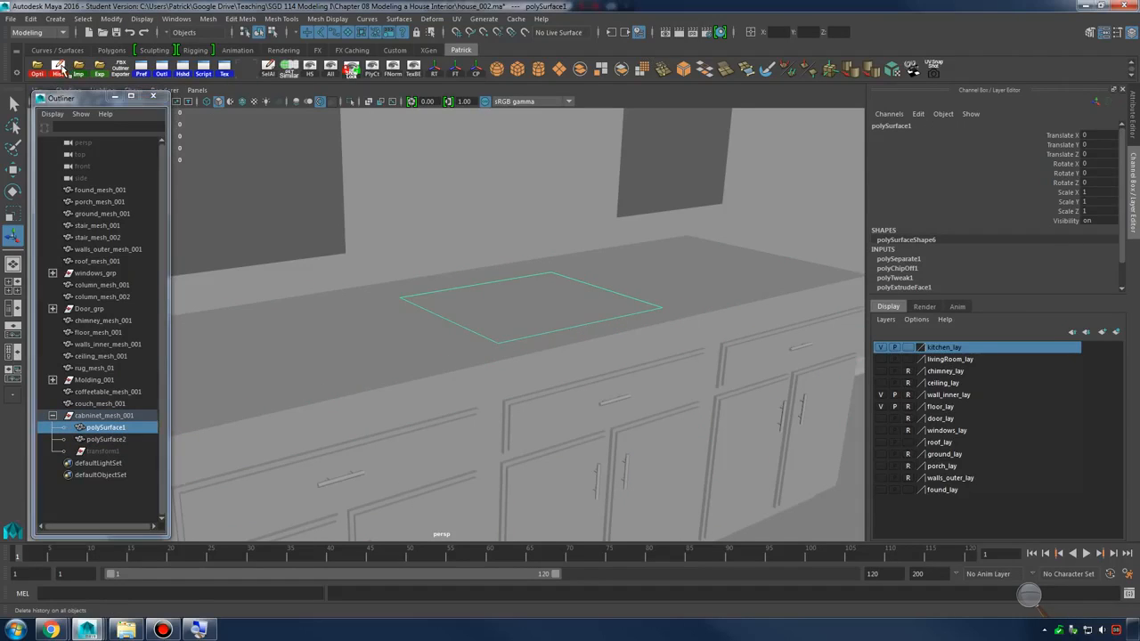
# Move the extracted face polySurface1 out of the cabninet_mesh_001 group to the top level of the hierarchy
pyautogui.click(107, 440)
pyautogui.click(112, 428)
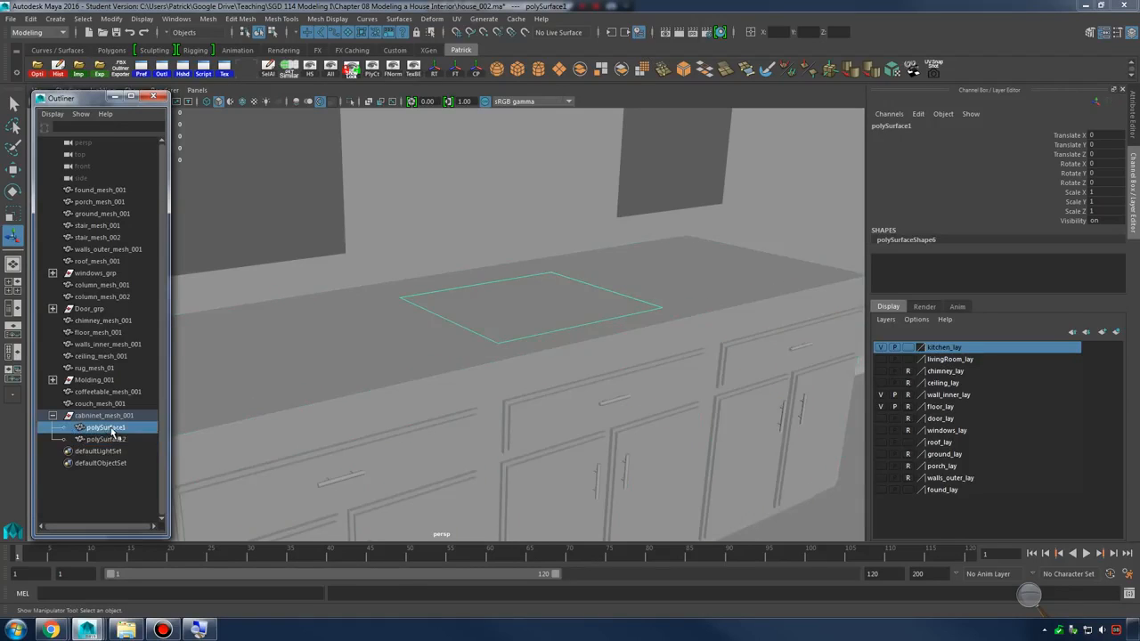
pyautogui.moveTo(107, 488); pyautogui.dragTo(107, 487, button='middle')
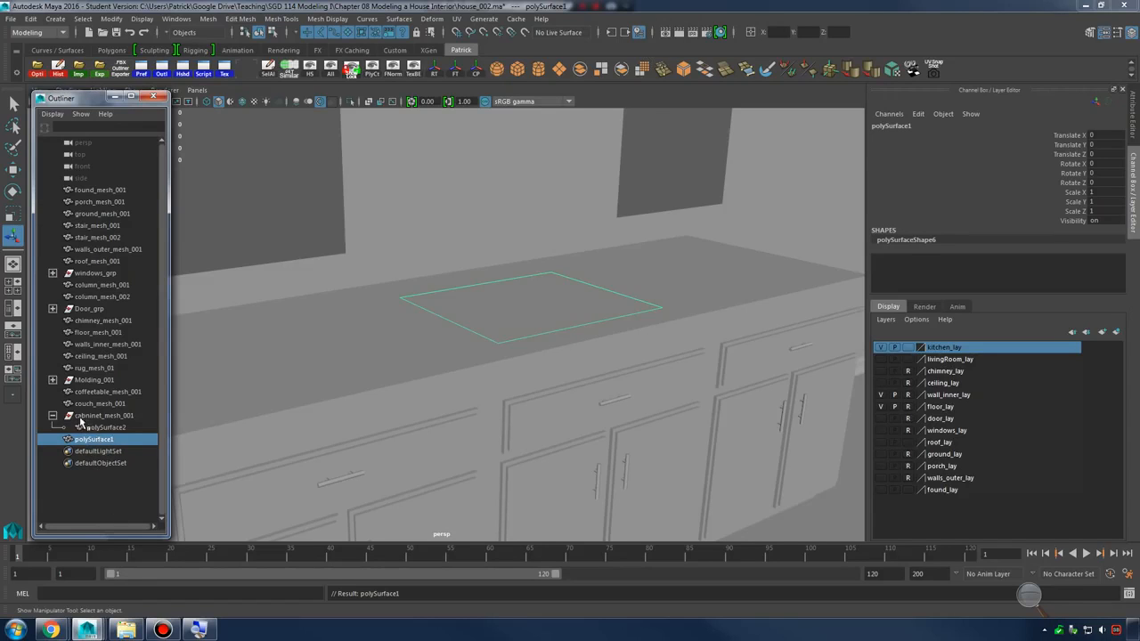
# Move polySurface2 out of the cabninet_mesh_001 group to the top level of the hierarchy and delete the emptied group
pyautogui.doubleClick(109, 416)
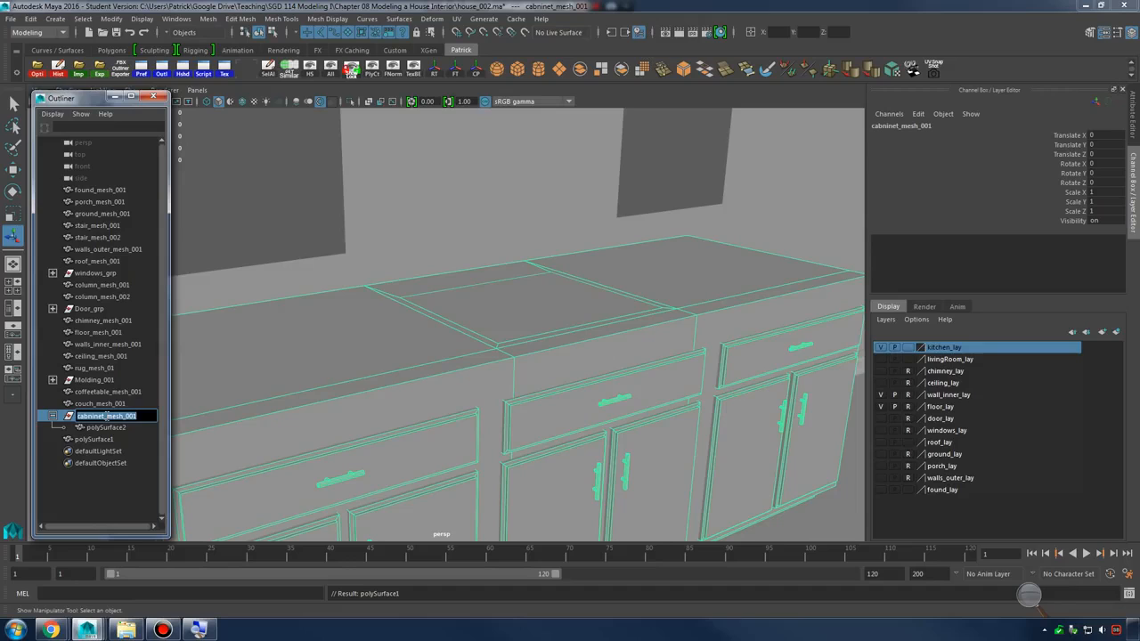
pyautogui.click(105, 427)
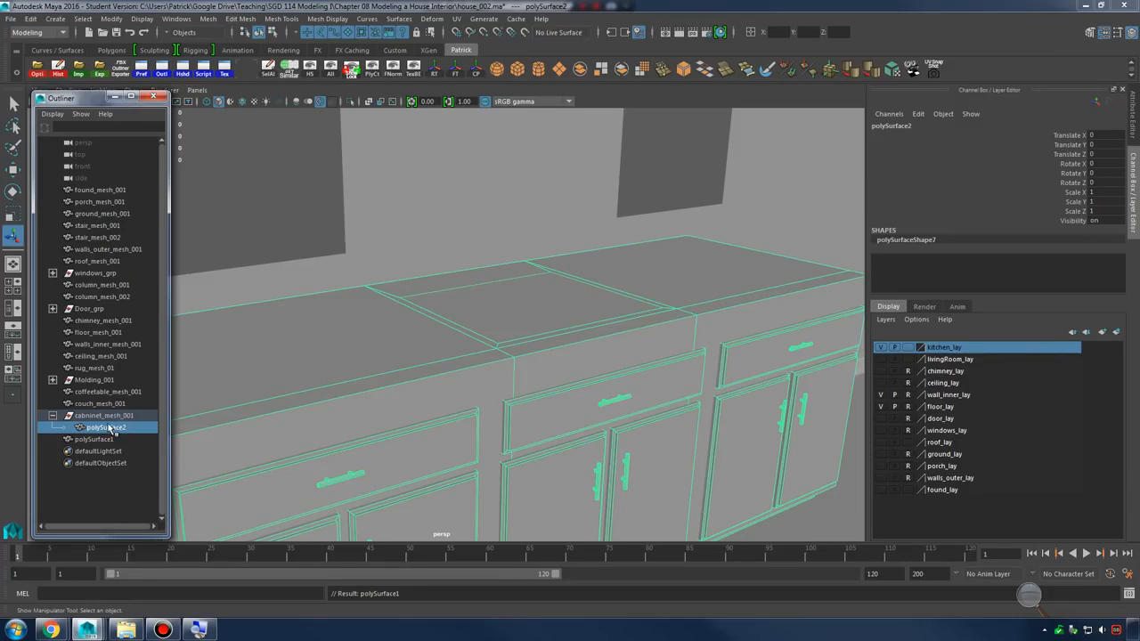
pyautogui.moveTo(113, 453); pyautogui.dragTo(112, 504, button='middle')
pyautogui.click(118, 417)
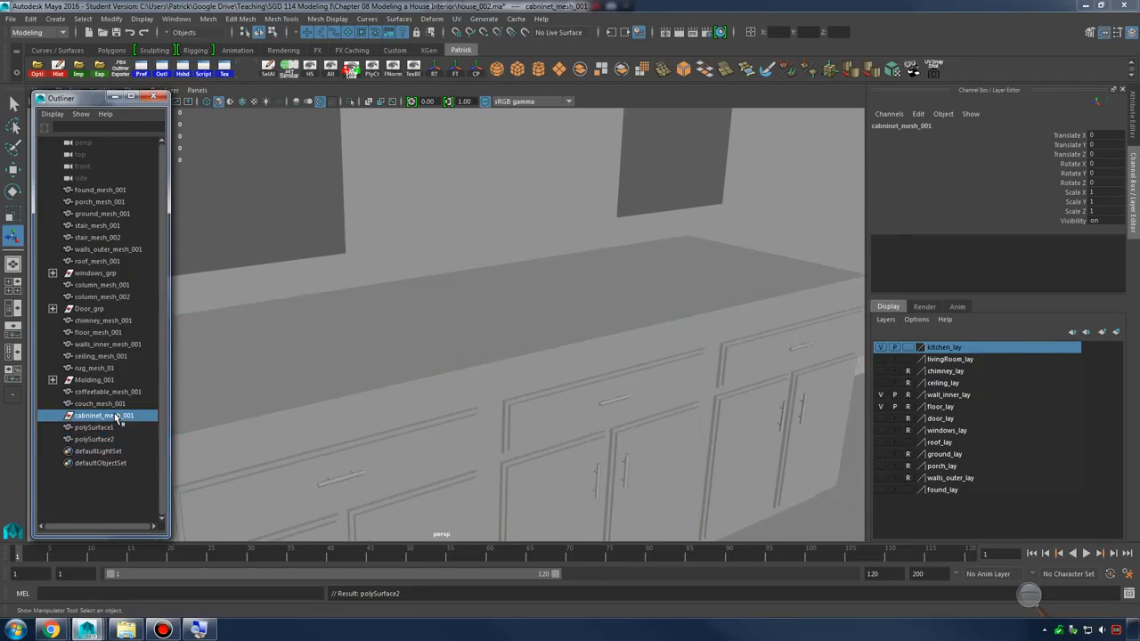
pyautogui.press('Delete')
# Rename polySurface2 as cabninet_mesh_001 and reorder it directly below couch_mesh_001 in the hierarchy
pyautogui.doubleClick(102, 428)
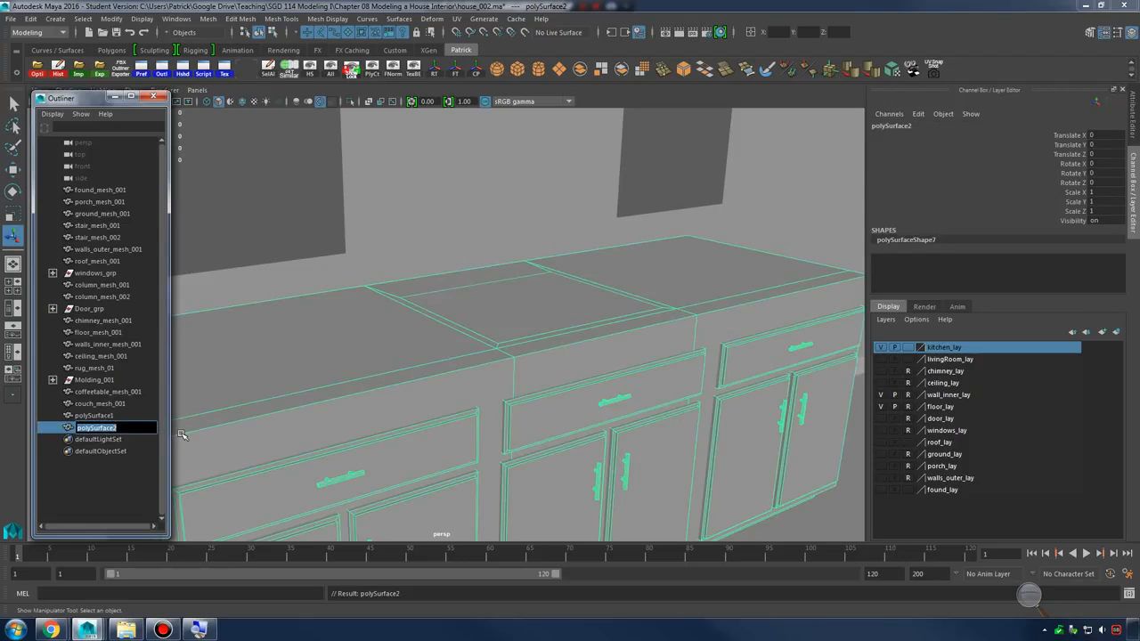
pyautogui.click(125, 492)
pyautogui.click(98, 428)
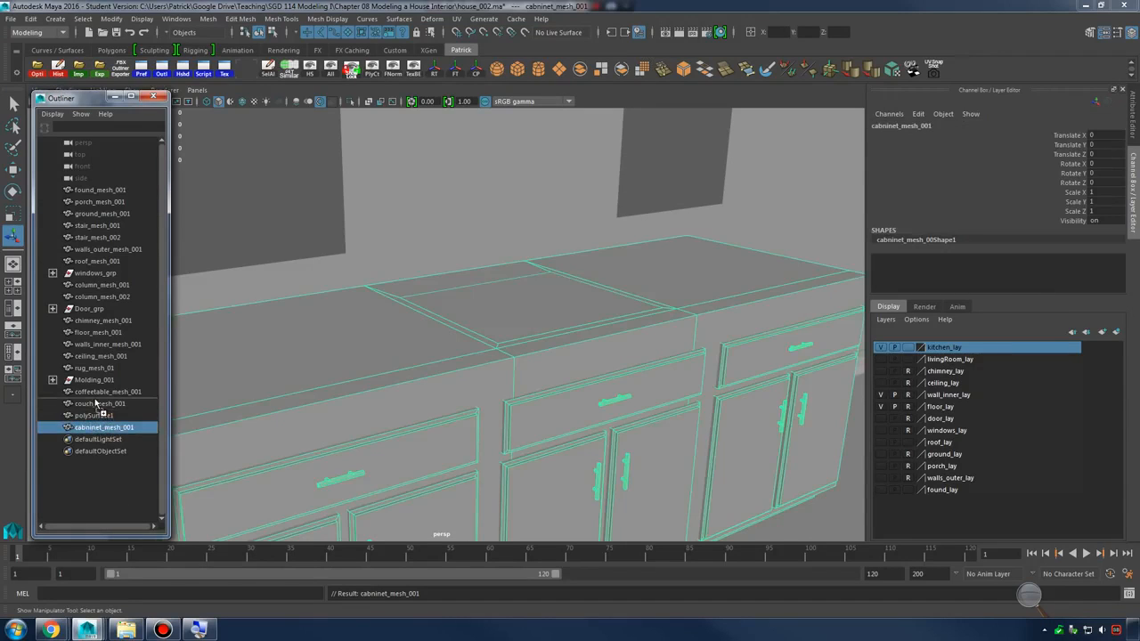
pyautogui.moveTo(98, 415); pyautogui.dragTo(98, 412, button='middle')
# Add only cabninet_mesh_001 to the kitchen_lay layer and set that layer to reference mode
pyautogui.click(94, 427)
pyautogui.keyDown('alt'); pyautogui.moveTo(499, 383); pyautogui.dragTo(472, 401); pyautogui.keyUp('alt')
pyautogui.click(98, 439)
pyautogui.moveTo(713, 381); pyautogui.dragTo(687, 421)
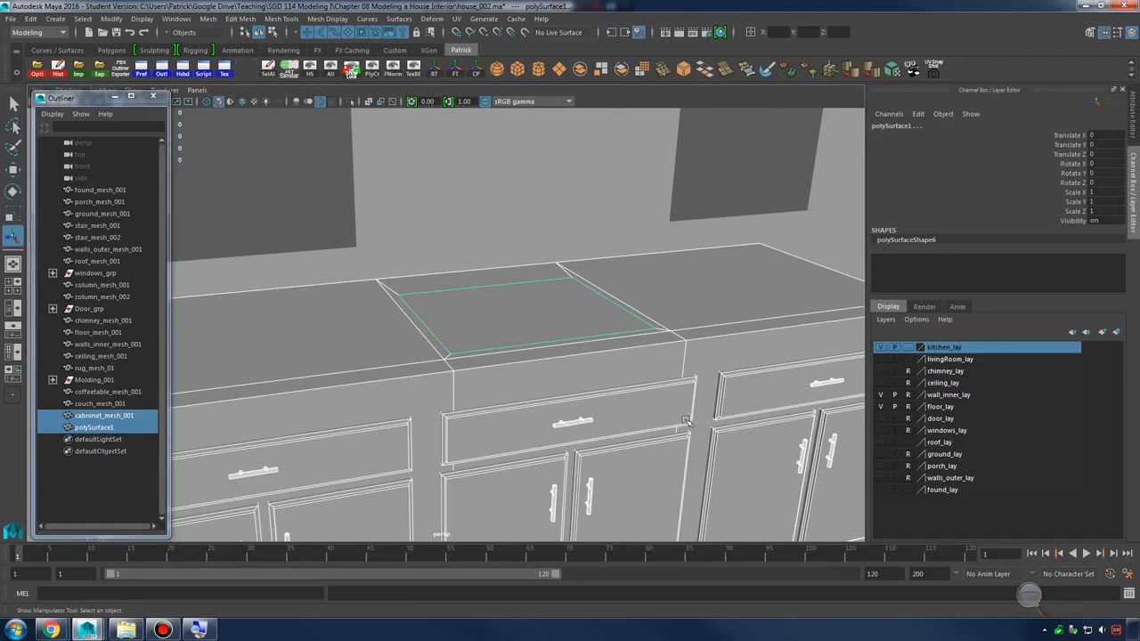
pyautogui.keyDown('ctrl'); pyautogui.click(92, 429); pyautogui.keyUp('ctrl')
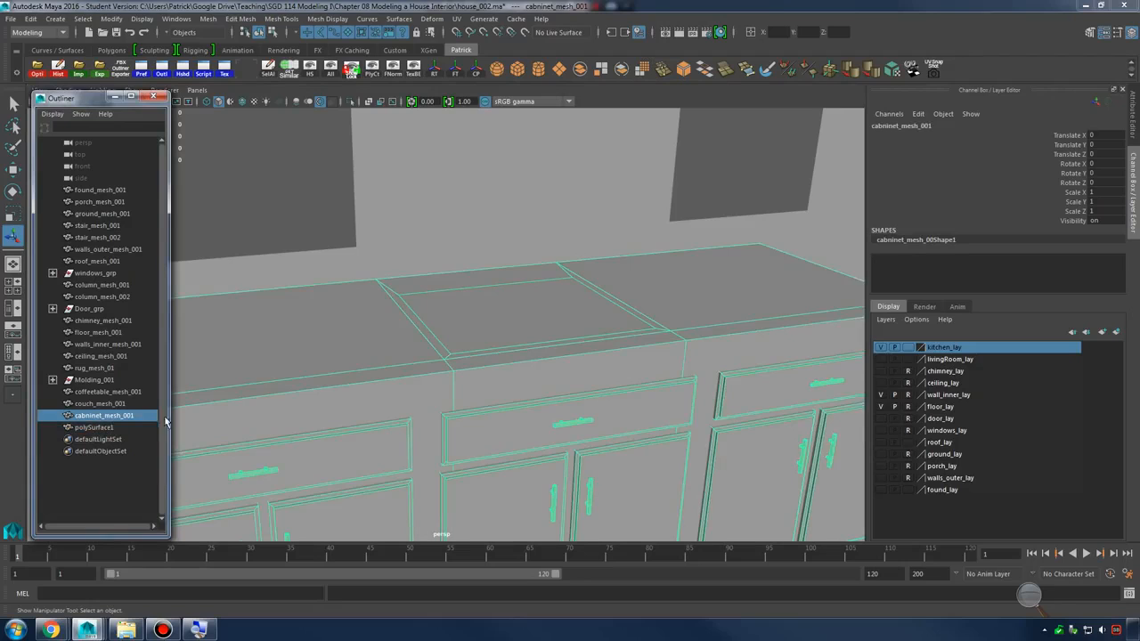
pyautogui.rightClick(939, 352)
pyautogui.click(970, 371)
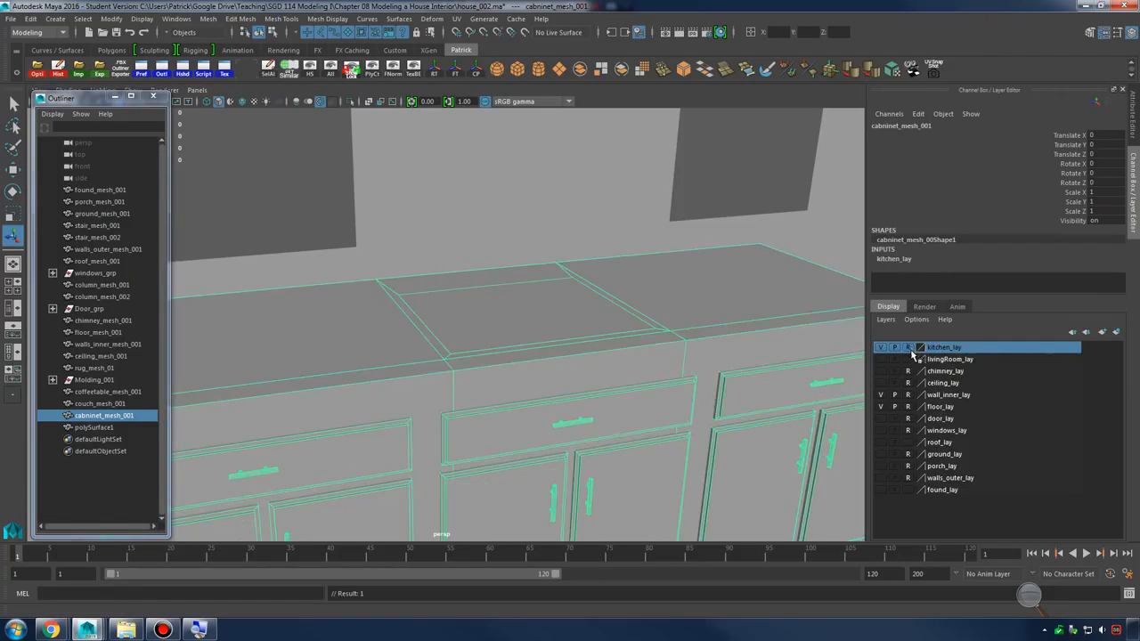
# Raise the separate countertop face polySurface1 by about 0.039 so it sits slightly above the counter
pyautogui.click(627, 313)
pyautogui.press('f')
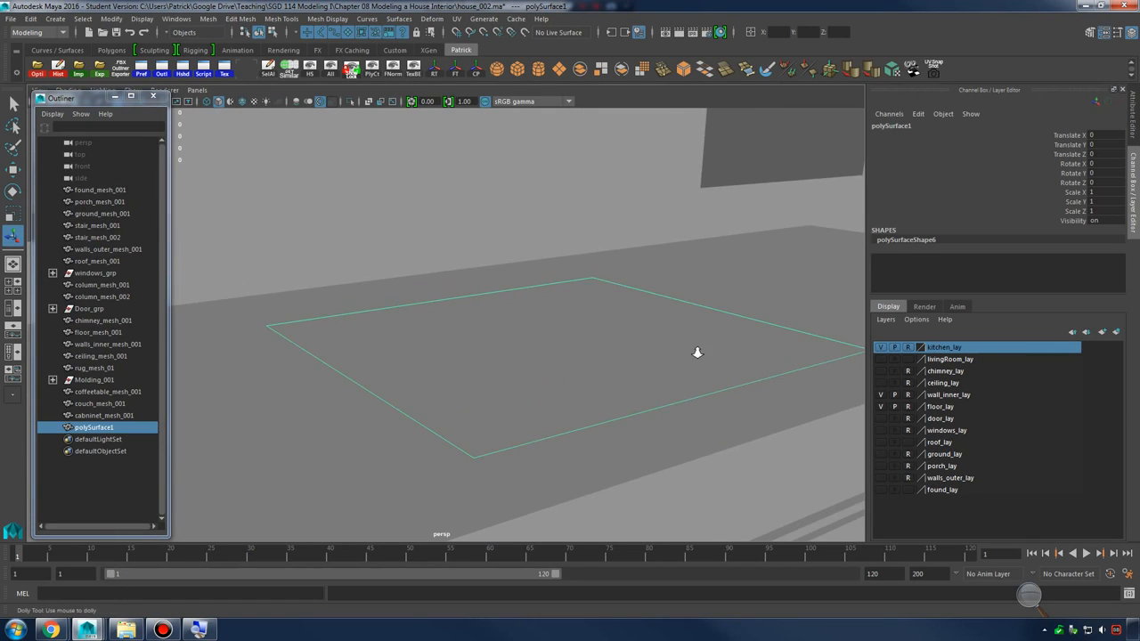
pyautogui.keyDown('alt'); pyautogui.moveTo(697, 352); pyautogui.dragTo(636, 351, button='right'); pyautogui.keyUp('alt')
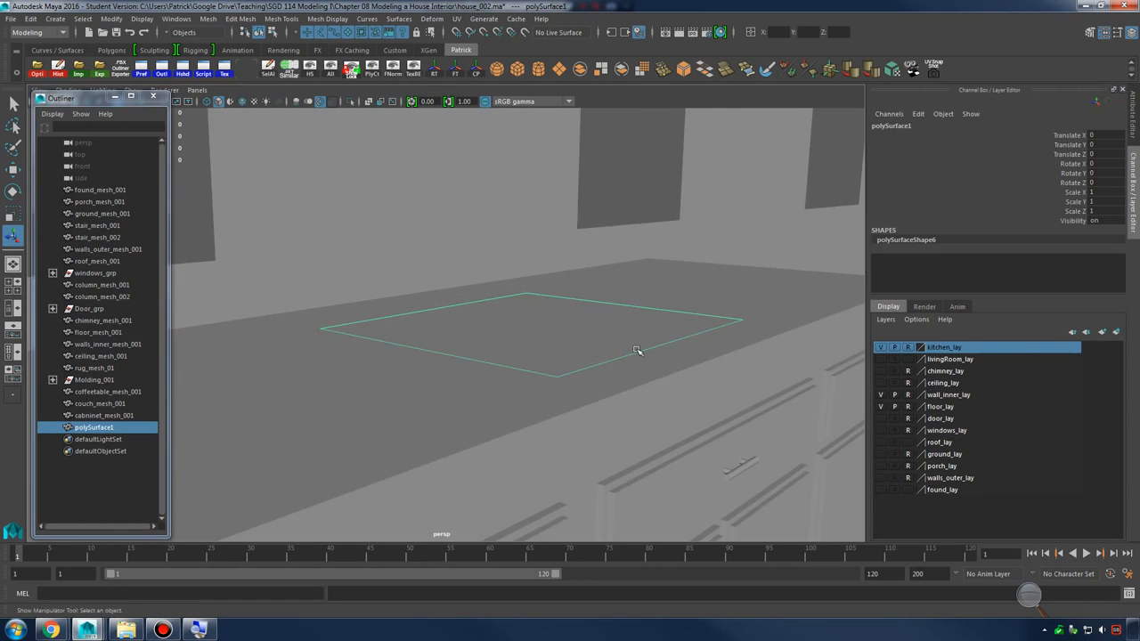
pyautogui.keyDown('alt'); pyautogui.moveTo(636, 350); pyautogui.dragTo(521, 359); pyautogui.keyUp('alt')
pyautogui.press('w')
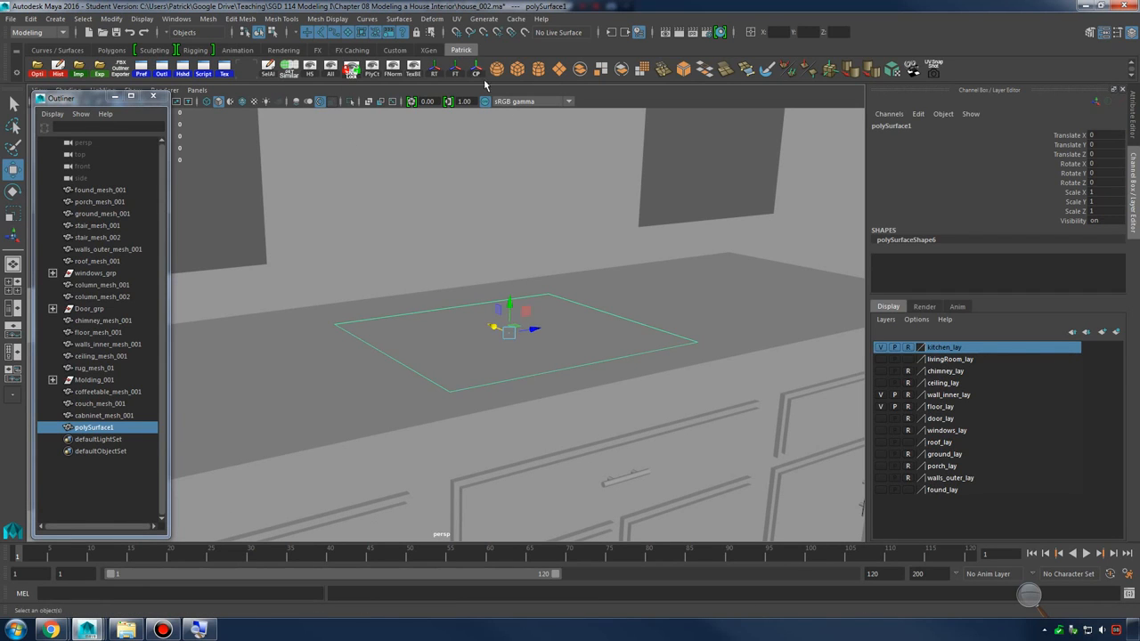
pyautogui.moveTo(510, 308)
pyautogui.mouseDown()
pyautogui.moveTo(512, 298)
pyautogui.moveTo(485, 317)
pyautogui.moveTo(543, 321)
pyautogui.moveTo(426, 302)
pyautogui.moveTo(490, 303)
pyautogui.mouseUp()
# Extrude all border edges of polySurface1 and scale them outward horizontally to about 1.08 to form a rim
pyautogui.moveTo(522, 312); pyautogui.dragTo(522, 267, button='right')
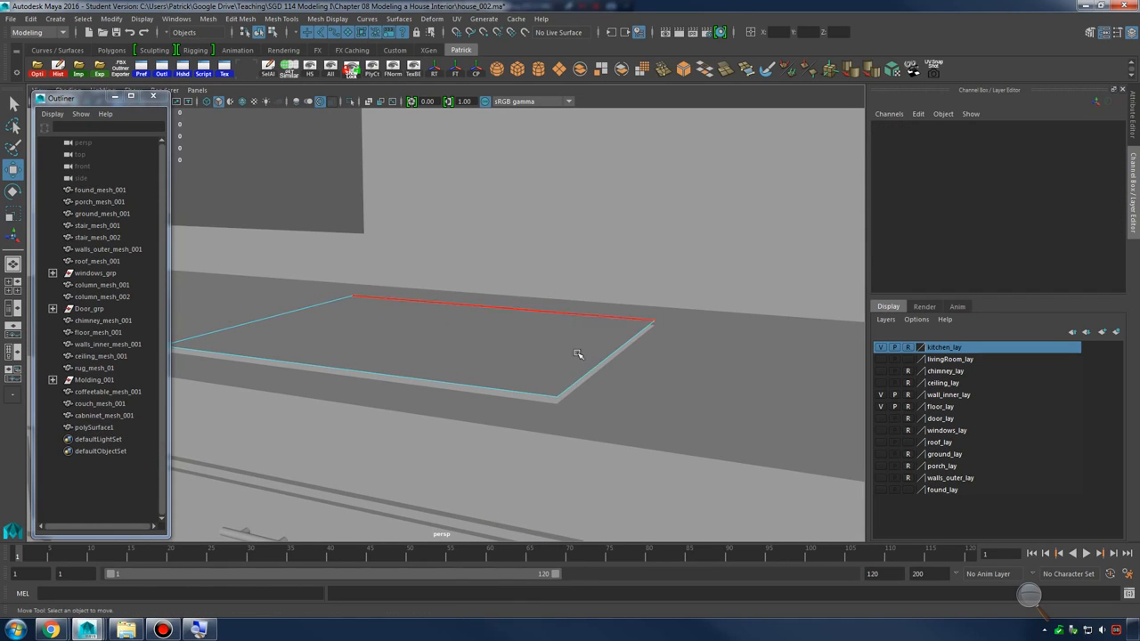
pyautogui.click(592, 364)
pyautogui.keyDown('shift'); pyautogui.moveTo(570, 315); pyautogui.dragTo(537, 359, button='right'); pyautogui.keyUp('shift')
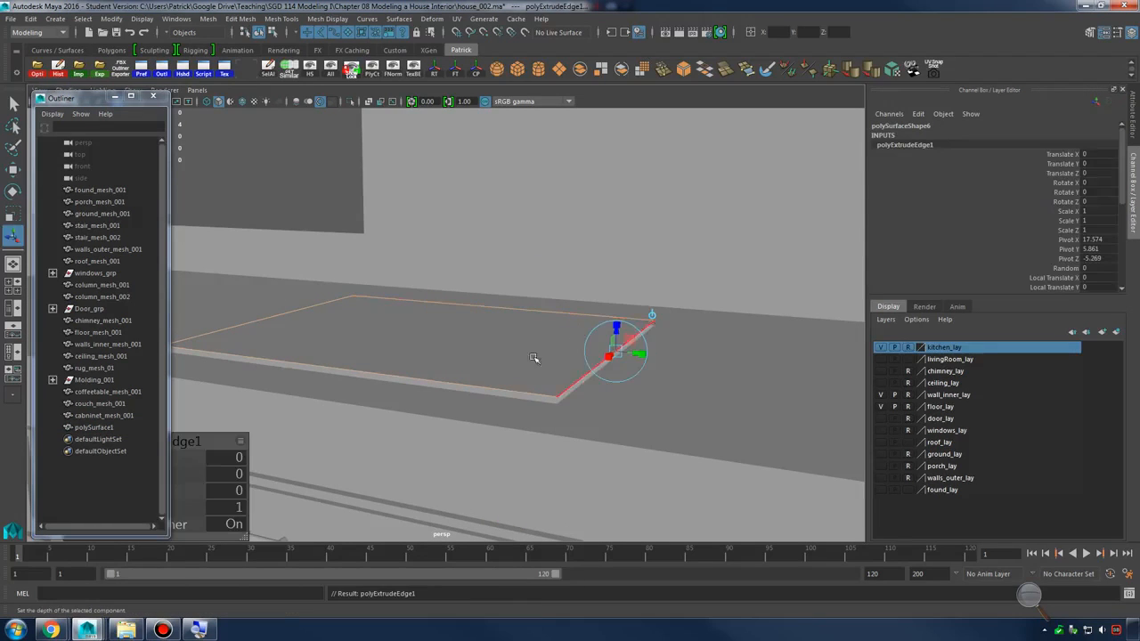
pyautogui.press('r')
pyautogui.moveTo(427, 332); pyautogui.dragTo(449, 333)
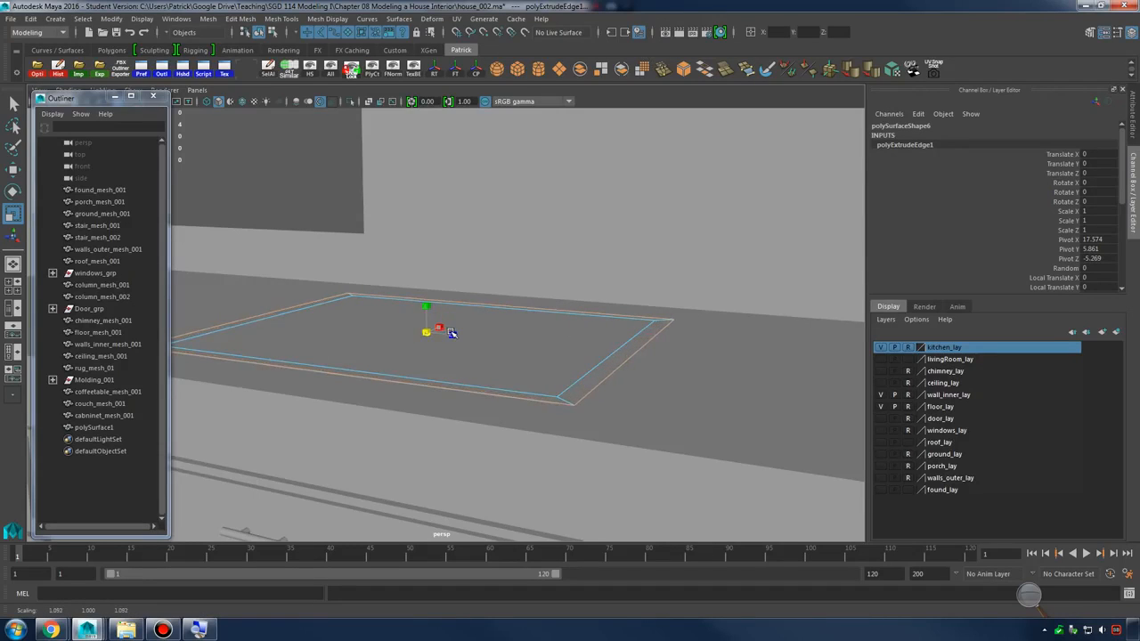
pyautogui.keyDown('alt'); pyautogui.moveTo(539, 336); pyautogui.dragTo(424, 316); pyautogui.keyUp('alt')
# Lower the extruded outer rim edges so the rim slopes down to the countertop surface
pyautogui.press('w')
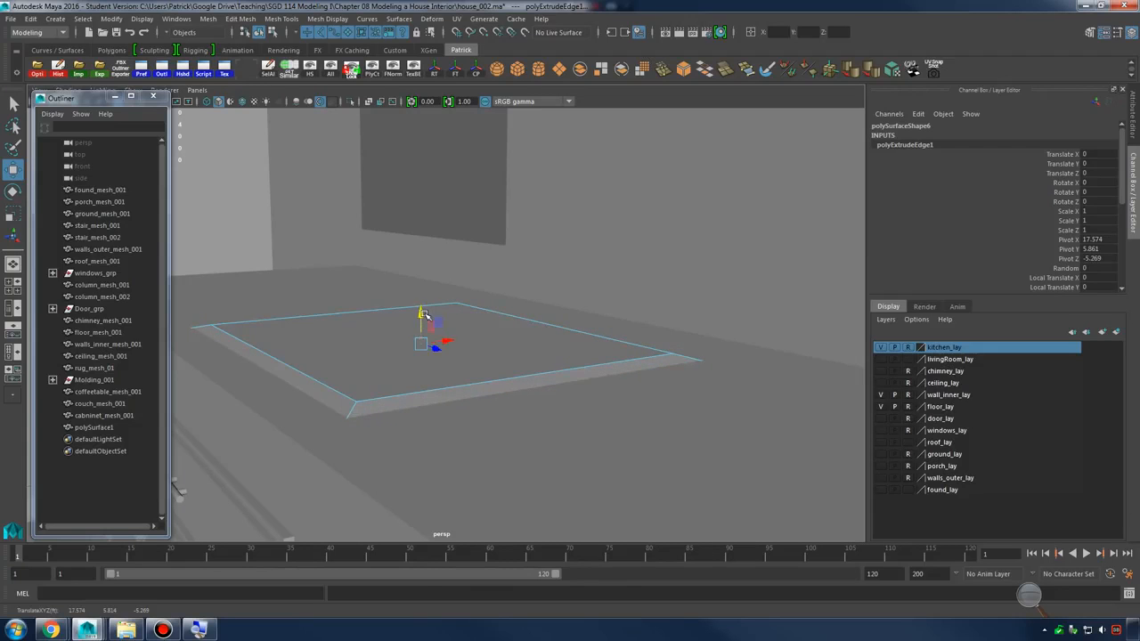
pyautogui.keyDown('alt'); pyautogui.moveTo(534, 344); pyautogui.dragTo(517, 380); pyautogui.keyUp('alt')
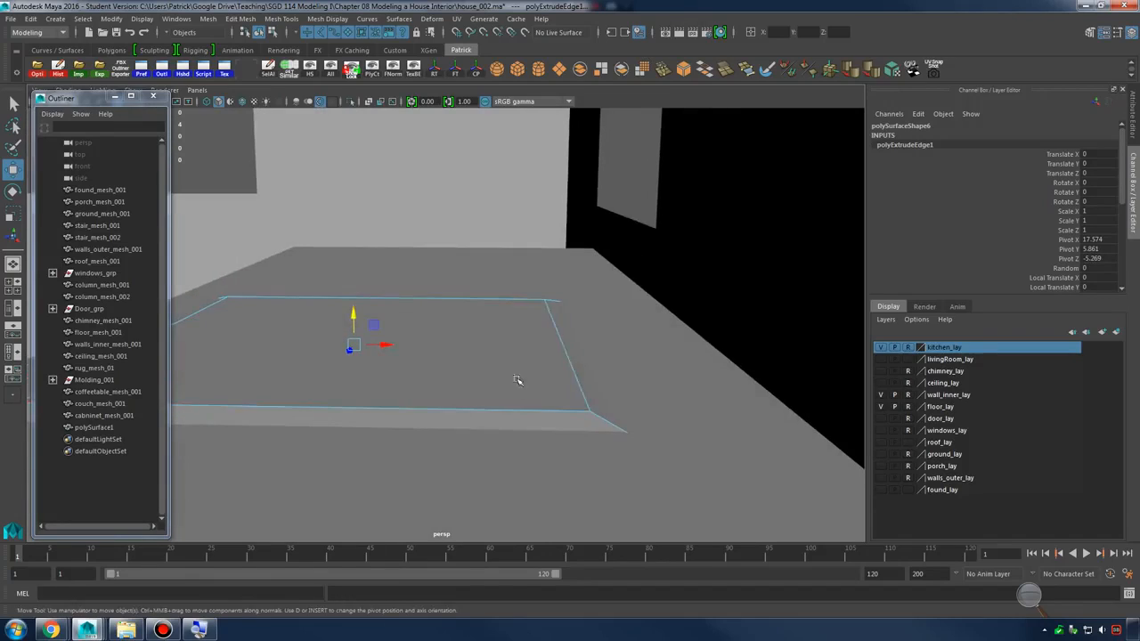
pyautogui.keyDown('alt'); pyautogui.moveTo(570, 341); pyautogui.dragTo(565, 351); pyautogui.keyUp('alt')
pyautogui.press('4')
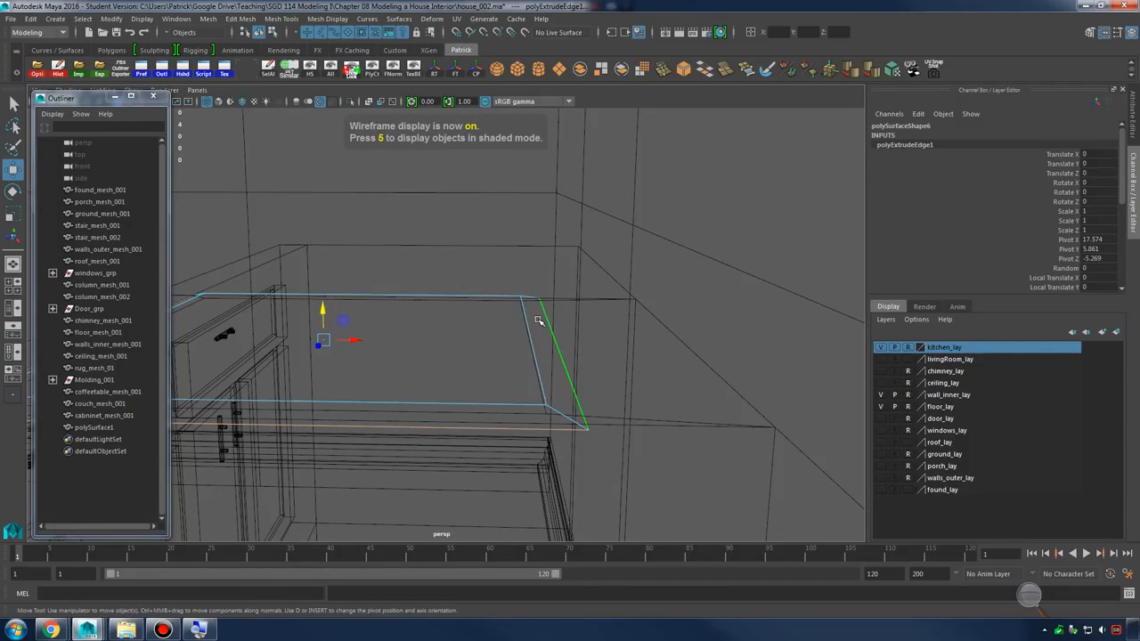
pyautogui.press('5')
pyautogui.keyDown('alt'); pyautogui.moveTo(405, 328); pyautogui.dragTo(535, 330, button='middle'); pyautogui.keyUp('alt')
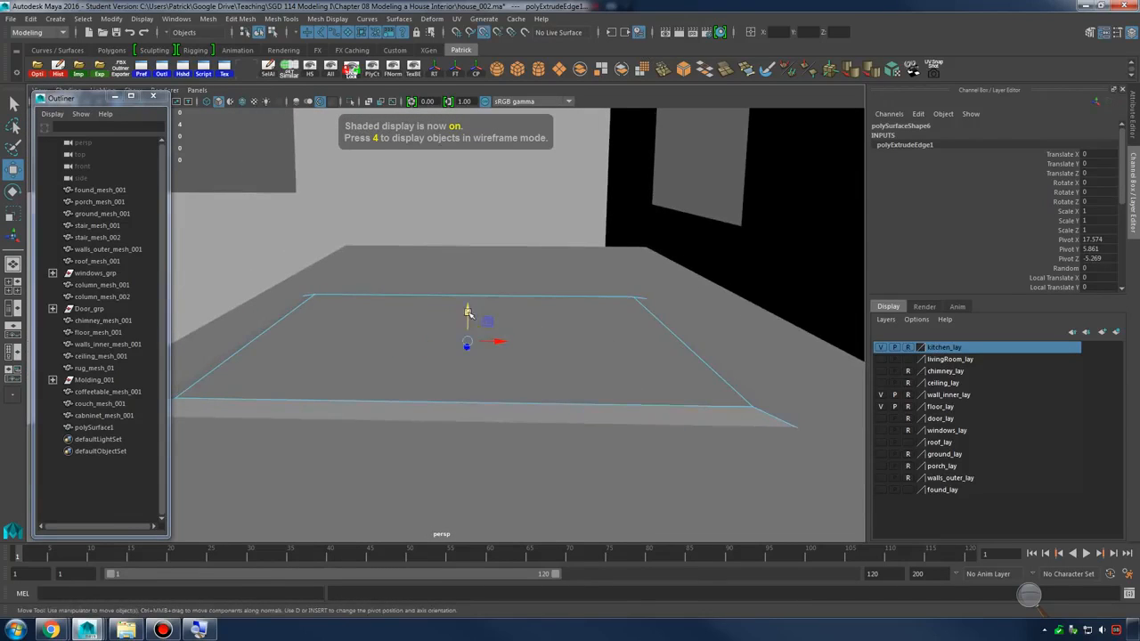
pyautogui.moveTo(467, 311); pyautogui.dragTo(534, 342)
# Adjust the corner vertices of the sink plate's rim on the side nearest the window wall
pyautogui.press('4')
pyautogui.moveTo(521, 337); pyautogui.dragTo(505, 290, button='right')
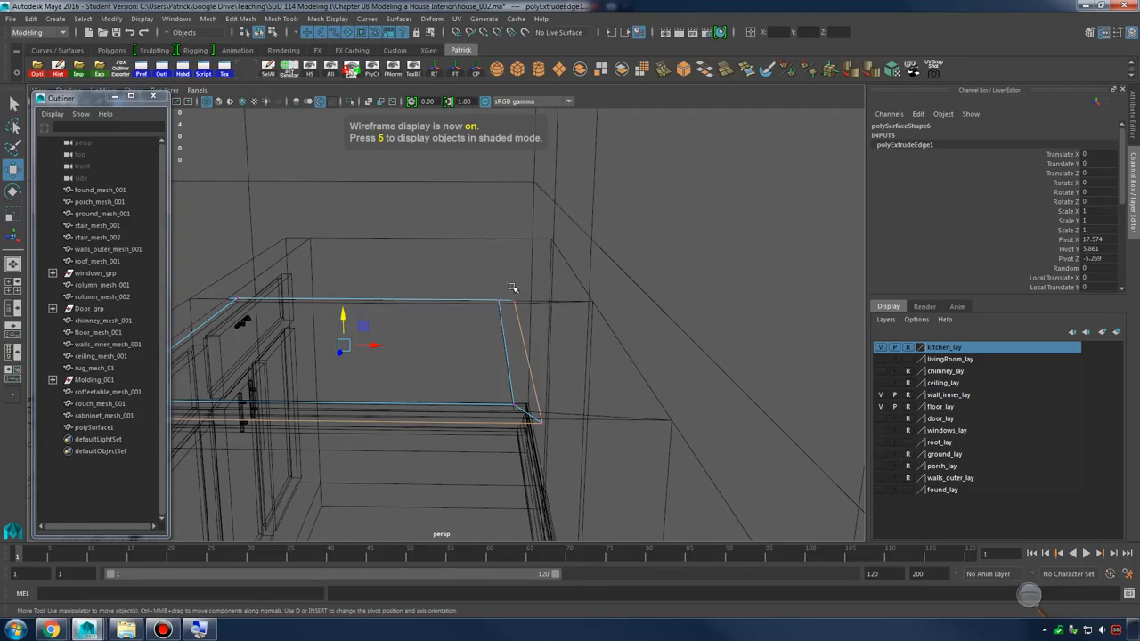
pyautogui.moveTo(512, 287); pyautogui.dragTo(633, 490)
pyautogui.keyDown('alt'); pyautogui.moveTo(580, 400); pyautogui.dragTo(530, 330); pyautogui.keyUp('alt')
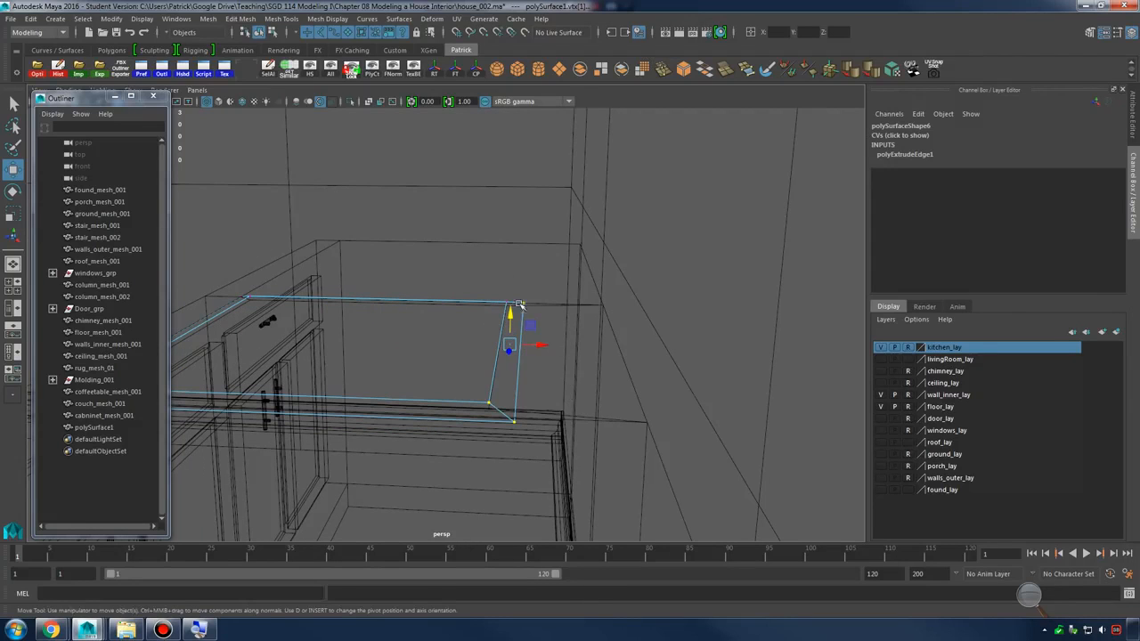
pyautogui.keyDown('alt'); pyautogui.moveTo(542, 413); pyautogui.dragTo(517, 407); pyautogui.keyUp('alt')
pyautogui.press('5')
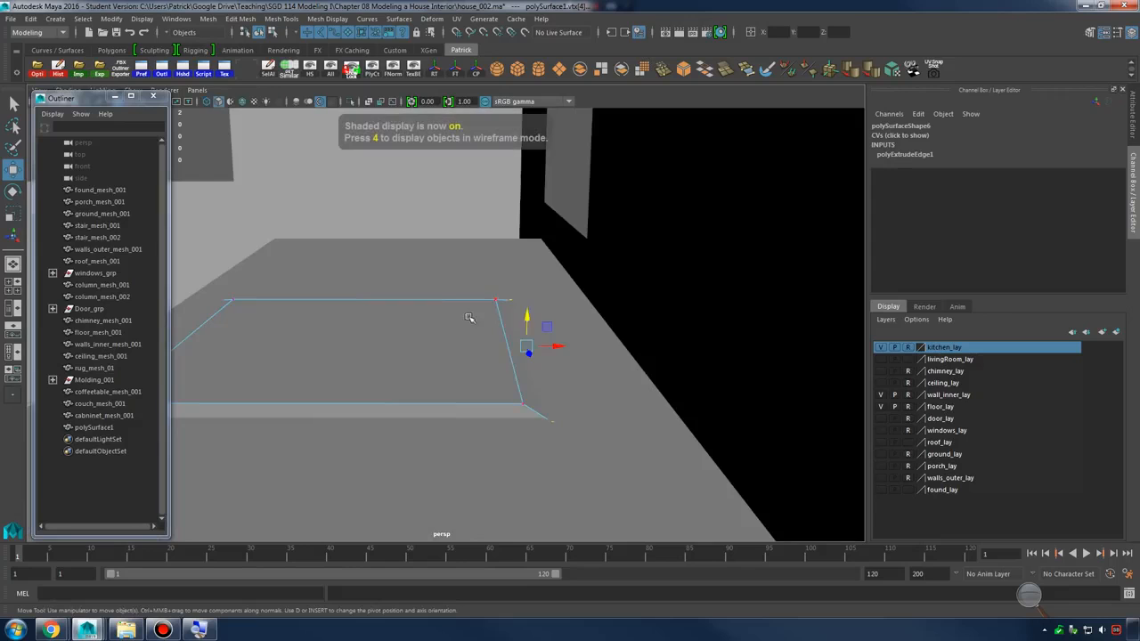
# Insert an edge loop across the sink plate parallel to its wall-side edge and position it as a narrow back strip
pyautogui.moveTo(468, 299)
pyautogui.mouseDown(button='right')
pyautogui.moveTo(495, 307)
pyautogui.moveTo(504, 286)
pyautogui.mouseUp(button='right')
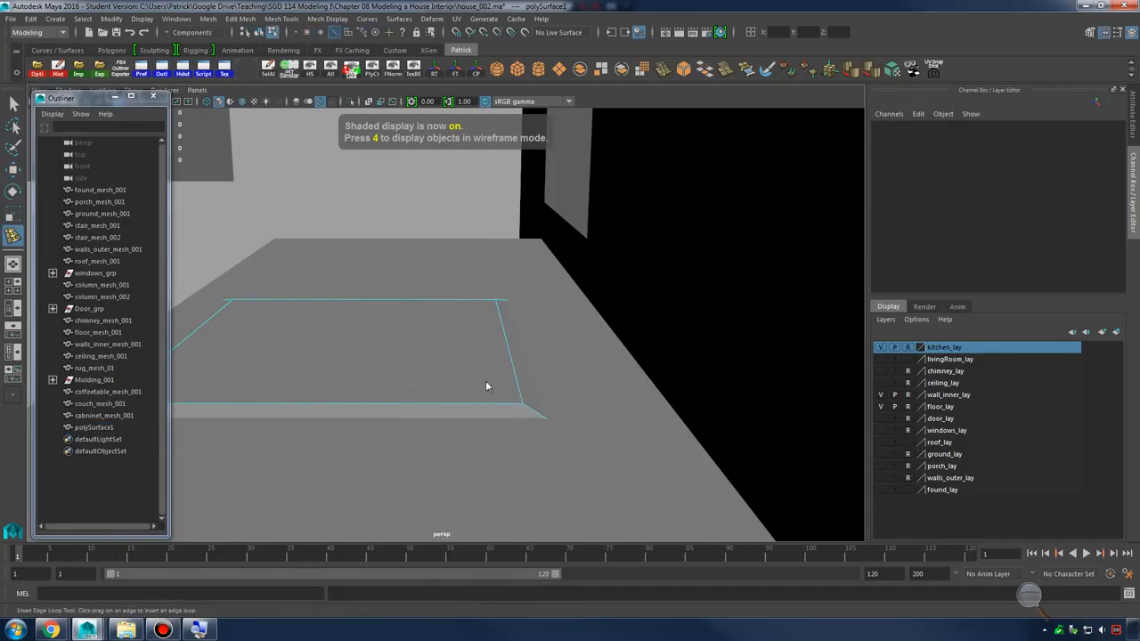
pyautogui.moveTo(491, 407); pyautogui.dragTo(473, 408)
pyautogui.press('w')
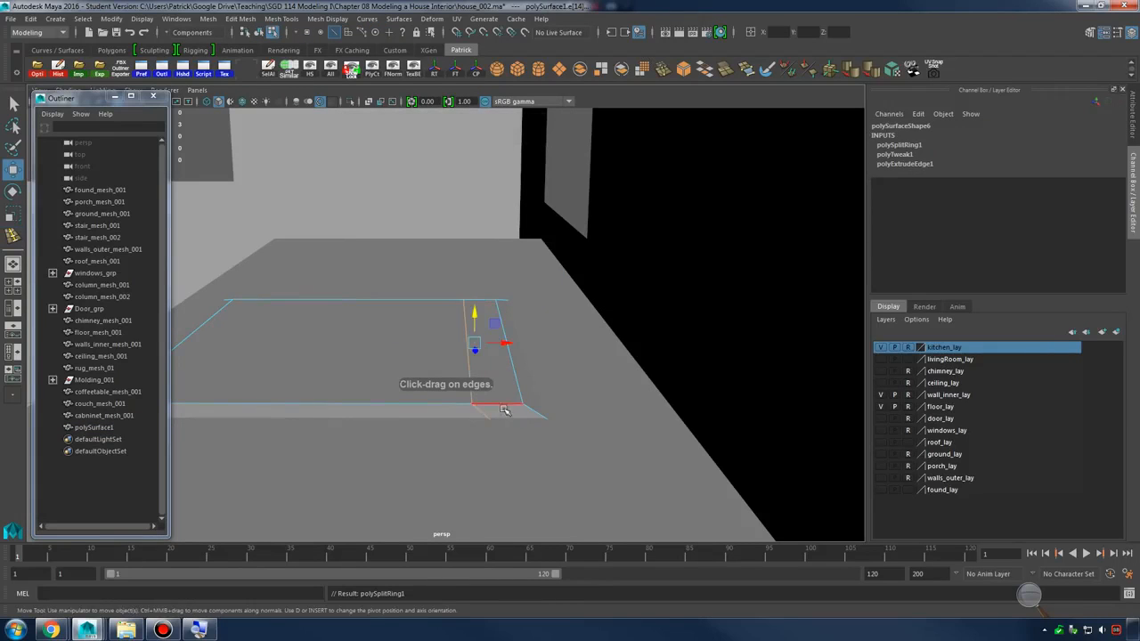
pyautogui.click(505, 343)
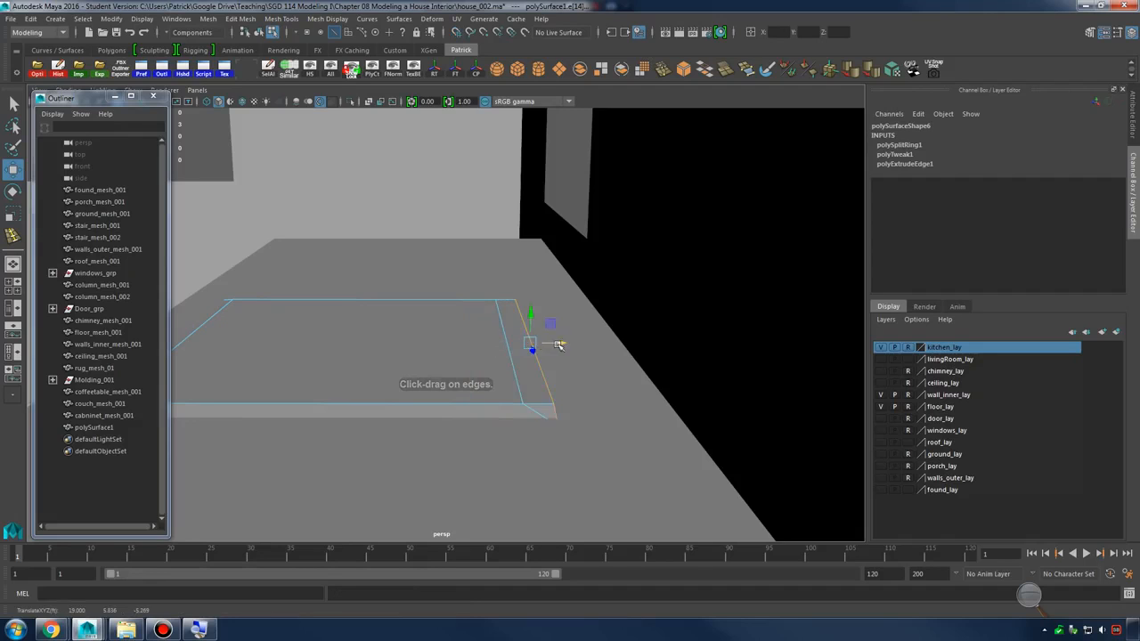
pyautogui.moveTo(559, 346); pyautogui.dragTo(525, 345)
pyautogui.press('4')
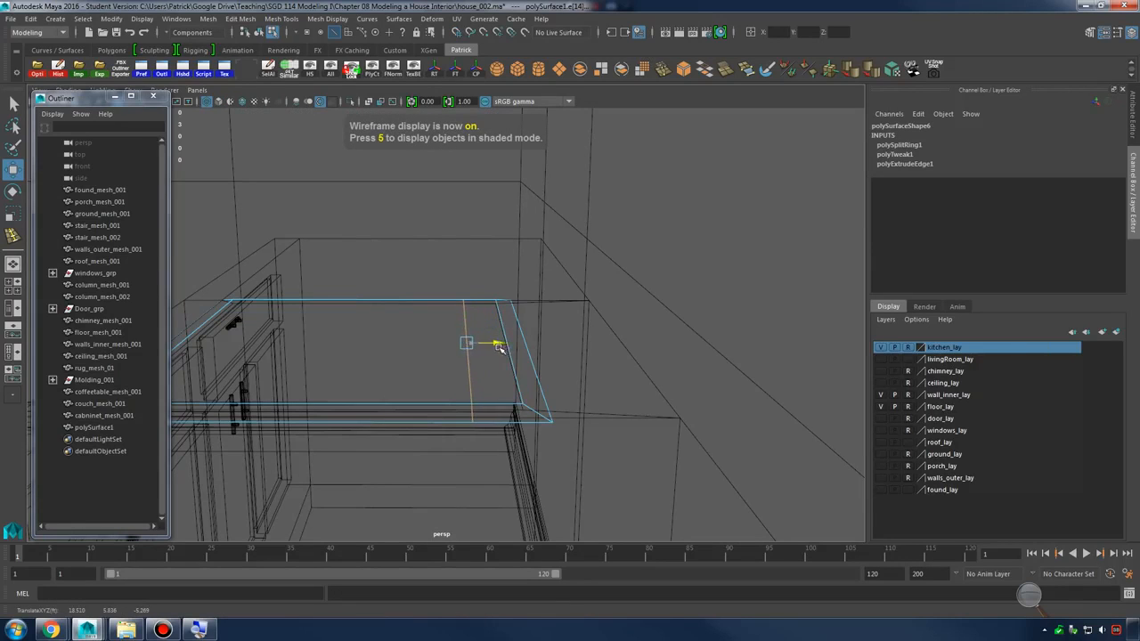
# Move the wall-side inner and outer rim vertices of the sink plate closer to the wall
pyautogui.moveTo(505, 321); pyautogui.dragTo(483, 292, button='right')
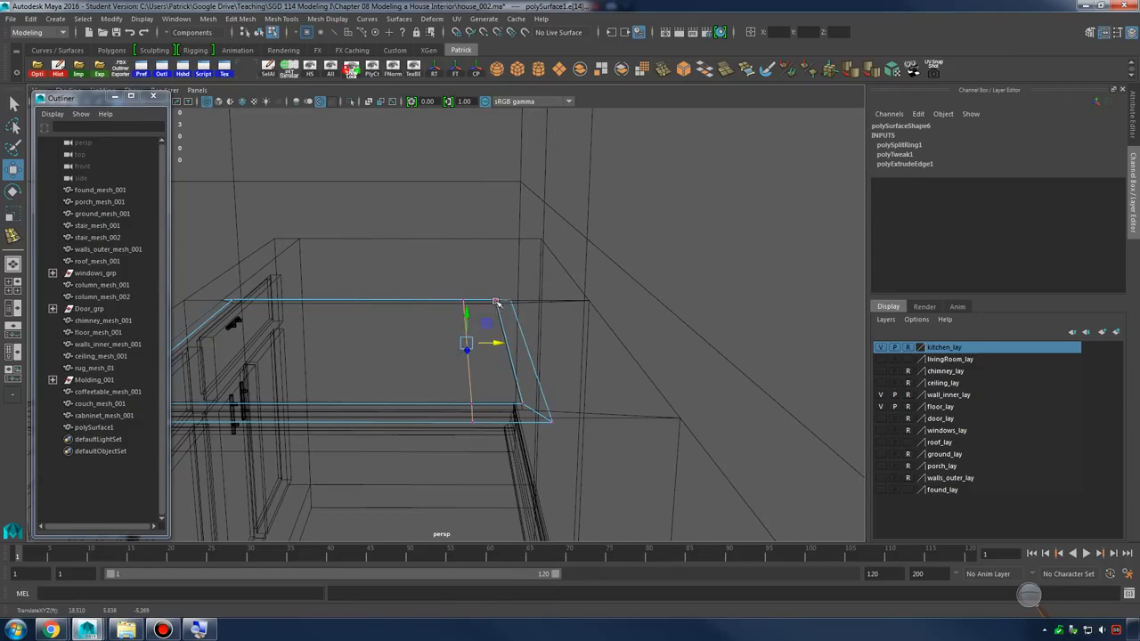
pyautogui.click(496, 303)
pyautogui.moveTo(542, 345); pyautogui.dragTo(548, 341)
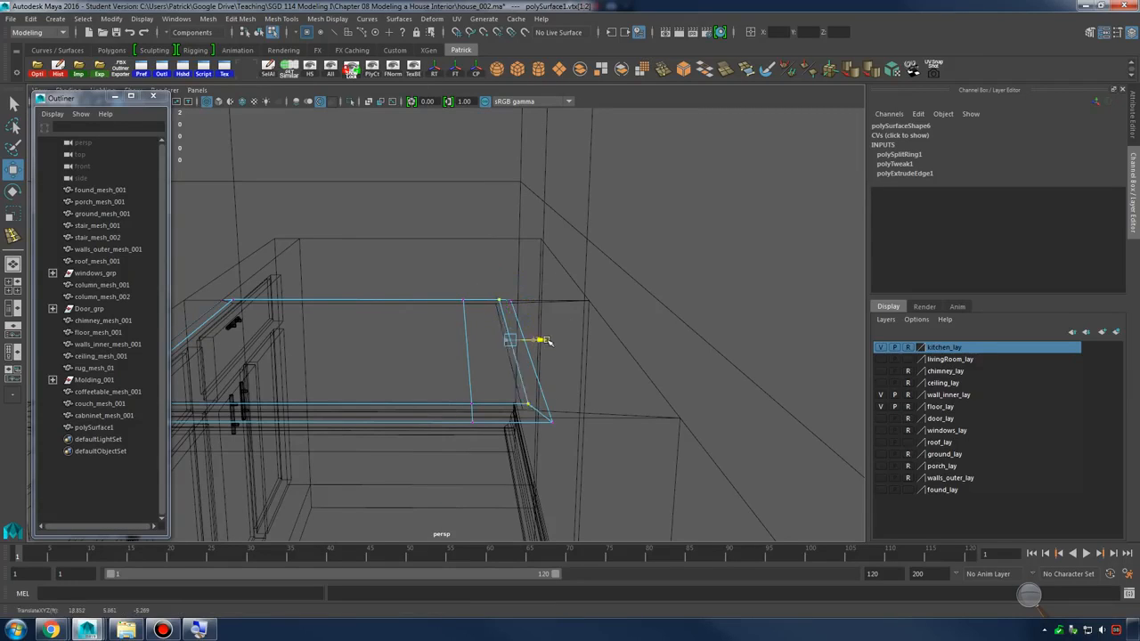
pyautogui.keyDown('alt'); pyautogui.moveTo(606, 483); pyautogui.dragTo(583, 424); pyautogui.keyUp('alt')
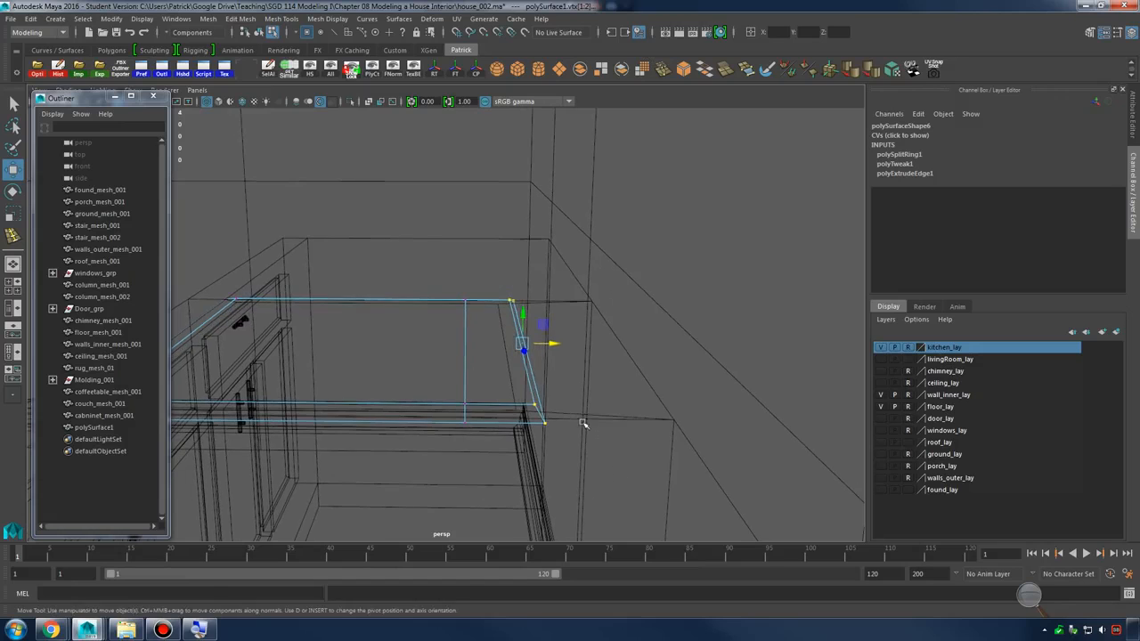
pyautogui.moveTo(550, 340); pyautogui.dragTo(576, 345)
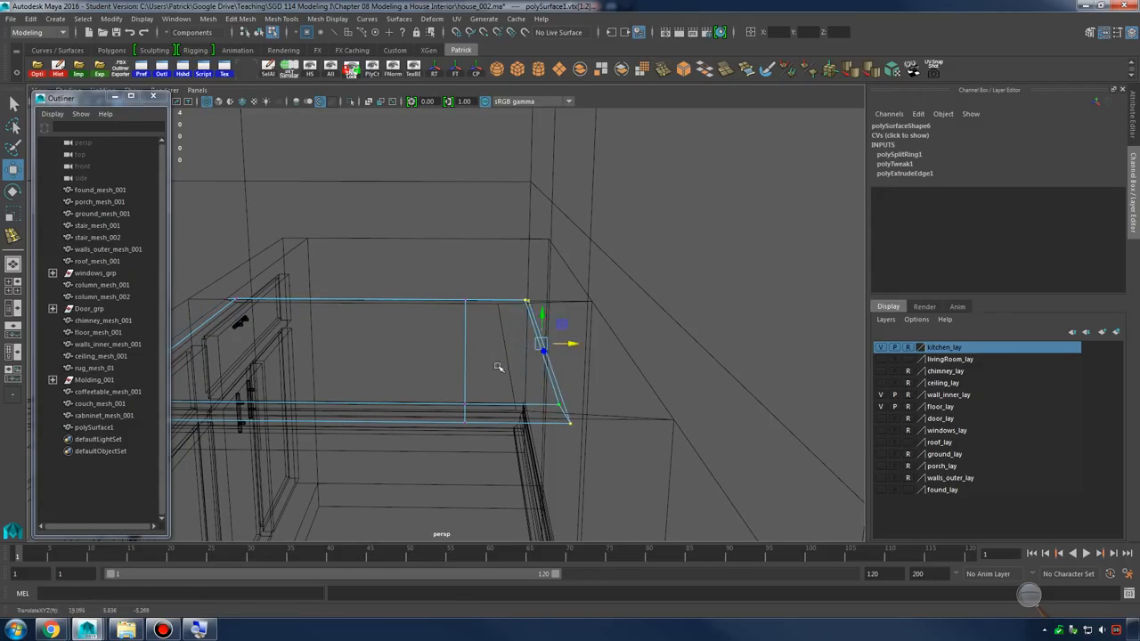
pyautogui.moveTo(499, 367)
pyautogui.keyDown('alt'); pyautogui.mouseDown()
pyautogui.moveTo(538, 364)
pyautogui.moveTo(516, 374)
pyautogui.moveTo(574, 348)
pyautogui.moveTo(623, 386)
pyautogui.moveTo(599, 358)
pyautogui.mouseUp(); pyautogui.keyUp('alt')
# Extrude the large plate face in front of the back strip, scale it inward slightly and lower it about 0.29 ft
pyautogui.press('5')
pyautogui.moveTo(593, 298); pyautogui.dragTo(651, 283, button='right')
pyautogui.click(597, 352)
pyautogui.keyDown('alt'); pyautogui.moveTo(597, 352); pyautogui.dragTo(604, 347); pyautogui.keyUp('alt')
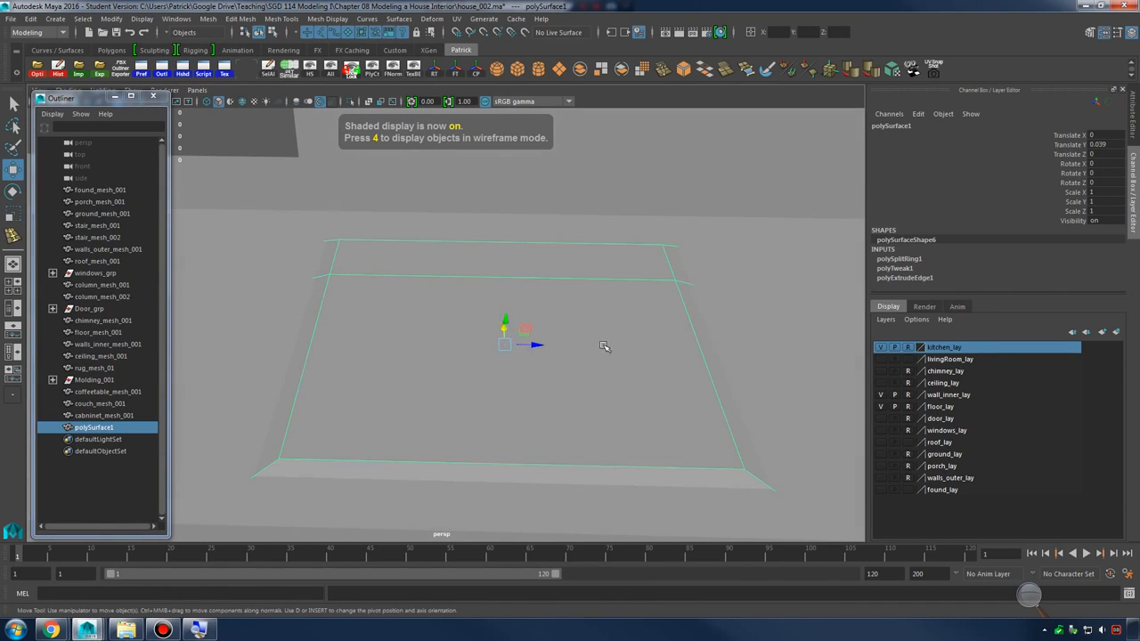
pyautogui.moveTo(603, 302); pyautogui.dragTo(570, 355, button='right')
pyautogui.hotkey('ctrl', 'e')
pyautogui.press('r')
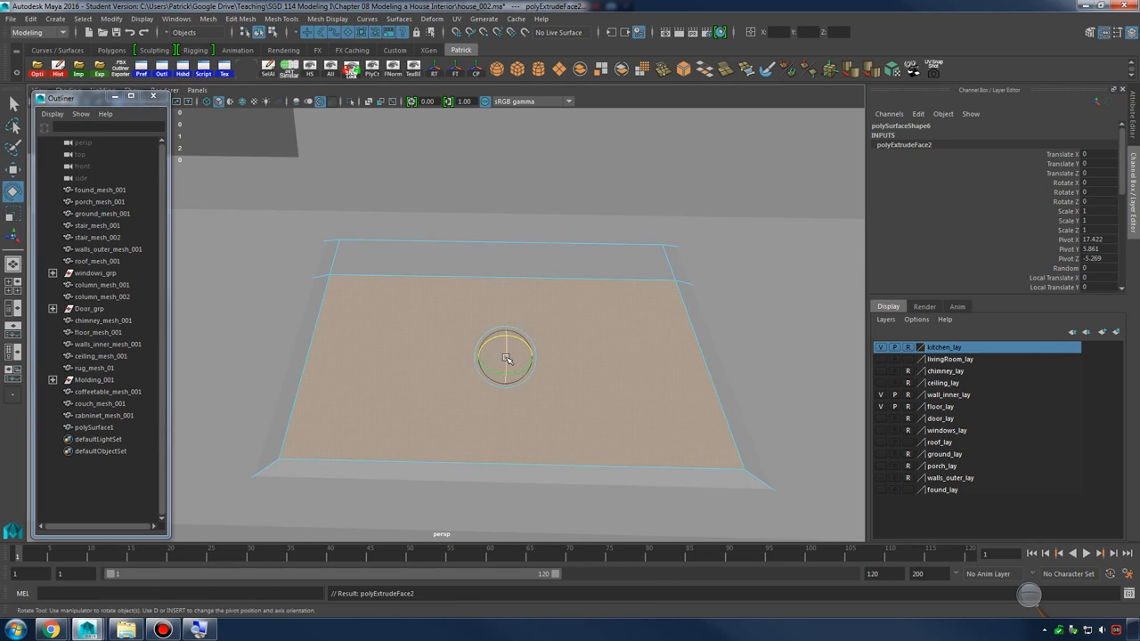
pyautogui.moveTo(506, 357)
pyautogui.mouseDown()
pyautogui.moveTo(495, 356)
pyautogui.moveTo(506, 366)
pyautogui.mouseUp()
pyautogui.press('w')
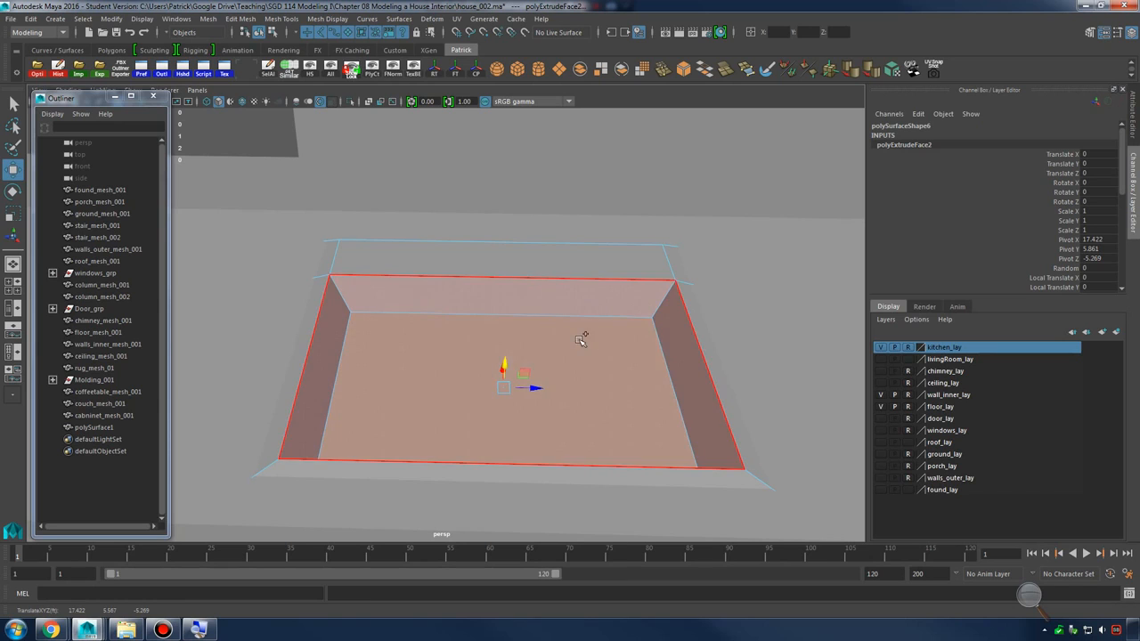
# Extrude the basin floor again, lowering the new face and scaling it inward horizontally
pyautogui.keyDown('shift'); pyautogui.moveTo(579, 341); pyautogui.dragTo(569, 370, button='right'); pyautogui.keyUp('shift')
pyautogui.press('w')
pyautogui.moveTo(504, 372); pyautogui.dragTo(427, 427)
pyautogui.press('r')
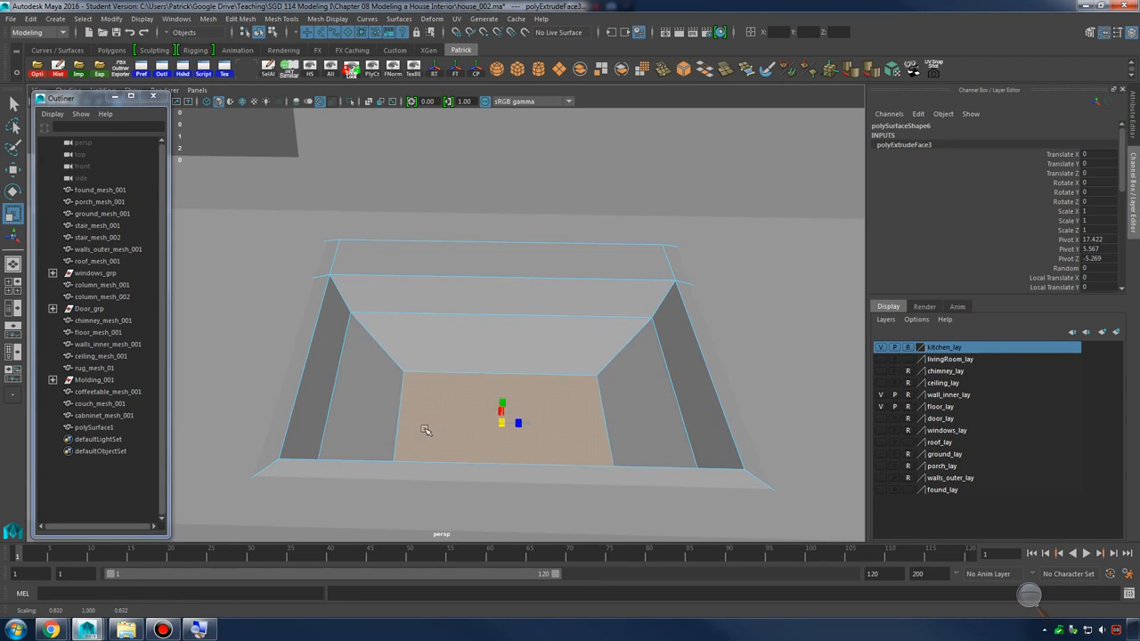
# Preview the sink smoothed, return to the unsmoothed display and rescale the basin floor face horizontally
pyautogui.press('3')
pyautogui.press('1')
pyautogui.keyDown('alt'); pyautogui.moveTo(545, 369); pyautogui.dragTo(615, 378); pyautogui.keyUp('alt')
pyautogui.scroll(1, 560, 392)
pyautogui.scroll(-2, 560, 402)
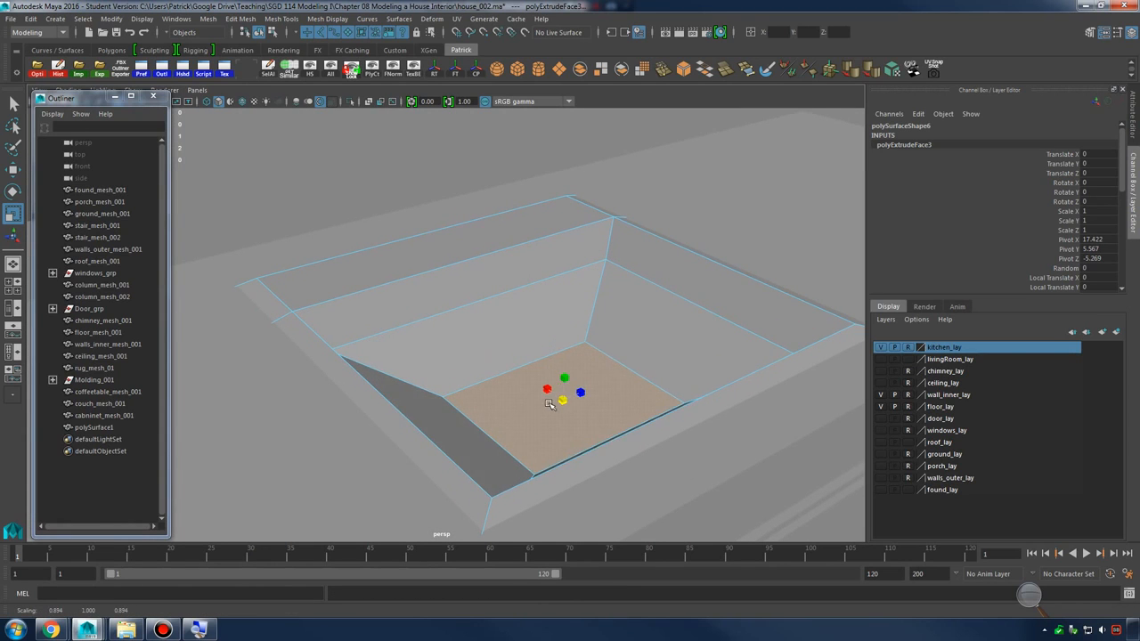
pyautogui.keyDown('alt'); pyautogui.moveTo(559, 402); pyautogui.dragTo(600, 376); pyautogui.keyUp('alt')
# Insert supporting edge loops across the sink plate and basin, close to the side walls and rim edges
pyautogui.moveTo(550, 283); pyautogui.dragTo(613, 240, button='right')
pyautogui.keyDown('alt'); pyautogui.moveTo(622, 305); pyautogui.dragTo(567, 320); pyautogui.keyUp('alt')
pyautogui.keyDown('shift'); pyautogui.moveTo(592, 294); pyautogui.dragTo(537, 311, button='right'); pyautogui.keyUp('shift')
pyautogui.keyDown('alt'); pyautogui.moveTo(537, 309); pyautogui.dragTo(515, 264); pyautogui.keyUp('alt')
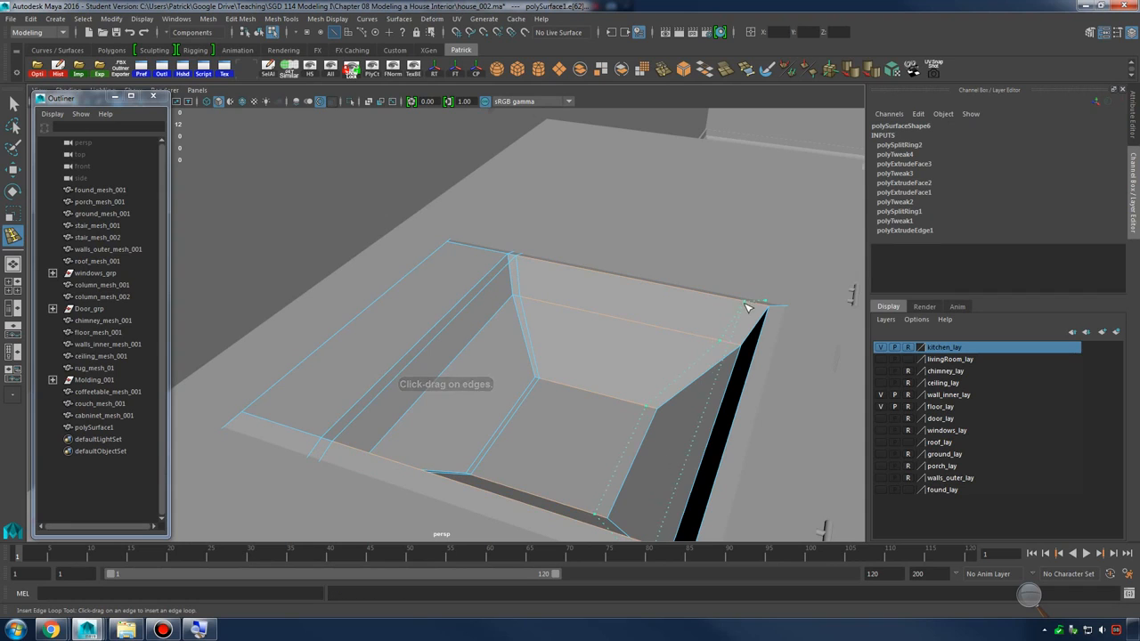
pyautogui.moveTo(760, 316); pyautogui.dragTo(760, 316)
pyautogui.keyDown('alt'); pyautogui.moveTo(758, 316); pyautogui.dragTo(591, 305); pyautogui.keyUp('alt')
pyautogui.click(383, 449)
pyautogui.keyDown('alt'); pyautogui.moveTo(591, 306); pyautogui.dragTo(539, 357, button='right'); pyautogui.keyUp('alt')
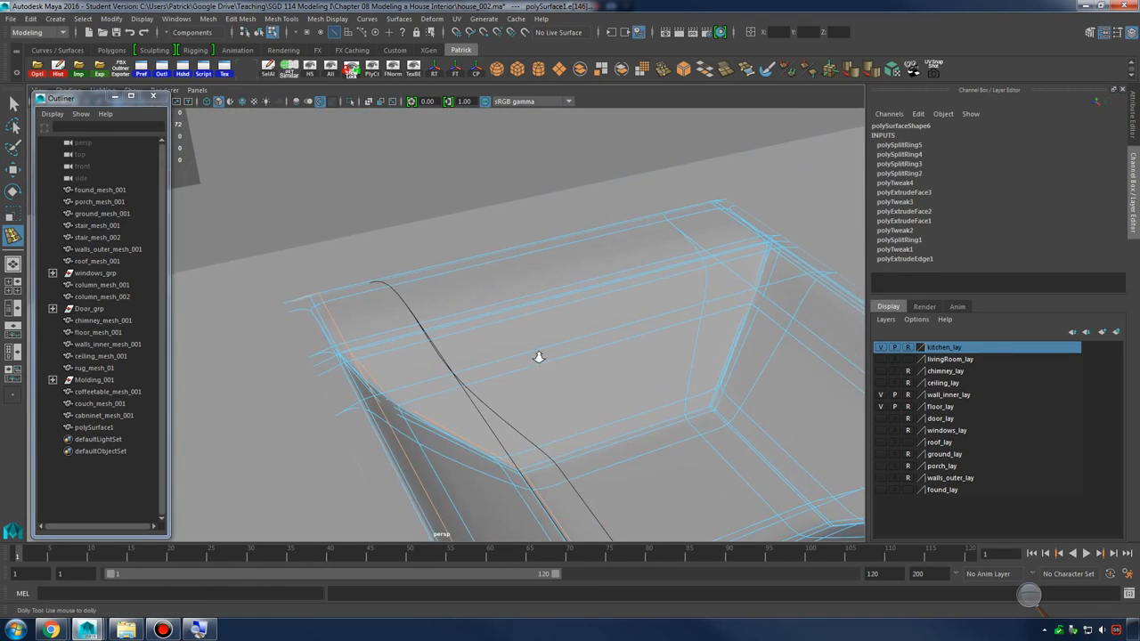
pyautogui.keyDown('alt'); pyautogui.moveTo(539, 357); pyautogui.dragTo(512, 364); pyautogui.keyUp('alt')
pyautogui.press('1')
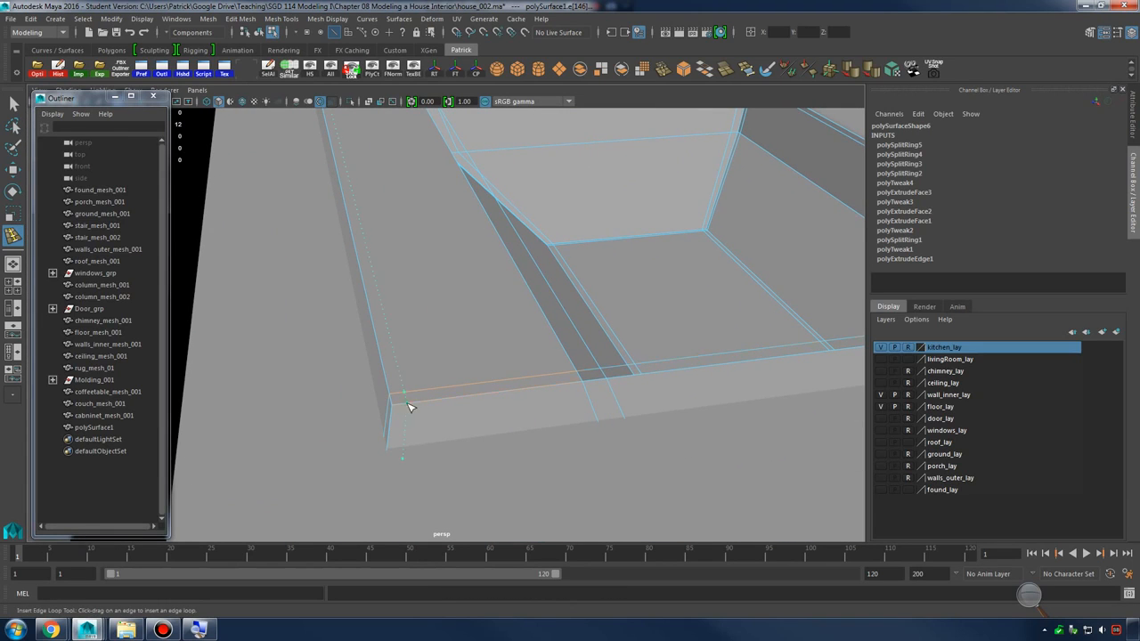
# Insert edge loops beside the plate's outer edge and the basin's edge along the back strip, and preview the sink smoothed
pyautogui.click(404, 412)
pyautogui.press('3')
pyautogui.press('1')
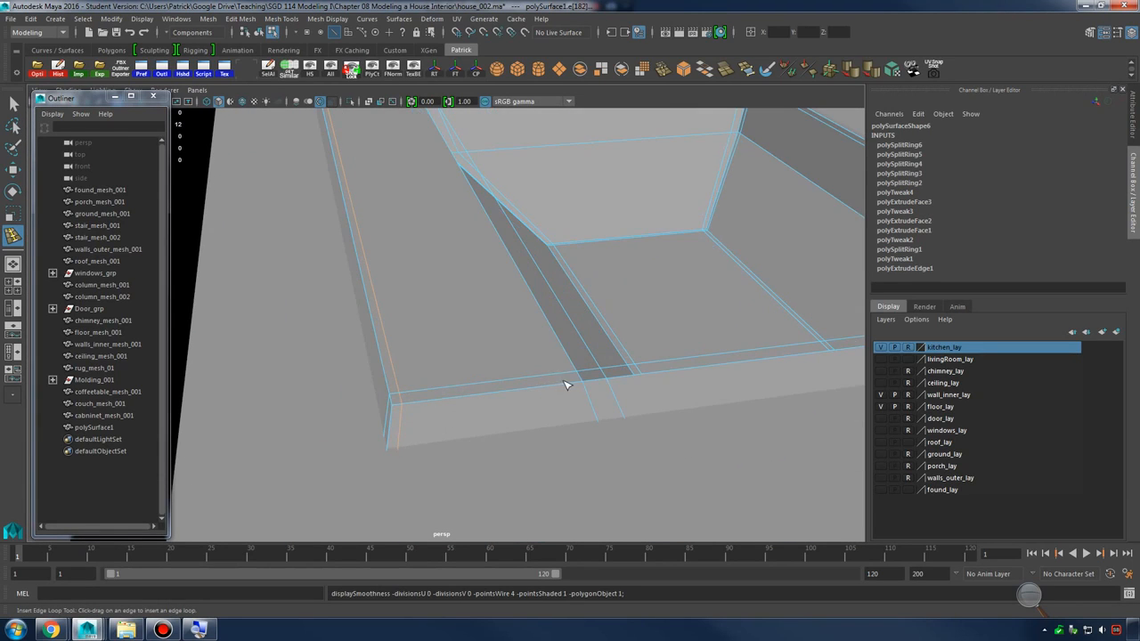
pyautogui.keyDown('alt'); pyautogui.moveTo(565, 382); pyautogui.dragTo(547, 369, button='right'); pyautogui.keyUp('alt')
pyautogui.keyDown('alt'); pyautogui.moveTo(547, 369); pyautogui.dragTo(546, 400); pyautogui.keyUp('alt')
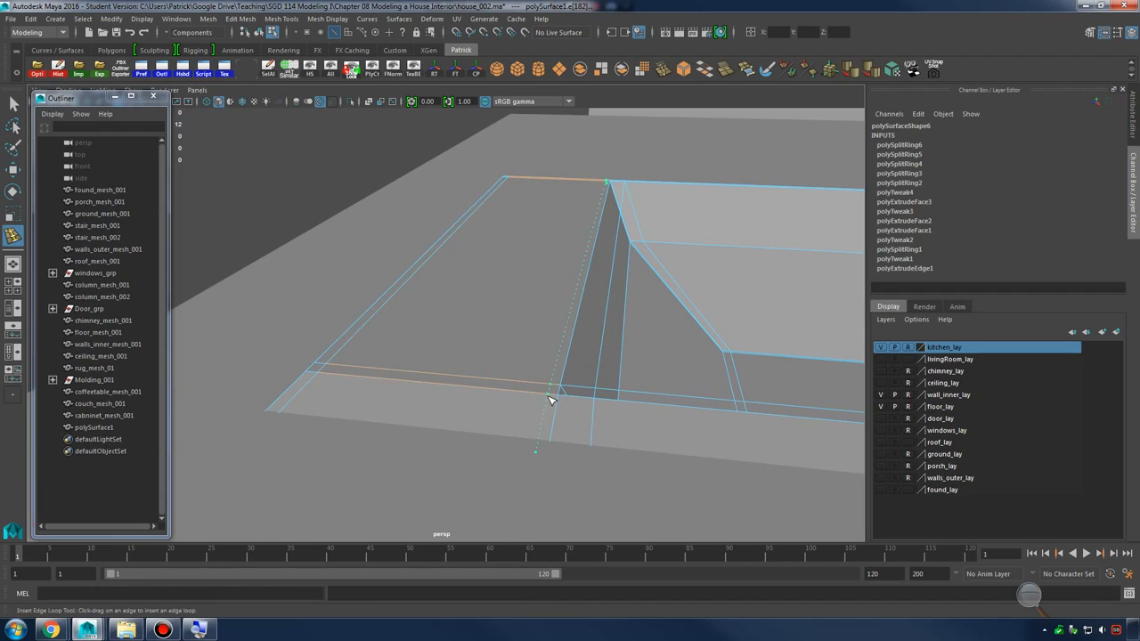
pyautogui.click(550, 400)
pyautogui.press('3')
pyautogui.press('q')
pyautogui.moveTo(581, 274); pyautogui.dragTo(626, 228, button='right')
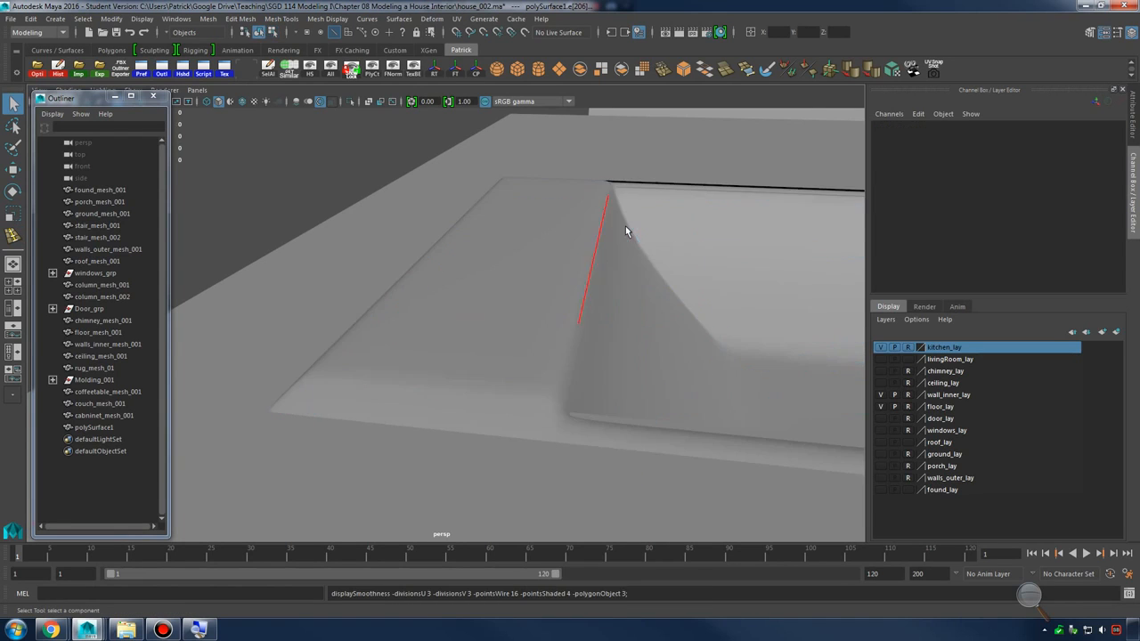
# Examine the smoothed sink's rim corners, back strip and basin edges from several angles
pyautogui.keyDown('alt'); pyautogui.moveTo(626, 227); pyautogui.dragTo(505, 331); pyautogui.keyUp('alt')
pyautogui.click(508, 327)
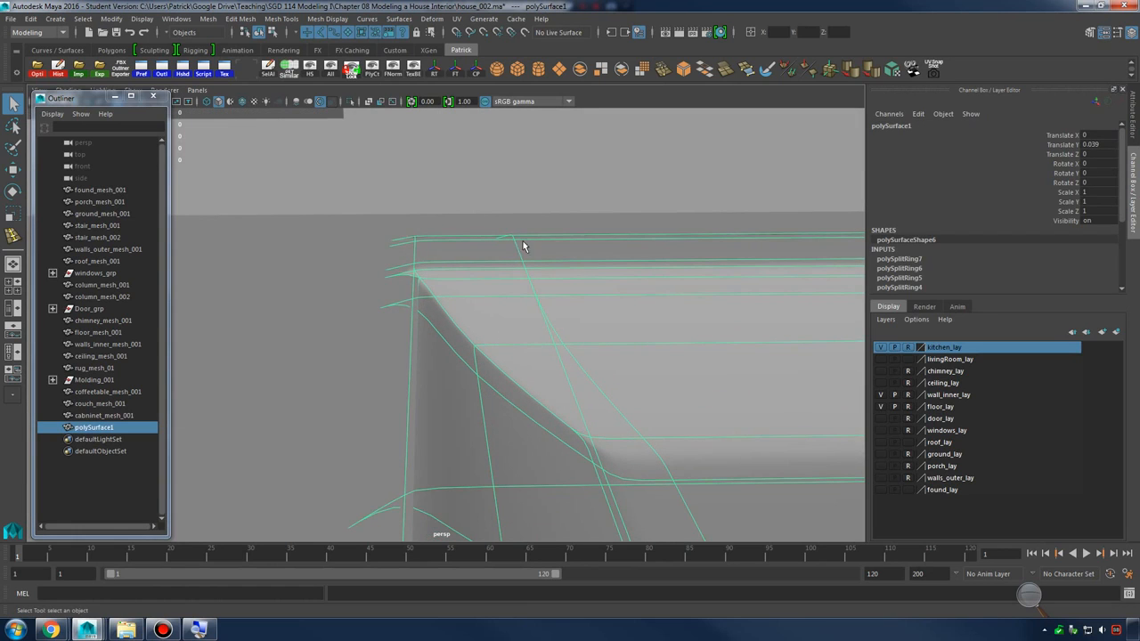
pyautogui.keyDown('alt'); pyautogui.moveTo(573, 232); pyautogui.dragTo(623, 304, button='middle'); pyautogui.keyUp('alt')
pyautogui.keyDown('alt'); pyautogui.moveTo(314, 156); pyautogui.dragTo(557, 353); pyautogui.keyUp('alt')
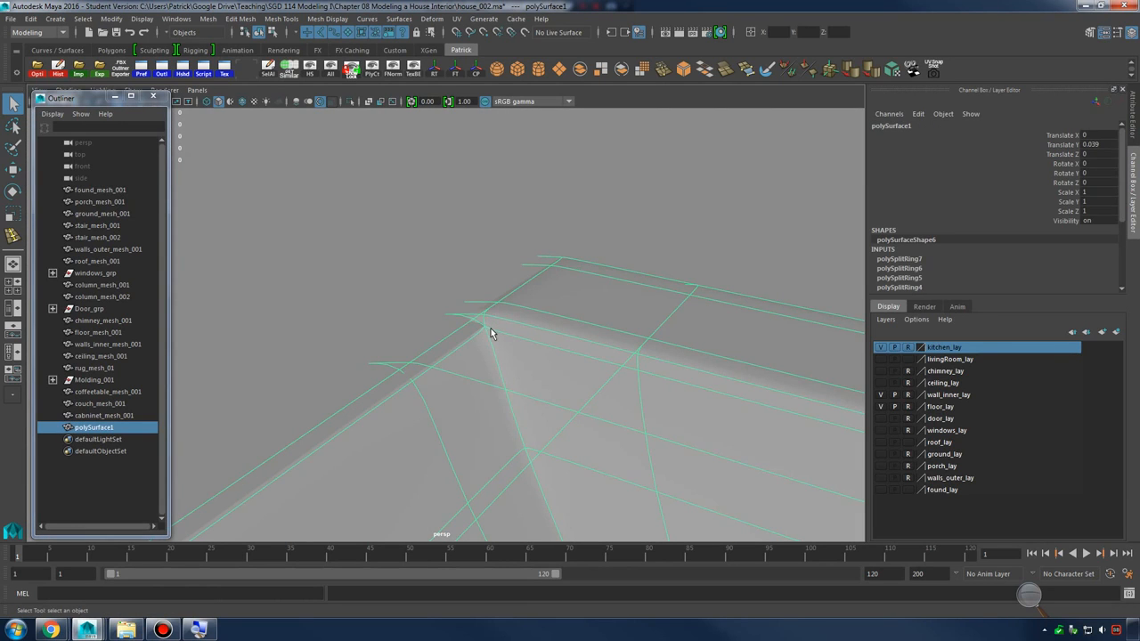
pyautogui.keyDown('alt'); pyautogui.moveTo(490, 328); pyautogui.dragTo(549, 300); pyautogui.keyUp('alt')
pyautogui.keyDown('shift'); pyautogui.moveTo(549, 299); pyautogui.dragTo(517, 315, button='right'); pyautogui.keyUp('shift')
pyautogui.keyDown('alt'); pyautogui.moveTo(693, 337); pyautogui.dragTo(604, 347, button='right'); pyautogui.keyUp('alt')
pyautogui.keyDown('alt'); pyautogui.moveTo(604, 346); pyautogui.dragTo(744, 401); pyautogui.keyUp('alt')
pyautogui.keyDown('alt'); pyautogui.moveTo(745, 401); pyautogui.dragTo(679, 373, button='middle'); pyautogui.keyUp('alt')
pyautogui.keyDown('alt'); pyautogui.moveTo(680, 372); pyautogui.dragTo(683, 436); pyautogui.keyUp('alt')
pyautogui.press('3')
pyautogui.keyDown('alt'); pyautogui.moveTo(683, 436); pyautogui.dragTo(498, 356, button='right'); pyautogui.keyUp('alt')
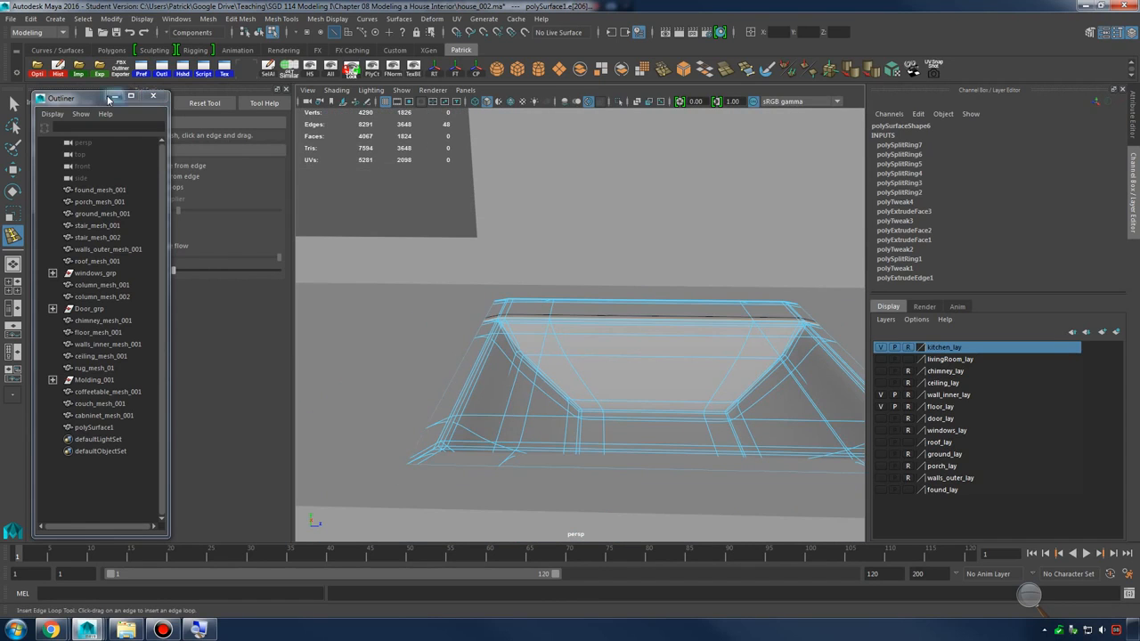
# Minimize the Outliner, close the tool settings and turn off backface culling in the viewport
pyautogui.click(113, 96)
pyautogui.click(286, 90)
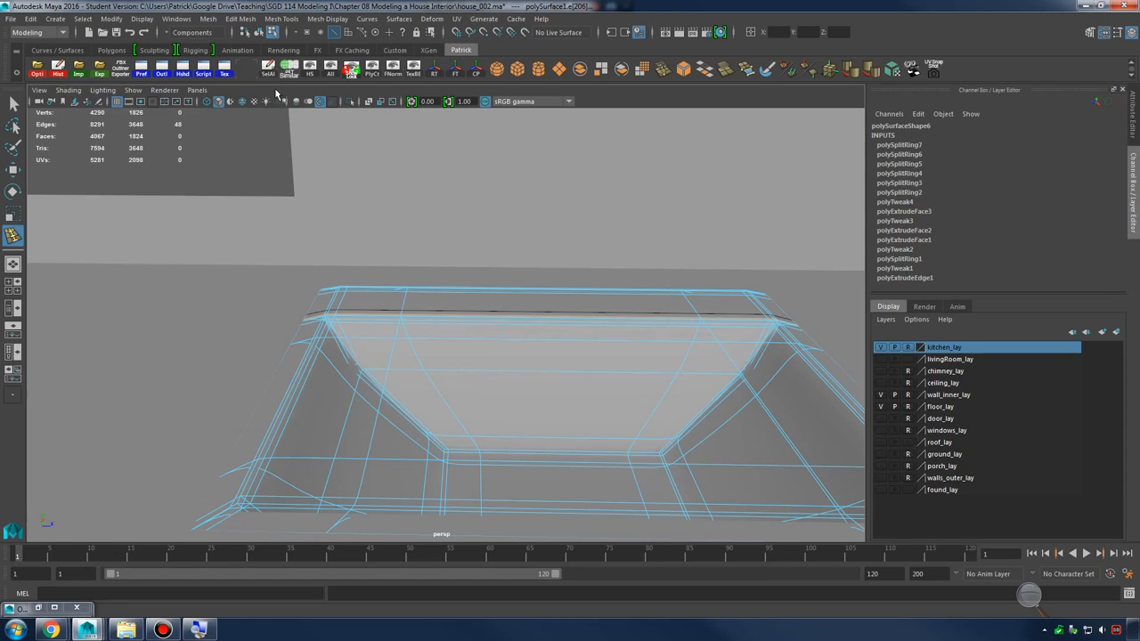
pyautogui.click(70, 91)
pyautogui.click(102, 297)
pyautogui.moveTo(453, 352)
pyautogui.keyDown('alt'); pyautogui.mouseDown()
pyautogui.moveTo(555, 359)
pyautogui.moveTo(511, 338)
pyautogui.moveTo(529, 371)
pyautogui.moveTo(499, 348)
pyautogui.moveTo(595, 362)
pyautogui.moveTo(536, 372)
pyautogui.mouseUp(); pyautogui.keyUp('alt')
# Select the reversed face covering the basin opening, grow the selection to its surrounding faces and delete them
pyautogui.moveTo(534, 371); pyautogui.dragTo(531, 331, button='right')
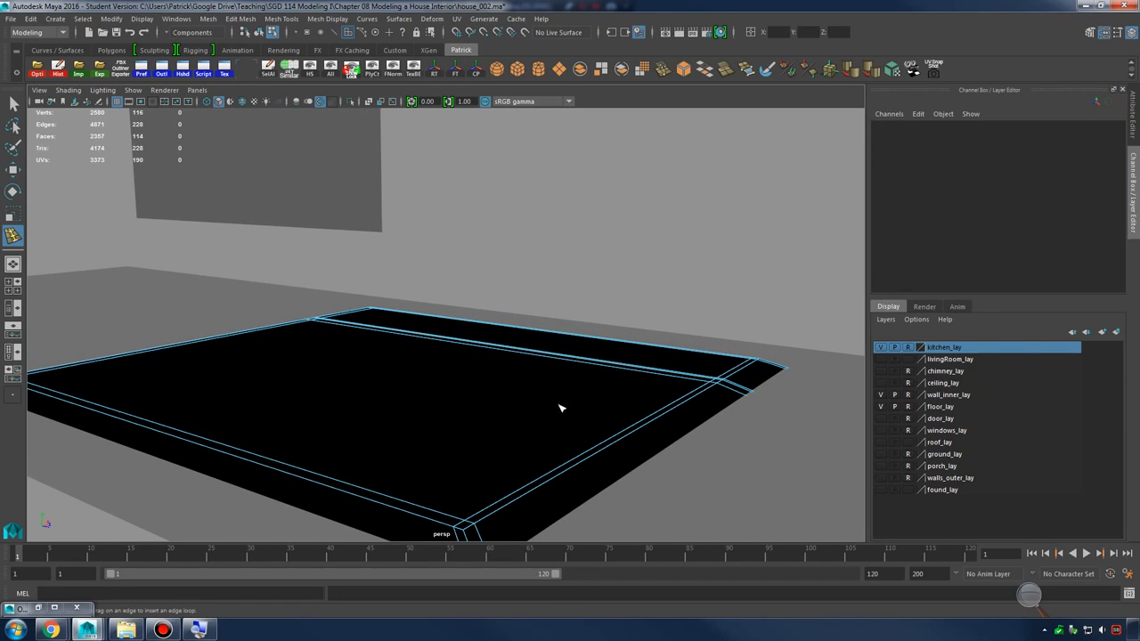
pyautogui.press('q')
pyautogui.click(521, 414)
pyautogui.hotkey('shift', '.')
pyautogui.hotkey('shift', '.')
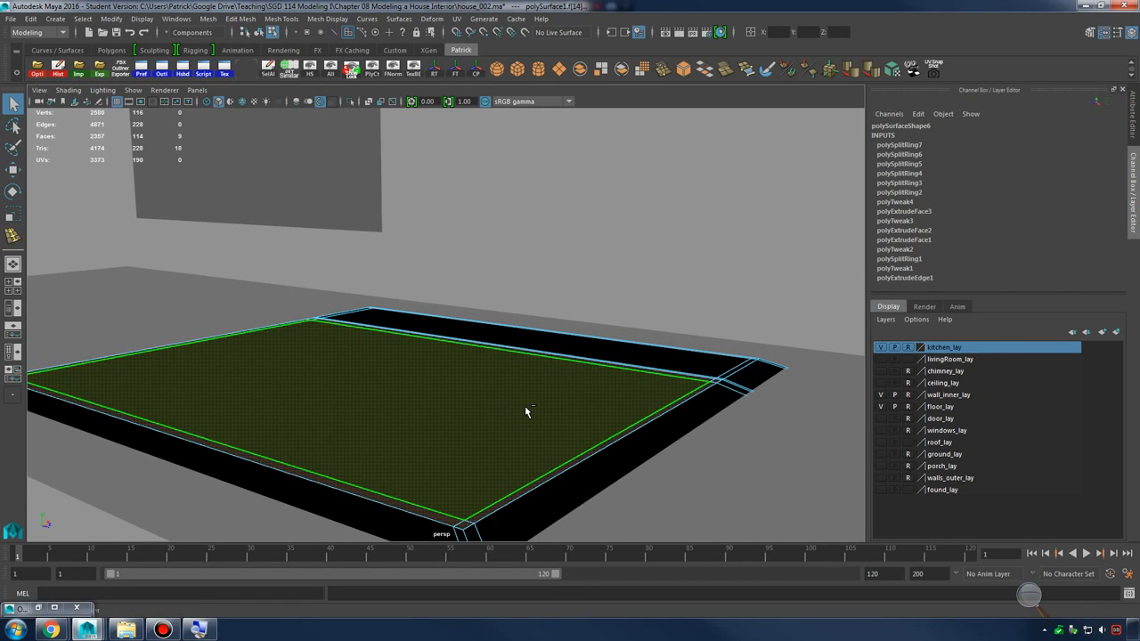
pyautogui.press('Delete')
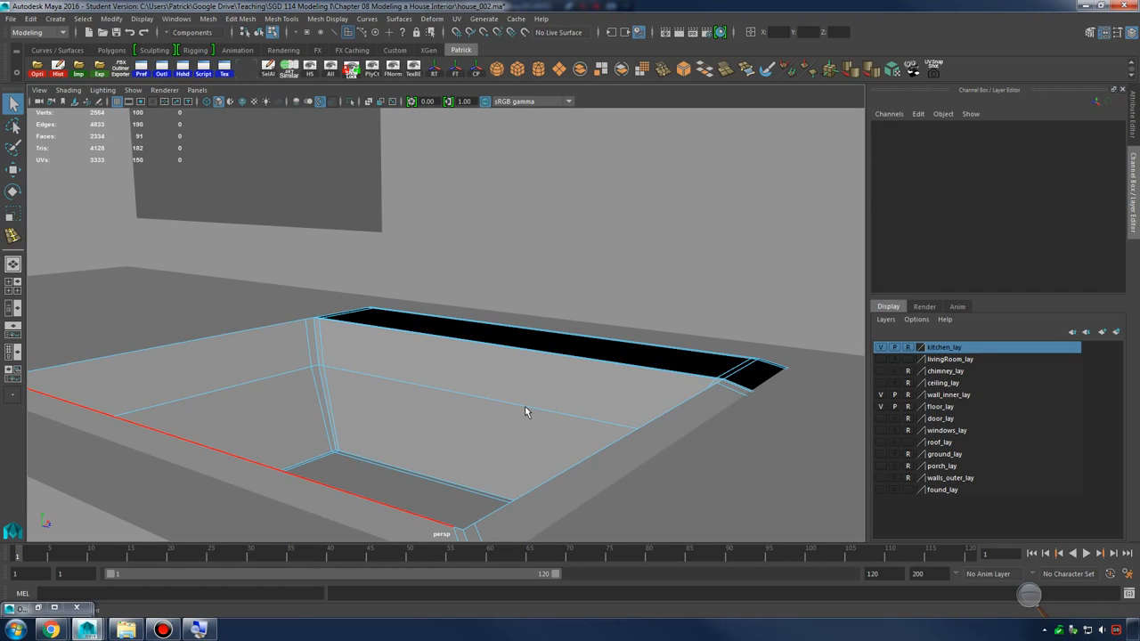
# Reselect only the unwanted reversed faces on the back strip, without the basin wall faces, and delete them
pyautogui.keyDown('alt'); pyautogui.moveTo(524, 406); pyautogui.dragTo(481, 377); pyautogui.keyUp('alt')
pyautogui.click(528, 346)
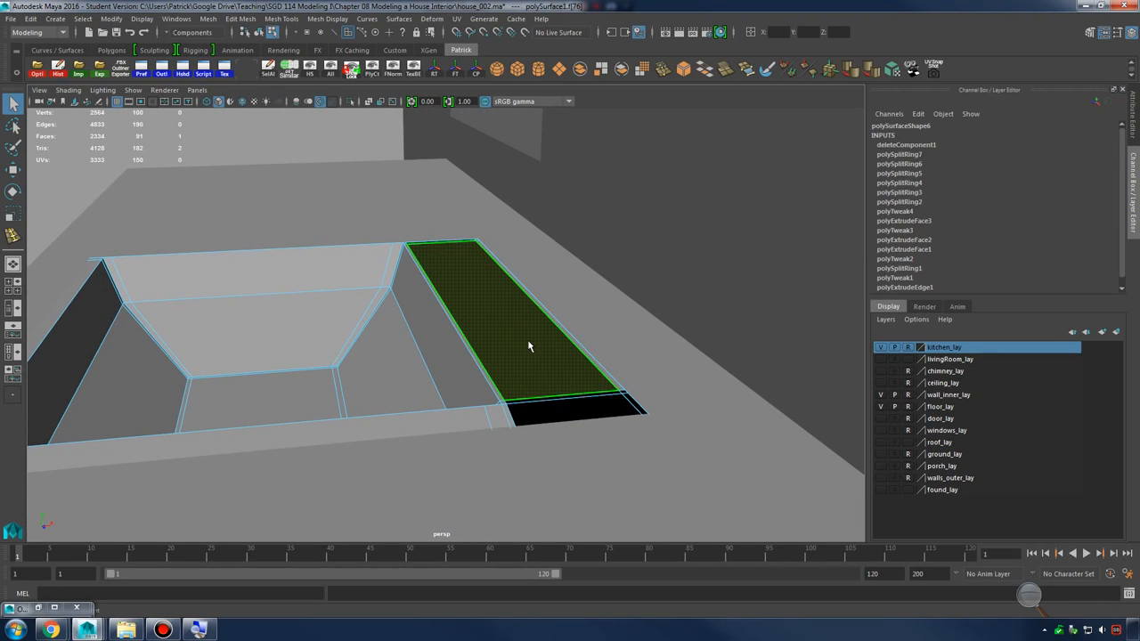
pyautogui.hotkey('shift', '.')
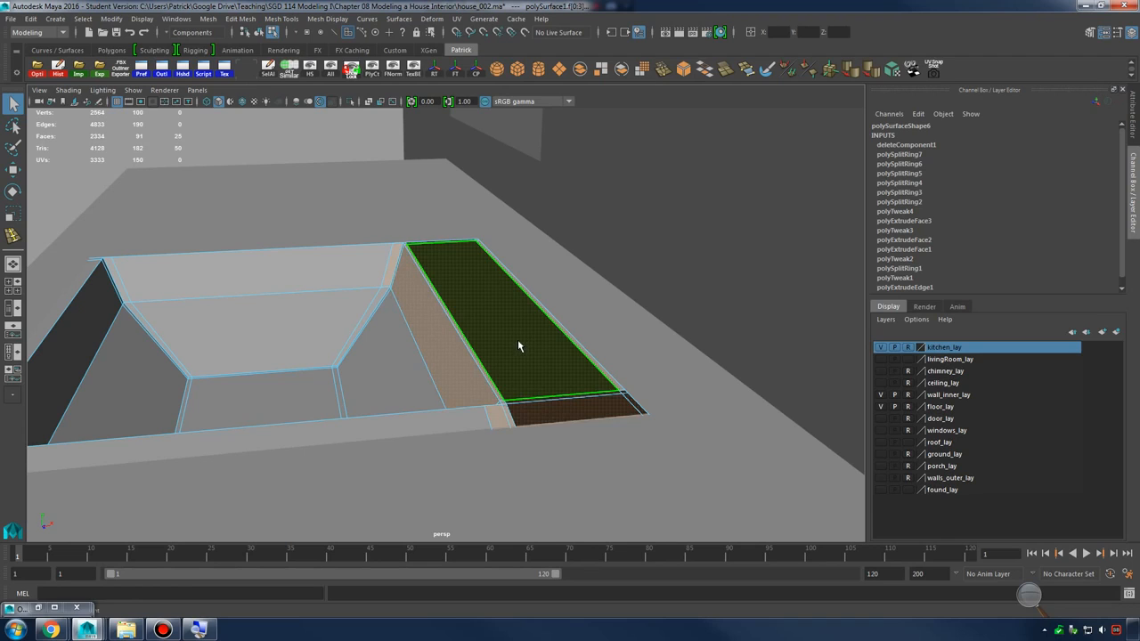
pyautogui.click(518, 340)
pyautogui.keyDown('alt'); pyautogui.moveTo(505, 401); pyautogui.dragTo(614, 442); pyautogui.keyUp('alt')
pyautogui.keyDown('shift'); pyautogui.click(491, 496); pyautogui.keyUp('shift')
pyautogui.scroll(2, 584, 446)
pyautogui.scroll(-1, 449, 436)
pyautogui.keyDown('alt'); pyautogui.moveTo(449, 436); pyautogui.dragTo(499, 418); pyautogui.keyUp('alt')
pyautogui.keyDown('alt'); pyautogui.moveTo(375, 399); pyautogui.dragTo(432, 392); pyautogui.keyUp('alt')
pyautogui.keyDown('alt'); pyautogui.moveTo(433, 392); pyautogui.dragTo(432, 350, button='middle'); pyautogui.keyUp('alt')
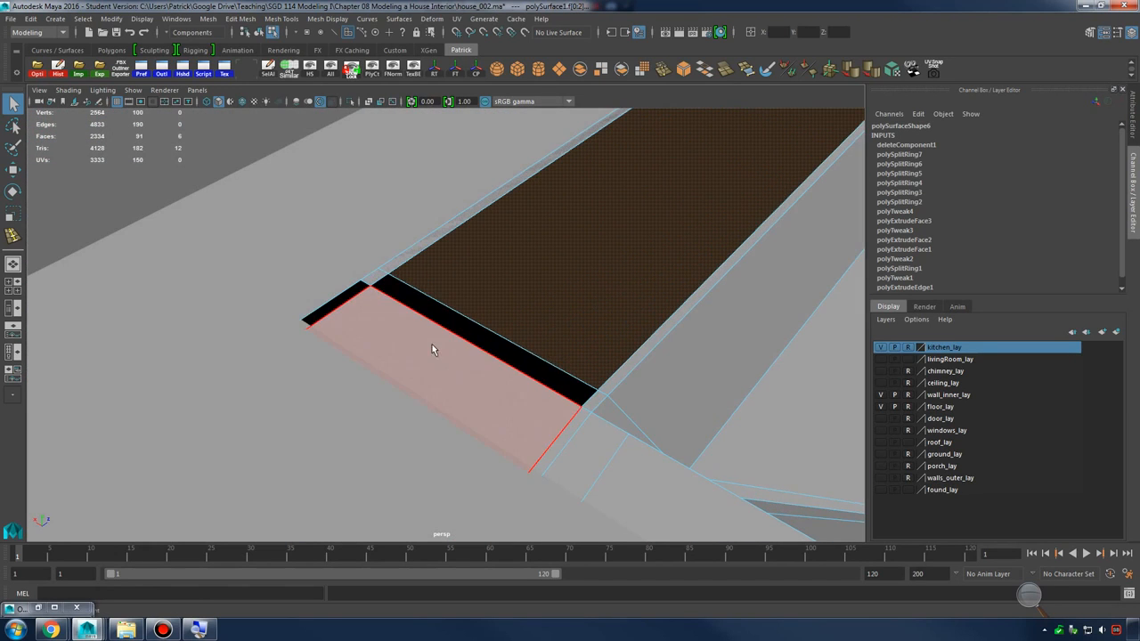
pyautogui.keyDown('alt'); pyautogui.moveTo(356, 297); pyautogui.dragTo(606, 346); pyautogui.keyUp('alt')
pyautogui.press('Delete')
# Delete the remaining reversed faces on the back strip and at its outer corner
pyautogui.click(624, 323)
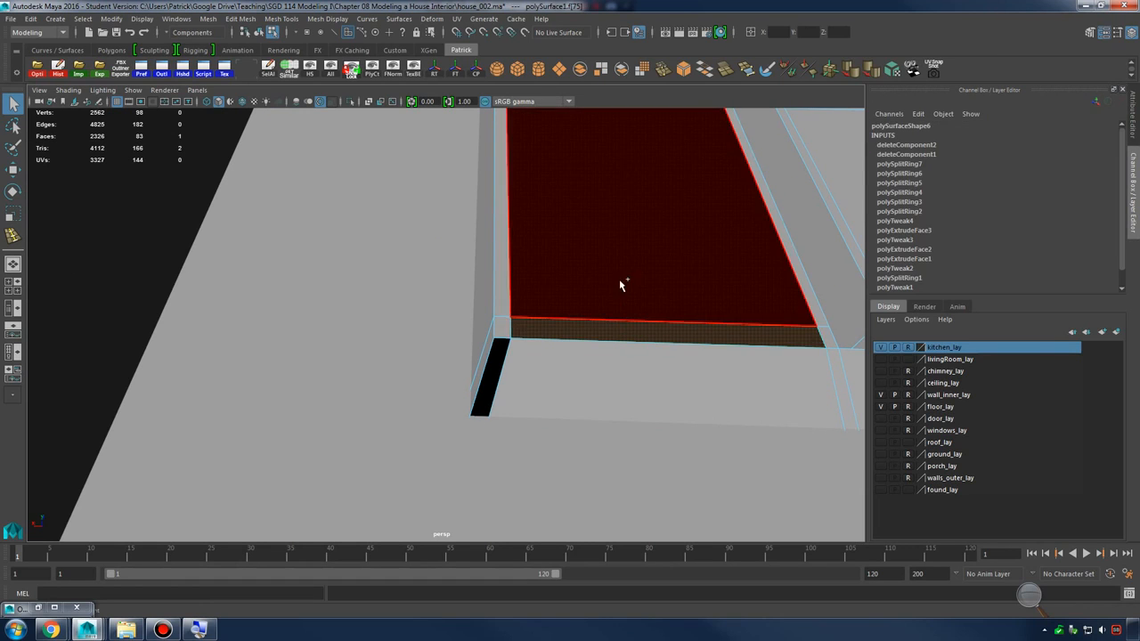
pyautogui.press('Delete')
pyautogui.keyDown('alt'); pyautogui.moveTo(669, 305); pyautogui.dragTo(405, 343); pyautogui.keyUp('alt')
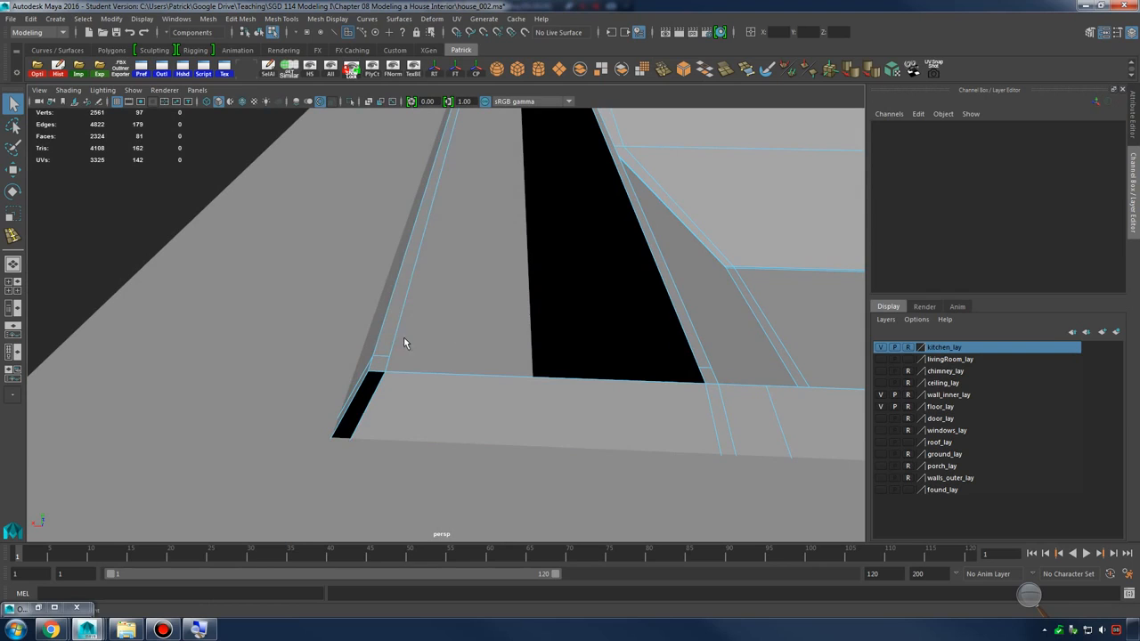
pyautogui.click(365, 392)
pyautogui.press('Delete')
# Delete the reversed faces at the opposite end of the back strip and check the result smoothed
pyautogui.keyDown('alt'); pyautogui.moveTo(601, 304); pyautogui.dragTo(588, 357); pyautogui.keyUp('alt')
pyautogui.click(625, 401)
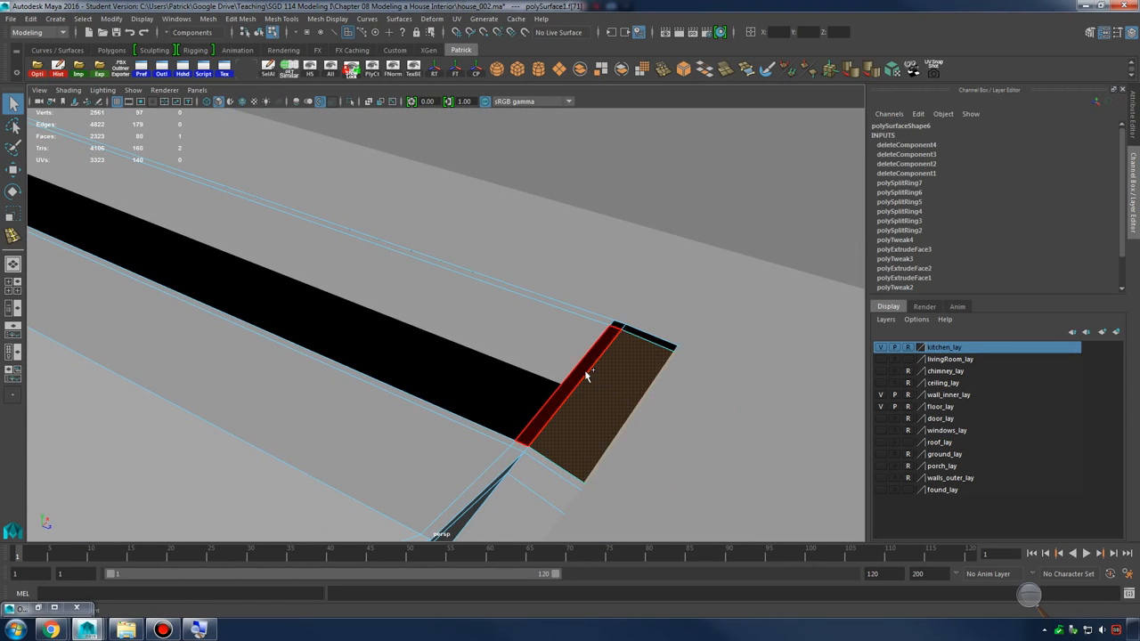
pyautogui.press('Delete')
pyautogui.click(621, 334)
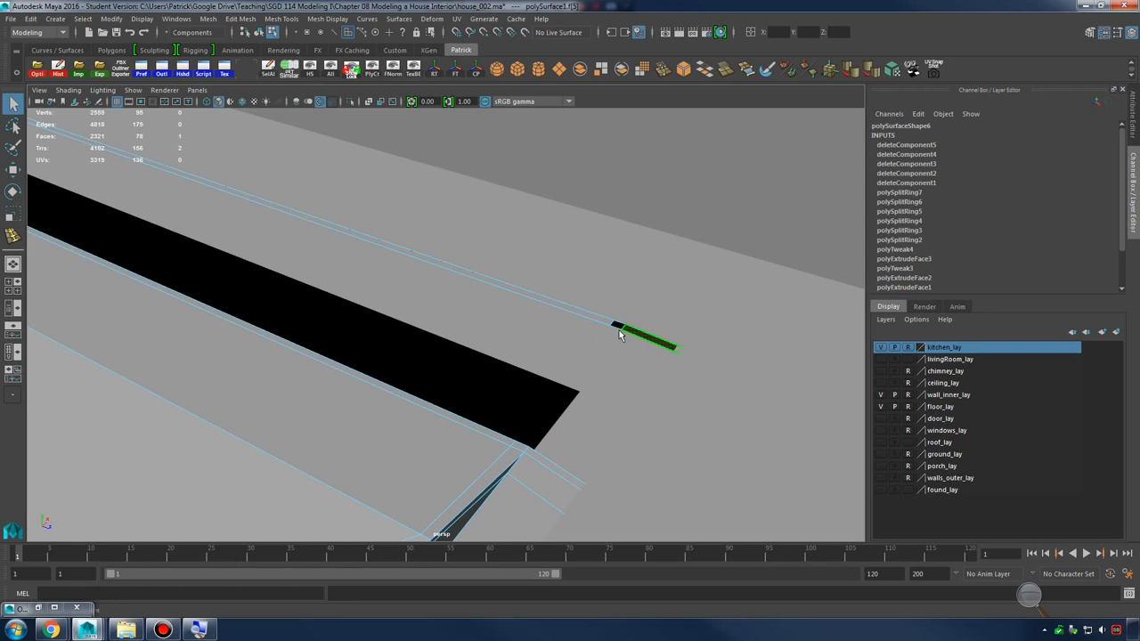
pyautogui.press('Delete')
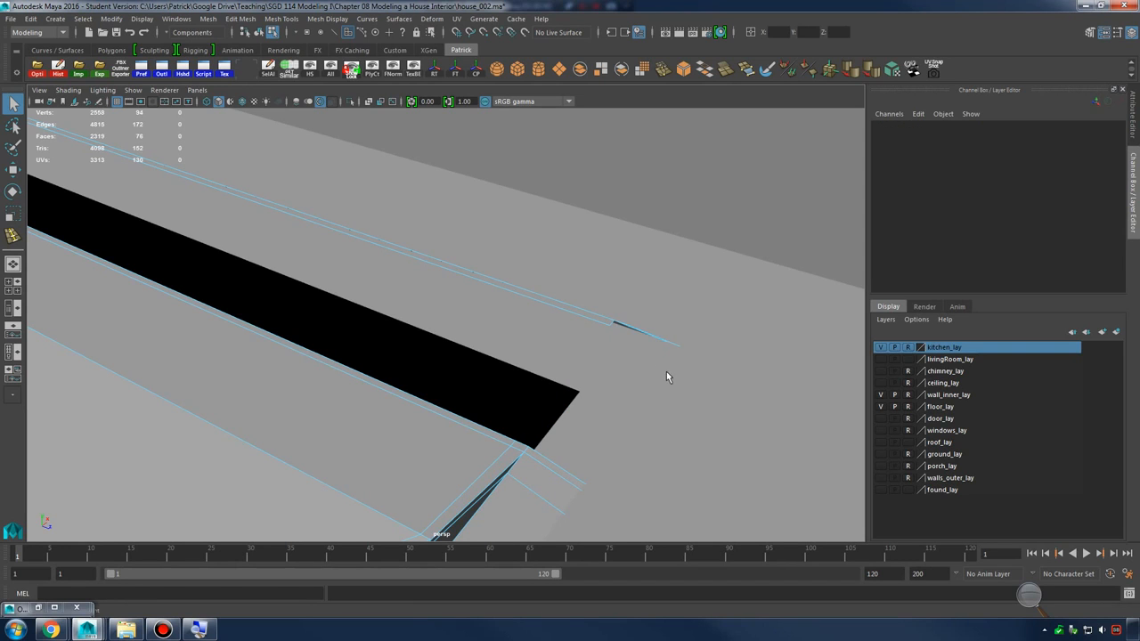
pyautogui.keyDown('alt'); pyautogui.moveTo(665, 362); pyautogui.dragTo(475, 400); pyautogui.keyUp('alt')
pyautogui.click(481, 335)
pyautogui.press('3')
pyautogui.press('1')
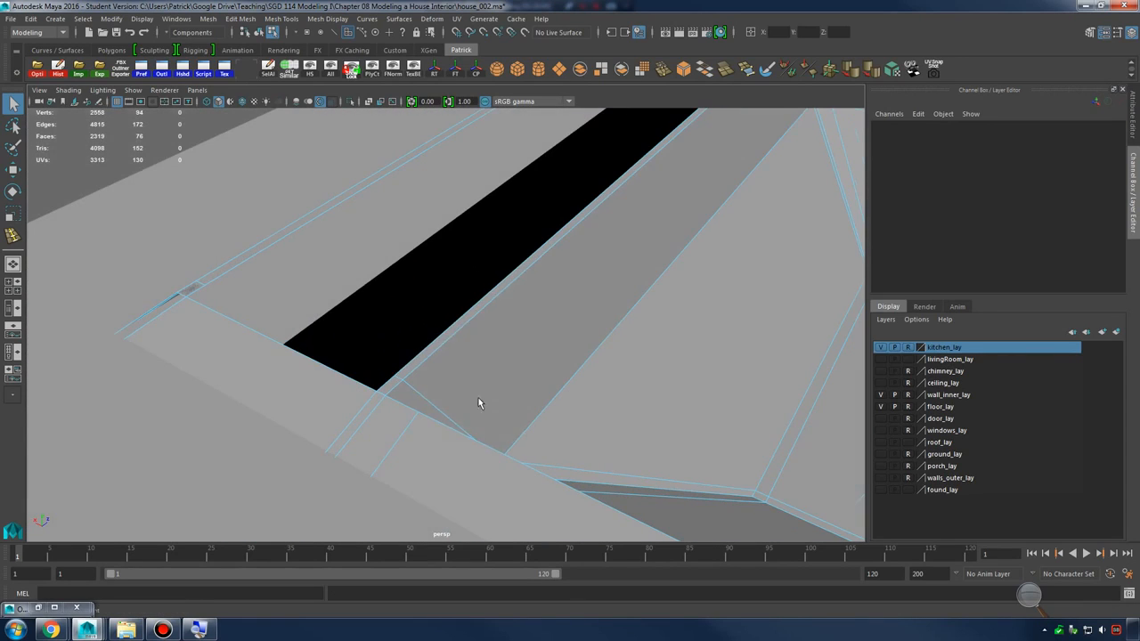
# Extrude the open edges along the basin side of the back strip and move them across to the plate's outer edge
pyautogui.moveTo(464, 298); pyautogui.dragTo(459, 267, button='right')
pyautogui.keyDown('alt'); pyautogui.moveTo(458, 335); pyautogui.dragTo(486, 354); pyautogui.keyUp('alt')
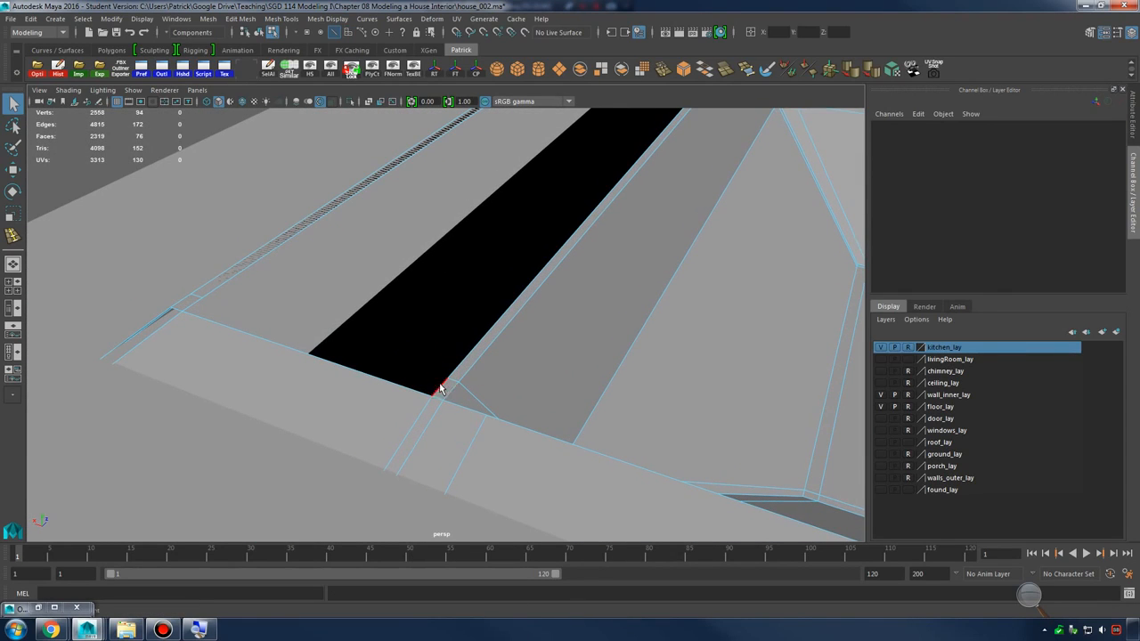
pyautogui.click(442, 390)
pyautogui.keyDown('alt'); pyautogui.moveTo(443, 389); pyautogui.dragTo(535, 401); pyautogui.keyUp('alt')
pyautogui.moveTo(571, 448)
pyautogui.keyDown('alt'); pyautogui.mouseDown()
pyautogui.moveTo(542, 448)
pyautogui.moveTo(424, 302)
pyautogui.mouseUp(); pyautogui.keyUp('alt')
pyautogui.press('4')
pyautogui.keyDown('shift'); pyautogui.rightClick(501, 332); pyautogui.keyUp('shift')
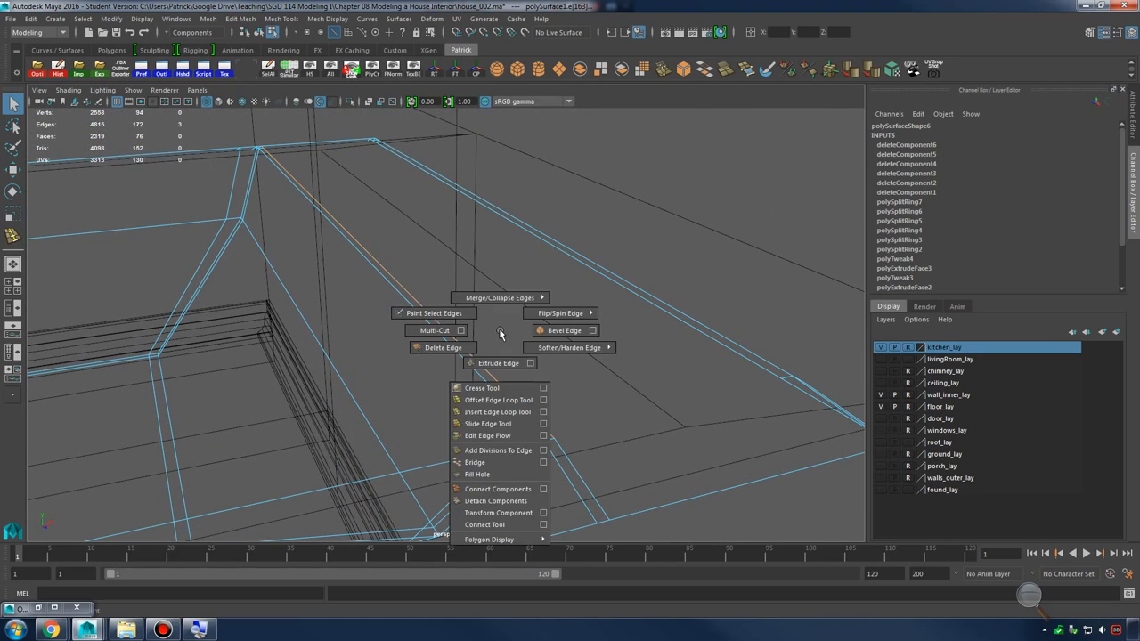
pyautogui.keyDown('shift'); pyautogui.moveTo(495, 358); pyautogui.dragTo(495, 359, button='right'); pyautogui.keyUp('shift')
pyautogui.keyDown('alt'); pyautogui.moveTo(496, 360); pyautogui.dragTo(412, 267); pyautogui.keyUp('alt')
pyautogui.press('w')
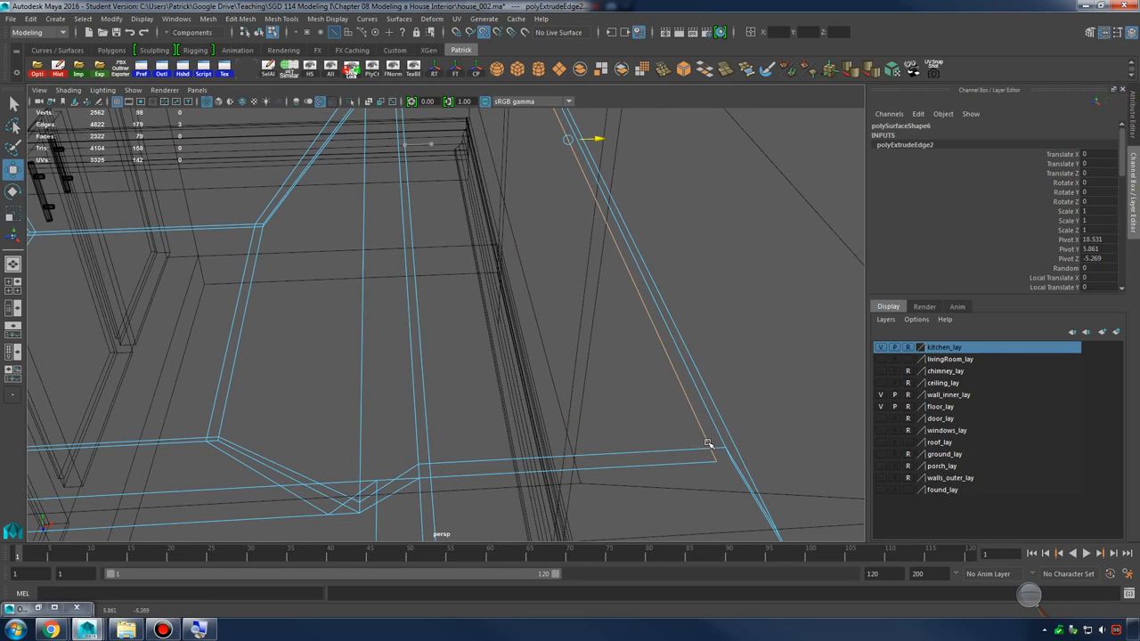
pyautogui.moveTo(712, 446)
pyautogui.keyDown('alt'); pyautogui.mouseDown()
pyautogui.moveTo(662, 428)
pyautogui.moveTo(618, 382)
pyautogui.mouseUp(); pyautogui.keyUp('alt')
pyautogui.press('5')
# Compare the smoothed and unsmoothed sink around the filled back strip to look for leftover faces
pyautogui.moveTo(605, 299); pyautogui.dragTo(652, 281, button='right')
pyautogui.click(599, 321)
pyautogui.keyDown('alt'); pyautogui.moveTo(611, 330); pyautogui.dragTo(615, 353); pyautogui.keyUp('alt')
pyautogui.press('1')
pyautogui.press('3')
pyautogui.press('1')
pyautogui.press('3')
pyautogui.moveTo(612, 369); pyautogui.dragTo(615, 331, button='right')
pyautogui.keyDown('alt'); pyautogui.moveTo(617, 336); pyautogui.dragTo(663, 387); pyautogui.keyUp('alt')
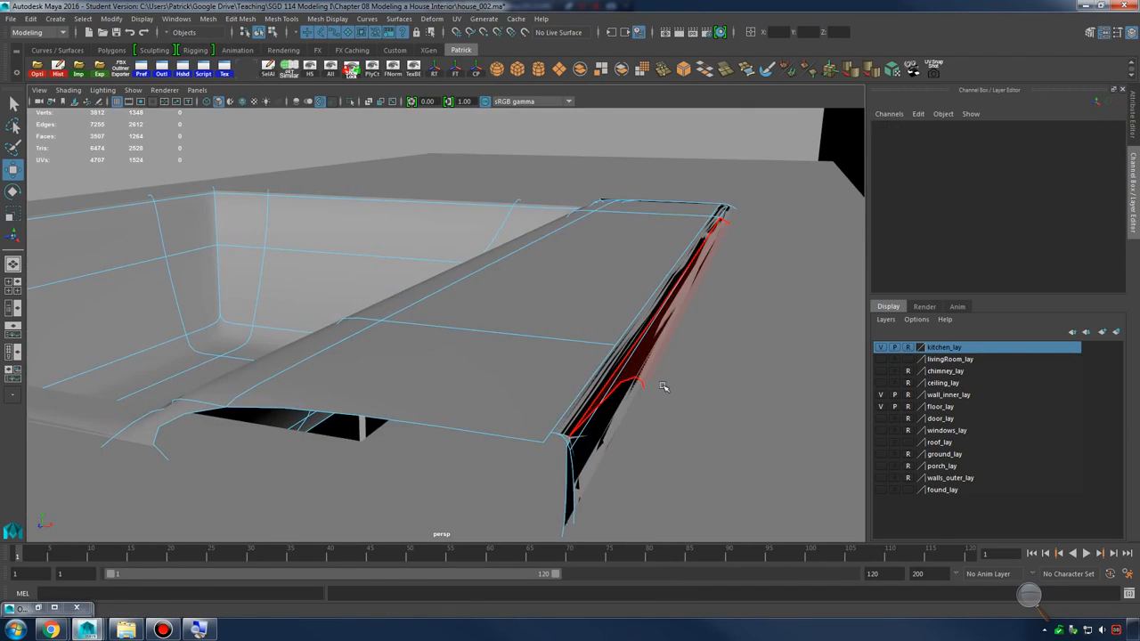
# Delete the duplicate faces along the outer sloped rim of the back strip in the unsmoothed display
pyautogui.press('1')
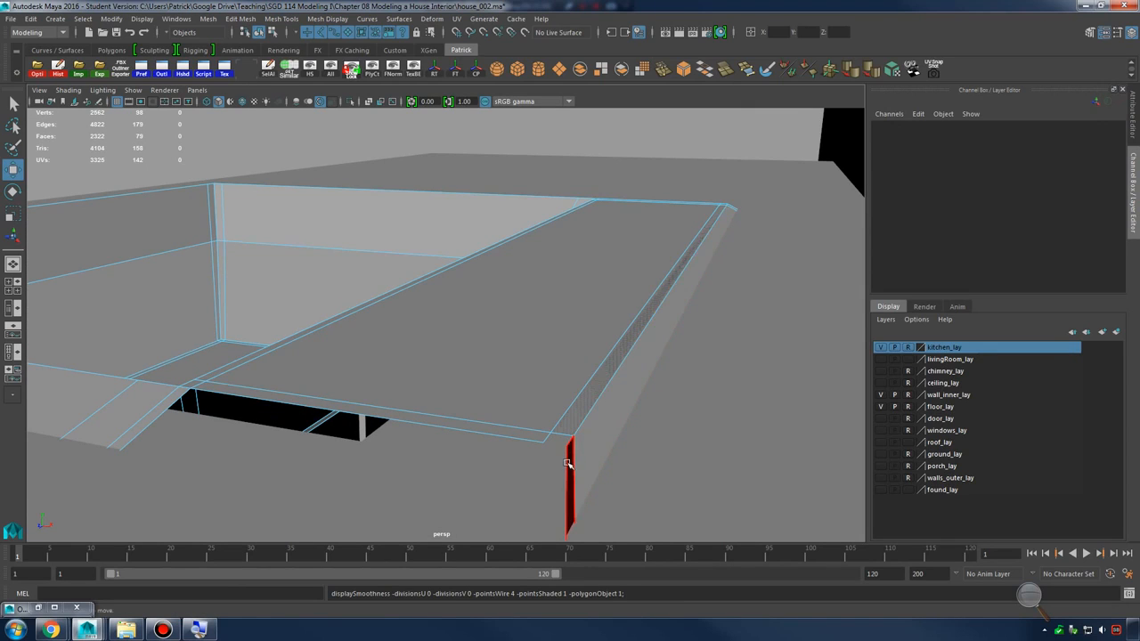
pyautogui.click(578, 423)
pyautogui.press('Delete')
pyautogui.click(617, 419)
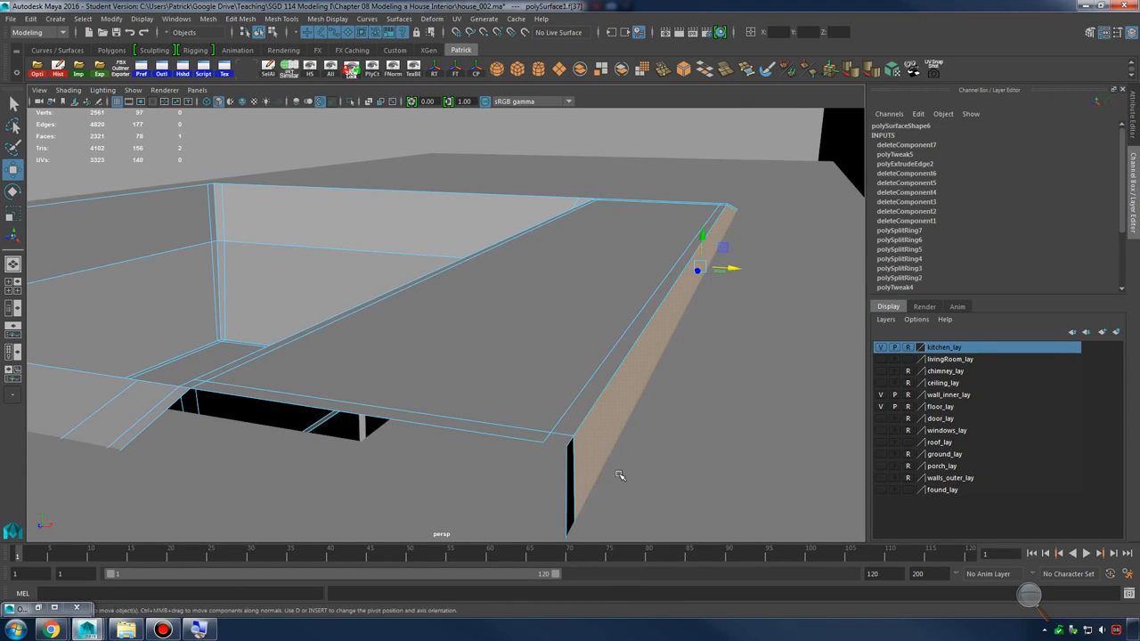
pyautogui.press('Delete')
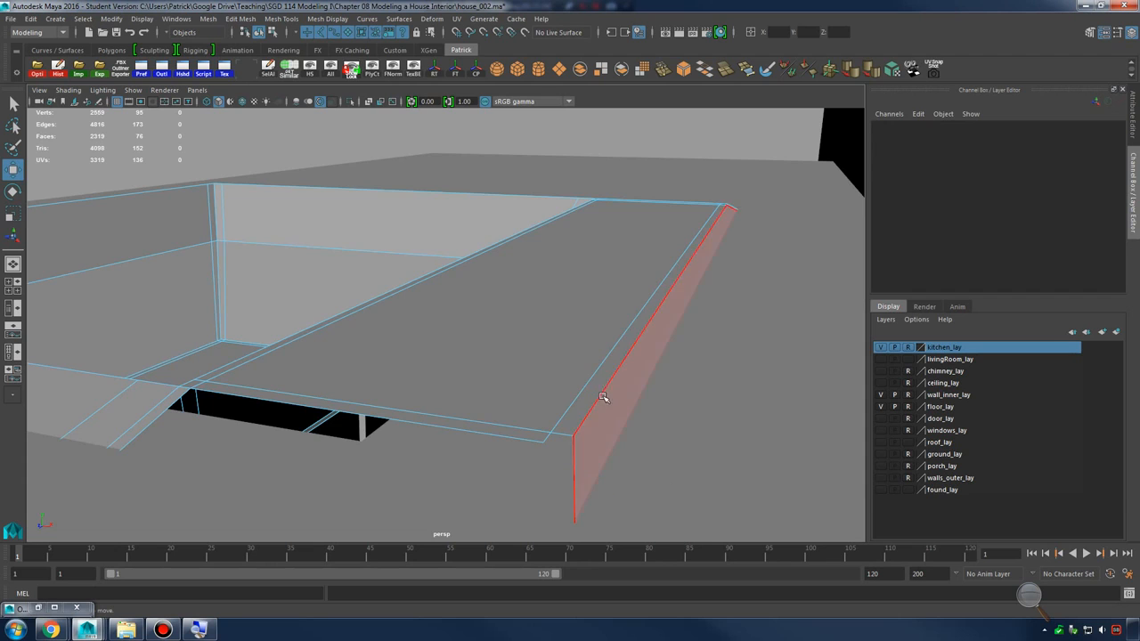
# Check the strip smoothed, then delete the duplicate faces on the rim at its end
pyautogui.keyDown('alt'); pyautogui.moveTo(603, 397); pyautogui.dragTo(718, 412); pyautogui.keyUp('alt')
pyautogui.press('3')
pyautogui.keyDown('alt'); pyautogui.moveTo(570, 420); pyautogui.dragTo(446, 428); pyautogui.keyUp('alt')
pyautogui.keyDown('alt'); pyautogui.moveTo(445, 427); pyautogui.dragTo(797, 338, button='middle'); pyautogui.keyUp('alt')
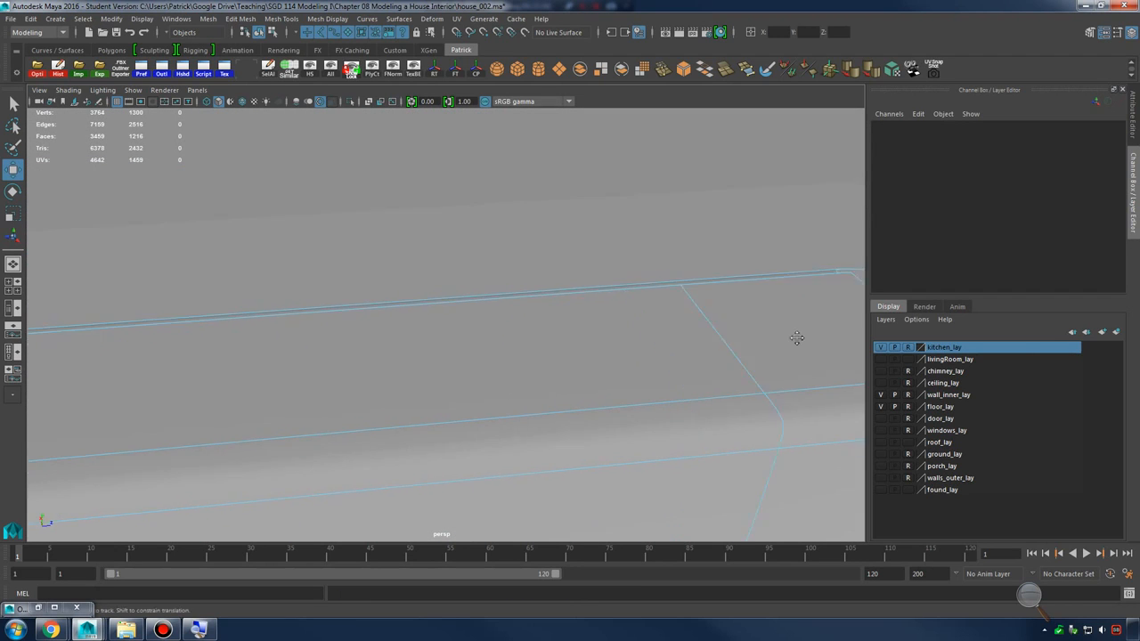
pyautogui.keyDown('alt'); pyautogui.moveTo(797, 339); pyautogui.dragTo(378, 314); pyautogui.keyUp('alt')
pyautogui.press('1')
pyautogui.click(457, 300)
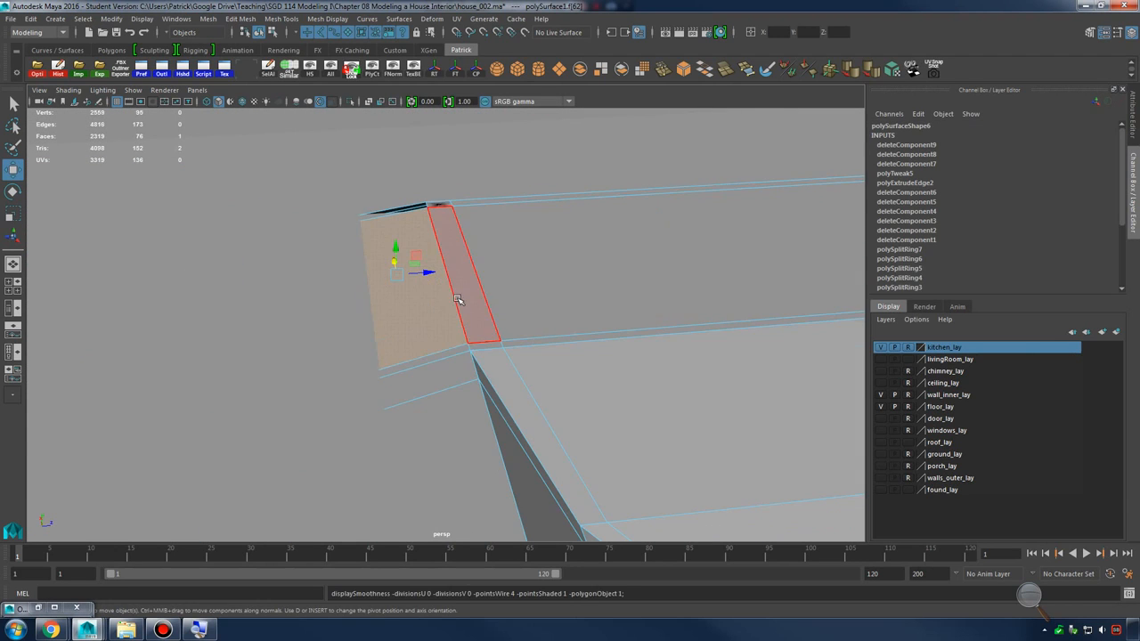
pyautogui.keyDown('alt'); pyautogui.moveTo(454, 303); pyautogui.dragTo(561, 357); pyautogui.keyUp('alt')
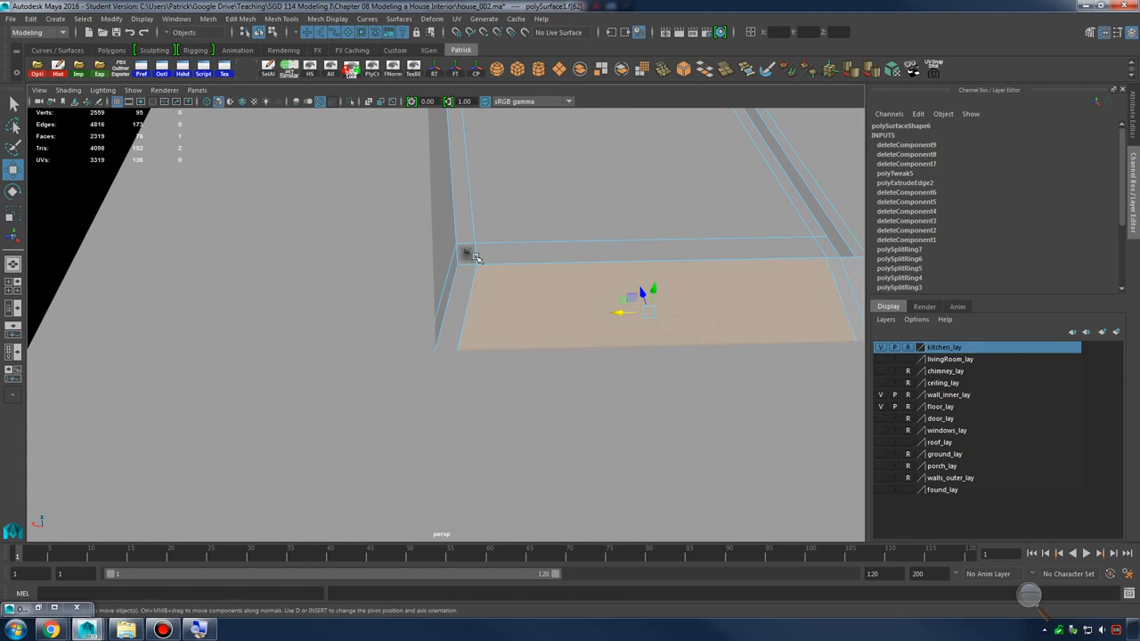
pyautogui.press('Delete')
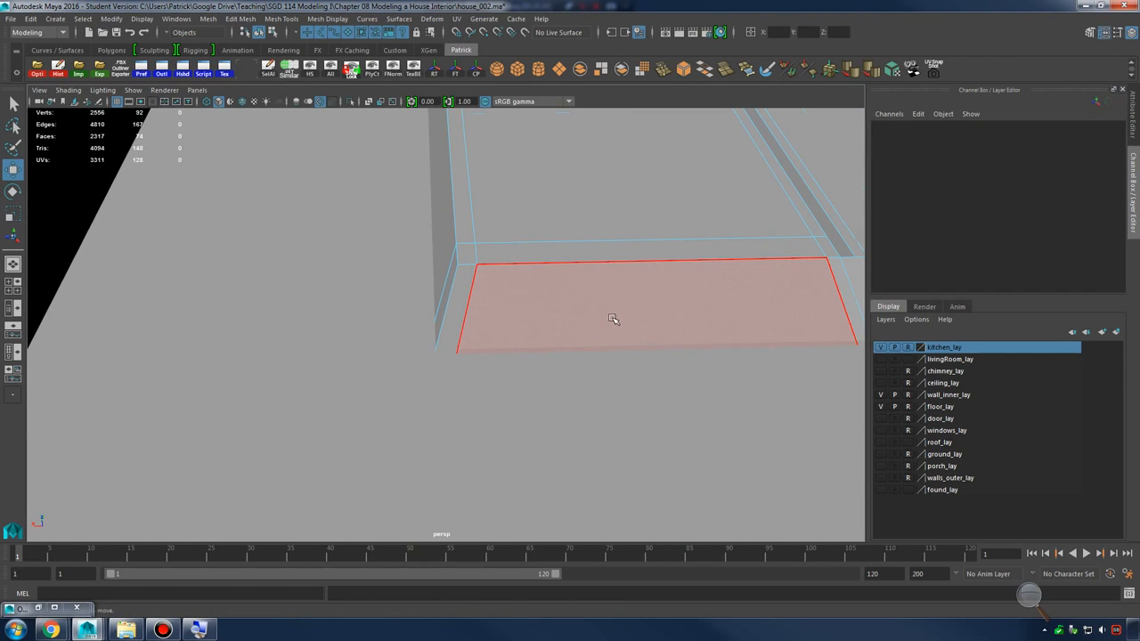
# Delete the leftover overlapping faces around the outer rim corner of the back strip
pyautogui.keyDown('alt'); pyautogui.moveTo(614, 319); pyautogui.dragTo(504, 305); pyautogui.keyUp('alt')
pyautogui.click(445, 287)
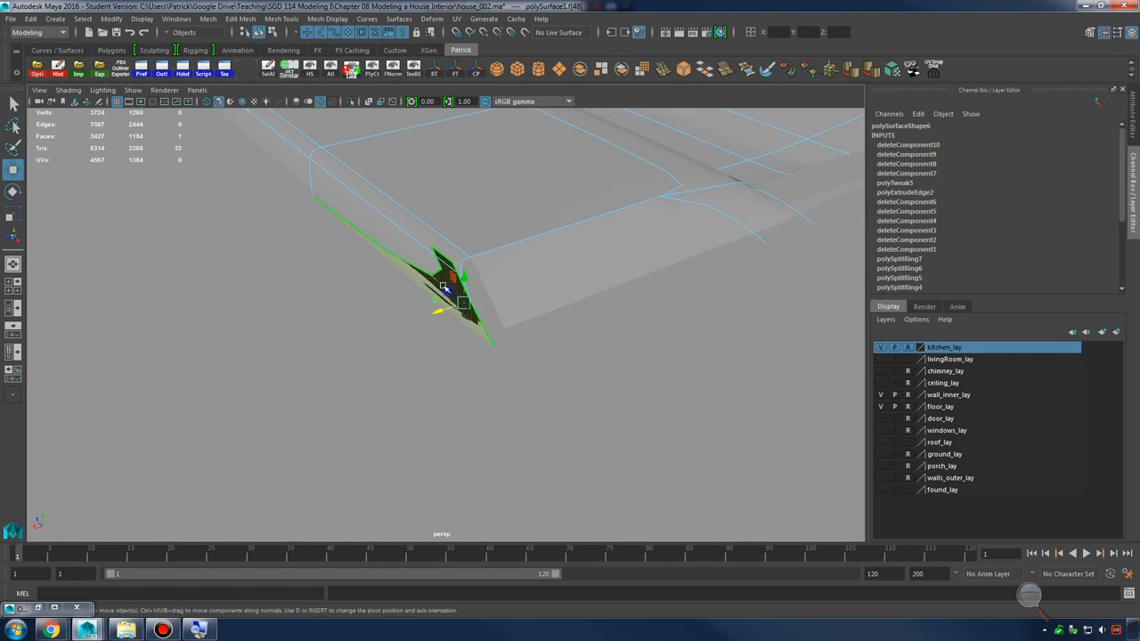
pyautogui.press('Delete')
pyautogui.keyDown('alt'); pyautogui.moveTo(611, 285); pyautogui.dragTo(567, 297); pyautogui.keyUp('alt')
pyautogui.press('1')
pyautogui.click(514, 310)
pyautogui.press('Delete')
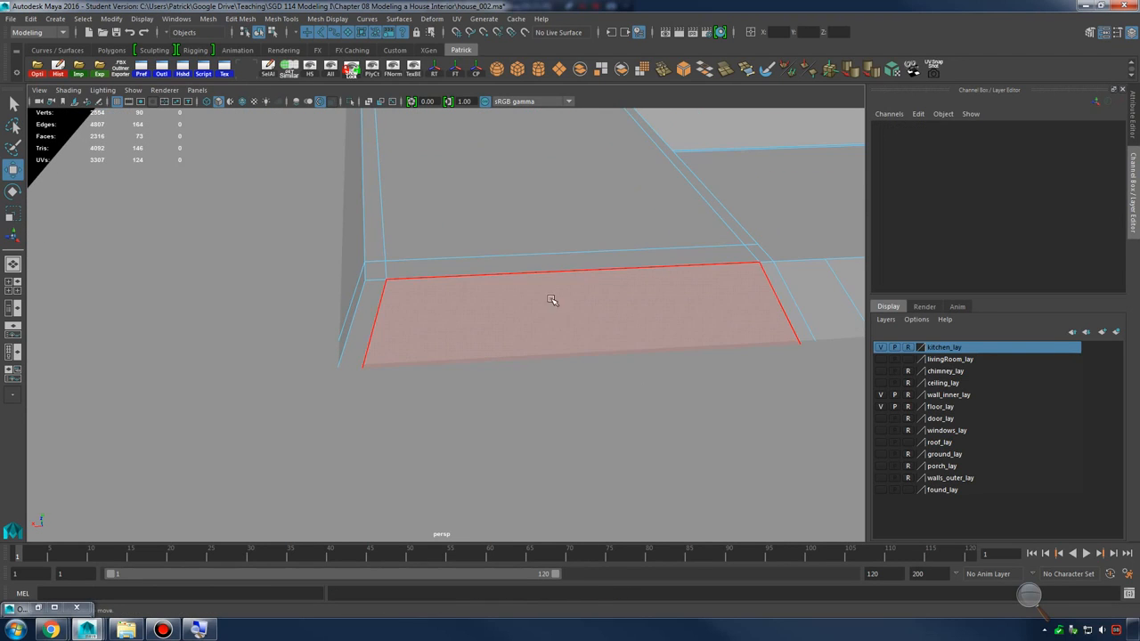
# Compare the smoothed and unsmoothed sink around the back strip's end and its outer rim corner
pyautogui.moveTo(546, 292); pyautogui.dragTo(579, 274, button='right')
pyautogui.keyDown('alt'); pyautogui.moveTo(631, 388); pyautogui.dragTo(636, 356); pyautogui.keyUp('alt')
pyautogui.click(636, 317)
pyautogui.press('3')
pyautogui.keyDown('alt'); pyautogui.moveTo(636, 317); pyautogui.dragTo(458, 317); pyautogui.keyUp('alt')
pyautogui.press('1')
pyautogui.press('3')
pyautogui.press('1')
# Extrude the short edge at the end of the back strip's narrow border out to the outer corner
pyautogui.moveTo(467, 304); pyautogui.dragTo(470, 265, button='right')
pyautogui.keyDown('alt'); pyautogui.moveTo(471, 265); pyautogui.dragTo(526, 371); pyautogui.keyUp('alt')
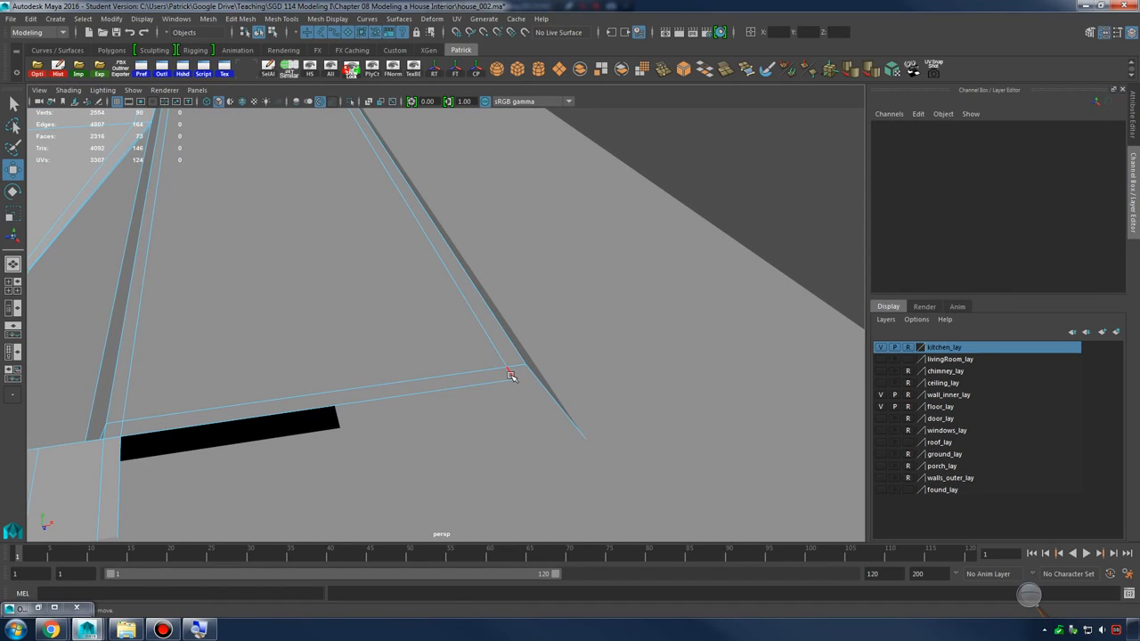
pyautogui.click(510, 374)
pyautogui.hotkey('ctrl', 'e')
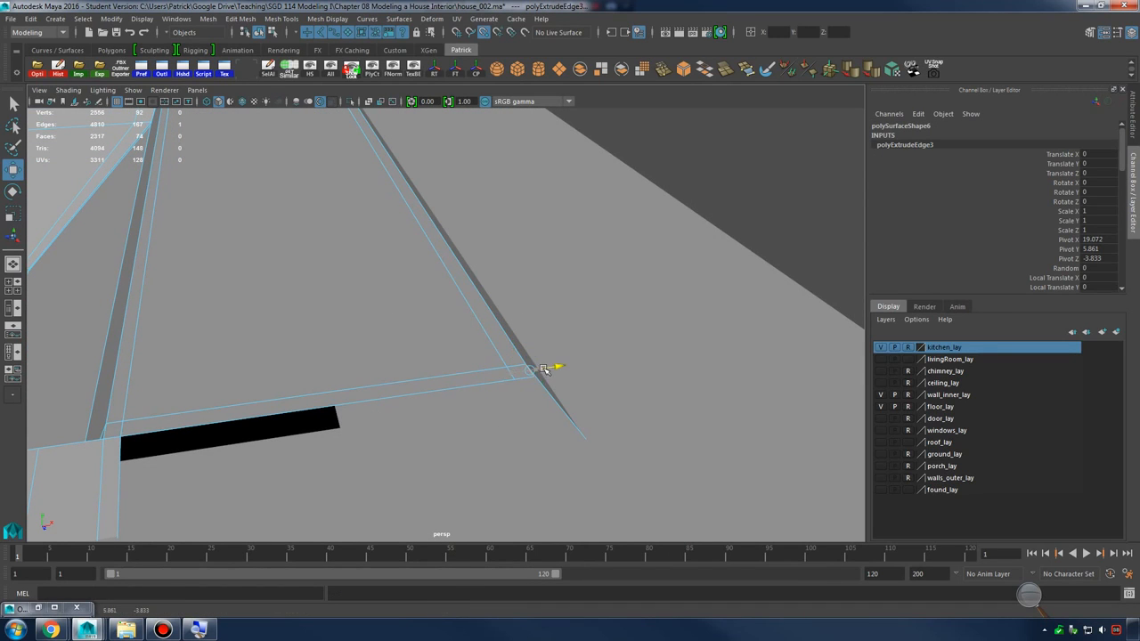
pyautogui.keyDown('alt'); pyautogui.moveTo(544, 368); pyautogui.dragTo(407, 336); pyautogui.keyUp('alt')
# Extrude the open sloped rim edge across the gap at the back strip's end, then again to the outer corner
pyautogui.click(415, 364)
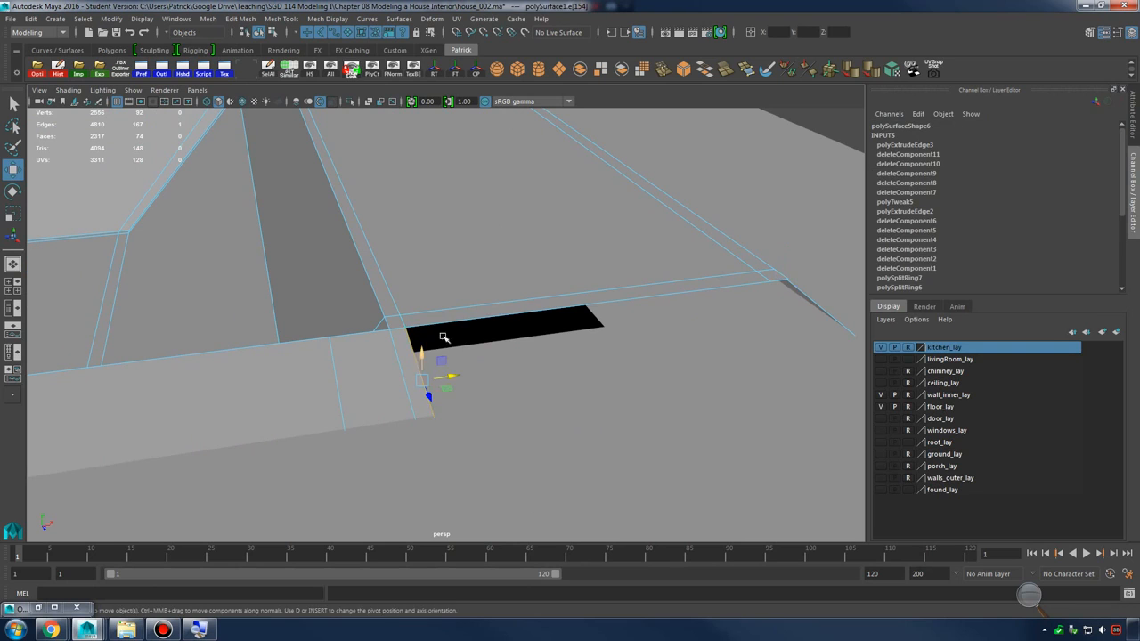
pyautogui.keyDown('shift'); pyautogui.moveTo(443, 337); pyautogui.dragTo(560, 331, button='right'); pyautogui.keyUp('shift')
pyautogui.keyDown('alt'); pyautogui.moveTo(560, 330); pyautogui.dragTo(575, 352); pyautogui.keyUp('alt')
pyautogui.moveTo(600, 301)
pyautogui.keyDown('shift'); pyautogui.mouseDown(button='right')
pyautogui.moveTo(586, 290)
pyautogui.moveTo(592, 321)
pyautogui.mouseUp(button='right'); pyautogui.keyUp('shift')
pyautogui.keyDown('alt'); pyautogui.moveTo(631, 349); pyautogui.dragTo(467, 367); pyautogui.keyUp('alt')
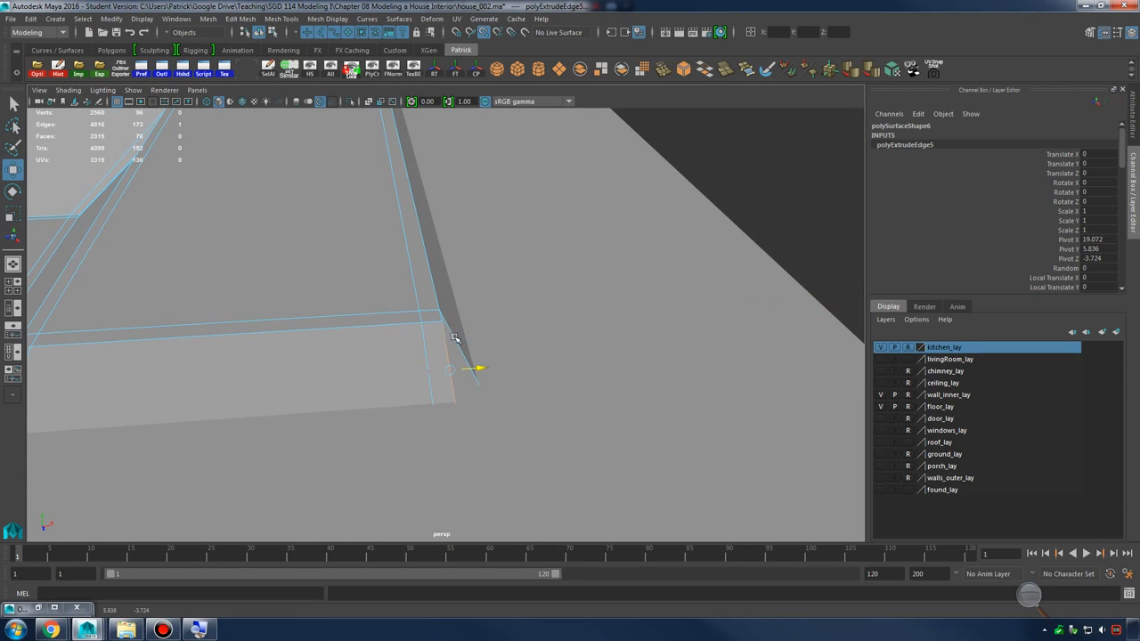
pyautogui.keyDown('alt'); pyautogui.moveTo(443, 326); pyautogui.dragTo(371, 337); pyautogui.keyUp('alt')
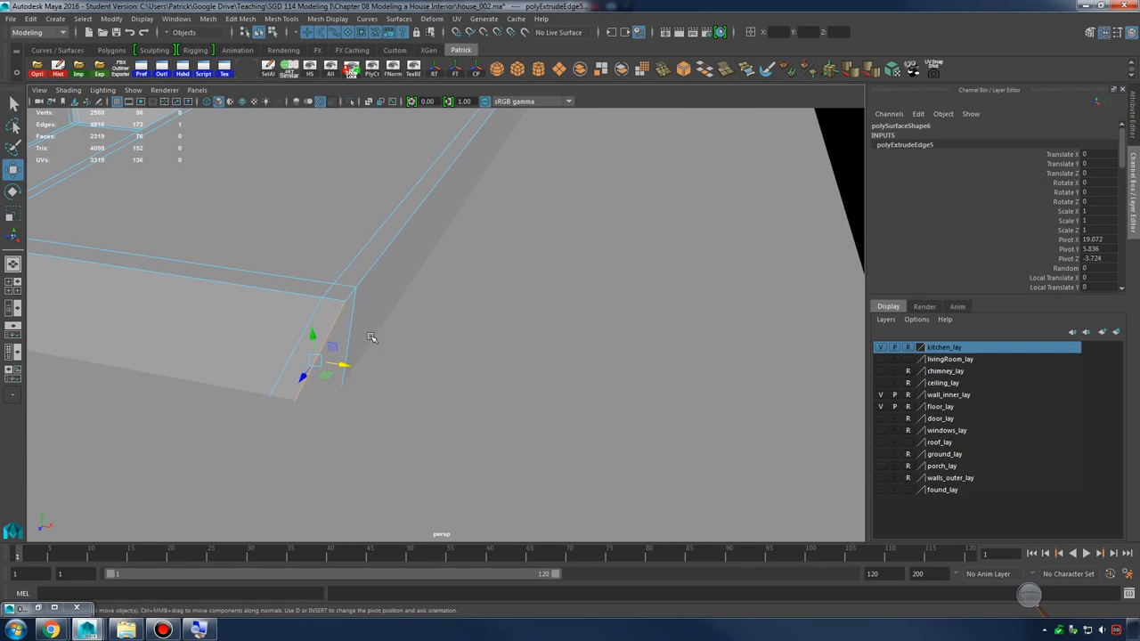
# In wireframe display, delete the stray faces projecting beyond the rebuilt rim corner
pyautogui.press('4')
pyautogui.keyDown('alt'); pyautogui.moveTo(378, 330); pyautogui.dragTo(437, 321, button='middle'); pyautogui.keyUp('alt')
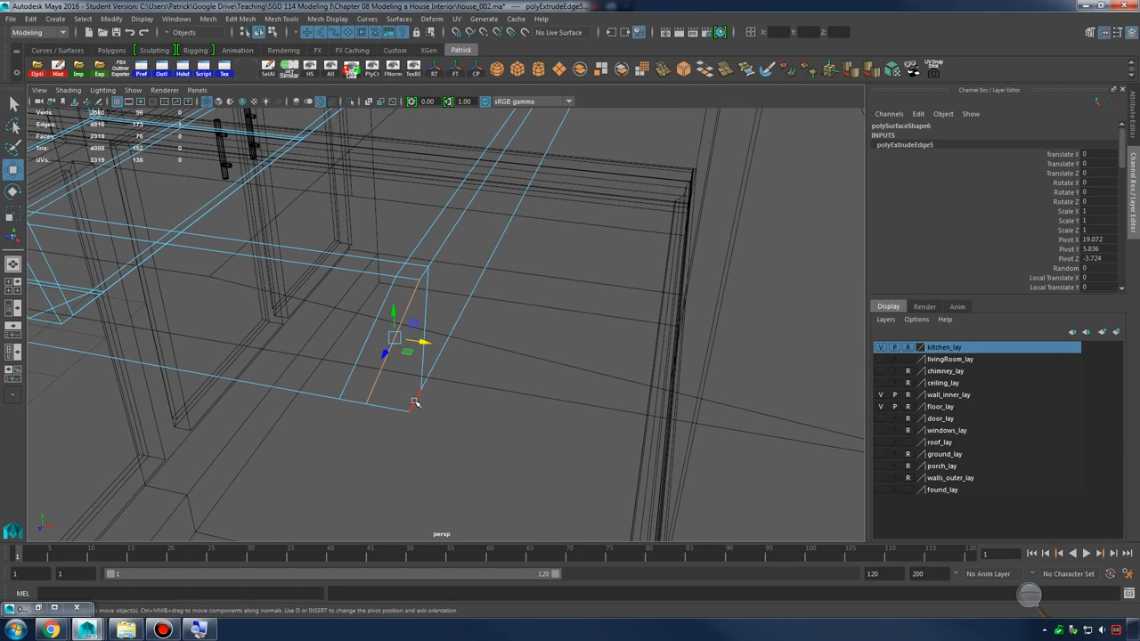
pyautogui.moveTo(414, 401); pyautogui.dragTo(413, 335, button='right')
pyautogui.click(412, 398)
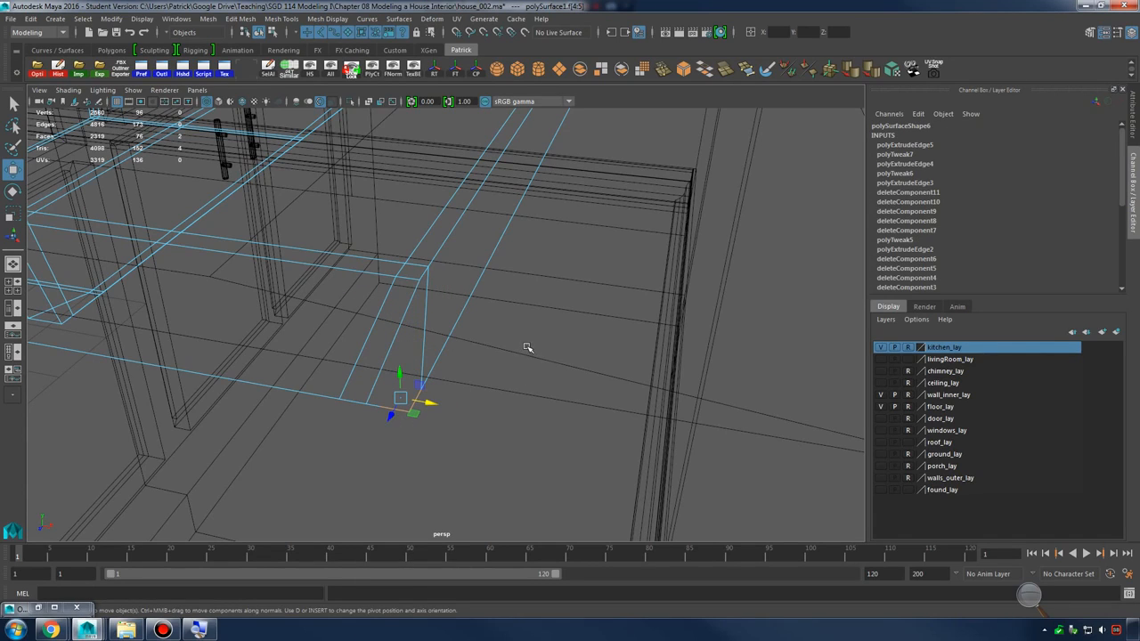
pyautogui.press('Delete')
pyautogui.moveTo(382, 417); pyautogui.dragTo(385, 420)
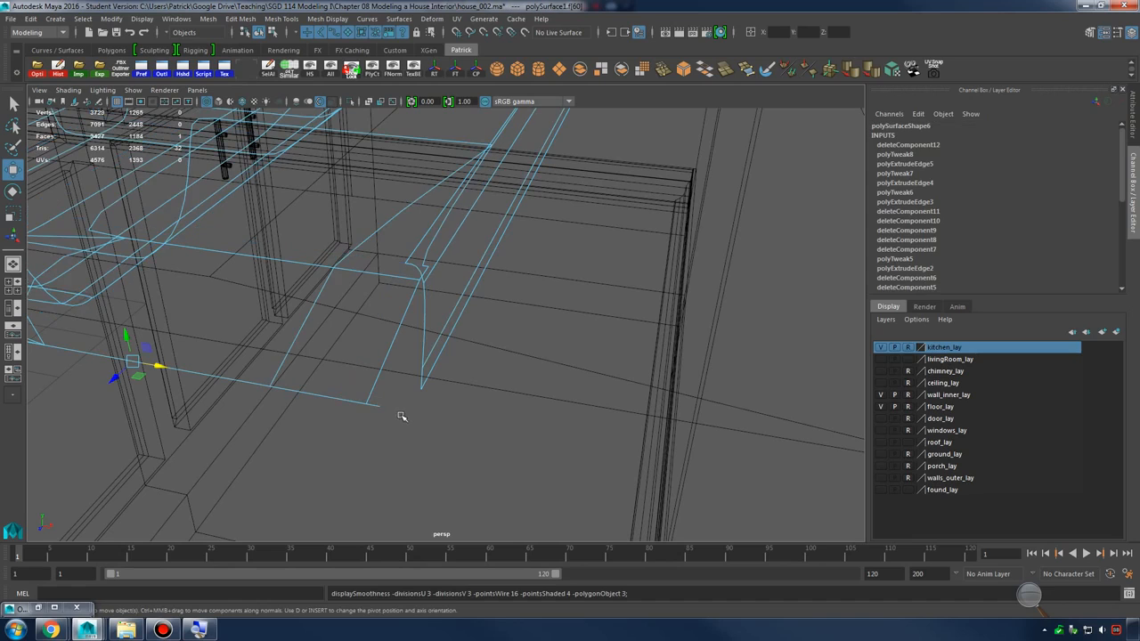
pyautogui.press('Delete')
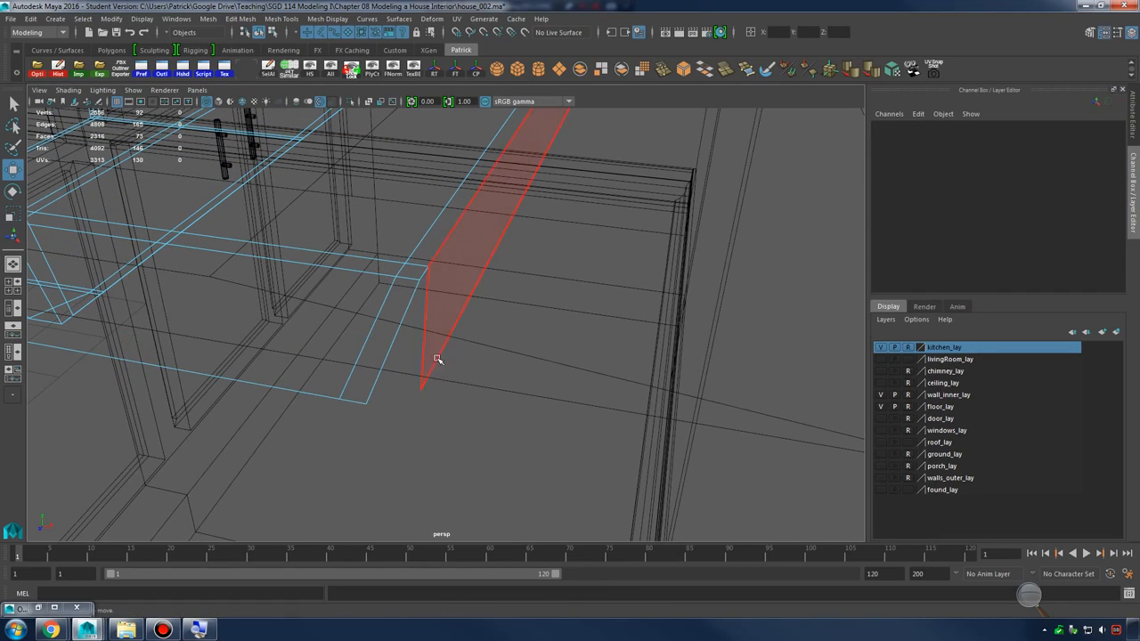
# Delete the old sloped face along the back strip's outer side and the leftover face beside it
pyautogui.click(436, 359)
pyautogui.press('Delete')
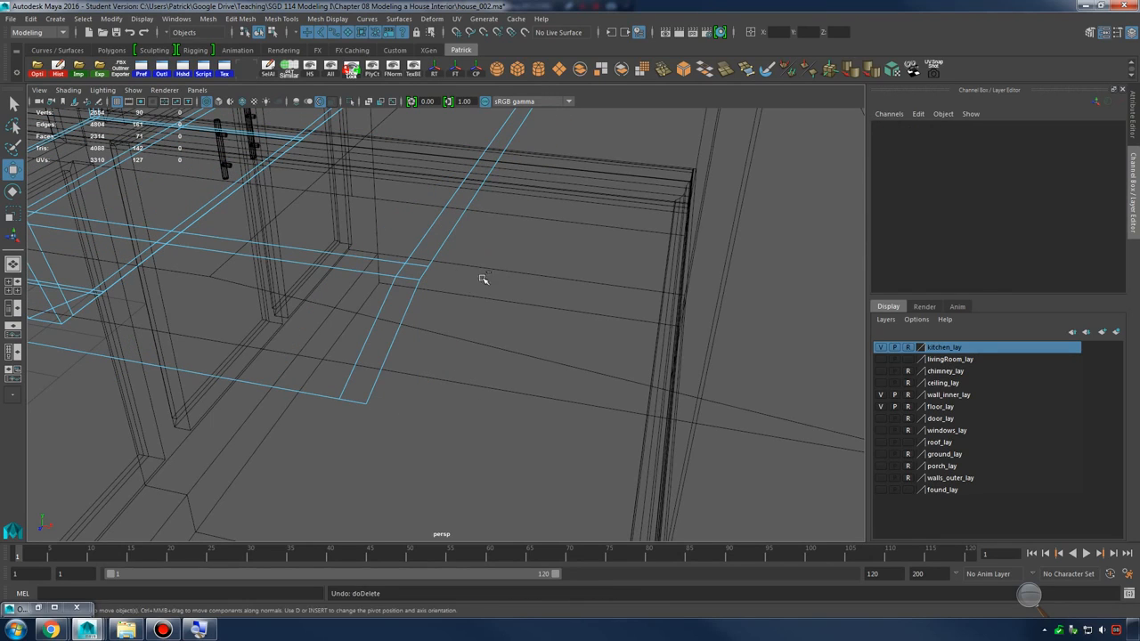
pyautogui.hotkey('ctrl', 'z')
pyautogui.press('Delete')
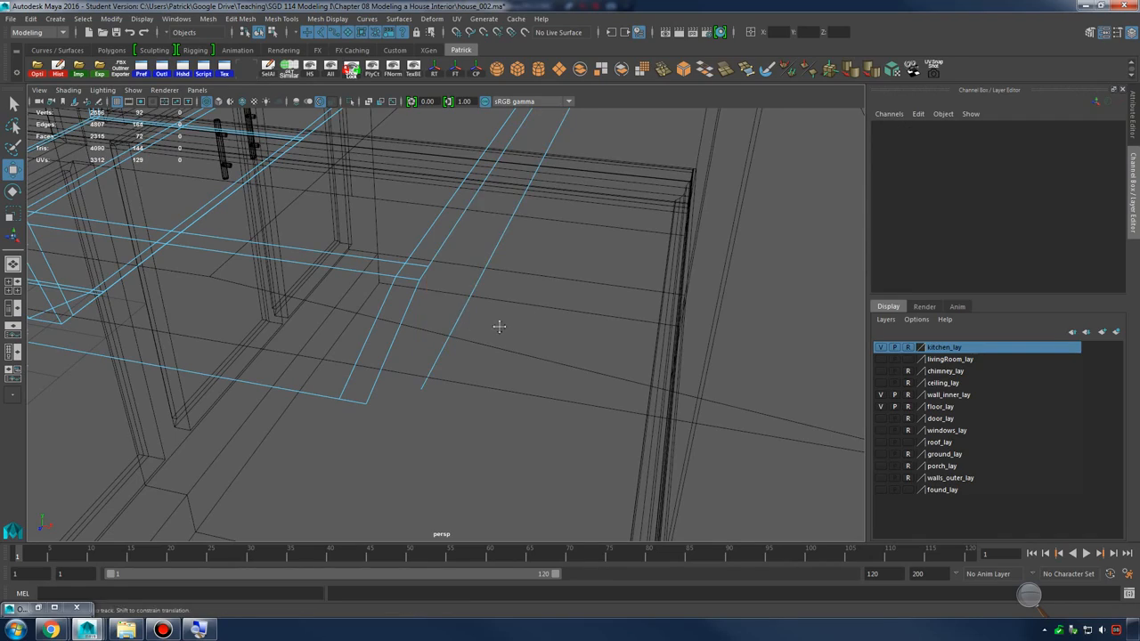
pyautogui.keyDown('alt'); pyautogui.moveTo(500, 327); pyautogui.dragTo(502, 324); pyautogui.keyUp('alt')
pyautogui.moveTo(487, 280); pyautogui.dragTo(527, 338)
pyautogui.press('Delete')
# Delete the remaining thin overlapping face along the back strip's outer edge in the smoothed wireframe
pyautogui.keyDown('alt'); pyautogui.moveTo(587, 316); pyautogui.dragTo(534, 320); pyautogui.keyUp('alt')
pyautogui.click(597, 313)
pyautogui.press('Delete')
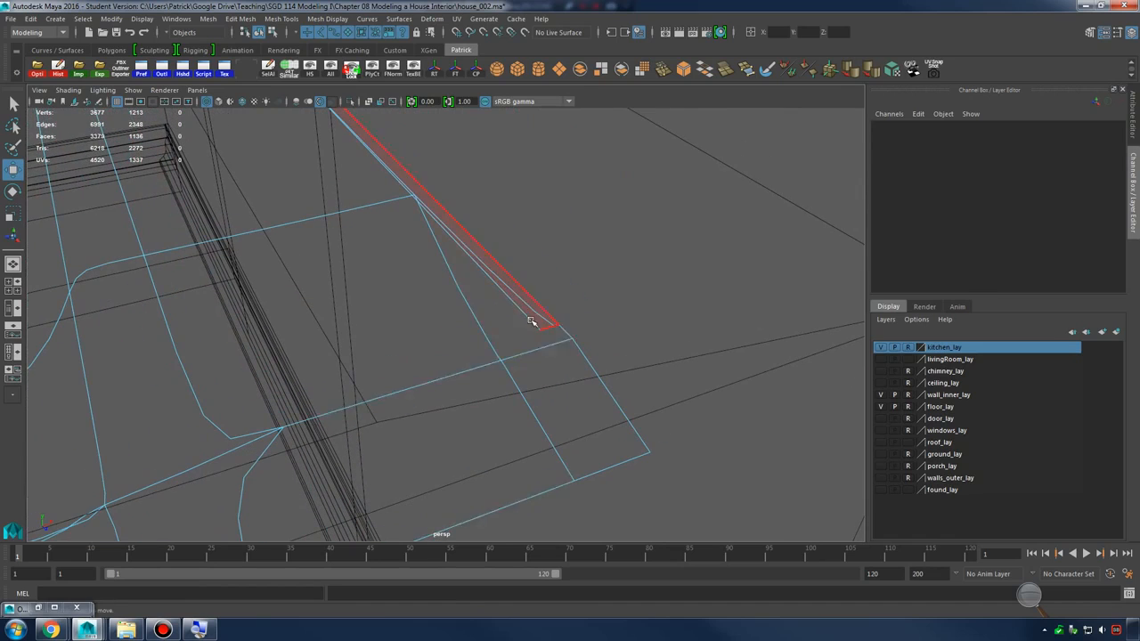
pyautogui.click(533, 322)
pyautogui.keyDown('alt'); pyautogui.moveTo(618, 301); pyautogui.dragTo(639, 283); pyautogui.keyUp('alt')
pyautogui.click(596, 313)
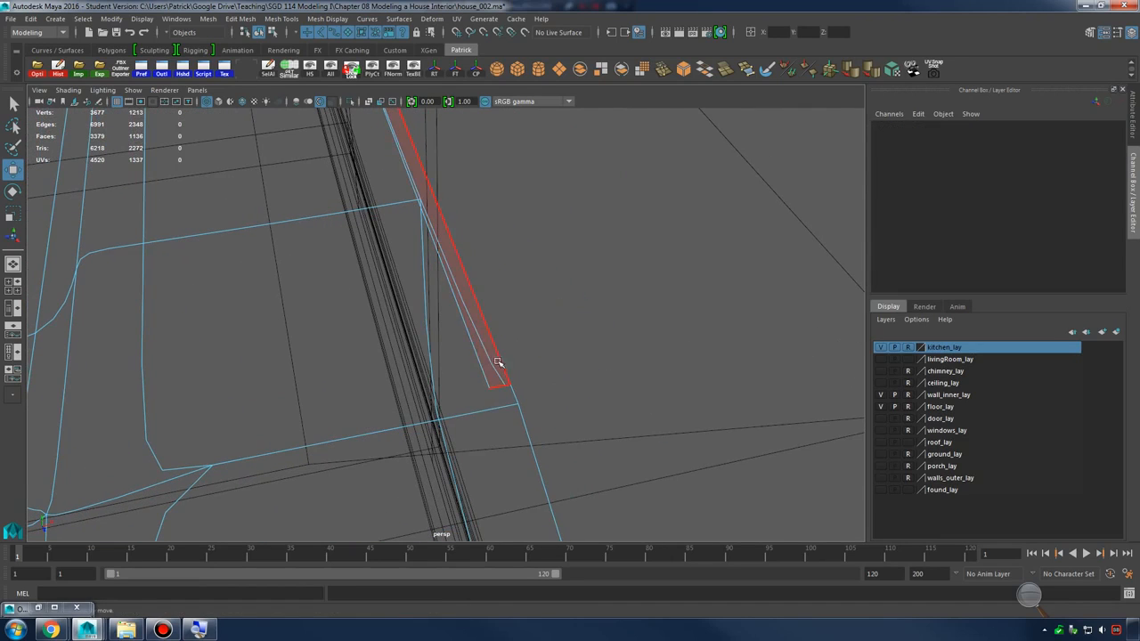
pyautogui.click(494, 372)
pyautogui.press('Delete')
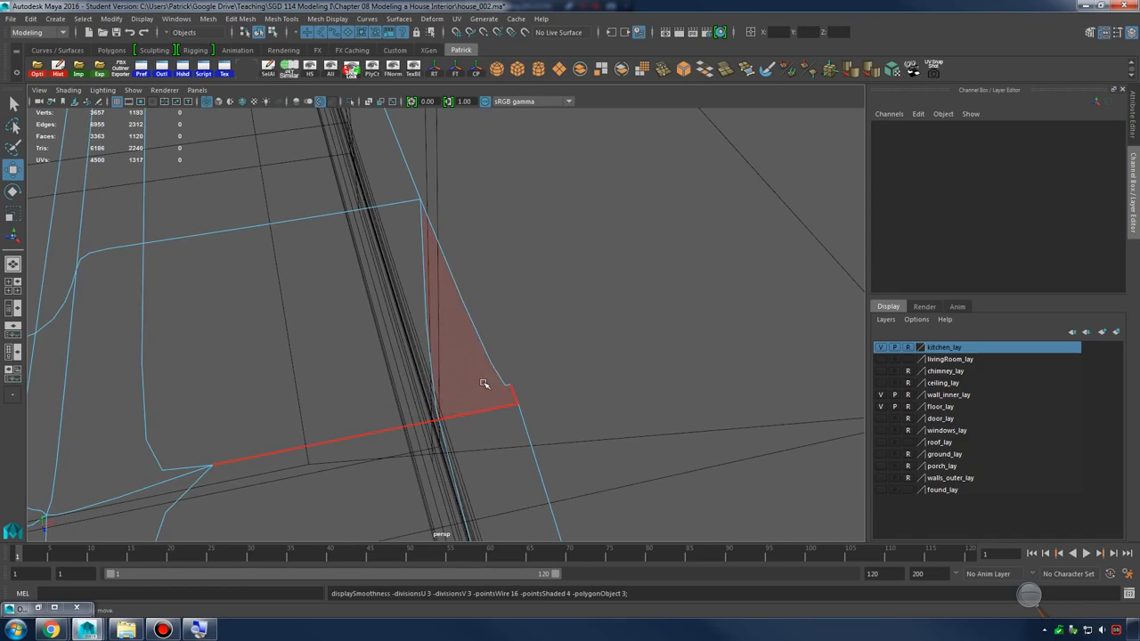
# Examine the vertices at the back strip's outer corner in the unsmoothed wireframe
pyautogui.moveTo(484, 384); pyautogui.dragTo(461, 306, button='right')
pyautogui.keyDown('alt'); pyautogui.moveTo(472, 370); pyautogui.dragTo(515, 385, button='right'); pyautogui.keyUp('alt')
pyautogui.click(556, 416)
pyautogui.press('1')
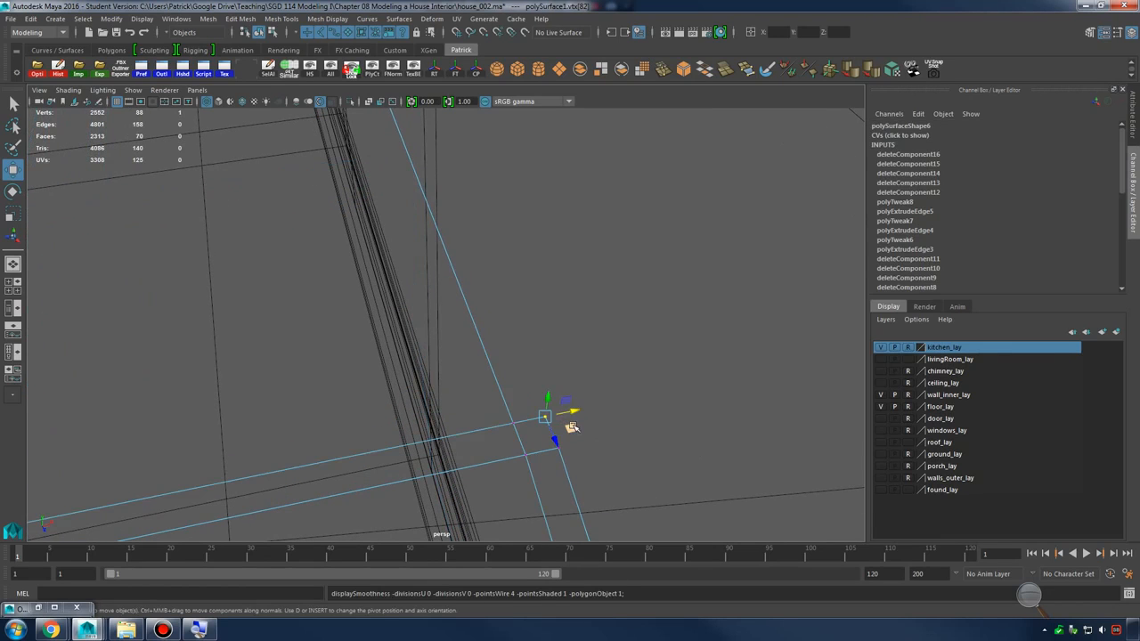
pyautogui.press('1')
pyautogui.click(646, 379)
pyautogui.keyDown('alt'); pyautogui.moveTo(646, 379); pyautogui.dragTo(447, 371); pyautogui.keyUp('alt')
# Examine the faces around the sink's rim corner with smoothing on and off, in wireframe and shaded display
pyautogui.press('3')
pyautogui.keyDown('alt'); pyautogui.moveTo(418, 337); pyautogui.dragTo(451, 330, button='middle'); pyautogui.keyUp('alt')
pyautogui.moveTo(449, 301); pyautogui.dragTo(451, 332, button='right')
pyautogui.click(675, 322)
pyautogui.press('2')
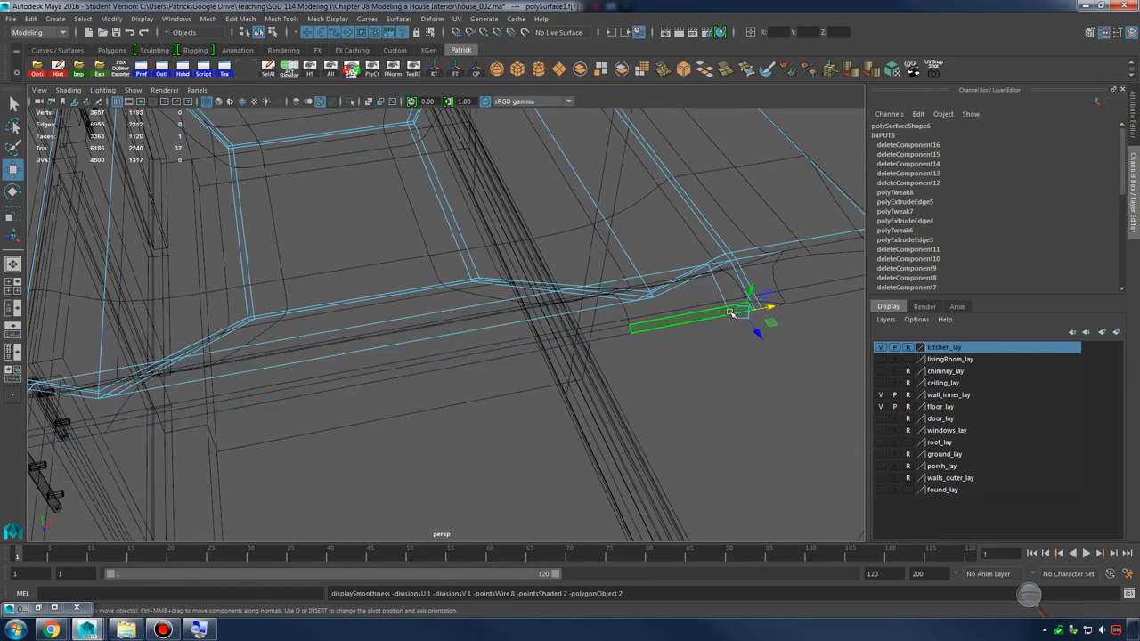
pyautogui.click(675, 322)
pyautogui.moveTo(671, 310); pyautogui.dragTo(680, 342, button='right')
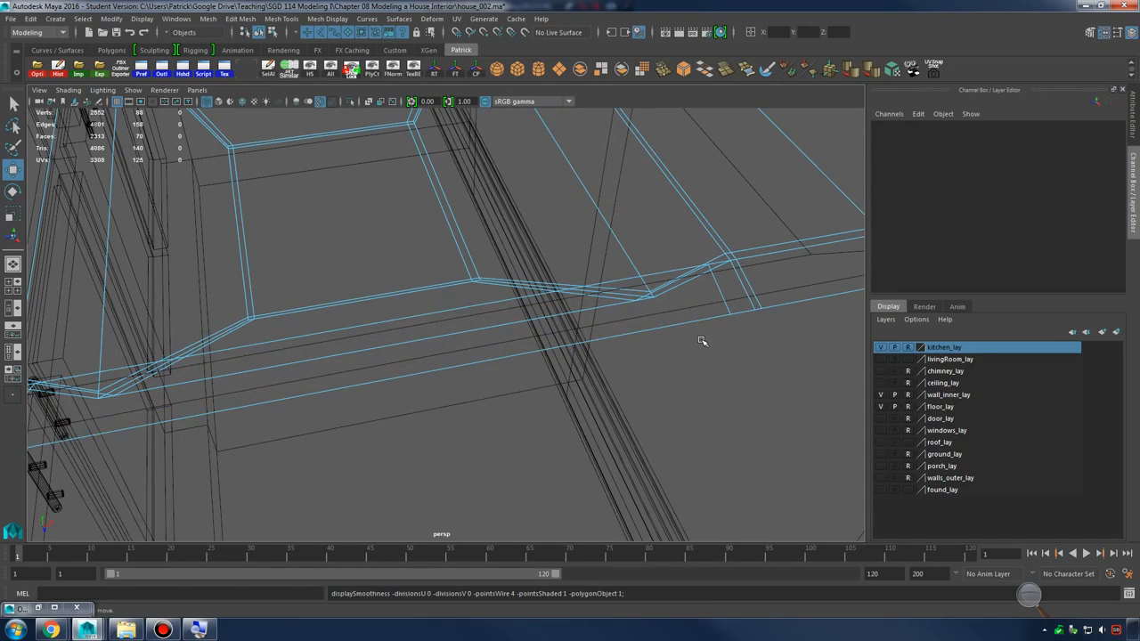
pyautogui.moveTo(730, 258); pyautogui.dragTo(750, 248, button='right')
pyautogui.click(735, 319)
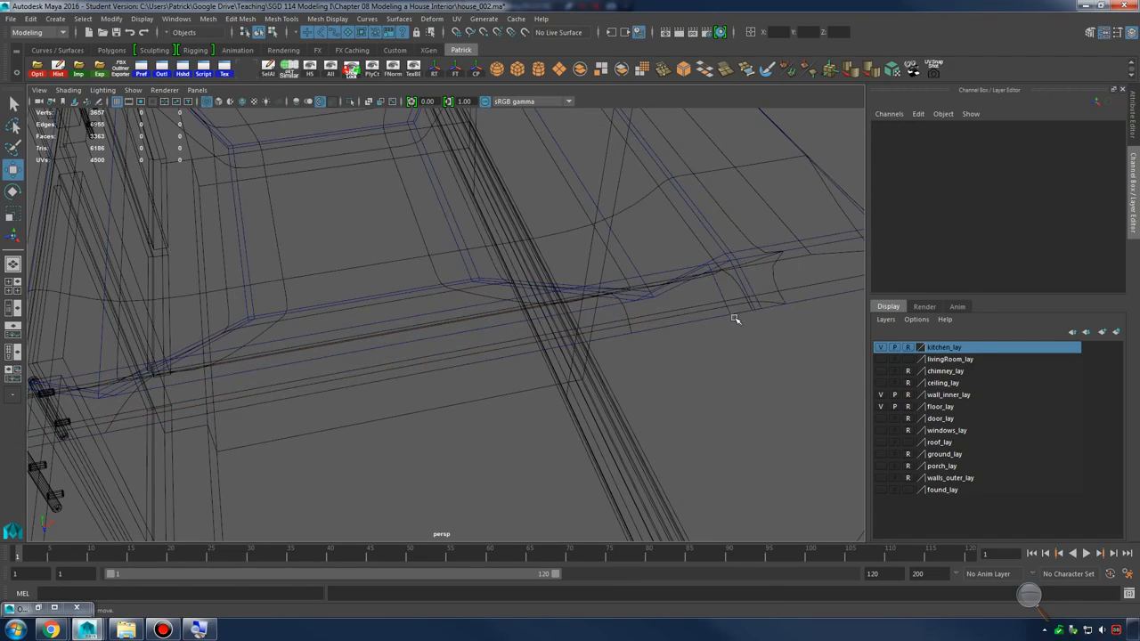
pyautogui.click(722, 243)
pyautogui.moveTo(680, 288); pyautogui.dragTo(682, 322, button='right')
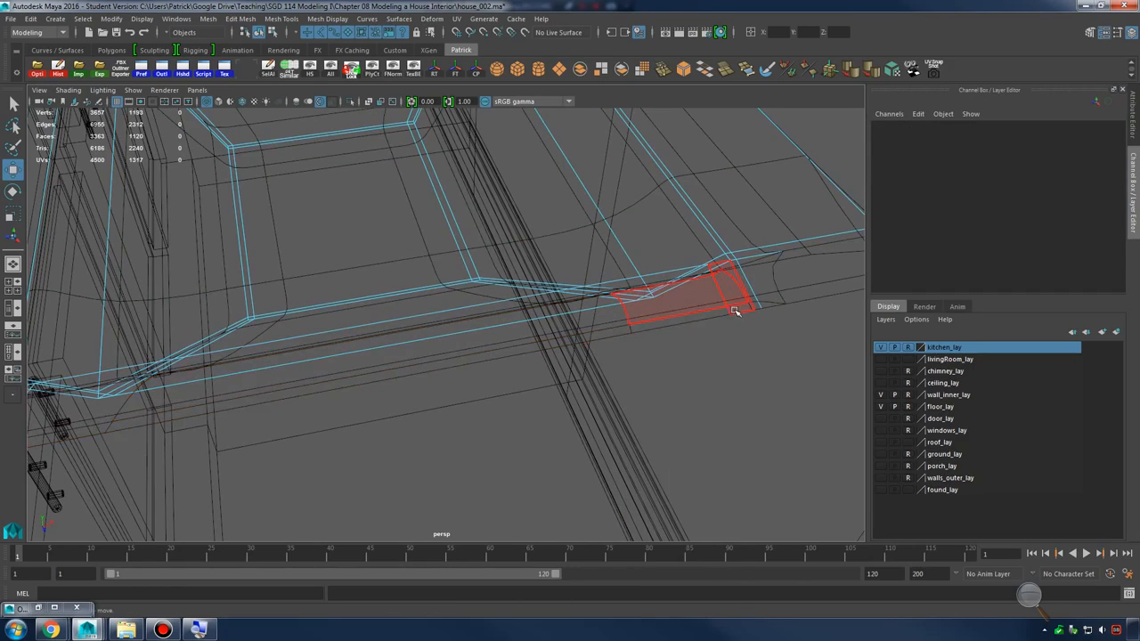
pyautogui.keyDown('alt'); pyautogui.moveTo(698, 331); pyautogui.dragTo(698, 378); pyautogui.keyUp('alt')
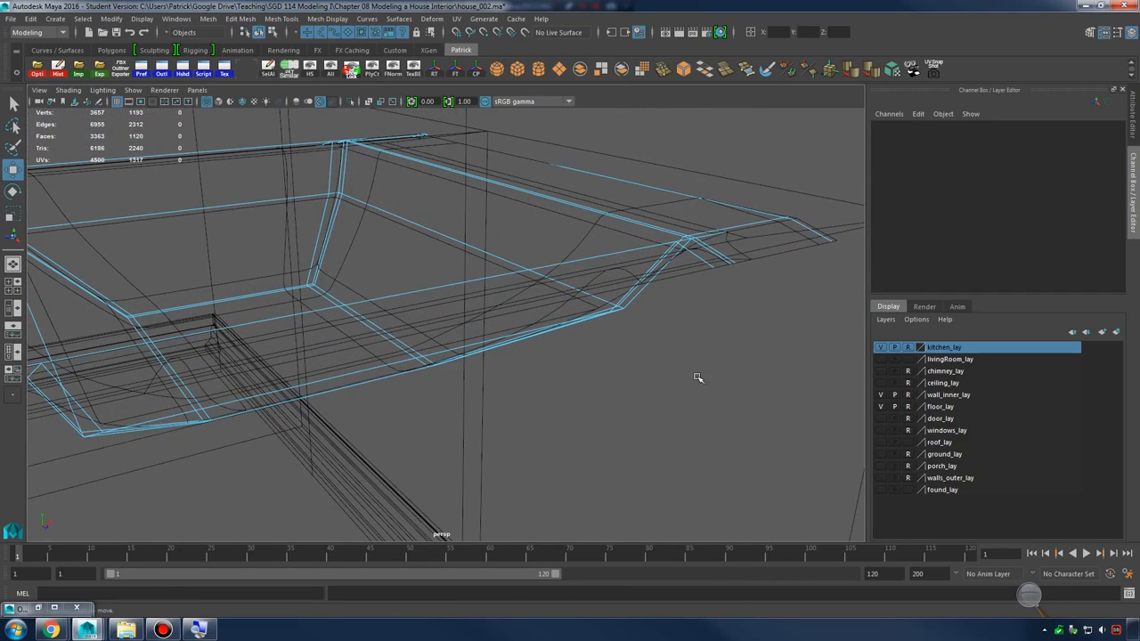
pyautogui.press('5')
pyautogui.keyDown('alt'); pyautogui.moveTo(593, 323); pyautogui.dragTo(628, 331); pyautogui.keyUp('alt')
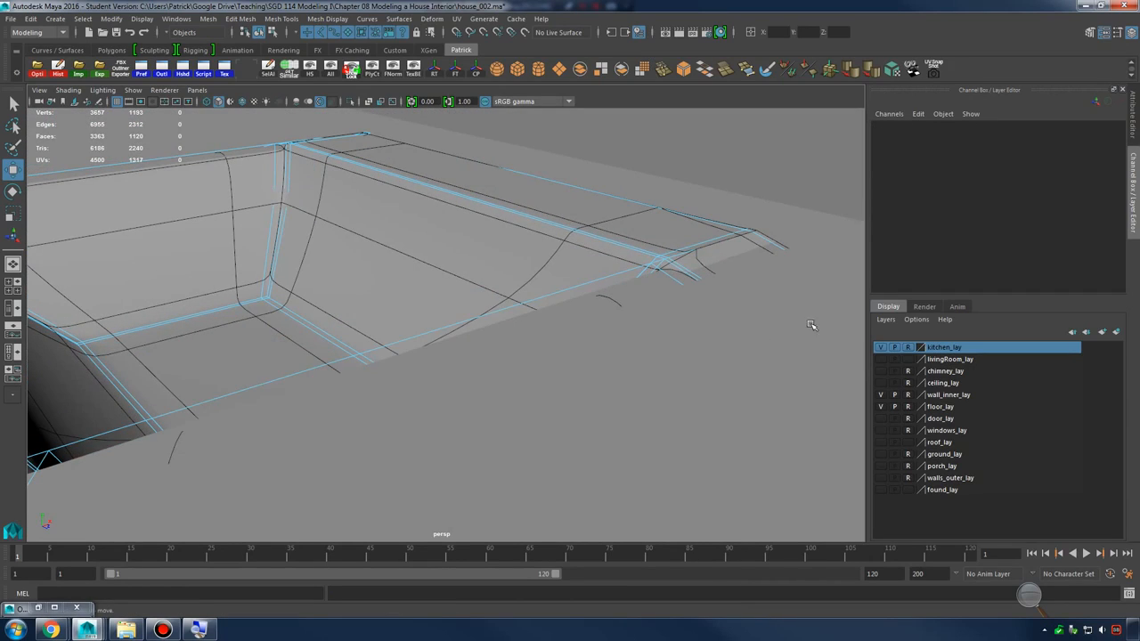
# Return to object selection, hide the kitchen_lay layer, and select the sink
pyautogui.moveTo(739, 247); pyautogui.dragTo(771, 229, button='right')
pyautogui.click(746, 260)
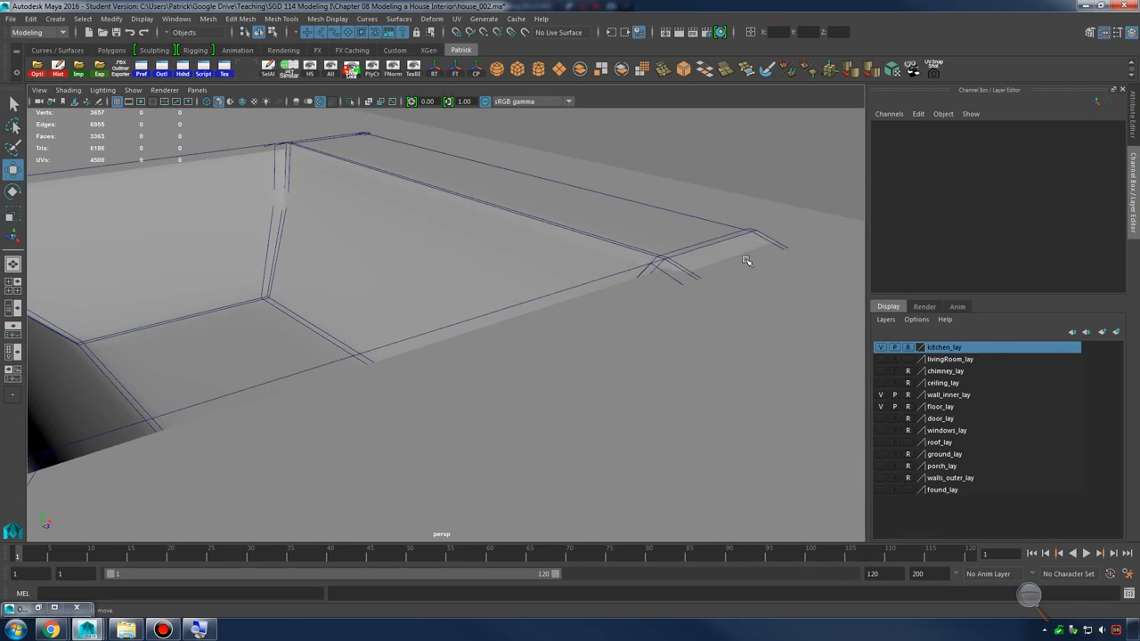
pyautogui.click(882, 349)
pyautogui.click(719, 258)
# Compare the smoothed and unsmoothed rim corner of the sink to look for disconnected edges and faces
pyautogui.keyDown('alt'); pyautogui.moveTo(720, 286); pyautogui.dragTo(656, 331); pyautogui.keyUp('alt')
pyautogui.press('1')
pyautogui.press('3')
pyautogui.keyDown('alt'); pyautogui.moveTo(657, 330); pyautogui.dragTo(654, 353, button='right'); pyautogui.keyUp('alt')
pyautogui.moveTo(578, 273); pyautogui.dragTo(572, 248, button='right')
pyautogui.keyDown('alt'); pyautogui.moveTo(580, 272); pyautogui.dragTo(634, 287); pyautogui.keyUp('alt')
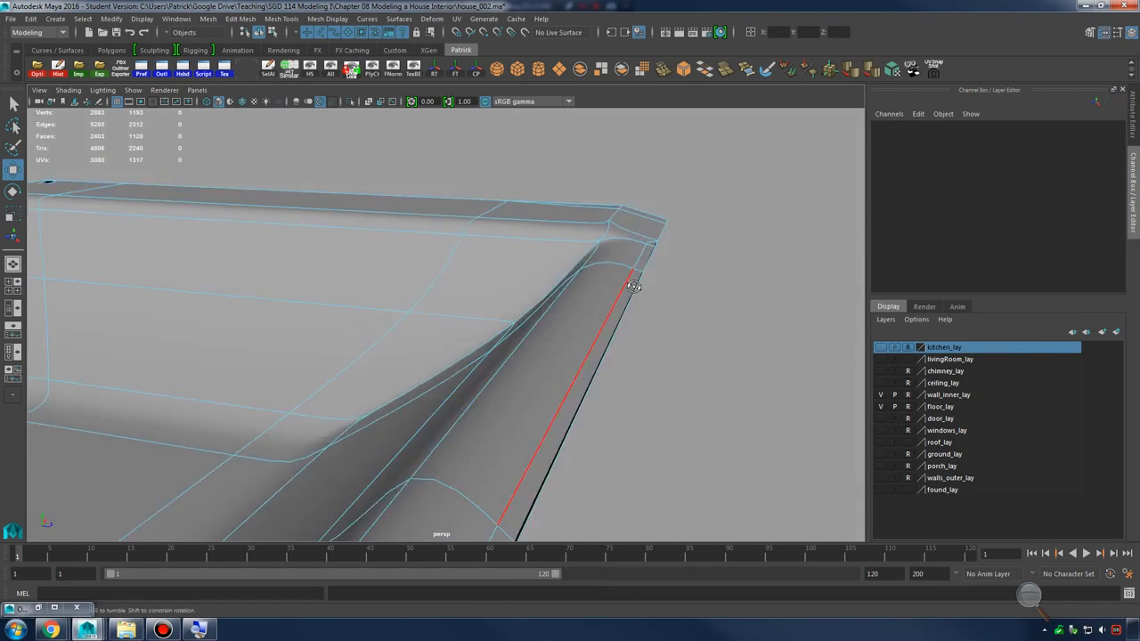
pyautogui.scroll(-5, 623, 287)
pyautogui.press('1')
pyautogui.press('3')
pyautogui.moveTo(638, 258); pyautogui.dragTo(639, 285, button='right')
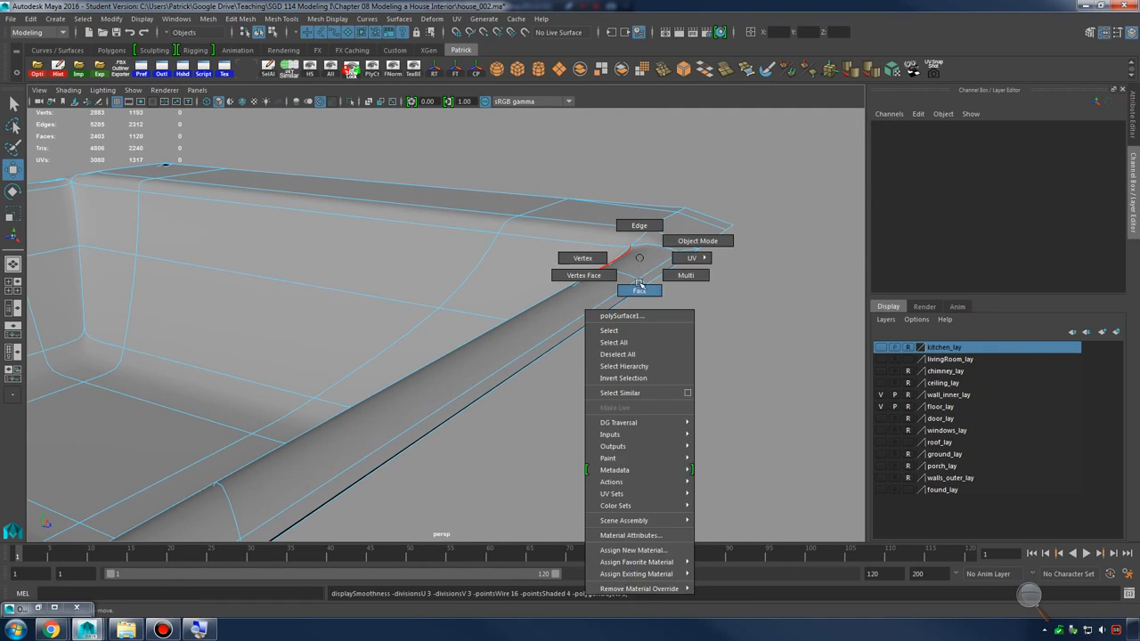
pyautogui.click(650, 283)
pyautogui.keyDown('alt'); pyautogui.moveTo(657, 285); pyautogui.dragTo(595, 257); pyautogui.keyUp('alt')
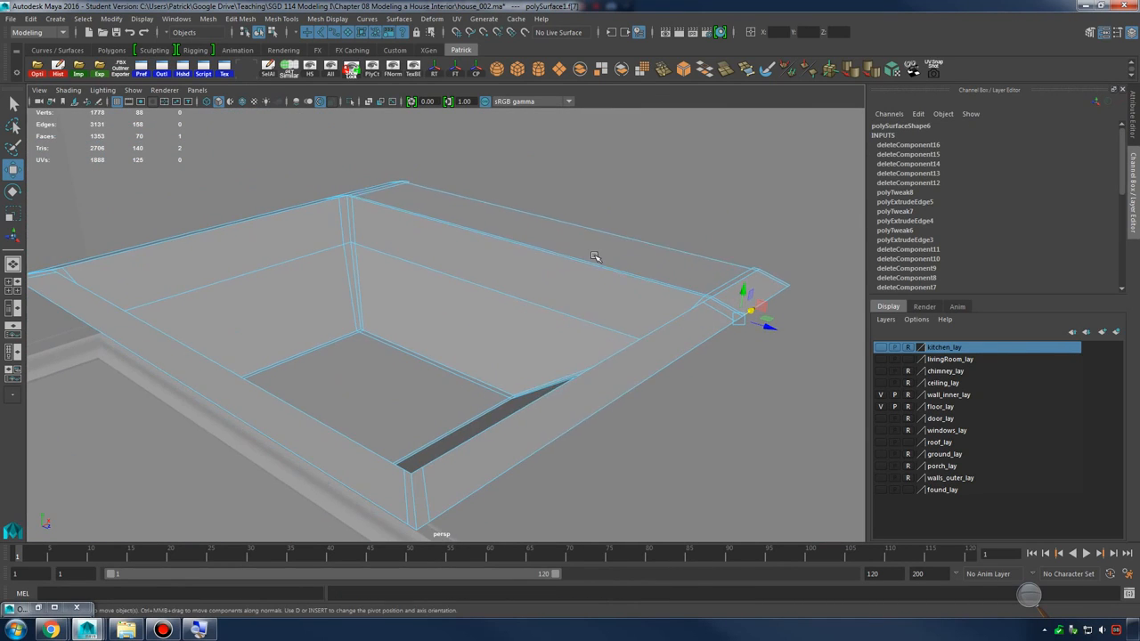
# Merge all of the sink's vertices with a distance threshold of 0.001 and check the smoothed mesh
pyautogui.moveTo(595, 257); pyautogui.dragTo(543, 254, button='right')
pyautogui.scroll(-3, 412, 273)
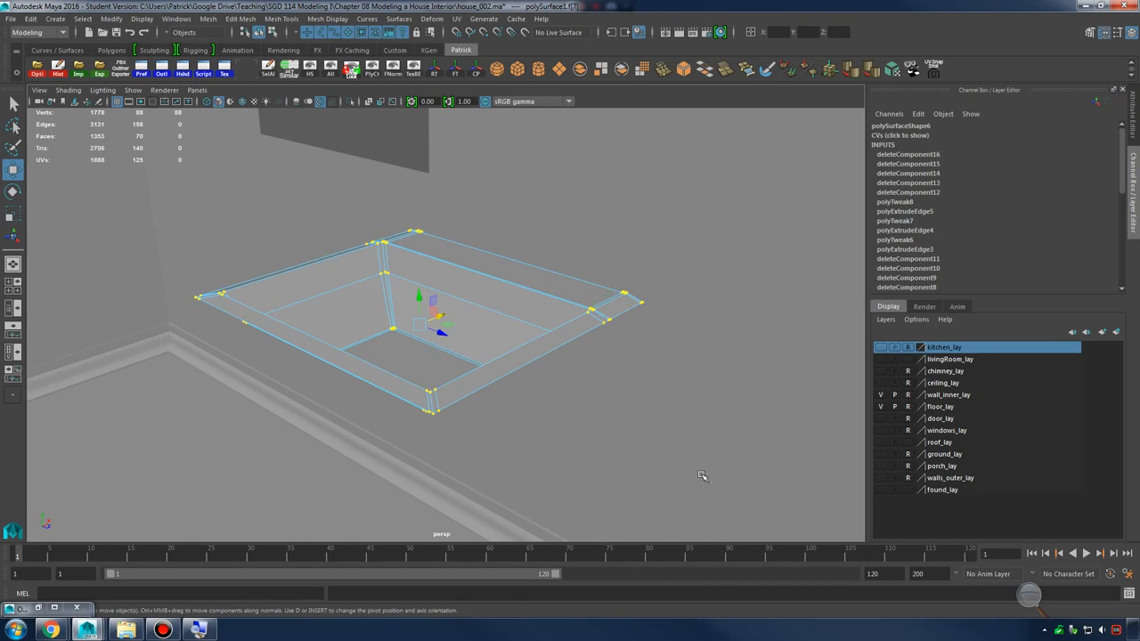
pyautogui.scroll(3, 654, 385)
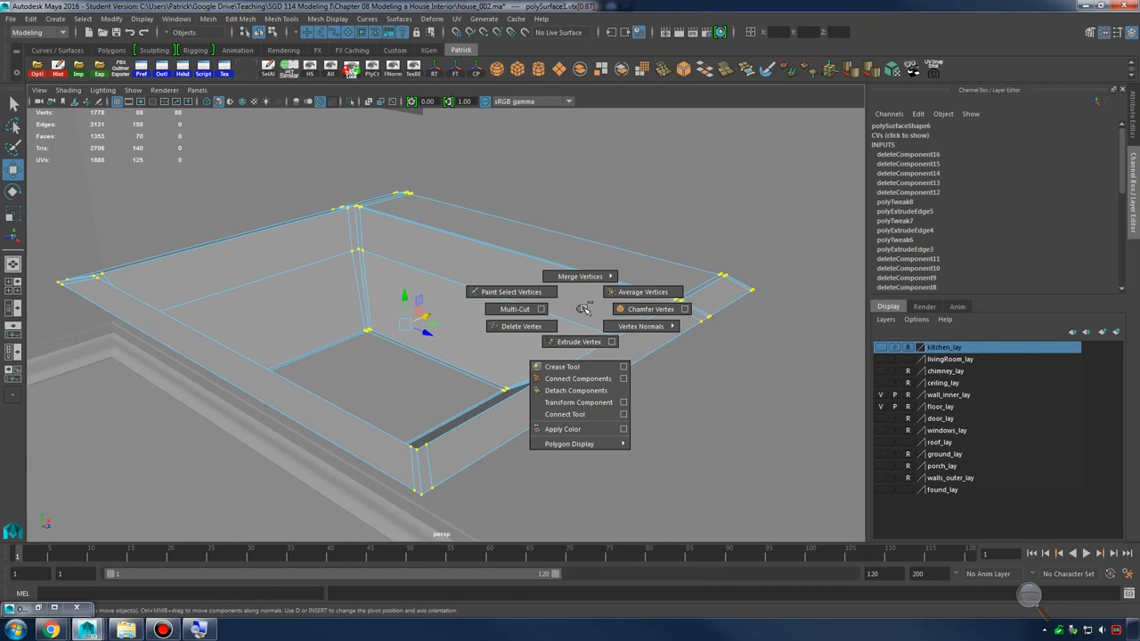
pyautogui.keyDown('shift'); pyautogui.moveTo(561, 271); pyautogui.dragTo(618, 255, button='right'); pyautogui.keyUp('shift')
pyautogui.press('3')
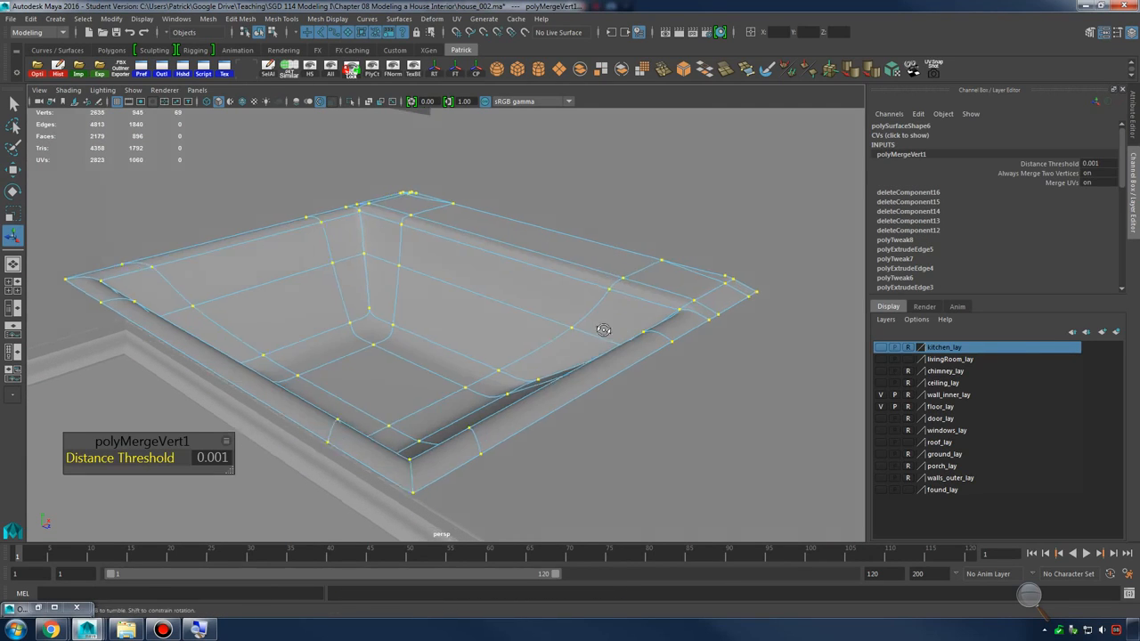
pyautogui.moveTo(603, 330)
pyautogui.keyDown('alt'); pyautogui.mouseDown()
pyautogui.moveTo(548, 333)
pyautogui.moveTo(590, 318)
pyautogui.mouseUp(); pyautogui.keyUp('alt')
pyautogui.keyDown('alt'); pyautogui.moveTo(589, 318); pyautogui.dragTo(672, 326, button='right'); pyautogui.keyUp('alt')
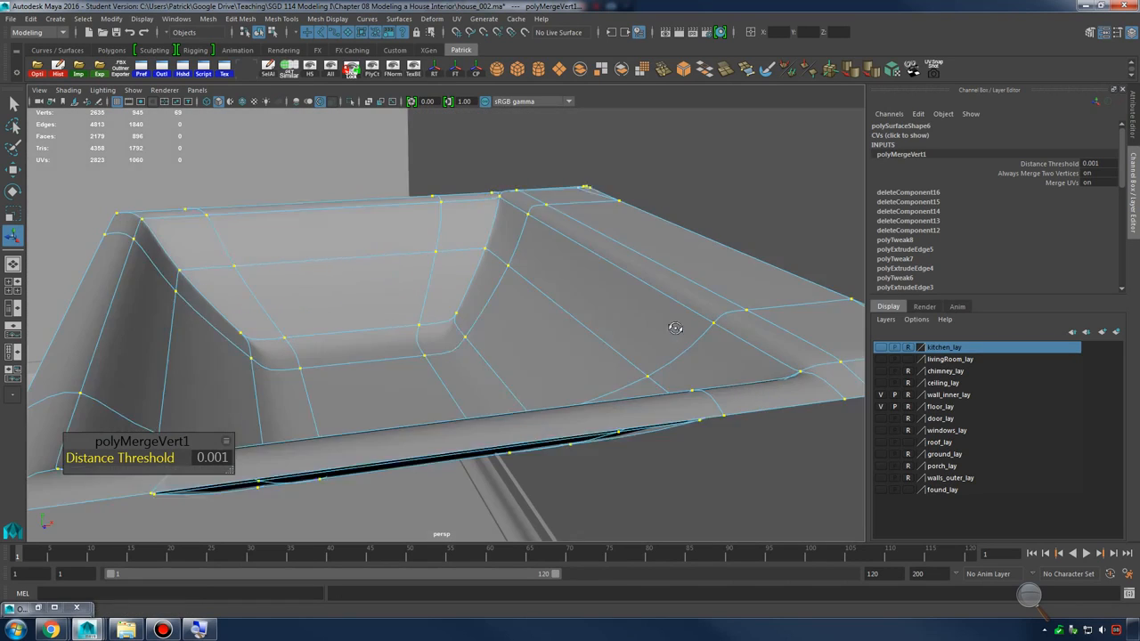
pyautogui.press('1')
pyautogui.press('3')
# Extrude the small corner face's inner edge along the back strip's outer side to the far corner, forming a narrow border
pyautogui.keyDown('alt'); pyautogui.moveTo(699, 335); pyautogui.dragTo(661, 403); pyautogui.keyUp('alt')
pyautogui.press('1')
pyautogui.keyDown('alt'); pyautogui.moveTo(661, 403); pyautogui.dragTo(672, 403, button='right'); pyautogui.keyUp('alt')
pyautogui.moveTo(588, 298); pyautogui.dragTo(587, 266, button='right')
pyautogui.keyDown('alt'); pyautogui.moveTo(656, 351); pyautogui.dragTo(601, 383); pyautogui.keyUp('alt')
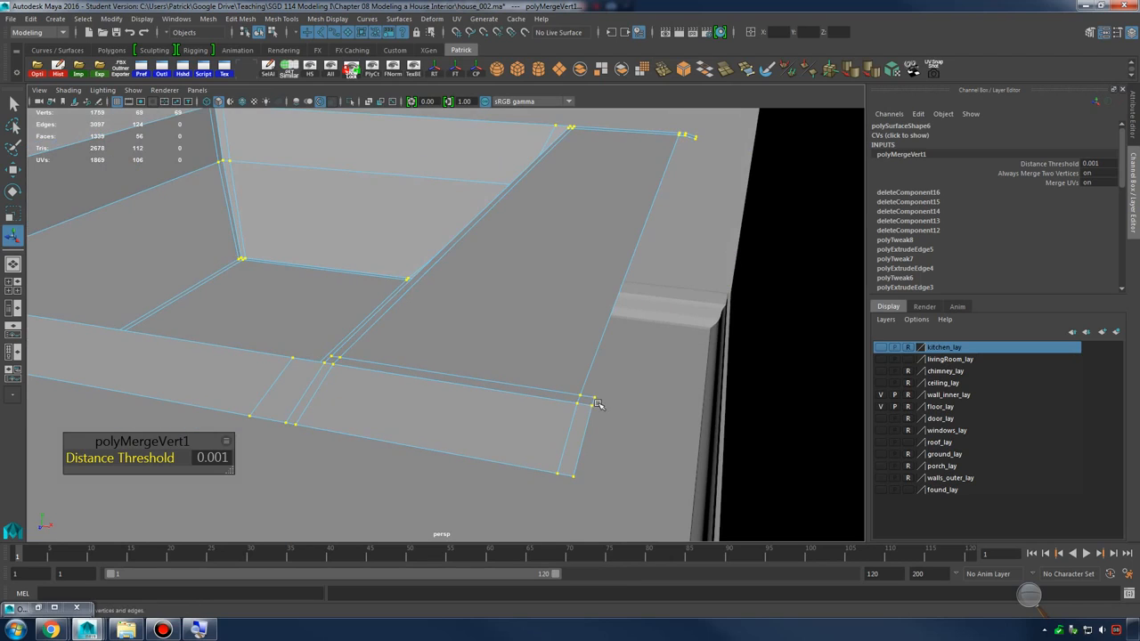
pyautogui.click(592, 398)
pyautogui.keyDown('shift'); pyautogui.moveTo(587, 328); pyautogui.dragTo(580, 342, button='right'); pyautogui.keyUp('shift')
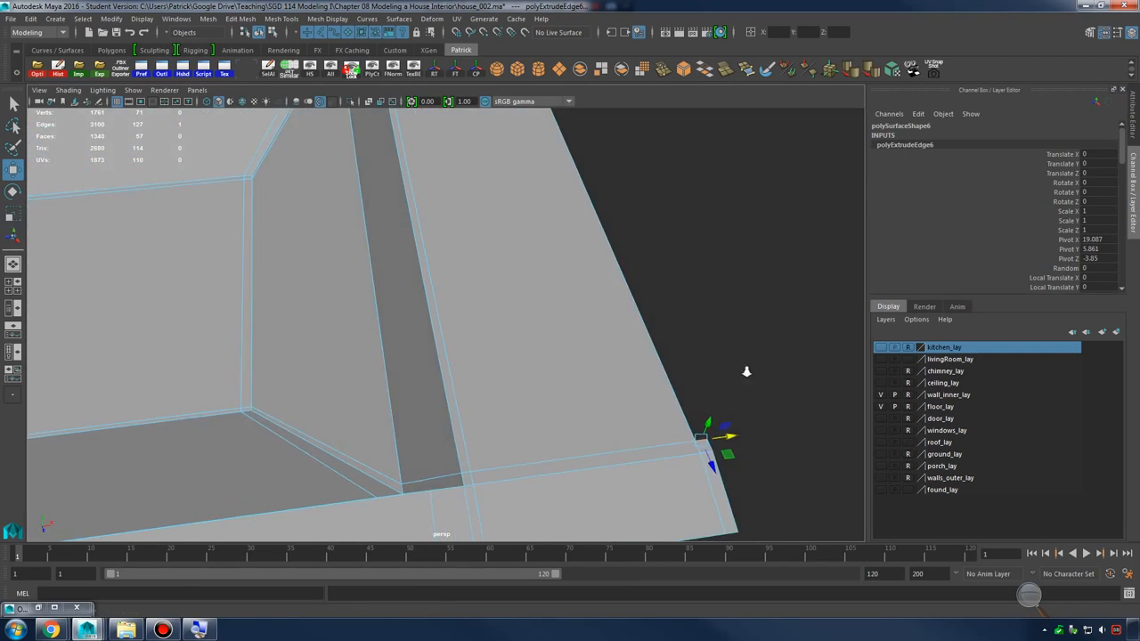
pyautogui.keyDown('alt'); pyautogui.moveTo(746, 372); pyautogui.dragTo(641, 361, button='right'); pyautogui.keyUp('alt')
pyautogui.keyDown('alt'); pyautogui.moveTo(615, 354); pyautogui.dragTo(707, 362); pyautogui.keyUp('alt')
pyautogui.keyDown('alt'); pyautogui.moveTo(686, 348); pyautogui.dragTo(672, 413, button='middle'); pyautogui.keyUp('alt')
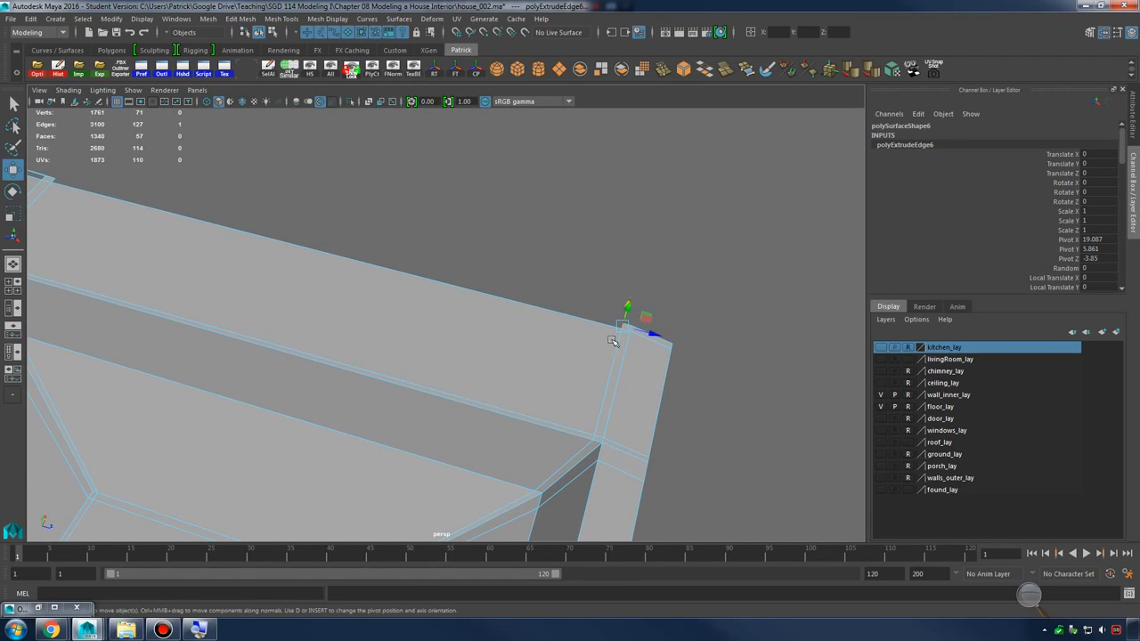
pyautogui.keyDown('alt'); pyautogui.moveTo(359, 298); pyautogui.dragTo(819, 300); pyautogui.keyUp('alt')
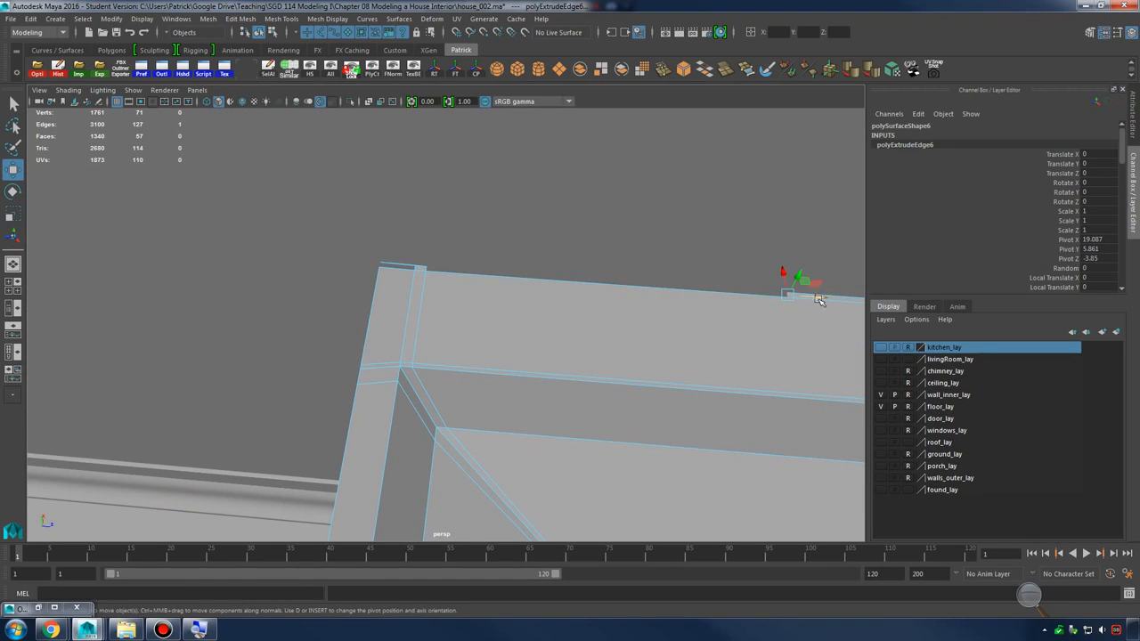
pyautogui.moveTo(457, 264); pyautogui.dragTo(458, 331)
# Extrude the outer long edge of the narrow rim border downward to form a side face
pyautogui.moveTo(458, 330); pyautogui.dragTo(407, 288, button='right')
pyautogui.hotkey('ctrl', 'e')
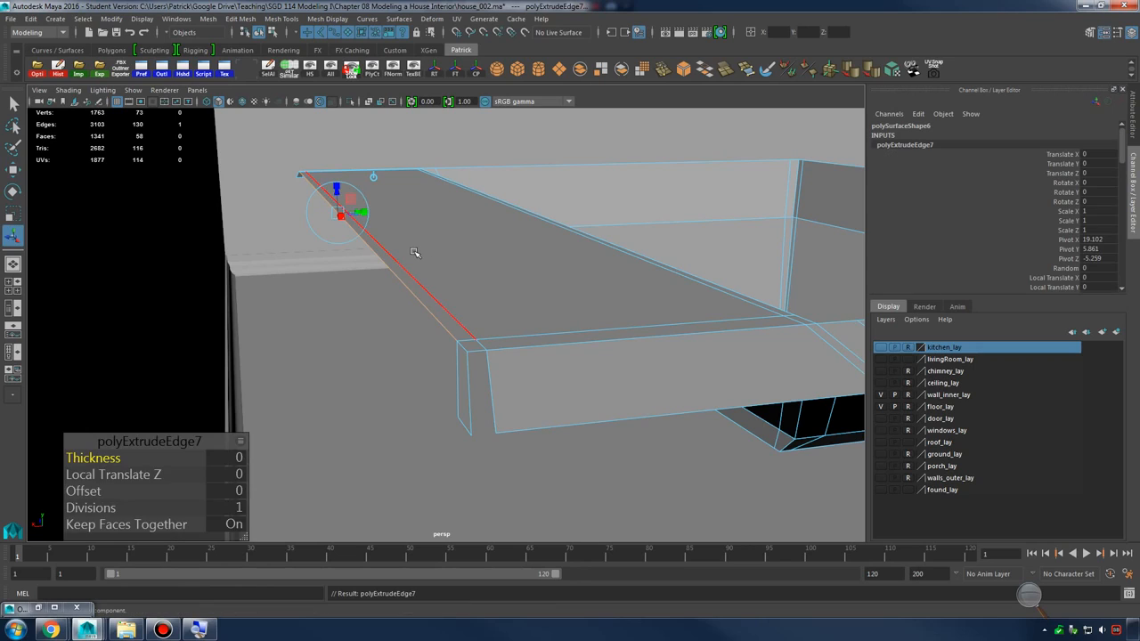
pyautogui.moveTo(338, 184); pyautogui.dragTo(457, 401)
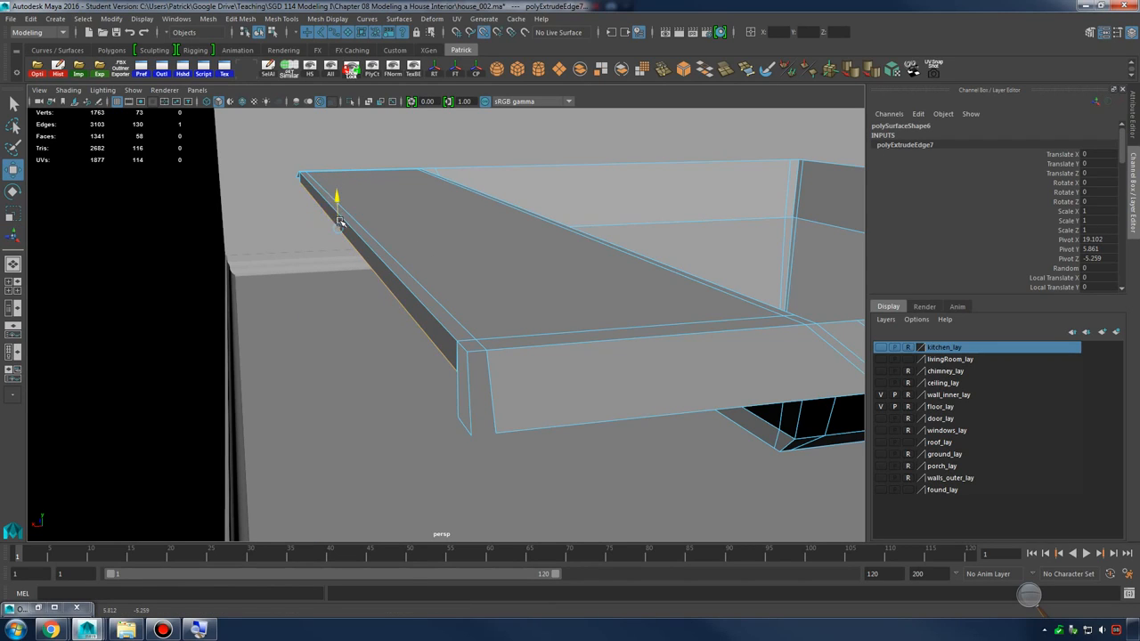
pyautogui.moveTo(469, 421)
pyautogui.keyDown('alt'); pyautogui.mouseDown()
pyautogui.moveTo(466, 404)
pyautogui.moveTo(490, 419)
pyautogui.moveTo(475, 415)
pyautogui.mouseUp(); pyautogui.keyUp('alt')
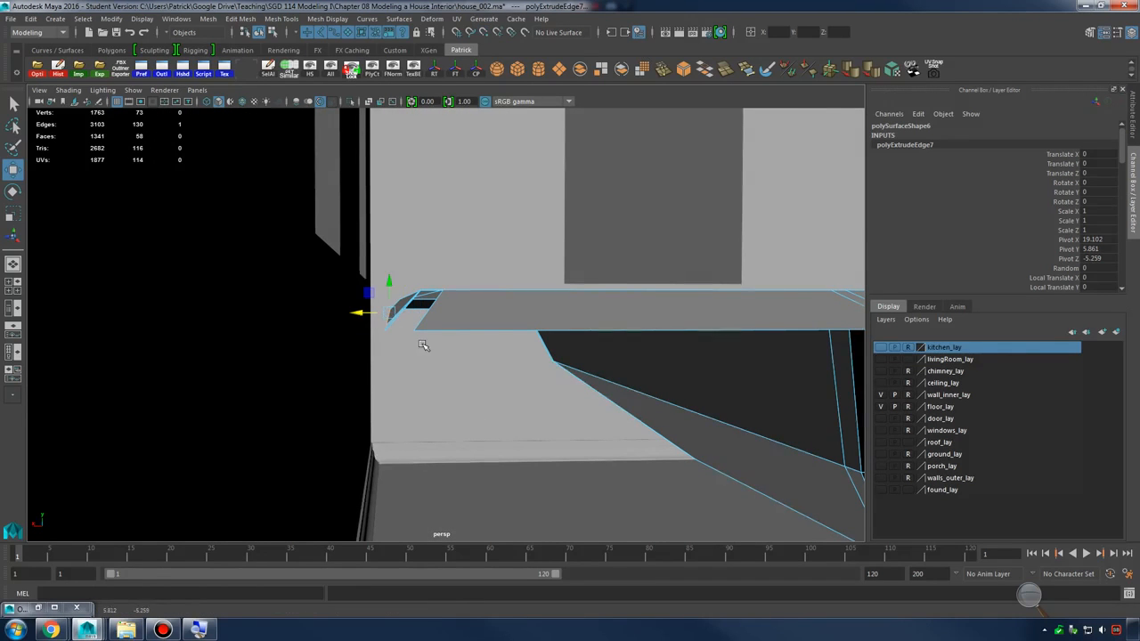
# Move the new side face's lower front vertex onto the bottom corner of the small vertical corner strip
pyautogui.keyDown('alt'); pyautogui.moveTo(423, 346); pyautogui.dragTo(429, 350); pyautogui.keyUp('alt')
pyautogui.moveTo(428, 351); pyautogui.dragTo(388, 352, button='right')
pyautogui.click(427, 367)
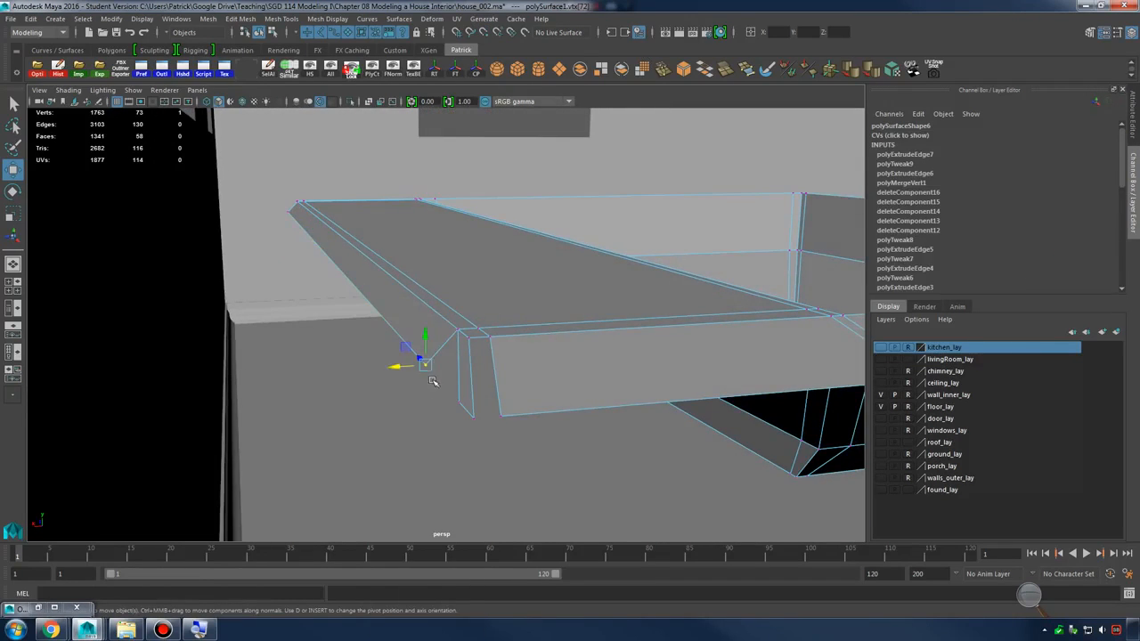
pyautogui.moveTo(432, 381); pyautogui.dragTo(465, 405, button='middle')
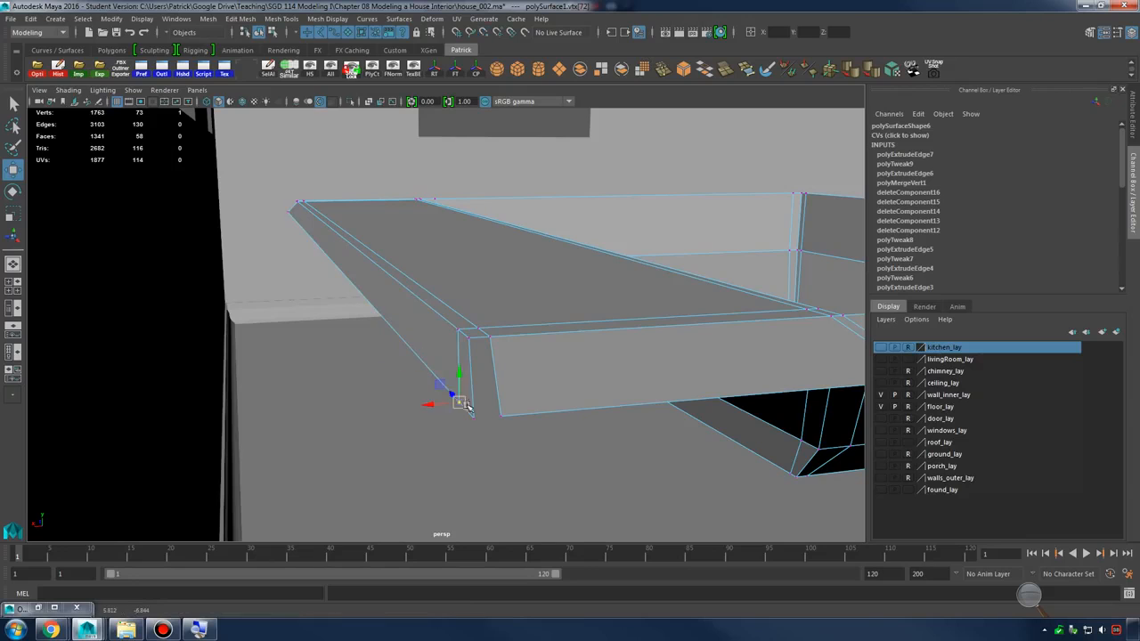
# Fill the open gap between the small corner strip and the long front face with the Append to Polygon tool
pyautogui.moveTo(491, 312); pyautogui.dragTo(485, 267, button='right')
pyautogui.click(508, 320)
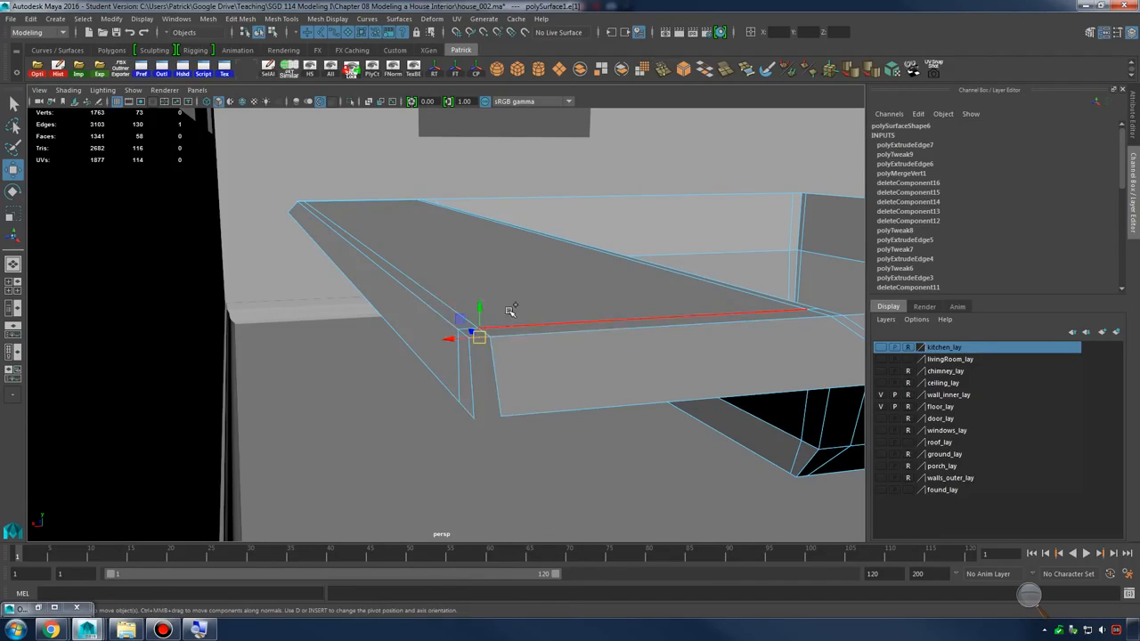
pyautogui.moveTo(509, 310); pyautogui.dragTo(578, 281, button='right')
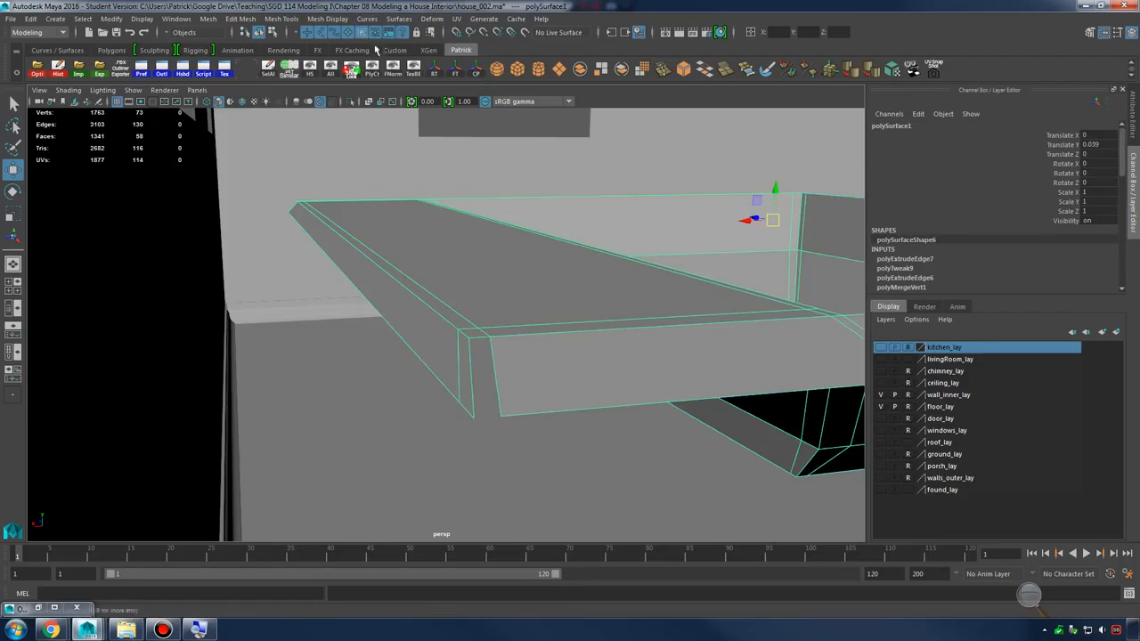
pyautogui.keyDown('shift'); pyautogui.rightClick(529, 250); pyautogui.keyUp('shift')
pyautogui.moveTo(503, 388)
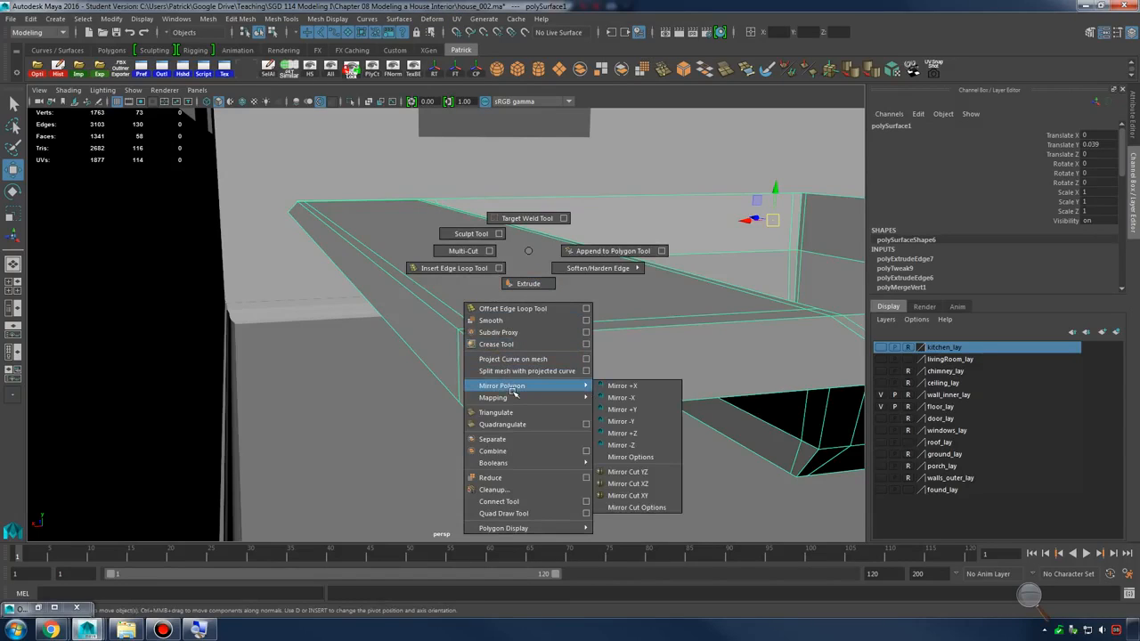
pyautogui.click(603, 252)
pyautogui.click(472, 374)
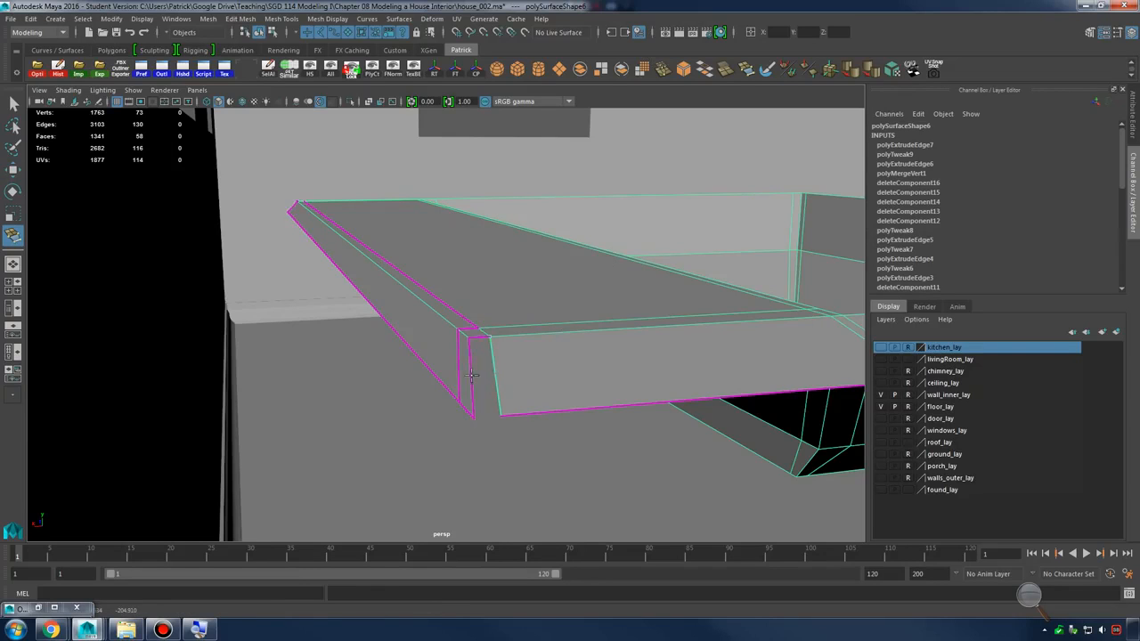
pyautogui.press('Return')
# Try deleting the narrow border face and the corner face on the smoothed sink, undoing each deletion
pyautogui.moveTo(578, 349)
pyautogui.keyDown('alt'); pyautogui.mouseDown()
pyautogui.moveTo(555, 353)
pyautogui.moveTo(578, 354)
pyautogui.moveTo(616, 382)
pyautogui.moveTo(329, 293)
pyautogui.moveTo(629, 330)
pyautogui.moveTo(449, 345)
pyautogui.moveTo(584, 363)
pyautogui.mouseUp(); pyautogui.keyUp('alt')
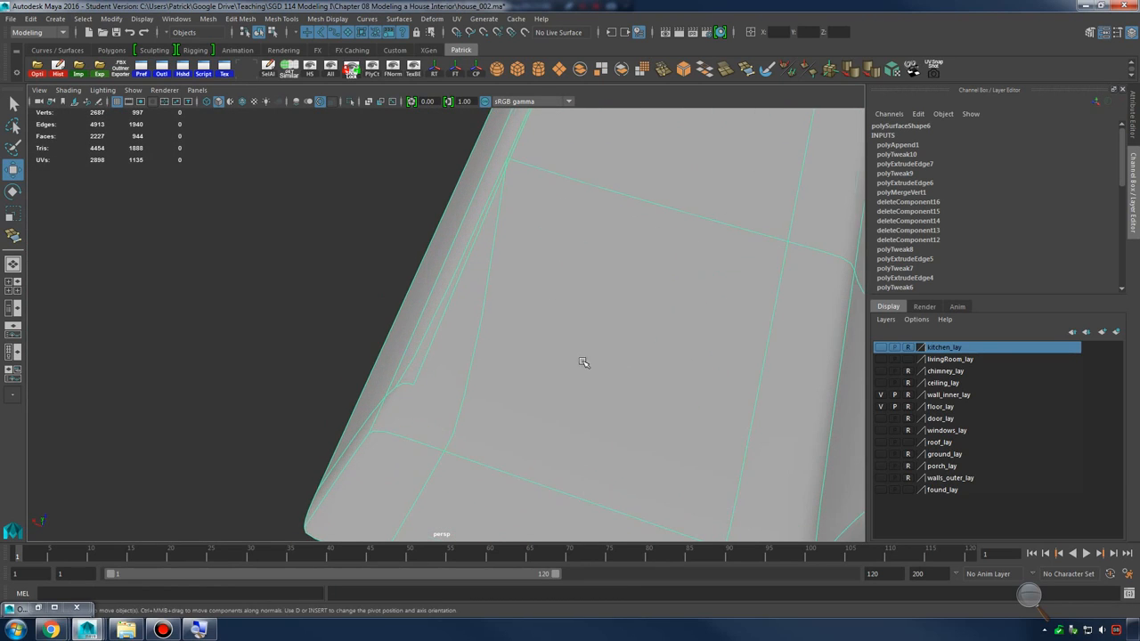
pyautogui.keyDown('alt'); pyautogui.moveTo(495, 367); pyautogui.dragTo(514, 300); pyautogui.keyUp('alt')
pyautogui.moveTo(514, 299); pyautogui.dragTo(515, 331, button='right')
pyautogui.keyDown('alt'); pyautogui.moveTo(515, 330); pyautogui.dragTo(551, 327); pyautogui.keyUp('alt')
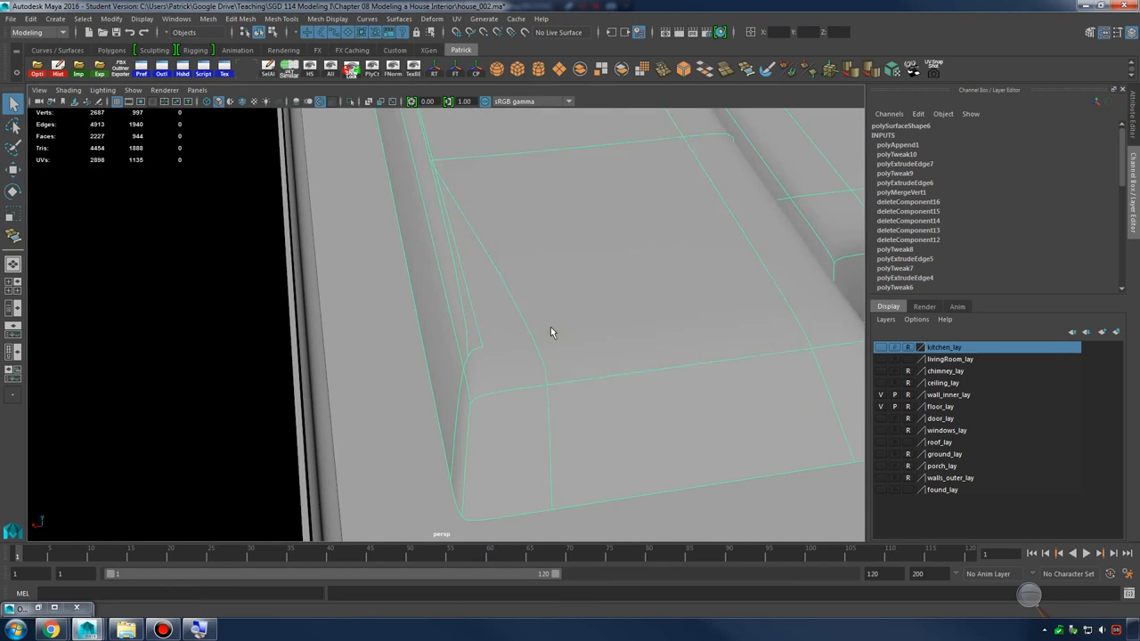
pyautogui.doubleClick(465, 317)
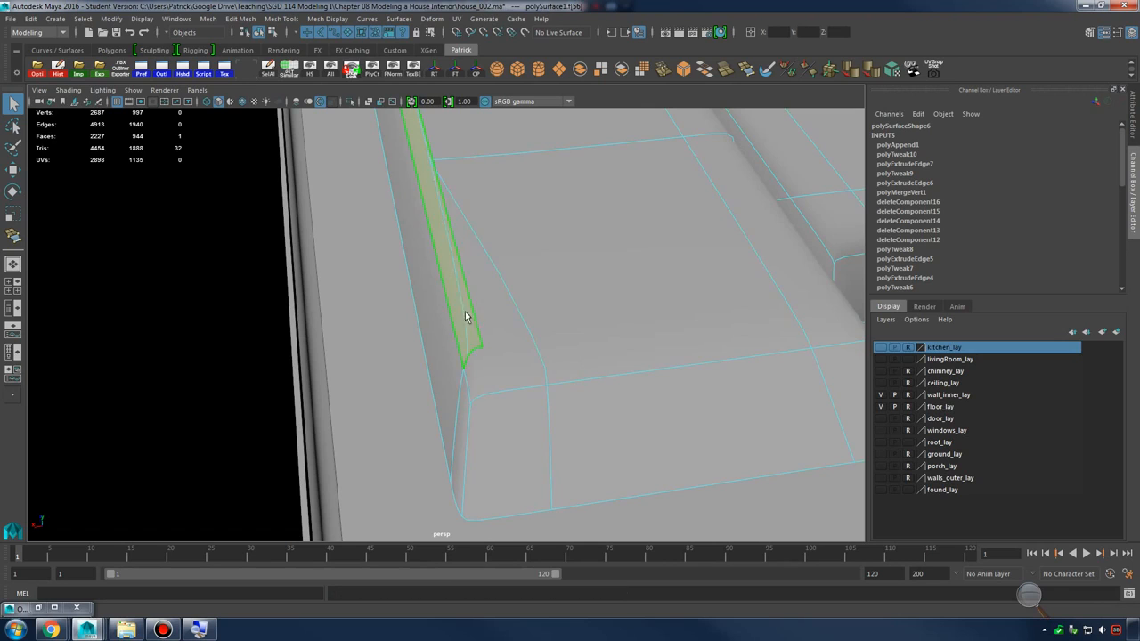
pyautogui.press('Delete')
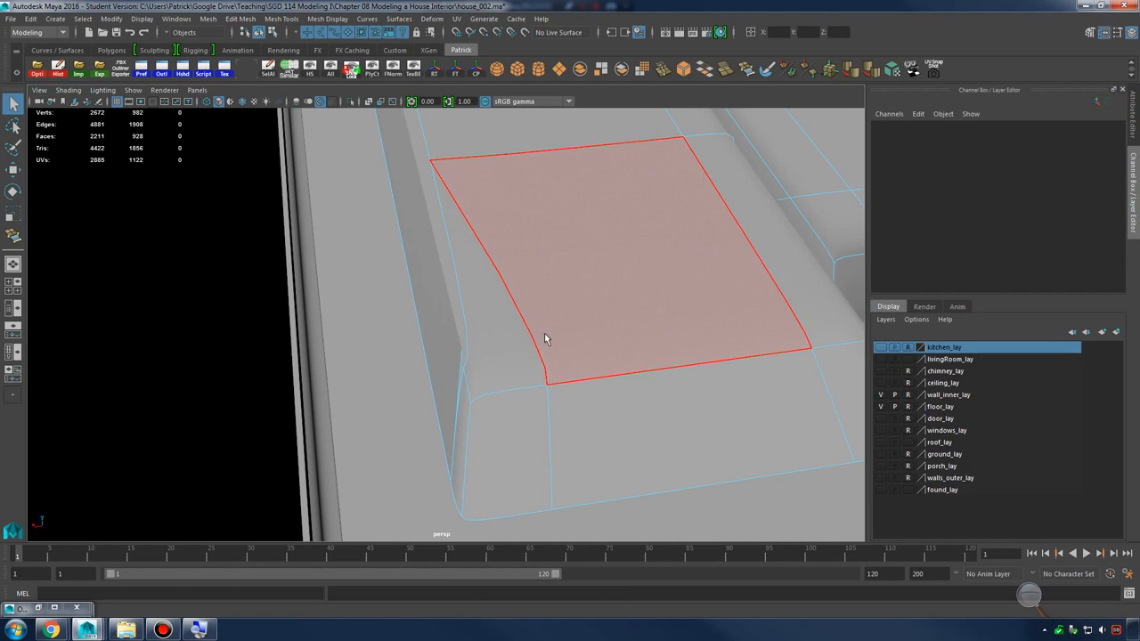
pyautogui.hotkey('ctrl', 'z')
pyautogui.press('Delete')
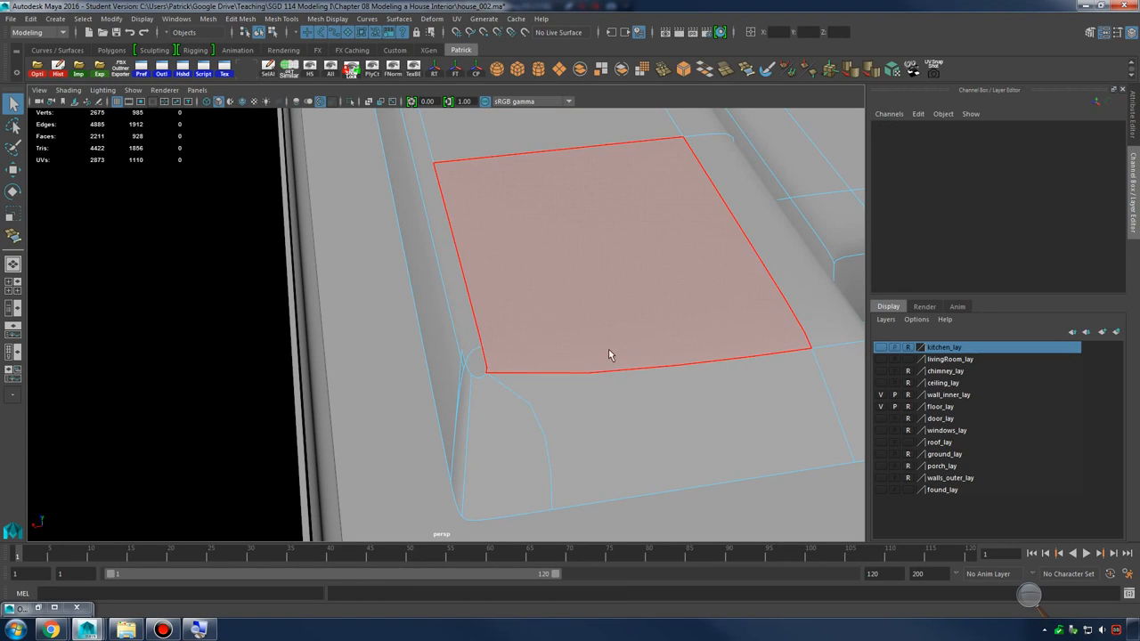
pyautogui.hotkey('ctrl', 'z')
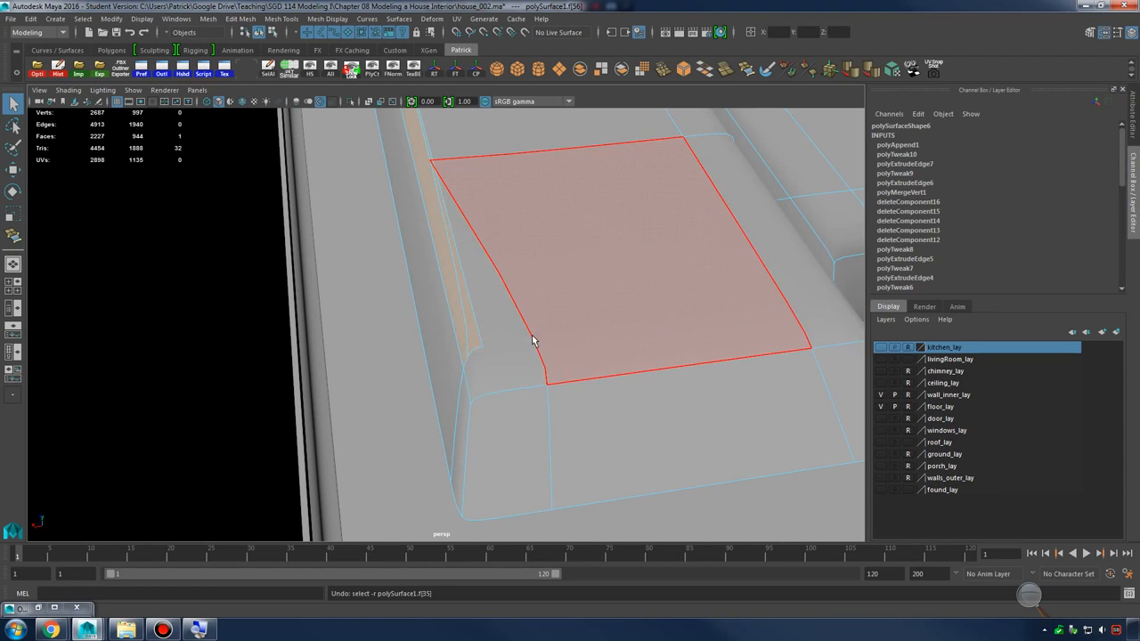
# Compare the smoothed and unsmoothed rim around both end corners of the back strip
pyautogui.keyDown('alt'); pyautogui.moveTo(534, 339); pyautogui.dragTo(588, 372); pyautogui.keyUp('alt')
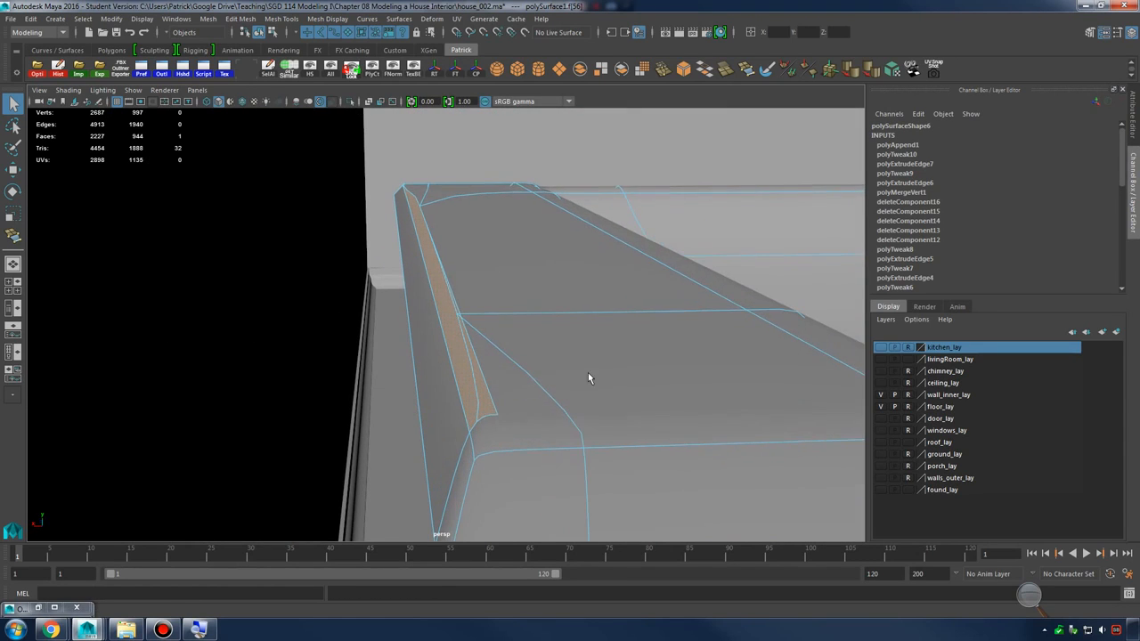
pyautogui.scroll(5, 531, 321)
pyautogui.moveTo(519, 316); pyautogui.dragTo(567, 278, button='right')
pyautogui.click(534, 347)
pyautogui.moveTo(547, 323)
pyautogui.keyDown('alt'); pyautogui.mouseDown()
pyautogui.moveTo(531, 374)
pyautogui.moveTo(526, 348)
pyautogui.moveTo(507, 392)
pyautogui.moveTo(686, 328)
pyautogui.mouseUp(); pyautogui.keyUp('alt')
pyautogui.keyDown('alt'); pyautogui.moveTo(686, 328); pyautogui.dragTo(689, 352, button='middle'); pyautogui.keyUp('alt')
pyautogui.keyDown('alt'); pyautogui.moveTo(688, 352); pyautogui.dragTo(496, 316); pyautogui.keyUp('alt')
pyautogui.press('1')
pyautogui.press('3')
pyautogui.press('1')
# Extrude the border's edge at the opposite corner over to the side face, and extrude again down along the front face
pyautogui.keyDown('alt'); pyautogui.moveTo(497, 315); pyautogui.dragTo(495, 325, button='right'); pyautogui.keyUp('alt')
pyautogui.moveTo(405, 300); pyautogui.dragTo(406, 268, button='right')
pyautogui.click(399, 356)
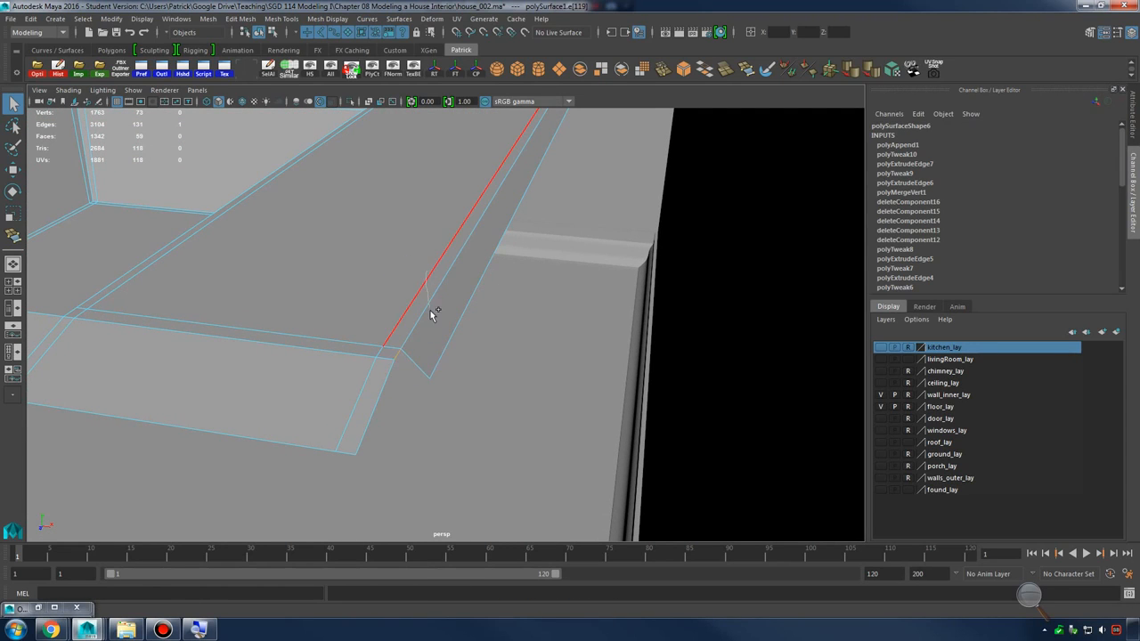
pyautogui.hotkey('ctrl', 'e')
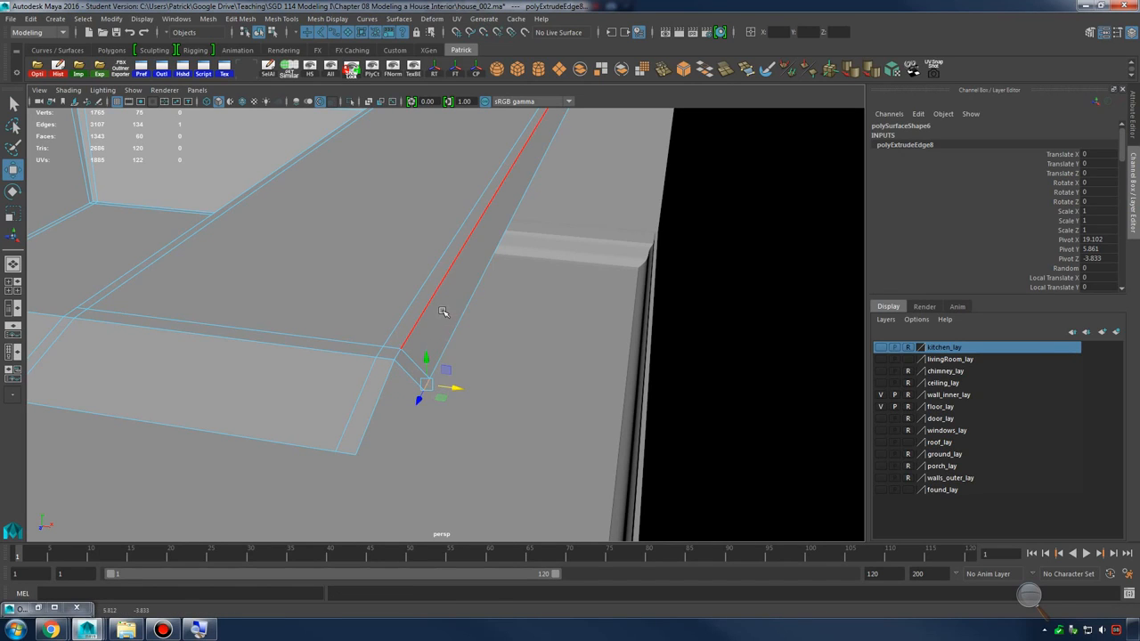
pyautogui.moveTo(443, 300); pyautogui.dragTo(329, 299, button='right')
pyautogui.click(413, 376)
pyautogui.press('w')
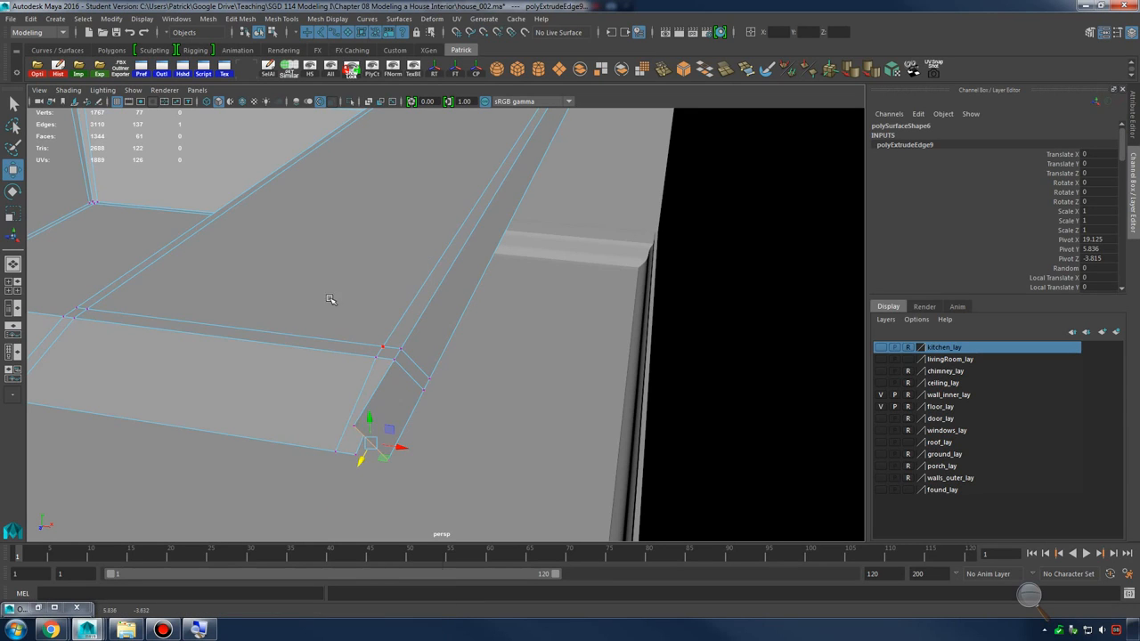
# Snap the lower vertices of the newly extruded corner face onto the front face's bottom corner
pyautogui.click(355, 433)
pyautogui.keyDown('alt'); pyautogui.moveTo(420, 416); pyautogui.dragTo(744, 297); pyautogui.keyUp('alt')
pyautogui.click(497, 389)
pyautogui.click(478, 389)
pyautogui.click(743, 298)
pyautogui.click(686, 334)
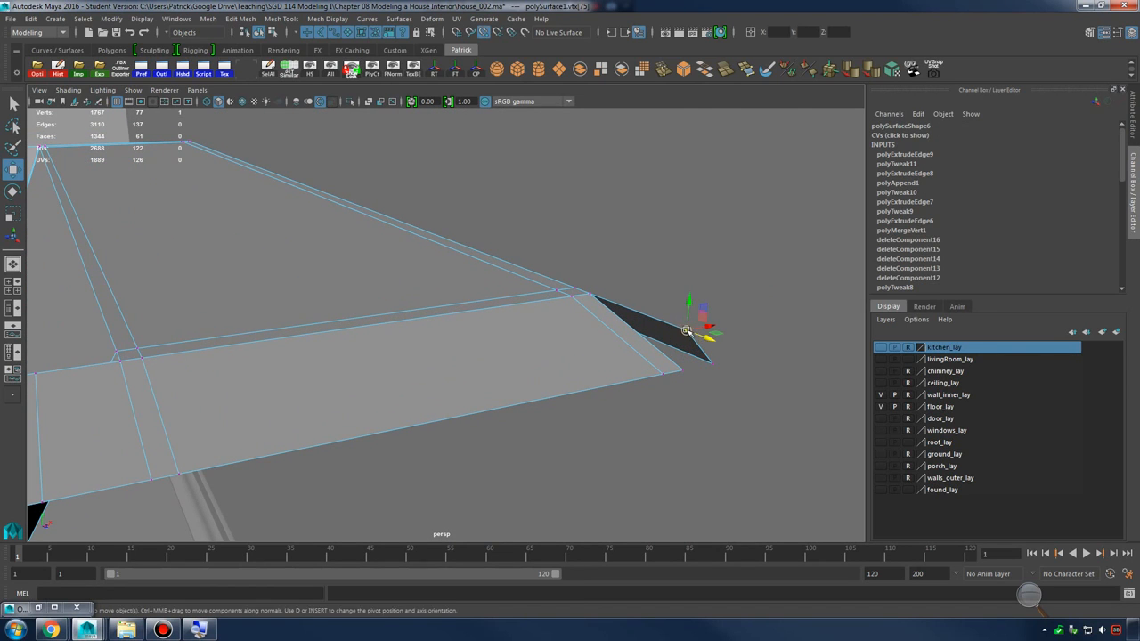
pyautogui.keyDown('alt'); pyautogui.moveTo(686, 334); pyautogui.dragTo(623, 362); pyautogui.keyUp('alt')
pyautogui.keyDown('alt'); pyautogui.moveTo(624, 362); pyautogui.dragTo(627, 357, button='middle'); pyautogui.keyUp('alt')
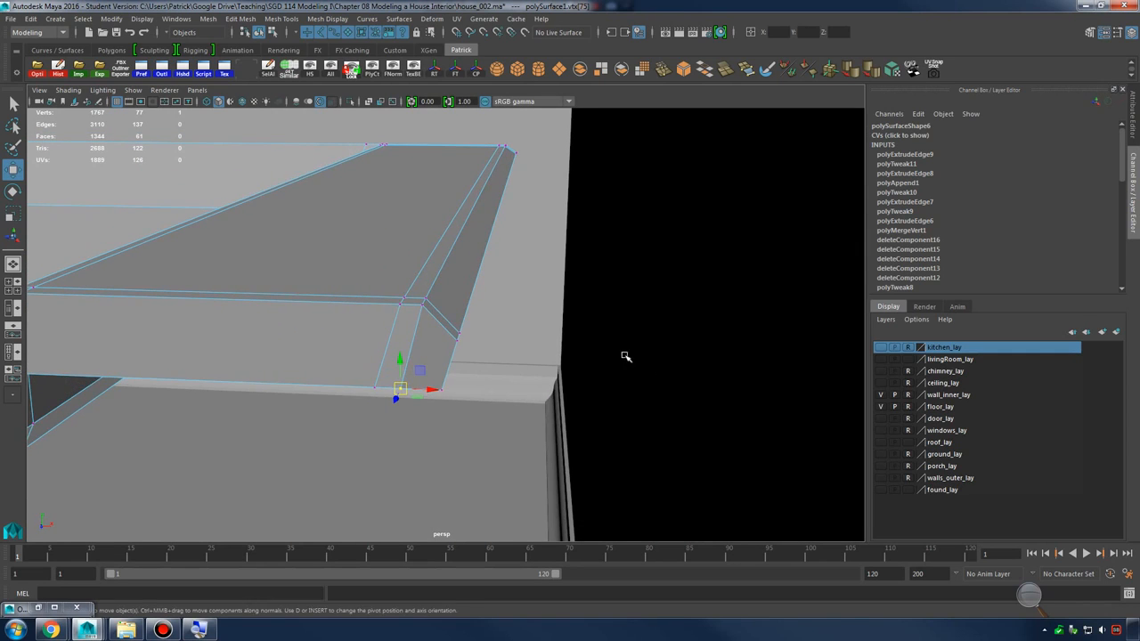
# Try merging the vertices at each end corner of the rim with a 0.001 distance threshold and check the smoothing
pyautogui.keyDown('alt'); pyautogui.moveTo(626, 357); pyautogui.dragTo(547, 317); pyautogui.keyUp('alt')
pyautogui.press('3')
pyautogui.press('1')
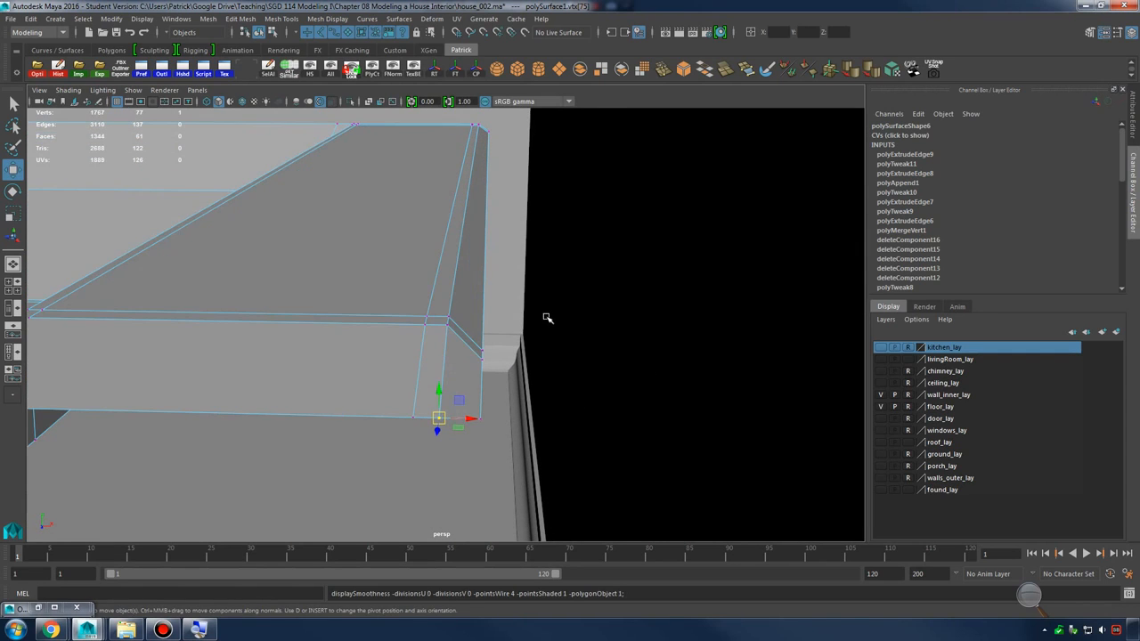
pyautogui.keyDown('shift'); pyautogui.moveTo(436, 319); pyautogui.dragTo(499, 246, button='right'); pyautogui.keyUp('shift')
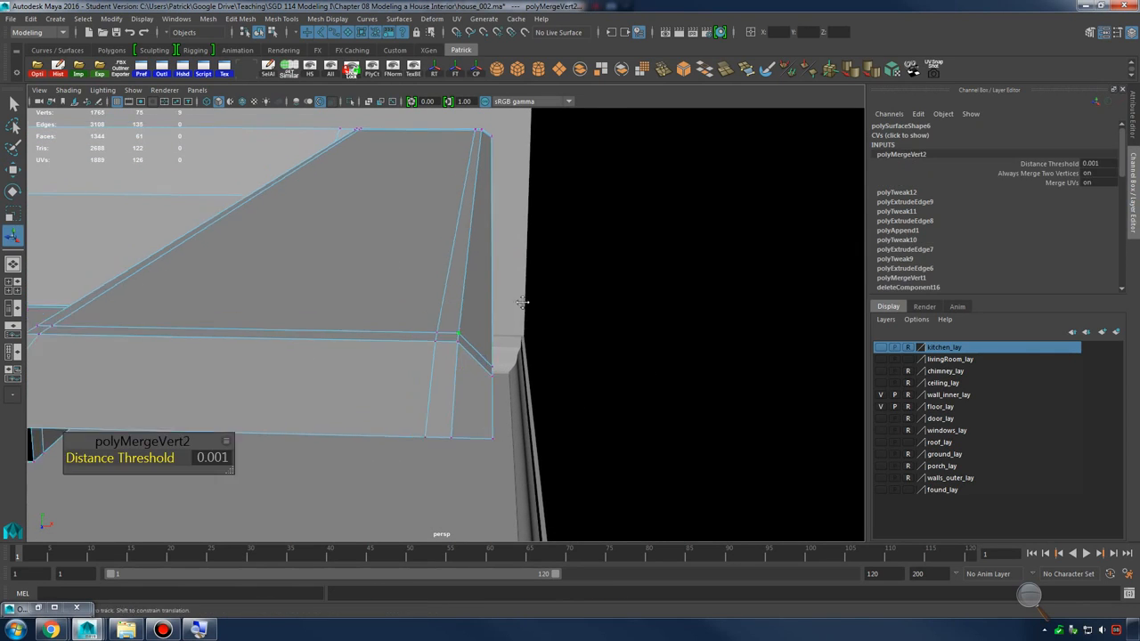
pyautogui.keyDown('alt'); pyautogui.moveTo(522, 300); pyautogui.dragTo(558, 367); pyautogui.keyUp('alt')
pyautogui.press('3')
pyautogui.keyDown('shift'); pyautogui.moveTo(520, 348); pyautogui.dragTo(557, 264, button='right'); pyautogui.keyUp('shift')
pyautogui.moveTo(558, 264)
pyautogui.keyDown('alt'); pyautogui.mouseDown()
pyautogui.moveTo(535, 339)
pyautogui.moveTo(460, 318)
pyautogui.moveTo(491, 318)
pyautogui.moveTo(486, 329)
pyautogui.moveTo(517, 323)
pyautogui.moveTo(562, 280)
pyautogui.mouseUp(); pyautogui.keyUp('alt')
pyautogui.press('1')
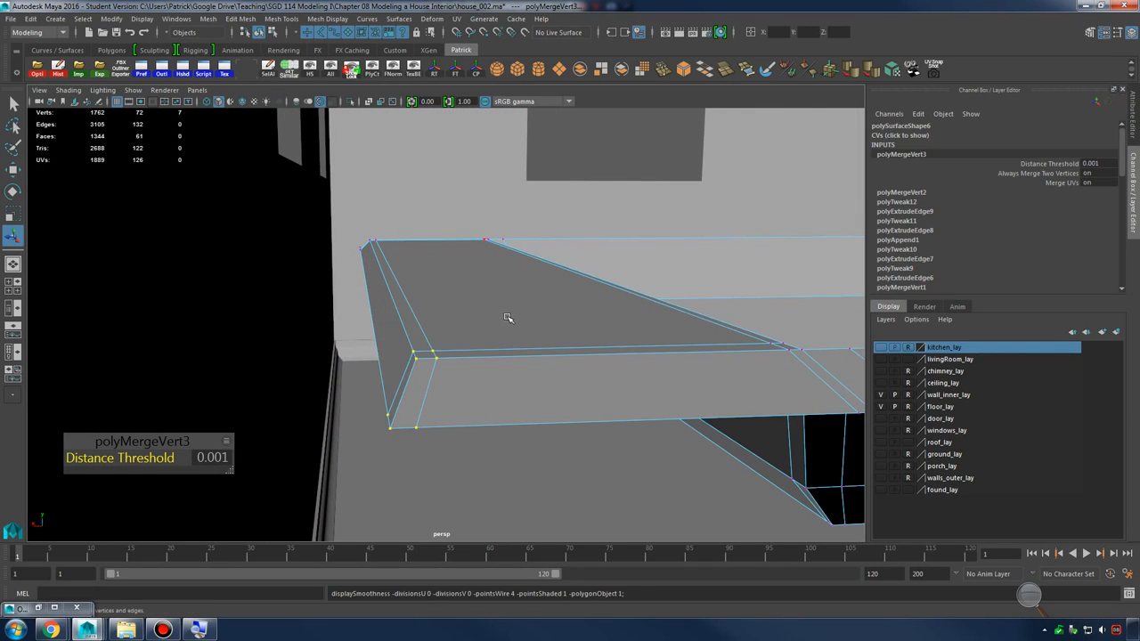
# Undo both vertex merges at the rim corners
pyautogui.hotkey('ctrl', 'z')
pyautogui.hotkey('ctrl', 'z')
pyautogui.hotkey('ctrl', 'z')
pyautogui.hotkey('ctrl', 'z')
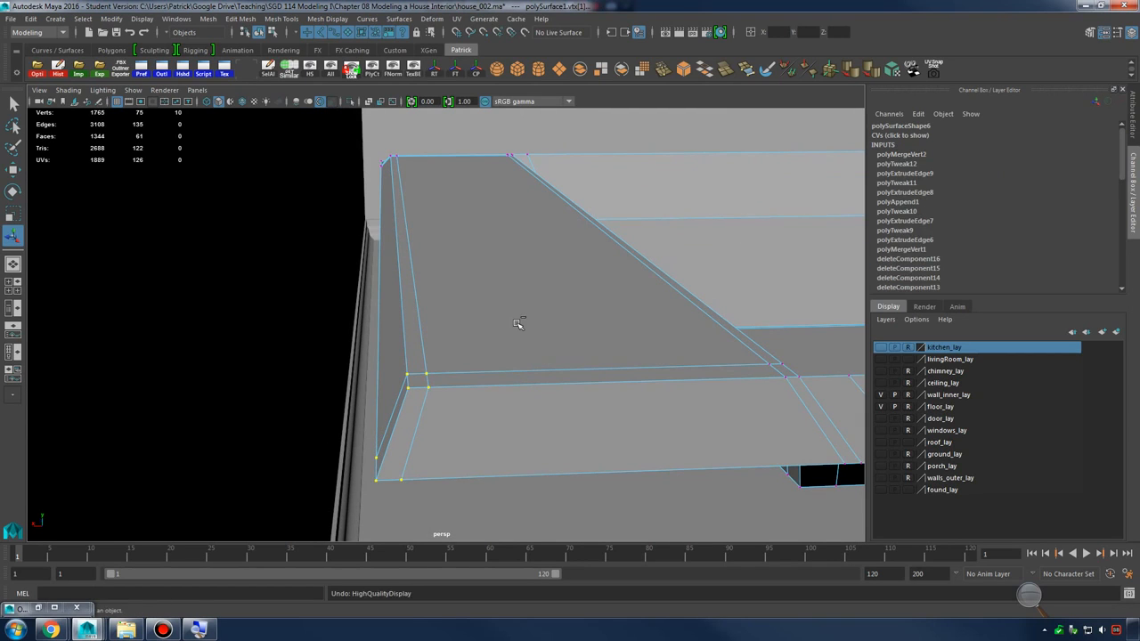
pyautogui.hotkey('ctrl', 'z')
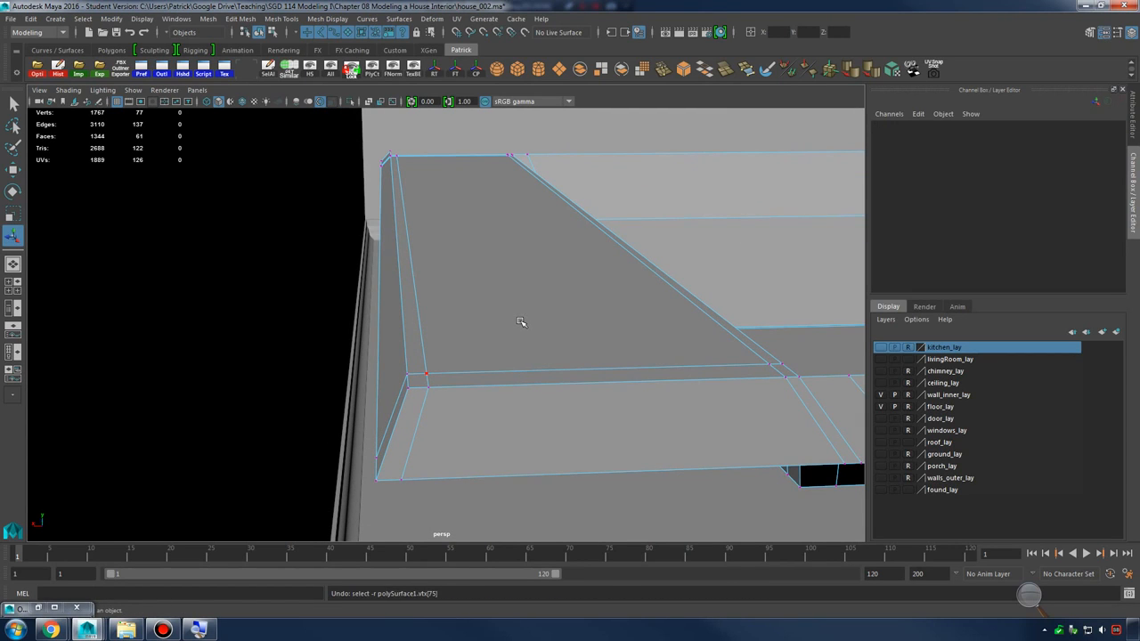
# Compare the smoothed and unsmoothed rim corner with its faces selected to look for overlapping or unmerged geometry
pyautogui.press('2')
pyautogui.press('1')
pyautogui.press('3')
pyautogui.keyDown('alt'); pyautogui.moveTo(462, 350); pyautogui.dragTo(522, 322, button='middle'); pyautogui.keyUp('alt')
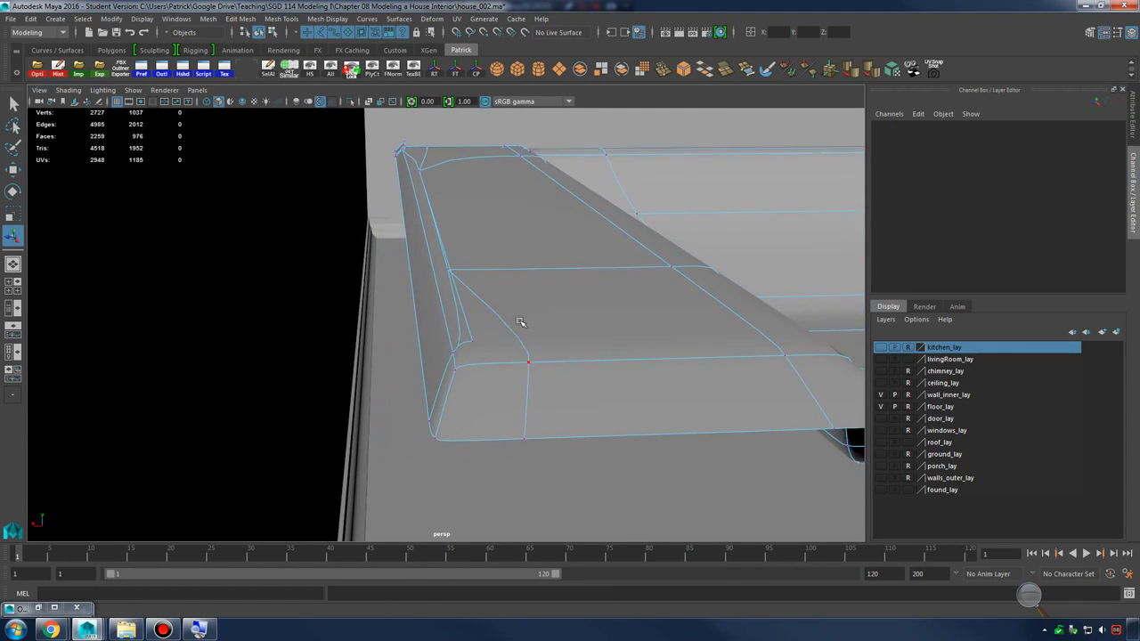
pyautogui.keyDown('alt'); pyautogui.moveTo(521, 323); pyautogui.dragTo(456, 326, button='right'); pyautogui.keyUp('alt')
pyautogui.click(465, 316)
pyautogui.click(512, 334)
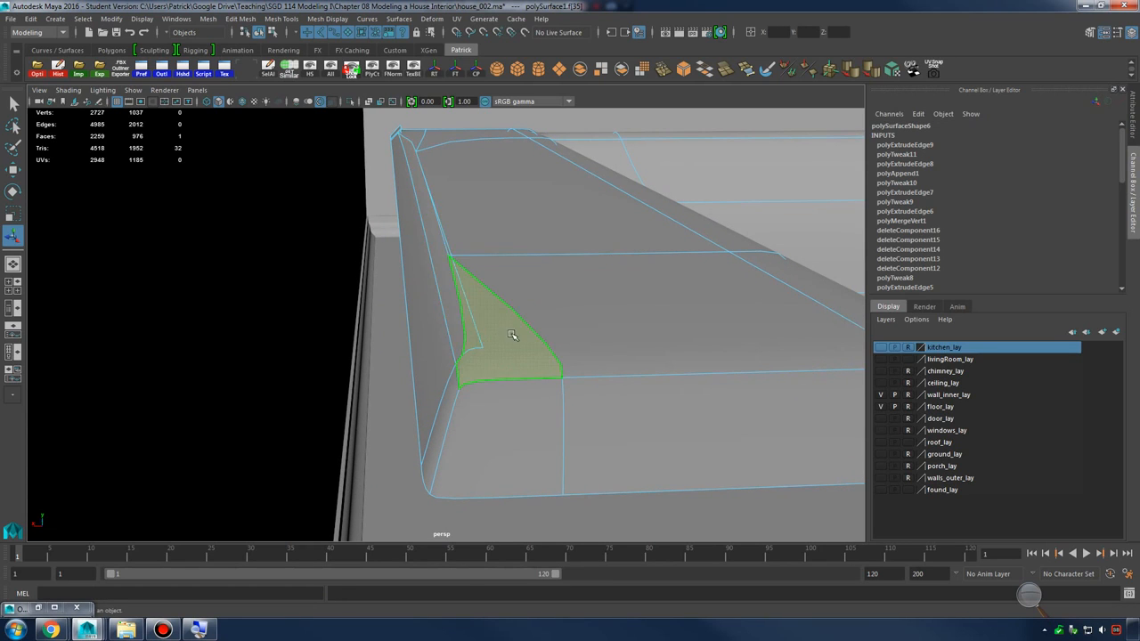
pyautogui.press('1')
pyautogui.press('3')
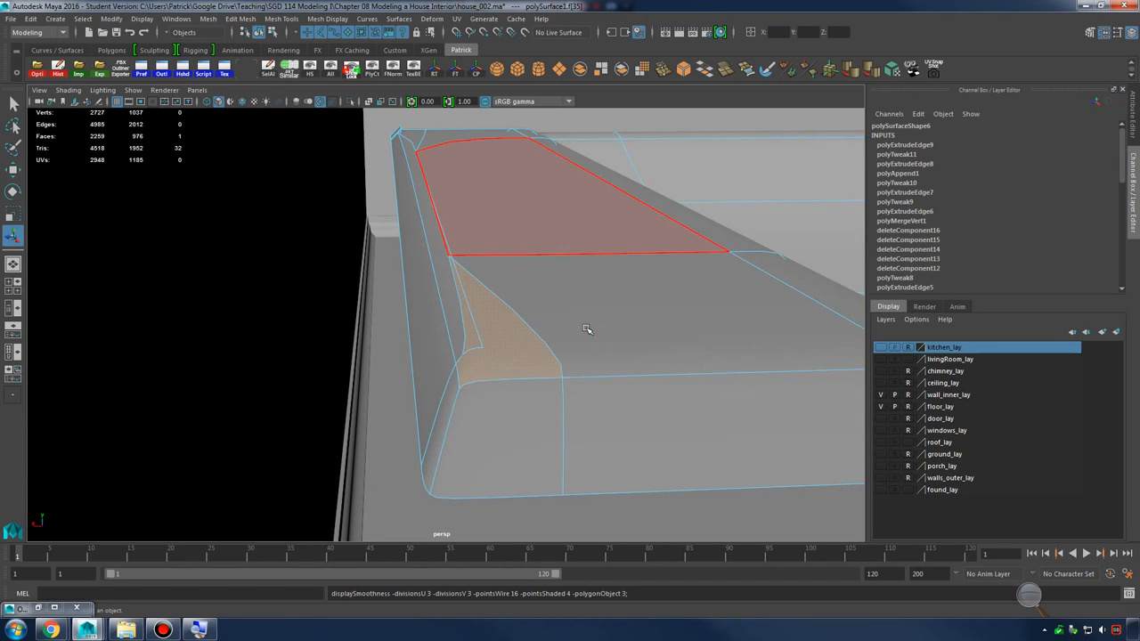
pyautogui.press('1')
pyautogui.press('3')
pyautogui.press('1')
pyautogui.keyDown('alt'); pyautogui.moveTo(585, 325); pyautogui.dragTo(562, 327); pyautogui.keyUp('alt')
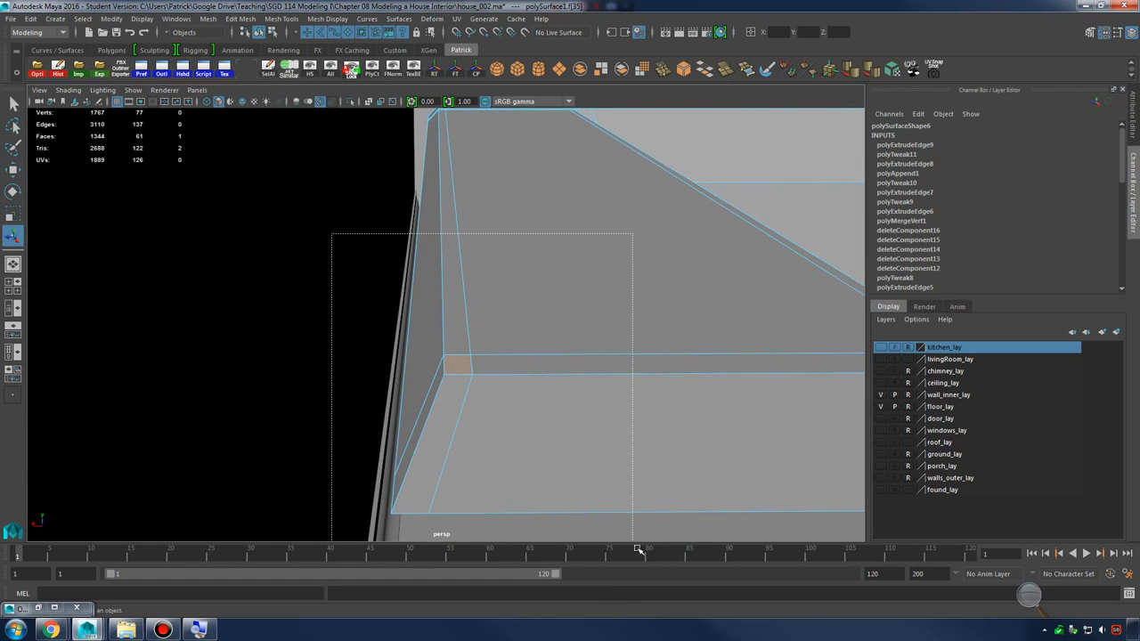
pyautogui.moveTo(638, 549); pyautogui.dragTo(634, 543)
pyautogui.press('3')
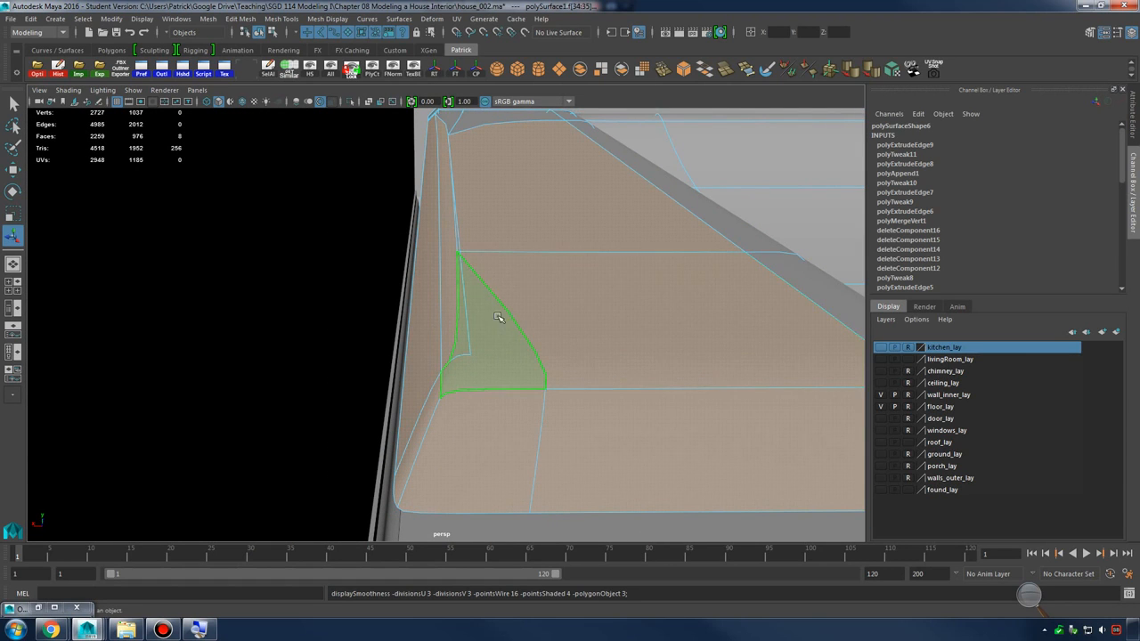
pyautogui.press('1')
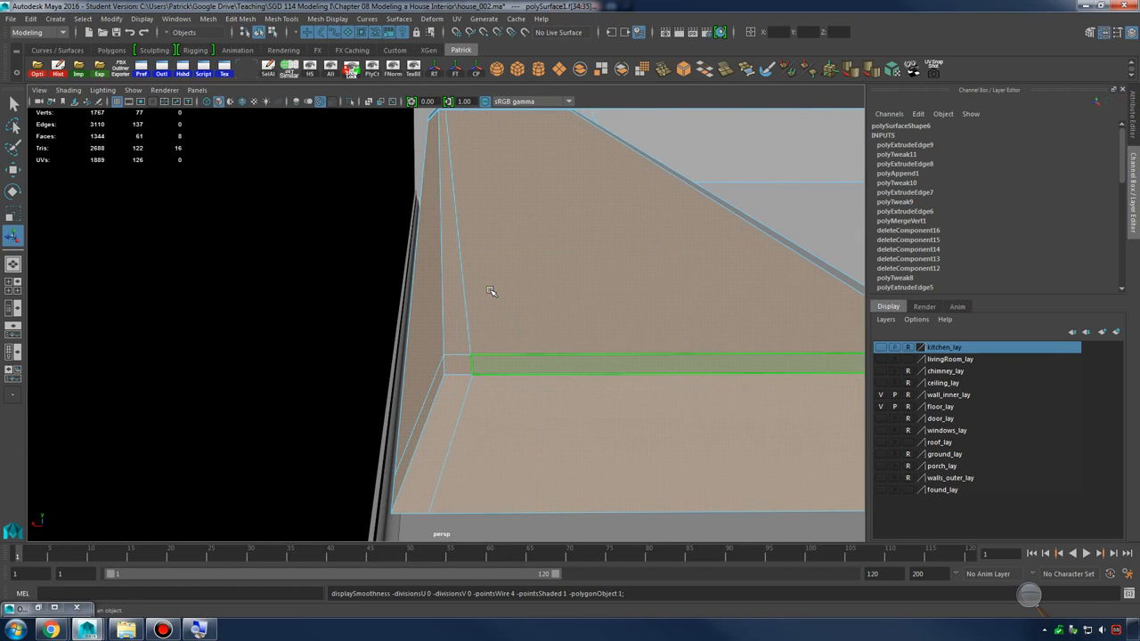
# Select the vertices around the rim's end corner and merge them with a 0.001 distance threshold
pyautogui.moveTo(505, 258); pyautogui.dragTo(474, 260, button='right')
pyautogui.keyDown('alt'); pyautogui.moveTo(540, 298); pyautogui.dragTo(457, 307); pyautogui.keyUp('alt')
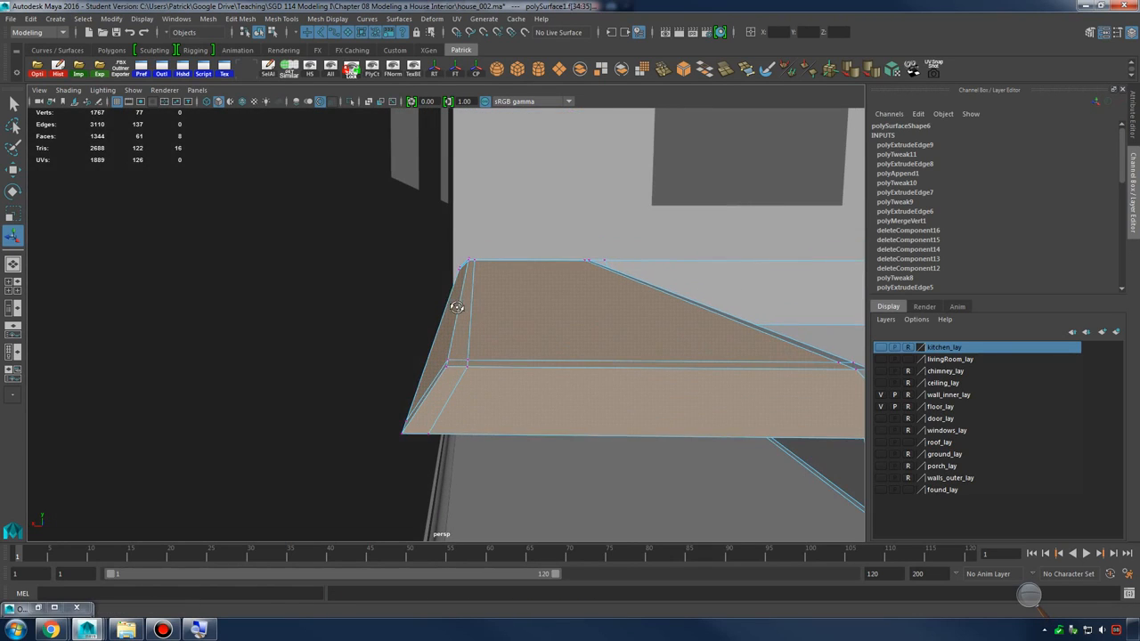
pyautogui.moveTo(415, 267); pyautogui.dragTo(781, 519)
pyautogui.keyDown('shift'); pyautogui.moveTo(528, 336); pyautogui.dragTo(524, 295, button='right'); pyautogui.keyUp('shift')
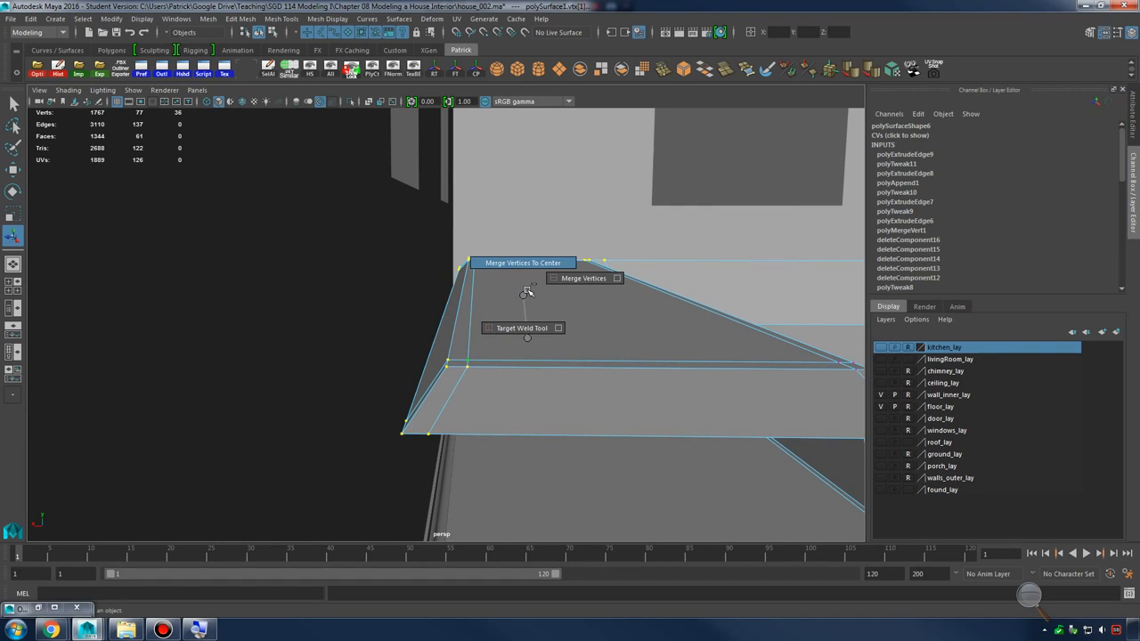
pyautogui.keyDown('shift'); pyautogui.moveTo(617, 280); pyautogui.dragTo(617, 280, button='right'); pyautogui.keyUp('shift')
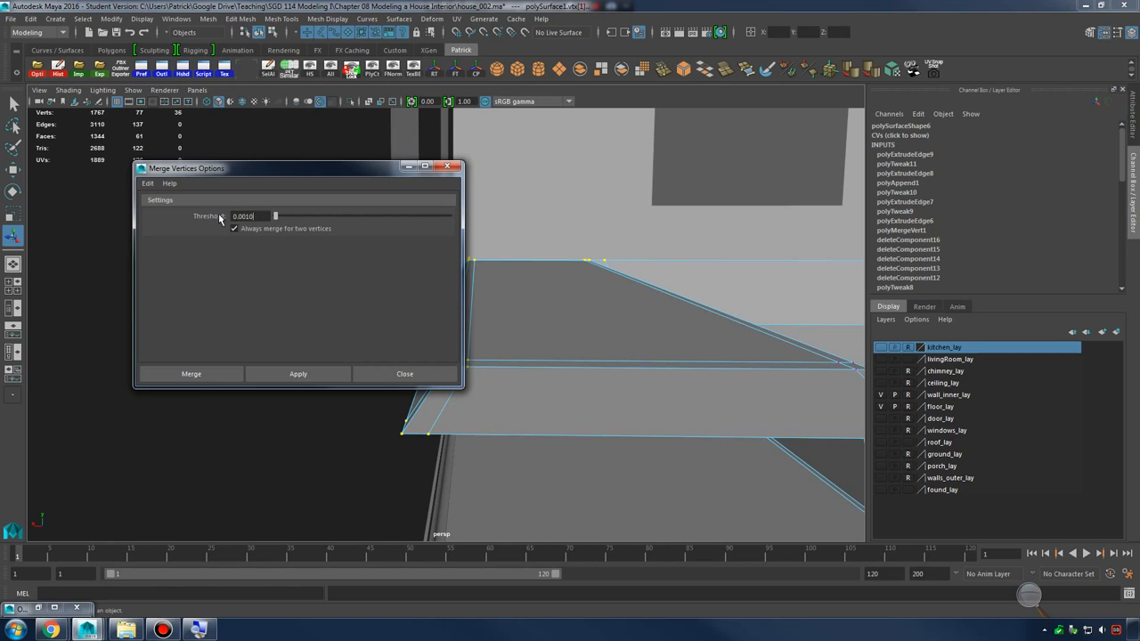
pyautogui.click(214, 377)
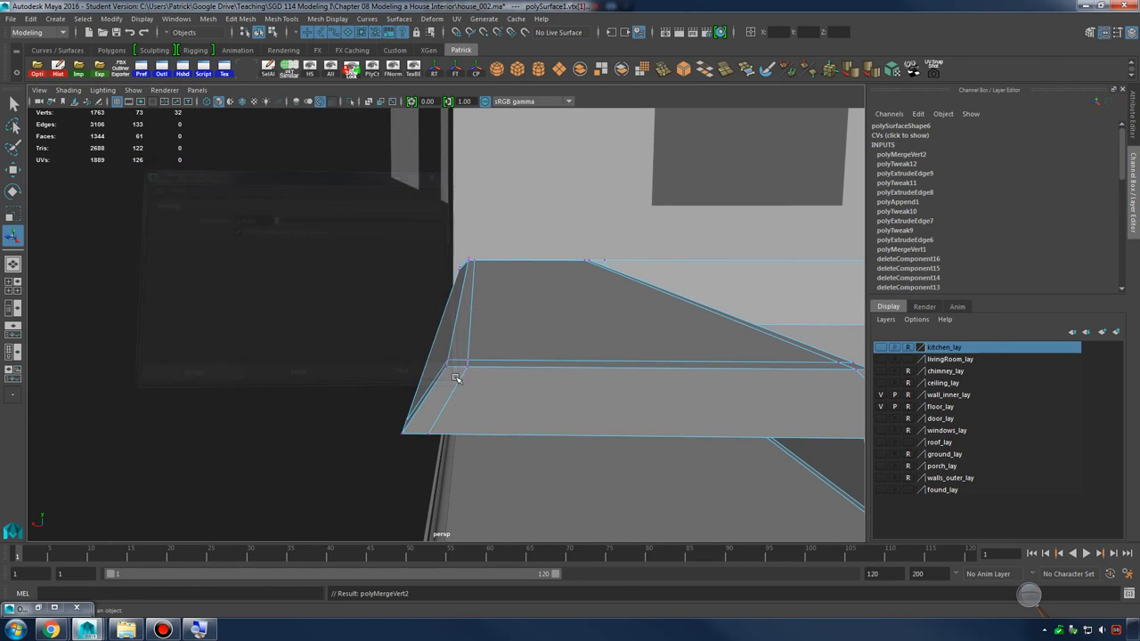
# Move the stray lower vertex at the rim's opposite corner onto the neighbouring face's bottom corner and merge them
pyautogui.scroll(5, 555, 376)
pyautogui.keyDown('alt'); pyautogui.moveTo(466, 390); pyautogui.dragTo(515, 371); pyautogui.keyUp('alt')
pyautogui.moveTo(501, 359); pyautogui.dragTo(454, 316, button='right')
pyautogui.press('w')
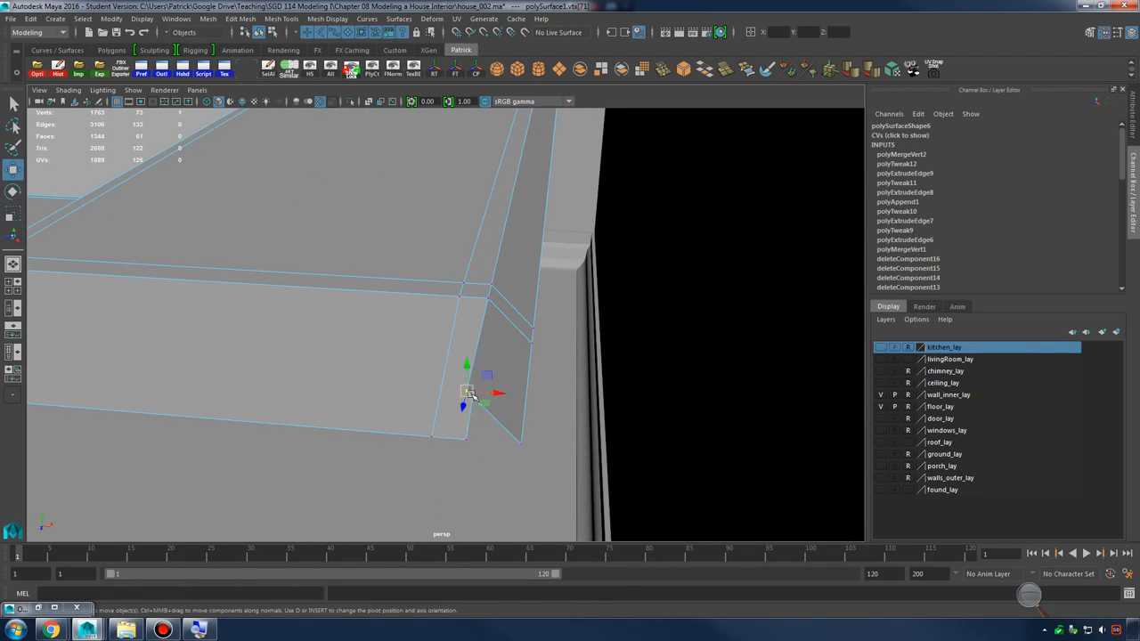
pyautogui.moveTo(469, 393); pyautogui.dragTo(453, 392)
pyautogui.keyDown('shift'); pyautogui.moveTo(472, 405); pyautogui.dragTo(476, 367, button='right'); pyautogui.keyUp('shift')
pyautogui.keyDown('alt'); pyautogui.moveTo(542, 330); pyautogui.dragTo(390, 253); pyautogui.keyUp('alt')
pyautogui.scroll(-5, 347, 337)
pyautogui.moveTo(389, 253); pyautogui.dragTo(432, 238, button='right')
pyautogui.click(740, 312)
# Insert a supporting edge loop along the rim's inner side close to the corner and preview it smoothed
pyautogui.keyDown('alt'); pyautogui.moveTo(650, 401); pyautogui.dragTo(535, 294); pyautogui.keyUp('alt')
pyautogui.scroll(5, 639, 394)
pyautogui.click(573, 349)
pyautogui.keyDown('shift'); pyautogui.rightClick(503, 260); pyautogui.keyUp('shift')
pyautogui.keyDown('shift'); pyautogui.moveTo(503, 260); pyautogui.dragTo(473, 277, button='right'); pyautogui.keyUp('shift')
pyautogui.keyDown('alt'); pyautogui.moveTo(481, 280); pyautogui.dragTo(517, 298); pyautogui.keyUp('alt')
pyautogui.press('3')
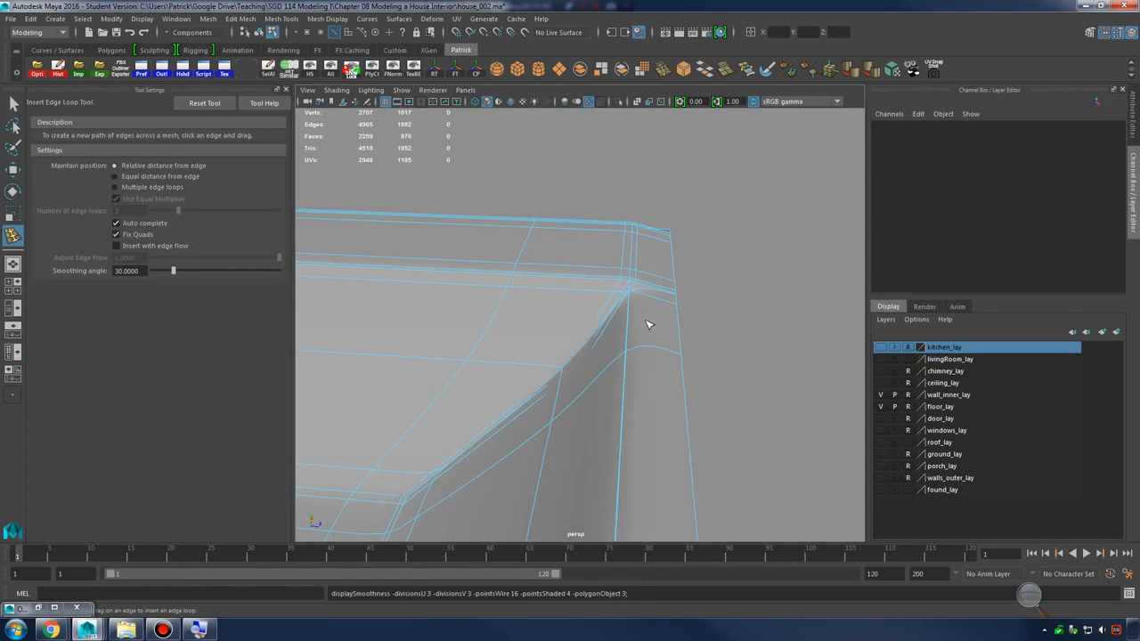
pyautogui.keyDown('alt'); pyautogui.moveTo(648, 323); pyautogui.dragTo(570, 325); pyautogui.keyUp('alt')
pyautogui.click(284, 90)
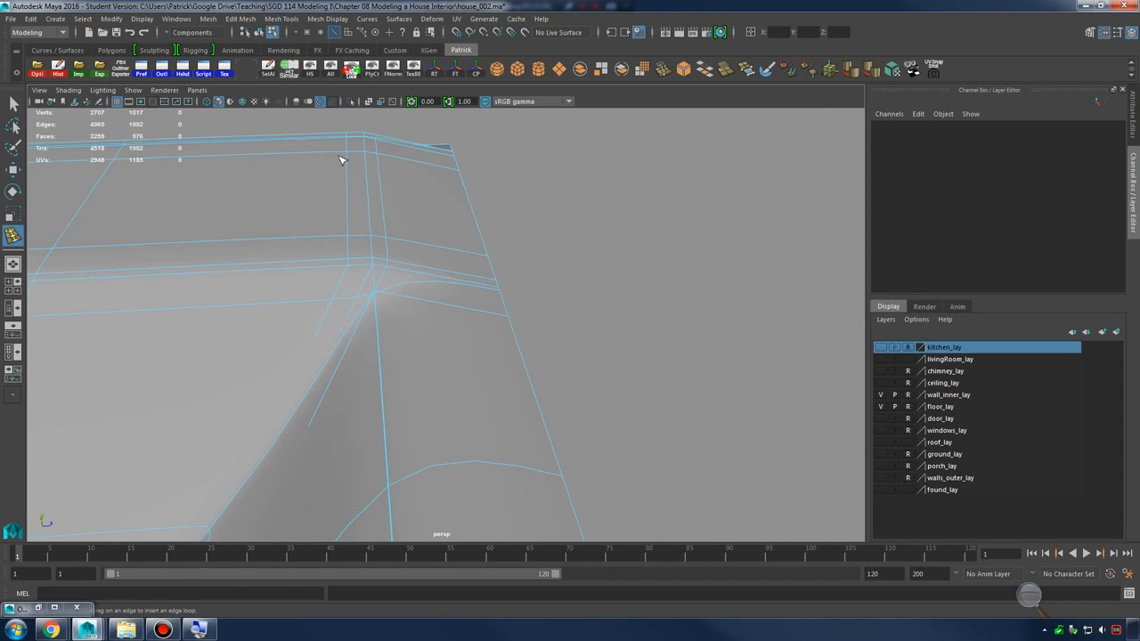
pyautogui.keyDown('alt'); pyautogui.moveTo(450, 324); pyautogui.dragTo(470, 305); pyautogui.keyUp('alt')
pyautogui.click(444, 258)
pyautogui.press('3')
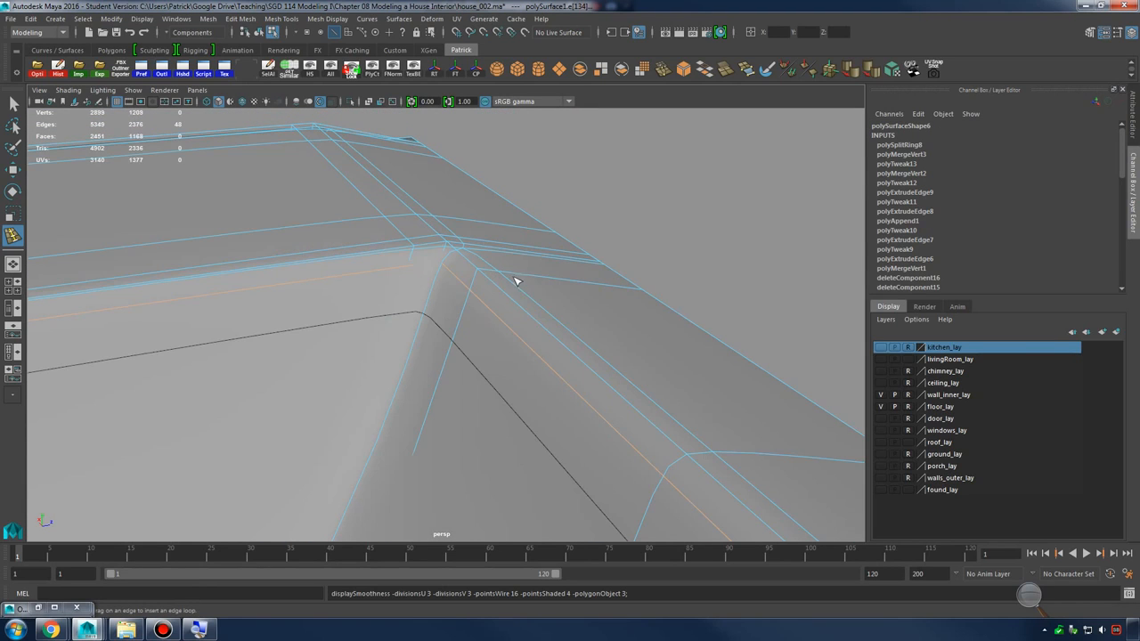
# Check the smoothed corner without wireframe and insert a second supporting edge loop beside the rim's other corner edge
pyautogui.moveTo(549, 235); pyautogui.dragTo(570, 219, button='right')
pyautogui.click(681, 230)
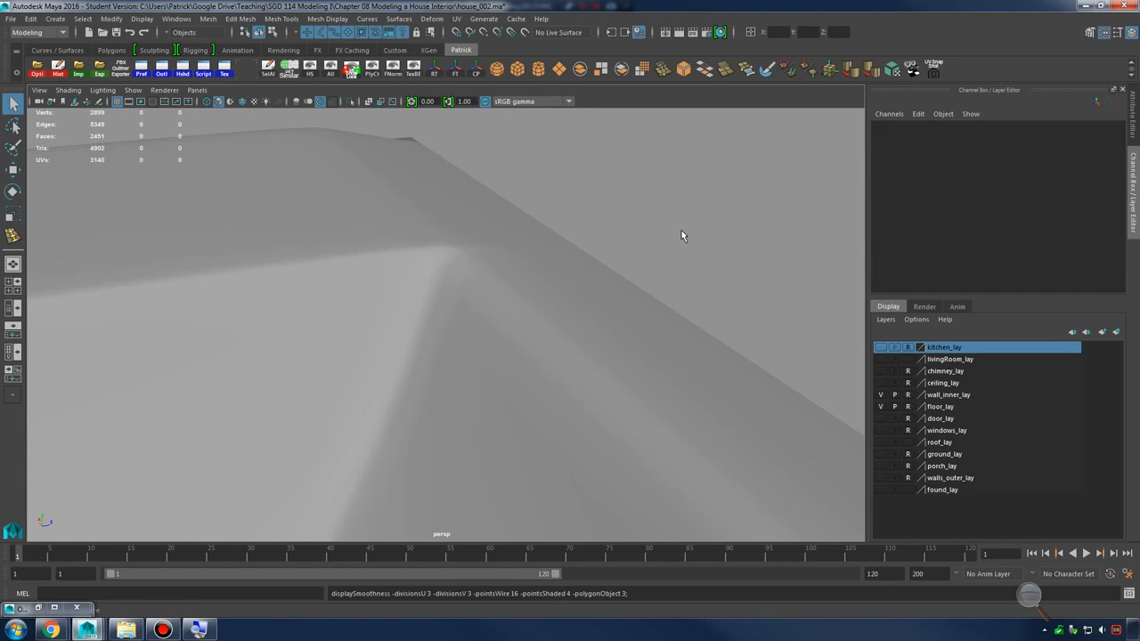
pyautogui.moveTo(616, 269)
pyautogui.keyDown('alt'); pyautogui.mouseDown()
pyautogui.moveTo(438, 358)
pyautogui.moveTo(526, 371)
pyautogui.moveTo(324, 356)
pyautogui.moveTo(600, 376)
pyautogui.moveTo(506, 374)
pyautogui.moveTo(534, 375)
pyautogui.moveTo(554, 415)
pyautogui.mouseUp(); pyautogui.keyUp('alt')
pyautogui.click(438, 358)
pyautogui.click(688, 292)
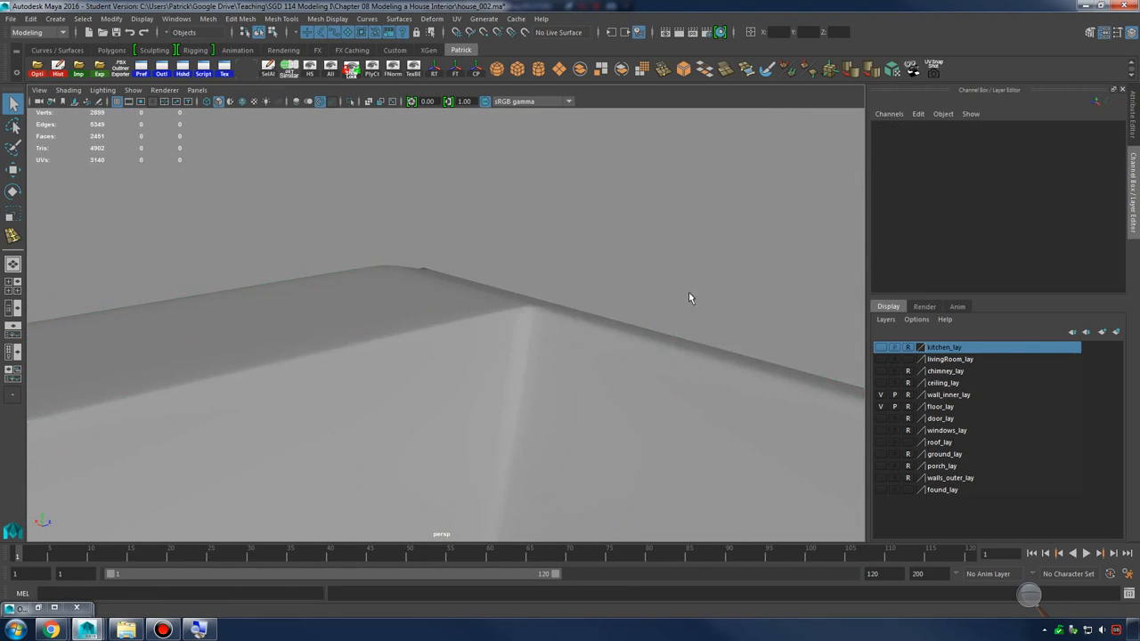
pyautogui.keyDown('alt'); pyautogui.moveTo(688, 292); pyautogui.dragTo(508, 397); pyautogui.keyUp('alt')
pyautogui.click(516, 374)
pyautogui.press('1')
pyautogui.keyDown('alt'); pyautogui.moveTo(507, 393); pyautogui.dragTo(471, 349, button='right'); pyautogui.keyUp('alt')
pyautogui.moveTo(488, 349); pyautogui.dragTo(679, 377)
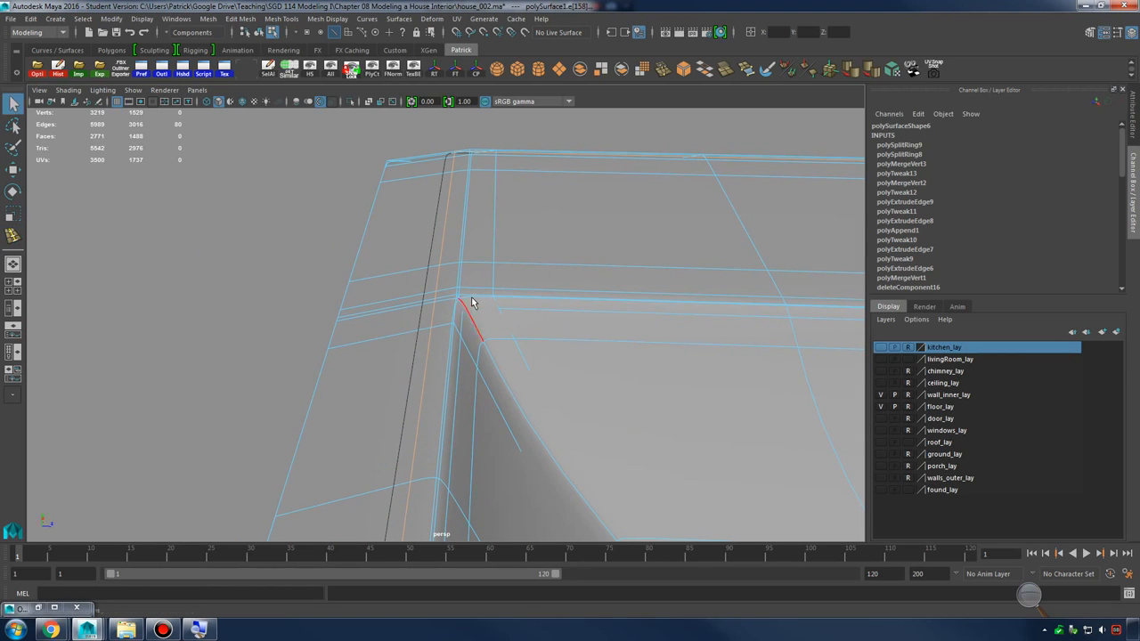
pyautogui.moveTo(476, 286); pyautogui.dragTo(527, 248, button='right')
pyautogui.click(622, 405)
# Make kitchen_lay visible and compare the sink basin in smoothed and unsmoothed display
pyautogui.keyDown('alt'); pyautogui.moveTo(728, 436); pyautogui.dragTo(591, 332); pyautogui.keyUp('alt')
pyautogui.keyDown('alt'); pyautogui.moveTo(591, 332); pyautogui.dragTo(543, 330, button='right'); pyautogui.keyUp('alt')
pyautogui.moveTo(655, 351)
pyautogui.keyDown('alt'); pyautogui.mouseDown()
pyautogui.moveTo(673, 356)
pyautogui.moveTo(654, 323)
pyautogui.moveTo(661, 364)
pyautogui.mouseUp(); pyautogui.keyUp('alt')
pyautogui.click(880, 348)
pyautogui.keyDown('alt'); pyautogui.moveTo(766, 350); pyautogui.dragTo(473, 339); pyautogui.keyUp('alt')
pyautogui.scroll(4, 473, 338)
pyautogui.click(490, 388)
pyautogui.press('3')
pyautogui.press('1')
pyautogui.keyDown('alt'); pyautogui.moveTo(490, 392); pyautogui.dragTo(466, 326); pyautogui.keyUp('alt')
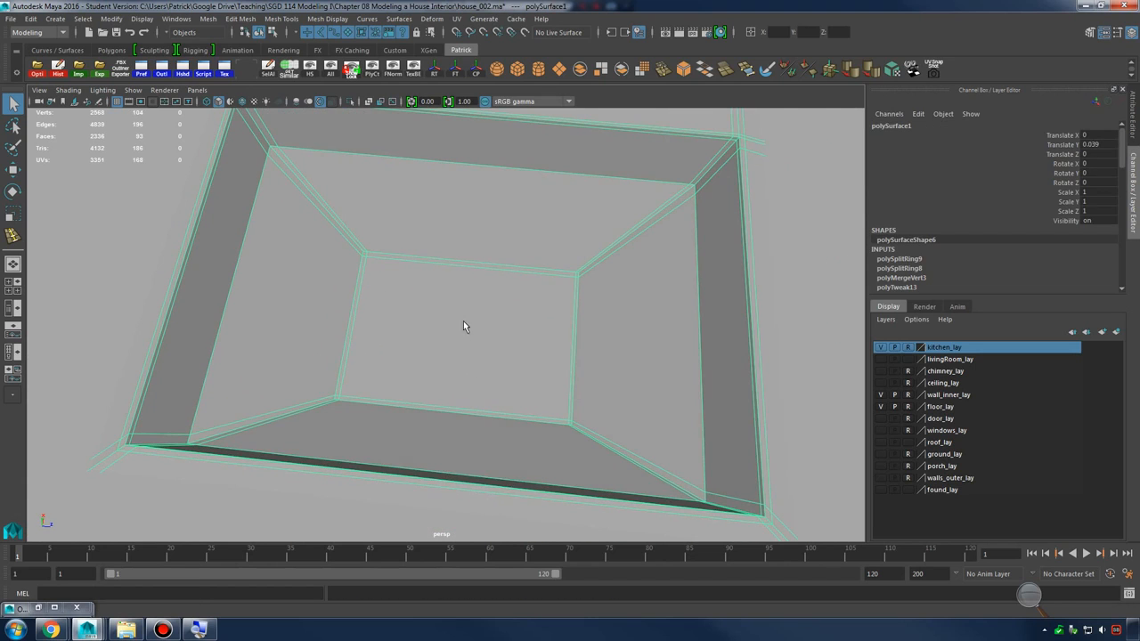
# Extrude the sink's bottom face and scale it inward to a small rectangle for the drain
pyautogui.moveTo(466, 326); pyautogui.dragTo(463, 333, button='right')
pyautogui.click(480, 346)
pyautogui.keyDown('alt'); pyautogui.moveTo(480, 346); pyautogui.dragTo(512, 326); pyautogui.keyUp('alt')
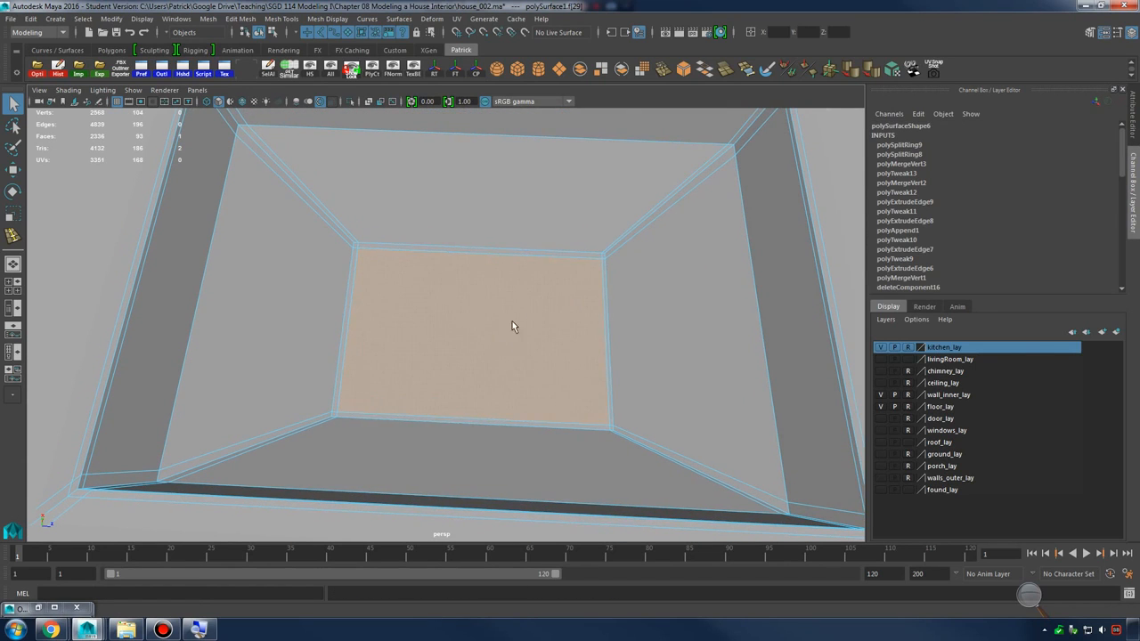
pyautogui.keyDown('shift'); pyautogui.moveTo(530, 296); pyautogui.dragTo(522, 326, button='right'); pyautogui.keyUp('shift')
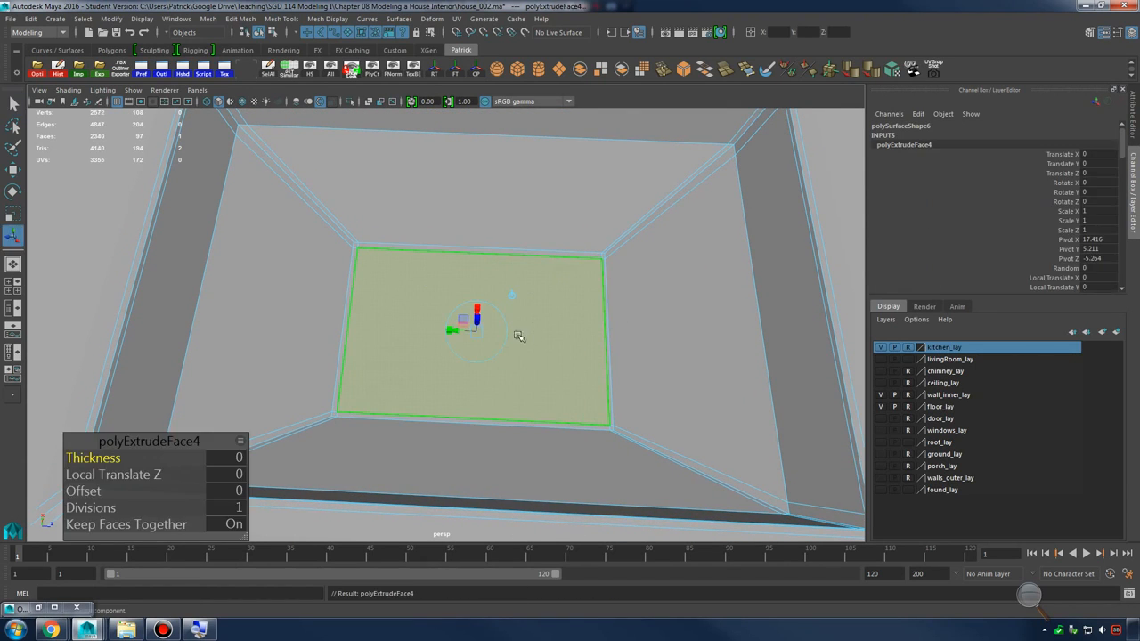
pyautogui.moveTo(477, 334)
pyautogui.mouseDown()
pyautogui.moveTo(402, 336)
pyautogui.moveTo(463, 339)
pyautogui.mouseUp()
pyautogui.keyDown('alt'); pyautogui.moveTo(463, 338); pyautogui.dragTo(526, 339, button='right'); pyautogui.keyUp('alt')
pyautogui.keyDown('alt'); pyautogui.moveTo(525, 338); pyautogui.dragTo(547, 351); pyautogui.keyUp('alt')
pyautogui.keyDown('alt'); pyautogui.moveTo(547, 350); pyautogui.dragTo(568, 347, button='right'); pyautogui.keyUp('alt')
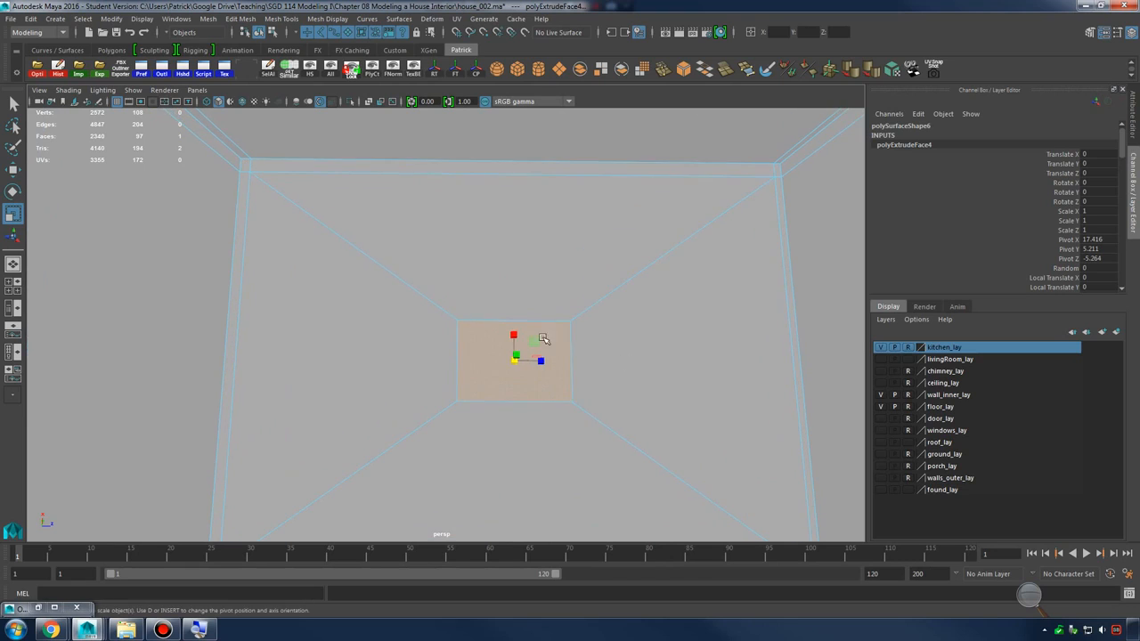
# Try to insert an edge loop across the sink through the drain face and shift it to the middle
pyautogui.moveTo(541, 299)
pyautogui.mouseDown(button='right')
pyautogui.moveTo(581, 300)
pyautogui.moveTo(597, 284)
pyautogui.moveTo(535, 316)
pyautogui.mouseUp(button='right')
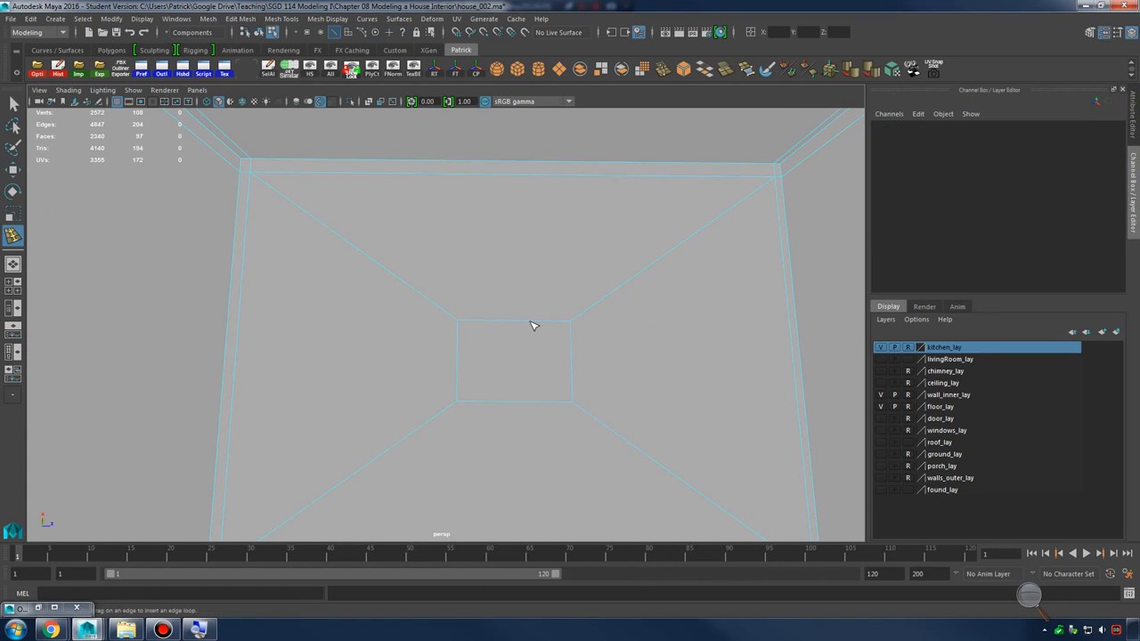
pyautogui.click(512, 326)
pyautogui.press('w')
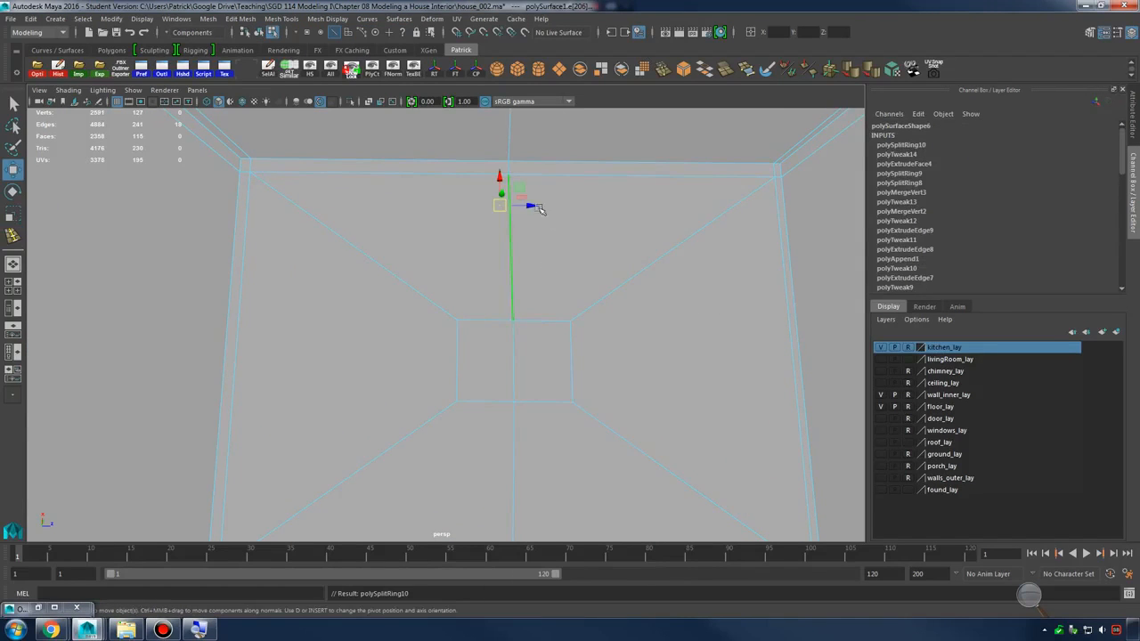
pyautogui.moveTo(531, 206); pyautogui.dragTo(542, 206)
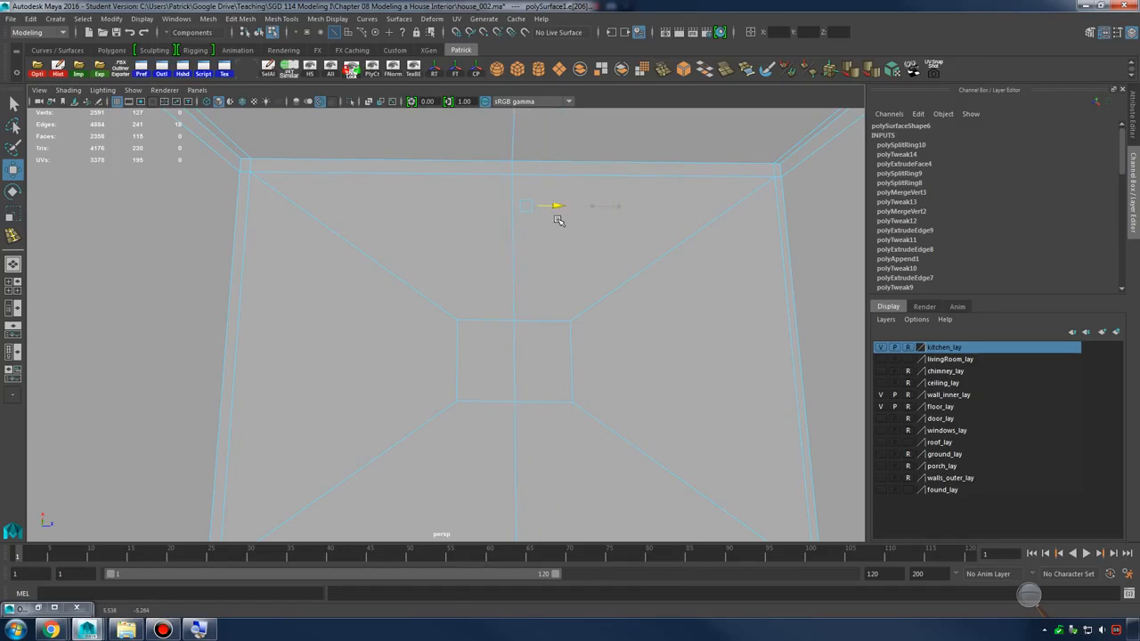
pyautogui.keyDown('alt'); pyautogui.moveTo(556, 220); pyautogui.dragTo(456, 310); pyautogui.keyUp('alt')
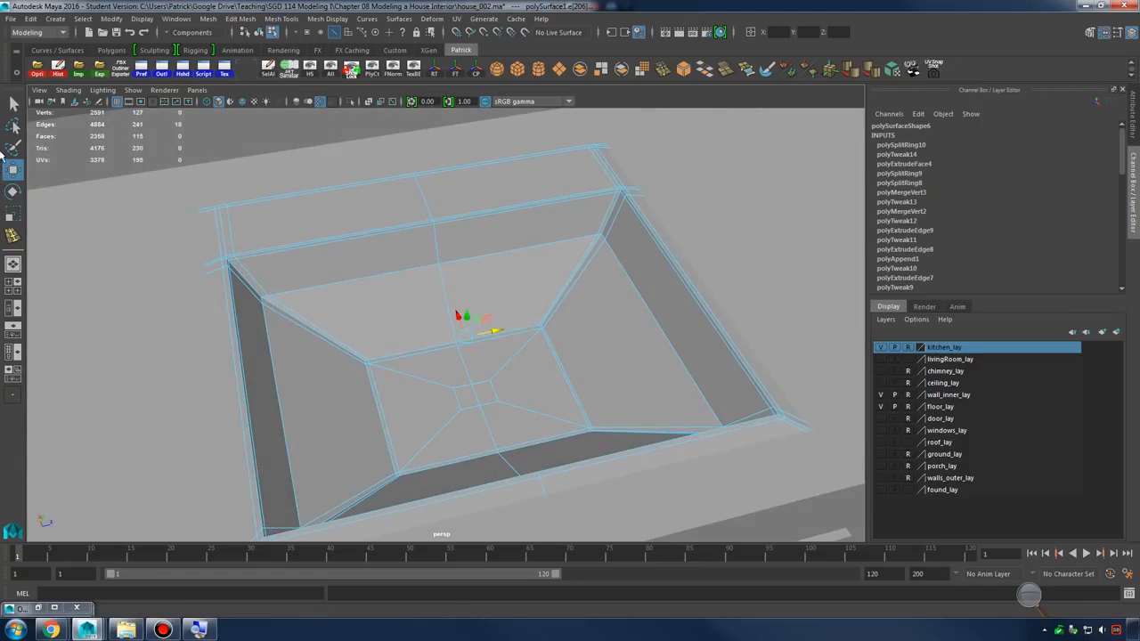
# Make sure Retain component spacing is off in the Move tool's snap settings
pyautogui.doubleClick(12, 168)
pyautogui.click(50, 294)
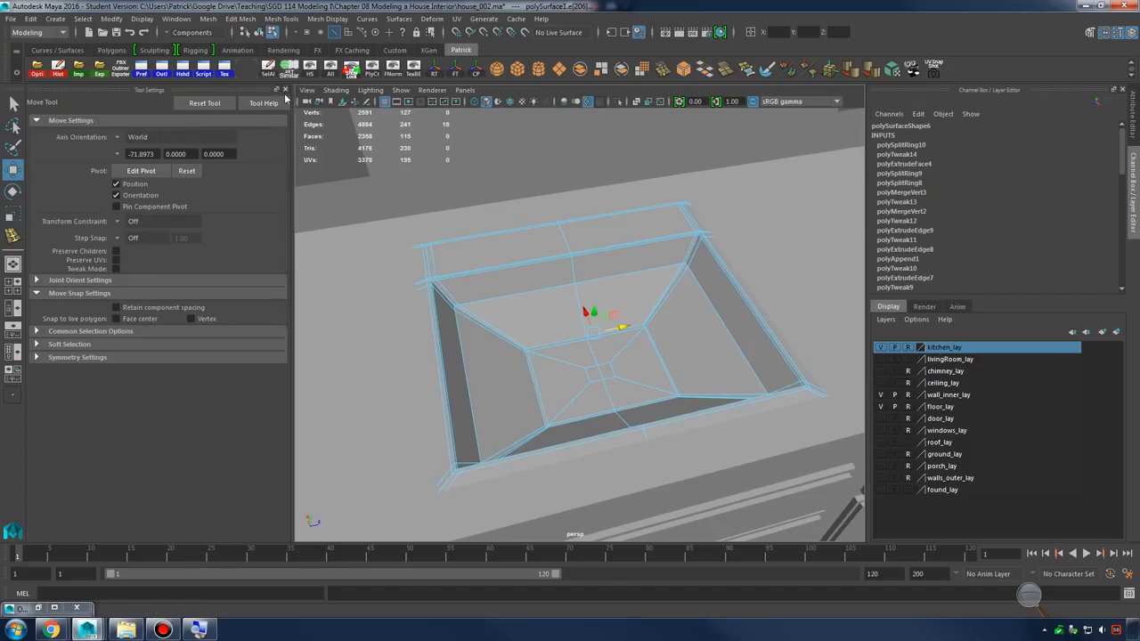
pyautogui.click(286, 90)
# Undo the previous edge loop and insert a new one from back to front through the drain face
pyautogui.hotkey('ctrl', 'z')
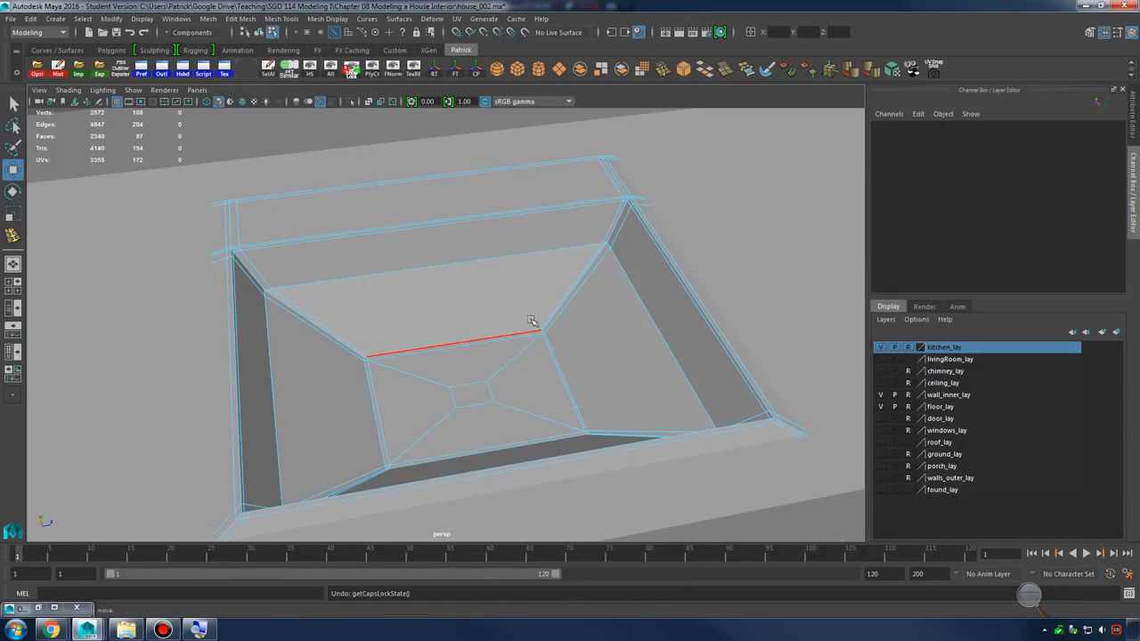
pyautogui.moveTo(499, 298); pyautogui.dragTo(463, 280, button='right')
pyautogui.click(524, 274)
pyautogui.click(479, 385)
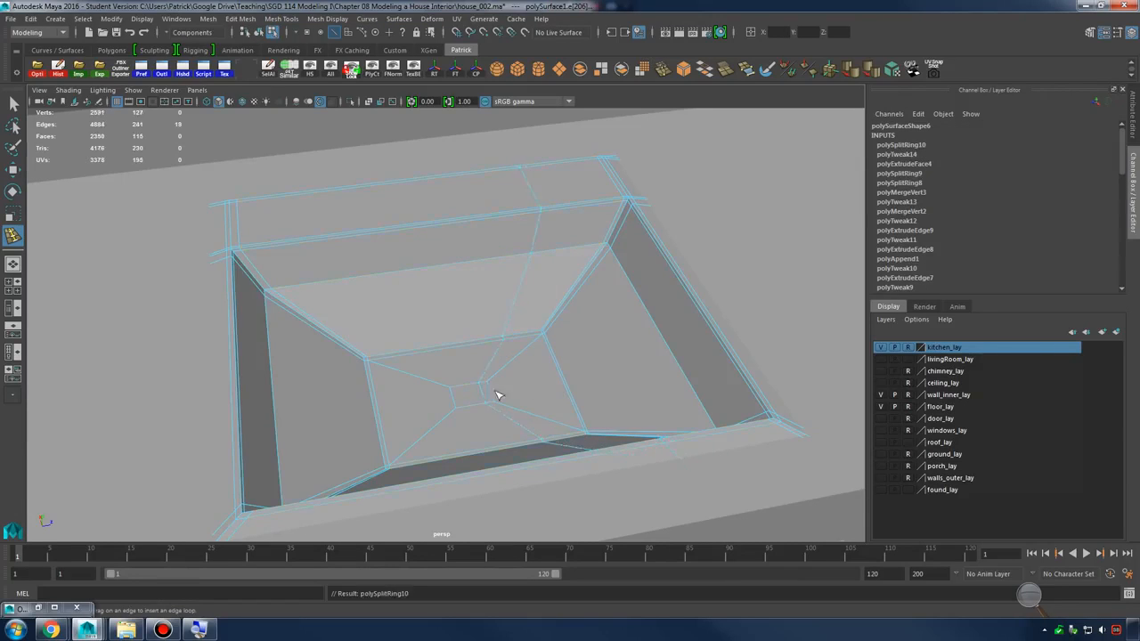
# Snap the new edge loop sideways into a straight line through the middle of the sink
pyautogui.keyDown('alt'); pyautogui.moveTo(499, 392); pyautogui.dragTo(565, 374); pyautogui.keyUp('alt')
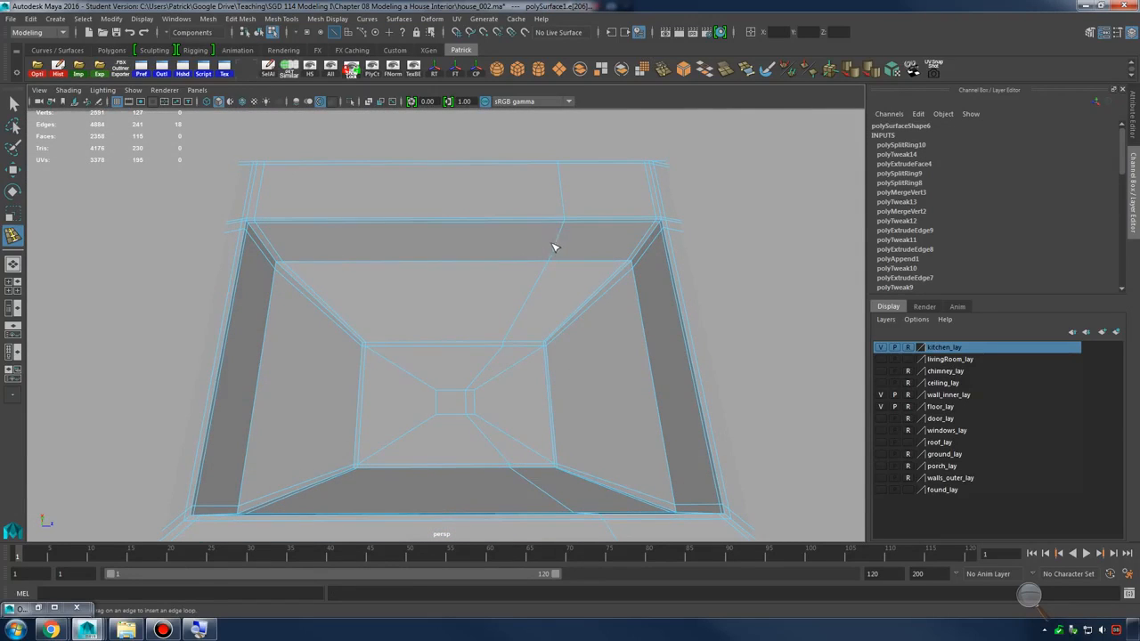
pyautogui.keyDown('shift'); pyautogui.moveTo(552, 248); pyautogui.dragTo(552, 241, button='right'); pyautogui.keyUp('shift')
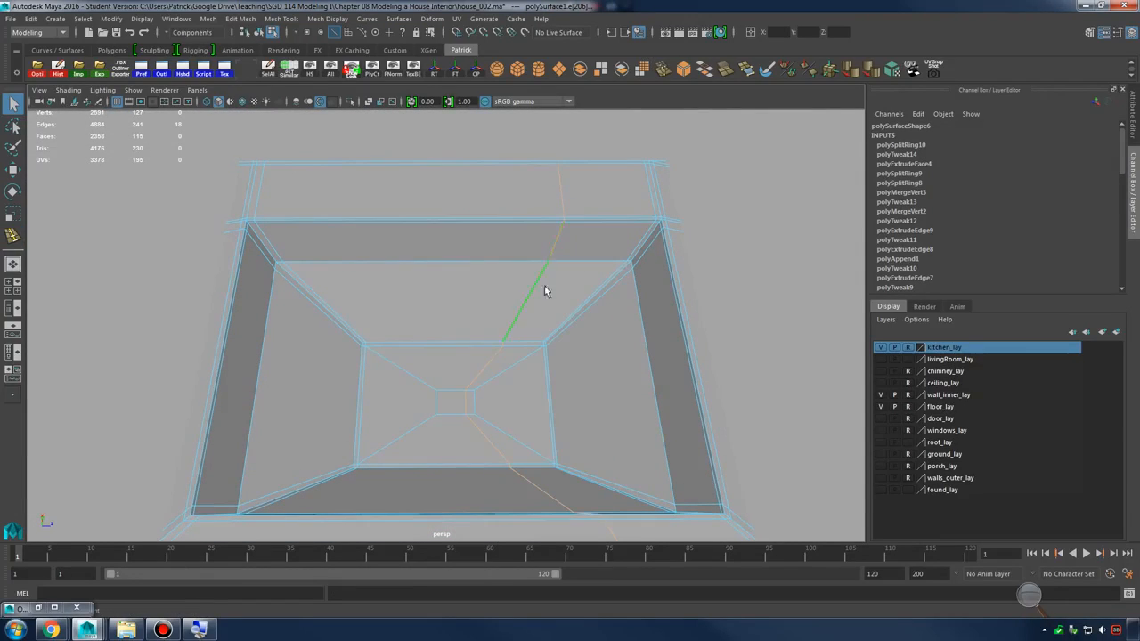
pyautogui.keyDown('alt'); pyautogui.moveTo(545, 291); pyautogui.dragTo(570, 317); pyautogui.keyUp('alt')
pyautogui.keyDown('alt'); pyautogui.moveTo(550, 320); pyautogui.dragTo(562, 337, button='middle'); pyautogui.keyUp('alt')
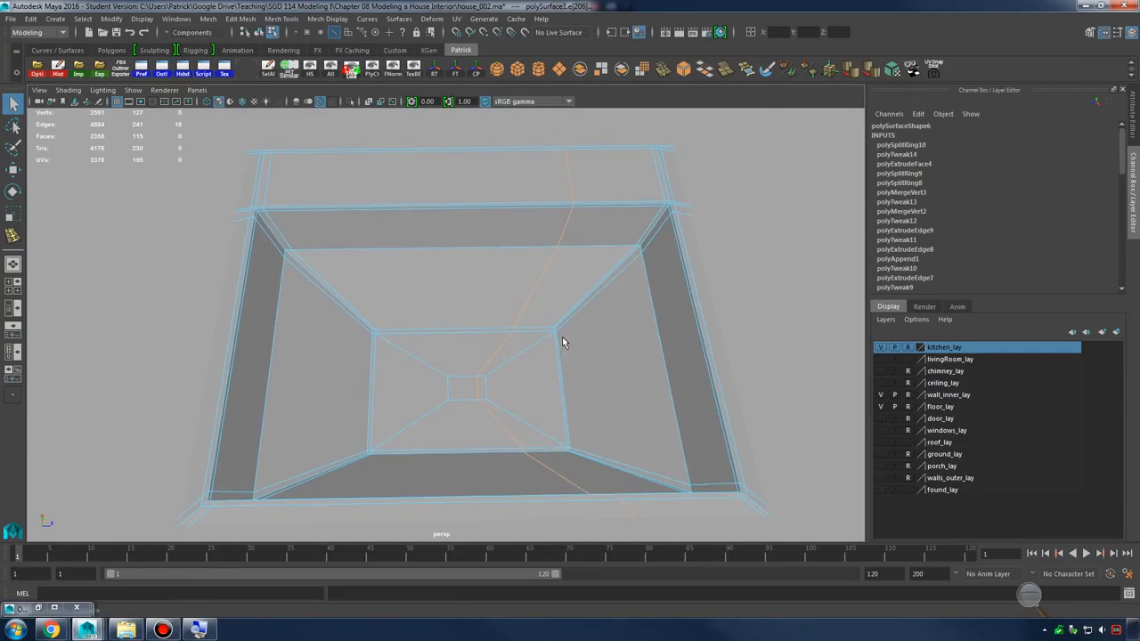
pyautogui.click(559, 332)
pyautogui.press('w')
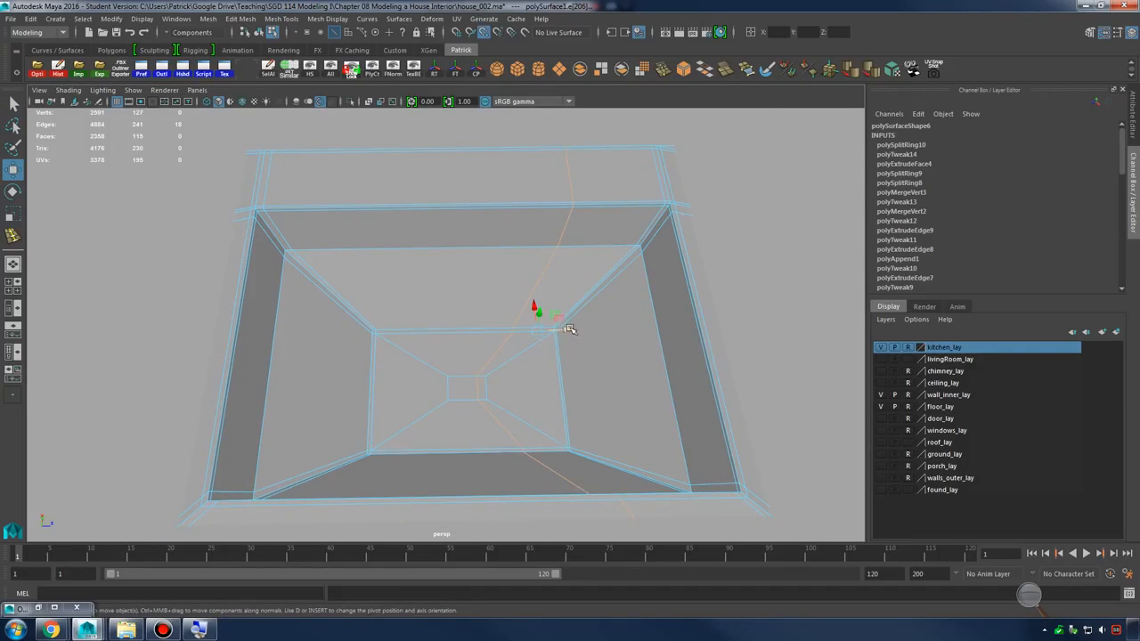
pyautogui.moveTo(571, 329); pyautogui.dragTo(479, 322)
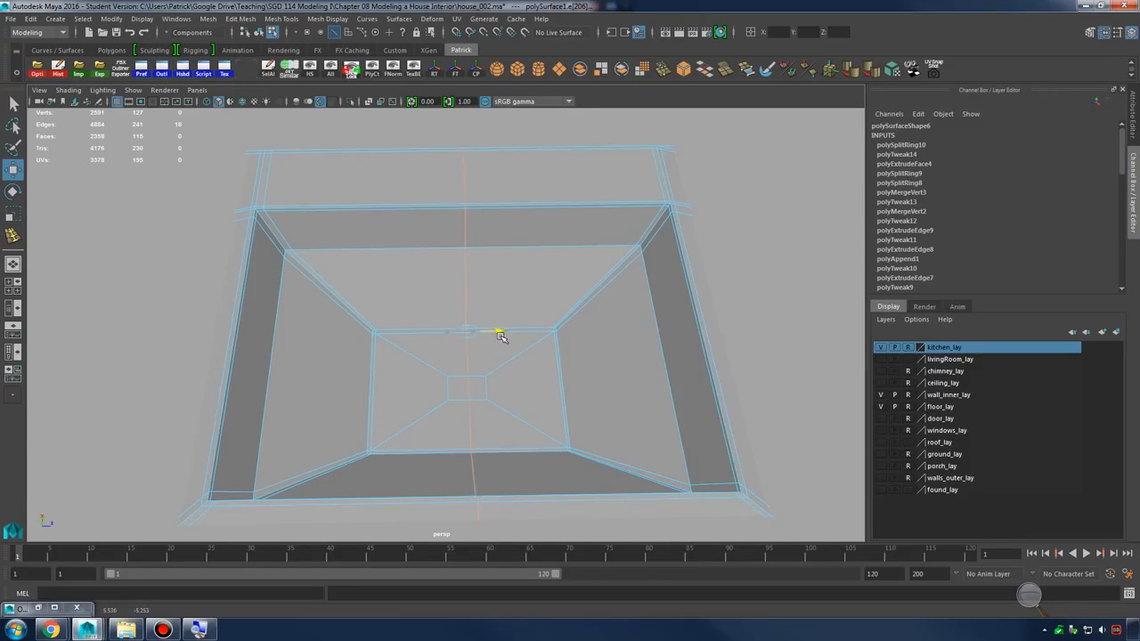
# Select the drain rectangle's four corner vertices and scale them inward to form a hexagon
pyautogui.scroll(10, 501, 334)
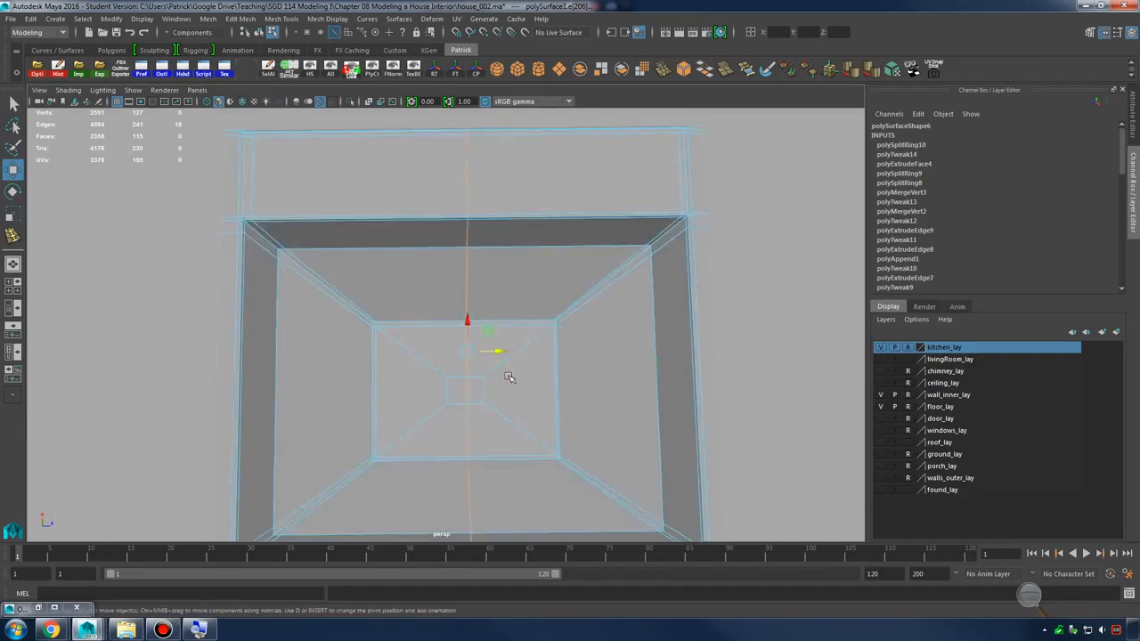
pyautogui.scroll(4, 501, 274)
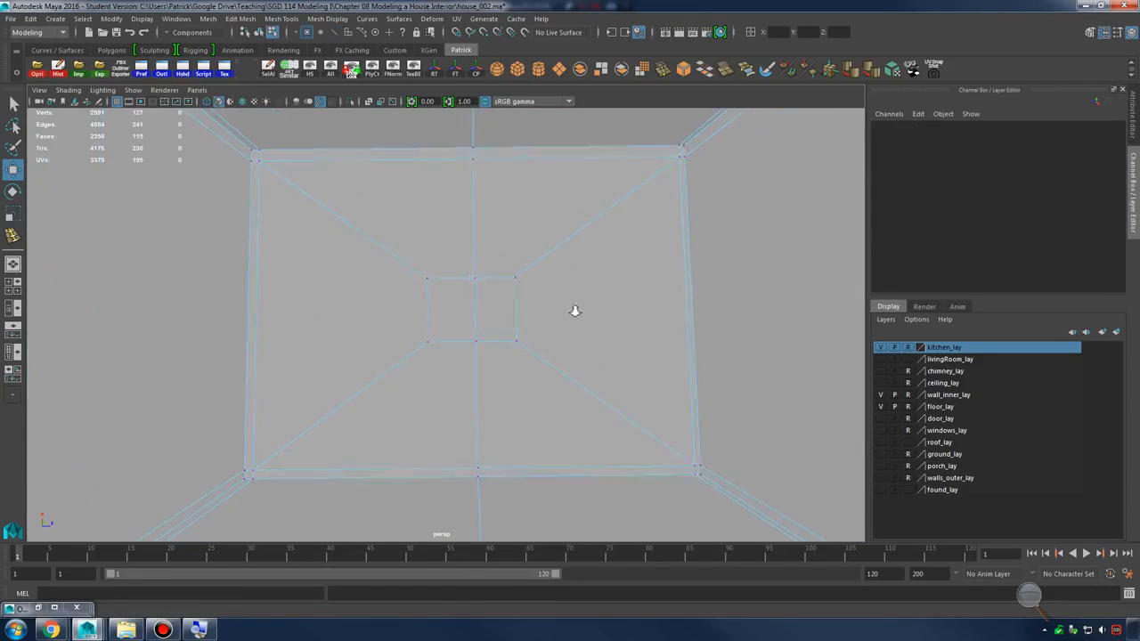
pyautogui.press('F9')
pyautogui.click(426, 277)
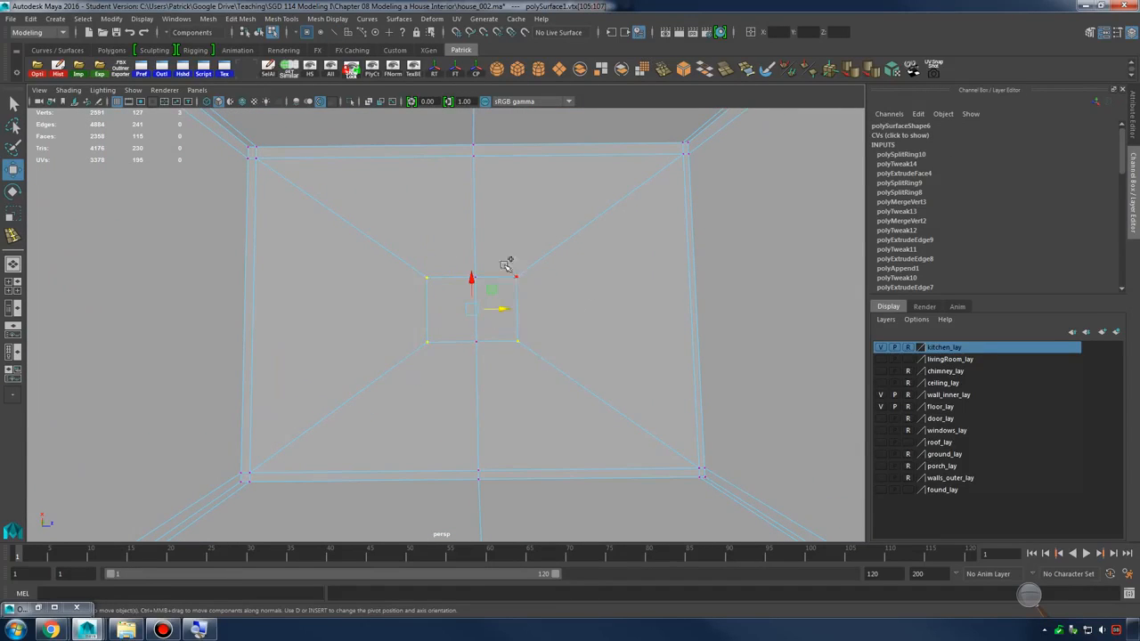
pyautogui.press('r')
pyautogui.moveTo(472, 309); pyautogui.dragTo(445, 312)
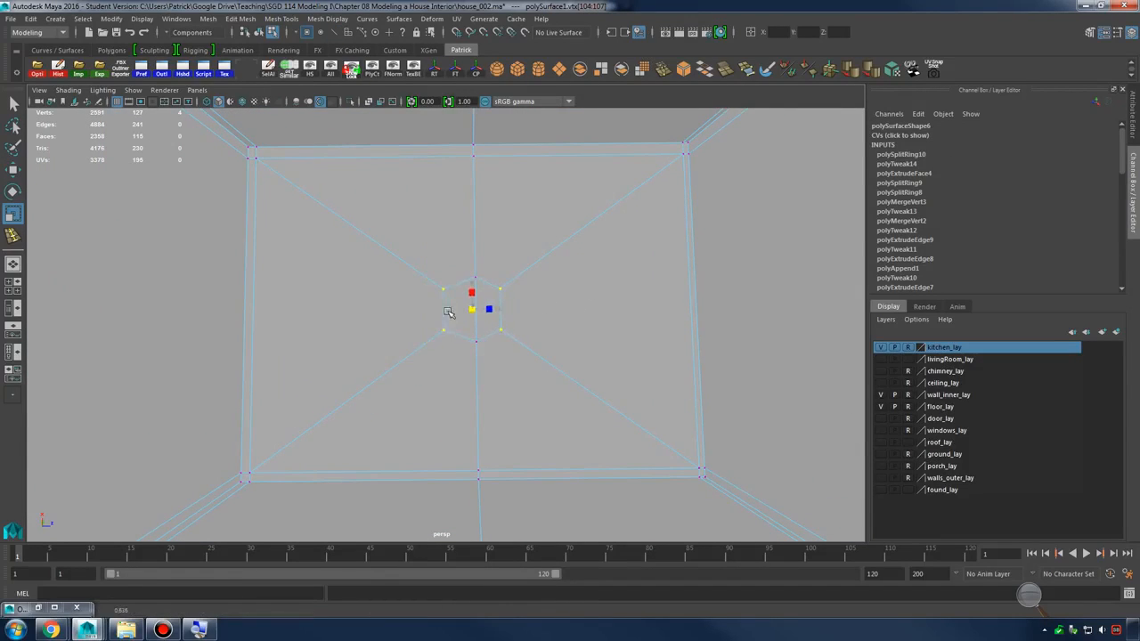
# Shift the middle edge loop slightly sideways so it is centred on the drain hexagon
pyautogui.press('F10')
pyautogui.click(476, 218)
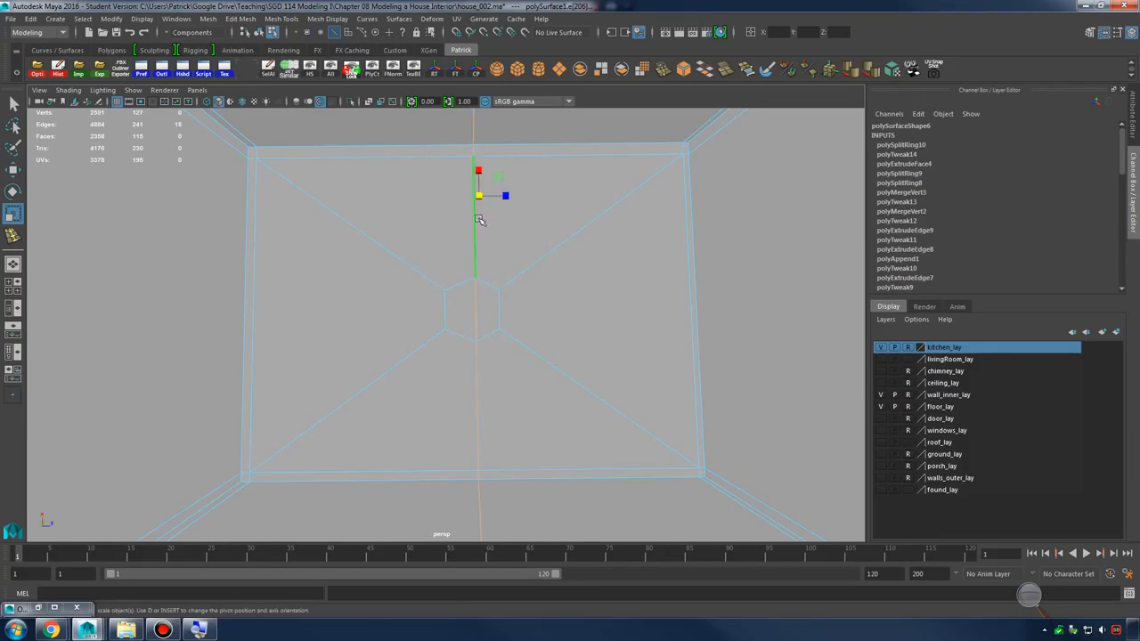
pyautogui.press('w')
pyautogui.moveTo(506, 195); pyautogui.dragTo(506, 197)
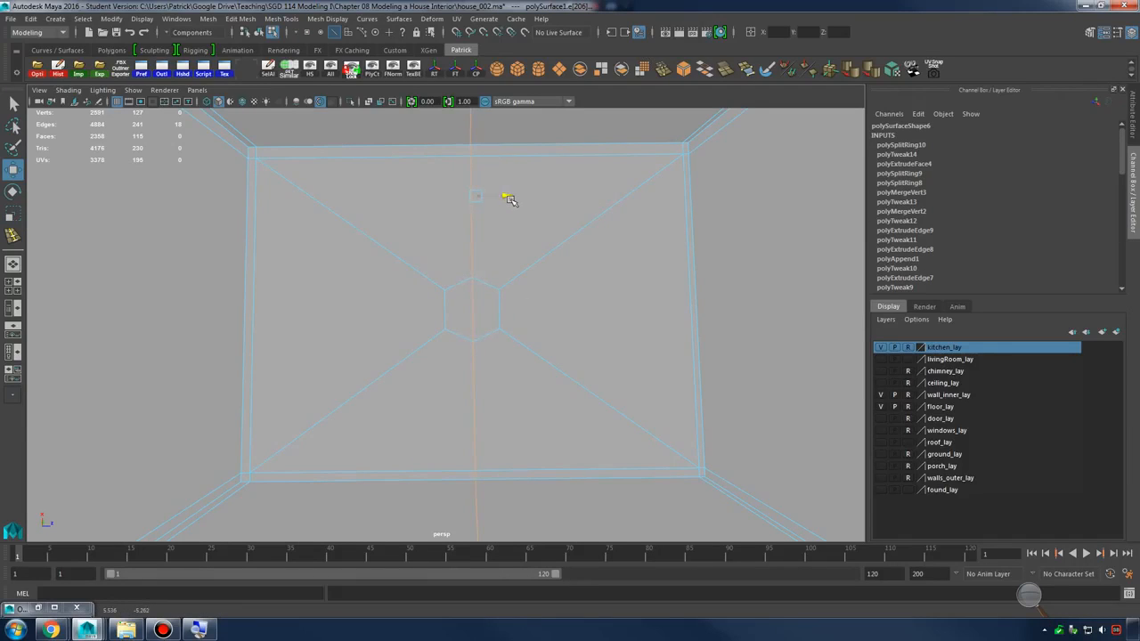
# Select the drain hexagon's corner vertices and adjust their position with vertex snapping
pyautogui.moveTo(447, 287); pyautogui.dragTo(446, 257, button='right')
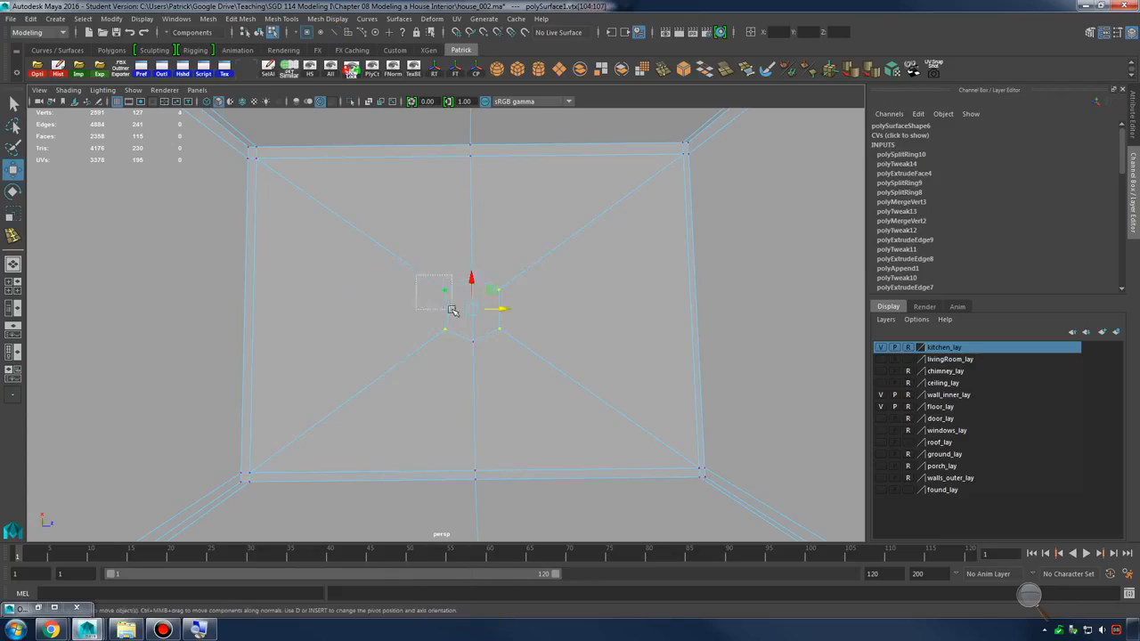
pyautogui.click(443, 286)
pyautogui.press('v')
pyautogui.moveTo(461, 314)
pyautogui.mouseDown(button='middle')
pyautogui.moveTo(448, 326)
pyautogui.moveTo(475, 301)
pyautogui.mouseUp(button='middle')
# Select the two faces inside the drain hexagon and extrude them straight down to form the drain hole
pyautogui.moveTo(484, 298); pyautogui.dragTo(481, 329, button='right')
pyautogui.keyDown('alt'); pyautogui.moveTo(509, 326); pyautogui.dragTo(599, 319); pyautogui.keyUp('alt')
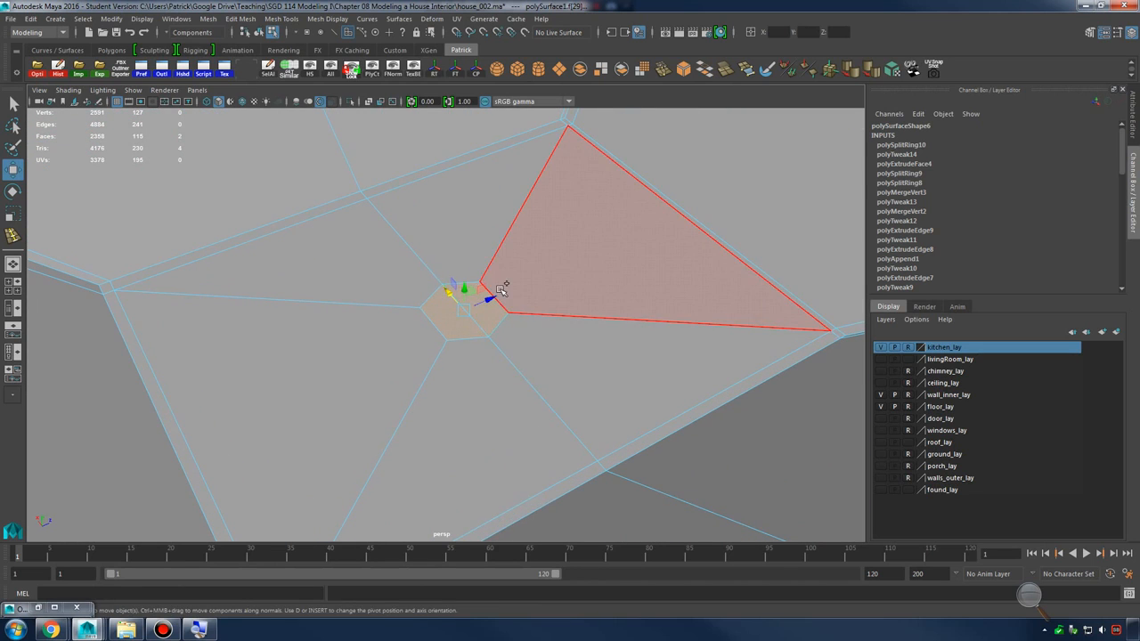
pyautogui.keyDown('shift'); pyautogui.moveTo(490, 308); pyautogui.dragTo(490, 265, button='right'); pyautogui.keyUp('shift')
pyautogui.moveTo(463, 290); pyautogui.dragTo(466, 323)
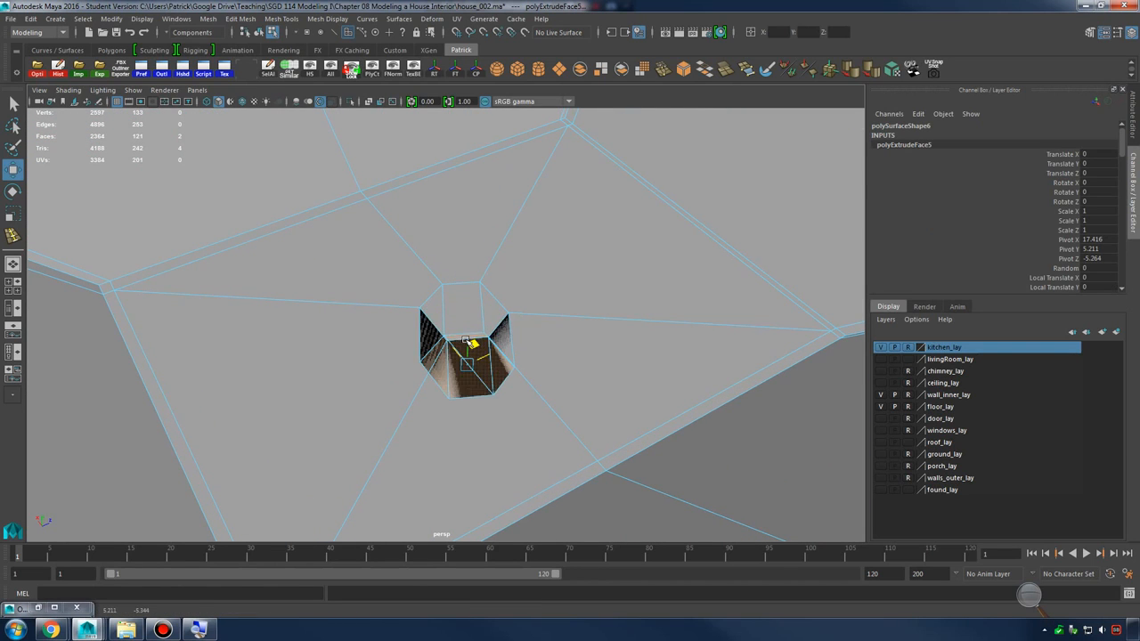
pyautogui.scroll(10, 508, 318)
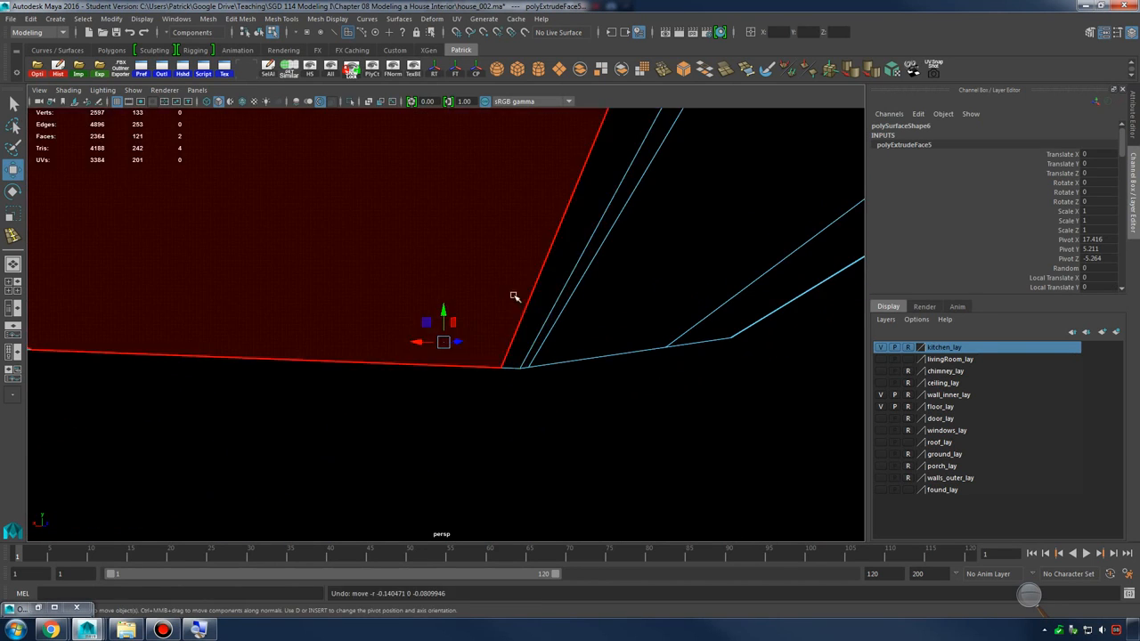
pyautogui.scroll(-6, 515, 296)
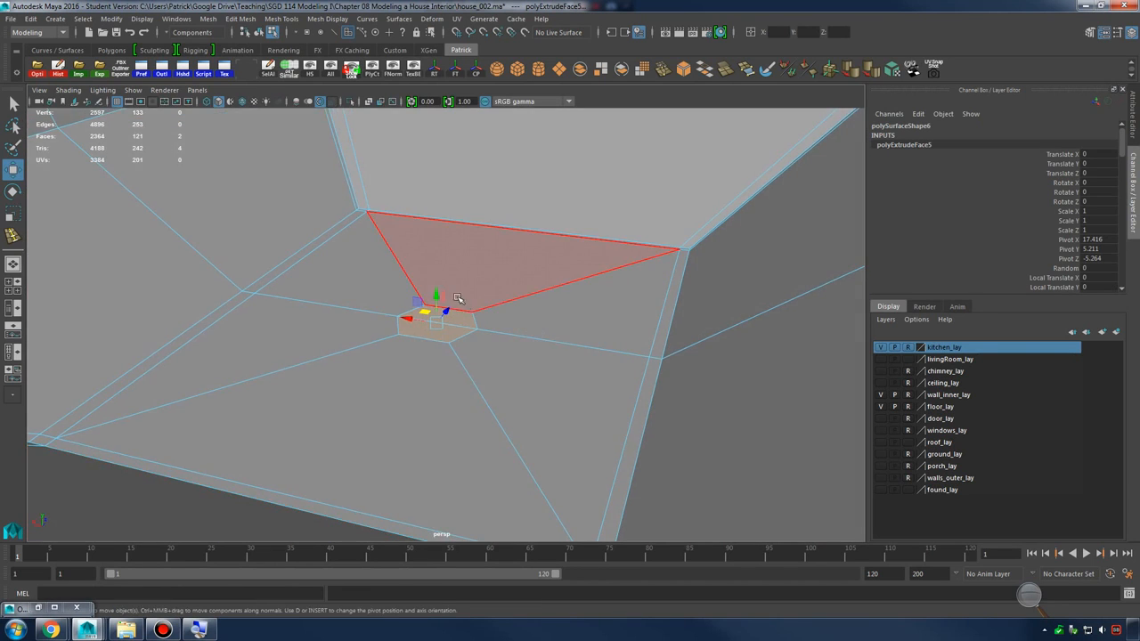
pyautogui.keyDown('alt'); pyautogui.moveTo(475, 311); pyautogui.dragTo(455, 352); pyautogui.keyUp('alt')
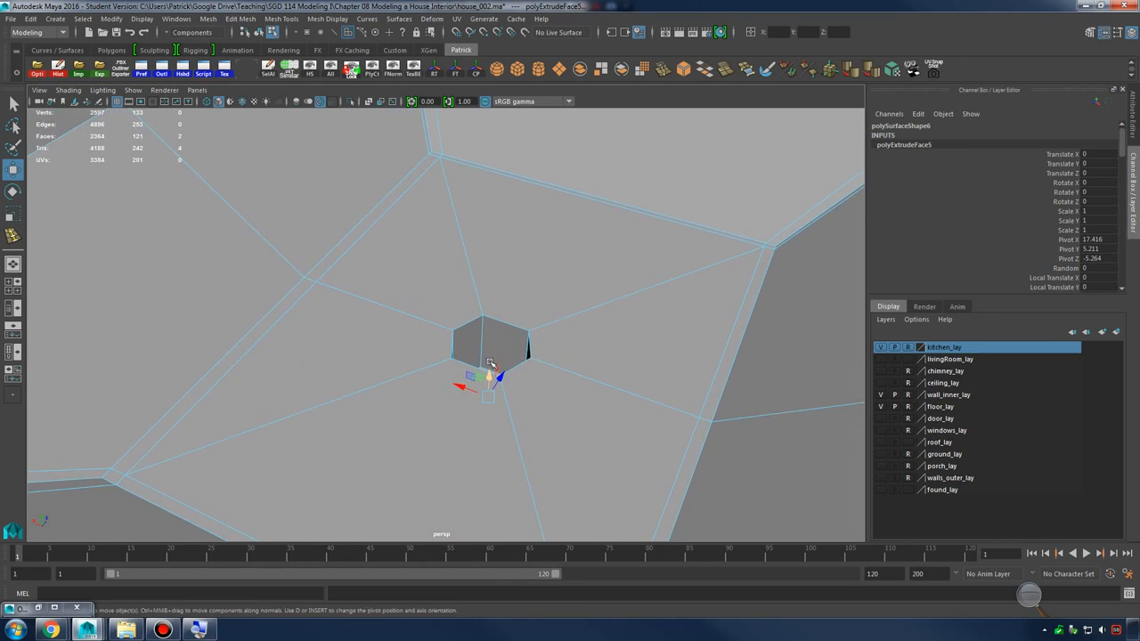
# Preview the sink with smoothing to check the drain shape, then return it to the unsmoothed display
pyautogui.scroll(2, 512, 325)
pyautogui.moveTo(529, 311); pyautogui.dragTo(555, 293, button='right')
pyautogui.press('3')
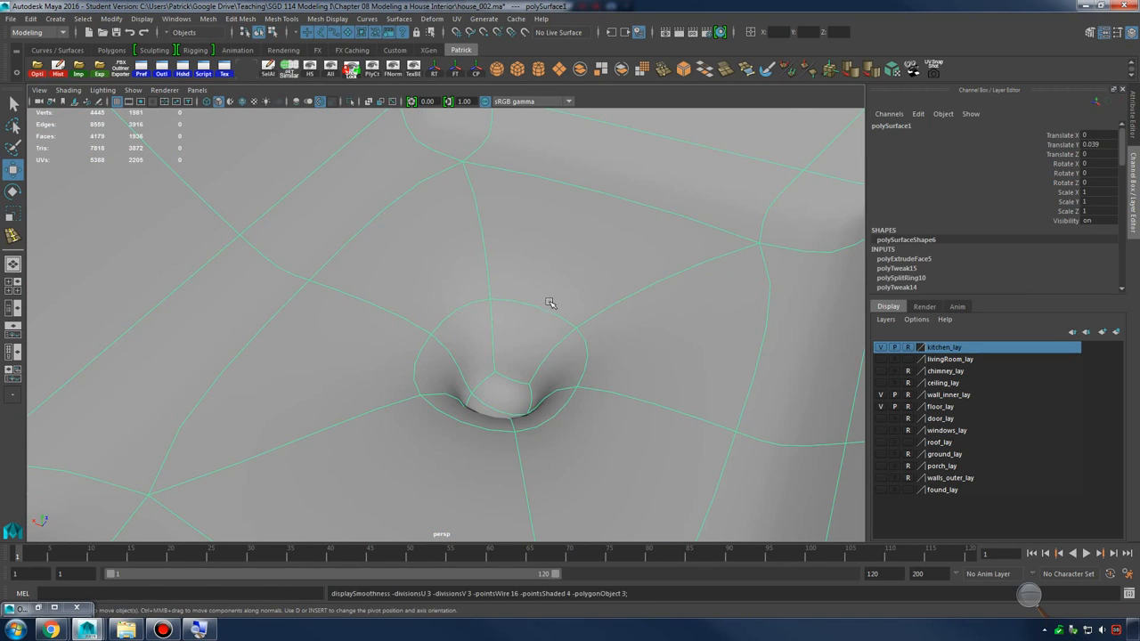
pyautogui.press('1')
# Insert three supporting edge loops around the drain's rim and down its walls, and display the sink smoothed in object mode
pyautogui.keyDown('shift'); pyautogui.moveTo(557, 290); pyautogui.dragTo(543, 383, button='right'); pyautogui.keyUp('shift')
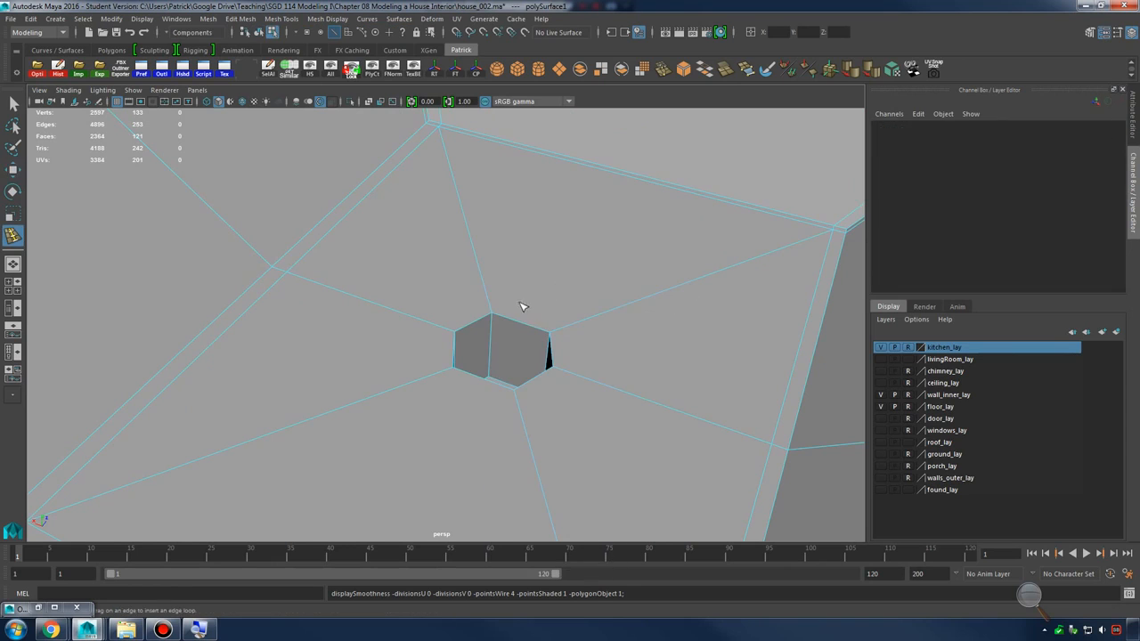
pyautogui.click(493, 319)
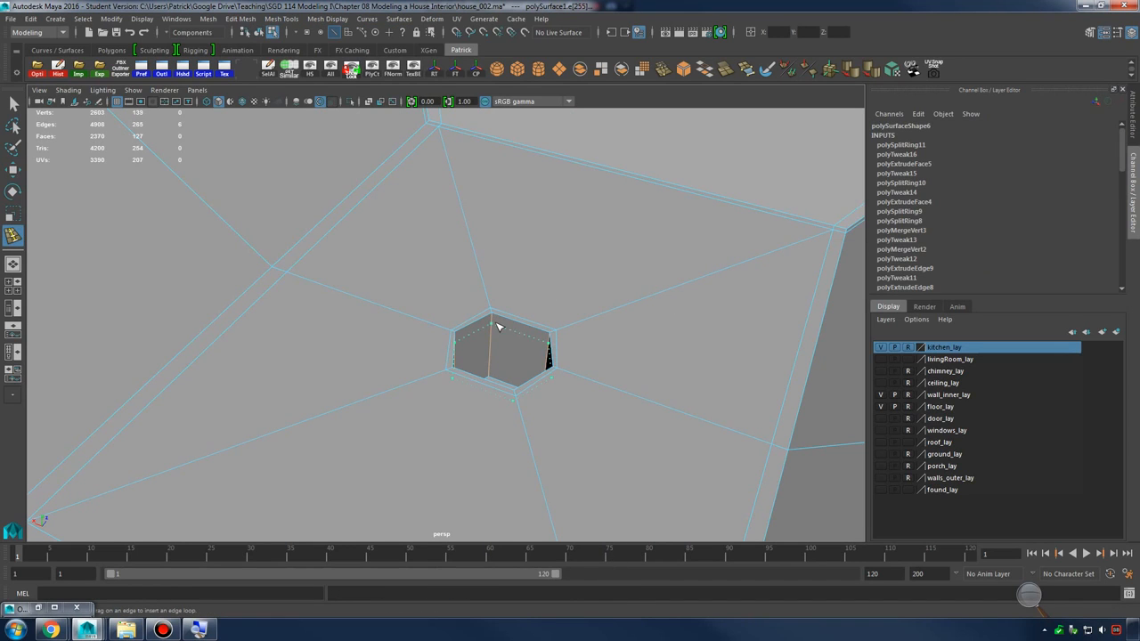
pyautogui.click(498, 318)
pyautogui.keyDown('alt'); pyautogui.moveTo(500, 321); pyautogui.dragTo(491, 346); pyautogui.keyUp('alt')
pyautogui.click(512, 319)
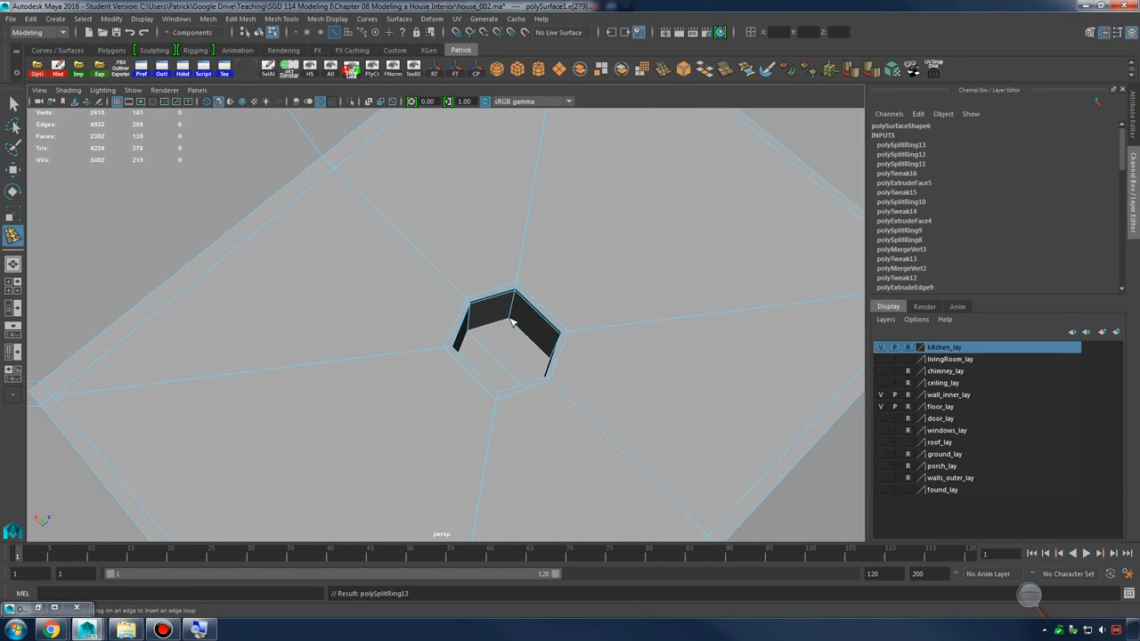
pyautogui.press('3')
pyautogui.press('q')
pyautogui.moveTo(557, 289); pyautogui.dragTo(623, 241, button='right')
# Examine the smoothed basin, drain and rim corners of the sink from several angles
pyautogui.keyDown('alt'); pyautogui.moveTo(619, 245); pyautogui.dragTo(547, 265, button='right'); pyautogui.keyUp('alt')
pyautogui.keyDown('alt'); pyautogui.moveTo(547, 264); pyautogui.dragTo(626, 321); pyautogui.keyUp('alt')
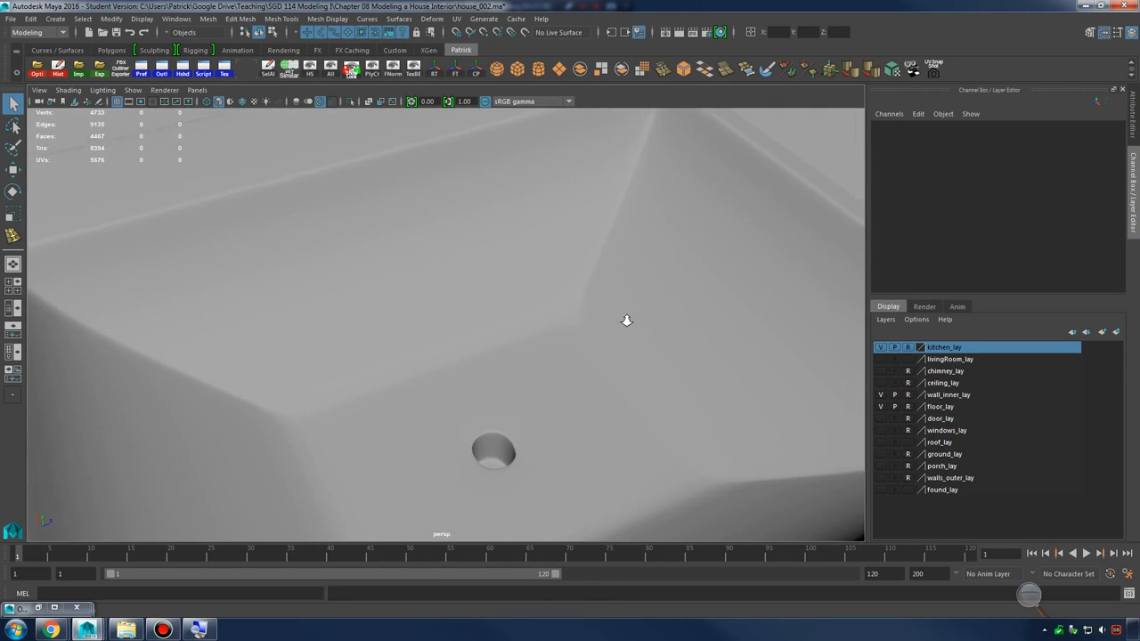
pyautogui.keyDown('alt'); pyautogui.moveTo(626, 321); pyautogui.dragTo(514, 299, button='right'); pyautogui.keyUp('alt')
pyautogui.keyDown('alt'); pyautogui.moveTo(514, 299); pyautogui.dragTo(522, 337, button='middle'); pyautogui.keyUp('alt')
pyautogui.keyDown('alt'); pyautogui.moveTo(523, 336); pyautogui.dragTo(550, 333); pyautogui.keyUp('alt')
pyautogui.keyDown('alt'); pyautogui.moveTo(774, 186); pyautogui.dragTo(571, 328); pyautogui.keyUp('alt')
pyautogui.keyDown('alt'); pyautogui.moveTo(571, 328); pyautogui.dragTo(576, 293, button='right'); pyautogui.keyUp('alt')
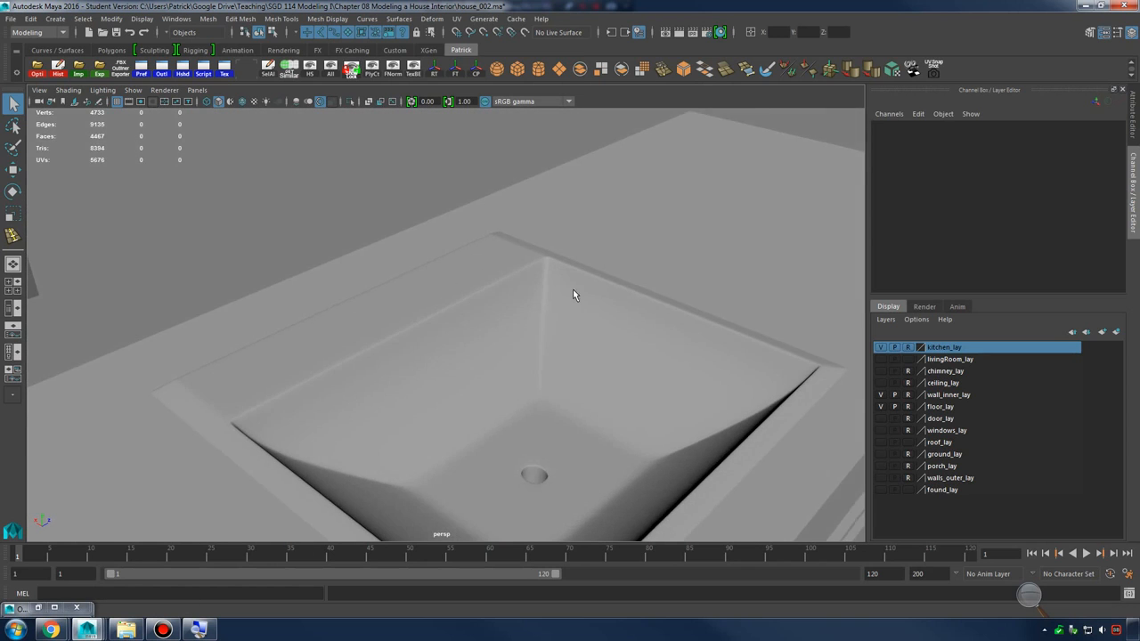
pyautogui.keyDown('alt'); pyautogui.moveTo(576, 293); pyautogui.dragTo(553, 303); pyautogui.keyUp('alt')
pyautogui.keyDown('alt'); pyautogui.moveTo(553, 303); pyautogui.dragTo(702, 348, button='right'); pyautogui.keyUp('alt')
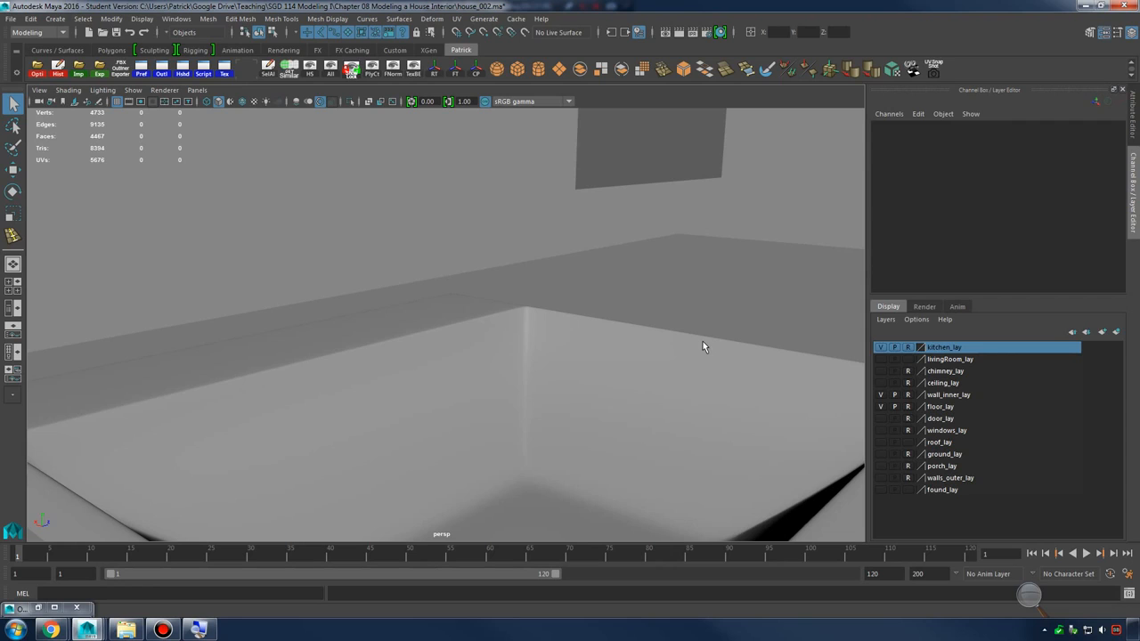
pyautogui.keyDown('alt'); pyautogui.moveTo(493, 338); pyautogui.dragTo(448, 322); pyautogui.keyUp('alt')
# Add the sink to the kitchen_lay display layer and deselect it
pyautogui.click(448, 322)
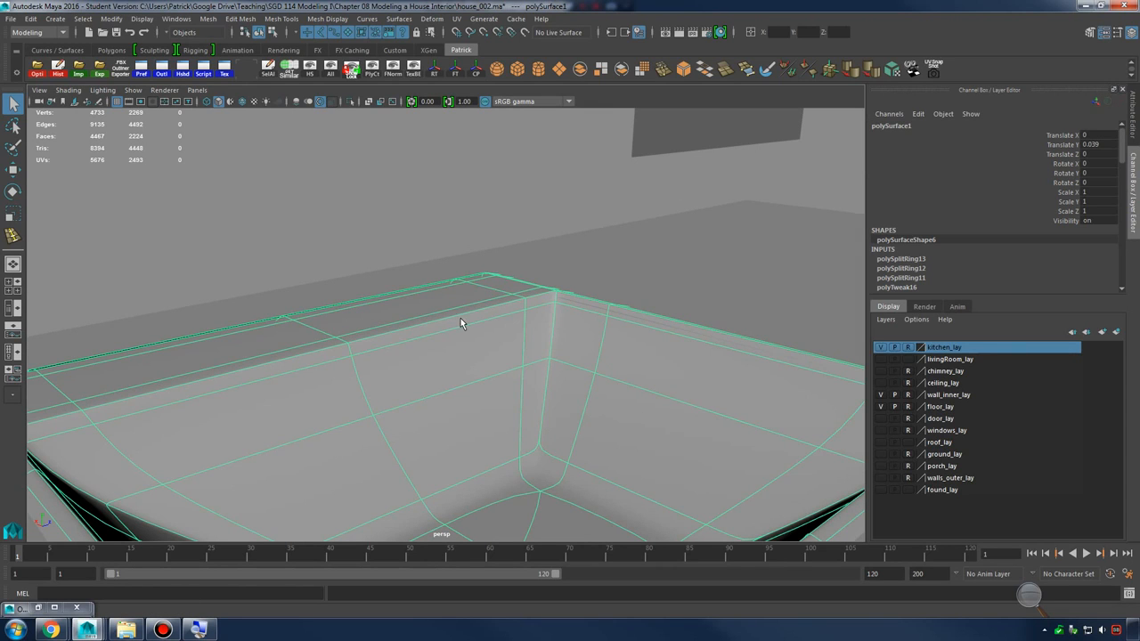
pyautogui.rightClick(947, 352)
pyautogui.click(935, 368)
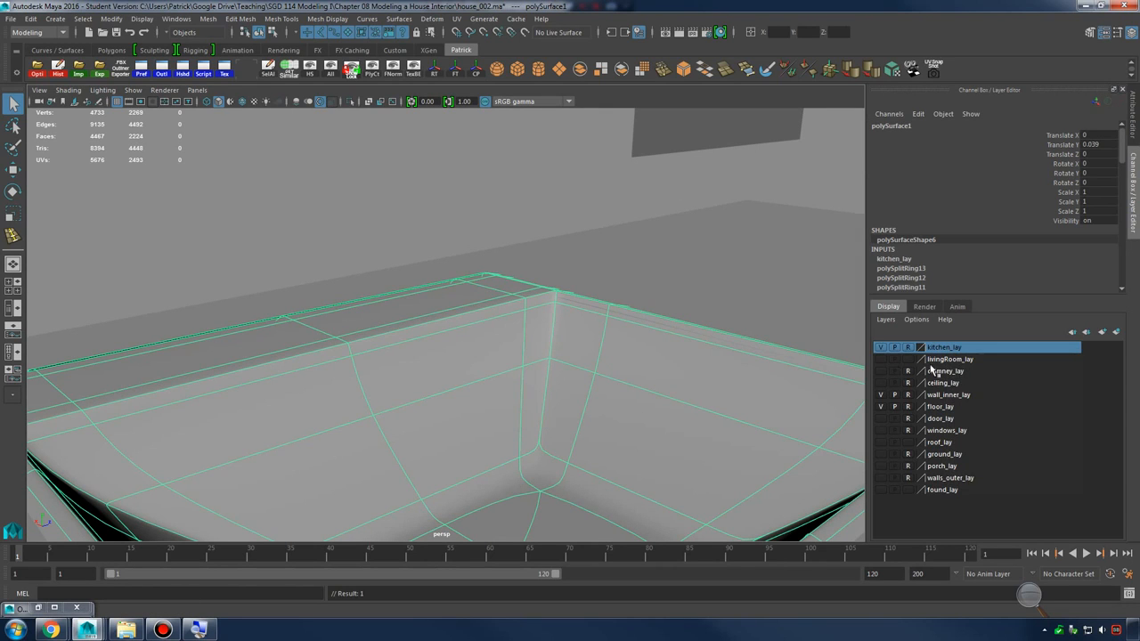
pyautogui.click(521, 371)
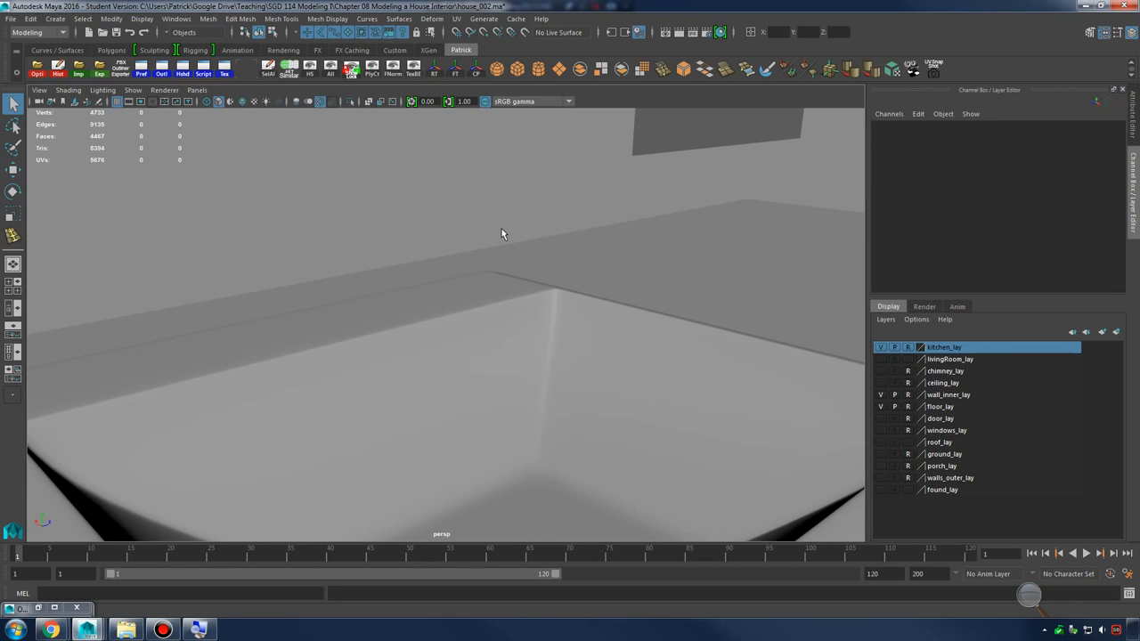
# Examine how the sink sits in the countertop and cabinets, and review the viewport shading options
pyautogui.keyDown('alt'); pyautogui.moveTo(501, 234); pyautogui.dragTo(522, 320); pyautogui.keyUp('alt')
pyautogui.moveTo(419, 236); pyautogui.dragTo(720, 436)
pyautogui.keyDown('alt'); pyautogui.moveTo(720, 436); pyautogui.dragTo(406, 333, button='right'); pyautogui.keyUp('alt')
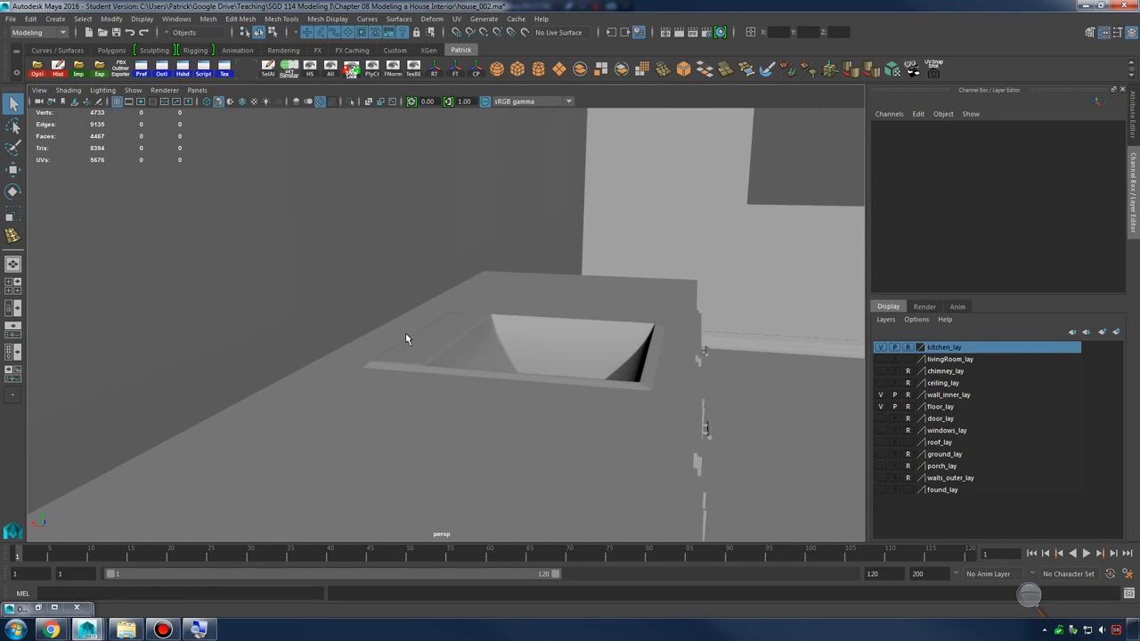
pyautogui.keyDown('alt'); pyautogui.moveTo(623, 338); pyautogui.dragTo(509, 337, button='right'); pyautogui.keyUp('alt')
pyautogui.keyDown('alt'); pyautogui.moveTo(721, 346); pyautogui.dragTo(428, 330); pyautogui.keyUp('alt')
pyautogui.moveTo(339, 261); pyautogui.dragTo(870, 554)
pyautogui.keyDown('alt'); pyautogui.moveTo(784, 463); pyautogui.dragTo(570, 392); pyautogui.keyUp('alt')
pyautogui.keyDown('alt'); pyautogui.moveTo(498, 356); pyautogui.dragTo(647, 363, button='right'); pyautogui.keyUp('alt')
pyautogui.click(67, 90)
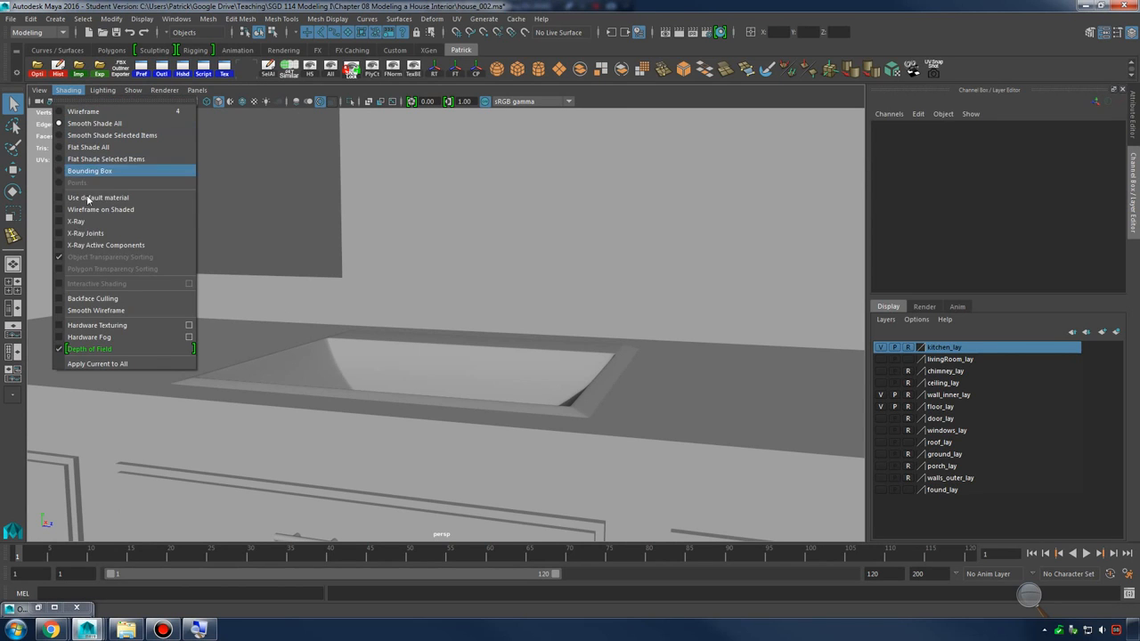
pyautogui.keyDown('alt'); pyautogui.moveTo(677, 287); pyautogui.dragTo(504, 301, button='right'); pyautogui.keyUp('alt')
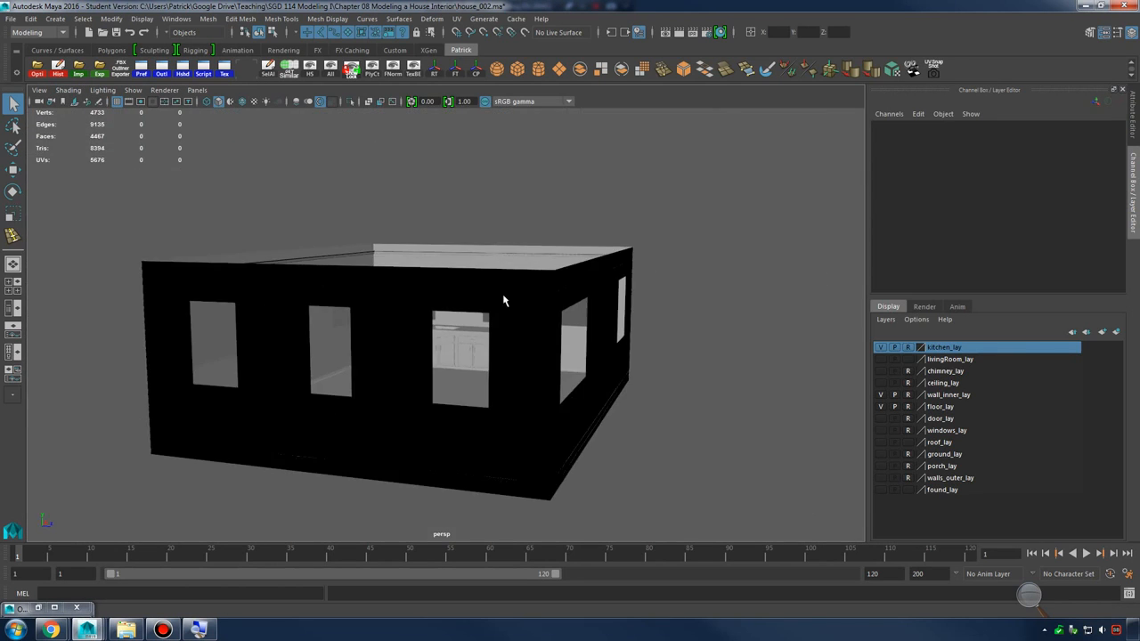
pyautogui.keyDown('alt'); pyautogui.moveTo(410, 298); pyautogui.dragTo(544, 307, button='right'); pyautogui.keyUp('alt')
pyautogui.click(69, 90)
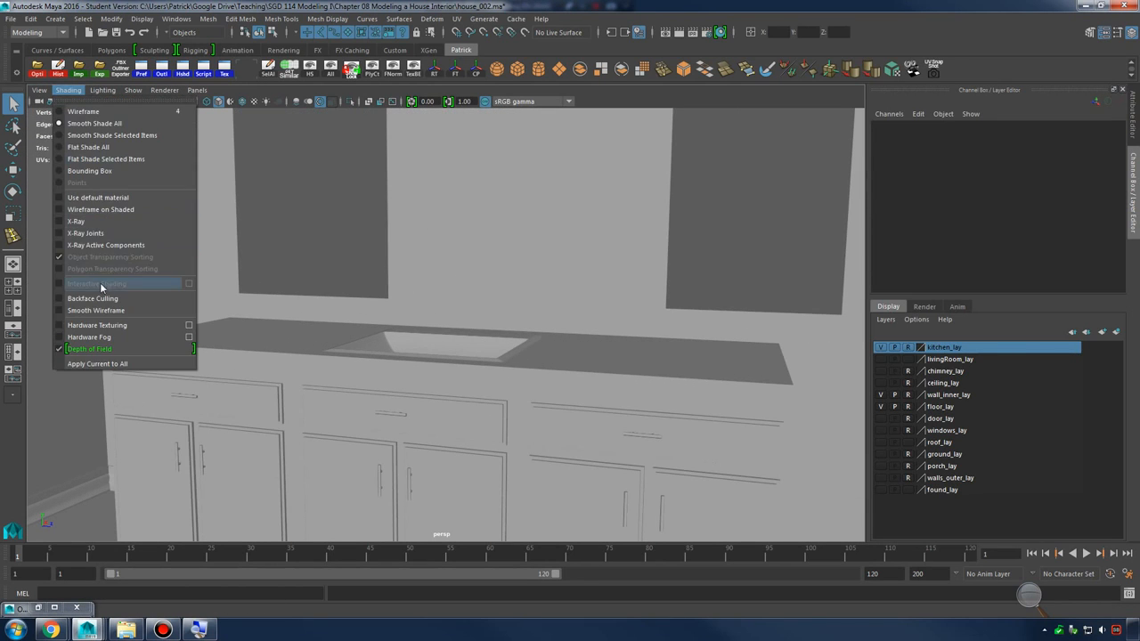
pyautogui.click(833, 405)
pyautogui.keyDown('alt'); pyautogui.moveTo(650, 374); pyautogui.dragTo(672, 367, button='middle'); pyautogui.keyUp('alt')
pyautogui.keyDown('alt'); pyautogui.moveTo(578, 332); pyautogui.dragTo(613, 335); pyautogui.keyUp('alt')
pyautogui.keyDown('alt'); pyautogui.moveTo(684, 345); pyautogui.dragTo(563, 337); pyautogui.keyUp('alt')
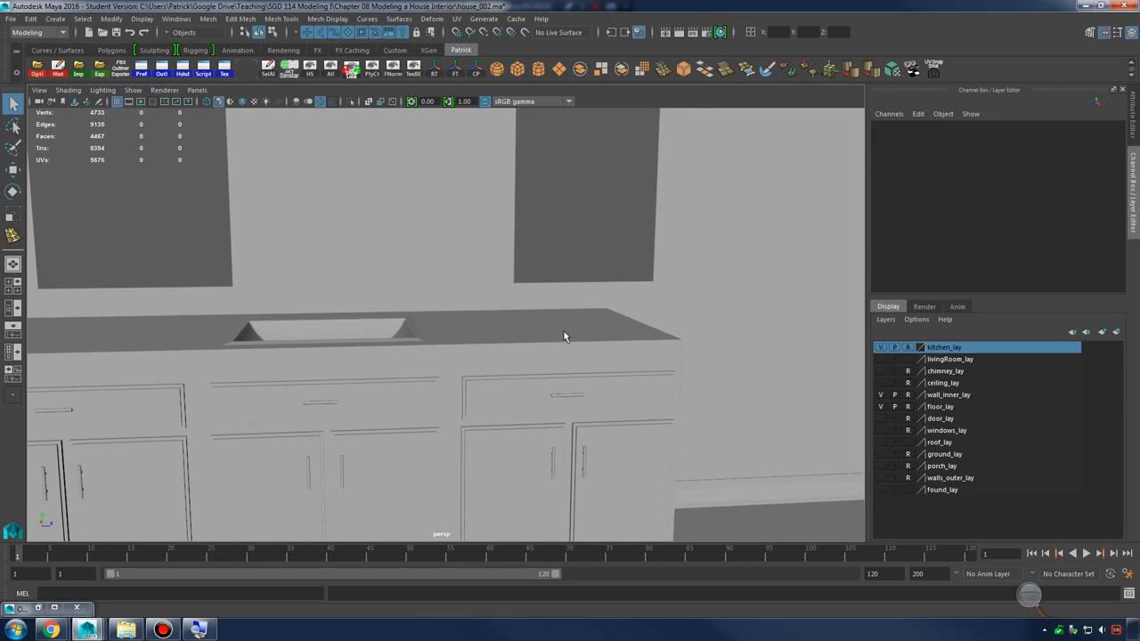
# Hide the wall_inner_lay and floor_lay layers so that only the kitchen cabinet and sink are displayed
pyautogui.click(880, 397)
pyautogui.scroll(-4, 471, 351)
pyautogui.moveTo(472, 351)
pyautogui.keyDown('alt'); pyautogui.mouseDown()
pyautogui.moveTo(589, 369)
pyautogui.moveTo(467, 361)
pyautogui.mouseUp(); pyautogui.keyUp('alt')
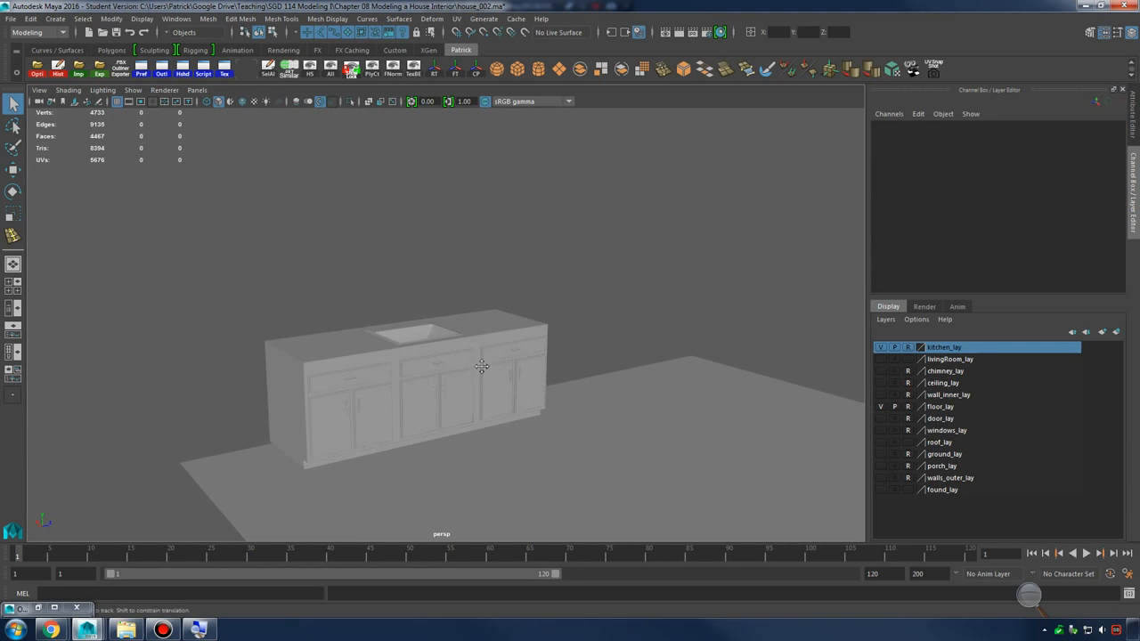
pyautogui.keyDown('alt'); pyautogui.moveTo(482, 366); pyautogui.dragTo(468, 360, button='middle'); pyautogui.keyUp('alt')
pyautogui.keyDown('alt'); pyautogui.moveTo(469, 360); pyautogui.dragTo(614, 374, button='right'); pyautogui.keyUp('alt')
pyautogui.click(883, 406)
# Create a NURBS circle primitive
pyautogui.keyDown('alt'); pyautogui.moveTo(746, 400); pyautogui.dragTo(484, 364); pyautogui.keyUp('alt')
pyautogui.keyDown('alt'); pyautogui.moveTo(484, 364); pyautogui.dragTo(700, 356, button='right'); pyautogui.keyUp('alt')
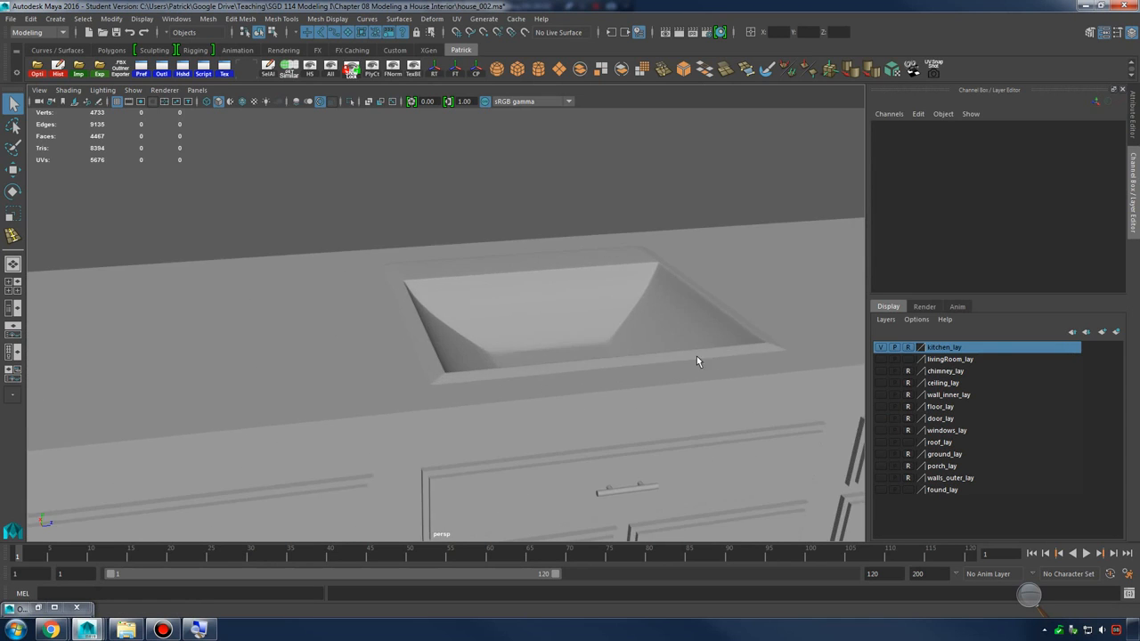
pyautogui.keyDown('alt'); pyautogui.moveTo(700, 356); pyautogui.dragTo(580, 355); pyautogui.keyUp('alt')
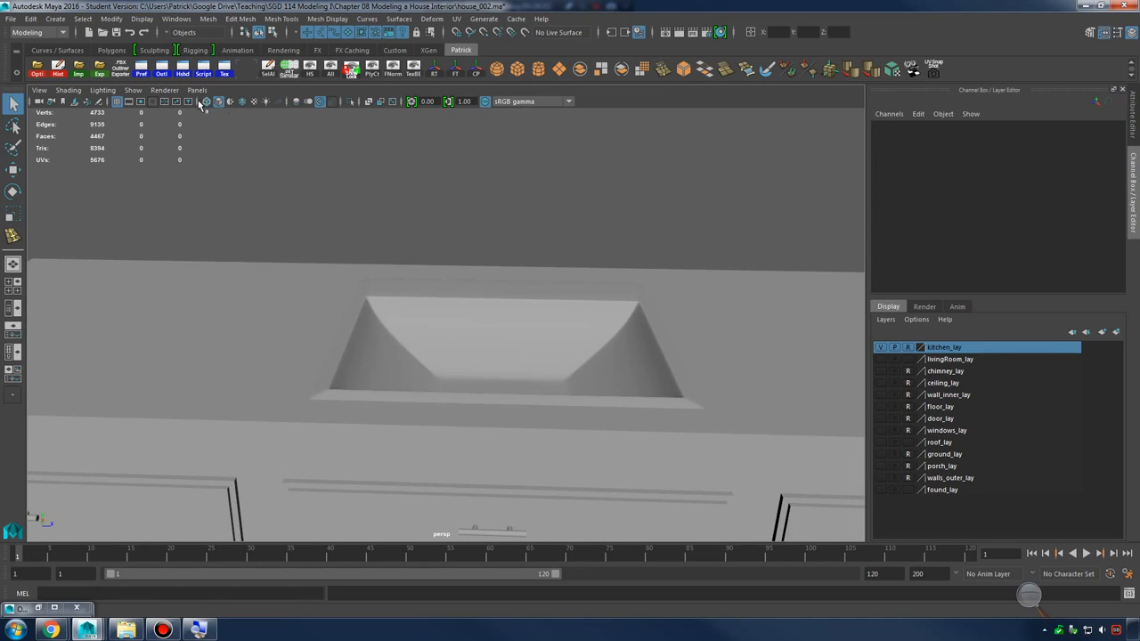
pyautogui.keyDown('alt'); pyautogui.moveTo(413, 205); pyautogui.dragTo(436, 273, button='middle'); pyautogui.keyUp('alt')
pyautogui.keyDown('alt'); pyautogui.moveTo(436, 274); pyautogui.dragTo(639, 308, button='right'); pyautogui.keyUp('alt')
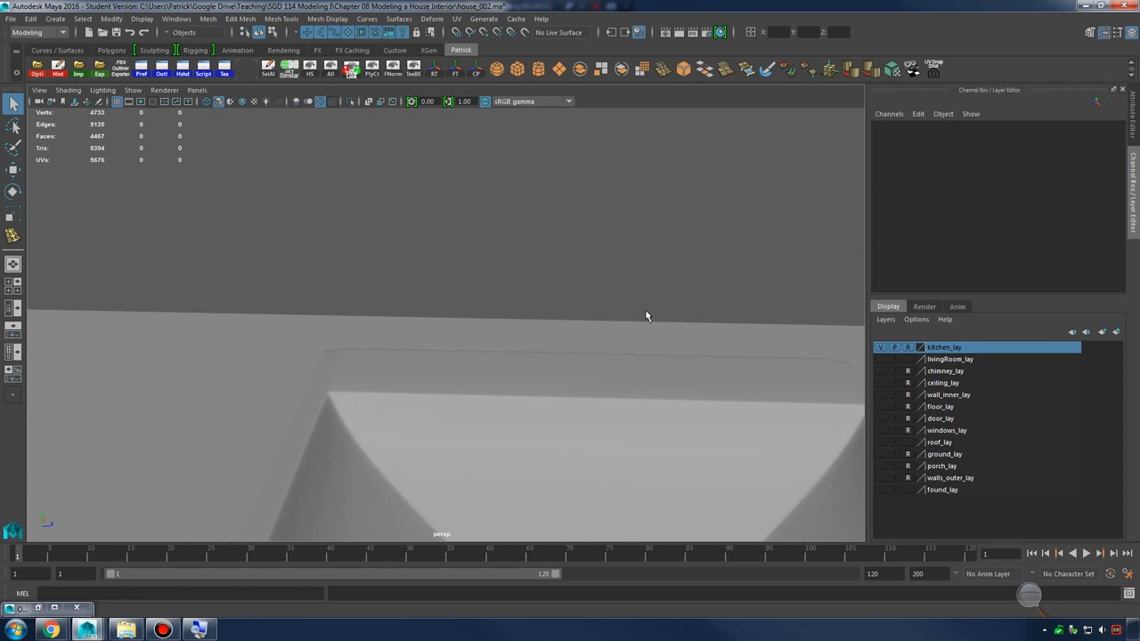
pyautogui.keyDown('alt'); pyautogui.moveTo(647, 316); pyautogui.dragTo(609, 306); pyautogui.keyUp('alt')
pyautogui.keyDown('alt'); pyautogui.moveTo(475, 285); pyautogui.dragTo(521, 267); pyautogui.keyUp('alt')
pyautogui.click(58, 20)
pyautogui.moveTo(101, 64)
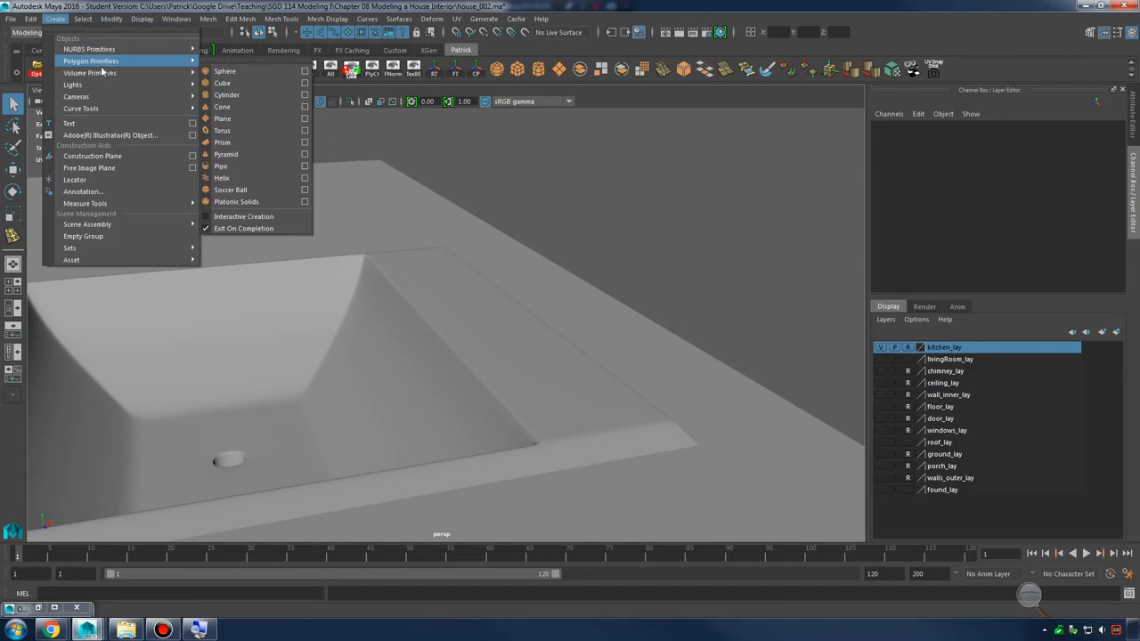
pyautogui.moveTo(163, 53)
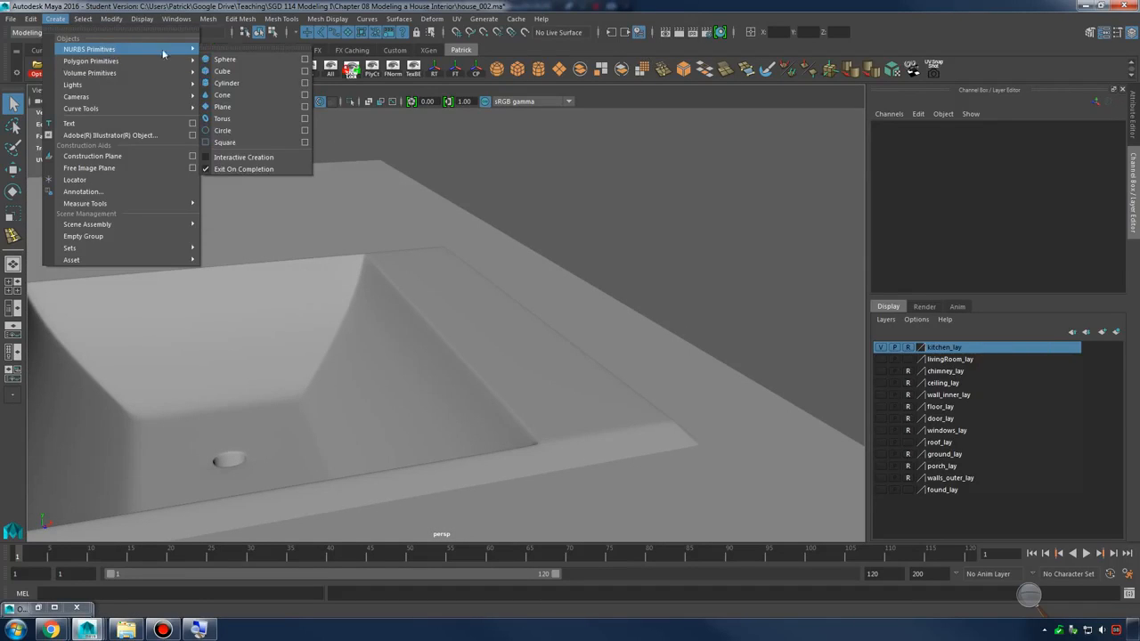
pyautogui.click(261, 143)
# Move the circle onto the sink's wide back rim and align it with the sink's centre line using vertex snapping
pyautogui.scroll(-10, 508, 327)
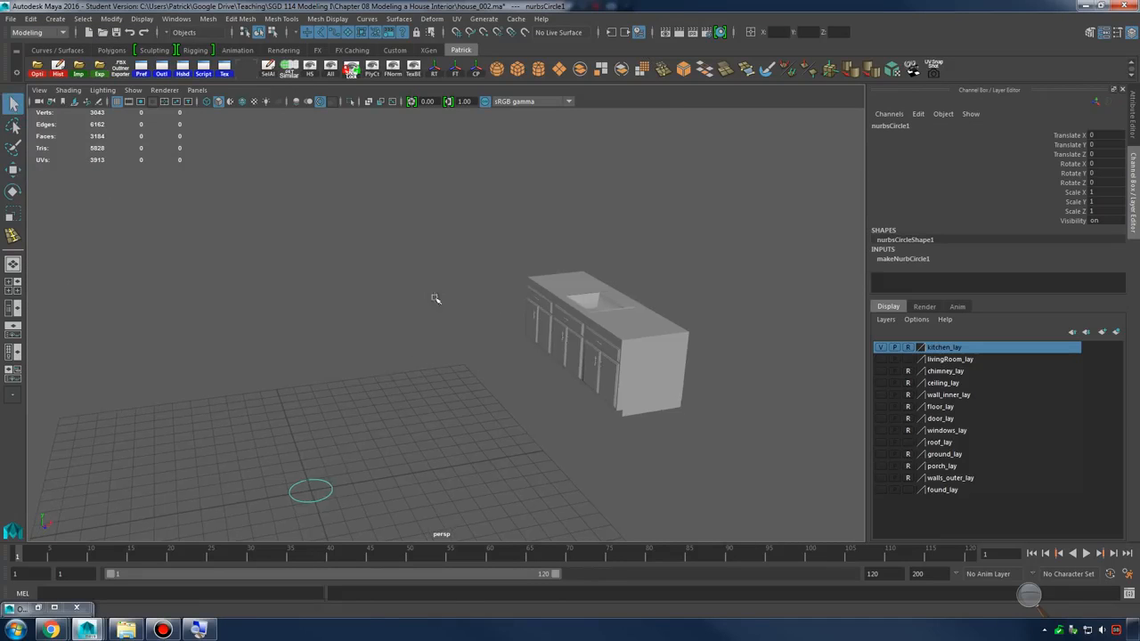
pyautogui.press('w')
pyautogui.moveTo(524, 335); pyautogui.dragTo(619, 306)
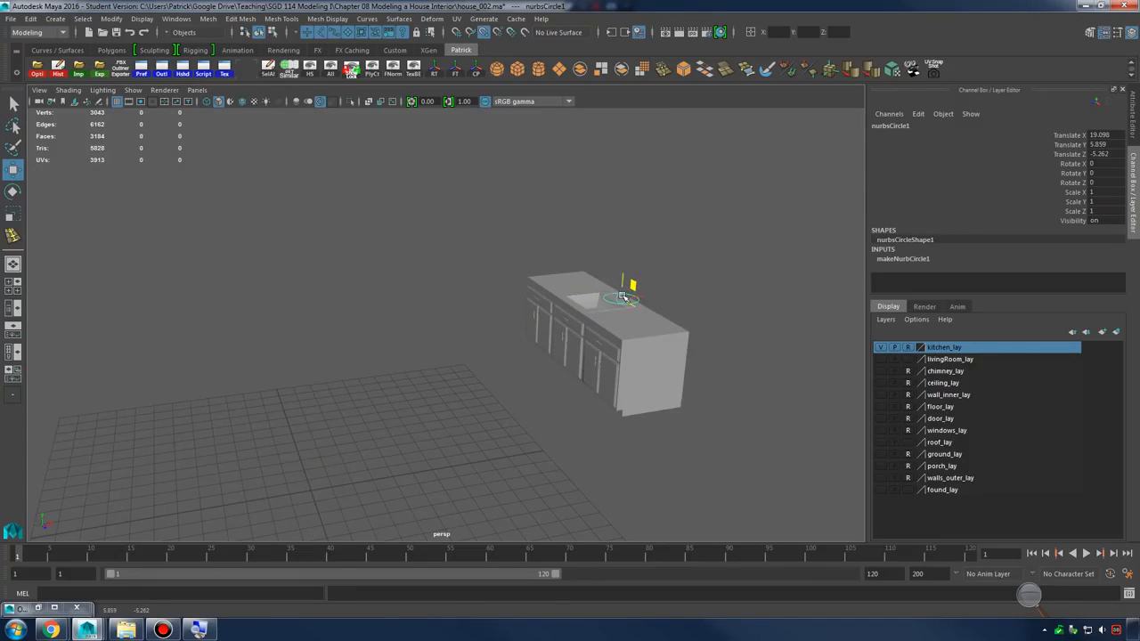
pyautogui.press('f')
pyautogui.moveTo(476, 322); pyautogui.dragTo(433, 327)
pyautogui.keyDown('alt'); pyautogui.moveTo(435, 330); pyautogui.dragTo(554, 363); pyautogui.keyUp('alt')
pyautogui.press('4')
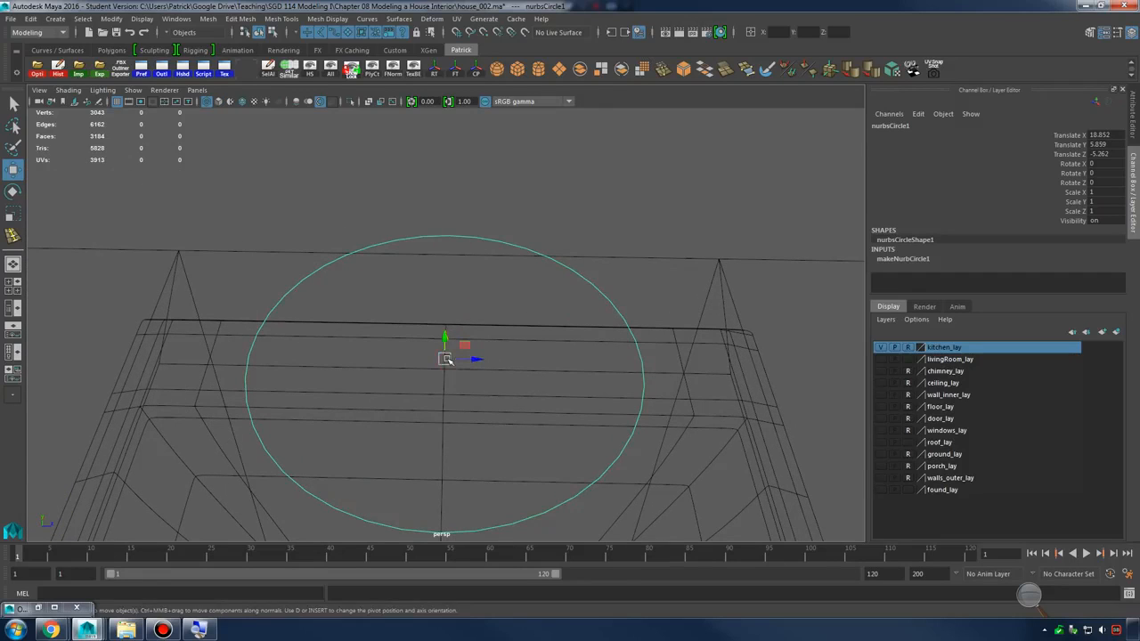
pyautogui.press('v')
pyautogui.moveTo(446, 359); pyautogui.dragTo(449, 372)
pyautogui.keyDown('alt'); pyautogui.moveTo(477, 371); pyautogui.dragTo(404, 351); pyautogui.keyUp('alt')
pyautogui.press('5')
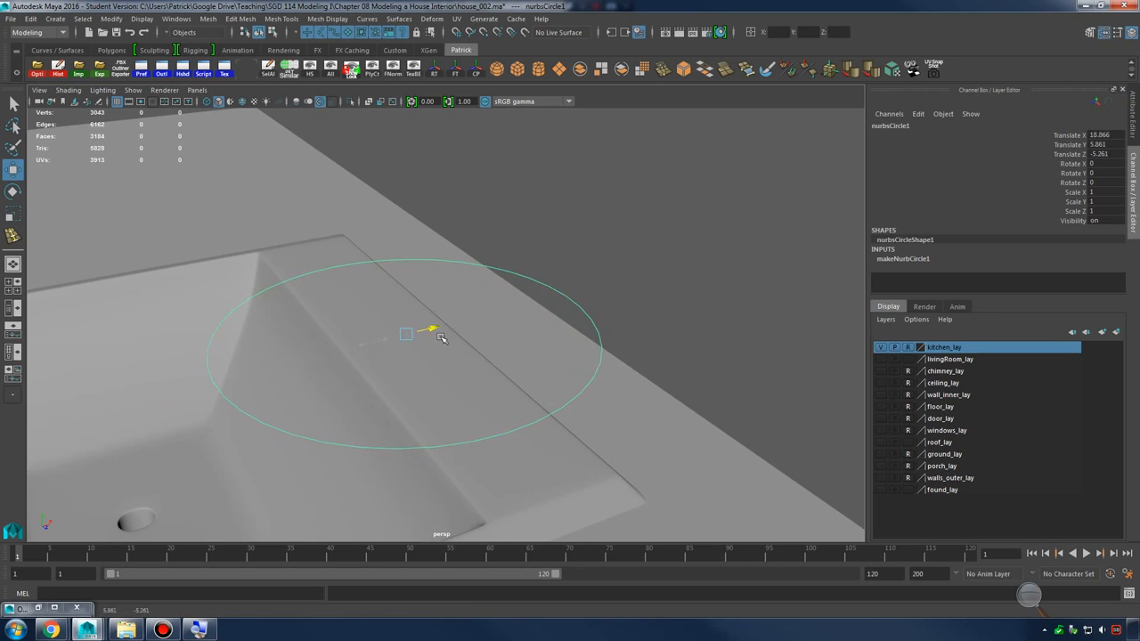
# Scale the circle uniformly down to about 0.089 so it fits on the sink's back rim
pyautogui.press('r')
pyautogui.moveTo(398, 338); pyautogui.dragTo(123, 346)
pyautogui.press('f')
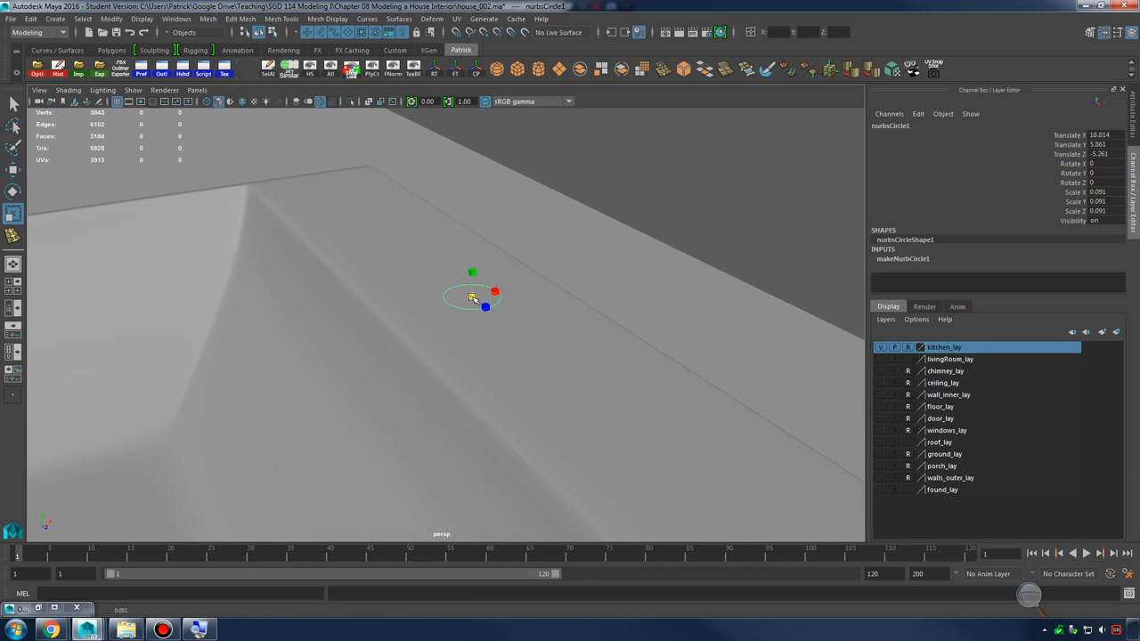
pyautogui.scroll(-3, 419, 308)
pyautogui.moveTo(483, 297); pyautogui.dragTo(455, 308)
pyautogui.keyDown('alt'); pyautogui.moveTo(455, 309); pyautogui.dragTo(527, 311, button='right'); pyautogui.keyUp('alt')
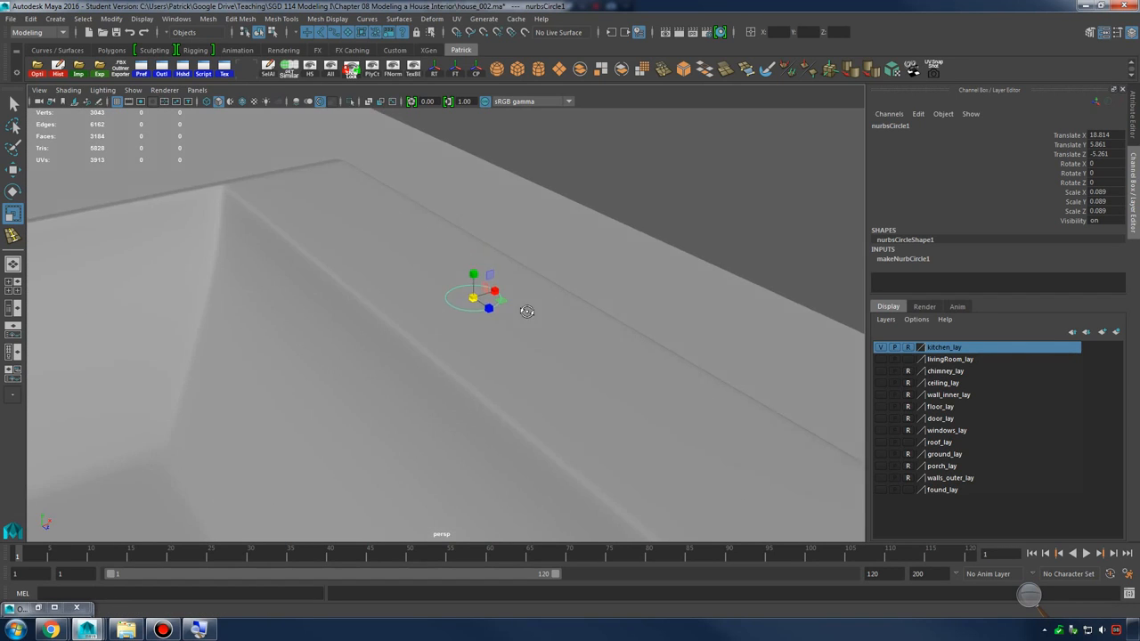
# In the front view, start a CV curve on the sink's back rim and place its first points straight upward for the faucet's riser
pyautogui.keyDown('alt'); pyautogui.moveTo(526, 311); pyautogui.dragTo(481, 297); pyautogui.keyUp('alt')
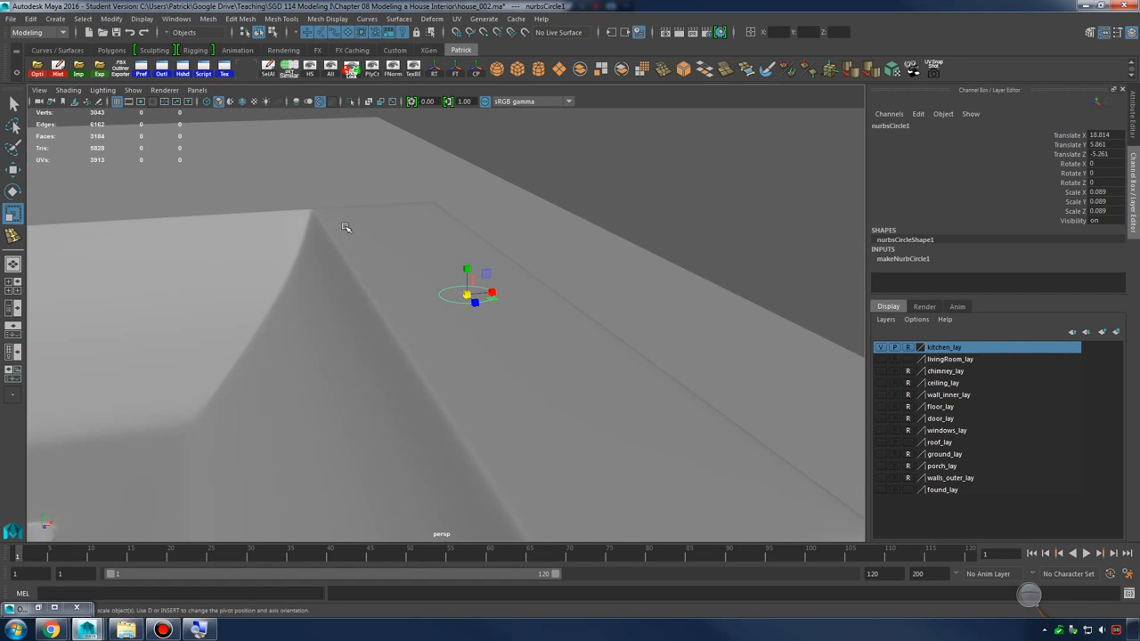
pyautogui.press('space')
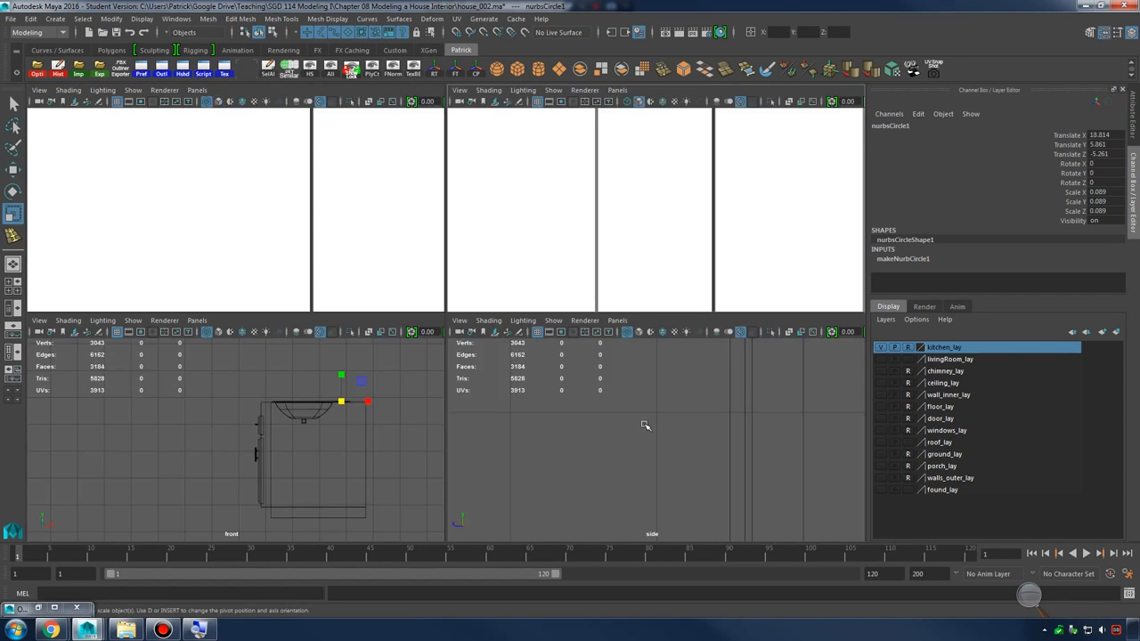
pyautogui.press('space')
pyautogui.keyDown('alt'); pyautogui.moveTo(674, 392); pyautogui.dragTo(688, 340, button='right'); pyautogui.keyUp('alt')
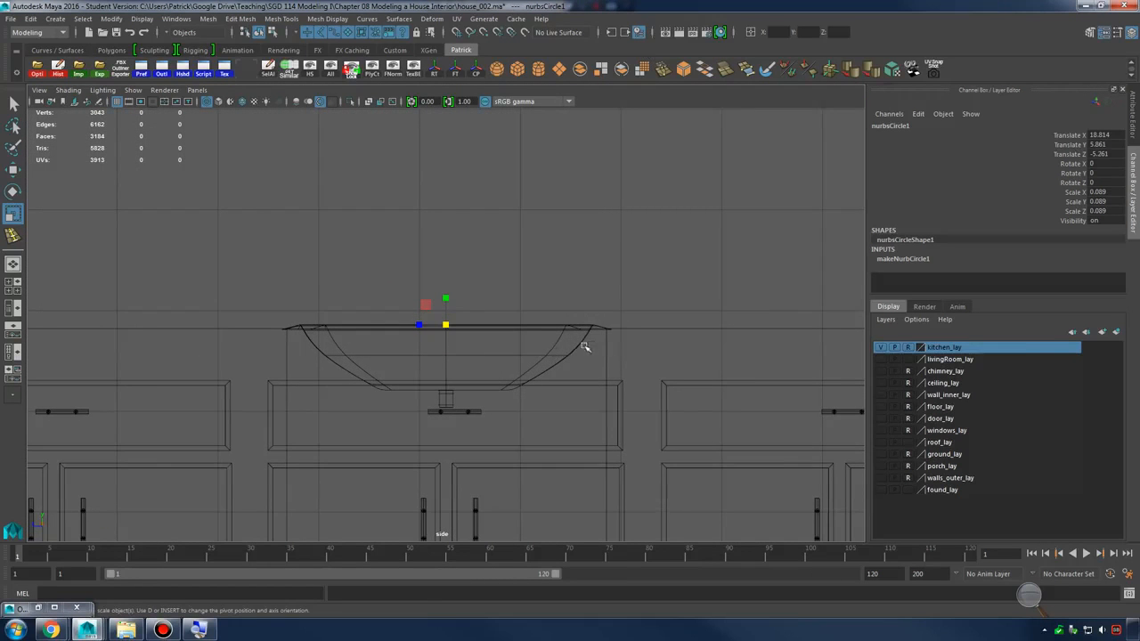
pyautogui.press('space')
pyautogui.press('space')
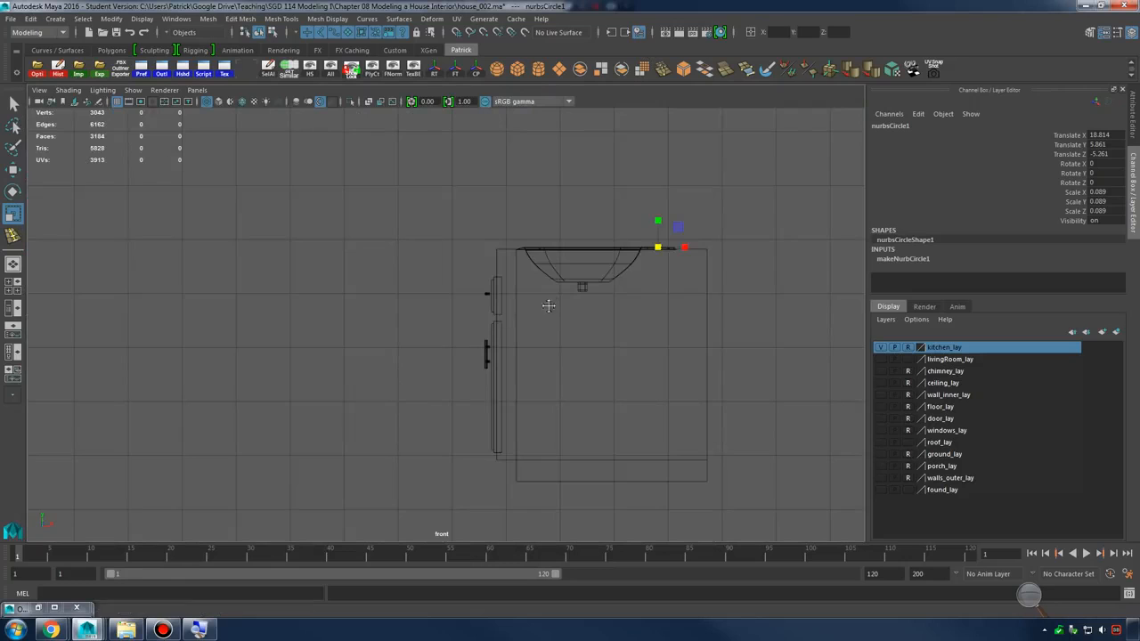
pyautogui.keyDown('alt'); pyautogui.moveTo(549, 305); pyautogui.dragTo(412, 395, button='middle'); pyautogui.keyUp('alt')
pyautogui.keyDown('alt'); pyautogui.moveTo(412, 395); pyautogui.dragTo(859, 395, button='right'); pyautogui.keyUp('alt')
pyautogui.keyDown('alt'); pyautogui.moveTo(565, 351); pyautogui.dragTo(545, 319, button='middle'); pyautogui.keyUp('alt')
pyautogui.keyDown('alt'); pyautogui.moveTo(545, 319); pyautogui.dragTo(721, 334, button='right'); pyautogui.keyUp('alt')
pyautogui.keyDown('alt'); pyautogui.moveTo(720, 333); pyautogui.dragTo(471, 326, button='middle'); pyautogui.keyUp('alt')
pyautogui.keyDown('alt'); pyautogui.moveTo(472, 326); pyautogui.dragTo(656, 244, button='right'); pyautogui.keyUp('alt')
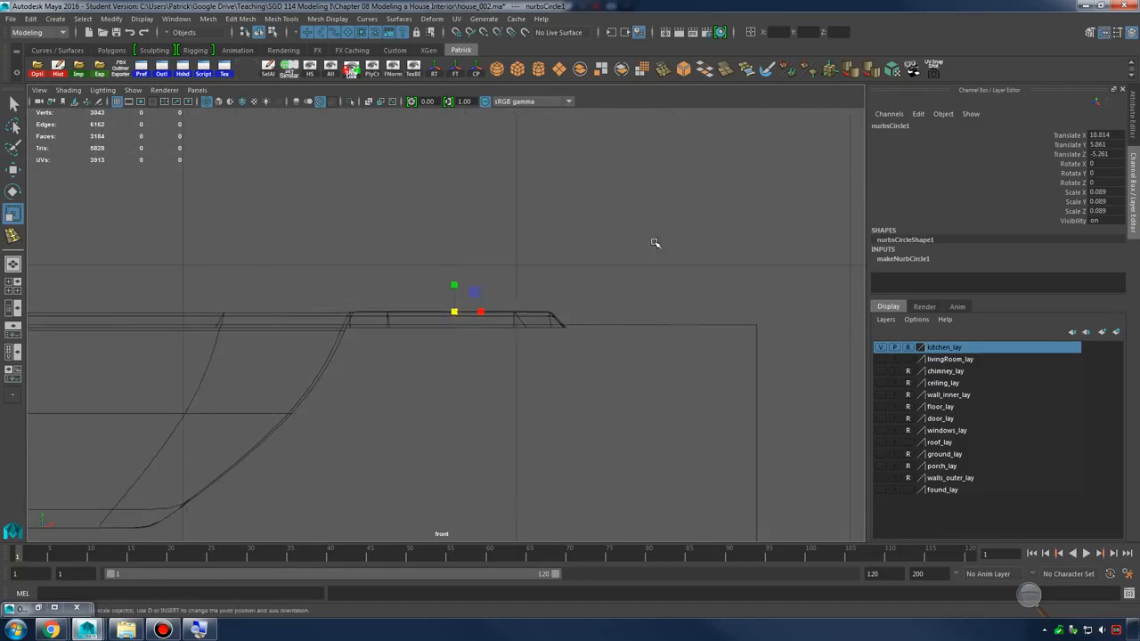
pyautogui.click(656, 243)
pyautogui.scroll(2, 590, 242)
pyautogui.click(55, 19)
pyautogui.moveTo(77, 104)
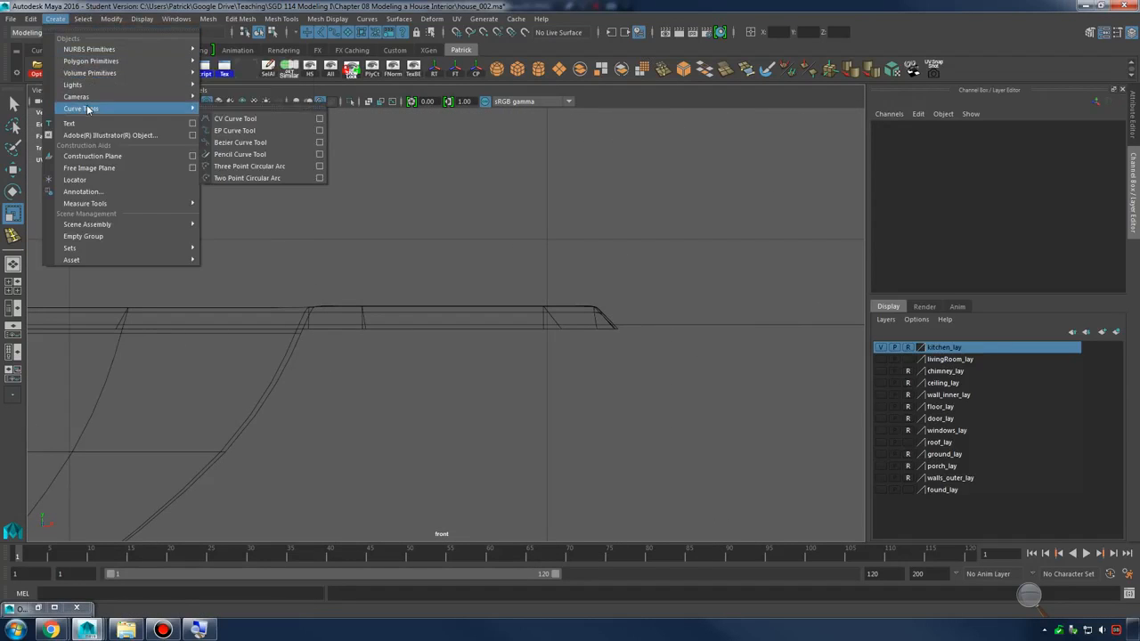
pyautogui.click(254, 117)
pyautogui.keyDown('alt'); pyautogui.moveTo(496, 313); pyautogui.dragTo(560, 345, button='middle'); pyautogui.keyUp('alt')
pyautogui.scroll(2, 560, 345)
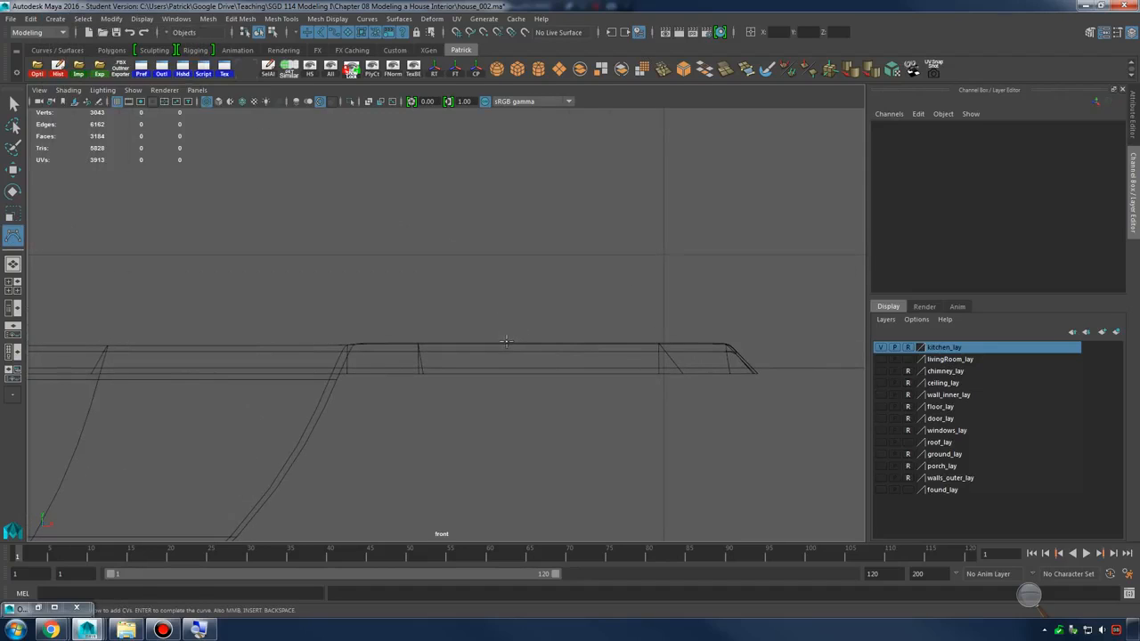
pyautogui.click(499, 342)
pyautogui.click(502, 221)
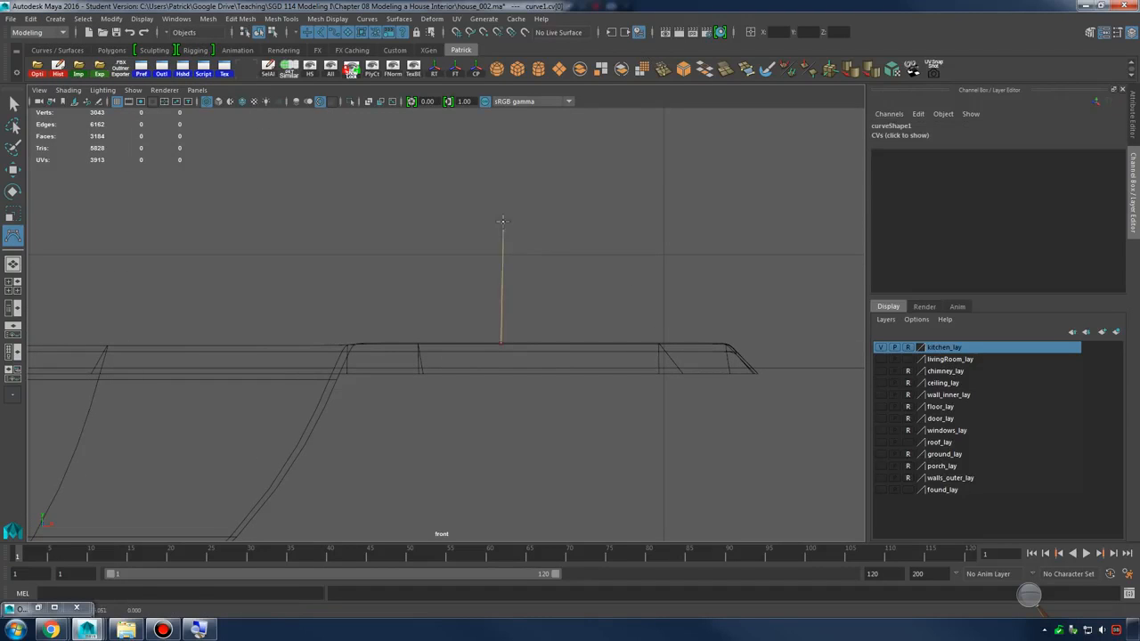
pyautogui.click(501, 158)
pyautogui.moveTo(503, 206)
pyautogui.keyDown('alt'); pyautogui.mouseDown(button='middle')
pyautogui.moveTo(535, 306)
pyautogui.moveTo(542, 405)
pyautogui.mouseUp(button='middle'); pyautogui.keyUp('alt')
pyautogui.click(546, 207)
# Continue the CV curve from the riser into an arch over the basin, ending in a short downward spout, and finish it
pyautogui.scroll(-4, 545, 206)
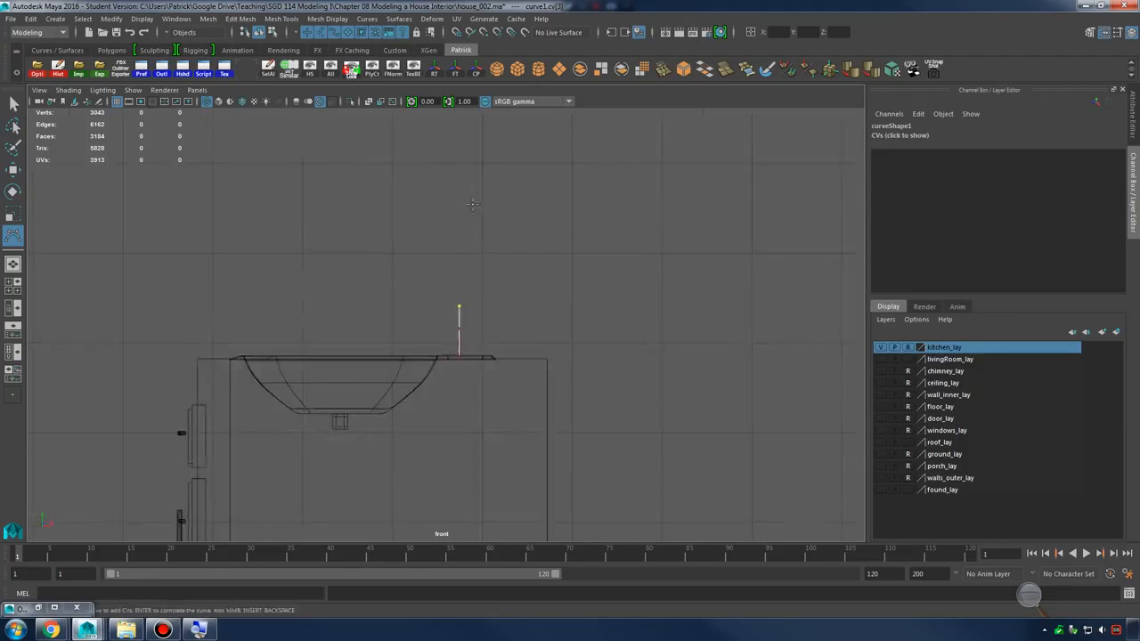
pyautogui.keyDown('alt'); pyautogui.moveTo(456, 267); pyautogui.dragTo(463, 296, button='middle'); pyautogui.keyUp('alt')
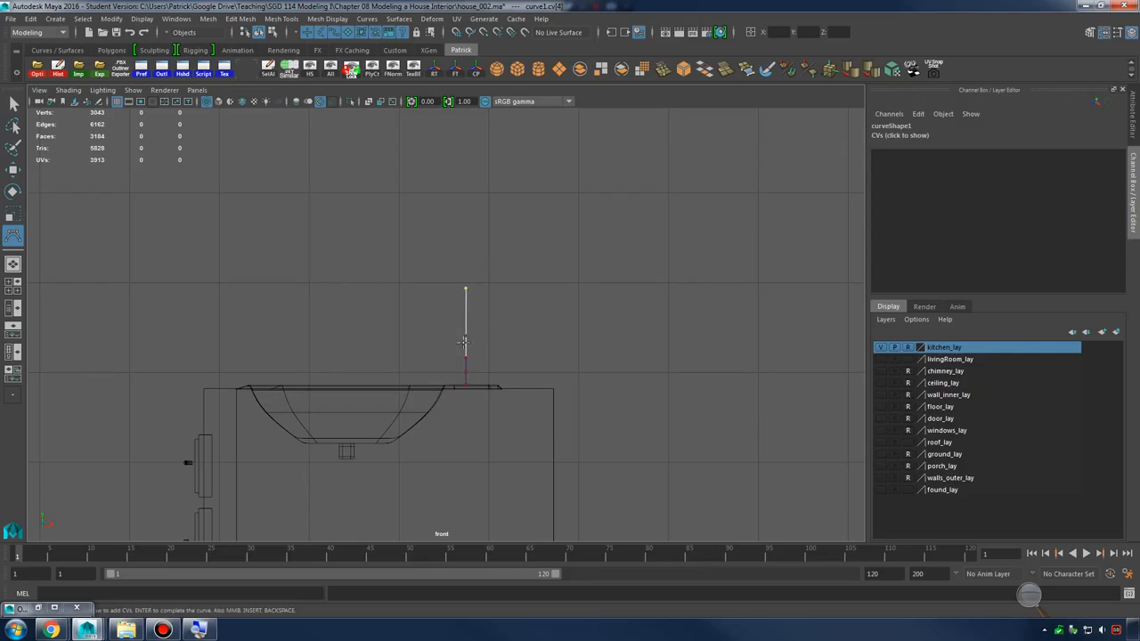
pyautogui.click(450, 246)
pyautogui.click(424, 228)
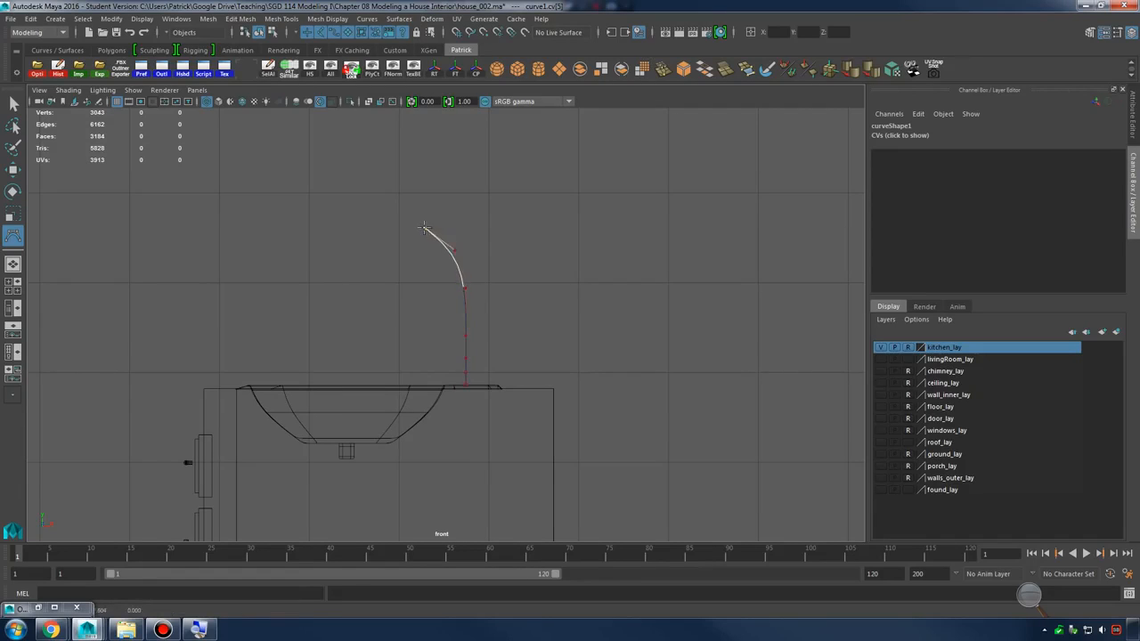
pyautogui.click(385, 229)
pyautogui.click(365, 277)
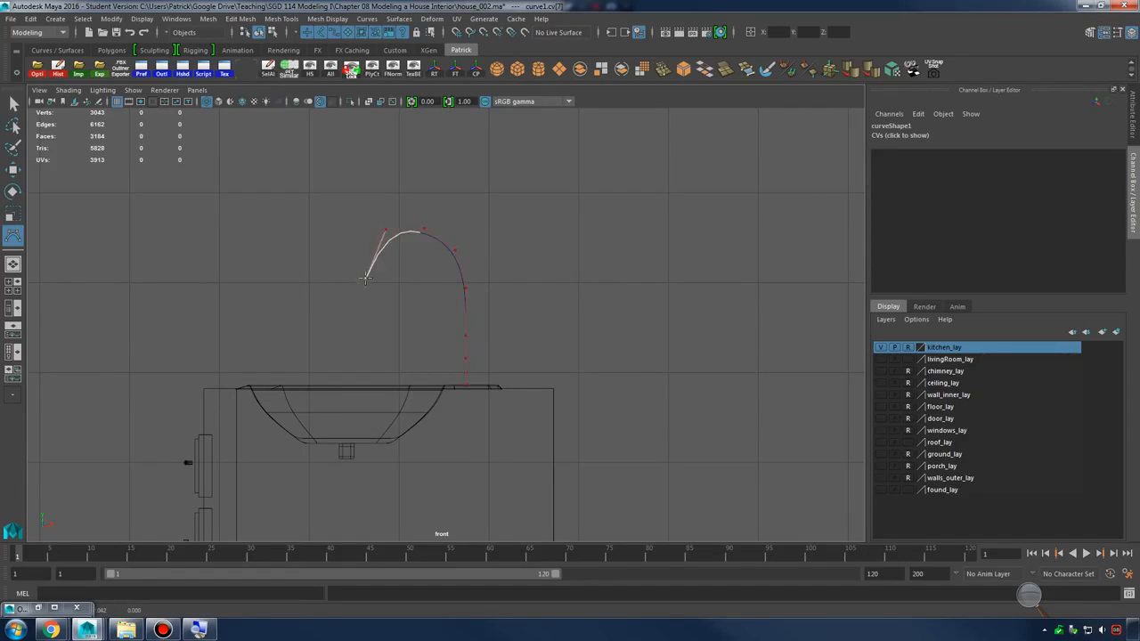
pyautogui.click(364, 282)
pyautogui.click(359, 285)
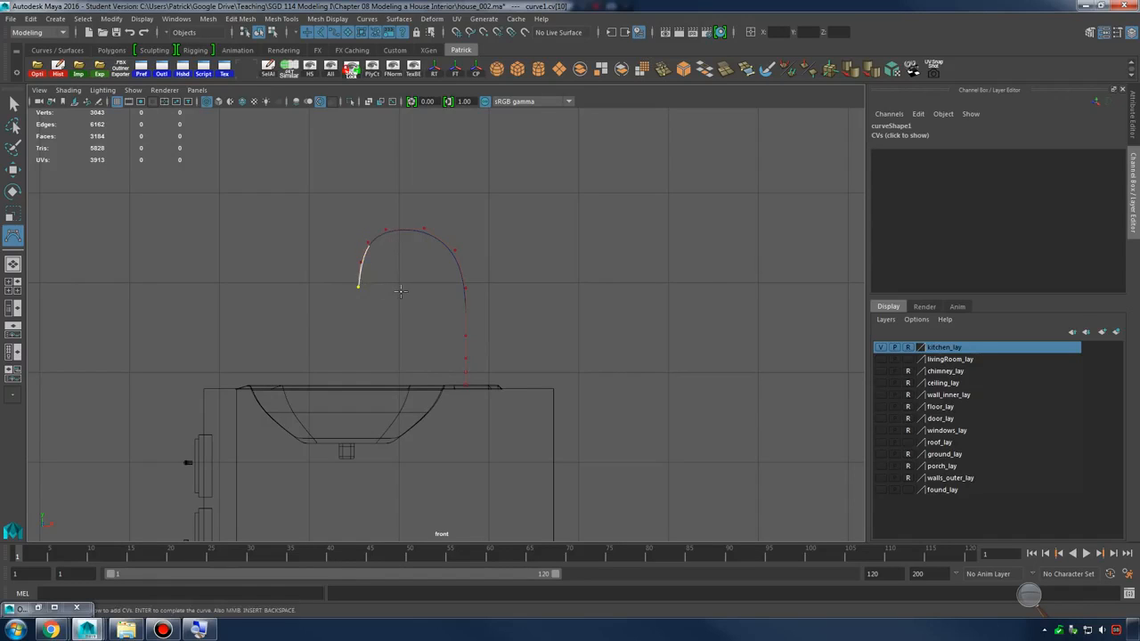
pyautogui.press('r')
# Move the control vertices at the top and spout side of the faucet curve to round its arch
pyautogui.scroll(3, 593, 255)
pyautogui.moveTo(565, 233); pyautogui.dragTo(499, 234, button='right')
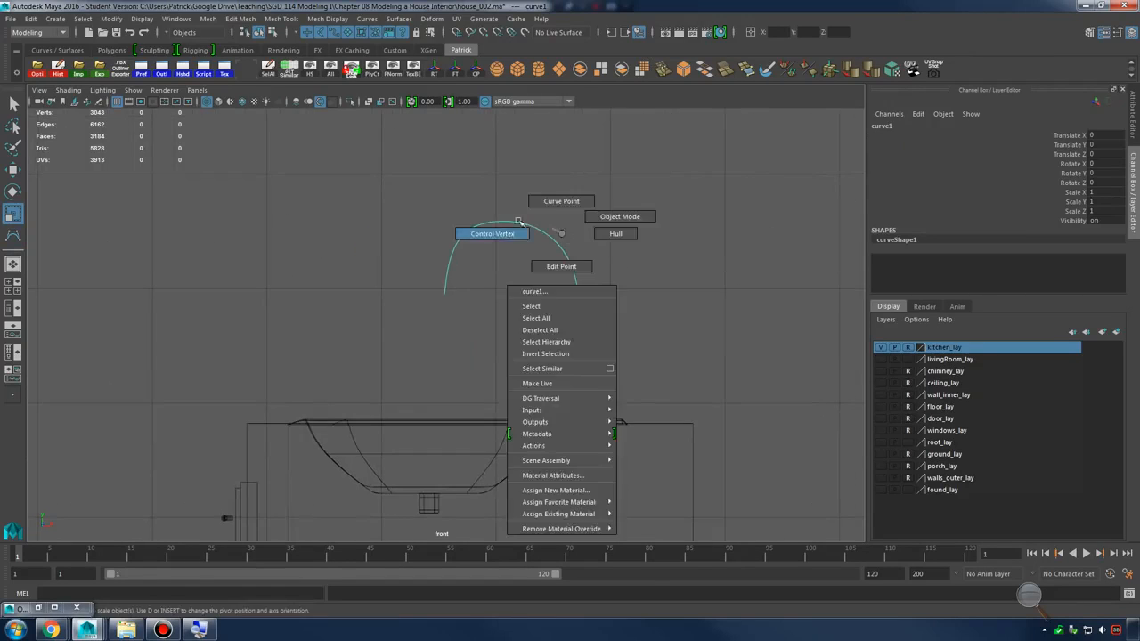
pyautogui.scroll(3, 567, 265)
pyautogui.moveTo(537, 172); pyautogui.dragTo(578, 211)
pyautogui.press('w')
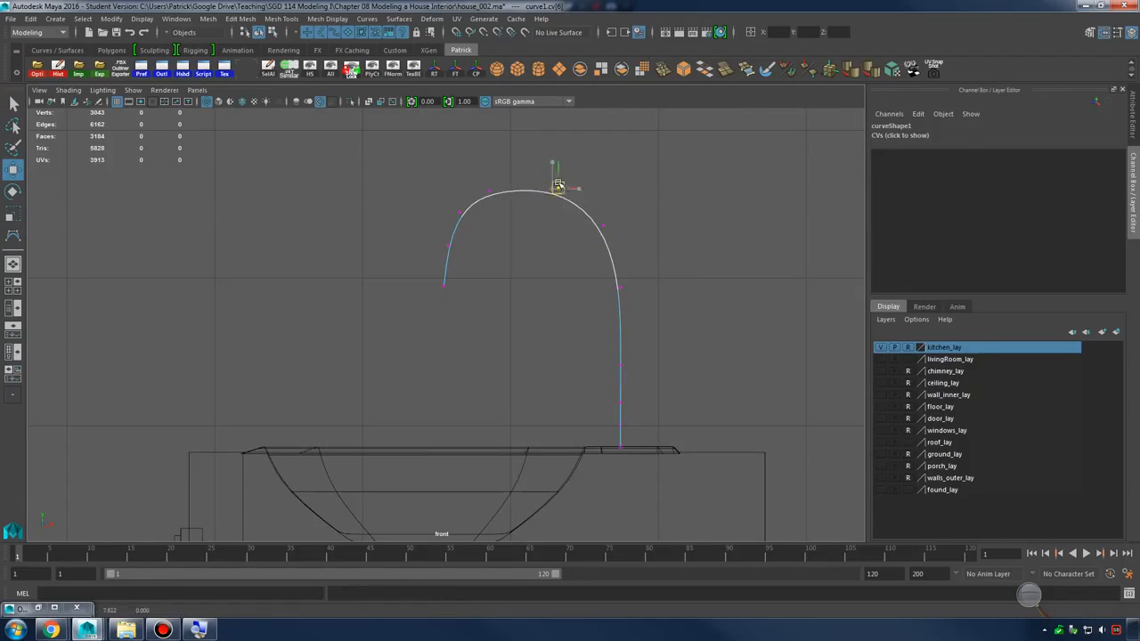
pyautogui.moveTo(505, 181)
pyautogui.mouseDown()
pyautogui.moveTo(479, 202)
pyautogui.moveTo(504, 185)
pyautogui.mouseUp()
pyautogui.moveTo(437, 200); pyautogui.dragTo(469, 221)
pyautogui.moveTo(461, 212); pyautogui.dragTo(440, 242)
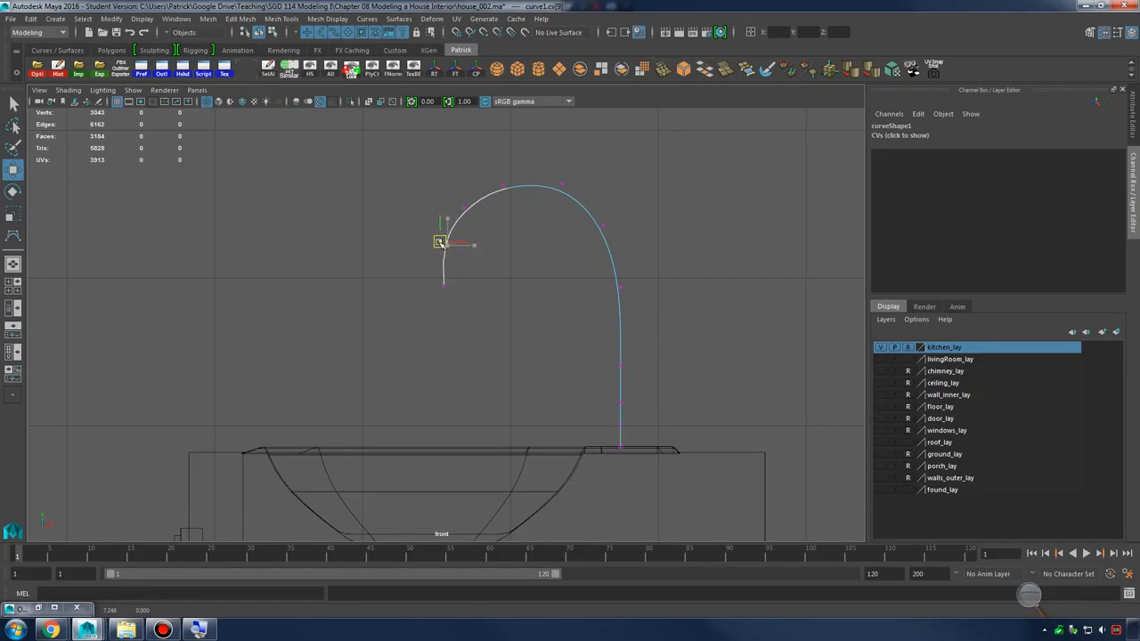
# Select the riser's control vertices and snap them along X into a straight vertical line above the curve's base point
pyautogui.moveTo(588, 247); pyautogui.dragTo(650, 300)
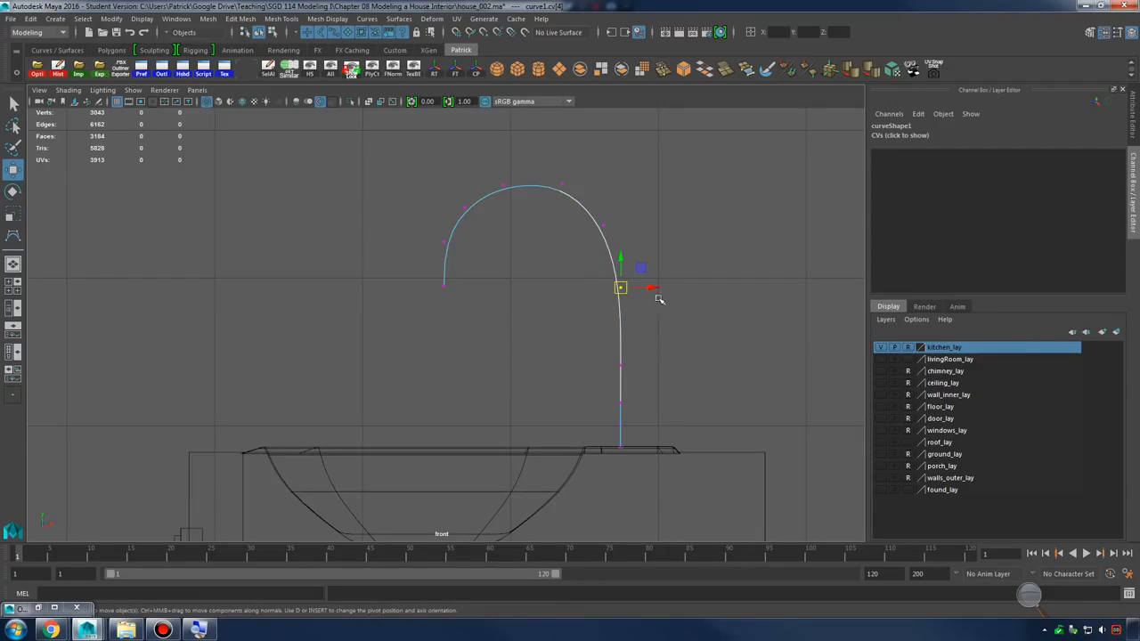
pyautogui.keyDown('alt'); pyautogui.moveTo(703, 307); pyautogui.dragTo(669, 296, button='middle'); pyautogui.keyUp('alt')
pyautogui.moveTo(552, 242); pyautogui.dragTo(634, 417)
pyautogui.keyDown('alt'); pyautogui.moveTo(716, 349); pyautogui.dragTo(634, 330, button='middle'); pyautogui.keyUp('alt')
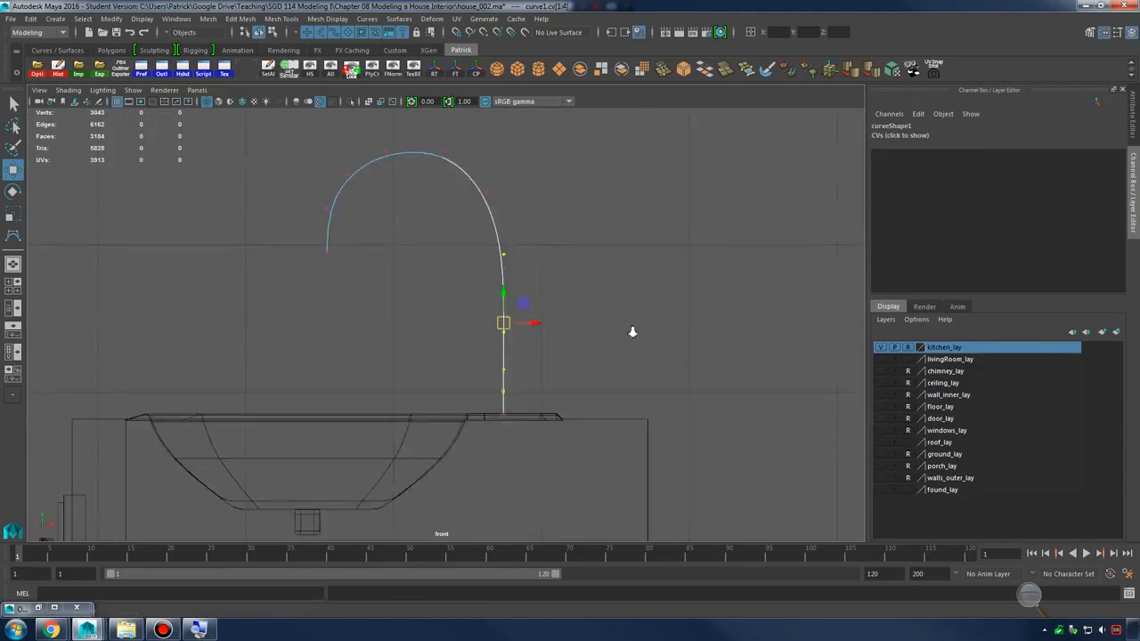
pyautogui.keyDown('alt'); pyautogui.moveTo(633, 330); pyautogui.dragTo(652, 367, button='right'); pyautogui.keyUp('alt')
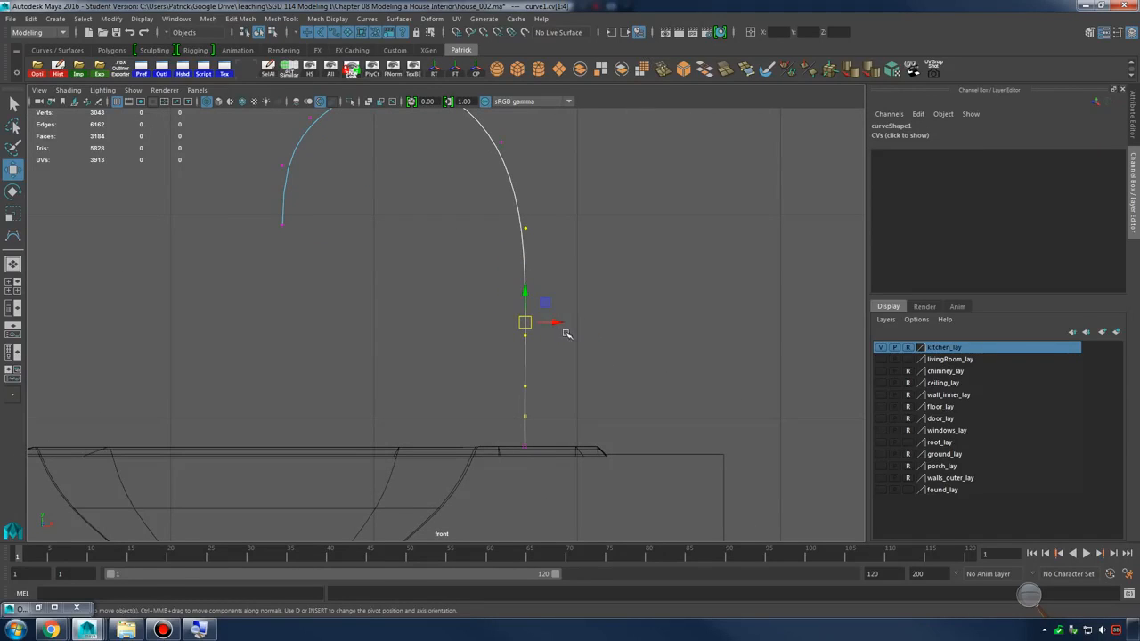
pyautogui.moveTo(558, 320); pyautogui.dragTo(615, 250)
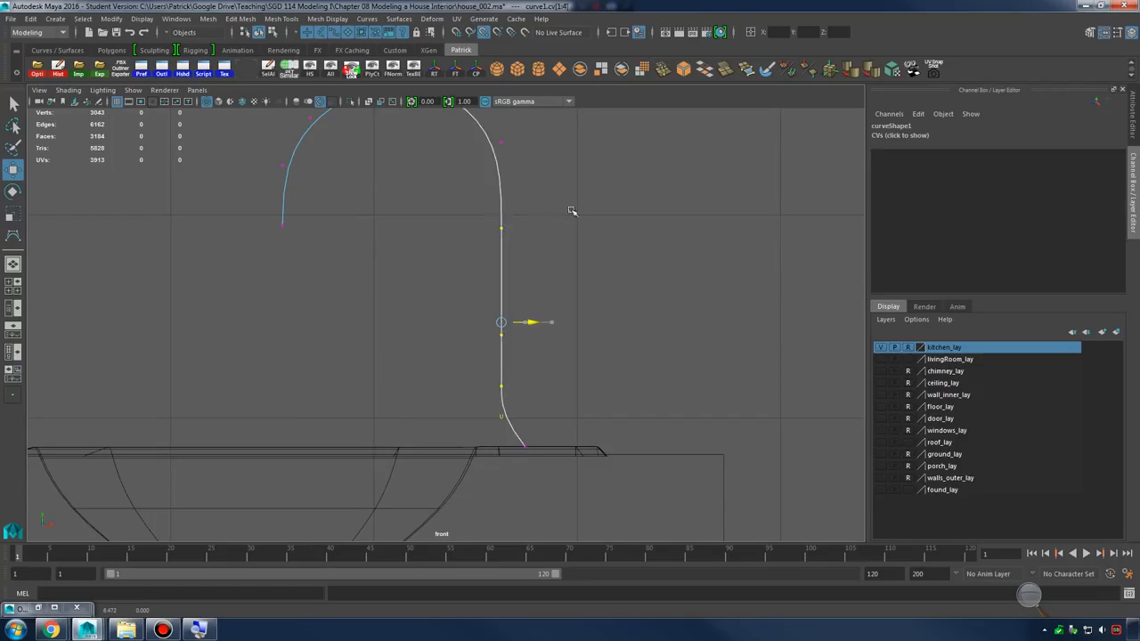
pyautogui.moveTo(572, 211); pyautogui.dragTo(521, 451)
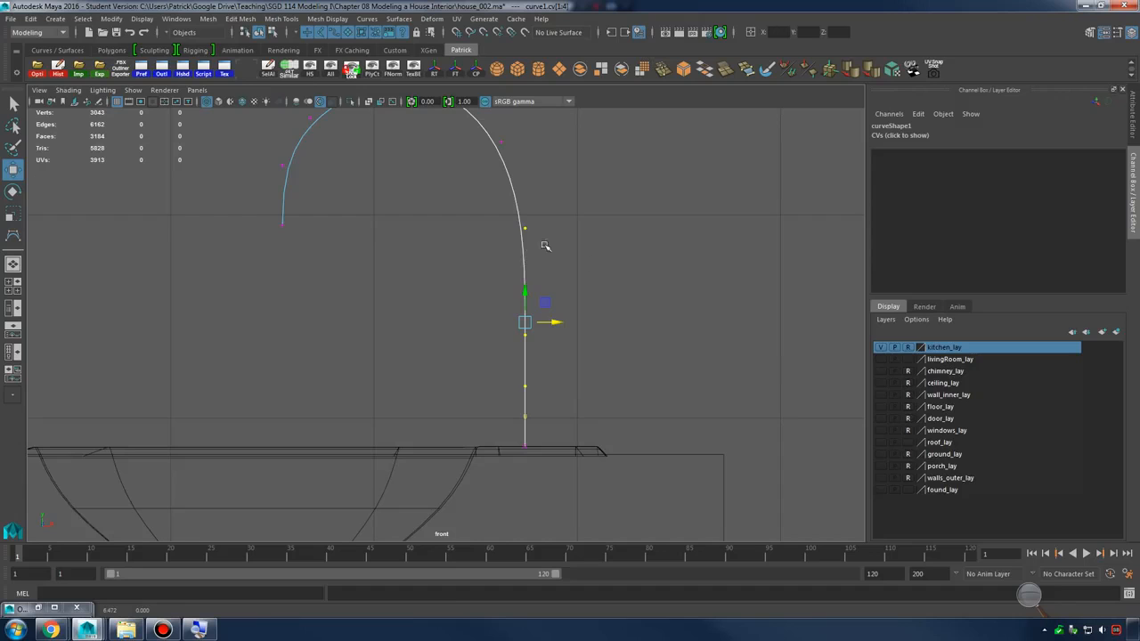
pyautogui.keyDown('alt'); pyautogui.moveTo(545, 245); pyautogui.dragTo(552, 340, button='middle'); pyautogui.keyUp('alt')
pyautogui.keyDown('alt'); pyautogui.moveTo(447, 261); pyautogui.dragTo(463, 208, button='middle'); pyautogui.keyUp('alt')
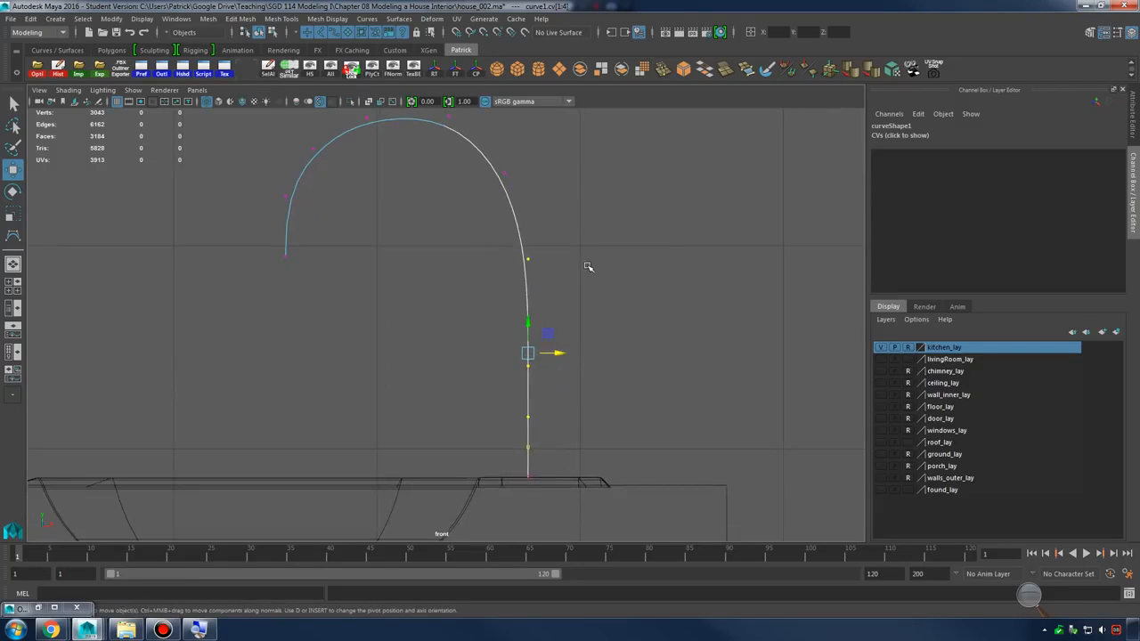
# Return the faucet curve to object mode in the perspective view and centre its pivot
pyautogui.press('space')
pyautogui.press('space')
pyautogui.keyDown('alt'); pyautogui.moveTo(524, 275); pyautogui.dragTo(223, 249, button='right'); pyautogui.keyUp('alt')
pyautogui.keyDown('alt'); pyautogui.moveTo(549, 255); pyautogui.dragTo(309, 258, button='right'); pyautogui.keyUp('alt')
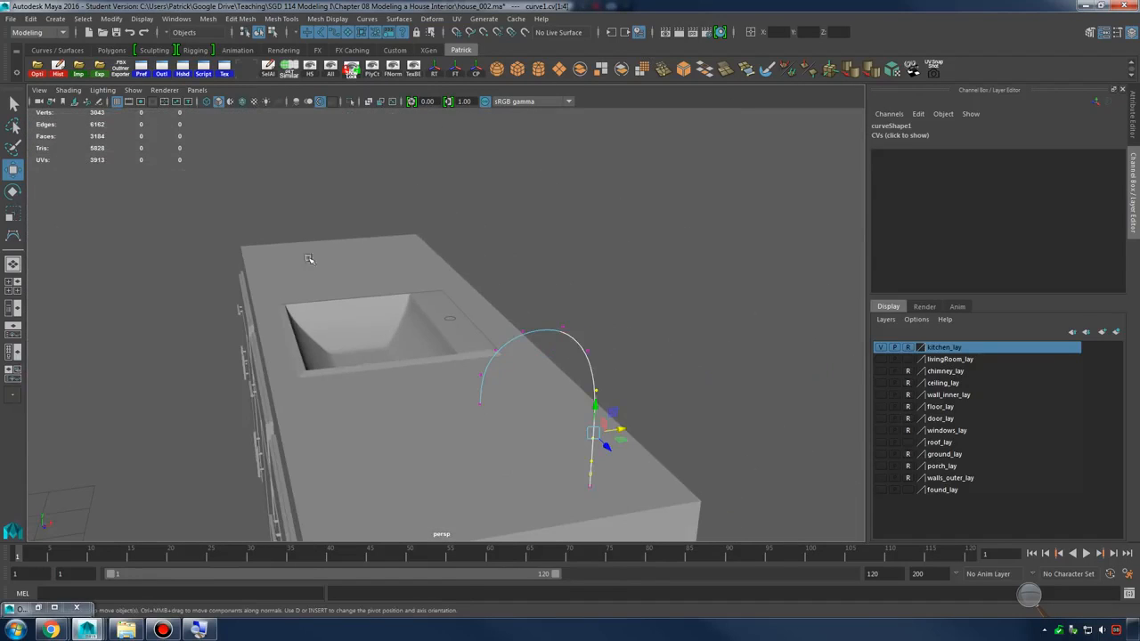
pyautogui.moveTo(582, 332); pyautogui.dragTo(625, 318, button='right')
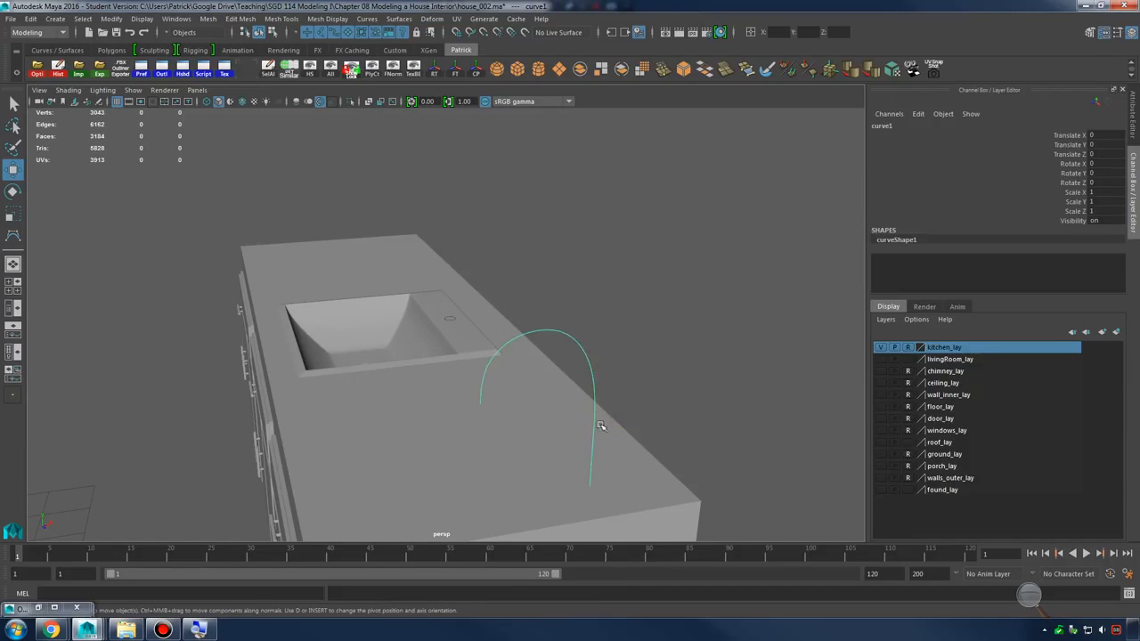
pyautogui.click(476, 72)
# Move the faucet curve along Z to -5.261, in line with the circle on the sink's back rim
pyautogui.keyDown('alt'); pyautogui.moveTo(551, 425); pyautogui.dragTo(438, 256); pyautogui.keyUp('alt')
pyautogui.keyDown('alt'); pyautogui.moveTo(437, 256); pyautogui.dragTo(537, 300, button='right'); pyautogui.keyUp('alt')
pyautogui.keyDown('alt'); pyautogui.moveTo(537, 300); pyautogui.dragTo(522, 339); pyautogui.keyUp('alt')
pyautogui.keyDown('alt'); pyautogui.moveTo(522, 338); pyautogui.dragTo(611, 309, button='right'); pyautogui.keyUp('alt')
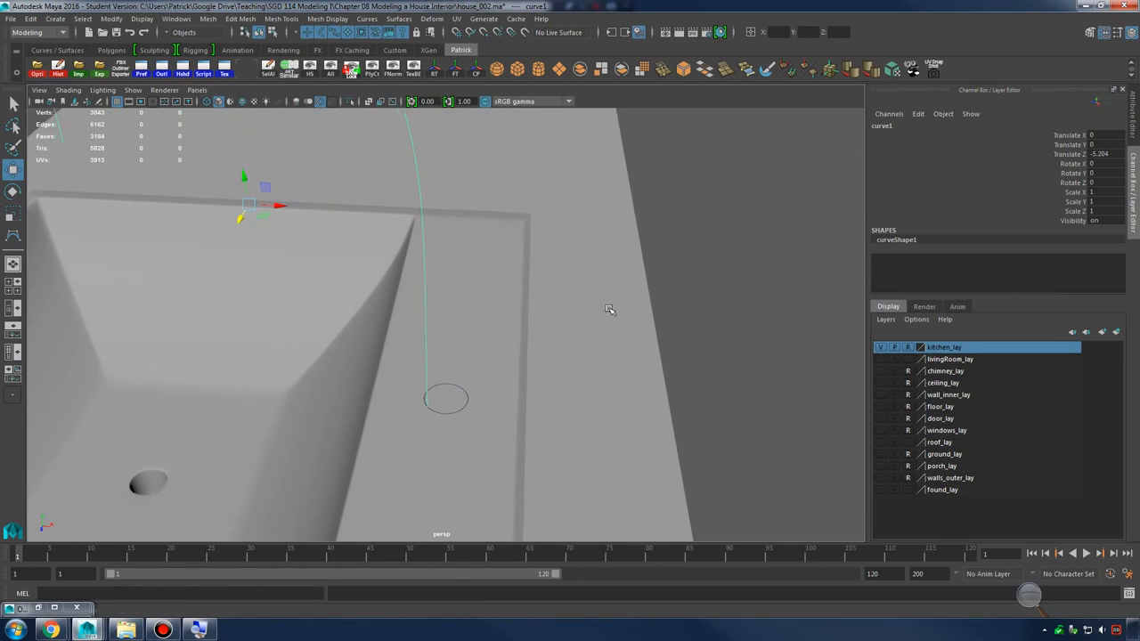
pyautogui.keyDown('alt'); pyautogui.moveTo(348, 283); pyautogui.dragTo(382, 316); pyautogui.keyUp('alt')
pyautogui.press('4')
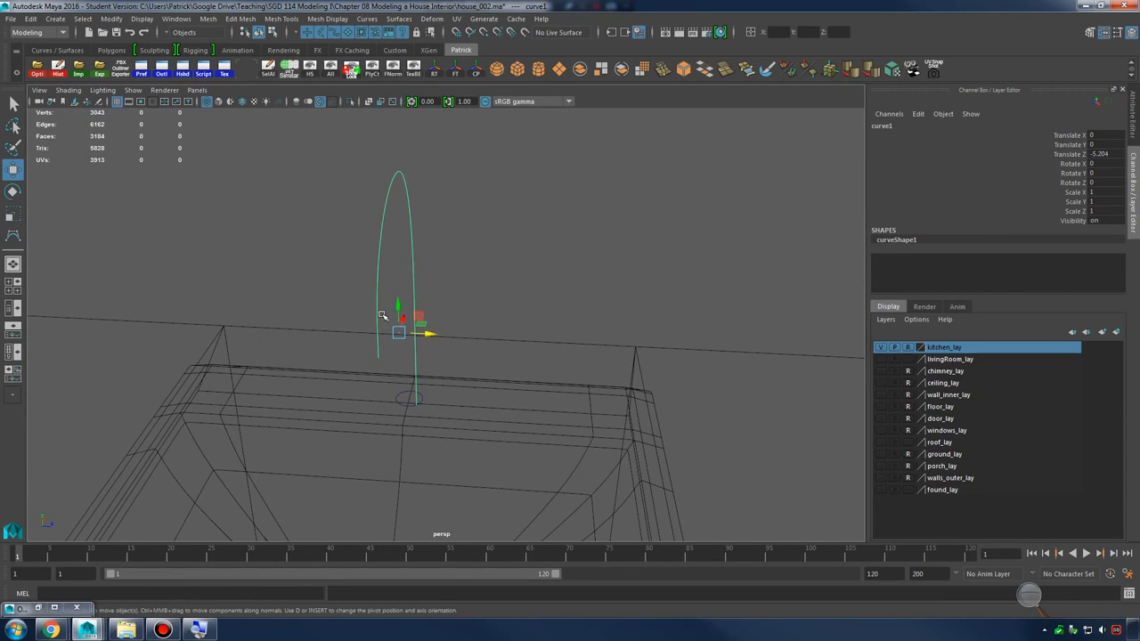
pyautogui.click(400, 389)
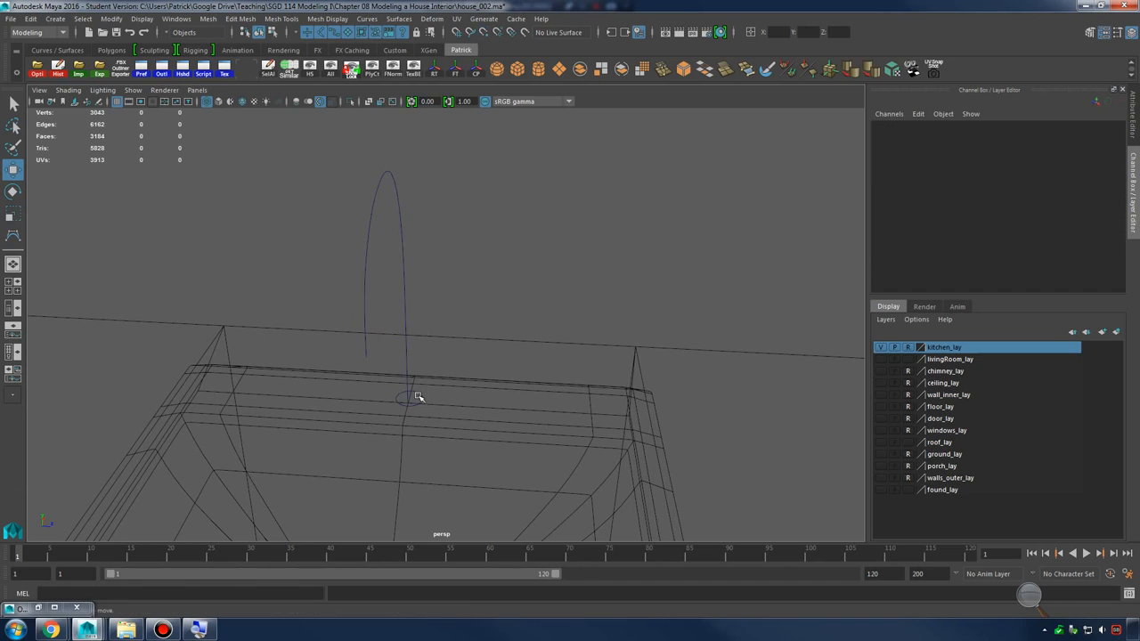
# Try to align the circle with the faucet curve's base along X using vertex snapping
pyautogui.click(412, 398)
pyautogui.keyDown('alt'); pyautogui.moveTo(411, 397); pyautogui.dragTo(481, 335, button='right'); pyautogui.keyUp('alt')
pyautogui.keyDown('alt'); pyautogui.moveTo(481, 335); pyautogui.dragTo(532, 377); pyautogui.keyUp('alt')
pyautogui.keyDown('alt'); pyautogui.moveTo(532, 377); pyautogui.dragTo(703, 366, button='right'); pyautogui.keyUp('alt')
pyautogui.press('v')
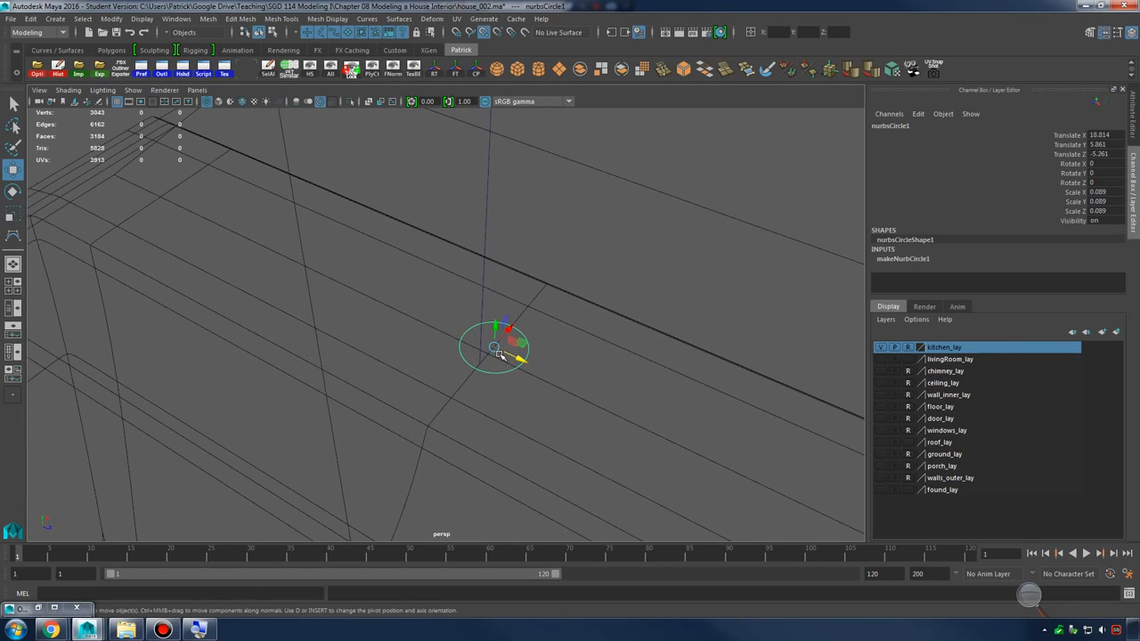
pyautogui.moveTo(495, 348)
pyautogui.mouseDown()
pyautogui.moveTo(487, 360)
pyautogui.moveTo(504, 348)
pyautogui.mouseUp()
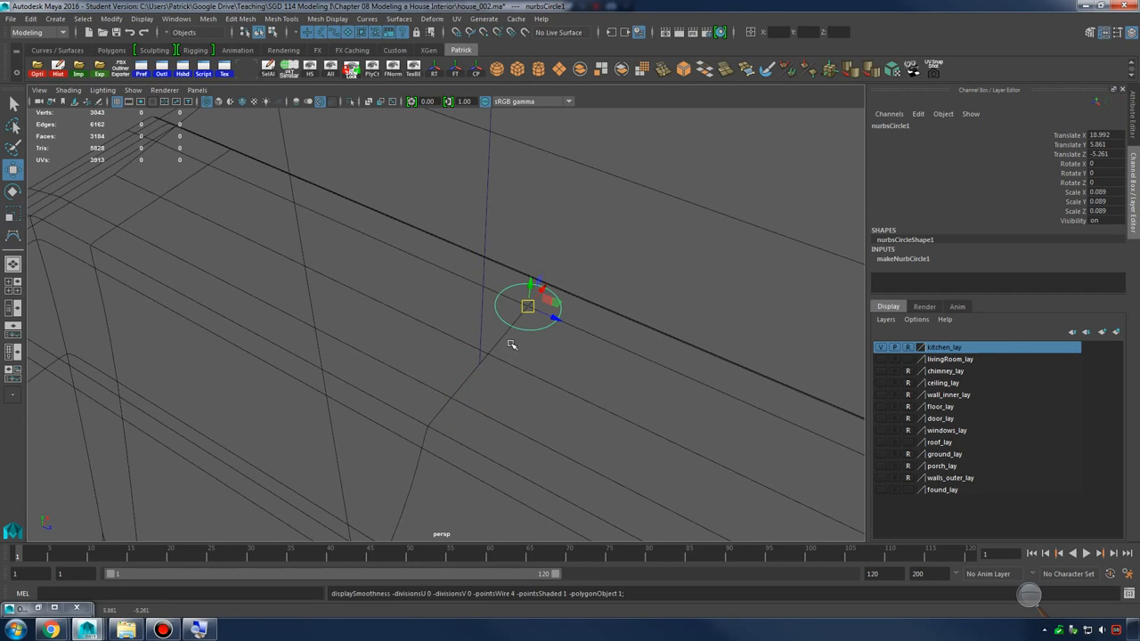
pyautogui.keyDown('alt'); pyautogui.moveTo(547, 300); pyautogui.dragTo(496, 332); pyautogui.keyUp('alt')
pyautogui.moveTo(624, 401); pyautogui.dragTo(522, 397)
pyautogui.keyDown('alt'); pyautogui.moveTo(520, 399); pyautogui.dragTo(502, 303); pyautogui.keyUp('alt')
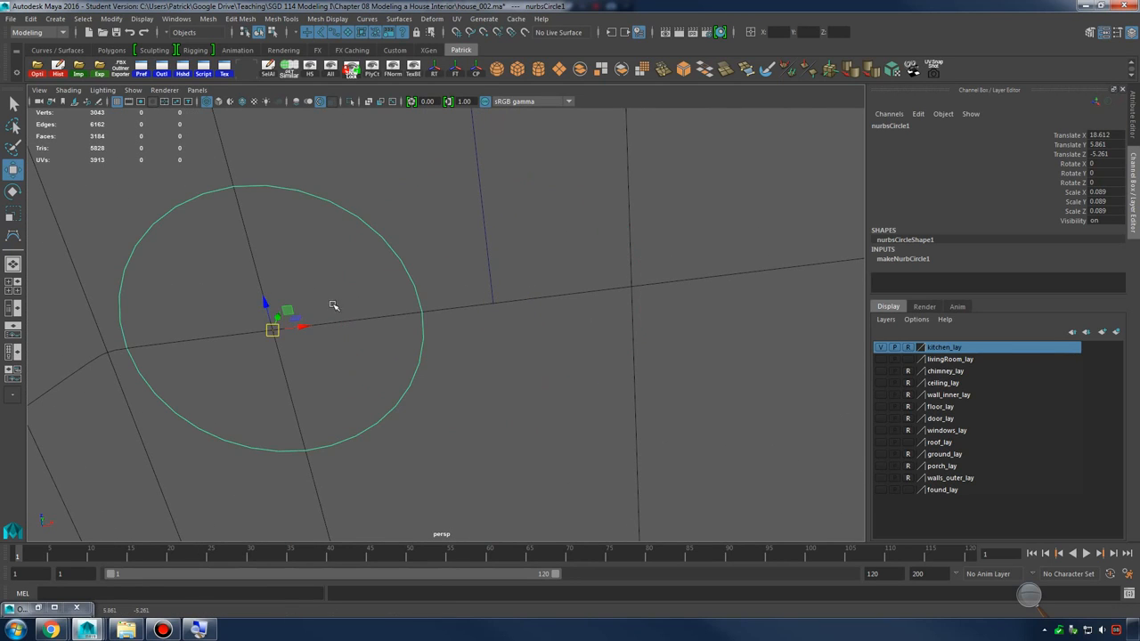
# Move the circle along X to 18.743, snapping its centre to the lower end of the faucet curve
pyautogui.moveTo(303, 327); pyautogui.dragTo(500, 322)
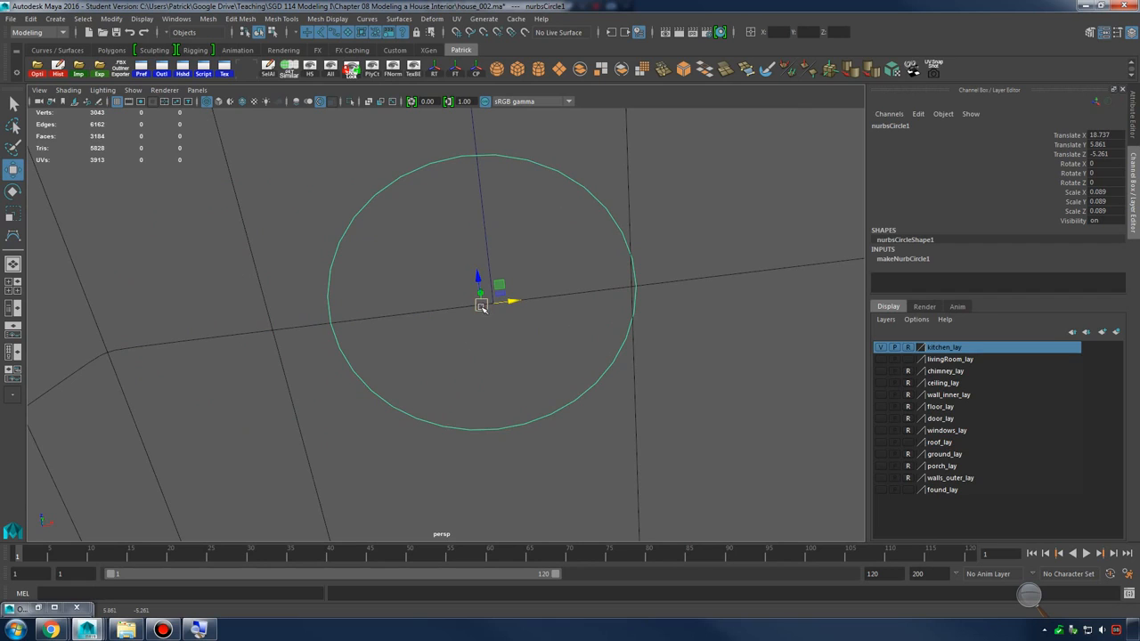
pyautogui.click(535, 301)
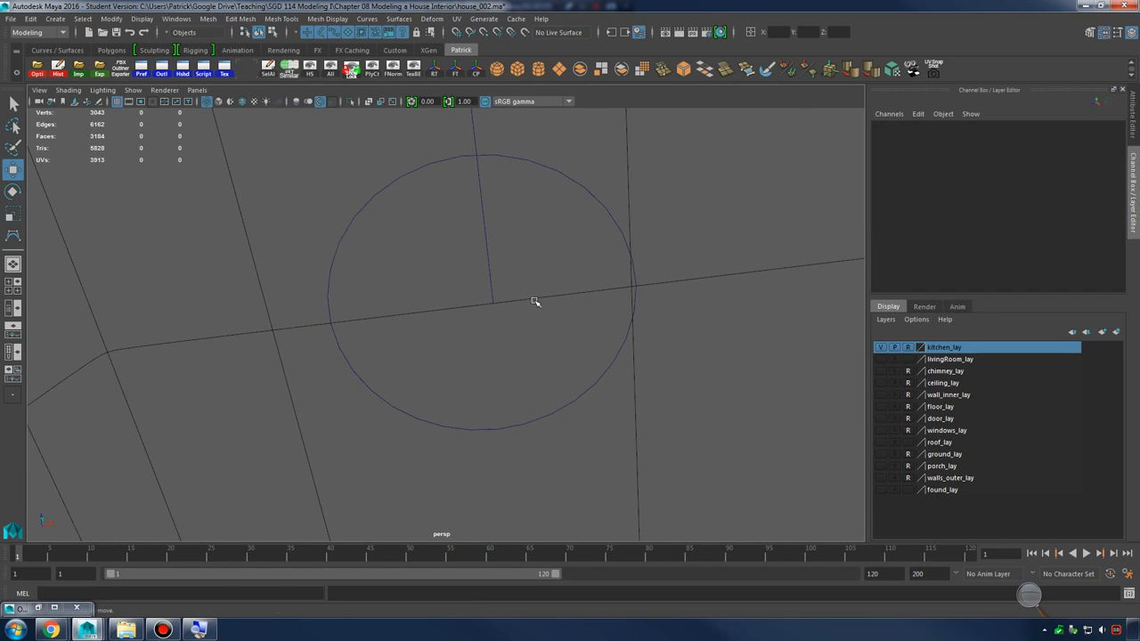
pyautogui.click(576, 170)
pyautogui.press('f')
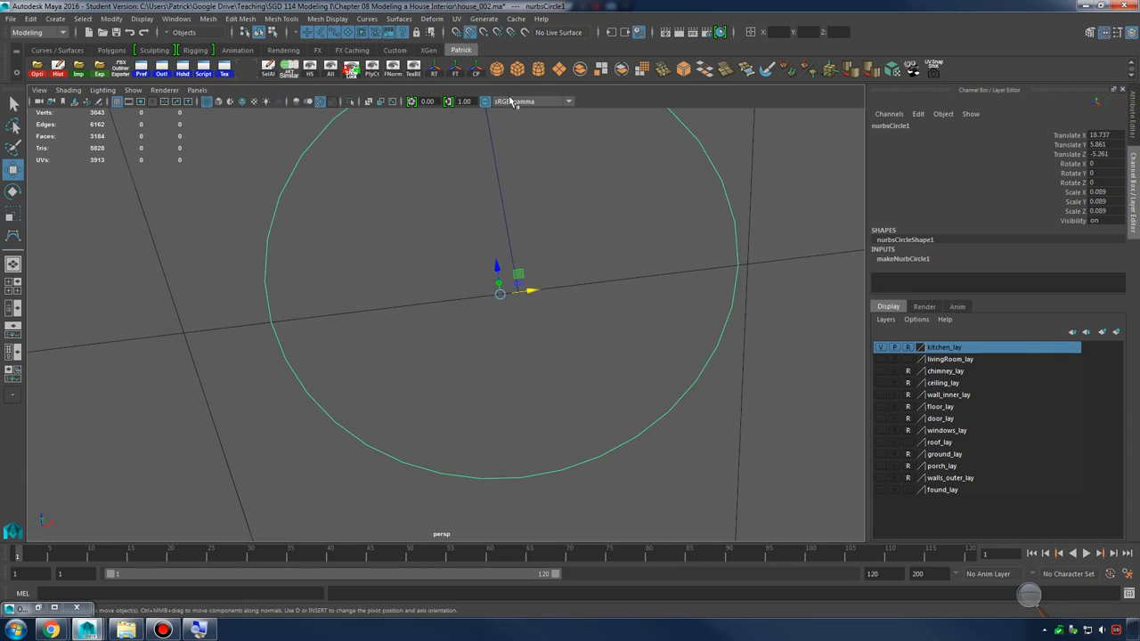
pyautogui.moveTo(502, 293); pyautogui.dragTo(550, 255)
pyautogui.press('d')
pyautogui.keyDown('alt'); pyautogui.moveTo(549, 255); pyautogui.dragTo(541, 312, button='middle'); pyautogui.keyUp('alt')
pyautogui.keyDown('alt'); pyautogui.moveTo(540, 312); pyautogui.dragTo(507, 374, button='right'); pyautogui.keyUp('alt')
pyautogui.moveTo(504, 374); pyautogui.dragTo(540, 476)
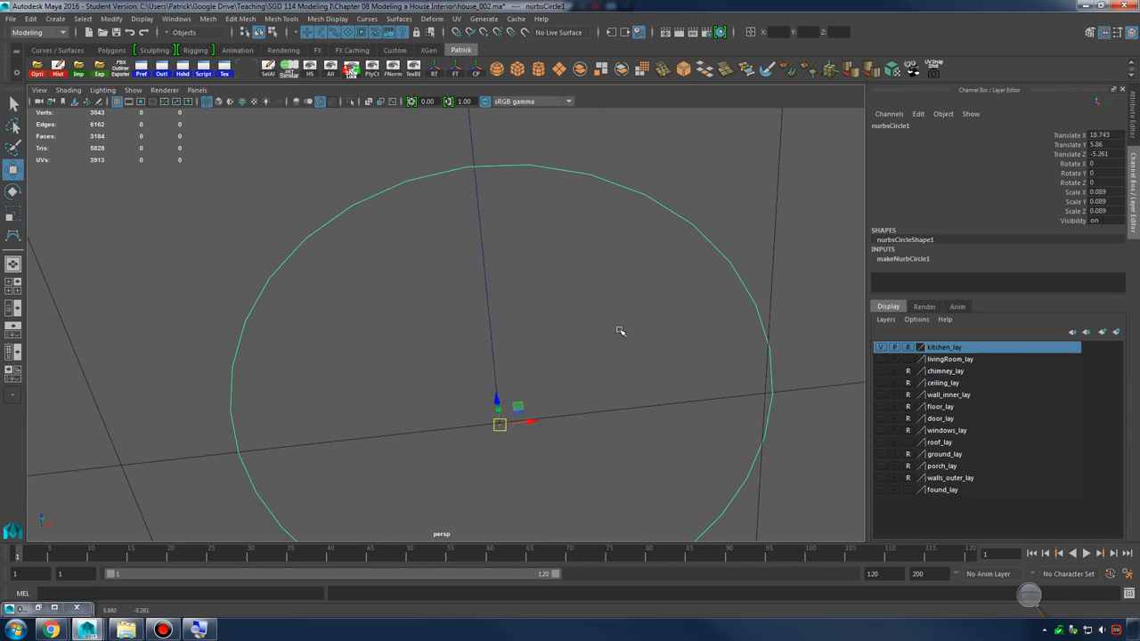
# Select the circle profile followed by the faucet path curve, and reset the surface Extrude options to their defaults
pyautogui.keyDown('alt'); pyautogui.moveTo(621, 331); pyautogui.dragTo(528, 355); pyautogui.keyUp('alt')
pyautogui.keyDown('shift'); pyautogui.moveTo(445, 246); pyautogui.dragTo(499, 275); pyautogui.keyUp('shift')
pyautogui.keyDown('alt'); pyautogui.moveTo(524, 280); pyautogui.dragTo(590, 332); pyautogui.keyUp('alt')
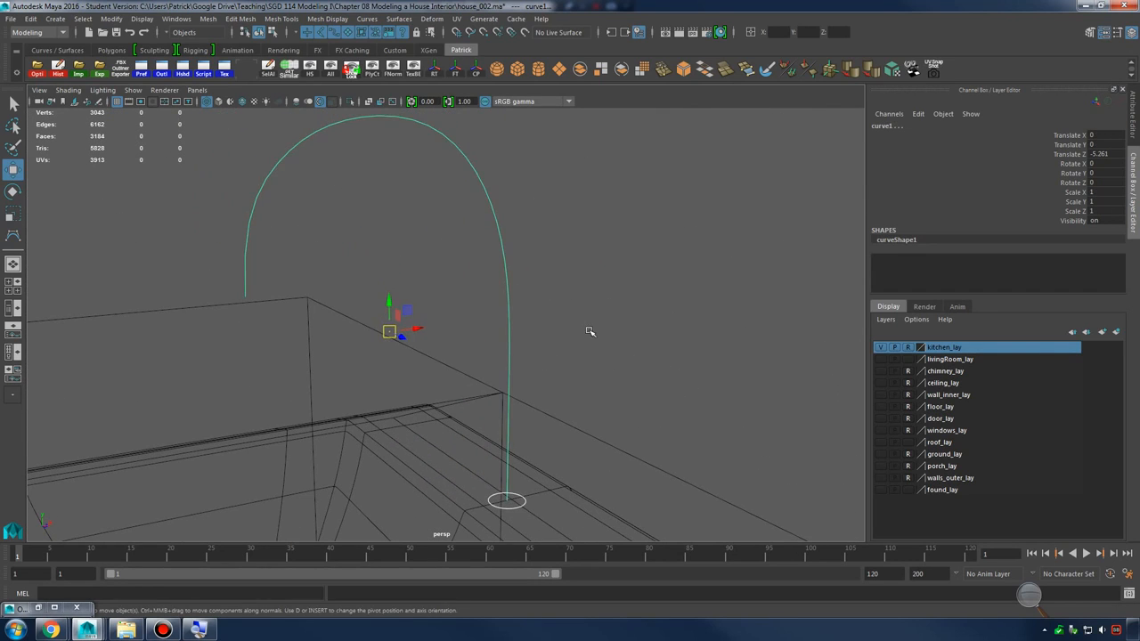
pyautogui.click(523, 454)
pyautogui.click(523, 492)
pyautogui.keyDown('shift'); pyautogui.moveTo(454, 258); pyautogui.dragTo(594, 238); pyautogui.keyUp('shift')
pyautogui.moveTo(547, 529); pyautogui.dragTo(550, 530)
pyautogui.keyDown('shift'); pyautogui.moveTo(468, 286); pyautogui.dragTo(634, 282); pyautogui.keyUp('shift')
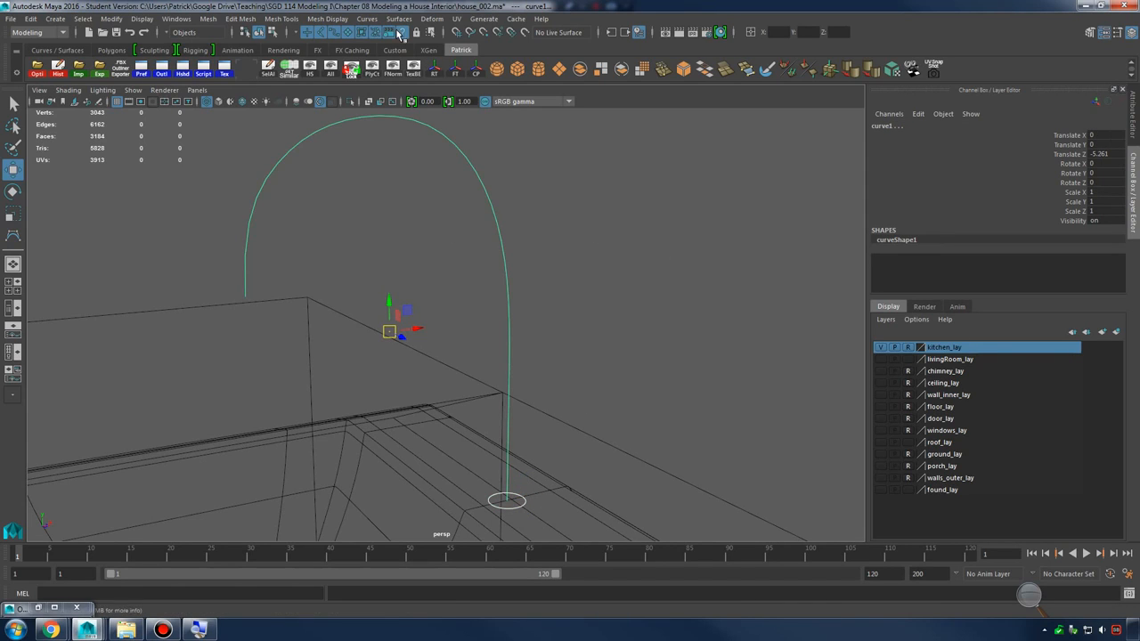
pyautogui.click(400, 19)
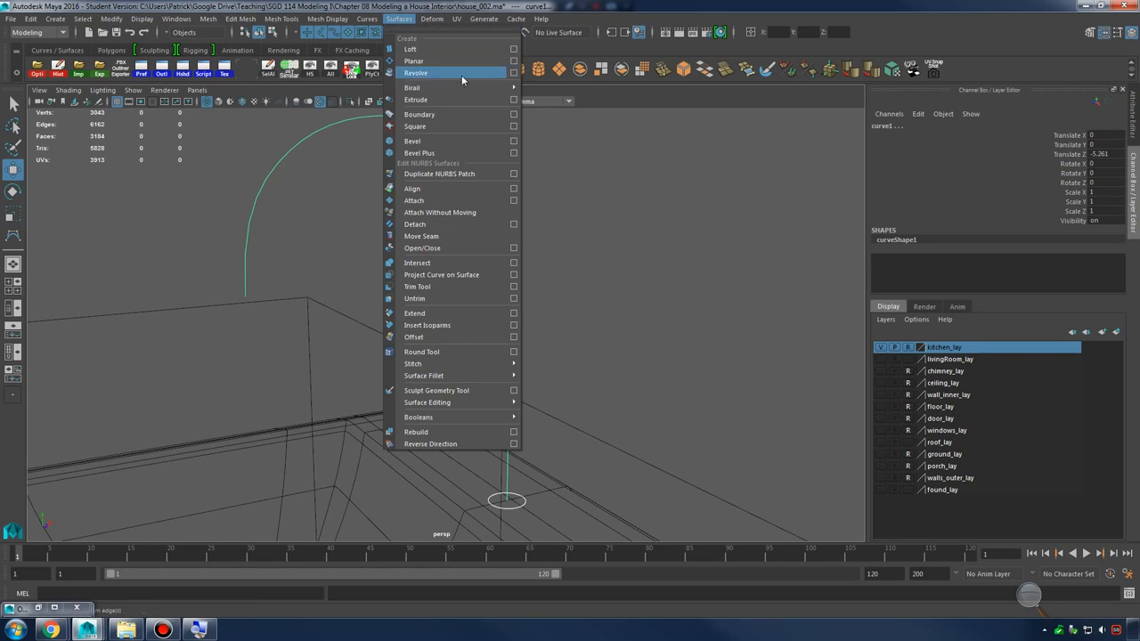
pyautogui.click(514, 102)
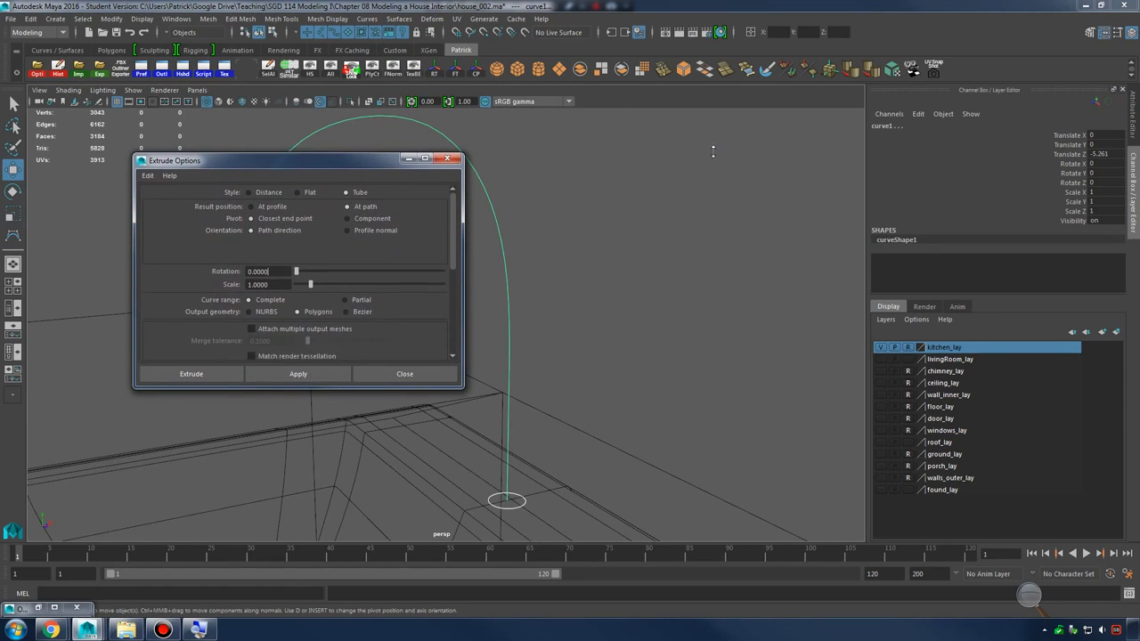
pyautogui.click(148, 170)
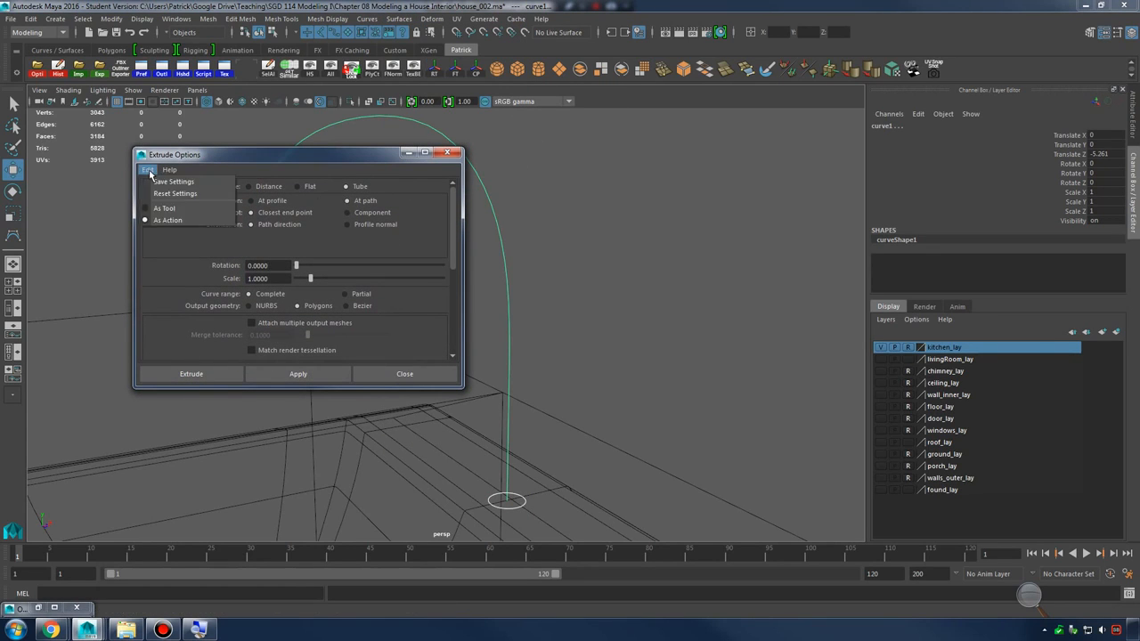
pyautogui.click(163, 194)
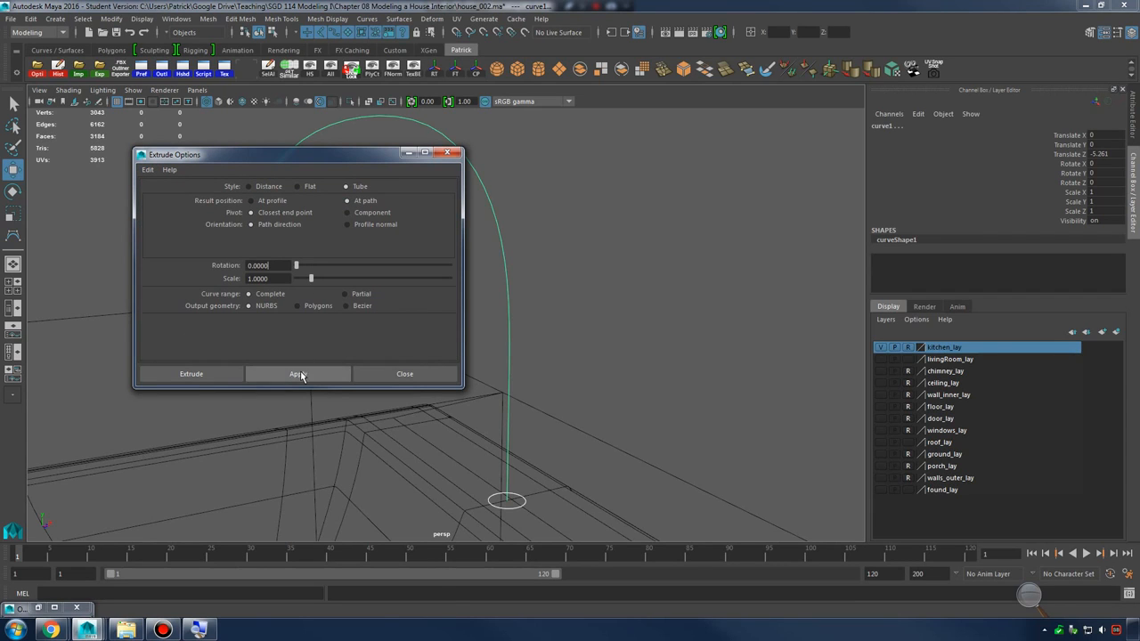
# Try extruding the circle along the faucet curve as a NURBS tube, inspect it in shaded display, and undo it
pyautogui.click(301, 375)
pyautogui.moveTo(214, 154); pyautogui.dragTo(696, 194)
pyautogui.press('f')
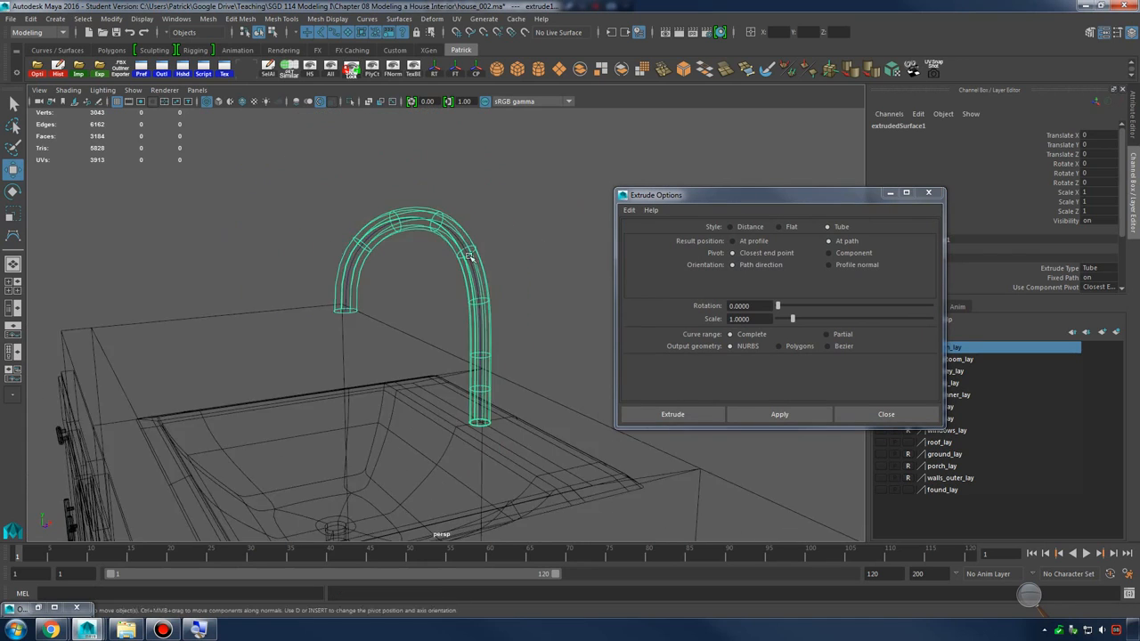
pyautogui.keyDown('alt'); pyautogui.moveTo(470, 256); pyautogui.dragTo(412, 246); pyautogui.keyUp('alt')
pyautogui.keyDown('alt'); pyautogui.moveTo(412, 247); pyautogui.dragTo(499, 263, button='right'); pyautogui.keyUp('alt')
pyautogui.press('5')
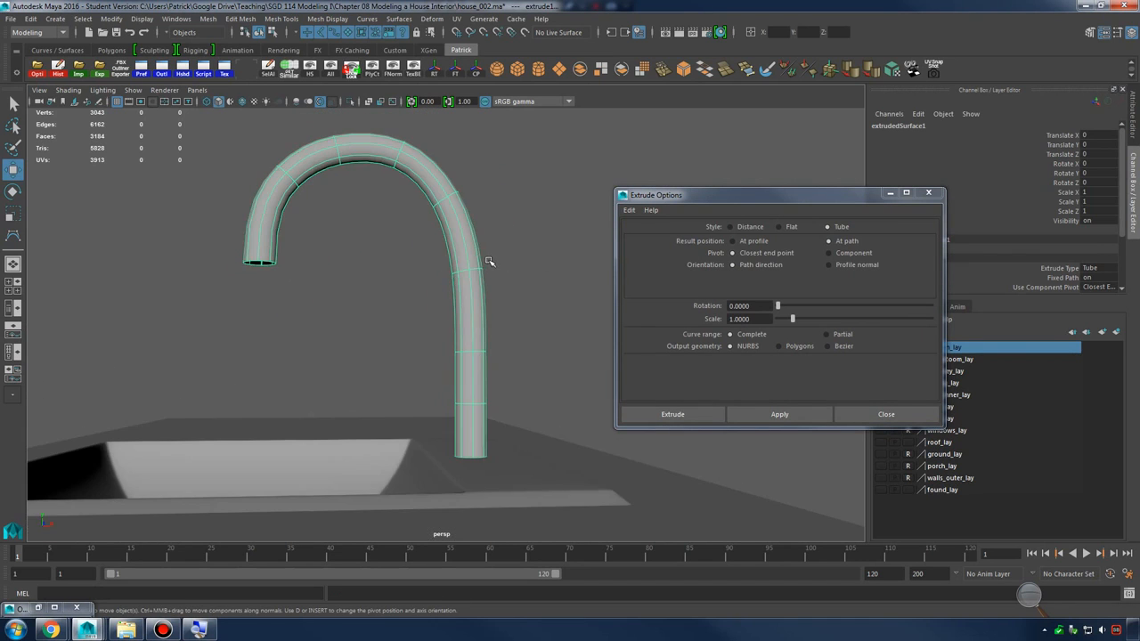
pyautogui.moveTo(484, 258)
pyautogui.keyDown('alt'); pyautogui.mouseDown()
pyautogui.moveTo(481, 281)
pyautogui.moveTo(555, 281)
pyautogui.moveTo(497, 287)
pyautogui.mouseUp(); pyautogui.keyUp('alt')
pyautogui.hotkey('ctrl', 'z')
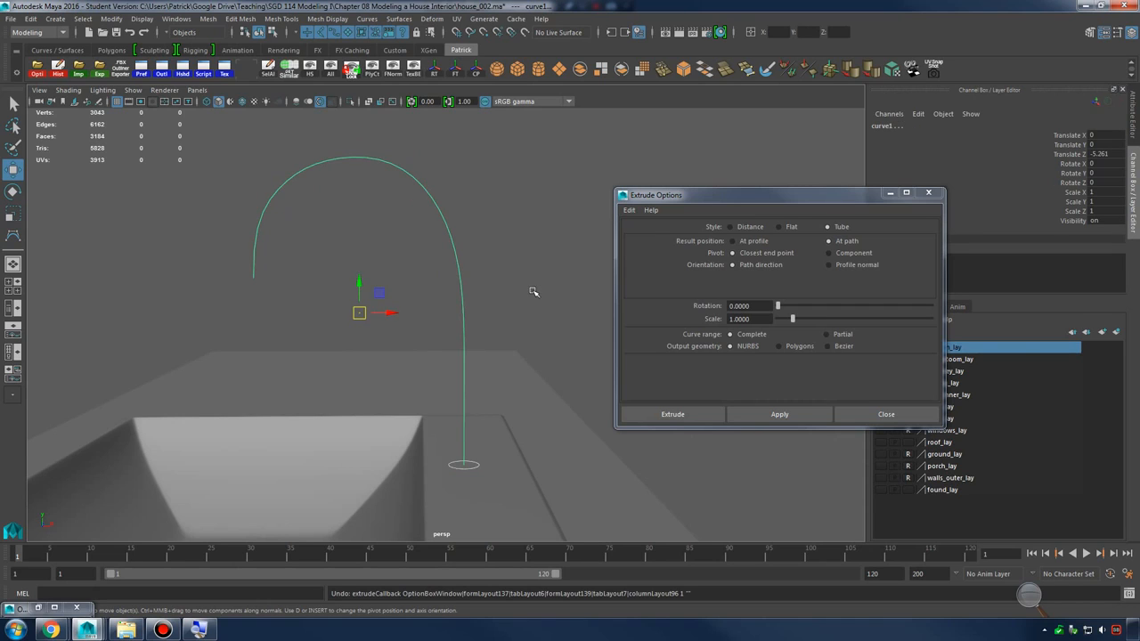
# Switch the extrusion output to Polygons with Quads, try it with a tessellation Count of 500, and undo the resulting tube
pyautogui.click(780, 346)
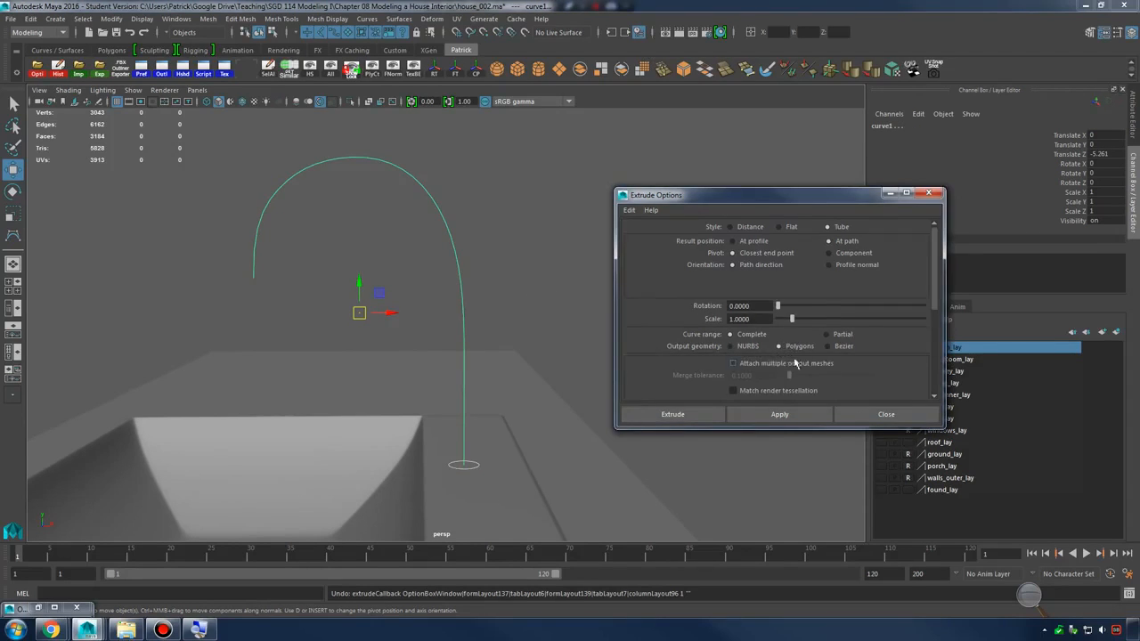
pyautogui.scroll(-5, 795, 364)
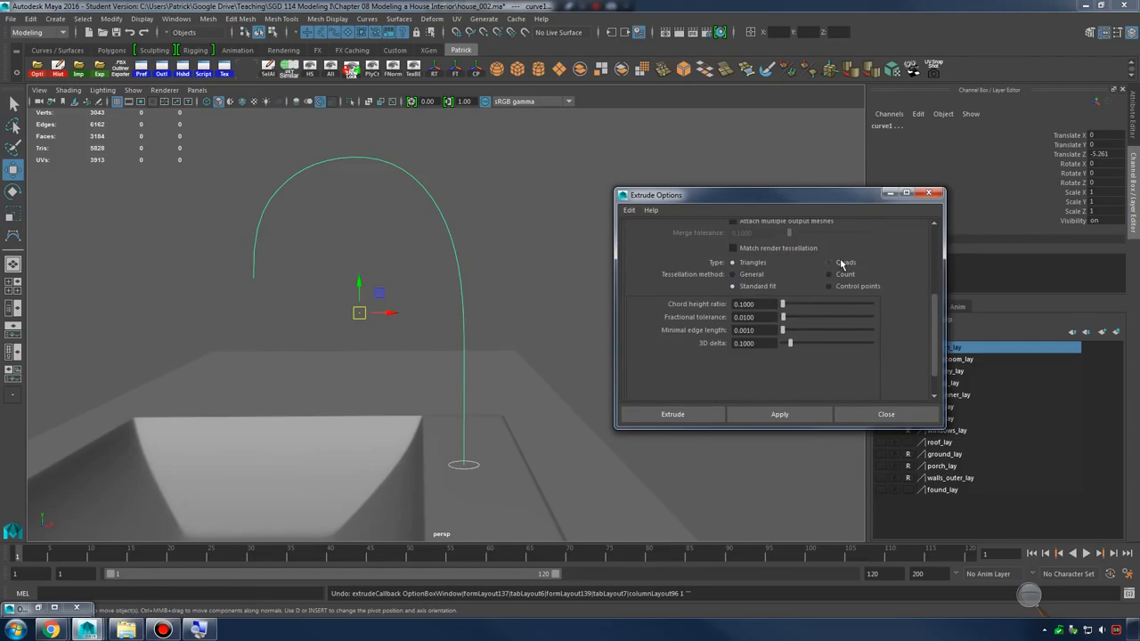
pyautogui.click(828, 274)
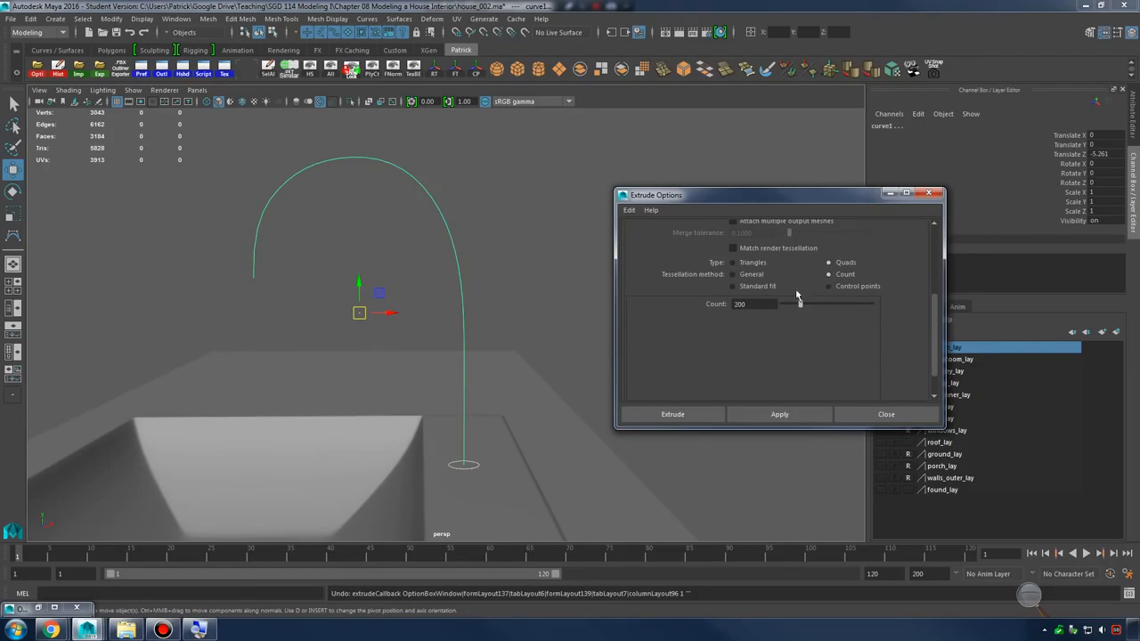
pyautogui.write('500')
pyautogui.click(779, 414)
pyautogui.keyDown('alt'); pyautogui.moveTo(546, 409); pyautogui.dragTo(485, 361); pyautogui.keyUp('alt')
pyautogui.hotkey('ctrl', 'z')
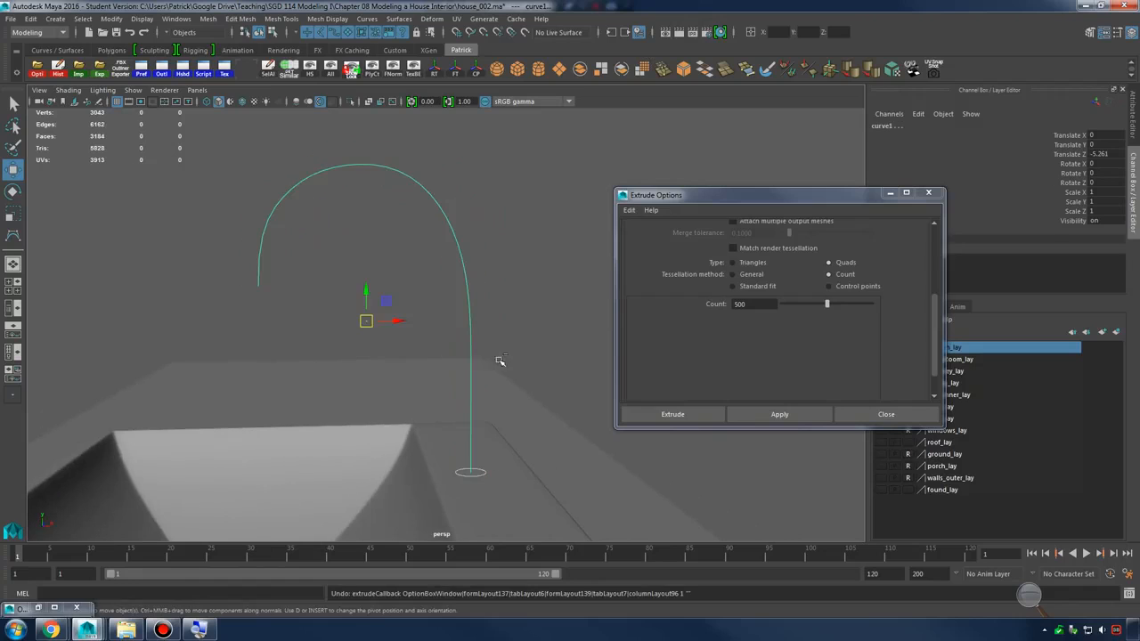
# Set the tessellation method of the polygon extrusion to General
pyautogui.click(749, 263)
pyautogui.click(749, 274)
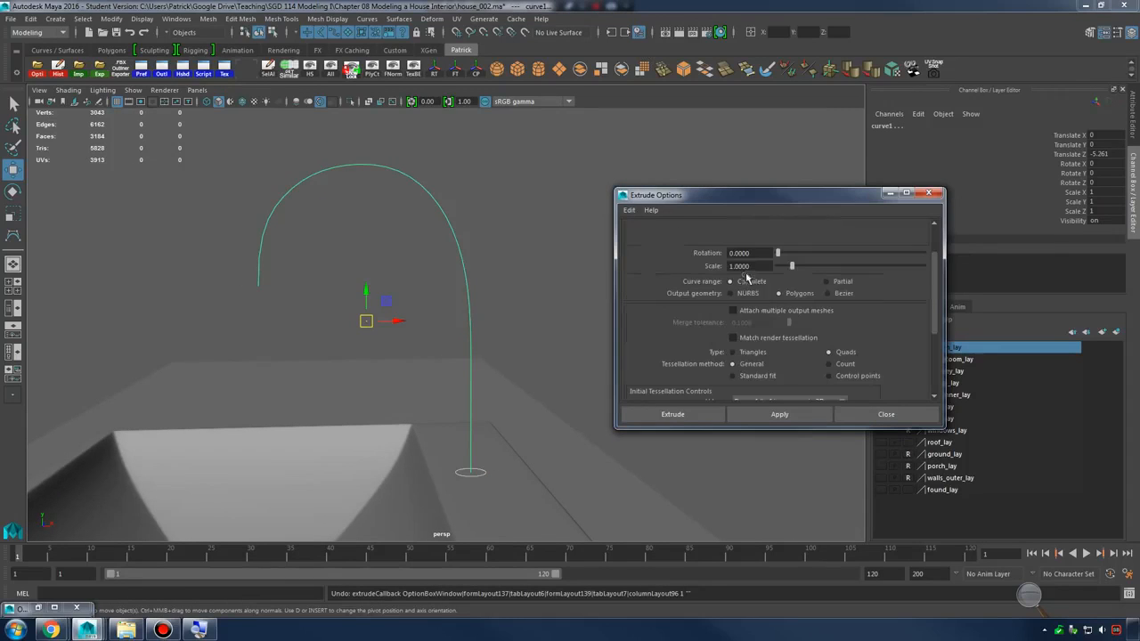
pyautogui.keyDown('alt'); pyautogui.moveTo(512, 319); pyautogui.dragTo(511, 330, button='middle'); pyautogui.keyUp('alt')
pyautogui.scroll(-3, 778, 306)
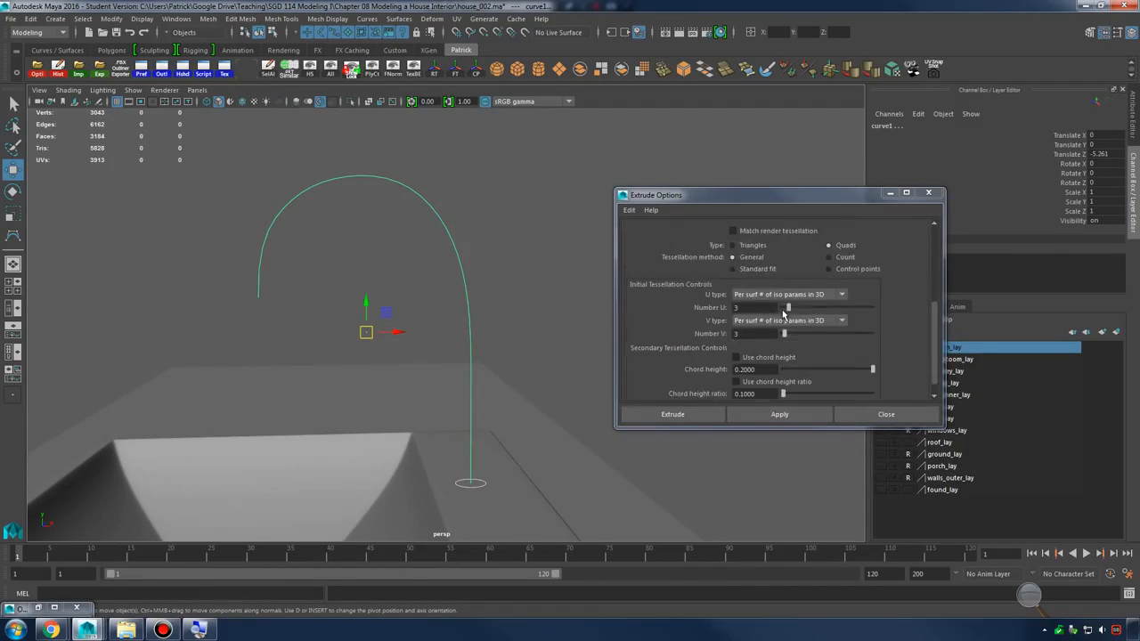
pyautogui.scroll(2, 781, 316)
pyautogui.scroll(-3, 782, 316)
# Try extruding the faucet tube with Number U set to 20, and undo it
pyautogui.keyDown('alt'); pyautogui.moveTo(500, 322); pyautogui.dragTo(544, 365); pyautogui.keyUp('alt')
pyautogui.moveTo(788, 291); pyautogui.dragTo(811, 291)
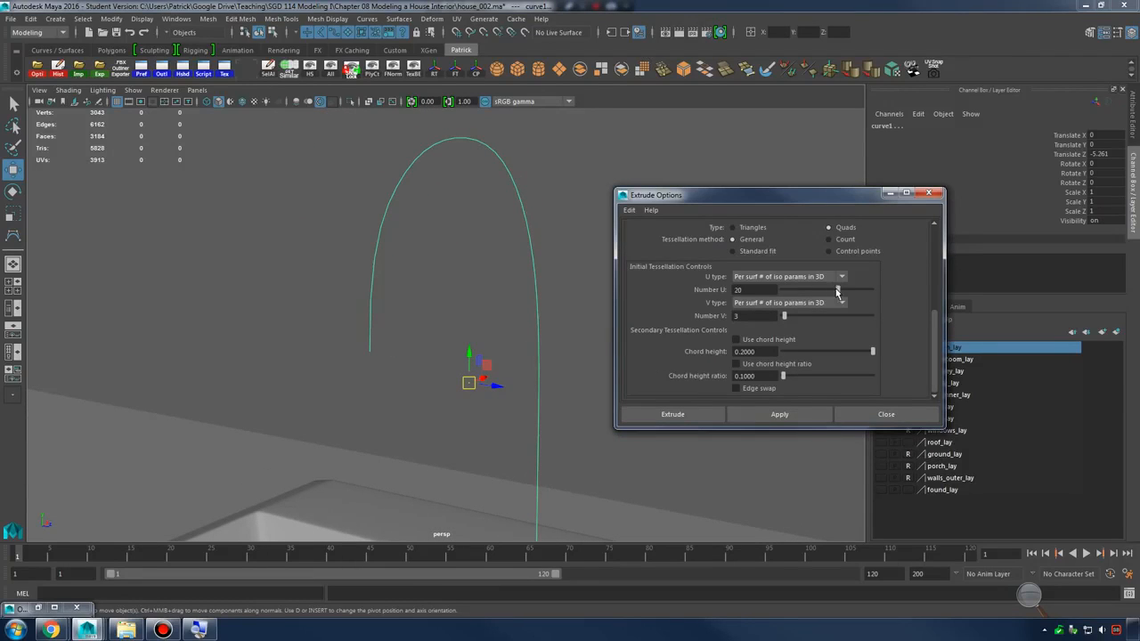
pyautogui.click(779, 415)
pyautogui.keyDown('alt'); pyautogui.moveTo(555, 356); pyautogui.dragTo(414, 191); pyautogui.keyUp('alt')
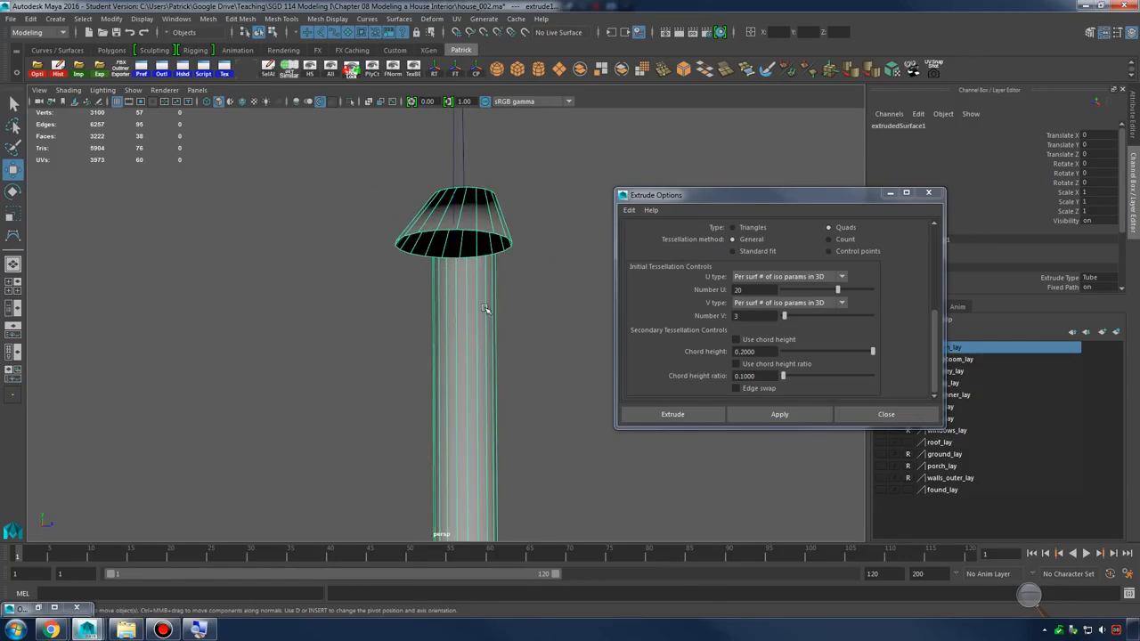
pyautogui.hotkey('ctrl', 'z')
# Set Number U to 10, try the faucet extrusion with Number V at 100, and undo the tube
pyautogui.moveTo(535, 279)
pyautogui.keyDown('alt'); pyautogui.mouseDown()
pyautogui.moveTo(486, 288)
pyautogui.moveTo(543, 290)
pyautogui.mouseUp(); pyautogui.keyUp('alt')
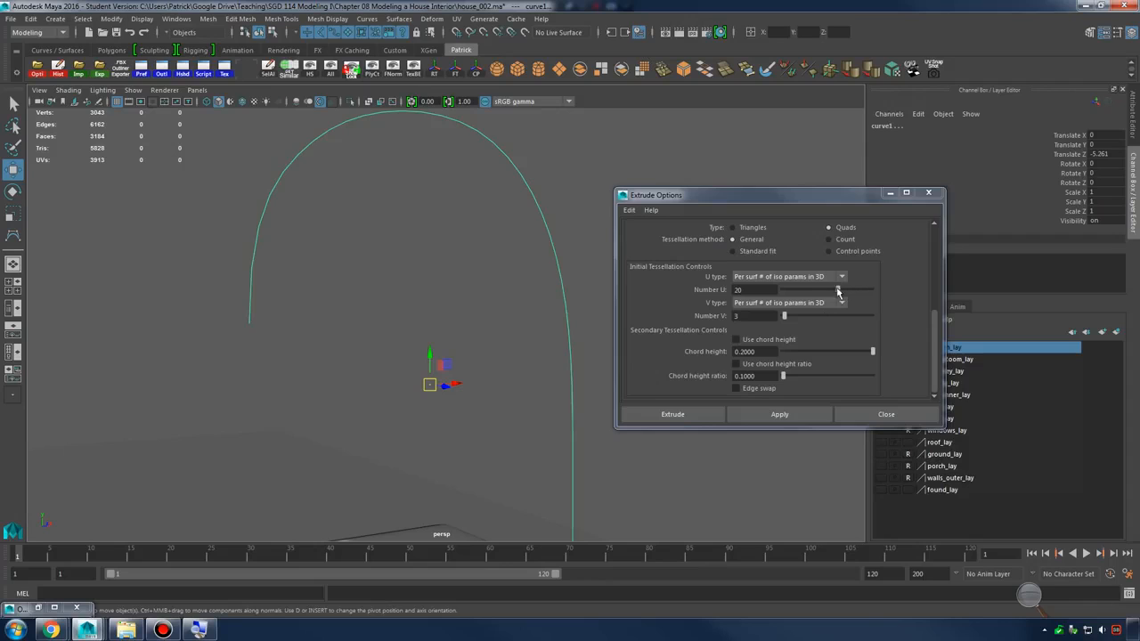
pyautogui.moveTo(837, 291); pyautogui.dragTo(804, 294)
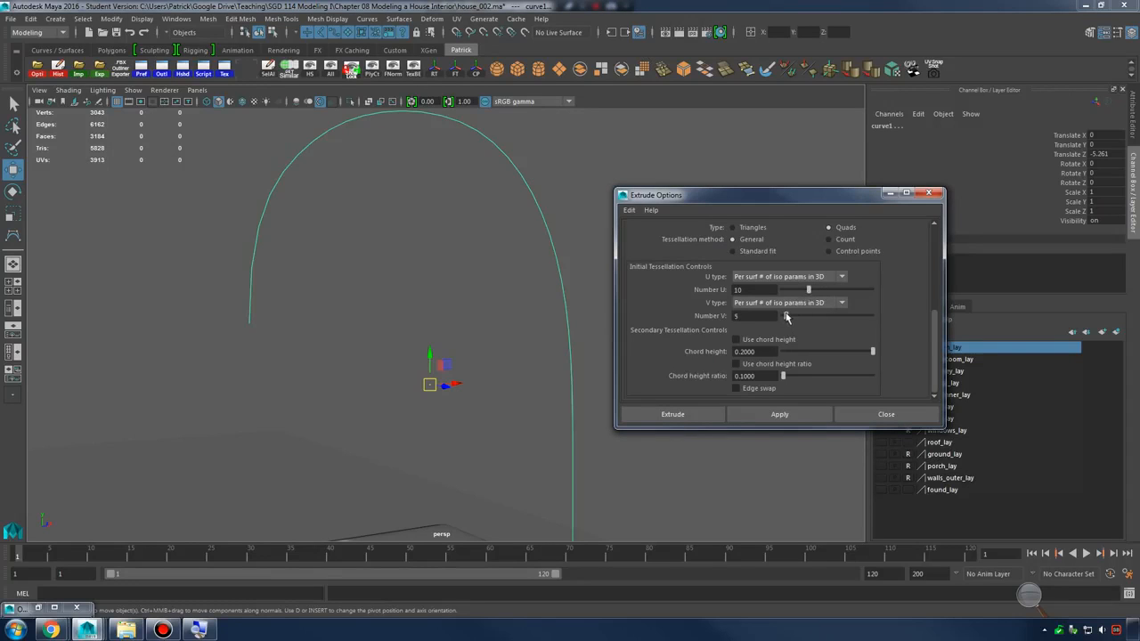
pyautogui.moveTo(872, 320); pyautogui.dragTo(876, 320)
pyautogui.keyDown('alt'); pyautogui.moveTo(463, 328); pyautogui.dragTo(425, 337, button='right'); pyautogui.keyUp('alt')
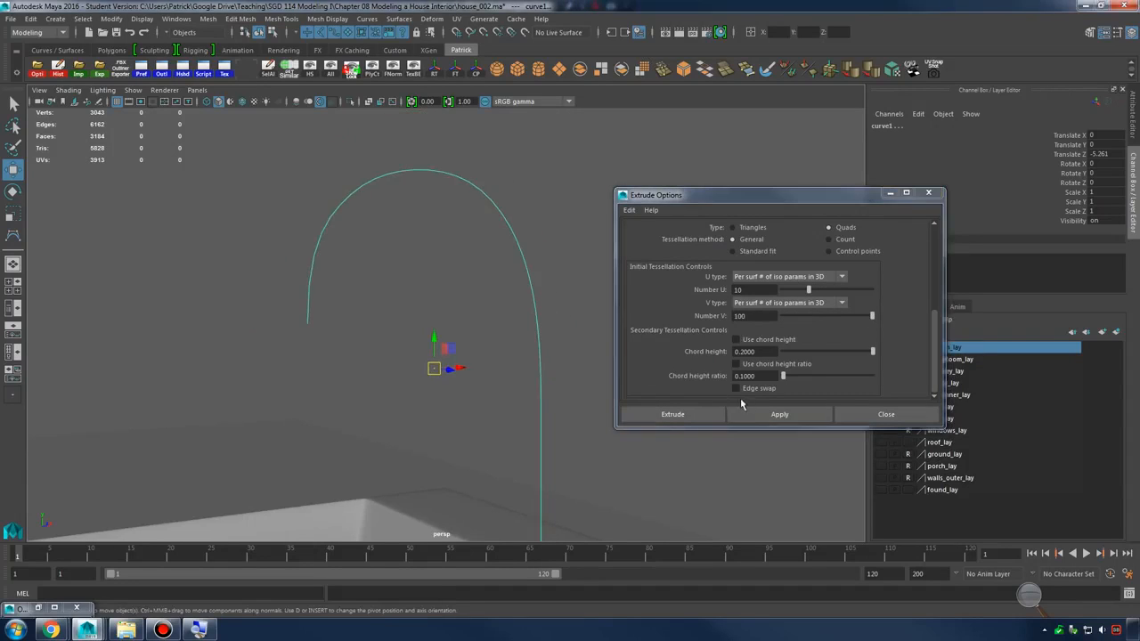
pyautogui.click(751, 416)
pyautogui.keyDown('alt'); pyautogui.moveTo(445, 350); pyautogui.dragTo(513, 256); pyautogui.keyUp('alt')
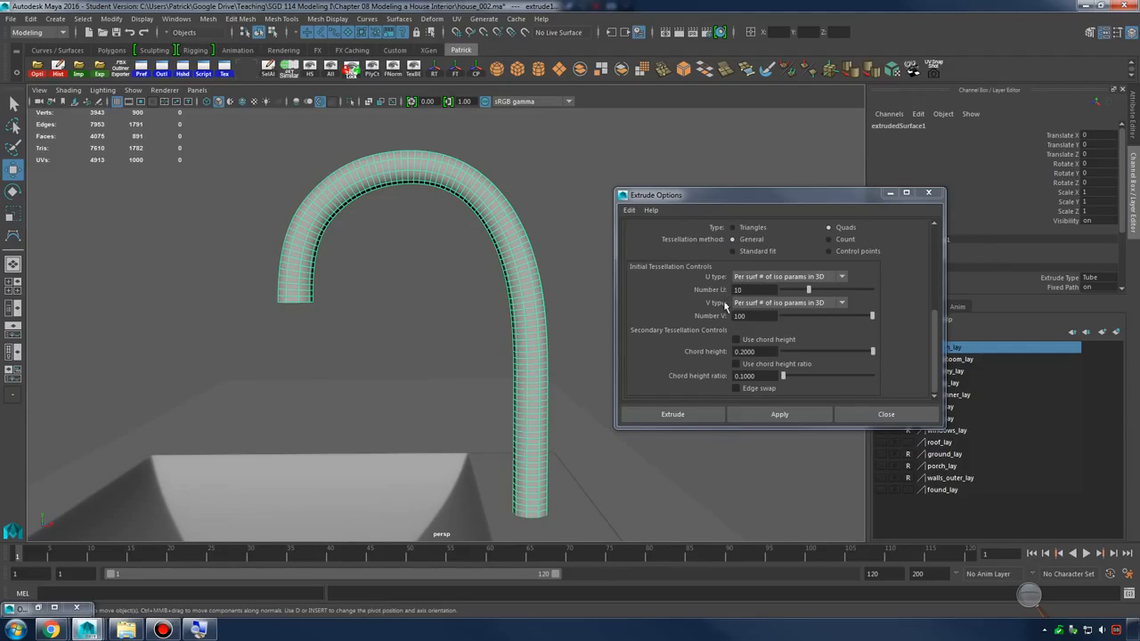
pyautogui.keyDown('alt'); pyautogui.moveTo(452, 280); pyautogui.dragTo(448, 265, button='middle'); pyautogui.keyUp('alt')
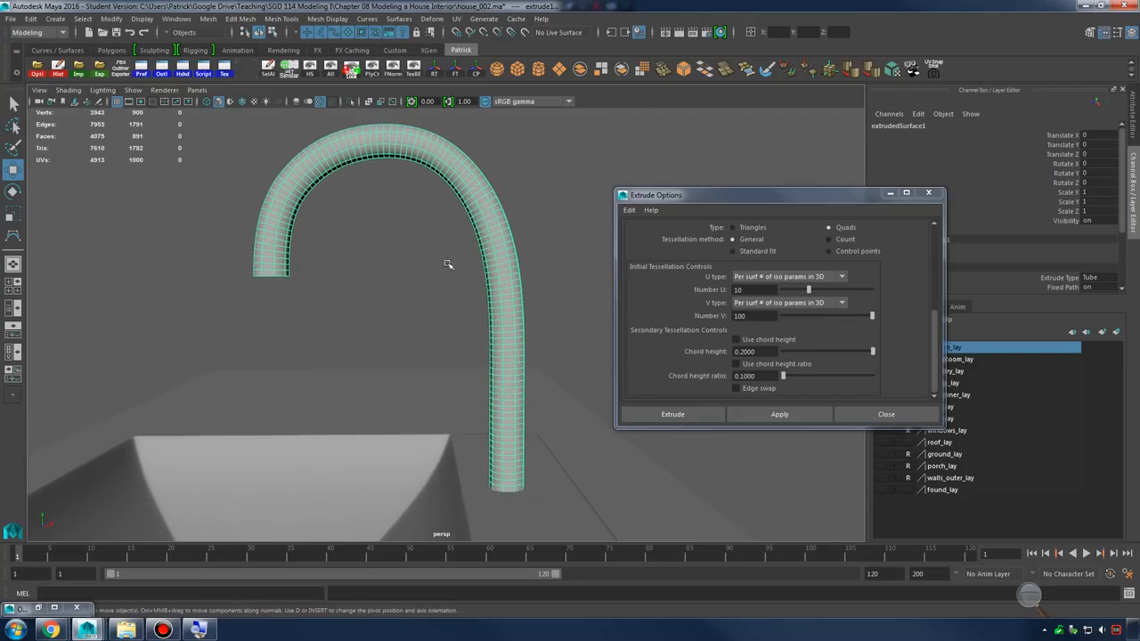
pyautogui.hotkey('ctrl', 'z')
# Try extruding the faucet tube with Number V reduced to 60, and undo it
pyautogui.moveTo(863, 316); pyautogui.dragTo(862, 320)
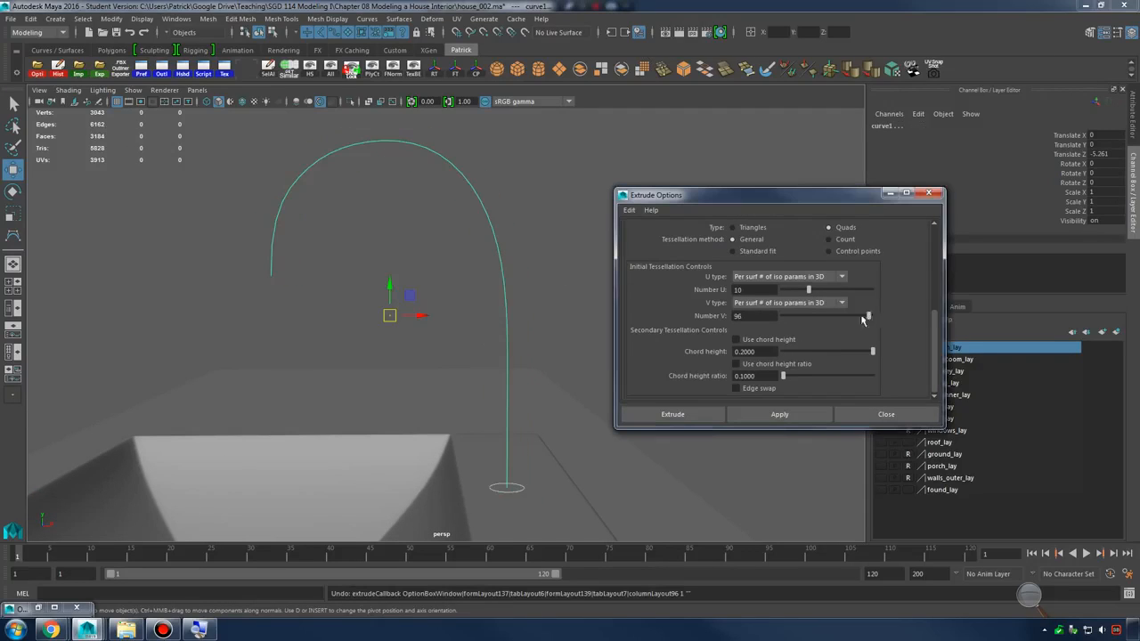
pyautogui.click(809, 420)
pyautogui.scroll(3, 433, 272)
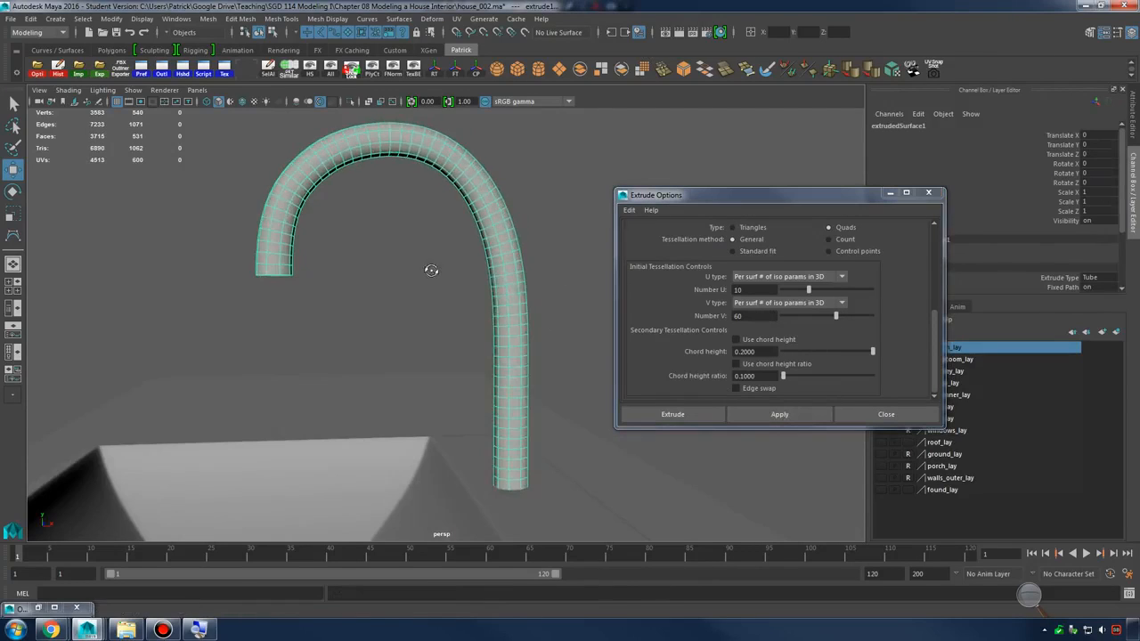
pyautogui.hotkey('ctrl', 'z')
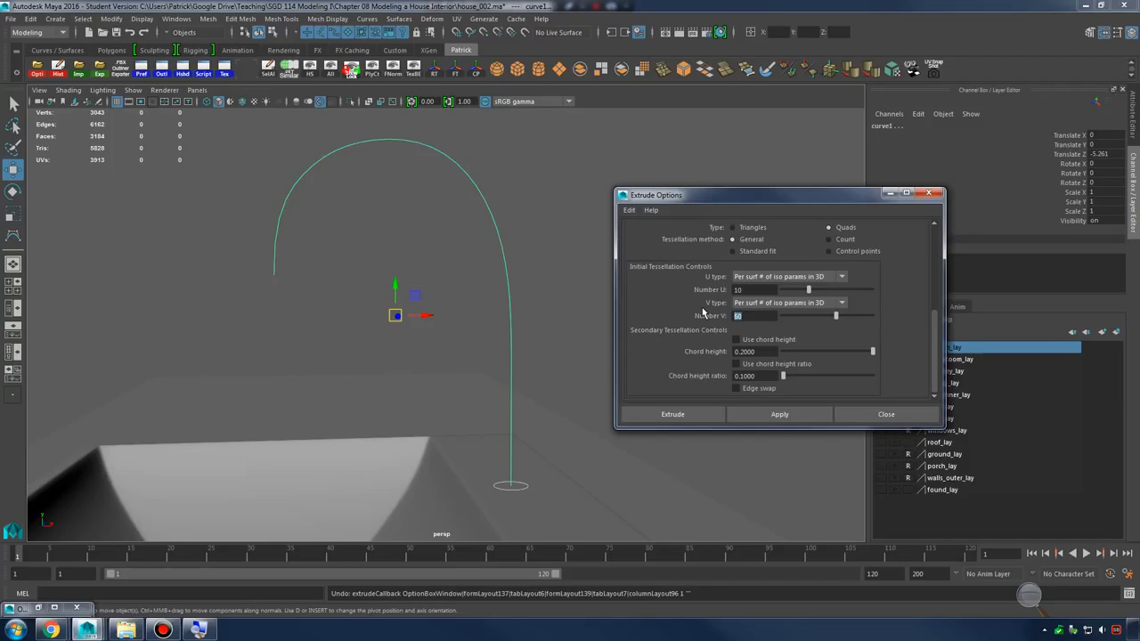
# Try extruding the faucet tube with Number V set to 40, inspect its smoothness, and undo it
pyautogui.click(766, 417)
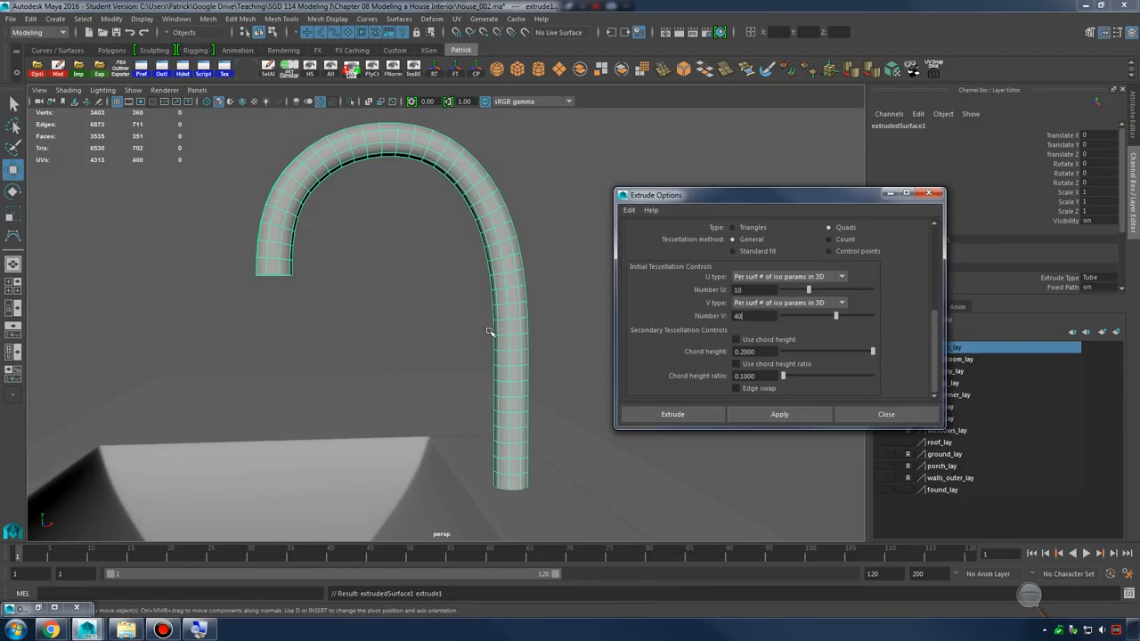
pyautogui.keyDown('alt'); pyautogui.moveTo(491, 326); pyautogui.dragTo(495, 189); pyautogui.keyUp('alt')
pyautogui.click(579, 194)
pyautogui.hotkey('ctrl', 'z')
pyautogui.hotkey('ctrl', 'z')
pyautogui.hotkey('ctrl', 'z')
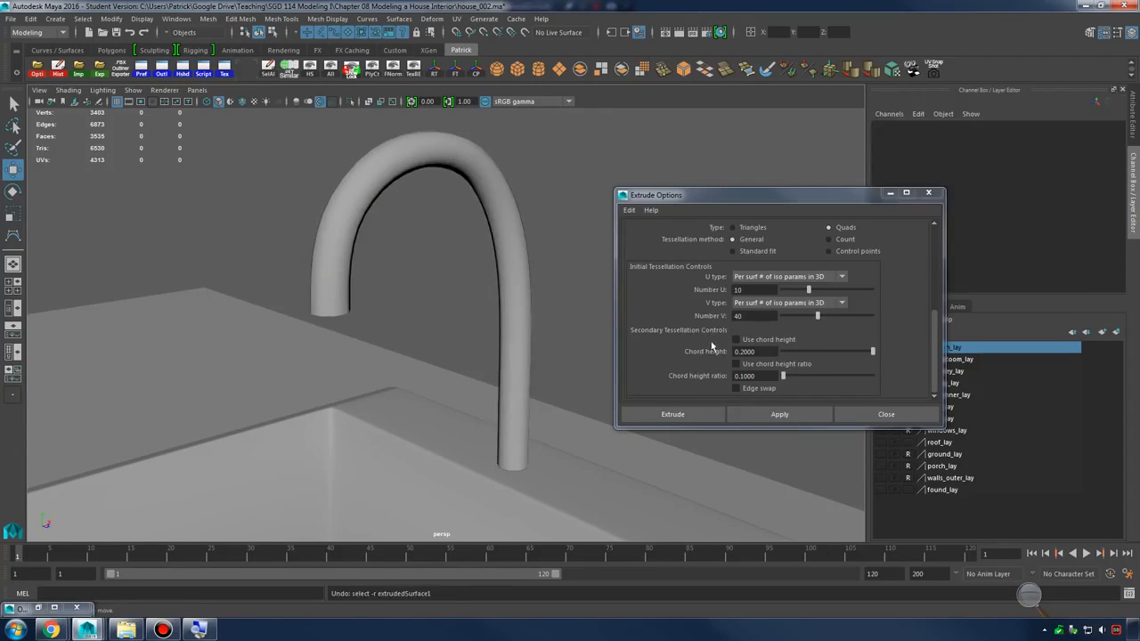
# Redo the faucet extrusion with Number V 40 to recheck its edge divisions, and undo it back to the two curves
pyautogui.hotkey('shift', 'z')
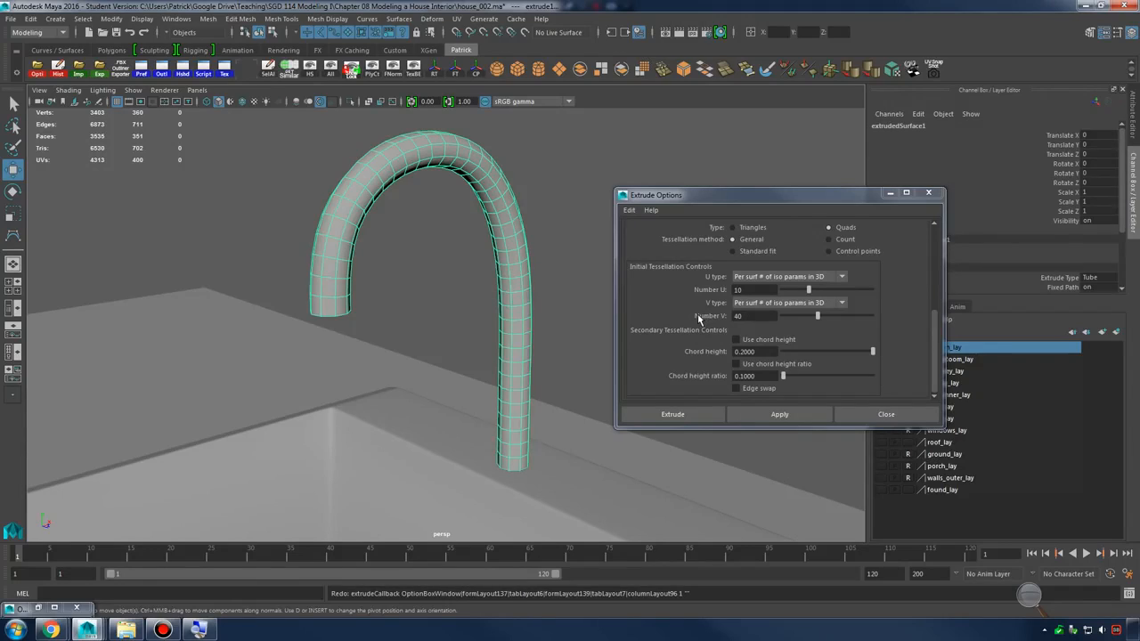
pyautogui.click(482, 285)
pyautogui.keyDown('alt'); pyautogui.moveTo(507, 275); pyautogui.dragTo(508, 229); pyautogui.keyUp('alt')
pyautogui.click(510, 231)
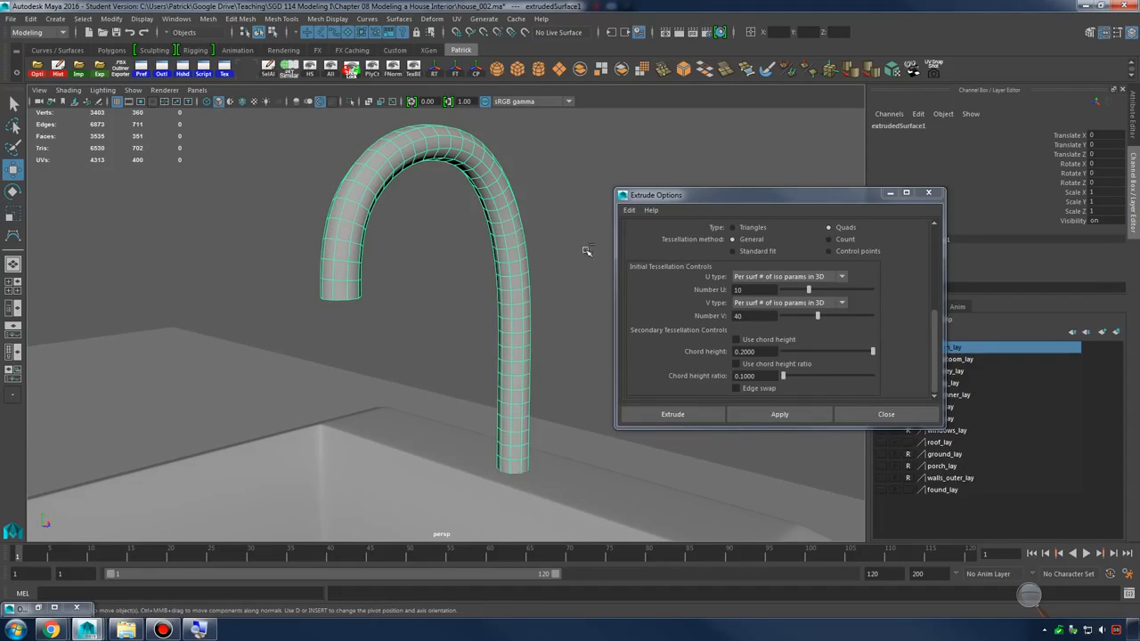
pyautogui.moveTo(763, 319); pyautogui.dragTo(705, 322)
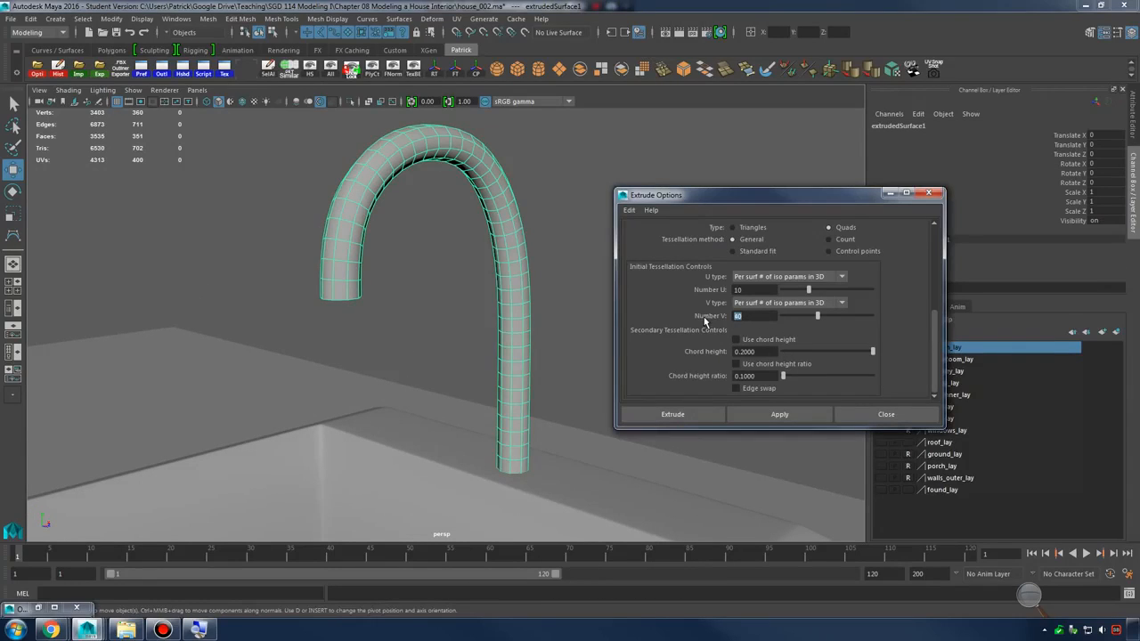
pyautogui.hotkey('ctrl', 'z')
pyautogui.hotkey('ctrl', 'z')
pyautogui.hotkey('ctrl', 'z')
pyautogui.hotkey('ctrl', 'z')
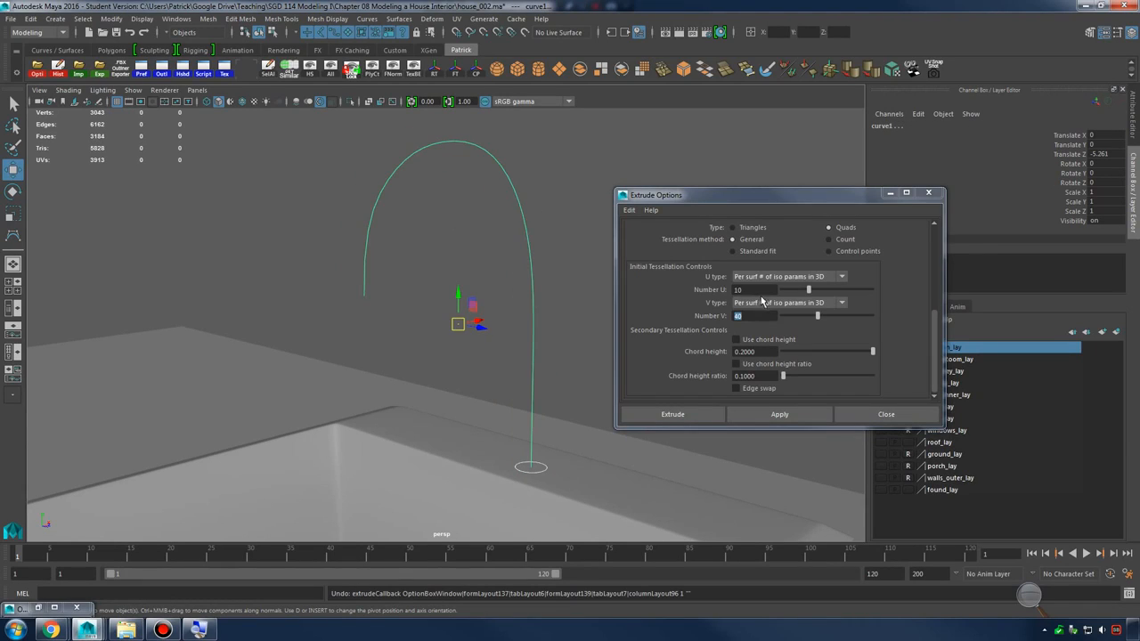
# Set Number V to 60 and extrude the circle along the faucet curve as a polygon tube
pyautogui.click(764, 318)
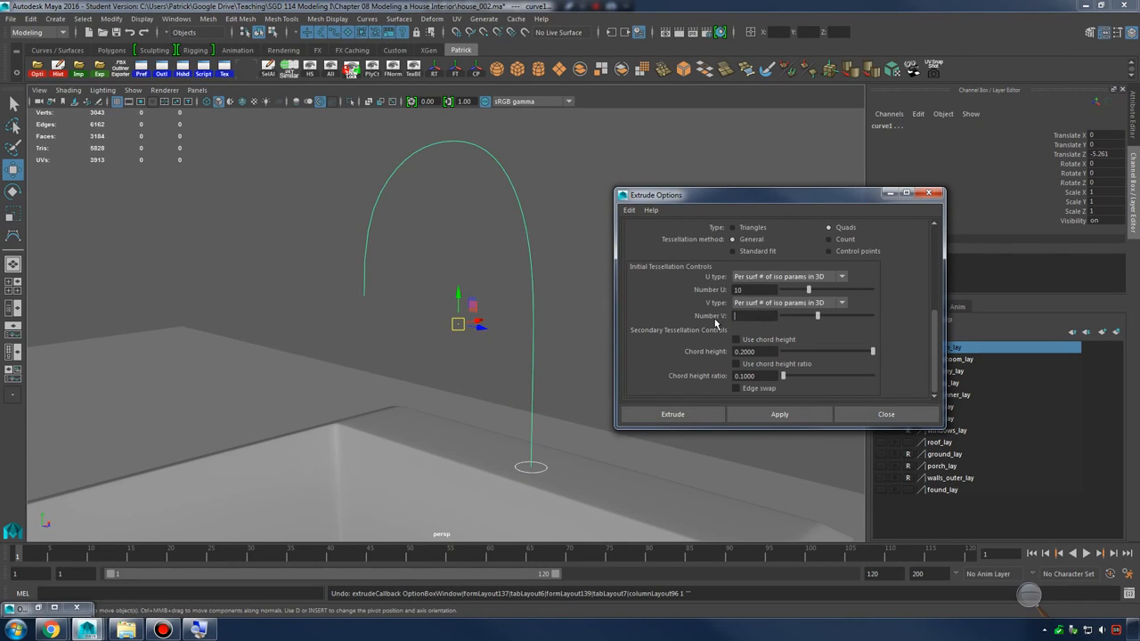
pyautogui.click(787, 414)
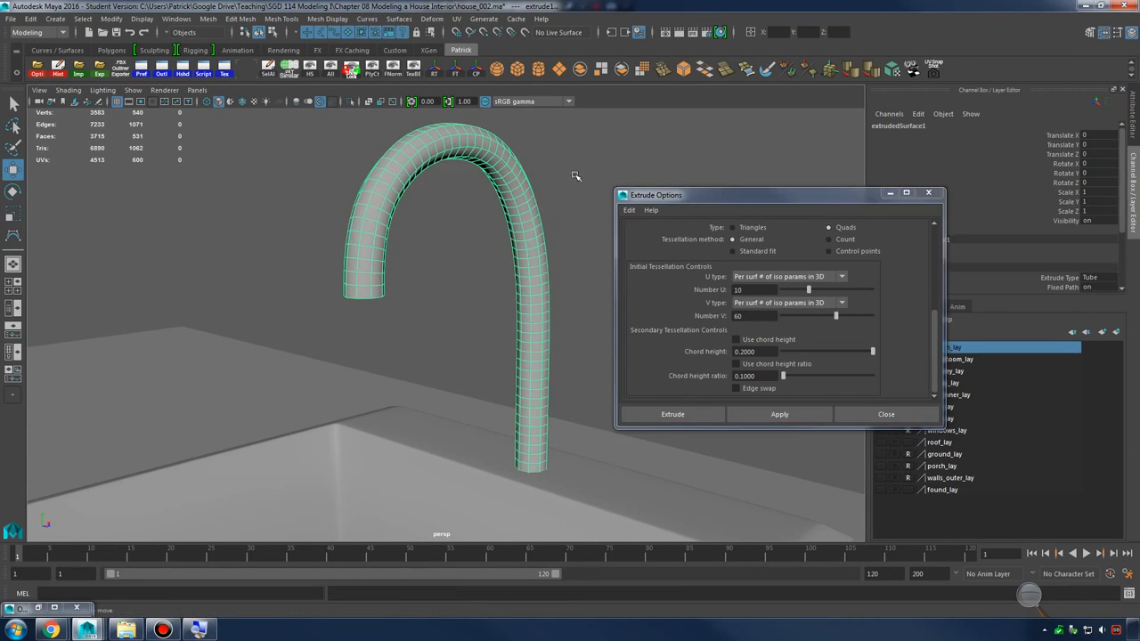
pyautogui.click(575, 176)
pyautogui.keyDown('alt'); pyautogui.moveTo(575, 177); pyautogui.dragTo(487, 219); pyautogui.keyUp('alt')
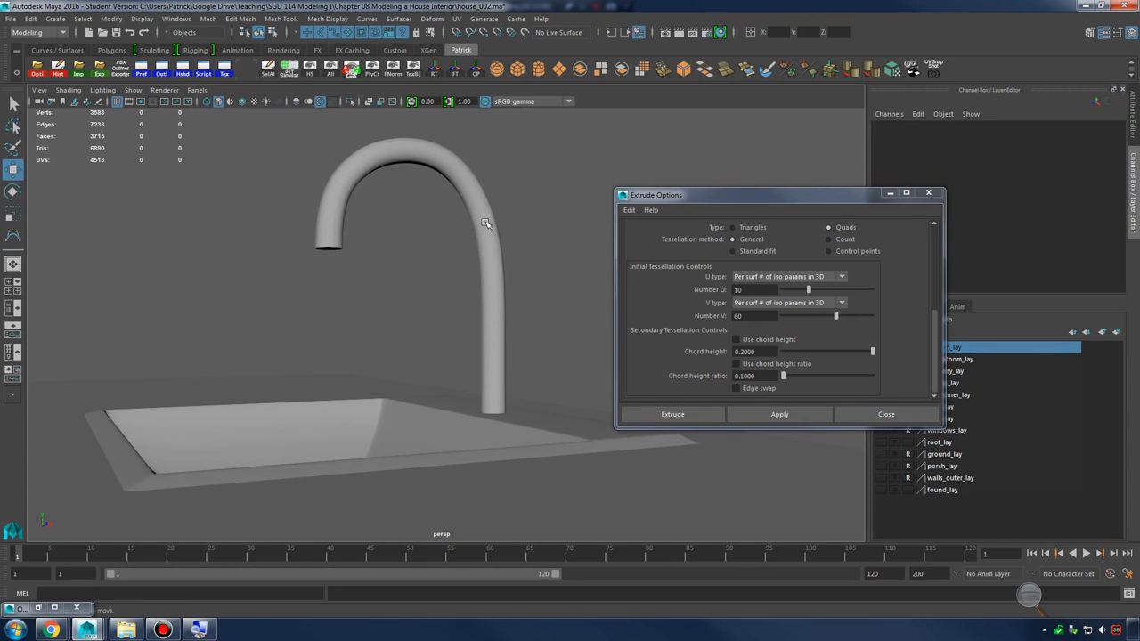
# Select the extruded faucet tube, frame it and display the scene in wireframe
pyautogui.click(488, 221)
pyautogui.keyDown('alt'); pyautogui.moveTo(407, 215); pyautogui.dragTo(453, 231); pyautogui.keyUp('alt')
pyautogui.press('f')
pyautogui.keyDown('alt'); pyautogui.moveTo(453, 230); pyautogui.dragTo(323, 219, button='right'); pyautogui.keyUp('alt')
pyautogui.press('4')
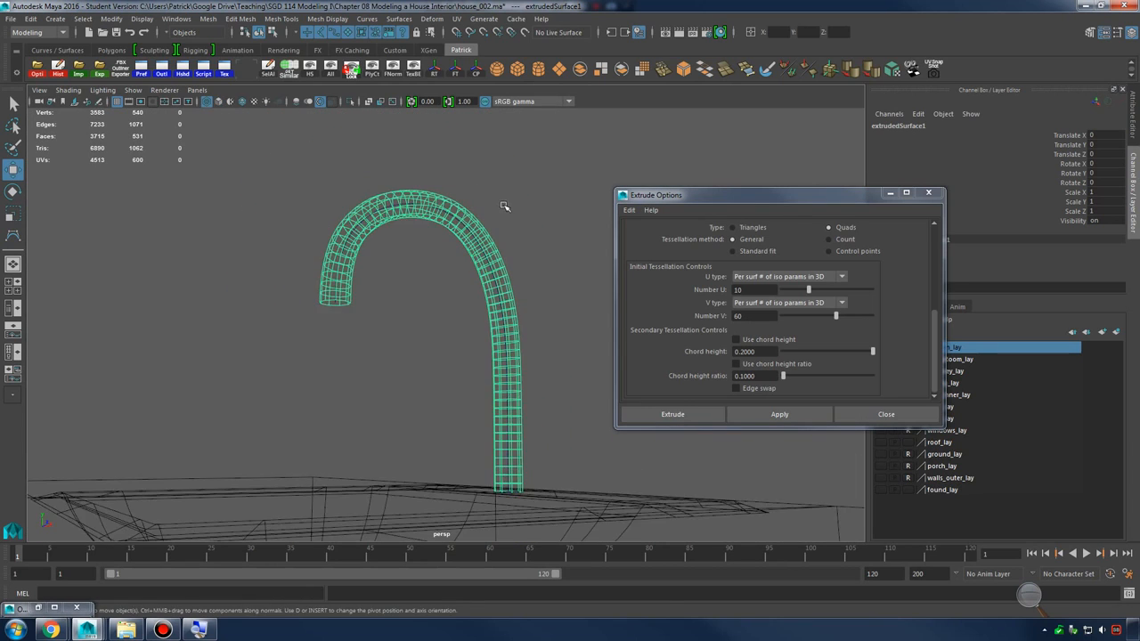
# Delete the construction history of the extruded faucet tube and deselect it
pyautogui.keyDown('alt'); pyautogui.moveTo(504, 207); pyautogui.dragTo(437, 232); pyautogui.keyUp('alt')
pyautogui.click(31, 19)
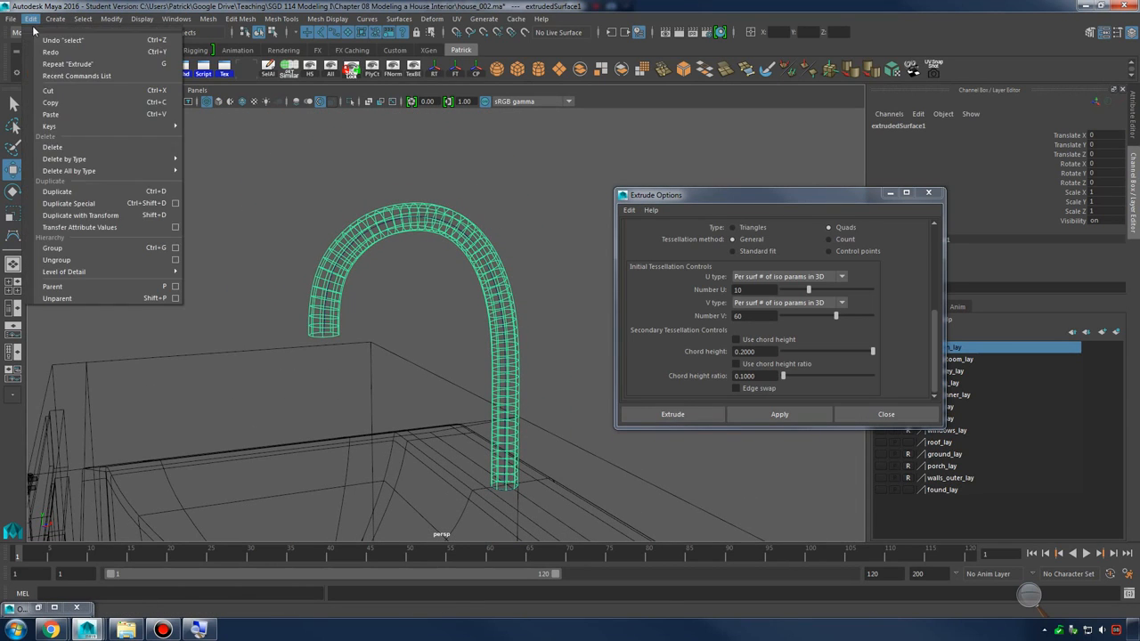
pyautogui.moveTo(106, 173)
pyautogui.click(205, 181)
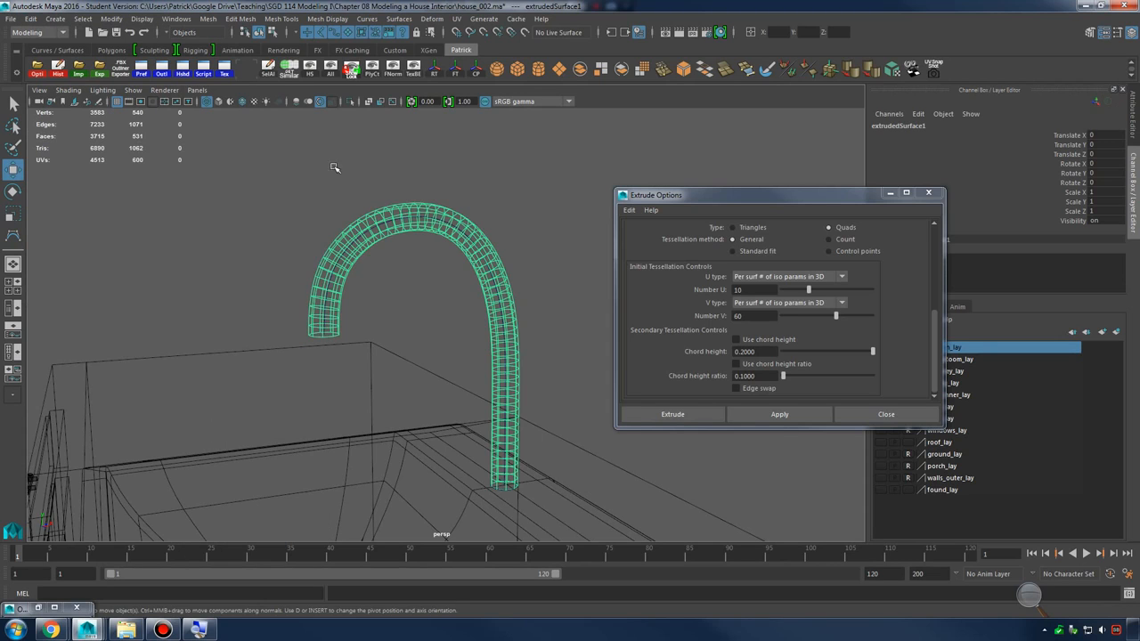
pyautogui.click(427, 209)
pyautogui.click(479, 260)
pyautogui.click(507, 179)
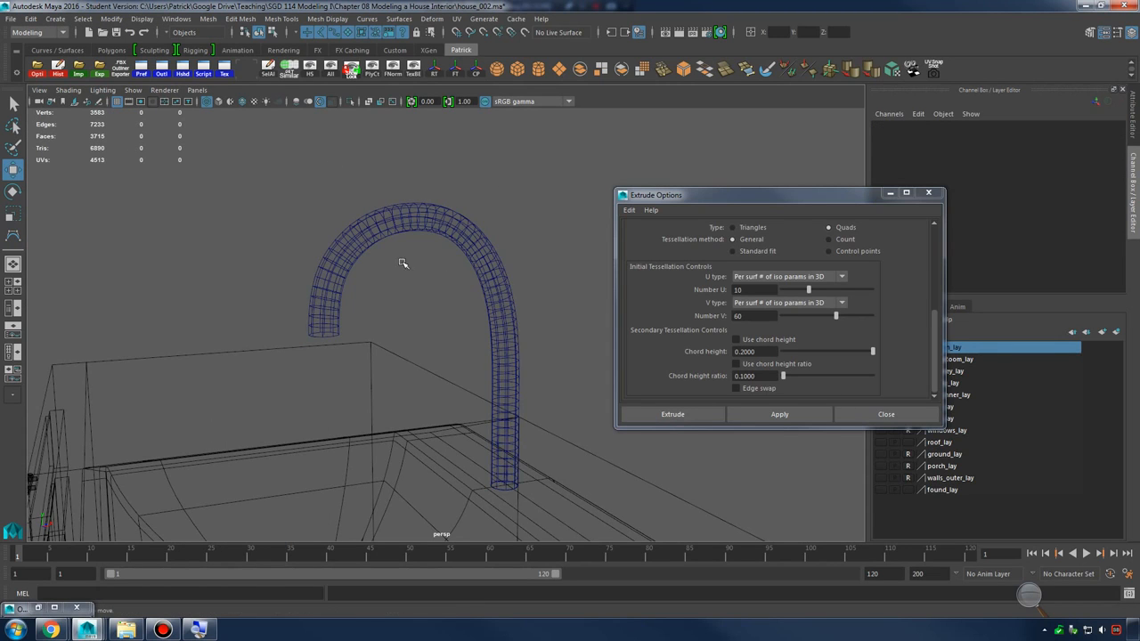
# Delete nurbsCircle1 and curve1, leaving only the extruded faucet tube
pyautogui.click(39, 609)
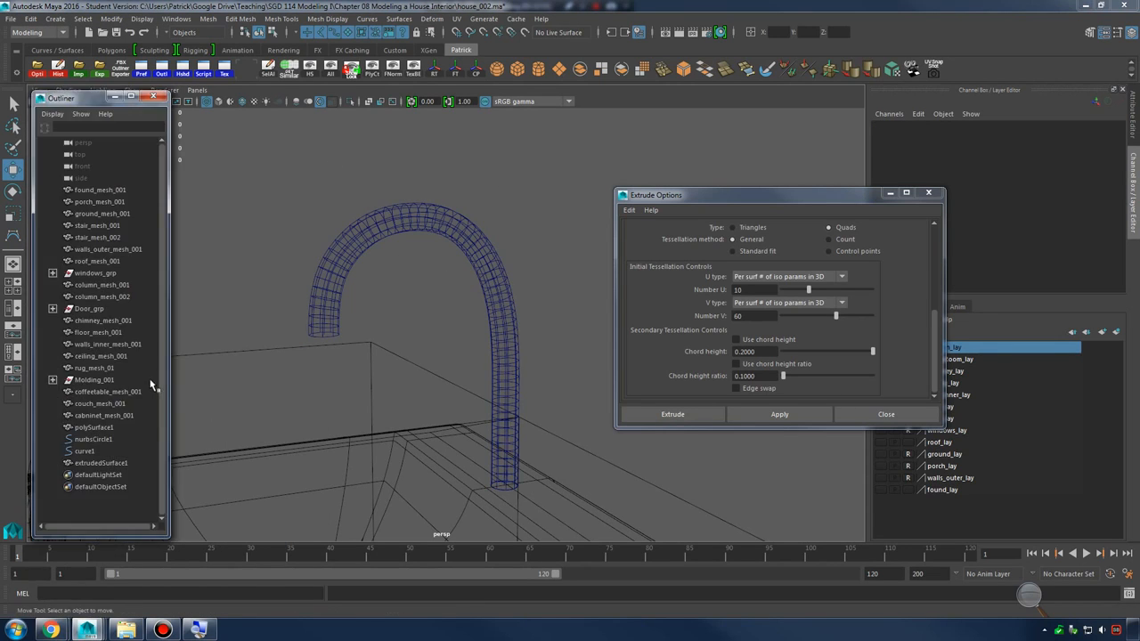
pyautogui.moveTo(93, 442); pyautogui.dragTo(99, 449)
pyautogui.press('w')
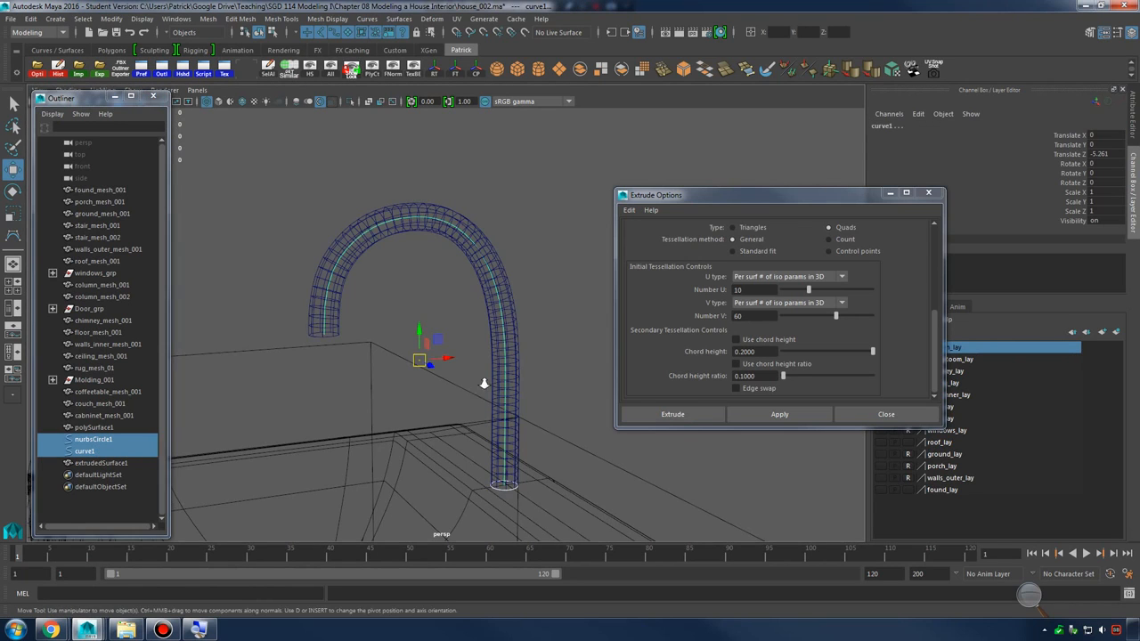
pyautogui.keyDown('alt'); pyautogui.moveTo(483, 377); pyautogui.dragTo(388, 392); pyautogui.keyUp('alt')
pyautogui.press('Delete')
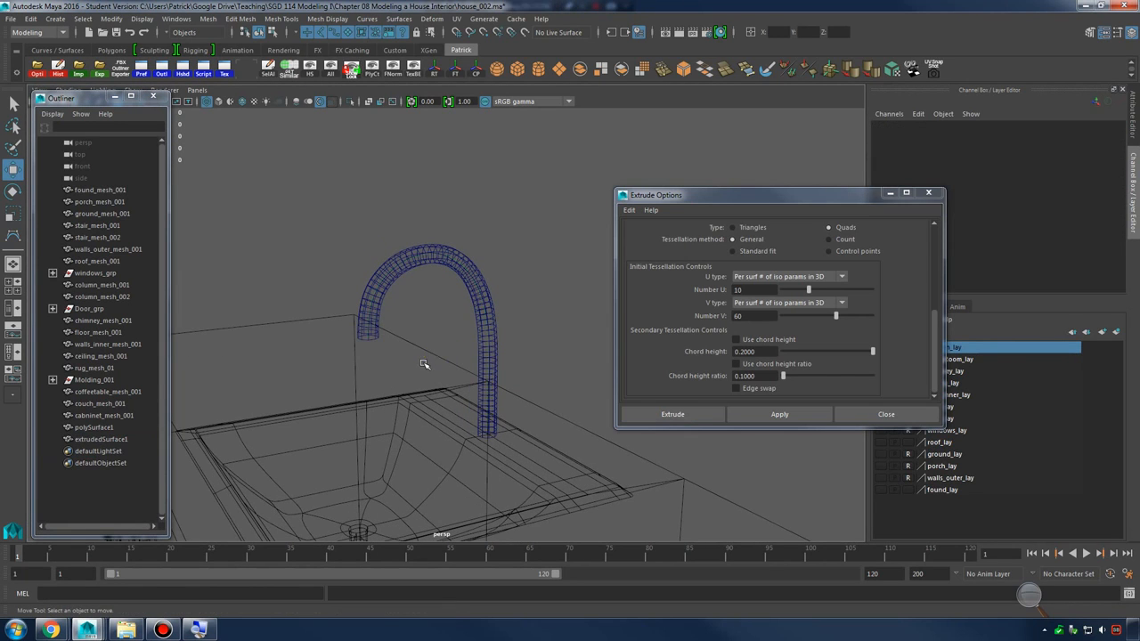
# Close the Extrude options and switch the scene back to shaded display
pyautogui.click(928, 193)
pyautogui.scroll(3, 576, 295)
pyautogui.press('5')
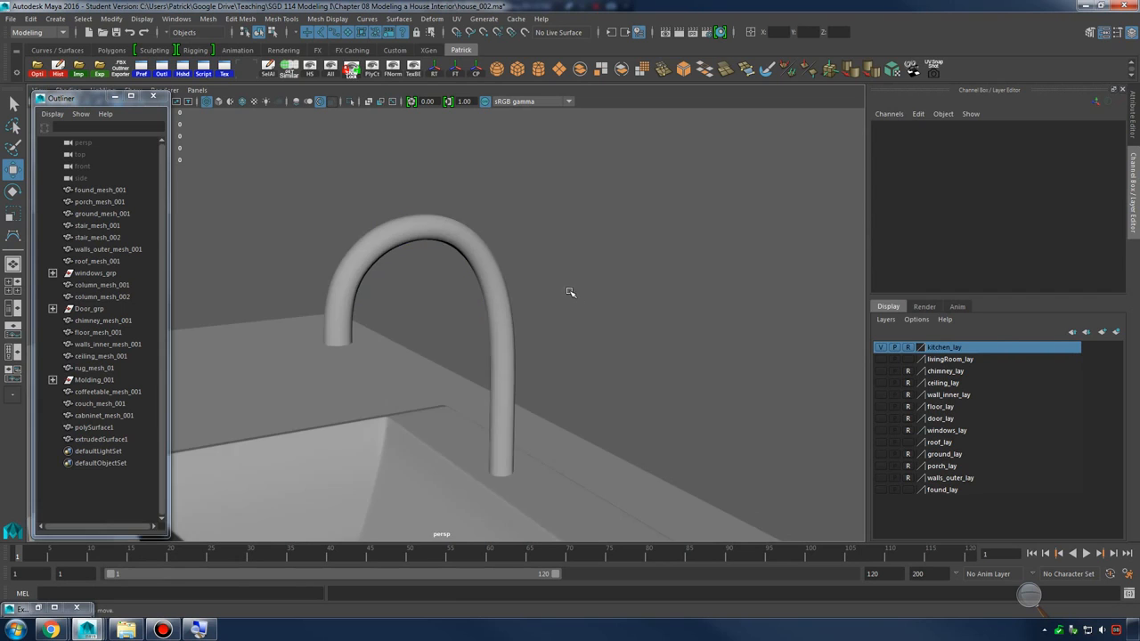
# Extrude the border edges at the spout's open end and scale them inward to form a thin rim
pyautogui.scroll(3, 552, 310)
pyautogui.moveTo(552, 311)
pyautogui.keyDown('alt'); pyautogui.mouseDown()
pyautogui.moveTo(583, 288)
pyautogui.moveTo(544, 311)
pyautogui.mouseUp(); pyautogui.keyUp('alt')
pyautogui.click(543, 312)
pyautogui.scroll(4, 534, 320)
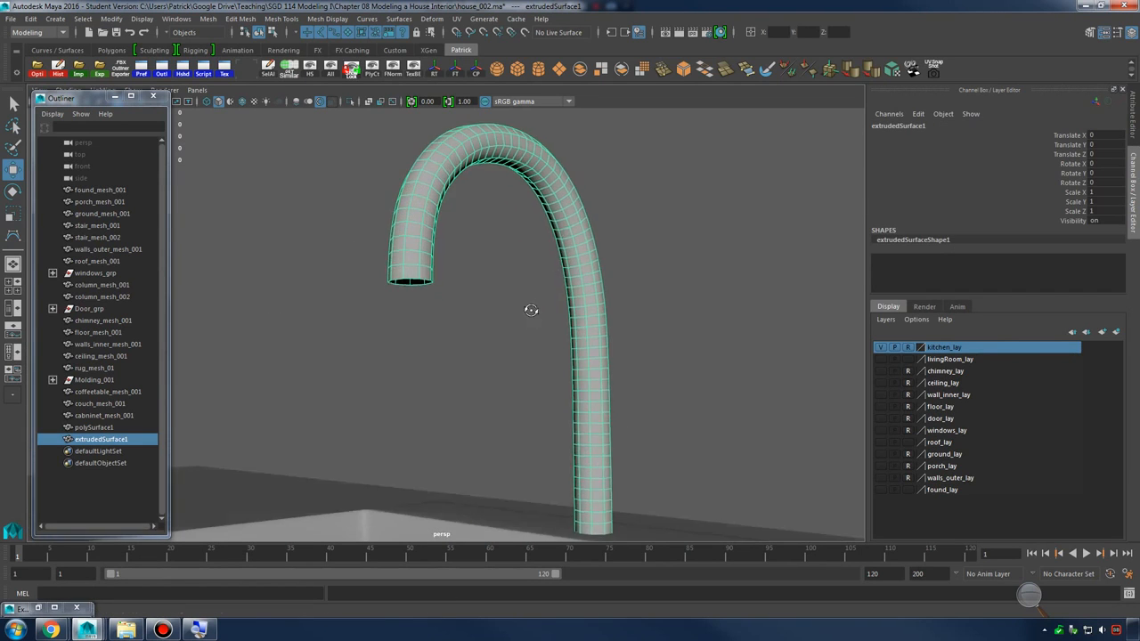
pyautogui.scroll(3, 470, 323)
pyautogui.scroll(3, 448, 234)
pyautogui.moveTo(448, 234); pyautogui.dragTo(464, 269, button='right')
pyautogui.doubleClick(463, 267)
pyautogui.keyDown('alt'); pyautogui.moveTo(550, 316); pyautogui.dragTo(464, 255); pyautogui.keyUp('alt')
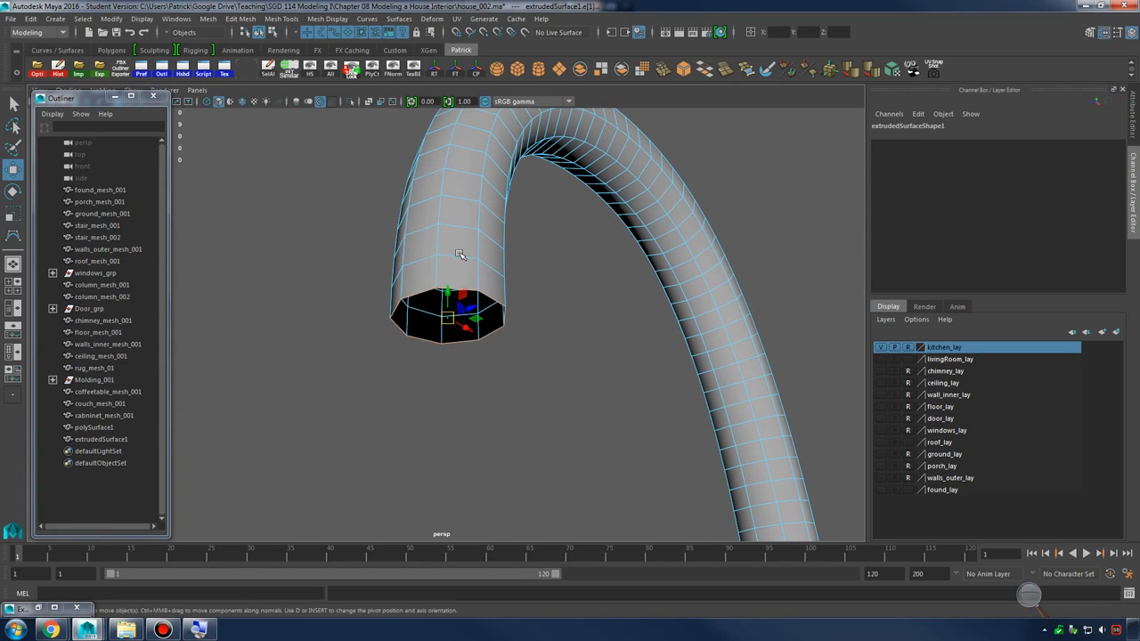
pyautogui.keyDown('shift'); pyautogui.moveTo(453, 245); pyautogui.dragTo(453, 277, button='right'); pyautogui.keyUp('shift')
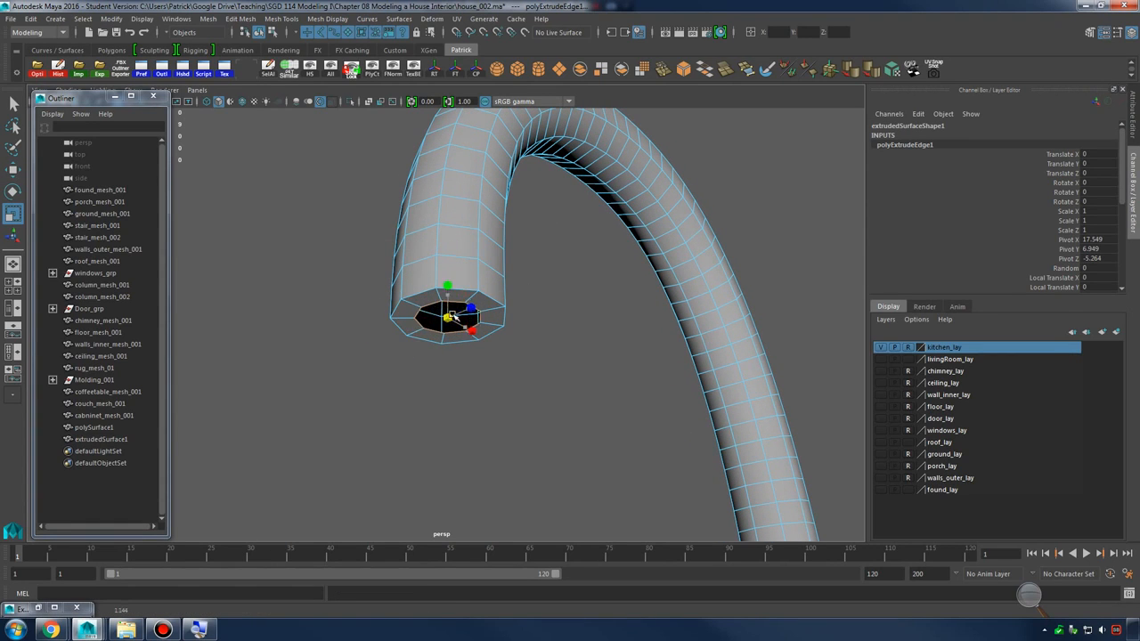
pyautogui.moveTo(455, 315); pyautogui.dragTo(451, 304)
# Extrude the rim's inner edges again and move them up inside the spout to form an inner wall
pyautogui.keyDown('shift'); pyautogui.moveTo(458, 254); pyautogui.dragTo(488, 279, button='right'); pyautogui.keyUp('shift')
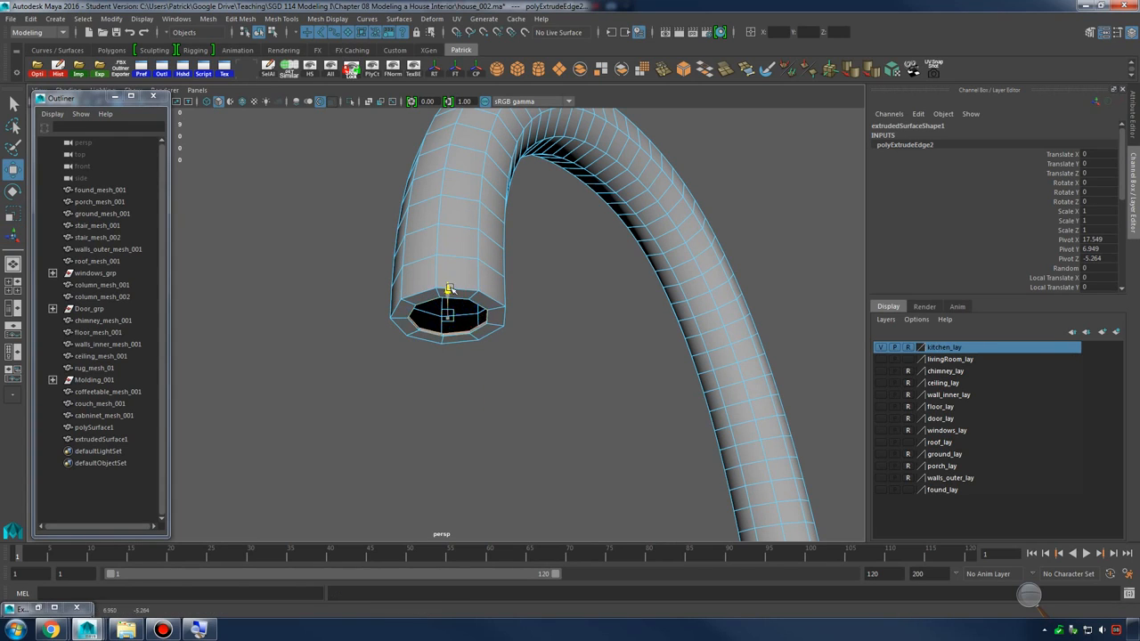
pyautogui.moveTo(450, 289); pyautogui.dragTo(473, 233)
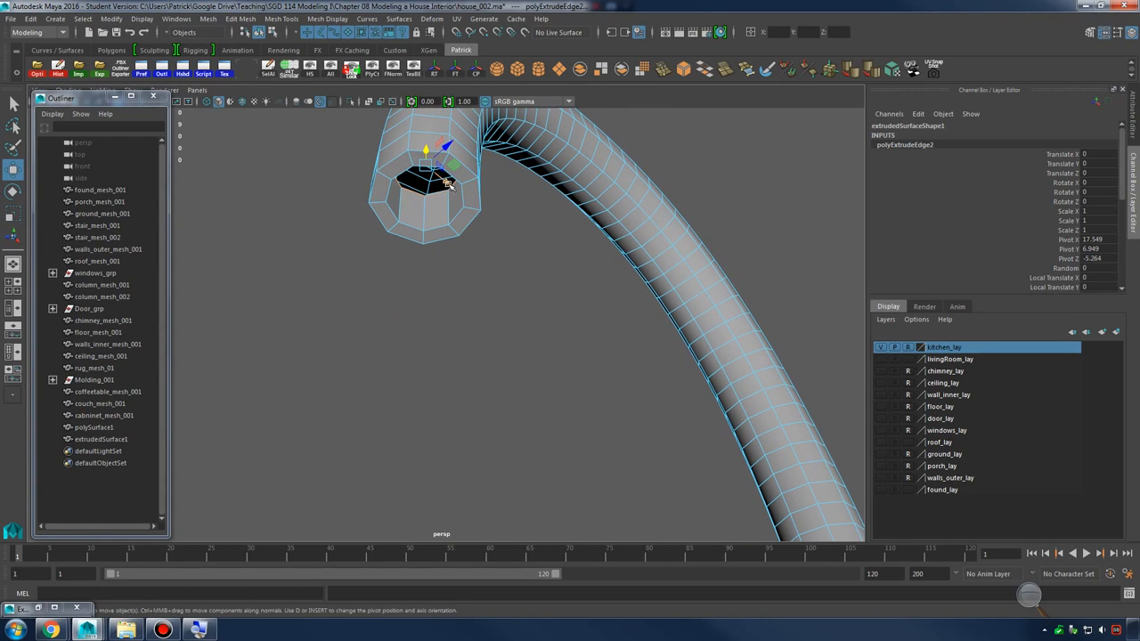
pyautogui.moveTo(449, 184); pyautogui.dragTo(451, 188)
pyautogui.press('r')
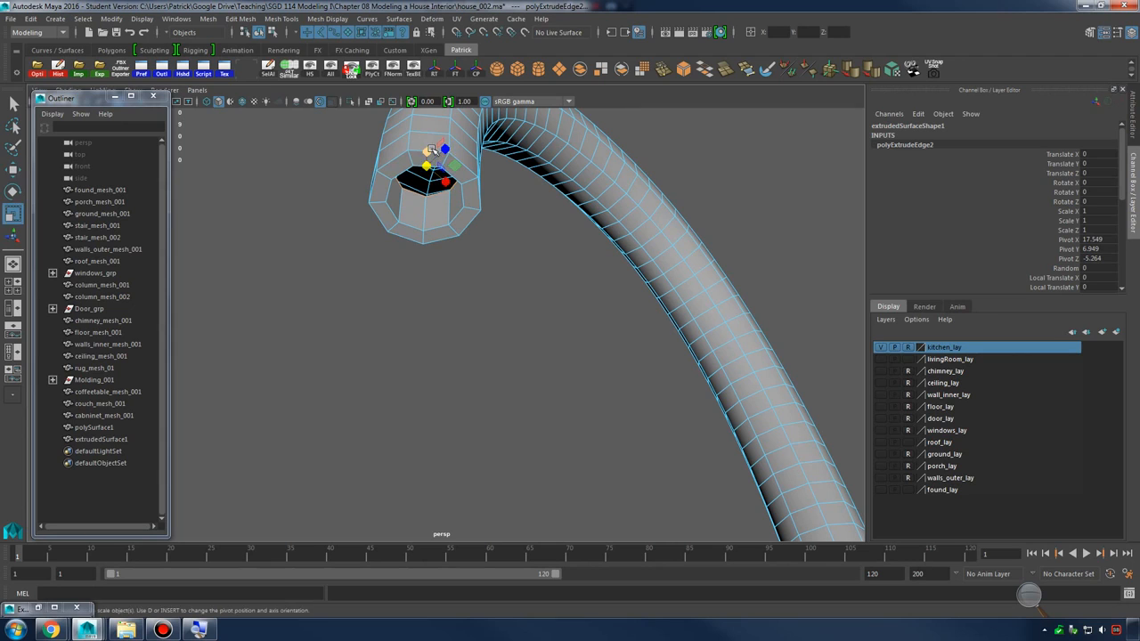
pyautogui.press('e')
pyautogui.press('w')
pyautogui.moveTo(433, 149); pyautogui.dragTo(466, 199)
# Check the hollow spout in smooth preview from object mode, and return the faucet to its unsmoothed display
pyautogui.moveTo(450, 257); pyautogui.dragTo(481, 232, button='right')
pyautogui.press('3')
pyautogui.click(535, 285)
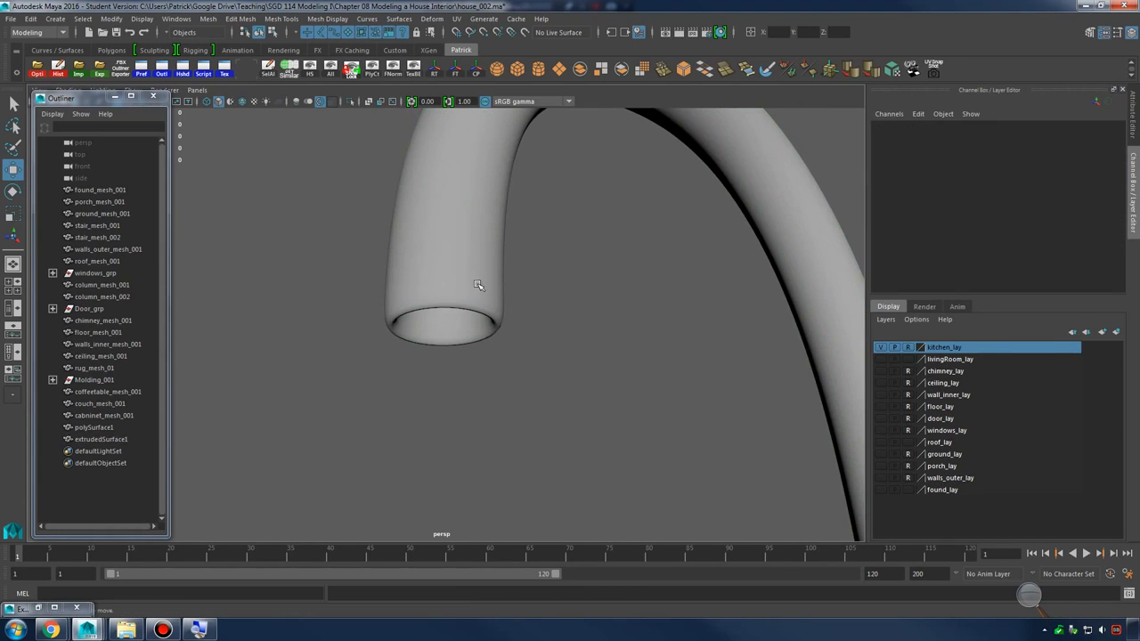
pyautogui.click(481, 283)
pyautogui.press('1')
# Insert three supporting edge loops around the spout's open end and display the faucet in smooth preview
pyautogui.keyDown('shift'); pyautogui.rightClick(466, 215); pyautogui.keyUp('shift')
pyautogui.click(436, 232)
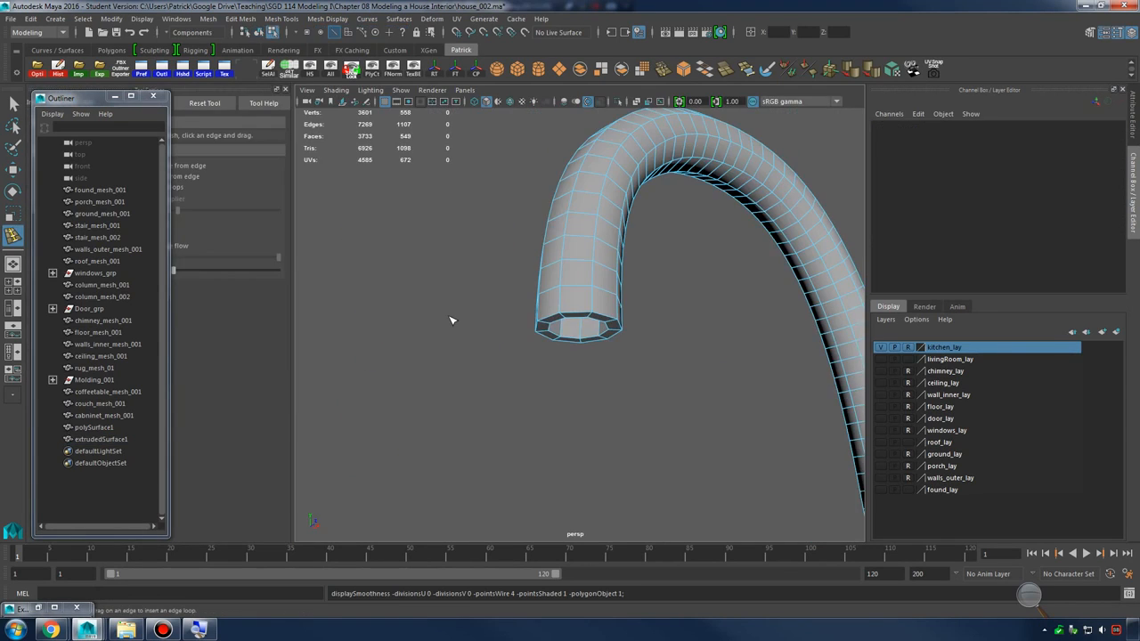
pyautogui.keyDown('alt'); pyautogui.moveTo(453, 318); pyautogui.dragTo(642, 234); pyautogui.keyUp('alt')
pyautogui.click(645, 233)
pyautogui.click(646, 236)
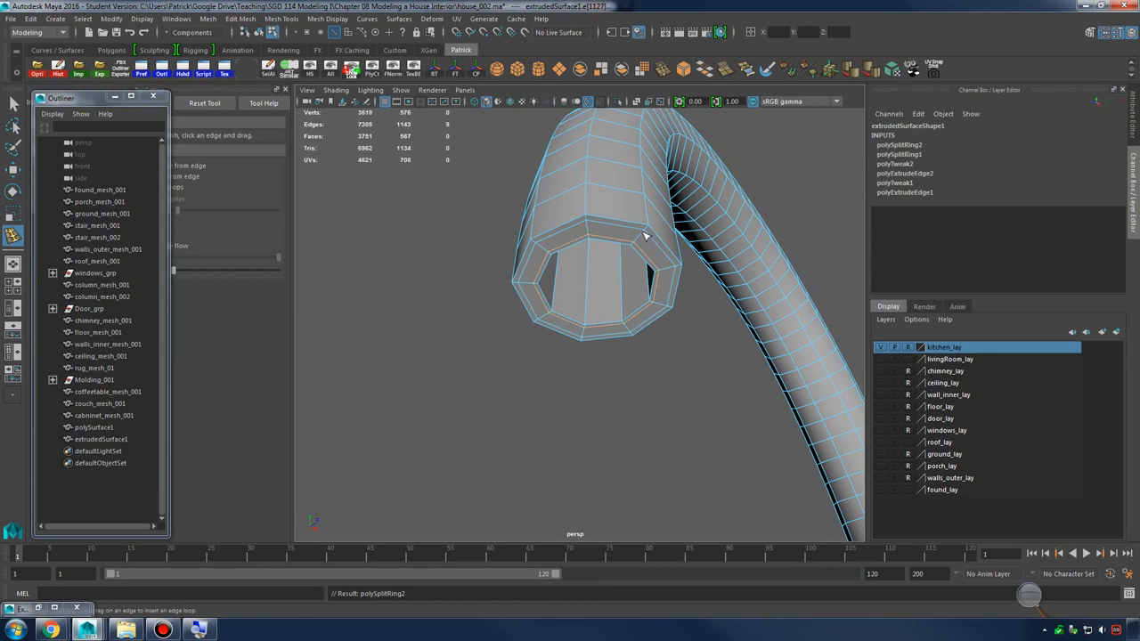
pyautogui.click(660, 228)
pyautogui.press('F8')
pyautogui.click(675, 446)
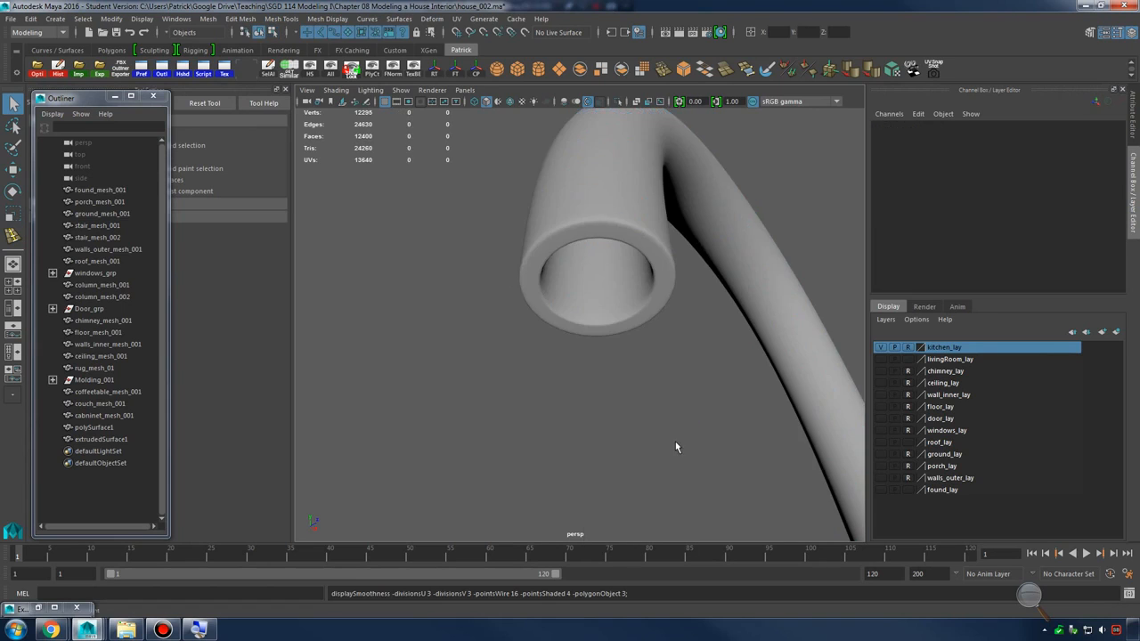
# Examine the whole smoothed faucet above the sink from several sides and select it
pyautogui.keyDown('alt'); pyautogui.moveTo(674, 445); pyautogui.dragTo(576, 371, button='right'); pyautogui.keyUp('alt')
pyautogui.keyDown('alt'); pyautogui.moveTo(575, 372); pyautogui.dragTo(596, 384); pyautogui.keyUp('alt')
pyautogui.keyDown('alt'); pyautogui.moveTo(595, 384); pyautogui.dragTo(573, 377, button='right'); pyautogui.keyUp('alt')
pyautogui.keyDown('alt'); pyautogui.moveTo(573, 377); pyautogui.dragTo(715, 359); pyautogui.keyUp('alt')
pyautogui.click(611, 288)
pyautogui.keyDown('alt'); pyautogui.moveTo(611, 288); pyautogui.dragTo(654, 320); pyautogui.keyUp('alt')
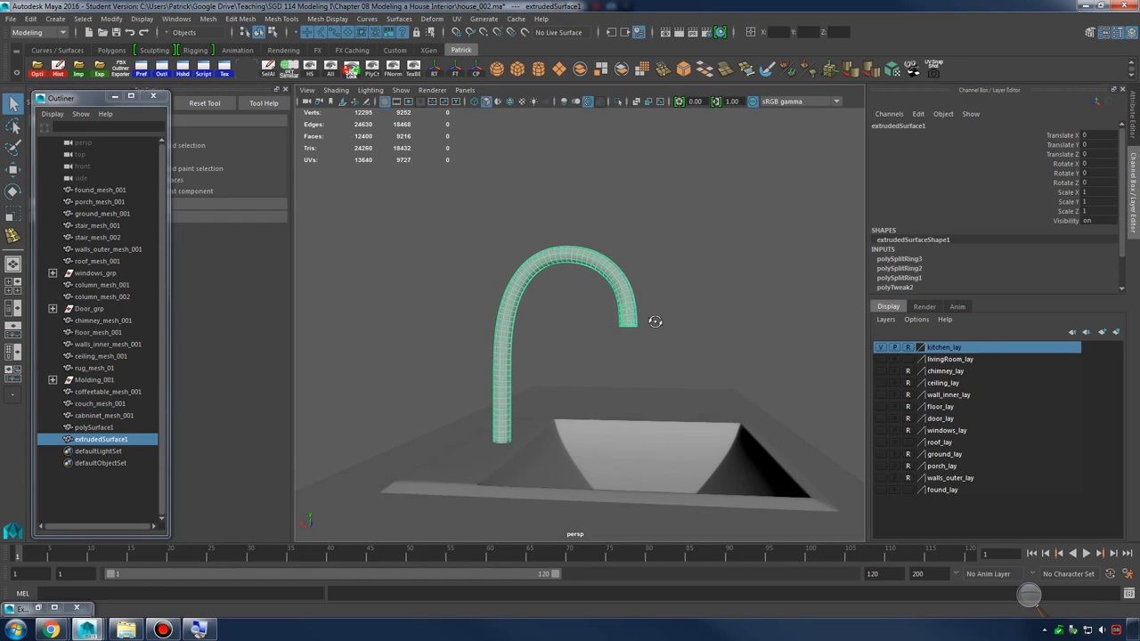
# Deselect the faucet and close the Outliner and Tool Settings to enlarge the viewport
pyautogui.click(738, 316)
pyautogui.keyDown('alt'); pyautogui.moveTo(738, 315); pyautogui.dragTo(533, 337); pyautogui.keyUp('alt')
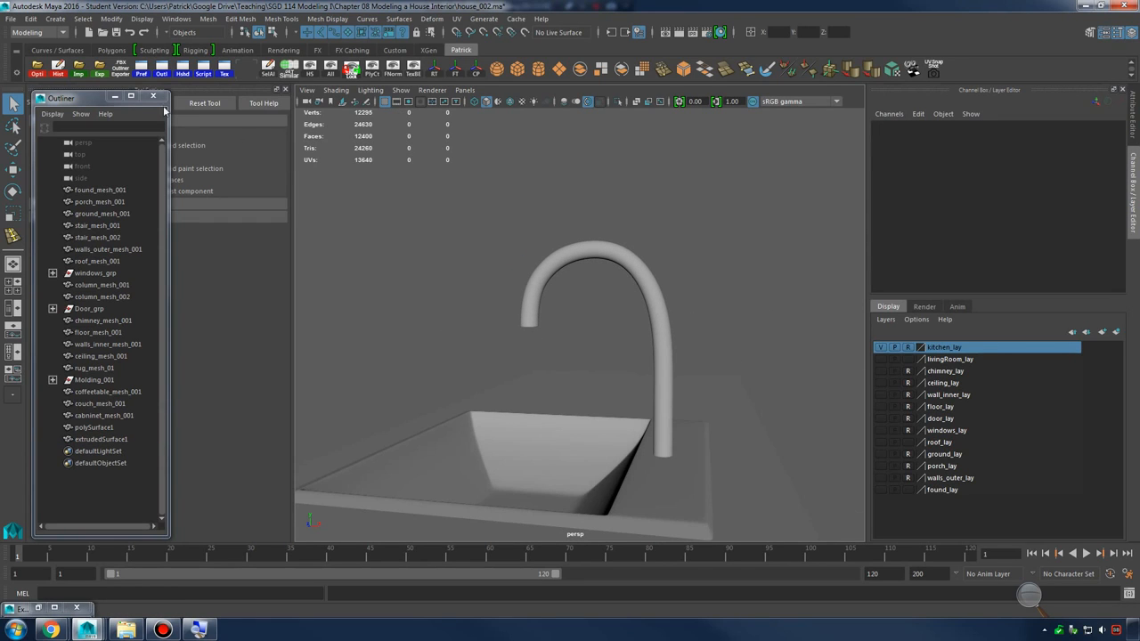
pyautogui.click(153, 96)
pyautogui.keyDown('alt'); pyautogui.moveTo(402, 255); pyautogui.dragTo(348, 161); pyautogui.keyUp('alt')
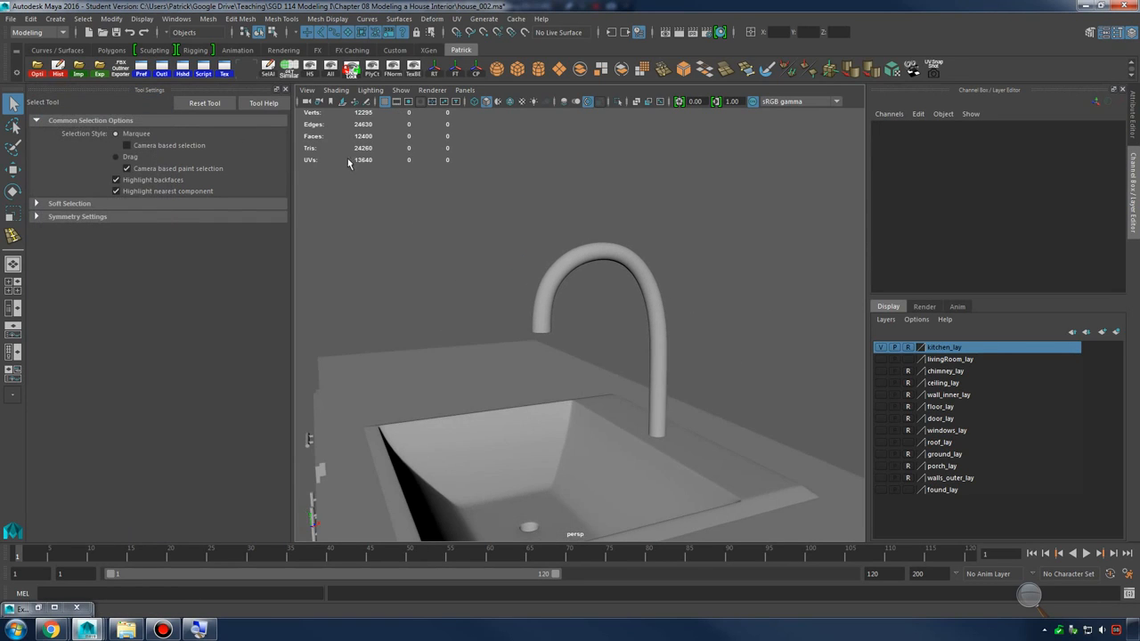
pyautogui.click(286, 90)
# Create a polygon cylinder with radius 1, height 2, 10 axis divisions, and one height and one cap division
pyautogui.moveTo(557, 324)
pyautogui.keyDown('alt'); pyautogui.mouseDown()
pyautogui.moveTo(454, 318)
pyautogui.moveTo(624, 334)
pyautogui.moveTo(698, 325)
pyautogui.moveTo(503, 330)
pyautogui.moveTo(549, 331)
pyautogui.mouseUp(); pyautogui.keyUp('alt')
pyautogui.scroll(-3, 584, 331)
pyautogui.scroll(6, 519, 338)
pyautogui.keyDown('alt'); pyautogui.moveTo(677, 374); pyautogui.dragTo(584, 343, button='middle'); pyautogui.keyUp('alt')
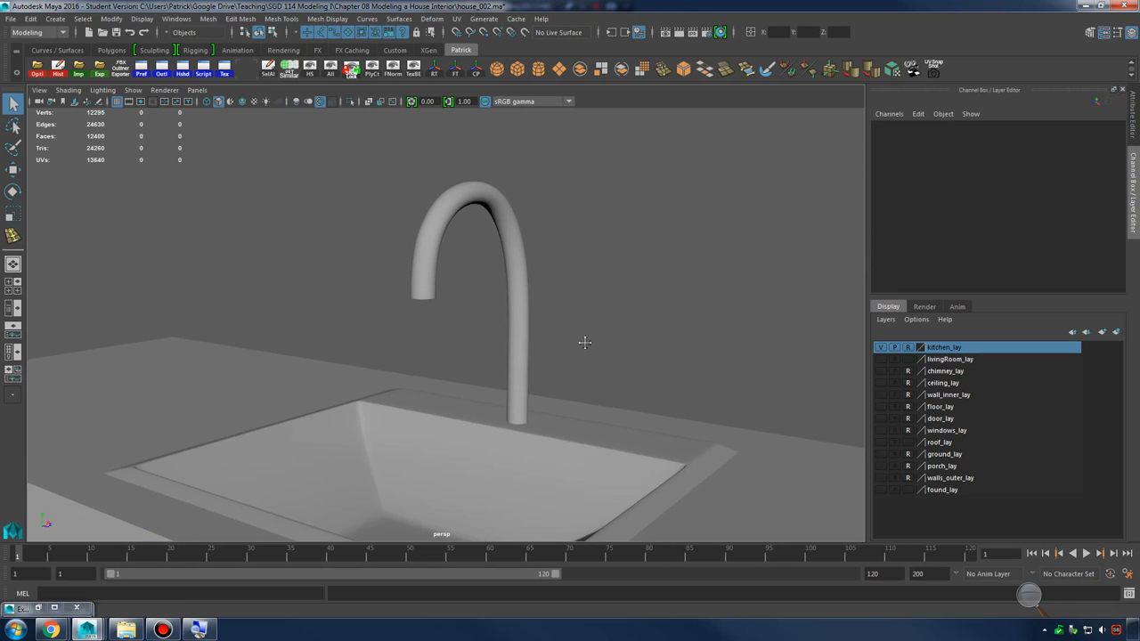
pyautogui.keyDown('alt'); pyautogui.moveTo(584, 342); pyautogui.dragTo(559, 368); pyautogui.keyUp('alt')
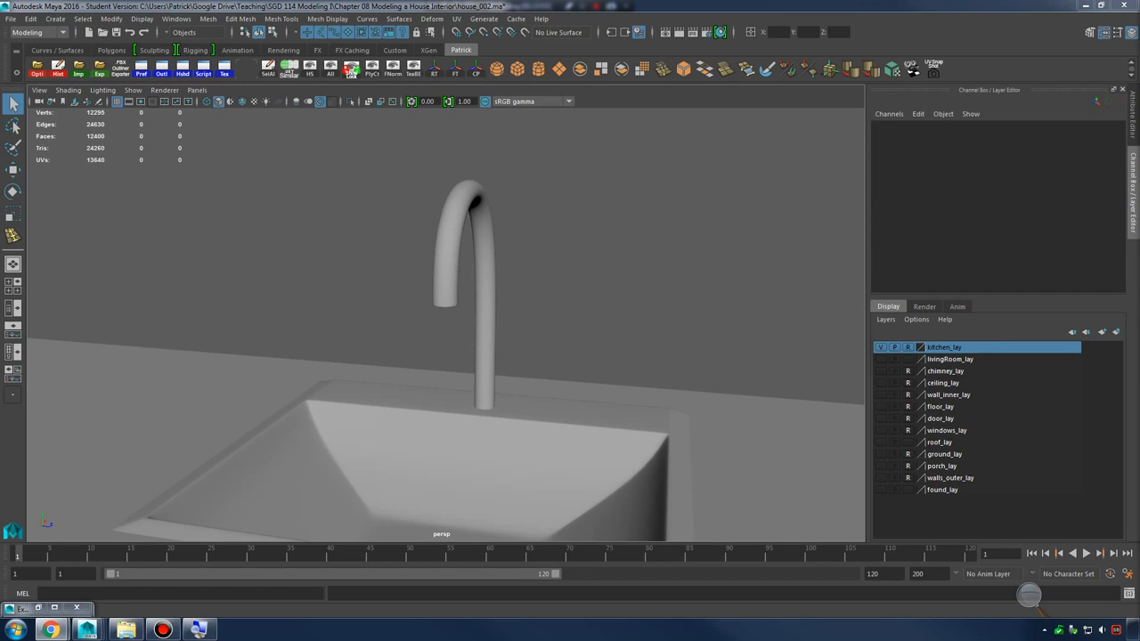
pyautogui.keyDown('alt'); pyautogui.moveTo(457, 381); pyautogui.dragTo(472, 357); pyautogui.keyUp('alt')
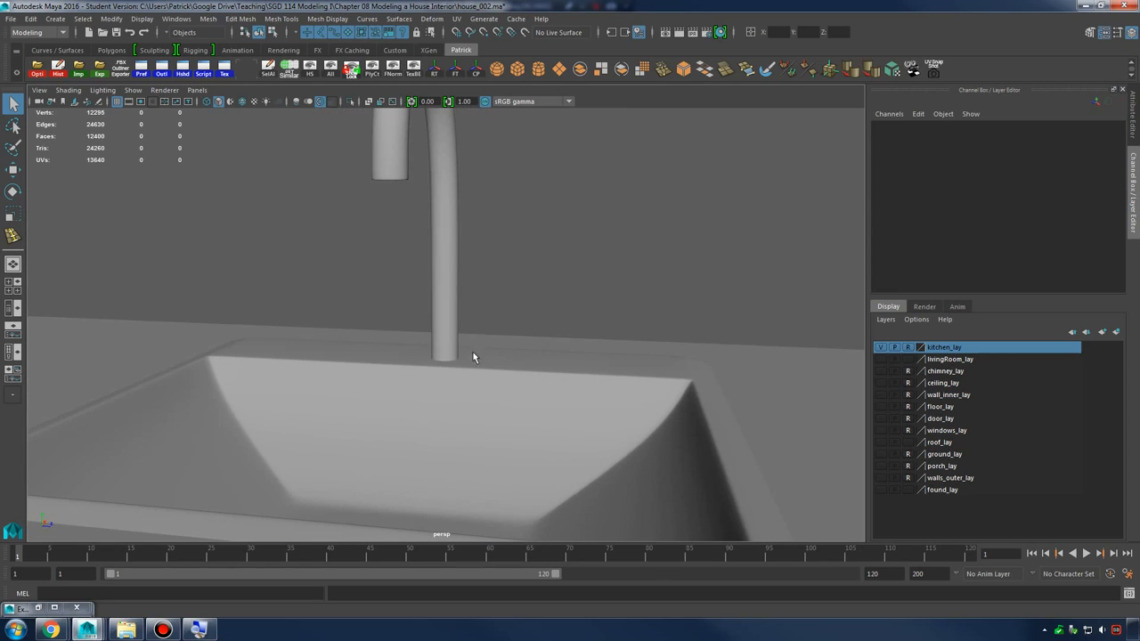
pyautogui.click(53, 19)
pyautogui.moveTo(109, 62)
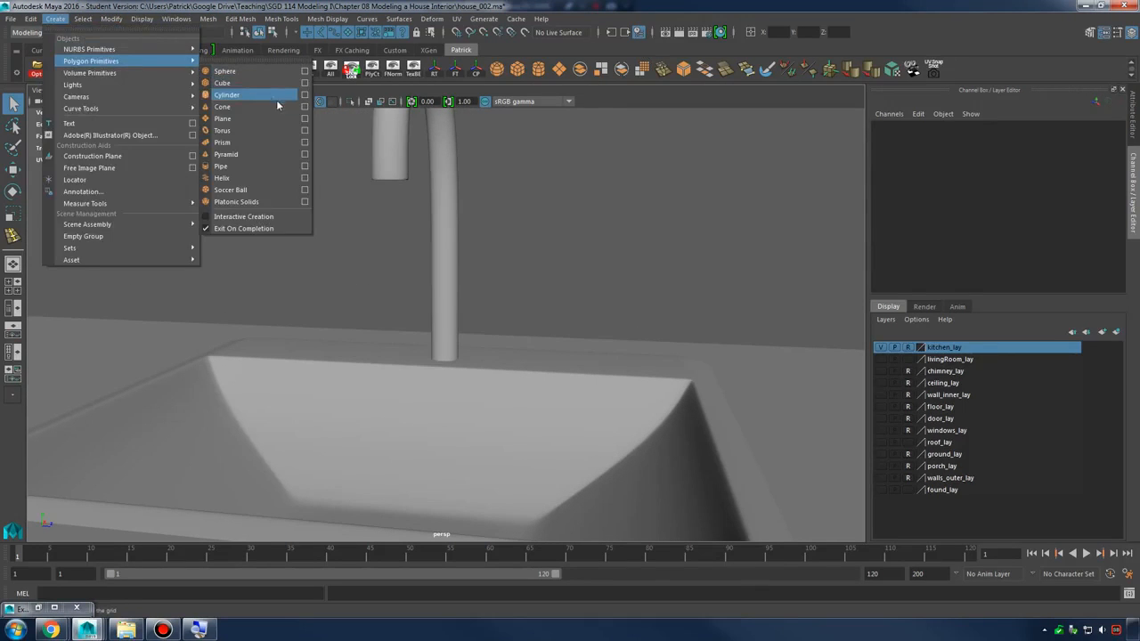
pyautogui.click(306, 95)
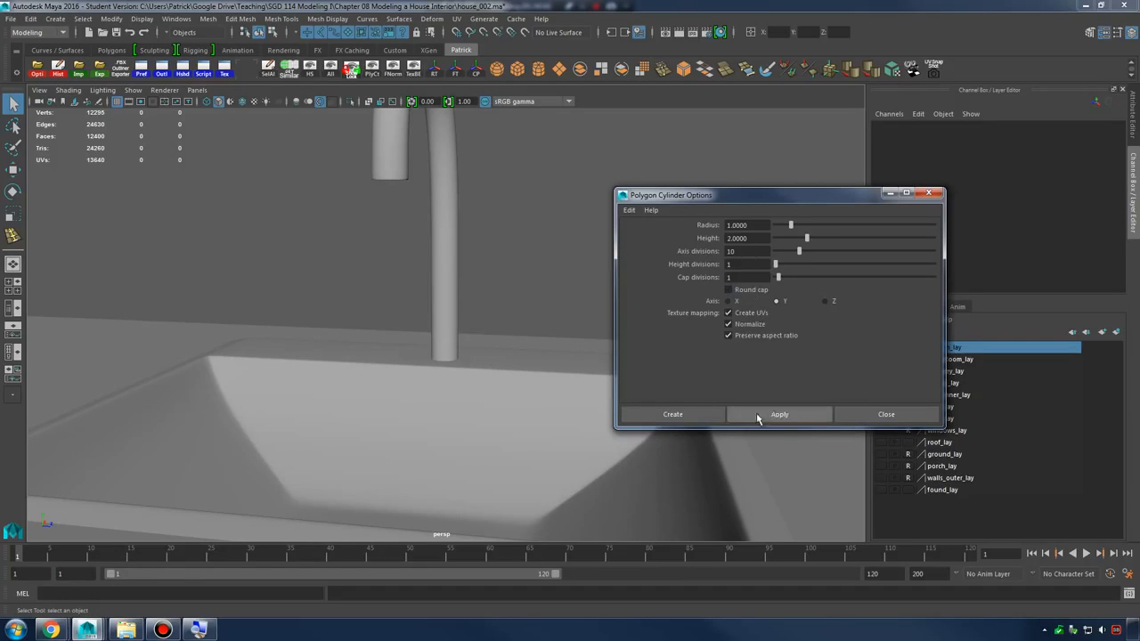
pyautogui.click(684, 415)
# Move the new cylinder onto the counter beside the faucet and scale it uniformly to about 0.22
pyautogui.scroll(-8, 613, 317)
pyautogui.keyDown('alt'); pyautogui.moveTo(412, 314); pyautogui.dragTo(512, 318); pyautogui.keyUp('alt')
pyautogui.scroll(-5, 513, 319)
pyautogui.keyDown('alt'); pyautogui.moveTo(634, 351); pyautogui.dragTo(554, 328, button='middle'); pyautogui.keyUp('alt')
pyautogui.press('w')
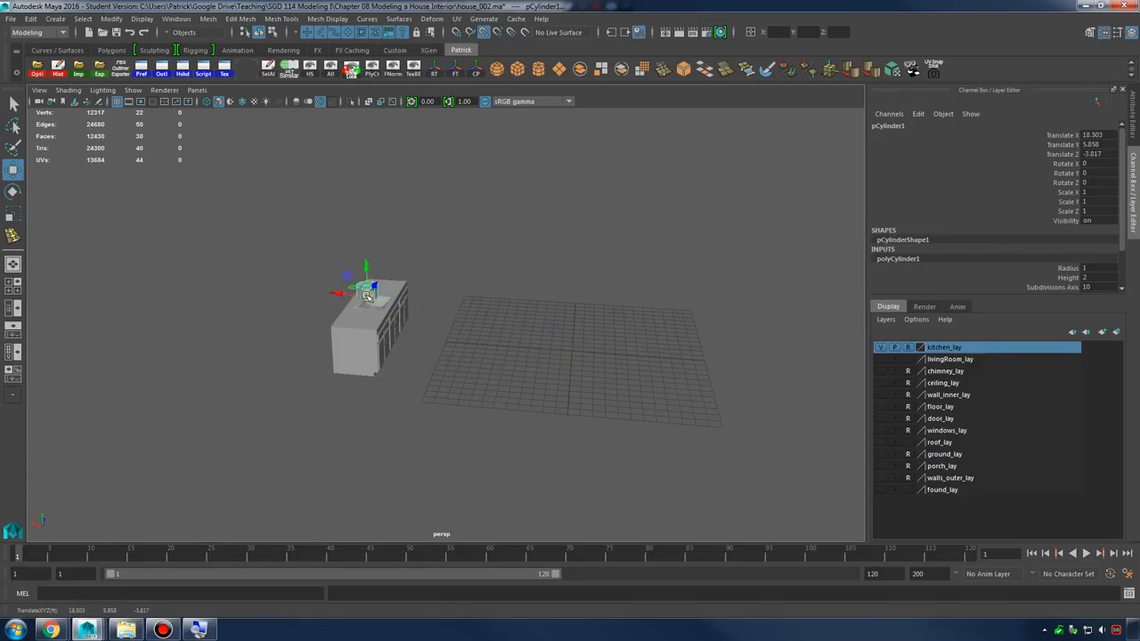
pyautogui.press('f')
pyautogui.keyDown('alt'); pyautogui.moveTo(566, 307); pyautogui.dragTo(448, 241); pyautogui.keyUp('alt')
pyautogui.keyDown('alt'); pyautogui.moveTo(450, 242); pyautogui.dragTo(368, 289); pyautogui.keyUp('alt')
pyautogui.press('r')
pyautogui.press('w')
pyautogui.press('c')
pyautogui.keyDown('alt'); pyautogui.moveTo(481, 290); pyautogui.dragTo(442, 282); pyautogui.keyUp('alt')
pyautogui.press('v')
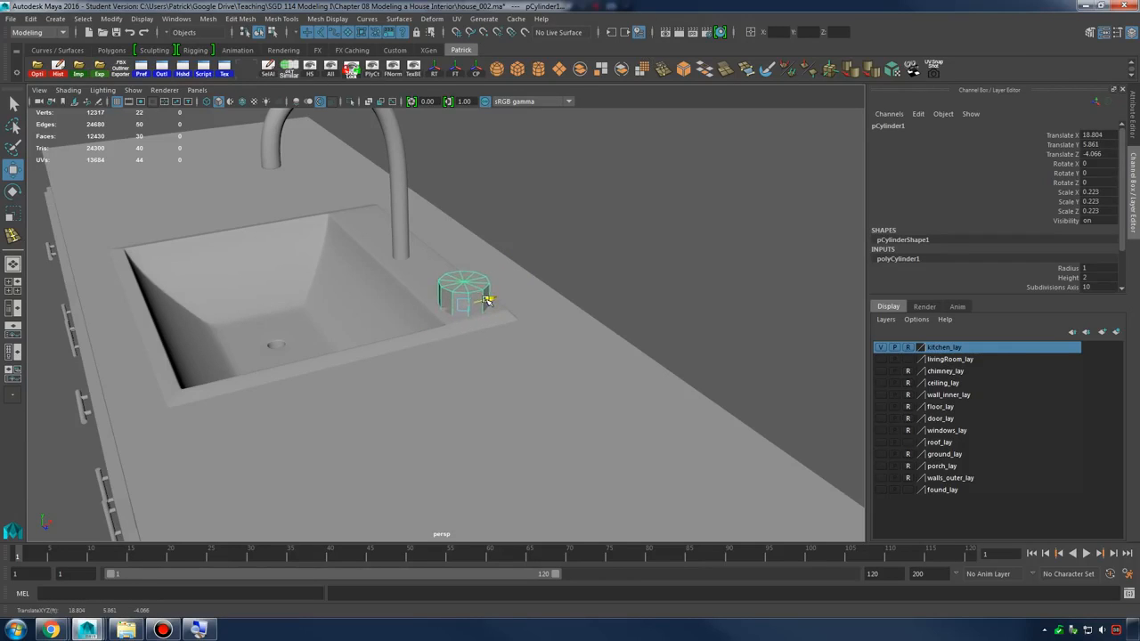
# Scale the cylinder down uniformly to 0.14 and set it on the sink's rear rim beside the faucet
pyautogui.press('f')
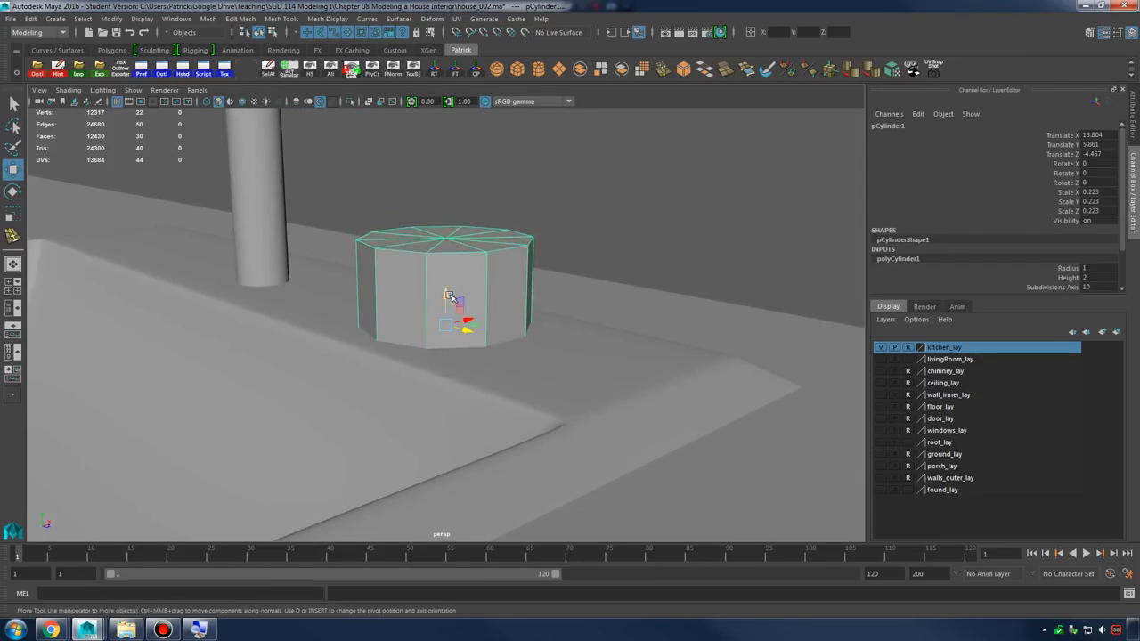
pyautogui.moveTo(456, 302); pyautogui.dragTo(389, 261)
pyautogui.press('r')
pyautogui.press('w')
pyautogui.moveTo(451, 222); pyautogui.dragTo(348, 239)
pyautogui.keyDown('alt'); pyautogui.moveTo(348, 239); pyautogui.dragTo(498, 274, button='middle'); pyautogui.keyUp('alt')
pyautogui.keyDown('alt'); pyautogui.moveTo(499, 275); pyautogui.dragTo(419, 259, button='right'); pyautogui.keyUp('alt')
# Scale the bottom rows of faucet vertices outward by about 1.38 to form a wider base collar
pyautogui.click(347, 249)
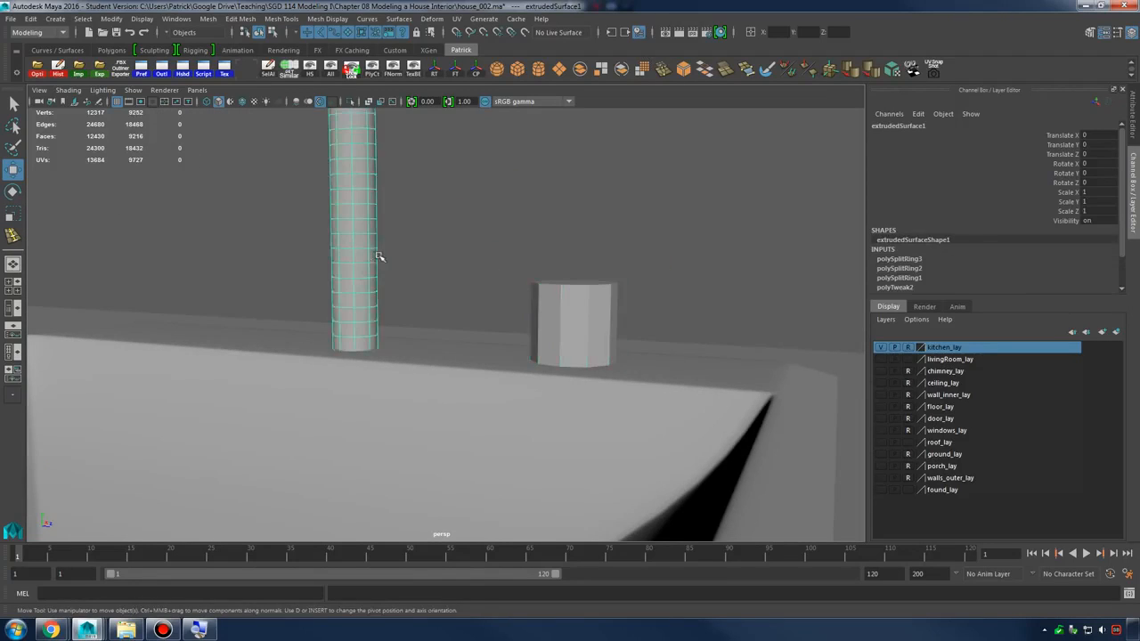
pyautogui.keyDown('alt'); pyautogui.moveTo(381, 255); pyautogui.dragTo(437, 275, button='middle'); pyautogui.keyUp('alt')
pyautogui.keyDown('alt'); pyautogui.moveTo(437, 274); pyautogui.dragTo(408, 252, button='right'); pyautogui.keyUp('alt')
pyautogui.keyDown('alt'); pyautogui.moveTo(385, 301); pyautogui.dragTo(417, 306); pyautogui.keyUp('alt')
pyautogui.moveTo(405, 295); pyautogui.dragTo(379, 279, button='right')
pyautogui.moveTo(417, 357); pyautogui.dragTo(499, 390)
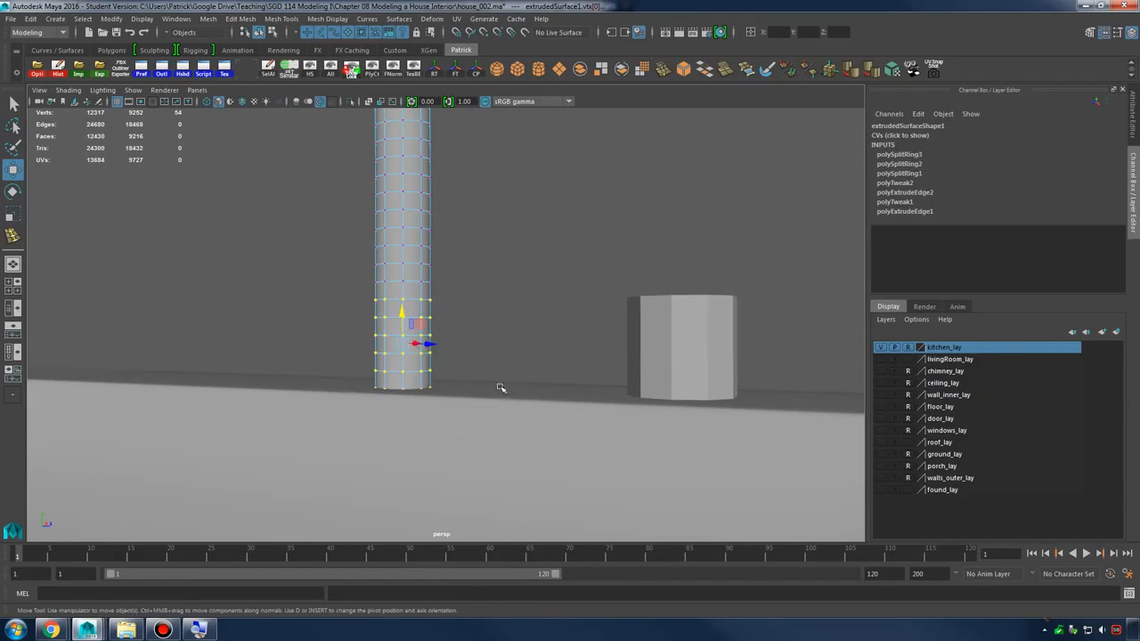
pyautogui.press('r')
pyautogui.moveTo(405, 345); pyautogui.dragTo(429, 346)
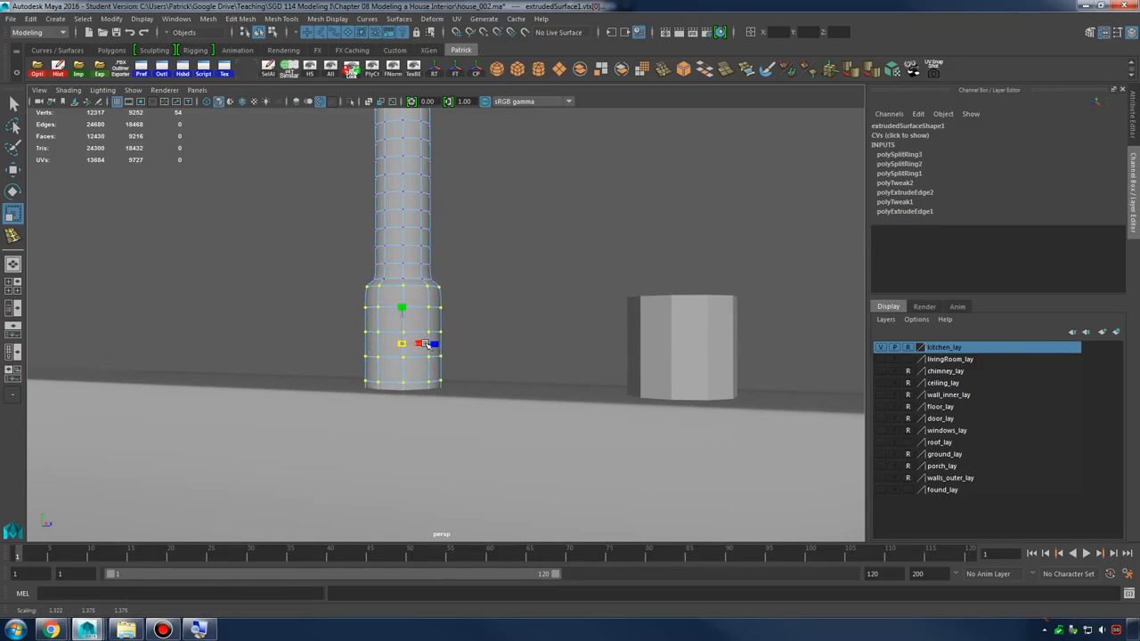
pyautogui.click(494, 286)
pyautogui.keyDown('alt'); pyautogui.moveTo(490, 288); pyautogui.dragTo(415, 309); pyautogui.keyUp('alt')
pyautogui.moveTo(409, 279); pyautogui.dragTo(459, 248, button='right')
pyautogui.click(534, 276)
# Insert supporting edge loops on the faucet where the tube meets the base collar, and preview the mesh smoothed
pyautogui.keyDown('alt'); pyautogui.moveTo(536, 283); pyautogui.dragTo(550, 303); pyautogui.keyUp('alt')
pyautogui.keyDown('alt'); pyautogui.moveTo(549, 303); pyautogui.dragTo(515, 346, button='right'); pyautogui.keyUp('alt')
pyautogui.click(459, 297)
pyautogui.press('1')
pyautogui.keyDown('shift'); pyautogui.moveTo(457, 267); pyautogui.dragTo(432, 273, button='right'); pyautogui.keyUp('shift')
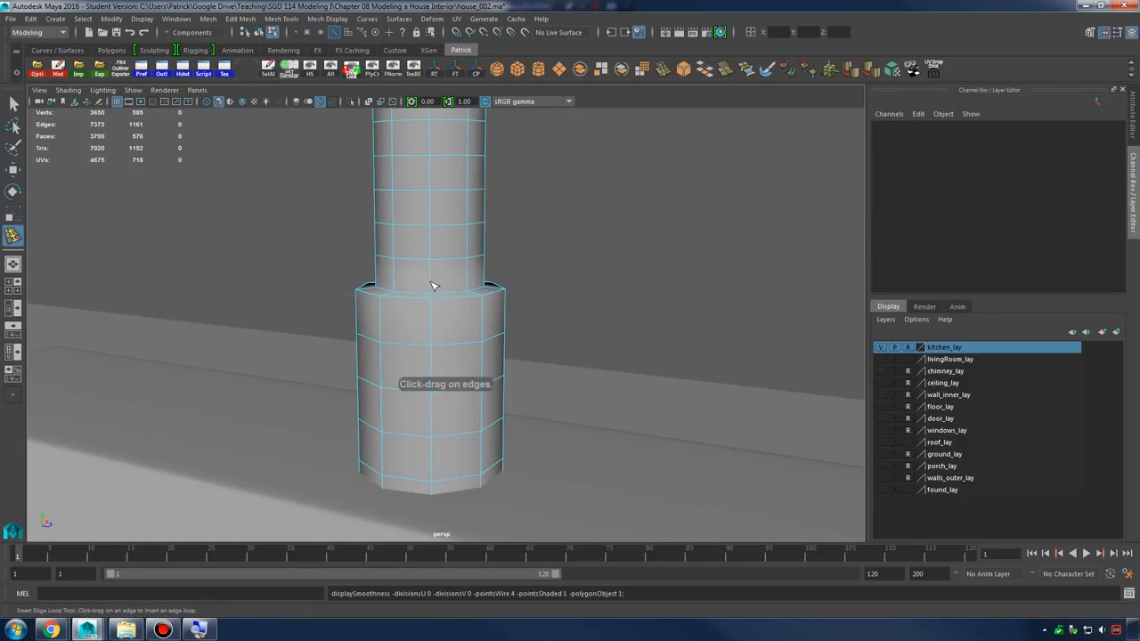
pyautogui.click(432, 286)
pyautogui.press('3')
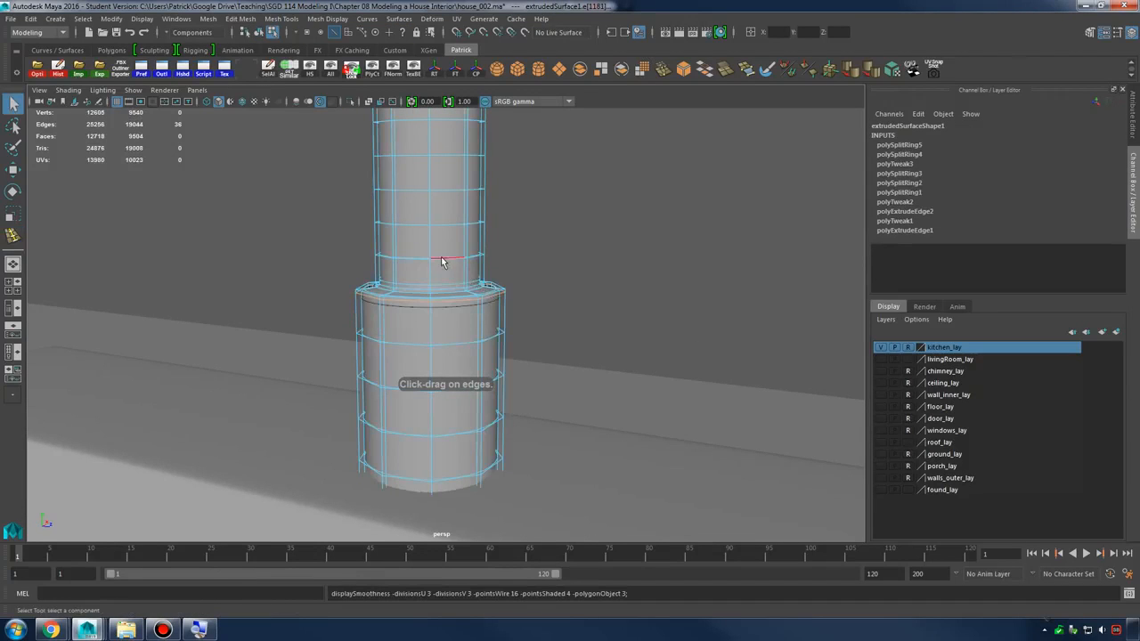
pyautogui.moveTo(442, 262); pyautogui.dragTo(486, 232, button='right')
pyautogui.click(529, 229)
# Move the edge loop at the foot of the narrow tube upward to give the base collar a sloped shoulder
pyautogui.keyDown('alt'); pyautogui.moveTo(614, 247); pyautogui.dragTo(516, 258, button='right'); pyautogui.keyUp('alt')
pyautogui.keyDown('alt'); pyautogui.moveTo(516, 259); pyautogui.dragTo(501, 287); pyautogui.keyUp('alt')
pyautogui.keyDown('alt'); pyautogui.moveTo(500, 287); pyautogui.dragTo(620, 348, button='right'); pyautogui.keyUp('alt')
pyautogui.keyDown('alt'); pyautogui.moveTo(535, 374); pyautogui.dragTo(490, 307, button='middle'); pyautogui.keyUp('alt')
pyautogui.keyDown('alt'); pyautogui.moveTo(427, 307); pyautogui.dragTo(472, 343, button='right'); pyautogui.keyUp('alt')
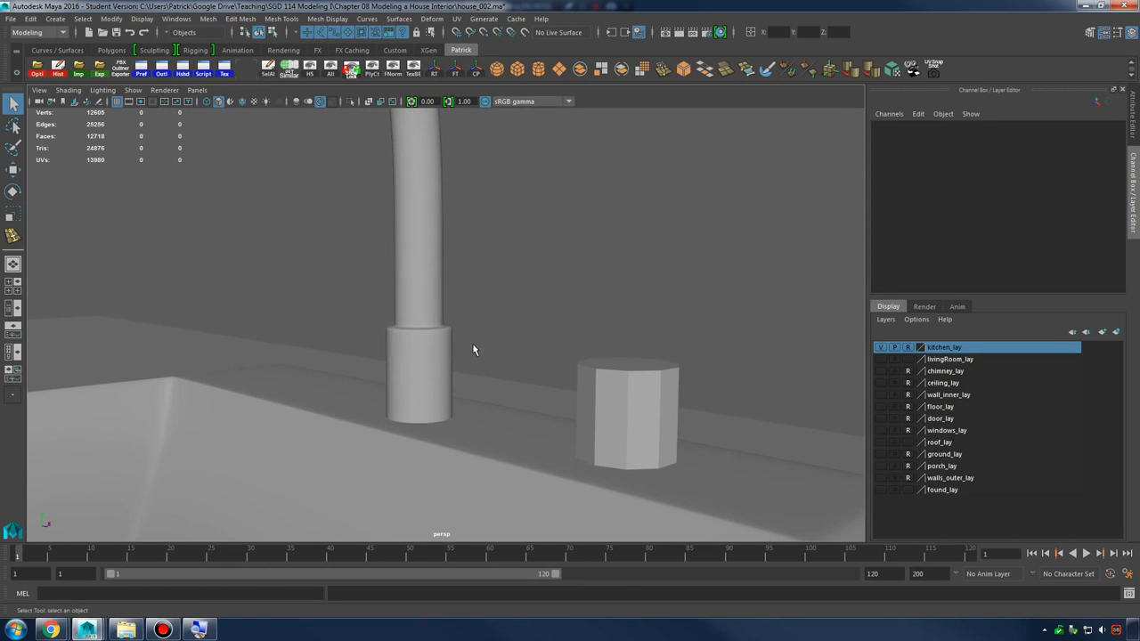
pyautogui.click(389, 336)
pyautogui.scroll(6, 400, 323)
pyautogui.moveTo(361, 298); pyautogui.dragTo(354, 269, button='right')
pyautogui.doubleClick(368, 331)
pyautogui.press('w')
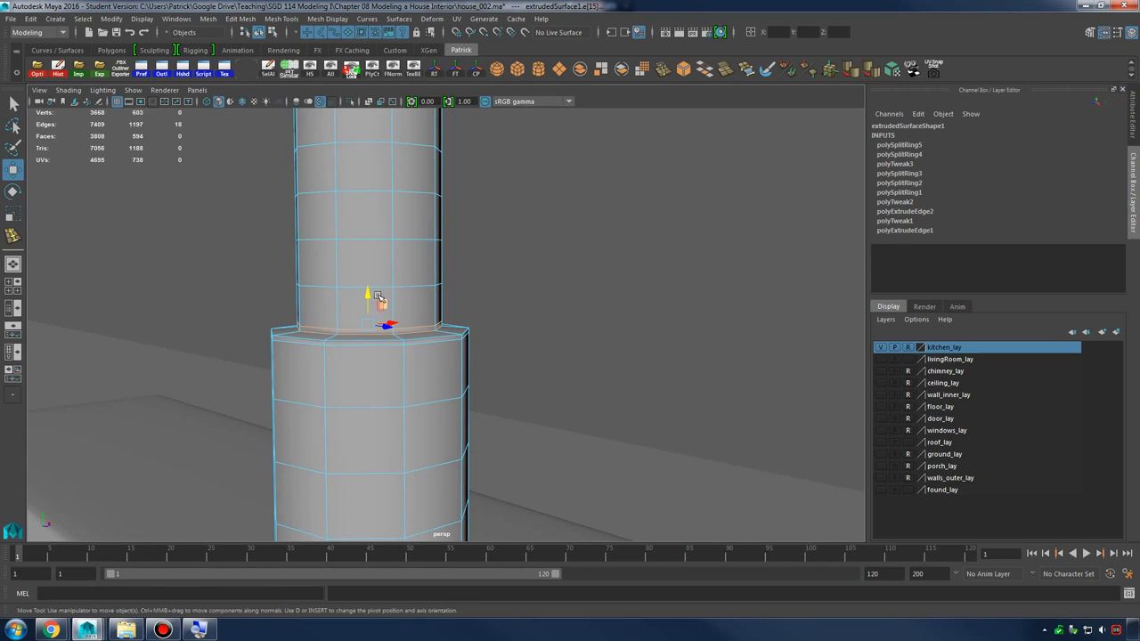
pyautogui.moveTo(370, 295); pyautogui.dragTo(377, 258)
pyautogui.press('3')
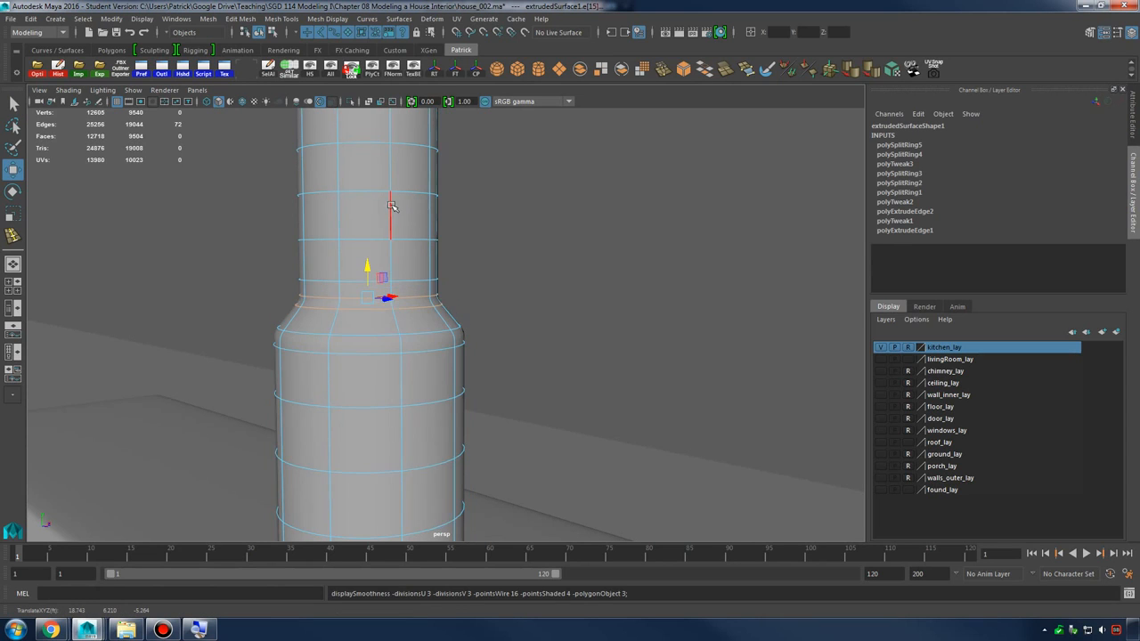
pyautogui.moveTo(394, 208); pyautogui.dragTo(438, 170, button='right')
# Raise the cylinder beside the faucet slightly, to 5.982 in Y
pyautogui.scroll(-6, 583, 270)
pyautogui.keyDown('alt'); pyautogui.moveTo(582, 270); pyautogui.dragTo(379, 289); pyautogui.keyUp('alt')
pyautogui.keyDown('alt'); pyautogui.moveTo(545, 287); pyautogui.dragTo(450, 301); pyautogui.keyUp('alt')
pyautogui.keyDown('alt'); pyautogui.moveTo(450, 300); pyautogui.dragTo(574, 369, button='right'); pyautogui.keyUp('alt')
pyautogui.keyDown('alt'); pyautogui.moveTo(575, 369); pyautogui.dragTo(615, 390); pyautogui.keyUp('alt')
pyautogui.click(556, 411)
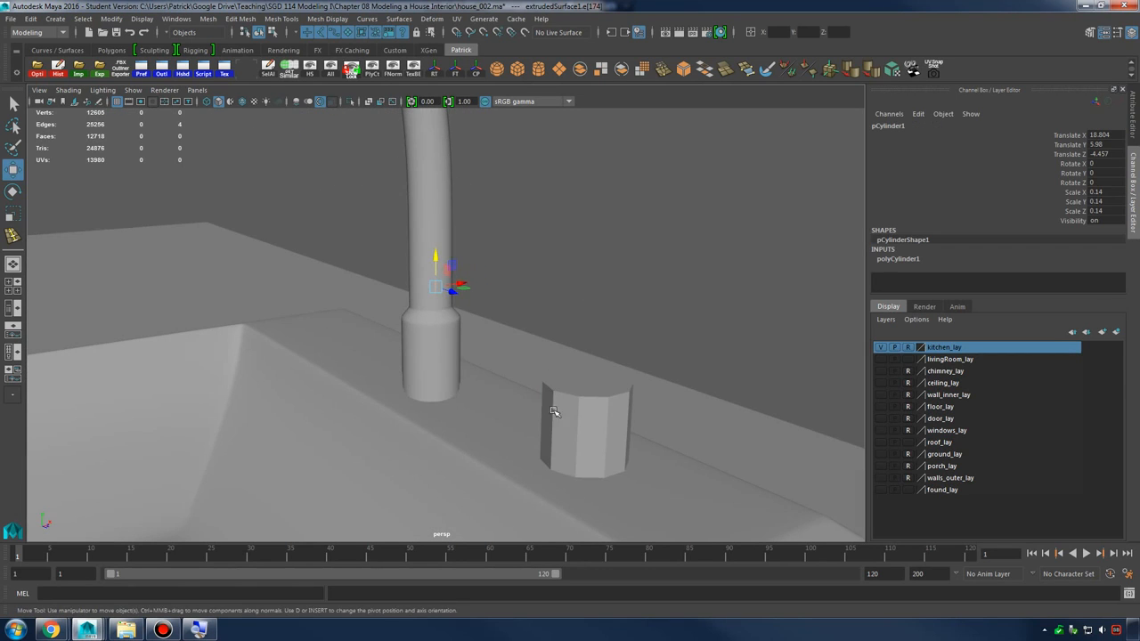
pyautogui.keyDown('alt'); pyautogui.moveTo(555, 412); pyautogui.dragTo(459, 354, button='middle'); pyautogui.keyUp('alt')
pyautogui.keyDown('alt'); pyautogui.moveTo(459, 354); pyautogui.dragTo(514, 391, button='right'); pyautogui.keyUp('alt')
pyautogui.keyDown('alt'); pyautogui.moveTo(514, 392); pyautogui.dragTo(556, 363); pyautogui.keyUp('alt')
pyautogui.moveTo(591, 307); pyautogui.dragTo(566, 352)
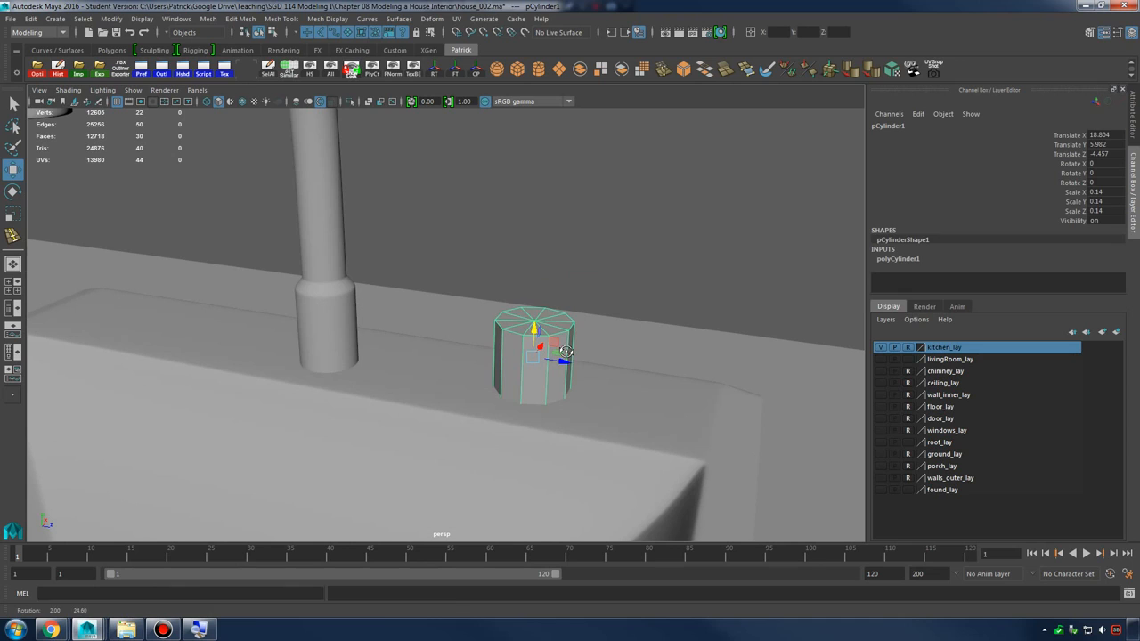
# Turn off the faucet's smooth preview and delete the ten-sided cylinder beside it
pyautogui.click(307, 319)
pyautogui.press('1')
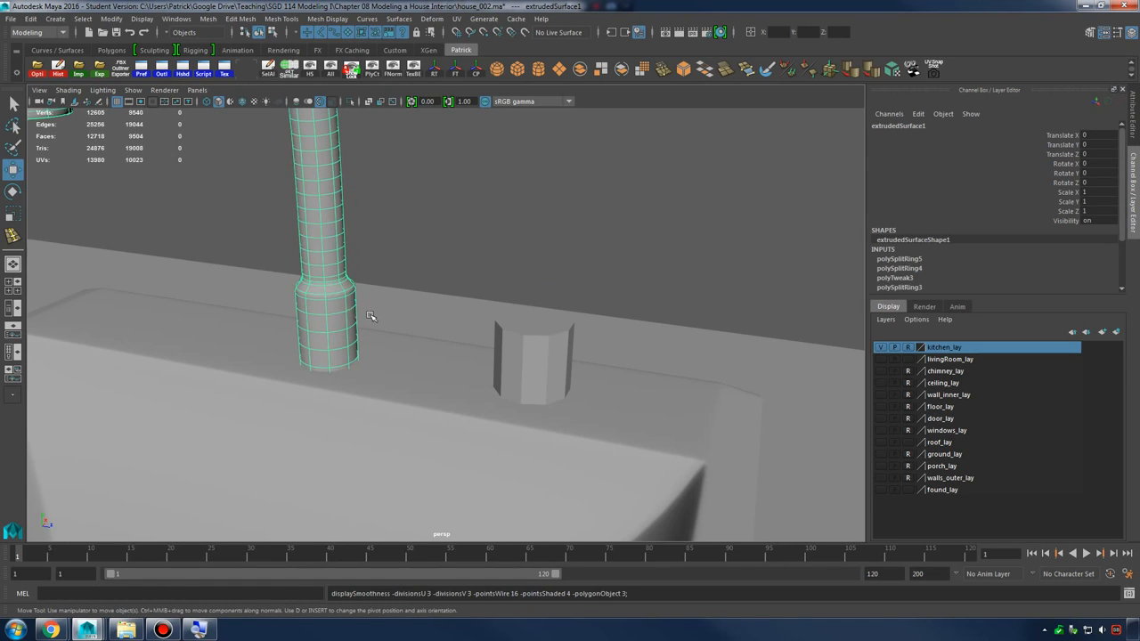
pyautogui.click(552, 351)
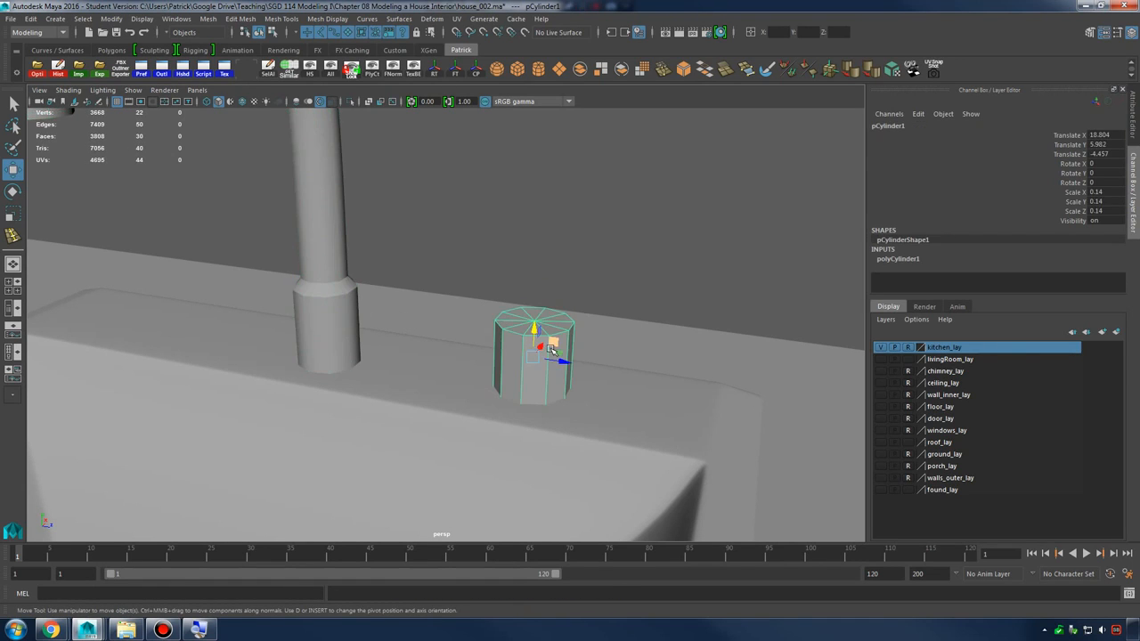
pyautogui.press('Delete')
# Duplicate the faucet, scale the copy to 0.791, and move it beside the original to Translate Y -0.162, Z 0.738
pyautogui.click(327, 291)
pyautogui.keyDown('alt'); pyautogui.moveTo(334, 285); pyautogui.dragTo(546, 312); pyautogui.keyUp('alt')
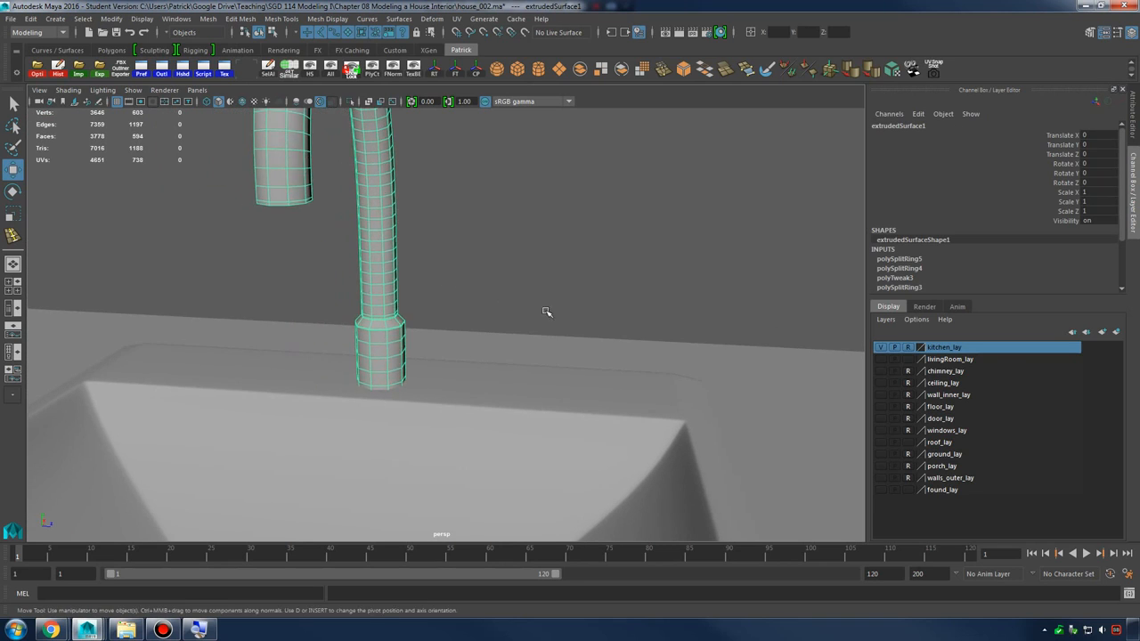
pyautogui.keyDown('alt'); pyautogui.moveTo(546, 311); pyautogui.dragTo(427, 223, button='right'); pyautogui.keyUp('alt')
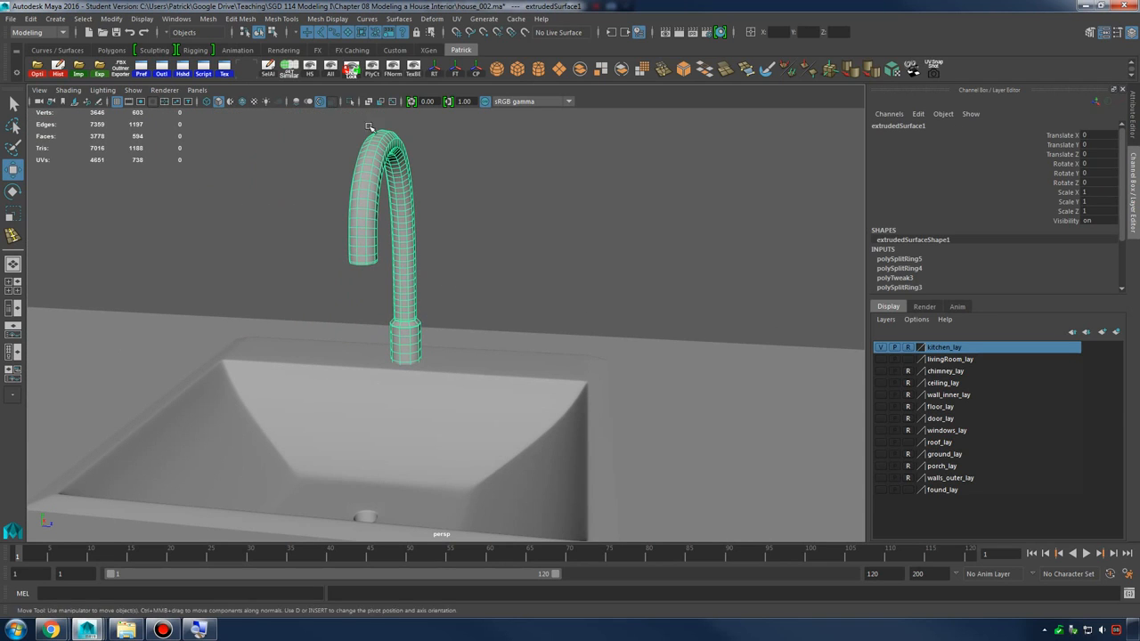
pyautogui.hotkey('ctrl', 'd')
pyautogui.moveTo(420, 268); pyautogui.dragTo(494, 274)
pyautogui.hotkey('ctrl', 'z')
pyautogui.press('r')
pyautogui.press('w')
pyautogui.moveTo(426, 217); pyautogui.dragTo(497, 265)
# Delete the curved tube faces of the duplicate faucet, keeping only its base collar
pyautogui.click(478, 247)
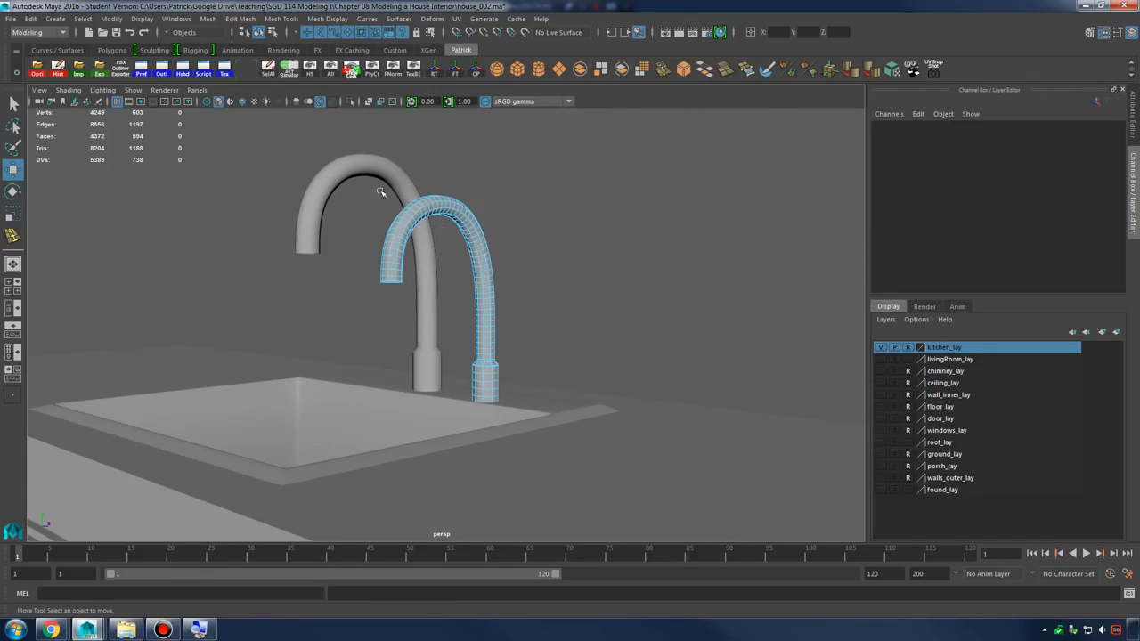
pyautogui.moveTo(591, 354); pyautogui.dragTo(597, 356)
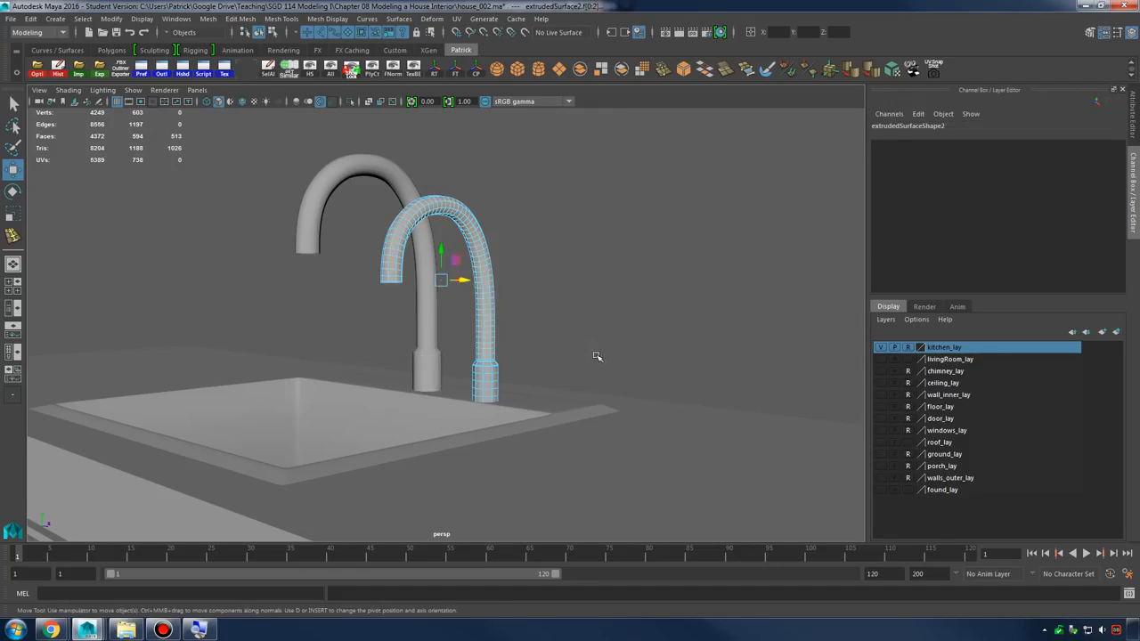
pyautogui.press('Delete')
# Delete the uppermost ring of faces above the sloped shoulder of the duplicate collar
pyautogui.press('f')
pyautogui.keyDown('alt'); pyautogui.moveTo(397, 358); pyautogui.dragTo(789, 385, button='right'); pyautogui.keyUp('alt')
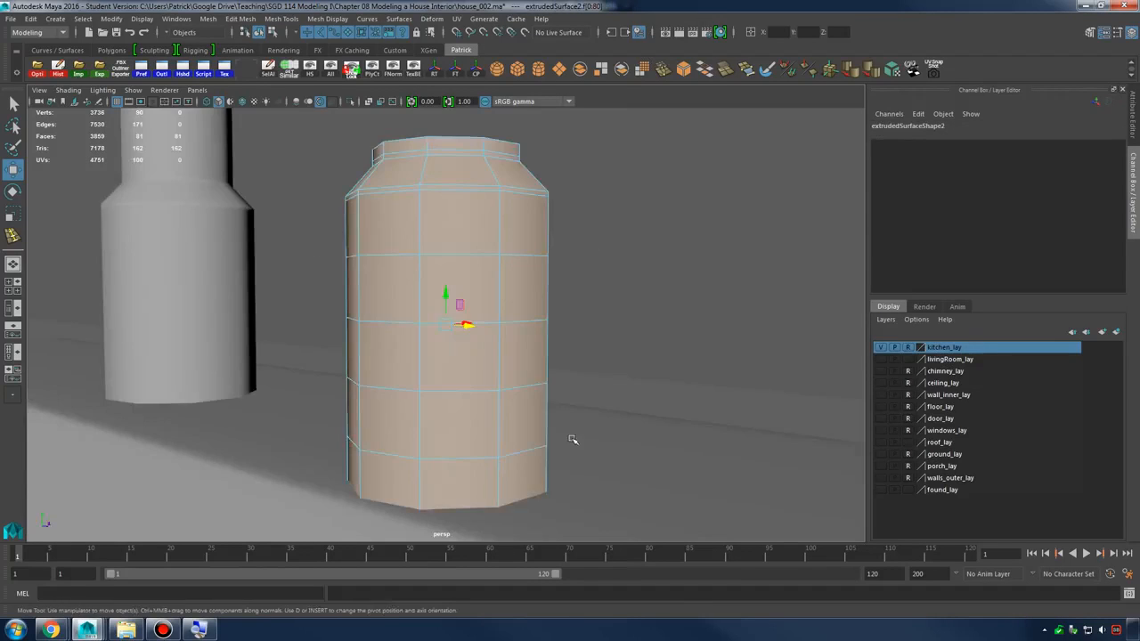
pyautogui.keyDown('alt'); pyautogui.moveTo(572, 437); pyautogui.dragTo(535, 383); pyautogui.keyUp('alt')
pyautogui.keyDown('alt'); pyautogui.moveTo(534, 383); pyautogui.dragTo(486, 230, button='right'); pyautogui.keyUp('alt')
pyautogui.click(488, 233)
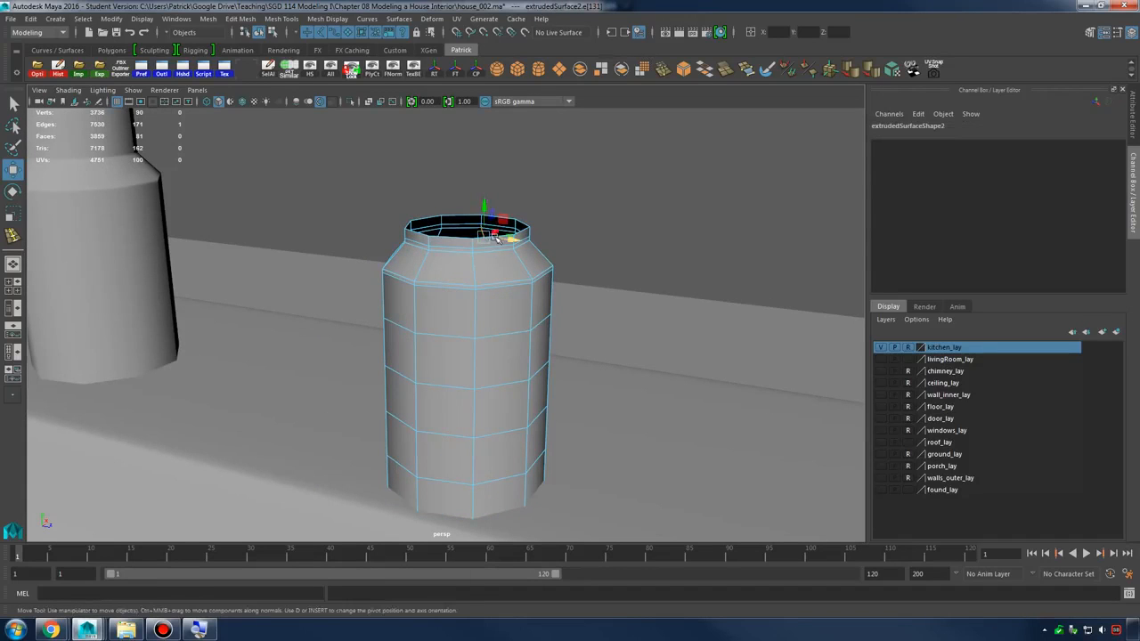
pyautogui.moveTo(488, 234)
pyautogui.keyDown('alt'); pyautogui.mouseDown()
pyautogui.moveTo(596, 193)
pyautogui.moveTo(547, 191)
pyautogui.moveTo(478, 225)
pyautogui.mouseUp(); pyautogui.keyUp('alt')
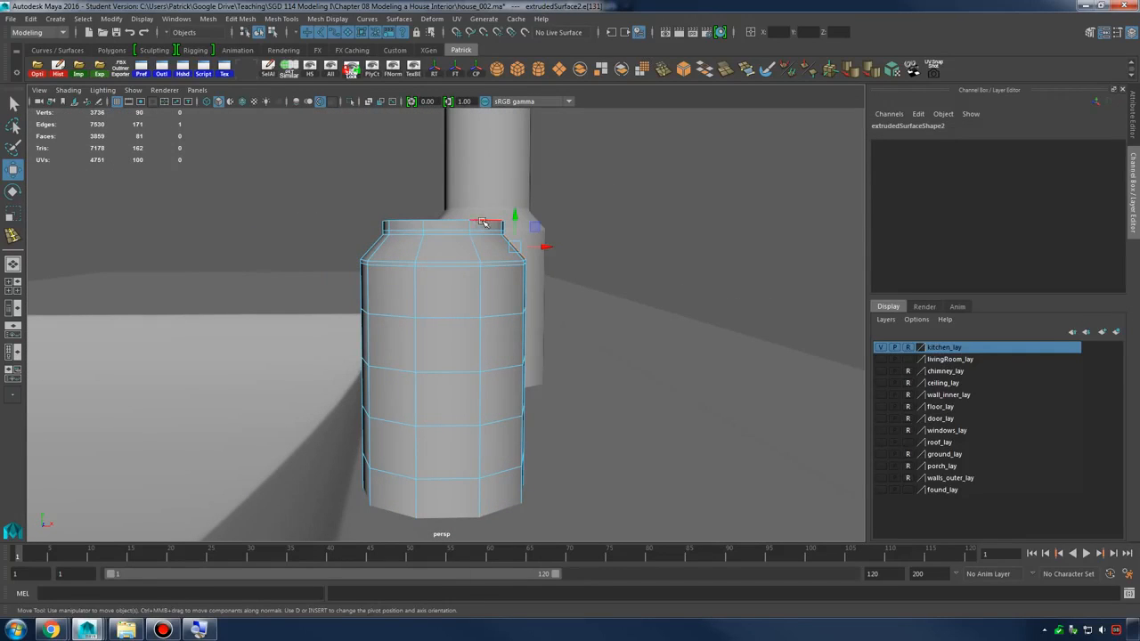
pyautogui.moveTo(493, 225); pyautogui.dragTo(499, 282, button='right')
pyautogui.press('Delete')
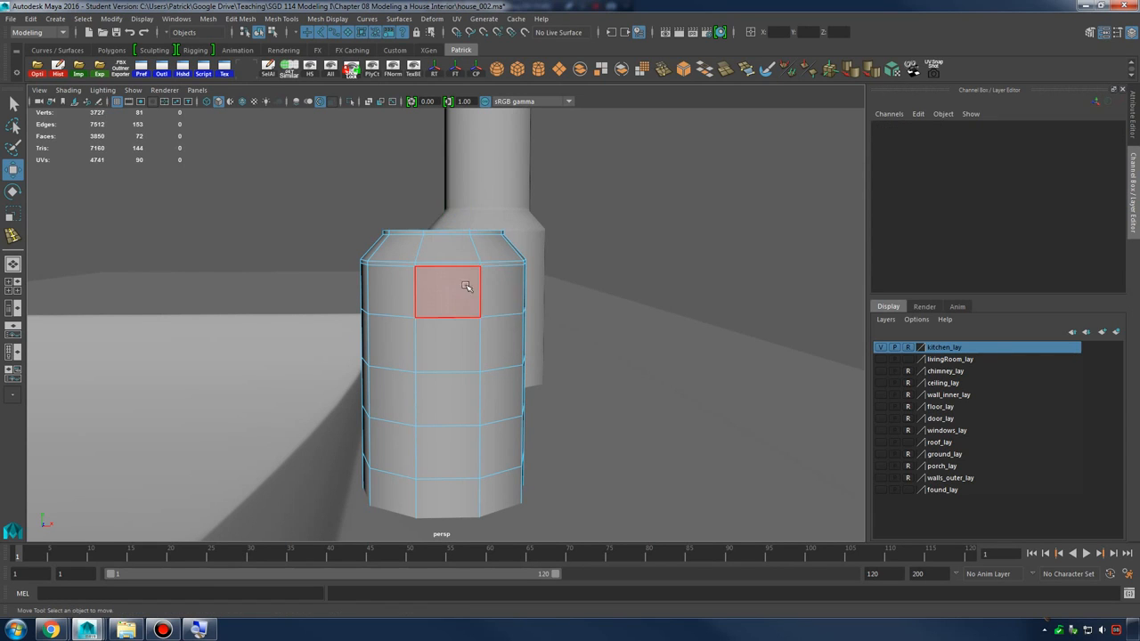
# Extrude the top border edges of the duplicate collar and raise them into a tall tube
pyautogui.keyDown('alt'); pyautogui.moveTo(478, 274); pyautogui.dragTo(504, 305); pyautogui.keyUp('alt')
pyautogui.moveTo(499, 266); pyautogui.dragTo(487, 216, button='right')
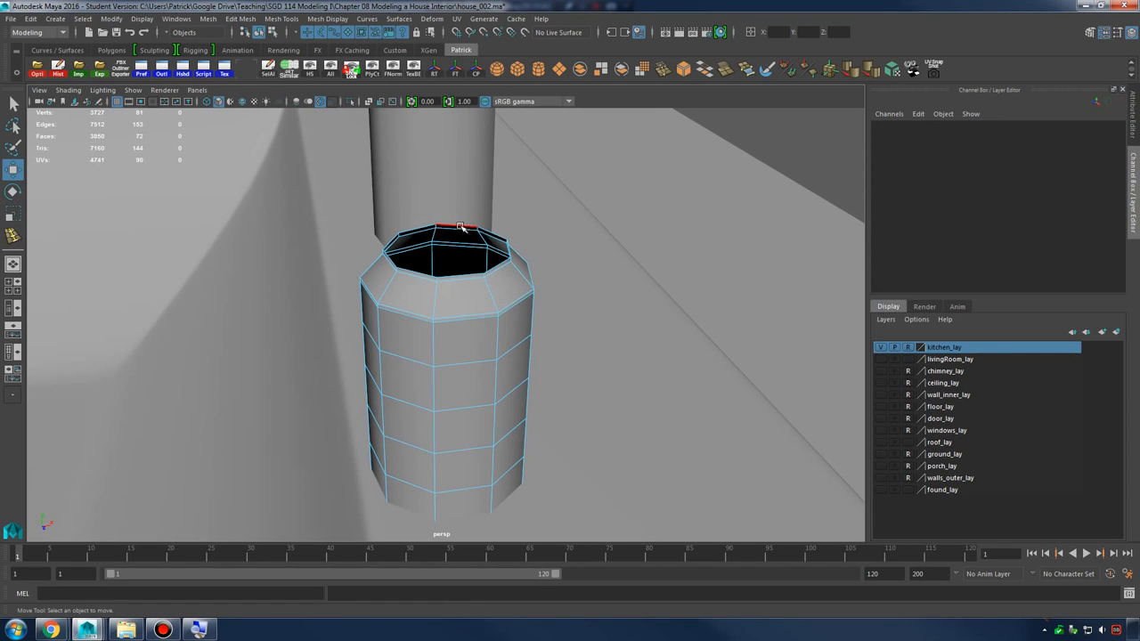
pyautogui.doubleClick(461, 227)
pyautogui.keyDown('alt'); pyautogui.moveTo(461, 227); pyautogui.dragTo(521, 267); pyautogui.keyUp('alt')
pyautogui.keyDown('shift'); pyautogui.moveTo(521, 267); pyautogui.dragTo(520, 297, button='right'); pyautogui.keyUp('shift')
pyautogui.press('w')
pyautogui.moveTo(459, 245); pyautogui.dragTo(500, 143)
pyautogui.keyDown('alt'); pyautogui.moveTo(524, 208); pyautogui.dragTo(494, 286); pyautogui.keyUp('alt')
pyautogui.moveTo(531, 229); pyautogui.dragTo(536, 233, button='right')
pyautogui.click(532, 298)
# Cap the open top of the duplicate's tall tube by bridging opposite border edges with the Append to Polygon tool
pyautogui.keyDown('alt'); pyautogui.moveTo(532, 295); pyautogui.dragTo(501, 289); pyautogui.keyUp('alt')
pyautogui.keyDown('shift'); pyautogui.moveTo(492, 258); pyautogui.dragTo(557, 257, button='right'); pyautogui.keyUp('shift')
pyautogui.click(505, 256)
pyautogui.click(503, 246)
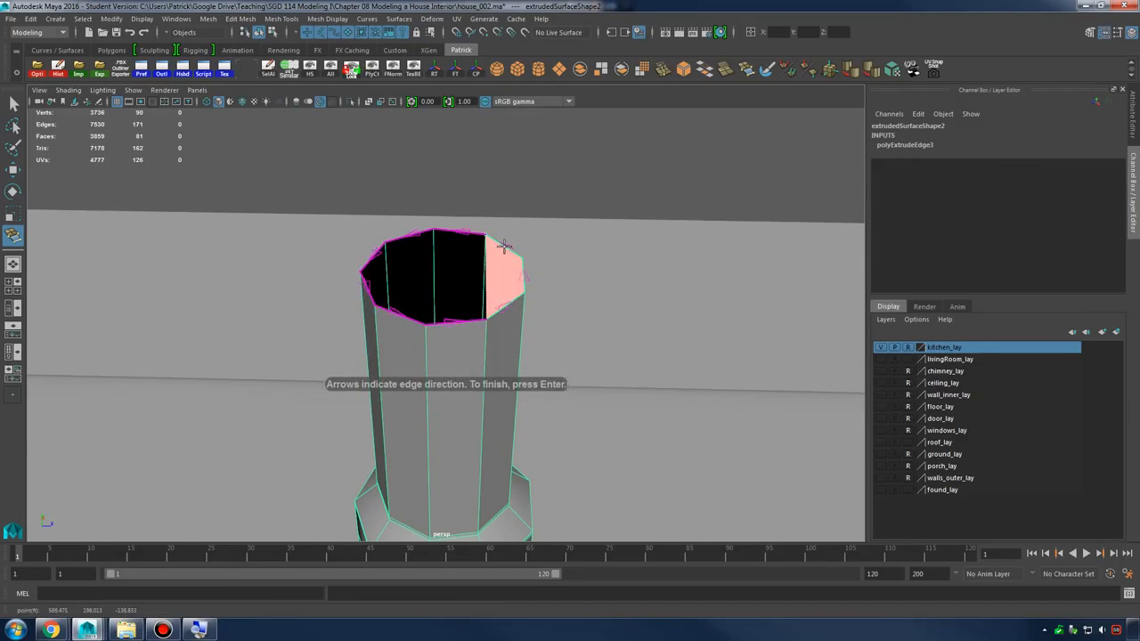
pyautogui.press('Return')
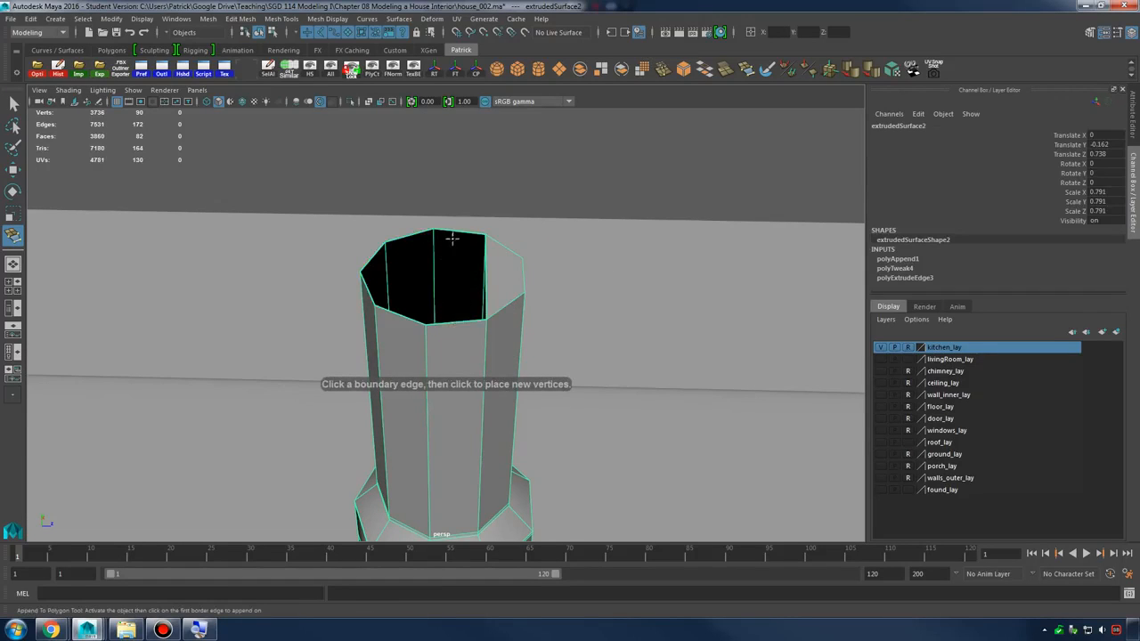
pyautogui.click(450, 320)
pyautogui.click(456, 235)
pyautogui.press('Return')
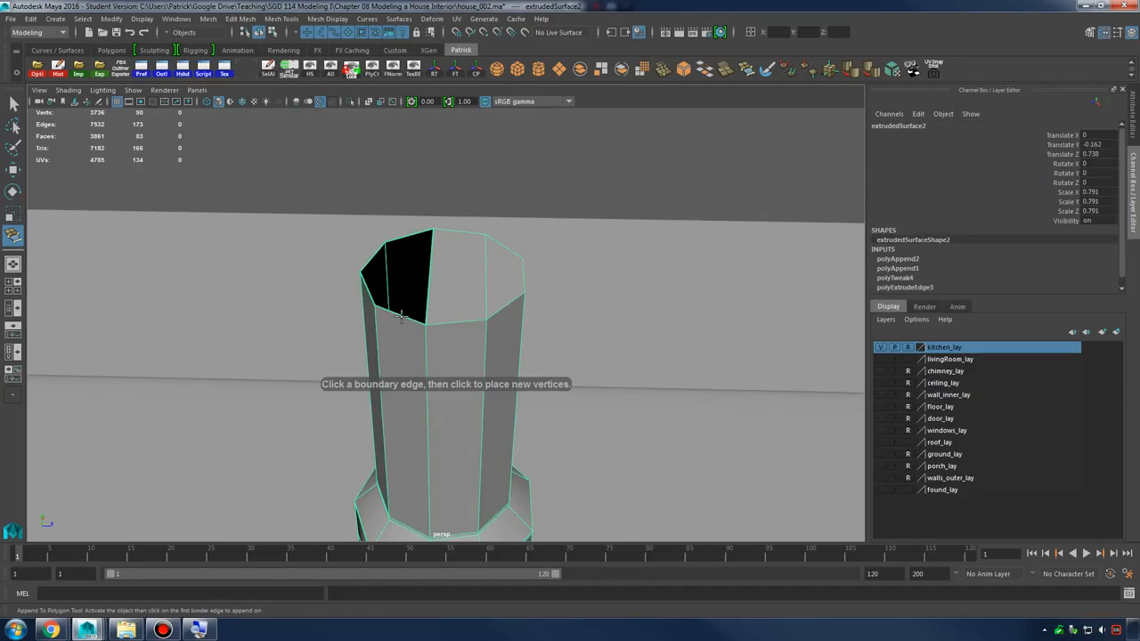
pyautogui.click(401, 316)
pyautogui.click(411, 234)
pyautogui.press('Return')
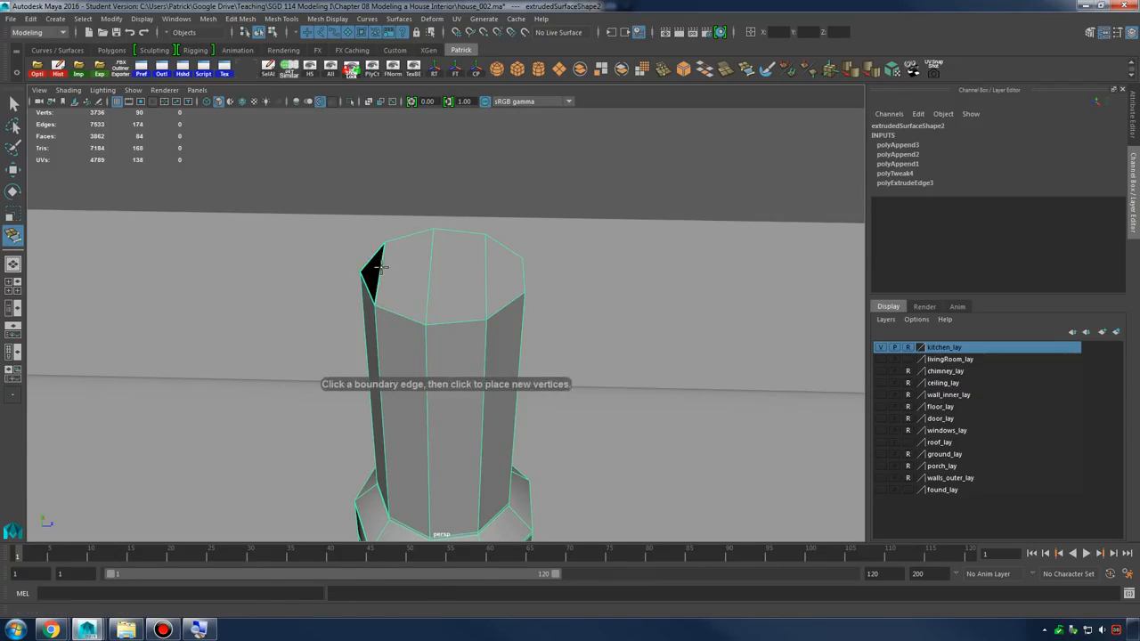
pyautogui.press('Return')
# Insert an edge loop around the capped tube, below its top, to mark off a head section
pyautogui.keyDown('alt'); pyautogui.moveTo(433, 267); pyautogui.dragTo(496, 288); pyautogui.keyUp('alt')
pyautogui.press('q')
pyautogui.rightClick(489, 250)
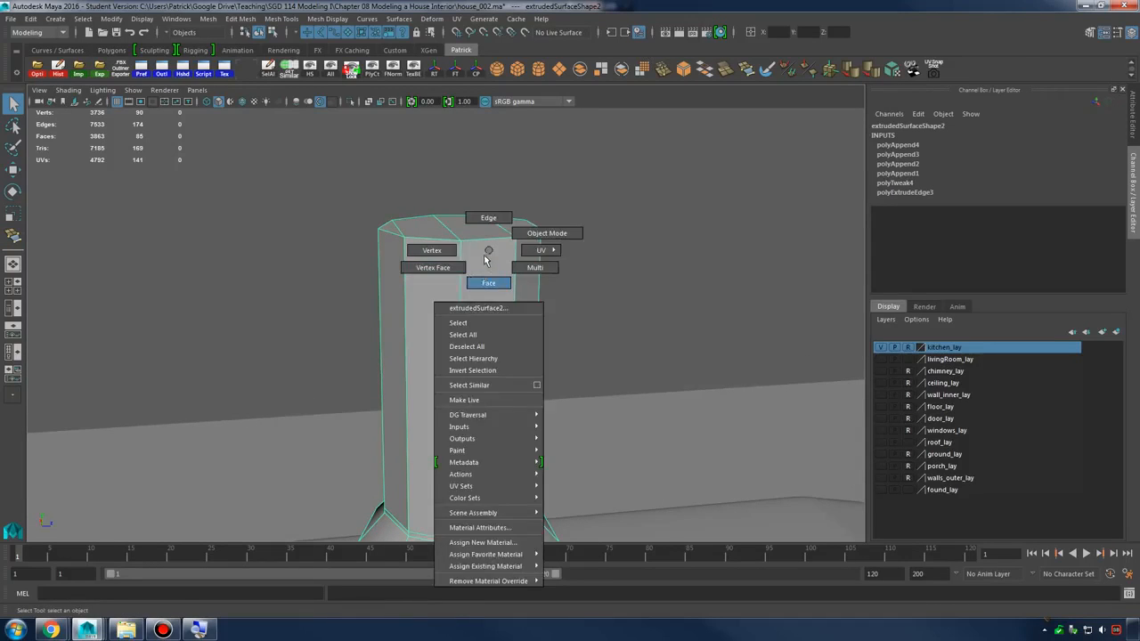
pyautogui.moveTo(486, 260); pyautogui.dragTo(488, 284, button='right')
pyautogui.keyDown('alt'); pyautogui.moveTo(487, 316); pyautogui.dragTo(488, 292); pyautogui.keyUp('alt')
pyautogui.click(487, 292)
pyautogui.keyDown('shift'); pyautogui.moveTo(490, 260); pyautogui.dragTo(472, 278, button='right'); pyautogui.keyUp('shift')
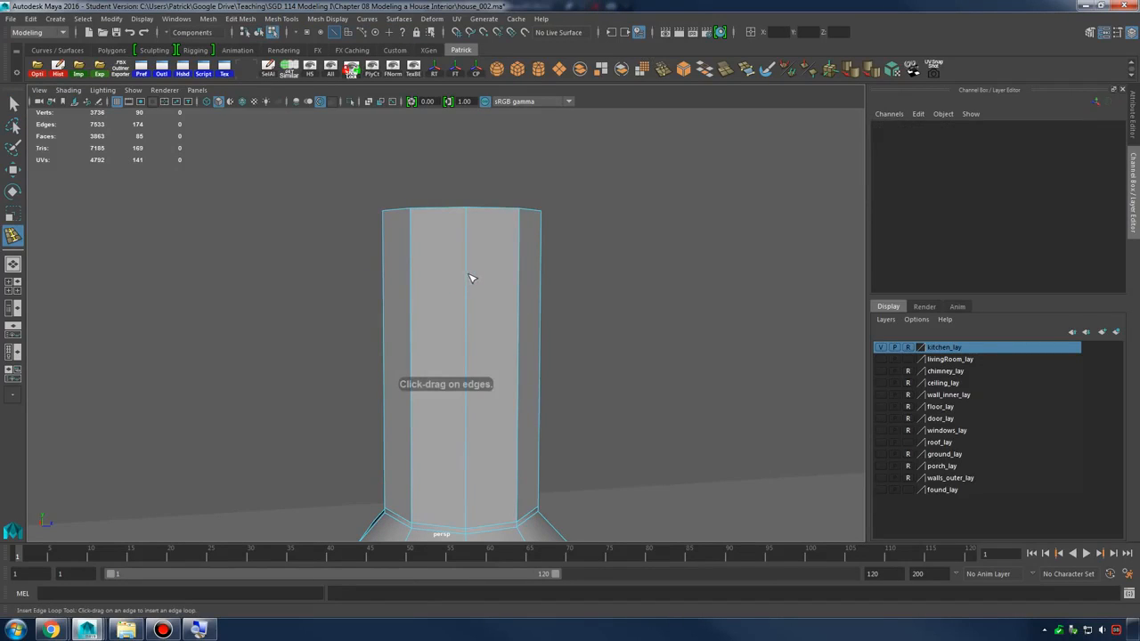
pyautogui.click(466, 285)
pyautogui.click(470, 315)
pyautogui.keyDown('alt'); pyautogui.moveTo(470, 315); pyautogui.dragTo(526, 297); pyautogui.keyUp('alt')
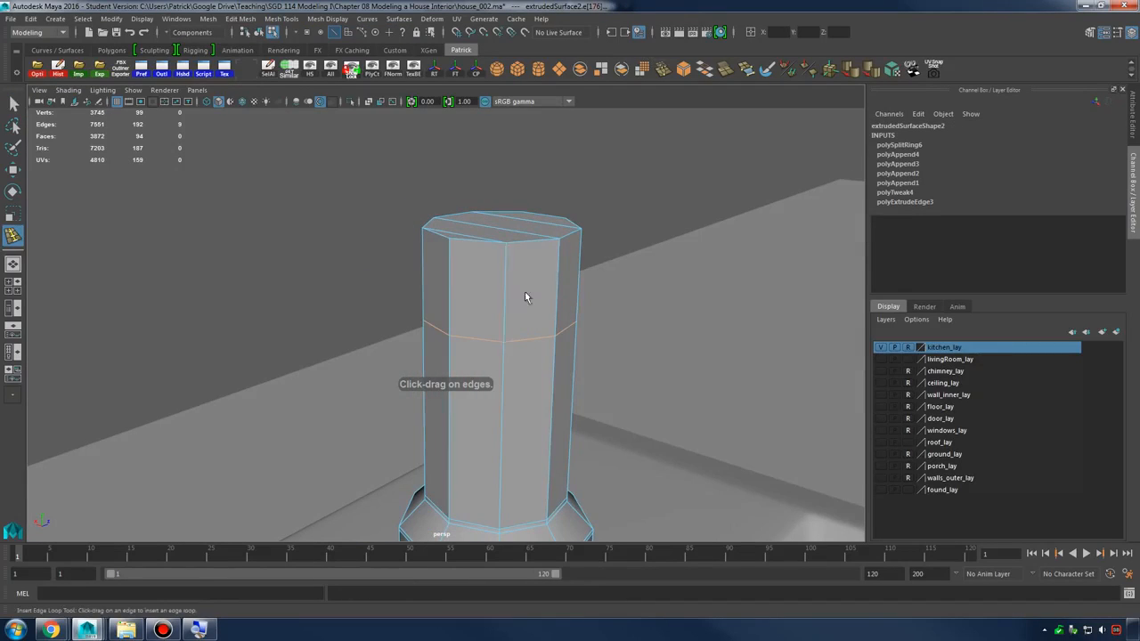
# Extrude the two head faces on the faucet side outward into a short arm that tapers upward from below
pyautogui.moveTo(531, 295); pyautogui.dragTo(527, 305, button='right')
pyautogui.moveTo(513, 299)
pyautogui.keyDown('alt'); pyautogui.mouseDown()
pyautogui.moveTo(531, 296)
pyautogui.moveTo(498, 301)
pyautogui.moveTo(501, 292)
pyautogui.mouseUp(); pyautogui.keyUp('alt')
pyautogui.click(474, 295)
pyautogui.keyDown('shift'); pyautogui.click(527, 305); pyautogui.keyUp('shift')
pyautogui.keyDown('shift'); pyautogui.moveTo(467, 260); pyautogui.dragTo(468, 292, button='right'); pyautogui.keyUp('shift')
pyautogui.keyDown('alt'); pyautogui.moveTo(490, 290); pyautogui.dragTo(381, 218); pyautogui.keyUp('alt')
pyautogui.press('w')
pyautogui.press('e')
pyautogui.press('r')
pyautogui.press('w')
# Insert an edge loop across the short arm and reposition it along the arm's length
pyautogui.press('3')
pyautogui.moveTo(528, 265)
pyautogui.keyDown('alt'); pyautogui.mouseDown()
pyautogui.moveTo(458, 275)
pyautogui.moveTo(505, 269)
pyautogui.mouseUp(); pyautogui.keyUp('alt')
pyautogui.press('1')
pyautogui.press('F8')
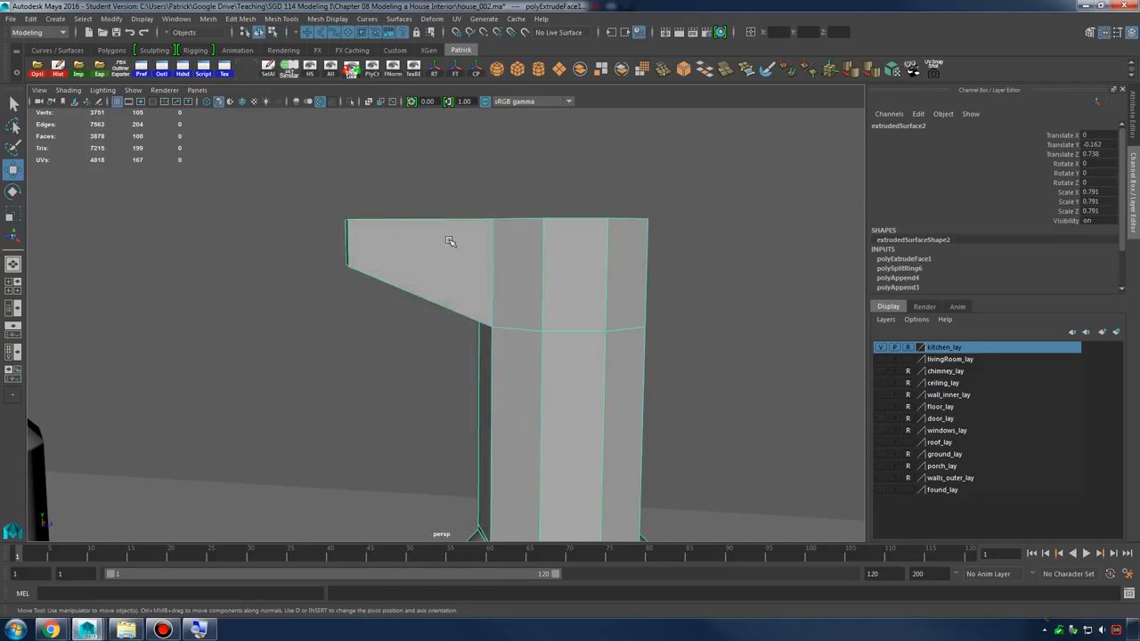
pyautogui.keyDown('shift'); pyautogui.moveTo(442, 247); pyautogui.dragTo(365, 257, button='right'); pyautogui.keyUp('shift')
pyautogui.click(454, 311)
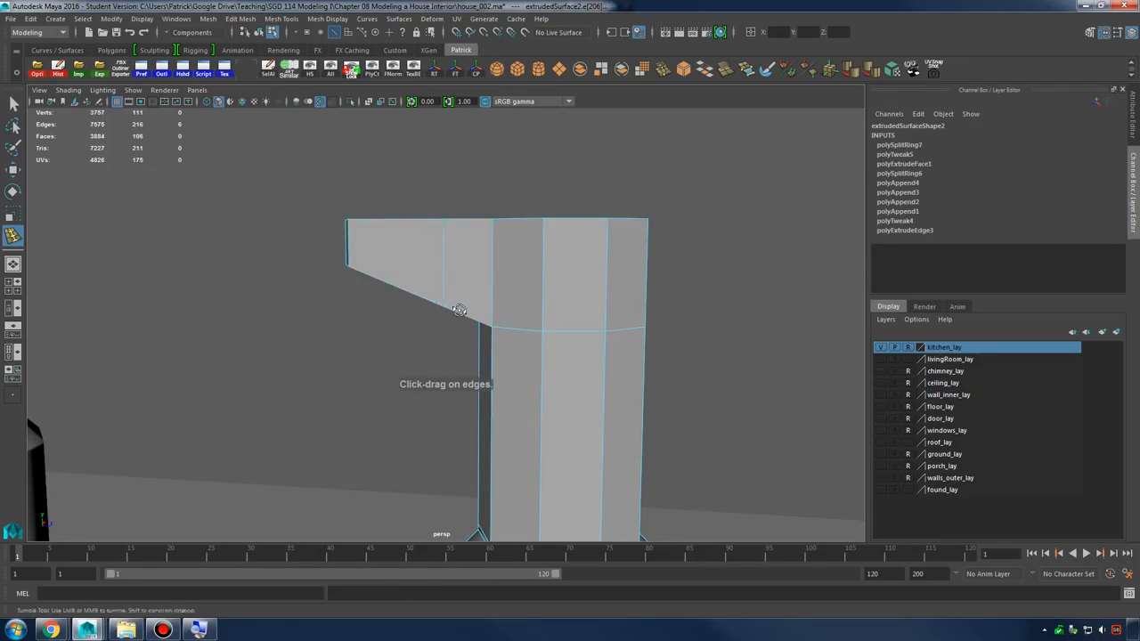
pyautogui.press('e')
pyautogui.keyDown('alt'); pyautogui.moveTo(458, 311); pyautogui.dragTo(462, 264); pyautogui.keyUp('alt')
pyautogui.click(491, 259)
pyautogui.press('w')
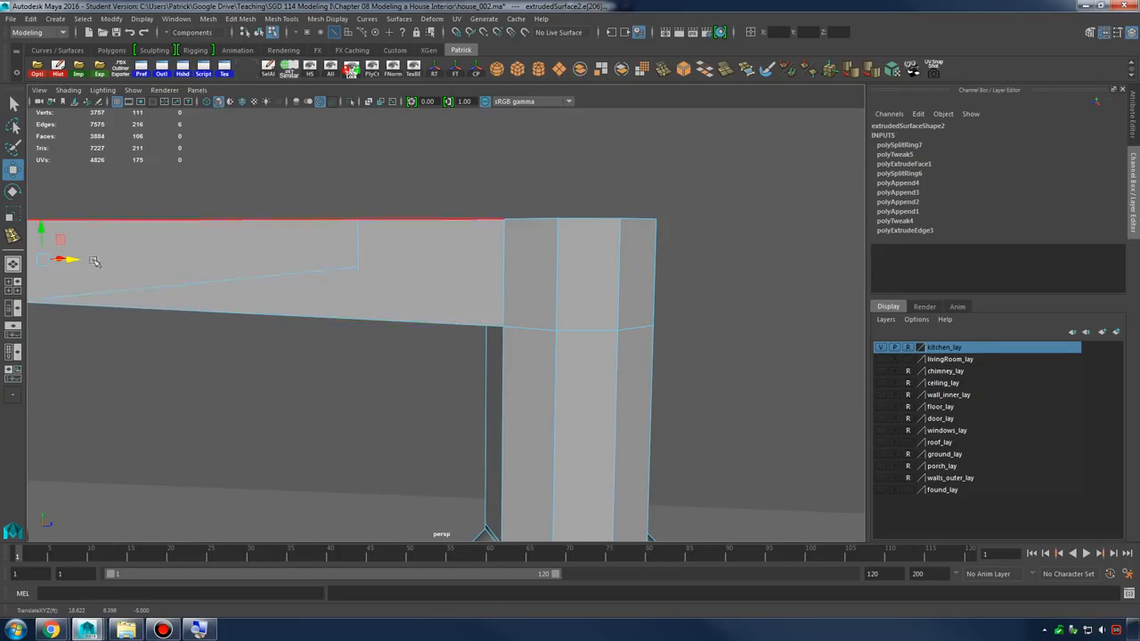
pyautogui.moveTo(94, 261); pyautogui.dragTo(456, 277)
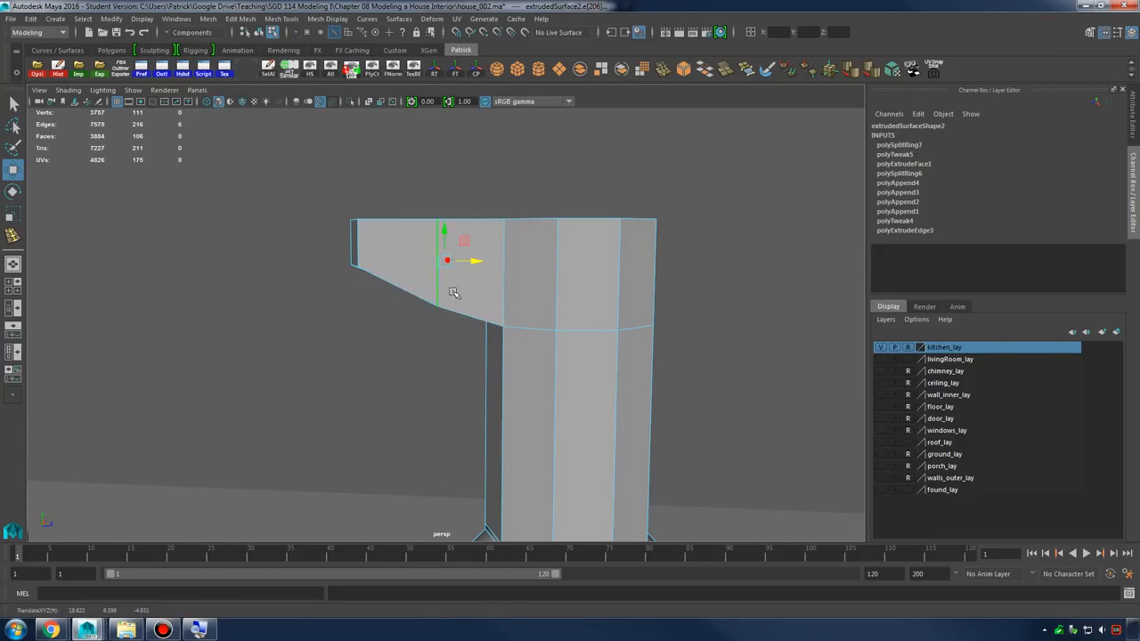
# Select the vertices of the short arm's middle loop and scale them inward to narrow the arm
pyautogui.moveTo(454, 292); pyautogui.dragTo(406, 262, button='right')
pyautogui.keyDown('alt'); pyautogui.moveTo(416, 295); pyautogui.dragTo(499, 228); pyautogui.keyUp('alt')
pyautogui.hotkey('ctrl', 'z')
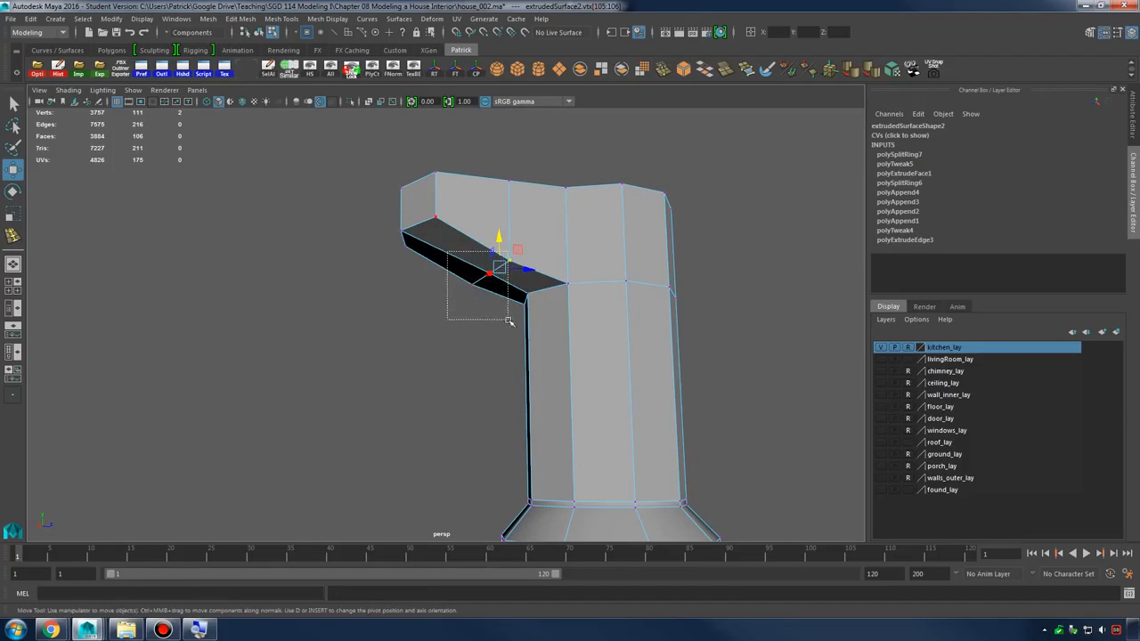
pyautogui.keyDown('alt'); pyautogui.moveTo(514, 305); pyautogui.dragTo(473, 322); pyautogui.keyUp('alt')
pyautogui.moveTo(461, 255); pyautogui.dragTo(307, 257)
pyautogui.moveTo(405, 450); pyautogui.dragTo(405, 450)
pyautogui.press('r')
pyautogui.keyDown('alt'); pyautogui.moveTo(367, 328); pyautogui.dragTo(363, 389); pyautogui.keyUp('alt')
pyautogui.press('3')
pyautogui.moveTo(527, 392)
pyautogui.keyDown('alt'); pyautogui.mouseDown()
pyautogui.moveTo(539, 357)
pyautogui.moveTo(517, 359)
pyautogui.moveTo(533, 399)
pyautogui.mouseUp(); pyautogui.keyUp('alt')
pyautogui.press('1')
pyautogui.keyDown('alt'); pyautogui.moveTo(380, 311); pyautogui.dragTo(384, 330); pyautogui.keyUp('alt')
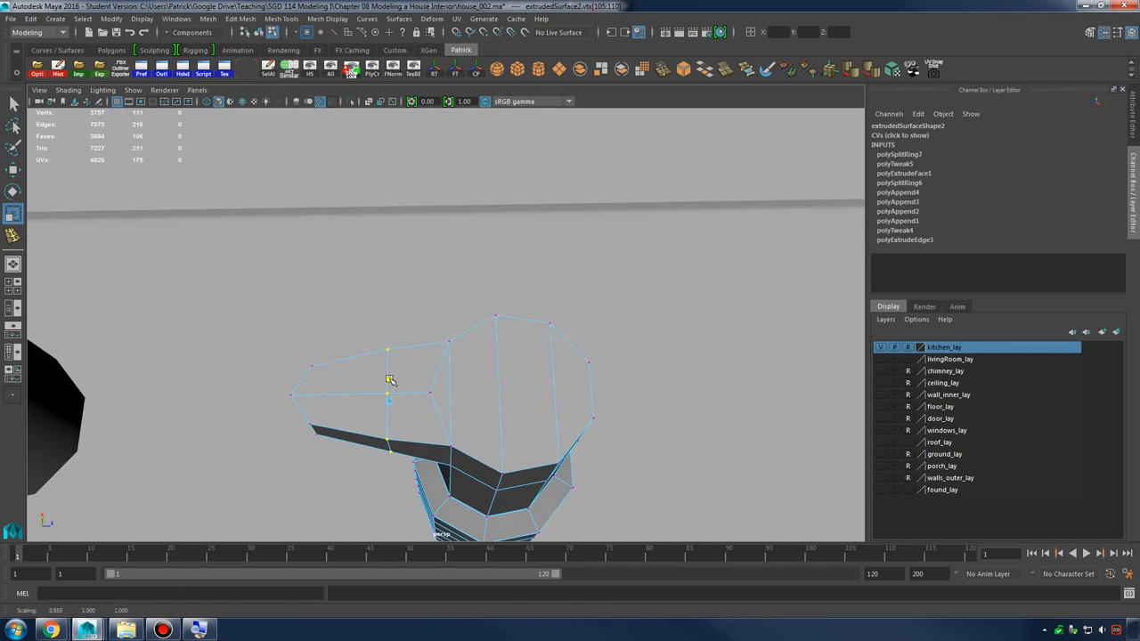
# Extrude the five head faces opposite the short arm and pull them outward into a long lever
pyautogui.keyDown('alt'); pyautogui.moveTo(390, 380); pyautogui.dragTo(516, 324); pyautogui.keyUp('alt')
pyautogui.rightClick(519, 300)
pyautogui.keyDown('alt'); pyautogui.moveTo(548, 332); pyautogui.dragTo(540, 332); pyautogui.keyUp('alt')
pyautogui.click(440, 358)
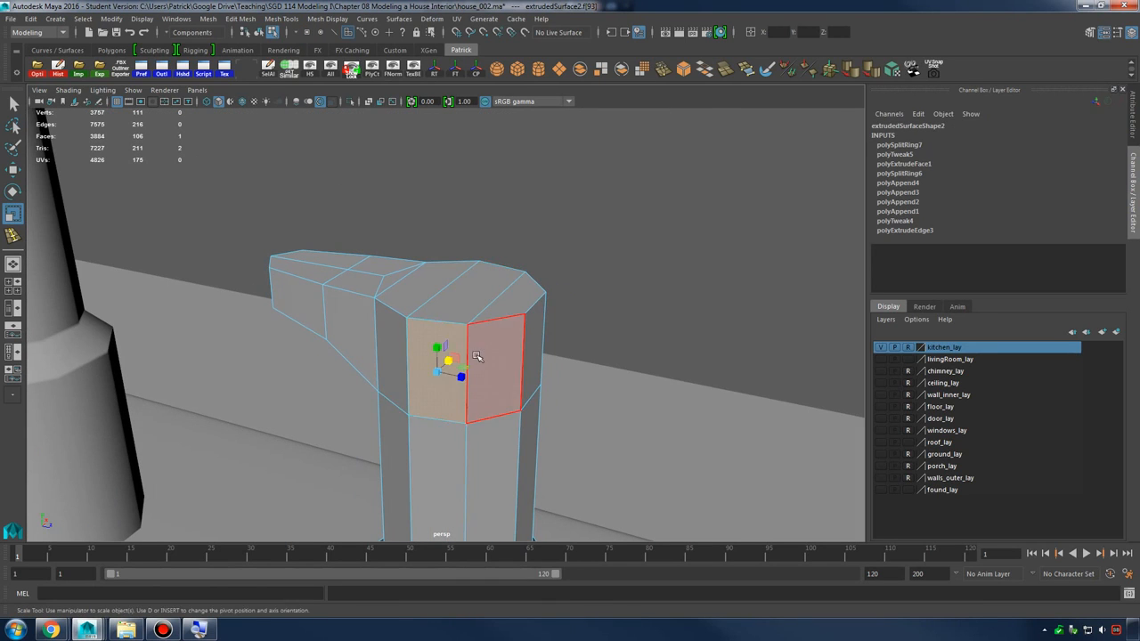
pyautogui.keyDown('shift'); pyautogui.click(489, 358); pyautogui.keyUp('shift')
pyautogui.keyDown('alt'); pyautogui.moveTo(615, 359); pyautogui.dragTo(474, 300); pyautogui.keyUp('alt')
pyautogui.keyDown('shift'); pyautogui.click(389, 324); pyautogui.keyUp('shift')
pyautogui.keyDown('shift'); pyautogui.click(421, 328); pyautogui.keyUp('shift')
pyautogui.keyDown('shift'); pyautogui.click(389, 287); pyautogui.keyUp('shift')
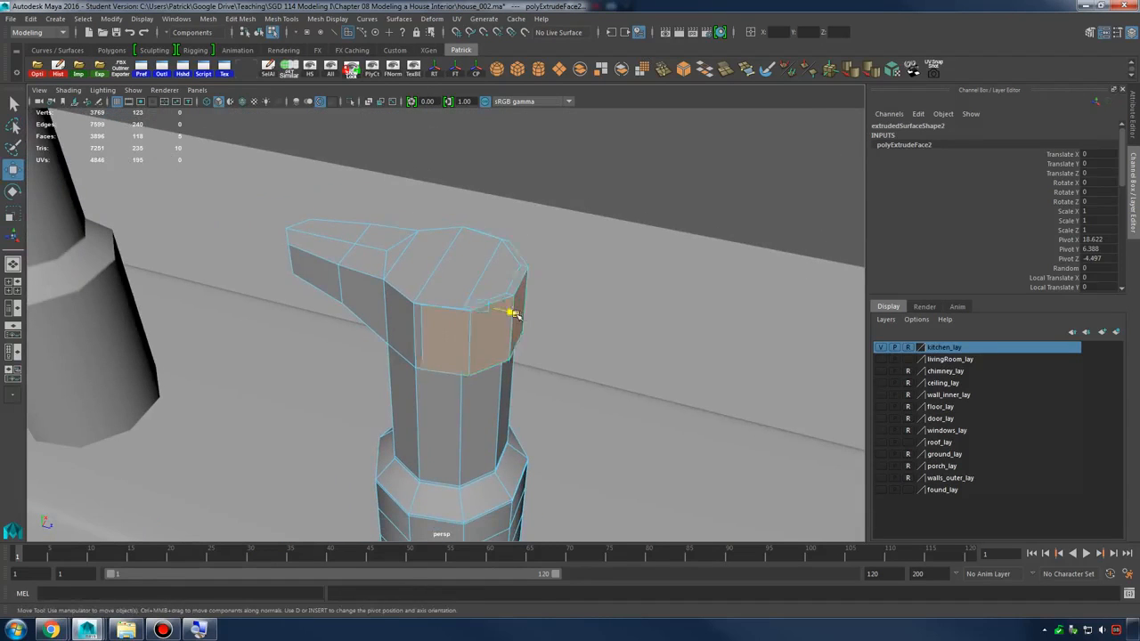
pyautogui.moveTo(515, 314); pyautogui.dragTo(819, 402)
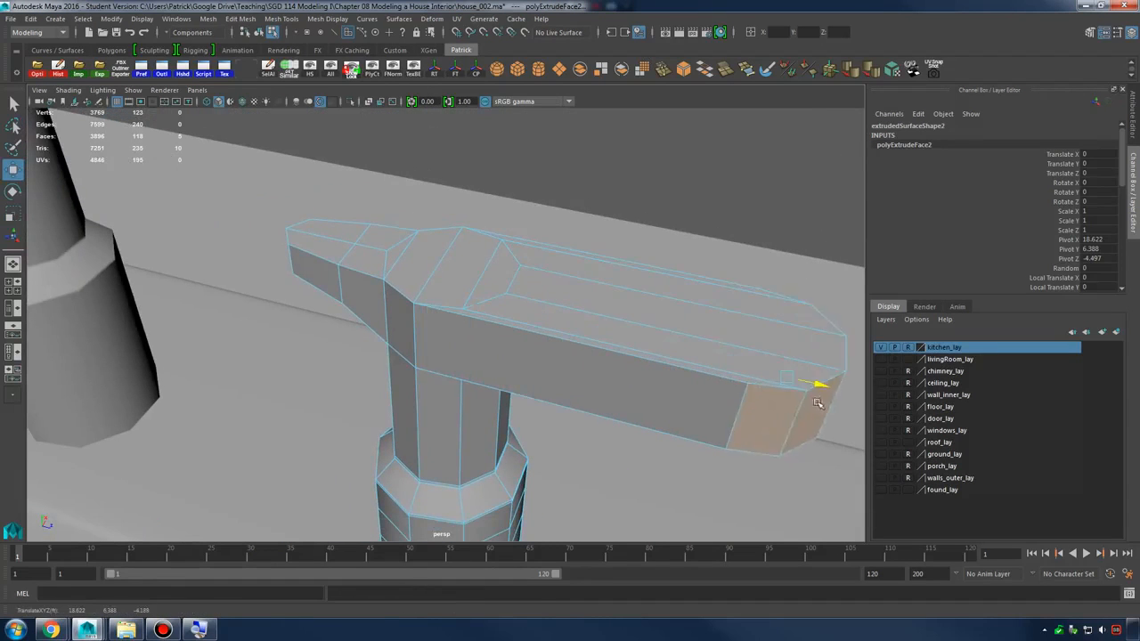
pyautogui.keyDown('alt'); pyautogui.moveTo(511, 397); pyautogui.dragTo(595, 344); pyautogui.keyUp('alt')
pyautogui.keyDown('alt'); pyautogui.moveTo(595, 344); pyautogui.dragTo(614, 331, button='right'); pyautogui.keyUp('alt')
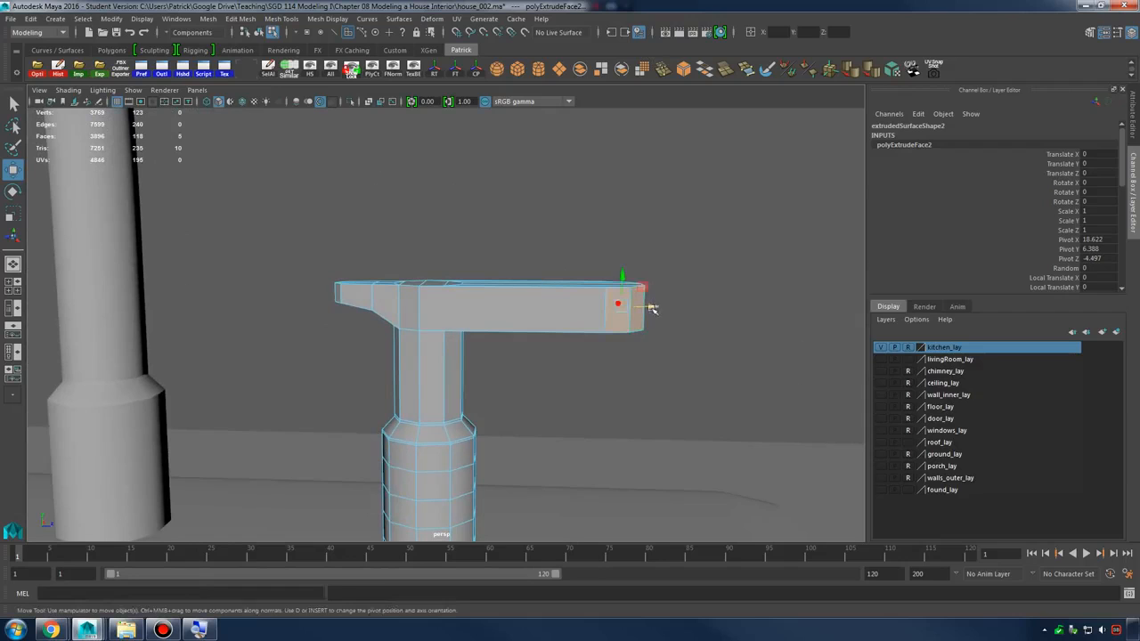
pyautogui.moveTo(653, 308); pyautogui.dragTo(712, 328)
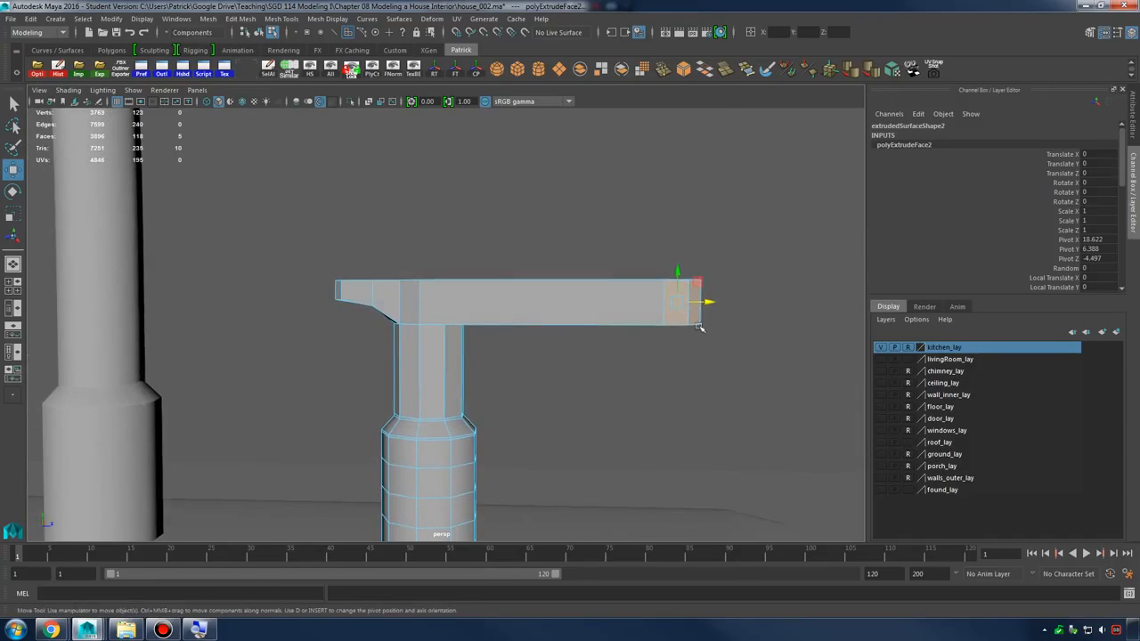
# Raise the end faces of the long lever so that it slopes upward toward its tip
pyautogui.moveTo(680, 279); pyautogui.dragTo(675, 217)
pyautogui.press('e')
pyautogui.press('w')
# Insert an edge loop around the middle of the lever and lower it, giving the smoothed lever a gentle upward curve
pyautogui.keyDown('alt'); pyautogui.moveTo(651, 253); pyautogui.dragTo(608, 267); pyautogui.keyUp('alt')
pyautogui.moveTo(608, 267); pyautogui.dragTo(535, 288, button='right')
pyautogui.moveTo(580, 285); pyautogui.dragTo(612, 335)
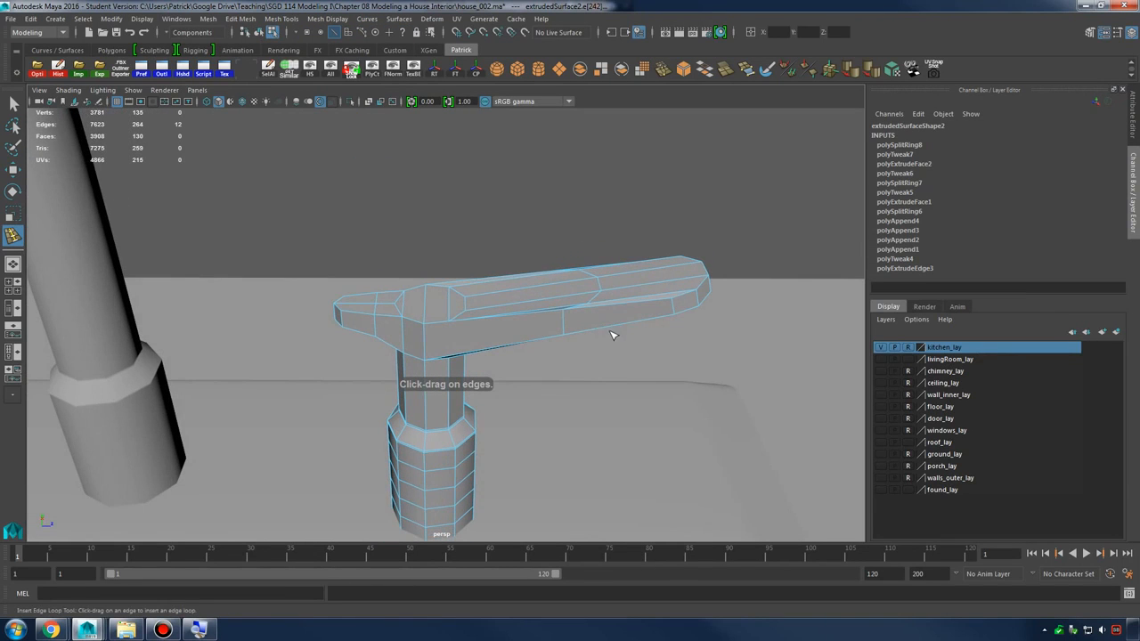
pyautogui.press('w')
pyautogui.moveTo(582, 272); pyautogui.dragTo(579, 289)
pyautogui.press('3')
pyautogui.keyDown('alt'); pyautogui.moveTo(621, 333); pyautogui.dragTo(615, 301); pyautogui.keyUp('alt')
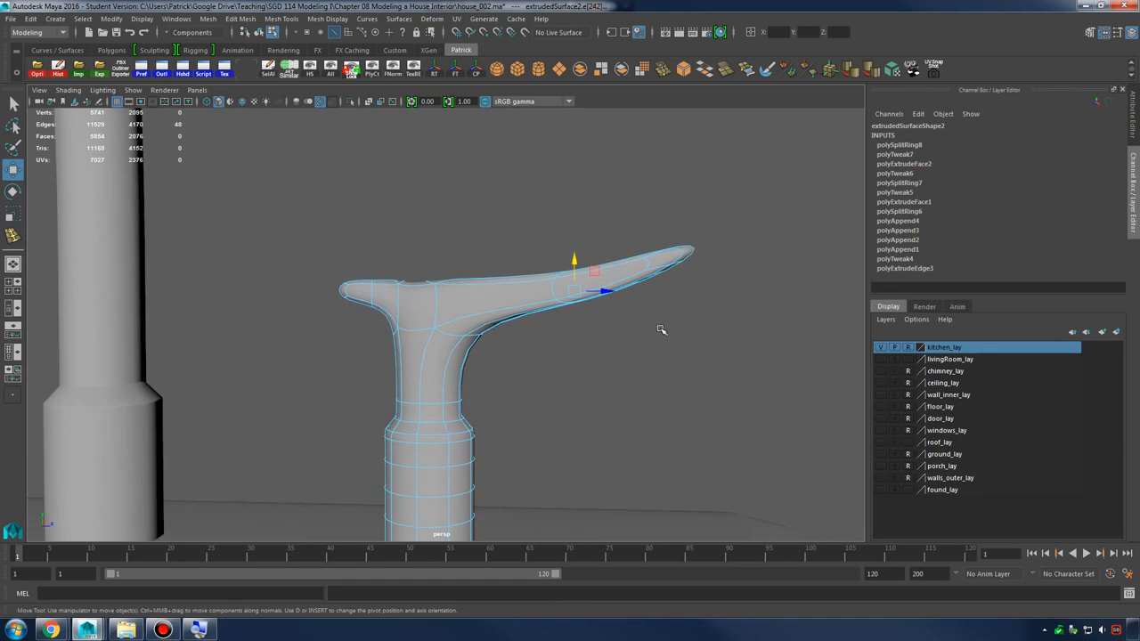
# Examine the smoothed handle beside the faucet, checking the lever and head from several sides
pyautogui.click(662, 330)
pyautogui.keyDown('alt'); pyautogui.moveTo(662, 329); pyautogui.dragTo(600, 351); pyautogui.keyUp('alt')
pyautogui.moveTo(562, 300); pyautogui.dragTo(597, 307, button='right')
pyautogui.moveTo(570, 314)
pyautogui.keyDown('alt'); pyautogui.mouseDown()
pyautogui.moveTo(580, 285)
pyautogui.moveTo(538, 279)
pyautogui.moveTo(416, 297)
pyautogui.moveTo(572, 299)
pyautogui.mouseUp(); pyautogui.keyUp('alt')
pyautogui.keyDown('alt'); pyautogui.moveTo(572, 299); pyautogui.dragTo(472, 307, button='right'); pyautogui.keyUp('alt')
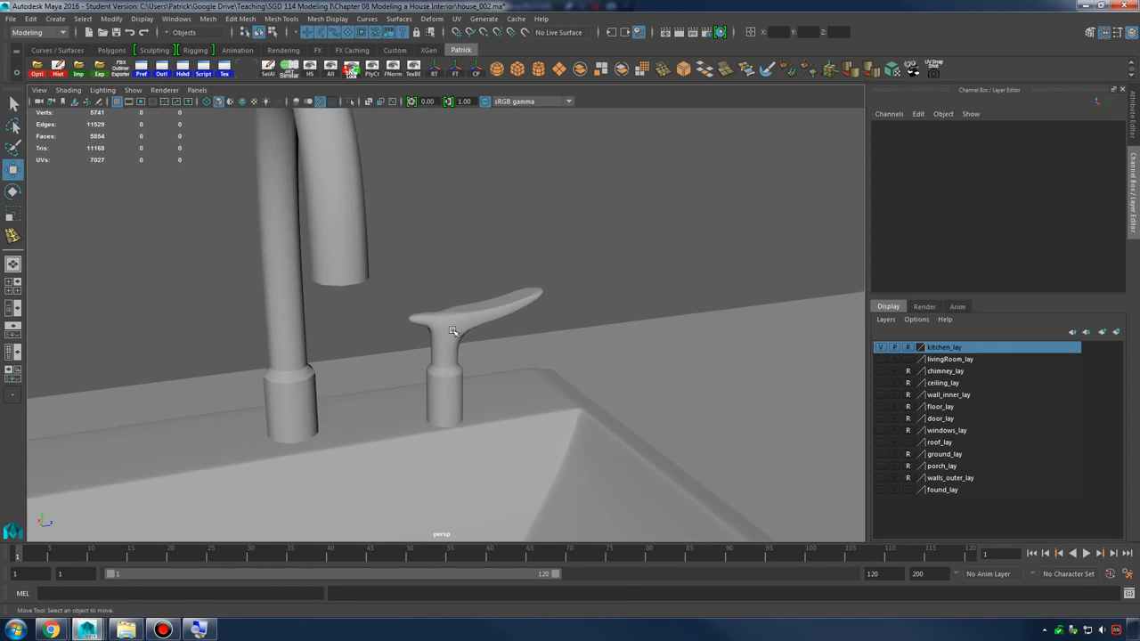
pyautogui.keyDown('alt'); pyautogui.moveTo(401, 312); pyautogui.dragTo(570, 415); pyautogui.keyUp('alt')
pyautogui.keyDown('alt'); pyautogui.moveTo(570, 415); pyautogui.dragTo(757, 396, button='right'); pyautogui.keyUp('alt')
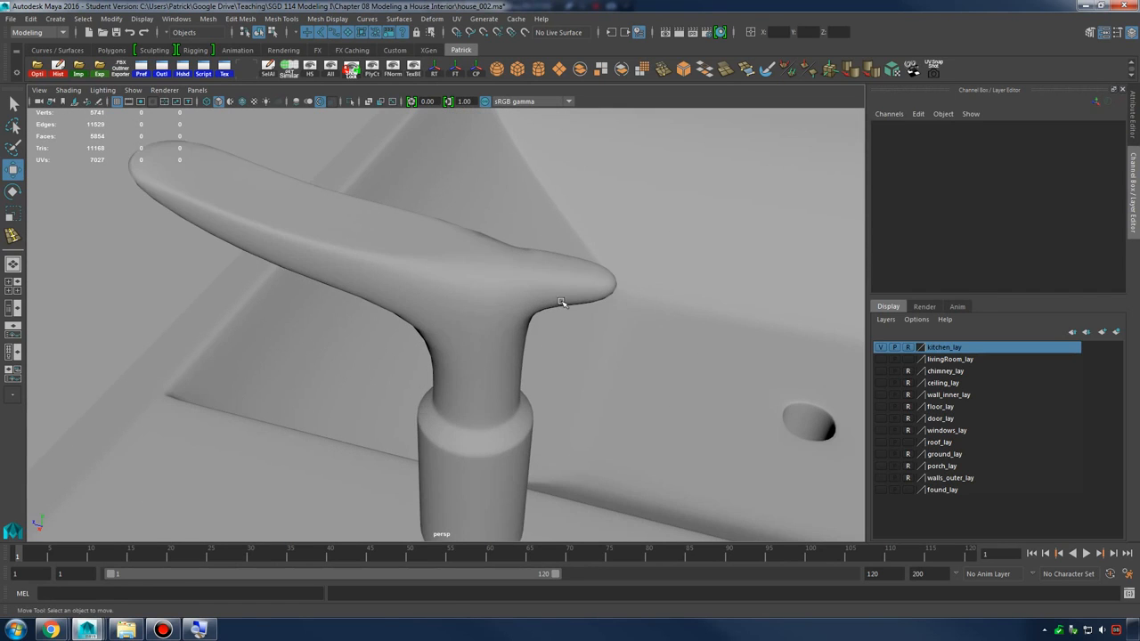
# Insert four supporting edge loops around the handle's head and lever to sharpen its edges in the smoothed display
pyautogui.click(491, 278)
pyautogui.press('1')
pyautogui.keyDown('alt'); pyautogui.moveTo(507, 316); pyautogui.dragTo(531, 255, button='right'); pyautogui.keyUp('alt')
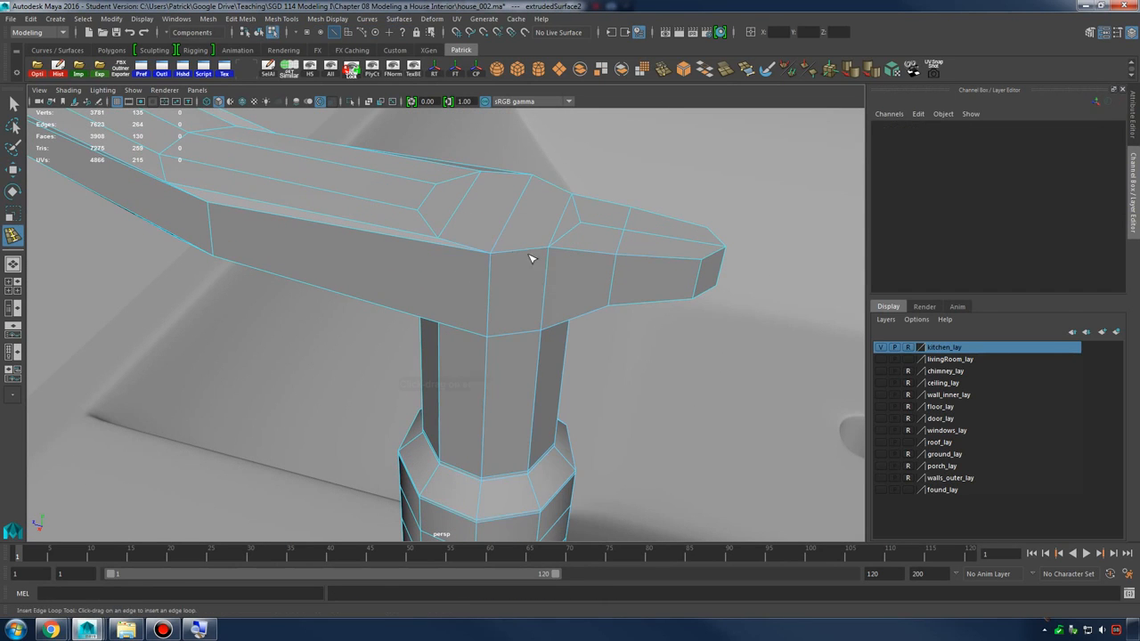
pyautogui.moveTo(547, 257); pyautogui.dragTo(548, 253)
pyautogui.moveTo(545, 293); pyautogui.dragTo(552, 324)
pyautogui.press('3')
pyautogui.press('1')
pyautogui.moveTo(570, 244); pyautogui.dragTo(550, 253)
pyautogui.moveTo(439, 242); pyautogui.dragTo(442, 244)
pyautogui.press('3')
pyautogui.keyDown('alt'); pyautogui.moveTo(468, 307); pyautogui.dragTo(503, 250); pyautogui.keyUp('alt')
pyautogui.press('q')
pyautogui.moveTo(500, 251); pyautogui.dragTo(545, 225, button='right')
pyautogui.click(690, 195)
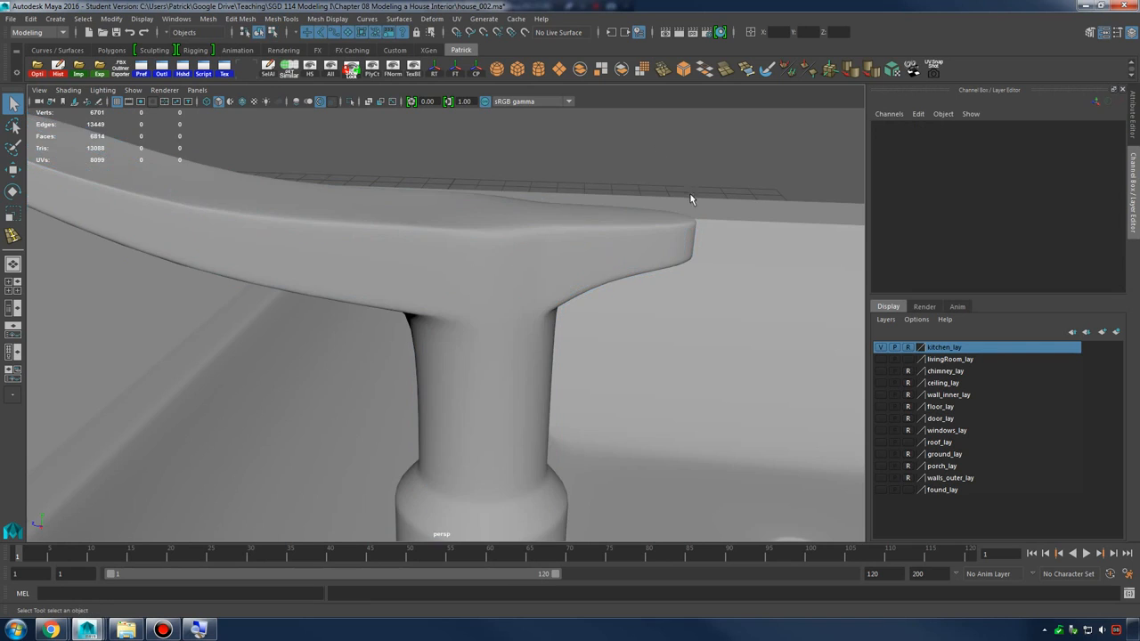
# Inspect the sharpened handle up close, where the lever meets the post, and its proportions next to the faucet
pyautogui.keyDown('alt'); pyautogui.moveTo(691, 198); pyautogui.dragTo(405, 318); pyautogui.keyUp('alt')
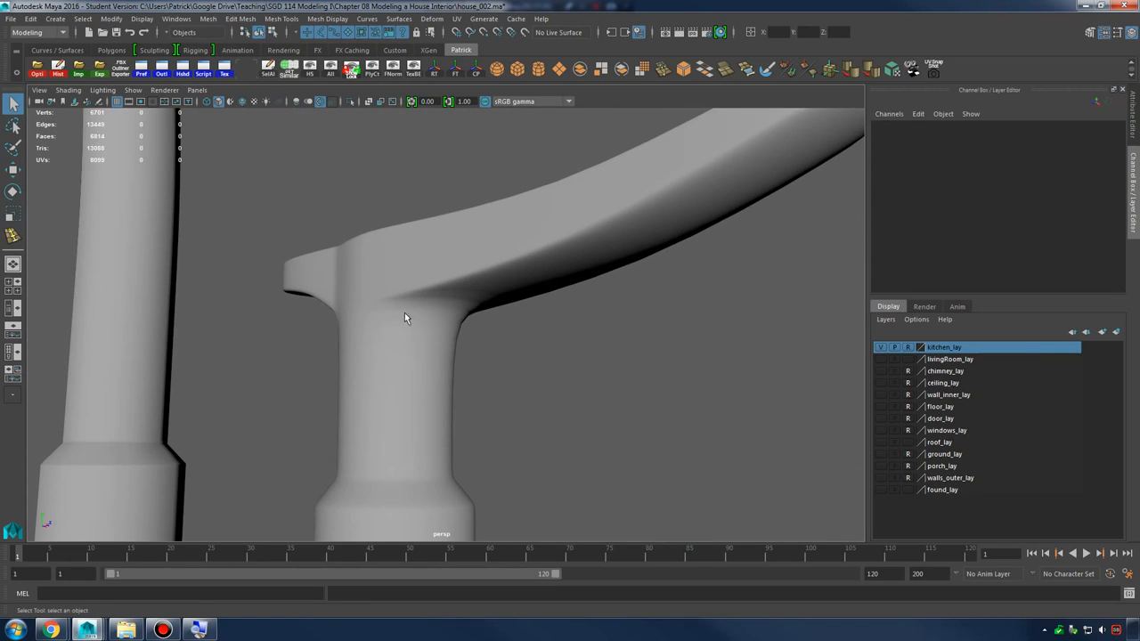
pyautogui.keyDown('alt'); pyautogui.moveTo(423, 362); pyautogui.dragTo(452, 313); pyautogui.keyUp('alt')
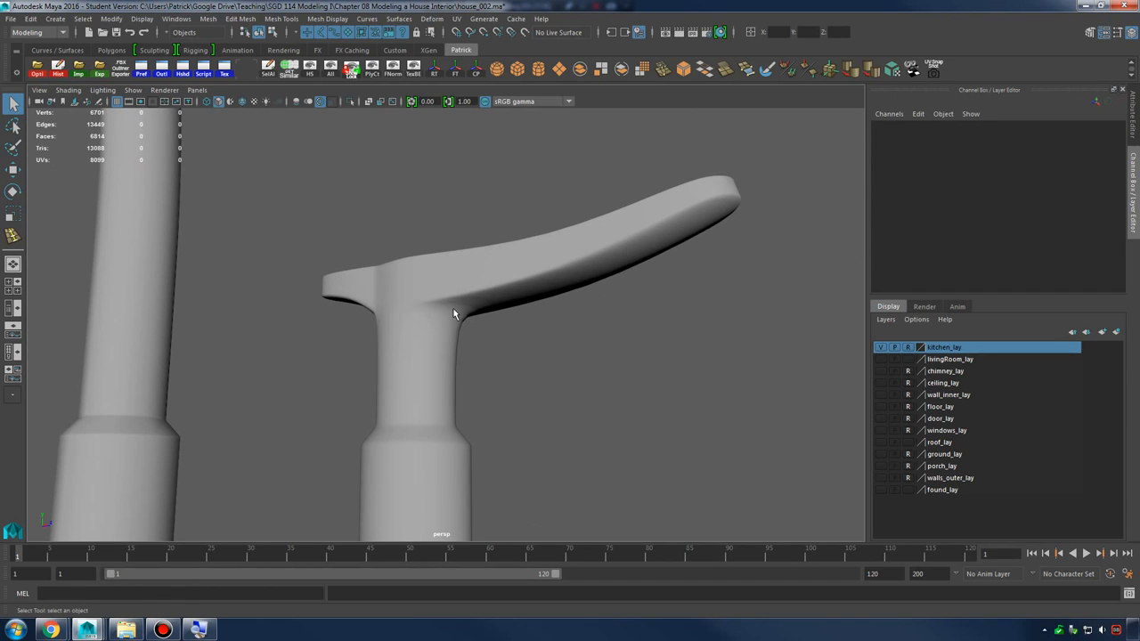
pyautogui.scroll(3, 442, 335)
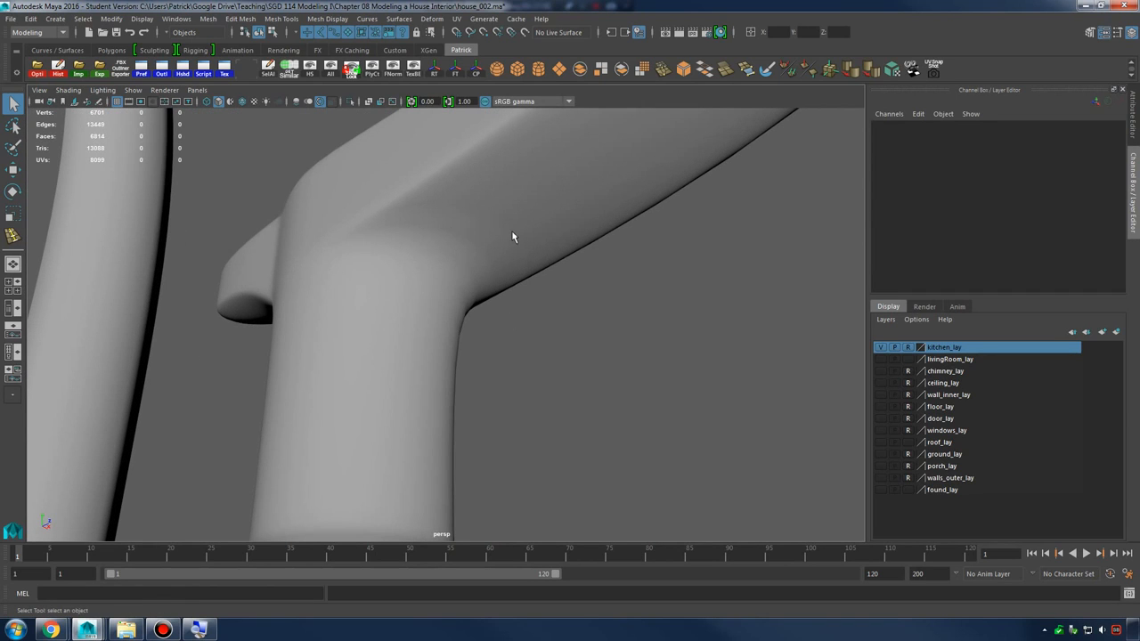
pyautogui.keyDown('alt'); pyautogui.moveTo(452, 278); pyautogui.dragTo(482, 323); pyautogui.keyUp('alt')
pyautogui.scroll(-3, 516, 355)
pyautogui.moveTo(468, 300); pyautogui.dragTo(547, 264, button='right')
pyautogui.keyDown('alt'); pyautogui.moveTo(659, 276); pyautogui.dragTo(475, 298, button='right'); pyautogui.keyUp('alt')
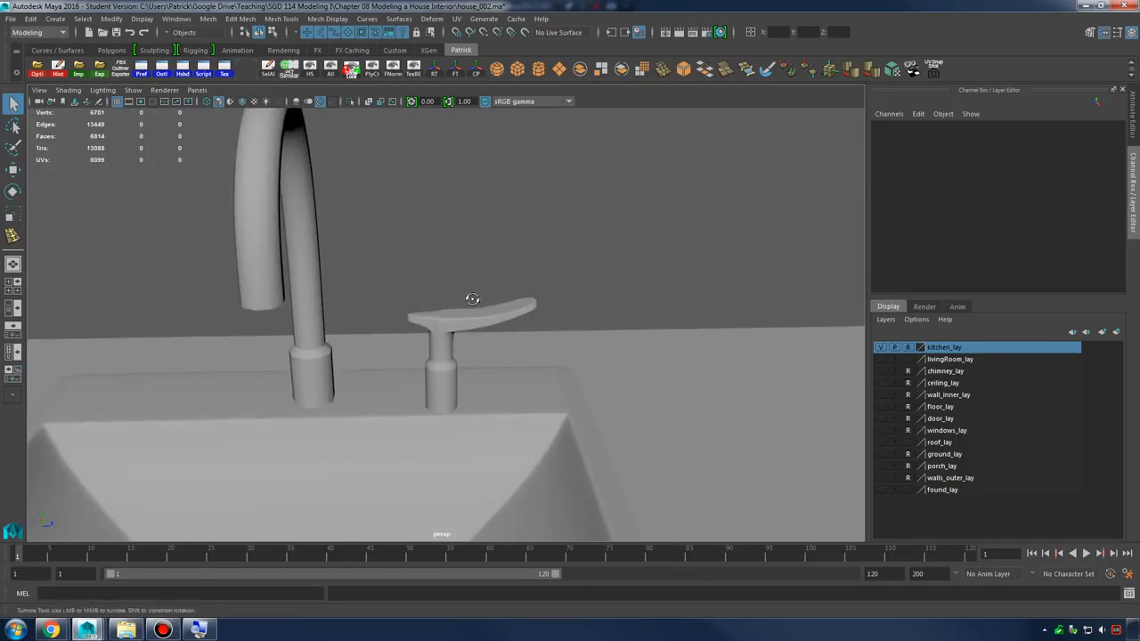
pyautogui.keyDown('alt'); pyautogui.moveTo(473, 298); pyautogui.dragTo(554, 336); pyautogui.keyUp('alt')
pyautogui.keyDown('alt'); pyautogui.moveTo(554, 336); pyautogui.dragTo(592, 322, button='right'); pyautogui.keyUp('alt')
pyautogui.keyDown('alt'); pyautogui.moveTo(591, 323); pyautogui.dragTo(527, 300); pyautogui.keyUp('alt')
# Freeze the transformations of the finished handle
pyautogui.click(526, 301)
pyautogui.keyDown('alt'); pyautogui.moveTo(526, 300); pyautogui.dragTo(488, 312, button='right'); pyautogui.keyUp('alt')
pyautogui.keyDown('alt'); pyautogui.moveTo(488, 312); pyautogui.dragTo(547, 301); pyautogui.keyUp('alt')
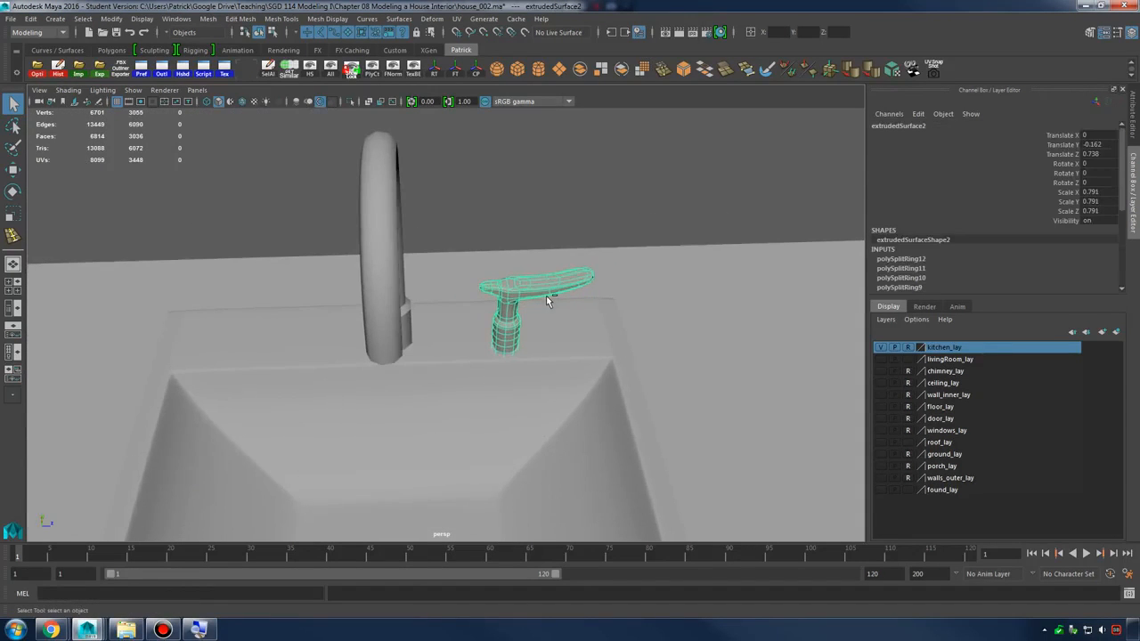
pyautogui.hotkey('ctrl', 'd')
pyautogui.hotkey('ctrl', 'z')
pyautogui.click(456, 71)
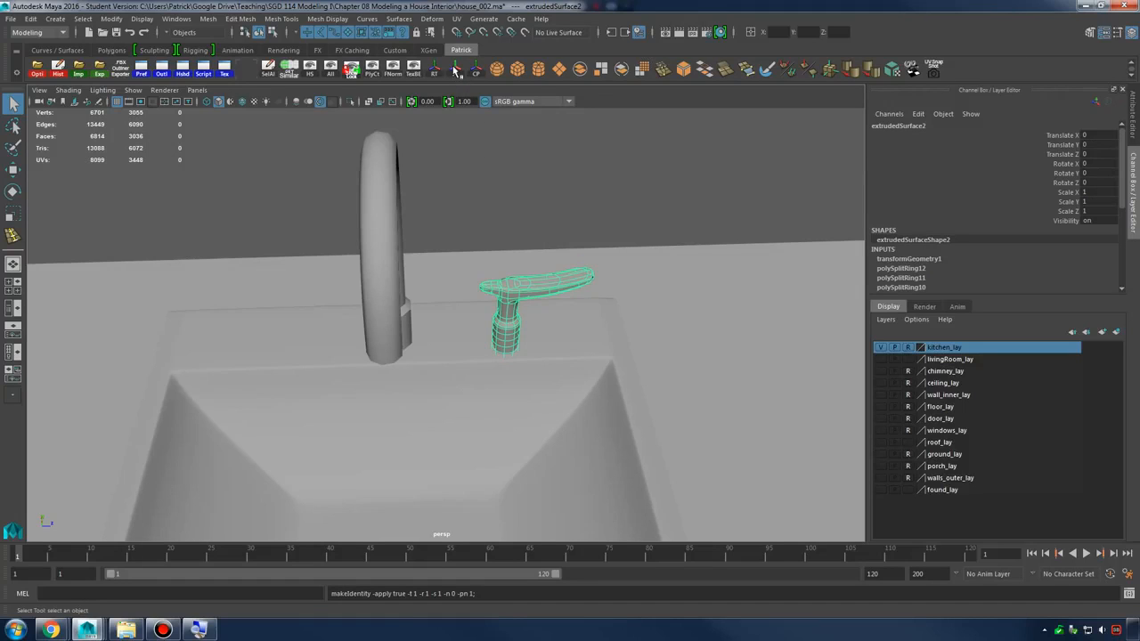
# Duplicate the handle, move the copy across the faucet to Translate Z -1.47, and mirror it with Scale Z -1
pyautogui.click(553, 301)
pyautogui.click(561, 296)
pyautogui.hotkey('ctrl', 'd')
pyautogui.press('w')
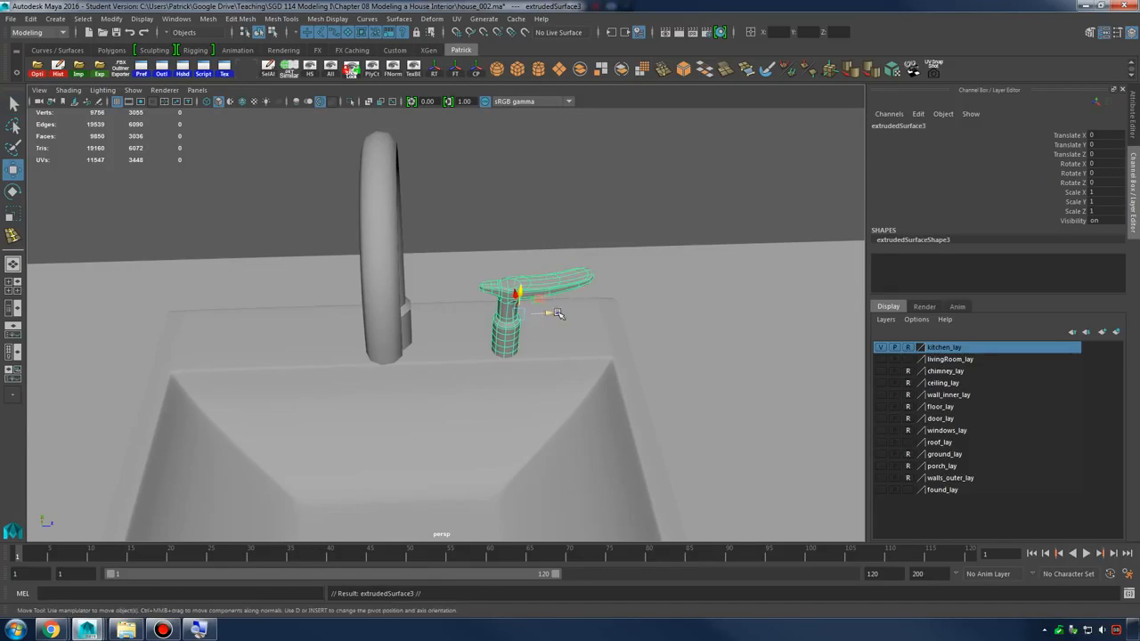
pyautogui.moveTo(555, 313); pyautogui.dragTo(298, 324)
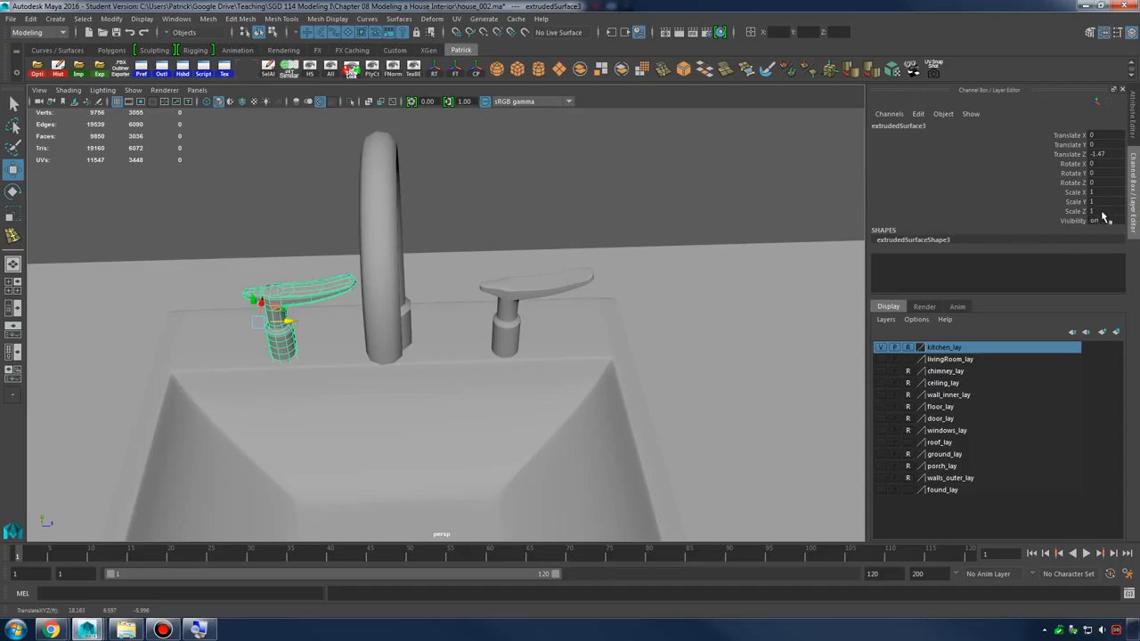
pyautogui.press('Return')
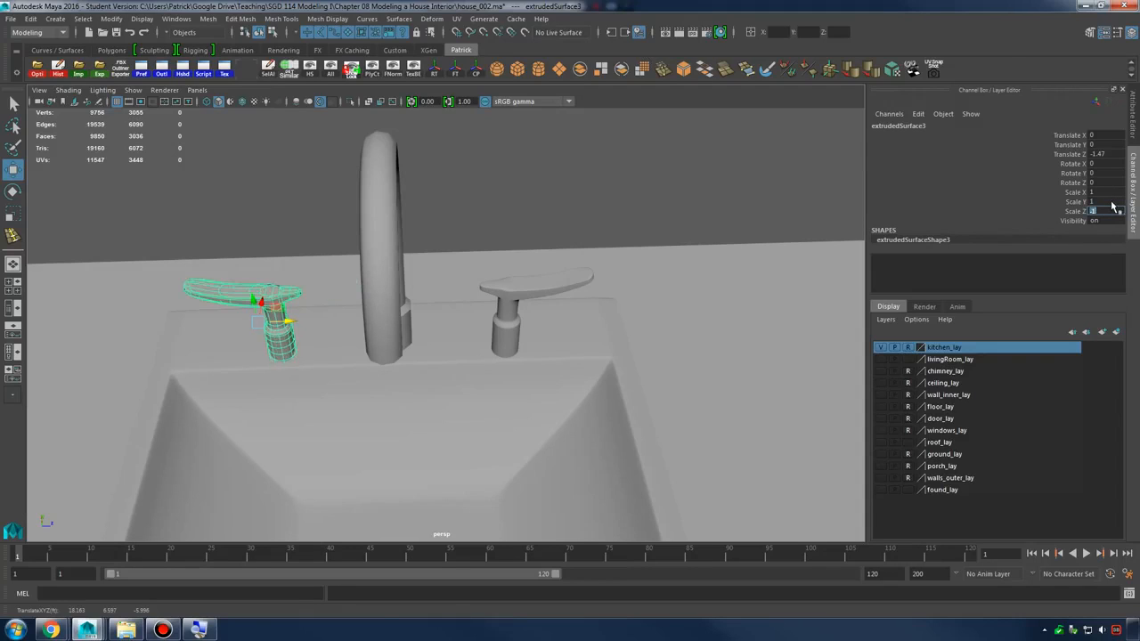
pyautogui.keyDown('alt'); pyautogui.moveTo(368, 356); pyautogui.dragTo(521, 280); pyautogui.keyUp('alt')
pyautogui.keyDown('shift'); pyautogui.click(513, 281); pyautogui.keyUp('shift')
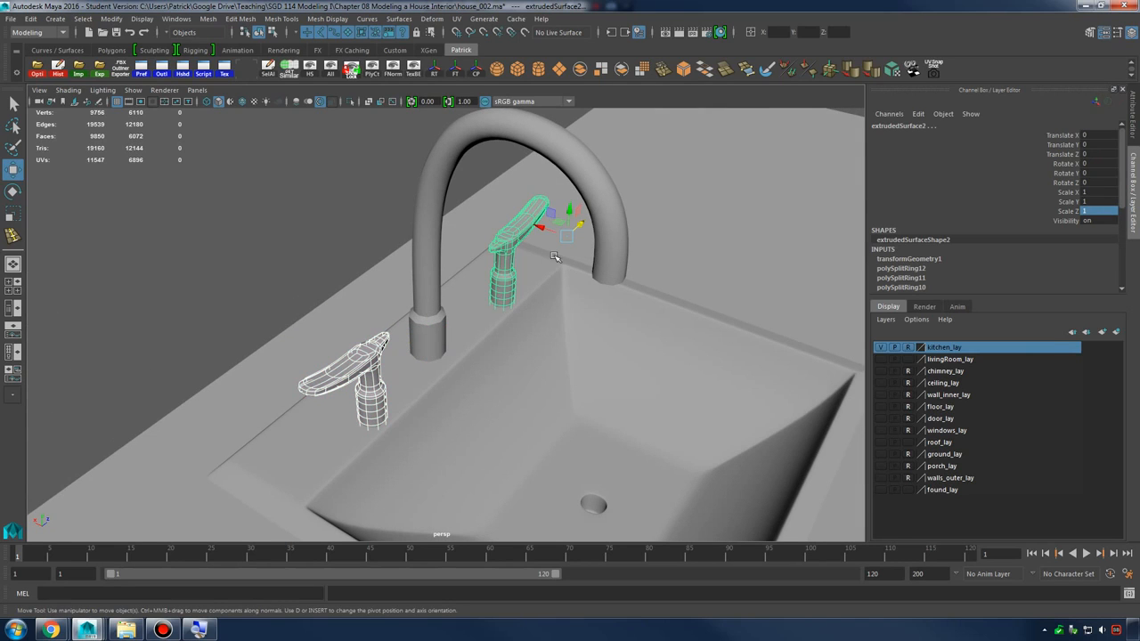
pyautogui.keyDown('alt'); pyautogui.moveTo(592, 301); pyautogui.dragTo(518, 280); pyautogui.keyUp('alt')
pyautogui.click(710, 255)
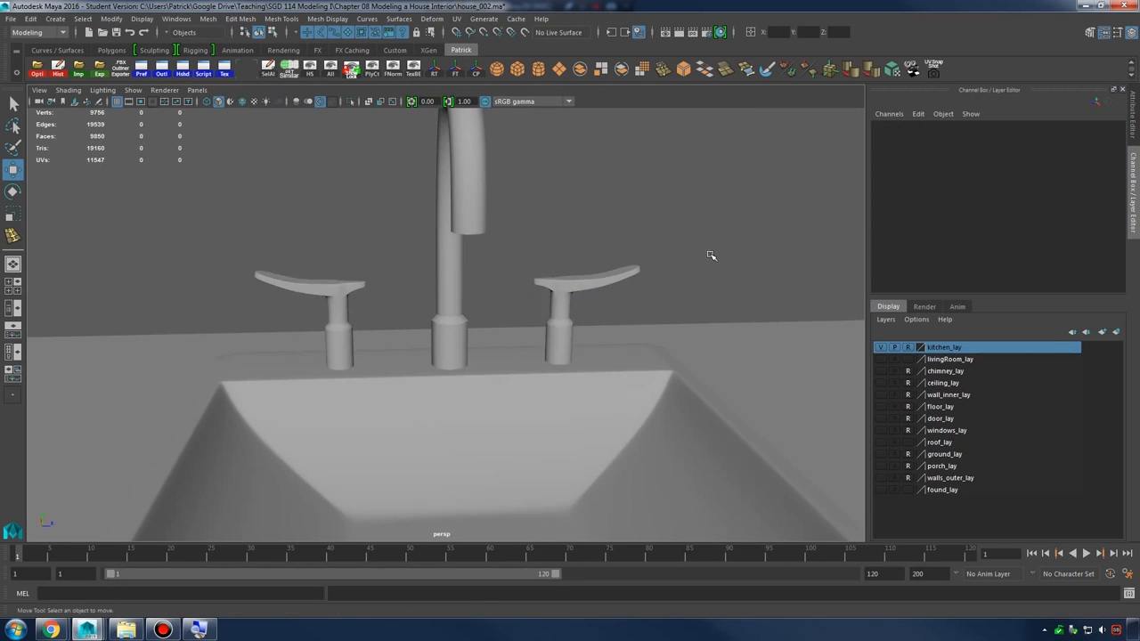
# Examine the faucet and its mirrored pair of handles above the sink from several angles
pyautogui.keyDown('alt'); pyautogui.moveTo(710, 254); pyautogui.dragTo(415, 255, button='right'); pyautogui.keyUp('alt')
pyautogui.keyDown('alt'); pyautogui.moveTo(415, 255); pyautogui.dragTo(540, 300); pyautogui.keyUp('alt')
pyautogui.keyDown('alt'); pyautogui.moveTo(540, 300); pyautogui.dragTo(601, 329, button='right'); pyautogui.keyUp('alt')
pyautogui.moveTo(600, 329)
pyautogui.keyDown('alt'); pyautogui.mouseDown()
pyautogui.moveTo(448, 336)
pyautogui.moveTo(438, 316)
pyautogui.moveTo(582, 338)
pyautogui.mouseUp(); pyautogui.keyUp('alt')
pyautogui.keyDown('alt'); pyautogui.moveTo(581, 338); pyautogui.dragTo(373, 309, button='right'); pyautogui.keyUp('alt')
pyautogui.keyDown('alt'); pyautogui.moveTo(381, 329); pyautogui.dragTo(489, 365); pyautogui.keyUp('alt')
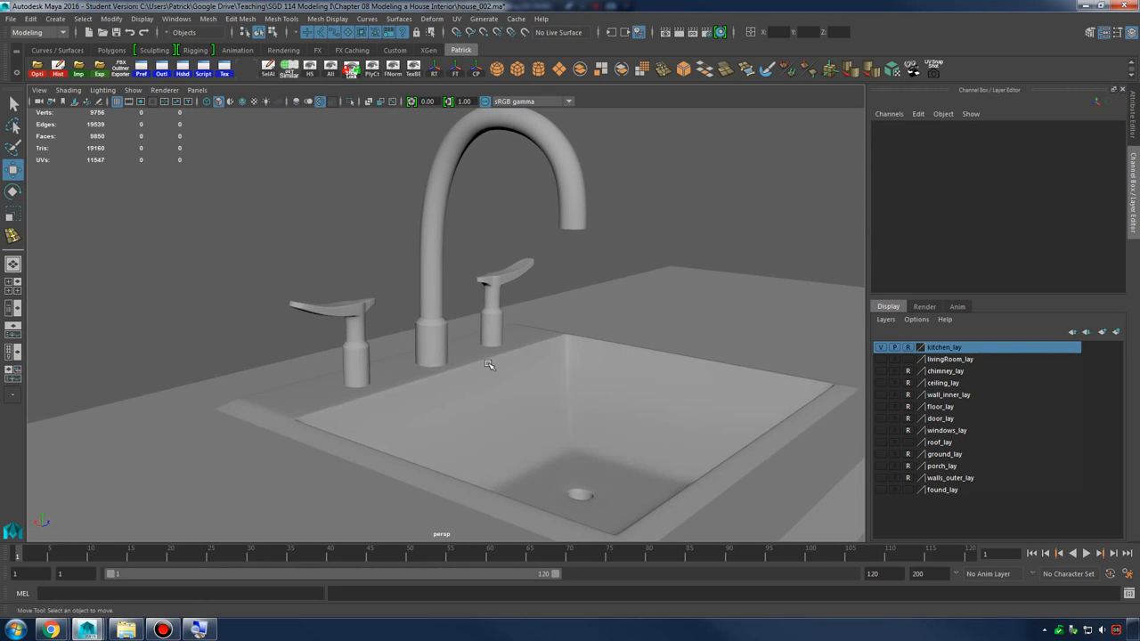
pyautogui.keyDown('alt'); pyautogui.moveTo(414, 385); pyautogui.dragTo(430, 282); pyautogui.keyUp('alt')
# Make the kitchen_lay objects selectable and combine the faucet, both handles and the sink basin into one mesh
pyautogui.click(426, 283)
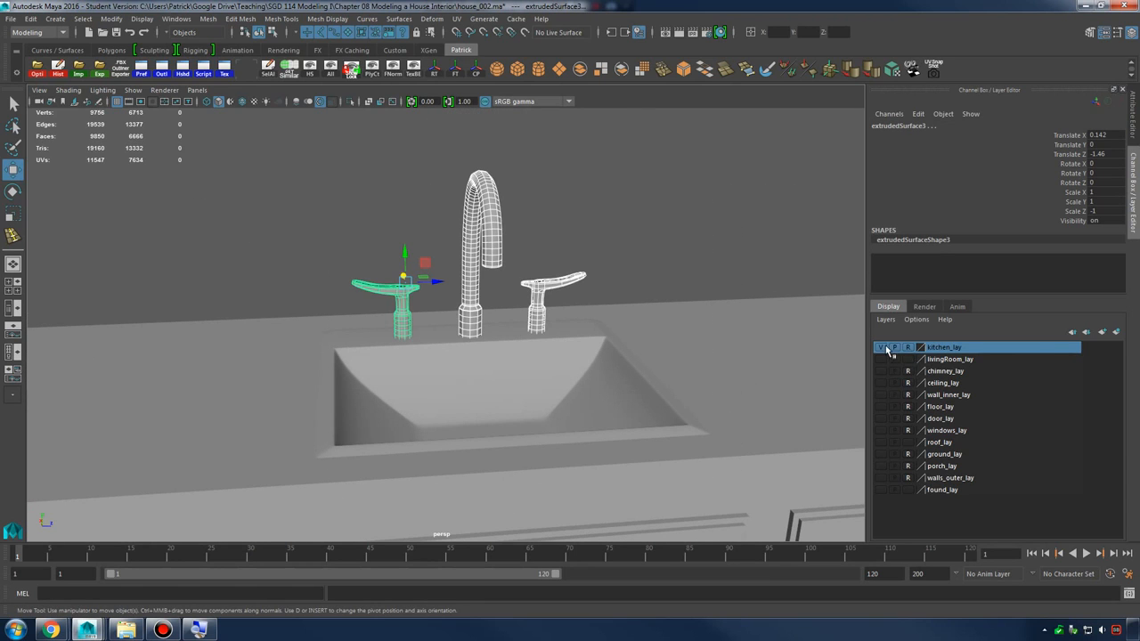
pyautogui.keyDown('alt'); pyautogui.moveTo(662, 347); pyautogui.dragTo(448, 264); pyautogui.keyUp('alt')
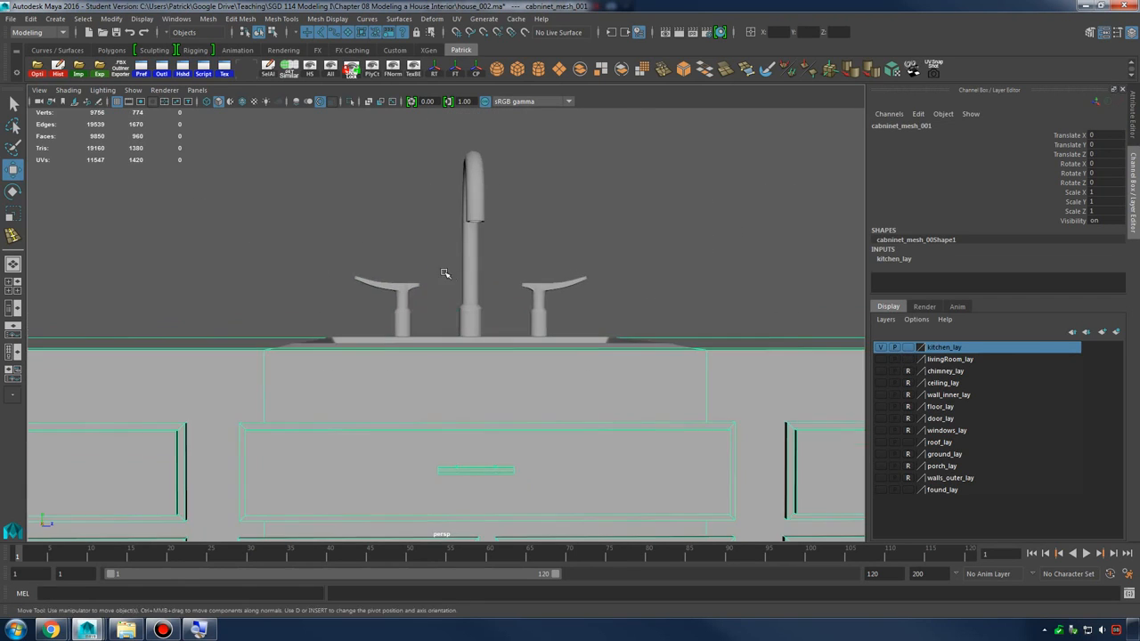
pyautogui.moveTo(324, 212); pyautogui.dragTo(578, 326)
pyautogui.press('[')
pyautogui.click(606, 378)
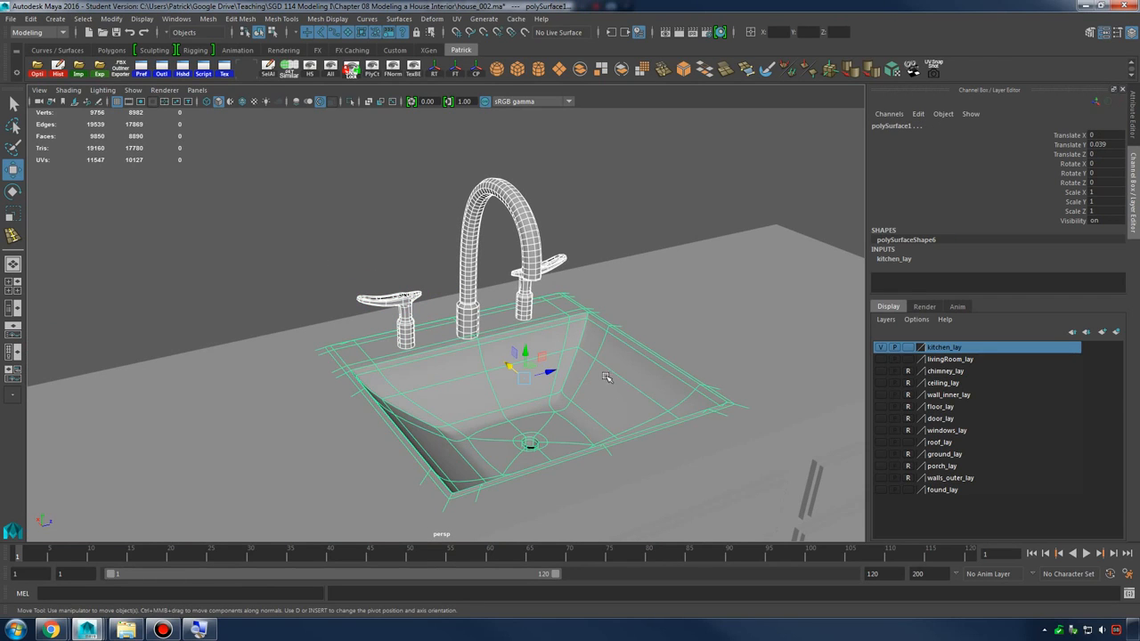
pyautogui.click(580, 69)
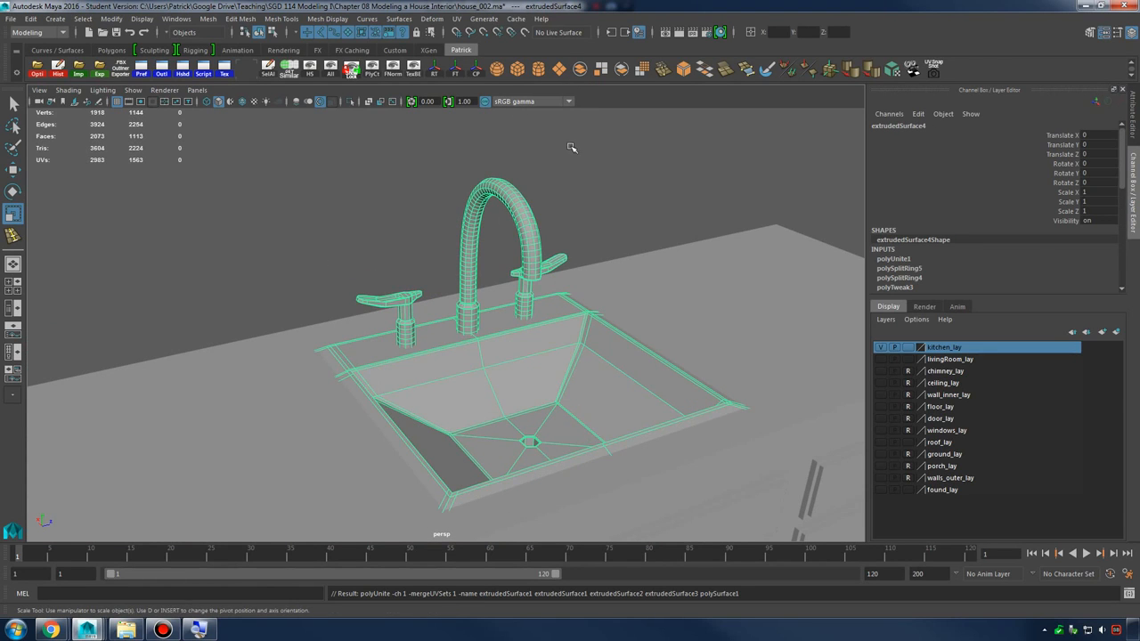
# Freeze and reset the transformations of the combined sink mesh
pyautogui.click(456, 71)
pyautogui.click(434, 73)
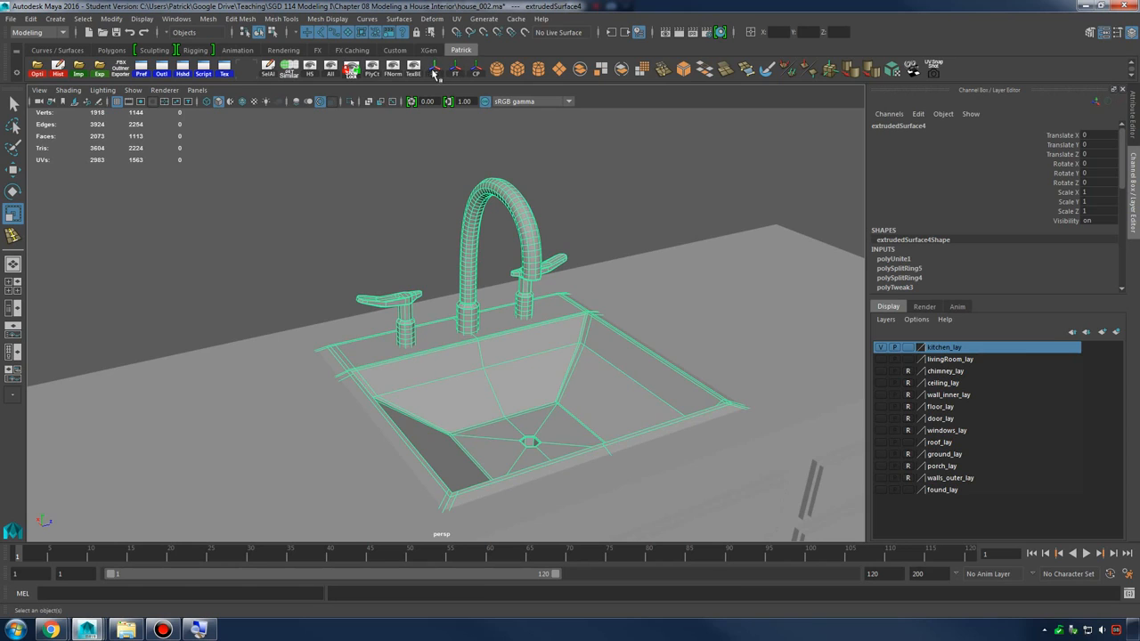
pyautogui.keyDown('alt'); pyautogui.moveTo(512, 272); pyautogui.dragTo(414, 258, button='right'); pyautogui.keyUp('alt')
pyautogui.click(606, 313)
pyautogui.click(497, 326)
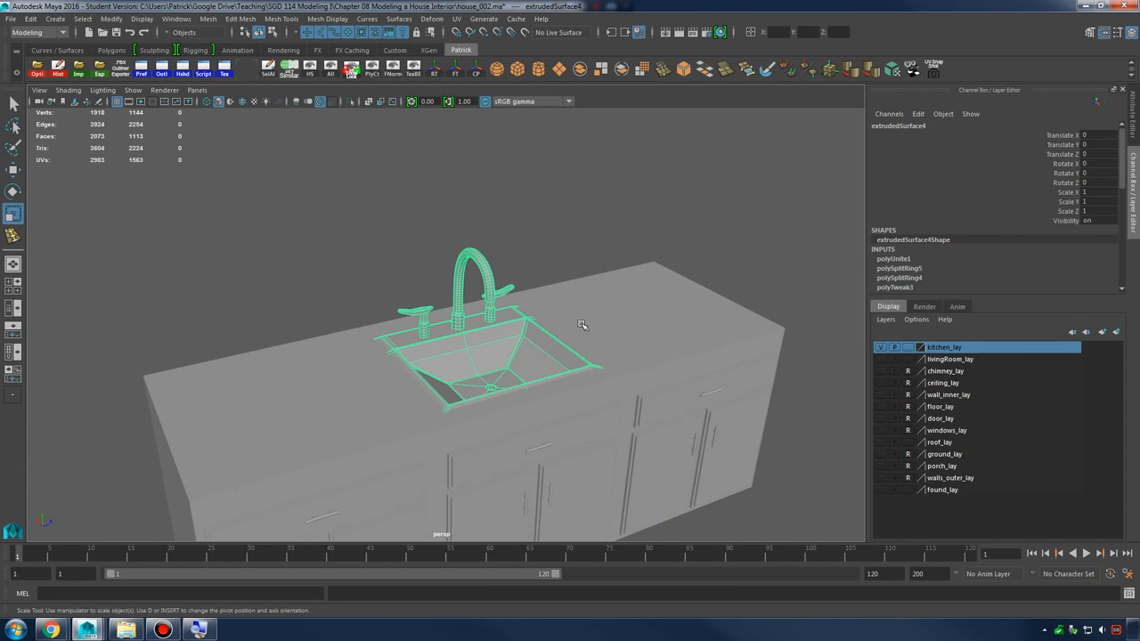
pyautogui.keyDown('alt'); pyautogui.moveTo(582, 325); pyautogui.dragTo(475, 339); pyautogui.keyUp('alt')
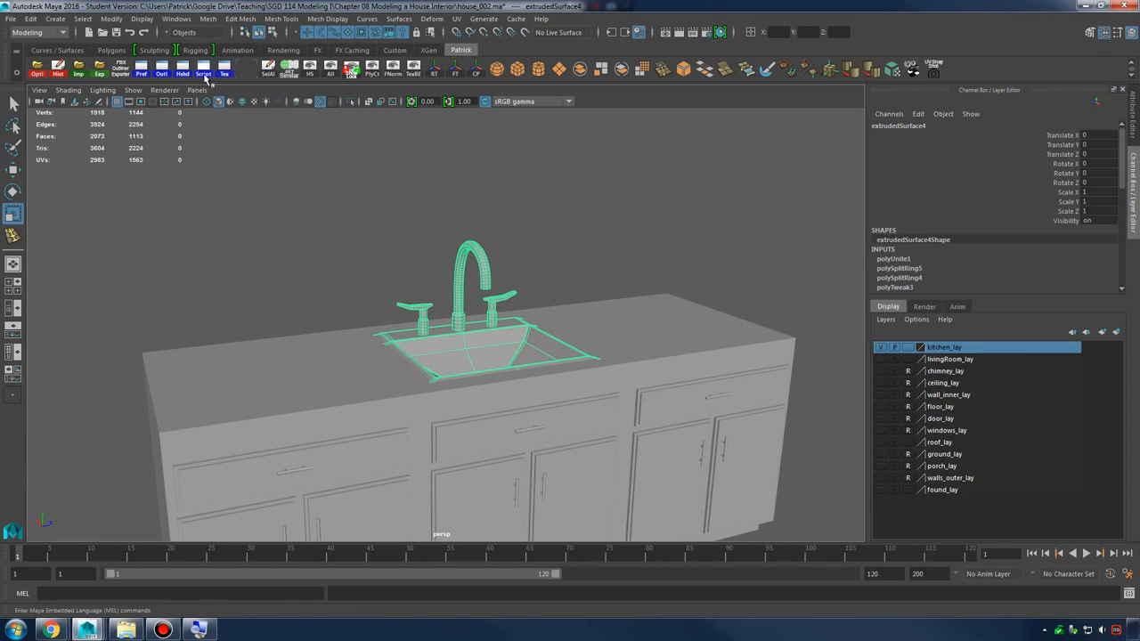
# Delete the construction history of all objects and rename the combined mesh sink_mesh_001 in the Outliner
pyautogui.click(162, 69)
pyautogui.click(58, 68)
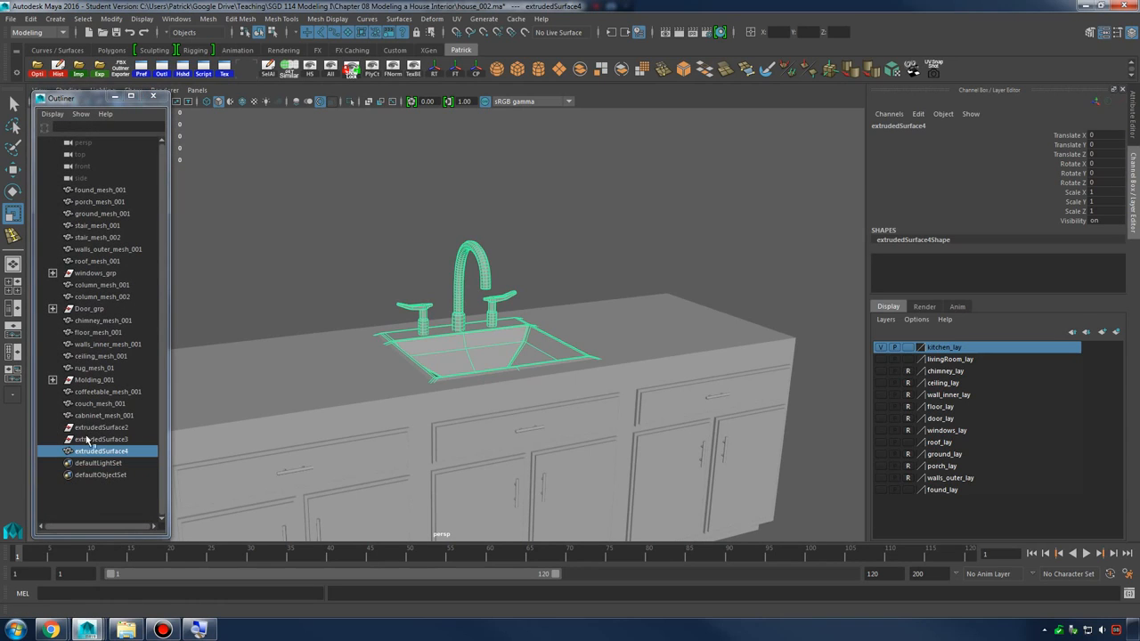
pyautogui.doubleClick(94, 452)
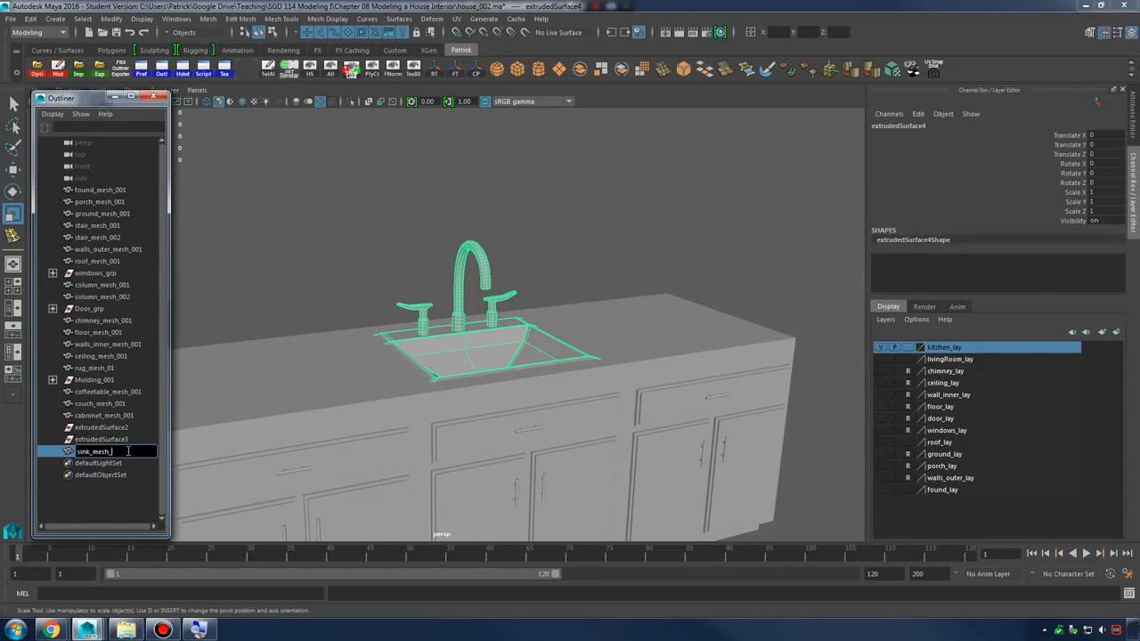
pyautogui.write('sink_mesh_001')
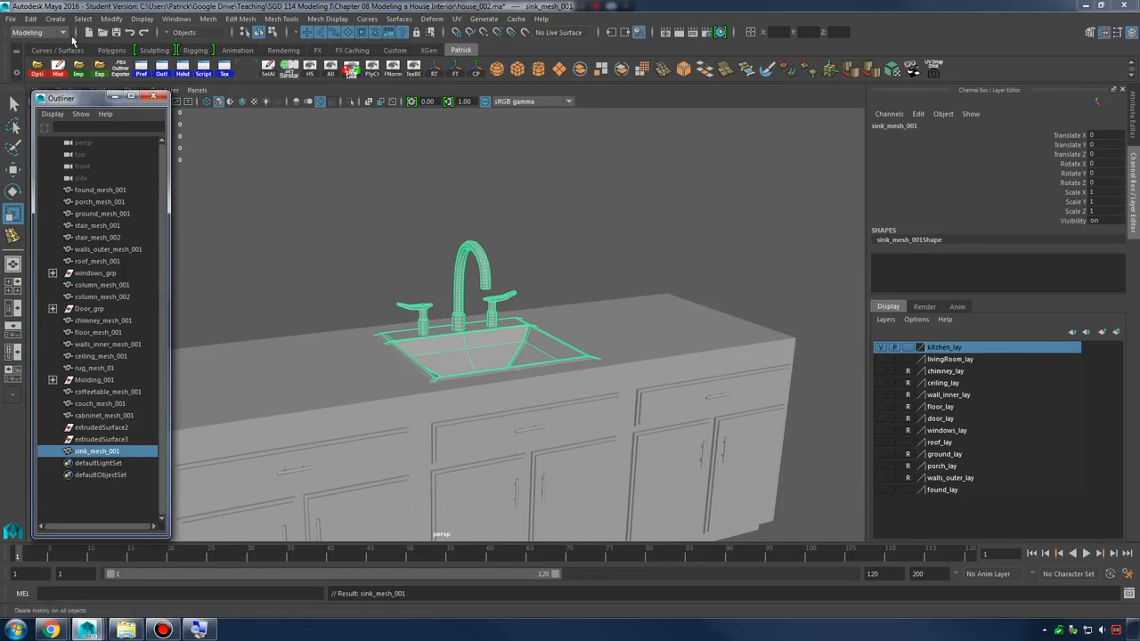
pyautogui.press('Return')
# Delete the leftover empty groups extrudedSurface2 and extrudedSurface3
pyautogui.moveTo(114, 429); pyautogui.dragTo(113, 441)
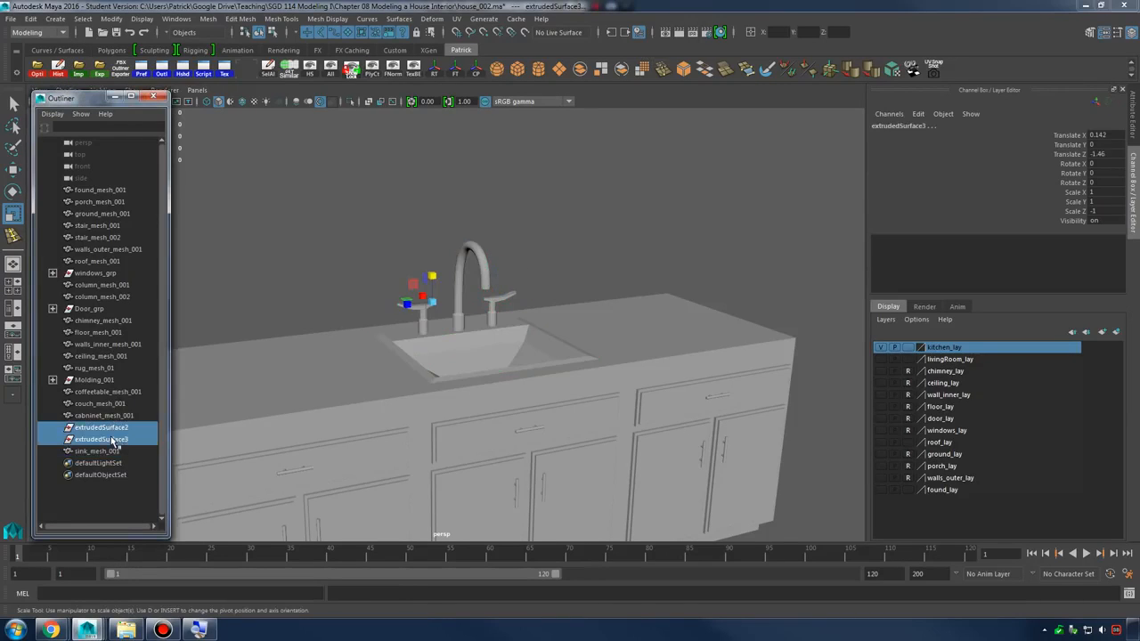
pyautogui.press('Delete')
pyautogui.click(105, 428)
pyautogui.click(445, 284)
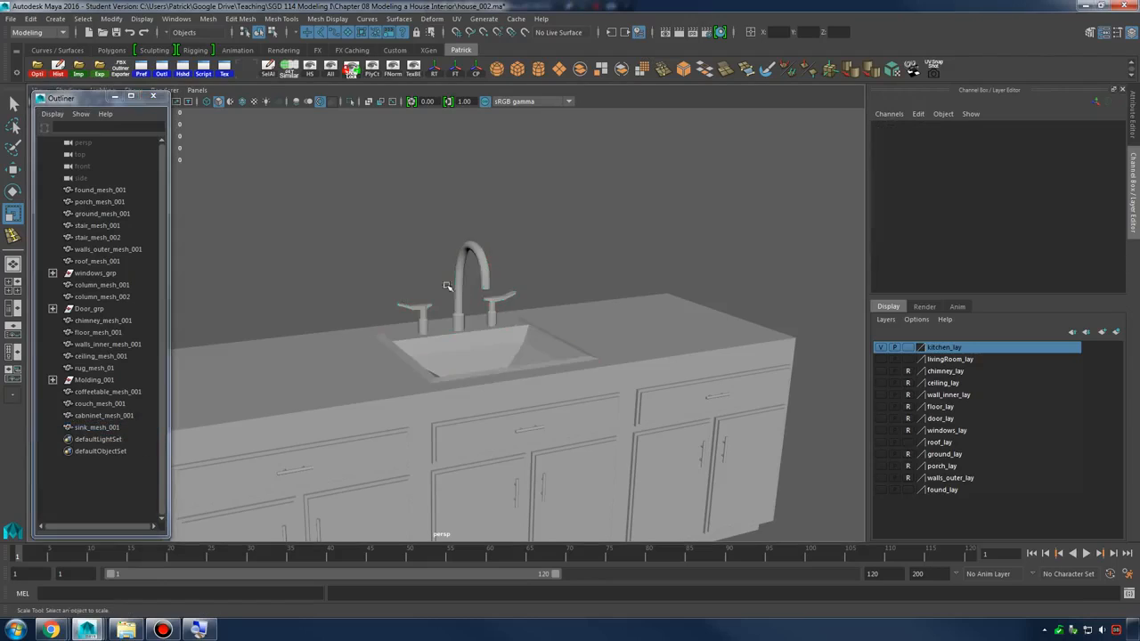
# Add sink_mesh_001 to the kitchen_lay display layer and set that layer back to reference mode
pyautogui.keyDown('alt'); pyautogui.moveTo(539, 326); pyautogui.dragTo(551, 342); pyautogui.keyUp('alt')
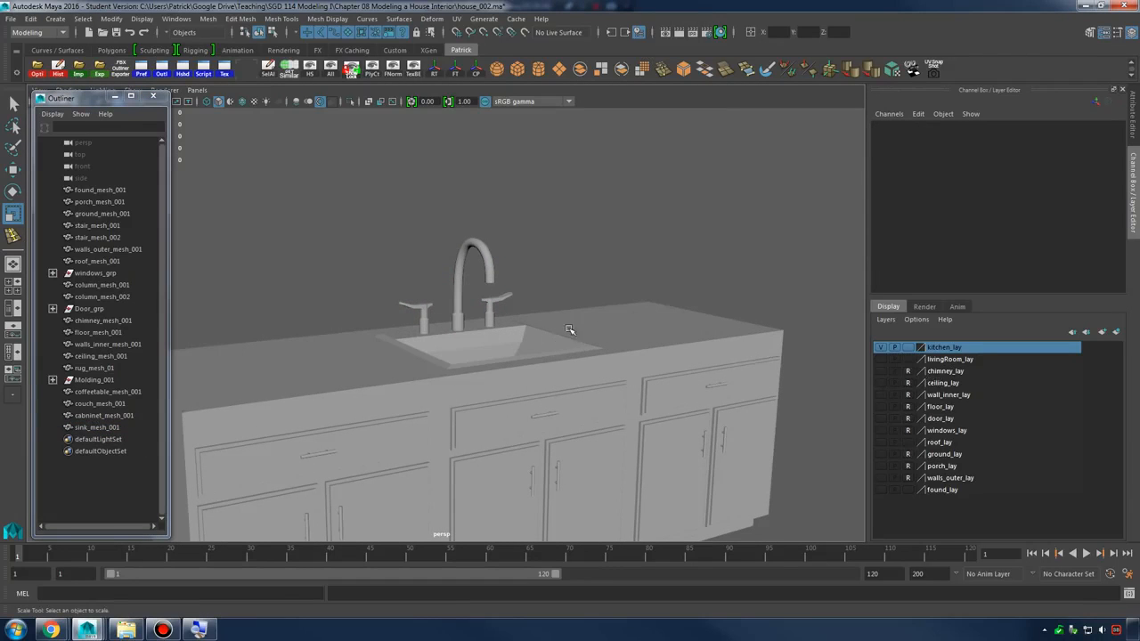
pyautogui.click(567, 344)
pyautogui.rightClick(964, 354)
pyautogui.click(988, 361)
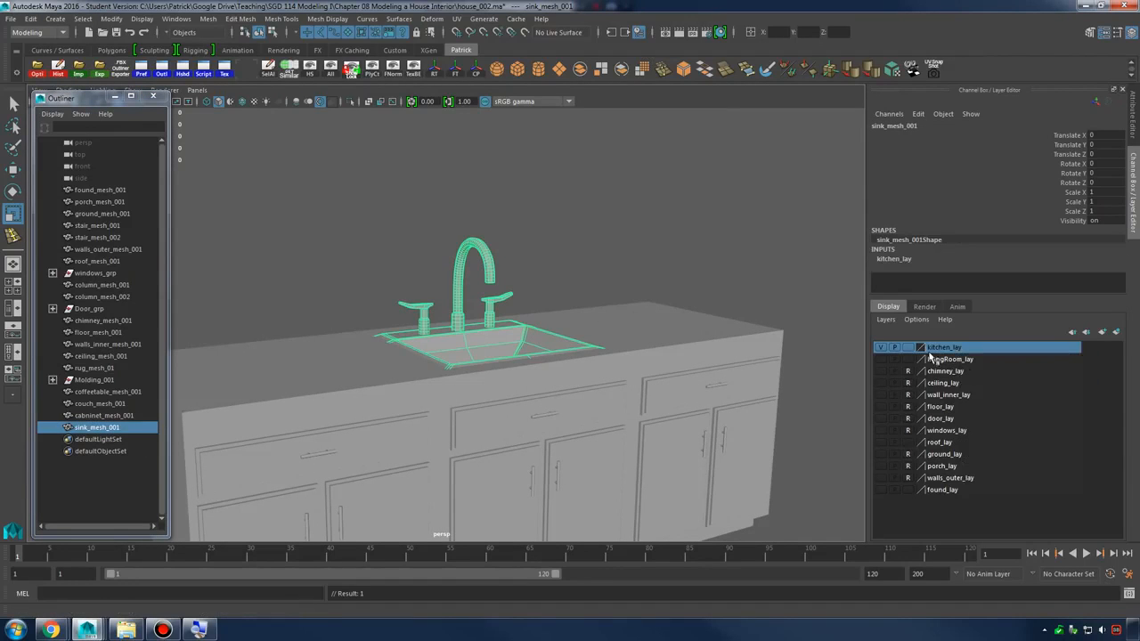
pyautogui.click(910, 347)
pyautogui.click(909, 348)
pyautogui.click(881, 349)
pyautogui.click(881, 349)
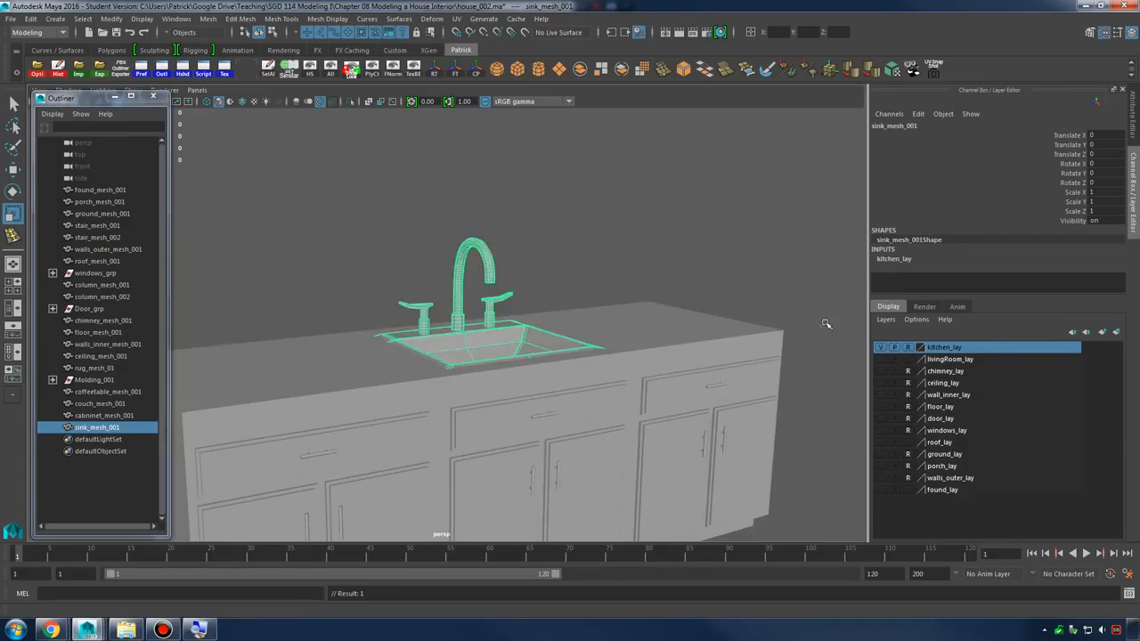
pyautogui.click(570, 235)
pyautogui.moveTo(331, 243); pyautogui.dragTo(355, 258)
# Examine the finished sink and faucet on the cabinet from near and far
pyautogui.keyDown('alt'); pyautogui.moveTo(658, 432); pyautogui.dragTo(345, 351, button='right'); pyautogui.keyUp('alt')
pyautogui.keyDown('alt'); pyautogui.moveTo(345, 351); pyautogui.dragTo(481, 365); pyautogui.keyUp('alt')
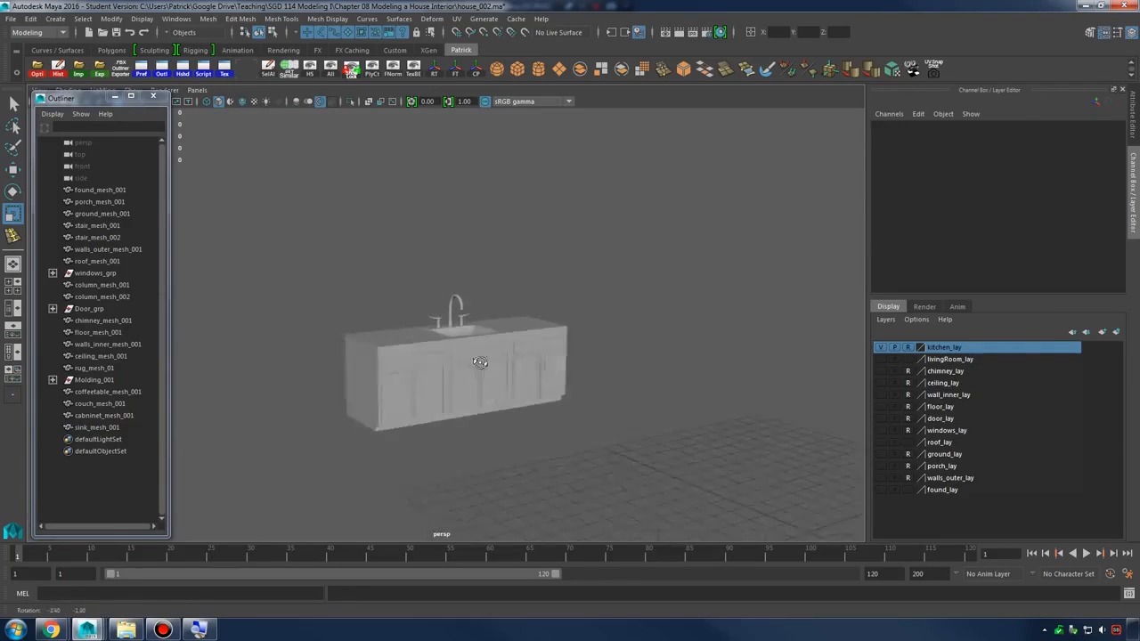
pyautogui.keyDown('alt'); pyautogui.moveTo(481, 364); pyautogui.dragTo(594, 369, button='right'); pyautogui.keyUp('alt')
pyautogui.keyDown('alt'); pyautogui.moveTo(593, 369); pyautogui.dragTo(530, 356); pyautogui.keyUp('alt')
pyautogui.keyDown('alt'); pyautogui.moveTo(480, 364); pyautogui.dragTo(647, 357, button='right'); pyautogui.keyUp('alt')
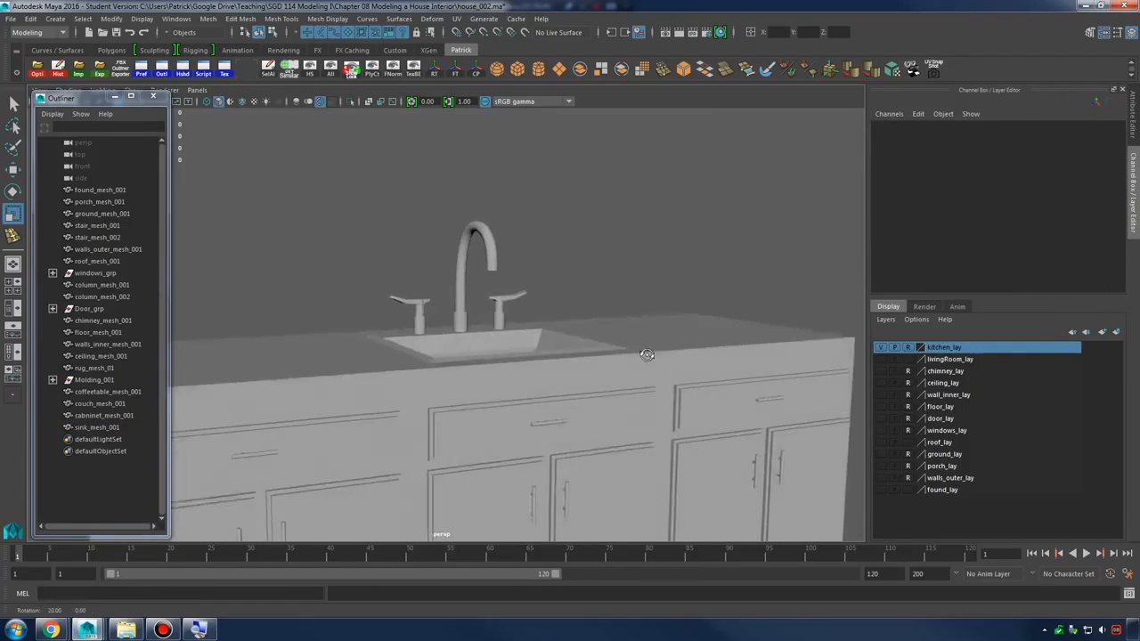
pyautogui.keyDown('alt'); pyautogui.moveTo(646, 357); pyautogui.dragTo(682, 377); pyautogui.keyUp('alt')
pyautogui.keyDown('alt'); pyautogui.moveTo(682, 376); pyautogui.dragTo(672, 381, button='right'); pyautogui.keyUp('alt')
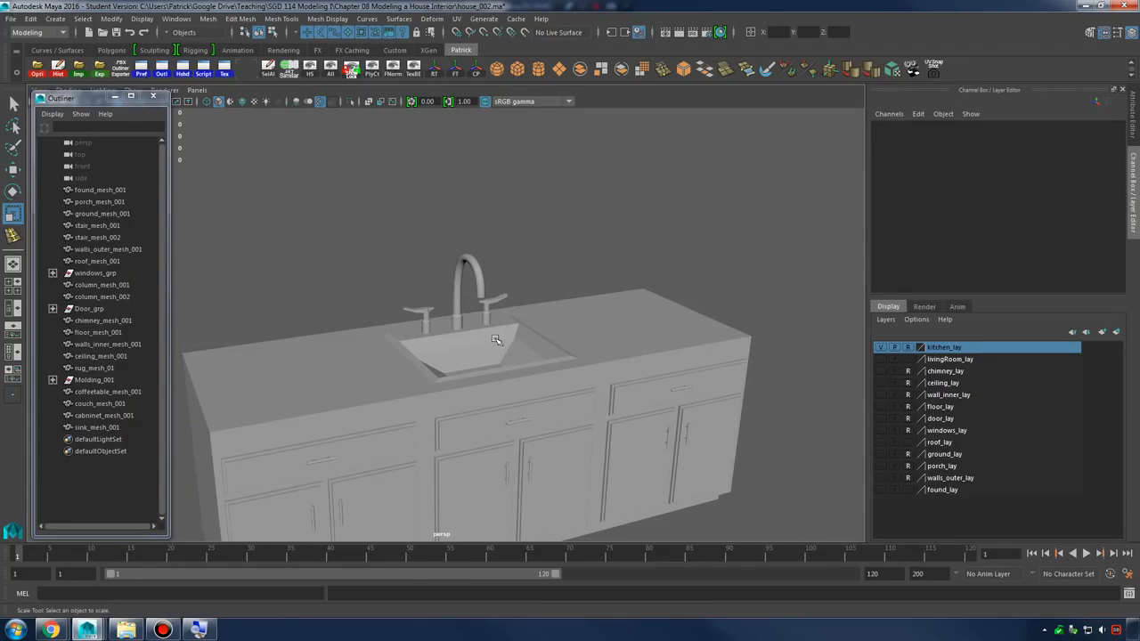
pyautogui.keyDown('alt'); pyautogui.moveTo(499, 329); pyautogui.dragTo(627, 309); pyautogui.keyUp('alt')
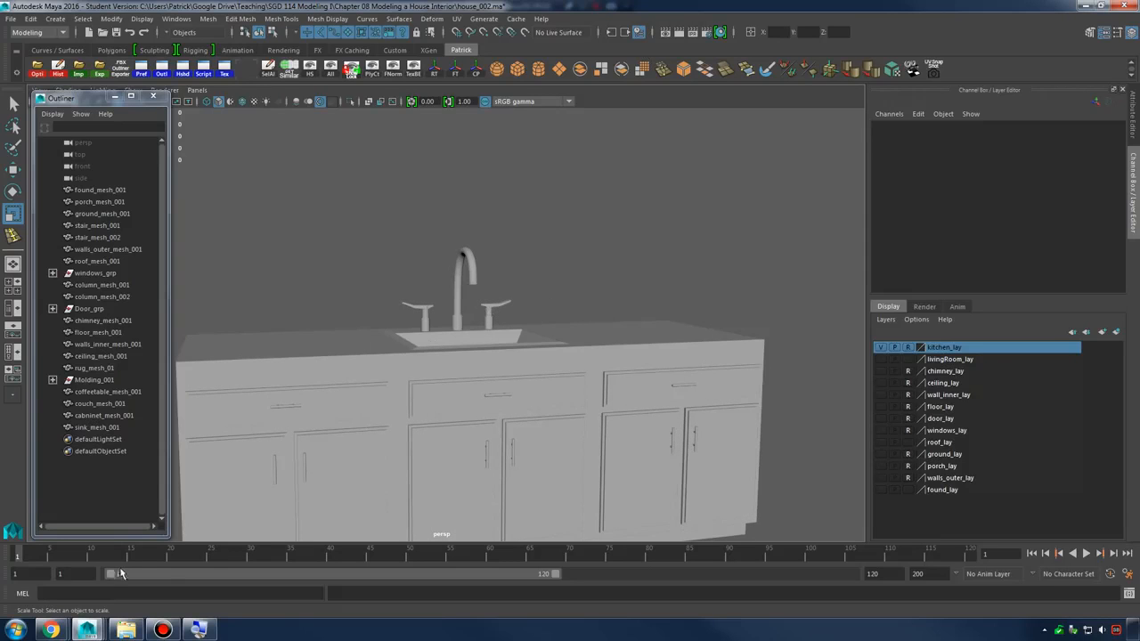
# Switch to Chrome, open the refrigerator's reference image from the house interior asset list, study it, and return to Maya
pyautogui.moveTo(51, 630)
pyautogui.click(200, 574)
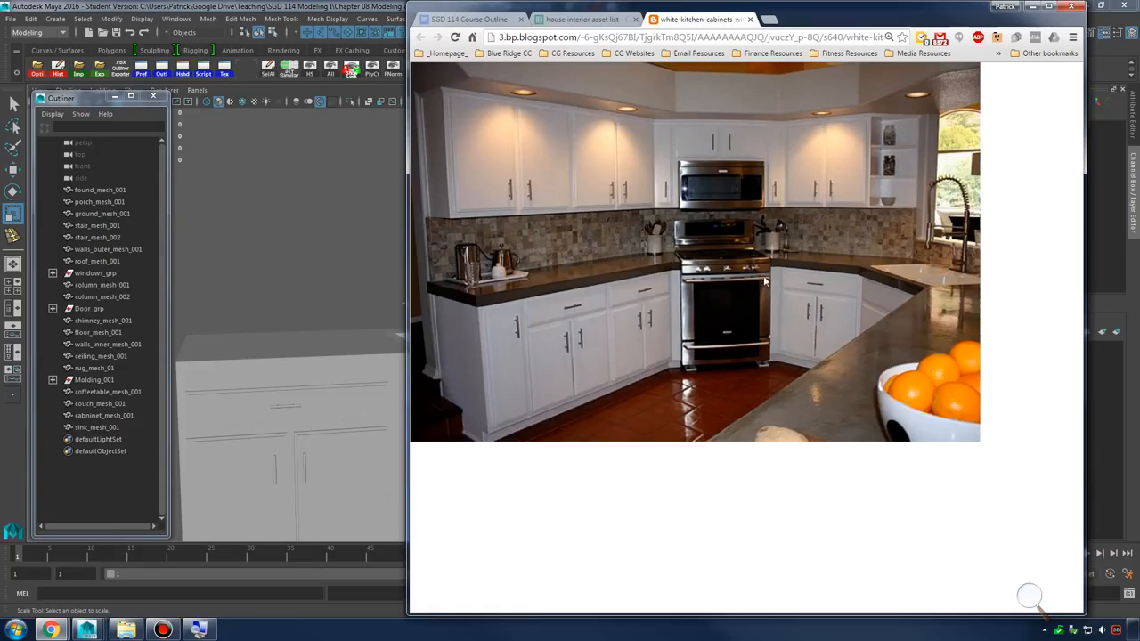
pyautogui.click(616, 21)
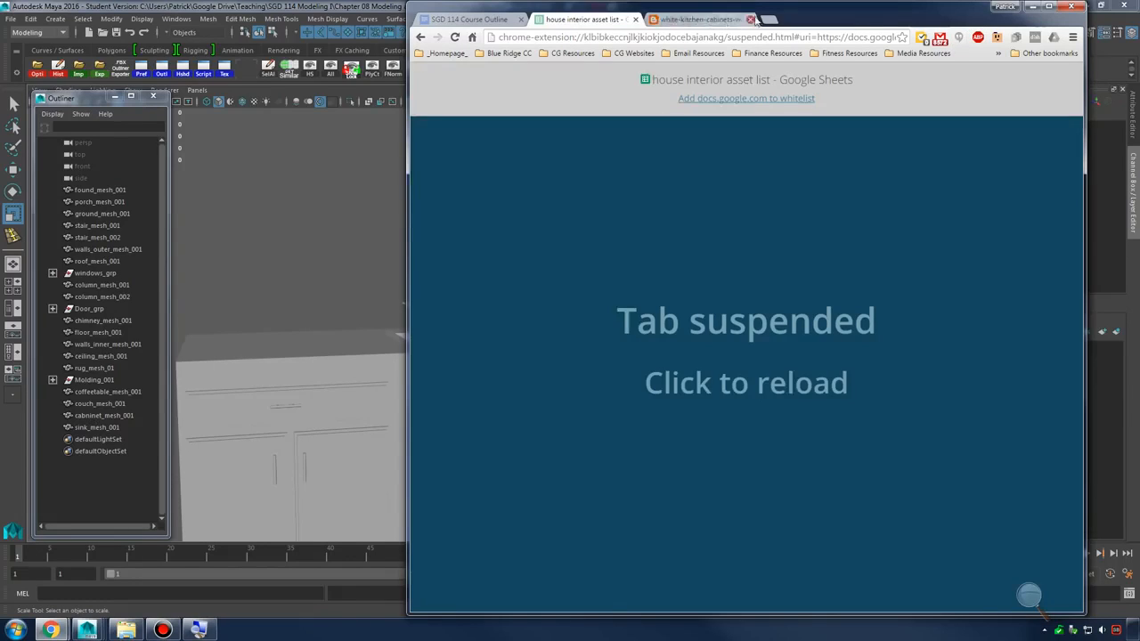
pyautogui.click(757, 265)
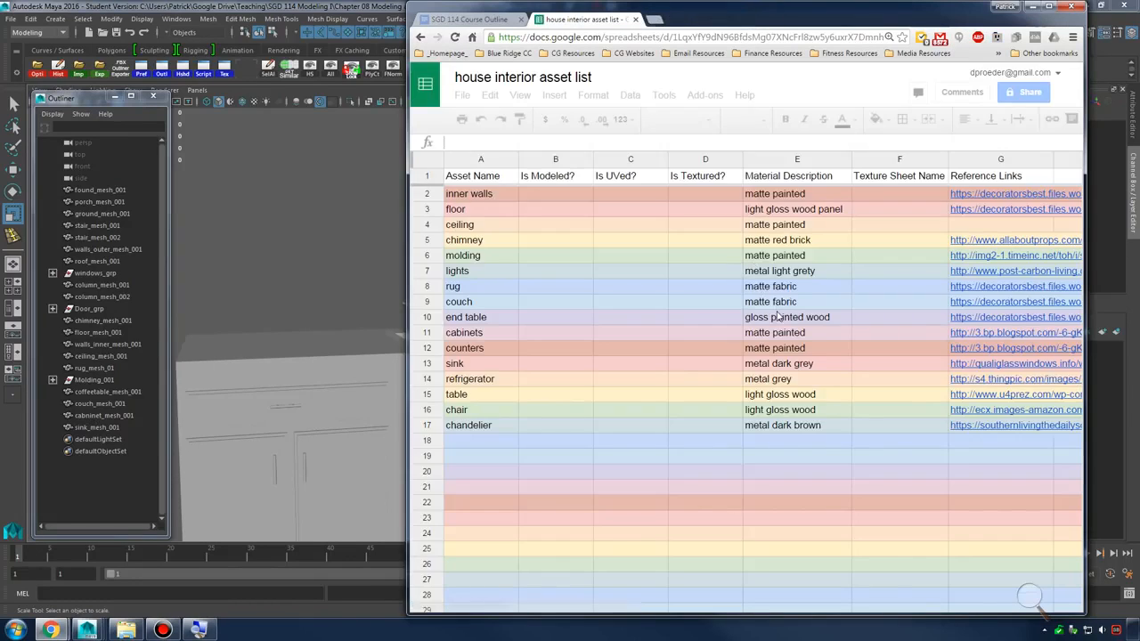
pyautogui.click(993, 383)
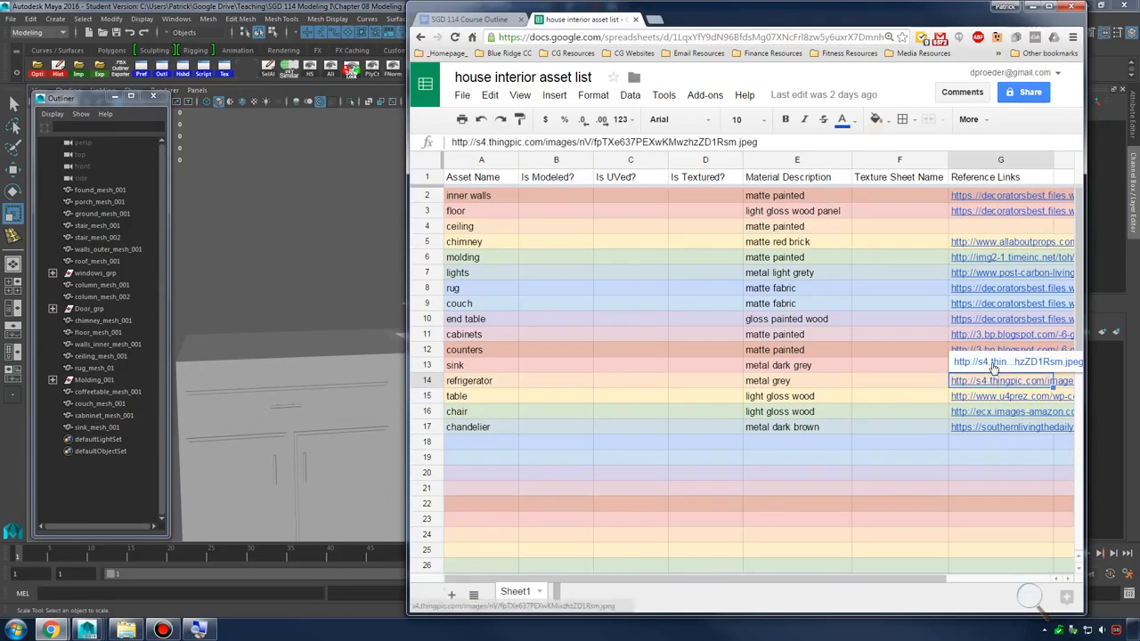
pyautogui.click(986, 356)
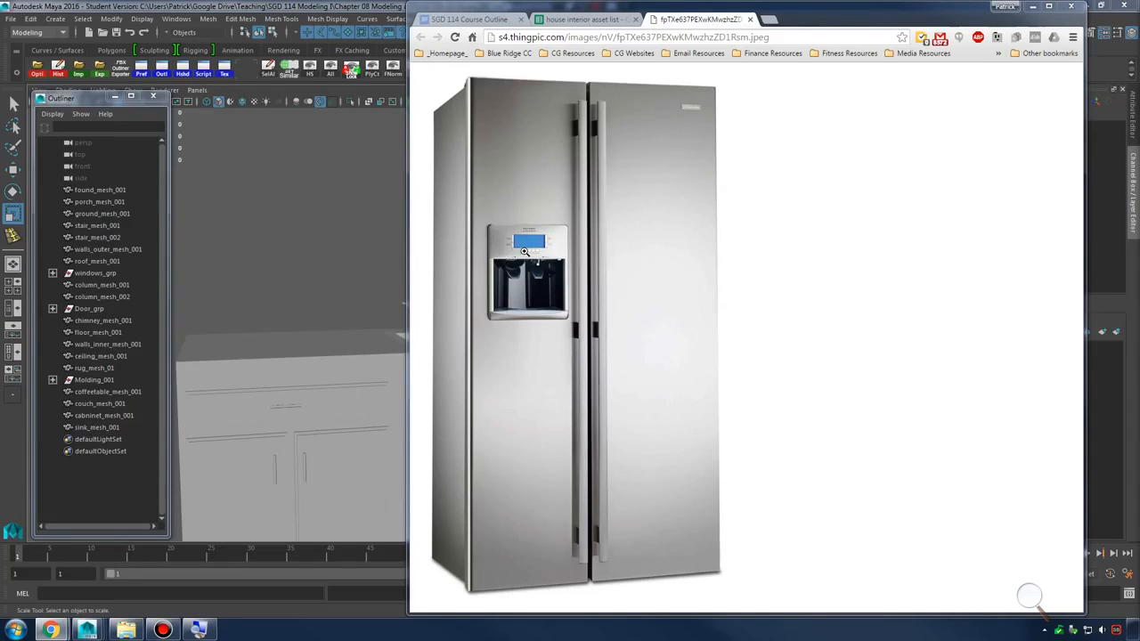
pyautogui.click(1031, 11)
# Create a polygon cube for the refrigerator and snap it onto a point on the kitchen cabinet
pyautogui.scroll(-5, 656, 288)
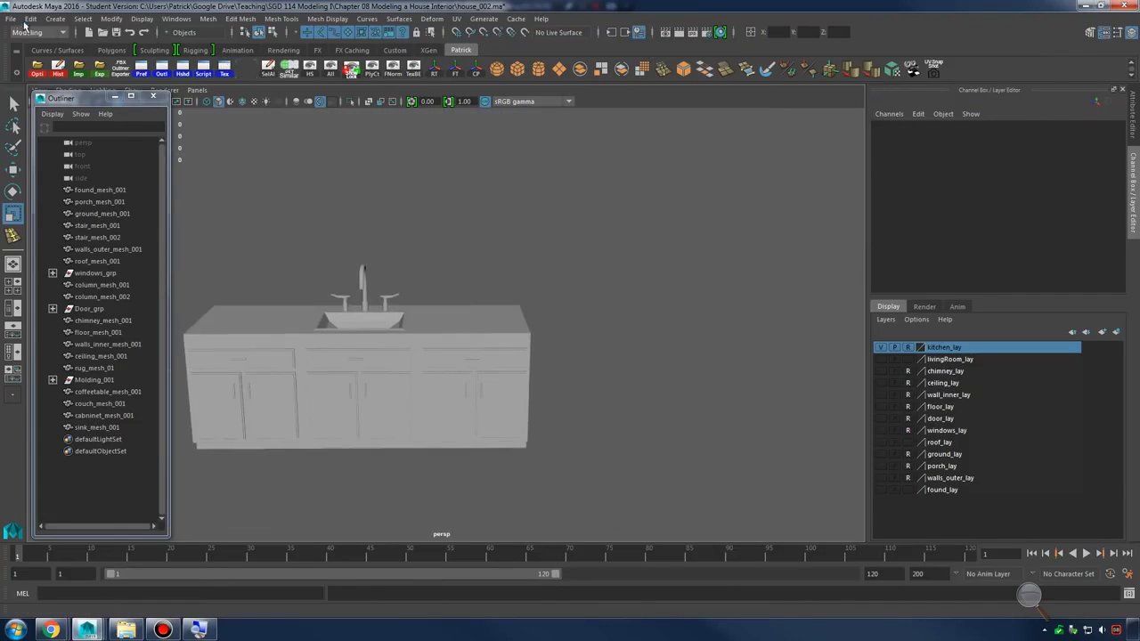
pyautogui.click(55, 19)
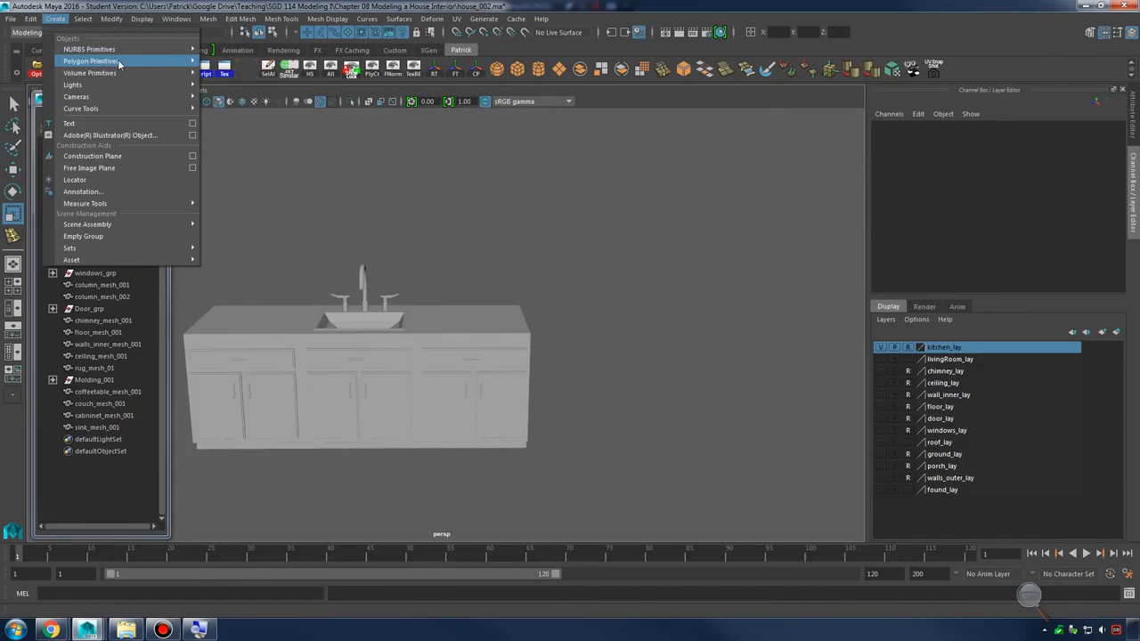
pyautogui.moveTo(166, 68)
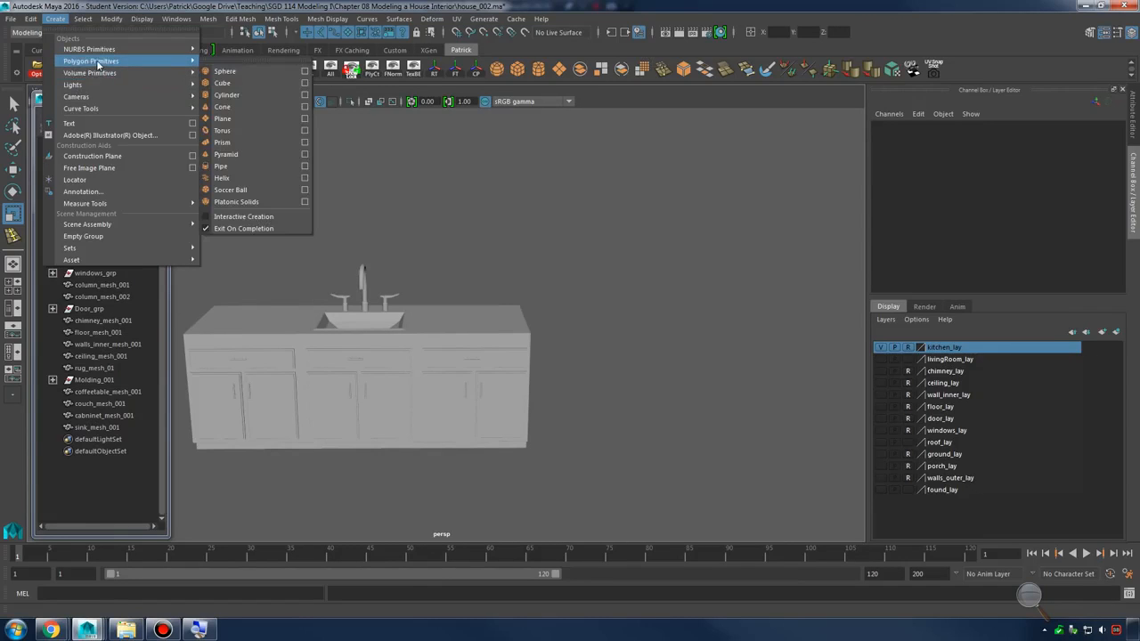
pyautogui.click(253, 84)
pyautogui.keyDown('alt'); pyautogui.moveTo(629, 241); pyautogui.dragTo(685, 311); pyautogui.keyUp('alt')
pyautogui.scroll(-2, 685, 310)
pyautogui.scroll(-2, 685, 311)
pyautogui.press('w')
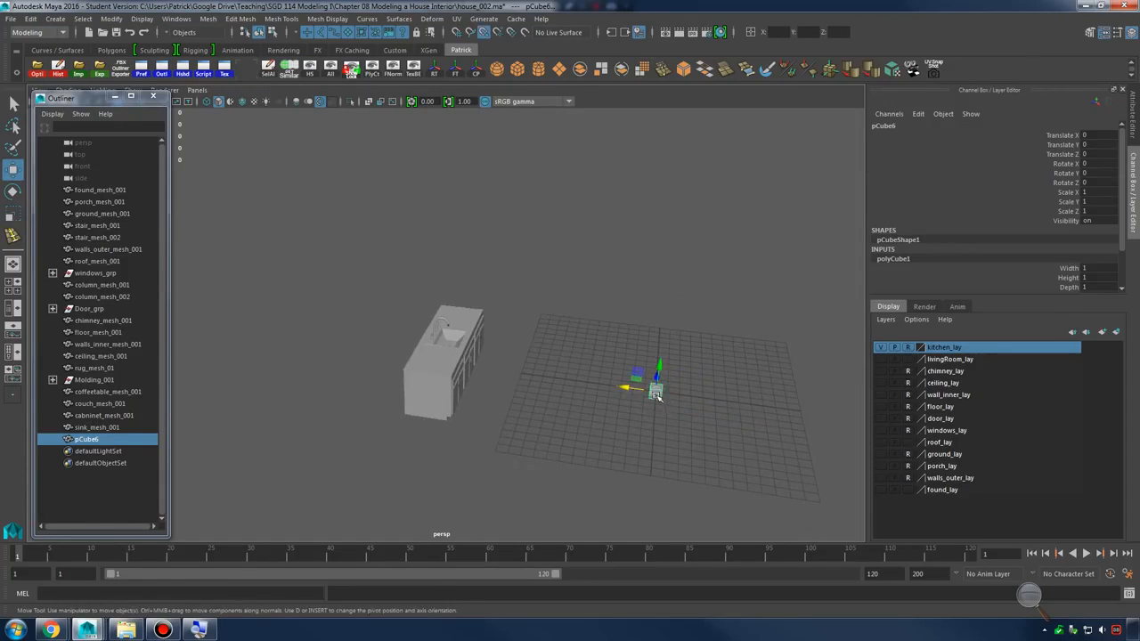
pyautogui.moveTo(656, 394); pyautogui.dragTo(524, 333)
pyautogui.press('f')
pyautogui.scroll(-1, 524, 332)
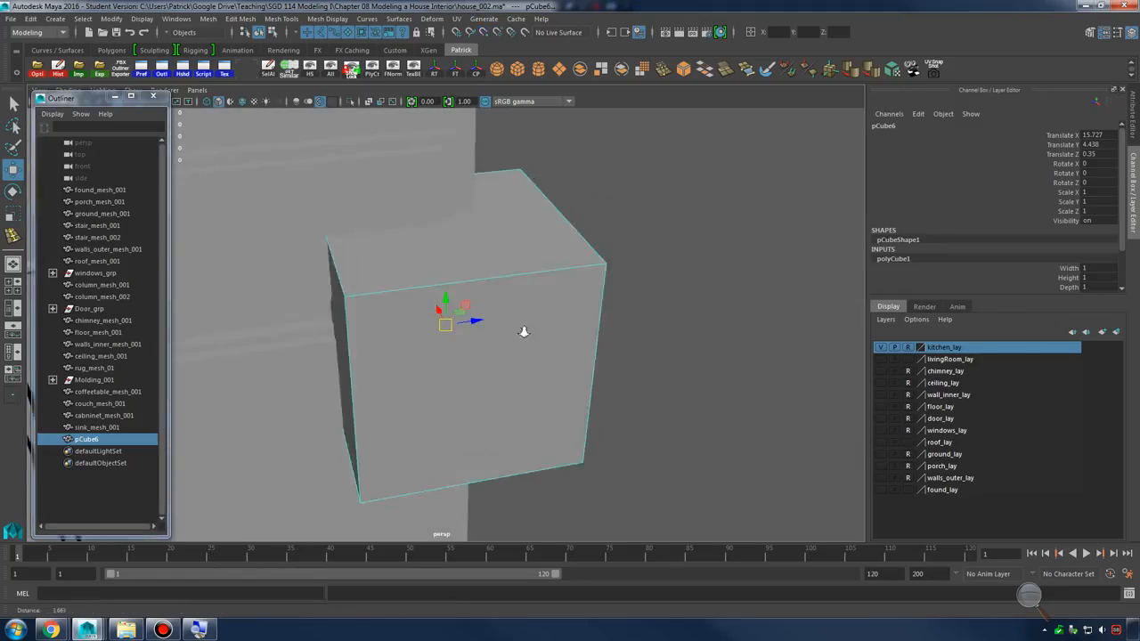
# Move the cube to Translate Z 1.658 and shift it along X beside the cabinet's end panel
pyautogui.keyDown('alt'); pyautogui.moveTo(524, 333); pyautogui.dragTo(492, 334, button='right'); pyautogui.keyUp('alt')
pyautogui.keyDown('alt'); pyautogui.moveTo(491, 333); pyautogui.dragTo(567, 355); pyautogui.keyUp('alt')
pyautogui.keyDown('alt'); pyautogui.moveTo(672, 342); pyautogui.dragTo(545, 330); pyautogui.keyUp('alt')
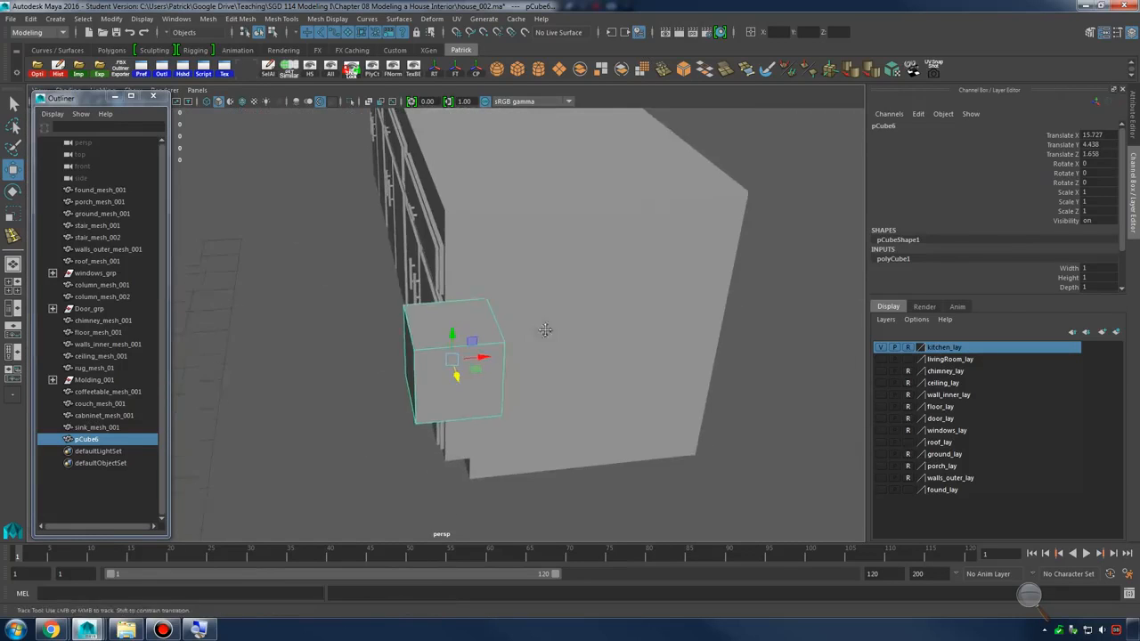
pyautogui.keyDown('alt'); pyautogui.moveTo(546, 331); pyautogui.dragTo(543, 309, button='middle'); pyautogui.keyUp('alt')
pyautogui.moveTo(485, 335); pyautogui.dragTo(647, 324)
# Select the cube's bottom vertices and snap them down to the level of the cabinet's base
pyautogui.moveTo(641, 275); pyautogui.dragTo(573, 263, button='right')
pyautogui.keyDown('alt'); pyautogui.moveTo(679, 283); pyautogui.dragTo(630, 323); pyautogui.keyUp('alt')
pyautogui.moveTo(497, 315); pyautogui.dragTo(748, 416)
pyautogui.keyDown('alt'); pyautogui.moveTo(646, 392); pyautogui.dragTo(691, 391); pyautogui.keyUp('alt')
pyautogui.press('v')
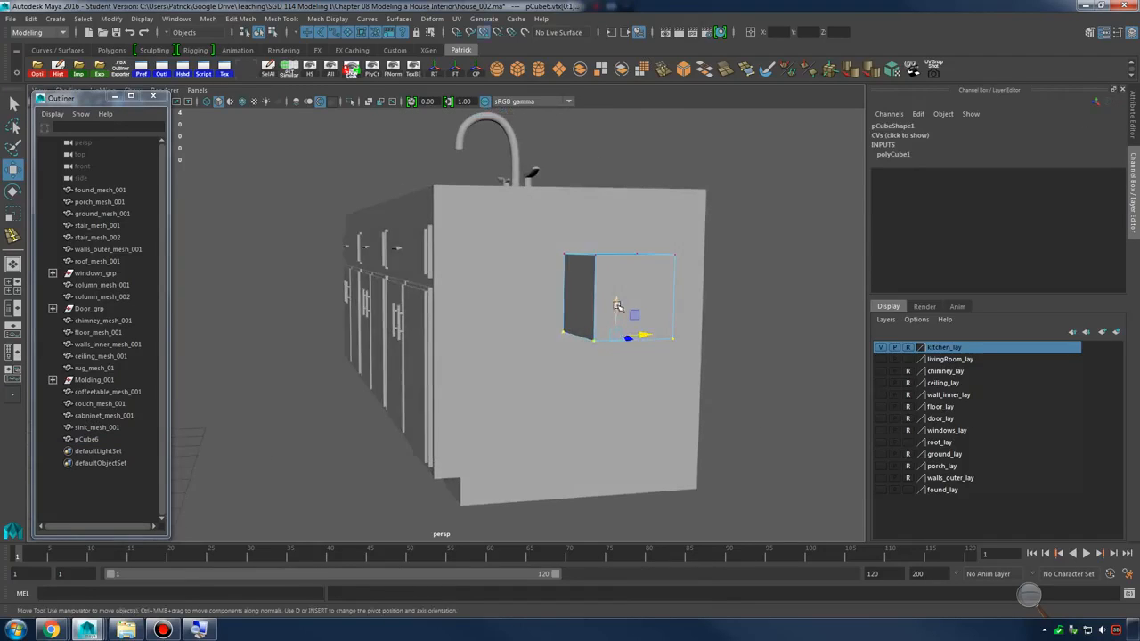
pyautogui.moveTo(617, 305); pyautogui.dragTo(452, 504, button='middle')
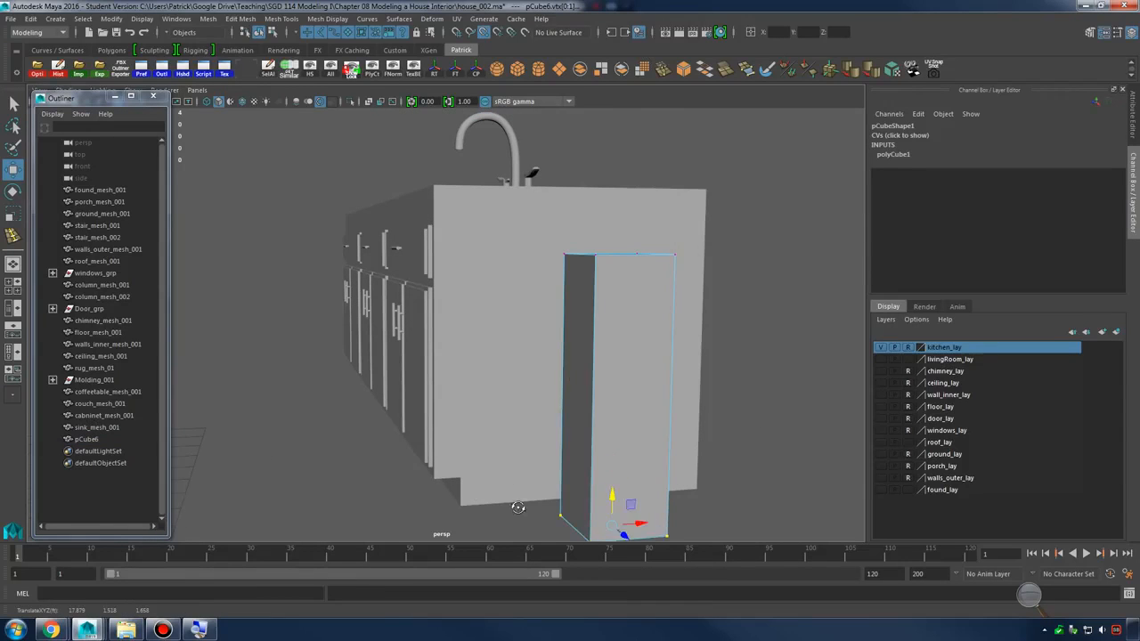
# Move the cube's vertices on the side facing the cabinet along Z up to the cabinet's end
pyautogui.keyDown('alt'); pyautogui.moveTo(517, 507); pyautogui.dragTo(752, 635); pyautogui.keyUp('alt')
pyautogui.keyDown('alt'); pyautogui.moveTo(718, 517); pyautogui.dragTo(648, 483, button='right'); pyautogui.keyUp('alt')
pyautogui.keyDown('alt'); pyautogui.moveTo(581, 378); pyautogui.dragTo(500, 446); pyautogui.keyUp('alt')
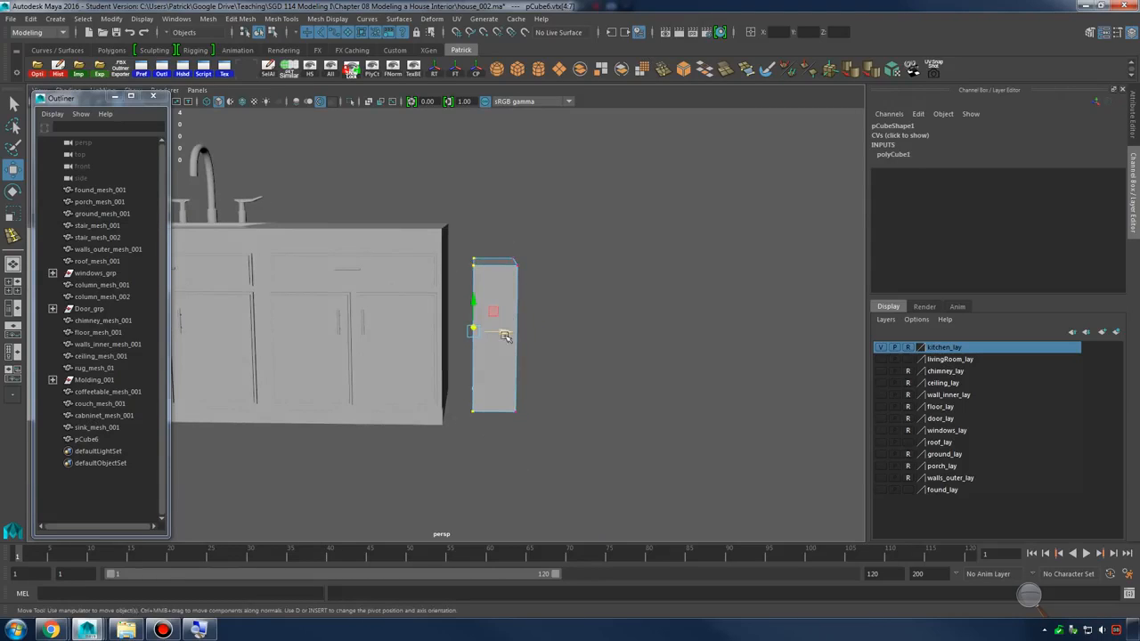
pyautogui.moveTo(505, 335); pyautogui.dragTo(485, 339)
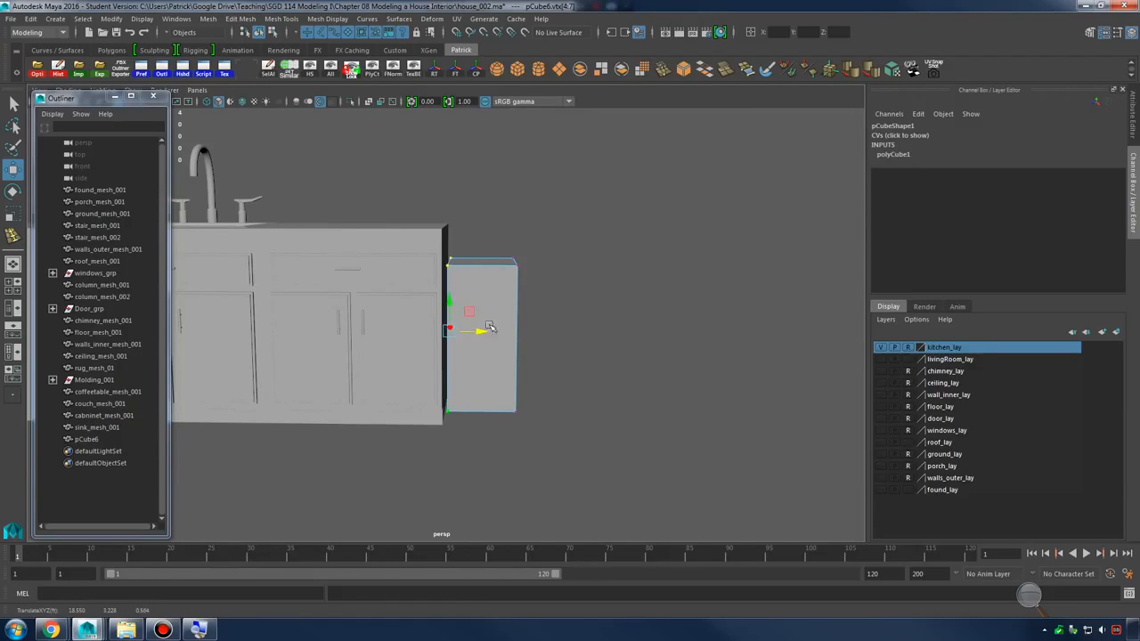
# Widen the refrigerator cube by moving its far-side vertices along Z away from the cabinet, and show the inner wall layer
pyautogui.moveTo(494, 246); pyautogui.dragTo(573, 453)
pyautogui.moveTo(537, 337); pyautogui.dragTo(667, 334)
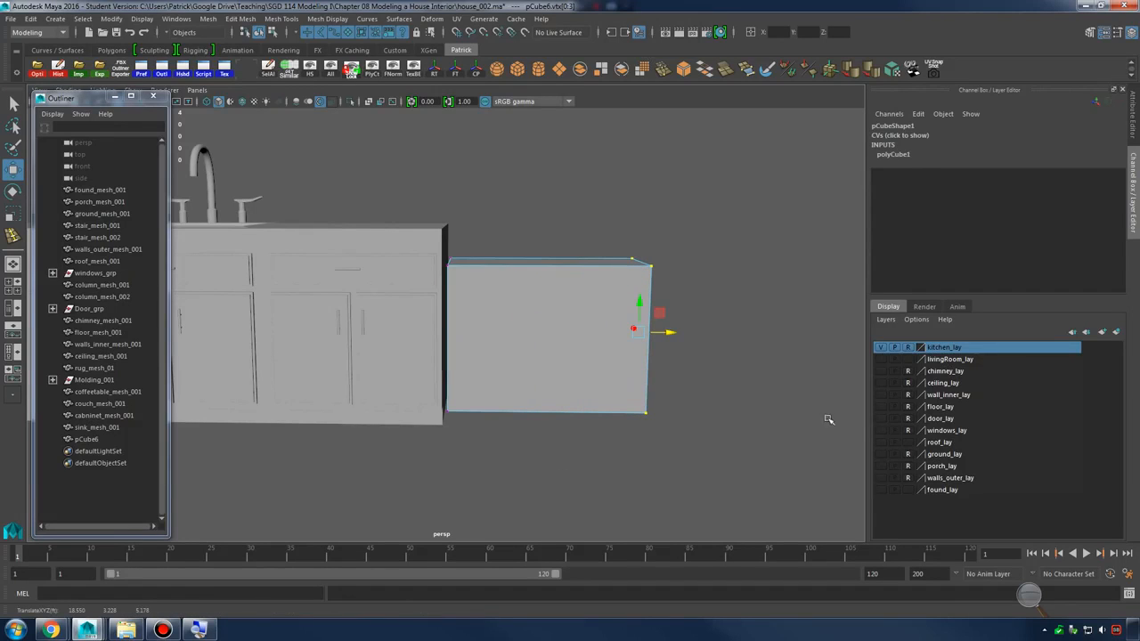
pyautogui.keyDown('alt'); pyautogui.click(881, 394); pyautogui.keyUp('alt')
pyautogui.keyDown('alt'); pyautogui.moveTo(865, 376); pyautogui.dragTo(575, 342); pyautogui.keyUp('alt')
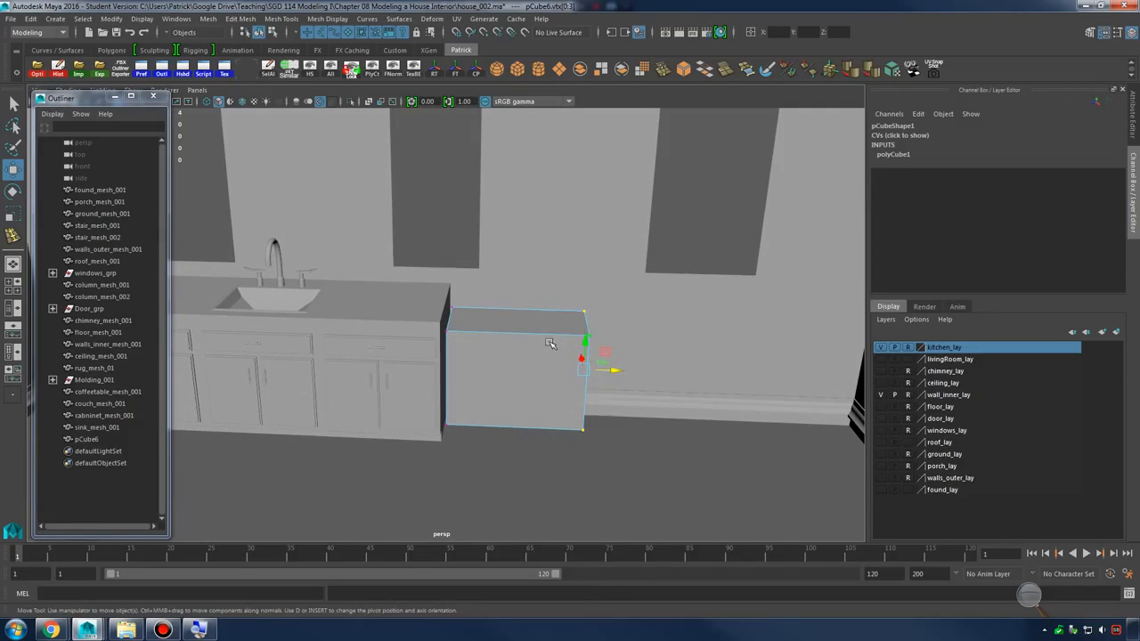
# Move the whole cube along Z to Translate Z 3.031, leaving a gap beside the cabinet
pyautogui.moveTo(549, 299); pyautogui.dragTo(592, 285, button='right')
pyautogui.click(516, 341)
pyautogui.moveTo(517, 342); pyautogui.dragTo(555, 346)
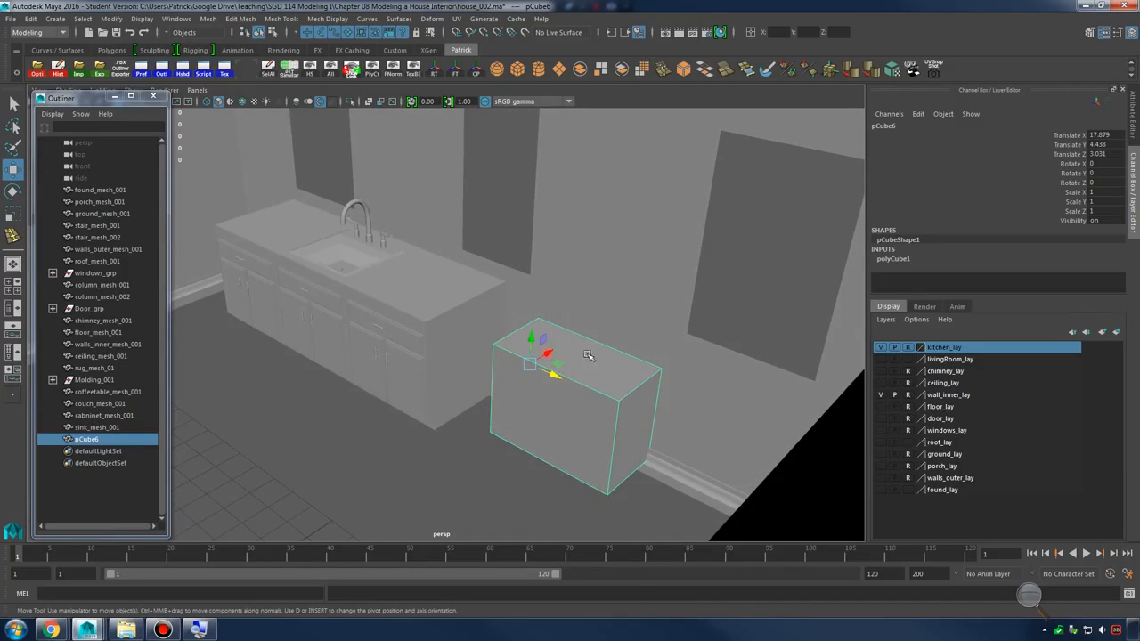
# Deepen the cube by pulling its front vertices forward along X, and raise its top vertices to refrigerator height
pyautogui.moveTo(586, 301); pyautogui.dragTo(529, 300, button='right')
pyautogui.keyDown('alt'); pyautogui.moveTo(534, 303); pyautogui.dragTo(404, 308); pyautogui.keyUp('alt')
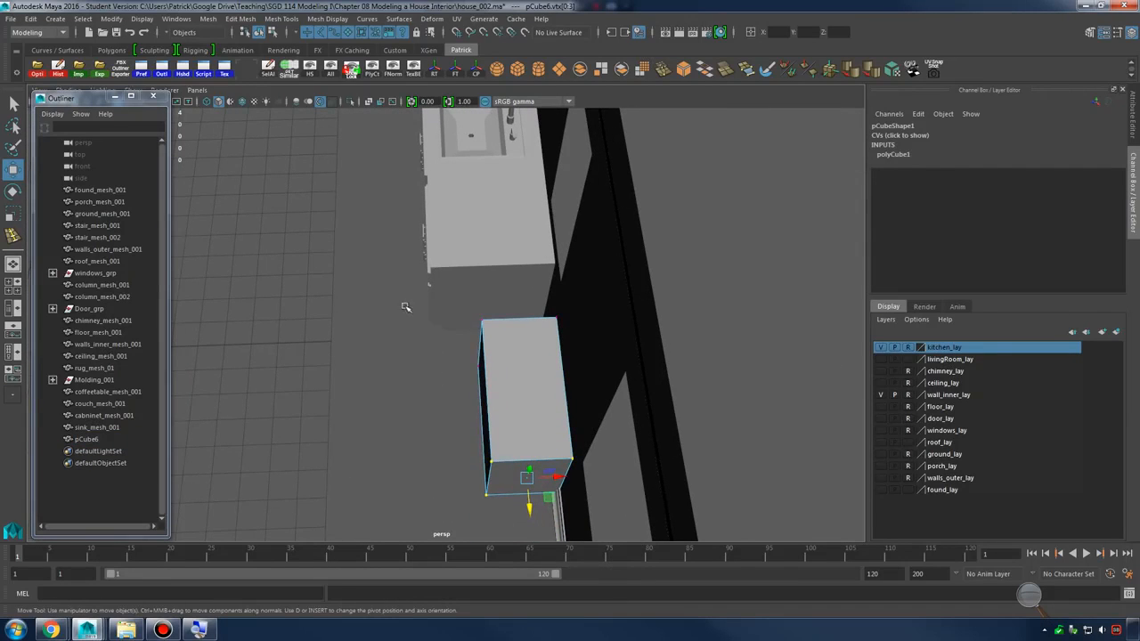
pyautogui.moveTo(508, 410); pyautogui.dragTo(536, 386)
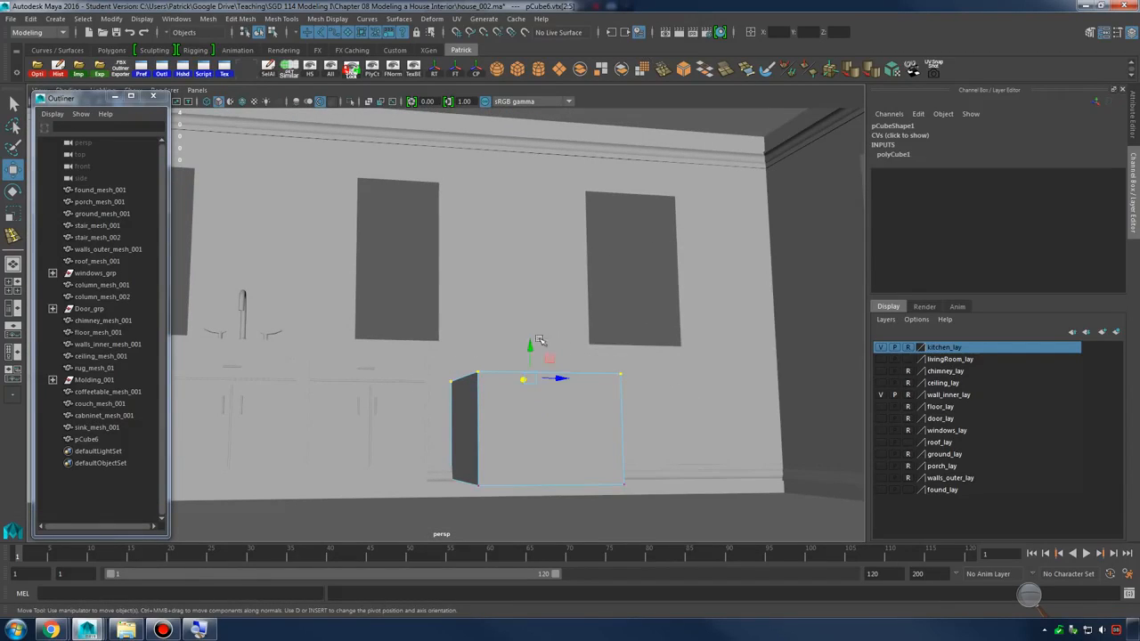
pyautogui.moveTo(534, 332); pyautogui.dragTo(600, 351)
pyautogui.moveTo(579, 300); pyautogui.dragTo(642, 252, button='right')
pyautogui.keyDown('alt'); pyautogui.moveTo(651, 283); pyautogui.dragTo(574, 351); pyautogui.keyUp('alt')
pyautogui.click(490, 348)
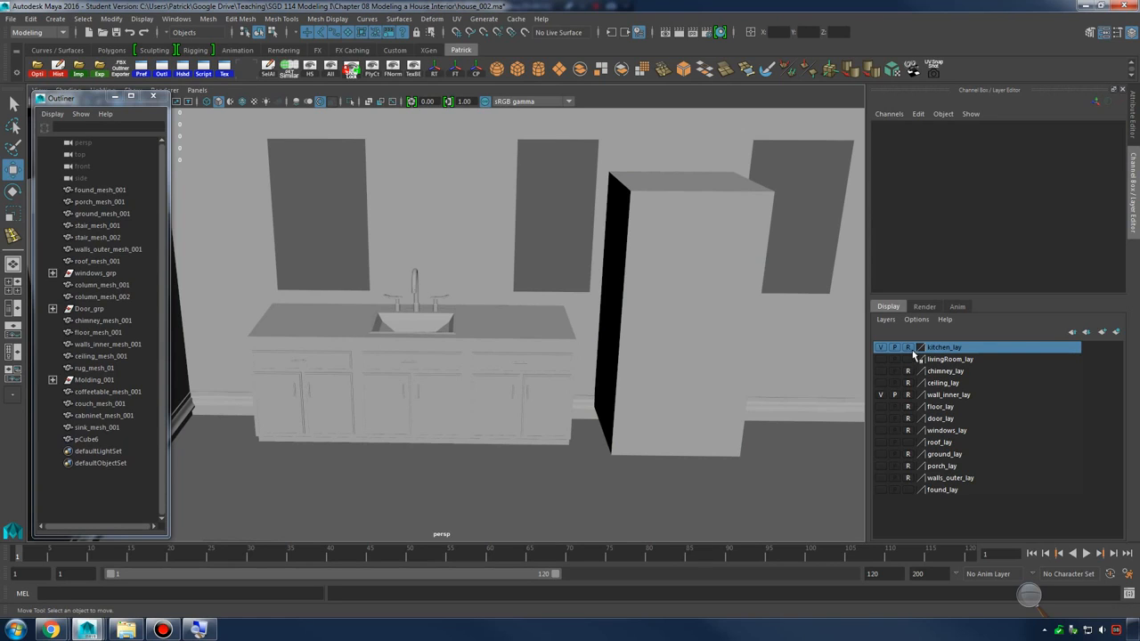
# Shift the cabinet and sink meshes together along Z toward the refrigerator by about 0.8
pyautogui.moveTo(415, 271); pyautogui.dragTo(464, 385)
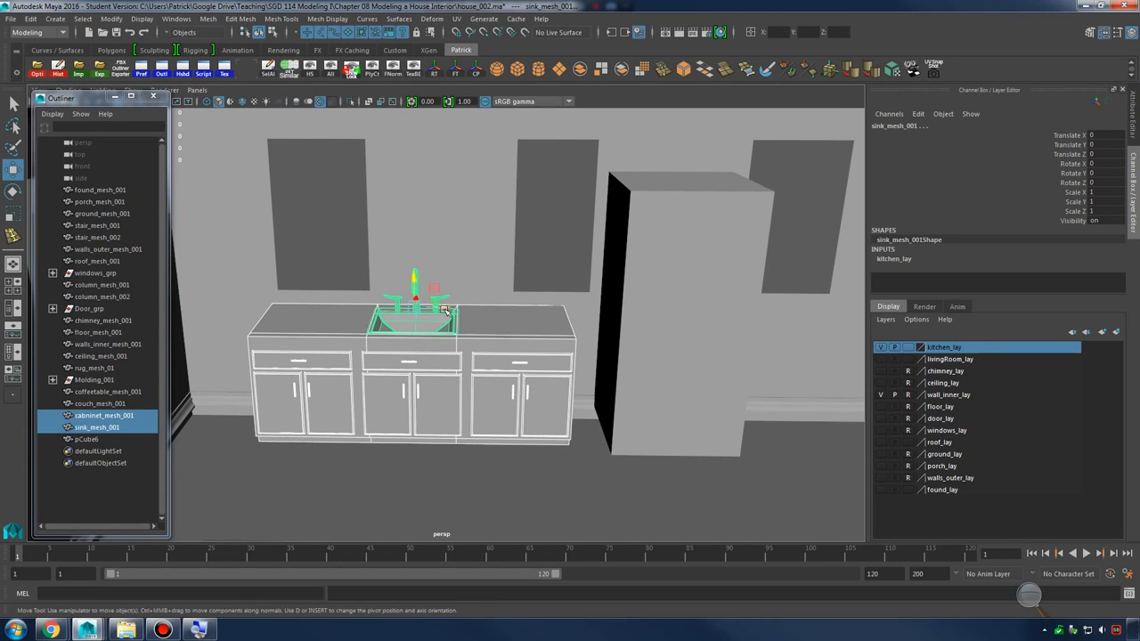
pyautogui.moveTo(445, 310); pyautogui.dragTo(579, 328)
pyautogui.click(558, 261)
pyautogui.hotkey('ctrl', 'z')
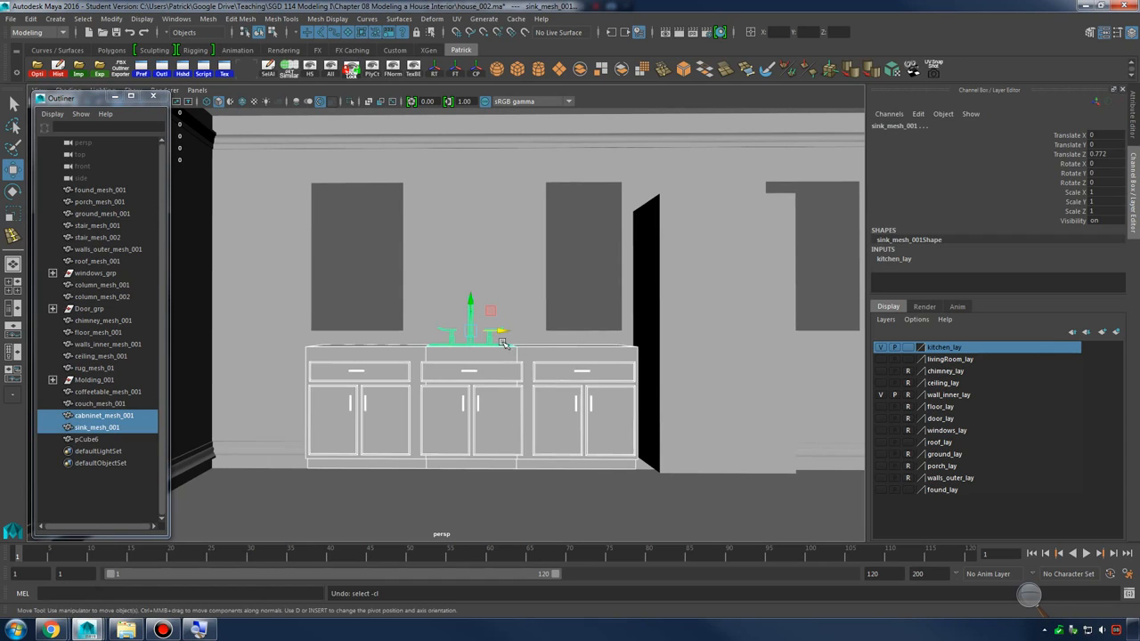
pyautogui.moveTo(497, 331); pyautogui.dragTo(500, 332)
pyautogui.click(568, 274)
# Scale the refrigerator cube to Scale Z 1.183 and shift it toward the cabinet to Translate Z 2.85
pyautogui.keyDown('alt'); pyautogui.moveTo(623, 309); pyautogui.dragTo(675, 357); pyautogui.keyUp('alt')
pyautogui.keyDown('alt'); pyautogui.moveTo(675, 357); pyautogui.dragTo(598, 382, button='right'); pyautogui.keyUp('alt')
pyautogui.keyDown('alt'); pyautogui.moveTo(597, 382); pyautogui.dragTo(589, 388); pyautogui.keyUp('alt')
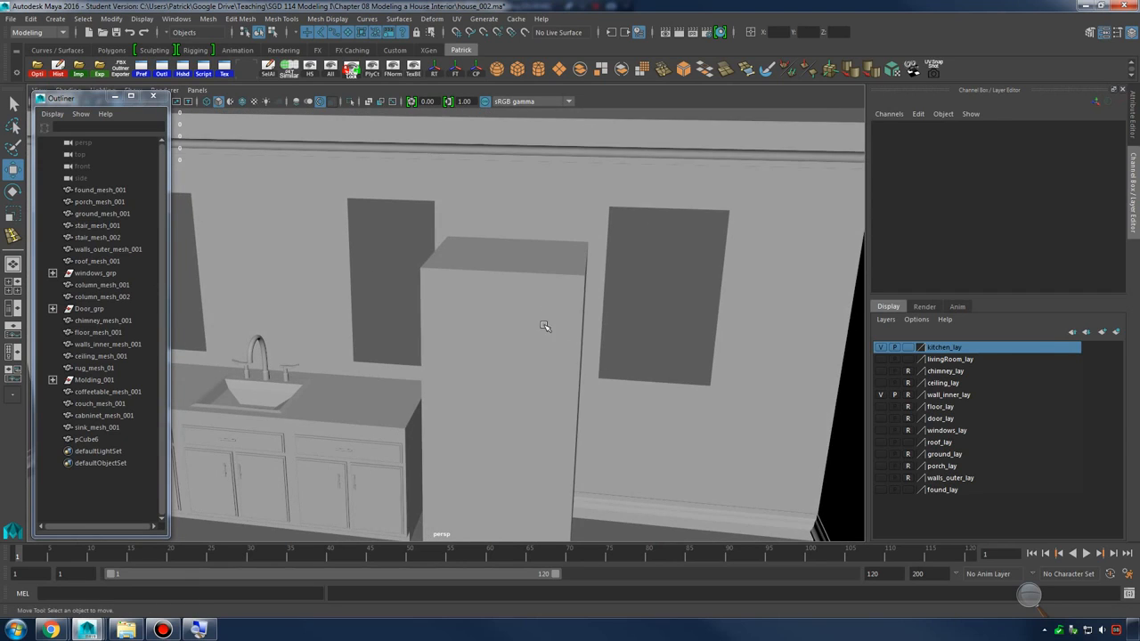
pyautogui.keyDown('alt'); pyautogui.moveTo(546, 327); pyautogui.dragTo(549, 333); pyautogui.keyUp('alt')
pyautogui.click(537, 330)
pyautogui.press('r')
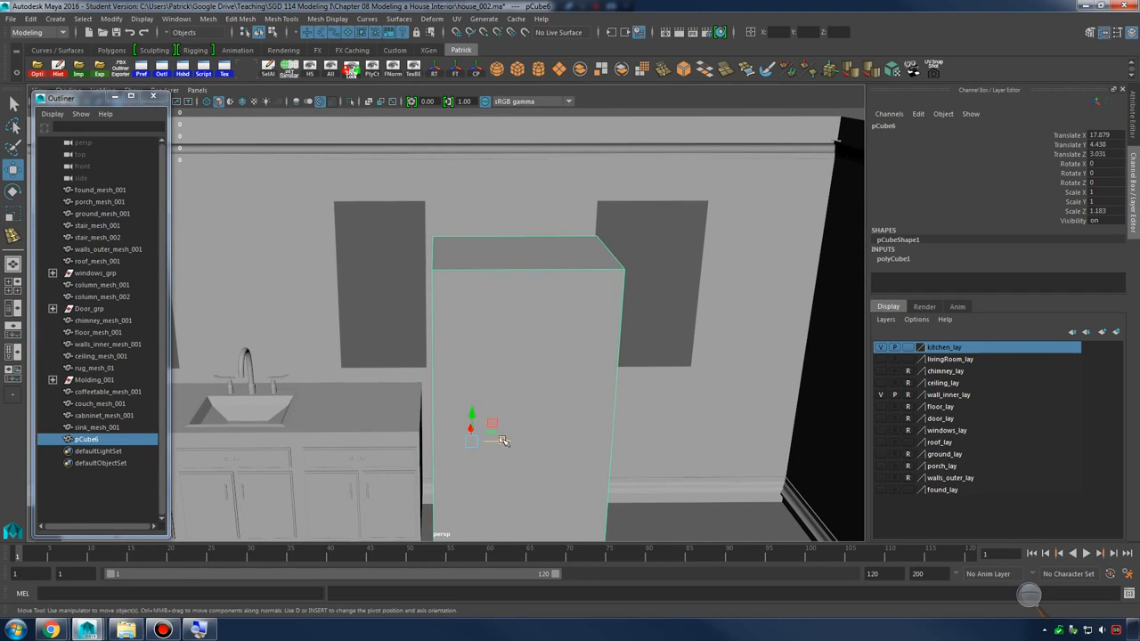
pyautogui.press('w')
pyautogui.keyDown('alt'); pyautogui.moveTo(497, 443); pyautogui.dragTo(535, 396); pyautogui.keyUp('alt')
# Show the windows layer and narrow the refrigerator cube to Scale Z 1.096
pyautogui.click(881, 430)
pyautogui.keyDown('alt'); pyautogui.moveTo(787, 408); pyautogui.dragTo(703, 396); pyautogui.keyUp('alt')
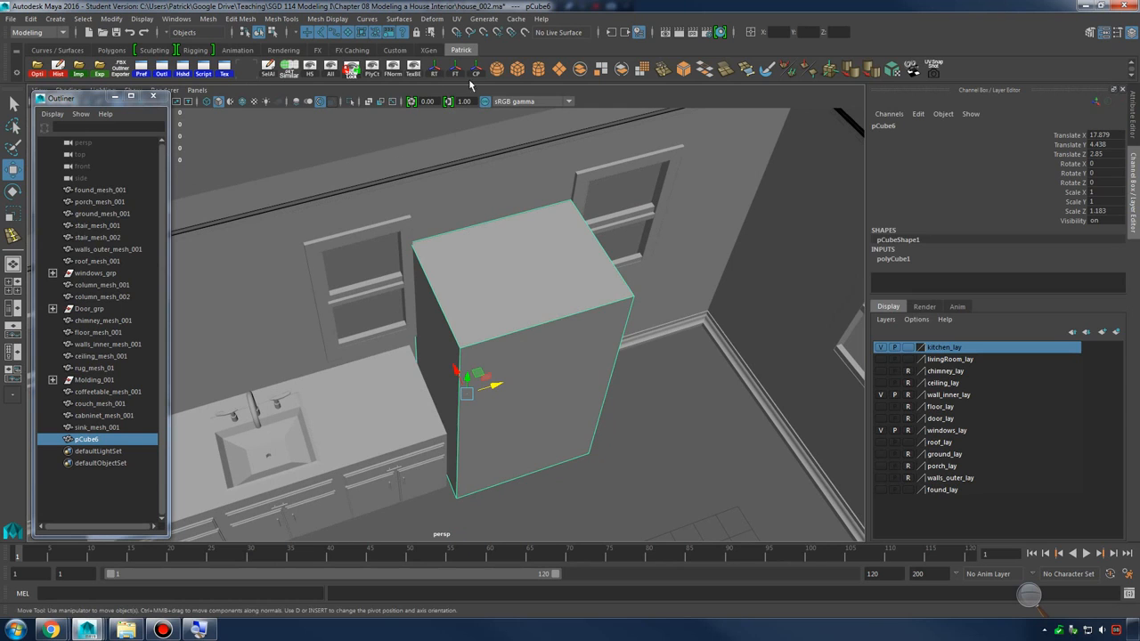
pyautogui.keyDown('alt'); pyautogui.moveTo(437, 267); pyautogui.dragTo(575, 346, button='right'); pyautogui.keyUp('alt')
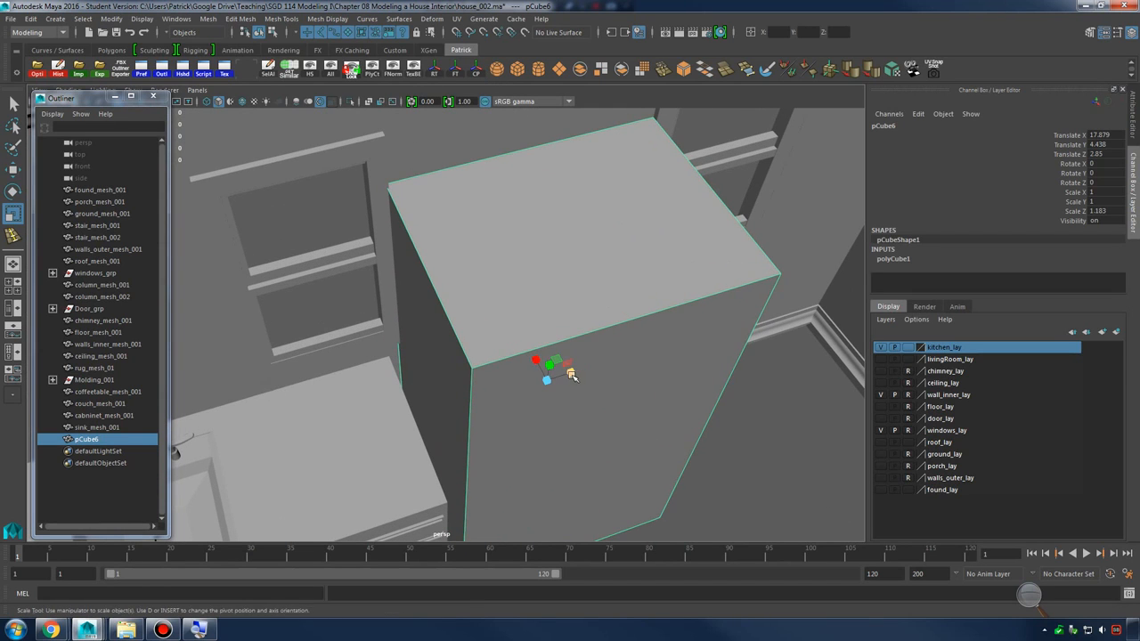
pyautogui.moveTo(573, 375); pyautogui.dragTo(579, 282)
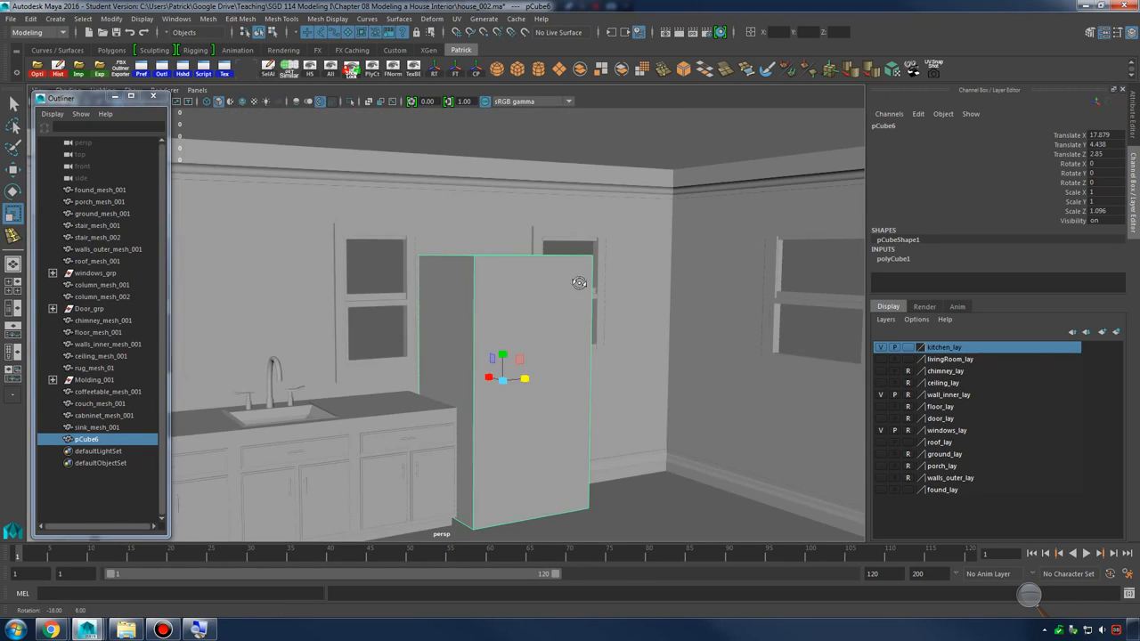
pyautogui.scroll(3, 662, 324)
pyautogui.keyDown('alt'); pyautogui.moveTo(543, 415); pyautogui.dragTo(537, 260, button='middle'); pyautogui.keyUp('alt')
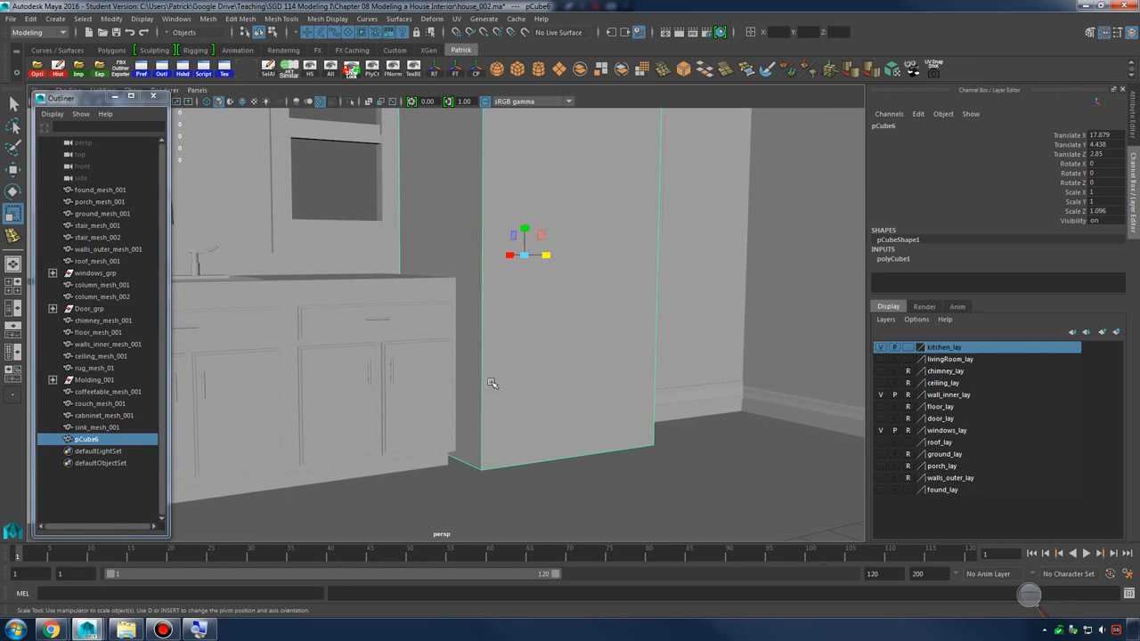
# Switch to Chrome to study the side-by-side refrigerator reference photo, and return to Maya
pyautogui.moveTo(60, 632)
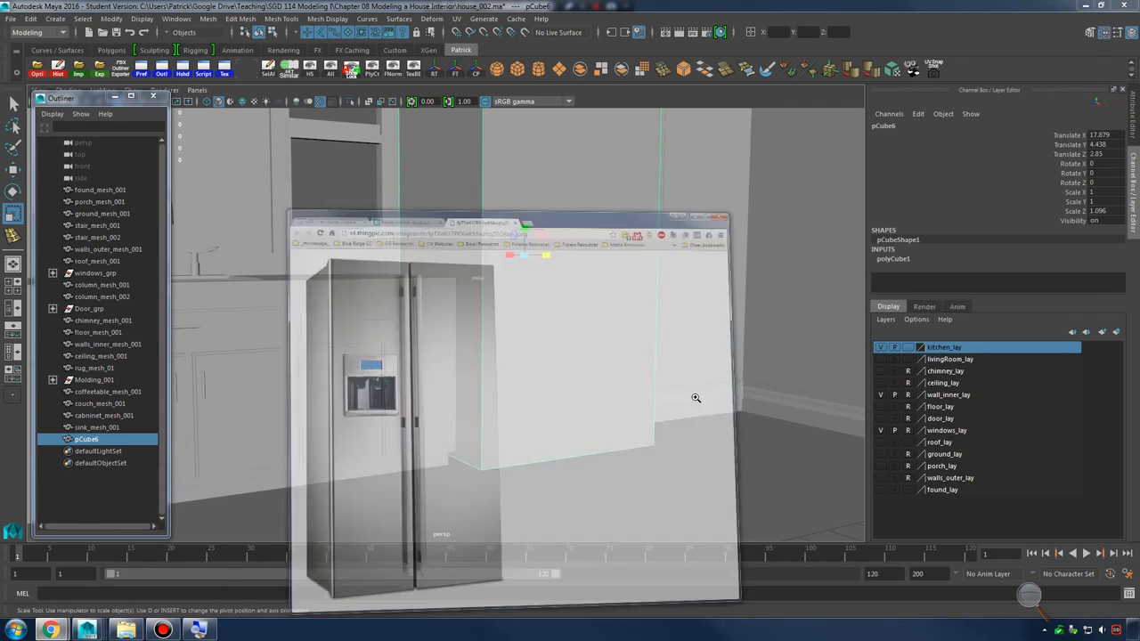
pyautogui.click(242, 581)
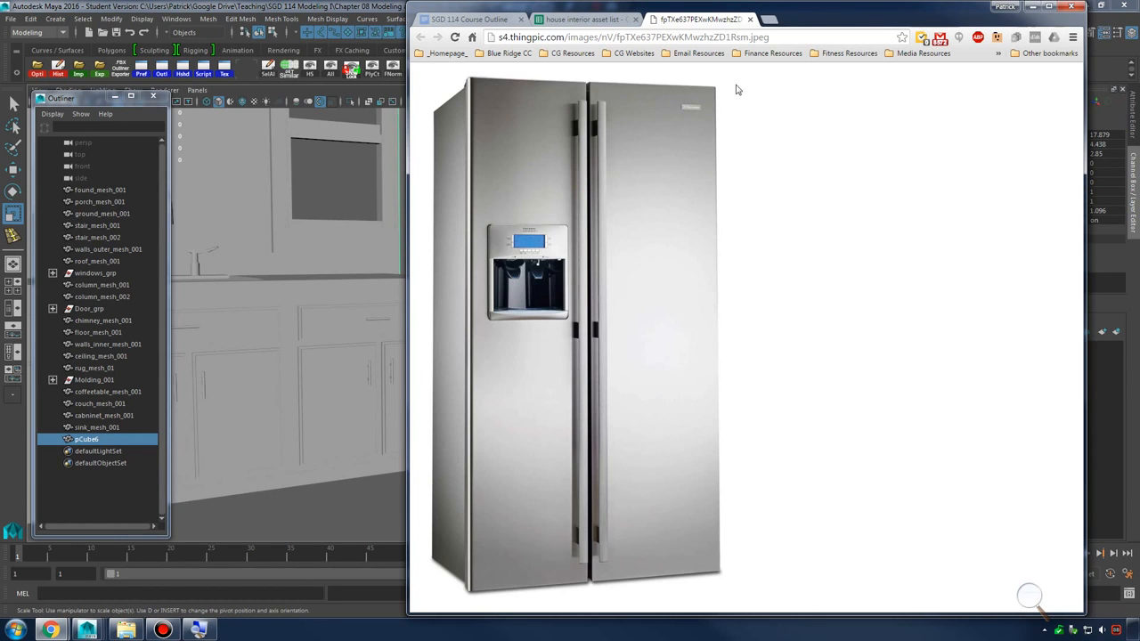
pyautogui.click(1030, 7)
# Insert a vertical edge loop through the middle of the refrigerator's front and slide it along Z to divide the two doors
pyautogui.keyDown('alt'); pyautogui.moveTo(621, 197); pyautogui.dragTo(649, 351, button='middle'); pyautogui.keyUp('alt')
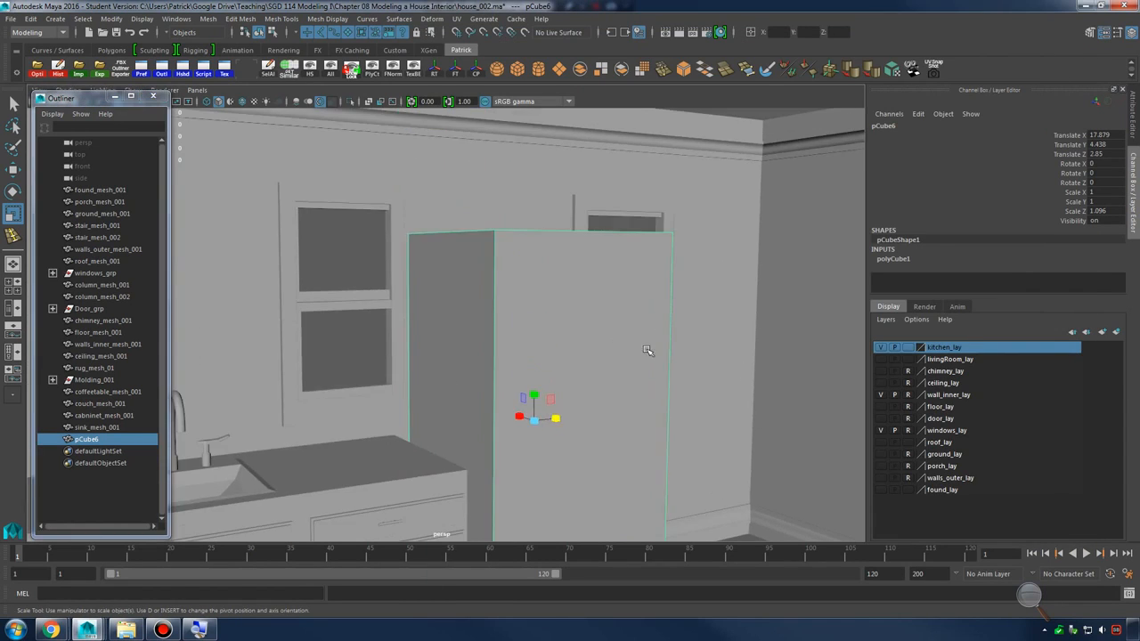
pyautogui.keyDown('alt'); pyautogui.moveTo(619, 218); pyautogui.dragTo(607, 288); pyautogui.keyUp('alt')
pyautogui.moveTo(577, 285); pyautogui.dragTo(627, 267, button='right')
pyautogui.keyDown('alt'); pyautogui.moveTo(589, 274); pyautogui.dragTo(614, 287); pyautogui.keyUp('alt')
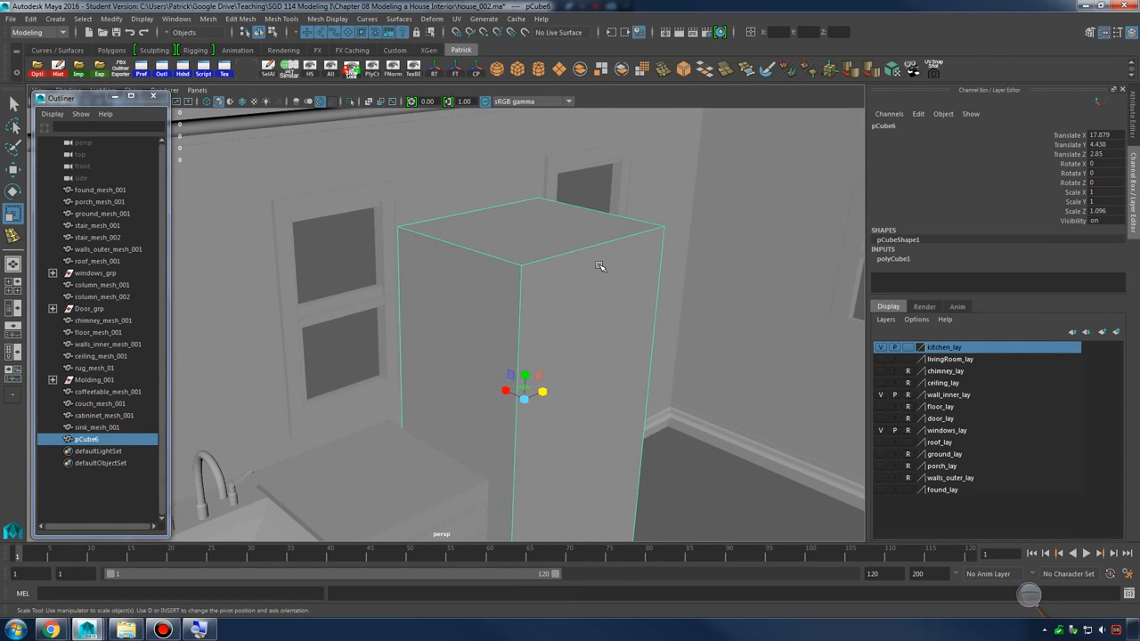
pyautogui.keyDown('shift'); pyautogui.rightClick(596, 266); pyautogui.keyUp('shift')
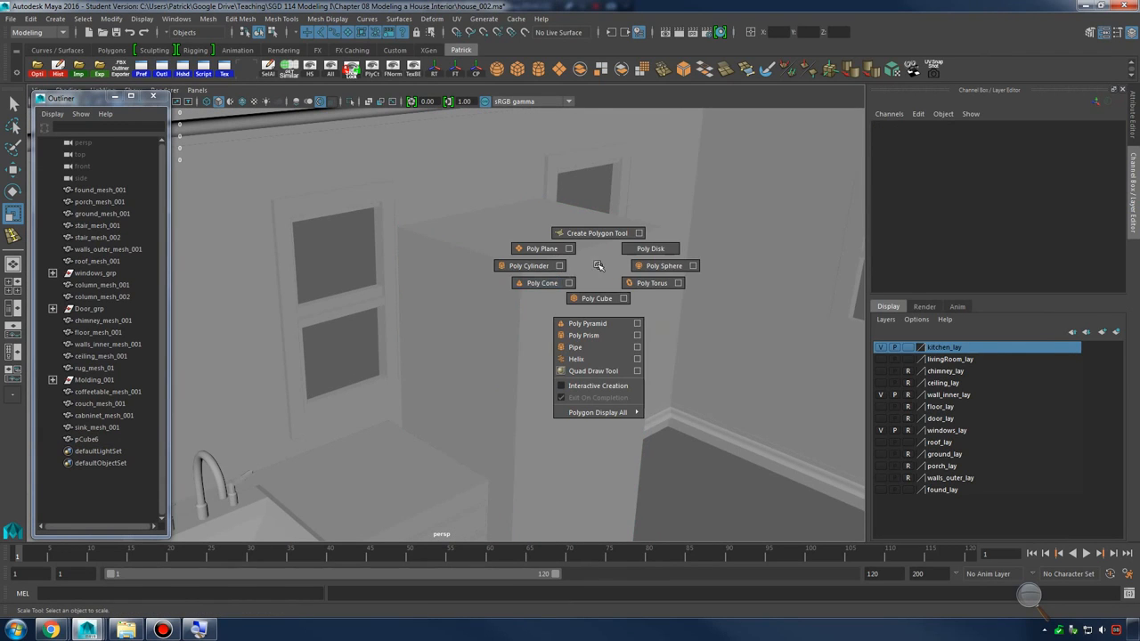
pyautogui.click(597, 267)
pyautogui.keyDown('shift'); pyautogui.moveTo(596, 265); pyautogui.dragTo(565, 276, button='right'); pyautogui.keyUp('shift')
pyautogui.keyDown('alt'); pyautogui.moveTo(602, 267); pyautogui.dragTo(563, 282); pyautogui.keyUp('alt')
pyautogui.moveTo(564, 283); pyautogui.dragTo(569, 288)
pyautogui.keyDown('alt'); pyautogui.moveTo(568, 288); pyautogui.dragTo(563, 316); pyautogui.keyUp('alt')
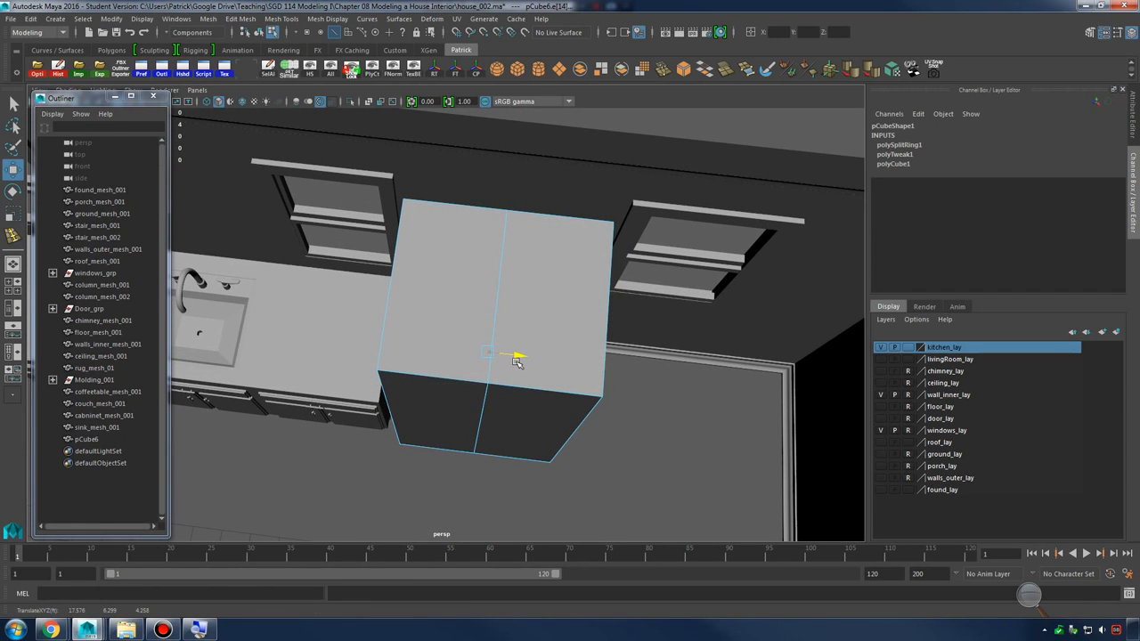
pyautogui.keyDown('alt'); pyautogui.moveTo(518, 360); pyautogui.dragTo(538, 304); pyautogui.keyUp('alt')
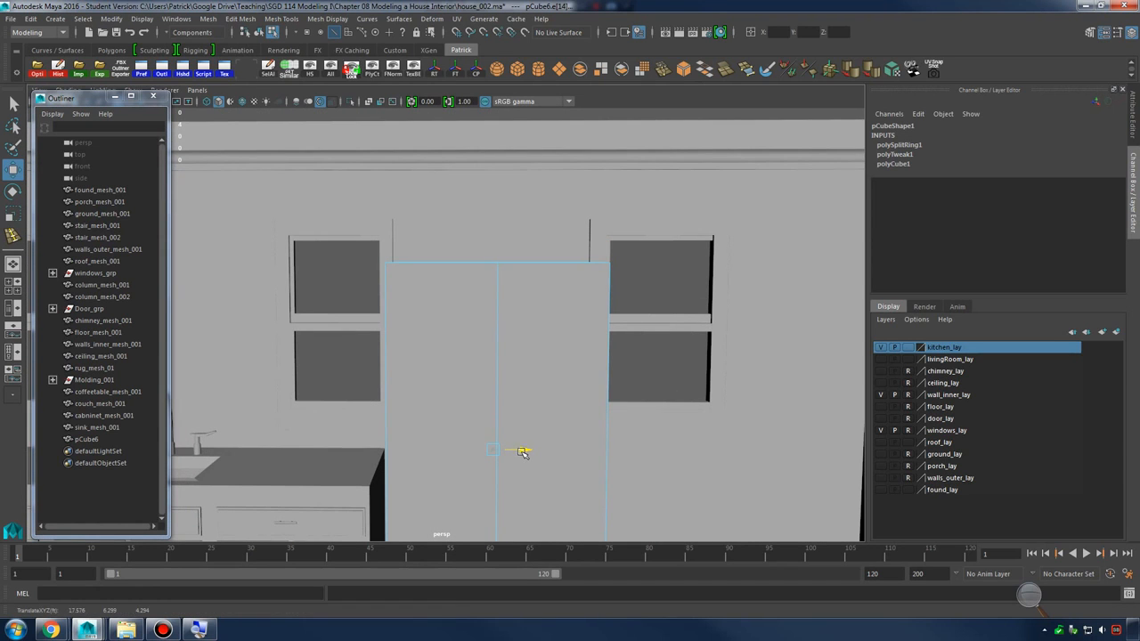
# Insert an edge loop around the refrigerator body just behind its front face to mark the door thickness
pyautogui.keyDown('alt'); pyautogui.moveTo(521, 453); pyautogui.dragTo(587, 260); pyautogui.keyUp('alt')
pyautogui.keyDown('alt'); pyautogui.moveTo(586, 260); pyautogui.dragTo(570, 267, button='right'); pyautogui.keyUp('alt')
pyautogui.keyDown('alt'); pyautogui.moveTo(570, 267); pyautogui.dragTo(565, 324, button='middle'); pyautogui.keyUp('alt')
pyautogui.moveTo(567, 217); pyautogui.dragTo(583, 245, button='right')
pyautogui.click(638, 233)
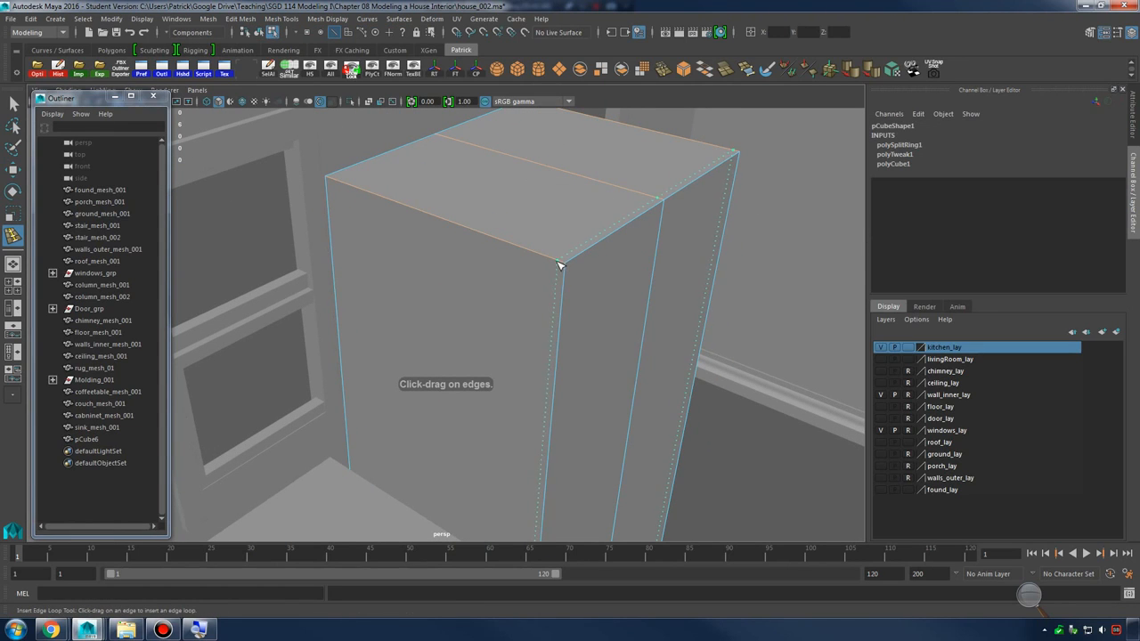
pyautogui.click(554, 263)
pyautogui.keyDown('alt'); pyautogui.moveTo(554, 263); pyautogui.dragTo(545, 189); pyautogui.keyUp('alt')
pyautogui.press('w')
# Extrude the narrow strip of faces around the refrigerator's front perimeter outward with a Thickness of 4.7, and close the Outliner
pyautogui.moveTo(544, 187); pyautogui.dragTo(545, 223, button='right')
pyautogui.click(549, 234)
pyautogui.keyDown('shift'); pyautogui.click(567, 197); pyautogui.keyUp('shift')
pyautogui.keyDown('alt'); pyautogui.moveTo(580, 219); pyautogui.dragTo(481, 221); pyautogui.keyUp('alt')
pyautogui.keyDown('alt'); pyautogui.moveTo(481, 221); pyautogui.dragTo(500, 234, button='middle'); pyautogui.keyUp('alt')
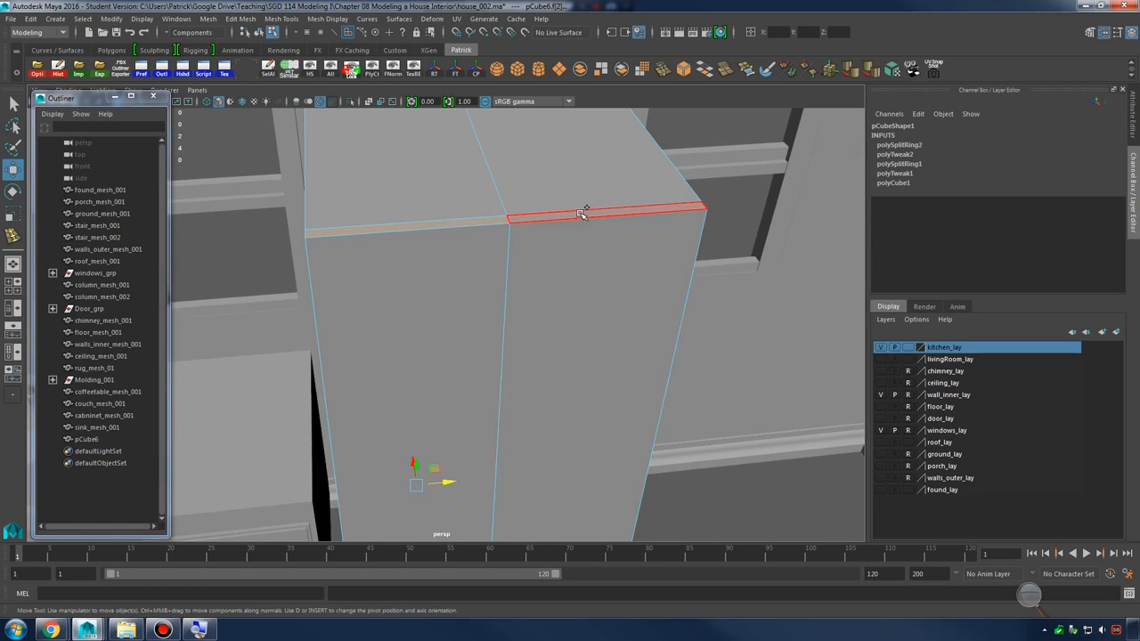
pyautogui.keyDown('shift'); pyautogui.click(582, 212); pyautogui.keyUp('shift')
pyautogui.keyDown('alt'); pyautogui.moveTo(714, 250); pyautogui.dragTo(560, 215); pyautogui.keyUp('alt')
pyautogui.keyDown('shift'); pyautogui.click(485, 198); pyautogui.keyUp('shift')
pyautogui.keyDown('alt'); pyautogui.moveTo(486, 198); pyautogui.dragTo(655, 211); pyautogui.keyUp('alt')
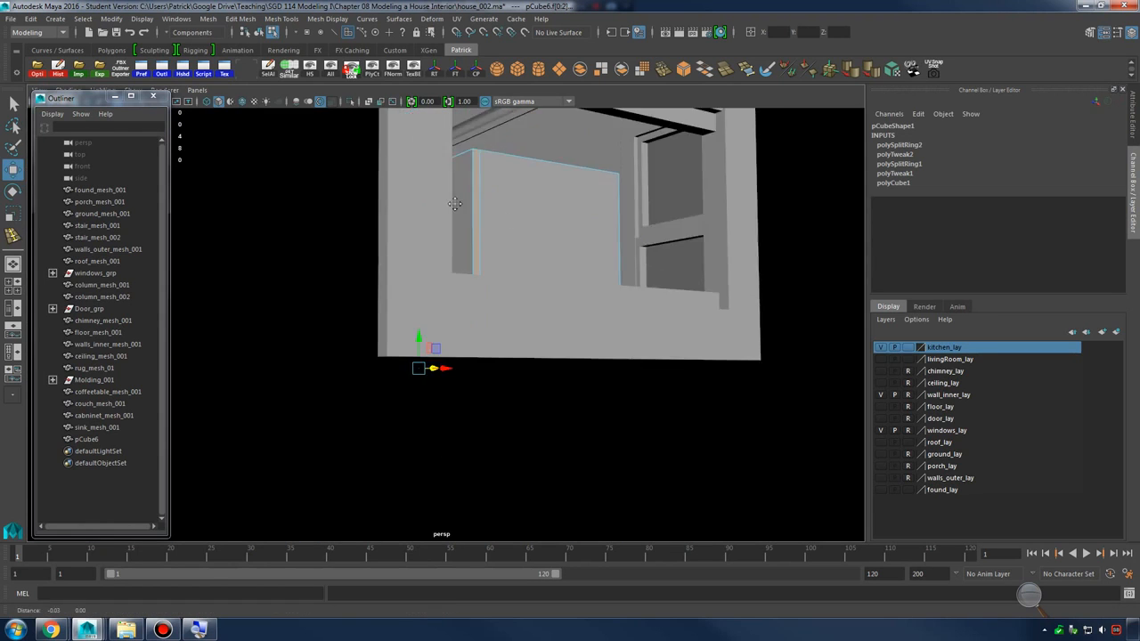
pyautogui.keyDown('alt'); pyautogui.moveTo(383, 235); pyautogui.dragTo(618, 262); pyautogui.keyUp('alt')
pyautogui.keyDown('alt'); pyautogui.moveTo(618, 262); pyautogui.dragTo(613, 233, button='middle'); pyautogui.keyUp('alt')
pyautogui.keyDown('shift'); pyautogui.click(610, 235); pyautogui.keyUp('shift')
pyautogui.press('4')
pyautogui.moveTo(610, 235)
pyautogui.keyDown('alt'); pyautogui.mouseDown()
pyautogui.moveTo(598, 264)
pyautogui.moveTo(603, 237)
pyautogui.moveTo(623, 338)
pyautogui.moveTo(626, 301)
pyautogui.moveTo(580, 277)
pyautogui.mouseUp(); pyautogui.keyUp('alt')
pyautogui.press('5')
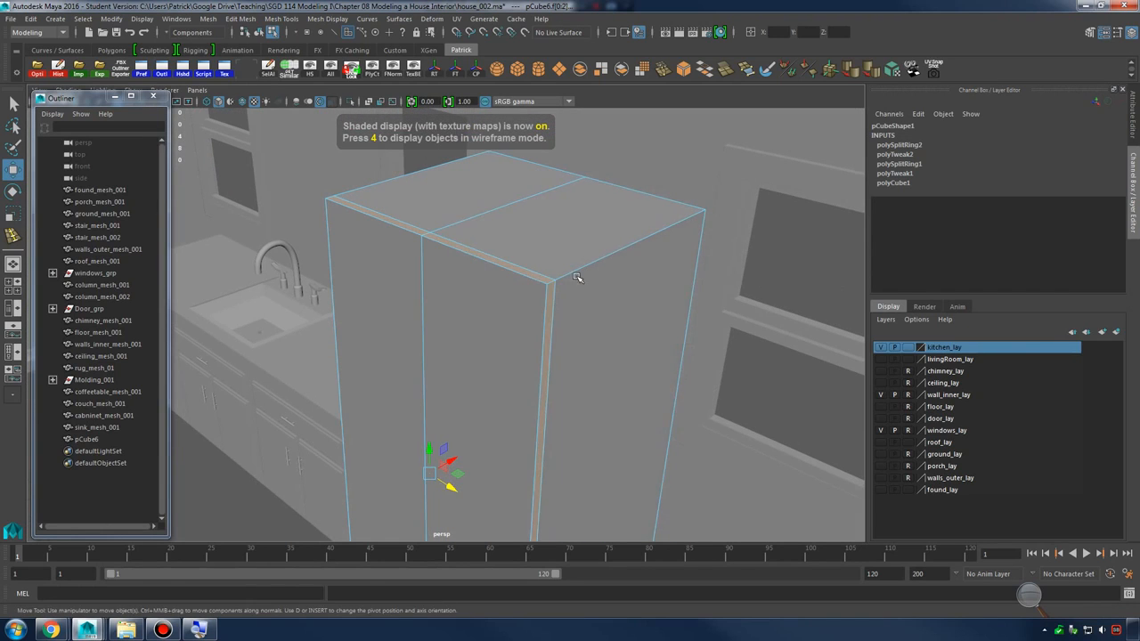
pyautogui.keyDown('shift'); pyautogui.moveTo(580, 268); pyautogui.dragTo(571, 296, button='right'); pyautogui.keyUp('shift')
pyautogui.keyDown('alt'); pyautogui.moveTo(577, 245); pyautogui.dragTo(575, 214); pyautogui.keyUp('alt')
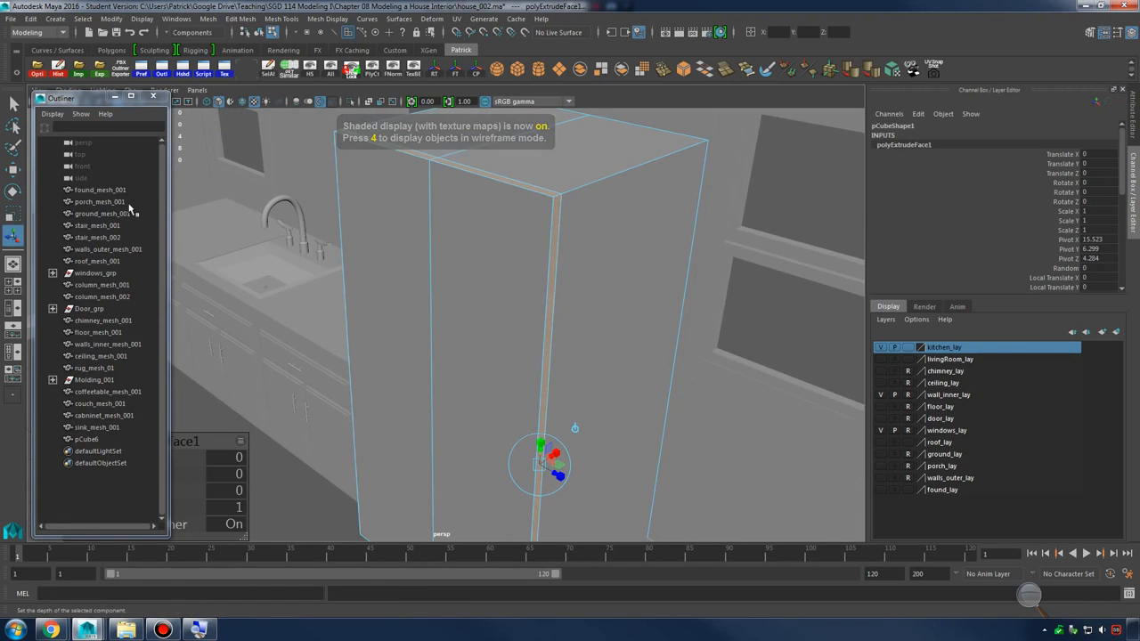
pyautogui.click(152, 96)
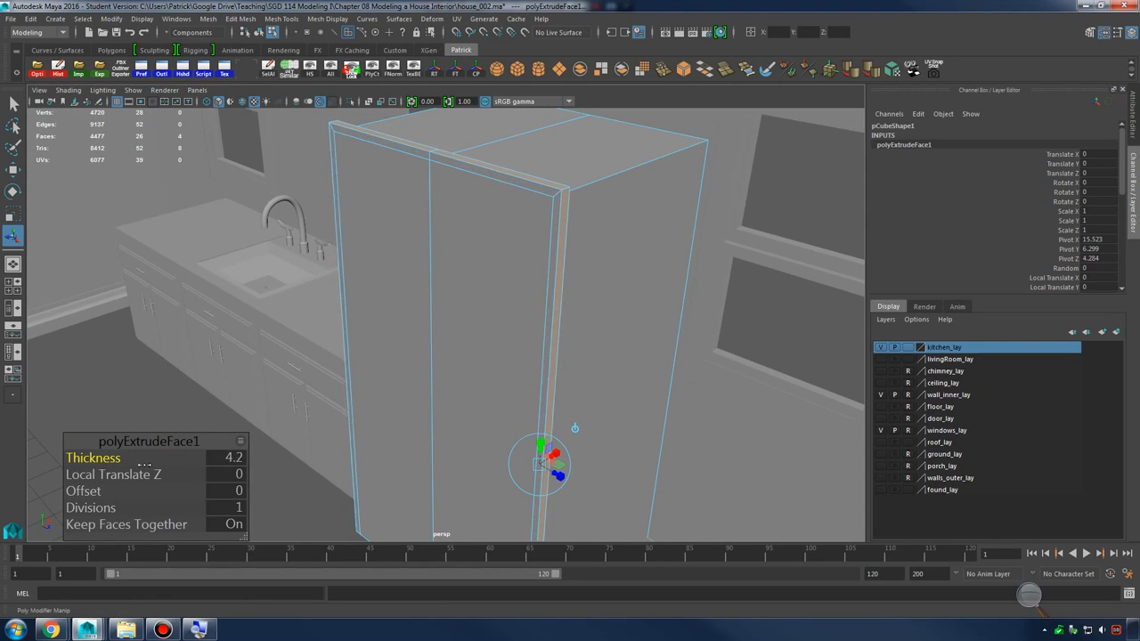
pyautogui.keyDown('alt'); pyautogui.moveTo(419, 343); pyautogui.dragTo(570, 312); pyautogui.keyUp('alt')
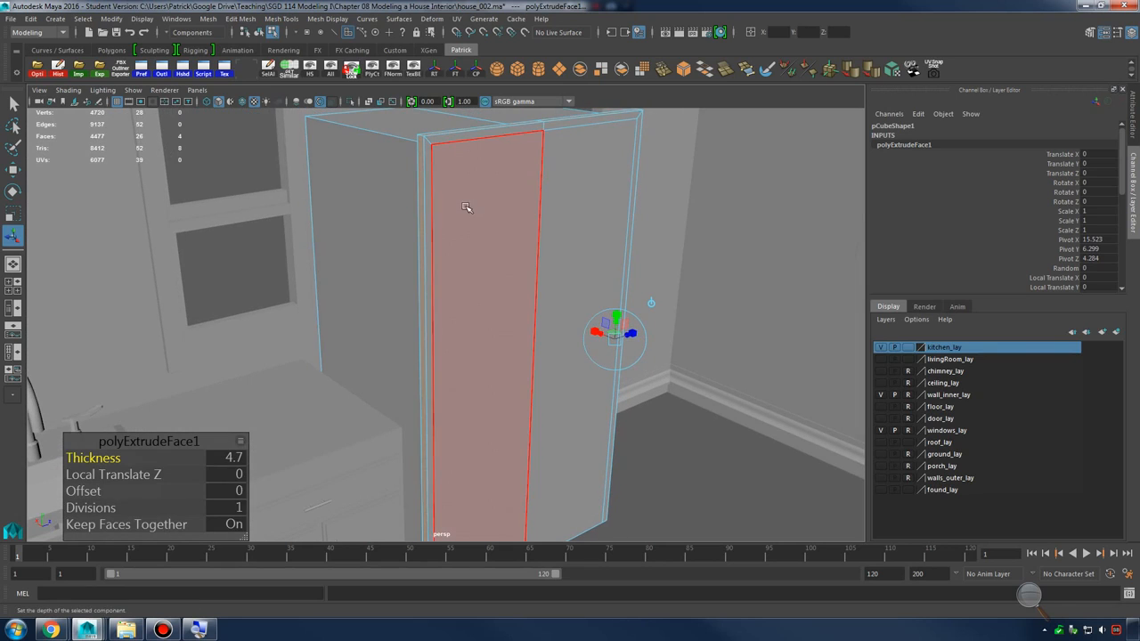
# Examine the refrigerator's extruded front rim from several sides in object mode
pyautogui.moveTo(467, 208); pyautogui.dragTo(521, 184, button='right')
pyautogui.keyDown('alt'); pyautogui.moveTo(521, 232); pyautogui.dragTo(310, 278); pyautogui.keyUp('alt')
pyautogui.click(348, 280)
pyautogui.keyDown('alt'); pyautogui.moveTo(557, 345); pyautogui.dragTo(575, 308); pyautogui.keyUp('alt')
pyautogui.click(553, 435)
pyautogui.keyDown('alt'); pyautogui.moveTo(552, 435); pyautogui.dragTo(573, 356); pyautogui.keyUp('alt')
pyautogui.moveTo(551, 299); pyautogui.dragTo(585, 293, button='right')
pyautogui.keyDown('alt'); pyautogui.moveTo(585, 293); pyautogui.dragTo(605, 395); pyautogui.keyUp('alt')
pyautogui.keyDown('alt'); pyautogui.moveTo(606, 395); pyautogui.dragTo(607, 429, button='middle'); pyautogui.keyUp('alt')
pyautogui.keyDown('alt'); pyautogui.moveTo(579, 303); pyautogui.dragTo(568, 323, button='middle'); pyautogui.keyUp('alt')
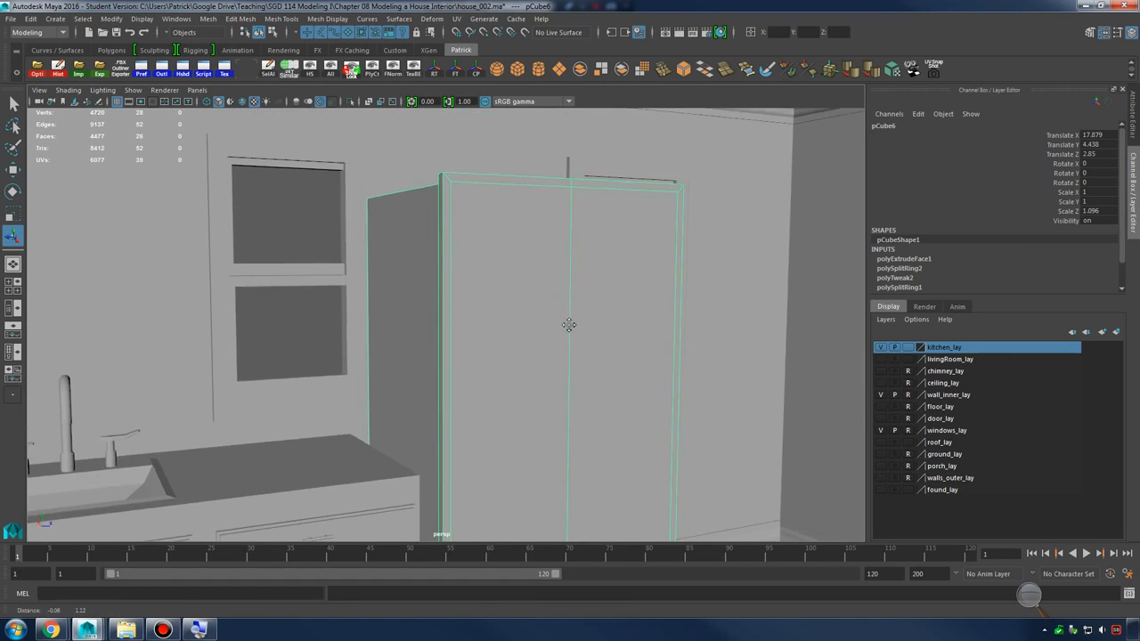
pyautogui.keyDown('alt'); pyautogui.moveTo(567, 323); pyautogui.dragTo(580, 321, button='right'); pyautogui.keyUp('alt')
pyautogui.keyDown('alt'); pyautogui.moveTo(579, 321); pyautogui.dragTo(555, 292); pyautogui.keyUp('alt')
pyautogui.keyDown('alt'); pyautogui.moveTo(555, 292); pyautogui.dragTo(557, 305, button='middle'); pyautogui.keyUp('alt')
pyautogui.keyDown('alt'); pyautogui.moveTo(557, 305); pyautogui.dragTo(600, 321, button='right'); pyautogui.keyUp('alt')
pyautogui.keyDown('alt'); pyautogui.moveTo(600, 321); pyautogui.dragTo(504, 326); pyautogui.keyUp('alt')
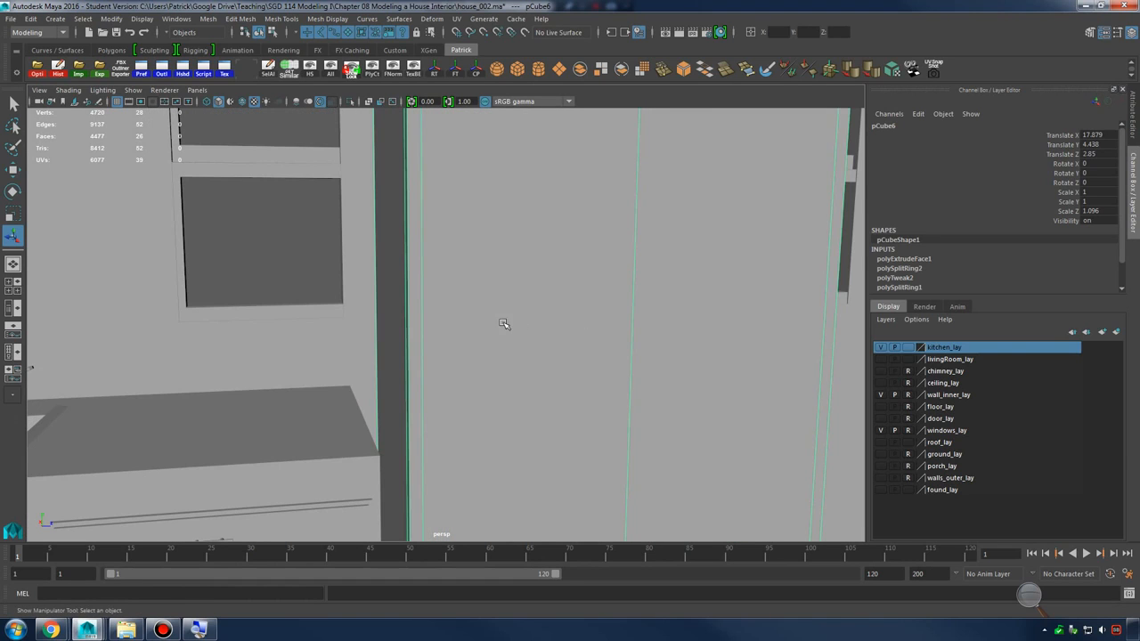
# Insert two vertical edge loops close to the refrigerator's center split, one on each side of it
pyautogui.moveTo(539, 250); pyautogui.dragTo(557, 252, button='right')
pyautogui.keyDown('alt'); pyautogui.moveTo(604, 267); pyautogui.dragTo(608, 310, button='middle'); pyautogui.keyUp('alt')
pyautogui.keyDown('alt'); pyautogui.moveTo(608, 309); pyautogui.dragTo(609, 332); pyautogui.keyUp('alt')
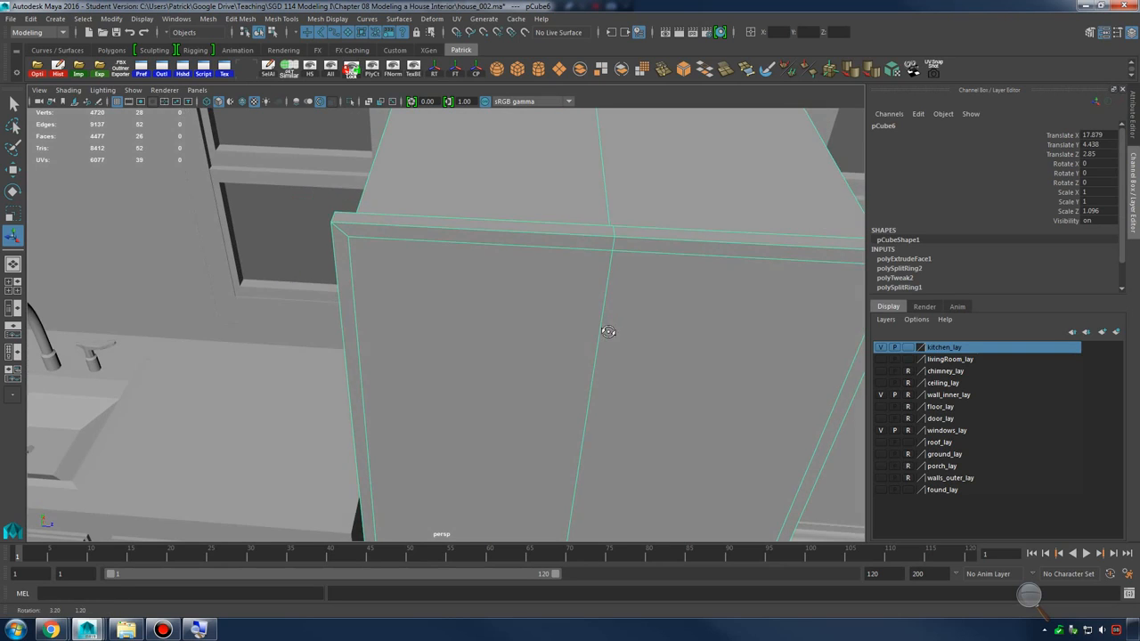
pyautogui.keyDown('alt'); pyautogui.moveTo(622, 278); pyautogui.dragTo(605, 254, button='middle'); pyautogui.keyUp('alt')
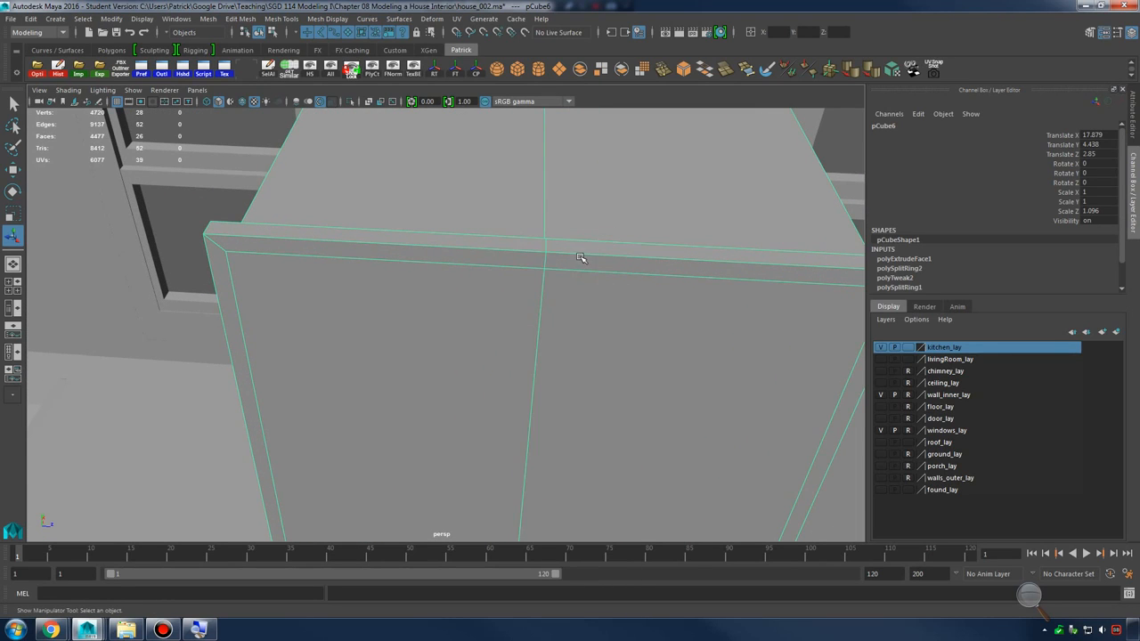
pyautogui.keyDown('shift'); pyautogui.moveTo(579, 258); pyautogui.dragTo(485, 273, button='right'); pyautogui.keyUp('shift')
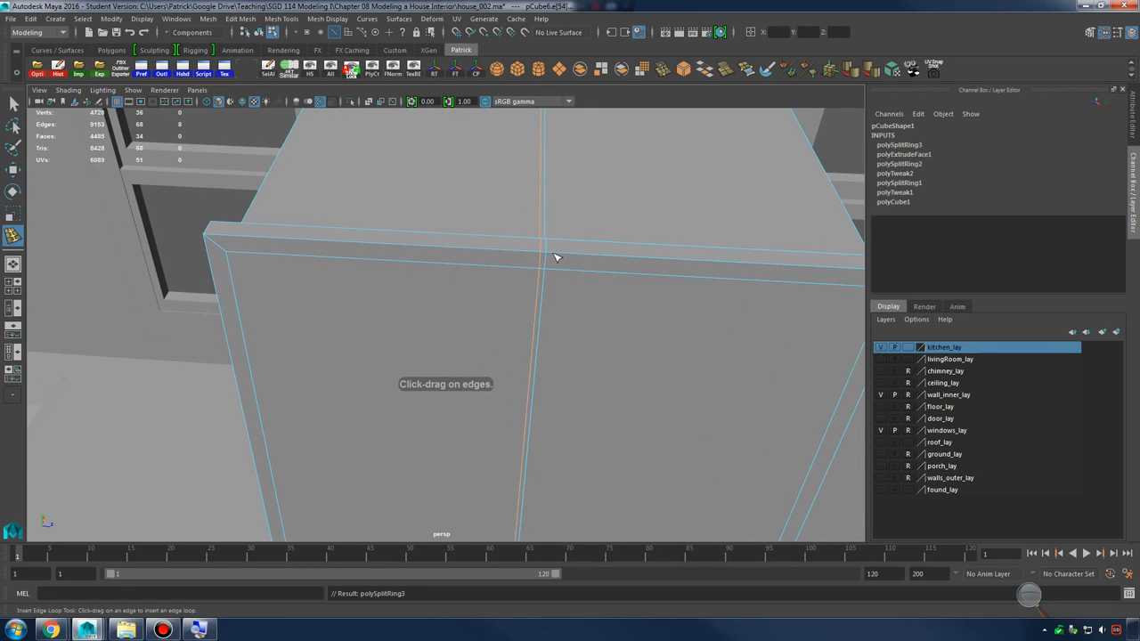
pyautogui.moveTo(552, 255); pyautogui.dragTo(551, 255)
pyautogui.keyDown('alt'); pyautogui.moveTo(624, 258); pyautogui.dragTo(554, 294, button='middle'); pyautogui.keyUp('alt')
pyautogui.scroll(4, 554, 292)
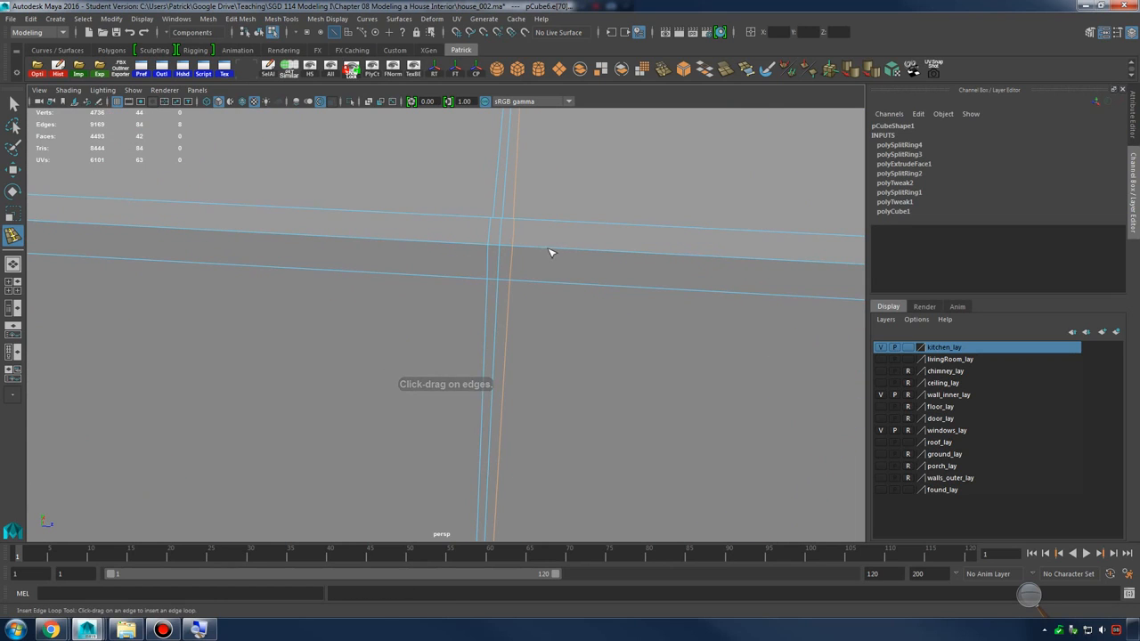
pyautogui.scroll(-5, 636, 284)
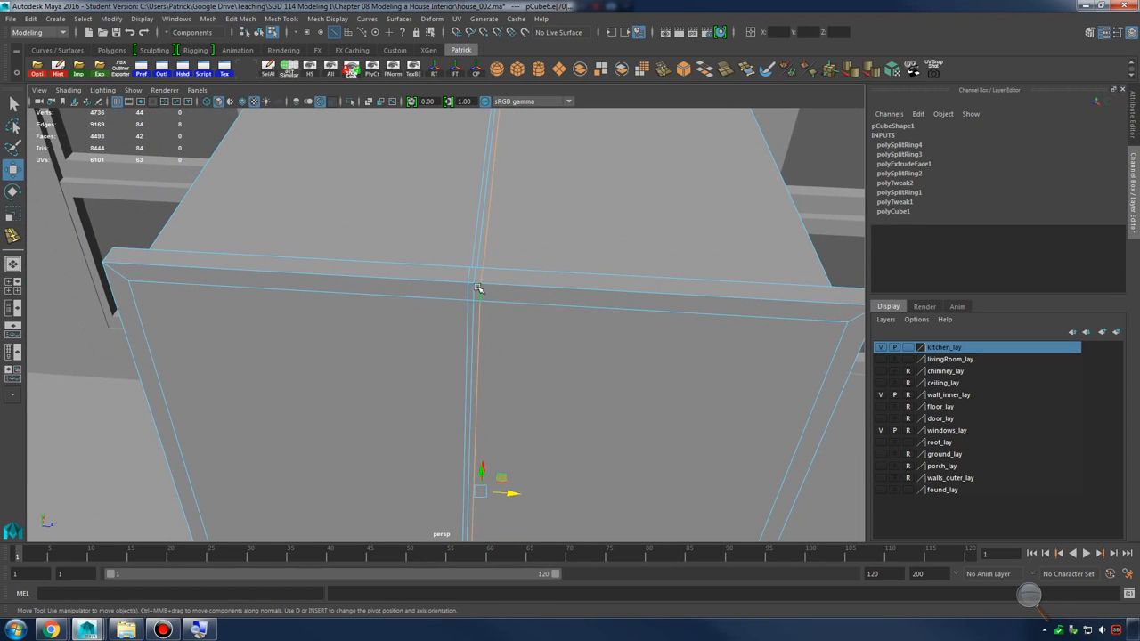
# Select the narrow center strip of faces on the refrigerator's front rim in face mode, using the top view to catch the full height
pyautogui.moveTo(480, 292); pyautogui.dragTo(478, 312, button='right')
pyautogui.keyDown('alt'); pyautogui.moveTo(482, 295); pyautogui.dragTo(456, 268); pyautogui.keyUp('alt')
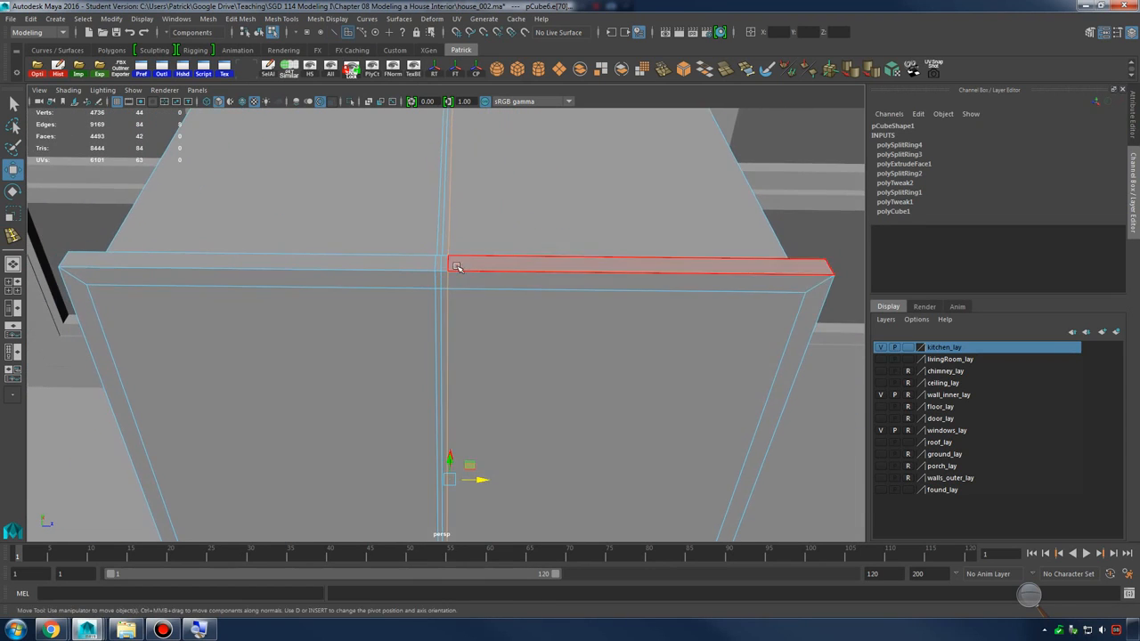
pyautogui.press('space')
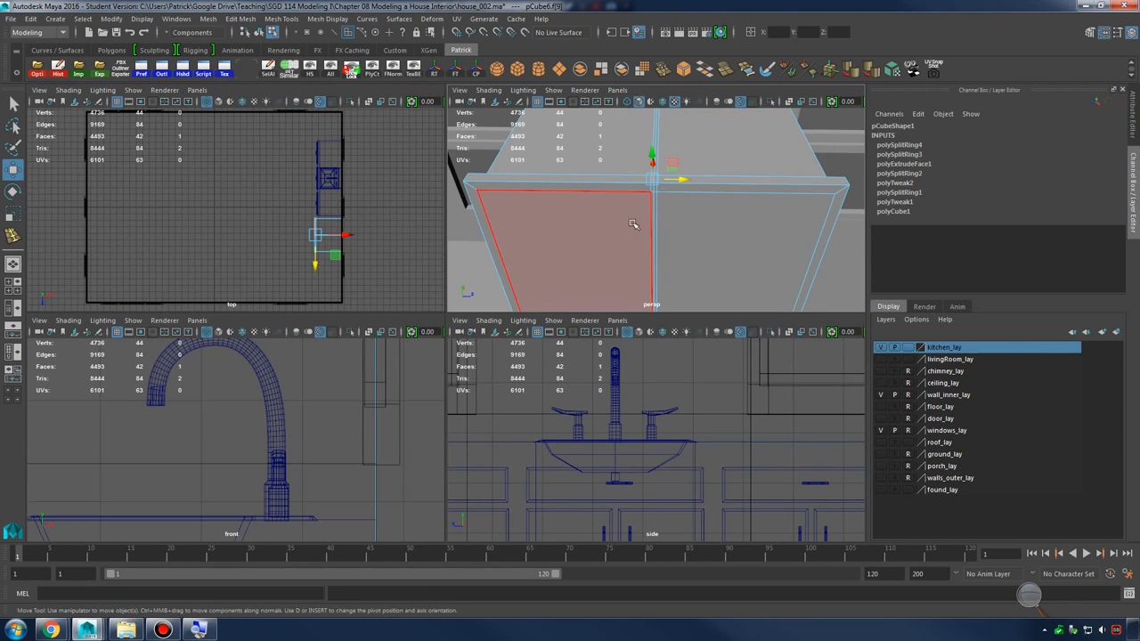
pyautogui.scroll(5, 633, 225)
pyautogui.press('space')
pyautogui.keyDown('alt'); pyautogui.moveTo(674, 214); pyautogui.dragTo(540, 332); pyautogui.keyUp('alt')
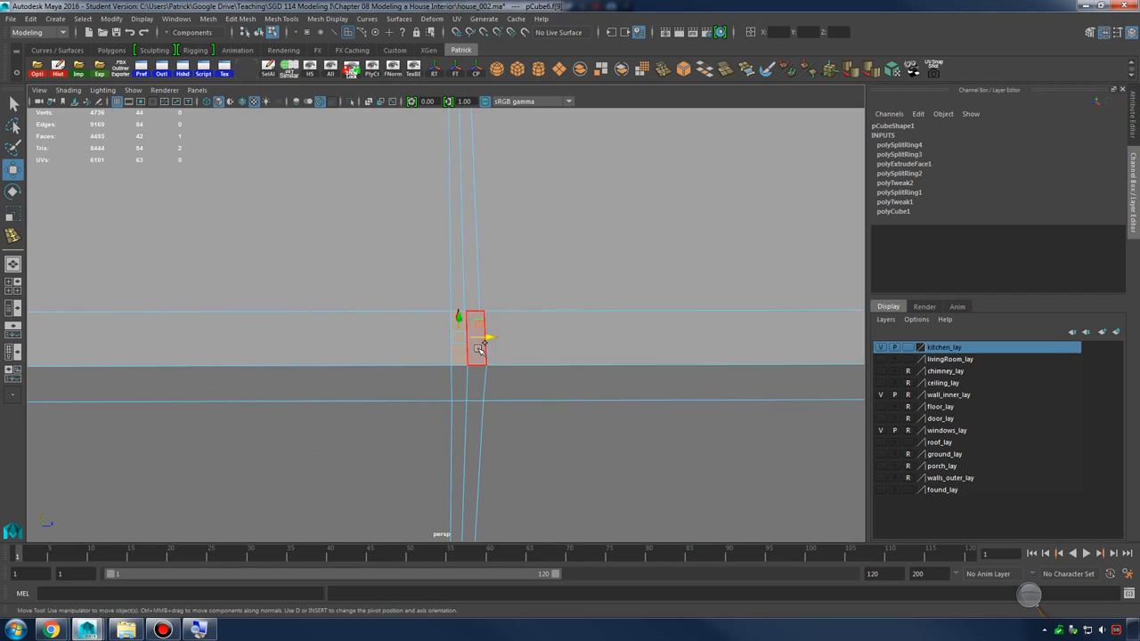
pyautogui.press('space')
pyautogui.press('space')
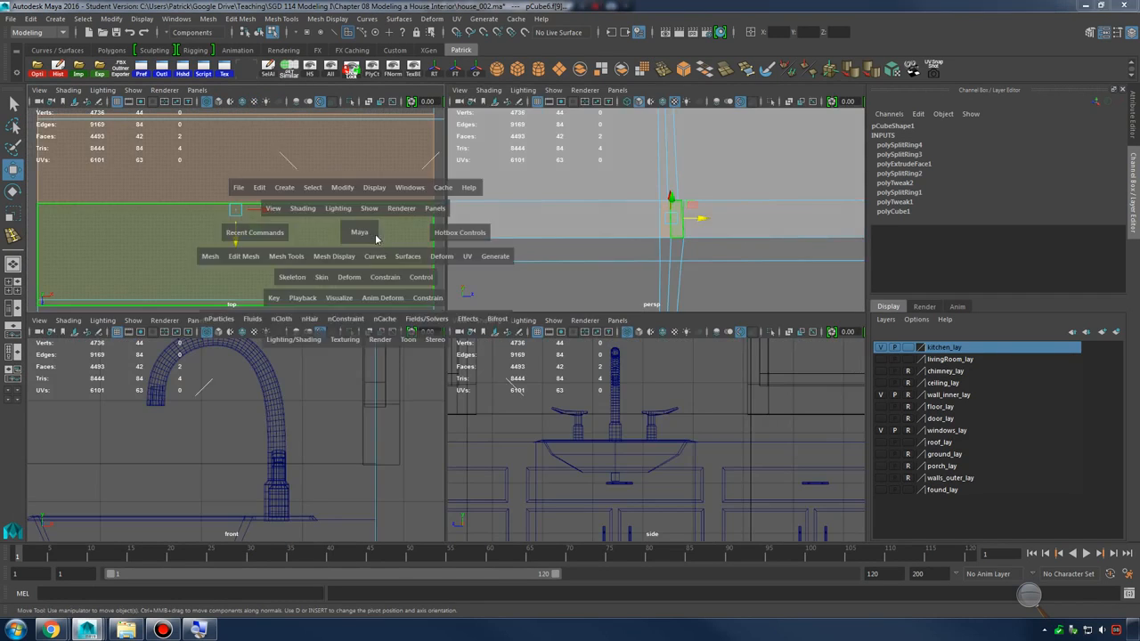
pyautogui.scroll(3, 459, 264)
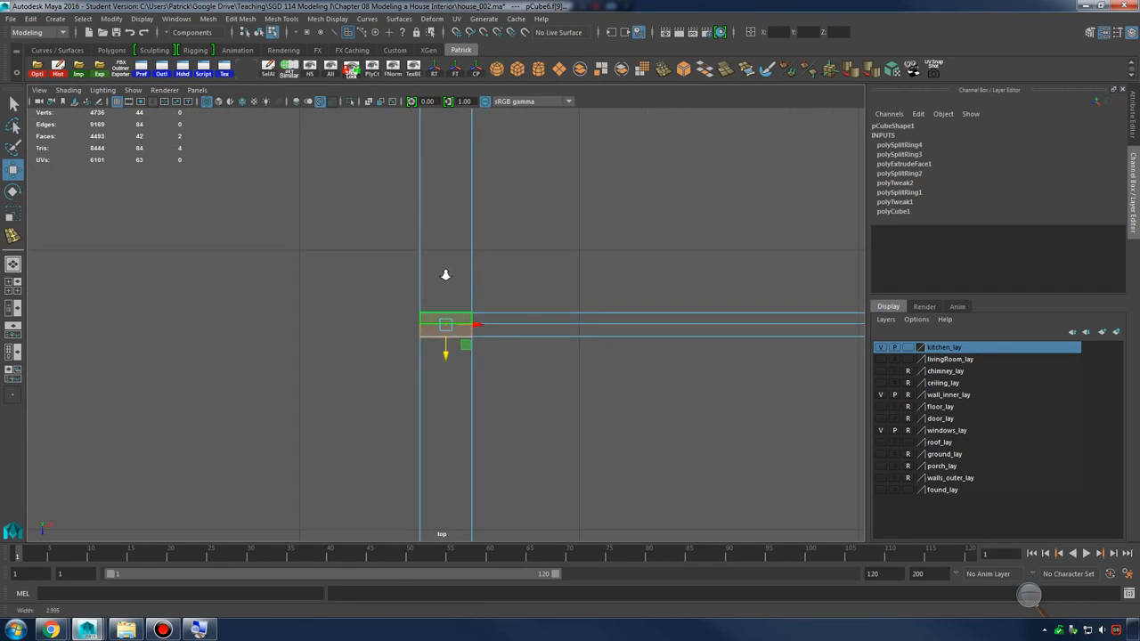
pyautogui.press('space')
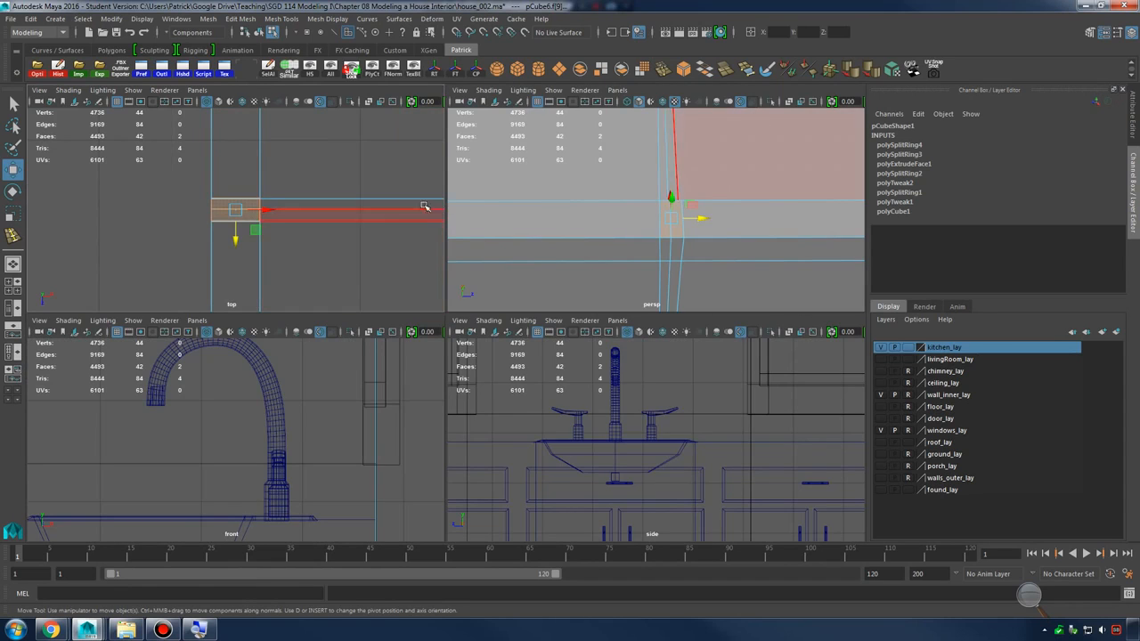
pyautogui.press('space')
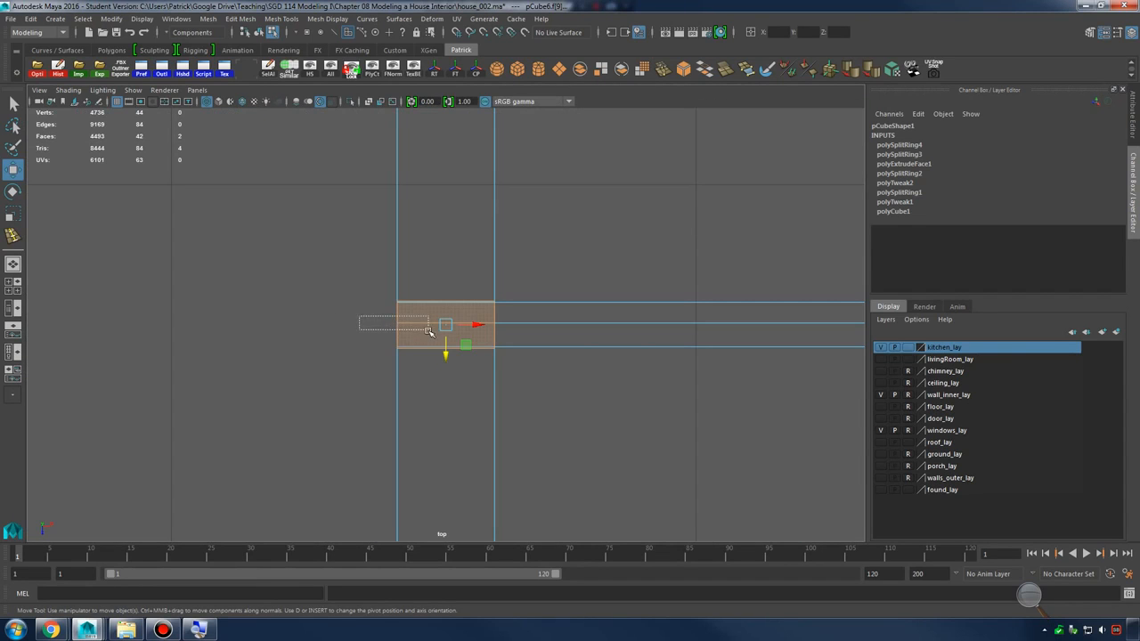
pyautogui.press('space')
pyautogui.press('space')
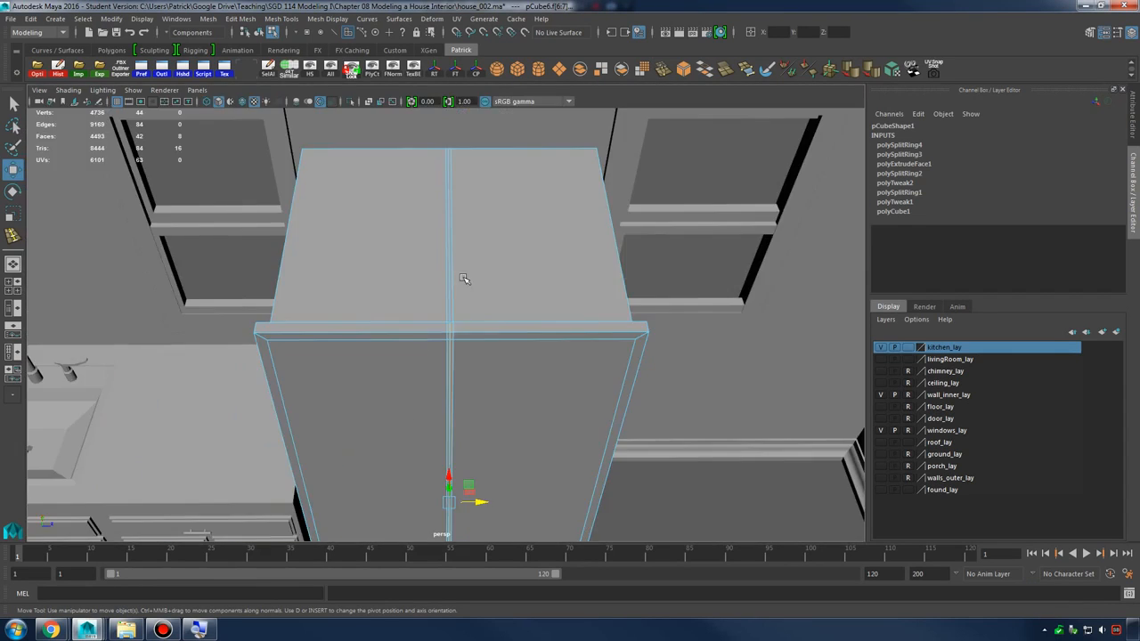
# Check the center strip selection in wireframe and deselect its faces on the refrigerator's underside
pyautogui.scroll(-3, 570, 327)
pyautogui.press('4')
pyautogui.keyDown('alt'); pyautogui.moveTo(501, 366); pyautogui.dragTo(550, 285); pyautogui.keyUp('alt')
pyautogui.keyDown('alt'); pyautogui.moveTo(550, 285); pyautogui.dragTo(570, 247, button='middle'); pyautogui.keyUp('alt')
pyautogui.keyDown('alt'); pyautogui.moveTo(570, 247); pyautogui.dragTo(657, 371, button='right'); pyautogui.keyUp('alt')
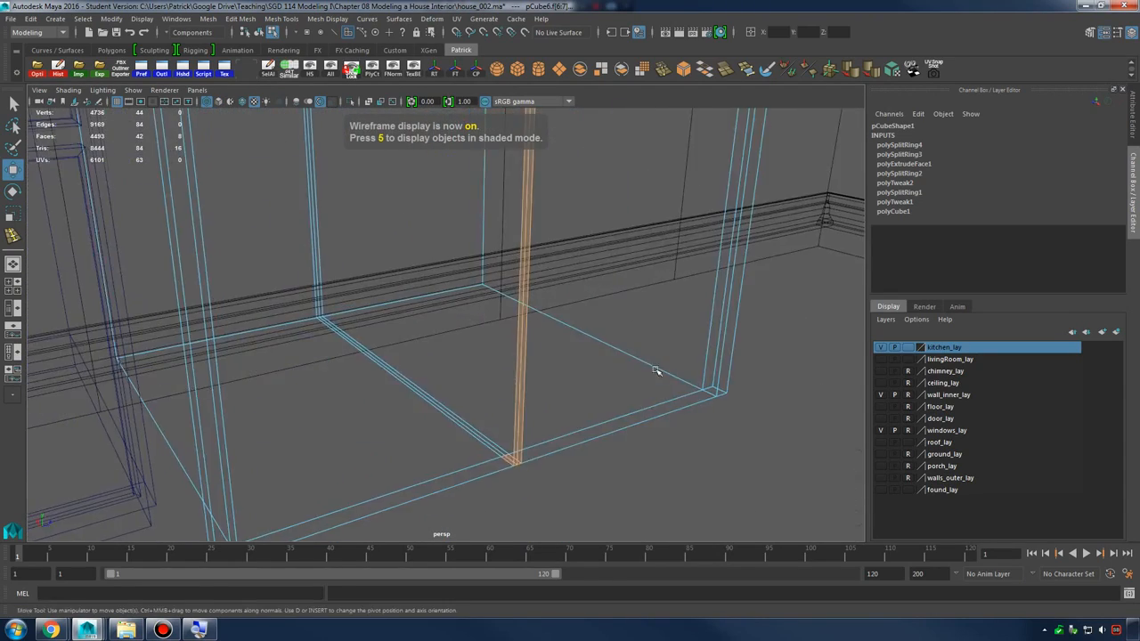
pyautogui.keyDown('alt'); pyautogui.moveTo(656, 371); pyautogui.dragTo(605, 383); pyautogui.keyUp('alt')
pyautogui.keyDown('ctrl'); pyautogui.moveTo(458, 462); pyautogui.dragTo(460, 465); pyautogui.keyUp('ctrl')
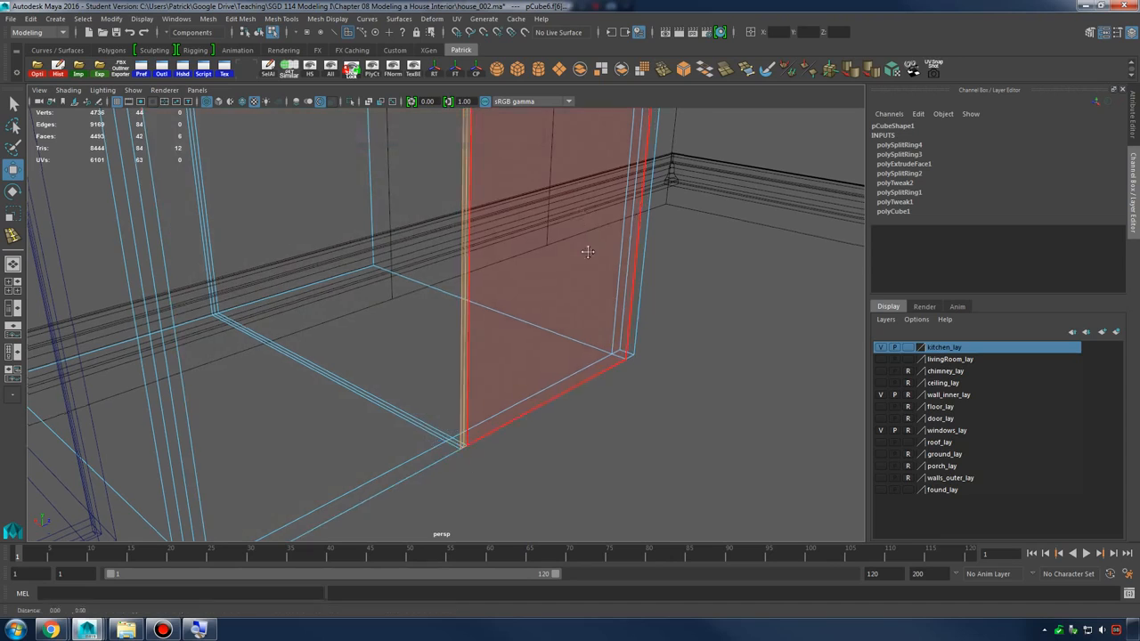
# Try to extrude the selected center strip faces inward with a Thickness of -1.5, and undo the extrusion
pyautogui.moveTo(587, 249)
pyautogui.keyDown('alt'); pyautogui.mouseDown(button='middle')
pyautogui.moveTo(600, 356)
pyautogui.moveTo(633, 455)
pyautogui.mouseUp(button='middle'); pyautogui.keyUp('alt')
pyautogui.press('5')
pyautogui.keyDown('alt'); pyautogui.moveTo(633, 455); pyautogui.dragTo(620, 334, button='right'); pyautogui.keyUp('alt')
pyautogui.keyDown('alt'); pyautogui.moveTo(621, 334); pyautogui.dragTo(635, 457, button='middle'); pyautogui.keyUp('alt')
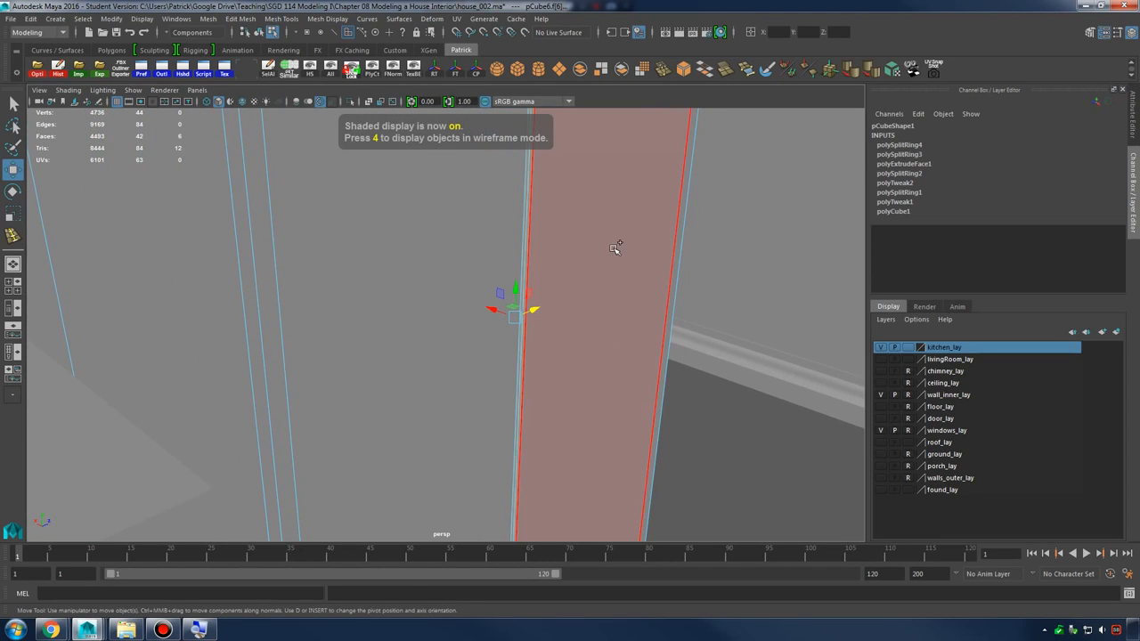
pyautogui.keyDown('shift'); pyautogui.moveTo(614, 248); pyautogui.dragTo(618, 274, button='right'); pyautogui.keyUp('shift')
pyautogui.keyDown('alt'); pyautogui.moveTo(628, 267); pyautogui.dragTo(584, 376, button='middle'); pyautogui.keyUp('alt')
pyautogui.keyDown('alt'); pyautogui.moveTo(470, 368); pyautogui.dragTo(482, 453, button='middle'); pyautogui.keyUp('alt')
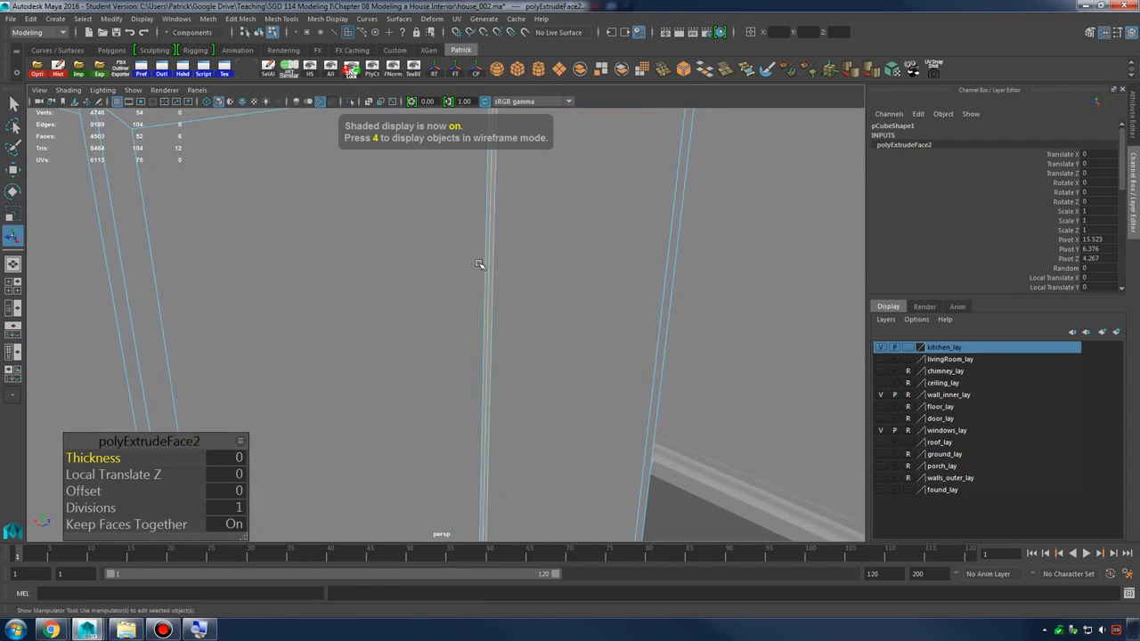
pyautogui.keyDown('alt'); pyautogui.moveTo(486, 267); pyautogui.dragTo(546, 415, button='middle'); pyautogui.keyUp('alt')
pyautogui.keyDown('alt'); pyautogui.moveTo(547, 415); pyautogui.dragTo(580, 360); pyautogui.keyUp('alt')
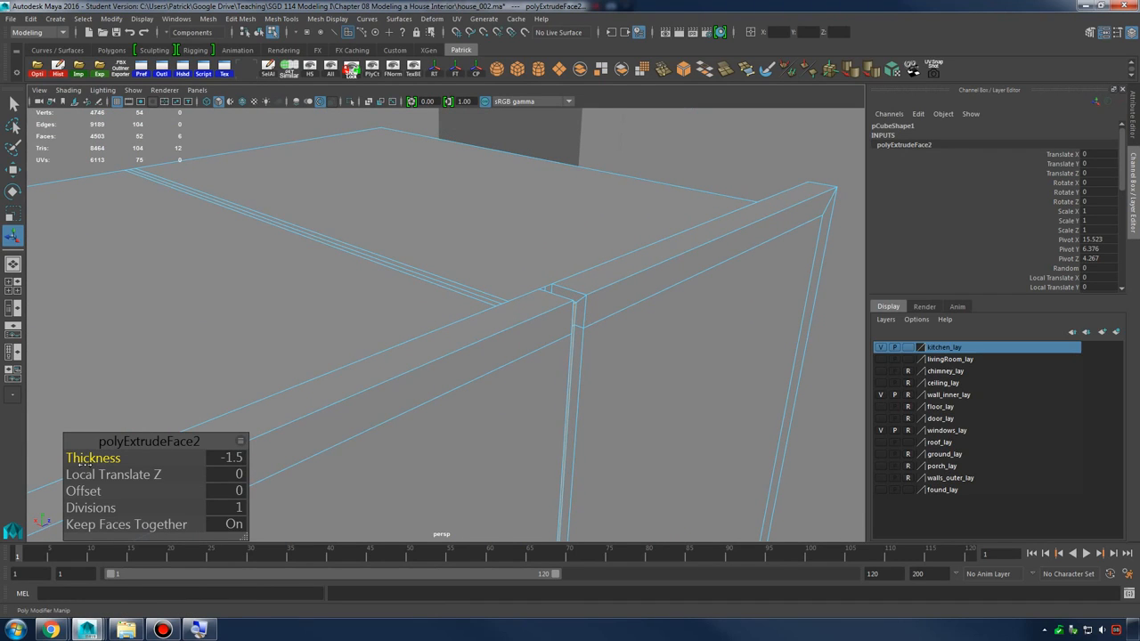
pyautogui.keyDown('alt'); pyautogui.moveTo(589, 362); pyautogui.dragTo(575, 295); pyautogui.keyUp('alt')
pyautogui.hotkey('ctrl', 'z')
pyautogui.hotkey('ctrl', 'z')
# Add the strip faces behind the top rim to the selection and extrude everything inward with a Thickness of -2.5, returning to object mode
pyautogui.keyDown('shift'); pyautogui.click(614, 233); pyautogui.keyUp('shift')
pyautogui.keyDown('alt'); pyautogui.moveTo(681, 260); pyautogui.dragTo(407, 259); pyautogui.keyUp('alt')
pyautogui.keyDown('shift'); pyautogui.moveTo(403, 260); pyautogui.dragTo(395, 296, button='right'); pyautogui.keyUp('shift')
pyautogui.keyDown('alt'); pyautogui.moveTo(394, 297); pyautogui.dragTo(228, 417); pyautogui.keyUp('alt')
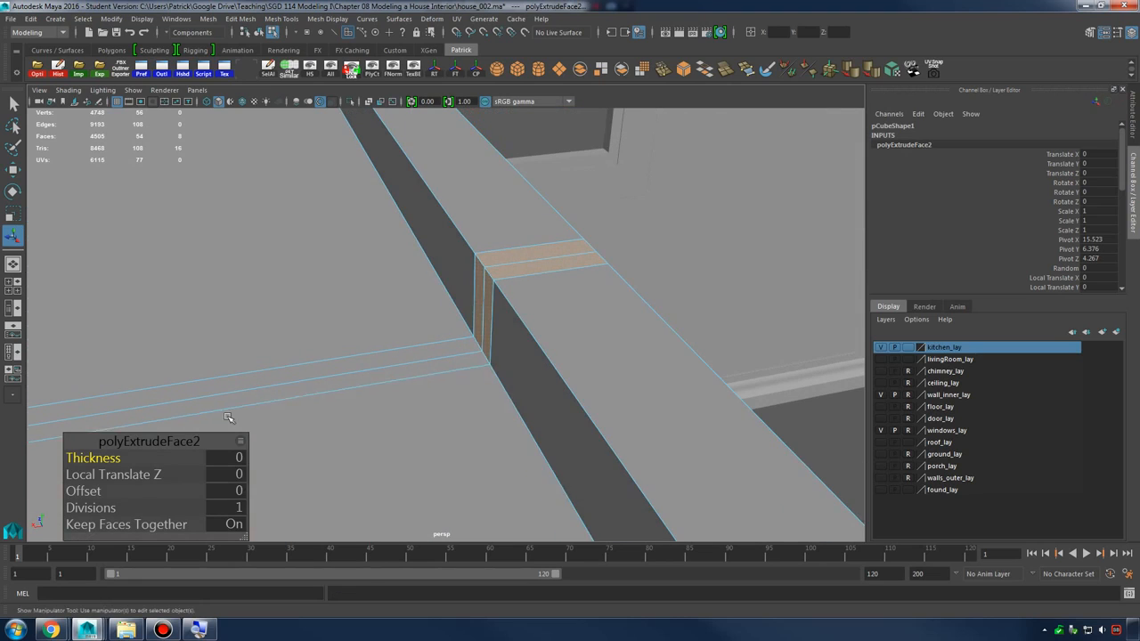
pyautogui.moveTo(92, 458); pyautogui.dragTo(85, 457)
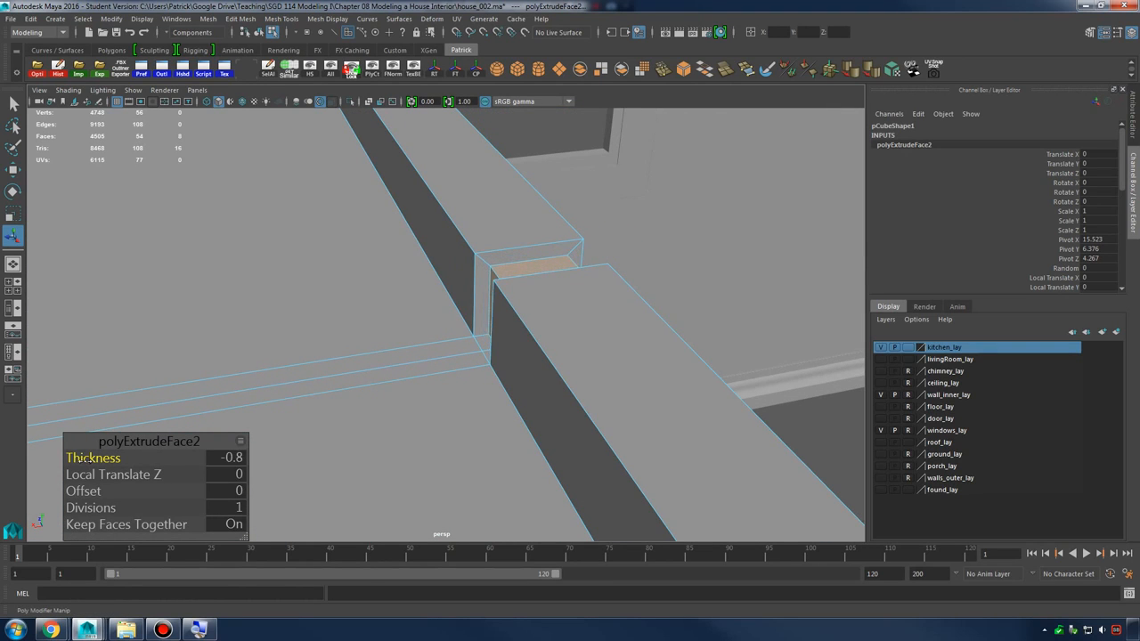
pyautogui.keyDown('alt'); pyautogui.moveTo(454, 312); pyautogui.dragTo(385, 313); pyautogui.keyUp('alt')
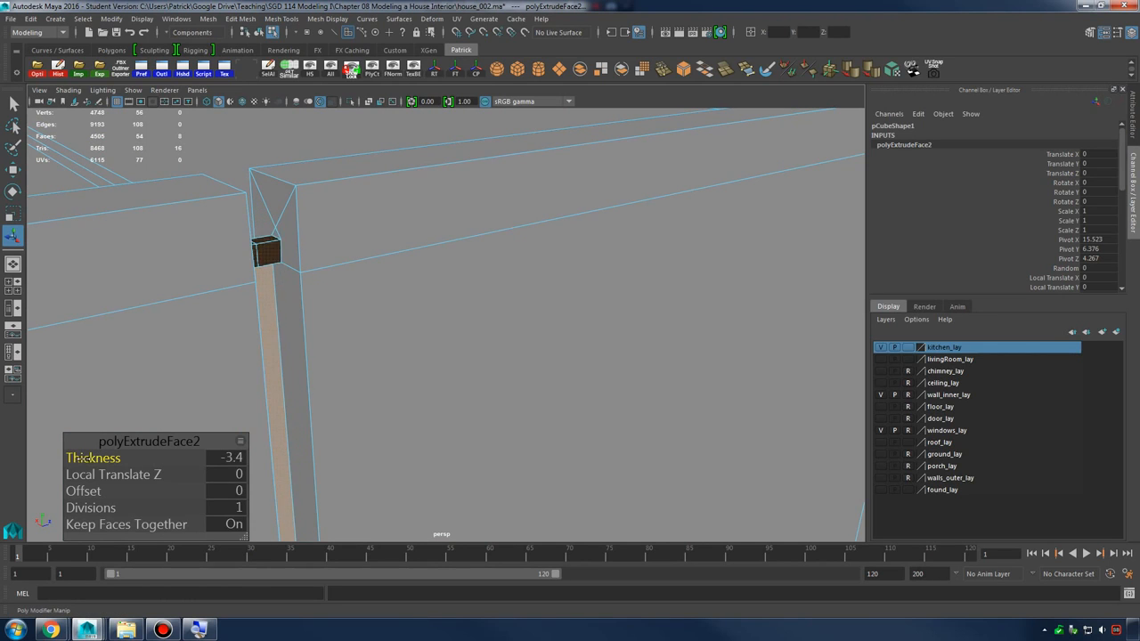
pyautogui.scroll(-4, 233, 376)
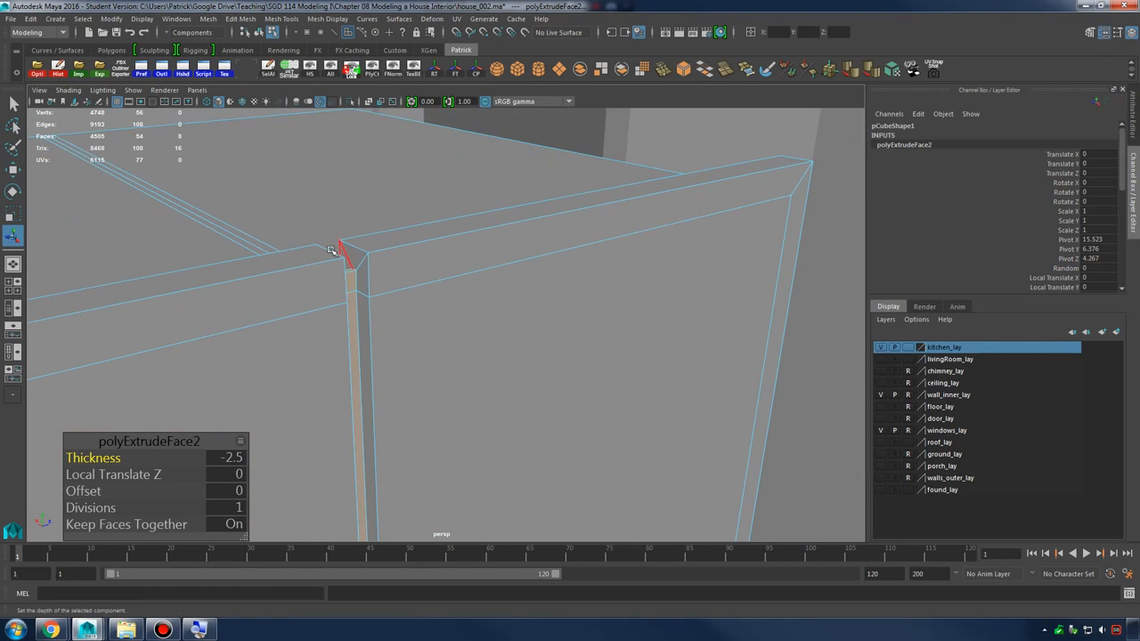
pyautogui.moveTo(333, 250); pyautogui.dragTo(384, 232, button='right')
pyautogui.keyDown('alt'); pyautogui.moveTo(392, 234); pyautogui.dragTo(518, 255); pyautogui.keyUp('alt')
pyautogui.click(554, 236)
pyautogui.scroll(-4, 499, 285)
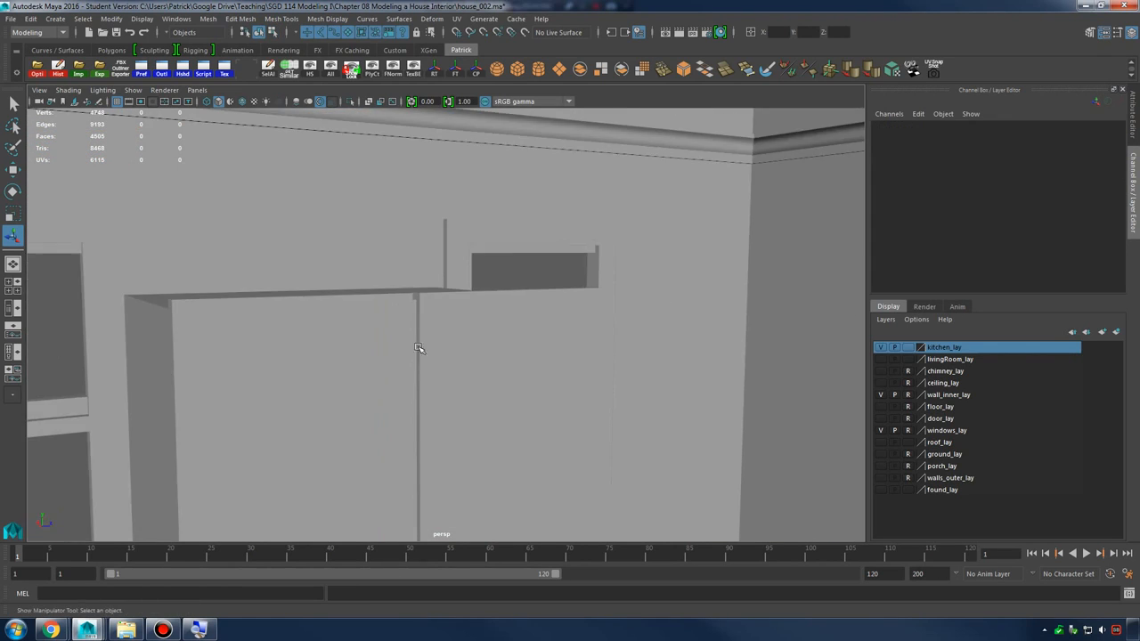
# Delete the faces closing the groove's bottom end and the two center strip faces on the front rim's underside
pyautogui.keyDown('alt'); pyautogui.moveTo(422, 348); pyautogui.dragTo(726, 330); pyautogui.keyUp('alt')
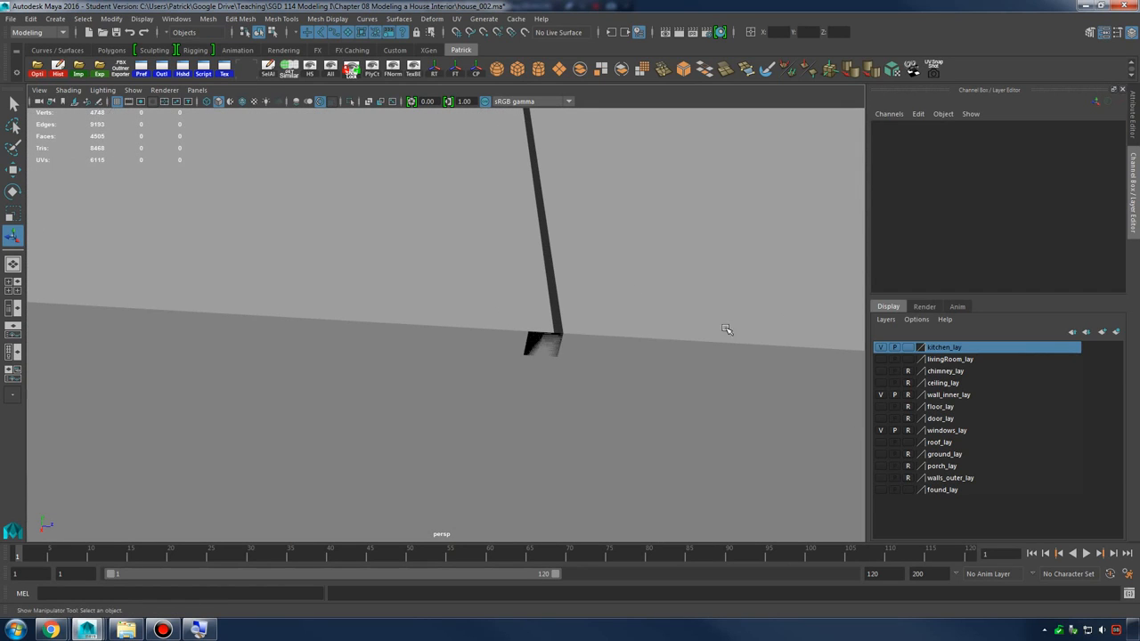
pyautogui.click(598, 323)
pyautogui.moveTo(596, 318); pyautogui.dragTo(595, 352, button='right')
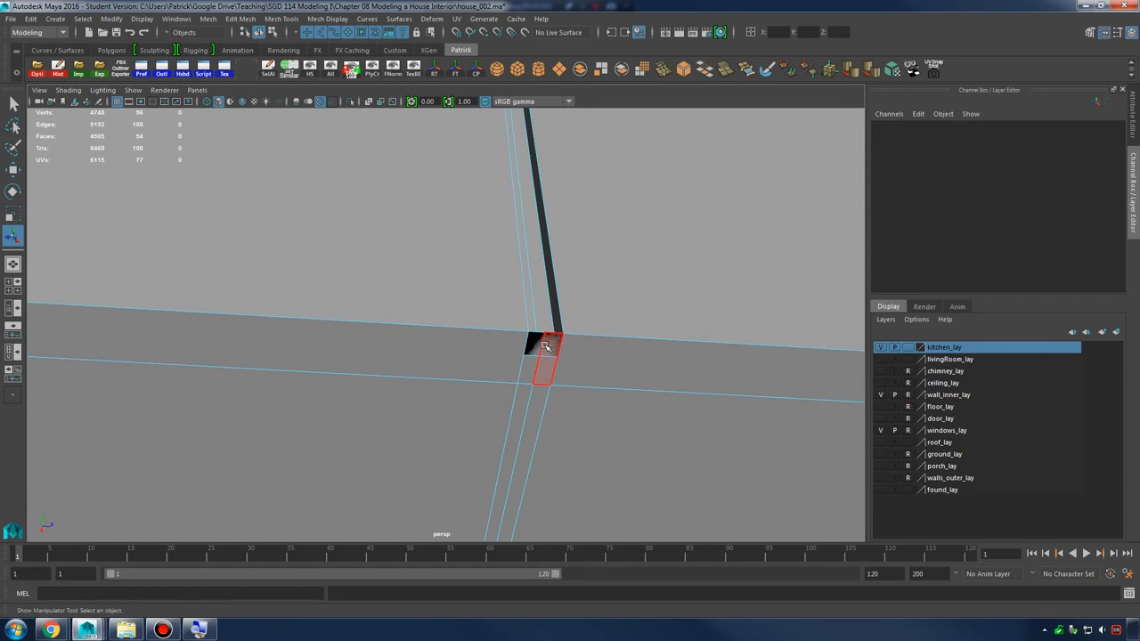
pyautogui.click(545, 346)
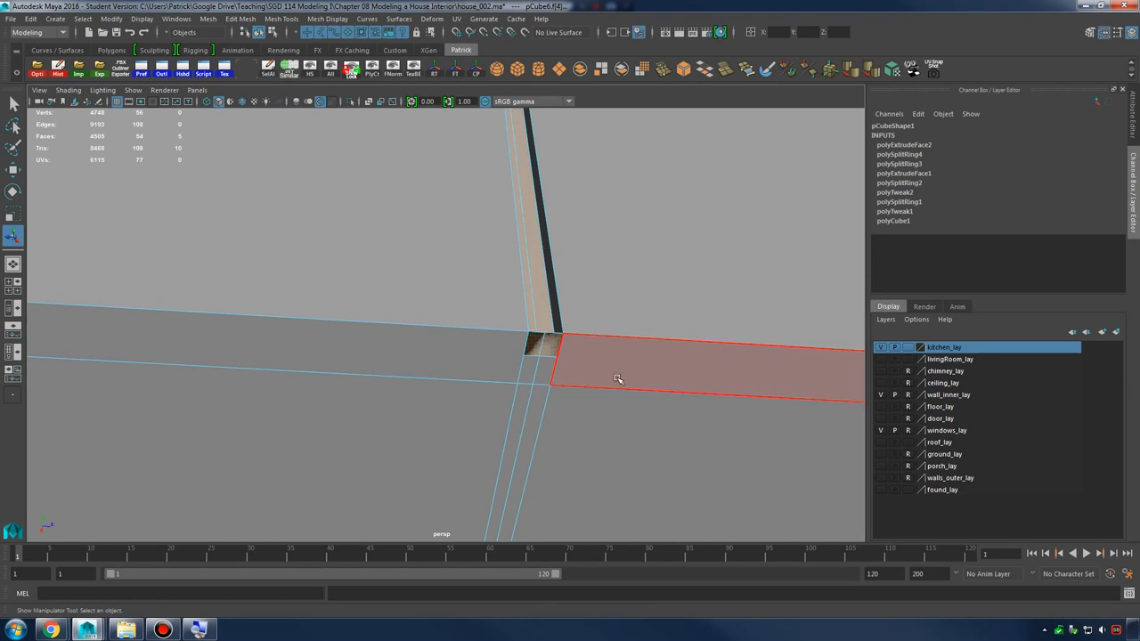
pyautogui.press('Delete')
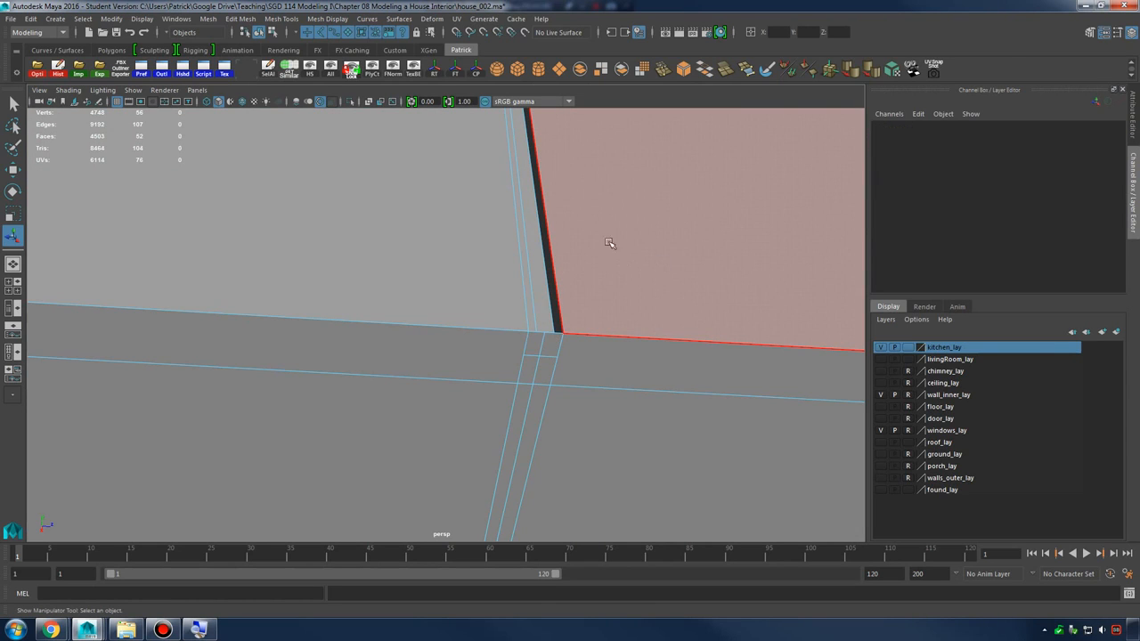
pyautogui.keyDown('alt'); pyautogui.moveTo(611, 244); pyautogui.dragTo(535, 290); pyautogui.keyUp('alt')
pyautogui.click(481, 271)
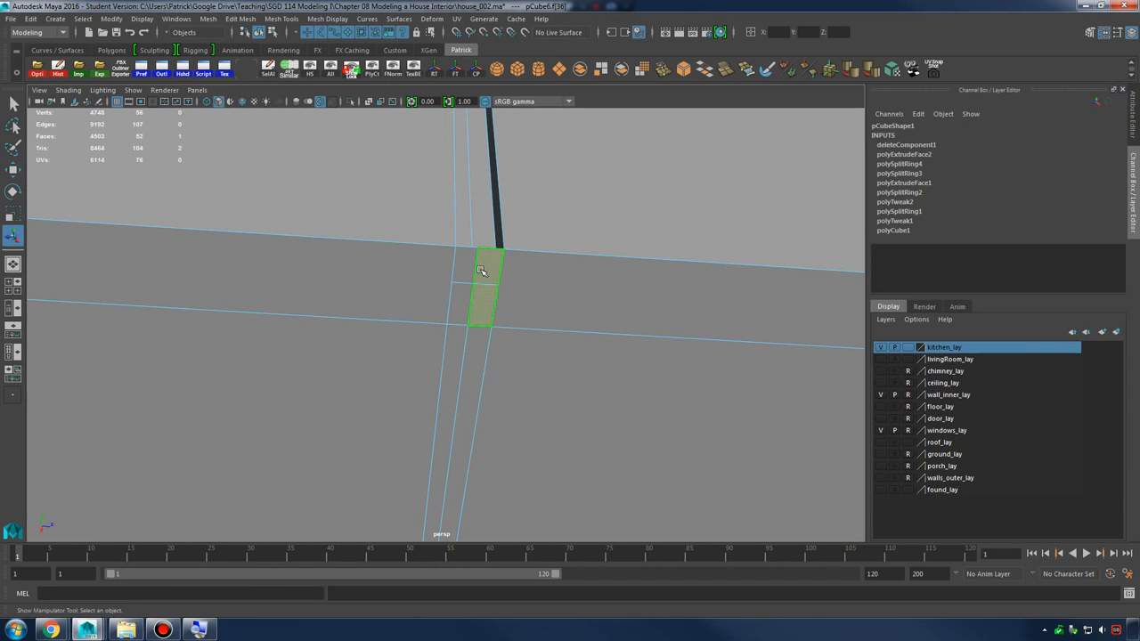
pyautogui.click(554, 287)
pyautogui.keyDown('alt'); pyautogui.moveTo(561, 283); pyautogui.dragTo(540, 250); pyautogui.keyUp('alt')
pyautogui.press('F8')
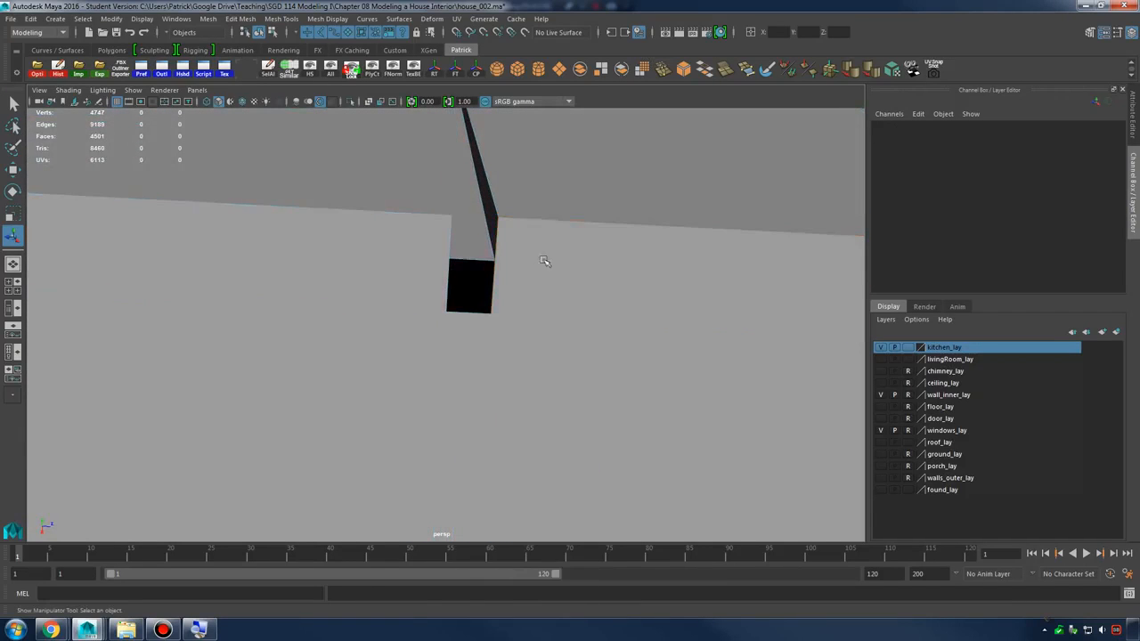
# Extrude two border edges of the hole under the front rim and move them to the groove's edge to cover the opening
pyautogui.moveTo(562, 249)
pyautogui.keyDown('shift'); pyautogui.mouseDown(button='right')
pyautogui.moveTo(565, 234)
pyautogui.moveTo(557, 251)
pyautogui.mouseUp(button='right'); pyautogui.keyUp('shift')
pyautogui.press('F10')
pyautogui.click(476, 315)
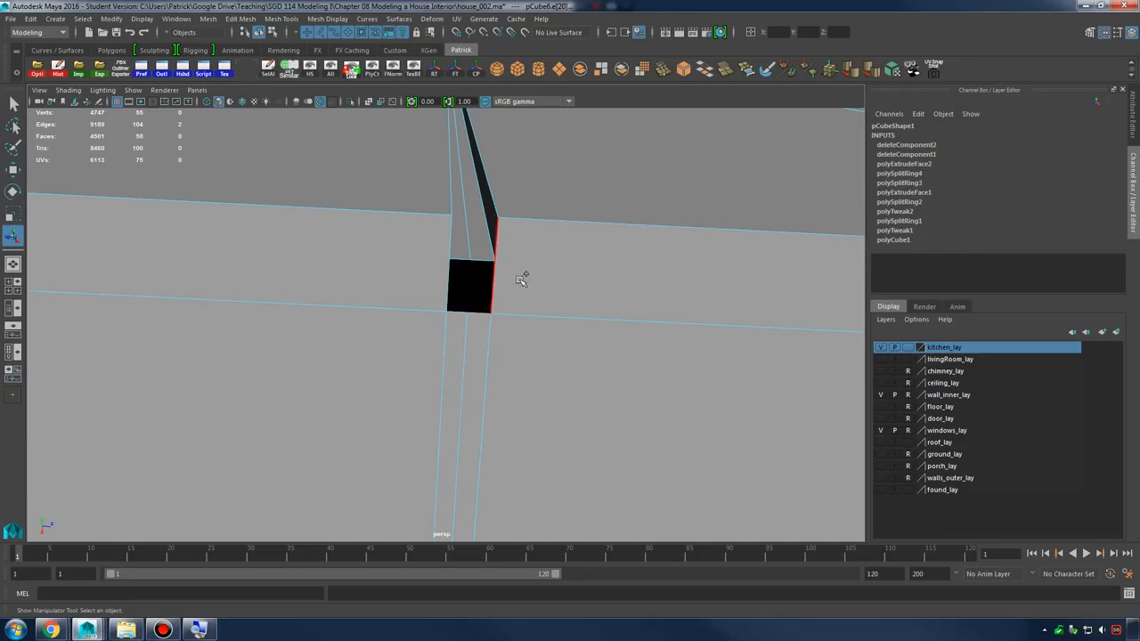
pyautogui.press('4')
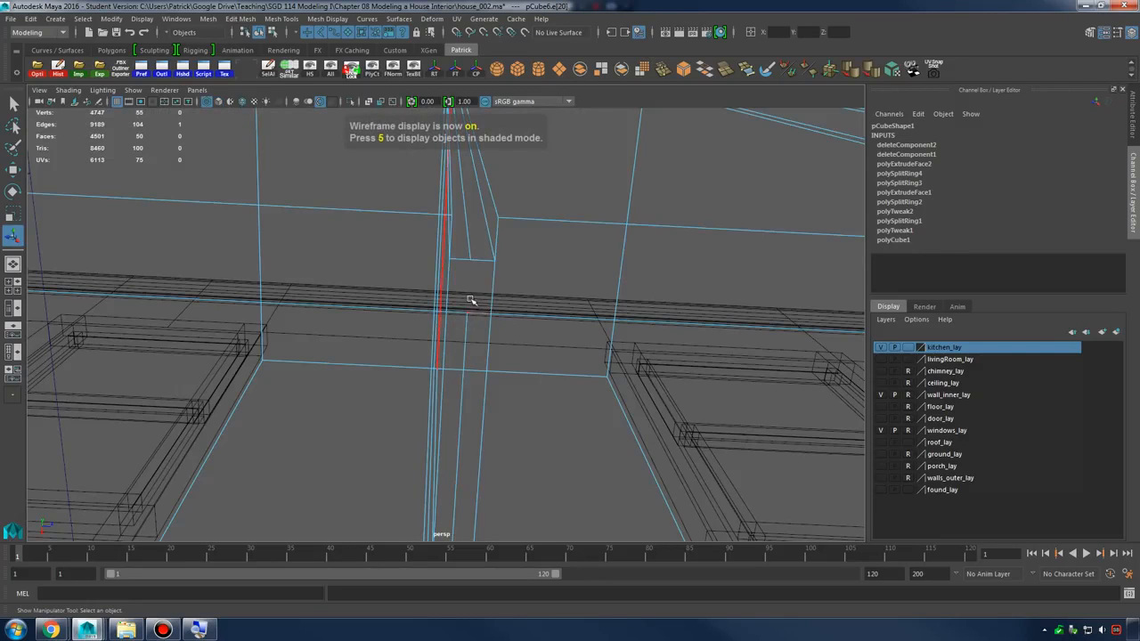
pyautogui.keyDown('shift'); pyautogui.moveTo(486, 286); pyautogui.dragTo(497, 311, button='right'); pyautogui.keyUp('shift')
pyautogui.moveTo(467, 307); pyautogui.dragTo(486, 264)
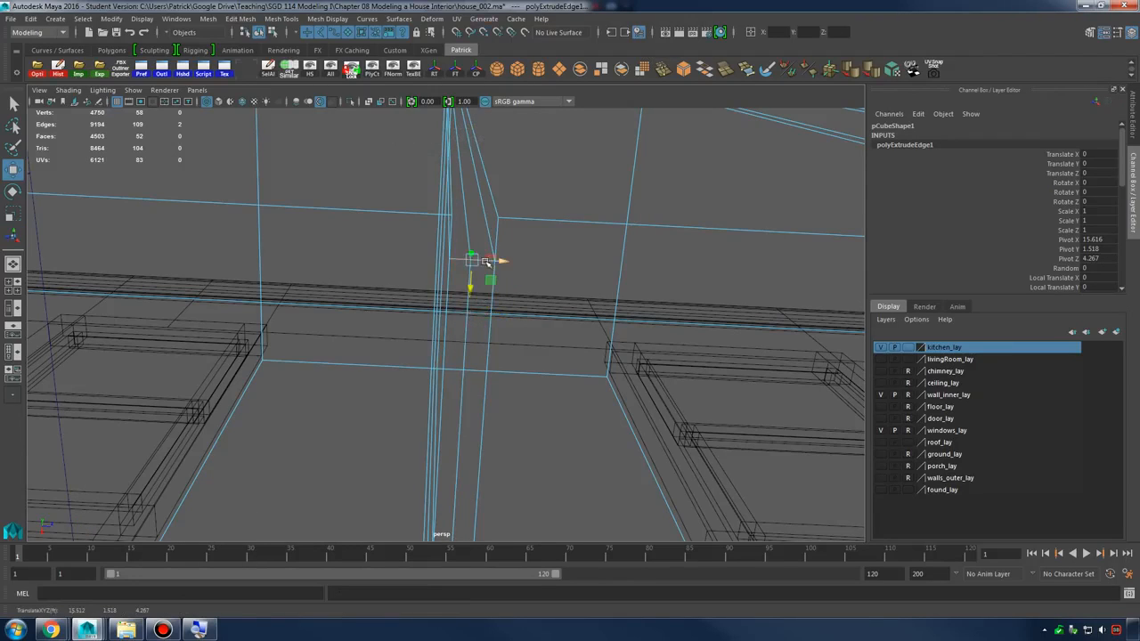
# Merge the overlapping vertices where the new patch meets the groove's edge, and check the result with smooth preview
pyautogui.press('F9')
pyautogui.press('5')
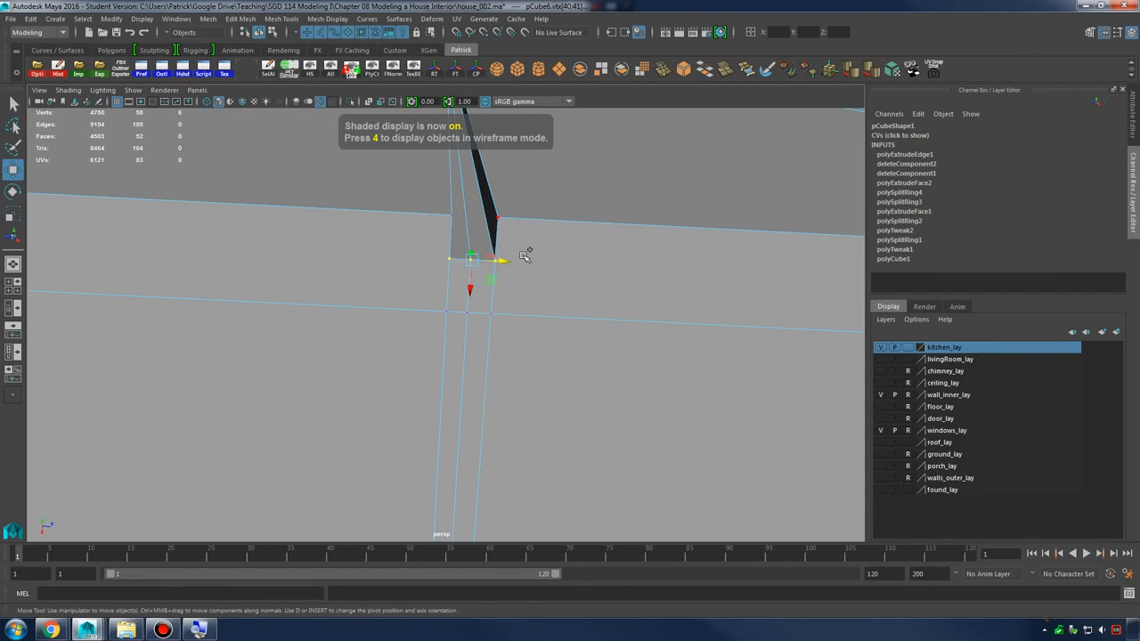
pyautogui.keyDown('shift'); pyautogui.moveTo(523, 255); pyautogui.dragTo(481, 270, button='right'); pyautogui.keyUp('shift')
pyautogui.keyDown('shift'); pyautogui.moveTo(527, 238); pyautogui.dragTo(584, 226, button='right'); pyautogui.keyUp('shift')
pyautogui.press('3')
pyautogui.press('1')
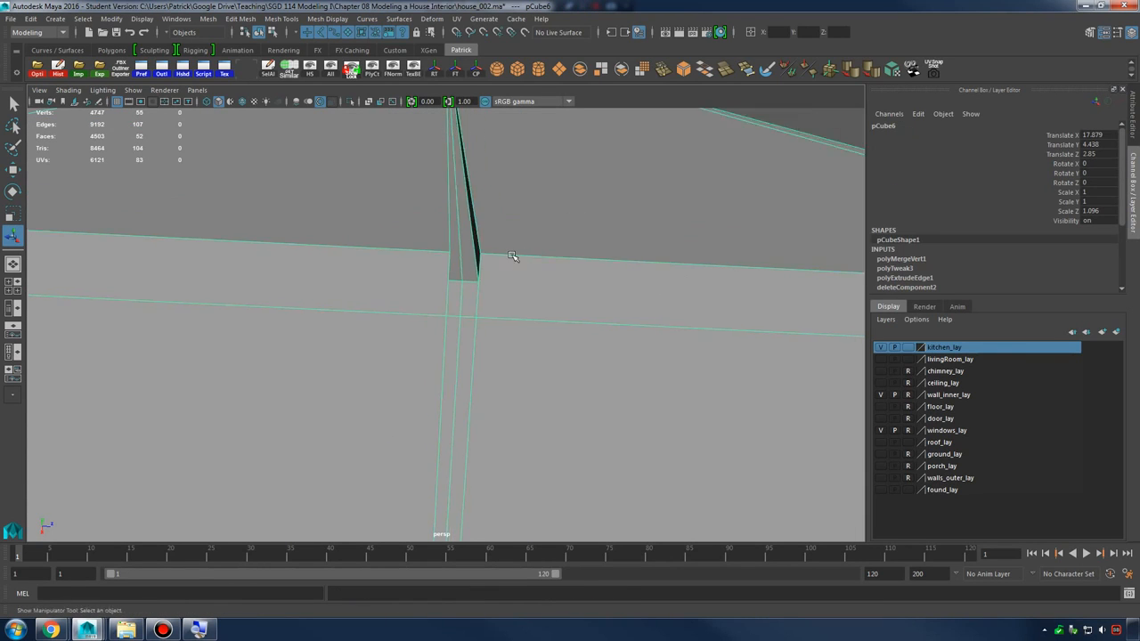
pyautogui.keyDown('alt'); pyautogui.moveTo(514, 252); pyautogui.dragTo(461, 293); pyautogui.keyUp('alt')
pyautogui.press('3')
pyautogui.press('1')
# Insert an edge loop around the refrigerator's front rim, level with the groove's inner corners on the underside
pyautogui.moveTo(496, 289); pyautogui.dragTo(421, 310, button='right')
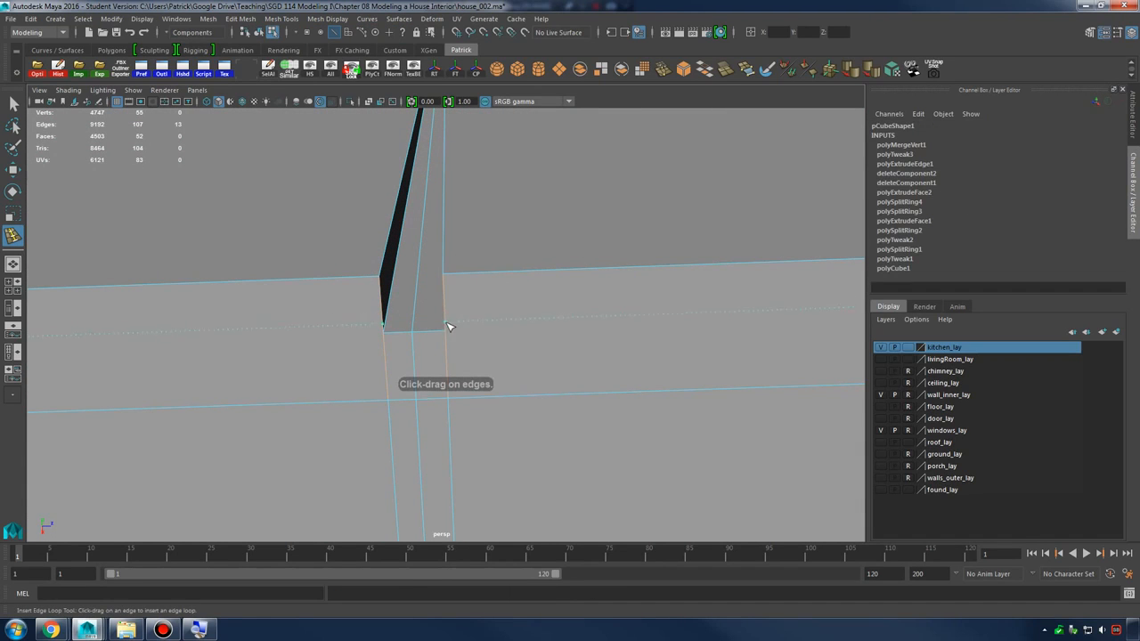
pyautogui.click(447, 322)
pyautogui.press('w')
pyautogui.moveTo(449, 325)
pyautogui.keyDown('alt'); pyautogui.mouseDown()
pyautogui.moveTo(580, 297)
pyautogui.moveTo(438, 311)
pyautogui.mouseUp(); pyautogui.keyUp('alt')
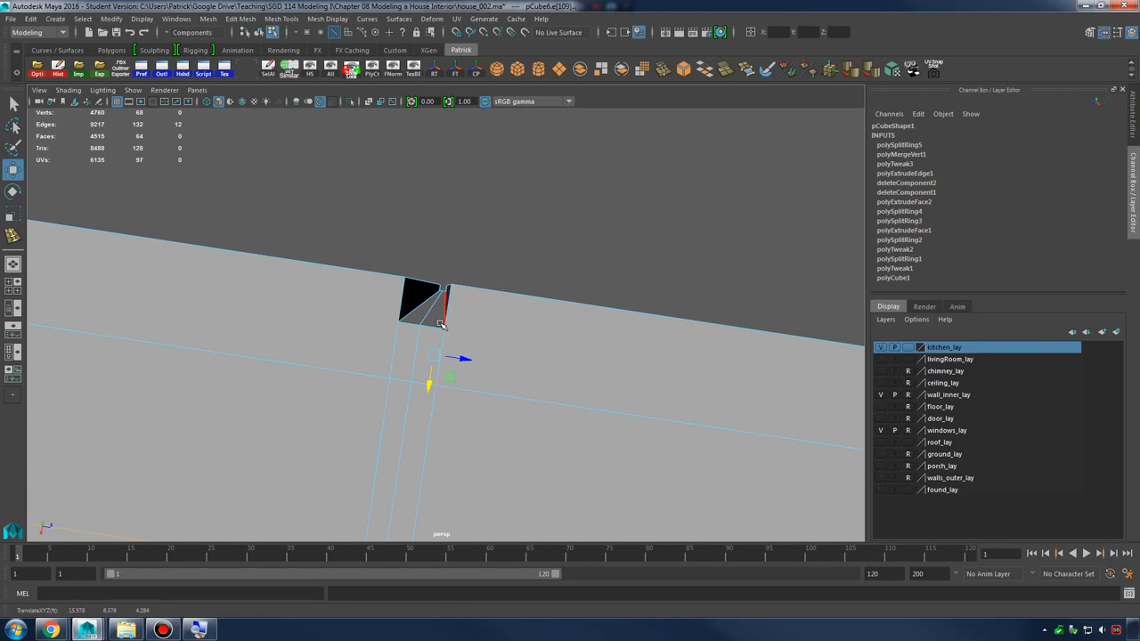
pyautogui.keyDown('alt'); pyautogui.moveTo(459, 341); pyautogui.dragTo(588, 377); pyautogui.keyUp('alt')
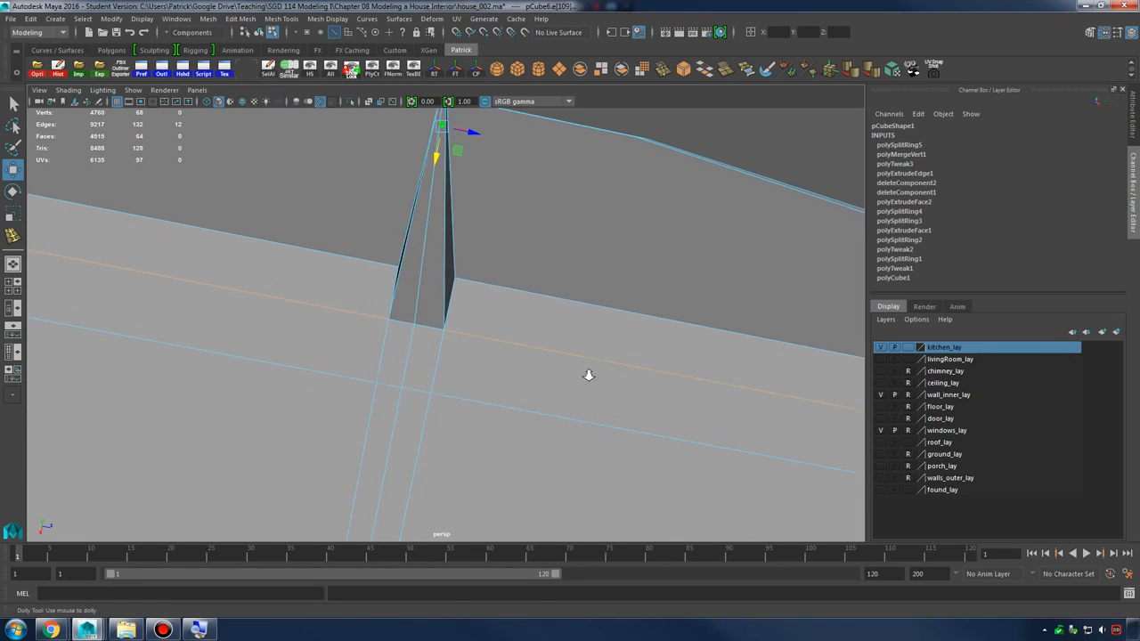
# Merge the new loop's vertices with the groove's corner vertices using a Distance Threshold of 0.001, and return to object mode
pyautogui.moveTo(476, 294); pyautogui.dragTo(415, 300, button='right')
pyautogui.click(408, 320)
pyautogui.keyDown('shift'); pyautogui.moveTo(467, 334); pyautogui.dragTo(590, 287, button='right'); pyautogui.keyUp('shift')
pyautogui.keyDown('alt'); pyautogui.moveTo(590, 287); pyautogui.dragTo(644, 276); pyautogui.keyUp('alt')
pyautogui.moveTo(675, 249); pyautogui.dragTo(703, 239, button='right')
pyautogui.click(769, 249)
pyautogui.keyDown('alt'); pyautogui.moveTo(769, 250); pyautogui.dragTo(636, 260); pyautogui.keyUp('alt')
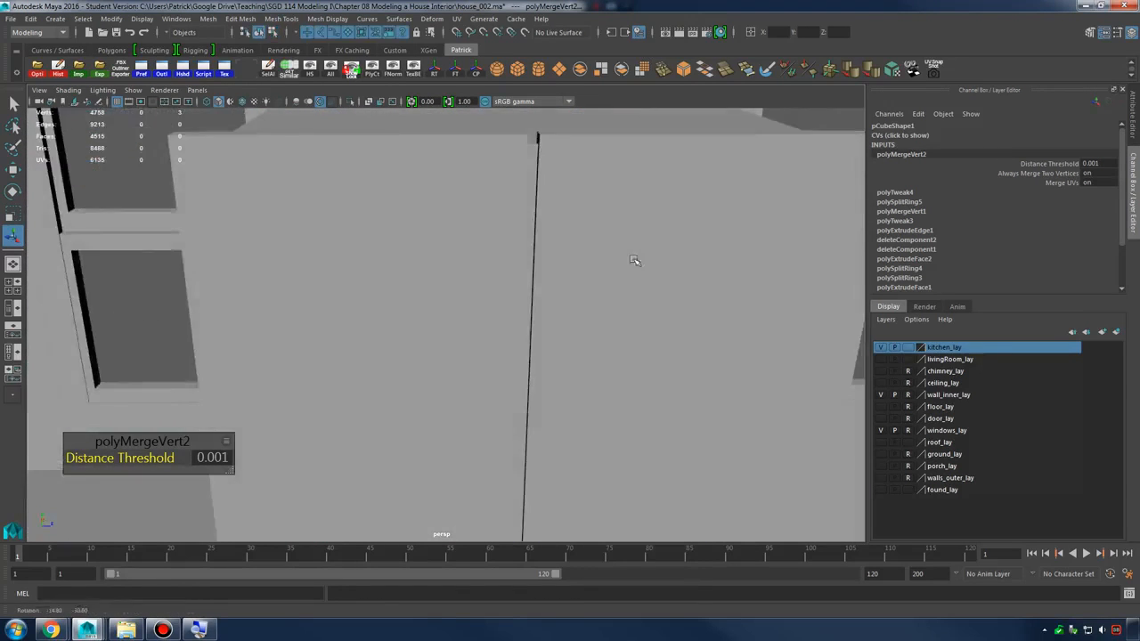
# Insert two horizontal edge loops around the upper half of the refrigerator, one above the other
pyautogui.keyDown('alt'); pyautogui.moveTo(636, 260); pyautogui.dragTo(547, 336, button='right'); pyautogui.keyUp('alt')
pyautogui.keyDown('alt'); pyautogui.moveTo(547, 336); pyautogui.dragTo(674, 353); pyautogui.keyUp('alt')
pyautogui.click(615, 295)
pyautogui.press('f')
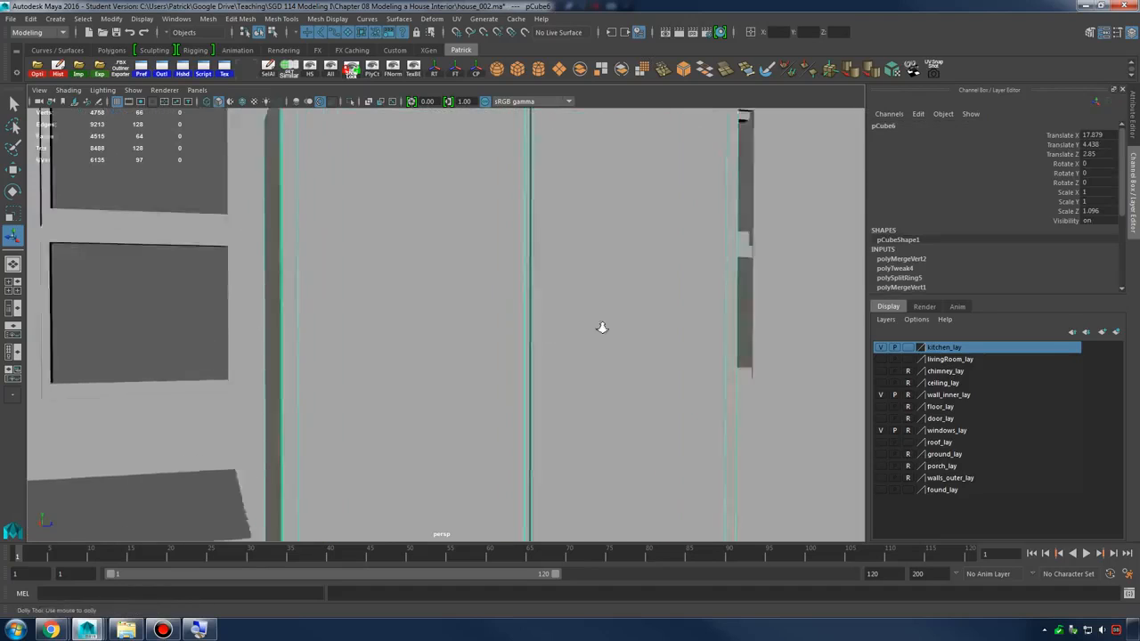
pyautogui.keyDown('shift'); pyautogui.moveTo(473, 259); pyautogui.dragTo(417, 276, button='right'); pyautogui.keyUp('shift')
pyautogui.keyDown('alt'); pyautogui.moveTo(417, 275); pyautogui.dragTo(371, 311, button='right'); pyautogui.keyUp('alt')
pyautogui.keyDown('alt'); pyautogui.moveTo(372, 311); pyautogui.dragTo(375, 338); pyautogui.keyUp('alt')
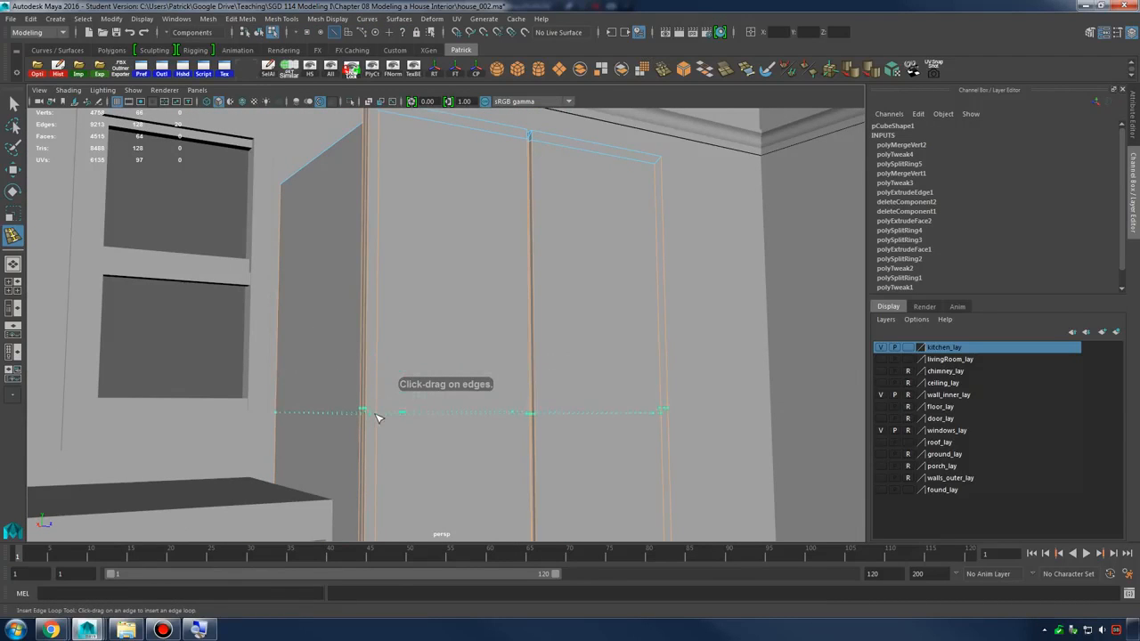
pyautogui.moveTo(377, 417); pyautogui.dragTo(377, 414)
pyautogui.click(399, 324)
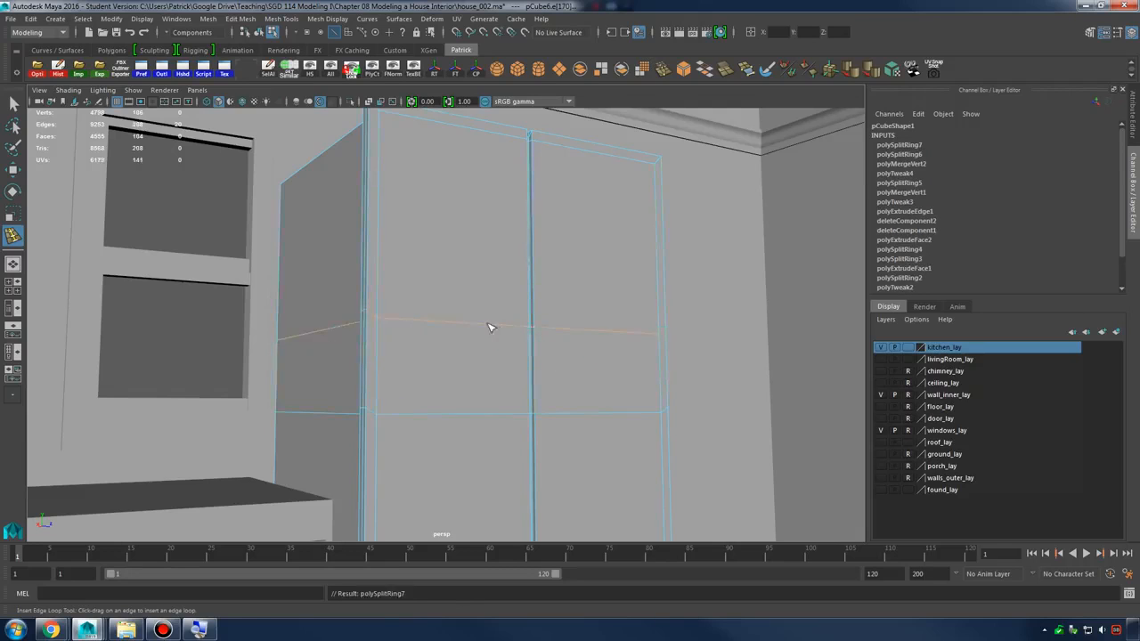
# Raise the upper horizontal edge loop and level it with point snapping
pyautogui.press('f')
pyautogui.press('w')
pyautogui.keyDown('alt'); pyautogui.moveTo(491, 305); pyautogui.dragTo(358, 344); pyautogui.keyUp('alt')
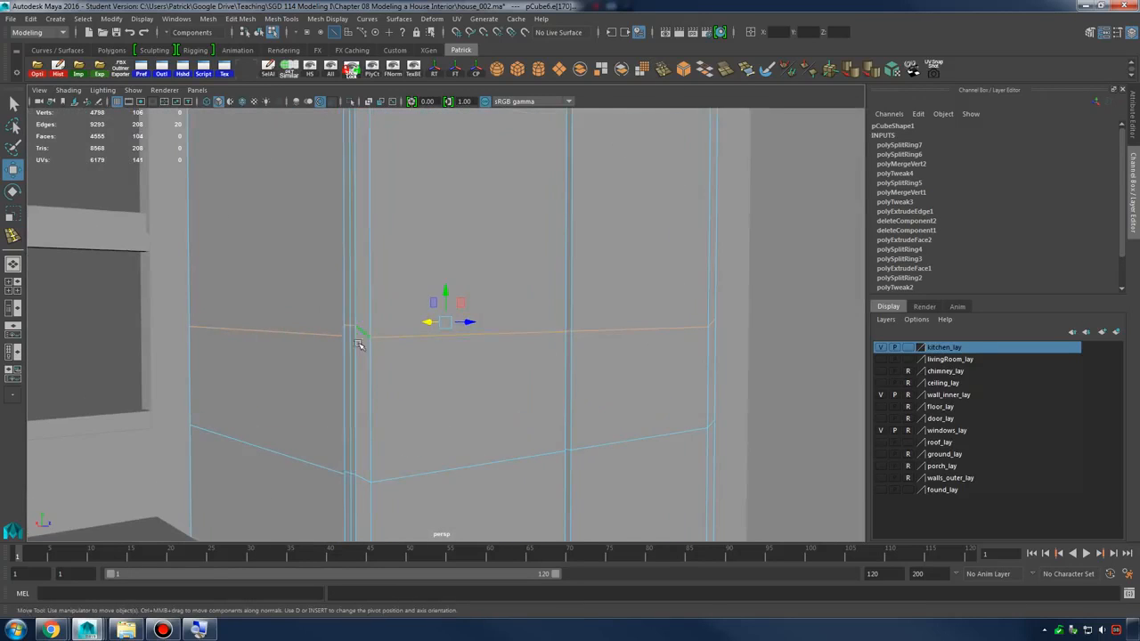
pyautogui.moveTo(442, 293); pyautogui.dragTo(446, 256)
pyautogui.press('v')
# Select the whole lower horizontal edge loop and level it with point snapping
pyautogui.doubleClick(419, 473)
pyautogui.keyDown('alt'); pyautogui.moveTo(485, 456); pyautogui.dragTo(496, 348, button='middle'); pyautogui.keyUp('alt')
pyautogui.hotkey('ctrl', 'c')
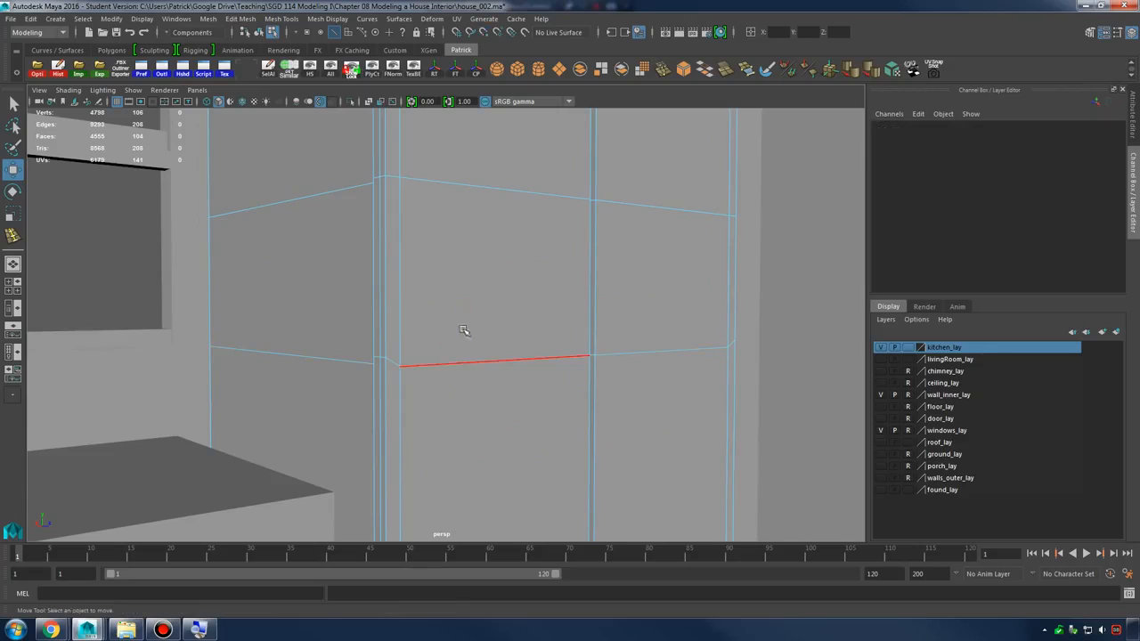
pyautogui.click(588, 324)
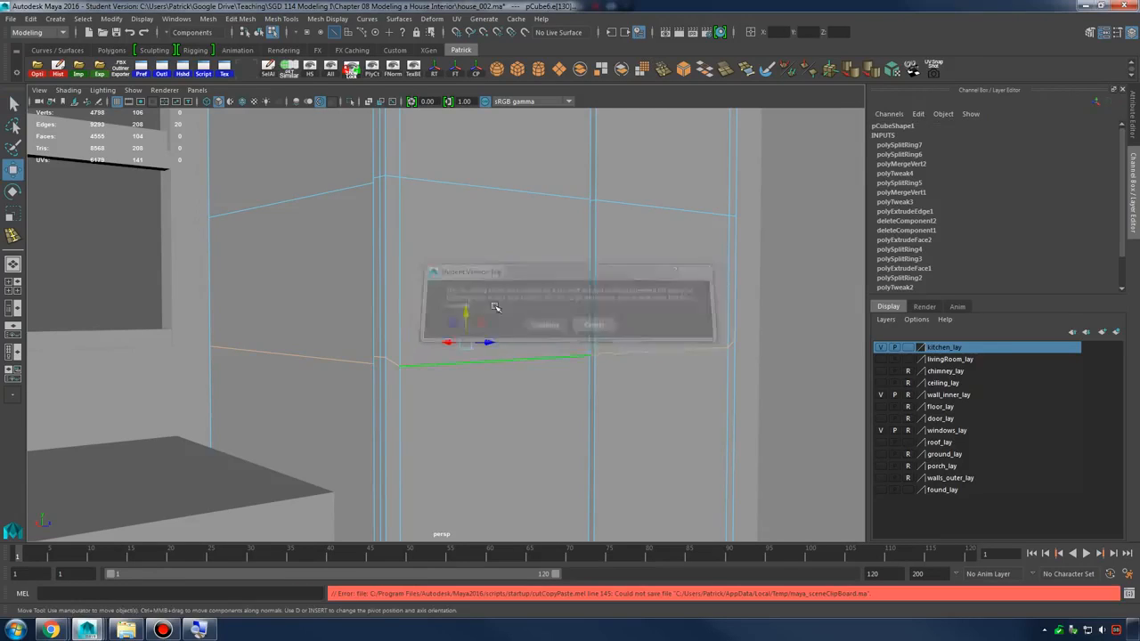
pyautogui.press('v')
pyautogui.moveTo(466, 315); pyautogui.dragTo(465, 322)
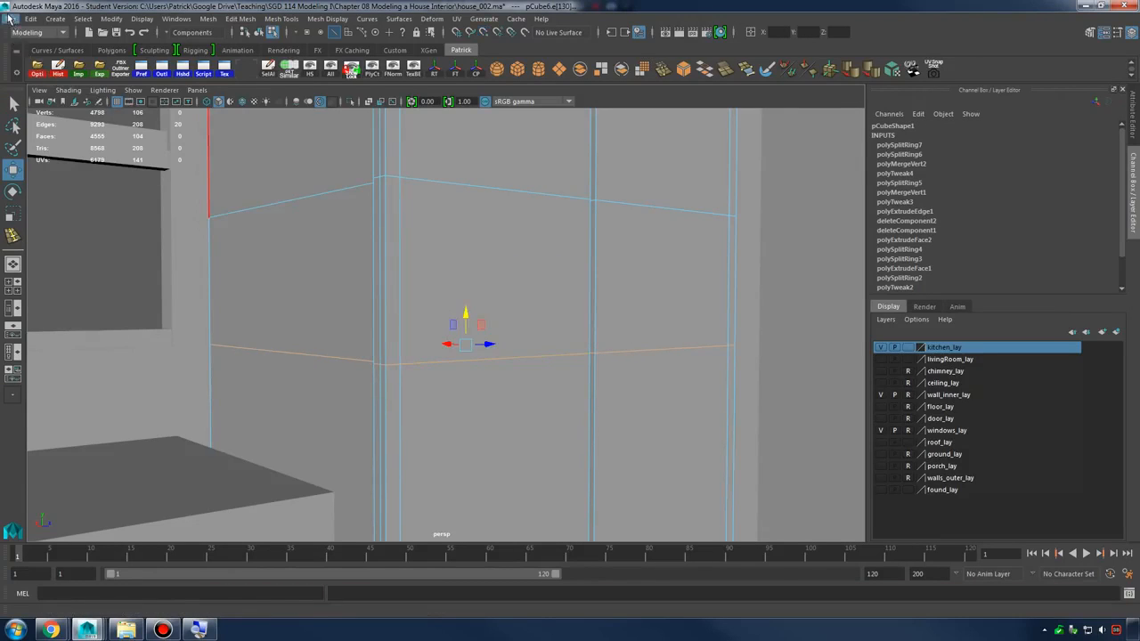
# Save the scene as a new version named house_003.ma, accepting the student version notice
pyautogui.click(9, 18)
pyautogui.click(89, 80)
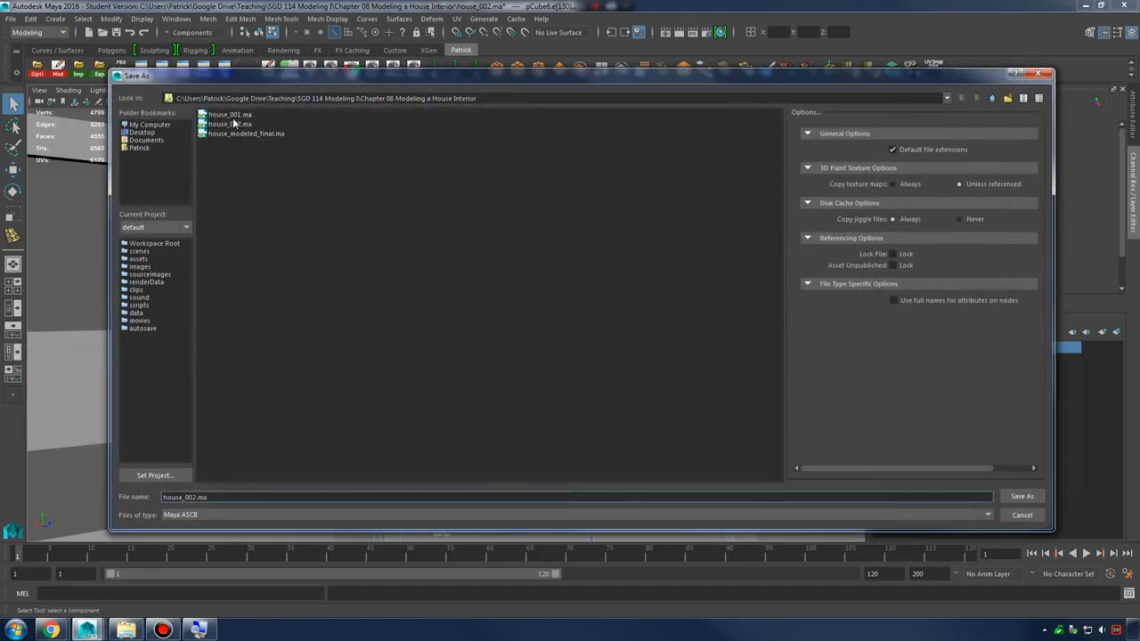
pyautogui.click(230, 115)
pyautogui.click(238, 124)
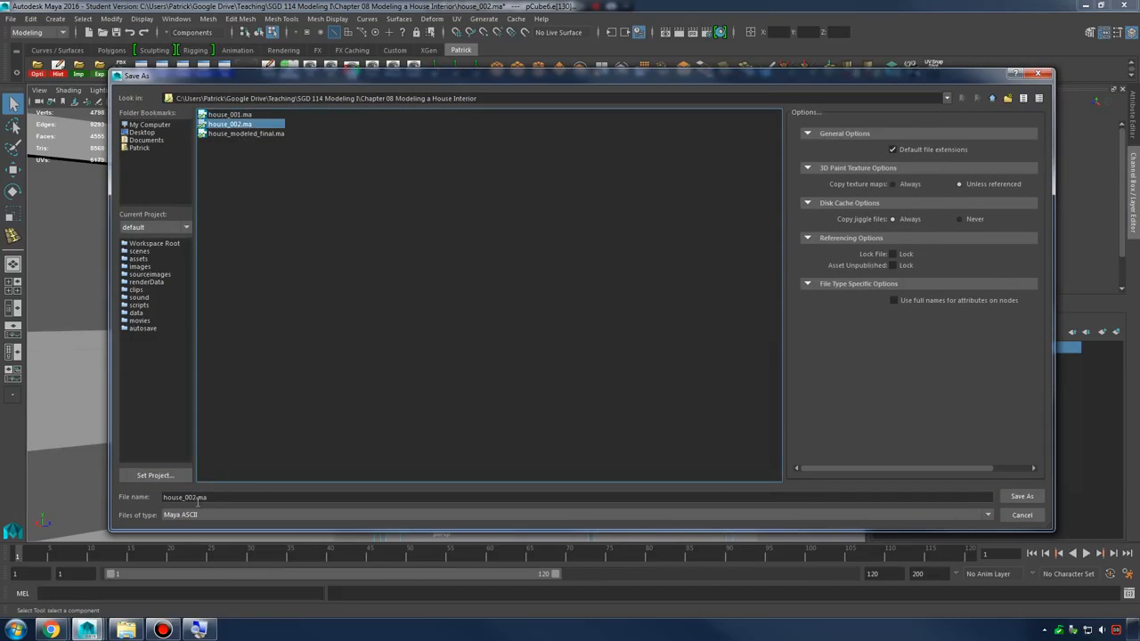
pyautogui.click(194, 497)
pyautogui.press('Return')
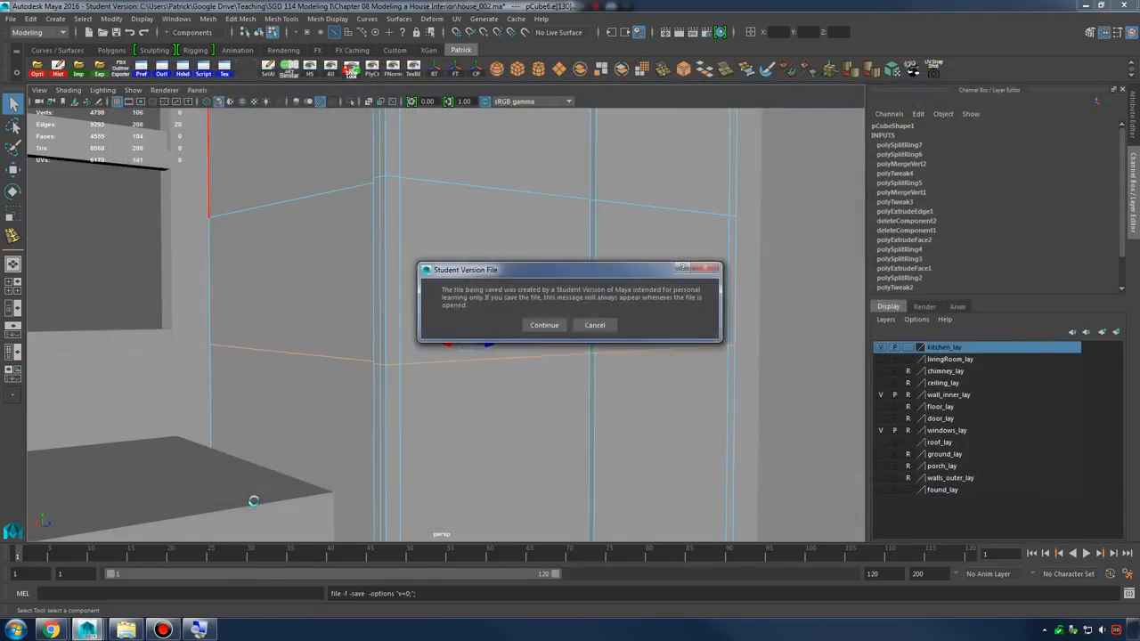
pyautogui.press('Return')
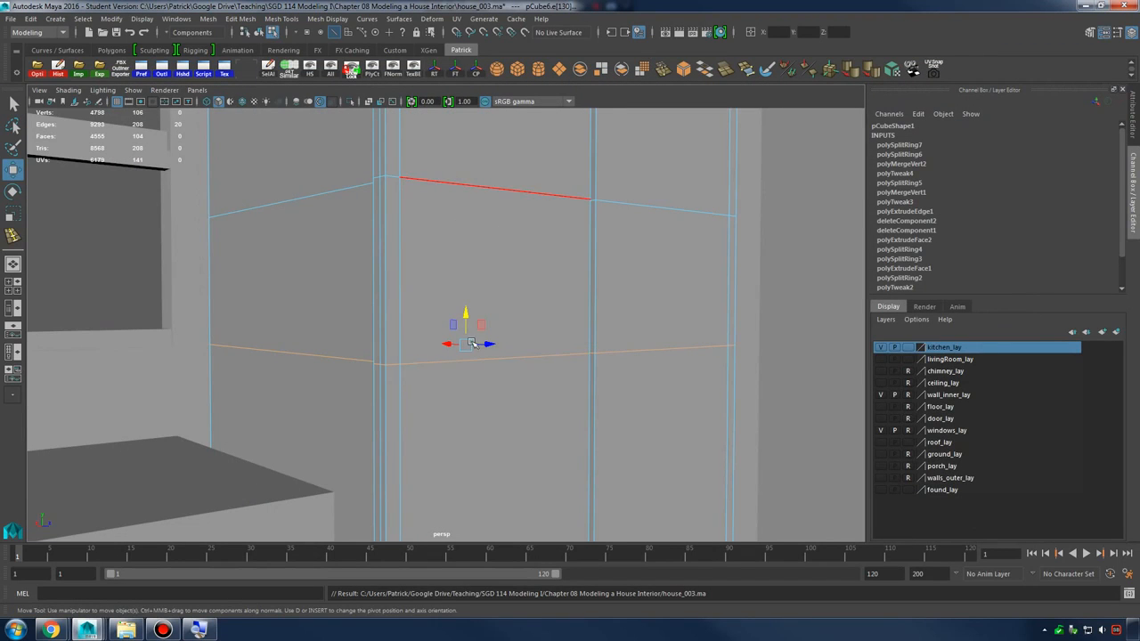
# Raise the lower horizontal edge loop slightly towards the upper one
pyautogui.scroll(-10, 574, 291)
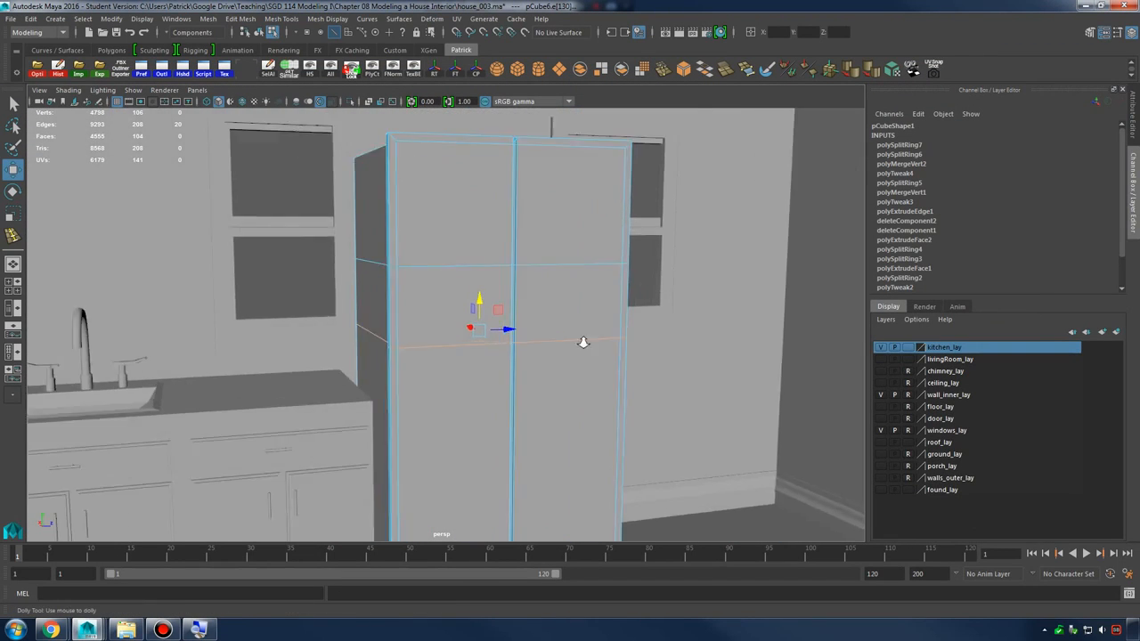
pyautogui.scroll(3, 579, 339)
pyautogui.moveTo(498, 305); pyautogui.dragTo(501, 279)
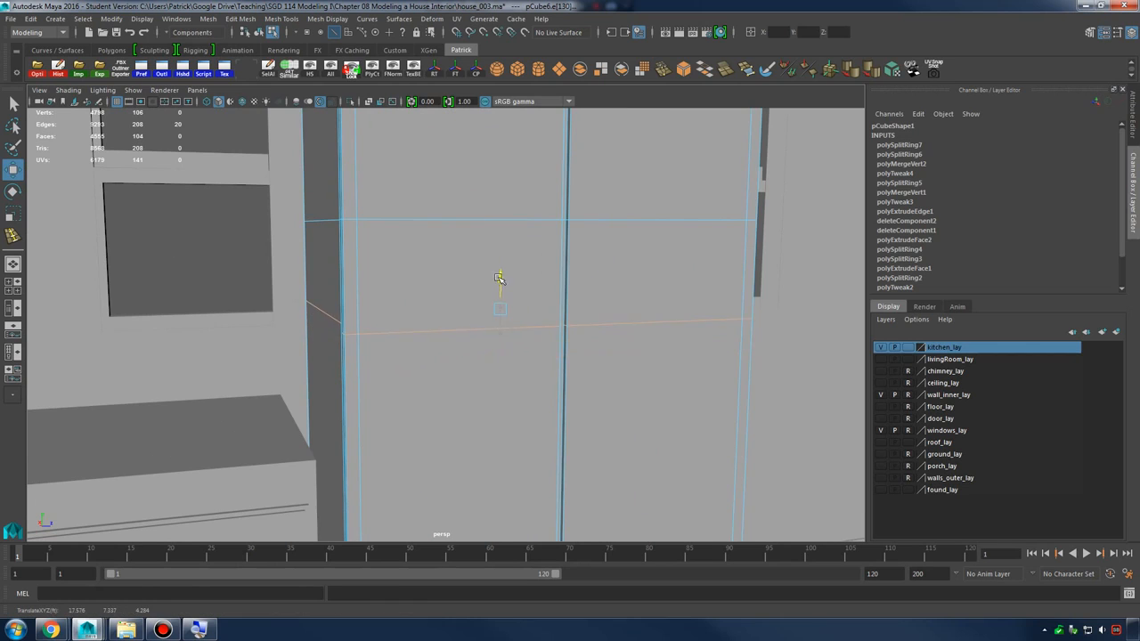
# Insert two vertical edge loops down the refrigerator's left door with relative distance from edge
pyautogui.keyDown('alt'); pyautogui.moveTo(505, 282); pyautogui.dragTo(526, 321, button='middle'); pyautogui.keyUp('alt')
pyautogui.keyDown('alt'); pyautogui.moveTo(526, 321); pyautogui.dragTo(571, 317, button='right'); pyautogui.keyUp('alt')
pyautogui.moveTo(482, 237); pyautogui.dragTo(443, 240, button='right')
pyautogui.click(473, 232)
pyautogui.keyDown('alt'); pyautogui.moveTo(541, 266); pyautogui.dragTo(602, 282, button='right'); pyautogui.keyUp('alt')
pyautogui.click(558, 241)
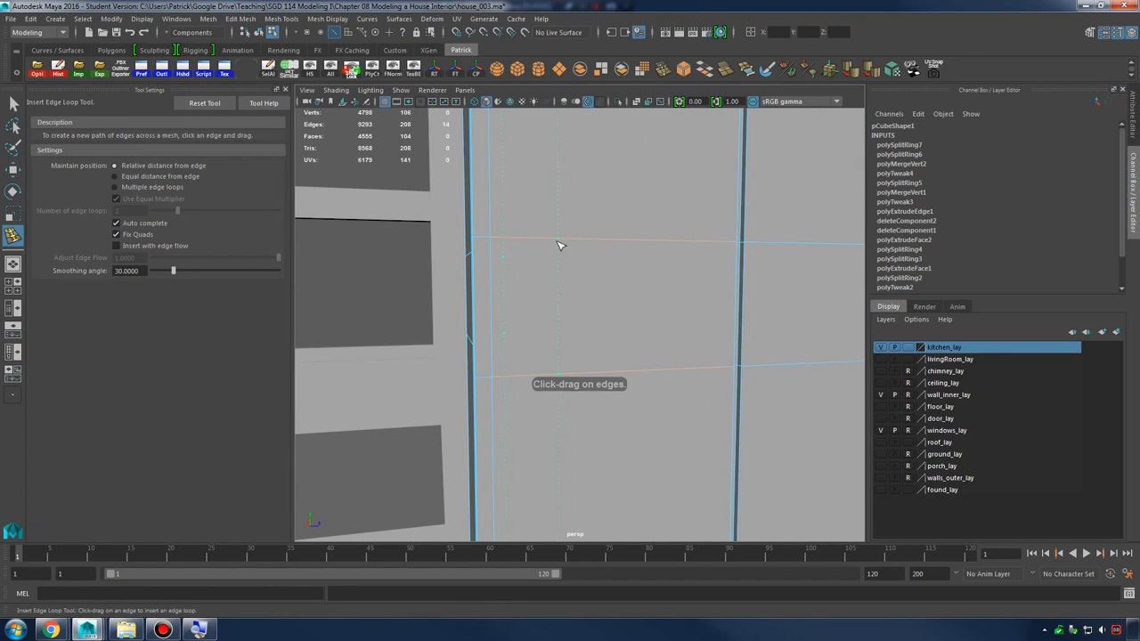
pyautogui.keyDown('alt'); pyautogui.moveTo(578, 251); pyautogui.dragTo(654, 258); pyautogui.keyUp('alt')
pyautogui.click(630, 253)
# Move one vertical loop towards the centre groove and the other towards the left door's outer edge
pyautogui.press('w')
pyautogui.keyDown('alt'); pyautogui.moveTo(713, 258); pyautogui.dragTo(592, 339, button='right'); pyautogui.keyUp('alt')
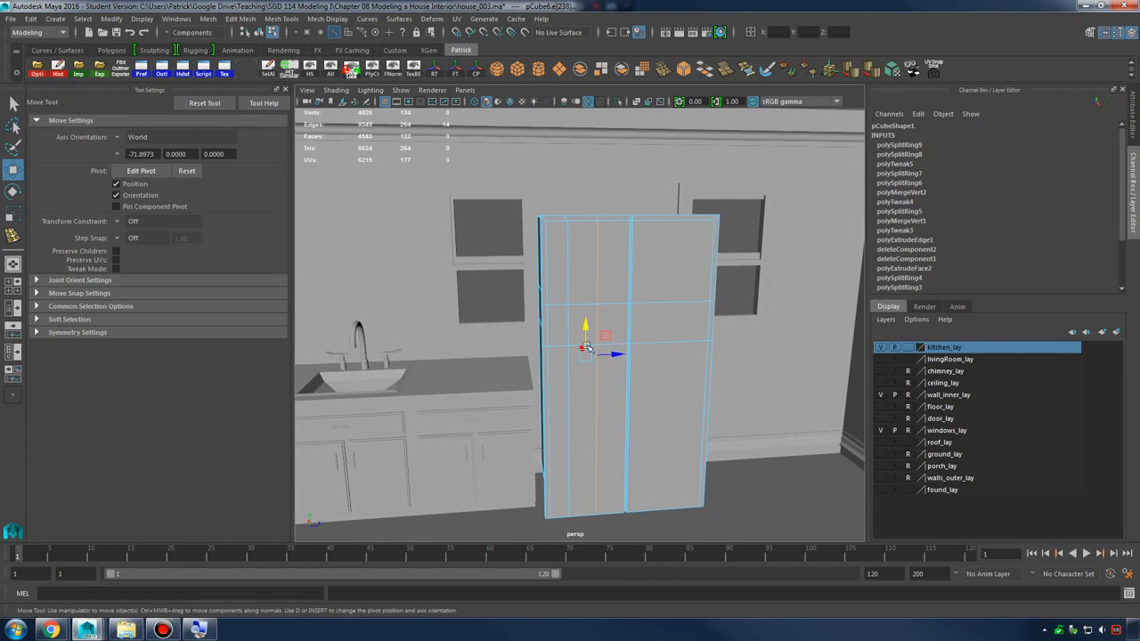
pyautogui.moveTo(616, 351); pyautogui.dragTo(621, 355)
pyautogui.press('x')
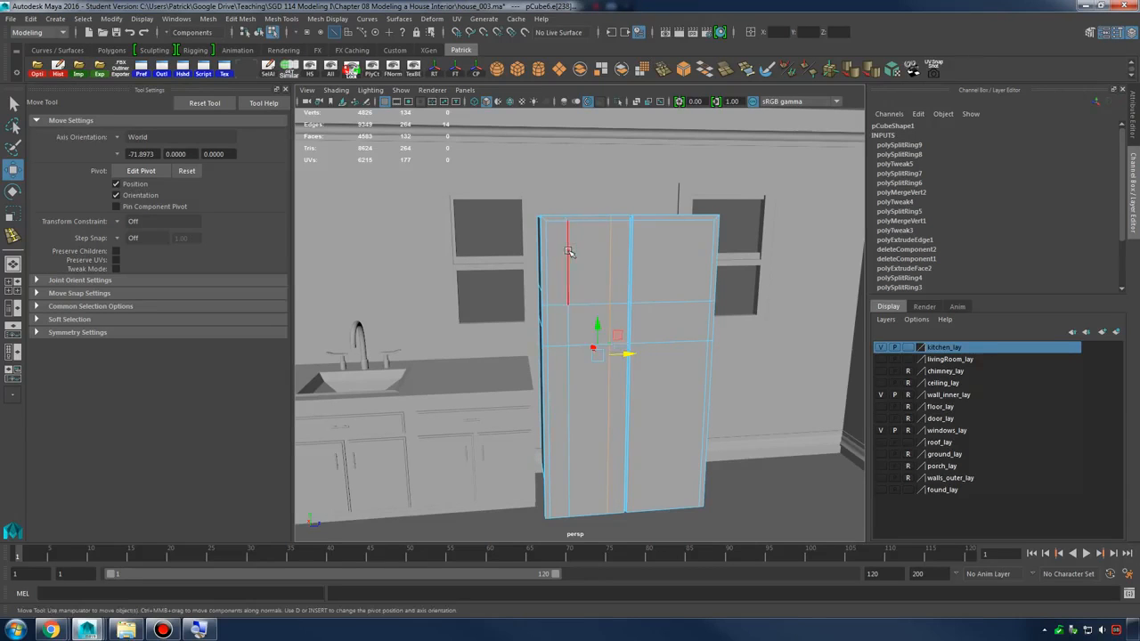
pyautogui.moveTo(590, 356); pyautogui.dragTo(592, 356)
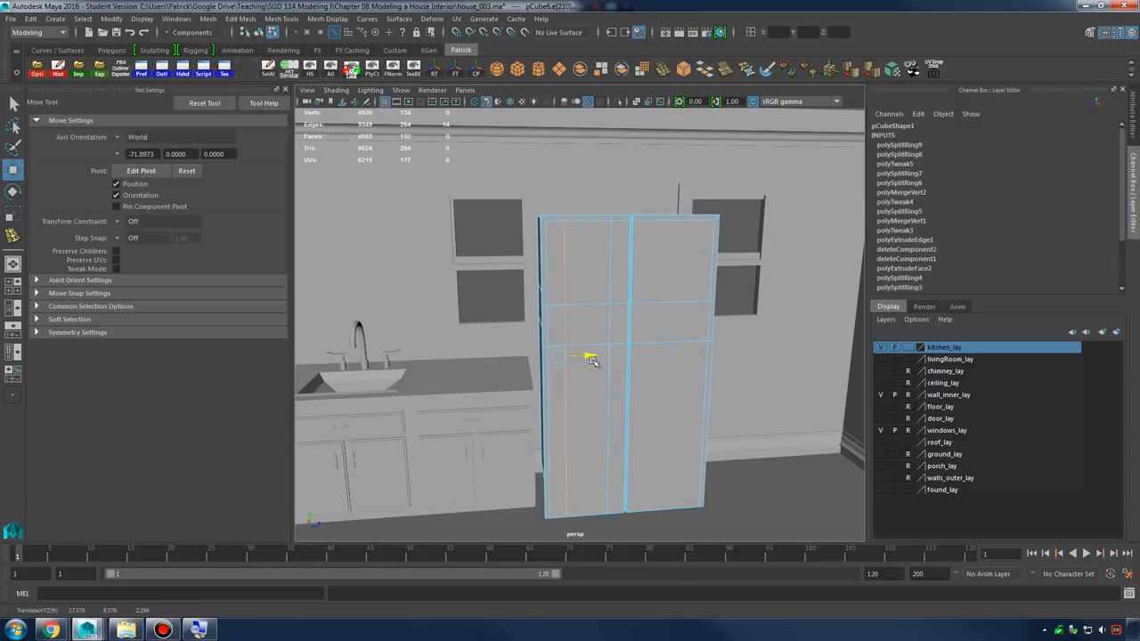
# Lower the lower horizontal loop and spread the left door's two vertical loops further apart to enlarge the rectangle between them
pyautogui.scroll(5, 592, 359)
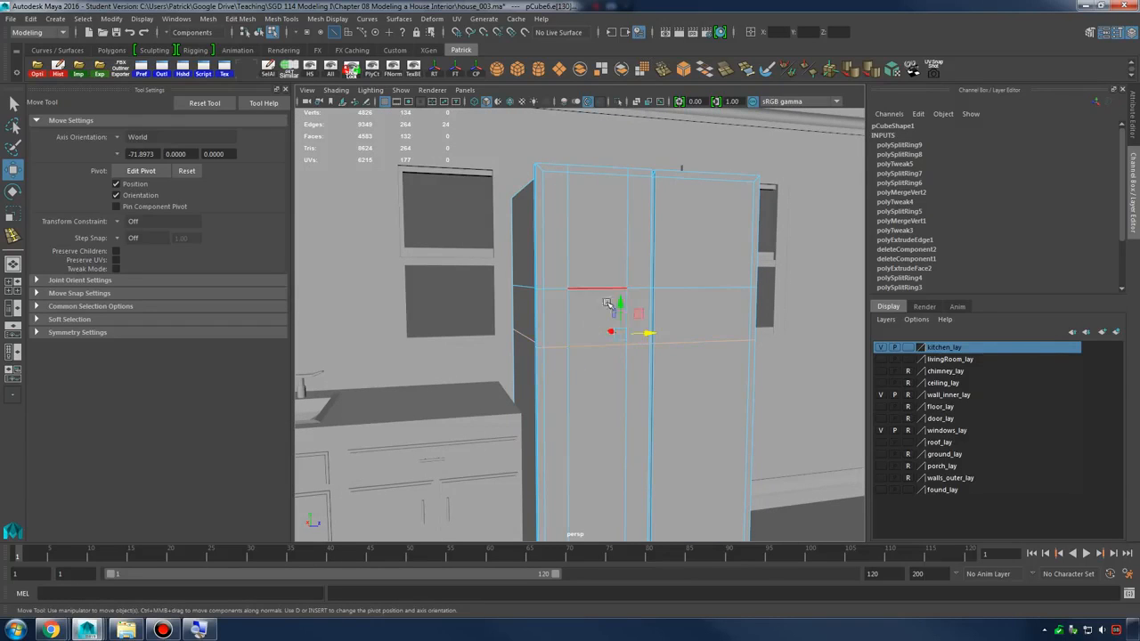
pyautogui.moveTo(619, 306); pyautogui.dragTo(627, 303)
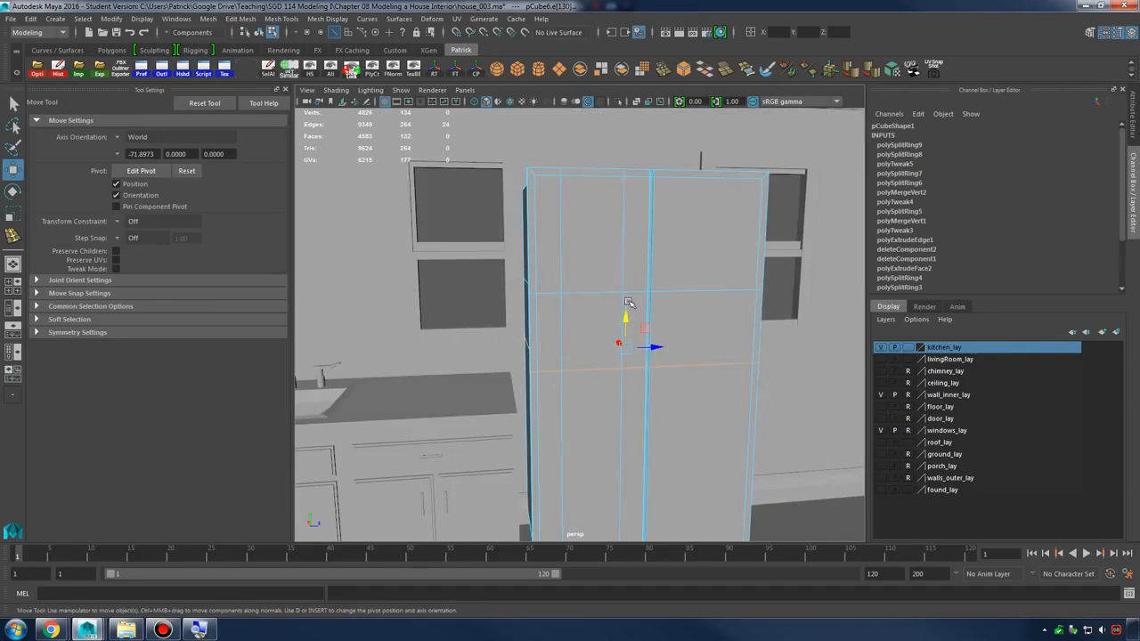
pyautogui.moveTo(632, 364); pyautogui.dragTo(575, 368)
pyautogui.click(568, 266)
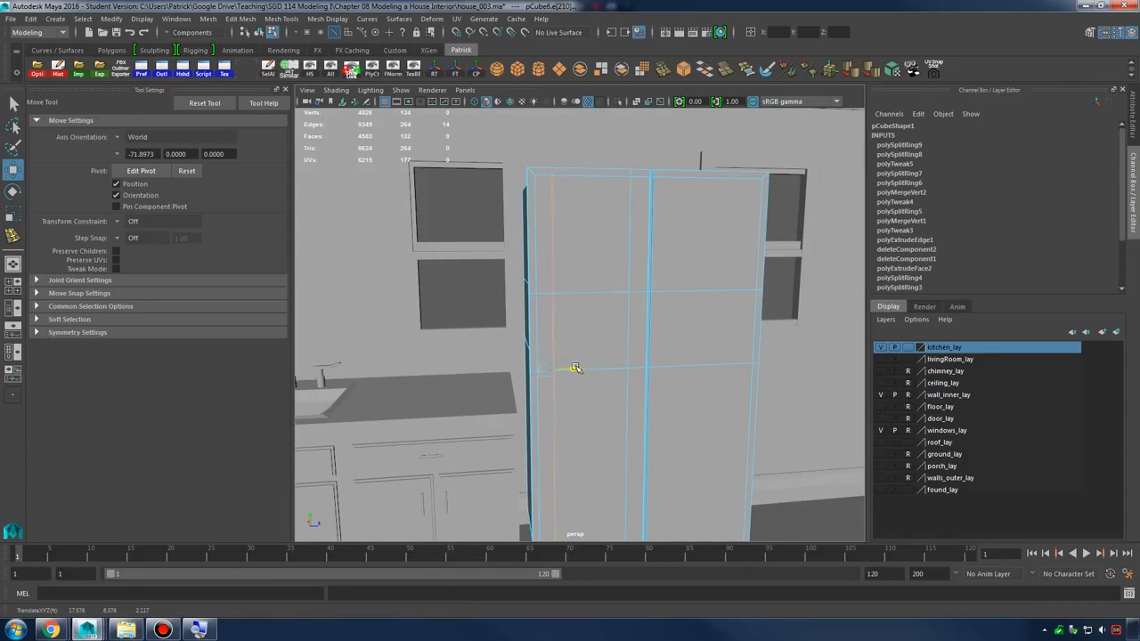
pyautogui.click(482, 296)
pyautogui.keyDown('alt'); pyautogui.moveTo(481, 296); pyautogui.dragTo(592, 280); pyautogui.keyUp('alt')
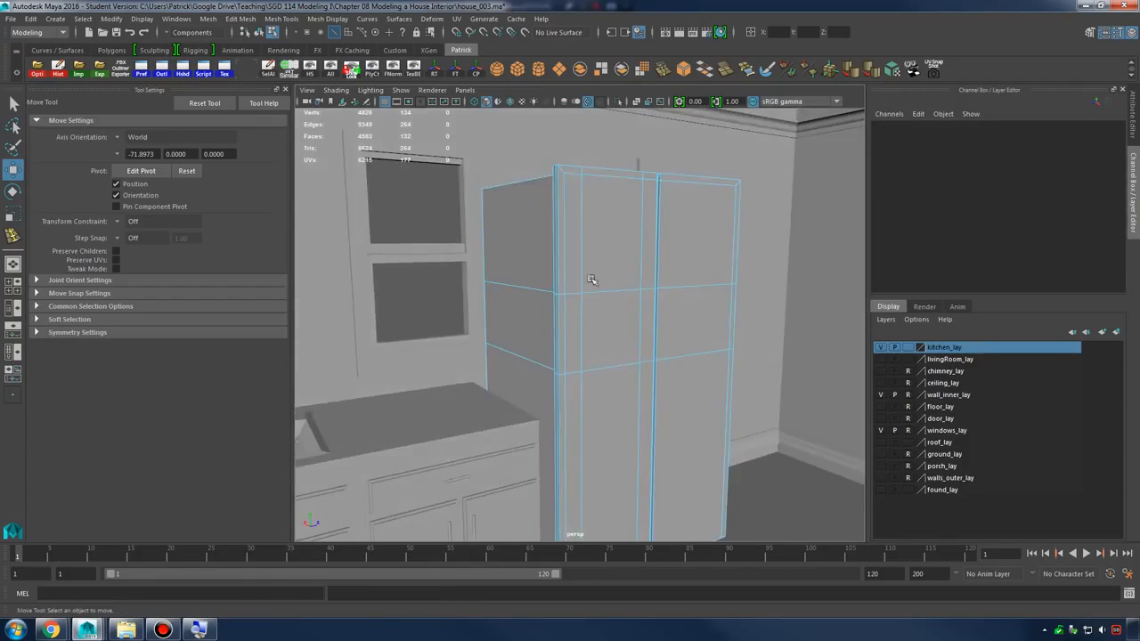
pyautogui.moveTo(643, 224); pyautogui.dragTo(647, 229, button='right')
pyautogui.keyDown('alt'); pyautogui.moveTo(608, 352); pyautogui.dragTo(637, 353, button='right'); pyautogui.keyUp('alt')
pyautogui.click(611, 374)
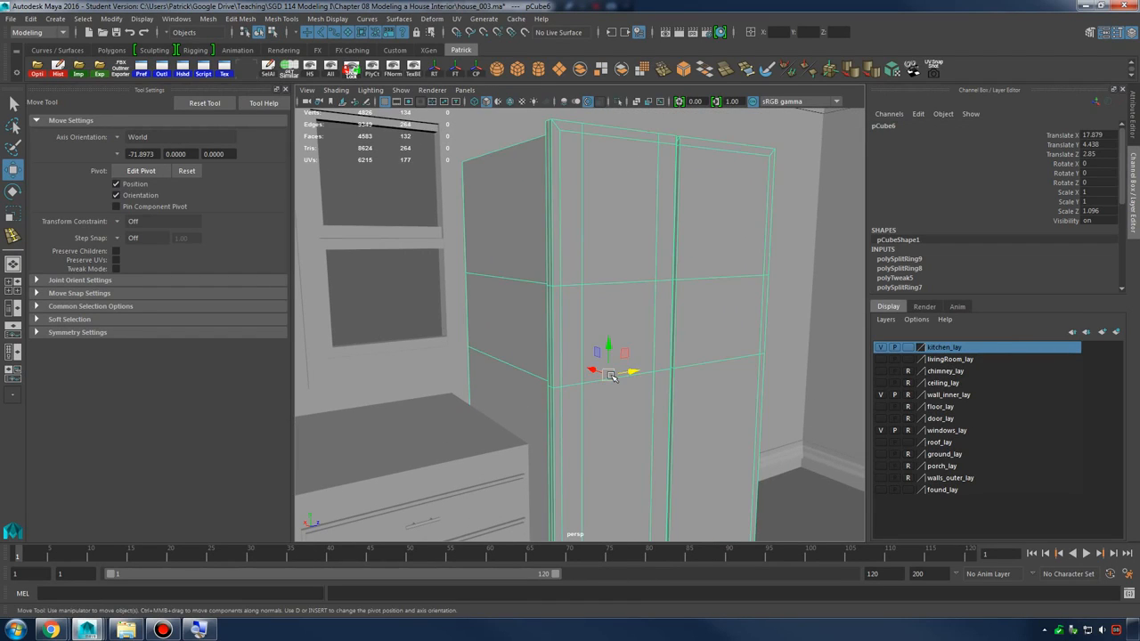
pyautogui.keyDown('alt'); pyautogui.moveTo(611, 374); pyautogui.dragTo(608, 329, button='middle'); pyautogui.keyUp('alt')
pyautogui.keyDown('alt'); pyautogui.moveTo(608, 330); pyautogui.dragTo(739, 335, button='right'); pyautogui.keyUp('alt')
pyautogui.keyDown('alt'); pyautogui.moveTo(648, 198); pyautogui.dragTo(626, 273, button='middle'); pyautogui.keyUp('alt')
pyautogui.keyDown('shift'); pyautogui.moveTo(622, 251); pyautogui.dragTo(591, 441, button='right'); pyautogui.keyUp('shift')
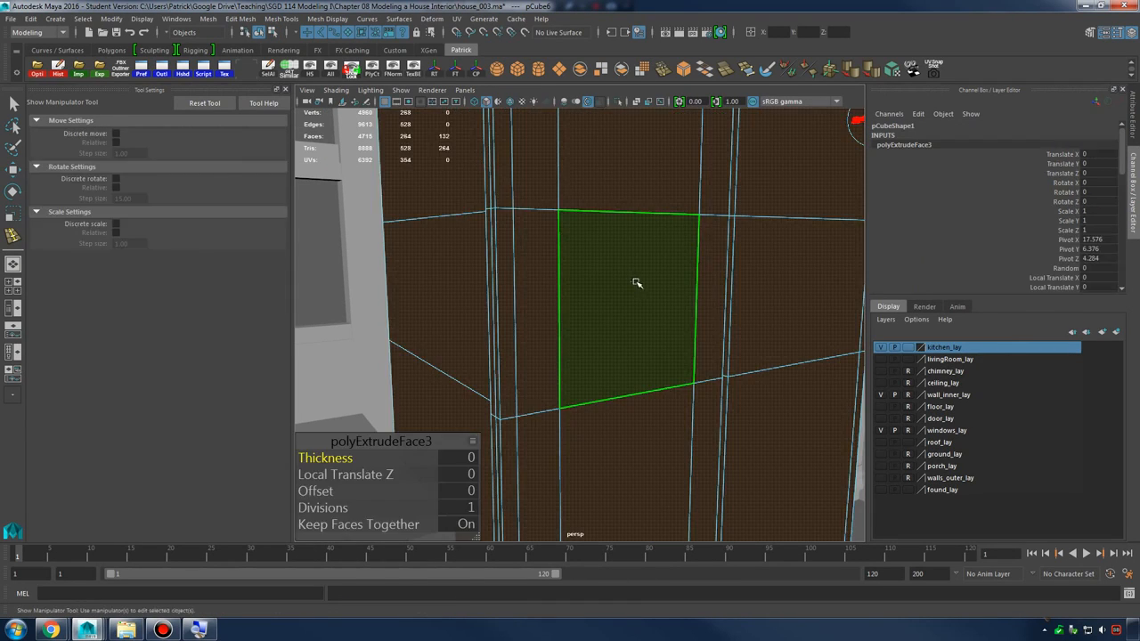
pyautogui.click(638, 283)
pyautogui.keyDown('alt'); pyautogui.moveTo(647, 284); pyautogui.dragTo(560, 257, button='right'); pyautogui.keyUp('alt')
pyautogui.moveTo(643, 234); pyautogui.dragTo(662, 237, button='right')
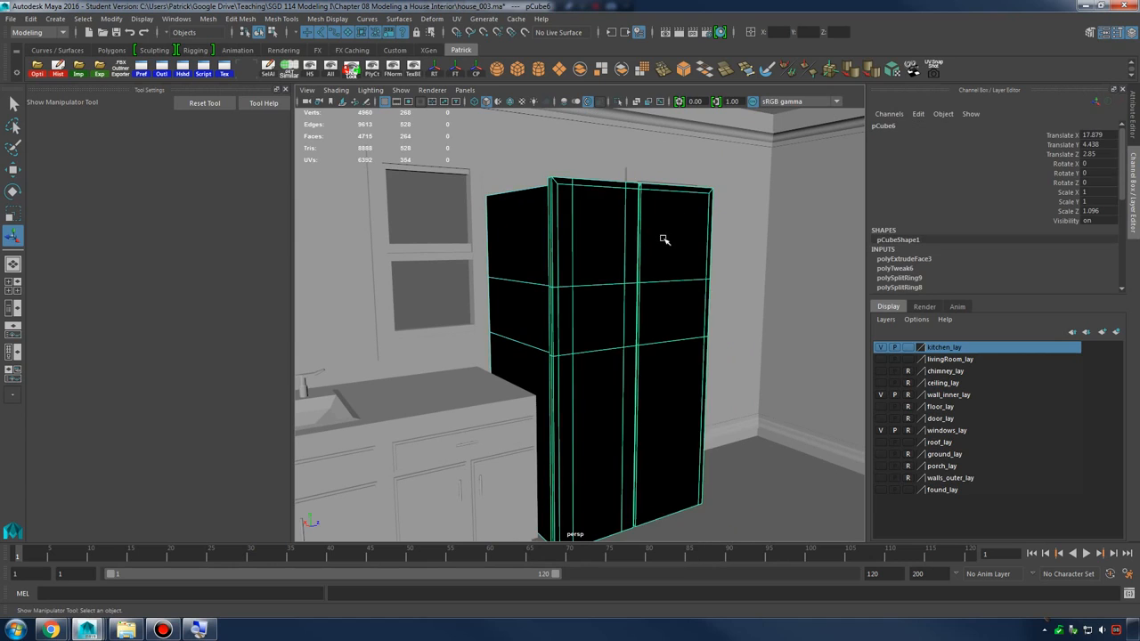
pyautogui.press('3')
pyautogui.press('1')
pyautogui.hotkey('ctrl', 'z')
pyautogui.hotkey('ctrl', 'z')
pyautogui.hotkey('ctrl', 'z')
pyautogui.hotkey('ctrl', 'z')
pyautogui.hotkey('ctrl', 'z')
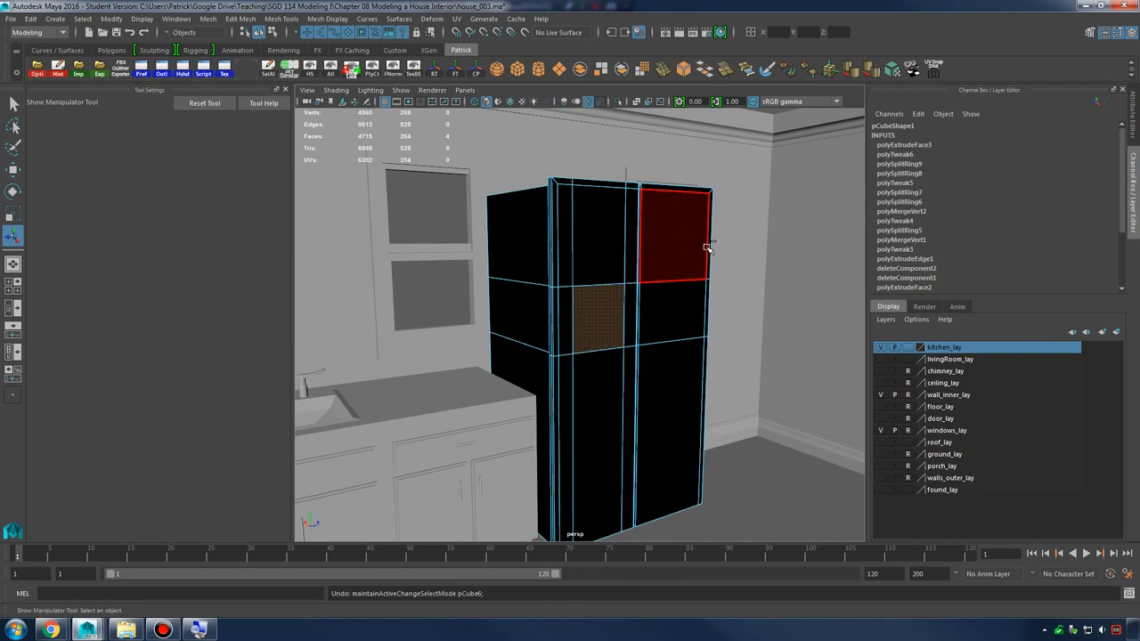
pyautogui.hotkey('ctrl', 'z')
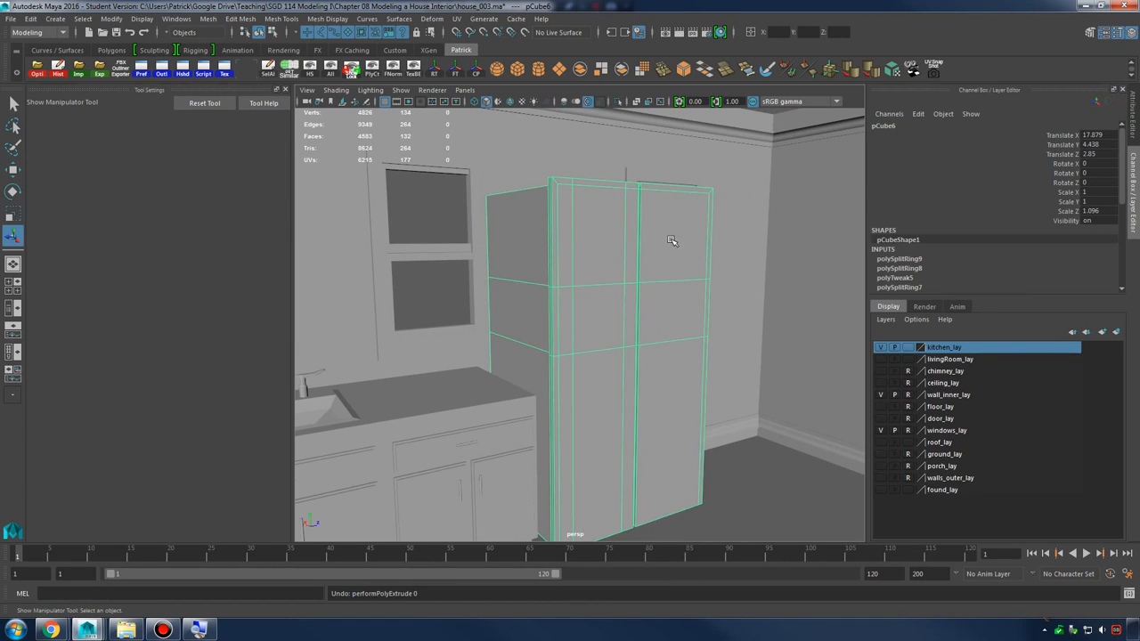
# Select only the rectangular face enclosed by the loops on the left door and extrude it slightly outward
pyautogui.keyDown('alt'); pyautogui.moveTo(583, 294); pyautogui.dragTo(607, 290, button='right'); pyautogui.keyUp('alt')
pyautogui.click(644, 308)
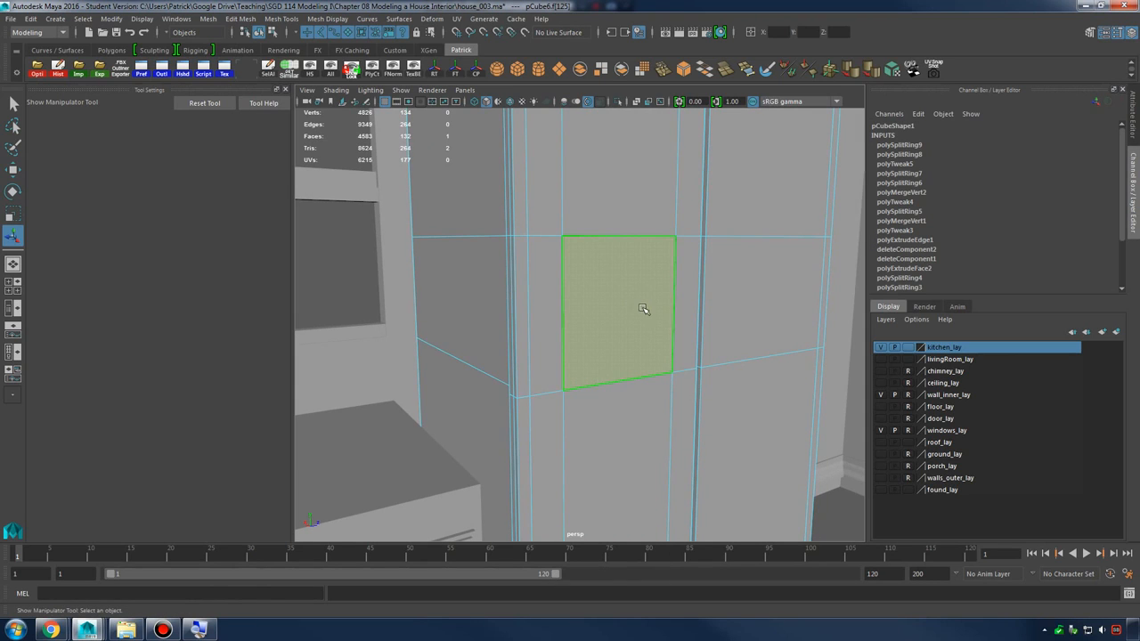
pyautogui.moveTo(647, 296)
pyautogui.keyDown('alt'); pyautogui.mouseDown()
pyautogui.moveTo(632, 297)
pyautogui.moveTo(646, 303)
pyautogui.mouseUp(); pyautogui.keyUp('alt')
pyautogui.click(285, 90)
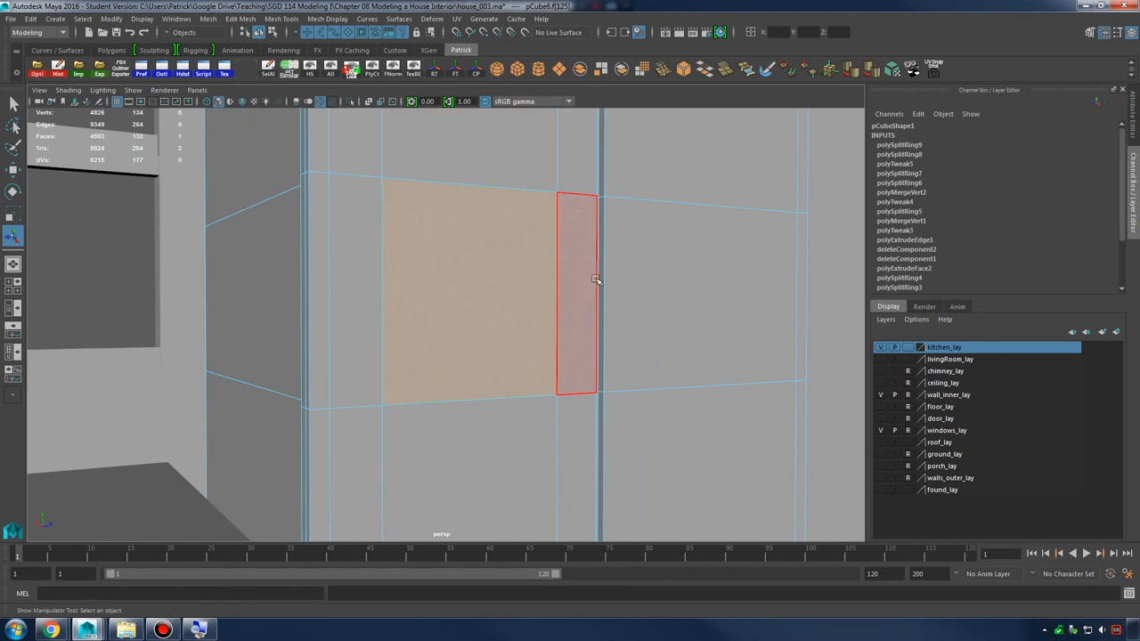
pyautogui.keyDown('shift'); pyautogui.moveTo(495, 223); pyautogui.dragTo(489, 246, button='right'); pyautogui.keyUp('shift')
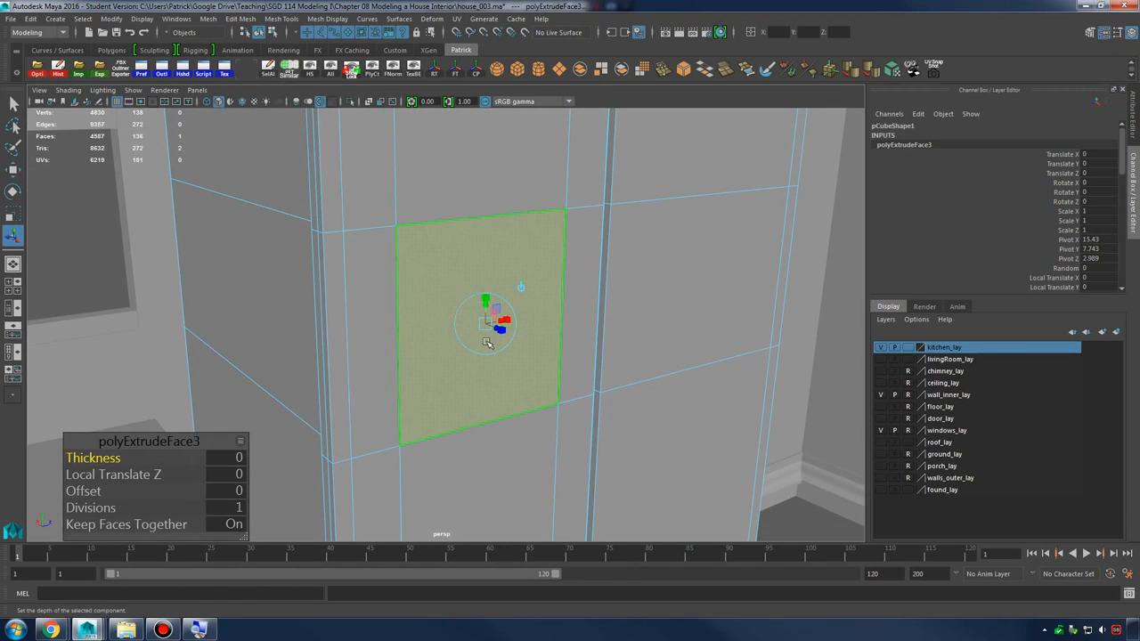
pyautogui.moveTo(493, 329)
pyautogui.keyDown('alt'); pyautogui.mouseDown()
pyautogui.moveTo(519, 350)
pyautogui.moveTo(531, 344)
pyautogui.moveTo(504, 331)
pyautogui.mouseUp(); pyautogui.keyUp('alt')
pyautogui.press('r')
# Extrude the raised face again, scale it inward and shift it down to form a border, and check it in smooth preview
pyautogui.keyDown('shift'); pyautogui.moveTo(523, 247); pyautogui.dragTo(523, 248, button='right'); pyautogui.keyUp('shift')
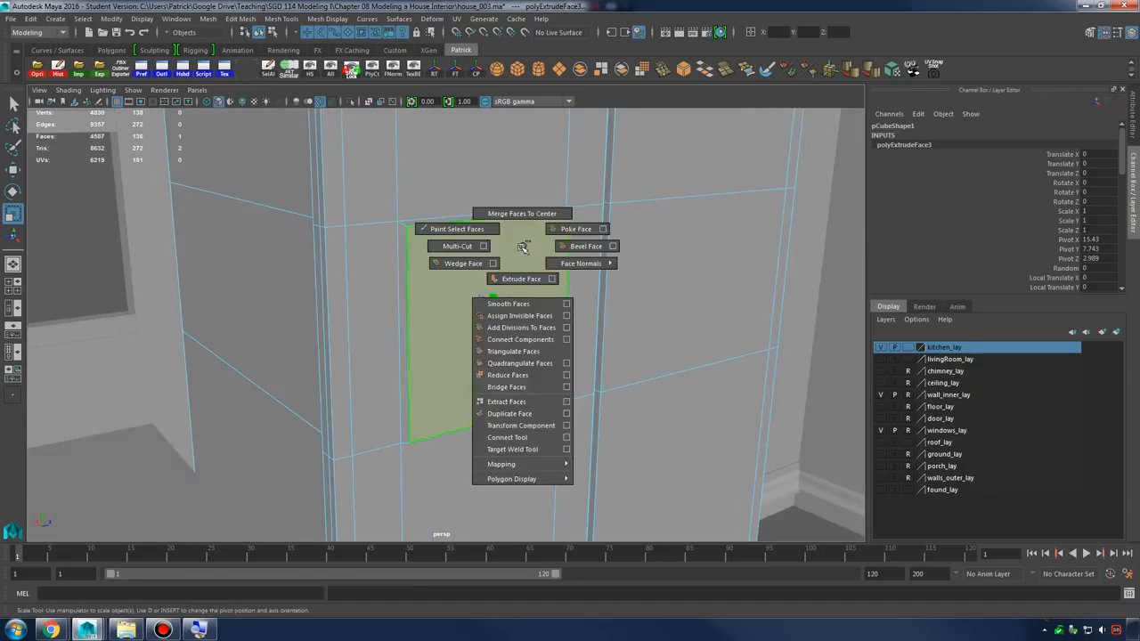
pyautogui.click(521, 279)
pyautogui.moveTo(491, 313)
pyautogui.mouseDown()
pyautogui.moveTo(459, 319)
pyautogui.moveTo(505, 304)
pyautogui.mouseUp()
pyautogui.press('w')
pyautogui.press('3')
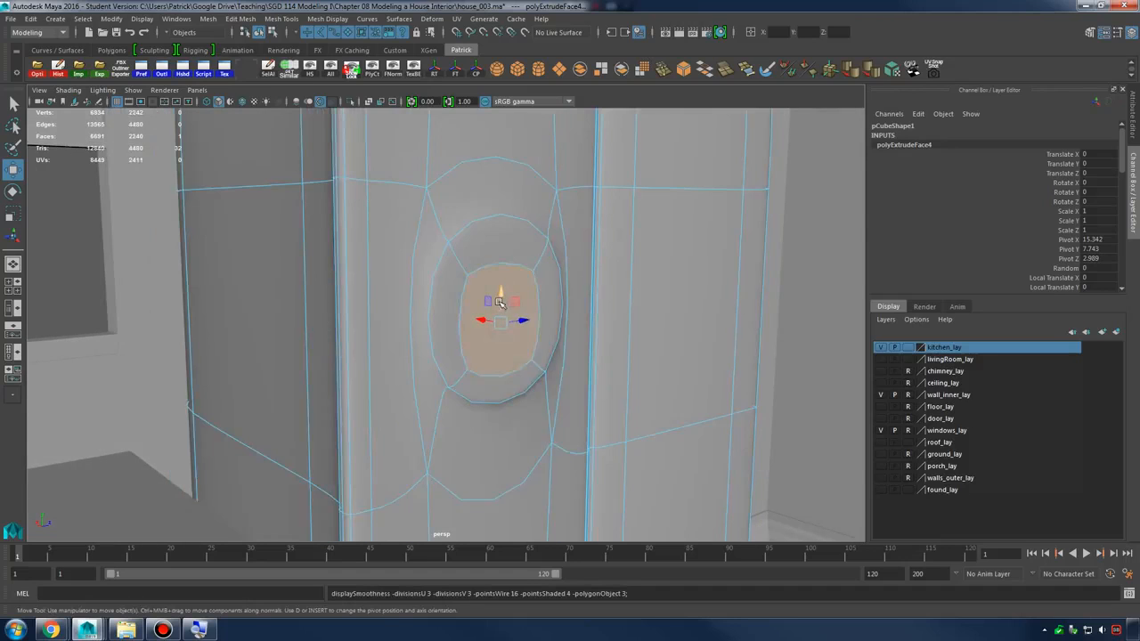
pyautogui.press('1')
pyautogui.keyDown('alt'); pyautogui.moveTo(504, 304); pyautogui.dragTo(557, 310, button='right'); pyautogui.keyUp('alt')
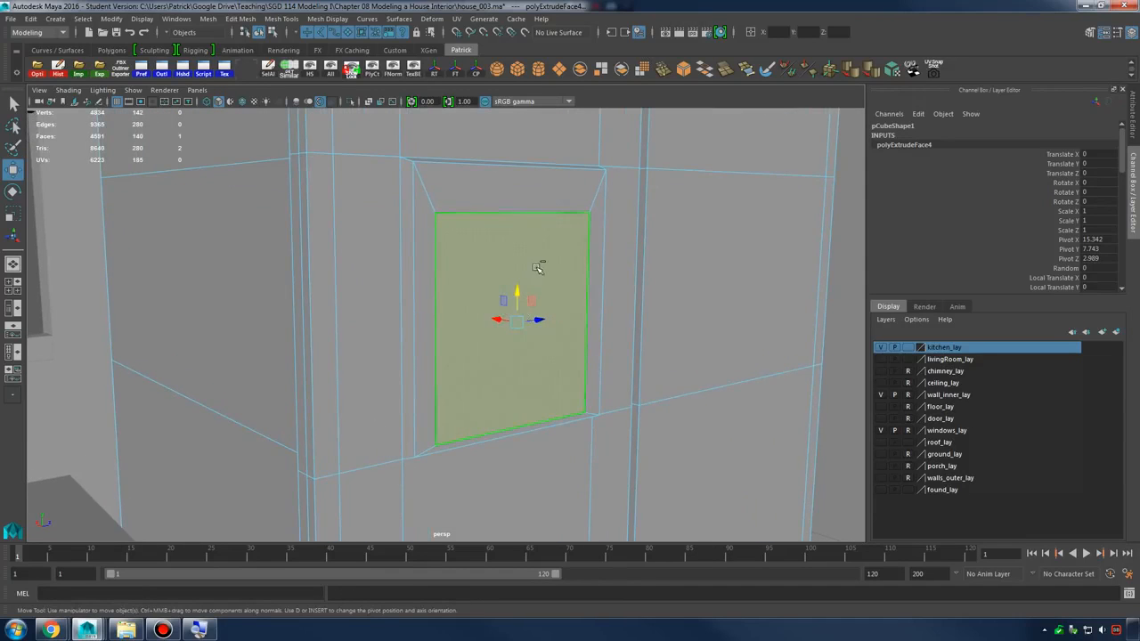
# Extrude the inner face and push it deep into the door to form a recess, and check it in smooth preview
pyautogui.hotkey('ctrl', 'e')
pyautogui.press('w')
pyautogui.keyDown('alt'); pyautogui.moveTo(544, 330); pyautogui.dragTo(539, 350); pyautogui.keyUp('alt')
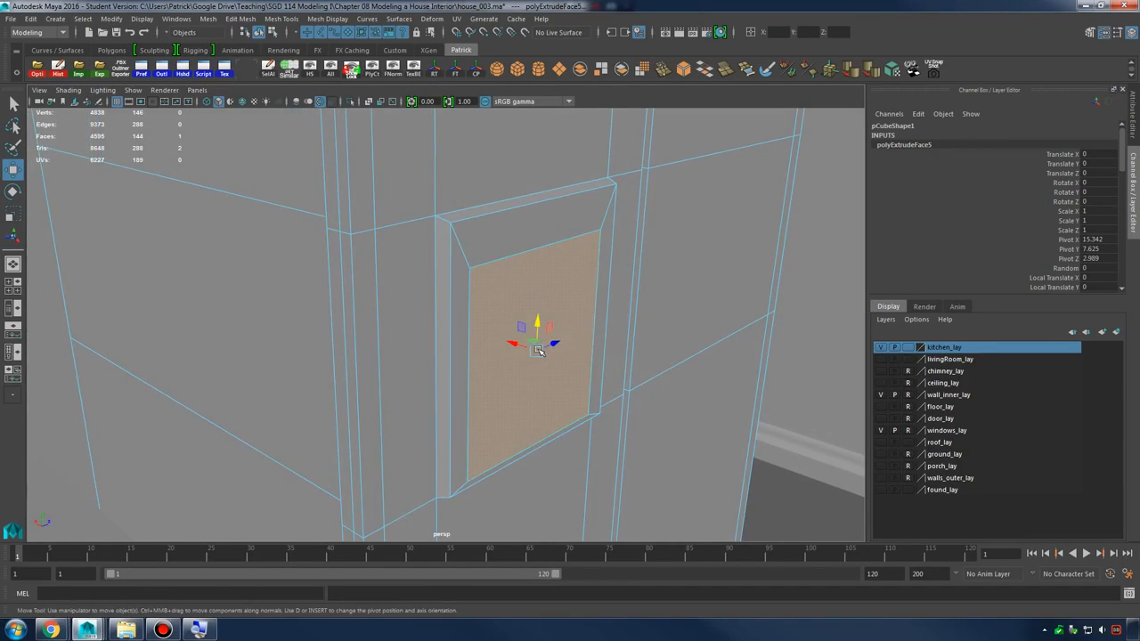
pyautogui.moveTo(513, 343); pyautogui.dragTo(444, 340, button='middle')
pyautogui.keyDown('alt'); pyautogui.moveTo(438, 336); pyautogui.dragTo(597, 401); pyautogui.keyUp('alt')
pyautogui.press('3')
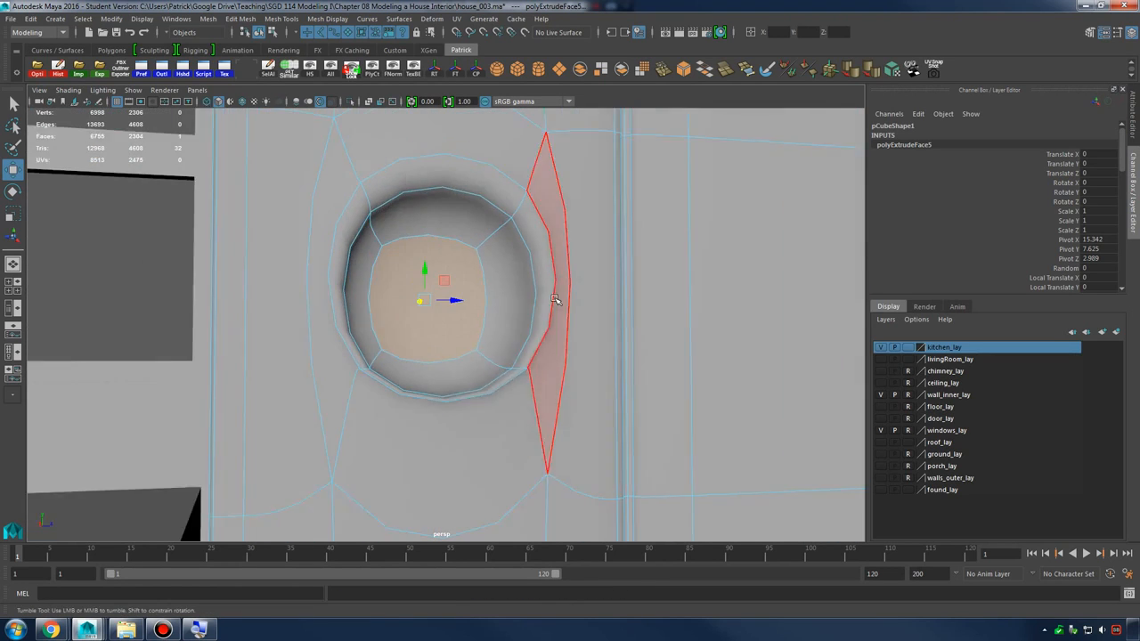
pyautogui.press('1')
# Insert supporting edge loops close to the recess's side and upper edges, and check them in smooth preview
pyautogui.keyDown('alt'); pyautogui.moveTo(611, 326); pyautogui.dragTo(570, 242); pyautogui.keyUp('alt')
pyautogui.moveTo(570, 242); pyautogui.dragTo(540, 249, button='right')
pyautogui.keyDown('alt'); pyautogui.moveTo(499, 257); pyautogui.dragTo(534, 327); pyautogui.keyUp('alt')
pyautogui.press('3')
pyautogui.press('1')
pyautogui.keyDown('alt'); pyautogui.moveTo(535, 328); pyautogui.dragTo(558, 326); pyautogui.keyUp('alt')
pyautogui.moveTo(462, 315); pyautogui.dragTo(608, 342)
pyautogui.click(617, 316)
pyautogui.click(621, 268)
pyautogui.press('3')
pyautogui.press('1')
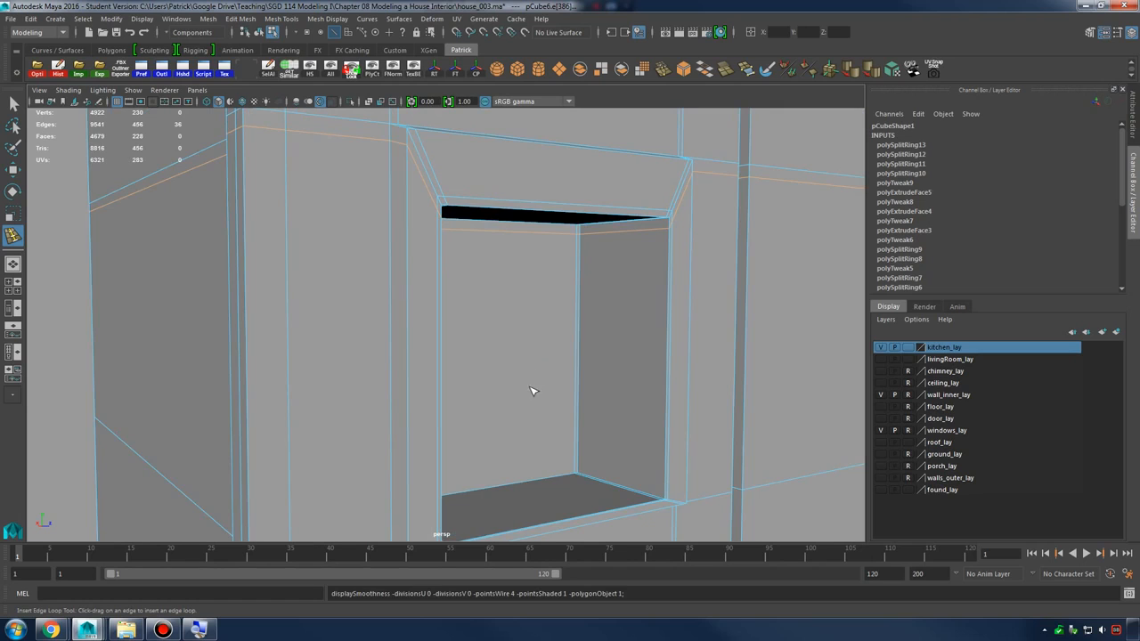
# Insert supporting edge loops around the dispenser recess and check the refrigerator's upper edges in smooth preview
pyautogui.keyDown('alt'); pyautogui.moveTo(531, 390); pyautogui.dragTo(409, 379); pyautogui.keyUp('alt')
pyautogui.press('3')
pyautogui.press('3')
pyautogui.click(524, 273)
pyautogui.keyDown('alt'); pyautogui.moveTo(409, 380); pyautogui.dragTo(446, 428, button='middle'); pyautogui.keyUp('alt')
pyautogui.scroll(-4, 445, 428)
pyautogui.scroll(2, 532, 359)
pyautogui.press('1')
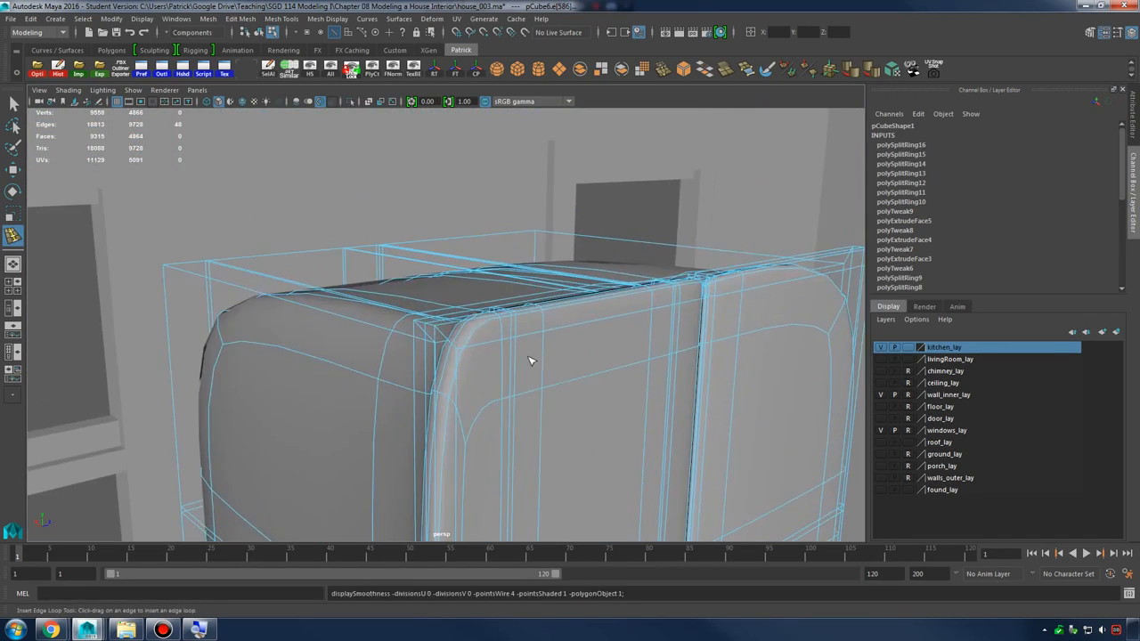
# Insert supporting edge loops near the refrigerator's top and along the door's side face, and check them in smooth preview
pyautogui.scroll(1, 443, 352)
pyautogui.keyDown('alt'); pyautogui.moveTo(462, 337); pyautogui.dragTo(588, 322); pyautogui.keyUp('alt')
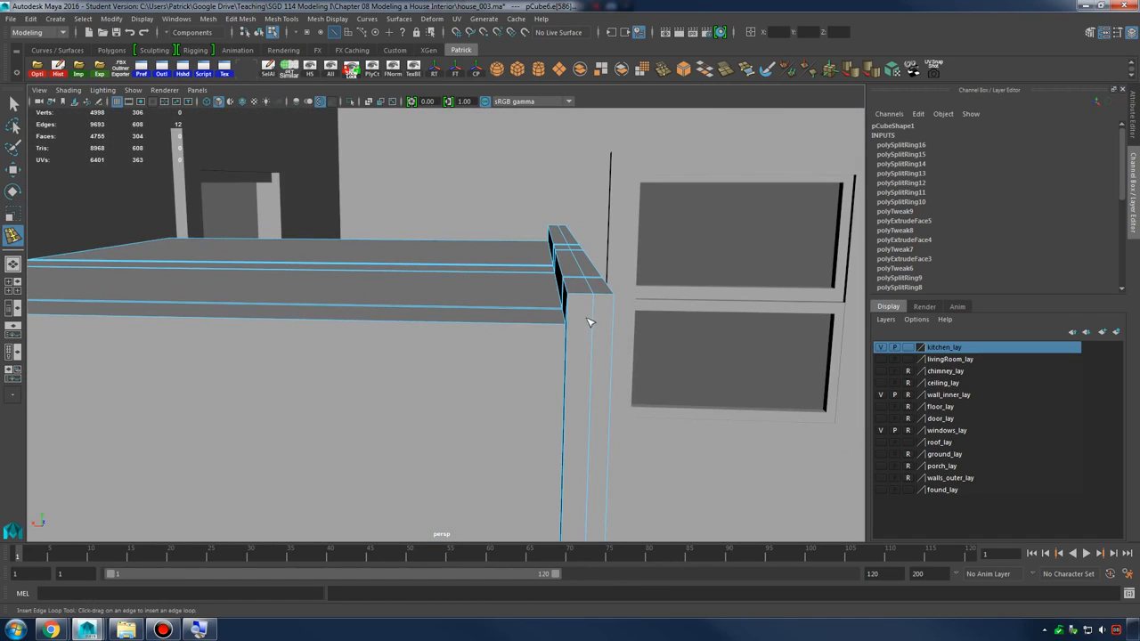
pyautogui.click(574, 299)
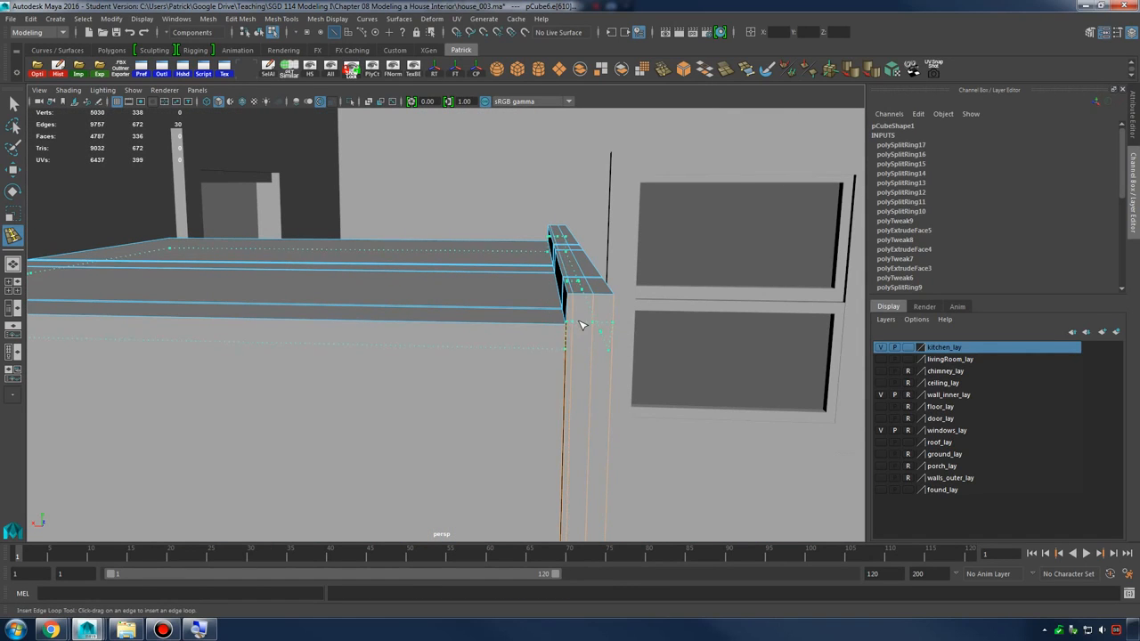
pyautogui.click(588, 308)
pyautogui.press('3')
pyautogui.keyDown('alt'); pyautogui.moveTo(621, 314); pyautogui.dragTo(648, 316); pyautogui.keyUp('alt')
pyautogui.press('1')
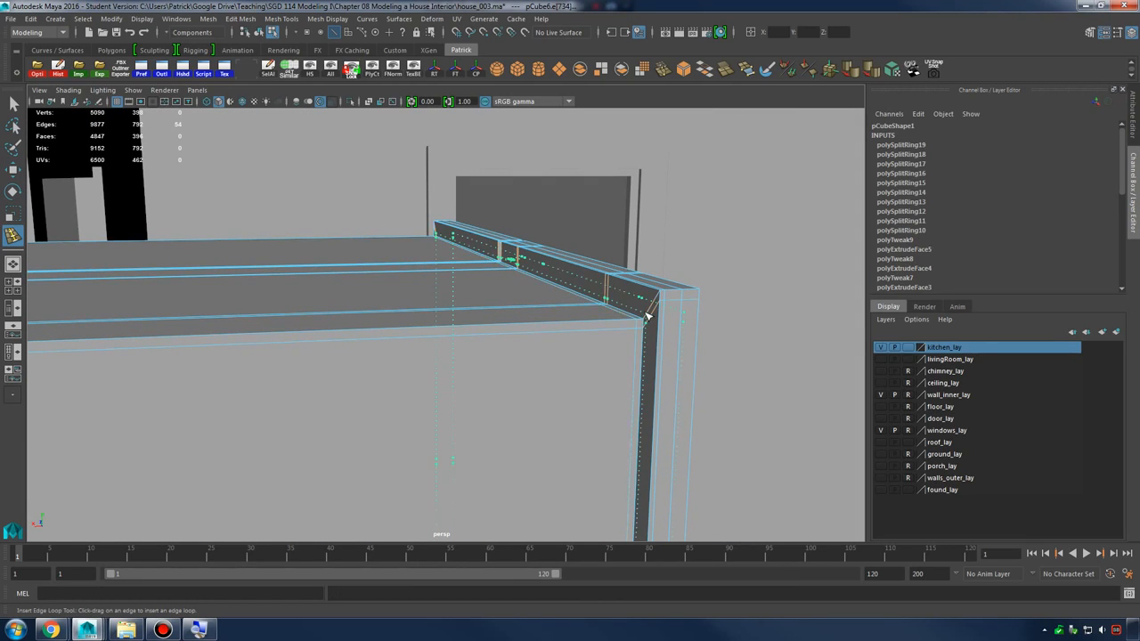
# Insert edge loops along the junction between the refrigerator body and the doors, checking the rounding in smooth preview
pyautogui.click(650, 316)
pyautogui.press('3')
pyautogui.keyDown('alt'); pyautogui.moveTo(718, 318); pyautogui.dragTo(442, 292); pyautogui.keyUp('alt')
pyautogui.press('1')
pyautogui.press('3')
pyautogui.keyDown('alt'); pyautogui.moveTo(441, 293); pyautogui.dragTo(764, 335); pyautogui.keyUp('alt')
pyautogui.press('1')
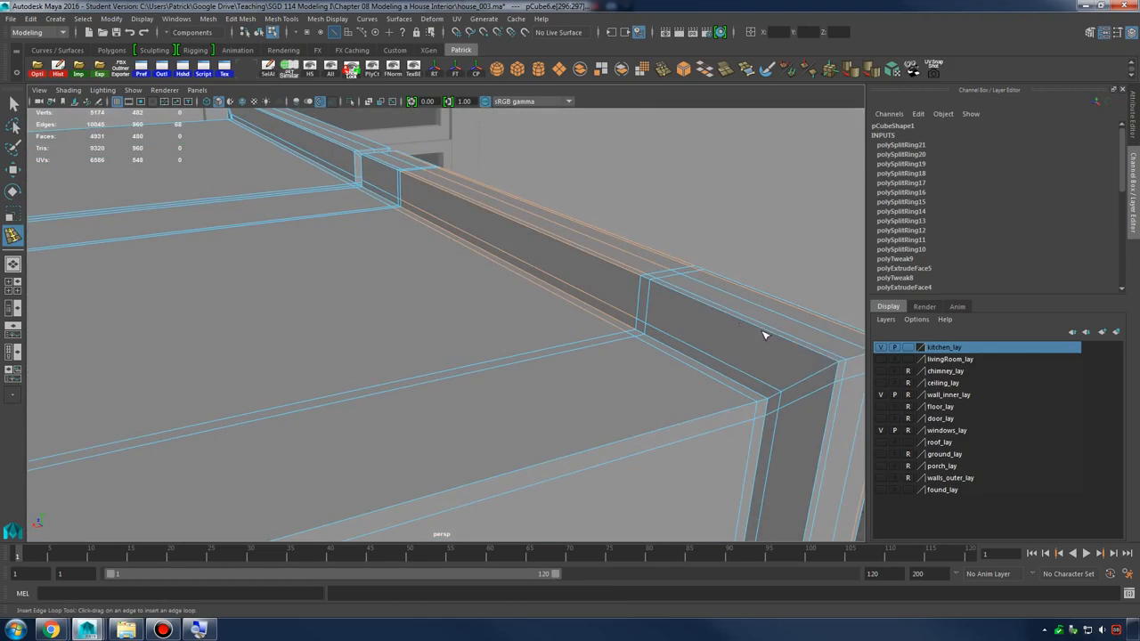
# Insert an edge loop close to the door's outer corner edge and check the door tops in smooth preview
pyautogui.click(828, 357)
pyautogui.scroll(3, 822, 356)
pyautogui.keyDown('alt'); pyautogui.moveTo(822, 356); pyautogui.dragTo(410, 278); pyautogui.keyUp('alt')
pyautogui.press('1')
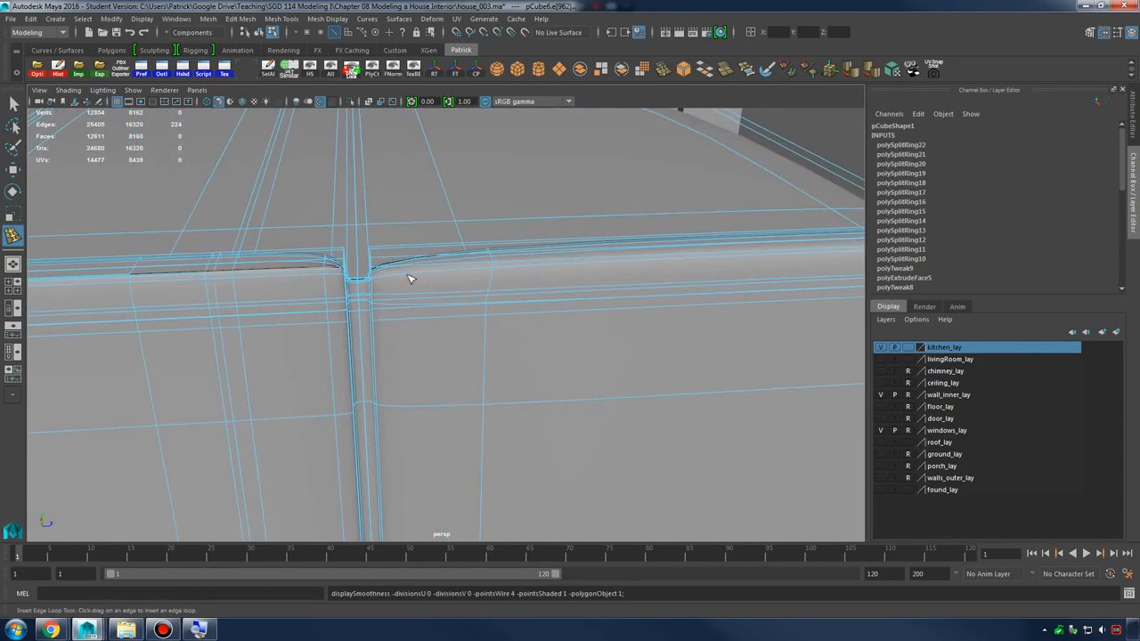
pyautogui.keyDown('alt'); pyautogui.moveTo(410, 278); pyautogui.dragTo(591, 318, button='right'); pyautogui.keyUp('alt')
pyautogui.keyDown('alt'); pyautogui.moveTo(591, 318); pyautogui.dragTo(647, 402, button='middle'); pyautogui.keyUp('alt')
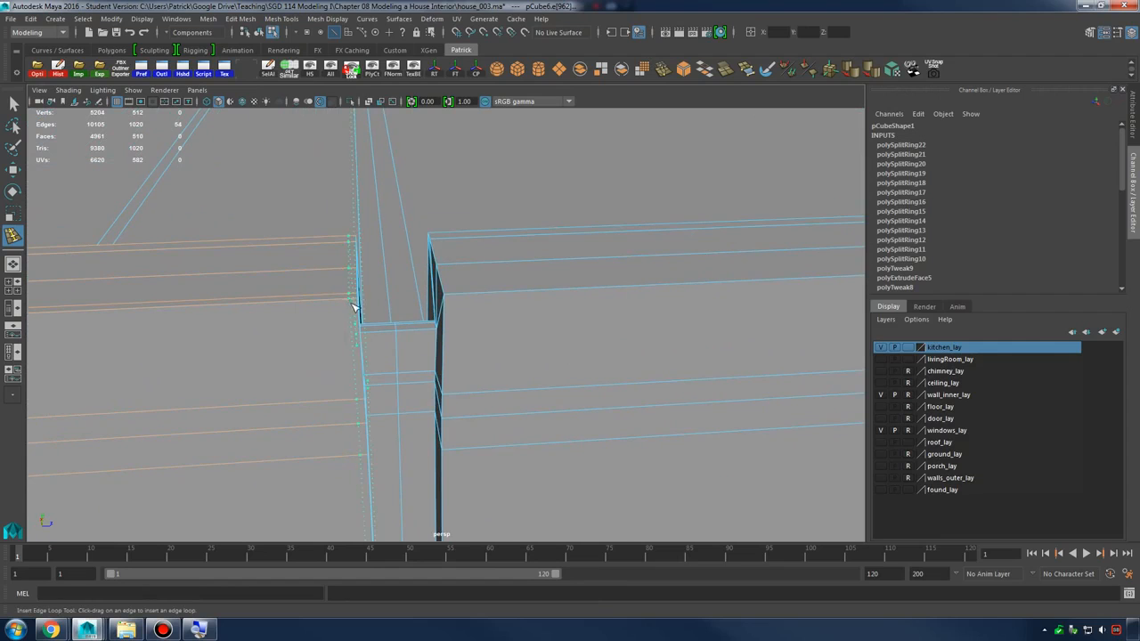
# Insert supporting edge loops on both doors along the vertical gap between them, and check them in smooth preview
pyautogui.click(454, 301)
pyautogui.keyDown('alt'); pyautogui.moveTo(456, 301); pyautogui.dragTo(630, 289); pyautogui.keyUp('alt')
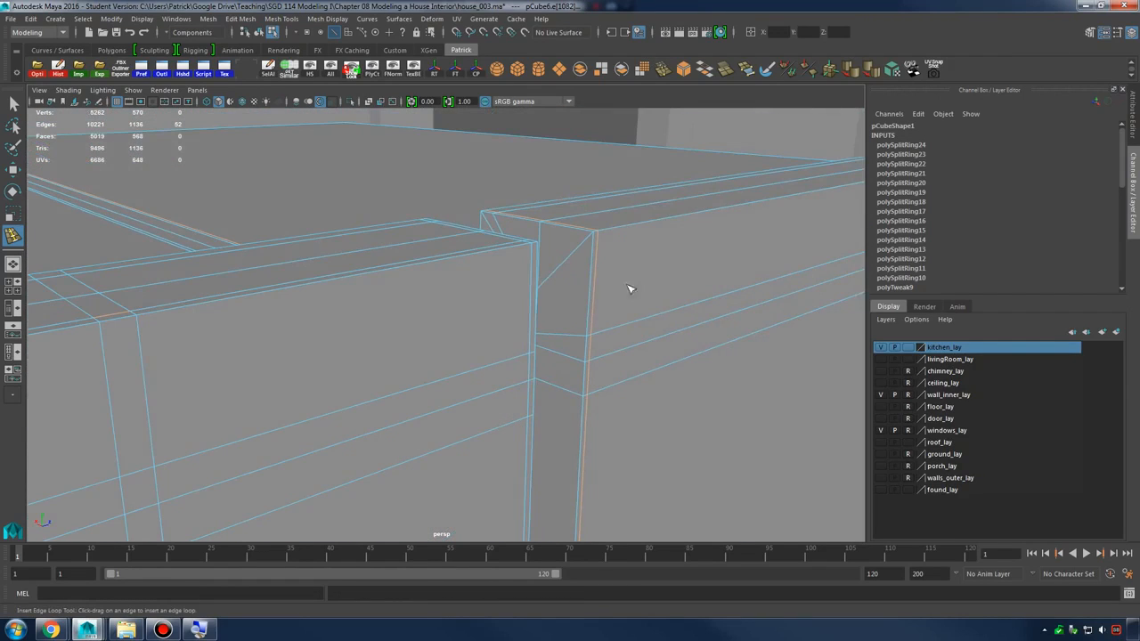
pyautogui.click(597, 243)
pyautogui.press('3')
pyautogui.keyDown('alt'); pyautogui.moveTo(598, 243); pyautogui.dragTo(541, 360); pyautogui.keyUp('alt')
pyautogui.press('1')
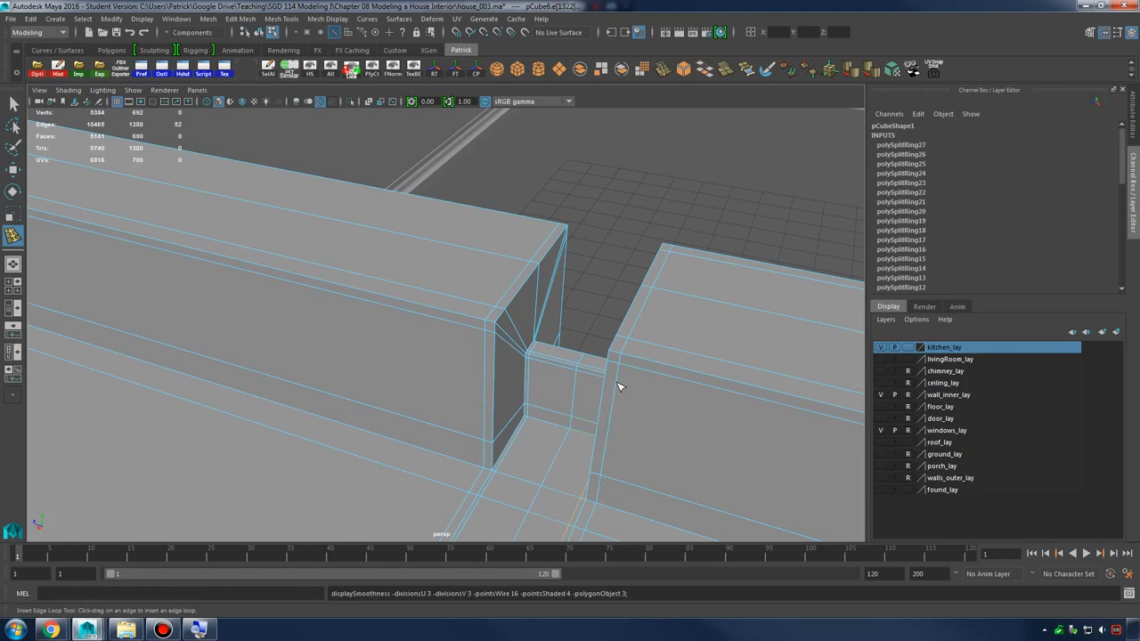
# Add two more supporting edge loops to the unsmoothed refrigerator mesh
pyautogui.keyDown('alt'); pyautogui.moveTo(620, 386); pyautogui.dragTo(546, 306); pyautogui.keyUp('alt')
pyautogui.press('1')
pyautogui.click(346, 402)
pyautogui.click(684, 301)
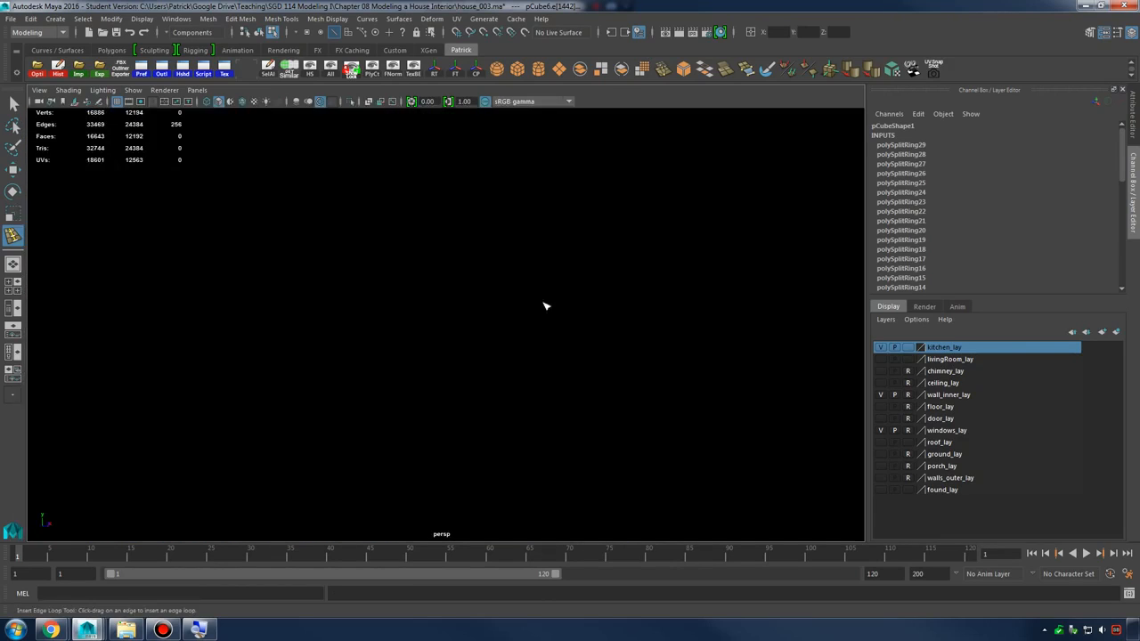
# Insert a supporting edge loop close to the refrigerator's bottom edge
pyautogui.scroll(-5, 546, 308)
pyautogui.keyDown('alt'); pyautogui.moveTo(544, 310); pyautogui.dragTo(527, 214, button='middle'); pyautogui.keyUp('alt')
pyautogui.keyDown('alt'); pyautogui.moveTo(543, 336); pyautogui.dragTo(535, 294); pyautogui.keyUp('alt')
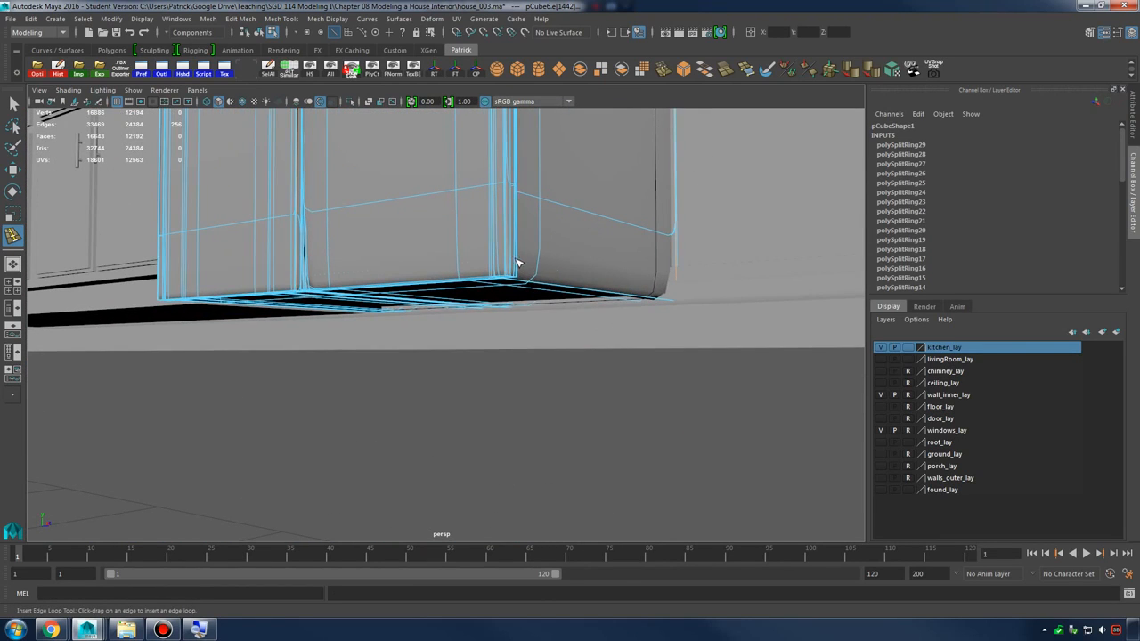
pyautogui.click(519, 263)
# Leave the edge loop tool, return to object mode and deselect the refrigerator
pyautogui.keyDown('alt'); pyautogui.moveTo(499, 170); pyautogui.dragTo(540, 196); pyautogui.keyUp('alt')
pyautogui.scroll(-4, 540, 196)
pyautogui.keyDown('alt'); pyautogui.moveTo(409, 160); pyautogui.dragTo(538, 391, button='middle'); pyautogui.keyUp('alt')
pyautogui.press('q')
pyautogui.moveTo(541, 245); pyautogui.dragTo(593, 226, button='right')
pyautogui.keyDown('alt'); pyautogui.moveTo(606, 234); pyautogui.dragTo(677, 249); pyautogui.keyUp('alt')
pyautogui.click(679, 250)
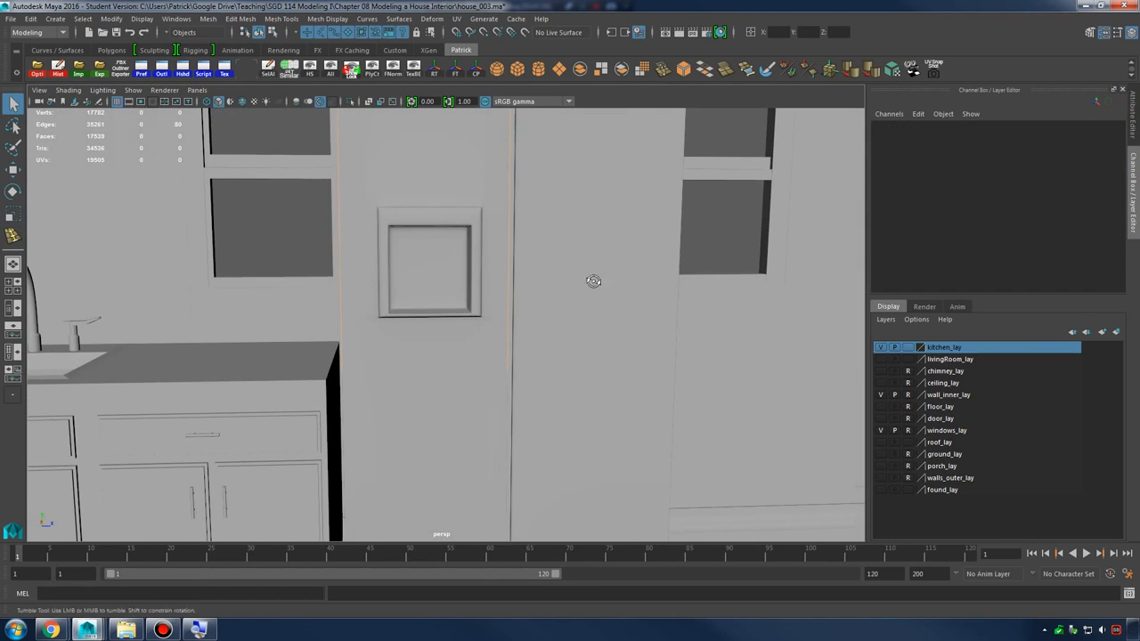
# Compare the dispenser frame's upper corners in unsmoothed and smooth display
pyautogui.keyDown('alt'); pyautogui.moveTo(593, 282); pyautogui.dragTo(466, 314); pyautogui.keyUp('alt')
pyautogui.scroll(3, 537, 356)
pyautogui.click(537, 356)
pyautogui.press('1')
pyautogui.scroll(3, 489, 248)
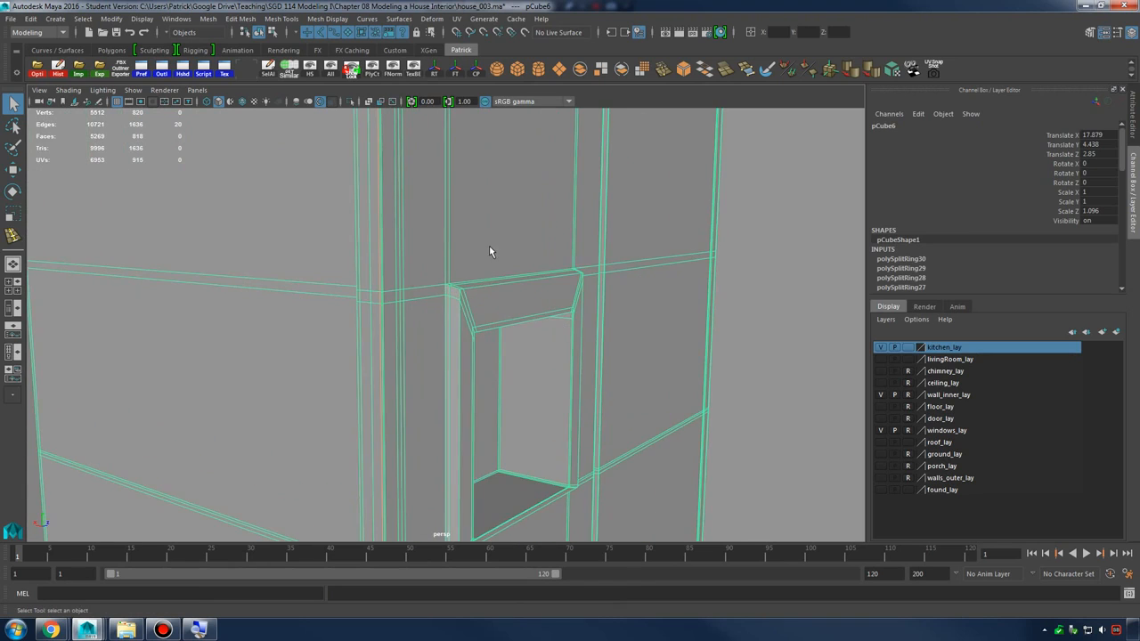
pyautogui.press('3')
pyautogui.click(758, 272)
pyautogui.keyDown('alt'); pyautogui.moveTo(594, 300); pyautogui.dragTo(607, 353); pyautogui.keyUp('alt')
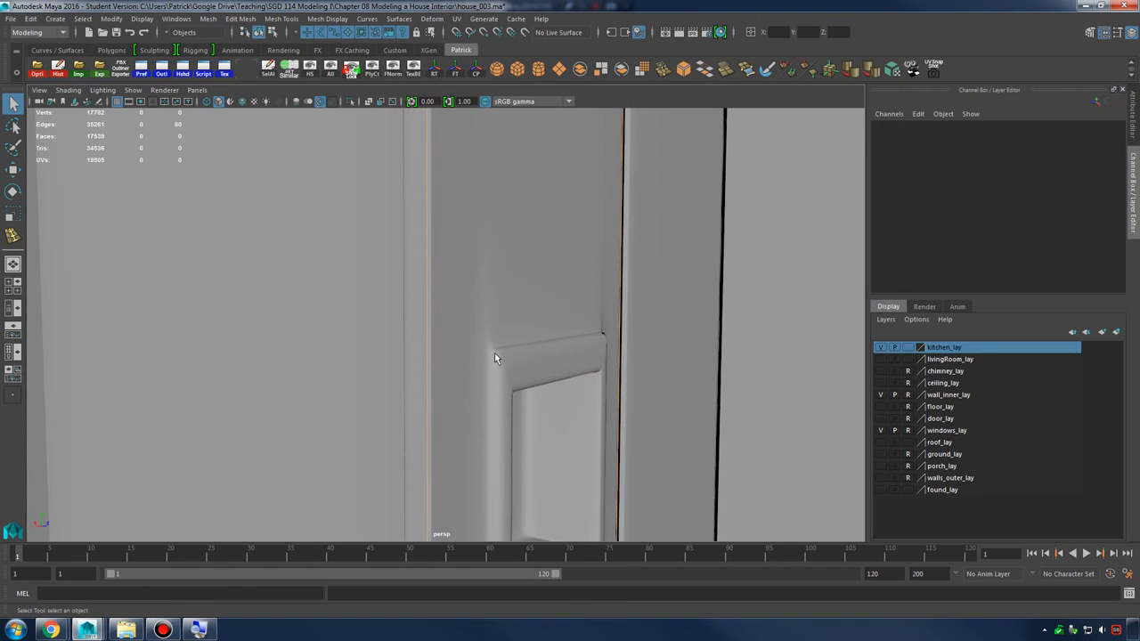
# Insert a supporting edge loop just above the dispenser frame's upper edge and turn smooth preview back on
pyautogui.keyDown('alt'); pyautogui.moveTo(510, 381); pyautogui.dragTo(537, 332); pyautogui.keyUp('alt')
pyautogui.click(538, 274)
pyautogui.press('y')
pyautogui.press('1')
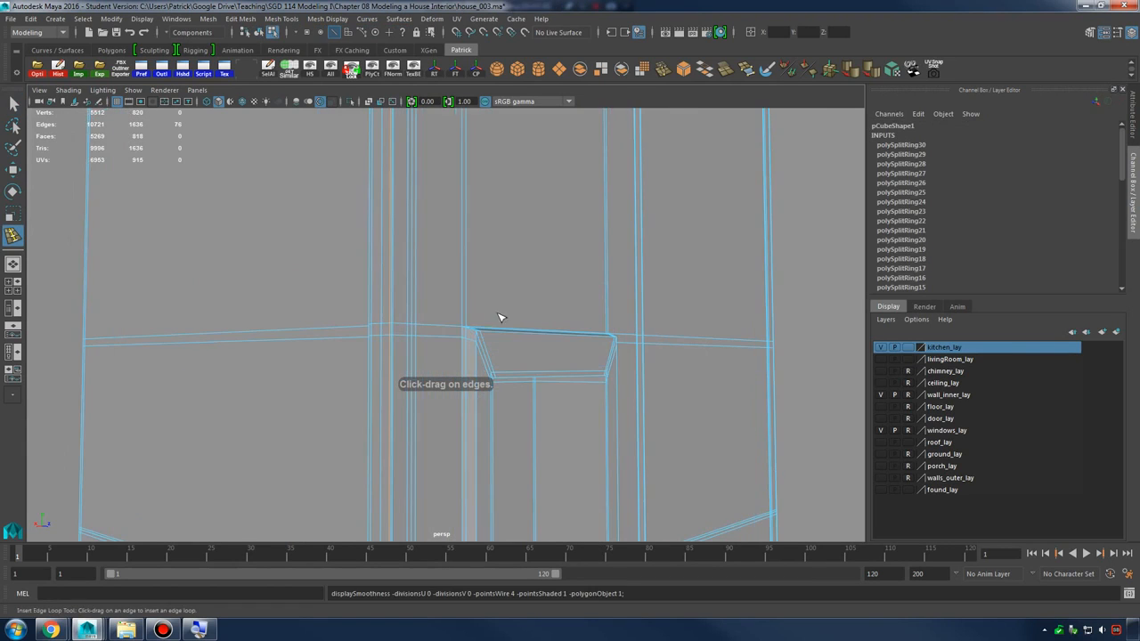
pyautogui.scroll(2, 519, 335)
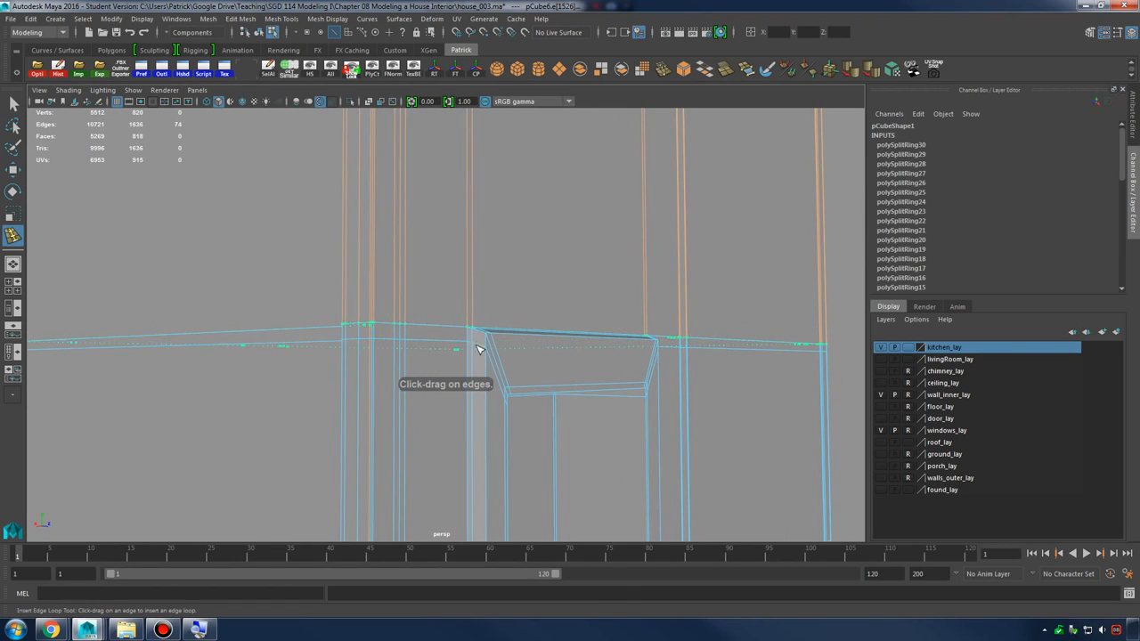
pyautogui.moveTo(479, 316); pyautogui.dragTo(481, 316)
pyautogui.press('3')
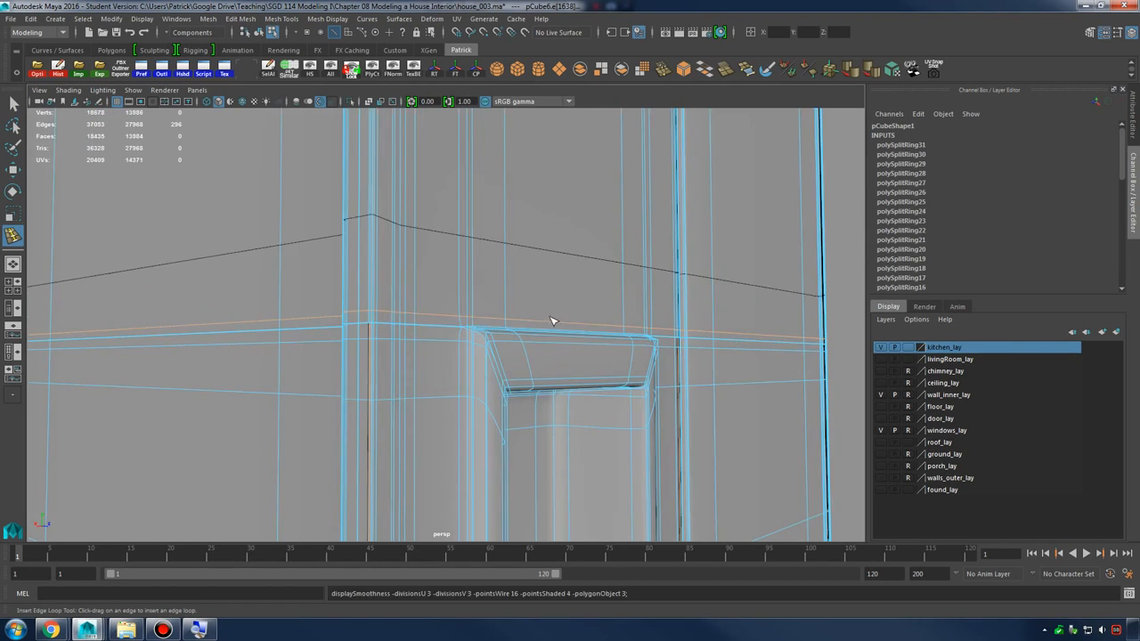
# Return to object mode, deselect the refrigerator and examine the smoothed dispenser recess
pyautogui.press('q')
pyautogui.moveTo(551, 290); pyautogui.dragTo(617, 274, button='right')
pyautogui.click(743, 276)
pyautogui.scroll(-2, 769, 327)
pyautogui.keyDown('alt'); pyautogui.moveTo(768, 329); pyautogui.dragTo(461, 349); pyautogui.keyUp('alt')
pyautogui.scroll(-5, 410, 351)
pyautogui.keyDown('alt'); pyautogui.moveTo(593, 363); pyautogui.dragTo(569, 383); pyautogui.keyUp('alt')
pyautogui.scroll(3, 543, 402)
pyautogui.keyDown('alt'); pyautogui.moveTo(523, 420); pyautogui.dragTo(548, 344); pyautogui.keyUp('alt')
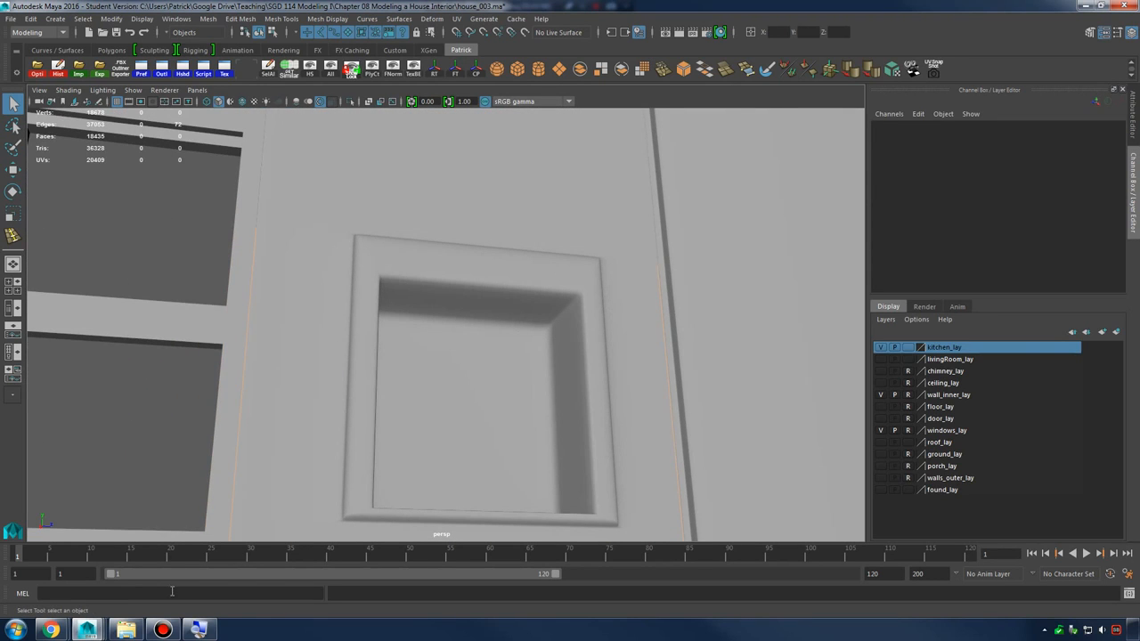
# Switch to Chrome to study the refrigerator reference photo, and return to Maya
pyautogui.moveTo(51, 630)
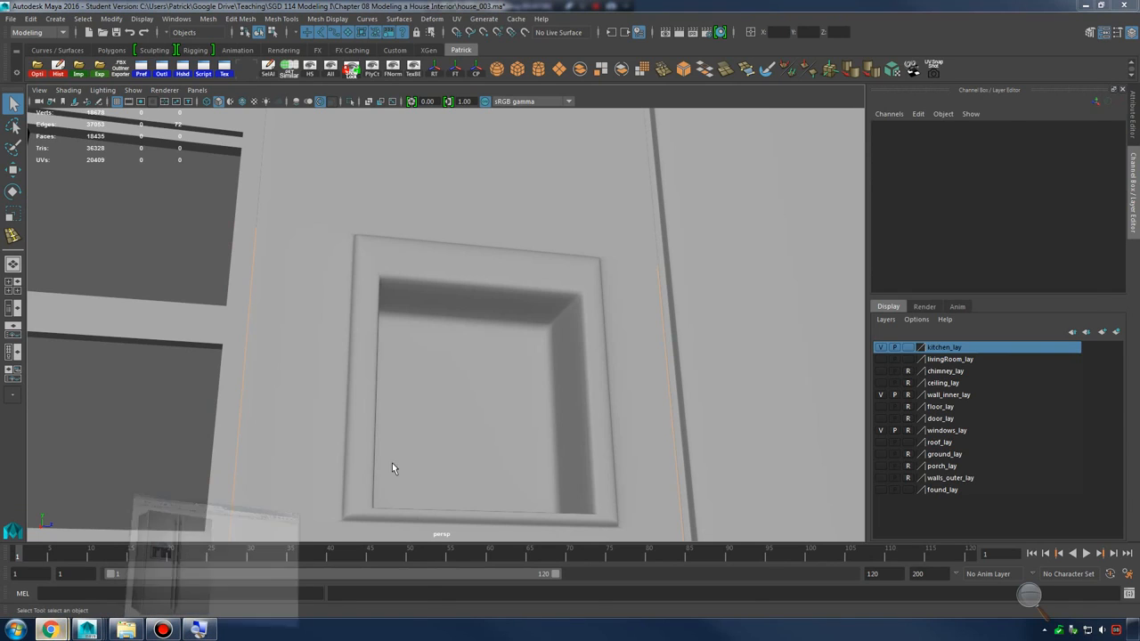
pyautogui.click(217, 574)
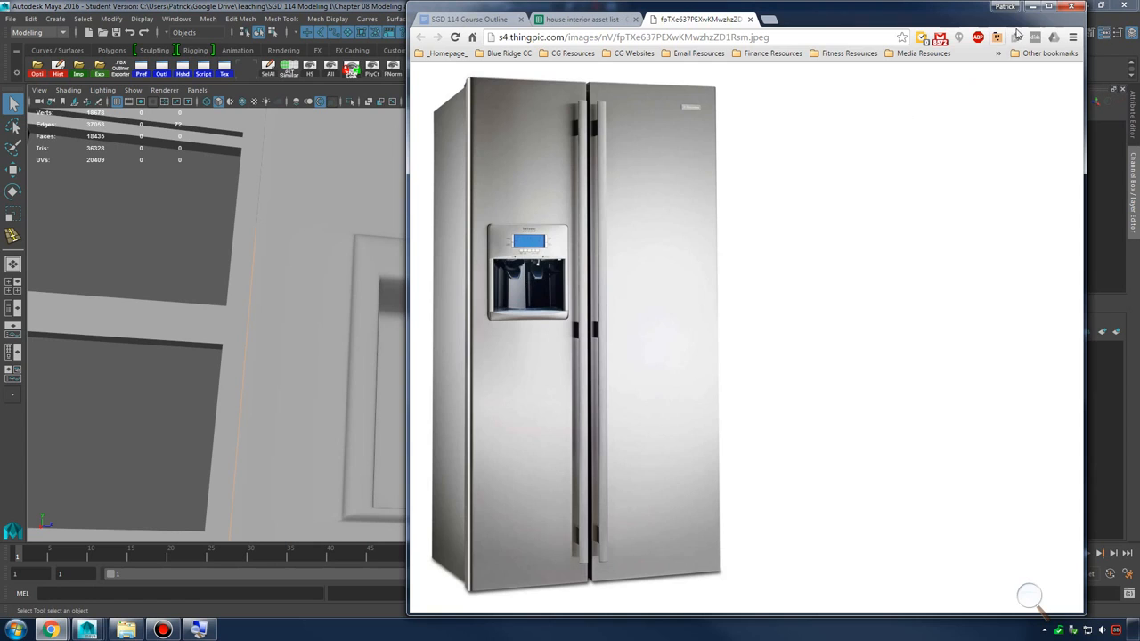
pyautogui.click(1033, 7)
pyautogui.keyDown('alt'); pyautogui.moveTo(623, 312); pyautogui.dragTo(583, 338); pyautogui.keyUp('alt')
pyautogui.keyDown('alt'); pyautogui.moveTo(740, 330); pyautogui.dragTo(667, 326, button='right'); pyautogui.keyUp('alt')
pyautogui.keyDown('alt'); pyautogui.moveTo(668, 326); pyautogui.dragTo(418, 243); pyautogui.keyUp('alt')
pyautogui.click(54, 19)
pyautogui.moveTo(93, 60)
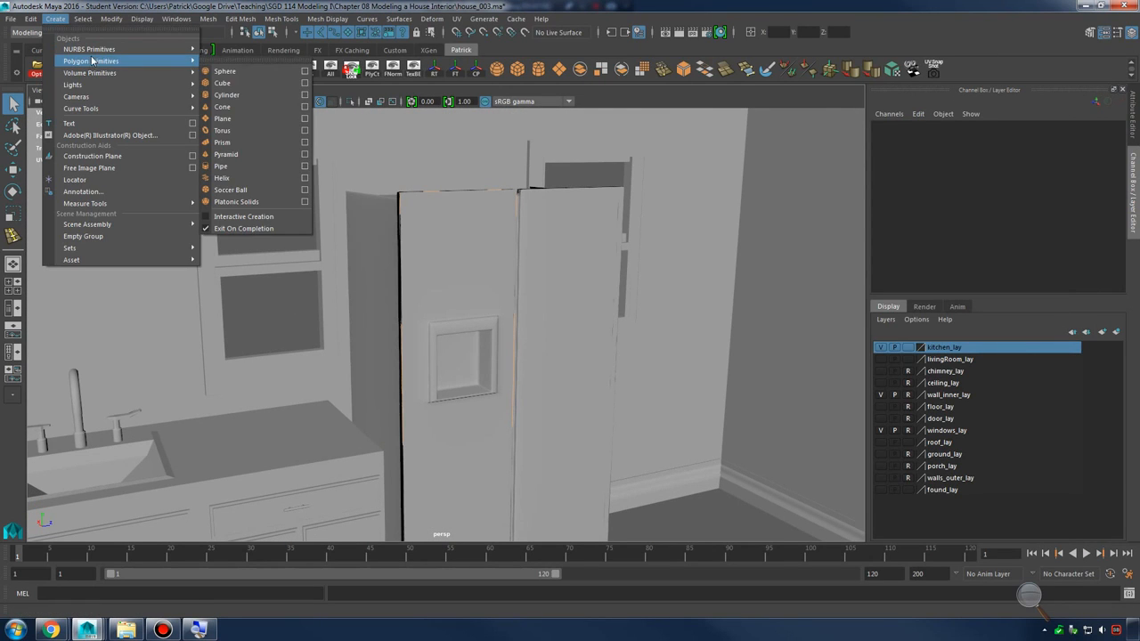
# Select the cabinet mesh beside the refrigerator and examine its door handles
pyautogui.keyDown('alt'); pyautogui.moveTo(408, 454); pyautogui.dragTo(442, 269, button='middle'); pyautogui.keyUp('alt')
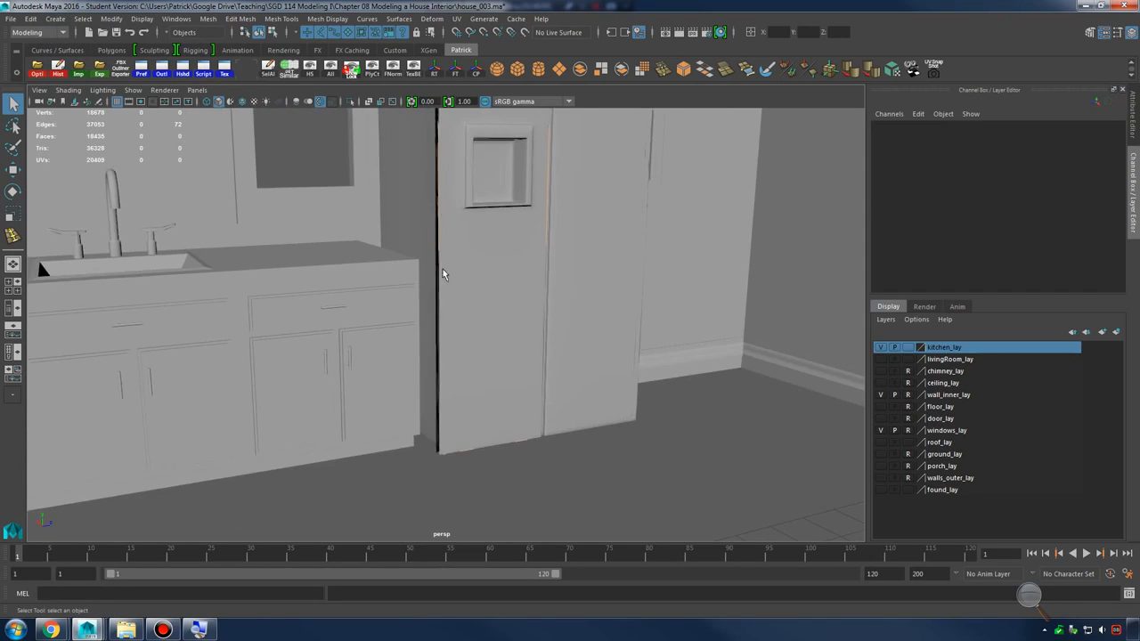
pyautogui.keyDown('alt'); pyautogui.moveTo(442, 271); pyautogui.dragTo(514, 331, button='right'); pyautogui.keyUp('alt')
pyautogui.keyDown('alt'); pyautogui.moveTo(372, 361); pyautogui.dragTo(444, 348, button='middle'); pyautogui.keyUp('alt')
pyautogui.keyDown('alt'); pyautogui.moveTo(454, 348); pyautogui.dragTo(741, 339, button='right'); pyautogui.keyUp('alt')
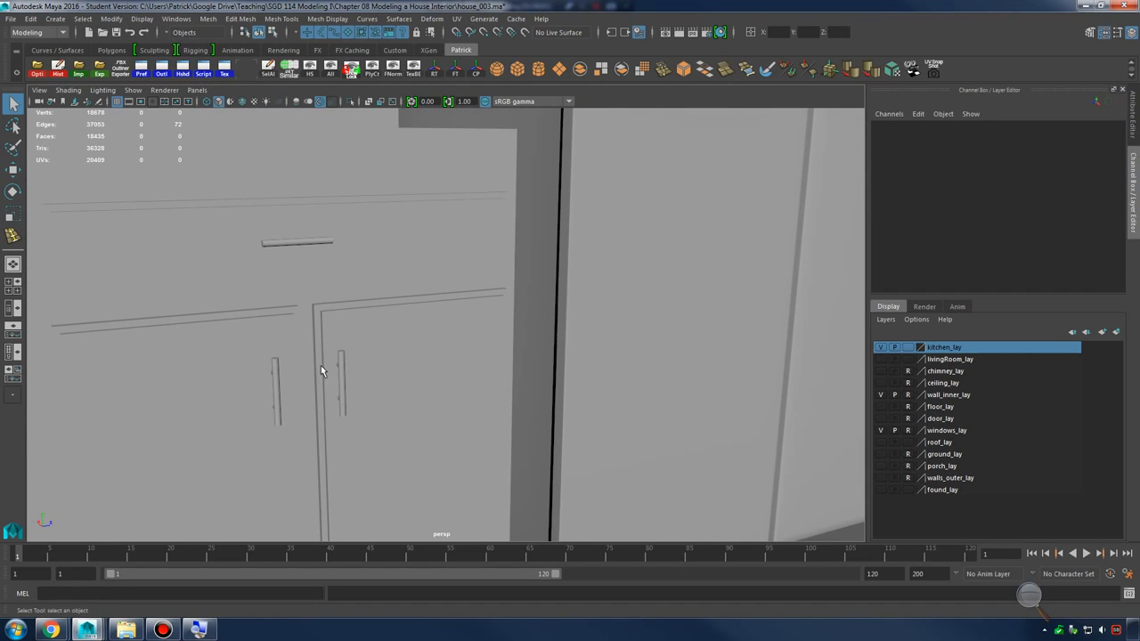
pyautogui.click(342, 372)
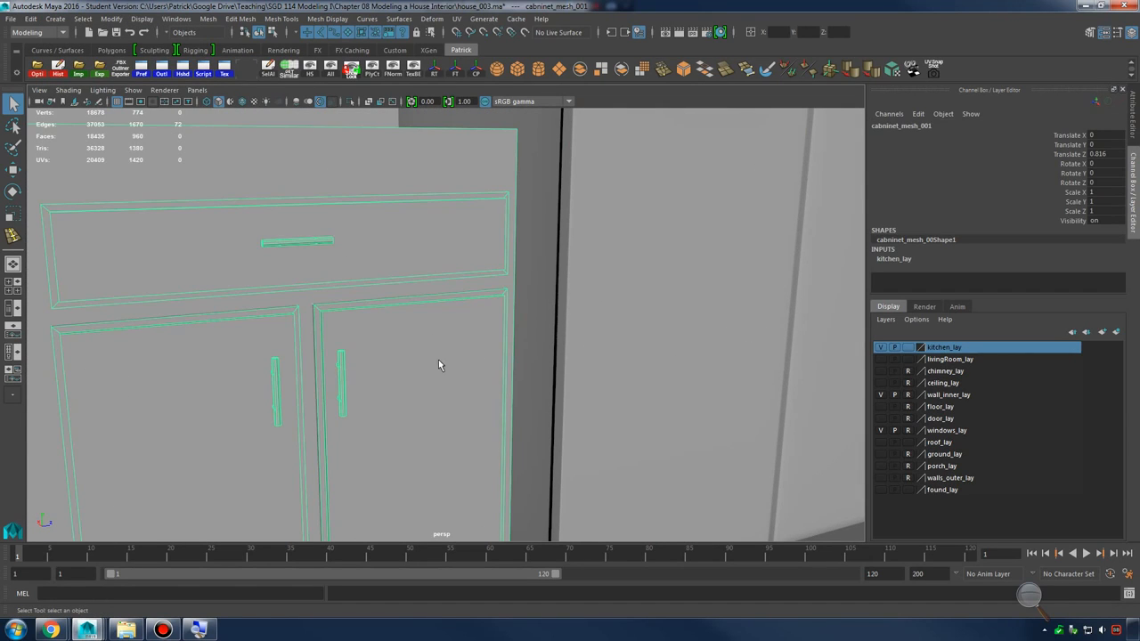
pyautogui.keyDown('alt'); pyautogui.moveTo(500, 337); pyautogui.dragTo(362, 315, button='right'); pyautogui.keyUp('alt')
pyautogui.keyDown('alt'); pyautogui.moveTo(362, 315); pyautogui.dragTo(514, 342); pyautogui.keyUp('alt')
pyautogui.keyDown('alt'); pyautogui.moveTo(514, 342); pyautogui.dragTo(523, 366, button='right'); pyautogui.keyUp('alt')
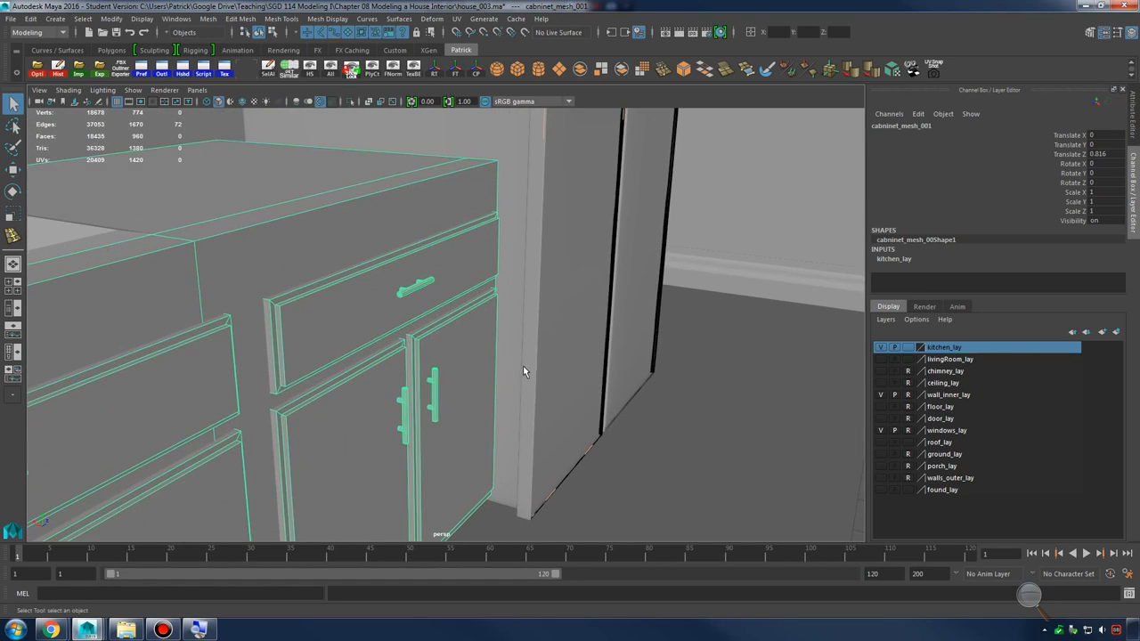
pyautogui.keyDown('alt'); pyautogui.moveTo(602, 340); pyautogui.dragTo(559, 367, button='right'); pyautogui.keyUp('alt')
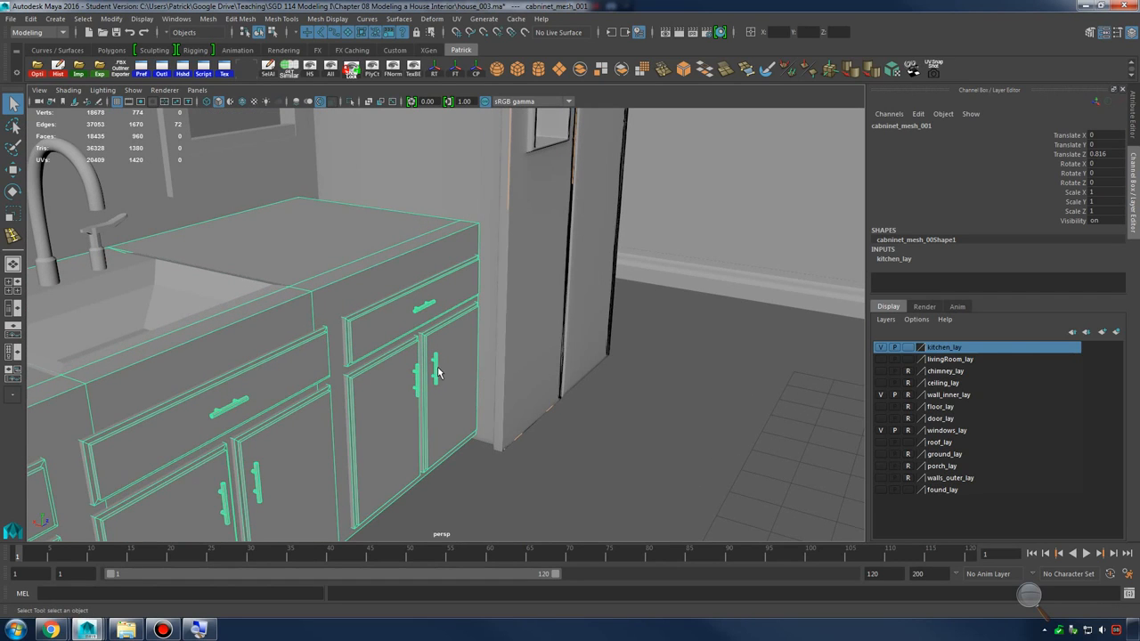
pyautogui.keyDown('alt'); pyautogui.moveTo(441, 374); pyautogui.dragTo(807, 387); pyautogui.keyUp('alt')
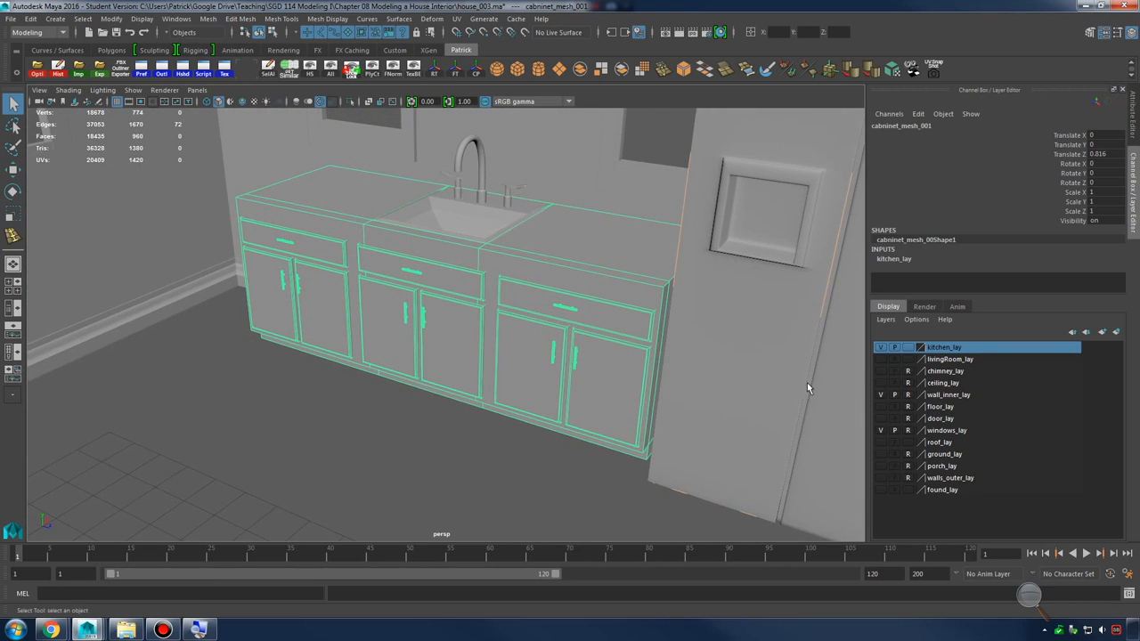
# Hide the wall_inner_lay and windows_lay layers
pyautogui.click(881, 396)
pyautogui.click(881, 432)
pyautogui.keyDown('alt'); pyautogui.moveTo(766, 392); pyautogui.dragTo(556, 354); pyautogui.keyUp('alt')
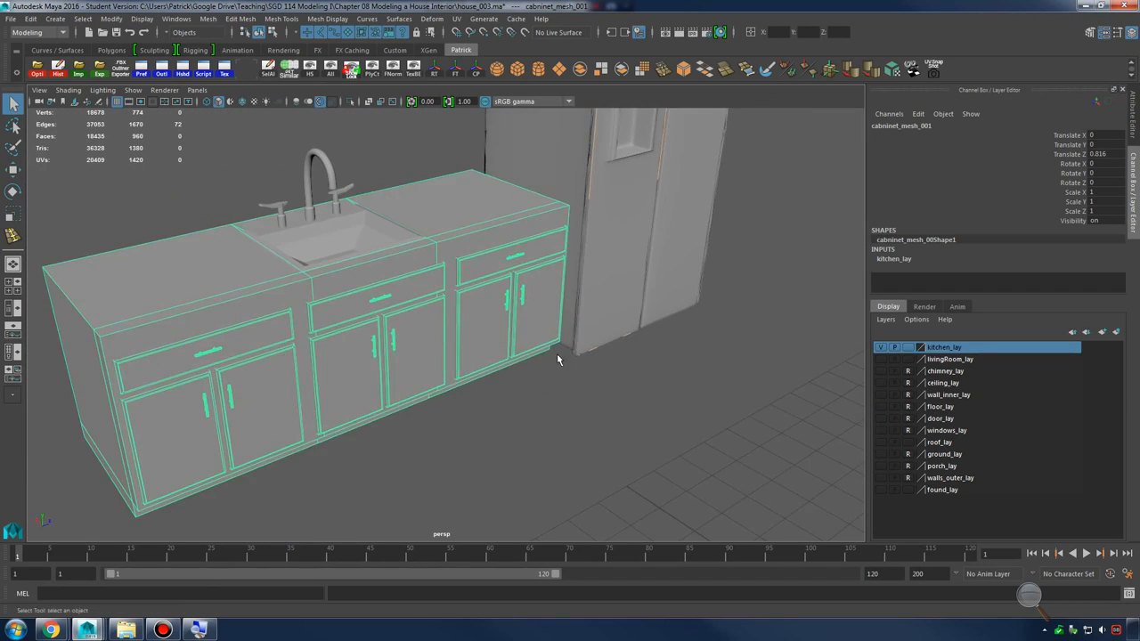
# Duplicate the cabinet mesh and move the copy out in front of the original, to about -9.638 in X
pyautogui.keyDown('alt'); pyautogui.moveTo(556, 354); pyautogui.dragTo(489, 290, button='right'); pyautogui.keyUp('alt')
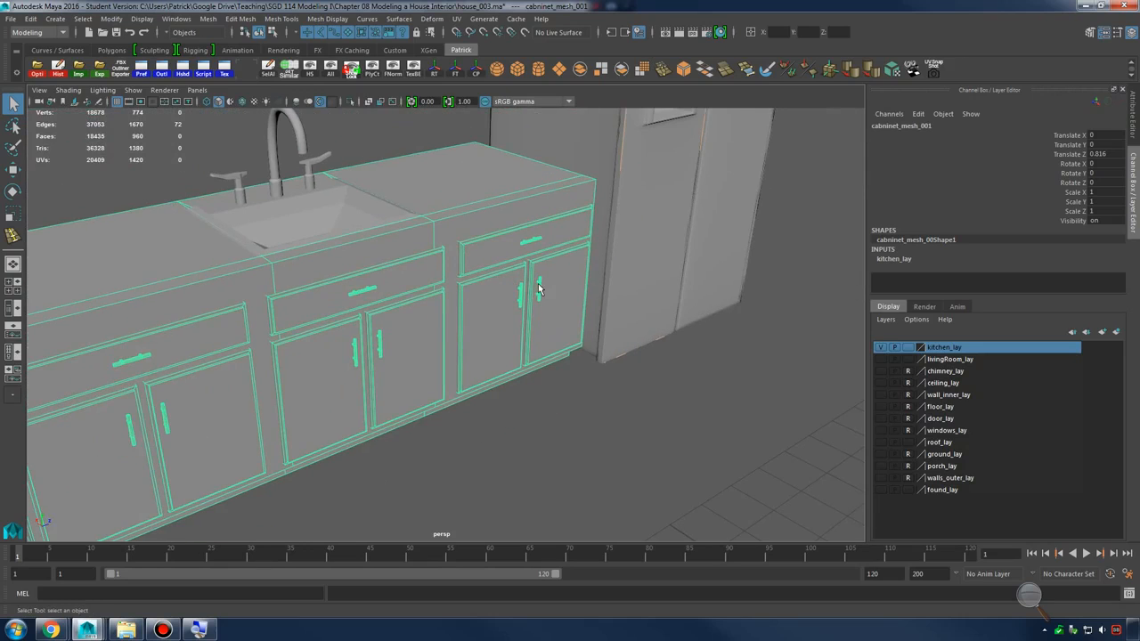
pyautogui.keyDown('alt'); pyautogui.moveTo(521, 295); pyautogui.dragTo(428, 304); pyautogui.keyUp('alt')
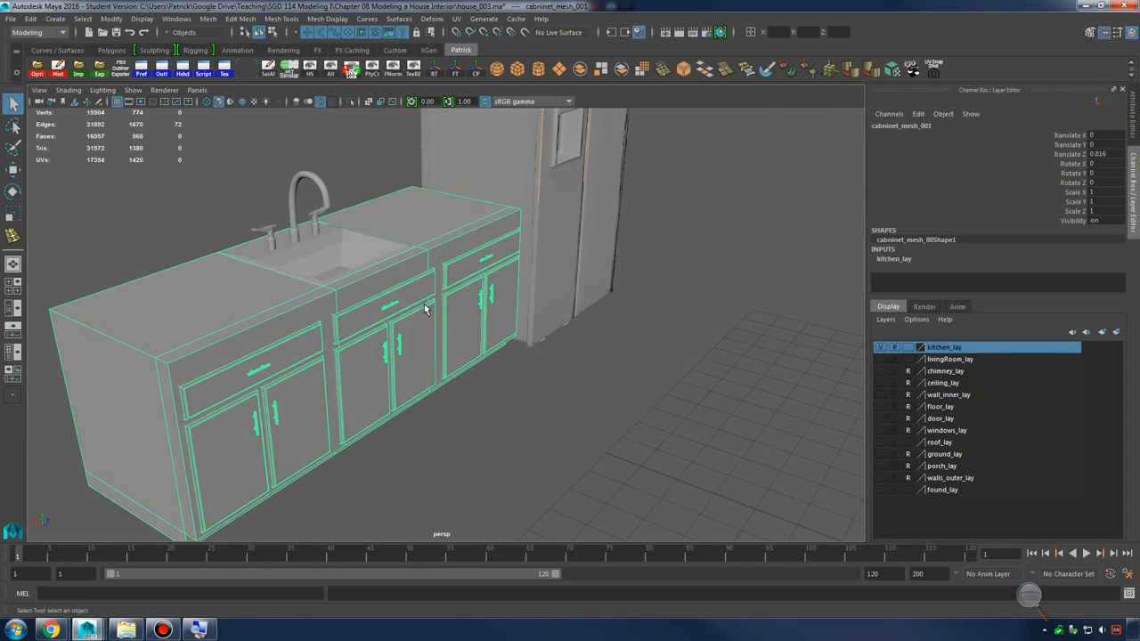
pyautogui.hotkey('ctrl', 'd')
pyautogui.press('w')
pyautogui.keyDown('alt'); pyautogui.moveTo(490, 330); pyautogui.dragTo(383, 334, button='right'); pyautogui.keyUp('alt')
pyautogui.moveTo(348, 323); pyautogui.dragTo(645, 399)
# In wireframe display, select only the faces of the rightmost door handle on the duplicated cabinet
pyautogui.scroll(6, 664, 397)
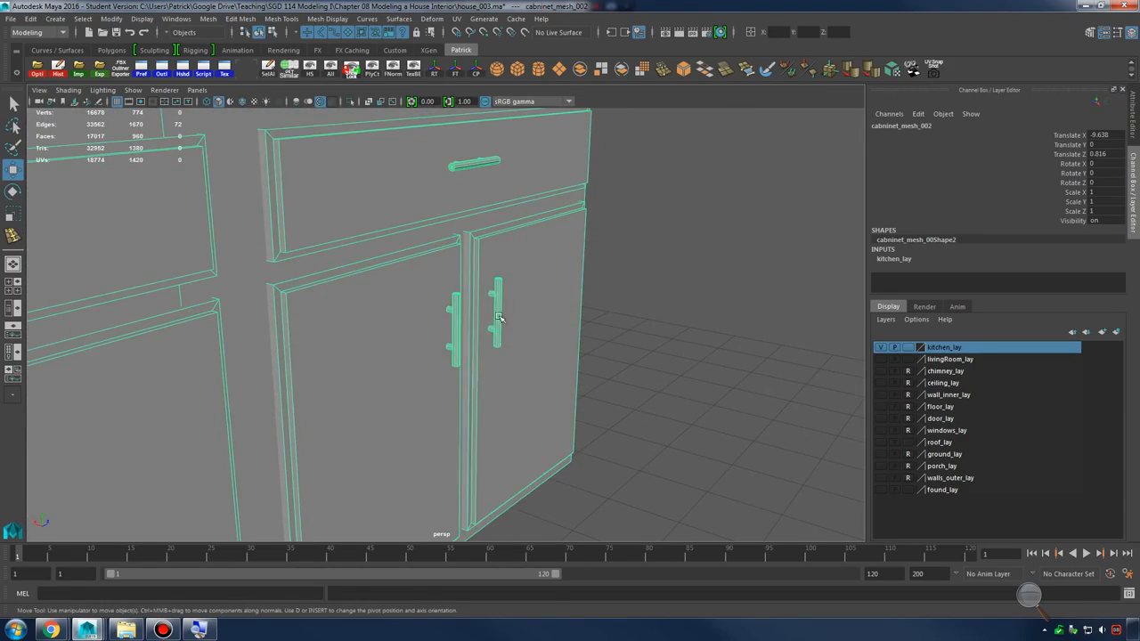
pyautogui.rightClick(497, 318)
pyautogui.click(497, 331)
pyautogui.press('4')
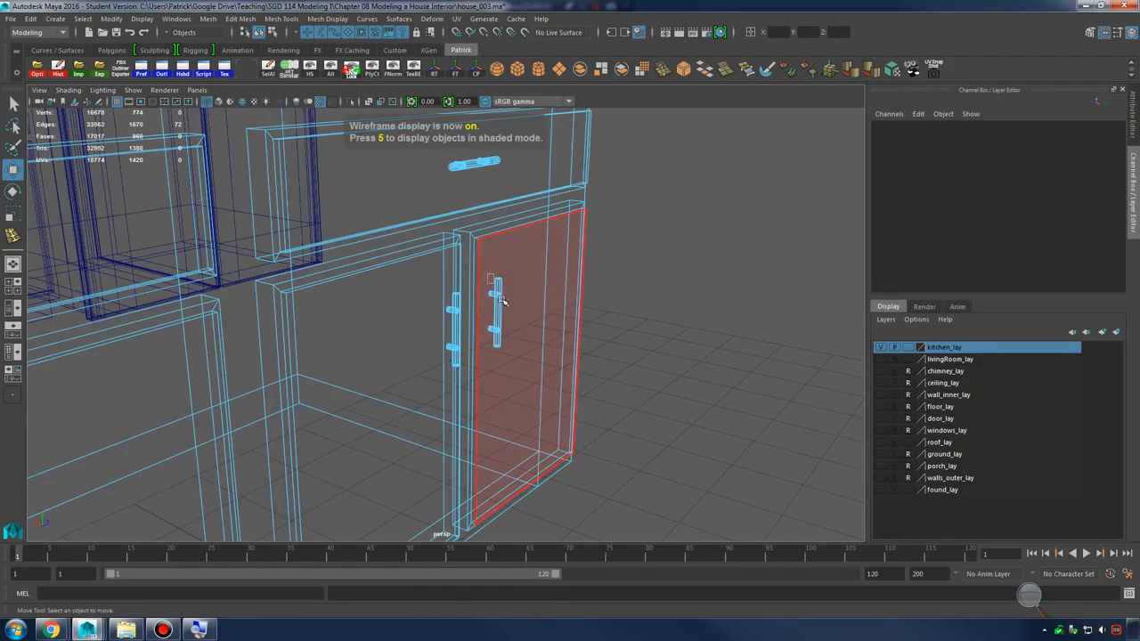
pyautogui.click(533, 371)
pyautogui.keyDown('ctrl'); pyautogui.moveTo(559, 178); pyautogui.dragTo(641, 346); pyautogui.keyUp('ctrl')
pyautogui.keyDown('alt'); pyautogui.moveTo(738, 343); pyautogui.dragTo(593, 341, button='right'); pyautogui.keyUp('alt')
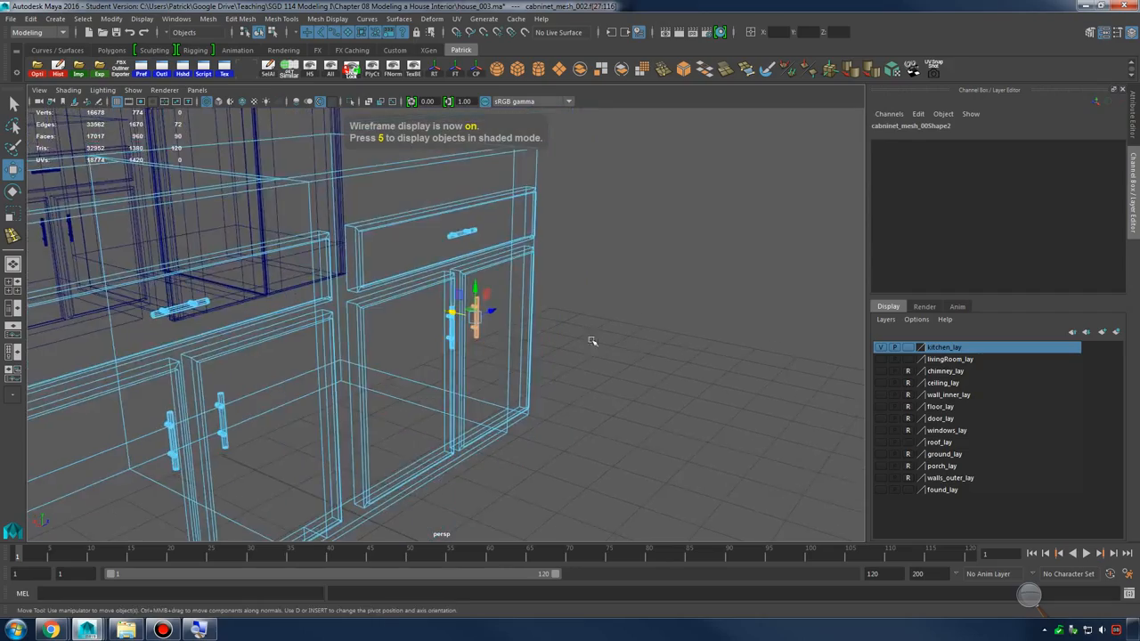
# Invert the face selection on the duplicate, delete everything except the single handle, and return to object mode
pyautogui.keyDown('alt'); pyautogui.moveTo(593, 341); pyautogui.dragTo(641, 337); pyautogui.keyUp('alt')
pyautogui.keyDown('alt'); pyautogui.moveTo(641, 336); pyautogui.dragTo(508, 341, button='right'); pyautogui.keyUp('alt')
pyautogui.keyDown('alt'); pyautogui.moveTo(508, 341); pyautogui.dragTo(454, 270); pyautogui.keyUp('alt')
pyautogui.moveTo(412, 219); pyautogui.dragTo(684, 542)
pyautogui.keyDown('alt'); pyautogui.moveTo(704, 394); pyautogui.dragTo(632, 407); pyautogui.keyUp('alt')
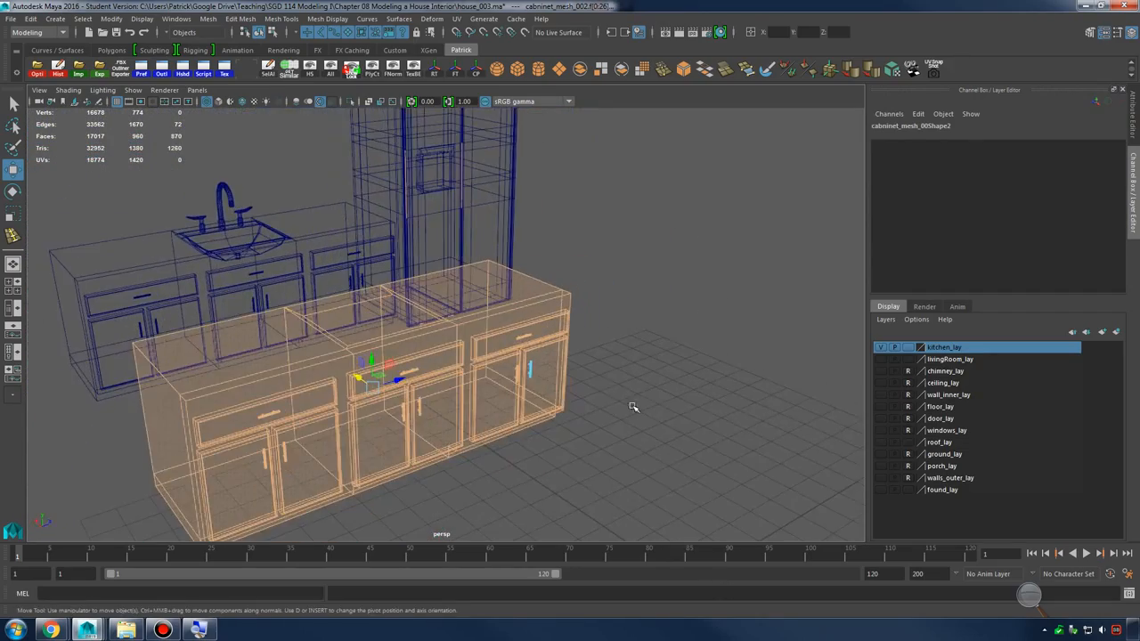
pyautogui.press('Delete')
pyautogui.keyDown('alt'); pyautogui.moveTo(573, 376); pyautogui.dragTo(636, 339, button='right'); pyautogui.keyUp('alt')
pyautogui.keyDown('alt'); pyautogui.moveTo(636, 339); pyautogui.dragTo(623, 303); pyautogui.keyUp('alt')
pyautogui.moveTo(580, 267); pyautogui.dragTo(638, 255, button='right')
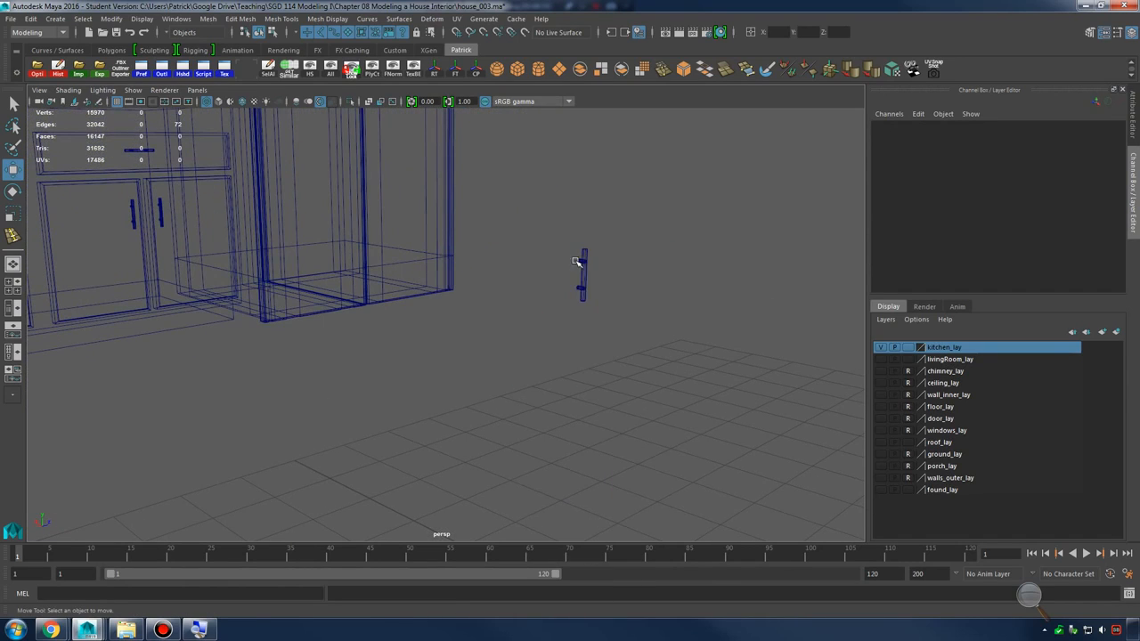
# Centre the isolated handle's pivot and scale the handle up uniformly to about 4.781
pyautogui.click(584, 265)
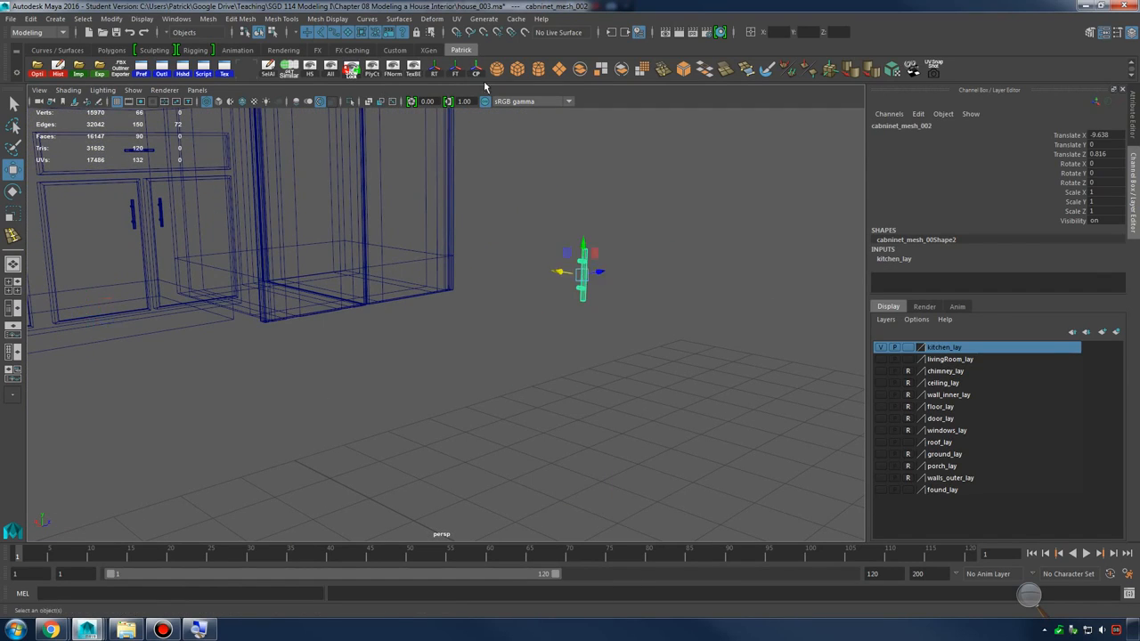
pyautogui.keyDown('alt'); pyautogui.moveTo(601, 311); pyautogui.dragTo(553, 374); pyautogui.keyUp('alt')
pyautogui.keyDown('alt'); pyautogui.moveTo(552, 374); pyautogui.dragTo(621, 388, button='right'); pyautogui.keyUp('alt')
pyautogui.keyDown('alt'); pyautogui.moveTo(621, 388); pyautogui.dragTo(658, 373); pyautogui.keyUp('alt')
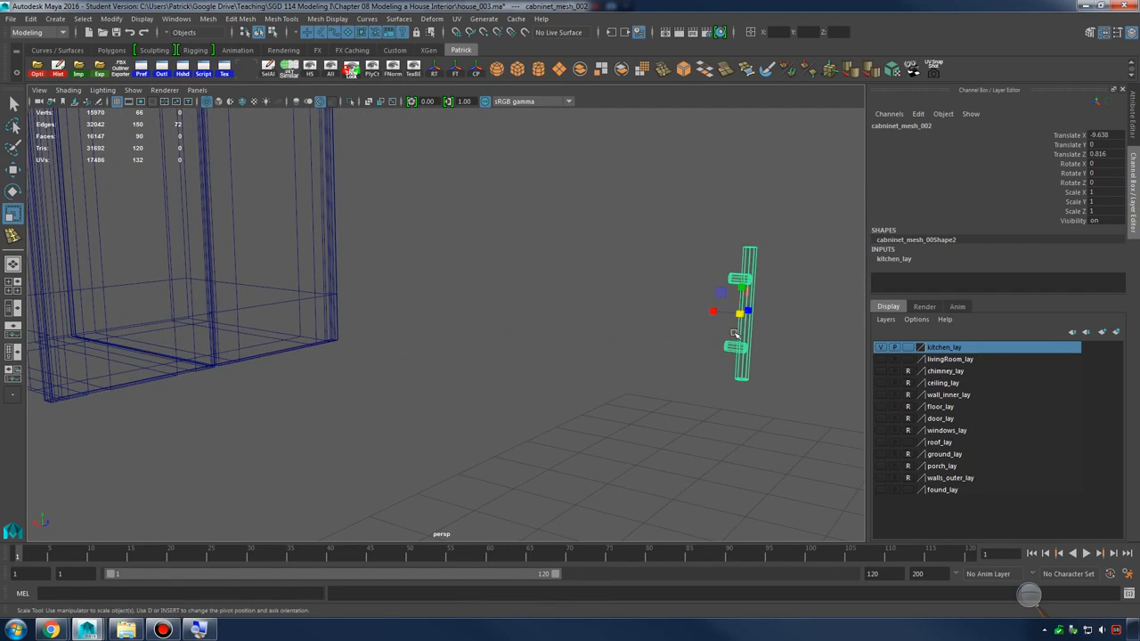
pyautogui.moveTo(740, 314); pyautogui.dragTo(676, 329)
pyautogui.keyDown('alt'); pyautogui.moveTo(711, 313); pyautogui.dragTo(501, 277, button='right'); pyautogui.keyUp('alt')
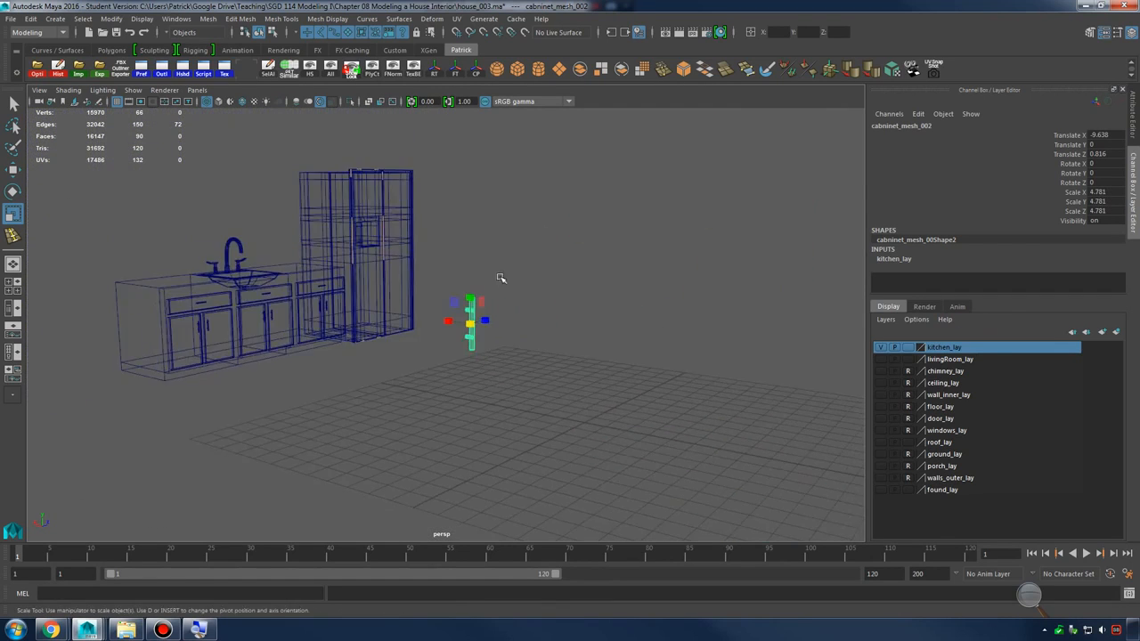
# Move the enlarged handle over to the refrigerator in shaded display, and undo the last X move
pyautogui.keyDown('alt'); pyautogui.moveTo(501, 277); pyautogui.dragTo(552, 320, button='middle'); pyautogui.keyUp('alt')
pyautogui.press('w')
pyautogui.keyDown('alt'); pyautogui.moveTo(552, 320); pyautogui.dragTo(490, 355); pyautogui.keyUp('alt')
pyautogui.moveTo(406, 396)
pyautogui.mouseDown()
pyautogui.moveTo(543, 285)
pyautogui.moveTo(571, 289)
pyautogui.moveTo(376, 306)
pyautogui.moveTo(472, 316)
pyautogui.moveTo(465, 308)
pyautogui.mouseUp()
pyautogui.press('f')
pyautogui.press('5')
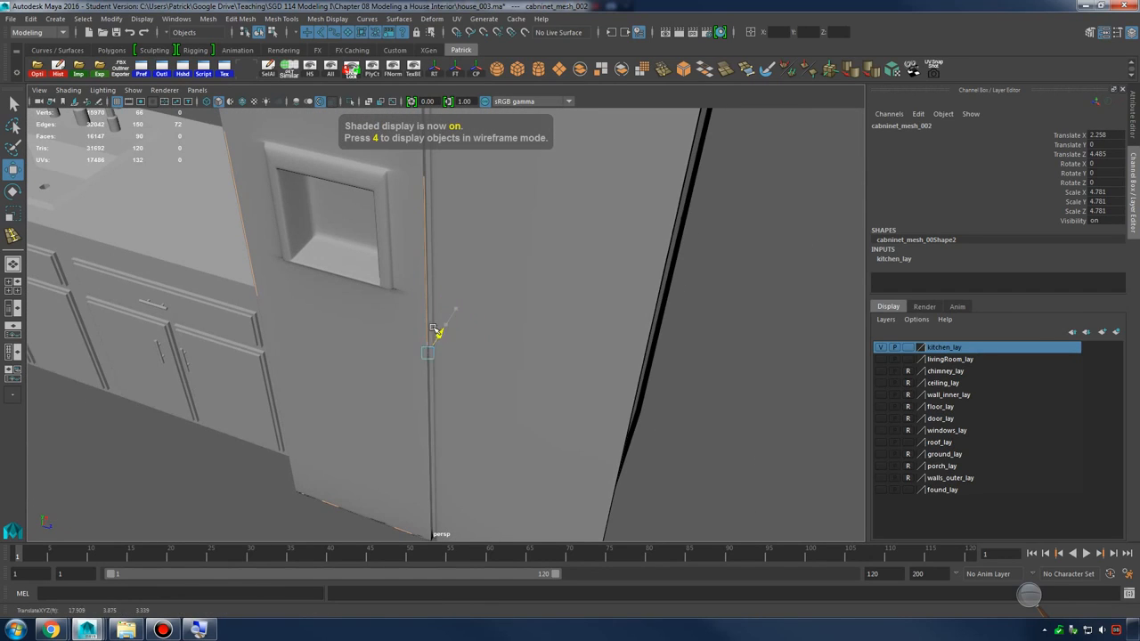
pyautogui.keyDown('alt'); pyautogui.moveTo(515, 363); pyautogui.dragTo(443, 376); pyautogui.keyUp('alt')
pyautogui.hotkey('ctrl', 'z')
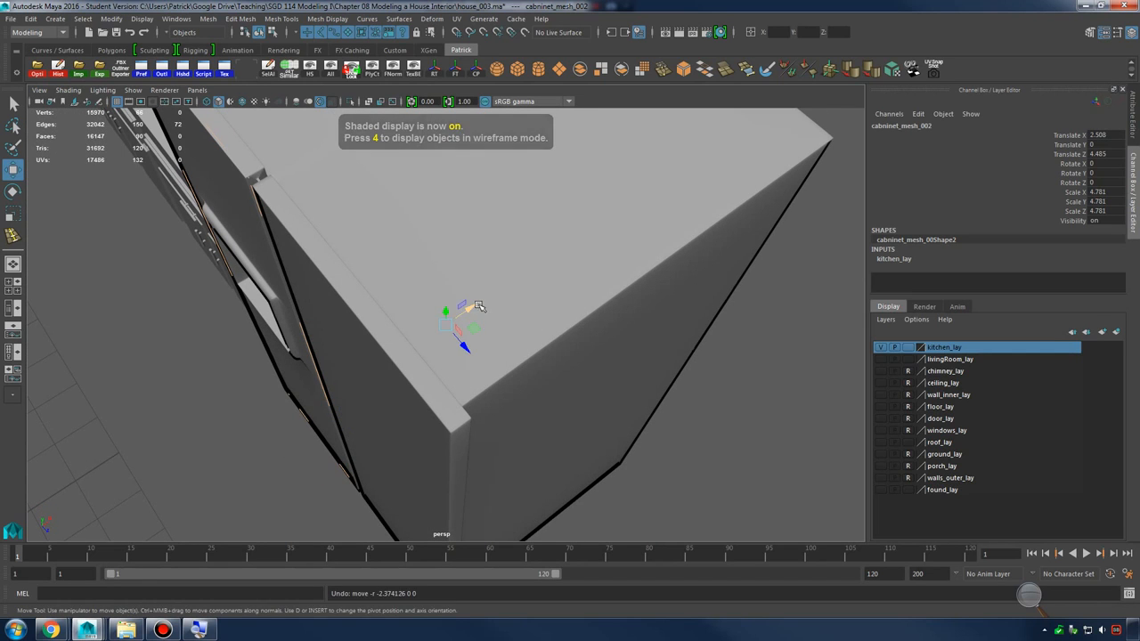
# Position the handle in front of the dispenser door's inner edge and scale it down uniformly to about 2.989
pyautogui.moveTo(478, 306); pyautogui.dragTo(499, 360)
pyautogui.moveTo(500, 259); pyautogui.dragTo(505, 136)
pyautogui.keyDown('alt'); pyautogui.moveTo(533, 328); pyautogui.dragTo(534, 290); pyautogui.keyUp('alt')
pyautogui.keyDown('alt'); pyautogui.moveTo(534, 291); pyautogui.dragTo(527, 330, button='middle'); pyautogui.keyUp('alt')
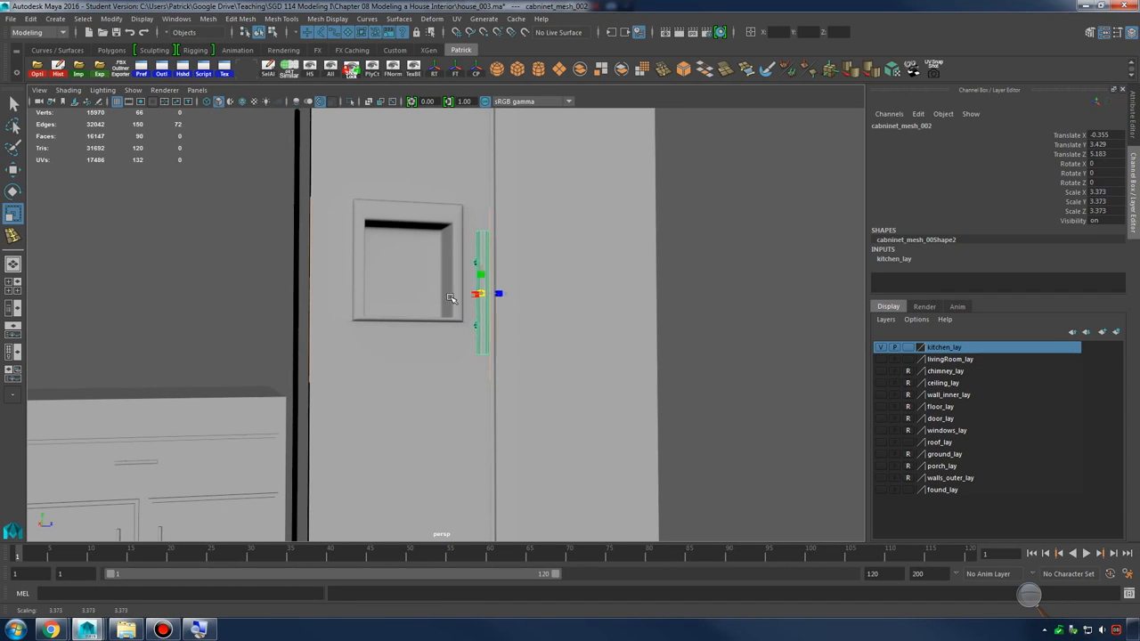
pyautogui.keyDown('alt'); pyautogui.moveTo(529, 294); pyautogui.dragTo(365, 255); pyautogui.keyUp('alt')
pyautogui.press('w')
pyautogui.keyDown('alt'); pyautogui.moveTo(366, 255); pyautogui.dragTo(332, 232); pyautogui.keyUp('alt')
# Lengthen the handle bar by moving its end vertices up near the door's top and down near its bottom
pyautogui.moveTo(283, 224); pyautogui.dragTo(233, 227, button='right')
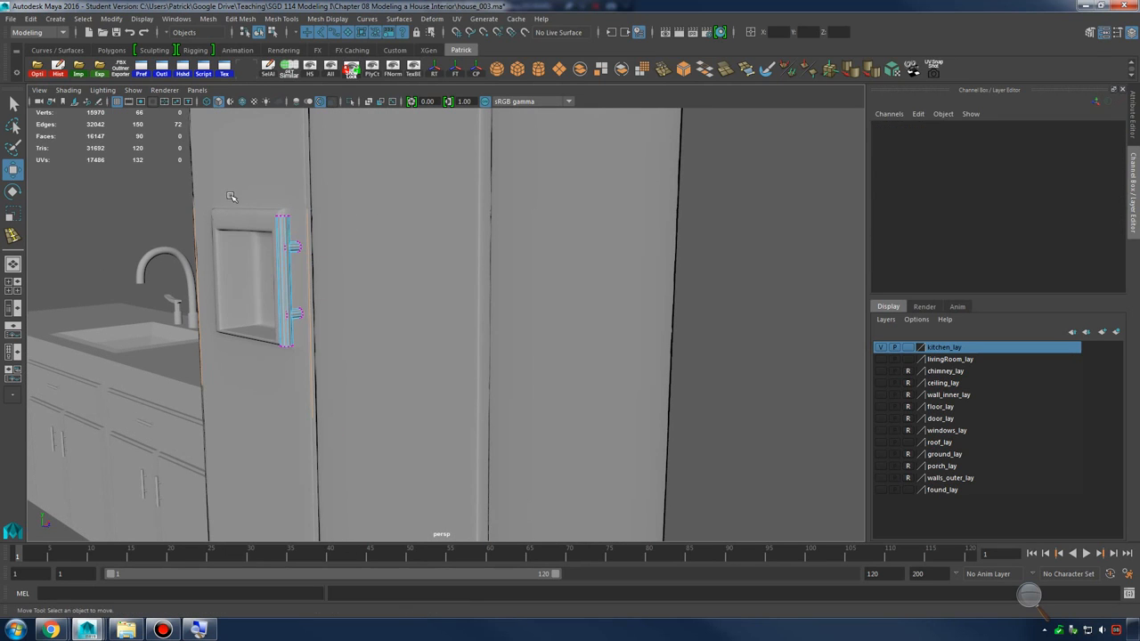
pyautogui.moveTo(228, 193); pyautogui.dragTo(433, 170)
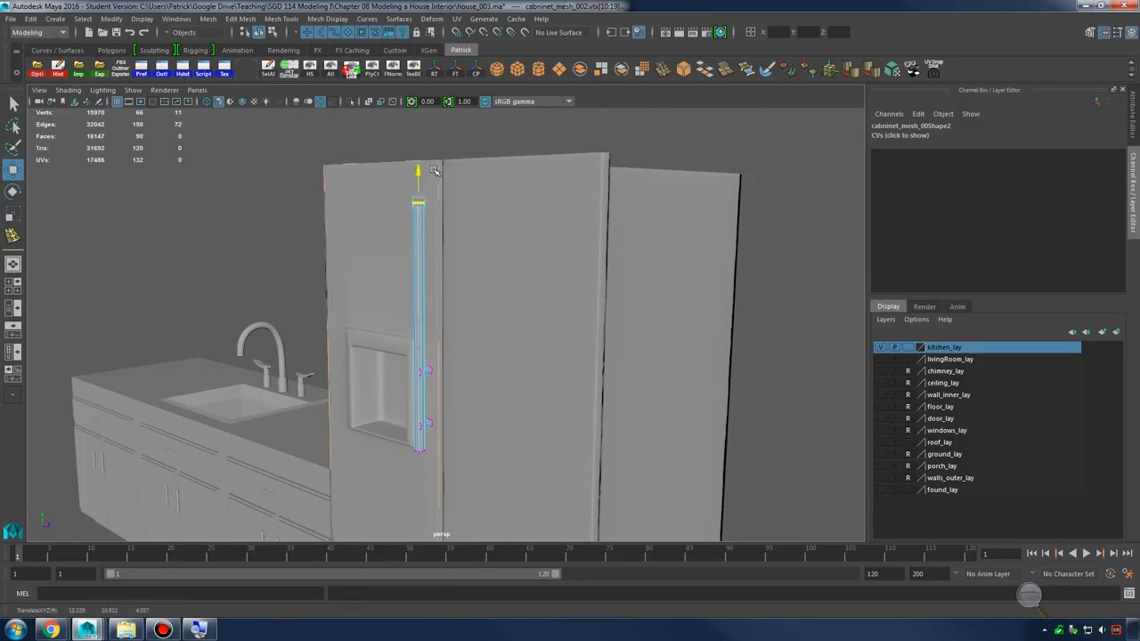
pyautogui.keyDown('alt'); pyautogui.moveTo(501, 426); pyautogui.dragTo(477, 297, button='middle'); pyautogui.keyUp('alt')
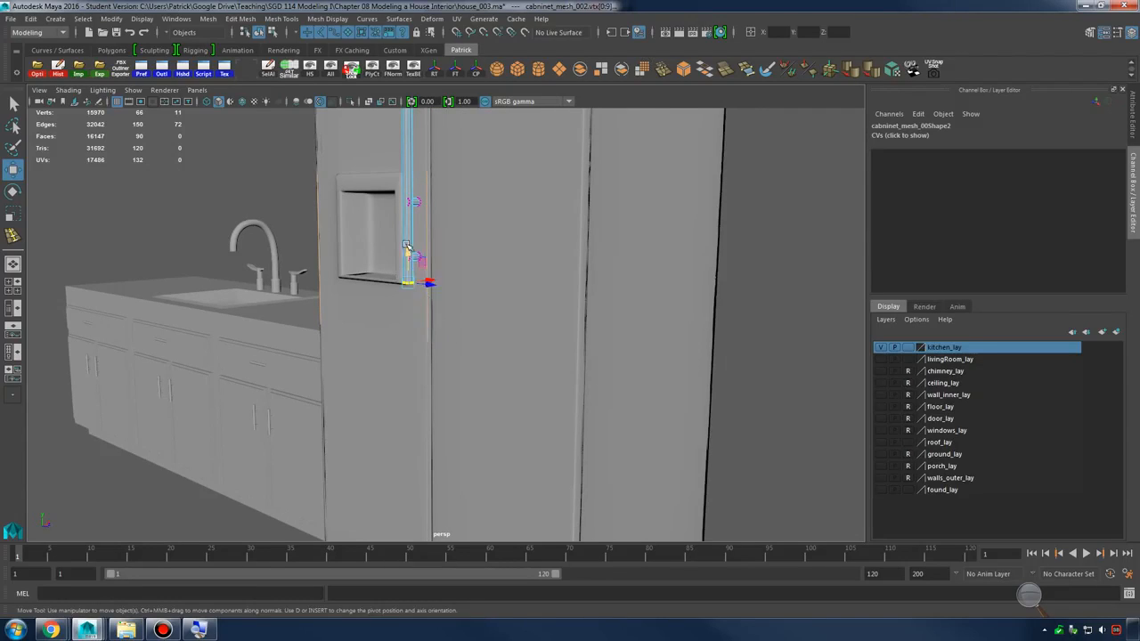
pyautogui.keyDown('alt'); pyautogui.moveTo(411, 467); pyautogui.dragTo(413, 294, button='middle'); pyautogui.keyUp('alt')
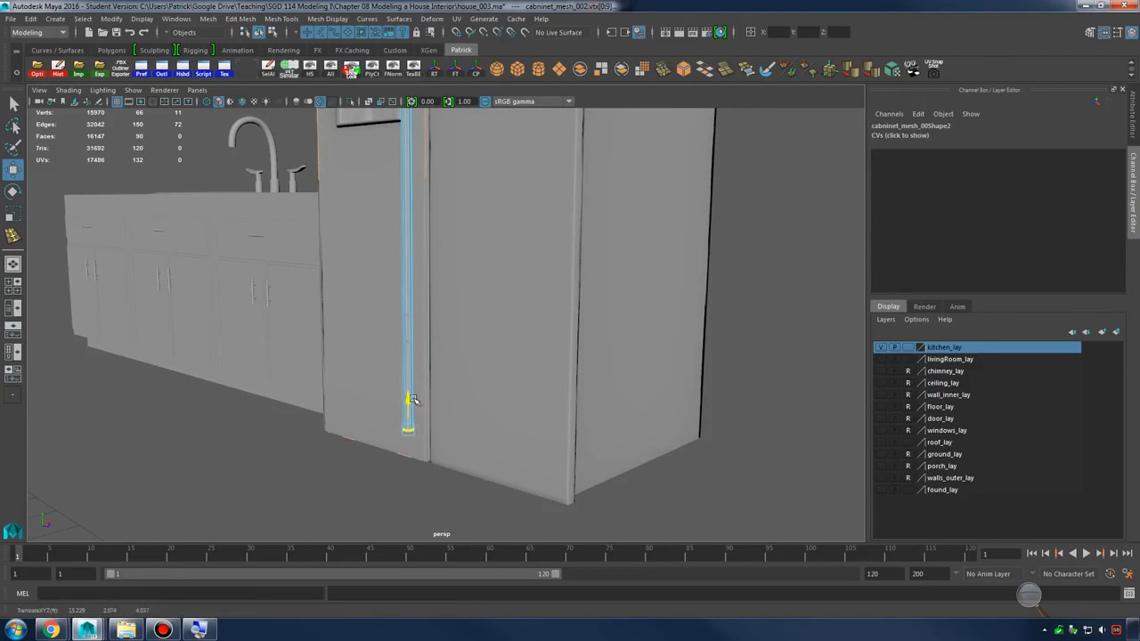
# Move the vertices of the handle's two mounting posts toward the bar's lower and upper ends, and return to object mode
pyautogui.keyDown('alt'); pyautogui.moveTo(412, 399); pyautogui.dragTo(428, 538, button='middle'); pyautogui.keyUp('alt')
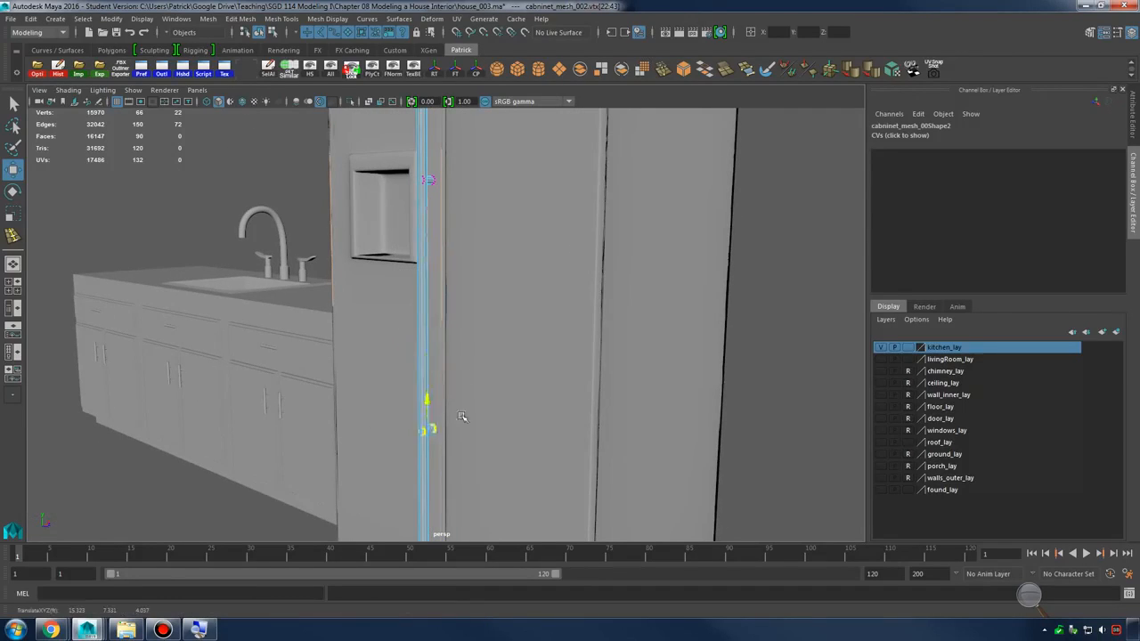
pyautogui.keyDown('alt'); pyautogui.moveTo(461, 417); pyautogui.dragTo(434, 294, button='middle'); pyautogui.keyUp('alt')
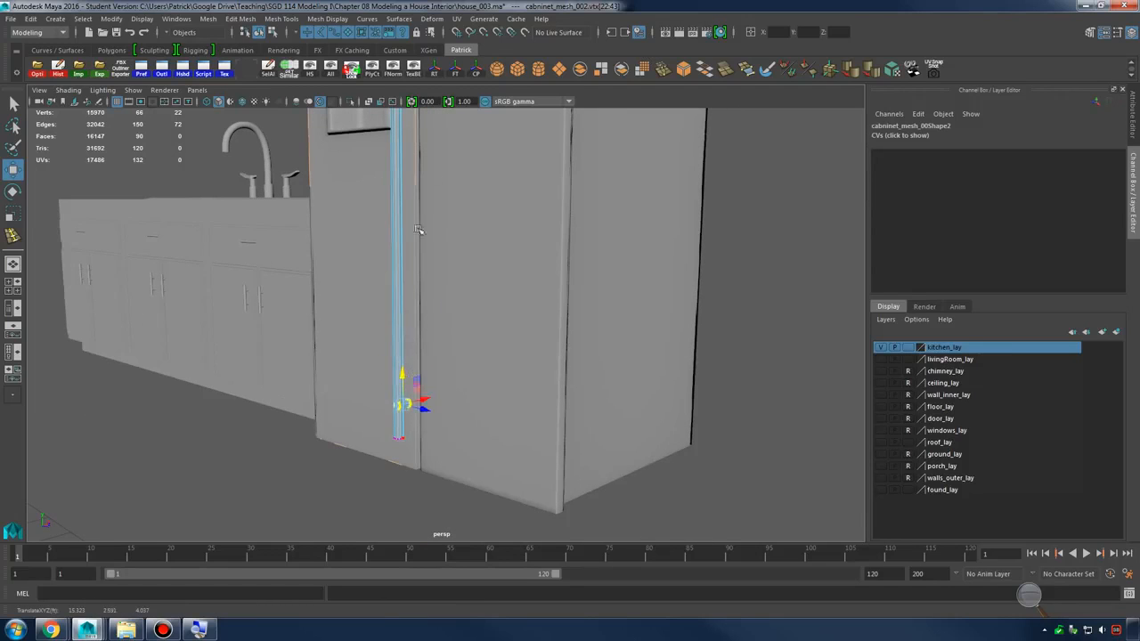
pyautogui.keyDown('alt'); pyautogui.moveTo(417, 230); pyautogui.dragTo(431, 370, button='middle'); pyautogui.keyUp('alt')
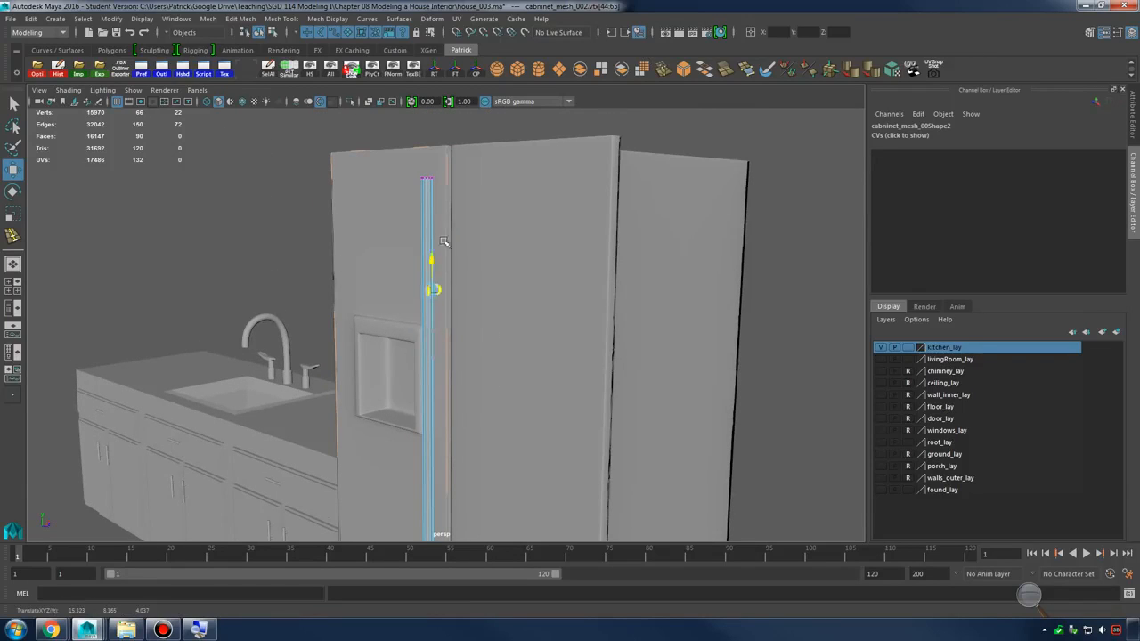
pyautogui.moveTo(421, 244); pyautogui.dragTo(453, 214, button='right')
# Duplicate the long handle and move the copy along Z onto the other refrigerator door, beside the gap
pyautogui.keyDown('alt'); pyautogui.moveTo(378, 243); pyautogui.dragTo(601, 292); pyautogui.keyUp('alt')
pyautogui.keyDown('alt'); pyautogui.moveTo(795, 276); pyautogui.dragTo(574, 294, button='right'); pyautogui.keyUp('alt')
pyautogui.keyDown('alt'); pyautogui.moveTo(575, 294); pyautogui.dragTo(568, 335); pyautogui.keyUp('alt')
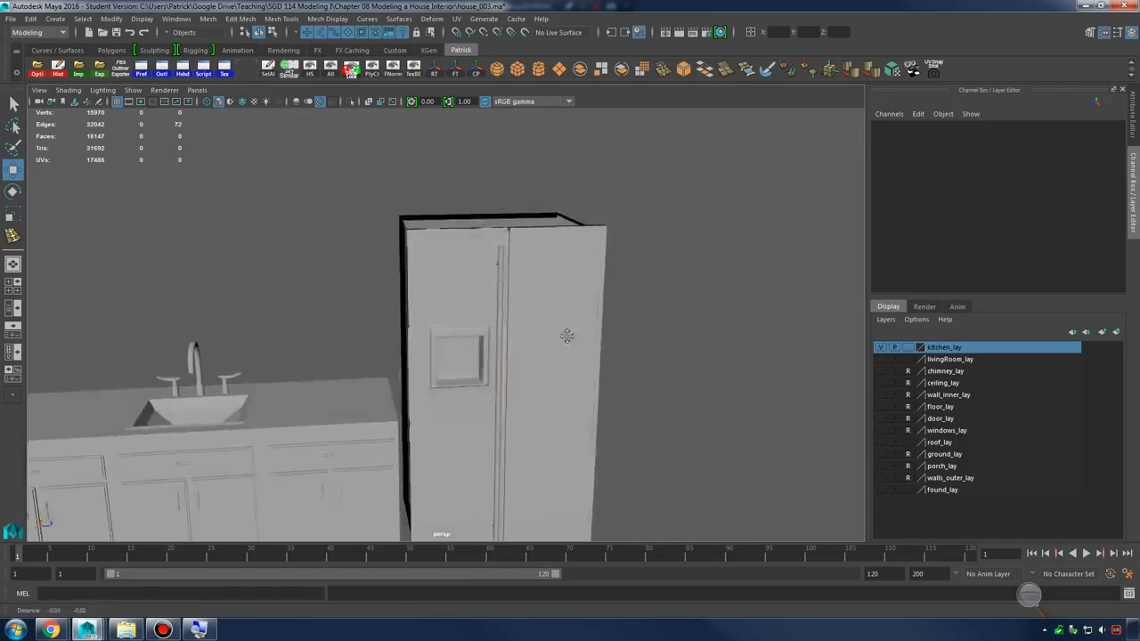
pyautogui.keyDown('alt'); pyautogui.moveTo(567, 336); pyautogui.dragTo(623, 391, button='right'); pyautogui.keyUp('alt')
pyautogui.keyDown('alt'); pyautogui.moveTo(623, 392); pyautogui.dragTo(562, 292, button='middle'); pyautogui.keyUp('alt')
pyautogui.click(474, 239)
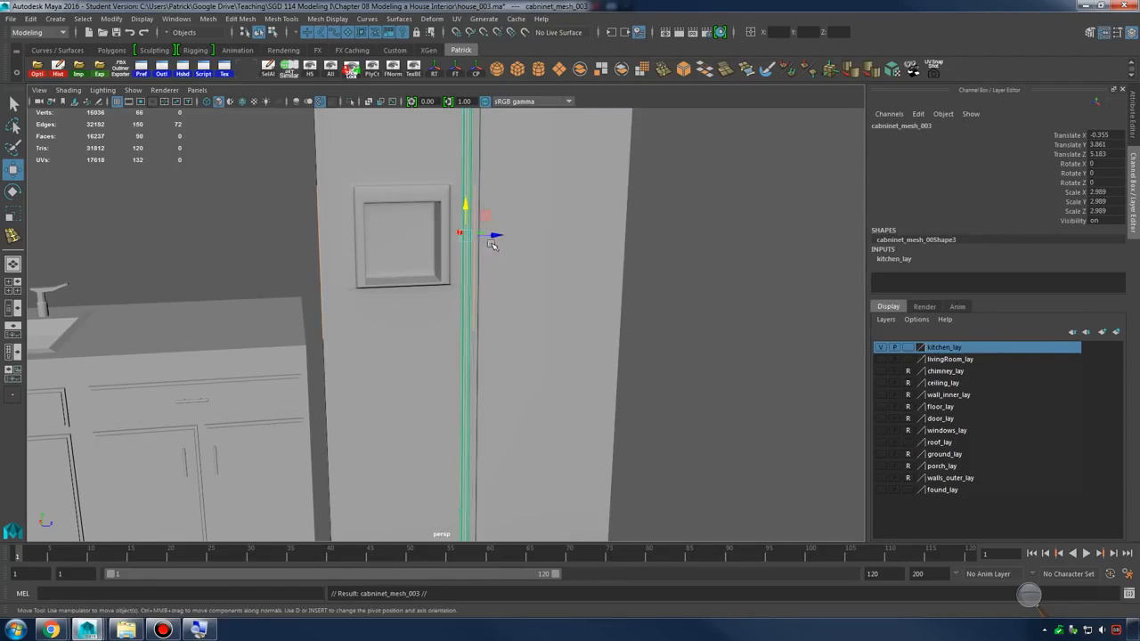
pyautogui.moveTo(492, 245)
pyautogui.mouseDown()
pyautogui.moveTo(517, 237)
pyautogui.moveTo(583, 287)
pyautogui.moveTo(779, 362)
pyautogui.moveTo(647, 387)
pyautogui.moveTo(509, 237)
pyautogui.mouseUp()
# Select the refrigerator and both door handles and combine them into a single mesh
pyautogui.click(779, 363)
pyautogui.moveTo(430, 195); pyautogui.dragTo(646, 282)
pyautogui.keyDown('alt'); pyautogui.moveTo(646, 282); pyautogui.dragTo(473, 281, button='right'); pyautogui.keyUp('alt')
pyautogui.keyDown('alt'); pyautogui.moveTo(473, 282); pyautogui.dragTo(529, 360, button='middle'); pyautogui.keyUp('alt')
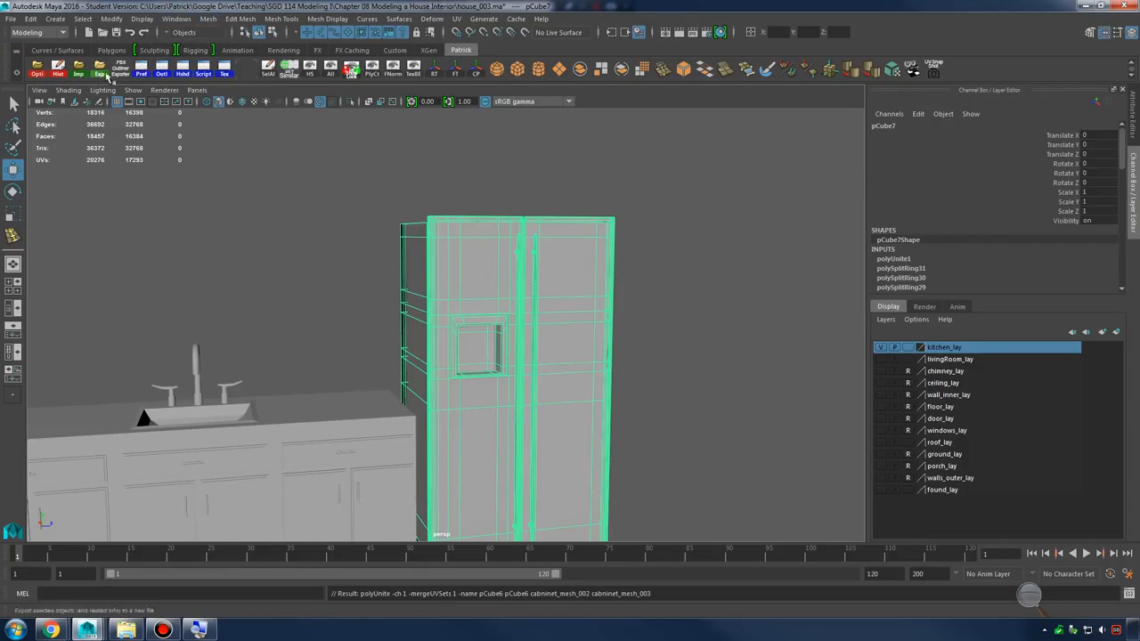
# Delete the combined refrigerator's construction history and rename the mesh refrig_mesh_001
pyautogui.click(163, 73)
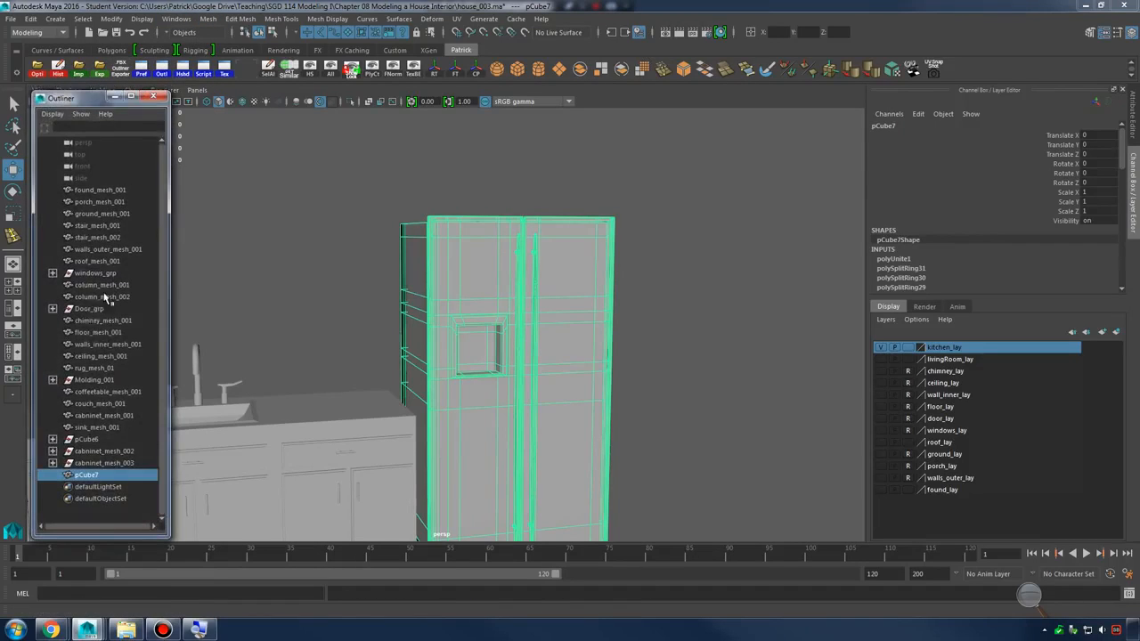
pyautogui.click(58, 70)
pyautogui.doubleClick(88, 441)
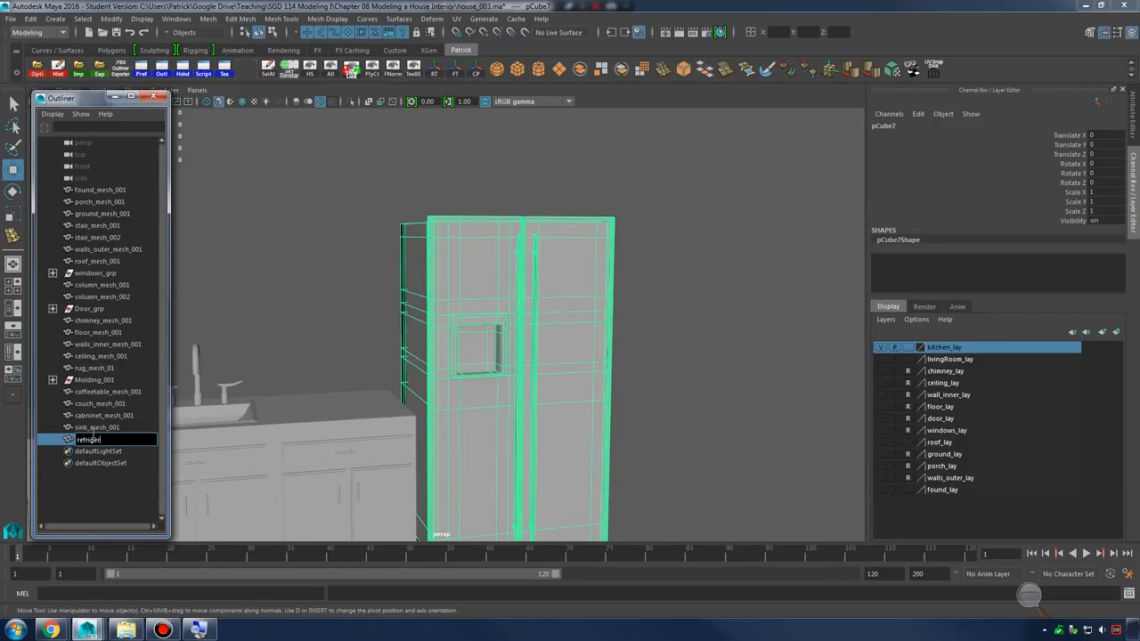
pyautogui.write('refrig_mesh_001')
pyautogui.press('Return')
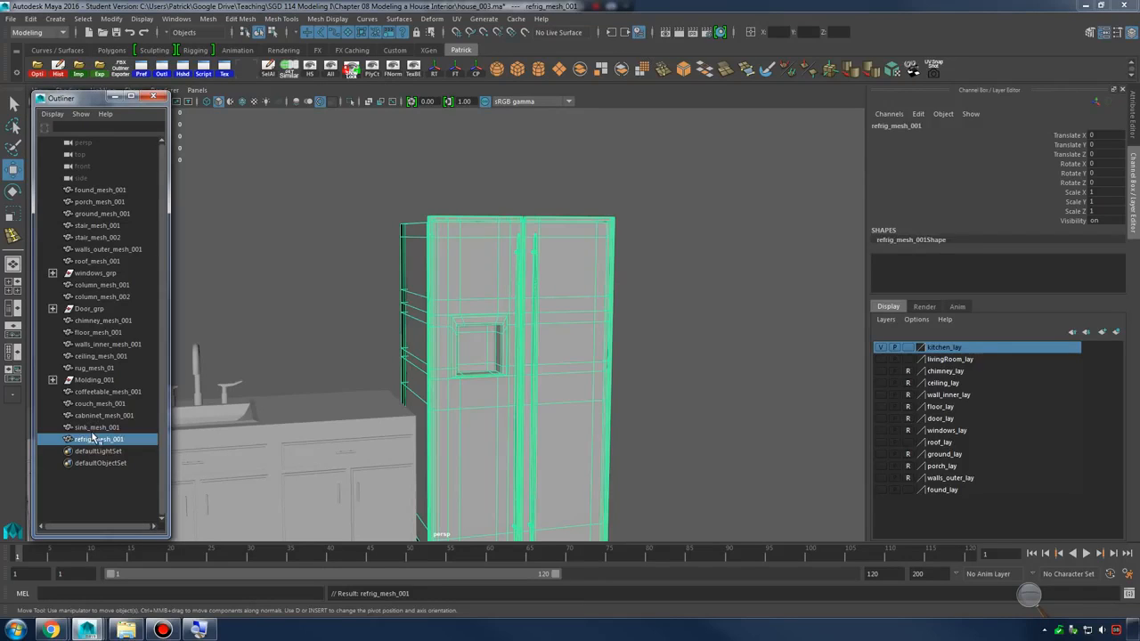
# Add refrig_mesh_001 to the kitchen_lay layer and set that layer to reference display
pyautogui.keyDown('alt'); pyautogui.moveTo(649, 289); pyautogui.dragTo(662, 256); pyautogui.keyUp('alt')
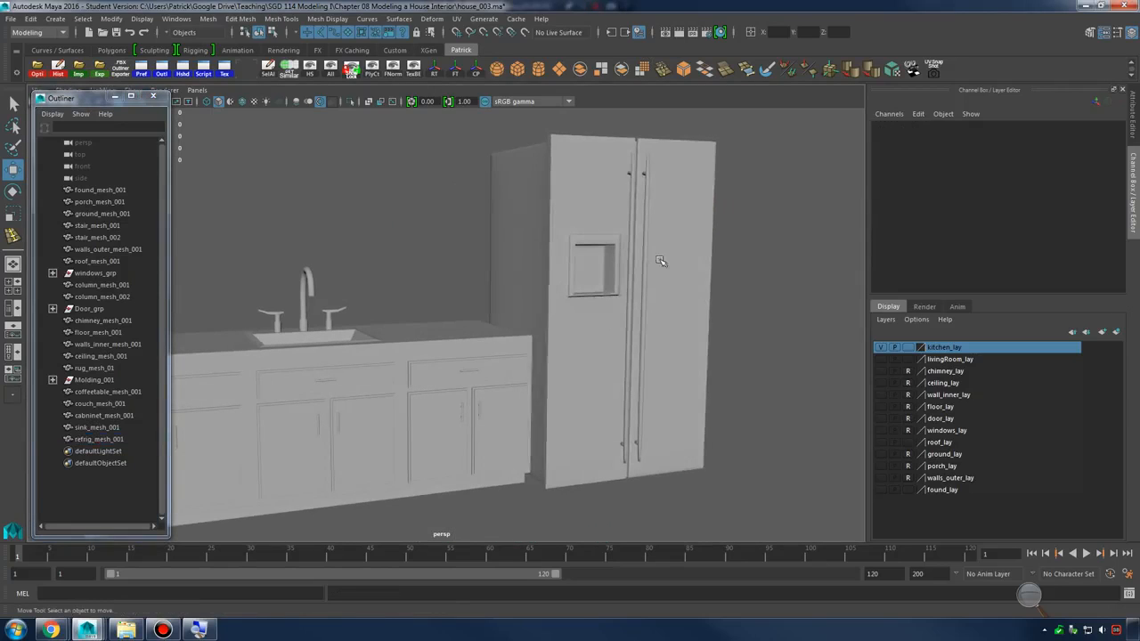
pyautogui.rightClick(951, 350)
pyautogui.click(975, 354)
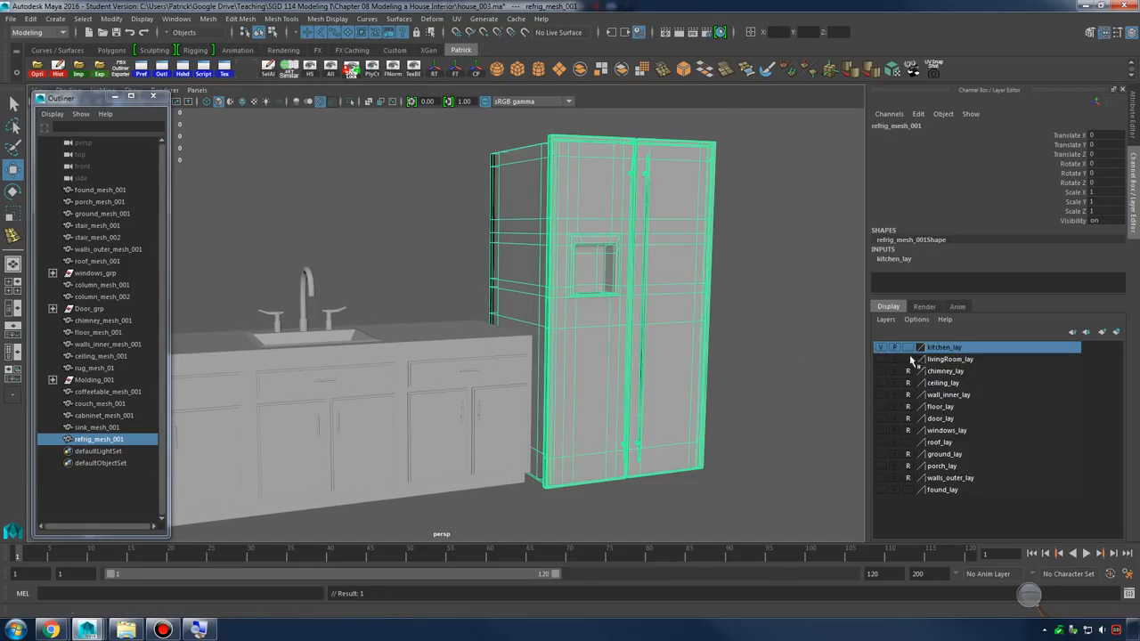
pyautogui.click(758, 331)
pyautogui.moveTo(433, 232); pyautogui.dragTo(708, 418)
pyautogui.keyDown('alt'); pyautogui.moveTo(708, 418); pyautogui.dragTo(636, 407, button='right'); pyautogui.keyUp('alt')
pyautogui.keyDown('alt'); pyautogui.moveTo(636, 407); pyautogui.dragTo(600, 397); pyautogui.keyUp('alt')
pyautogui.keyDown('alt'); pyautogui.moveTo(600, 397); pyautogui.dragTo(648, 413, button='right'); pyautogui.keyUp('alt')
pyautogui.keyDown('alt'); pyautogui.moveTo(649, 413); pyautogui.dragTo(648, 387, button='middle'); pyautogui.keyUp('alt')
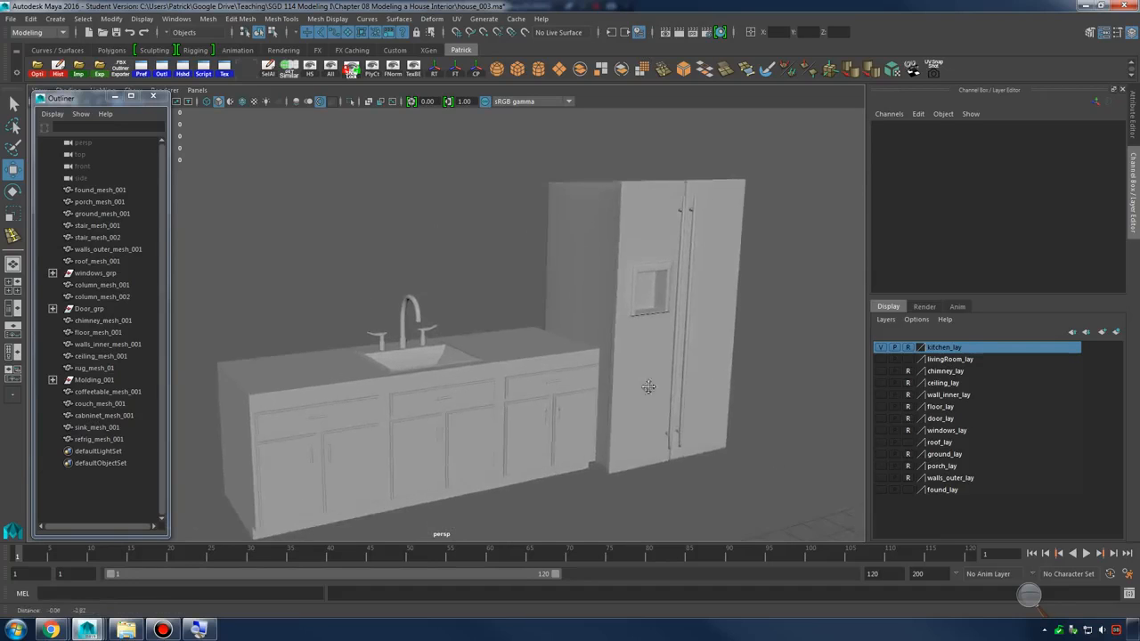
pyautogui.keyDown('alt'); pyautogui.moveTo(648, 386); pyautogui.dragTo(610, 382); pyautogui.keyUp('alt')
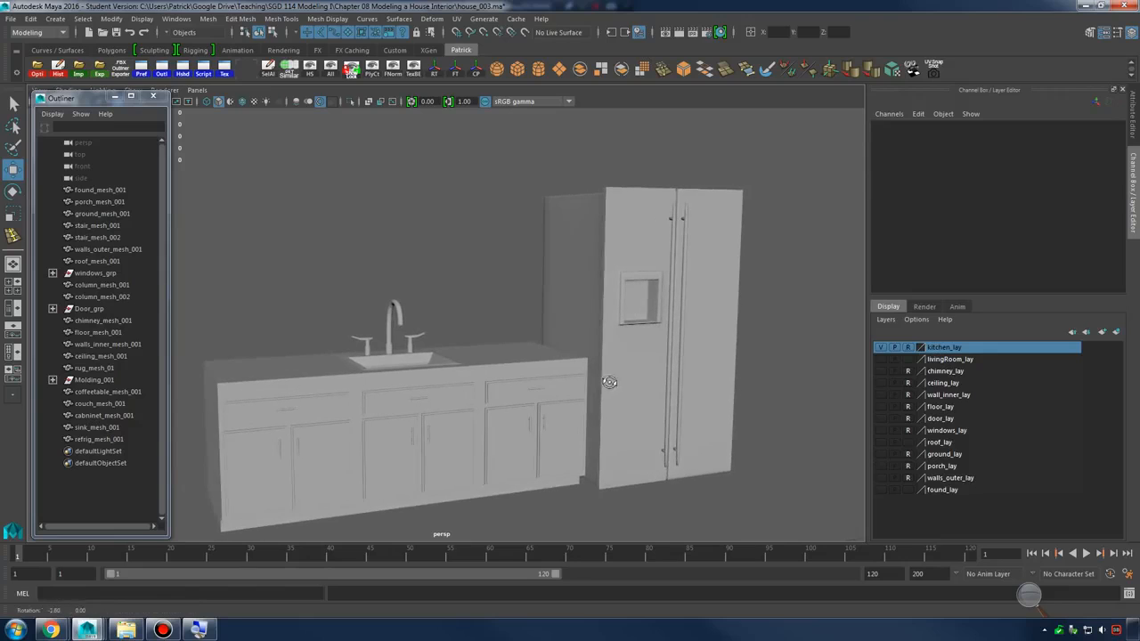
# Close the Outliner and make the layers from livingRoom_lay through windows_lay visible
pyautogui.click(153, 95)
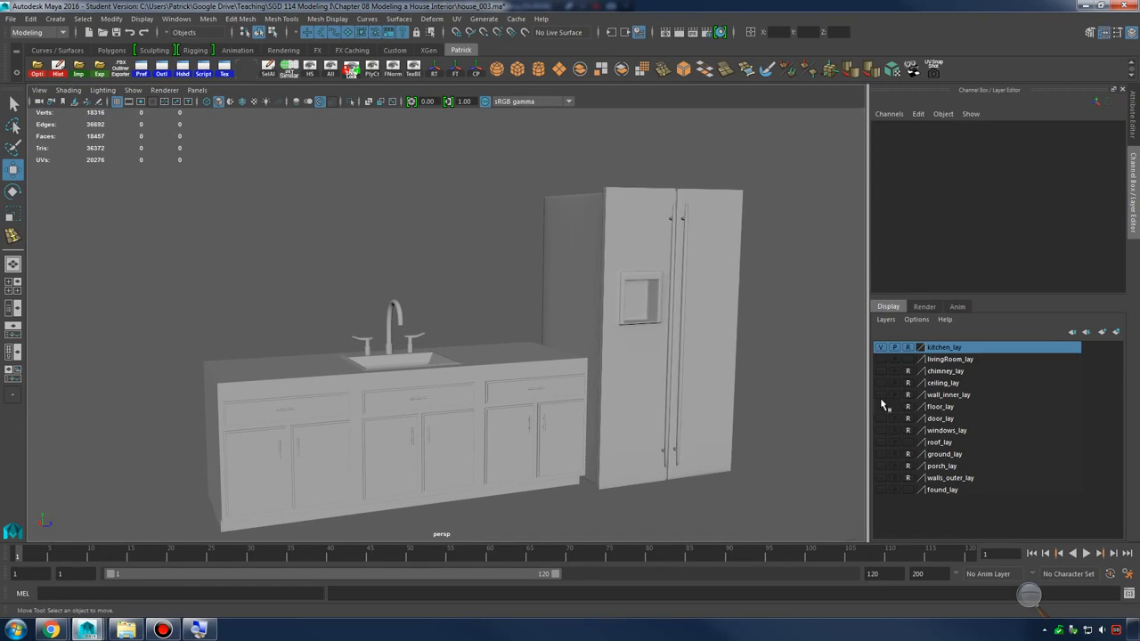
pyautogui.click(882, 383)
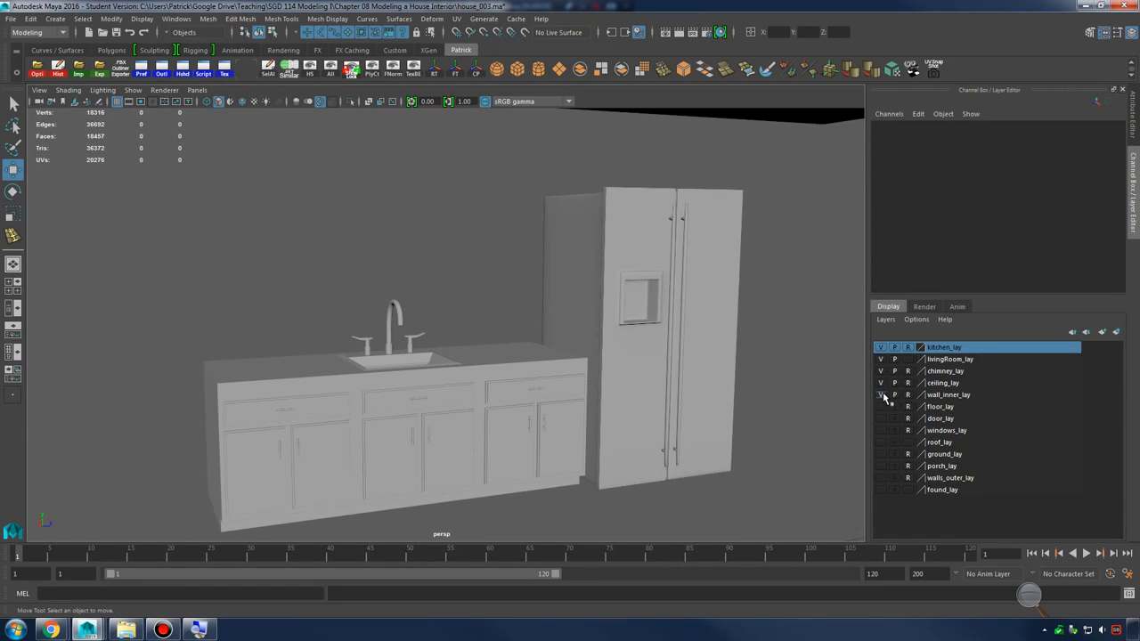
pyautogui.click(882, 394)
pyautogui.click(882, 406)
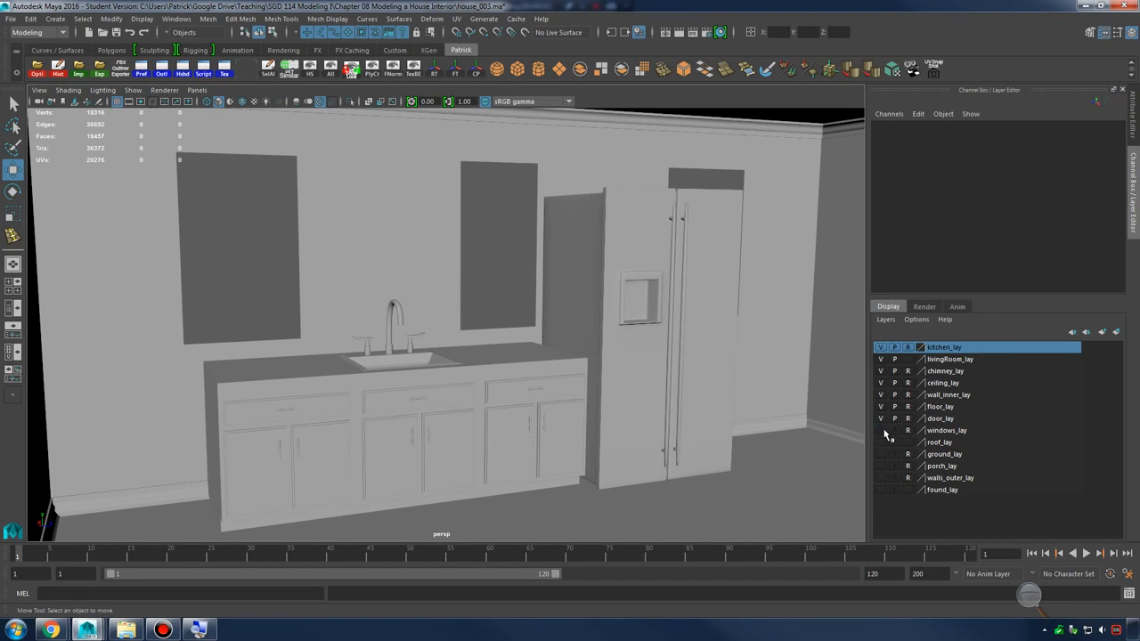
pyautogui.click(883, 431)
# Enable backface culling in the perspective view and inspect the kitchen and living room interior
pyautogui.keyDown('alt'); pyautogui.moveTo(788, 357); pyautogui.dragTo(459, 307); pyautogui.keyUp('alt')
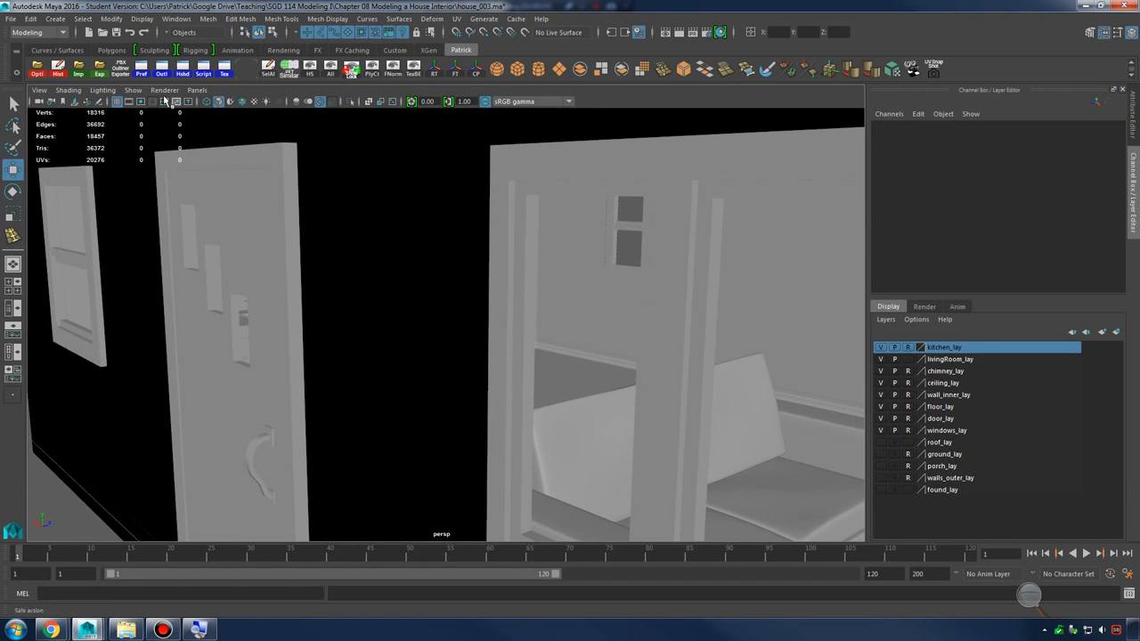
pyautogui.click(69, 90)
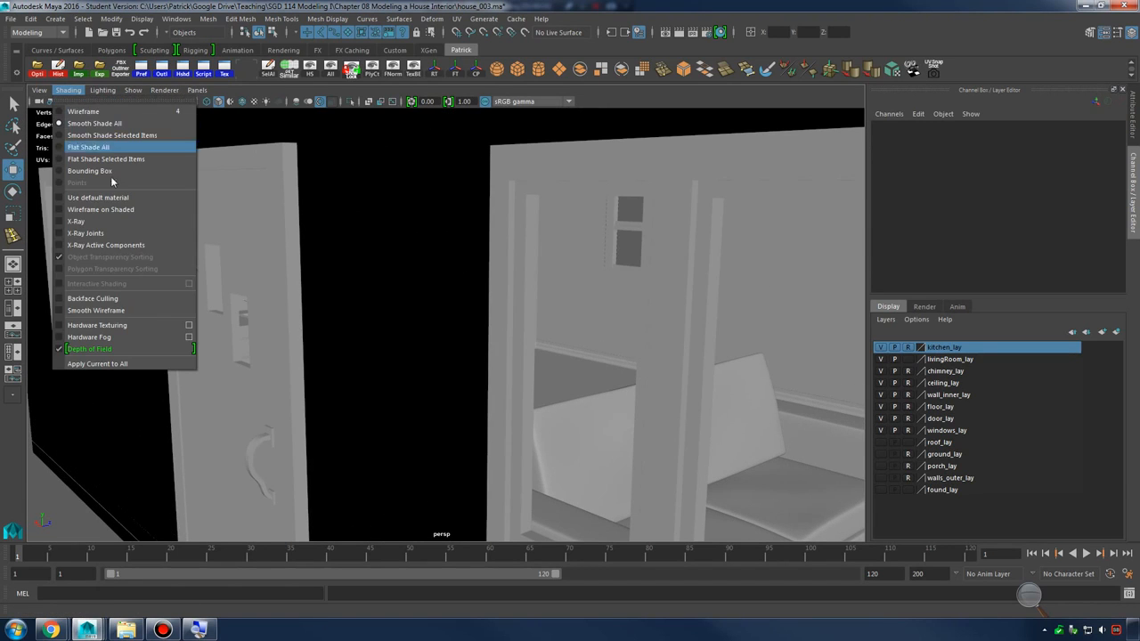
pyautogui.click(134, 309)
pyautogui.keyDown('alt'); pyautogui.moveTo(298, 306); pyautogui.dragTo(345, 280); pyautogui.keyUp('alt')
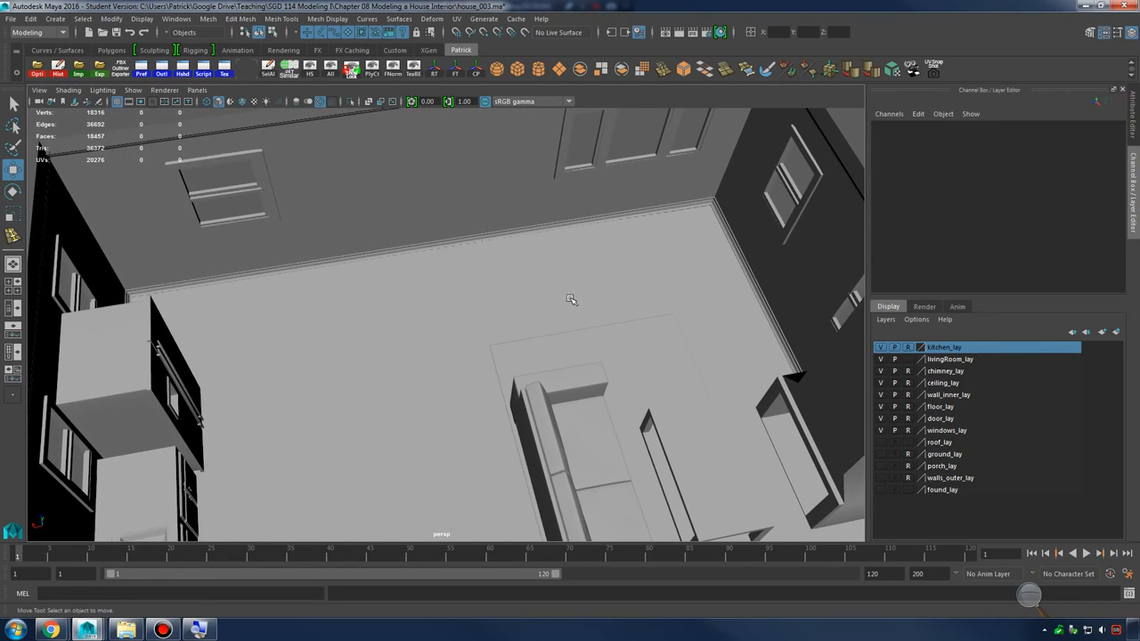
pyautogui.keyDown('alt'); pyautogui.moveTo(570, 299); pyautogui.dragTo(480, 356); pyautogui.keyUp('alt')
pyautogui.keyDown('alt'); pyautogui.moveTo(573, 327); pyautogui.dragTo(545, 318); pyautogui.keyUp('alt')
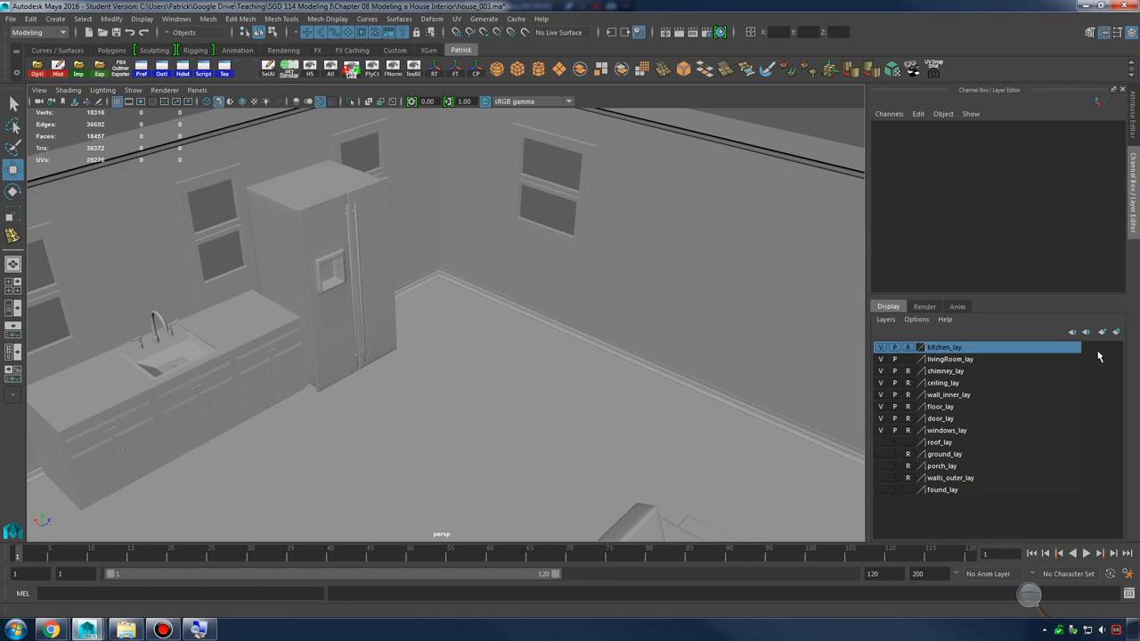
pyautogui.keyDown('alt'); pyautogui.moveTo(620, 408); pyautogui.dragTo(593, 369); pyautogui.keyUp('alt')
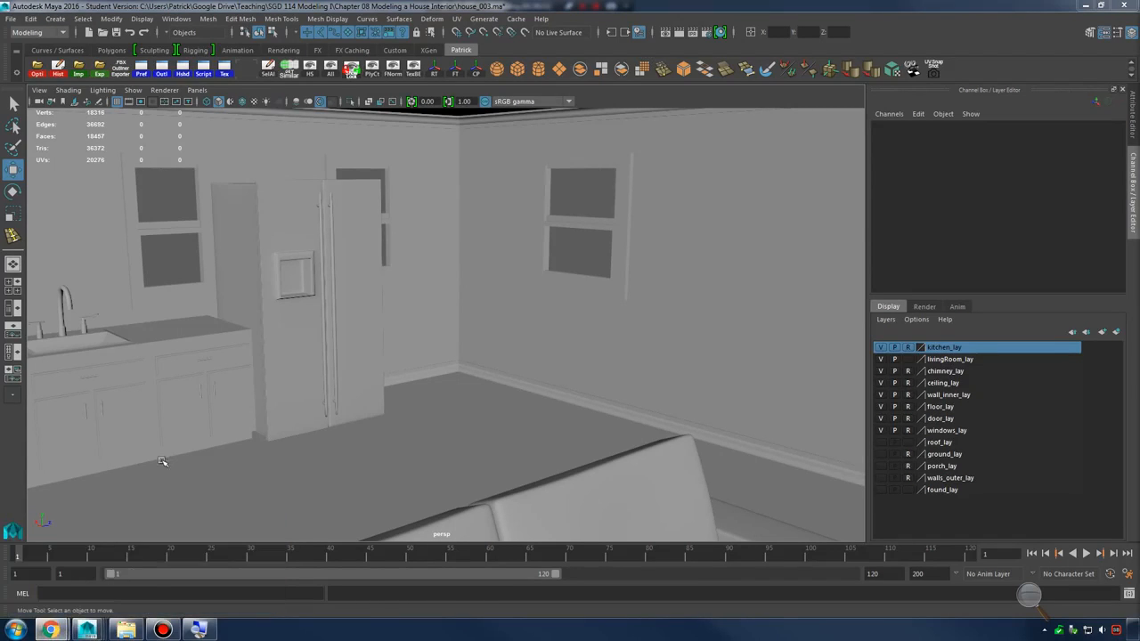
# Switch to Chrome and reload the suspended house interior asset list spreadsheet to check the remaining assets
pyautogui.moveTo(51, 630)
pyautogui.click(188, 577)
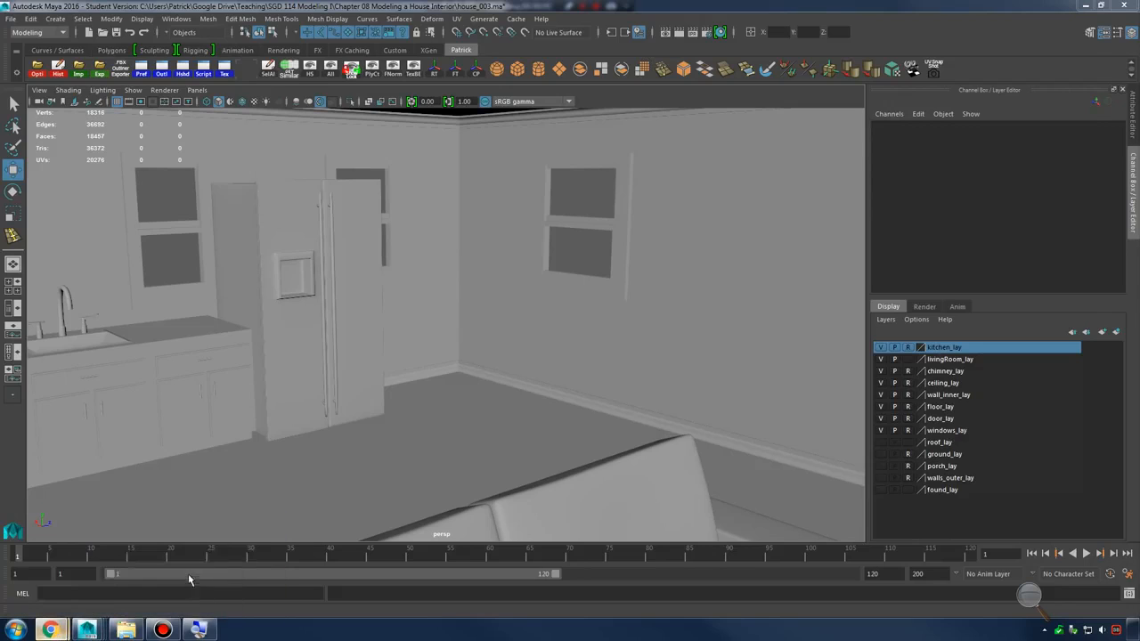
pyautogui.click(587, 19)
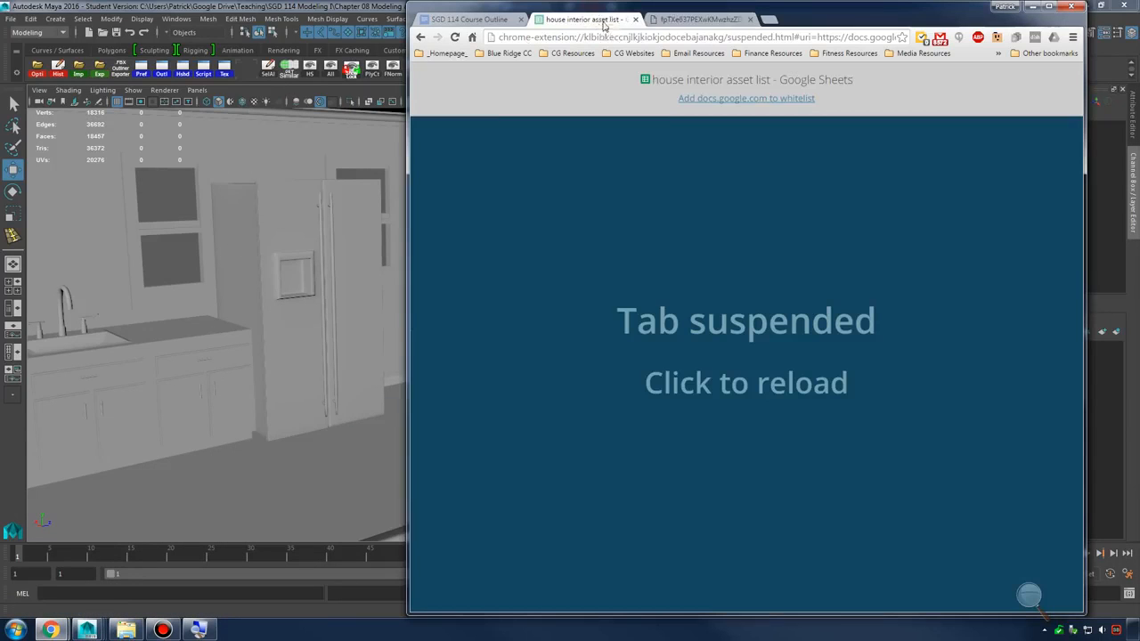
pyautogui.click(750, 19)
pyautogui.click(748, 202)
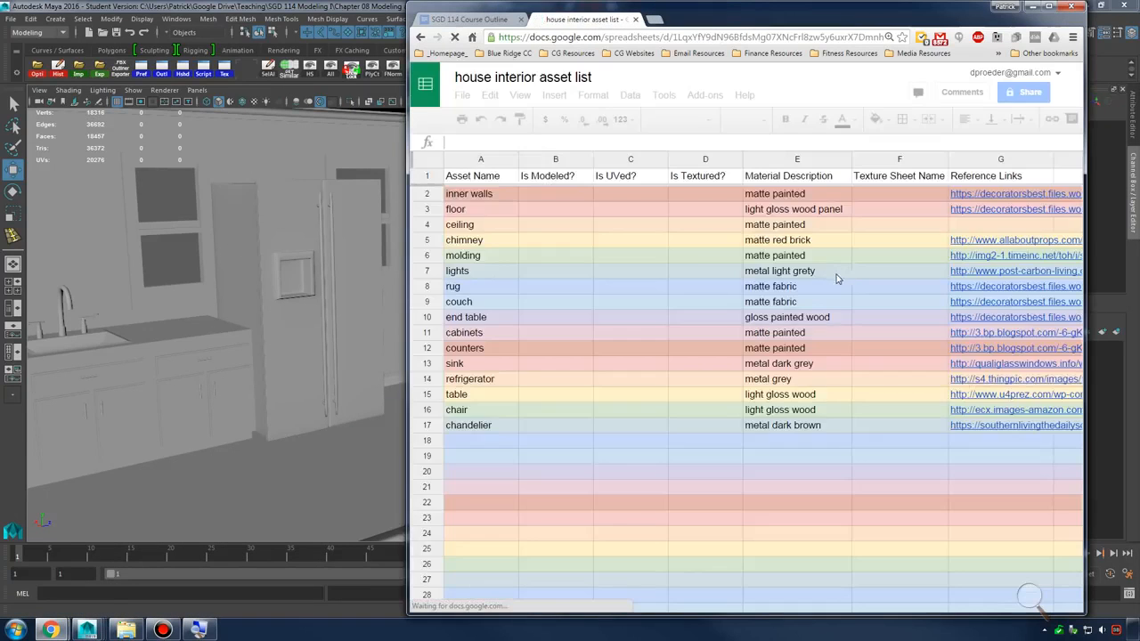
pyautogui.scroll(-2, 816, 294)
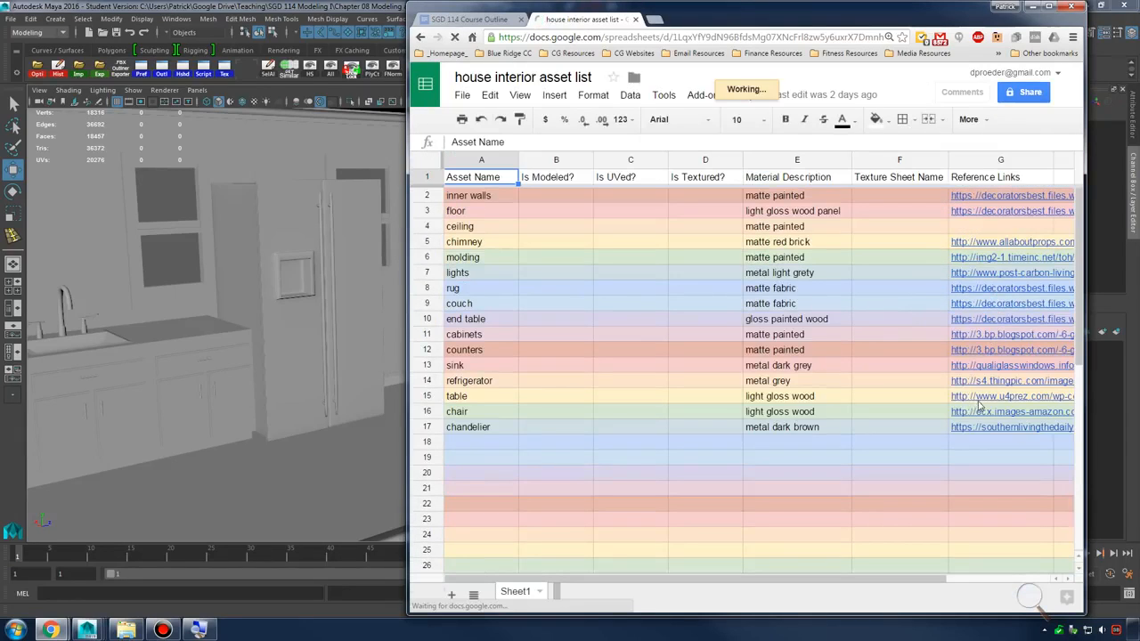
# Open the table's reference link from the asset list, study the dining table photo, and switch back to Maya
pyautogui.click(972, 397)
pyautogui.click(985, 378)
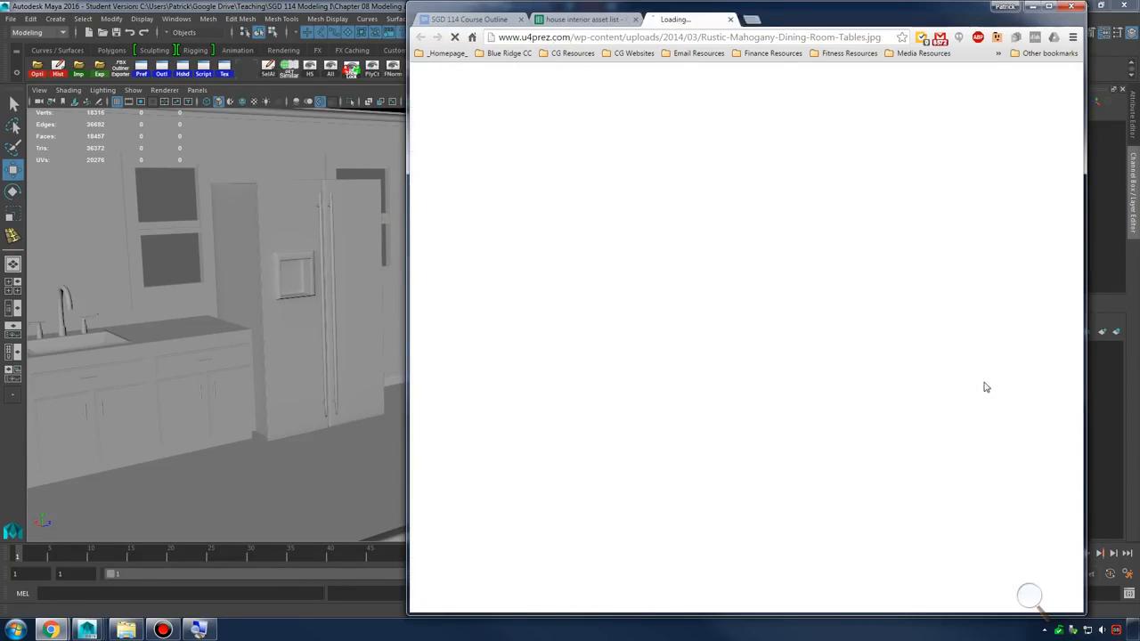
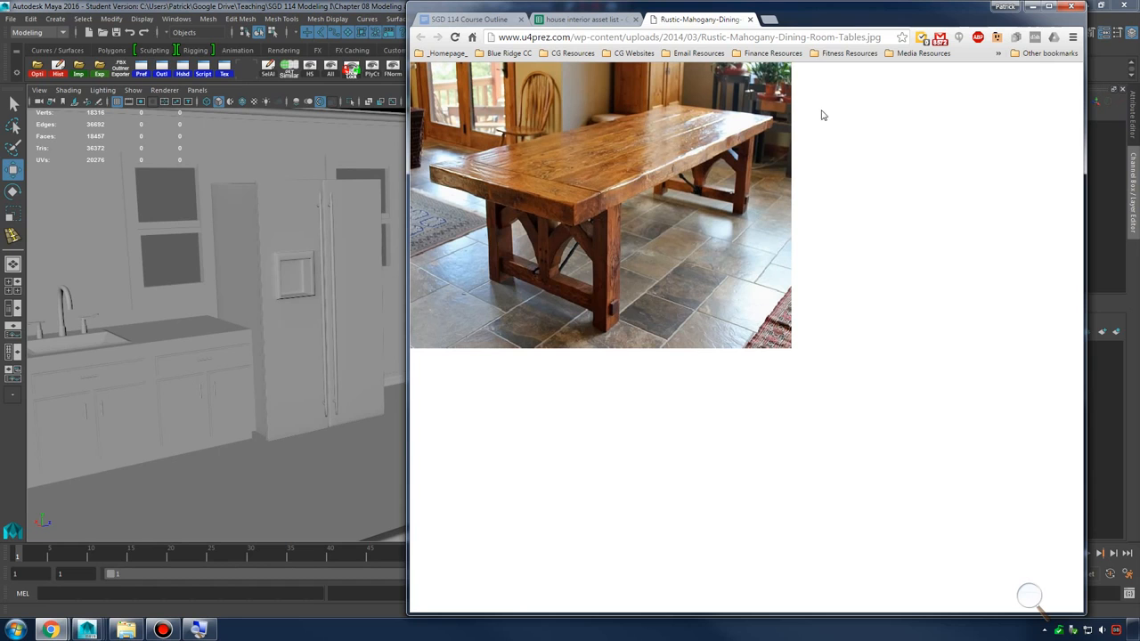
pyautogui.click(1035, 9)
# Create a polygon cube and move it to the open floor area by the wall, at about X -1.611, Y 3.585
pyautogui.keyDown('alt'); pyautogui.moveTo(636, 258); pyautogui.dragTo(565, 257); pyautogui.keyUp('alt')
pyautogui.moveTo(565, 258)
pyautogui.keyDown('alt'); pyautogui.mouseDown(button='middle')
pyautogui.moveTo(585, 259)
pyautogui.moveTo(548, 262)
pyautogui.mouseUp(button='middle'); pyautogui.keyUp('alt')
pyautogui.keyDown('alt'); pyautogui.moveTo(548, 262); pyautogui.dragTo(565, 288, button='right'); pyautogui.keyUp('alt')
pyautogui.keyDown('alt'); pyautogui.moveTo(565, 288); pyautogui.dragTo(557, 288); pyautogui.keyUp('alt')
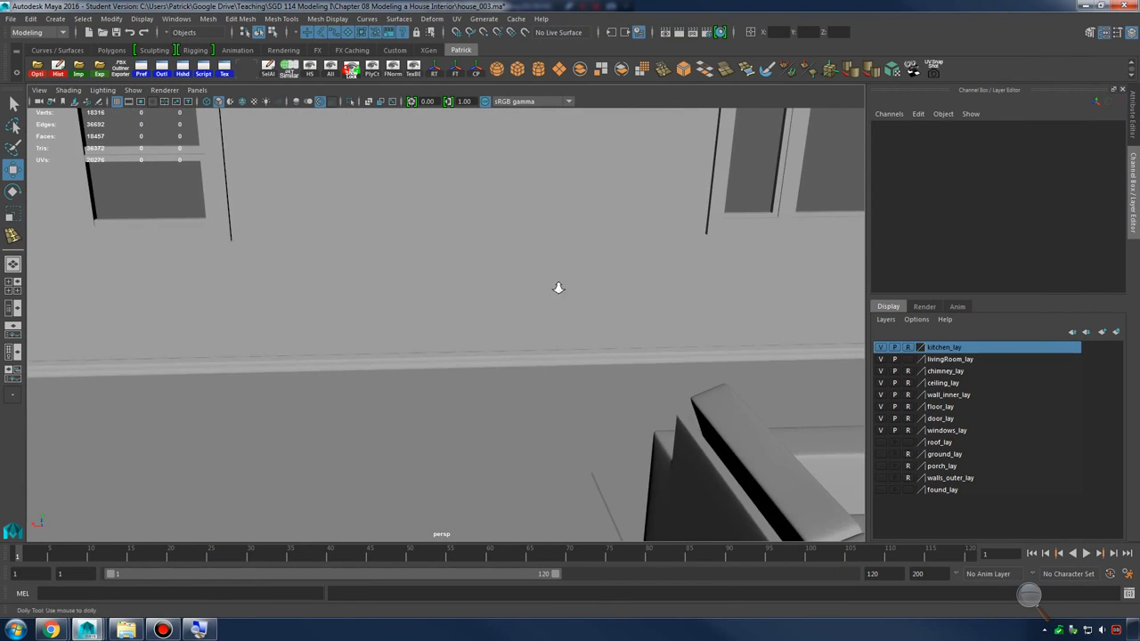
pyautogui.keyDown('alt'); pyautogui.moveTo(558, 288); pyautogui.dragTo(594, 326, button='right'); pyautogui.keyUp('alt')
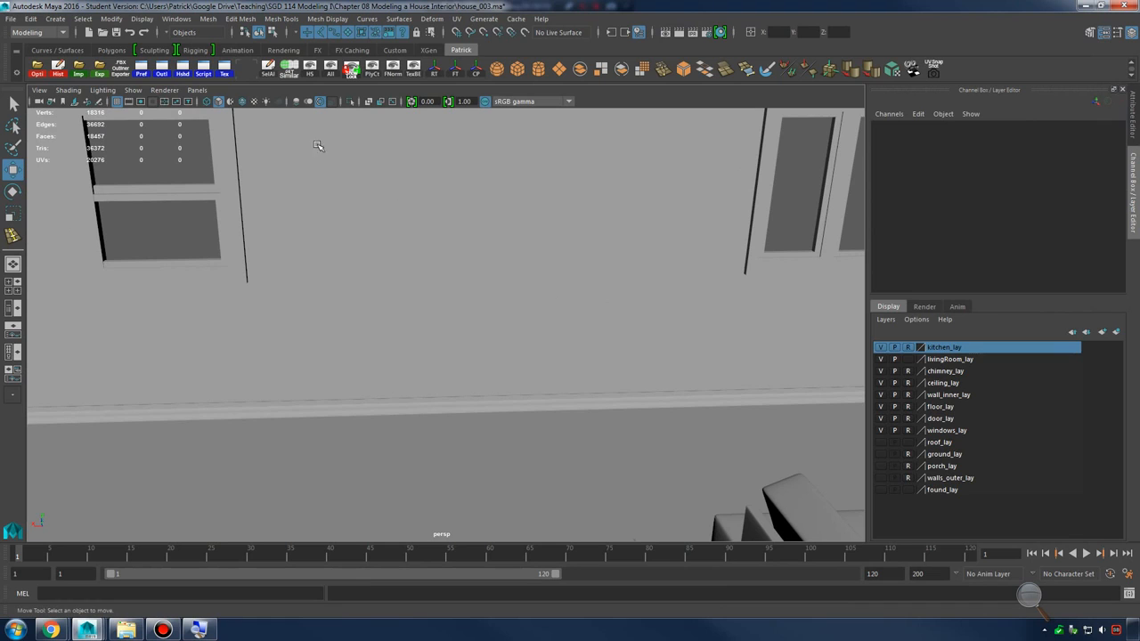
pyautogui.click(56, 19)
pyautogui.moveTo(135, 65)
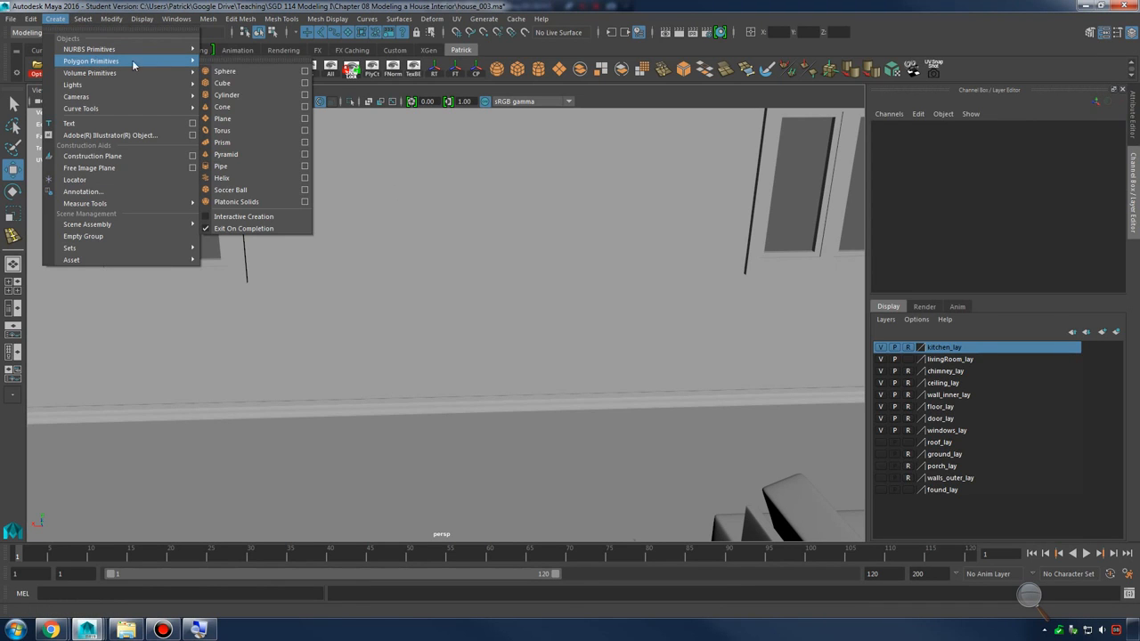
pyautogui.click(244, 84)
pyautogui.keyDown('alt'); pyautogui.moveTo(570, 299); pyautogui.dragTo(463, 302, button='right'); pyautogui.keyUp('alt')
pyautogui.keyDown('alt'); pyautogui.moveTo(463, 303); pyautogui.dragTo(491, 318); pyautogui.keyUp('alt')
pyautogui.keyDown('alt'); pyautogui.moveTo(491, 318); pyautogui.dragTo(463, 290, button='middle'); pyautogui.keyUp('alt')
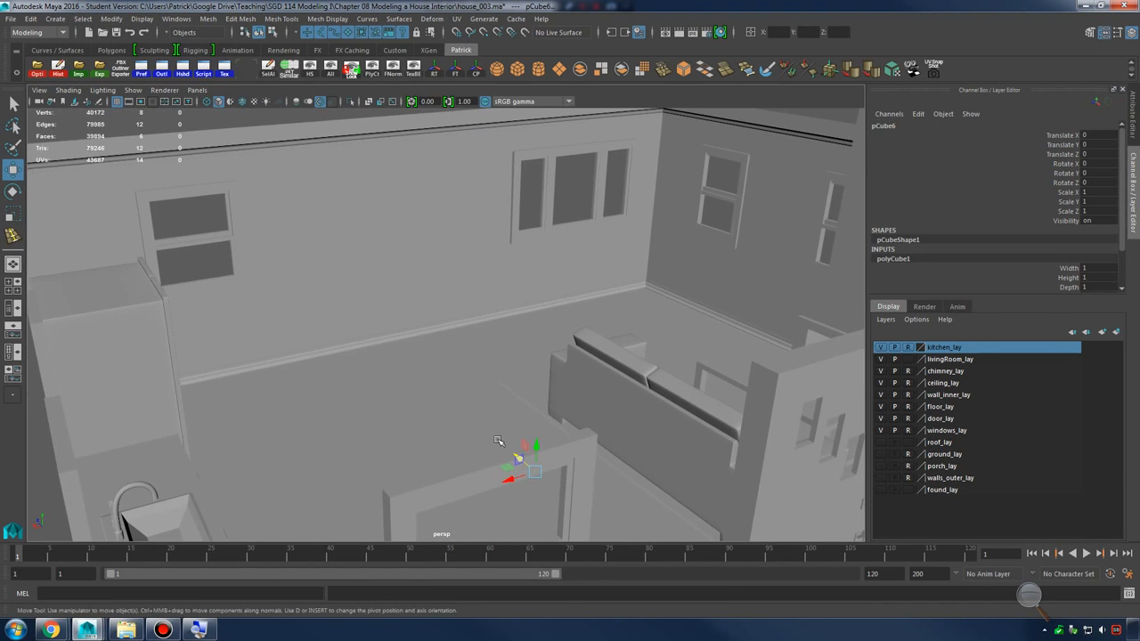
pyautogui.keyDown('alt'); pyautogui.moveTo(525, 458); pyautogui.dragTo(415, 292); pyautogui.keyUp('alt')
pyautogui.moveTo(312, 249); pyautogui.dragTo(316, 252)
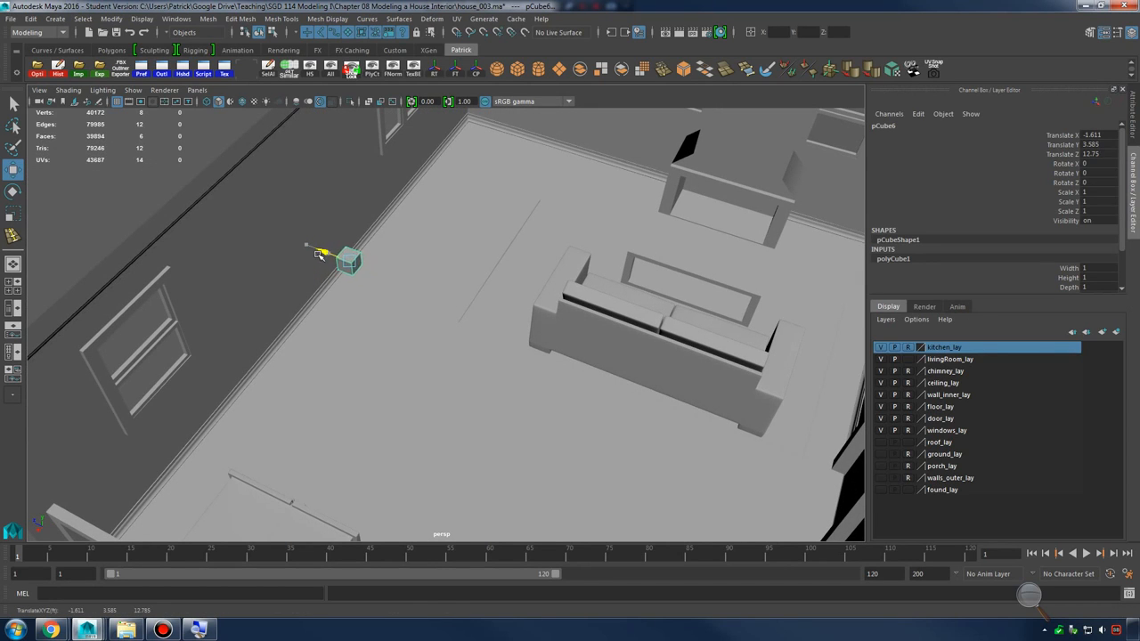
# Stretch the cube lengthwise along the wall by pulling the vertices at both ends outward
pyautogui.press('f')
pyautogui.keyDown('alt'); pyautogui.moveTo(528, 282); pyautogui.dragTo(463, 286, button='right'); pyautogui.keyUp('alt')
pyautogui.keyDown('alt'); pyautogui.moveTo(481, 286); pyautogui.dragTo(460, 282); pyautogui.keyUp('alt')
pyautogui.moveTo(460, 282); pyautogui.dragTo(406, 281, button='right')
pyautogui.keyDown('alt'); pyautogui.moveTo(406, 282); pyautogui.dragTo(440, 270); pyautogui.keyUp('alt')
pyautogui.keyDown('alt'); pyautogui.moveTo(440, 270); pyautogui.dragTo(305, 269, button='right'); pyautogui.keyUp('alt')
pyautogui.keyDown('alt'); pyautogui.moveTo(306, 269); pyautogui.dragTo(333, 257); pyautogui.keyUp('alt')
pyautogui.moveTo(326, 260); pyautogui.dragTo(504, 381)
pyautogui.keyDown('alt'); pyautogui.moveTo(490, 294); pyautogui.dragTo(407, 267, button='right'); pyautogui.keyUp('alt')
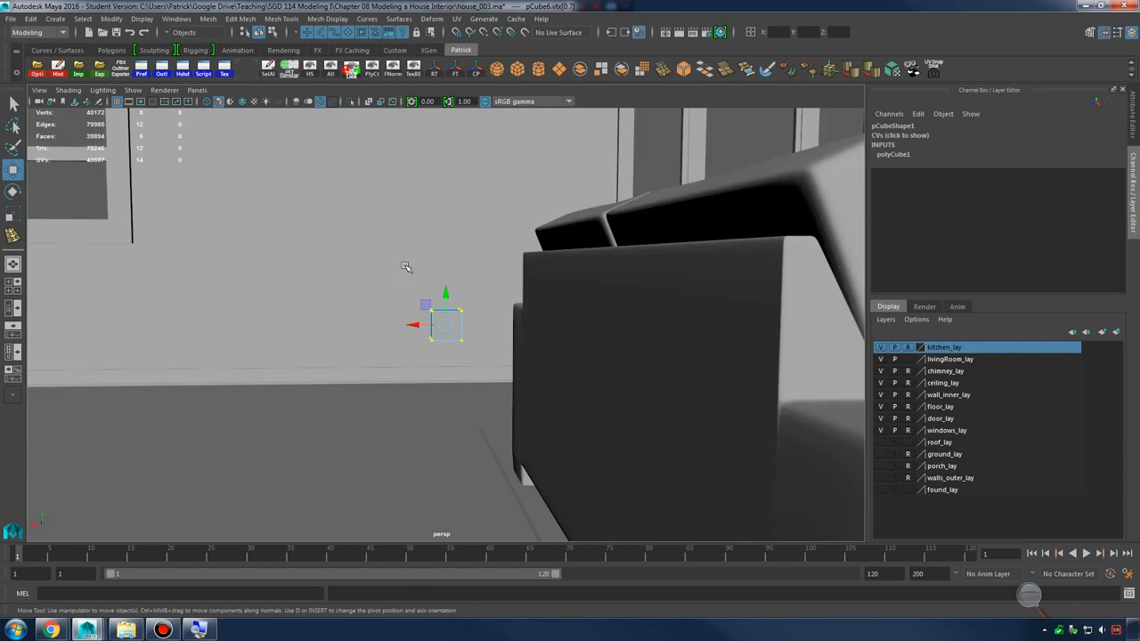
pyautogui.keyDown('alt'); pyautogui.moveTo(407, 267); pyautogui.dragTo(466, 358, button='middle'); pyautogui.keyUp('alt')
pyautogui.moveTo(500, 382)
pyautogui.mouseDown()
pyautogui.moveTo(506, 303)
pyautogui.moveTo(547, 364)
pyautogui.moveTo(506, 296)
pyautogui.mouseUp()
pyautogui.hotkey('ctrl', 'z')
pyautogui.moveTo(487, 338); pyautogui.dragTo(489, 339)
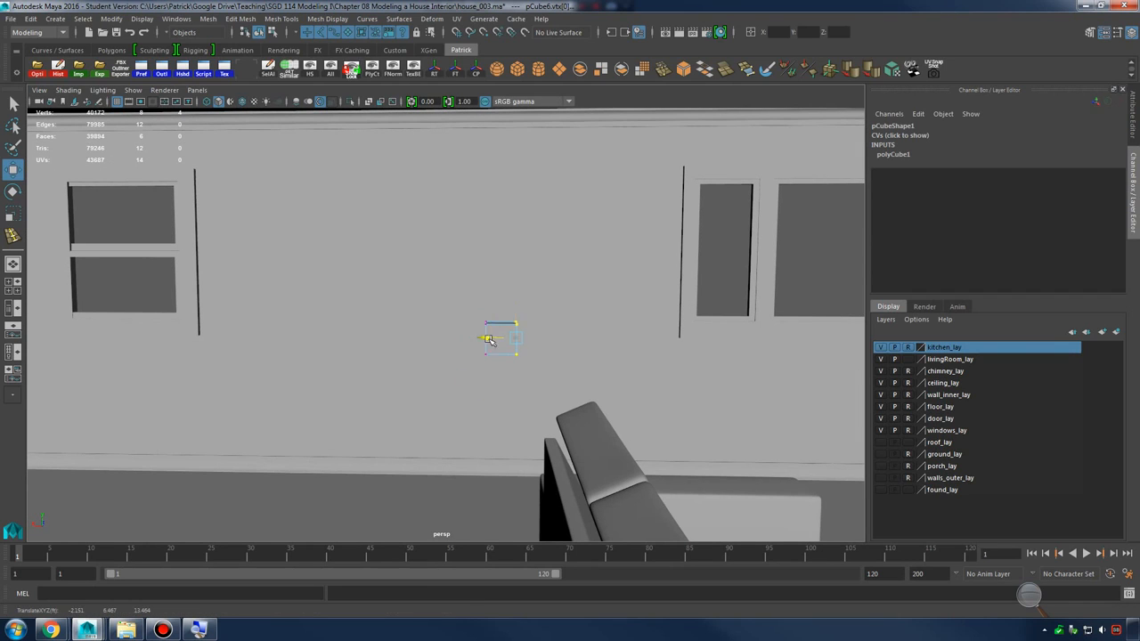
pyautogui.moveTo(434, 301); pyautogui.dragTo(507, 392)
pyautogui.moveTo(459, 338); pyautogui.dragTo(267, 338)
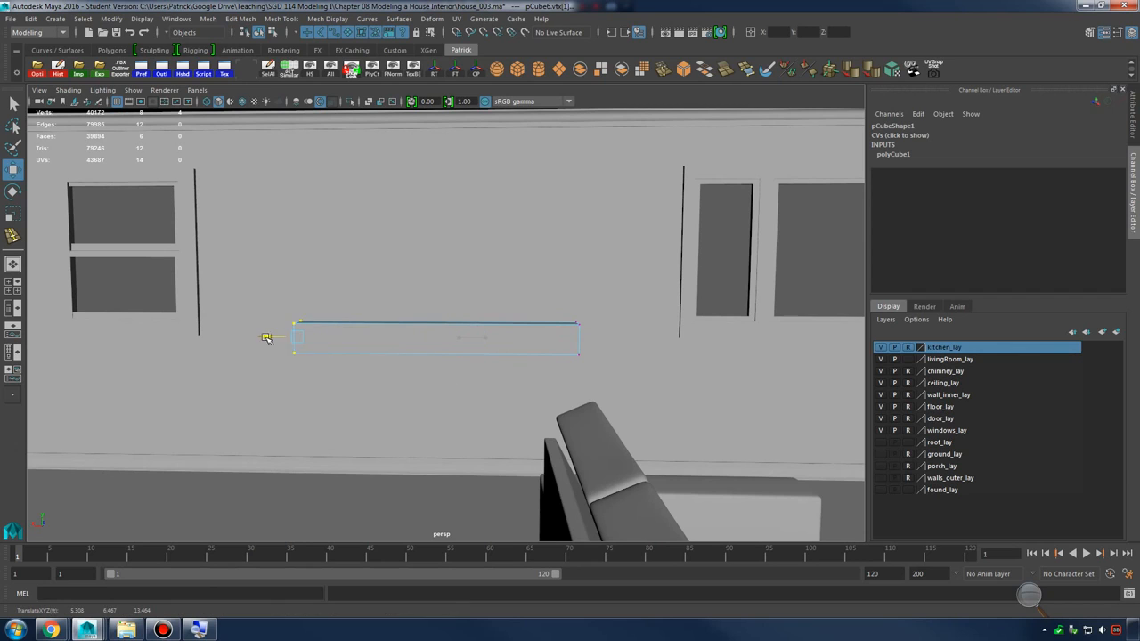
# Pull the cube's front vertices away from the wall to form a deep tabletop slab
pyautogui.keyDown('alt'); pyautogui.moveTo(350, 348); pyautogui.dragTo(405, 366); pyautogui.keyUp('alt')
pyautogui.moveTo(539, 301); pyautogui.dragTo(611, 378)
pyautogui.moveTo(545, 340); pyautogui.dragTo(568, 345)
pyautogui.keyDown('alt'); pyautogui.moveTo(571, 352); pyautogui.dragTo(611, 348); pyautogui.keyUp('alt')
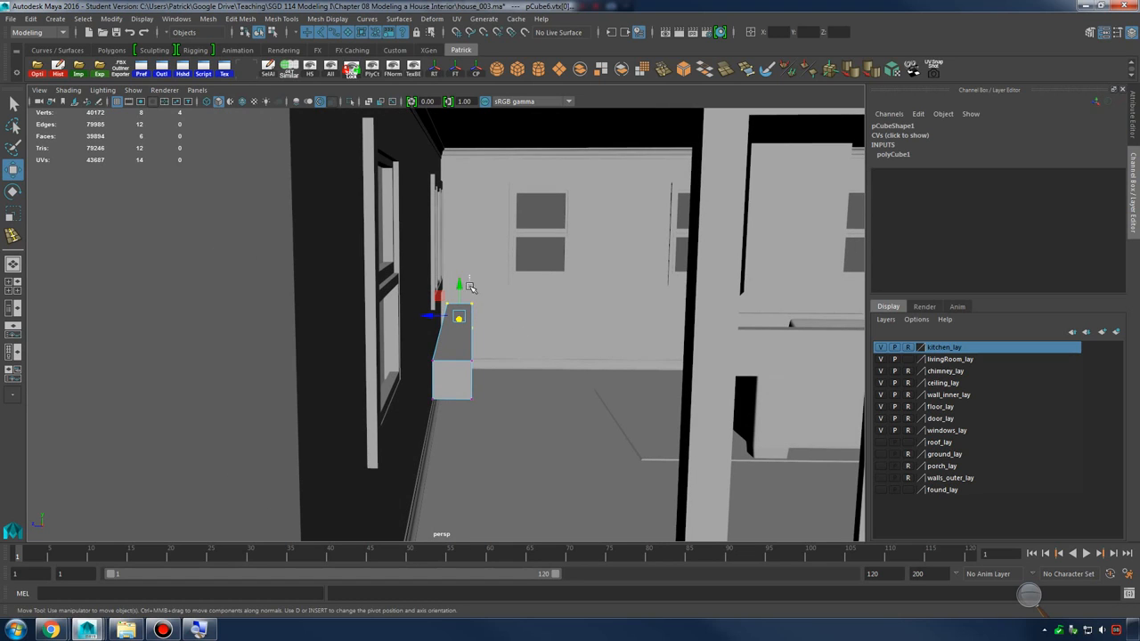
pyautogui.keyDown('alt'); pyautogui.moveTo(560, 433); pyautogui.dragTo(542, 419); pyautogui.keyUp('alt')
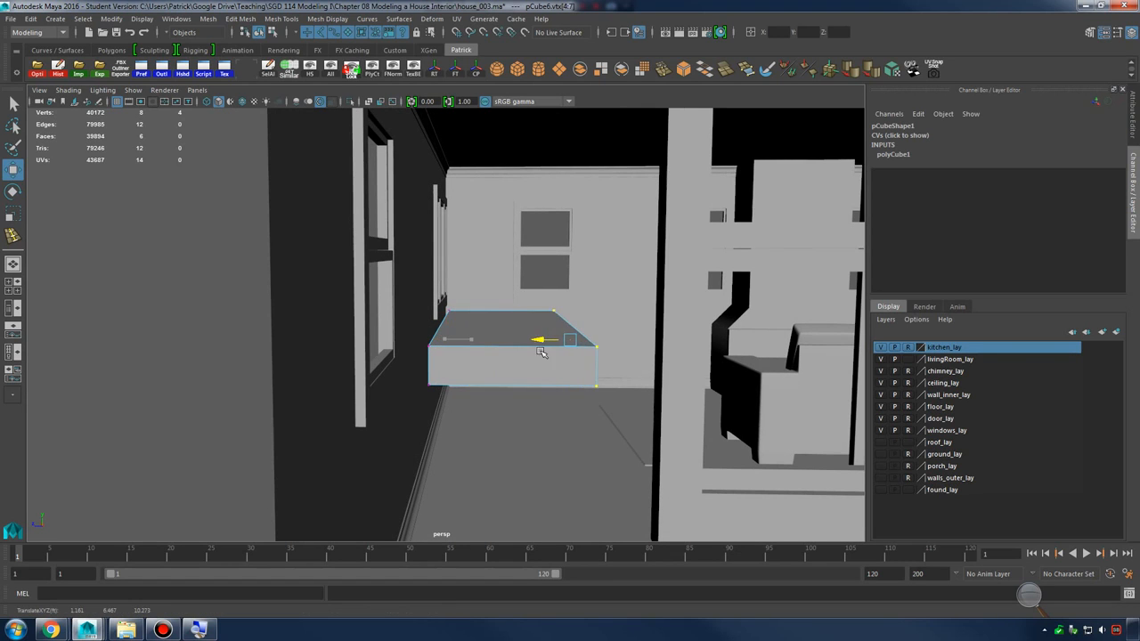
pyautogui.keyDown('alt'); pyautogui.moveTo(585, 343); pyautogui.dragTo(520, 357); pyautogui.keyUp('alt')
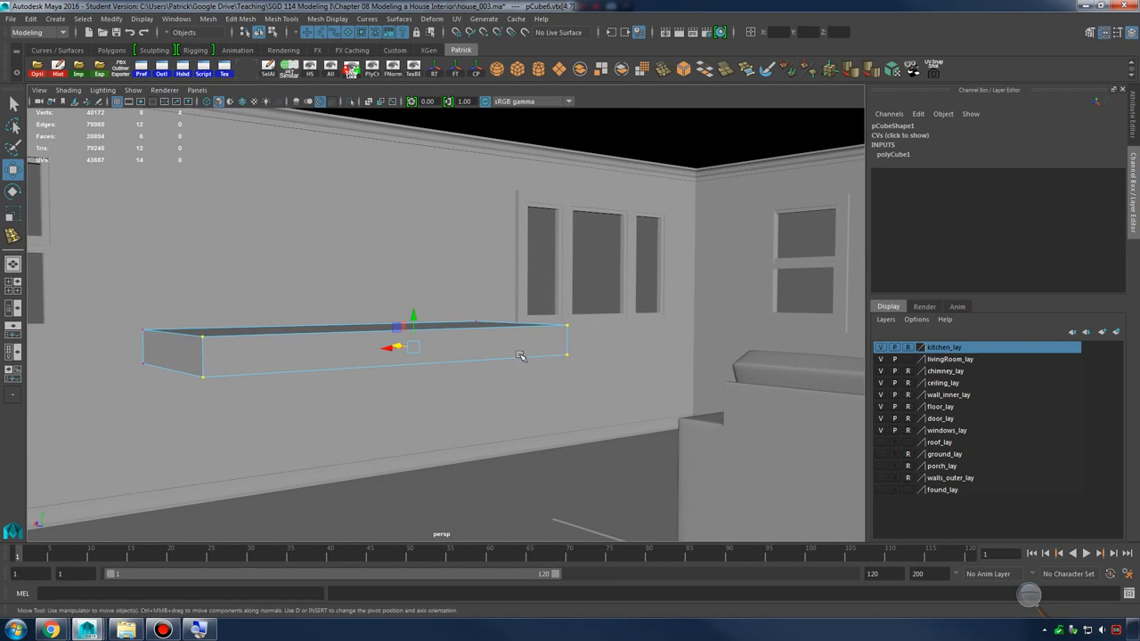
# Lower the tabletop to Y 2.946, center its pivot, and scale it to about 0.842 in X and 0.68 in Y
pyautogui.moveTo(489, 300); pyautogui.dragTo(536, 318, button='right')
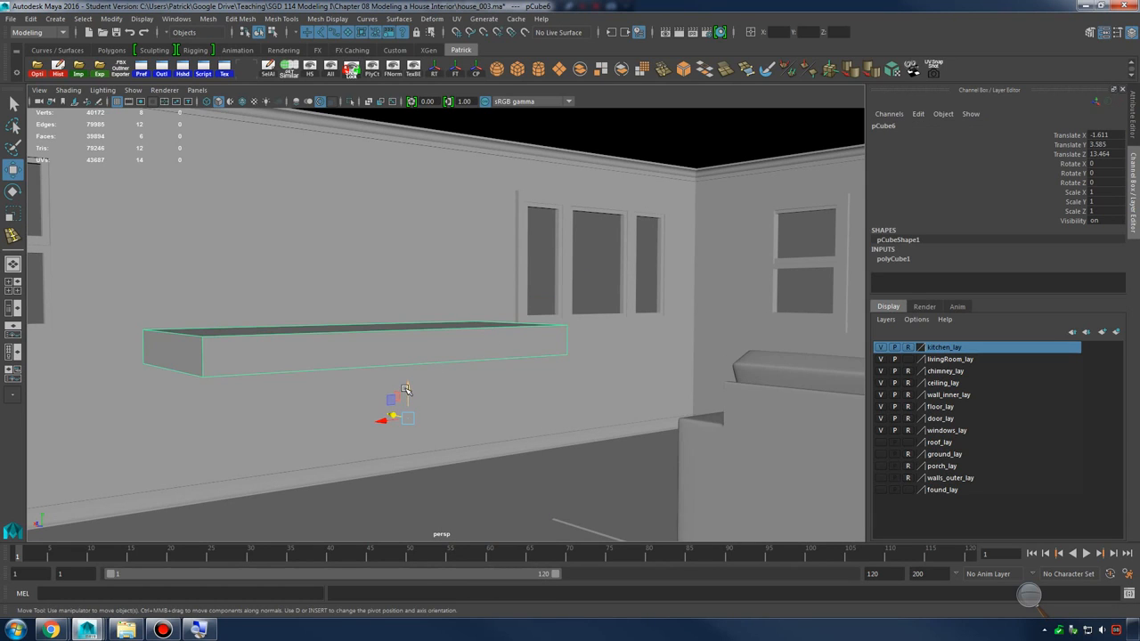
pyautogui.moveTo(405, 389); pyautogui.dragTo(418, 411)
pyautogui.press('r')
pyautogui.hotkey('ctrl', 'z')
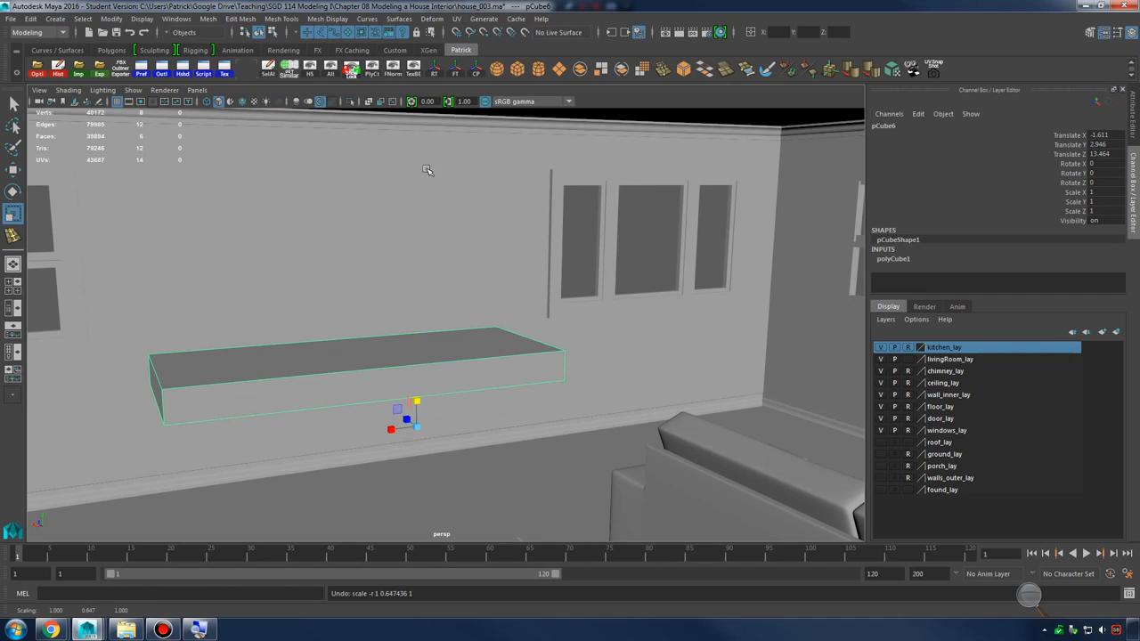
pyautogui.click(477, 71)
pyautogui.moveTo(358, 343); pyautogui.dragTo(360, 354)
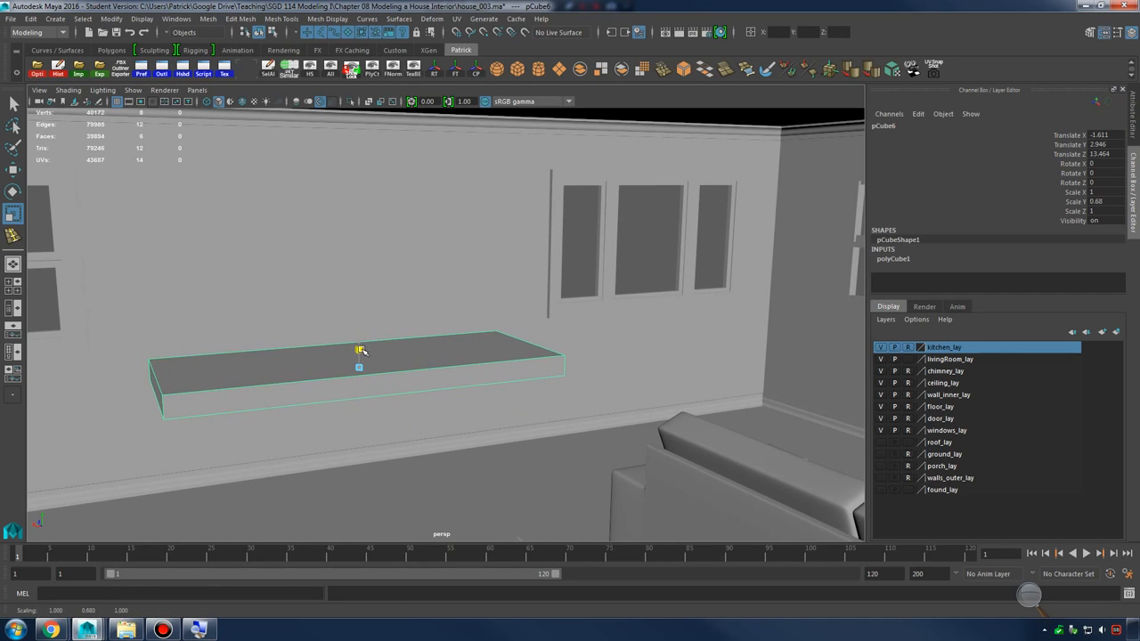
pyautogui.keyDown('alt'); pyautogui.moveTo(440, 356); pyautogui.dragTo(397, 324); pyautogui.keyUp('alt')
pyautogui.press('w')
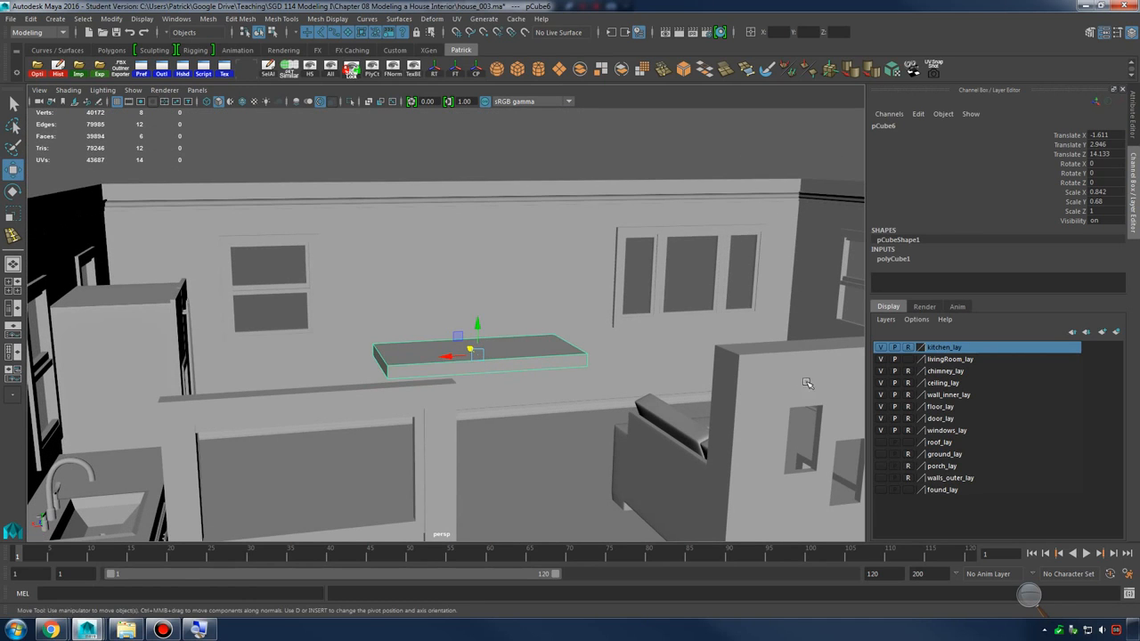
# Hide all the visible layers from kitchen_lay through windows_lay to isolate the tabletop slab
pyautogui.click(880, 348)
pyautogui.click(880, 359)
pyautogui.click(881, 371)
pyautogui.click(881, 395)
pyautogui.click(881, 407)
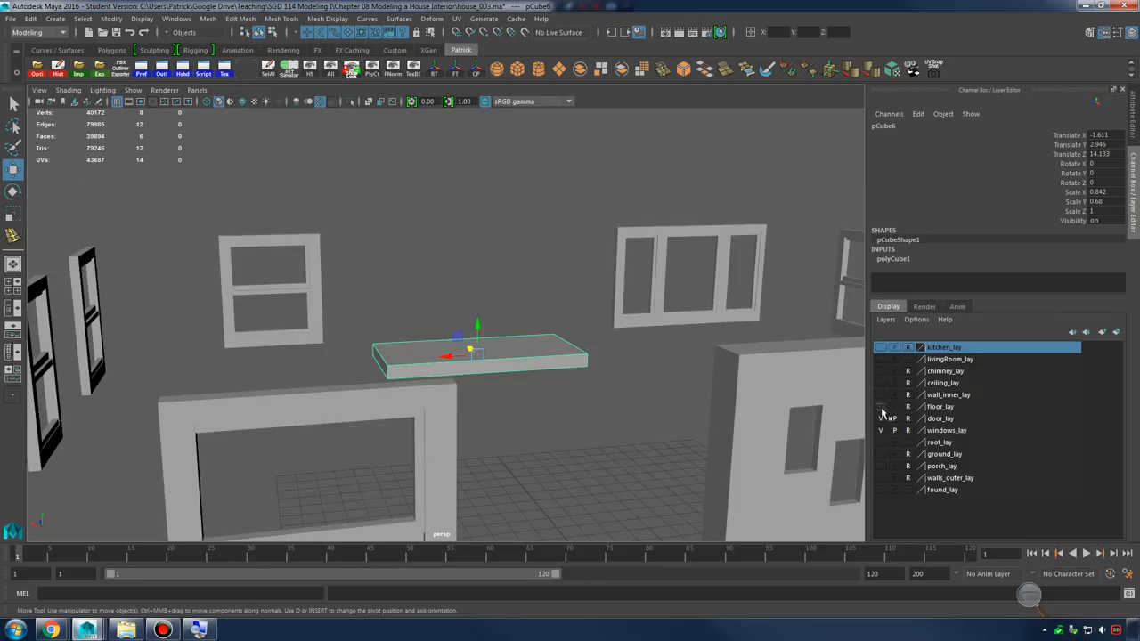
pyautogui.click(881, 418)
pyautogui.click(881, 430)
pyautogui.keyDown('alt'); pyautogui.moveTo(637, 374); pyautogui.dragTo(469, 379); pyautogui.keyUp('alt')
pyautogui.keyDown('alt'); pyautogui.moveTo(538, 380); pyautogui.dragTo(474, 333); pyautogui.keyUp('alt')
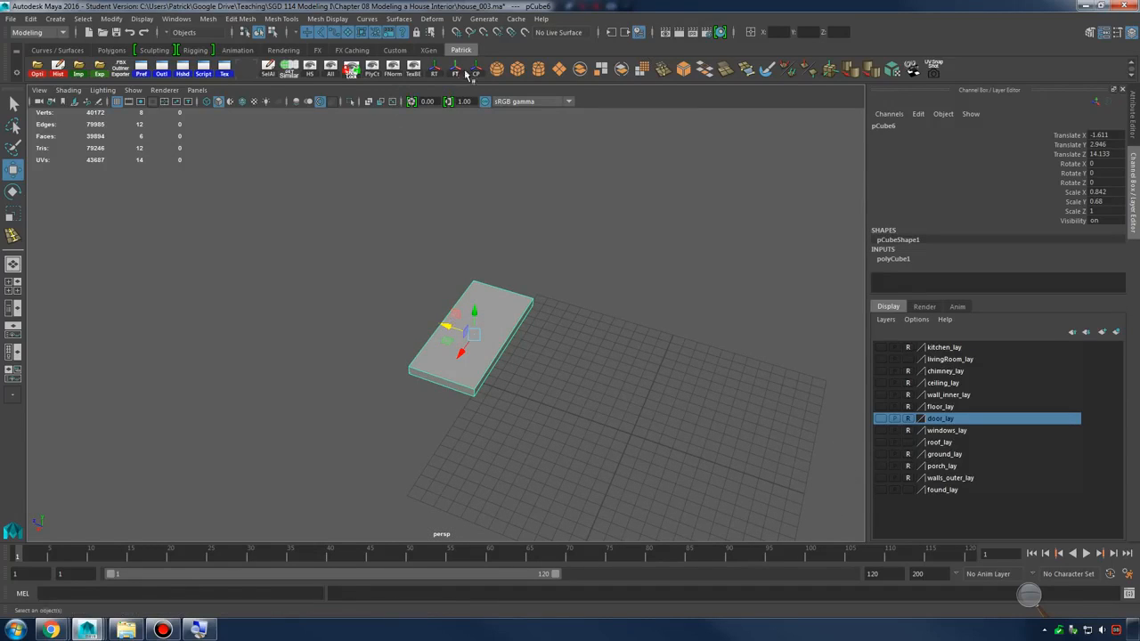
# Move the tabletop to the grid's centre at about Z 1.959 and snap it to the centre line in X in the top view
pyautogui.keyDown('alt'); pyautogui.moveTo(596, 305); pyautogui.dragTo(563, 330, button='right'); pyautogui.keyUp('alt')
pyautogui.keyDown('alt'); pyautogui.moveTo(563, 330); pyautogui.dragTo(583, 346); pyautogui.keyUp('alt')
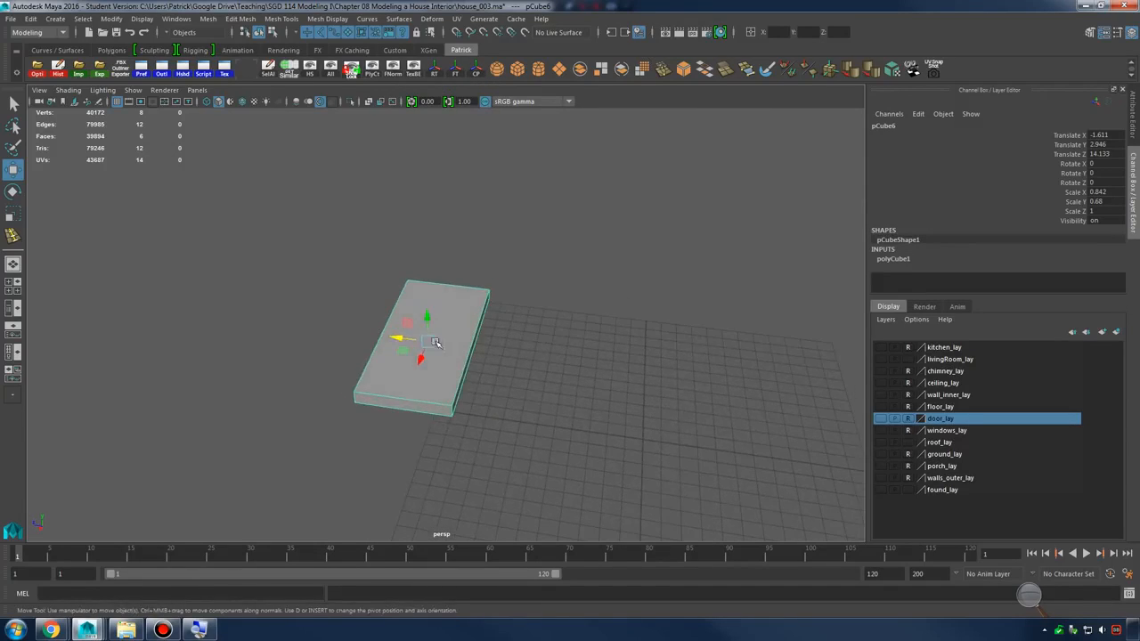
pyautogui.moveTo(397, 337); pyautogui.dragTo(657, 389)
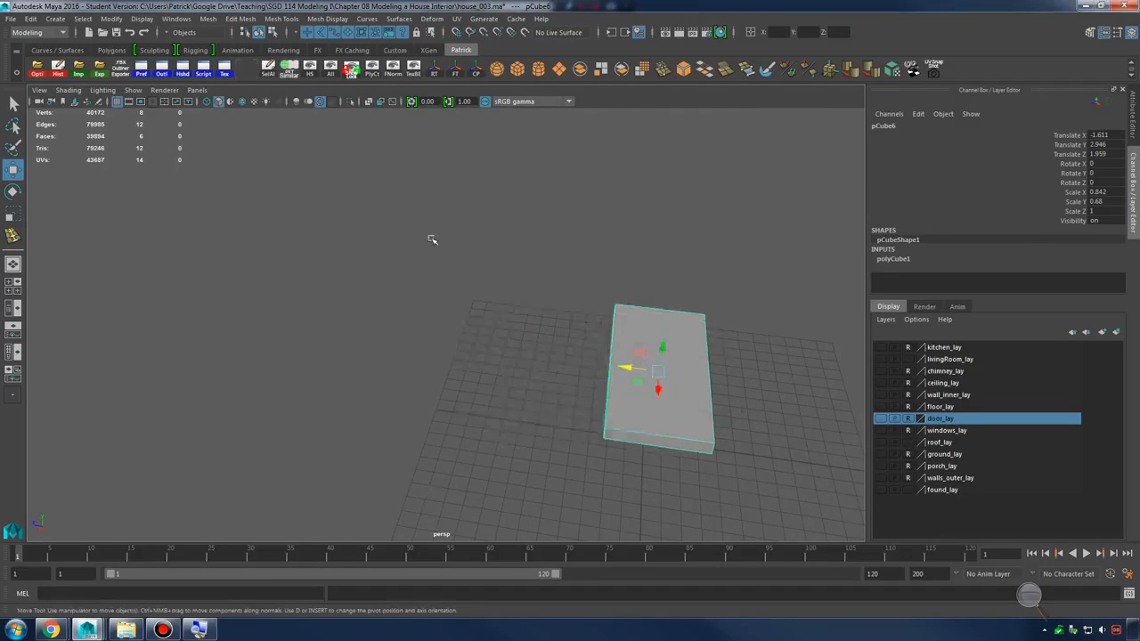
pyautogui.press('space')
pyautogui.press('f')
pyautogui.keyDown('alt'); pyautogui.moveTo(362, 249); pyautogui.dragTo(204, 246, button='right'); pyautogui.keyUp('alt')
pyautogui.press('space')
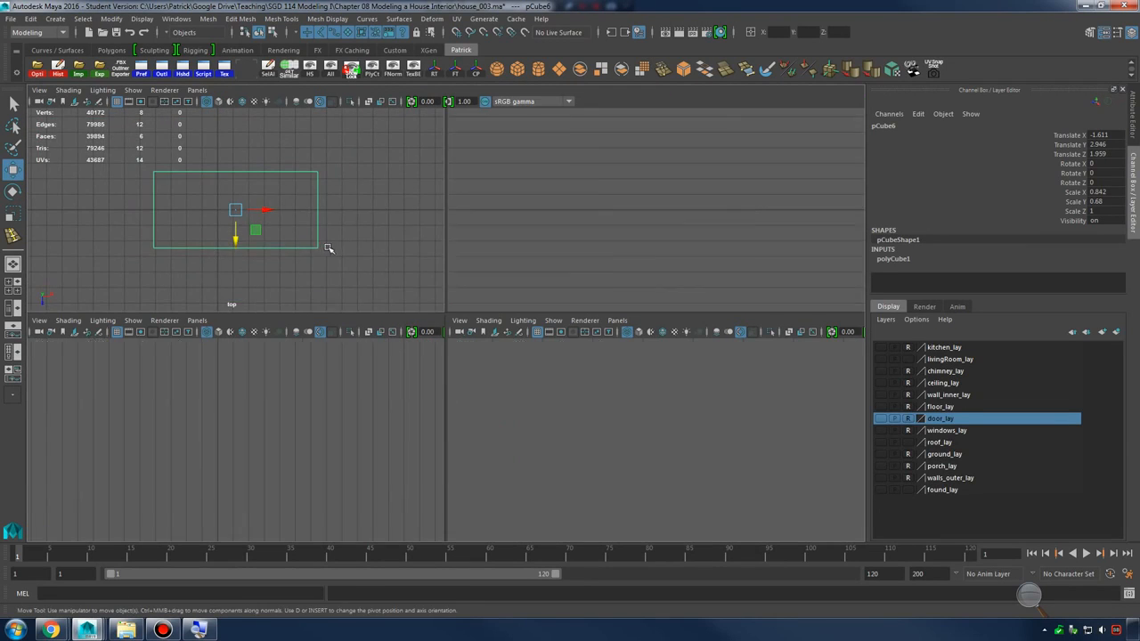
pyautogui.keyDown('alt'); pyautogui.moveTo(541, 390); pyautogui.dragTo(536, 380, button='middle'); pyautogui.keyUp('alt')
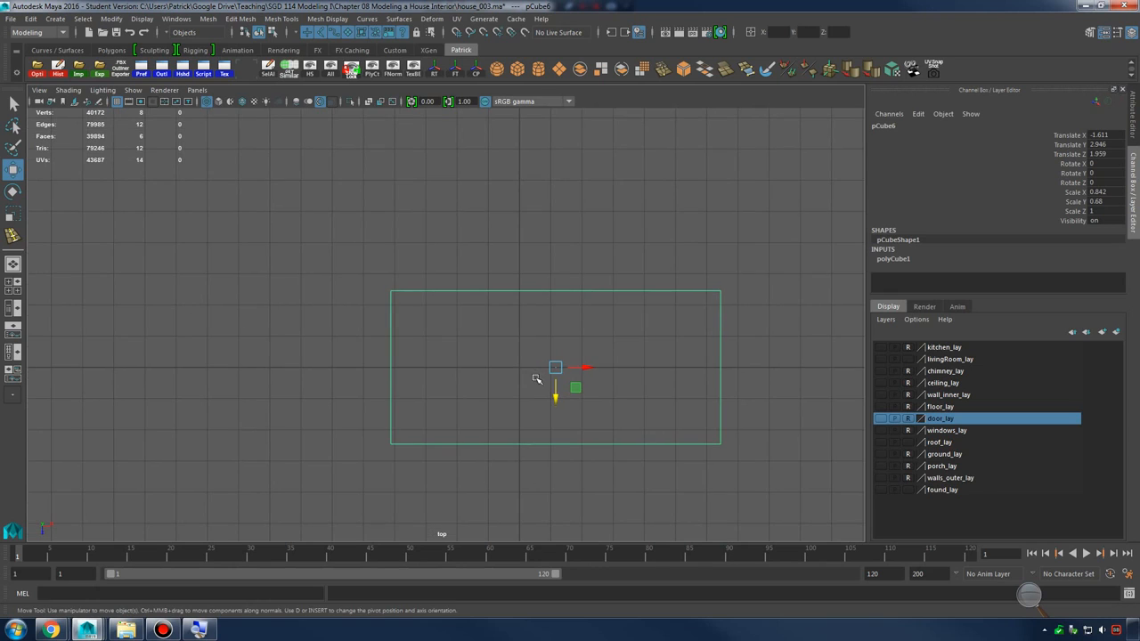
pyautogui.keyDown('alt'); pyautogui.moveTo(539, 377); pyautogui.dragTo(558, 383, button='right'); pyautogui.keyUp('alt')
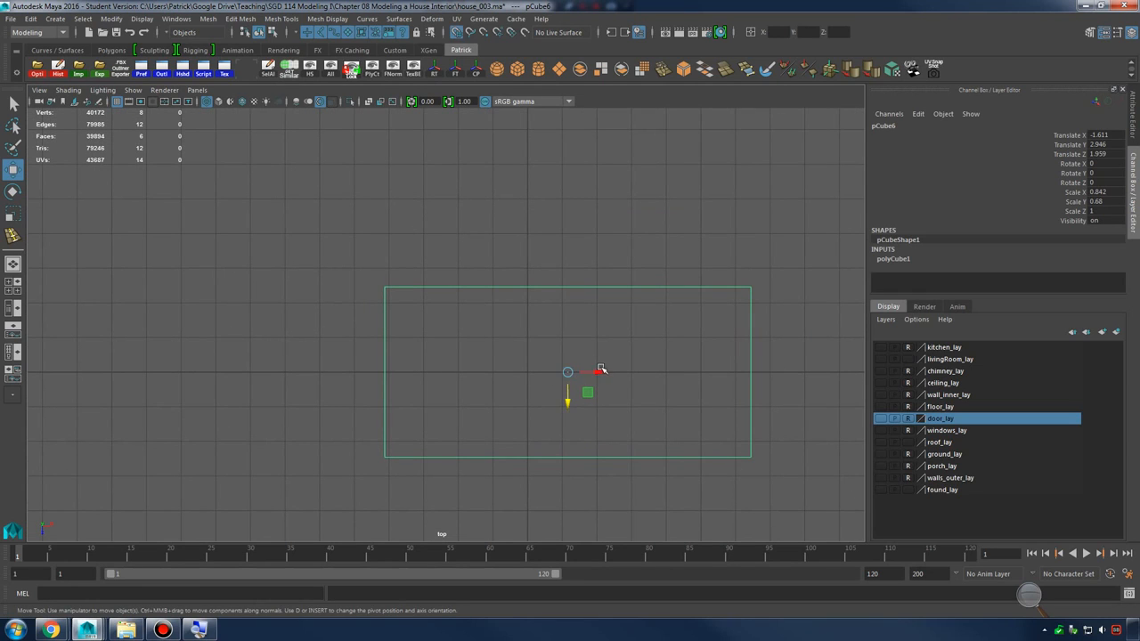
pyautogui.moveTo(588, 371); pyautogui.dragTo(531, 374)
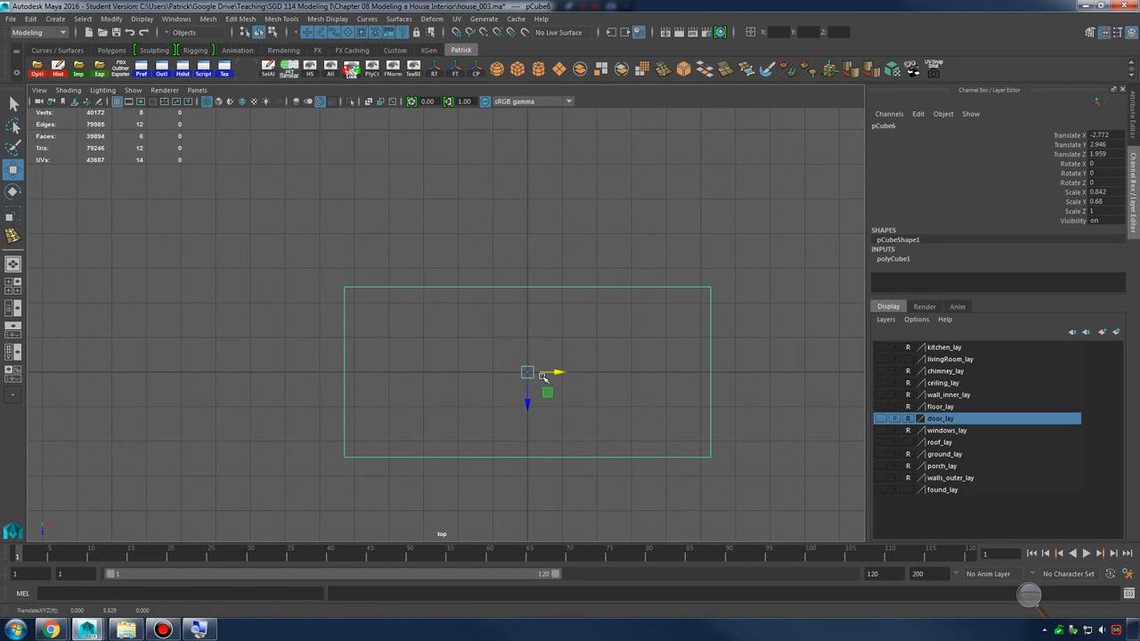
# Lower the tabletop toward the grid to about Y 2.076 in the perspective view
pyautogui.press('space')
pyautogui.press('space')
pyautogui.keyDown('alt'); pyautogui.moveTo(659, 262); pyautogui.dragTo(564, 229); pyautogui.keyUp('alt')
pyautogui.keyDown('alt'); pyautogui.moveTo(565, 231); pyautogui.dragTo(620, 317, button='right'); pyautogui.keyUp('alt')
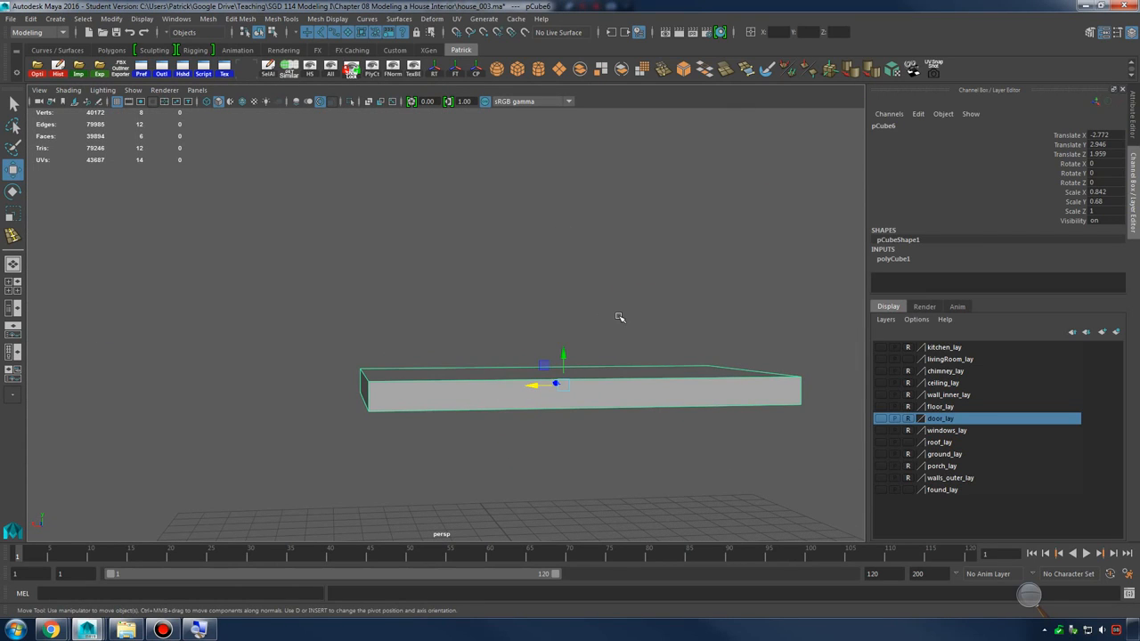
pyautogui.keyDown('alt'); pyautogui.moveTo(552, 383); pyautogui.dragTo(561, 341, button='middle'); pyautogui.keyUp('alt')
pyautogui.keyDown('alt'); pyautogui.moveTo(629, 346); pyautogui.dragTo(606, 355); pyautogui.keyUp('alt')
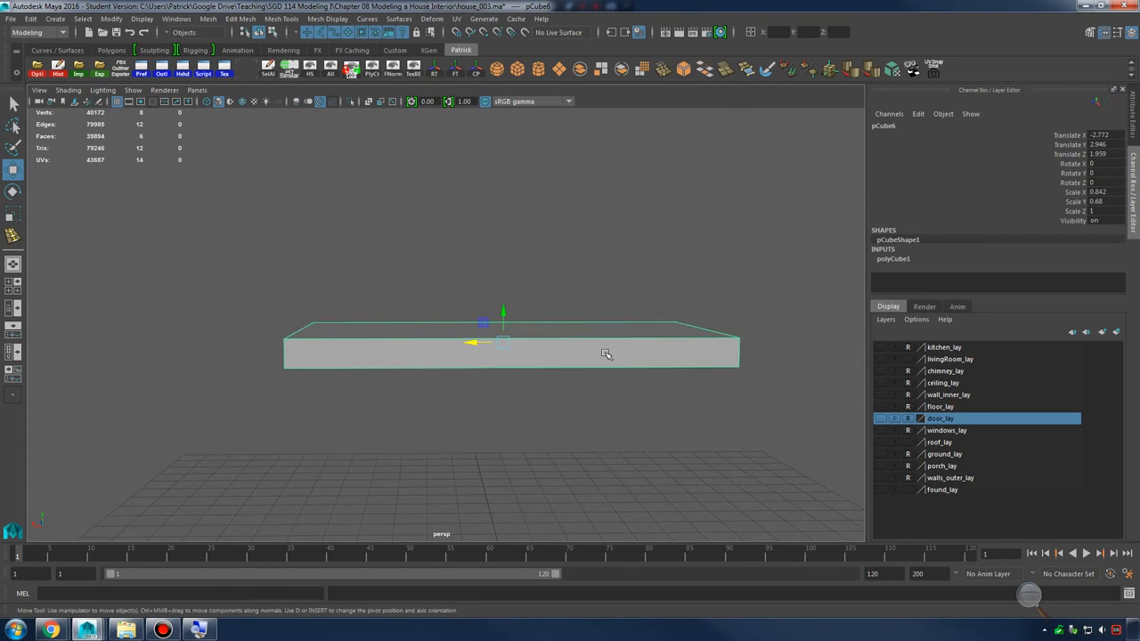
pyautogui.keyDown('alt'); pyautogui.moveTo(590, 359); pyautogui.dragTo(606, 322, button='middle'); pyautogui.keyUp('alt')
pyautogui.keyDown('alt'); pyautogui.moveTo(606, 322); pyautogui.dragTo(578, 329); pyautogui.keyUp('alt')
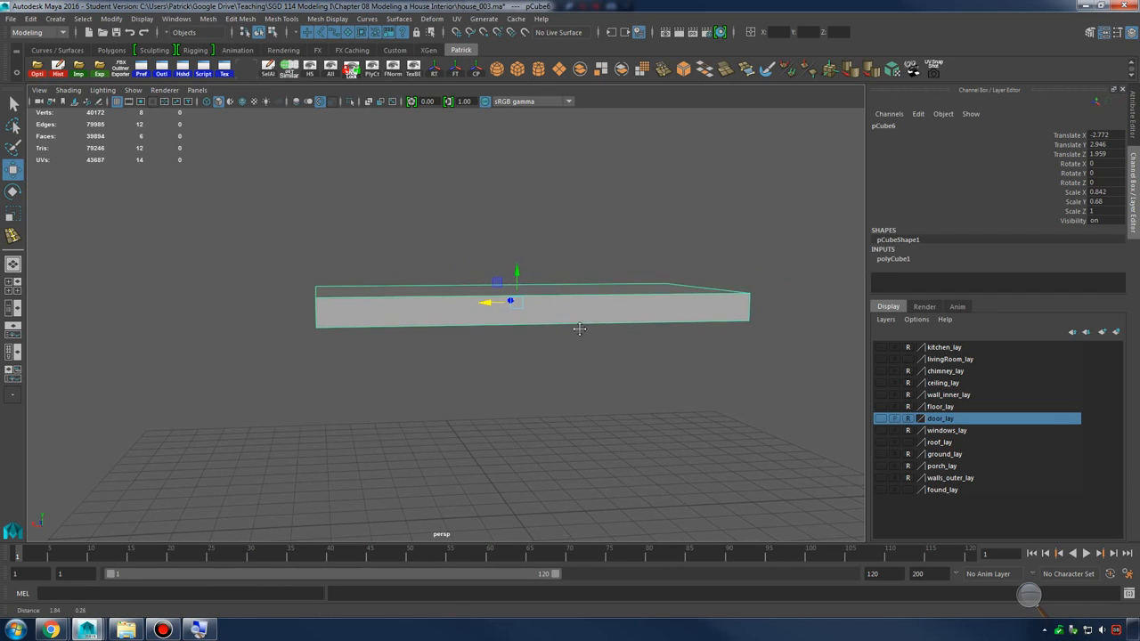
pyautogui.keyDown('alt'); pyautogui.moveTo(578, 329); pyautogui.dragTo(617, 341, button='right'); pyautogui.keyUp('alt')
pyautogui.keyDown('alt'); pyautogui.moveTo(617, 342); pyautogui.dragTo(667, 321); pyautogui.keyUp('alt')
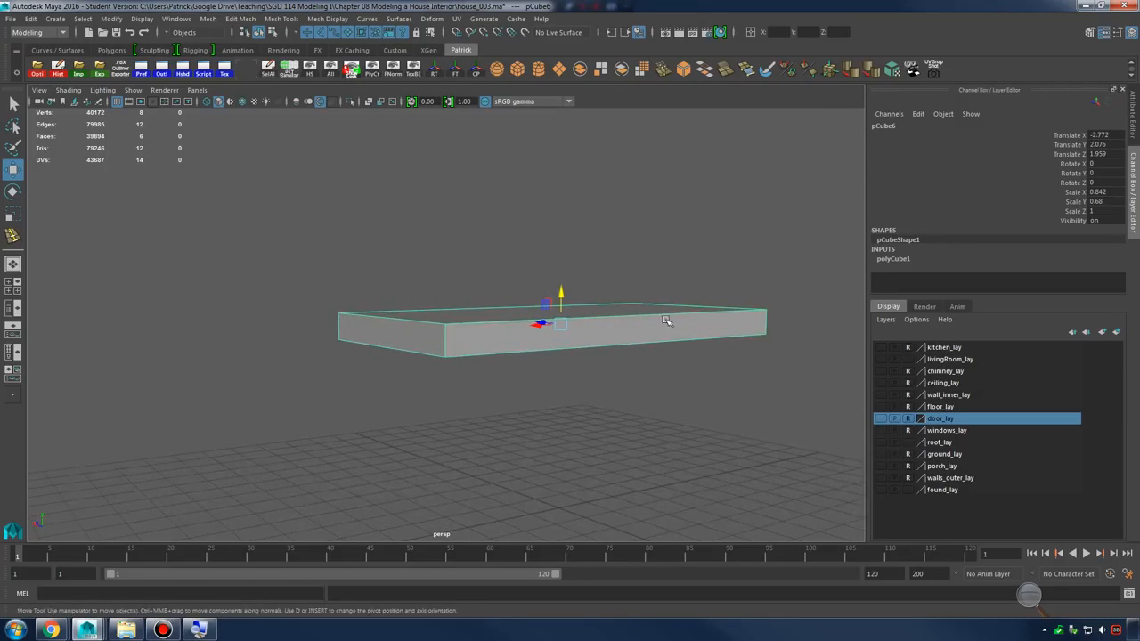
# Freeze the tabletop's transformations
pyautogui.click(456, 71)
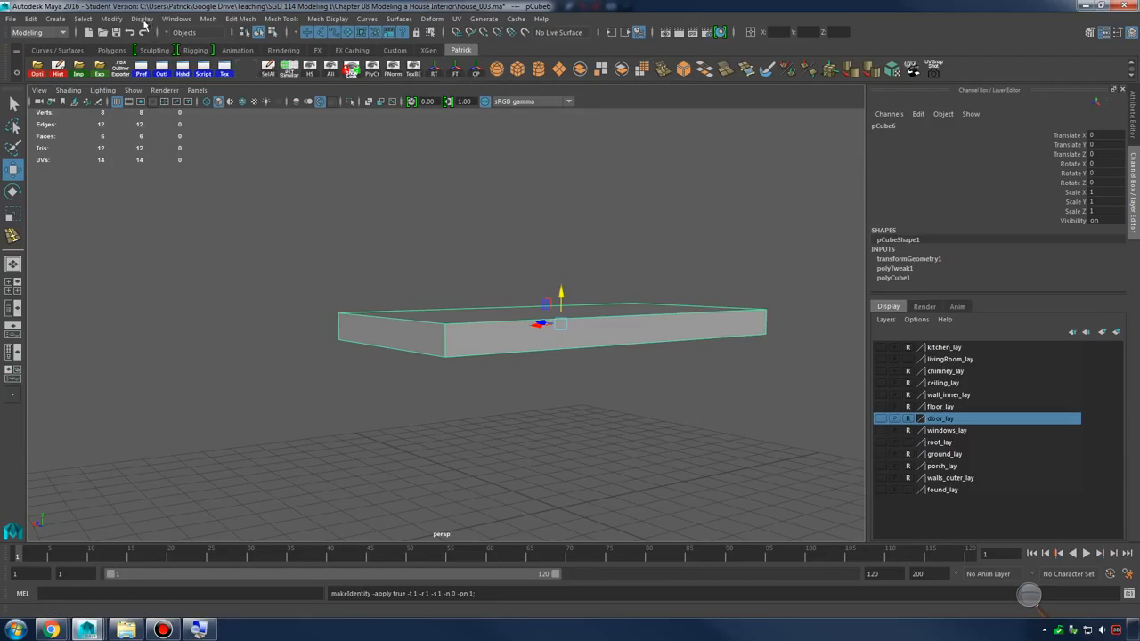
pyautogui.click(111, 19)
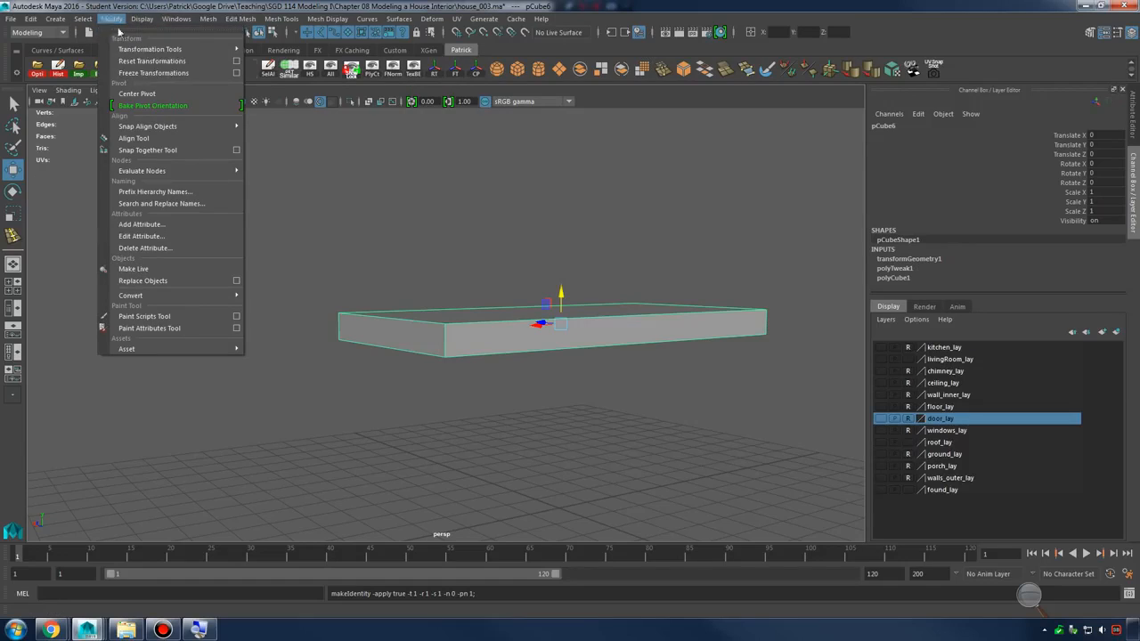
pyautogui.click(555, 228)
pyautogui.keyDown('alt'); pyautogui.moveTo(582, 324); pyautogui.dragTo(498, 338); pyautogui.keyUp('alt')
pyautogui.click(485, 286)
pyautogui.scroll(-2, 448, 313)
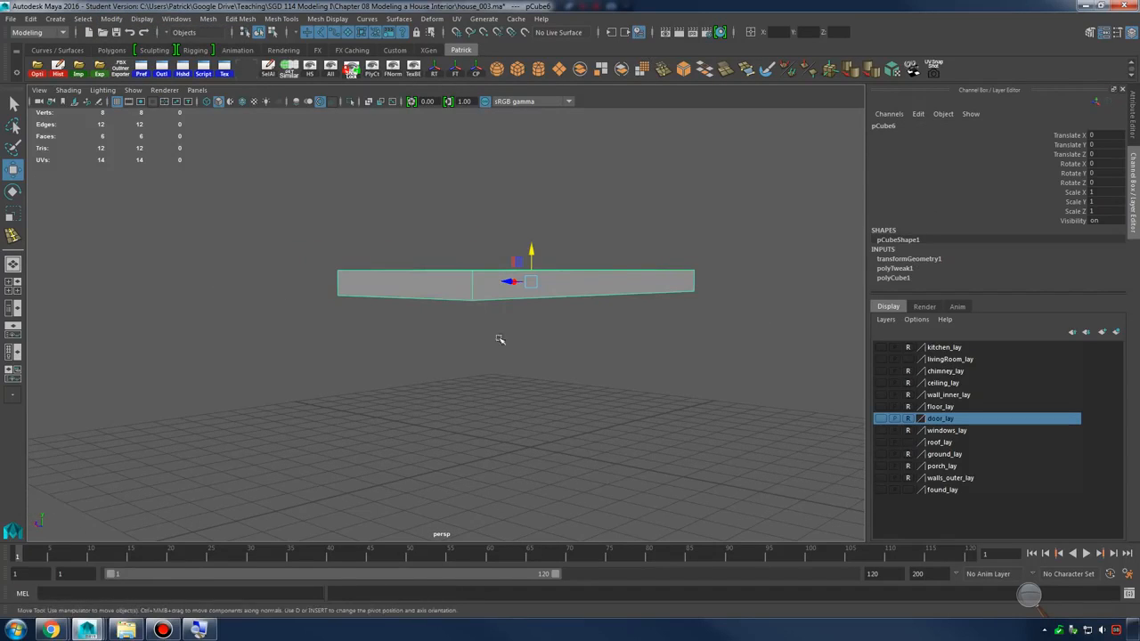
# Switch to Chrome to examine the legs in the dining table reference photo, and return to Maya
pyautogui.click(52, 630)
pyautogui.click(179, 584)
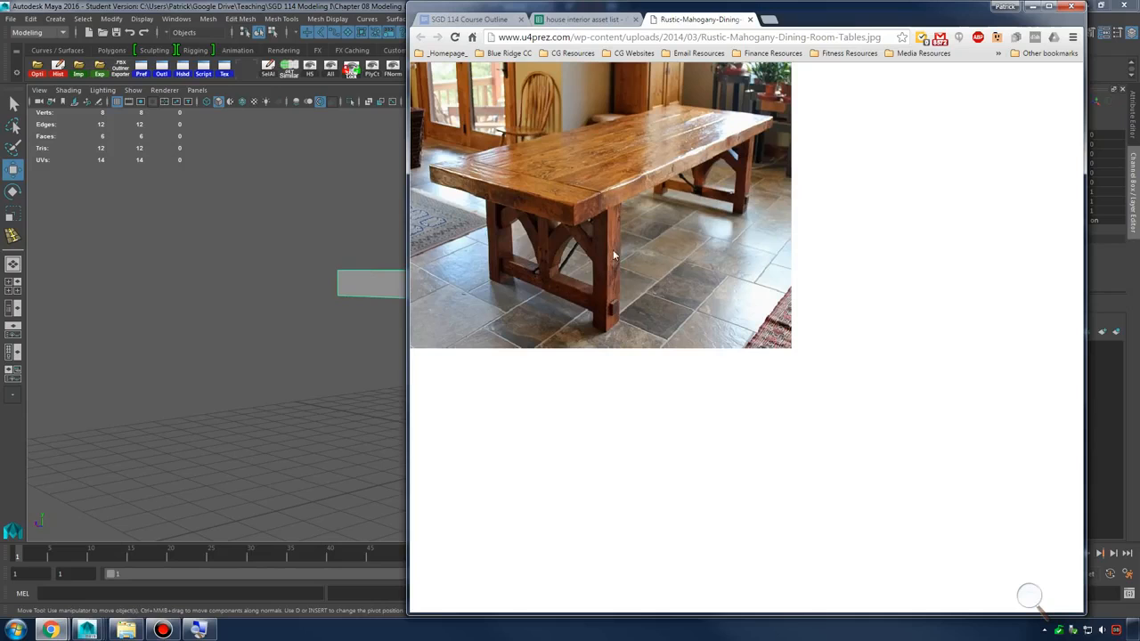
pyautogui.click(1032, 6)
# Duplicate the tabletop and scale the copy to 0.444, 1.834, 0.444, placing it at about X 3.768, Z -1.455 as a leg block
pyautogui.keyDown('alt'); pyautogui.moveTo(566, 250); pyautogui.dragTo(537, 313); pyautogui.keyUp('alt')
pyautogui.hotkey('ctrl', 'd')
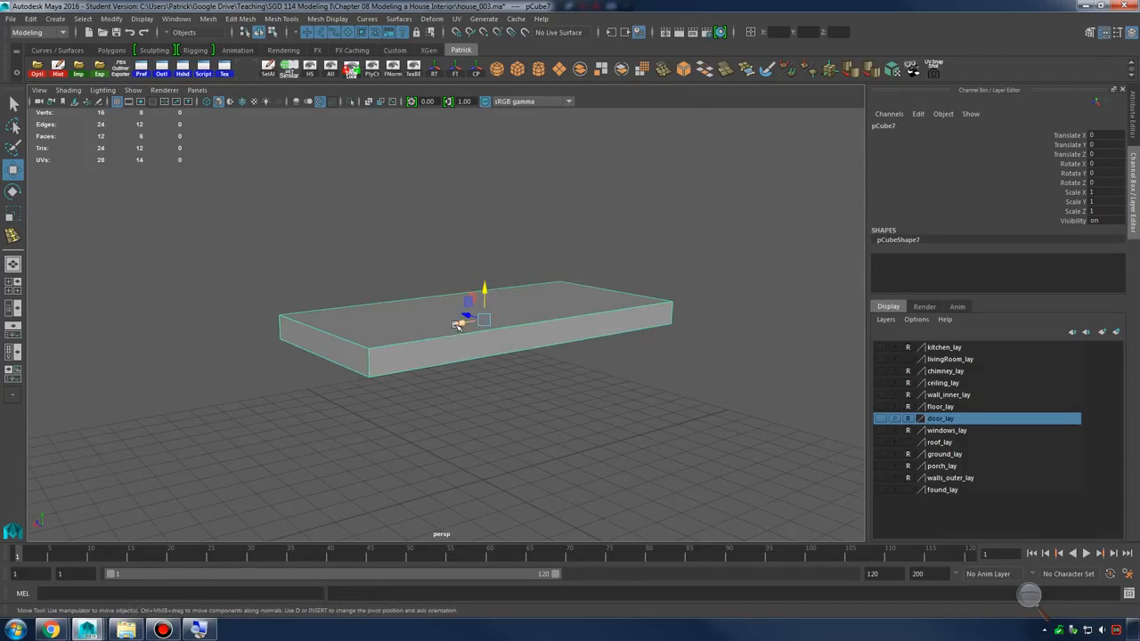
pyautogui.moveTo(445, 330); pyautogui.dragTo(246, 351)
pyautogui.press('r')
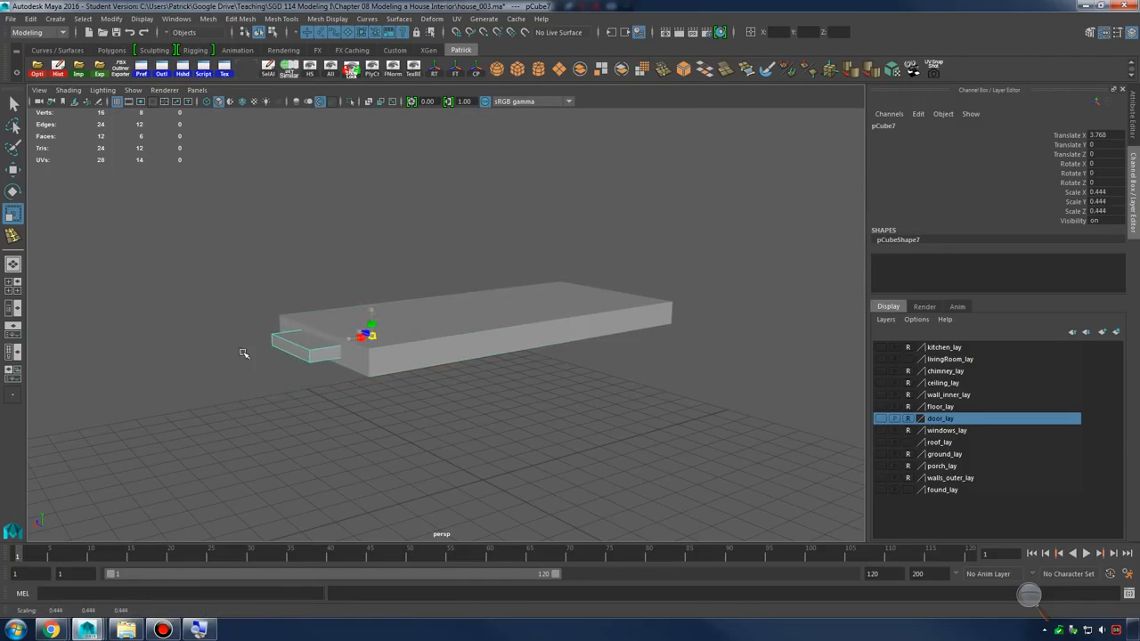
pyautogui.moveTo(372, 311); pyautogui.dragTo(375, 267)
pyautogui.press('w')
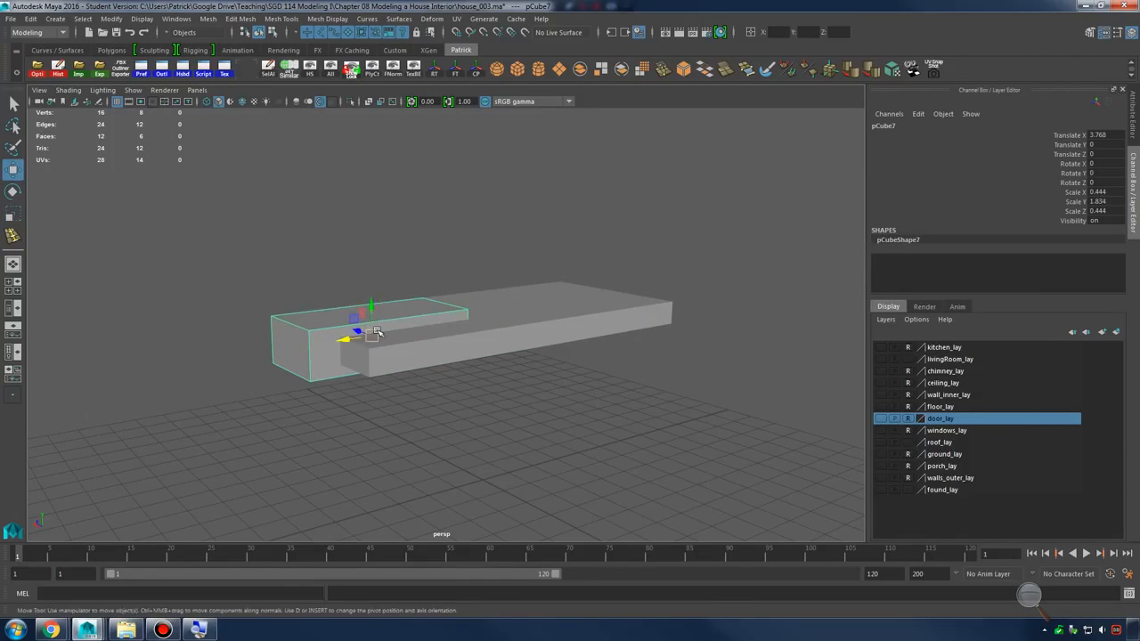
pyautogui.moveTo(357, 330); pyautogui.dragTo(381, 343)
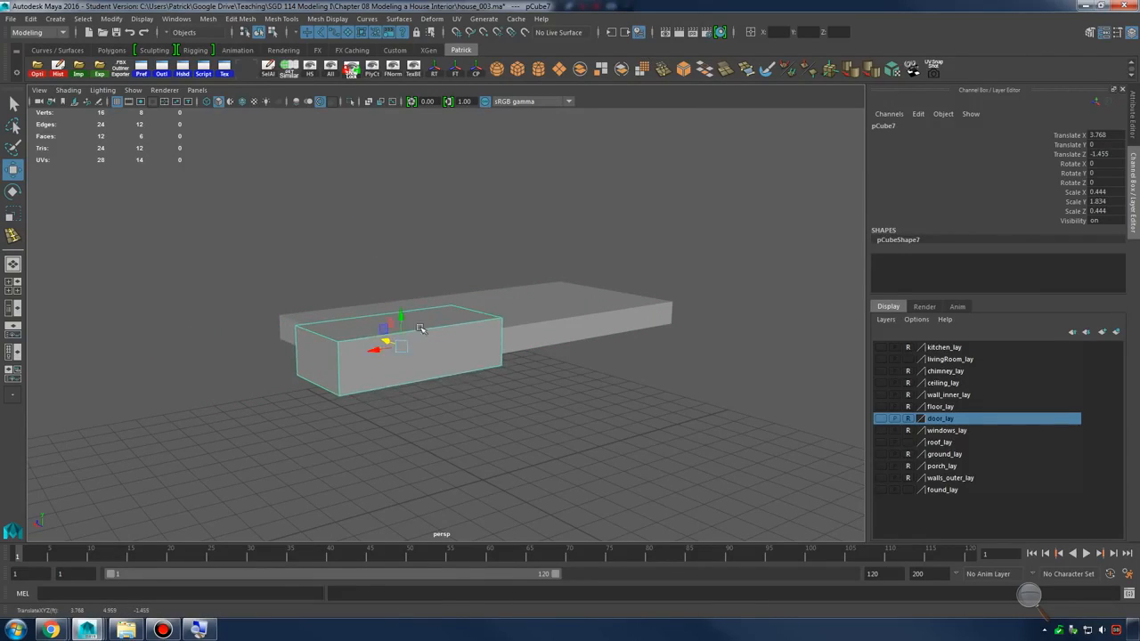
# Reshape the leg block by its vertices so its long footprint becomes roughly square
pyautogui.moveTo(432, 299); pyautogui.dragTo(375, 301, button='right')
pyautogui.keyDown('alt'); pyautogui.moveTo(374, 313); pyautogui.dragTo(537, 292); pyautogui.keyUp('alt')
pyautogui.keyDown('alt'); pyautogui.moveTo(537, 293); pyautogui.dragTo(458, 347, button='middle'); pyautogui.keyUp('alt')
pyautogui.moveTo(472, 272); pyautogui.dragTo(700, 322)
pyautogui.keyDown('alt'); pyautogui.moveTo(700, 322); pyautogui.dragTo(482, 342); pyautogui.keyUp('alt')
pyautogui.moveTo(358, 364); pyautogui.dragTo(338, 384)
pyautogui.keyDown('alt'); pyautogui.moveTo(339, 384); pyautogui.dragTo(606, 365, button='right'); pyautogui.keyUp('alt')
pyautogui.keyDown('alt'); pyautogui.moveTo(606, 366); pyautogui.dragTo(766, 335, button='middle'); pyautogui.keyUp('alt')
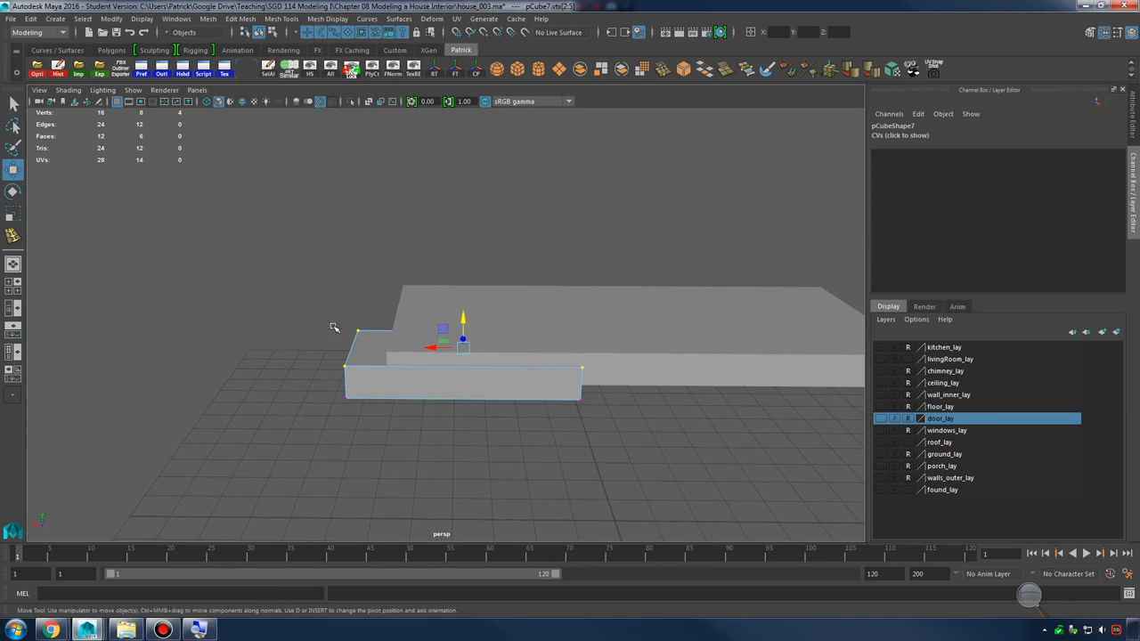
pyautogui.press('r')
pyautogui.moveTo(426, 360); pyautogui.dragTo(534, 348)
# Move the leg block under the tabletop's corner at about X 4.908, Z -2.141
pyautogui.keyDown('alt'); pyautogui.moveTo(534, 349); pyautogui.dragTo(555, 345, button='right'); pyautogui.keyUp('alt')
pyautogui.moveTo(433, 295); pyautogui.dragTo(403, 288)
pyautogui.keyDown('alt'); pyautogui.moveTo(403, 289); pyautogui.dragTo(438, 280, button='right'); pyautogui.keyUp('alt')
pyautogui.click(436, 285)
pyautogui.click(424, 293)
pyautogui.keyDown('alt'); pyautogui.moveTo(428, 296); pyautogui.dragTo(466, 301); pyautogui.keyUp('alt')
pyautogui.press('w')
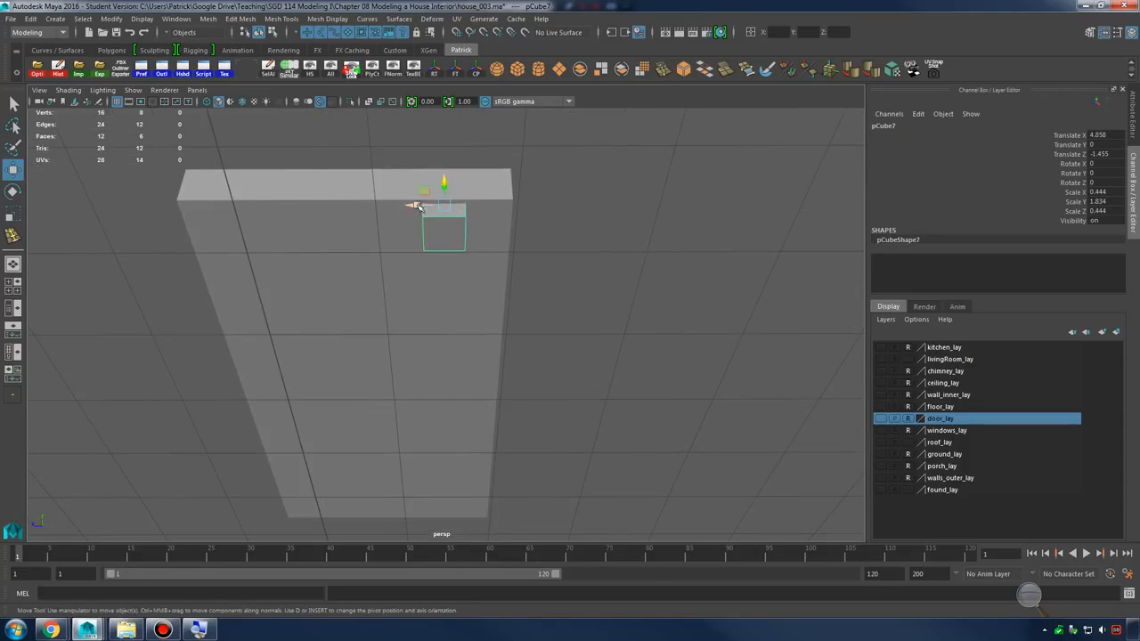
pyautogui.moveTo(418, 207); pyautogui.dragTo(552, 331)
pyautogui.moveTo(402, 231); pyautogui.dragTo(393, 223)
pyautogui.moveTo(383, 262); pyautogui.dragTo(490, 280)
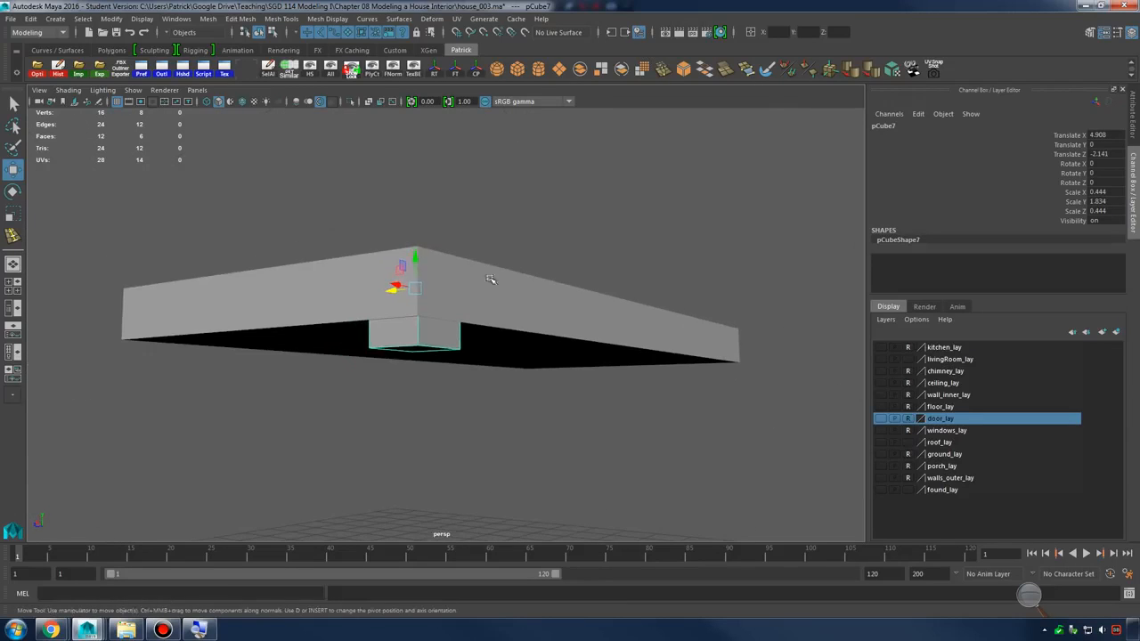
# Lower the leg block to about Y -0.395 and stretch its bottom vertices down toward the grid
pyautogui.moveTo(417, 257); pyautogui.dragTo(417, 300)
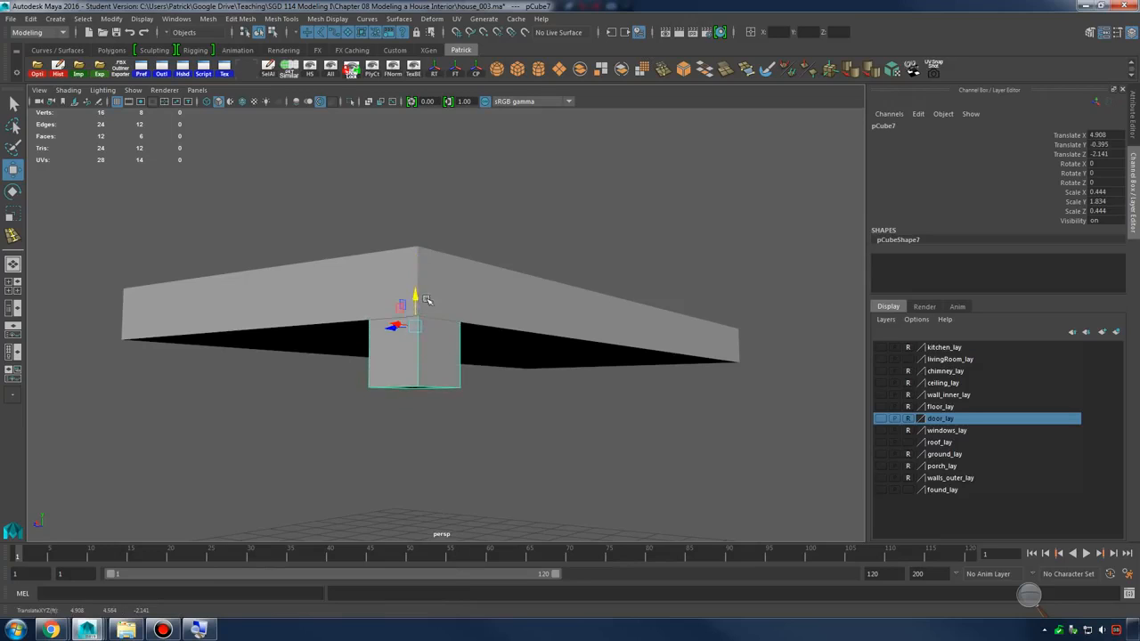
pyautogui.moveTo(408, 299); pyautogui.dragTo(326, 330, button='right')
pyautogui.keyDown('alt'); pyautogui.moveTo(534, 427); pyautogui.dragTo(293, 377); pyautogui.keyUp('alt')
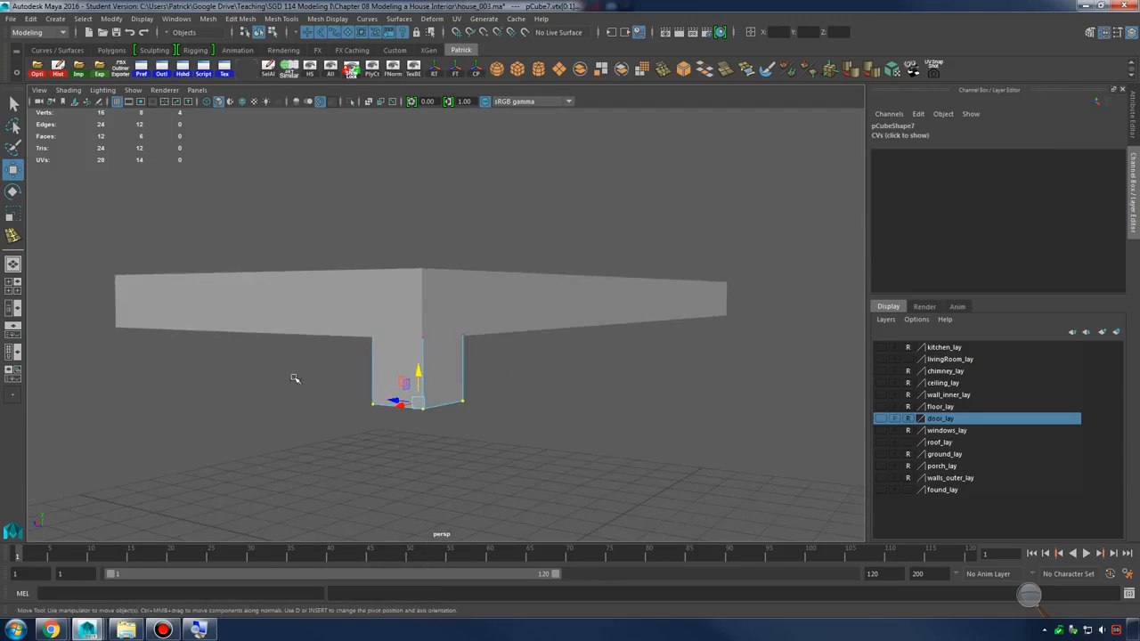
pyautogui.keyDown('alt'); pyautogui.moveTo(293, 377); pyautogui.dragTo(597, 370, button='middle'); pyautogui.keyUp('alt')
pyautogui.moveTo(426, 289); pyautogui.dragTo(447, 356)
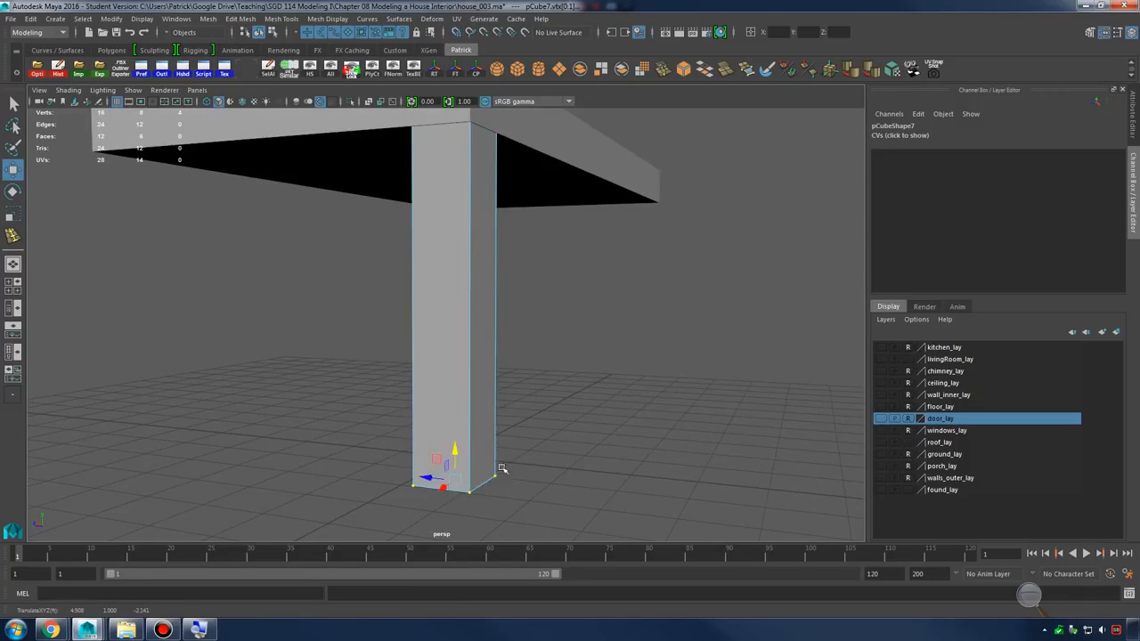
# Snap the leg's bottom vertices to the ground line in the side view
pyautogui.press('space')
pyautogui.press('f')
pyautogui.press('space')
pyautogui.keyDown('alt'); pyautogui.moveTo(657, 448); pyautogui.dragTo(521, 374, button='right'); pyautogui.keyUp('alt')
pyautogui.press('x')
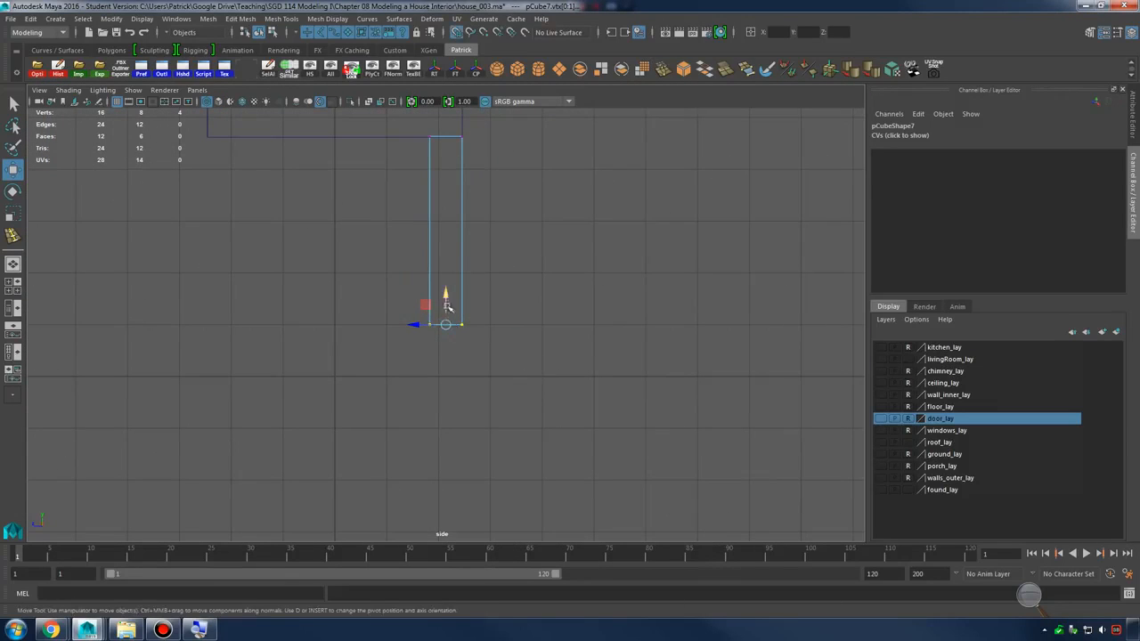
pyautogui.moveTo(447, 300); pyautogui.dragTo(445, 375)
pyautogui.keyDown('alt'); pyautogui.moveTo(471, 268); pyautogui.dragTo(488, 323, button='middle'); pyautogui.keyUp('alt')
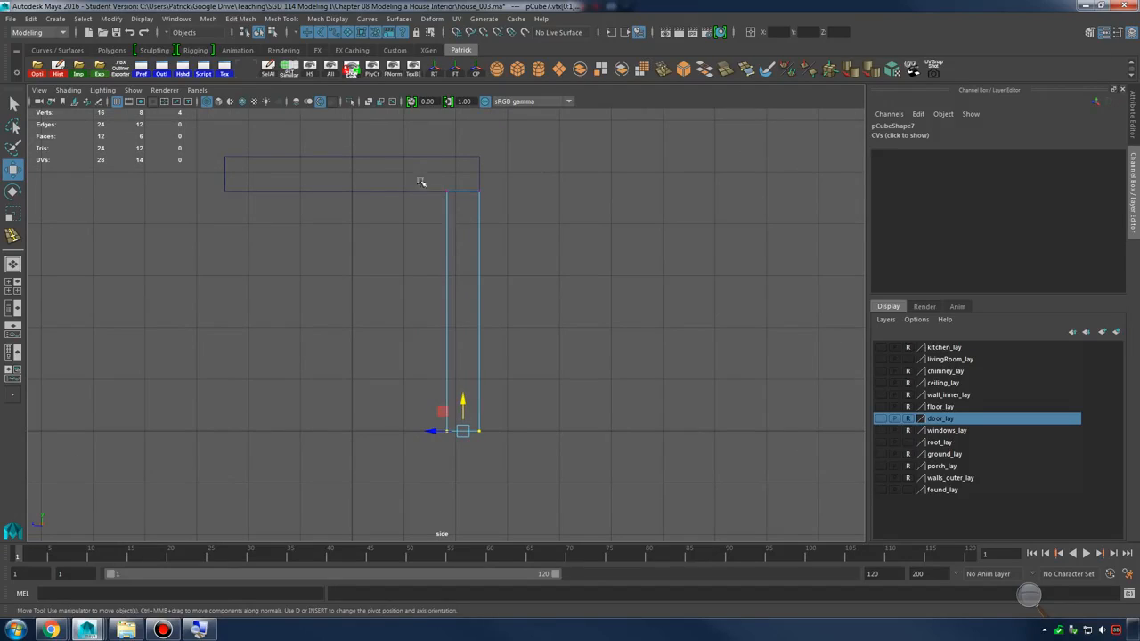
# Duplicate the whole leg and snap the copy to the table's centre line at Z 0
pyautogui.moveTo(421, 182); pyautogui.dragTo(453, 441)
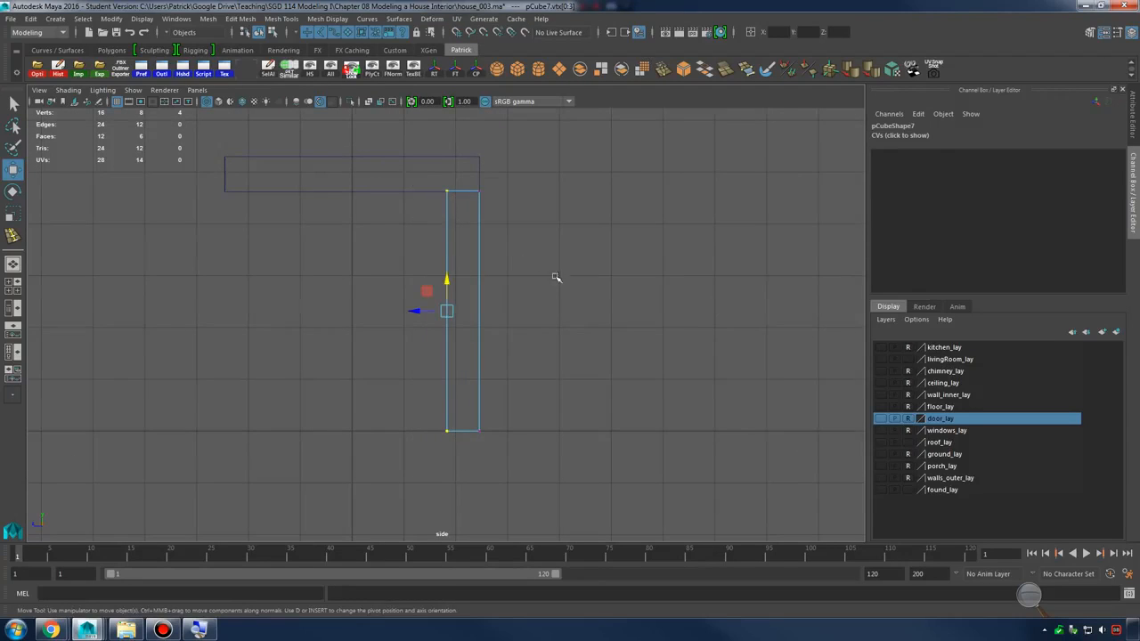
pyautogui.keyDown('alt'); pyautogui.moveTo(555, 277); pyautogui.dragTo(558, 293, button='middle'); pyautogui.keyUp('alt')
pyautogui.press('F8')
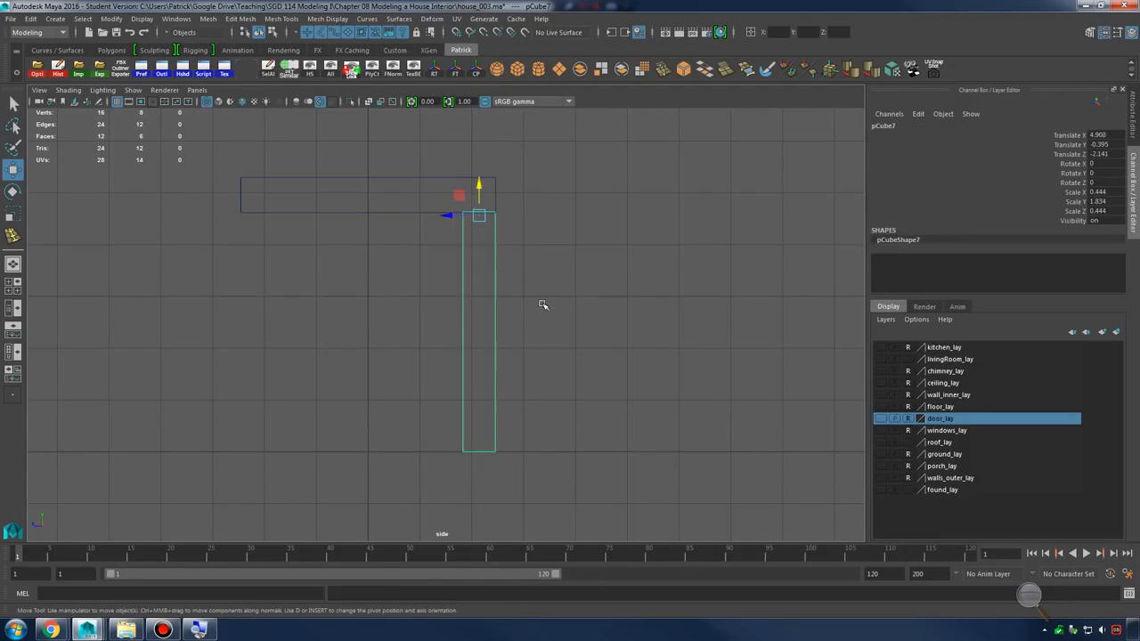
pyautogui.moveTo(450, 217); pyautogui.dragTo(359, 219)
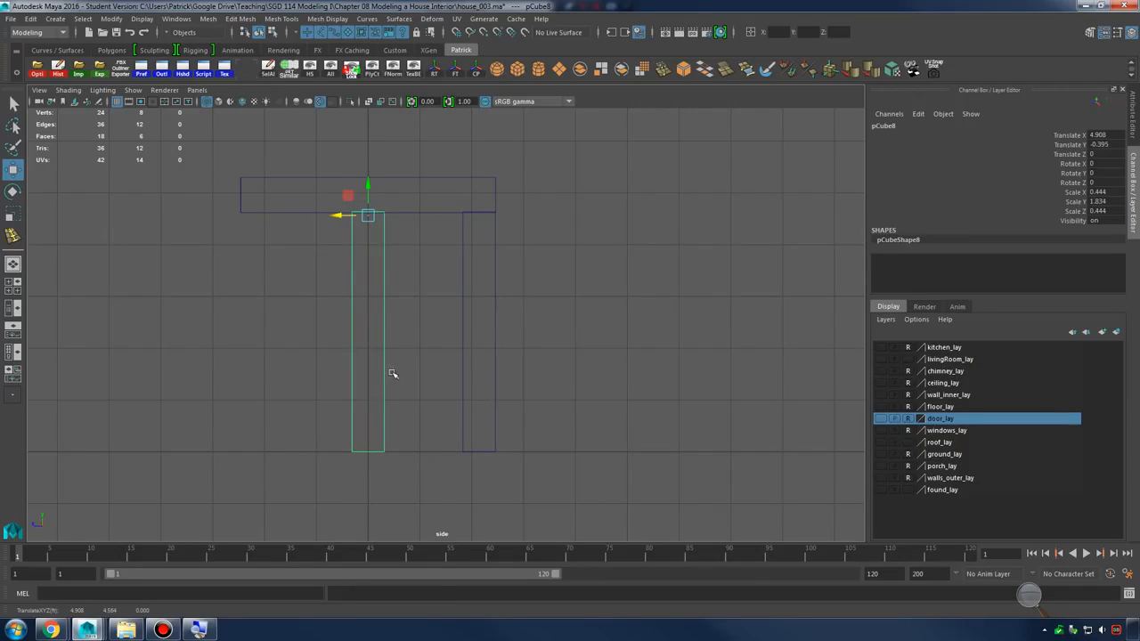
# Shorten the centre leg by raising its bottom vertices to about Y 0.940
pyautogui.moveTo(377, 295); pyautogui.dragTo(285, 351, button='right')
pyautogui.moveTo(289, 381); pyautogui.dragTo(432, 494)
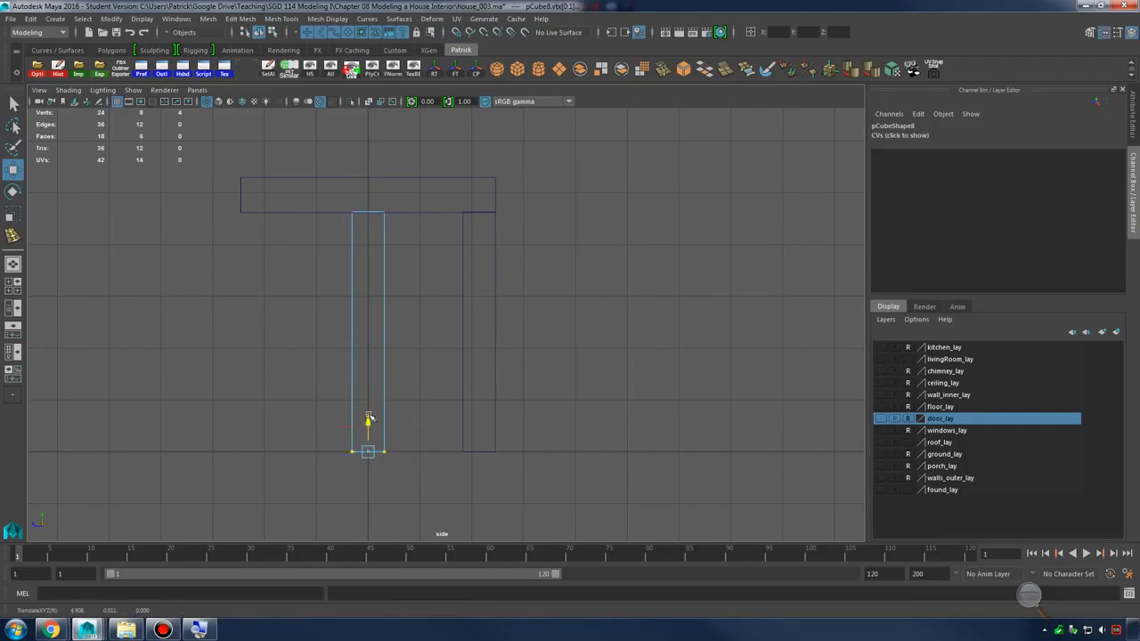
pyautogui.moveTo(369, 418); pyautogui.dragTo(371, 375)
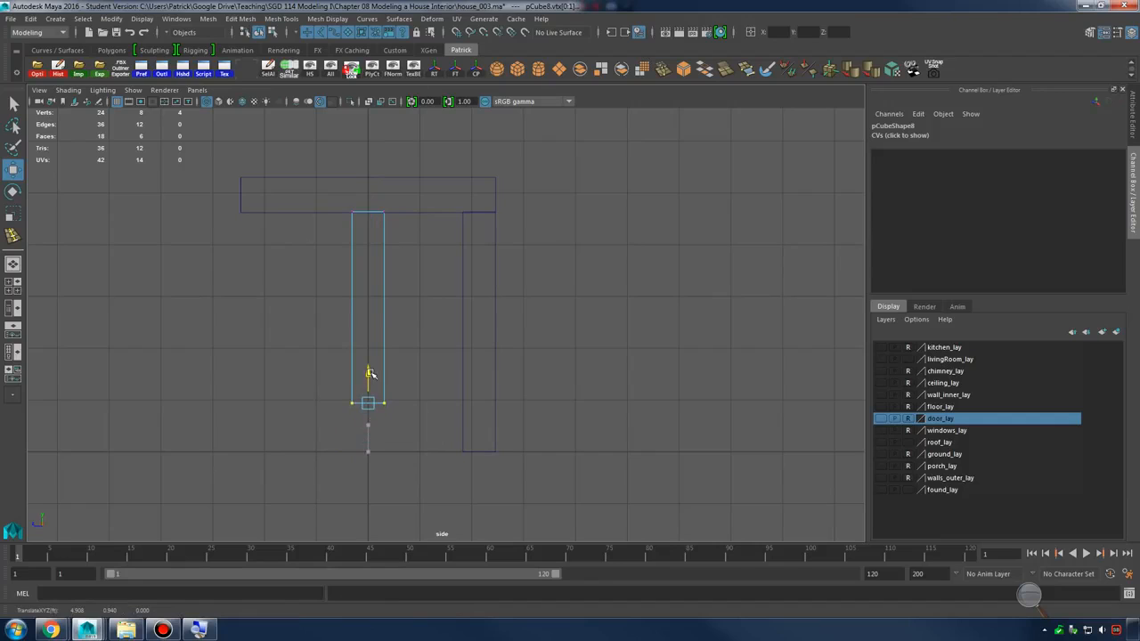
pyautogui.click(398, 277)
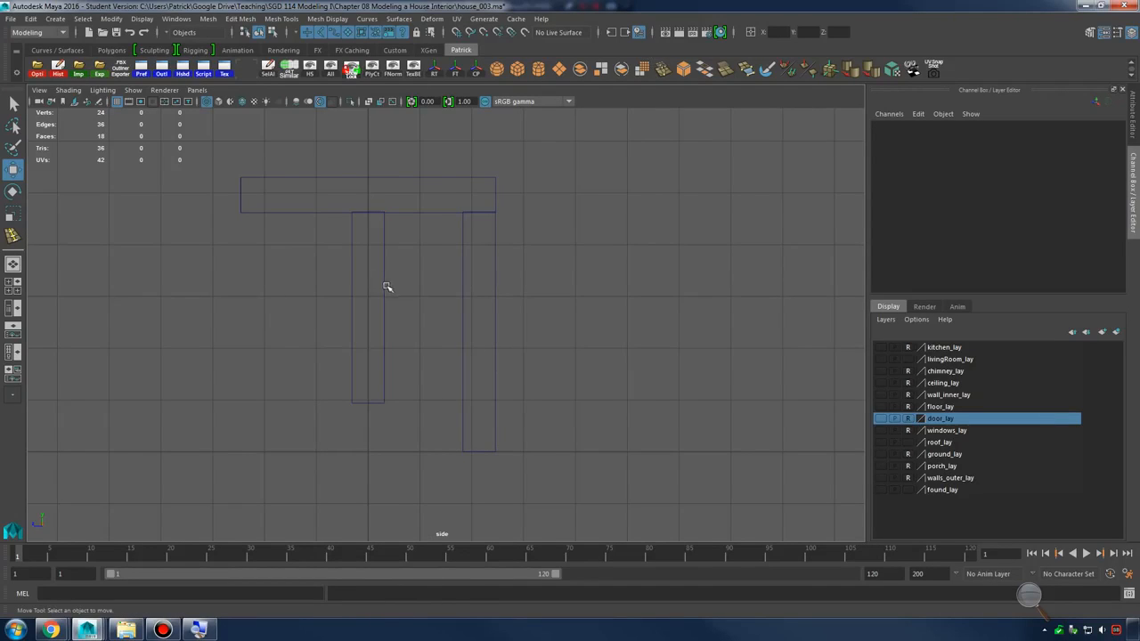
# Duplicate the centre leg as a crossbar, set its X rotation to 90, and lower it to about Y -4.016 at the centre leg's foot
pyautogui.click(385, 287)
pyautogui.moveTo(369, 217); pyautogui.dragTo(401, 334)
pyautogui.press('e')
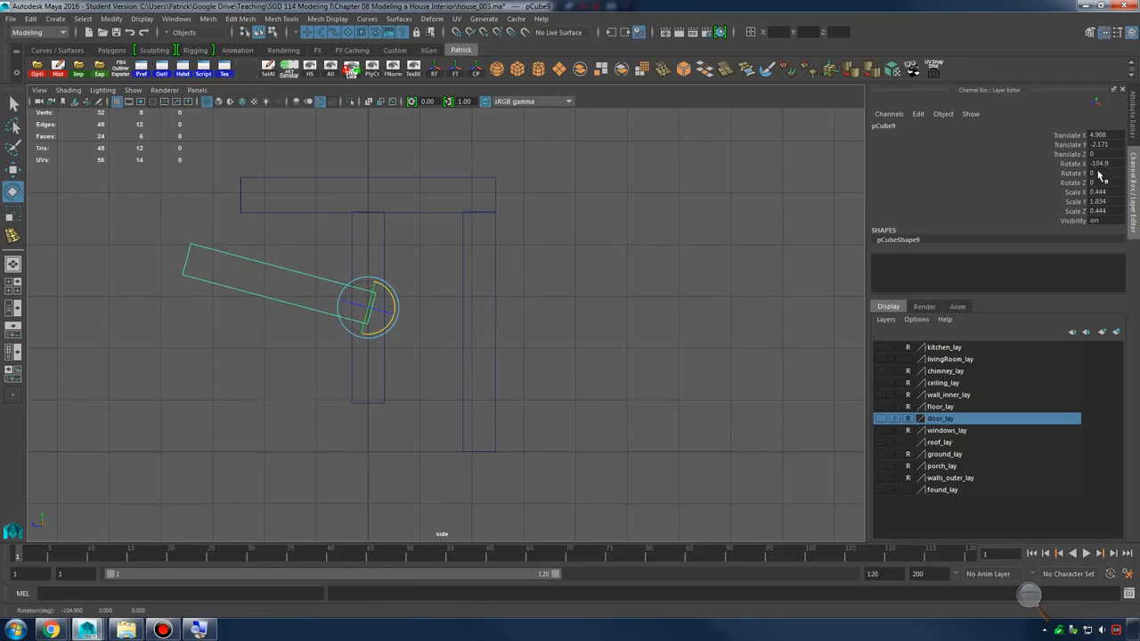
pyautogui.write('90')
pyautogui.press('Return')
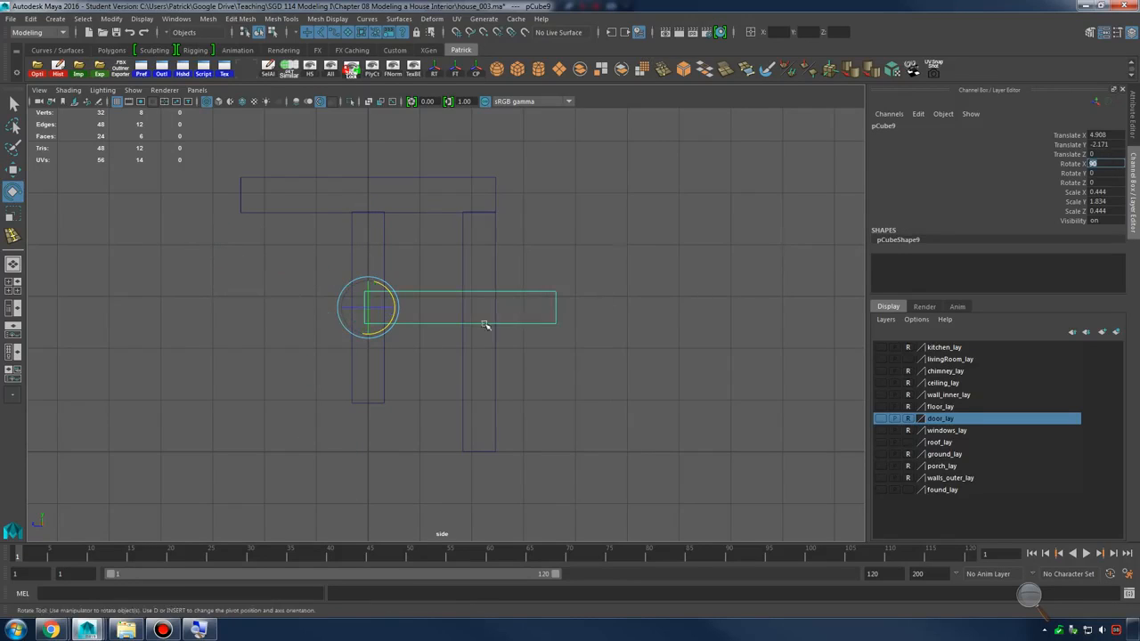
pyautogui.press('w')
pyautogui.moveTo(375, 269); pyautogui.dragTo(378, 365)
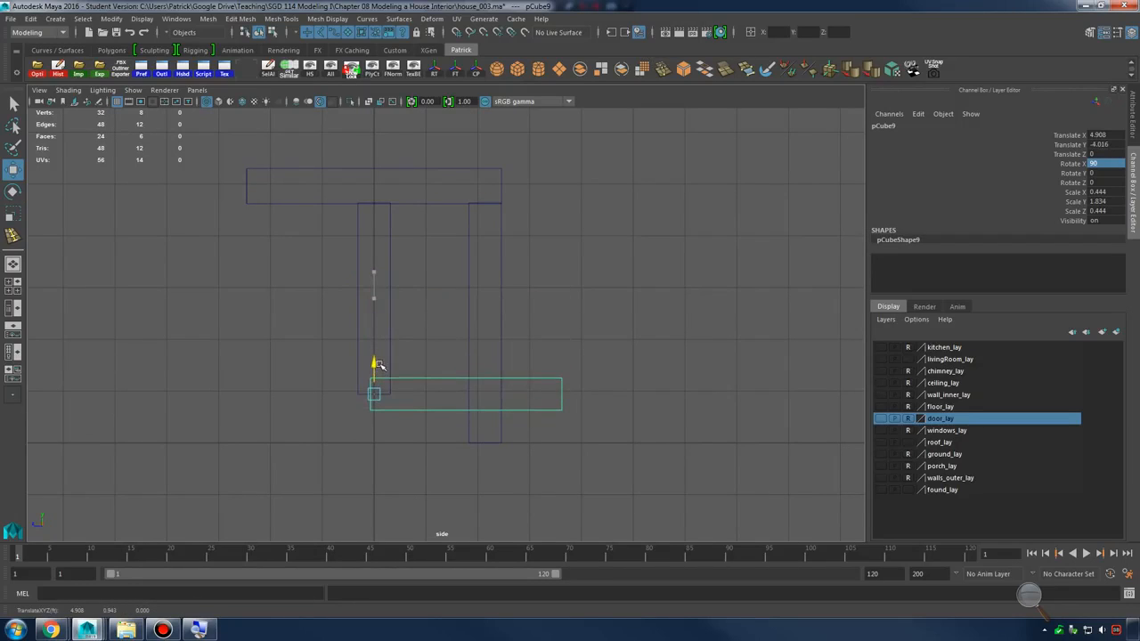
# Shorten the crossbar by moving its outer end vertices to the inner face of the corner leg
pyautogui.moveTo(534, 381); pyautogui.dragTo(490, 303, button='right')
pyautogui.moveTo(525, 328); pyautogui.dragTo(611, 460)
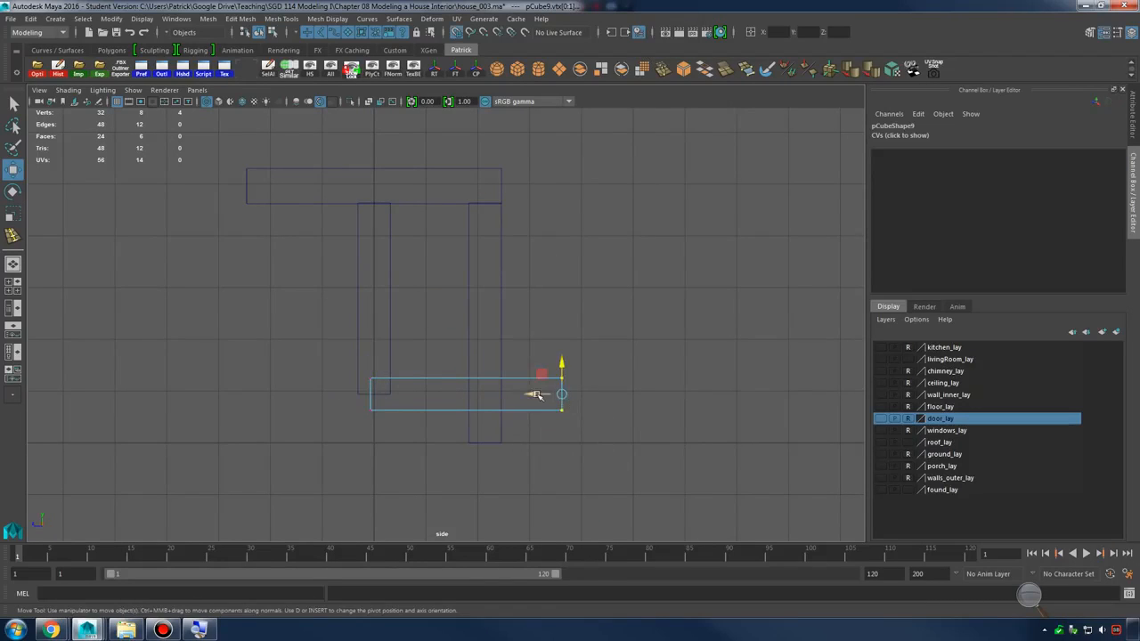
pyautogui.moveTo(535, 395); pyautogui.dragTo(469, 395)
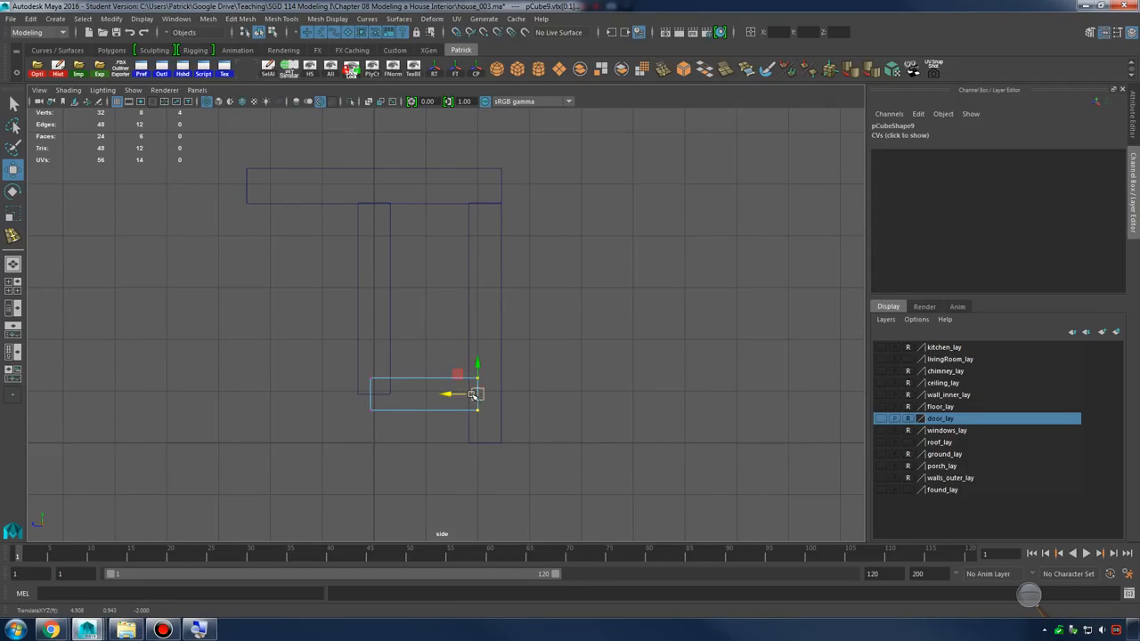
pyautogui.moveTo(468, 416); pyautogui.dragTo(467, 416)
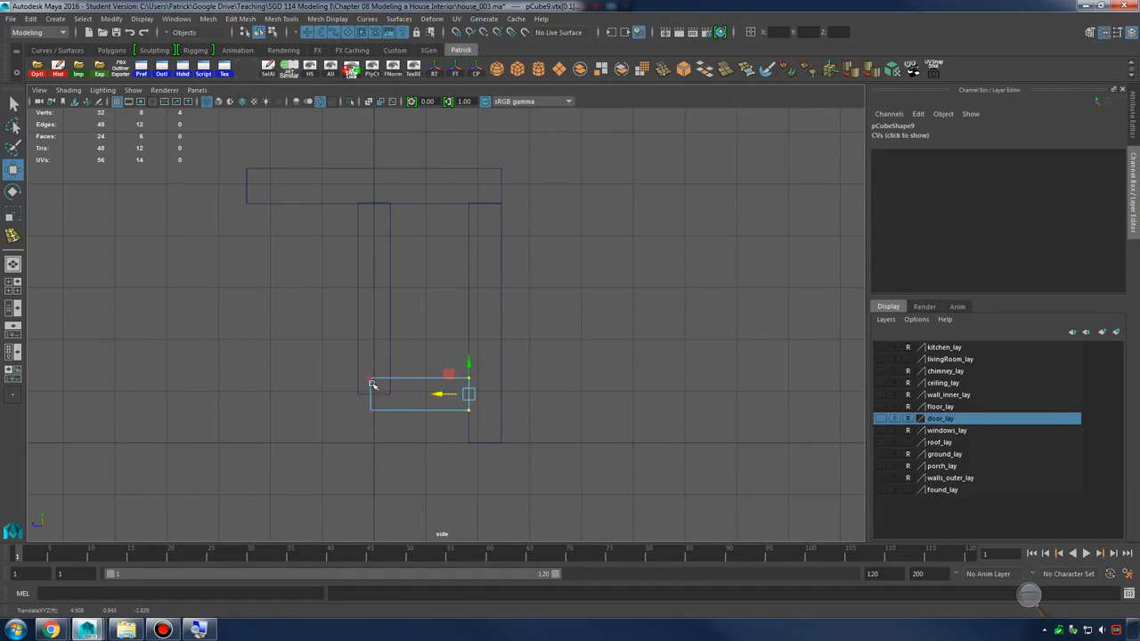
# Snap the crossbar's inner end vertices to the table's centre line
pyautogui.moveTo(364, 376); pyautogui.dragTo(371, 422)
pyautogui.click(401, 413)
pyautogui.click(403, 412)
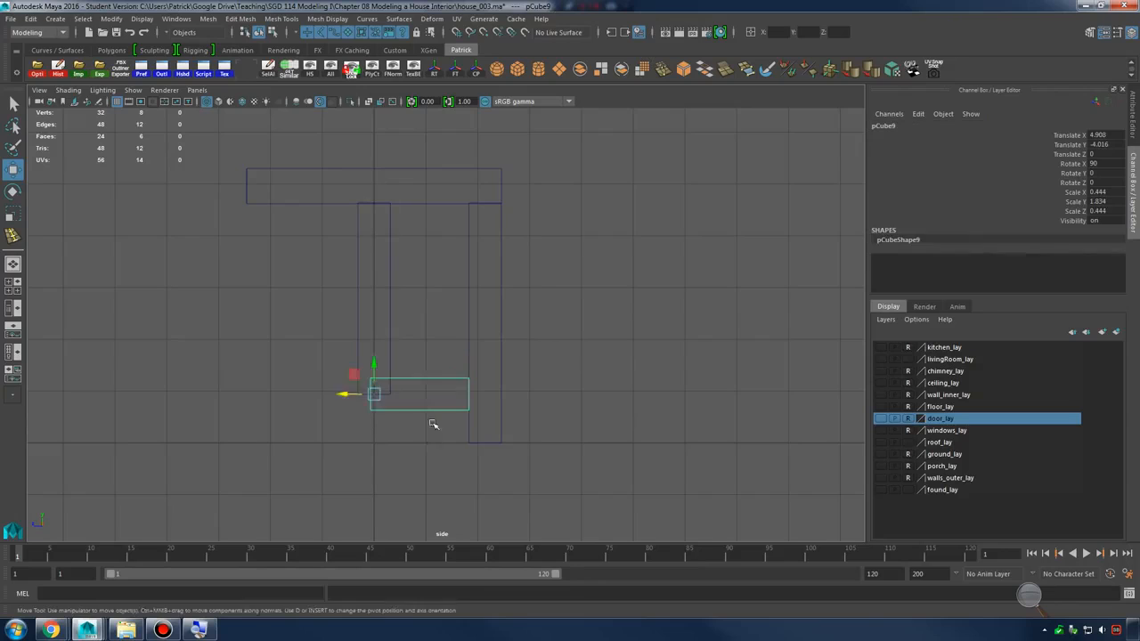
pyautogui.scroll(3, 552, 392)
pyautogui.moveTo(513, 300); pyautogui.dragTo(454, 296, button='right')
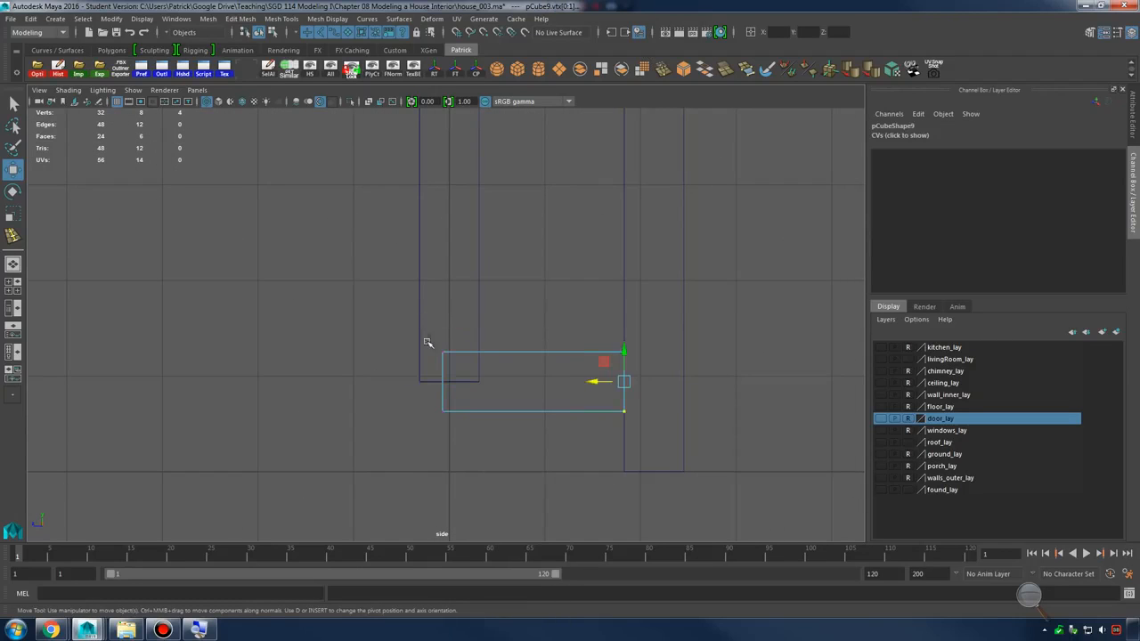
pyautogui.moveTo(428, 339); pyautogui.dragTo(449, 438)
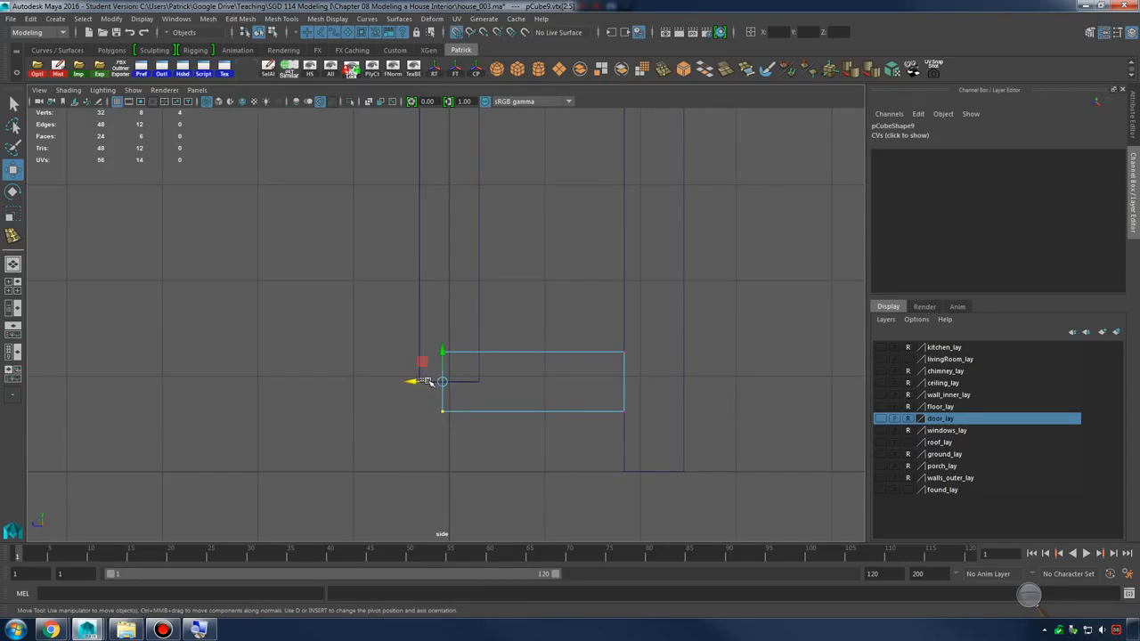
pyautogui.hotkey('ctrl', 'z')
pyautogui.moveTo(409, 383); pyautogui.dragTo(471, 368)
# Select the crossbar's end face on the centre line and delete it
pyautogui.moveTo(529, 299); pyautogui.dragTo(529, 333, button='right')
pyautogui.moveTo(404, 324); pyautogui.dragTo(488, 495)
pyautogui.keyDown('ctrl'); pyautogui.moveTo(509, 287); pyautogui.dragTo(685, 495); pyautogui.keyUp('ctrl')
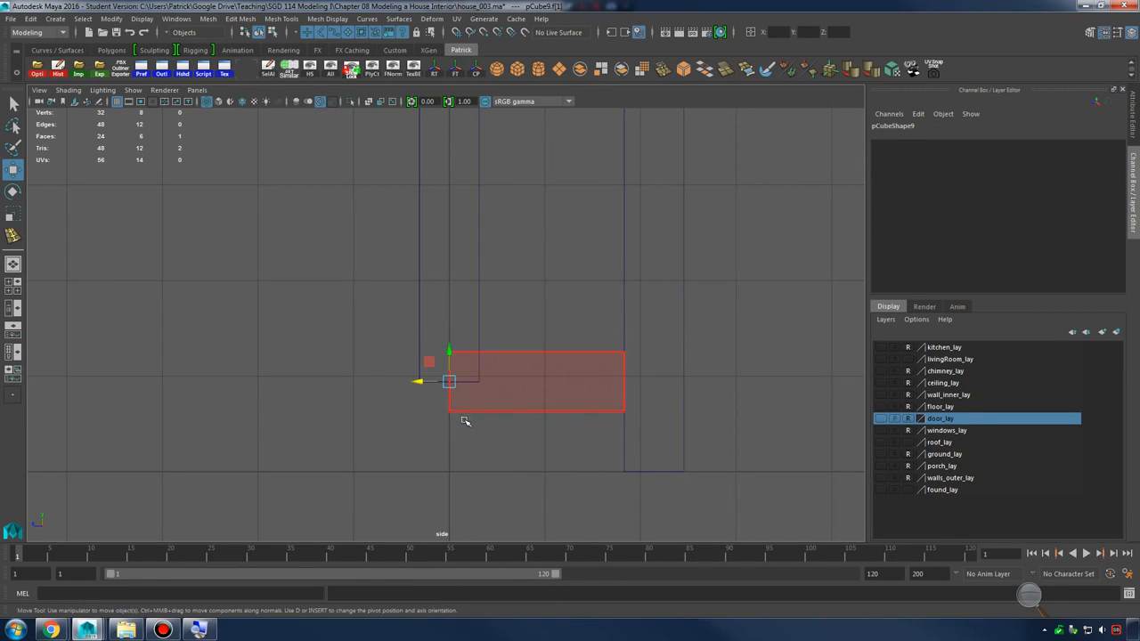
pyautogui.press('space')
pyautogui.press('space')
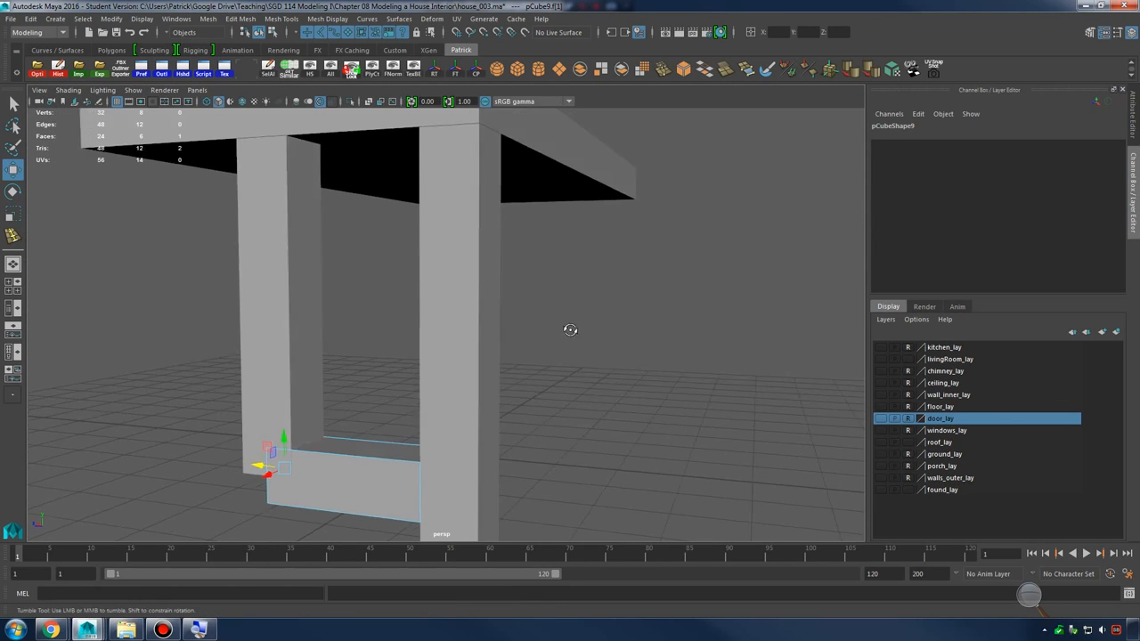
pyautogui.scroll(3, 647, 347)
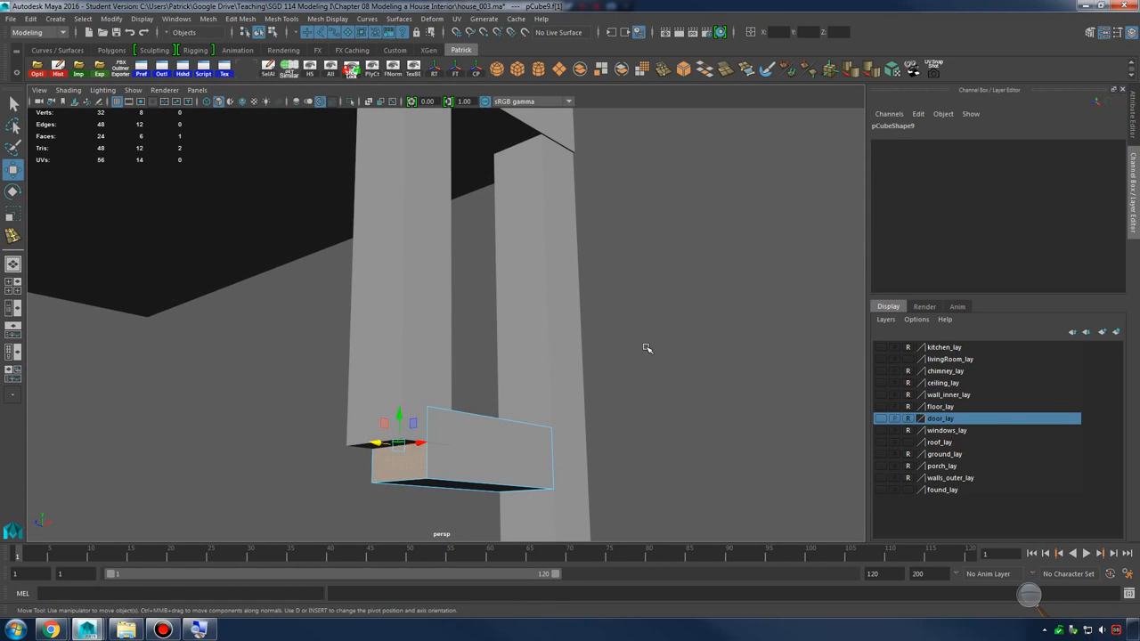
pyautogui.press('Delete')
# Switch to Chrome to examine the table's leg frame in the reference photo, with its window moved clear of the model
pyautogui.keyDown('alt'); pyautogui.moveTo(590, 377); pyautogui.dragTo(584, 431); pyautogui.keyUp('alt')
pyautogui.click(51, 629)
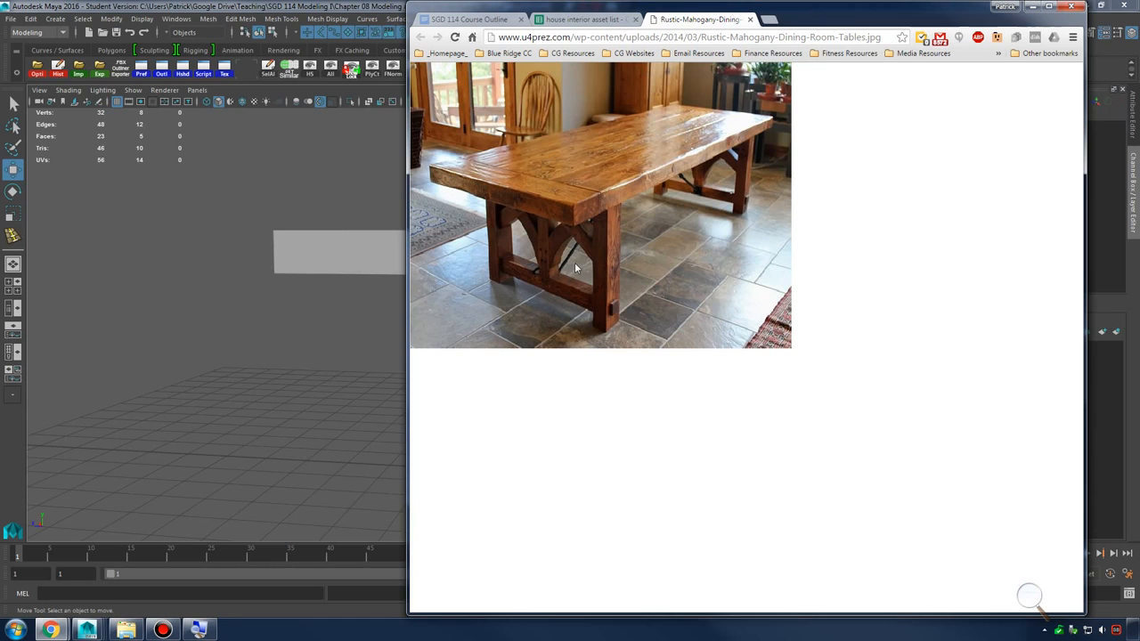
pyautogui.moveTo(784, 18); pyautogui.dragTo(1097, 26)
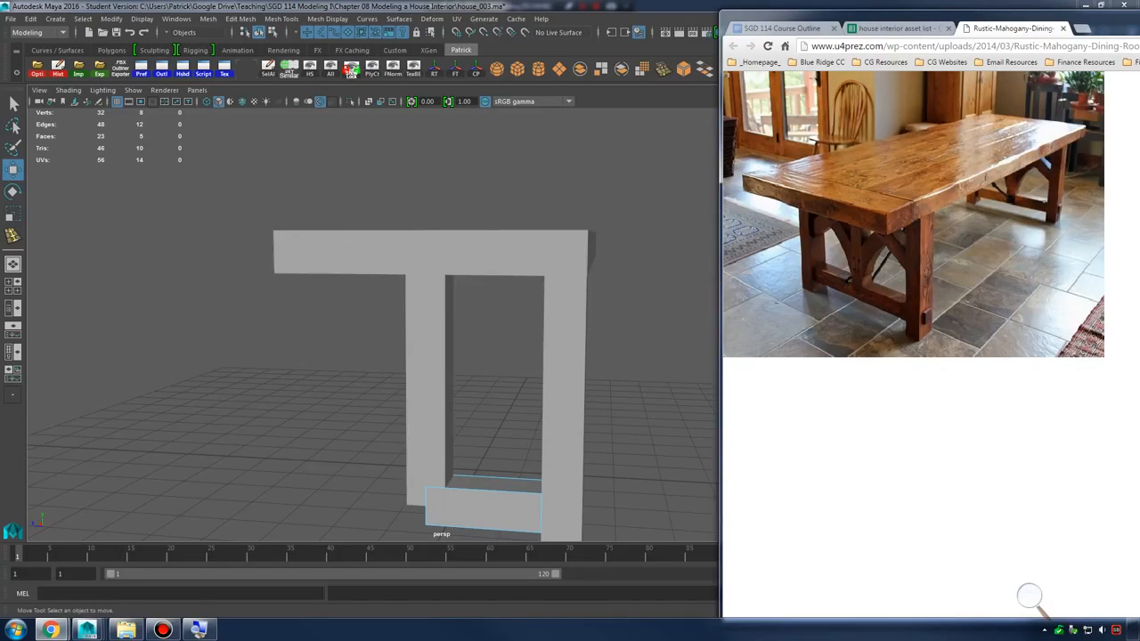
# Return to Maya and widen the tabletop to a Z scale of about 1.385
pyautogui.keyDown('alt'); pyautogui.moveTo(436, 283); pyautogui.dragTo(446, 309); pyautogui.keyUp('alt')
pyautogui.click(510, 249)
pyautogui.moveTo(525, 249); pyautogui.dragTo(570, 233, button='right')
pyautogui.press('r')
pyautogui.moveTo(438, 226); pyautogui.dragTo(431, 226)
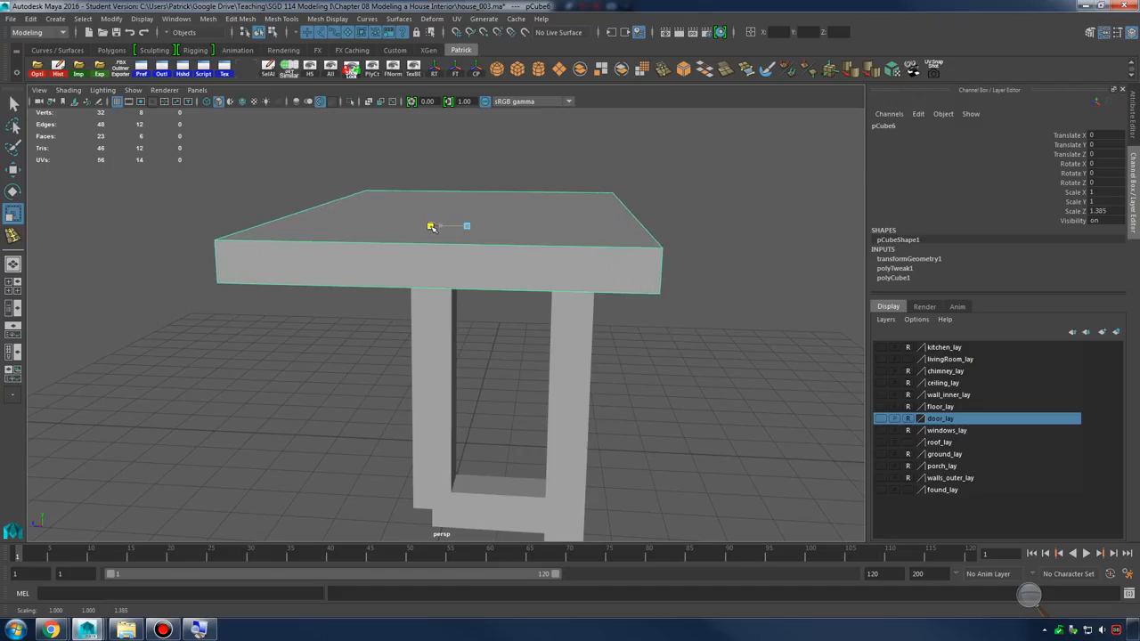
# Move the corner leg outward to the widened tabletop's edge and select the crossbar
pyautogui.click(559, 312)
pyautogui.press('w')
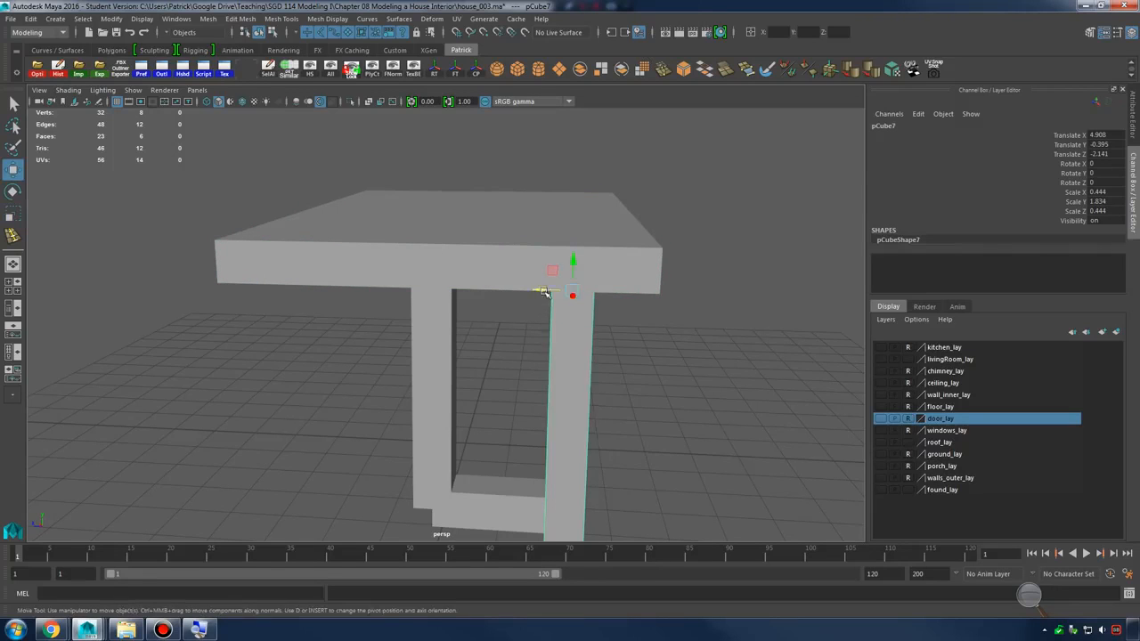
pyautogui.moveTo(552, 303); pyautogui.dragTo(496, 373)
pyautogui.click(498, 415)
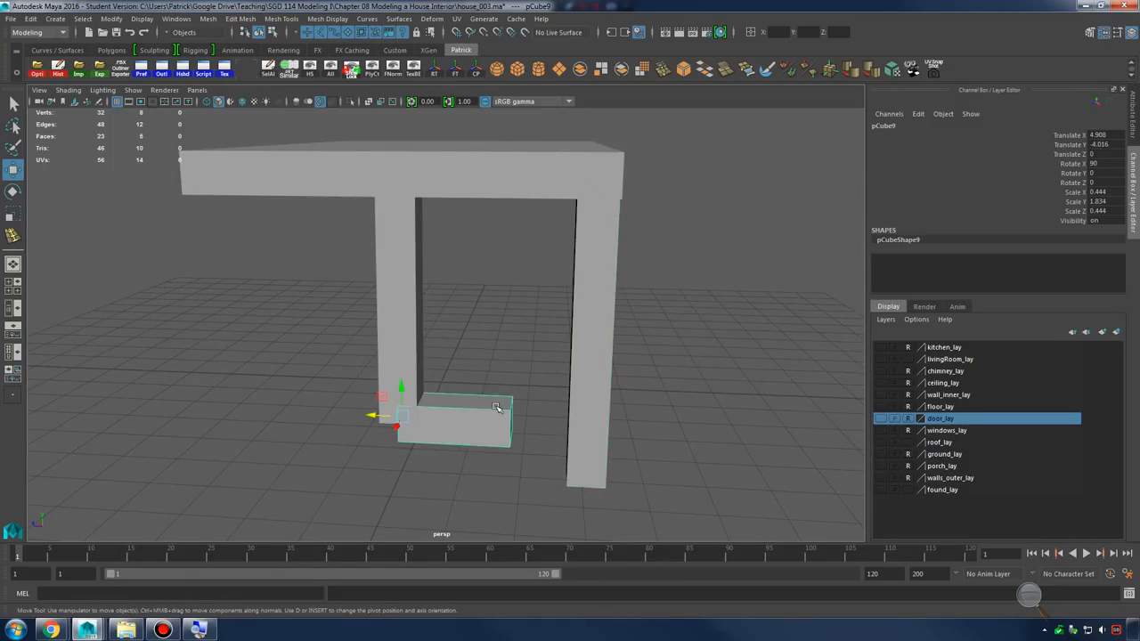
# Extend the crossbar by moving the vertices of its outer end to the corner leg
pyautogui.moveTo(495, 298); pyautogui.dragTo(435, 300, button='right')
pyautogui.moveTo(464, 341); pyautogui.dragTo(568, 505)
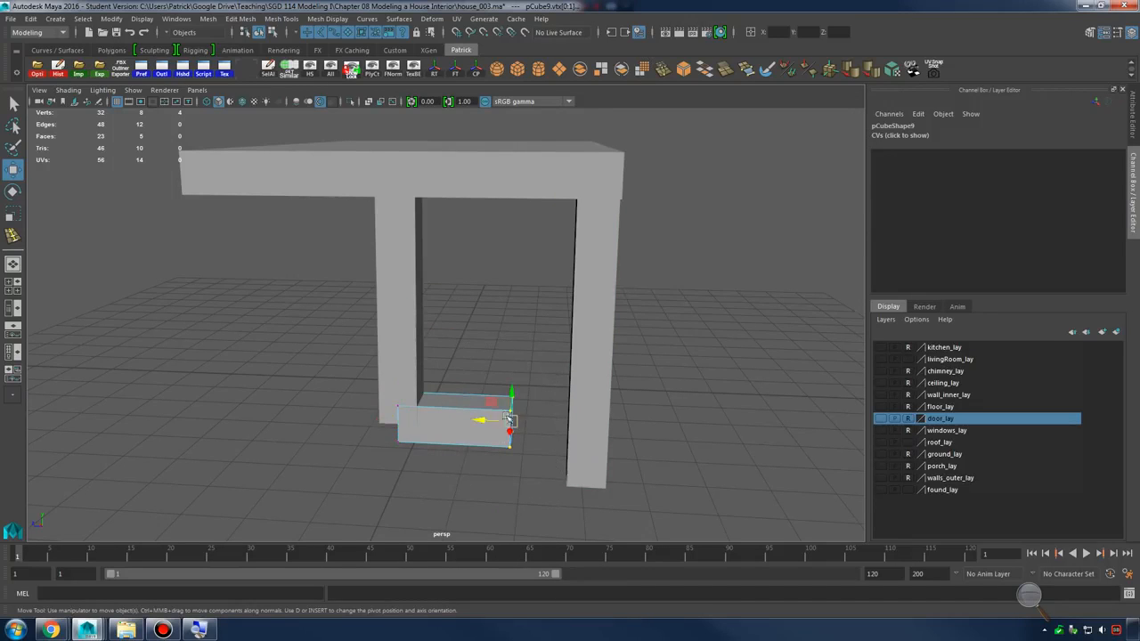
pyautogui.moveTo(476, 423); pyautogui.dragTo(458, 307)
# Scale the whole crossbar down uniformly to 0.4 in X and Z and 1.652 in Y
pyautogui.moveTo(454, 297); pyautogui.dragTo(507, 280, button='right')
pyautogui.press('r')
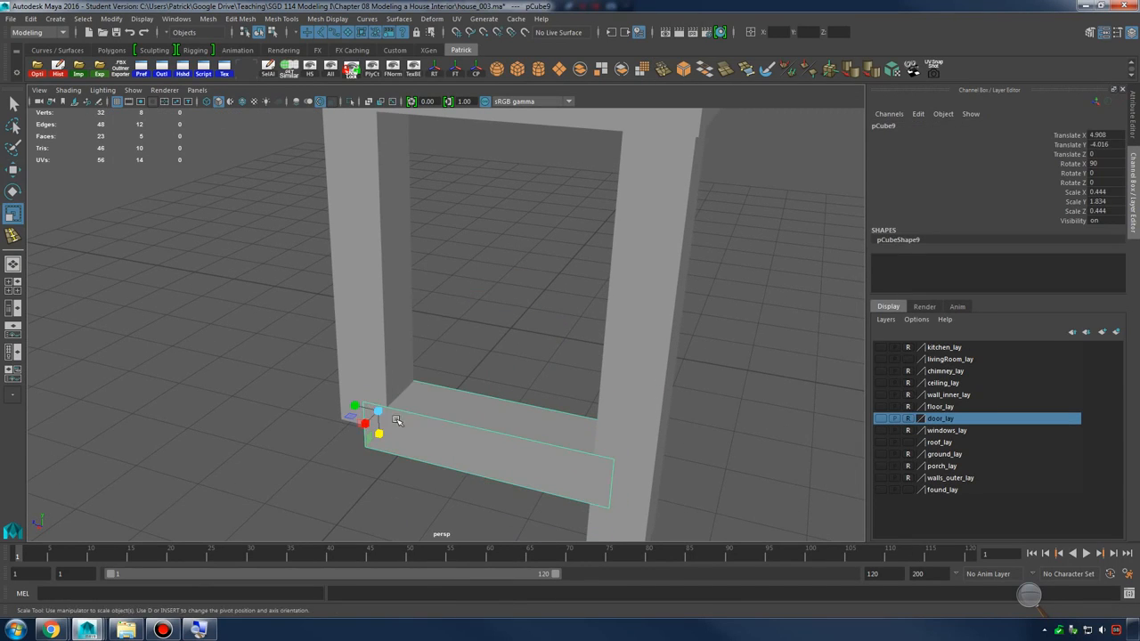
pyautogui.moveTo(374, 414); pyautogui.dragTo(349, 418)
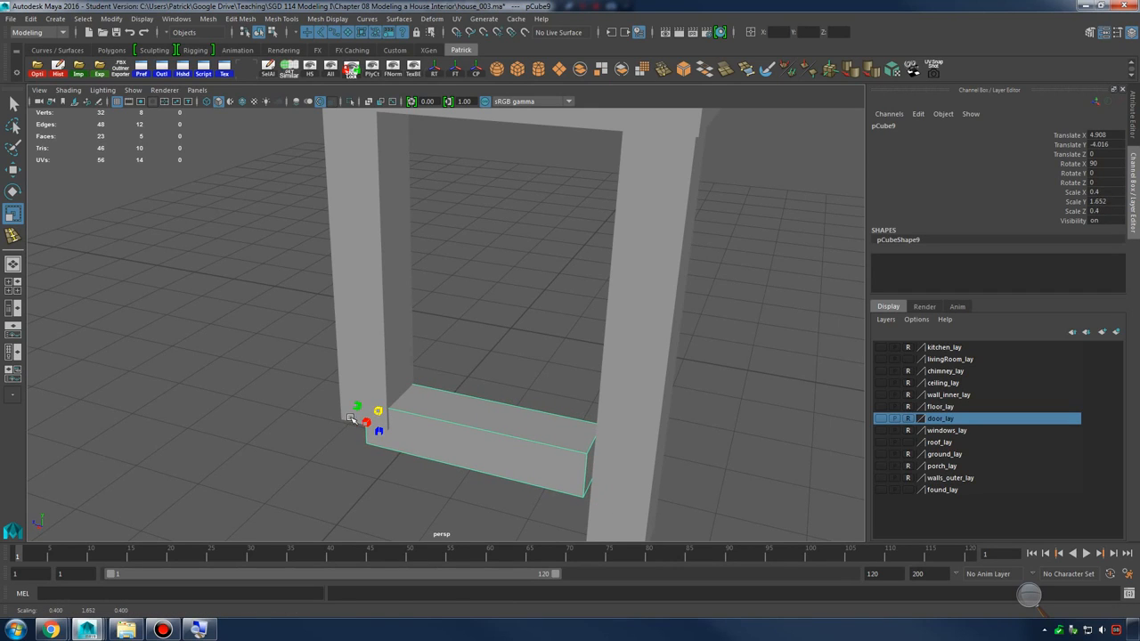
# Move the shrunken crossbar's outer end vertices outward until they meet the corner leg, and return to object selection
pyautogui.press('w')
pyautogui.keyDown('alt'); pyautogui.moveTo(472, 419); pyautogui.dragTo(535, 407); pyautogui.keyUp('alt')
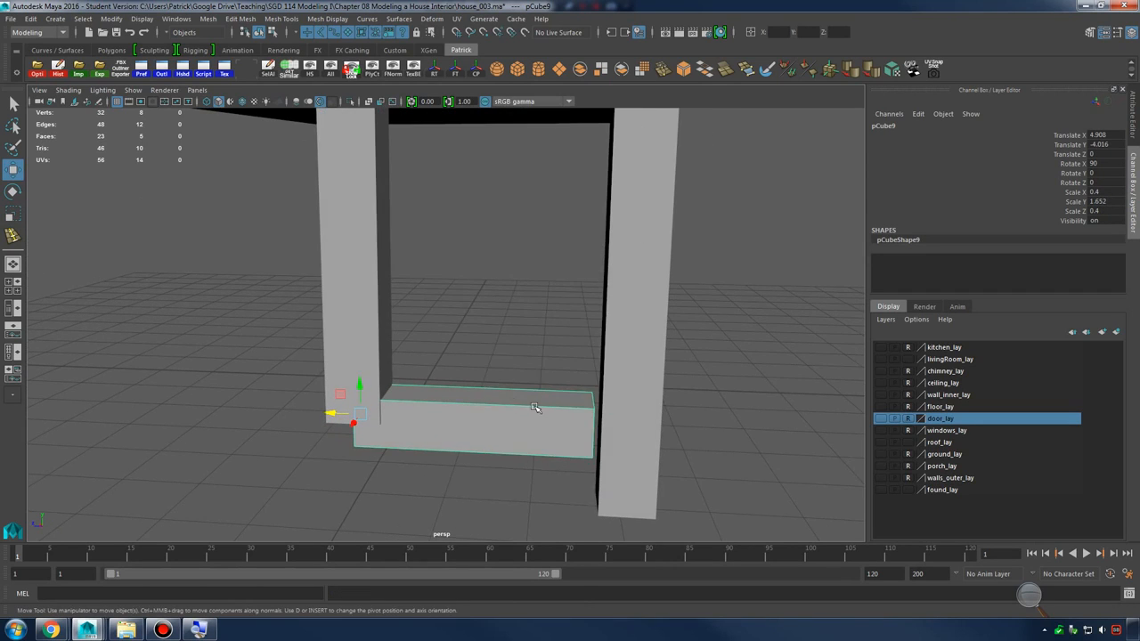
pyautogui.moveTo(529, 298); pyautogui.dragTo(481, 298, button='right')
pyautogui.moveTo(522, 326); pyautogui.dragTo(607, 505)
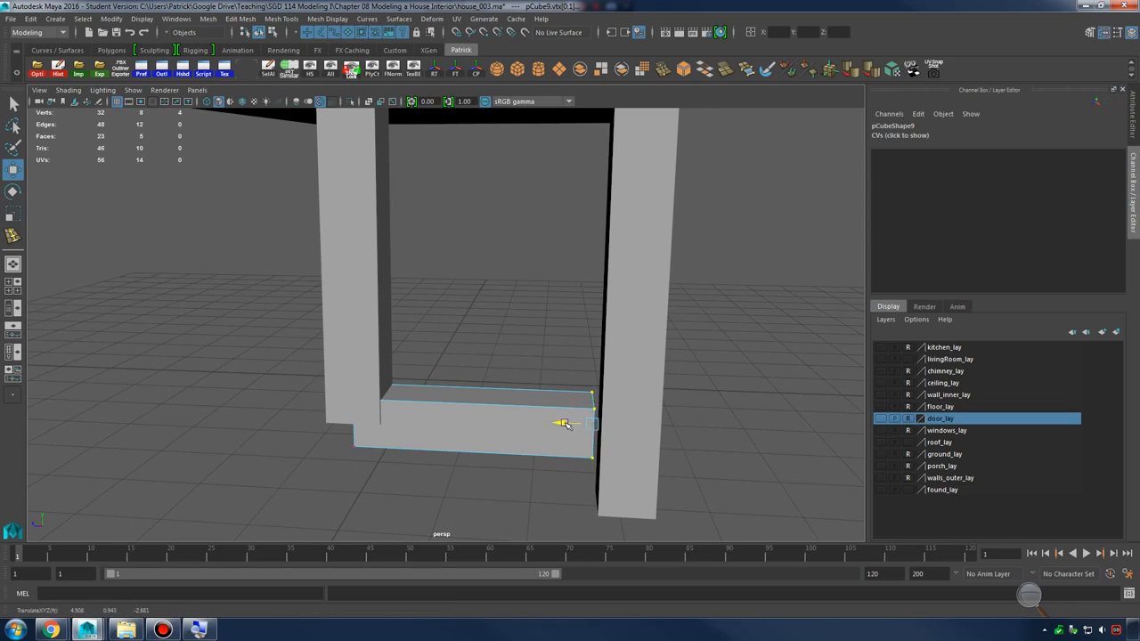
pyautogui.moveTo(565, 424); pyautogui.dragTo(650, 465)
pyautogui.moveTo(585, 298); pyautogui.dragTo(643, 281, button='right')
pyautogui.click(584, 301)
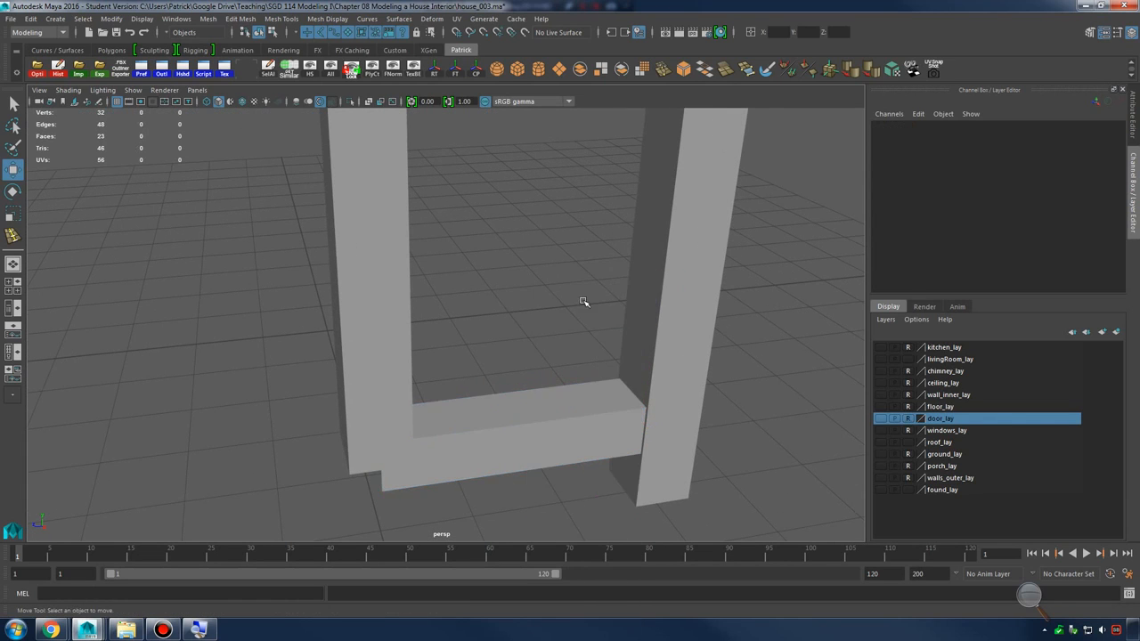
# Raise the crossbar to a Translate Y of about -3.809
pyautogui.keyDown('alt'); pyautogui.moveTo(584, 302); pyautogui.dragTo(489, 427); pyautogui.keyUp('alt')
pyautogui.click(472, 414)
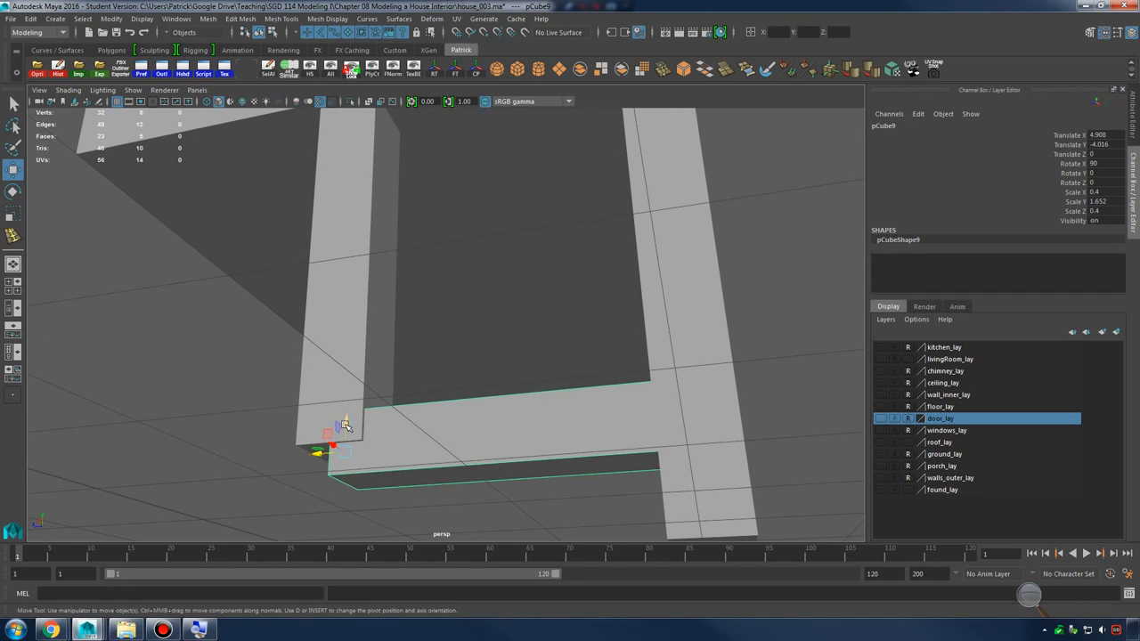
pyautogui.moveTo(345, 426); pyautogui.dragTo(398, 395)
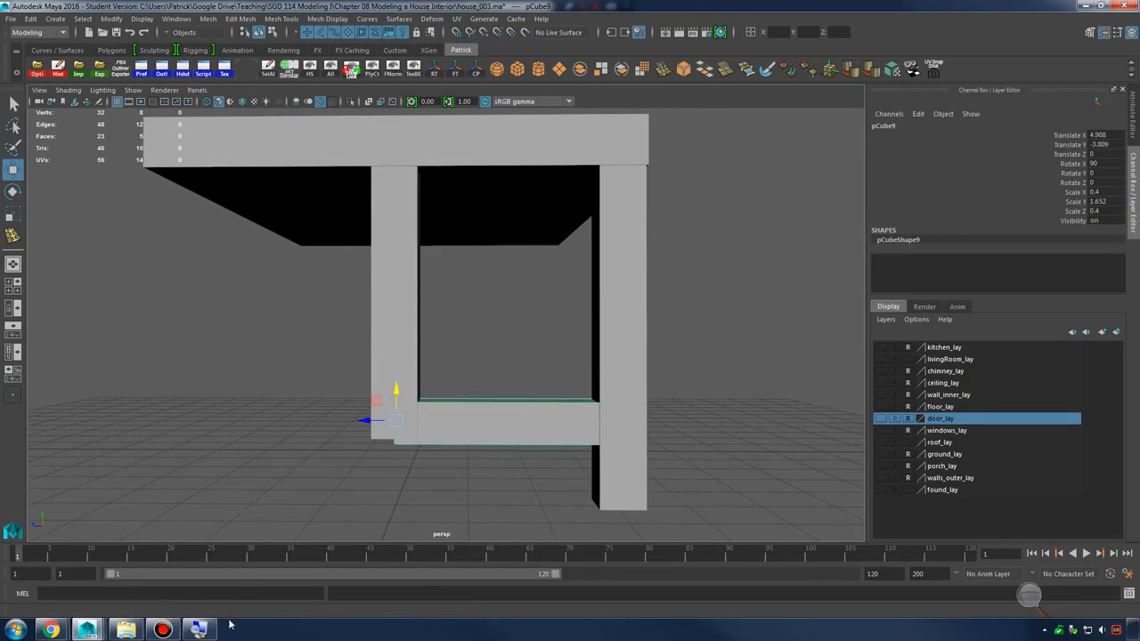
# Check the leg frame in the Chrome reference photo, and raise the centre leg's bottom vertices in Maya to the crossbar's top
pyautogui.moveTo(51, 630)
pyautogui.click(204, 574)
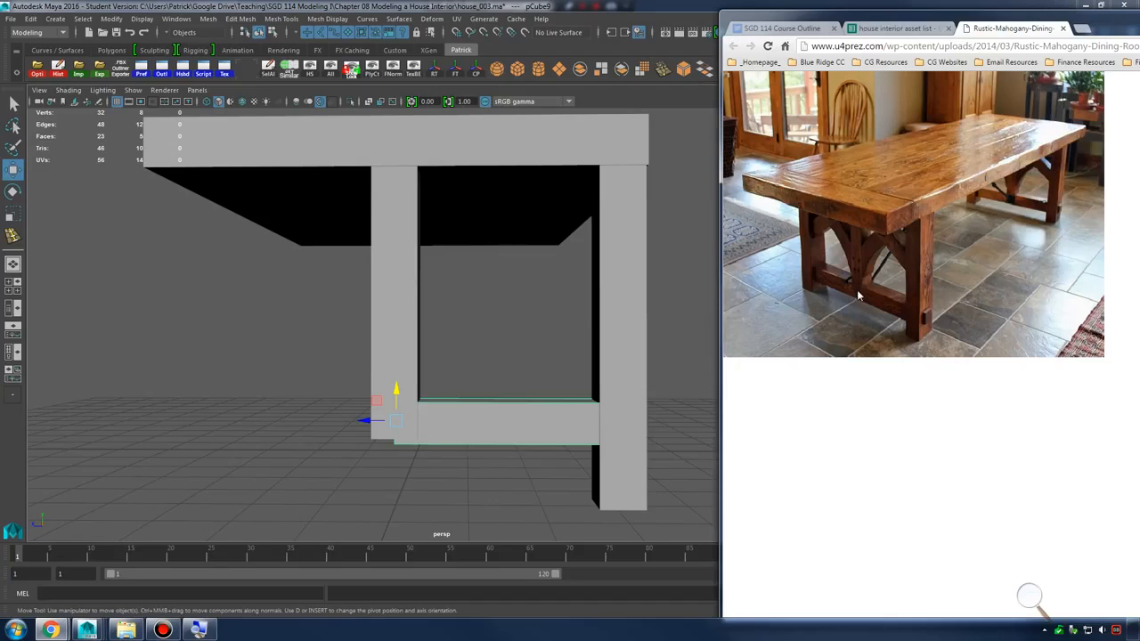
pyautogui.click(411, 372)
pyautogui.moveTo(411, 367); pyautogui.dragTo(345, 359, button='right')
pyautogui.moveTo(319, 369); pyautogui.dragTo(432, 480)
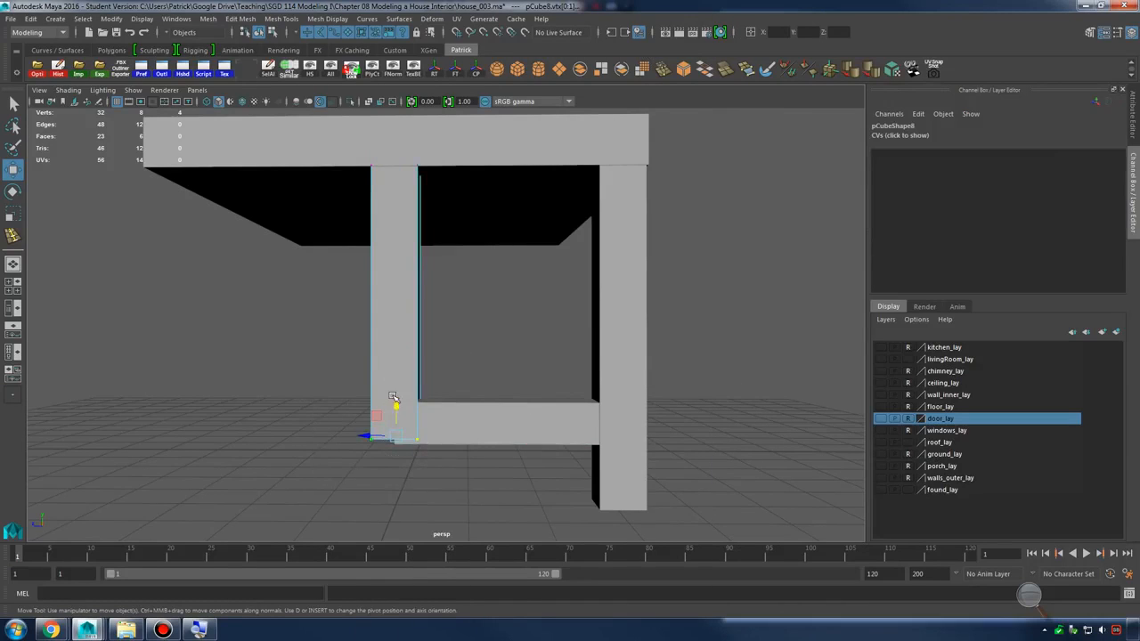
pyautogui.moveTo(394, 397); pyautogui.dragTo(397, 396)
pyautogui.keyDown('alt'); pyautogui.moveTo(434, 422); pyautogui.dragTo(634, 457, button='right'); pyautogui.keyUp('alt')
pyautogui.keyDown('alt'); pyautogui.moveTo(465, 483); pyautogui.dragTo(527, 394, button='middle'); pyautogui.keyUp('alt')
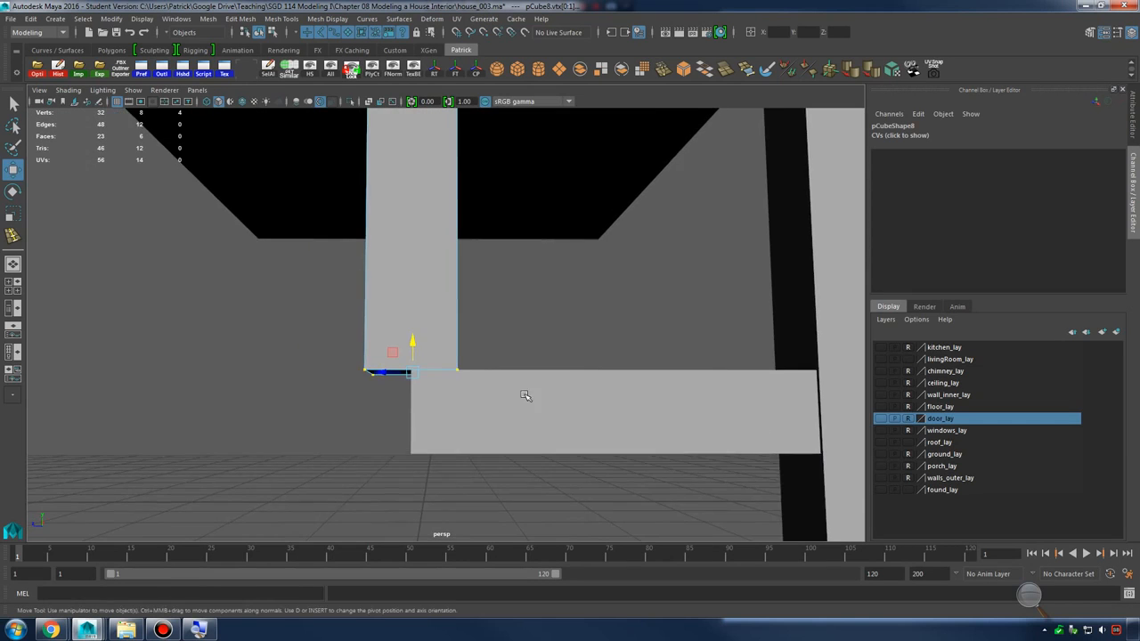
# Select the four vertices along one side of the centre leg and show the model in wireframe
pyautogui.keyDown('alt'); pyautogui.moveTo(526, 394); pyautogui.dragTo(587, 436); pyautogui.keyUp('alt')
pyautogui.keyDown('alt'); pyautogui.moveTo(590, 340); pyautogui.dragTo(621, 376); pyautogui.keyUp('alt')
pyautogui.moveTo(319, 411); pyautogui.dragTo(488, 270)
pyautogui.keyDown('shift'); pyautogui.moveTo(434, 121); pyautogui.dragTo(476, 203); pyautogui.keyUp('shift')
pyautogui.keyDown('alt'); pyautogui.moveTo(477, 203); pyautogui.dragTo(522, 296); pyautogui.keyUp('alt')
pyautogui.press('4')
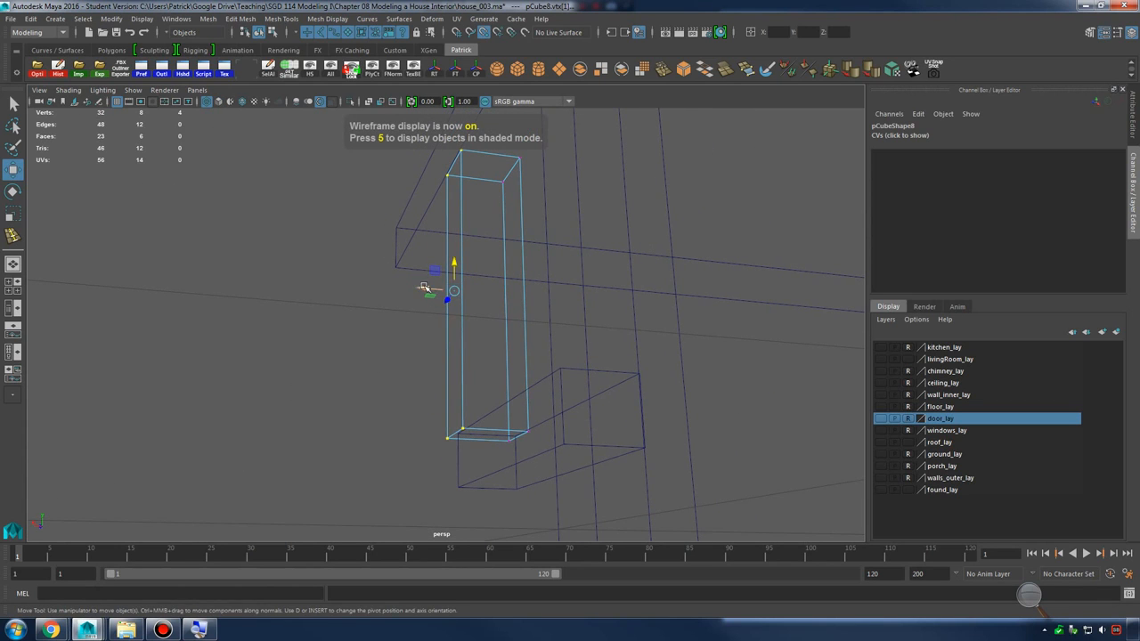
# Snap the side vertices of the short centre post to the crossbar's faces so both share the same width, returning to object selection
pyautogui.moveTo(424, 287); pyautogui.dragTo(588, 446)
pyautogui.keyDown('alt'); pyautogui.moveTo(606, 523); pyautogui.dragTo(603, 491); pyautogui.keyUp('alt')
pyautogui.press('v')
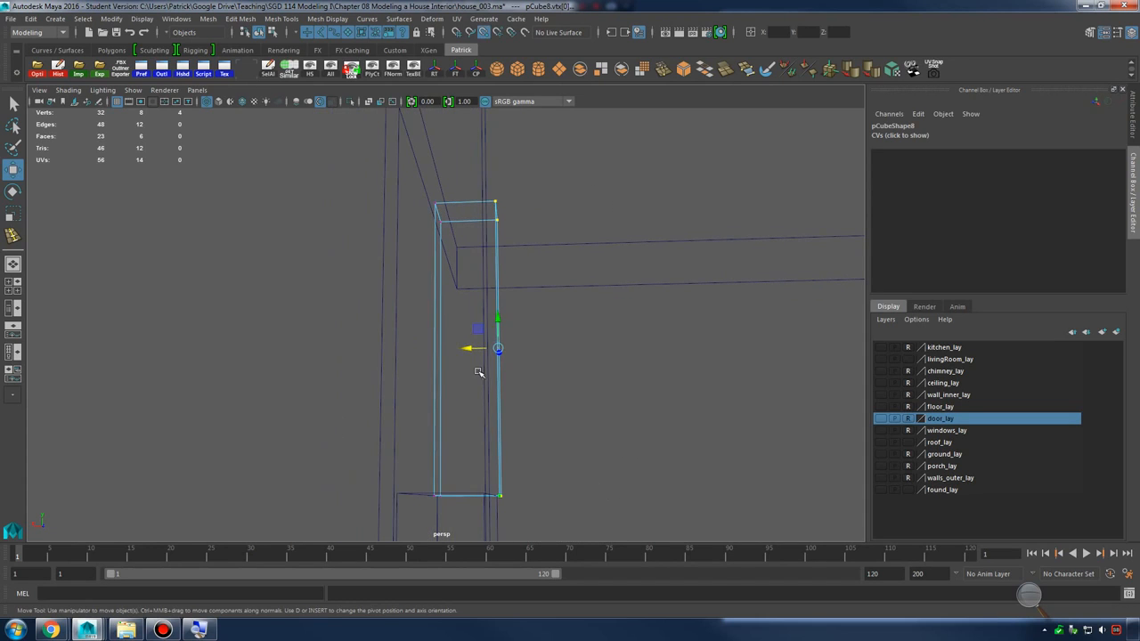
pyautogui.moveTo(467, 348)
pyautogui.mouseDown()
pyautogui.moveTo(520, 445)
pyautogui.moveTo(549, 451)
pyautogui.moveTo(526, 397)
pyautogui.mouseUp()
pyautogui.press('5')
pyautogui.moveTo(521, 299)
pyautogui.mouseDown(button='right')
pyautogui.moveTo(579, 324)
pyautogui.moveTo(580, 284)
pyautogui.mouseUp(button='right')
pyautogui.click(580, 335)
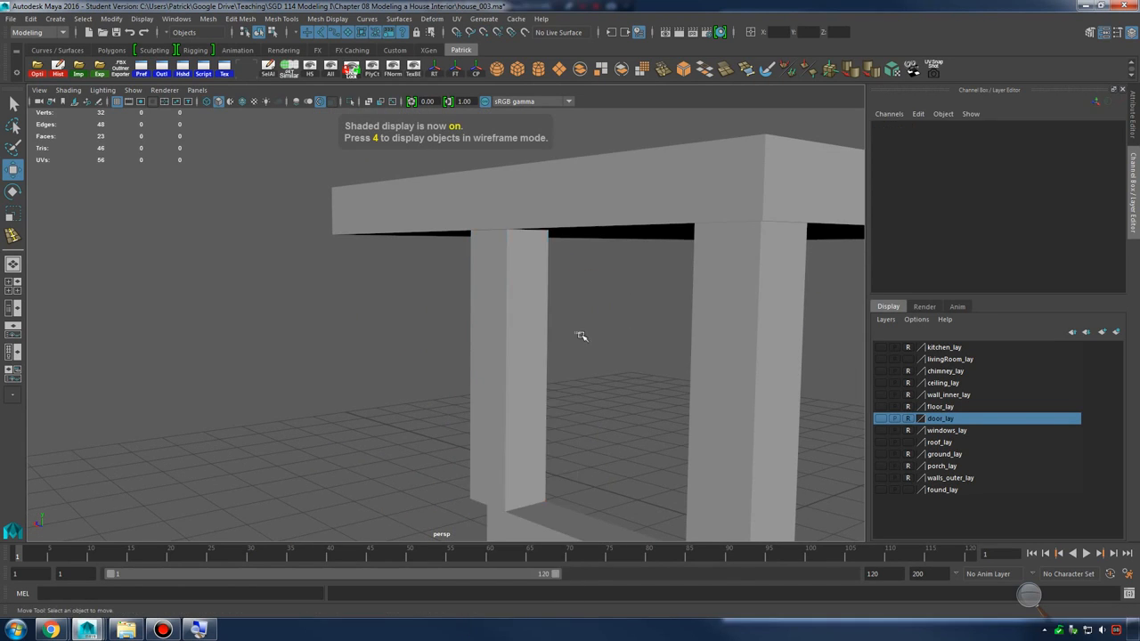
# Select the crossbar and the short centre post and examine how they join in the perspective and side views
pyautogui.keyDown('alt'); pyautogui.moveTo(580, 336); pyautogui.dragTo(562, 408); pyautogui.keyUp('alt')
pyautogui.keyDown('alt'); pyautogui.moveTo(674, 429); pyautogui.dragTo(672, 432, button='middle'); pyautogui.keyUp('alt')
pyautogui.moveTo(671, 432)
pyautogui.keyDown('alt'); pyautogui.mouseDown()
pyautogui.moveTo(700, 460)
pyautogui.moveTo(681, 406)
pyautogui.moveTo(585, 435)
pyautogui.mouseUp(); pyautogui.keyUp('alt')
pyautogui.click(382, 438)
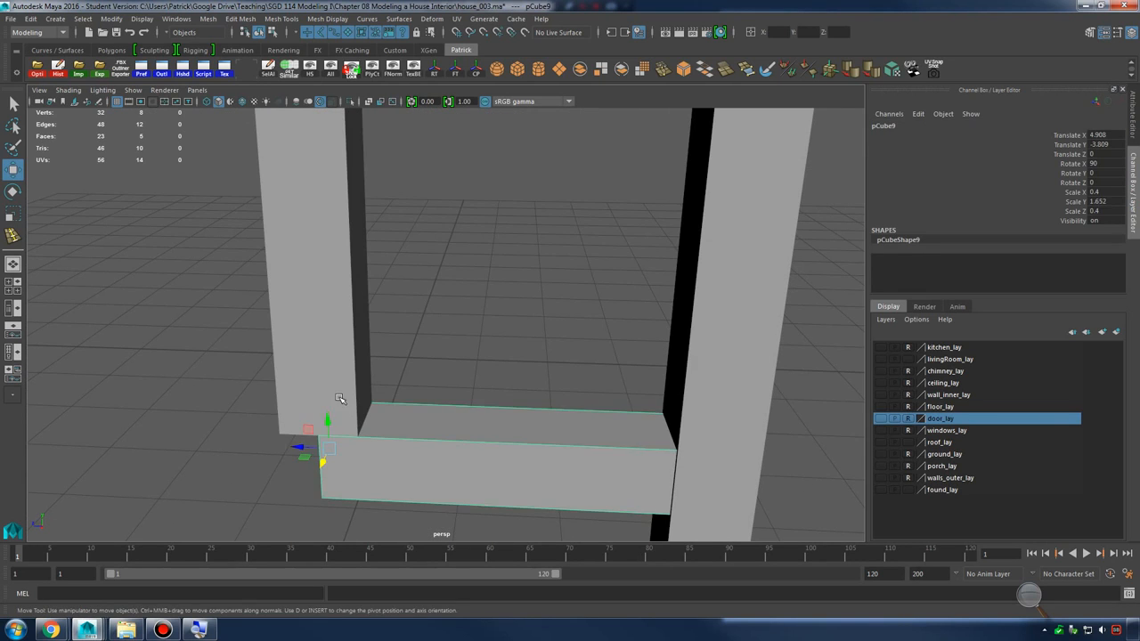
pyautogui.keyDown('shift'); pyautogui.click(336, 399); pyautogui.keyUp('shift')
pyautogui.keyDown('alt'); pyautogui.moveTo(451, 407); pyautogui.dragTo(499, 433); pyautogui.keyUp('alt')
pyautogui.keyDown('alt'); pyautogui.moveTo(516, 393); pyautogui.dragTo(521, 368); pyautogui.keyUp('alt')
pyautogui.press('space')
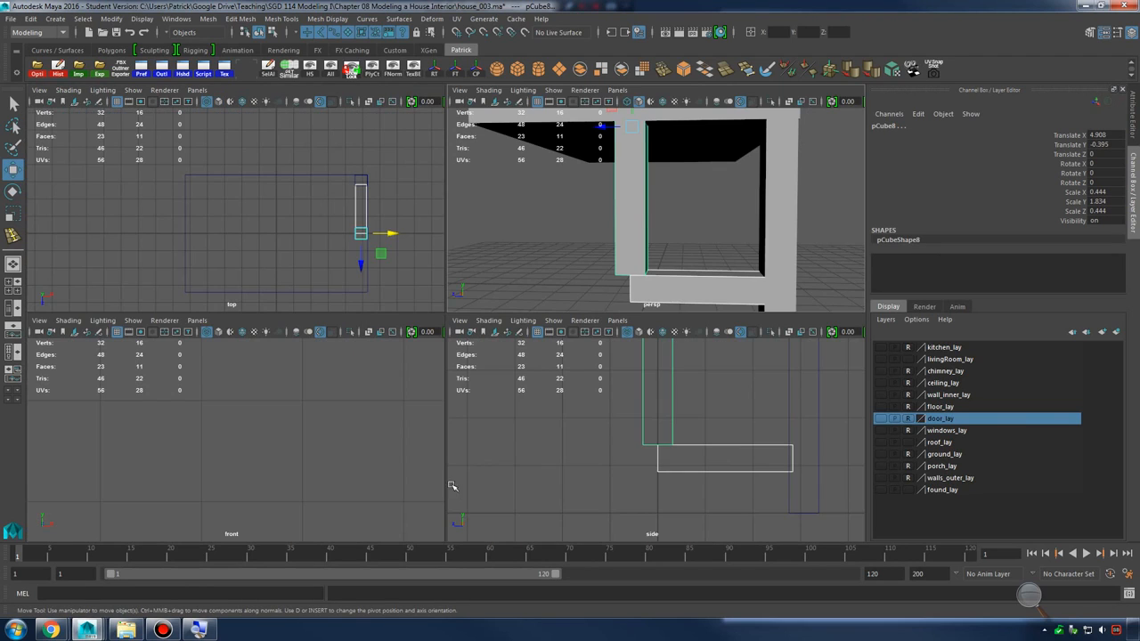
pyautogui.scroll(-3, 682, 395)
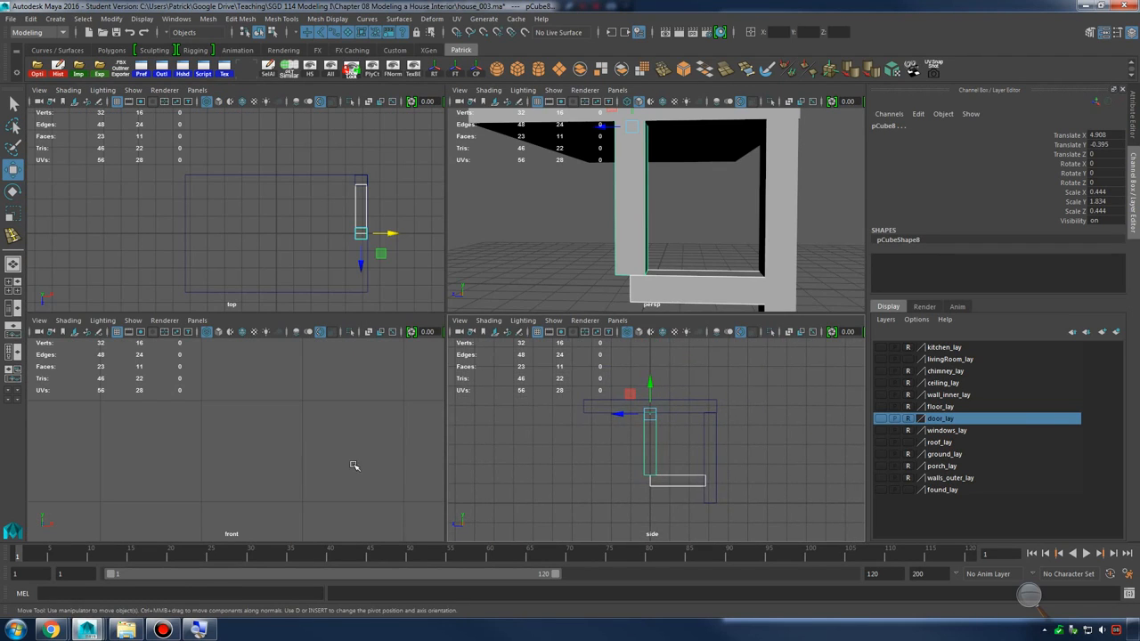
pyautogui.press('space')
pyautogui.press('f')
pyautogui.press('space')
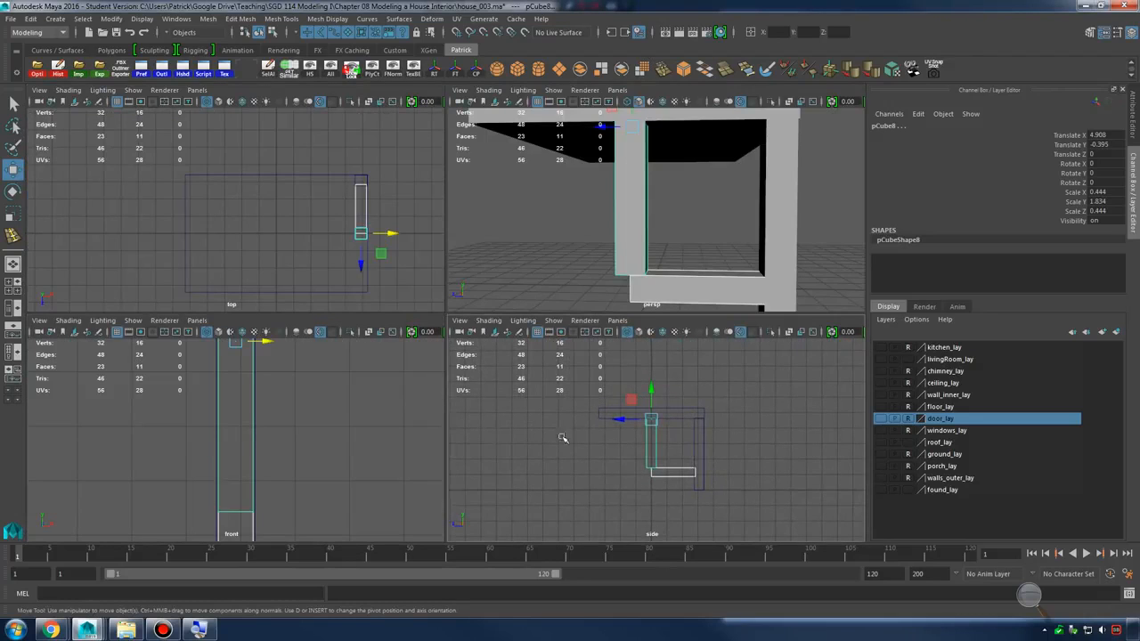
pyautogui.press('space')
pyautogui.press('f')
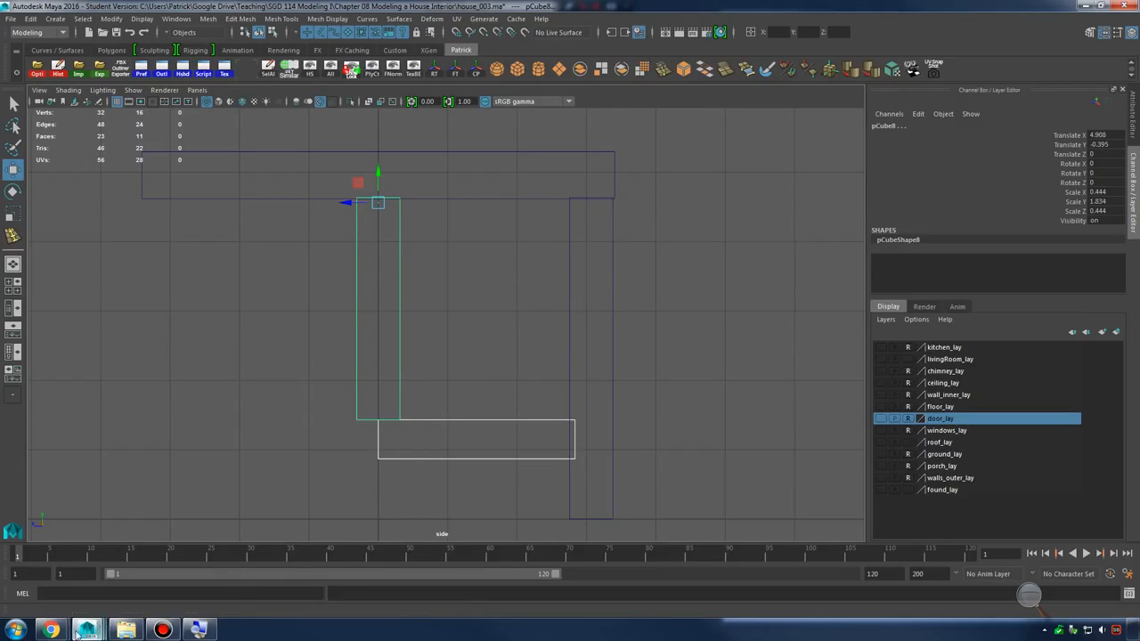
# Check the table reference photo in Chrome, duplicate the crossbar and raise the copy to Translate Y -1.515
pyautogui.moveTo(51, 629)
pyautogui.click(211, 564)
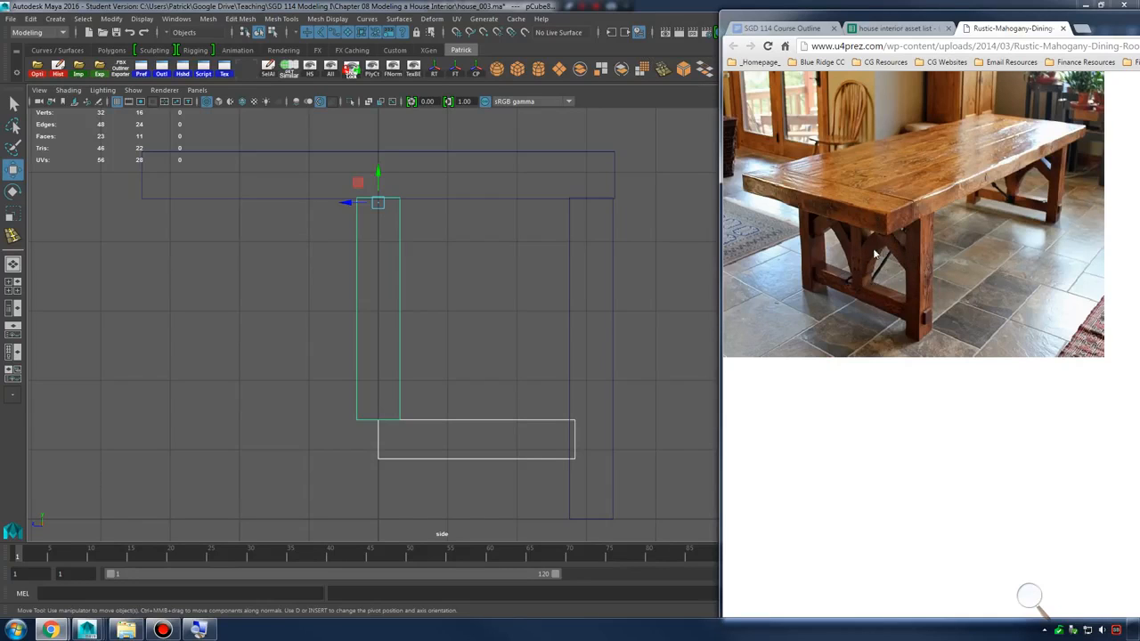
pyautogui.click(570, 427)
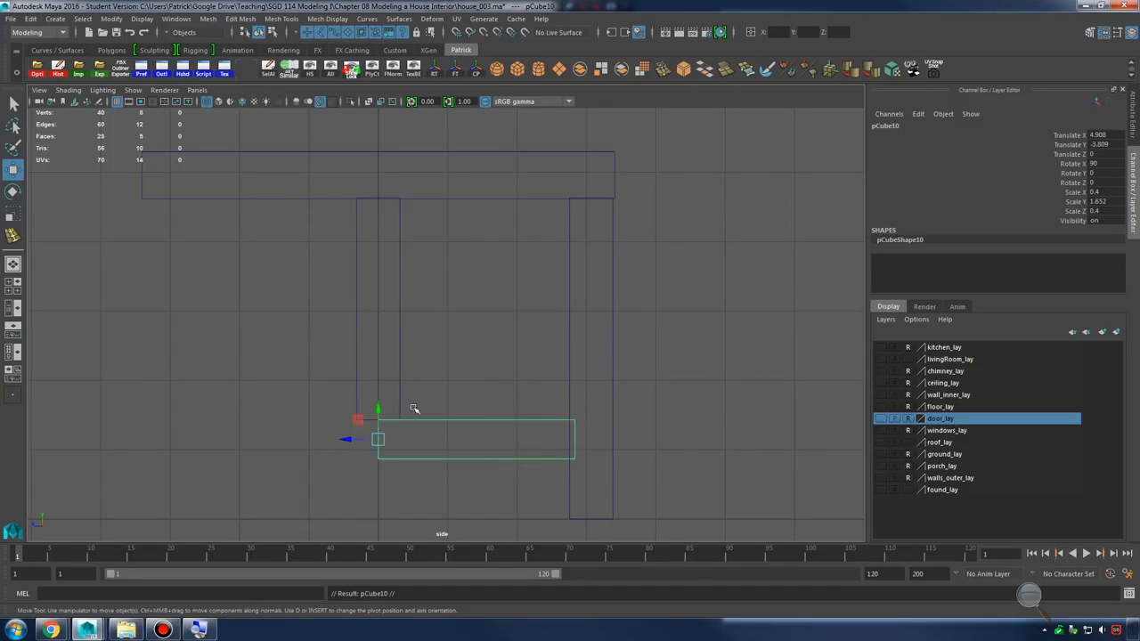
pyautogui.moveTo(378, 409); pyautogui.dragTo(432, 252)
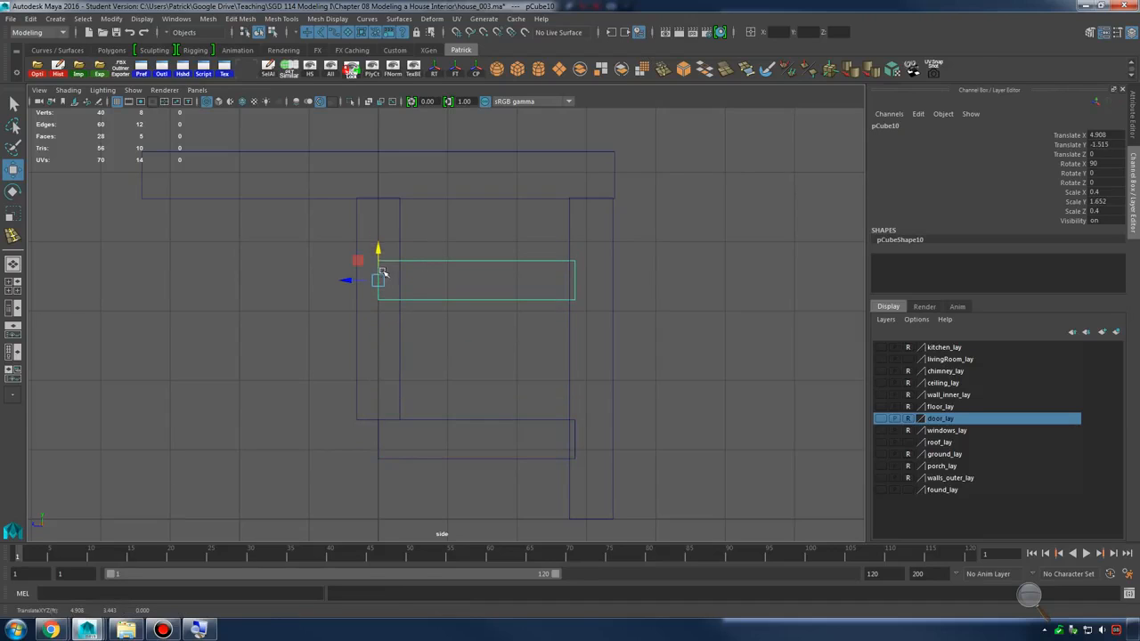
# Move the copied beam's pivot to its end at the outer leg
pyautogui.press('d')
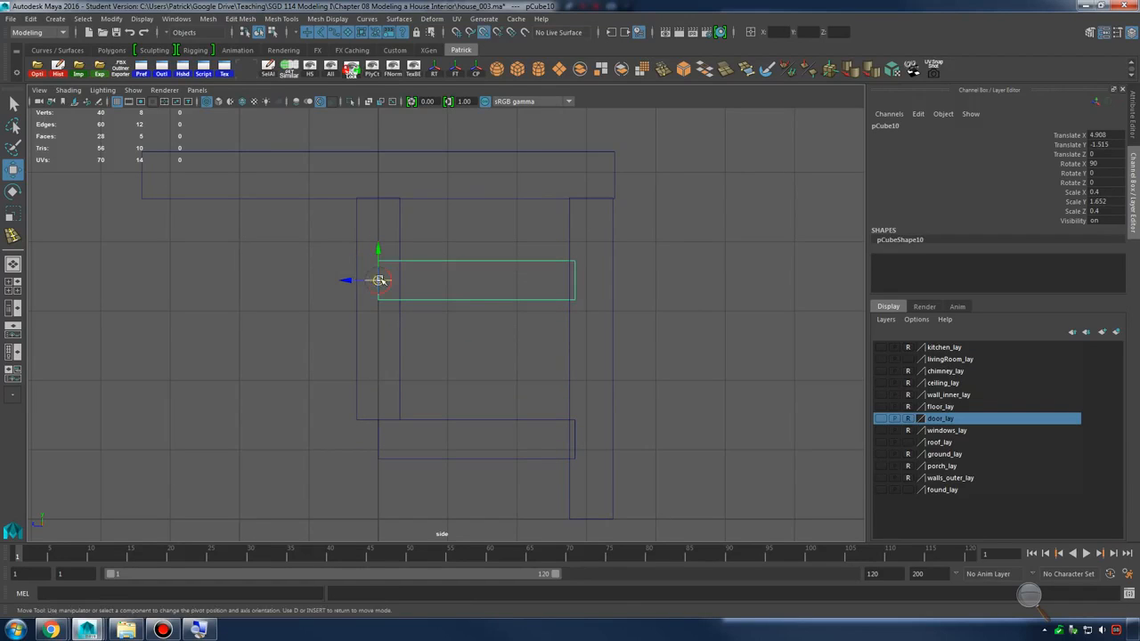
pyautogui.hotkey('ctrl', 'z')
pyautogui.moveTo(359, 281); pyautogui.dragTo(589, 285)
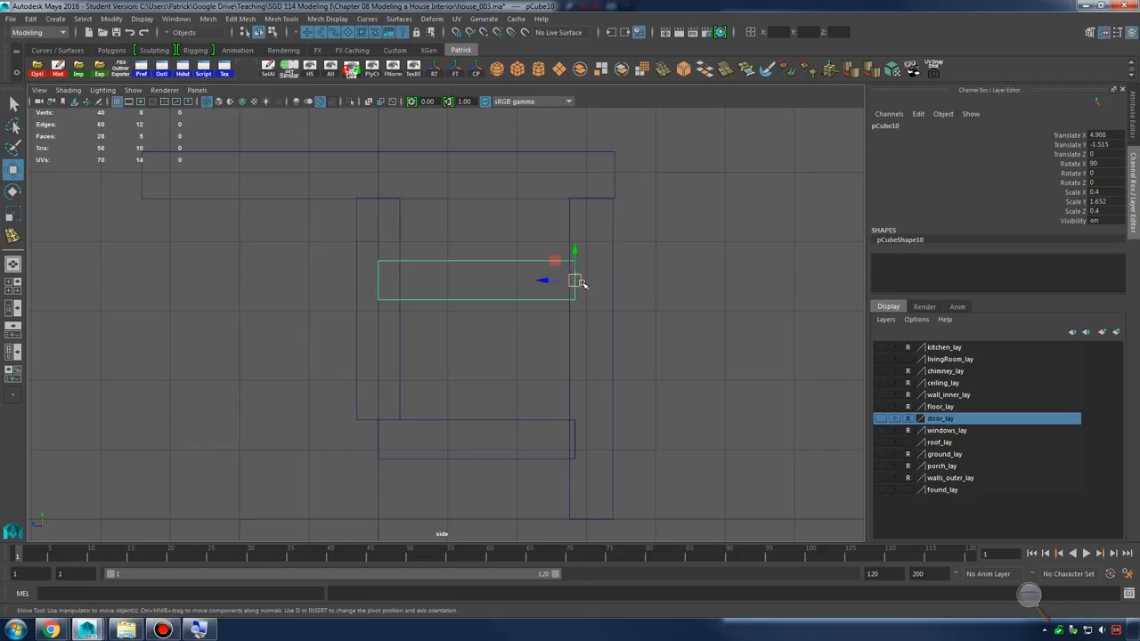
# Tilt the copied beam to Rotate X 64.199 between post and leg, lower it to Translate Y -1.858 and lengthen it to Scale Y 1.808
pyautogui.press('e')
pyautogui.moveTo(557, 259); pyautogui.dragTo(575, 286)
pyautogui.press('w')
pyautogui.press('r')
pyautogui.press('w')
pyautogui.press('e')
pyautogui.press('r')
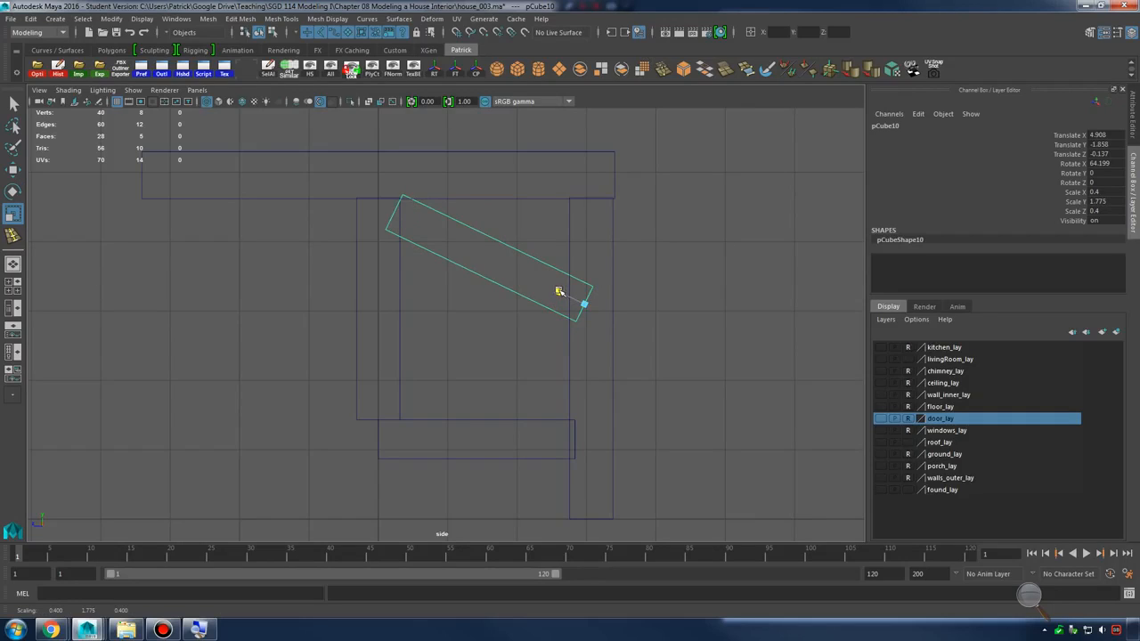
# Slice the diagonal brace vertically along the outer leg's inner edge with the Multi-Cut tool, redoing the first cut for accuracy
pyautogui.keyDown('alt'); pyautogui.moveTo(566, 307); pyautogui.dragTo(598, 342, button='right'); pyautogui.keyUp('alt')
pyautogui.keyDown('alt'); pyautogui.moveTo(598, 341); pyautogui.dragTo(573, 366, button='middle'); pyautogui.keyUp('alt')
pyautogui.moveTo(573, 366)
pyautogui.keyDown('alt'); pyautogui.mouseDown(button='right')
pyautogui.moveTo(563, 366)
pyautogui.moveTo(580, 377)
pyautogui.mouseUp(button='right'); pyautogui.keyUp('alt')
pyautogui.click(518, 393)
pyautogui.click(529, 292)
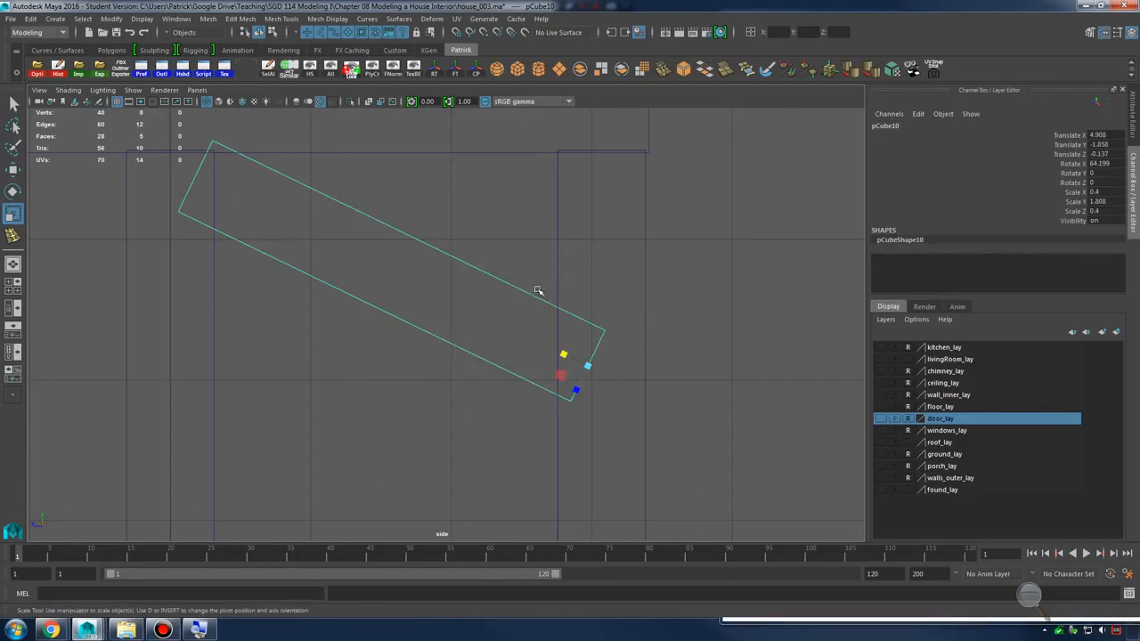
pyautogui.keyDown('shift'); pyautogui.moveTo(538, 288); pyautogui.dragTo(499, 292, button='right'); pyautogui.keyUp('shift')
pyautogui.keyDown('alt'); pyautogui.moveTo(648, 311); pyautogui.dragTo(544, 312, button='middle'); pyautogui.keyUp('alt')
pyautogui.keyDown('alt'); pyautogui.moveTo(543, 312); pyautogui.dragTo(558, 306, button='right'); pyautogui.keyUp('alt')
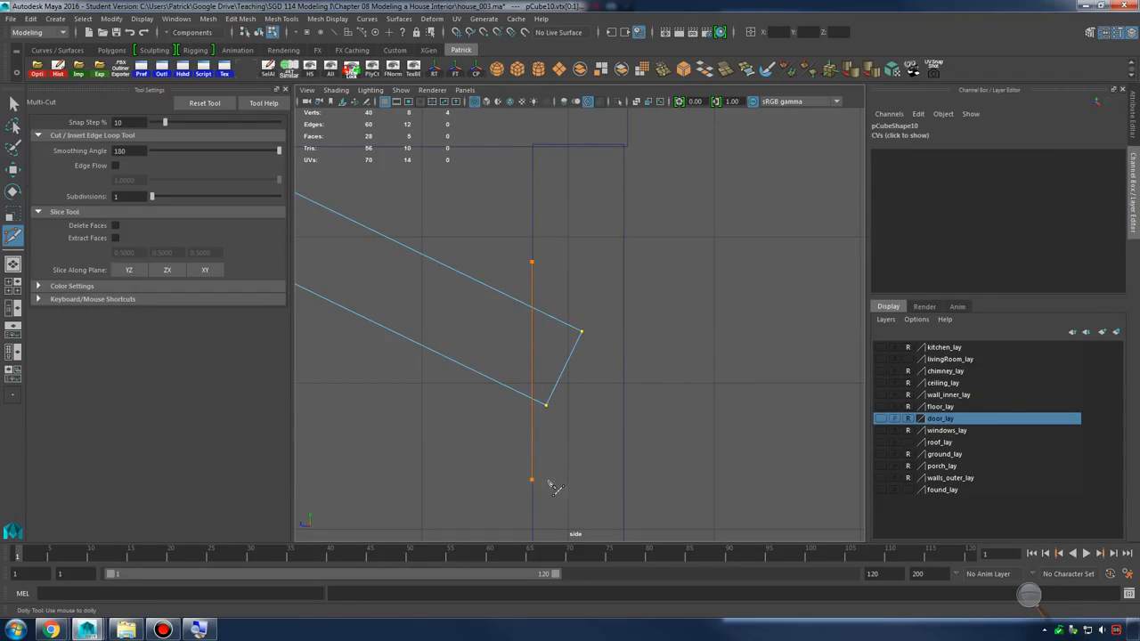
pyautogui.press('Return')
pyautogui.keyDown('alt'); pyautogui.moveTo(554, 479); pyautogui.dragTo(846, 403, button='right'); pyautogui.keyUp('alt')
pyautogui.keyDown('alt'); pyautogui.moveTo(601, 407); pyautogui.dragTo(621, 393, button='middle'); pyautogui.keyUp('alt')
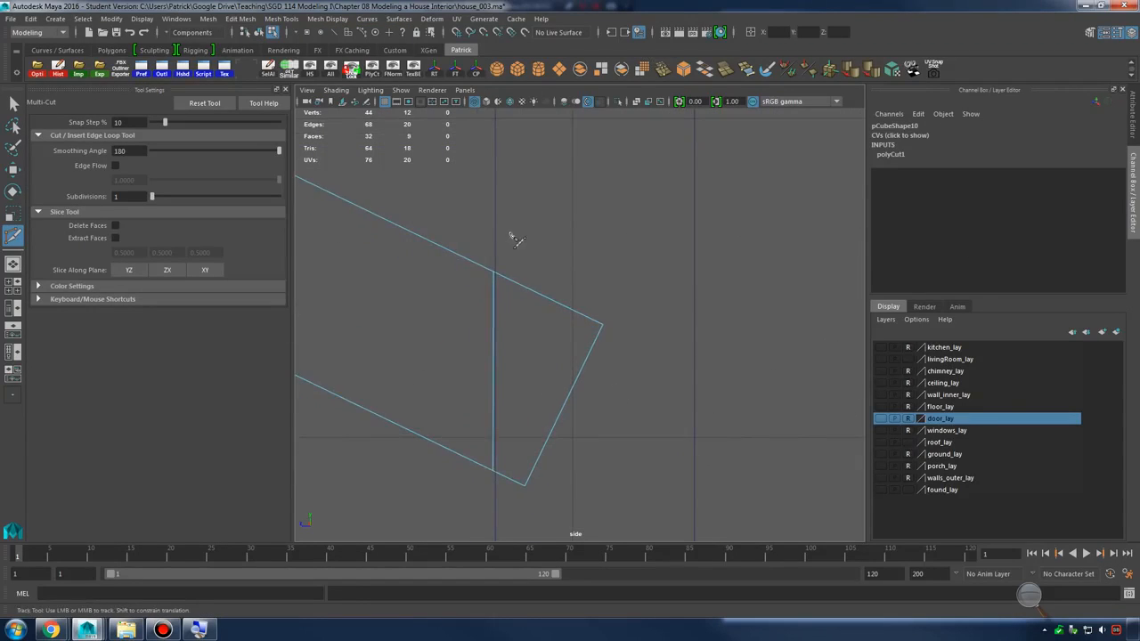
pyautogui.hotkey('ctrl', 'z')
pyautogui.keyDown('shift'); pyautogui.moveTo(525, 440); pyautogui.dragTo(496, 542); pyautogui.keyUp('shift')
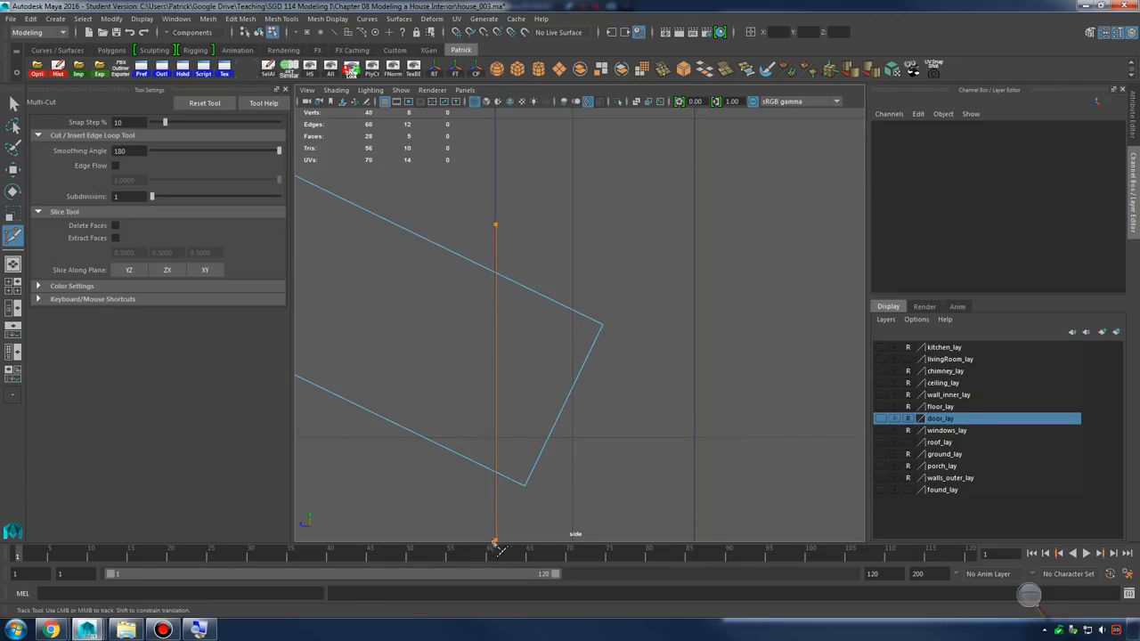
pyautogui.press('Return')
# Slice the brace's upper end vertically along the centre post's inner edge
pyautogui.keyDown('alt'); pyautogui.moveTo(618, 389); pyautogui.dragTo(777, 372, button='right'); pyautogui.keyUp('alt')
pyautogui.keyDown('alt'); pyautogui.moveTo(484, 309); pyautogui.dragTo(656, 336, button='middle'); pyautogui.keyUp('alt')
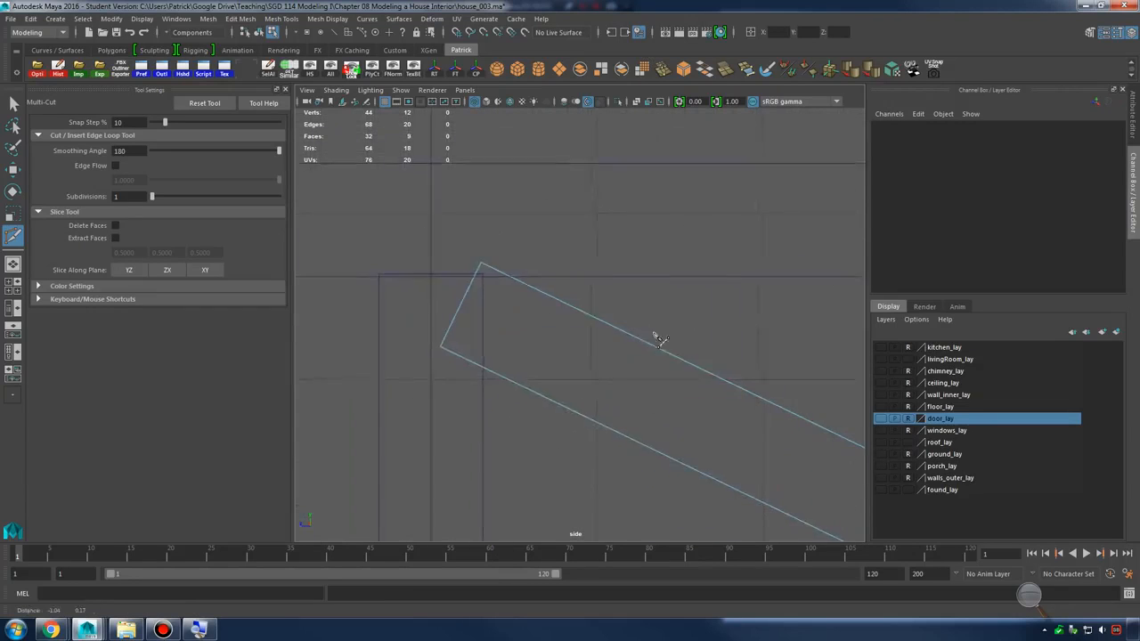
pyautogui.keyDown('alt'); pyautogui.moveTo(656, 336); pyautogui.dragTo(757, 353, button='right'); pyautogui.keyUp('alt')
pyautogui.keyDown('alt'); pyautogui.moveTo(540, 308); pyautogui.dragTo(573, 311, button='middle'); pyautogui.keyUp('alt')
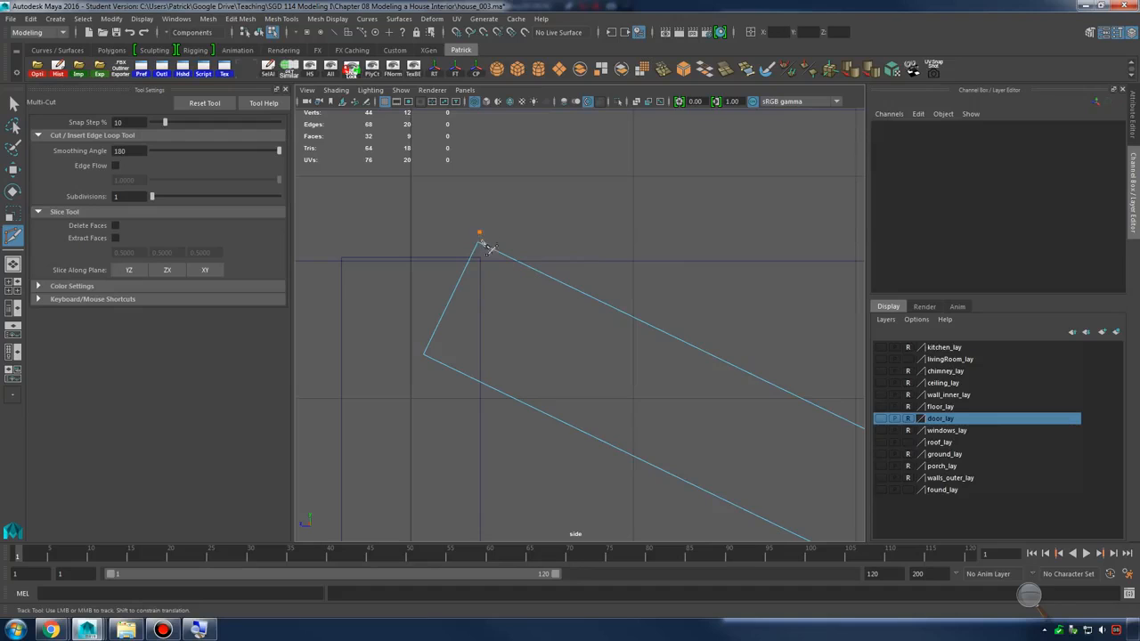
pyautogui.keyDown('shift'); pyautogui.moveTo(496, 340); pyautogui.dragTo(495, 485); pyautogui.keyUp('shift')
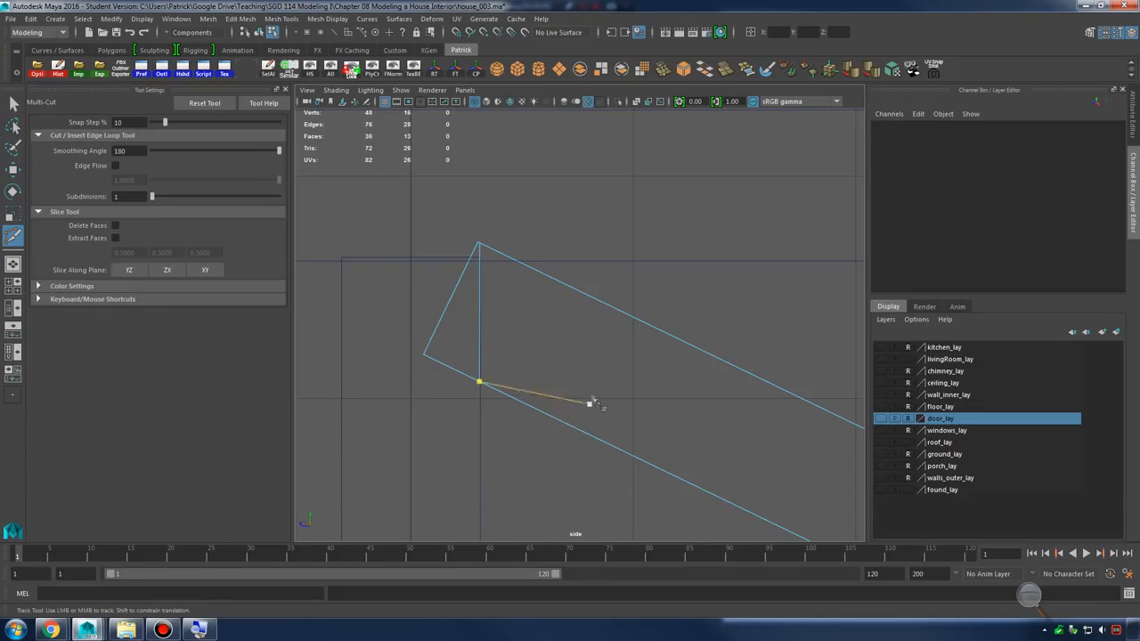
# Delete the brace's overhanging faces beyond the cuts at the centre post and the outer leg
pyautogui.press('q')
pyautogui.rightClick(542, 267)
pyautogui.click(542, 299)
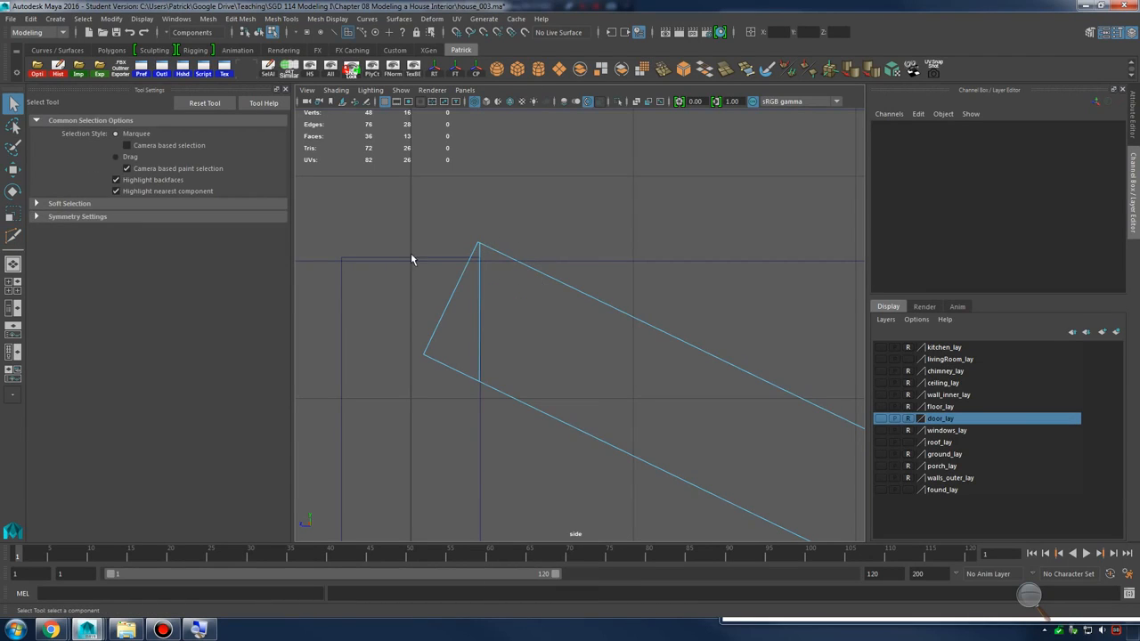
pyautogui.moveTo(359, 221); pyautogui.dragTo(454, 421)
pyautogui.keyDown('alt'); pyautogui.moveTo(463, 419); pyautogui.dragTo(572, 264, button='middle'); pyautogui.keyUp('alt')
pyautogui.moveTo(736, 329); pyautogui.dragTo(645, 572)
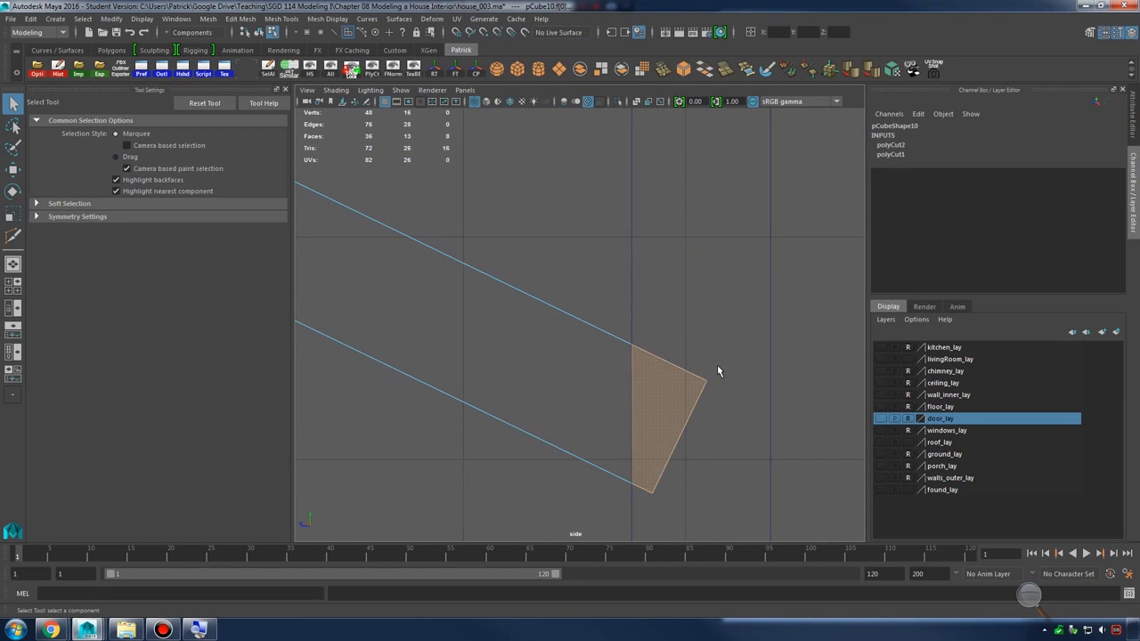
pyautogui.press('Delete')
# Return to object selection and inspect the trimmed brace against the post, leg and tabletop from several angles
pyautogui.scroll(-6, 630, 293)
pyautogui.keyDown('alt'); pyautogui.moveTo(560, 287); pyautogui.dragTo(530, 294, button='middle'); pyautogui.keyUp('alt')
pyautogui.scroll(3, 611, 329)
pyautogui.press('space')
pyautogui.press('space')
pyautogui.moveTo(676, 246)
pyautogui.keyDown('alt'); pyautogui.mouseDown()
pyautogui.moveTo(590, 259)
pyautogui.moveTo(661, 263)
pyautogui.mouseUp(); pyautogui.keyUp('alt')
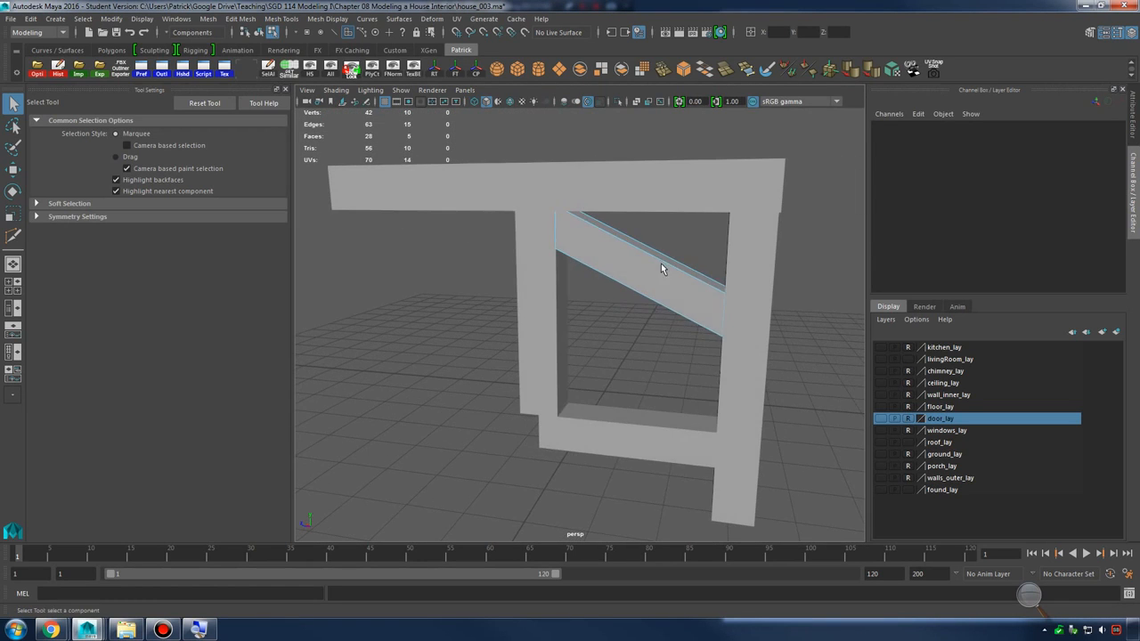
pyautogui.moveTo(651, 267); pyautogui.dragTo(702, 247, button='right')
pyautogui.keyDown('alt'); pyautogui.moveTo(743, 284); pyautogui.dragTo(720, 298); pyautogui.keyUp('alt')
pyautogui.keyDown('alt'); pyautogui.moveTo(719, 297); pyautogui.dragTo(749, 301, button='right'); pyautogui.keyUp('alt')
pyautogui.keyDown('alt'); pyautogui.moveTo(748, 301); pyautogui.dragTo(601, 285); pyautogui.keyUp('alt')
pyautogui.keyDown('alt'); pyautogui.moveTo(600, 285); pyautogui.dragTo(525, 272, button='right'); pyautogui.keyUp('alt')
pyautogui.keyDown('alt'); pyautogui.moveTo(525, 272); pyautogui.dragTo(639, 339, button='middle'); pyautogui.keyUp('alt')
pyautogui.keyDown('alt'); pyautogui.moveTo(638, 339); pyautogui.dragTo(583, 349); pyautogui.keyUp('alt')
# Duplicate the crossbar in the side view, raise the copy to Translate Y -2.904 and tilt it to Rotate X 124.756
pyautogui.press('space')
pyautogui.press('space')
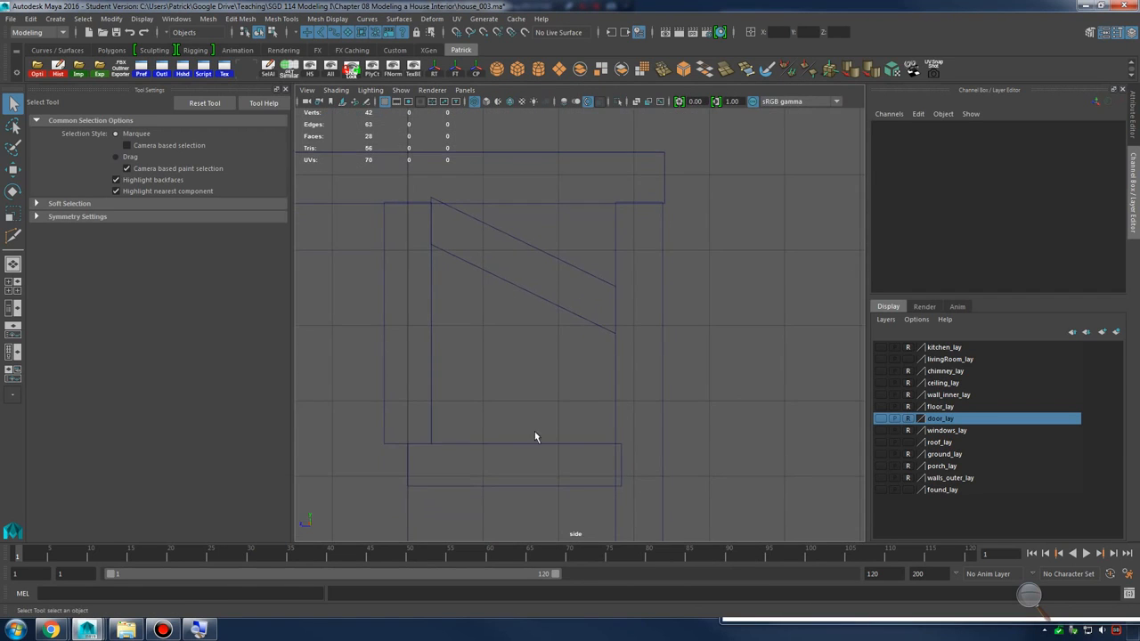
pyautogui.click(598, 428)
pyautogui.scroll(1, 598, 427)
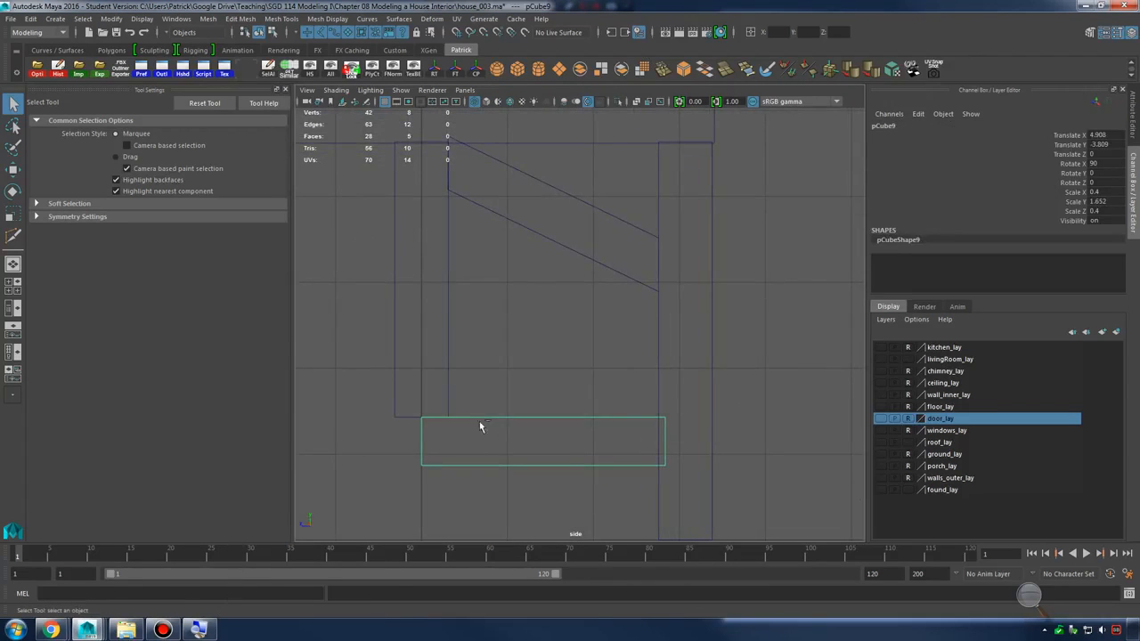
pyautogui.hotkey('ctrl', 'd')
pyautogui.press('w')
pyautogui.moveTo(423, 410); pyautogui.dragTo(420, 335)
pyautogui.press('e')
pyautogui.press('w')
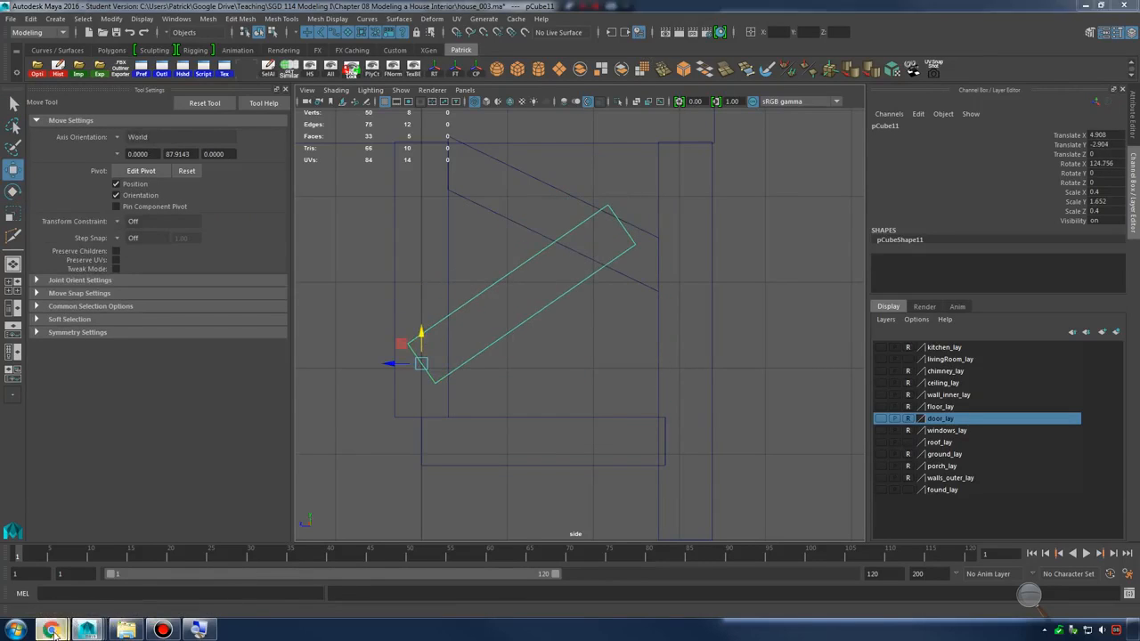
# Compare with the table reference photo and adjust the second diagonal beam to Translate Y -2.98 and Rotate X 140.221
pyautogui.moveTo(51, 629)
pyautogui.click(203, 561)
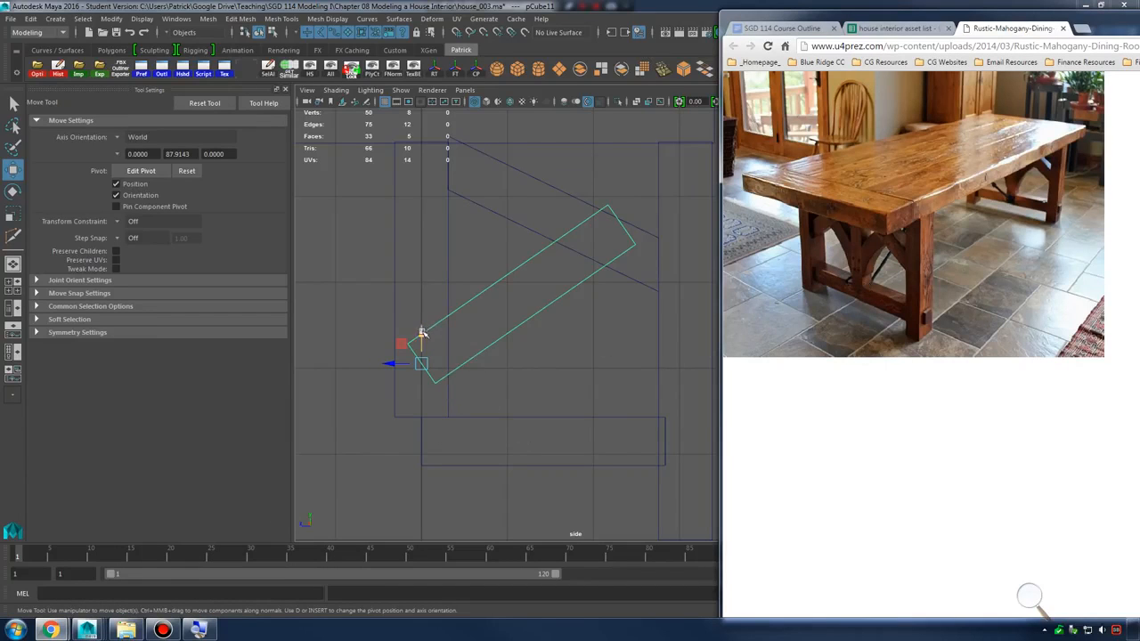
pyautogui.moveTo(423, 332); pyautogui.dragTo(422, 339)
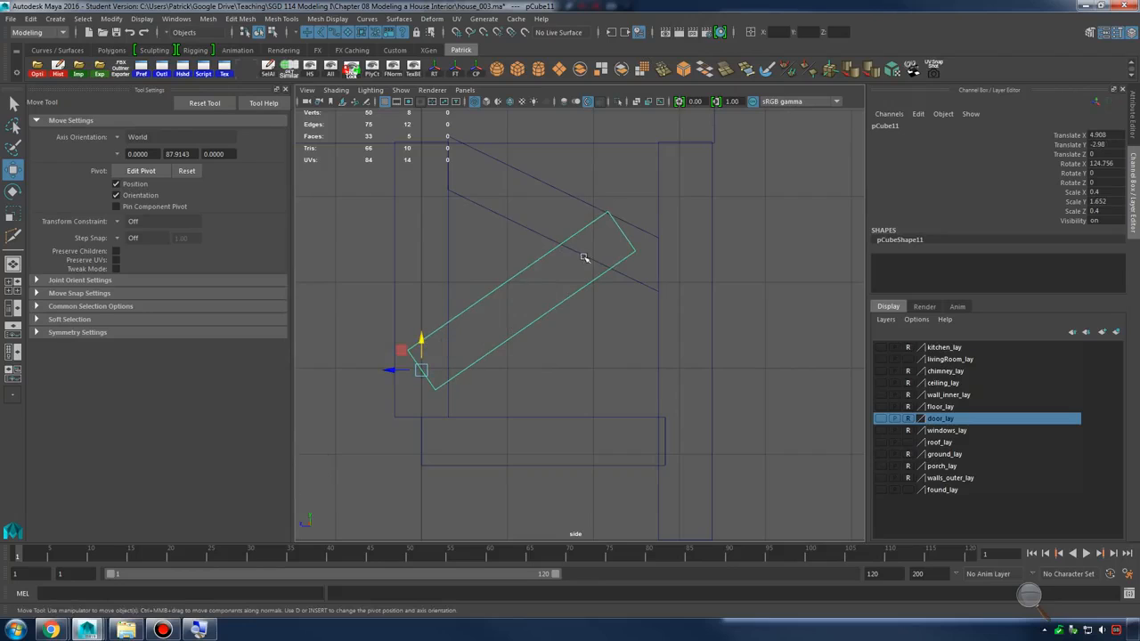
pyautogui.press('e')
pyautogui.moveTo(436, 349); pyautogui.dragTo(438, 351)
pyautogui.moveTo(51, 630)
pyautogui.click(214, 588)
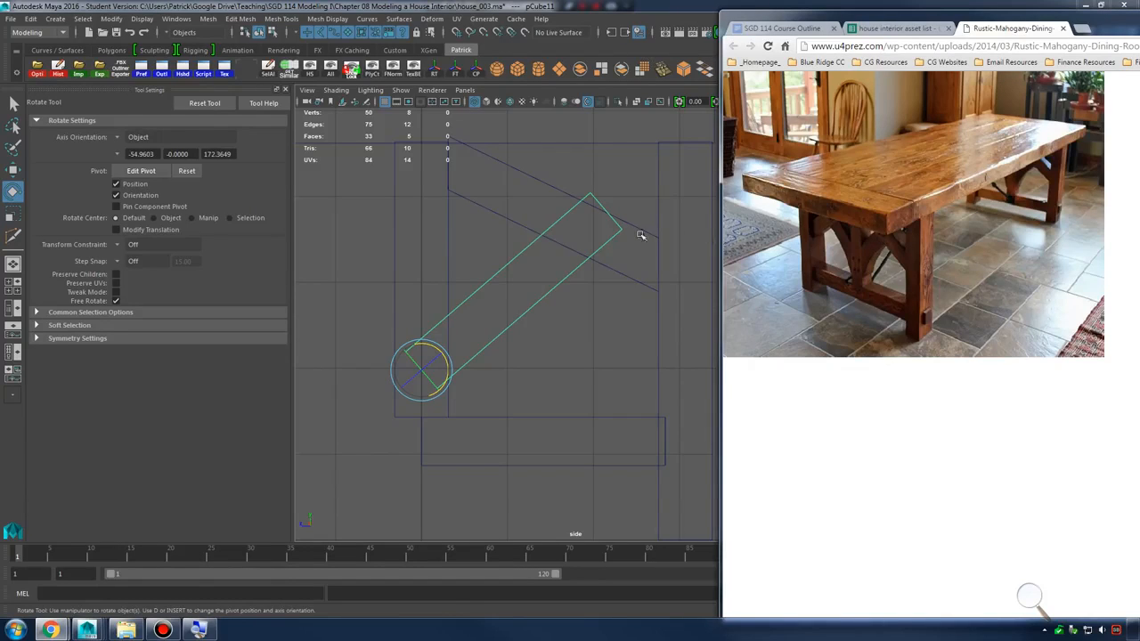
pyautogui.click(504, 259)
pyautogui.moveTo(429, 344); pyautogui.dragTo(426, 349)
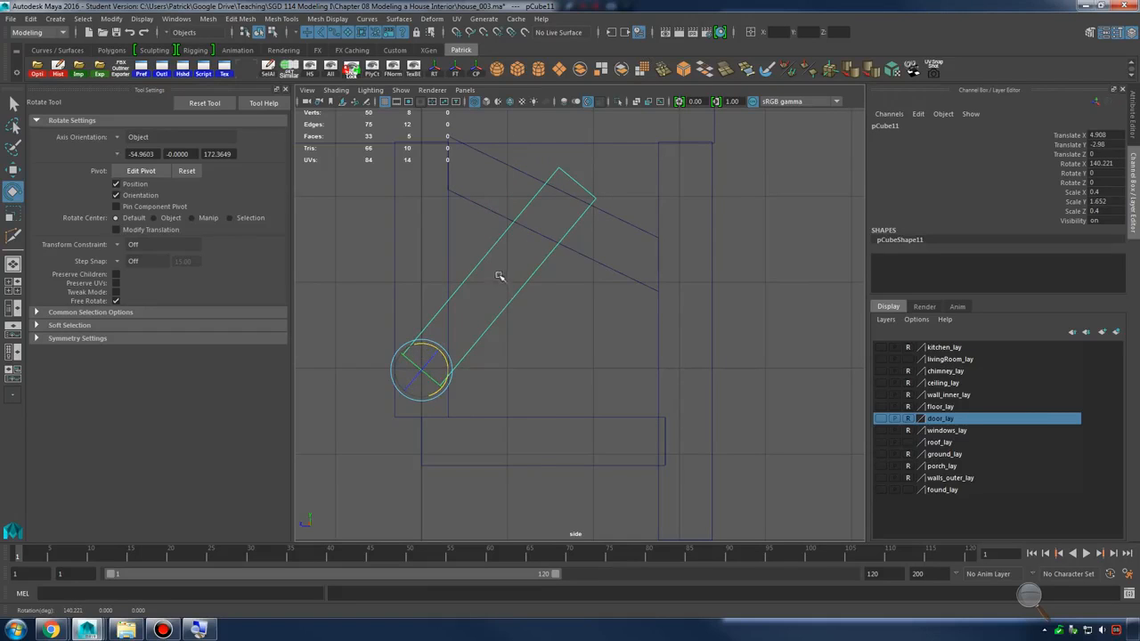
# Slice the second diagonal beam's lower end vertically along the centre post's inner edge with the Multi-Cut tool
pyautogui.rightClick(487, 249)
pyautogui.keyDown('alt'); pyautogui.moveTo(489, 295); pyautogui.dragTo(257, 273, button='right'); pyautogui.keyUp('alt')
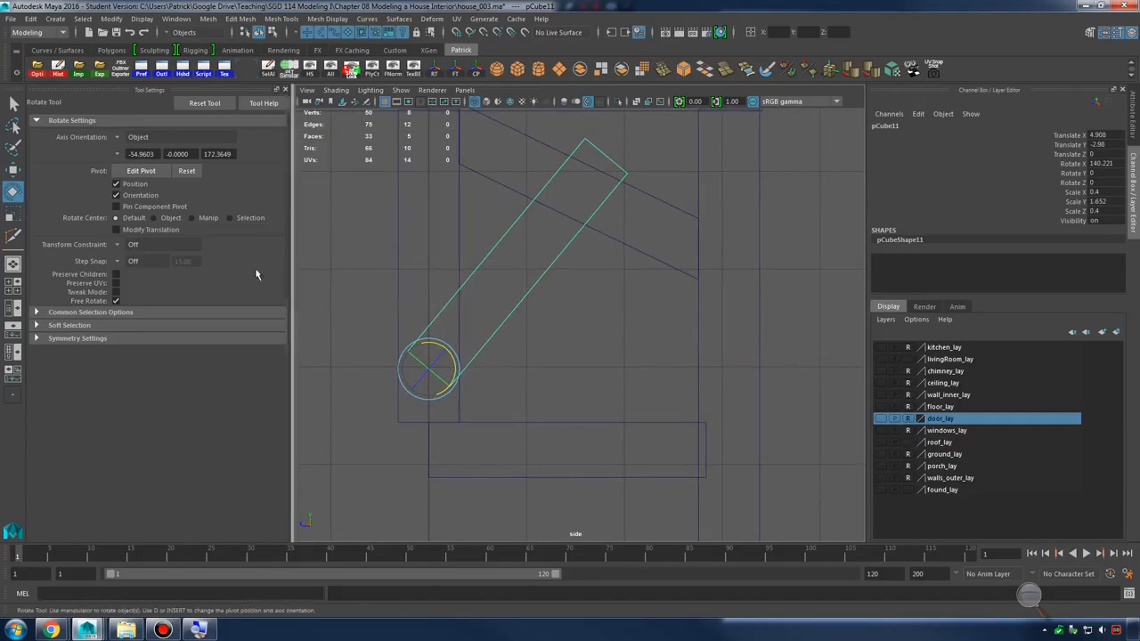
pyautogui.keyDown('shift'); pyautogui.moveTo(498, 249); pyautogui.dragTo(437, 249, button='right'); pyautogui.keyUp('shift')
pyautogui.keyDown('alt'); pyautogui.moveTo(441, 252); pyautogui.dragTo(614, 320, button='right'); pyautogui.keyUp('alt')
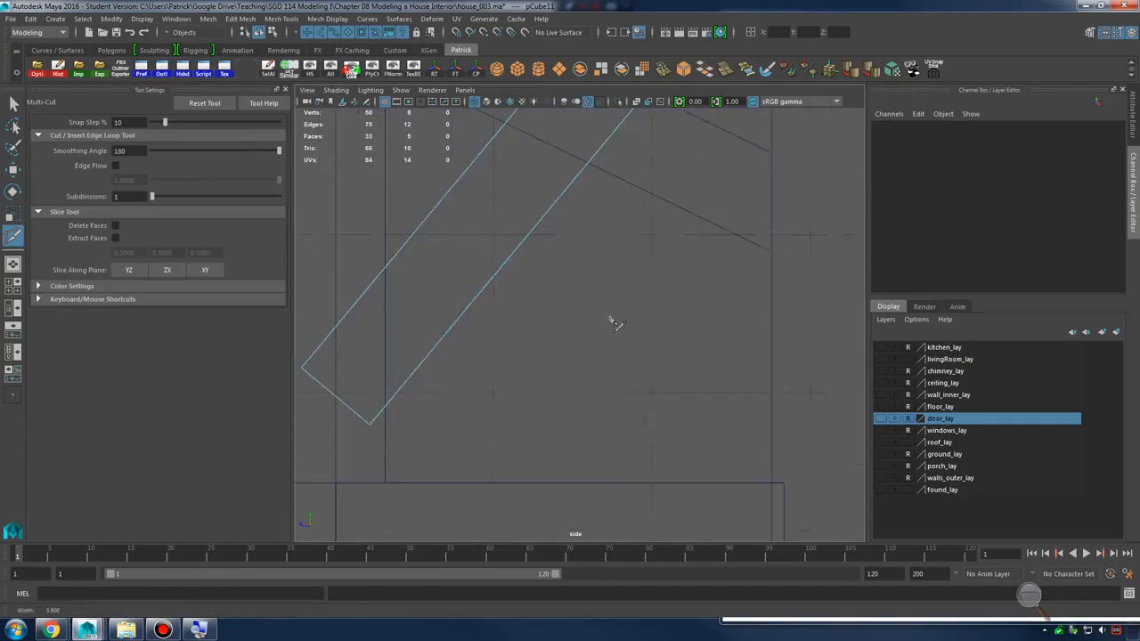
pyautogui.keyDown('alt'); pyautogui.moveTo(413, 227); pyautogui.dragTo(468, 252, button='middle'); pyautogui.keyUp('alt')
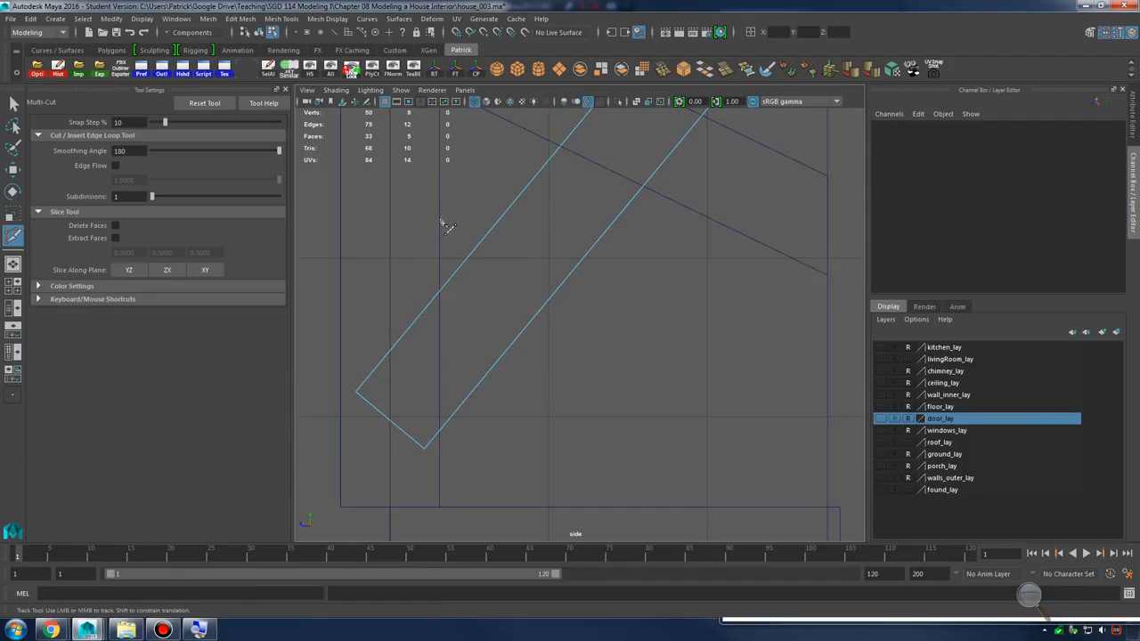
pyautogui.moveTo(446, 297); pyautogui.dragTo(446, 522)
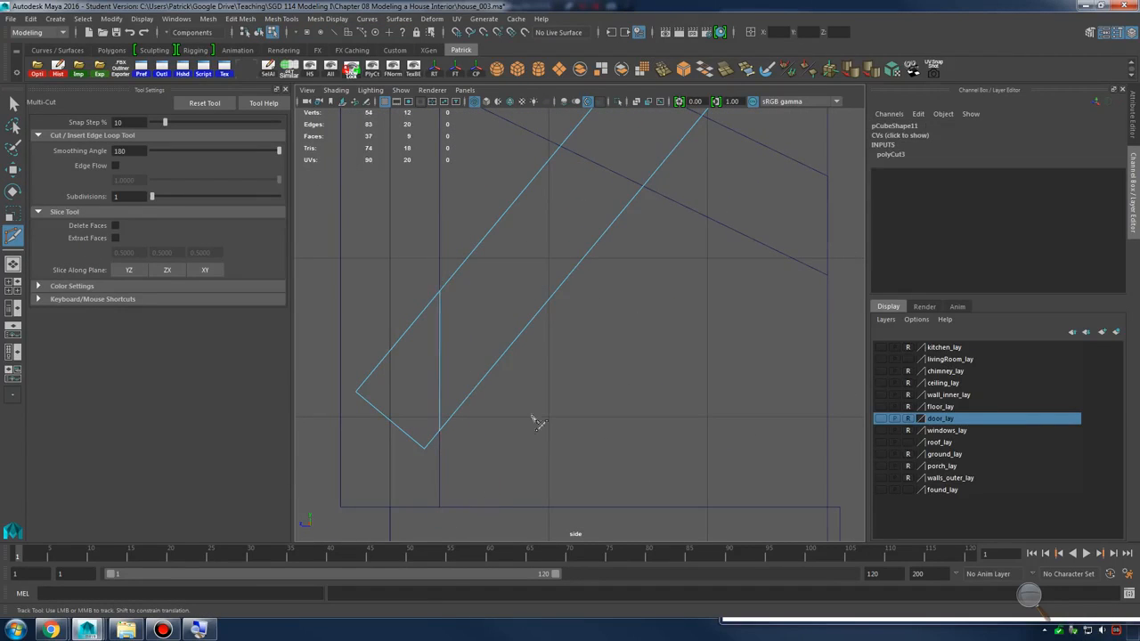
pyautogui.keyDown('alt'); pyautogui.moveTo(535, 420); pyautogui.dragTo(563, 380, button='right'); pyautogui.keyUp('alt')
pyautogui.keyDown('alt'); pyautogui.moveTo(504, 318); pyautogui.dragTo(664, 337, button='right'); pyautogui.keyUp('alt')
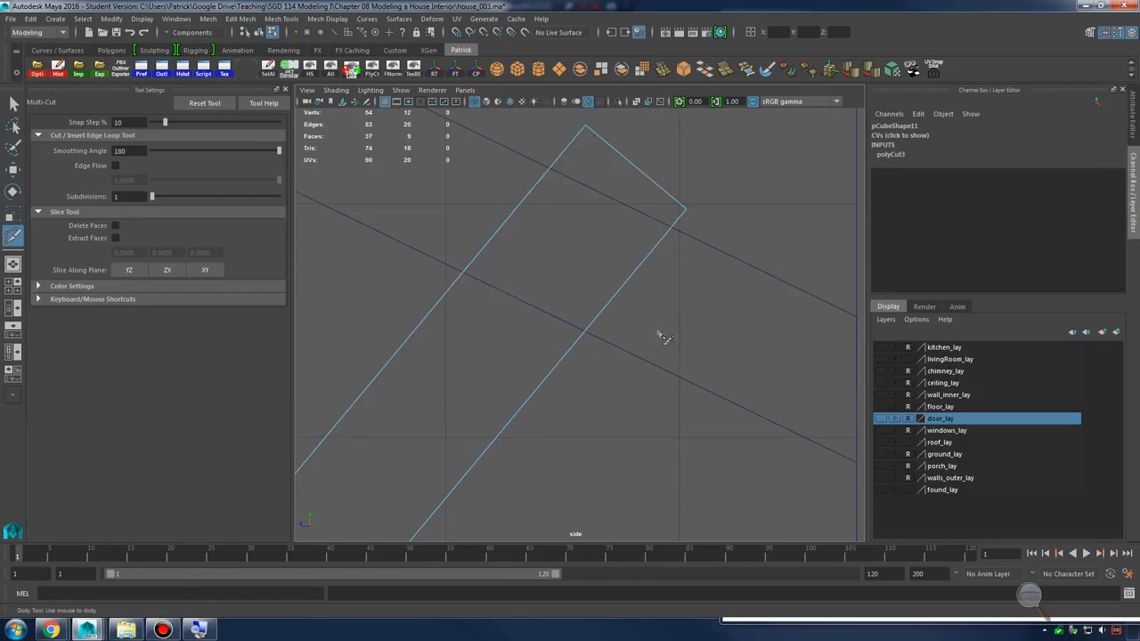
pyautogui.moveTo(425, 258)
pyautogui.mouseDown()
pyautogui.moveTo(576, 318)
pyautogui.moveTo(636, 359)
pyautogui.mouseUp()
pyautogui.hotkey('ctrl', 'z')
pyautogui.click(417, 257)
pyautogui.click(458, 273)
pyautogui.hotkey('ctrl', 'z')
pyautogui.moveTo(413, 241); pyautogui.dragTo(598, 277)
pyautogui.hotkey('ctrl', 'z')
pyautogui.moveTo(444, 243); pyautogui.dragTo(631, 358)
pyautogui.hotkey('ctrl', 'z')
pyautogui.hotkey('ctrl', 'z')
# Slice the second diagonal beam's upper end along the lower edge of the first brace with the Multi-Cut tool
pyautogui.keyDown('alt'); pyautogui.moveTo(440, 293); pyautogui.dragTo(584, 312, button='right'); pyautogui.keyUp('alt')
pyautogui.keyDown('alt'); pyautogui.moveTo(415, 258); pyautogui.dragTo(514, 306, button='middle'); pyautogui.keyUp('alt')
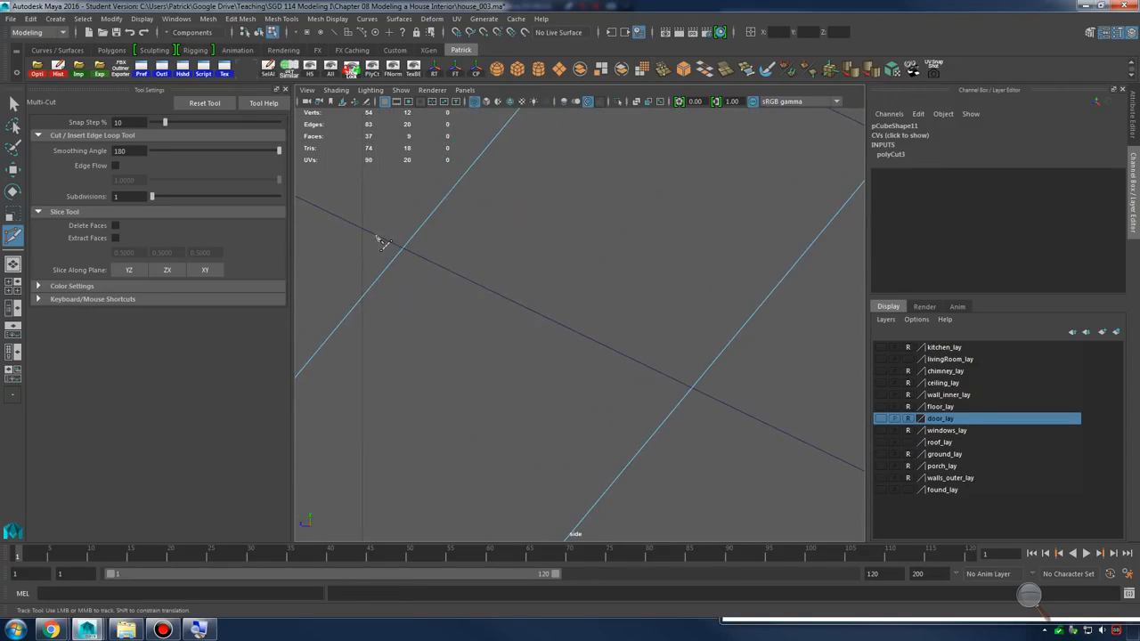
pyautogui.moveTo(388, 242); pyautogui.dragTo(746, 417)
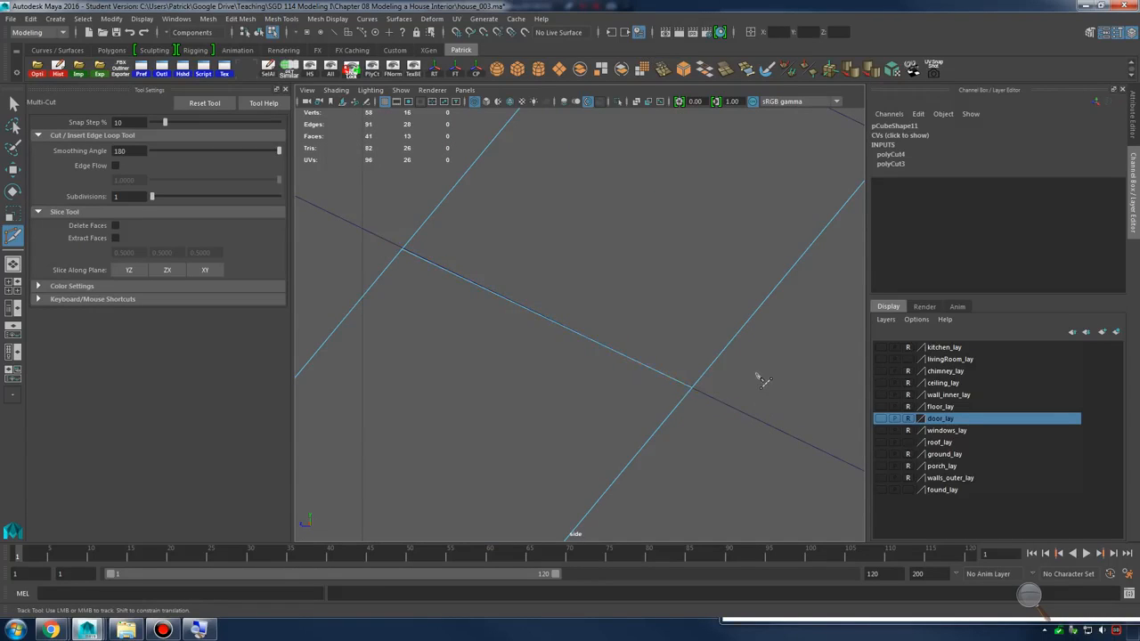
# Delete the second beam's surplus faces above the first brace and inside the centre post
pyautogui.keyDown('alt'); pyautogui.moveTo(760, 378); pyautogui.dragTo(583, 266, button='right'); pyautogui.keyUp('alt')
pyautogui.press('q')
pyautogui.moveTo(640, 307); pyautogui.dragTo(641, 309)
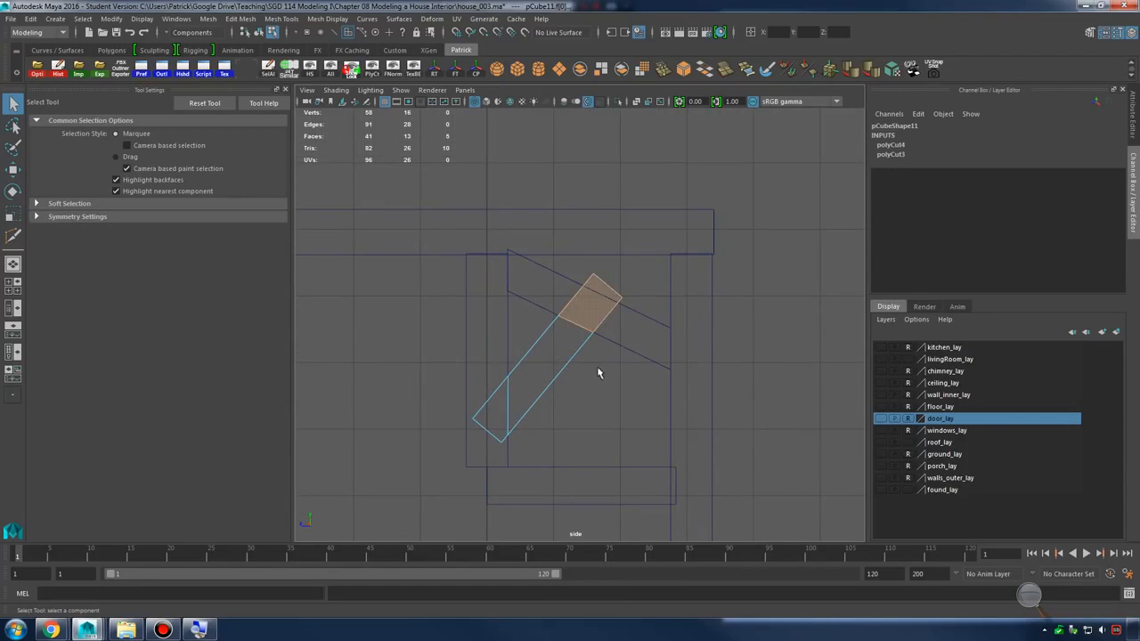
pyautogui.press('Delete')
pyautogui.moveTo(443, 356); pyautogui.dragTo(505, 466)
pyautogui.press('Delete')
pyautogui.press('Delete')
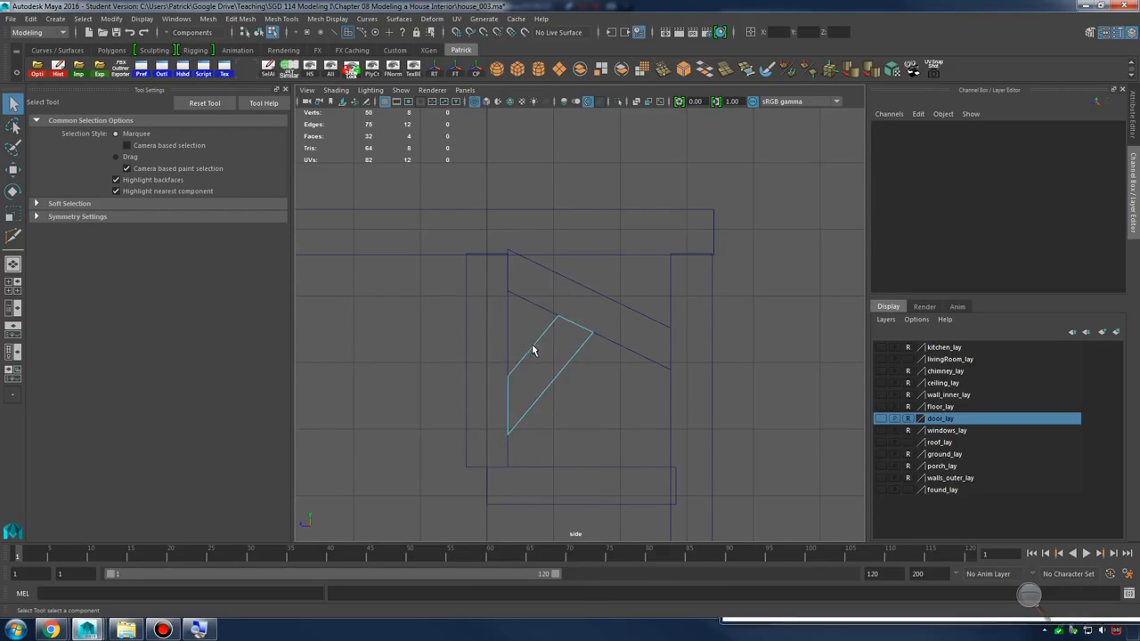
# Slice the short lower brace with three evenly spaced vertical cuts using the Multi-Cut tool
pyautogui.moveTo(532, 344); pyautogui.dragTo(512, 297, button='right')
pyautogui.click(539, 348)
pyautogui.press('f')
pyautogui.keyDown('shift'); pyautogui.moveTo(510, 267); pyautogui.dragTo(525, 422); pyautogui.keyUp('shift')
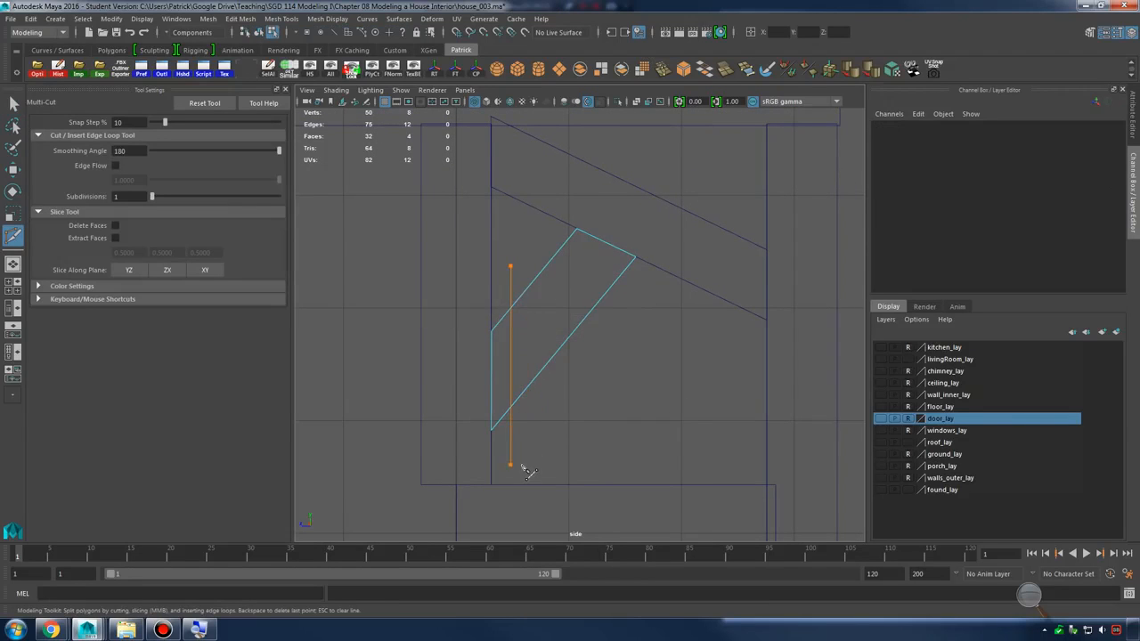
pyautogui.keyDown('shift'); pyautogui.moveTo(525, 469); pyautogui.dragTo(526, 471); pyautogui.keyUp('shift')
pyautogui.keyDown('shift'); pyautogui.moveTo(562, 360); pyautogui.dragTo(546, 449); pyautogui.keyUp('shift')
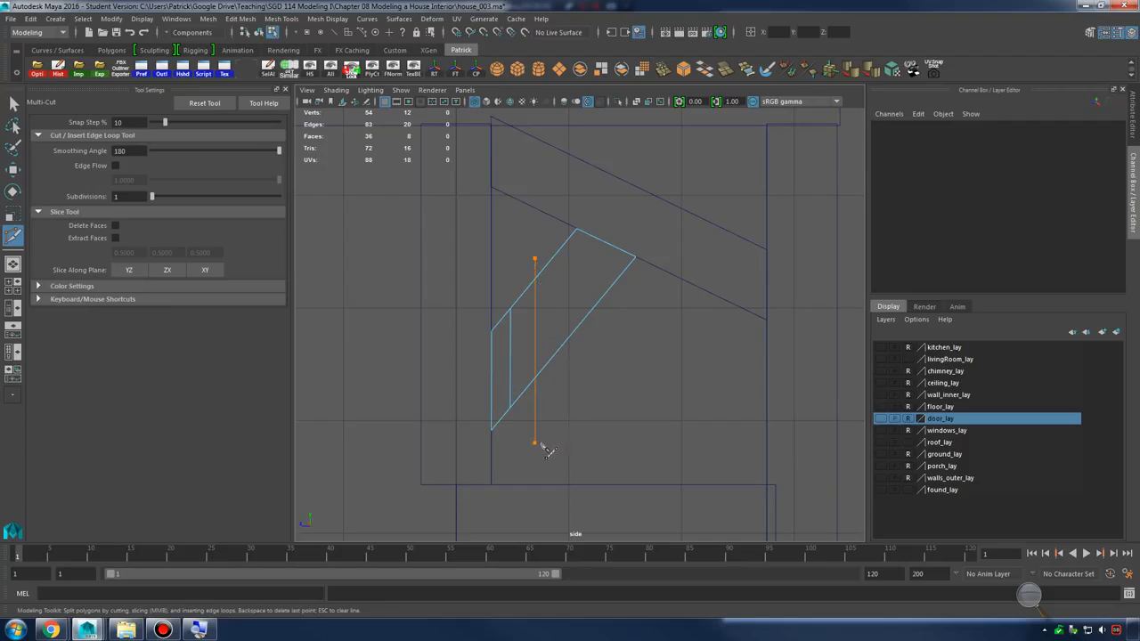
pyautogui.moveTo(570, 368); pyautogui.dragTo(575, 383)
pyautogui.hotkey('ctrl', 'z')
pyautogui.keyDown('shift'); pyautogui.moveTo(566, 241); pyautogui.dragTo(565, 417); pyautogui.keyUp('shift')
pyautogui.keyDown('alt'); pyautogui.moveTo(547, 315); pyautogui.dragTo(619, 309, button='right'); pyautogui.keyUp('alt')
pyautogui.click(553, 216)
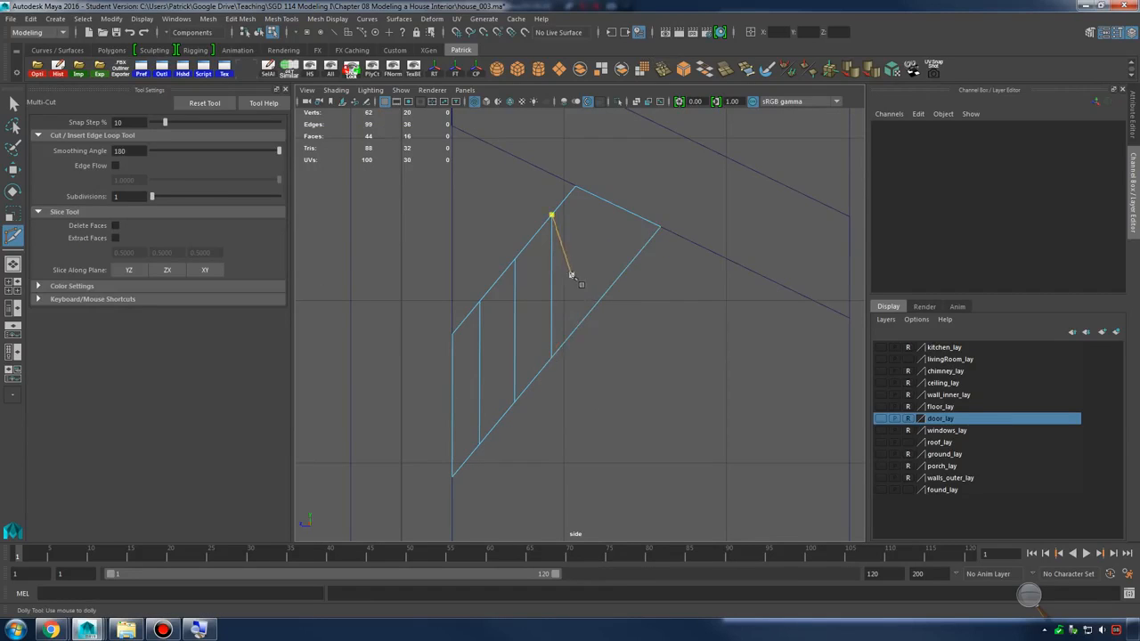
pyautogui.press('q')
pyautogui.moveTo(559, 250); pyautogui.dragTo(504, 240, button='right')
pyautogui.click(553, 224)
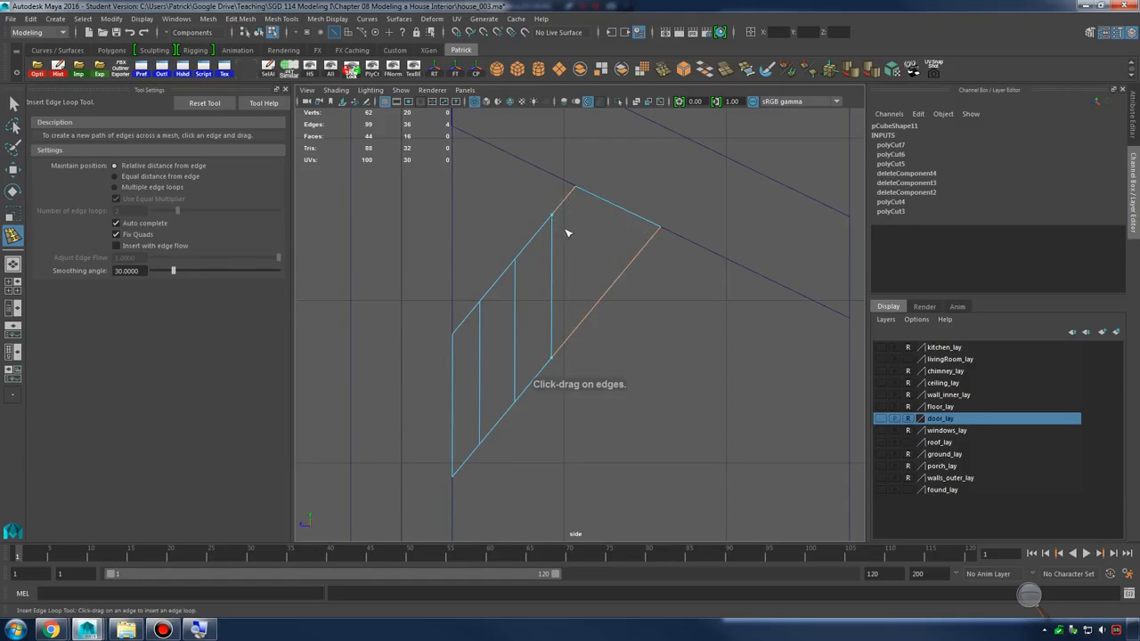
pyautogui.moveTo(589, 228); pyautogui.dragTo(707, 247)
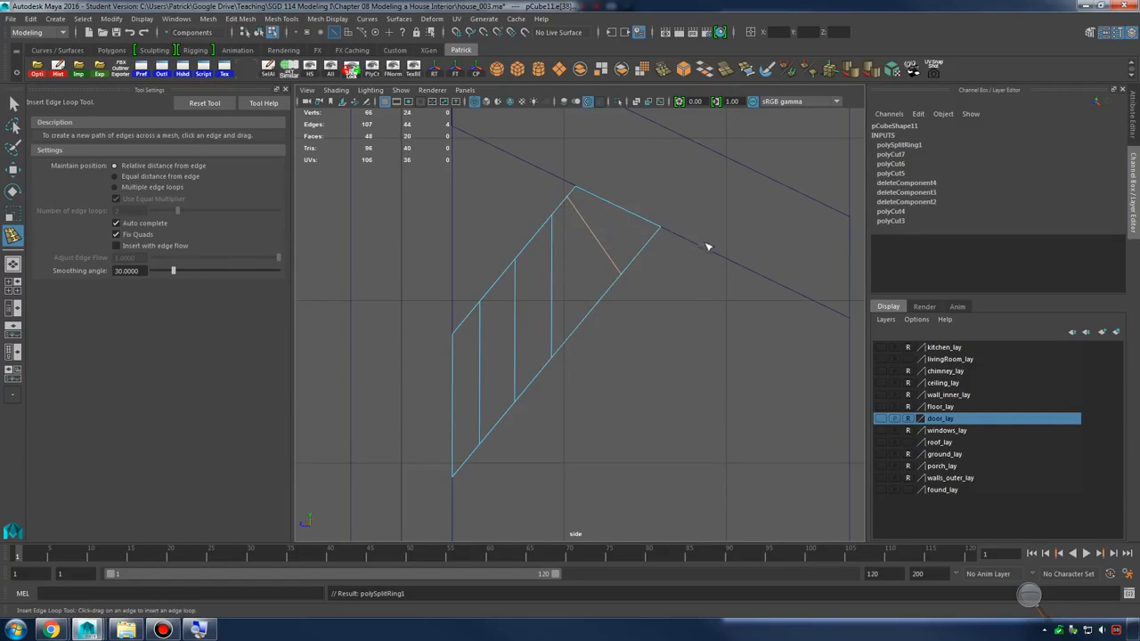
pyautogui.hotkey('ctrl', 'z')
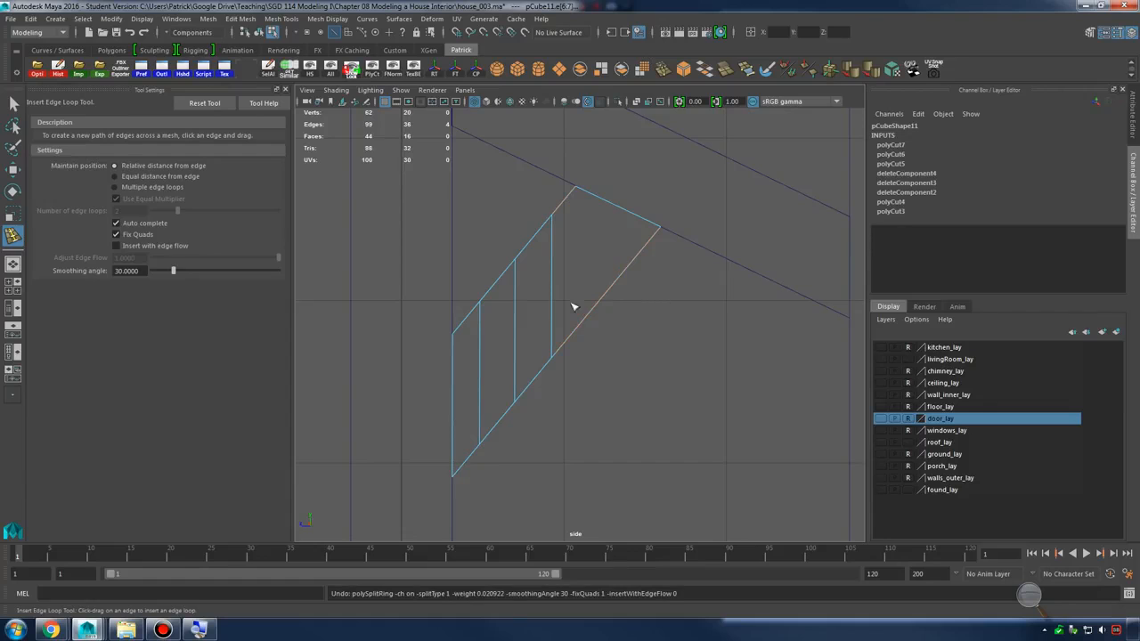
pyautogui.press('q')
# Select the vertices of the brace's three vertical cuts and raise them slightly to begin arching the brace
pyautogui.moveTo(557, 257); pyautogui.dragTo(490, 262, button='right')
pyautogui.moveTo(474, 271); pyautogui.dragTo(515, 431)
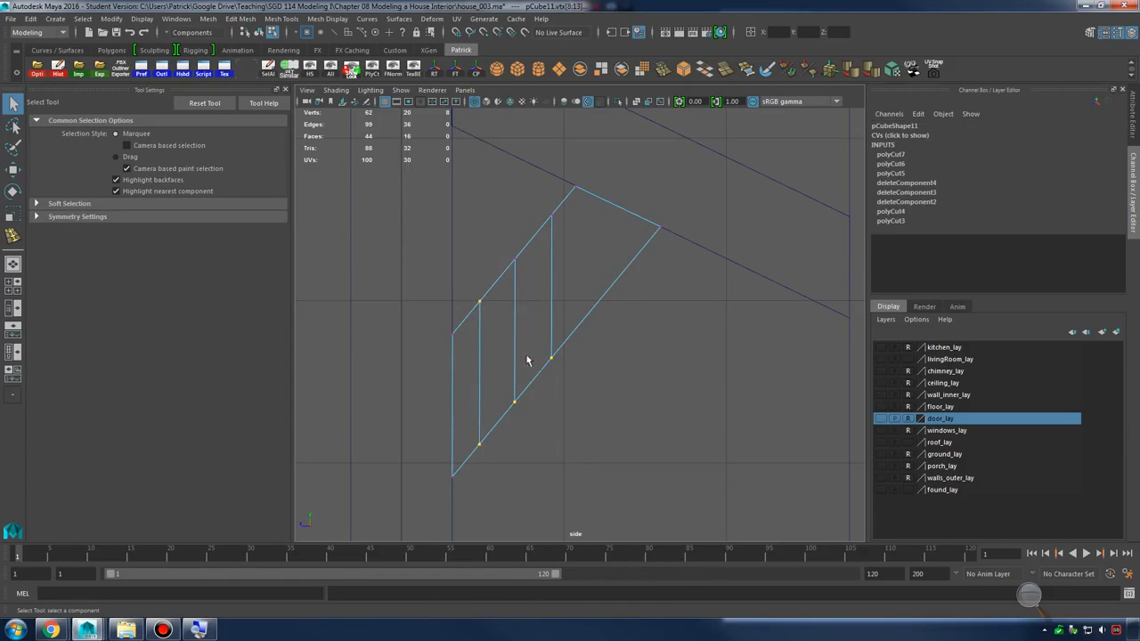
pyautogui.keyDown('shift'); pyautogui.moveTo(495, 216); pyautogui.dragTo(570, 310); pyautogui.keyUp('shift')
pyautogui.press('w')
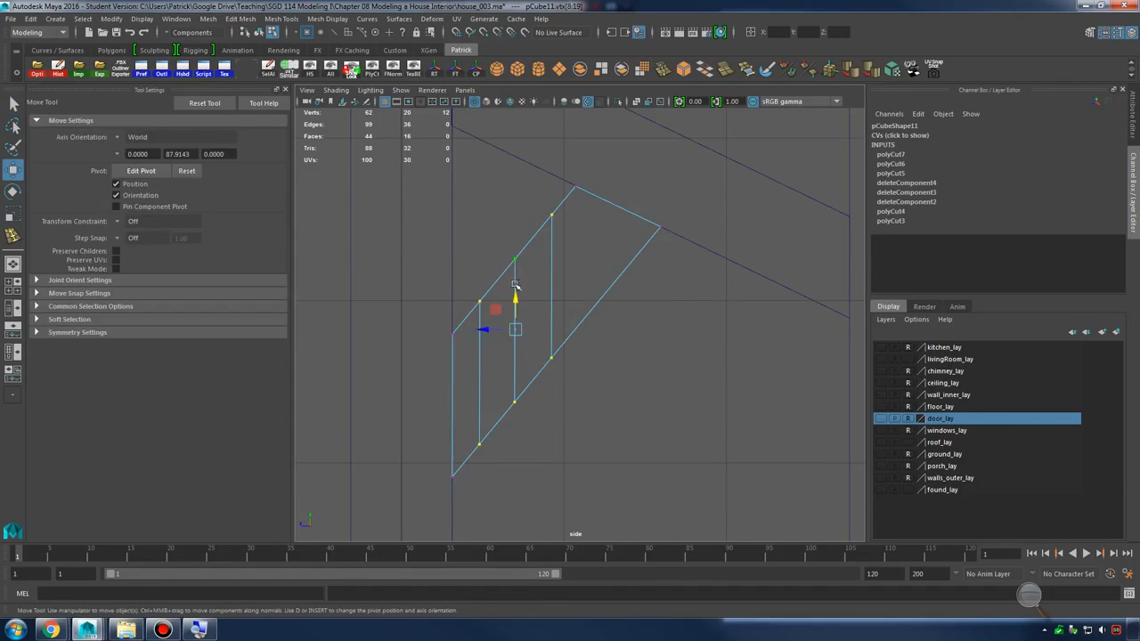
pyautogui.moveTo(515, 285); pyautogui.dragTo(518, 291)
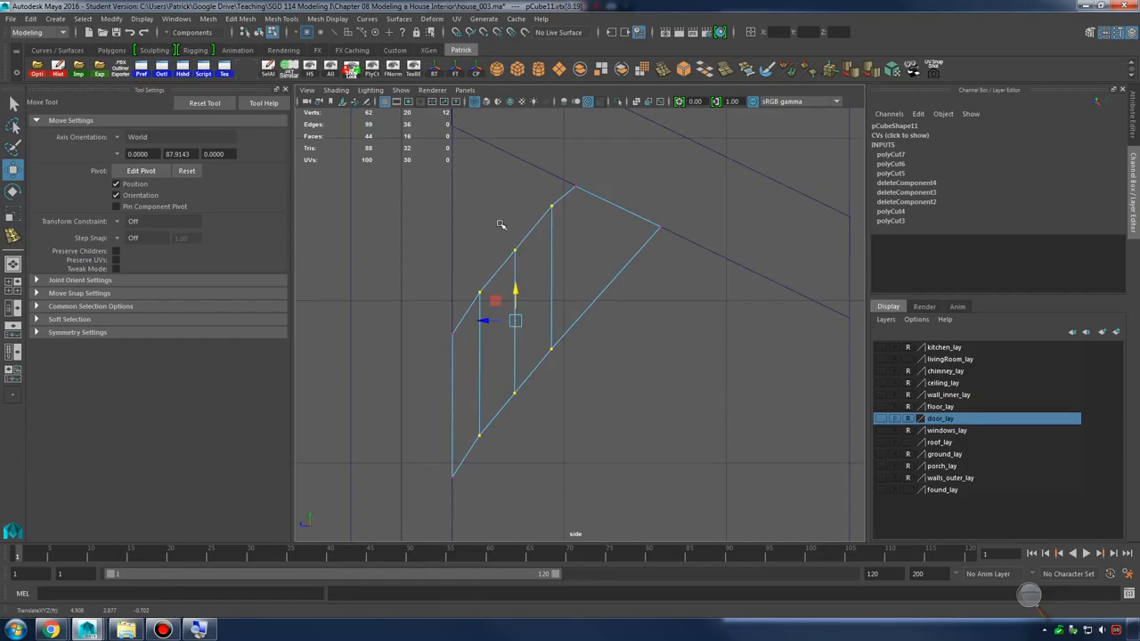
# Lift the brace's middle column of vertices slightly higher than its neighbours to round the arch
pyautogui.moveTo(501, 223); pyautogui.dragTo(539, 412)
pyautogui.moveTo(519, 292)
pyautogui.mouseDown()
pyautogui.moveTo(519, 280)
pyautogui.moveTo(519, 289)
pyautogui.mouseUp()
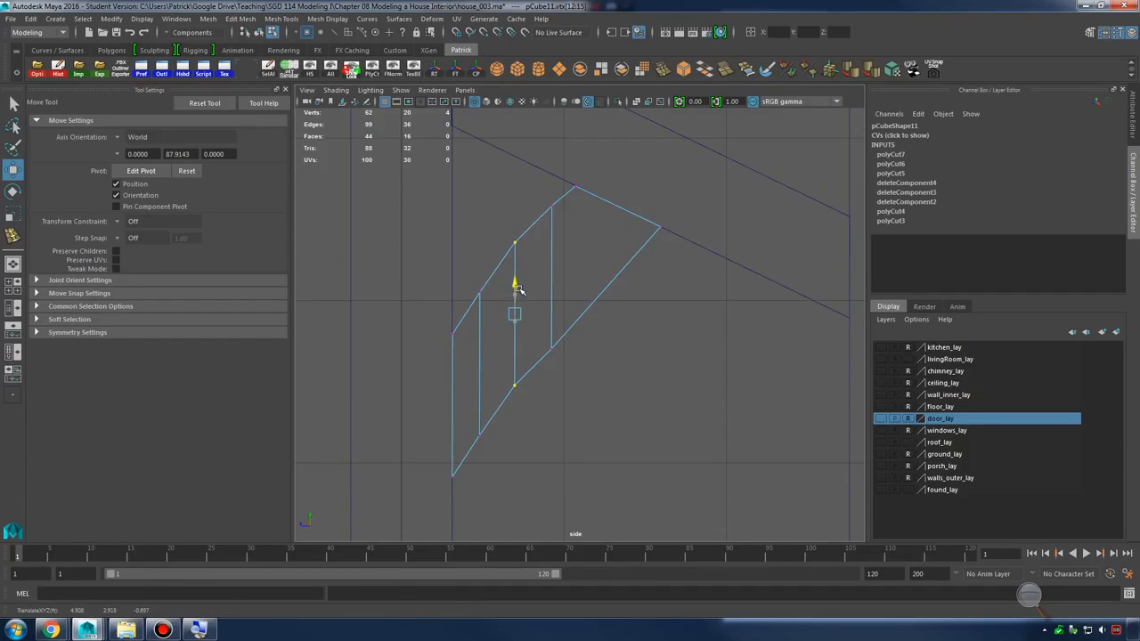
pyautogui.moveTo(534, 186); pyautogui.dragTo(589, 408)
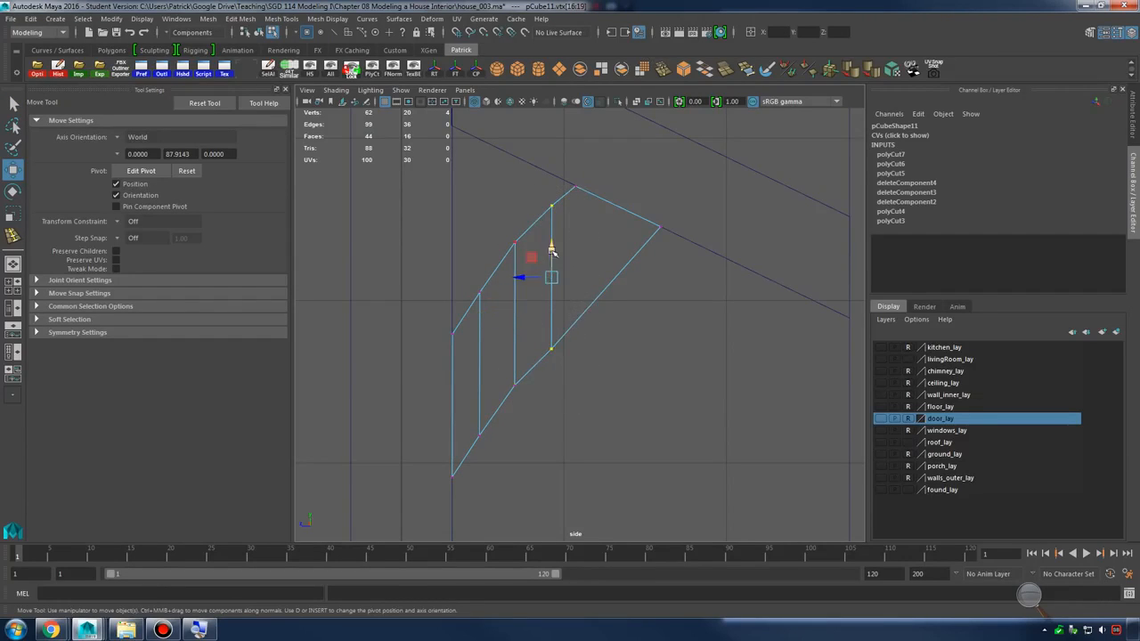
pyautogui.moveTo(552, 252); pyautogui.dragTo(552, 246)
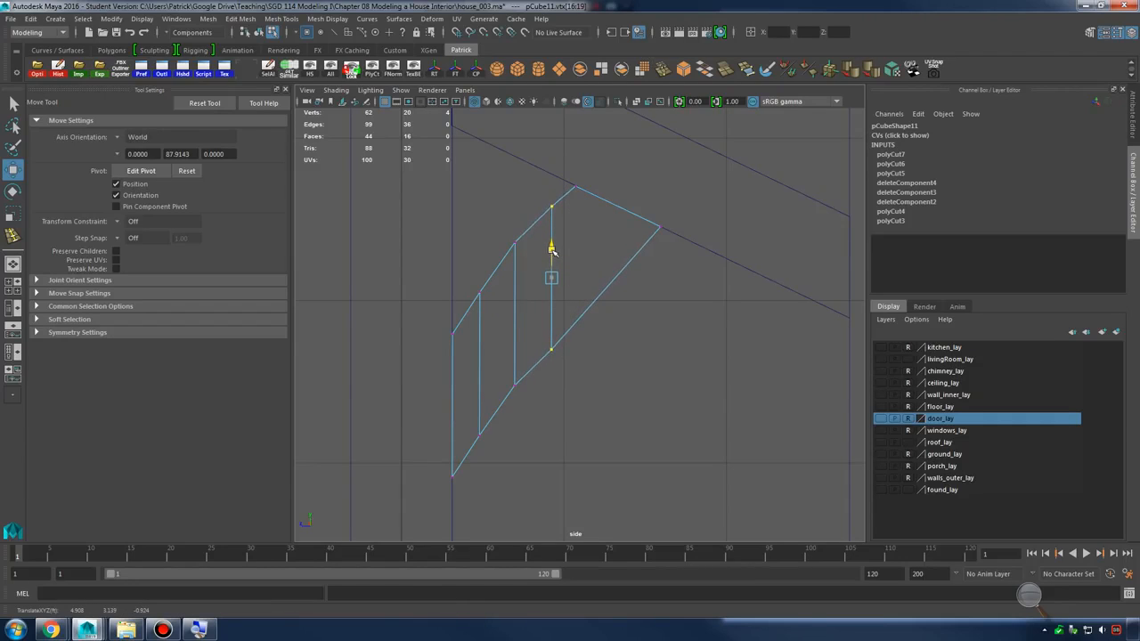
pyautogui.hotkey('ctrl', 'z')
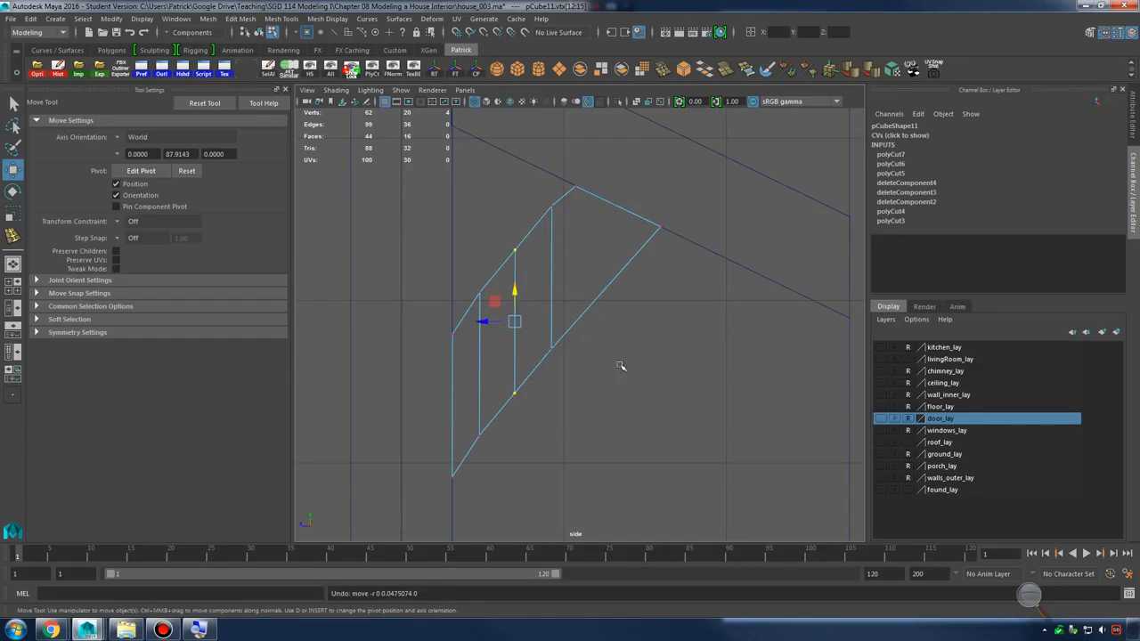
pyautogui.click(632, 378)
pyautogui.moveTo(502, 237); pyautogui.dragTo(522, 419)
pyautogui.click(646, 389)
# Shift the three cut vertices along the brace's lower edge individually to shape a smooth curved underside
pyautogui.moveTo(632, 368)
pyautogui.keyDown('alt'); pyautogui.mouseDown(button='middle')
pyautogui.moveTo(644, 336)
pyautogui.moveTo(623, 362)
pyautogui.mouseUp(button='middle'); pyautogui.keyUp('alt')
pyautogui.moveTo(562, 365); pyautogui.dragTo(578, 344)
pyautogui.click(529, 410)
pyautogui.moveTo(529, 410); pyautogui.dragTo(538, 389)
pyautogui.moveTo(484, 436)
pyautogui.mouseDown()
pyautogui.moveTo(518, 481)
pyautogui.moveTo(500, 442)
pyautogui.mouseUp()
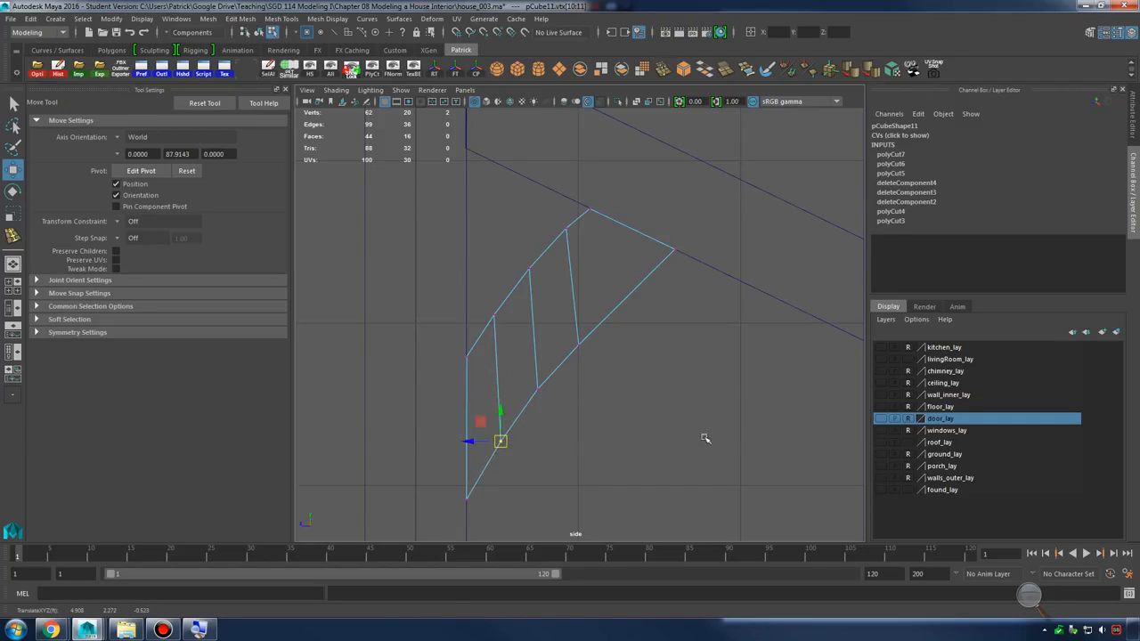
# Inspect the curved brace in the side and perspective views and return to object selection
pyautogui.click(637, 432)
pyautogui.keyDown('alt'); pyautogui.moveTo(636, 433); pyautogui.dragTo(633, 422, button='middle'); pyautogui.keyUp('alt')
pyautogui.keyDown('alt'); pyautogui.moveTo(632, 422); pyautogui.dragTo(783, 463, button='right'); pyautogui.keyUp('alt')
pyautogui.scroll(-3, 593, 361)
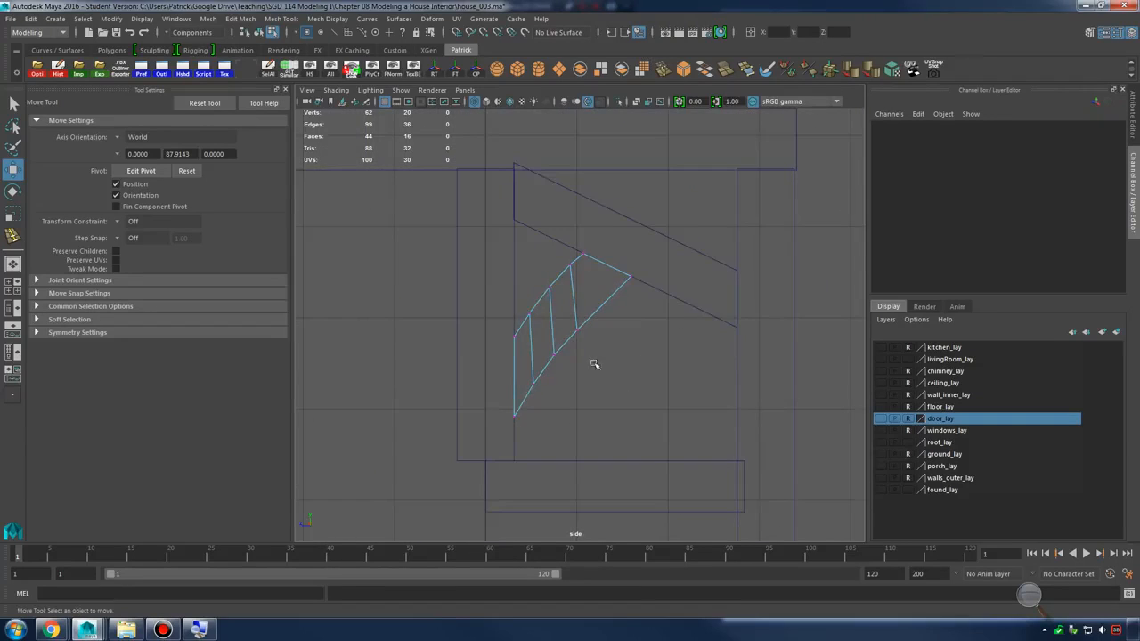
pyautogui.press('space')
pyautogui.press('space')
pyautogui.keyDown('alt'); pyautogui.moveTo(574, 269); pyautogui.dragTo(598, 264); pyautogui.keyUp('alt')
pyautogui.press('F8')
# Refine the brace's underside curve in the side view by nudging its upper and middle lower-edge vertices up and outward
pyautogui.press('space')
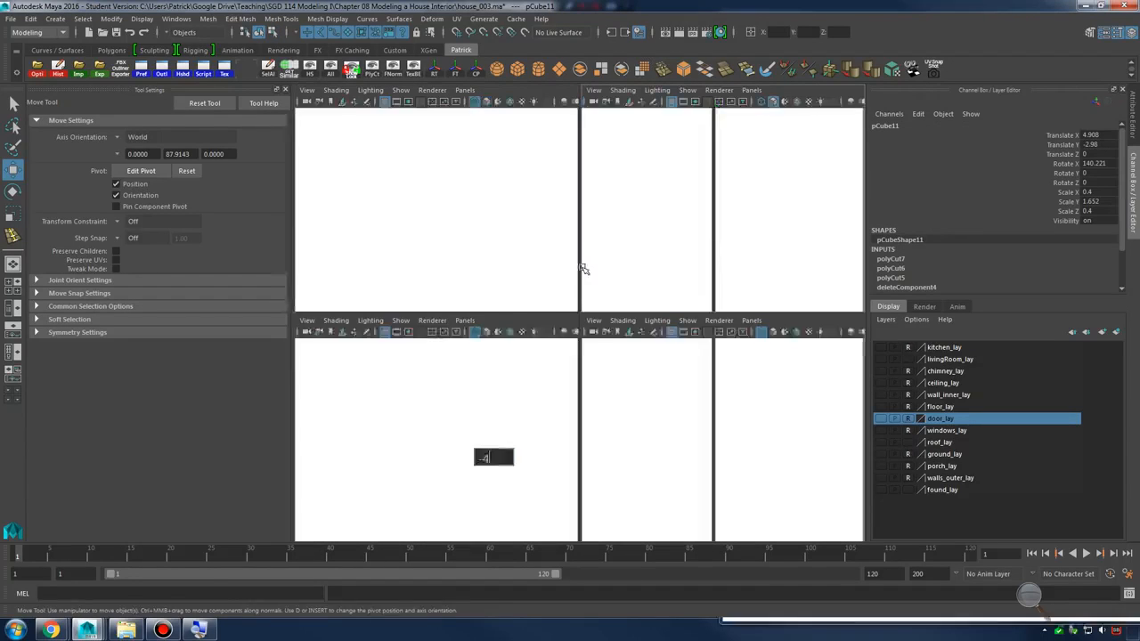
pyautogui.press('space')
pyautogui.moveTo(589, 329); pyautogui.dragTo(525, 299, button='right')
pyautogui.click(578, 325)
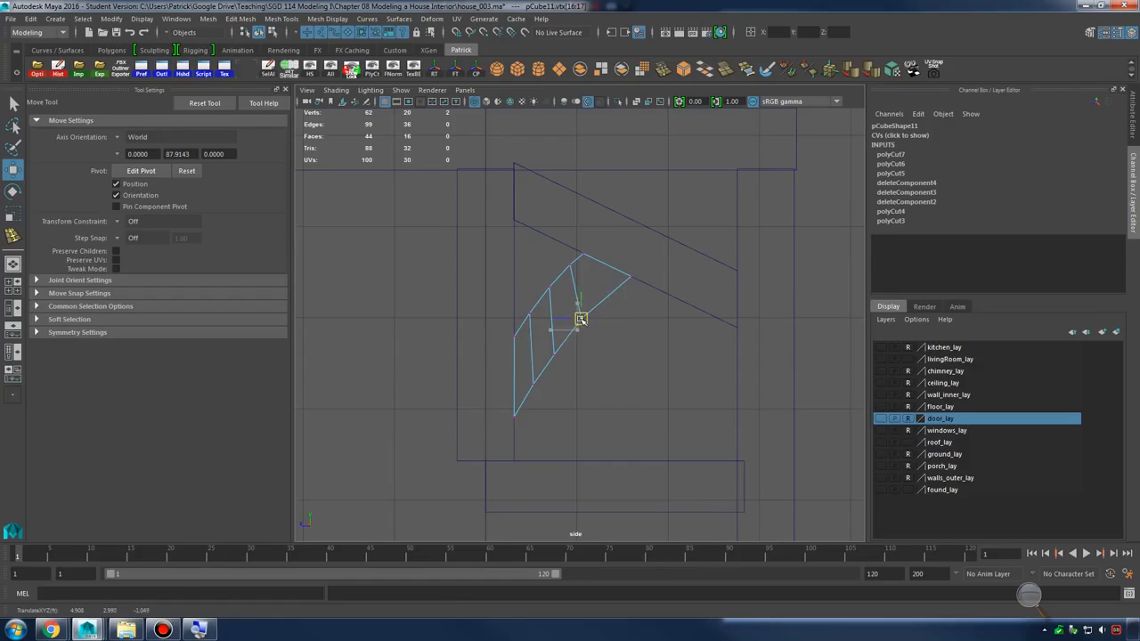
pyautogui.click(654, 377)
pyautogui.scroll(2, 670, 391)
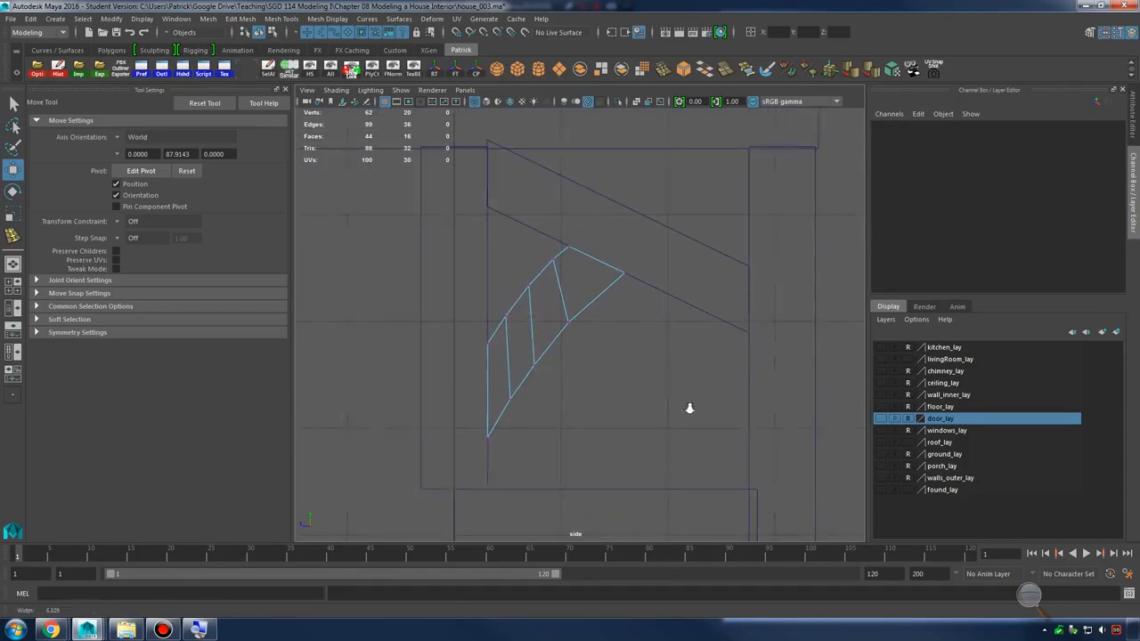
pyautogui.moveTo(523, 354); pyautogui.dragTo(533, 365)
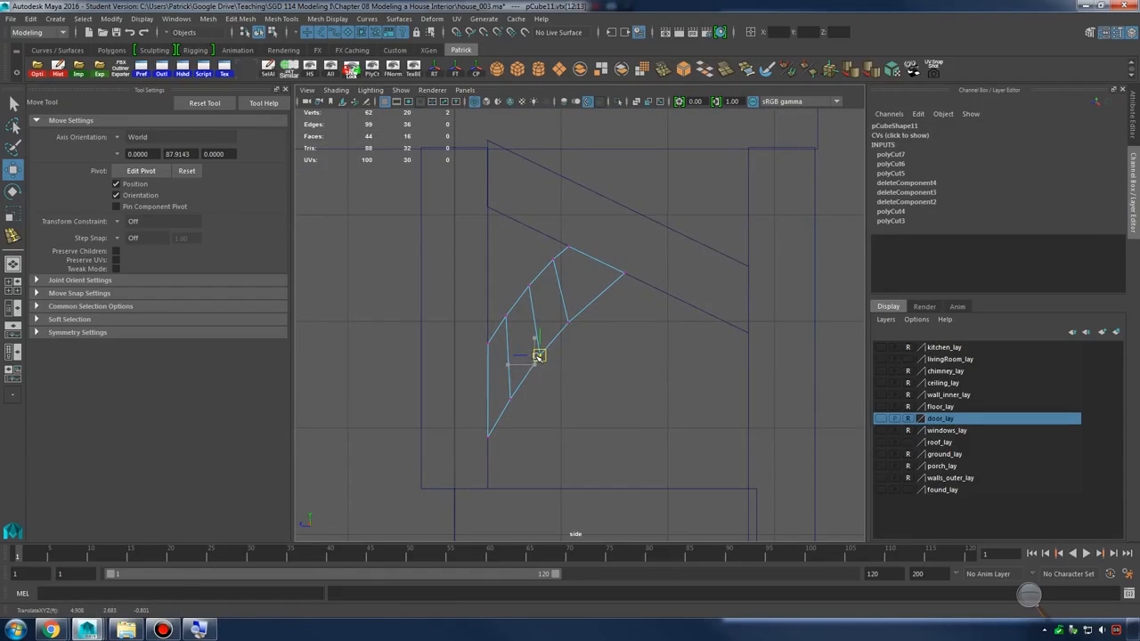
pyautogui.click(615, 367)
# Select the outer leg, crossbar and both braces in the perspective view and freeze their transformations
pyautogui.press('space')
pyautogui.press('space')
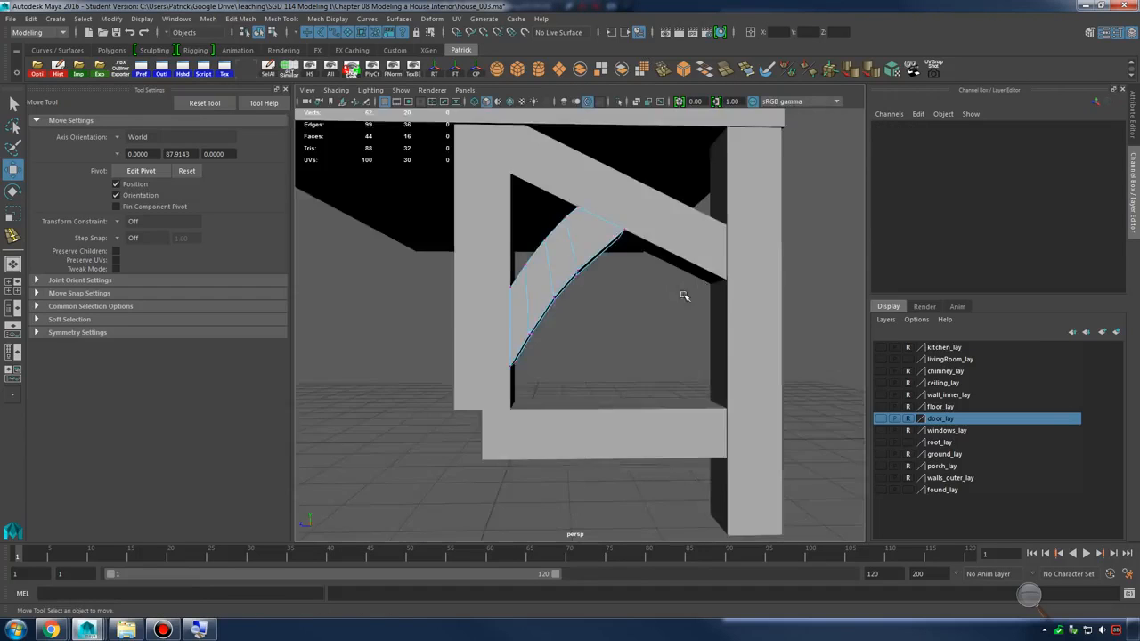
pyautogui.moveTo(589, 260); pyautogui.dragTo(646, 231, button='right')
pyautogui.keyDown('alt'); pyautogui.moveTo(645, 231); pyautogui.dragTo(723, 515); pyautogui.keyUp('alt')
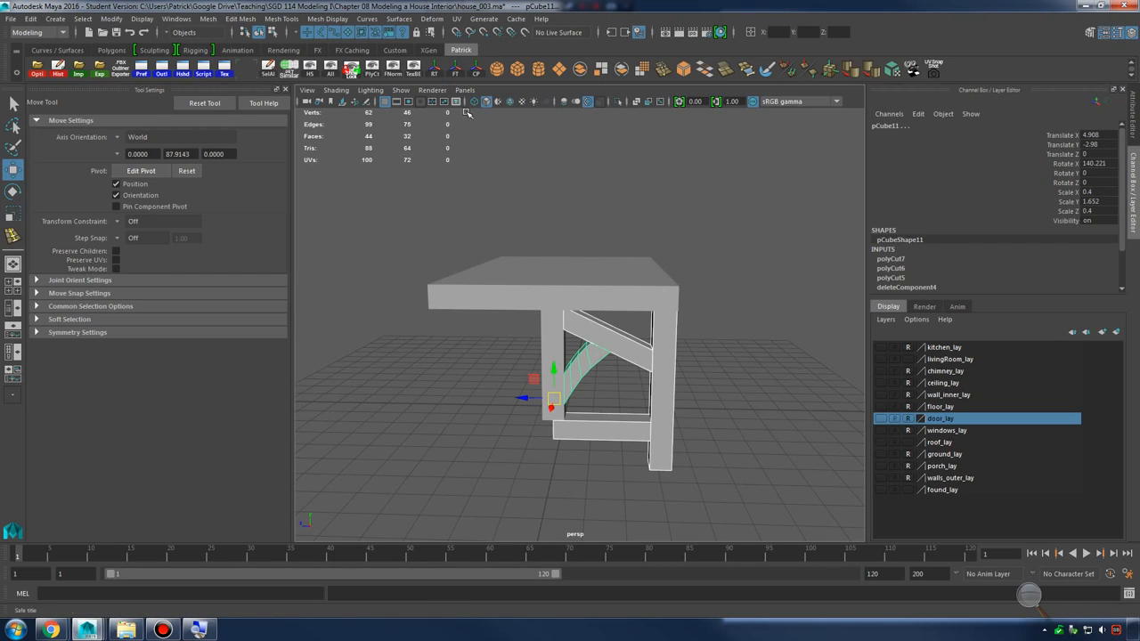
pyautogui.click(753, 392)
pyautogui.moveTo(580, 330); pyautogui.dragTo(723, 501)
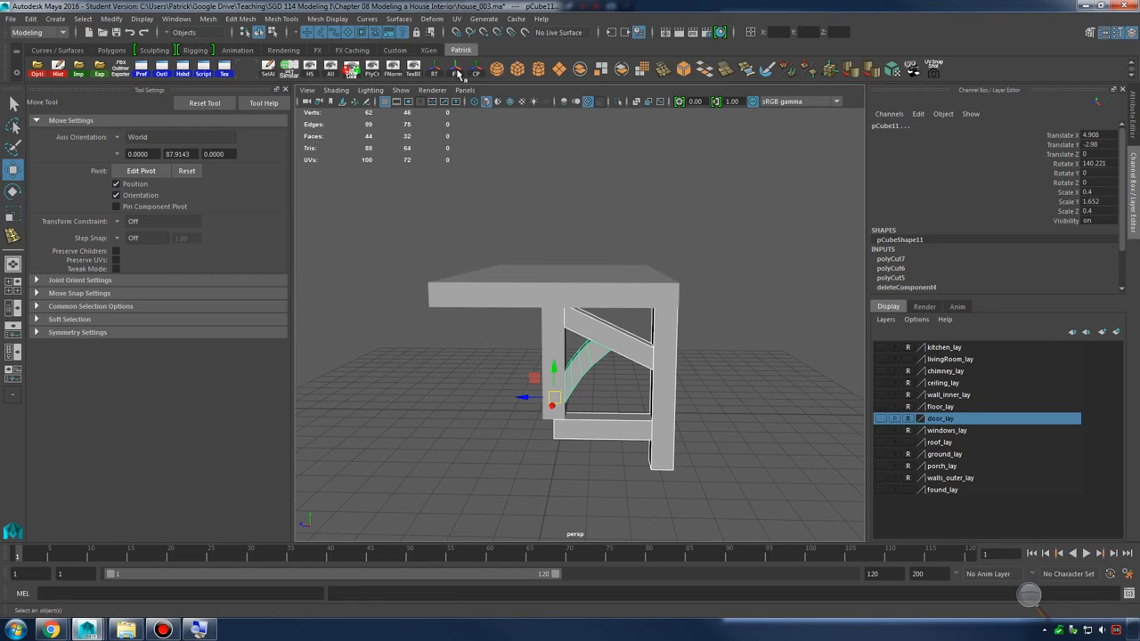
pyautogui.click(455, 69)
pyautogui.scroll(2, 600, 392)
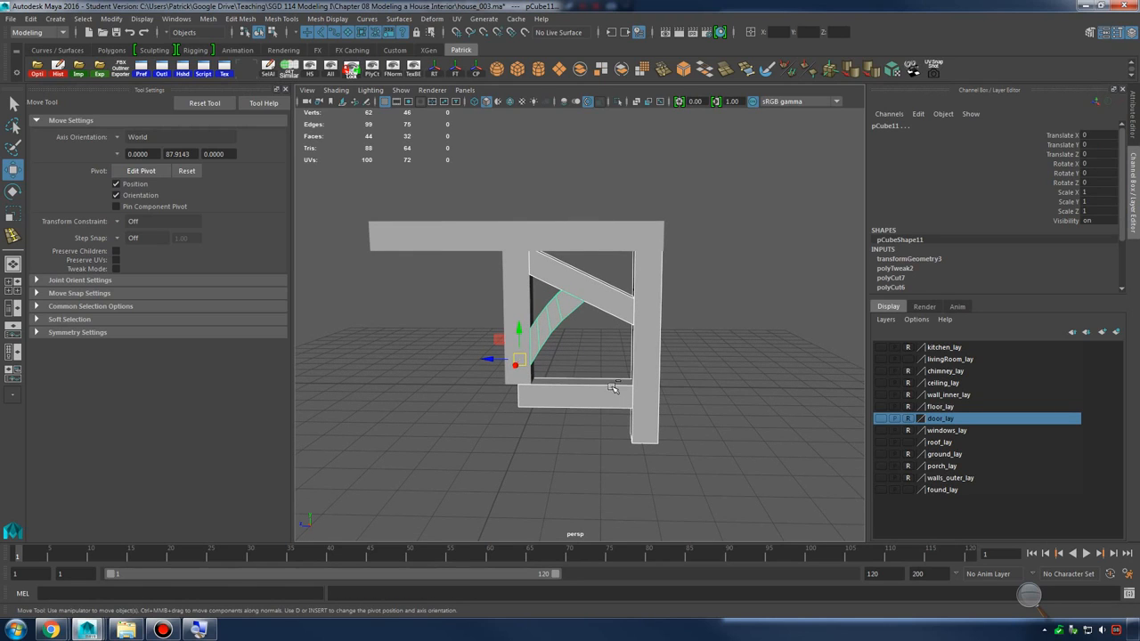
# Try to duplicate the selected leg, crossbar and braces and mirror the copies with Scale Z -1
pyautogui.hotkey('ctrl', 'd')
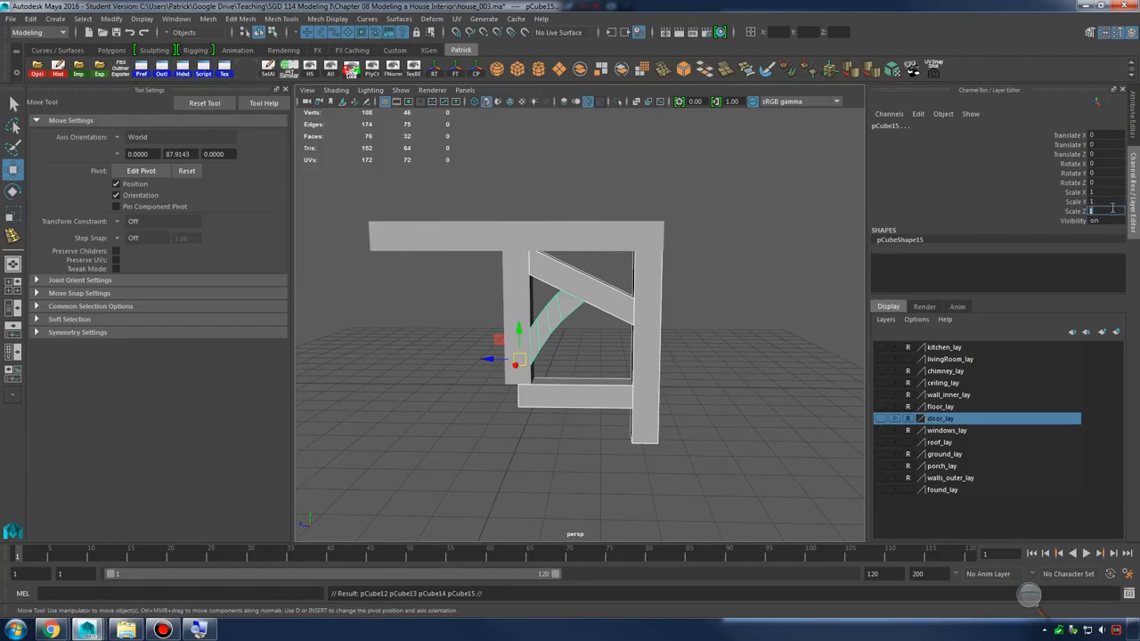
pyautogui.press('Return')
pyautogui.hotkey('ctrl', 'z')
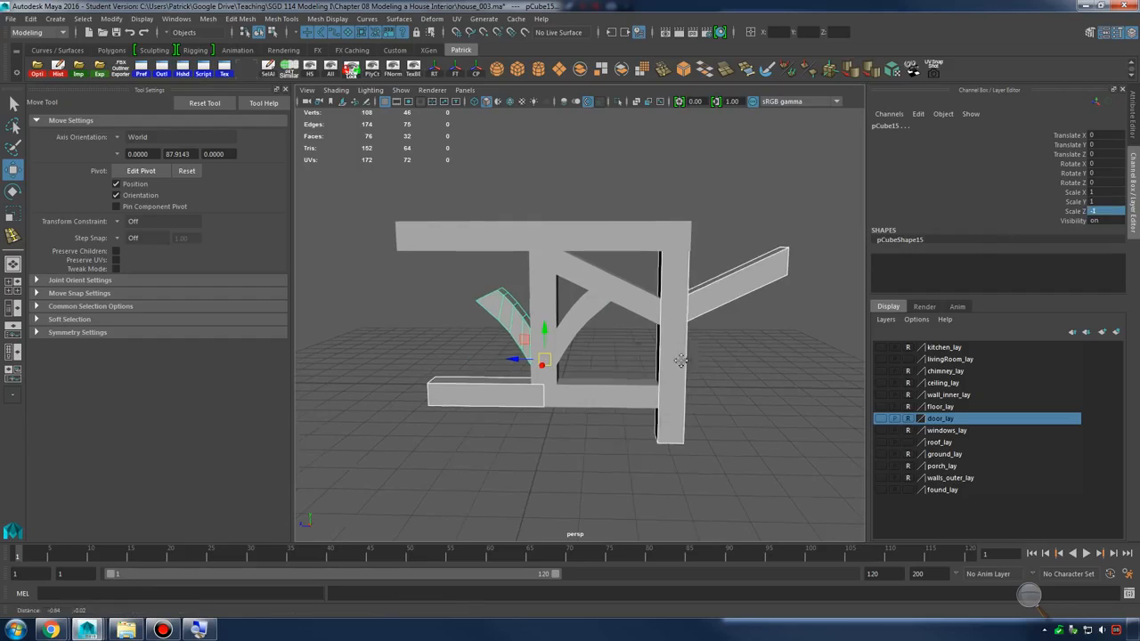
# Duplicate the leg, crossbar and braces with pivots at the origin and mirror the copies across the table with Scale Z -1
pyautogui.click(679, 298)
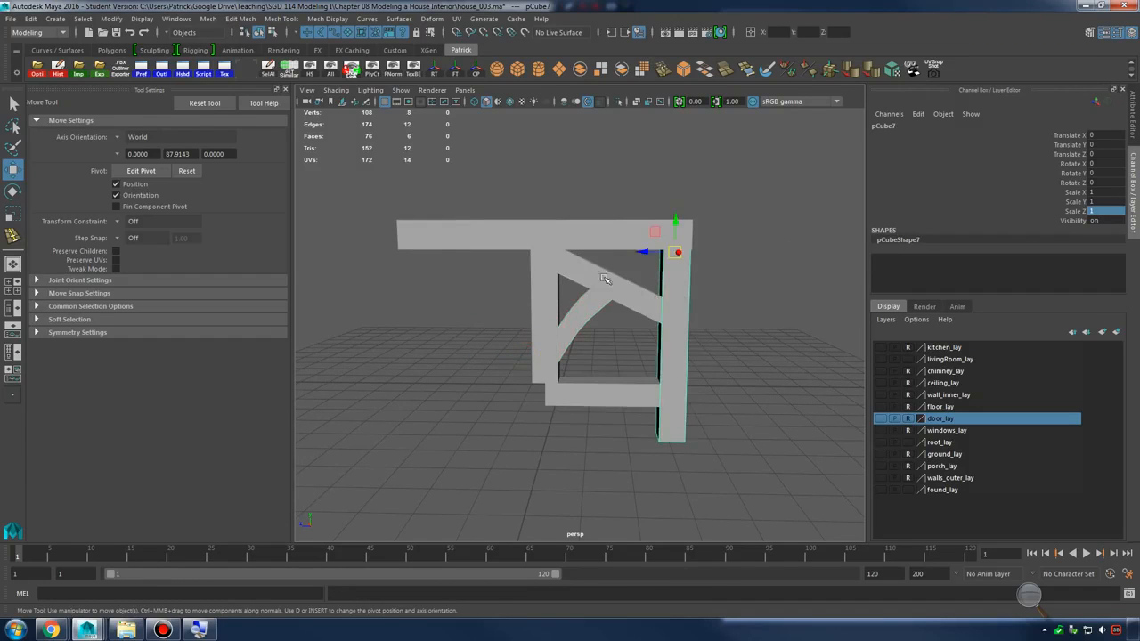
pyautogui.moveTo(588, 260); pyautogui.dragTo(754, 463)
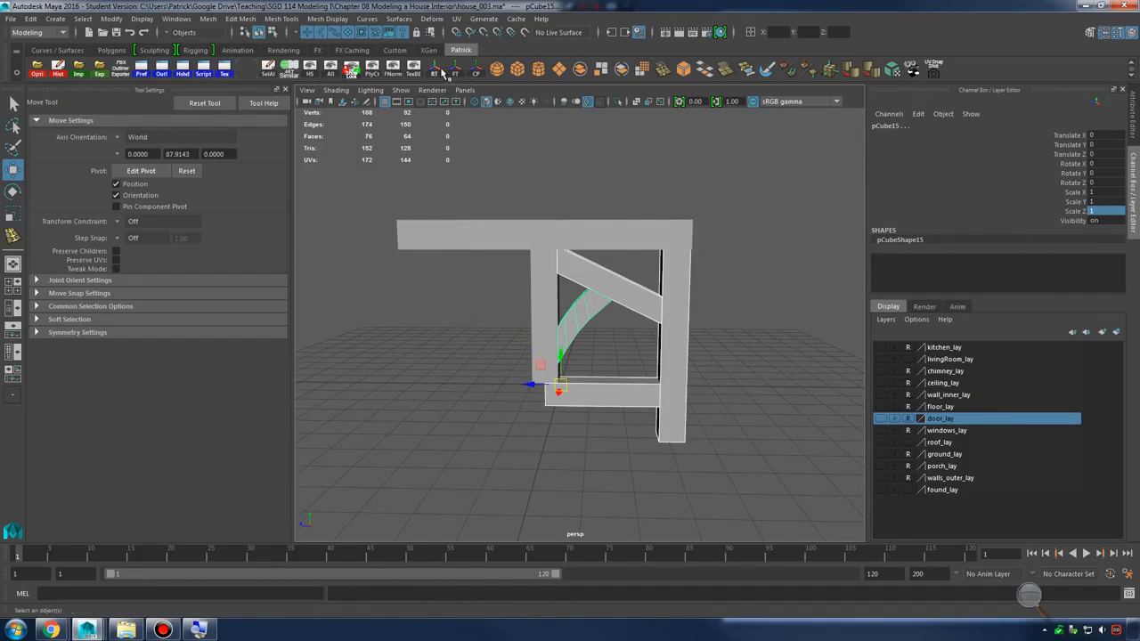
pyautogui.keyDown('alt'); pyautogui.moveTo(595, 383); pyautogui.dragTo(623, 360); pyautogui.keyUp('alt')
pyautogui.hotkey('ctrl', 'd')
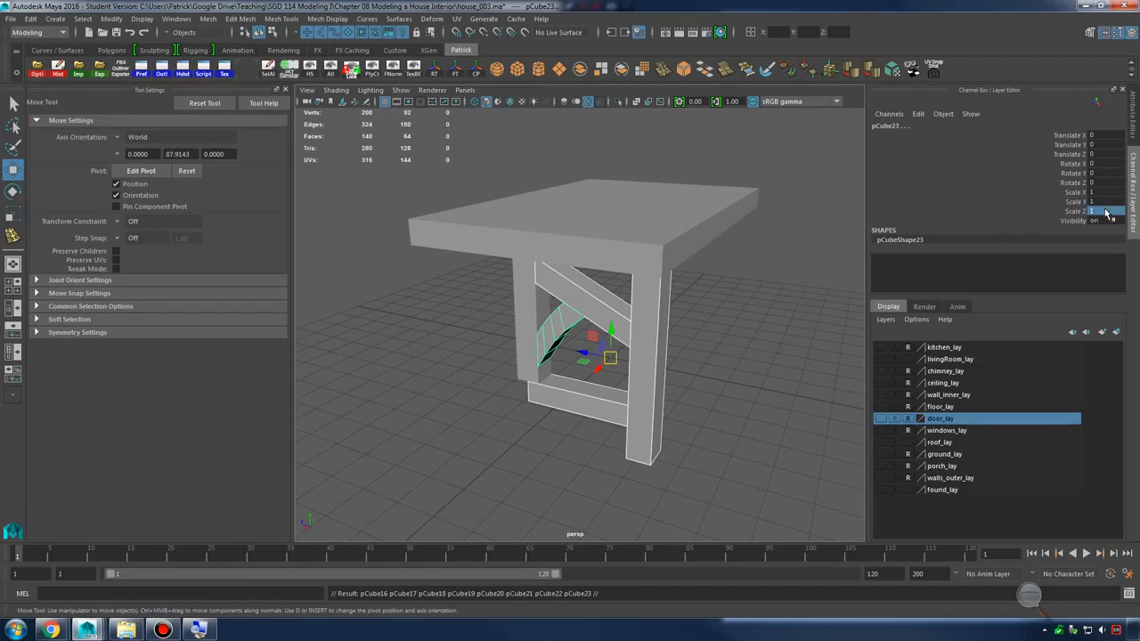
pyautogui.press('Return')
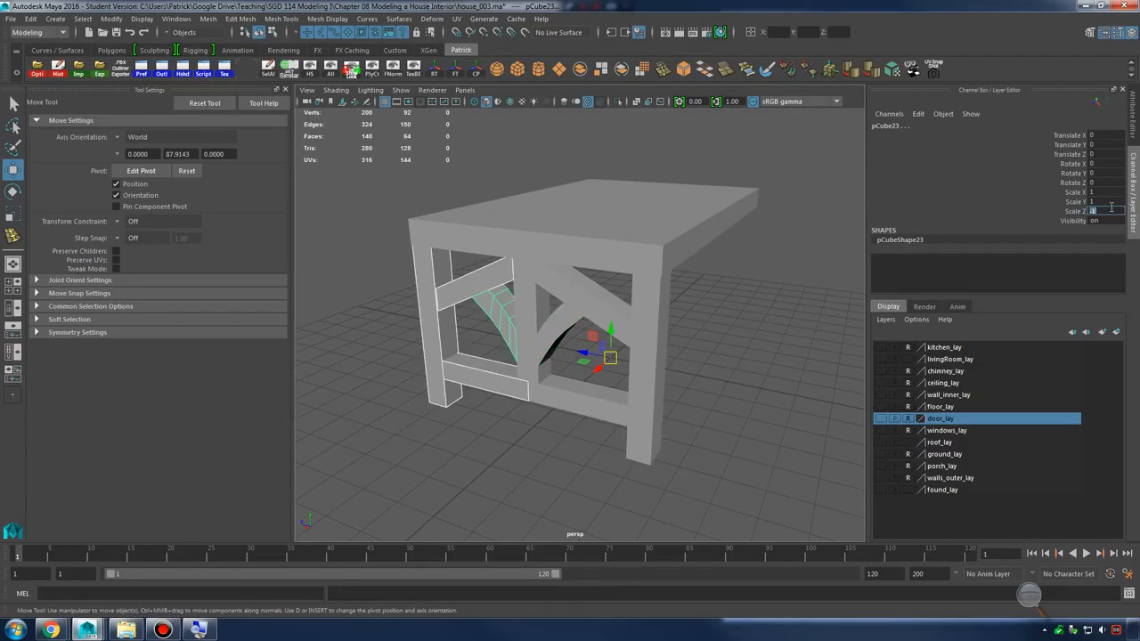
pyautogui.click(793, 349)
pyautogui.keyDown('alt'); pyautogui.moveTo(794, 348); pyautogui.dragTo(649, 380); pyautogui.keyUp('alt')
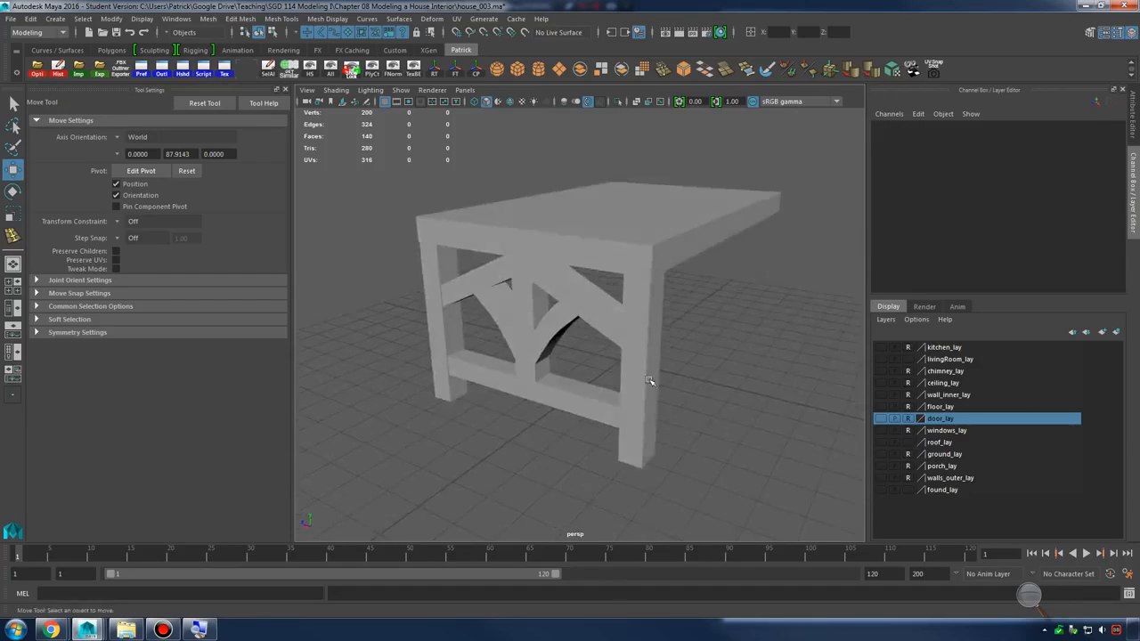
# Move the tabletop and the complete leg assembly together to Translate X 2.089
pyautogui.scroll(-4, 649, 380)
pyautogui.moveTo(415, 229); pyautogui.dragTo(686, 446)
pyautogui.keyDown('alt'); pyautogui.moveTo(757, 419); pyautogui.dragTo(654, 382); pyautogui.keyUp('alt')
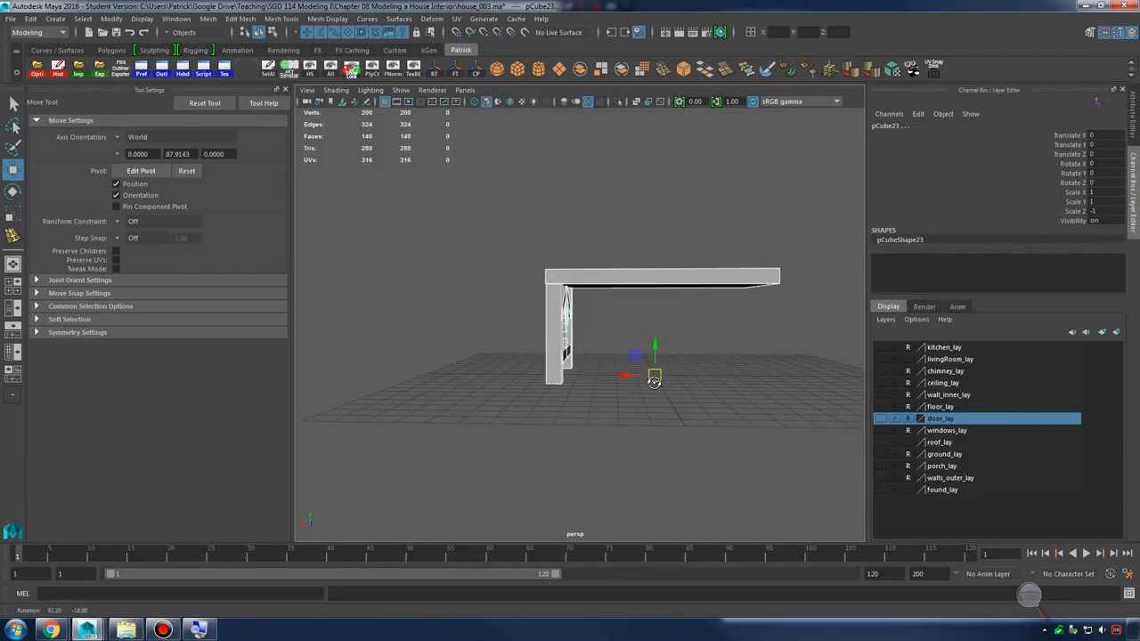
pyautogui.moveTo(702, 250); pyautogui.dragTo(708, 260, button='right')
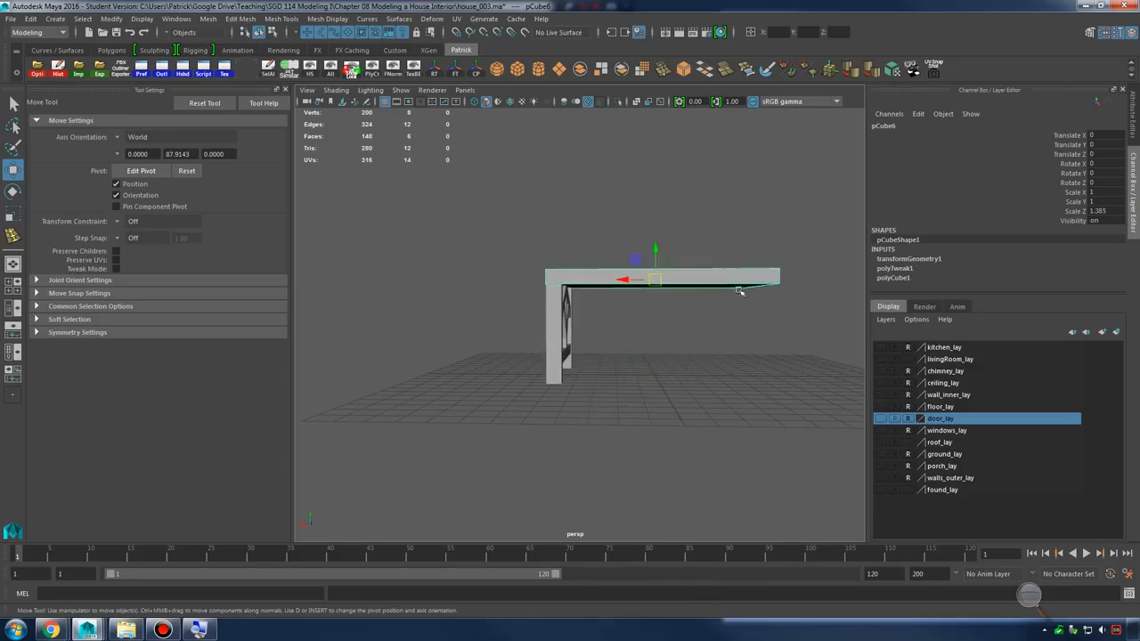
pyautogui.keyDown('alt'); pyautogui.moveTo(740, 293); pyautogui.dragTo(653, 301); pyautogui.keyUp('alt')
pyautogui.click(621, 332)
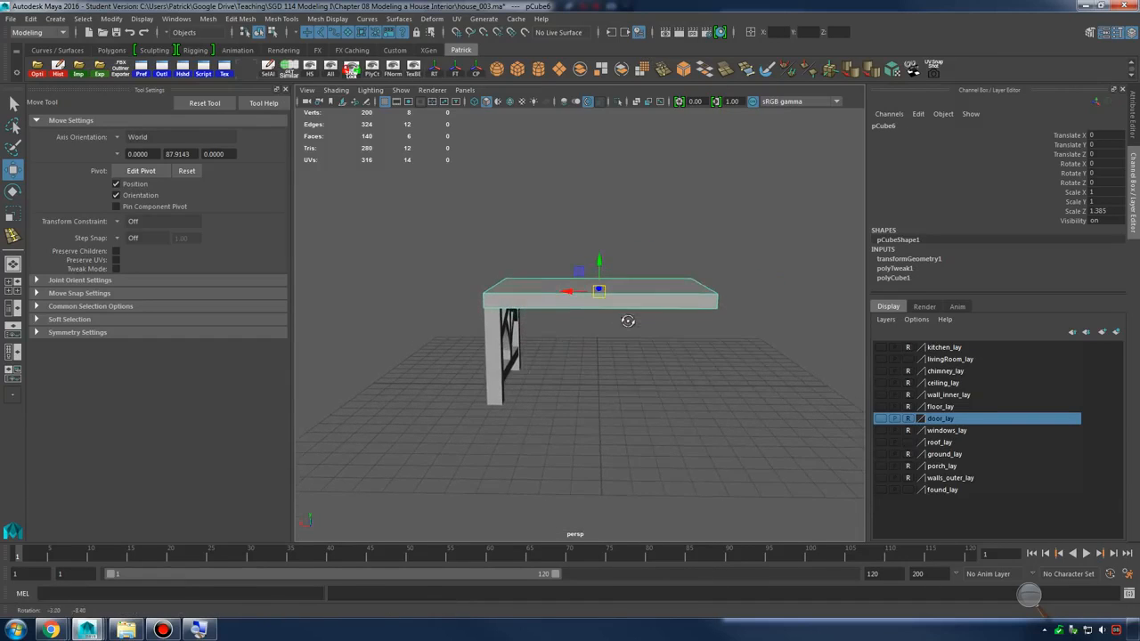
pyautogui.moveTo(454, 247); pyautogui.dragTo(709, 492)
pyautogui.moveTo(571, 383); pyautogui.dragTo(531, 403)
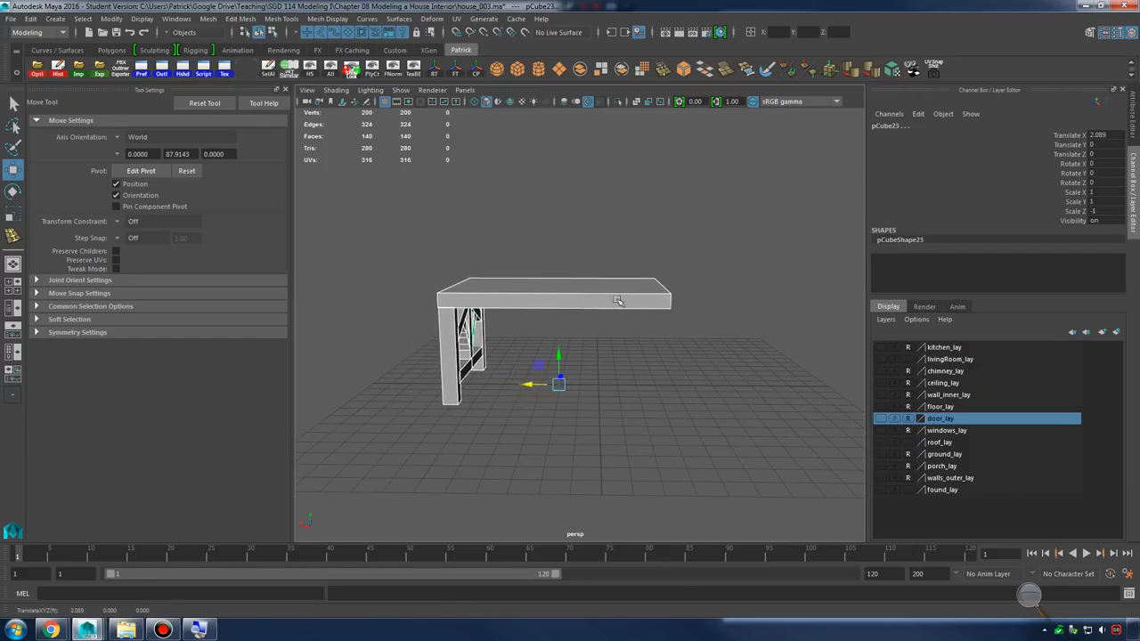
# Shorten the tabletop by snapping the four vertices at its legless end to the world centre line at X 0
pyautogui.click(620, 300)
pyautogui.moveTo(623, 294); pyautogui.dragTo(575, 290, button='right')
pyautogui.moveTo(631, 234); pyautogui.dragTo(764, 398)
pyautogui.press('x')
pyautogui.moveTo(648, 308); pyautogui.dragTo(609, 346)
pyautogui.moveTo(566, 289); pyautogui.dragTo(597, 295)
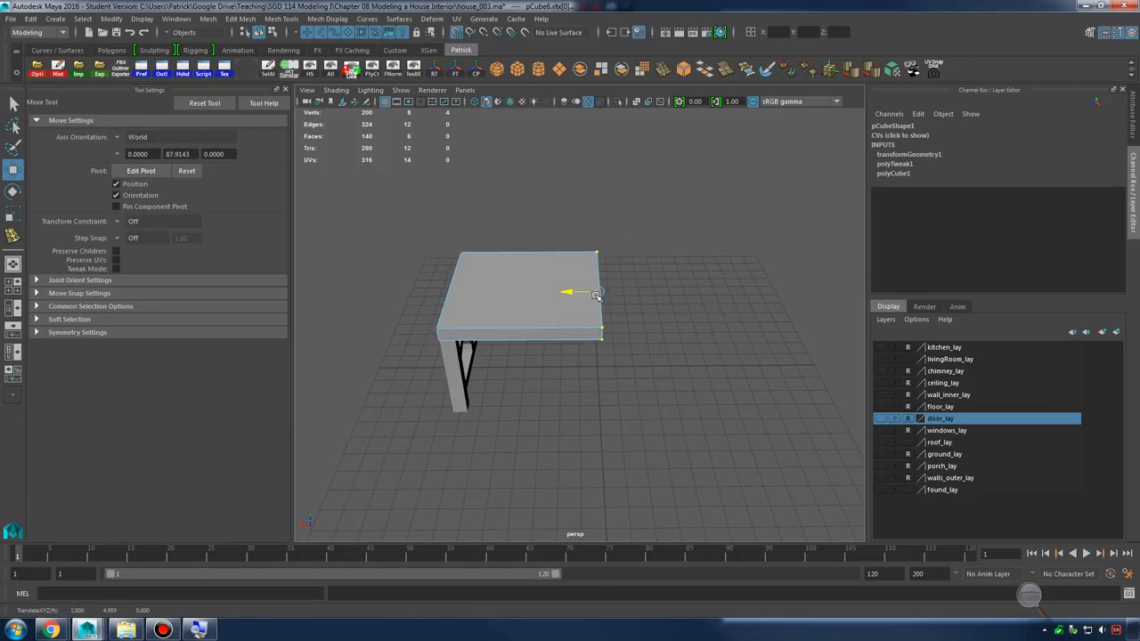
pyautogui.press('space')
pyautogui.press('space')
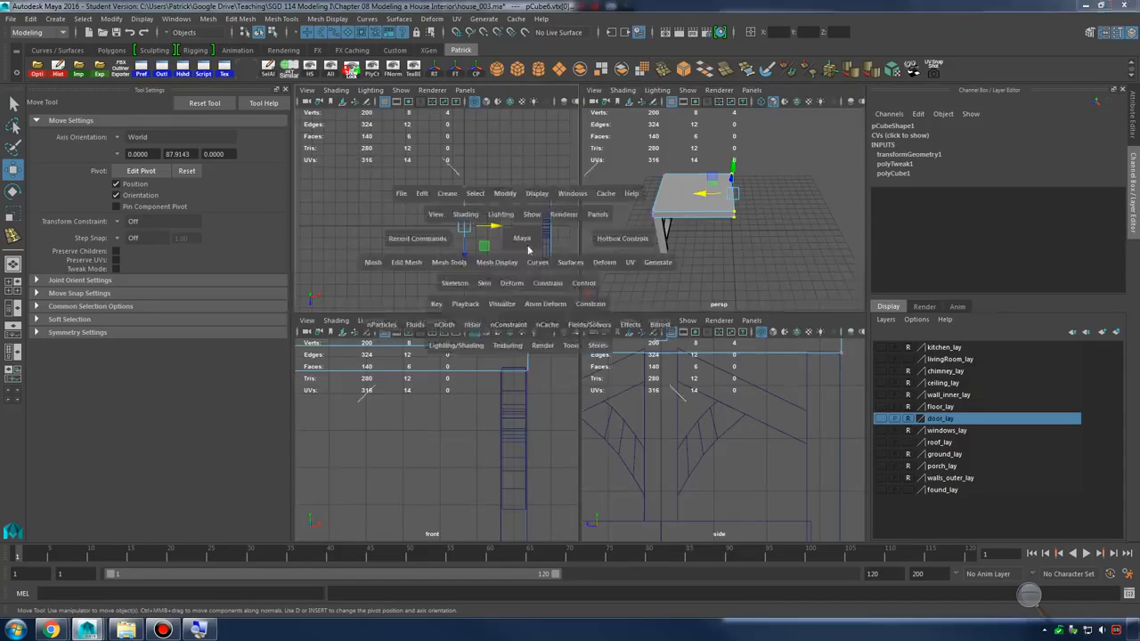
pyautogui.press('f')
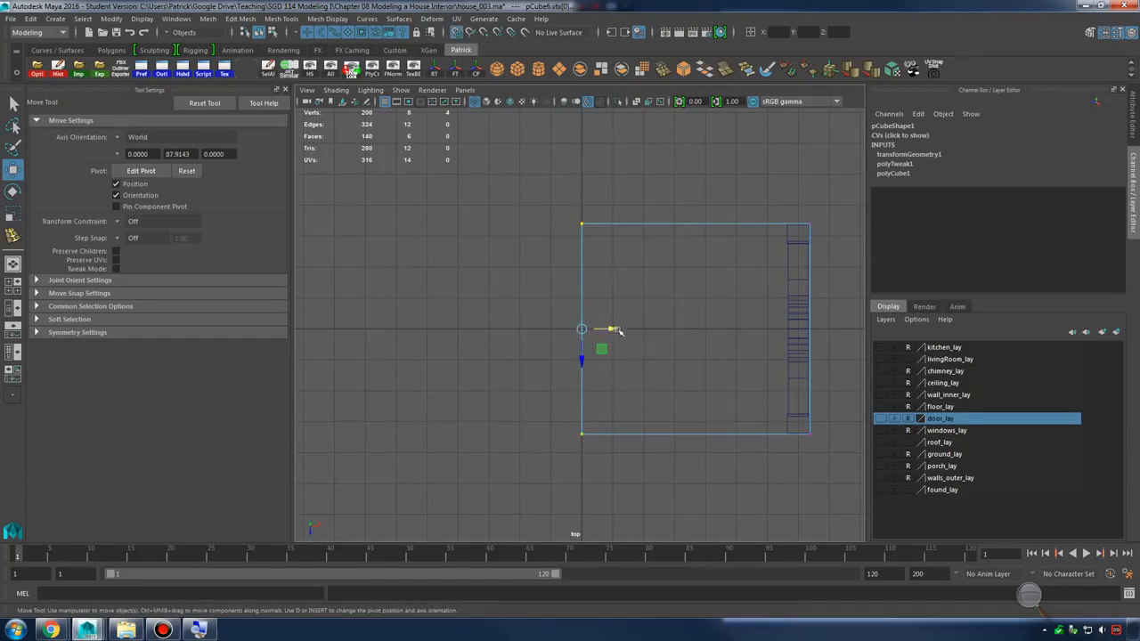
pyautogui.moveTo(581, 330)
pyautogui.mouseDown()
pyautogui.moveTo(641, 330)
pyautogui.moveTo(584, 331)
pyautogui.mouseUp()
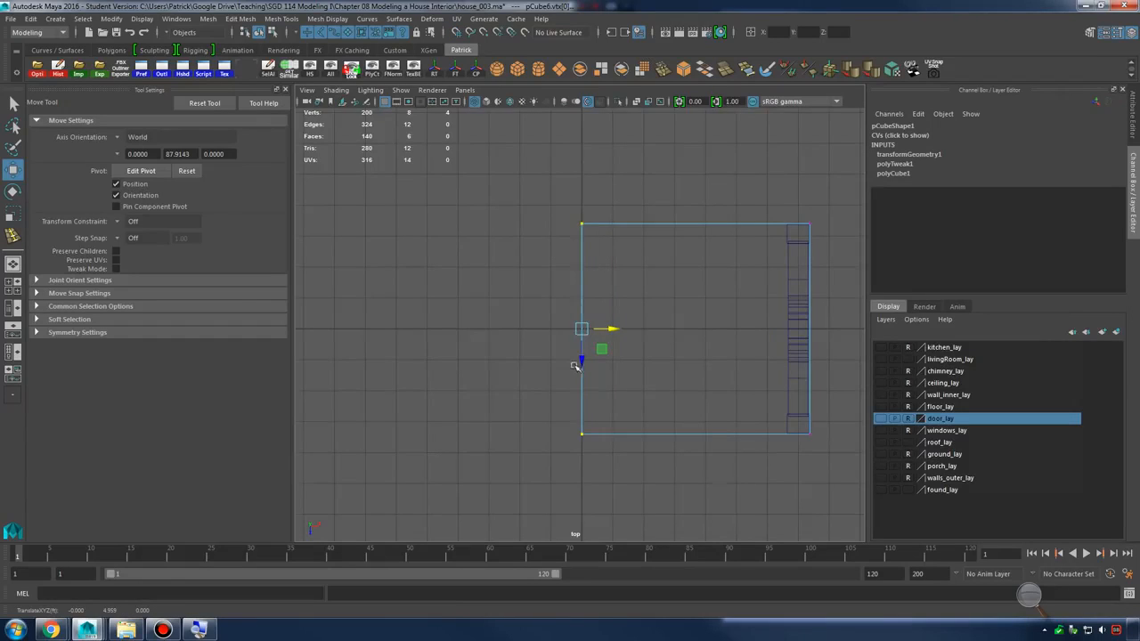
# Select the tabletop and all leg assembly parts in the perspective view and freeze their transformations
pyautogui.press('space')
pyautogui.press('space')
pyautogui.keyDown('alt'); pyautogui.moveTo(677, 252); pyautogui.dragTo(637, 267); pyautogui.keyUp('alt')
pyautogui.moveTo(540, 283); pyautogui.dragTo(547, 251, button='right')
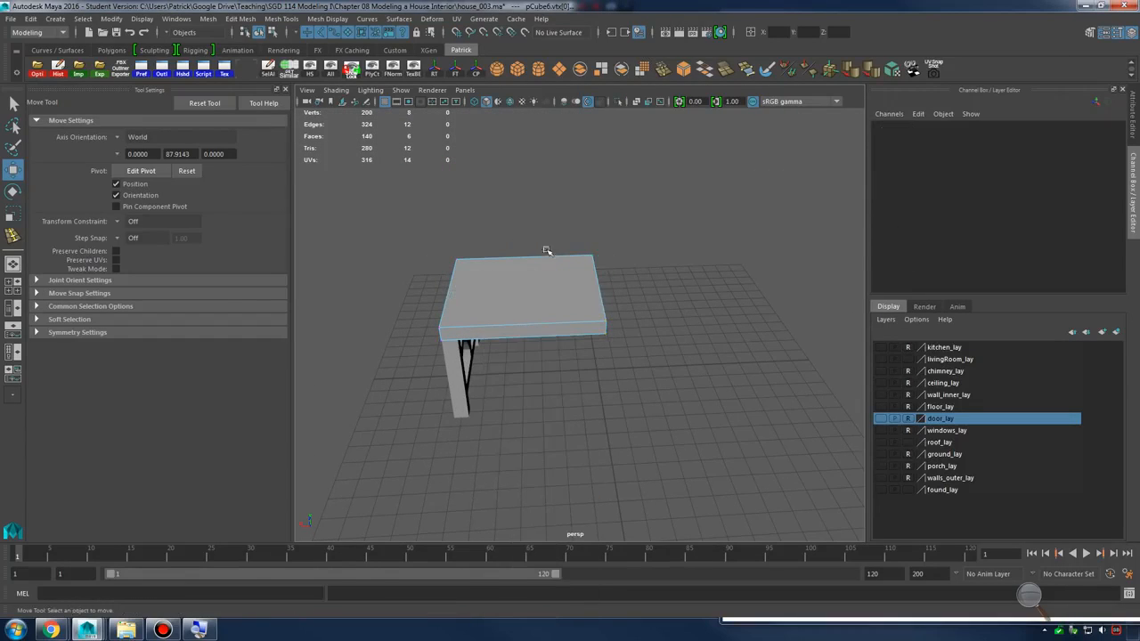
pyautogui.moveTo(395, 248); pyautogui.dragTo(655, 460)
pyautogui.moveTo(522, 302); pyautogui.dragTo(499, 283, button='right')
pyautogui.moveTo(418, 204); pyautogui.dragTo(690, 485)
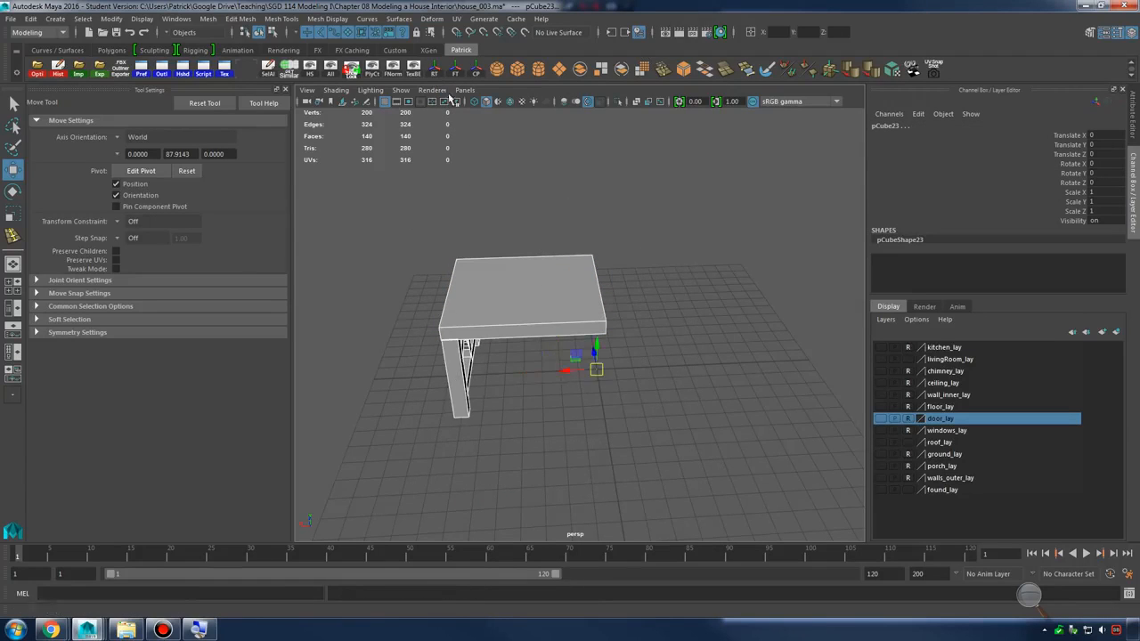
# Duplicate the whole half table and mirror the copies across the centre with Scale X -1
pyautogui.keyDown('alt'); pyautogui.moveTo(590, 322); pyautogui.dragTo(602, 281); pyautogui.keyUp('alt')
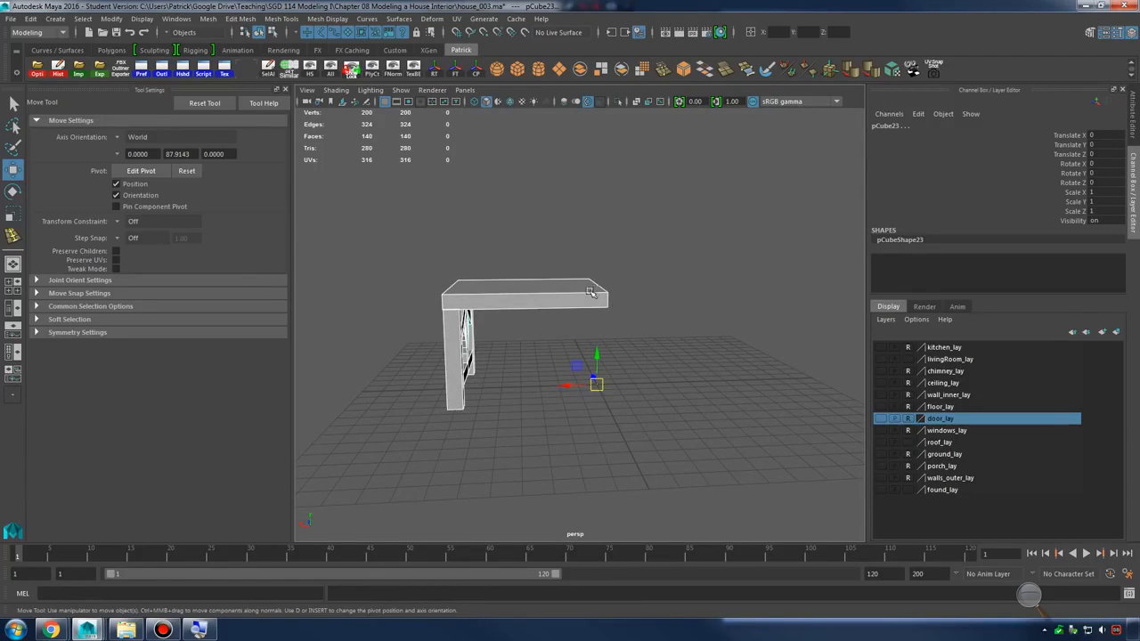
pyautogui.hotkey('ctrl', 'd')
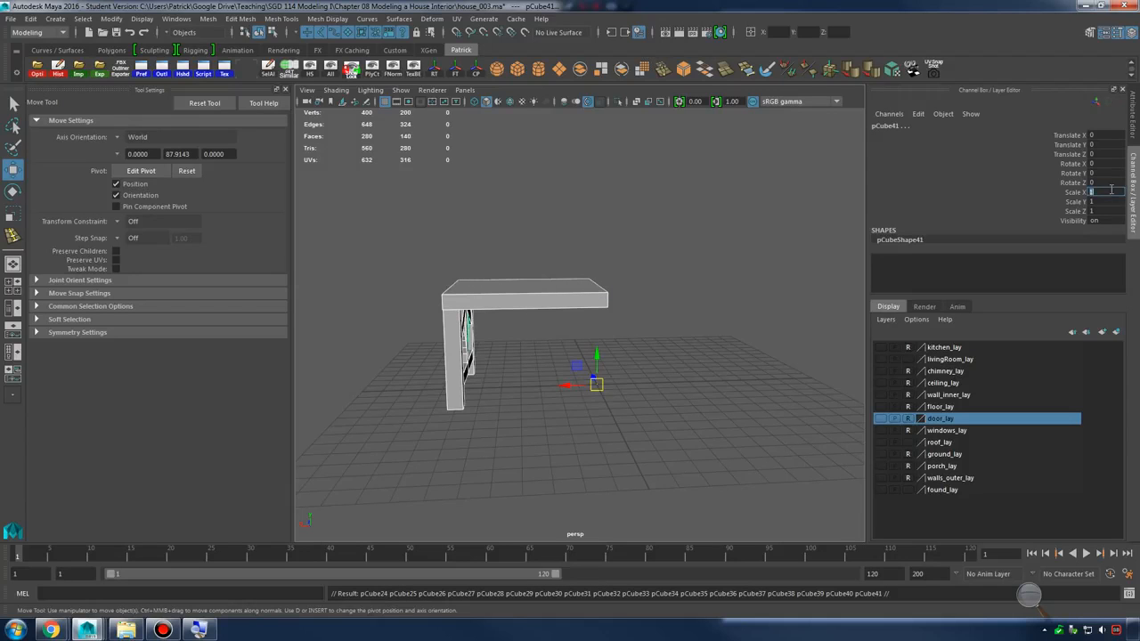
pyautogui.write('1')
pyautogui.press('Return')
pyautogui.click(644, 402)
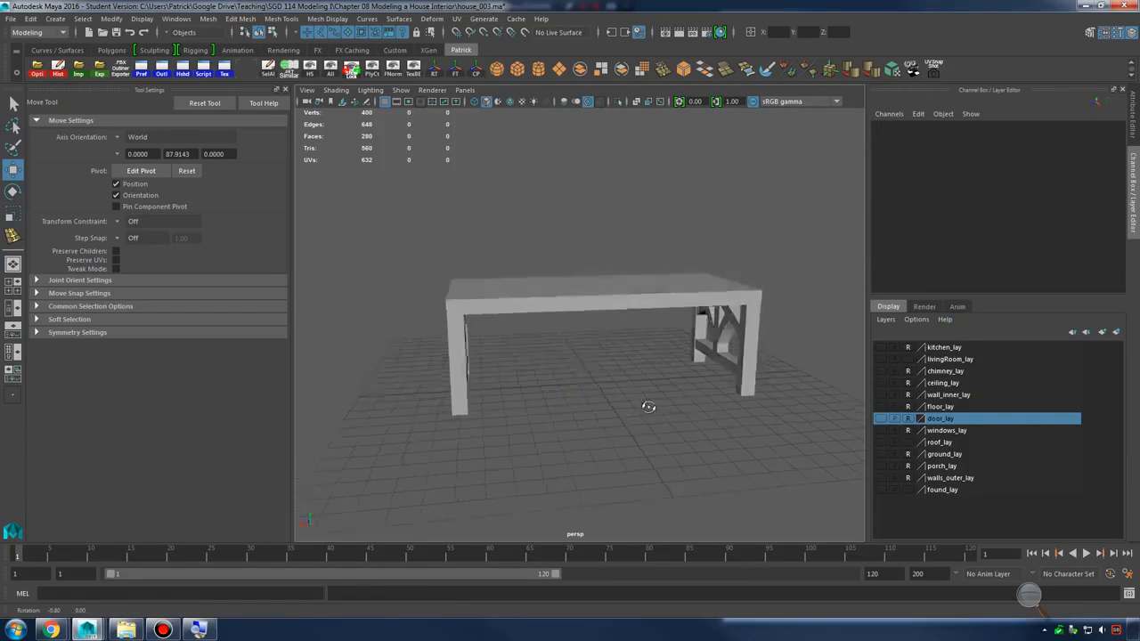
pyautogui.keyDown('alt'); pyautogui.moveTo(644, 401); pyautogui.dragTo(683, 397); pyautogui.keyUp('alt')
# Combine all the table parts into one mesh and merge its vertices with a distance threshold of 0.001
pyautogui.moveTo(400, 256); pyautogui.dragTo(792, 520)
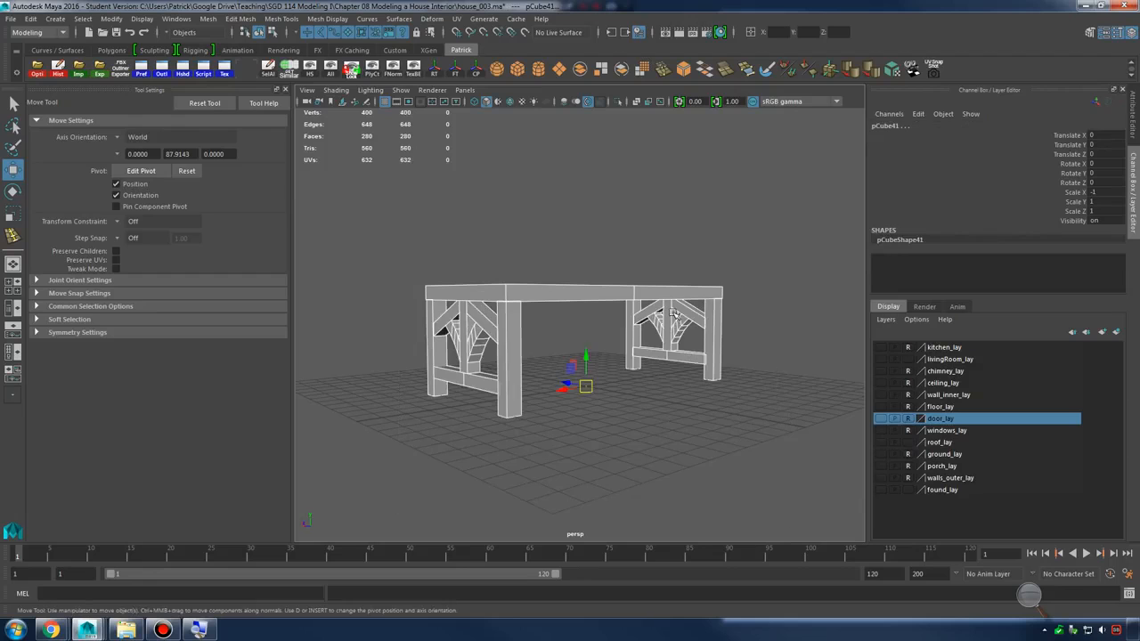
pyautogui.click(579, 68)
pyautogui.moveTo(608, 293); pyautogui.dragTo(570, 293, button='right')
pyautogui.keyDown('alt'); pyautogui.moveTo(610, 296); pyautogui.dragTo(566, 297); pyautogui.keyUp('alt')
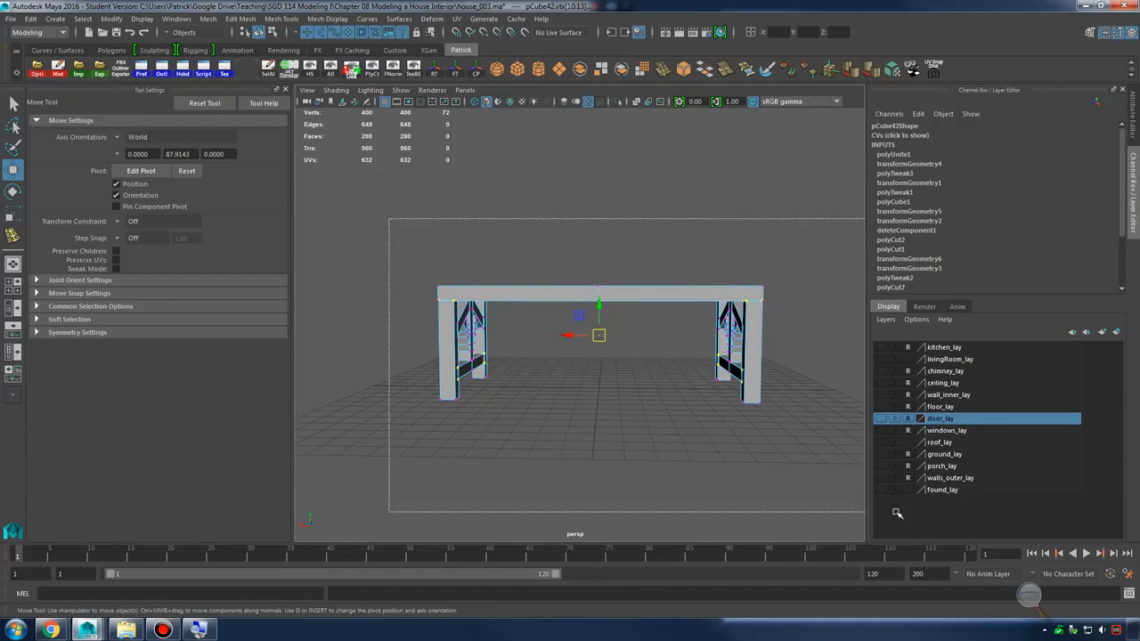
pyautogui.keyDown('shift'); pyautogui.moveTo(628, 307); pyautogui.dragTo(647, 264, button='right'); pyautogui.keyUp('shift')
pyautogui.keyDown('alt'); pyautogui.moveTo(648, 264); pyautogui.dragTo(695, 292); pyautogui.keyUp('alt')
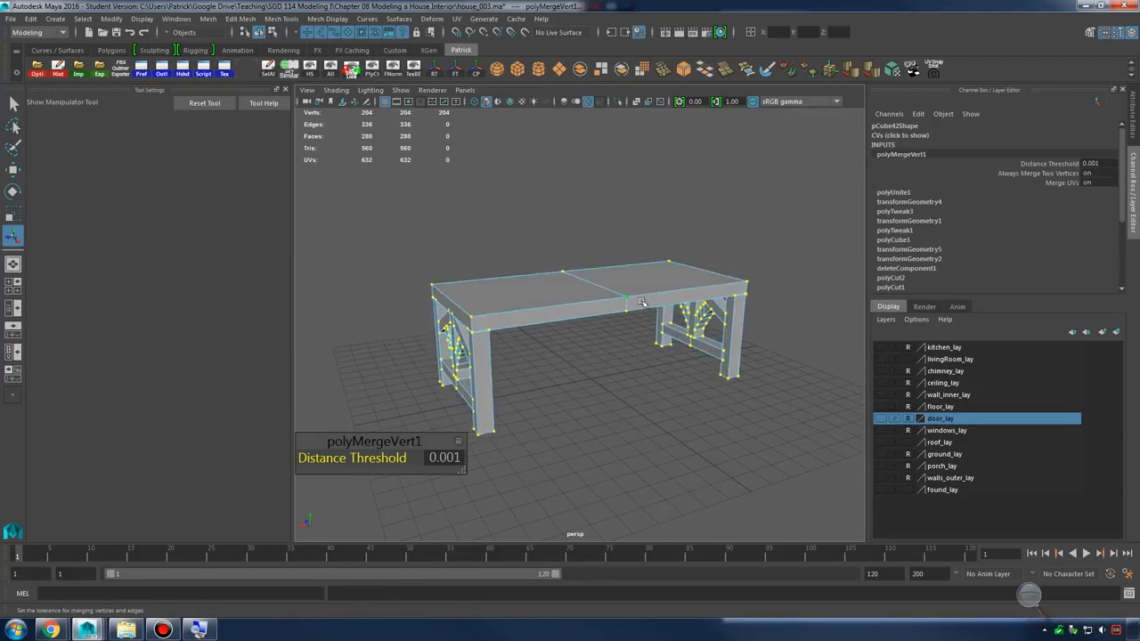
# Preview the merged table smoothed and examine the tabletop's centre seam for pinching
pyautogui.press('3')
pyautogui.moveTo(631, 298); pyautogui.dragTo(680, 273, button='right')
pyautogui.keyDown('alt'); pyautogui.moveTo(540, 362); pyautogui.dragTo(712, 383, button='right'); pyautogui.keyUp('alt')
pyautogui.keyDown('alt'); pyautogui.moveTo(713, 383); pyautogui.dragTo(736, 424); pyautogui.keyUp('alt')
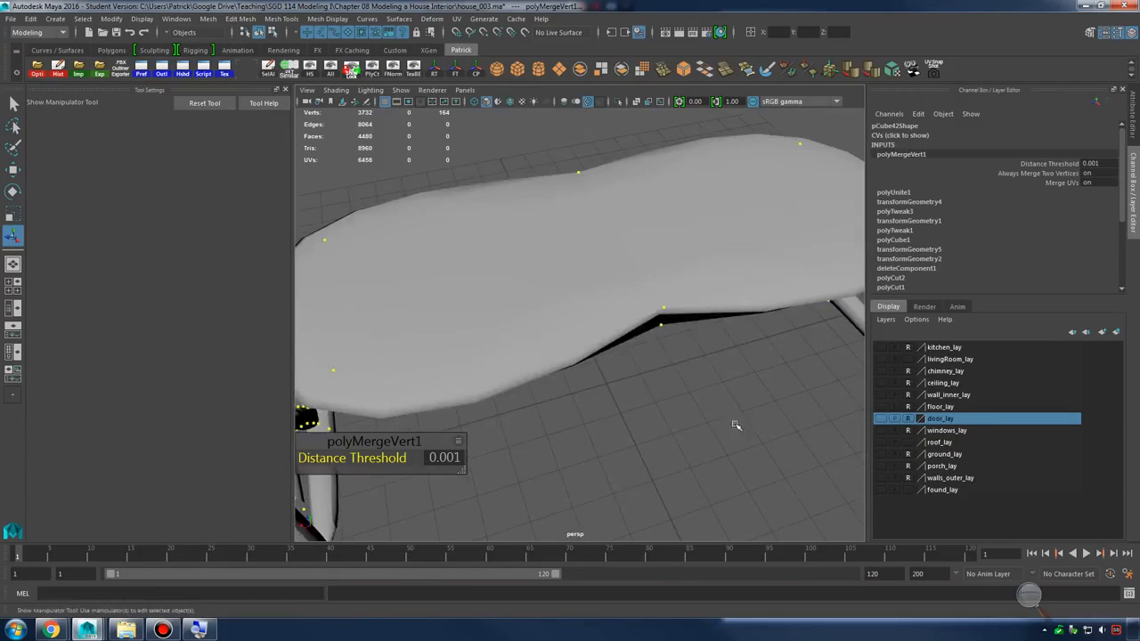
pyautogui.click(698, 316)
pyautogui.press('1')
# Delete the two interior faces at the tabletop's centre seam and return to the unsmoothed shaded display
pyautogui.keyDown('alt'); pyautogui.moveTo(695, 362); pyautogui.dragTo(663, 370); pyautogui.keyUp('alt')
pyautogui.keyDown('alt'); pyautogui.moveTo(664, 369); pyautogui.dragTo(675, 393, button='right'); pyautogui.keyUp('alt')
pyautogui.keyDown('alt'); pyautogui.moveTo(676, 394); pyautogui.dragTo(744, 332); pyautogui.keyUp('alt')
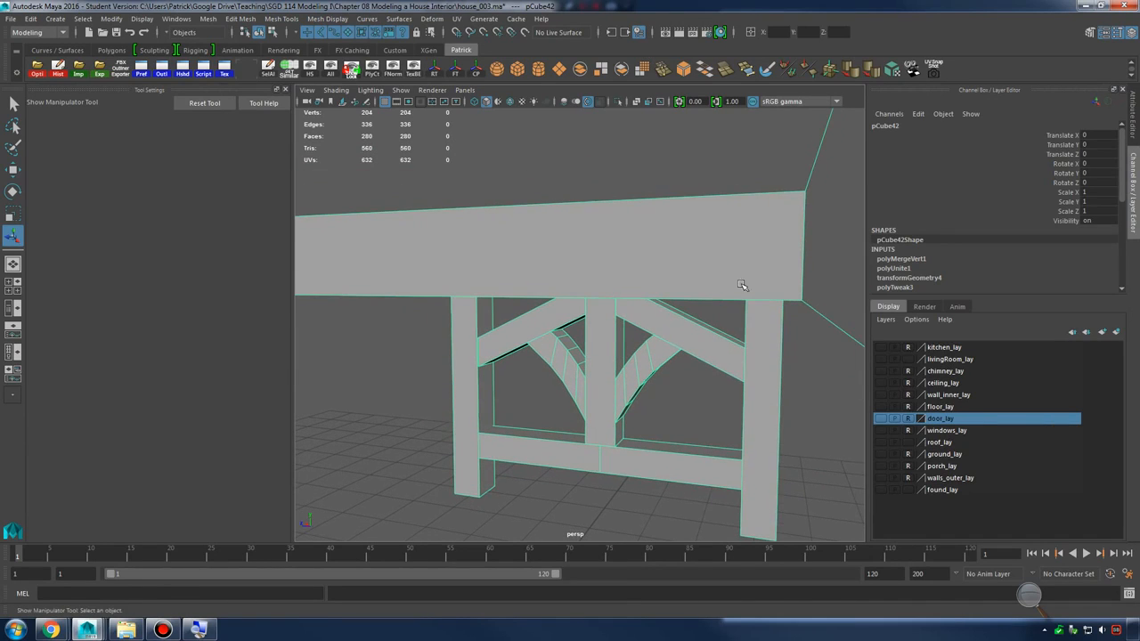
pyautogui.moveTo(717, 228); pyautogui.dragTo(512, 314, button='right')
pyautogui.press('3')
pyautogui.keyDown('alt'); pyautogui.moveTo(512, 314); pyautogui.dragTo(722, 364); pyautogui.keyUp('alt')
pyautogui.keyDown('alt'); pyautogui.moveTo(723, 364); pyautogui.dragTo(650, 358, button='right'); pyautogui.keyUp('alt')
pyautogui.keyDown('alt'); pyautogui.moveTo(650, 358); pyautogui.dragTo(611, 392); pyautogui.keyUp('alt')
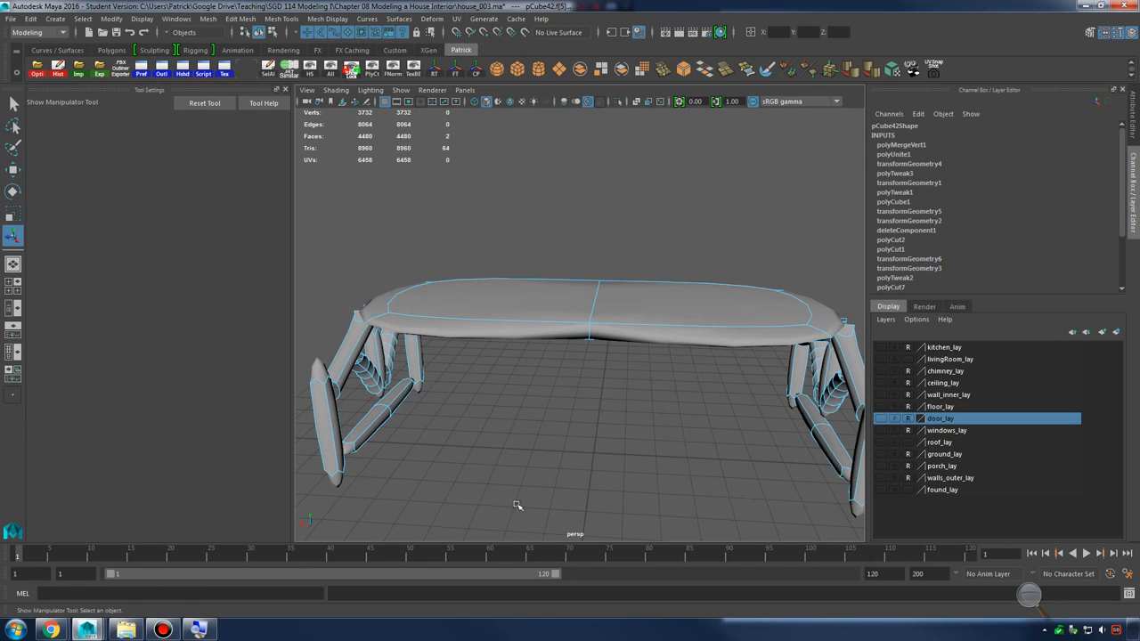
pyautogui.press('4')
pyautogui.moveTo(624, 382)
pyautogui.keyDown('alt'); pyautogui.mouseDown()
pyautogui.moveTo(662, 395)
pyautogui.moveTo(639, 390)
pyautogui.mouseUp(); pyautogui.keyUp('alt')
pyautogui.press('Delete')
pyautogui.press('5')
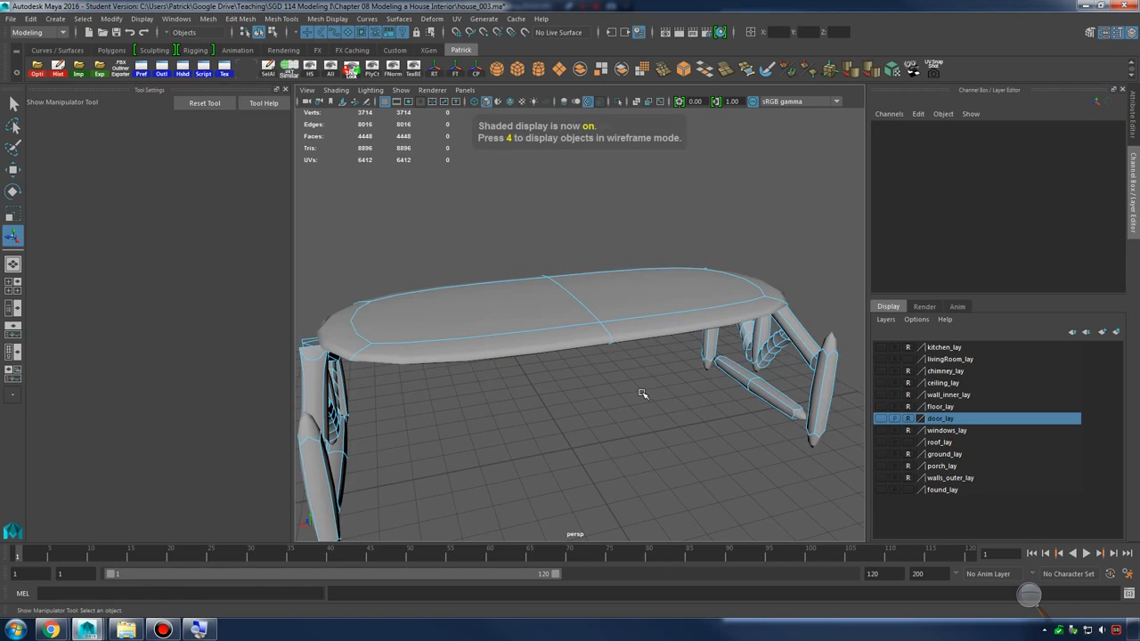
pyautogui.press('1')
# Inspect the tabletop's corner and front edge up close in object mode
pyautogui.keyDown('alt'); pyautogui.moveTo(575, 360); pyautogui.dragTo(600, 328); pyautogui.keyUp('alt')
pyautogui.moveTo(590, 298); pyautogui.dragTo(642, 278, button='right')
pyautogui.click(668, 422)
pyautogui.keyDown('alt'); pyautogui.moveTo(668, 422); pyautogui.dragTo(507, 408, button='right'); pyautogui.keyUp('alt')
pyautogui.keyDown('alt'); pyautogui.moveTo(507, 408); pyautogui.dragTo(592, 421); pyautogui.keyUp('alt')
pyautogui.keyDown('alt'); pyautogui.moveTo(592, 420); pyautogui.dragTo(704, 445, button='right'); pyautogui.keyUp('alt')
pyautogui.keyDown('alt'); pyautogui.moveTo(659, 432); pyautogui.dragTo(623, 428); pyautogui.keyUp('alt')
pyautogui.keyDown('alt'); pyautogui.moveTo(624, 427); pyautogui.dragTo(726, 441, button='right'); pyautogui.keyUp('alt')
pyautogui.click(652, 374)
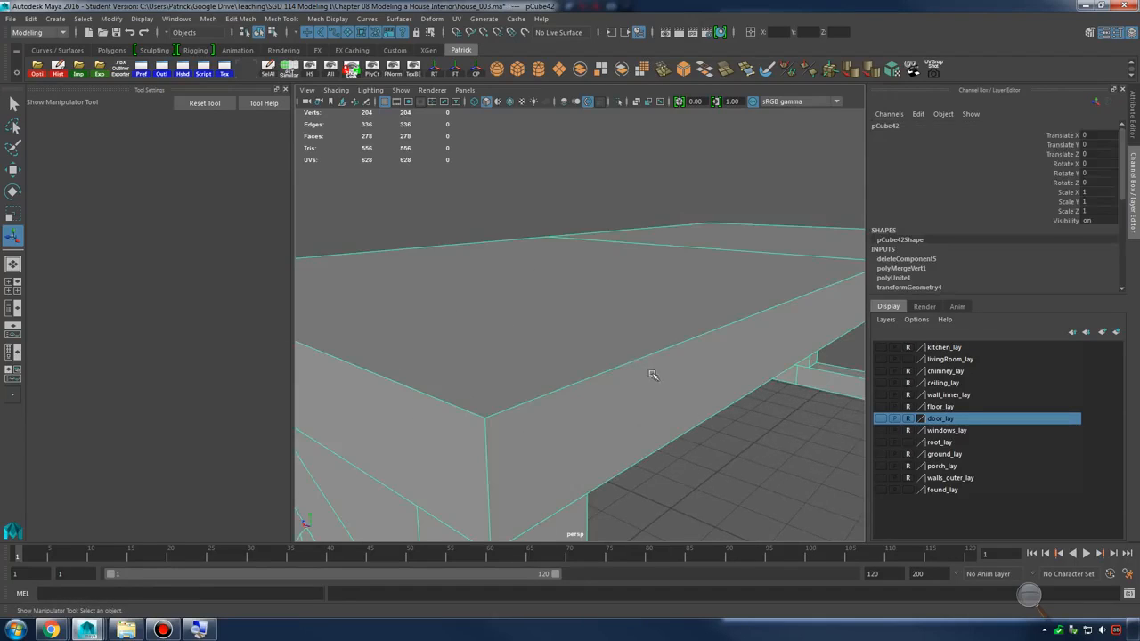
# Try to combine the selected table mesh once more
pyautogui.click(828, 508)
pyautogui.press('a')
pyautogui.moveTo(454, 239); pyautogui.dragTo(726, 459)
pyautogui.click(580, 70)
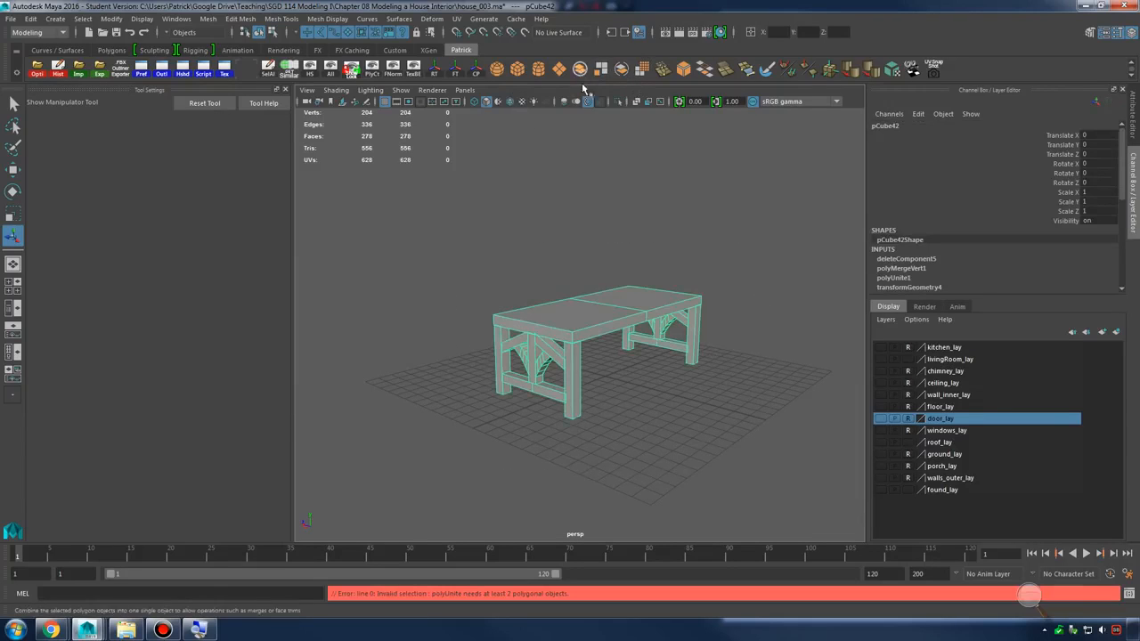
pyautogui.click(400, 247)
# Delete the table mesh's construction history and remove the leftover groups pCube14 through pCube41 in the Outliner
pyautogui.moveTo(399, 247); pyautogui.dragTo(672, 380)
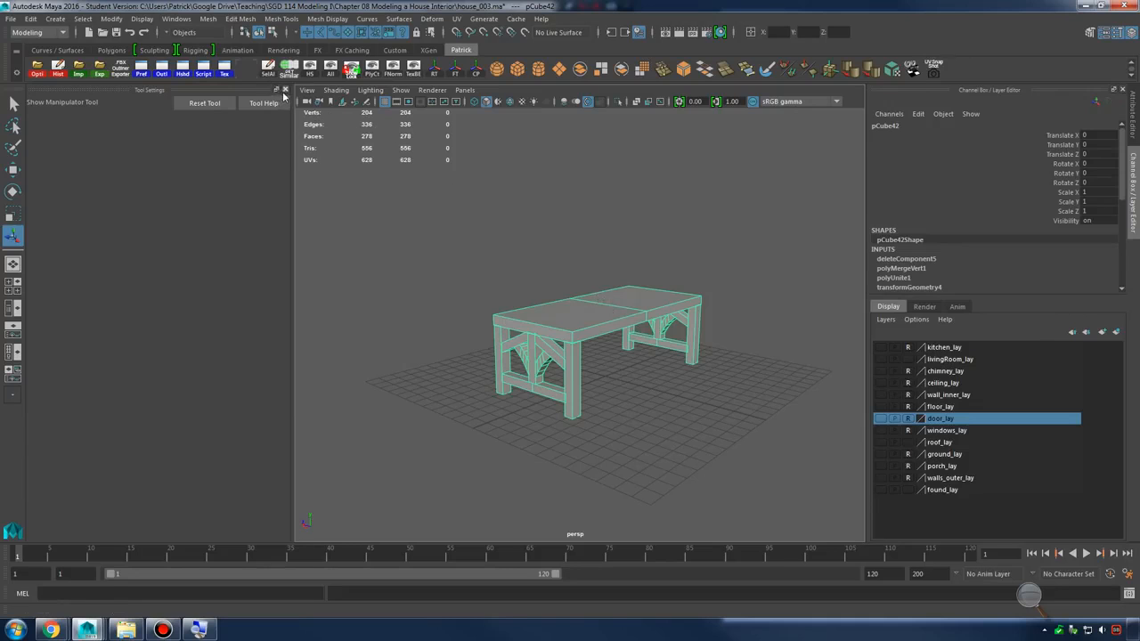
pyautogui.click(285, 90)
pyautogui.click(161, 67)
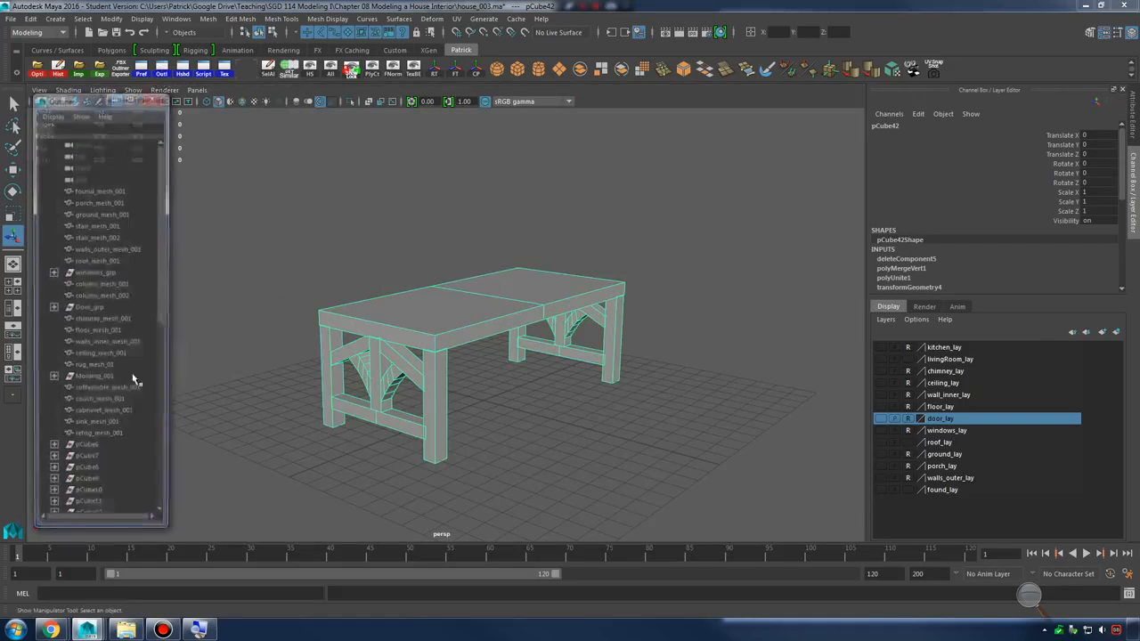
pyautogui.scroll(-10, 109, 282)
pyautogui.scroll(5, 108, 282)
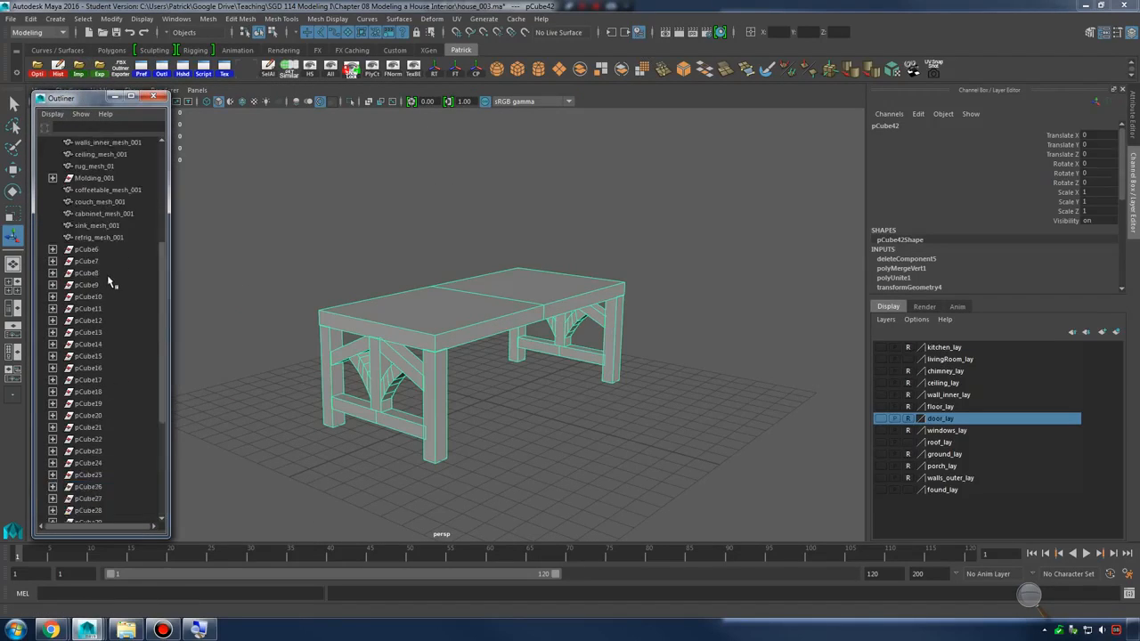
pyautogui.scroll(-5, 108, 279)
pyautogui.scroll(3, 98, 303)
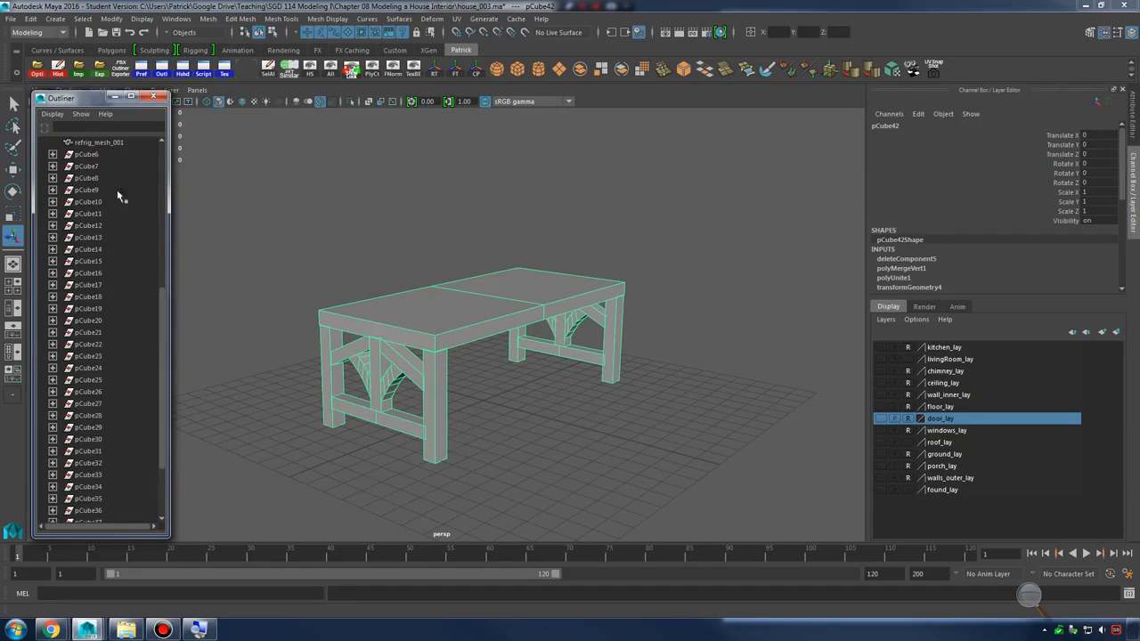
pyautogui.hotkey('alt', 'shift', 'd')
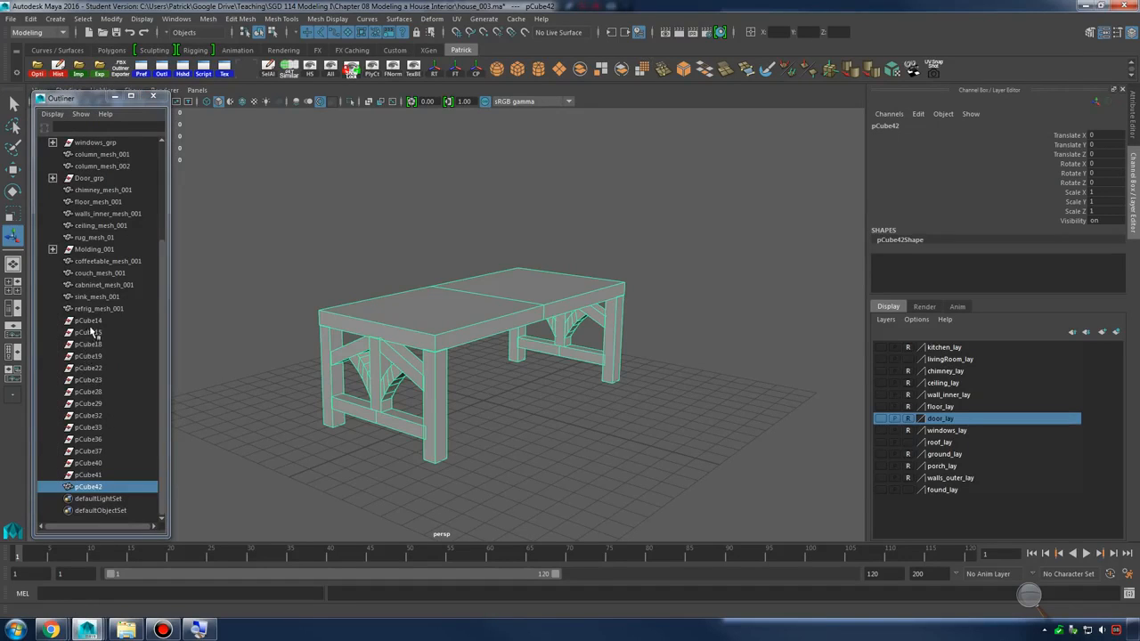
pyautogui.moveTo(93, 322); pyautogui.dragTo(114, 478)
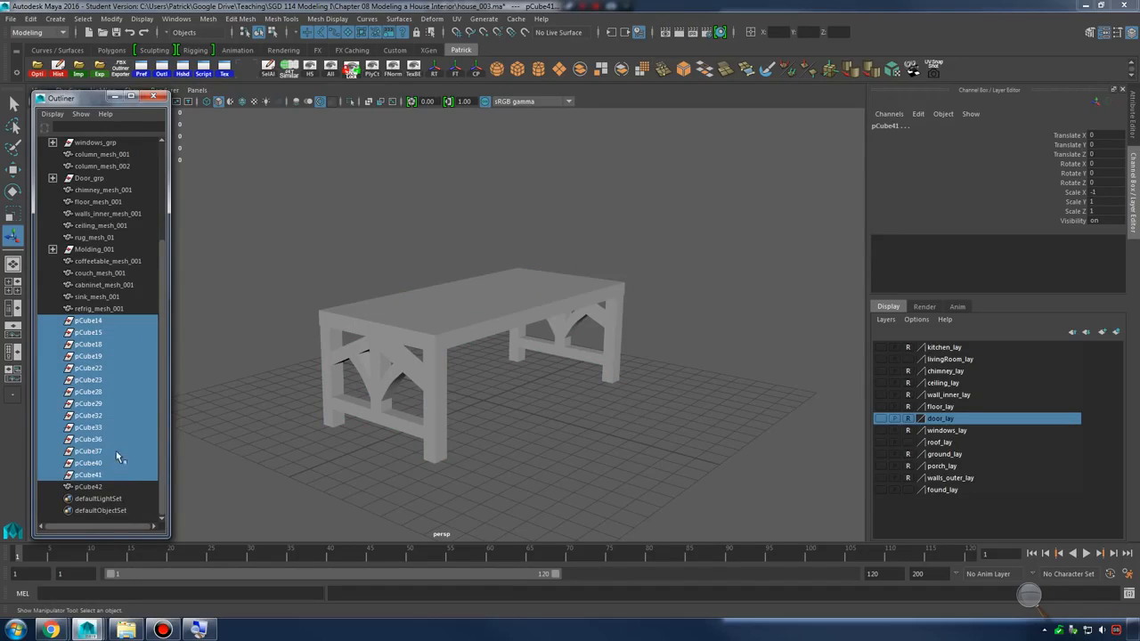
pyautogui.press('Delete')
# Rename the combined table mesh as table_mesh_001
pyautogui.doubleClick(92, 451)
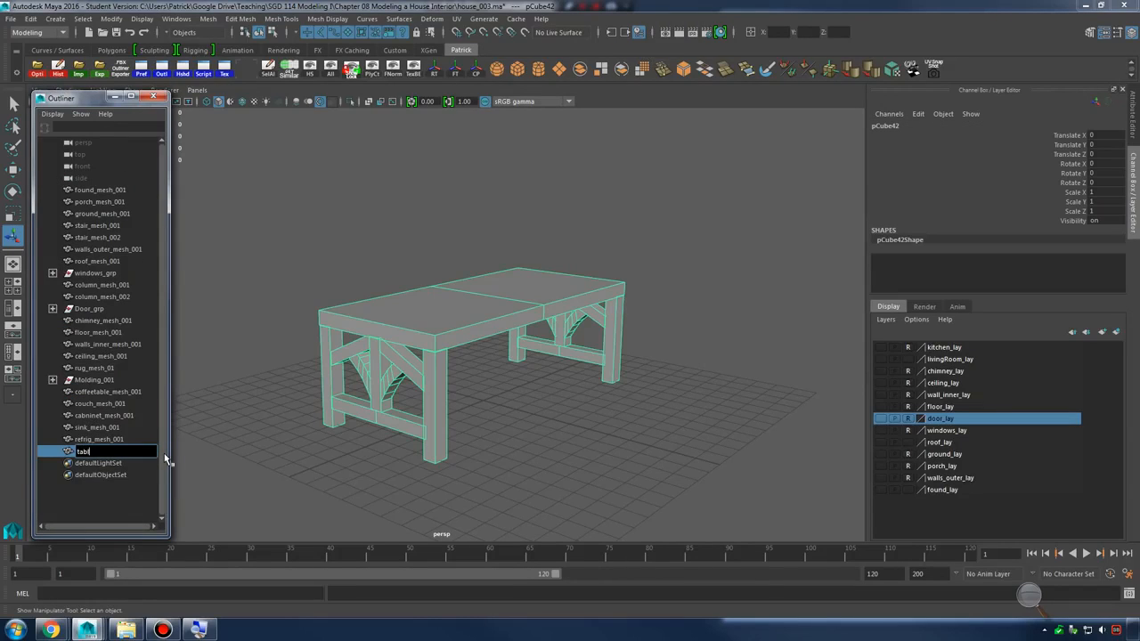
pyautogui.write('table_mesh_001')
pyautogui.press('Return')
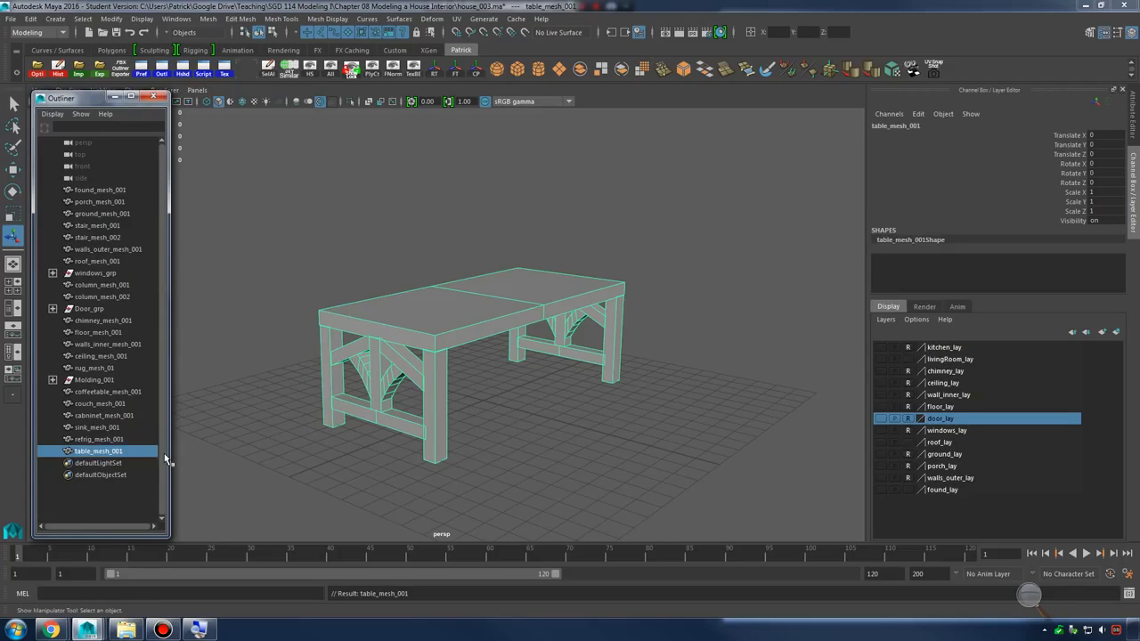
# Show the wall_inner_lay layer and move the table toward the wall, to Translate Y 1.418 and Translate Z 10.862
pyautogui.click(882, 397)
pyautogui.click(881, 395)
pyautogui.keyDown('alt'); pyautogui.moveTo(624, 356); pyautogui.dragTo(508, 307); pyautogui.keyUp('alt')
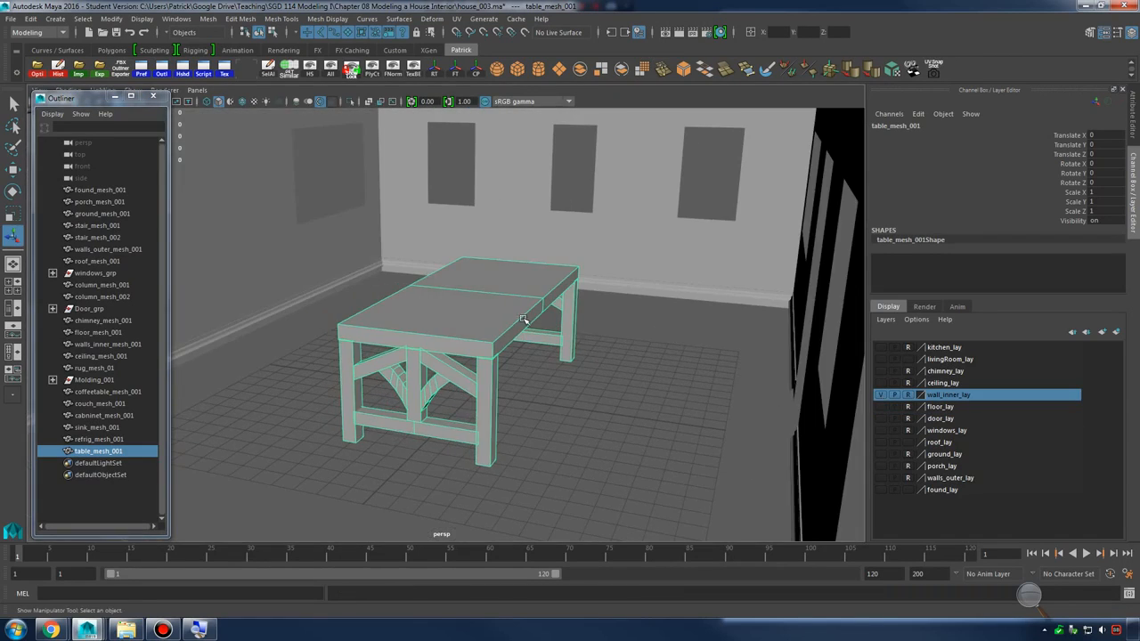
pyautogui.press('w')
pyautogui.keyDown('alt'); pyautogui.moveTo(611, 348); pyautogui.dragTo(400, 390); pyautogui.keyUp('alt')
pyautogui.keyDown('alt'); pyautogui.moveTo(537, 369); pyautogui.dragTo(575, 348); pyautogui.keyUp('alt')
pyautogui.moveTo(380, 398)
pyautogui.mouseDown()
pyautogui.moveTo(395, 375)
pyautogui.moveTo(365, 403)
pyautogui.mouseUp()
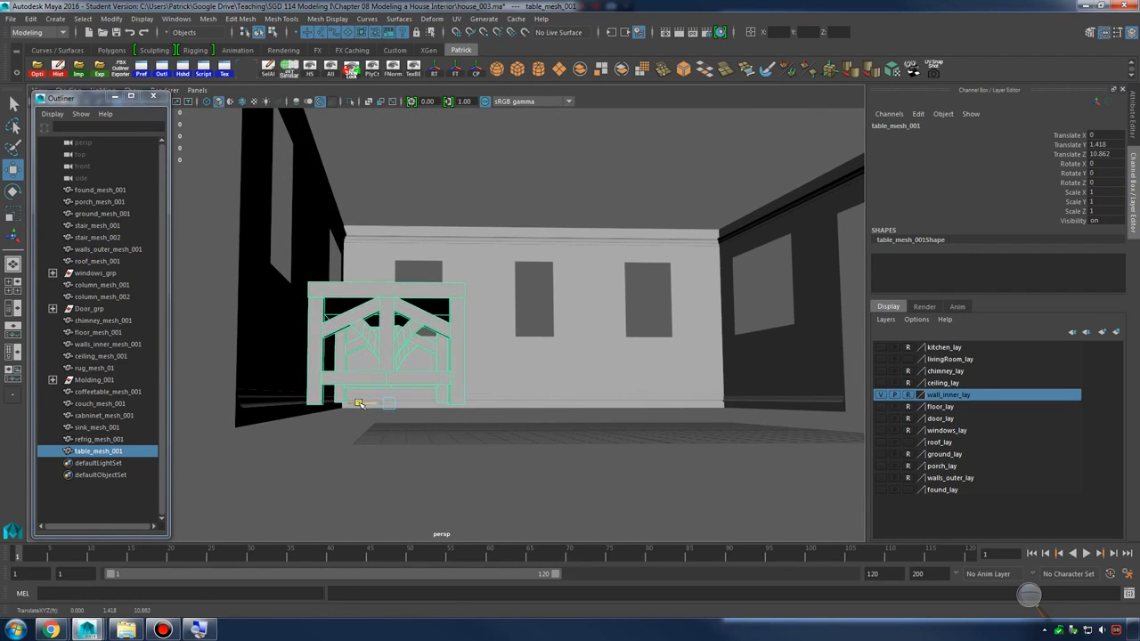
pyautogui.keyDown('alt'); pyautogui.moveTo(541, 354); pyautogui.dragTo(508, 379); pyautogui.keyUp('alt')
pyautogui.click(615, 409)
pyautogui.keyDown('alt'); pyautogui.moveTo(619, 410); pyautogui.dragTo(579, 430); pyautogui.keyUp('alt')
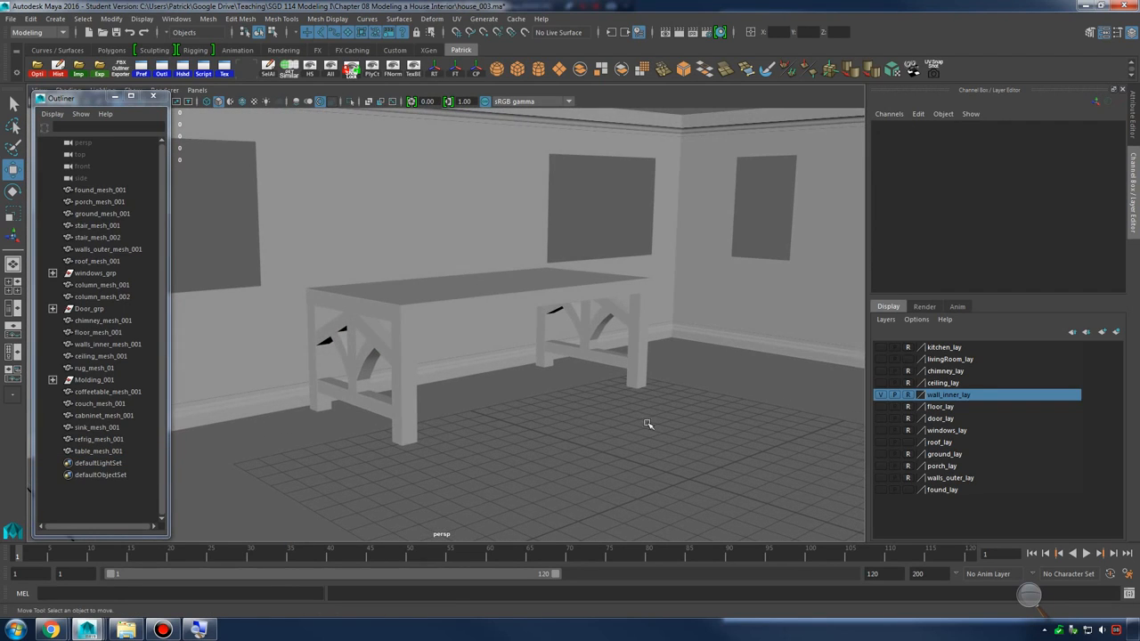
# Show the floor_lay layer and reposition the table on the floor at Translate X 1.023 and Translate Y 1.32
pyautogui.click(881, 407)
pyautogui.keyDown('alt'); pyautogui.moveTo(634, 398); pyautogui.dragTo(621, 392); pyautogui.keyUp('alt')
pyautogui.click(496, 307)
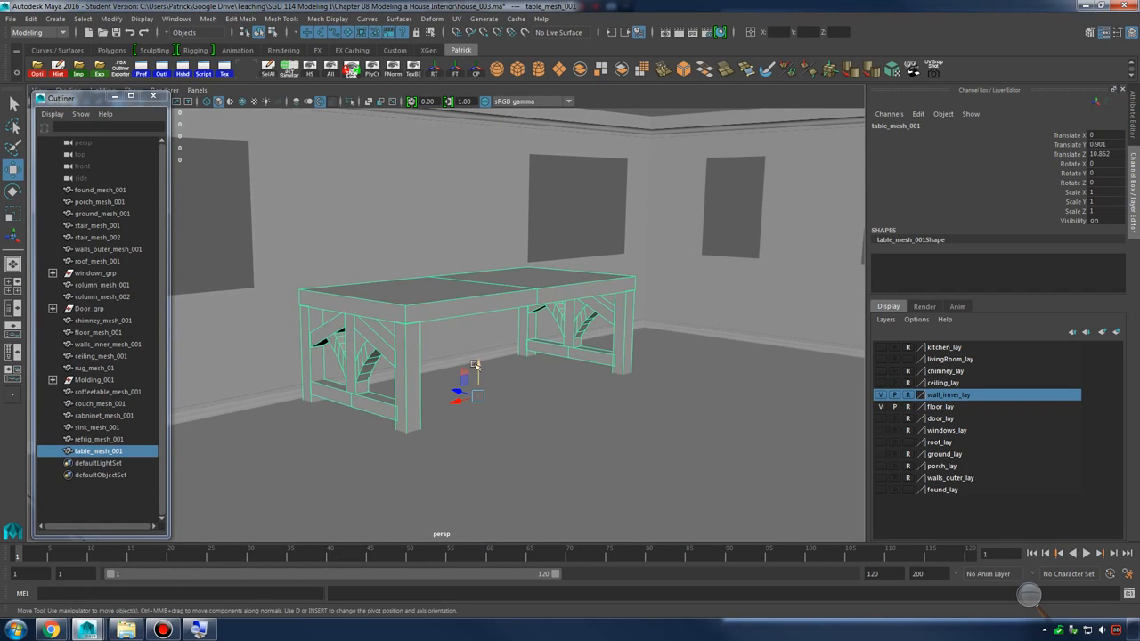
pyautogui.moveTo(474, 365); pyautogui.dragTo(491, 395)
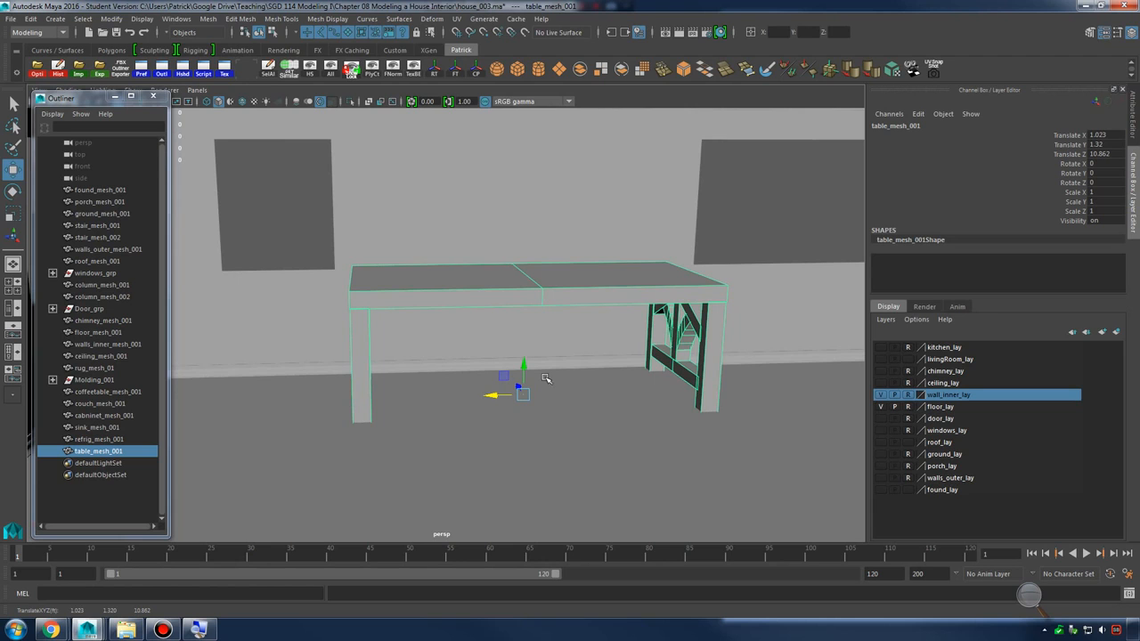
# Try shortening the table to a Scale Y of about 0.726, then undo the scaling
pyautogui.keyDown('alt'); pyautogui.moveTo(550, 370); pyautogui.dragTo(675, 364); pyautogui.keyUp('alt')
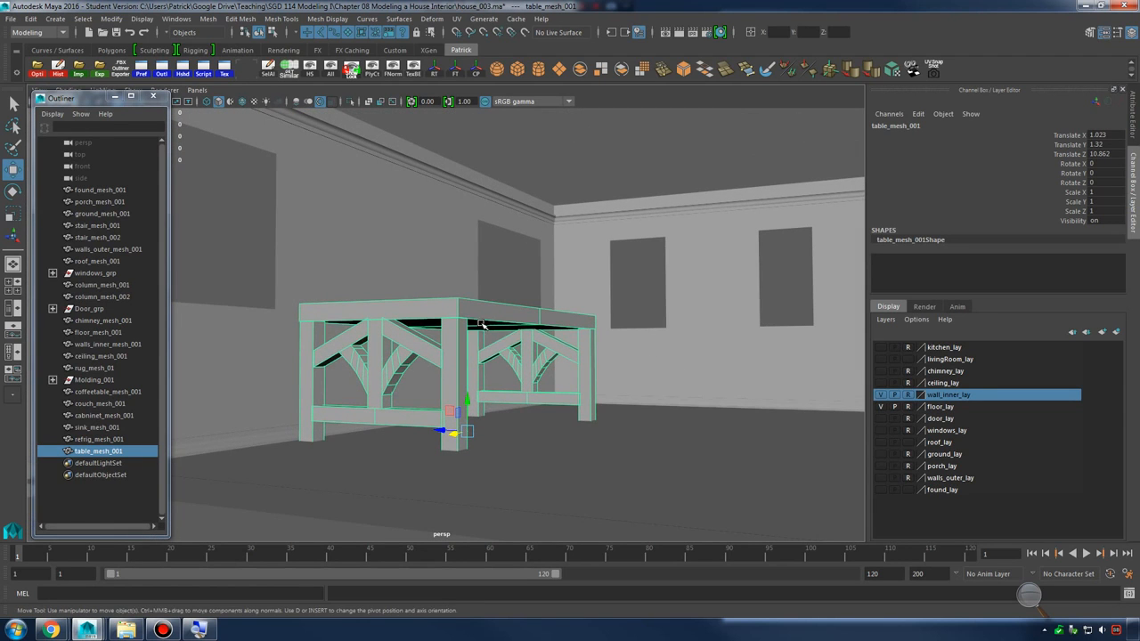
pyautogui.press('r')
pyautogui.moveTo(466, 399); pyautogui.dragTo(469, 412)
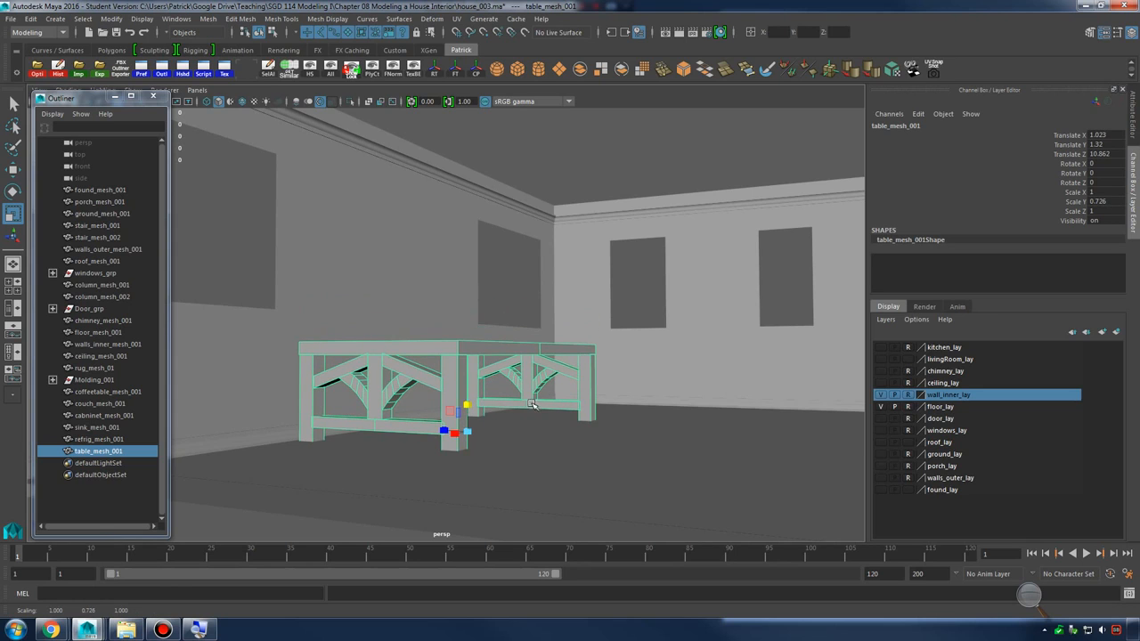
pyautogui.hotkey('ctrl', 'z')
pyautogui.hotkey('ctrl', 'z')
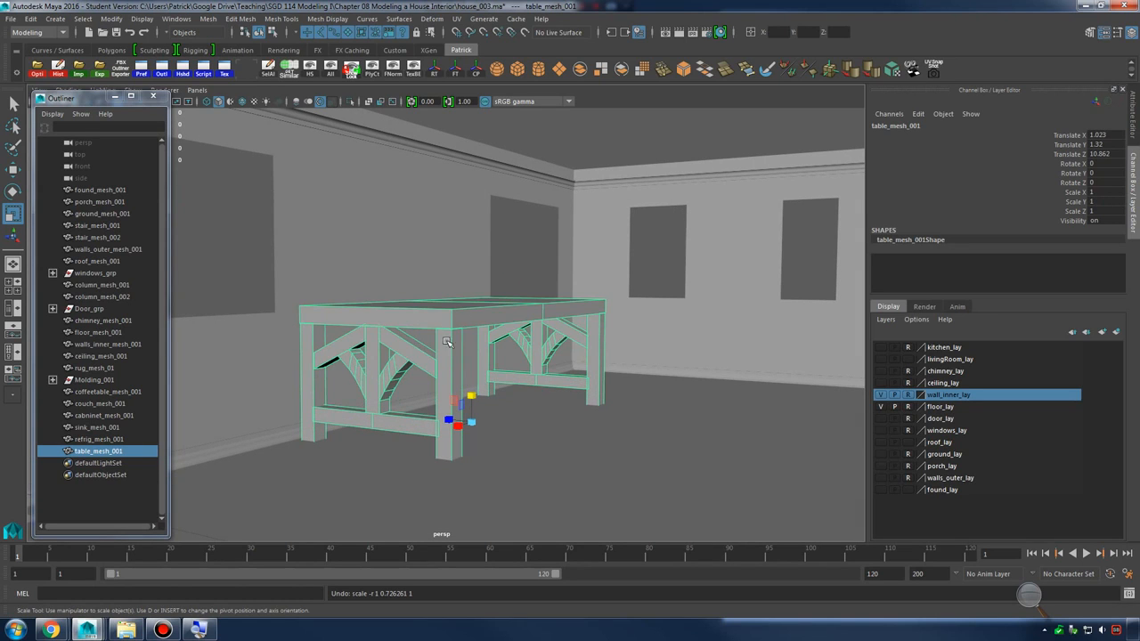
# Scale the table's height to Scale Y 0.896 and shift it along the wall to Translate X 0.836
pyautogui.keyDown('alt'); pyautogui.moveTo(447, 342); pyautogui.dragTo(474, 339); pyautogui.keyUp('alt')
pyautogui.moveTo(451, 398); pyautogui.dragTo(452, 399)
pyautogui.click(692, 326)
pyautogui.keyDown('alt'); pyautogui.moveTo(692, 326); pyautogui.dragTo(514, 347); pyautogui.keyUp('alt')
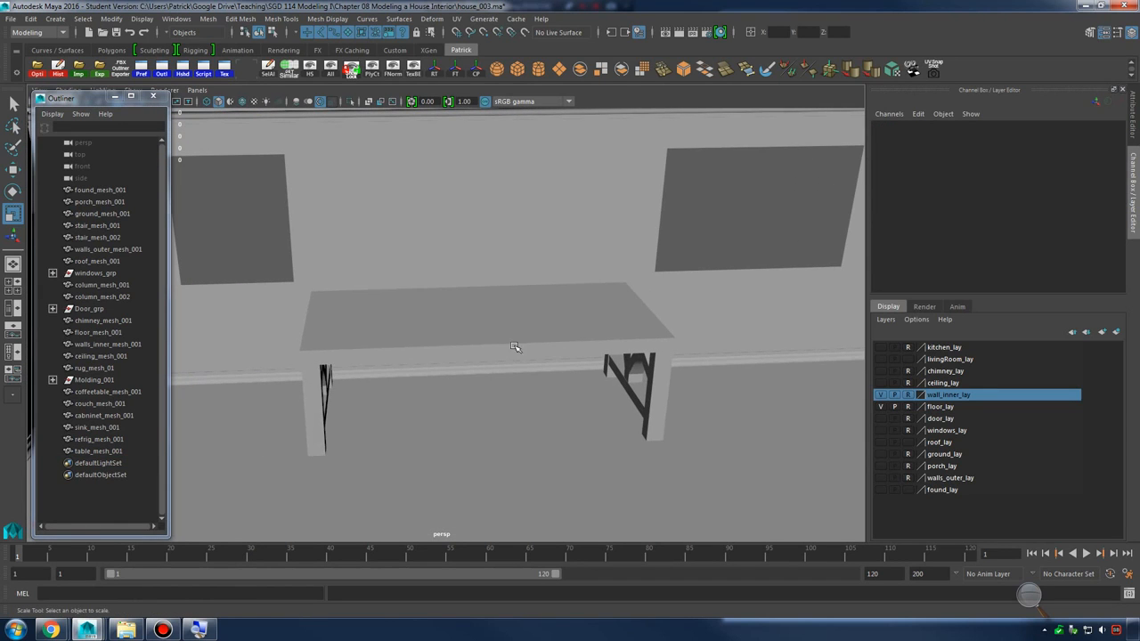
pyautogui.click(514, 348)
pyautogui.press('w')
pyautogui.moveTo(452, 412); pyautogui.dragTo(452, 412)
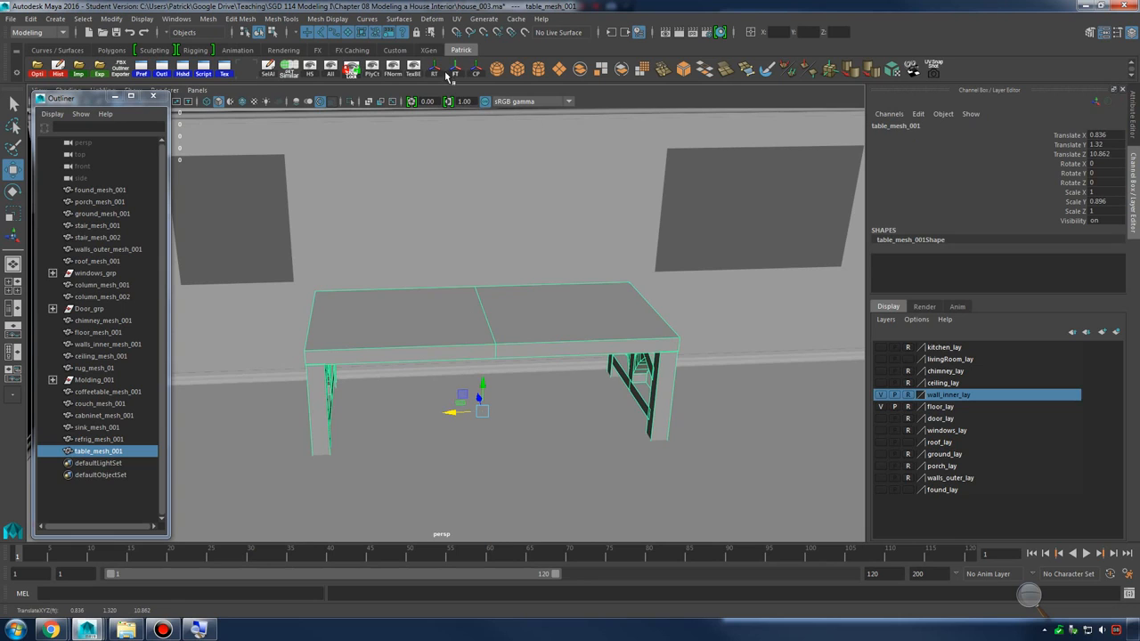
# Undo the transformation reset on the table and scale its height to Scale Y 0.973
pyautogui.click(761, 247)
pyautogui.keyDown('alt'); pyautogui.moveTo(761, 247); pyautogui.dragTo(614, 316); pyautogui.keyUp('alt')
pyautogui.click(567, 344)
pyautogui.hotkey('ctrl', 'z')
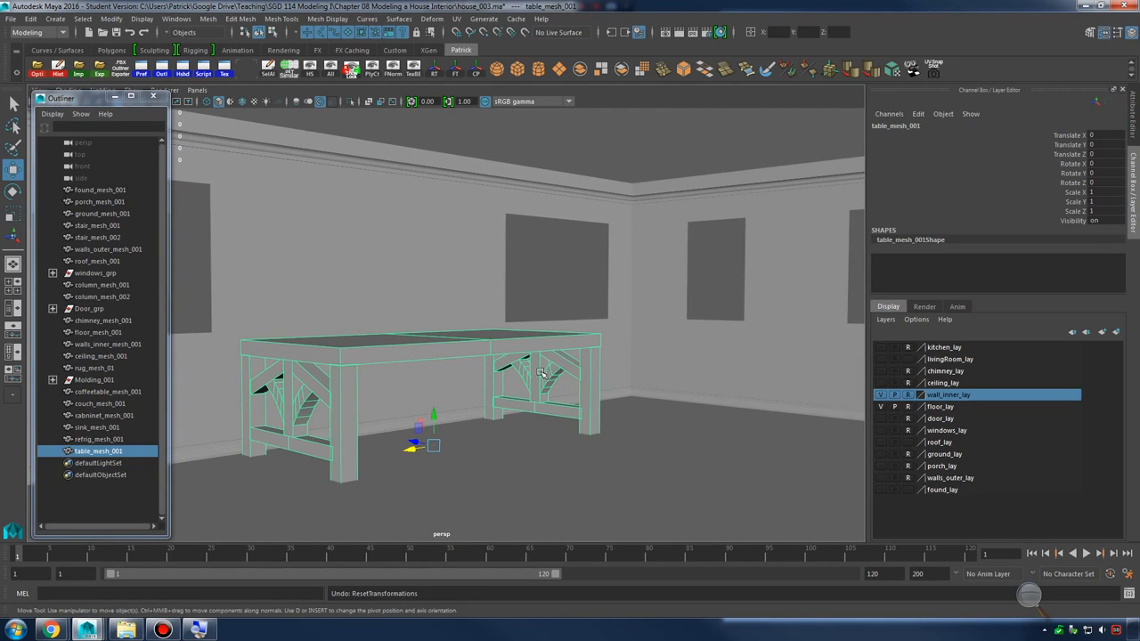
pyautogui.press('r')
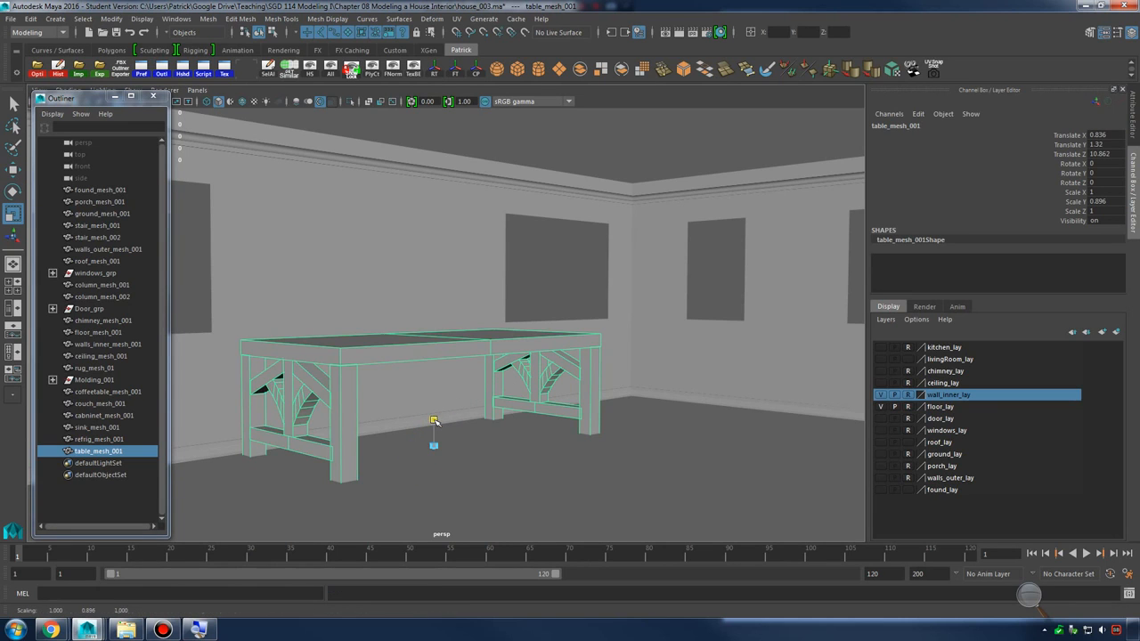
pyautogui.moveTo(434, 409); pyautogui.dragTo(434, 396)
# Examine the table's proportions and its legs' contact with the floor in the front view
pyautogui.press('space')
pyautogui.press('f')
pyautogui.press('space')
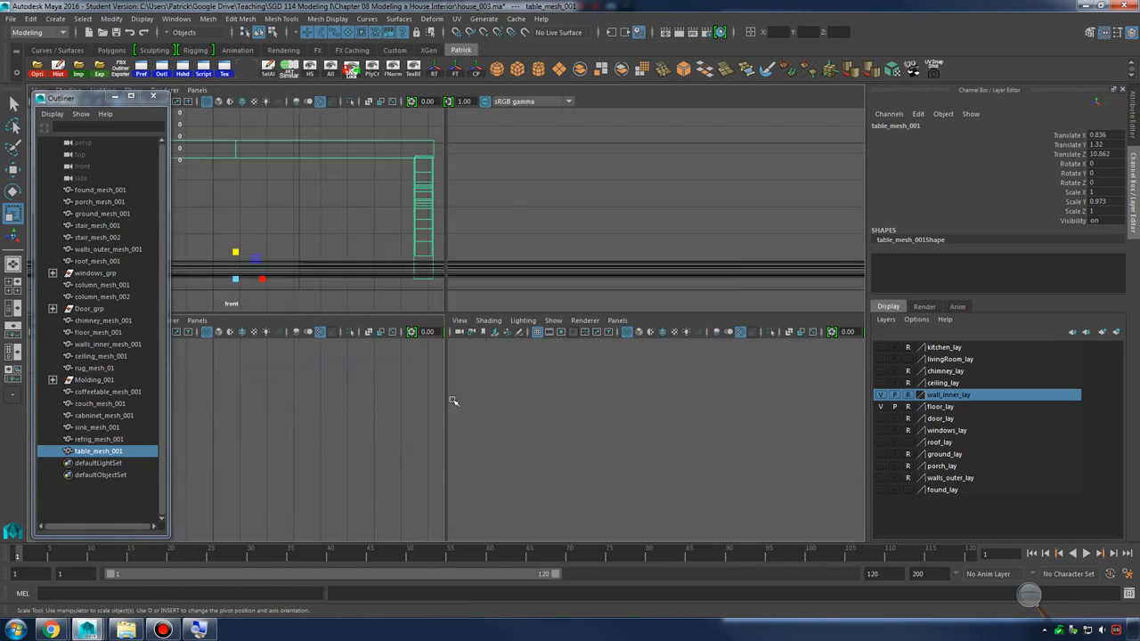
pyautogui.keyDown('alt'); pyautogui.moveTo(545, 389); pyautogui.dragTo(647, 246, button='right'); pyautogui.keyUp('alt')
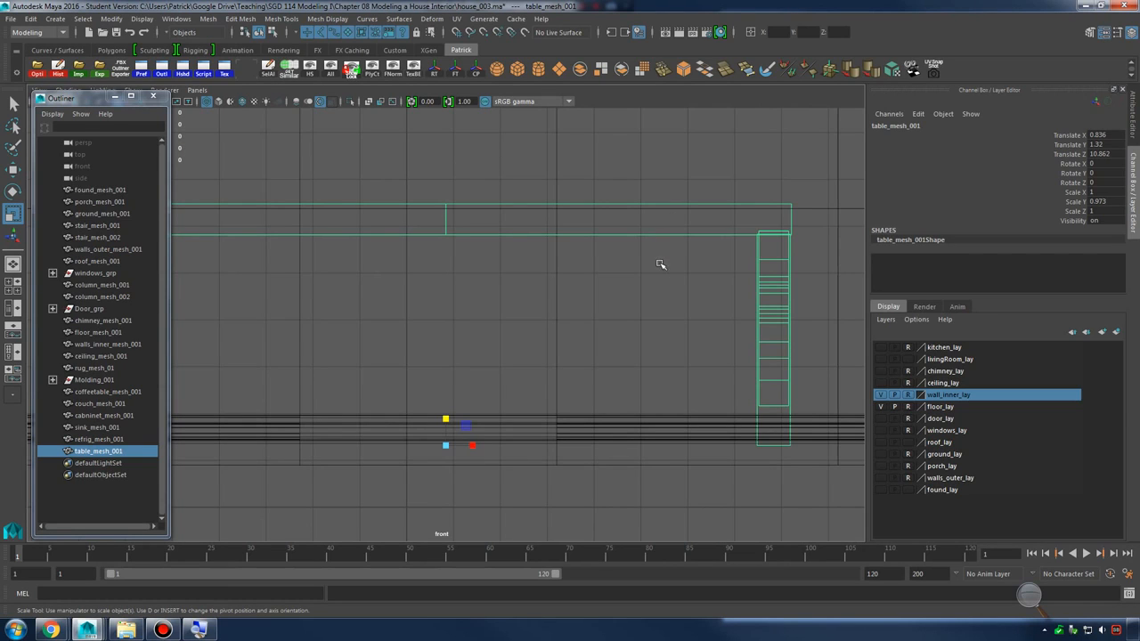
pyautogui.keyDown('alt'); pyautogui.moveTo(746, 390); pyautogui.dragTo(605, 403, button='middle'); pyautogui.keyUp('alt')
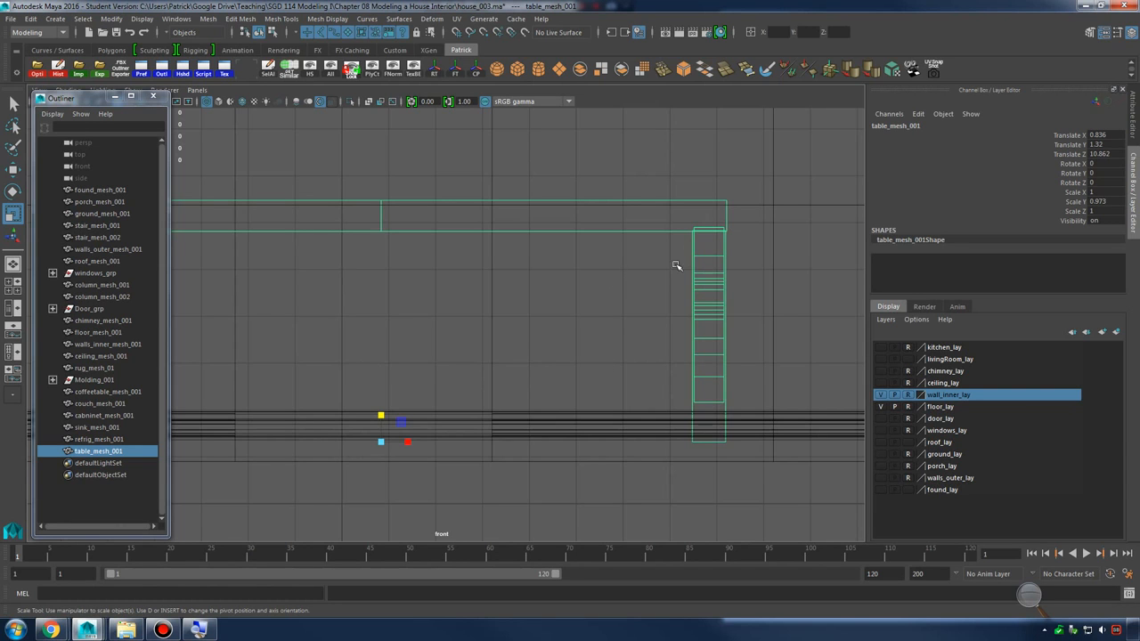
pyautogui.keyDown('alt'); pyautogui.moveTo(677, 265); pyautogui.dragTo(369, 281, button='right'); pyautogui.keyUp('alt')
pyautogui.keyDown('alt'); pyautogui.moveTo(524, 300); pyautogui.dragTo(540, 318, button='middle'); pyautogui.keyUp('alt')
pyautogui.keyDown('alt'); pyautogui.moveTo(541, 320); pyautogui.dragTo(679, 330, button='right'); pyautogui.keyUp('alt')
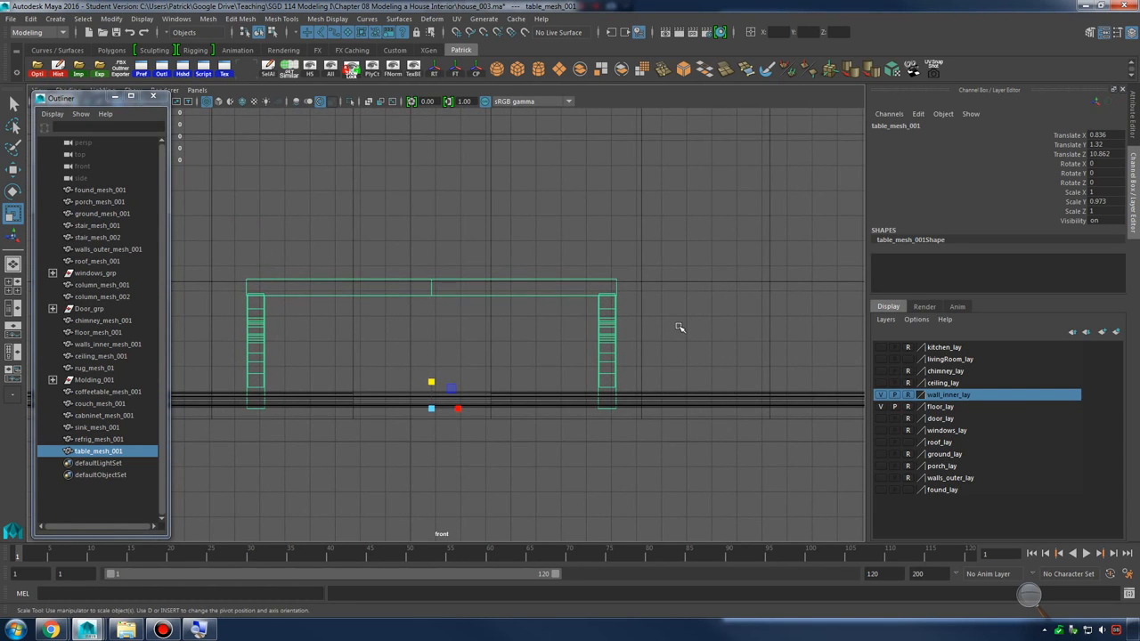
pyautogui.press('space')
pyautogui.press('space')
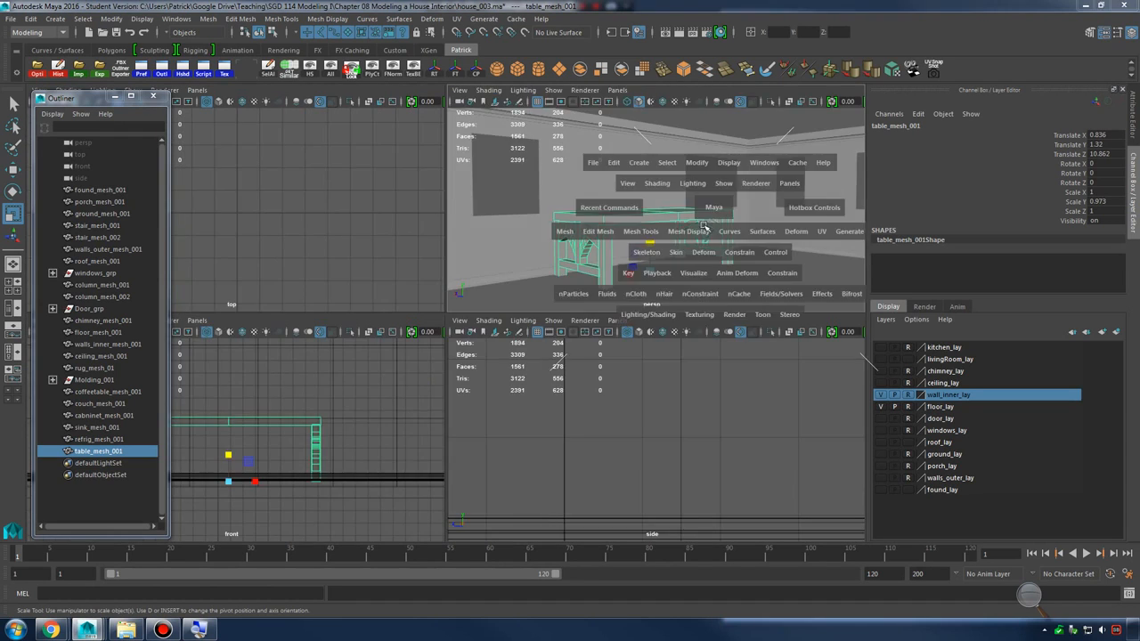
# Raise the table to Translate Y 1.368 and reduce its height to Scale Y 0.782
pyautogui.keyDown('alt'); pyautogui.moveTo(643, 323); pyautogui.dragTo(668, 324, button='middle'); pyautogui.keyUp('alt')
pyautogui.press('w')
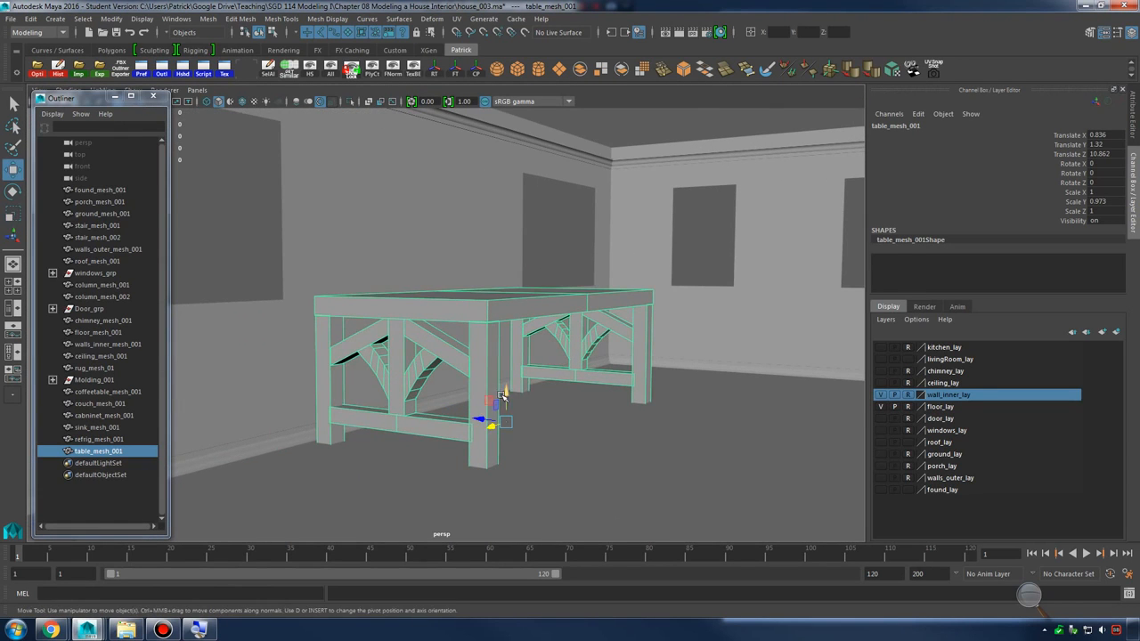
pyautogui.moveTo(505, 393)
pyautogui.mouseDown()
pyautogui.moveTo(506, 405)
pyautogui.moveTo(507, 394)
pyautogui.mouseUp()
pyautogui.press('r')
pyautogui.press('w')
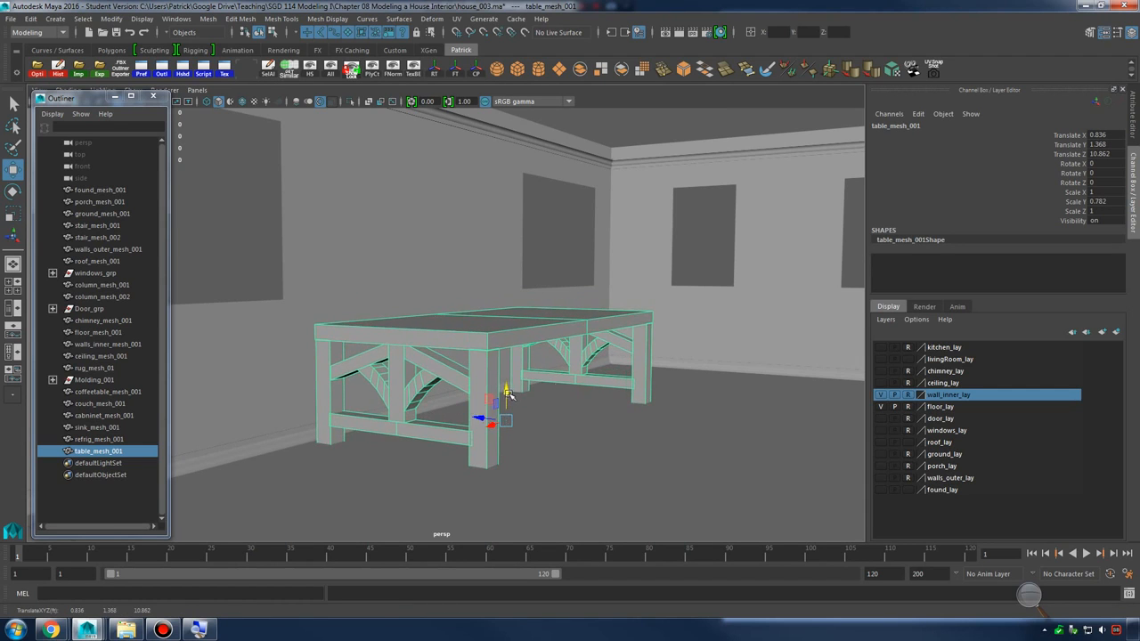
# Scale the table's height to Scale Y 0.879 and check it against the room
pyautogui.keyDown('alt'); pyautogui.moveTo(623, 392); pyautogui.dragTo(643, 367); pyautogui.keyUp('alt')
pyautogui.click(802, 232)
pyautogui.keyDown('alt'); pyautogui.moveTo(797, 236); pyautogui.dragTo(615, 298, button='right'); pyautogui.keyUp('alt')
pyautogui.keyDown('alt'); pyautogui.moveTo(614, 298); pyautogui.dragTo(673, 335); pyautogui.keyUp('alt')
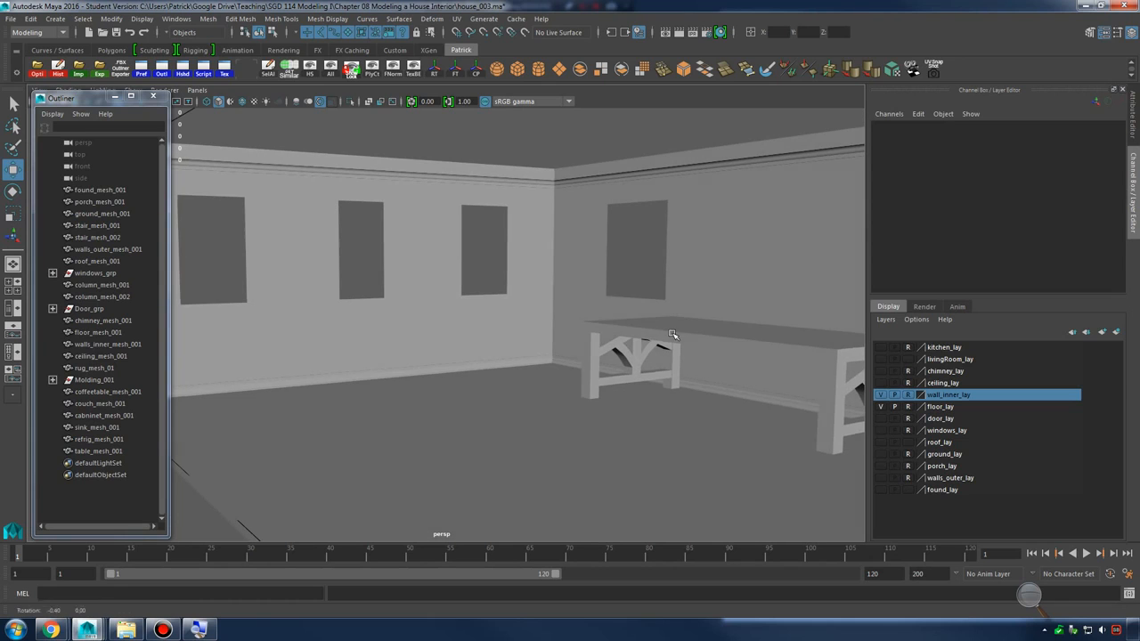
pyautogui.click(694, 335)
pyautogui.press('r')
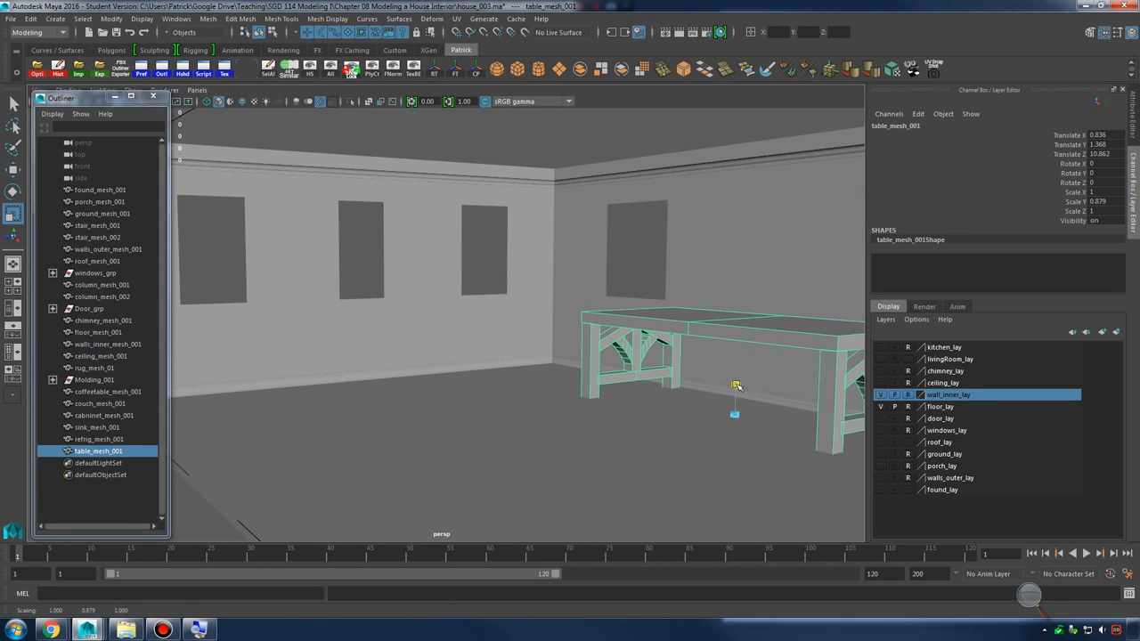
pyautogui.keyDown('alt'); pyautogui.moveTo(736, 402); pyautogui.dragTo(718, 333); pyautogui.keyUp('alt')
pyautogui.click(799, 258)
pyautogui.keyDown('alt'); pyautogui.moveTo(799, 258); pyautogui.dragTo(561, 292, button='middle'); pyautogui.keyUp('alt')
pyautogui.keyDown('alt'); pyautogui.moveTo(561, 292); pyautogui.dragTo(592, 325); pyautogui.keyUp('alt')
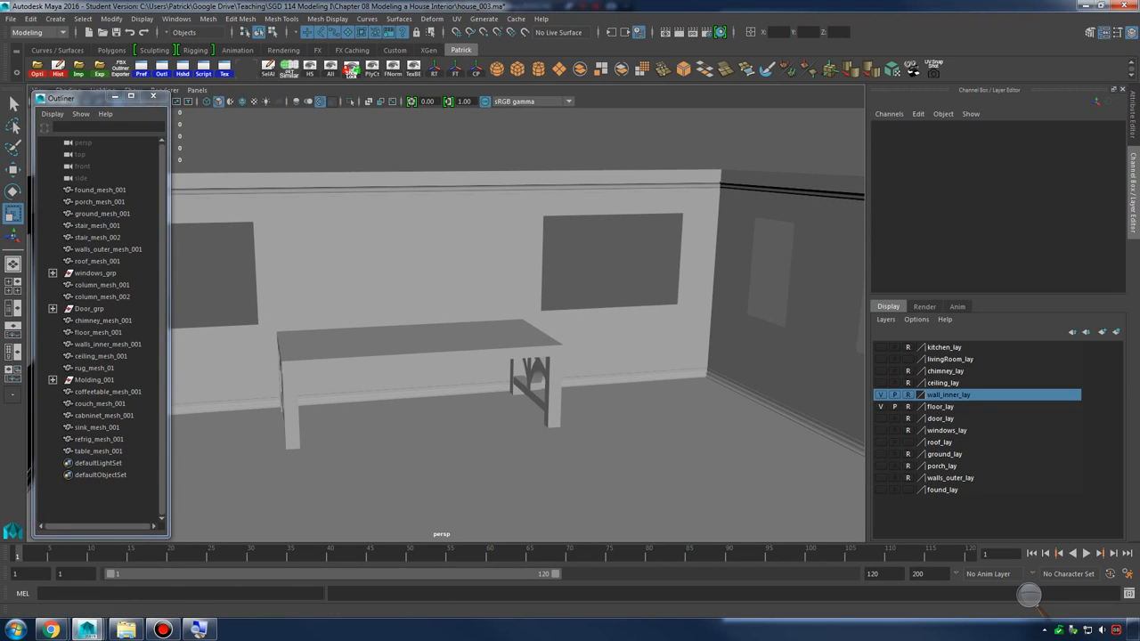
# Switch to Chrome, close the table reference image, and view the chair's reference image linked in the house interior asset list
pyautogui.hotkey('alt', 'Tab')
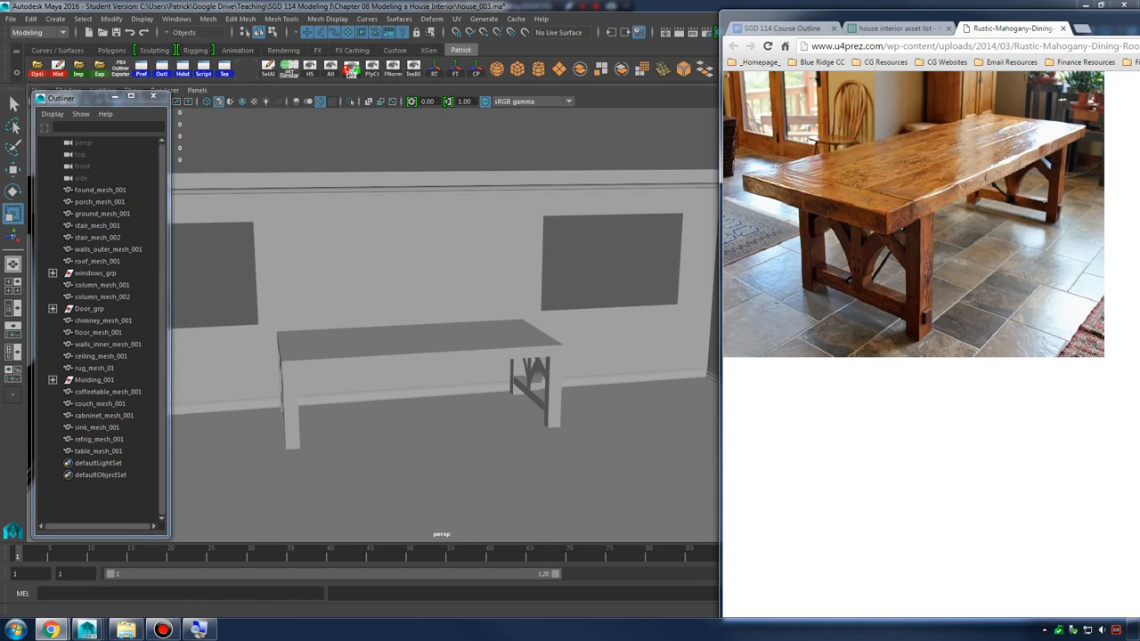
pyautogui.click(1063, 28)
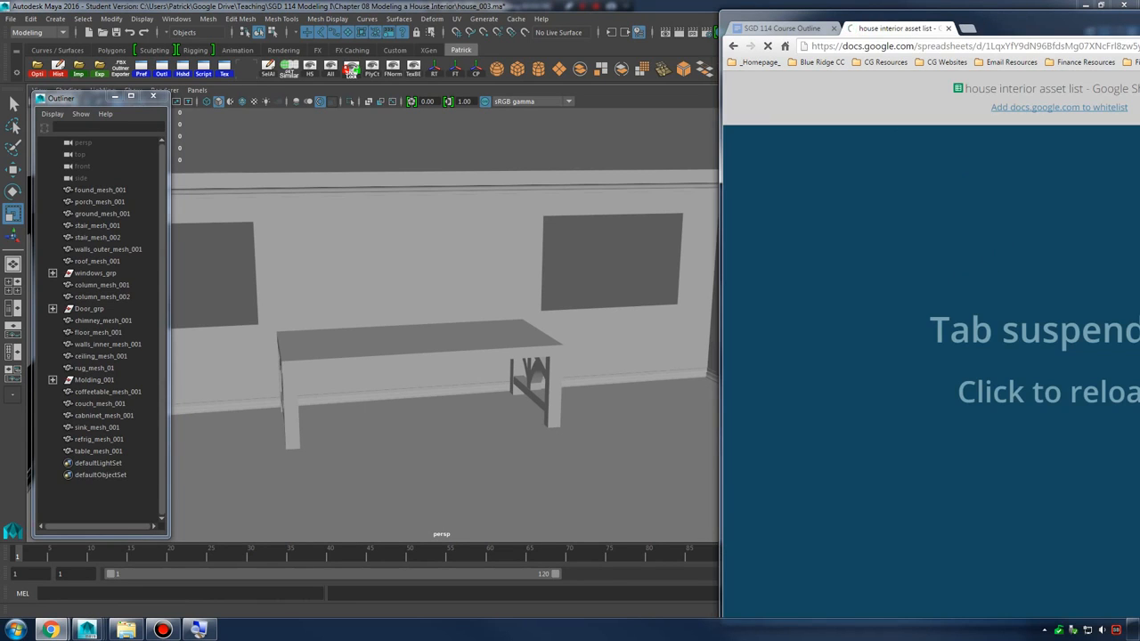
pyautogui.moveTo(1139, 18); pyautogui.dragTo(914, 10)
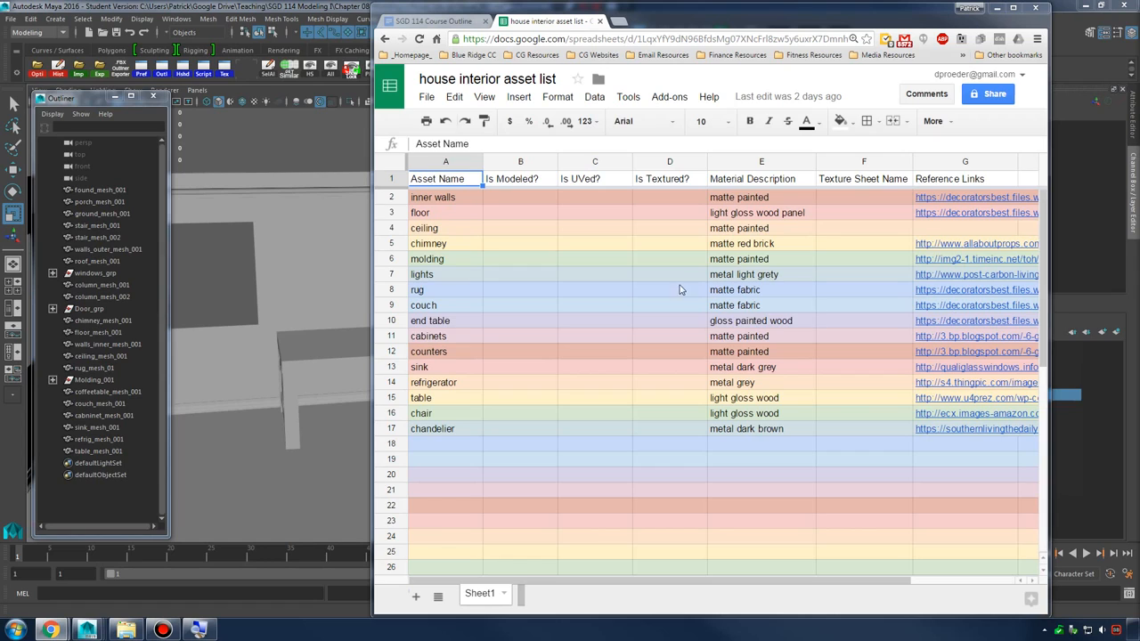
pyautogui.click(942, 419)
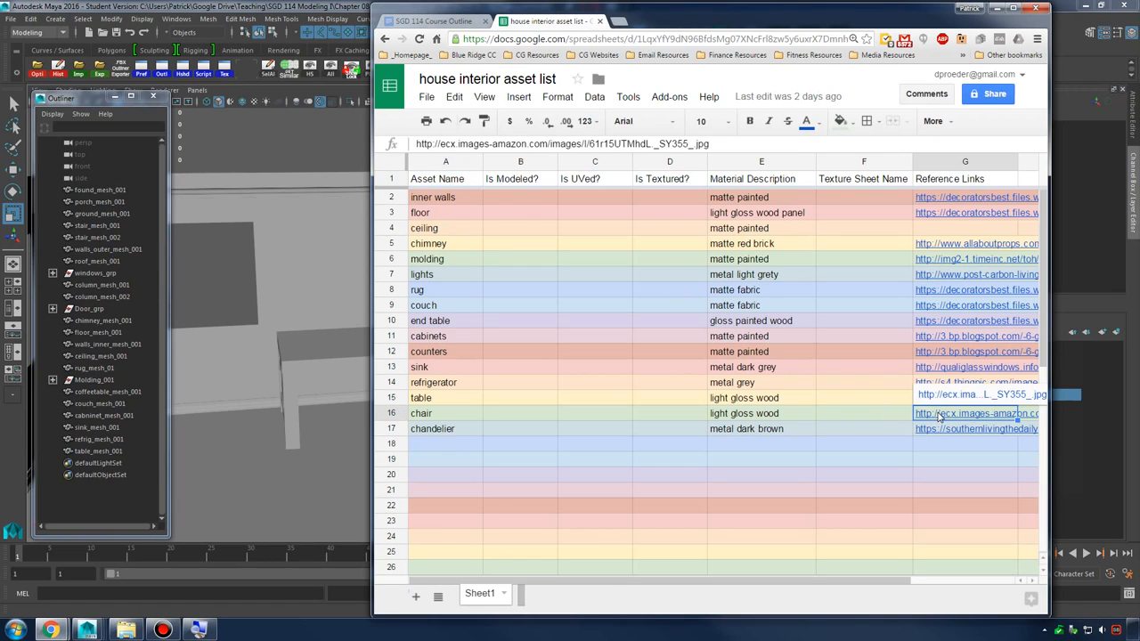
pyautogui.click(936, 394)
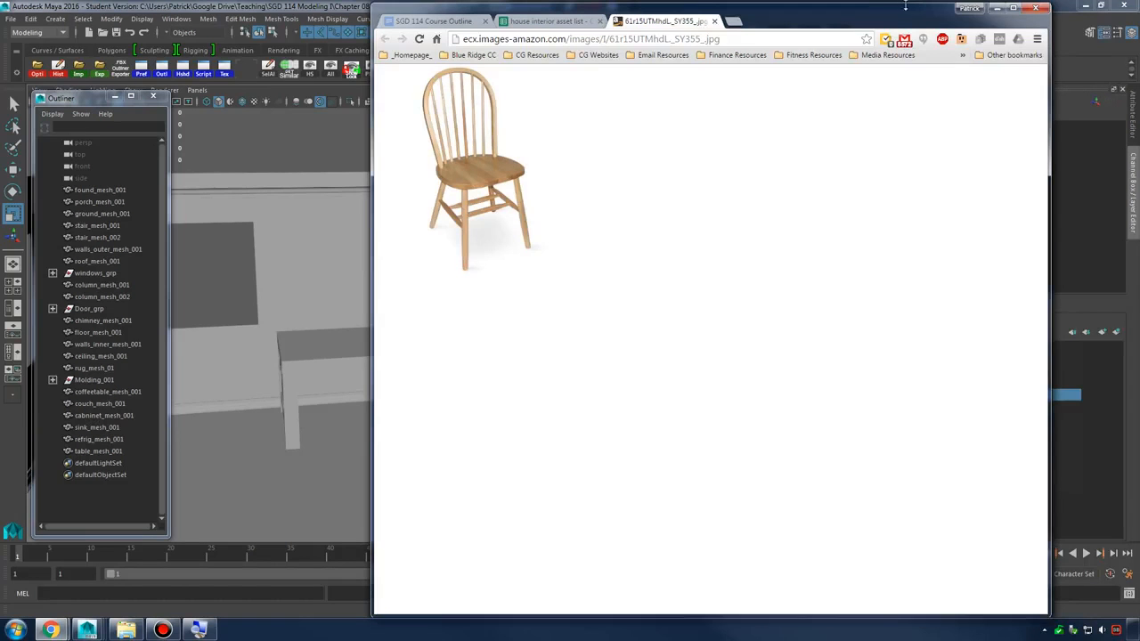
pyautogui.moveTo(905, 6)
pyautogui.mouseDown()
pyautogui.moveTo(1016, 8)
pyautogui.moveTo(903, 23)
pyautogui.mouseUp()
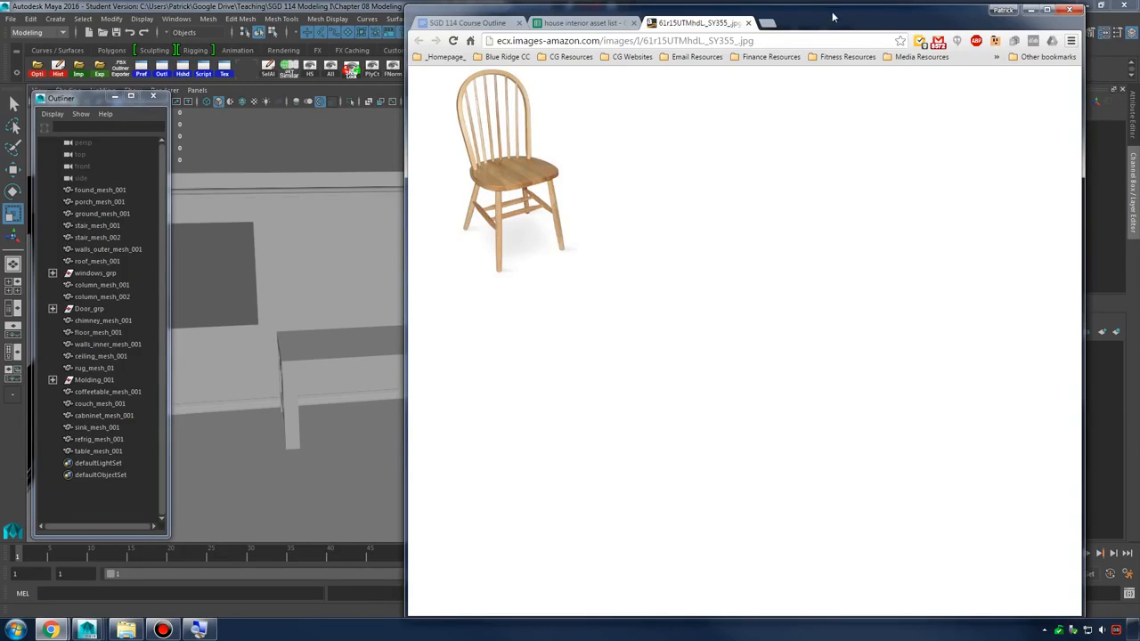
pyautogui.moveTo(833, 15); pyautogui.dragTo(1139, 27)
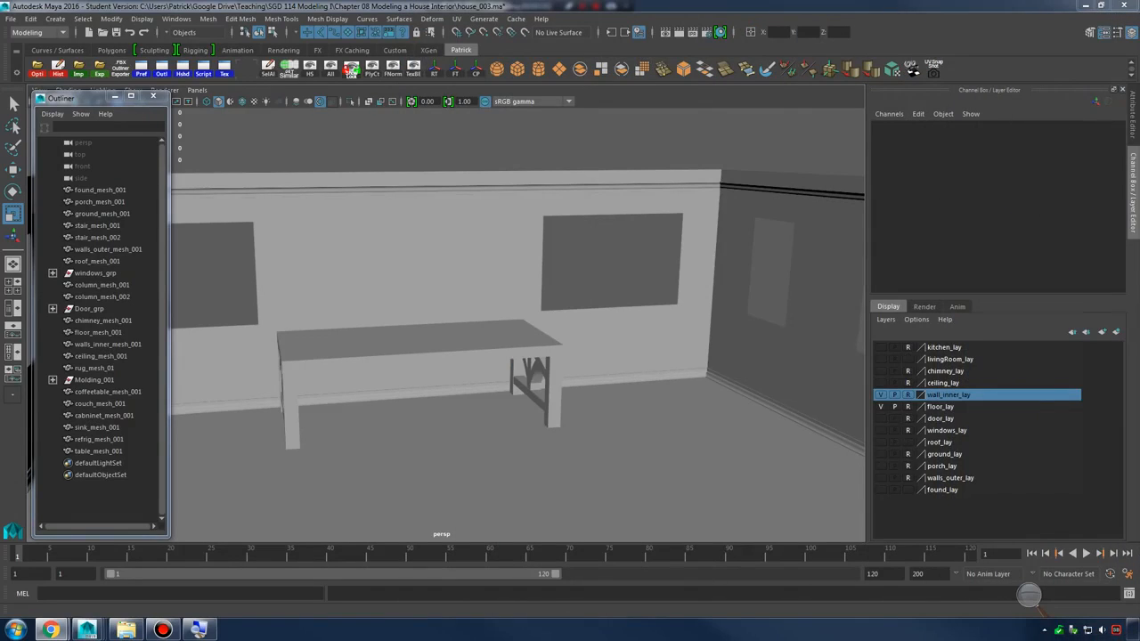
# Hide wall_inner_lay and floor_lay, and assign the table to a new display layer named dinningroom_lay
pyautogui.click(880, 394)
pyautogui.click(880, 406)
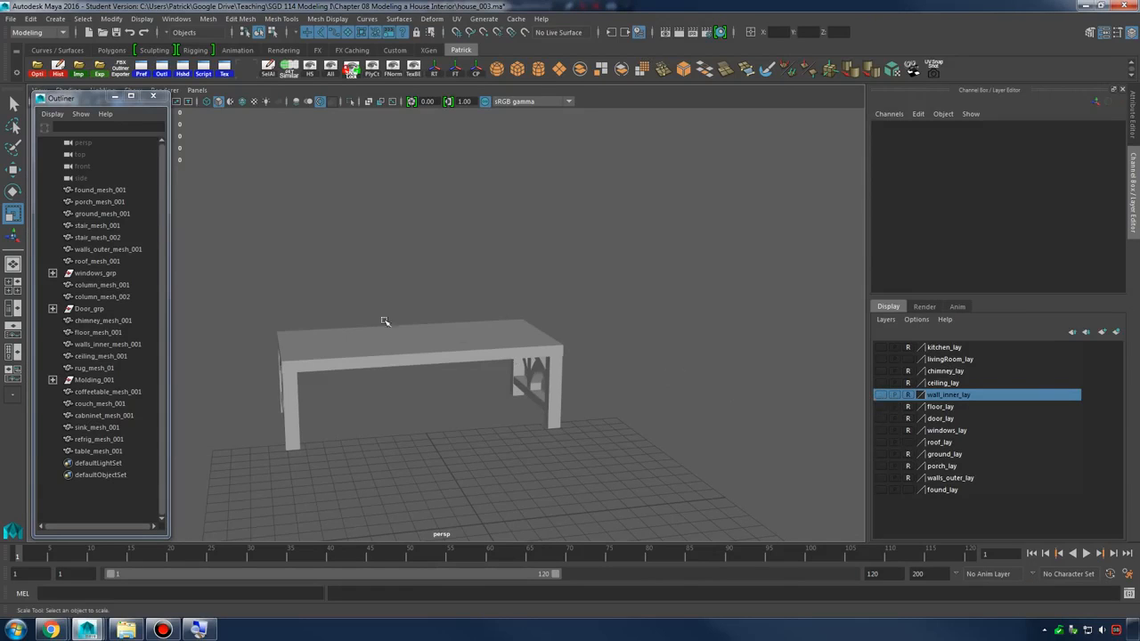
pyautogui.click(384, 320)
pyautogui.click(1118, 334)
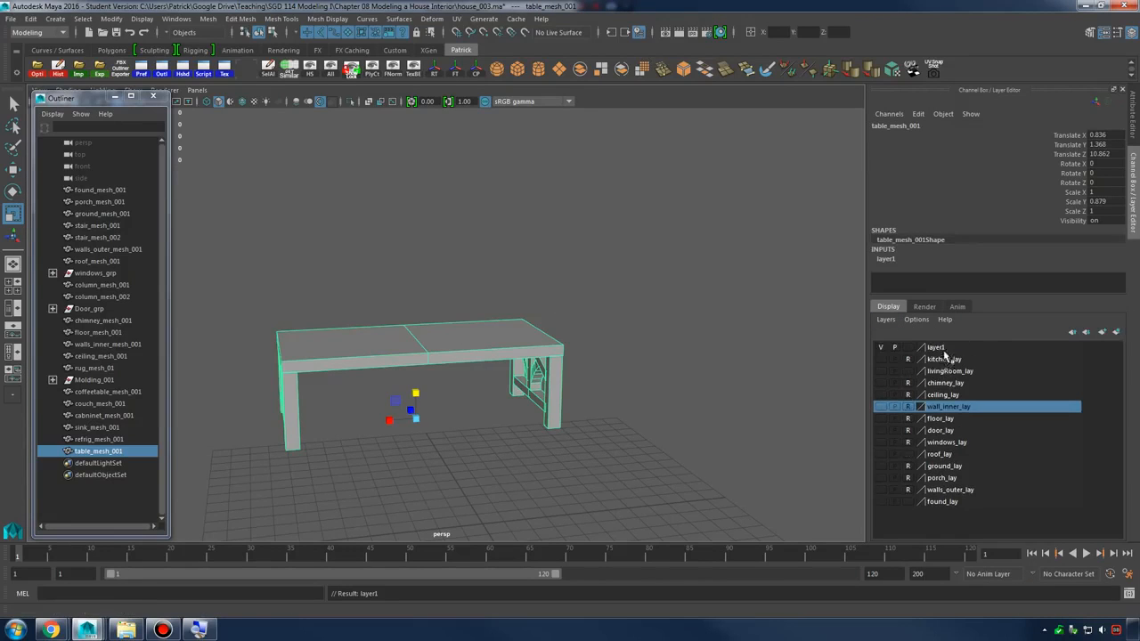
pyautogui.doubleClick(934, 351)
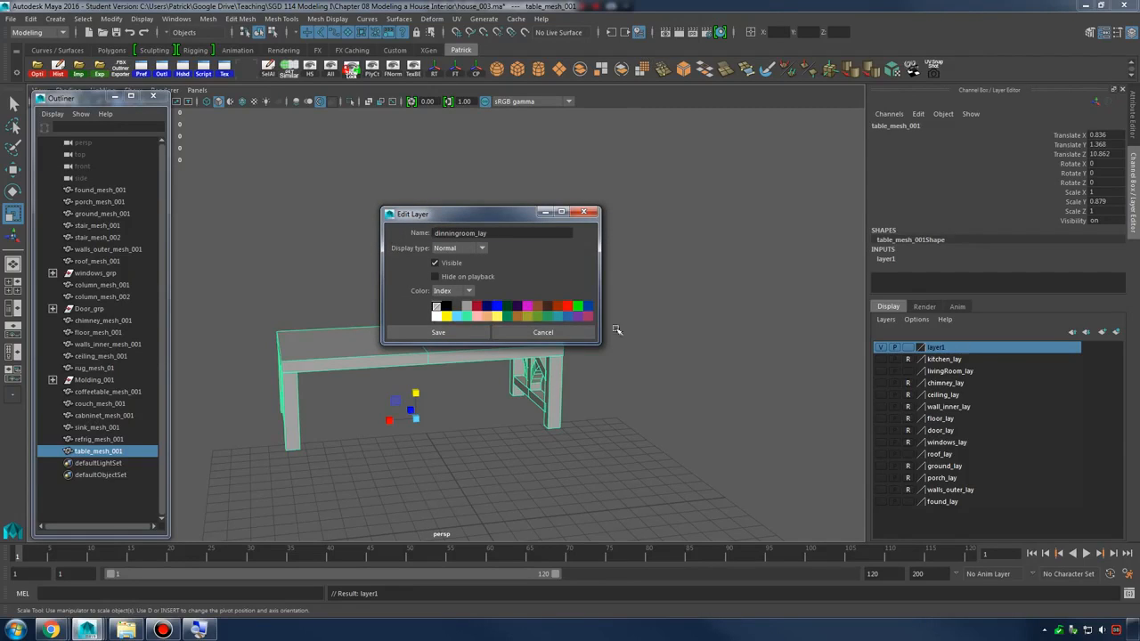
pyautogui.click(438, 332)
# Set the dinningroom_lay layer to Reference and hide it
pyautogui.click(909, 347)
pyautogui.click(909, 347)
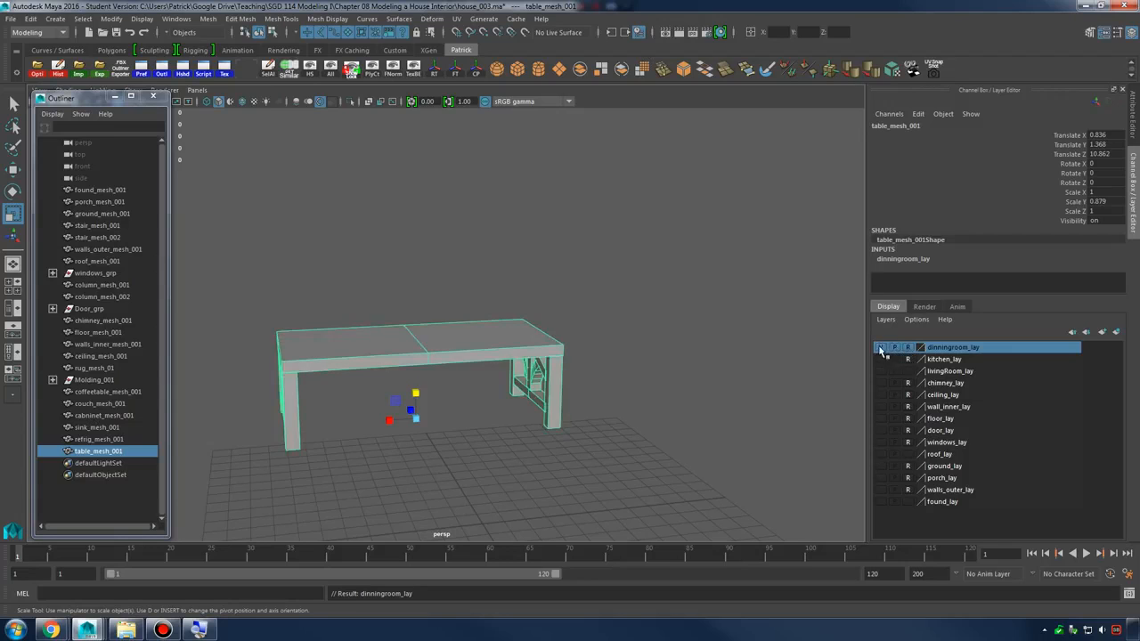
pyautogui.click(880, 348)
pyautogui.keyDown('alt'); pyautogui.moveTo(621, 326); pyautogui.dragTo(548, 290, button='right'); pyautogui.keyUp('alt')
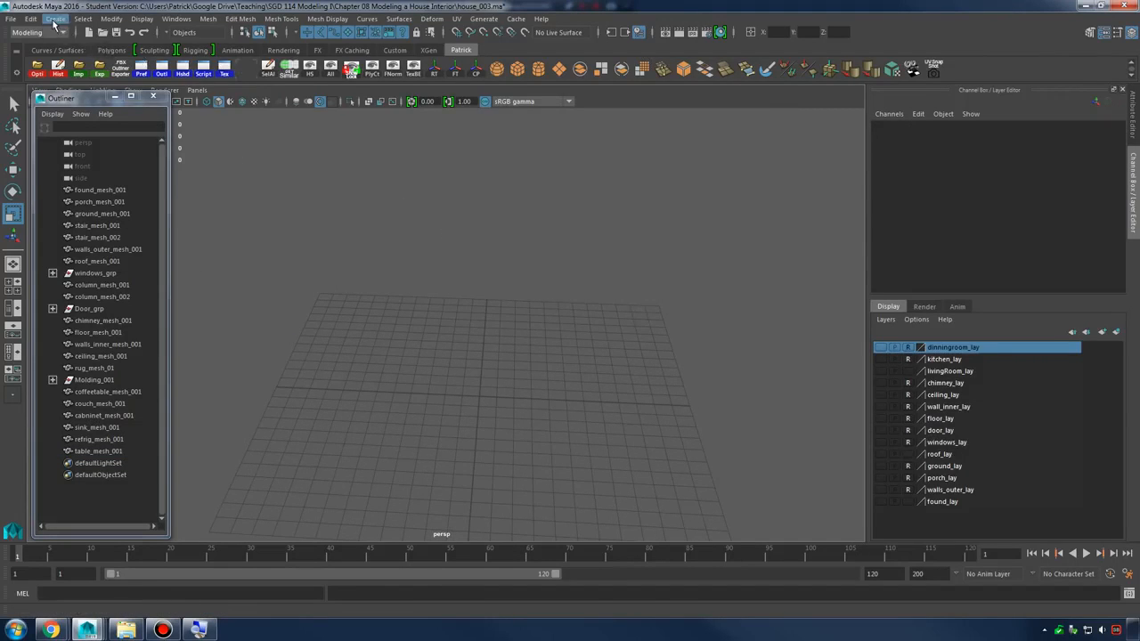
# Create a polygon cube at the origin and scale it uniformly to 1.758 in the top view
pyautogui.click(56, 18)
pyautogui.moveTo(98, 56)
pyautogui.click(254, 74)
pyautogui.press('space')
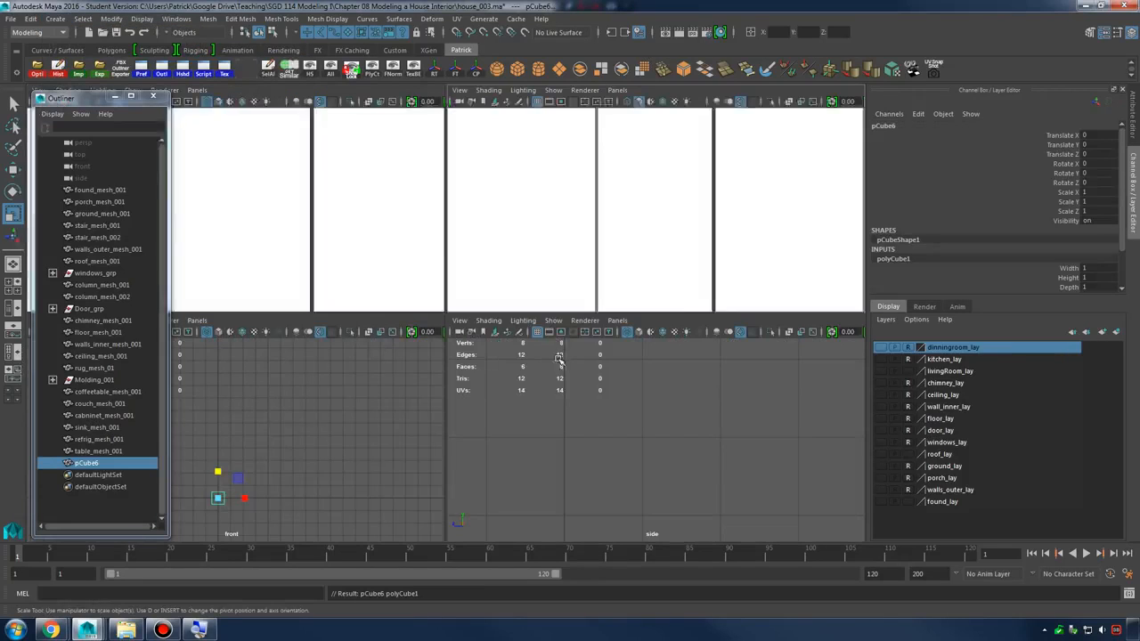
pyautogui.press('space')
pyautogui.scroll(-3, 448, 322)
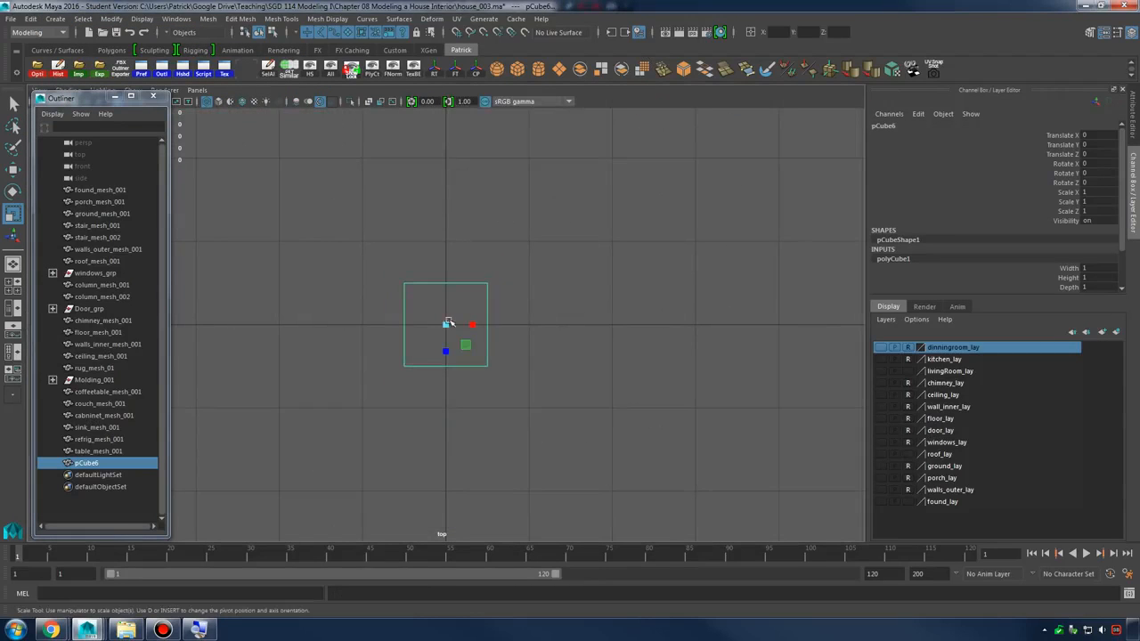
pyautogui.moveTo(444, 326); pyautogui.dragTo(501, 319)
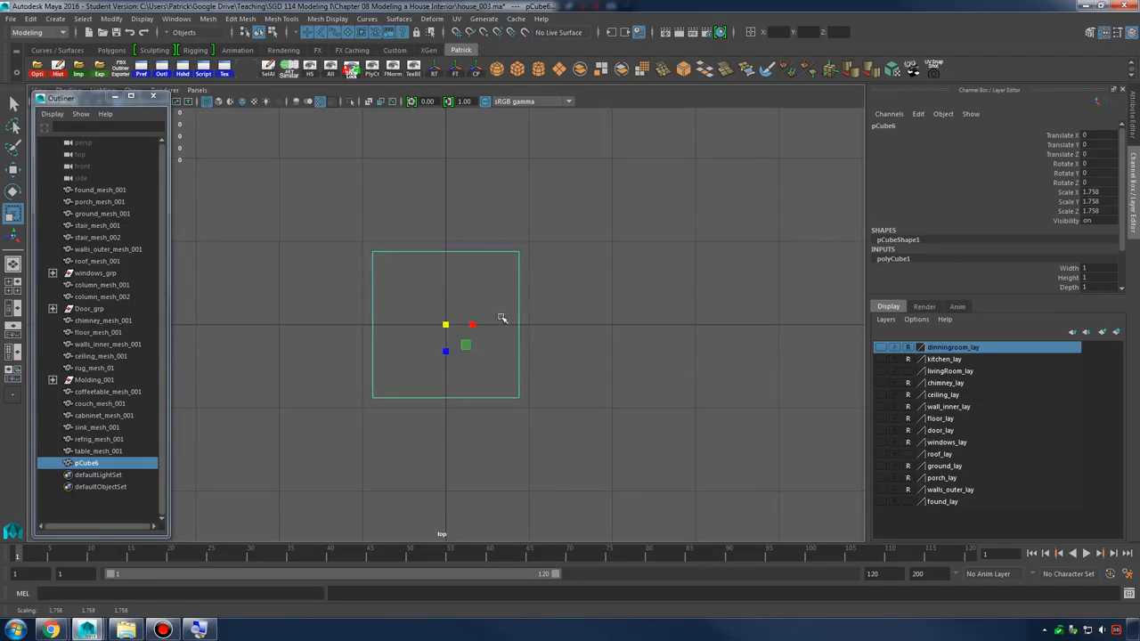
# Insert an edge loop through the middle of the cube, parallel to the Z axis
pyautogui.keyDown('alt'); pyautogui.moveTo(501, 319); pyautogui.dragTo(543, 337, button='middle'); pyautogui.keyUp('alt')
pyautogui.keyDown('alt'); pyautogui.moveTo(543, 338); pyautogui.dragTo(587, 310, button='right'); pyautogui.keyUp('alt')
pyautogui.keyDown('shift'); pyautogui.moveTo(533, 262); pyautogui.dragTo(508, 276, button='right'); pyautogui.keyUp('shift')
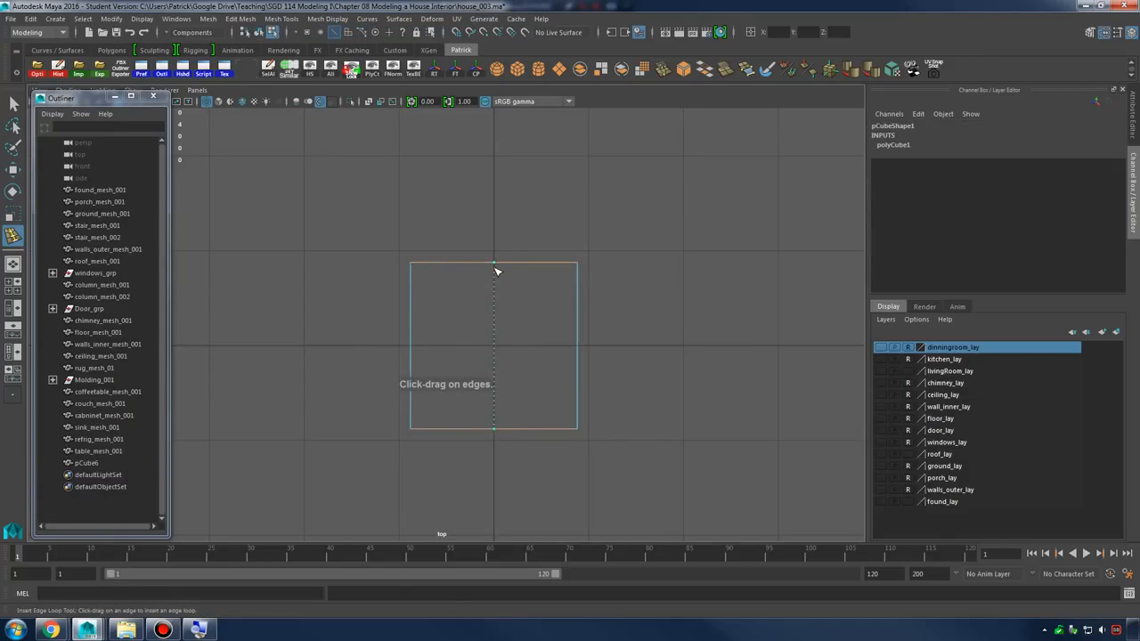
pyautogui.click(497, 272)
pyautogui.press('w')
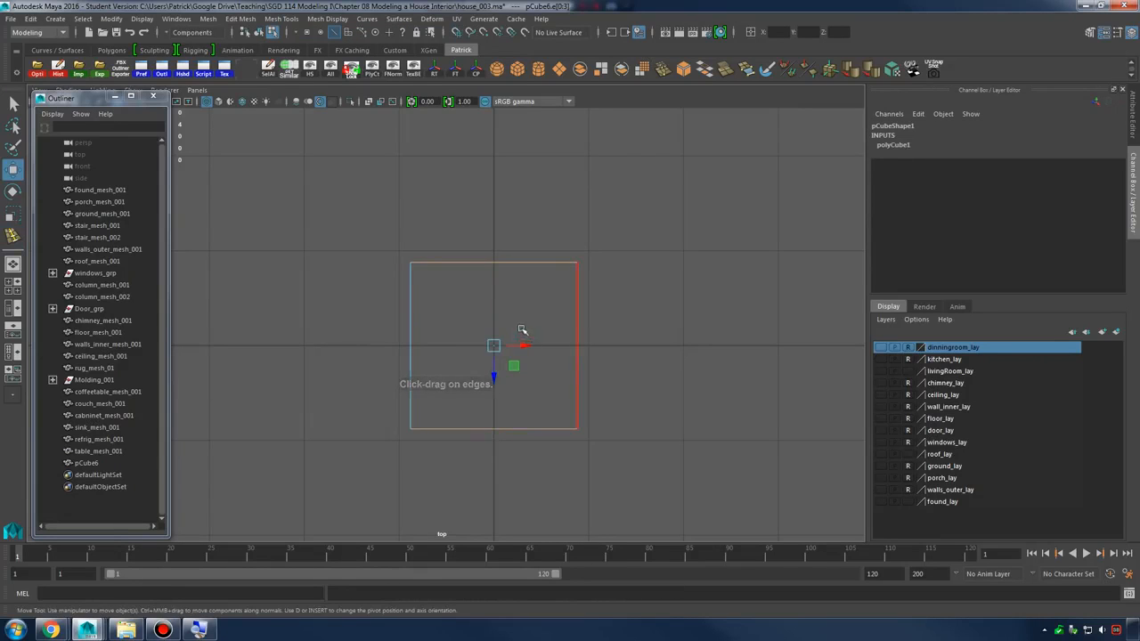
pyautogui.moveTo(508, 264); pyautogui.dragTo(541, 247, button='right')
pyautogui.moveTo(520, 253); pyautogui.dragTo(530, 282)
pyautogui.keyDown('shift'); pyautogui.moveTo(519, 265); pyautogui.dragTo(498, 271, button='right'); pyautogui.keyUp('shift')
pyautogui.click(498, 267)
pyautogui.press('w')
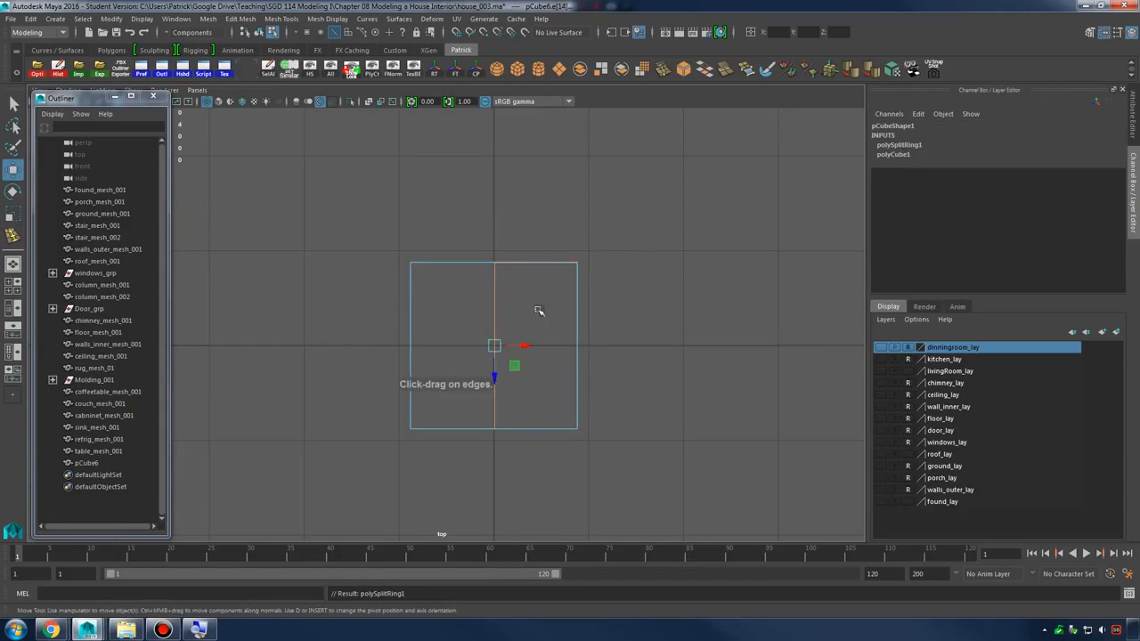
# Return the cube to object mode and preview it with smoothing, restoring the unsmoothed display
pyautogui.click(521, 345)
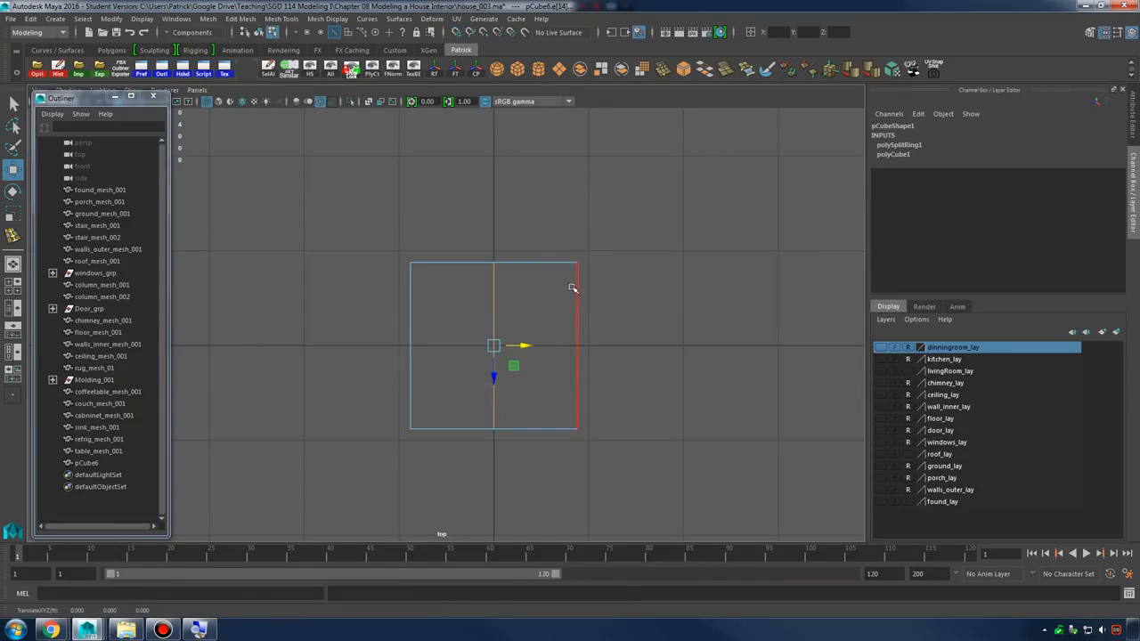
pyautogui.moveTo(579, 289); pyautogui.dragTo(559, 257, button='right')
pyautogui.press('3')
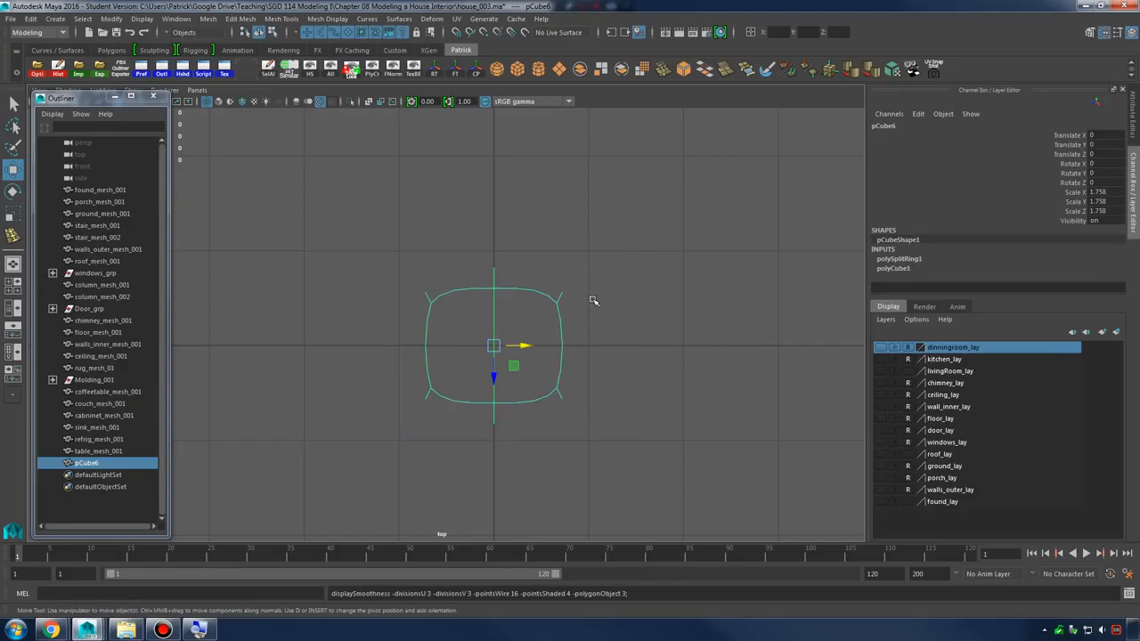
pyautogui.press('1')
# Flatten the cube into a thin seat slab in the perspective view by reducing its Y scale to 0.119
pyautogui.press('space')
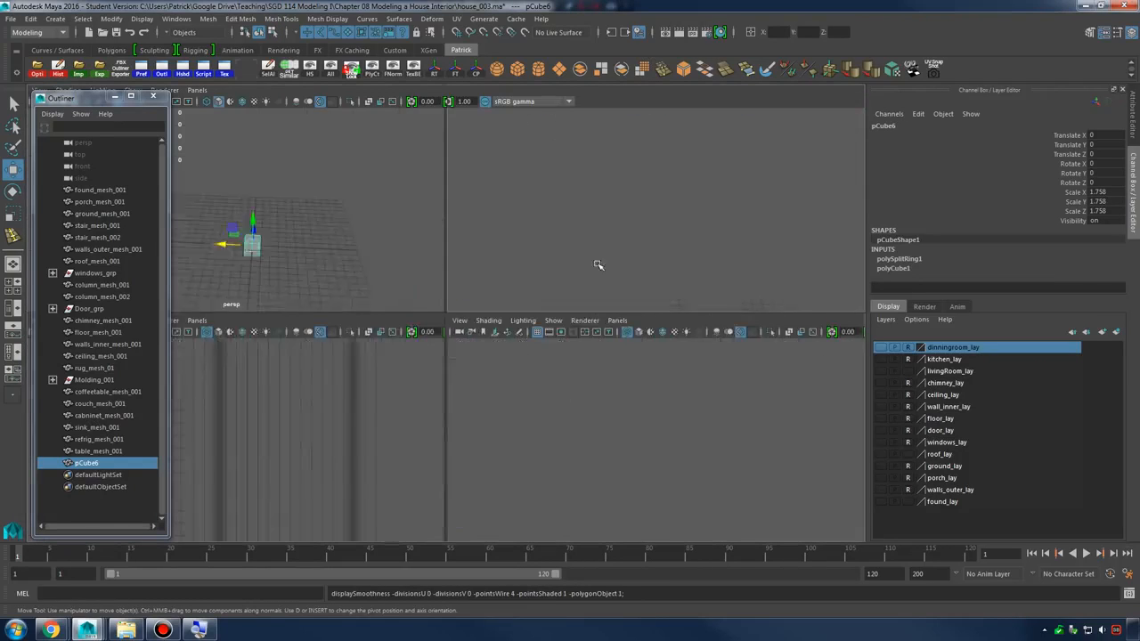
pyautogui.press('space')
pyautogui.scroll(-3, 596, 274)
pyautogui.press('r')
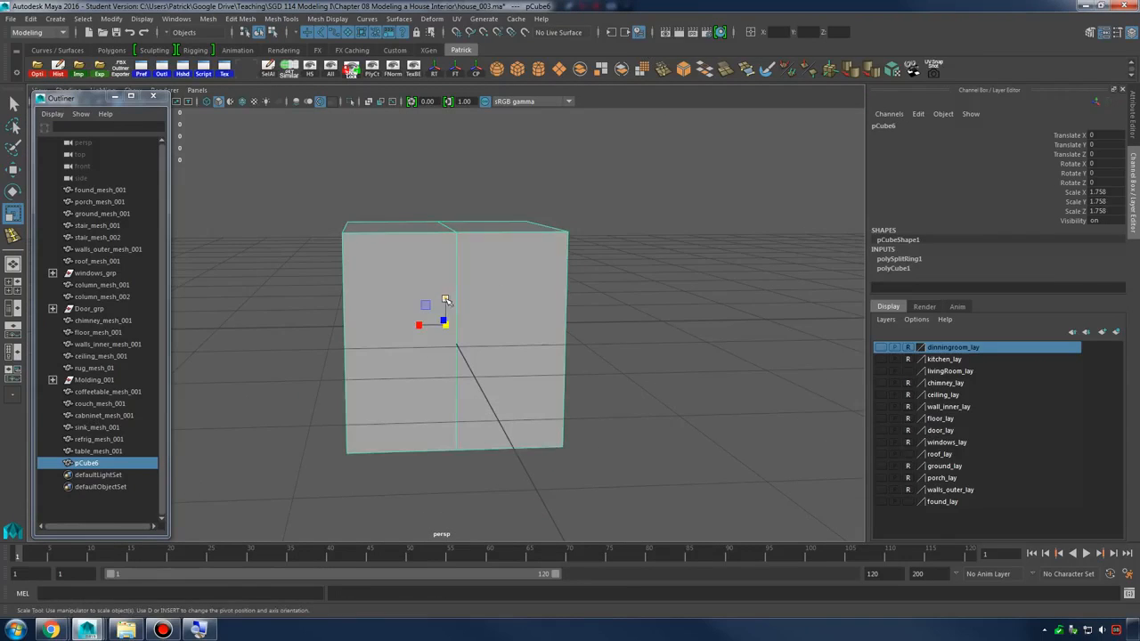
pyautogui.moveTo(445, 301); pyautogui.dragTo(446, 323)
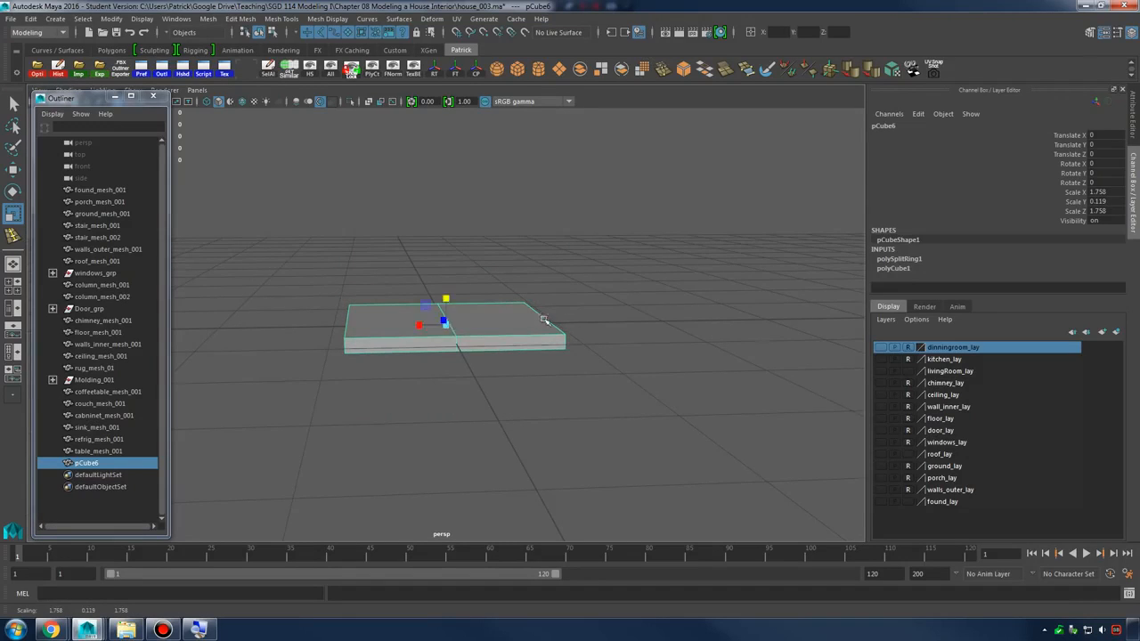
pyautogui.moveTo(544, 321)
pyautogui.keyDown('alt'); pyautogui.mouseDown()
pyautogui.moveTo(596, 322)
pyautogui.moveTo(523, 323)
pyautogui.mouseUp(); pyautogui.keyUp('alt')
pyautogui.keyDown('alt'); pyautogui.moveTo(522, 324); pyautogui.dragTo(579, 311, button='middle'); pyautogui.keyUp('alt')
# Check the seat shape in the wooden chair reference image and briefly preview the slab with smoothing
pyautogui.moveTo(1139, 42); pyautogui.dragTo(930, 42)
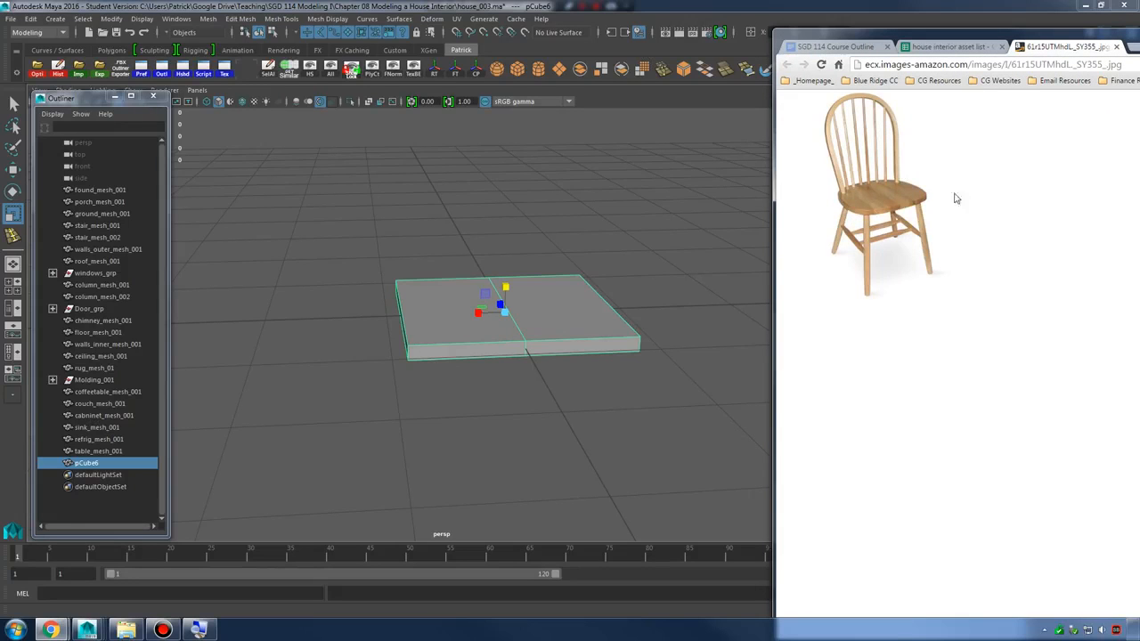
pyautogui.moveTo(1129, 39); pyautogui.dragTo(1139, 35)
pyautogui.keyDown('alt'); pyautogui.moveTo(592, 285); pyautogui.dragTo(571, 290); pyautogui.keyUp('alt')
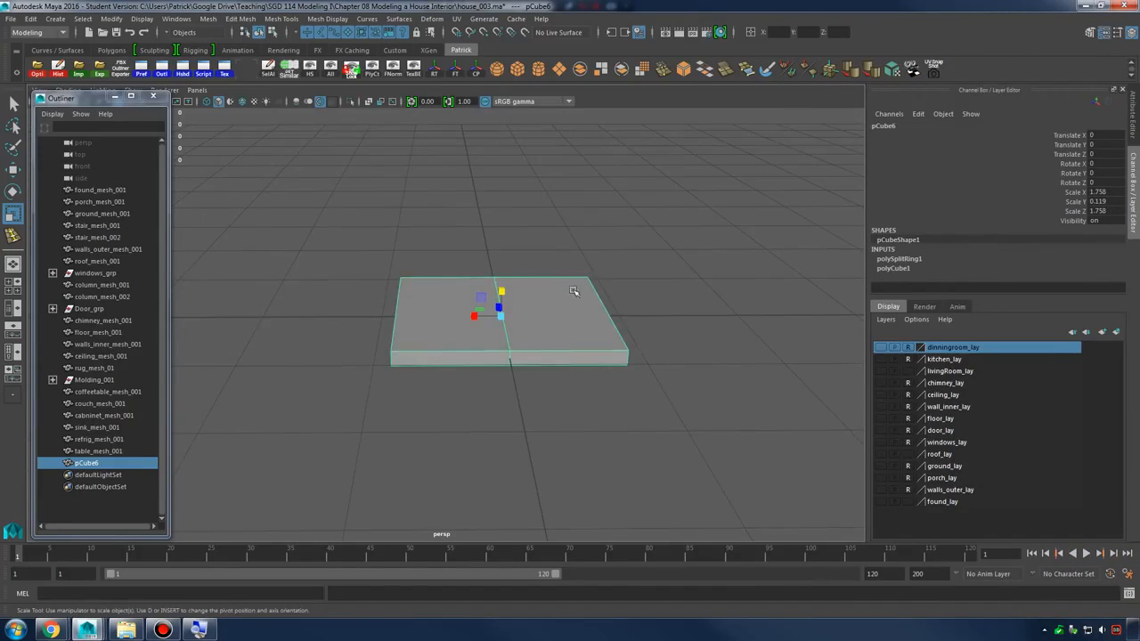
pyautogui.press('3')
pyautogui.press('1')
# Insert edge loops near both sides of the slab and around its thickness, with the smoothed display on
pyautogui.keyDown('shift'); pyautogui.moveTo(510, 316); pyautogui.dragTo(453, 323, button='right'); pyautogui.keyUp('shift')
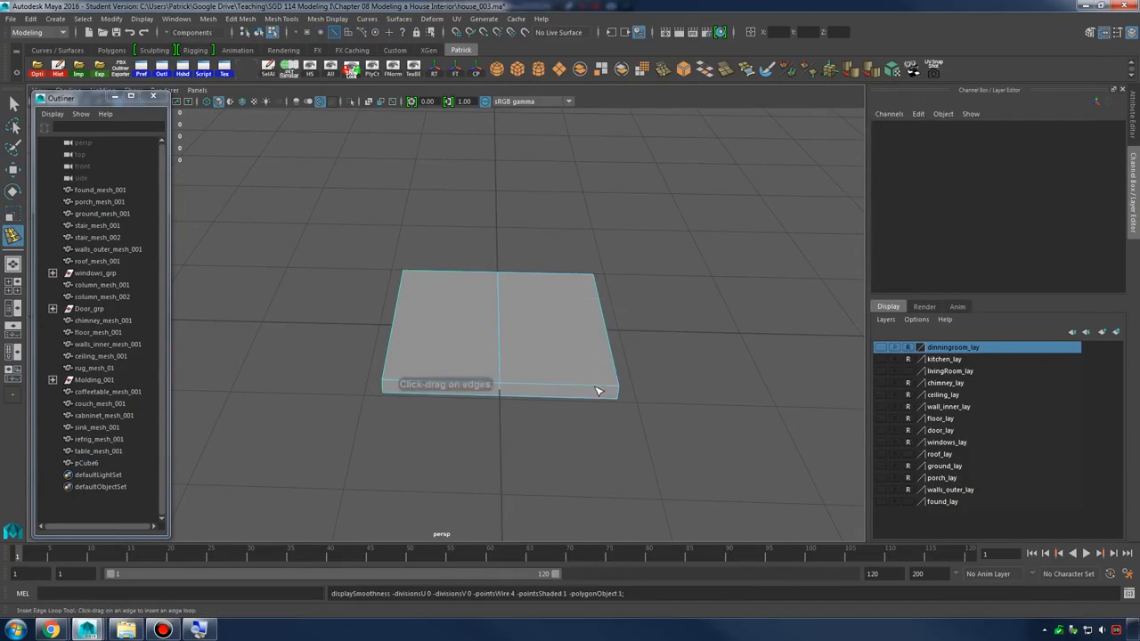
pyautogui.moveTo(597, 390); pyautogui.dragTo(594, 393)
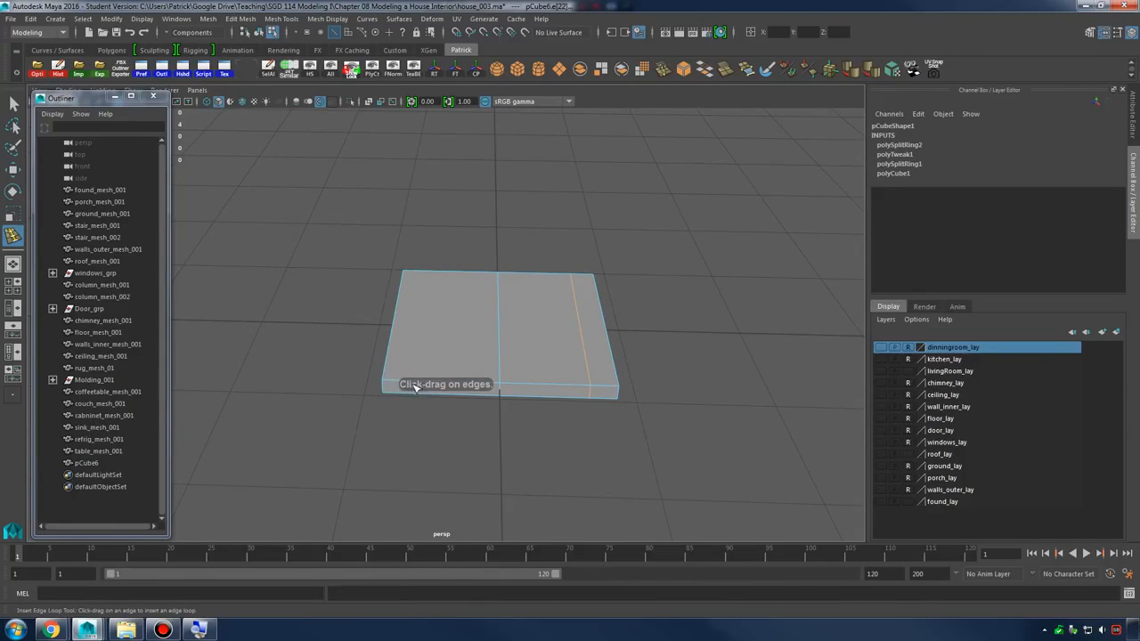
pyautogui.click(414, 385)
pyautogui.press('3')
pyautogui.keyDown('alt'); pyautogui.moveTo(413, 385); pyautogui.dragTo(603, 319); pyautogui.keyUp('alt')
pyautogui.click(562, 337)
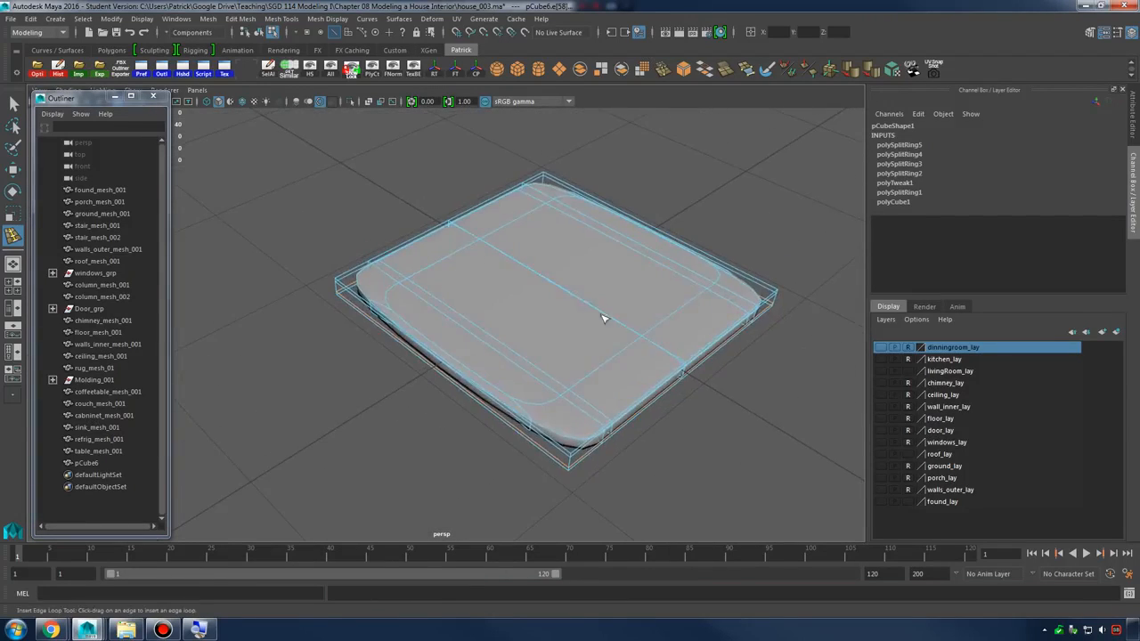
# Pull the inner vertices of the slab's back and front edges outward so both edges bow in the unsmoothed display
pyautogui.press('1')
pyautogui.keyDown('alt'); pyautogui.moveTo(558, 255); pyautogui.dragTo(476, 289); pyautogui.keyUp('alt')
pyautogui.moveTo(557, 315); pyautogui.dragTo(565, 265)
pyautogui.press('w')
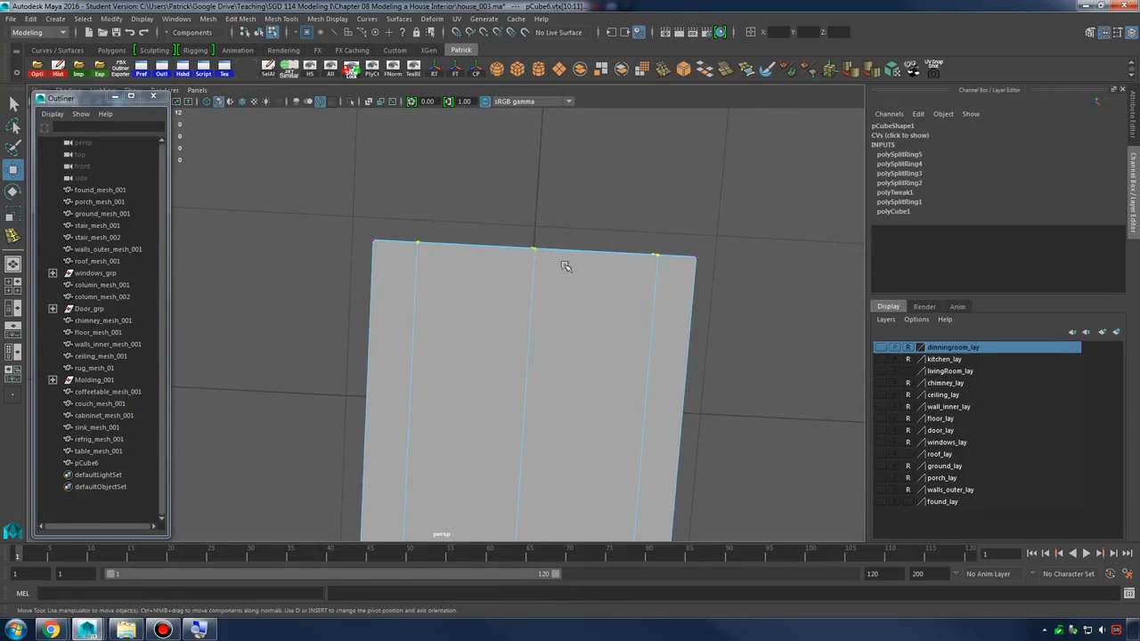
pyautogui.moveTo(533, 215); pyautogui.dragTo(561, 246)
pyautogui.moveTo(372, 381); pyautogui.dragTo(601, 483)
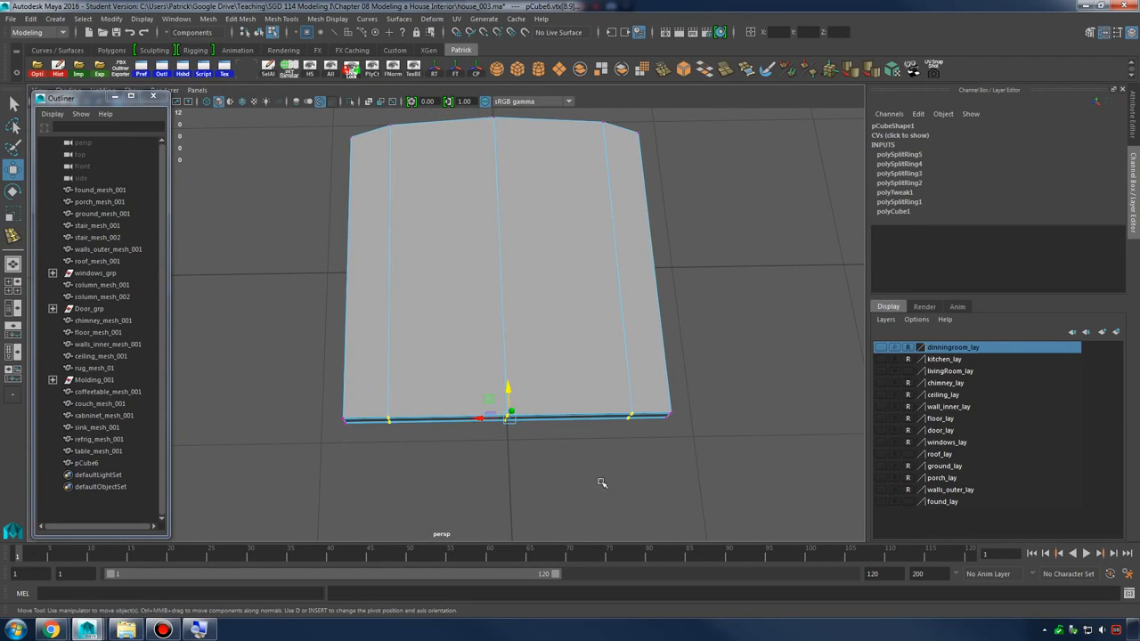
pyautogui.moveTo(507, 389); pyautogui.dragTo(508, 398)
# Lower the seat's centre vertices by about 0.047 to form a dip, then smooth the mesh display and return to object mode
pyautogui.moveTo(477, 398); pyautogui.dragTo(486, 333)
pyautogui.press('3')
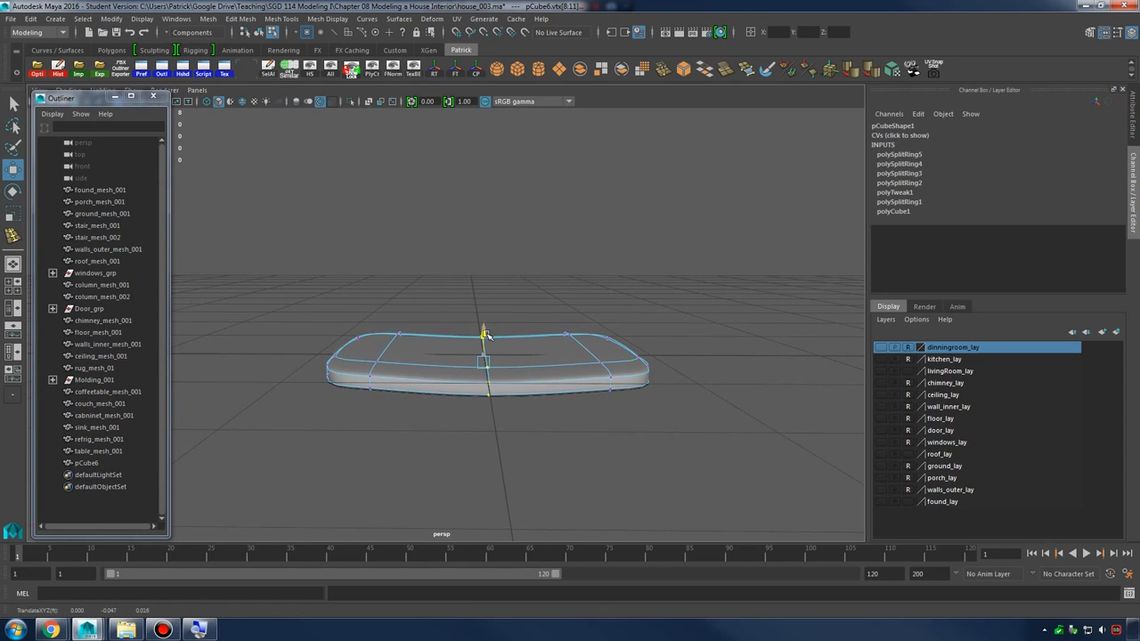
pyautogui.moveTo(550, 364)
pyautogui.keyDown('alt'); pyautogui.mouseDown()
pyautogui.moveTo(558, 345)
pyautogui.moveTo(553, 356)
pyautogui.mouseUp(); pyautogui.keyUp('alt')
pyautogui.moveTo(553, 356); pyautogui.dragTo(611, 278, button='right')
pyautogui.keyDown('alt'); pyautogui.moveTo(611, 278); pyautogui.dragTo(519, 371); pyautogui.keyUp('alt')
pyautogui.scroll(3, 471, 364)
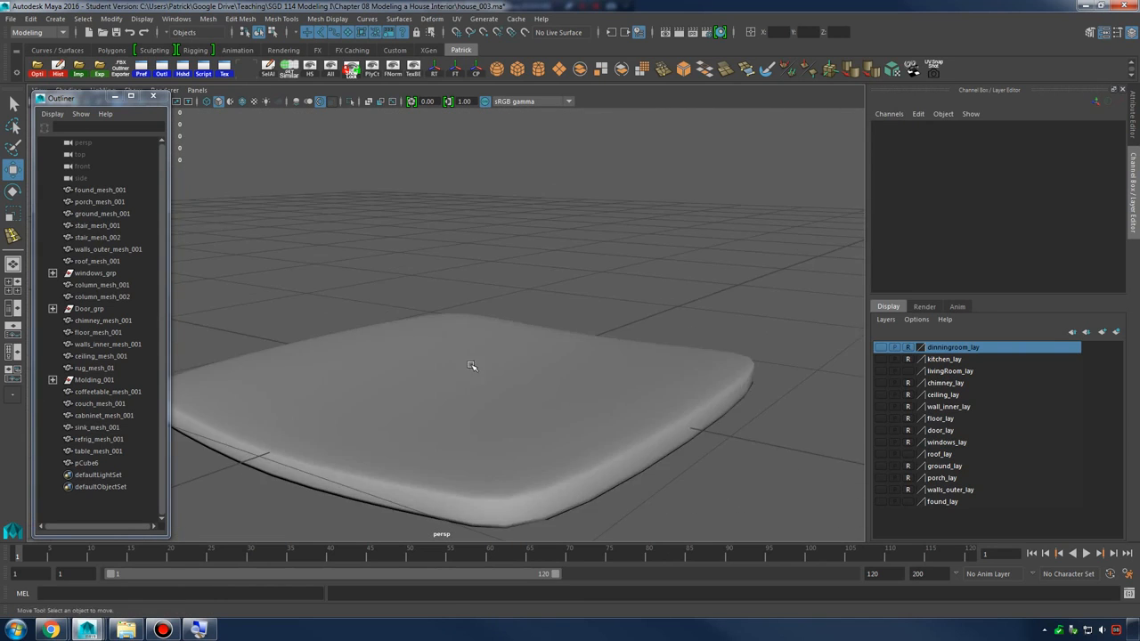
# Try to add the seat mesh to the dinningroom_lay layer
pyautogui.click(567, 369)
pyautogui.rightClick(996, 349)
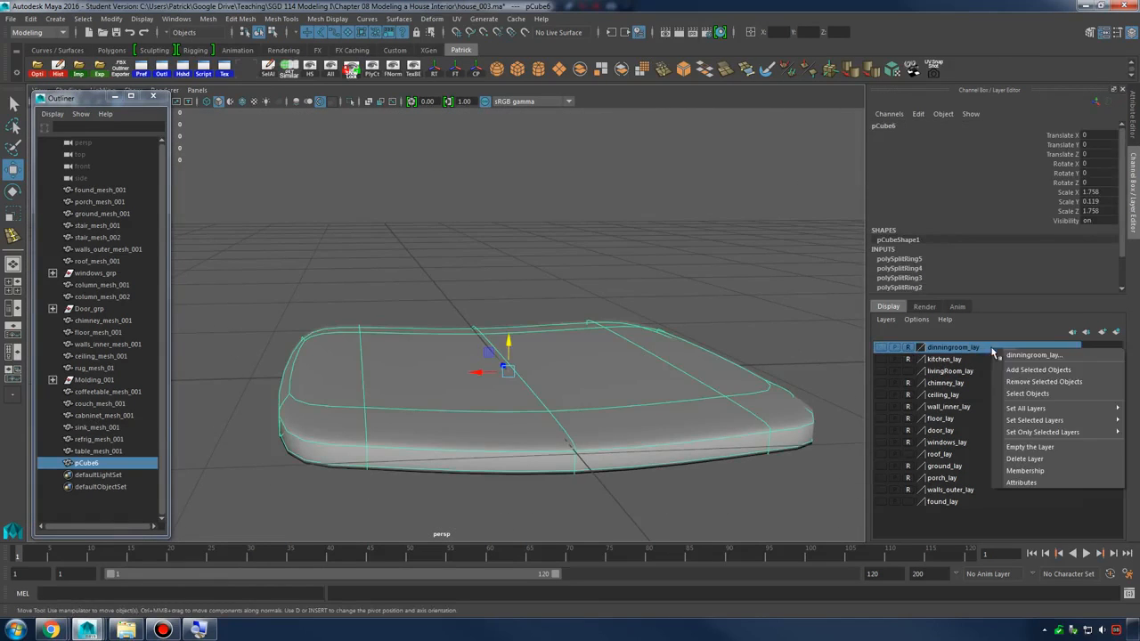
pyautogui.click(1013, 370)
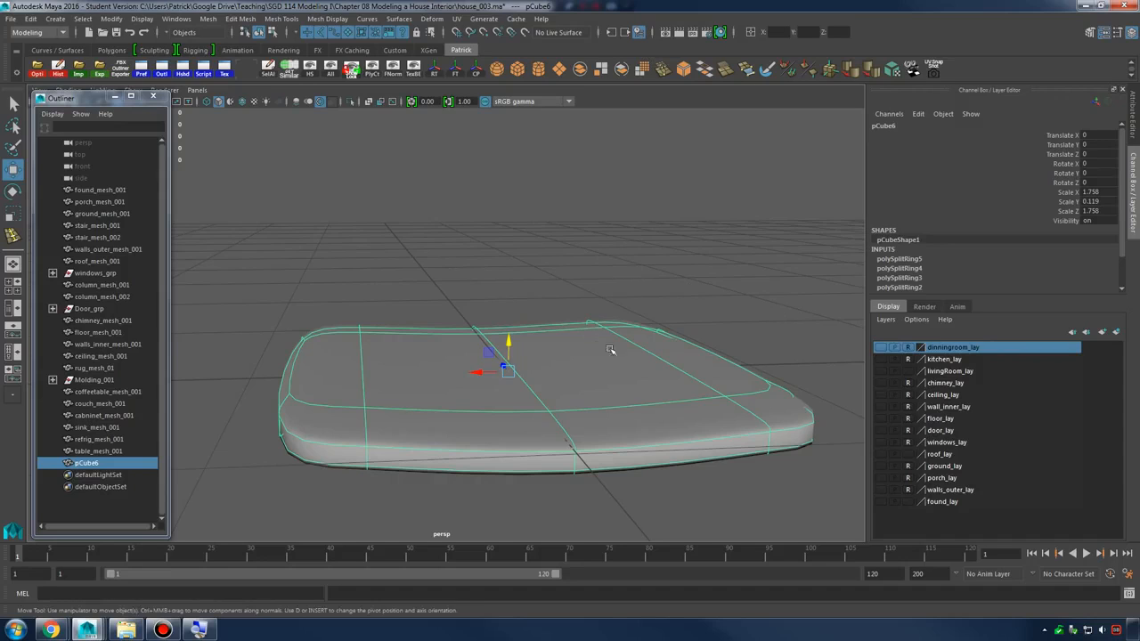
pyautogui.click(614, 269)
# Assign the seat mesh to a new display layer and set that layer to Reference
pyautogui.click(594, 359)
pyautogui.click(1116, 332)
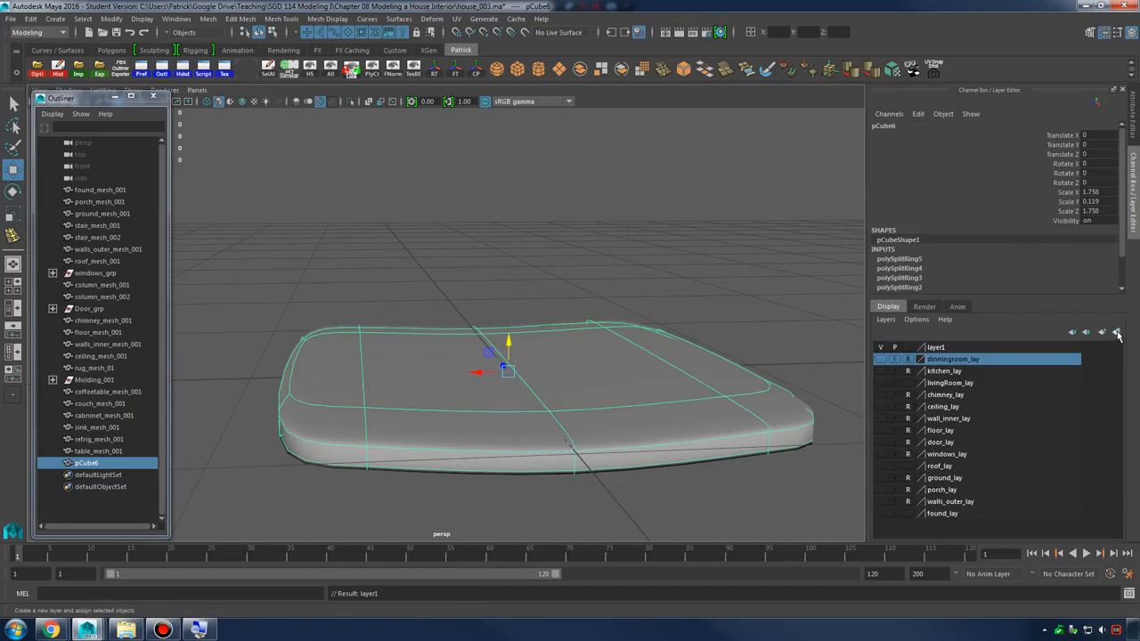
pyautogui.click(926, 348)
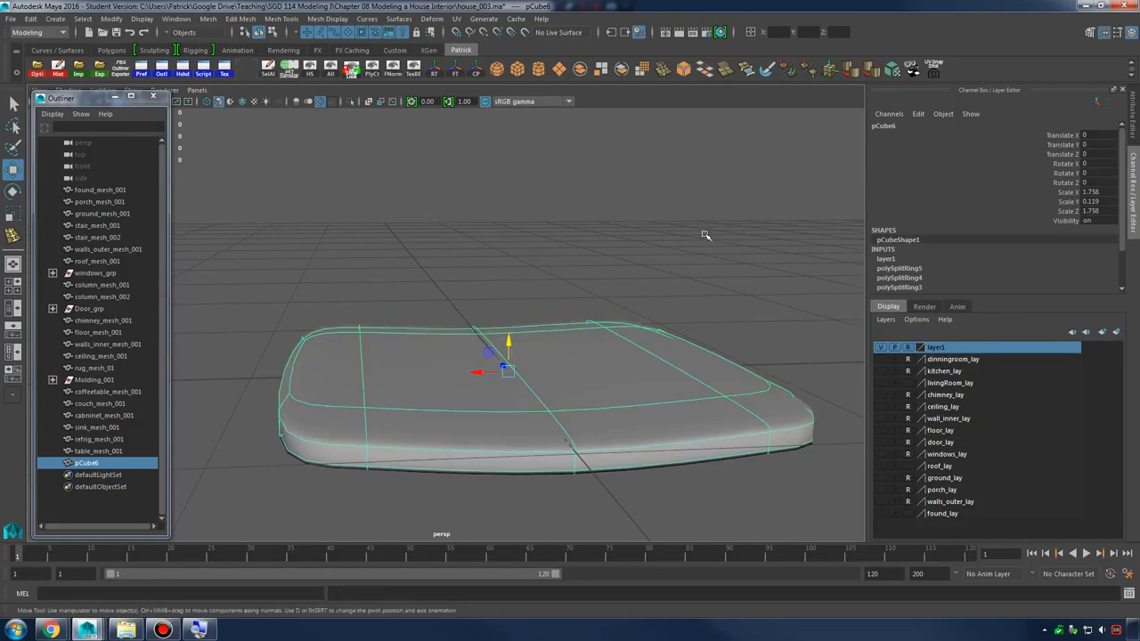
pyautogui.click(705, 237)
pyautogui.keyDown('alt'); pyautogui.moveTo(700, 433); pyautogui.dragTo(730, 401); pyautogui.keyUp('alt')
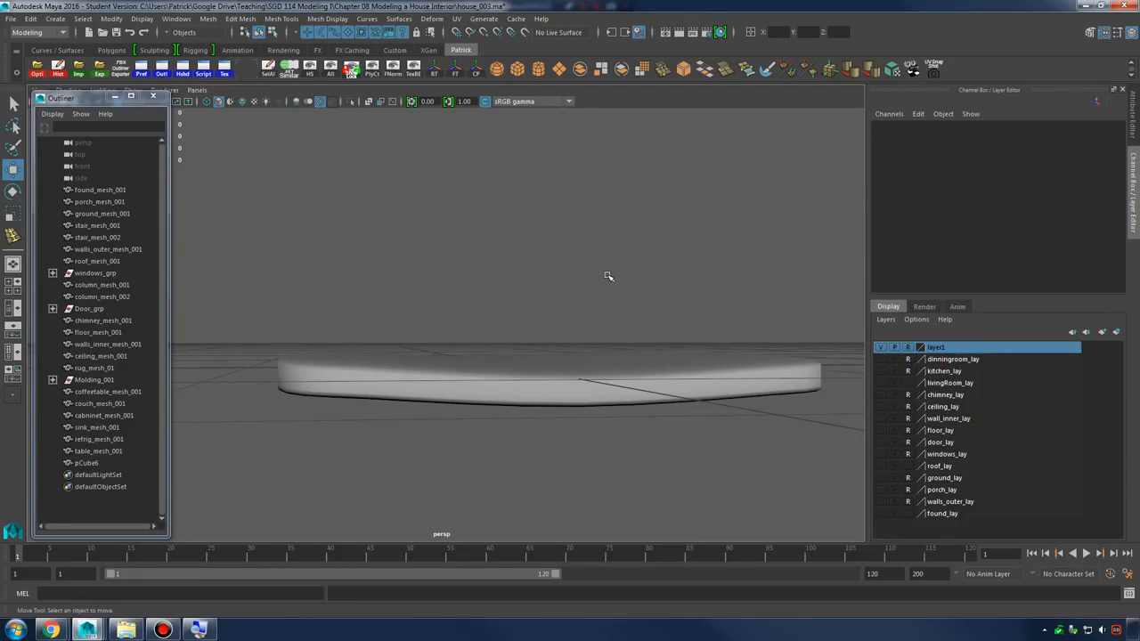
pyautogui.keyDown('alt'); pyautogui.moveTo(540, 258); pyautogui.dragTo(508, 318); pyautogui.keyUp('alt')
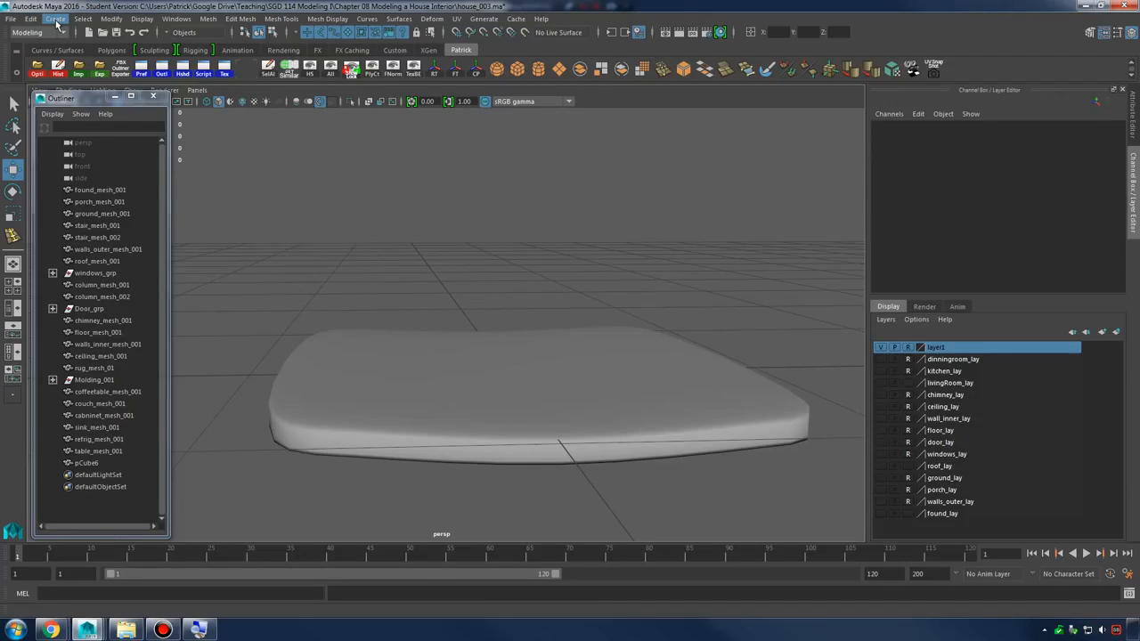
# Create a polygon cube, scale it uniformly to 0.089 and raise it to about 0.059 in Y above the seat
pyautogui.click(58, 19)
pyautogui.moveTo(150, 66)
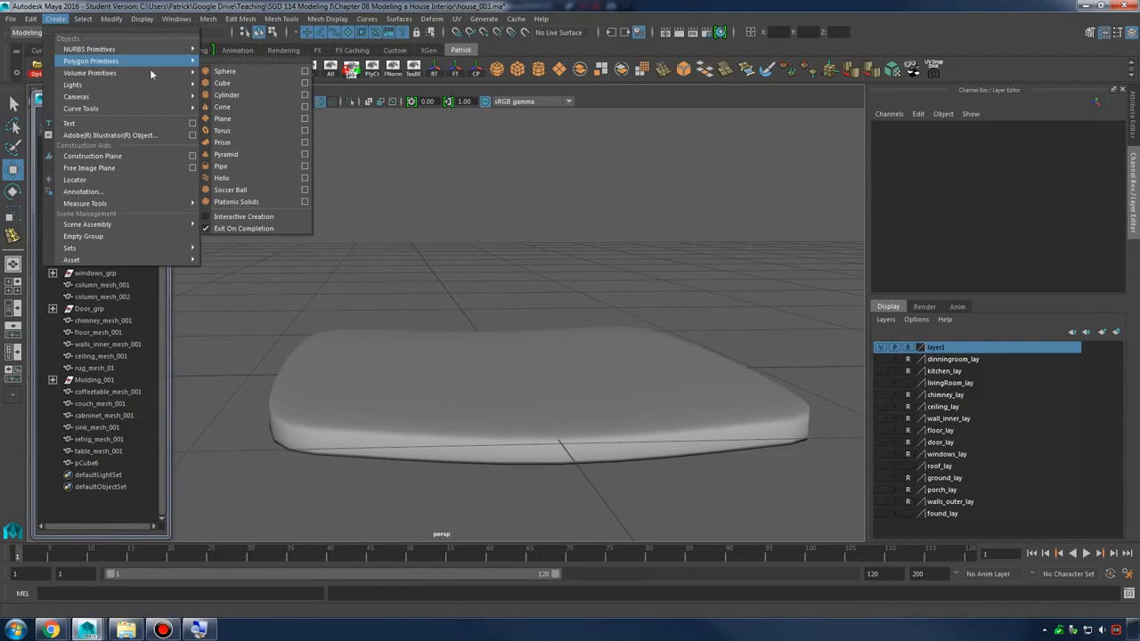
pyautogui.click(256, 84)
pyautogui.press('super')
pyautogui.keyDown('alt'); pyautogui.moveTo(545, 308); pyautogui.dragTo(628, 332); pyautogui.keyUp('alt')
pyautogui.press('r')
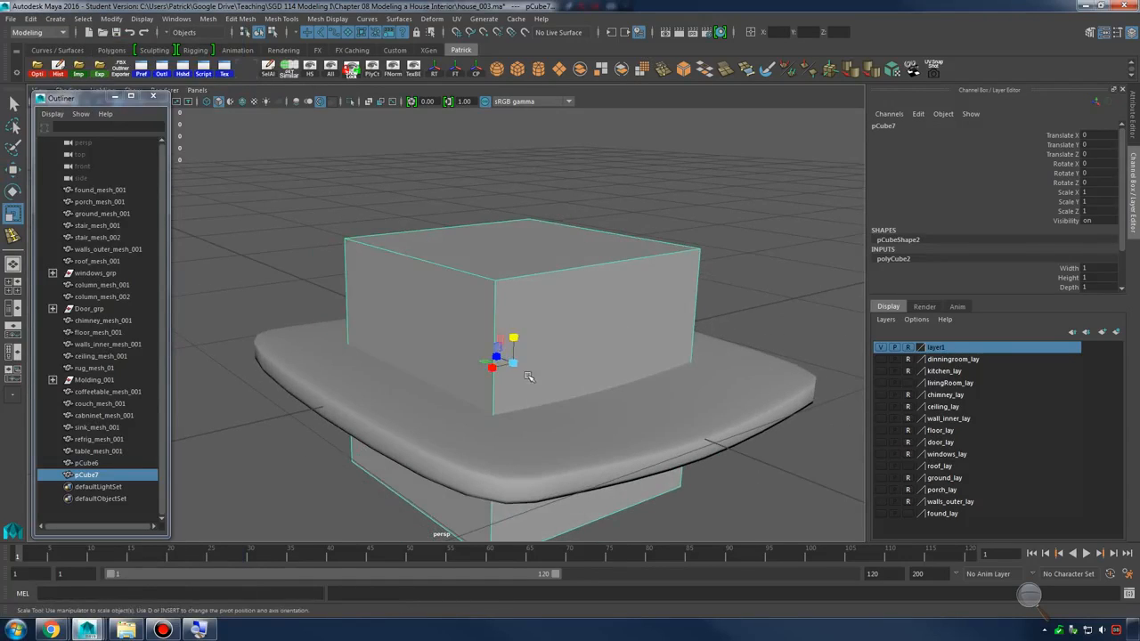
pyautogui.moveTo(514, 365); pyautogui.dragTo(322, 383)
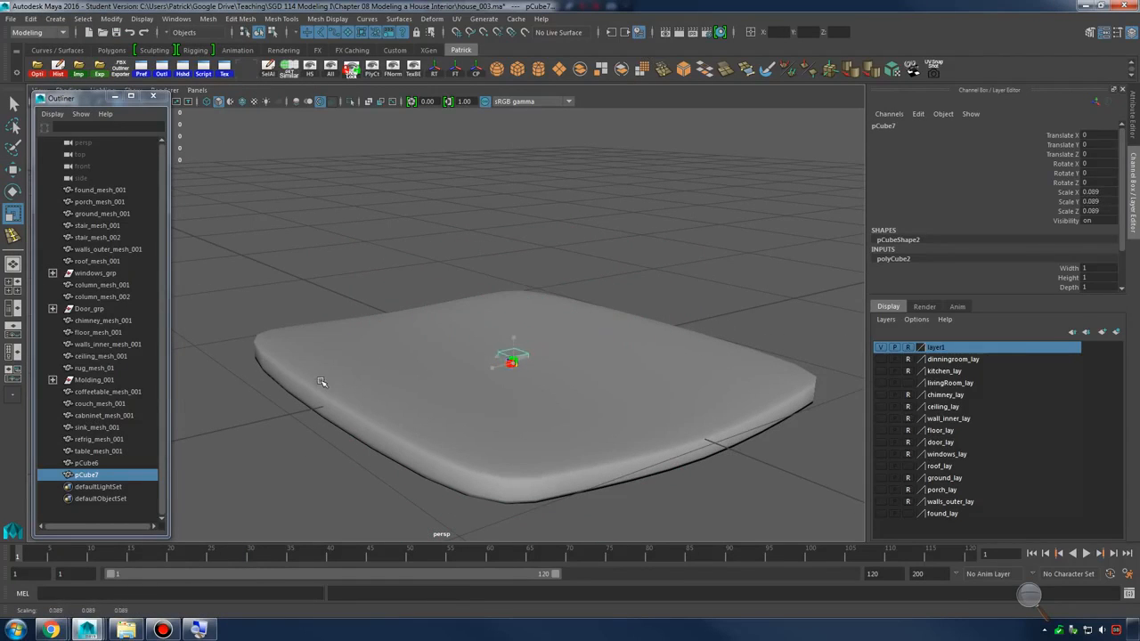
pyautogui.press('w')
pyautogui.moveTo(505, 346); pyautogui.dragTo(525, 317)
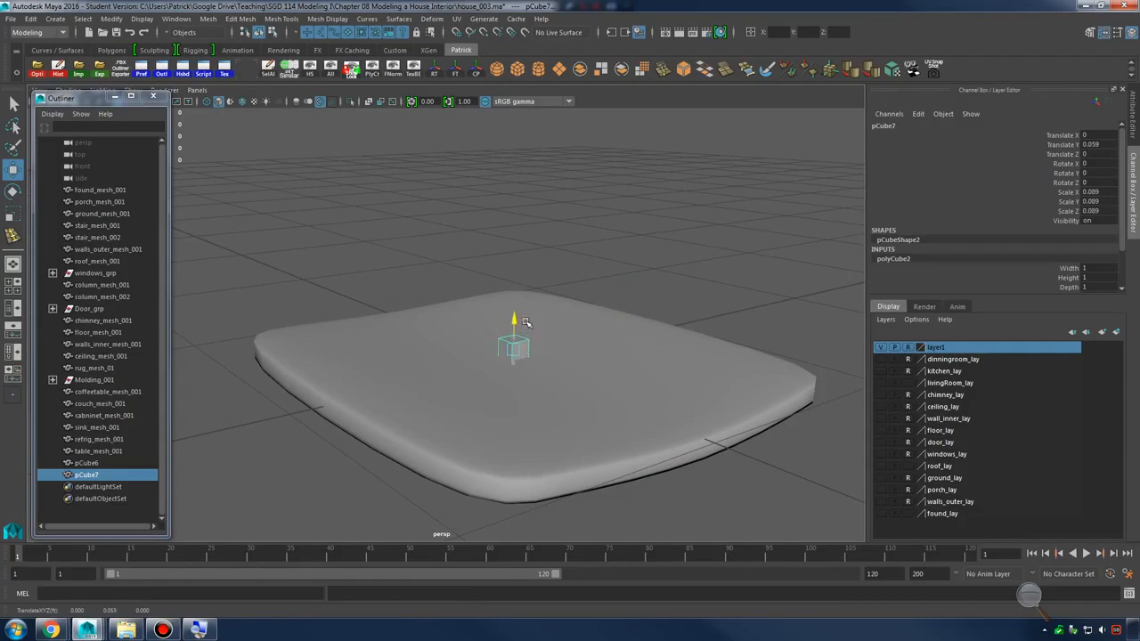
# Move the small cube to a seat corner at about X 0.621, Y 0.095, Z 0.834 and scale it uniformly to 0.122
pyautogui.keyDown('alt'); pyautogui.moveTo(498, 353); pyautogui.dragTo(523, 366); pyautogui.keyUp('alt')
pyautogui.moveTo(485, 323); pyautogui.dragTo(279, 350)
pyautogui.press('f')
pyautogui.scroll(-8, 420, 287)
pyautogui.keyDown('alt'); pyautogui.moveTo(624, 310); pyautogui.dragTo(446, 282); pyautogui.keyUp('alt')
pyautogui.press('r')
pyautogui.press('w')
pyautogui.keyDown('alt'); pyautogui.moveTo(445, 282); pyautogui.dragTo(499, 313); pyautogui.keyUp('alt')
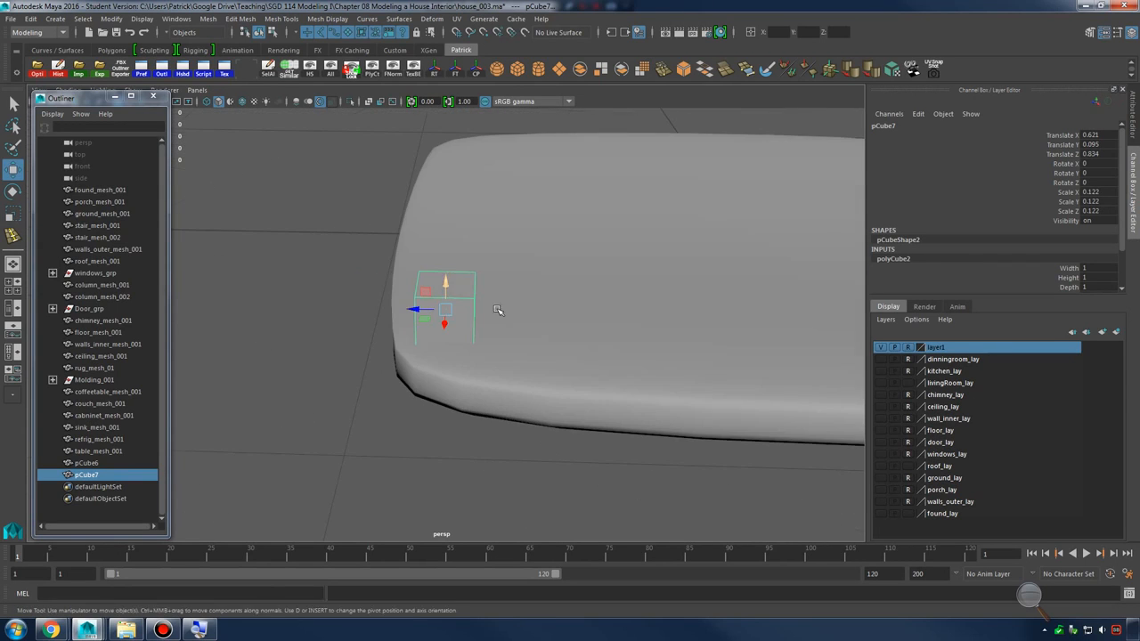
# Narrow the small cube to a Z scale of 0.092 and shift it to about 0.856 in Z
pyautogui.press('r')
pyautogui.moveTo(419, 308)
pyautogui.mouseDown()
pyautogui.moveTo(432, 309)
pyautogui.moveTo(410, 310)
pyautogui.mouseUp()
pyautogui.press('w')
# Examine the small cube's placement on the seat in the perspective, front and side views
pyautogui.keyDown('alt'); pyautogui.moveTo(495, 312); pyautogui.dragTo(466, 223); pyautogui.keyUp('alt')
pyautogui.press('space')
pyautogui.press('space')
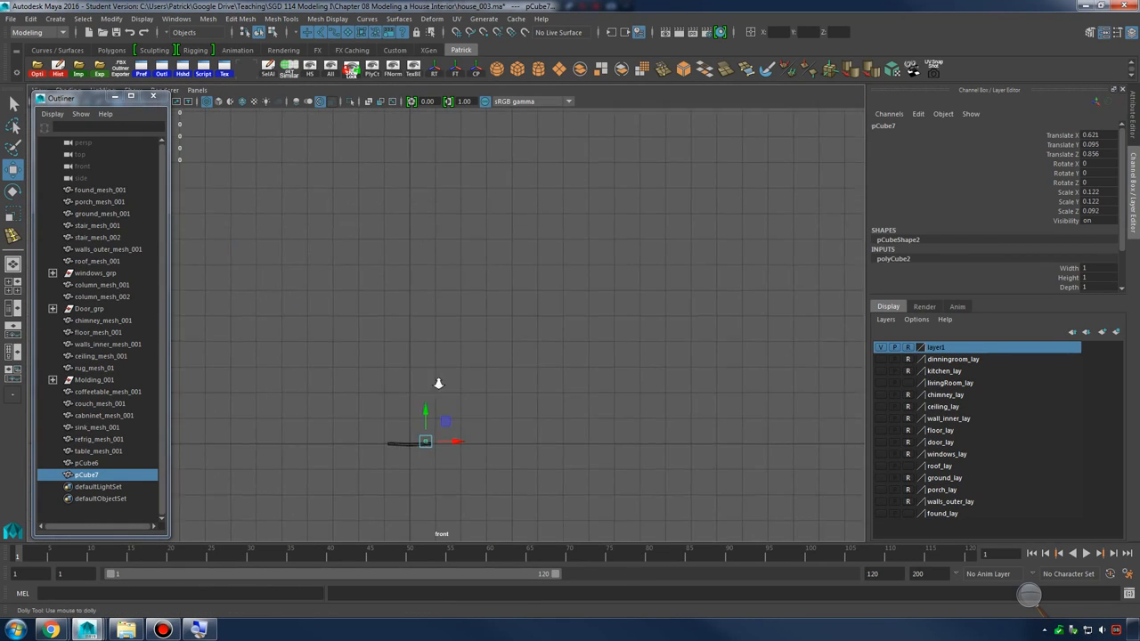
pyautogui.keyDown('alt'); pyautogui.moveTo(438, 384); pyautogui.dragTo(458, 353, button='middle'); pyautogui.keyUp('alt')
pyautogui.press('space')
pyautogui.press('f')
pyautogui.press('space')
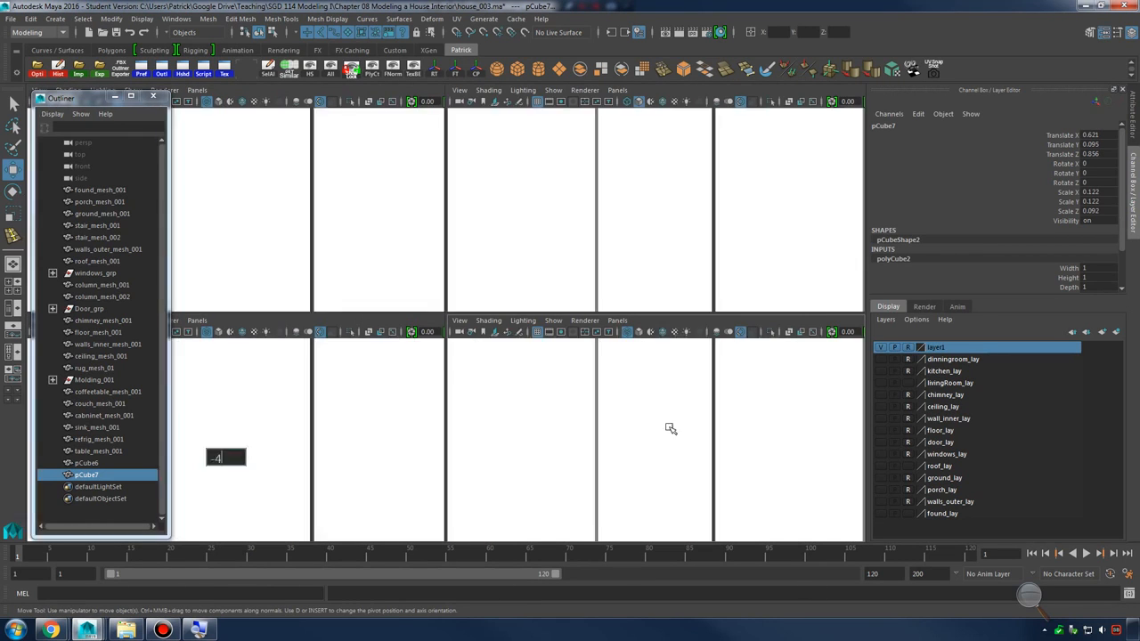
pyautogui.scroll(5, 565, 382)
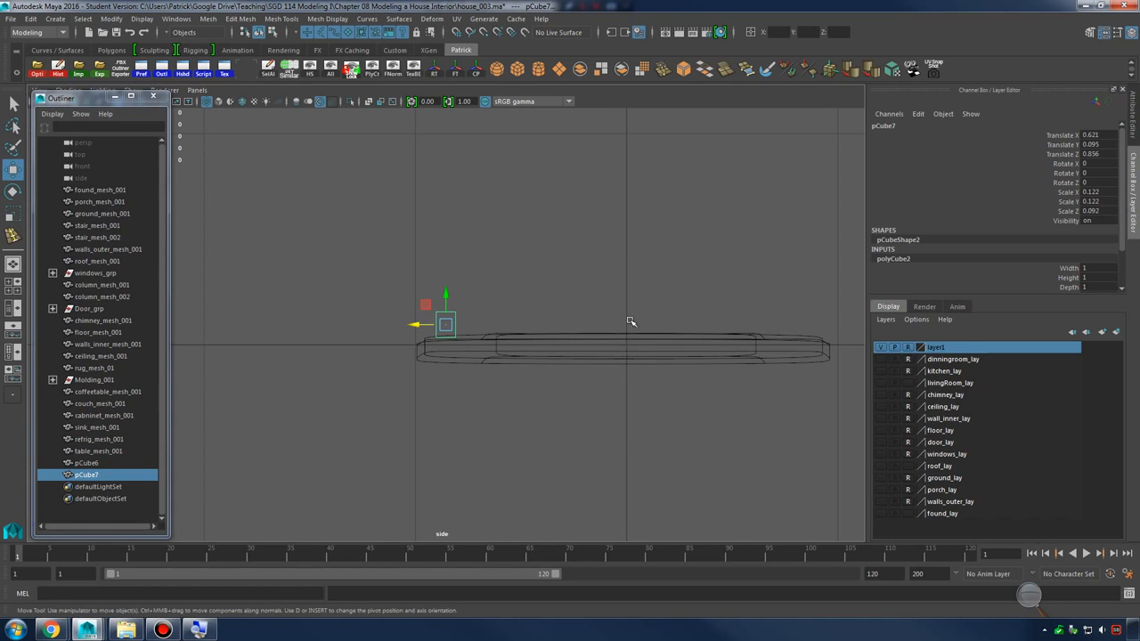
pyautogui.press('space')
pyautogui.press('space')
pyautogui.keyDown('alt'); pyautogui.moveTo(594, 344); pyautogui.dragTo(642, 311); pyautogui.keyUp('alt')
pyautogui.press('space')
pyautogui.press('space')
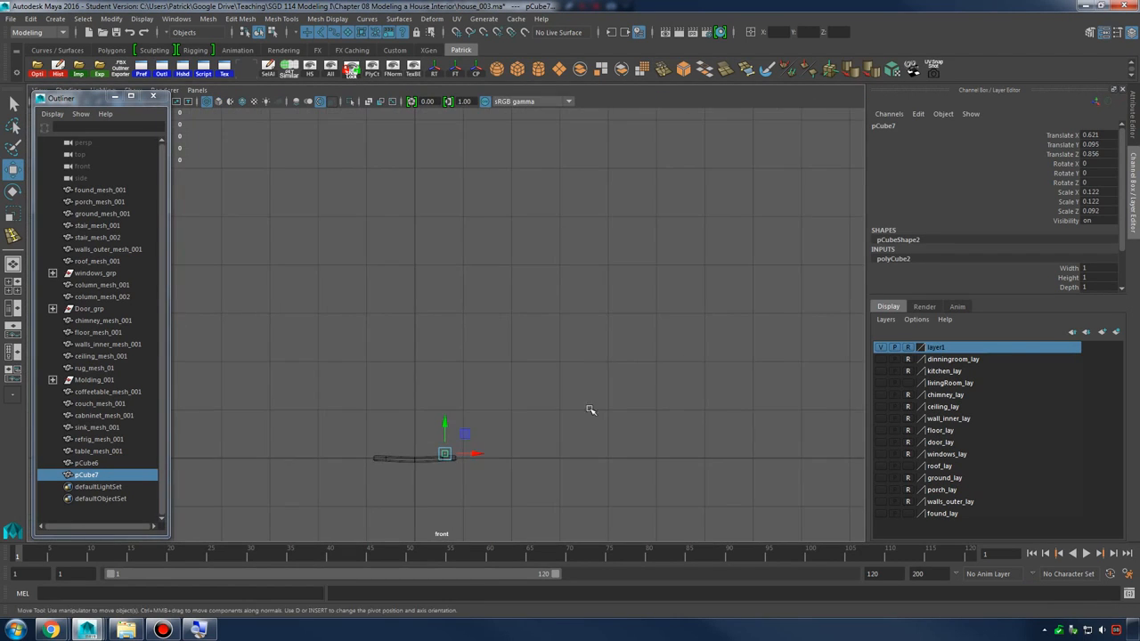
pyautogui.keyDown('alt'); pyautogui.moveTo(407, 375); pyautogui.dragTo(455, 301, button='middle'); pyautogui.keyUp('alt')
pyautogui.keyDown('alt'); pyautogui.moveTo(455, 301); pyautogui.dragTo(610, 397, button='right'); pyautogui.keyUp('alt')
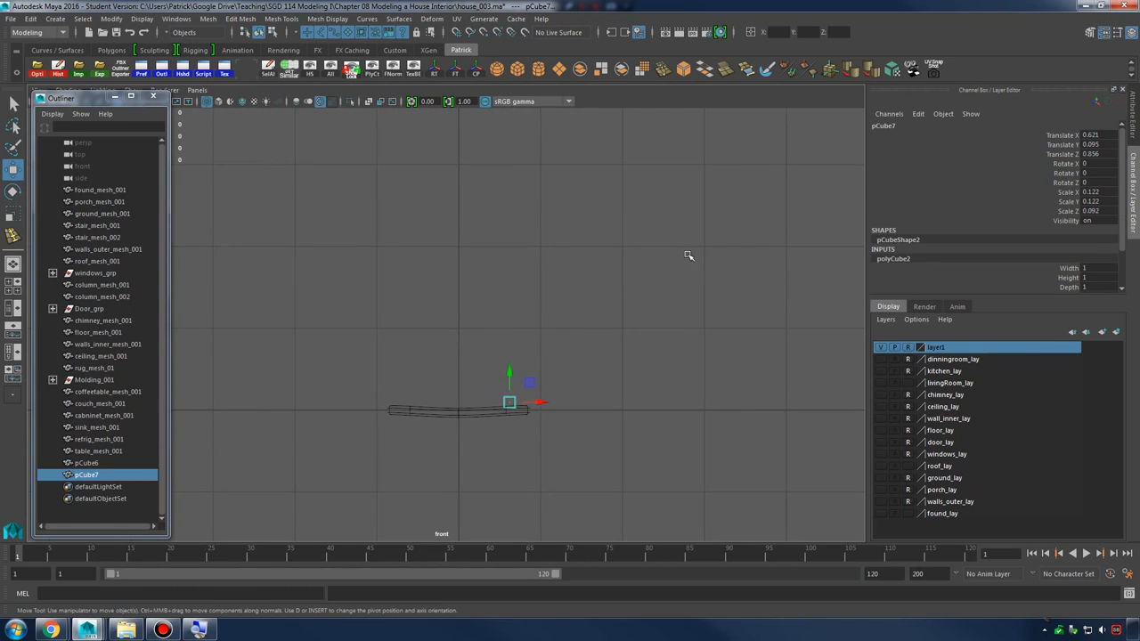
# Move the small cube along Z to the opposite end of the seat, at about -0.817
pyautogui.press('space')
pyautogui.moveTo(689, 256)
pyautogui.keyDown('alt'); pyautogui.mouseDown()
pyautogui.moveTo(672, 237)
pyautogui.moveTo(654, 247)
pyautogui.moveTo(684, 246)
pyautogui.moveTo(697, 301)
pyautogui.moveTo(688, 253)
pyautogui.mouseUp(); pyautogui.keyUp('alt')
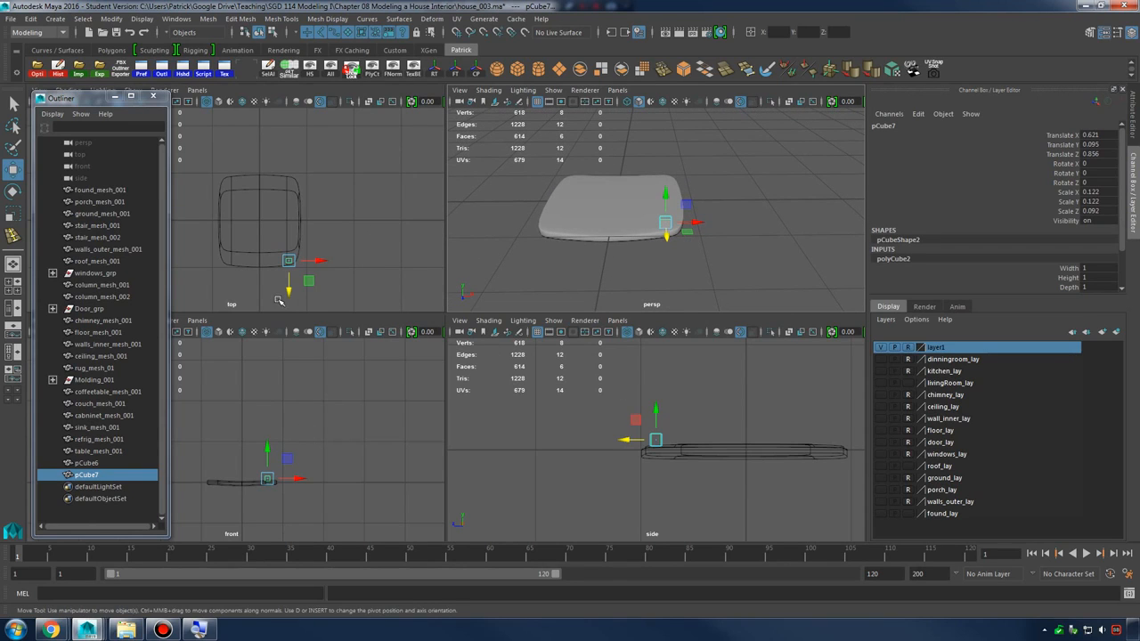
pyautogui.moveTo(290, 293); pyautogui.dragTo(311, 214)
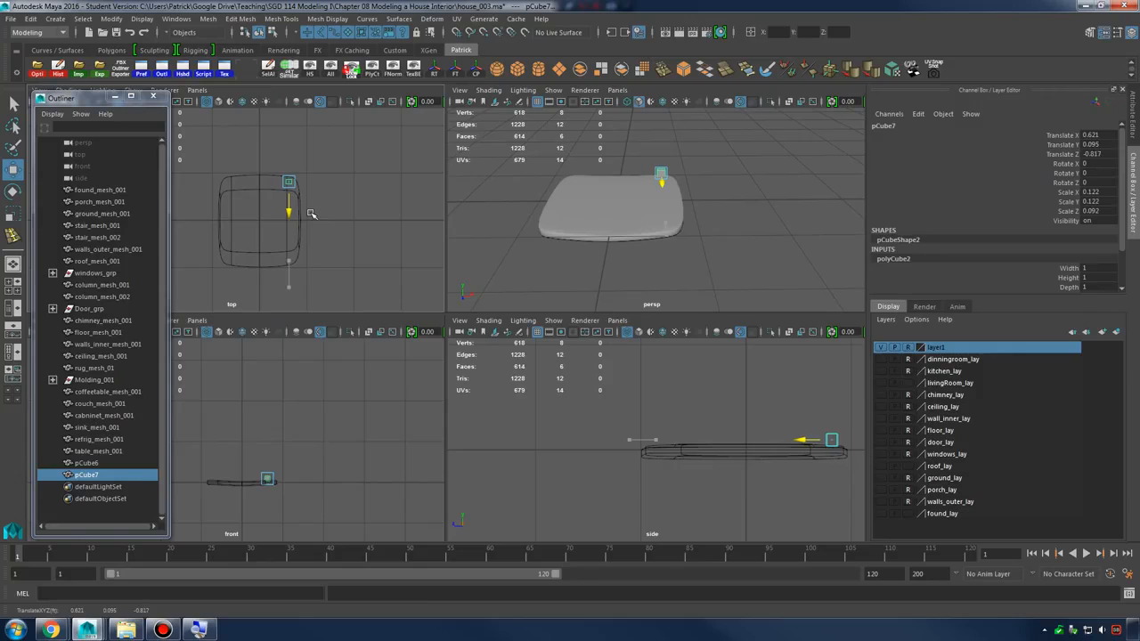
# Extrude the small cube's top face upward to about Y 1.98, forming a tall backrest post
pyautogui.press('space')
pyautogui.scroll(5, 508, 324)
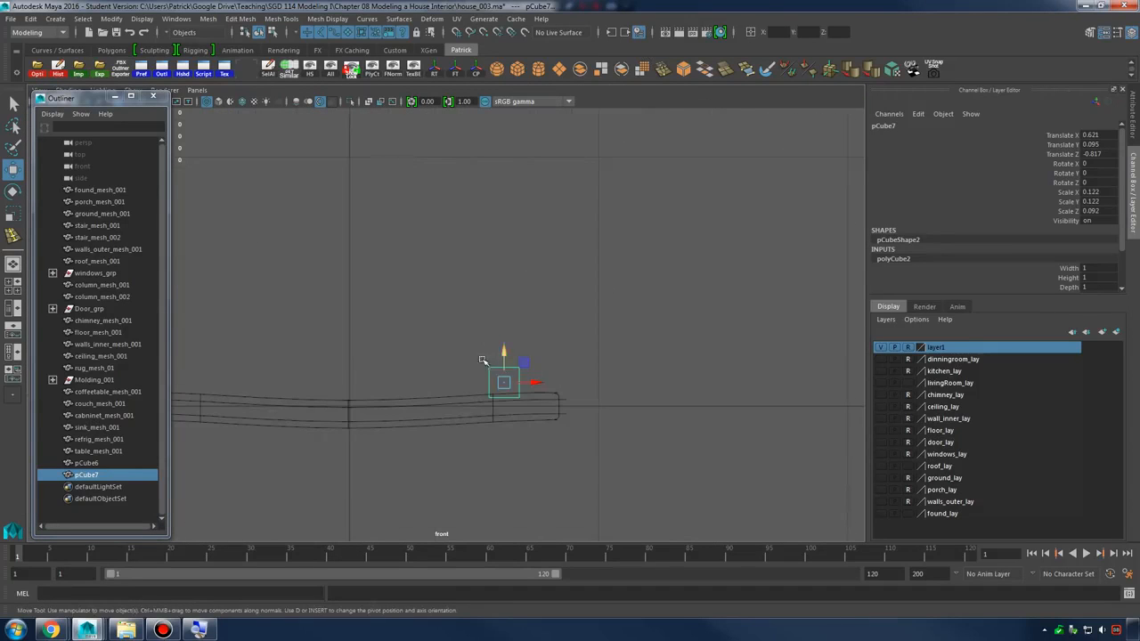
pyautogui.keyDown('shift'); pyautogui.moveTo(515, 364); pyautogui.dragTo(515, 385, button='right'); pyautogui.keyUp('shift')
pyautogui.moveTo(460, 344); pyautogui.dragTo(562, 380)
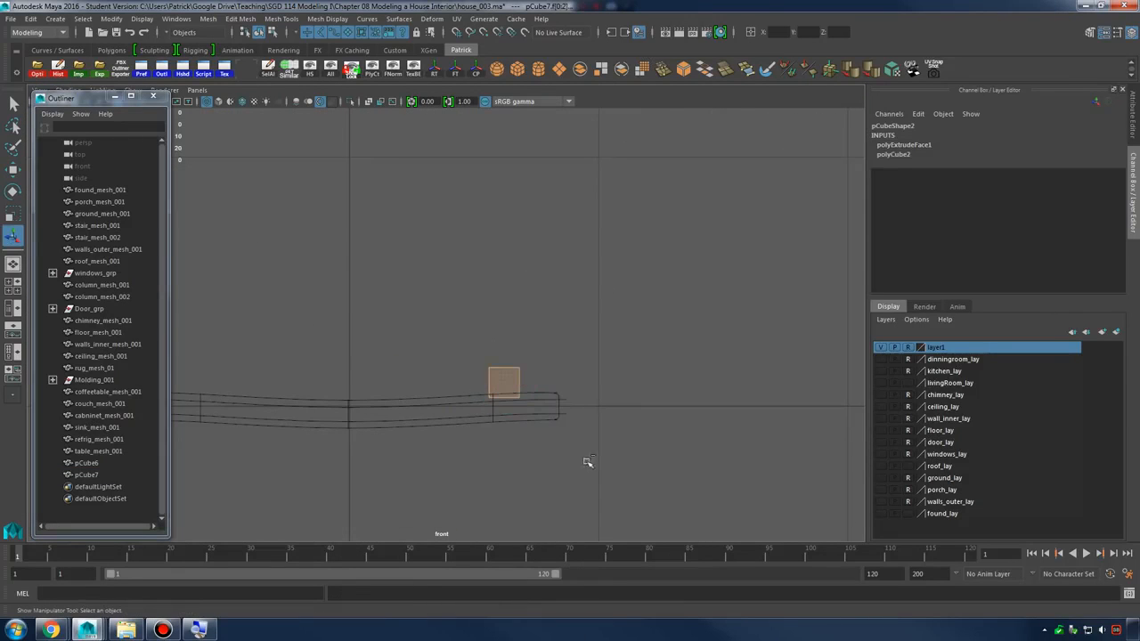
pyautogui.keyDown('ctrl'); pyautogui.moveTo(584, 461); pyautogui.dragTo(425, 378); pyautogui.keyUp('ctrl')
pyautogui.keyDown('shift'); pyautogui.moveTo(529, 337); pyautogui.dragTo(530, 367, button='right'); pyautogui.keyUp('shift')
pyautogui.scroll(-5, 579, 366)
pyautogui.press('w')
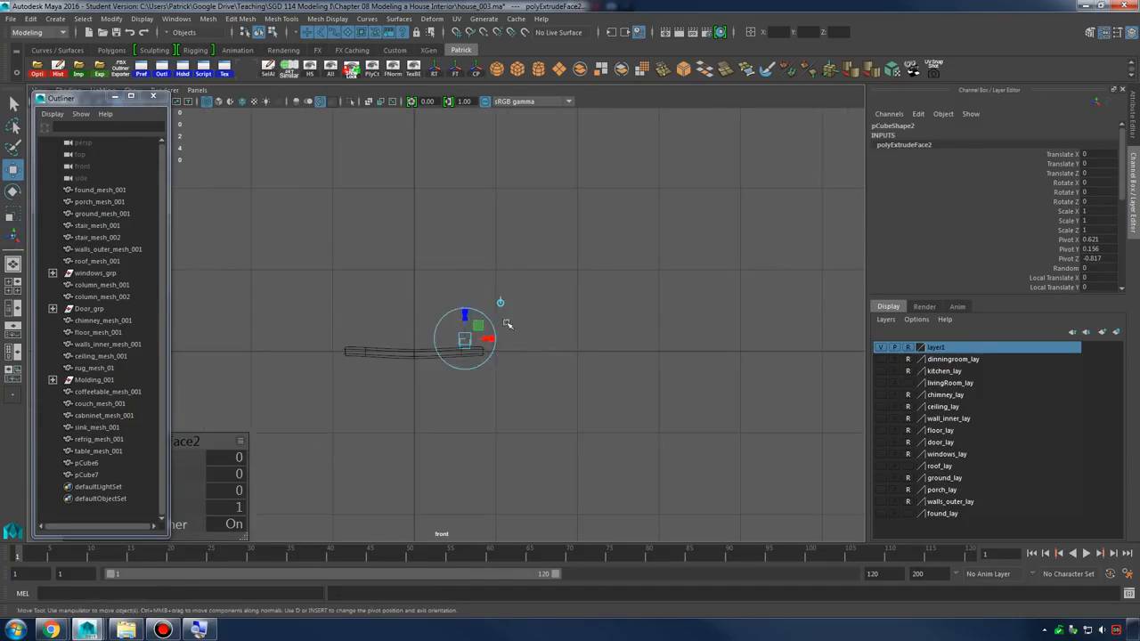
pyautogui.moveTo(464, 312); pyautogui.dragTo(495, 166)
pyautogui.keyDown('alt'); pyautogui.moveTo(494, 285); pyautogui.dragTo(565, 356, button='middle'); pyautogui.keyUp('alt')
pyautogui.scroll(1, 519, 323)
pyautogui.scroll(3, 565, 355)
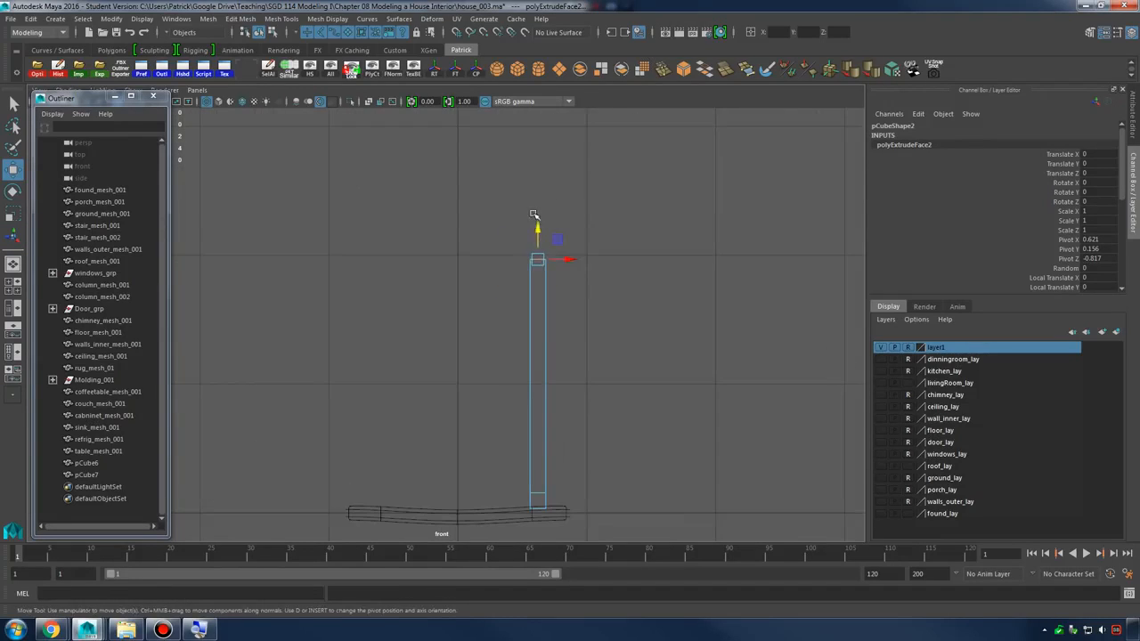
pyautogui.moveTo(538, 230); pyautogui.dragTo(539, 231)
# Extrude the post's top face a short distance upward and rotate it inward to start the bend
pyautogui.keyDown('alt'); pyautogui.moveTo(538, 230); pyautogui.dragTo(499, 288, button='middle'); pyautogui.keyUp('alt')
pyautogui.keyDown('alt'); pyautogui.moveTo(499, 287); pyautogui.dragTo(814, 359, button='right'); pyautogui.keyUp('alt')
pyautogui.keyDown('shift'); pyautogui.moveTo(549, 306); pyautogui.dragTo(548, 336, button='right'); pyautogui.keyUp('shift')
pyautogui.press('w')
pyautogui.moveTo(537, 285); pyautogui.dragTo(538, 257)
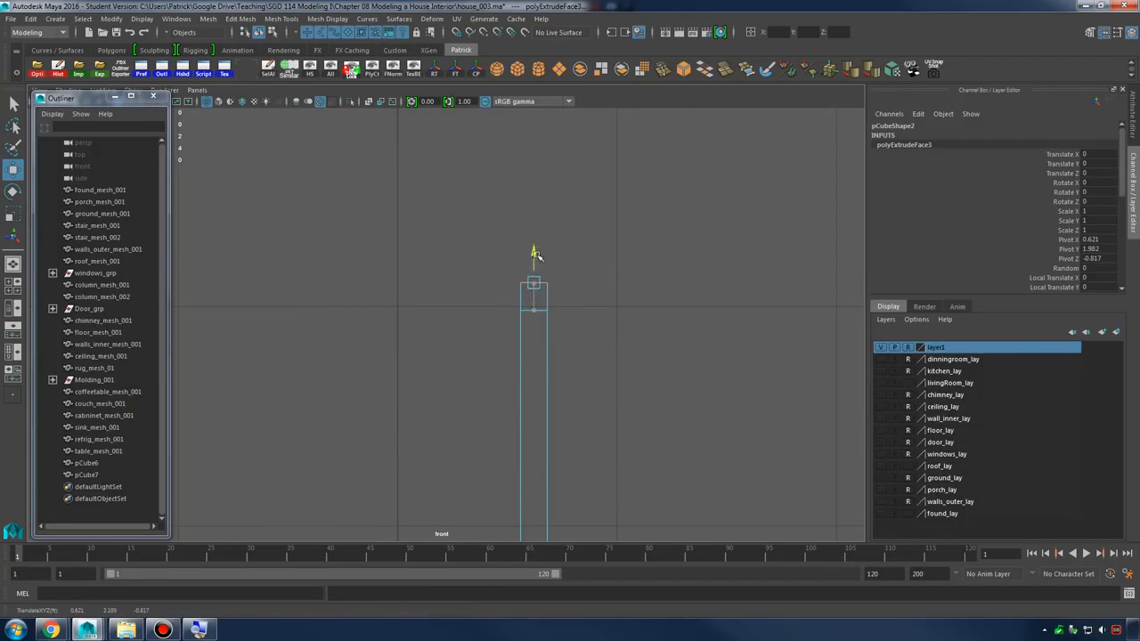
pyautogui.press('e')
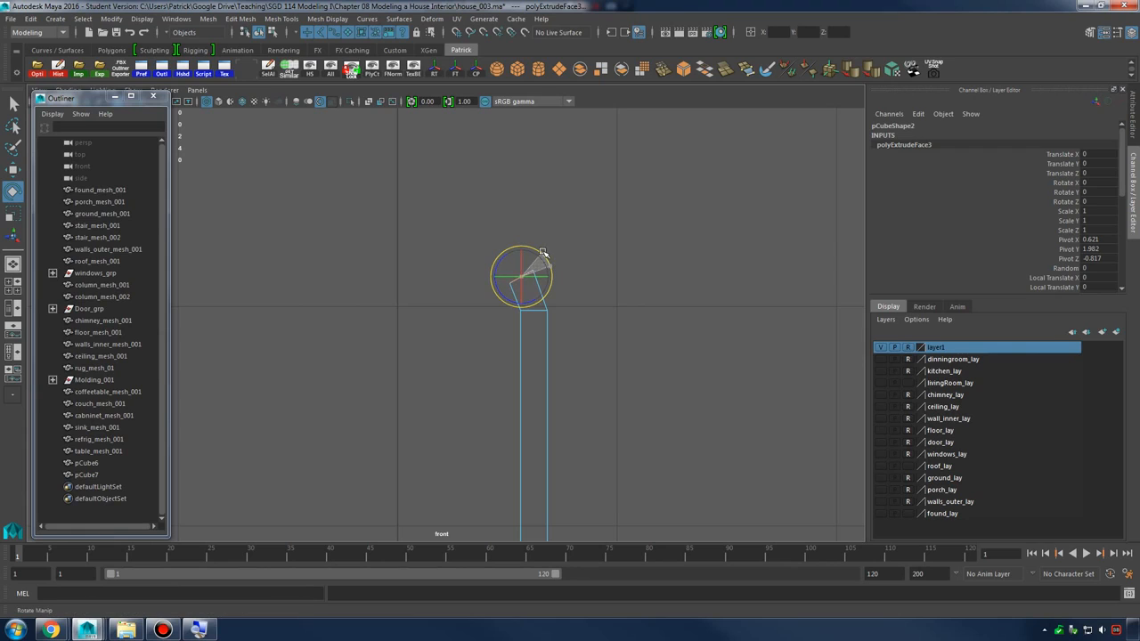
# Extrude the tilted end face inward as a sloping arm and bring its flattened end to the centre line at X 0
pyautogui.keyDown('shift'); pyautogui.moveTo(541, 253); pyautogui.dragTo(540, 287, button='right'); pyautogui.keyUp('shift')
pyautogui.press('w')
pyautogui.moveTo(552, 259); pyautogui.dragTo(554, 228, button='middle')
pyautogui.moveTo(554, 229); pyautogui.dragTo(410, 183)
pyautogui.press('e')
pyautogui.press('w')
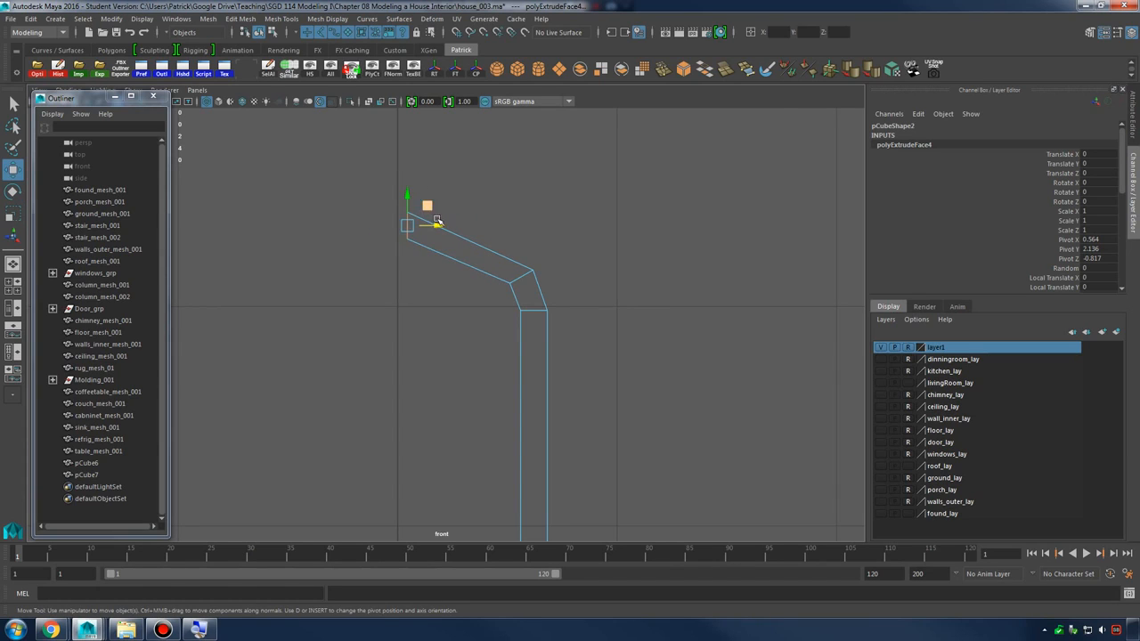
pyautogui.moveTo(414, 229); pyautogui.dragTo(413, 227)
pyautogui.hotkey('ctrl', 'z')
# Try to insert an edge loop across the middle of the sloping arm
pyautogui.rightClick(490, 241)
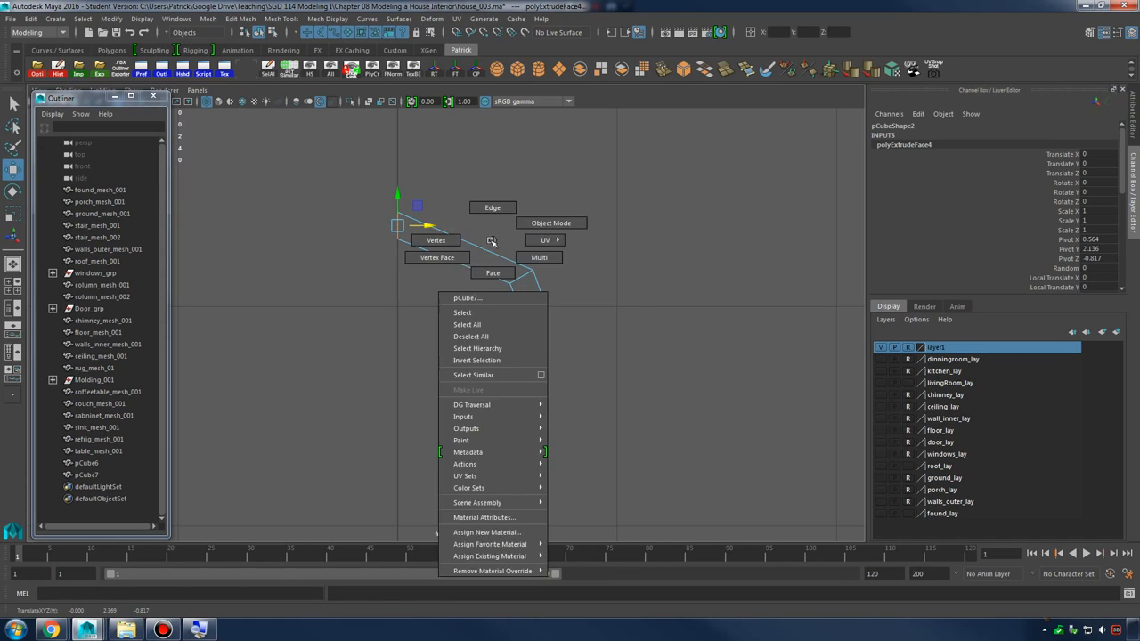
pyautogui.moveTo(476, 247); pyautogui.dragTo(516, 228, button='right')
pyautogui.moveTo(490, 221); pyautogui.dragTo(457, 285)
pyautogui.keyDown('shift'); pyautogui.moveTo(463, 250); pyautogui.dragTo(434, 266, button='right'); pyautogui.keyUp('shift')
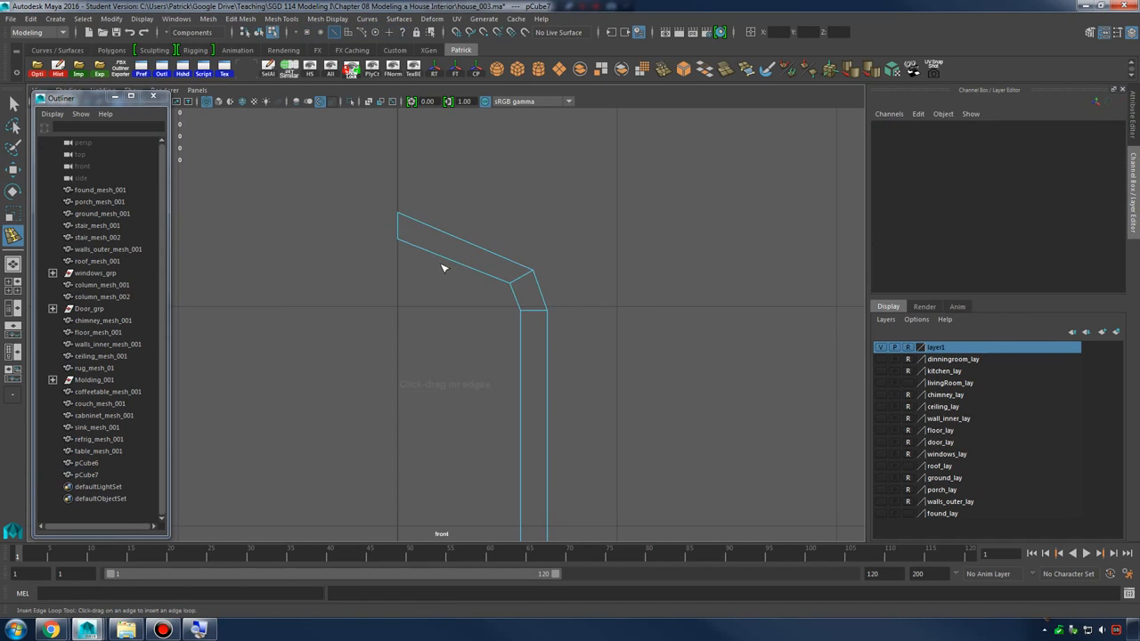
pyautogui.moveTo(453, 261); pyautogui.dragTo(453, 264)
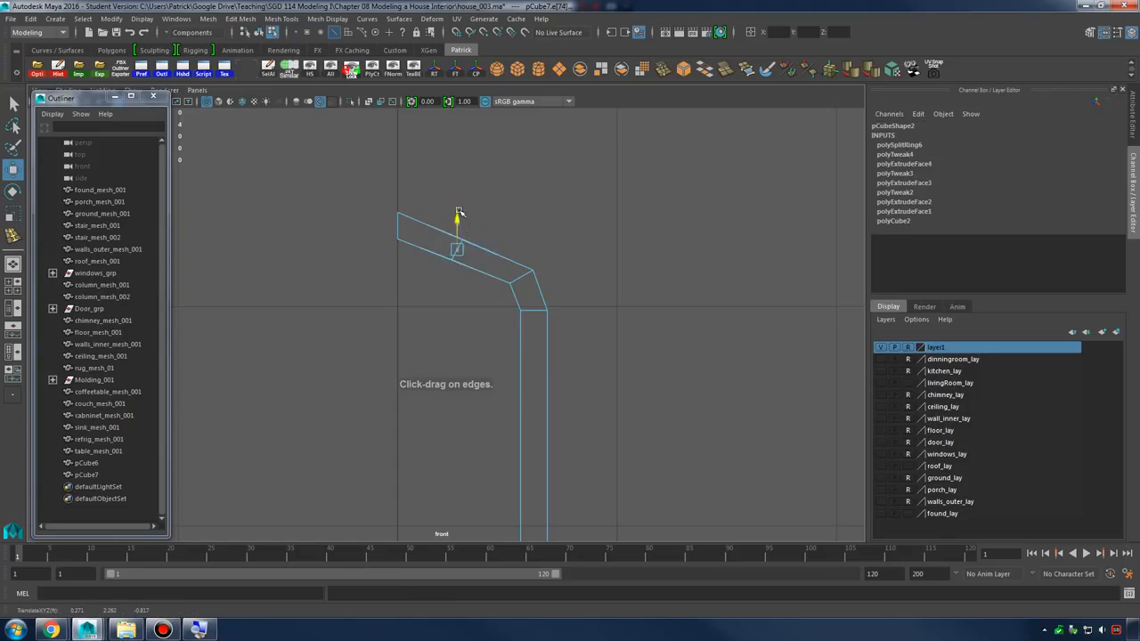
pyautogui.hotkey('ctrl', 'z')
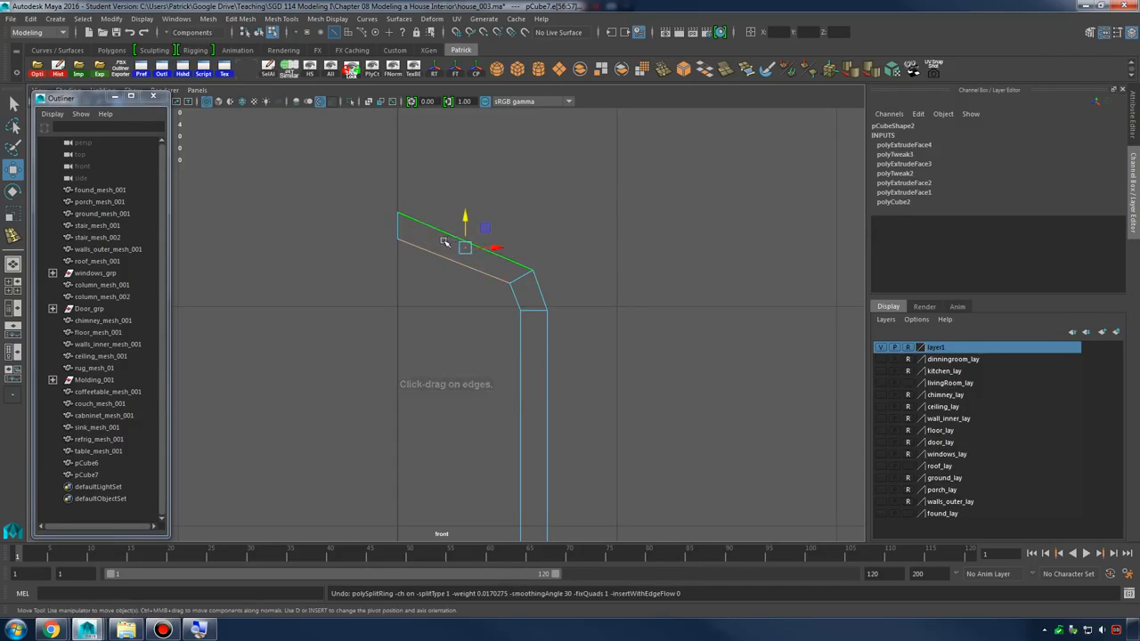
# Insert an edge loop midway along the sloping arm and select the loop's vertices
pyautogui.moveTo(445, 243); pyautogui.dragTo(438, 265, button='right')
pyautogui.click(467, 240)
pyautogui.click(583, 283)
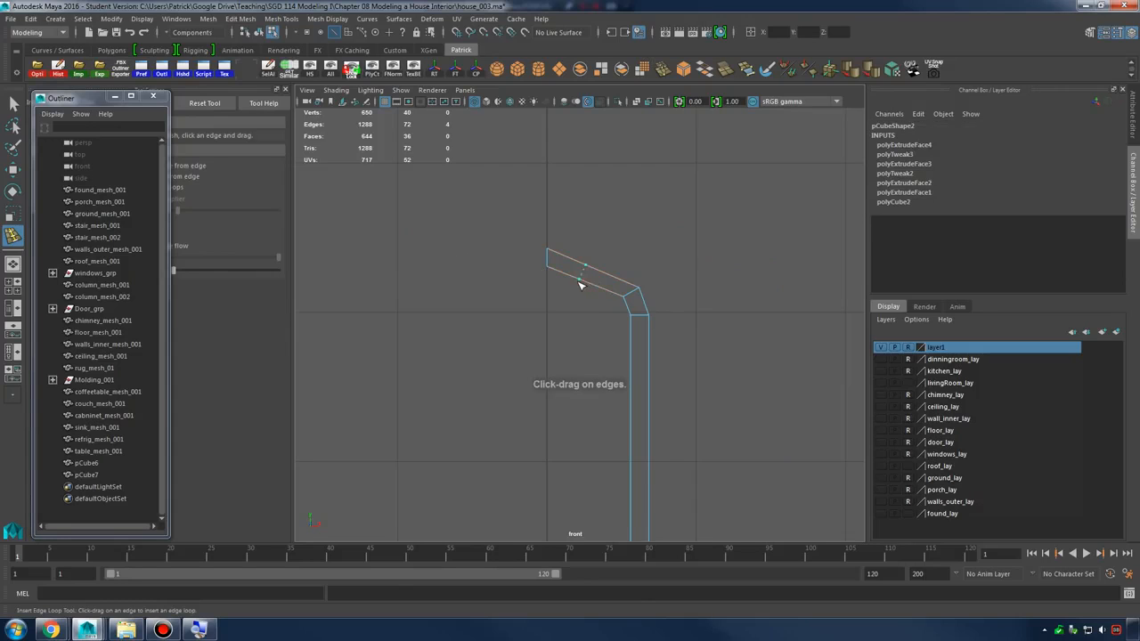
pyautogui.press('q')
pyautogui.moveTo(591, 274); pyautogui.dragTo(572, 246, button='right')
pyautogui.press('w')
pyautogui.moveTo(572, 247); pyautogui.dragTo(598, 318)
# Try moving the arm's new loop vertices, comparing the shape with and without the move in the perspective view
pyautogui.press('space')
pyautogui.press('space')
pyautogui.press('z')
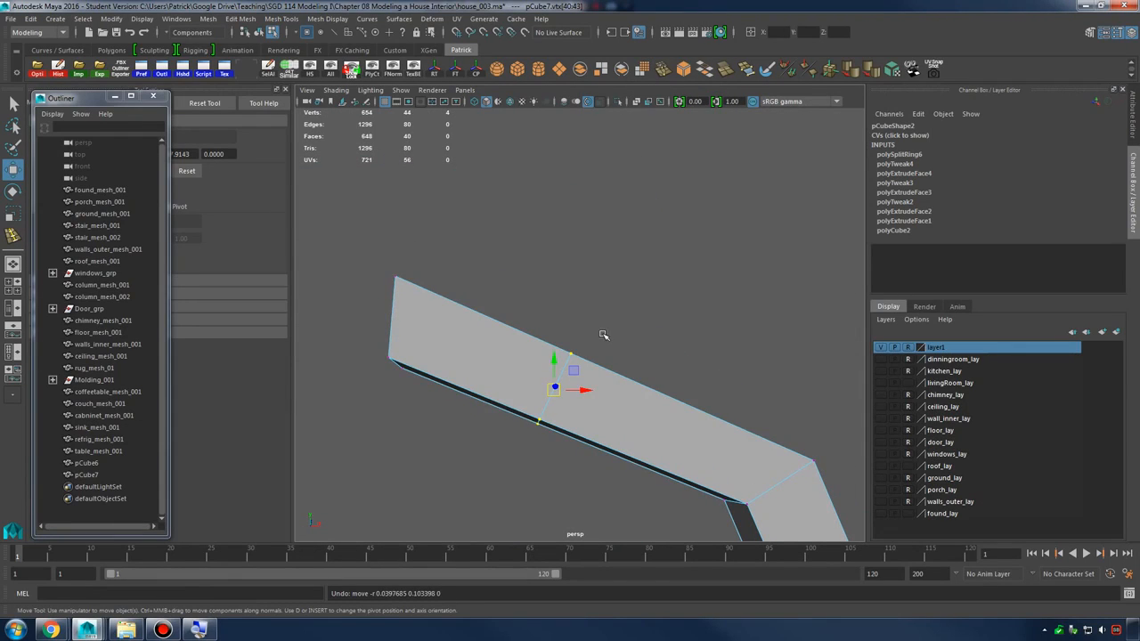
pyautogui.hotkey('shift', 'z')
pyautogui.press('z')
pyautogui.hotkey('shift', 'z')
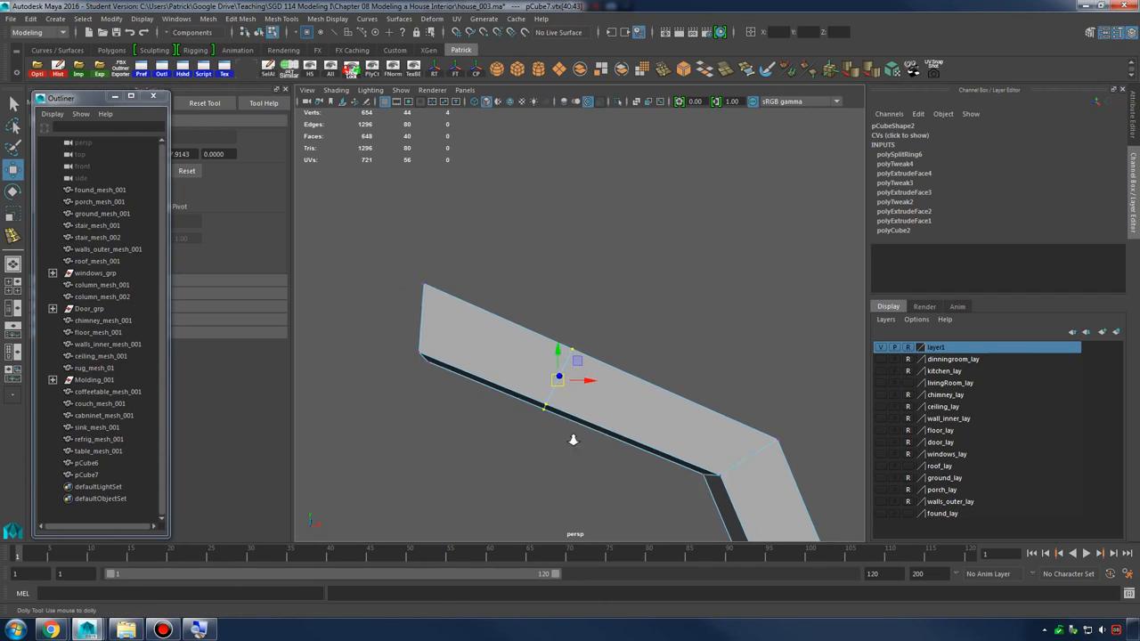
# Select all of the post's vertices and merge them
pyautogui.moveTo(620, 298); pyautogui.dragTo(622, 400, button='right')
pyautogui.moveTo(559, 294); pyautogui.dragTo(559, 295, button='right')
pyautogui.keyDown('alt'); pyautogui.moveTo(559, 295); pyautogui.dragTo(482, 250); pyautogui.keyUp('alt')
pyautogui.keyDown('alt'); pyautogui.moveTo(608, 432); pyautogui.dragTo(600, 290); pyautogui.keyUp('alt')
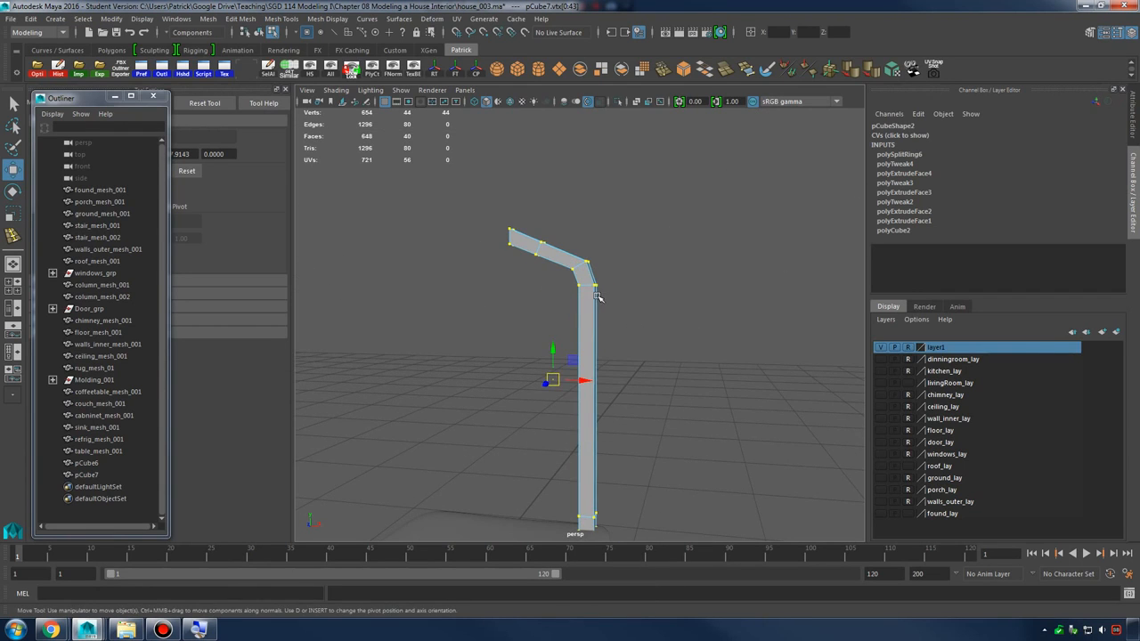
pyautogui.keyDown('shift'); pyautogui.moveTo(597, 295); pyautogui.dragTo(523, 233, button='right'); pyautogui.keyUp('shift')
# Insert a second edge loop across the sloping arm and try moving one of its edges
pyautogui.scroll(2, 565, 237)
pyautogui.moveTo(537, 228); pyautogui.dragTo(540, 231)
pyautogui.press('w')
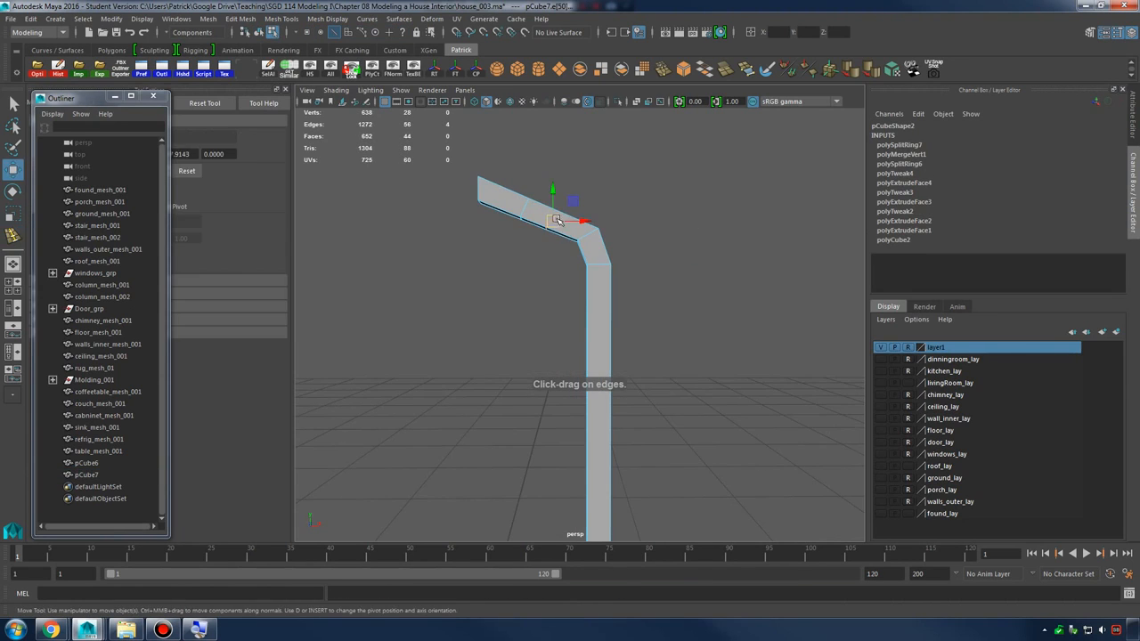
pyautogui.keyDown('alt'); pyautogui.moveTo(554, 175); pyautogui.dragTo(649, 362); pyautogui.keyUp('alt')
pyautogui.rightClick(712, 288)
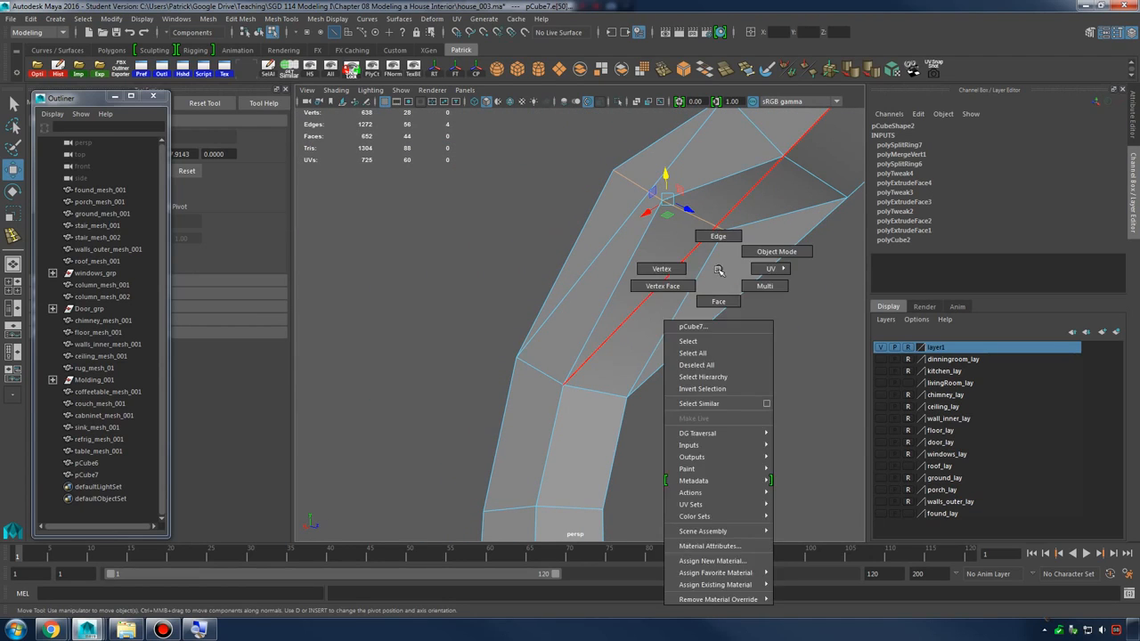
# Turn off backface culling in the perspective view and undo the last edge move
pyautogui.click(336, 90)
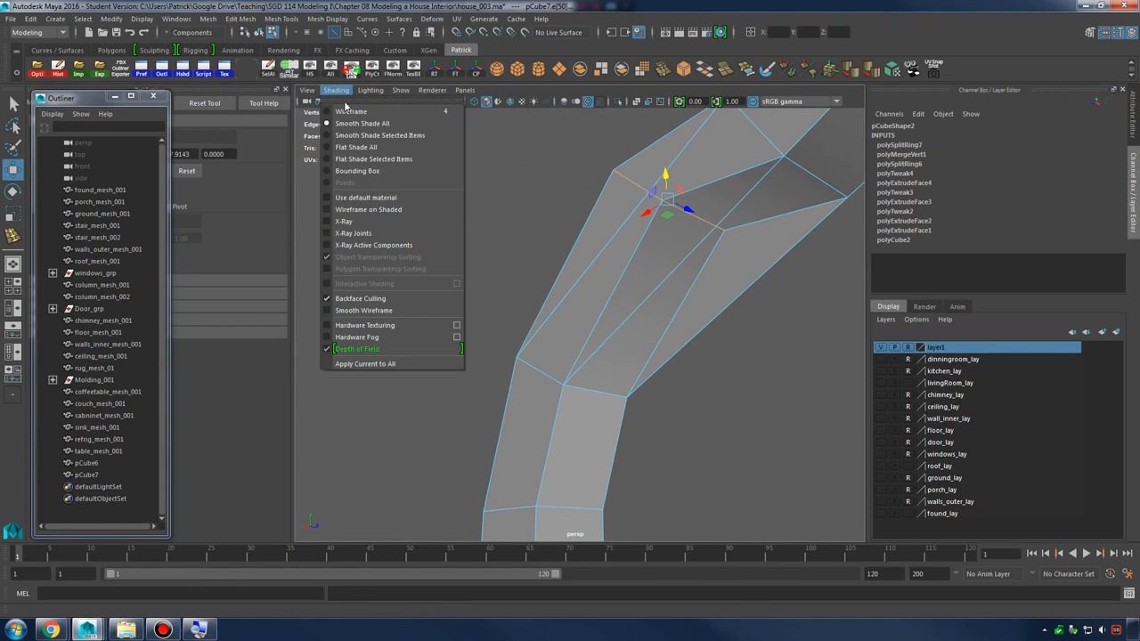
pyautogui.click(360, 299)
pyautogui.moveTo(615, 311)
pyautogui.keyDown('alt'); pyautogui.mouseDown()
pyautogui.moveTo(470, 323)
pyautogui.moveTo(532, 356)
pyautogui.moveTo(568, 285)
pyautogui.mouseUp(); pyautogui.keyUp('alt')
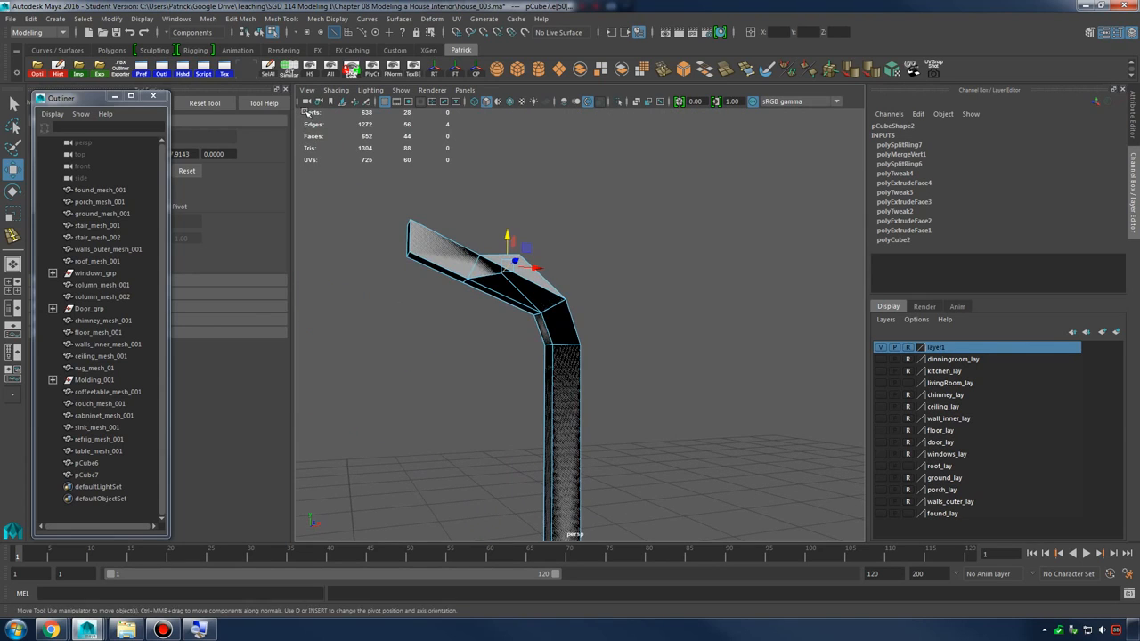
pyautogui.click(286, 90)
pyautogui.keyDown('alt'); pyautogui.moveTo(437, 335); pyautogui.dragTo(501, 328); pyautogui.keyUp('alt')
pyautogui.hotkey('ctrl', 'z')
# Examine the post's bend from several angles, toggling the smooth preview on and off
pyautogui.moveTo(496, 277); pyautogui.dragTo(418, 276, button='right')
pyautogui.keyDown('alt'); pyautogui.moveTo(547, 300); pyautogui.dragTo(445, 286, button='right'); pyautogui.keyUp('alt')
pyautogui.moveTo(314, 225); pyautogui.dragTo(616, 570)
pyautogui.keyDown('alt'); pyautogui.moveTo(538, 454); pyautogui.dragTo(731, 412, button='right'); pyautogui.keyUp('alt')
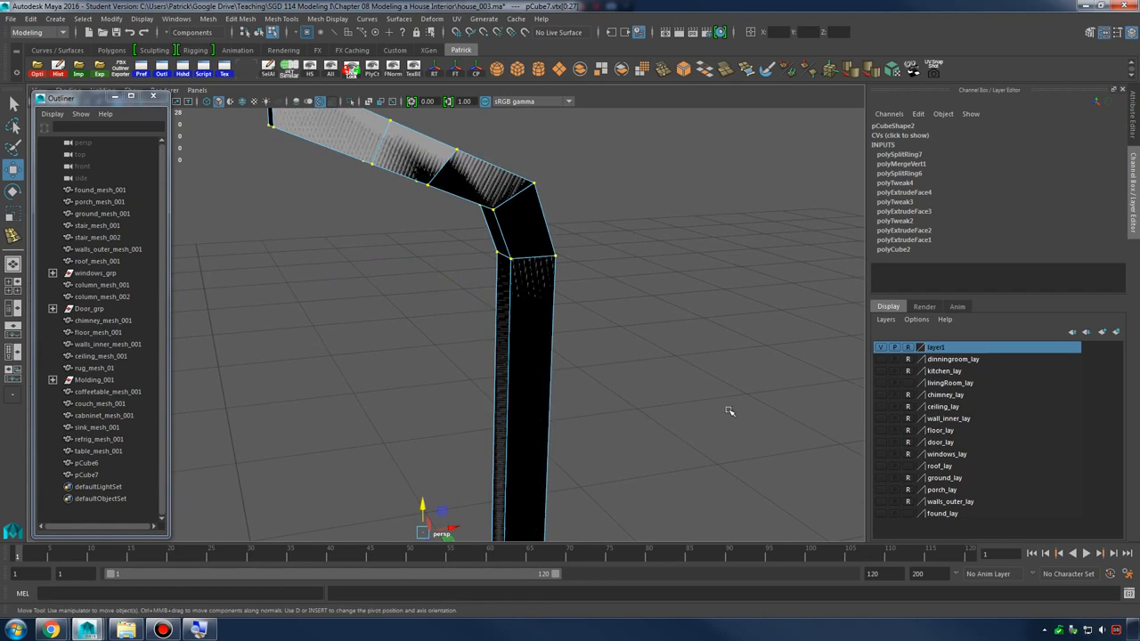
pyautogui.press('3')
pyautogui.press('1')
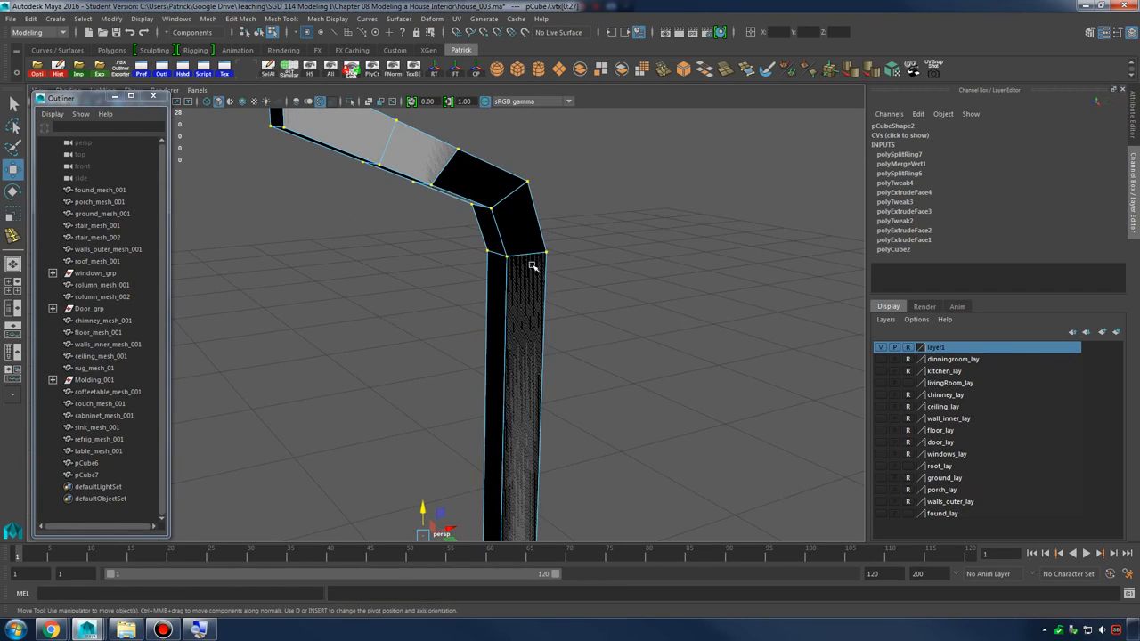
pyautogui.moveTo(509, 227); pyautogui.dragTo(579, 215, button='right')
pyautogui.keyDown('alt'); pyautogui.moveTo(563, 267); pyautogui.dragTo(565, 382); pyautogui.keyUp('alt')
pyautogui.keyDown('alt'); pyautogui.moveTo(565, 382); pyautogui.dragTo(445, 382, button='right'); pyautogui.keyUp('alt')
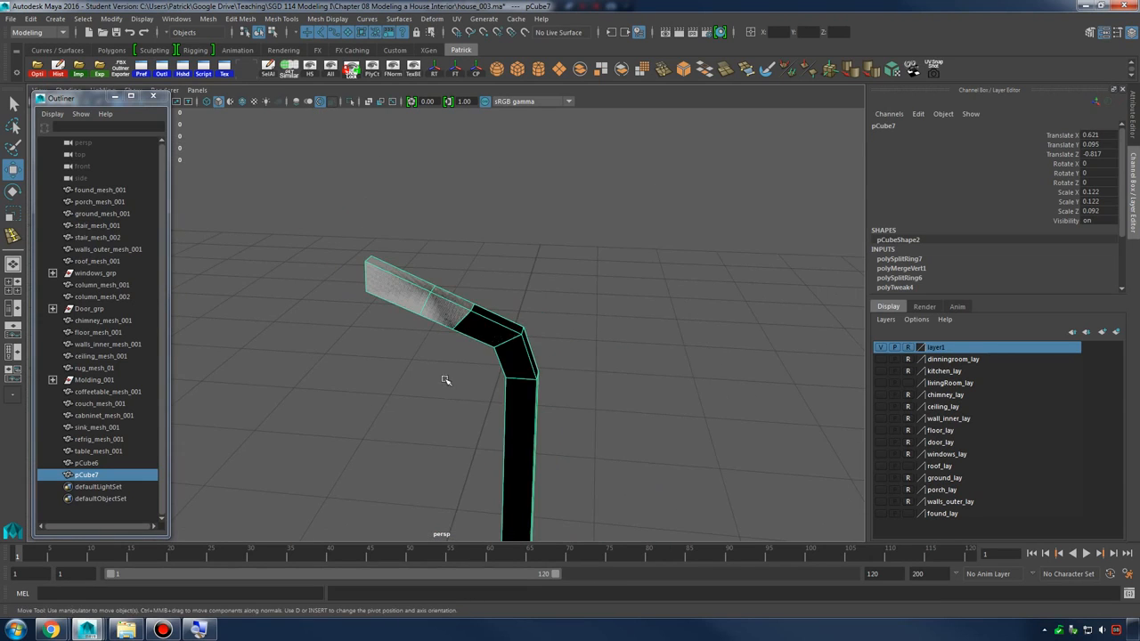
# Select every vertex of the bent post again and apply Merge Vertices, checking it in smooth preview
pyautogui.moveTo(494, 307); pyautogui.dragTo(356, 307, button='right')
pyautogui.moveTo(348, 237); pyautogui.dragTo(628, 616)
pyautogui.keyDown('alt'); pyautogui.moveTo(486, 479); pyautogui.dragTo(484, 356, button='middle'); pyautogui.keyUp('alt')
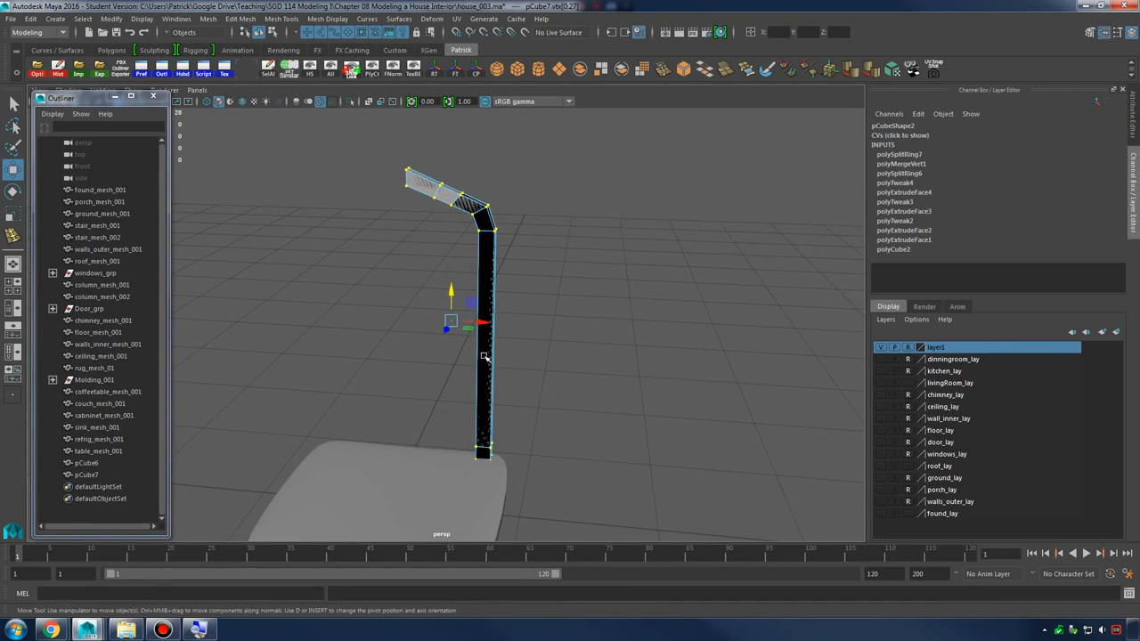
pyautogui.keyDown('shift'); pyautogui.moveTo(463, 194); pyautogui.dragTo(544, 146, button='right'); pyautogui.keyUp('shift')
pyautogui.keyDown('alt'); pyautogui.moveTo(515, 207); pyautogui.dragTo(557, 285); pyautogui.keyUp('alt')
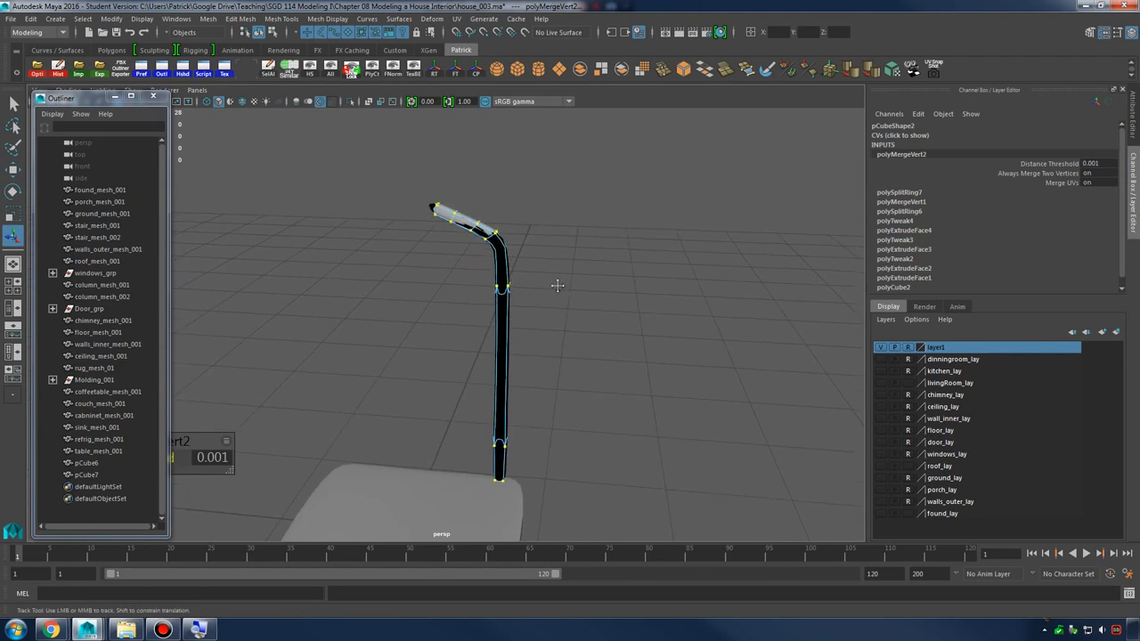
# Try deleting a face at the post's bend to inspect the geometry behind it
pyautogui.keyDown('alt'); pyautogui.moveTo(558, 285); pyautogui.dragTo(613, 310, button='right'); pyautogui.keyUp('alt')
pyautogui.keyDown('alt'); pyautogui.moveTo(600, 304); pyautogui.dragTo(535, 267); pyautogui.keyUp('alt')
pyautogui.moveTo(535, 267); pyautogui.dragTo(536, 290, button='right')
pyautogui.click(536, 278)
pyautogui.press('Delete')
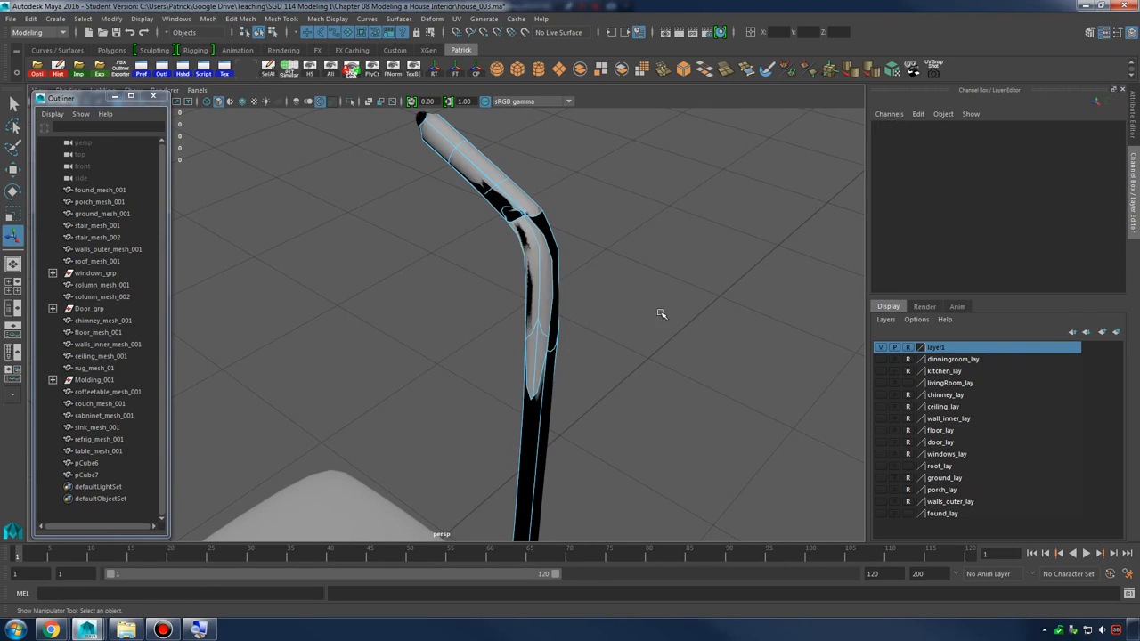
pyautogui.keyDown('alt'); pyautogui.moveTo(621, 331); pyautogui.dragTo(649, 362); pyautogui.keyUp('alt')
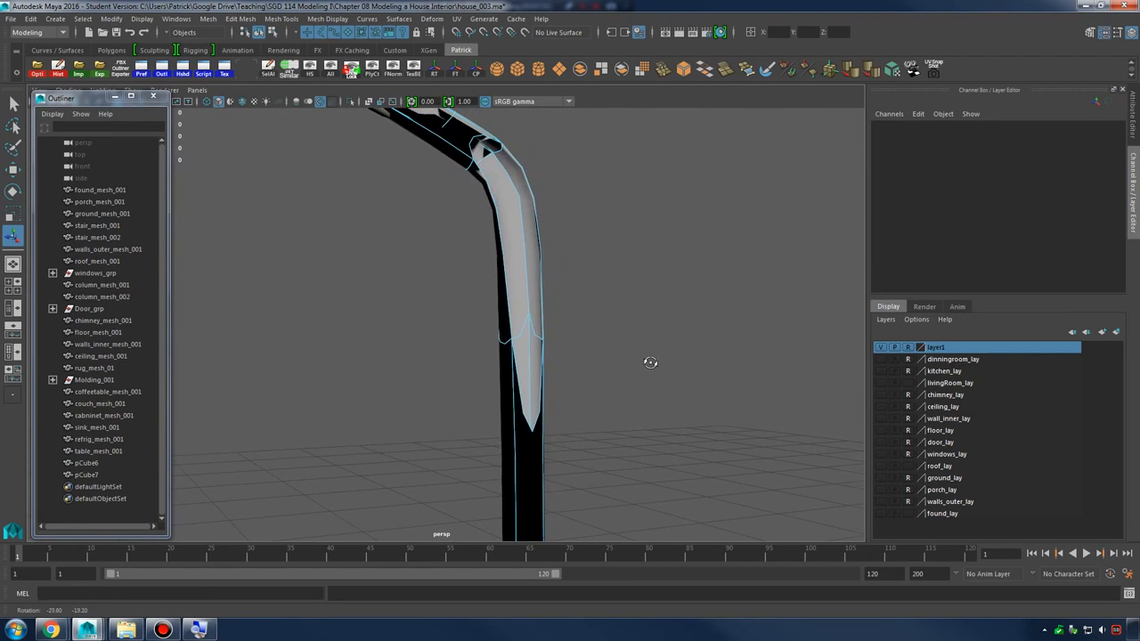
pyautogui.hotkey('ctrl', 'z')
pyautogui.press('1')
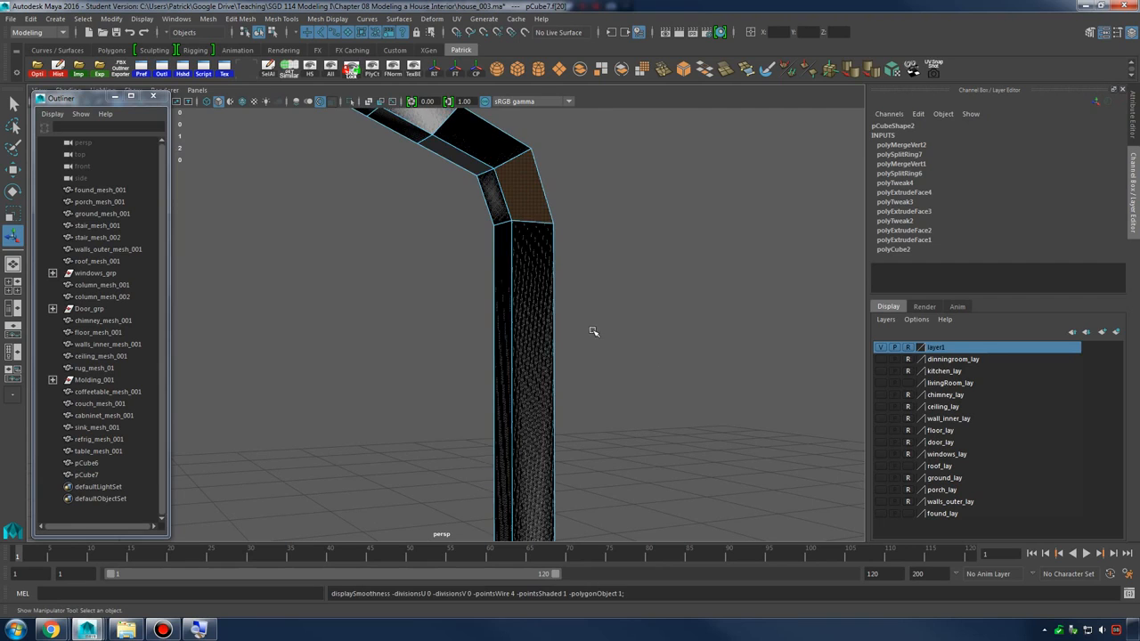
# Select all of the post's vertices and merge them through the Merge Vertices options
pyautogui.moveTo(536, 268); pyautogui.dragTo(481, 267, button='right')
pyautogui.keyDown('alt'); pyautogui.moveTo(629, 244); pyautogui.dragTo(454, 209, button='right'); pyautogui.keyUp('alt')
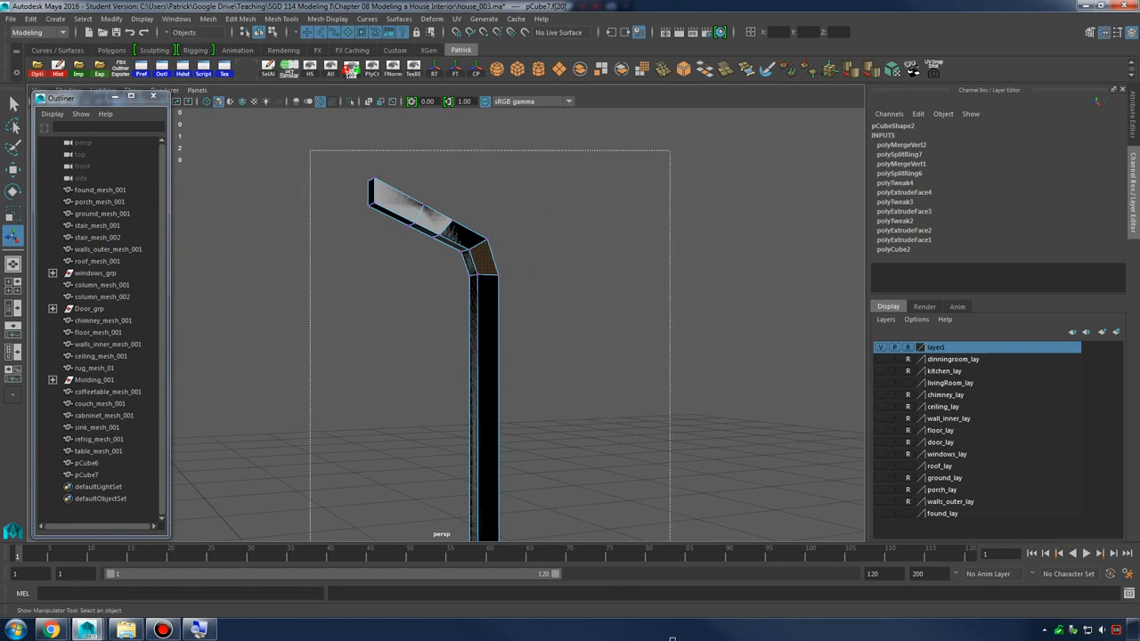
pyautogui.moveTo(673, 639); pyautogui.dragTo(671, 639)
pyautogui.keyDown('alt'); pyautogui.moveTo(652, 422); pyautogui.dragTo(460, 347, button='right'); pyautogui.keyUp('alt')
pyautogui.moveTo(615, 577); pyautogui.dragTo(614, 577)
pyautogui.keyDown('alt'); pyautogui.moveTo(413, 452); pyautogui.dragTo(624, 312, button='right'); pyautogui.keyUp('alt')
pyautogui.keyDown('alt'); pyautogui.moveTo(624, 312); pyautogui.dragTo(611, 427, button='middle'); pyautogui.keyUp('alt')
pyautogui.moveTo(590, 397)
pyautogui.keyDown('alt'); pyautogui.mouseDown()
pyautogui.moveTo(481, 300)
pyautogui.moveTo(501, 285)
pyautogui.mouseUp(); pyautogui.keyUp('alt')
pyautogui.keyDown('shift'); pyautogui.rightClick(501, 285); pyautogui.keyUp('shift')
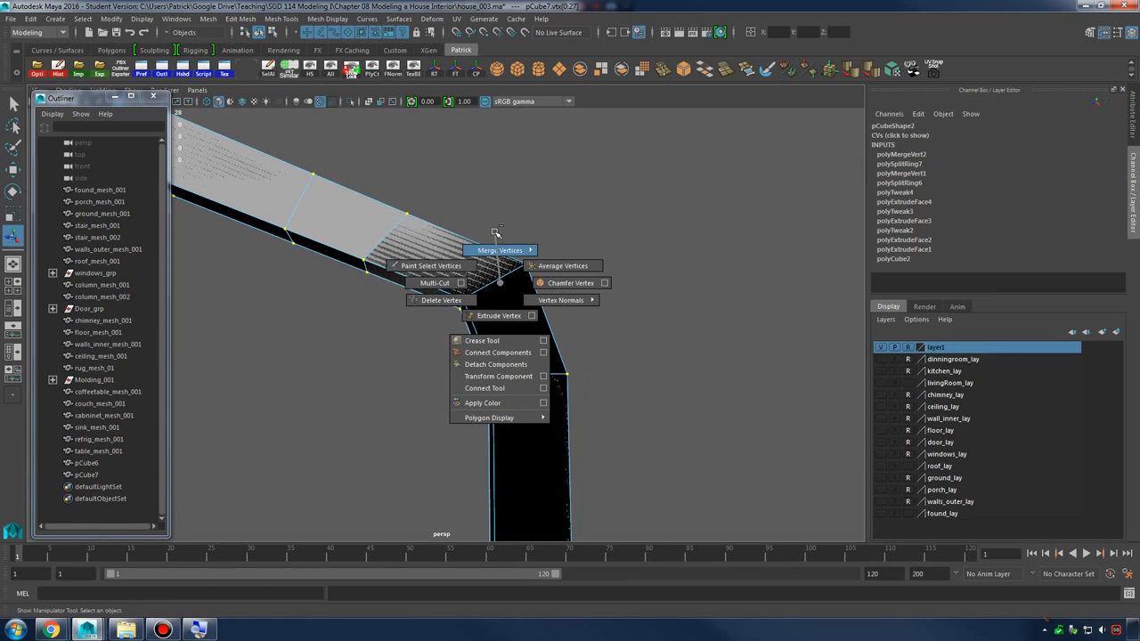
pyautogui.moveTo(496, 233); pyautogui.dragTo(588, 215, button='right')
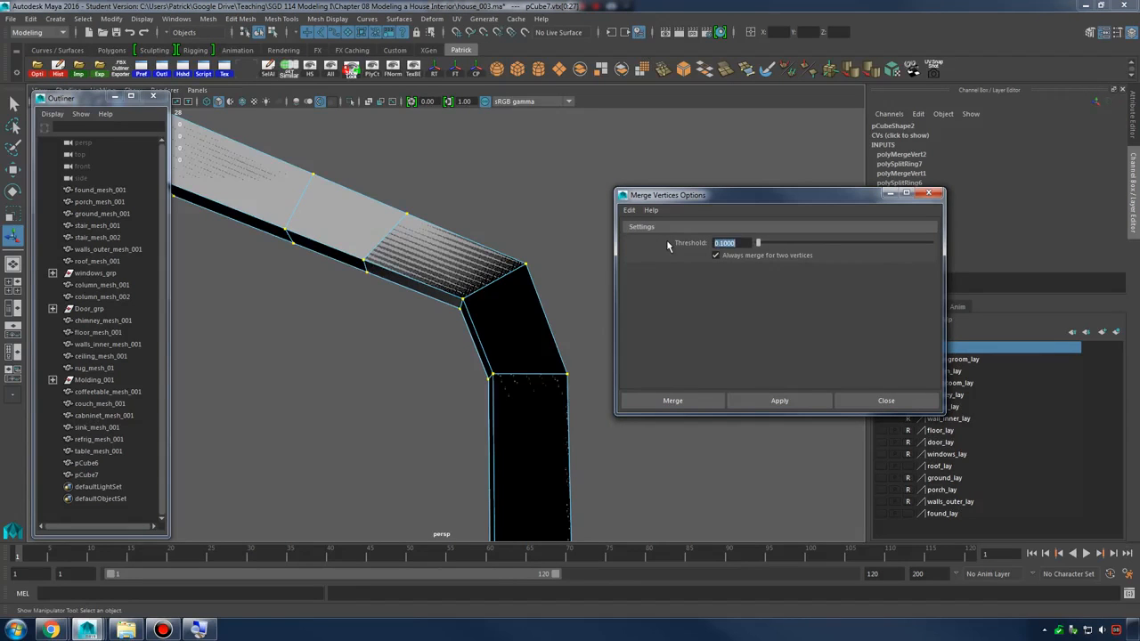
pyautogui.click(675, 400)
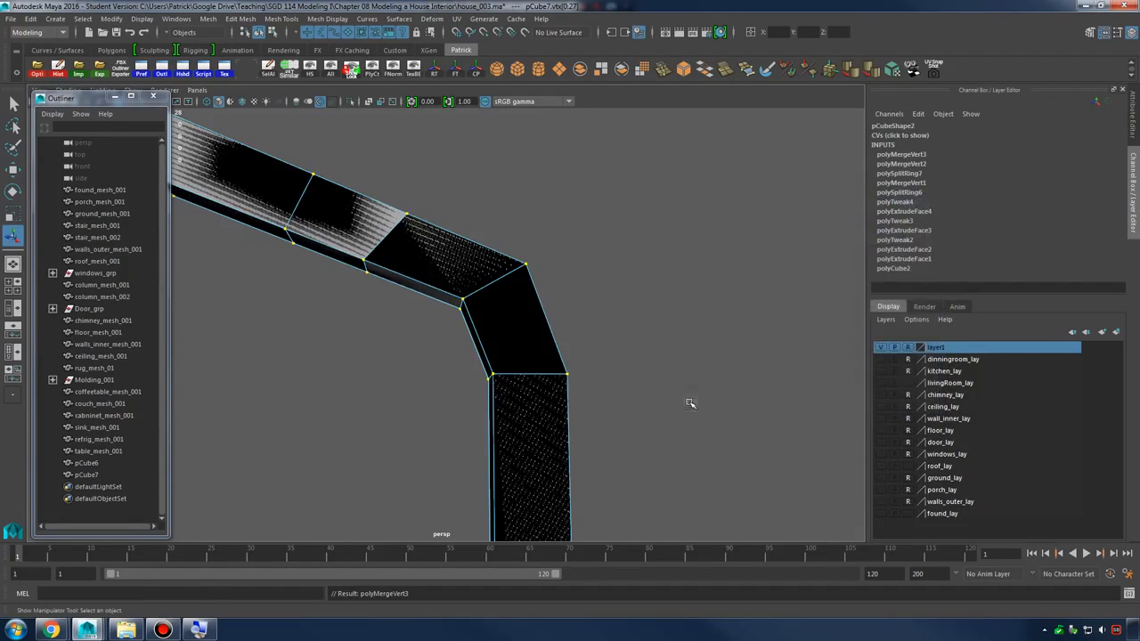
# Return the faulty post to object mode and delete the whole object
pyautogui.keyDown('alt'); pyautogui.moveTo(596, 282); pyautogui.dragTo(465, 301); pyautogui.keyUp('alt')
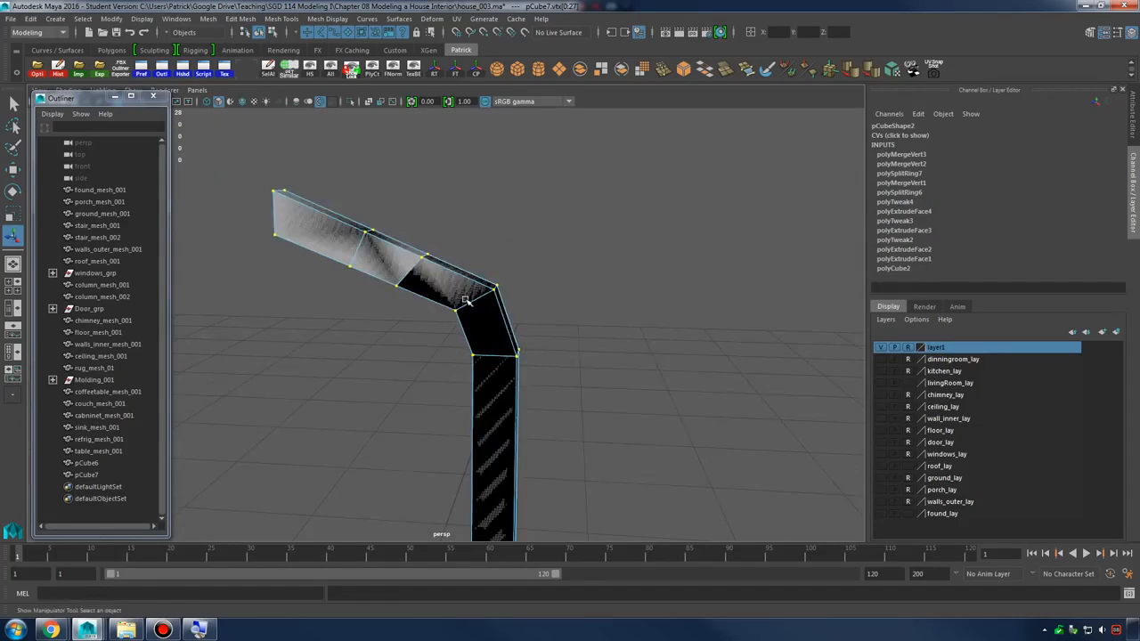
pyautogui.moveTo(471, 298); pyautogui.dragTo(508, 265, button='right')
pyautogui.click(457, 298)
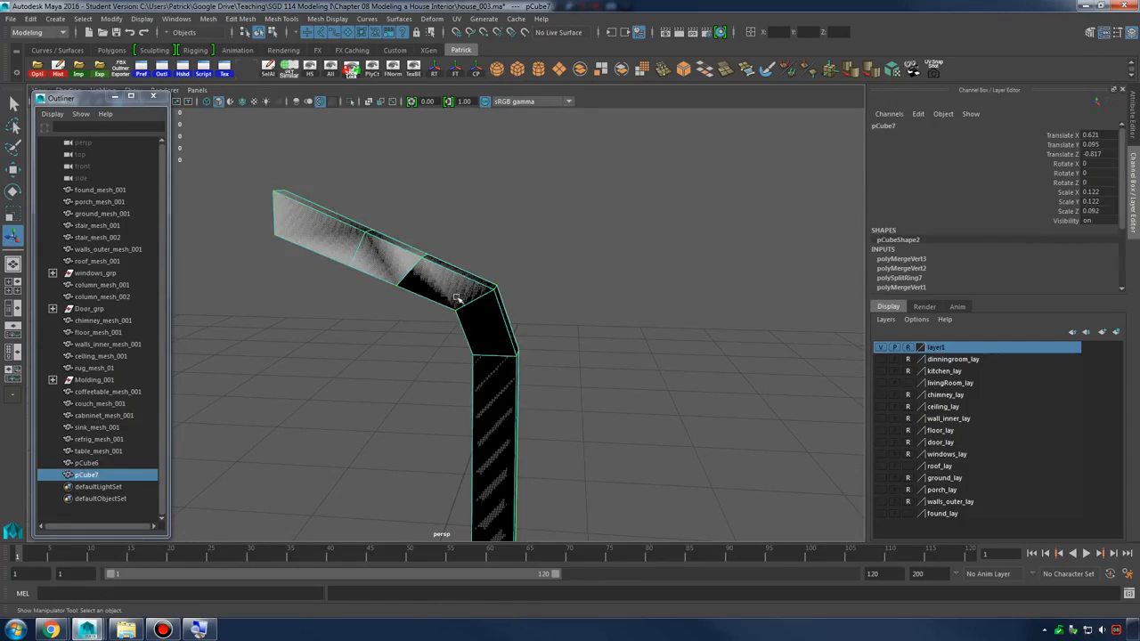
pyautogui.press('Delete')
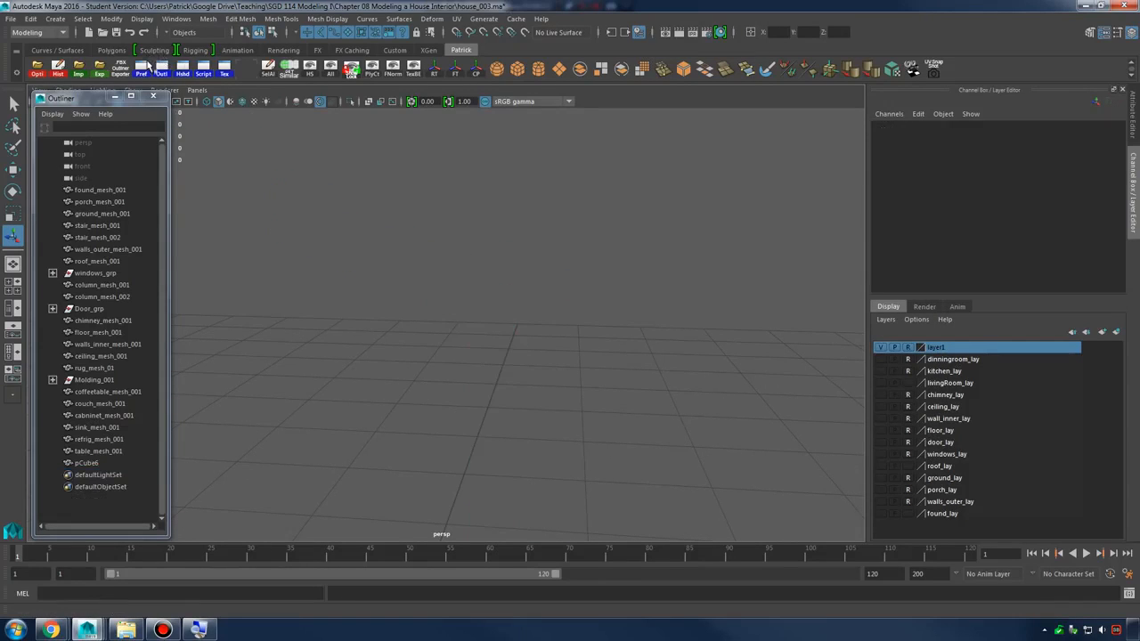
# Create a new polygon cube for rebuilding the backrest post
pyautogui.click(55, 20)
pyautogui.moveTo(72, 60)
pyautogui.click(222, 83)
pyautogui.press('f')
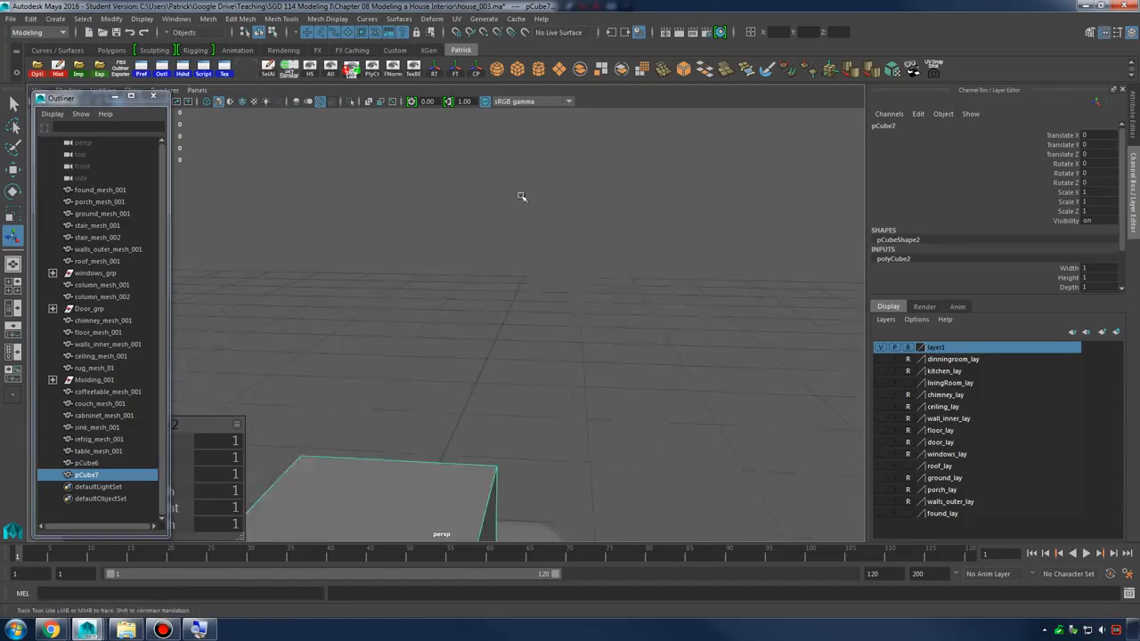
# Scale the new cube to about 0.221, thin it to about 0.164 in Z, and place it on the seat's back corner
pyautogui.press('r')
pyautogui.moveTo(421, 390); pyautogui.dragTo(347, 410)
pyautogui.press('w')
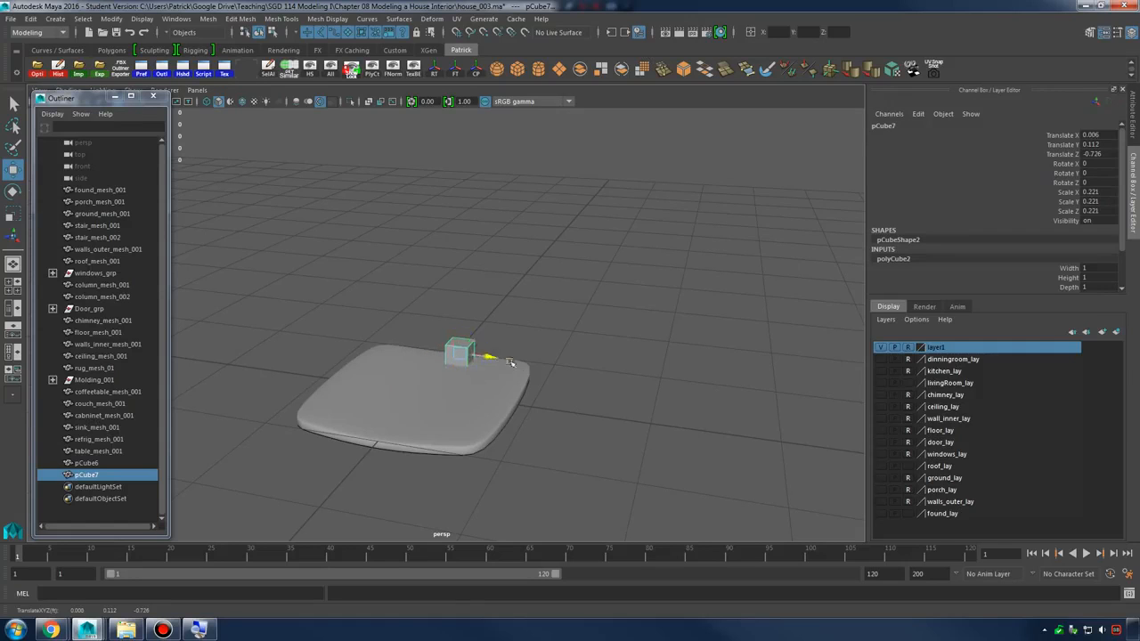
pyautogui.moveTo(523, 367); pyautogui.dragTo(524, 367)
pyautogui.press('f')
pyautogui.keyDown('alt'); pyautogui.moveTo(598, 374); pyautogui.dragTo(554, 367); pyautogui.keyUp('alt')
pyautogui.keyDown('alt'); pyautogui.moveTo(554, 367); pyautogui.dragTo(504, 333, button='right'); pyautogui.keyUp('alt')
pyautogui.moveTo(477, 333); pyautogui.dragTo(525, 359)
pyautogui.moveTo(484, 265); pyautogui.dragTo(484, 241)
pyautogui.press('r')
pyautogui.keyDown('alt'); pyautogui.moveTo(577, 288); pyautogui.dragTo(618, 387); pyautogui.keyUp('alt')
pyautogui.press('w')
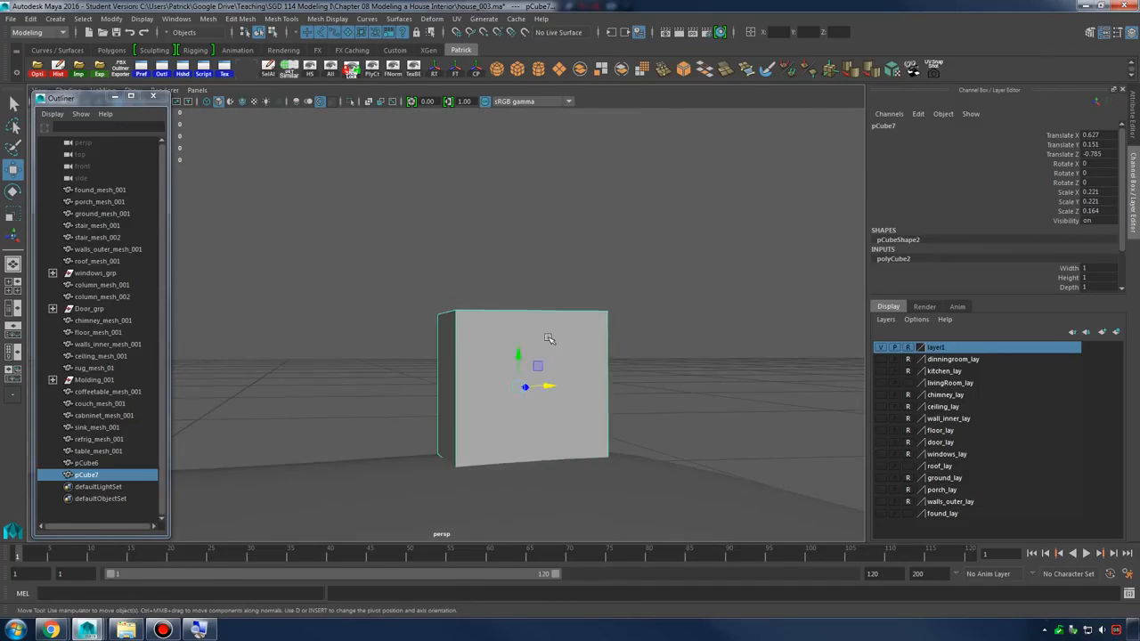
# Raise the cube's top vertices to stretch it into a tall upright post
pyautogui.moveTo(548, 300); pyautogui.dragTo(472, 305, button='right')
pyautogui.moveTo(371, 293); pyautogui.dragTo(603, 348)
pyautogui.keyDown('alt'); pyautogui.moveTo(603, 348); pyautogui.dragTo(501, 281, button='right'); pyautogui.keyUp('alt')
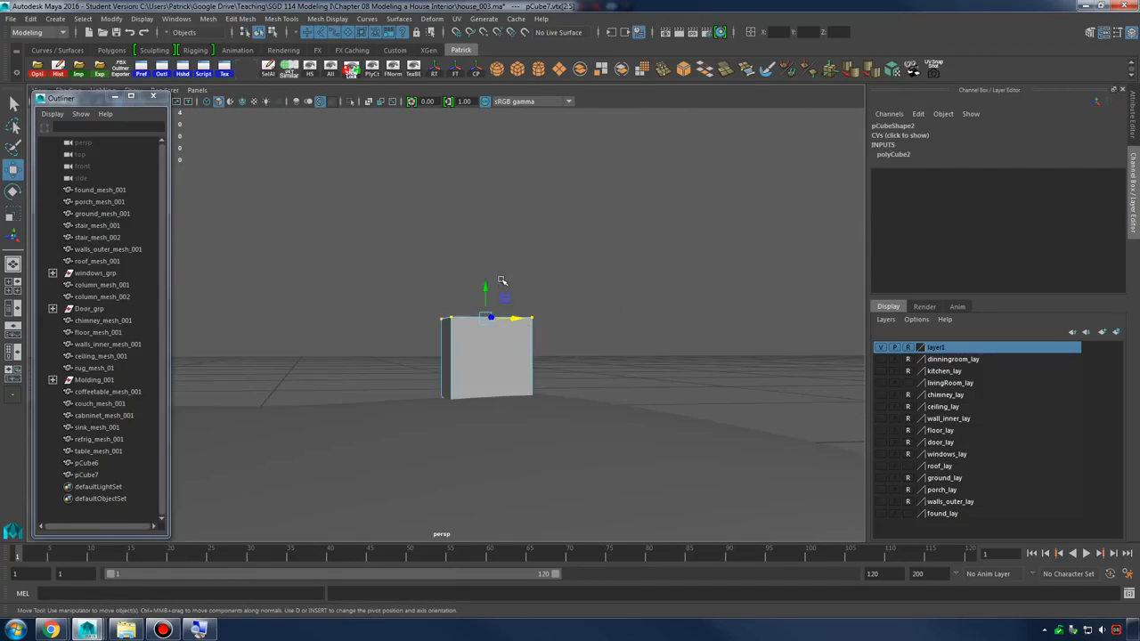
pyautogui.moveTo(487, 281); pyautogui.dragTo(487, 119)
pyautogui.keyDown('alt'); pyautogui.moveTo(624, 322); pyautogui.dragTo(650, 446, button='middle'); pyautogui.keyUp('alt')
pyautogui.keyDown('alt'); pyautogui.moveTo(650, 445); pyautogui.dragTo(499, 374, button='right'); pyautogui.keyUp('alt')
pyautogui.keyDown('alt'); pyautogui.moveTo(489, 362); pyautogui.dragTo(535, 401); pyautogui.keyUp('alt')
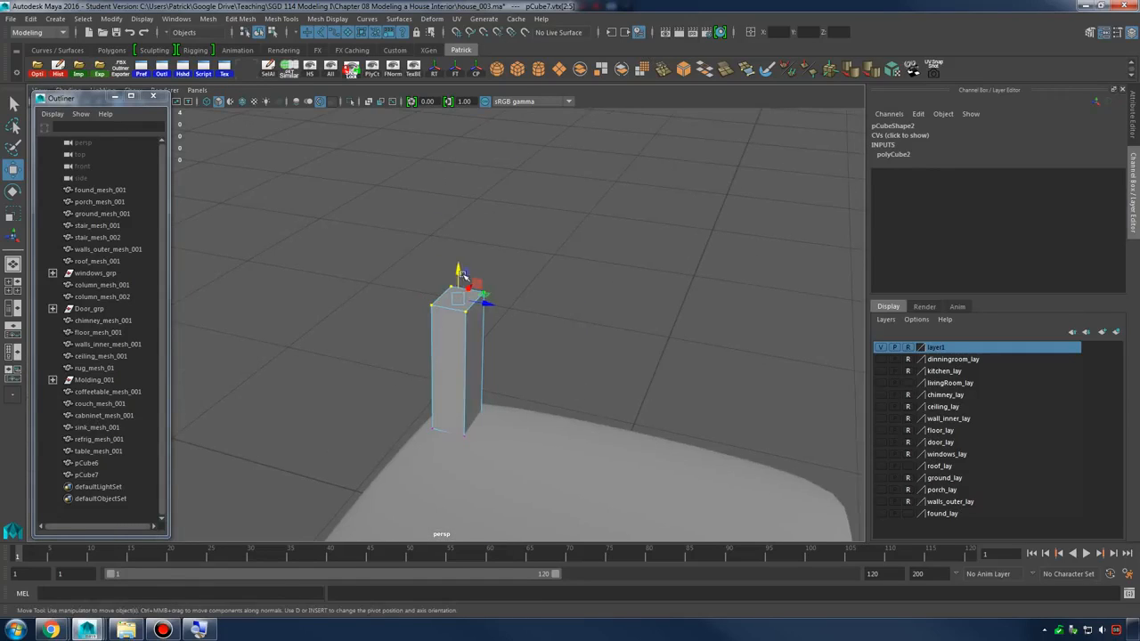
# Move the vertices along one side of the post to make it narrower in depth
pyautogui.keyDown('alt'); pyautogui.moveTo(483, 323); pyautogui.dragTo(411, 309); pyautogui.keyUp('alt')
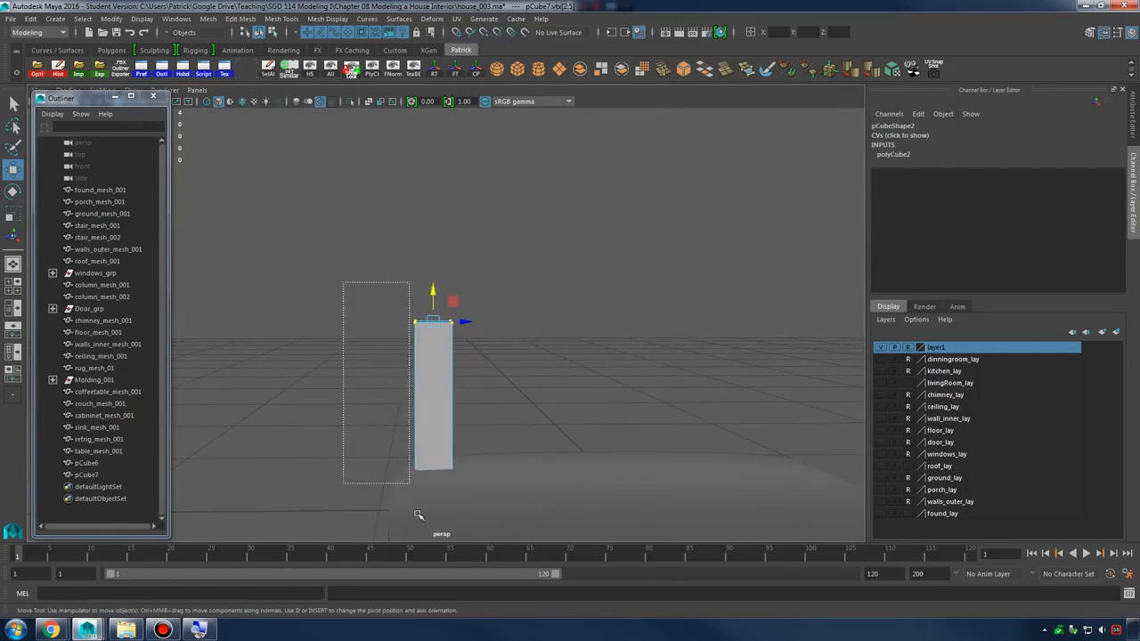
pyautogui.moveTo(451, 400); pyautogui.dragTo(458, 404)
pyautogui.keyDown('alt'); pyautogui.moveTo(529, 391); pyautogui.dragTo(501, 378); pyautogui.keyUp('alt')
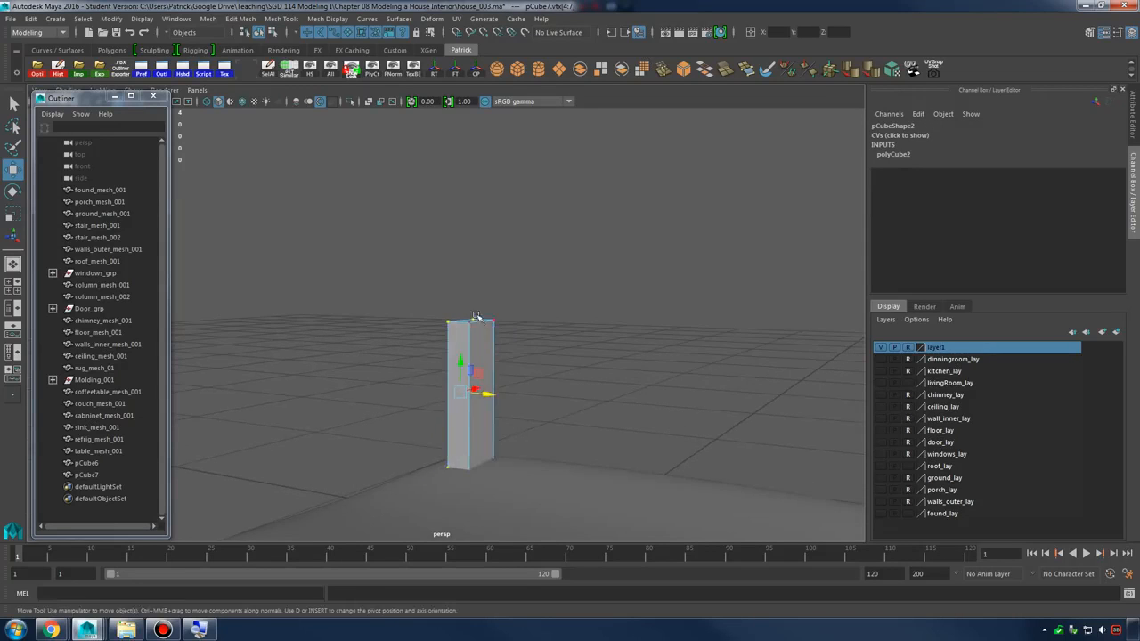
# Extrude the post's top face and pull it upward to add a second, longer section
pyautogui.moveTo(476, 301)
pyautogui.mouseDown(button='right')
pyautogui.moveTo(476, 330)
pyautogui.moveTo(478, 319)
pyautogui.mouseUp(button='right')
pyautogui.keyDown('alt'); pyautogui.moveTo(481, 326); pyautogui.dragTo(483, 375); pyautogui.keyUp('alt')
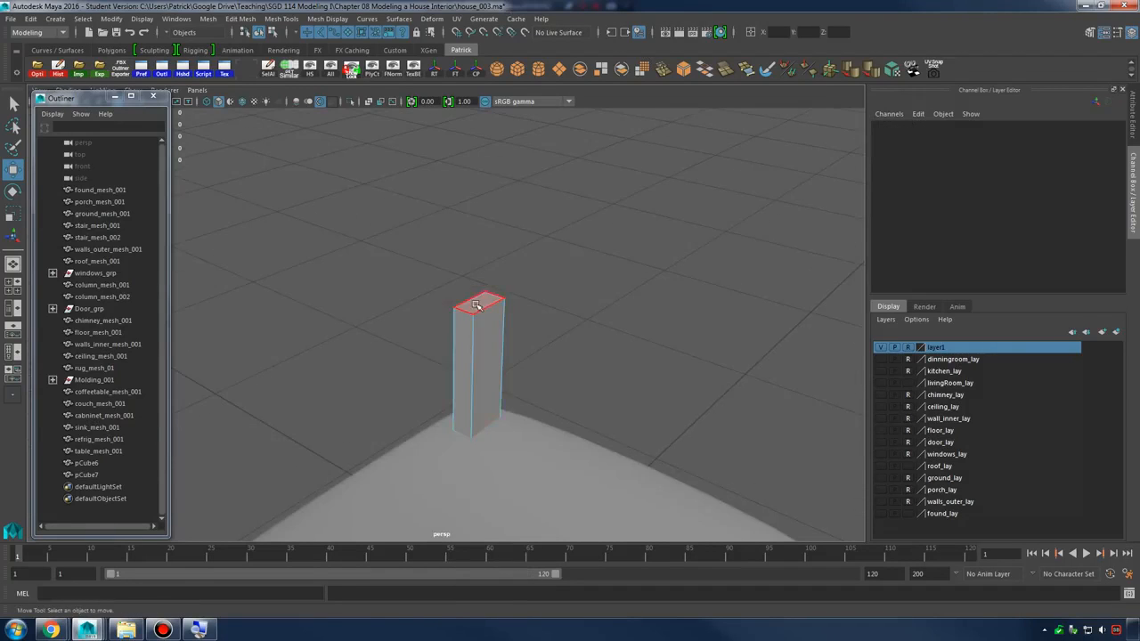
pyautogui.click(479, 304)
pyautogui.keyDown('alt'); pyautogui.moveTo(545, 343); pyautogui.dragTo(523, 320); pyautogui.keyUp('alt')
pyautogui.keyDown('shift'); pyautogui.moveTo(521, 309); pyautogui.dragTo(517, 342, button='right'); pyautogui.keyUp('shift')
pyautogui.keyDown('alt'); pyautogui.moveTo(531, 358); pyautogui.dragTo(520, 183); pyautogui.keyUp('alt')
pyautogui.press('w')
pyautogui.keyDown('alt'); pyautogui.moveTo(546, 298); pyautogui.dragTo(602, 411, button='middle'); pyautogui.keyUp('alt')
pyautogui.keyDown('alt'); pyautogui.moveTo(602, 411); pyautogui.dragTo(518, 352, button='right'); pyautogui.keyUp('alt')
pyautogui.keyDown('alt'); pyautogui.moveTo(542, 345); pyautogui.dragTo(575, 330); pyautogui.keyUp('alt')
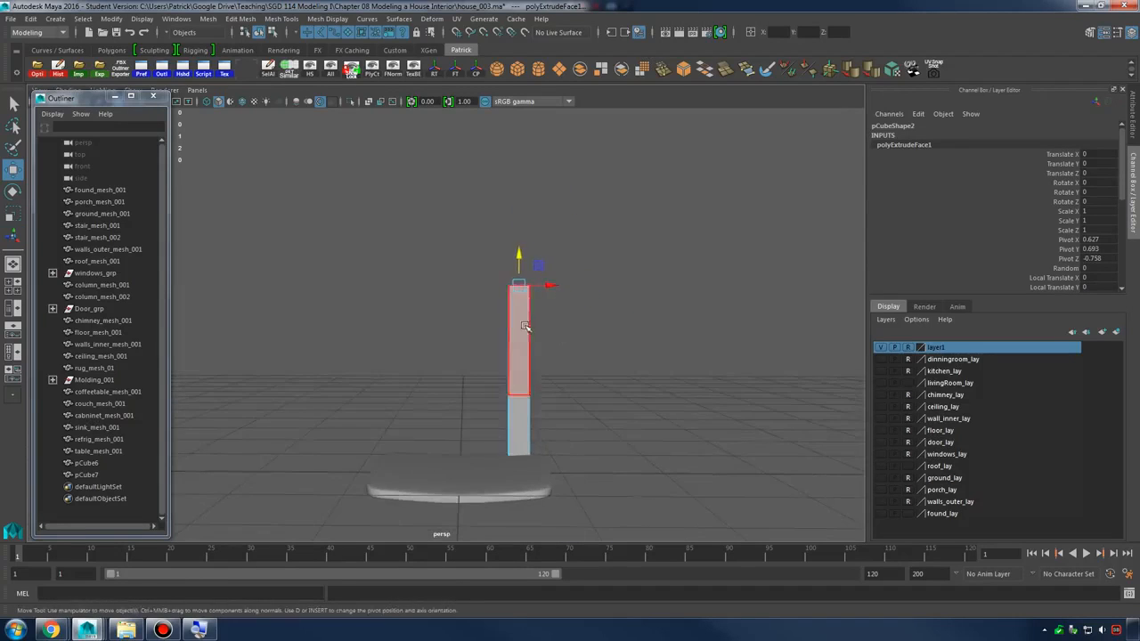
# Scale the whole post down to about 0.117, keeping its depth thinner, and adjust its height to rest on the seat
pyautogui.moveTo(511, 297); pyautogui.dragTo(554, 284, button='right')
pyautogui.press('r')
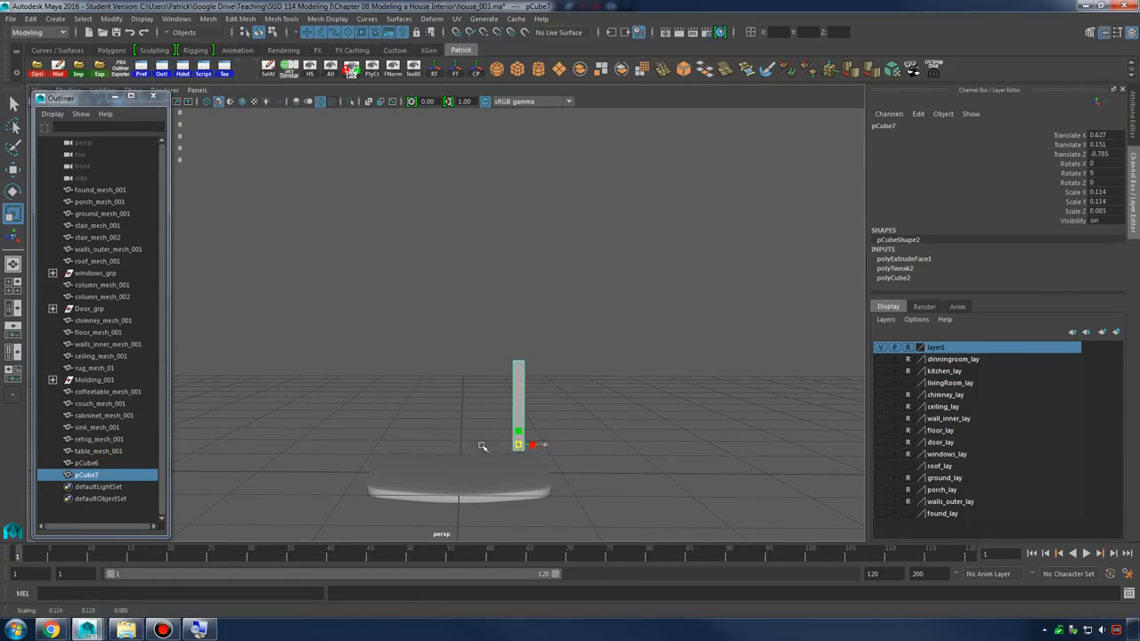
pyautogui.press('w')
pyautogui.moveTo(521, 424); pyautogui.dragTo(521, 423)
pyautogui.press('f')
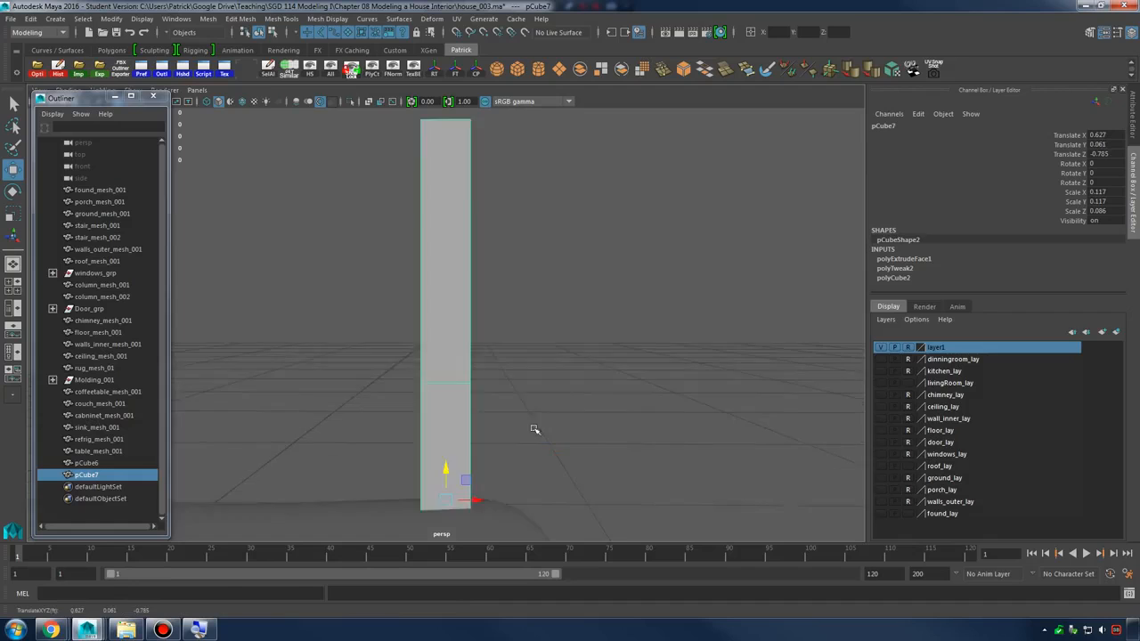
pyautogui.keyDown('alt'); pyautogui.moveTo(575, 448); pyautogui.dragTo(655, 361); pyautogui.keyUp('alt')
pyautogui.keyDown('alt'); pyautogui.moveTo(655, 361); pyautogui.dragTo(703, 448, button='middle'); pyautogui.keyUp('alt')
pyautogui.keyDown('alt'); pyautogui.moveTo(703, 449); pyautogui.dragTo(614, 392, button='right'); pyautogui.keyUp('alt')
# Try extruding the vertices at the top end of the post
pyautogui.click(428, 268)
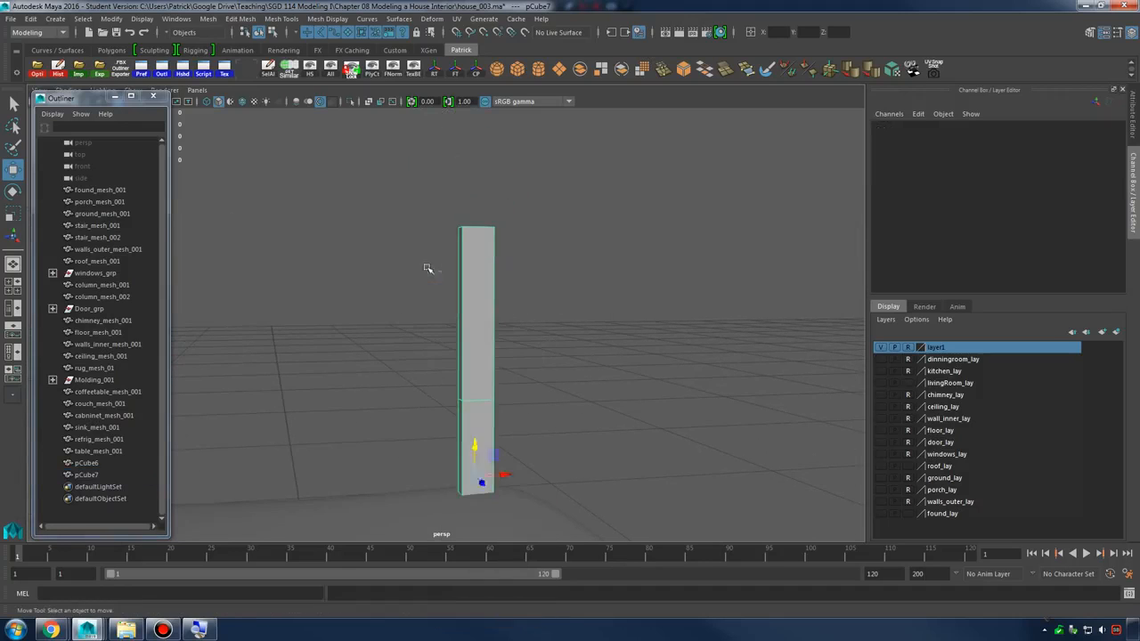
pyautogui.moveTo(440, 198); pyautogui.dragTo(558, 303)
pyautogui.keyDown('alt'); pyautogui.moveTo(562, 300); pyautogui.dragTo(572, 369, button='middle'); pyautogui.keyUp('alt')
pyautogui.keyDown('alt'); pyautogui.moveTo(573, 369); pyautogui.dragTo(507, 175); pyautogui.keyUp('alt')
pyautogui.keyDown('alt'); pyautogui.moveTo(602, 294); pyautogui.dragTo(555, 255, button='right'); pyautogui.keyUp('alt')
pyautogui.keyDown('alt'); pyautogui.moveTo(555, 255); pyautogui.dragTo(516, 165); pyautogui.keyUp('alt')
pyautogui.keyDown('alt'); pyautogui.moveTo(537, 181); pyautogui.dragTo(567, 272, button='middle'); pyautogui.keyUp('alt')
pyautogui.keyDown('alt'); pyautogui.moveTo(563, 326); pyautogui.dragTo(572, 333); pyautogui.keyUp('alt')
pyautogui.keyDown('shift'); pyautogui.rightClick(549, 307); pyautogui.keyUp('shift')
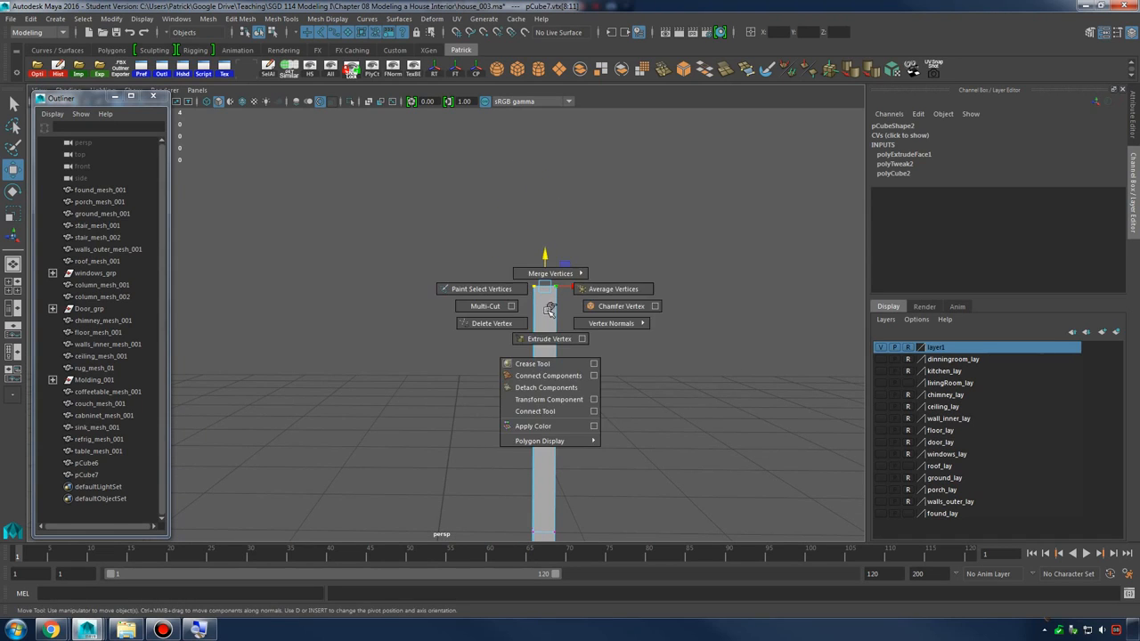
pyautogui.keyDown('shift'); pyautogui.moveTo(549, 308); pyautogui.dragTo(550, 339, button='right'); pyautogui.keyUp('shift')
pyautogui.keyDown('alt'); pyautogui.moveTo(567, 329); pyautogui.dragTo(689, 341); pyautogui.keyUp('alt')
pyautogui.hotkey('ctrl', 'z')
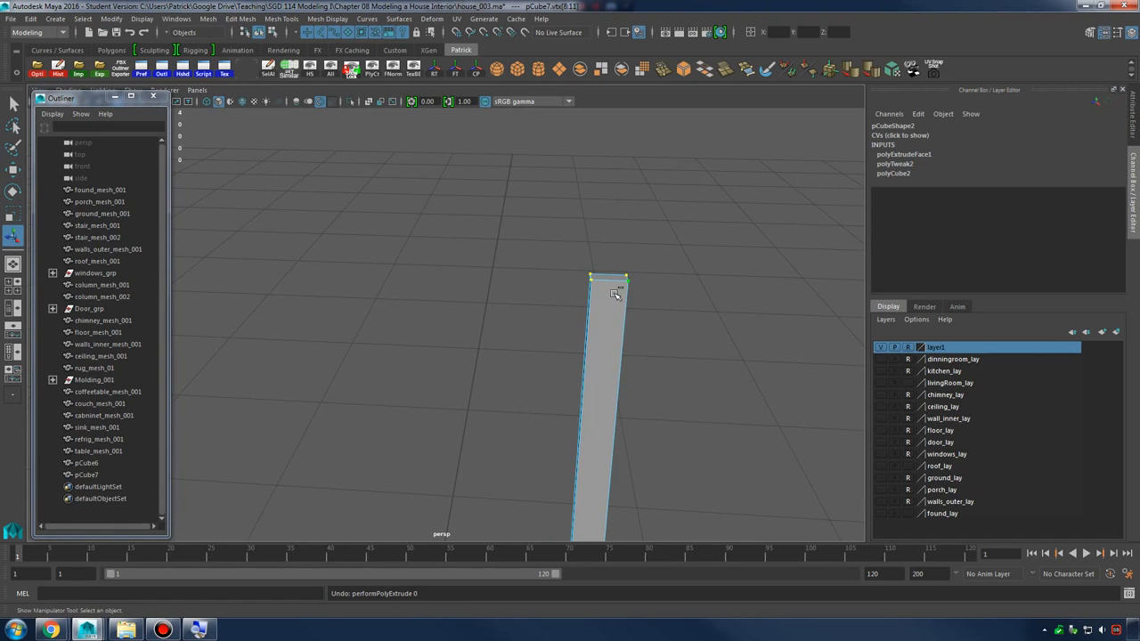
# Try extruding faces from the post without having its top face selected
pyautogui.keyDown('shift'); pyautogui.moveTo(615, 294); pyautogui.dragTo(647, 268, button='right'); pyautogui.keyUp('shift')
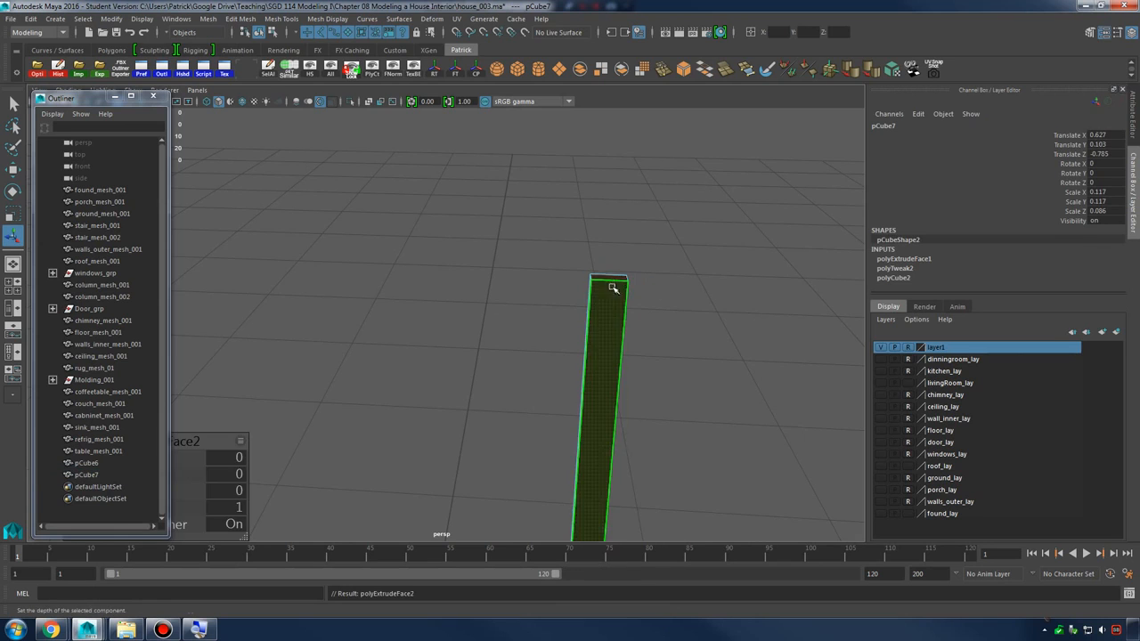
pyautogui.click(684, 354)
pyautogui.keyDown('alt'); pyautogui.moveTo(684, 354); pyautogui.dragTo(614, 344); pyautogui.keyUp('alt')
pyautogui.keyDown('alt'); pyautogui.moveTo(614, 344); pyautogui.dragTo(453, 353, button='right'); pyautogui.keyUp('alt')
pyautogui.keyDown('alt'); pyautogui.moveTo(453, 353); pyautogui.dragTo(463, 277, button='middle'); pyautogui.keyUp('alt')
pyautogui.keyDown('alt'); pyautogui.moveTo(464, 278); pyautogui.dragTo(547, 332); pyautogui.keyUp('alt')
pyautogui.keyDown('alt'); pyautogui.moveTo(546, 332); pyautogui.dragTo(547, 369, button='middle'); pyautogui.keyUp('alt')
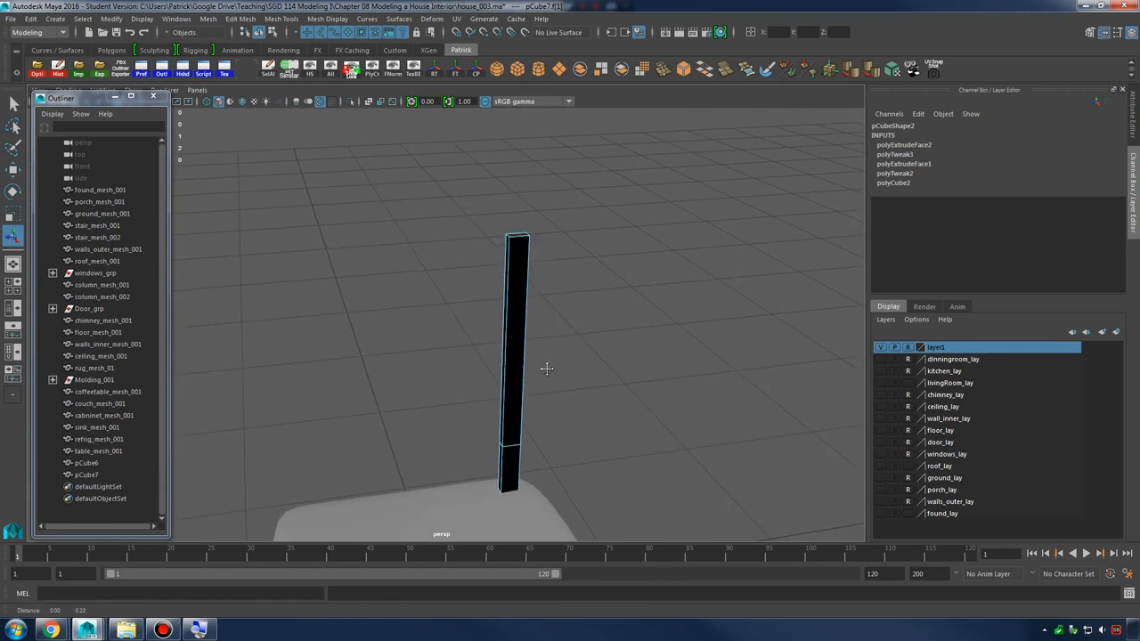
pyautogui.scroll(2, 547, 368)
pyautogui.hotkey('ctrl', 'z')
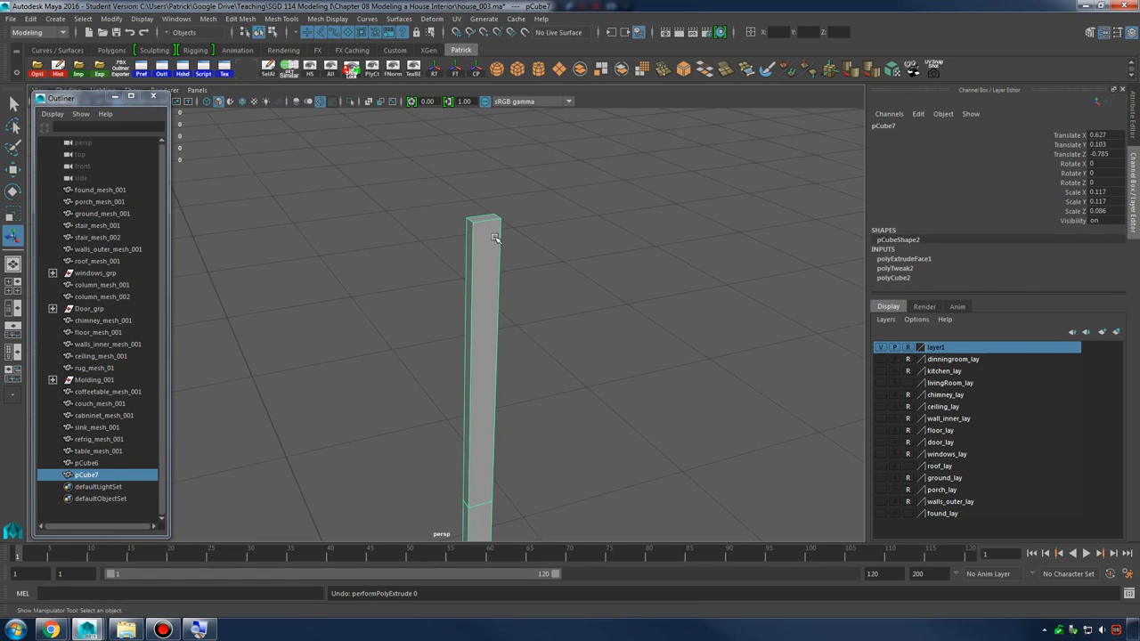
pyautogui.moveTo(494, 239)
pyautogui.keyDown('shift'); pyautogui.mouseDown(button='right')
pyautogui.moveTo(512, 264)
pyautogui.moveTo(480, 210)
pyautogui.moveTo(486, 256)
pyautogui.mouseUp(button='right'); pyautogui.keyUp('shift')
pyautogui.hotkey('ctrl', 'z')
# Extrude only the post's top face upward by about 0.254
pyautogui.click(480, 218)
pyautogui.keyDown('alt'); pyautogui.moveTo(548, 370); pyautogui.dragTo(548, 342); pyautogui.keyUp('alt')
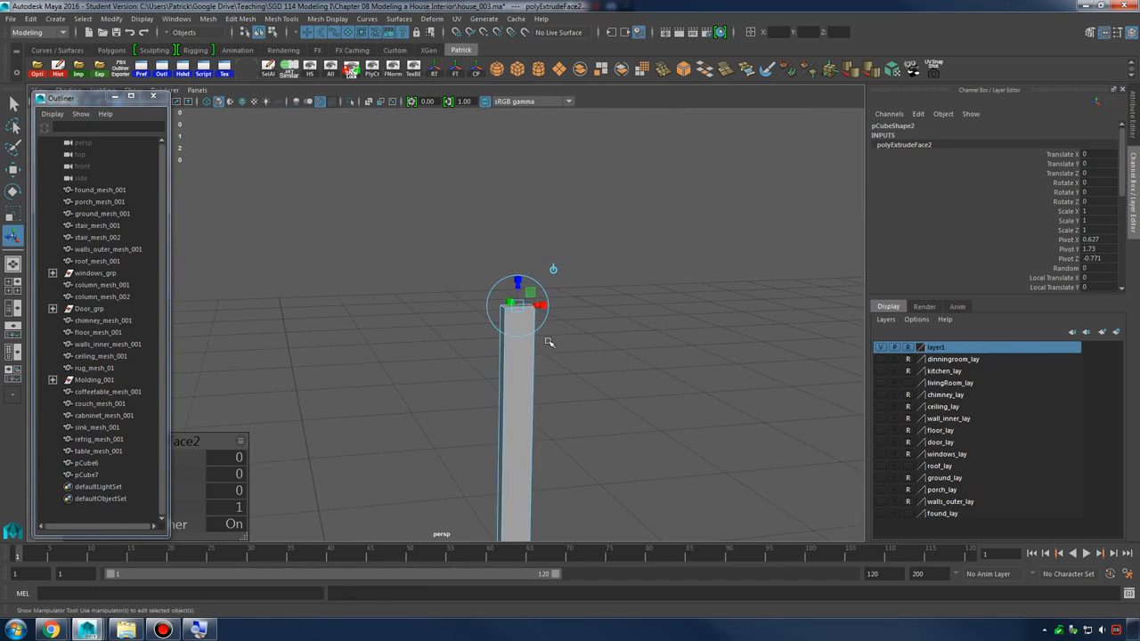
pyautogui.scroll(3, 549, 342)
pyautogui.moveTo(545, 280); pyautogui.dragTo(553, 182)
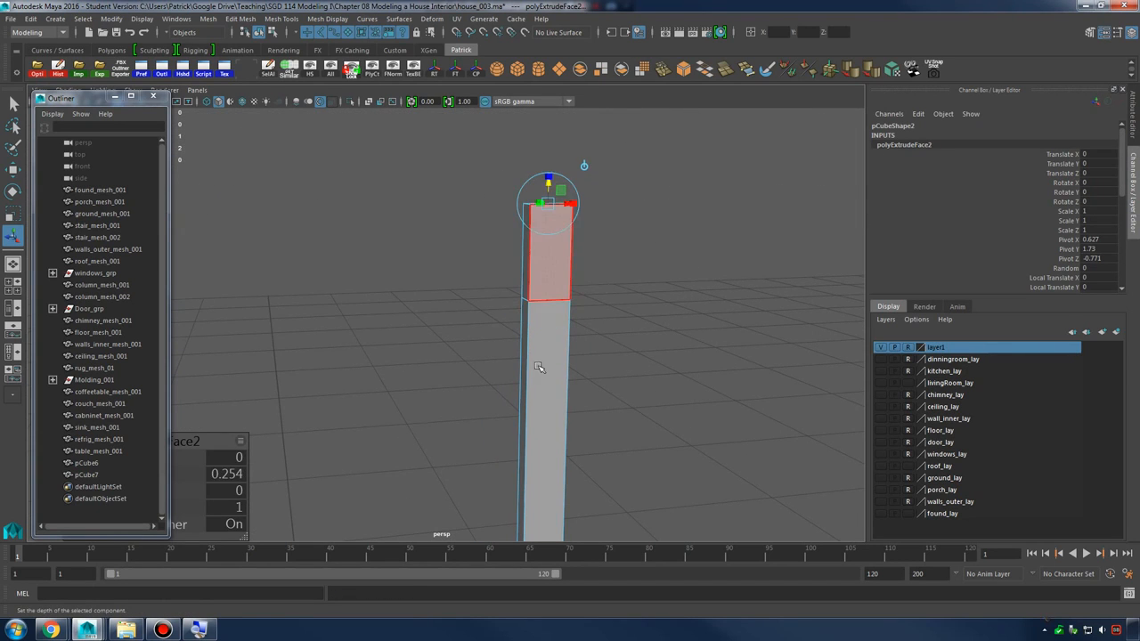
# Raise the extruded top face to about Y 2.127 in the side view
pyautogui.press('space')
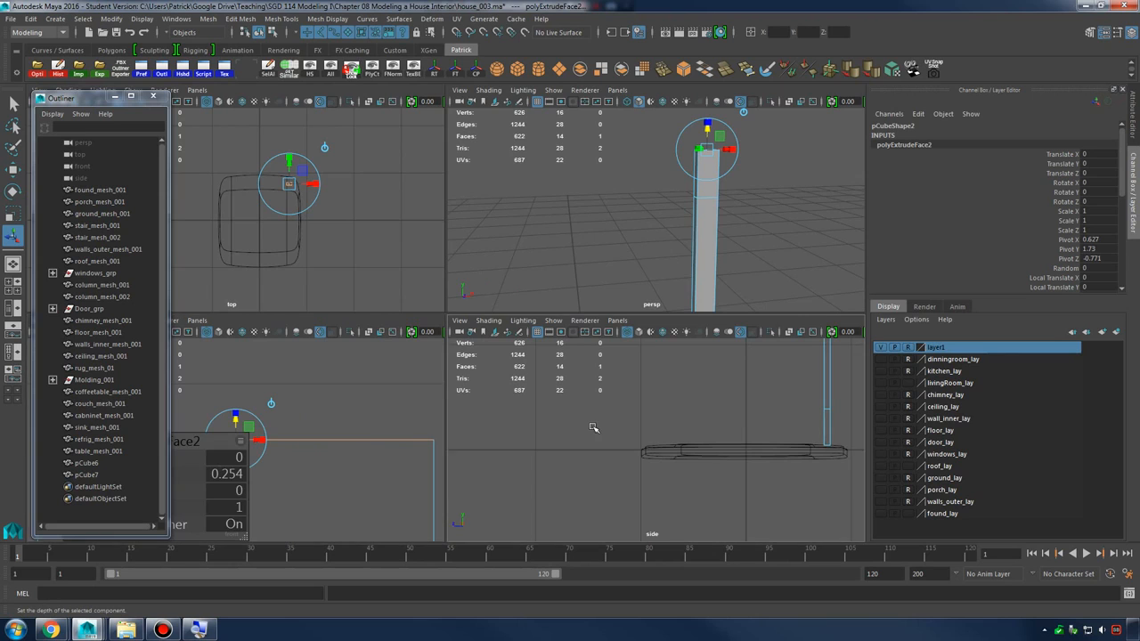
pyautogui.press('space')
pyautogui.press('f')
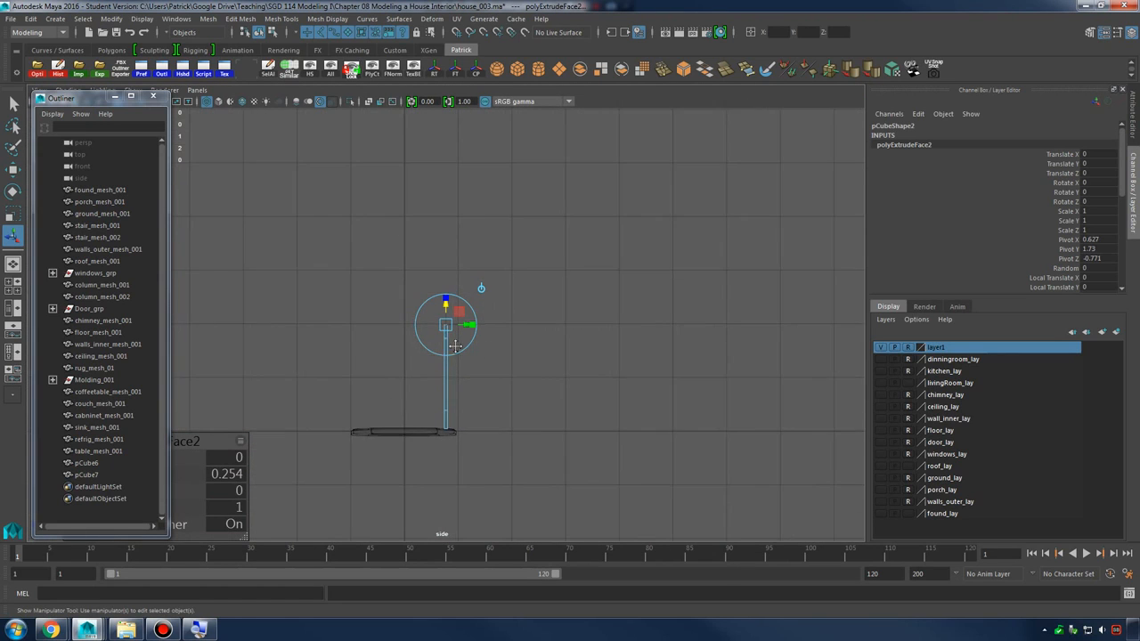
pyautogui.keyDown('alt'); pyautogui.moveTo(455, 346); pyautogui.dragTo(517, 358, button='middle'); pyautogui.keyUp('alt')
pyautogui.keyDown('alt'); pyautogui.moveTo(517, 357); pyautogui.dragTo(661, 383, button='right'); pyautogui.keyUp('alt')
pyautogui.keyDown('alt'); pyautogui.moveTo(473, 369); pyautogui.dragTo(562, 363, button='middle'); pyautogui.keyUp('alt')
pyautogui.keyDown('alt'); pyautogui.moveTo(562, 363); pyautogui.dragTo(636, 383, button='right'); pyautogui.keyUp('alt')
pyautogui.keyDown('alt'); pyautogui.moveTo(637, 383); pyautogui.dragTo(575, 286, button='middle'); pyautogui.keyUp('alt')
pyautogui.press('w')
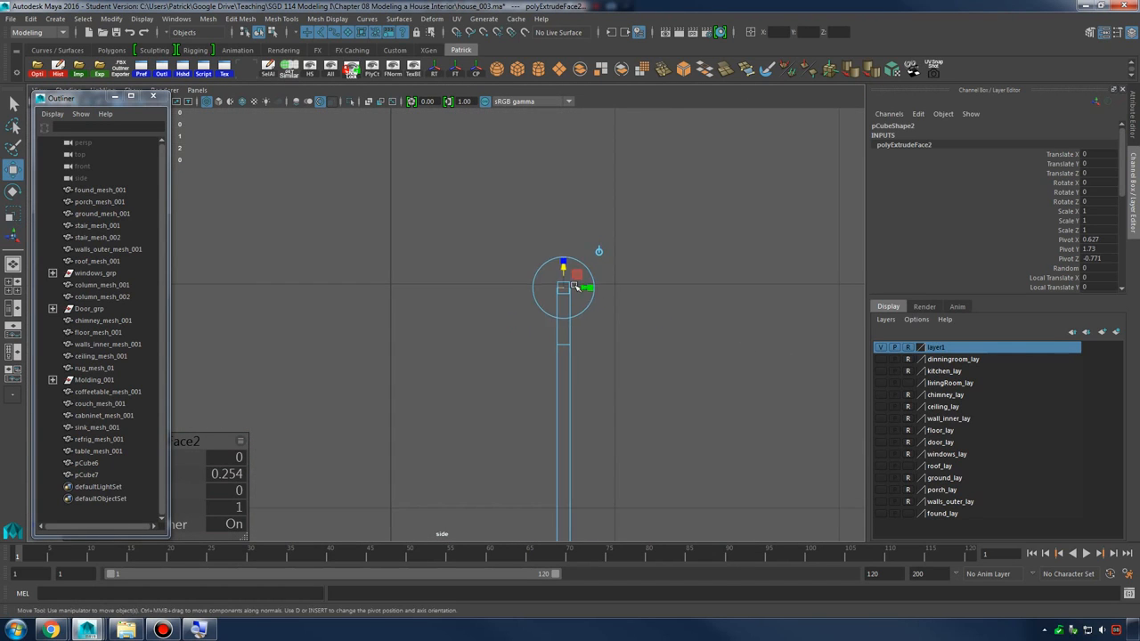
pyautogui.press('space')
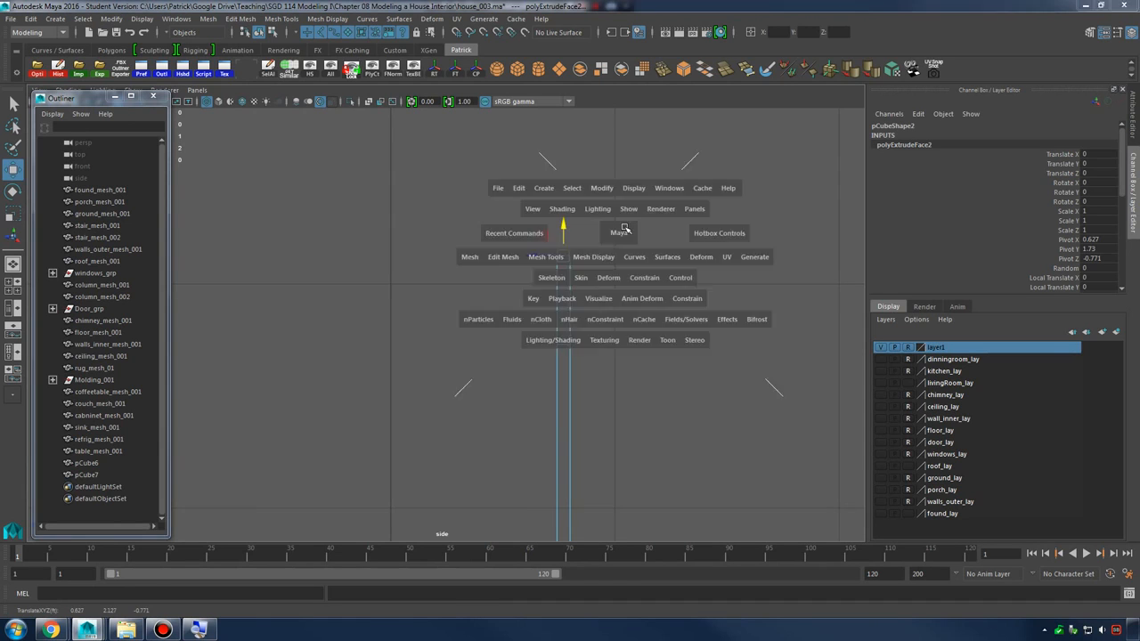
pyautogui.press('f')
pyautogui.keyDown('alt'); pyautogui.moveTo(682, 212); pyautogui.dragTo(739, 394); pyautogui.keyUp('alt')
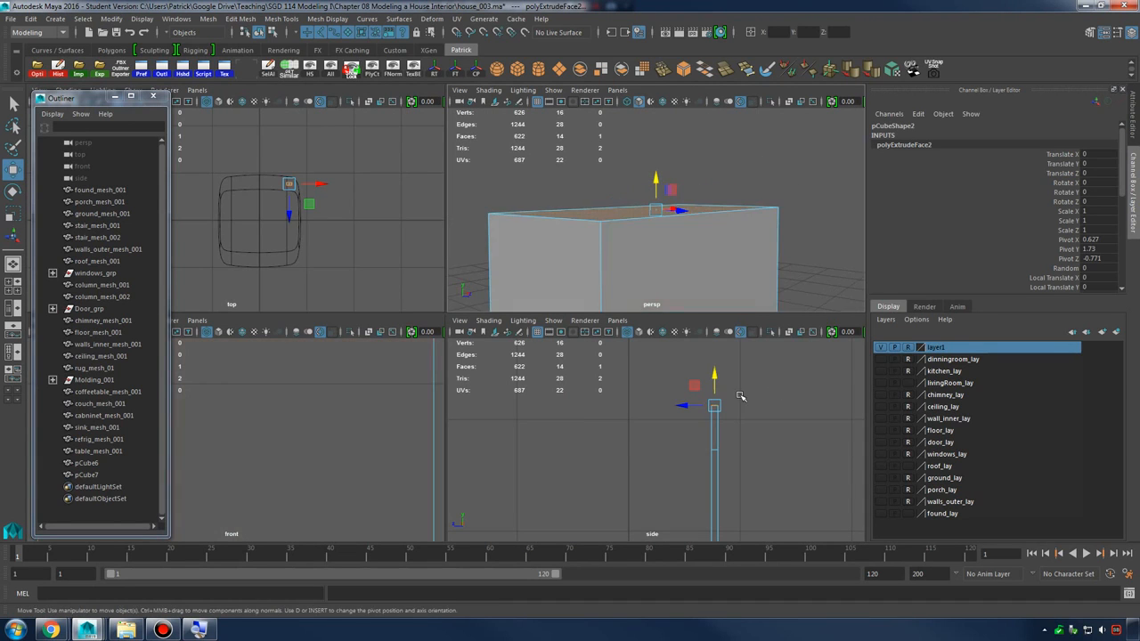
# Shift the top face forward to about Z -0.697 in the side view and tilt it to follow the bend
pyautogui.press('space')
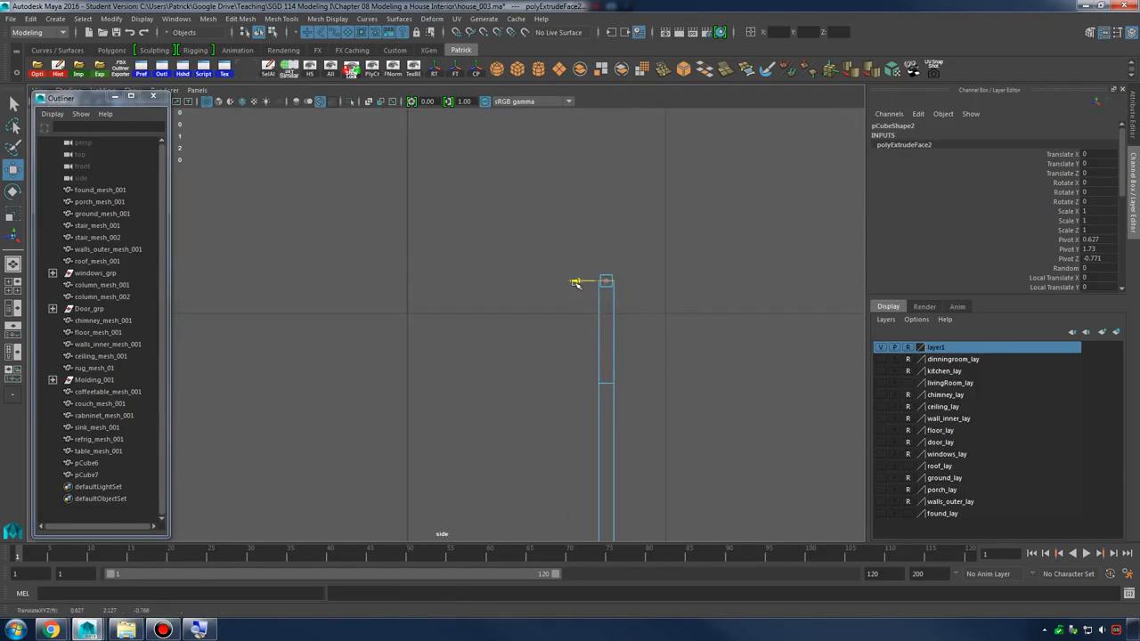
pyautogui.scroll(2, 560, 289)
pyautogui.keyDown('alt'); pyautogui.moveTo(560, 290); pyautogui.dragTo(606, 364, button='middle'); pyautogui.keyUp('alt')
pyautogui.press('e')
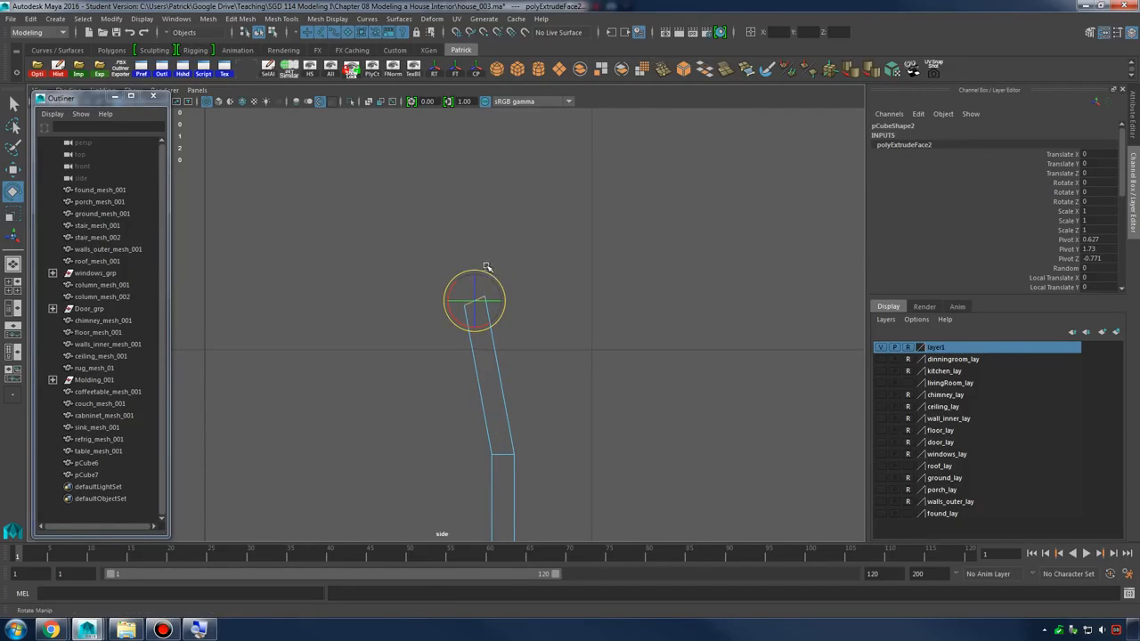
# Extrude the tilted top face forward and upward into a long arm, rotating its end face upright
pyautogui.keyDown('shift'); pyautogui.rightClick(497, 263); pyautogui.keyUp('shift')
pyautogui.click(495, 295)
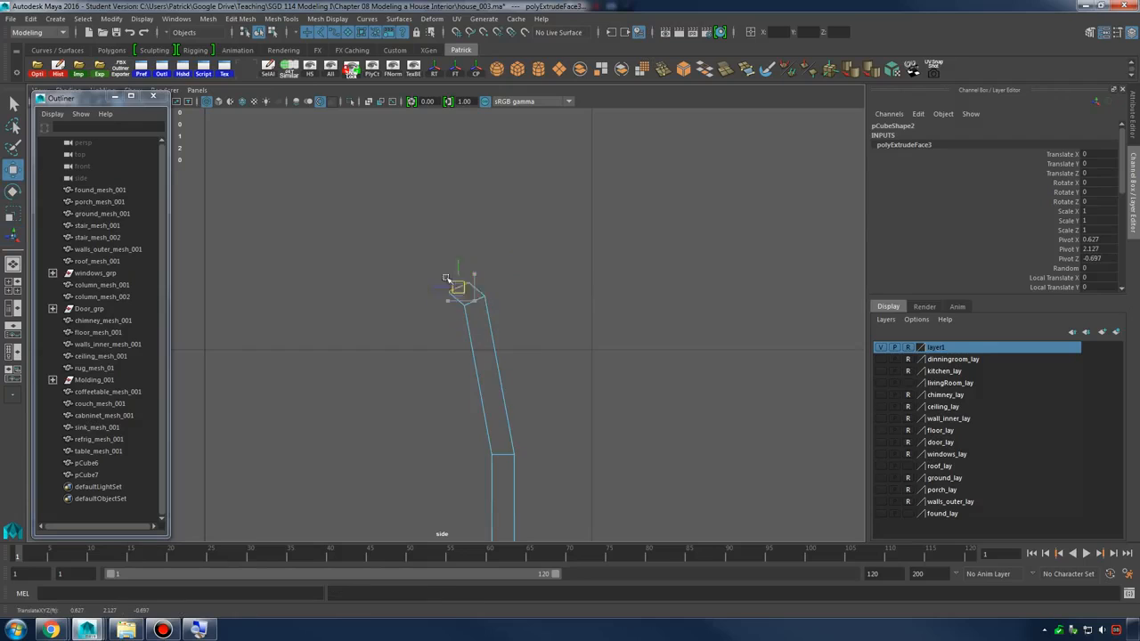
pyautogui.moveTo(386, 238); pyautogui.dragTo(403, 225)
pyautogui.press('e')
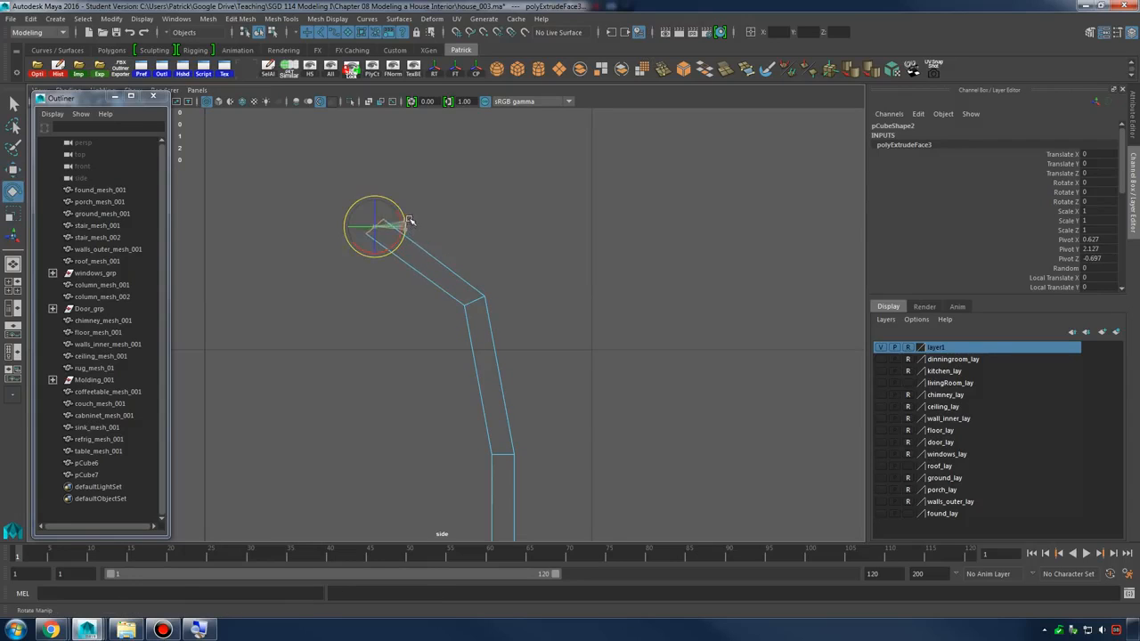
pyautogui.keyDown('alt'); pyautogui.moveTo(411, 209); pyautogui.dragTo(521, 221, button='middle'); pyautogui.keyUp('alt')
pyautogui.press('w')
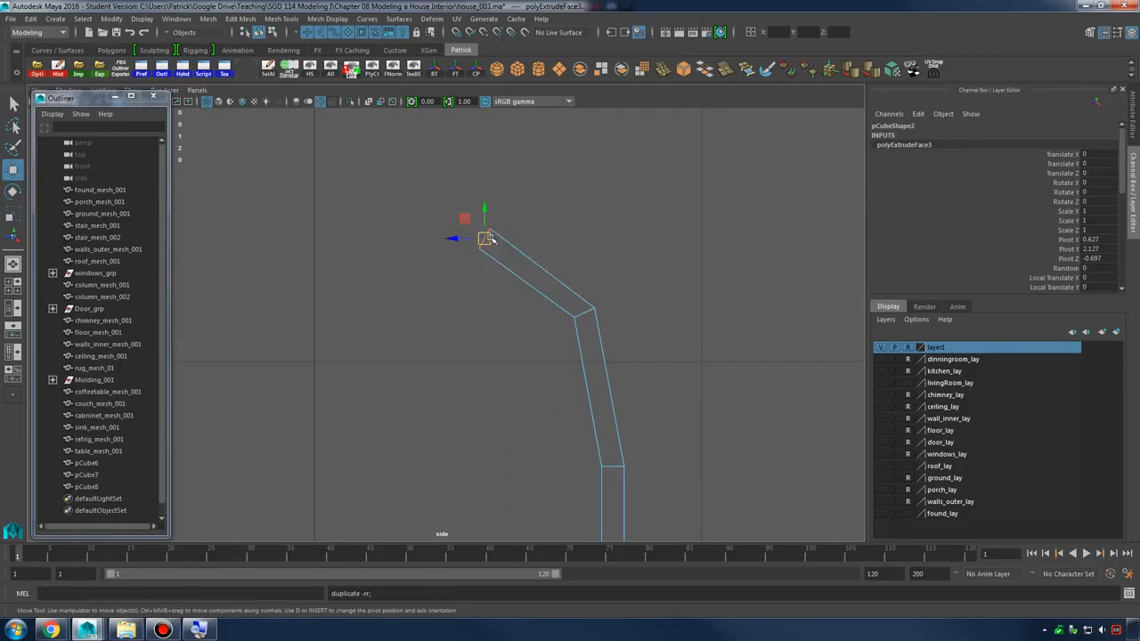
pyautogui.moveTo(498, 236); pyautogui.dragTo(345, 220)
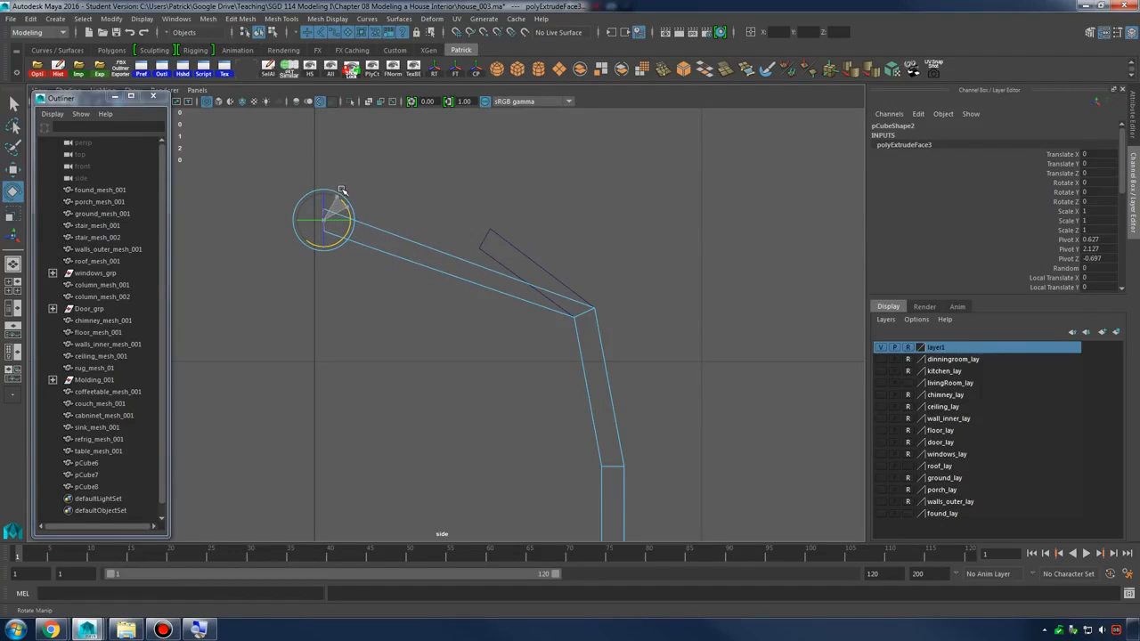
# Try deleting the post that has the longer top arm, and undo the deletion
pyautogui.click(524, 251)
pyautogui.press('space')
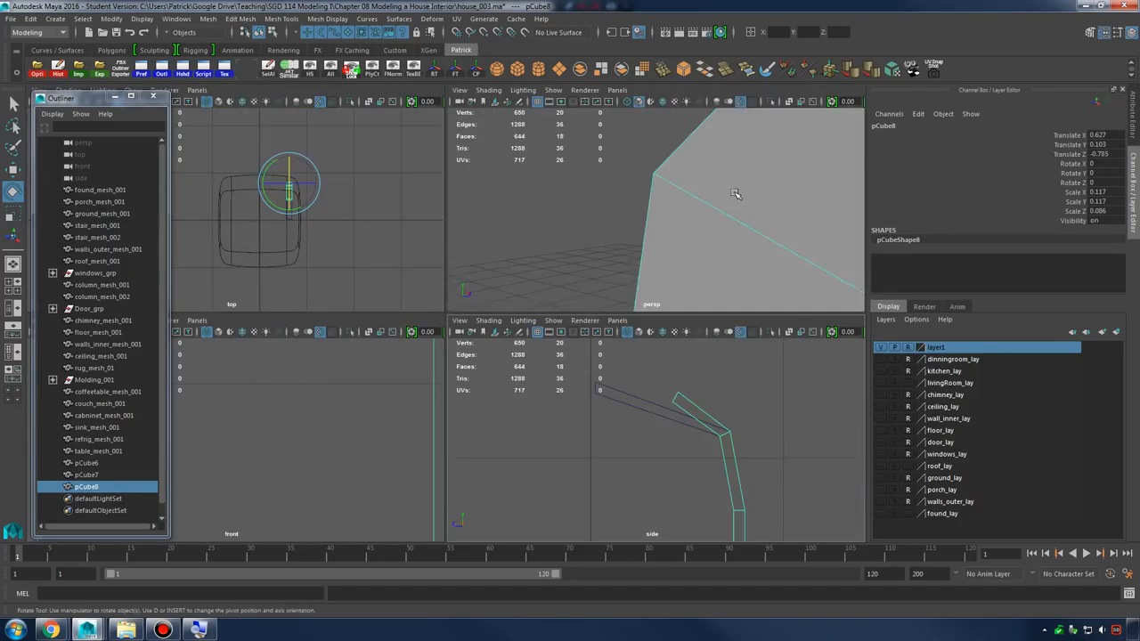
pyautogui.press('f')
pyautogui.press('space')
pyautogui.click(509, 144)
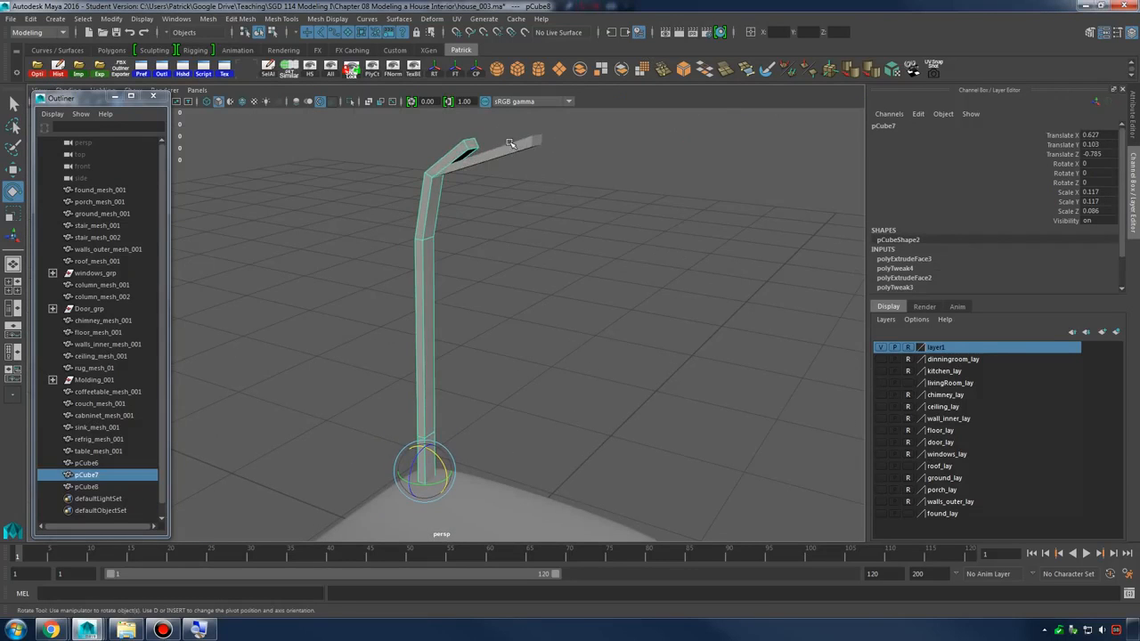
pyautogui.press('Delete')
pyautogui.click(461, 149)
pyautogui.hotkey('ctrl', 'z')
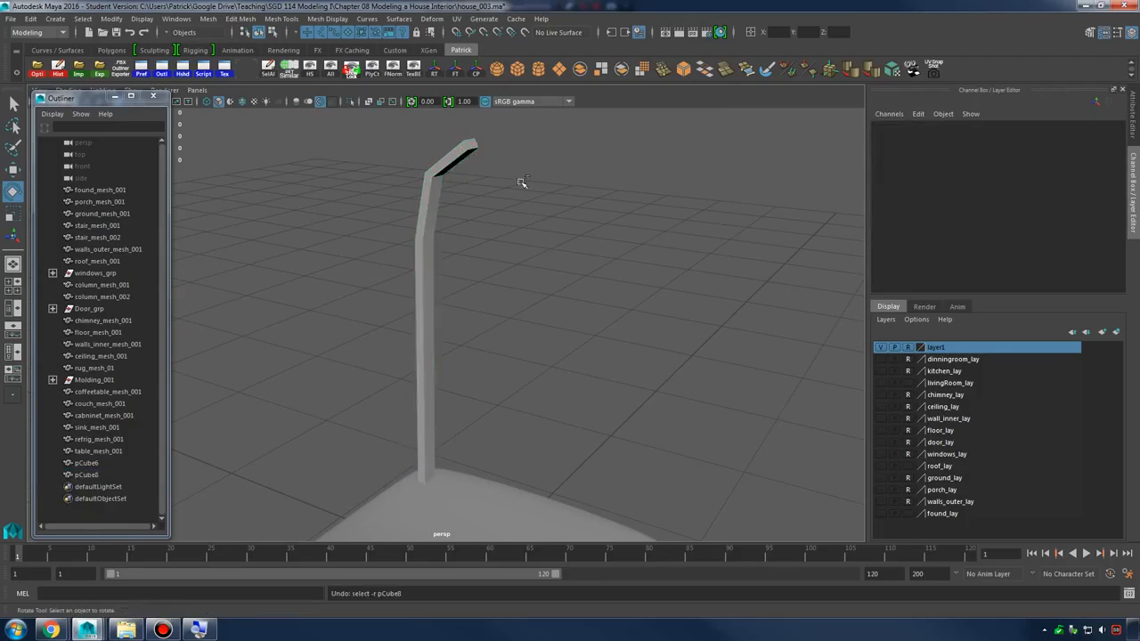
pyautogui.hotkey('ctrl', 'z')
# Delete the accidental duplicate post with the shorter top arm
pyautogui.click(462, 149)
pyautogui.click(536, 174)
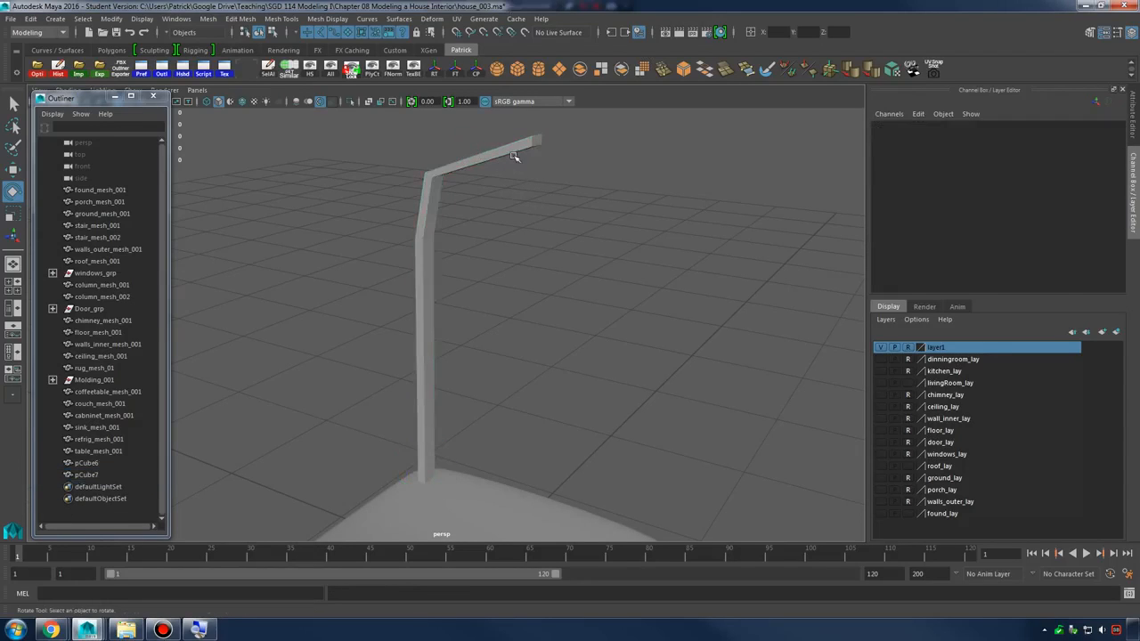
# Insert an edge loop midway along the post's long top arm in the side view
pyautogui.click(514, 152)
pyautogui.press('space')
pyautogui.press('space')
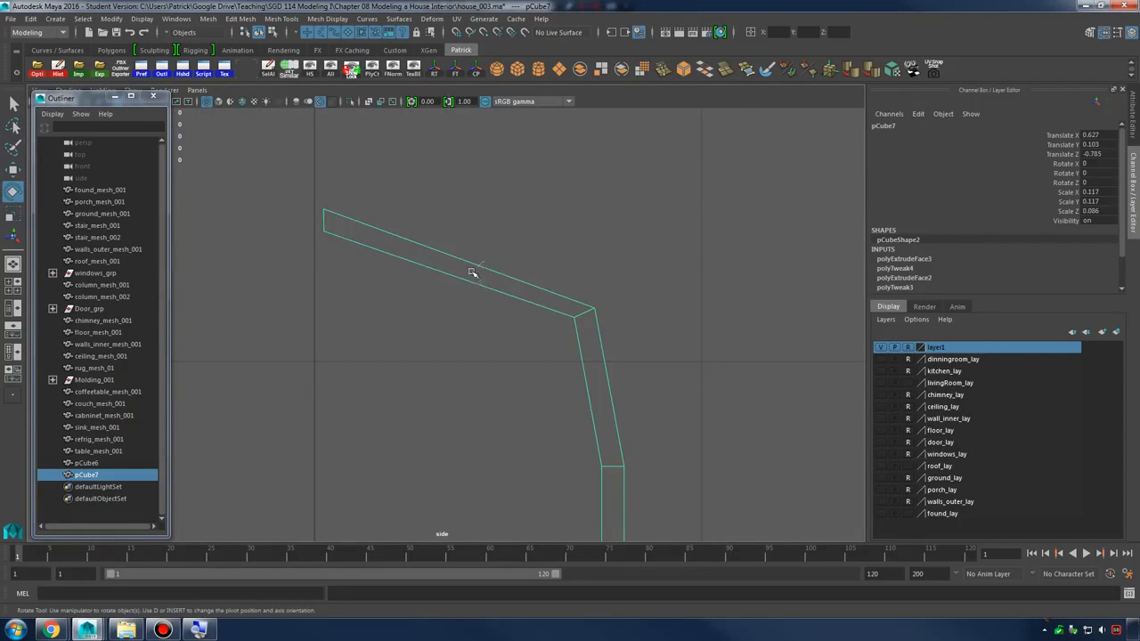
pyautogui.keyDown('shift'); pyautogui.moveTo(472, 273); pyautogui.dragTo(415, 280, button='right'); pyautogui.keyUp('shift')
pyautogui.click(575, 286)
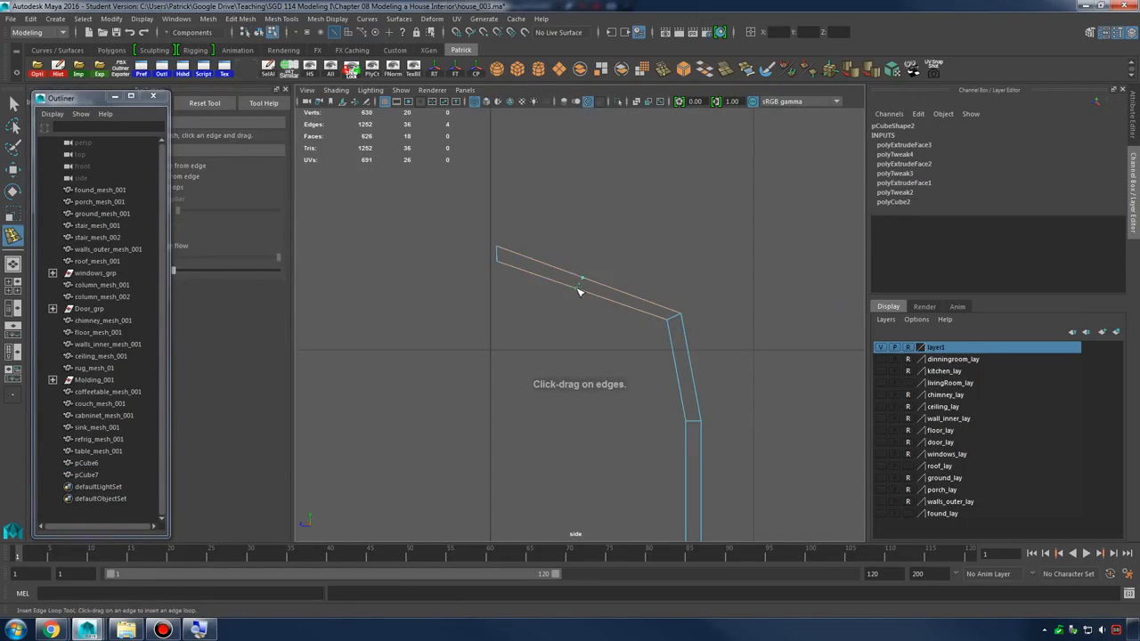
# Preview the bent post smoothed in the side and perspective views
pyautogui.press('w')
pyautogui.moveTo(578, 282); pyautogui.dragTo(562, 273, button='right')
pyautogui.moveTo(559, 270); pyautogui.dragTo(624, 294, button='right')
pyautogui.press('3')
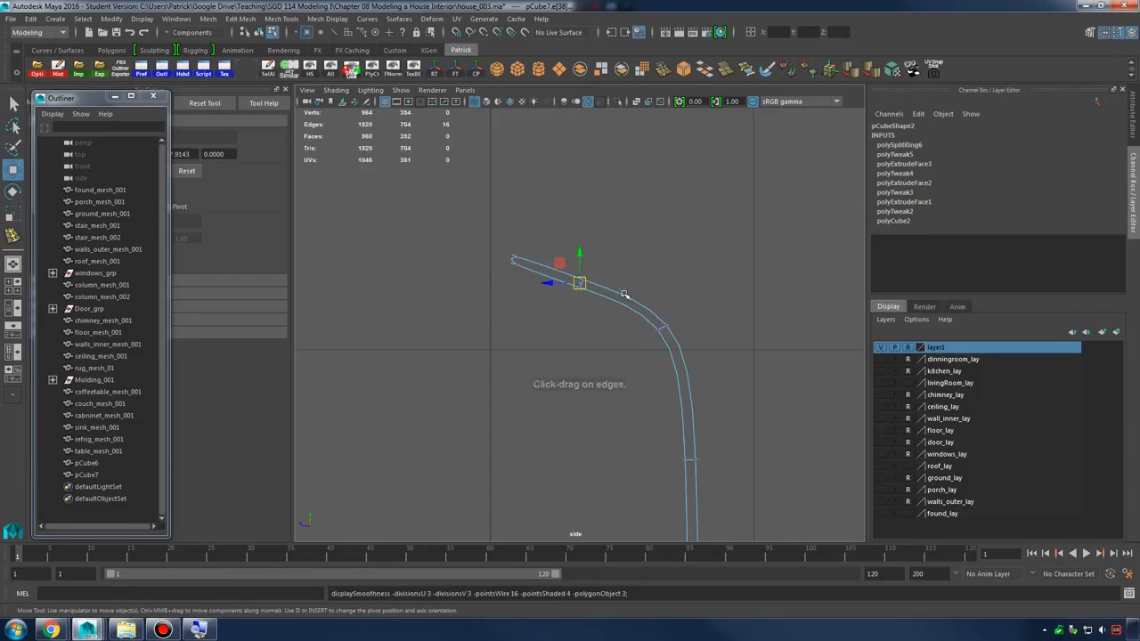
pyautogui.press('space')
pyautogui.press('space')
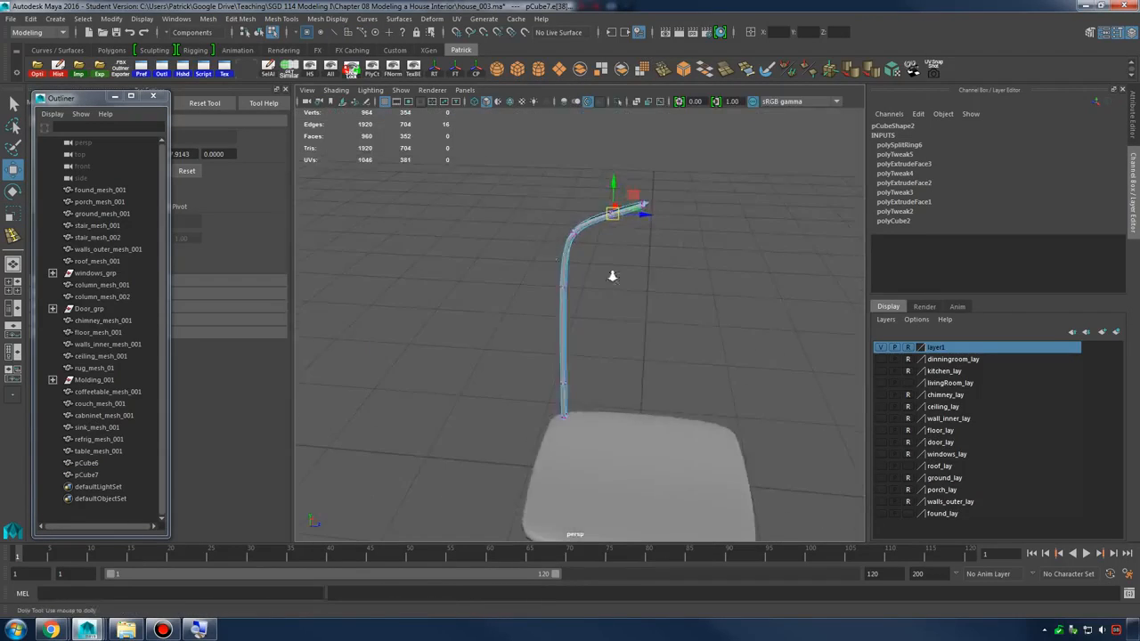
pyautogui.keyDown('alt'); pyautogui.moveTo(611, 272); pyautogui.dragTo(618, 308); pyautogui.keyUp('alt')
pyautogui.press('1')
# Raise the arm's new edge loop to form another bend, and snap the arm's end vertices to the center grid line
pyautogui.press('space')
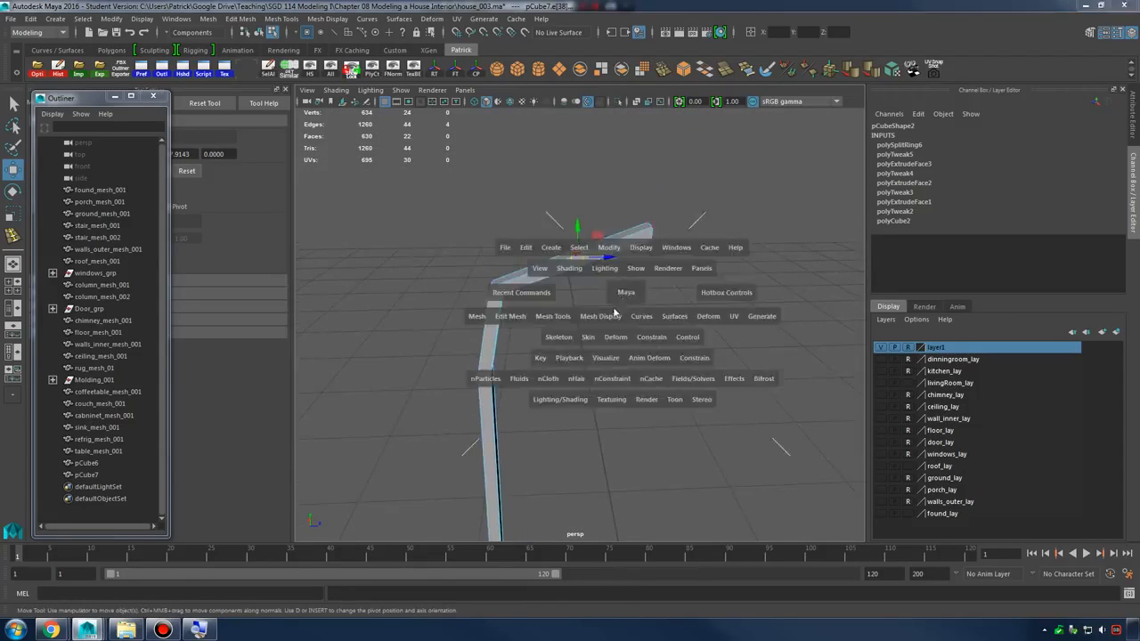
pyautogui.press('space')
pyautogui.scroll(1, 588, 343)
pyautogui.moveTo(560, 254); pyautogui.dragTo(602, 308)
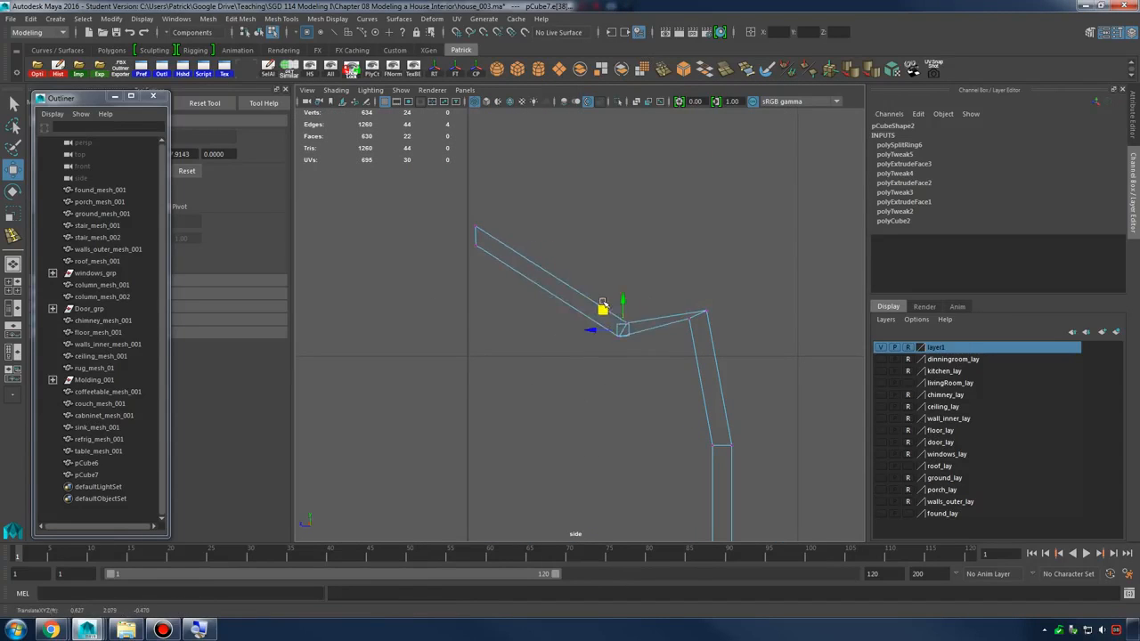
pyautogui.hotkey('ctrl', 'z')
pyautogui.press('F9')
pyautogui.moveTo(563, 253)
pyautogui.mouseDown()
pyautogui.moveTo(595, 287)
pyautogui.moveTo(585, 249)
pyautogui.mouseUp()
pyautogui.moveTo(470, 218); pyautogui.dragTo(503, 255)
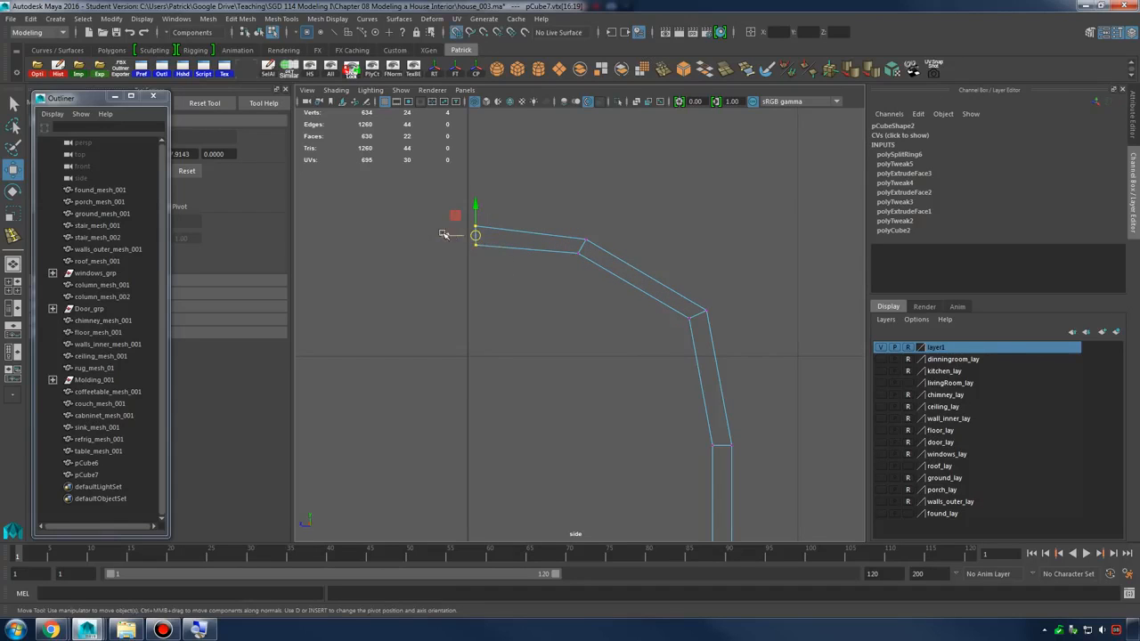
pyautogui.moveTo(443, 234); pyautogui.dragTo(441, 236)
# Tilt the raised edge loop to follow the bend and adjust its lower vertices to keep the arm's thickness even
pyautogui.moveTo(561, 221); pyautogui.dragTo(599, 241)
pyautogui.press('e')
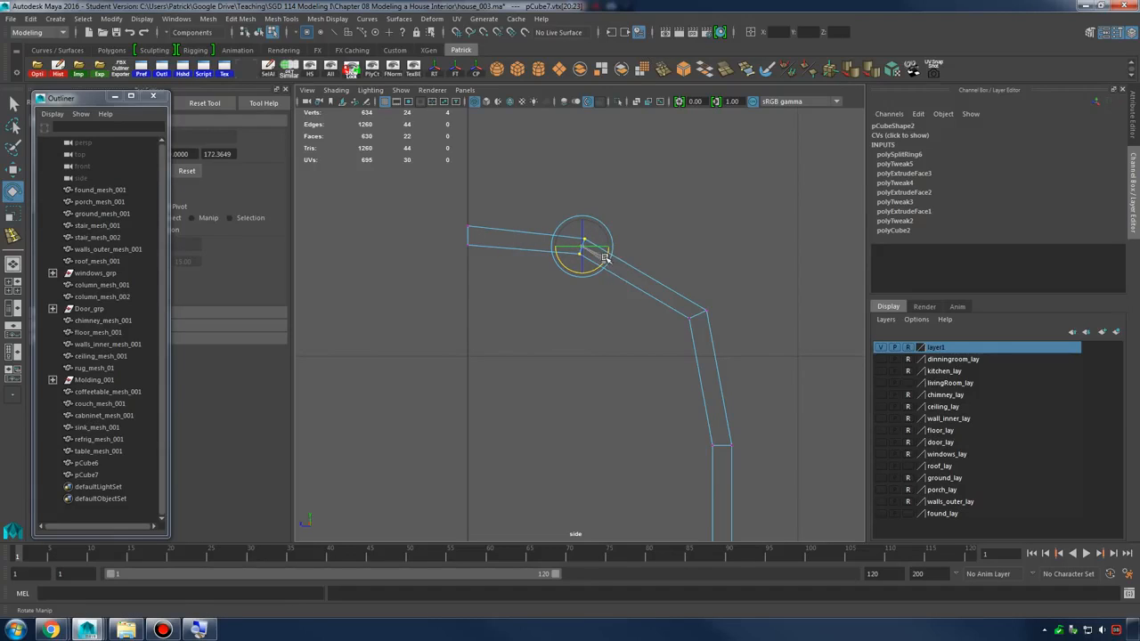
pyautogui.keyDown('alt'); pyautogui.moveTo(739, 398); pyautogui.dragTo(730, 249, button='middle'); pyautogui.keyUp('alt')
pyautogui.keyDown('alt'); pyautogui.moveTo(731, 249); pyautogui.dragTo(636, 252, button='right'); pyautogui.keyUp('alt')
pyautogui.keyDown('alt'); pyautogui.moveTo(636, 251); pyautogui.dragTo(620, 372, button='middle'); pyautogui.keyUp('alt')
pyautogui.keyDown('alt'); pyautogui.moveTo(620, 373); pyautogui.dragTo(616, 282, button='right'); pyautogui.keyUp('alt')
pyautogui.click(631, 252)
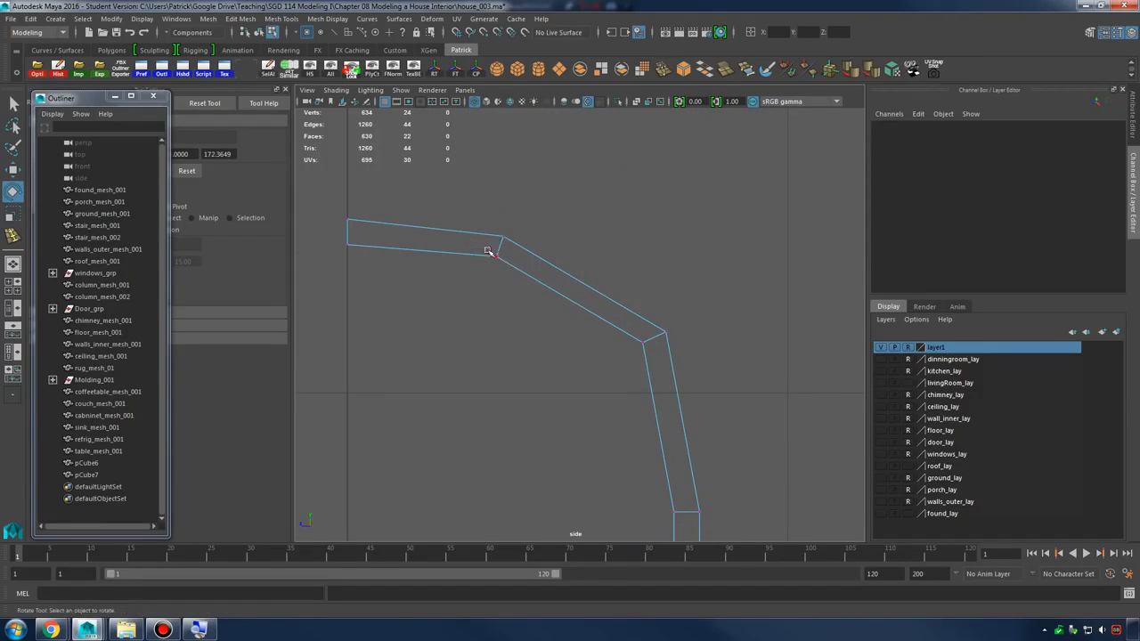
pyautogui.moveTo(486, 248); pyautogui.dragTo(504, 266)
pyautogui.press('w')
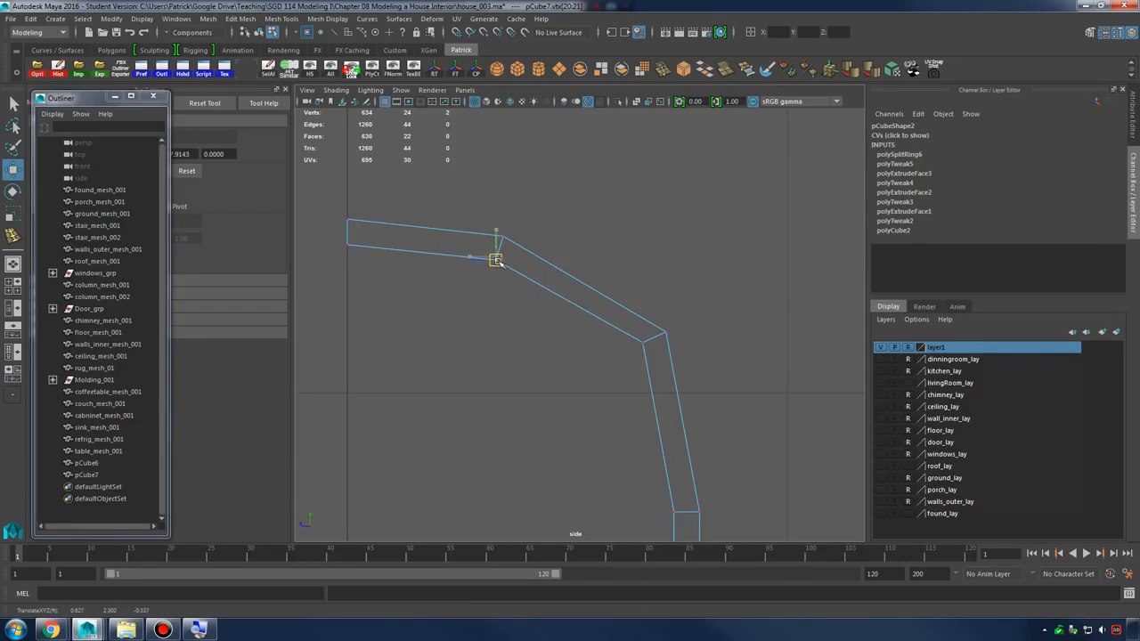
pyautogui.click(515, 233)
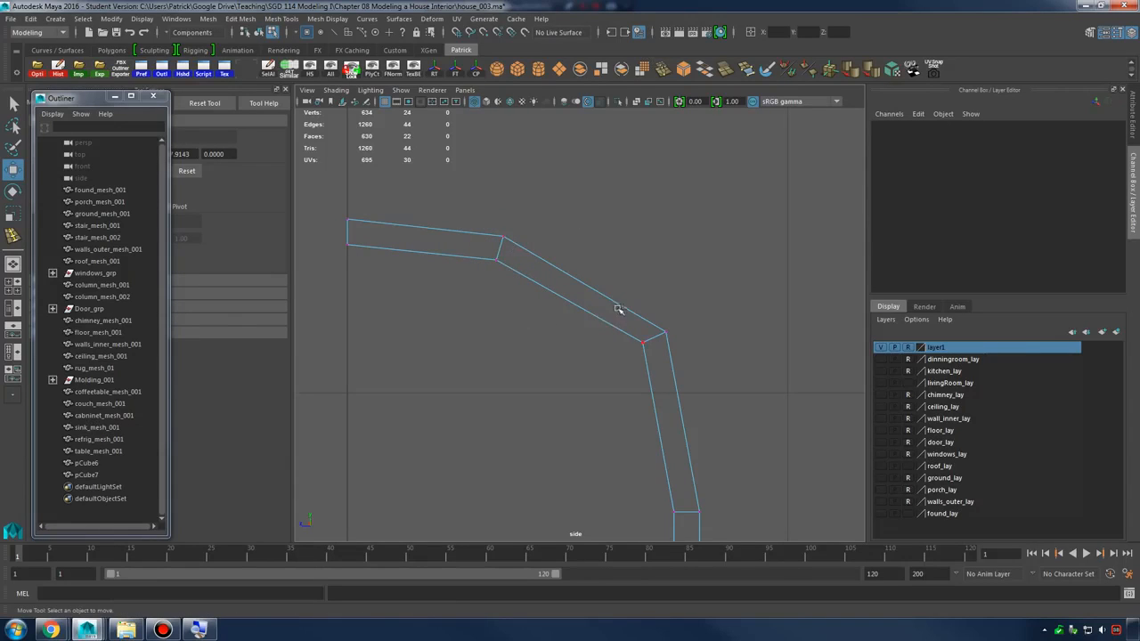
# Move the inner vertices of the post's upper corner outward to even out the thickness at the bend
pyautogui.moveTo(619, 309); pyautogui.dragTo(648, 349)
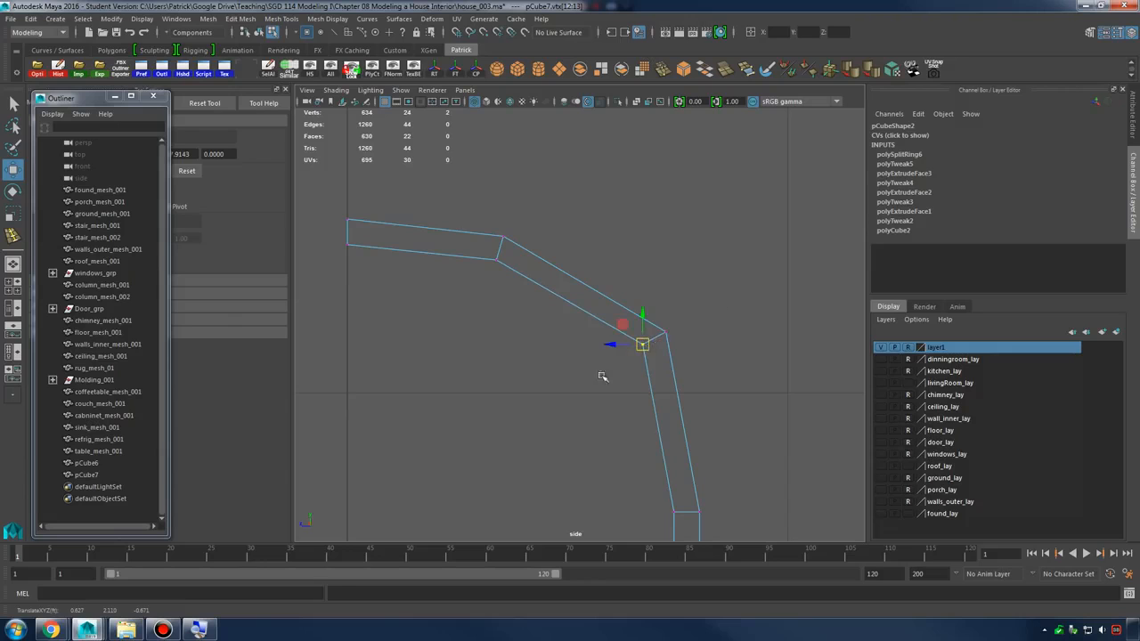
pyautogui.keyDown('alt'); pyautogui.moveTo(602, 377); pyautogui.dragTo(625, 306, button='middle'); pyautogui.keyUp('alt')
pyautogui.moveTo(755, 307)
pyautogui.keyDown('alt'); pyautogui.mouseDown(button='right')
pyautogui.moveTo(722, 301)
pyautogui.moveTo(764, 313)
pyautogui.mouseUp(button='right'); pyautogui.keyUp('alt')
pyautogui.keyDown('alt'); pyautogui.moveTo(527, 243); pyautogui.dragTo(553, 283, button='middle'); pyautogui.keyUp('alt')
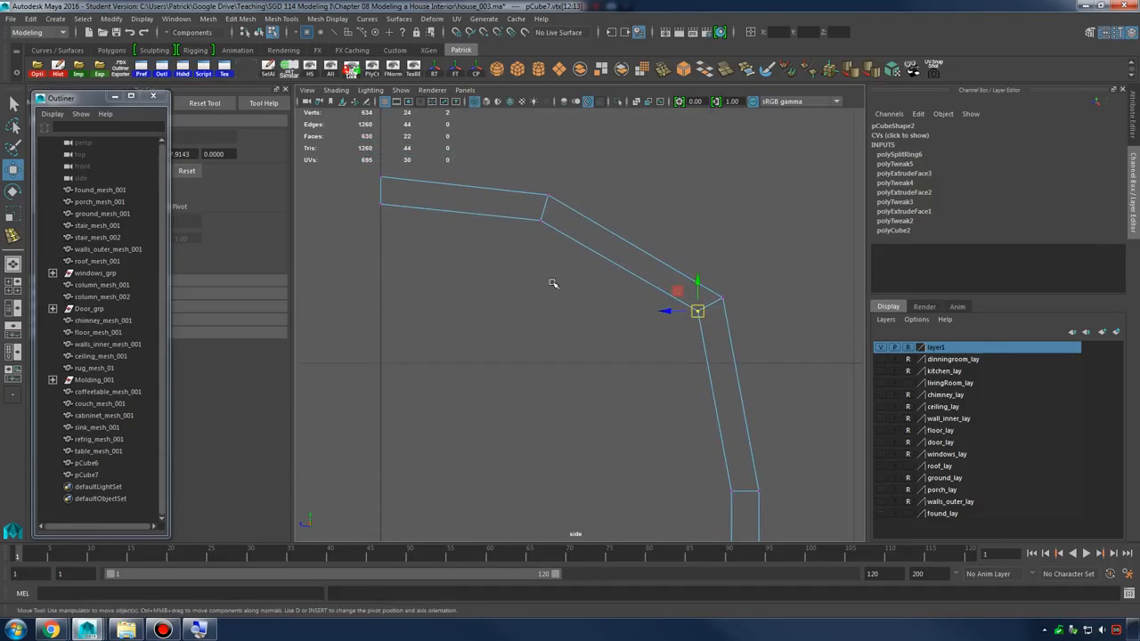
pyautogui.moveTo(692, 314); pyautogui.dragTo(719, 330)
pyautogui.click(698, 289)
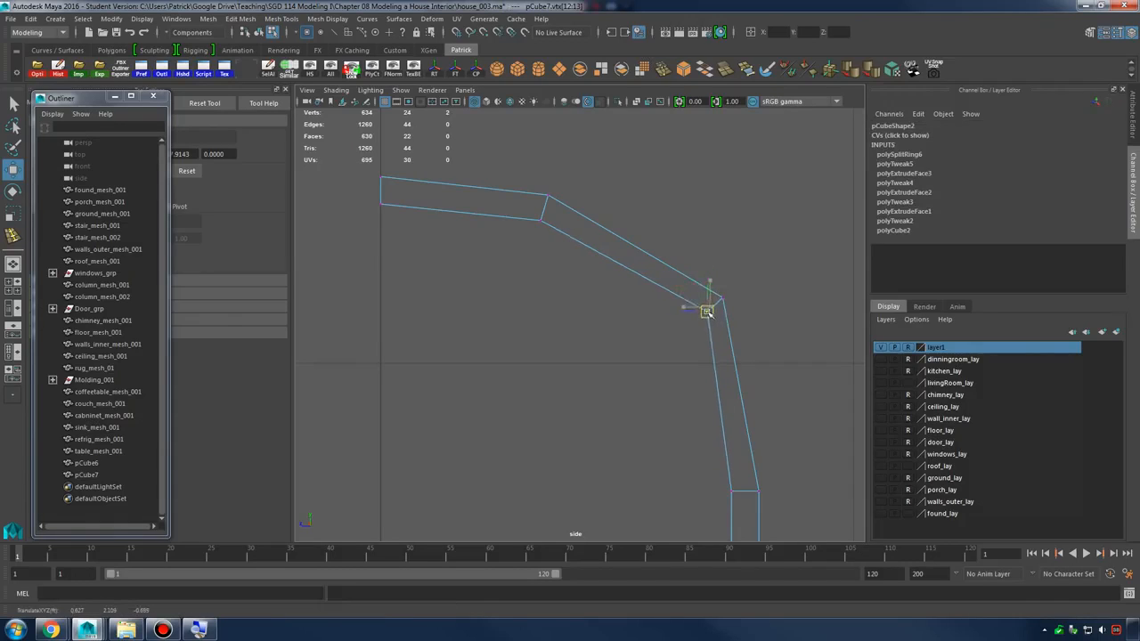
pyautogui.click(717, 288)
# Examine the whole post's profile above the seat in the side and perspective views
pyautogui.scroll(2, 828, 293)
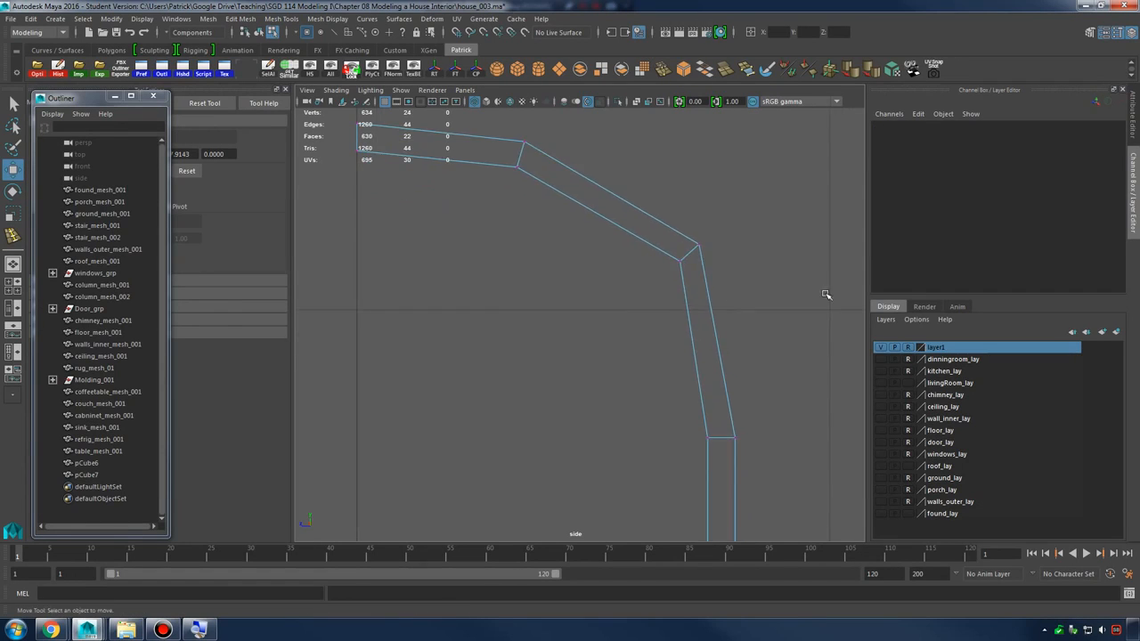
pyautogui.scroll(-5, 687, 366)
pyautogui.scroll(3, 687, 366)
pyautogui.keyDown('alt'); pyautogui.moveTo(688, 366); pyautogui.dragTo(693, 300, button='middle'); pyautogui.keyUp('alt')
pyautogui.scroll(-2, 701, 285)
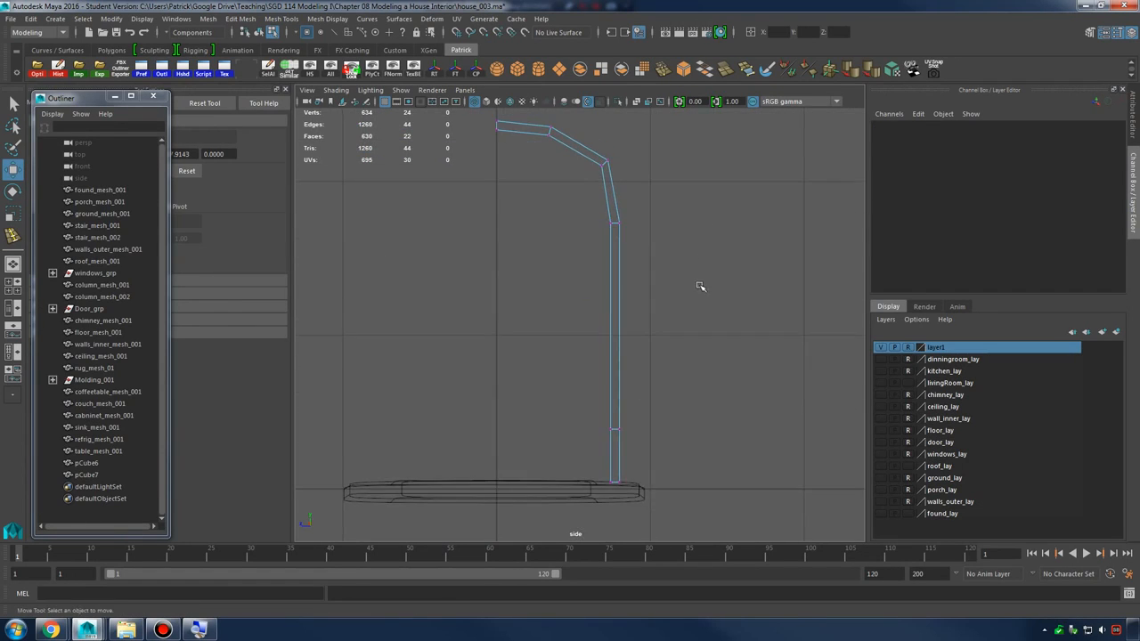
pyautogui.scroll(2, 667, 269)
pyautogui.press('space')
pyautogui.press('space')
pyautogui.moveTo(692, 260)
pyautogui.keyDown('alt'); pyautogui.mouseDown()
pyautogui.moveTo(713, 275)
pyautogui.moveTo(618, 234)
pyautogui.moveTo(645, 232)
pyautogui.moveTo(740, 275)
pyautogui.moveTo(680, 275)
pyautogui.mouseUp(); pyautogui.keyUp('alt')
# Delete the cap face at the open end of the post's top arm
pyautogui.click(645, 233)
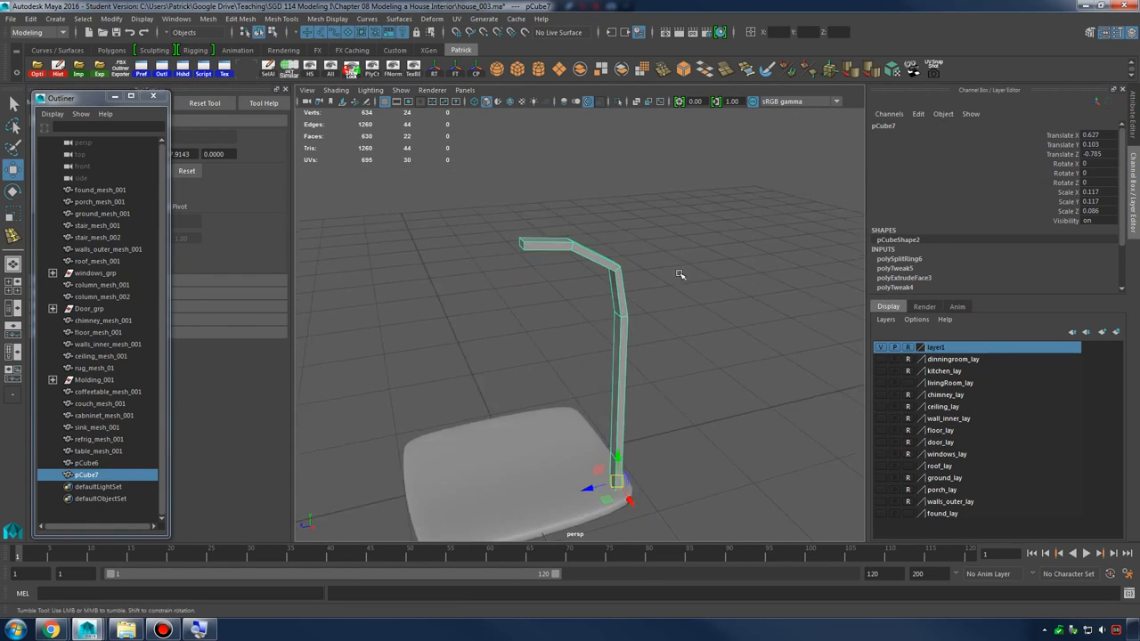
pyautogui.scroll(4, 680, 275)
pyautogui.moveTo(526, 177); pyautogui.dragTo(524, 205, button='right')
pyautogui.moveTo(525, 201)
pyautogui.keyDown('alt'); pyautogui.mouseDown()
pyautogui.moveTo(469, 167)
pyautogui.moveTo(540, 210)
pyautogui.mouseUp(); pyautogui.keyUp('alt')
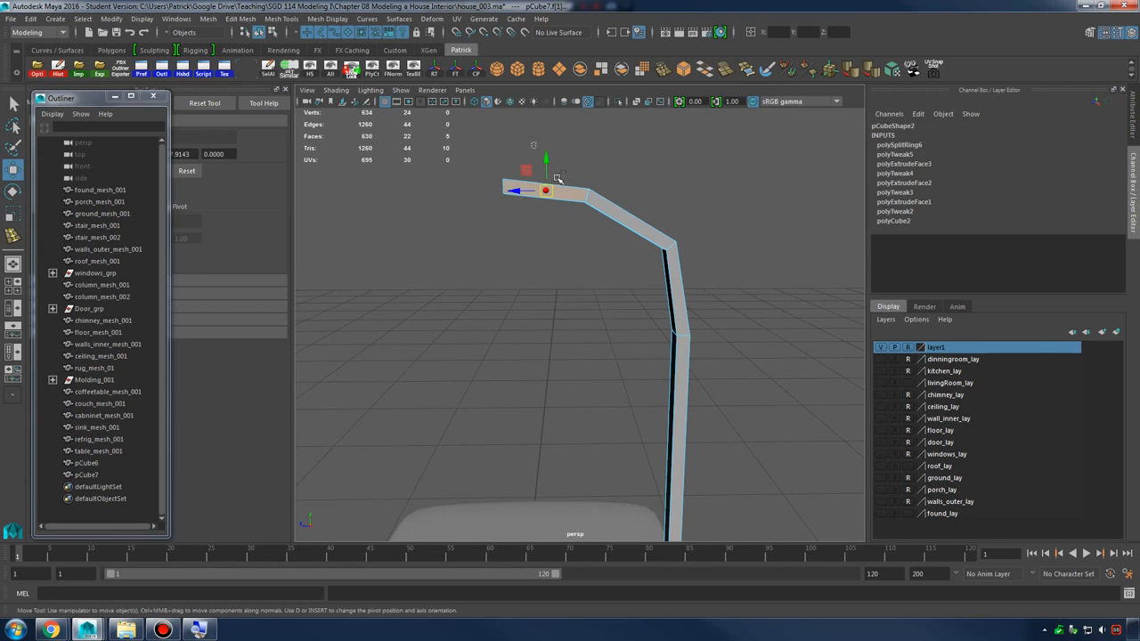
pyautogui.press('Delete')
# Preview the open-ended post smoothed from the perspective and side views
pyautogui.keyDown('alt'); pyautogui.moveTo(570, 252); pyautogui.dragTo(555, 305); pyautogui.keyUp('alt')
pyautogui.press('3')
pyautogui.press('1')
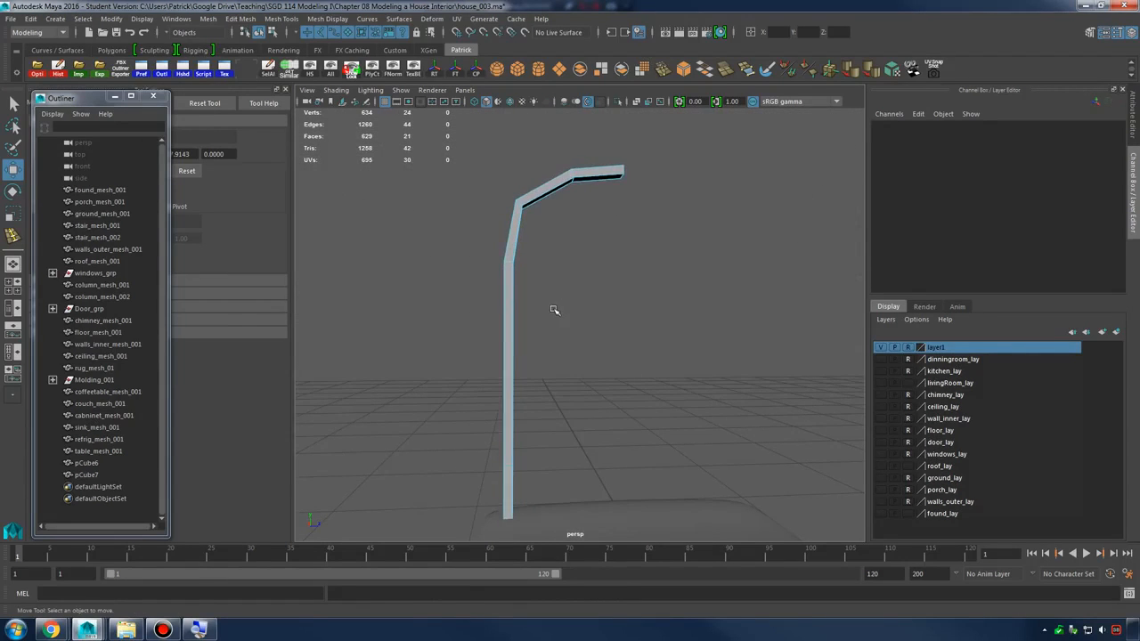
pyautogui.press('3')
pyautogui.press('space')
pyautogui.press('space')
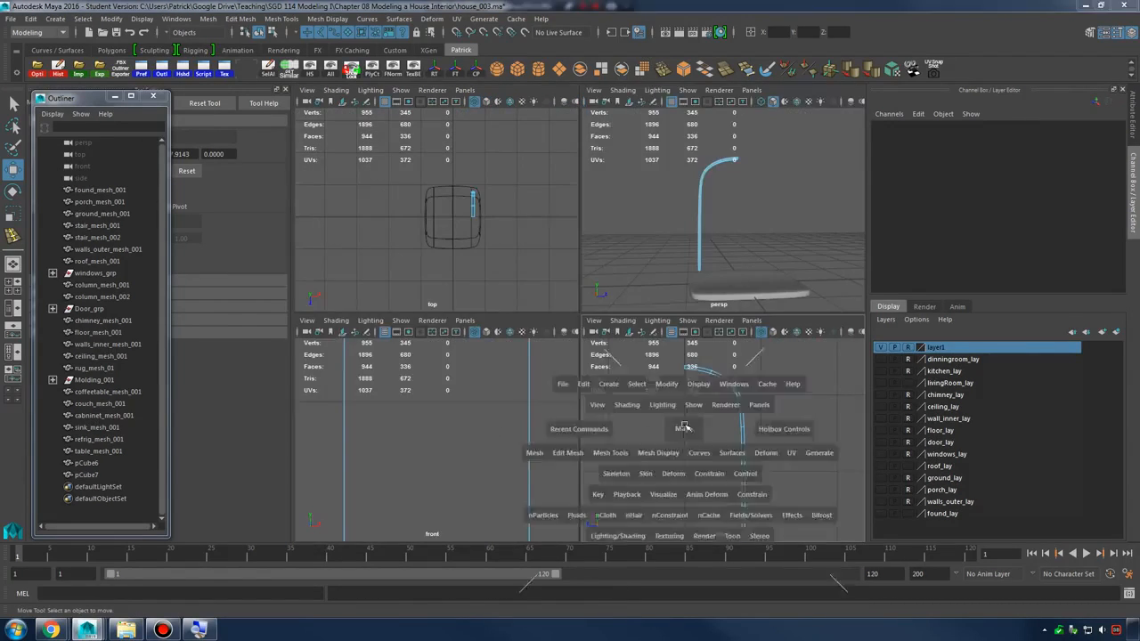
pyautogui.scroll(4, 582, 375)
pyautogui.press('1')
# Shift the post's upper vertices outward in the side view and offset the lower edge loop to follow the lean
pyautogui.moveTo(595, 293); pyautogui.dragTo(533, 260, button='right')
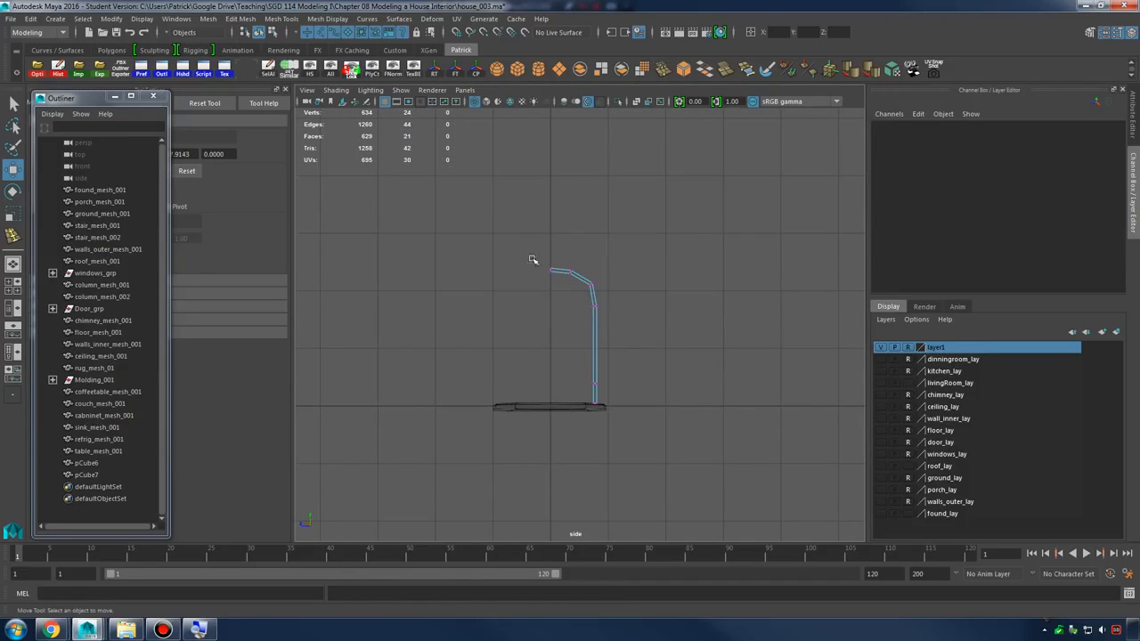
pyautogui.moveTo(533, 260); pyautogui.dragTo(617, 302)
pyautogui.moveTo(547, 290); pyautogui.dragTo(554, 293)
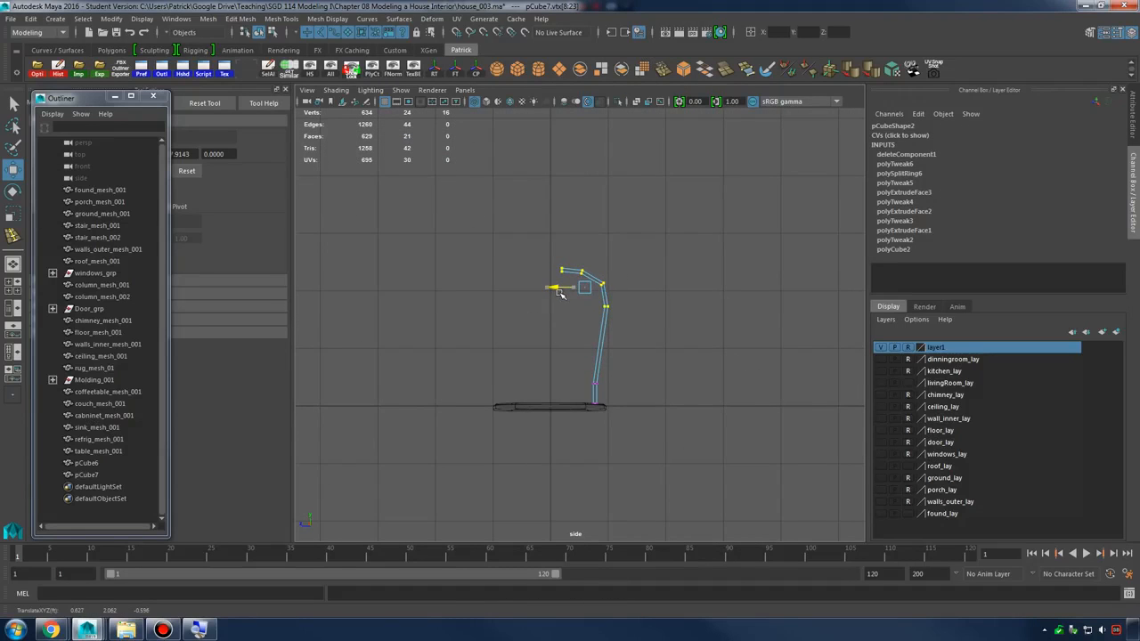
pyautogui.moveTo(589, 359); pyautogui.dragTo(565, 383)
pyautogui.press('3')
pyautogui.keyDown('alt'); pyautogui.moveTo(595, 315); pyautogui.dragTo(743, 326, button='right'); pyautogui.keyUp('alt')
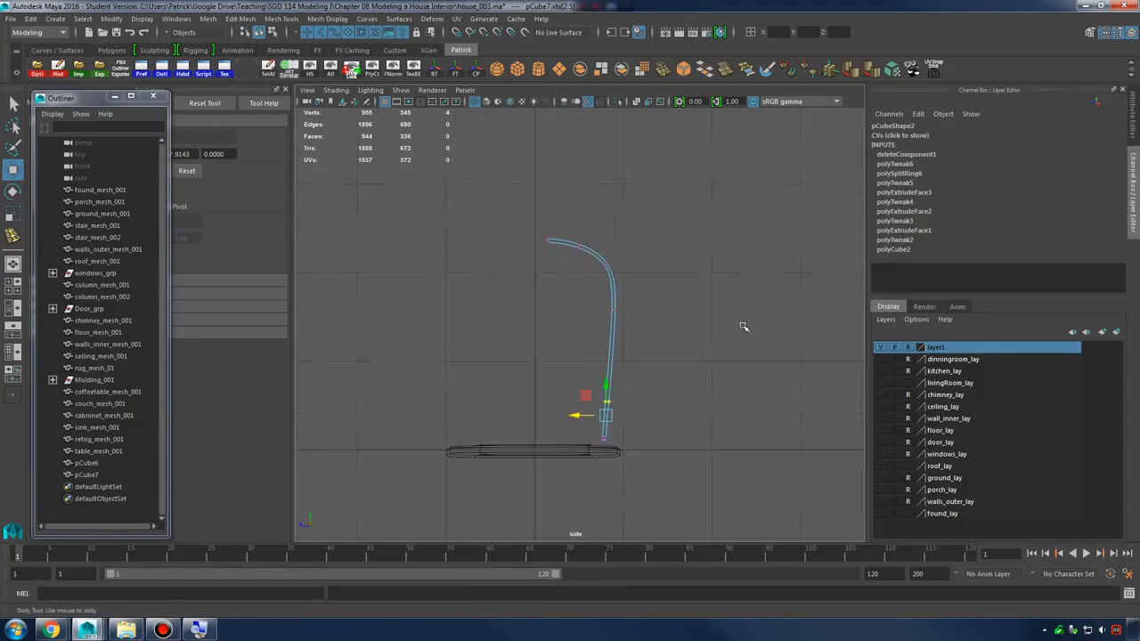
# Align the top three edge loops so the arm's end meets the center grid line, and raise them slightly
pyautogui.press('1')
pyautogui.moveTo(553, 241); pyautogui.dragTo(545, 238, button='right')
pyautogui.moveTo(523, 218); pyautogui.dragTo(656, 285)
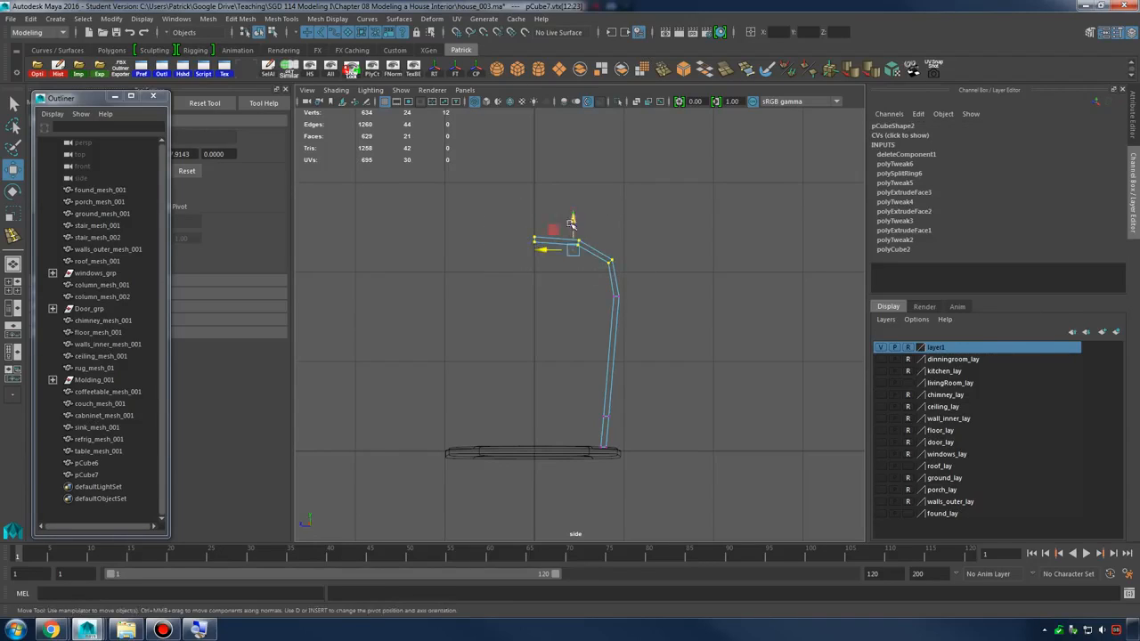
pyautogui.moveTo(574, 219); pyautogui.dragTo(628, 230)
# Fine-tune the inner vertices of the upper corner so the frame keeps an even thickness around the bend
pyautogui.scroll(3, 756, 265)
pyautogui.click(649, 240)
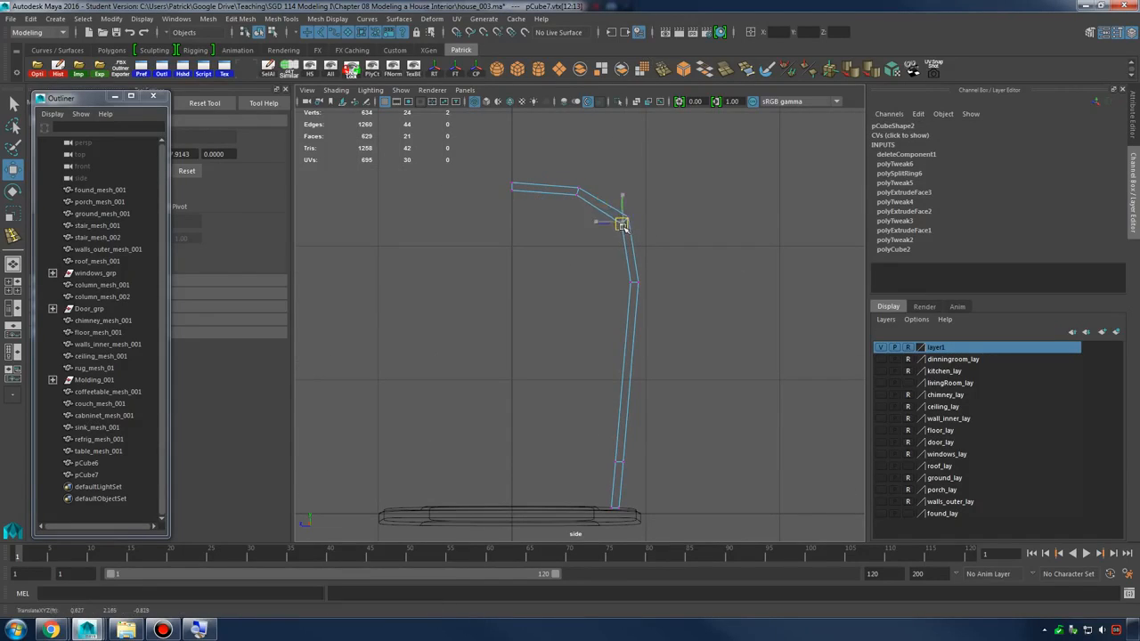
pyautogui.click(727, 235)
pyautogui.keyDown('alt'); pyautogui.moveTo(697, 246); pyautogui.dragTo(685, 285, button='middle'); pyautogui.keyUp('alt')
pyautogui.press('3')
pyautogui.press('1')
pyautogui.scroll(5, 586, 241)
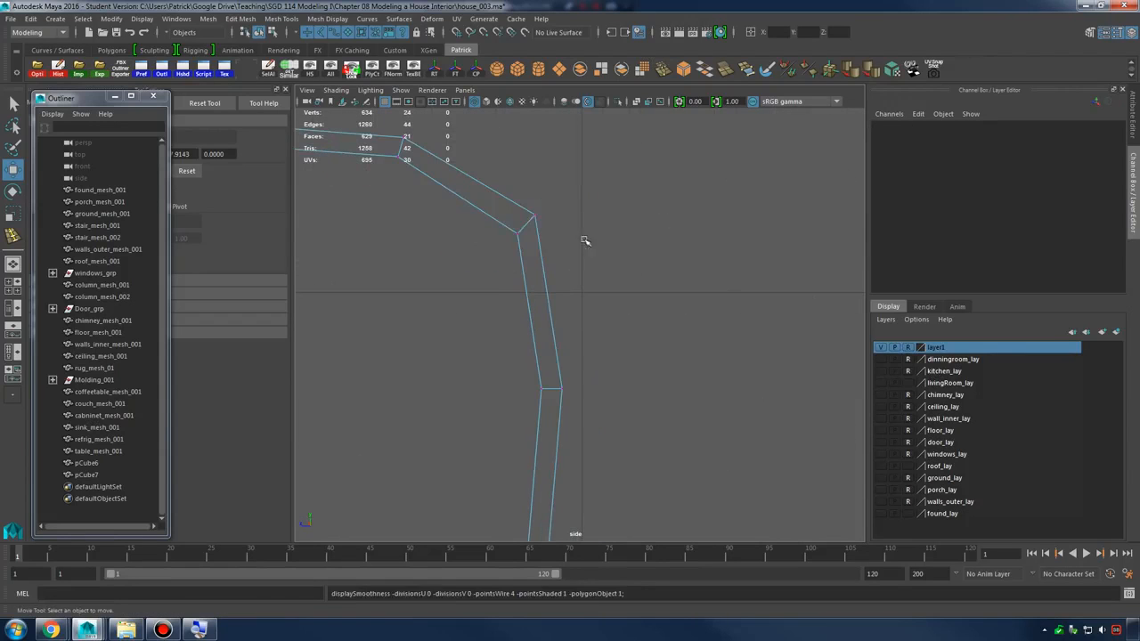
pyautogui.moveTo(504, 215); pyautogui.dragTo(532, 253)
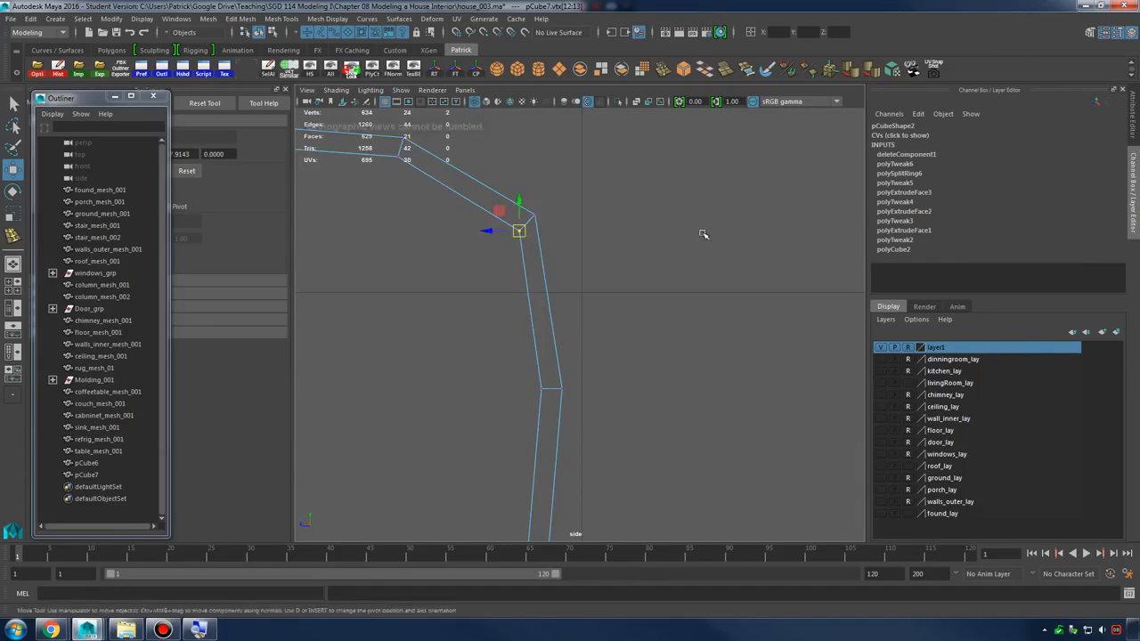
# Check the smoothed curve of the half frame against the seat in the side view
pyautogui.keyDown('alt'); pyautogui.moveTo(702, 233); pyautogui.dragTo(544, 243, button='right'); pyautogui.keyUp('alt')
pyautogui.keyDown('alt'); pyautogui.moveTo(544, 242); pyautogui.dragTo(587, 250, button='middle'); pyautogui.keyUp('alt')
pyautogui.keyDown('alt'); pyautogui.moveTo(587, 250); pyautogui.dragTo(753, 287, button='right'); pyautogui.keyUp('alt')
pyautogui.press('3')
pyautogui.keyDown('alt'); pyautogui.moveTo(740, 297); pyautogui.dragTo(684, 246, button='middle'); pyautogui.keyUp('alt')
pyautogui.keyDown('alt'); pyautogui.moveTo(684, 246); pyautogui.dragTo(735, 309, button='right'); pyautogui.keyUp('alt')
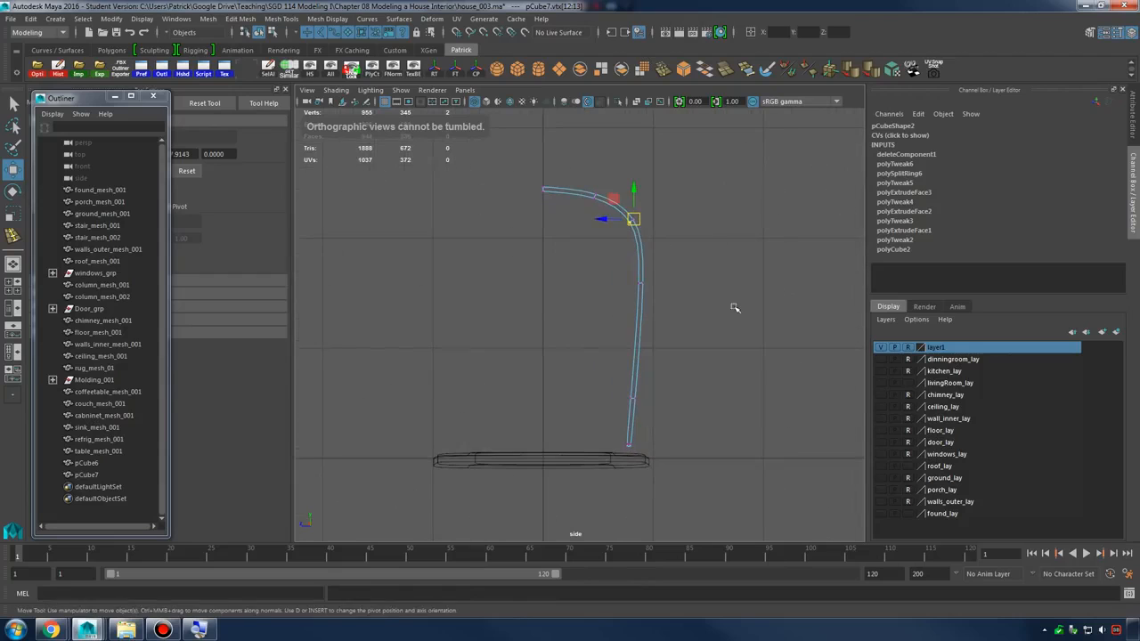
pyautogui.keyDown('alt'); pyautogui.moveTo(623, 398); pyautogui.dragTo(592, 340, button='middle'); pyautogui.keyUp('alt')
# Delete the bottom cap face of the post where it meets the seat and preview the frame smoothed
pyautogui.press('1')
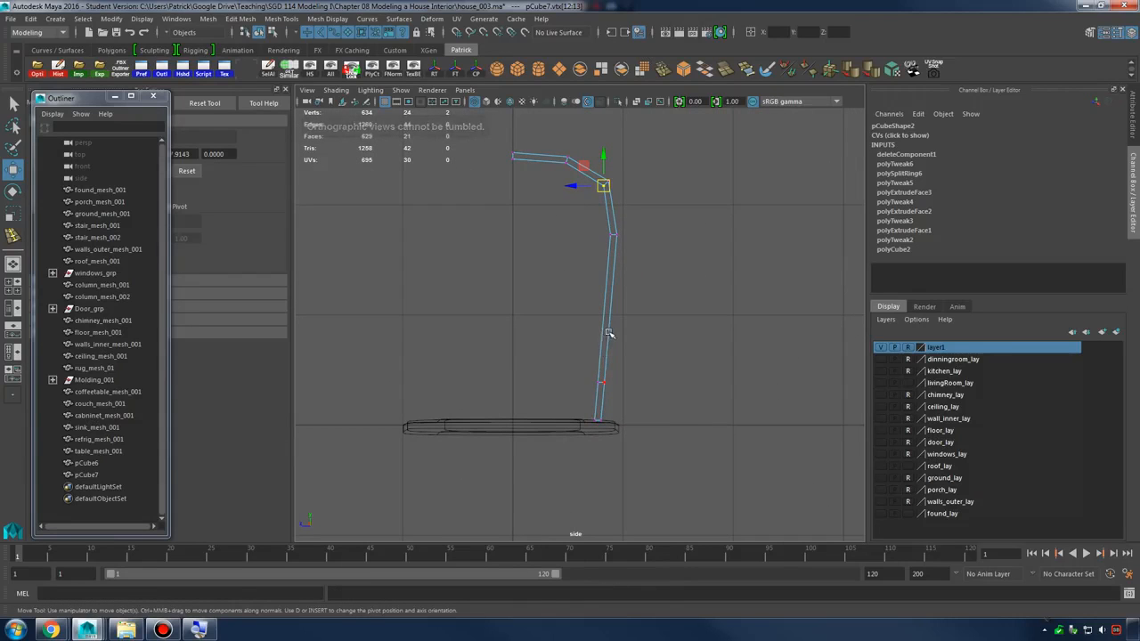
pyautogui.moveTo(609, 332); pyautogui.dragTo(607, 344, button='right')
pyautogui.moveTo(558, 413); pyautogui.dragTo(680, 471)
pyautogui.keyDown('ctrl'); pyautogui.moveTo(554, 342); pyautogui.dragTo(664, 395); pyautogui.keyUp('ctrl')
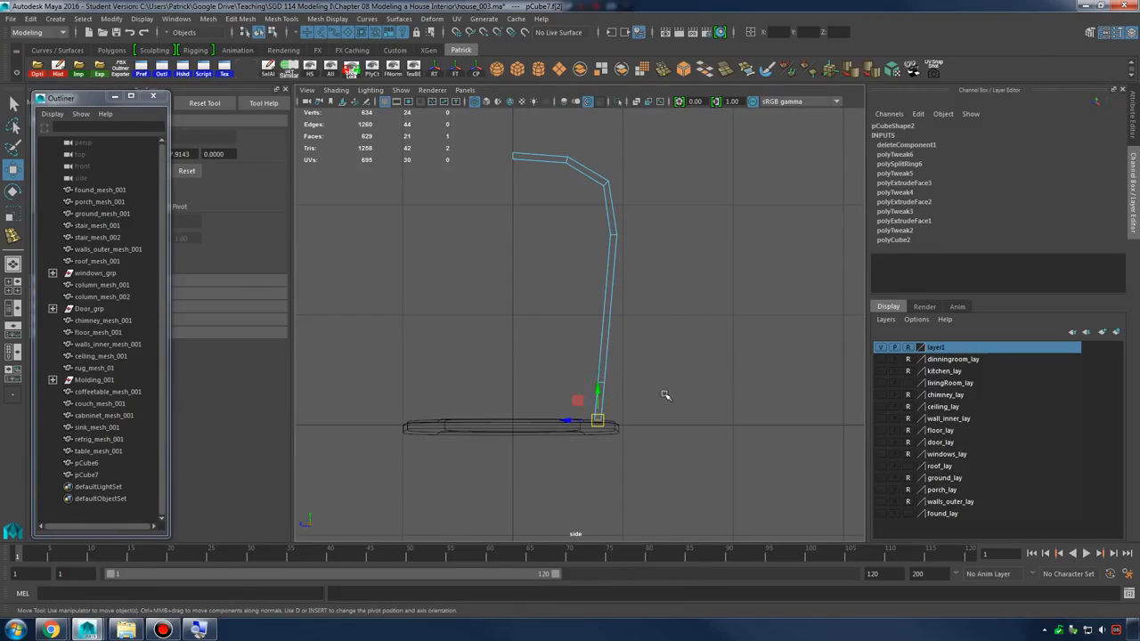
pyautogui.press('Delete')
pyautogui.press('3')
pyautogui.scroll(3, 580, 255)
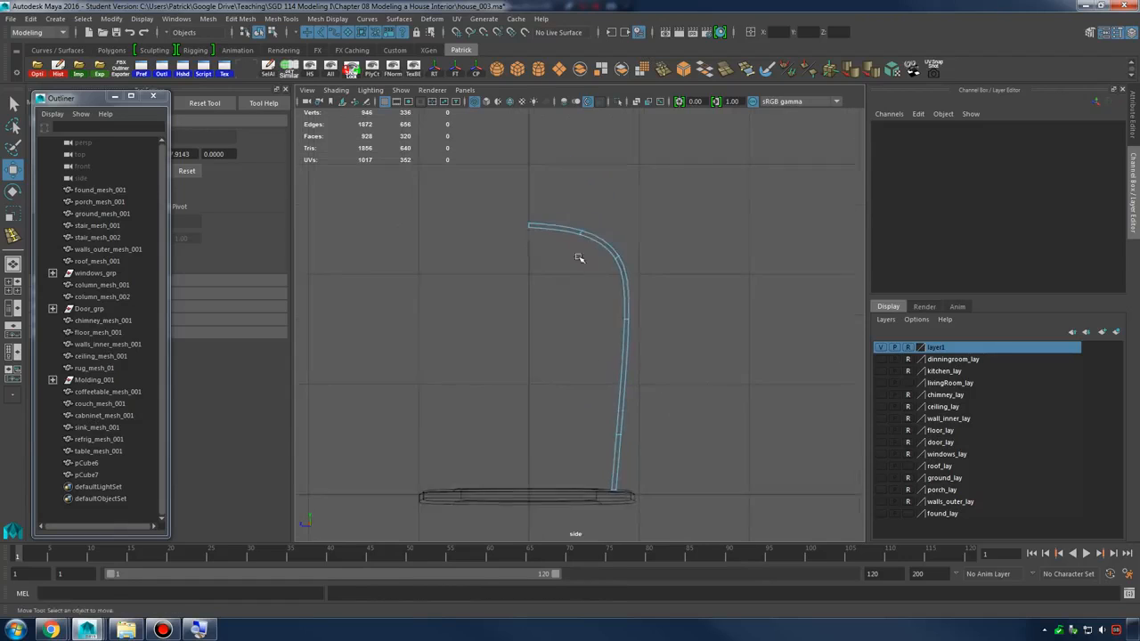
# Freeze and reset the transformations of the half backrest frame
pyautogui.moveTo(635, 216); pyautogui.dragTo(681, 194, button='right')
pyautogui.scroll(-3, 594, 208)
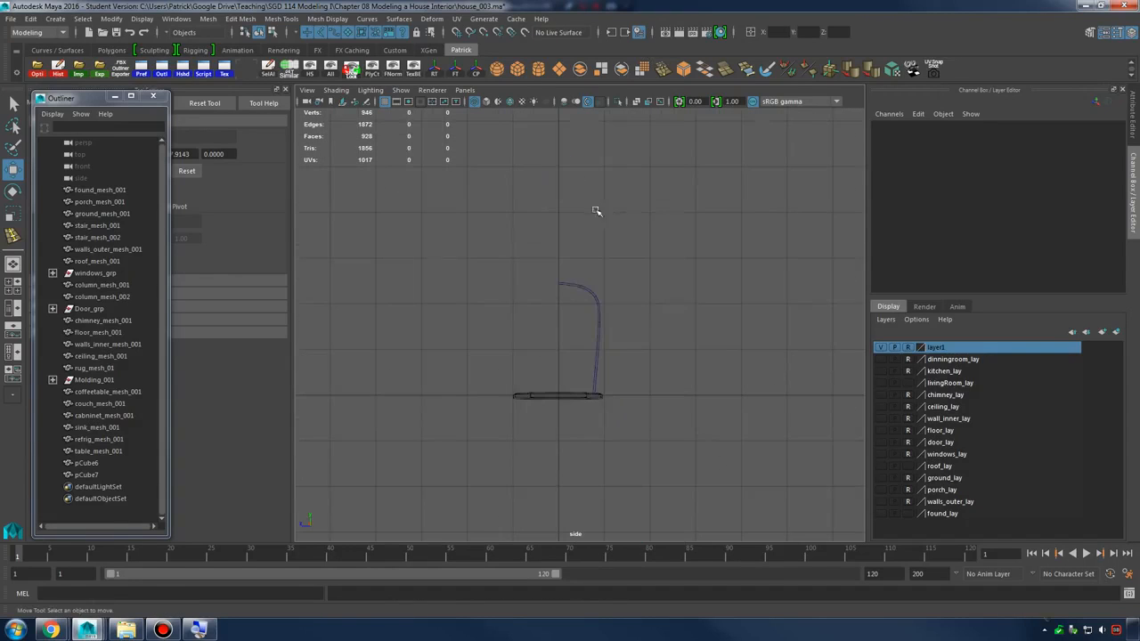
pyautogui.keyDown('alt'); pyautogui.moveTo(617, 345); pyautogui.dragTo(700, 356, button='right'); pyautogui.keyUp('alt')
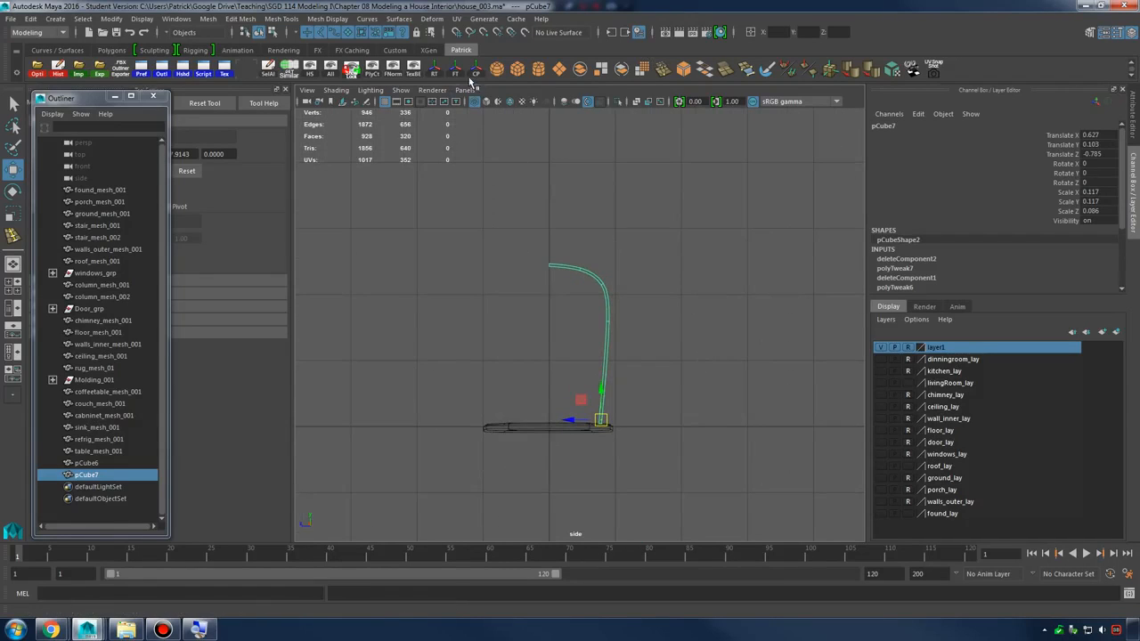
pyautogui.click(458, 71)
pyautogui.click(435, 73)
# Duplicate the half frame and mirror the copy across the center by setting its Scale Z to -1
pyautogui.hotkey('ctrl', 'd')
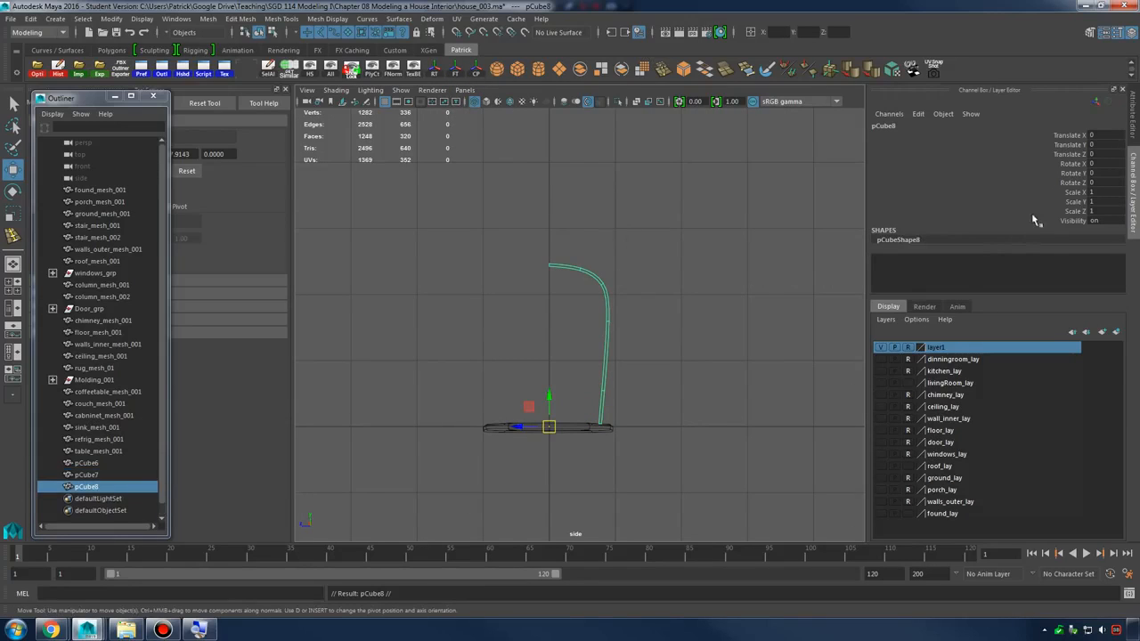
pyautogui.click(1106, 210)
pyautogui.write('-1')
pyautogui.press('Return')
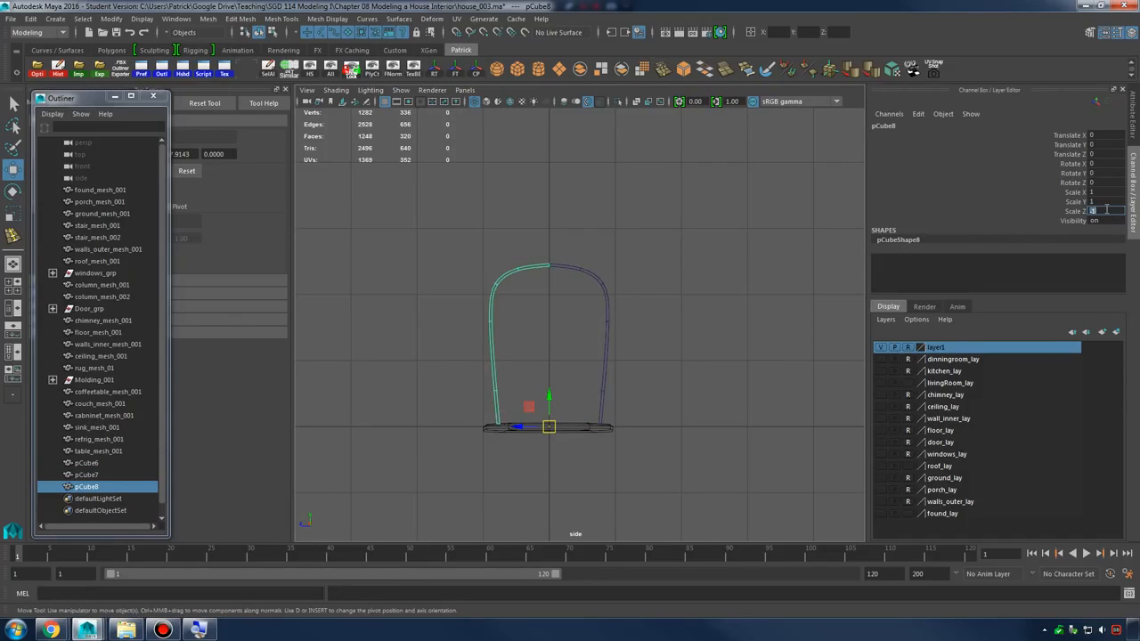
# Select both halves of the backrest frame and combine them into one mesh
pyautogui.click(567, 230)
pyautogui.moveTo(582, 289); pyautogui.dragTo(582, 290)
pyautogui.moveTo(527, 237); pyautogui.dragTo(573, 292)
pyautogui.click(580, 70)
pyautogui.press('e')
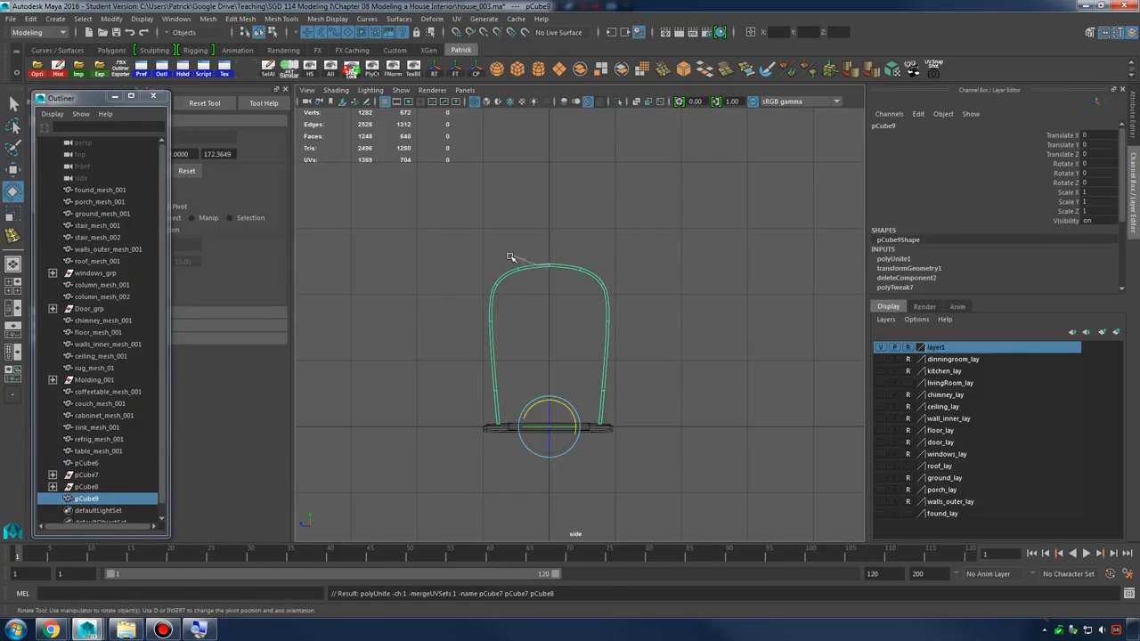
# Merge the overlapping seam vertices at the top center of the backrest frame with a threshold of 0.0010
pyautogui.moveTo(510, 257); pyautogui.dragTo(504, 257, button='right')
pyautogui.moveTo(532, 236); pyautogui.dragTo(554, 279)
pyautogui.keyDown('shift'); pyautogui.moveTo(553, 279); pyautogui.dragTo(745, 268, button='right'); pyautogui.keyUp('shift')
pyautogui.hotkey('ctrl', 'z')
pyautogui.keyDown('alt'); pyautogui.moveTo(615, 271); pyautogui.dragTo(650, 357, button='middle'); pyautogui.keyUp('alt')
pyautogui.keyDown('alt'); pyautogui.moveTo(650, 357); pyautogui.dragTo(726, 356, button='right'); pyautogui.keyUp('alt')
pyautogui.keyDown('shift'); pyautogui.moveTo(541, 294); pyautogui.dragTo(588, 234, button='right'); pyautogui.keyUp('shift')
pyautogui.hotkey('ctrl', 'z')
pyautogui.keyDown('shift'); pyautogui.moveTo(563, 284); pyautogui.dragTo(658, 225, button='right'); pyautogui.keyUp('shift')
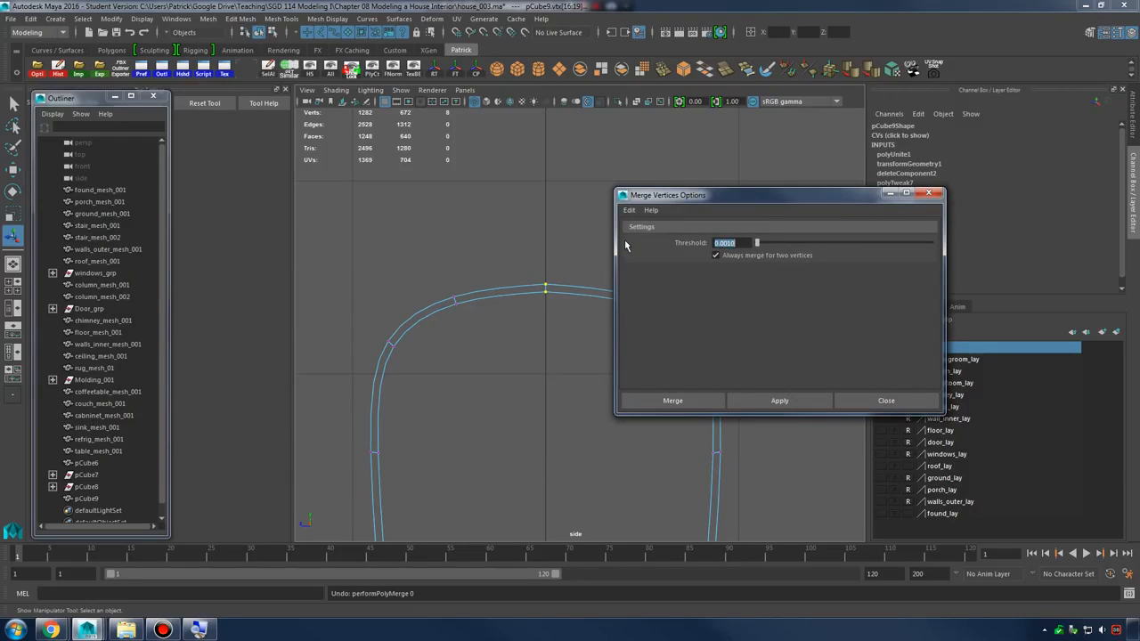
pyautogui.click(681, 402)
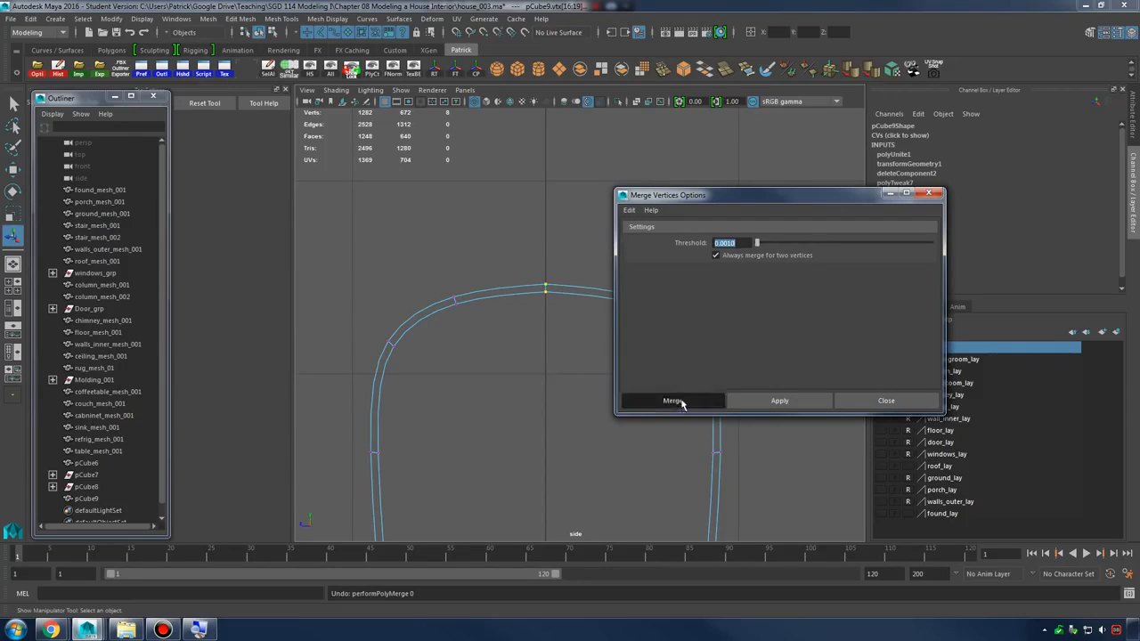
pyautogui.moveTo(588, 295); pyautogui.dragTo(611, 257, button='right')
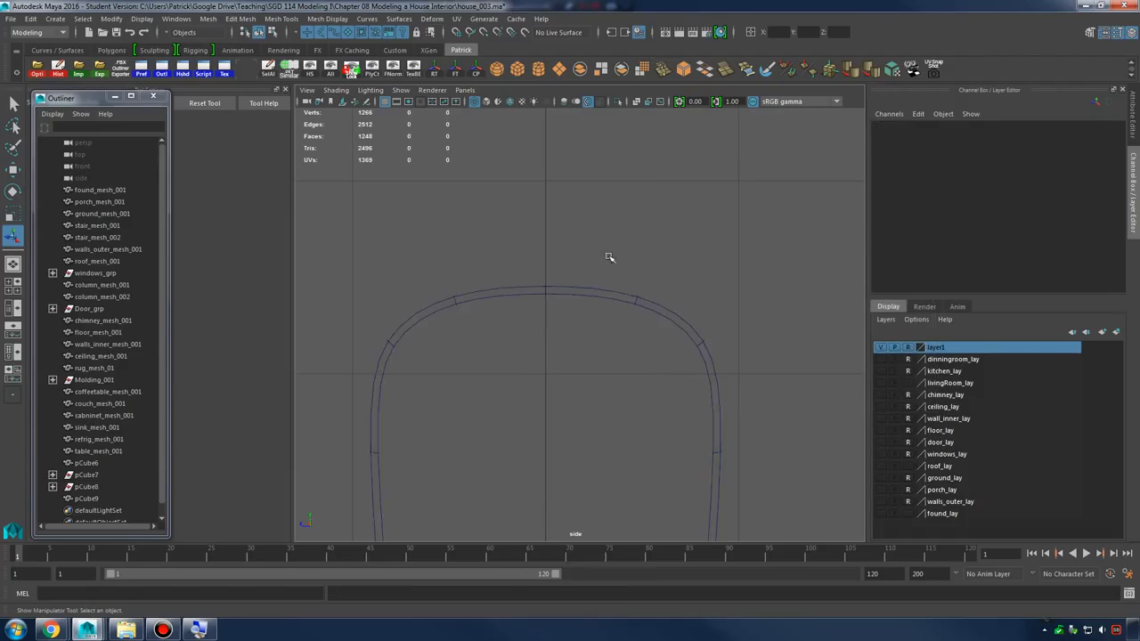
# Create a polygon cylinder for a backrest spindle and scale it uniformly to 0.07
pyautogui.keyDown('alt'); pyautogui.moveTo(606, 403); pyautogui.dragTo(606, 213, button='middle'); pyautogui.keyUp('alt')
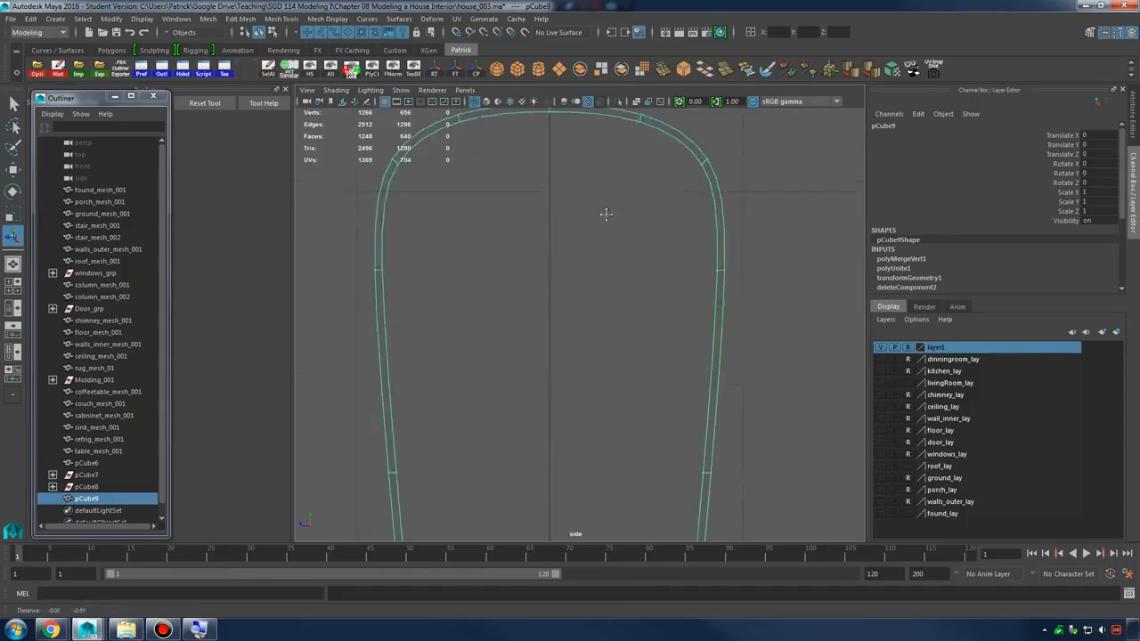
pyautogui.keyDown('alt'); pyautogui.moveTo(605, 214); pyautogui.dragTo(593, 372, button='right'); pyautogui.keyUp('alt')
pyautogui.keyDown('alt'); pyautogui.moveTo(593, 371); pyautogui.dragTo(583, 303, button='middle'); pyautogui.keyUp('alt')
pyautogui.keyDown('alt'); pyautogui.moveTo(583, 303); pyautogui.dragTo(623, 290, button='right'); pyautogui.keyUp('alt')
pyautogui.keyDown('alt'); pyautogui.moveTo(624, 291); pyautogui.dragTo(611, 400, button='middle'); pyautogui.keyUp('alt')
pyautogui.keyDown('alt'); pyautogui.moveTo(611, 400); pyautogui.dragTo(781, 421, button='right'); pyautogui.keyUp('alt')
pyautogui.press('f')
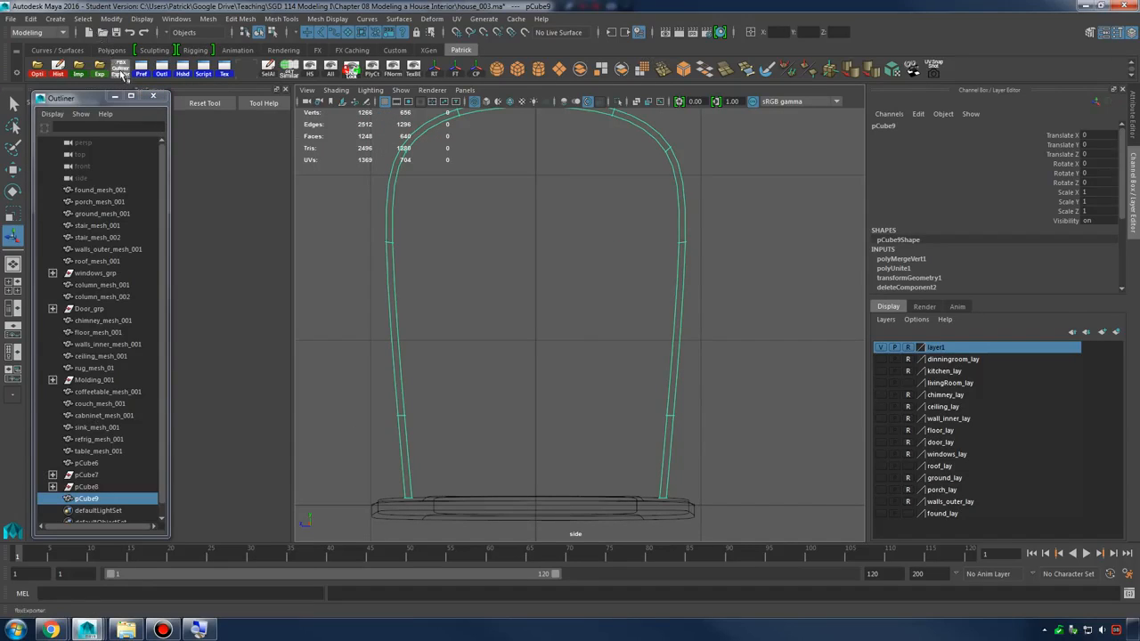
pyautogui.click(114, 96)
pyautogui.click(55, 18)
pyautogui.moveTo(133, 61)
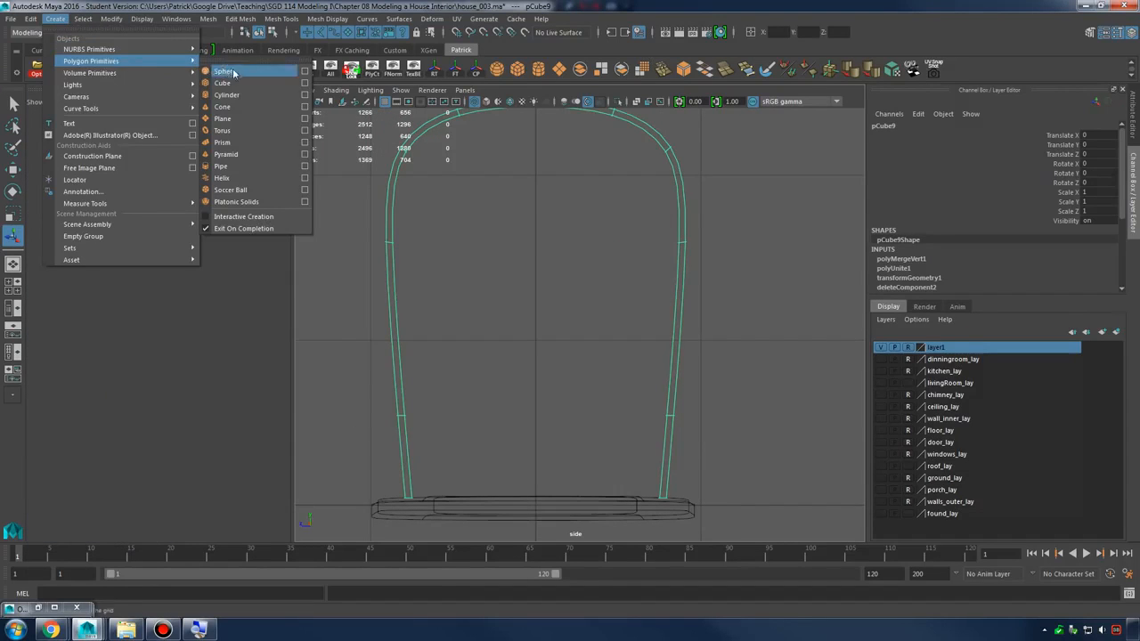
pyautogui.click(226, 94)
pyautogui.keyDown('alt'); pyautogui.moveTo(583, 311); pyautogui.dragTo(692, 394, button='right'); pyautogui.keyUp('alt')
pyautogui.press('r')
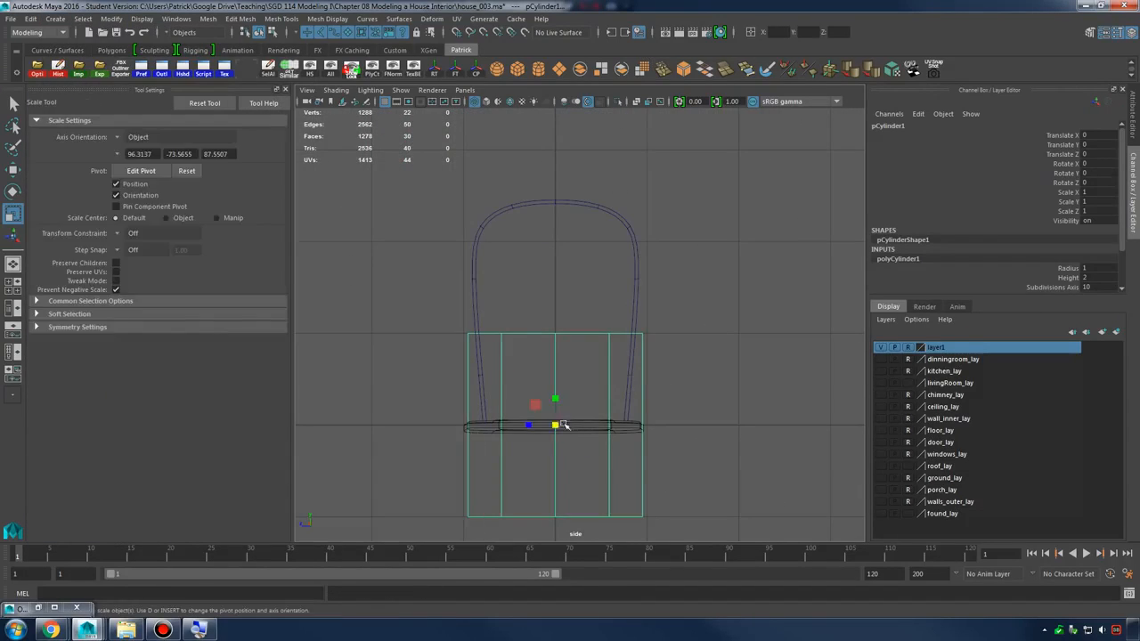
pyautogui.moveTo(555, 426); pyautogui.dragTo(416, 430)
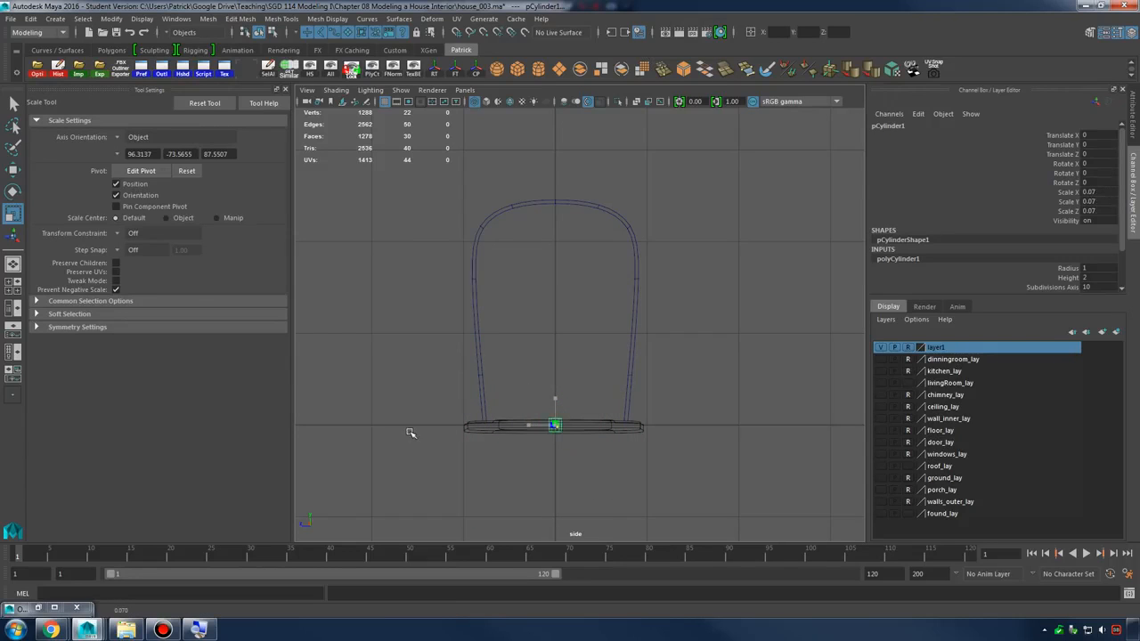
# Raise the cylinder above the seat to Translate Y 0.414 and move its pivot to its bottom end
pyautogui.press('w')
pyautogui.moveTo(556, 398); pyautogui.dragTo(556, 358)
pyautogui.press('f')
pyautogui.keyDown('alt'); pyautogui.moveTo(595, 421); pyautogui.dragTo(776, 389, button='right'); pyautogui.keyUp('alt')
pyautogui.scroll(5, 776, 389)
pyautogui.press('d')
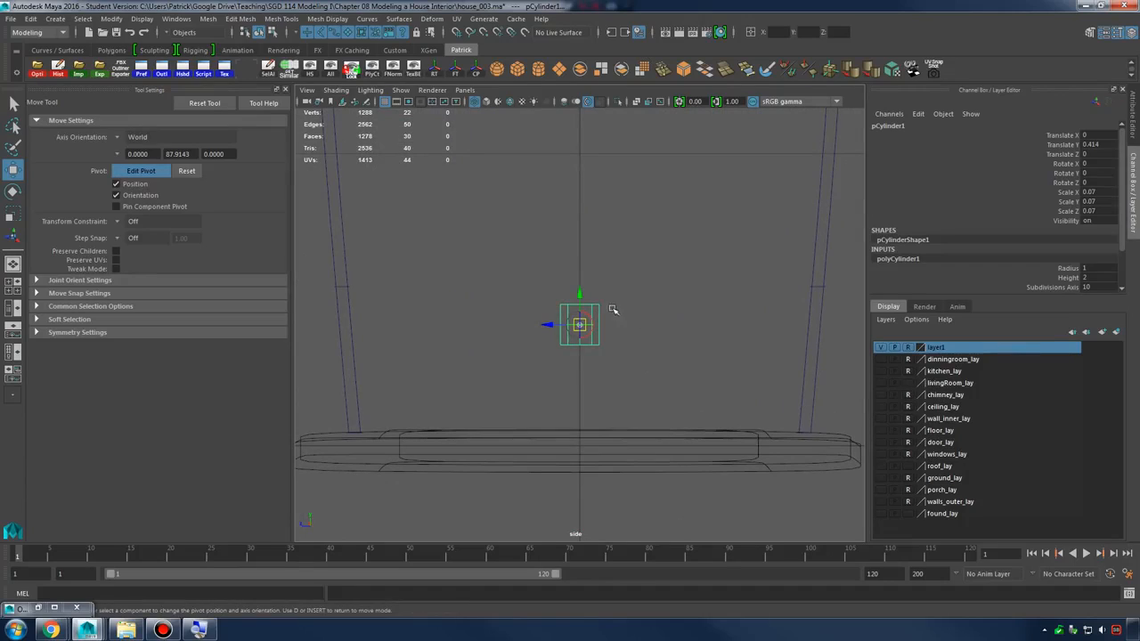
pyautogui.moveTo(580, 296); pyautogui.dragTo(579, 308)
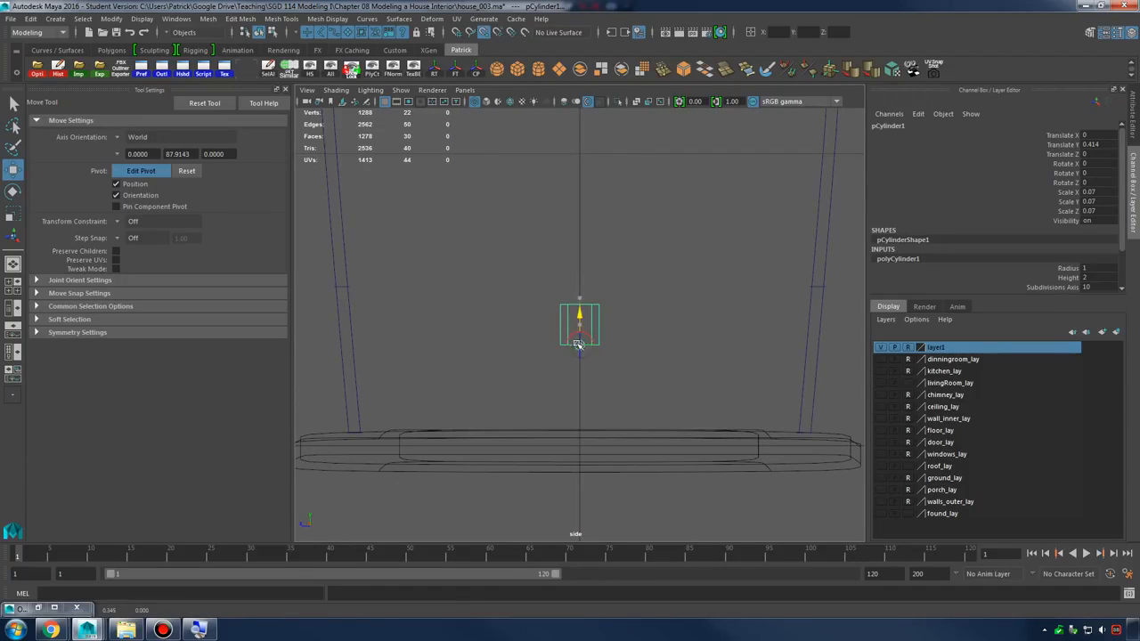
pyautogui.press('e')
pyautogui.moveTo(583, 349); pyautogui.dragTo(613, 338)
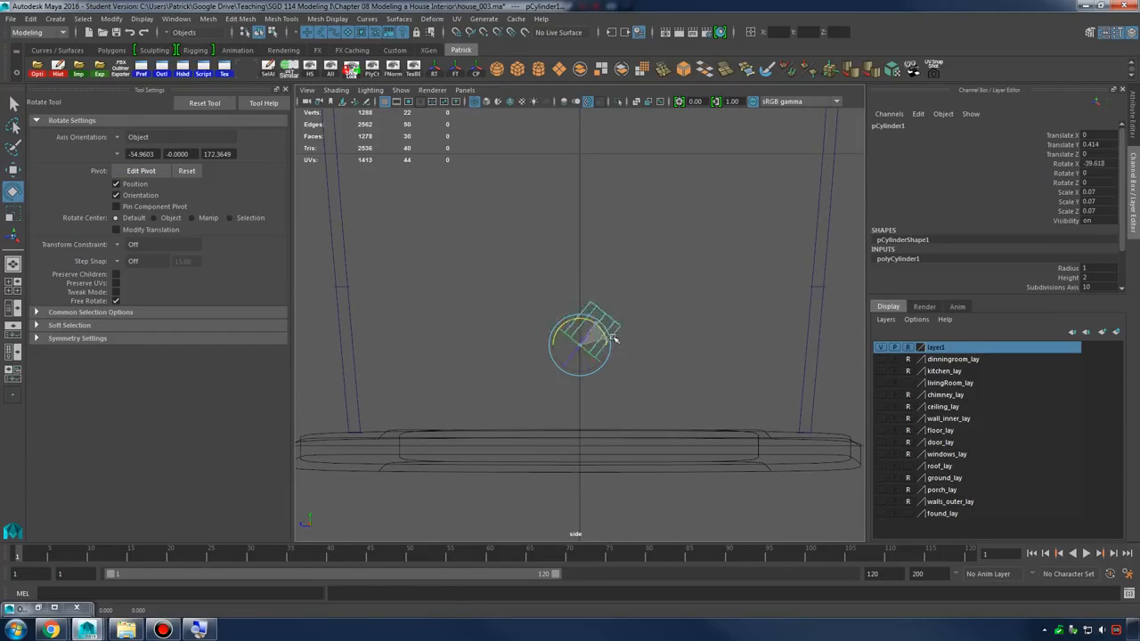
pyautogui.hotkey('ctrl', 'z')
# Lower the cylinder to the seat at Translate Y 0.105 and scale it into a thin spindle, 0.024 in X and Z, reaching the frame's top
pyautogui.press('w')
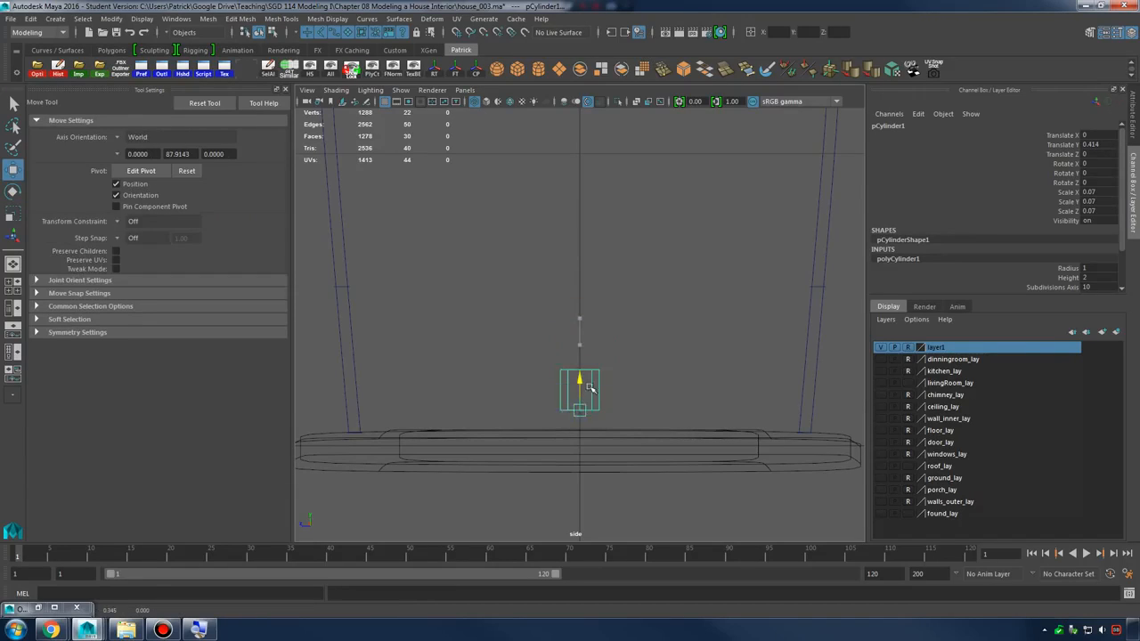
pyautogui.press('r')
pyautogui.moveTo(579, 434); pyautogui.dragTo(554, 440)
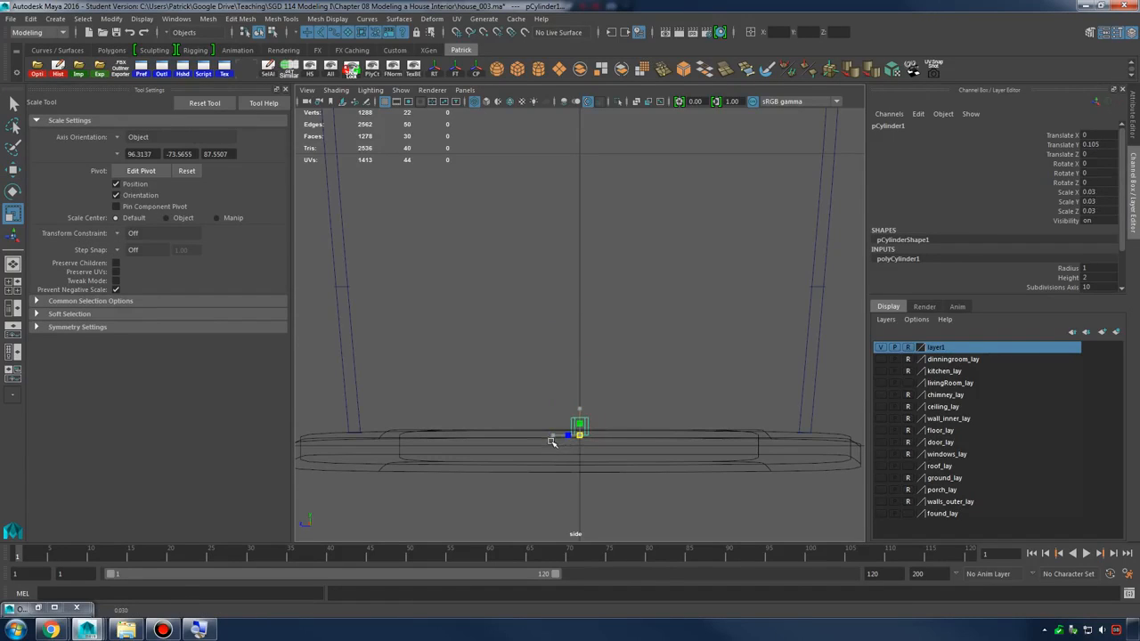
pyautogui.moveTo(616, 201); pyautogui.dragTo(620, 199)
pyautogui.keyDown('alt'); pyautogui.moveTo(711, 226); pyautogui.dragTo(595, 252, button='right'); pyautogui.keyUp('alt')
pyautogui.keyDown('alt'); pyautogui.moveTo(585, 287); pyautogui.dragTo(586, 313, button='middle'); pyautogui.keyUp('alt')
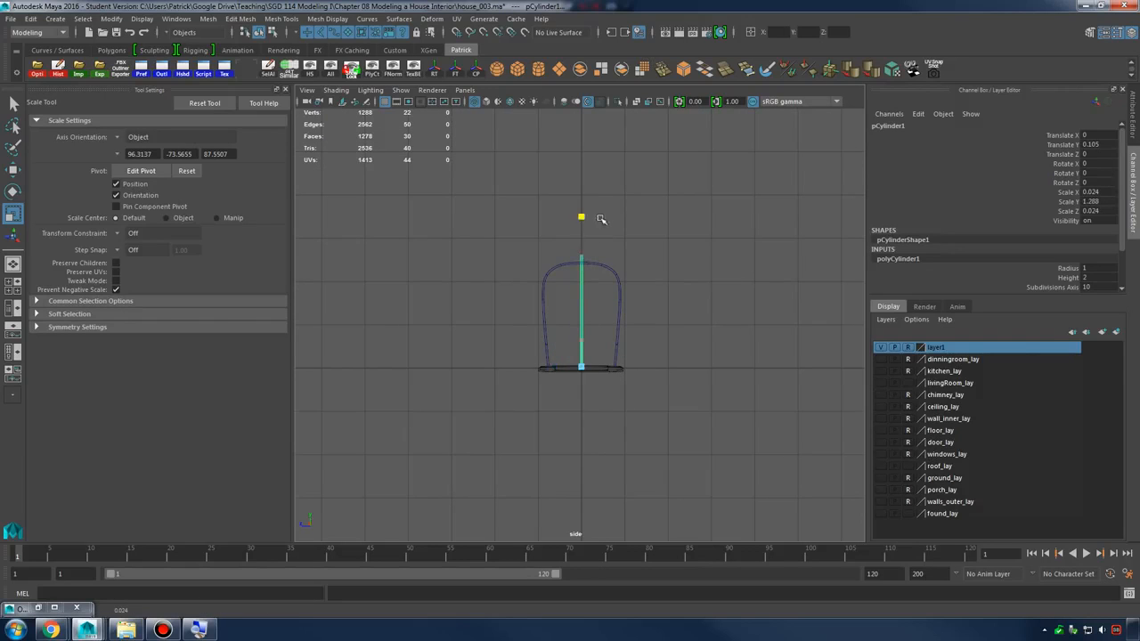
# Offset the spindle from center to Translate Z -0.142 and adjust its top vertices to meet the frame's top rail
pyautogui.keyDown('alt'); pyautogui.moveTo(598, 233); pyautogui.dragTo(661, 359, button='right'); pyautogui.keyUp('alt')
pyautogui.press('w')
pyautogui.moveTo(550, 440); pyautogui.dragTo(559, 440)
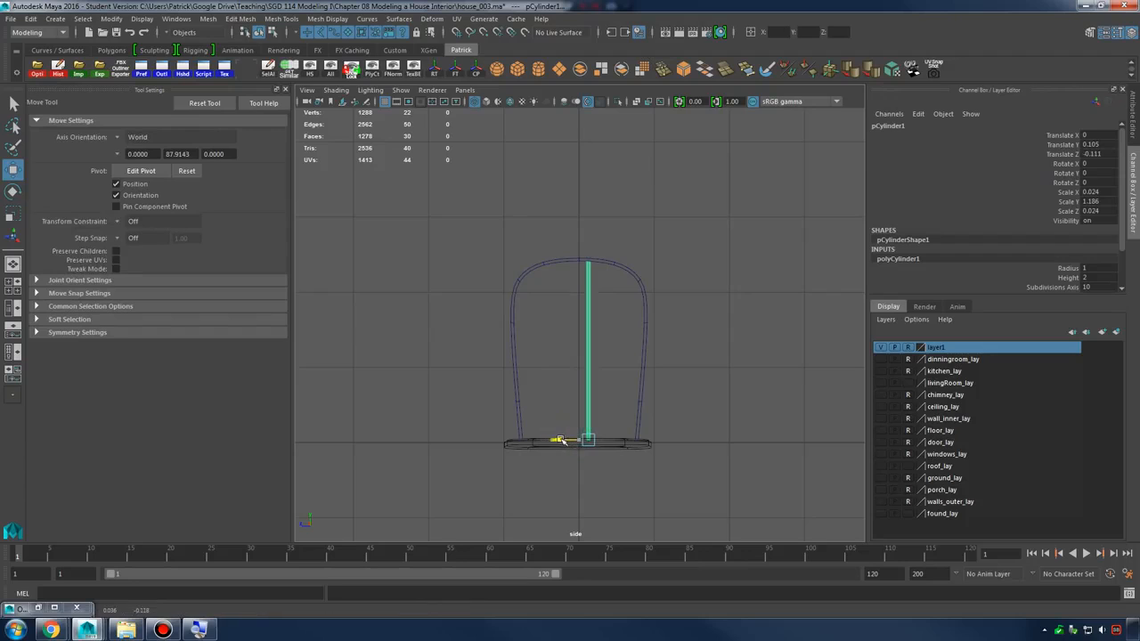
pyautogui.keyDown('alt'); pyautogui.moveTo(567, 420); pyautogui.dragTo(830, 423, button='right'); pyautogui.keyUp('alt')
pyautogui.keyDown('alt'); pyautogui.moveTo(680, 389); pyautogui.dragTo(668, 478, button='middle'); pyautogui.keyUp('alt')
pyautogui.keyDown('alt'); pyautogui.moveTo(669, 477); pyautogui.dragTo(988, 392, button='right'); pyautogui.keyUp('alt')
pyautogui.moveTo(599, 282); pyautogui.dragTo(549, 258, button='right')
pyautogui.moveTo(563, 253); pyautogui.dragTo(621, 285)
pyautogui.moveTo(597, 239); pyautogui.dragTo(598, 236)
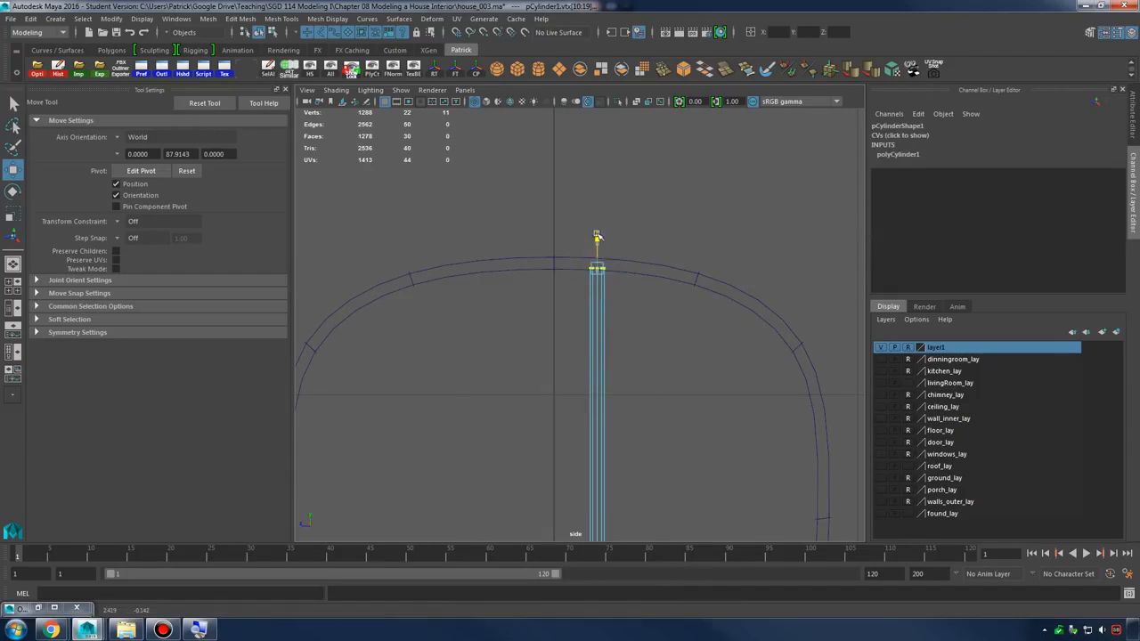
# Shift the backrest frame to Translate X 0.048 in the top view and tilt it backward to Rotate Z -10.333
pyautogui.press('space')
pyautogui.press('space')
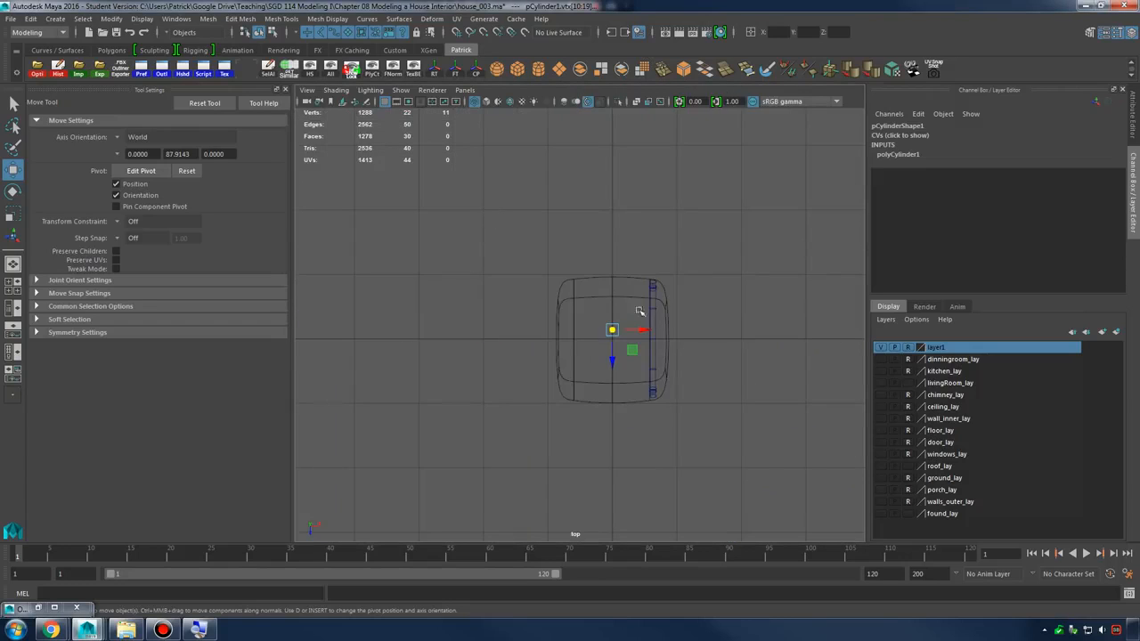
pyautogui.click(655, 287)
pyautogui.keyDown('alt'); pyautogui.moveTo(707, 298); pyautogui.dragTo(617, 288, button='middle'); pyautogui.keyUp('alt')
pyautogui.keyDown('alt'); pyautogui.moveTo(617, 289); pyautogui.dragTo(768, 318, button='right'); pyautogui.keyUp('alt')
pyautogui.keyDown('alt'); pyautogui.moveTo(574, 287); pyautogui.dragTo(628, 319, button='middle'); pyautogui.keyUp('alt')
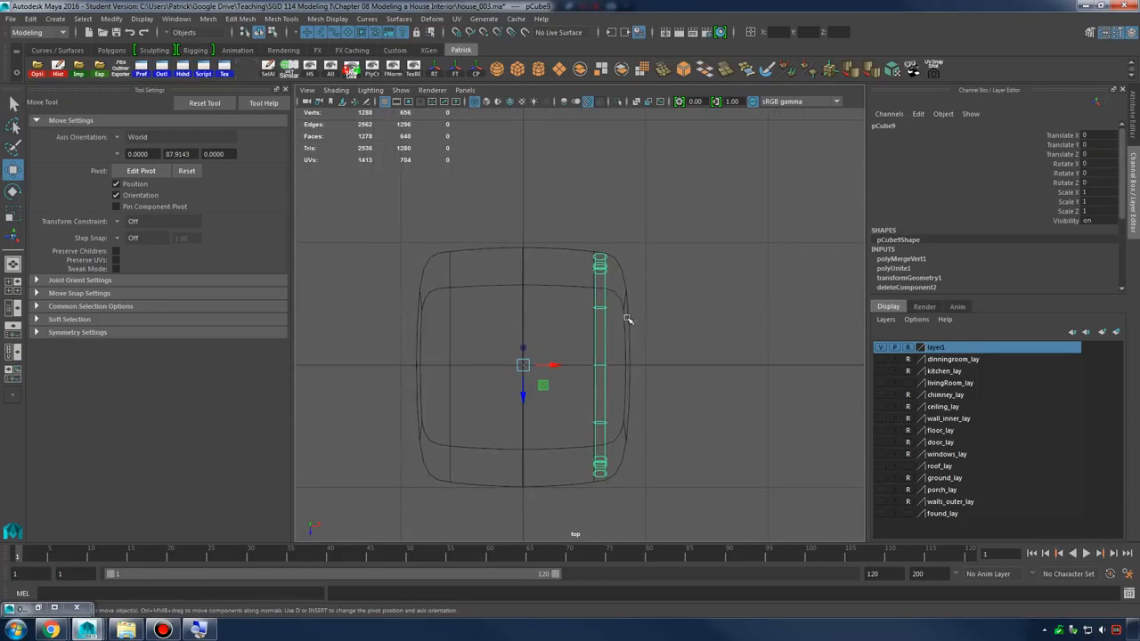
pyautogui.moveTo(553, 367); pyautogui.dragTo(546, 368)
pyautogui.press('e')
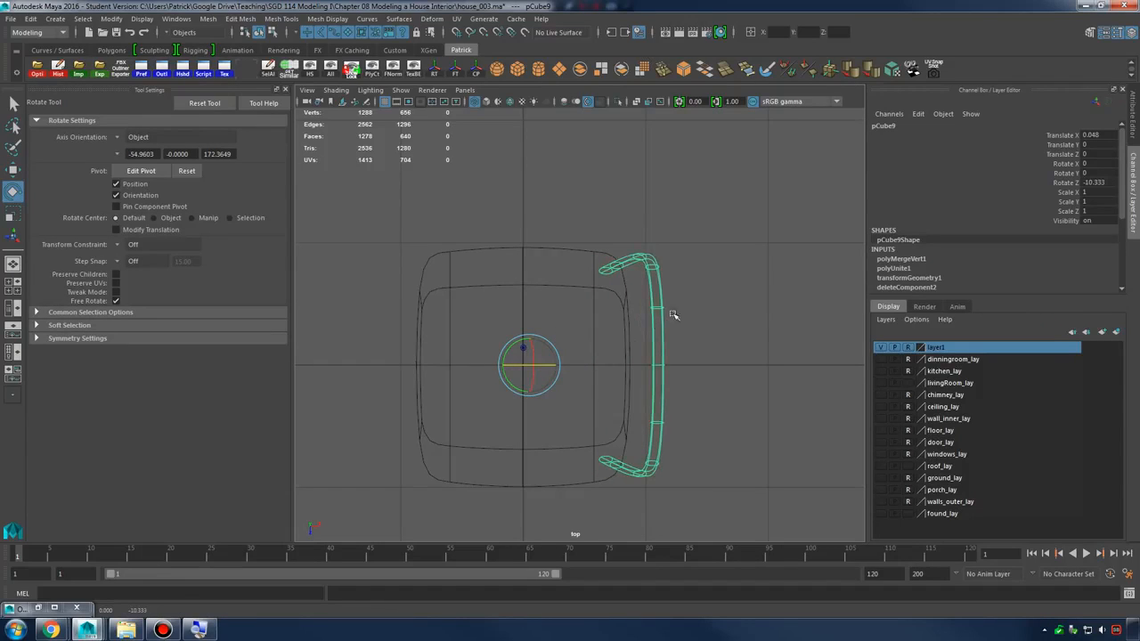
# Raise the tilted backrest frame in the perspective view so its post ends no longer poke through the seat
pyautogui.press('space')
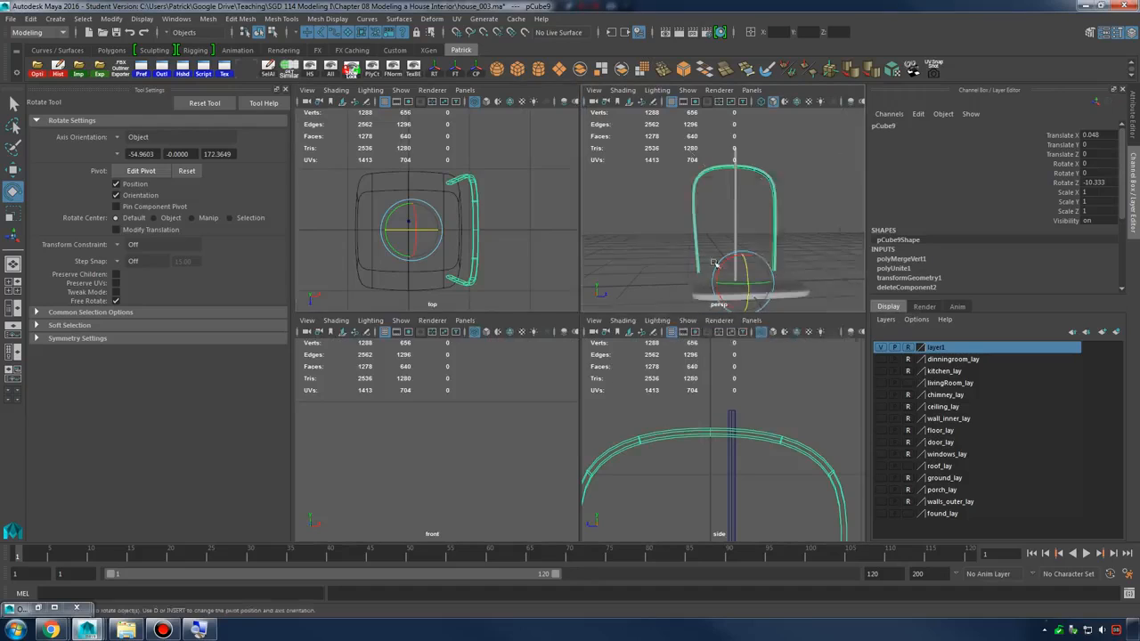
pyautogui.press('space')
pyautogui.keyDown('alt'); pyautogui.moveTo(623, 269); pyautogui.dragTo(697, 275); pyautogui.keyUp('alt')
pyautogui.press('w')
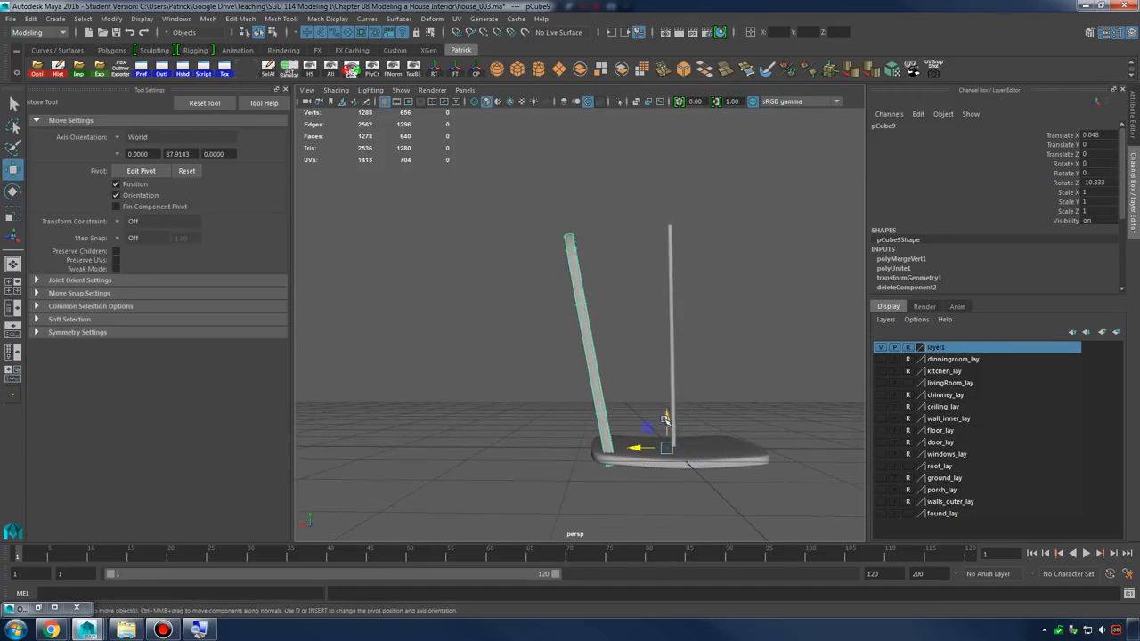
pyautogui.moveTo(665, 420)
pyautogui.mouseDown()
pyautogui.moveTo(657, 406)
pyautogui.moveTo(682, 418)
pyautogui.mouseUp()
pyautogui.press('e')
pyautogui.click(725, 353)
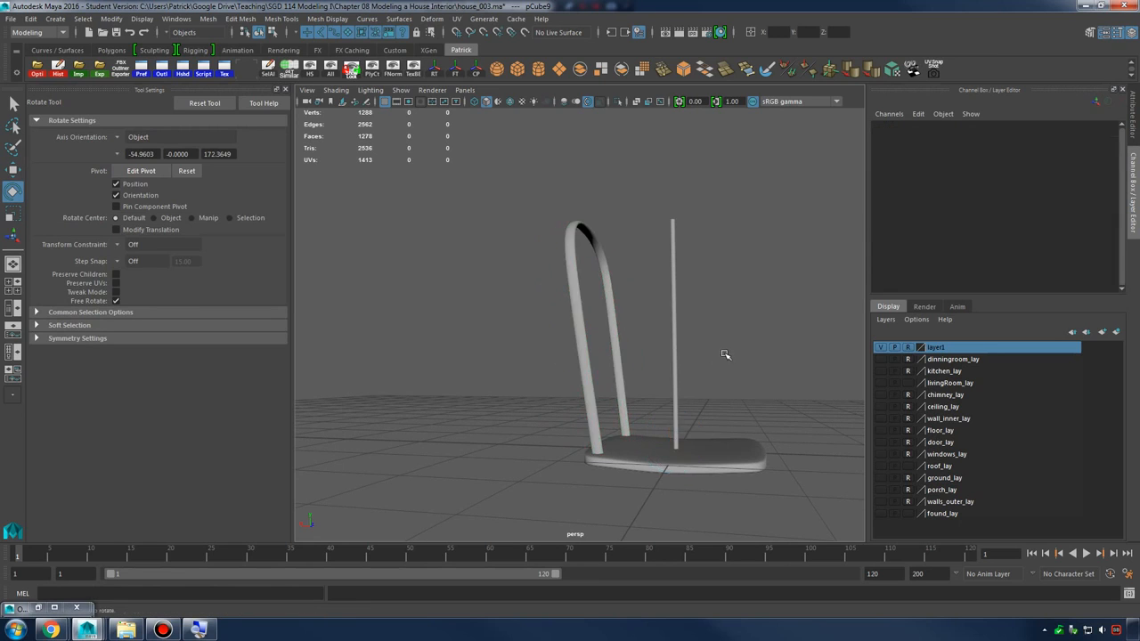
pyautogui.keyDown('alt'); pyautogui.moveTo(725, 354); pyautogui.dragTo(738, 391); pyautogui.keyUp('alt')
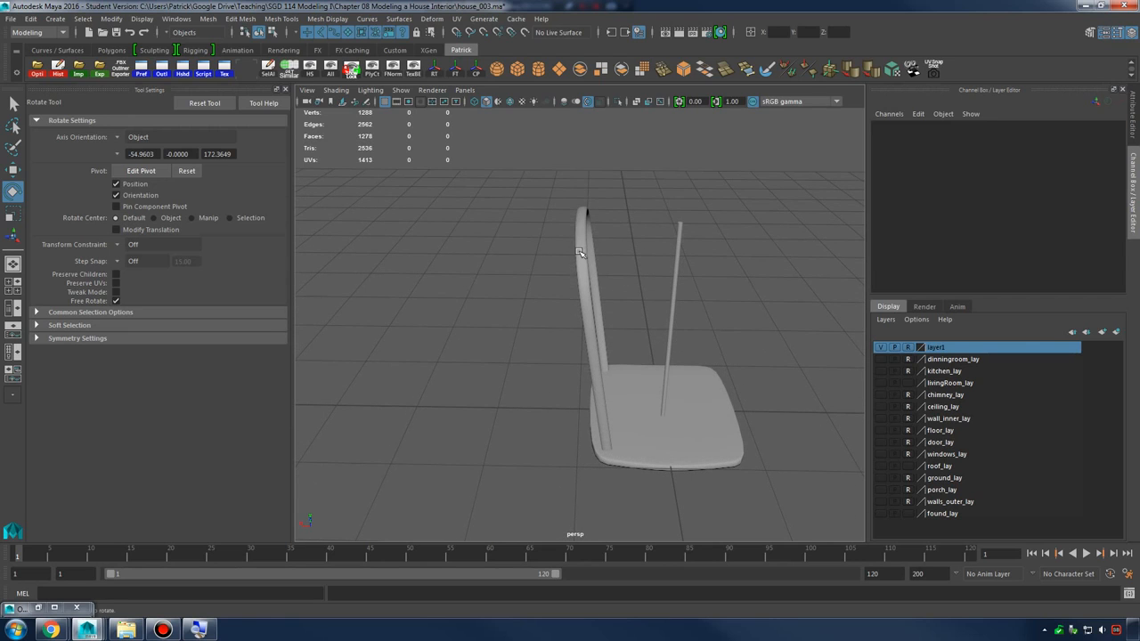
# Pull the frame's upper vertices backward in progressively narrower groups toward the center to bow the top rail, and preview it smoothed
pyautogui.click(579, 253)
pyautogui.keyDown('alt'); pyautogui.moveTo(656, 273); pyautogui.dragTo(580, 242); pyautogui.keyUp('alt')
pyautogui.moveTo(634, 297); pyautogui.dragTo(473, 199)
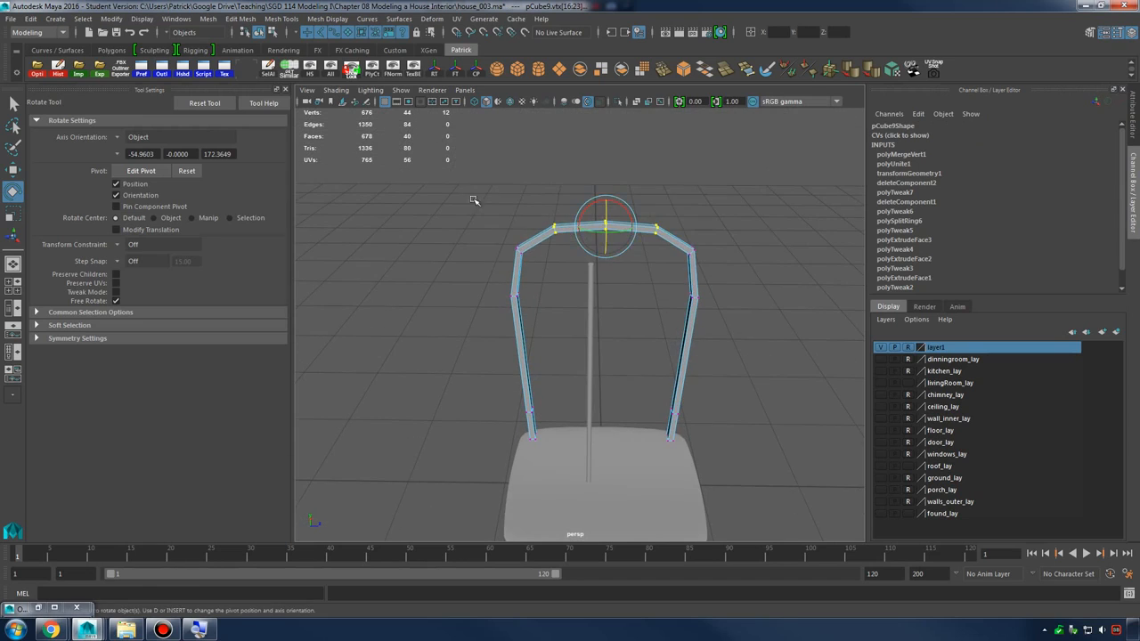
pyautogui.keyDown('alt'); pyautogui.moveTo(728, 273); pyautogui.dragTo(665, 318); pyautogui.keyUp('alt')
pyautogui.press('w')
pyautogui.moveTo(604, 282); pyautogui.dragTo(607, 280)
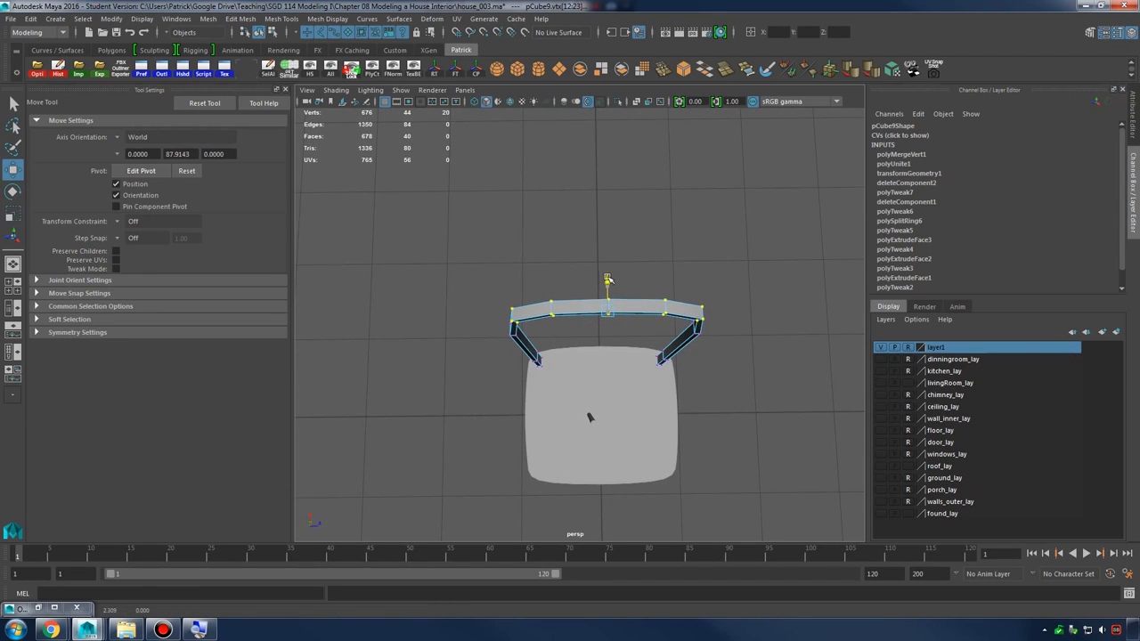
pyautogui.moveTo(537, 273); pyautogui.dragTo(667, 353)
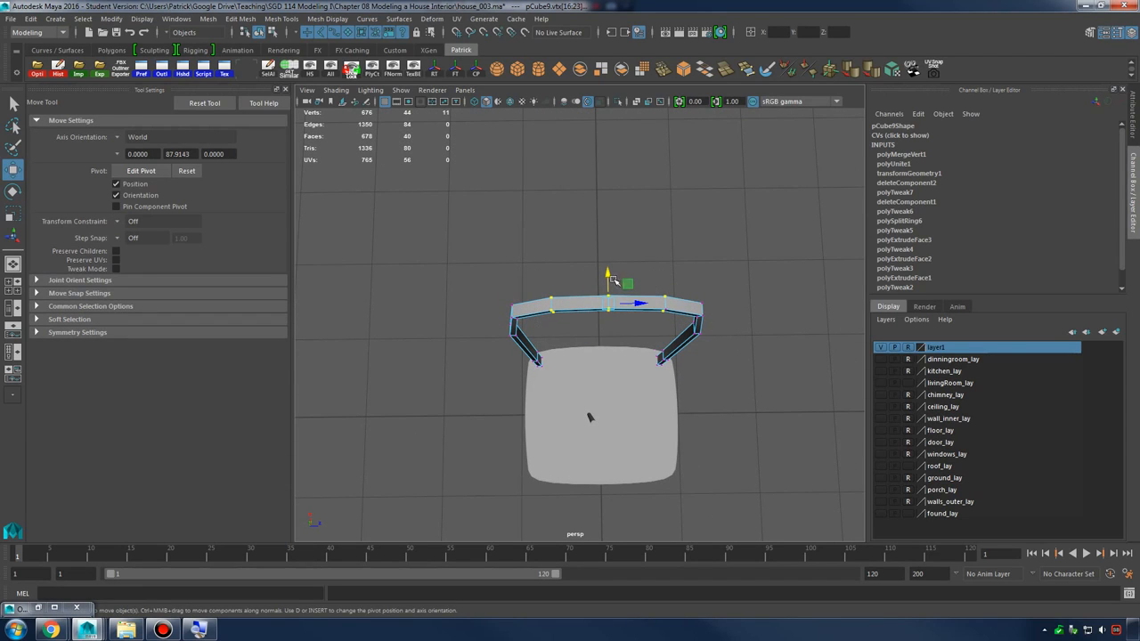
pyautogui.moveTo(609, 271); pyautogui.dragTo(610, 267)
pyautogui.moveTo(586, 262); pyautogui.dragTo(625, 322)
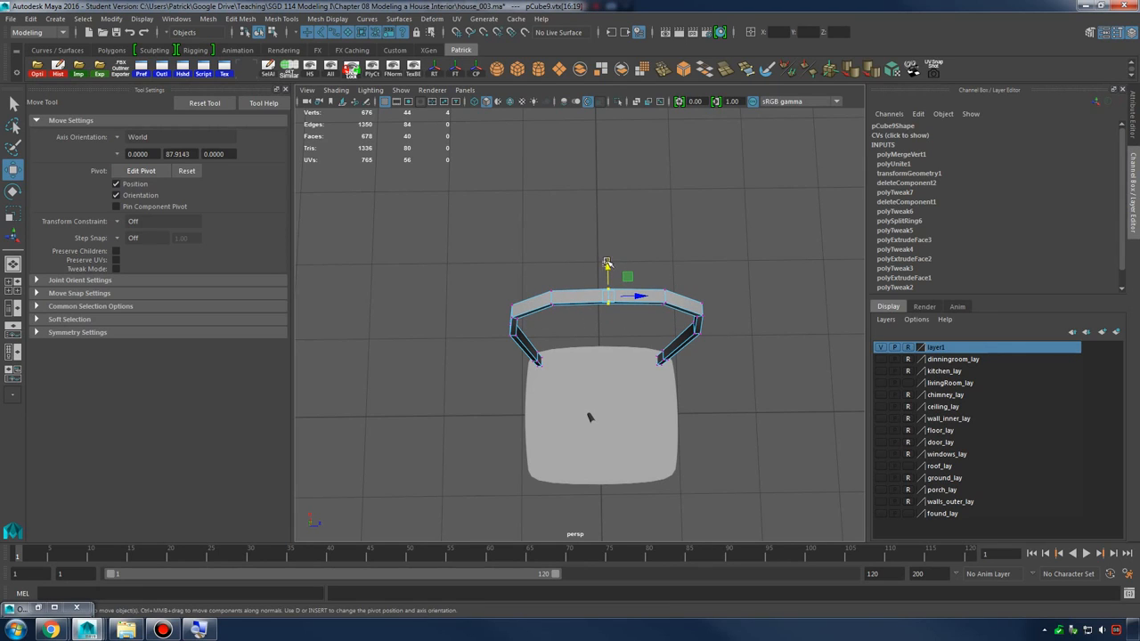
pyautogui.press('3')
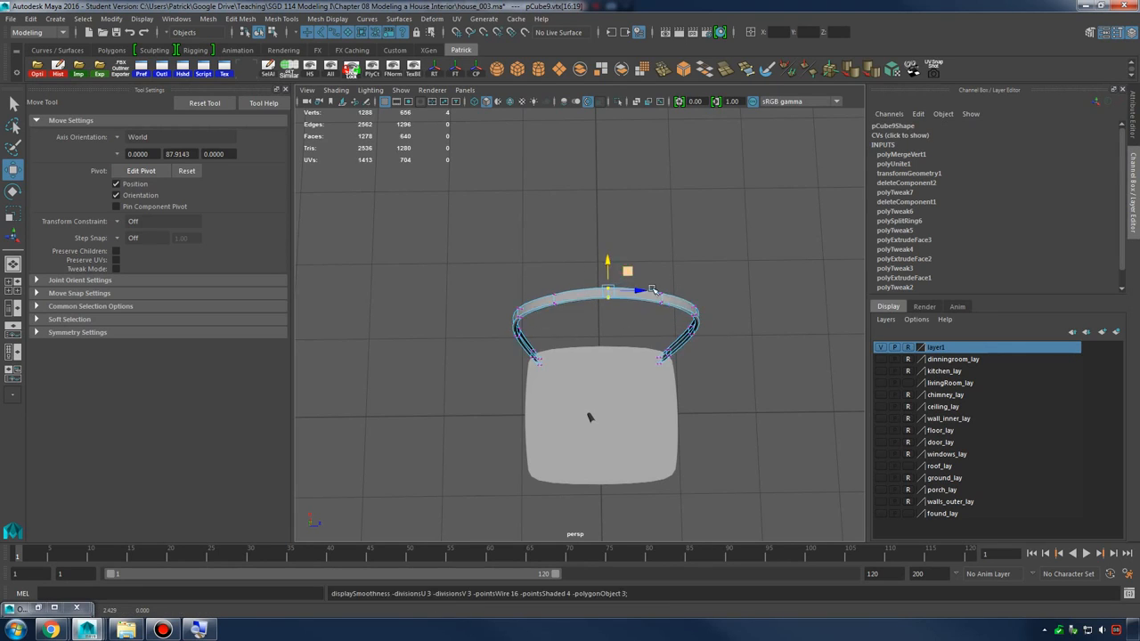
pyautogui.keyDown('alt'); pyautogui.moveTo(653, 290); pyautogui.dragTo(569, 236); pyautogui.keyUp('alt')
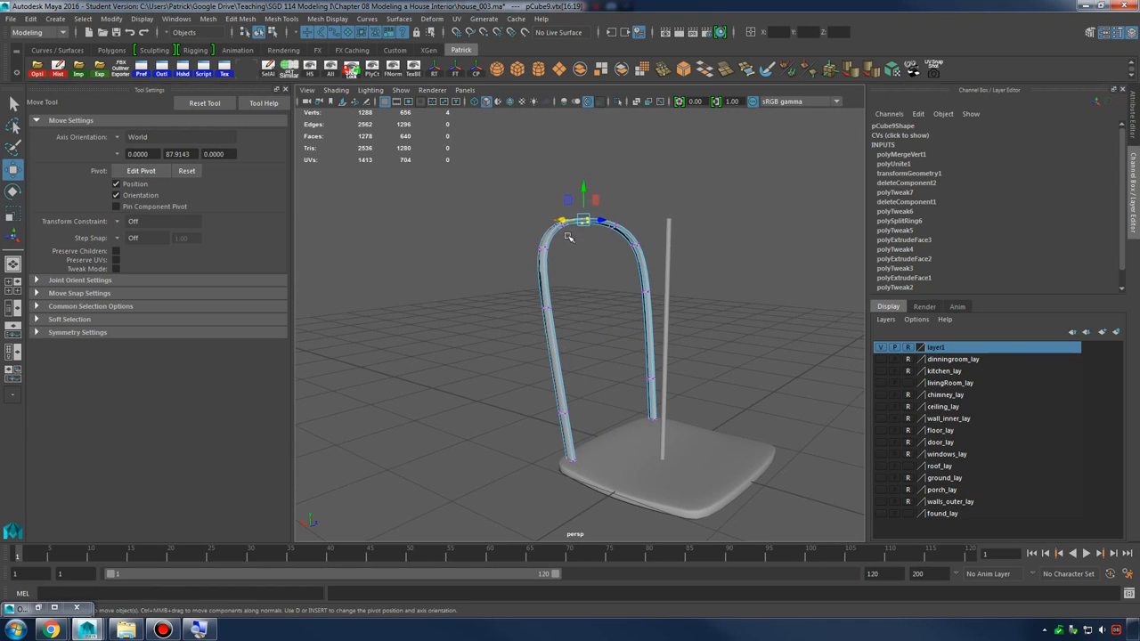
pyautogui.moveTo(546, 234); pyautogui.dragTo(607, 218, button='right')
# Move the spindle back to the rear of the seat at Translate X 0.742
pyautogui.click(651, 236)
pyautogui.keyDown('alt'); pyautogui.moveTo(651, 236); pyautogui.dragTo(572, 386); pyautogui.keyUp('alt')
pyautogui.click(596, 394)
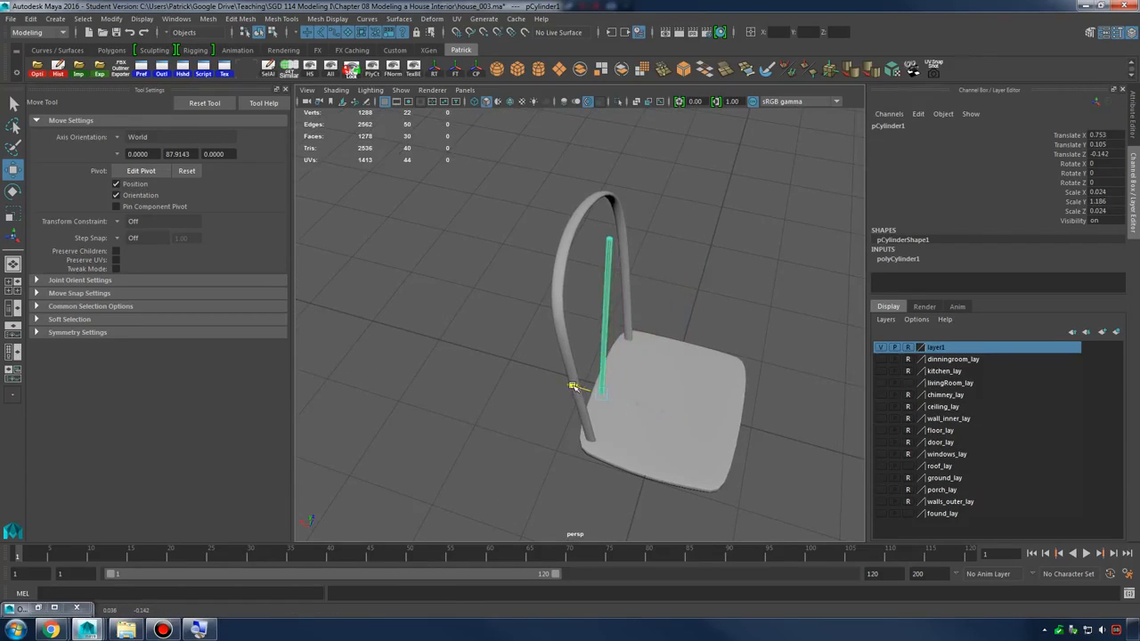
# Delete the top and bottom cap faces of the spindle cylinder
pyautogui.keyDown('alt'); pyautogui.moveTo(579, 385); pyautogui.dragTo(673, 363, button='right'); pyautogui.keyUp('alt')
pyautogui.keyDown('alt'); pyautogui.moveTo(641, 361); pyautogui.dragTo(653, 409, button='middle'); pyautogui.keyUp('alt')
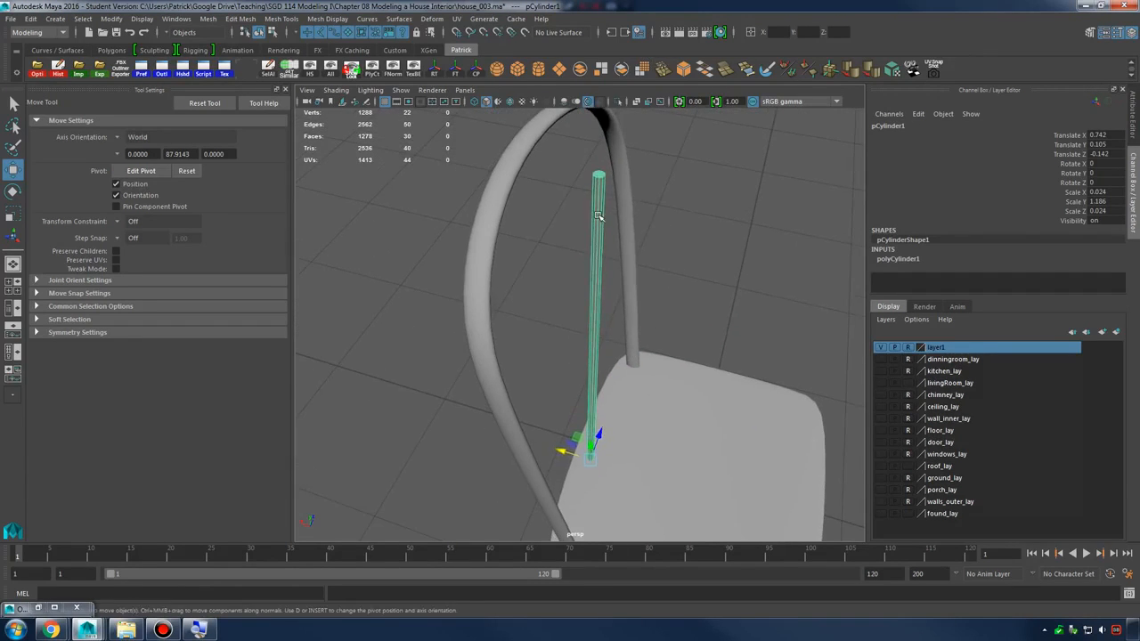
pyautogui.moveTo(600, 216); pyautogui.dragTo(615, 249, button='right')
pyautogui.keyDown('alt'); pyautogui.moveTo(616, 250); pyautogui.dragTo(563, 171); pyautogui.keyUp('alt')
pyautogui.moveTo(563, 171); pyautogui.dragTo(648, 247)
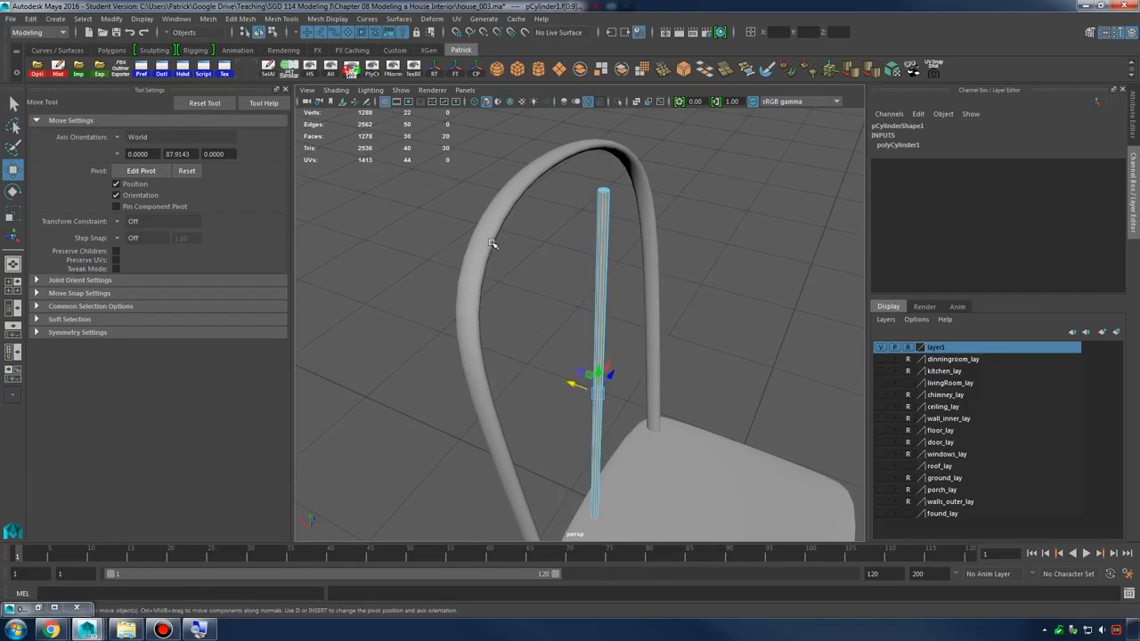
pyautogui.moveTo(640, 375); pyautogui.dragTo(760, 446)
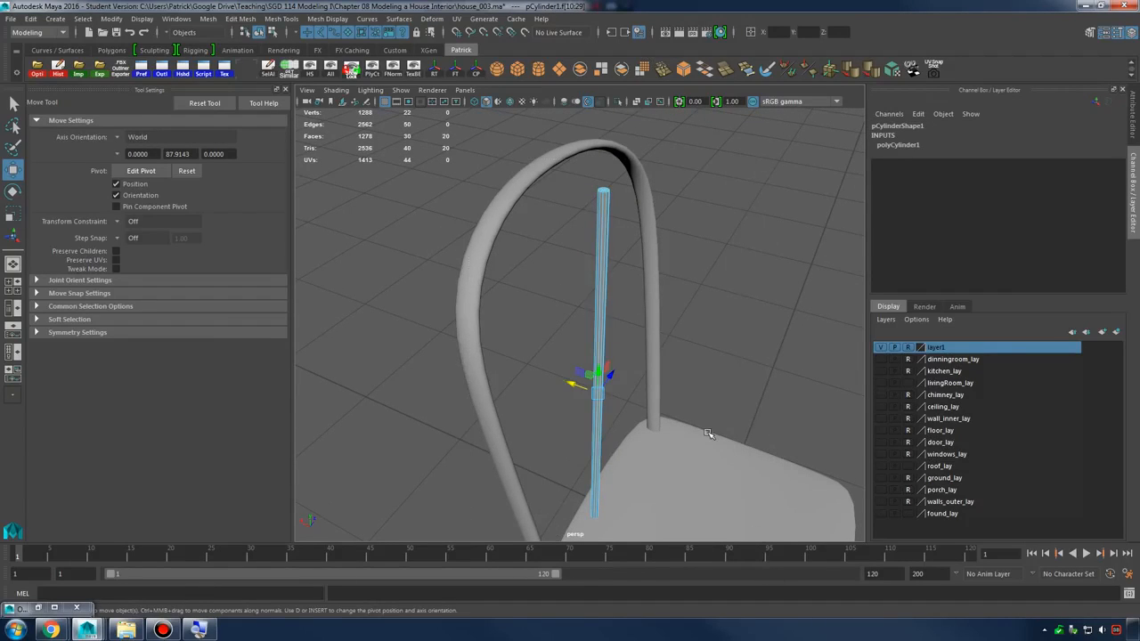
pyautogui.press('Delete')
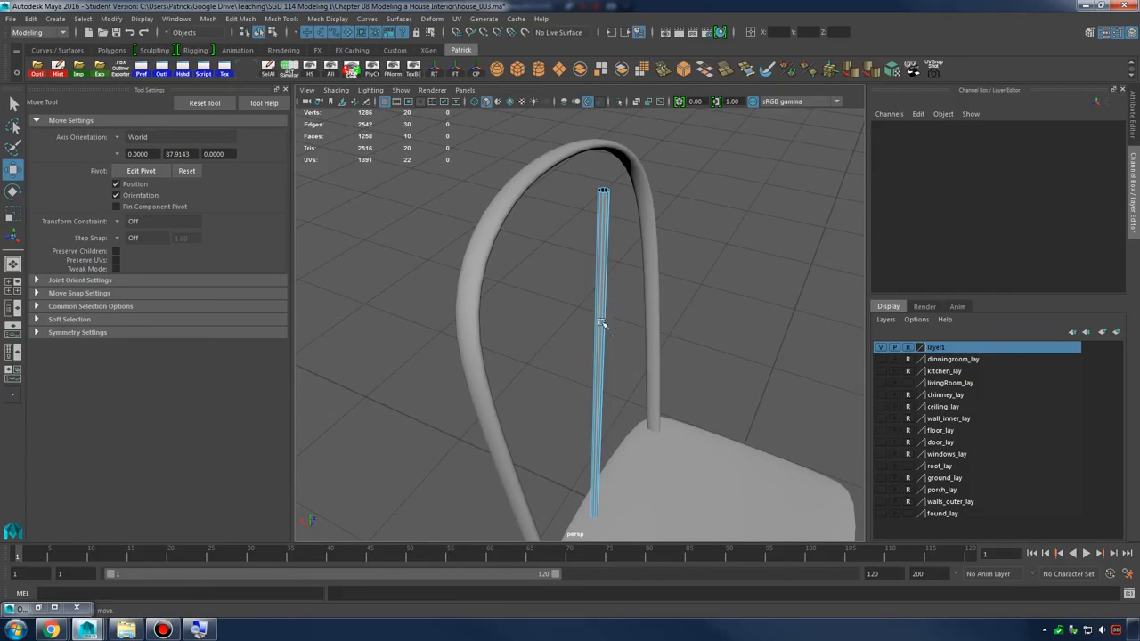
# Soften the edges of the spindle cylinder as a whole object
pyautogui.click(607, 279)
pyautogui.press('F8')
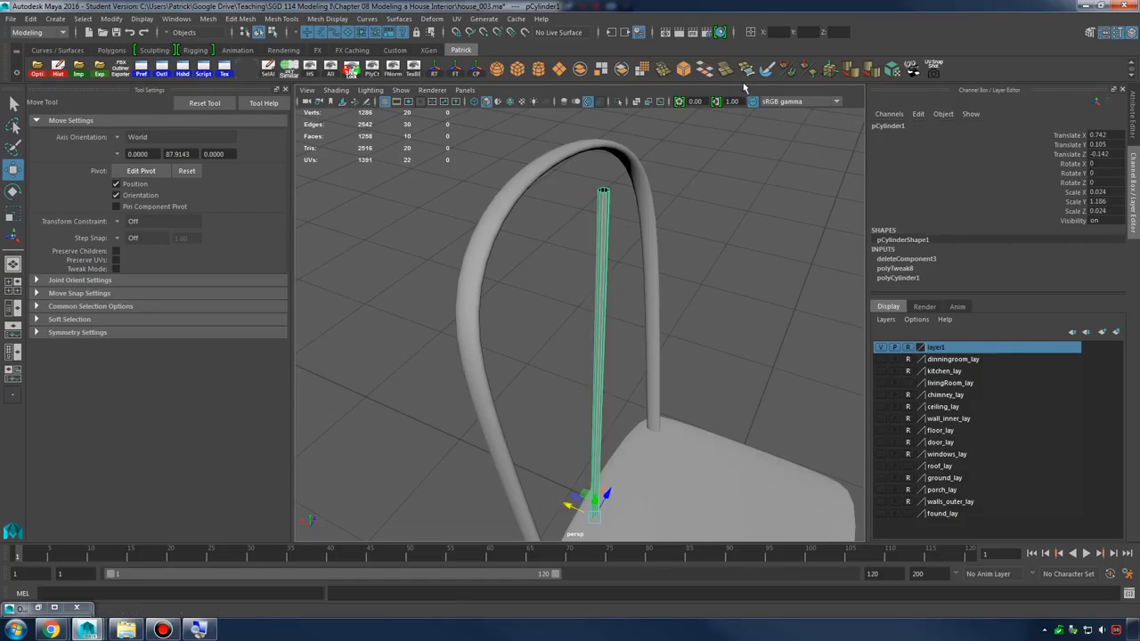
pyautogui.click(858, 76)
pyautogui.click(616, 256)
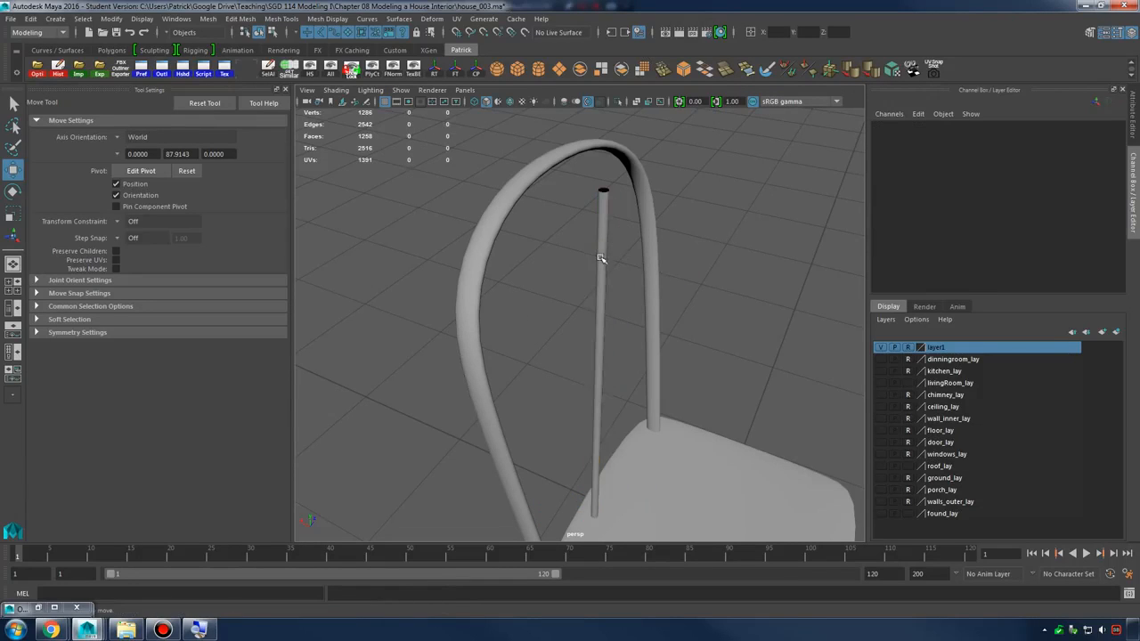
# Tilt the spindle about 9 degrees backward around Z to follow the slant of the backrest frame
pyautogui.click(601, 258)
pyautogui.moveTo(602, 483); pyautogui.dragTo(583, 419)
pyautogui.scroll(-1, 584, 419)
pyautogui.moveTo(537, 481); pyautogui.dragTo(539, 479)
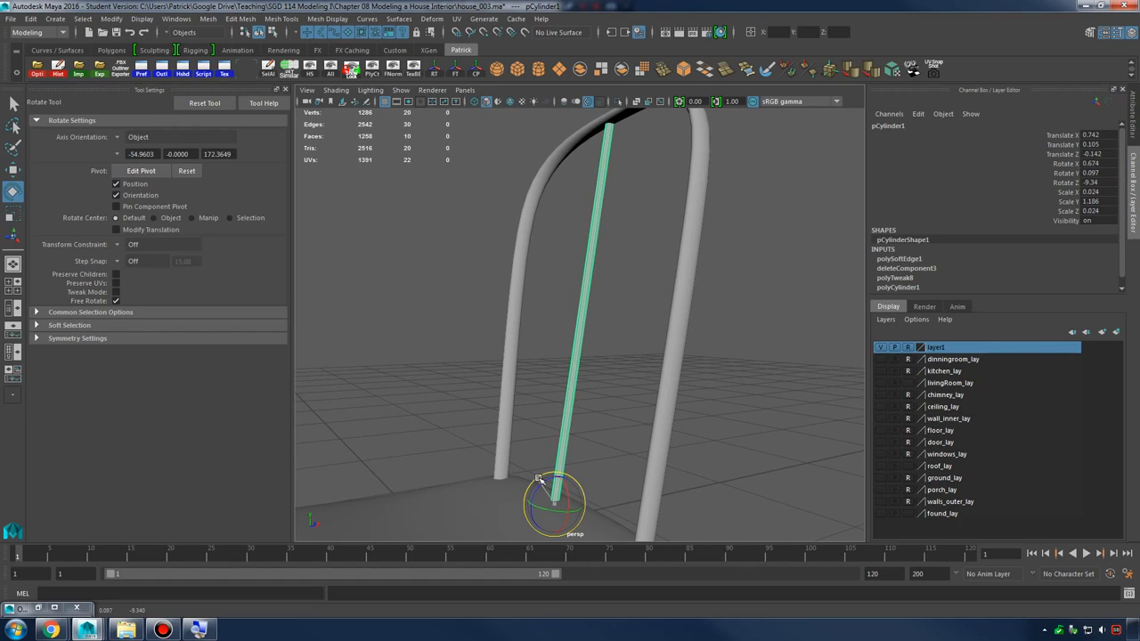
# Insert edge loops close to both long edges of the backrest frame's front face
pyautogui.click(670, 363)
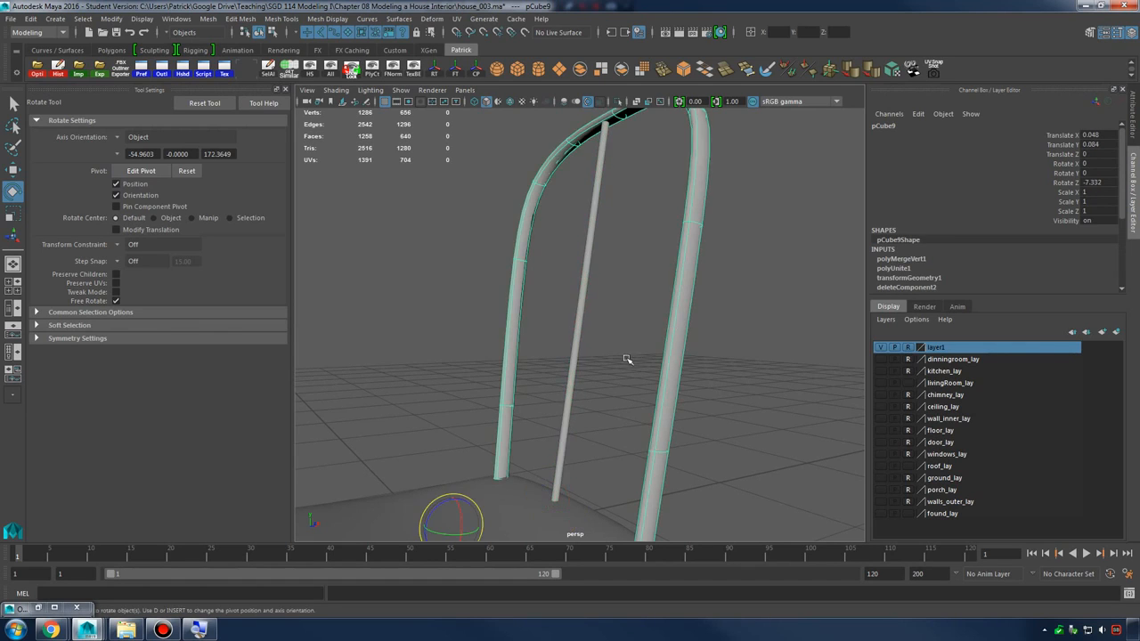
pyautogui.keyDown('alt'); pyautogui.moveTo(626, 359); pyautogui.dragTo(689, 331); pyautogui.keyUp('alt')
pyautogui.click(693, 323)
pyautogui.keyDown('alt'); pyautogui.moveTo(706, 290); pyautogui.dragTo(736, 320); pyautogui.keyUp('alt')
pyautogui.click(736, 318)
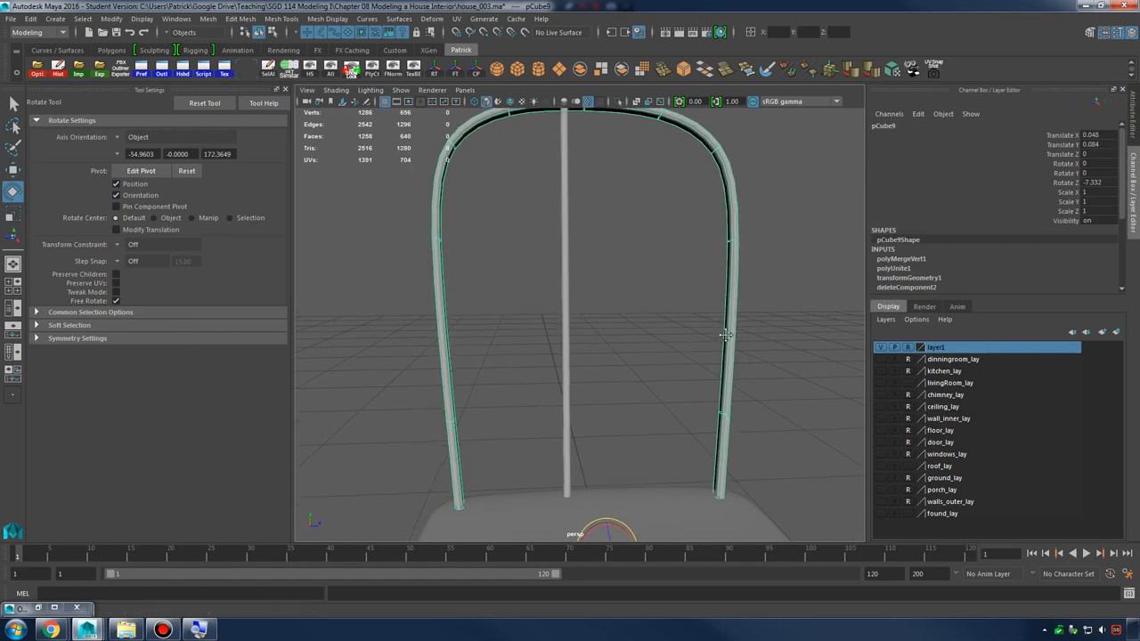
pyautogui.scroll(5, 748, 365)
pyautogui.keyDown('alt'); pyautogui.moveTo(756, 407); pyautogui.dragTo(646, 316, button='middle'); pyautogui.keyUp('alt')
pyautogui.keyDown('shift'); pyautogui.moveTo(608, 315); pyautogui.dragTo(657, 283, button='right'); pyautogui.keyUp('shift')
pyautogui.click(841, 406)
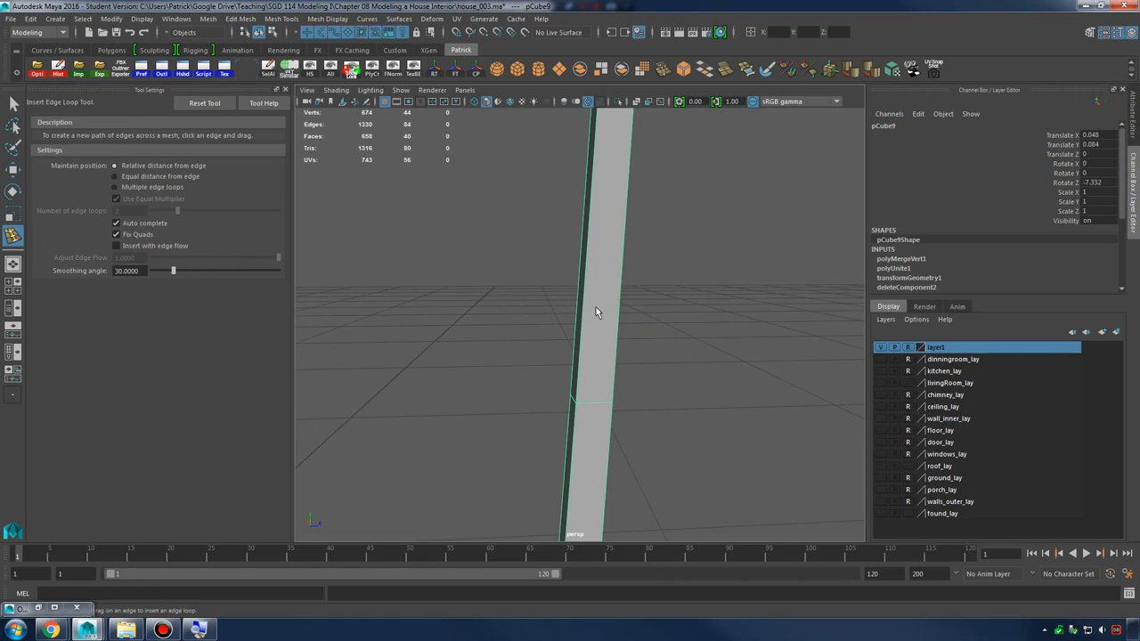
pyautogui.moveTo(596, 311); pyautogui.dragTo(584, 405, button='right')
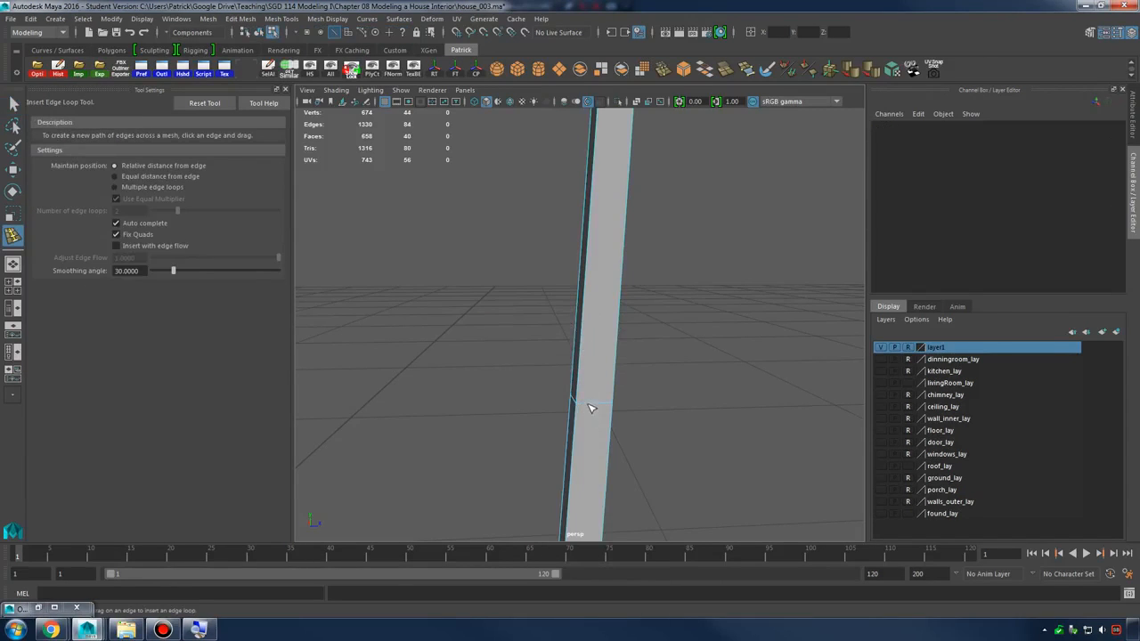
pyautogui.click(586, 409)
pyautogui.click(606, 407)
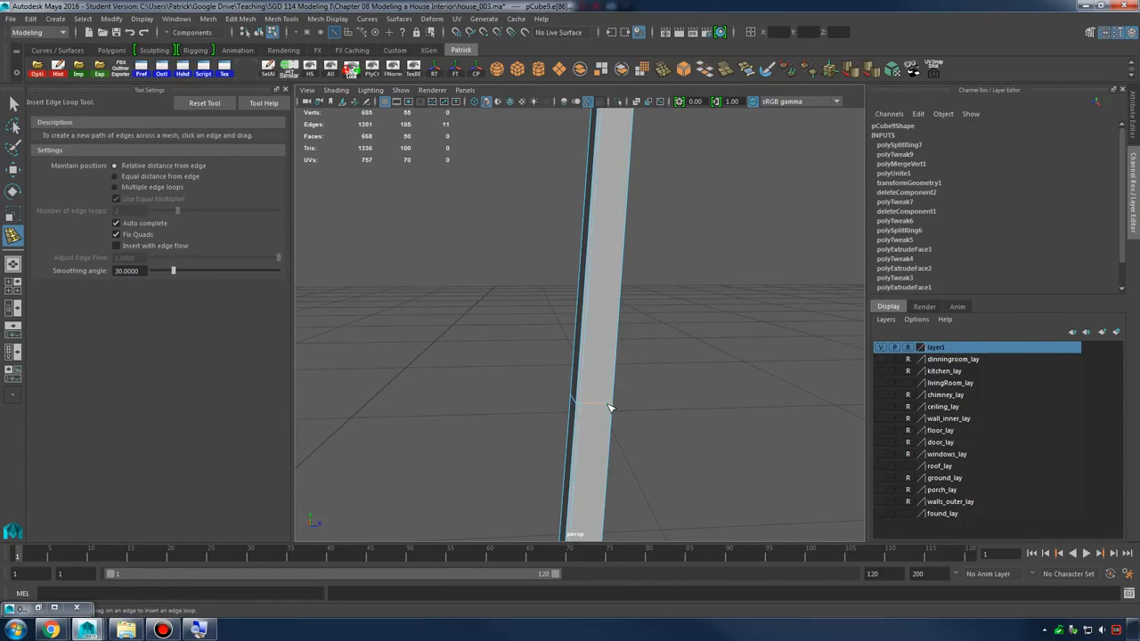
# Add edge loops near both long edges of the frame's outer side face
pyautogui.keyDown('alt'); pyautogui.moveTo(618, 407); pyautogui.dragTo(580, 407); pyautogui.keyUp('alt')
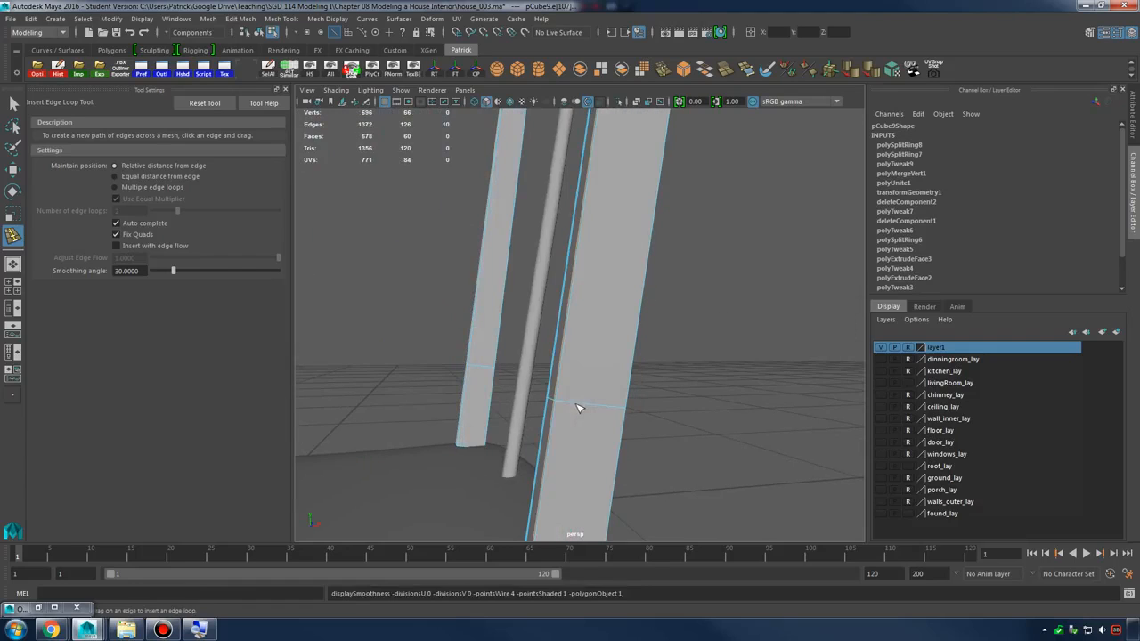
pyautogui.click(571, 407)
pyautogui.click(571, 407)
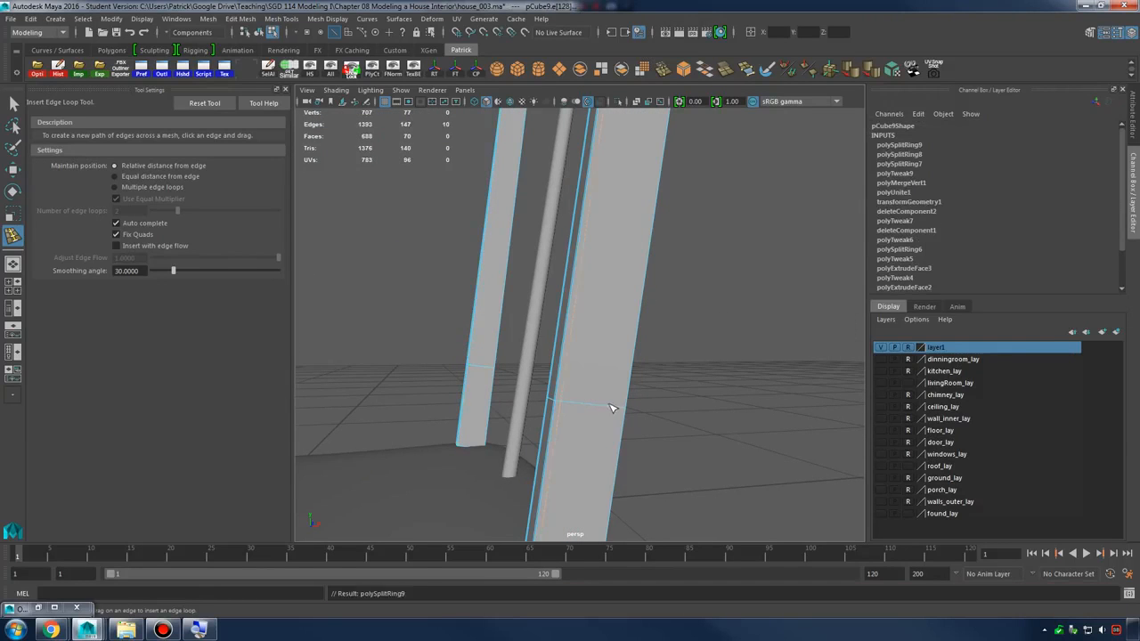
pyautogui.click(621, 412)
# Insert edge loops near the long edges of the frame's remaining faces and return to object selection
pyautogui.moveTo(621, 413)
pyautogui.keyDown('alt'); pyautogui.mouseDown()
pyautogui.moveTo(562, 405)
pyautogui.moveTo(588, 414)
pyautogui.moveTo(548, 420)
pyautogui.moveTo(619, 408)
pyautogui.mouseUp(); pyautogui.keyUp('alt')
pyautogui.click(590, 412)
pyautogui.click(578, 413)
pyautogui.click(562, 412)
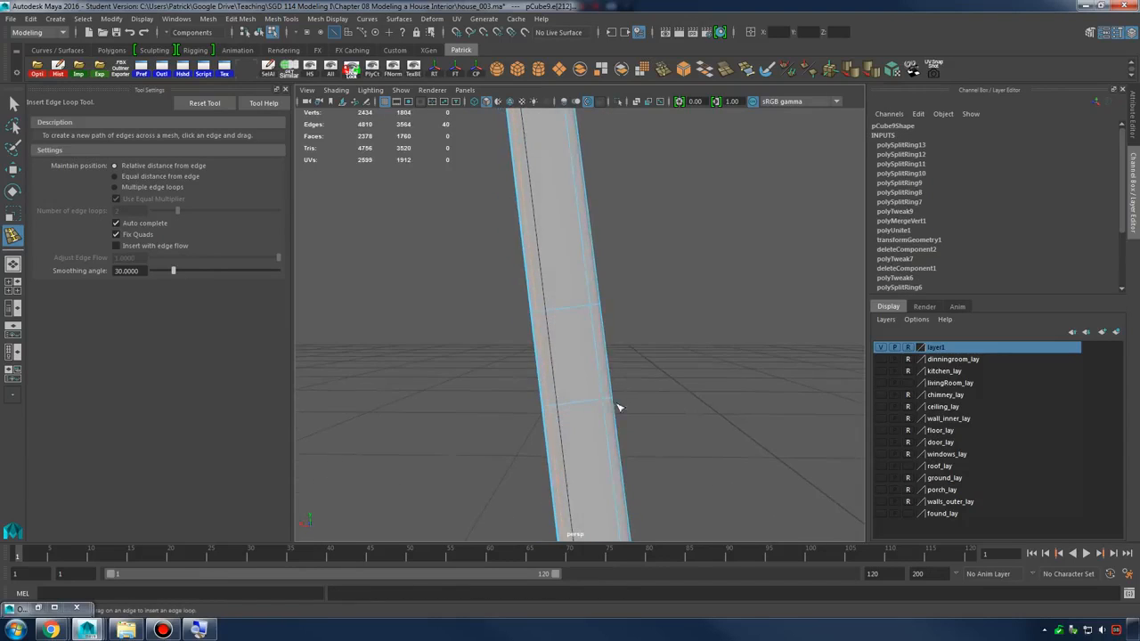
pyautogui.click(616, 405)
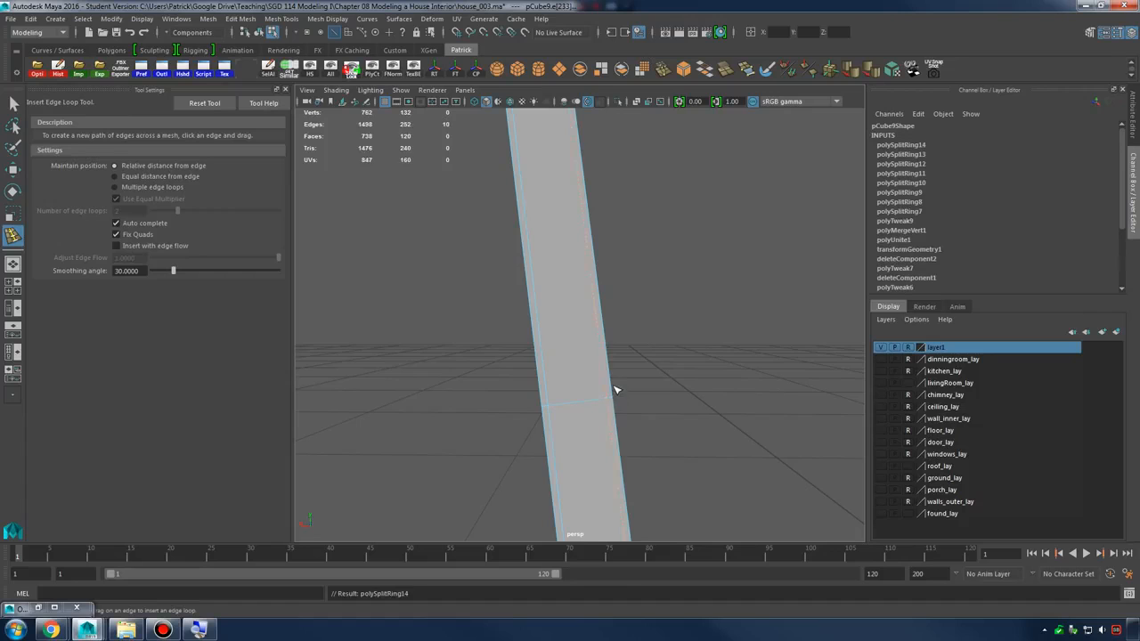
pyautogui.press('q')
pyautogui.moveTo(581, 303); pyautogui.dragTo(644, 287, button='right')
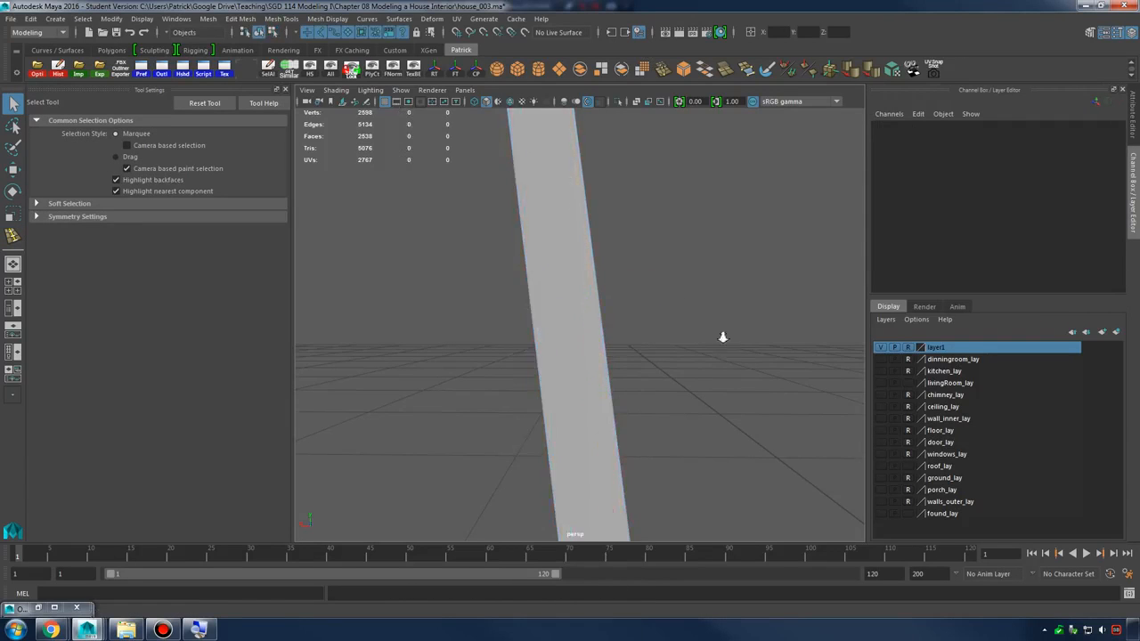
# Duplicate the spindle, place the copy beside it at Translate Z -0.375, and fit it with Rotate X -2.315 and Scale Y 1.159
pyautogui.keyDown('alt'); pyautogui.moveTo(722, 333); pyautogui.dragTo(593, 412); pyautogui.keyUp('alt')
pyautogui.keyDown('alt'); pyautogui.moveTo(593, 412); pyautogui.dragTo(458, 387, button='right'); pyautogui.keyUp('alt')
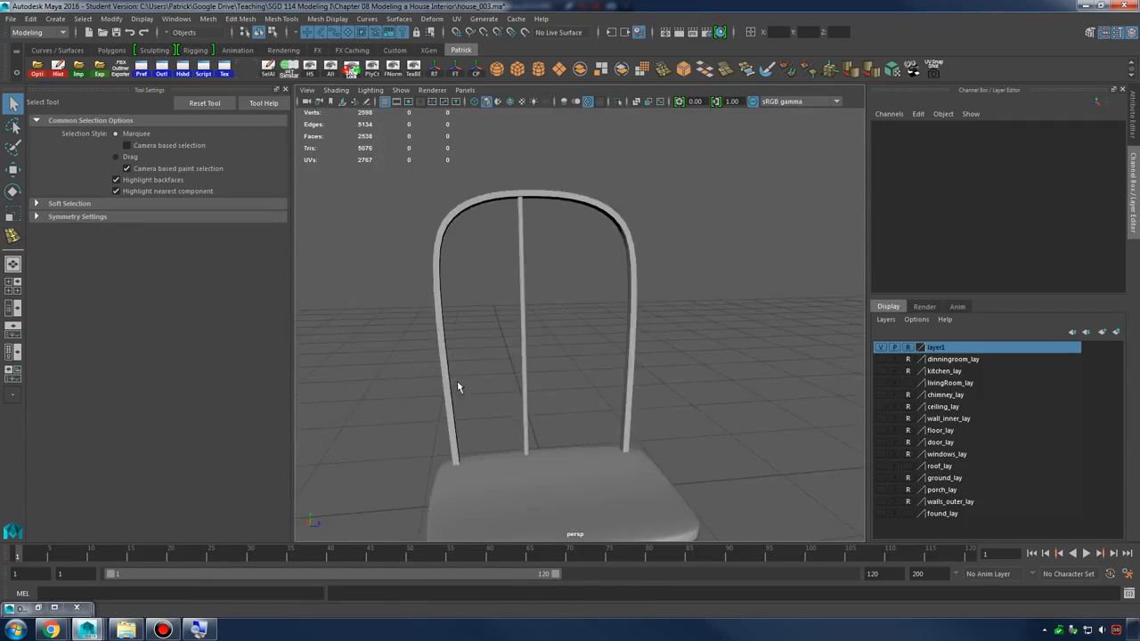
pyautogui.keyDown('alt'); pyautogui.moveTo(458, 387); pyautogui.dragTo(560, 325); pyautogui.keyUp('alt')
pyautogui.scroll(3, 558, 329)
pyautogui.click(538, 334)
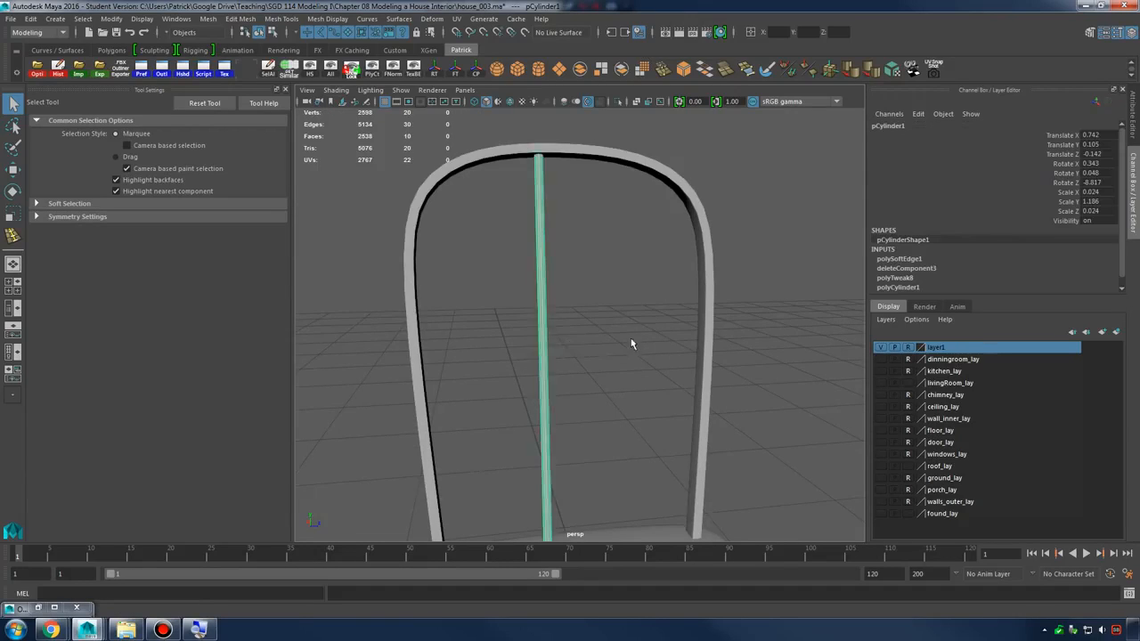
pyautogui.keyDown('alt'); pyautogui.moveTo(632, 347); pyautogui.dragTo(547, 362, button='right'); pyautogui.keyUp('alt')
pyautogui.hotkey('ctrl', 'd')
pyautogui.press('w')
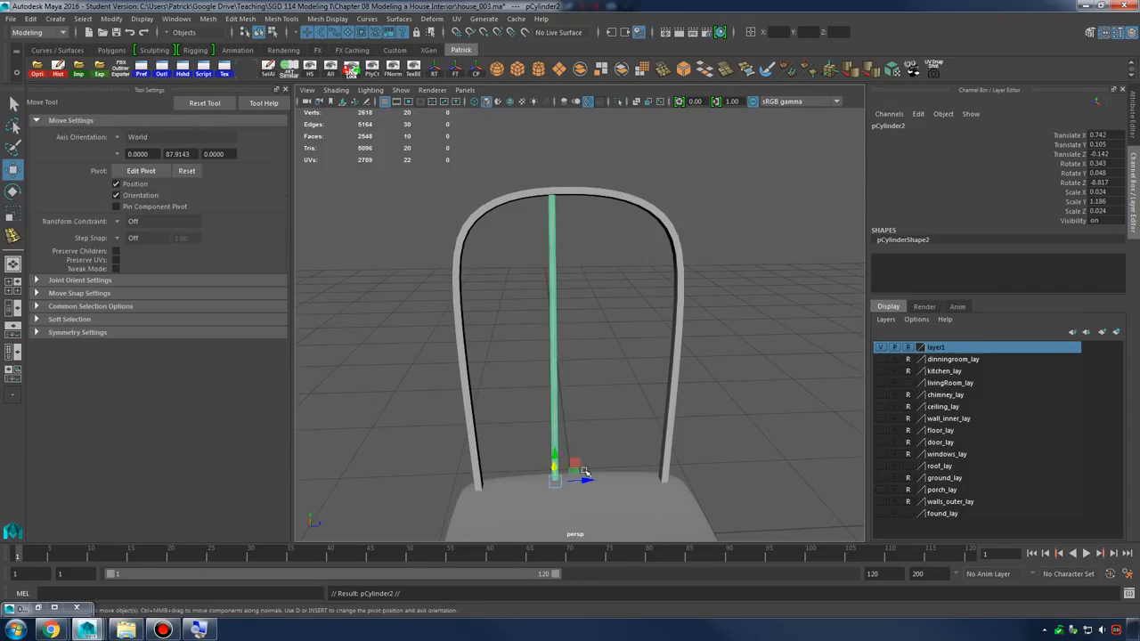
pyautogui.moveTo(585, 480); pyautogui.dragTo(536, 460)
pyautogui.press('e')
pyautogui.press('r')
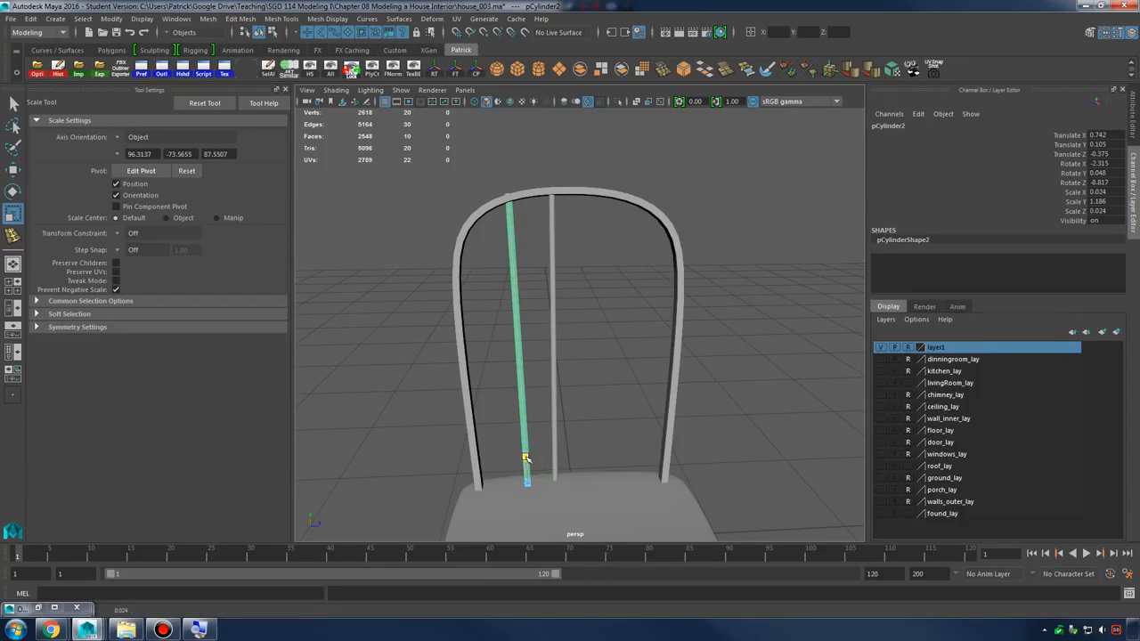
pyautogui.keyDown('alt'); pyautogui.moveTo(525, 458); pyautogui.dragTo(607, 422); pyautogui.keyUp('alt')
# Place a third spindle nearer the frame's post at Translate Z -0.578, shortened to Scale Y 1.113 and angled to meet the frame
pyautogui.press('w')
pyautogui.moveTo(559, 458); pyautogui.dragTo(475, 390)
pyautogui.press('e')
pyautogui.press('r')
pyautogui.press('e')
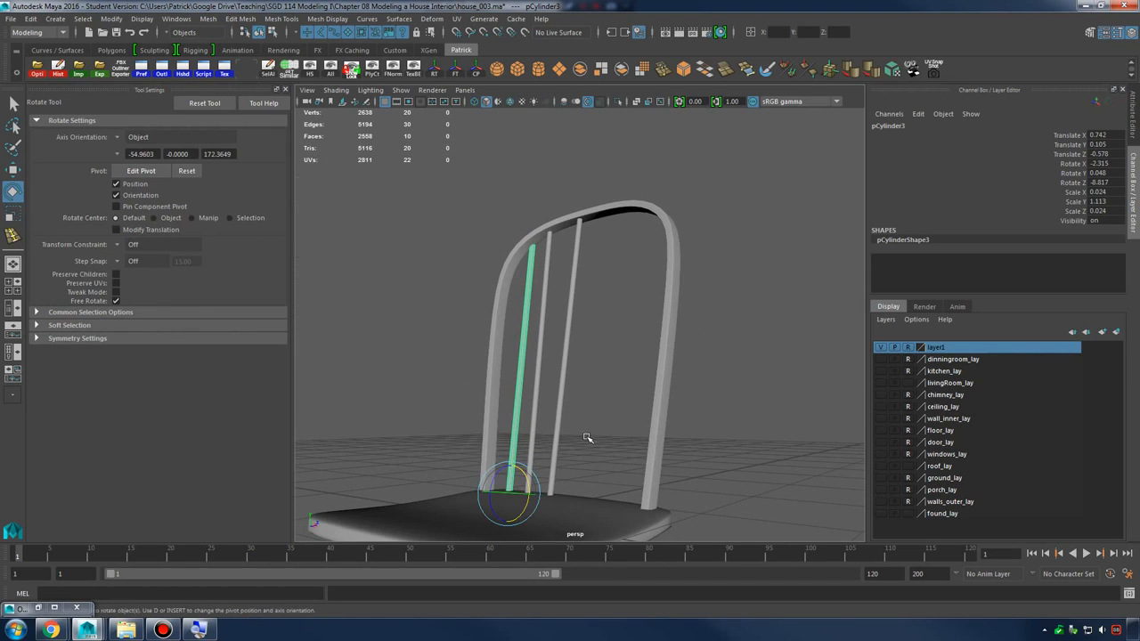
pyautogui.keyDown('alt'); pyautogui.moveTo(585, 437); pyautogui.dragTo(546, 441); pyautogui.keyUp('alt')
pyautogui.moveTo(505, 487); pyautogui.dragTo(512, 488)
# Even out the spindle spacing by moving the middle one to Translate Z -0.348 and rotating it to Rotate X -1.154
pyautogui.click(646, 407)
pyautogui.keyDown('alt'); pyautogui.moveTo(646, 407); pyautogui.dragTo(570, 346); pyautogui.keyUp('alt')
pyautogui.click(520, 371)
pyautogui.press('w')
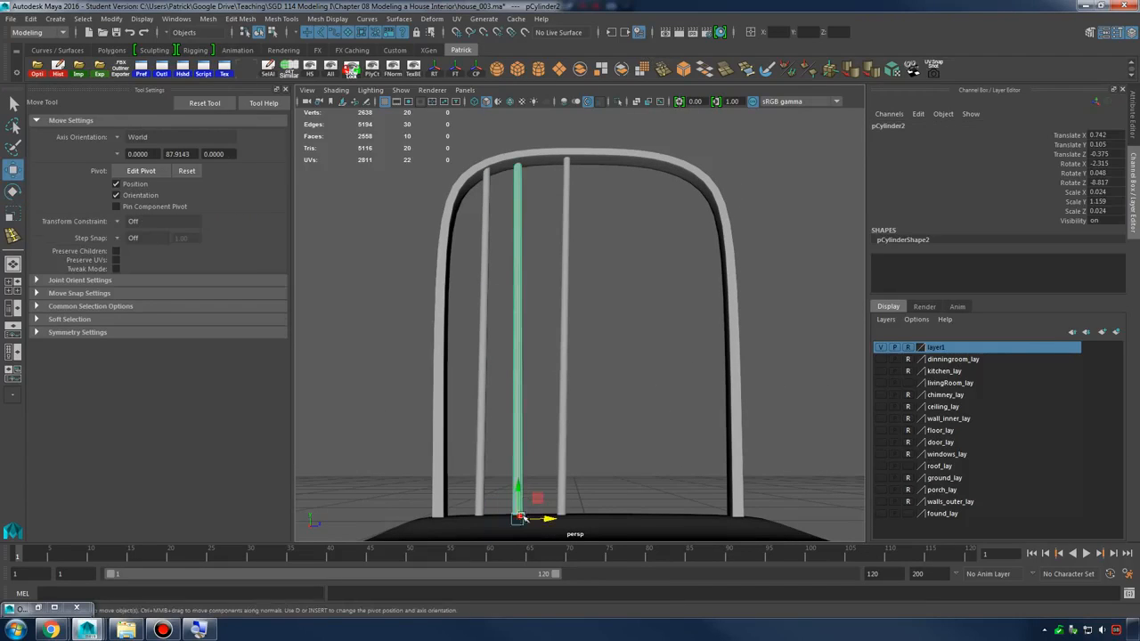
pyautogui.moveTo(546, 518); pyautogui.dragTo(556, 518)
pyautogui.click(670, 377)
pyautogui.keyDown('alt'); pyautogui.moveTo(669, 378); pyautogui.dragTo(576, 443); pyautogui.keyUp('alt')
pyautogui.click(546, 429)
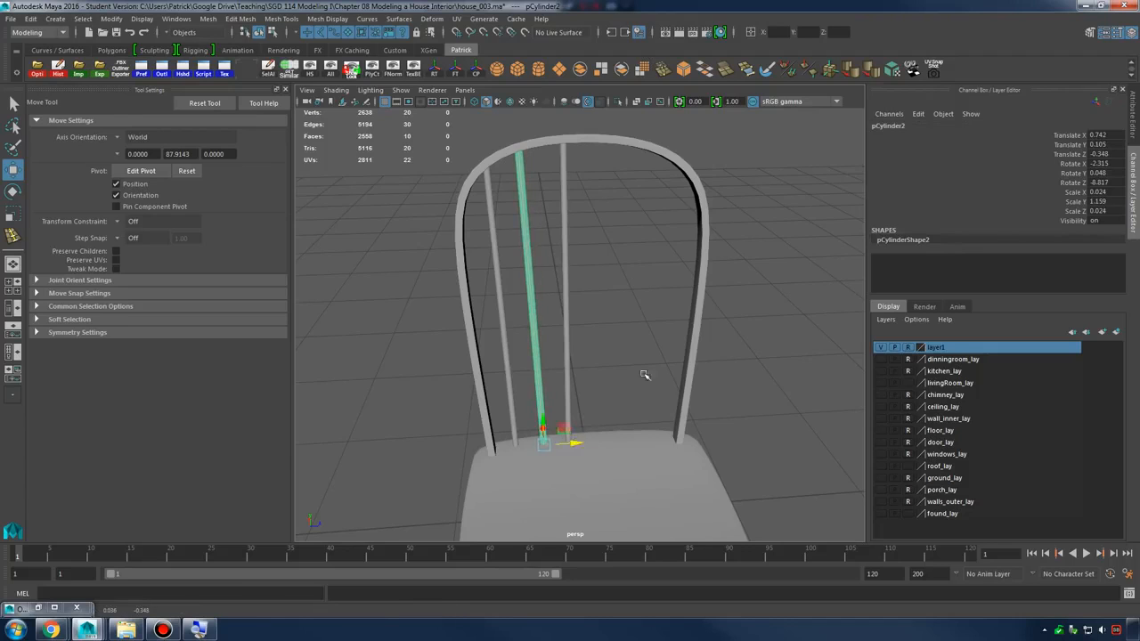
pyautogui.keyDown('alt'); pyautogui.moveTo(645, 375); pyautogui.dragTo(606, 345); pyautogui.keyUp('alt')
pyautogui.press('e')
pyautogui.moveTo(547, 441); pyautogui.dragTo(549, 445)
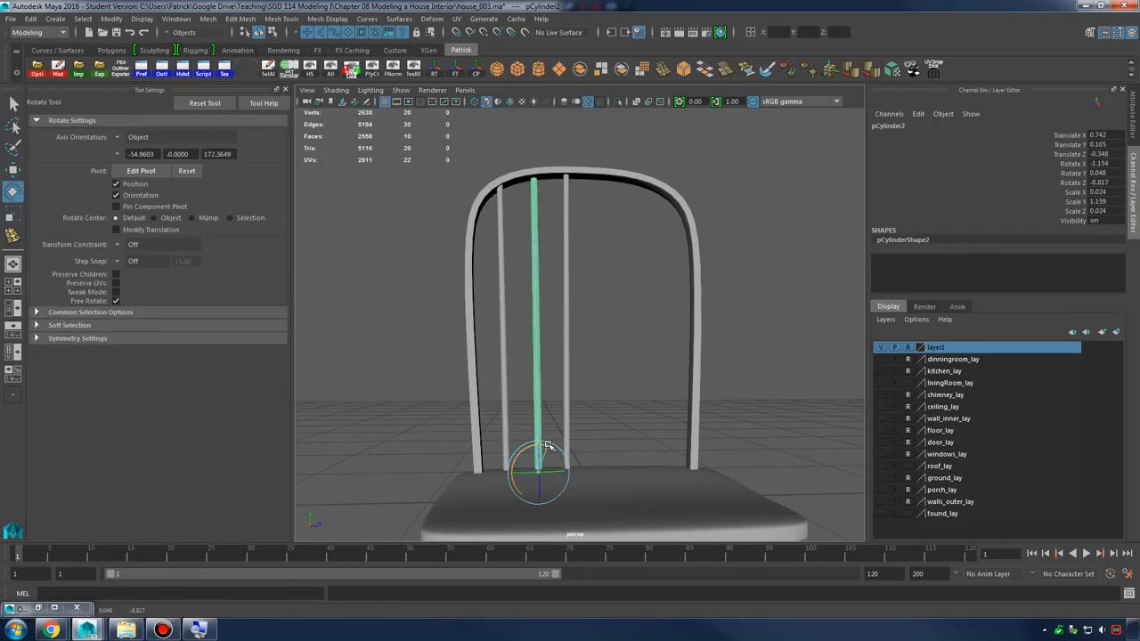
pyautogui.click(597, 398)
# Freeze the three spindles' transforms, duplicate them, and mirror the copies across the chair with Scale Z -1
pyautogui.keyDown('alt'); pyautogui.moveTo(597, 398); pyautogui.dragTo(530, 305); pyautogui.keyUp('alt')
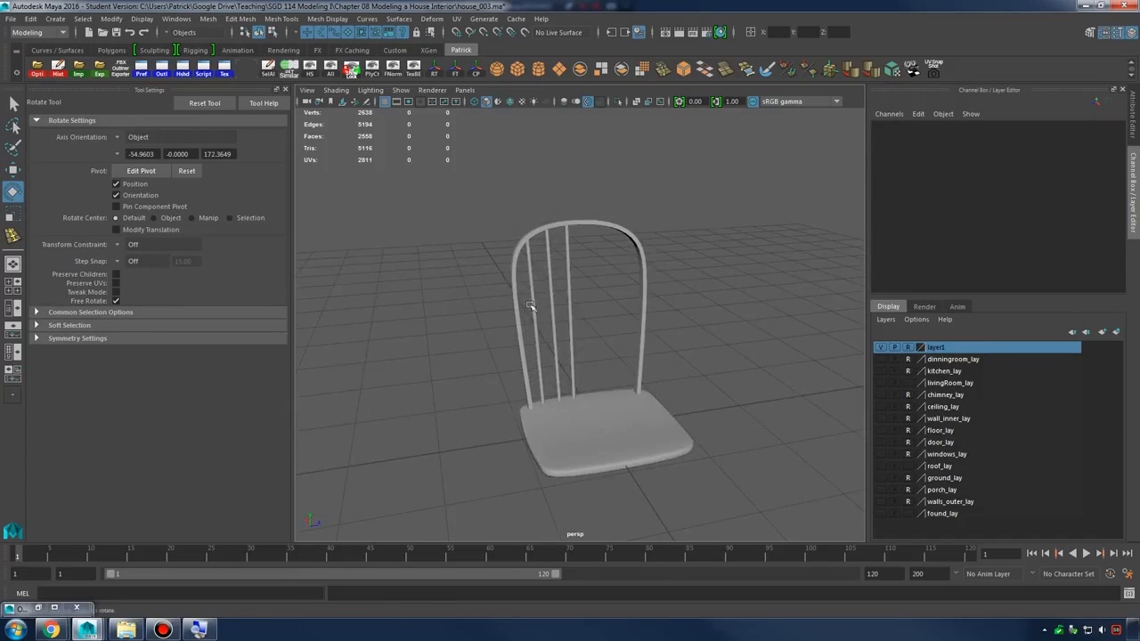
pyautogui.click(529, 305)
pyautogui.keyDown('alt'); pyautogui.moveTo(597, 333); pyautogui.dragTo(495, 152); pyautogui.keyUp('alt')
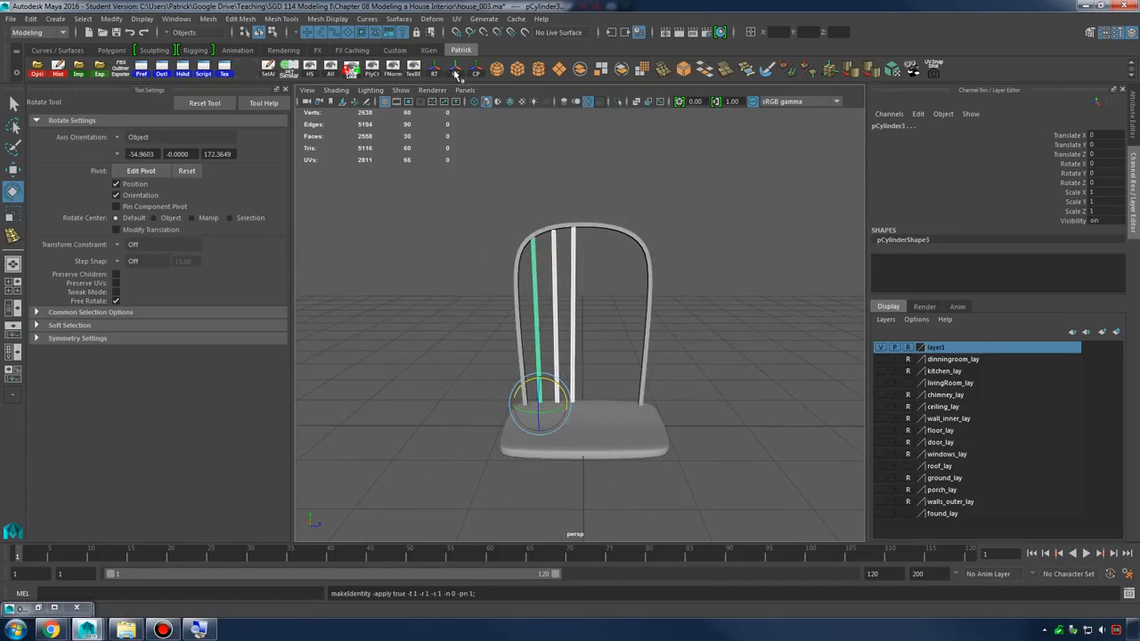
pyautogui.click(455, 70)
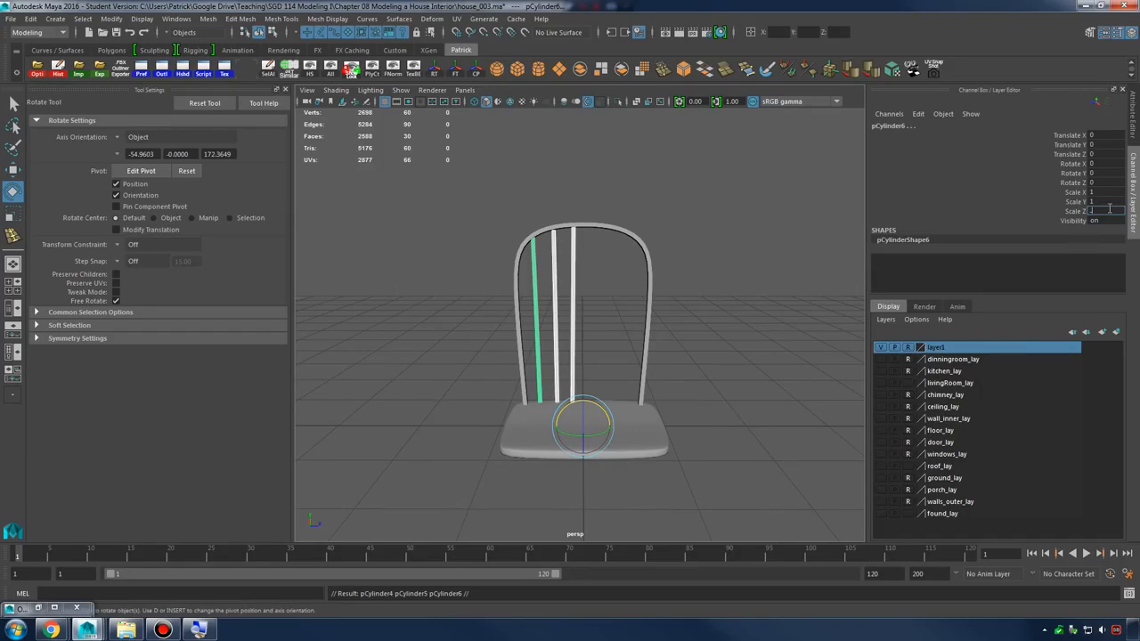
pyautogui.press('Return')
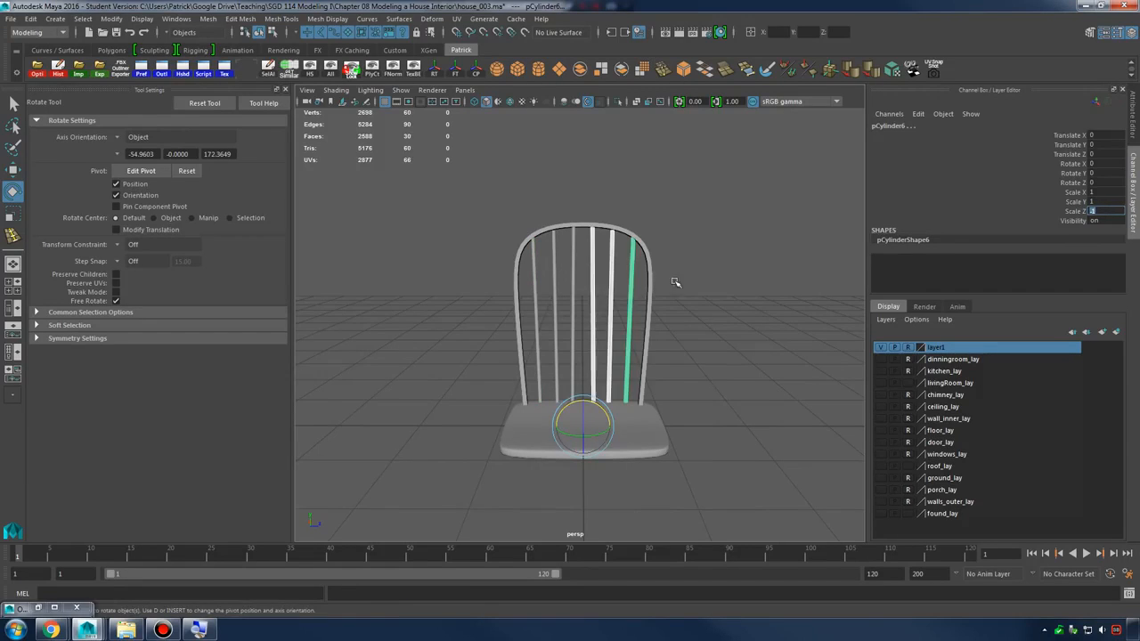
pyautogui.click(675, 283)
# Freeze the transforms of the backrest frame and all spindles and add them to layer1
pyautogui.moveTo(675, 282)
pyautogui.keyDown('alt'); pyautogui.mouseDown()
pyautogui.moveTo(708, 254)
pyautogui.moveTo(804, 252)
pyautogui.moveTo(710, 298)
pyautogui.moveTo(531, 308)
pyautogui.moveTo(558, 305)
pyautogui.mouseUp(); pyautogui.keyUp('alt')
pyautogui.moveTo(450, 218); pyautogui.dragTo(750, 510)
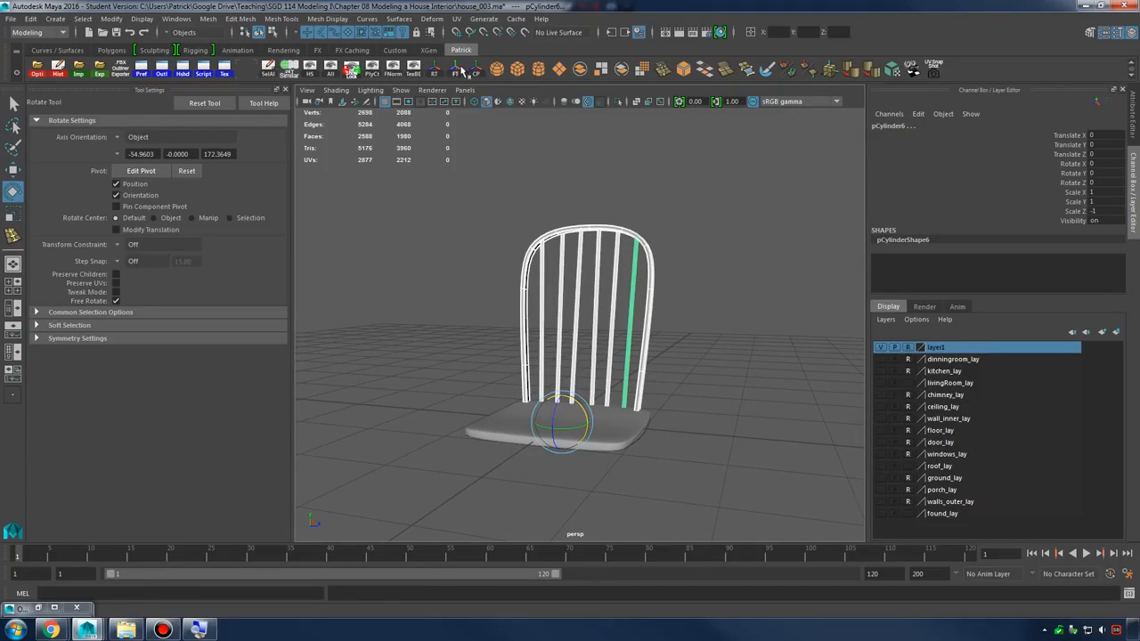
pyautogui.rightClick(940, 349)
pyautogui.click(955, 369)
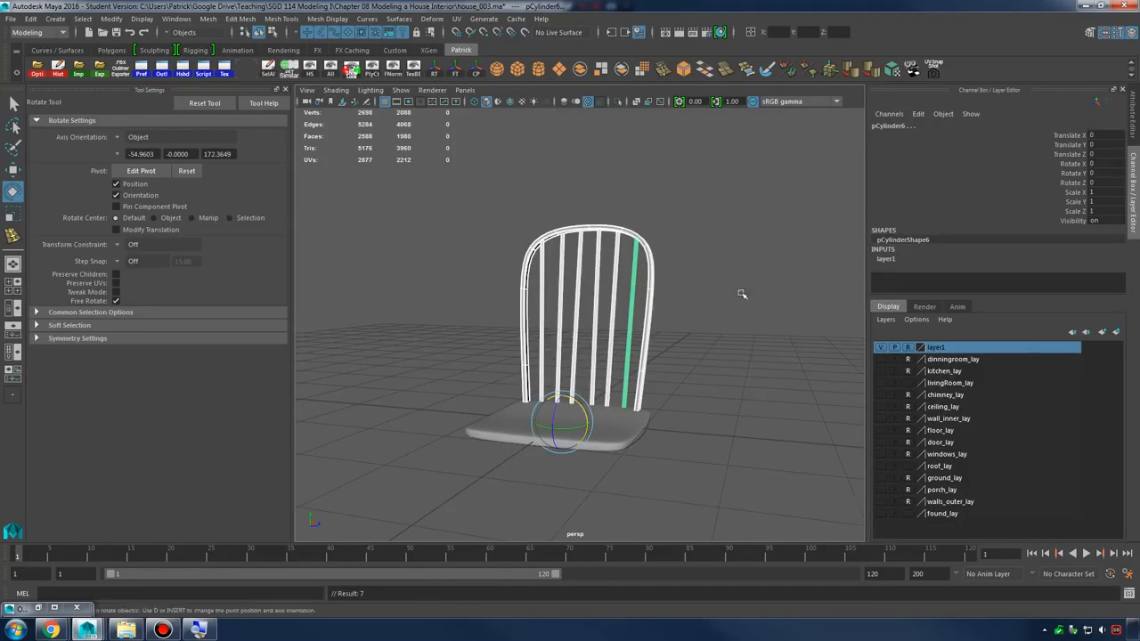
# Test whether the backrest parts in layer1 can be selected, and cancel editing the layer's settings
pyautogui.click(718, 277)
pyautogui.moveTo(471, 213); pyautogui.dragTo(718, 497)
pyautogui.keyDown('alt'); pyautogui.moveTo(718, 497); pyautogui.dragTo(720, 452); pyautogui.keyUp('alt')
pyautogui.scroll(5, 704, 431)
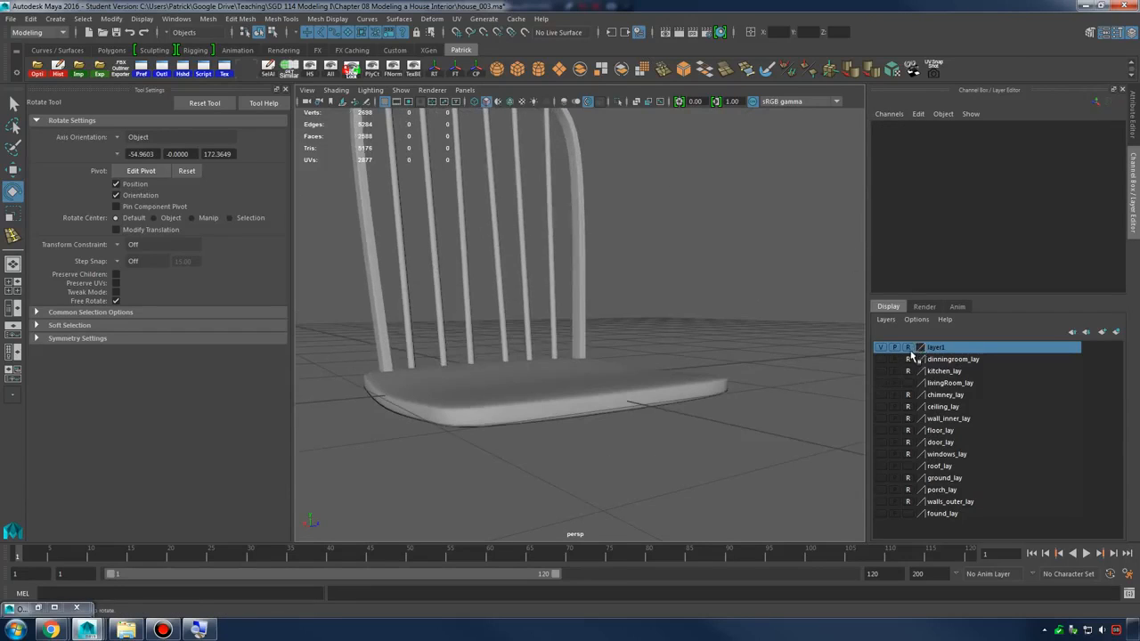
pyautogui.click(501, 276)
pyautogui.keyDown('alt'); pyautogui.moveTo(593, 349); pyautogui.dragTo(624, 331); pyautogui.keyUp('alt')
pyautogui.doubleClick(921, 349)
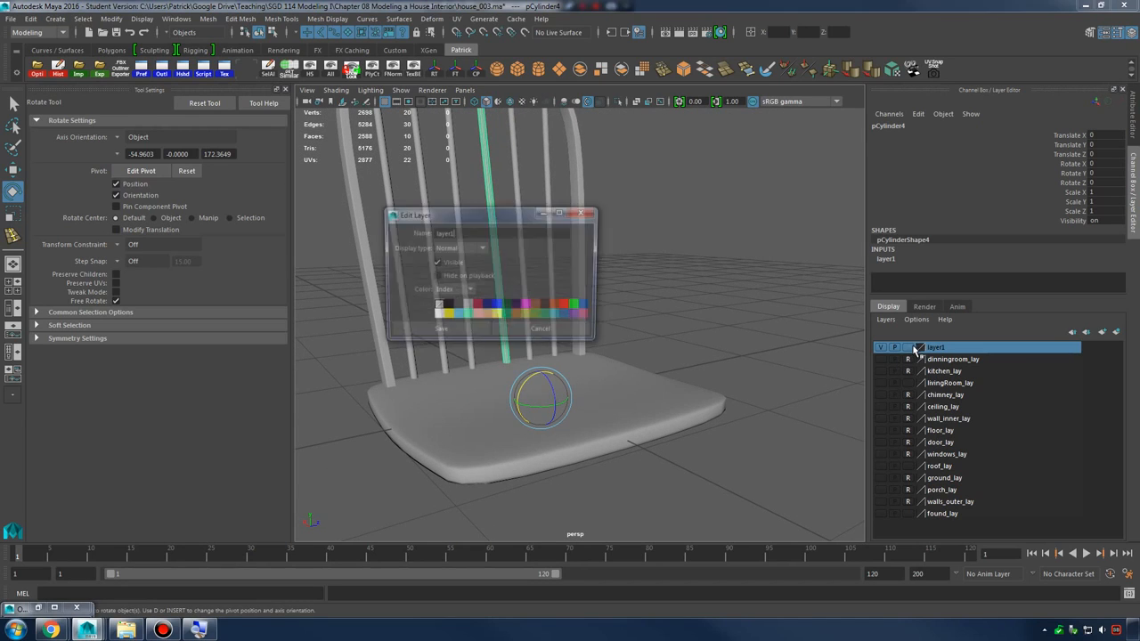
pyautogui.click(543, 333)
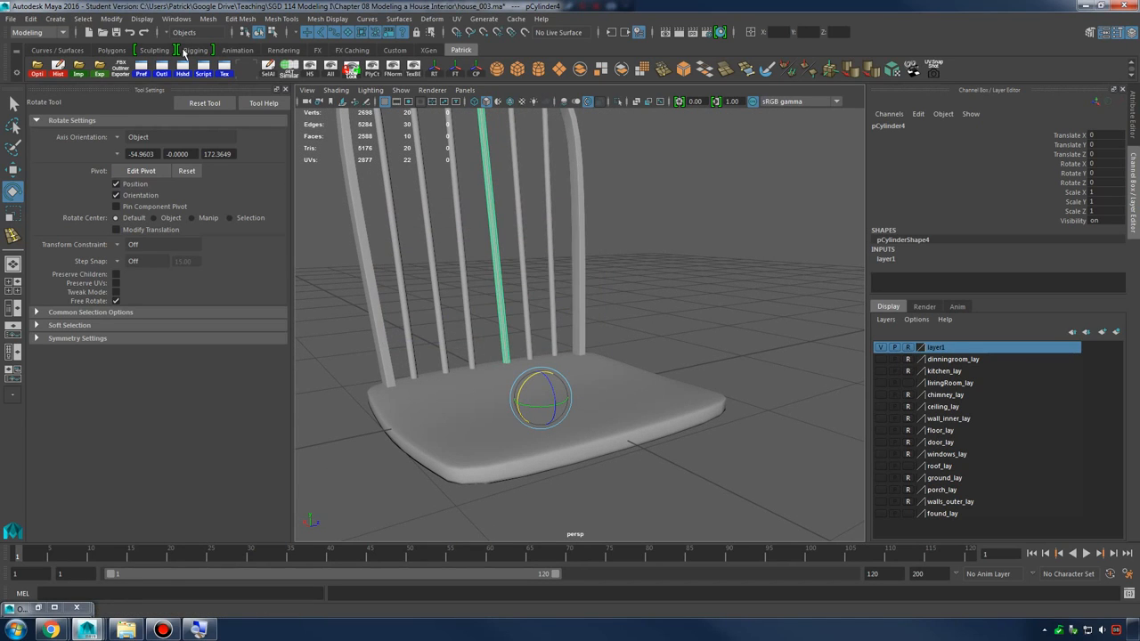
# Create a polygon cylinder, scale it uniformly to 0.254, and lower it beneath the seat to Translate Y -0.339
pyautogui.click(59, 18)
pyautogui.moveTo(76, 62)
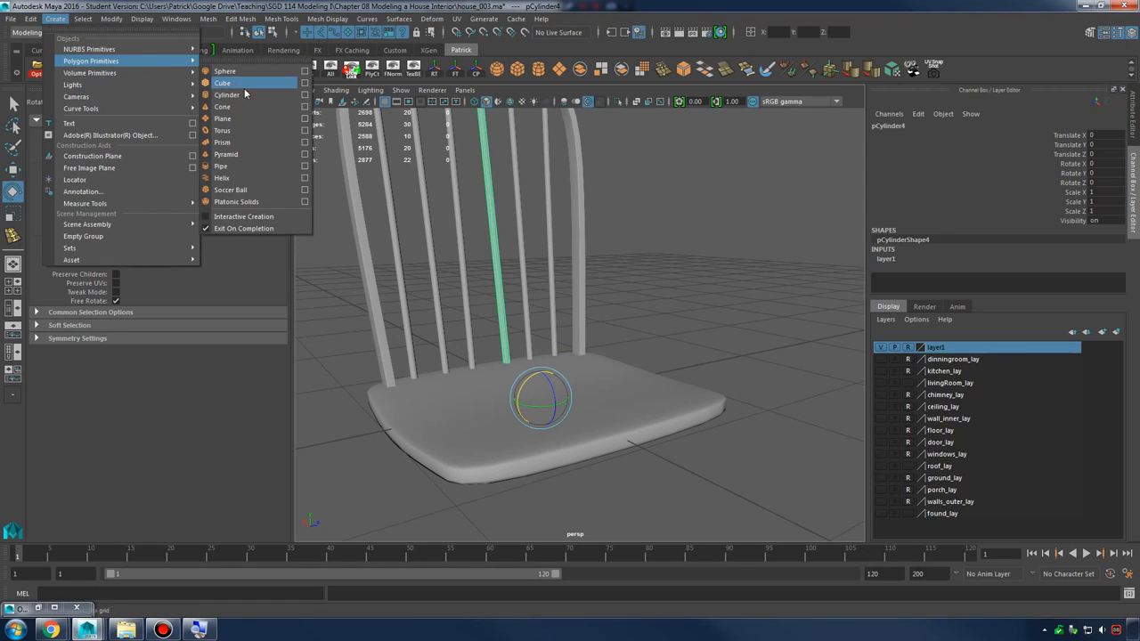
pyautogui.click(241, 96)
pyautogui.scroll(-5, 602, 241)
pyautogui.press('r')
pyautogui.moveTo(575, 365); pyautogui.dragTo(464, 382)
pyautogui.press('w')
pyautogui.moveTo(579, 348); pyautogui.dragTo(580, 392)
# Move the new cylinder out in front of the seat to Translate X -1.651 and Translate Y -0.254
pyautogui.press('f')
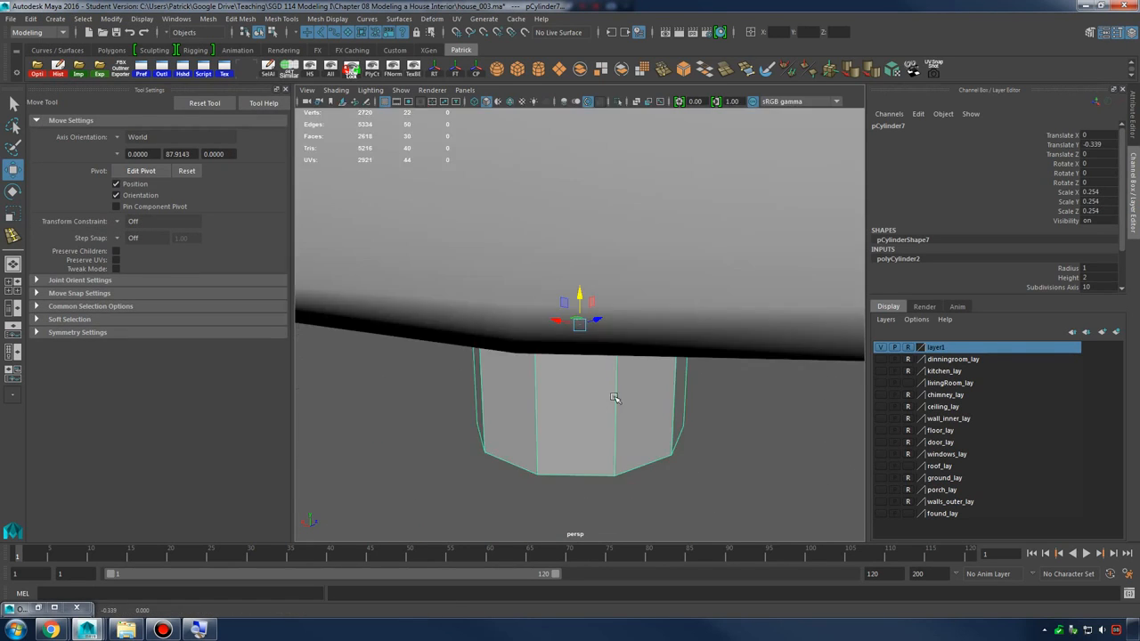
pyautogui.scroll(-6, 683, 350)
pyautogui.keyDown('alt'); pyautogui.moveTo(683, 350); pyautogui.dragTo(599, 342); pyautogui.keyUp('alt')
pyautogui.moveTo(582, 288); pyautogui.dragTo(631, 309)
pyautogui.keyDown('alt'); pyautogui.moveTo(551, 316); pyautogui.dragTo(570, 267); pyautogui.keyUp('alt')
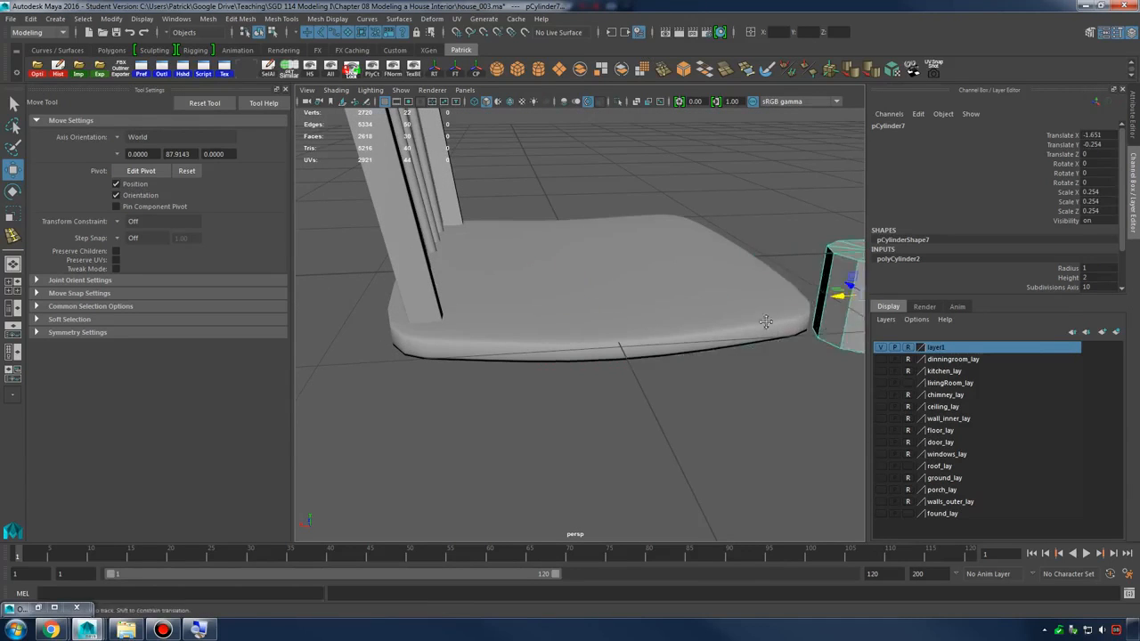
# Delete the top and bottom cap faces of the cylinder in front of the seat
pyautogui.press('f')
pyautogui.moveTo(603, 298); pyautogui.dragTo(613, 322, button='right')
pyautogui.moveTo(511, 299); pyautogui.dragTo(666, 335)
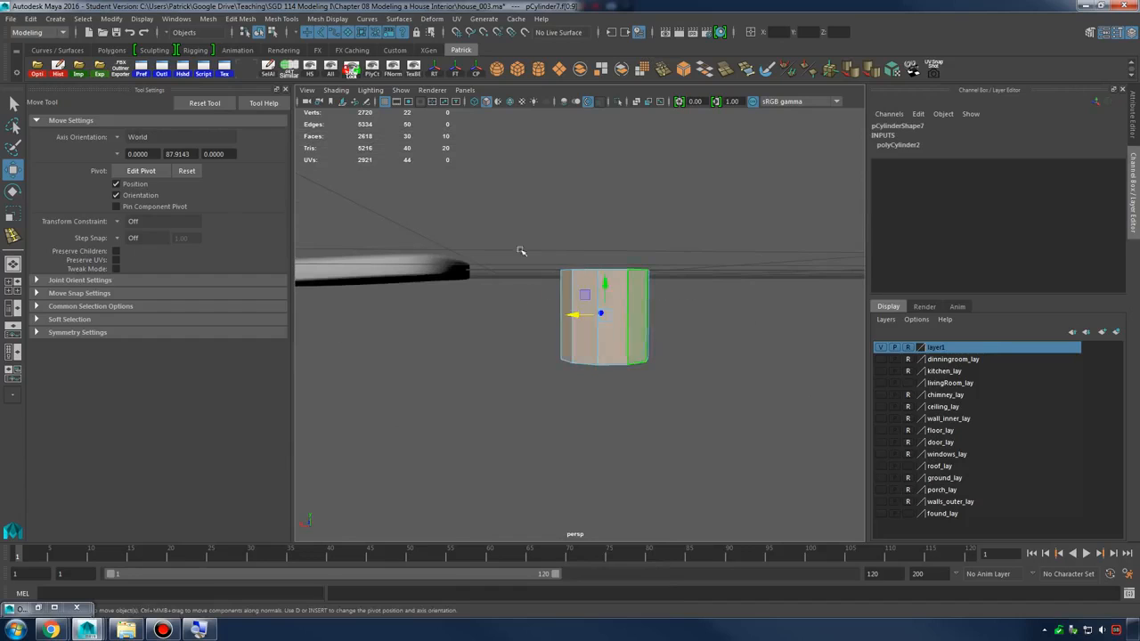
pyautogui.keyDown('shift'); pyautogui.moveTo(479, 225); pyautogui.dragTo(656, 378); pyautogui.keyUp('shift')
pyautogui.press('Delete')
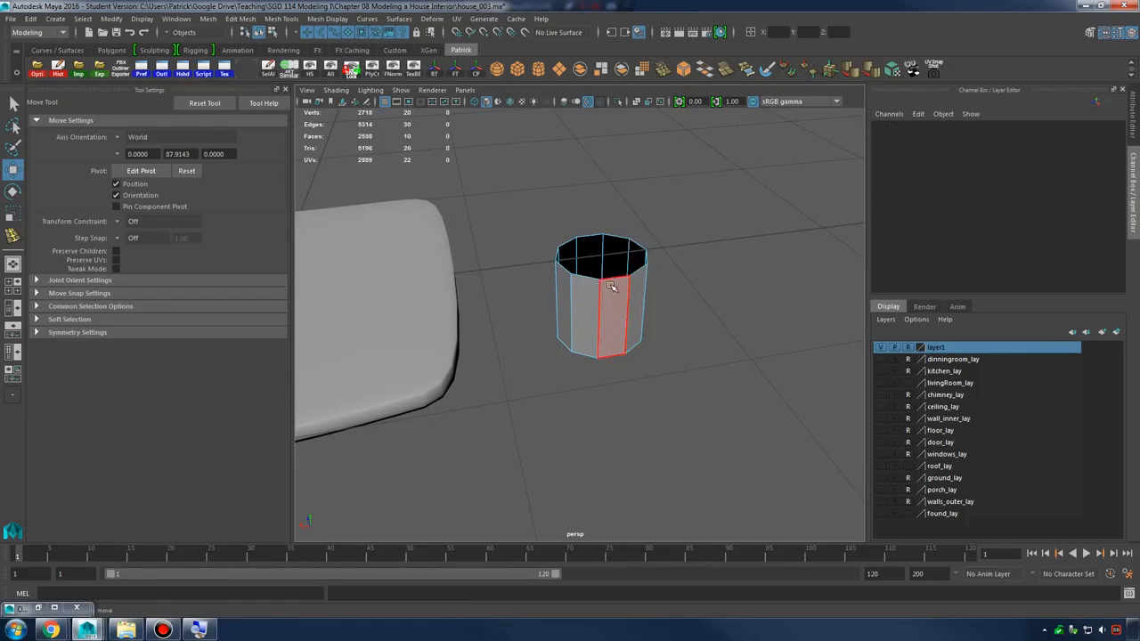
# Move the open cylinder beneath a corner of the seat at Translate X -0.689, Z -0.736, and scale it uniformly to 0.078
pyautogui.moveTo(616, 307)
pyautogui.keyDown('alt'); pyautogui.mouseDown()
pyautogui.moveTo(616, 287)
pyautogui.moveTo(615, 304)
pyautogui.mouseUp(); pyautogui.keyUp('alt')
pyautogui.moveTo(613, 286); pyautogui.dragTo(646, 271, button='right')
pyautogui.keyDown('alt'); pyautogui.moveTo(617, 298); pyautogui.dragTo(659, 317); pyautogui.keyUp('alt')
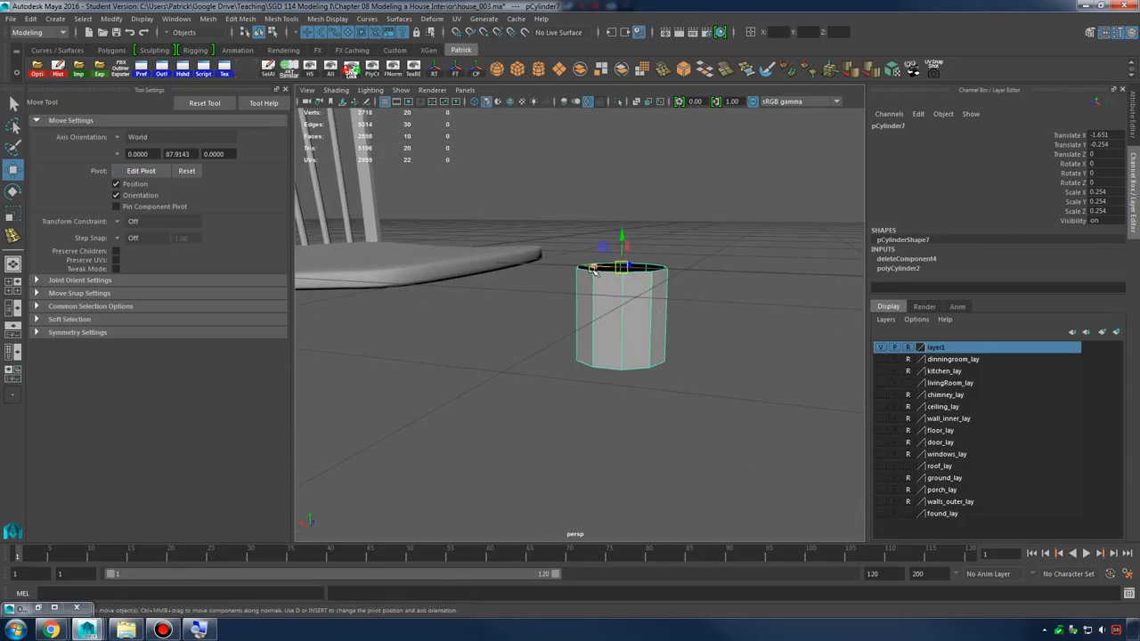
pyautogui.moveTo(593, 271); pyautogui.dragTo(559, 305)
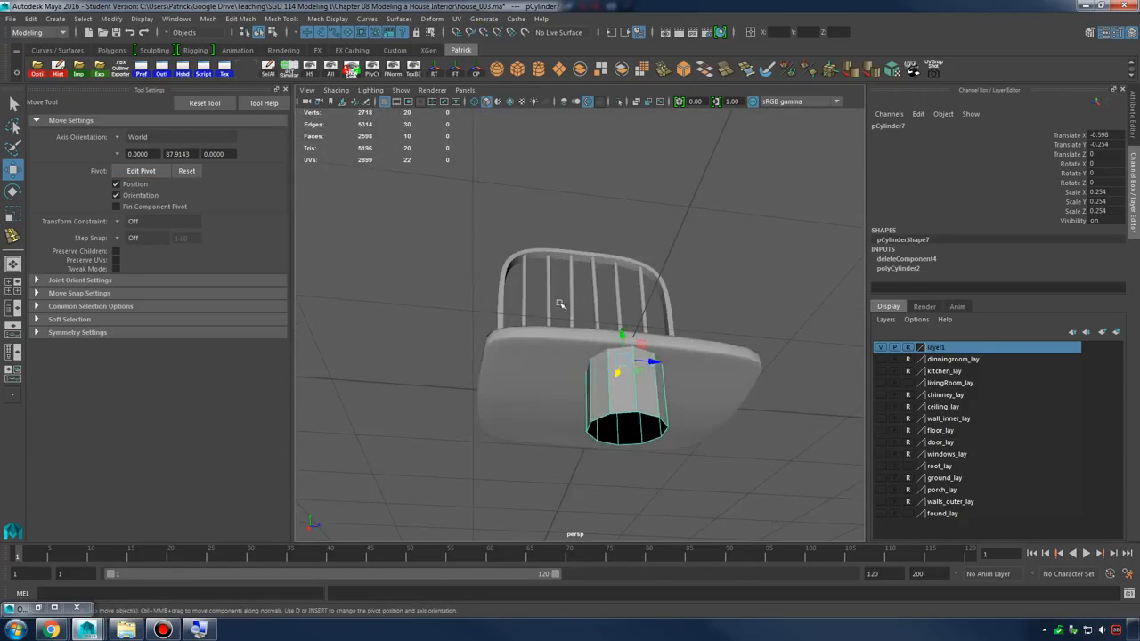
pyautogui.moveTo(653, 360); pyautogui.dragTo(468, 361)
pyautogui.press('r')
pyautogui.press('w')
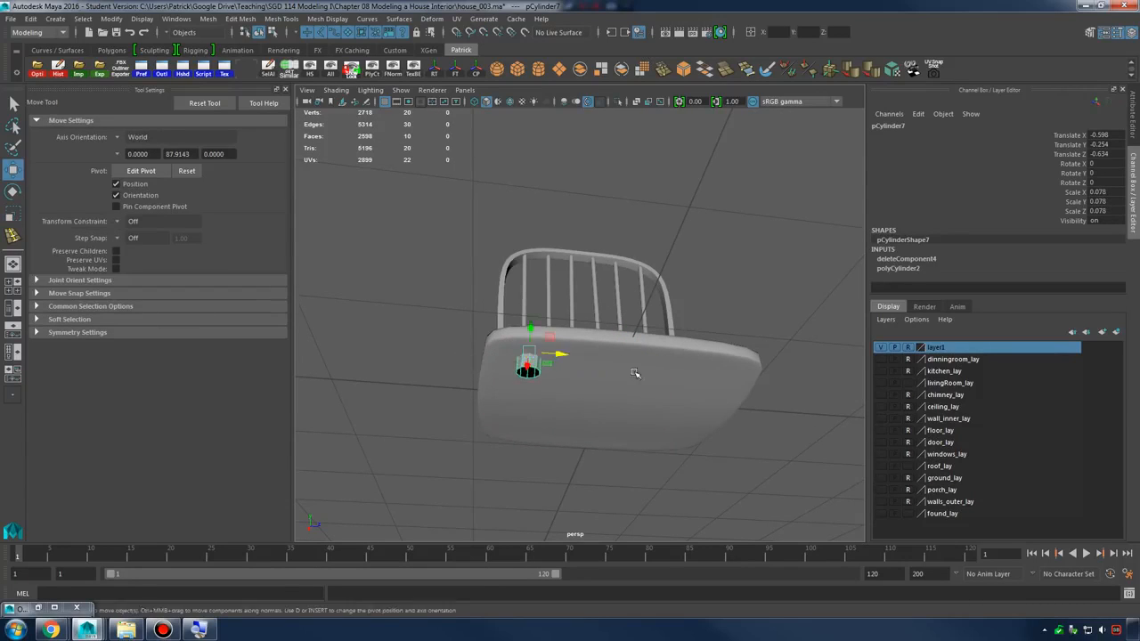
pyautogui.keyDown('alt'); pyautogui.moveTo(704, 378); pyautogui.dragTo(570, 359); pyautogui.keyUp('alt')
# Tilt the cylinder outward to Rotate X 6.787 and Rotate Z -9.029, and lengthen it into a leg with Scale Y 0.802
pyautogui.press('e')
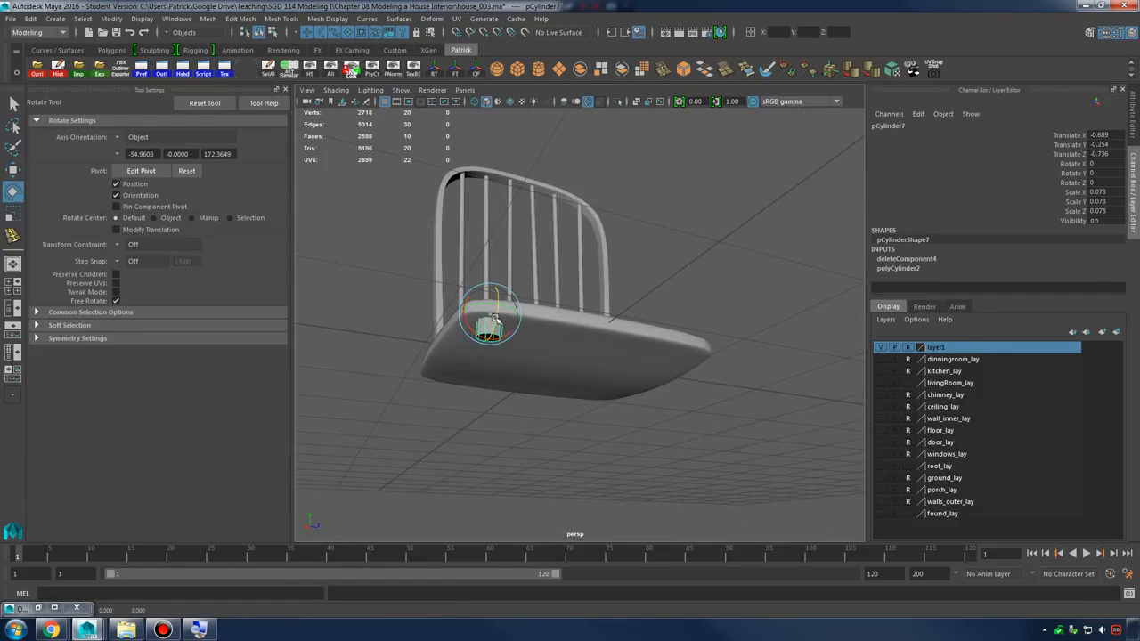
pyautogui.moveTo(498, 316); pyautogui.dragTo(580, 333)
pyautogui.press('r')
pyautogui.keyDown('alt'); pyautogui.moveTo(509, 318); pyautogui.dragTo(463, 222); pyautogui.keyUp('alt')
pyautogui.keyDown('alt'); pyautogui.moveTo(585, 311); pyautogui.dragTo(531, 203); pyautogui.keyUp('alt')
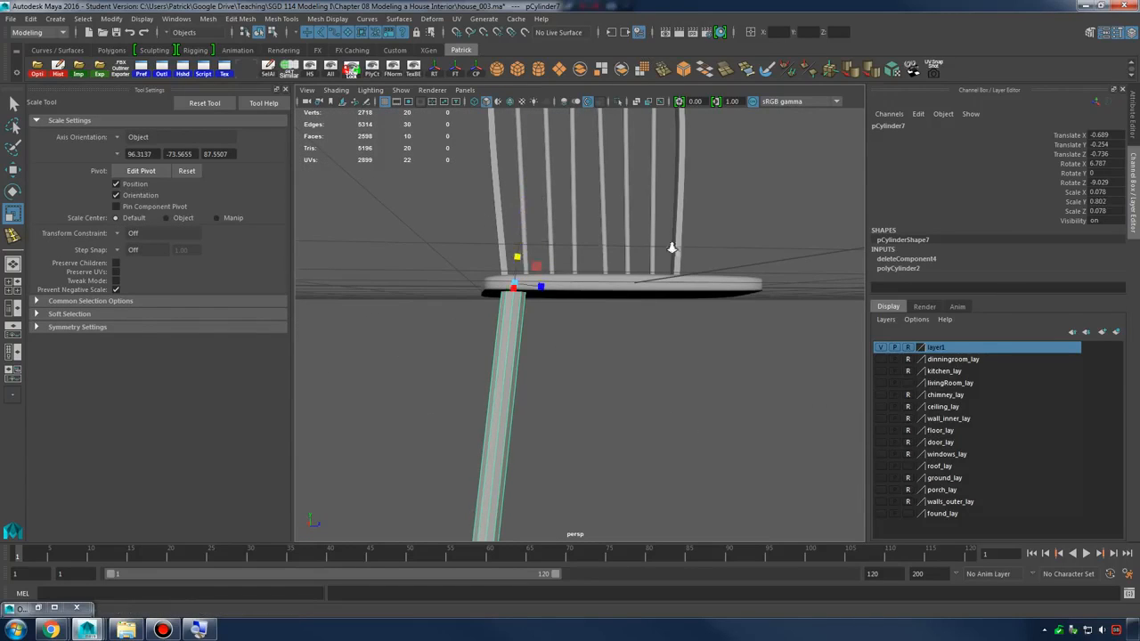
# Adjust the leg's length against the chair's proportions in the side view to Scale Y 1.329
pyautogui.keyDown('alt'); pyautogui.moveTo(672, 249); pyautogui.dragTo(628, 253, button='right'); pyautogui.keyUp('alt')
pyautogui.keyDown('alt'); pyautogui.moveTo(628, 253); pyautogui.dragTo(568, 308); pyautogui.keyUp('alt')
pyautogui.press('space')
pyautogui.press('space')
pyautogui.keyDown('alt'); pyautogui.moveTo(758, 400); pyautogui.dragTo(784, 461, button='right'); pyautogui.keyUp('alt')
pyautogui.keyDown('alt'); pyautogui.moveTo(784, 461); pyautogui.dragTo(760, 380, button='middle'); pyautogui.keyUp('alt')
pyautogui.moveTo(588, 350); pyautogui.dragTo(588, 342)
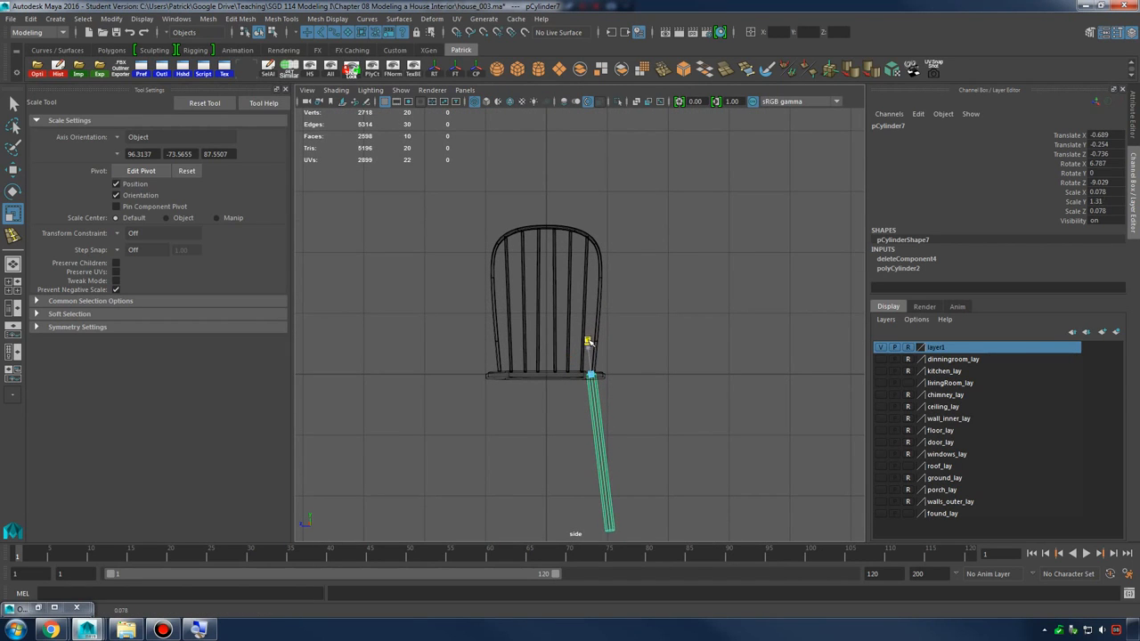
pyautogui.keyDown('alt'); pyautogui.moveTo(664, 374); pyautogui.dragTo(636, 317, button='middle'); pyautogui.keyUp('alt')
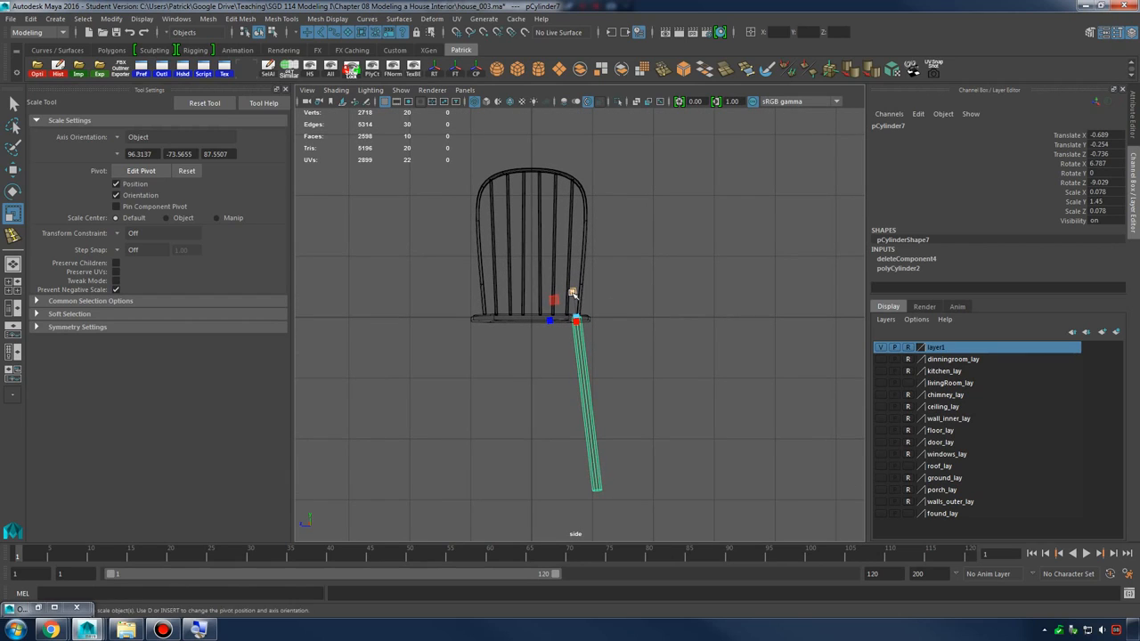
pyautogui.moveTo(572, 293); pyautogui.dragTo(574, 288)
pyautogui.press('space')
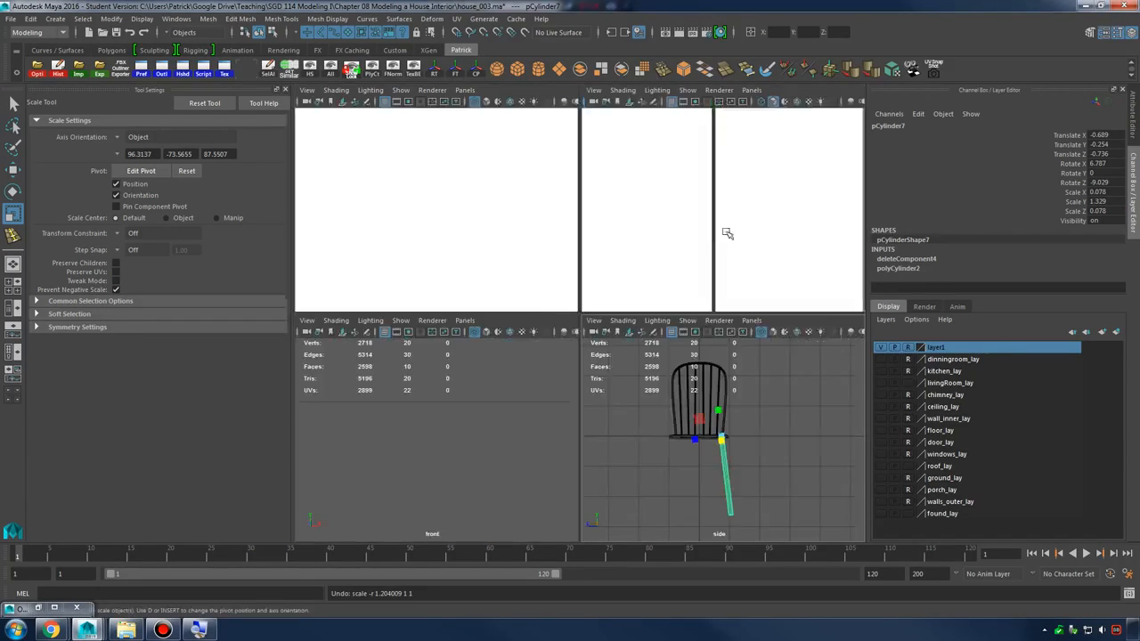
pyautogui.press('space')
# Select the ring of lengthwise edges around the chair leg
pyautogui.moveTo(534, 299); pyautogui.dragTo(658, 346)
pyautogui.click(657, 347)
pyautogui.keyDown('alt'); pyautogui.moveTo(657, 347); pyautogui.dragTo(524, 341); pyautogui.keyUp('alt')
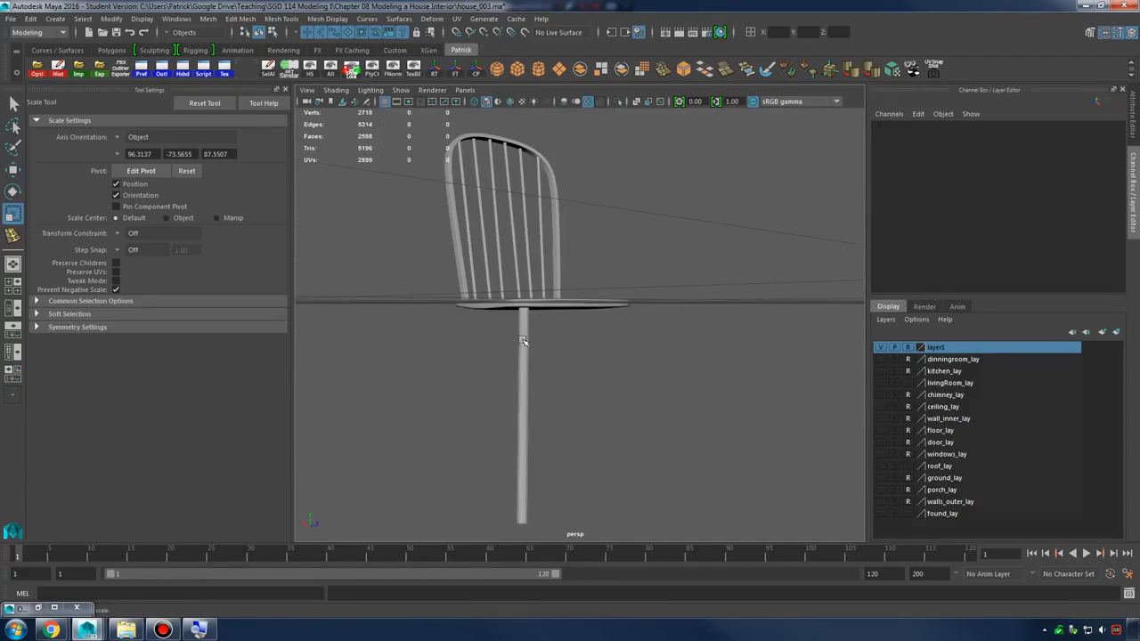
pyautogui.click(522, 341)
pyautogui.moveTo(535, 324); pyautogui.dragTo(499, 394, button='right')
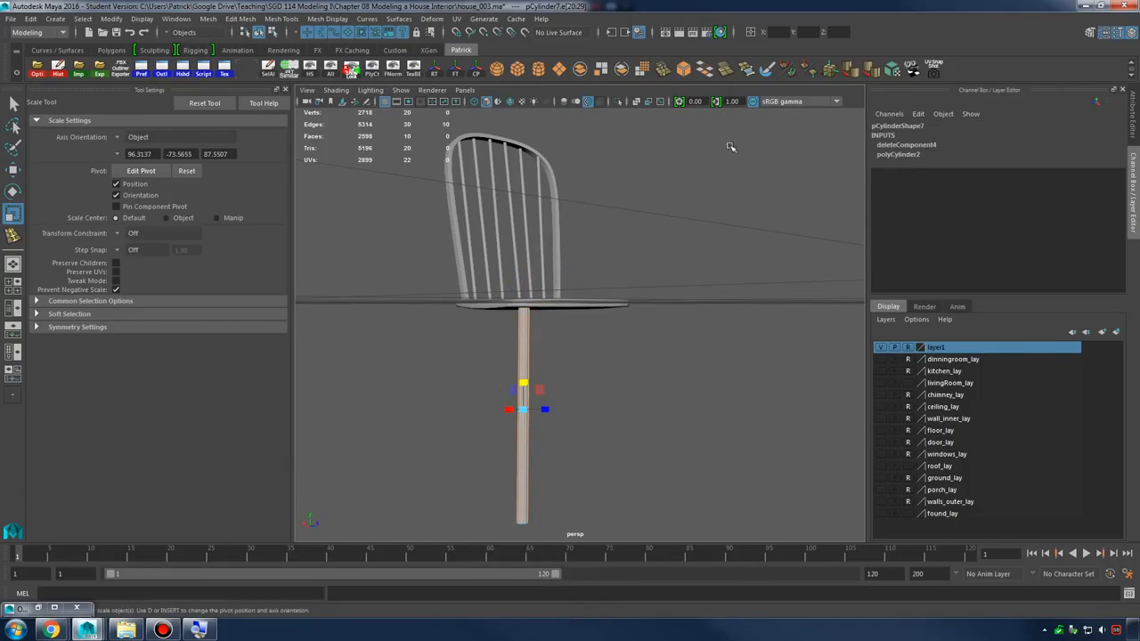
# Soften the chair leg's edges, return to object selection and freeze the leg's transformations
pyautogui.click(849, 71)
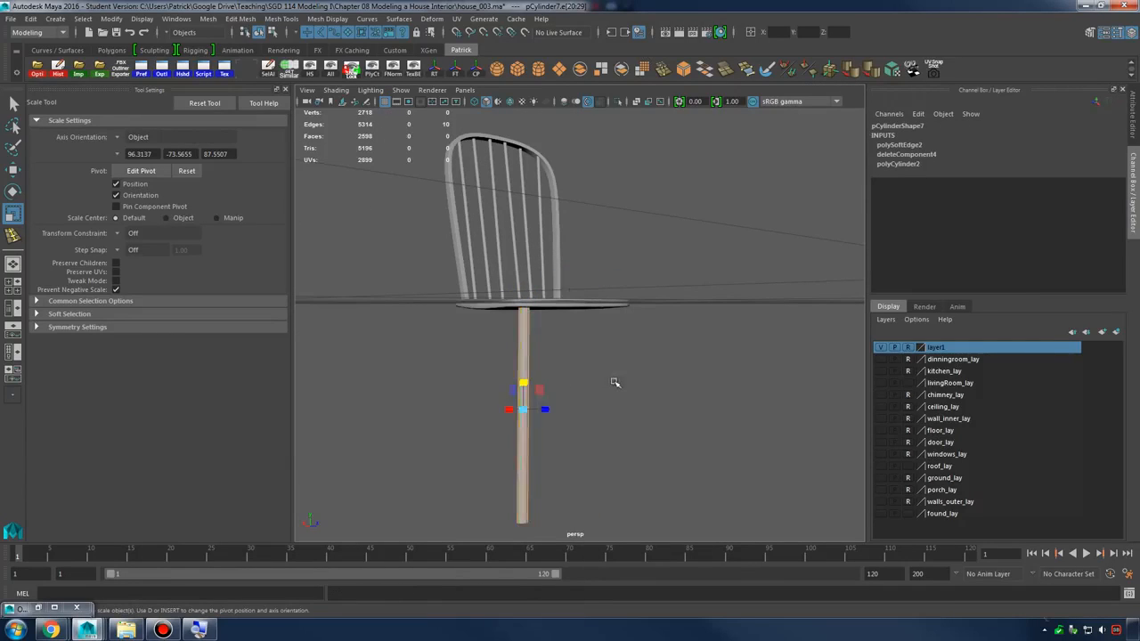
pyautogui.press('F8')
pyautogui.click(455, 71)
# Duplicate the leg and mirror the copy across the seat with a Scale Z of -1
pyautogui.keyDown('alt'); pyautogui.moveTo(570, 356); pyautogui.dragTo(615, 334); pyautogui.keyUp('alt')
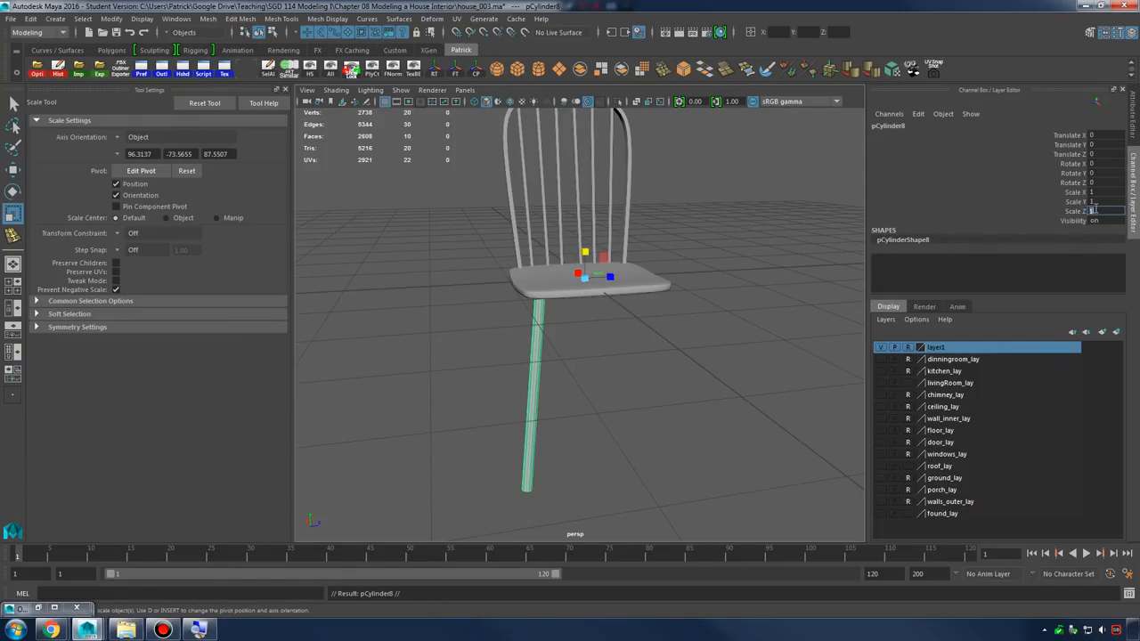
pyautogui.write('-1')
pyautogui.press('Return')
# Duplicate both legs together and mirror the copies to the other end of the seat with a Scale X of -1
pyautogui.moveTo(458, 386); pyautogui.dragTo(764, 437)
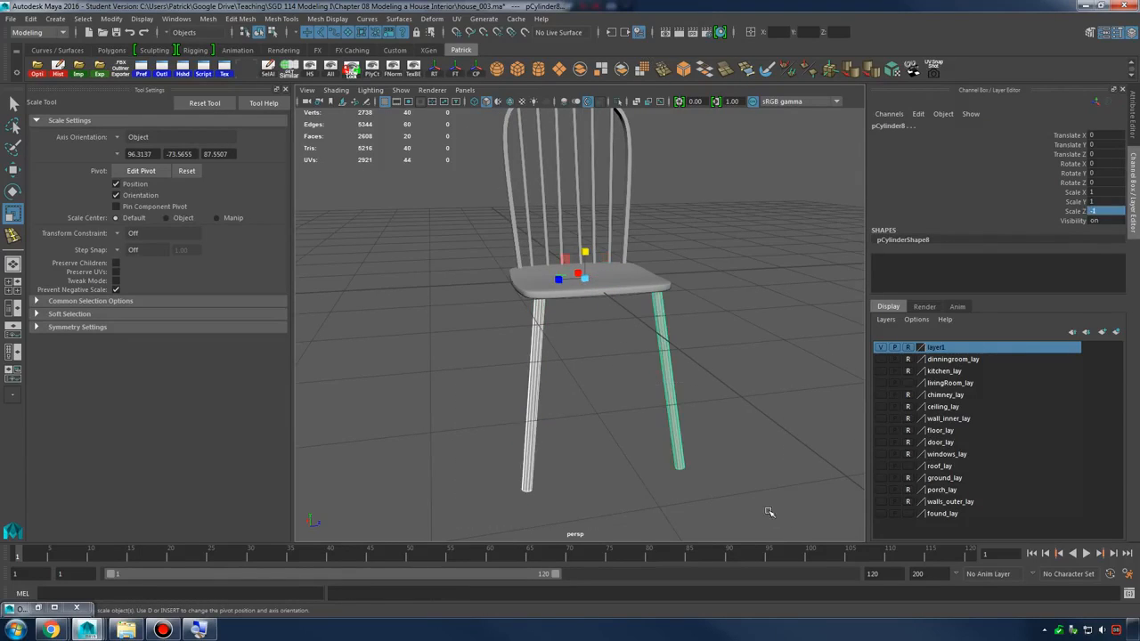
pyautogui.hotkey('ctrl', 'd')
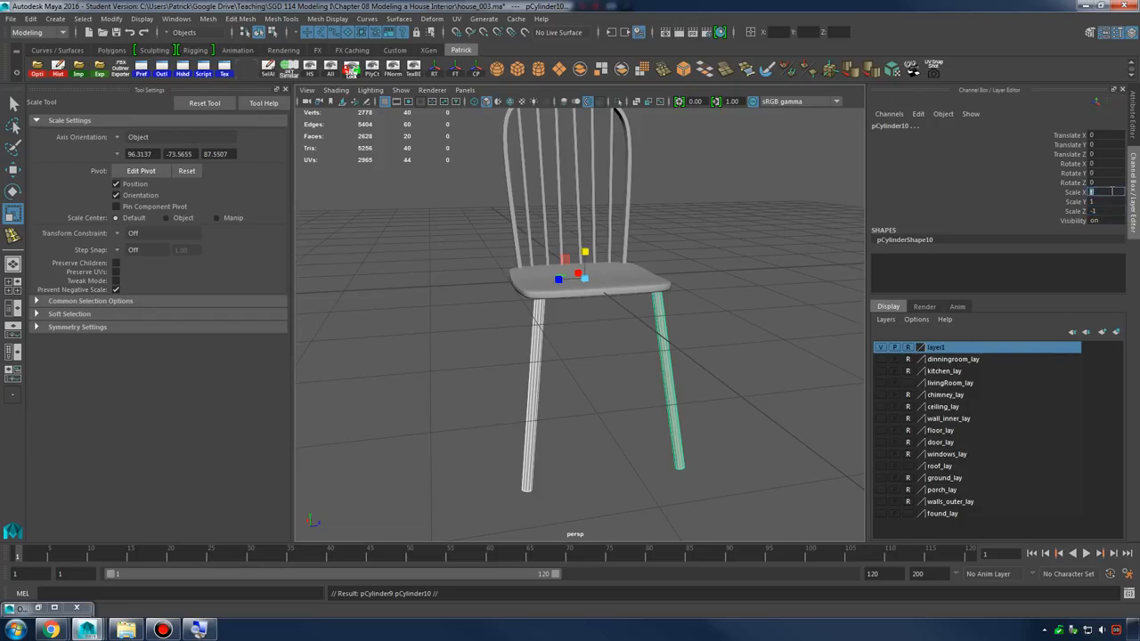
pyautogui.write('-1')
pyautogui.press('Return')
pyautogui.click(746, 331)
pyautogui.keyDown('alt'); pyautogui.moveTo(746, 330); pyautogui.dragTo(649, 348); pyautogui.keyUp('alt')
# Create a polygon cylinder and lower it beneath the seat to a Translate Y of about -1.44
pyautogui.click(563, 360)
pyautogui.click(55, 18)
pyautogui.moveTo(80, 56)
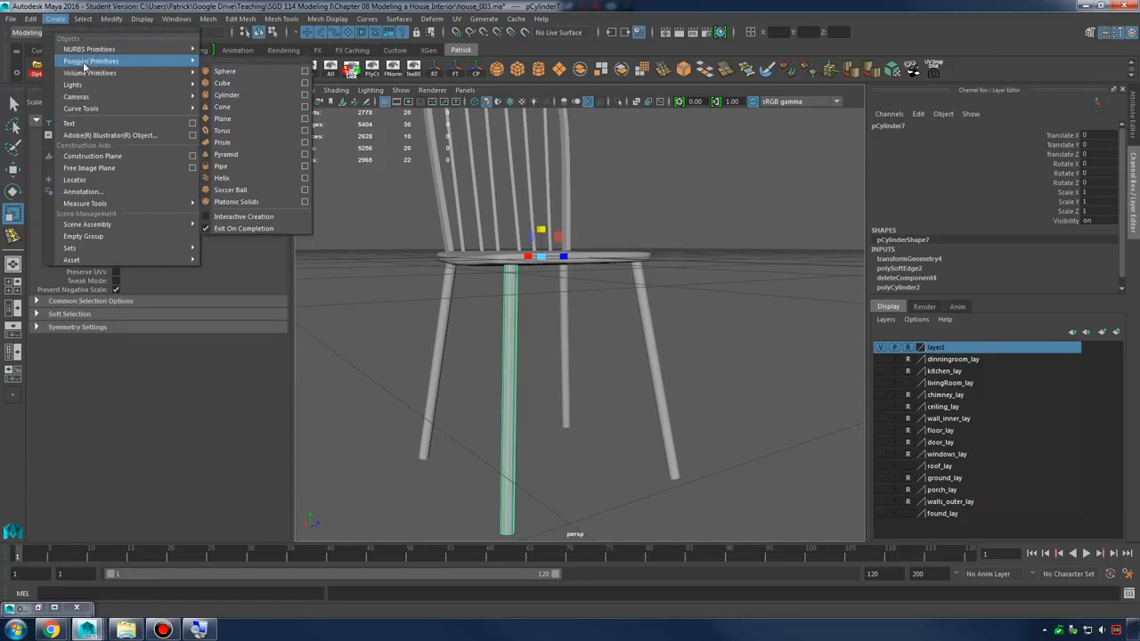
pyautogui.click(233, 94)
pyautogui.scroll(-3, 632, 232)
pyautogui.press('w')
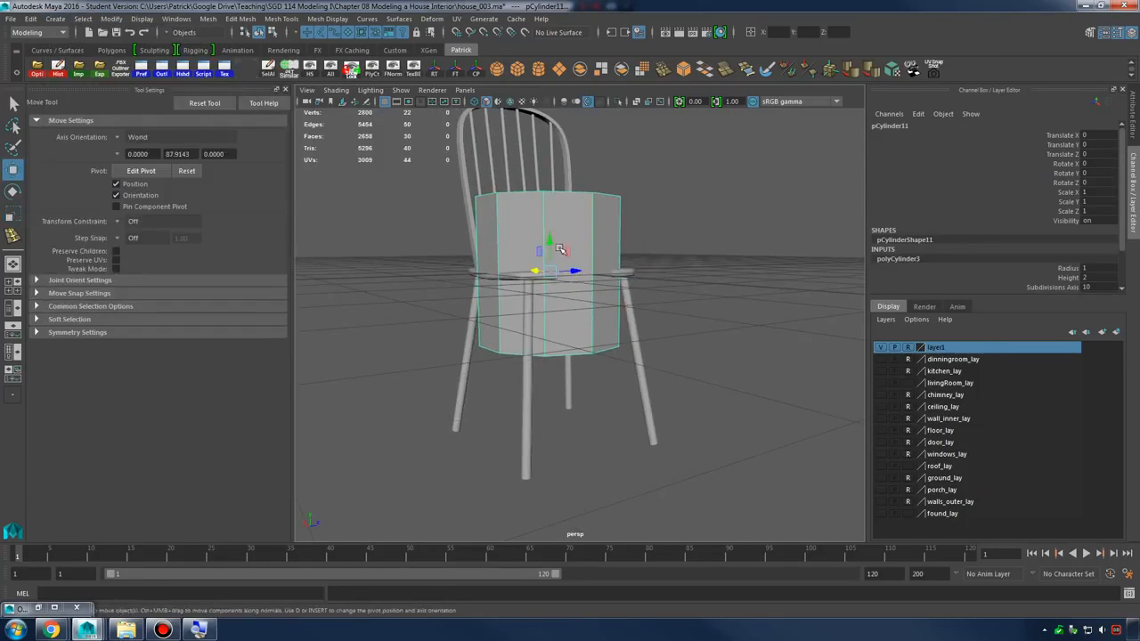
pyautogui.moveTo(559, 239); pyautogui.dragTo(543, 331)
# Lay the new cylinder on its side with a Rotate Z of 90
pyautogui.press('r')
pyautogui.press('e')
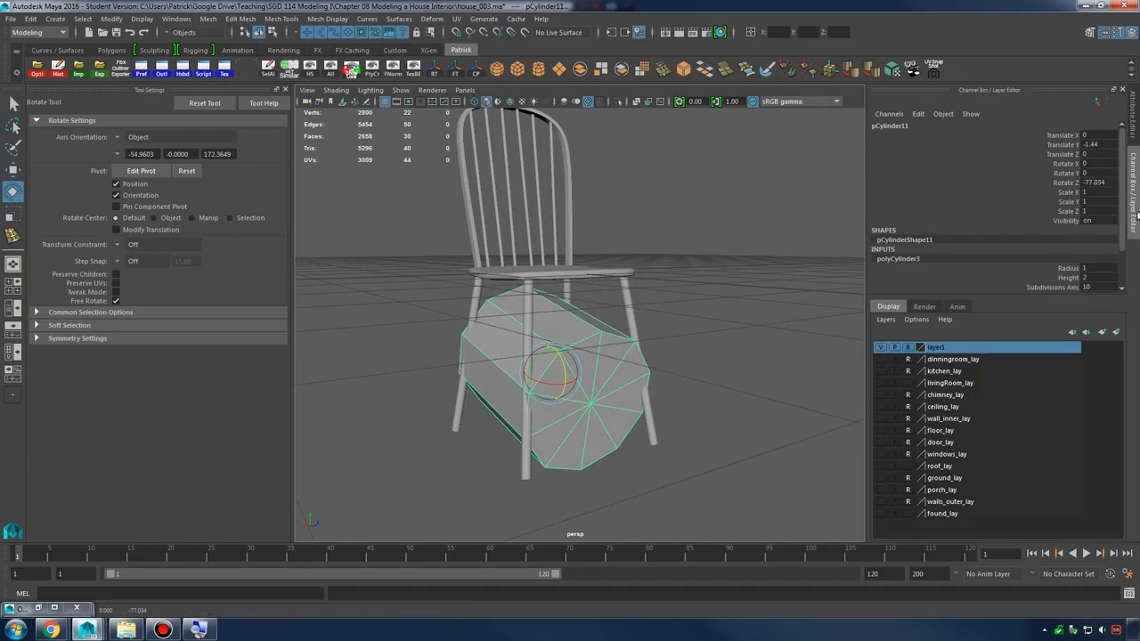
pyautogui.write('90')
pyautogui.press('Return')
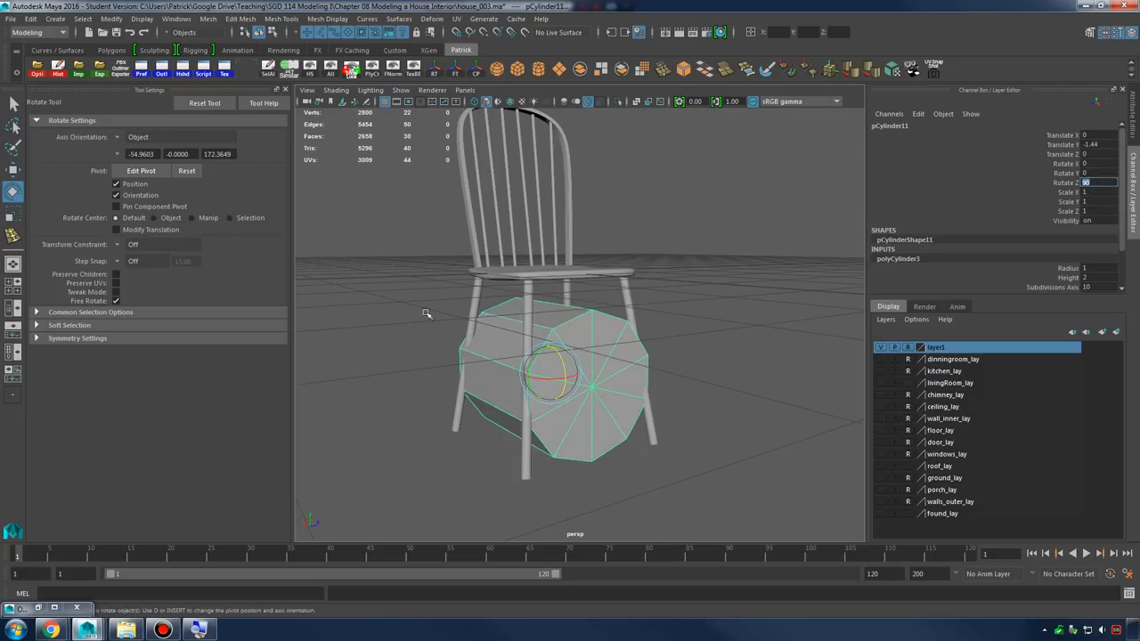
# Move the cylinder between two side legs, to about -0.916 in Z, and scale it uniformly to about 0.195
pyautogui.keyDown('alt'); pyautogui.moveTo(426, 313); pyautogui.dragTo(392, 312); pyautogui.keyUp('alt')
pyautogui.press('w')
pyautogui.moveTo(581, 370); pyautogui.dragTo(386, 384)
pyautogui.press('r')
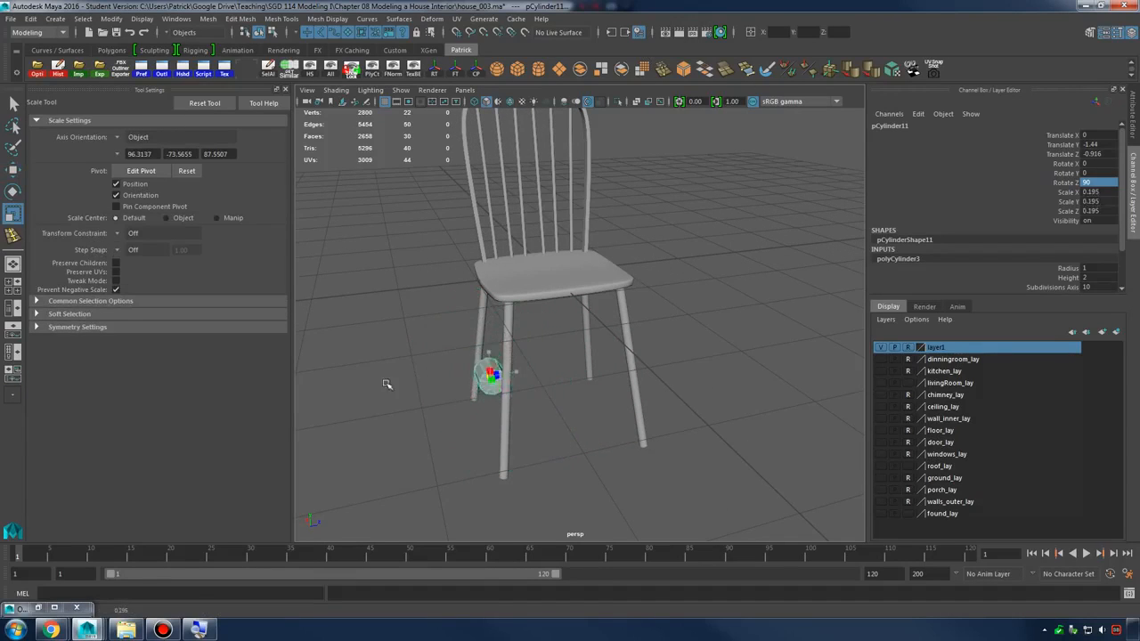
# Scale the cylinder into a thin rung spanning the two side legs, about 0.045 in X and Z and 0.928 in Y
pyautogui.keyDown('alt'); pyautogui.moveTo(499, 385); pyautogui.dragTo(567, 377); pyautogui.keyUp('alt')
pyautogui.keyDown('alt'); pyautogui.moveTo(567, 378); pyautogui.dragTo(590, 377, button='right'); pyautogui.keyUp('alt')
pyautogui.moveTo(560, 382); pyautogui.dragTo(981, 393)
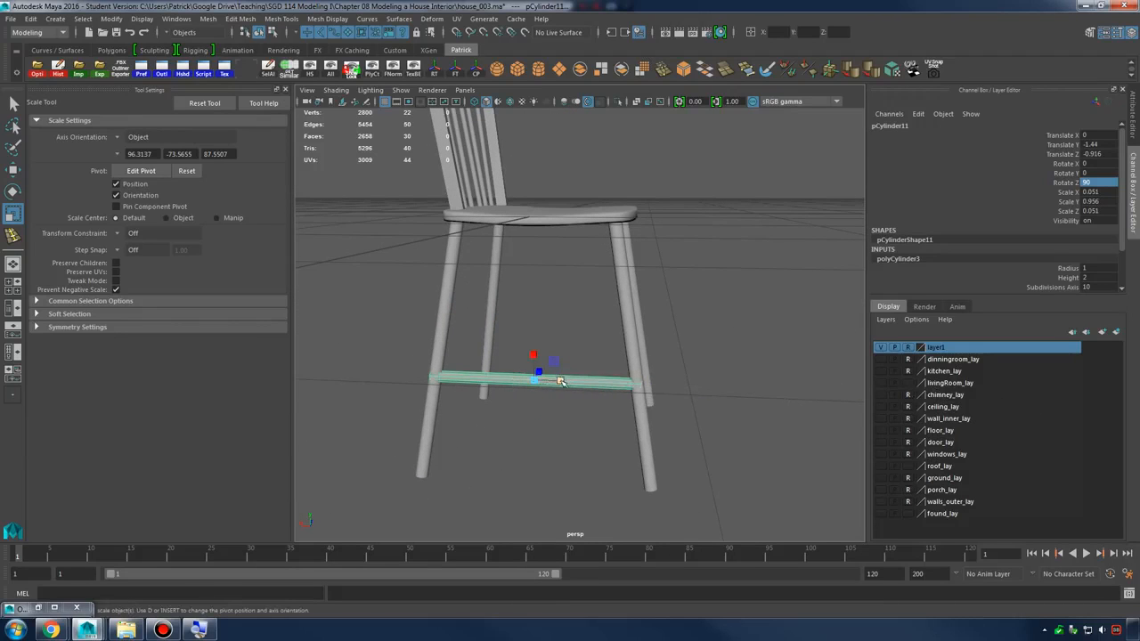
pyautogui.moveTo(560, 382)
pyautogui.mouseDown()
pyautogui.moveTo(539, 381)
pyautogui.moveTo(567, 381)
pyautogui.mouseUp()
pyautogui.keyDown('alt'); pyautogui.moveTo(668, 393); pyautogui.dragTo(561, 401); pyautogui.keyUp('alt')
pyautogui.keyDown('alt'); pyautogui.moveTo(561, 400); pyautogui.dragTo(700, 417, button='right'); pyautogui.keyUp('alt')
pyautogui.keyDown('alt'); pyautogui.moveTo(527, 404); pyautogui.dragTo(573, 392, button='right'); pyautogui.keyUp('alt')
pyautogui.keyDown('alt'); pyautogui.moveTo(572, 391); pyautogui.dragTo(611, 398); pyautogui.keyUp('alt')
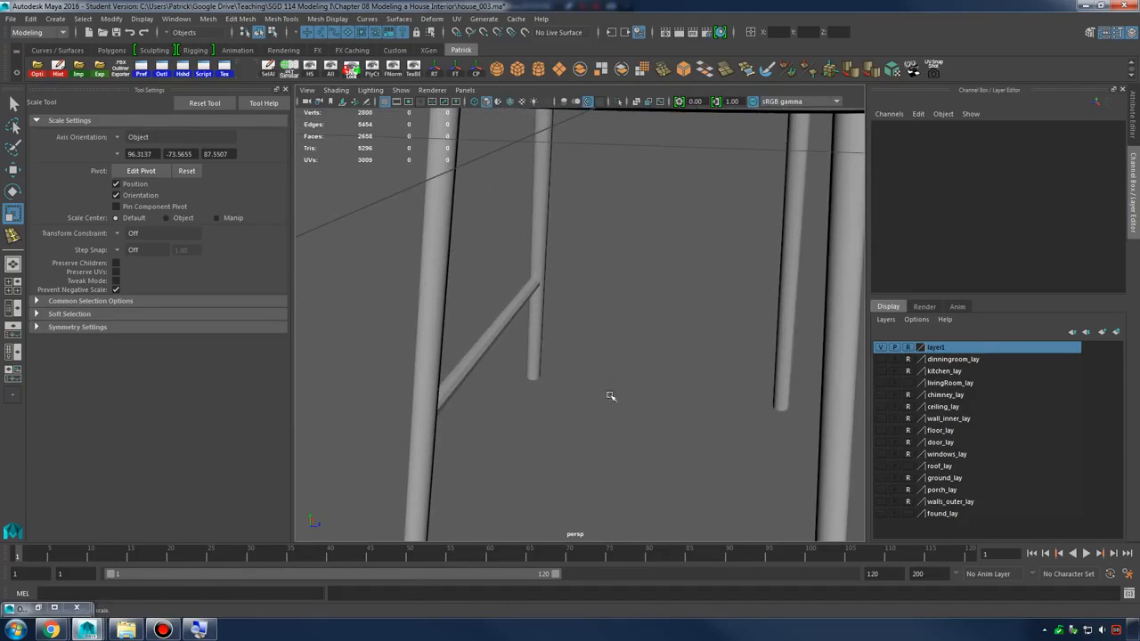
# Soften the edges of the side rung
pyautogui.click(853, 71)
pyautogui.click(702, 331)
pyautogui.keyDown('alt'); pyautogui.moveTo(703, 331); pyautogui.dragTo(576, 334); pyautogui.keyUp('alt')
# Delete the cap faces at both ends of the side rung and return to object selection
pyautogui.click(590, 324)
pyautogui.moveTo(590, 324); pyautogui.dragTo(601, 330, button='right')
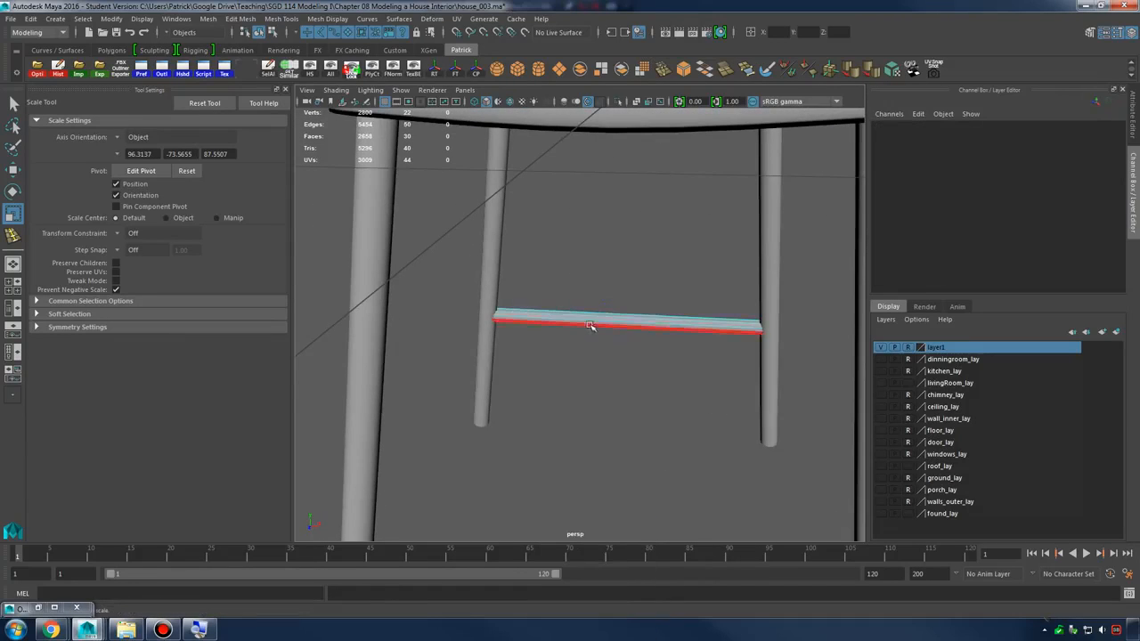
pyautogui.doubleClick(600, 330)
pyautogui.keyDown('shift'); pyautogui.moveTo(400, 230); pyautogui.dragTo(829, 422); pyautogui.keyUp('shift')
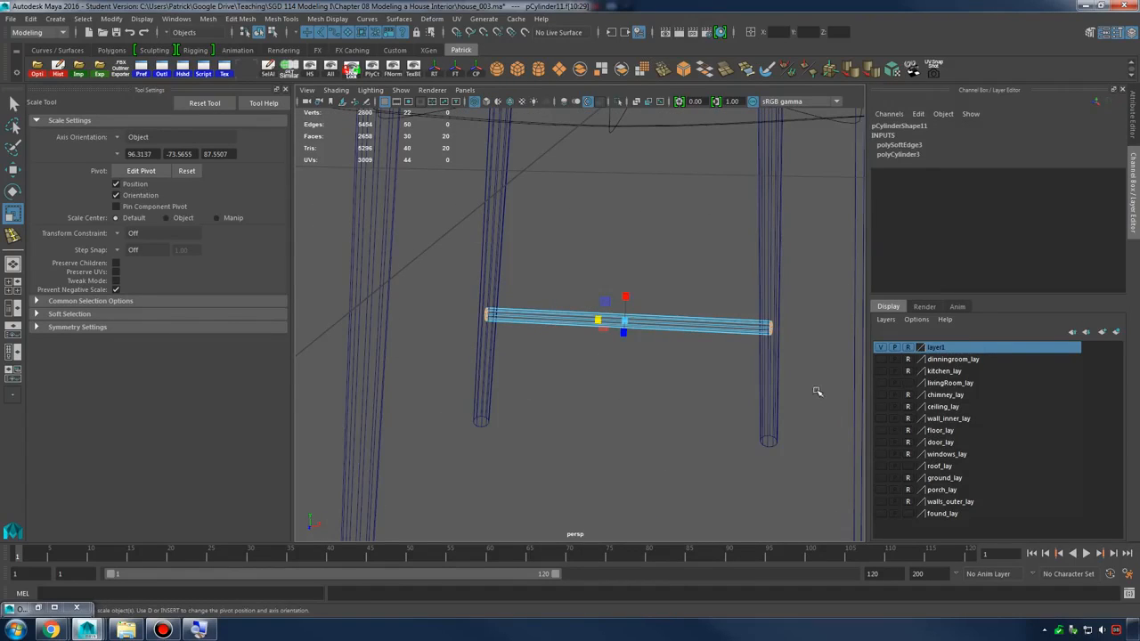
pyautogui.press('Delete')
pyautogui.press('5')
pyautogui.moveTo(663, 324); pyautogui.dragTo(685, 306, button='right')
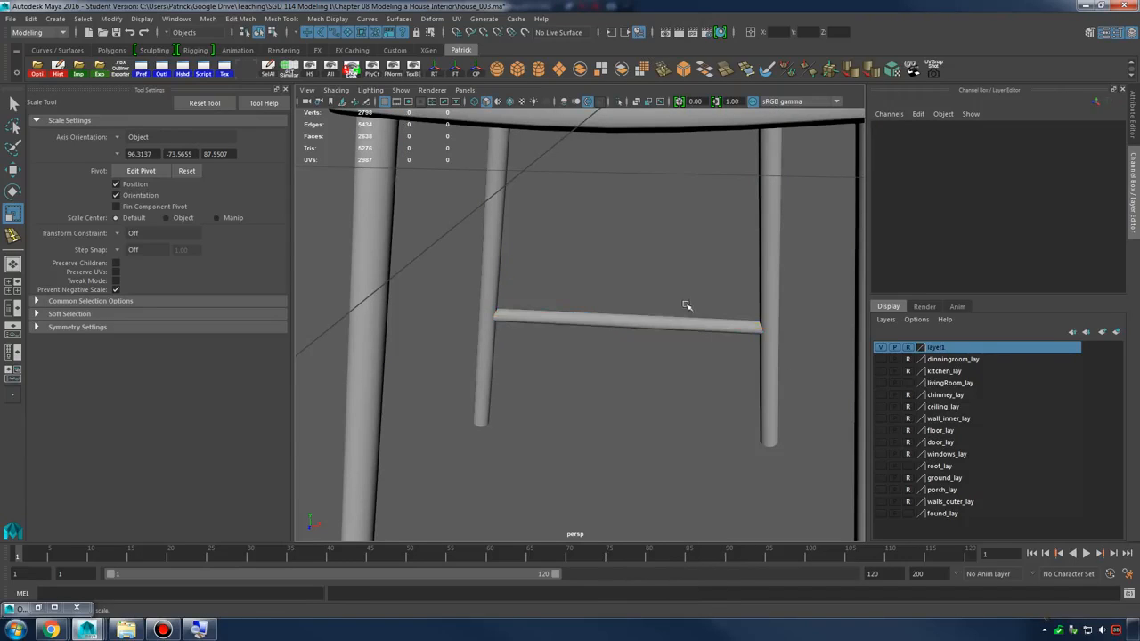
# Freeze the side rung's transformations
pyautogui.click(675, 321)
pyautogui.keyDown('alt'); pyautogui.moveTo(674, 322); pyautogui.dragTo(680, 364); pyautogui.keyUp('alt')
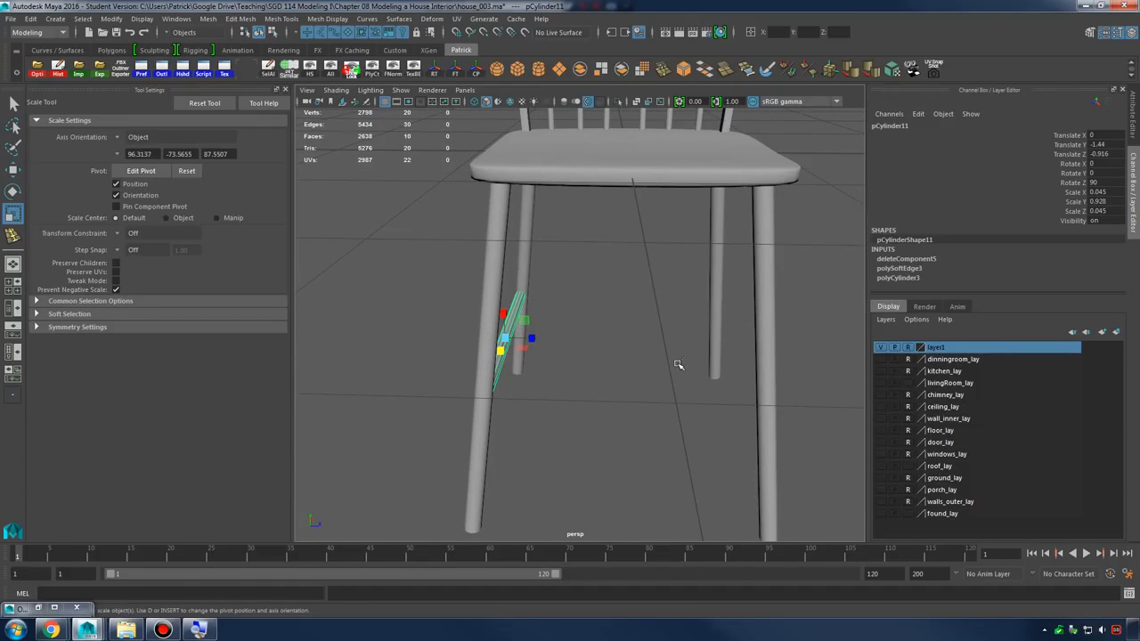
pyautogui.click(456, 69)
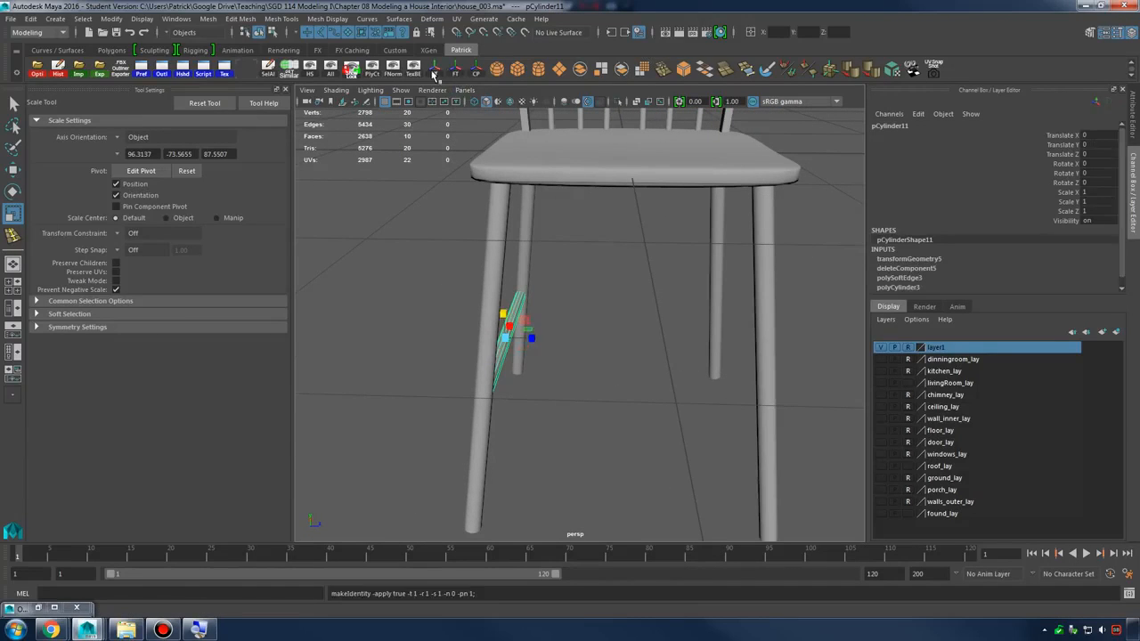
# Duplicate the side rung and turn the copy crosswise with a Rotate Y of 90
pyautogui.hotkey('ctrl', 'd')
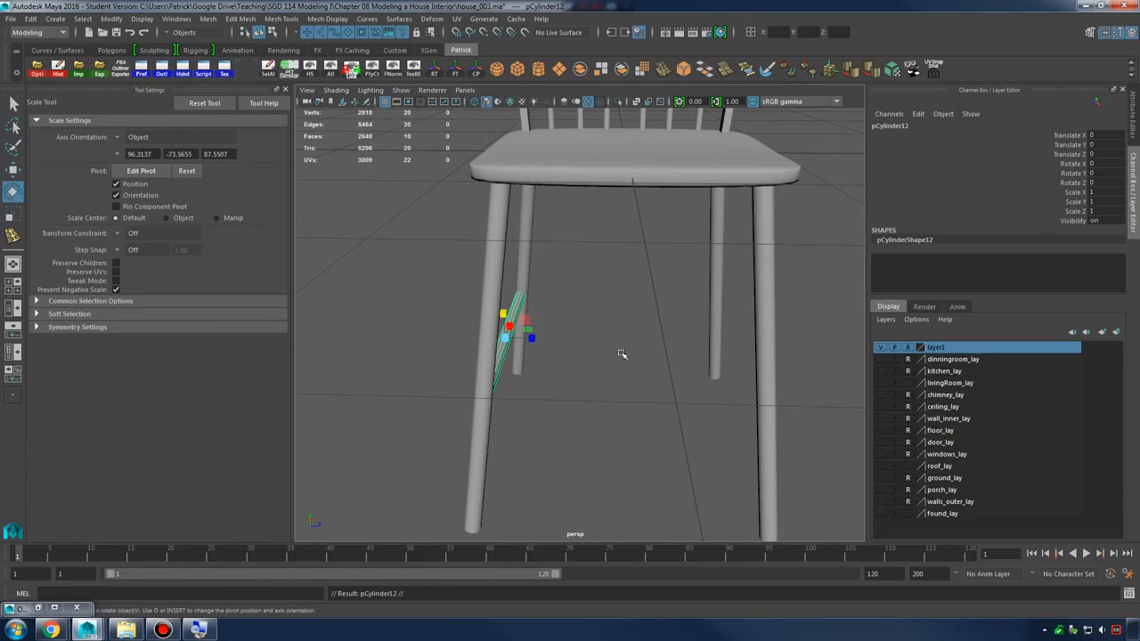
pyautogui.press('e')
pyautogui.moveTo(527, 346); pyautogui.dragTo(482, 350)
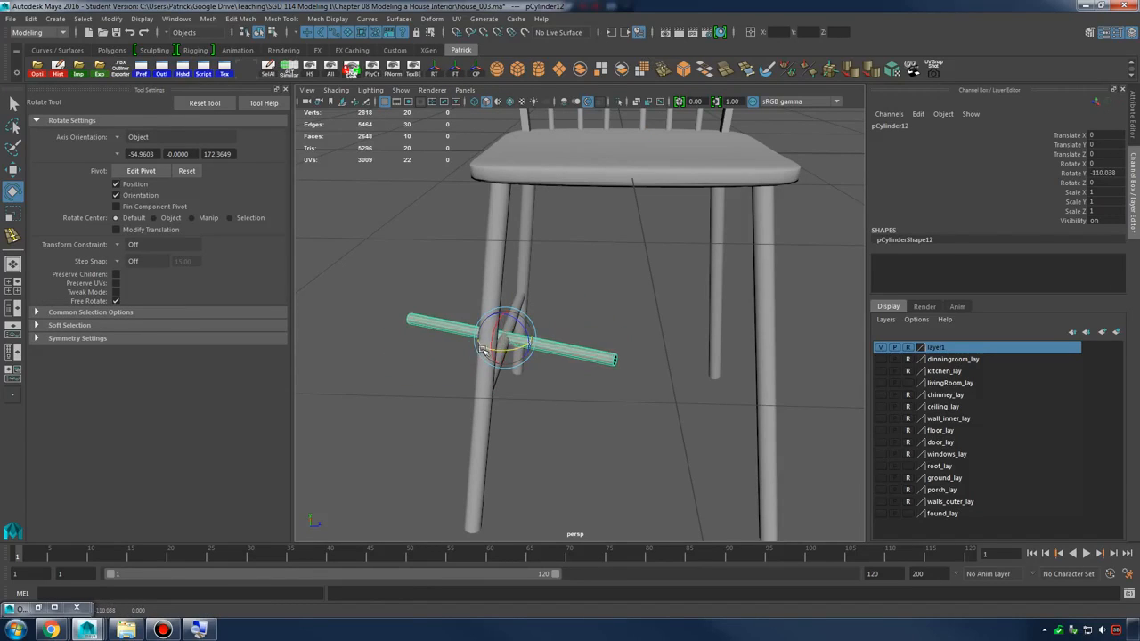
pyautogui.doubleClick(1120, 172)
pyautogui.write('90')
pyautogui.press('Return')
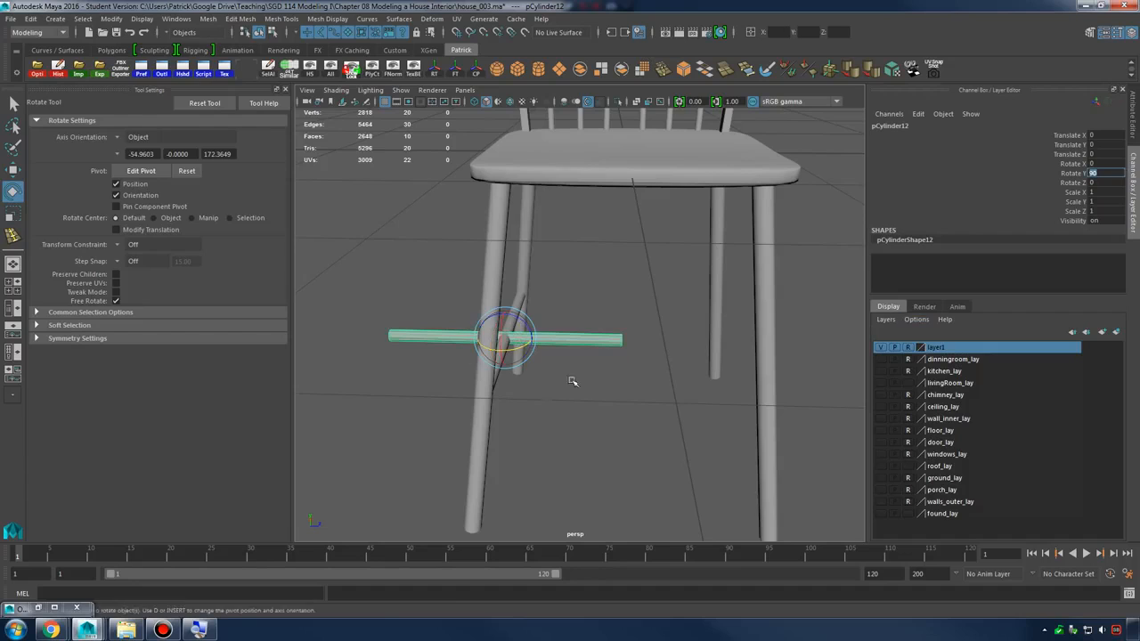
# Move the crosswise rung inward to about 0.886 in Z, starting at the side rung, and scale it to 0.96
pyautogui.press('w')
pyautogui.keyDown('alt'); pyautogui.moveTo(572, 381); pyautogui.dragTo(630, 341); pyautogui.keyUp('alt')
pyautogui.press('r')
pyautogui.press('w')
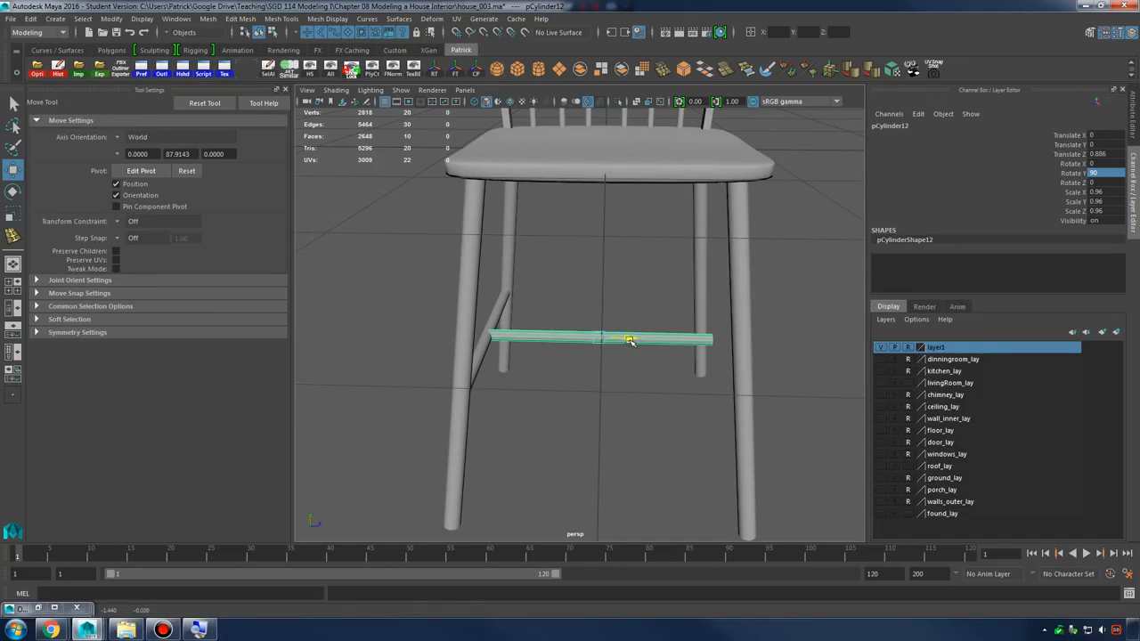
pyautogui.click(614, 398)
# Shorten the crosswise rung by moving its free end's vertices to the chair's centre line
pyautogui.keyDown('alt'); pyautogui.moveTo(614, 397); pyautogui.dragTo(635, 372); pyautogui.keyUp('alt')
pyautogui.click(660, 337)
pyautogui.moveTo(660, 338); pyautogui.dragTo(643, 289, button='right')
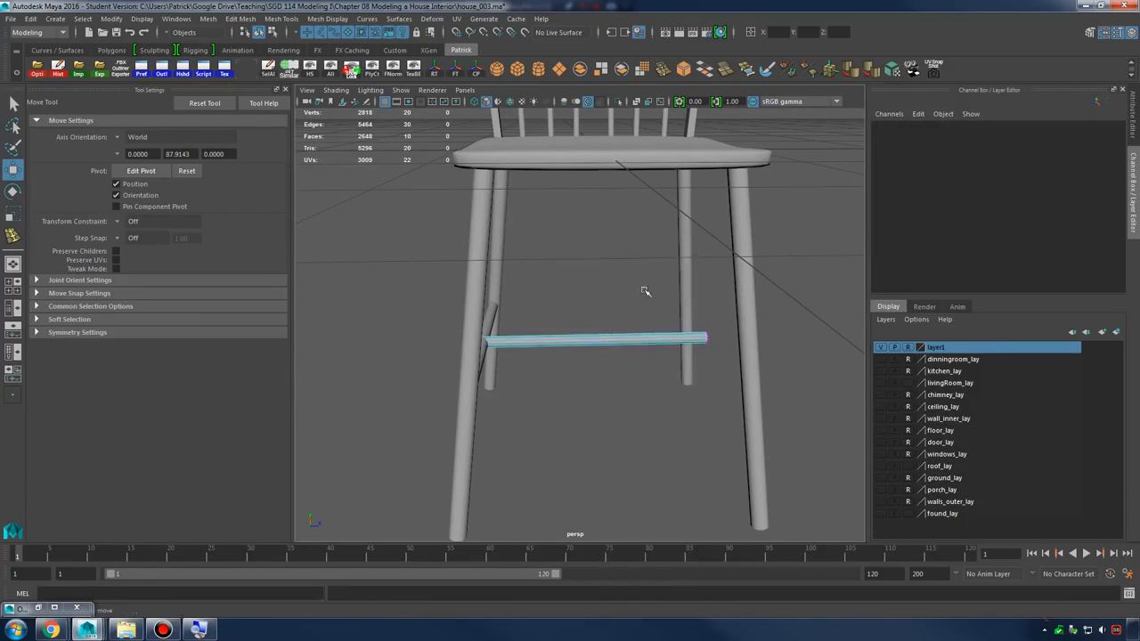
pyautogui.moveTo(688, 294); pyautogui.dragTo(737, 390)
pyautogui.moveTo(740, 336); pyautogui.dragTo(573, 346)
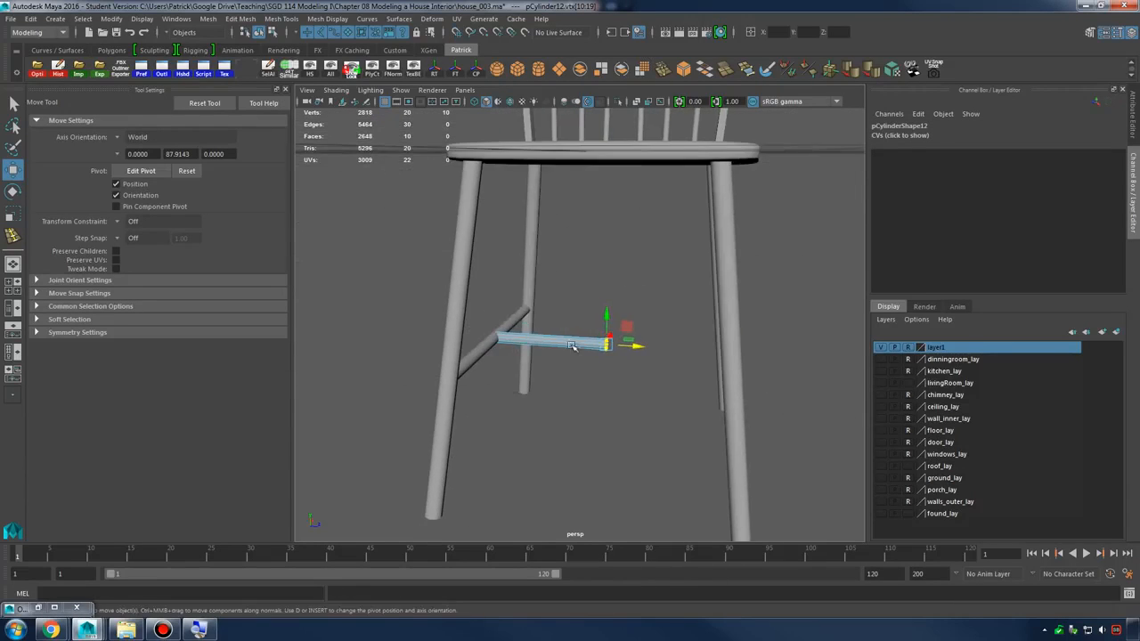
pyautogui.moveTo(573, 346); pyautogui.dragTo(624, 283, button='right')
# Select the side rung and half crossbar, then freeze their transformations and reset their pivots to the origin
pyautogui.moveTo(504, 351); pyautogui.dragTo(575, 217)
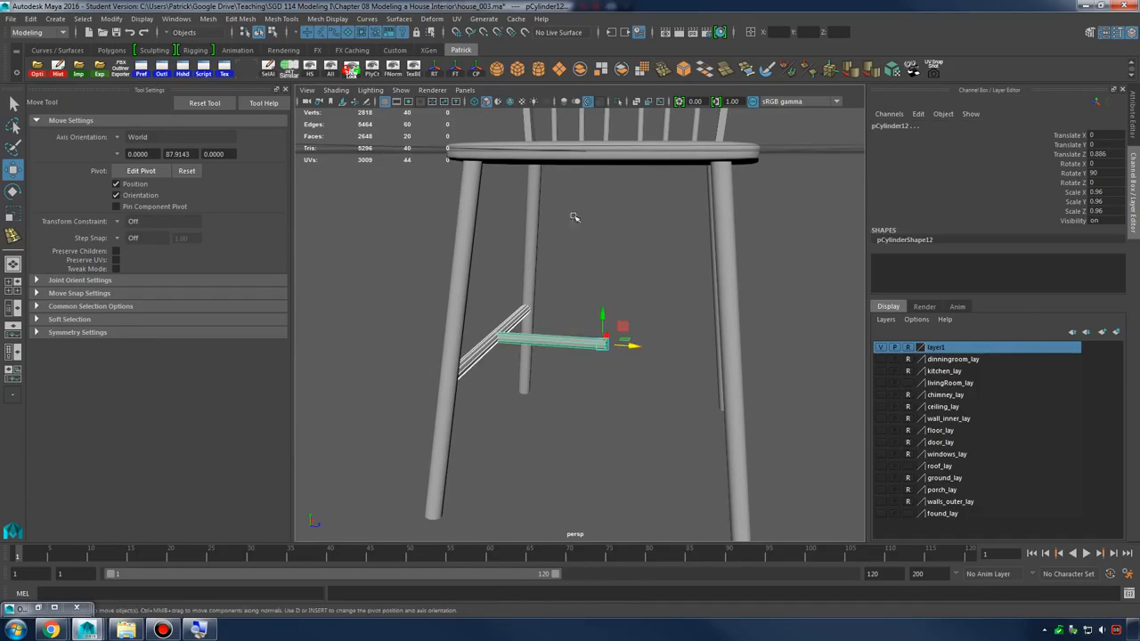
pyautogui.click(455, 72)
pyautogui.click(436, 71)
pyautogui.moveTo(618, 322)
pyautogui.keyDown('alt'); pyautogui.mouseDown()
pyautogui.moveTo(647, 315)
pyautogui.moveTo(585, 321)
pyautogui.moveTo(603, 318)
pyautogui.mouseUp(); pyautogui.keyUp('alt')
# Try to mirror a duplicate of the two rung pieces with a Scale X of -1, and undo it
pyautogui.hotkey('ctrl', 'd')
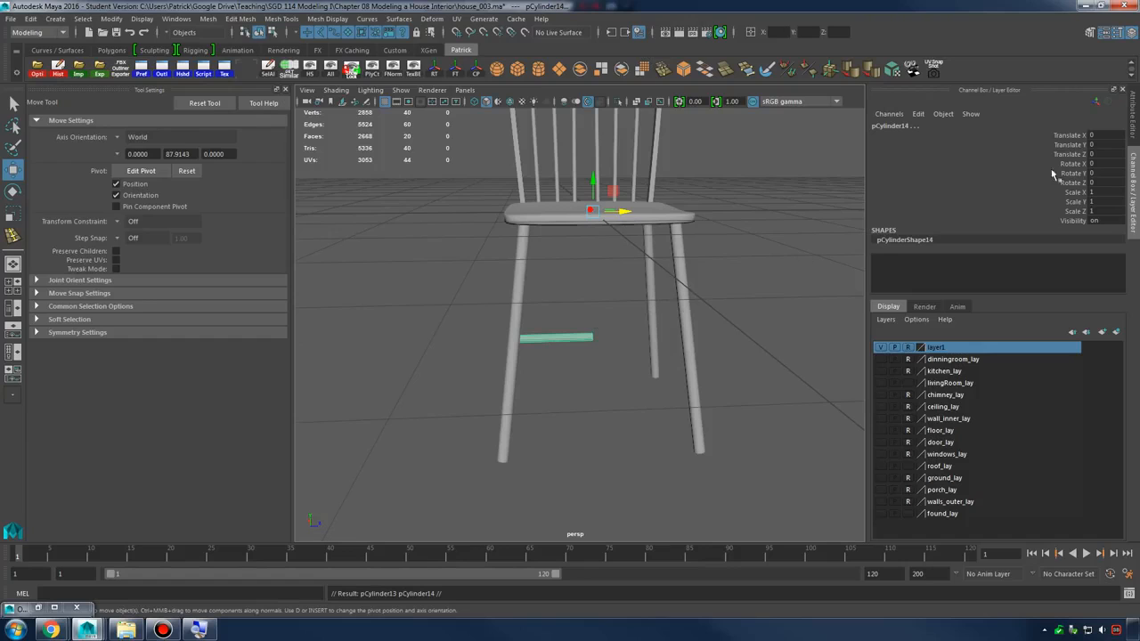
pyautogui.click(1105, 193)
pyautogui.write('-1')
pyautogui.press('Return')
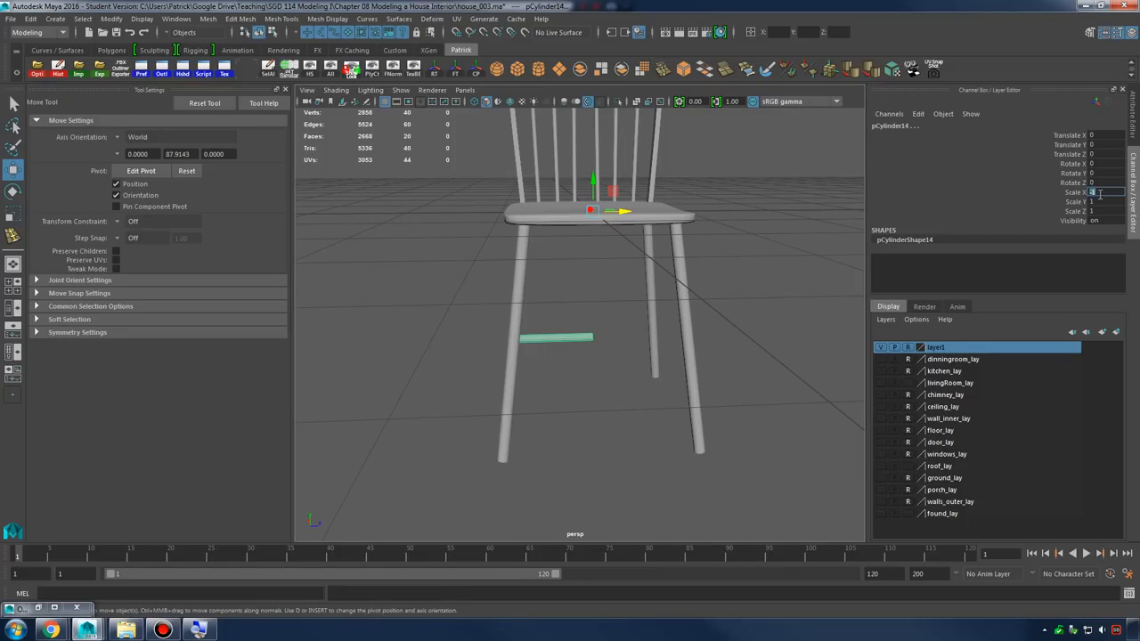
pyautogui.keyDown('alt'); pyautogui.moveTo(730, 305); pyautogui.dragTo(667, 318); pyautogui.keyUp('alt')
pyautogui.hotkey('ctrl', 'z')
pyautogui.hotkey('ctrl', 'z')
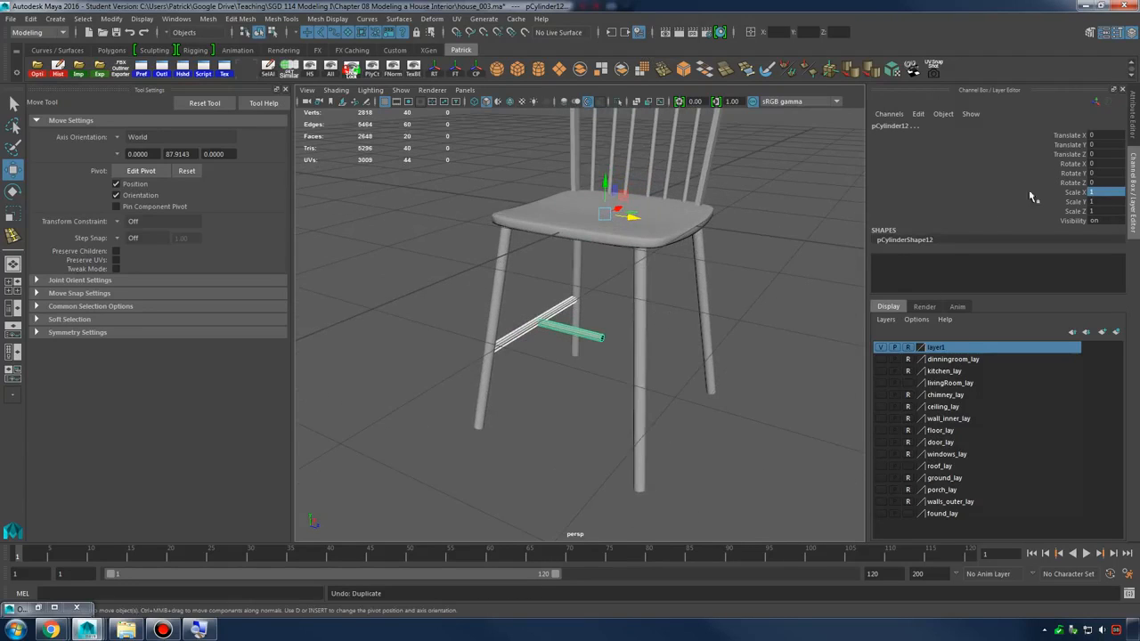
# Flip the side rung and half crossbar to the opposite side of the chair with a Scale Z of -1
pyautogui.click(1099, 212)
pyautogui.write('-1')
pyautogui.press('Return')
pyautogui.keyDown('alt'); pyautogui.moveTo(600, 430); pyautogui.dragTo(592, 418); pyautogui.keyUp('alt')
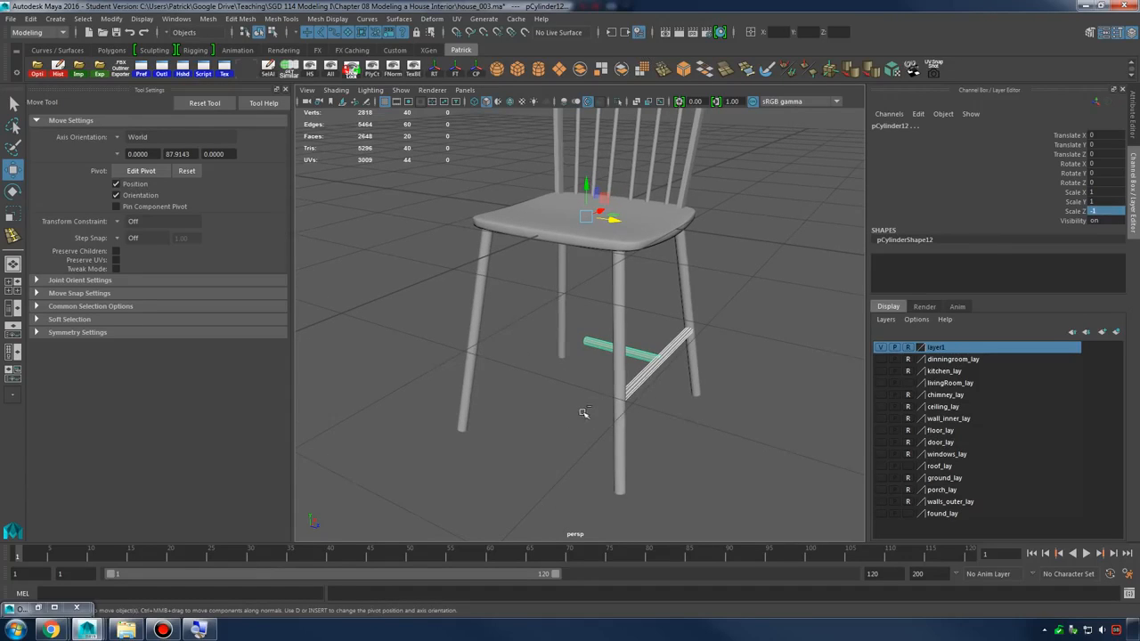
# Duplicate the flipped rung pieces and set the copies' Scale Z to 1 to fill the original side
pyautogui.hotkey('ctrl', 'd')
pyautogui.click(1108, 211)
pyautogui.write('1')
pyautogui.press('Return')
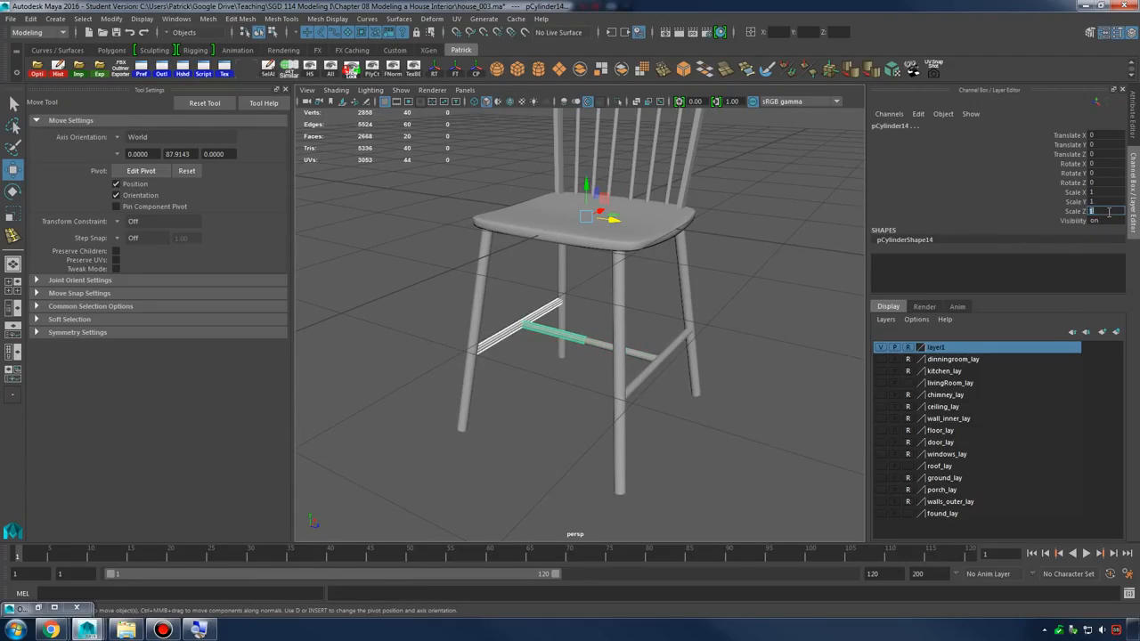
# Select every part of the chair and combine them into one mesh
pyautogui.keyDown('alt'); pyautogui.moveTo(803, 350); pyautogui.dragTo(666, 374); pyautogui.keyUp('alt')
pyautogui.click(781, 343)
pyautogui.moveTo(302, 297); pyautogui.dragTo(629, 432)
pyautogui.keyDown('alt'); pyautogui.moveTo(780, 370); pyautogui.dragTo(738, 374); pyautogui.keyUp('alt')
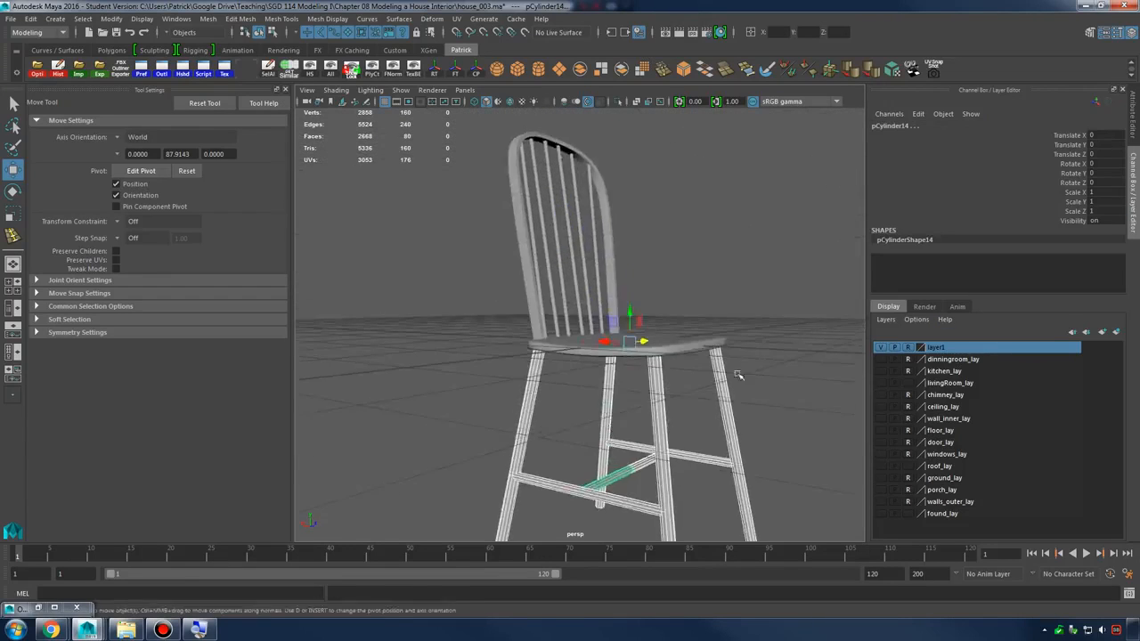
pyautogui.keyDown('alt'); pyautogui.moveTo(738, 374); pyautogui.dragTo(566, 326, button='right'); pyautogui.keyUp('alt')
pyautogui.moveTo(417, 177); pyautogui.dragTo(757, 538)
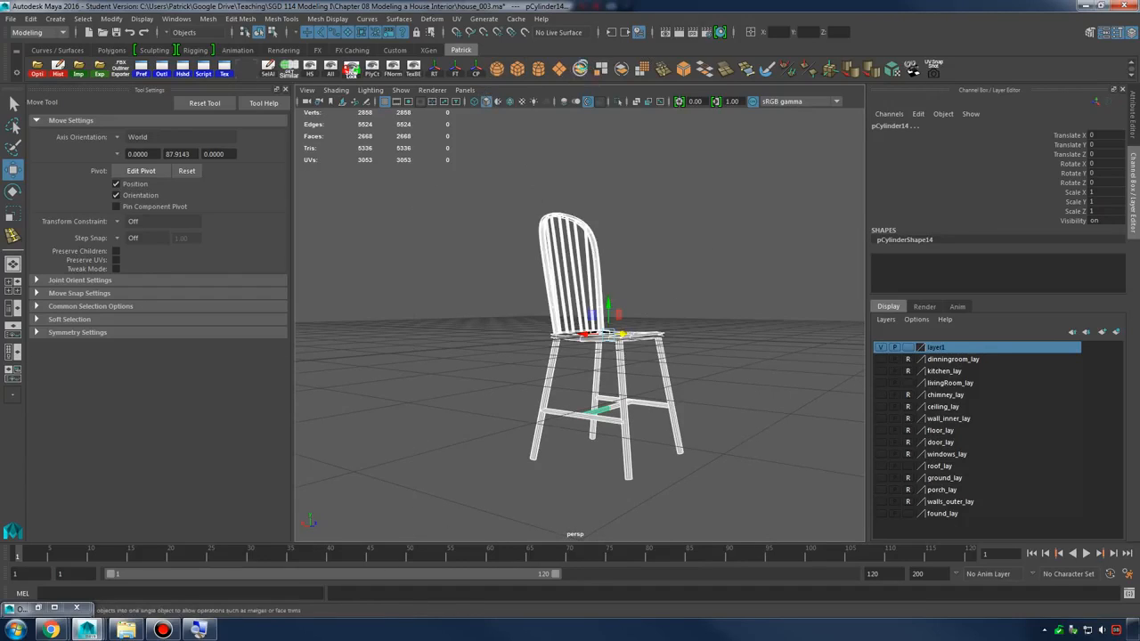
pyautogui.click(602, 69)
# Merge the vertices of the combined chair mesh
pyautogui.keyDown('alt'); pyautogui.moveTo(704, 363); pyautogui.dragTo(691, 429); pyautogui.keyUp('alt')
pyautogui.keyDown('alt'); pyautogui.moveTo(691, 430); pyautogui.dragTo(686, 335, button='middle'); pyautogui.keyUp('alt')
pyautogui.keyDown('alt'); pyautogui.moveTo(686, 334); pyautogui.dragTo(757, 392, button='right'); pyautogui.keyUp('alt')
pyautogui.moveTo(580, 280); pyautogui.dragTo(538, 265, button='right')
pyautogui.keyDown('shift'); pyautogui.moveTo(584, 305); pyautogui.dragTo(688, 188, button='right'); pyautogui.keyUp('shift')
# Examine the combined chair from several angles, with the smooth preview on and off
pyautogui.click(790, 219)
pyautogui.keyDown('alt'); pyautogui.moveTo(789, 219); pyautogui.dragTo(663, 253, button='right'); pyautogui.keyUp('alt')
pyautogui.keyDown('alt'); pyautogui.moveTo(664, 253); pyautogui.dragTo(649, 369, button='middle'); pyautogui.keyUp('alt')
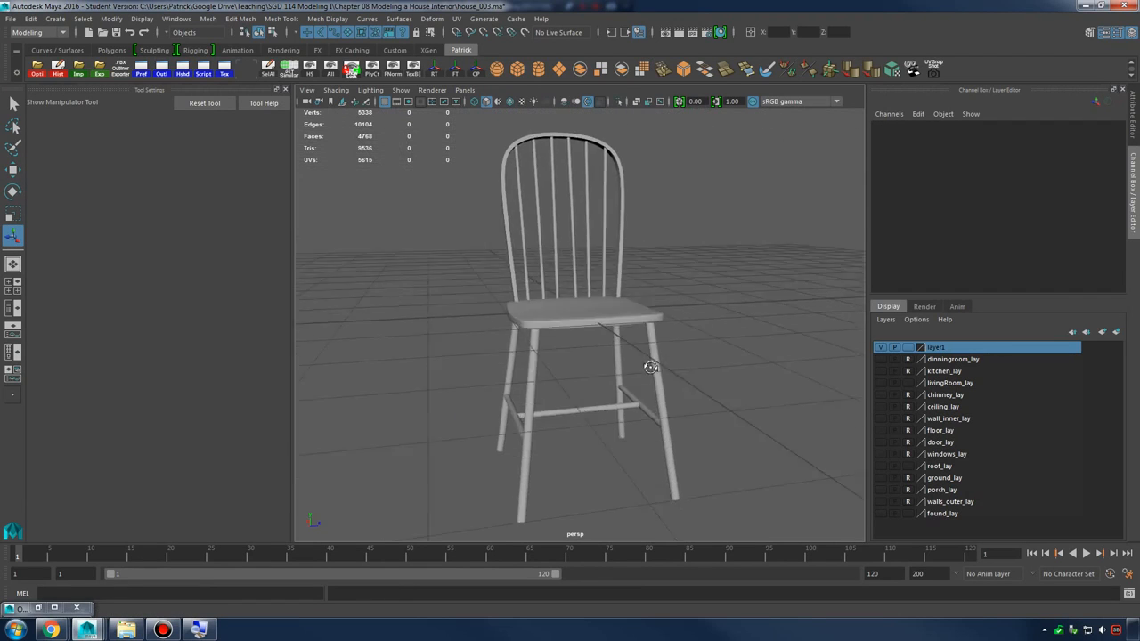
pyautogui.click(616, 336)
pyautogui.keyDown('alt'); pyautogui.moveTo(649, 369); pyautogui.dragTo(621, 338); pyautogui.keyUp('alt')
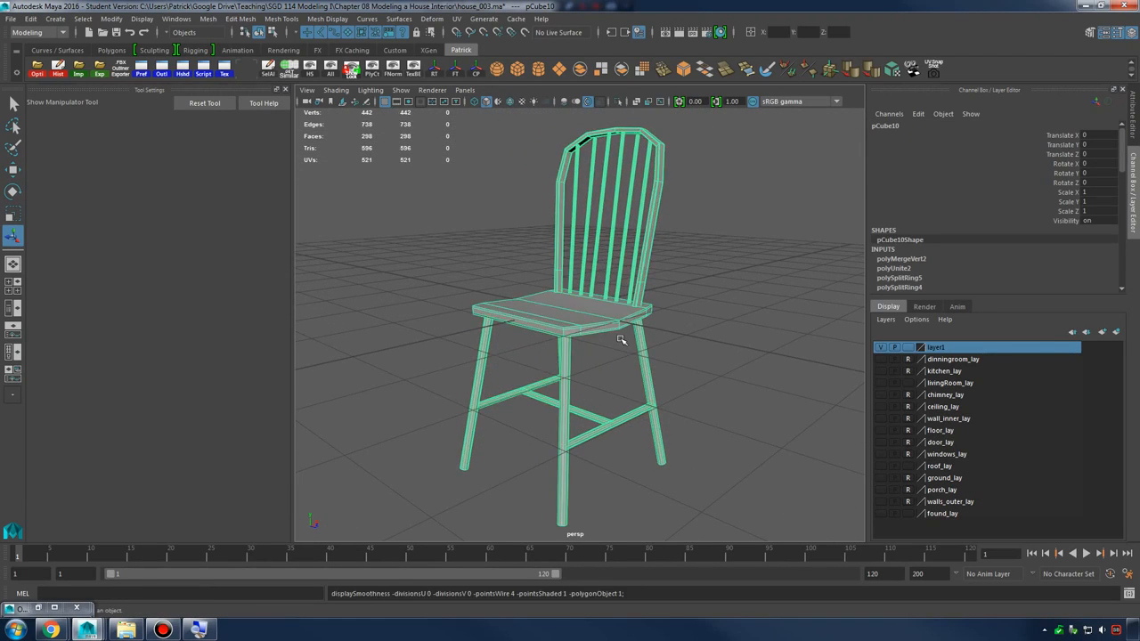
pyautogui.click(640, 383)
pyautogui.keyDown('alt'); pyautogui.moveTo(640, 383); pyautogui.dragTo(481, 274); pyautogui.keyUp('alt')
# Delete the construction history and rename the combined chair mesh as chair_mesh_001
pyautogui.click(569, 325)
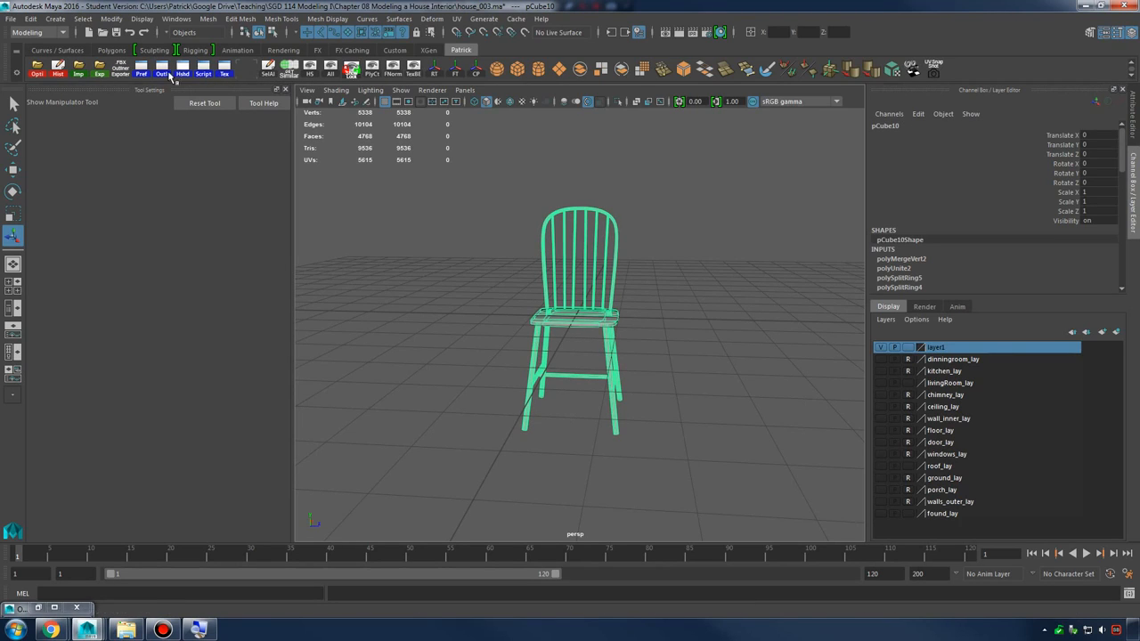
pyautogui.click(58, 69)
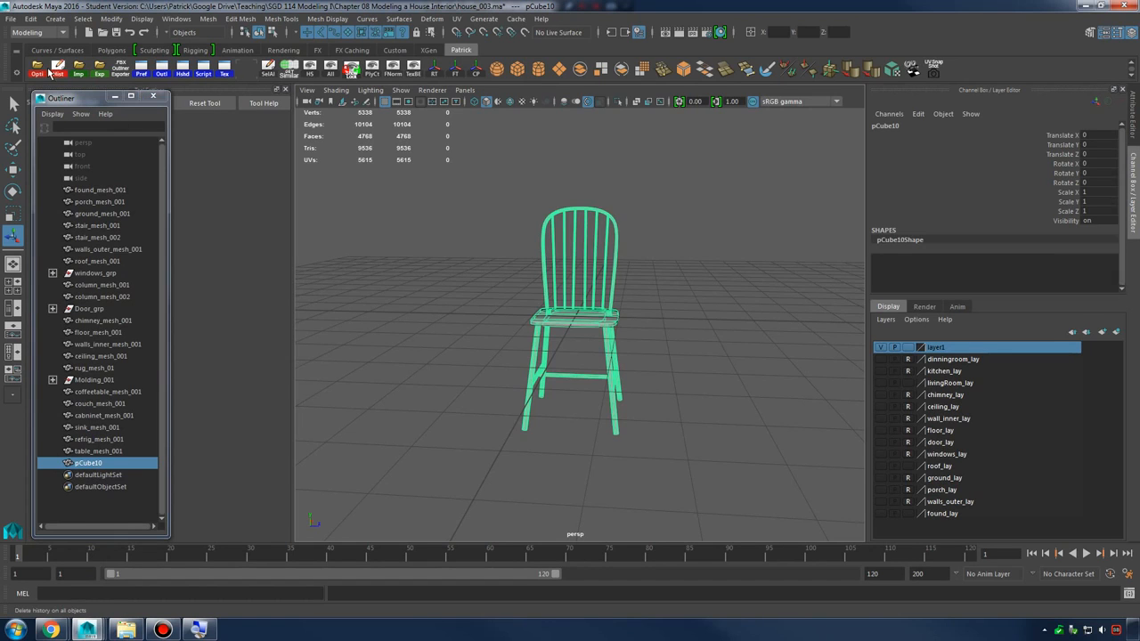
pyautogui.doubleClick(85, 464)
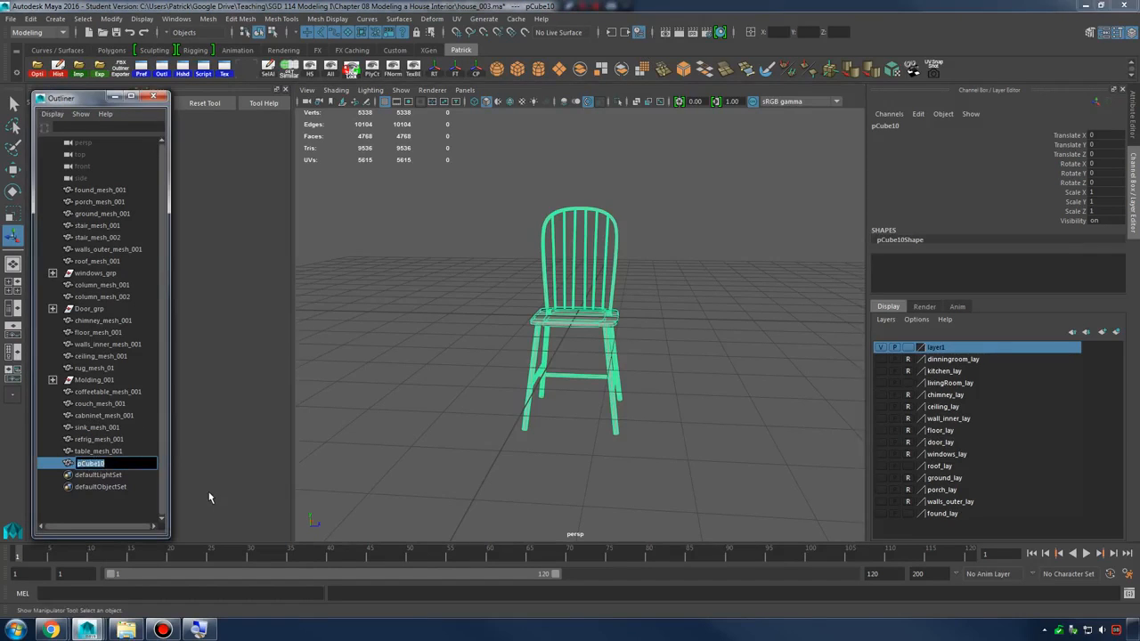
pyautogui.write('chair_mesh_001')
pyautogui.press('Return')
# Delete the display layer layer1 and make dinningroom_lay visible
pyautogui.rightClick(910, 349)
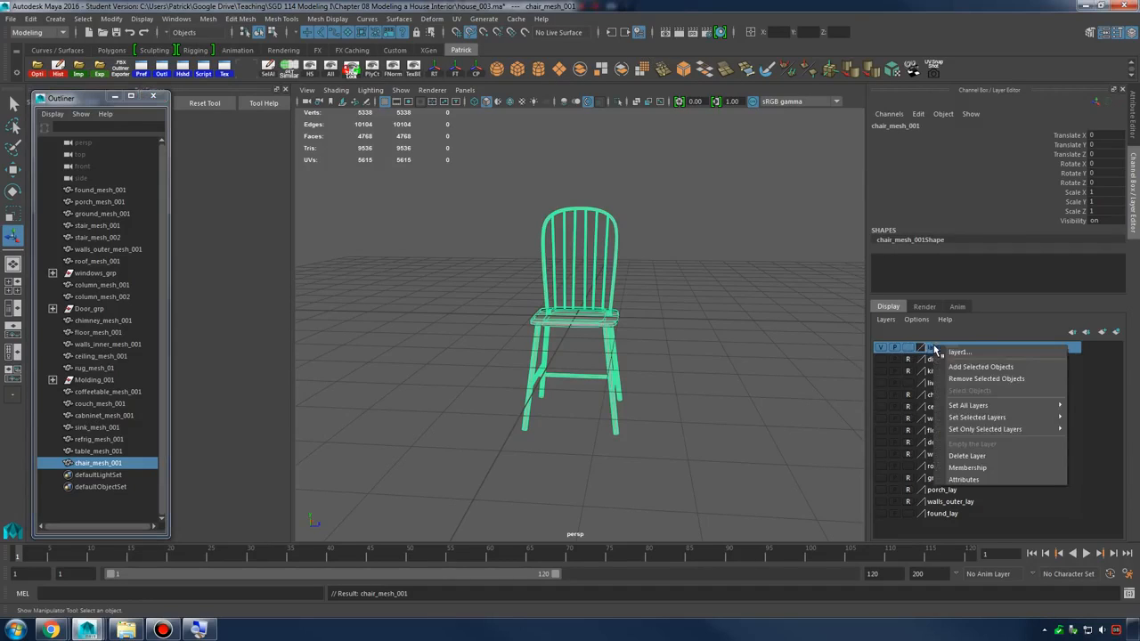
pyautogui.click(980, 453)
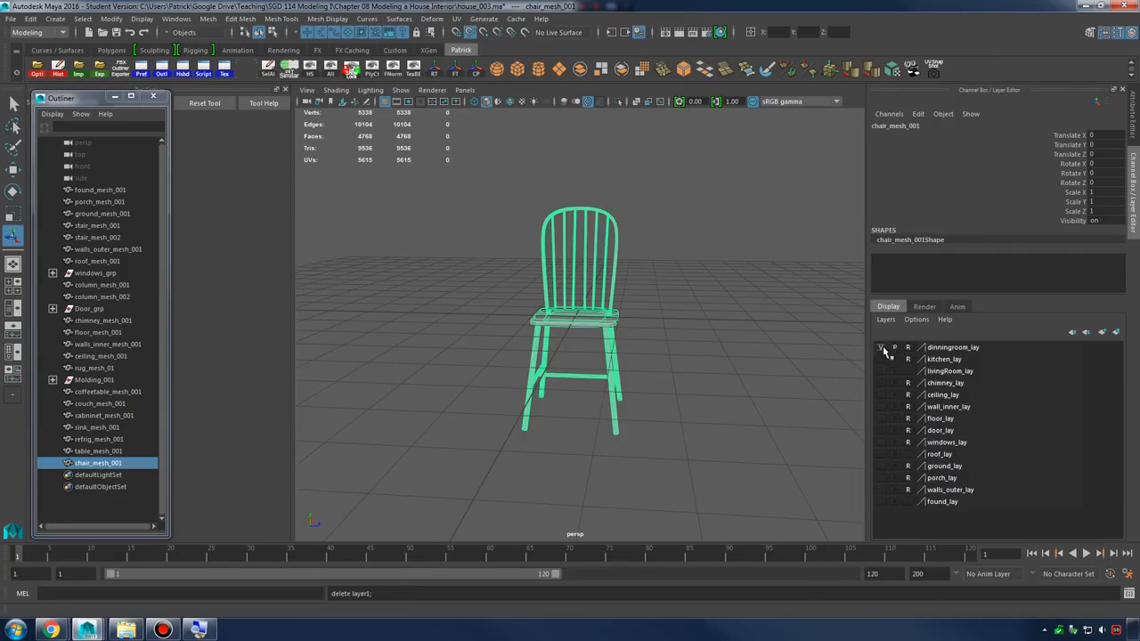
pyautogui.click(883, 349)
# Undo the stray chair move and raise the chair straight up to a Translate Y of about 2.45
pyautogui.keyDown('alt'); pyautogui.moveTo(637, 313); pyautogui.dragTo(594, 311, button='right'); pyautogui.keyUp('alt')
pyautogui.keyDown('alt'); pyautogui.moveTo(594, 312); pyautogui.dragTo(580, 351, button='middle'); pyautogui.keyUp('alt')
pyautogui.keyDown('alt'); pyautogui.moveTo(580, 351); pyautogui.dragTo(524, 301); pyautogui.keyUp('alt')
pyautogui.press('w')
pyautogui.hotkey('ctrl', 'z')
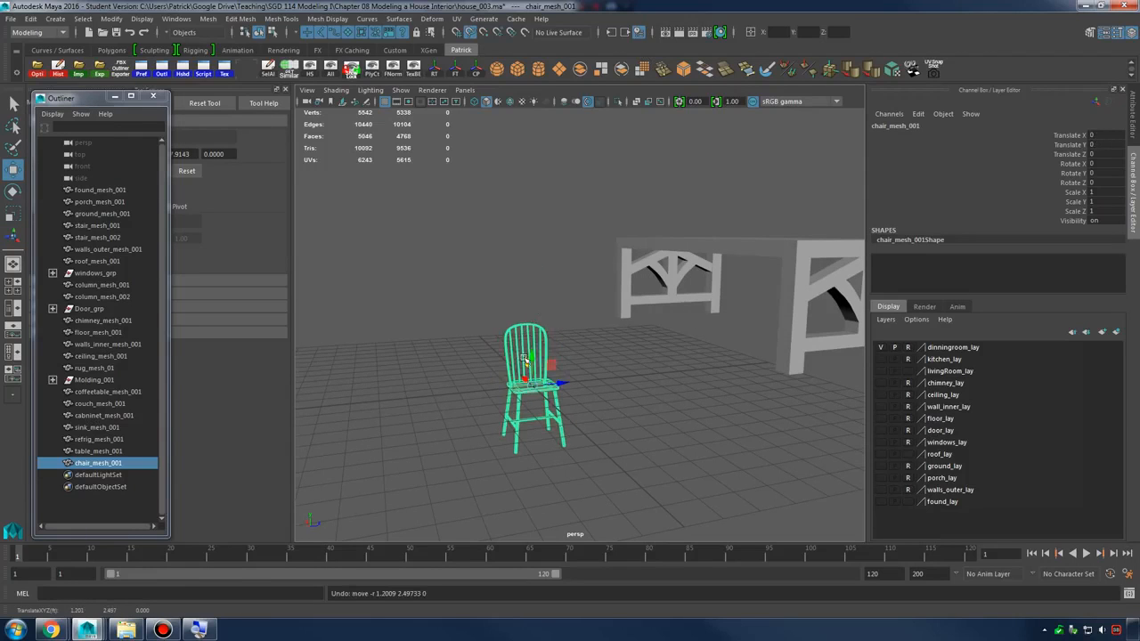
pyautogui.moveTo(529, 354); pyautogui.dragTo(529, 296)
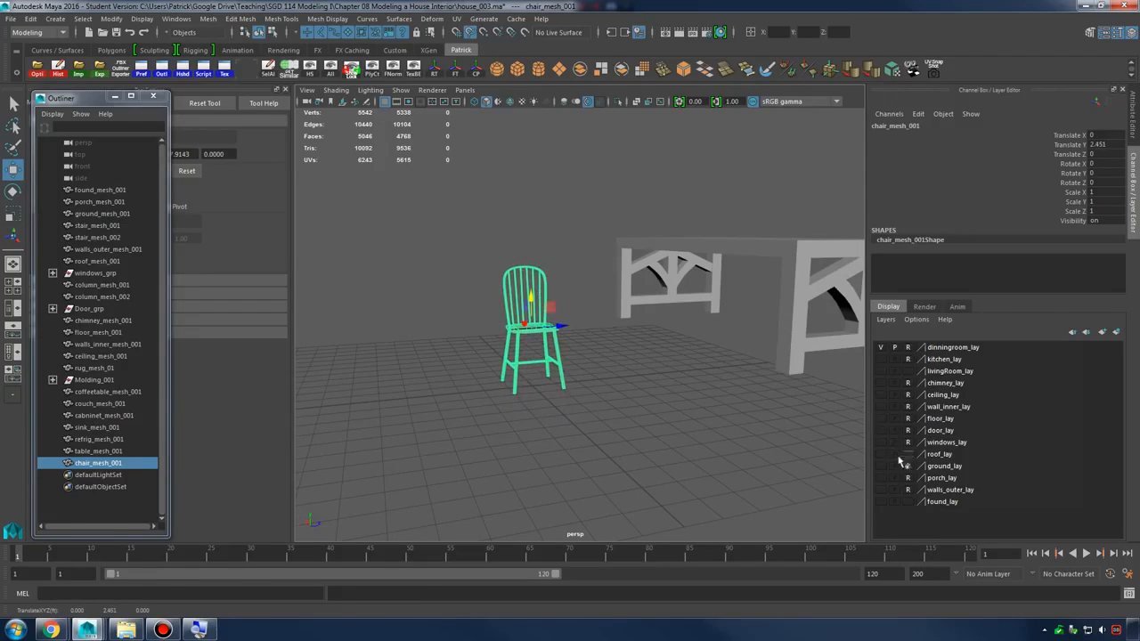
# Show floor_lay and place the chair by the table at about Y 4.741, Z 7.641, with Rotate Y about 100.6 and scale about 1.271
pyautogui.click(881, 418)
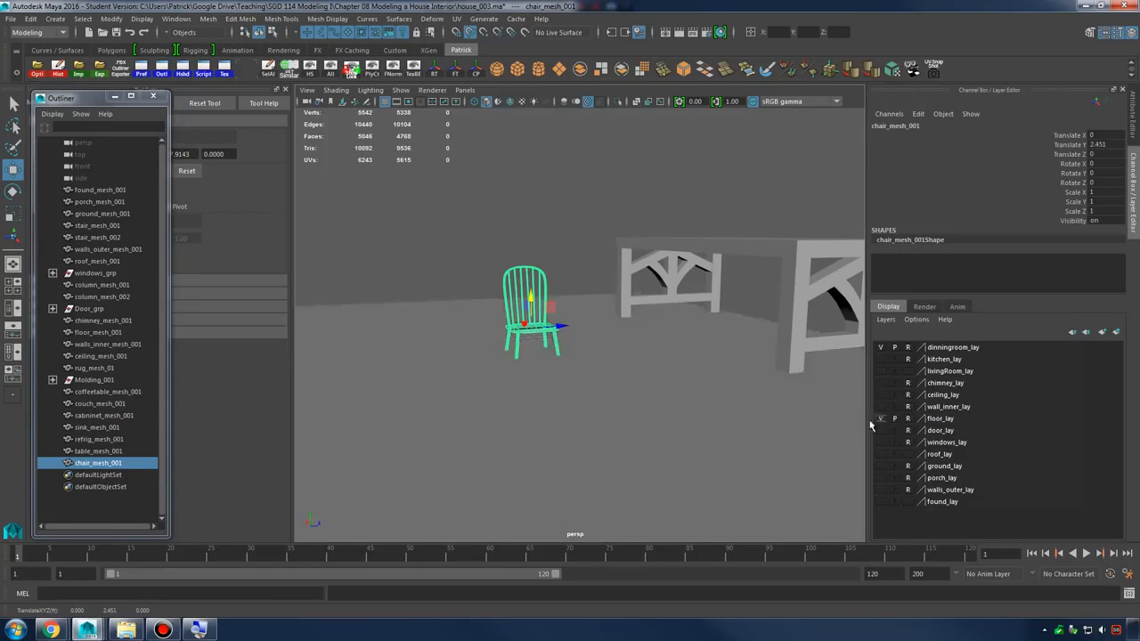
pyautogui.keyDown('alt'); pyautogui.moveTo(677, 379); pyautogui.dragTo(655, 375); pyautogui.keyUp('alt')
pyautogui.moveTo(530, 295); pyautogui.dragTo(701, 227)
pyautogui.press('e')
pyautogui.press('r')
pyautogui.press('w')
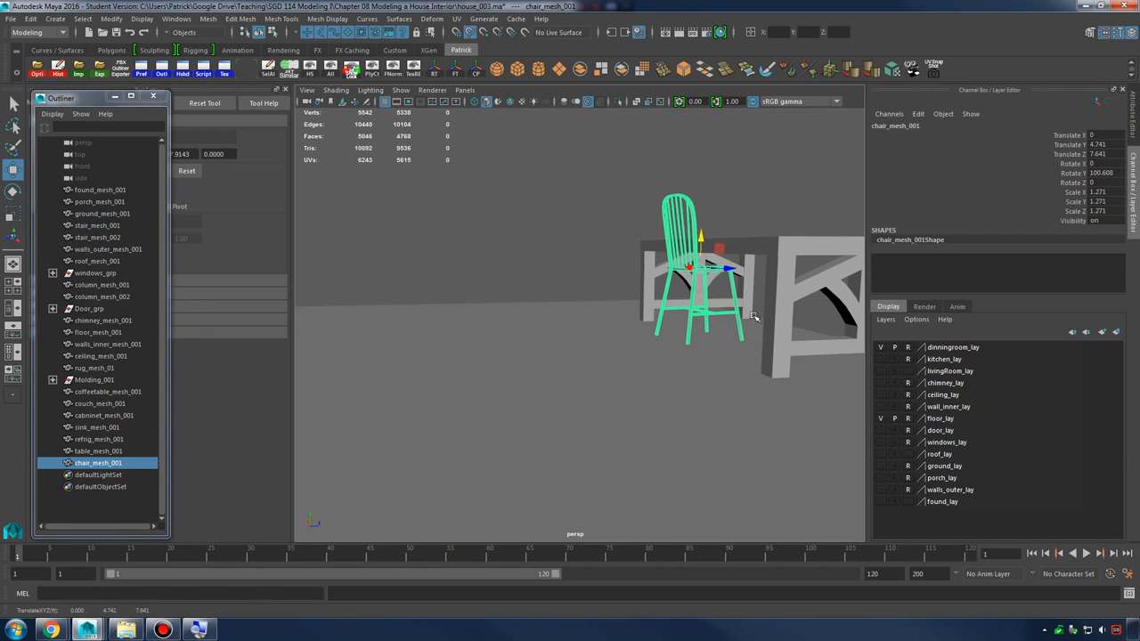
# Scale the chair uniformly to about 1.156 and reposition it at the table to about Y 4.129, Z 6.86
pyautogui.keyDown('alt'); pyautogui.moveTo(754, 317); pyautogui.dragTo(700, 382); pyautogui.keyUp('alt')
pyautogui.scroll(3, 700, 382)
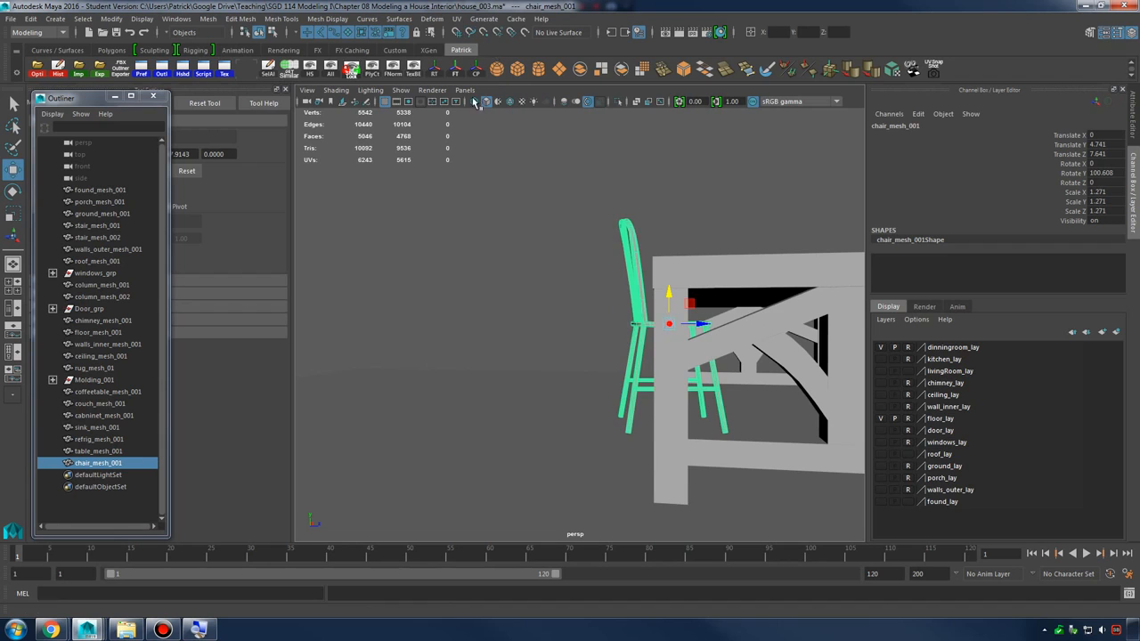
pyautogui.keyDown('alt'); pyautogui.moveTo(709, 296); pyautogui.dragTo(684, 325); pyautogui.keyUp('alt')
pyautogui.keyDown('alt'); pyautogui.moveTo(684, 326); pyautogui.dragTo(650, 323); pyautogui.keyUp('alt')
pyautogui.press('r')
pyautogui.press('w')
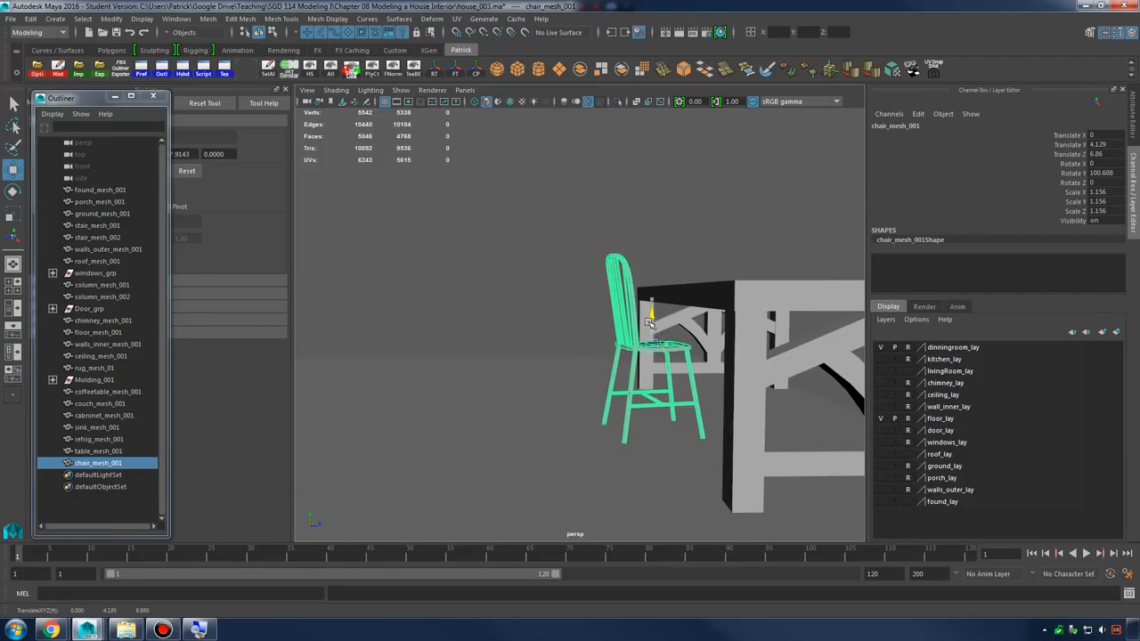
# Enlarge the chair uniformly to about 1.237 and raise it to a Translate Y of about 4.317
pyautogui.click(642, 237)
pyautogui.keyDown('alt'); pyautogui.moveTo(641, 237); pyautogui.dragTo(546, 287); pyautogui.keyUp('alt')
pyautogui.click(545, 356)
pyautogui.press('r')
pyautogui.press('w')
pyautogui.click(676, 275)
pyautogui.keyDown('alt'); pyautogui.moveTo(678, 288); pyautogui.dragTo(606, 301); pyautogui.keyUp('alt')
pyautogui.keyDown('alt'); pyautogui.moveTo(605, 301); pyautogui.dragTo(540, 325, button='right'); pyautogui.keyUp('alt')
# Duplicate the chair and place the copy farther along the table at about X 4.656, with Rotate Y about 68.9
pyautogui.click(606, 331)
pyautogui.hotkey('ctrl', 'd')
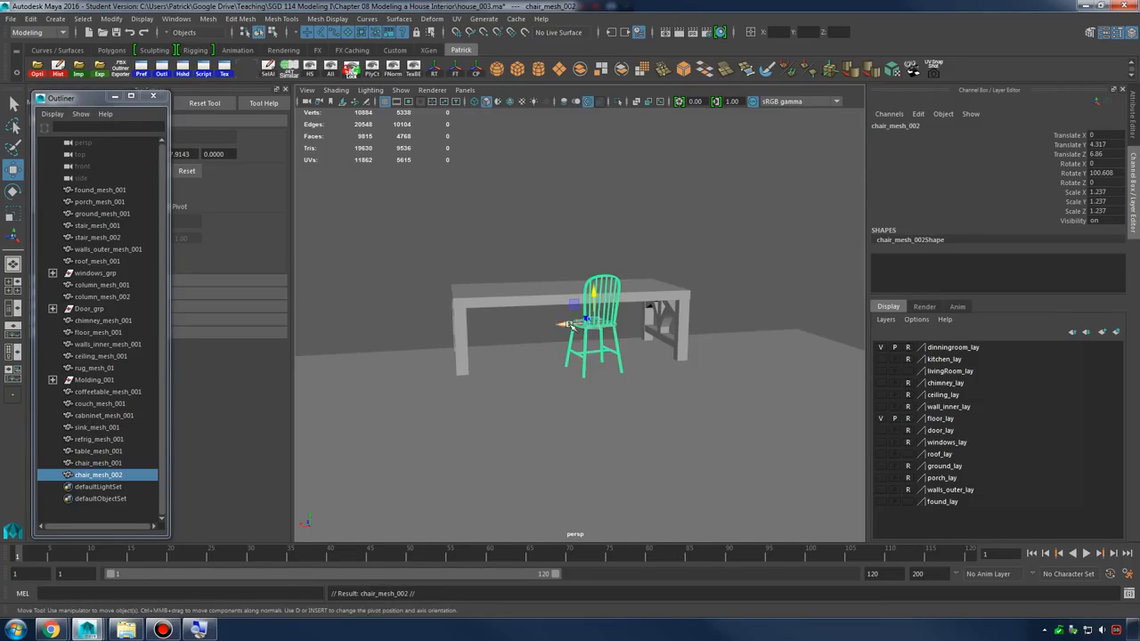
pyautogui.moveTo(570, 325); pyautogui.dragTo(599, 325)
pyautogui.press('e')
pyautogui.click(620, 317)
pyautogui.click(605, 325)
pyautogui.press('w')
pyautogui.click(713, 259)
pyautogui.keyDown('alt'); pyautogui.moveTo(713, 259); pyautogui.dragTo(624, 334); pyautogui.keyUp('alt')
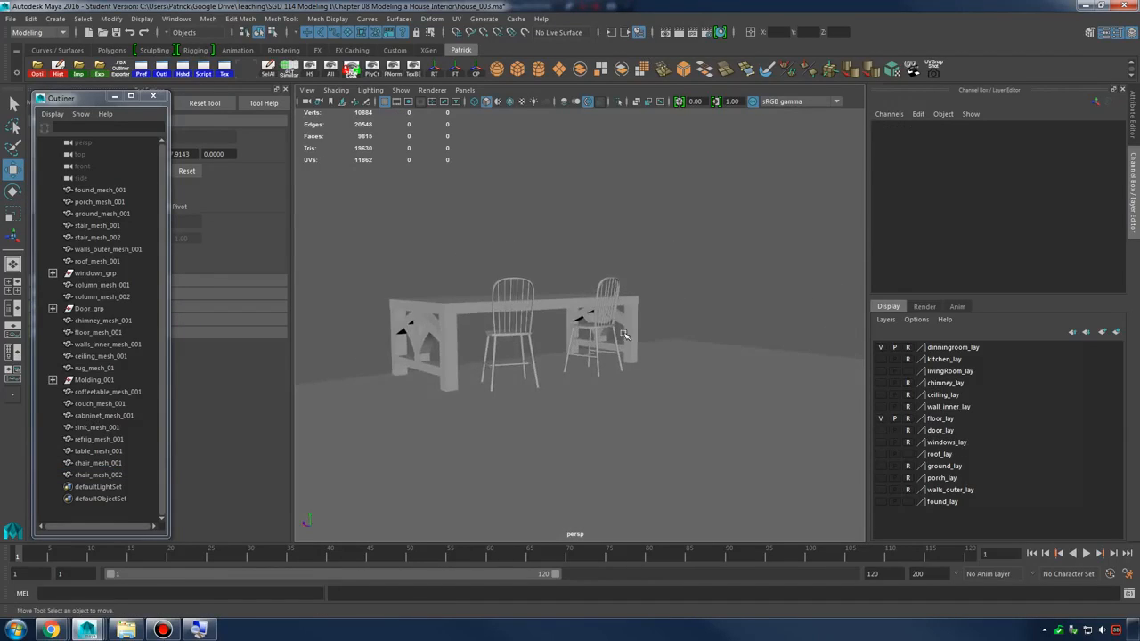
# Make all remaining house layers visible, from kitchen_lay down to found_lay
pyautogui.click(880, 360)
pyautogui.click(880, 372)
pyautogui.click(881, 383)
pyautogui.click(881, 395)
pyautogui.click(881, 406)
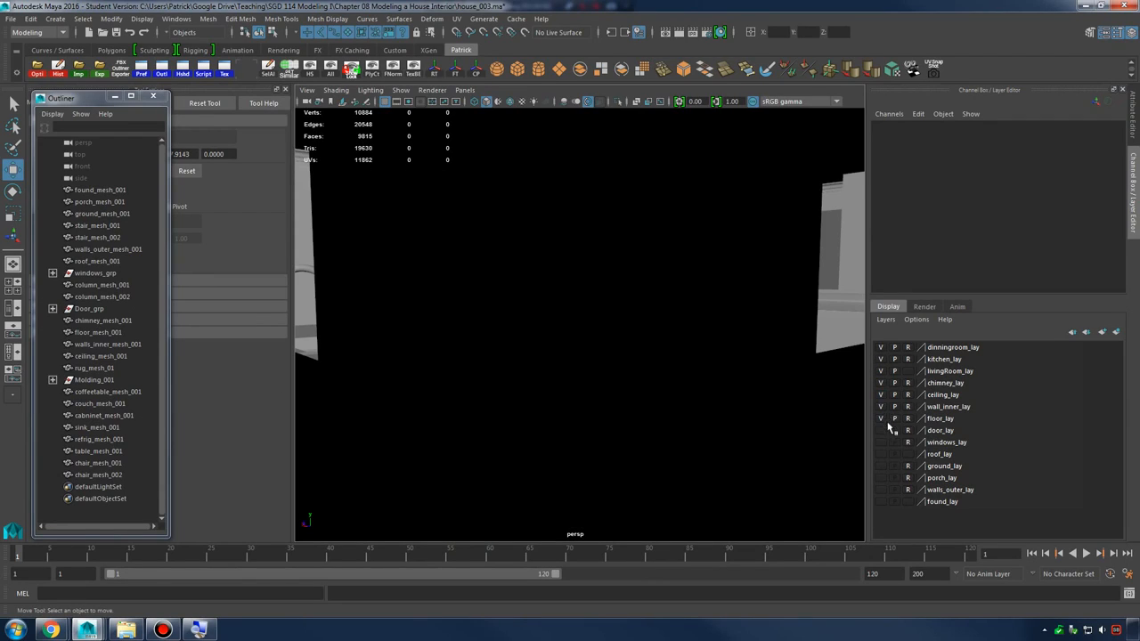
pyautogui.click(882, 442)
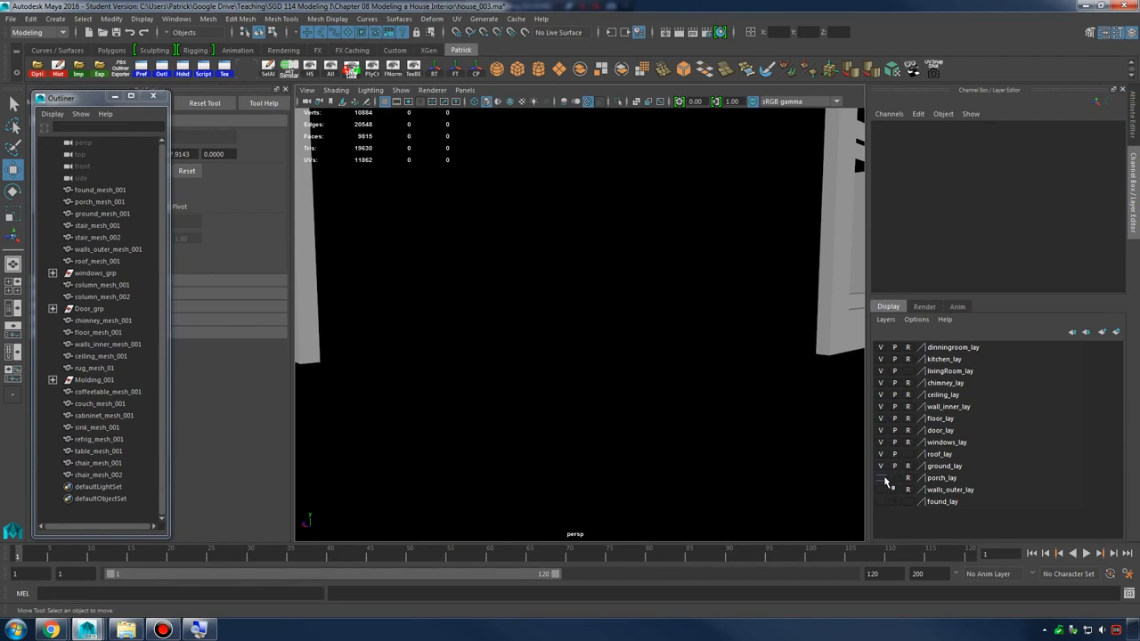
pyautogui.click(882, 478)
pyautogui.click(881, 501)
pyautogui.click(887, 491)
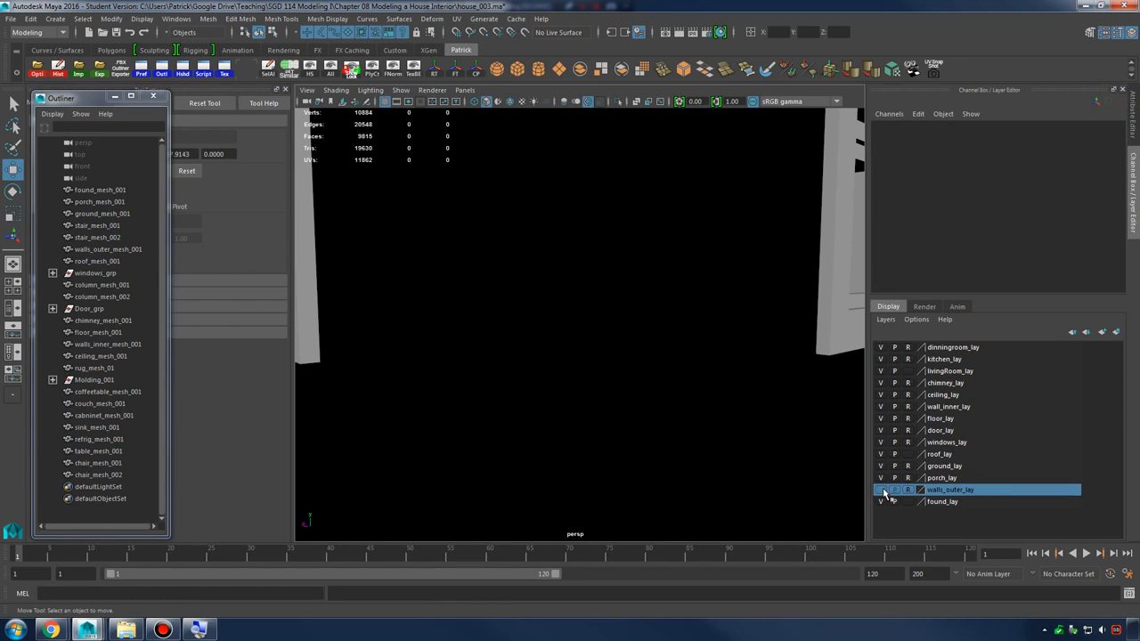
pyautogui.click(883, 489)
# Examine the two chairs and the table inside the house interior from several angles
pyautogui.keyDown('alt'); pyautogui.moveTo(668, 271); pyautogui.dragTo(587, 291, button='middle'); pyautogui.keyUp('alt')
pyautogui.keyDown('alt'); pyautogui.moveTo(587, 292); pyautogui.dragTo(634, 287); pyautogui.keyUp('alt')
pyautogui.keyDown('alt'); pyautogui.moveTo(633, 288); pyautogui.dragTo(726, 357, button='middle'); pyautogui.keyUp('alt')
pyautogui.keyDown('alt'); pyautogui.moveTo(725, 356); pyautogui.dragTo(756, 360, button='right'); pyautogui.keyUp('alt')
pyautogui.keyDown('alt'); pyautogui.moveTo(757, 360); pyautogui.dragTo(486, 358); pyautogui.keyUp('alt')
pyautogui.keyDown('alt'); pyautogui.moveTo(485, 358); pyautogui.dragTo(446, 359, button='middle'); pyautogui.keyUp('alt')
pyautogui.keyDown('alt'); pyautogui.moveTo(446, 359); pyautogui.dragTo(663, 362); pyautogui.keyUp('alt')
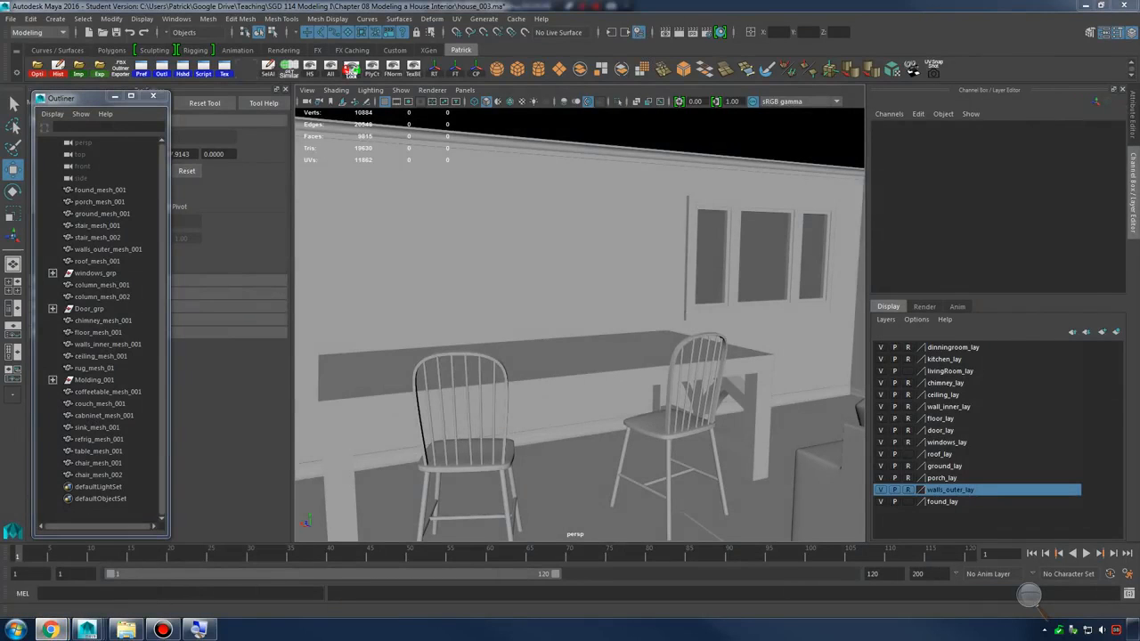
# Switch to Chrome and open the chandelier reference link from the house interior asset list
pyautogui.moveTo(1139, 7); pyautogui.dragTo(868, 1)
pyautogui.click(169, 6)
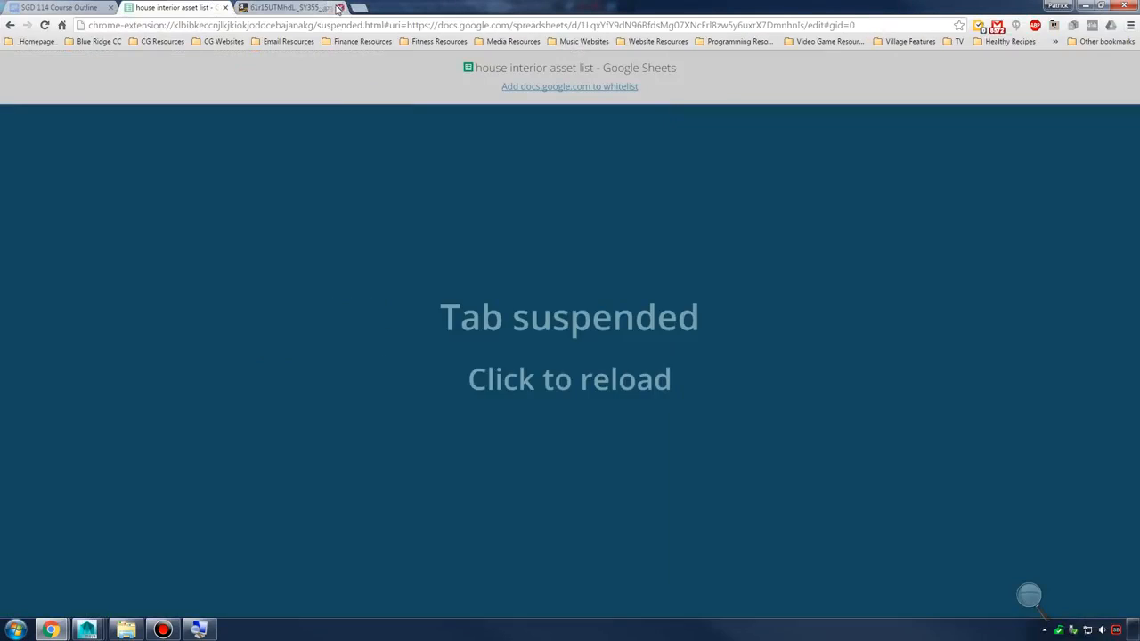
pyautogui.click(338, 7)
pyautogui.click(482, 373)
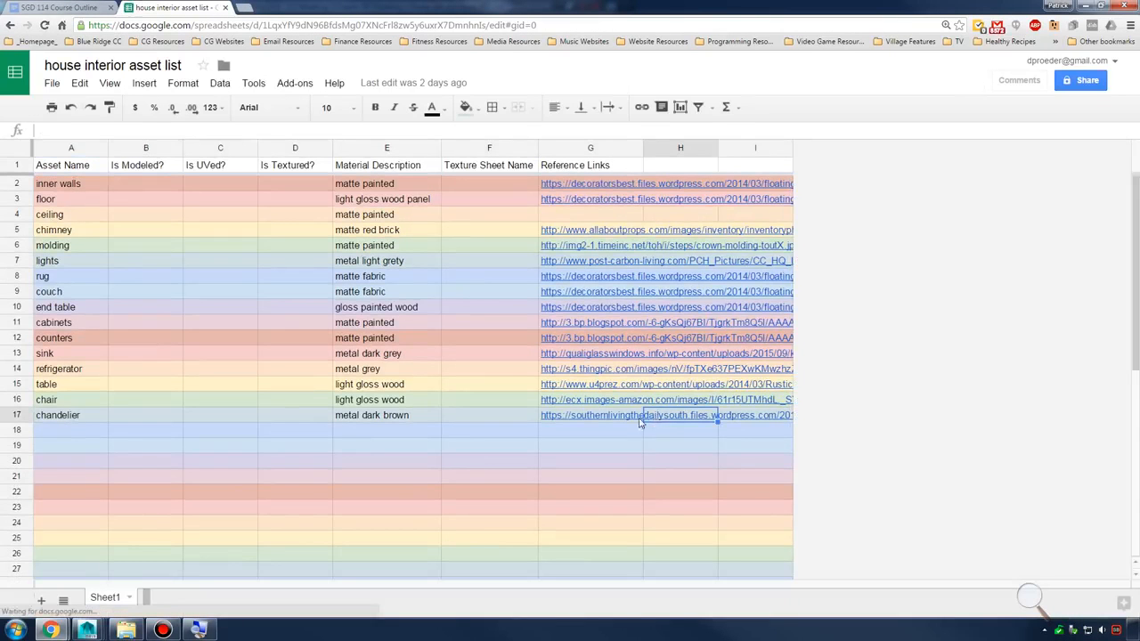
pyautogui.click(635, 415)
pyautogui.click(638, 397)
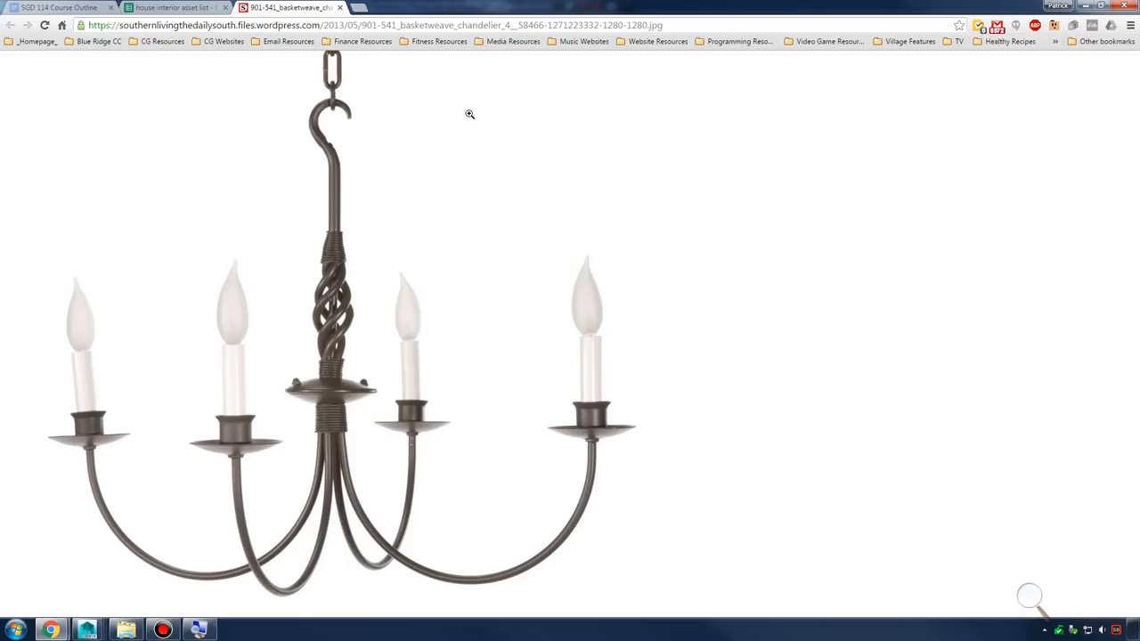
# Return to Maya and set all display layers to invisible
pyautogui.click(1085, 8)
pyautogui.keyDown('alt'); pyautogui.moveTo(630, 277); pyautogui.dragTo(735, 340); pyautogui.keyUp('alt')
pyautogui.rightClick(944, 383)
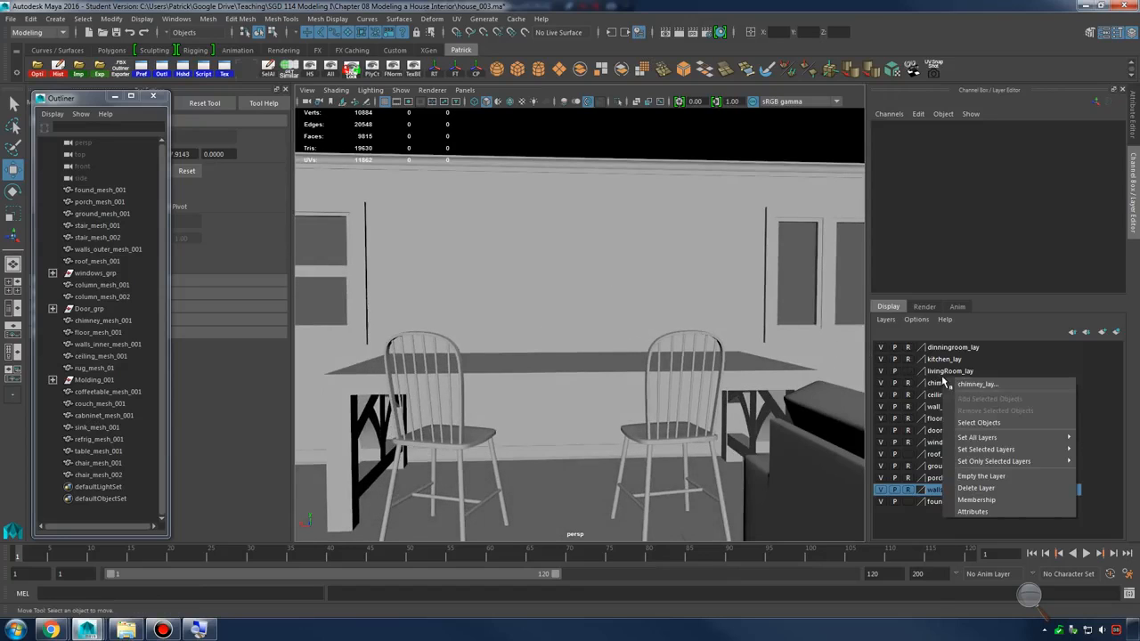
pyautogui.moveTo(980, 437)
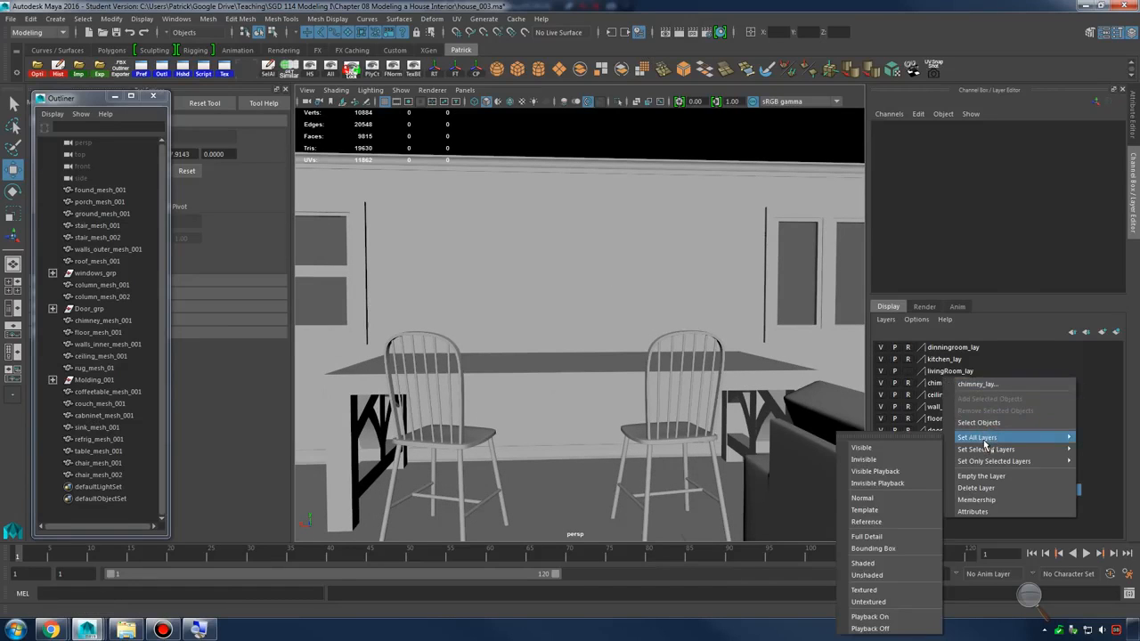
pyautogui.rightClick(1064, 373)
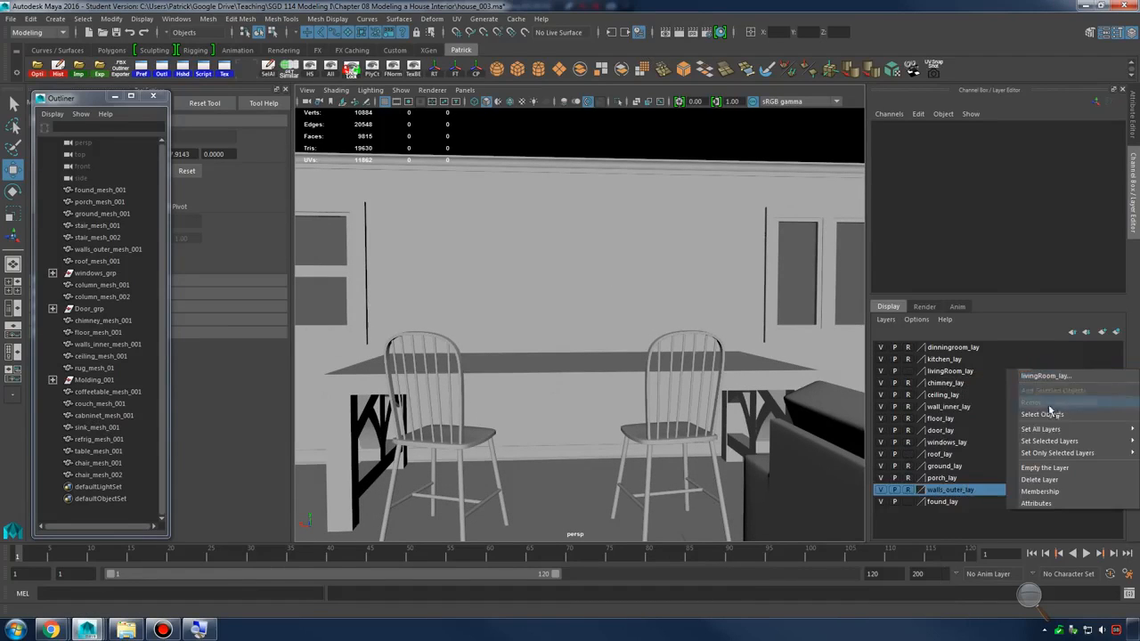
pyautogui.moveTo(1051, 430)
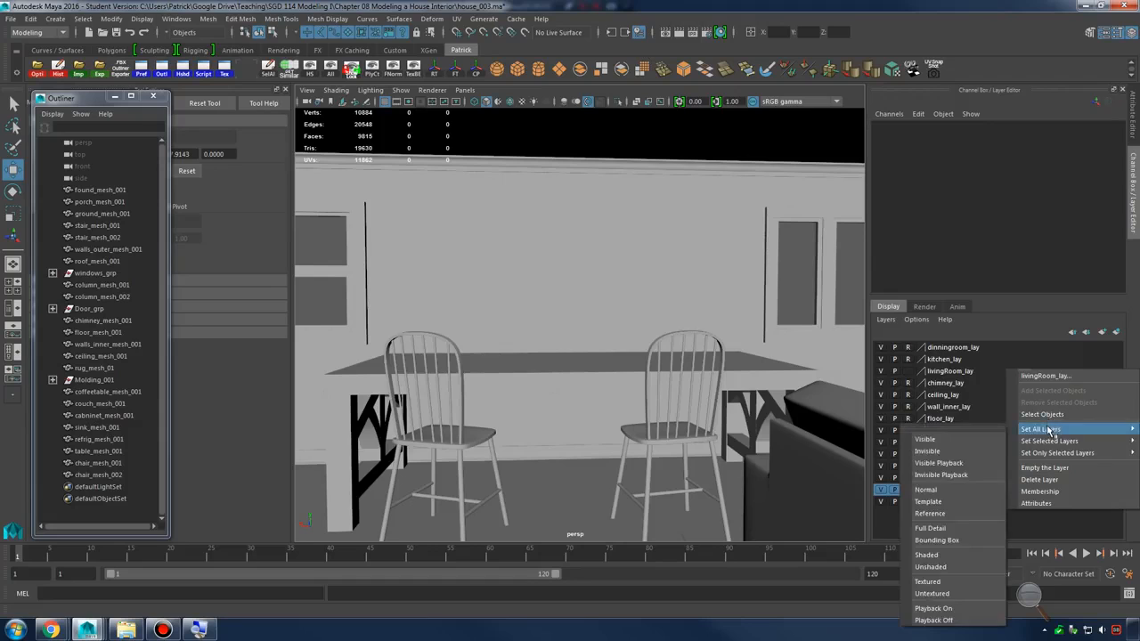
pyautogui.click(944, 452)
# Add both chair meshes to dinningroom_lay
pyautogui.moveTo(420, 344); pyautogui.dragTo(693, 495)
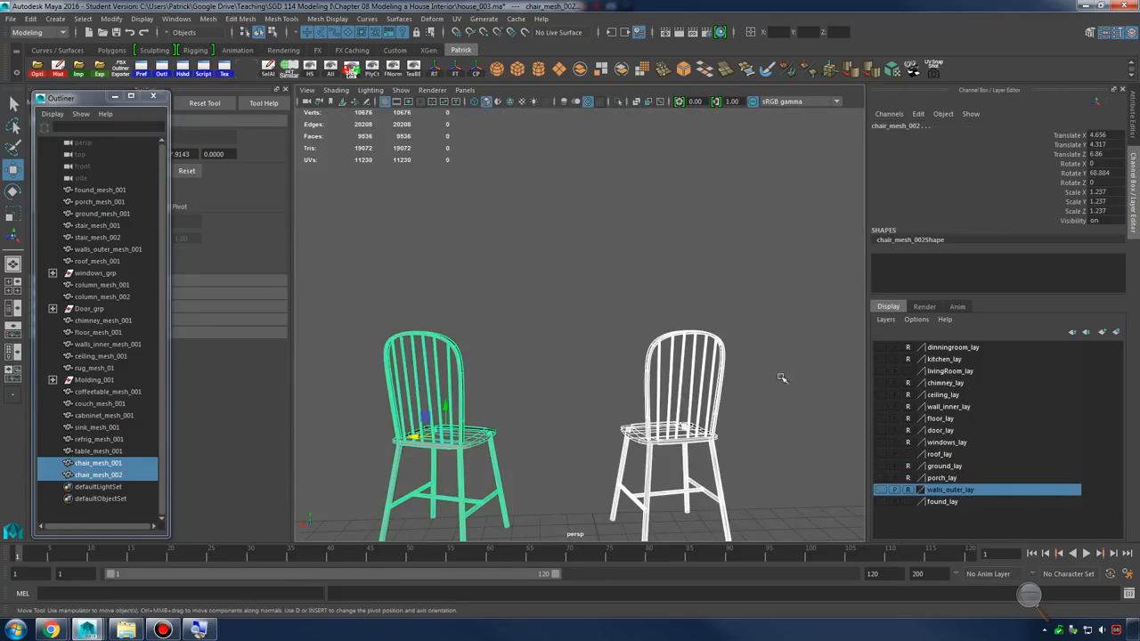
pyautogui.rightClick(980, 347)
pyautogui.click(990, 379)
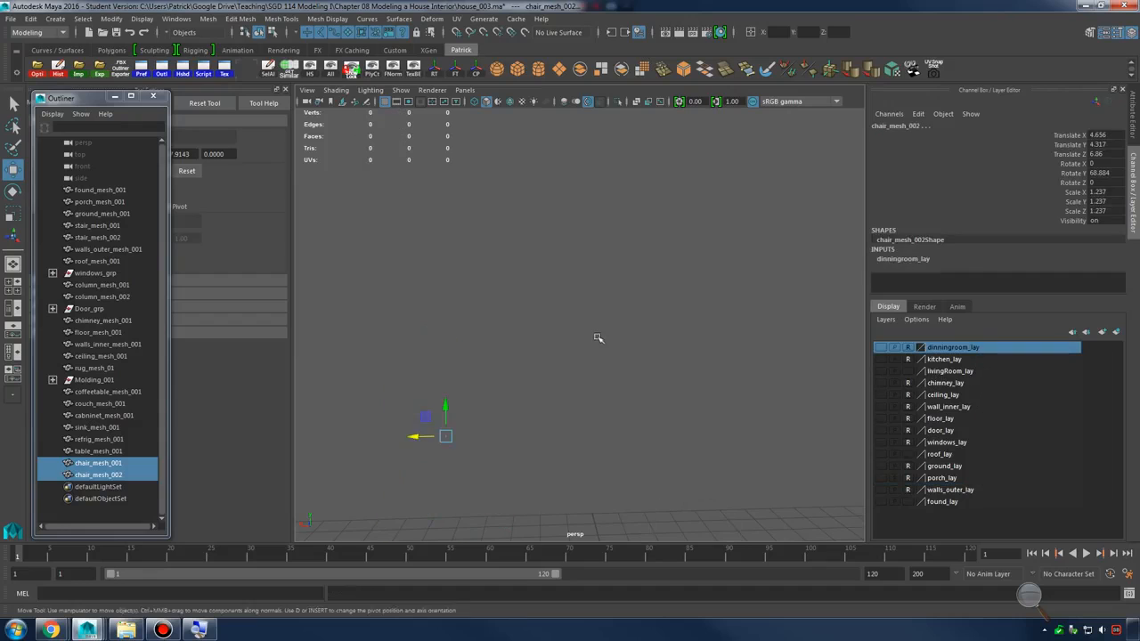
# Enlarge the viewport by closing Tool Settings and narrowing the Channel Box, and show the side view full size
pyautogui.keyDown('alt'); pyautogui.moveTo(642, 336); pyautogui.dragTo(428, 213, button='right'); pyautogui.keyUp('alt')
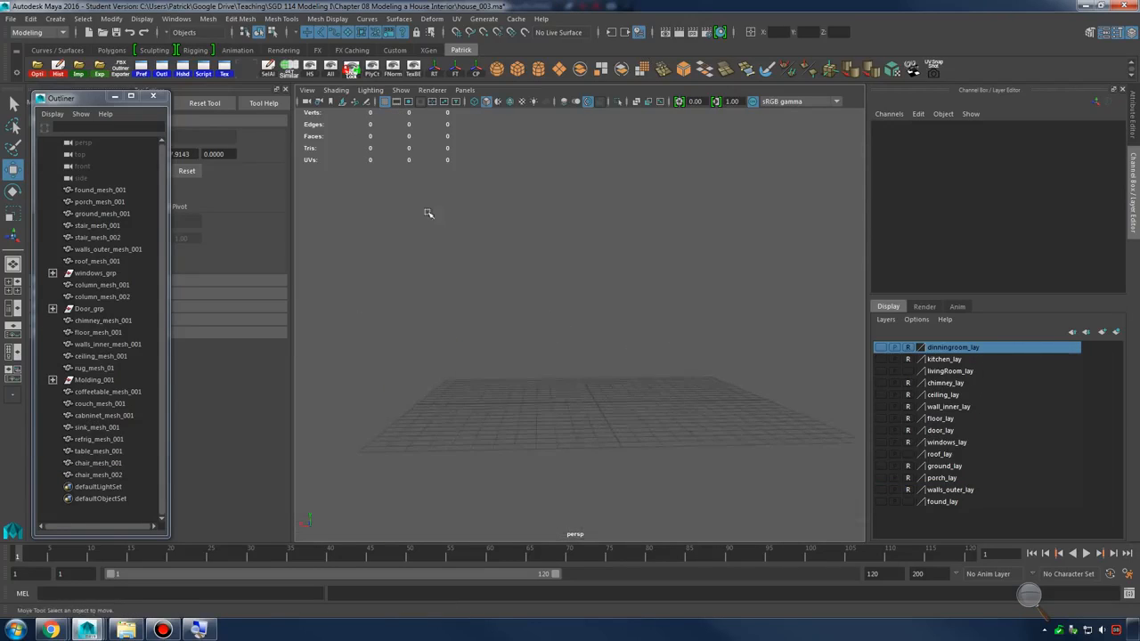
pyautogui.click(284, 90)
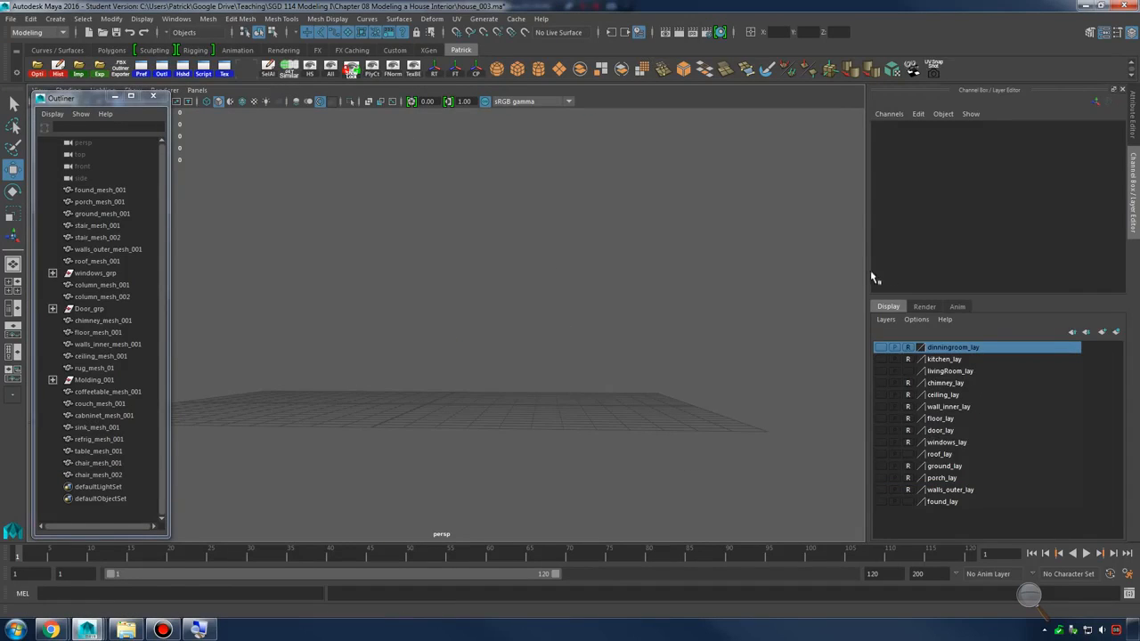
pyautogui.moveTo(871, 278); pyautogui.dragTo(958, 285)
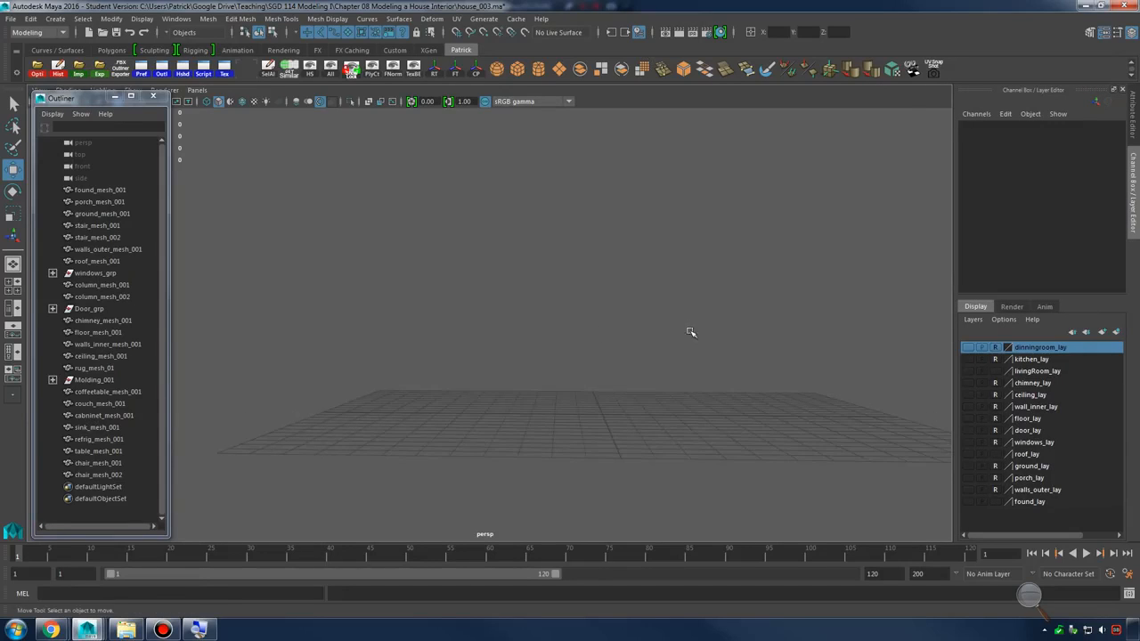
pyautogui.press('space')
pyautogui.press('space')
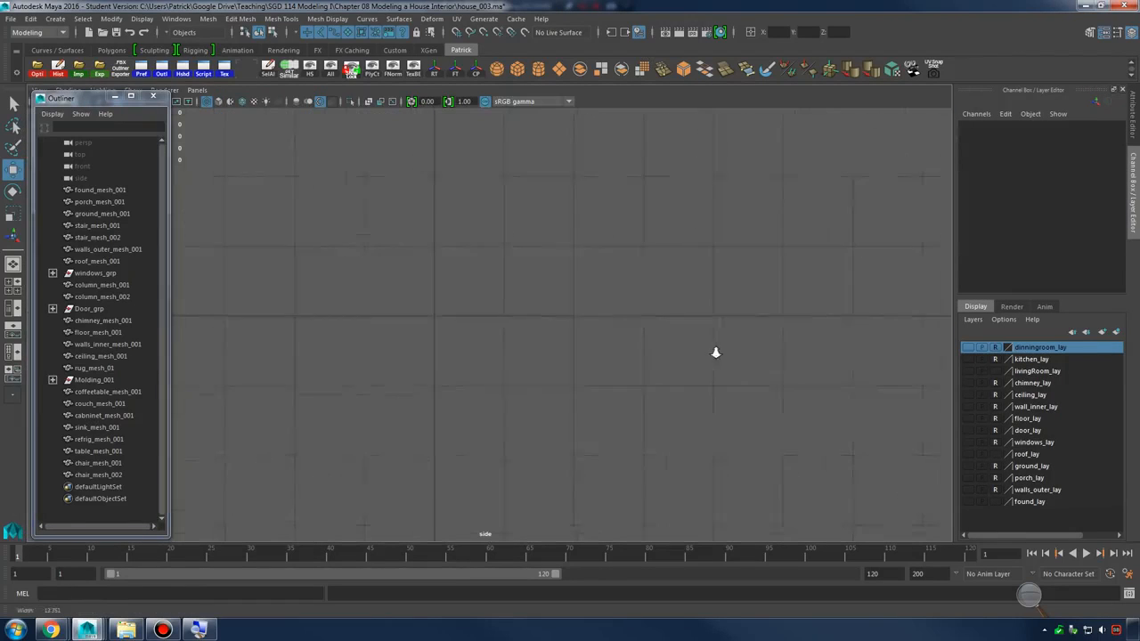
pyautogui.keyDown('alt'); pyautogui.moveTo(716, 352); pyautogui.dragTo(677, 383, button='middle'); pyautogui.keyUp('alt')
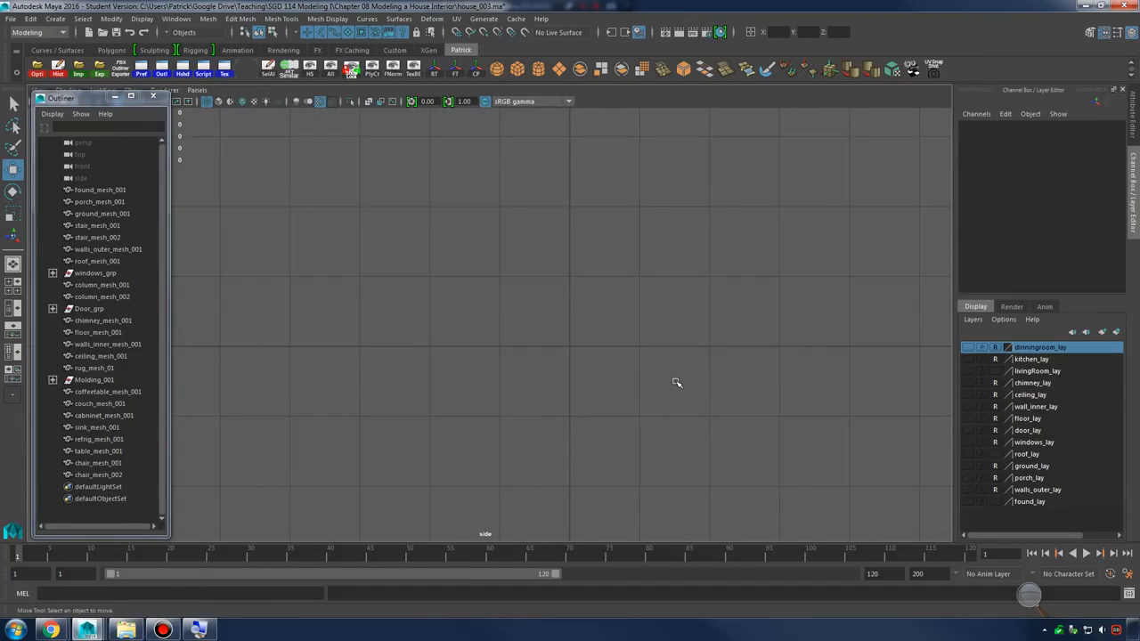
# Create a NURBS circle at the origin and scale it uniformly to about 0.128
pyautogui.click(55, 19)
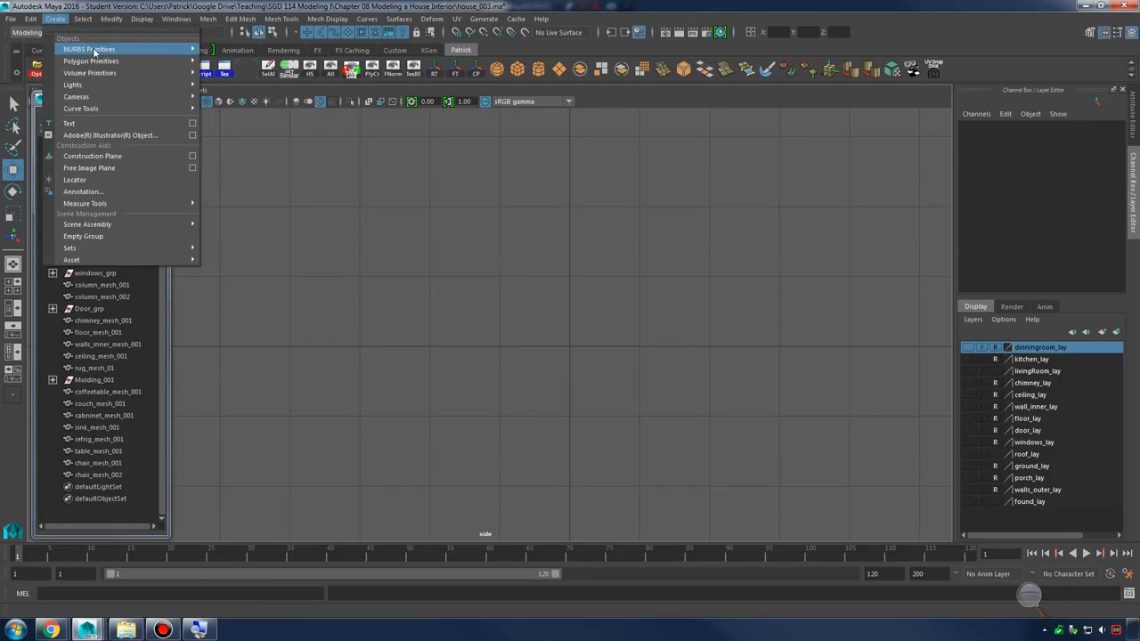
pyautogui.moveTo(106, 54)
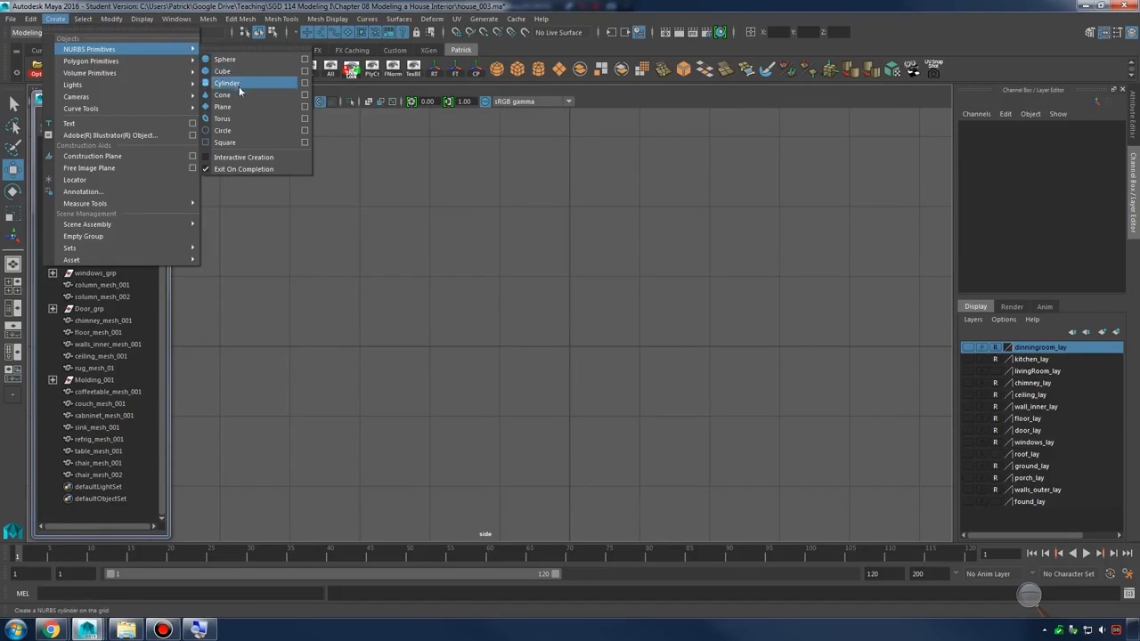
pyautogui.click(238, 130)
pyautogui.press('r')
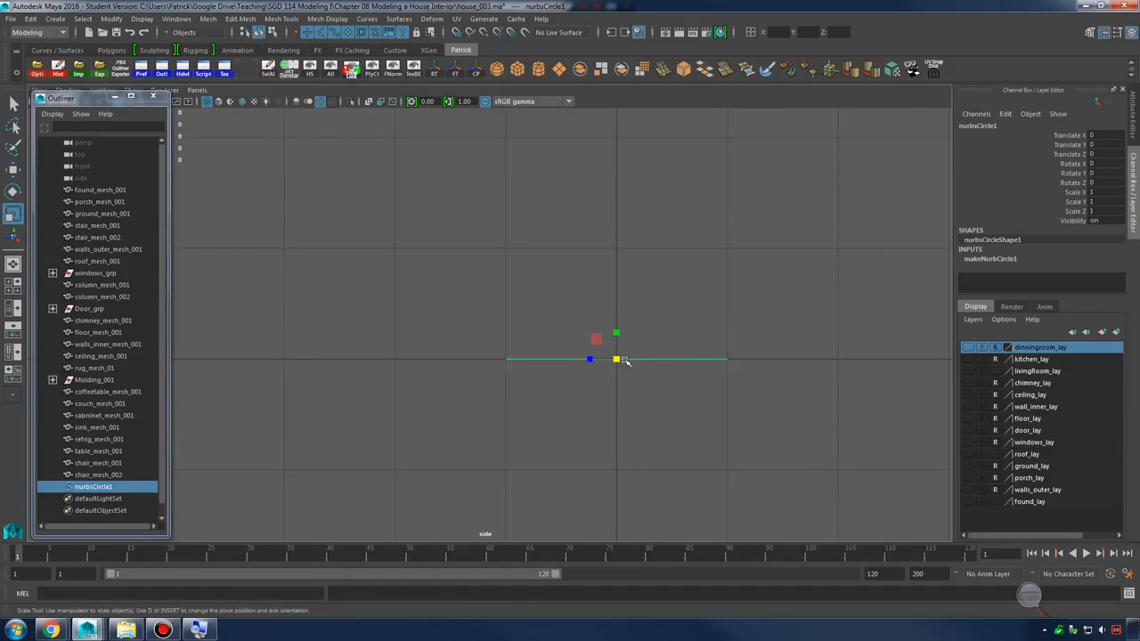
pyautogui.moveTo(617, 359); pyautogui.dragTo(505, 365)
pyautogui.press('w')
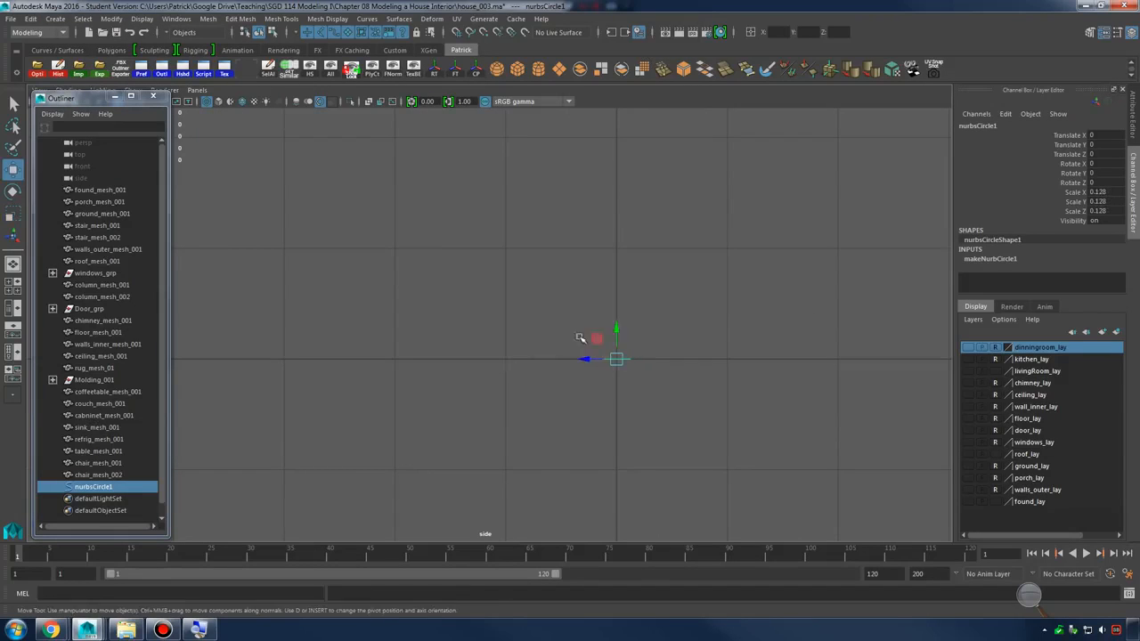
# Raise the NURBS circle to Translate Y about 3.006 and scale it uniformly to about 0.043
pyautogui.moveTo(615, 328); pyautogui.dragTo(662, 145)
pyautogui.keyDown('alt'); pyautogui.moveTo(661, 145); pyautogui.dragTo(569, 300, button='middle'); pyautogui.keyUp('alt')
pyautogui.press('r')
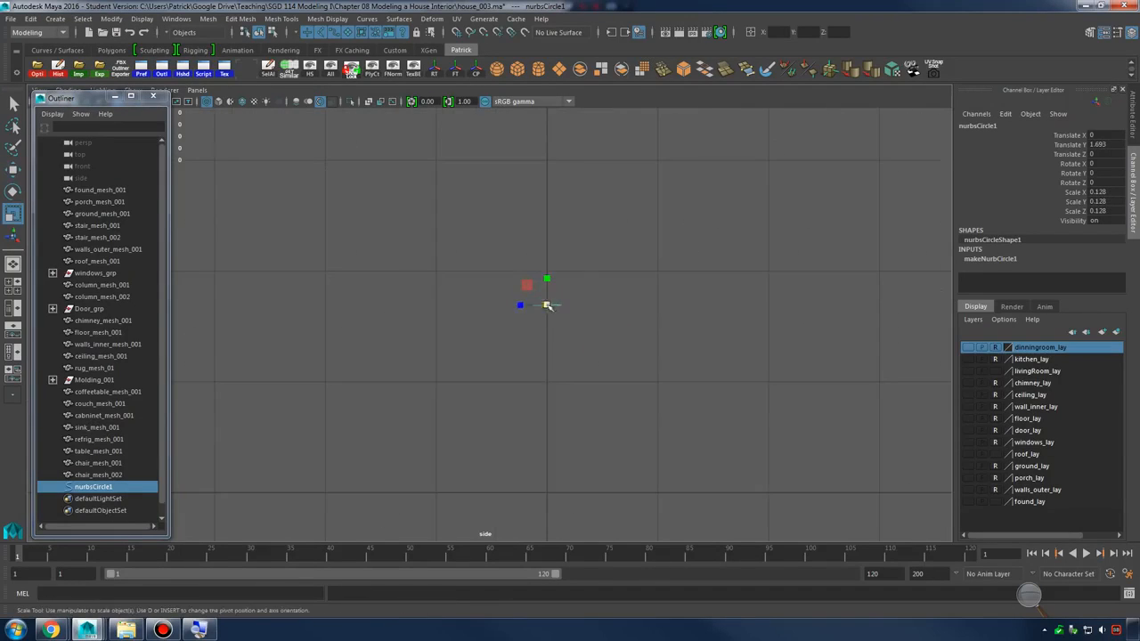
pyautogui.moveTo(548, 306); pyautogui.dragTo(554, 127)
pyautogui.press('w')
pyautogui.keyDown('alt'); pyautogui.moveTo(556, 141); pyautogui.dragTo(541, 277, button='middle'); pyautogui.keyUp('alt')
pyautogui.keyDown('alt'); pyautogui.moveTo(541, 277); pyautogui.dragTo(588, 282, button='right'); pyautogui.keyUp('alt')
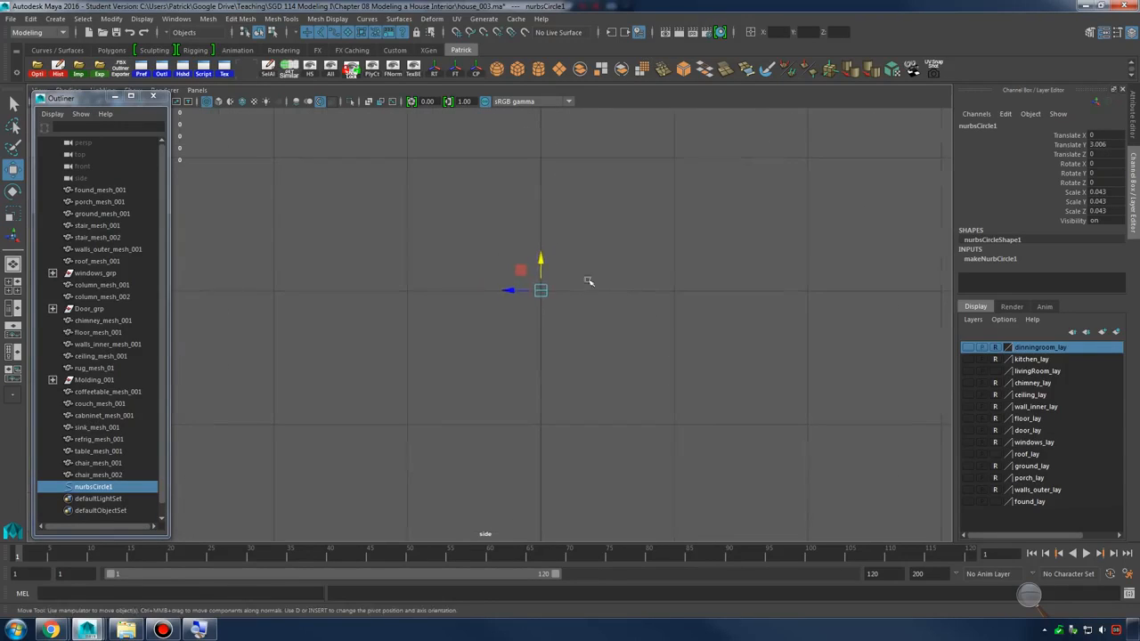
# Move the circle sideways to Translate Z about -0.994 and close the Outliner
pyautogui.moveTo(508, 290); pyautogui.dragTo(648, 304)
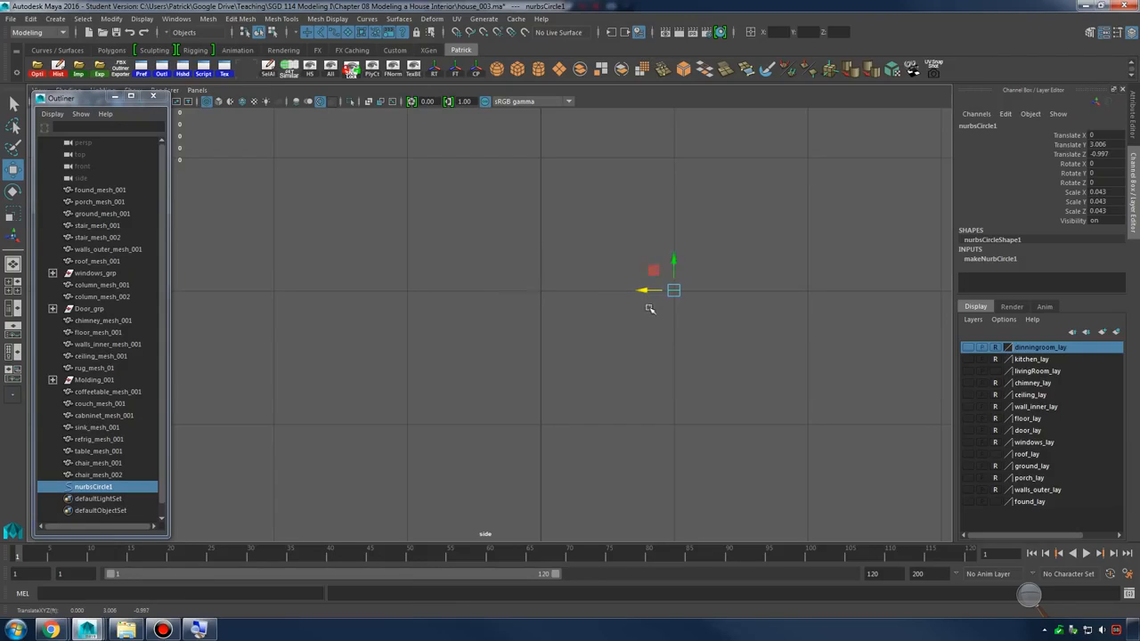
pyautogui.keyDown('alt'); pyautogui.moveTo(649, 309); pyautogui.dragTo(510, 318, button='middle'); pyautogui.keyUp('alt')
pyautogui.keyDown('alt'); pyautogui.moveTo(510, 318); pyautogui.dragTo(784, 363, button='right'); pyautogui.keyUp('alt')
pyautogui.moveTo(524, 289); pyautogui.dragTo(525, 289)
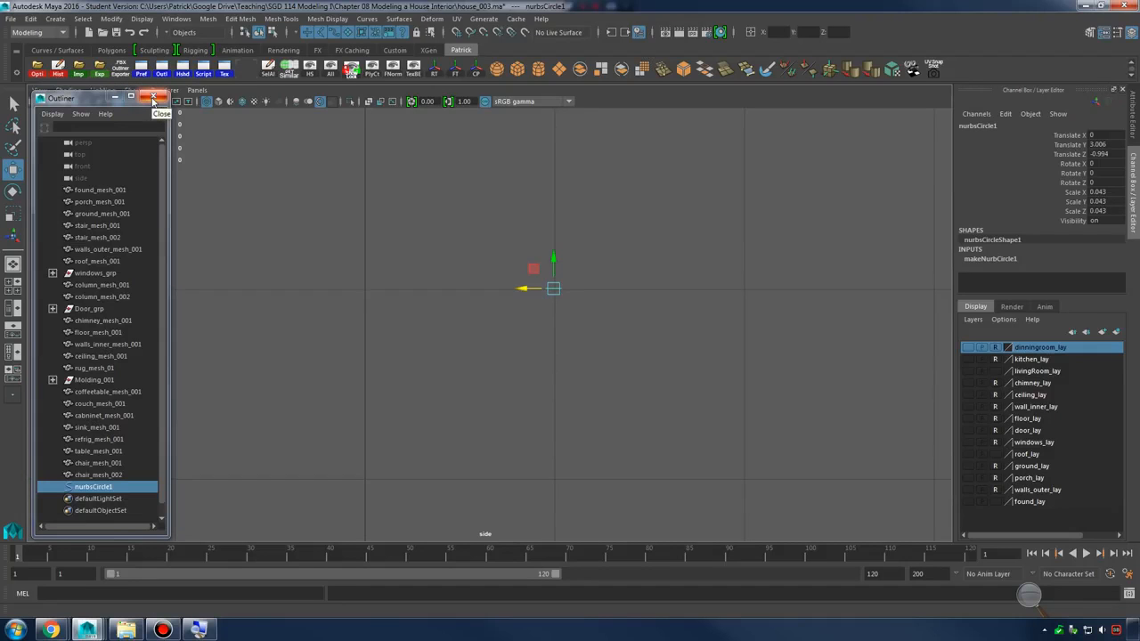
pyautogui.click(153, 98)
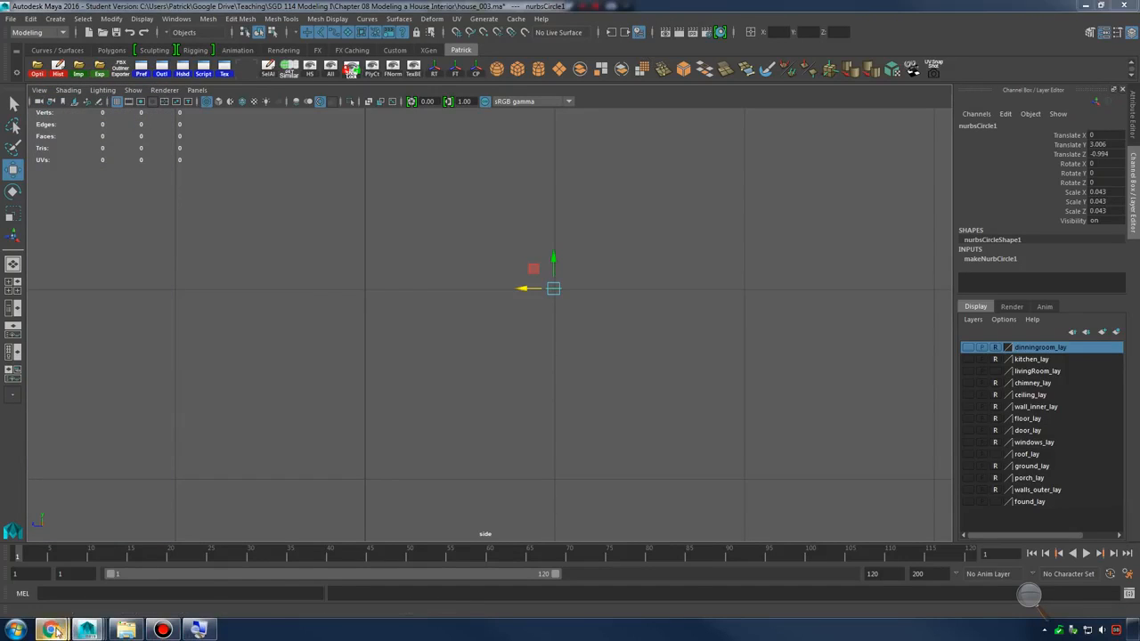
# Switch to Chrome and save the basketweave chandelier reference image to the desktop
pyautogui.moveTo(54, 631)
pyautogui.click(208, 570)
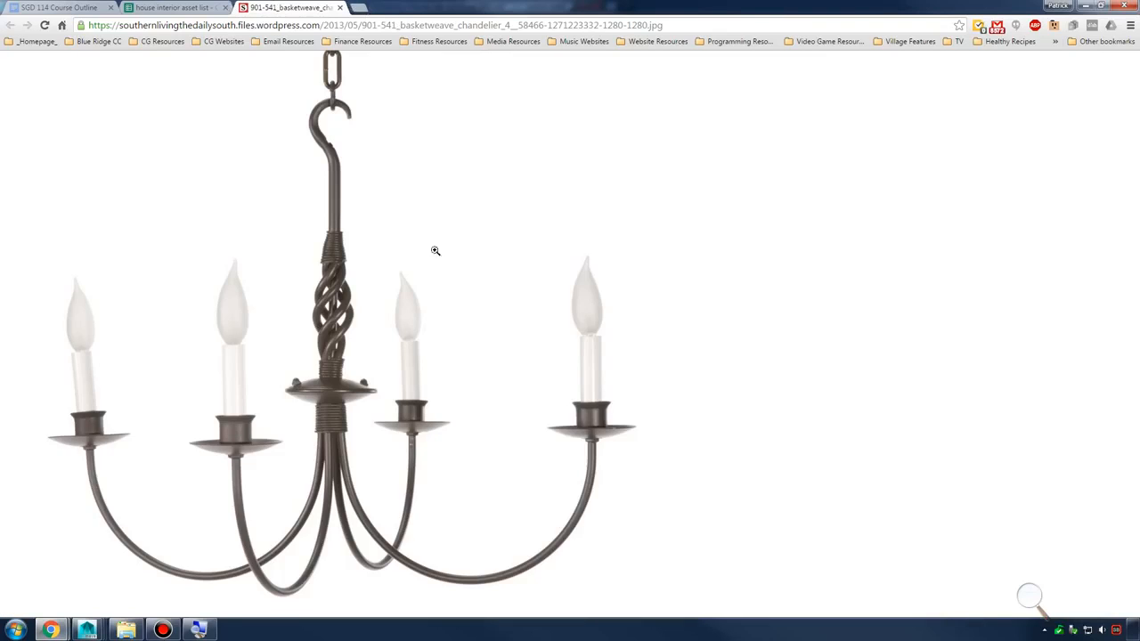
pyautogui.doubleClick(695, 5)
pyautogui.click(1082, 6)
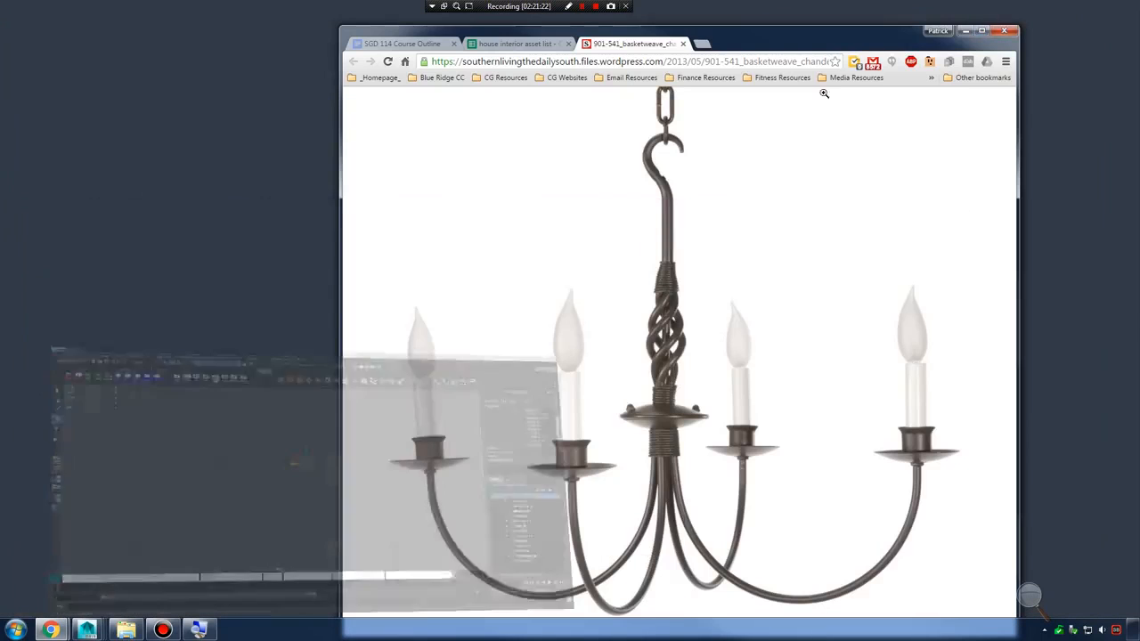
pyautogui.moveTo(677, 316); pyautogui.dragTo(171, 94)
pyautogui.click(66, 85)
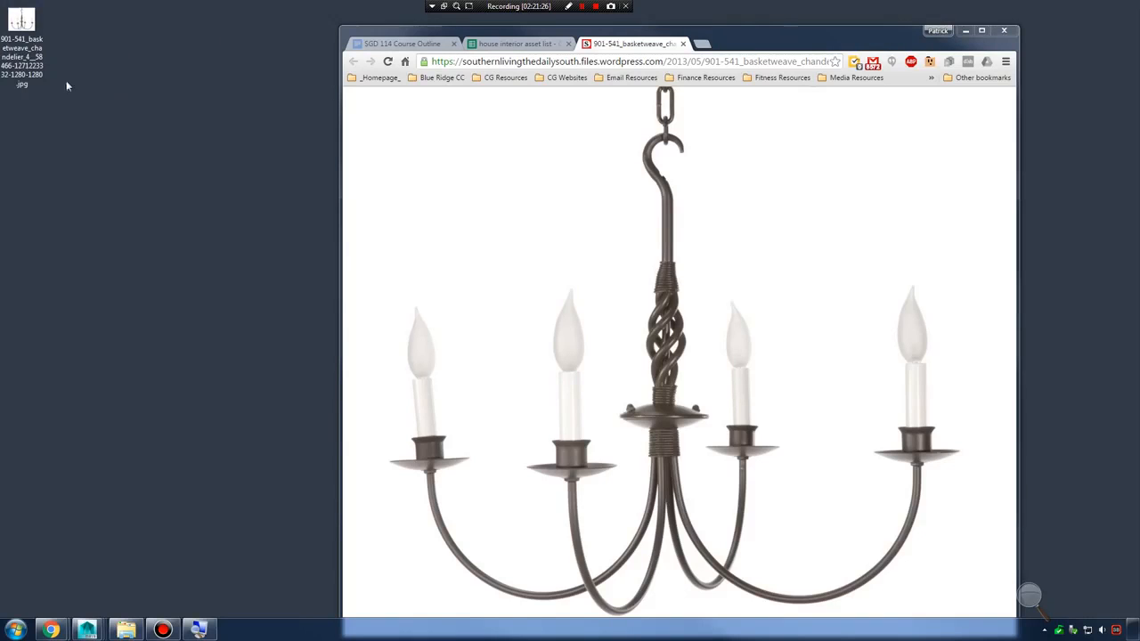
pyautogui.click(965, 30)
# Return to the Maya house scene and create a free image plane
pyautogui.moveTo(87, 630)
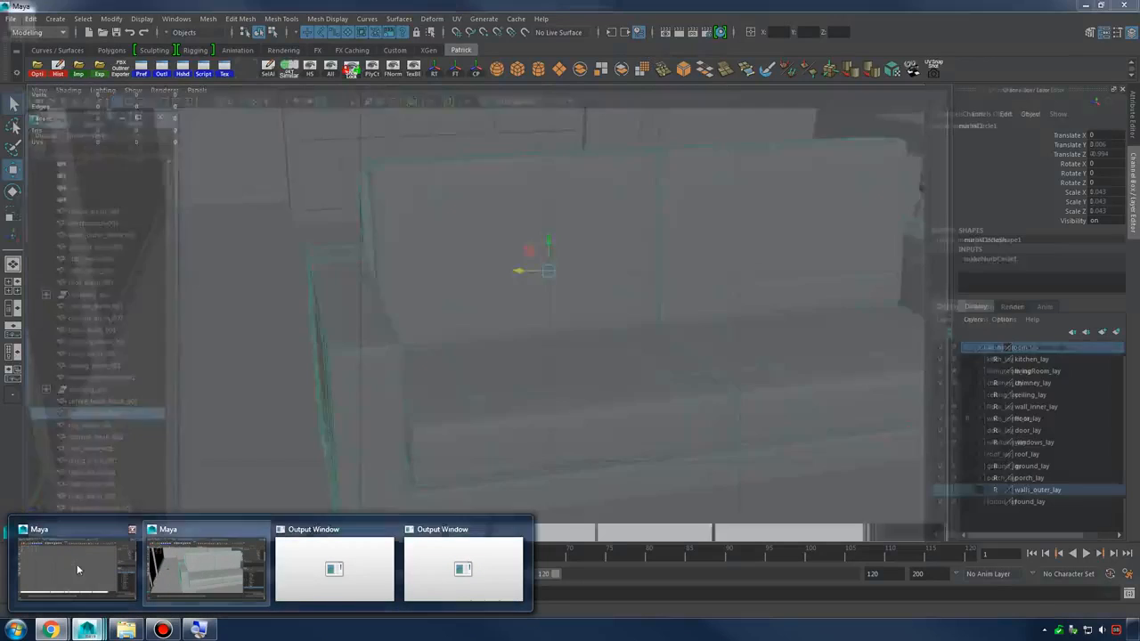
pyautogui.click(76, 564)
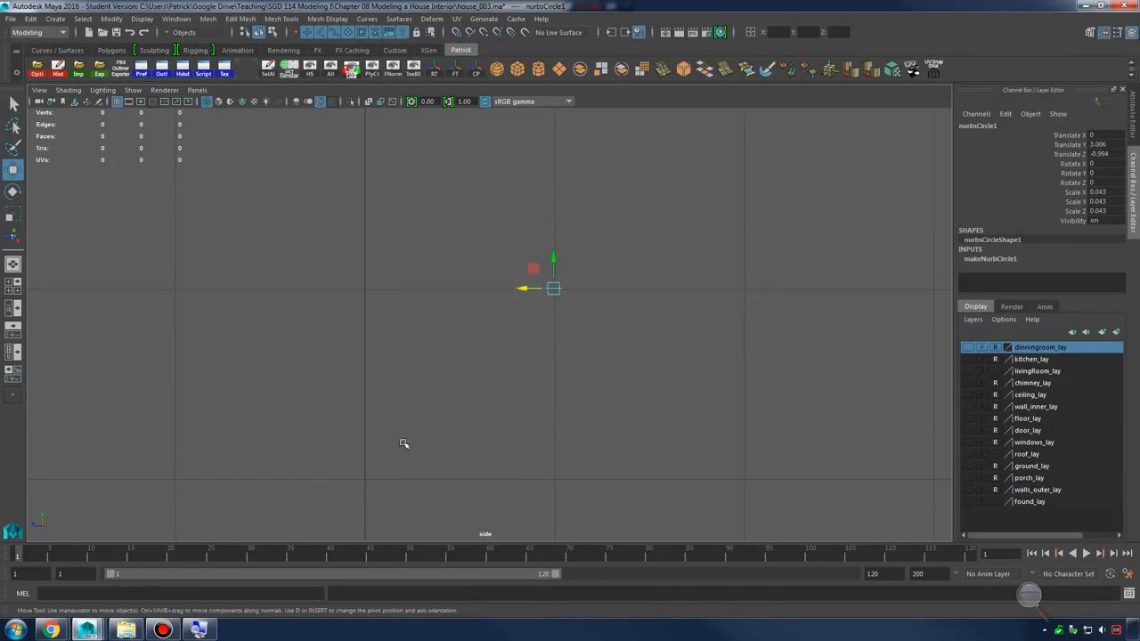
pyautogui.moveTo(502, 244); pyautogui.dragTo(592, 322)
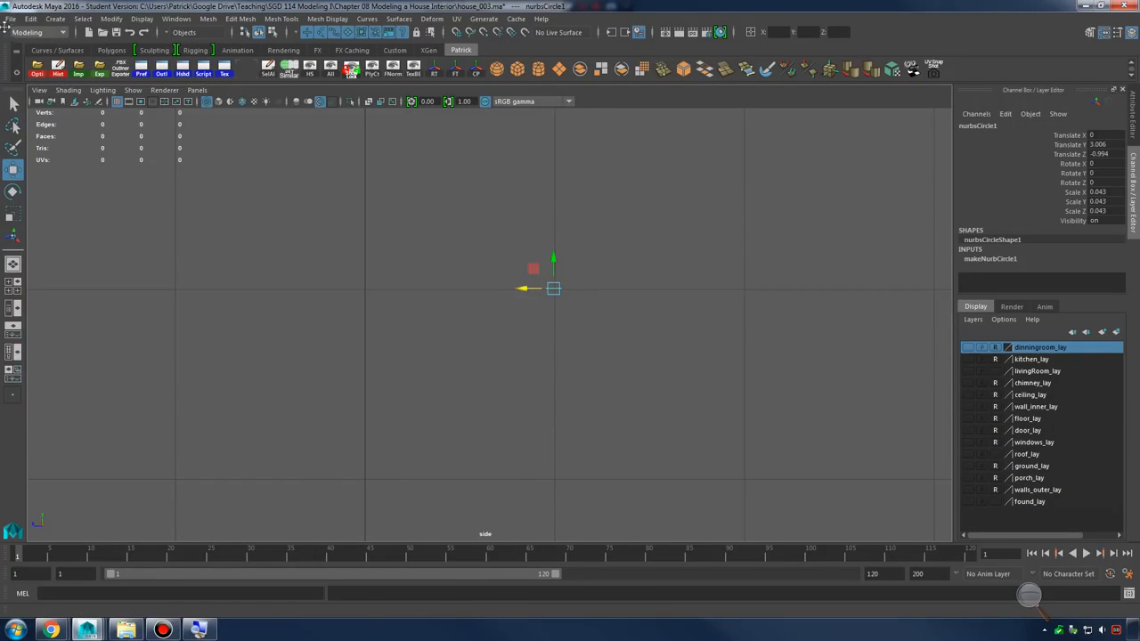
pyautogui.click(10, 20)
pyautogui.moveTo(56, 19)
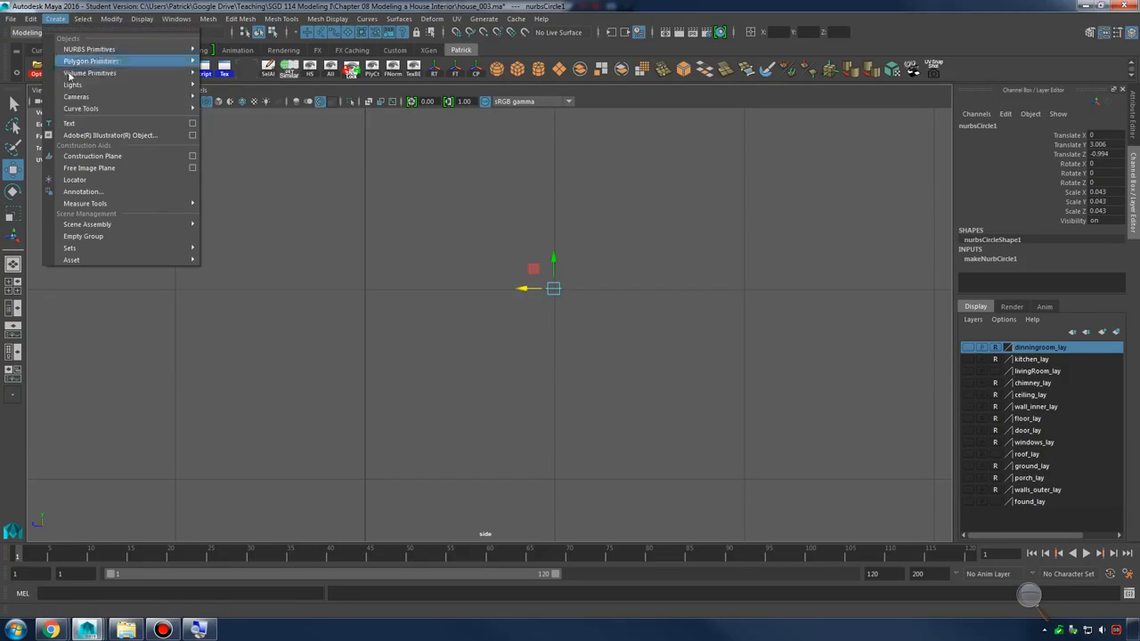
pyautogui.click(132, 167)
pyautogui.scroll(-10, 609, 294)
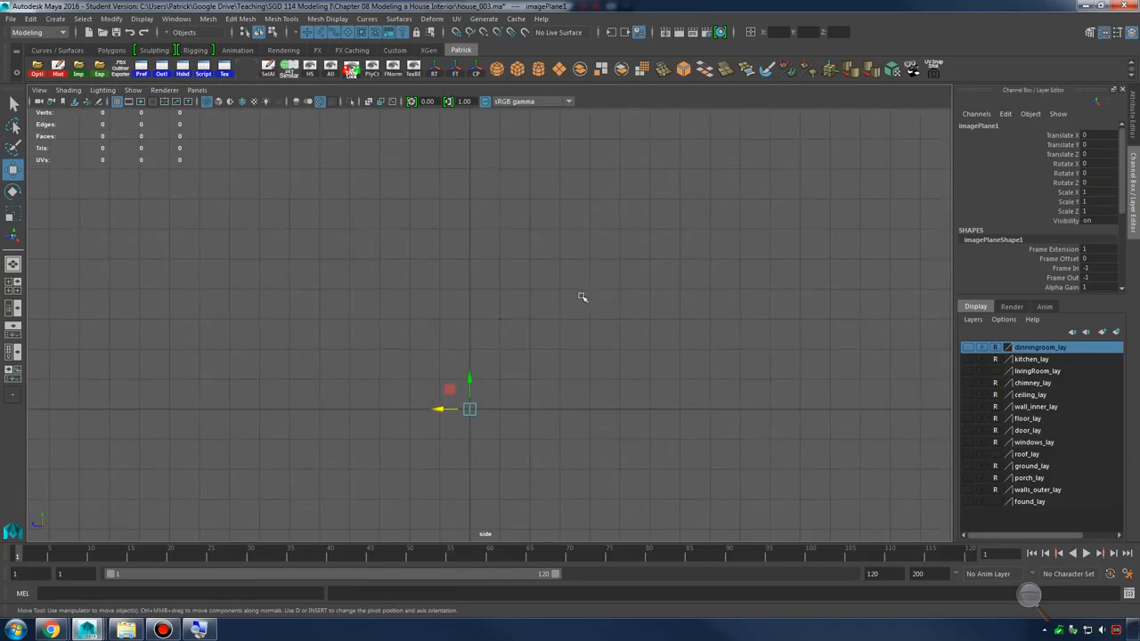
pyautogui.scroll(1, 580, 298)
pyautogui.keyDown('alt'); pyautogui.moveTo(580, 340); pyautogui.dragTo(615, 278, button='middle'); pyautogui.keyUp('alt')
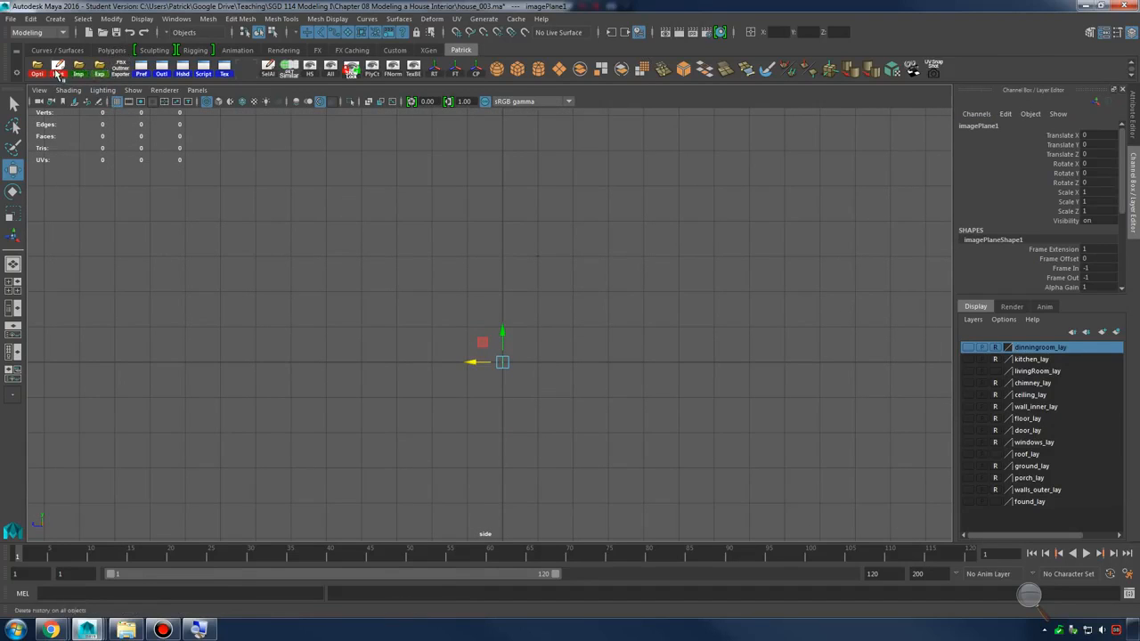
# Select imagePlane1 through the Outliner and load the chandelier JPG from the Desktop as its image
pyautogui.click(161, 69)
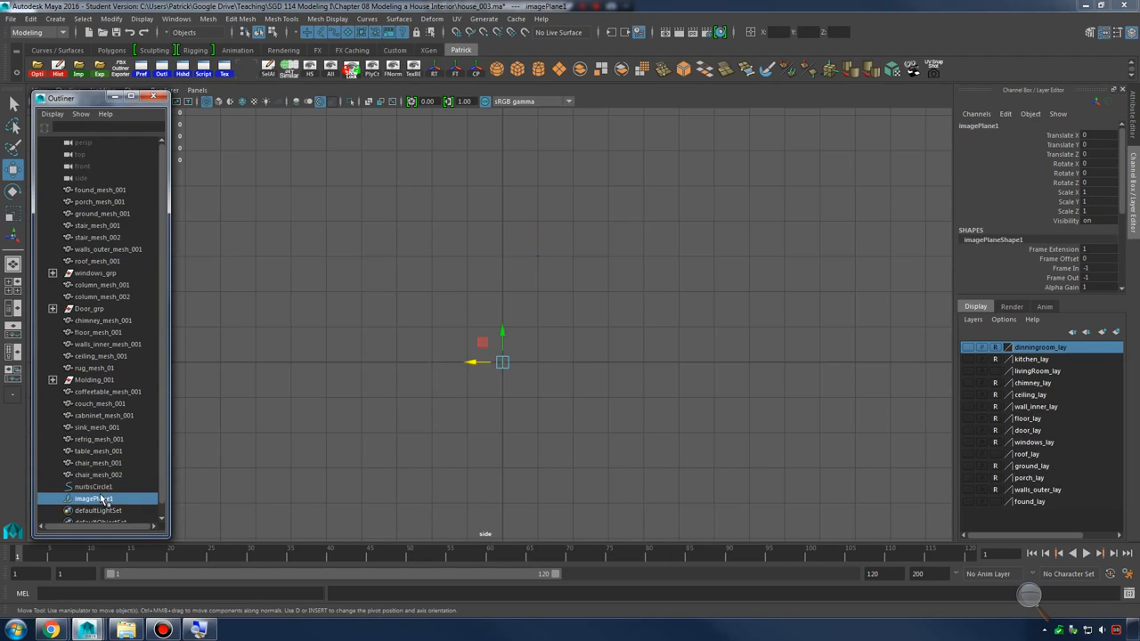
pyautogui.doubleClick(93, 499)
pyautogui.click(125, 463)
pyautogui.click(101, 499)
pyautogui.click(1105, 32)
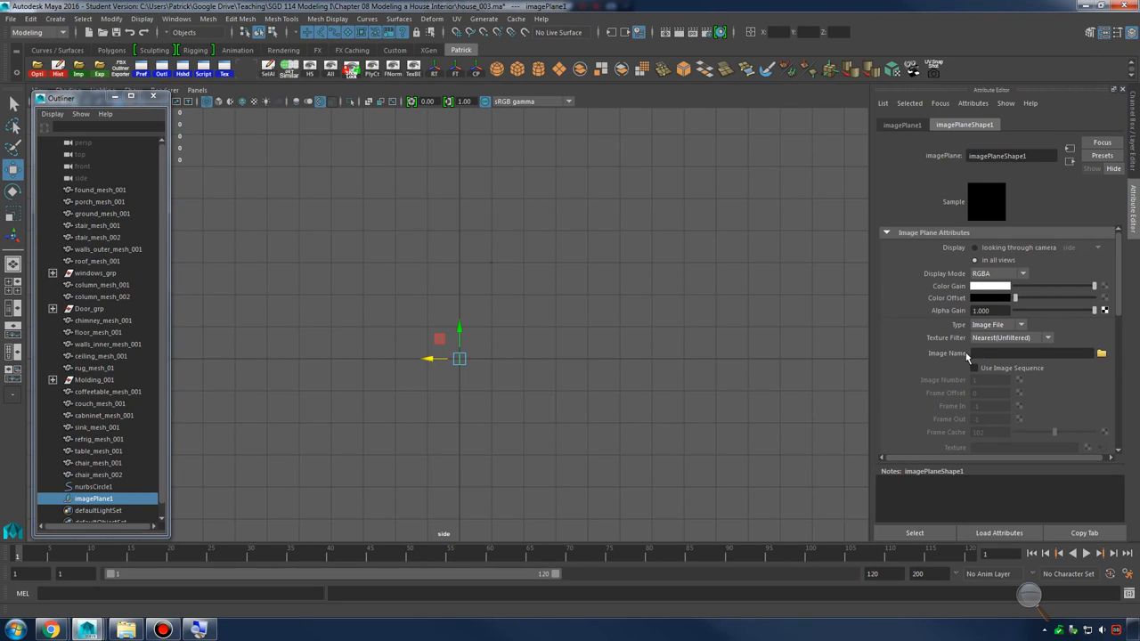
pyautogui.click(1101, 354)
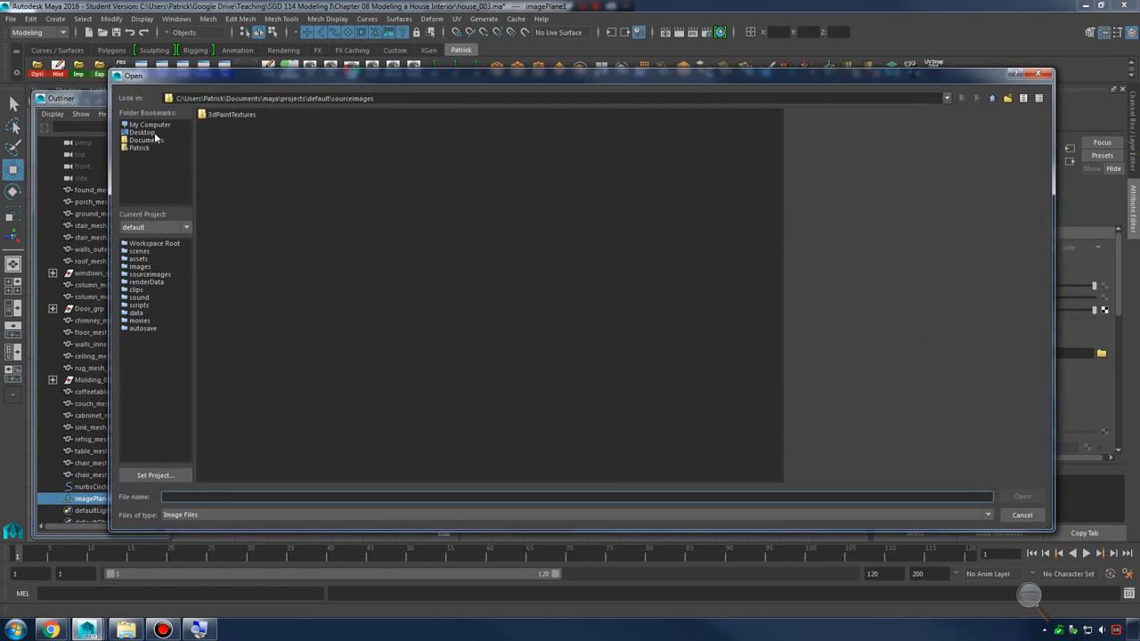
pyautogui.click(147, 132)
pyautogui.doubleClick(243, 133)
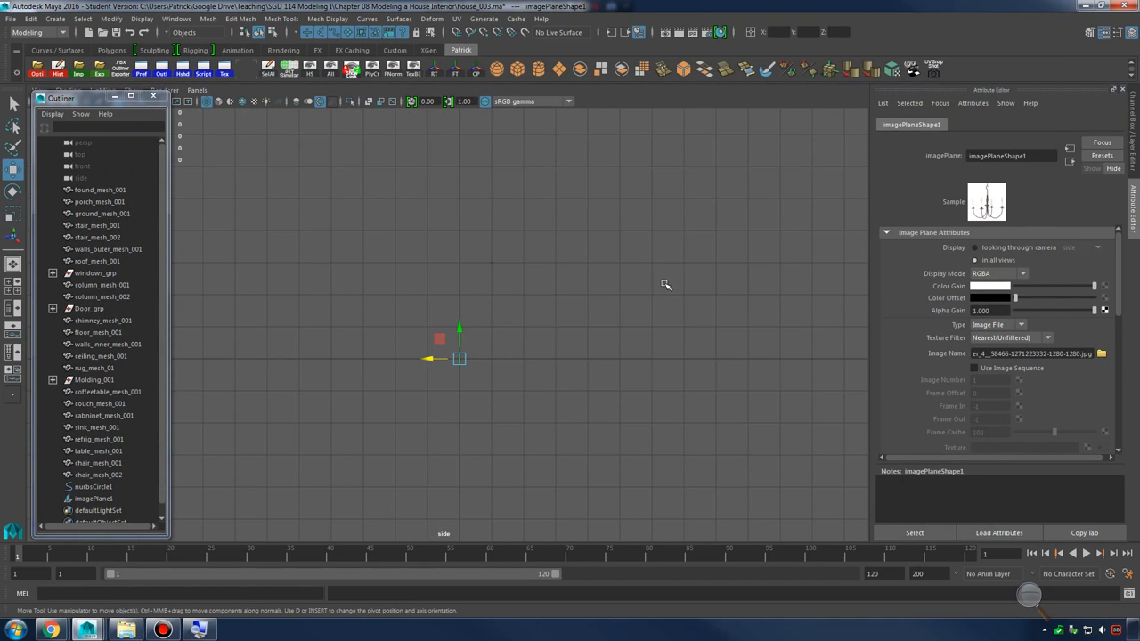
# Enlarge the chandelier image plane uniformly in the perspective view
pyautogui.press('space')
pyautogui.press('space')
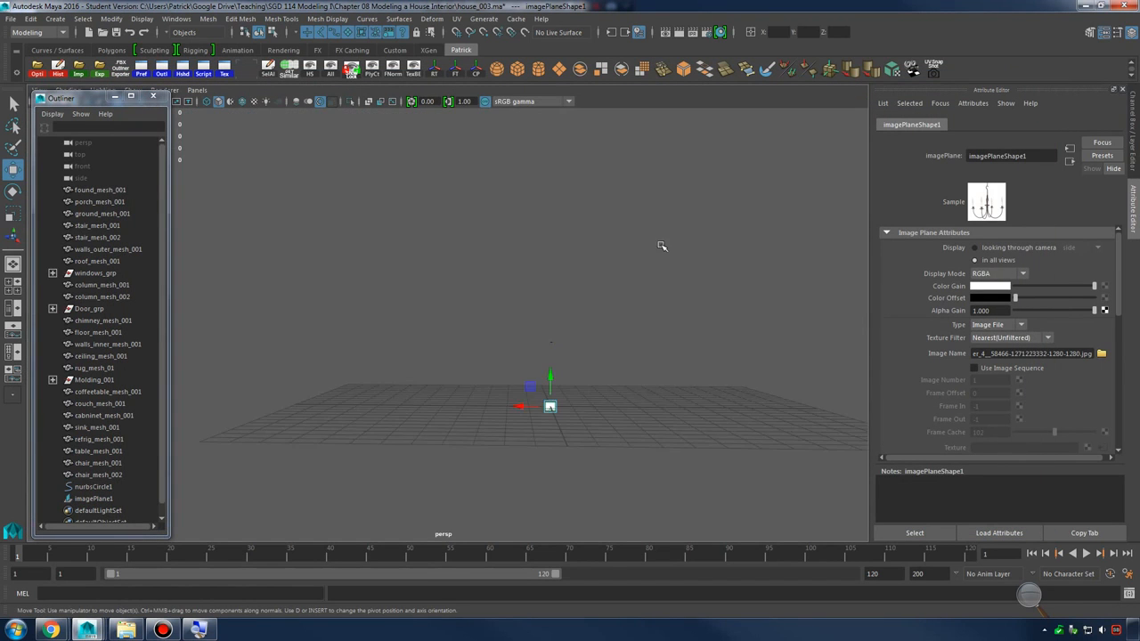
pyautogui.scroll(2, 664, 312)
pyautogui.keyDown('alt'); pyautogui.moveTo(664, 312); pyautogui.dragTo(550, 347); pyautogui.keyUp('alt')
pyautogui.scroll(1, 674, 318)
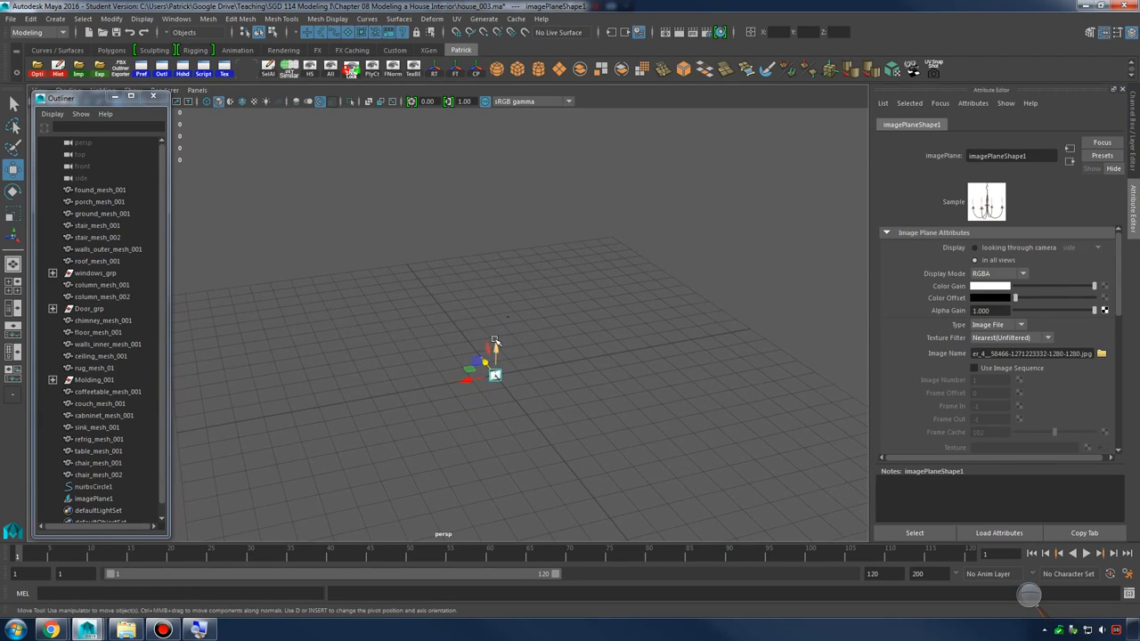
pyautogui.press('f')
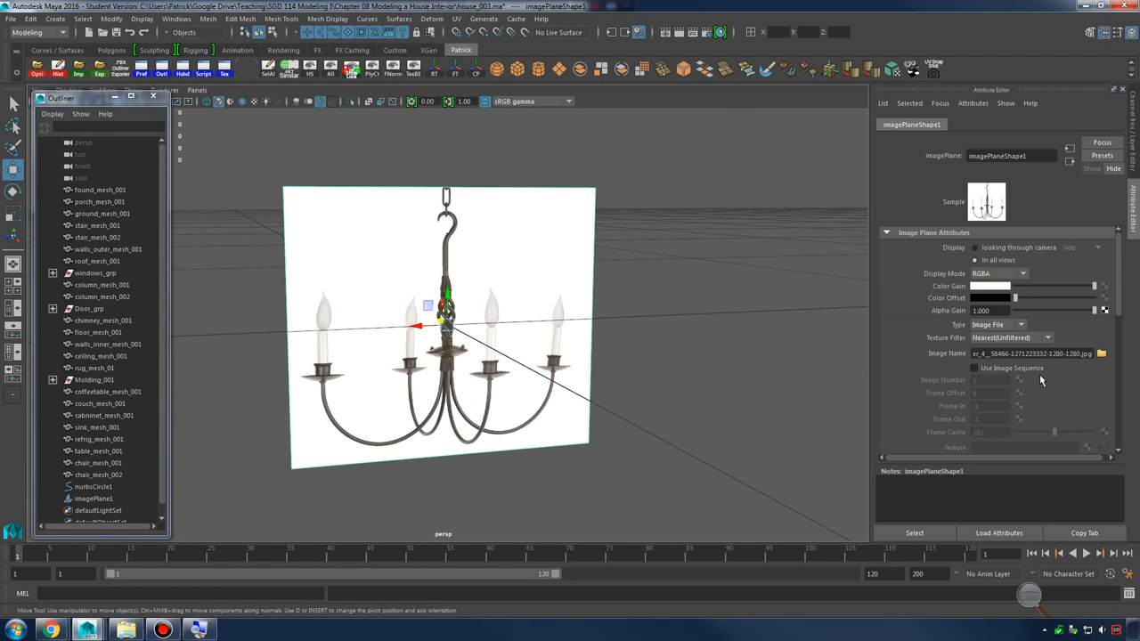
pyautogui.scroll(-3, 1040, 381)
pyautogui.press('r')
pyautogui.moveTo(445, 327); pyautogui.dragTo(703, 326)
pyautogui.keyDown('alt'); pyautogui.moveTo(703, 326); pyautogui.dragTo(595, 303, button='right'); pyautogui.keyUp('alt')
pyautogui.keyDown('alt'); pyautogui.moveTo(595, 304); pyautogui.dragTo(656, 339, button='middle'); pyautogui.keyUp('alt')
pyautogui.keyDown('alt'); pyautogui.moveTo(656, 338); pyautogui.dragTo(606, 341, button='right'); pyautogui.keyUp('alt')
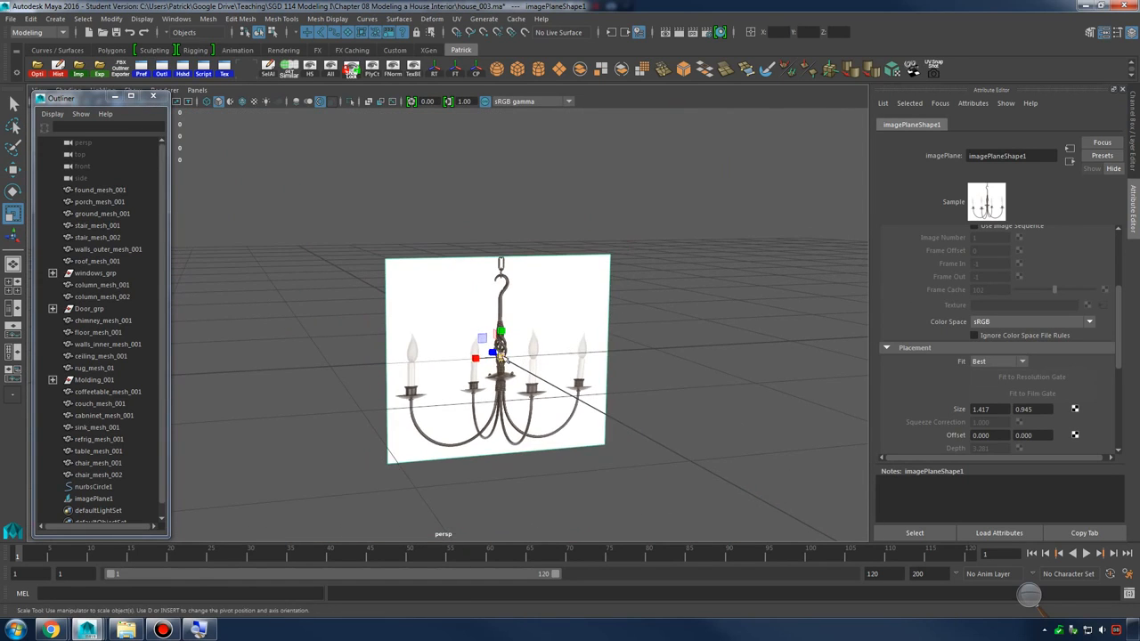
pyautogui.moveTo(501, 358); pyautogui.dragTo(687, 346)
pyautogui.scroll(-4, 687, 345)
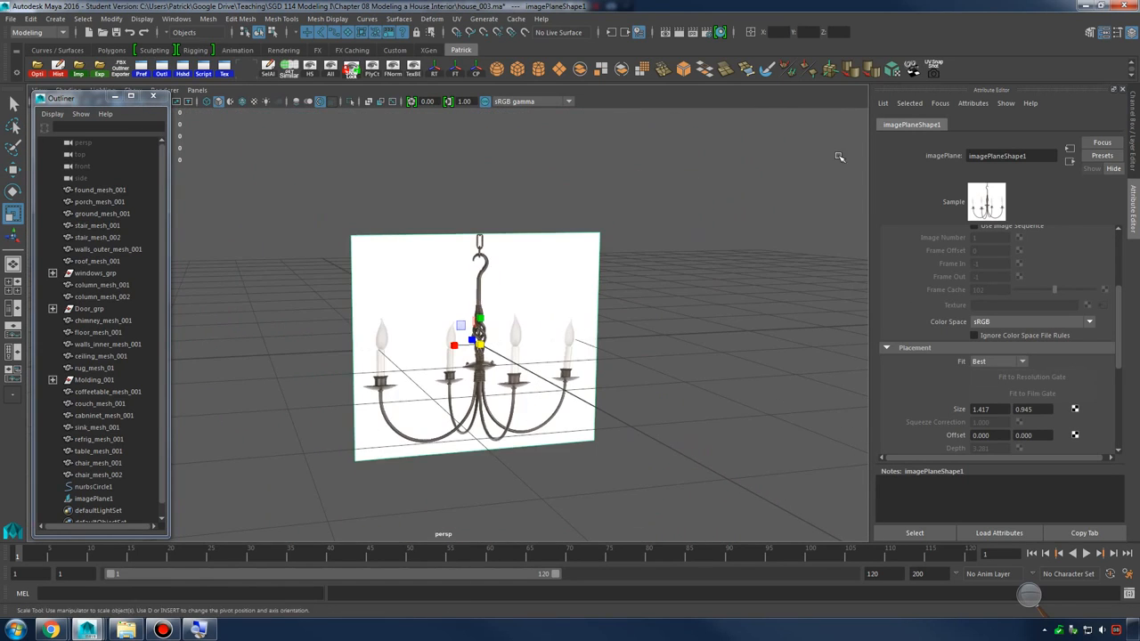
# Show the Channel Box and make the dinningroom, kitchen, livingRoom, chimney and ceiling layers visible
pyautogui.click(1132, 33)
pyautogui.click(1132, 34)
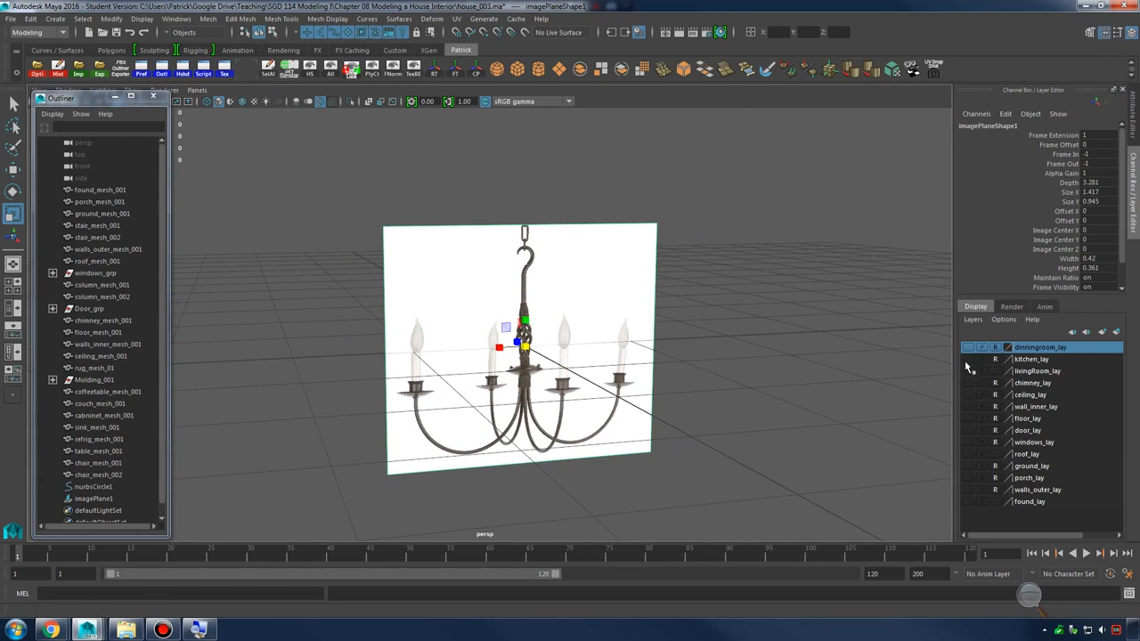
pyautogui.click(967, 349)
pyautogui.click(967, 359)
pyautogui.click(967, 371)
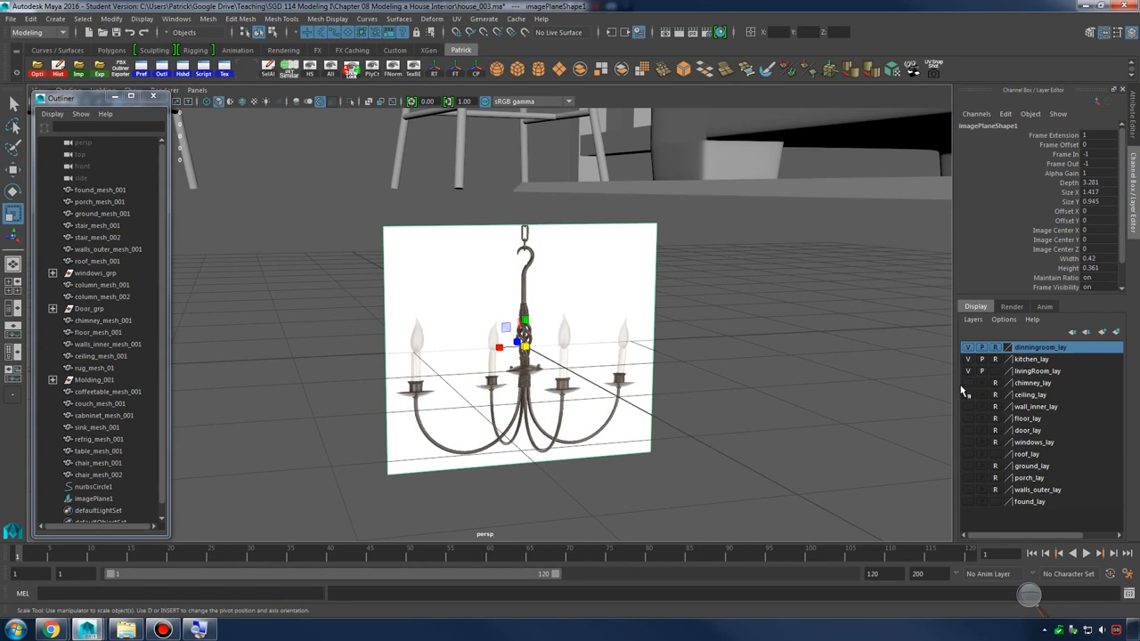
pyautogui.click(969, 383)
# Raise the image plane from the floor to just below the ceiling in the dining area
pyautogui.keyDown('alt'); pyautogui.moveTo(756, 338); pyautogui.dragTo(548, 354, button='right'); pyautogui.keyUp('alt')
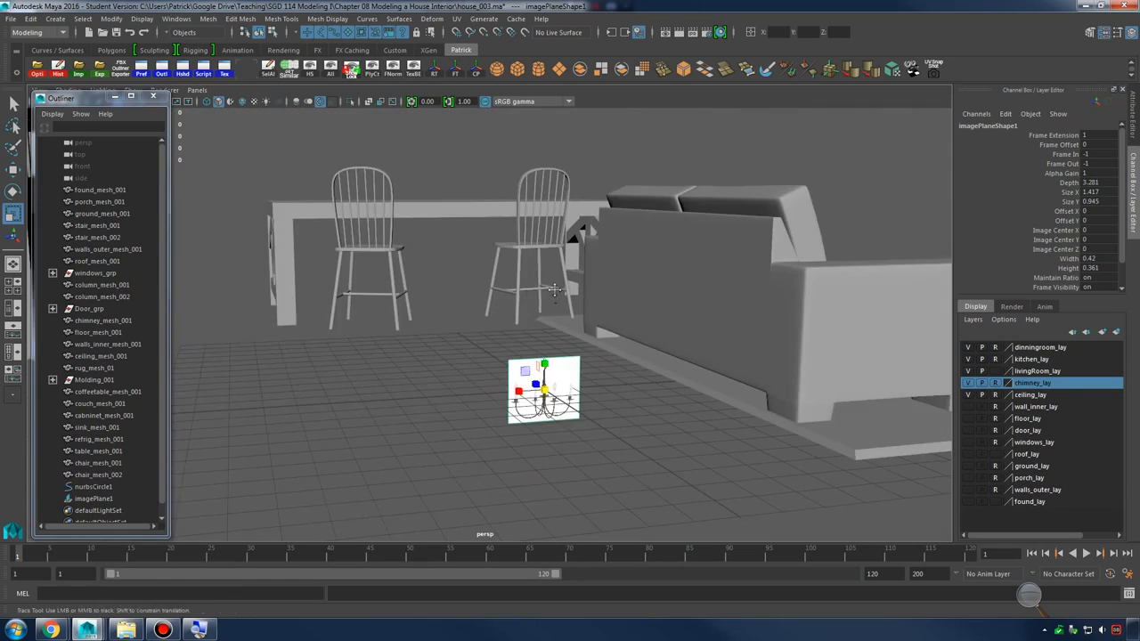
pyautogui.keyDown('alt'); pyautogui.moveTo(548, 355); pyautogui.dragTo(588, 420, button='middle'); pyautogui.keyUp('alt')
pyautogui.press('w')
pyautogui.moveTo(584, 432); pyautogui.dragTo(612, 186)
pyautogui.hotkey('ctrl', 'z')
pyautogui.moveTo(586, 424); pyautogui.dragTo(624, 140)
pyautogui.keyDown('alt'); pyautogui.moveTo(619, 294); pyautogui.dragTo(736, 204); pyautogui.keyUp('alt')
# Enlarge the image plane further and adjust its position to about Translate Y 12.038 and Translate Z 6.811
pyautogui.press('r')
pyautogui.press('w')
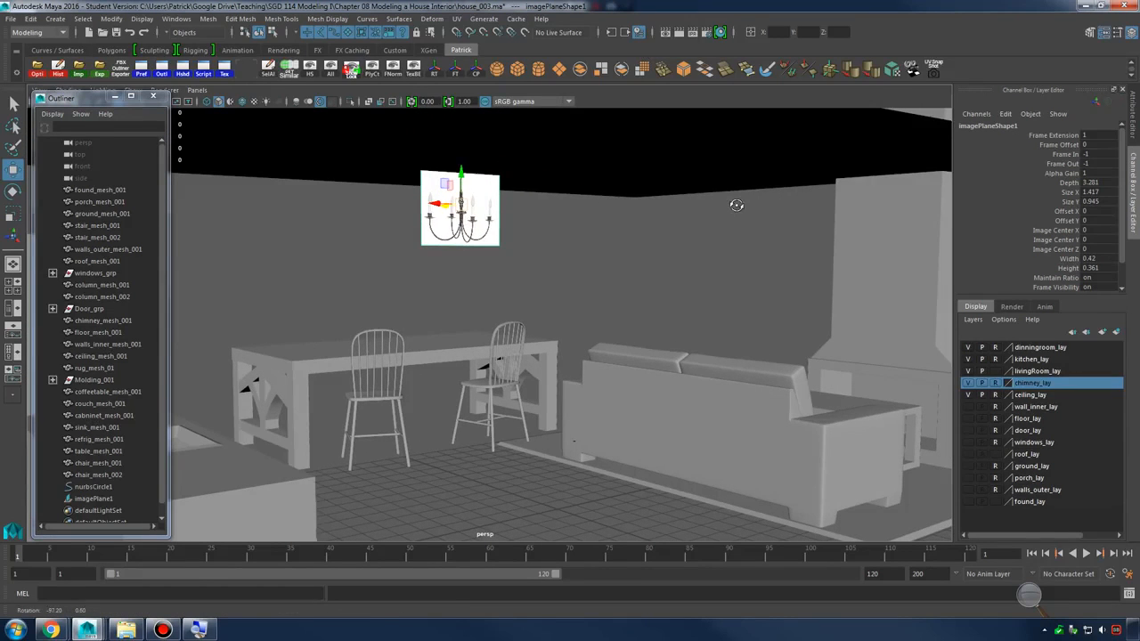
pyautogui.press('r')
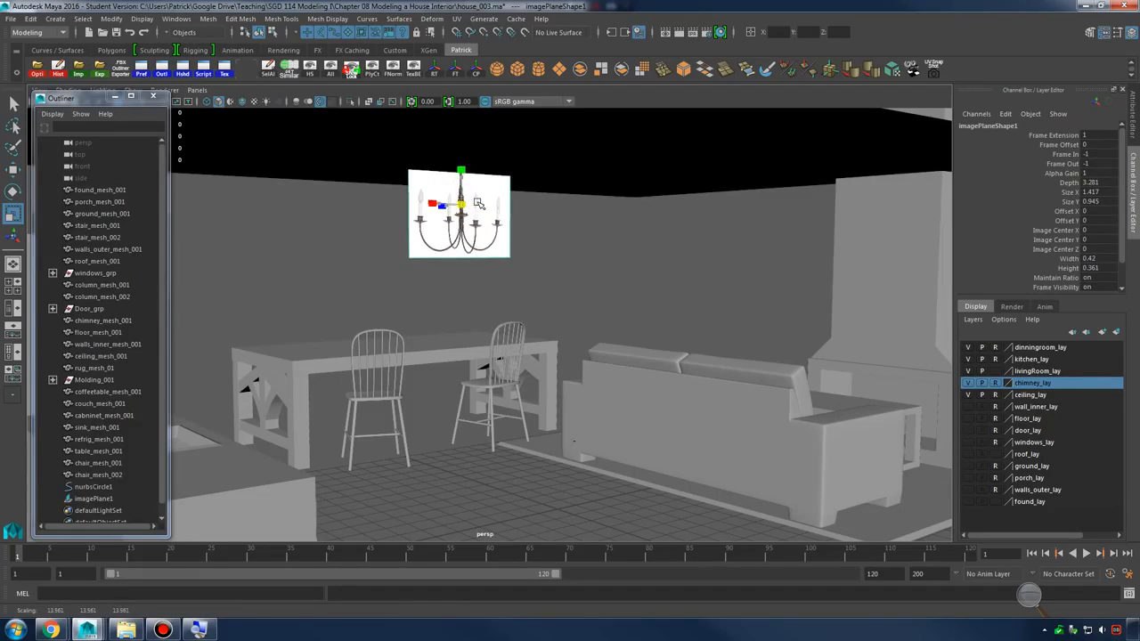
pyautogui.press('w')
pyautogui.moveTo(464, 182); pyautogui.dragTo(598, 230)
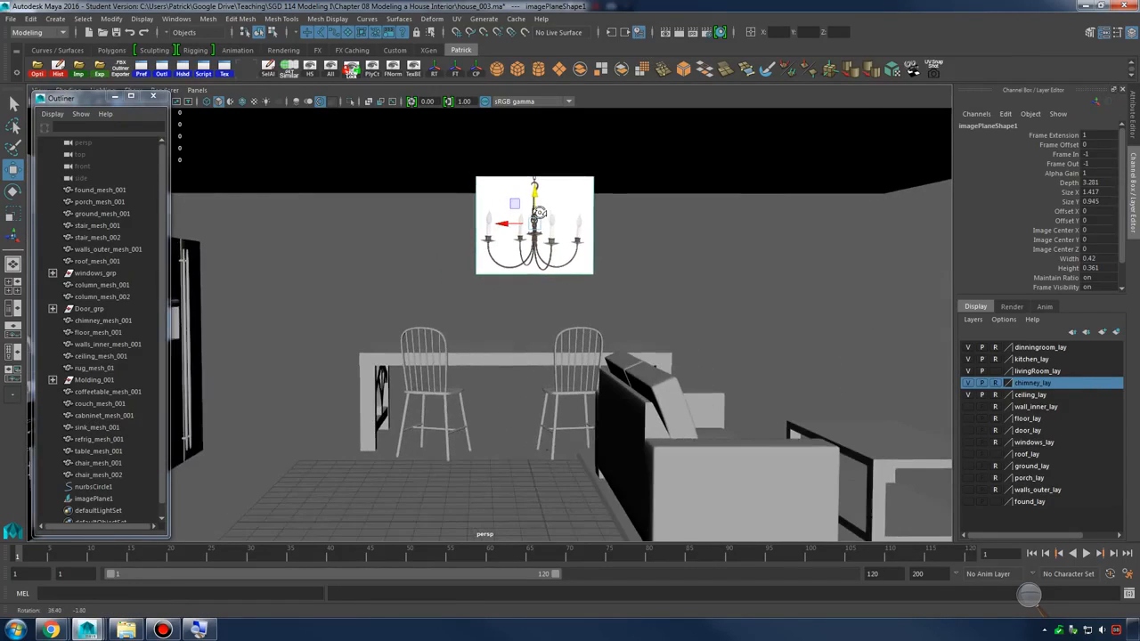
# Lock the Width and Height attributes of imagePlaneShape1
pyautogui.click(1073, 260)
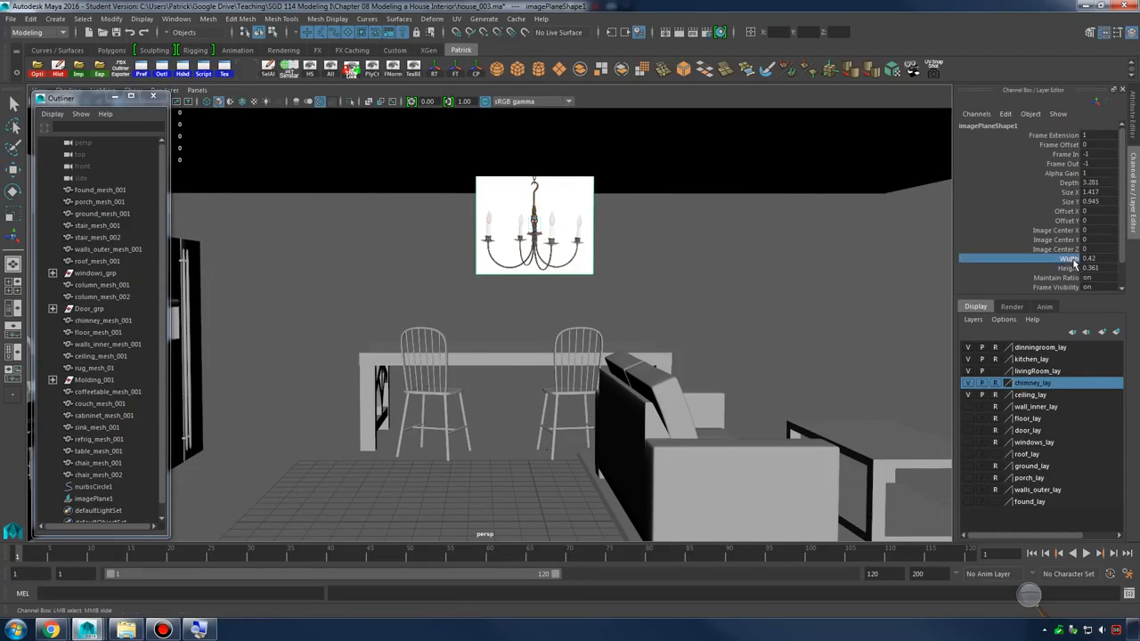
pyautogui.keyDown('shift'); pyautogui.click(1068, 269); pyautogui.keyUp('shift')
pyautogui.rightClick(1068, 270)
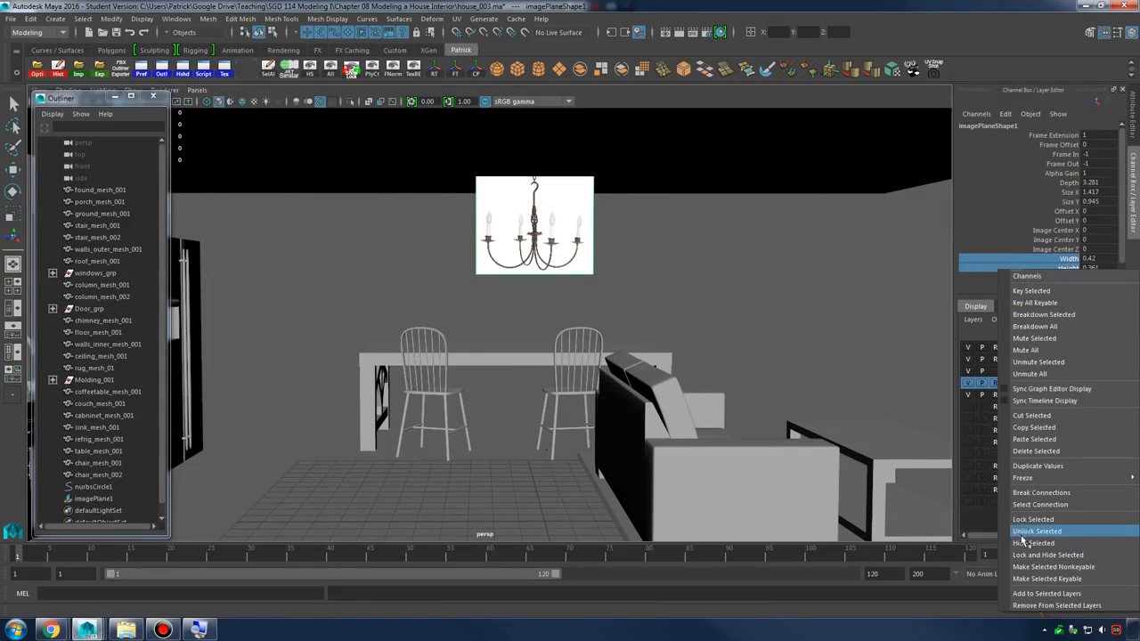
pyautogui.click(1028, 246)
pyautogui.click(1064, 261)
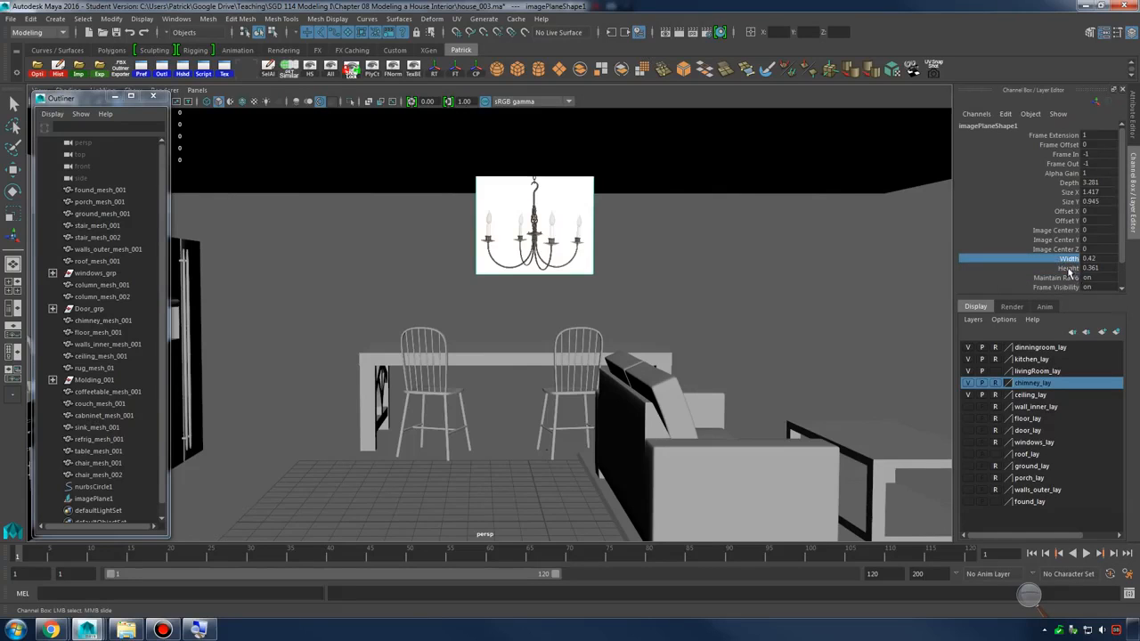
pyautogui.keyDown('shift'); pyautogui.click(1069, 269); pyautogui.keyUp('shift')
pyautogui.rightClick(1074, 266)
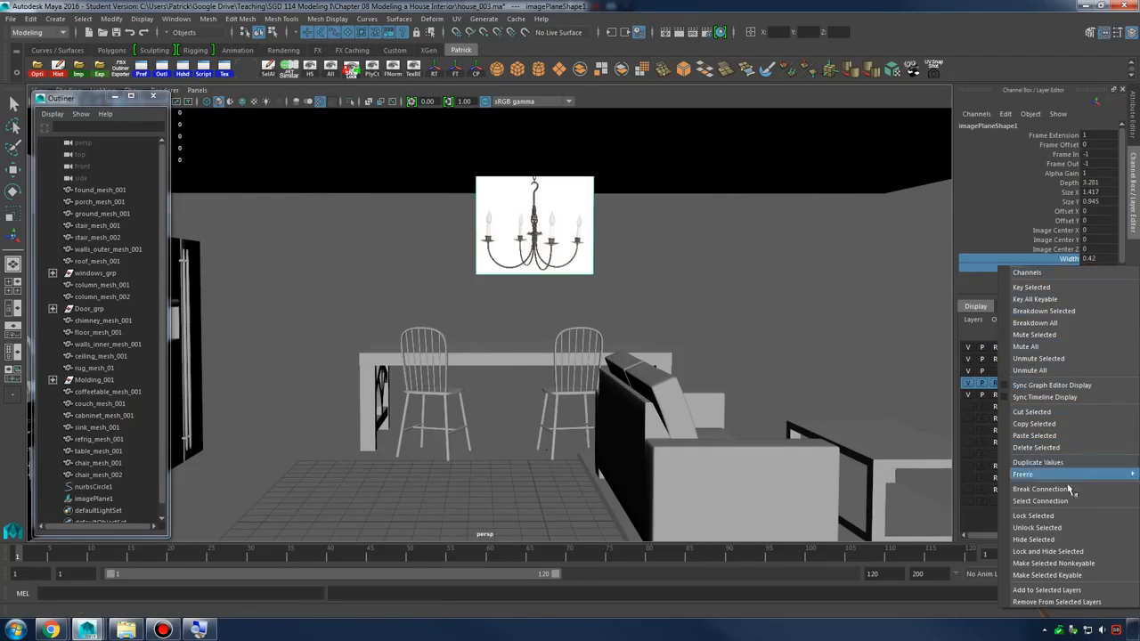
pyautogui.click(1053, 518)
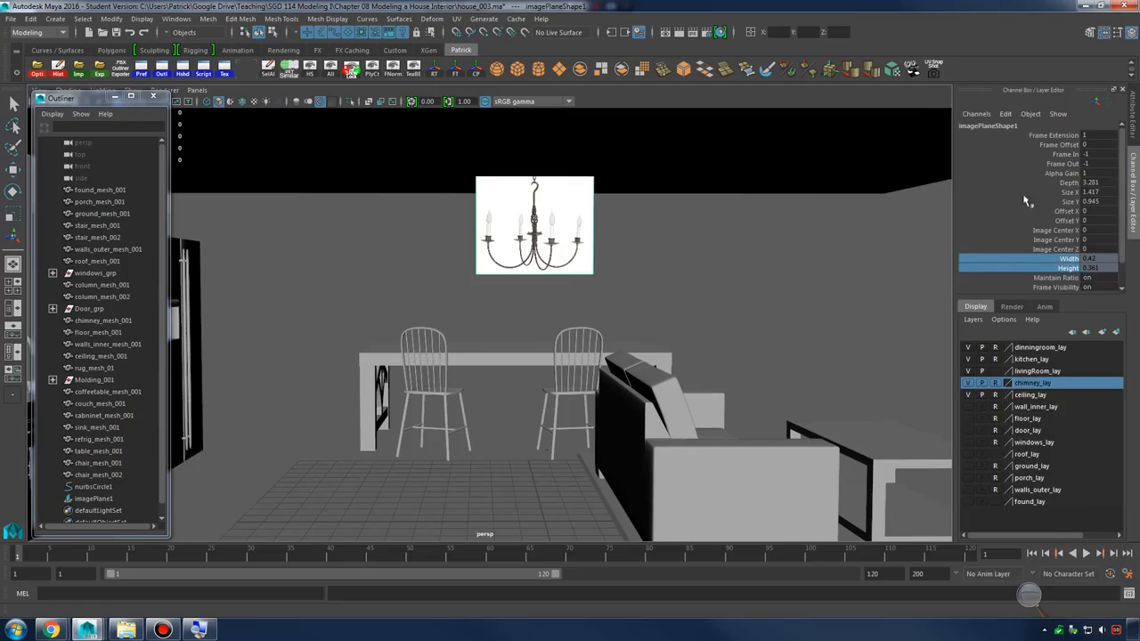
# Select imagePlane1 and scale it uniformly to about 4.075
pyautogui.click(561, 217)
pyautogui.click(560, 217)
pyautogui.press('e')
pyautogui.press('r')
pyautogui.moveTo(535, 228); pyautogui.dragTo(478, 234)
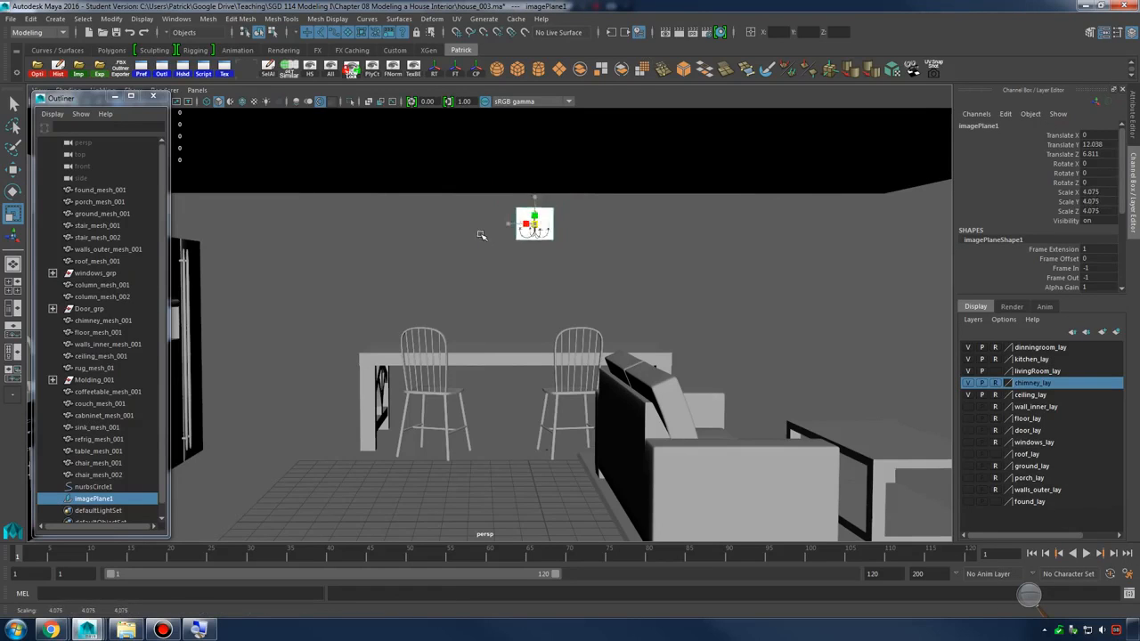
# Undo the last scaling of imagePlane1 and lock its Scale X, Scale Y and Scale Z attributes
pyautogui.hotkey('ctrl', 'z')
pyautogui.moveTo(1068, 191); pyautogui.dragTo(1074, 212)
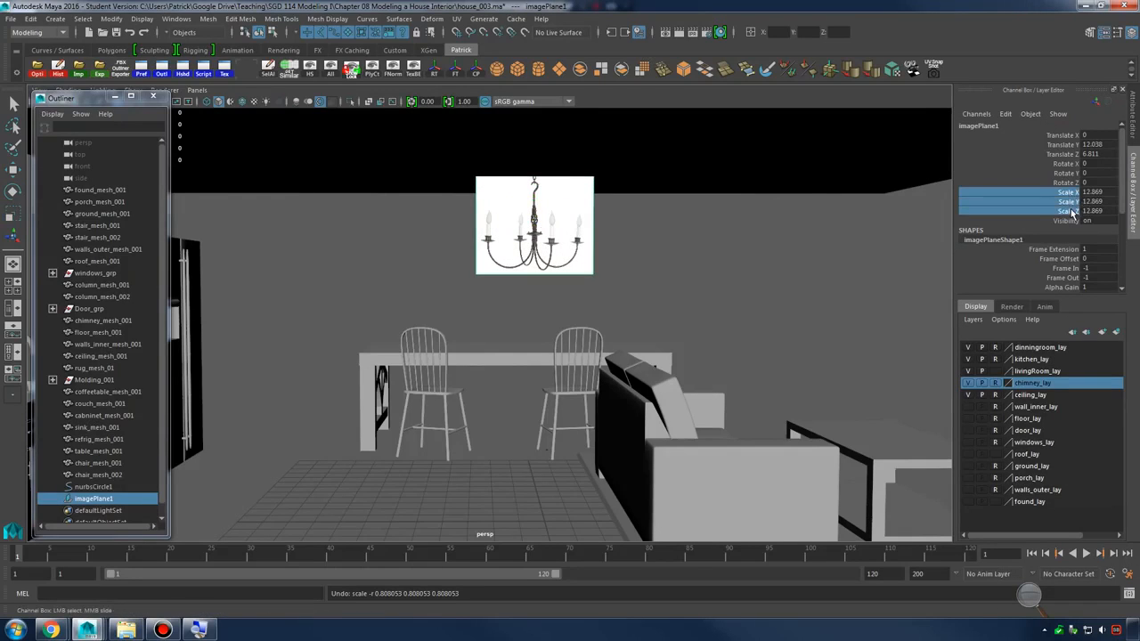
pyautogui.rightClick(1072, 212)
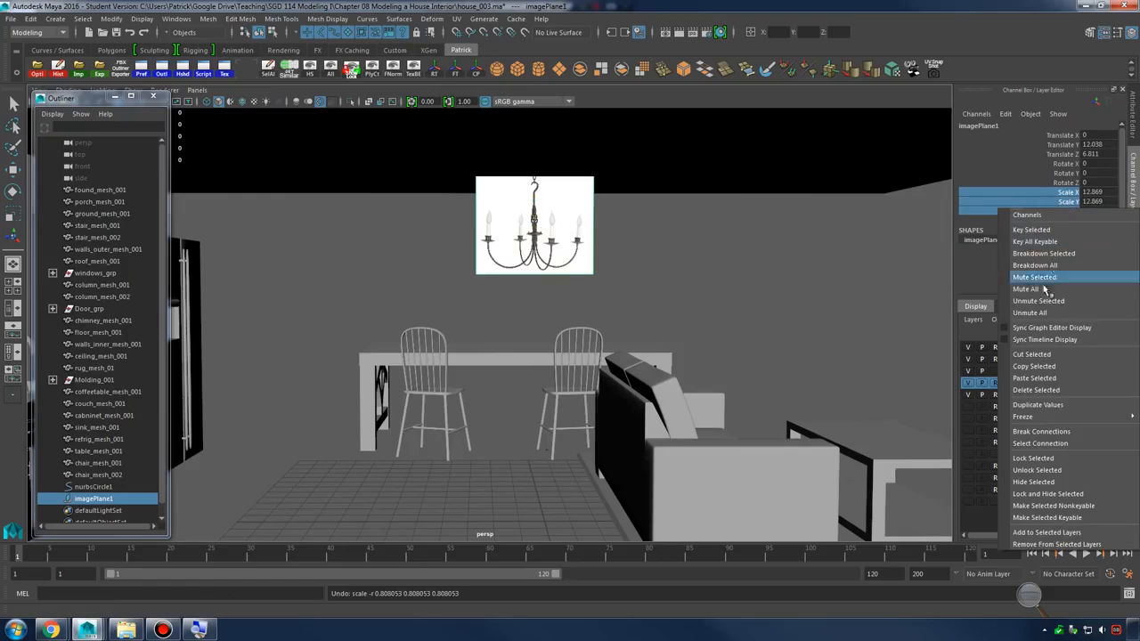
pyautogui.click(1042, 460)
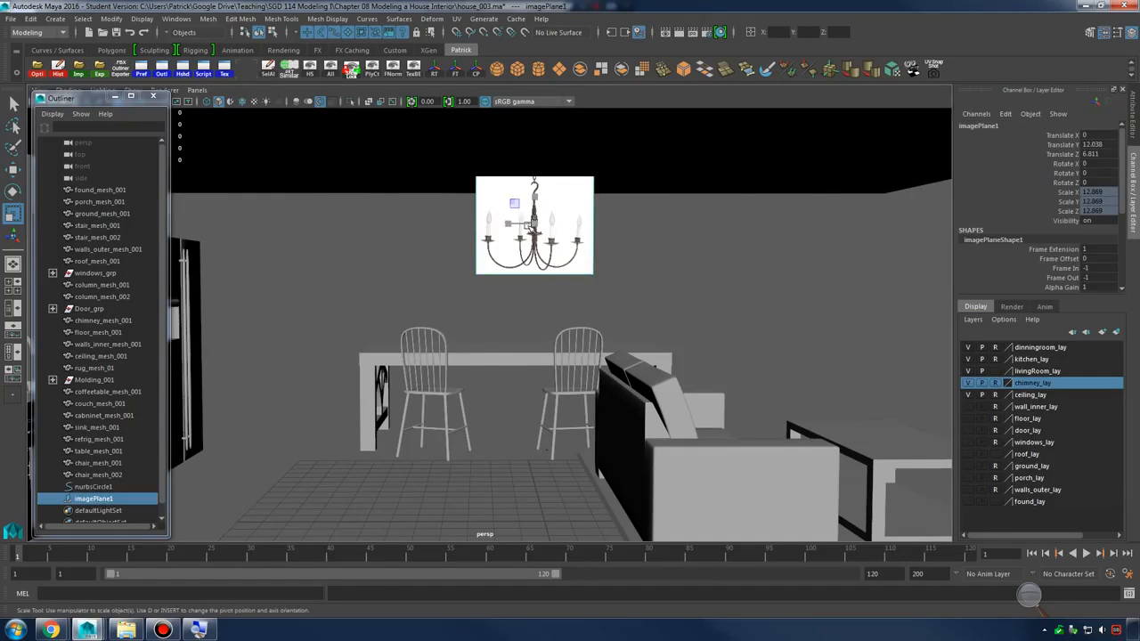
pyautogui.press('e')
pyautogui.moveTo(530, 225); pyautogui.dragTo(617, 237)
pyautogui.hotkey('ctrl', 'z')
# Set imagePlane1's Translate Y and Translate Z to 0
pyautogui.moveTo(1103, 146); pyautogui.dragTo(1103, 154)
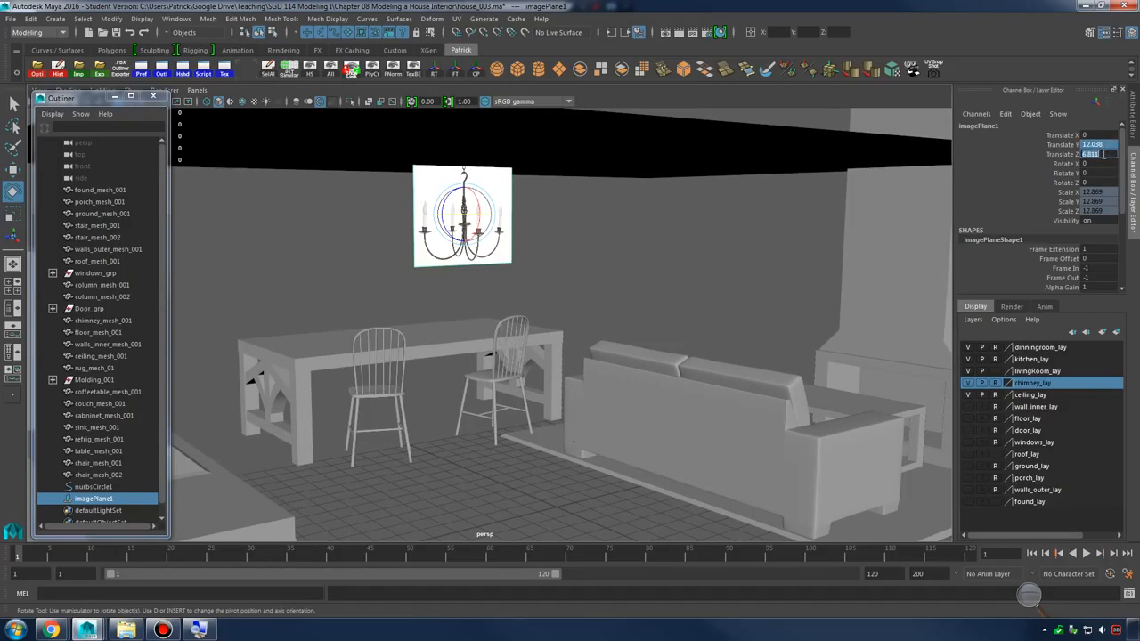
pyautogui.write('0')
pyautogui.press('Return')
pyautogui.keyDown('alt'); pyautogui.moveTo(613, 343); pyautogui.dragTo(603, 255, button='middle'); pyautogui.keyUp('alt')
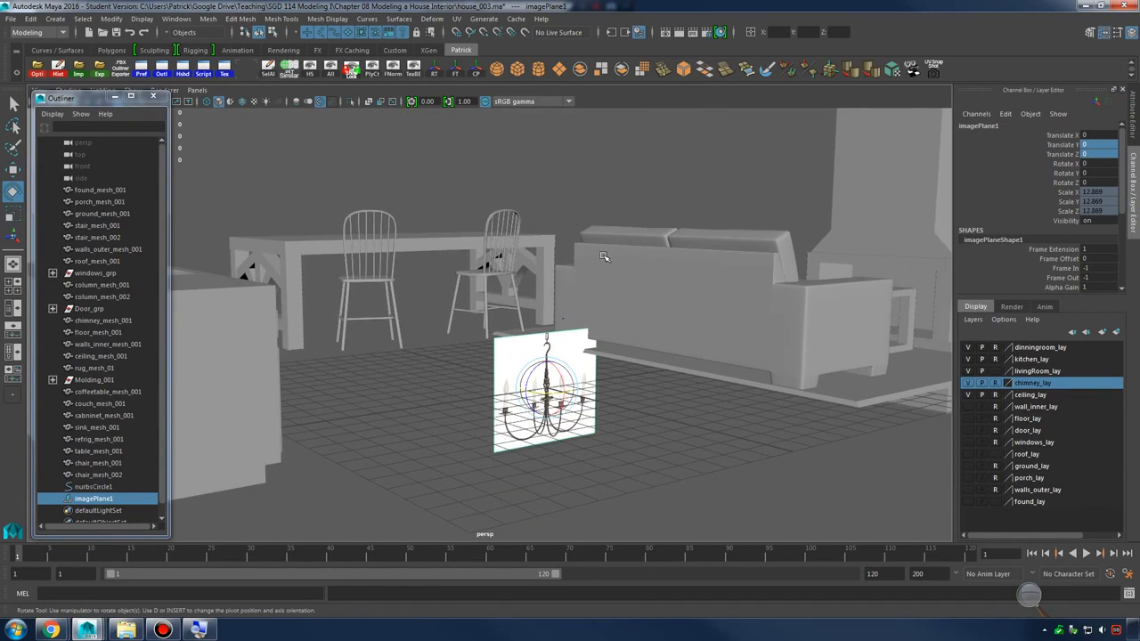
pyautogui.keyDown('alt'); pyautogui.moveTo(603, 258); pyautogui.dragTo(735, 357, button='right'); pyautogui.keyUp('alt')
pyautogui.keyDown('alt'); pyautogui.moveTo(730, 361); pyautogui.dragTo(656, 298); pyautogui.keyUp('alt')
pyautogui.keyDown('alt'); pyautogui.moveTo(656, 297); pyautogui.dragTo(811, 332, button='right'); pyautogui.keyUp('alt')
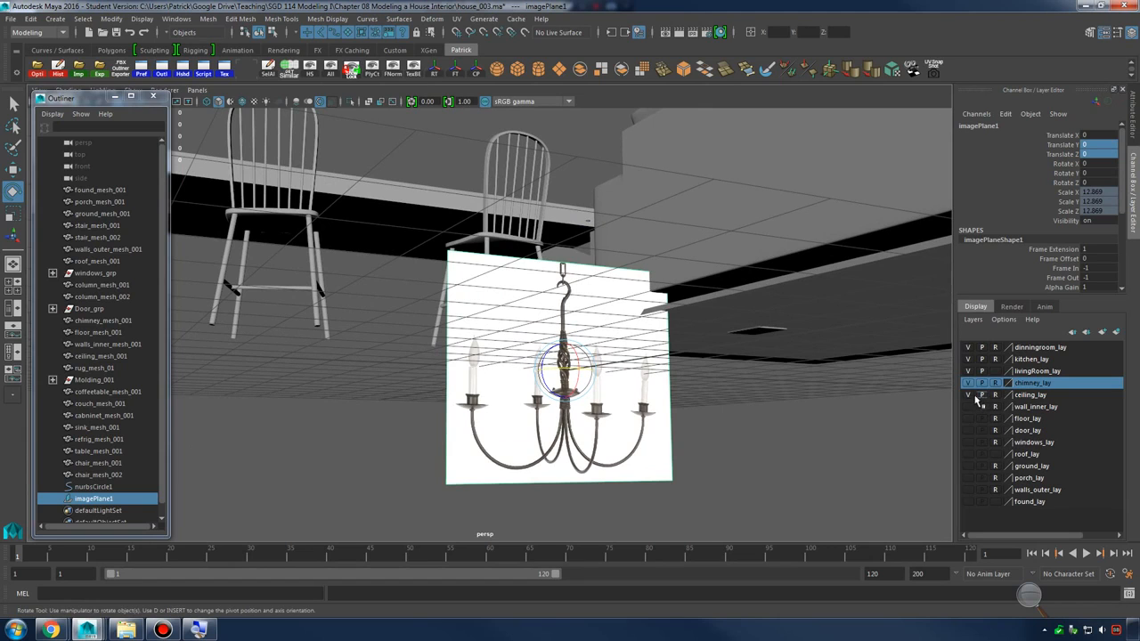
# Hide the ceiling, chimney, living room, kitchen and dining room display layers so only the chandelier reference shows
pyautogui.moveTo(974, 383); pyautogui.dragTo(969, 368)
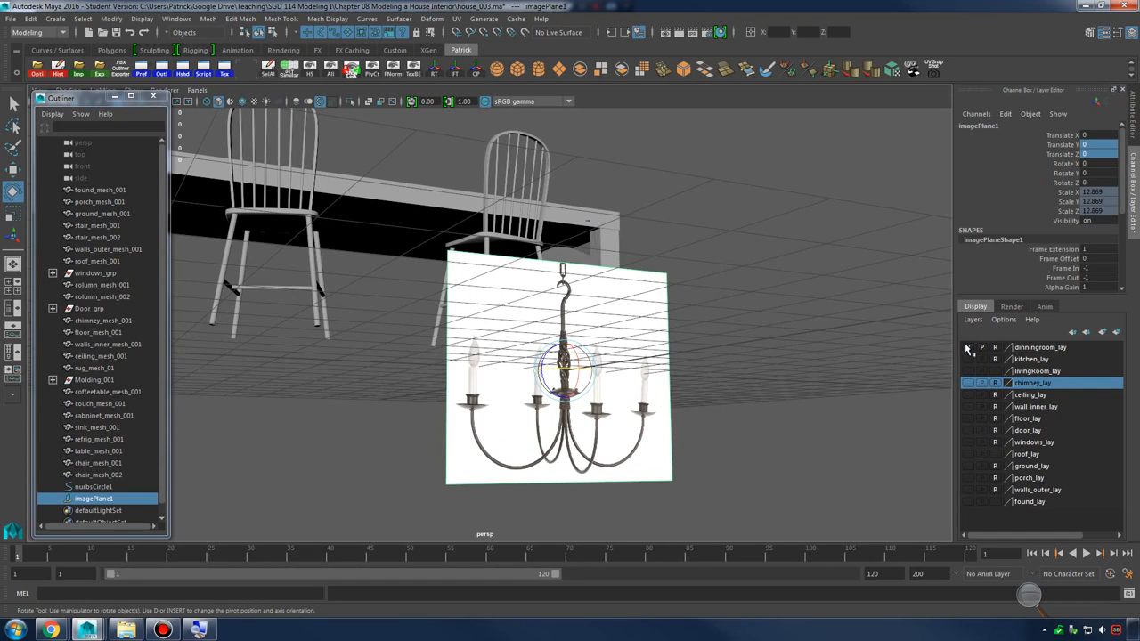
pyautogui.click(967, 348)
pyautogui.keyDown('alt'); pyautogui.moveTo(712, 253); pyautogui.dragTo(733, 306); pyautogui.keyUp('alt')
pyautogui.click(731, 306)
pyautogui.keyDown('alt'); pyautogui.moveTo(709, 323); pyautogui.dragTo(686, 308, button='middle'); pyautogui.keyUp('alt')
pyautogui.keyDown('alt'); pyautogui.moveTo(687, 309); pyautogui.dragTo(744, 294, button='right'); pyautogui.keyUp('alt')
# Add imagePlane1 to a new display layer and set that layer to Reference
pyautogui.click(704, 285)
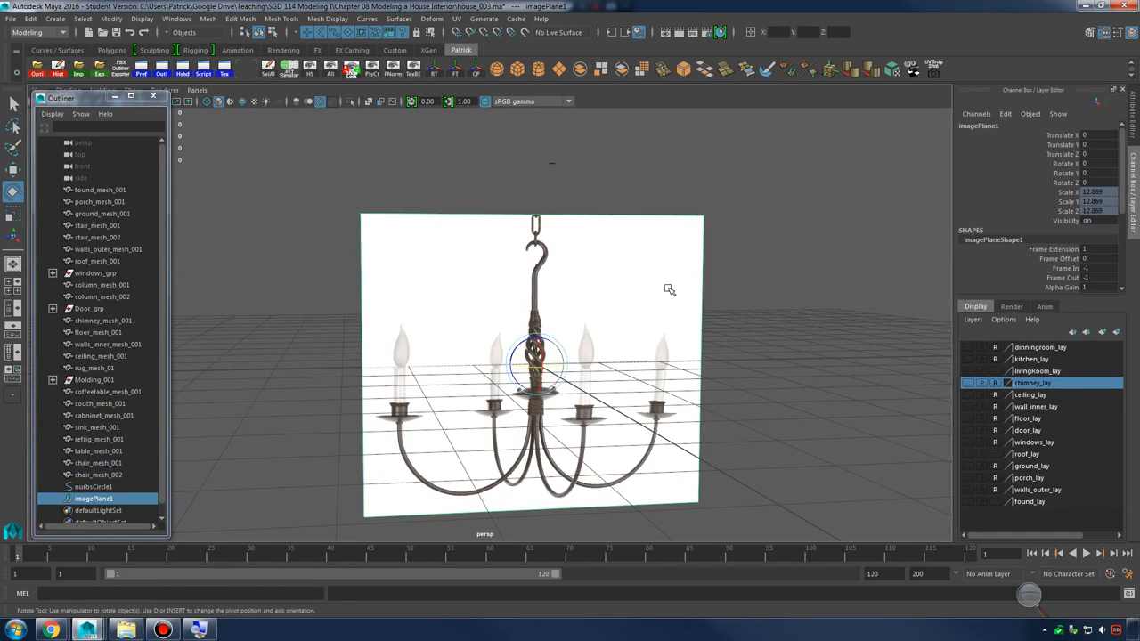
pyautogui.click(1117, 332)
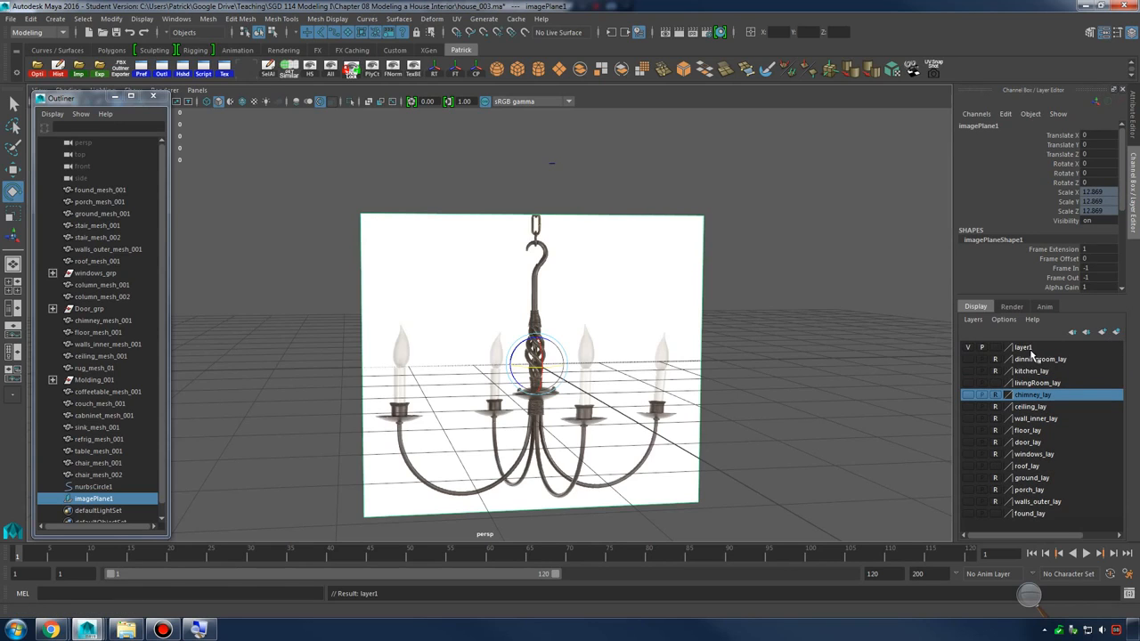
pyautogui.click(624, 235)
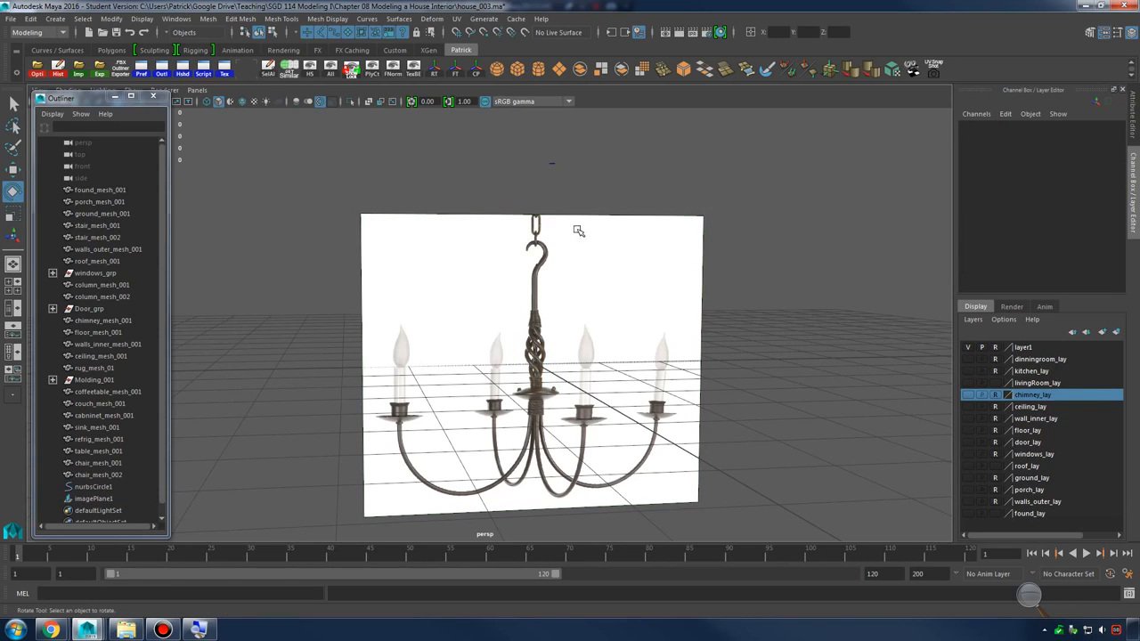
# Move the image plane along positive Z, away from the origin, and deselect it
pyautogui.keyDown('alt'); pyautogui.moveTo(655, 336); pyautogui.dragTo(783, 348); pyautogui.keyUp('alt')
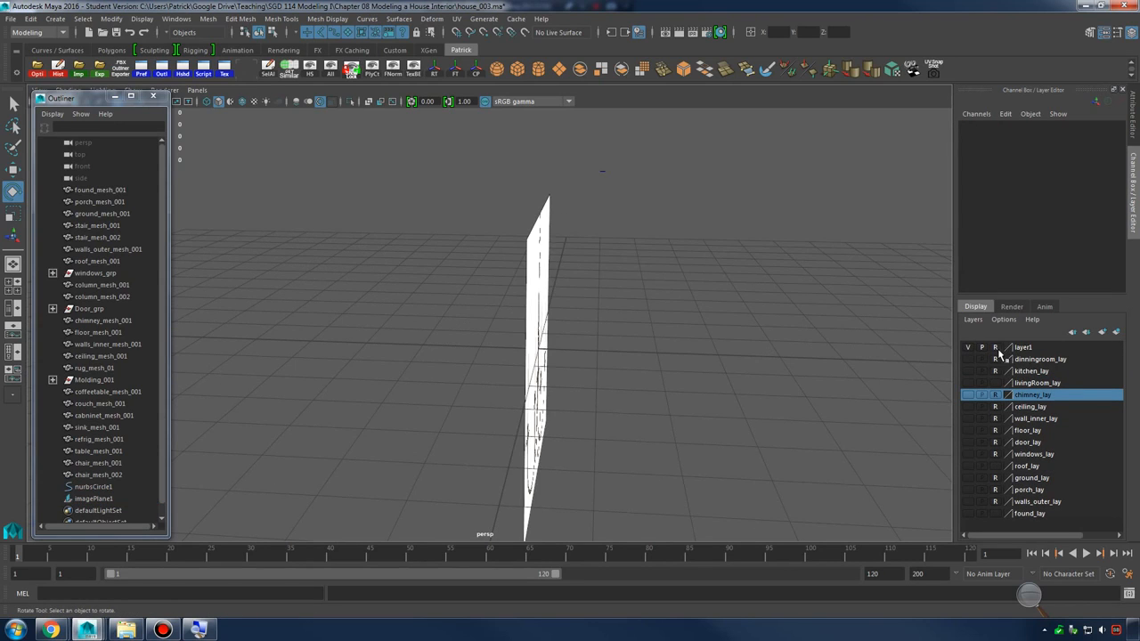
pyautogui.click(540, 348)
pyautogui.press('w')
pyautogui.moveTo(501, 347); pyautogui.dragTo(267, 337)
pyautogui.click(718, 309)
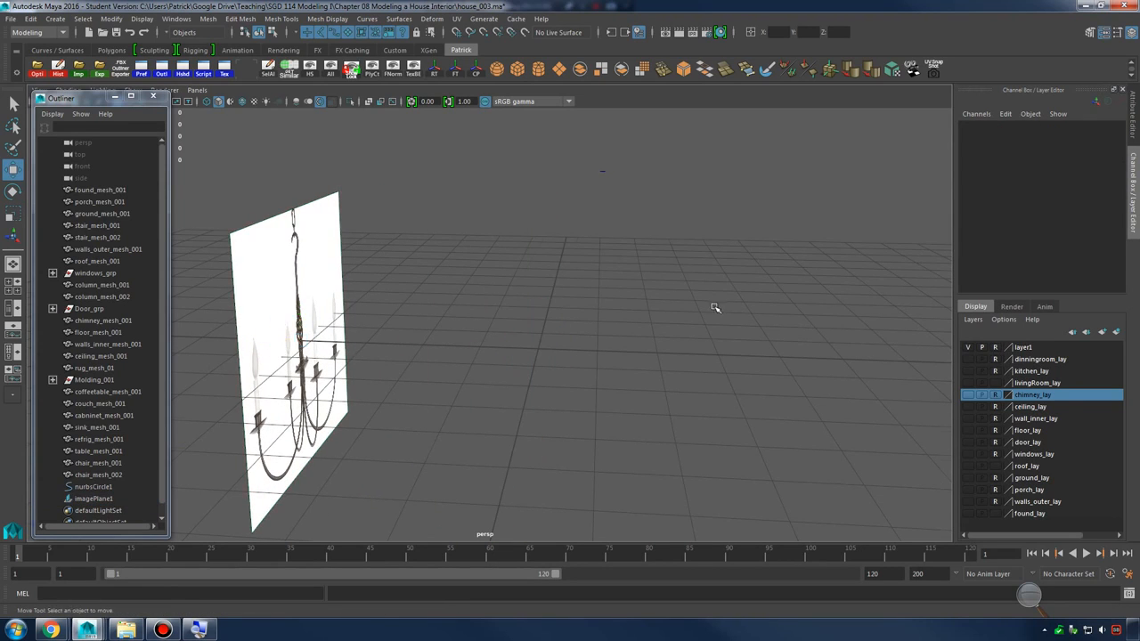
# In the front view, move nurbsCircle1 onto the hook's open tip at about X 0.159, Y 1.759 and scale it to about 0.035
pyautogui.keyDown('alt'); pyautogui.moveTo(718, 308); pyautogui.dragTo(618, 193); pyautogui.keyUp('alt')
pyautogui.press('space')
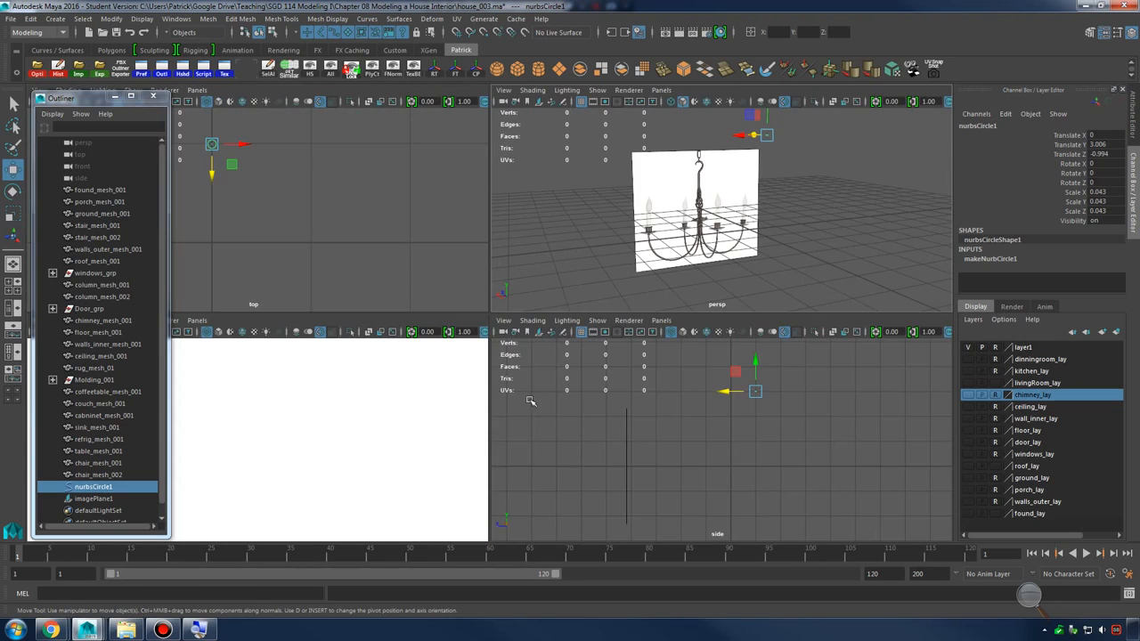
pyautogui.press('space')
pyautogui.keyDown('alt'); pyautogui.moveTo(447, 411); pyautogui.dragTo(312, 353, button='right'); pyautogui.keyUp('alt')
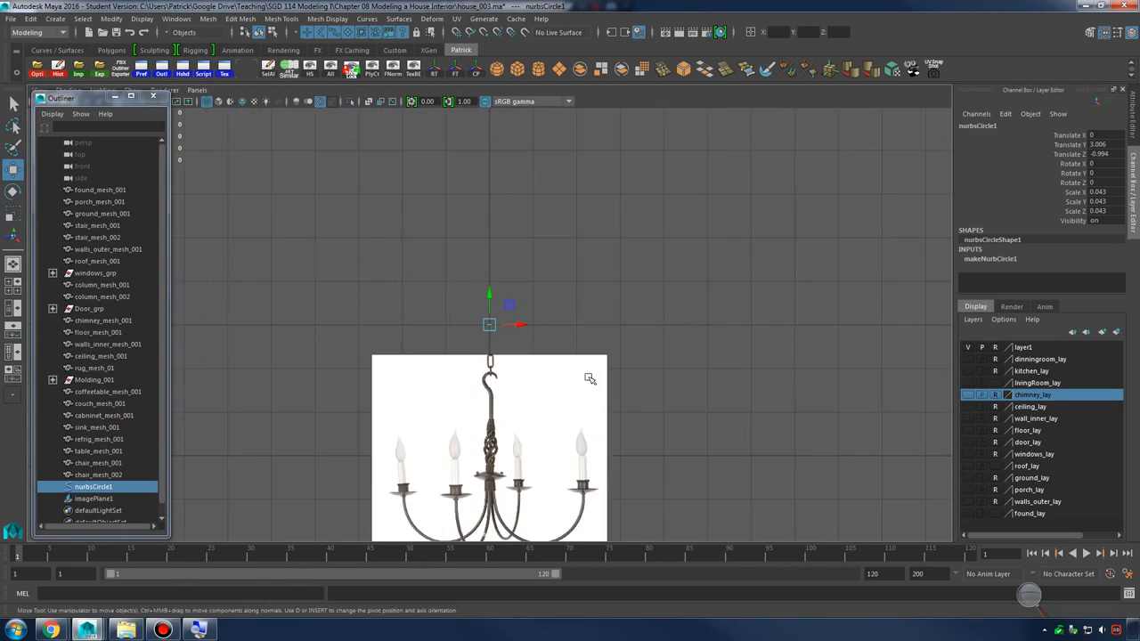
pyautogui.keyDown('alt'); pyautogui.moveTo(590, 379); pyautogui.dragTo(588, 330, button='middle'); pyautogui.keyUp('alt')
pyautogui.keyDown('alt'); pyautogui.moveTo(589, 330); pyautogui.dragTo(806, 328, button='right'); pyautogui.keyUp('alt')
pyautogui.moveTo(482, 194); pyautogui.dragTo(498, 337)
pyautogui.press('f')
pyautogui.keyDown('alt'); pyautogui.moveTo(558, 348); pyautogui.dragTo(523, 336, button='right'); pyautogui.keyUp('alt')
pyautogui.moveTo(492, 326); pyautogui.dragTo(493, 342)
pyautogui.press('r')
pyautogui.press('space')
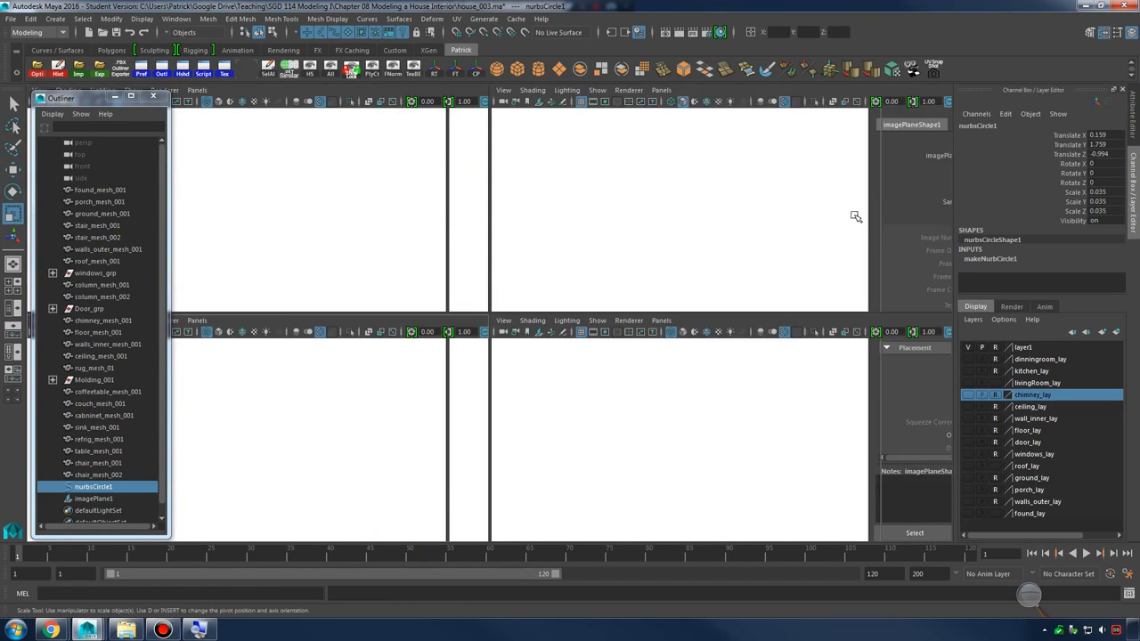
# Switch the front view to wireframe display and frame the chandelier's hook closely
pyautogui.scroll(-3, 367, 420)
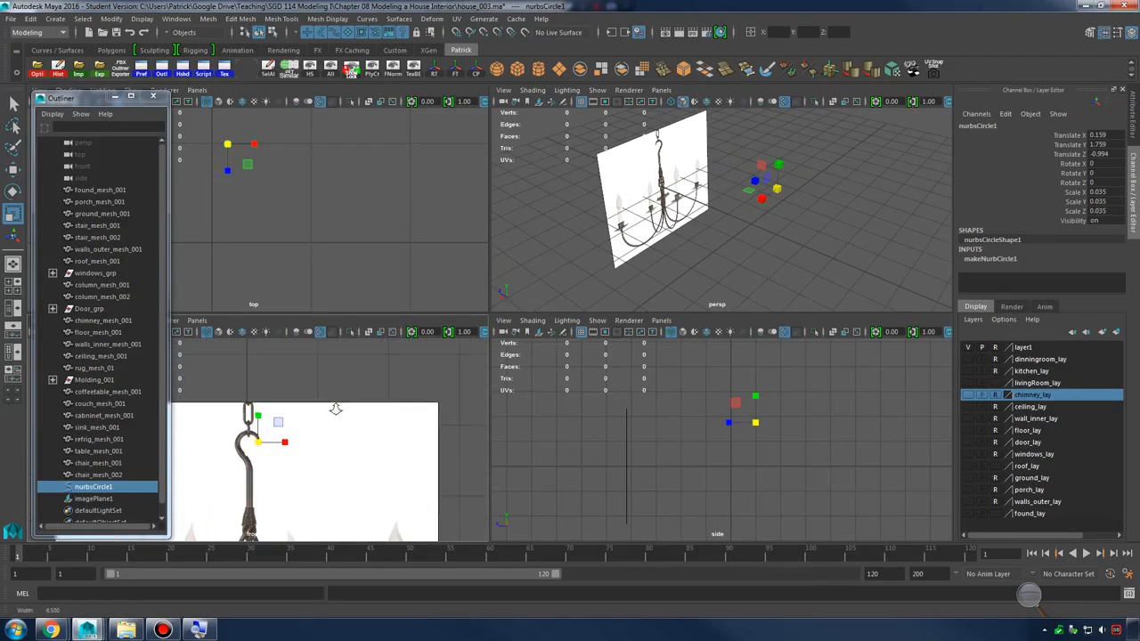
pyautogui.press('4')
pyautogui.keyDown('alt'); pyautogui.moveTo(317, 410); pyautogui.dragTo(438, 453, button='right'); pyautogui.keyUp('alt')
pyautogui.keyDown('alt'); pyautogui.moveTo(350, 425); pyautogui.dragTo(382, 420, button='middle'); pyautogui.keyUp('alt')
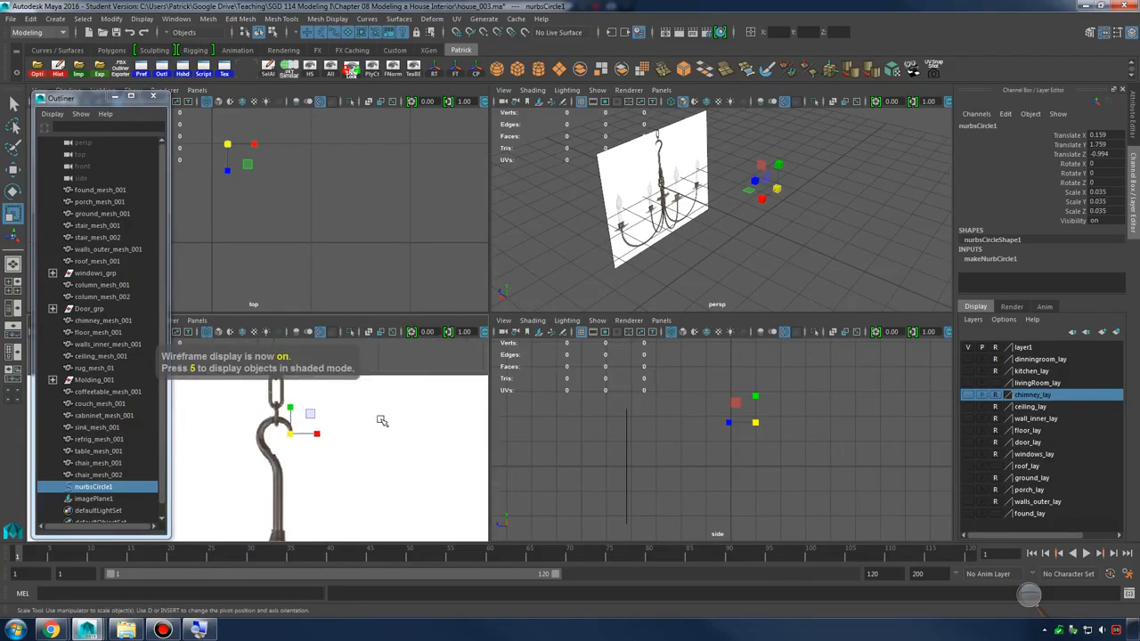
pyautogui.press('space')
pyautogui.press('4')
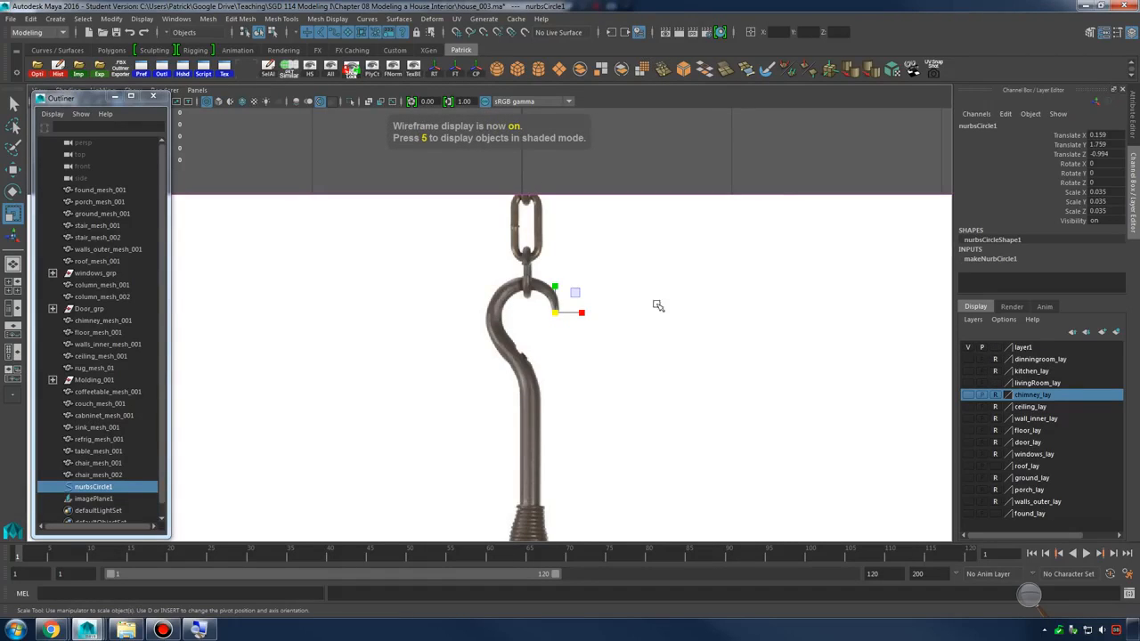
# Temporarily hide layer1 to see nurbsCircle1, and scale the circle uniformly to about 0.021
pyautogui.moveTo(594, 330); pyautogui.dragTo(586, 324, button='middle')
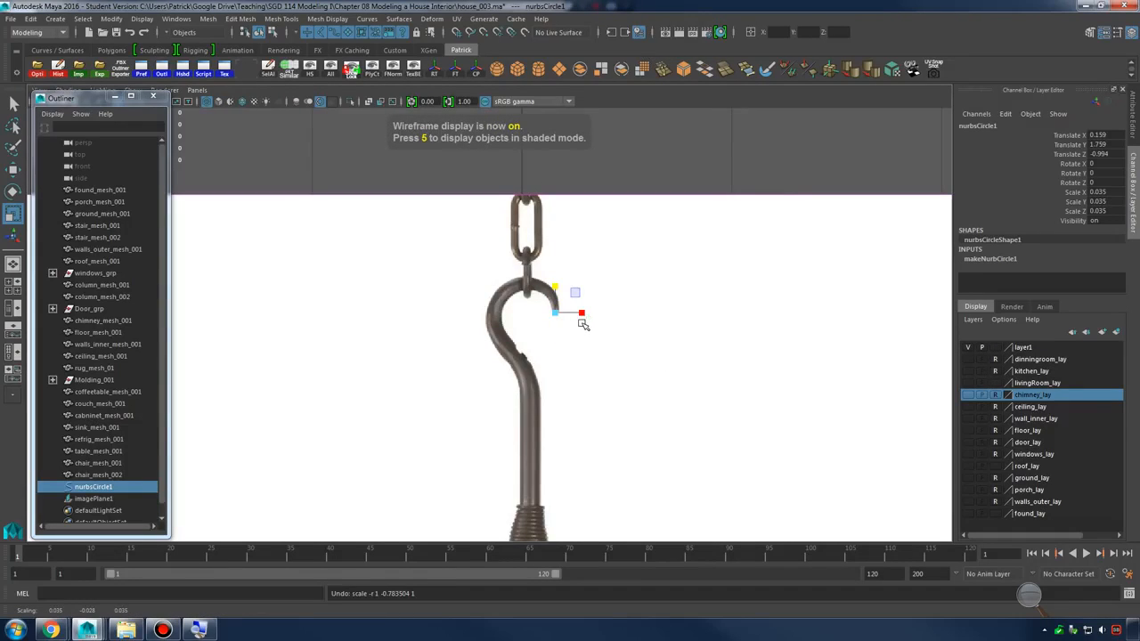
pyautogui.press('space')
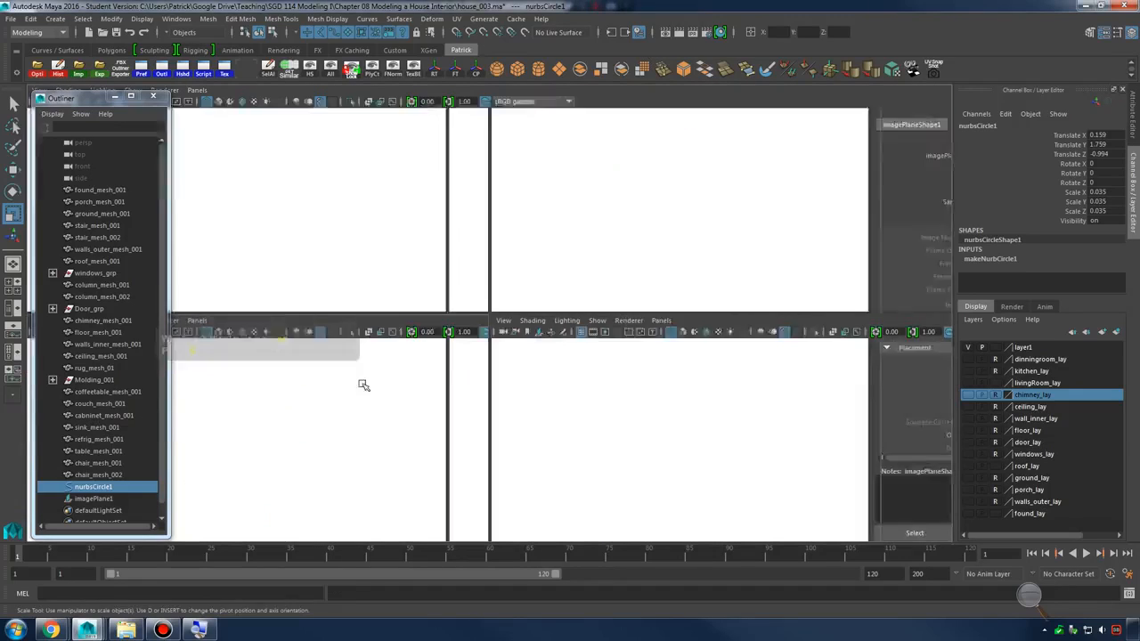
pyautogui.press('space')
pyautogui.click(969, 348)
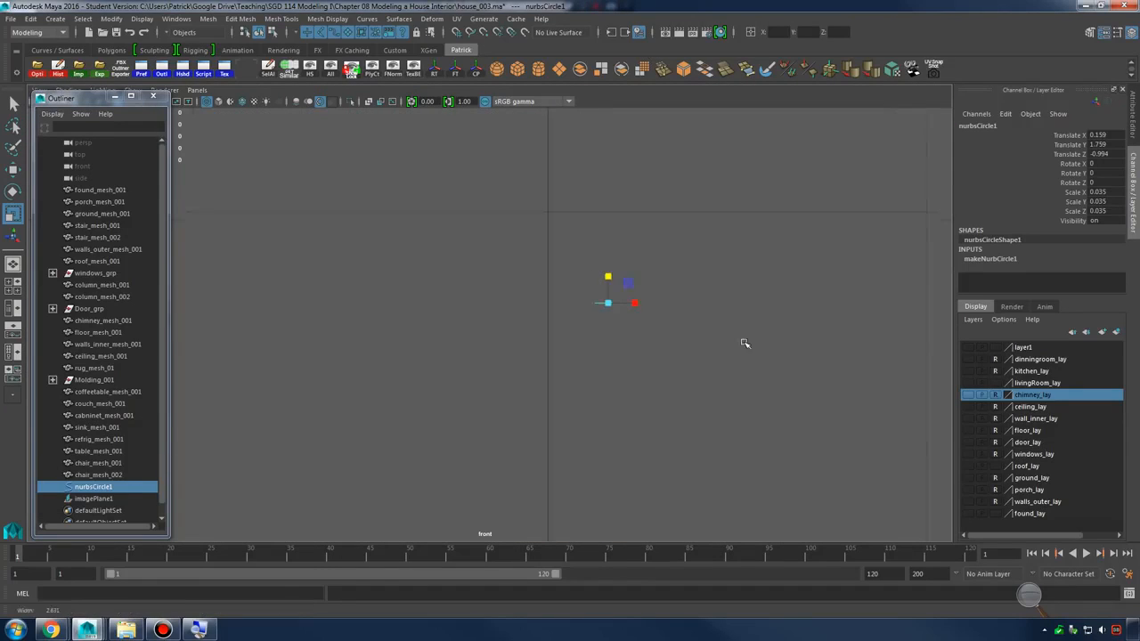
pyautogui.keyDown('alt'); pyautogui.moveTo(659, 325); pyautogui.dragTo(553, 338, button='middle'); pyautogui.keyUp('alt')
pyautogui.moveTo(500, 319); pyautogui.dragTo(489, 323)
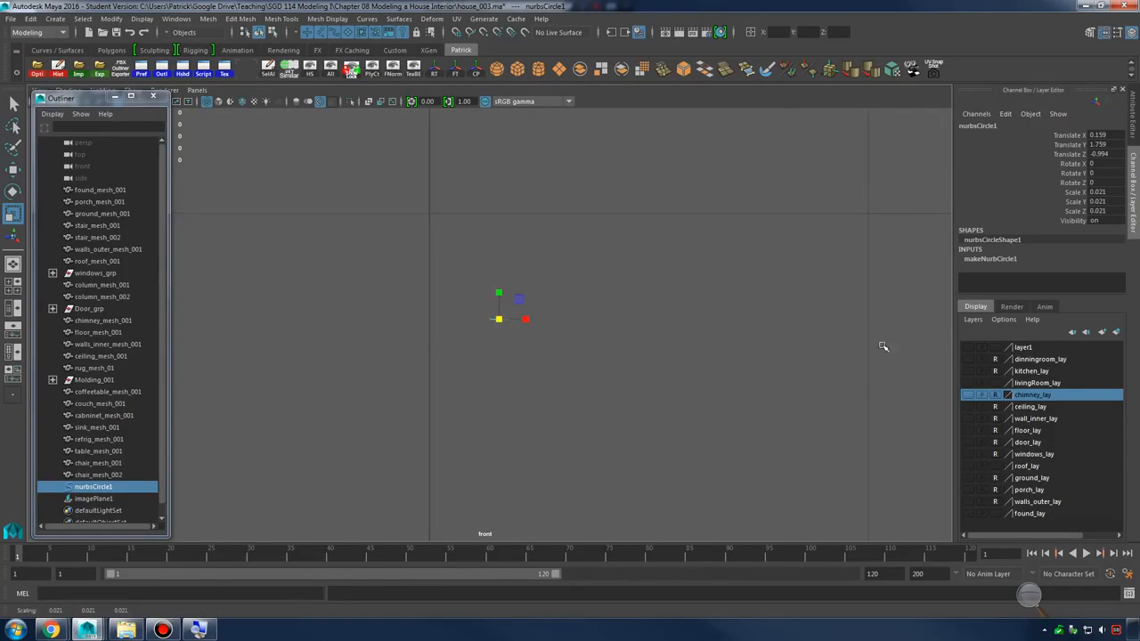
pyautogui.click(968, 347)
# Adjust nurbsCircle1 to about Translate Y 1.761, toggling layer1's visibility to compare it with the hook tip
pyautogui.press('w')
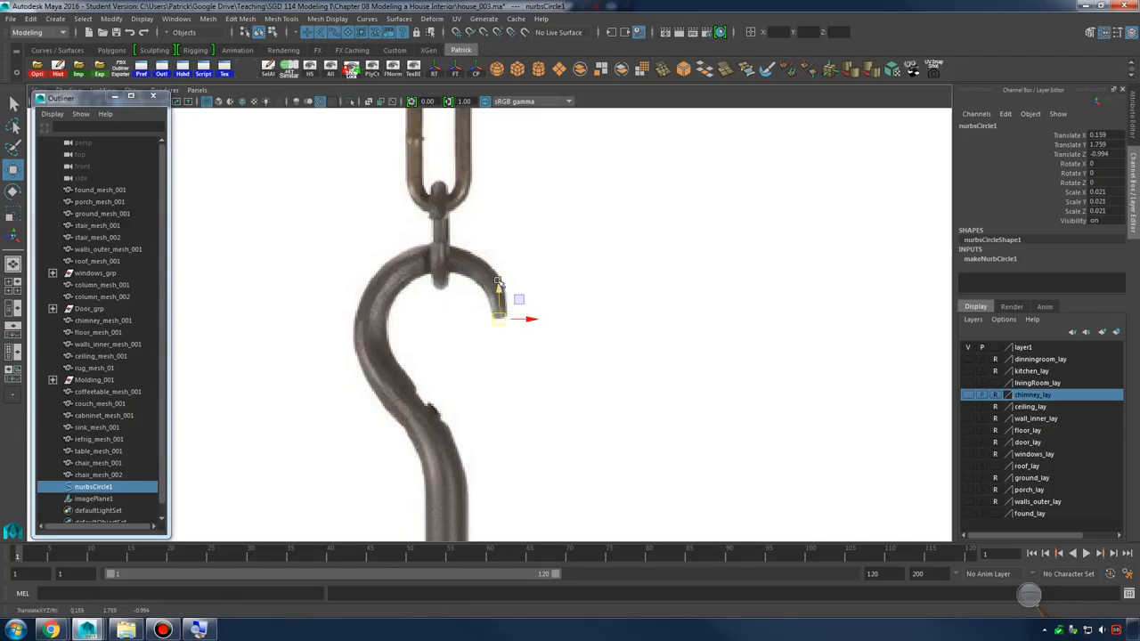
pyautogui.click(969, 348)
pyautogui.click(969, 348)
pyautogui.click(969, 348)
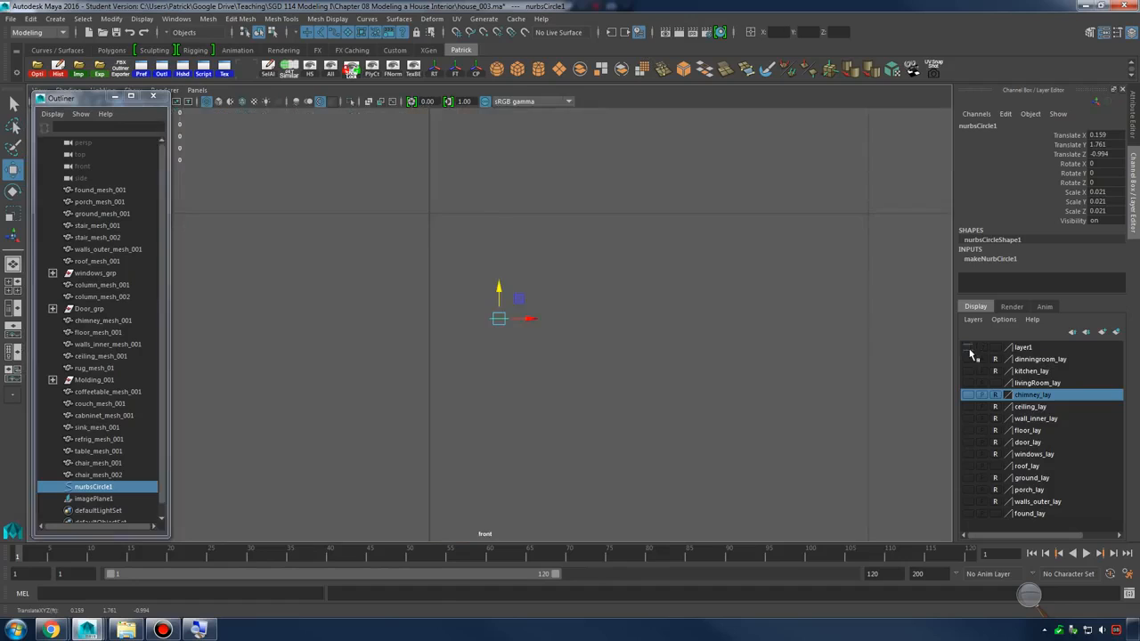
pyautogui.click(969, 348)
# Scale nurbsCircle1 uniformly to about 0.018 and compare it with the hook tip's thickness
pyautogui.press('r')
pyautogui.moveTo(497, 321); pyautogui.dragTo(501, 322)
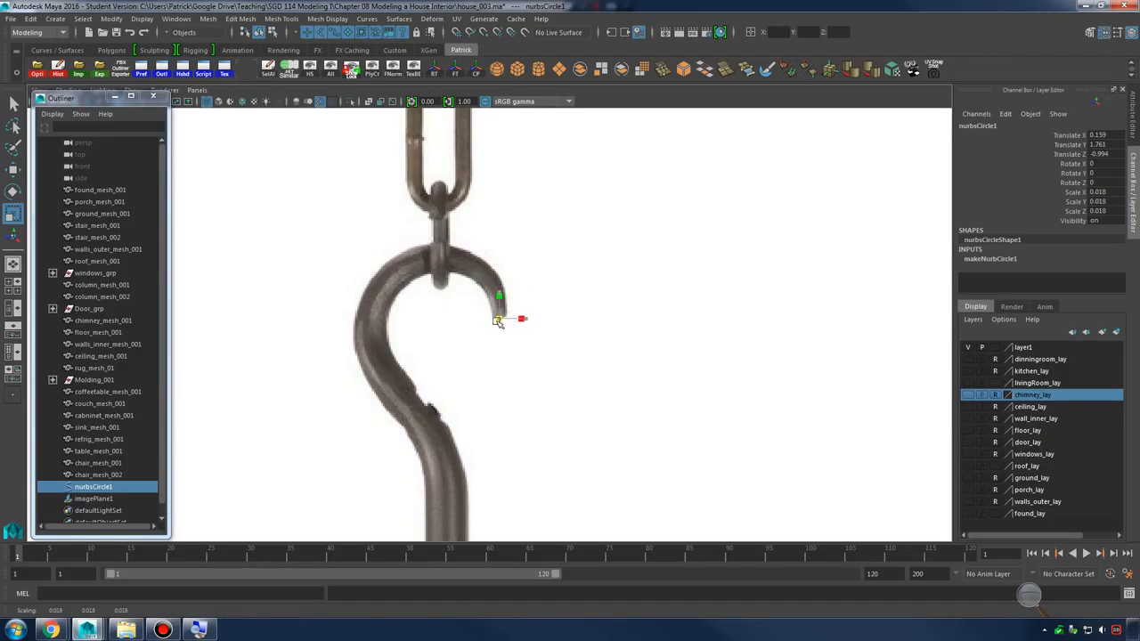
pyautogui.click(969, 348)
pyautogui.click(970, 348)
pyautogui.keyDown('alt'); pyautogui.moveTo(603, 331); pyautogui.dragTo(814, 362, button='right'); pyautogui.keyUp('alt')
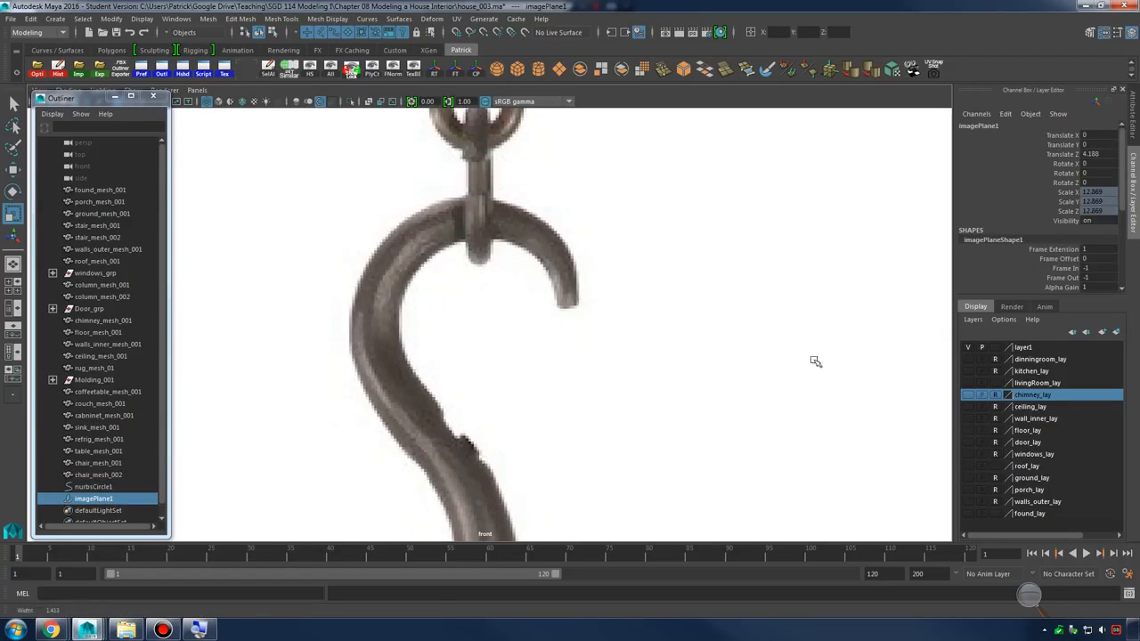
pyautogui.keyDown('alt'); pyautogui.moveTo(619, 309); pyautogui.dragTo(837, 305, button='right'); pyautogui.keyUp('alt')
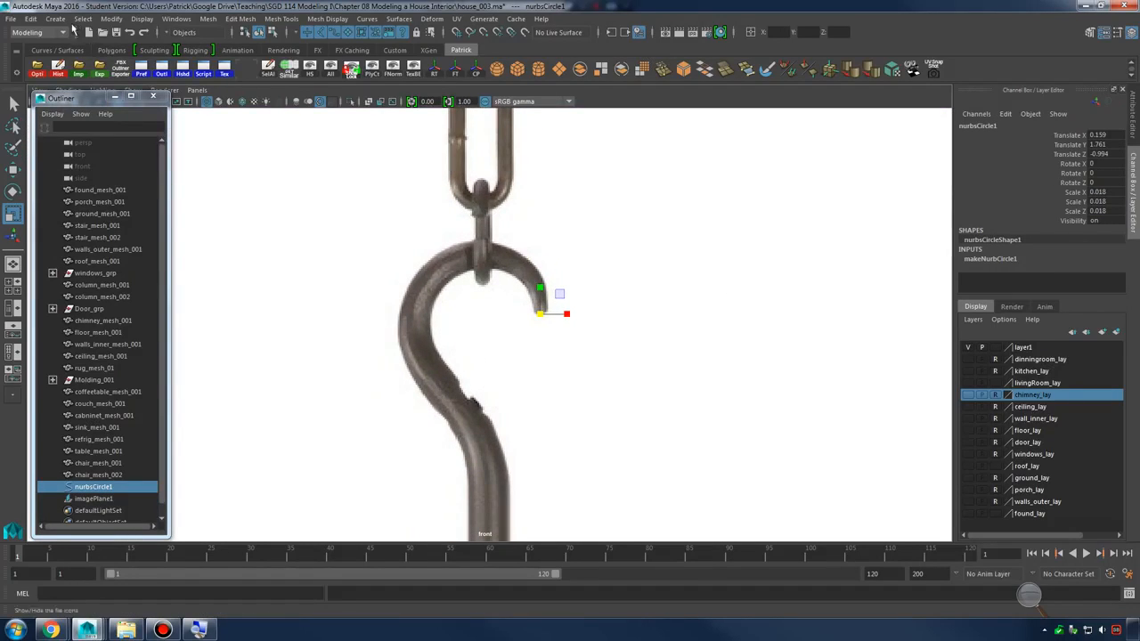
# Draw a CV curve through the centre of the hook, from its open tip around the bend and down the shaft
pyautogui.click(55, 18)
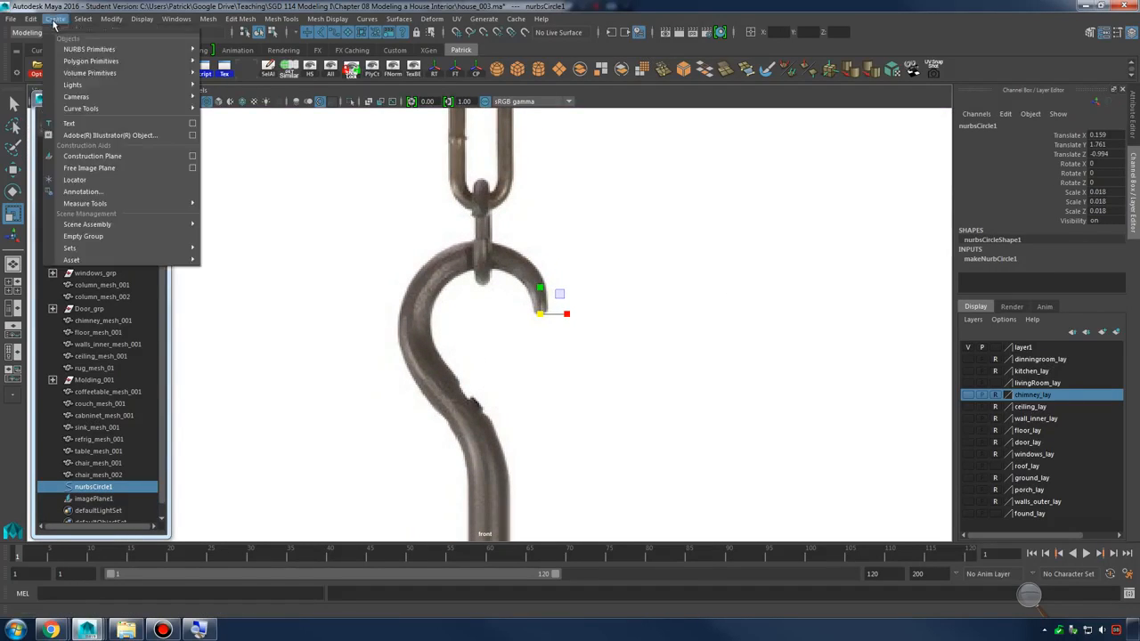
pyautogui.moveTo(81, 108)
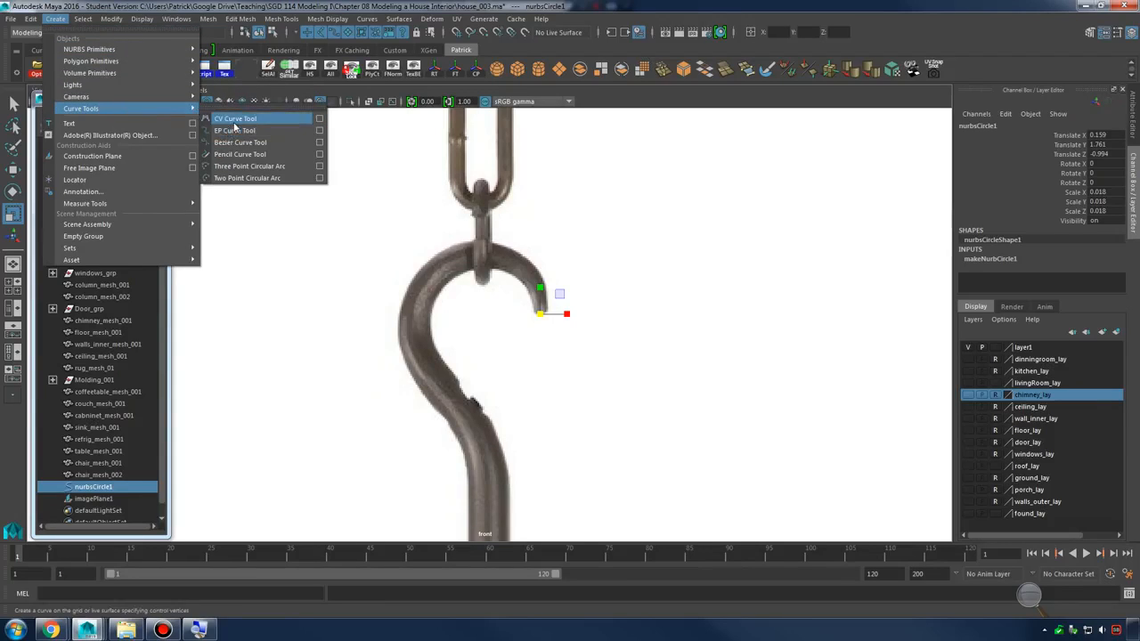
pyautogui.click(233, 118)
pyautogui.keyDown('alt'); pyautogui.moveTo(509, 305); pyautogui.dragTo(602, 310, button='right'); pyautogui.keyUp('alt')
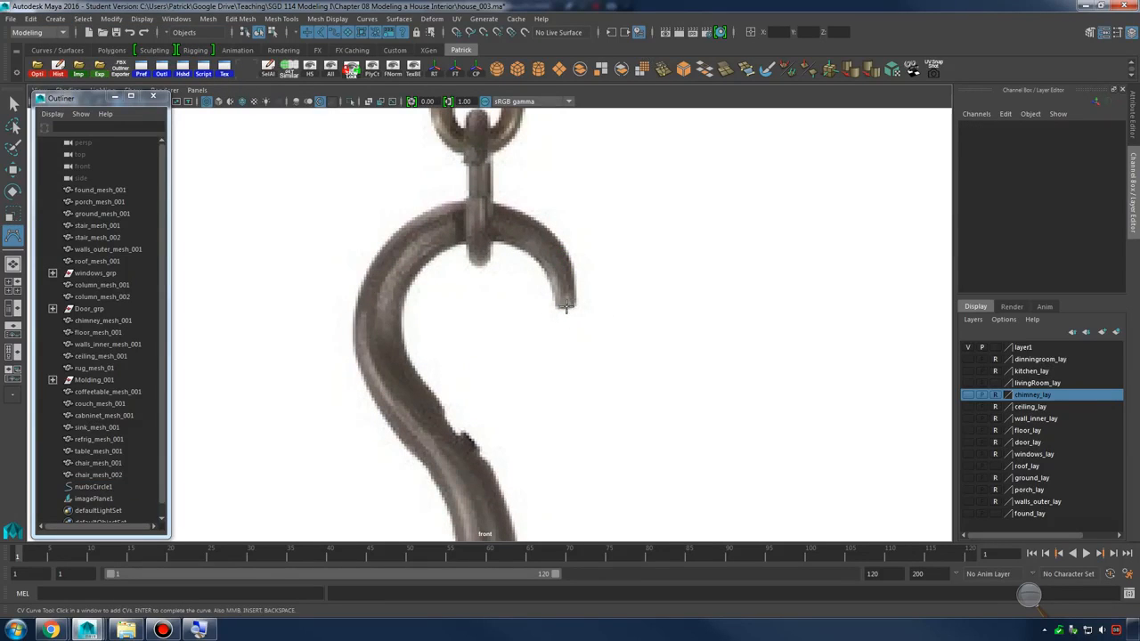
pyautogui.click(566, 305)
pyautogui.click(559, 272)
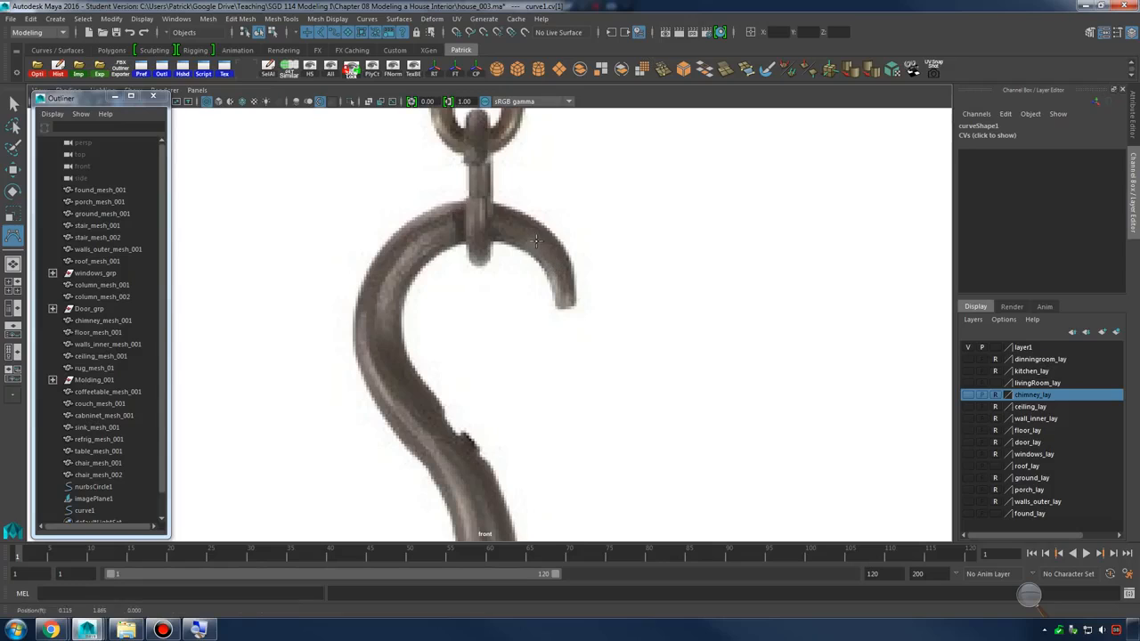
pyautogui.click(489, 224)
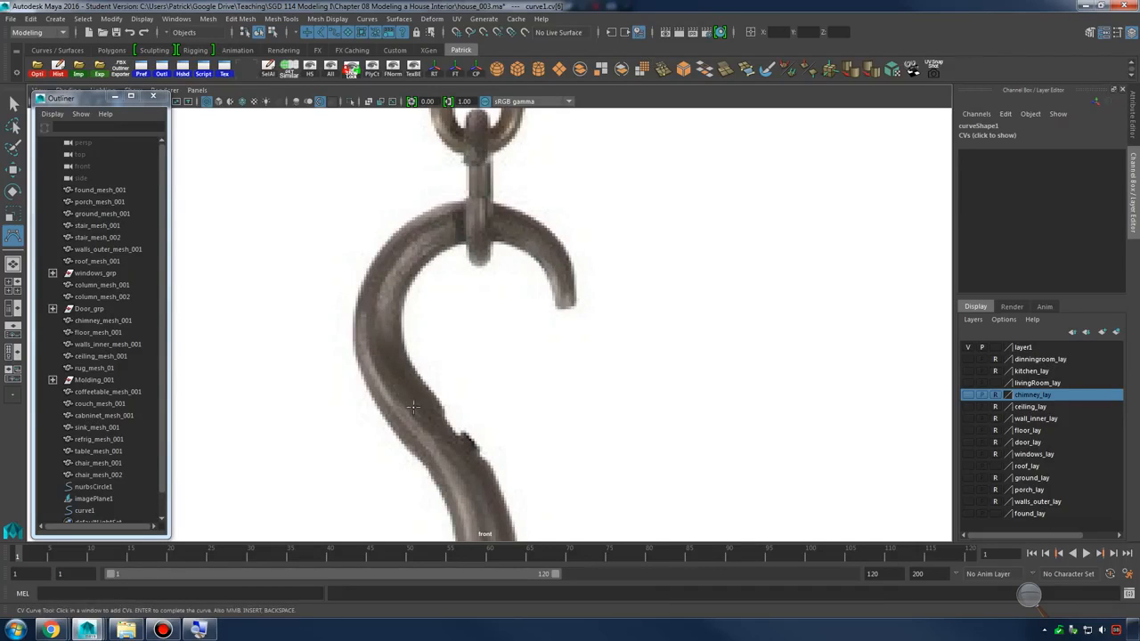
pyautogui.press('Return')
pyautogui.press('r')
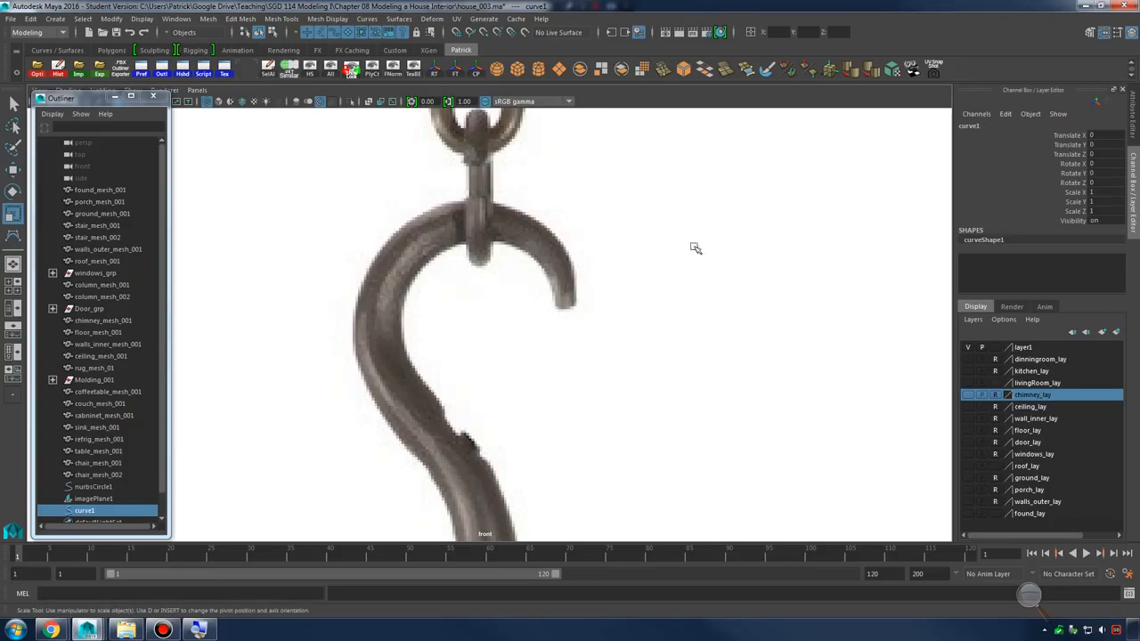
# Move imagePlane1 back behind the curve to about Translate Z -5.125
pyautogui.press('space')
pyautogui.keyDown('alt'); pyautogui.moveTo(704, 234); pyautogui.dragTo(615, 257); pyautogui.keyUp('alt')
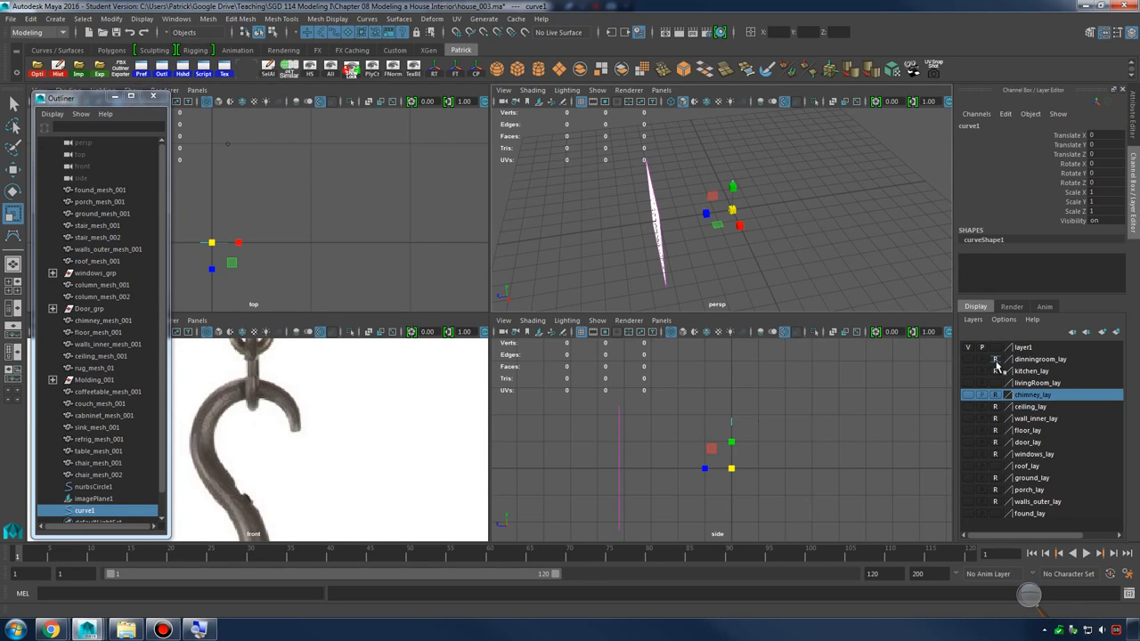
pyautogui.press('w')
pyautogui.click(657, 244)
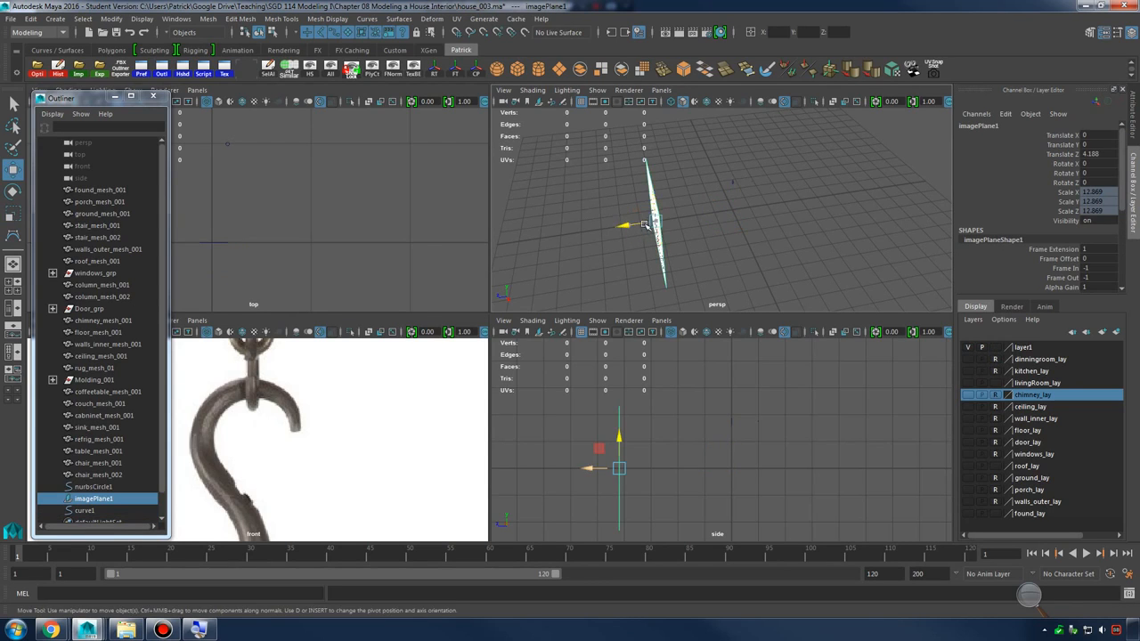
pyautogui.moveTo(644, 225); pyautogui.dragTo(755, 214)
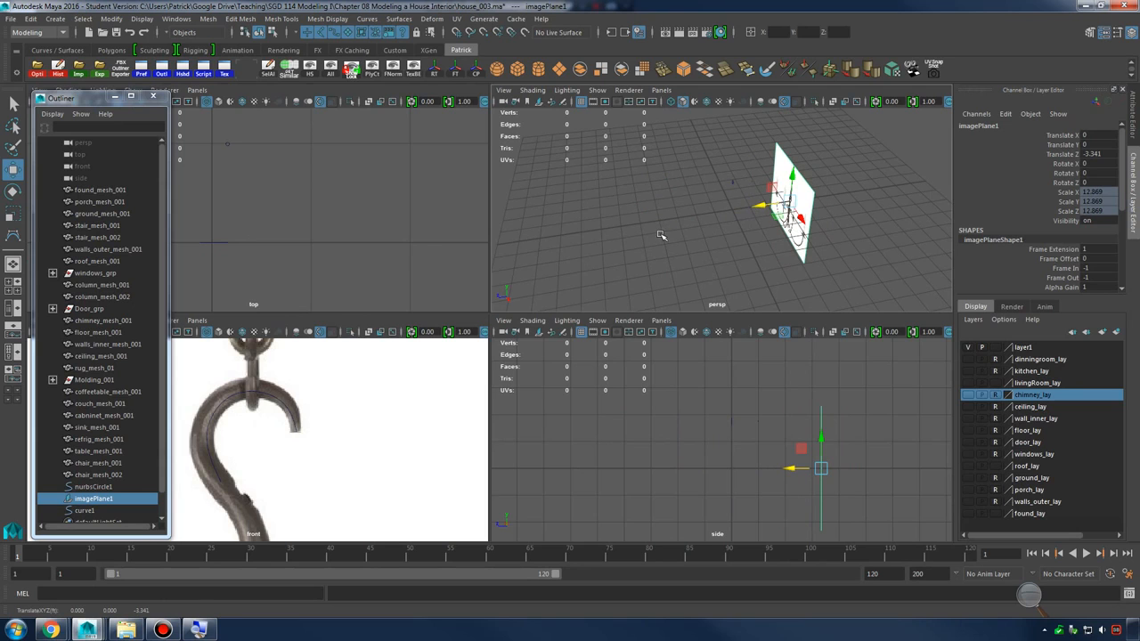
pyautogui.moveTo(659, 235)
pyautogui.keyDown('alt'); pyautogui.mouseDown()
pyautogui.moveTo(705, 222)
pyautogui.moveTo(554, 187)
pyautogui.moveTo(662, 208)
pyautogui.moveTo(672, 252)
pyautogui.mouseUp(); pyautogui.keyUp('alt')
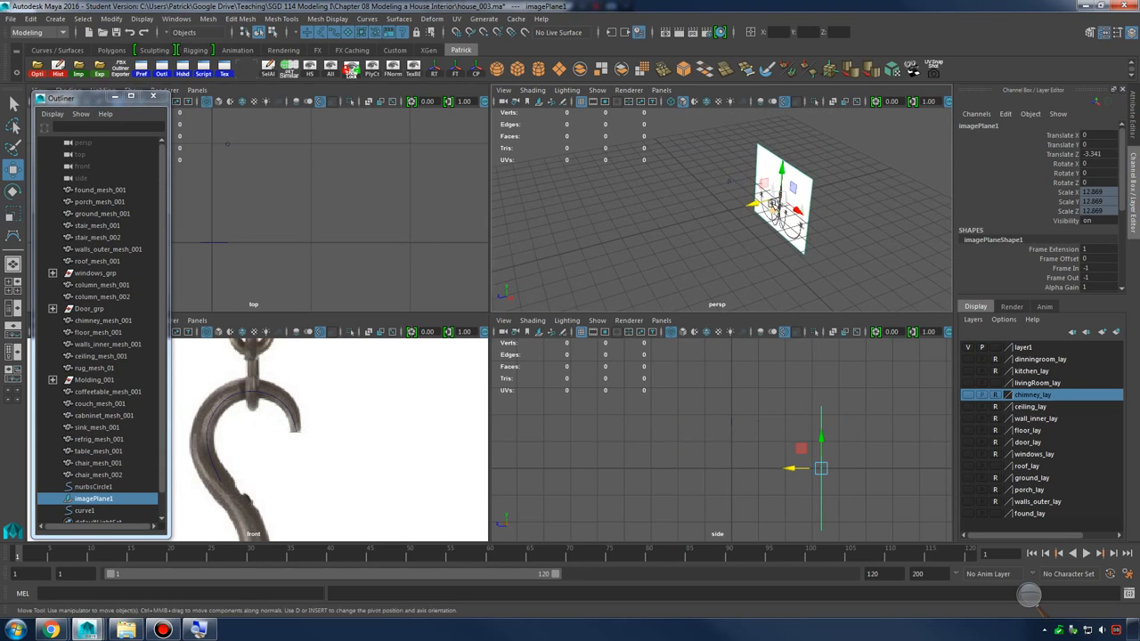
pyautogui.moveTo(771, 205); pyautogui.dragTo(680, 218)
pyautogui.keyDown('alt'); pyautogui.moveTo(311, 397); pyautogui.dragTo(346, 381, button='middle'); pyautogui.keyUp('alt')
pyautogui.moveTo(685, 221); pyautogui.dragTo(791, 203)
# Extend curve1 from its lower end with the Add Points Tool, following the hook's lower bend into the straight shaft
pyautogui.press('space')
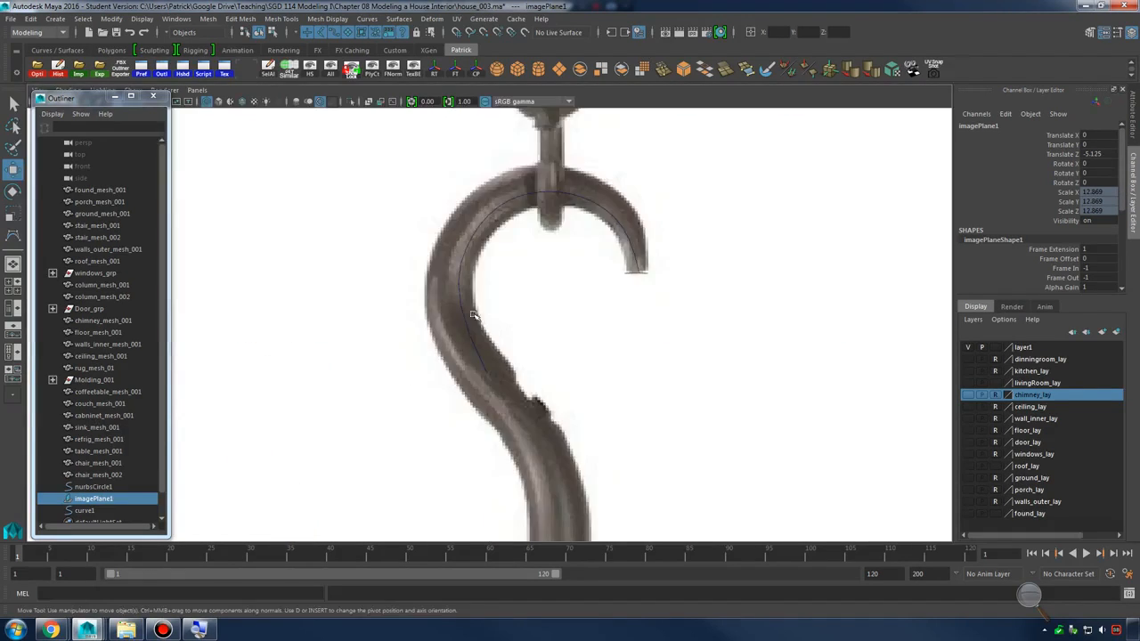
pyautogui.scroll(1, 474, 315)
pyautogui.click(597, 190)
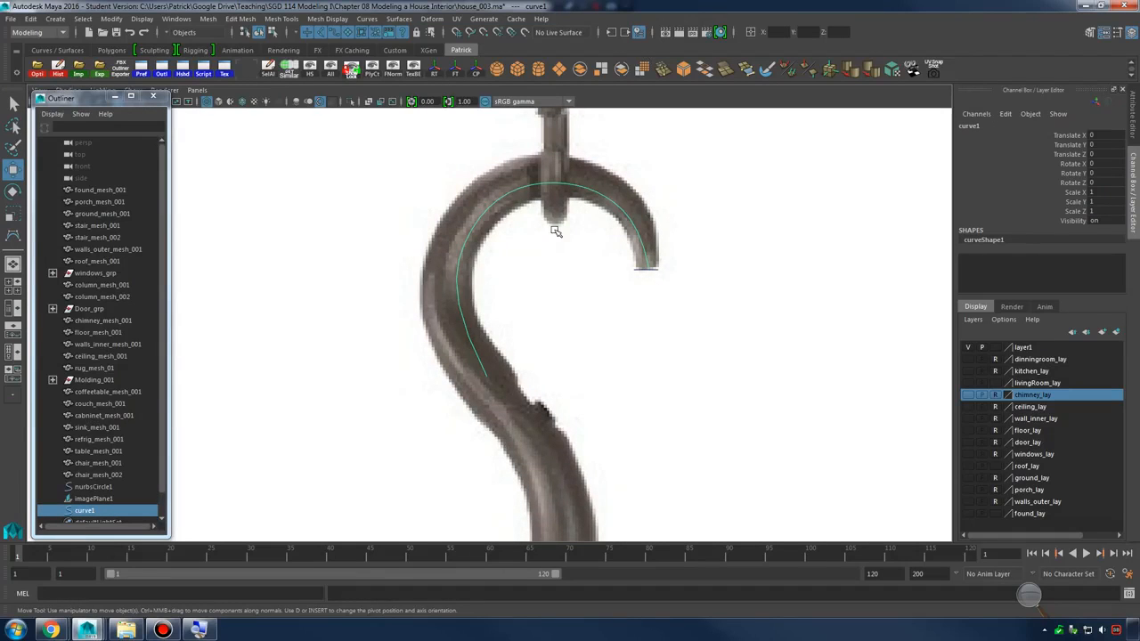
pyautogui.click(372, 20)
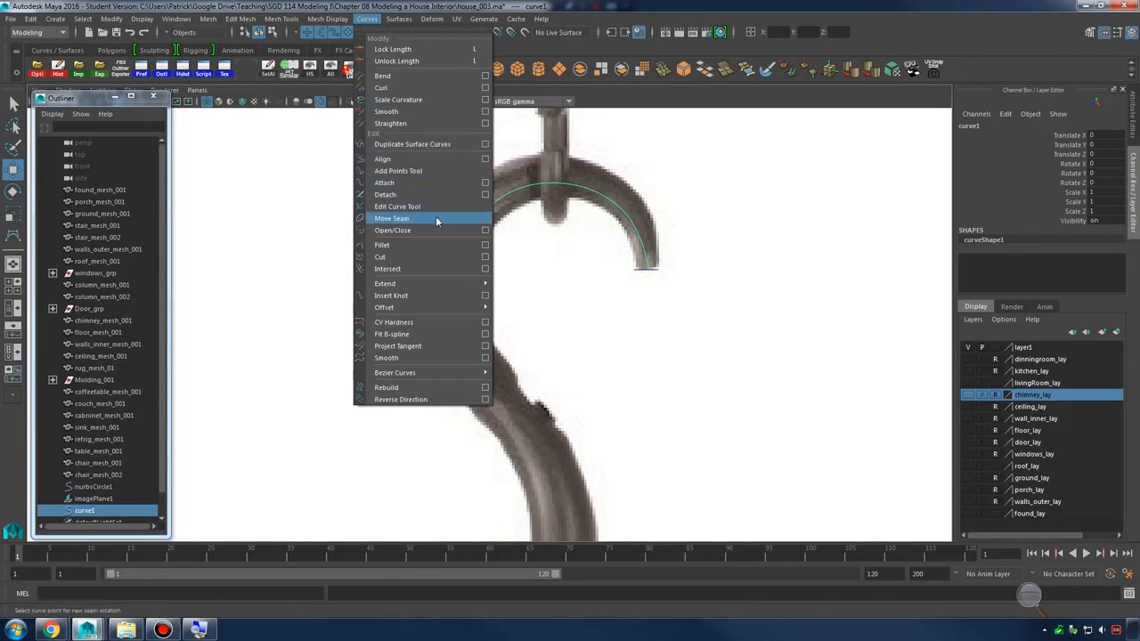
pyautogui.click(398, 171)
pyautogui.click(487, 375)
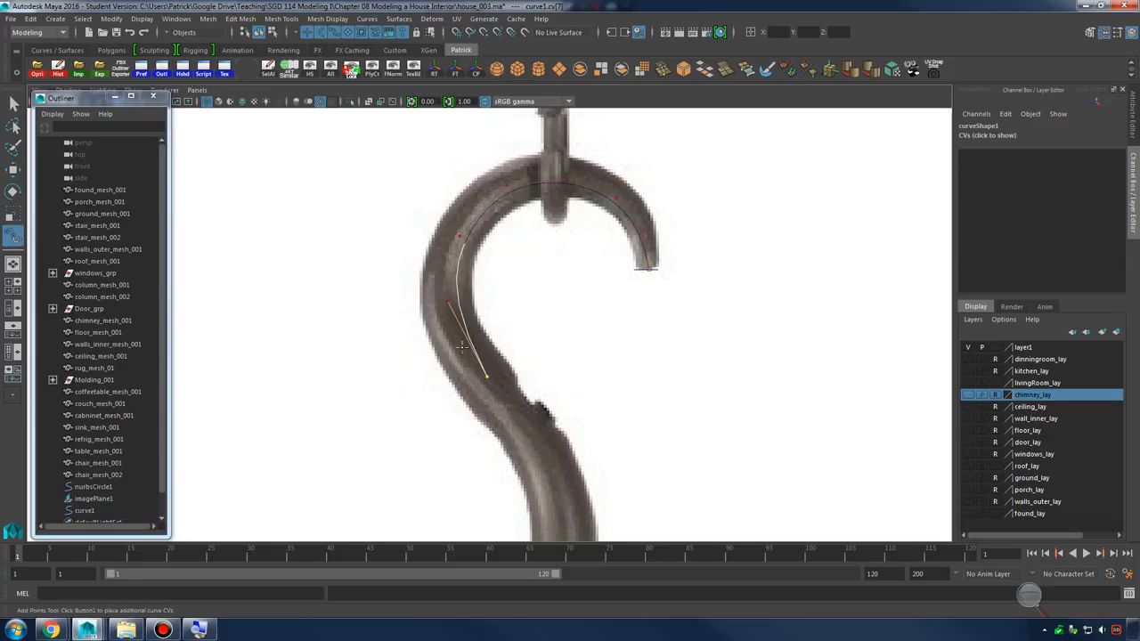
pyautogui.click(530, 440)
pyautogui.keyDown('alt'); pyautogui.moveTo(527, 439); pyautogui.dragTo(489, 305, button='middle'); pyautogui.keyUp('alt')
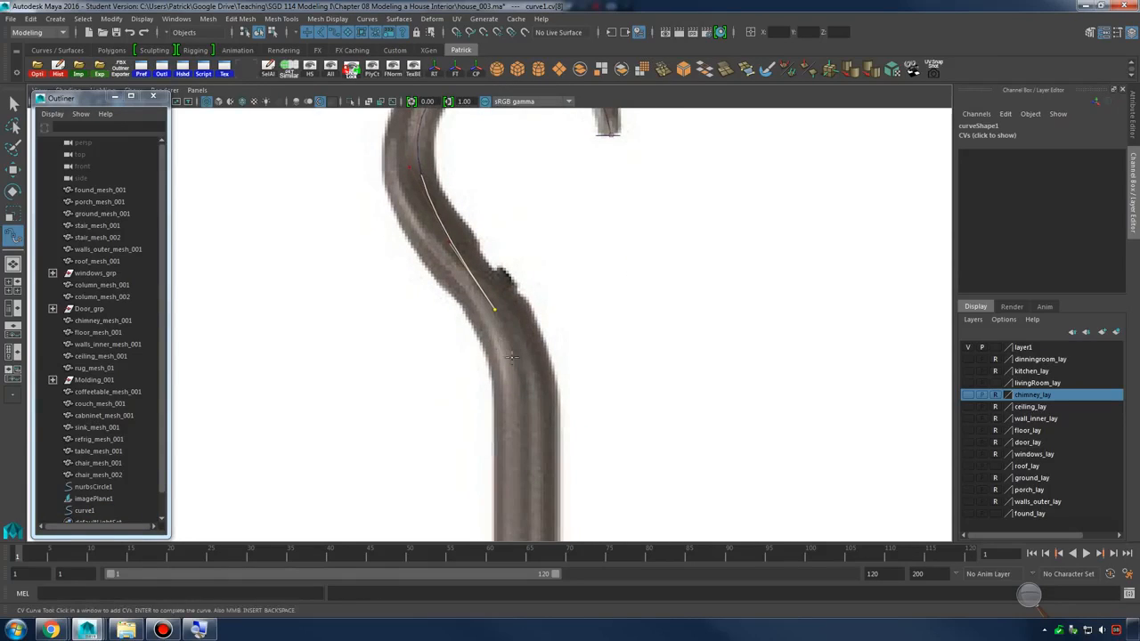
pyautogui.click(522, 366)
pyautogui.click(524, 436)
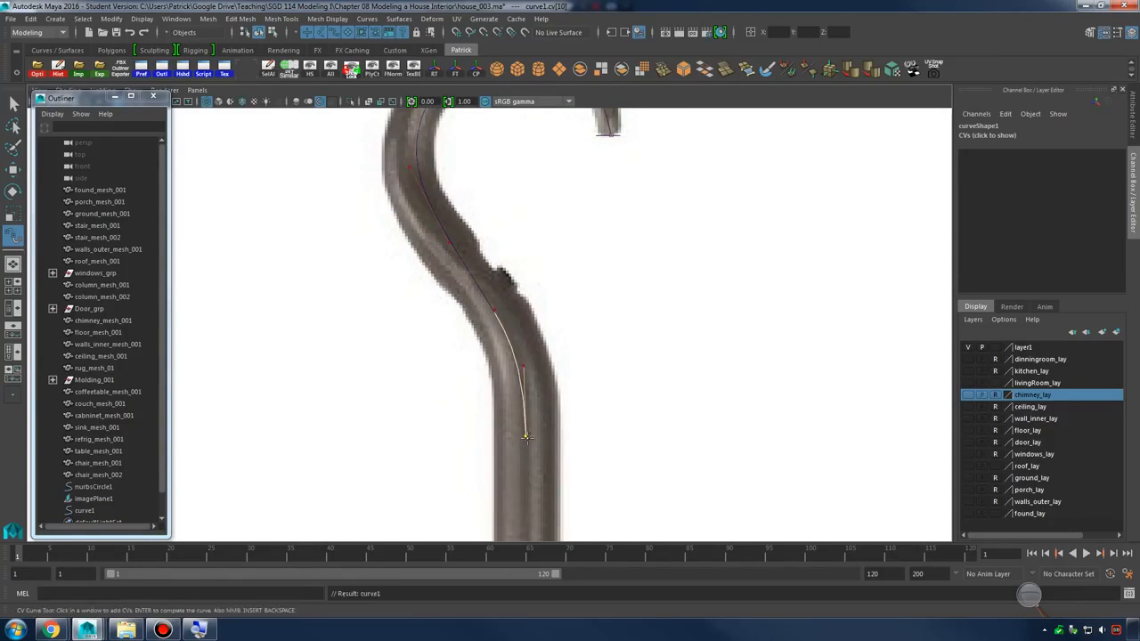
# Continue adding points to curve1 down the straight shaft to the top of the coiled collar and finish the curve
pyautogui.keyDown('alt'); pyautogui.moveTo(526, 437); pyautogui.dragTo(537, 307, button='middle'); pyautogui.keyUp('alt')
pyautogui.click(537, 439)
pyautogui.keyDown('alt'); pyautogui.moveTo(537, 439); pyautogui.dragTo(383, 472, button='right'); pyautogui.keyUp('alt')
pyautogui.keyDown('alt'); pyautogui.moveTo(677, 475); pyautogui.dragTo(669, 418, button='middle'); pyautogui.keyUp('alt')
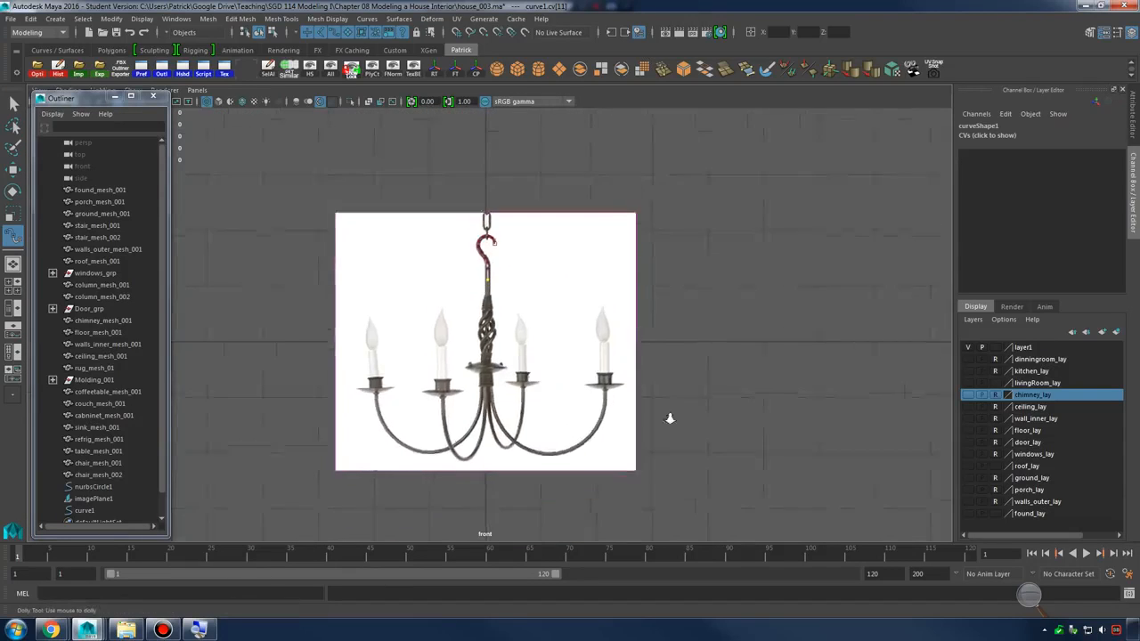
pyautogui.keyDown('alt'); pyautogui.moveTo(669, 417); pyautogui.dragTo(761, 324, button='right'); pyautogui.keyUp('alt')
pyautogui.keyDown('alt'); pyautogui.moveTo(761, 324); pyautogui.dragTo(771, 391, button='middle'); pyautogui.keyUp('alt')
pyautogui.keyDown('alt'); pyautogui.moveTo(772, 391); pyautogui.dragTo(869, 433, button='right'); pyautogui.keyUp('alt')
pyautogui.click(505, 318)
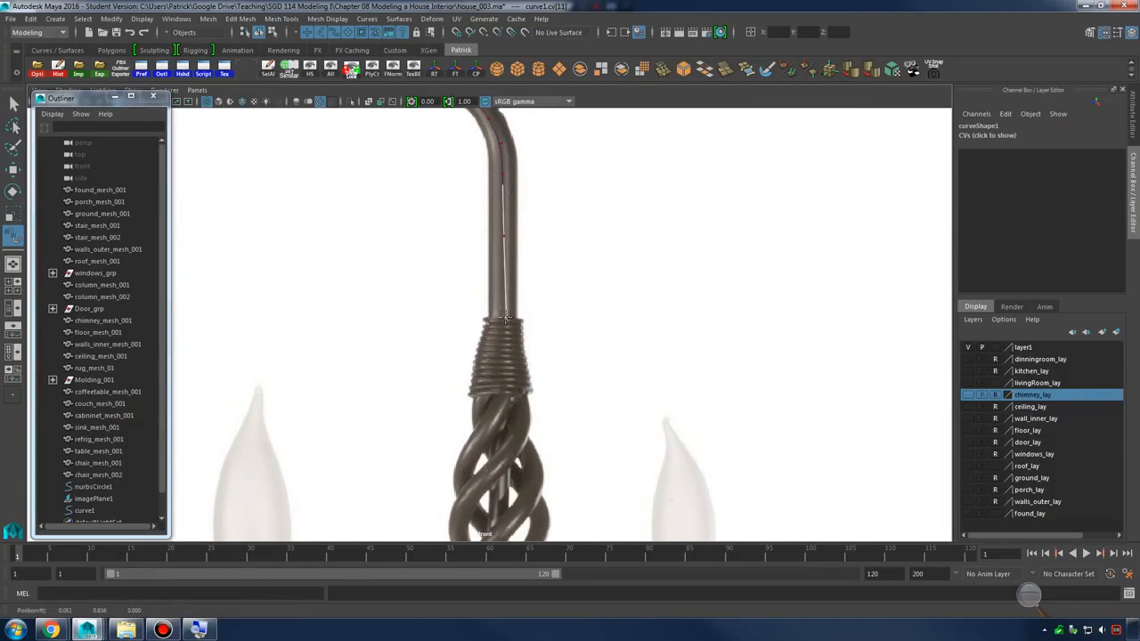
pyautogui.click(500, 317)
pyautogui.press('Return')
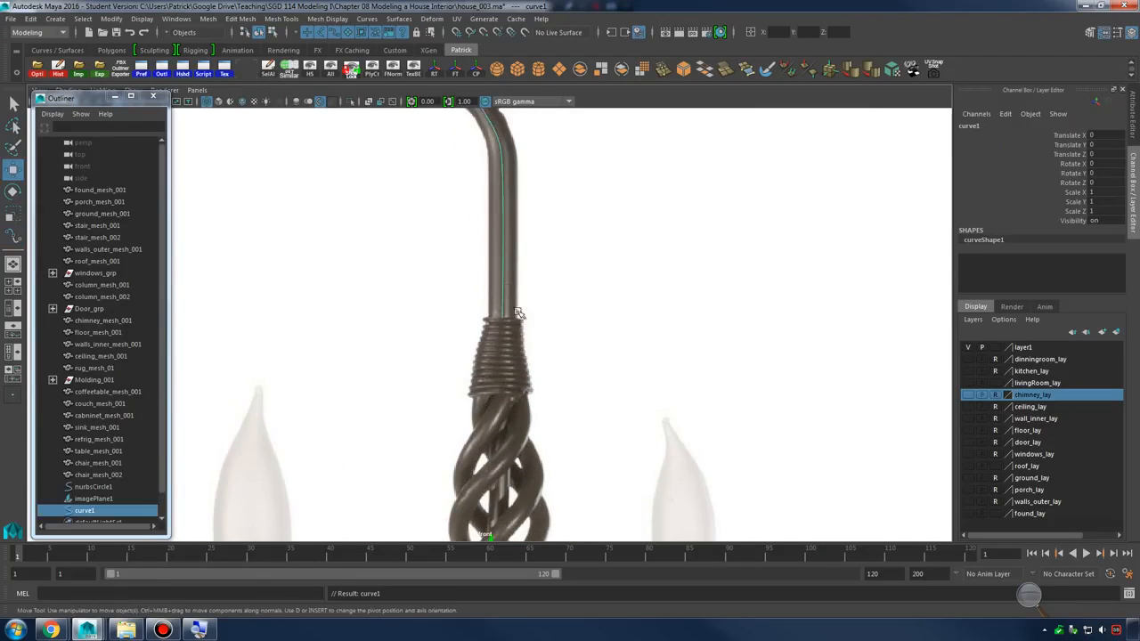
# Show curve1's control vertices and reposition them from near the open tip around the bend to centre the curve in the hook
pyautogui.keyDown('alt'); pyautogui.moveTo(548, 261); pyautogui.dragTo(596, 634, button='middle'); pyautogui.keyUp('alt')
pyautogui.keyDown('alt'); pyautogui.moveTo(597, 634); pyautogui.dragTo(766, 451, button='right'); pyautogui.keyUp('alt')
pyautogui.keyDown('alt'); pyautogui.moveTo(766, 451); pyautogui.dragTo(742, 399, button='middle'); pyautogui.keyUp('alt')
pyautogui.keyDown('alt'); pyautogui.moveTo(742, 400); pyautogui.dragTo(682, 375, button='right'); pyautogui.keyUp('alt')
pyautogui.scroll(1, 681, 374)
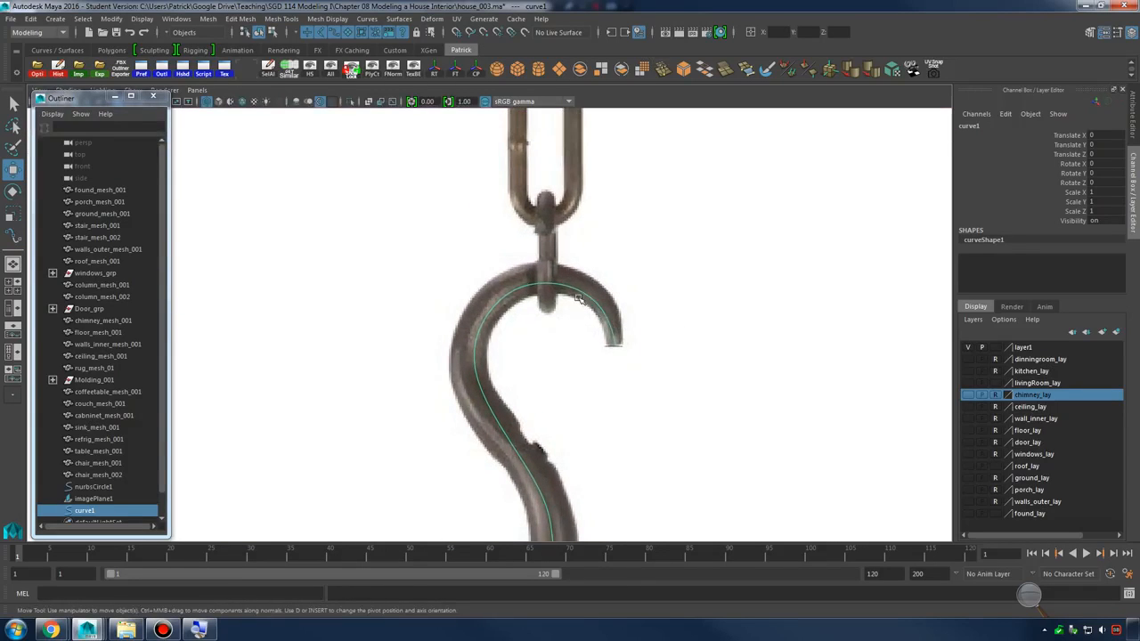
pyautogui.moveTo(579, 297); pyautogui.dragTo(526, 275, button='right')
pyautogui.scroll(1, 669, 335)
pyautogui.click(619, 286)
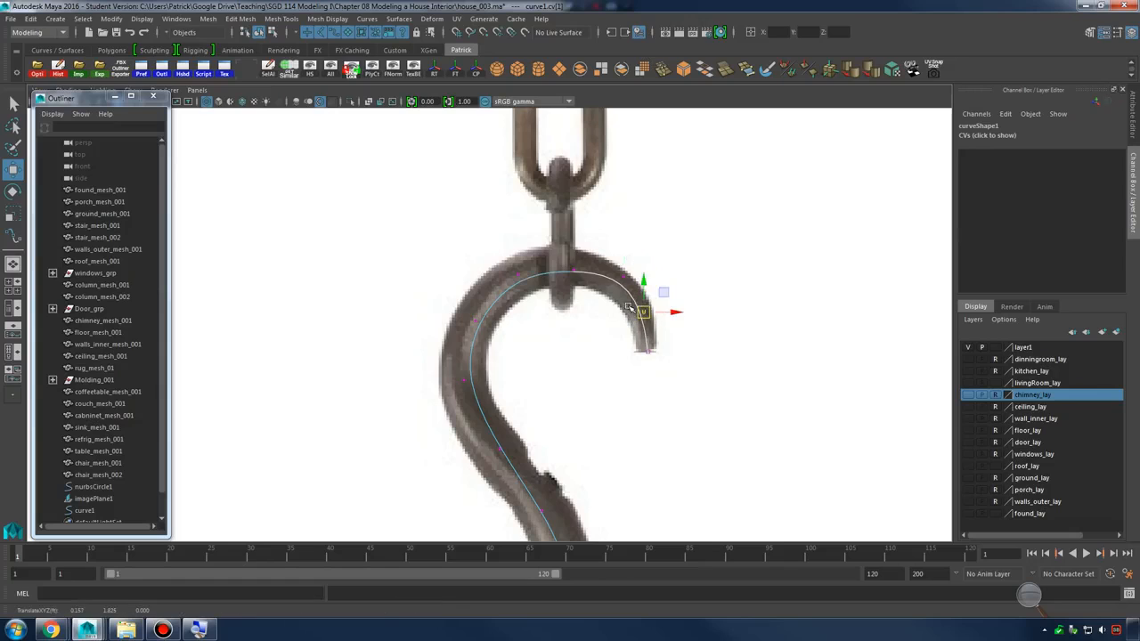
pyautogui.click(567, 263)
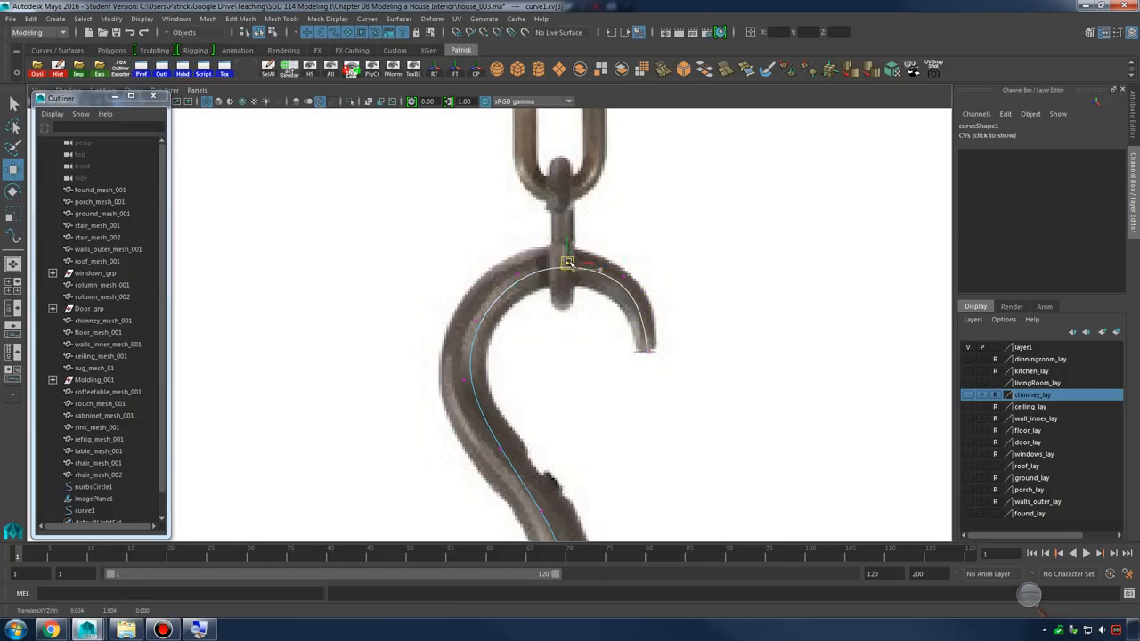
pyautogui.click(515, 275)
pyautogui.click(470, 321)
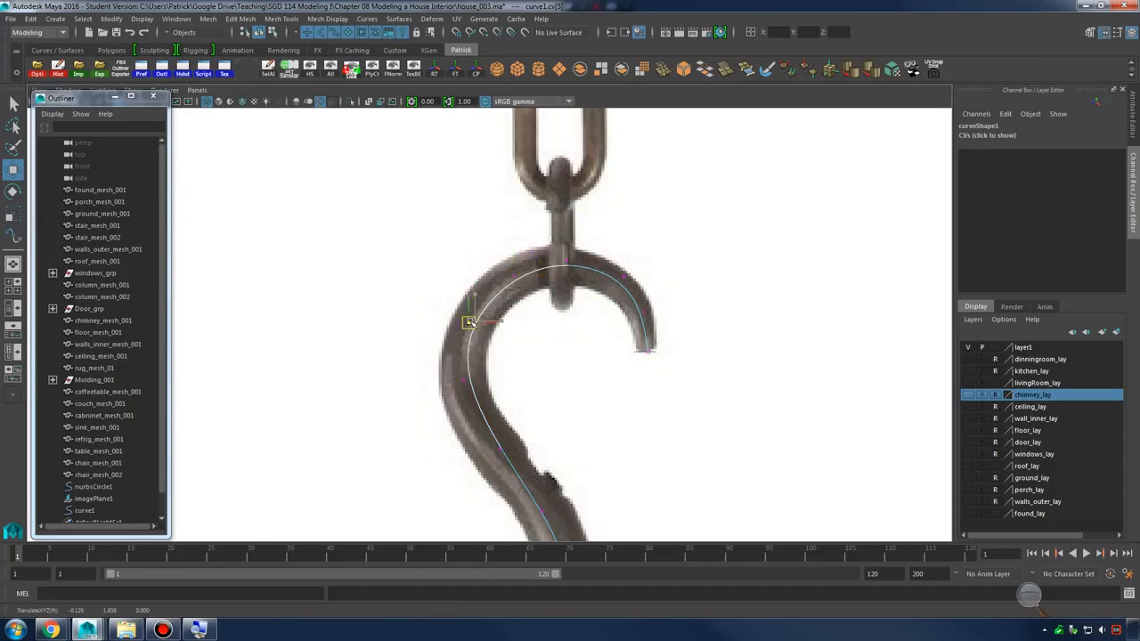
pyautogui.click(455, 387)
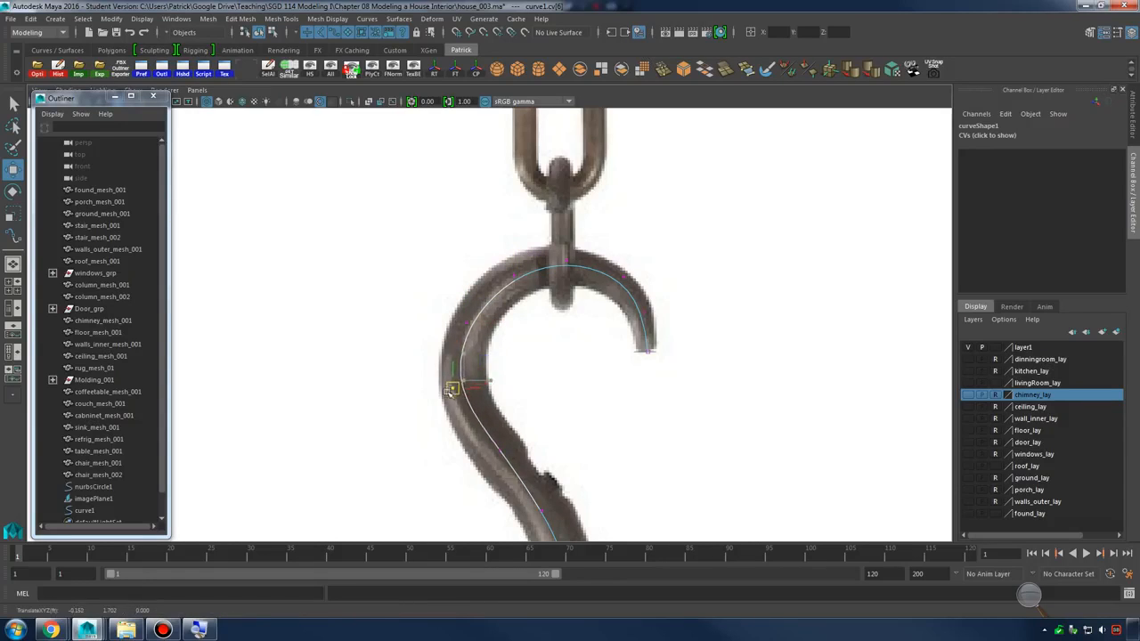
pyautogui.click(495, 454)
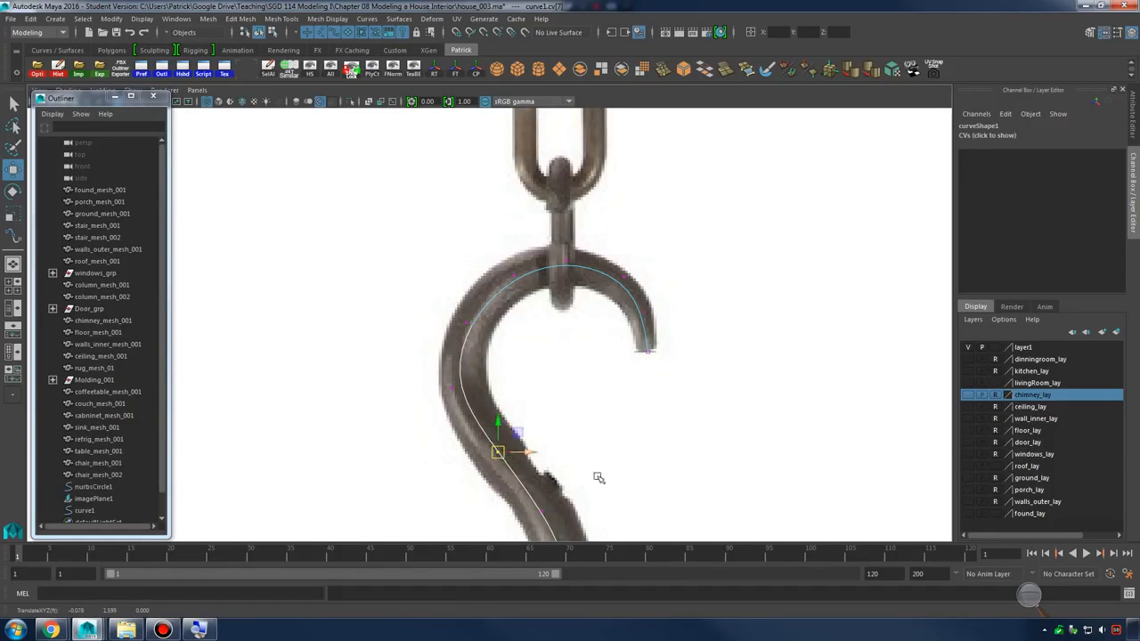
# Fine-tune the CVs around the hook's upper bend and crown so the curve follows the middle of the metal
pyautogui.keyDown('alt'); pyautogui.moveTo(599, 479); pyautogui.dragTo(572, 381, button='middle'); pyautogui.keyUp('alt')
pyautogui.click(442, 226)
pyautogui.moveTo(439, 222); pyautogui.dragTo(435, 214)
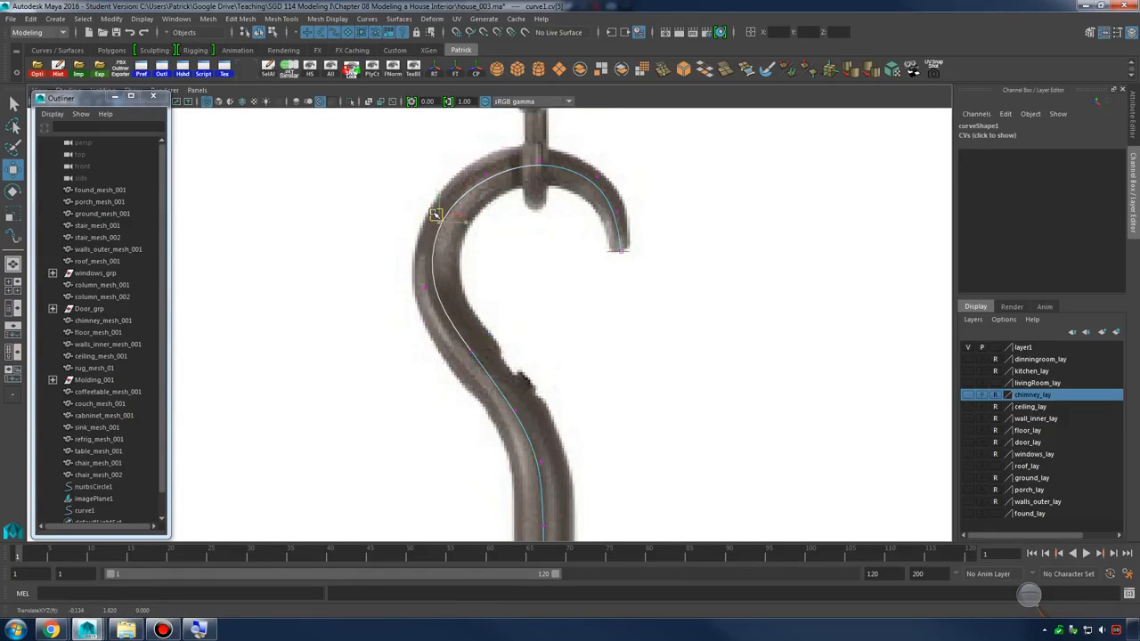
pyautogui.keyDown('alt'); pyautogui.moveTo(537, 165); pyautogui.dragTo(533, 167, button='middle'); pyautogui.keyUp('alt')
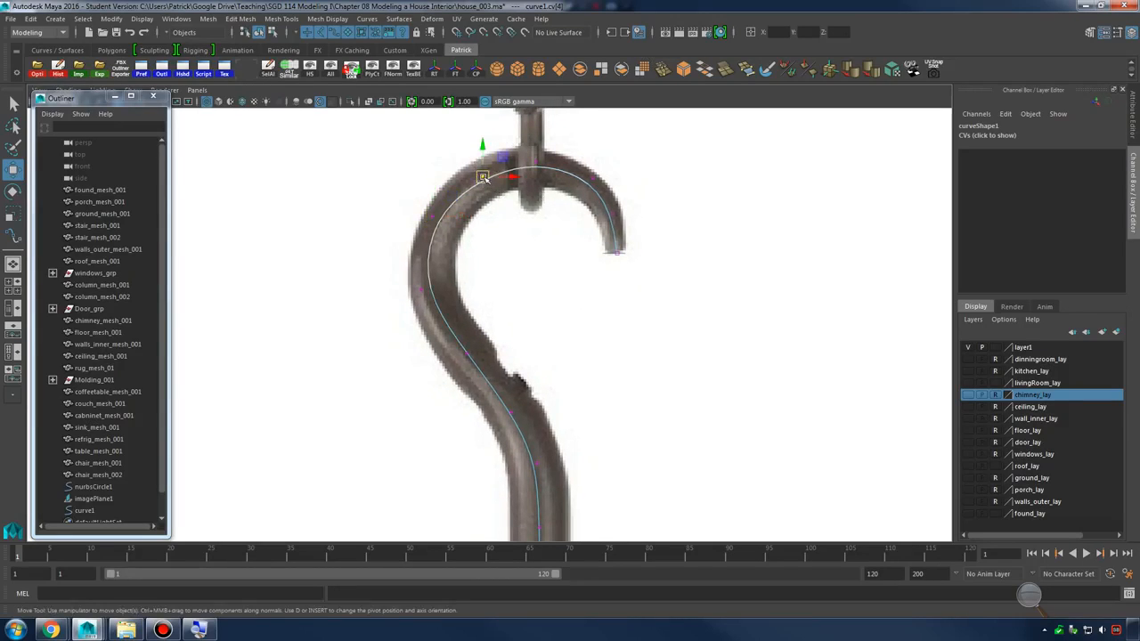
pyautogui.click(541, 195)
pyautogui.click(434, 220)
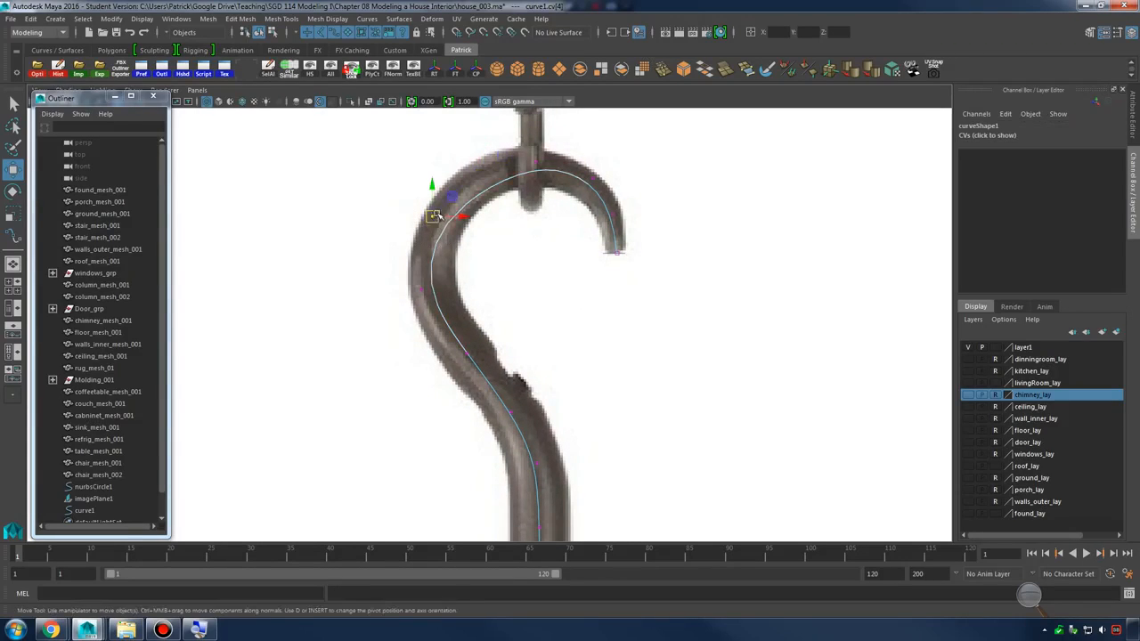
pyautogui.moveTo(436, 215); pyautogui.dragTo(447, 190)
pyautogui.click(524, 158)
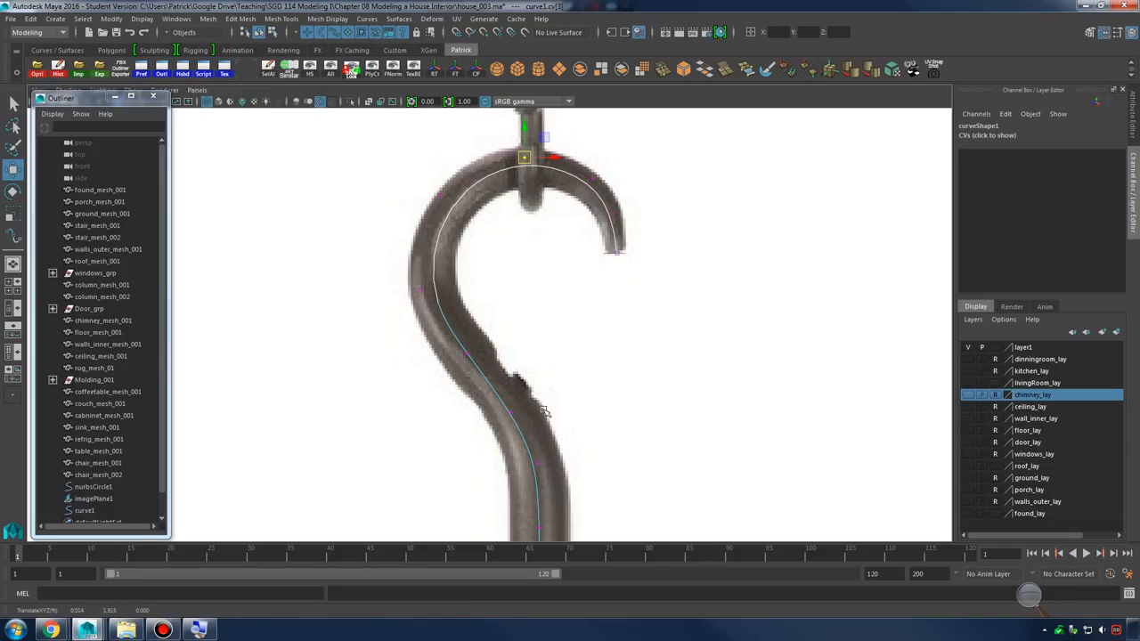
# Reposition curve1's CVs along the hook's lower bend and the start of the shaft, then deselect the curve
pyautogui.keyDown('alt'); pyautogui.moveTo(544, 410); pyautogui.dragTo(530, 318, button='middle'); pyautogui.keyUp('alt')
pyautogui.moveTo(474, 303); pyautogui.dragTo(503, 320)
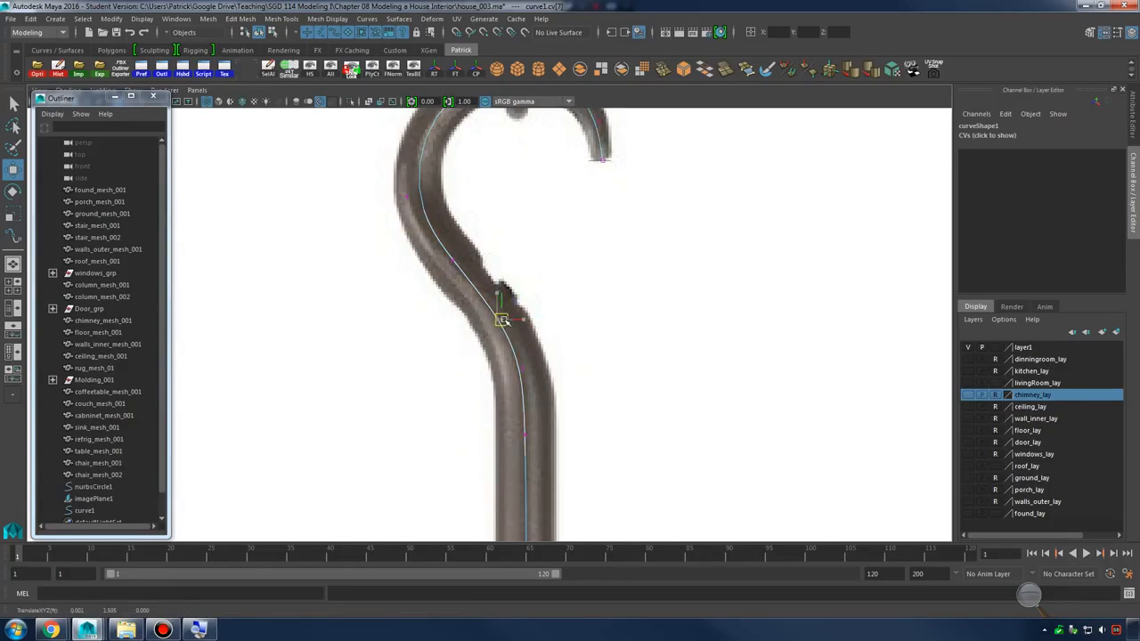
pyautogui.keyDown('alt'); pyautogui.moveTo(586, 428); pyautogui.dragTo(568, 332, button='middle'); pyautogui.keyUp('alt')
pyautogui.moveTo(487, 317); pyautogui.dragTo(510, 265)
pyautogui.moveTo(519, 348); pyautogui.dragTo(509, 252)
pyautogui.click(622, 252)
# Show curve1's control vertices again and adjust the end CV at the hook's open tip along X
pyautogui.keyDown('alt'); pyautogui.moveTo(806, 347); pyautogui.dragTo(628, 365, button='right'); pyautogui.keyUp('alt')
pyautogui.keyDown('alt'); pyautogui.moveTo(623, 347); pyautogui.dragTo(680, 405, button='middle'); pyautogui.keyUp('alt')
pyautogui.keyDown('alt'); pyautogui.moveTo(592, 267); pyautogui.dragTo(658, 266, button='right'); pyautogui.keyUp('alt')
pyautogui.keyDown('alt'); pyautogui.moveTo(657, 266); pyautogui.dragTo(632, 281, button='middle'); pyautogui.keyUp('alt')
pyautogui.keyDown('alt'); pyautogui.moveTo(632, 280); pyautogui.dragTo(671, 306, button='right'); pyautogui.keyUp('alt')
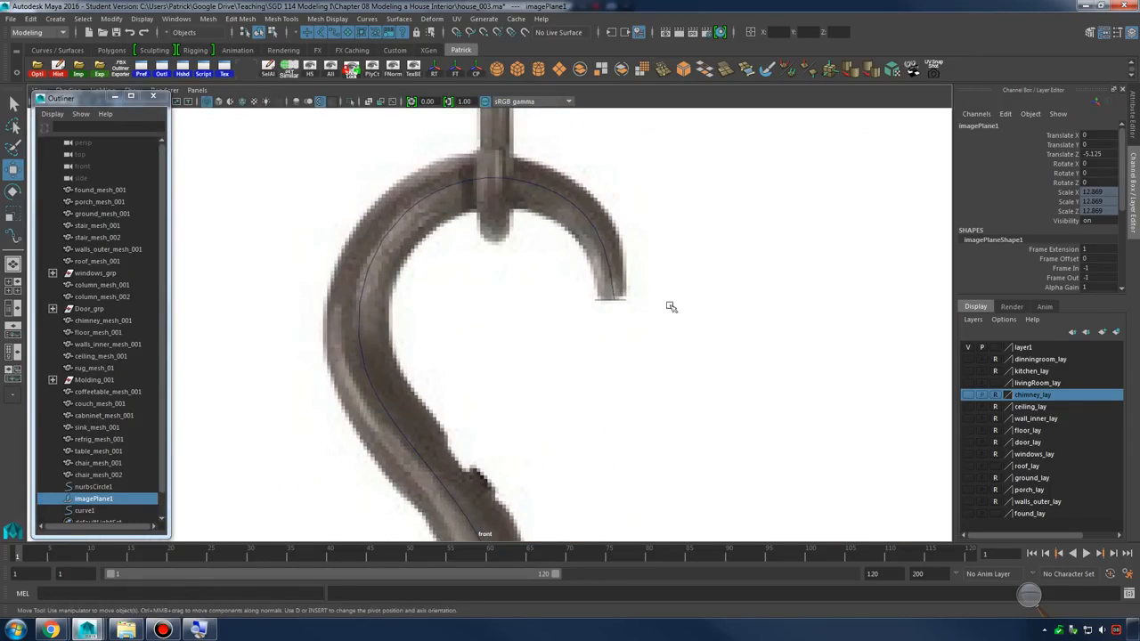
pyautogui.click(622, 299)
pyautogui.click(608, 238)
pyautogui.click(603, 238)
pyautogui.moveTo(602, 239)
pyautogui.mouseDown(button='right')
pyautogui.moveTo(562, 235)
pyautogui.moveTo(672, 295)
pyautogui.moveTo(605, 258)
pyautogui.mouseUp(button='right')
pyautogui.click(656, 290)
pyautogui.click(651, 275)
pyautogui.moveTo(627, 265); pyautogui.dragTo(676, 295)
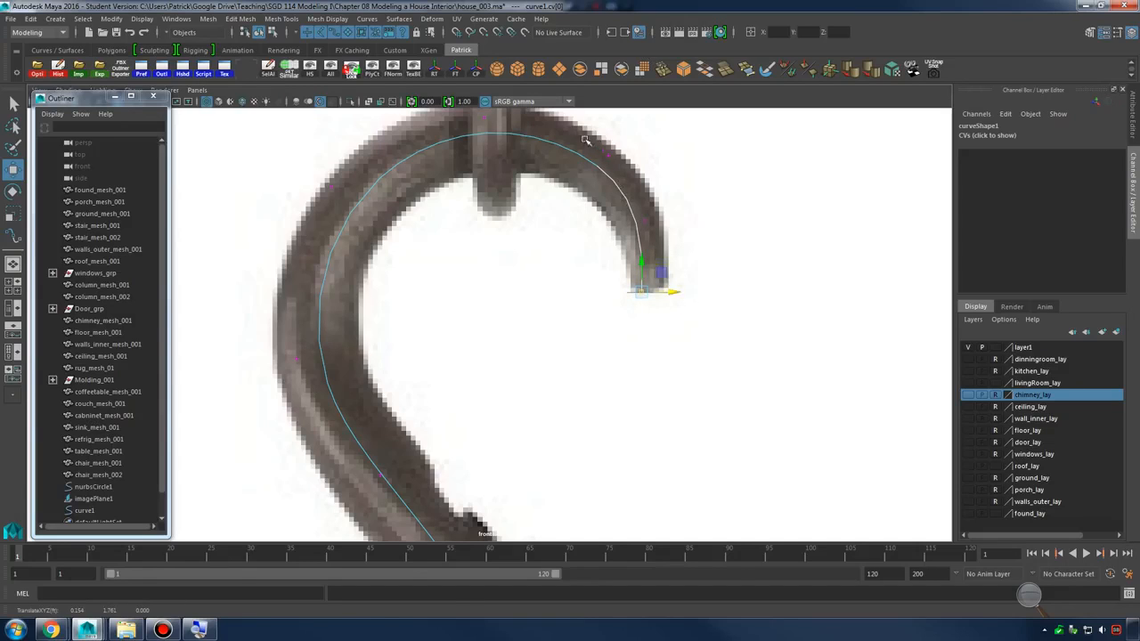
# Shift the three CVs nearest the open tip outward along X, and nudge the third one to smooth the arc
pyautogui.keyDown('shift'); pyautogui.moveTo(585, 140); pyautogui.dragTo(672, 274); pyautogui.keyUp('shift')
pyautogui.moveTo(658, 225); pyautogui.dragTo(668, 229)
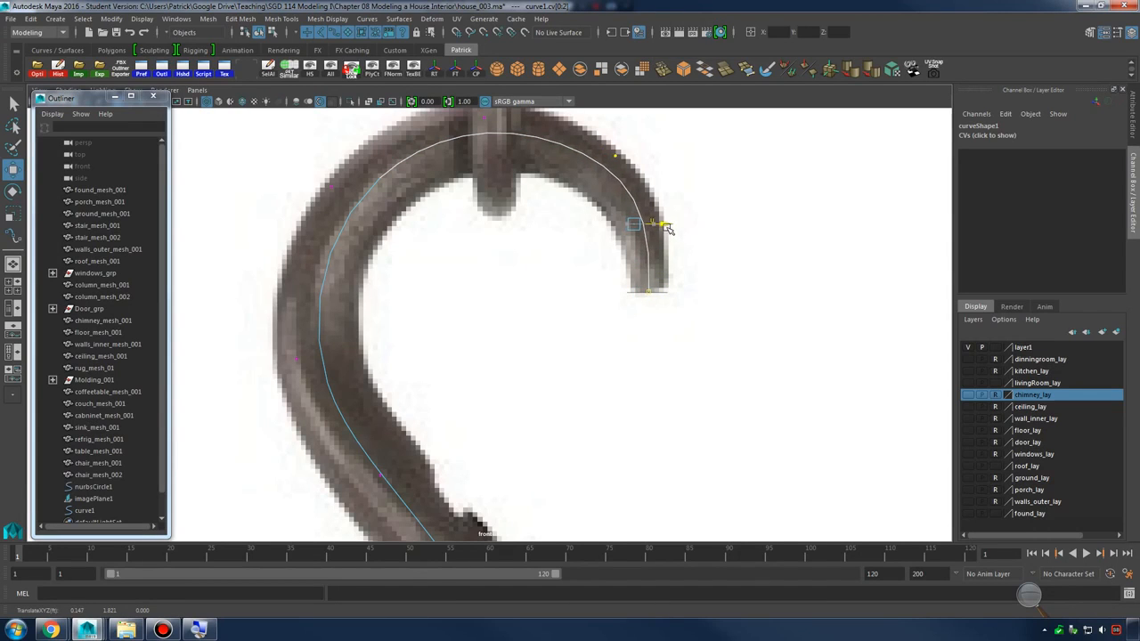
pyautogui.click(614, 155)
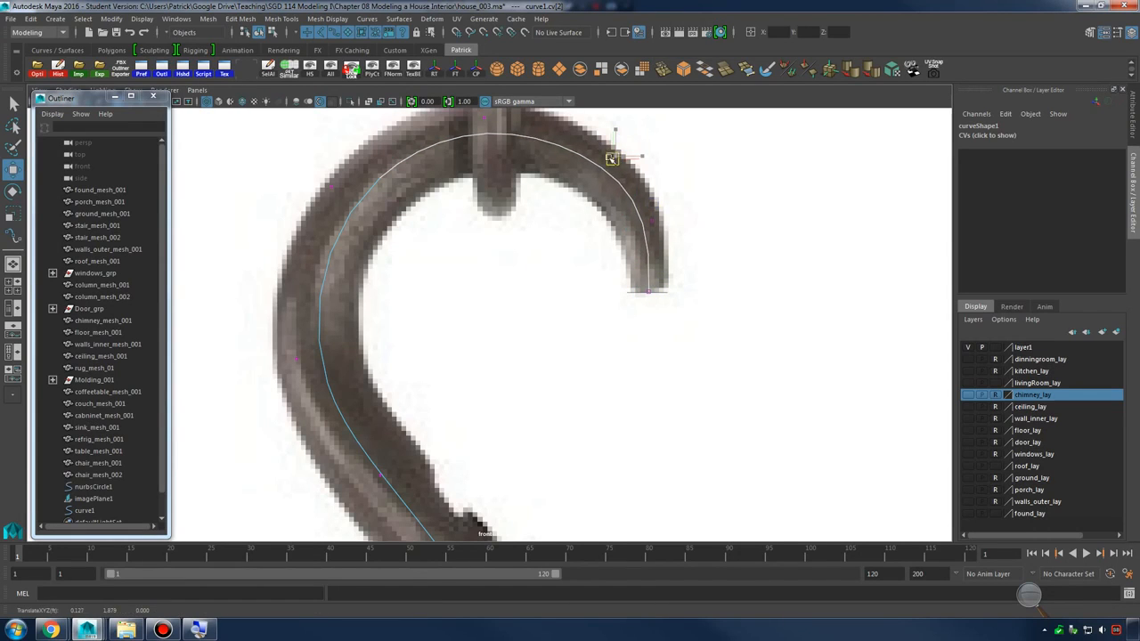
pyautogui.click(764, 315)
# Reset nurbsCircle1's Translate X, Y and Z to 0
pyautogui.scroll(3, 753, 381)
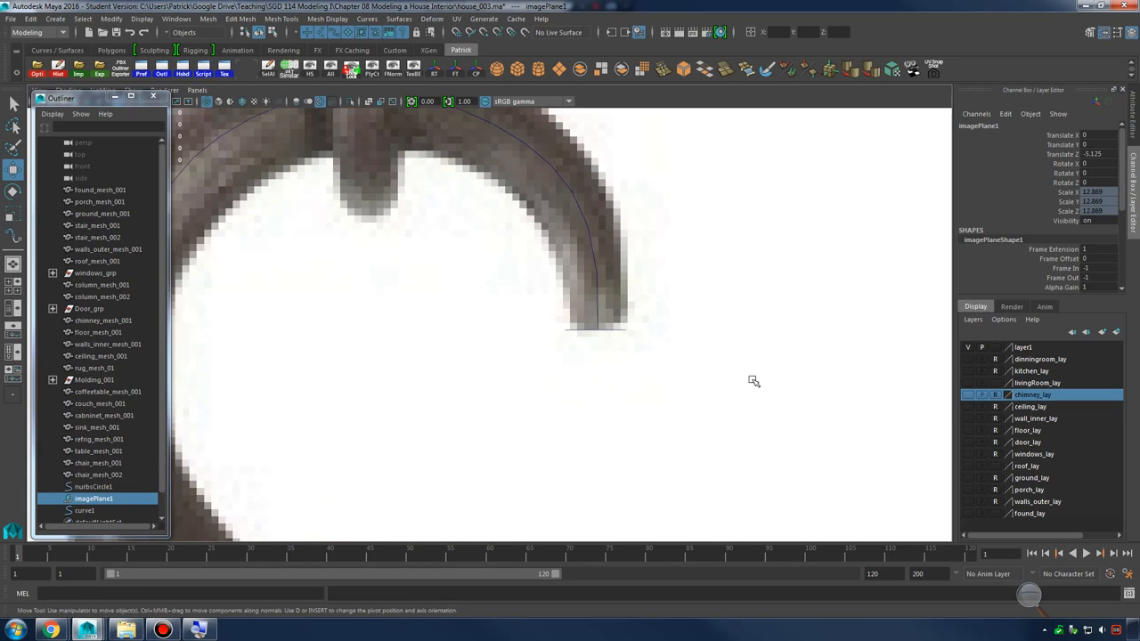
pyautogui.click(619, 329)
pyautogui.press('space')
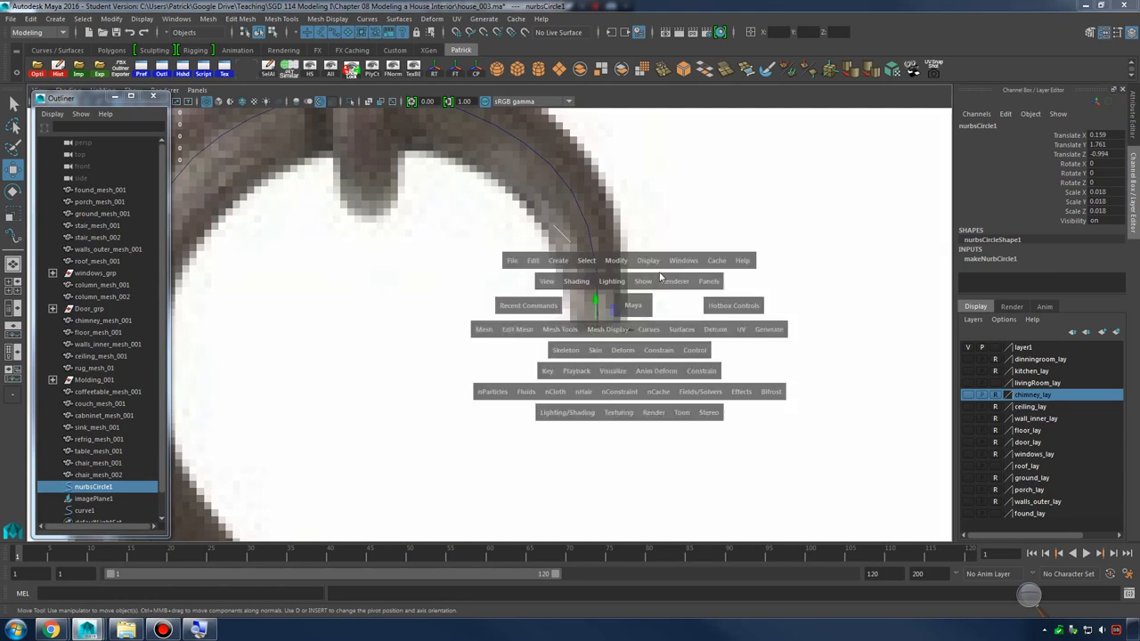
pyautogui.press('space')
pyautogui.press('space')
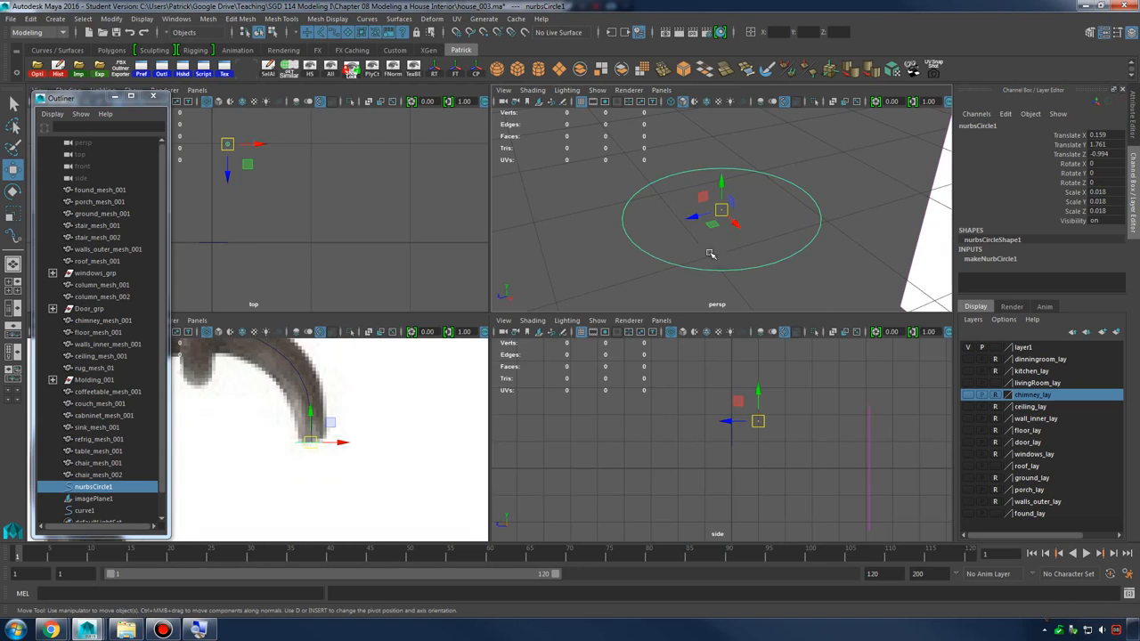
pyautogui.press('space')
pyautogui.moveTo(710, 254)
pyautogui.keyDown('alt'); pyautogui.mouseDown(button='right')
pyautogui.moveTo(560, 257)
pyautogui.moveTo(510, 285)
pyautogui.mouseUp(button='right'); pyautogui.keyUp('alt')
pyautogui.keyDown('alt'); pyautogui.moveTo(686, 285); pyautogui.dragTo(354, 345, button='right'); pyautogui.keyUp('alt')
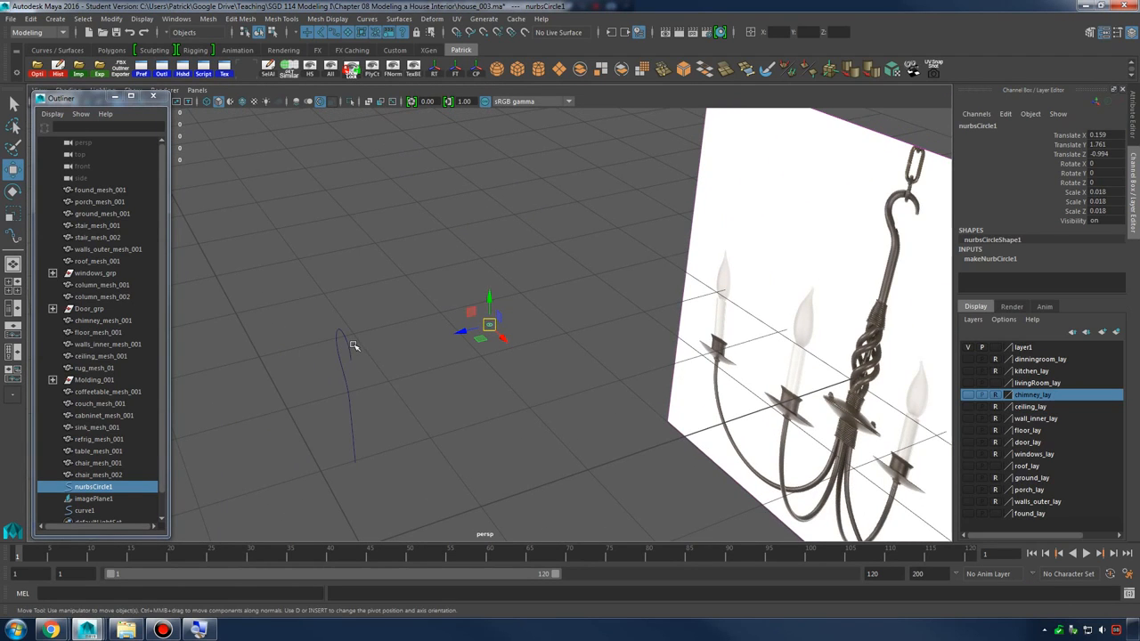
pyautogui.keyDown('alt'); pyautogui.moveTo(348, 349); pyautogui.dragTo(593, 323); pyautogui.keyUp('alt')
pyautogui.moveTo(1113, 134); pyautogui.dragTo(1116, 160)
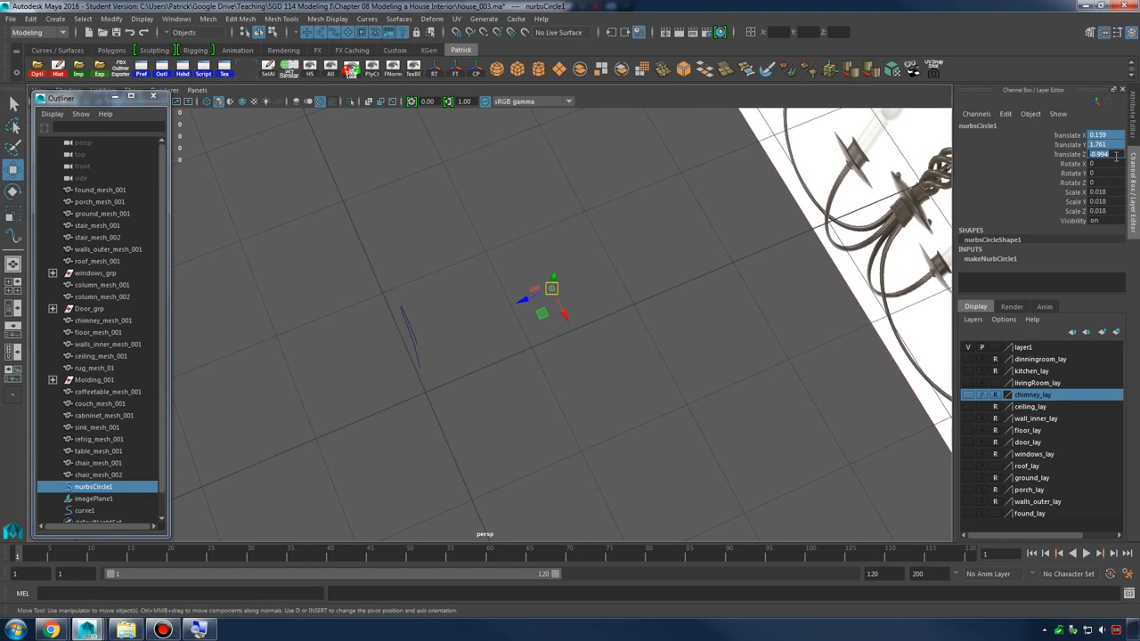
# Move nurbsCircle1 from the origin and snap its centre onto the end of curve1 at the hook's open tip, then deselect it
pyautogui.keyDown('alt'); pyautogui.moveTo(695, 294); pyautogui.dragTo(524, 407); pyautogui.keyUp('alt')
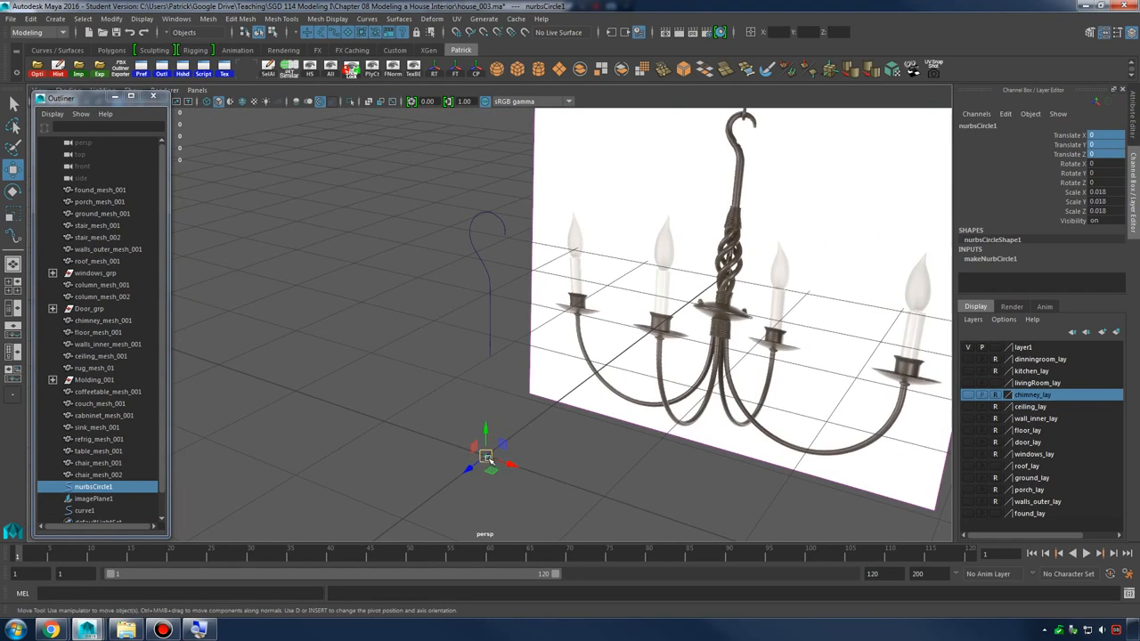
pyautogui.moveTo(485, 457); pyautogui.dragTo(518, 232)
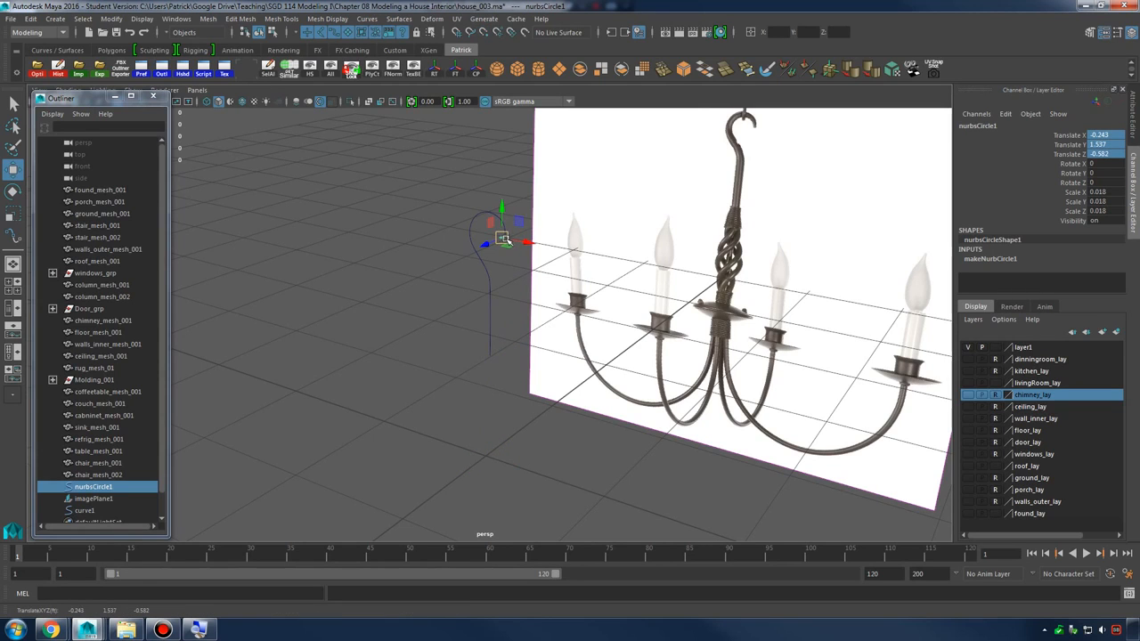
pyautogui.press('f')
pyautogui.keyDown('alt'); pyautogui.moveTo(613, 305); pyautogui.dragTo(386, 322, button='right'); pyautogui.keyUp('alt')
pyautogui.moveTo(497, 327); pyautogui.dragTo(469, 540)
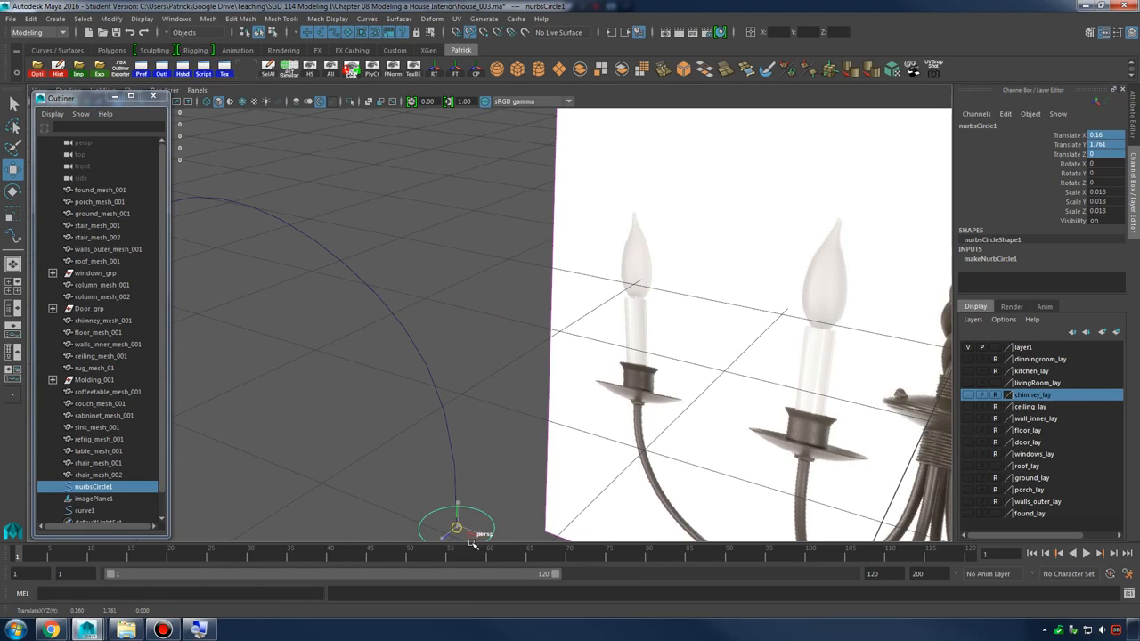
pyautogui.keyDown('alt'); pyautogui.moveTo(617, 422); pyautogui.dragTo(633, 332, button='middle'); pyautogui.keyUp('alt')
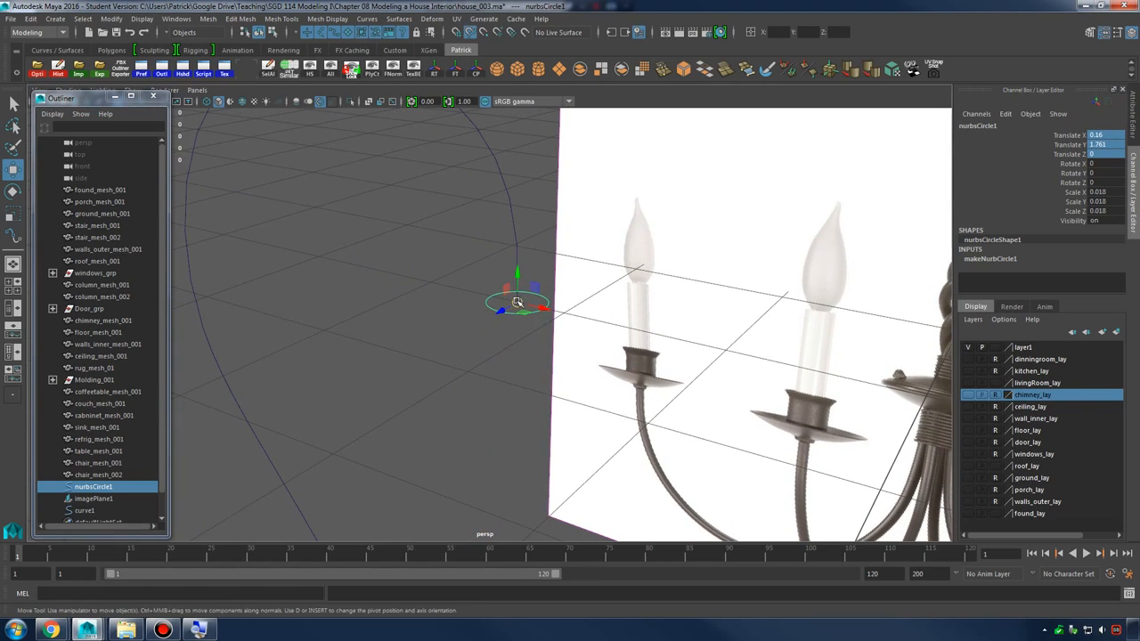
pyautogui.moveTo(517, 302); pyautogui.dragTo(453, 155)
pyautogui.moveTo(482, 194); pyautogui.dragTo(541, 319, button='middle')
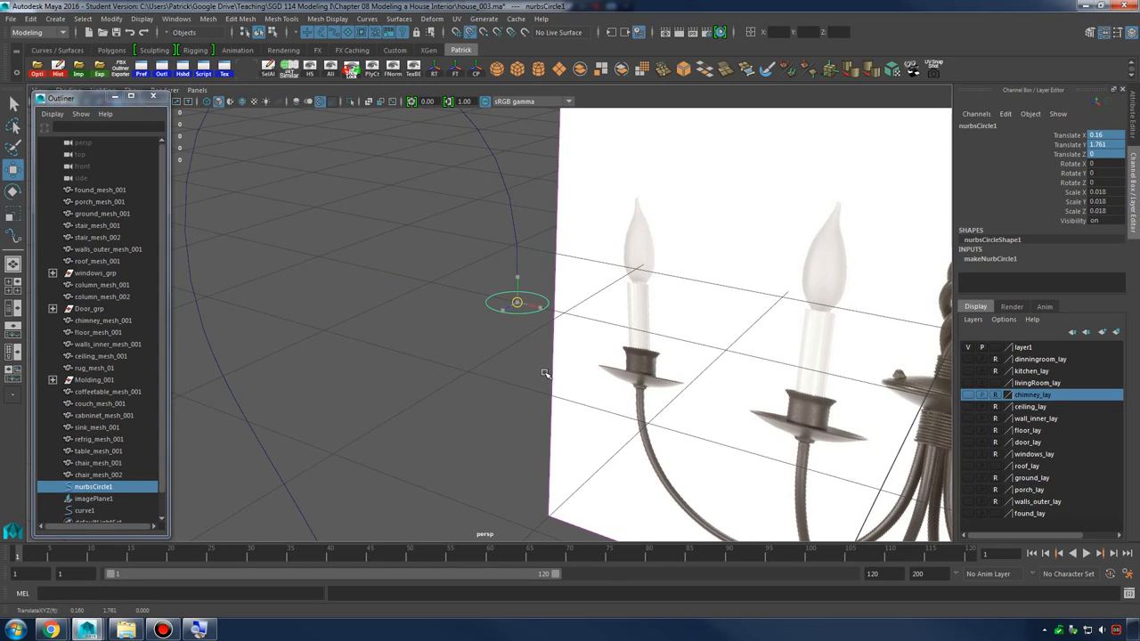
pyautogui.keyDown('alt'); pyautogui.moveTo(545, 374); pyautogui.dragTo(614, 365); pyautogui.keyUp('alt')
pyautogui.keyDown('alt'); pyautogui.moveTo(615, 365); pyautogui.dragTo(558, 377, button='middle'); pyautogui.keyUp('alt')
pyautogui.keyDown('alt'); pyautogui.moveTo(557, 377); pyautogui.dragTo(574, 319); pyautogui.keyUp('alt')
pyautogui.click(561, 343)
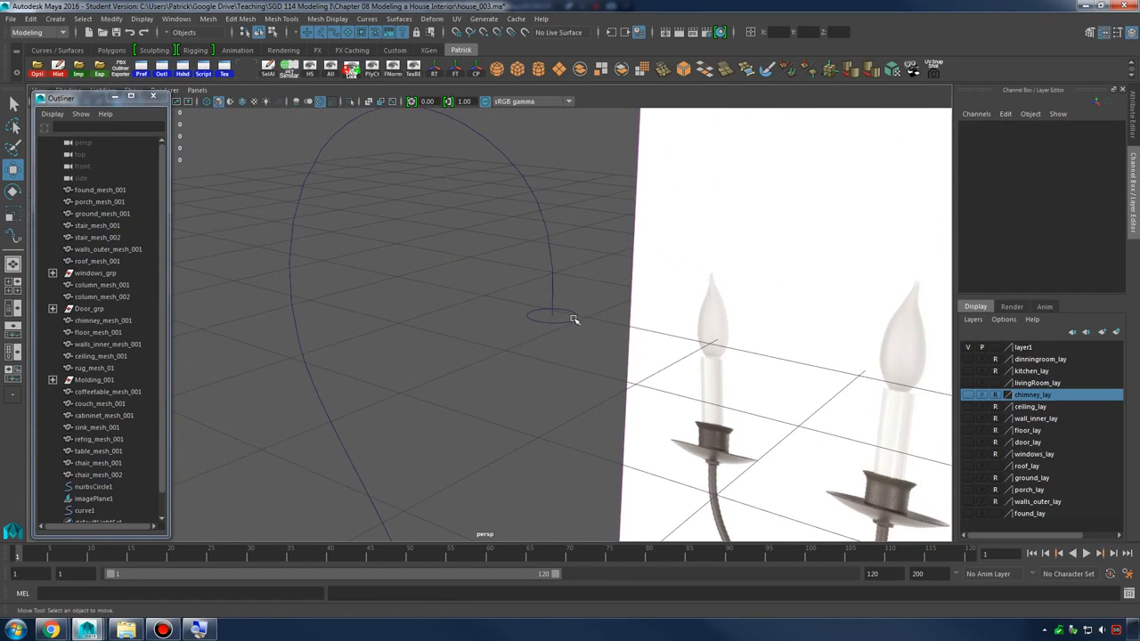
# Select nurbsCircle1 as the extrusion profile and add curve1 to the selection as the path
pyautogui.click(574, 319)
pyautogui.keyDown('shift'); pyautogui.click(539, 214); pyautogui.keyUp('shift')
pyautogui.keyDown('alt'); pyautogui.moveTo(639, 344); pyautogui.dragTo(508, 339); pyautogui.keyUp('alt')
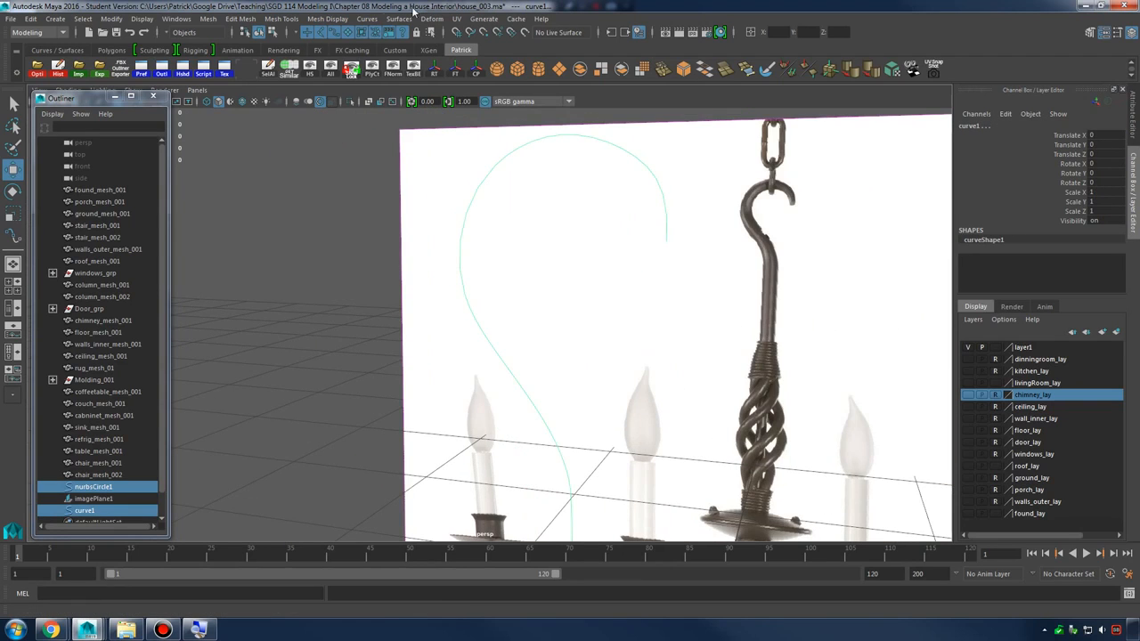
# Try a surface extrusion of nurbsCircle1 along curve1 with the current Extrude settings
pyautogui.click(399, 19)
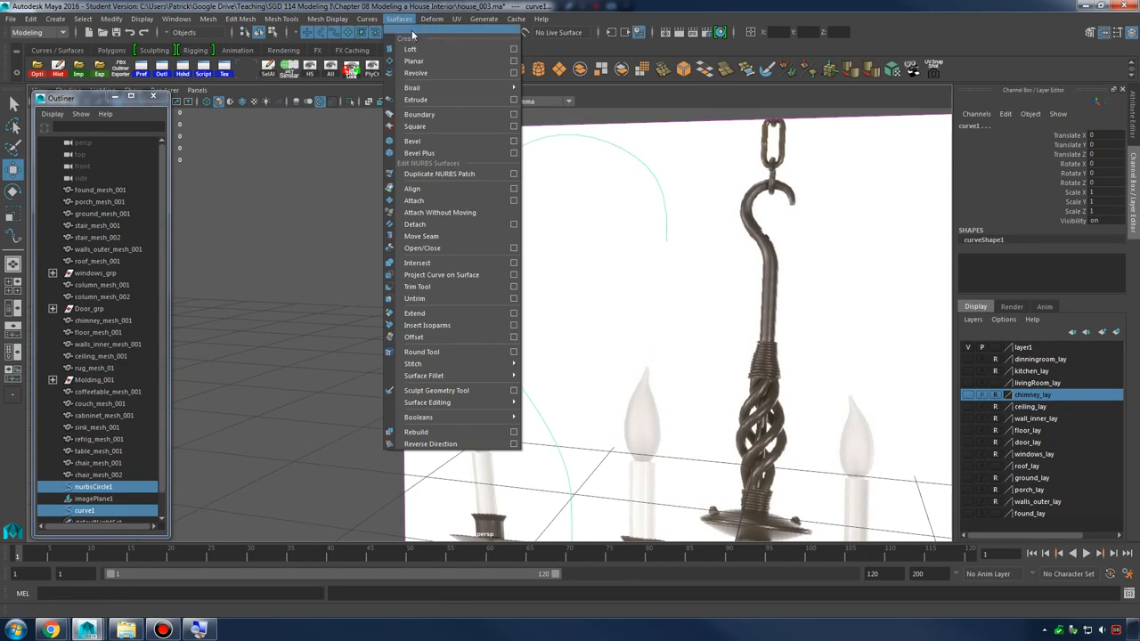
pyautogui.click(447, 100)
pyautogui.moveTo(677, 347)
pyautogui.keyDown('alt'); pyautogui.mouseDown()
pyautogui.moveTo(603, 344)
pyautogui.moveTo(692, 364)
pyautogui.moveTo(677, 350)
pyautogui.moveTo(692, 348)
pyautogui.moveTo(661, 362)
pyautogui.mouseUp(); pyautogui.keyUp('alt')
pyautogui.keyDown('alt'); pyautogui.moveTo(662, 361); pyautogui.dragTo(720, 366, button='right'); pyautogui.keyUp('alt')
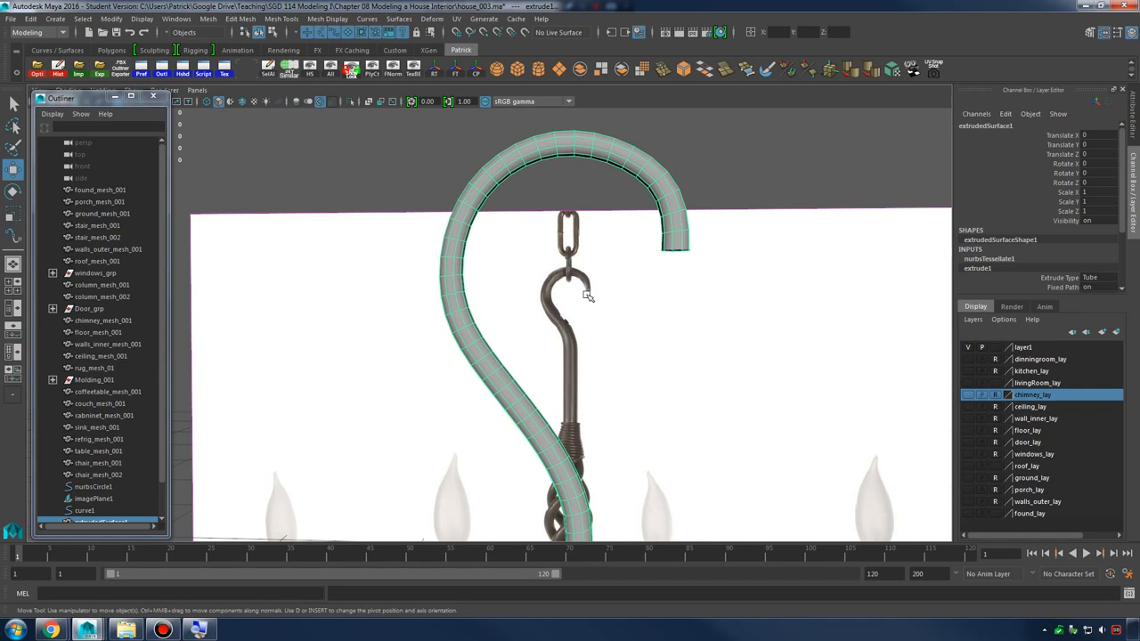
# Undo the extrusion so that only nurbsCircle1 and curve1 remain selected
pyautogui.hotkey('ctrl', 'z')
pyautogui.hotkey('ctrl', 'z')
pyautogui.hotkey('ctrl', 'z')
pyautogui.hotkey('ctrl', 'z')
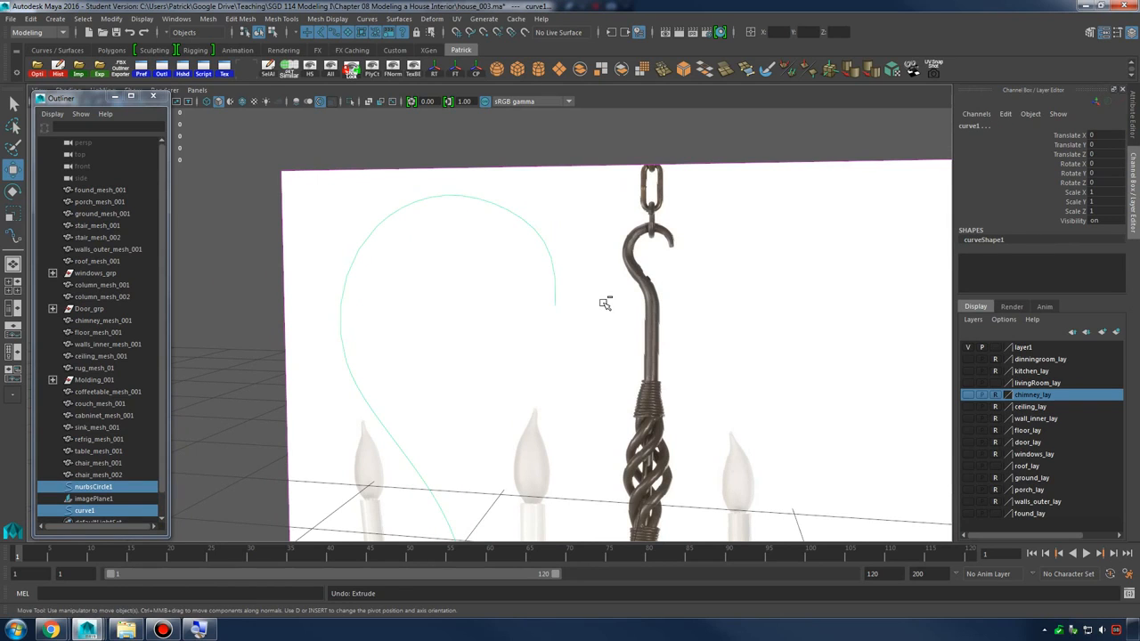
pyautogui.hotkey('ctrl', 'z')
pyautogui.hotkey('ctrl', 'z')
pyautogui.hotkey('ctrl', 'z')
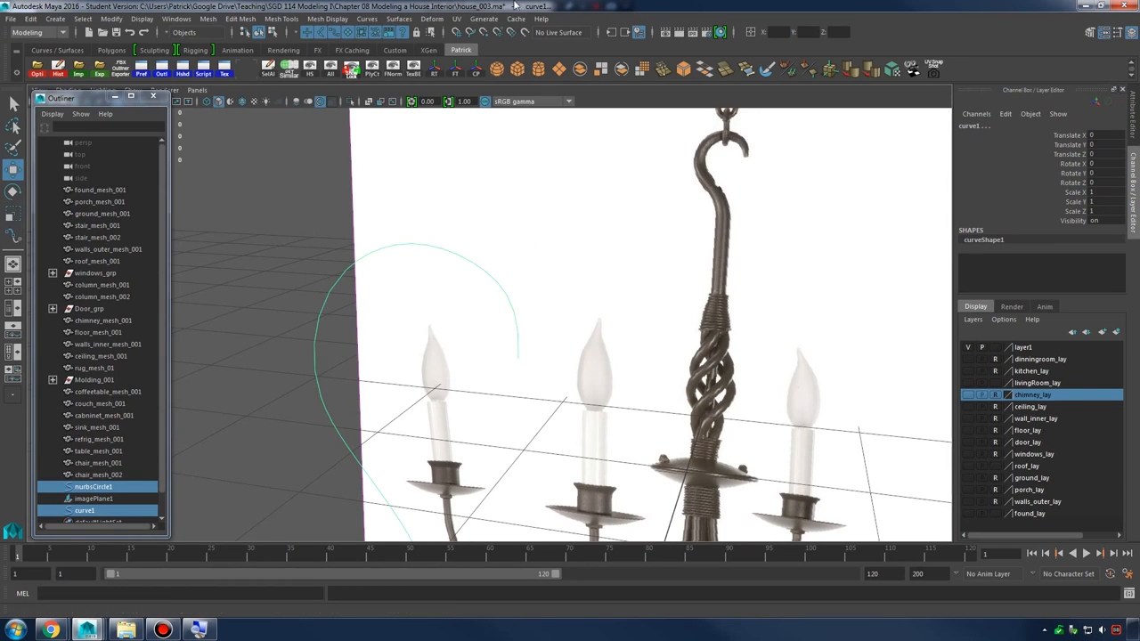
# Try extruding the circle along the hook curve with the extrusion Scale set to about 4.12, and inspect the tube's bend
pyautogui.click(398, 19)
pyautogui.moveTo(485, 87)
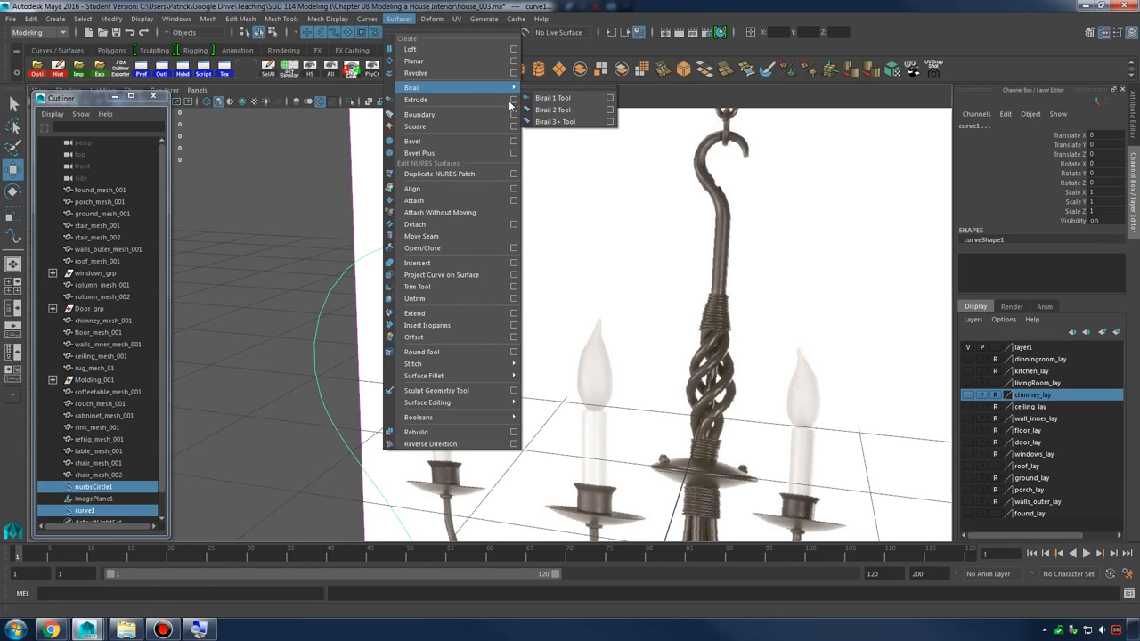
pyautogui.click(513, 100)
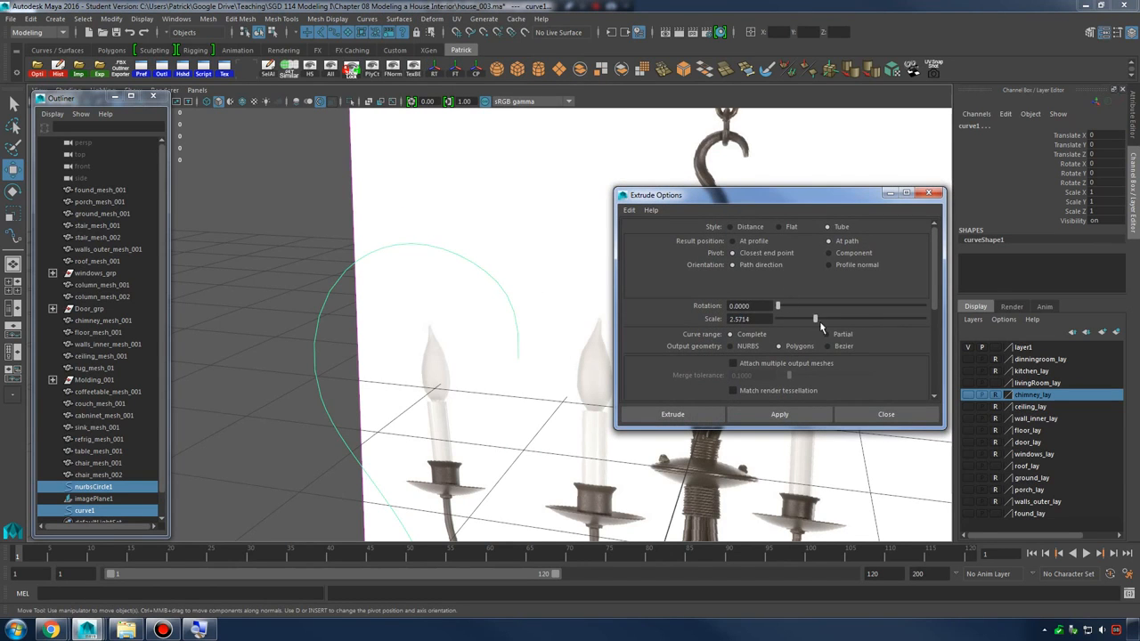
pyautogui.moveTo(817, 321); pyautogui.dragTo(837, 319)
pyautogui.click(780, 415)
pyautogui.press('f')
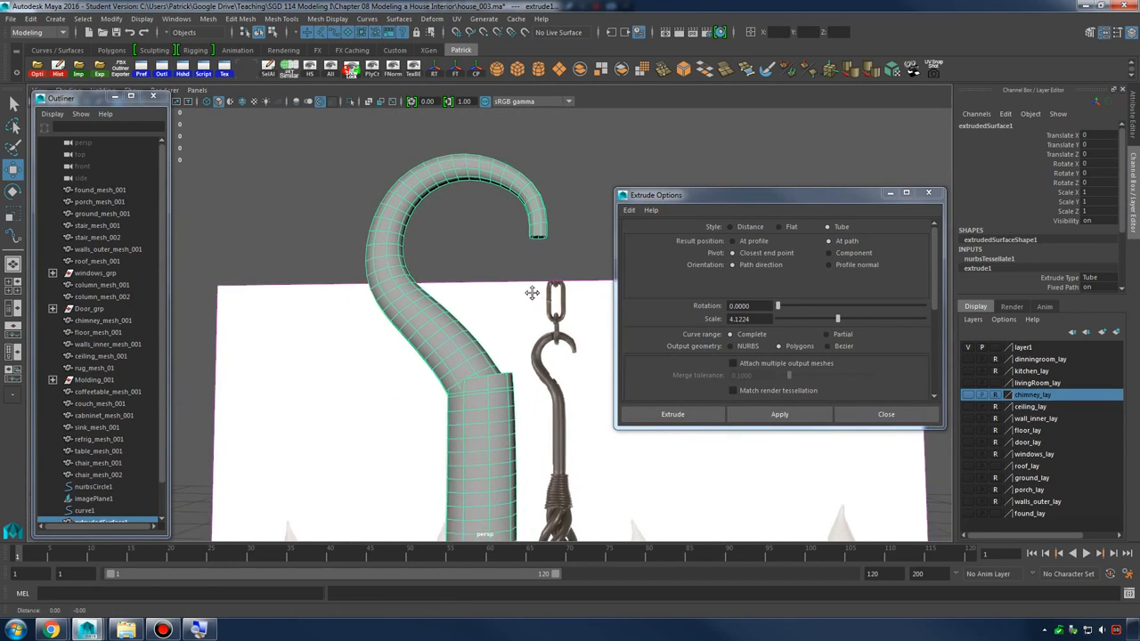
pyautogui.keyDown('alt'); pyautogui.moveTo(532, 293); pyautogui.dragTo(407, 330); pyautogui.keyUp('alt')
pyautogui.scroll(6, 405, 326)
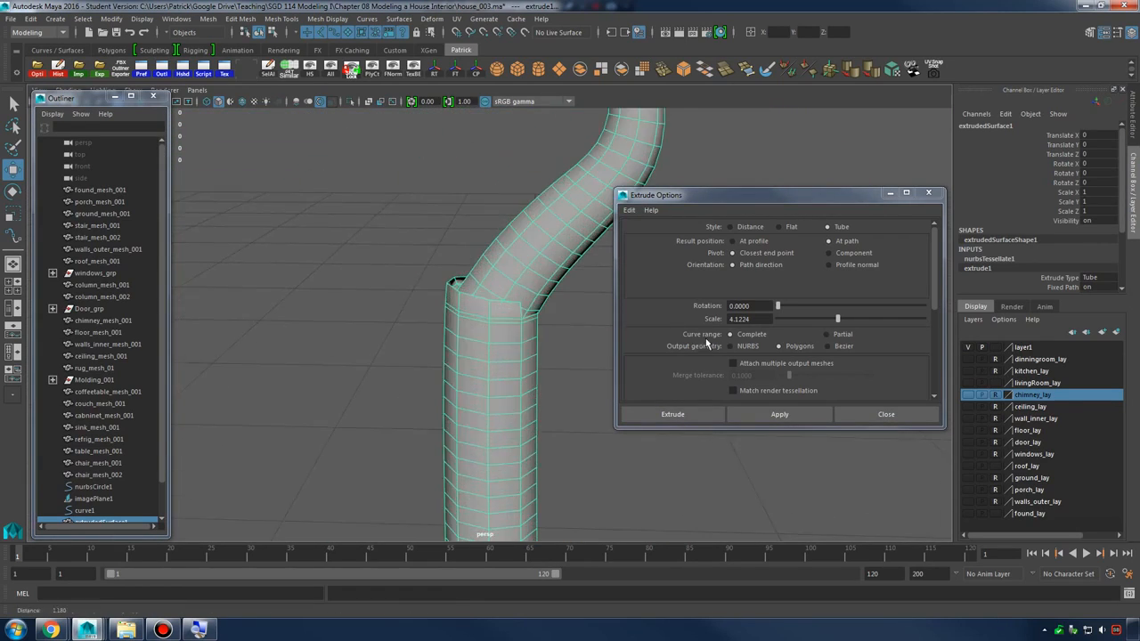
pyautogui.keyDown('alt'); pyautogui.moveTo(606, 356); pyautogui.dragTo(534, 300); pyautogui.keyUp('alt')
# Undo the extrusion and try it again with the Scale lowered to about 1.88
pyautogui.hotkey('ctrl', 'z')
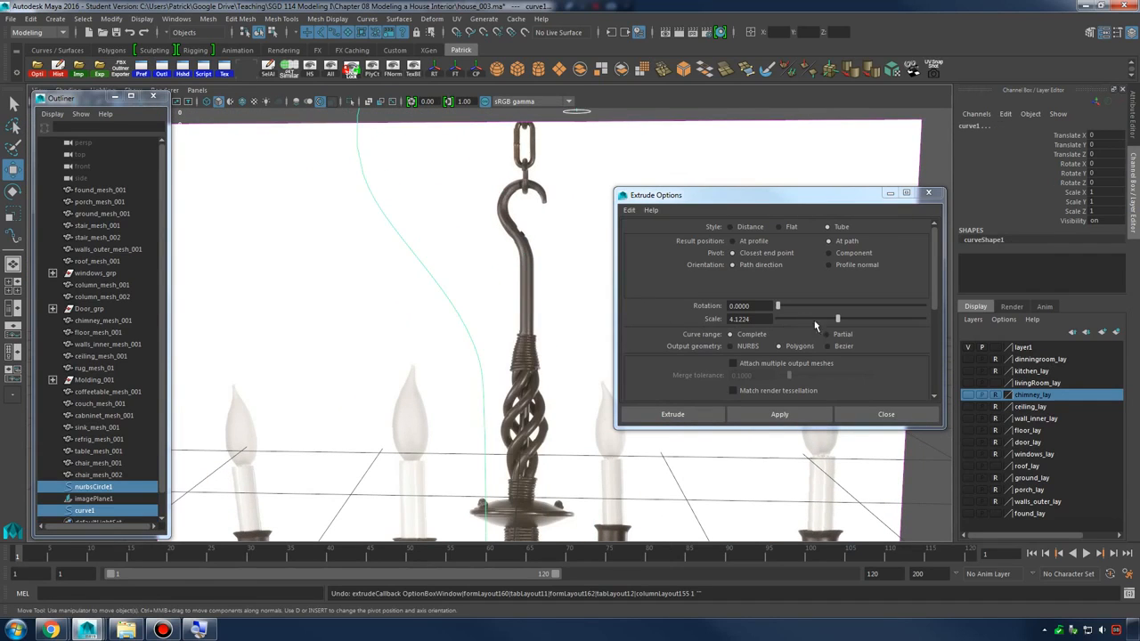
pyautogui.moveTo(837, 319); pyautogui.dragTo(831, 321)
pyautogui.click(779, 414)
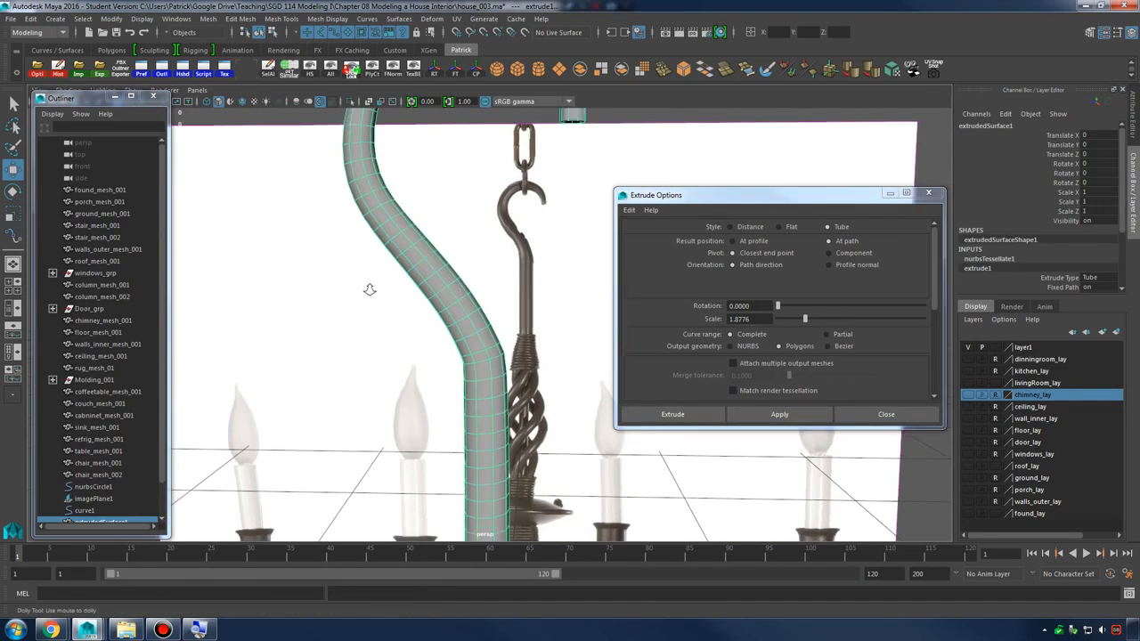
pyautogui.keyDown('alt'); pyautogui.moveTo(368, 288); pyautogui.dragTo(496, 285); pyautogui.keyUp('alt')
# Undo that extrusion, set the Extrude Scale to about 3.51, and apply it to the circle and hook curve again
pyautogui.hotkey('ctrl', 'z')
pyautogui.hotkey('ctrl', 'z')
pyautogui.hotkey('ctrl', 'z')
pyautogui.hotkey('ctrl', 'z')
pyautogui.hotkey('ctrl', 'z')
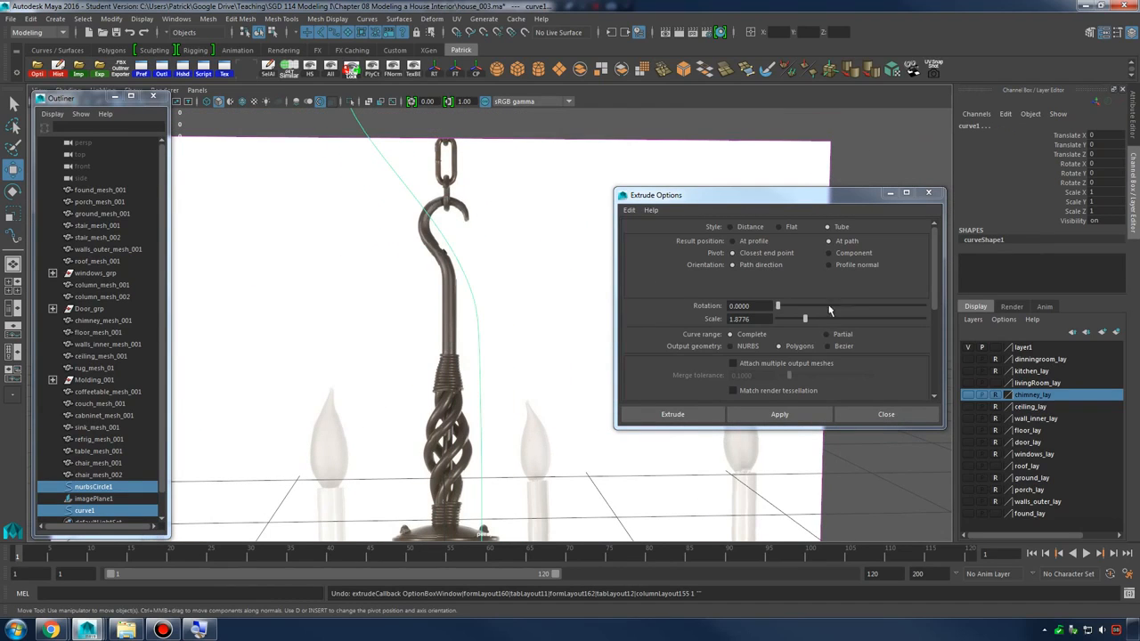
pyautogui.moveTo(805, 319); pyautogui.dragTo(812, 320)
pyautogui.click(800, 413)
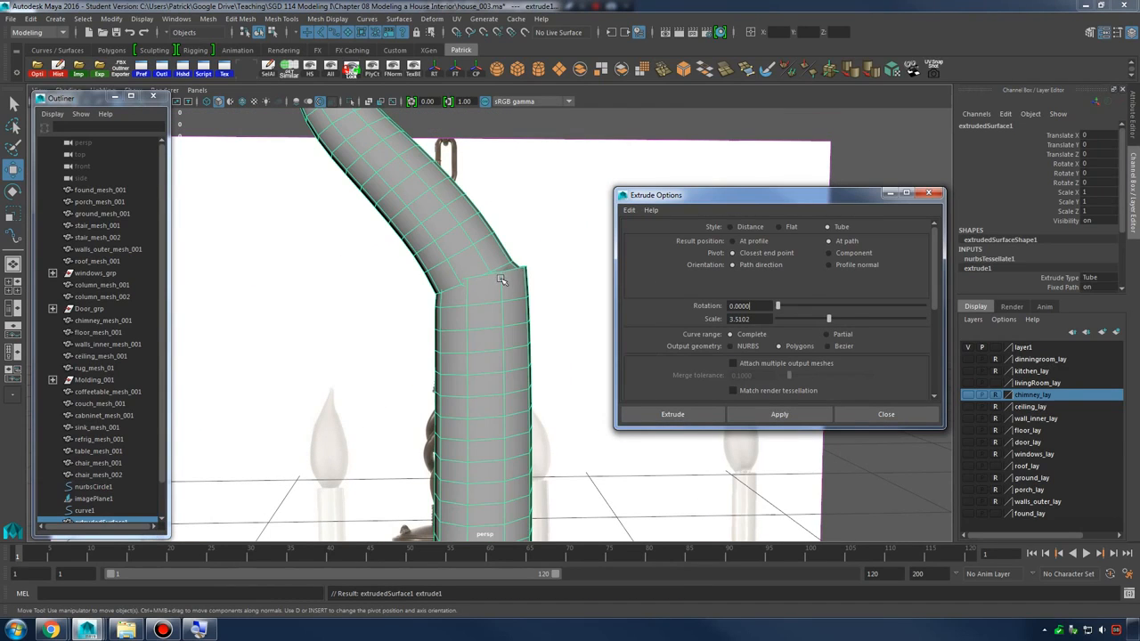
pyautogui.keyDown('alt'); pyautogui.moveTo(449, 298); pyautogui.dragTo(535, 294); pyautogui.keyUp('alt')
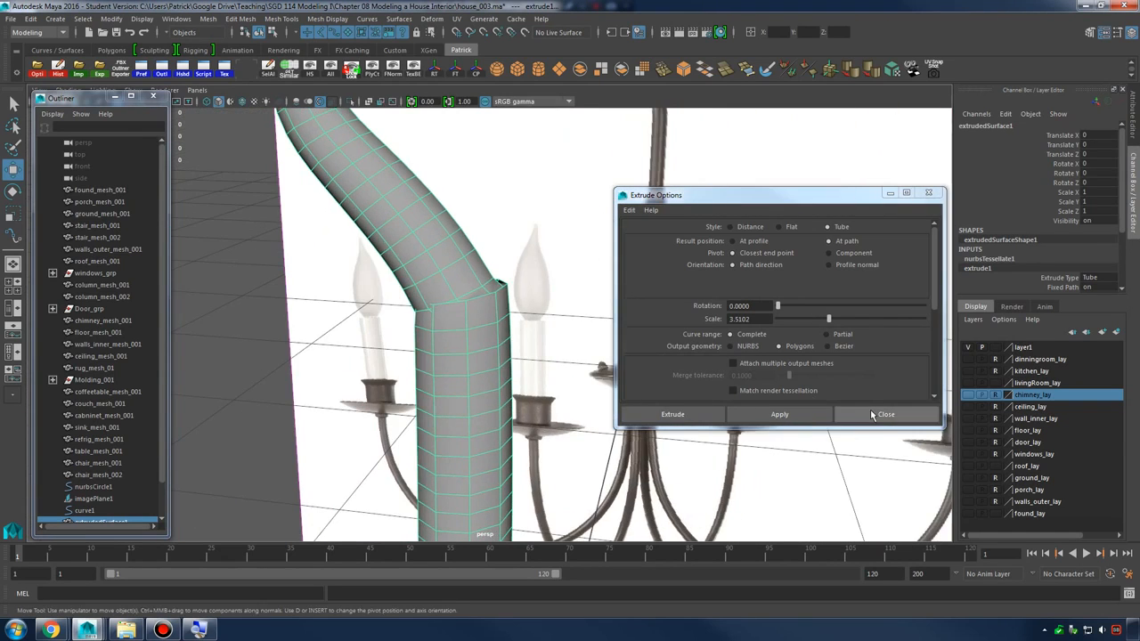
# Close the extrude options, compare the tube with the reference hook in the front view, and undo the extrusion
pyautogui.click(887, 414)
pyautogui.keyDown('alt'); pyautogui.moveTo(639, 326); pyautogui.dragTo(551, 335); pyautogui.keyUp('alt')
pyautogui.press('space')
pyautogui.press('space')
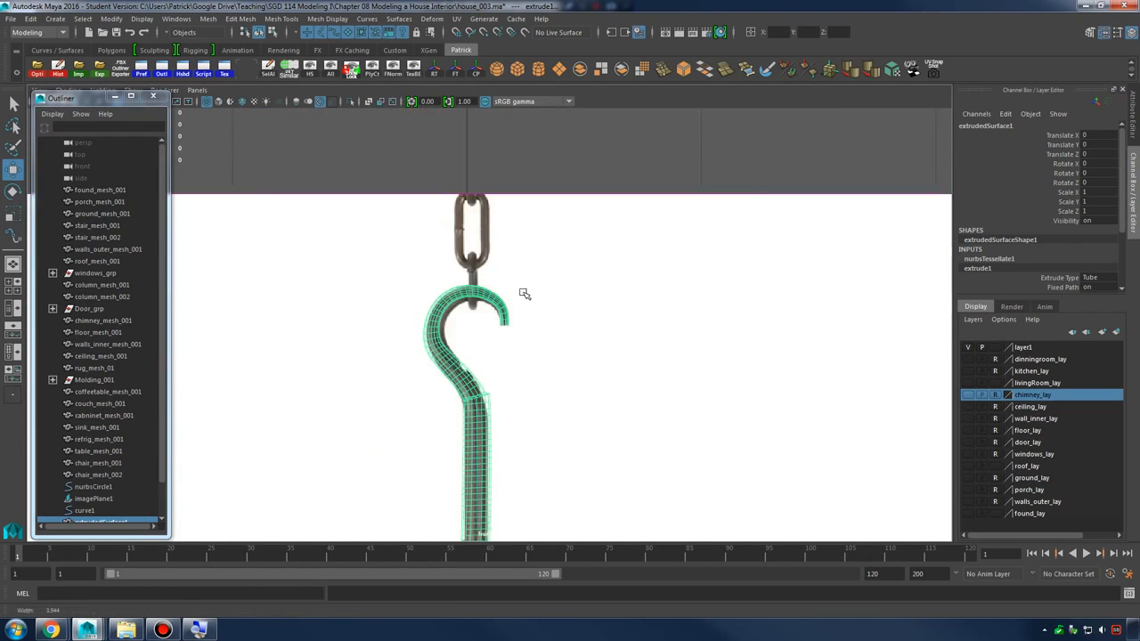
pyautogui.scroll(3, 459, 334)
pyautogui.moveTo(420, 306); pyautogui.dragTo(448, 283, button='right')
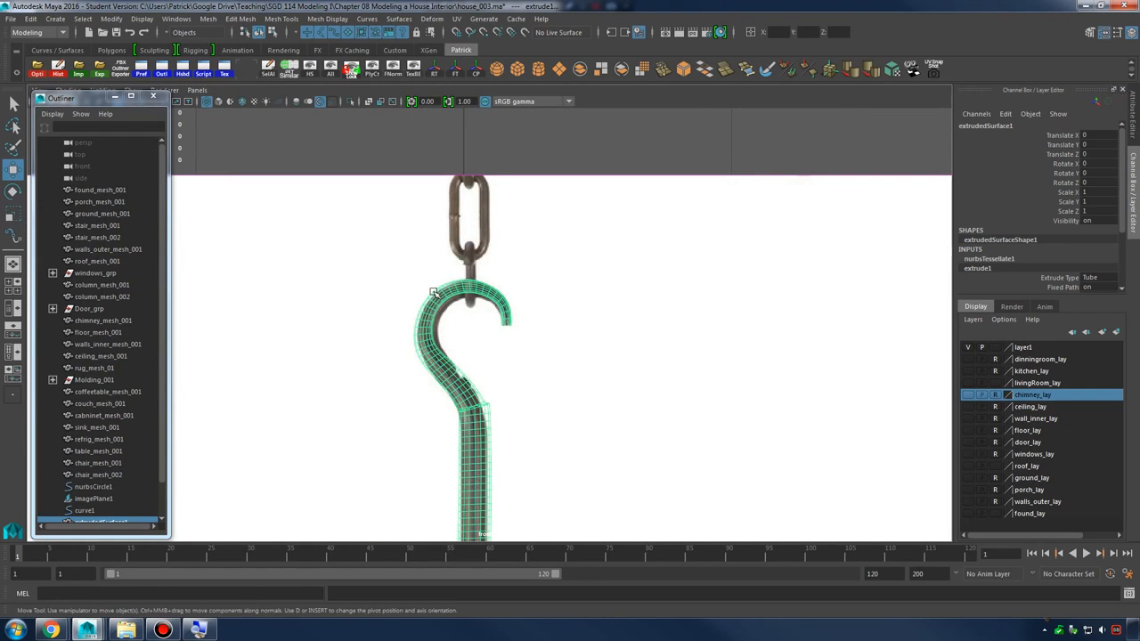
pyautogui.click(431, 296)
pyautogui.hotkey('ctrl', 'z')
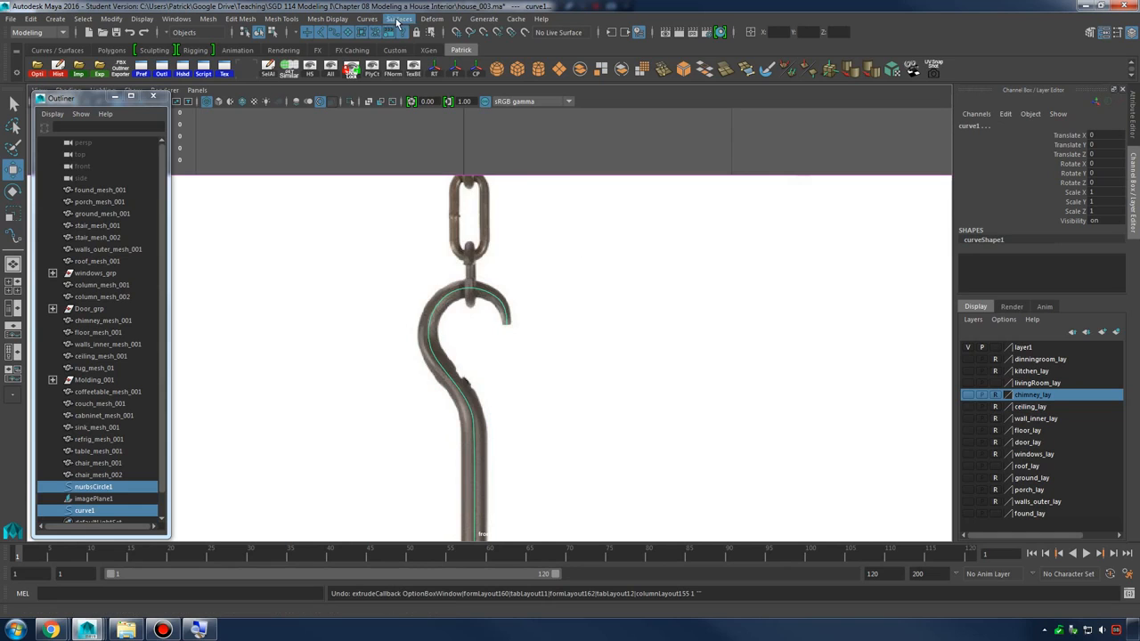
# Extrude nurbsCircle1 along curve1 as a polygon tube with Scale 3.5102, and close the extrude options
pyautogui.click(434, 20)
pyautogui.moveTo(399, 19)
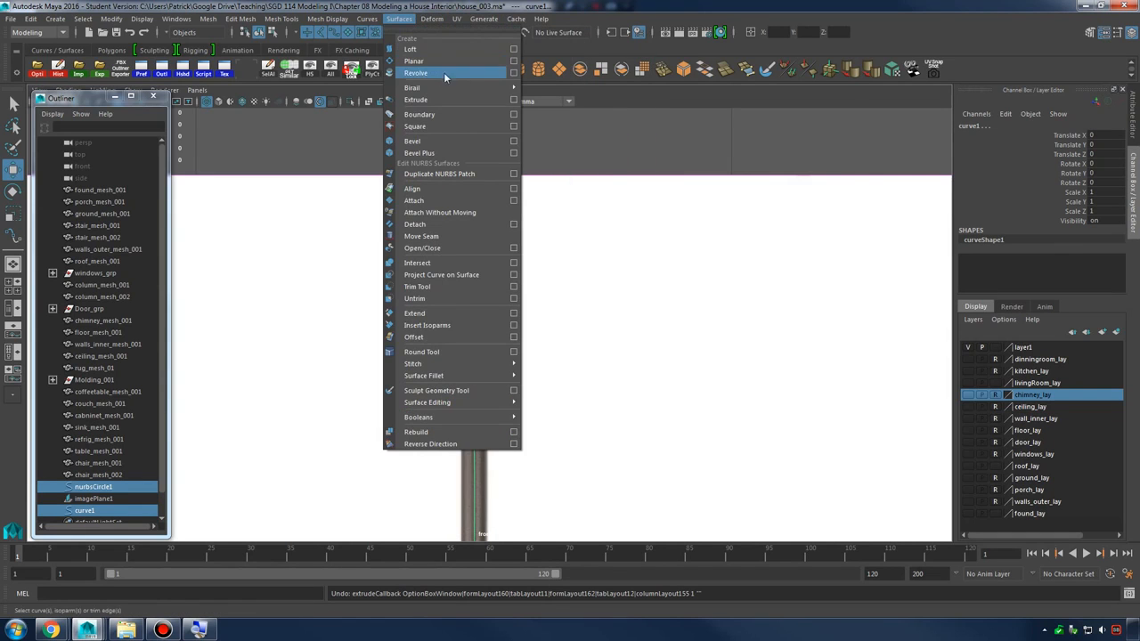
pyautogui.click(514, 100)
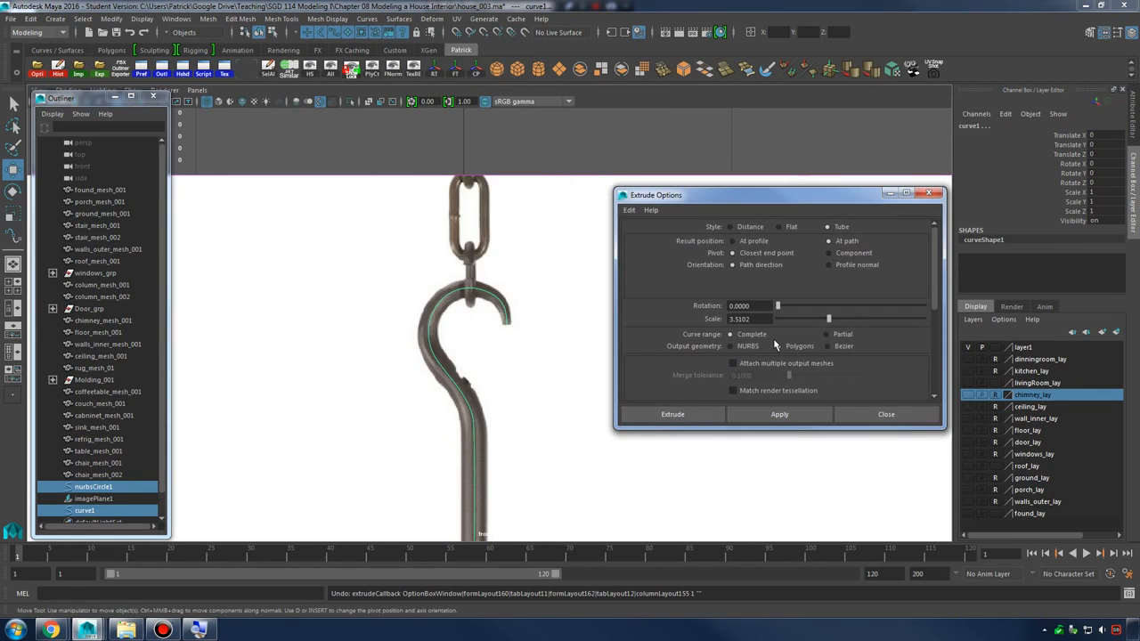
pyautogui.scroll(-3, 795, 359)
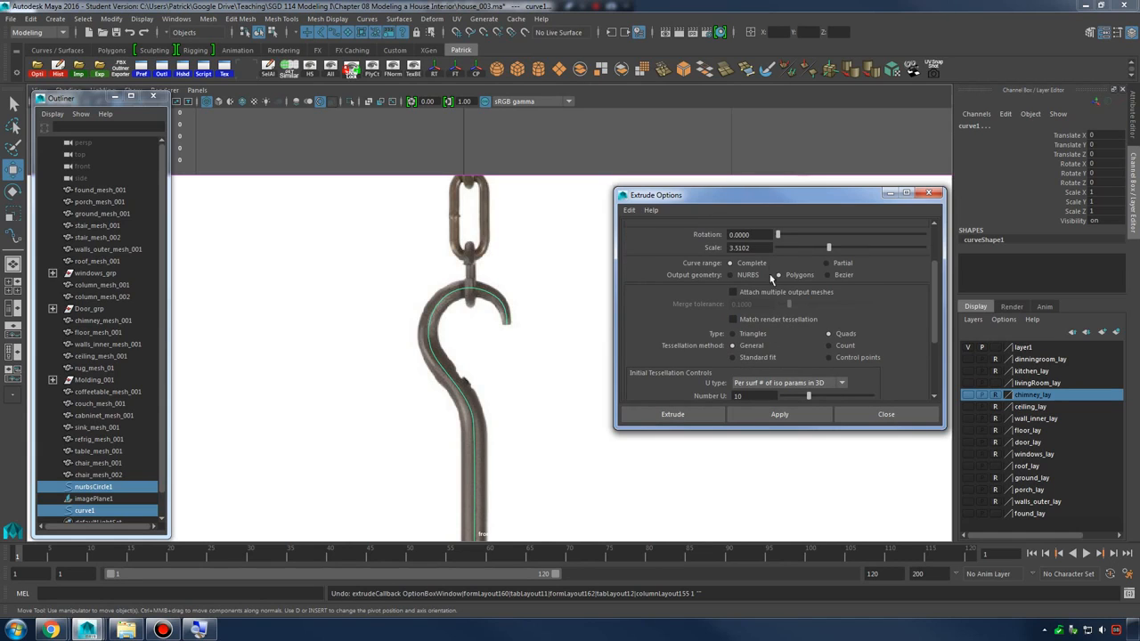
pyautogui.click(781, 415)
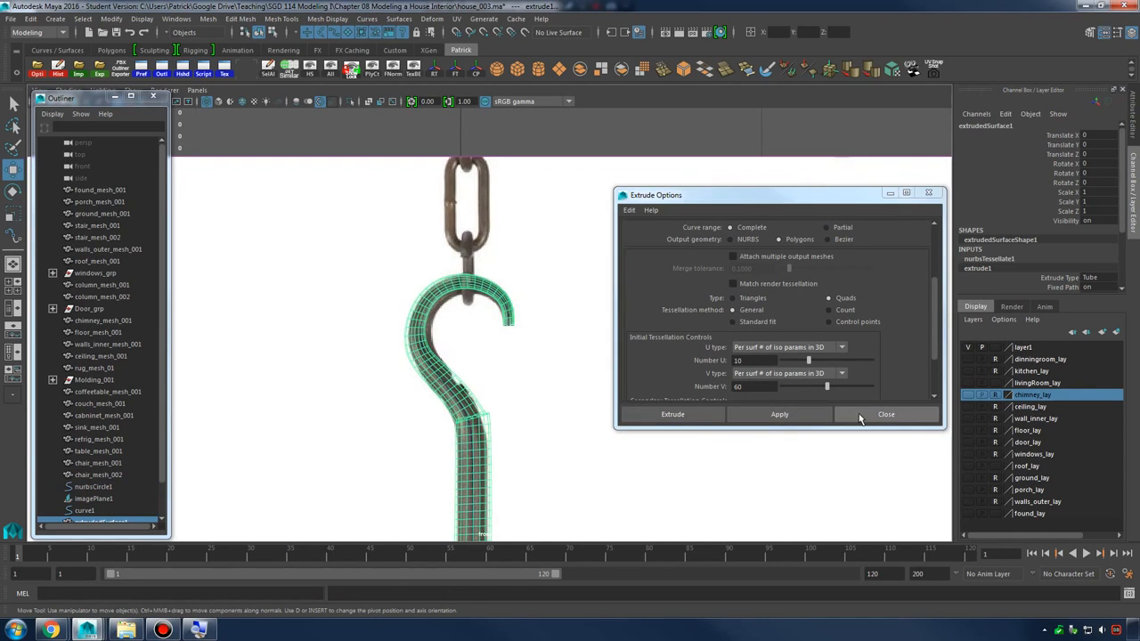
pyautogui.click(886, 415)
# Put the extruded hook tube in a new display layer and set that layer to Reference
pyautogui.click(550, 326)
pyautogui.click(452, 292)
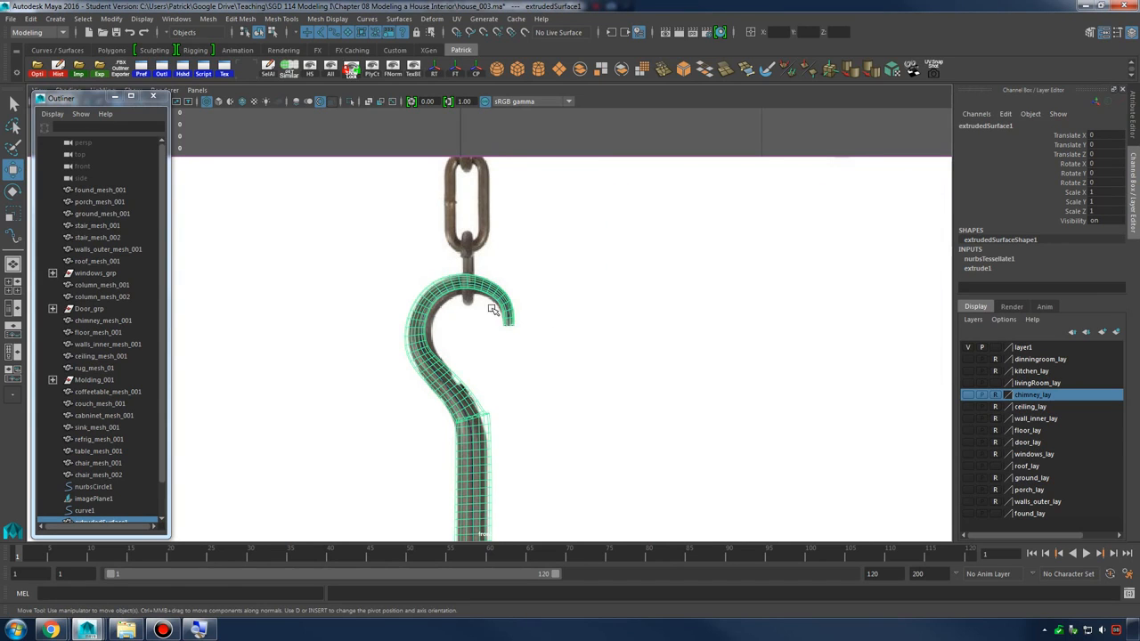
pyautogui.scroll(-2, 138, 361)
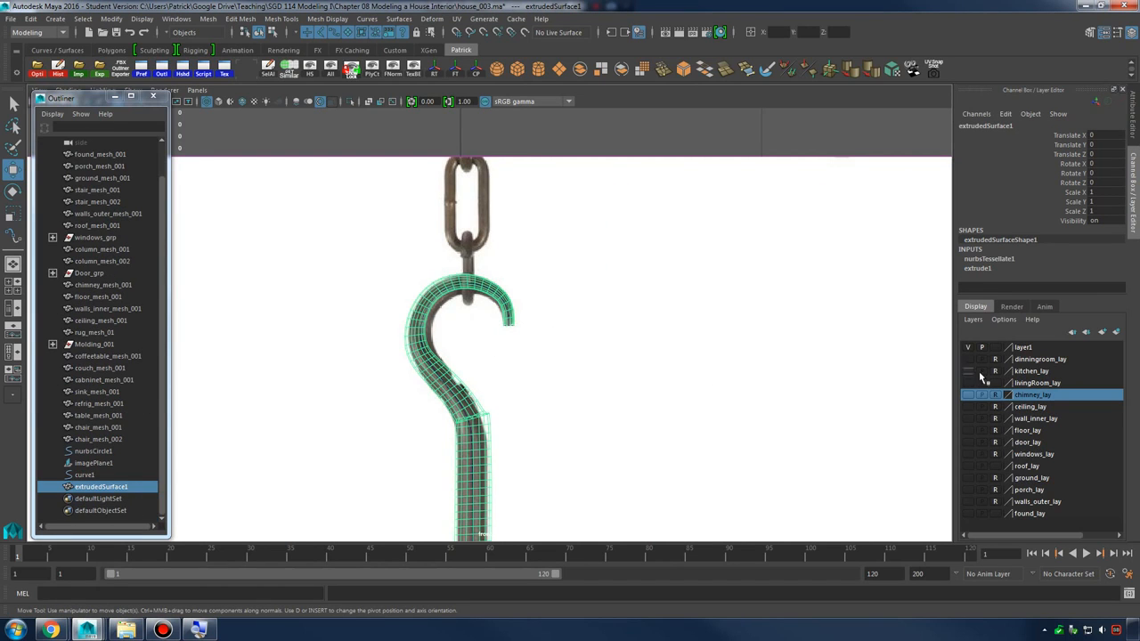
pyautogui.click(1117, 333)
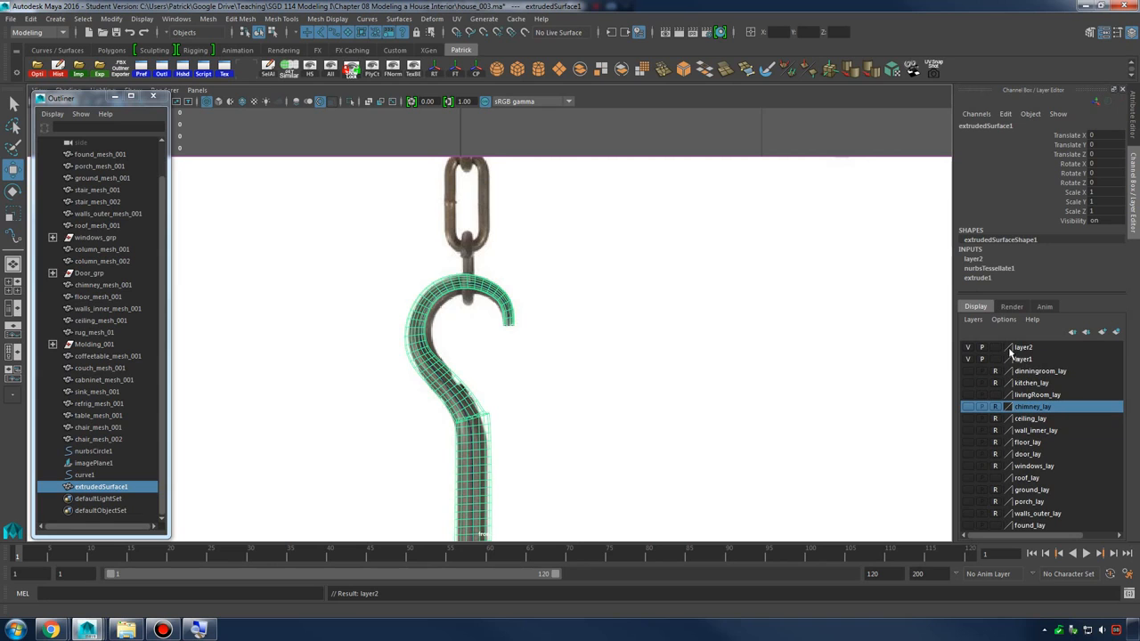
pyautogui.click(998, 348)
# Show curve1's control vertices and nudge the CV on the arc between the hook's top and its open tip
pyautogui.click(516, 283)
pyautogui.click(481, 283)
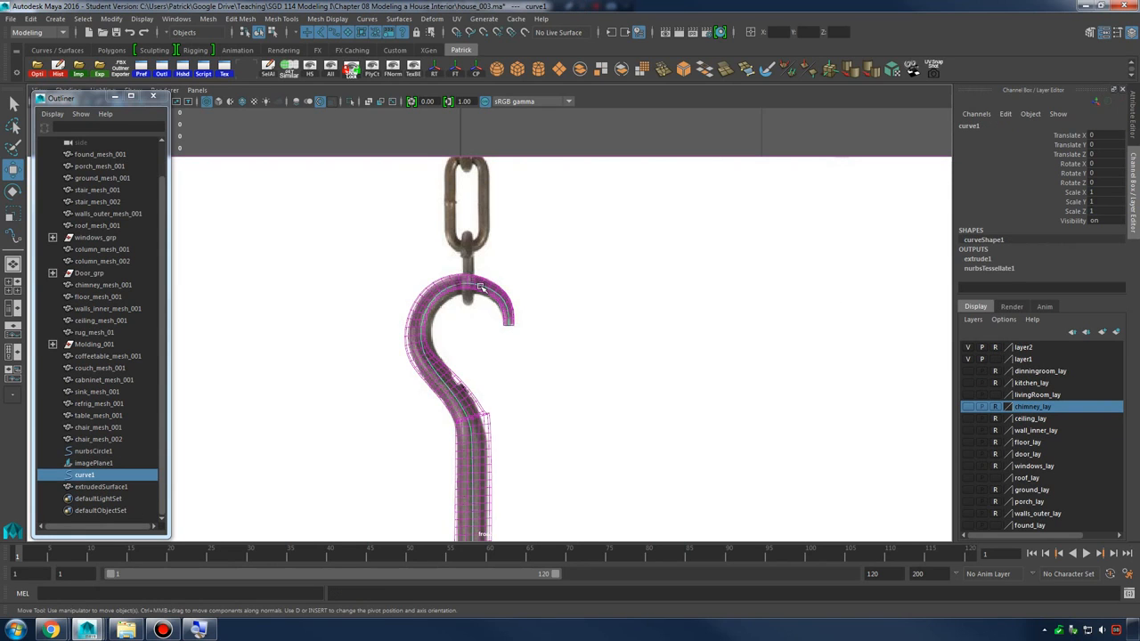
pyautogui.moveTo(479, 287); pyautogui.dragTo(451, 270, button='right')
pyautogui.keyDown('alt'); pyautogui.moveTo(582, 318); pyautogui.dragTo(690, 318, button='right'); pyautogui.keyUp('alt')
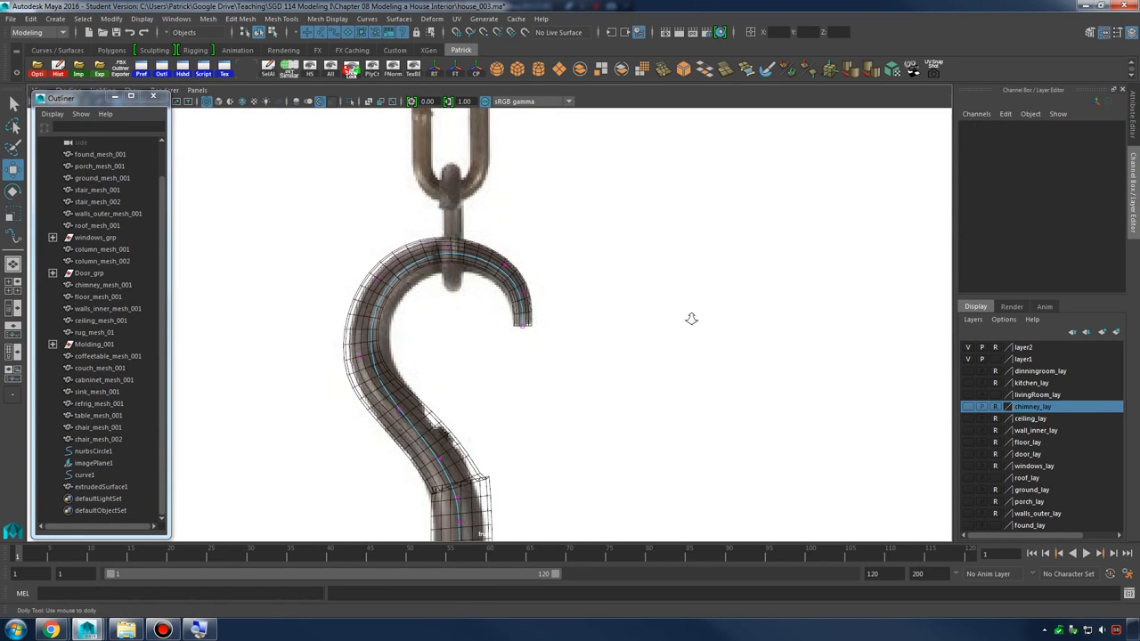
pyautogui.click(504, 260)
pyautogui.moveTo(504, 259); pyautogui.dragTo(500, 264)
pyautogui.moveTo(424, 228); pyautogui.dragTo(453, 245)
pyautogui.click(390, 323)
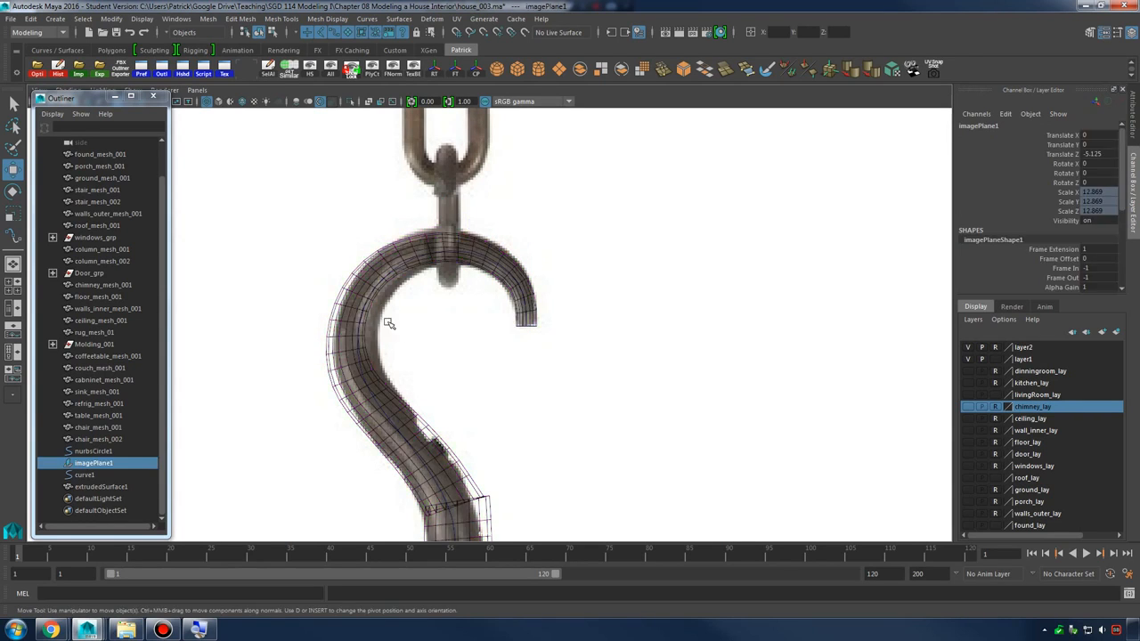
# Show curve1's control vertices and reposition the CVs on the hook's outer bend and top to match the reference
pyautogui.moveTo(340, 310); pyautogui.dragTo(412, 367)
pyautogui.keyDown('alt'); pyautogui.moveTo(413, 366); pyautogui.dragTo(524, 356, button='middle'); pyautogui.keyUp('alt')
pyautogui.scroll(3, 507, 320)
pyautogui.rightClick(498, 292)
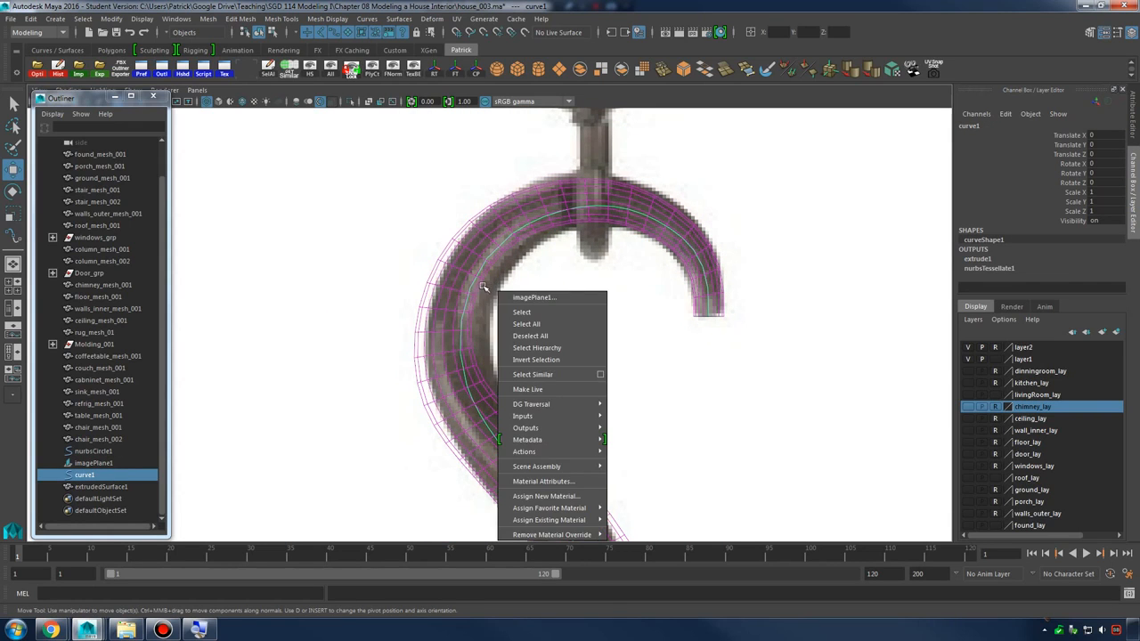
pyautogui.moveTo(482, 270); pyautogui.dragTo(439, 282, button='right')
pyautogui.moveTo(451, 228); pyautogui.dragTo(506, 225)
pyautogui.click(611, 207)
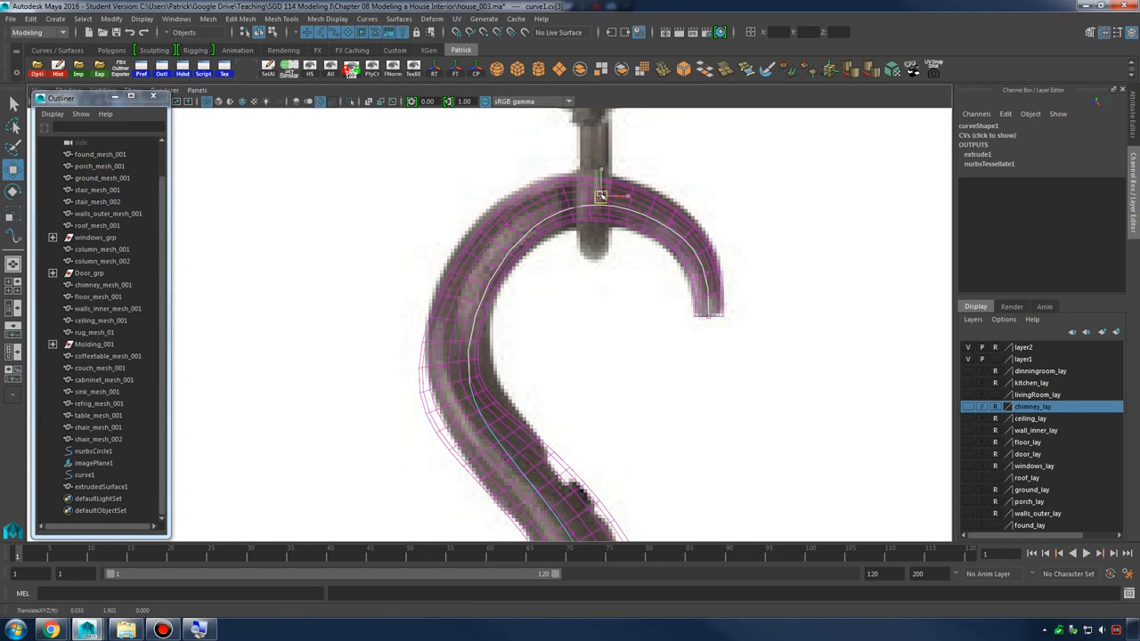
pyautogui.moveTo(601, 191); pyautogui.dragTo(603, 198)
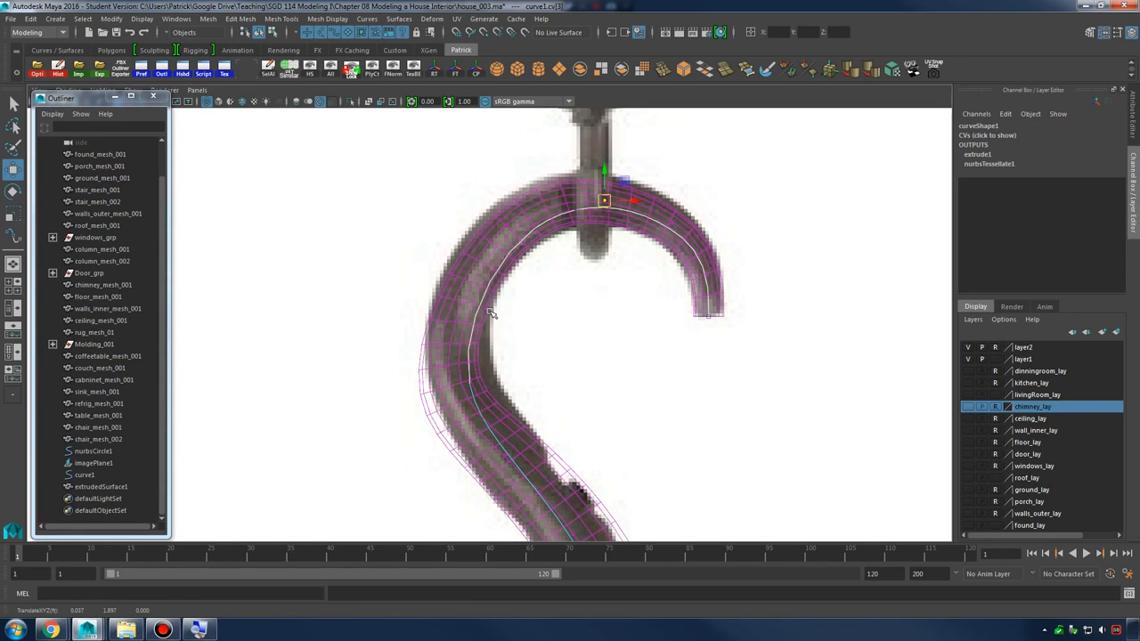
# Reposition curve1's CVs from the hook's outer bend down the diagonal section to center the tube on the reference
pyautogui.keyDown('alt'); pyautogui.moveTo(522, 355); pyautogui.dragTo(524, 304, button='middle'); pyautogui.keyUp('alt')
pyautogui.moveTo(424, 291); pyautogui.dragTo(457, 307)
pyautogui.keyDown('alt'); pyautogui.moveTo(550, 379); pyautogui.dragTo(522, 298, button='middle'); pyautogui.keyUp('alt')
pyautogui.moveTo(510, 336); pyautogui.dragTo(479, 325)
pyautogui.keyDown('alt'); pyautogui.moveTo(573, 376); pyautogui.dragTo(547, 315, button='middle'); pyautogui.keyUp('alt')
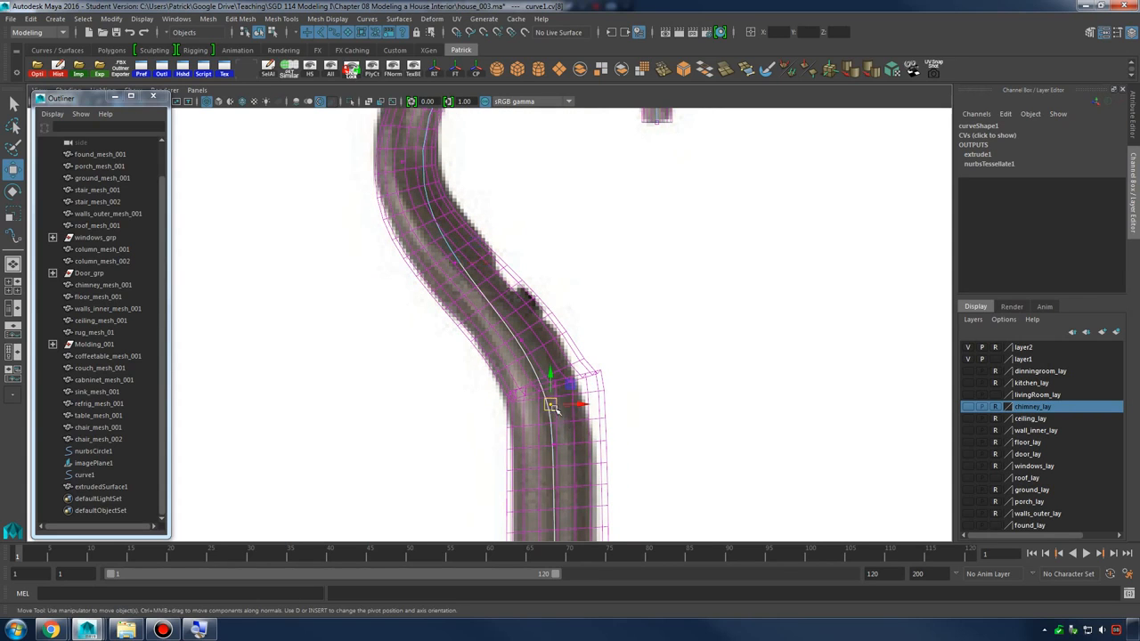
pyautogui.moveTo(554, 408)
pyautogui.mouseDown()
pyautogui.moveTo(560, 440)
pyautogui.moveTo(519, 326)
pyautogui.moveTo(550, 357)
pyautogui.moveTo(550, 401)
pyautogui.mouseUp()
pyautogui.hotkey('ctrl', 'z')
pyautogui.click(520, 339)
pyautogui.moveTo(519, 338); pyautogui.dragTo(509, 317)
pyautogui.keyDown('alt'); pyautogui.moveTo(562, 370); pyautogui.dragTo(529, 318, button='middle'); pyautogui.keyUp('alt')
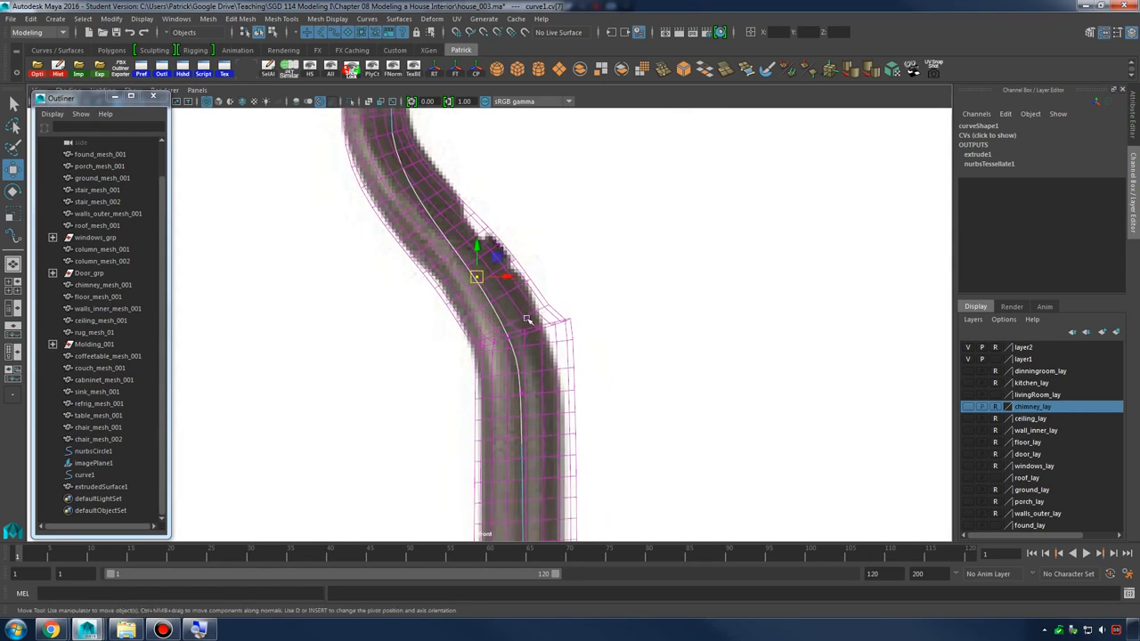
# Fine-tune curve1's two CVs where the diagonal section turns into the straight shaft
pyautogui.scroll(2, 529, 318)
pyautogui.click(571, 376)
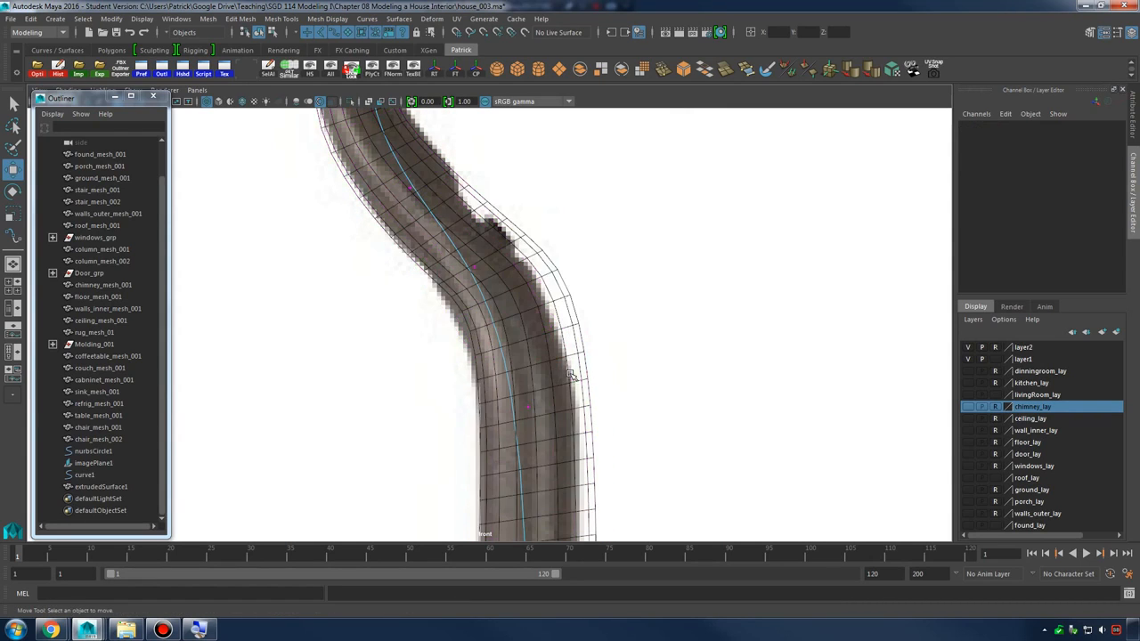
pyautogui.scroll(-5, 565, 356)
pyautogui.scroll(5, 639, 354)
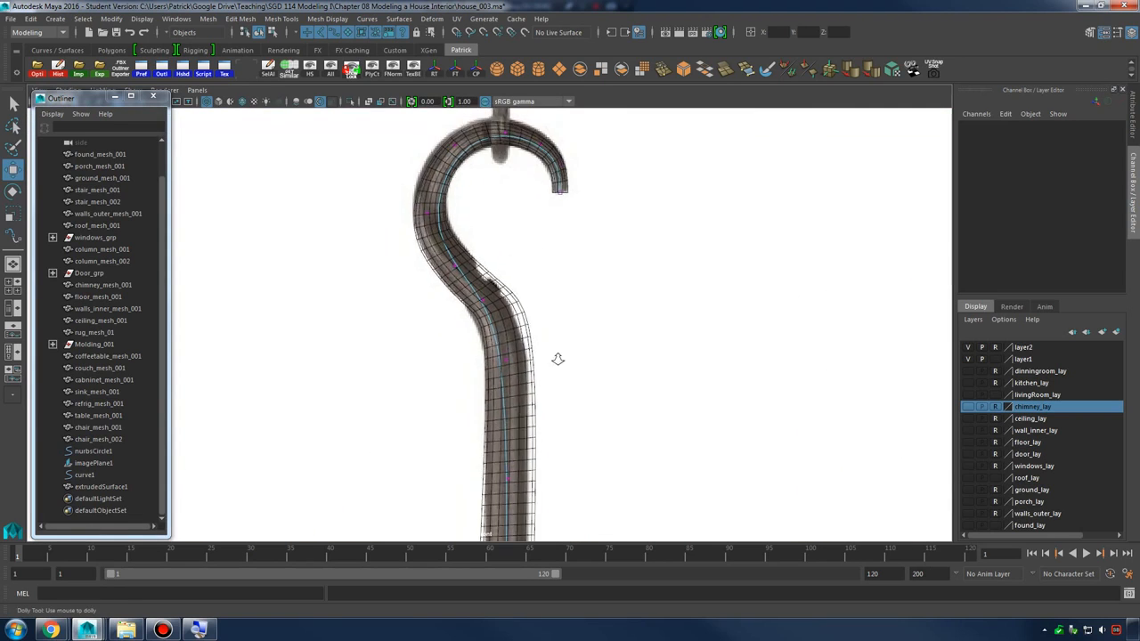
pyautogui.click(481, 290)
pyautogui.moveTo(481, 290); pyautogui.dragTo(468, 292)
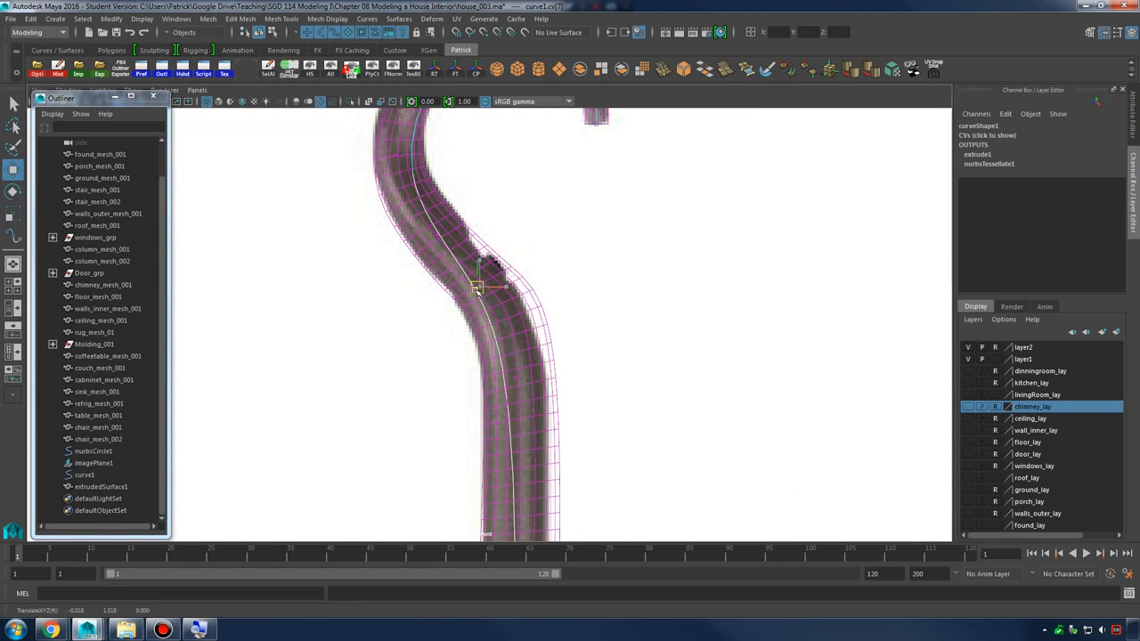
pyautogui.click(500, 381)
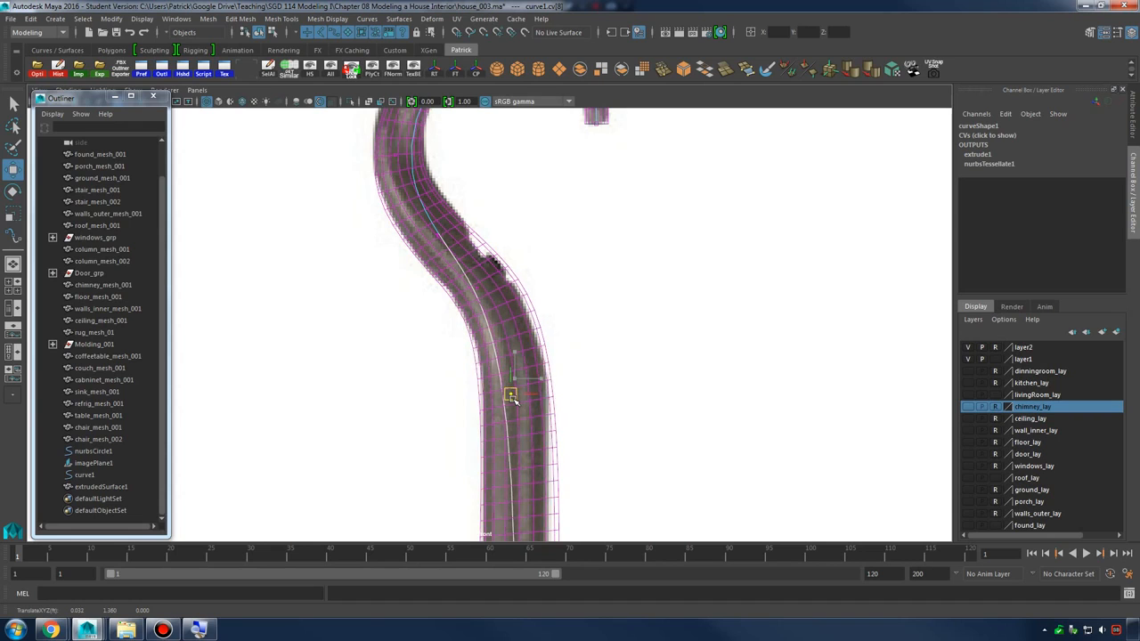
# Compare the adjusted tube with the reference hook from the straight shaft up to the open tip
pyautogui.keyDown('alt'); pyautogui.moveTo(550, 503); pyautogui.dragTo(567, 395, button='middle'); pyautogui.keyUp('alt')
pyautogui.moveTo(588, 450)
pyautogui.keyDown('alt'); pyautogui.mouseDown(button='middle')
pyautogui.moveTo(573, 341)
pyautogui.moveTo(589, 319)
pyautogui.moveTo(595, 459)
pyautogui.mouseUp(button='middle'); pyautogui.keyUp('alt')
pyautogui.scroll(-7, 587, 339)
pyautogui.scroll(7, 614, 336)
pyautogui.scroll(-7, 611, 324)
pyautogui.scroll(4, 581, 323)
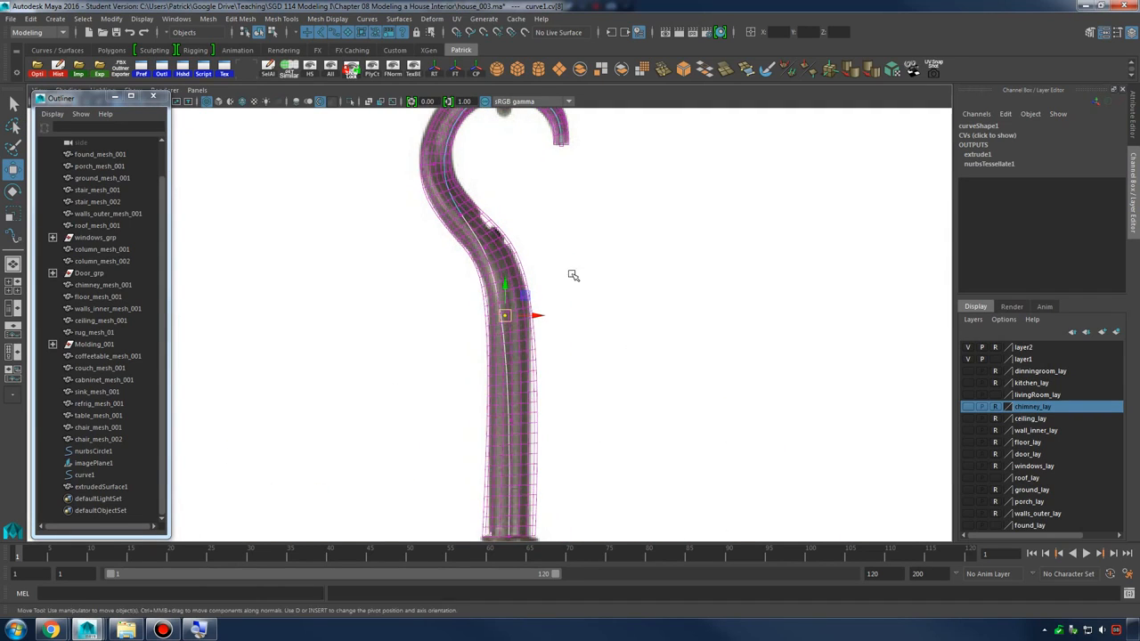
pyautogui.keyDown('alt'); pyautogui.moveTo(554, 245); pyautogui.dragTo(571, 327, button='middle'); pyautogui.keyUp('alt')
pyautogui.scroll(1, 562, 292)
pyautogui.keyDown('alt'); pyautogui.moveTo(508, 274); pyautogui.dragTo(514, 330, button='middle'); pyautogui.keyUp('alt')
pyautogui.scroll(2, 622, 311)
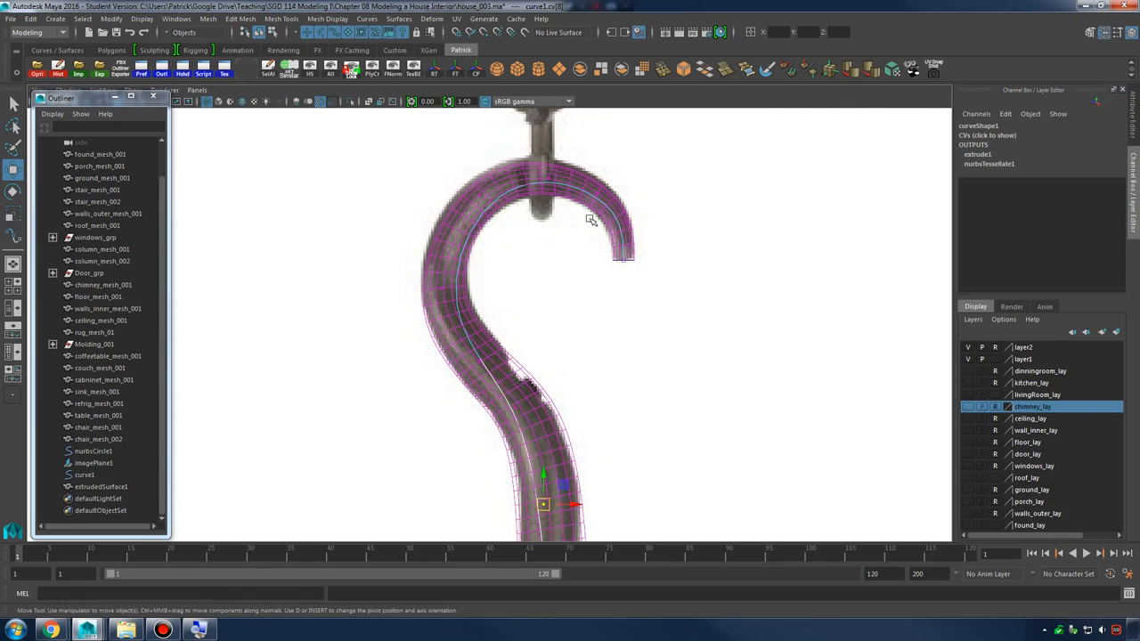
# Scale the profile nurbsCircle1 uniformly to 0.019 to match the tube's thickness to the hook's tip
pyautogui.click(633, 267)
pyautogui.click(628, 264)
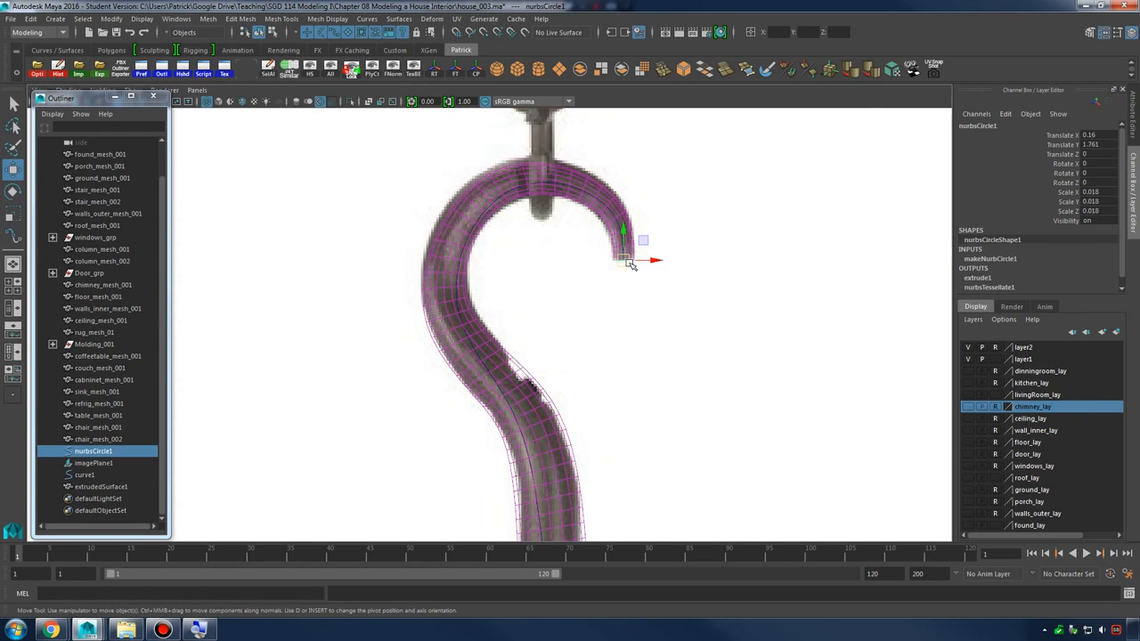
pyautogui.press('r')
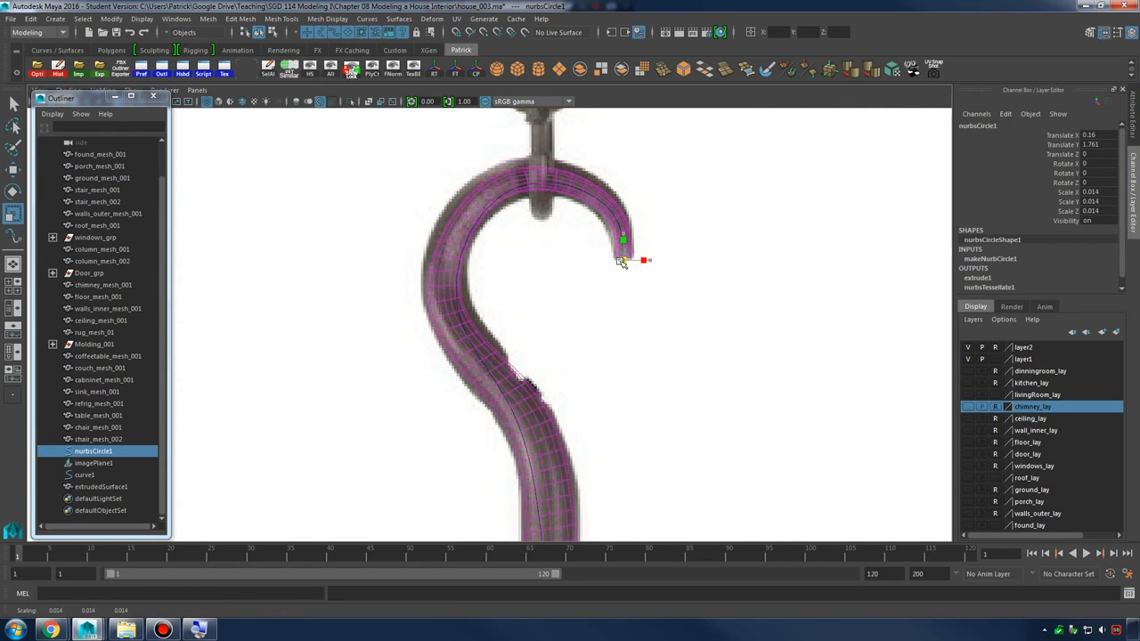
pyautogui.moveTo(621, 260); pyautogui.dragTo(625, 263)
# Check the rescaled tube's thickness against the reference along the hook and the straight shaft
pyautogui.keyDown('alt'); pyautogui.moveTo(624, 332); pyautogui.dragTo(595, 369, button='middle'); pyautogui.keyUp('alt')
pyautogui.keyDown('alt'); pyautogui.moveTo(595, 368); pyautogui.dragTo(763, 380, button='right'); pyautogui.keyUp('alt')
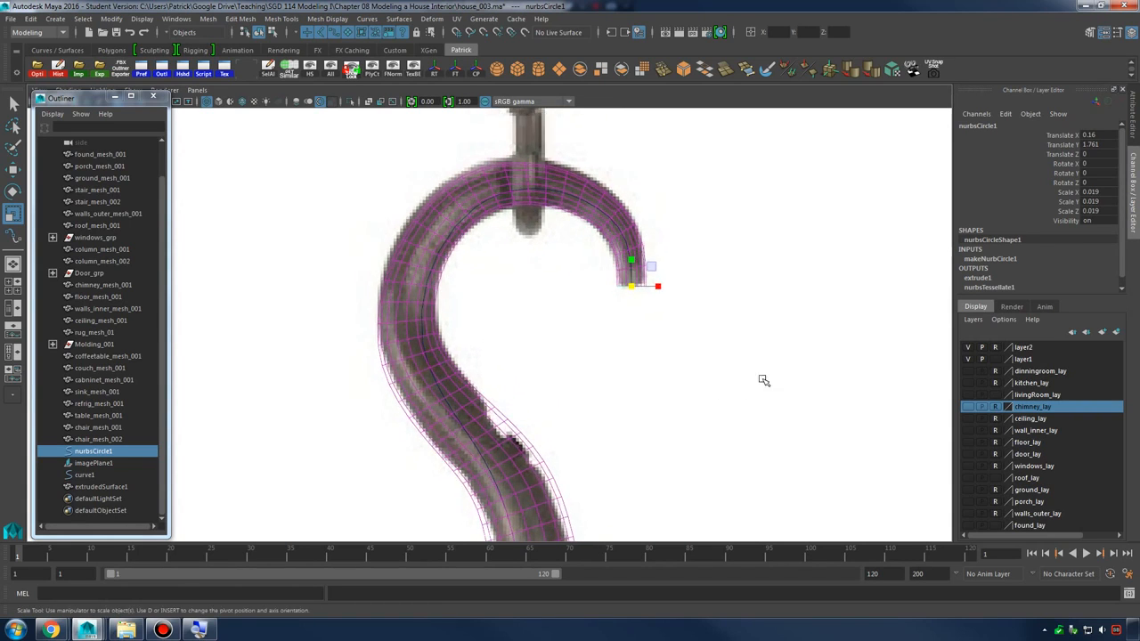
pyautogui.keyDown('alt'); pyautogui.moveTo(764, 379); pyautogui.dragTo(664, 418, button='middle'); pyautogui.keyUp('alt')
pyautogui.keyDown('alt'); pyautogui.moveTo(664, 419); pyautogui.dragTo(954, 406, button='right'); pyautogui.keyUp('alt')
pyautogui.keyDown('alt'); pyautogui.moveTo(738, 374); pyautogui.dragTo(722, 313, button='right'); pyautogui.keyUp('alt')
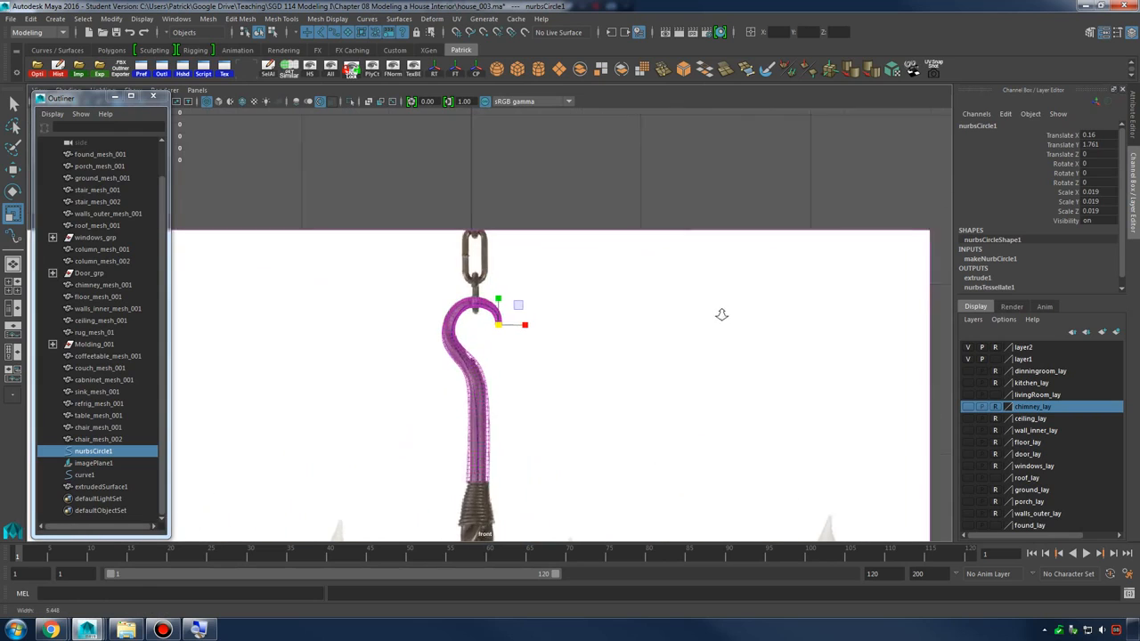
pyautogui.keyDown('alt'); pyautogui.moveTo(723, 312); pyautogui.dragTo(486, 307, button='middle'); pyautogui.keyUp('alt')
pyautogui.keyDown('alt'); pyautogui.moveTo(488, 307); pyautogui.dragTo(544, 376, button='right'); pyautogui.keyUp('alt')
pyautogui.keyDown('alt'); pyautogui.moveTo(544, 376); pyautogui.dragTo(569, 271, button='middle'); pyautogui.keyUp('alt')
pyautogui.keyDown('alt'); pyautogui.moveTo(569, 271); pyautogui.dragTo(638, 356, button='right'); pyautogui.keyUp('alt')
pyautogui.keyDown('alt'); pyautogui.moveTo(617, 463); pyautogui.dragTo(608, 358, button='middle'); pyautogui.keyUp('alt')
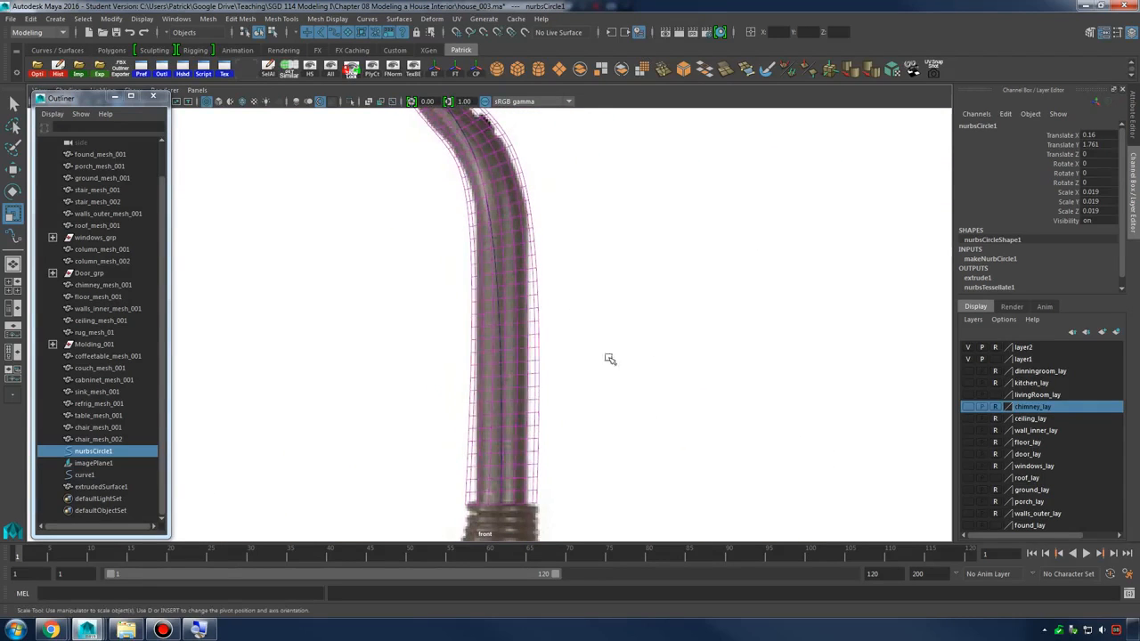
pyautogui.keyDown('alt'); pyautogui.moveTo(515, 206); pyautogui.dragTo(537, 308, button='middle'); pyautogui.keyUp('alt')
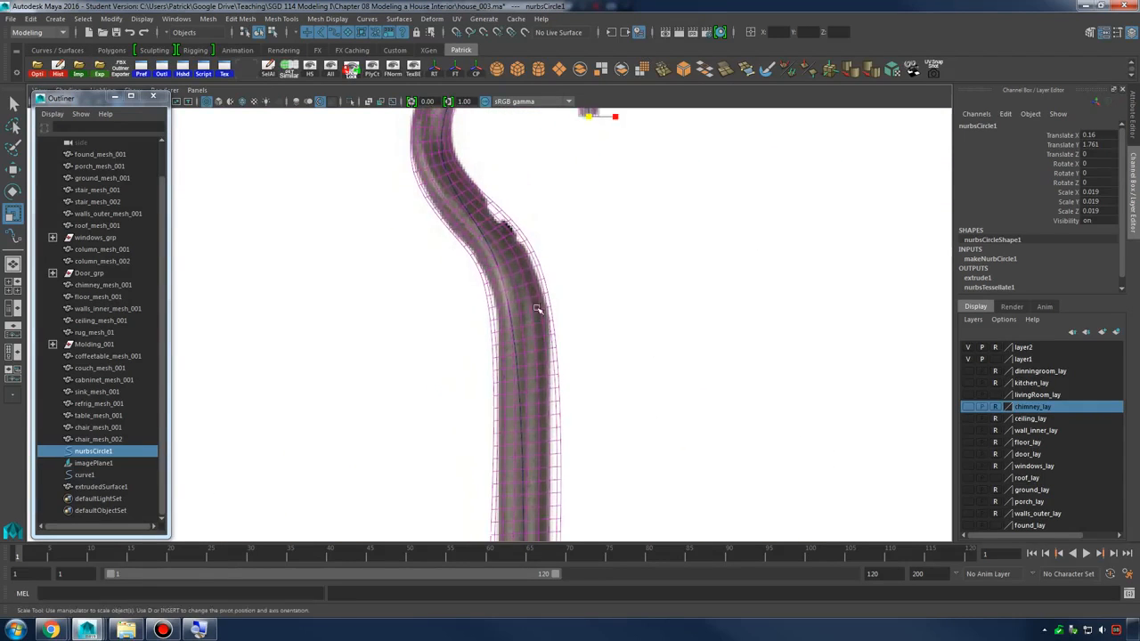
# Make layer2's tube selectable again, and delete nurbsCircle1 and curve1 along with the construction history
pyautogui.click(531, 254)
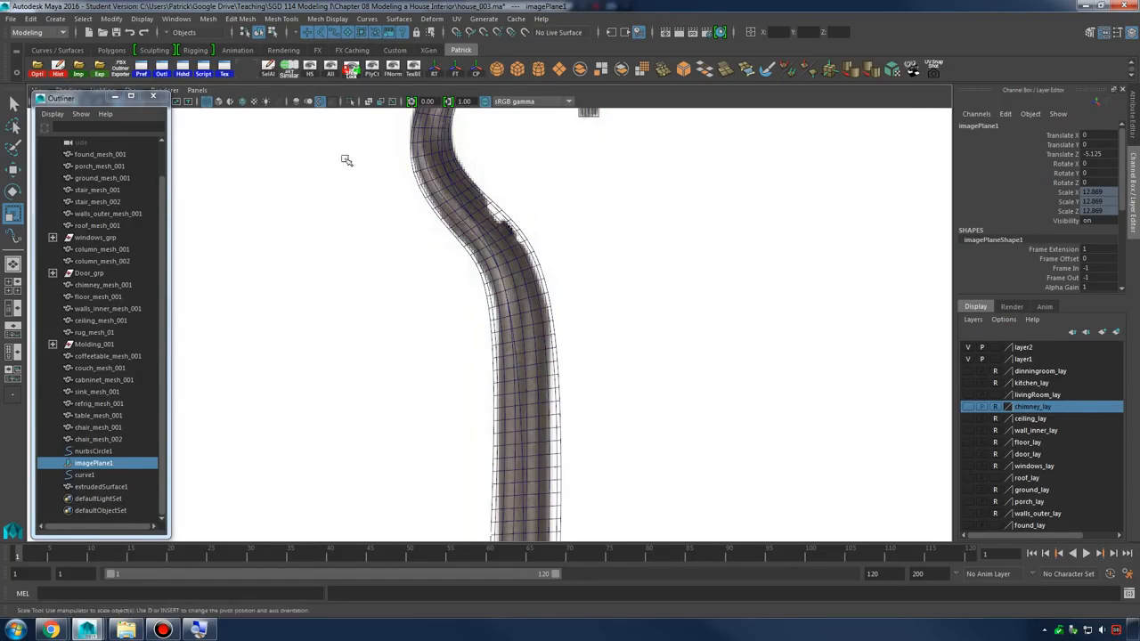
pyautogui.keyDown('alt'); pyautogui.moveTo(344, 160); pyautogui.dragTo(453, 276, button='middle'); pyautogui.keyUp('alt')
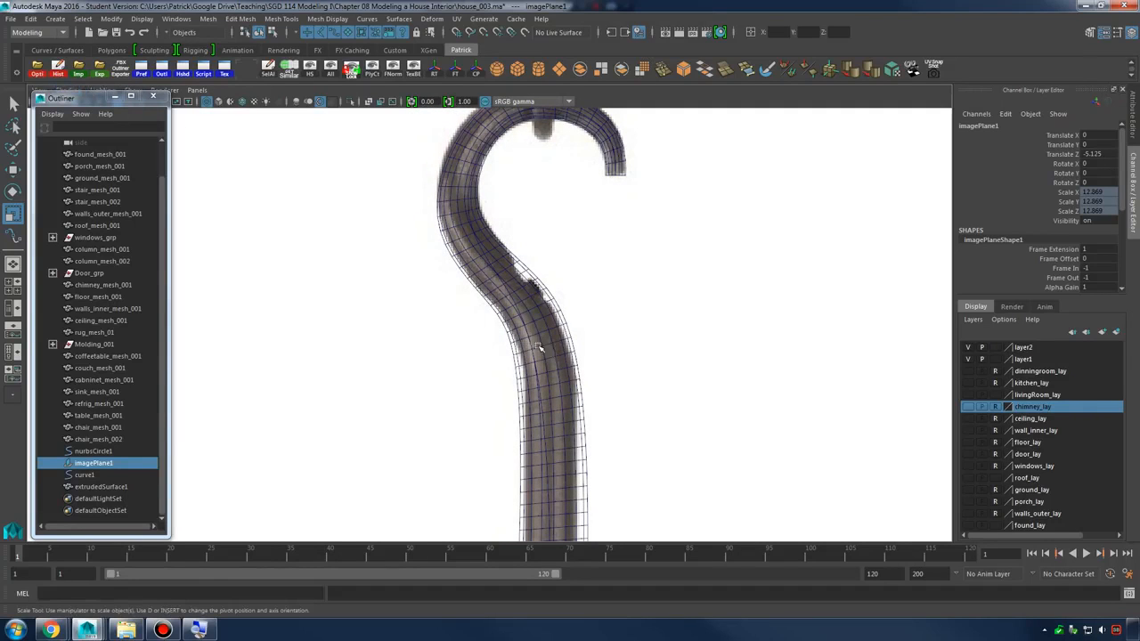
pyautogui.click(84, 474)
pyautogui.keyDown('ctrl'); pyautogui.click(93, 450); pyautogui.keyUp('ctrl')
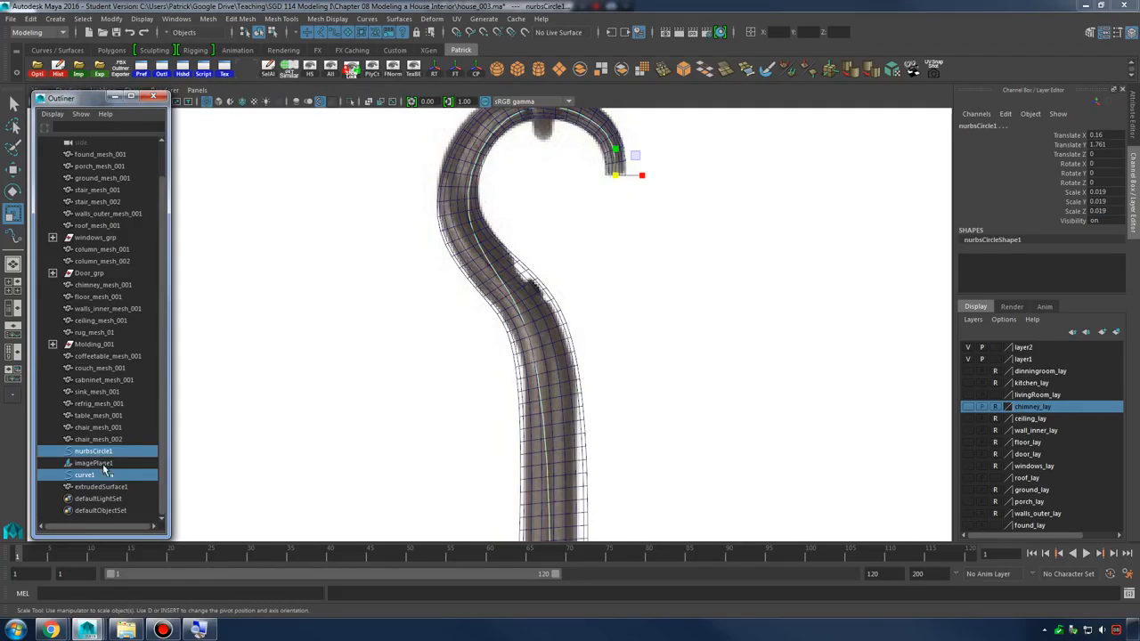
pyautogui.keyDown('ctrl'); pyautogui.click(94, 463); pyautogui.keyUp('ctrl')
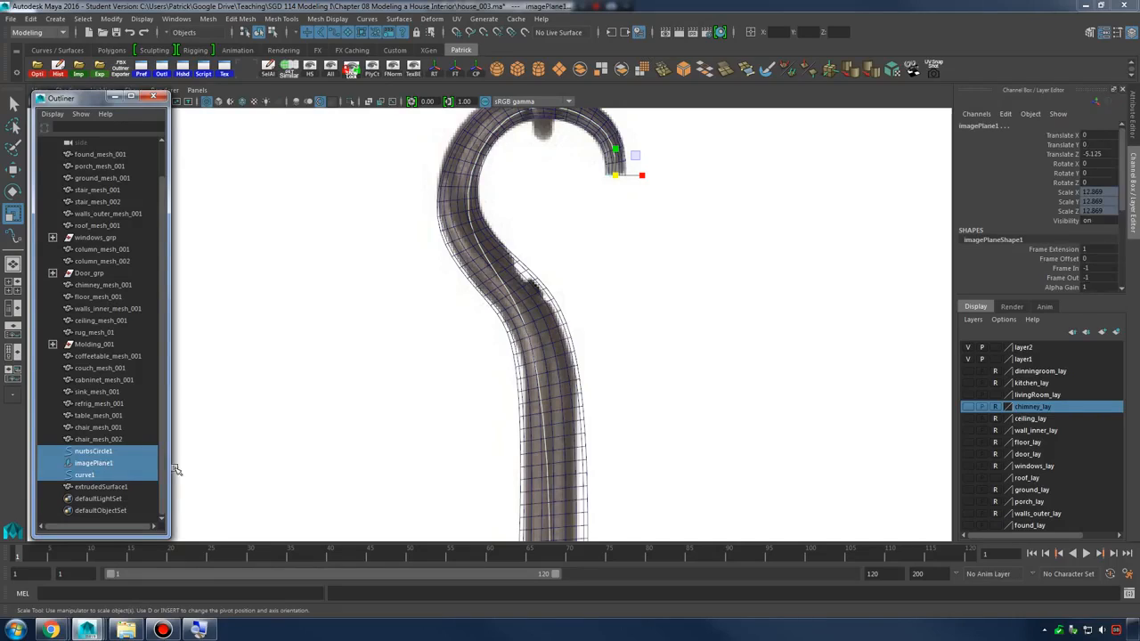
pyautogui.press('Delete')
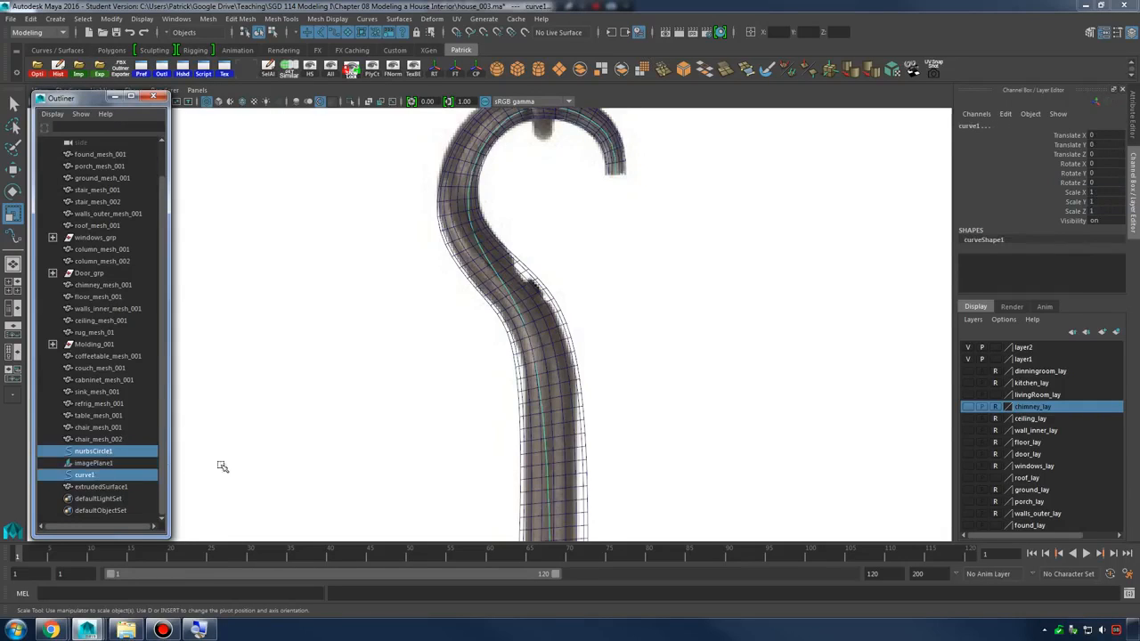
# Select all faces of extrudedSurface1's straight shaft below the hook's lower bend and delete them
pyautogui.click(546, 303)
pyautogui.keyDown('alt'); pyautogui.moveTo(559, 330); pyautogui.dragTo(545, 300, button='middle'); pyautogui.keyUp('alt')
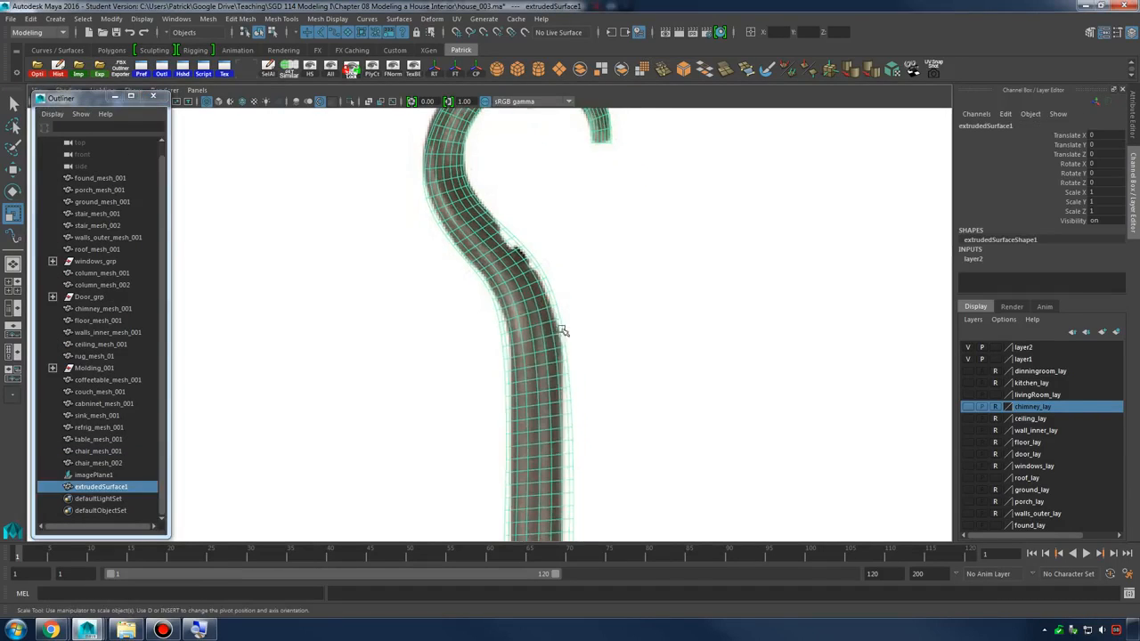
pyautogui.moveTo(552, 299); pyautogui.dragTo(554, 332, button='right')
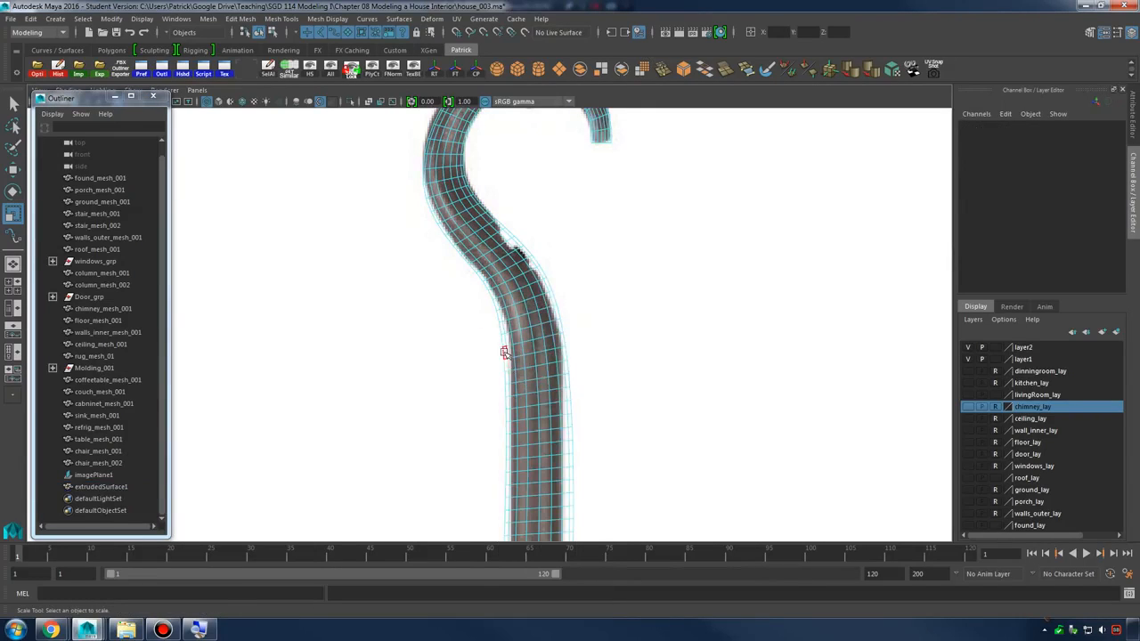
pyautogui.moveTo(673, 521); pyautogui.dragTo(576, 367)
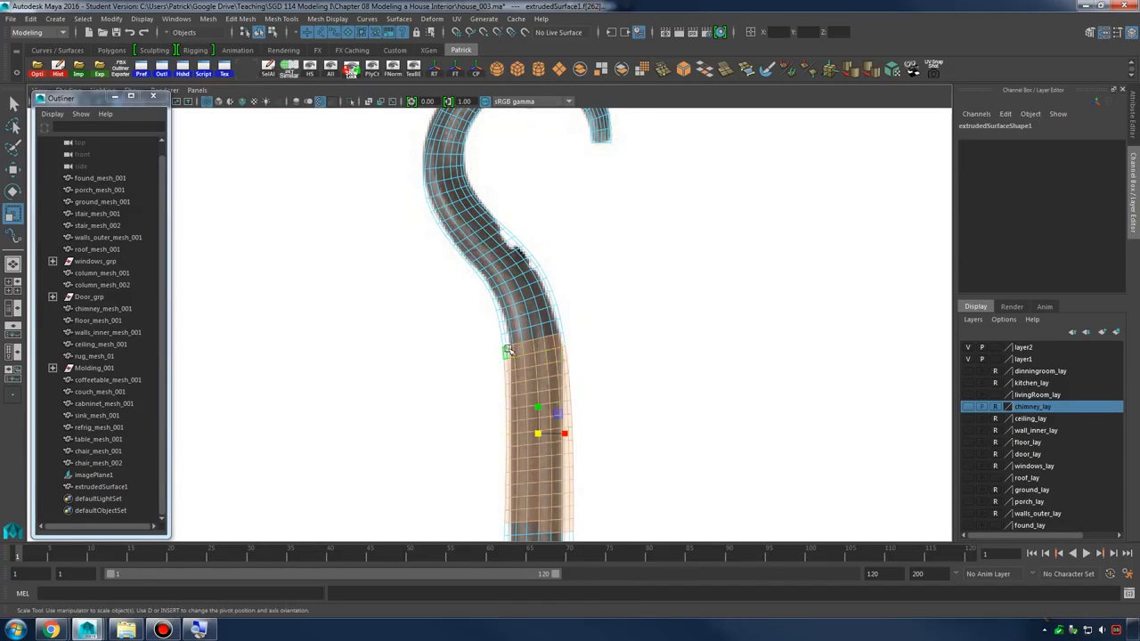
pyautogui.moveTo(701, 469); pyautogui.dragTo(575, 342)
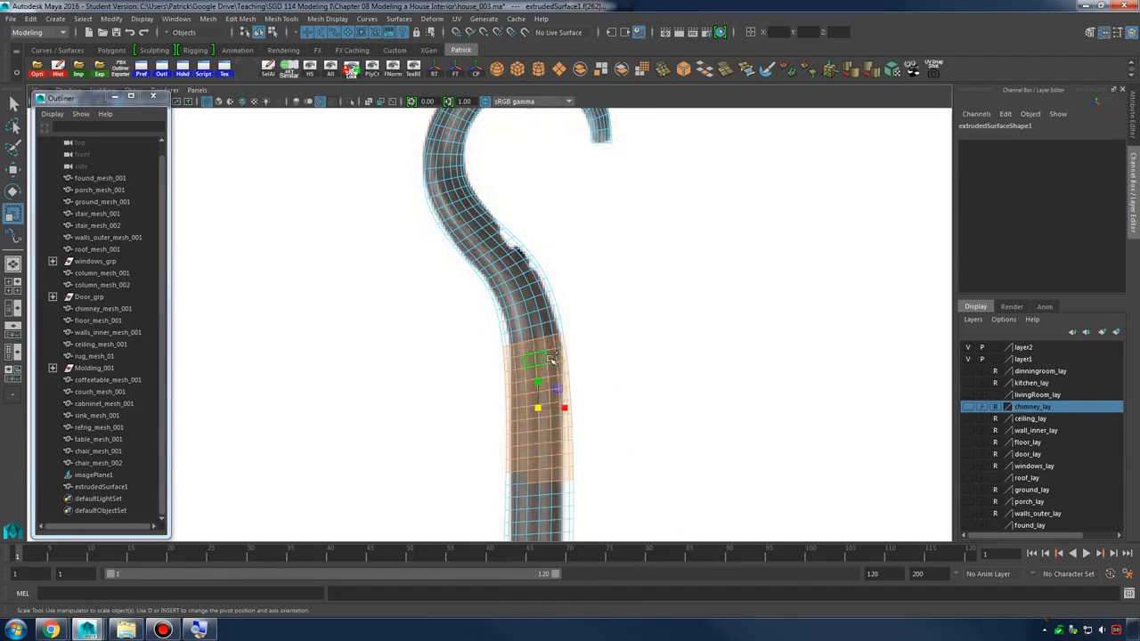
pyautogui.scroll(-5, 552, 358)
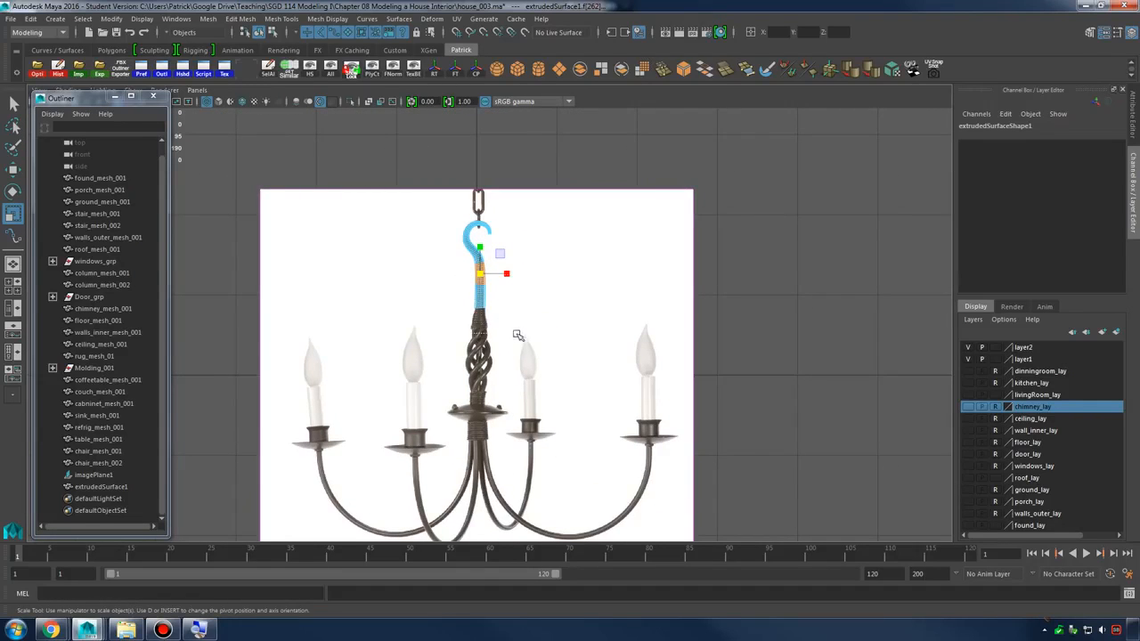
pyautogui.scroll(5, 518, 335)
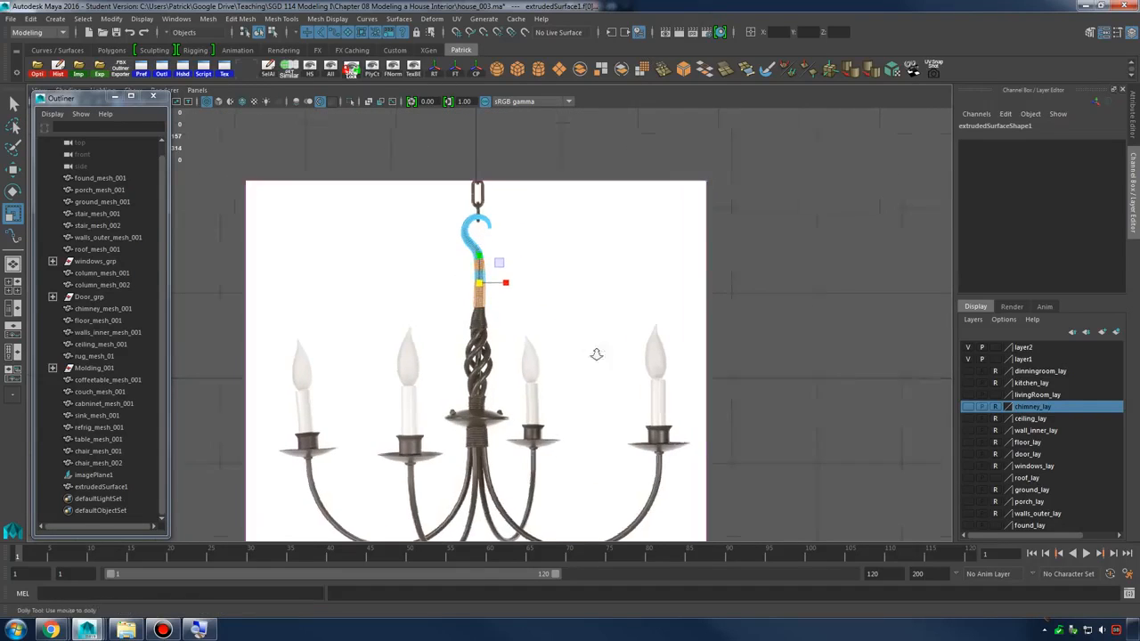
pyautogui.hotkey('ctrl', 'z')
pyautogui.keyDown('shift'); pyautogui.moveTo(460, 239); pyautogui.dragTo(567, 335); pyautogui.keyUp('shift')
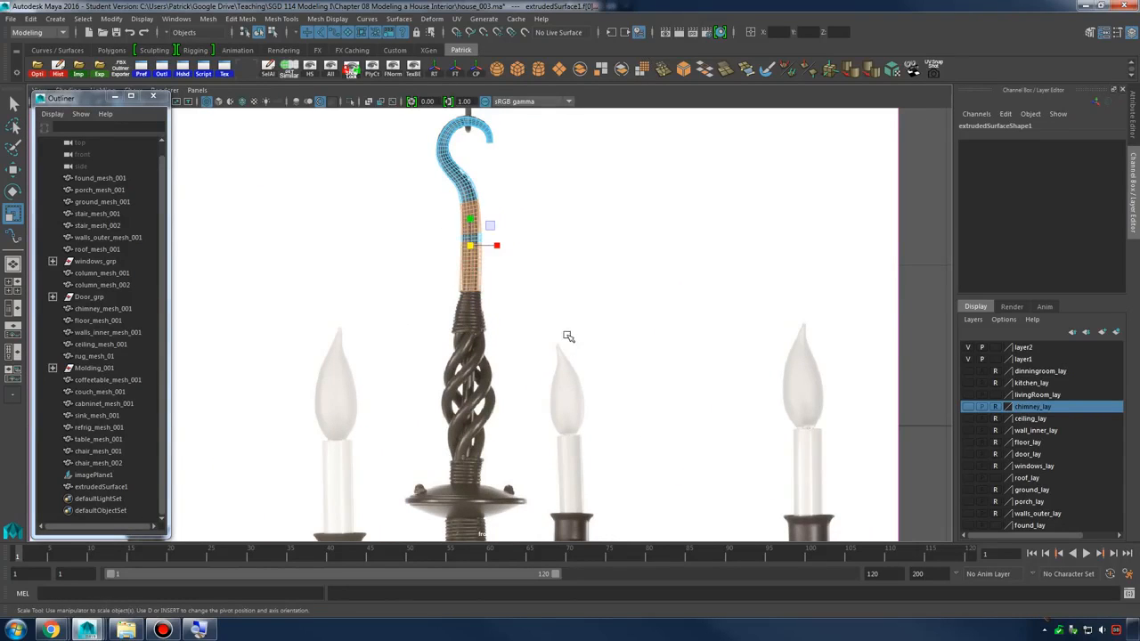
pyautogui.click(623, 303)
# Select the border edge loop at the tube's open lower end and rotate it level
pyautogui.scroll(8, 573, 262)
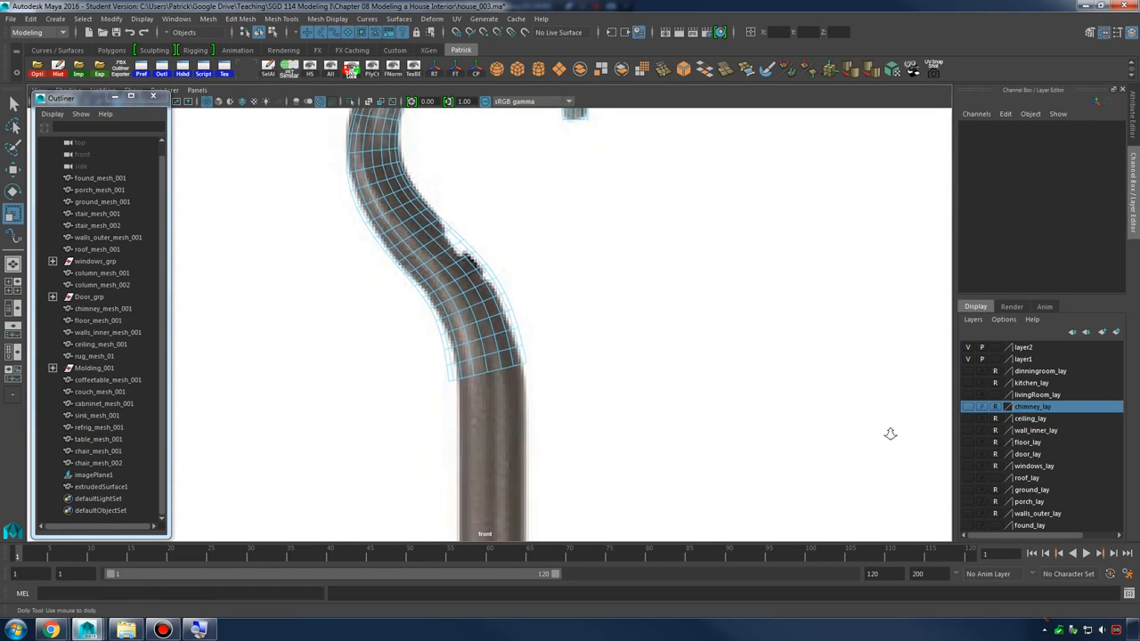
pyautogui.keyDown('alt'); pyautogui.moveTo(891, 434); pyautogui.dragTo(868, 427, button='right'); pyautogui.keyUp('alt')
pyautogui.keyDown('alt'); pyautogui.moveTo(557, 365); pyautogui.dragTo(523, 265, button='right'); pyautogui.keyUp('alt')
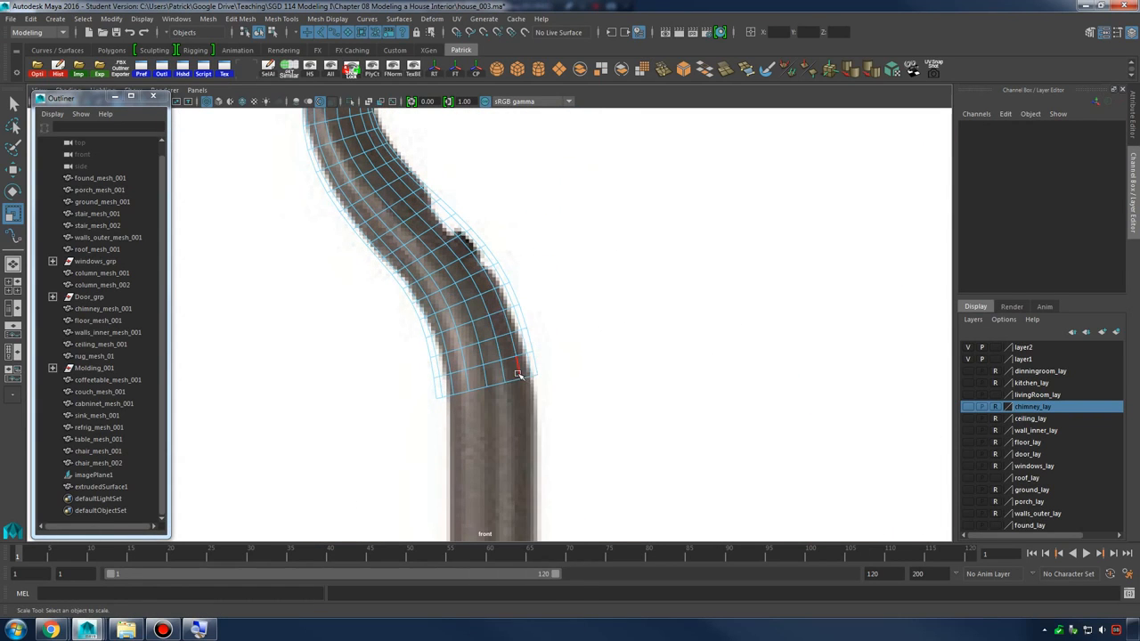
pyautogui.click(515, 379)
pyautogui.press('e')
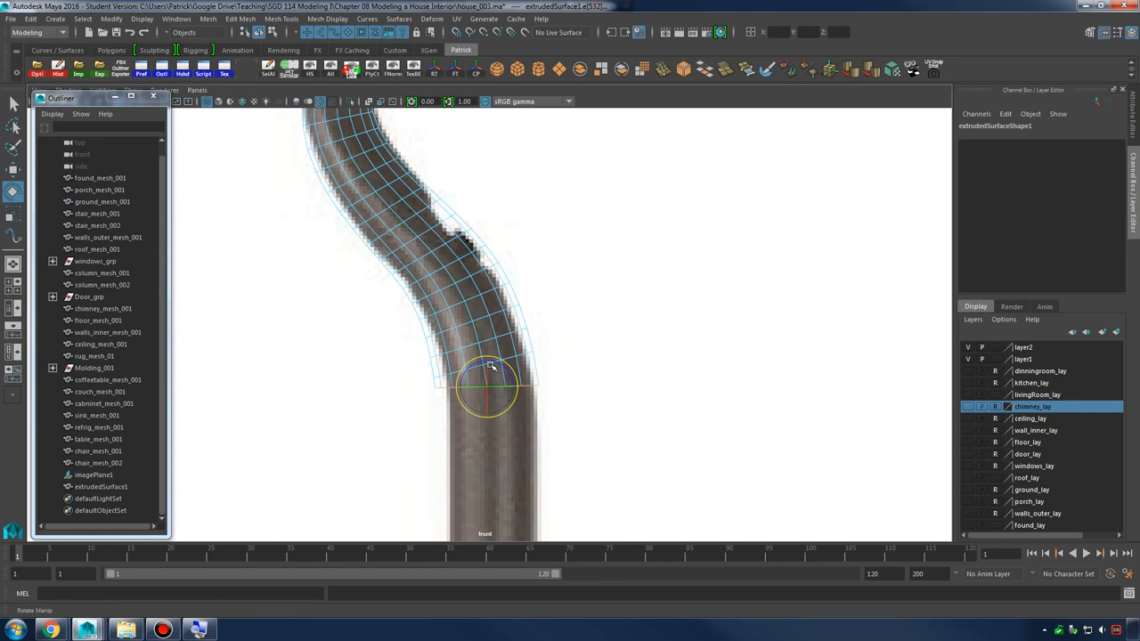
# Move the lower border edge loop vertically to sit where the hook's bend meets the straight shaft
pyautogui.press('w')
pyautogui.moveTo(488, 361); pyautogui.dragTo(485, 363)
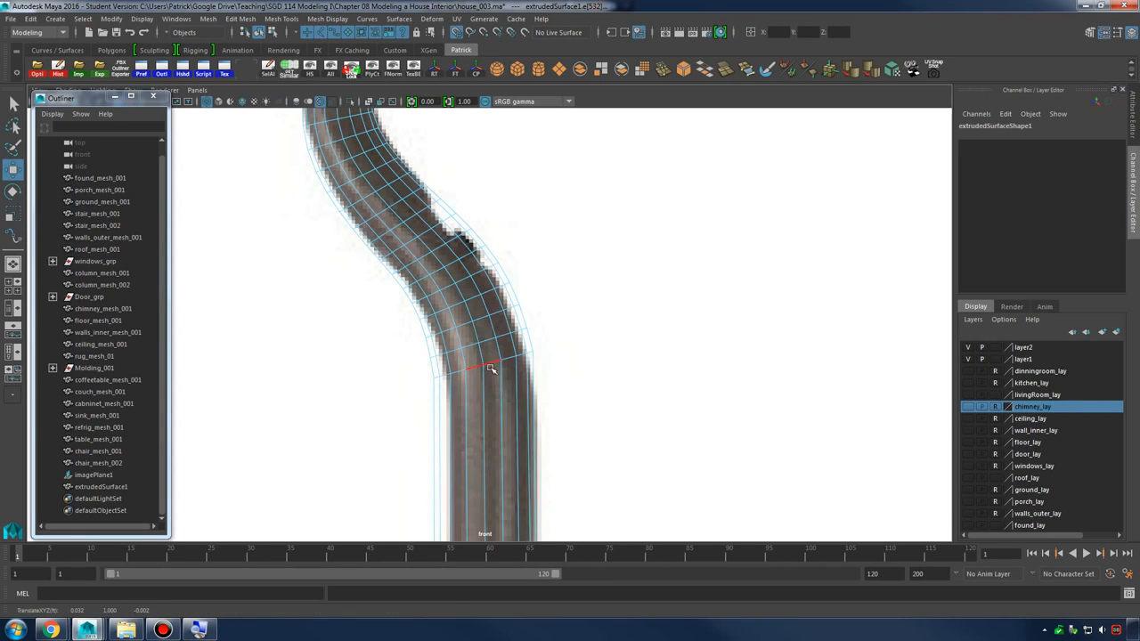
pyautogui.keyDown('alt'); pyautogui.moveTo(709, 389); pyautogui.dragTo(675, 385, button='right'); pyautogui.keyUp('alt')
pyautogui.moveTo(487, 456); pyautogui.dragTo(508, 329)
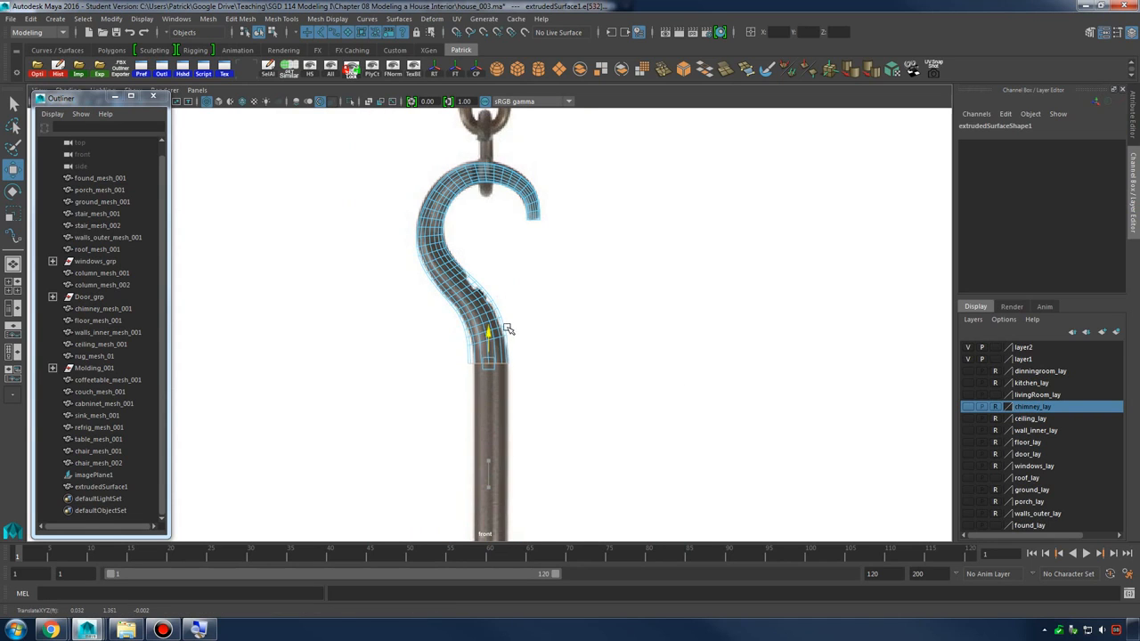
pyautogui.press('f')
pyautogui.keyDown('alt'); pyautogui.moveTo(724, 355); pyautogui.dragTo(713, 348, button='right'); pyautogui.keyUp('alt')
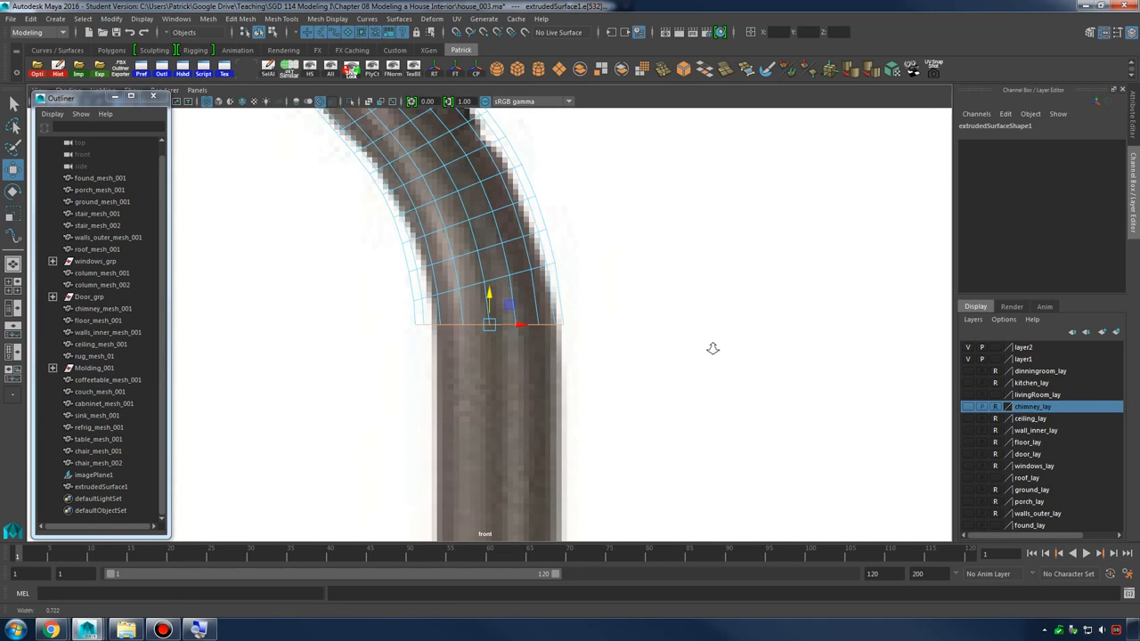
# Shift the border edge loop sideways to centre it on the reference shaft, then extrude it straight down towards the ribbed collar
pyautogui.moveTo(534, 327); pyautogui.dragTo(522, 325)
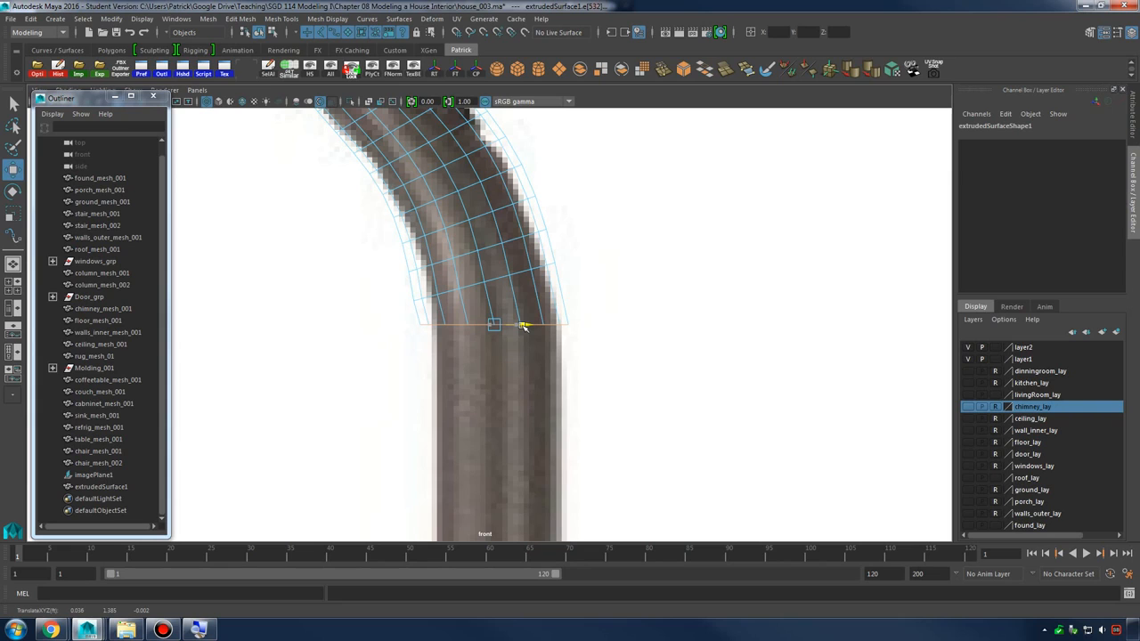
pyautogui.moveTo(548, 324); pyautogui.dragTo(548, 324)
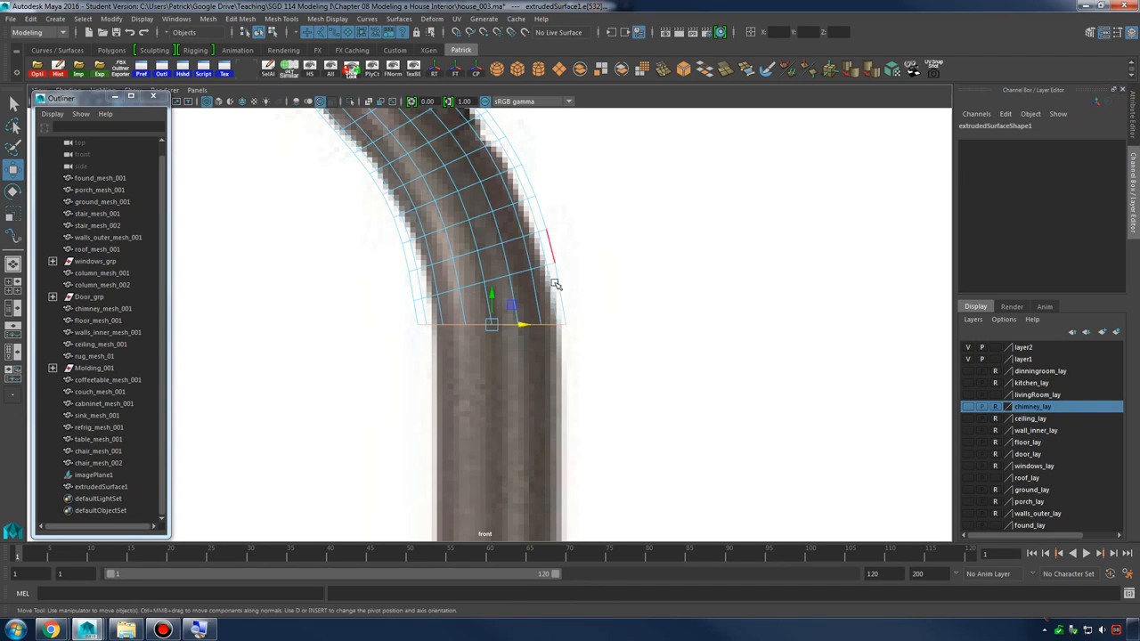
pyautogui.keyDown('shift'); pyautogui.moveTo(591, 279); pyautogui.dragTo(592, 311, button='right'); pyautogui.keyUp('shift')
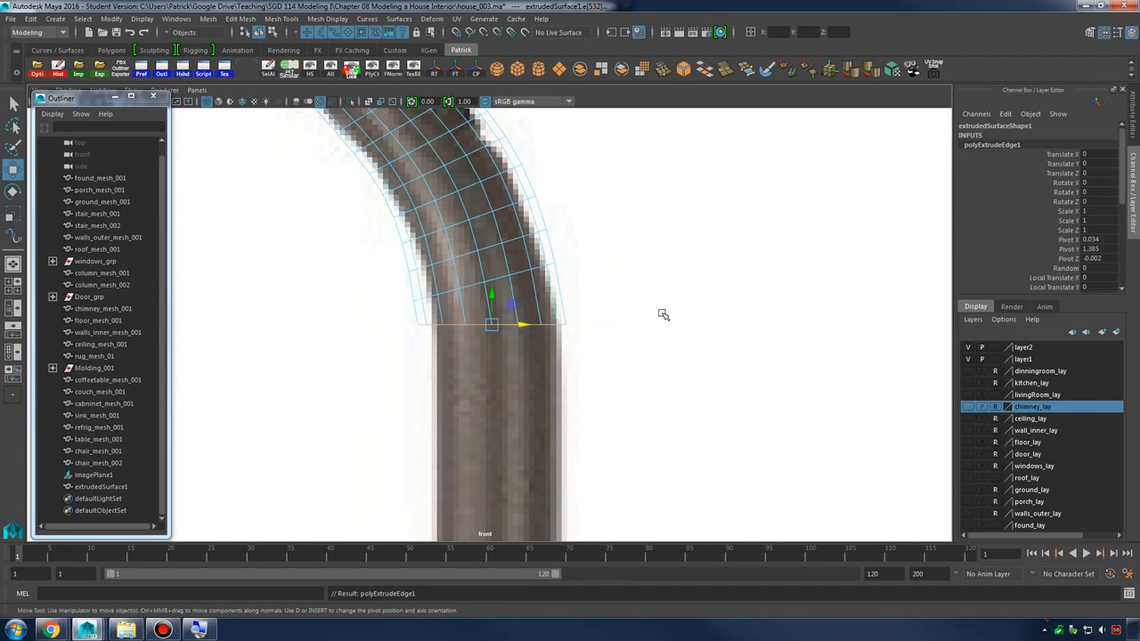
pyautogui.keyDown('alt'); pyautogui.moveTo(668, 312); pyautogui.dragTo(656, 308, button='right'); pyautogui.keyUp('alt')
pyautogui.keyDown('alt'); pyautogui.moveTo(656, 308); pyautogui.dragTo(661, 279, button='middle'); pyautogui.keyUp('alt')
pyautogui.moveTo(504, 264); pyautogui.dragTo(497, 296)
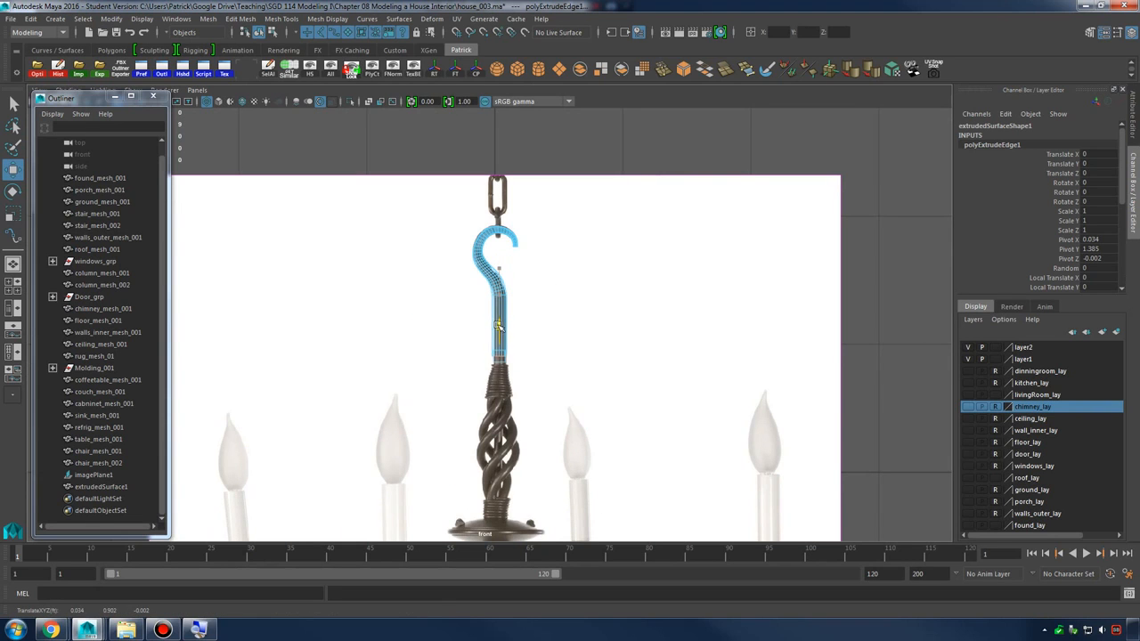
# Move the shaft's extruded end loop vertically to line up with the top of the ribbed collar in the reference
pyautogui.press('space')
pyautogui.press('space')
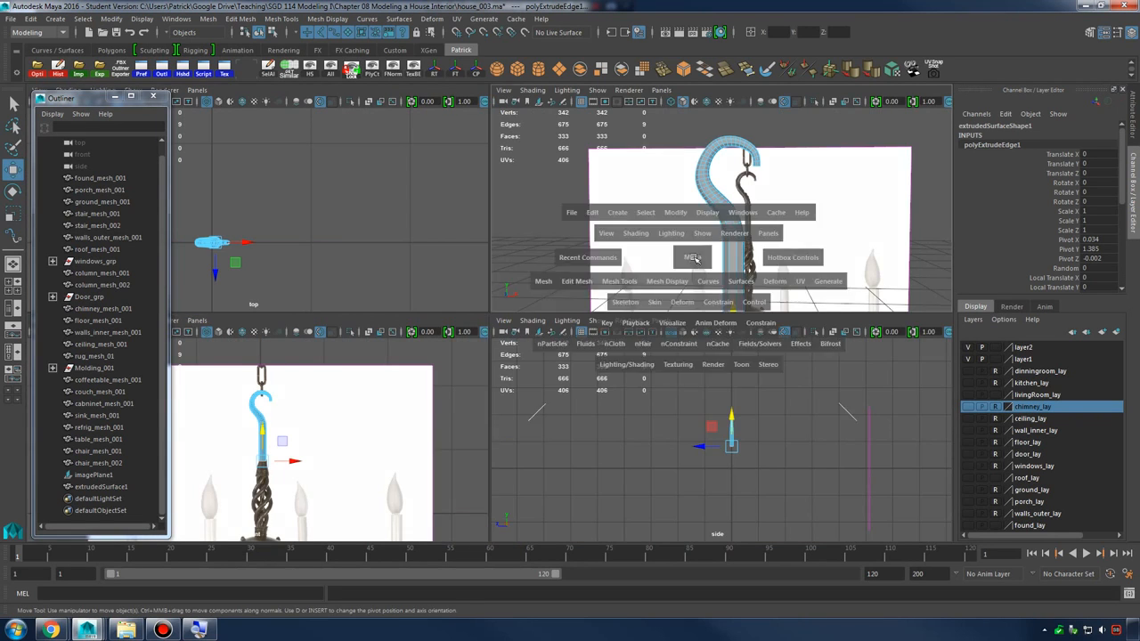
pyautogui.keyDown('alt'); pyautogui.moveTo(629, 329); pyautogui.dragTo(571, 345, button='right'); pyautogui.keyUp('alt')
pyautogui.press('space')
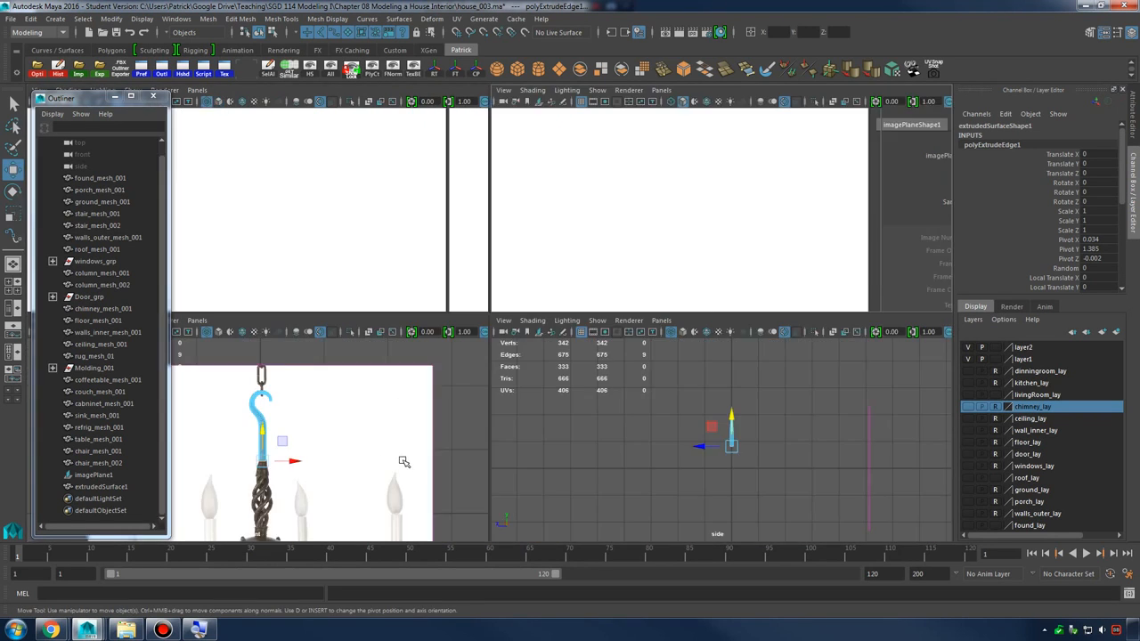
pyautogui.press('f')
pyautogui.press('space')
pyautogui.keyDown('alt'); pyautogui.moveTo(649, 349); pyautogui.dragTo(543, 338, button='right'); pyautogui.keyUp('alt')
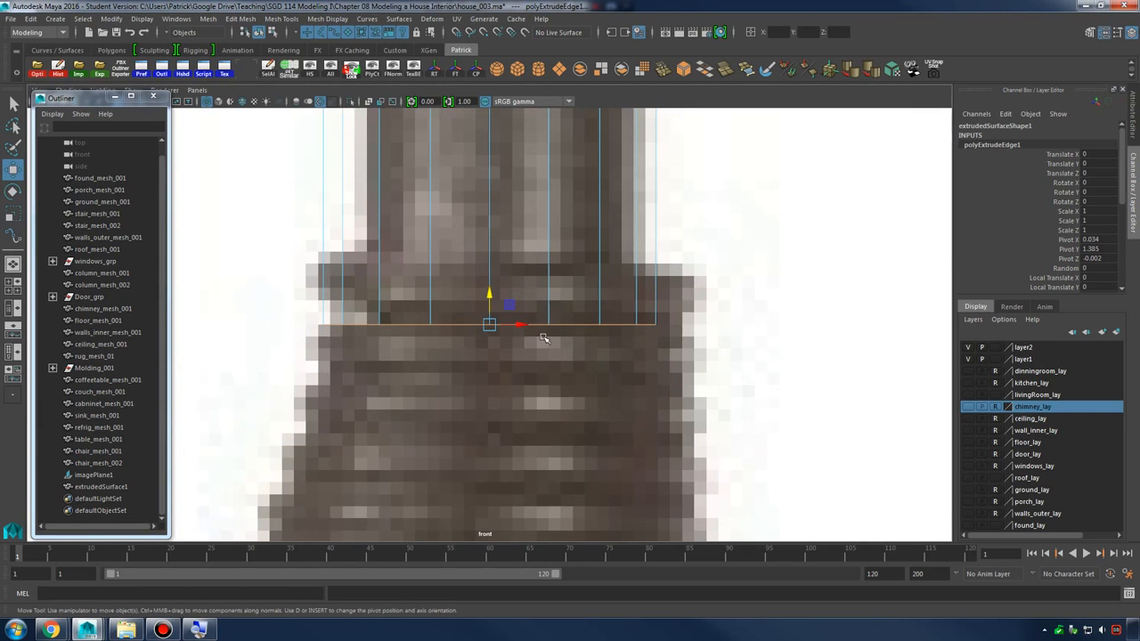
pyautogui.moveTo(488, 293); pyautogui.dragTo(496, 220)
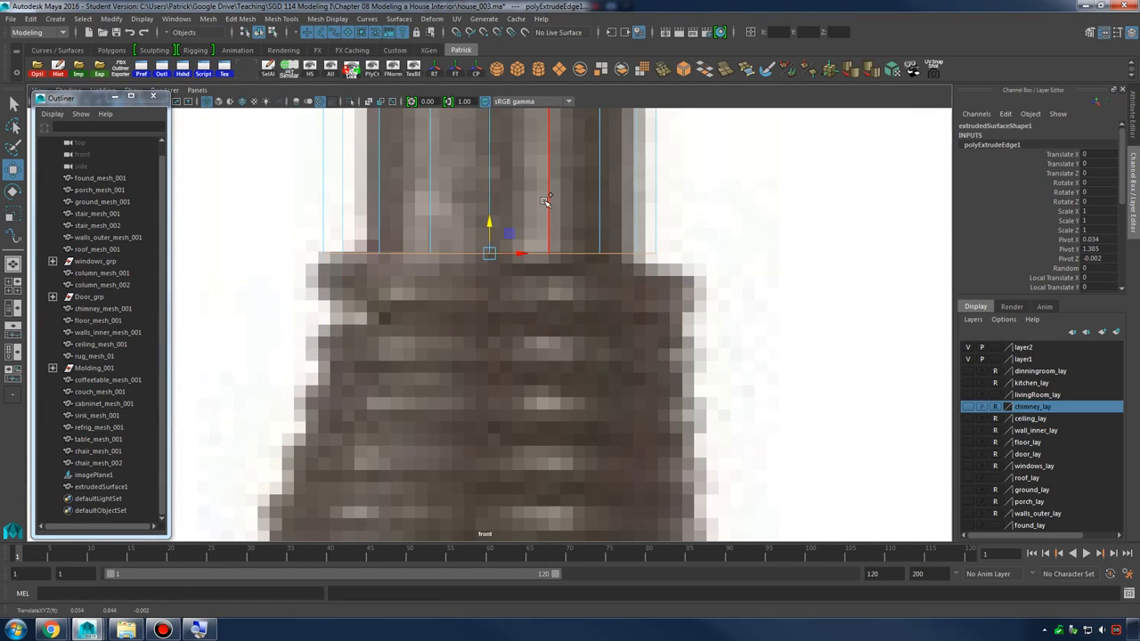
# Extrude the shaft's end loop outward into a ledge matching the collar's top width, and extrude it again a short way down
pyautogui.keyDown('shift'); pyautogui.moveTo(543, 200); pyautogui.dragTo(548, 233, button='right'); pyautogui.keyUp('shift')
pyautogui.moveTo(516, 254); pyautogui.dragTo(539, 255)
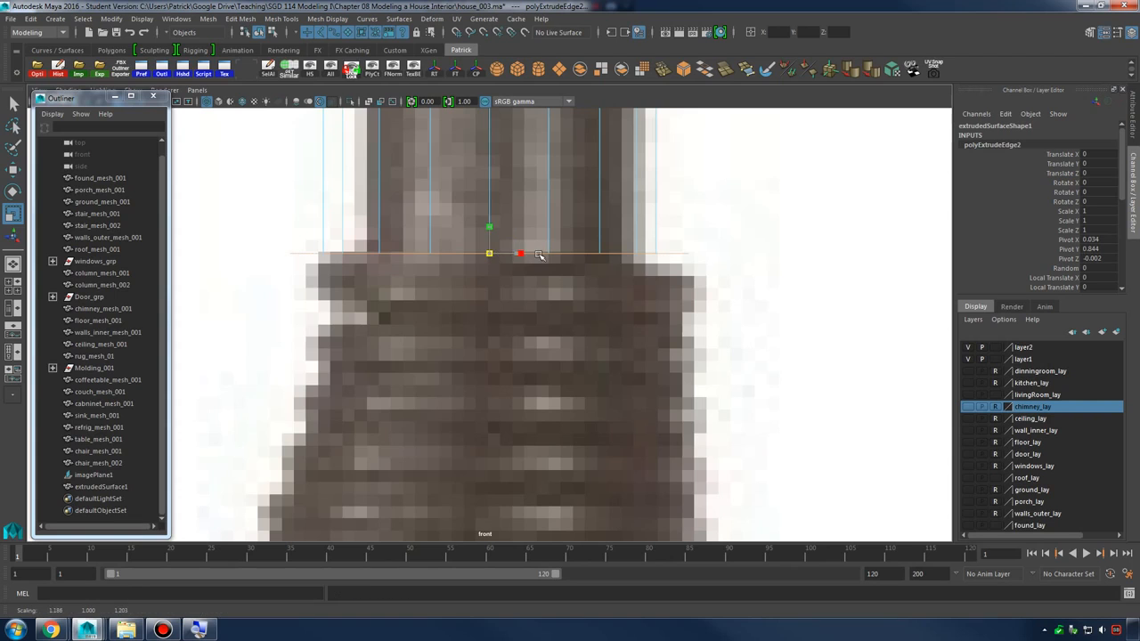
pyautogui.keyDown('shift'); pyautogui.moveTo(552, 243); pyautogui.dragTo(551, 272, button='right'); pyautogui.keyUp('shift')
pyautogui.press('w')
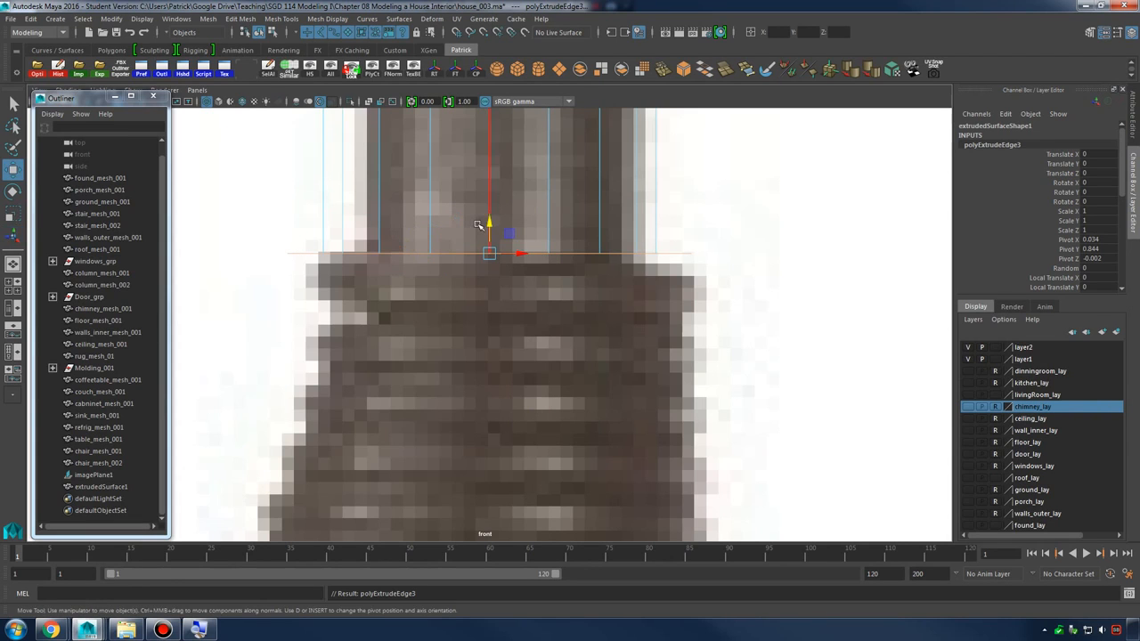
pyautogui.moveTo(491, 253); pyautogui.dragTo(501, 274)
# Move the collar's lower edge loop down to the base of the ribbed section and scale it outward to follow the flare
pyautogui.press('space')
pyautogui.press('space')
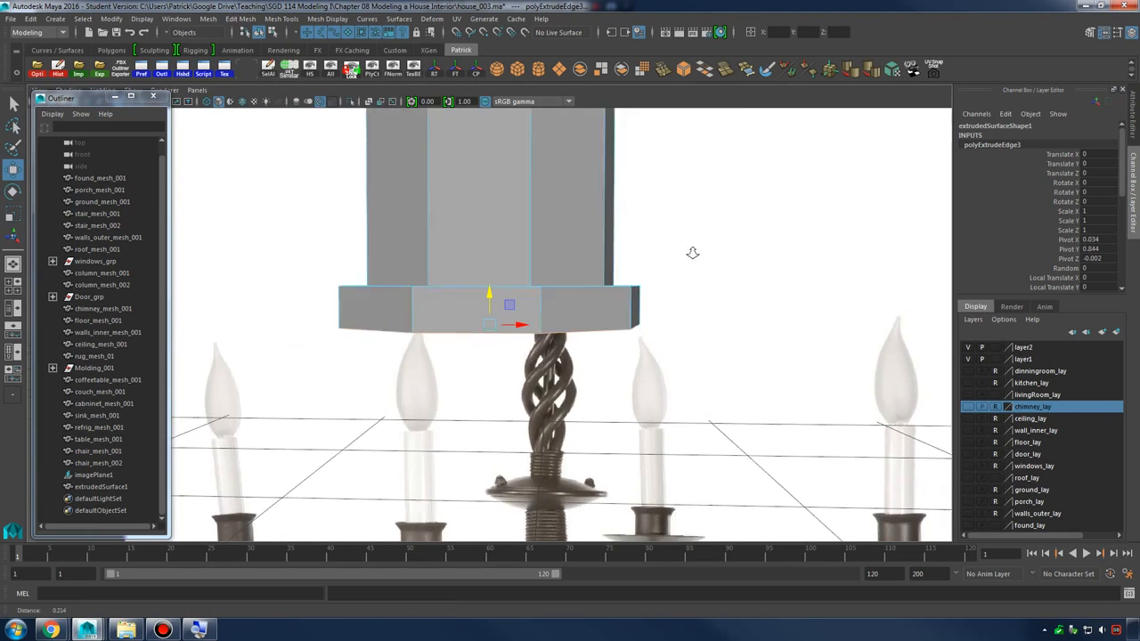
pyautogui.keyDown('alt'); pyautogui.moveTo(693, 253); pyautogui.dragTo(655, 254, button='right'); pyautogui.keyUp('alt')
pyautogui.keyDown('alt'); pyautogui.moveTo(654, 254); pyautogui.dragTo(705, 272); pyautogui.keyUp('alt')
pyautogui.keyDown('alt'); pyautogui.moveTo(705, 272); pyautogui.dragTo(534, 268, button='right'); pyautogui.keyUp('alt')
pyautogui.keyDown('alt'); pyautogui.moveTo(535, 267); pyautogui.dragTo(675, 199, button='middle'); pyautogui.keyUp('alt')
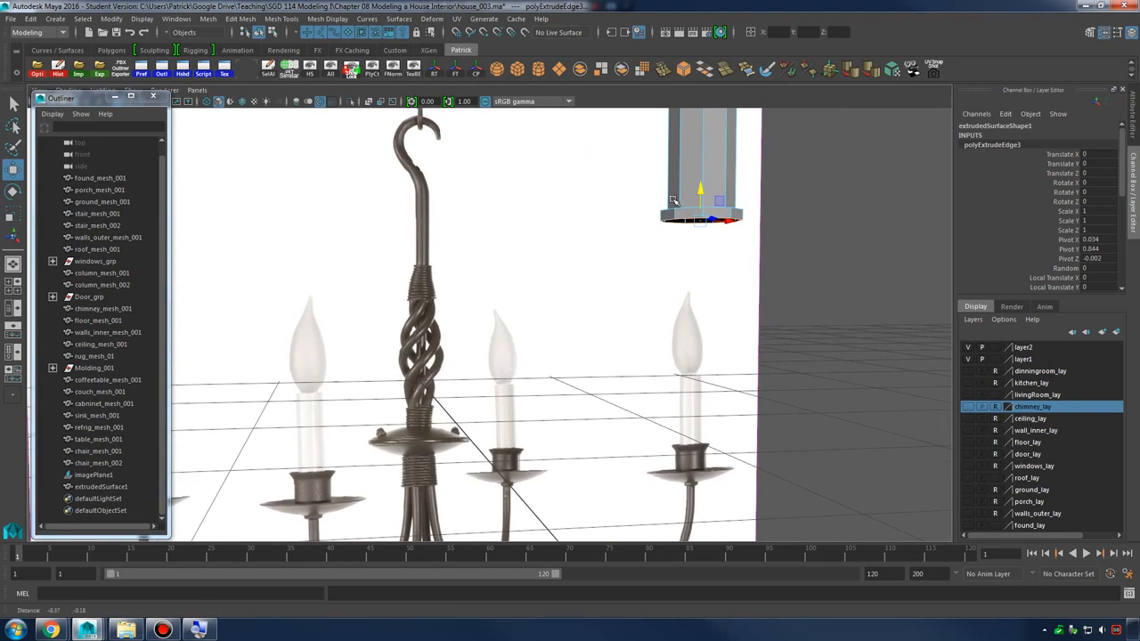
pyautogui.keyDown('alt'); pyautogui.moveTo(557, 242); pyautogui.dragTo(516, 268, button='middle'); pyautogui.keyUp('alt')
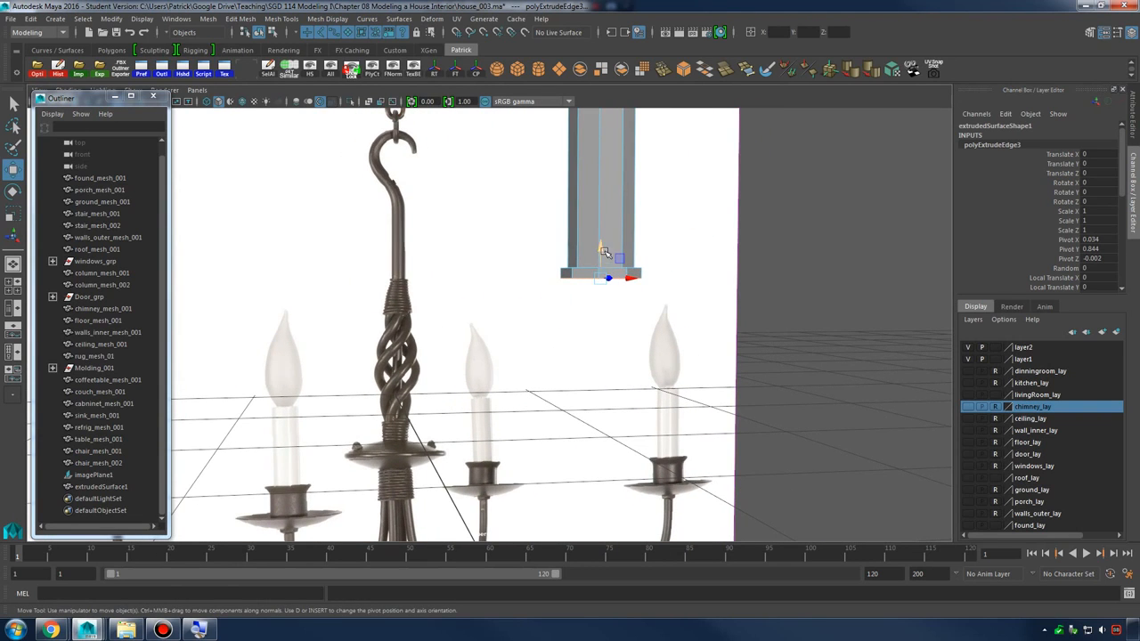
pyautogui.moveTo(603, 253); pyautogui.dragTo(646, 389)
pyautogui.press('r')
pyautogui.press('space')
pyautogui.press('space')
pyautogui.keyDown('alt'); pyautogui.moveTo(596, 381); pyautogui.dragTo(534, 346, button='right'); pyautogui.keyUp('alt')
pyautogui.keyDown('alt'); pyautogui.moveTo(543, 340); pyautogui.dragTo(546, 276, button='middle'); pyautogui.keyUp('alt')
pyautogui.press('w')
pyautogui.moveTo(494, 356); pyautogui.dragTo(496, 383)
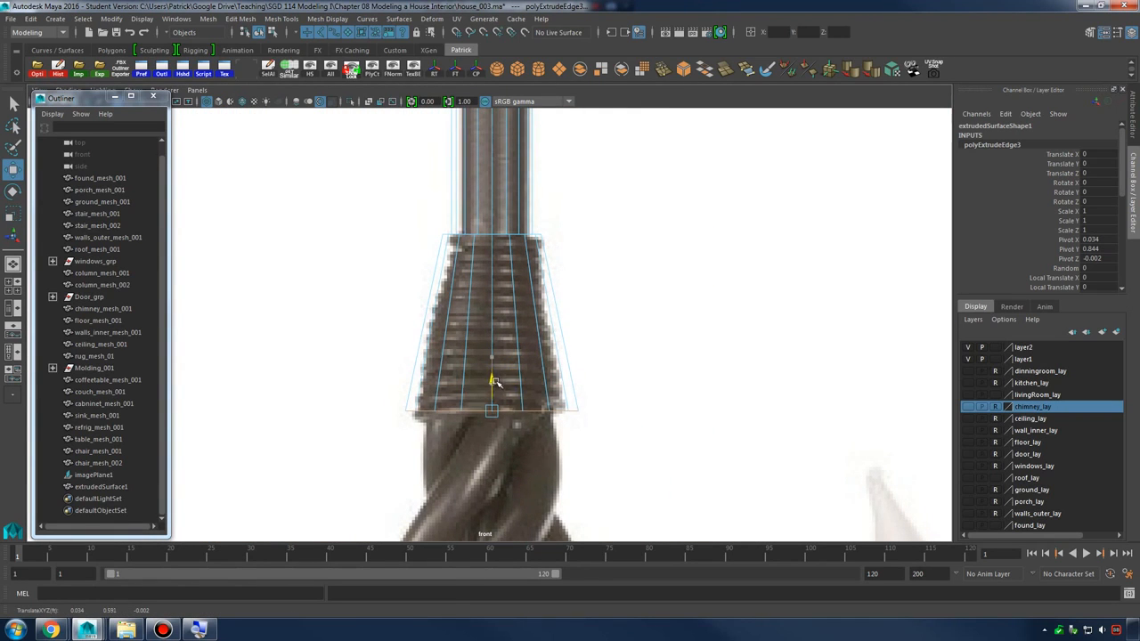
# Extrude the collar's bottom border loop and scale it inward to form an underside with a narrow central opening
pyautogui.keyDown('alt'); pyautogui.moveTo(703, 290); pyautogui.dragTo(585, 300, button='right'); pyautogui.keyUp('alt')
pyautogui.press('space')
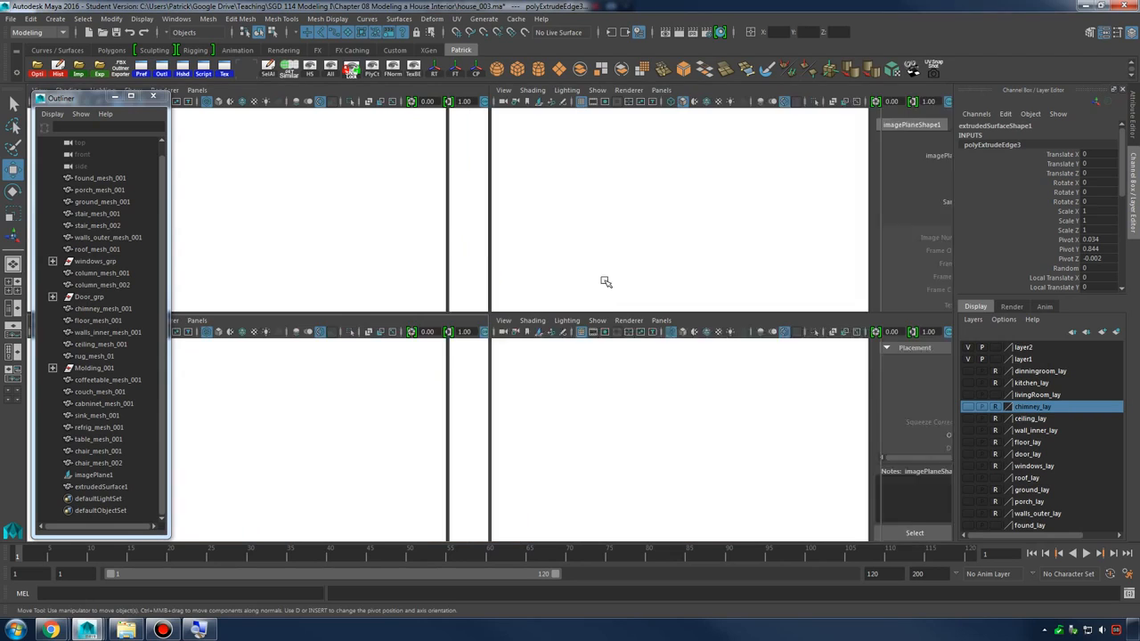
pyautogui.press('space')
pyautogui.keyDown('alt'); pyautogui.moveTo(683, 250); pyautogui.dragTo(679, 301); pyautogui.keyUp('alt')
pyautogui.keyDown('alt'); pyautogui.moveTo(679, 307); pyautogui.dragTo(656, 222, button='middle'); pyautogui.keyUp('alt')
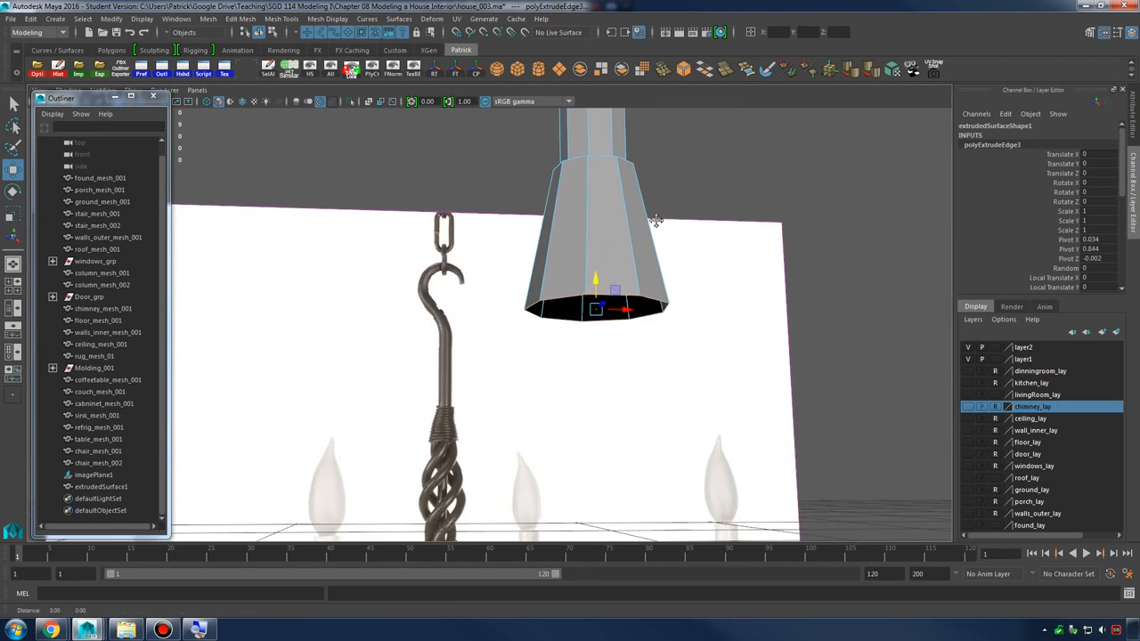
pyautogui.keyDown('alt'); pyautogui.moveTo(664, 311); pyautogui.dragTo(666, 262); pyautogui.keyUp('alt')
pyautogui.keyDown('shift'); pyautogui.moveTo(623, 204); pyautogui.dragTo(620, 235, button='right'); pyautogui.keyUp('shift')
pyautogui.press('e')
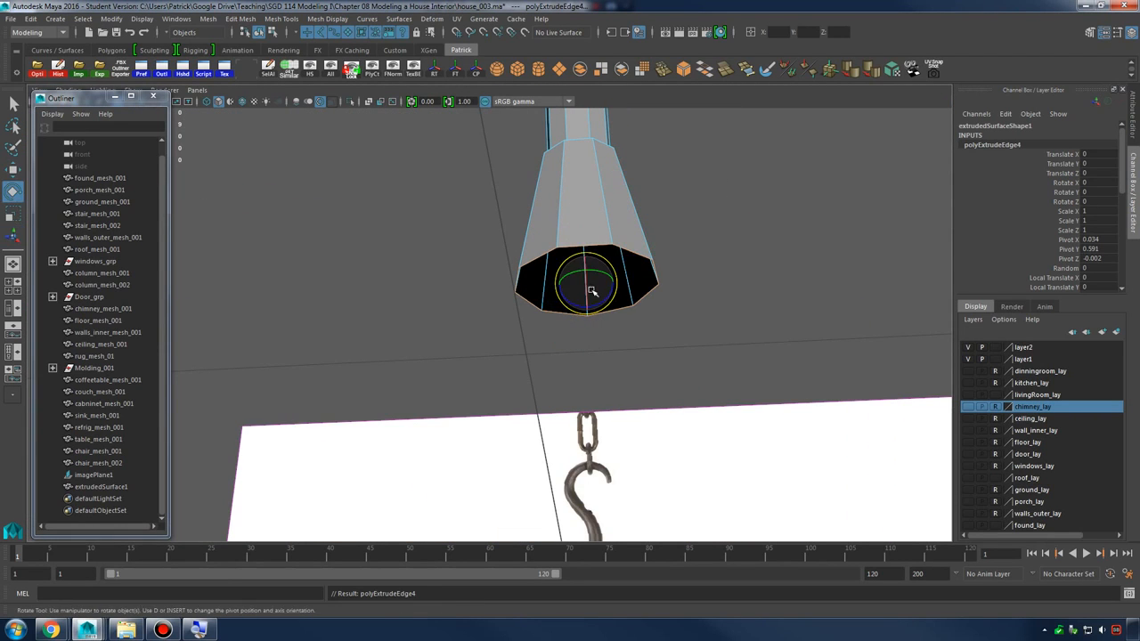
pyautogui.press('r')
pyautogui.moveTo(584, 284); pyautogui.dragTo(516, 292)
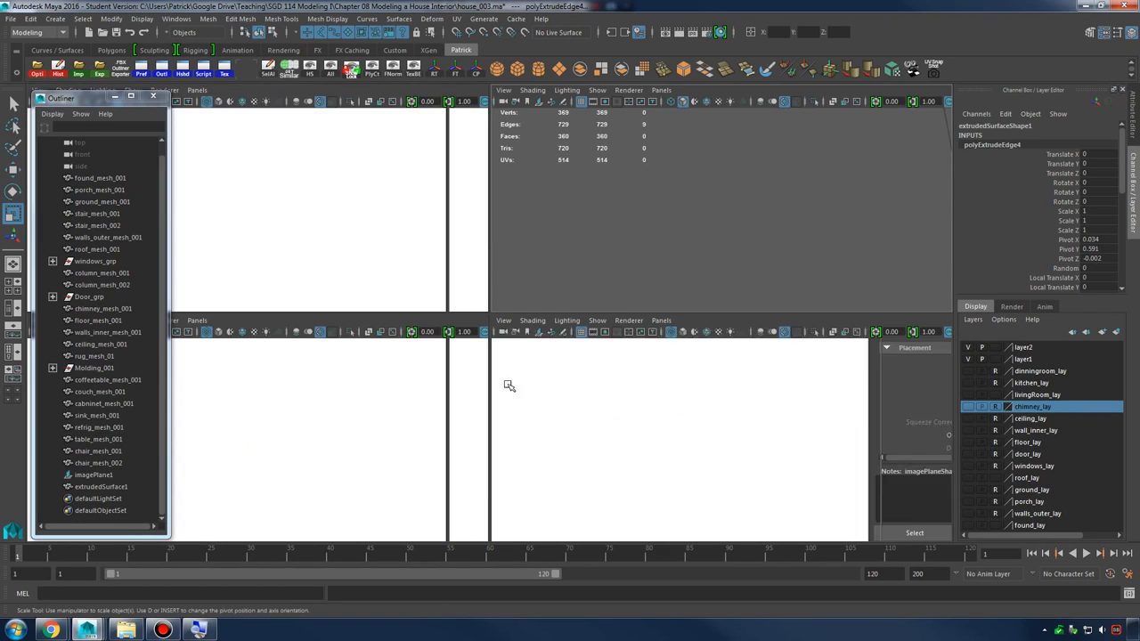
pyautogui.press('space')
pyautogui.press('space')
pyautogui.scroll(4, 433, 419)
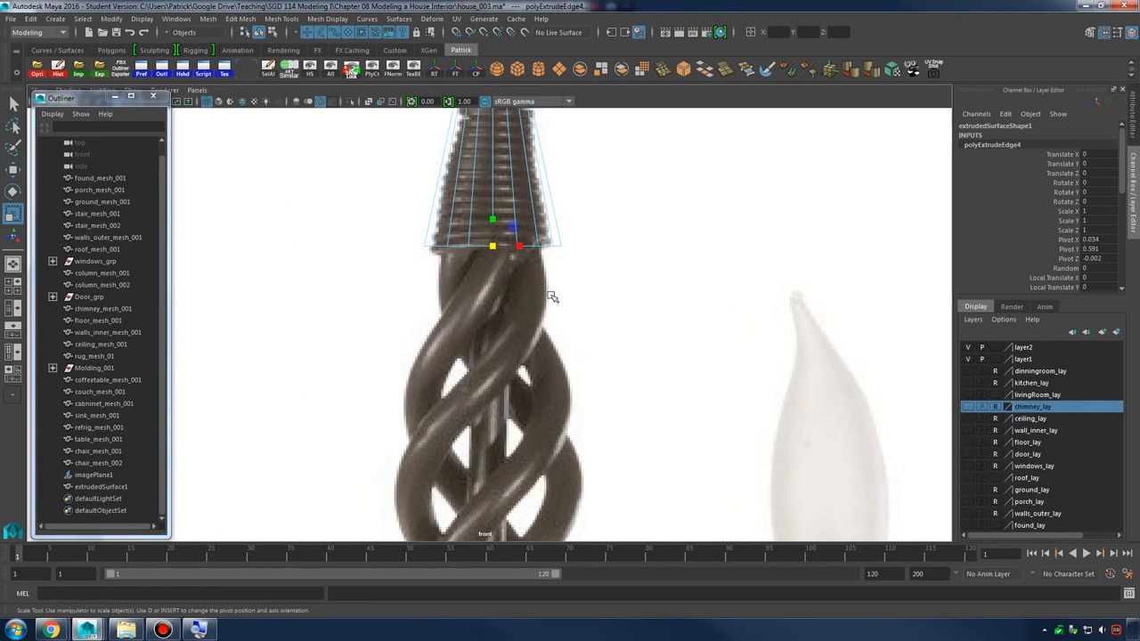
pyautogui.keyDown('shift'); pyautogui.moveTo(528, 236); pyautogui.dragTo(524, 268, button='right'); pyautogui.keyUp('shift')
pyautogui.moveTo(512, 239); pyautogui.dragTo(509, 407)
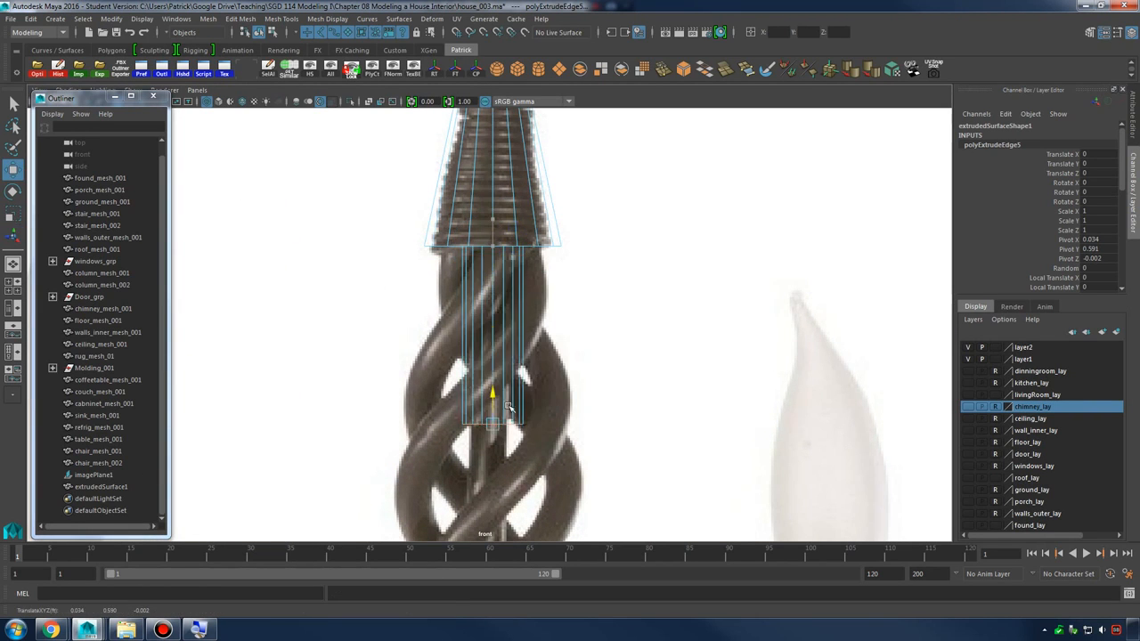
pyautogui.keyDown('alt'); pyautogui.moveTo(511, 424); pyautogui.dragTo(574, 335, button='middle'); pyautogui.keyUp('alt')
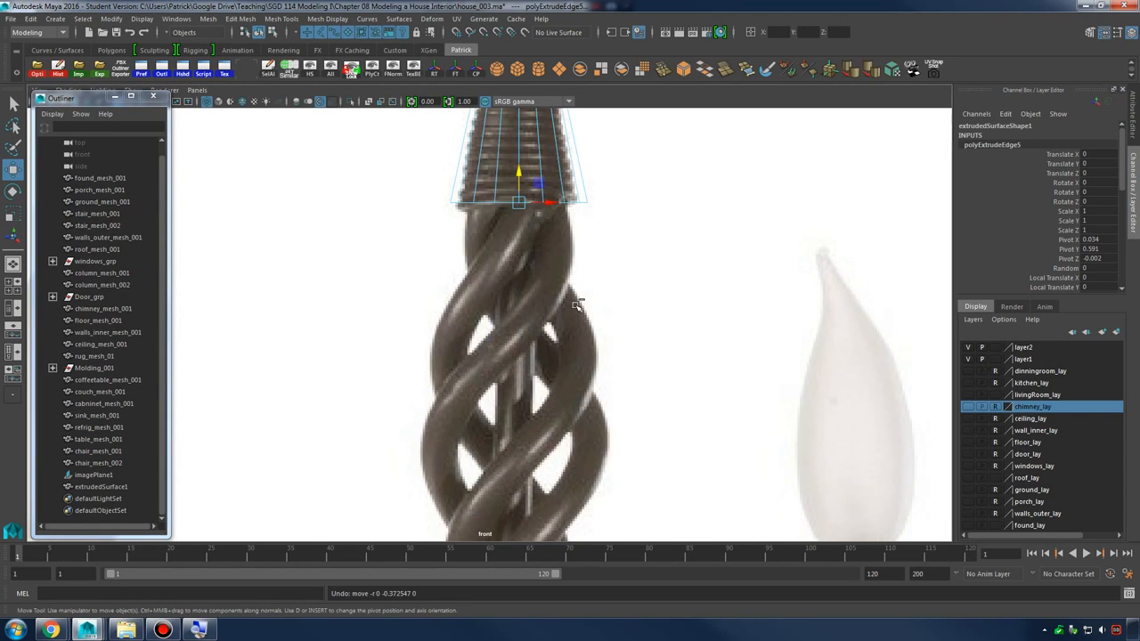
# Narrow the inner opening loop slightly and extrude it down through the twisted section to near the lower ribbed collar
pyautogui.press('r')
pyautogui.moveTo(525, 208); pyautogui.dragTo(521, 205)
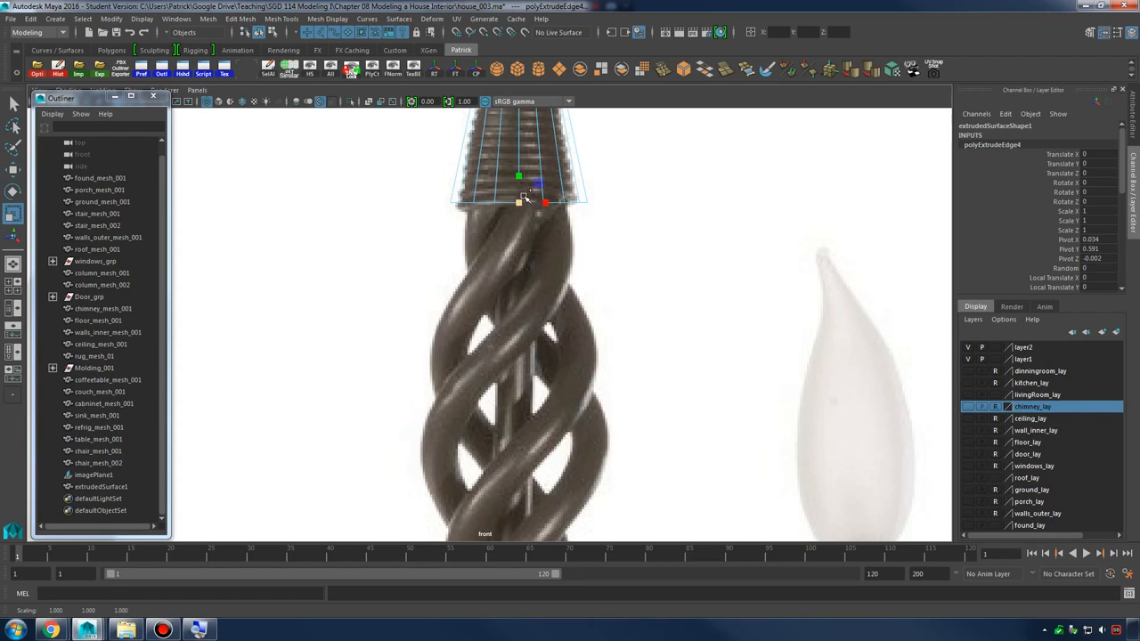
pyautogui.keyDown('shift'); pyautogui.moveTo(526, 196); pyautogui.dragTo(512, 230, button='right'); pyautogui.keyUp('shift')
pyautogui.press('w')
pyautogui.moveTo(520, 191); pyautogui.dragTo(525, 419)
pyautogui.keyDown('alt'); pyautogui.moveTo(526, 419); pyautogui.dragTo(524, 251, button='middle'); pyautogui.keyUp('alt')
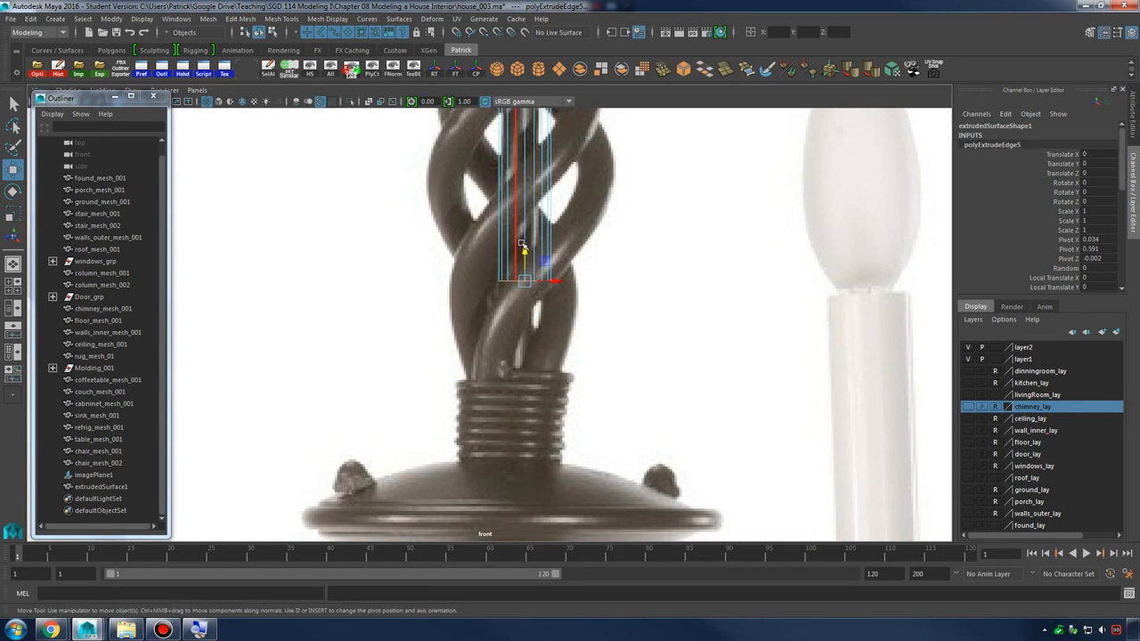
pyautogui.moveTo(523, 244); pyautogui.dragTo(540, 339)
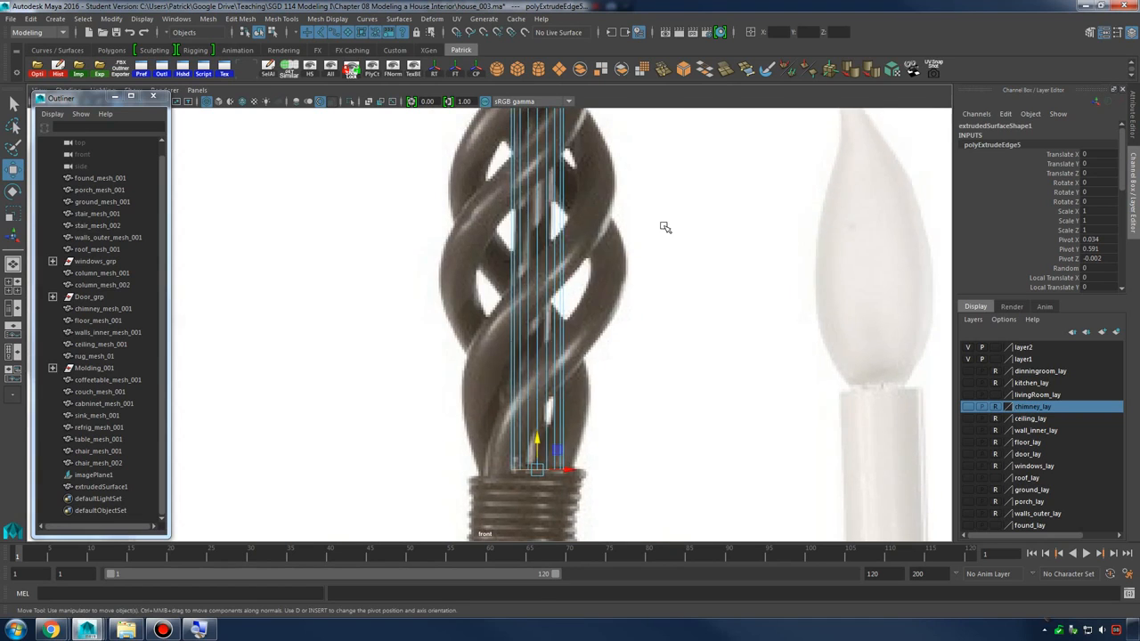
# Select the central rod's upper and lower edge loops and scale them down to make the rod thinner
pyautogui.press('space')
pyautogui.press('space')
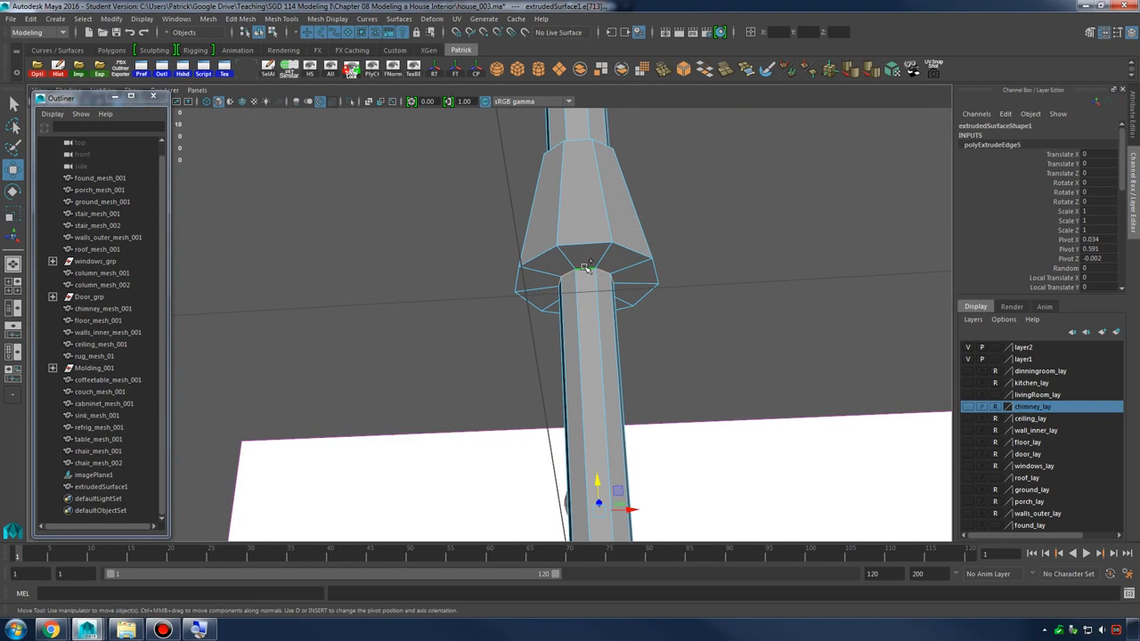
pyautogui.keyDown('alt'); pyautogui.moveTo(585, 267); pyautogui.dragTo(577, 326); pyautogui.keyUp('alt')
pyautogui.press('r')
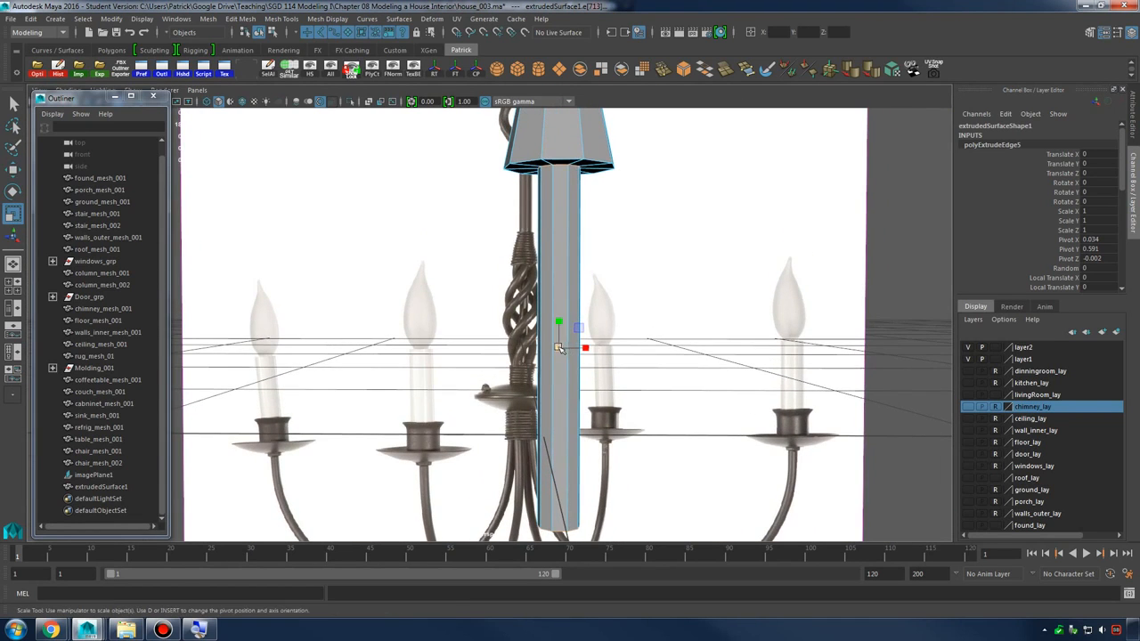
pyautogui.press('space')
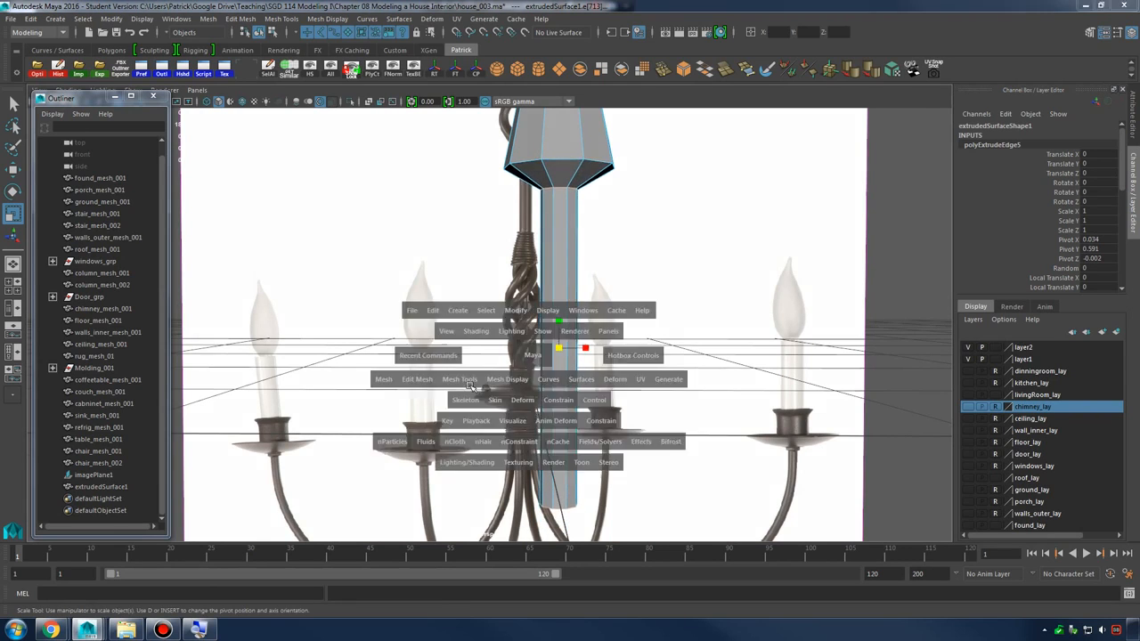
pyautogui.press('space')
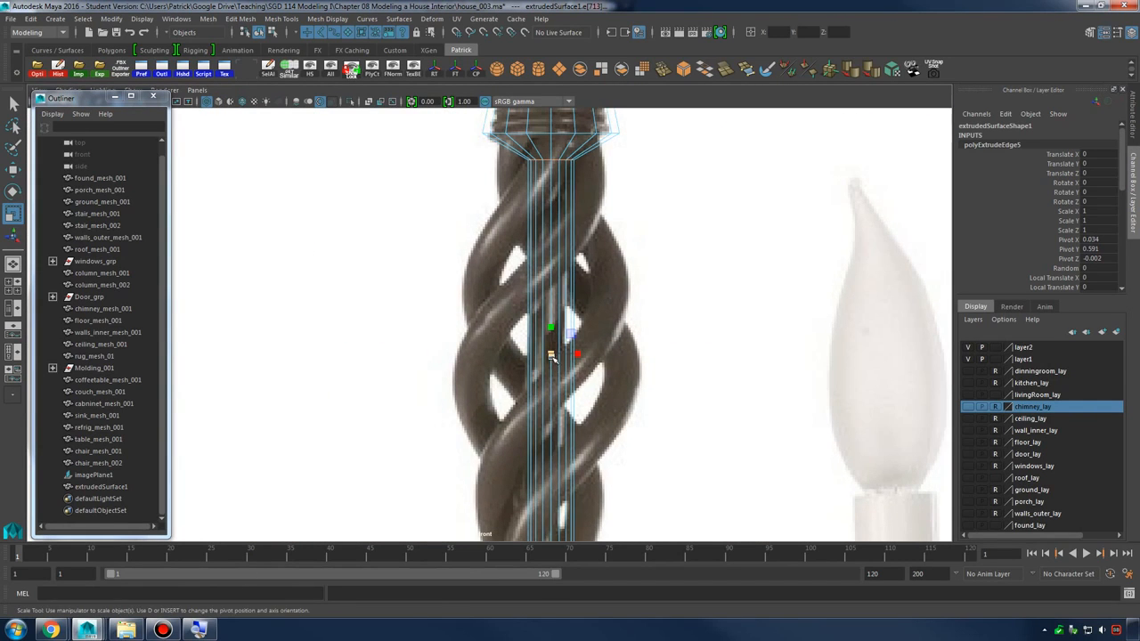
pyautogui.moveTo(551, 355); pyautogui.dragTo(538, 362)
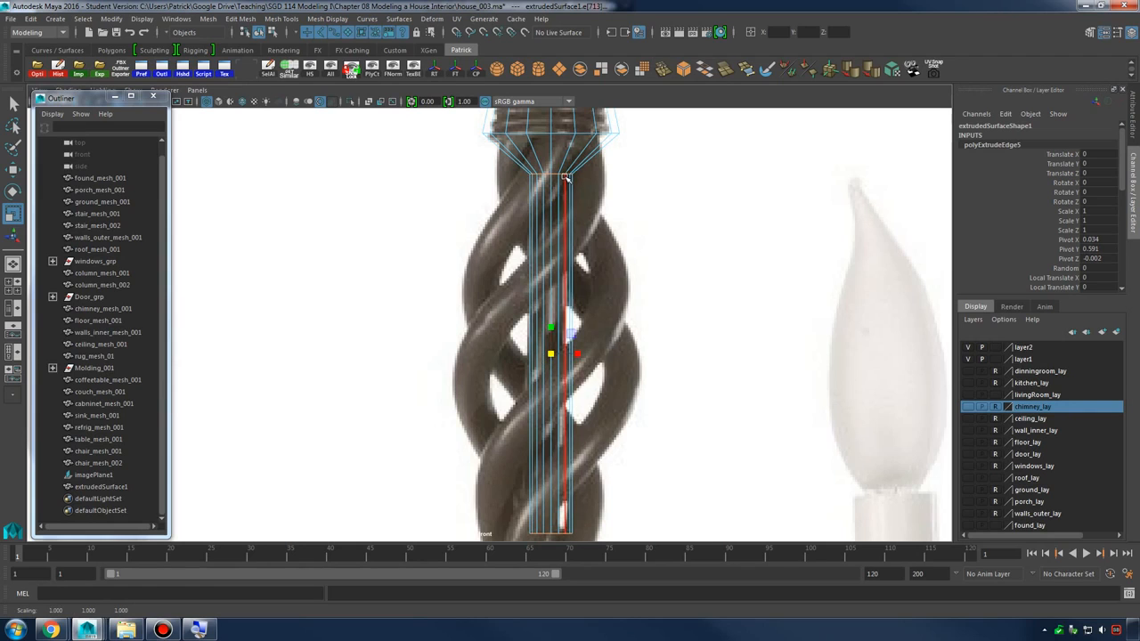
# Select the ring of vertices at the rod's upper end and move it up level with the collar's underside
pyautogui.moveTo(566, 177); pyautogui.dragTo(506, 175, button='right')
pyautogui.keyDown('alt'); pyautogui.moveTo(497, 160); pyautogui.dragTo(486, 214, button='middle'); pyautogui.keyUp('alt')
pyautogui.moveTo(487, 213); pyautogui.dragTo(591, 246)
pyautogui.press('space')
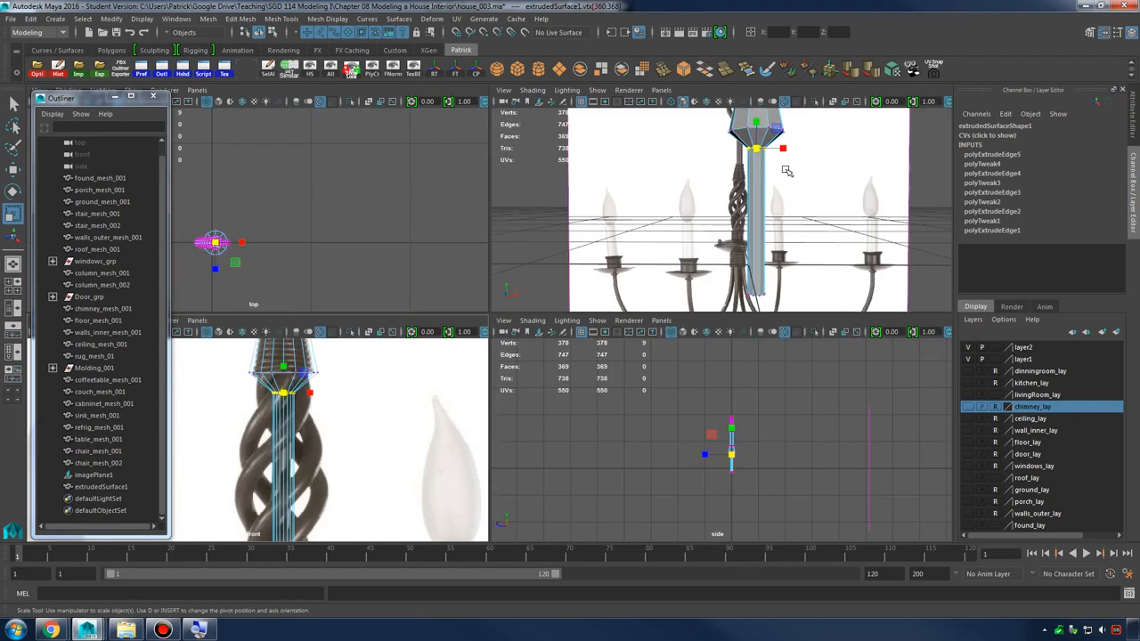
pyautogui.press('space')
pyautogui.scroll(6, 651, 196)
pyautogui.press('w')
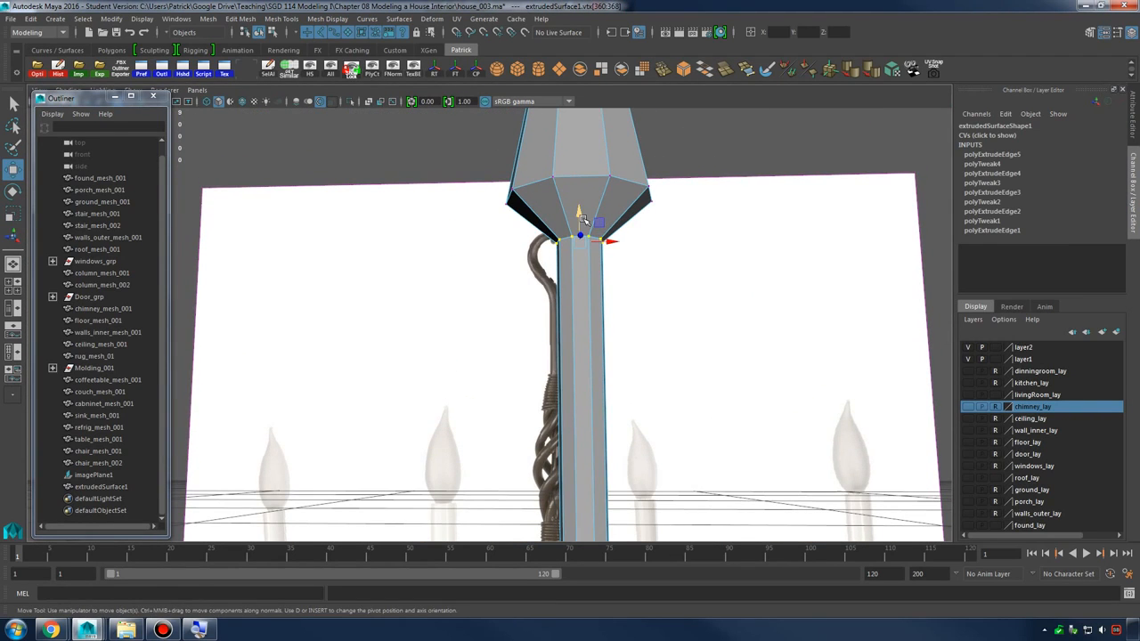
pyautogui.moveTo(579, 215); pyautogui.dragTo(555, 177)
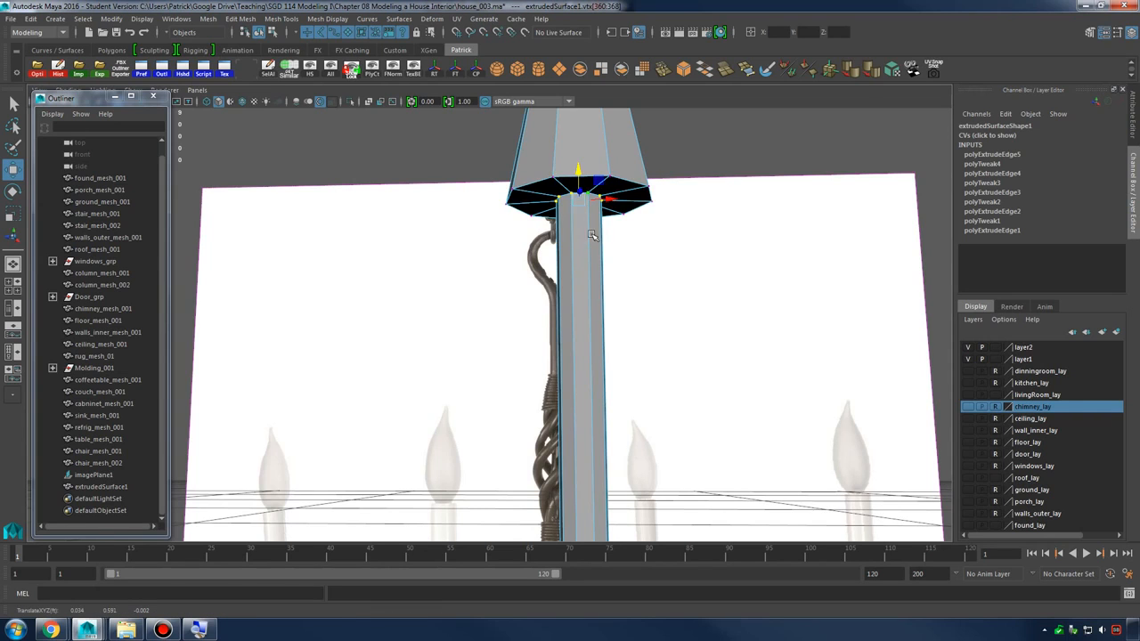
# Select the vertices at the rod's lower end and move them down to the top of the lower ribbed collar
pyautogui.press('space')
pyautogui.press('space')
pyautogui.scroll(3, 635, 293)
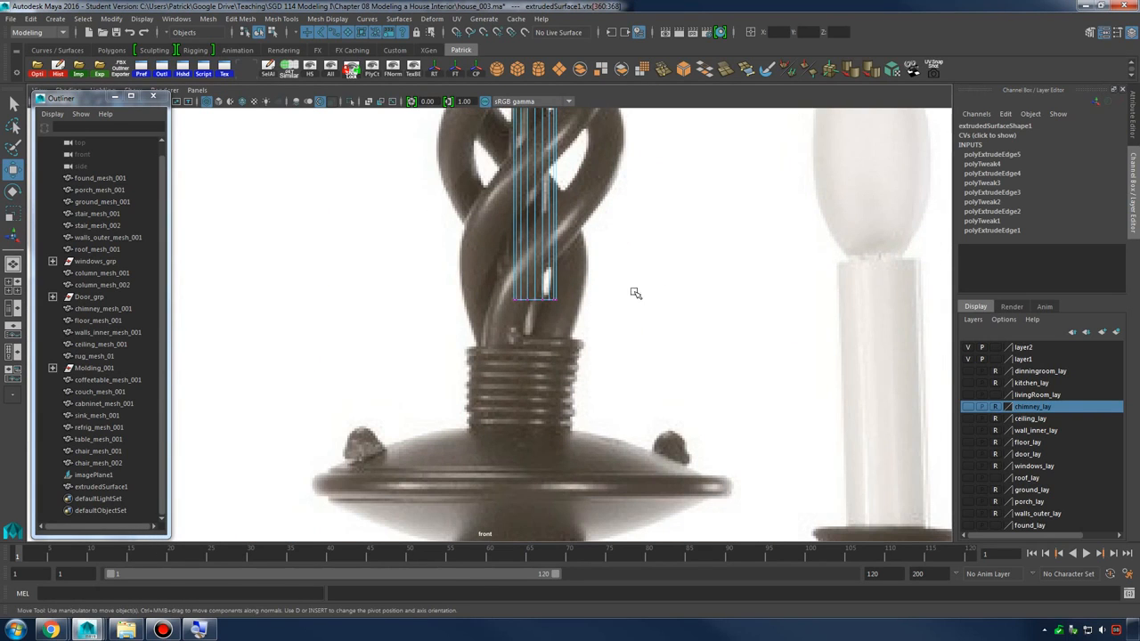
pyautogui.moveTo(544, 271); pyautogui.dragTo(535, 277)
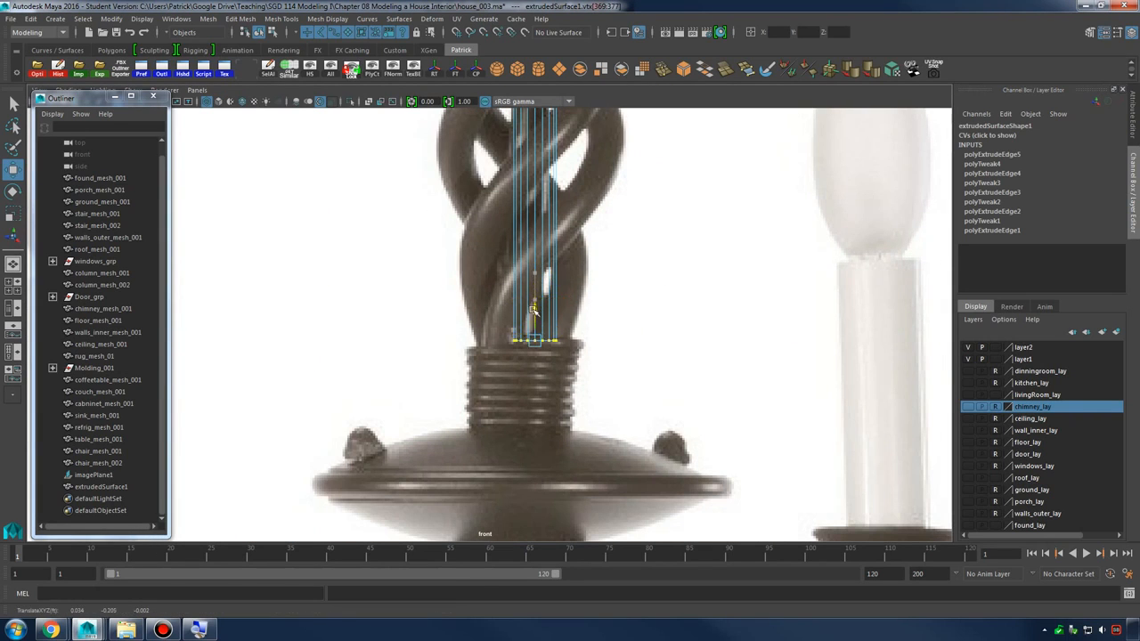
pyautogui.moveTo(548, 283); pyautogui.dragTo(509, 315, button='right')
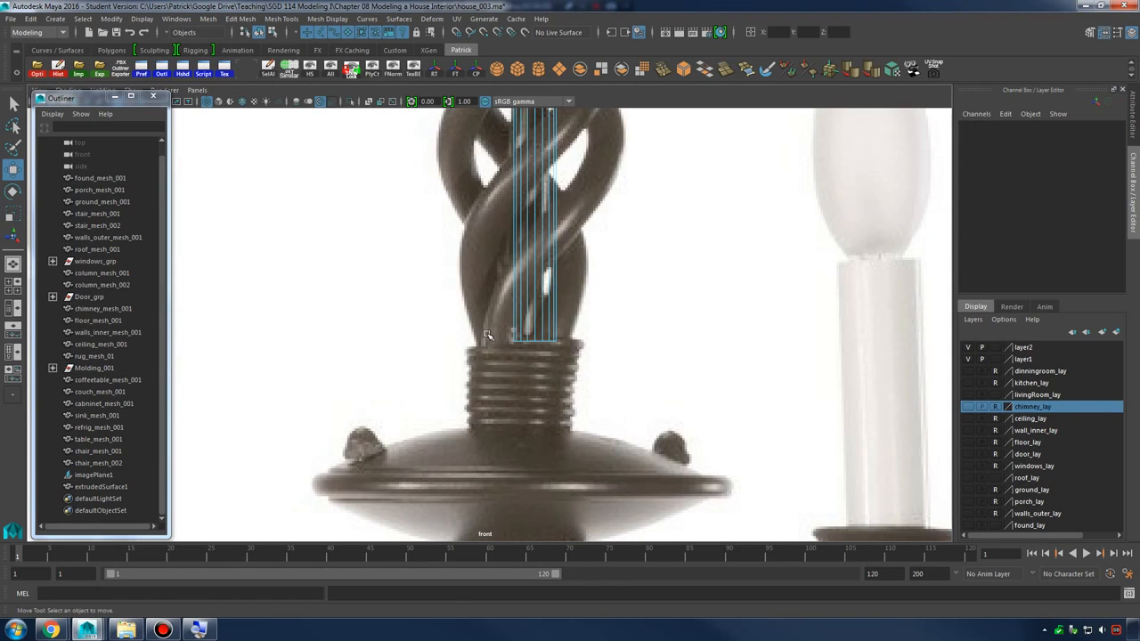
# Select the border edge loop at the central rod's lower end, extrude it, and scale it outward to the lower ribbed collar's width
pyautogui.moveTo(486, 335); pyautogui.dragTo(640, 378)
pyautogui.keyDown('ctrl'); pyautogui.moveTo(437, 230); pyautogui.dragTo(636, 250); pyautogui.keyUp('ctrl')
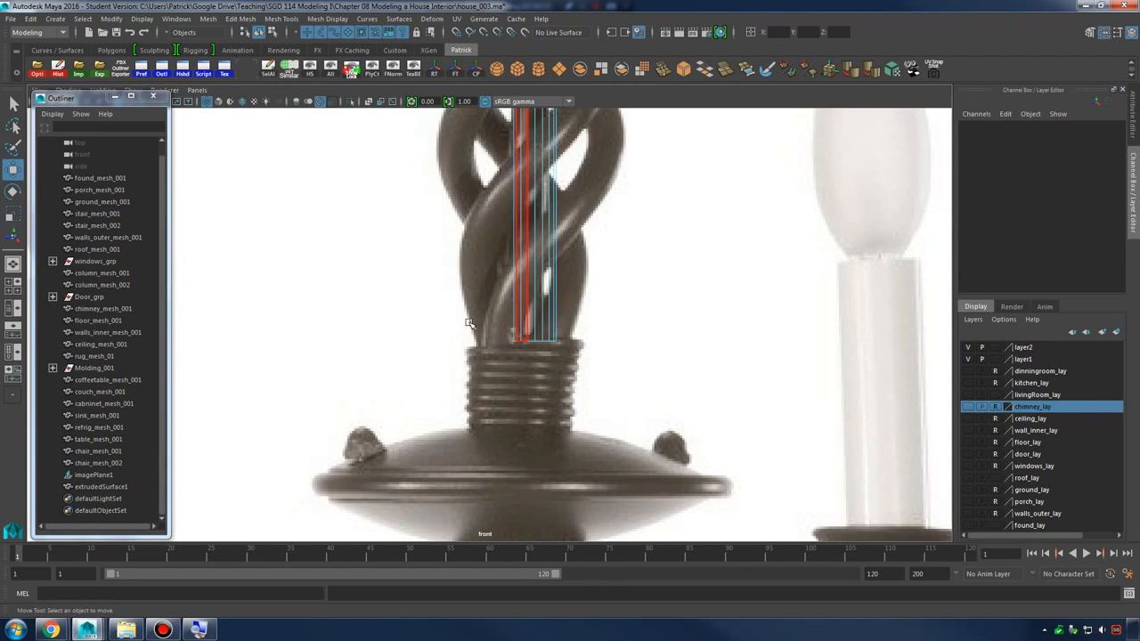
pyautogui.press('space')
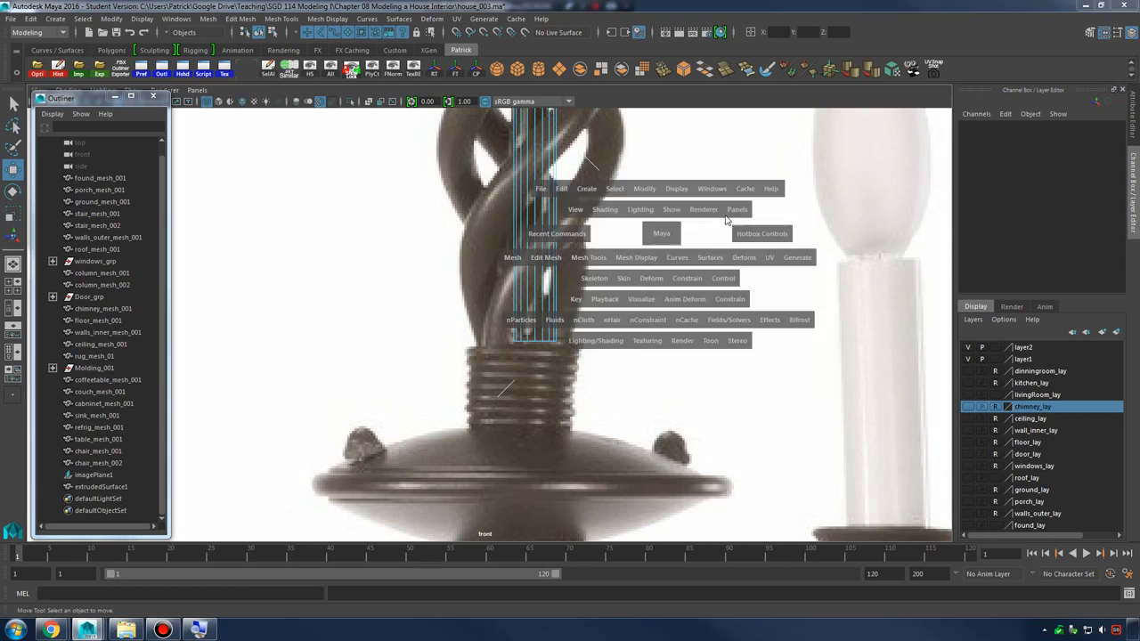
pyautogui.press('space')
pyautogui.keyDown('alt'); pyautogui.moveTo(732, 311); pyautogui.dragTo(661, 107, button='middle'); pyautogui.keyUp('alt')
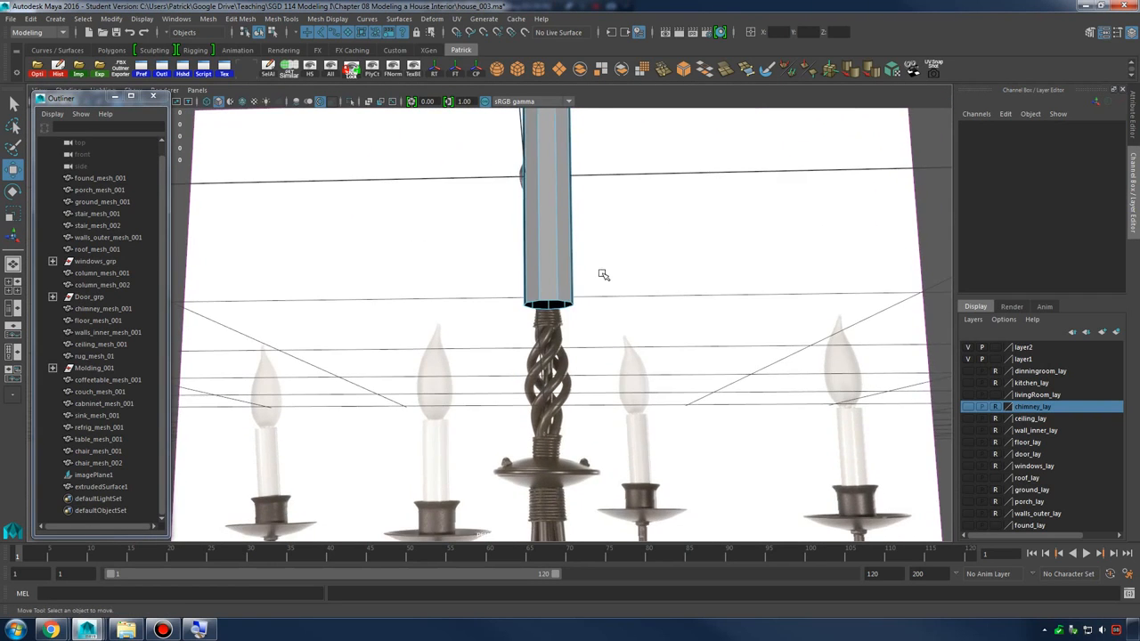
pyautogui.scroll(2, 603, 274)
pyautogui.moveTo(572, 287); pyautogui.dragTo(569, 255, button='right')
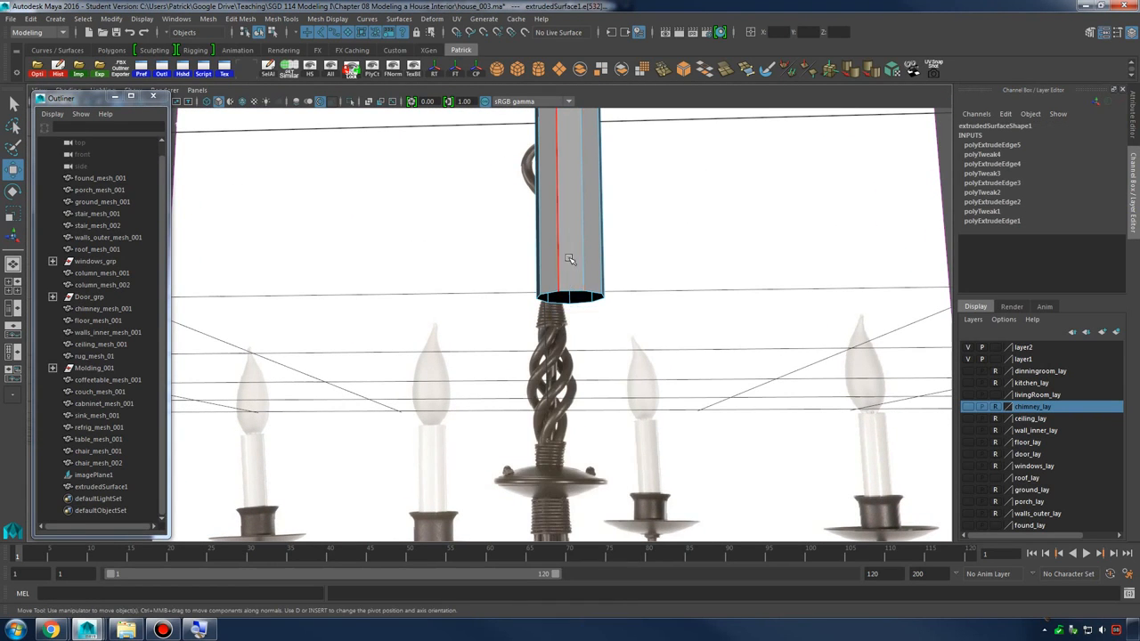
pyautogui.press('space')
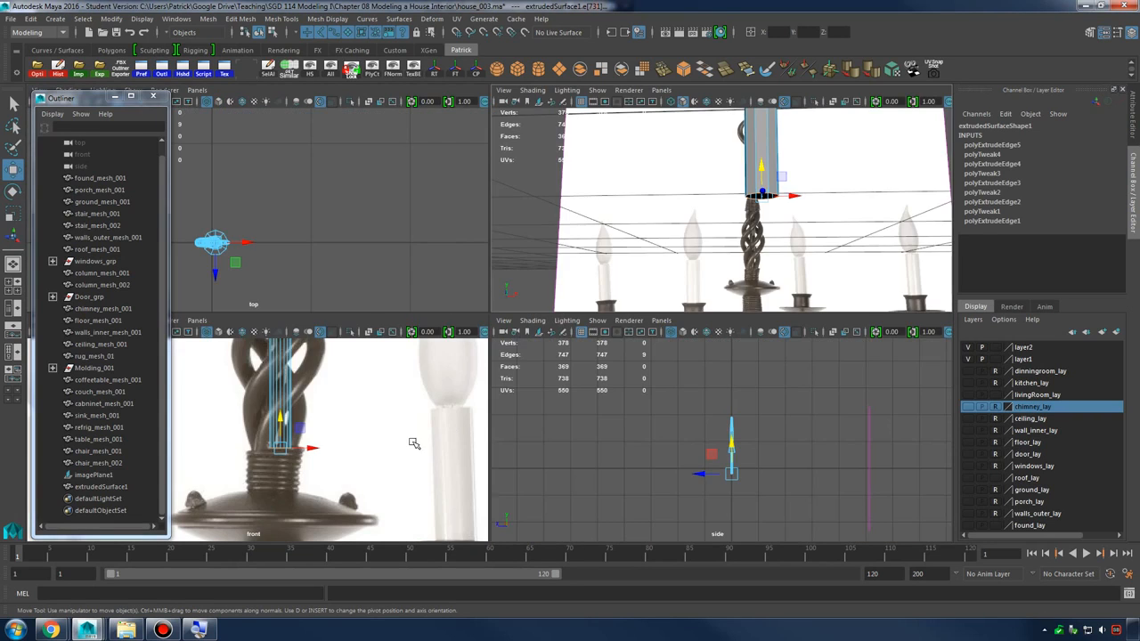
pyautogui.press('space')
pyautogui.keyDown('shift'); pyautogui.moveTo(551, 295); pyautogui.dragTo(552, 327, button='right'); pyautogui.keyUp('shift')
pyautogui.press('e')
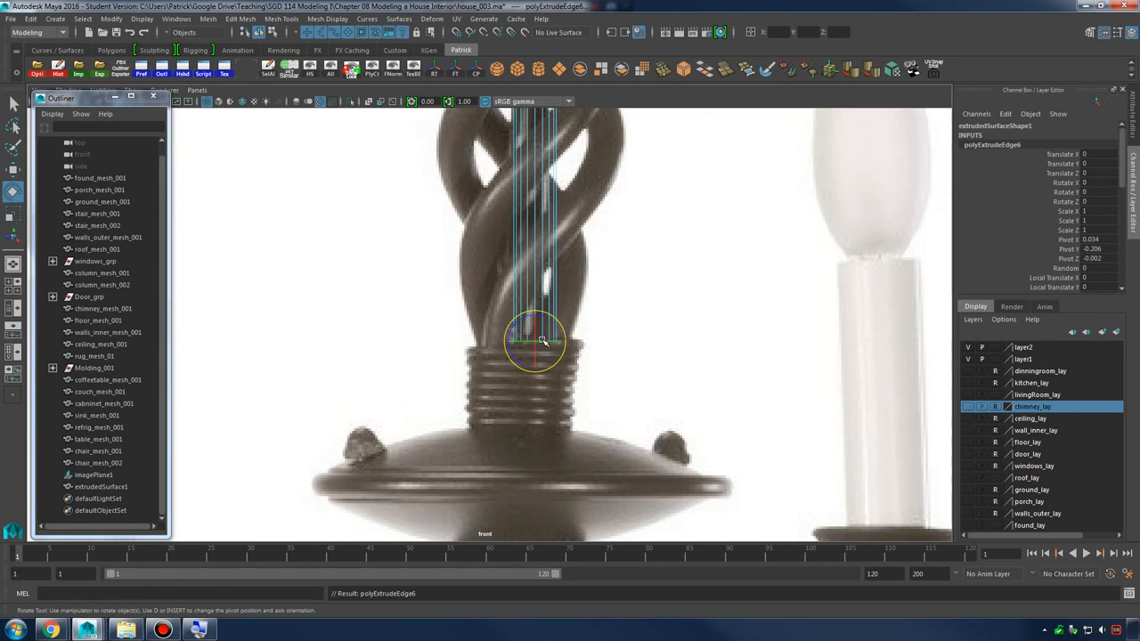
pyautogui.press('r')
pyautogui.moveTo(534, 341); pyautogui.dragTo(566, 342)
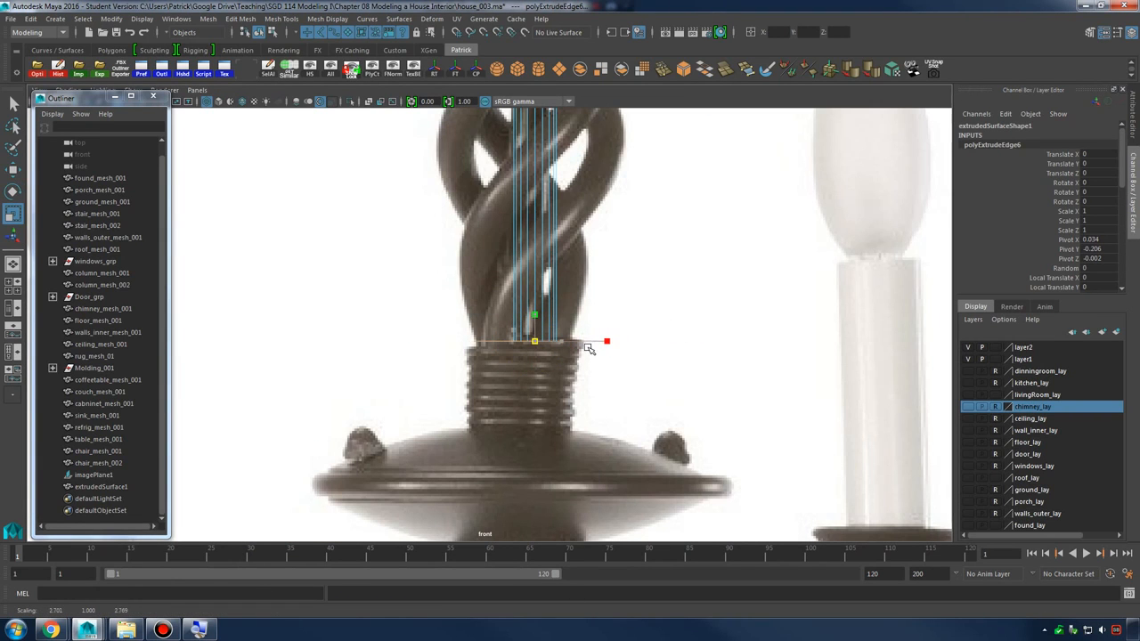
# Extrude the widened loop straight down along the ribbed collar to the top of the disc
pyautogui.keyDown('shift'); pyautogui.moveTo(552, 258); pyautogui.dragTo(552, 303, button='right'); pyautogui.keyUp('shift')
pyautogui.press('w')
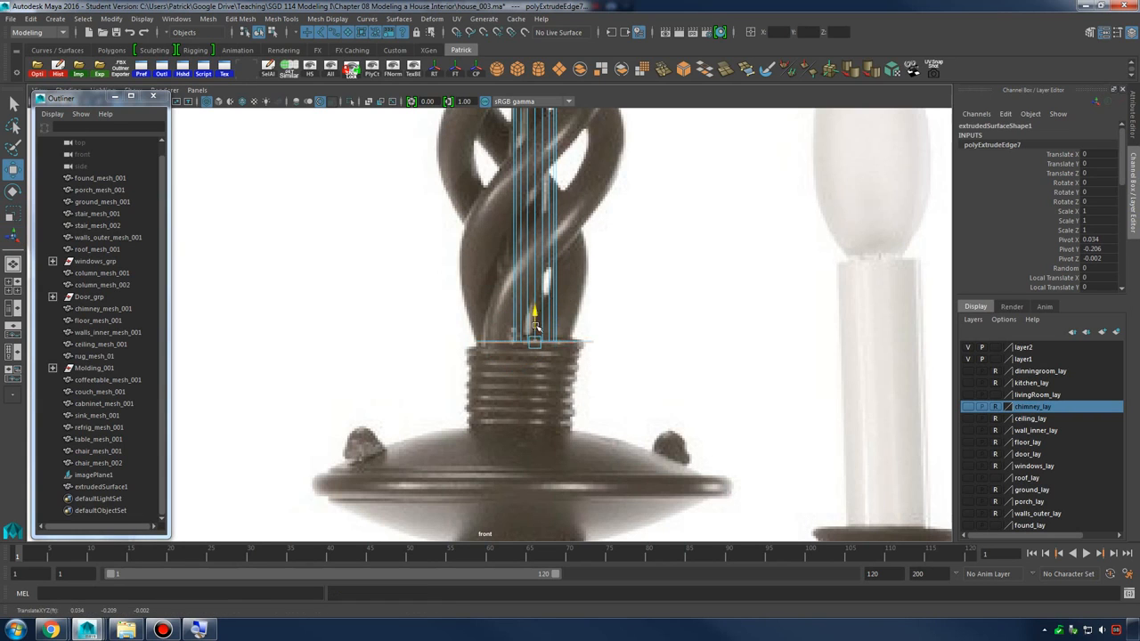
pyautogui.moveTo(537, 328); pyautogui.dragTo(539, 398)
pyautogui.scroll(-5, 624, 382)
pyautogui.keyDown('alt'); pyautogui.moveTo(624, 382); pyautogui.dragTo(618, 352, button='middle'); pyautogui.keyUp('alt')
pyautogui.scroll(6, 763, 375)
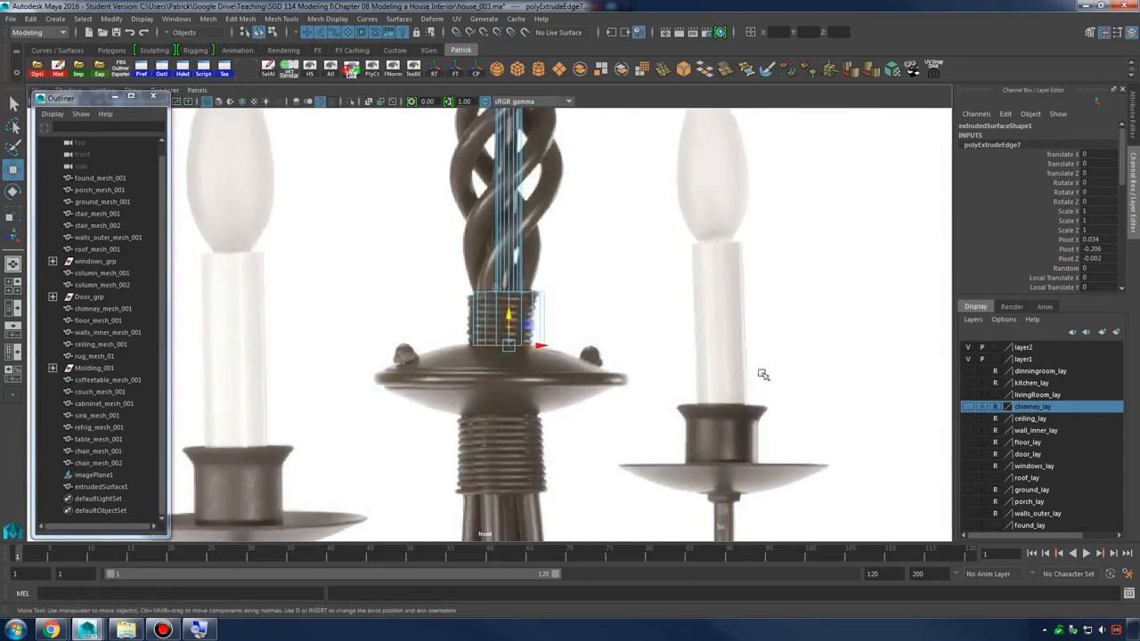
# Extrude the collar's lower loop down and scale it outward to form the disc's sloping upper surface
pyautogui.keyDown('shift'); pyautogui.moveTo(534, 321); pyautogui.dragTo(576, 308, button='right'); pyautogui.keyUp('shift')
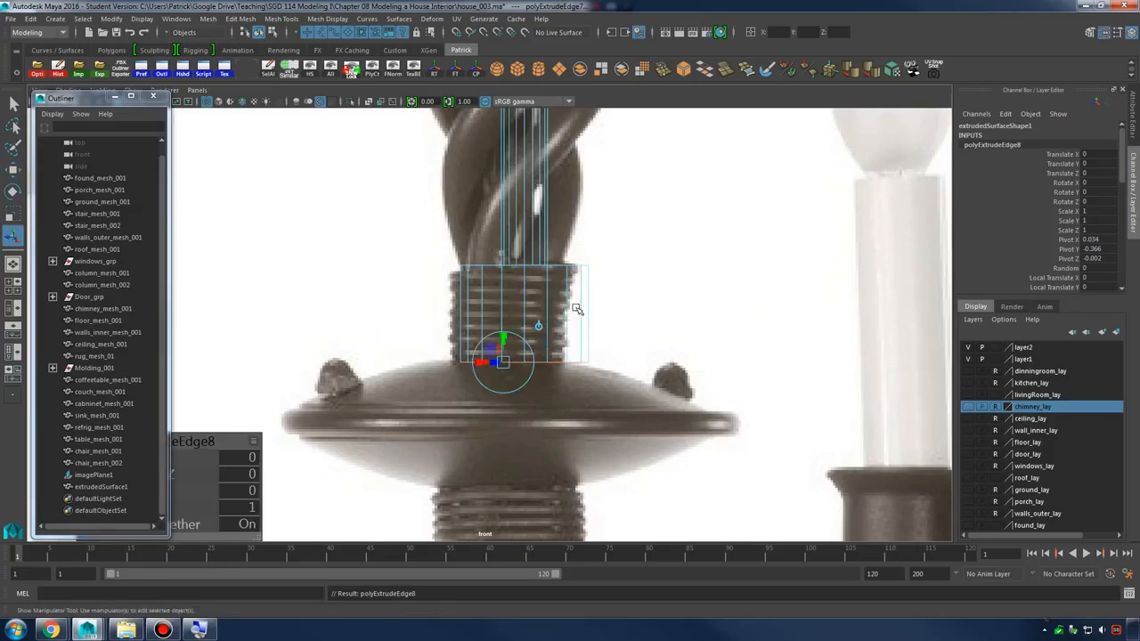
pyautogui.press('w')
pyautogui.moveTo(520, 332); pyautogui.dragTo(661, 403)
pyautogui.press('r')
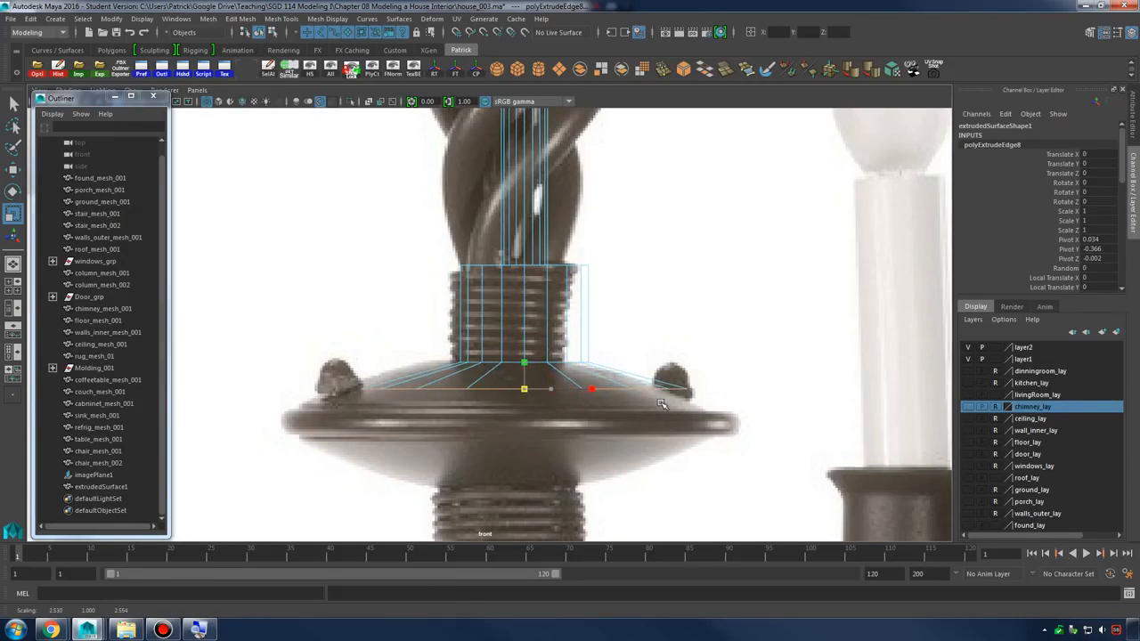
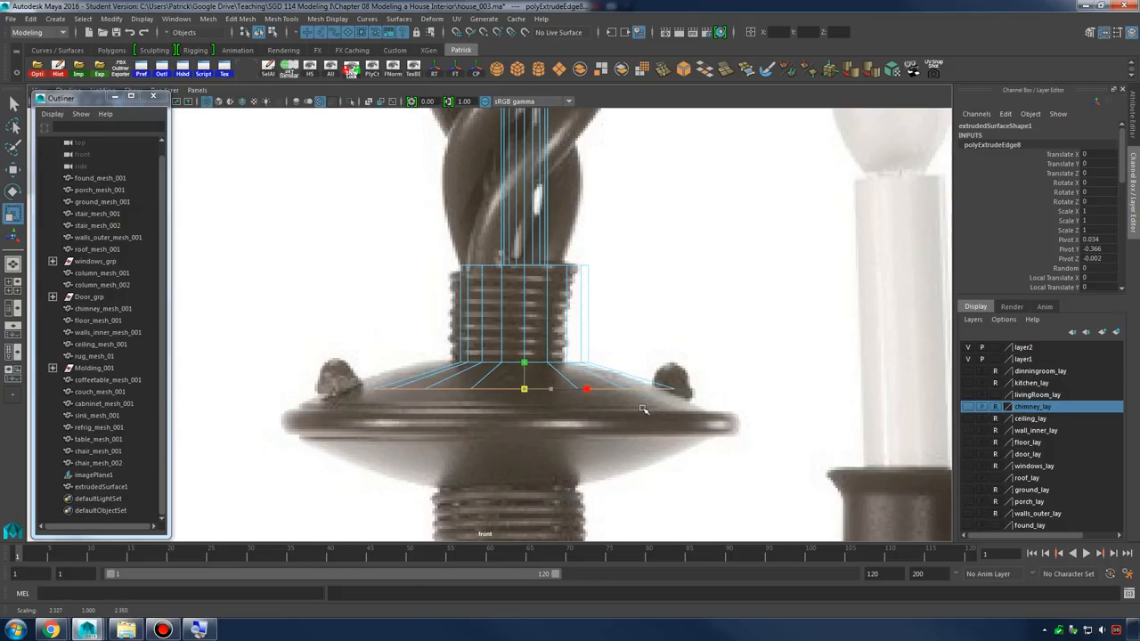
# Extrude the disc's outer loop straight down past the reference rim to form the rim wall
pyautogui.keyDown('shift'); pyautogui.moveTo(585, 307); pyautogui.dragTo(585, 334, button='right'); pyautogui.keyUp('shift')
pyautogui.press('w')
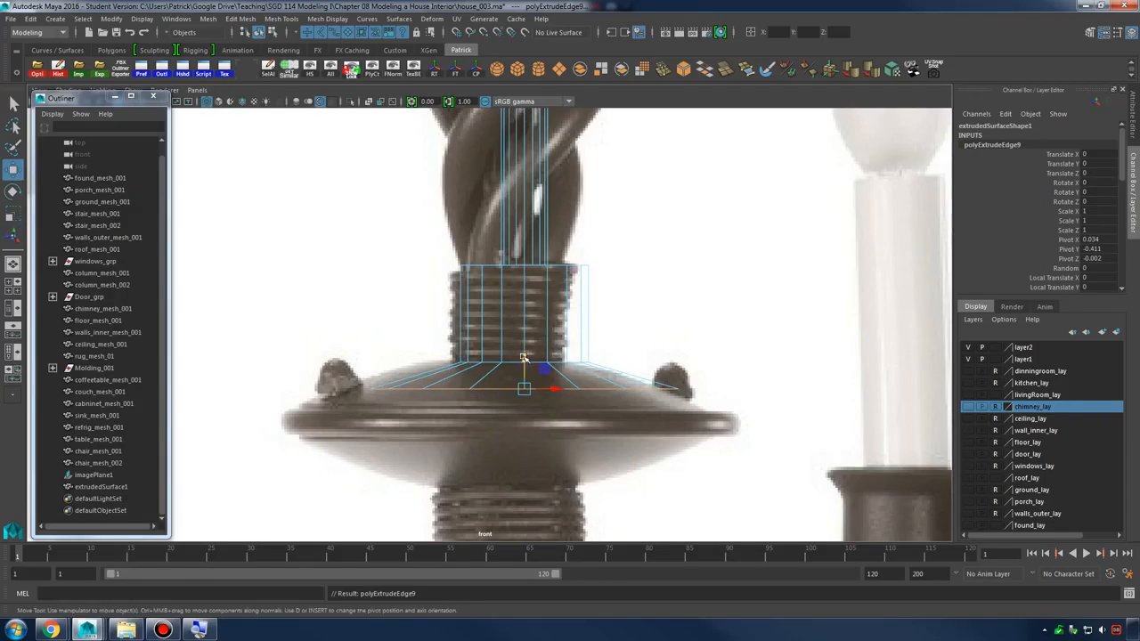
pyautogui.moveTo(524, 358); pyautogui.dragTo(525, 402)
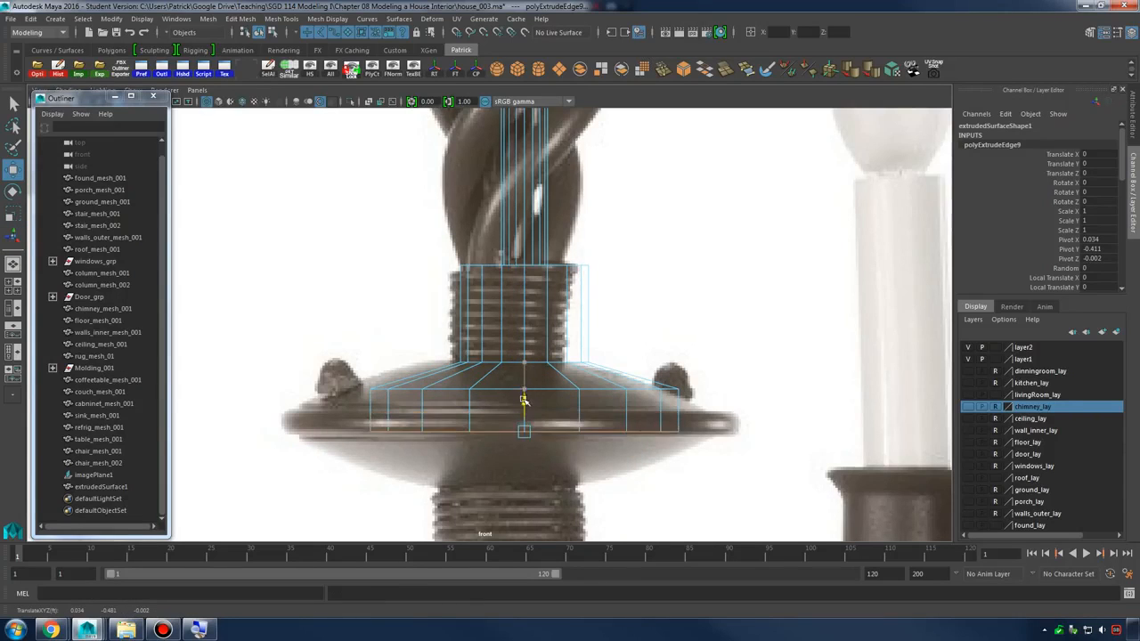
# Lower the rim's upper ring of vertices, then scale both rim rings outward to the reference disc's full width
pyautogui.rightClick(571, 392)
pyautogui.moveTo(531, 391); pyautogui.dragTo(475, 316, button='right')
pyautogui.moveTo(353, 375); pyautogui.dragTo(699, 406)
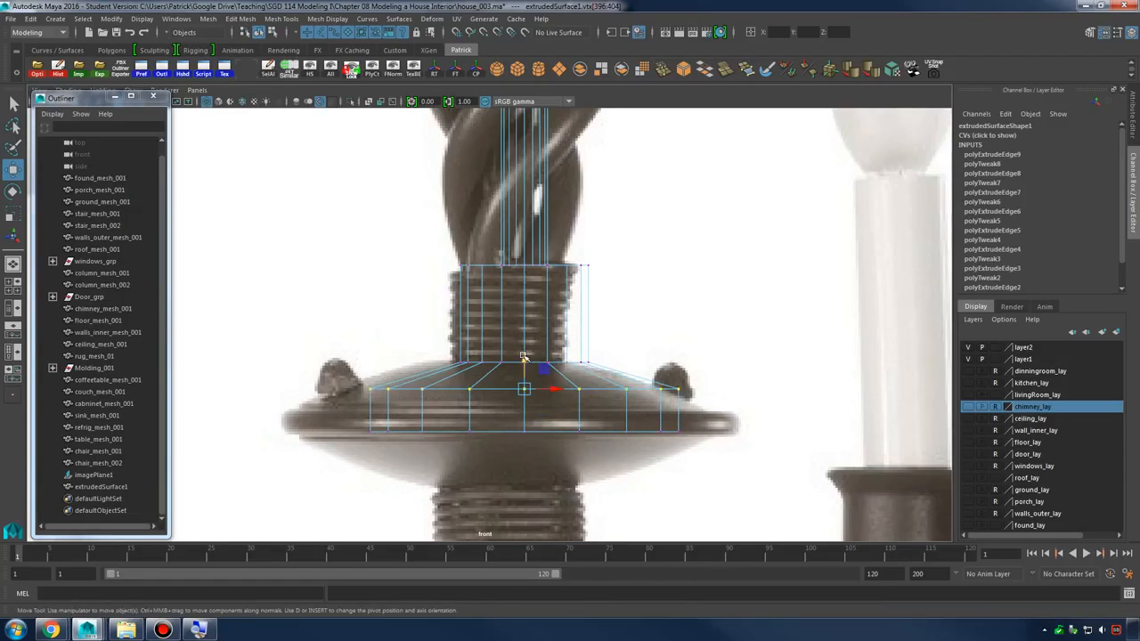
pyautogui.moveTo(524, 357); pyautogui.dragTo(536, 378)
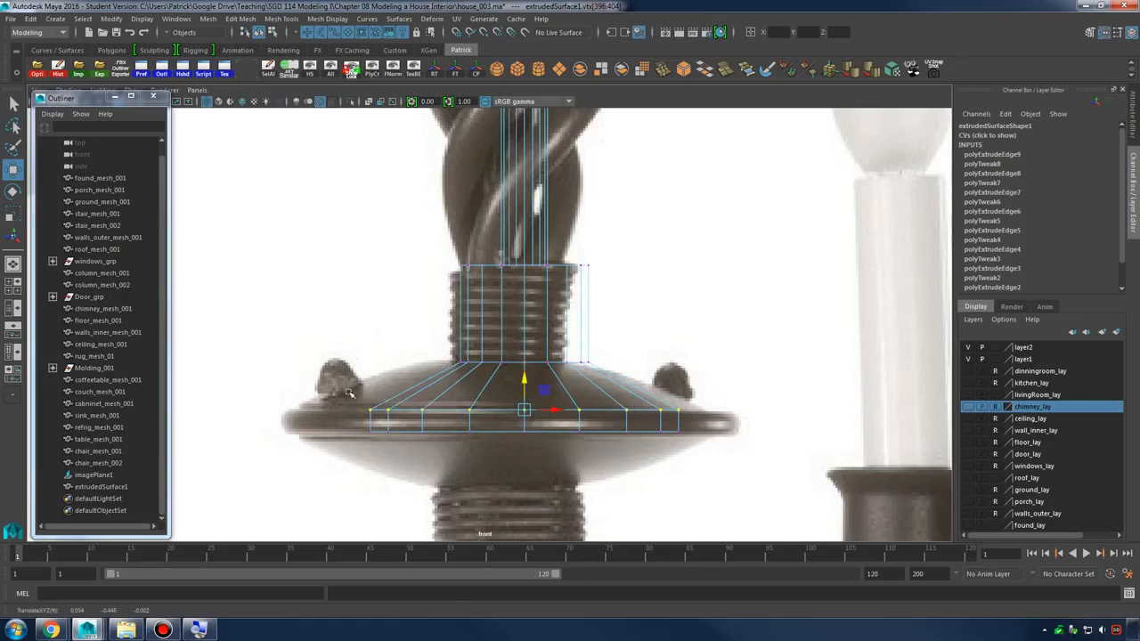
pyautogui.press('r')
pyautogui.moveTo(524, 420); pyautogui.dragTo(623, 420)
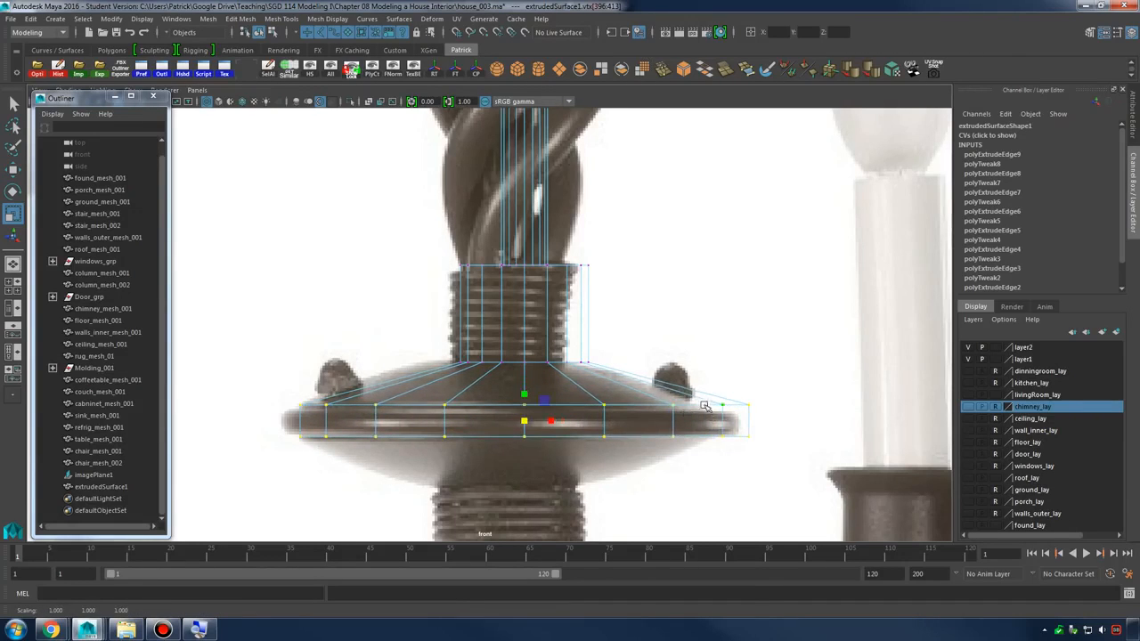
# Move the rim's upper vertices slightly down and its lower vertices slightly up to match the reference rim's thickness
pyautogui.moveTo(704, 300); pyautogui.dragTo(645, 303, button='right')
pyautogui.moveTo(383, 426); pyautogui.dragTo(779, 411)
pyautogui.press('w')
pyautogui.moveTo(525, 374); pyautogui.dragTo(527, 381)
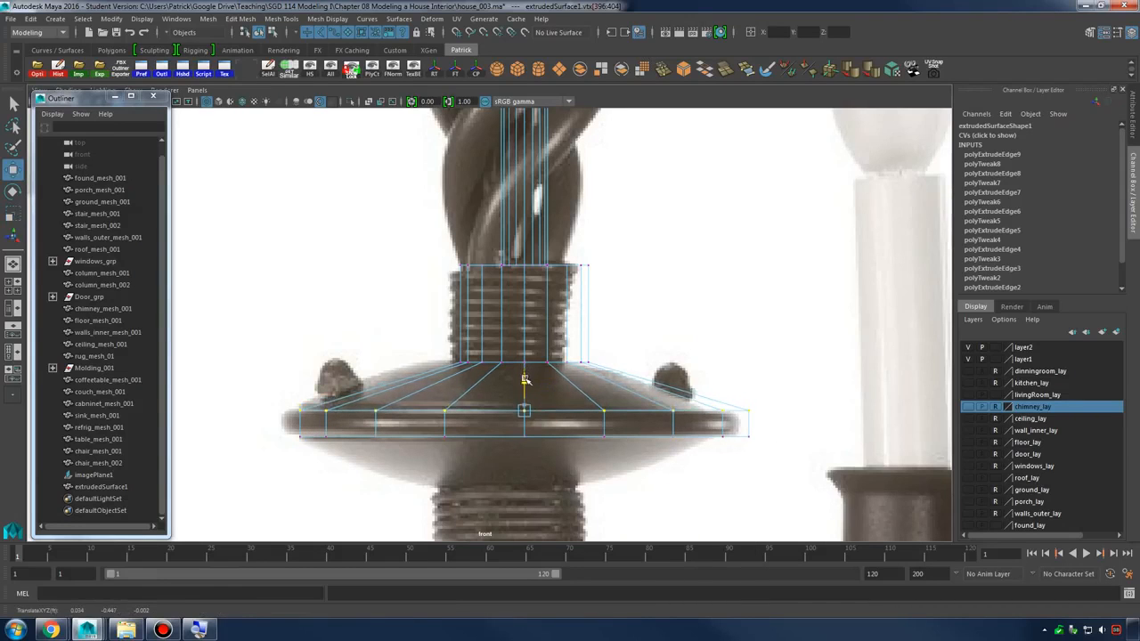
pyautogui.keyDown('alt'); pyautogui.moveTo(484, 437); pyautogui.dragTo(512, 368, button='middle'); pyautogui.keyUp('alt')
pyautogui.press('Down')
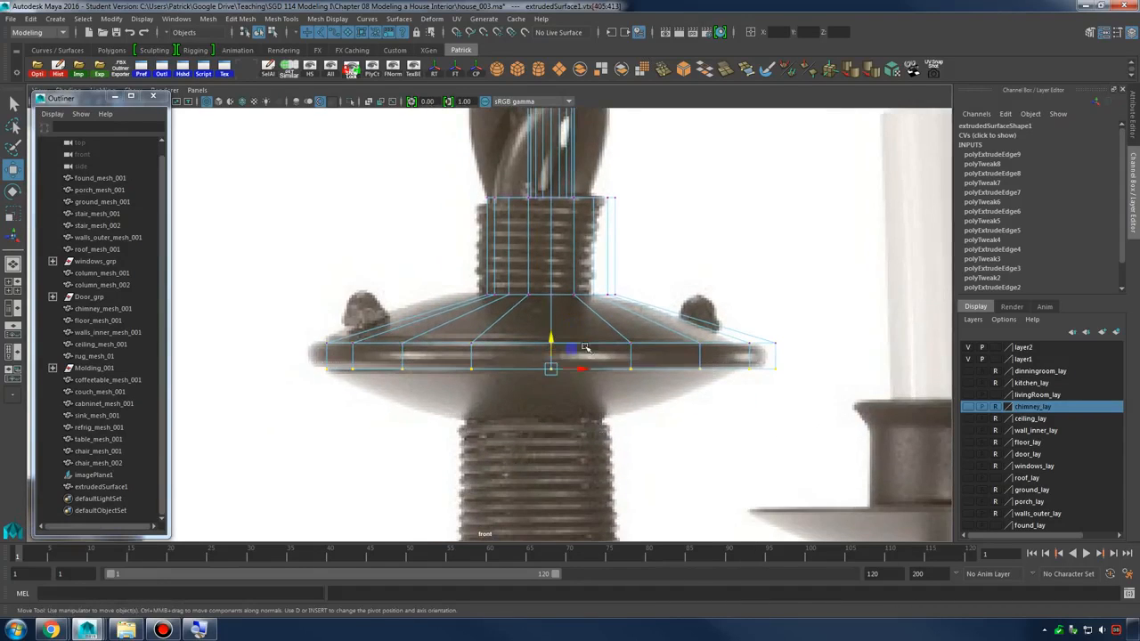
pyautogui.moveTo(548, 343); pyautogui.dragTo(548, 339)
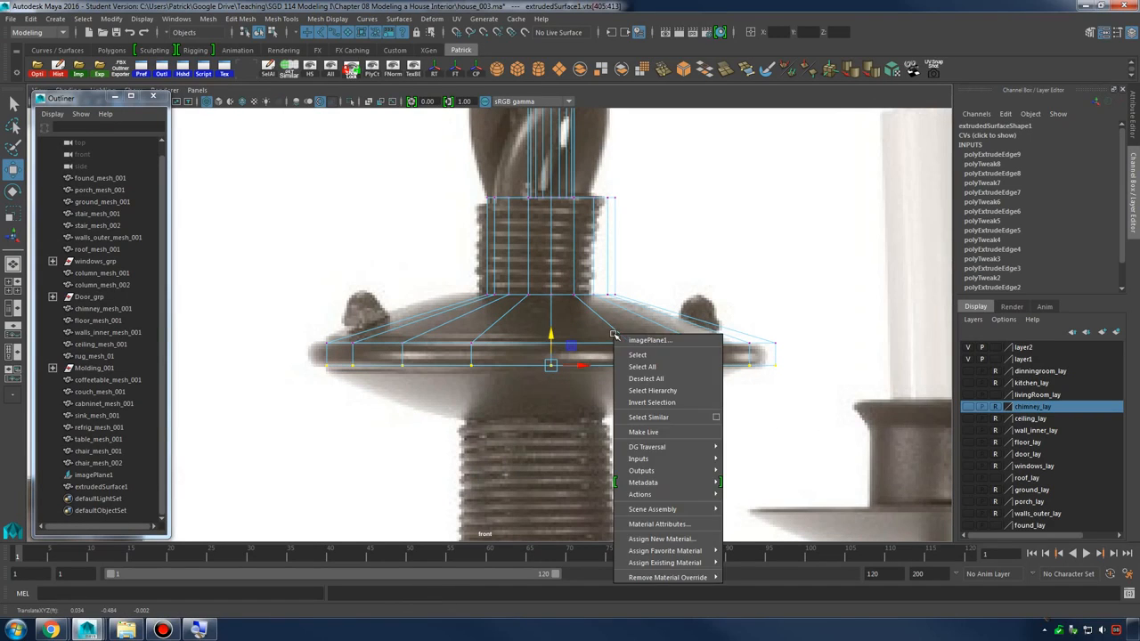
# Extrude the rim's bottom edge loop down and scale it inward to the top of the ribbed section below the disc
pyautogui.rightClick(619, 340)
pyautogui.moveTo(613, 298); pyautogui.dragTo(612, 333, button='right')
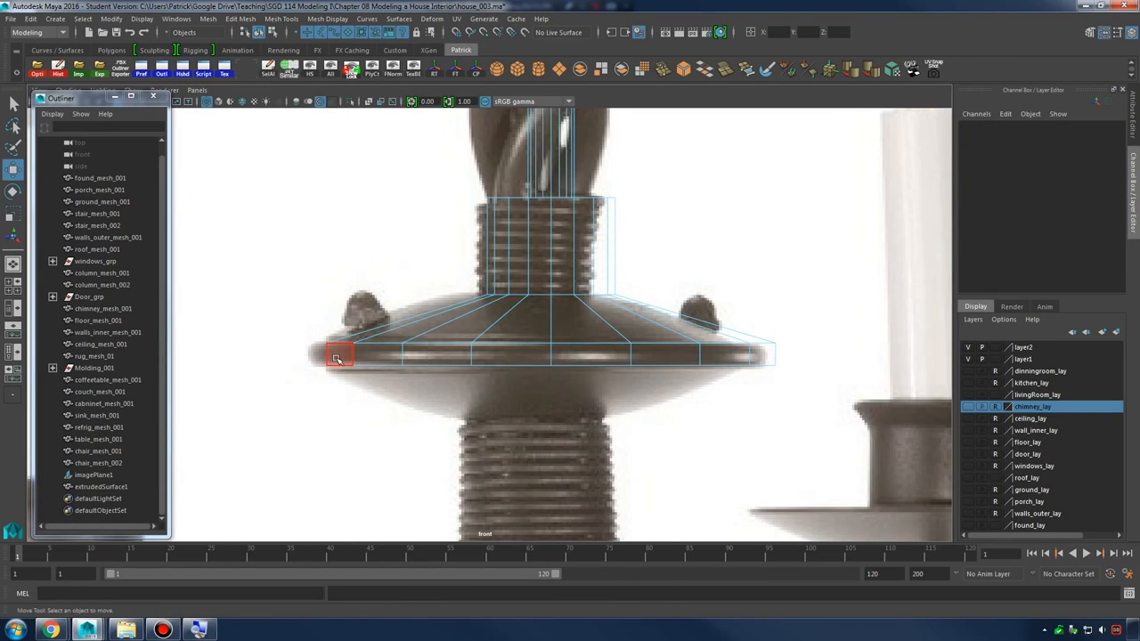
pyautogui.moveTo(395, 368); pyautogui.dragTo(393, 271, button='right')
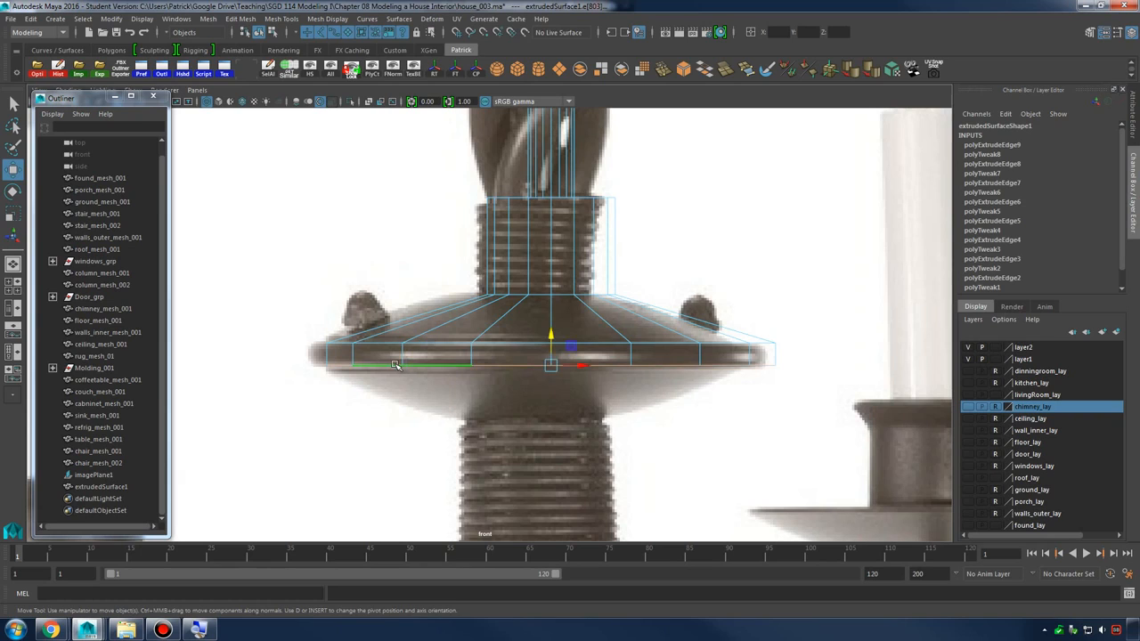
pyautogui.keyDown('shift'); pyautogui.moveTo(547, 328); pyautogui.dragTo(549, 347, button='right'); pyautogui.keyUp('shift')
pyautogui.moveTo(551, 337); pyautogui.dragTo(374, 421)
pyautogui.press('r')
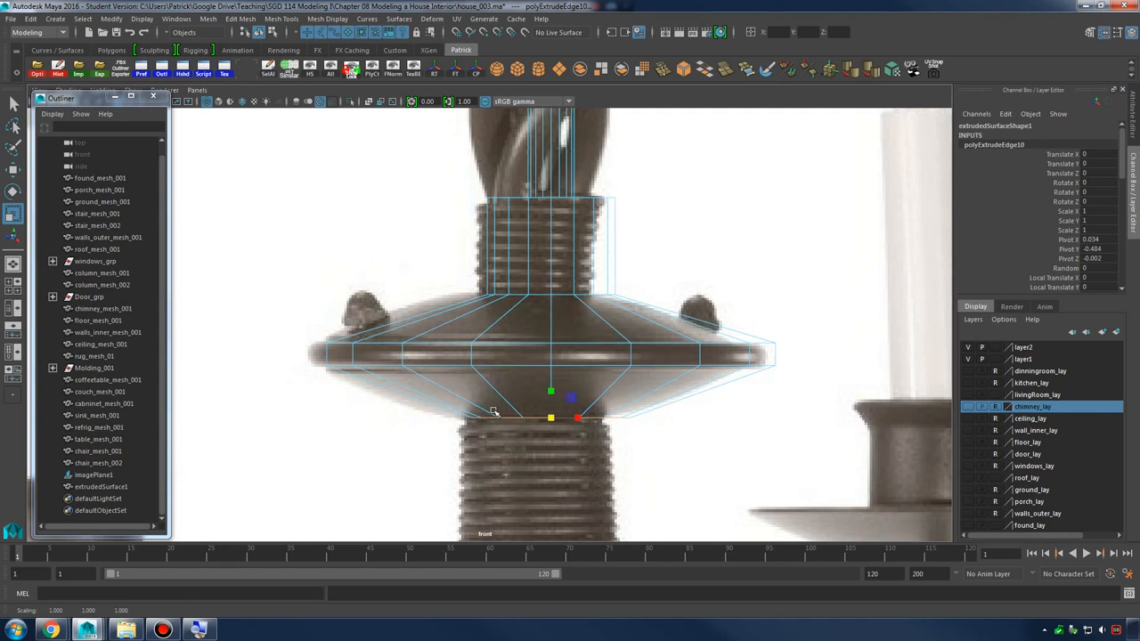
# Extrude the open loop straight down to the bottom of the ribbed section beneath the disc
pyautogui.keyDown('alt'); pyautogui.moveTo(494, 413); pyautogui.dragTo(500, 375, button='middle'); pyautogui.keyUp('alt')
pyautogui.keyDown('shift'); pyautogui.moveTo(576, 326); pyautogui.dragTo(575, 365, button='right'); pyautogui.keyUp('shift')
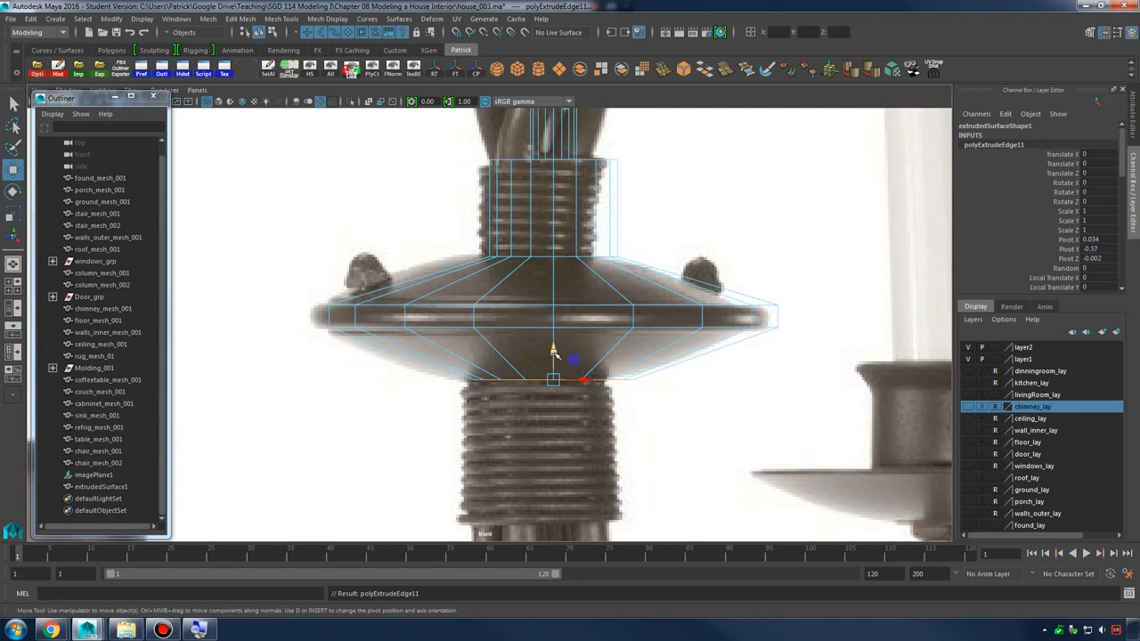
pyautogui.moveTo(553, 352); pyautogui.dragTo(554, 486)
pyautogui.keyDown('alt'); pyautogui.moveTo(564, 492); pyautogui.dragTo(556, 328, button='middle'); pyautogui.keyUp('alt')
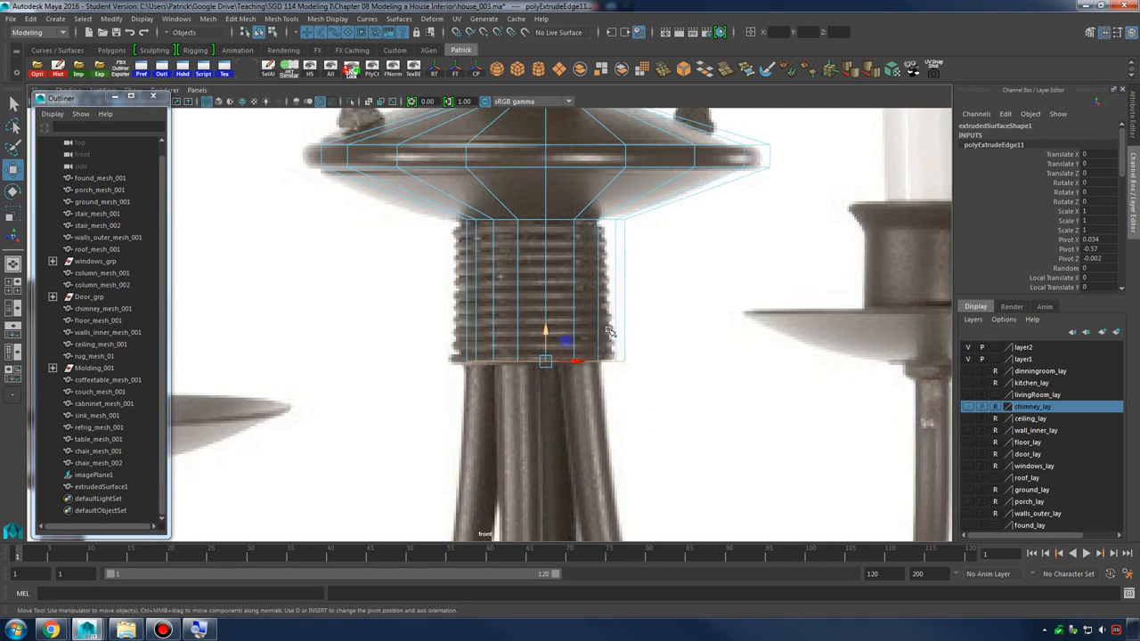
pyautogui.keyDown('alt'); pyautogui.moveTo(611, 332); pyautogui.dragTo(634, 334, button='right'); pyautogui.keyUp('alt')
pyautogui.keyDown('alt'); pyautogui.moveTo(644, 251); pyautogui.dragTo(636, 379, button='middle'); pyautogui.keyUp('alt')
# Examine the whole hook and stem in perspective with smooth preview, then return the mesh to unsmoothed display
pyautogui.press('space')
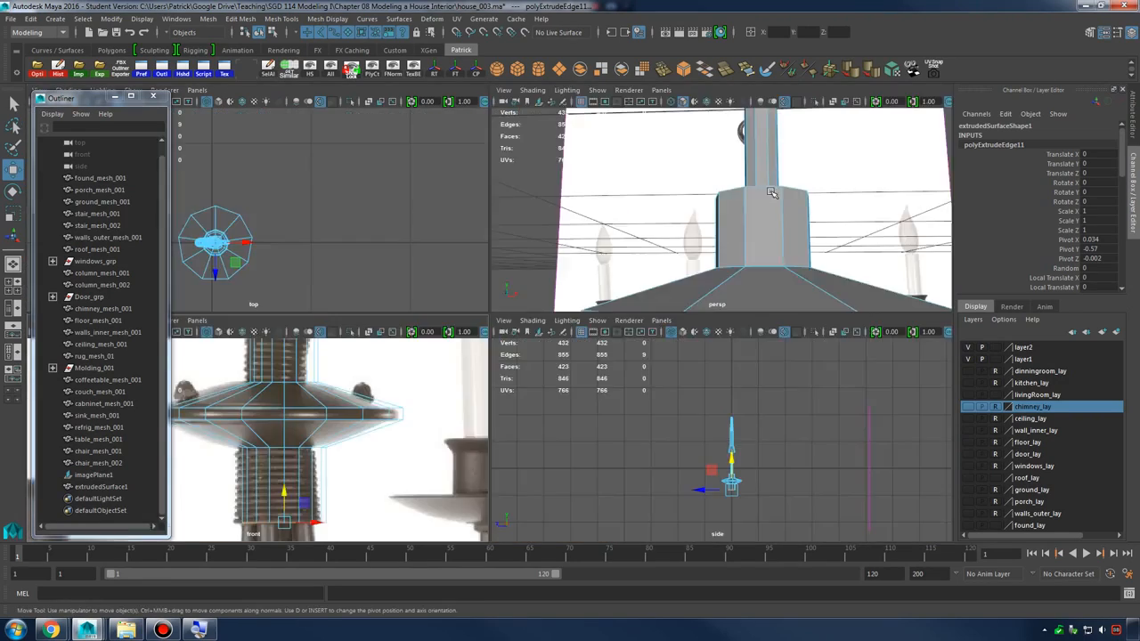
pyautogui.press('space')
pyautogui.keyDown('alt'); pyautogui.moveTo(779, 237); pyautogui.dragTo(570, 333, button='right'); pyautogui.keyUp('alt')
pyautogui.keyDown('alt'); pyautogui.moveTo(570, 333); pyautogui.dragTo(579, 237, button='middle'); pyautogui.keyUp('alt')
pyautogui.keyDown('alt'); pyautogui.moveTo(584, 239); pyautogui.dragTo(631, 317); pyautogui.keyUp('alt')
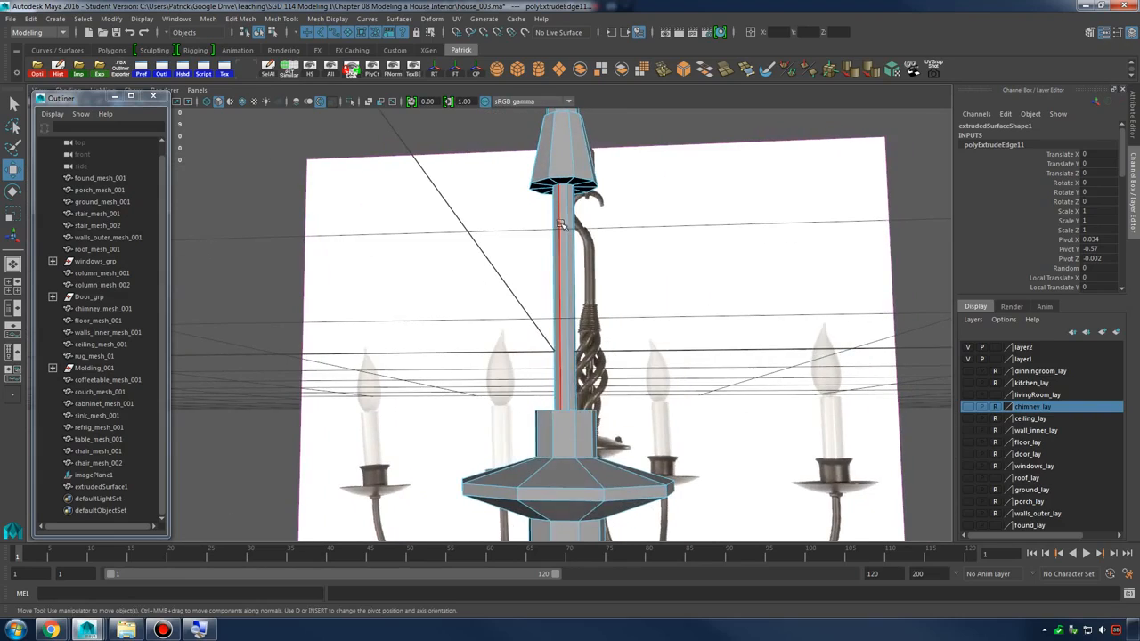
pyautogui.keyDown('alt'); pyautogui.moveTo(680, 219); pyautogui.dragTo(723, 302); pyautogui.keyUp('alt')
pyautogui.moveTo(561, 217); pyautogui.dragTo(599, 210, button='right')
pyautogui.press('3')
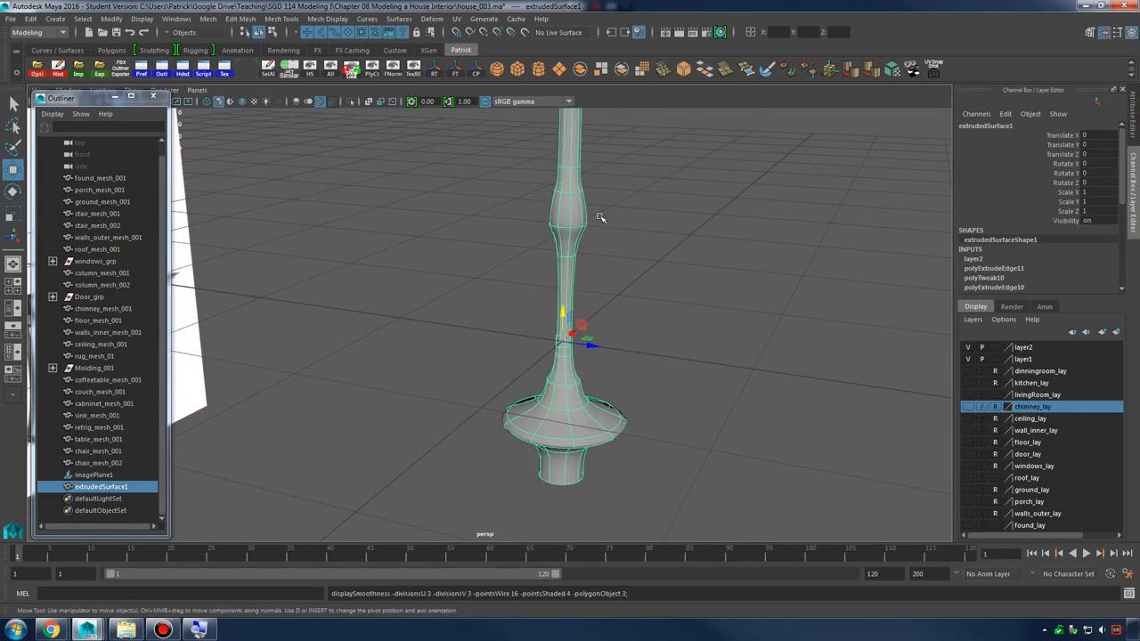
pyautogui.click(732, 278)
pyautogui.keyDown('alt'); pyautogui.moveTo(732, 278); pyautogui.dragTo(755, 389, button='middle'); pyautogui.keyUp('alt')
pyautogui.keyDown('alt'); pyautogui.moveTo(755, 389); pyautogui.dragTo(681, 333, button='right'); pyautogui.keyUp('alt')
pyautogui.keyDown('alt'); pyautogui.moveTo(682, 332); pyautogui.dragTo(547, 300); pyautogui.keyUp('alt')
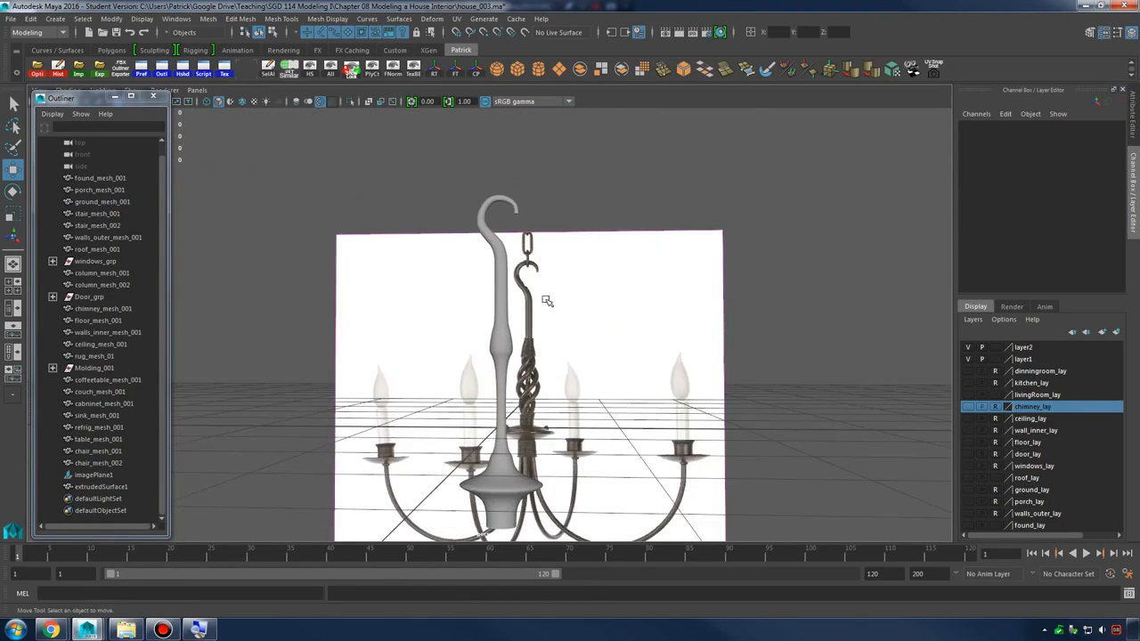
pyautogui.keyDown('alt'); pyautogui.moveTo(547, 300); pyautogui.dragTo(643, 242, button='right'); pyautogui.keyUp('alt')
pyautogui.keyDown('alt'); pyautogui.moveTo(643, 243); pyautogui.dragTo(664, 294, button='middle'); pyautogui.keyUp('alt')
pyautogui.click(539, 260)
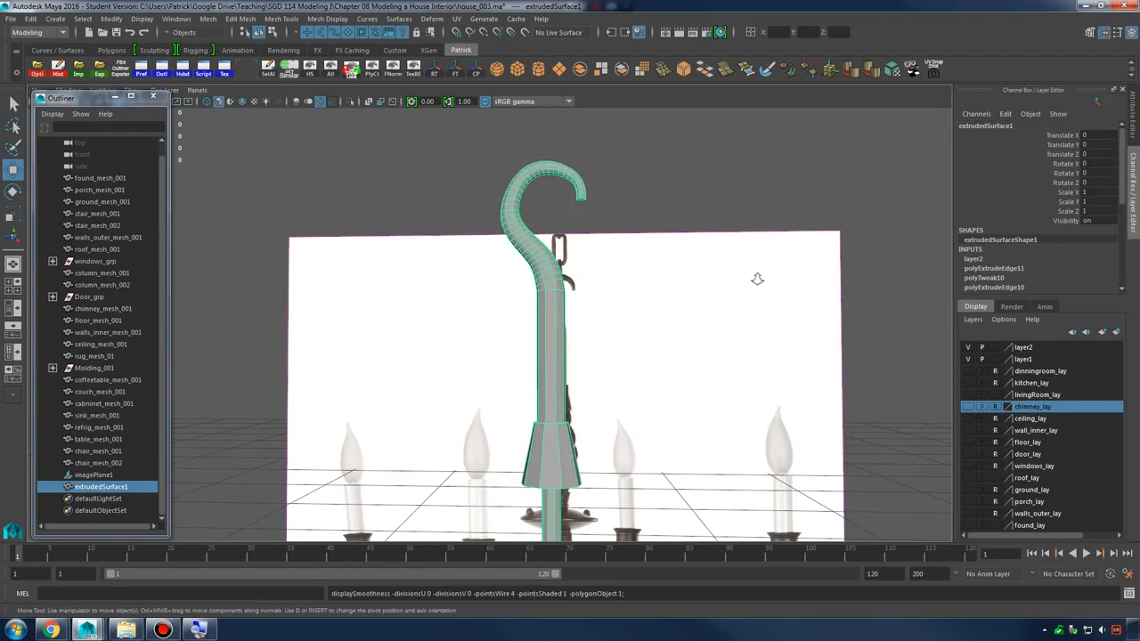
pyautogui.click(730, 364)
pyautogui.keyDown('alt'); pyautogui.moveTo(758, 275); pyautogui.dragTo(523, 176); pyautogui.keyUp('alt')
# Apply a normal angle of 60 to the selected chandelier stem mesh
pyautogui.click(509, 176)
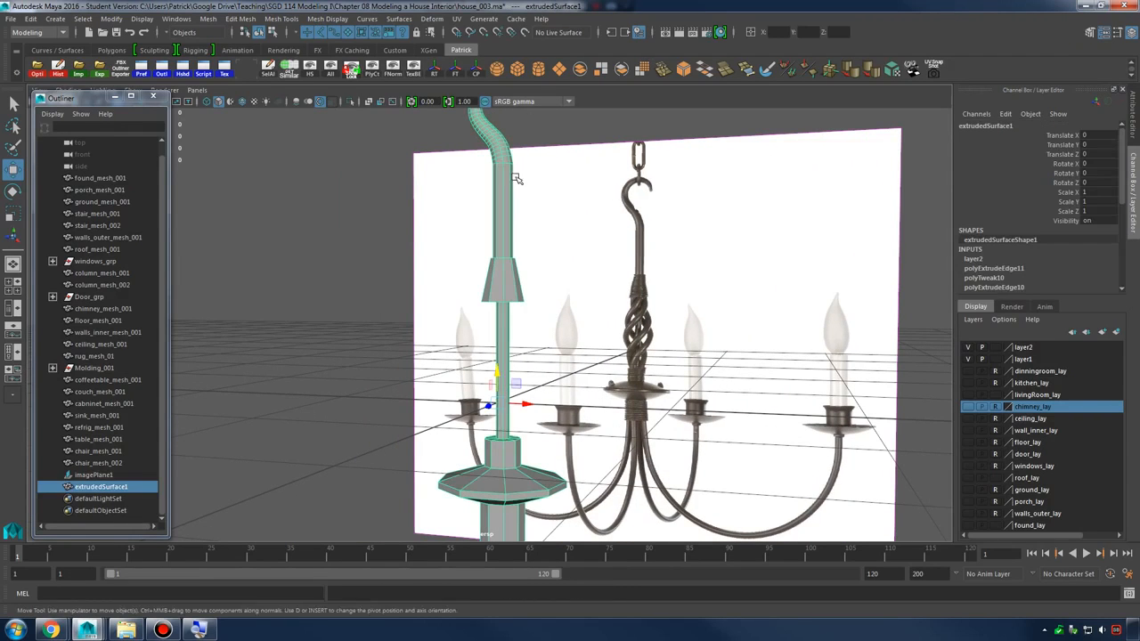
pyautogui.click(331, 19)
pyautogui.click(395, 88)
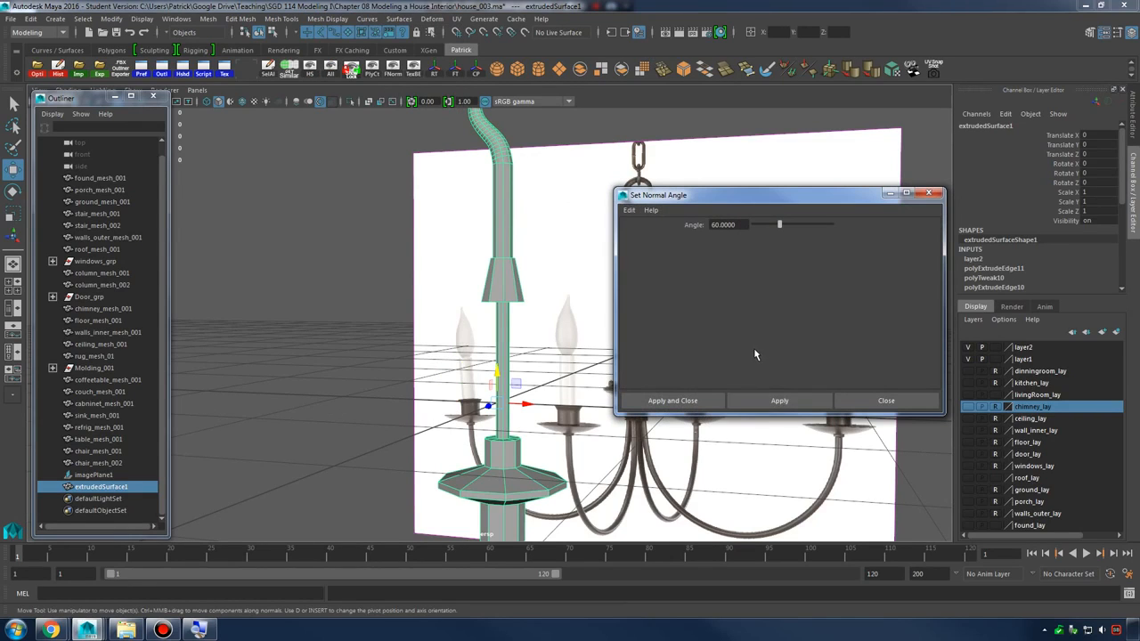
pyautogui.click(761, 404)
# Inspect the stem and disc in smooth preview again, then restore the unsmoothed display
pyautogui.moveTo(502, 169); pyautogui.dragTo(556, 151, button='right')
pyautogui.click(539, 219)
pyautogui.keyDown('alt'); pyautogui.moveTo(539, 218); pyautogui.dragTo(530, 305); pyautogui.keyUp('alt')
pyautogui.click(532, 307)
pyautogui.click(505, 427)
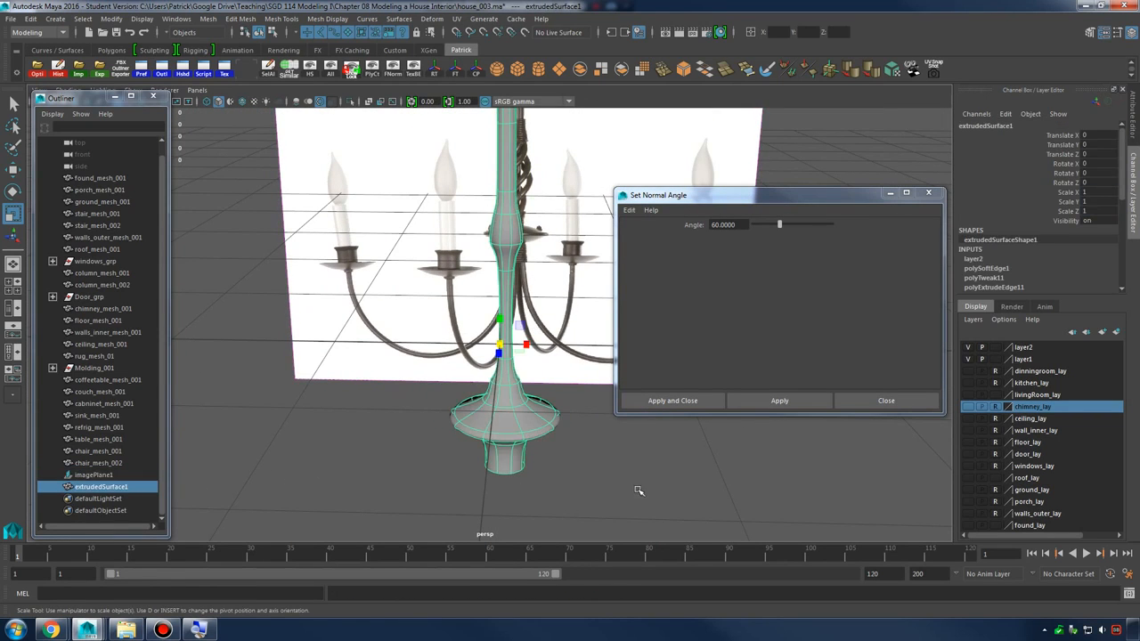
pyautogui.click(603, 437)
pyautogui.keyDown('alt'); pyautogui.moveTo(603, 437); pyautogui.dragTo(644, 465); pyautogui.keyUp('alt')
pyautogui.click(526, 379)
pyautogui.press('1')
# Close the Set Normal Angle options and examine the disc and the stem's open end from below
pyautogui.click(860, 398)
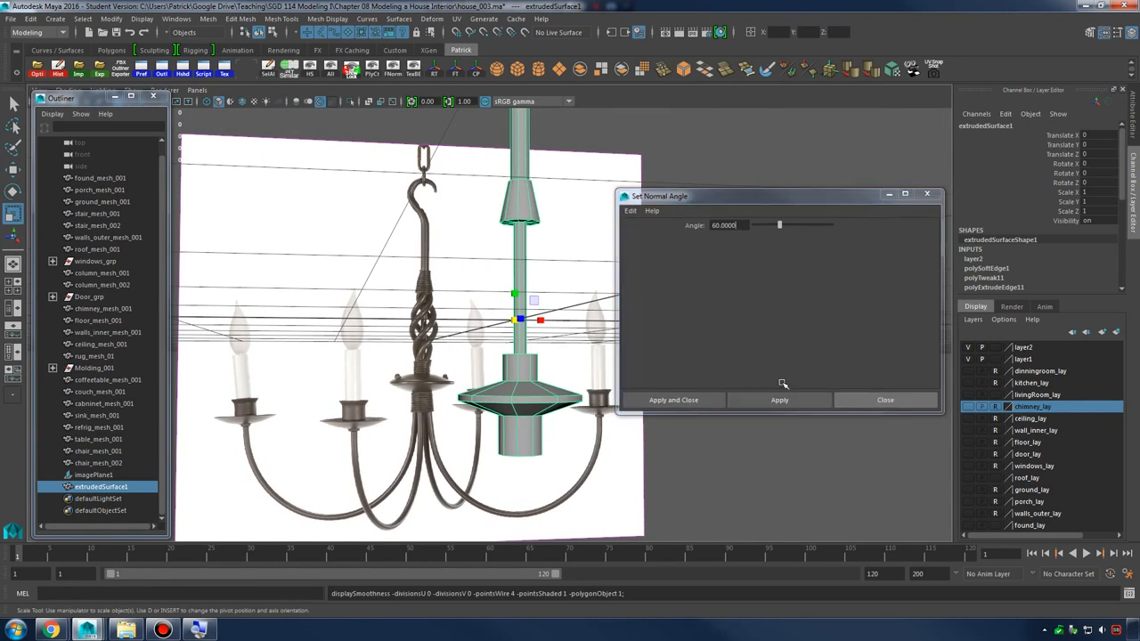
pyautogui.scroll(4, 784, 330)
pyautogui.click(791, 289)
pyautogui.keyDown('alt'); pyautogui.moveTo(800, 300); pyautogui.dragTo(670, 309); pyautogui.keyUp('alt')
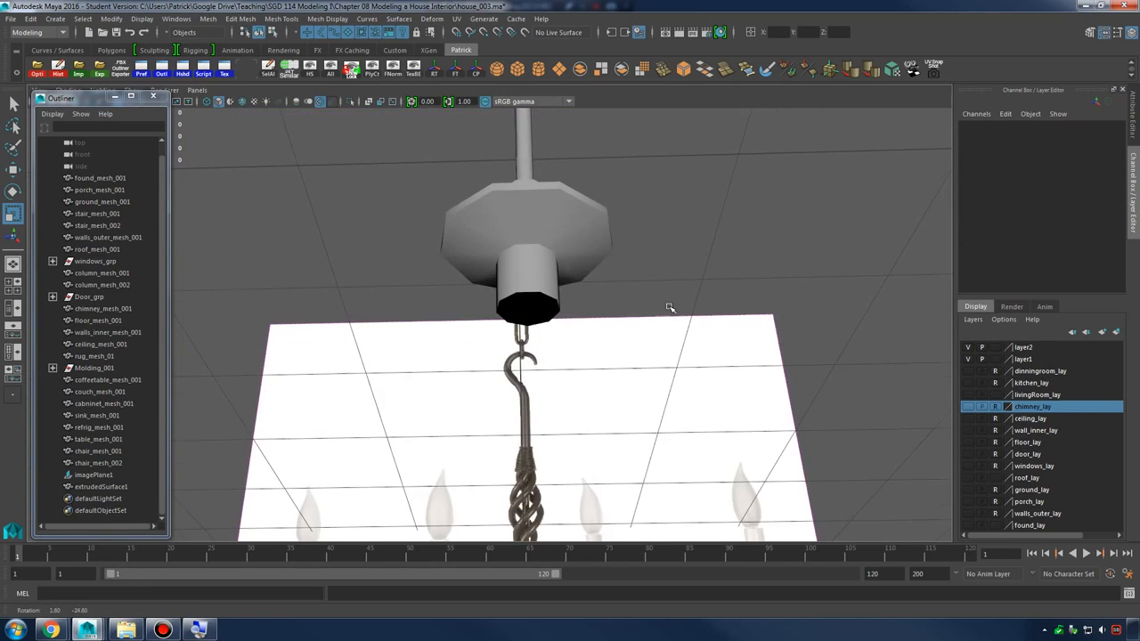
# Extrude the open border edges at the stem's lower end inward, and extrude them again up inside the tube
pyautogui.scroll(2, 659, 303)
pyautogui.click(554, 257)
pyautogui.scroll(1, 586, 265)
pyautogui.moveTo(541, 234); pyautogui.dragTo(538, 205, button='right')
pyautogui.click(557, 269)
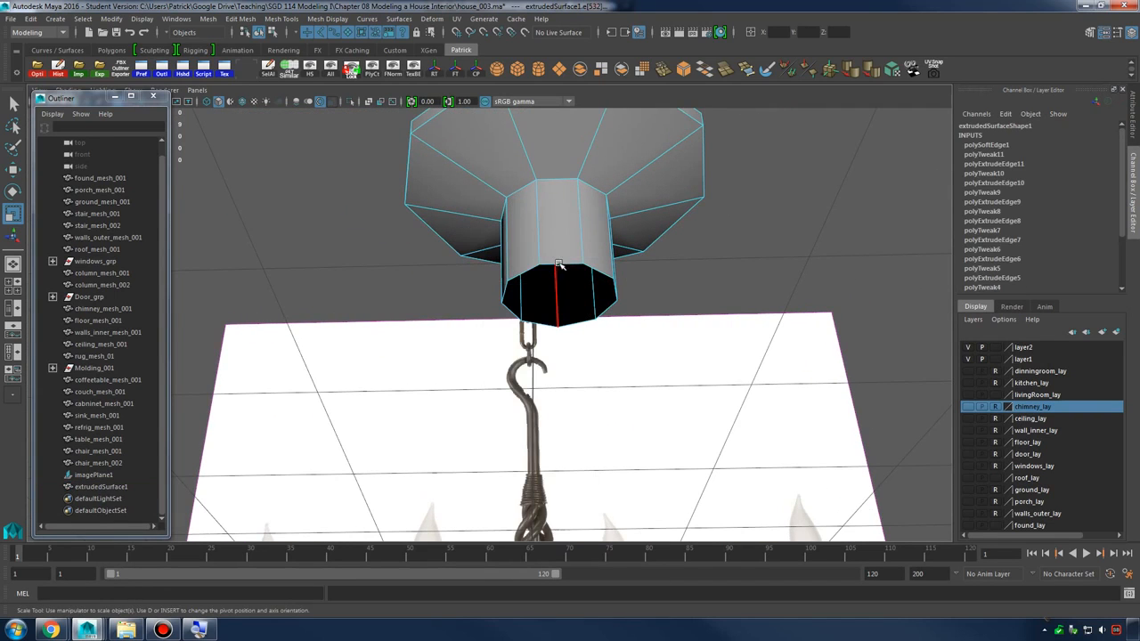
pyautogui.keyDown('shift'); pyautogui.moveTo(561, 258); pyautogui.dragTo(563, 205, button='right'); pyautogui.keyUp('shift')
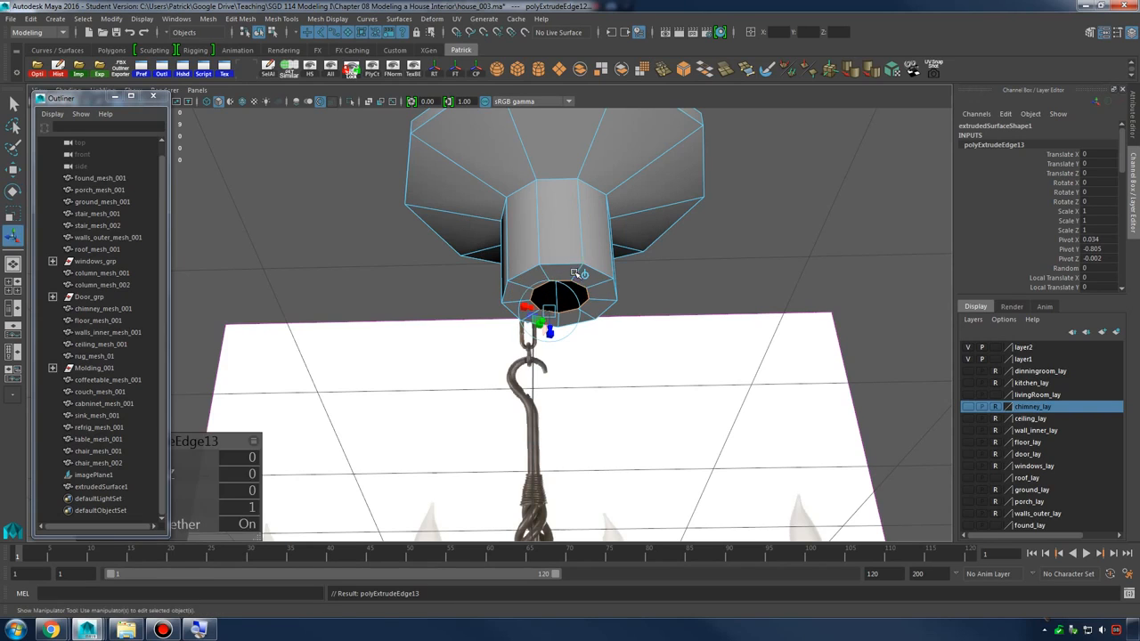
pyautogui.press('w')
pyautogui.moveTo(561, 268); pyautogui.dragTo(568, 231)
pyautogui.click(761, 247)
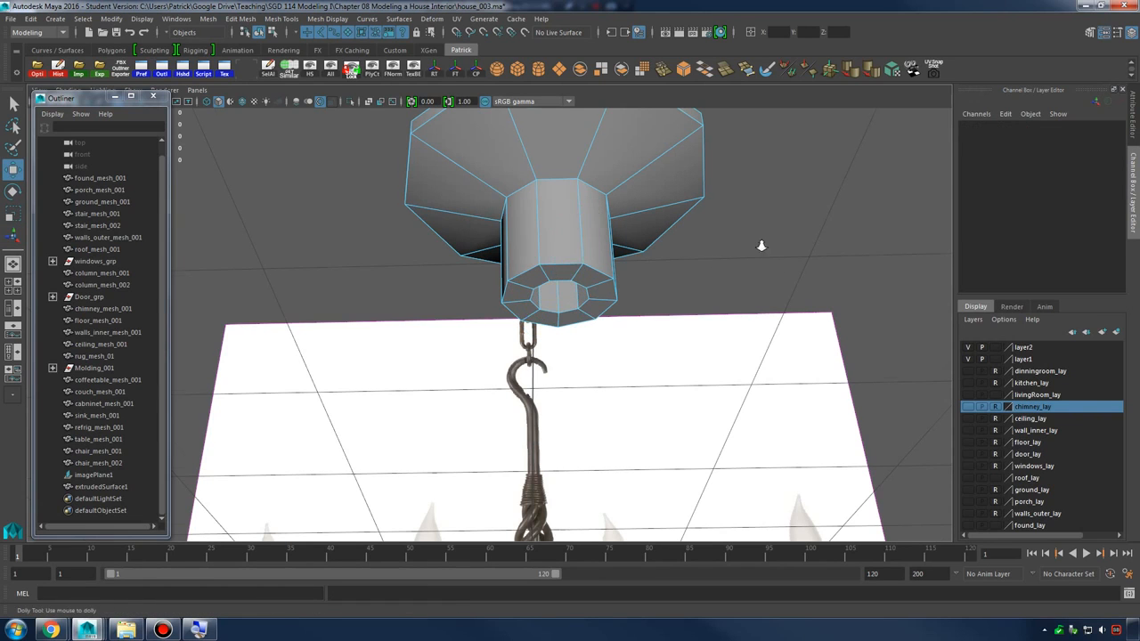
# Select the edge loop of the inner opening under the stem and scale it outward by about 1.5 to thin the rim
pyautogui.keyDown('alt'); pyautogui.moveTo(673, 189); pyautogui.dragTo(638, 302); pyautogui.keyUp('alt')
pyautogui.keyDown('alt'); pyautogui.moveTo(638, 302); pyautogui.dragTo(575, 312, button='right'); pyautogui.keyUp('alt')
pyautogui.moveTo(575, 312)
pyautogui.keyDown('alt'); pyautogui.mouseDown(button='middle')
pyautogui.moveTo(568, 384)
pyautogui.moveTo(577, 331)
pyautogui.mouseUp(button='middle'); pyautogui.keyUp('alt')
pyautogui.keyDown('alt'); pyautogui.moveTo(577, 332); pyautogui.dragTo(583, 263); pyautogui.keyUp('alt')
pyautogui.keyDown('alt'); pyautogui.moveTo(645, 401); pyautogui.dragTo(631, 316); pyautogui.keyUp('alt')
pyautogui.keyDown('alt'); pyautogui.moveTo(588, 343); pyautogui.dragTo(654, 367, button='right'); pyautogui.keyUp('alt')
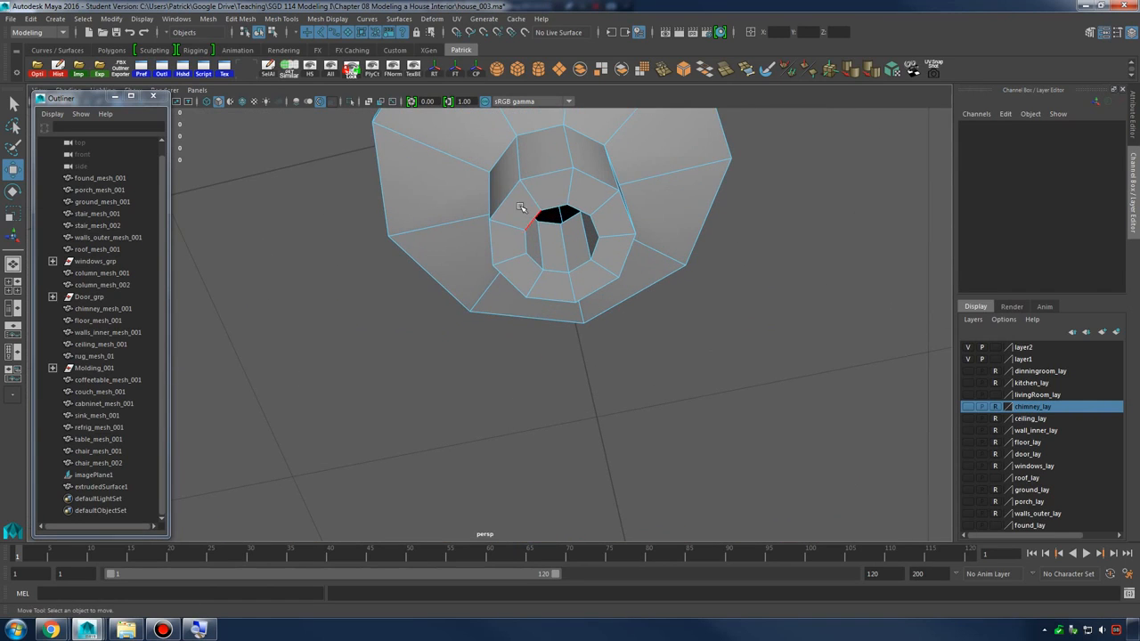
pyautogui.moveTo(516, 204); pyautogui.dragTo(520, 173, button='right')
pyautogui.doubleClick(558, 207)
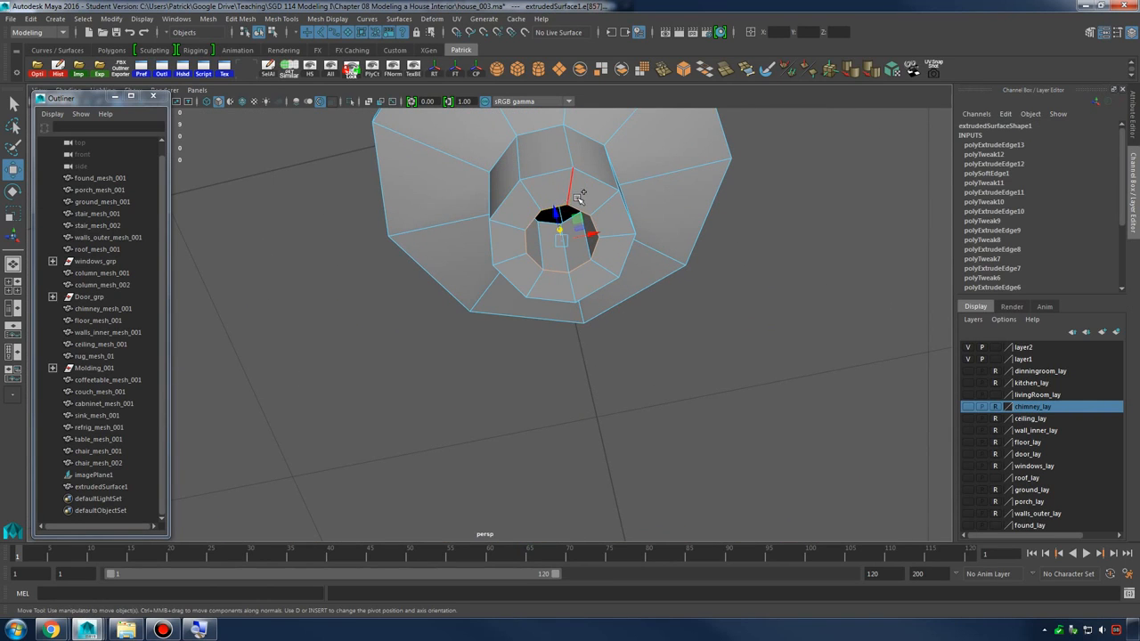
pyautogui.press('r')
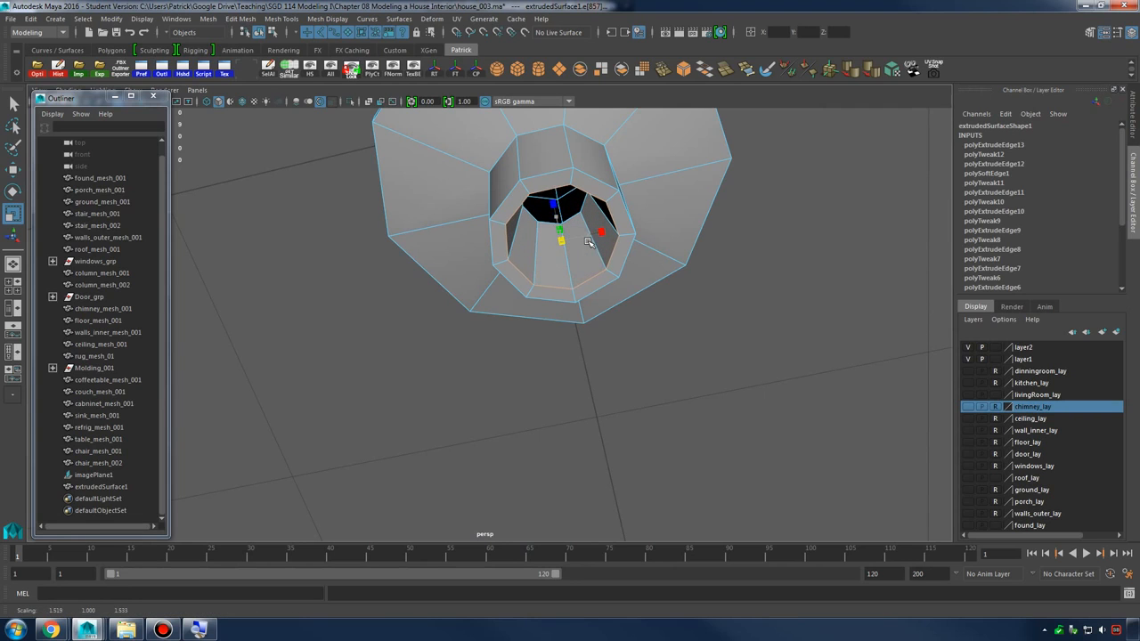
# Examine the stem, disc and bottom rim in smooth preview, both in perspective and against the front reference image
pyautogui.press('3')
pyautogui.moveTo(591, 241); pyautogui.dragTo(621, 272)
pyautogui.keyDown('alt'); pyautogui.moveTo(620, 273); pyautogui.dragTo(540, 324, button='right'); pyautogui.keyUp('alt')
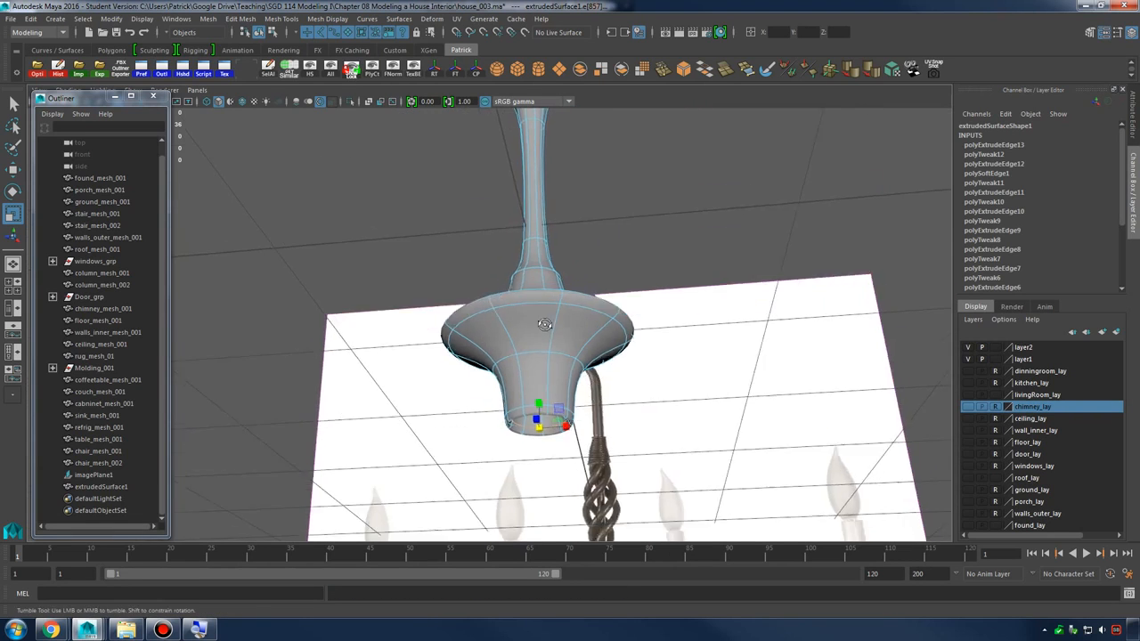
pyautogui.keyDown('alt'); pyautogui.moveTo(540, 324); pyautogui.dragTo(561, 383); pyautogui.keyUp('alt')
pyautogui.keyDown('alt'); pyautogui.moveTo(606, 276); pyautogui.dragTo(612, 381, button='middle'); pyautogui.keyUp('alt')
pyautogui.keyDown('alt'); pyautogui.moveTo(612, 381); pyautogui.dragTo(570, 276); pyautogui.keyUp('alt')
pyautogui.moveTo(566, 271); pyautogui.dragTo(595, 251, button='right')
pyautogui.click(607, 299)
pyautogui.keyDown('alt'); pyautogui.moveTo(605, 300); pyautogui.dragTo(624, 254); pyautogui.keyUp('alt')
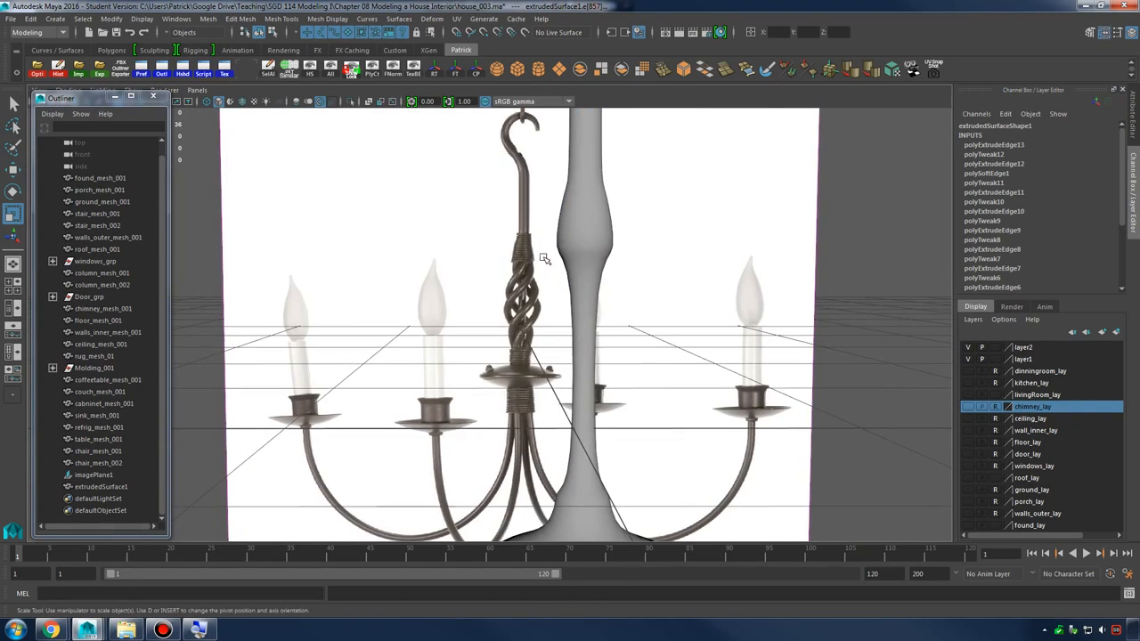
pyautogui.press('space')
pyautogui.press('space')
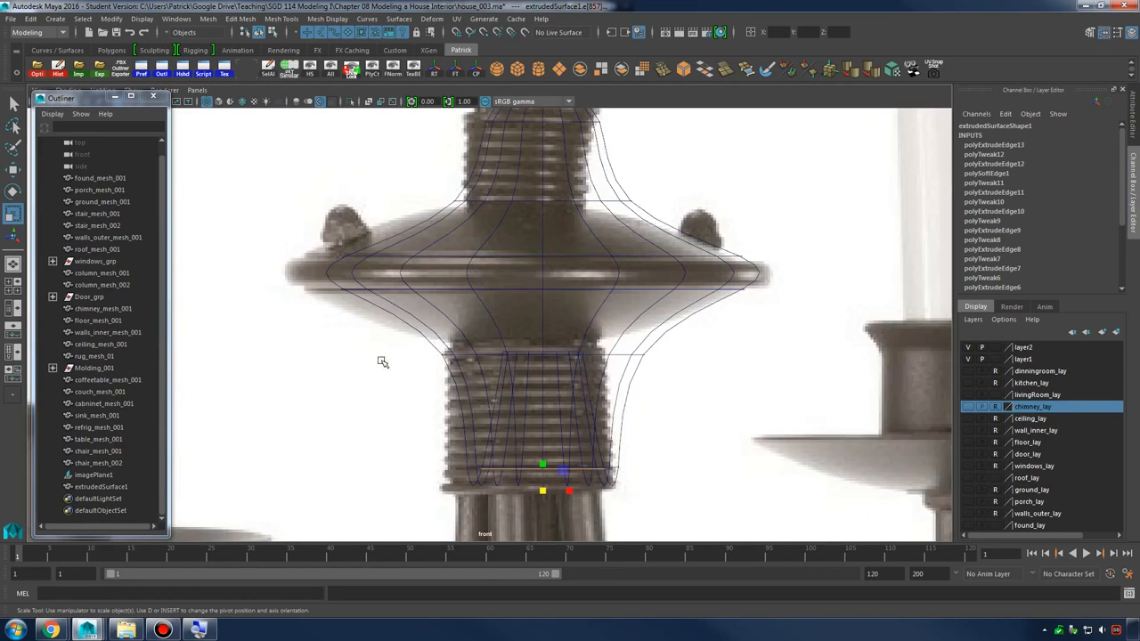
pyautogui.keyDown('alt'); pyautogui.moveTo(555, 216); pyautogui.dragTo(546, 267, button='middle'); pyautogui.keyUp('alt')
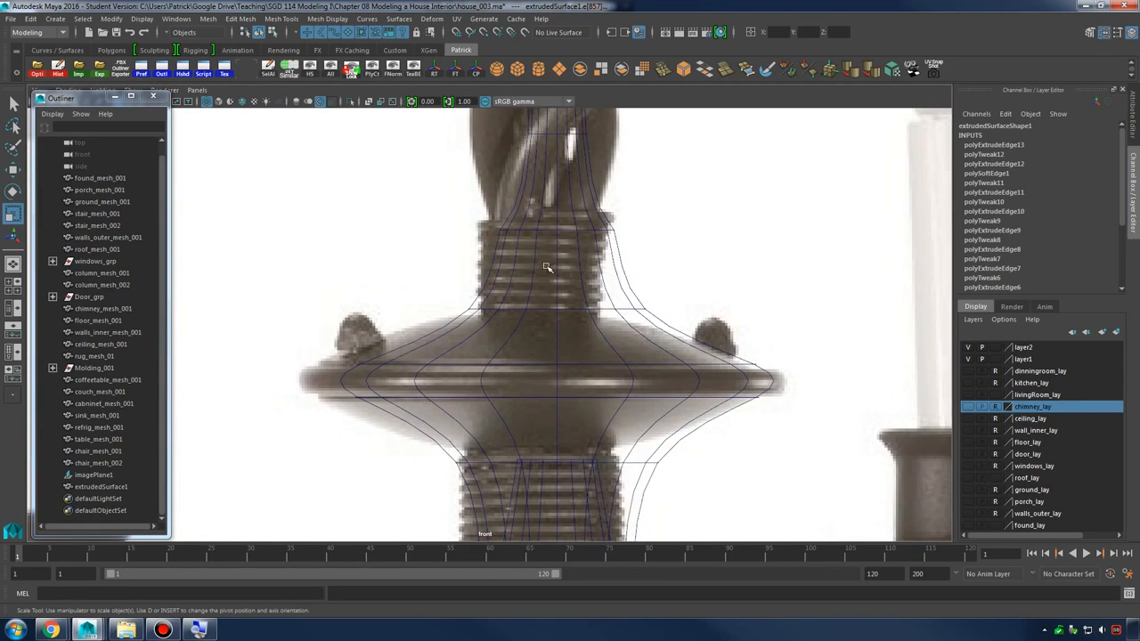
# Select the stem mesh, restore its unsmoothed display and examine the collars and disc in perspective
pyautogui.click(597, 238)
pyautogui.press('space')
pyautogui.press('space')
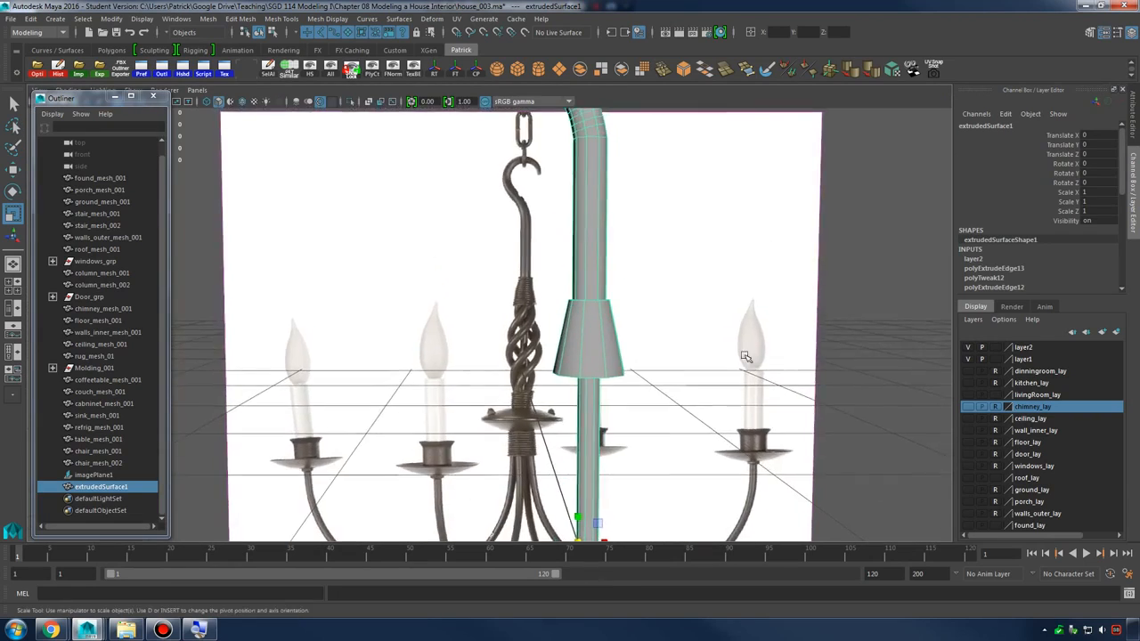
pyautogui.moveTo(745, 356)
pyautogui.keyDown('alt'); pyautogui.mouseDown()
pyautogui.moveTo(730, 344)
pyautogui.moveTo(741, 353)
pyautogui.mouseUp(); pyautogui.keyUp('alt')
pyautogui.keyDown('alt'); pyautogui.moveTo(690, 322); pyautogui.dragTo(671, 265, button='middle'); pyautogui.keyUp('alt')
pyautogui.keyDown('alt'); pyautogui.moveTo(661, 335); pyautogui.dragTo(654, 305, button='middle'); pyautogui.keyUp('alt')
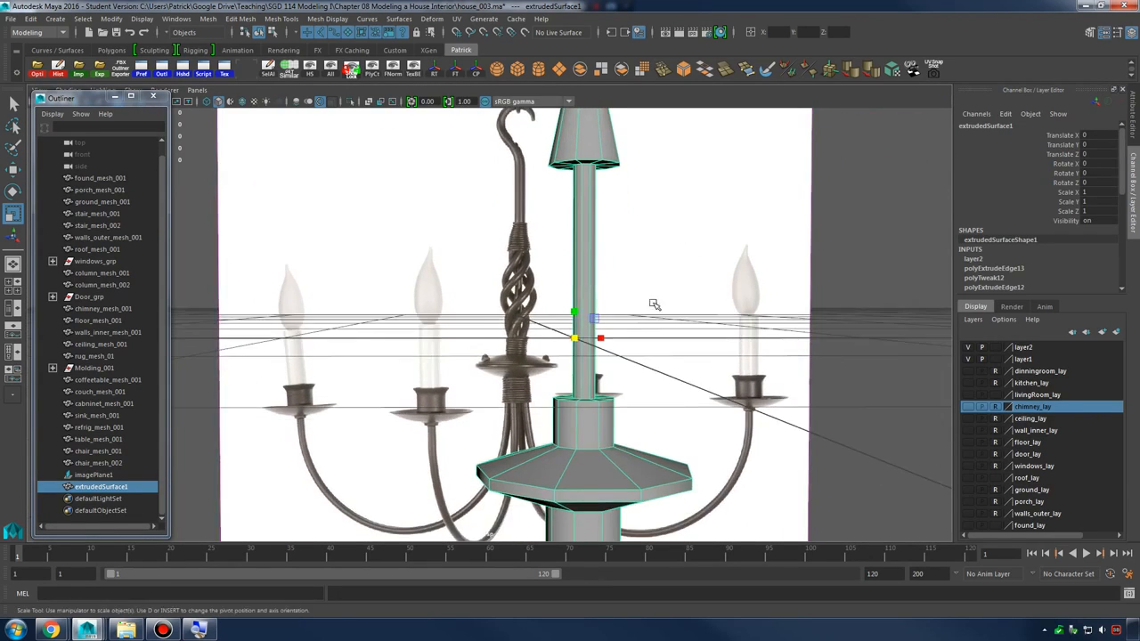
pyautogui.keyDown('alt'); pyautogui.moveTo(654, 305); pyautogui.dragTo(652, 300); pyautogui.keyUp('alt')
pyautogui.keyDown('alt'); pyautogui.moveTo(647, 336); pyautogui.dragTo(677, 315, button='middle'); pyautogui.keyUp('alt')
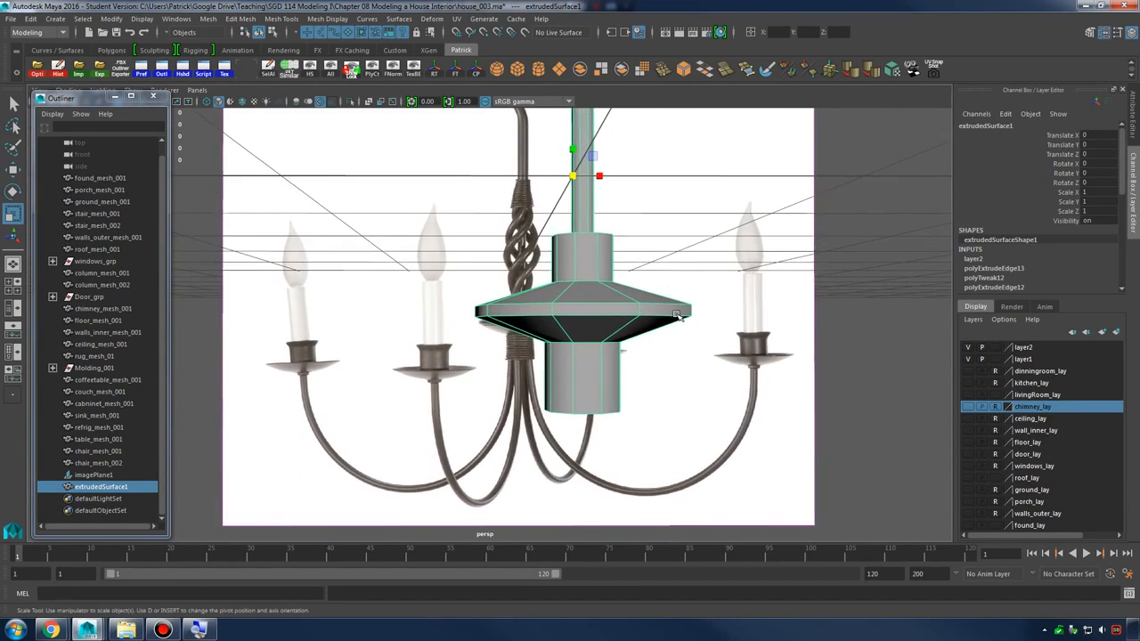
# In the front view, set layer2 to Reference display so the stem mesh cannot be selected
pyautogui.press('space')
pyautogui.press('space')
pyautogui.keyDown('alt'); pyautogui.moveTo(555, 387); pyautogui.dragTo(524, 350, button='right'); pyautogui.keyUp('alt')
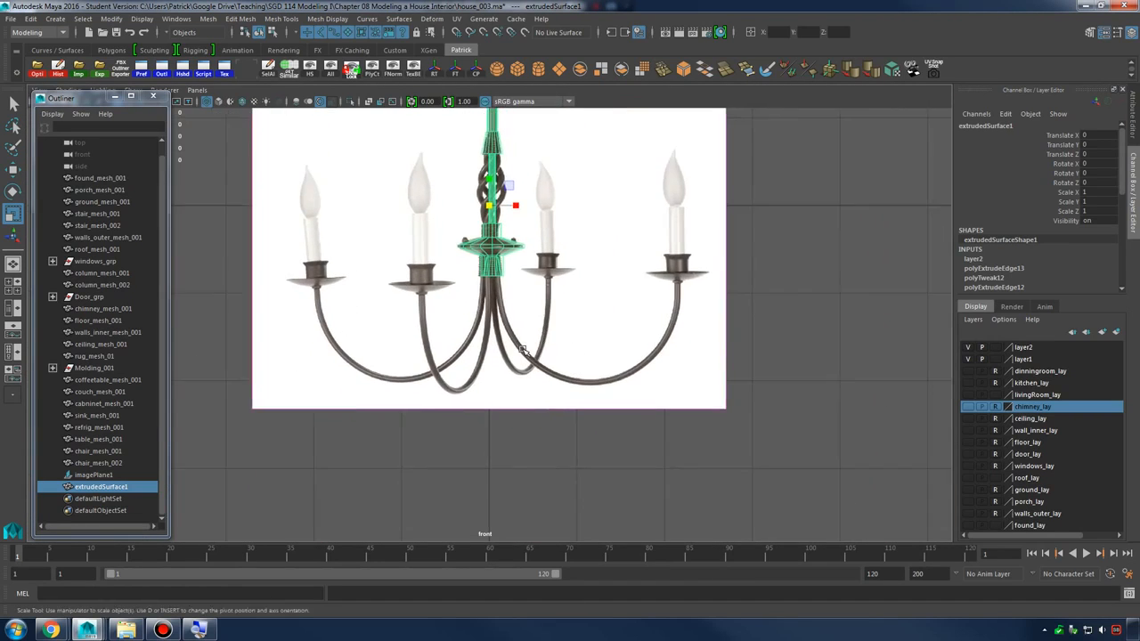
pyautogui.scroll(3, 513, 256)
pyautogui.scroll(5, 395, 204)
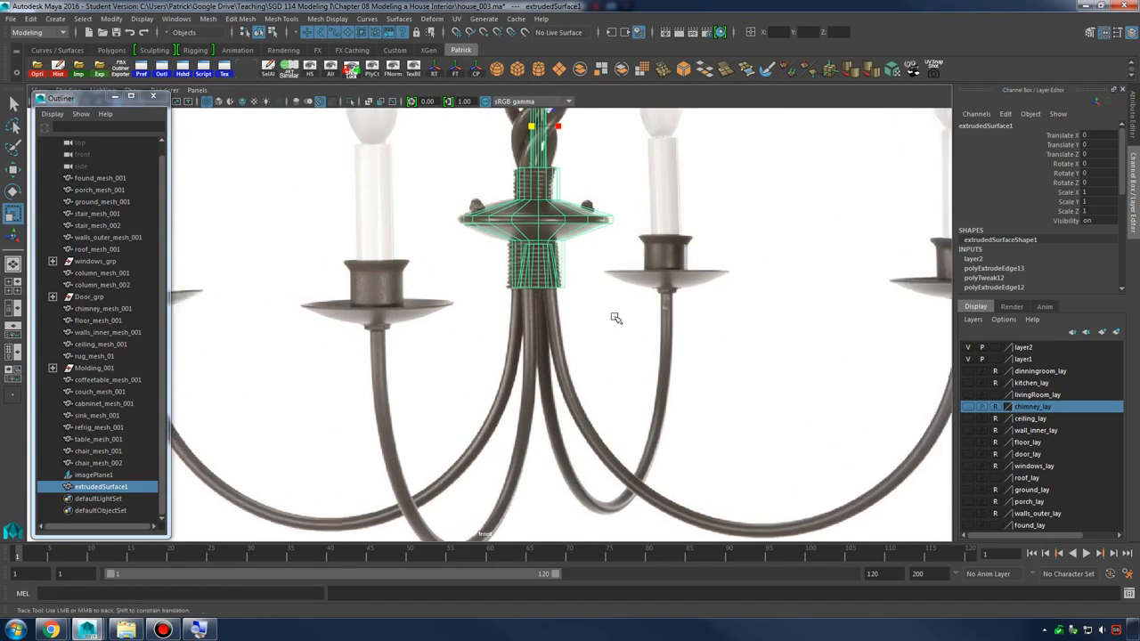
pyautogui.click(970, 356)
pyautogui.click(970, 356)
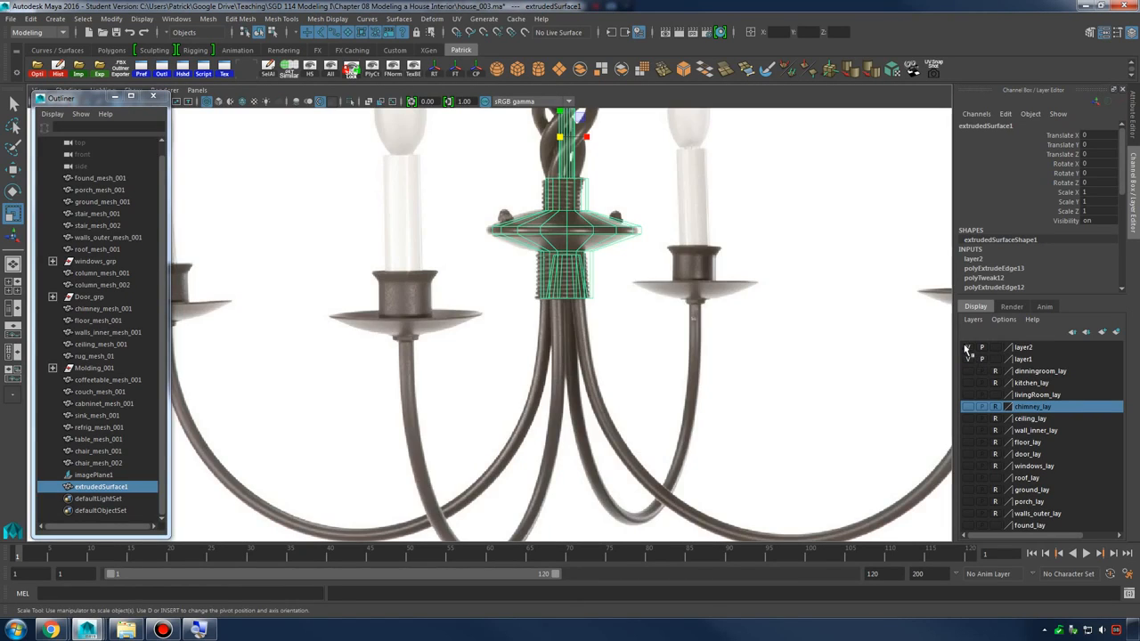
pyautogui.click(996, 349)
pyautogui.click(777, 327)
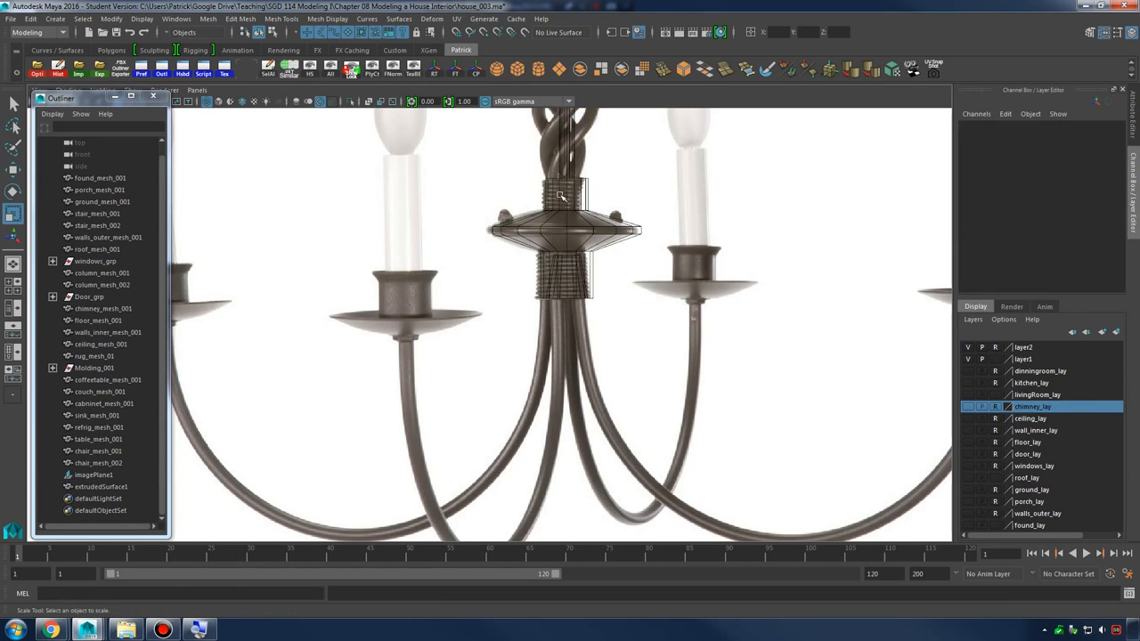
# Compare the stem mesh with the reference image from the hook down to the lower ribbed collar, and clear the selection
pyautogui.keyDown('alt'); pyautogui.moveTo(638, 144); pyautogui.dragTo(695, 461, button='middle'); pyautogui.keyUp('alt')
pyautogui.keyDown('alt'); pyautogui.moveTo(688, 297); pyautogui.dragTo(640, 240, button='middle'); pyautogui.keyUp('alt')
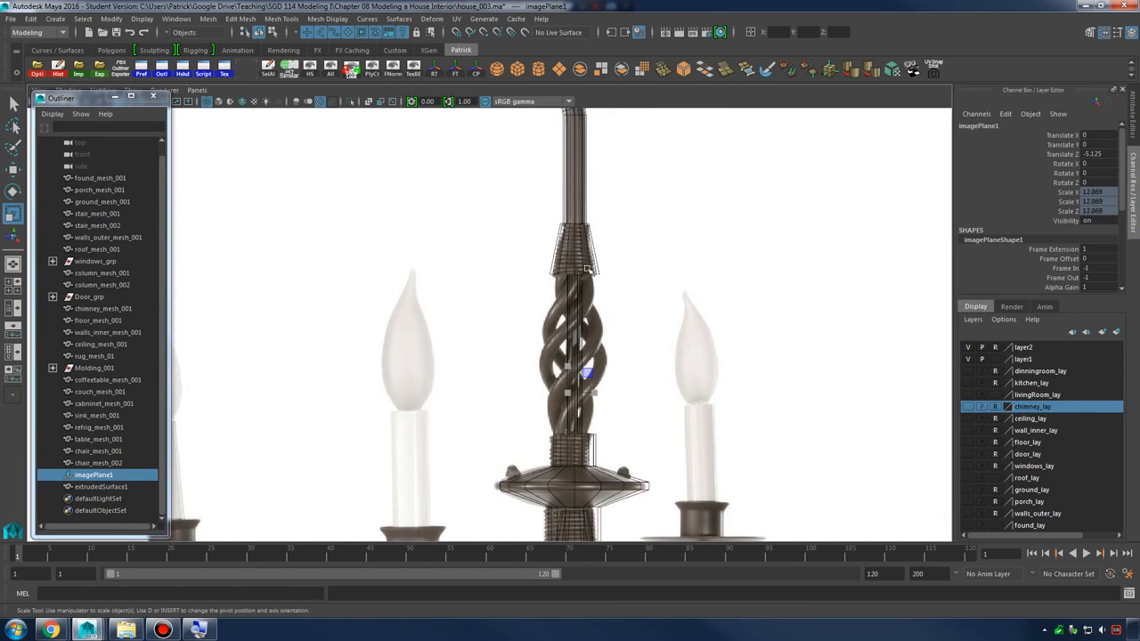
pyautogui.keyDown('alt'); pyautogui.moveTo(649, 300); pyautogui.dragTo(680, 392, button='middle'); pyautogui.keyUp('alt')
pyautogui.keyDown('alt'); pyautogui.moveTo(626, 251); pyautogui.dragTo(640, 308, button='middle'); pyautogui.keyUp('alt')
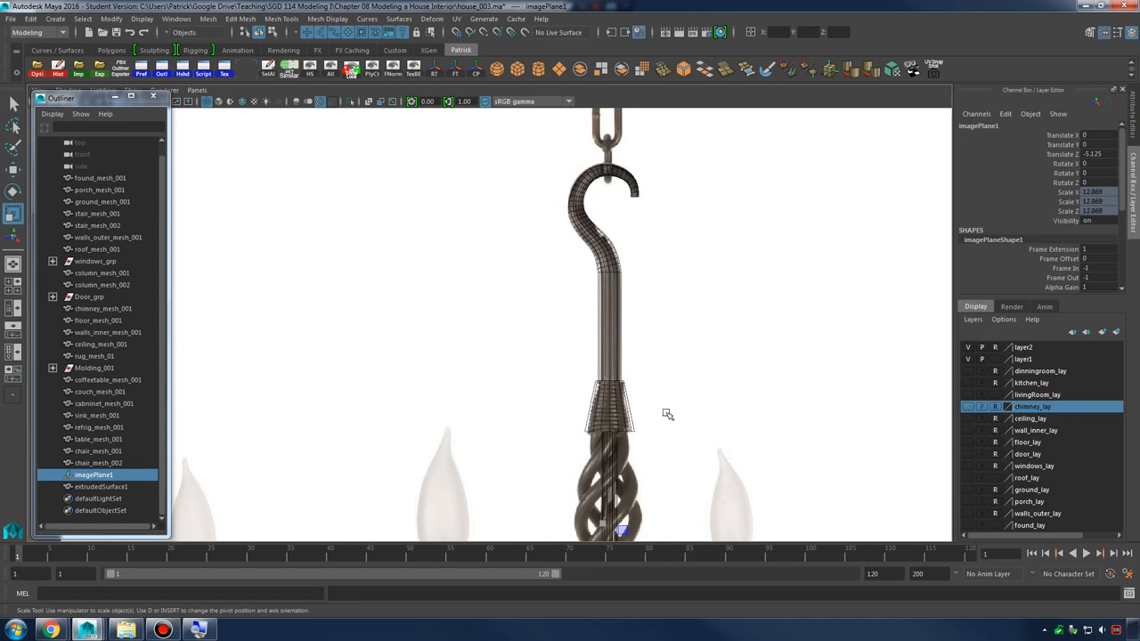
pyautogui.keyDown('alt'); pyautogui.moveTo(668, 415); pyautogui.dragTo(638, 343, button='middle'); pyautogui.keyUp('alt')
pyautogui.keyDown('alt'); pyautogui.moveTo(612, 411); pyautogui.dragTo(579, 235, button='middle'); pyautogui.keyUp('alt')
pyautogui.keyDown('alt'); pyautogui.moveTo(579, 235); pyautogui.dragTo(647, 378, button='right'); pyautogui.keyUp('alt')
pyautogui.keyDown('alt'); pyautogui.moveTo(648, 378); pyautogui.dragTo(589, 245, button='middle'); pyautogui.keyUp('alt')
pyautogui.keyDown('alt'); pyautogui.moveTo(589, 245); pyautogui.dragTo(574, 360, button='right'); pyautogui.keyUp('alt')
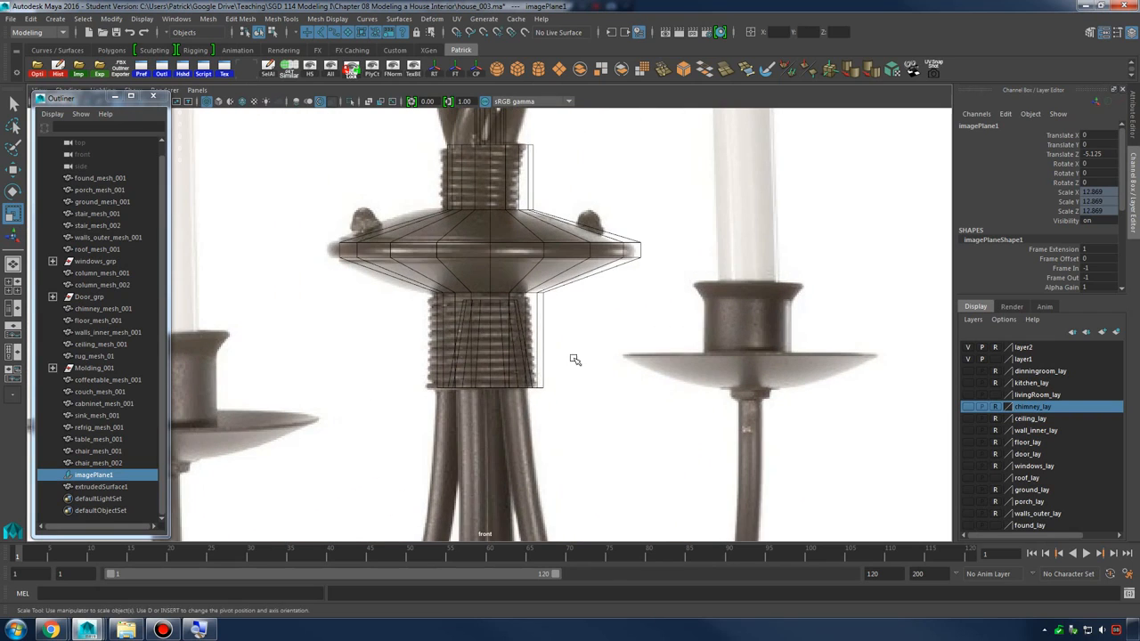
pyautogui.click(514, 339)
pyautogui.keyDown('alt'); pyautogui.moveTo(514, 338); pyautogui.dragTo(492, 296, button='middle'); pyautogui.keyUp('alt')
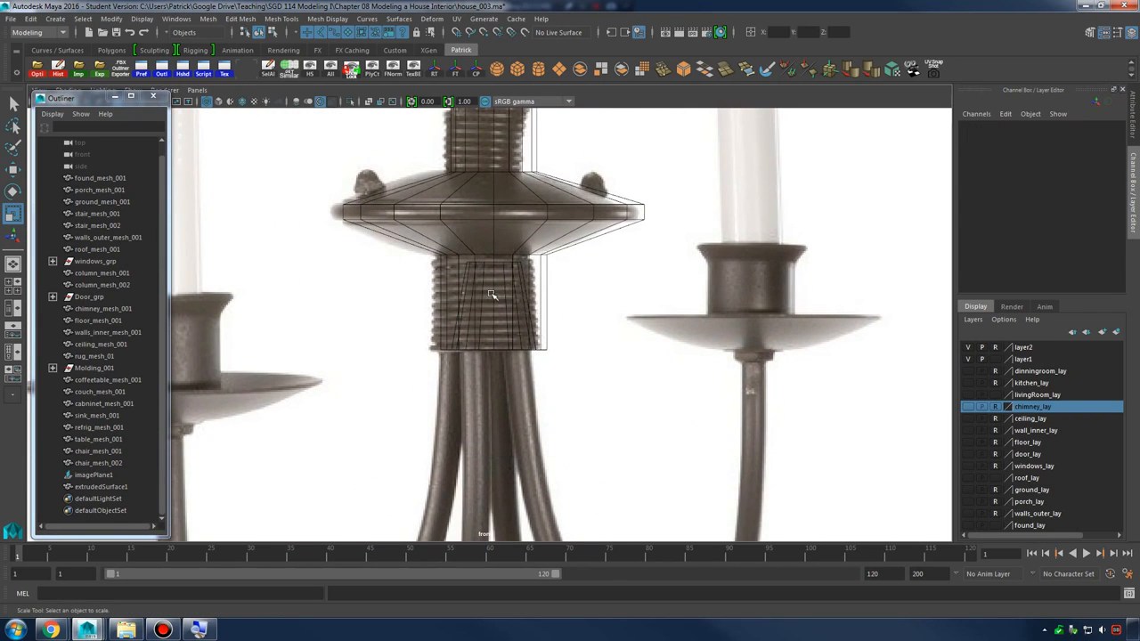
# Create a NURBS circle and move it down to the arms just below the lower ribbed collar, at Translate Y -0.926
pyautogui.click(69, 22)
pyautogui.moveTo(72, 63)
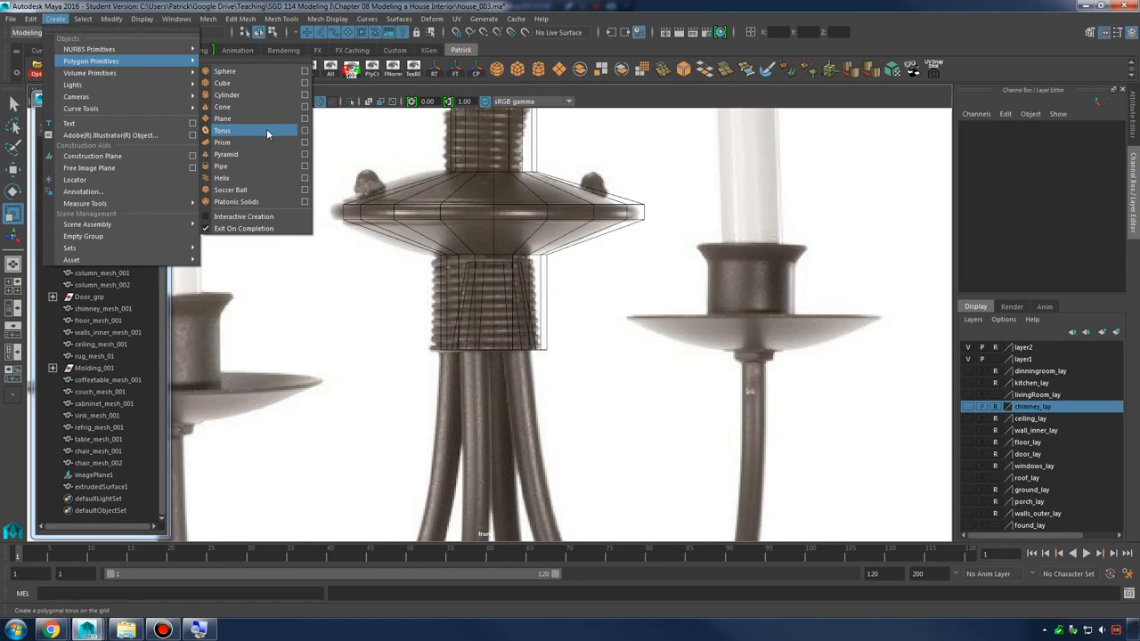
pyautogui.moveTo(128, 48)
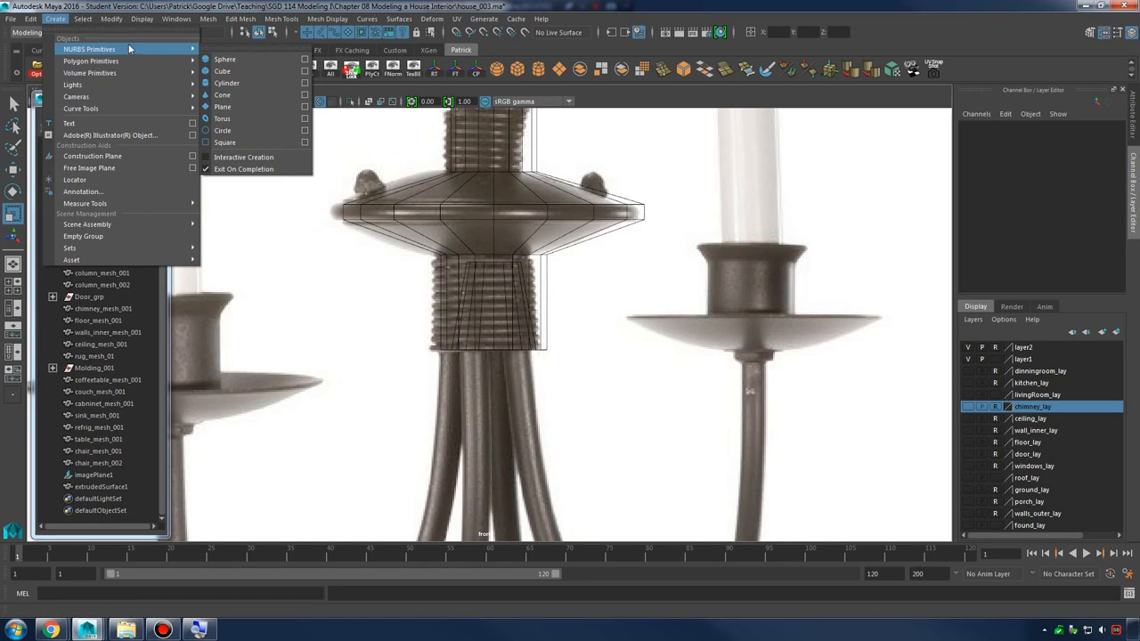
pyautogui.click(264, 134)
pyautogui.press('a')
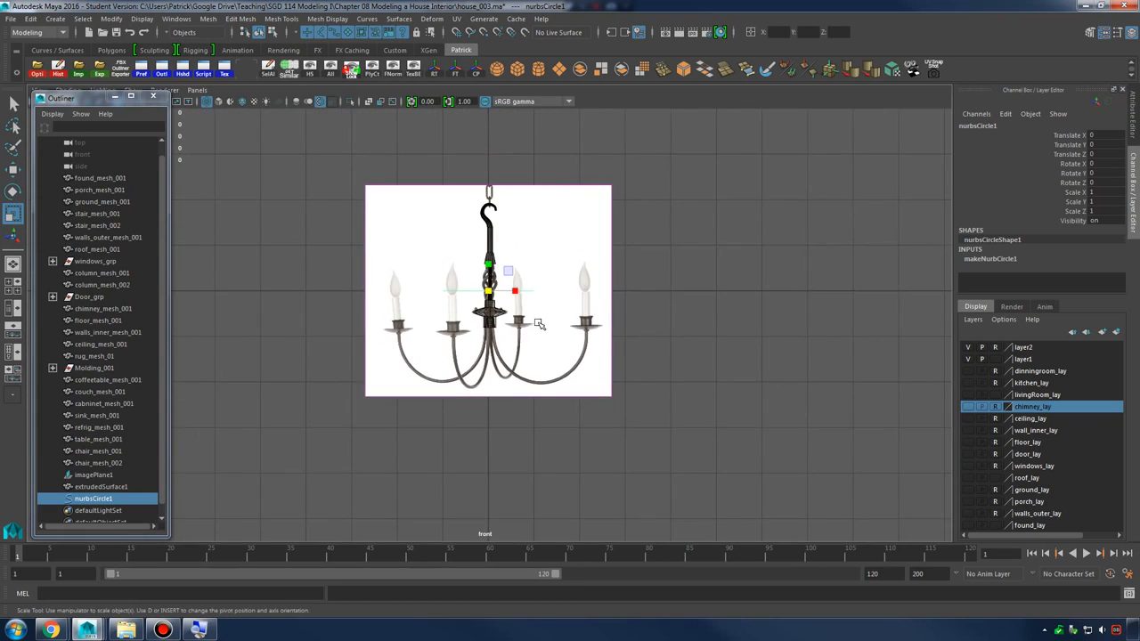
pyautogui.scroll(5, 484, 148)
pyautogui.press('w')
pyautogui.moveTo(484, 149); pyautogui.dragTo(420, 374)
# Scale the circle uniformly to 0.035 to match an arm's thickness, shifting it onto the arm at Translate X -0.015
pyautogui.press('r')
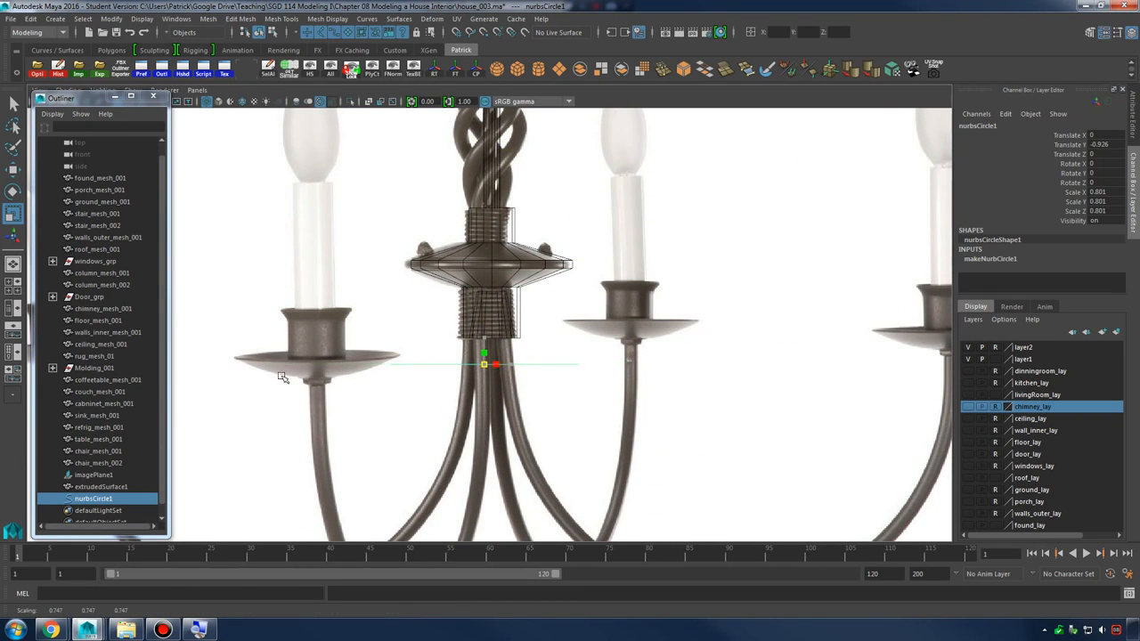
pyautogui.moveTo(167, 392); pyautogui.dragTo(165, 392)
pyautogui.press('w')
pyautogui.keyDown('alt'); pyautogui.moveTo(448, 348); pyautogui.dragTo(599, 402, button='right'); pyautogui.keyUp('alt')
pyautogui.keyDown('alt'); pyautogui.moveTo(598, 402); pyautogui.dragTo(664, 318, button='middle'); pyautogui.keyUp('alt')
pyautogui.press('r')
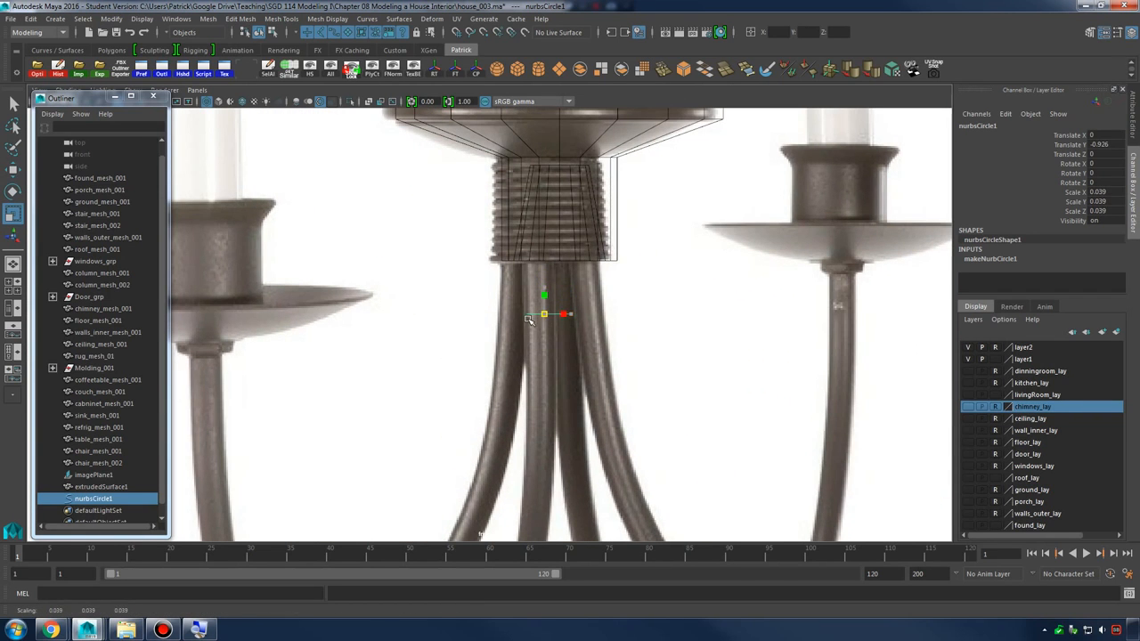
pyautogui.press('w')
pyautogui.moveTo(577, 315); pyautogui.dragTo(568, 318)
pyautogui.keyDown('alt'); pyautogui.moveTo(855, 356); pyautogui.dragTo(1007, 374, button='right'); pyautogui.keyUp('alt')
pyautogui.press('r')
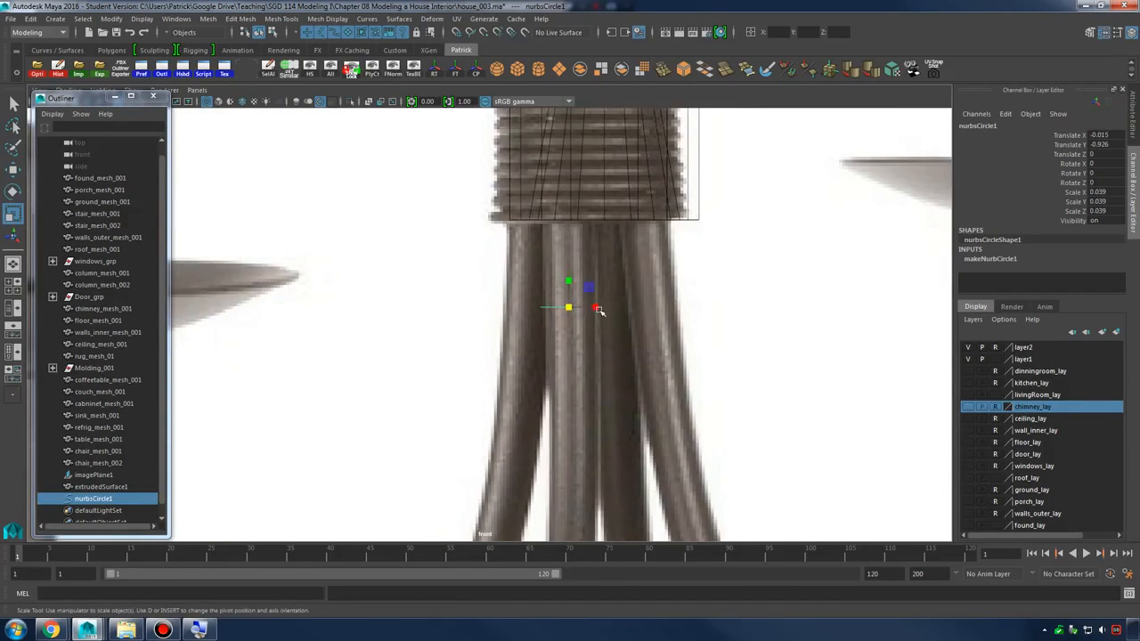
# Move the circle to the top of the outer right arm at the collar's base, Translate X 0.093 and Translate Y -0.809
pyautogui.press('w')
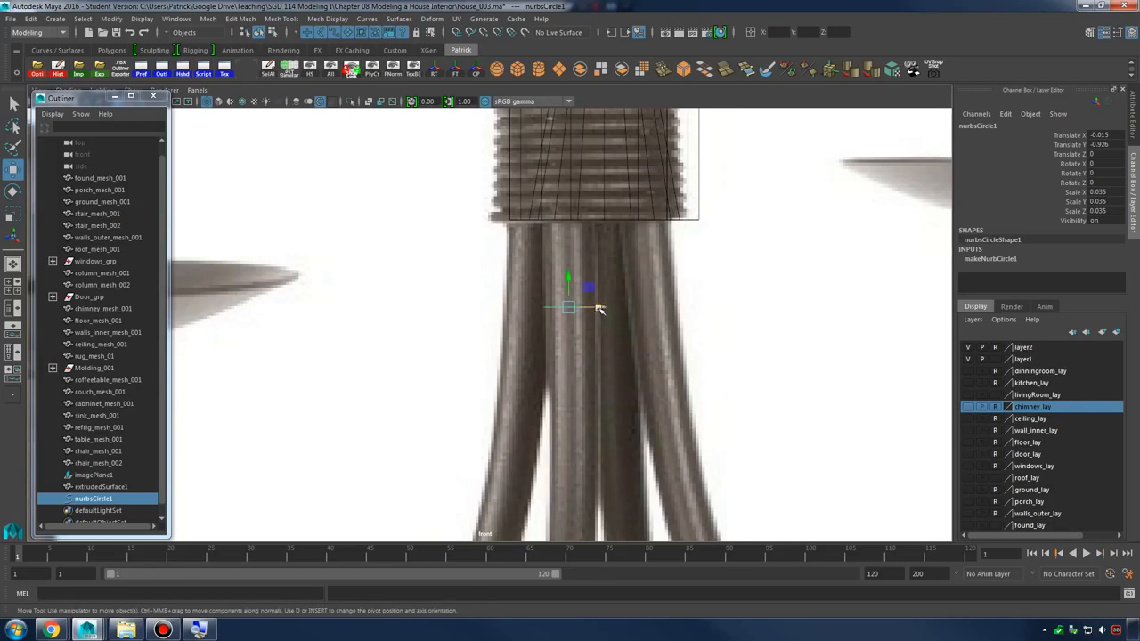
pyautogui.moveTo(598, 309); pyautogui.dragTo(605, 309)
pyautogui.keyDown('alt'); pyautogui.moveTo(802, 289); pyautogui.dragTo(864, 296, button='right'); pyautogui.keyUp('alt')
pyautogui.moveTo(526, 287); pyautogui.dragTo(524, 264)
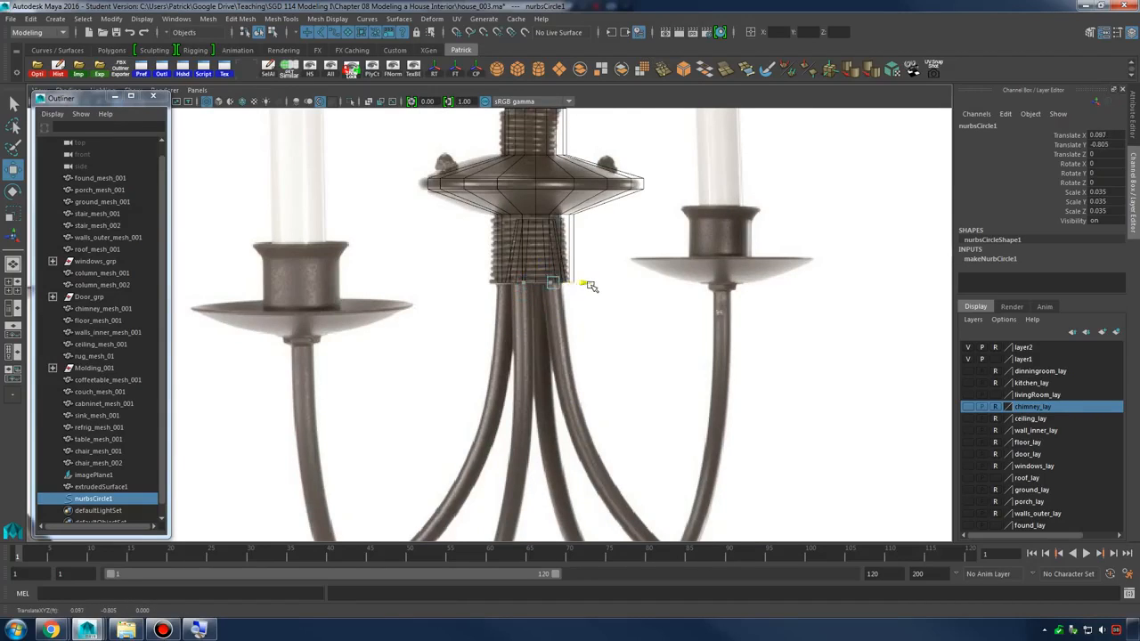
pyautogui.keyDown('alt'); pyautogui.moveTo(584, 285); pyautogui.dragTo(699, 318, button='right'); pyautogui.keyUp('alt')
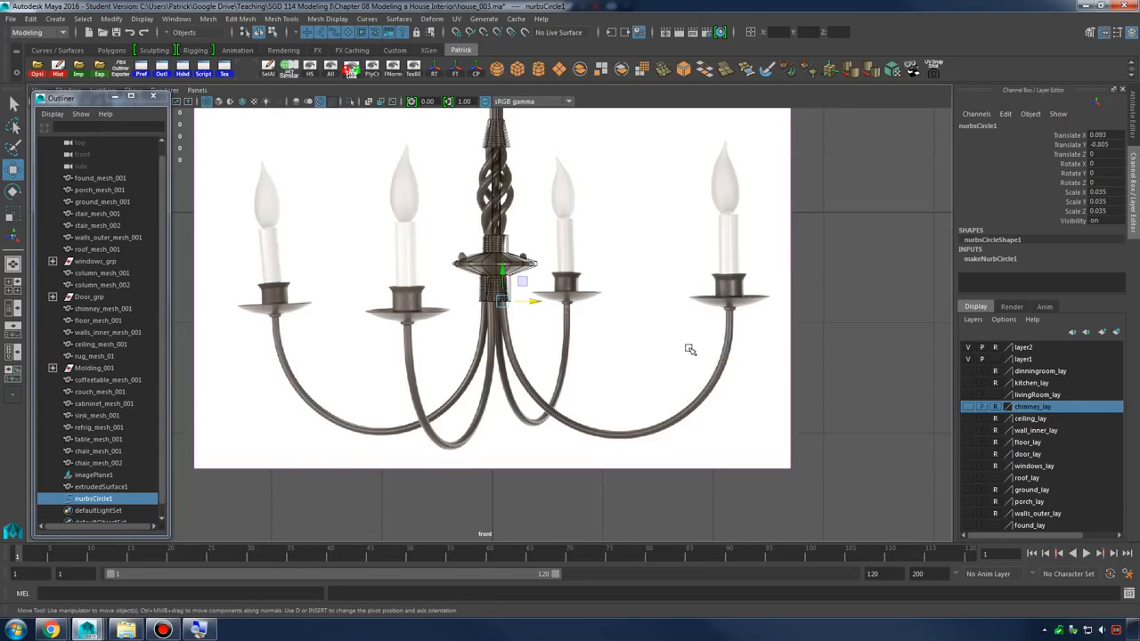
pyautogui.scroll(10, 580, 331)
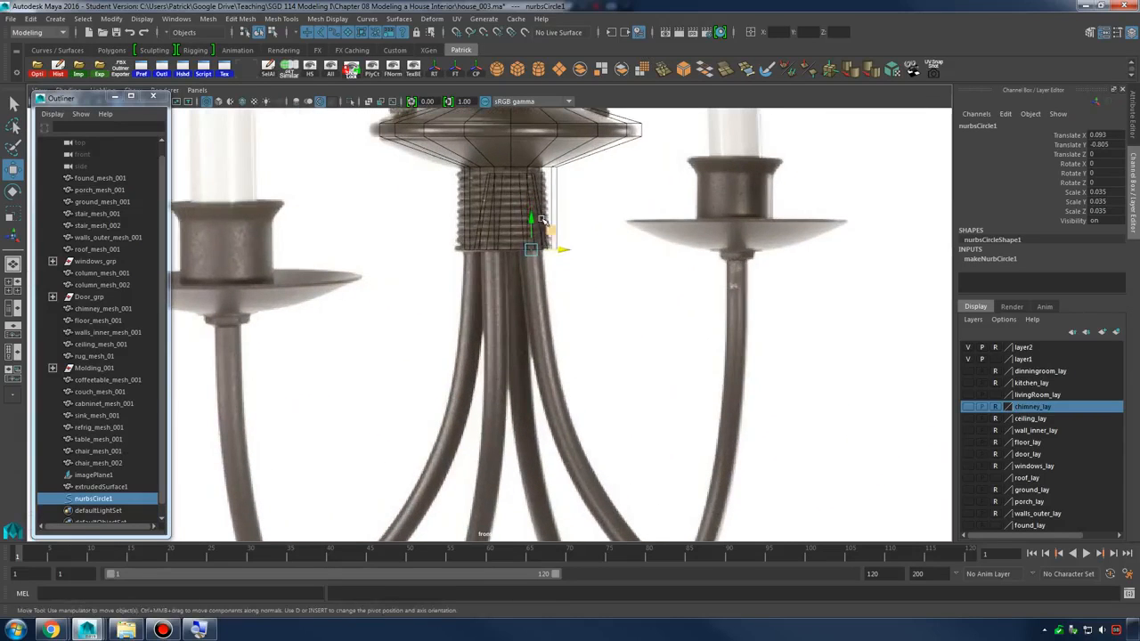
pyautogui.click(529, 216)
pyautogui.keyDown('alt'); pyautogui.moveTo(545, 236); pyautogui.dragTo(725, 306, button='right'); pyautogui.keyUp('alt')
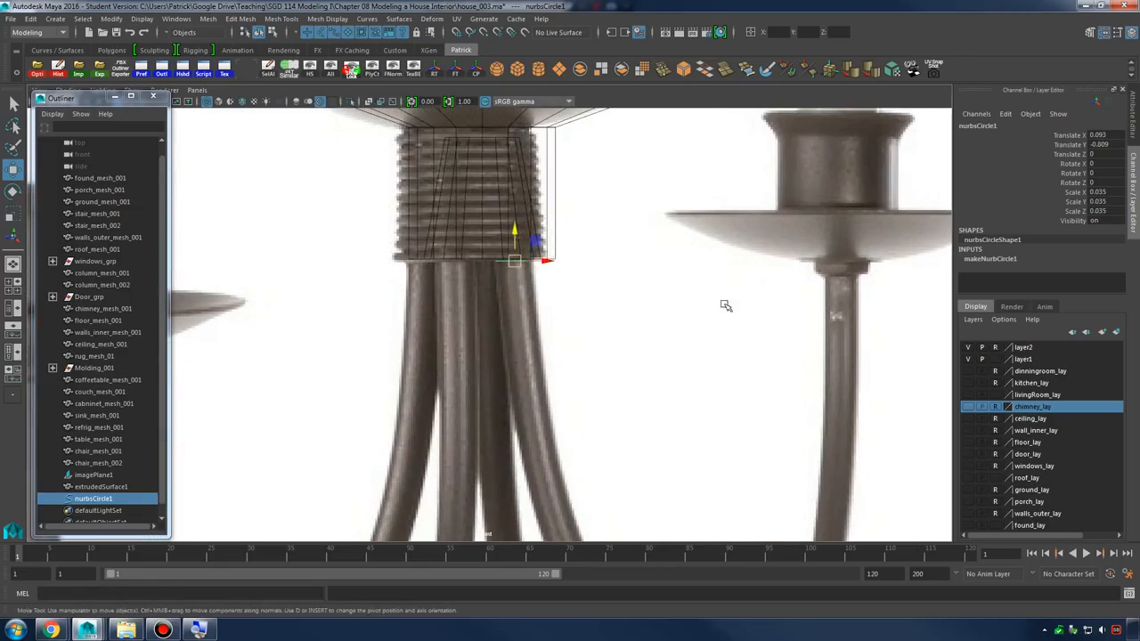
# Start a CV curve at the collar's base and place points down the outer right arm to its crossing with the inner arm
pyautogui.click(55, 19)
pyautogui.moveTo(129, 102)
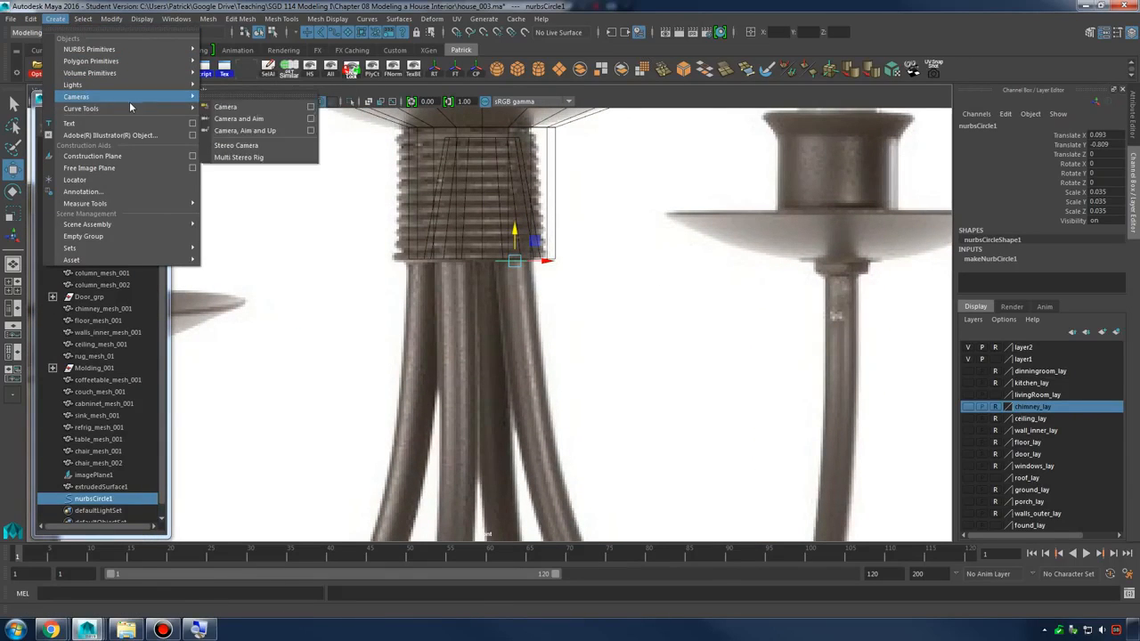
pyautogui.click(508, 257)
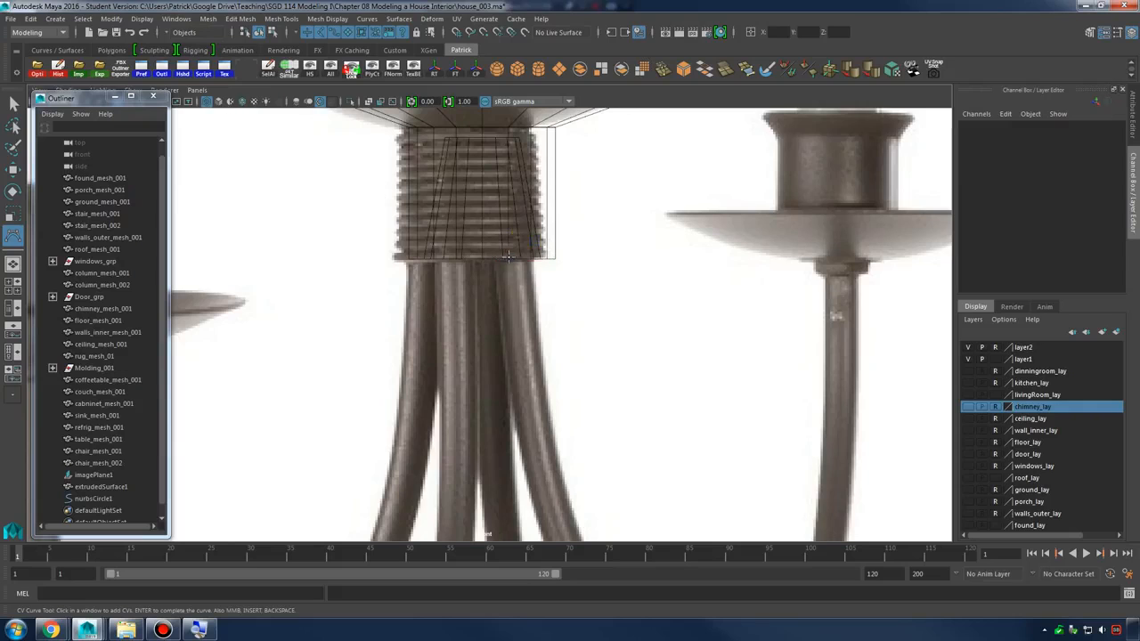
pyautogui.click(517, 261)
pyautogui.click(527, 368)
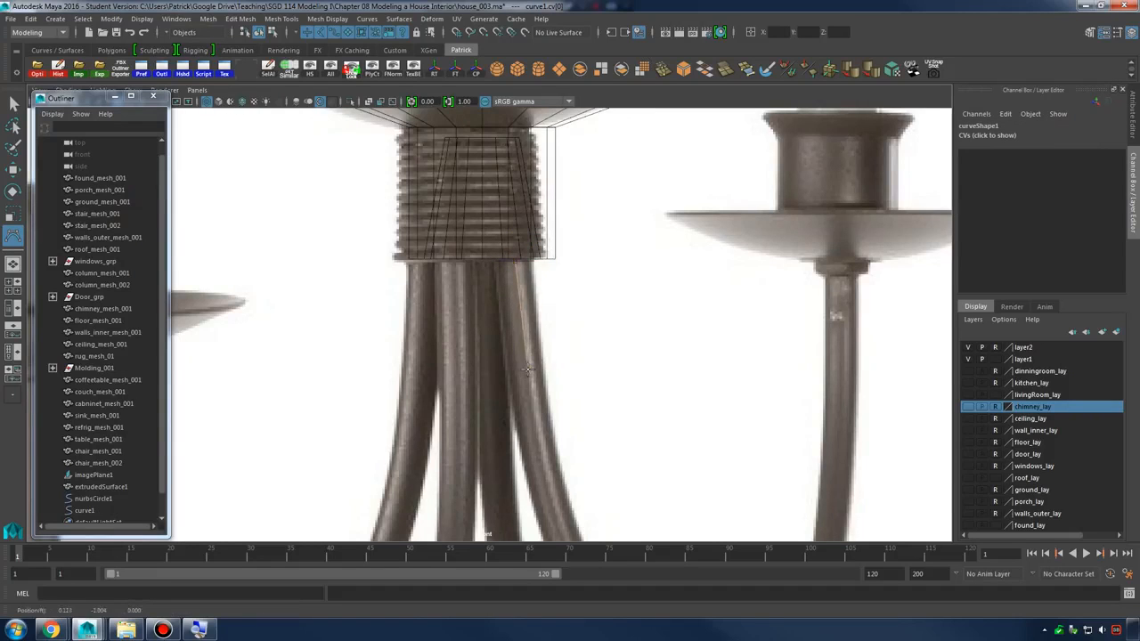
pyautogui.keyDown('alt'); pyautogui.moveTo(582, 404); pyautogui.dragTo(537, 229, button='middle'); pyautogui.keyUp('alt')
pyautogui.click(501, 315)
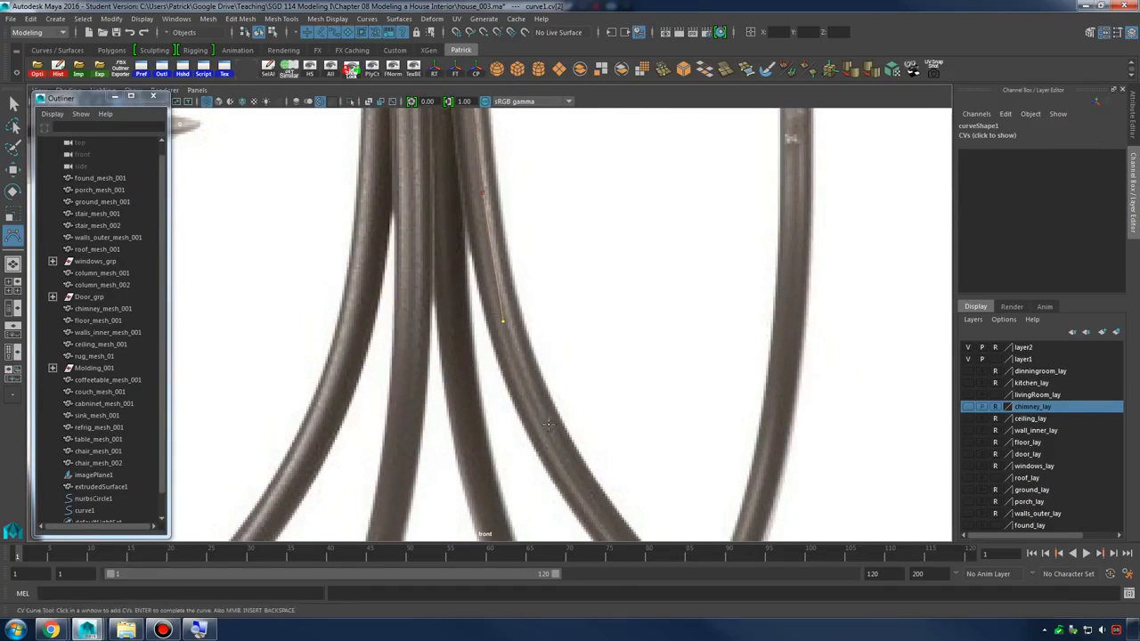
pyautogui.click(553, 438)
pyautogui.keyDown('alt'); pyautogui.moveTo(660, 467); pyautogui.dragTo(532, 268, button='middle'); pyautogui.keyUp('alt')
pyautogui.click(595, 426)
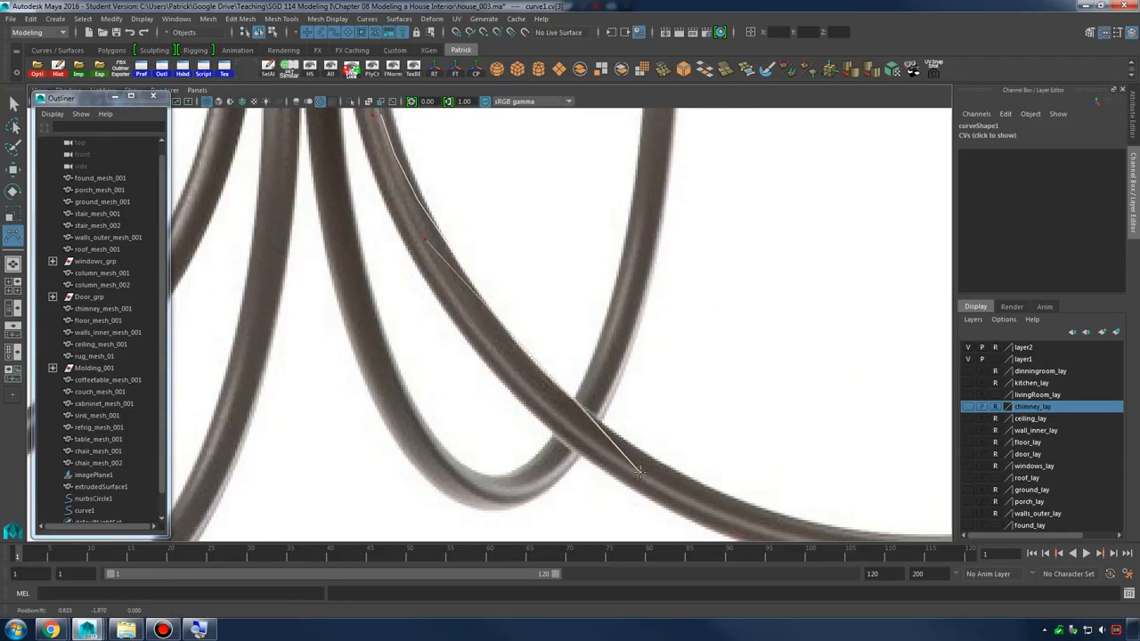
# Continue the curve around the arm's lowest bend and up to the base of the outer right candle cup, and complete it
pyautogui.scroll(-5, 537, 364)
pyautogui.scroll(2, 738, 398)
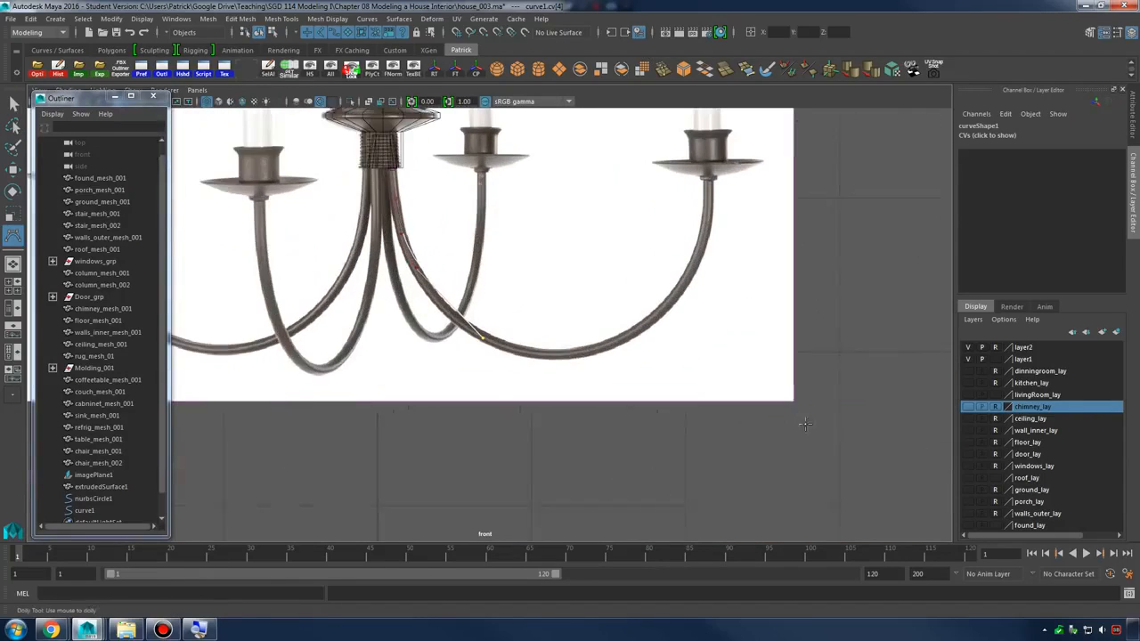
pyautogui.click(556, 356)
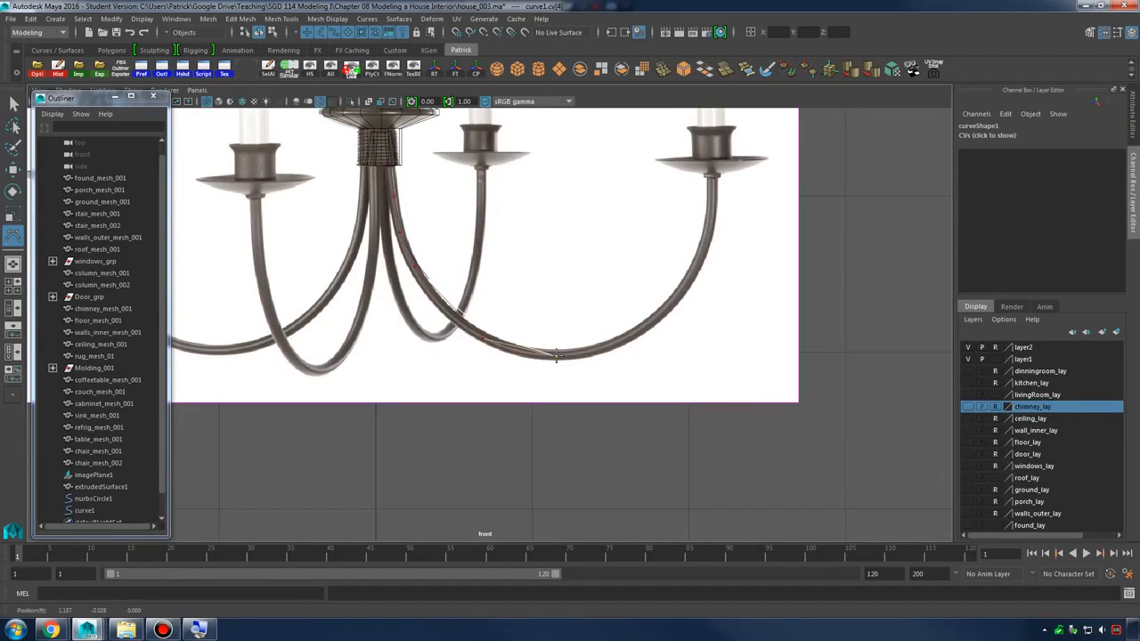
pyautogui.click(621, 341)
pyautogui.click(677, 301)
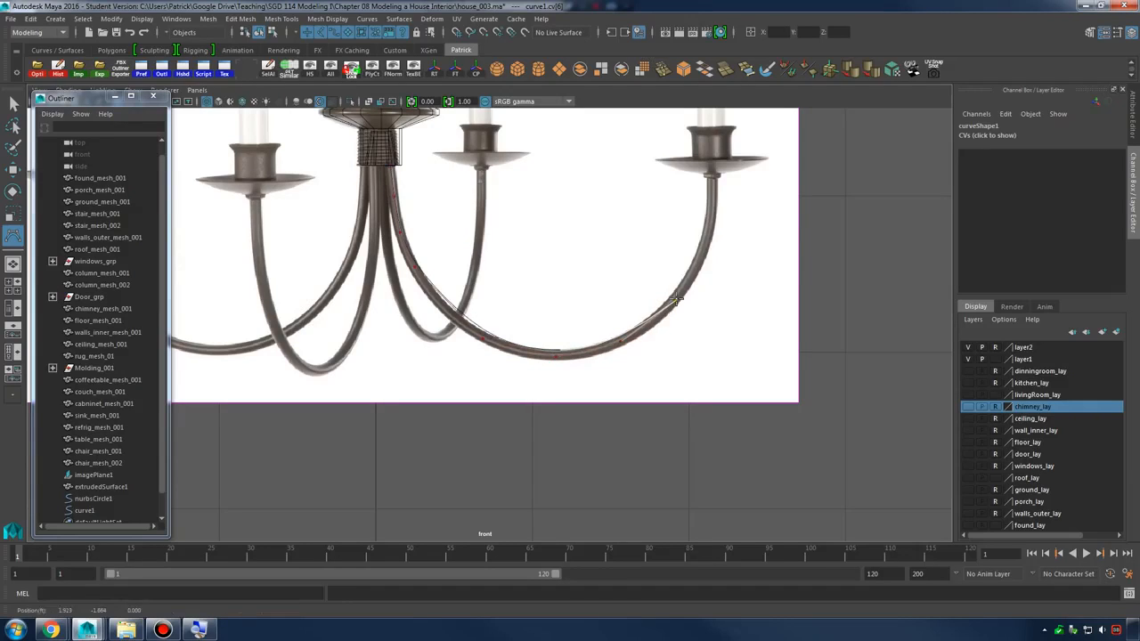
pyautogui.click(706, 238)
pyautogui.click(716, 179)
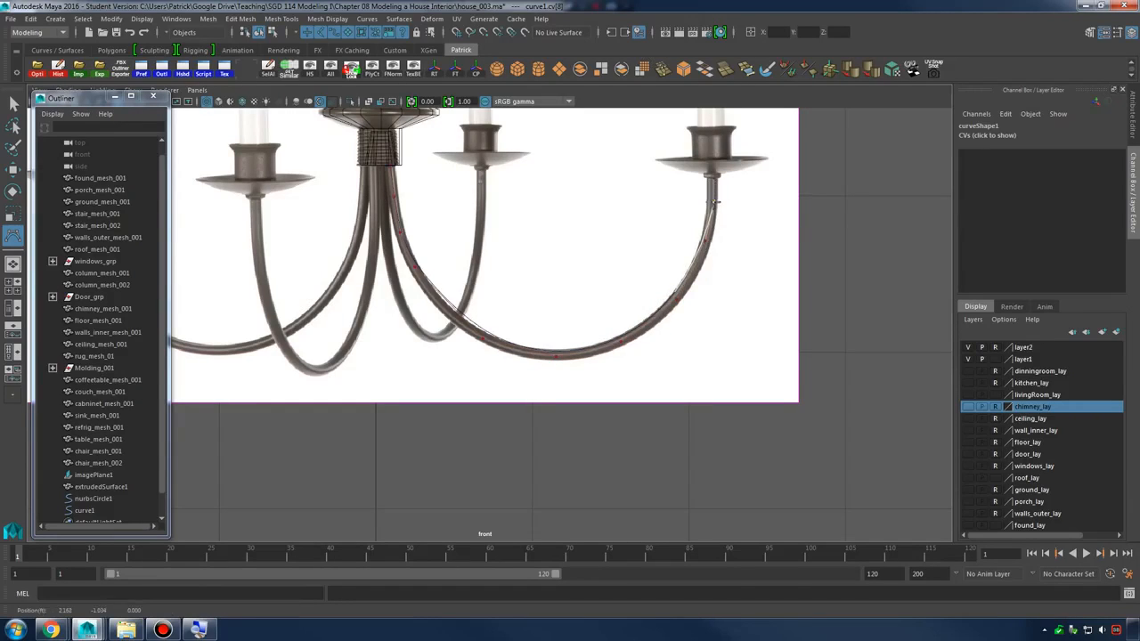
pyautogui.click(712, 179)
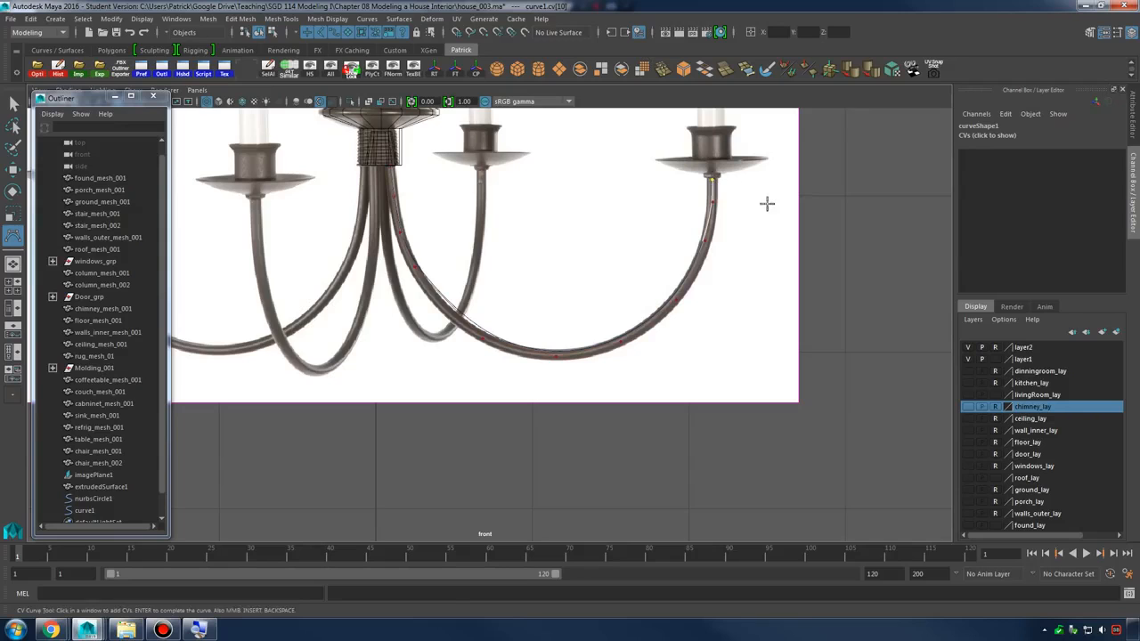
pyautogui.press('Return')
pyautogui.press('w')
# Move the curve's control vertices between the collar and the lower bend so the curve follows the middle of the arm
pyautogui.scroll(5, 613, 339)
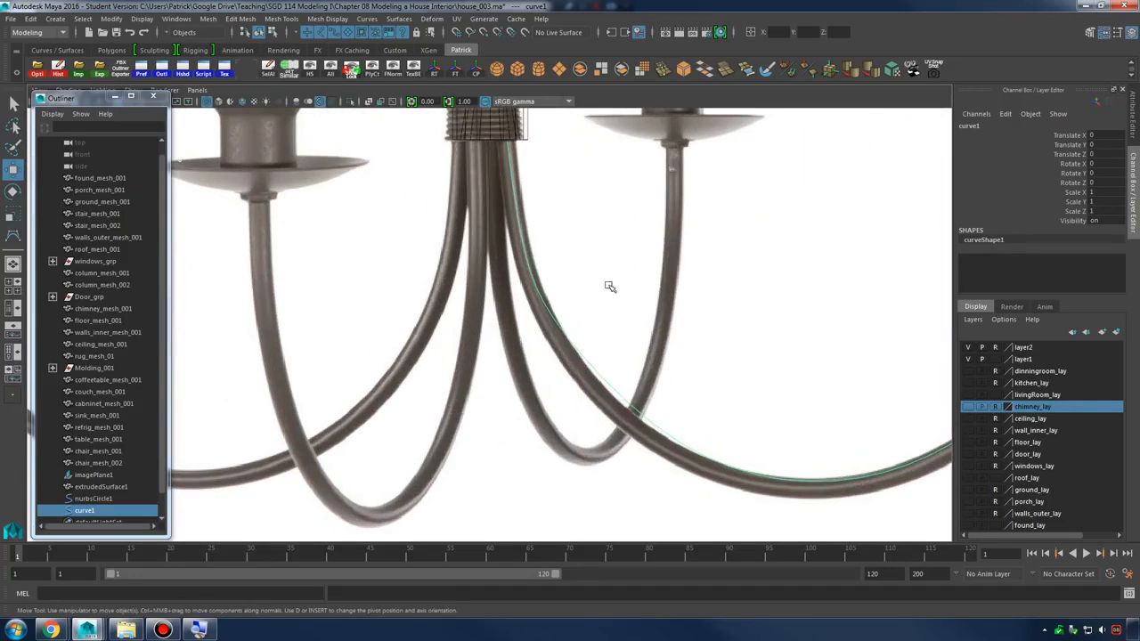
pyautogui.rightClick(559, 265)
pyautogui.click(525, 238)
pyautogui.rightClick(524, 237)
pyautogui.moveTo(518, 217); pyautogui.dragTo(475, 217, button='right')
pyautogui.moveTo(497, 181); pyautogui.dragTo(535, 206)
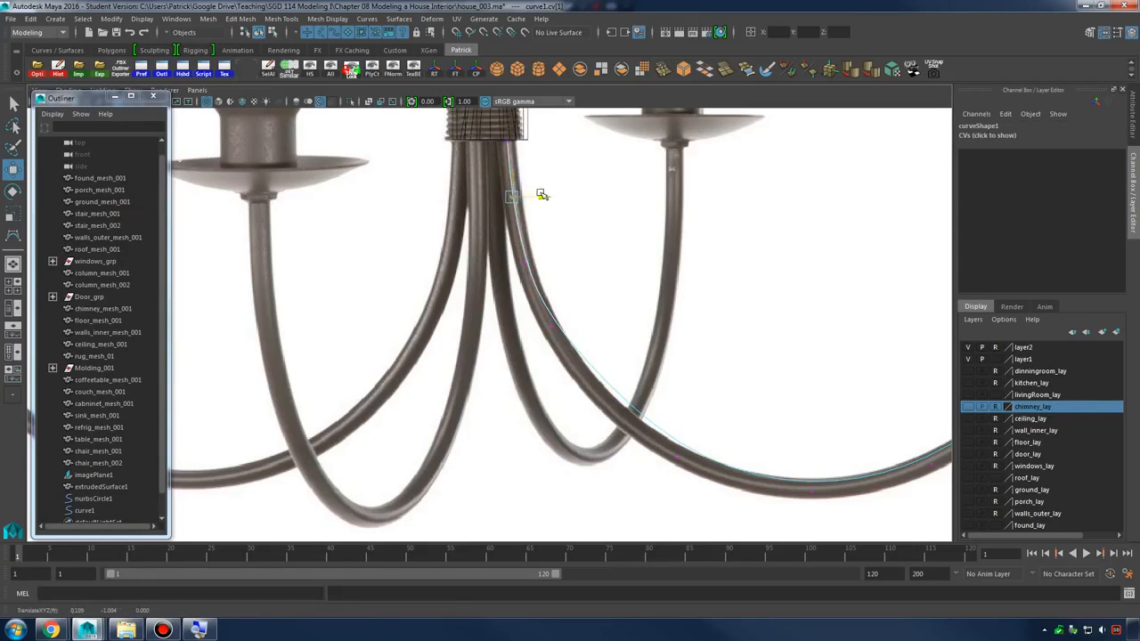
pyautogui.moveTo(504, 253); pyautogui.dragTo(548, 266)
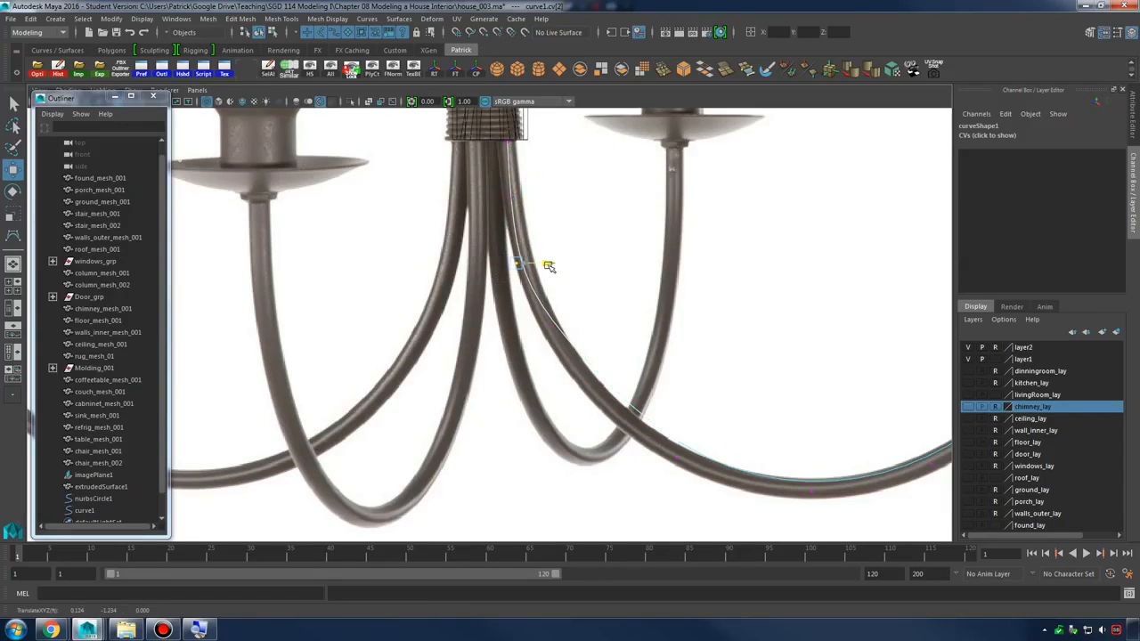
pyautogui.moveTo(527, 315); pyautogui.dragTo(564, 361)
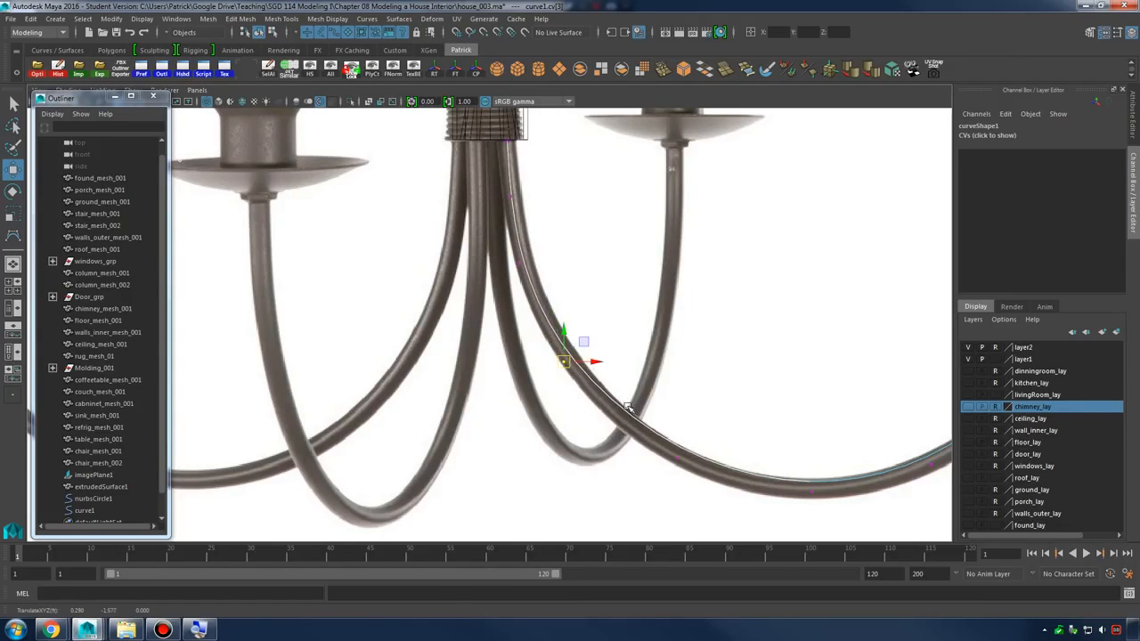
pyautogui.click(679, 454)
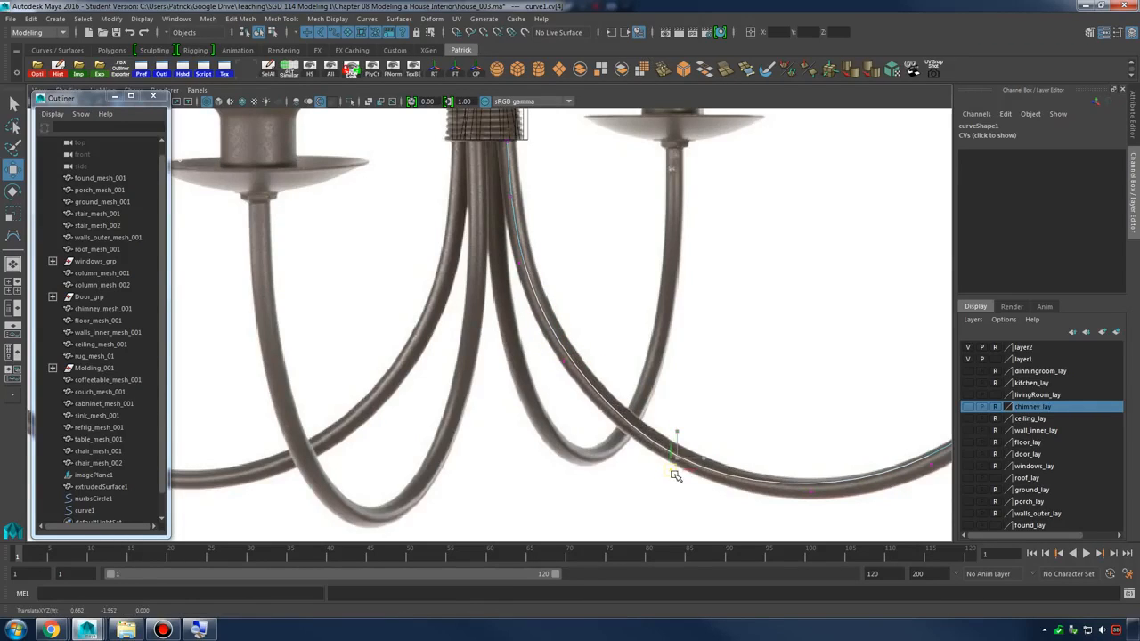
# Shift the control vertices along the bottom bend and the start of the outer rise outward to centre the curve on the arm
pyautogui.keyDown('alt'); pyautogui.moveTo(764, 452); pyautogui.dragTo(597, 375, button='middle'); pyautogui.keyUp('alt')
pyautogui.click(644, 416)
pyautogui.moveTo(643, 415); pyautogui.dragTo(651, 428)
pyautogui.keyDown('alt'); pyautogui.moveTo(772, 383); pyautogui.dragTo(700, 379, button='middle'); pyautogui.keyUp('alt')
pyautogui.click(696, 382)
pyautogui.moveTo(697, 383); pyautogui.dragTo(723, 378)
pyautogui.click(794, 304)
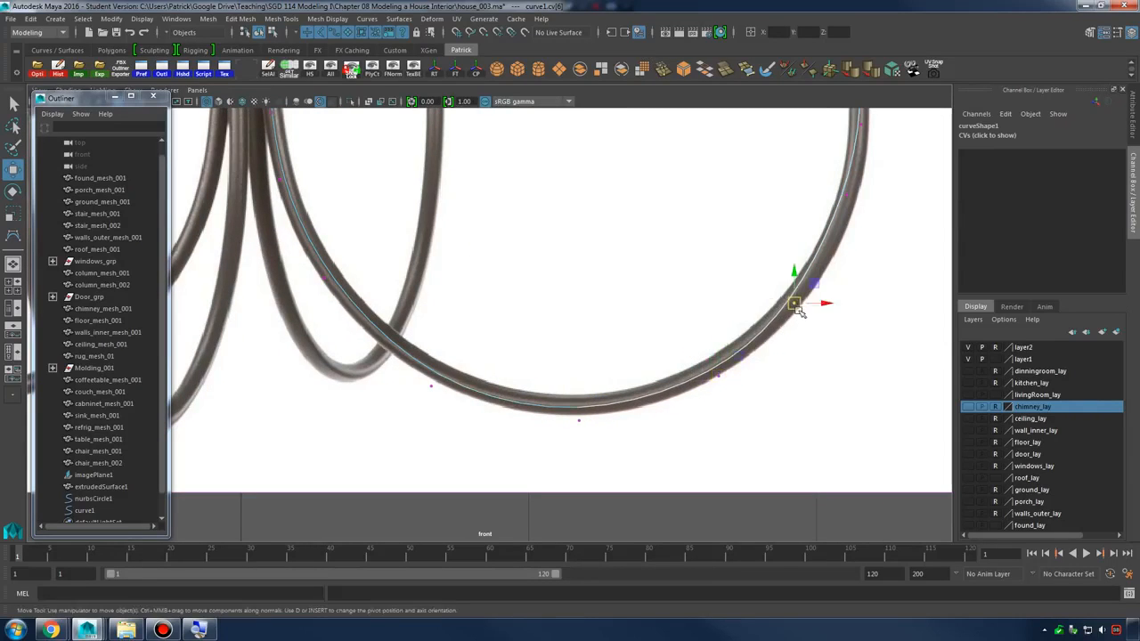
pyautogui.moveTo(795, 306); pyautogui.dragTo(808, 302)
pyautogui.keyDown('alt'); pyautogui.moveTo(869, 265); pyautogui.dragTo(731, 369, button='middle'); pyautogui.keyUp('alt')
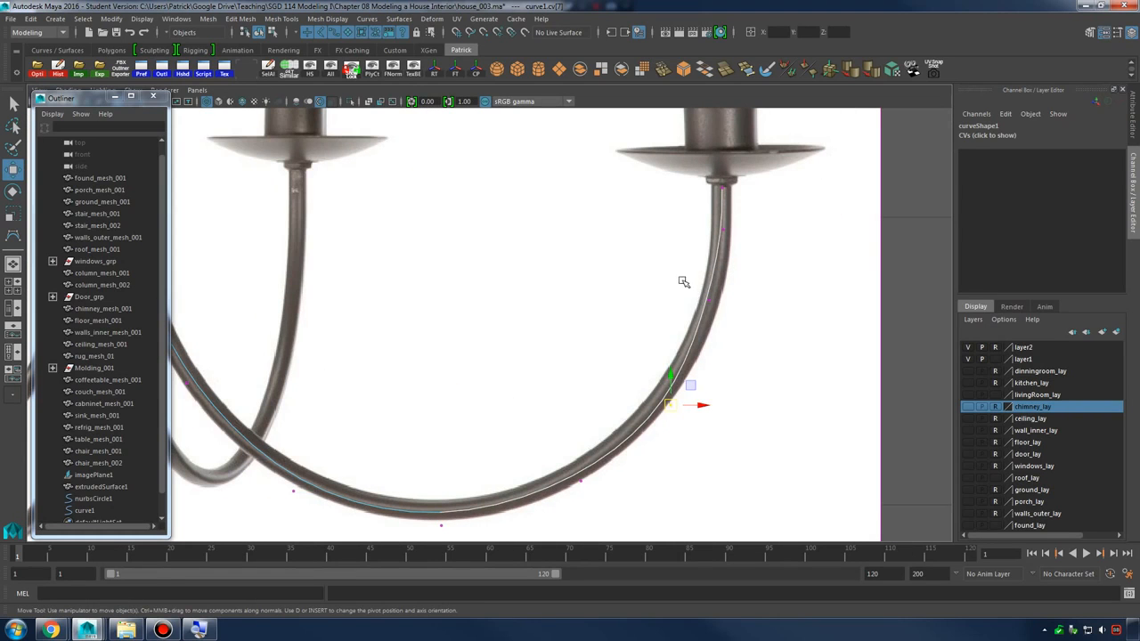
# Reposition the path curve's control vertices near its upper end to follow the centre of the chandelier arm in the reference image
pyautogui.moveTo(682, 280); pyautogui.dragTo(744, 332)
pyautogui.moveTo(706, 300); pyautogui.dragTo(713, 300)
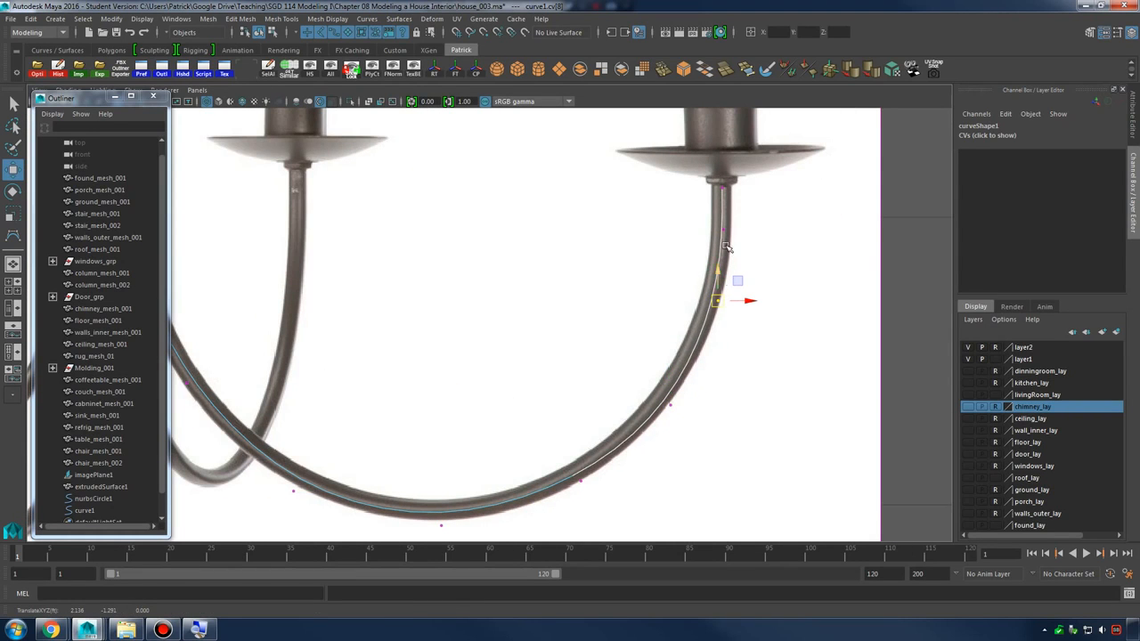
pyautogui.moveTo(706, 217)
pyautogui.mouseDown()
pyautogui.moveTo(748, 245)
pyautogui.moveTo(723, 229)
pyautogui.mouseUp()
pyautogui.click(792, 328)
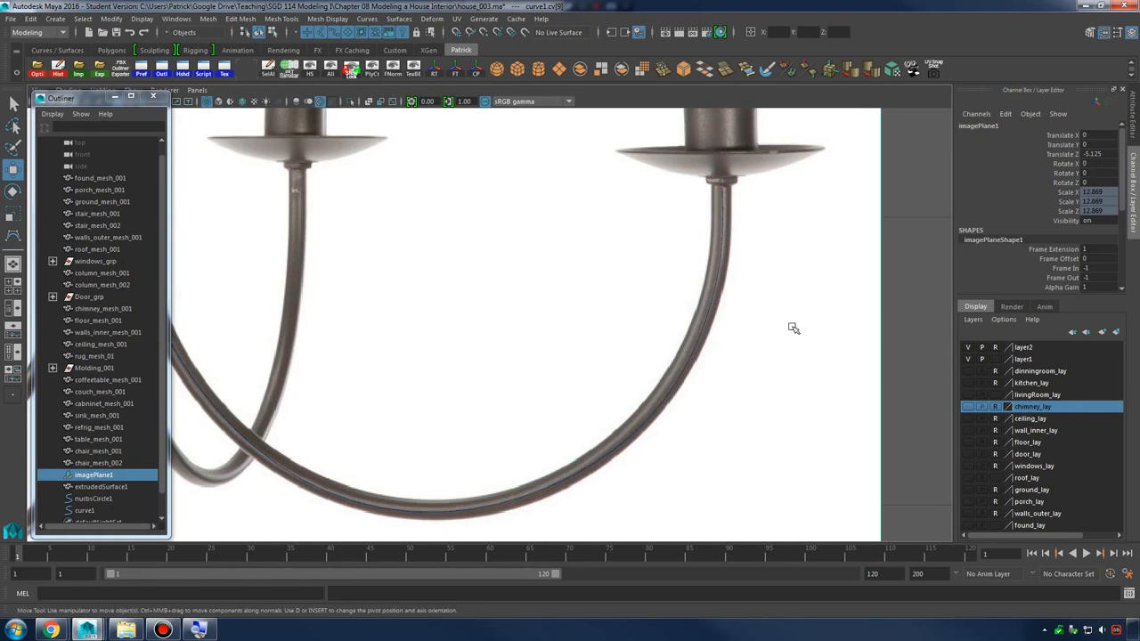
# Extrude the circle profile along the arm curve as a polygon tube, with result position at path and orientation set to path direction
pyautogui.keyDown('alt'); pyautogui.moveTo(681, 392); pyautogui.dragTo(743, 348, button='middle'); pyautogui.keyUp('alt')
pyautogui.keyDown('alt'); pyautogui.moveTo(595, 372); pyautogui.dragTo(832, 403, button='middle'); pyautogui.keyUp('alt')
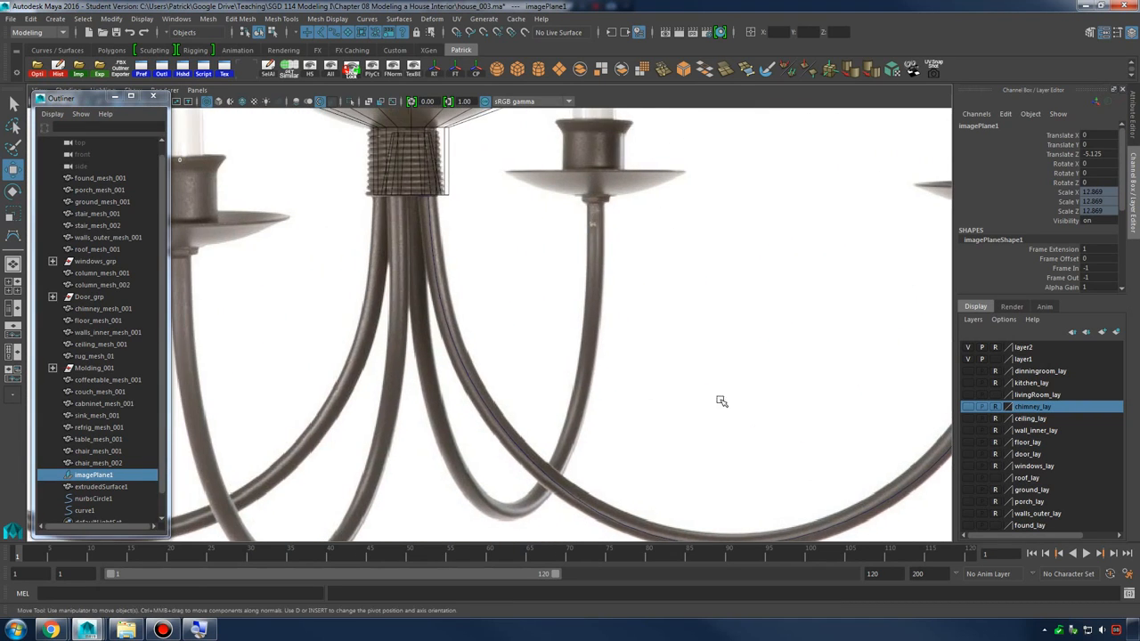
pyautogui.click(451, 359)
pyautogui.keyDown('alt'); pyautogui.moveTo(588, 345); pyautogui.dragTo(377, 339, button='middle'); pyautogui.keyUp('alt')
pyautogui.keyDown('alt'); pyautogui.moveTo(500, 370); pyautogui.dragTo(801, 476, button='middle'); pyautogui.keyUp('alt')
pyautogui.keyDown('alt'); pyautogui.moveTo(694, 392); pyautogui.dragTo(838, 401, button='right'); pyautogui.keyUp('alt')
pyautogui.click(583, 267)
pyautogui.keyDown('shift'); pyautogui.click(577, 295); pyautogui.keyUp('shift')
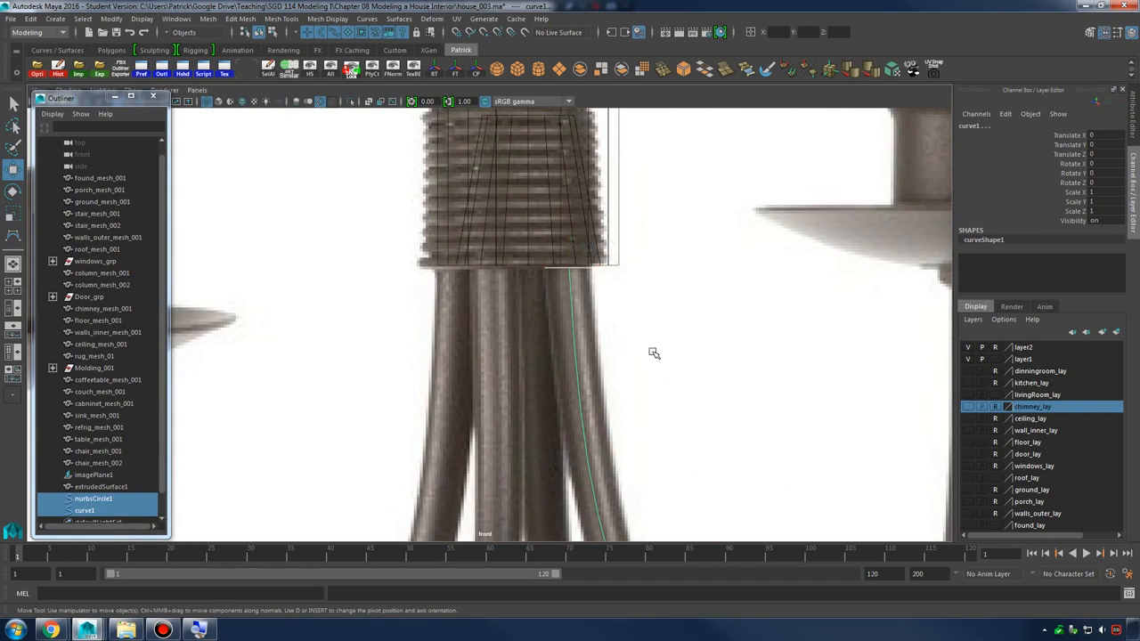
pyautogui.click(579, 264)
pyautogui.keyDown('shift'); pyautogui.moveTo(539, 313); pyautogui.dragTo(702, 343); pyautogui.keyUp('shift')
pyautogui.click(391, 21)
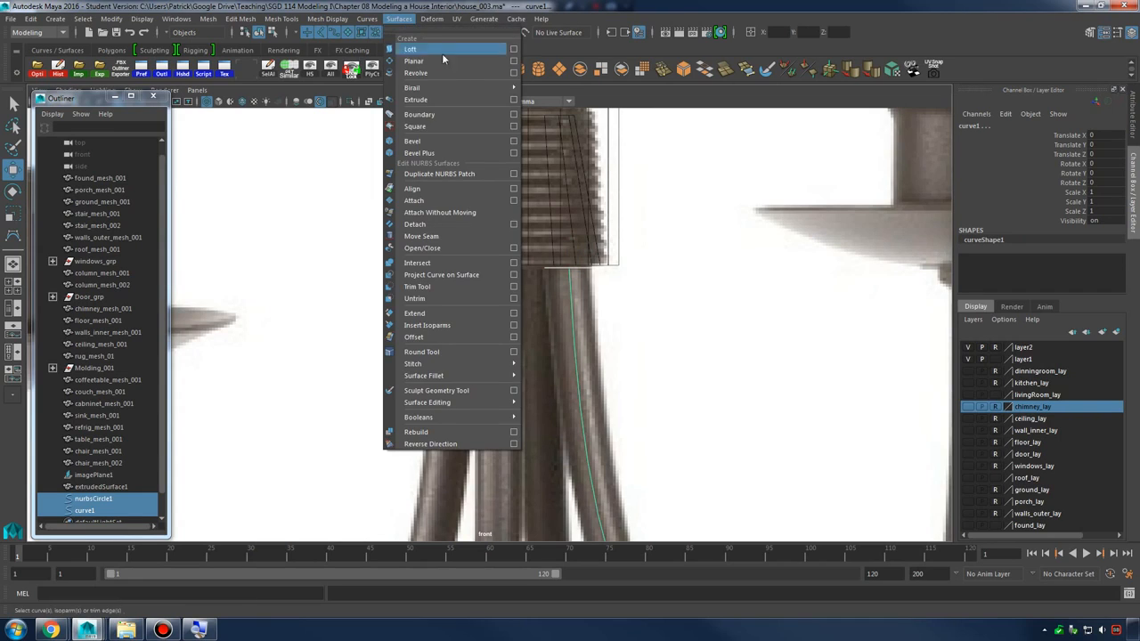
pyautogui.click(513, 100)
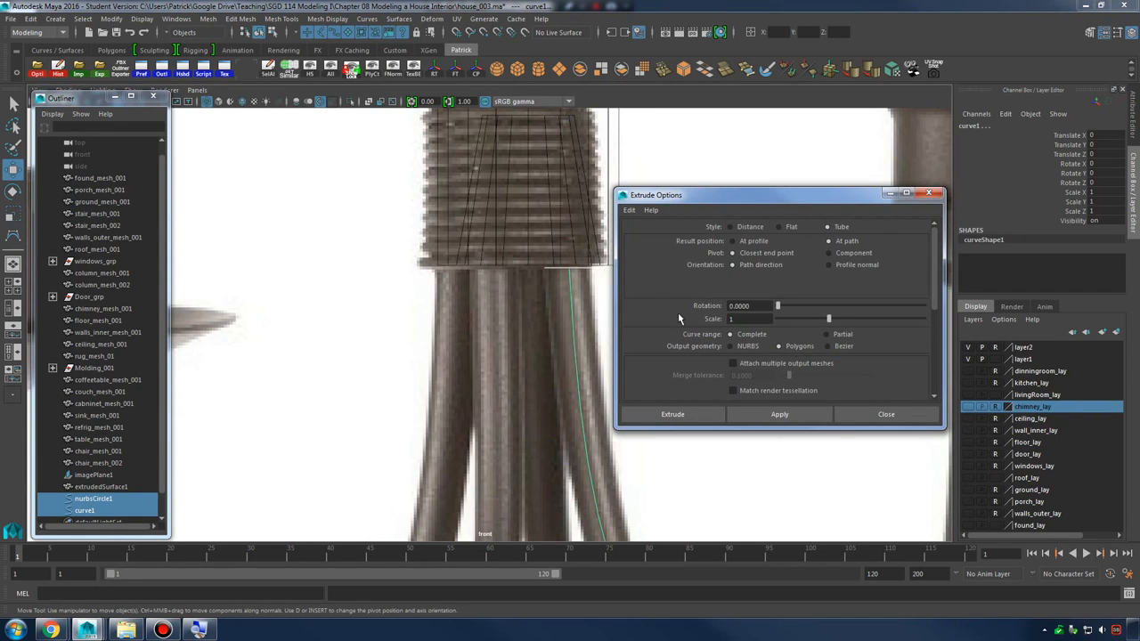
pyautogui.click(789, 413)
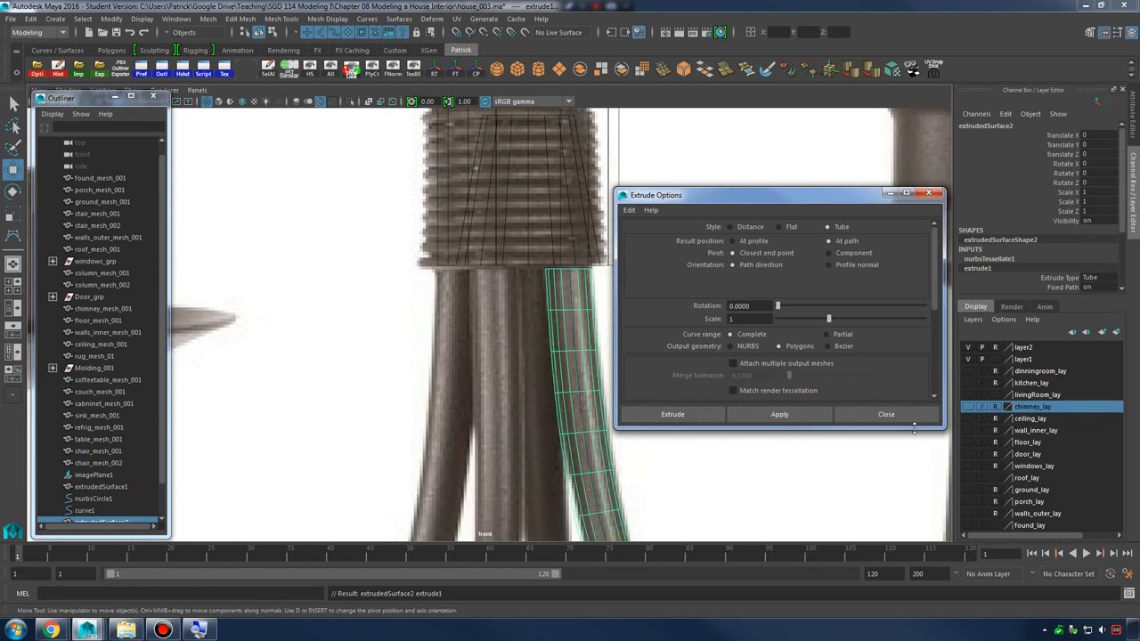
pyautogui.click(899, 415)
# Delete the extruded arm tube's construction history and remove the leftover curve1 and nurbsCircle1
pyautogui.scroll(-5, 764, 339)
pyautogui.scroll(6, 687, 331)
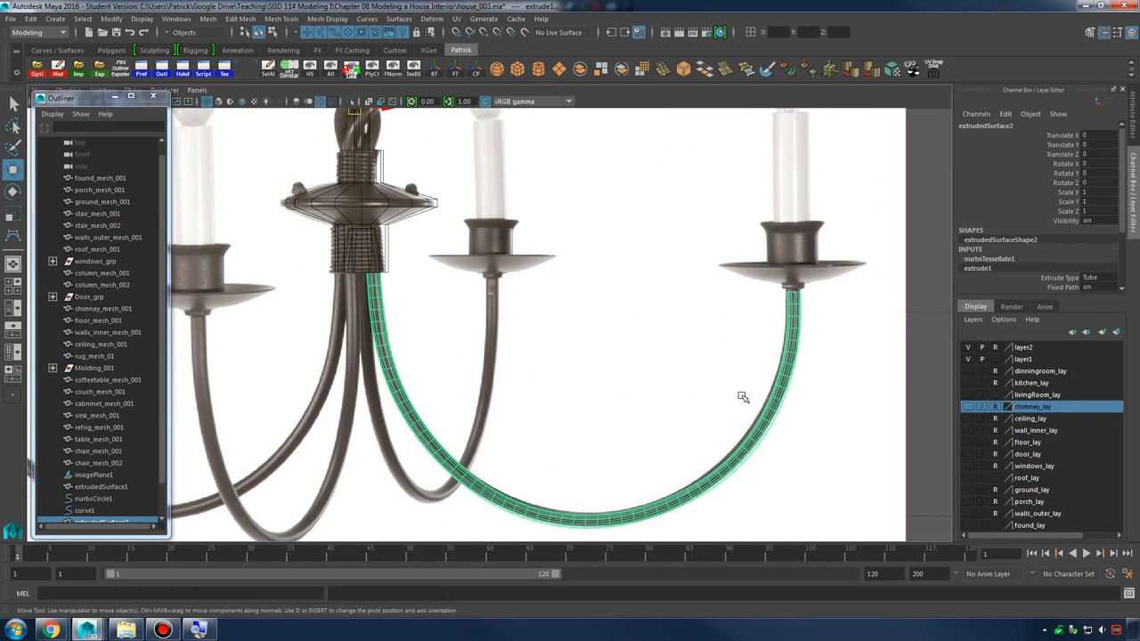
pyautogui.scroll(2, 478, 338)
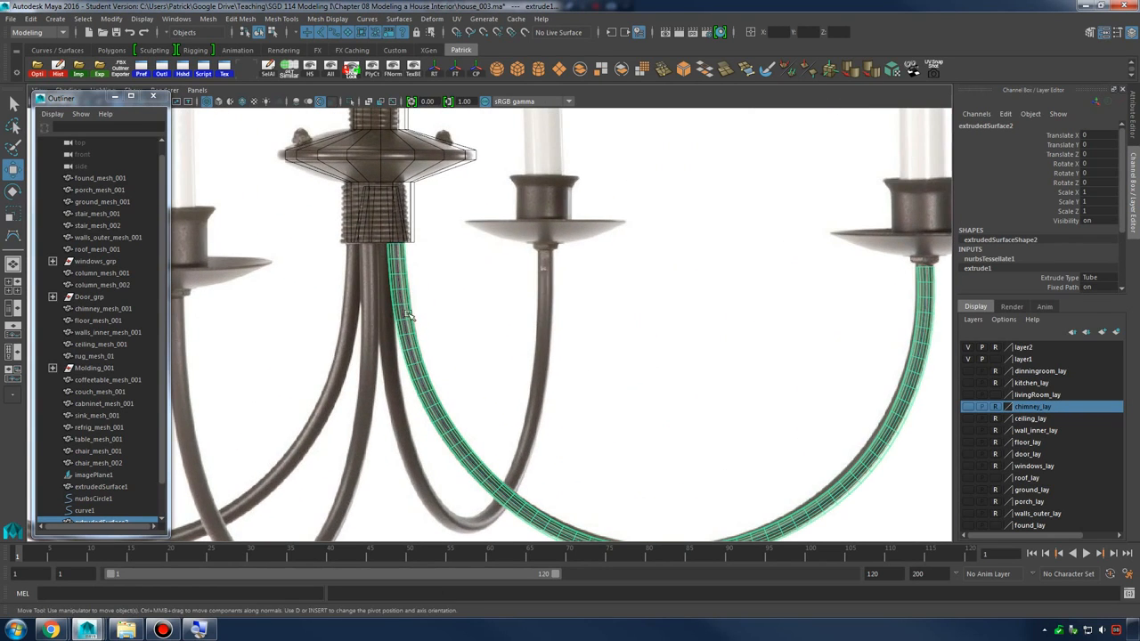
pyautogui.click(62, 74)
pyautogui.scroll(-2, 105, 496)
pyautogui.click(85, 474)
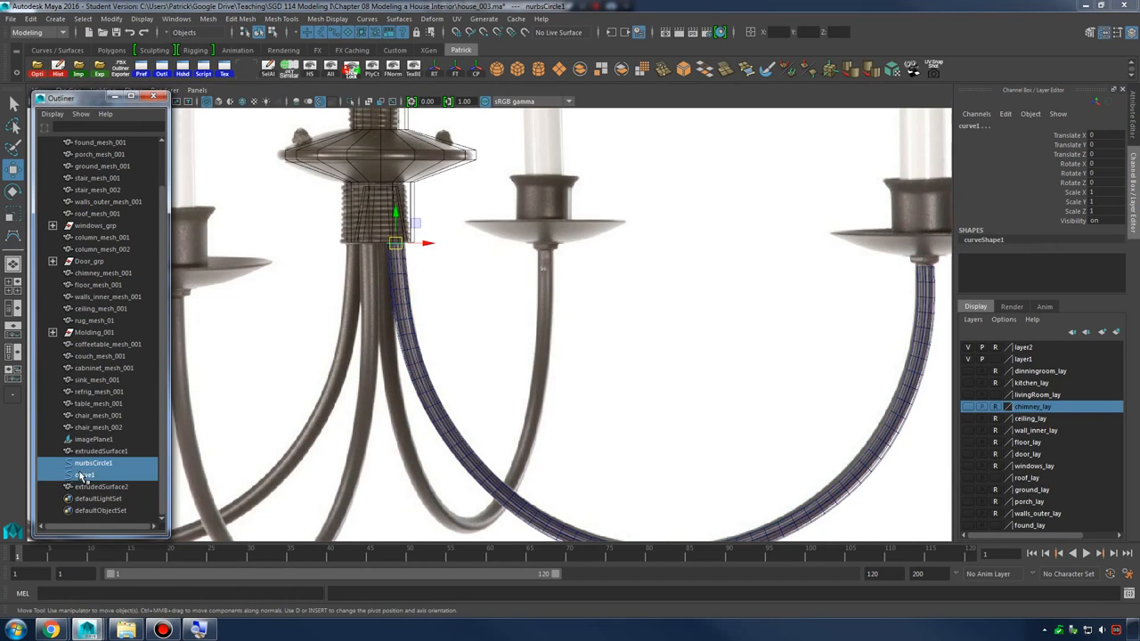
pyautogui.keyDown('ctrl'); pyautogui.click(93, 463); pyautogui.keyUp('ctrl')
pyautogui.press('Delete')
pyautogui.keyDown('alt'); pyautogui.moveTo(733, 284); pyautogui.dragTo(401, 330, button='middle'); pyautogui.keyUp('alt')
pyautogui.keyDown('alt'); pyautogui.moveTo(464, 334); pyautogui.dragTo(642, 351, button='right'); pyautogui.keyUp('alt')
pyautogui.moveTo(617, 301); pyautogui.dragTo(702, 330)
pyautogui.keyDown('alt'); pyautogui.moveTo(566, 344); pyautogui.dragTo(454, 358, button='middle'); pyautogui.keyUp('alt')
pyautogui.keyDown('alt'); pyautogui.moveTo(454, 358); pyautogui.dragTo(649, 347, button='right'); pyautogui.keyUp('alt')
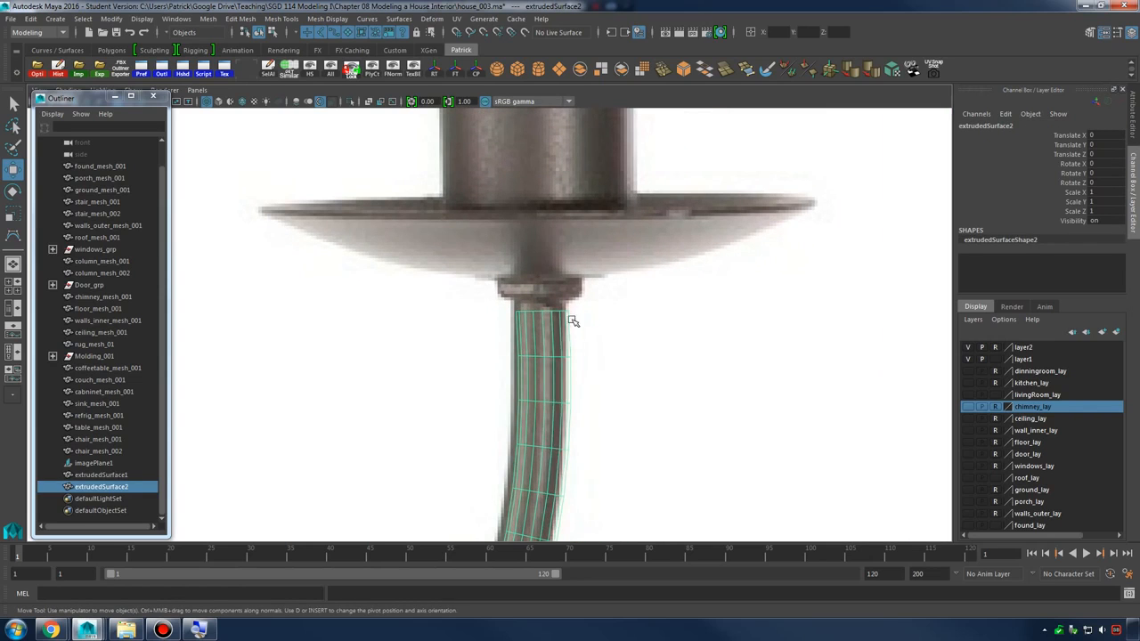
pyautogui.moveTo(554, 313); pyautogui.dragTo(492, 289, button='right')
pyautogui.moveTo(493, 289); pyautogui.dragTo(579, 314)
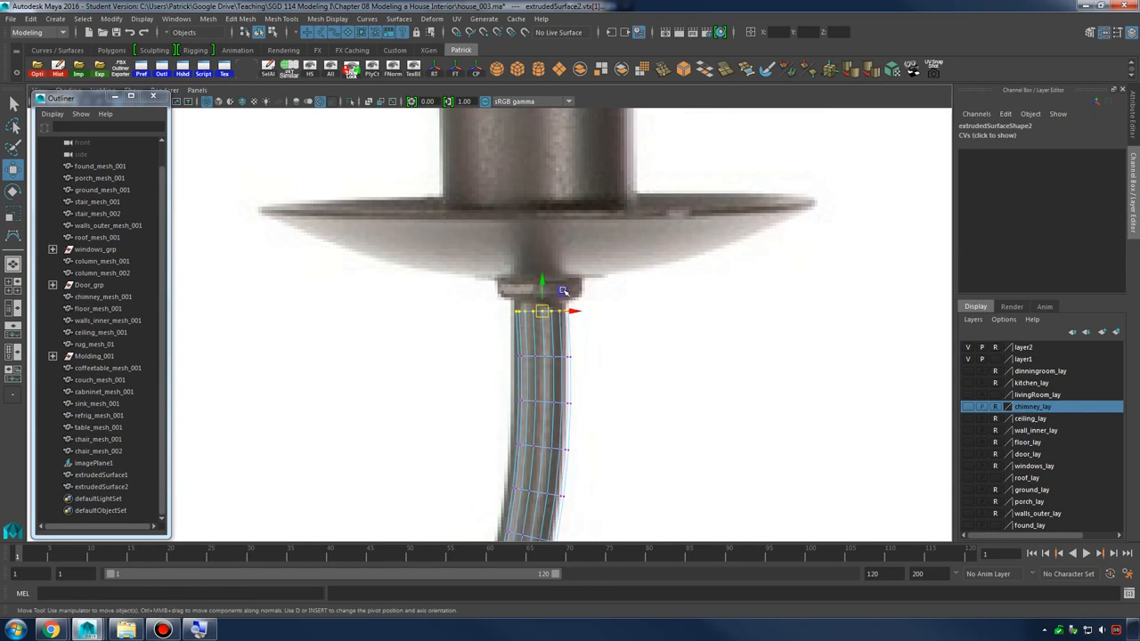
# Reverse the normals of the extruded arm tube
pyautogui.press('space')
pyautogui.press('space')
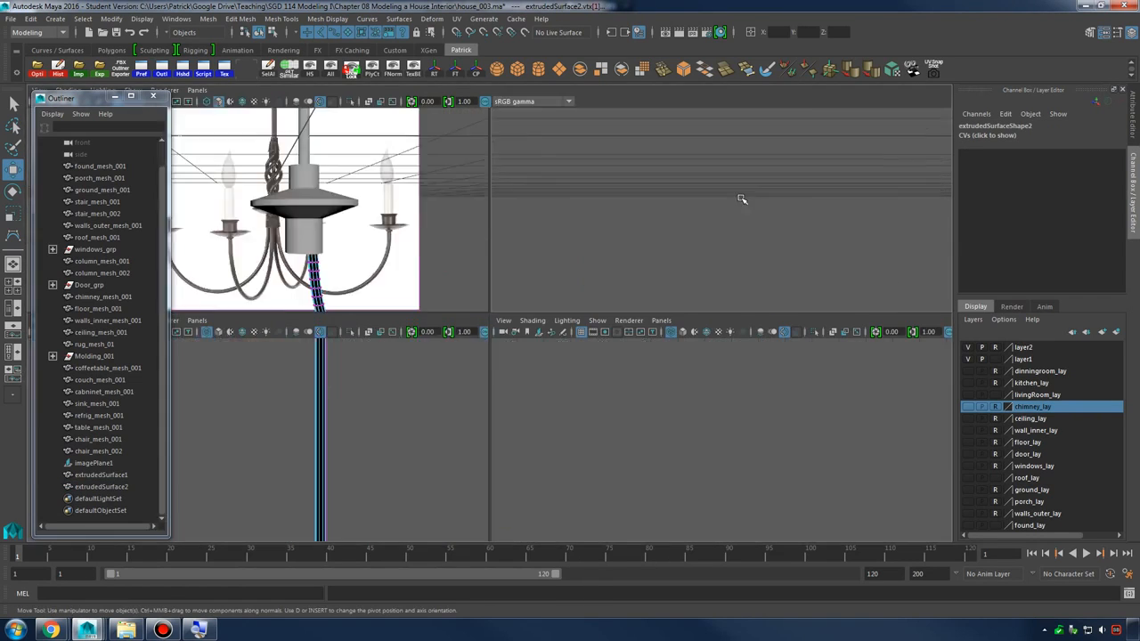
pyautogui.press('f')
pyautogui.keyDown('alt'); pyautogui.moveTo(718, 275); pyautogui.dragTo(523, 330, button='right'); pyautogui.keyUp('alt')
pyautogui.keyDown('alt'); pyautogui.moveTo(524, 330); pyautogui.dragTo(650, 351); pyautogui.keyUp('alt')
pyautogui.keyDown('alt'); pyautogui.moveTo(649, 351); pyautogui.dragTo(436, 338, button='right'); pyautogui.keyUp('alt')
pyautogui.keyDown('alt'); pyautogui.moveTo(437, 339); pyautogui.dragTo(615, 307, button='middle'); pyautogui.keyUp('alt')
pyautogui.keyDown('alt'); pyautogui.moveTo(614, 307); pyautogui.dragTo(649, 297); pyautogui.keyUp('alt')
pyautogui.rightClick(649, 296)
pyautogui.moveTo(653, 298); pyautogui.dragTo(707, 278, button='right')
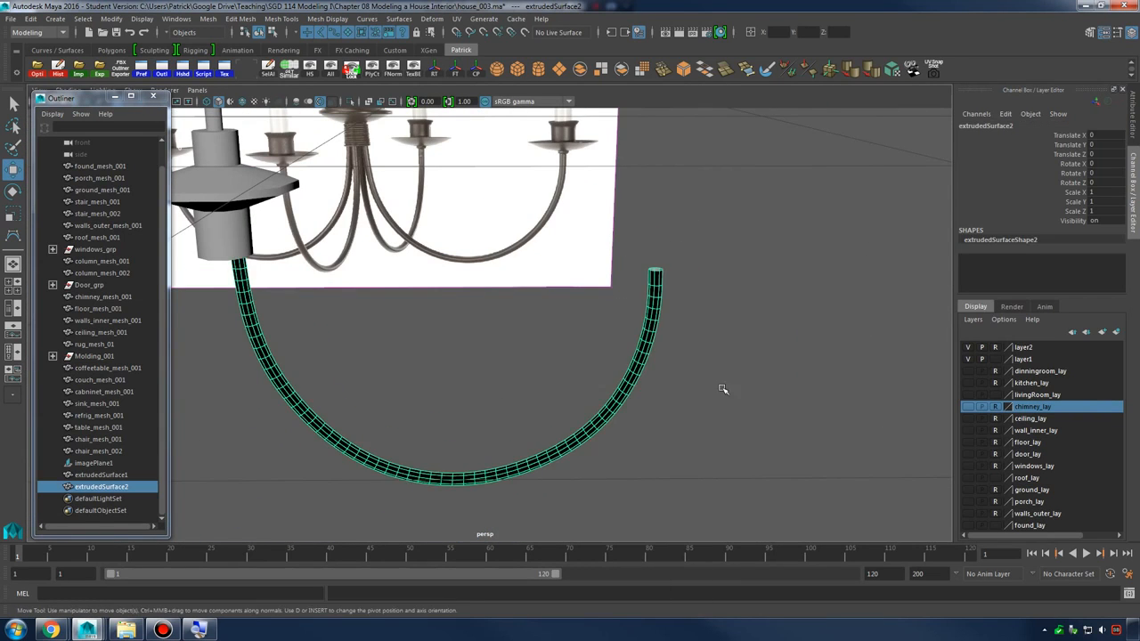
pyautogui.press('f')
pyautogui.click(339, 18)
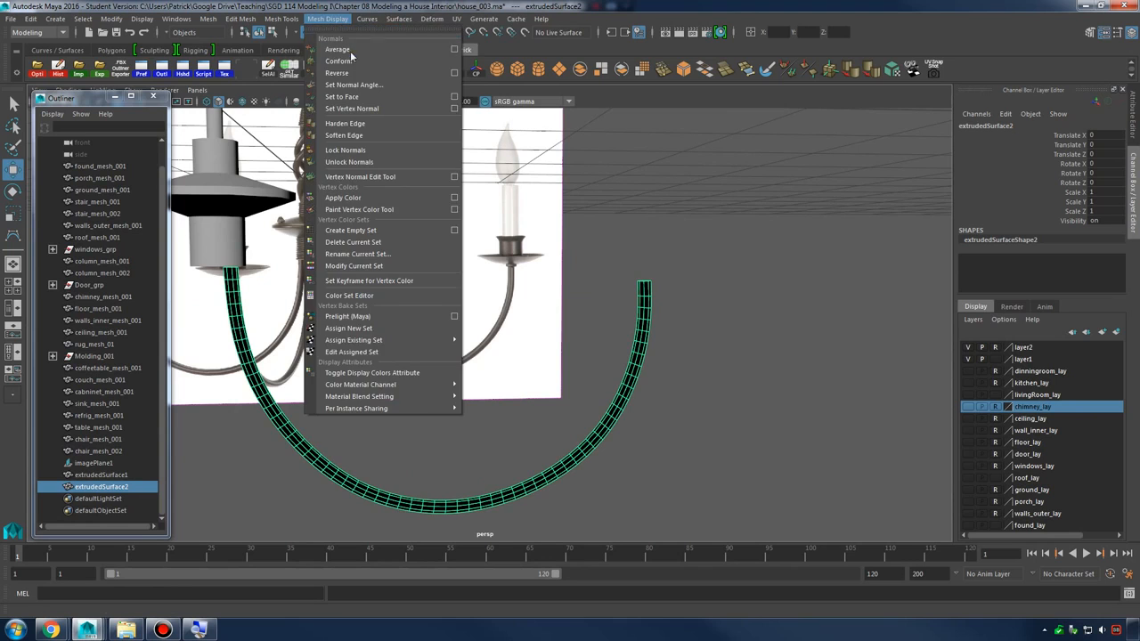
pyautogui.click(355, 73)
pyautogui.click(672, 300)
pyautogui.press('r')
pyautogui.moveTo(626, 323)
pyautogui.keyDown('alt'); pyautogui.mouseDown()
pyautogui.moveTo(511, 327)
pyautogui.moveTo(620, 319)
pyautogui.mouseUp(); pyautogui.keyUp('alt')
pyautogui.keyDown('alt'); pyautogui.moveTo(548, 315); pyautogui.dragTo(742, 348, button='right'); pyautogui.keyUp('alt')
pyautogui.press('space')
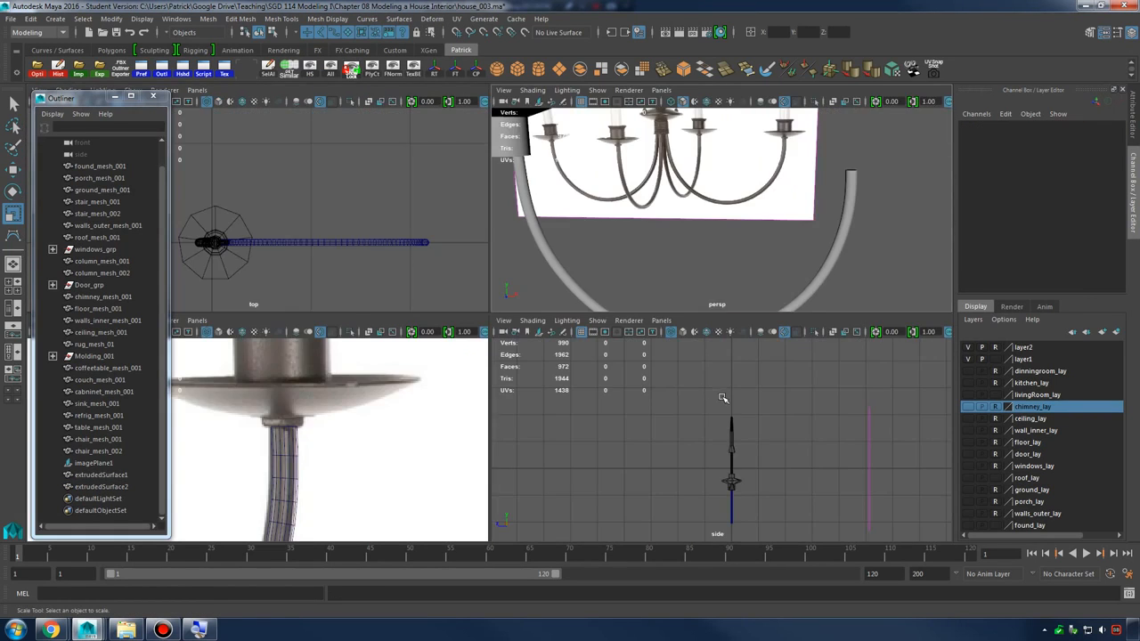
pyautogui.press('space')
pyautogui.press('space')
pyautogui.press('space')
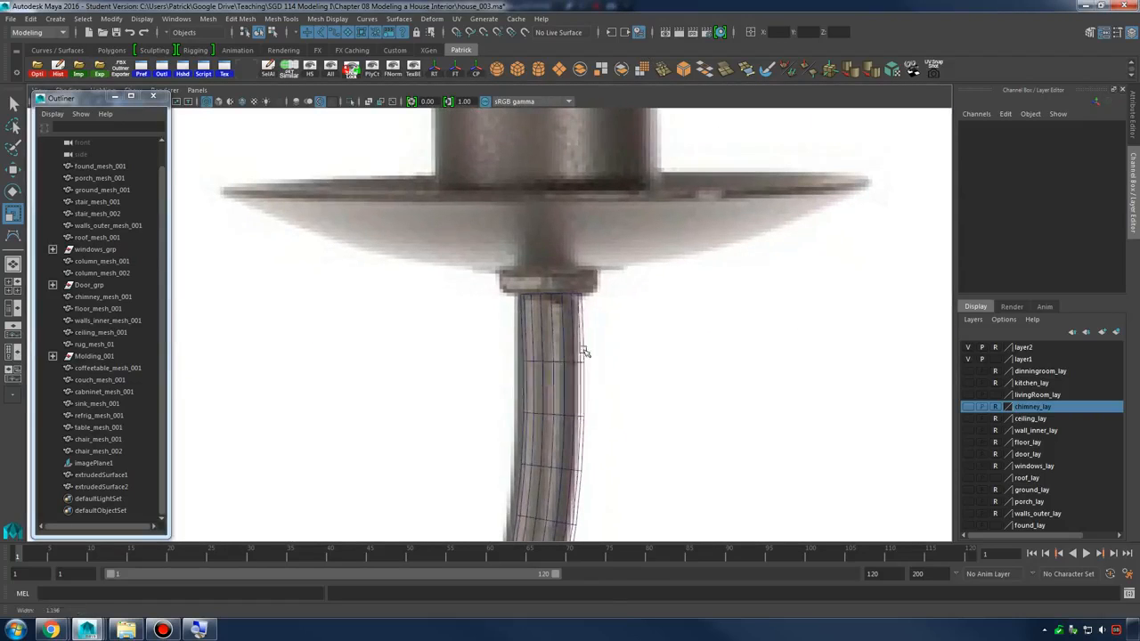
pyautogui.moveTo(547, 300); pyautogui.dragTo(509, 291, button='right')
pyautogui.rightClick(576, 296)
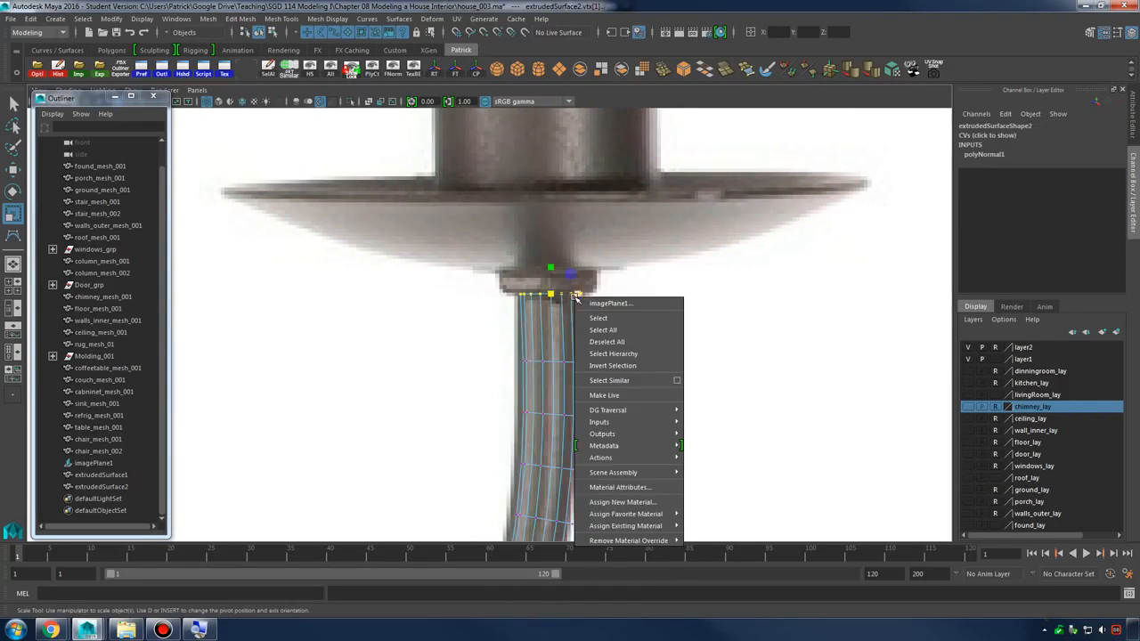
pyautogui.rightClick(549, 316)
pyautogui.click(582, 311)
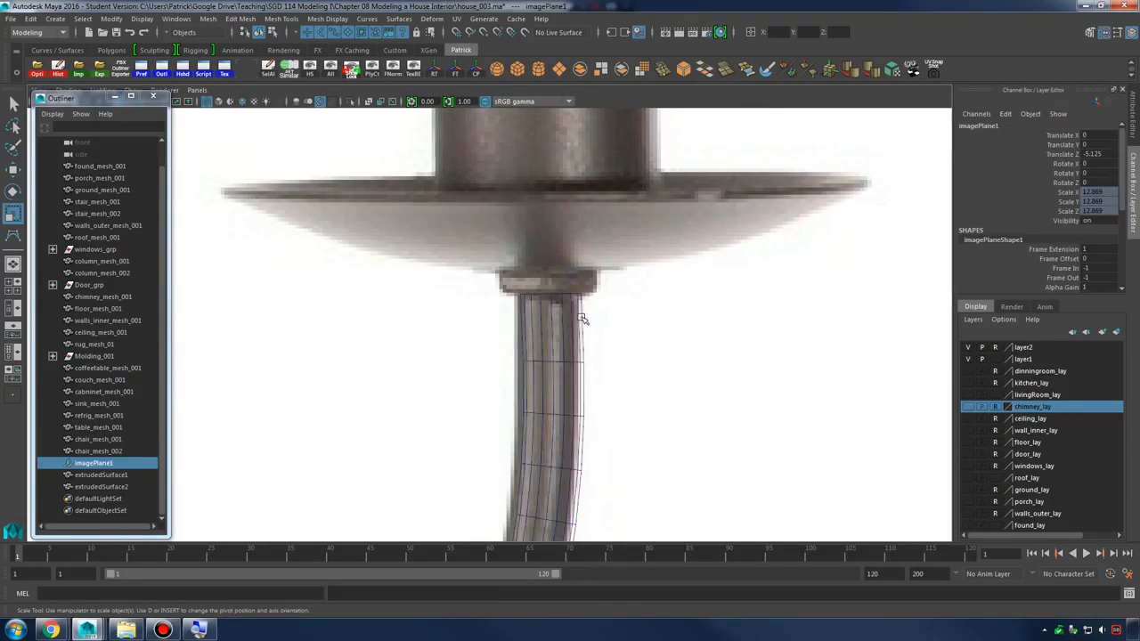
# Extrude the border edges at the arm tube's upper end outward and upward to form the small collar beneath the saucer
pyautogui.moveTo(582, 300); pyautogui.dragTo(579, 266, button='right')
pyautogui.moveTo(503, 289); pyautogui.dragTo(634, 308)
pyautogui.keyDown('ctrl'); pyautogui.moveTo(524, 348); pyautogui.dragTo(673, 425); pyautogui.keyUp('ctrl')
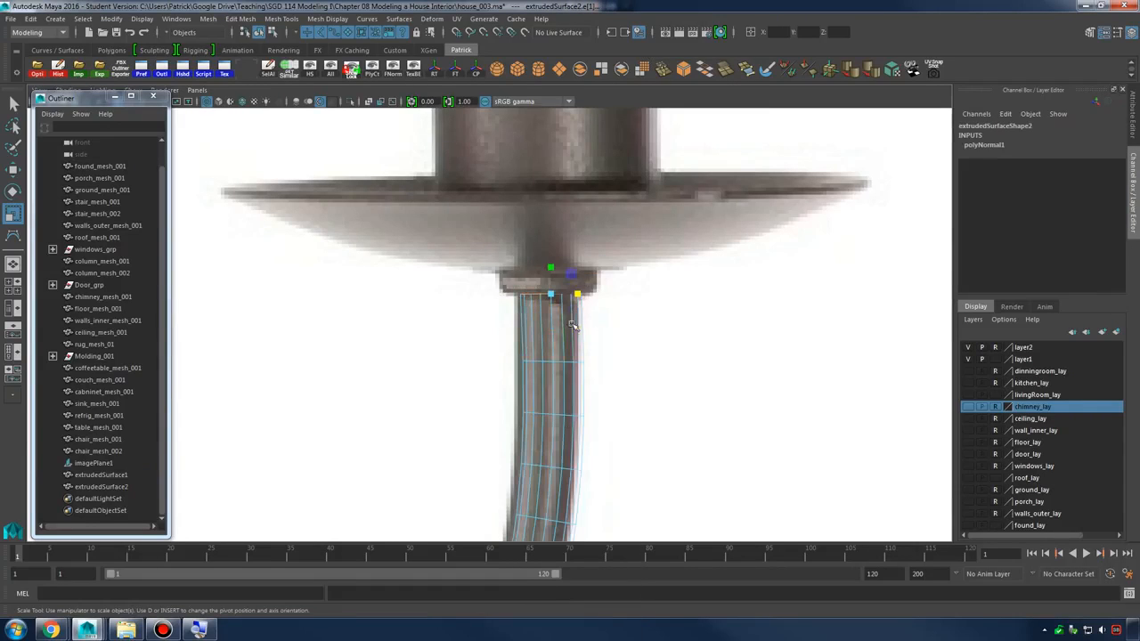
pyautogui.keyDown('shift'); pyautogui.moveTo(550, 250); pyautogui.dragTo(545, 275, button='right'); pyautogui.keyUp('shift')
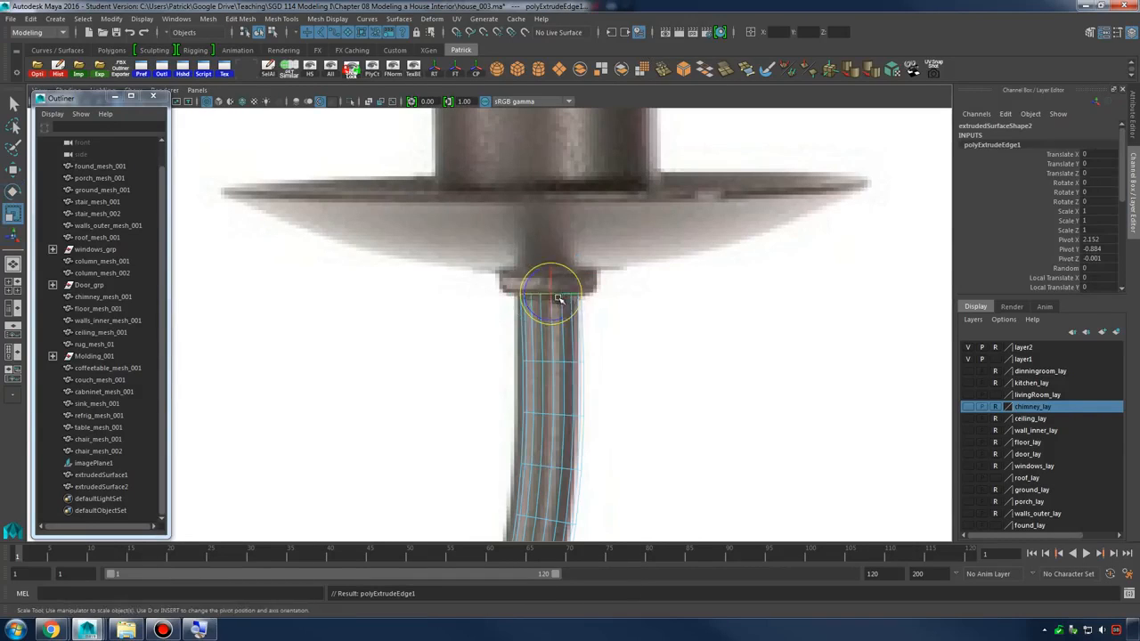
pyautogui.moveTo(549, 295); pyautogui.dragTo(553, 296)
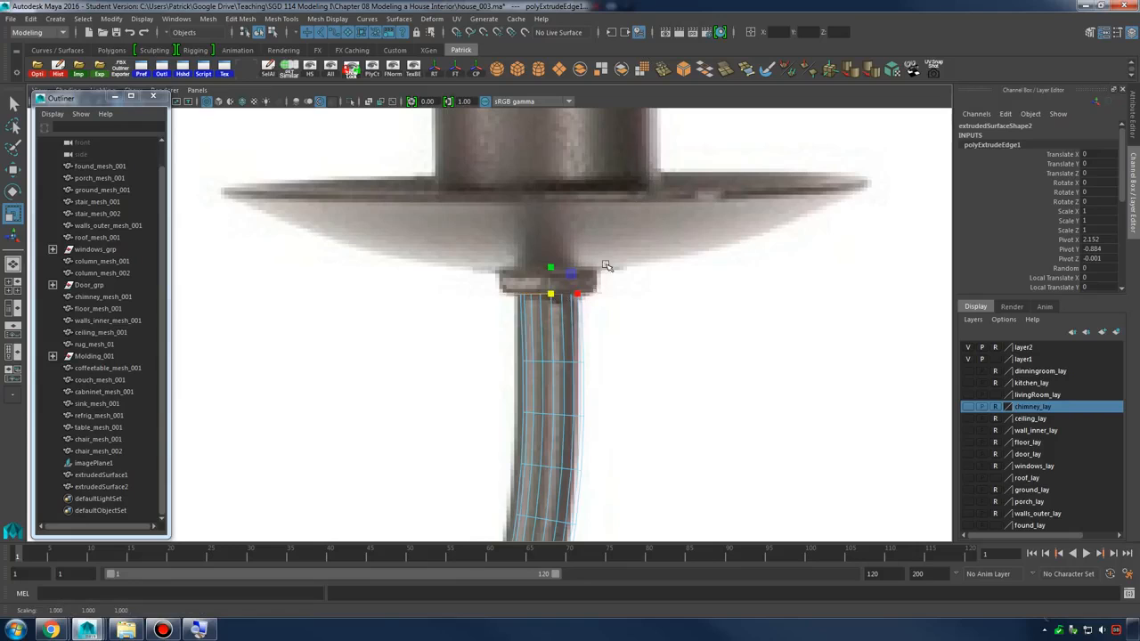
pyautogui.keyDown('shift'); pyautogui.moveTo(606, 265); pyautogui.dragTo(609, 292, button='right'); pyautogui.keyUp('shift')
pyautogui.press('w')
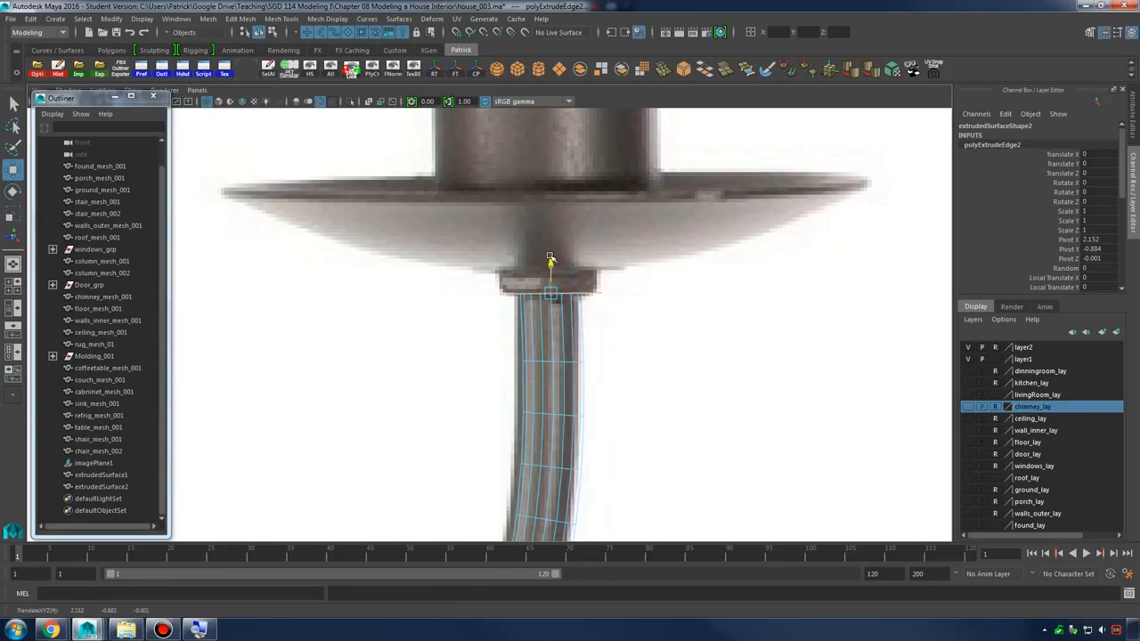
# Extrude the collar's top edges, scaling them outward and moving them up to form the saucer's lower slope
pyautogui.keyDown('shift'); pyautogui.moveTo(592, 254); pyautogui.dragTo(571, 273, button='right'); pyautogui.keyUp('shift')
pyautogui.press('r')
pyautogui.moveTo(552, 270); pyautogui.dragTo(760, 270)
pyautogui.press('w')
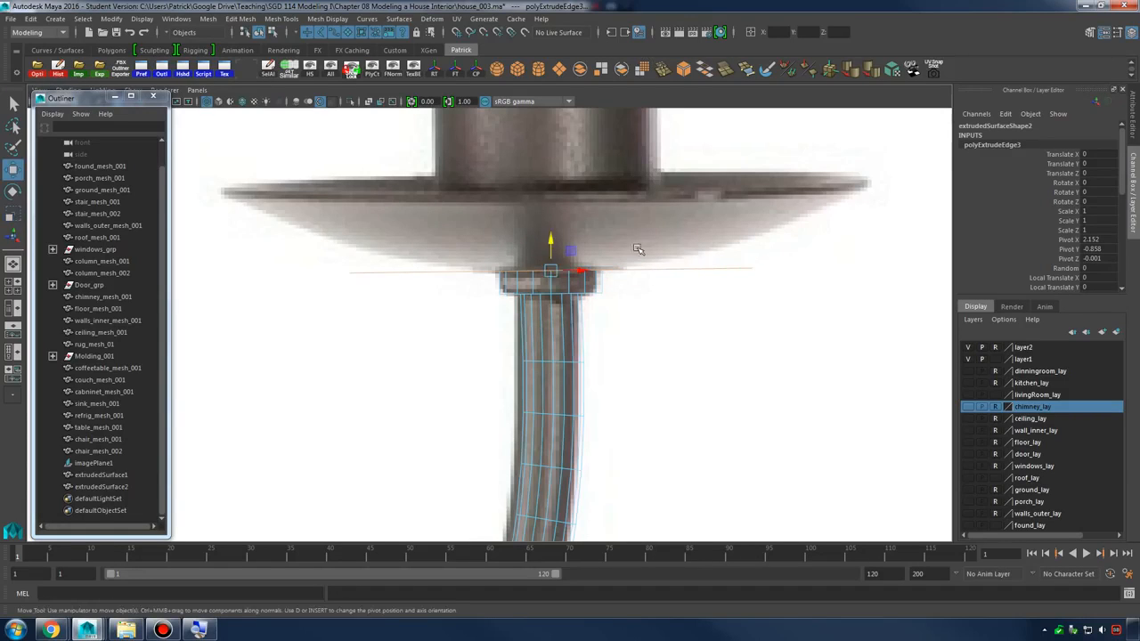
pyautogui.moveTo(553, 241); pyautogui.dragTo(559, 211)
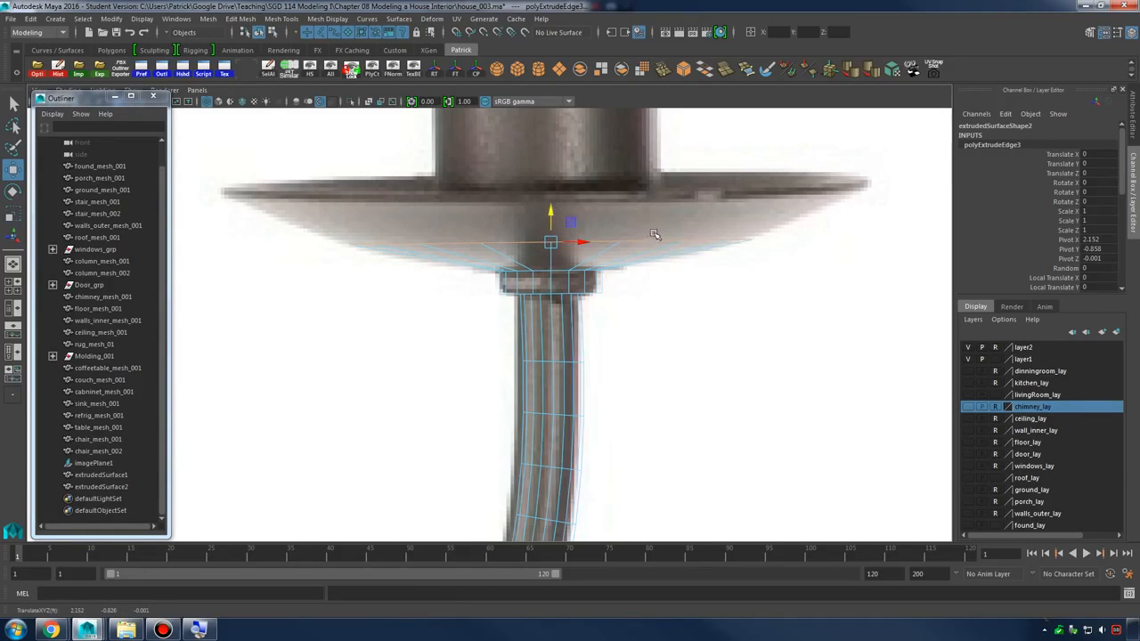
# Extrude the saucer's edges up and out to the rim's width, and extrude them upward again for the rim's thickness
pyautogui.keyDown('shift'); pyautogui.moveTo(655, 234); pyautogui.dragTo(641, 254, button='right'); pyautogui.keyUp('shift')
pyautogui.press('e')
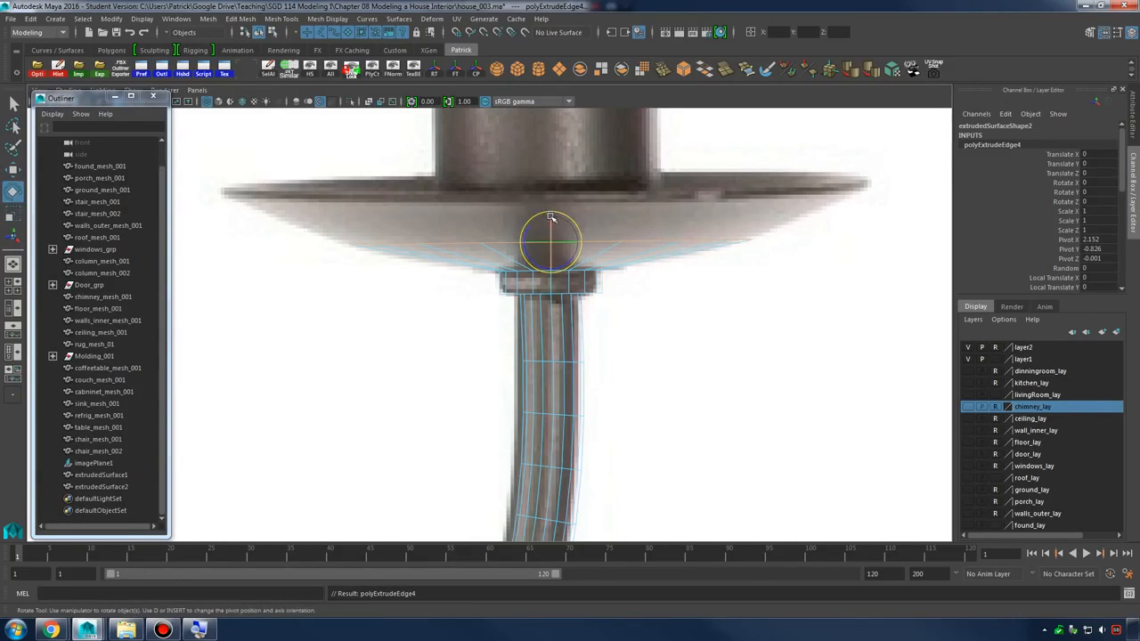
pyautogui.press('w')
pyautogui.moveTo(551, 212); pyautogui.dragTo(685, 202)
pyautogui.press('r')
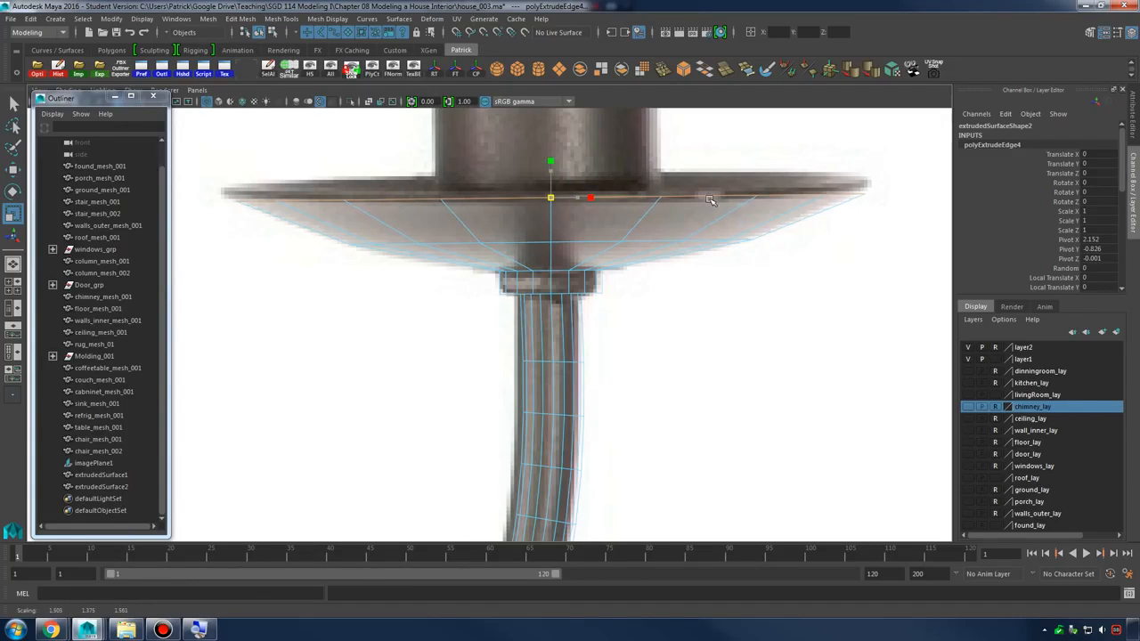
pyautogui.keyDown('shift'); pyautogui.moveTo(697, 198); pyautogui.dragTo(680, 229, button='right'); pyautogui.keyUp('shift')
pyautogui.press('w')
pyautogui.moveTo(549, 171); pyautogui.dragTo(554, 149)
# Extrude the saucer's top rim edges again and adjust the scale of the new edge loop
pyautogui.keyDown('alt'); pyautogui.moveTo(577, 137); pyautogui.dragTo(608, 248, button='middle'); pyautogui.keyUp('alt')
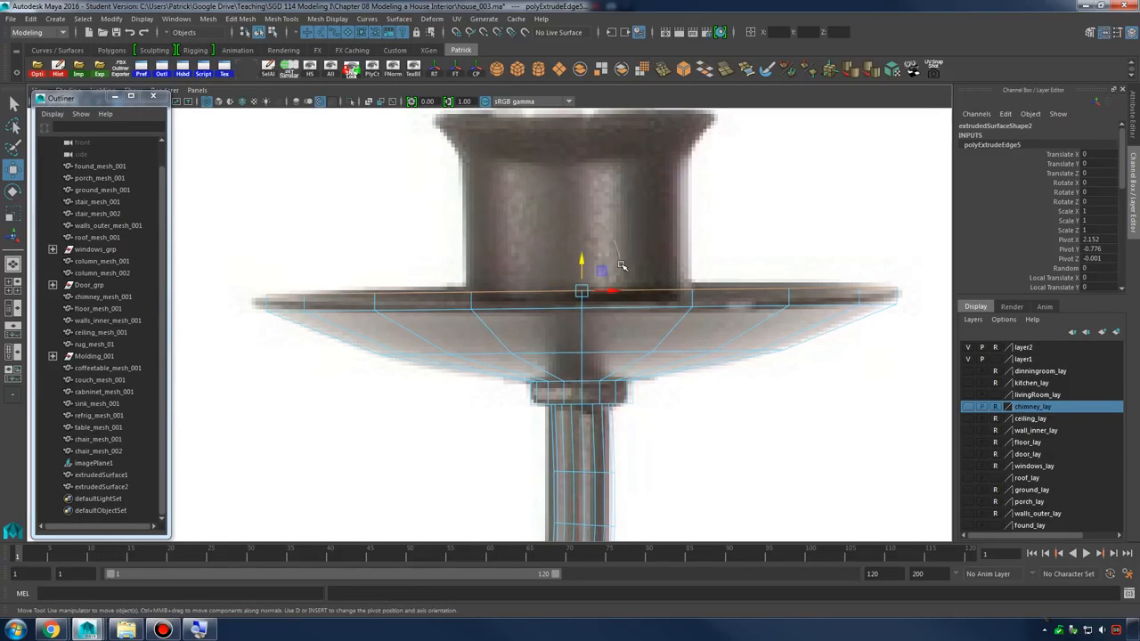
pyautogui.keyDown('shift'); pyautogui.moveTo(622, 266); pyautogui.dragTo(625, 271, button='right'); pyautogui.keyUp('shift')
pyautogui.press('r')
pyautogui.moveTo(582, 290); pyautogui.dragTo(544, 291)
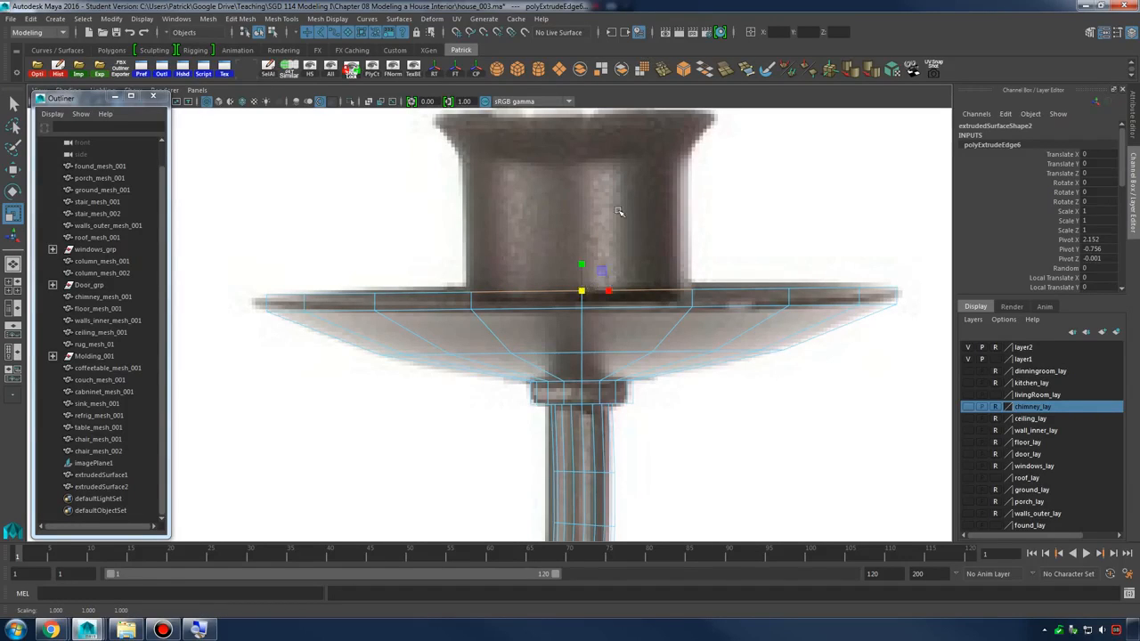
# Try a further extrusion of the rim edges, moved upward and scaled inward, and undo it
pyautogui.keyDown('shift'); pyautogui.moveTo(619, 212); pyautogui.dragTo(625, 241, button='right'); pyautogui.keyUp('shift')
pyautogui.keyDown('alt'); pyautogui.moveTo(625, 252); pyautogui.dragTo(626, 319, button='middle'); pyautogui.keyUp('alt')
pyautogui.press('w')
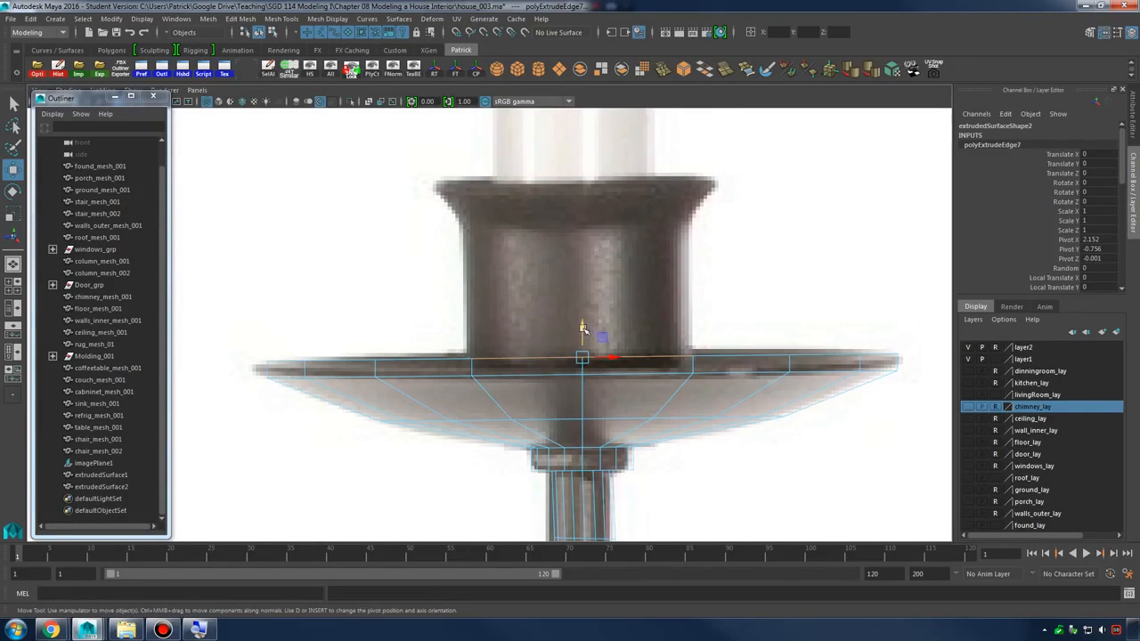
pyautogui.moveTo(584, 329); pyautogui.dragTo(594, 222)
pyautogui.press('space')
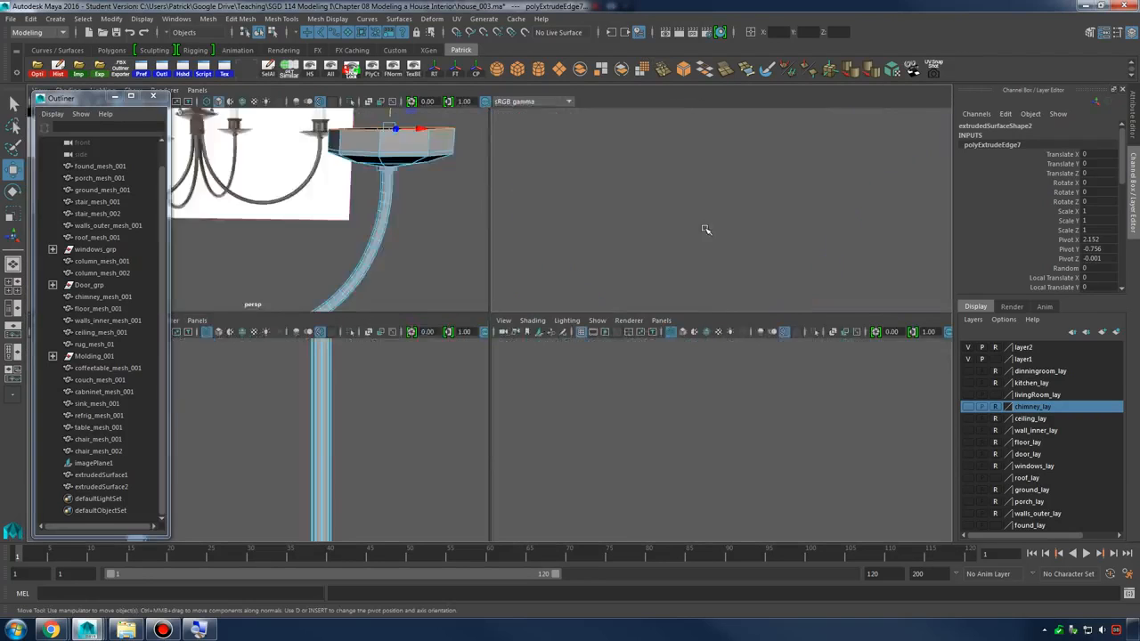
pyautogui.press('space')
pyautogui.hotkey('ctrl', 'z')
pyautogui.keyDown('alt'); pyautogui.moveTo(751, 221); pyautogui.dragTo(639, 259); pyautogui.keyUp('alt')
pyautogui.press('r')
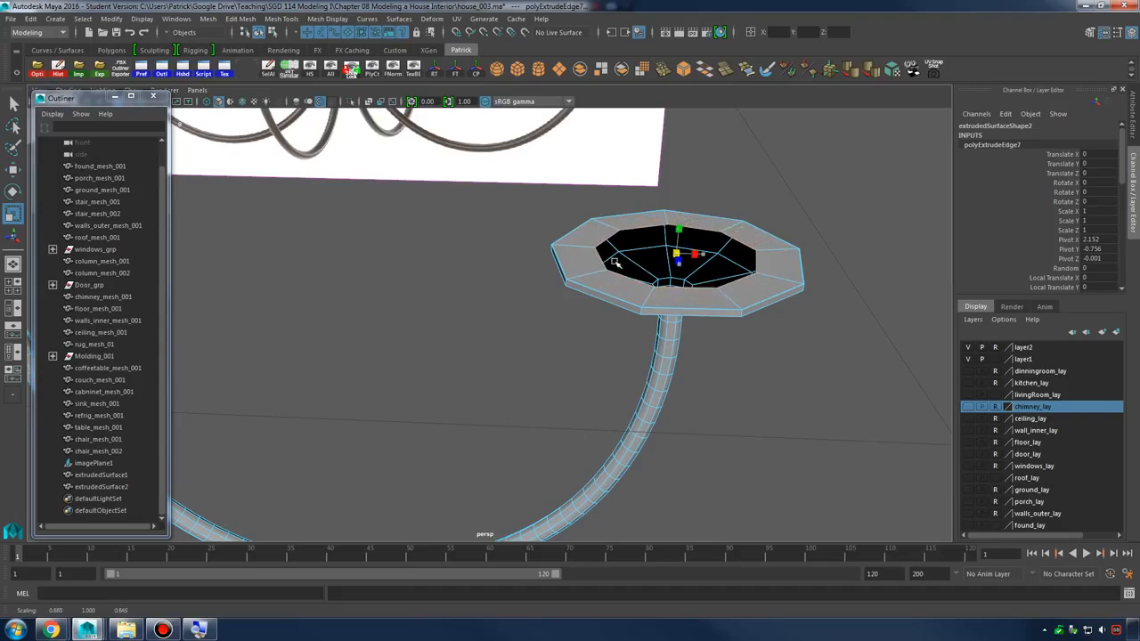
pyautogui.hotkey('ctrl', 'z')
pyautogui.hotkey('ctrl', 'z')
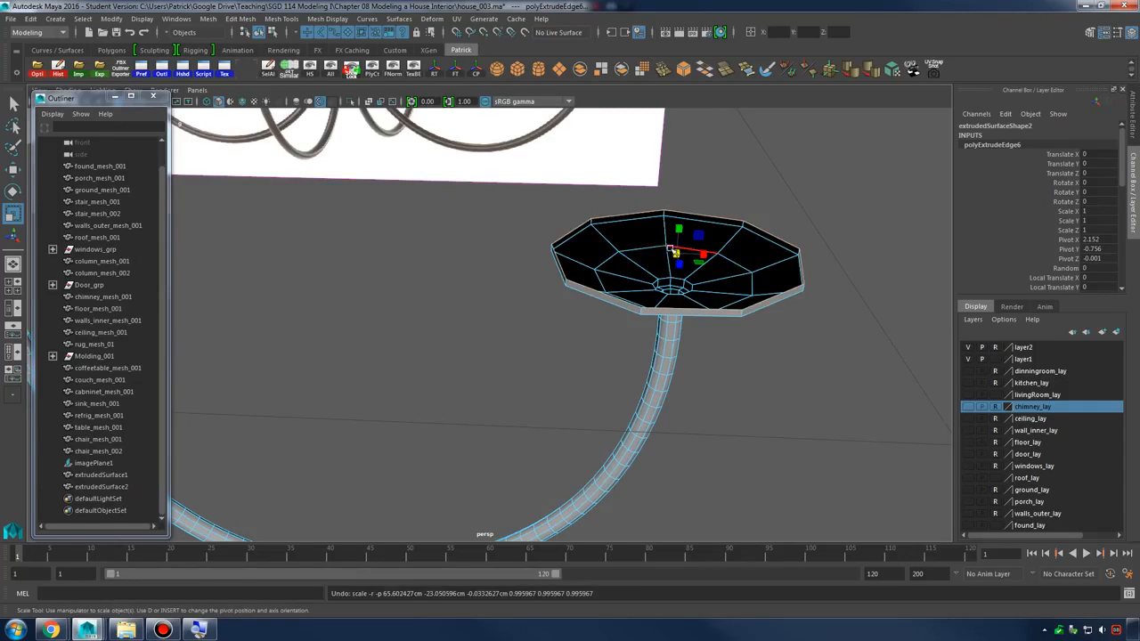
# Scale the extruded rim edges inward toward the base of the candle cup to close over the saucer's top
pyautogui.moveTo(675, 254); pyautogui.dragTo(583, 258)
pyautogui.hotkey('ctrl', 'z')
pyautogui.press('space')
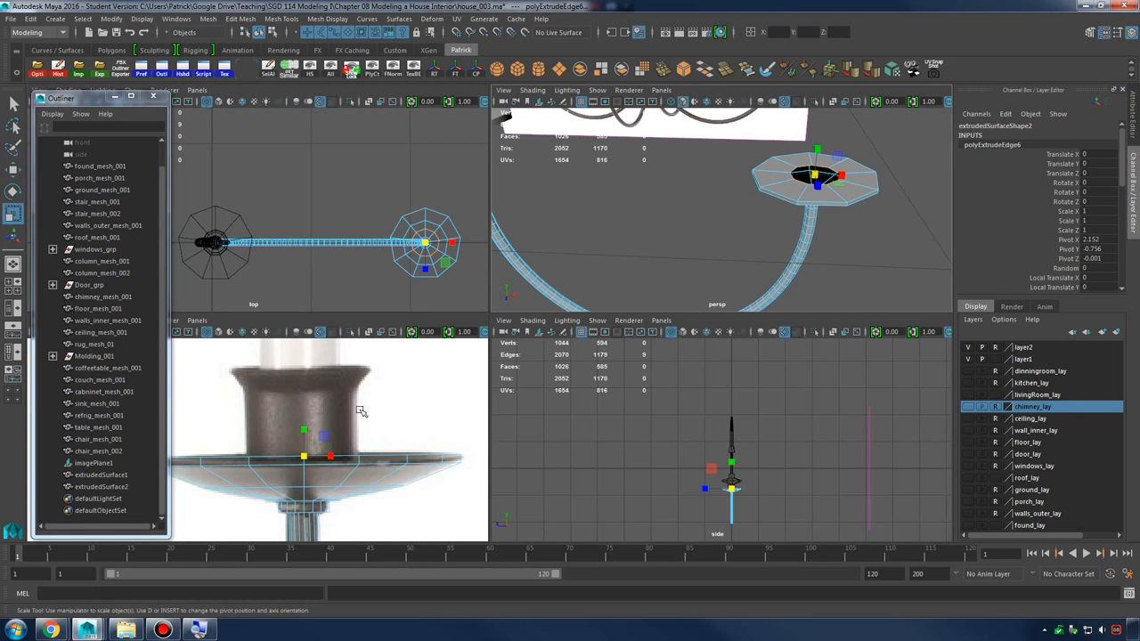
pyautogui.moveTo(303, 455); pyautogui.dragTo(282, 455)
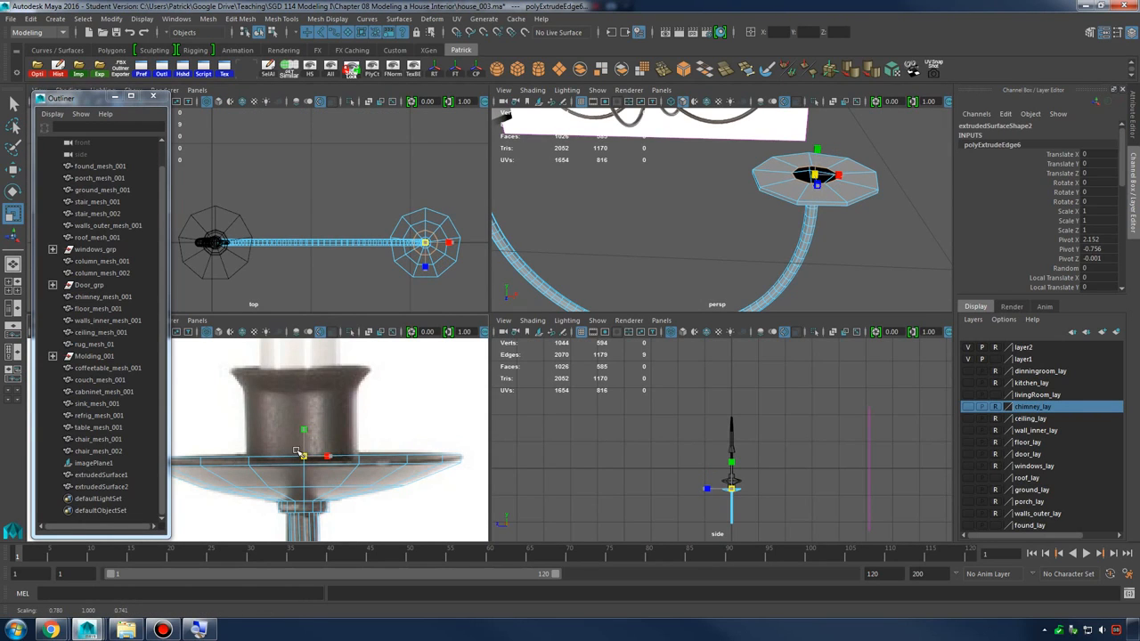
# Extrude the inner edge loop up to form the candle cup's wall, and extrude it again, flared outward, to the cup's rim
pyautogui.keyDown('shift'); pyautogui.moveTo(294, 453); pyautogui.dragTo(319, 421, button='right'); pyautogui.keyUp('shift')
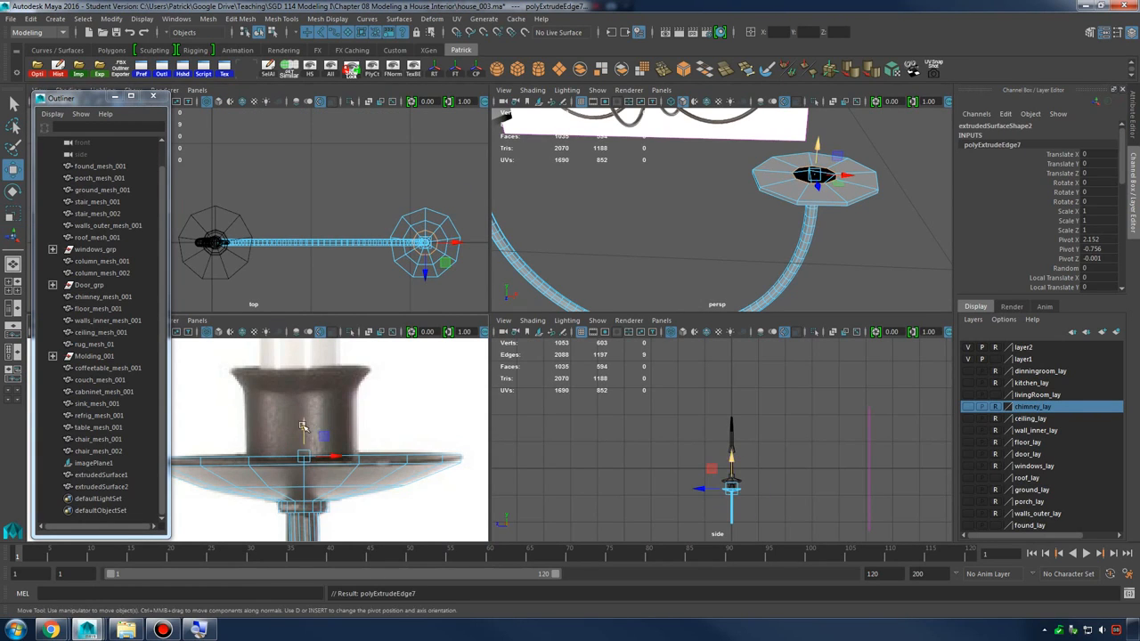
pyautogui.moveTo(303, 426); pyautogui.dragTo(320, 359)
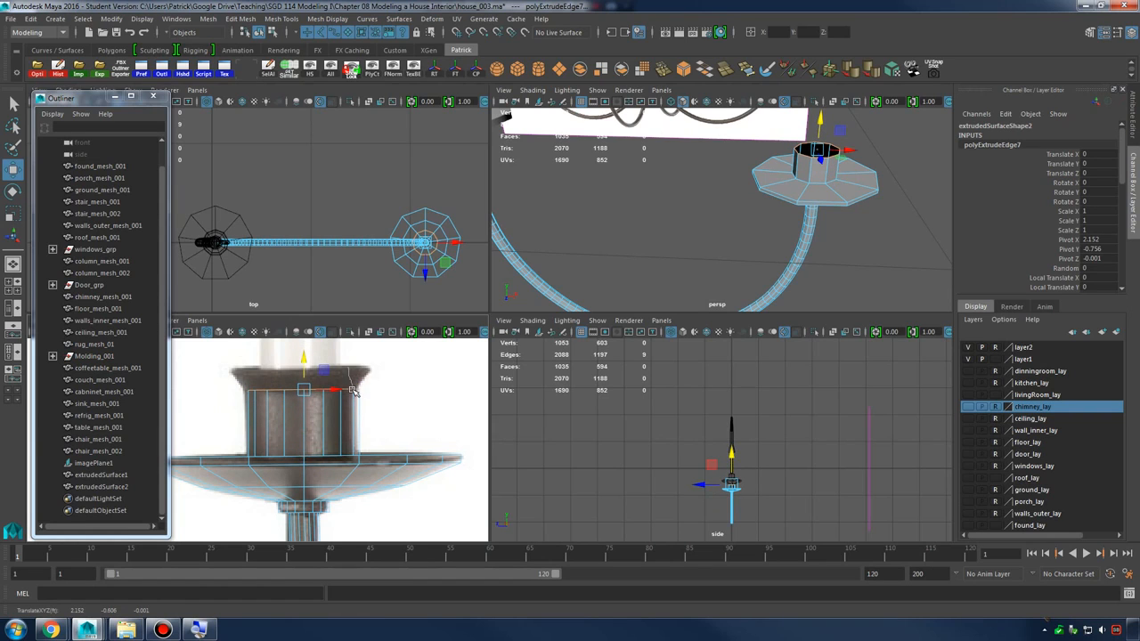
pyautogui.keyDown('shift'); pyautogui.moveTo(352, 390); pyautogui.dragTo(354, 408, button='right'); pyautogui.keyUp('shift')
pyautogui.press('w')
pyautogui.moveTo(306, 361)
pyautogui.mouseDown()
pyautogui.moveTo(307, 339)
pyautogui.moveTo(326, 368)
pyautogui.mouseUp()
pyautogui.press('r')
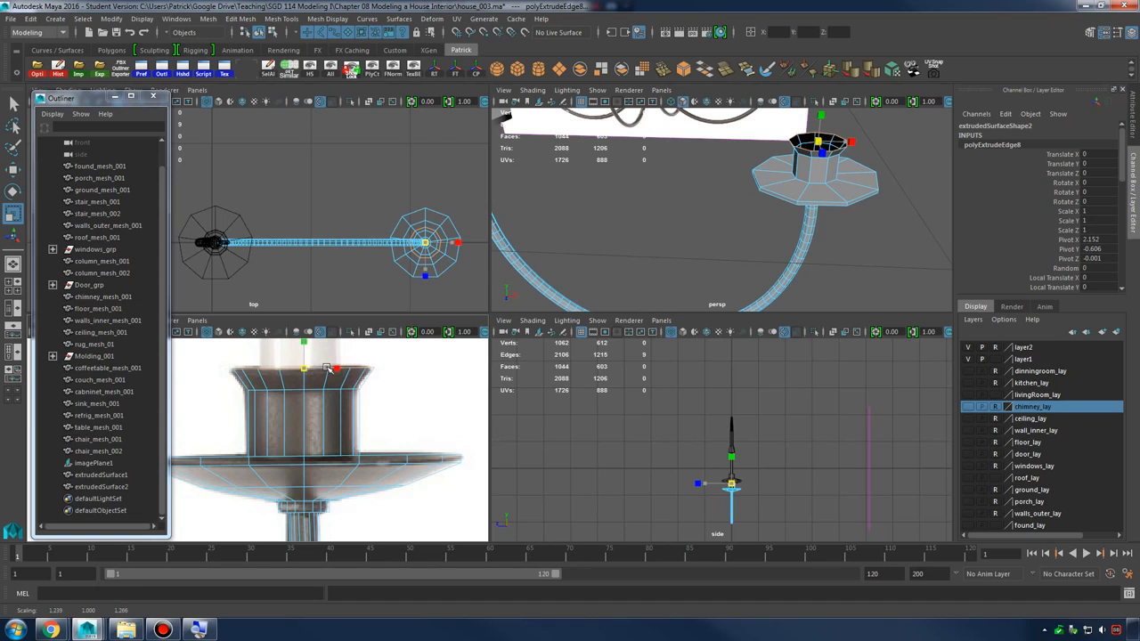
# Extrude the cup's top rim edges and scale them slightly inward to give the lip thickness
pyautogui.press('space')
pyautogui.keyDown('alt'); pyautogui.moveTo(609, 255); pyautogui.dragTo(585, 295, button='middle'); pyautogui.keyUp('alt')
pyautogui.keyDown('shift'); pyautogui.moveTo(625, 291); pyautogui.dragTo(630, 322, button='right'); pyautogui.keyUp('shift')
pyautogui.moveTo(584, 319); pyautogui.dragTo(576, 321)
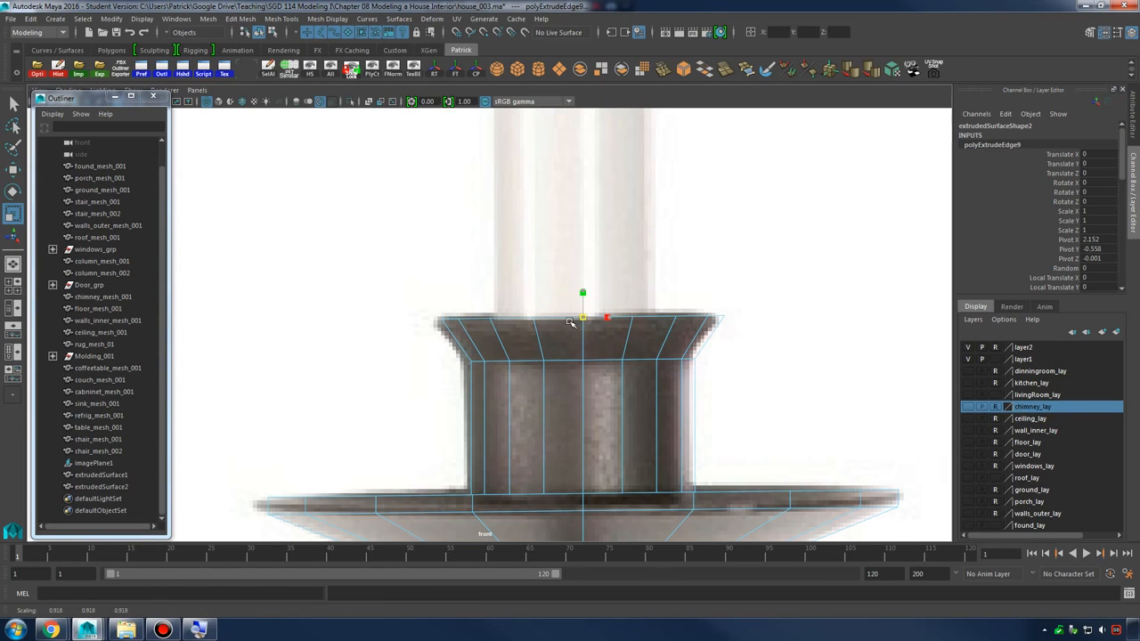
# Try extruding the lip's inner edges straight up along the candle, and undo the upward move
pyautogui.keyDown('shift'); pyautogui.moveTo(588, 317); pyautogui.dragTo(590, 348, button='right'); pyautogui.keyUp('shift')
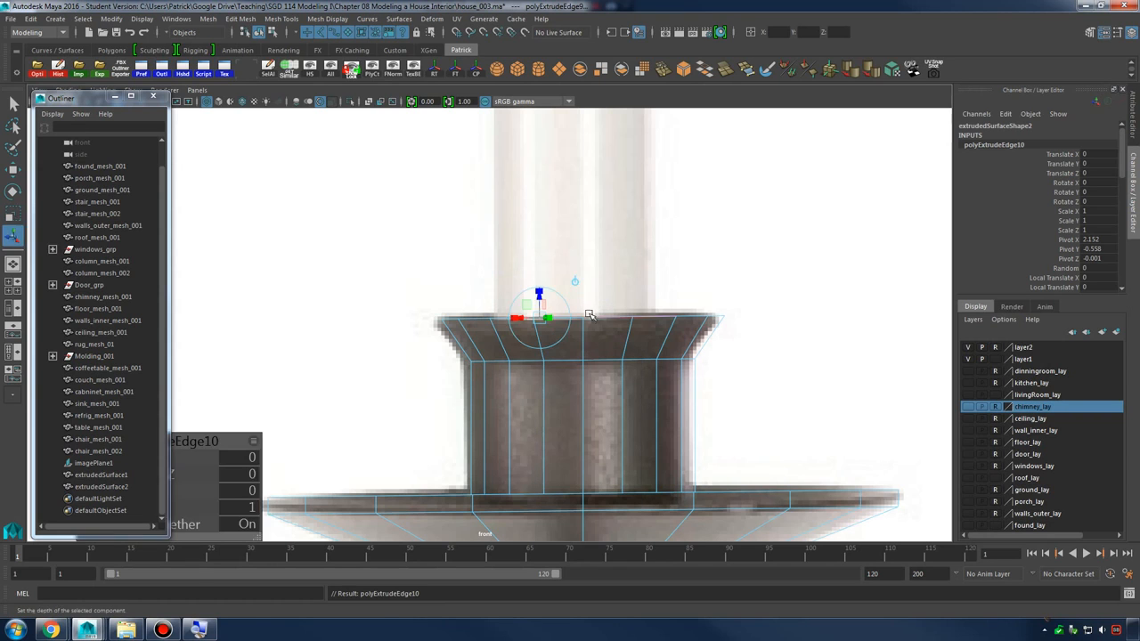
pyautogui.moveTo(579, 285); pyautogui.dragTo(618, 188)
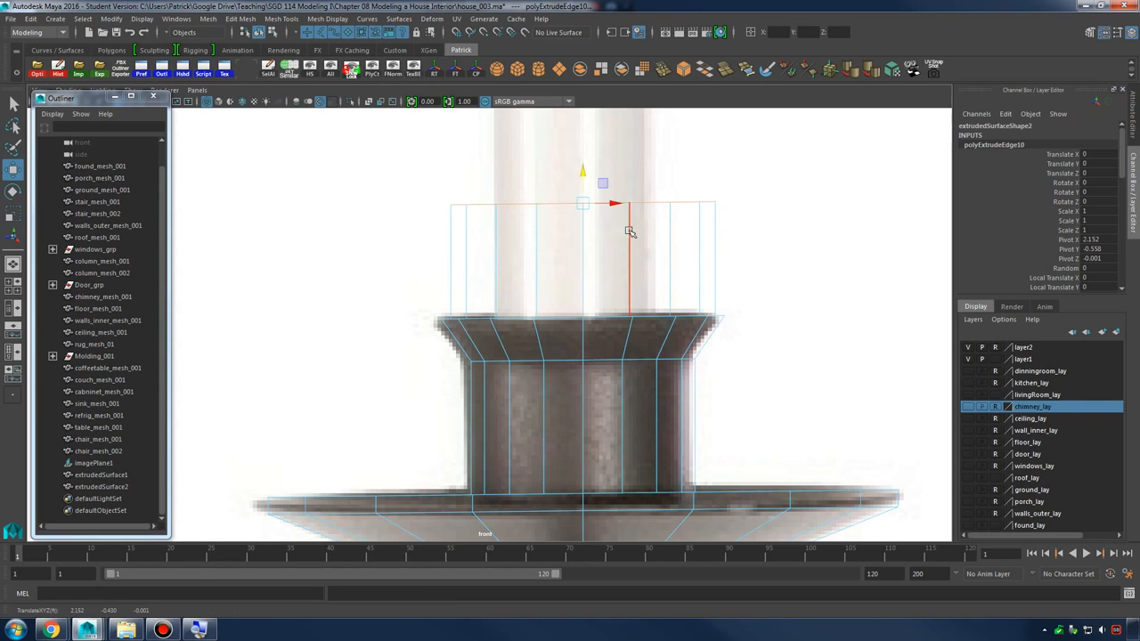
pyautogui.press('space')
pyautogui.press('space')
pyautogui.keyDown('alt'); pyautogui.moveTo(699, 267); pyautogui.dragTo(685, 315, button='middle'); pyautogui.keyUp('alt')
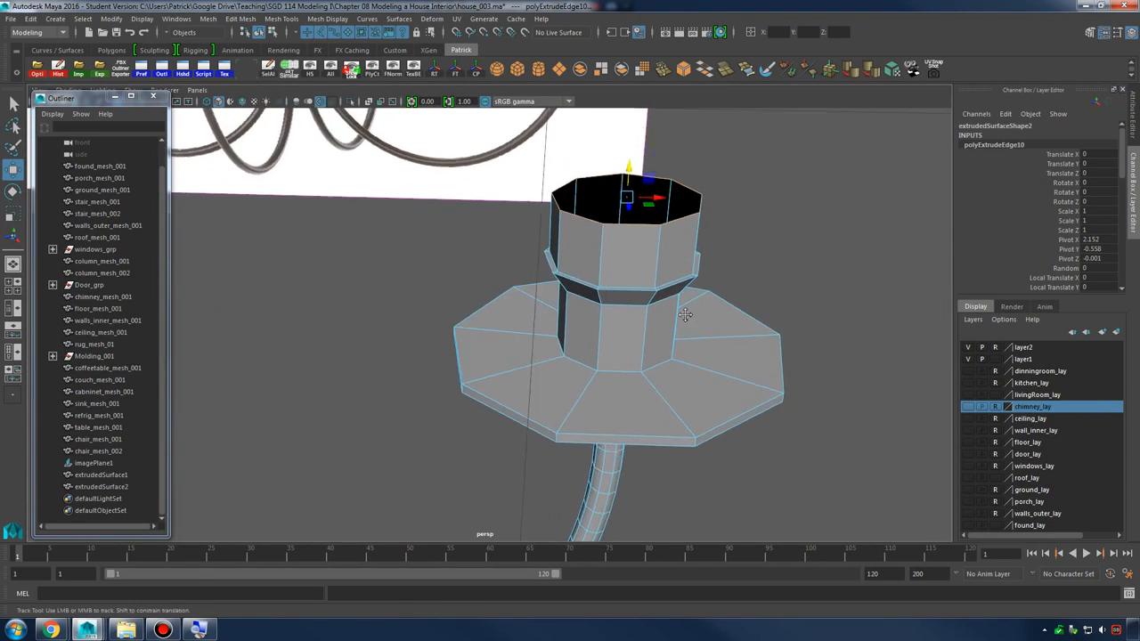
pyautogui.keyDown('alt'); pyautogui.moveTo(685, 314); pyautogui.dragTo(781, 310, button='right'); pyautogui.keyUp('alt')
pyautogui.press('z')
# Undo the extra extrusion and scale the lip's inner edge loop inward to about the candle's width
pyautogui.press('r')
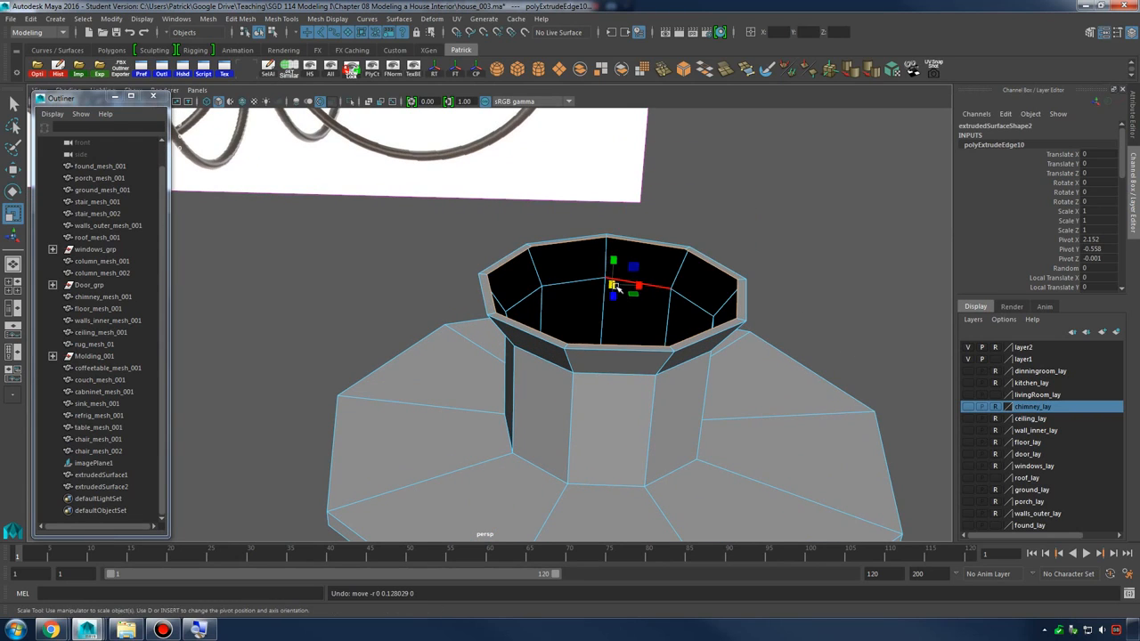
pyautogui.moveTo(611, 285); pyautogui.dragTo(521, 291)
pyautogui.press('z')
pyautogui.press('z')
# Try moving the narrowed edge loop above the cup's rim, and undo the move
pyautogui.press('w')
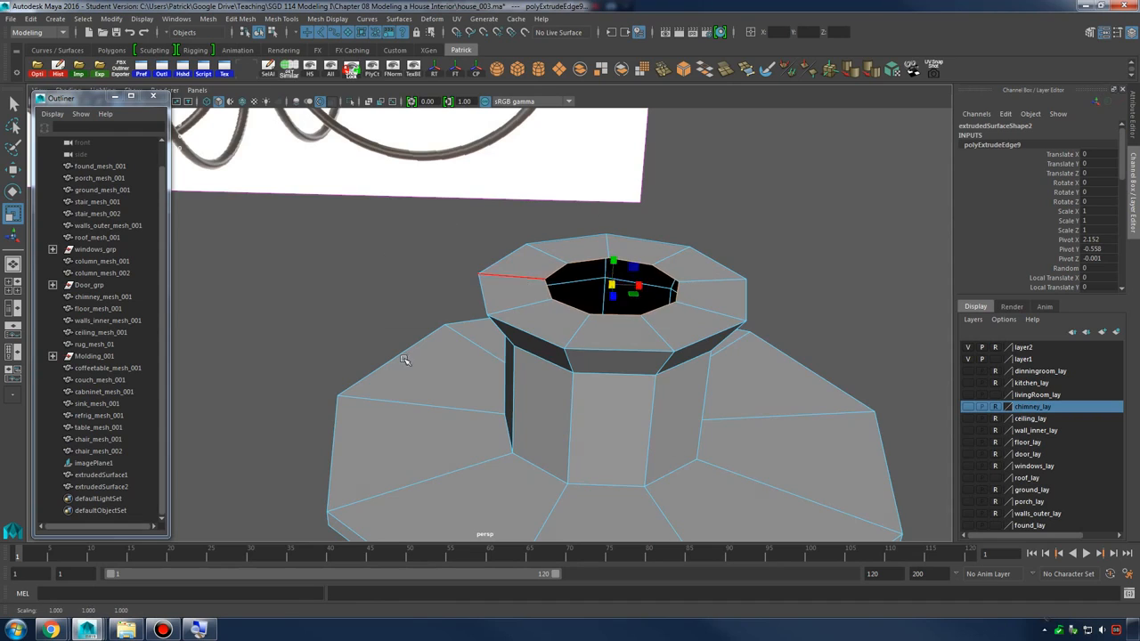
pyautogui.press('space')
pyautogui.press('space')
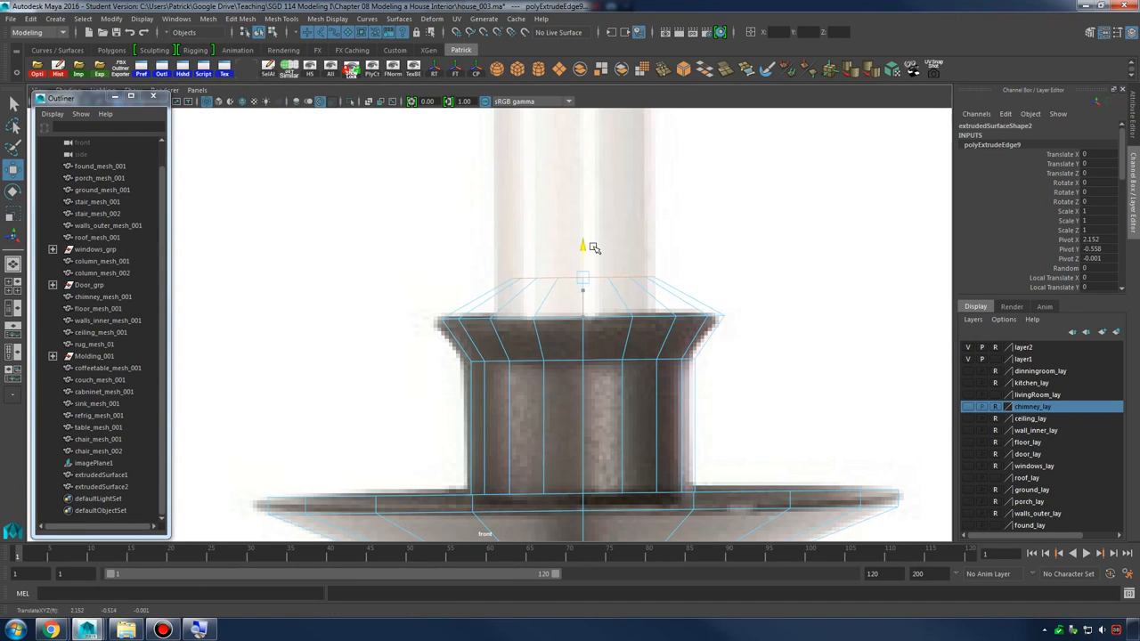
pyautogui.press('r')
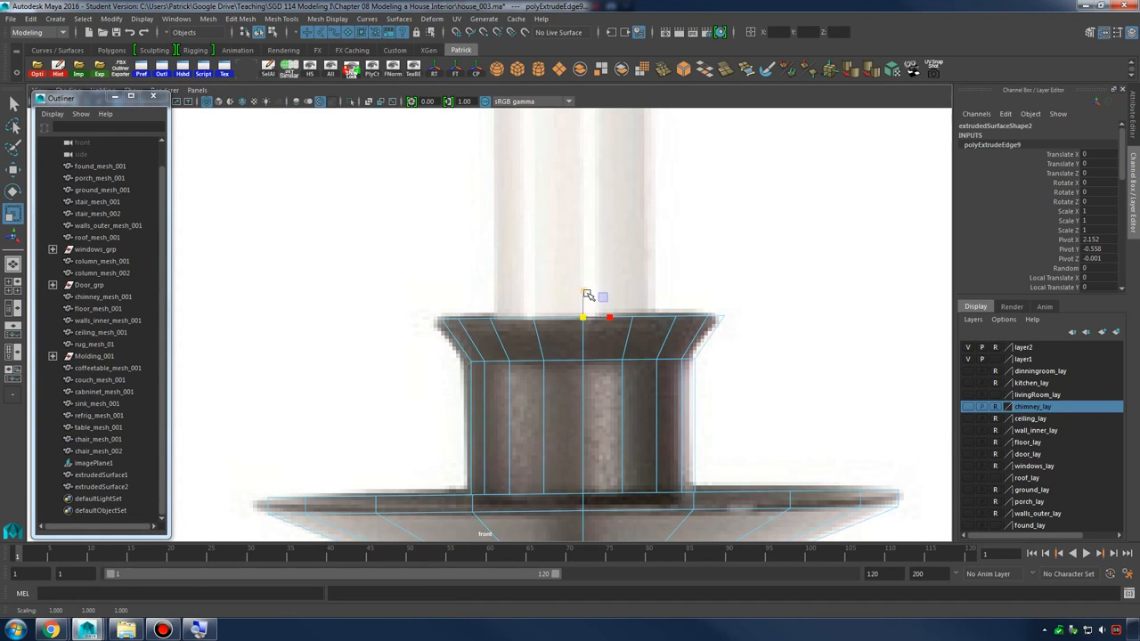
pyautogui.press('w')
pyautogui.moveTo(584, 281); pyautogui.dragTo(588, 251)
pyautogui.press('z')
# Extrude the narrowed edge loop and move it up to the top of the candle in the reference image
pyautogui.keyDown('shift'); pyautogui.rightClick(633, 273); pyautogui.keyUp('shift')
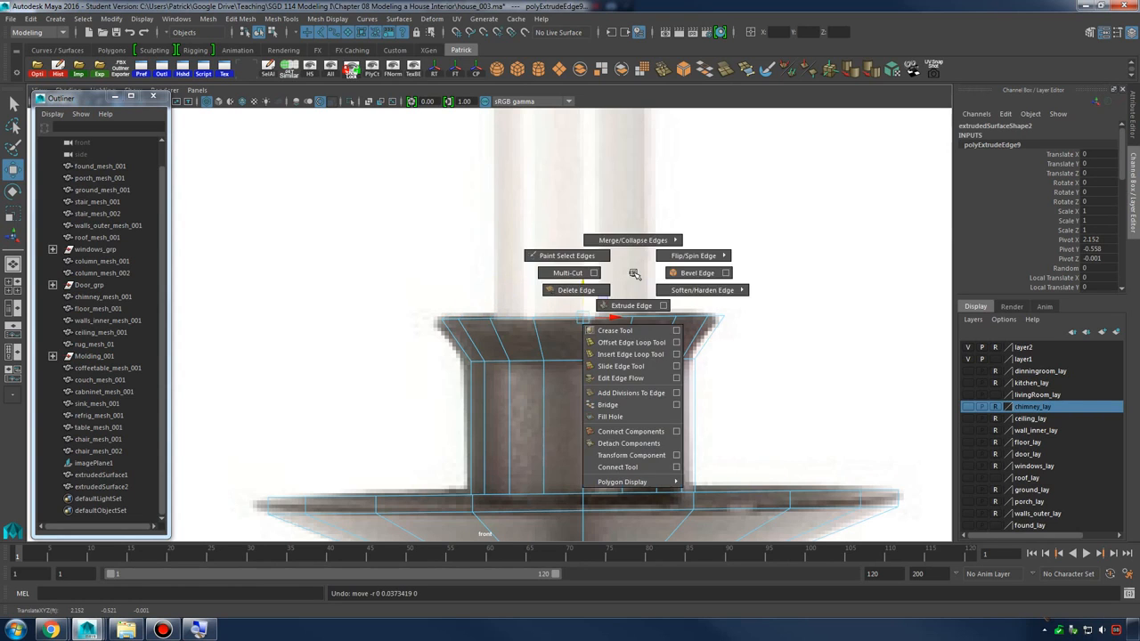
pyautogui.keyDown('shift'); pyautogui.moveTo(633, 274); pyautogui.dragTo(558, 299, button='right'); pyautogui.keyUp('shift')
pyautogui.keyDown('alt'); pyautogui.moveTo(558, 299); pyautogui.dragTo(545, 337, button='middle'); pyautogui.keyUp('alt')
pyautogui.keyDown('alt'); pyautogui.moveTo(546, 337); pyautogui.dragTo(613, 330, button='right'); pyautogui.keyUp('alt')
pyautogui.press('w')
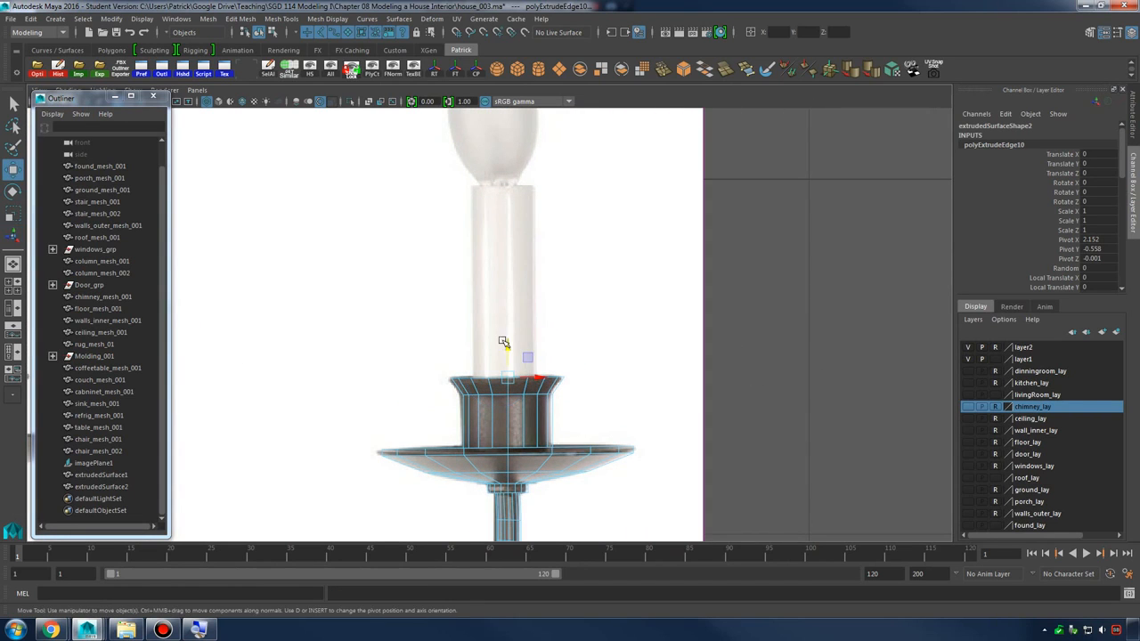
pyautogui.moveTo(503, 342); pyautogui.dragTo(507, 170)
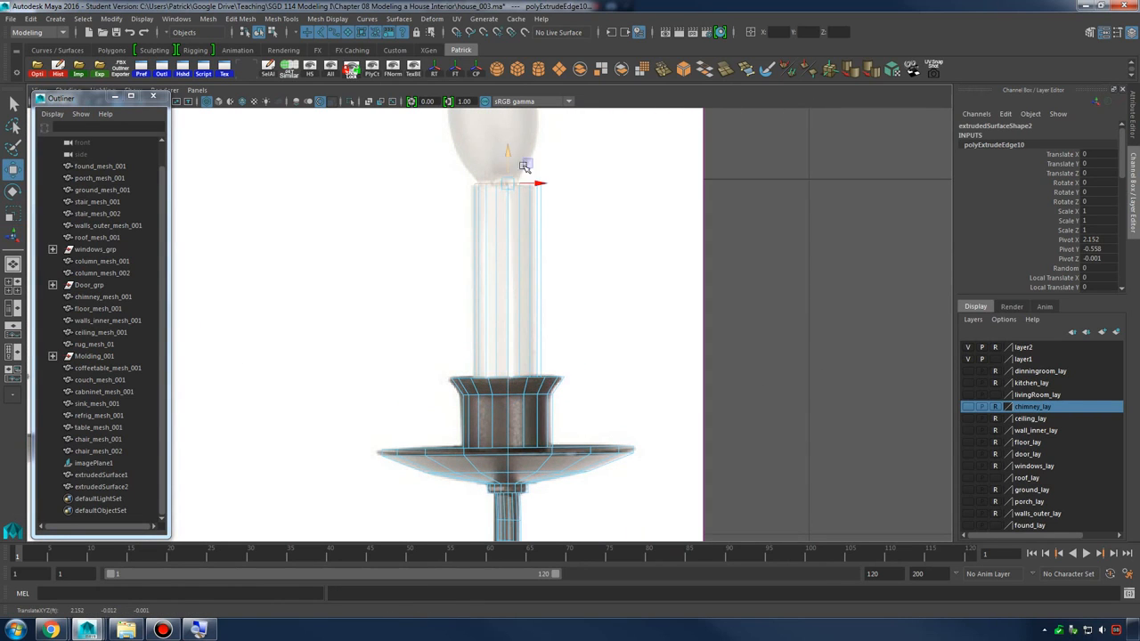
# Extrude the candle's top edges and scale them inward to form its top surface with a smaller opening
pyautogui.keyDown('alt'); pyautogui.moveTo(524, 167); pyautogui.dragTo(838, 317, button='right'); pyautogui.keyUp('alt')
pyautogui.press('t')
pyautogui.press('space')
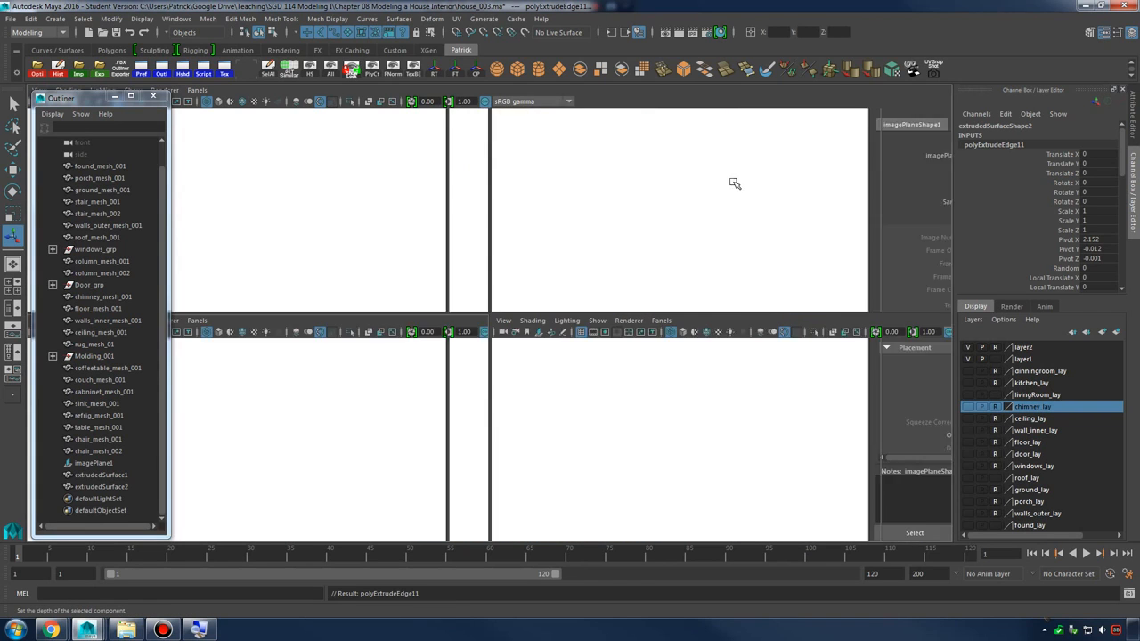
pyautogui.press('space')
pyautogui.keyDown('alt'); pyautogui.moveTo(743, 216); pyautogui.dragTo(693, 242); pyautogui.keyUp('alt')
pyautogui.press('f')
pyautogui.press('r')
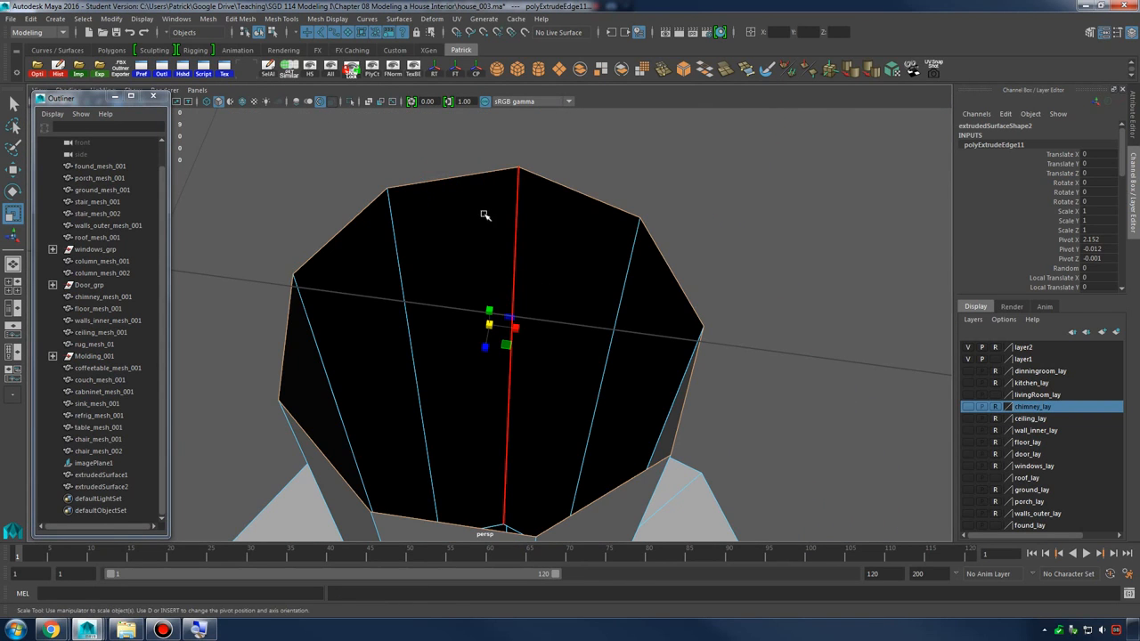
pyautogui.moveTo(491, 325); pyautogui.dragTo(330, 333)
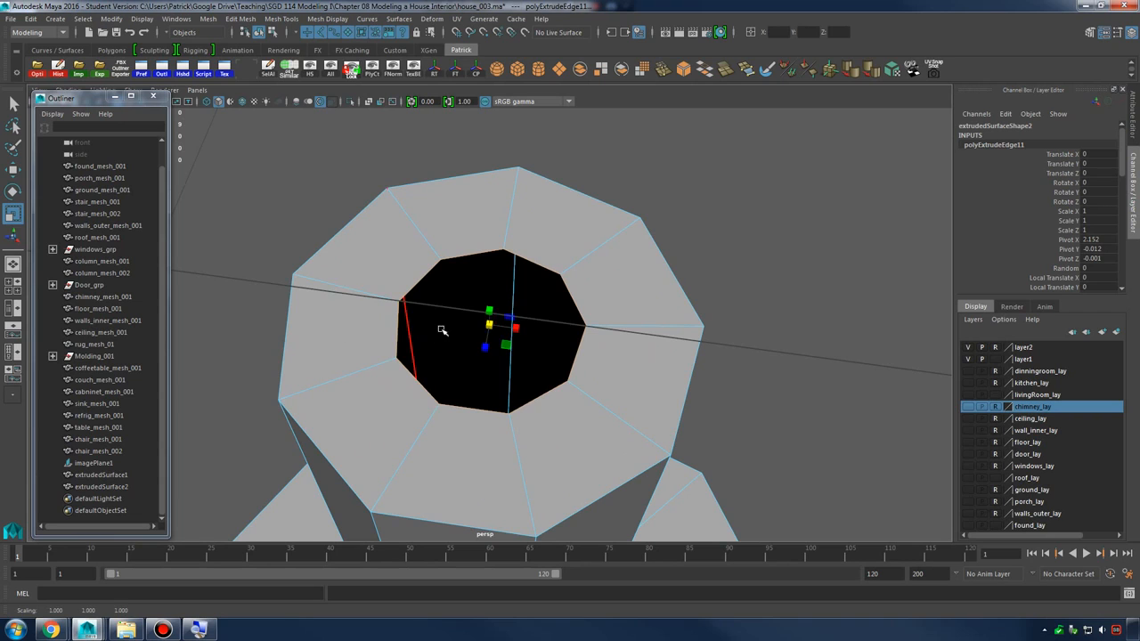
# Extrude the opening's edges slightly upward and scale them outward for the base of the flame-shaped bulb
pyautogui.press('space')
pyautogui.press('space')
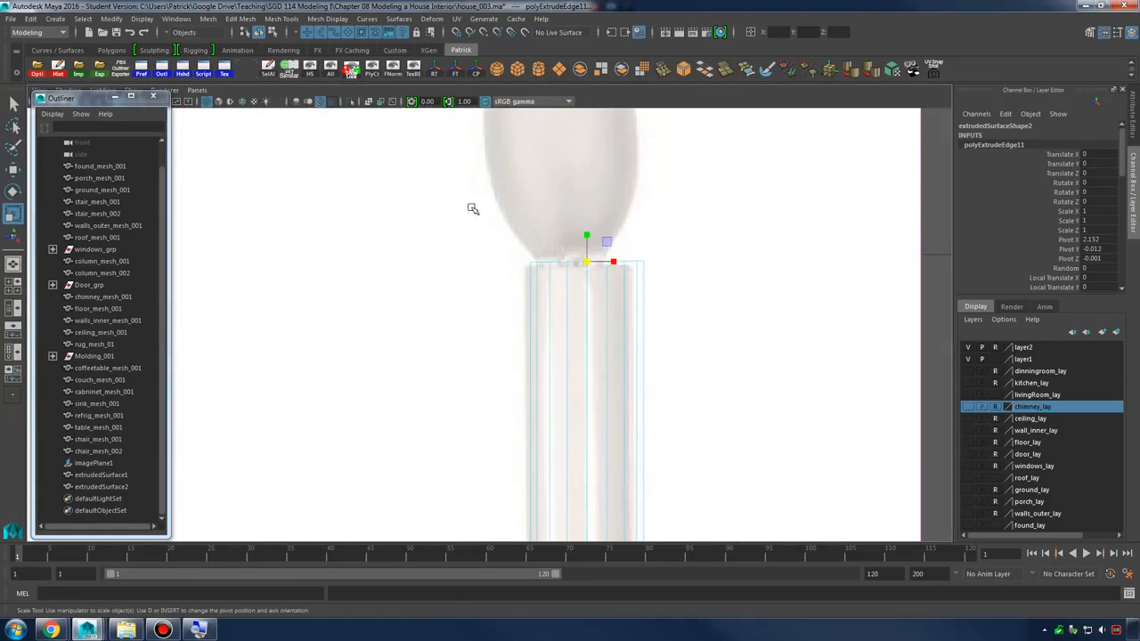
pyautogui.keyDown('shift'); pyautogui.moveTo(633, 202); pyautogui.dragTo(636, 229, button='right'); pyautogui.keyUp('shift')
pyautogui.press('w')
pyautogui.keyDown('alt'); pyautogui.moveTo(636, 263); pyautogui.dragTo(631, 390, button='middle'); pyautogui.keyUp('alt')
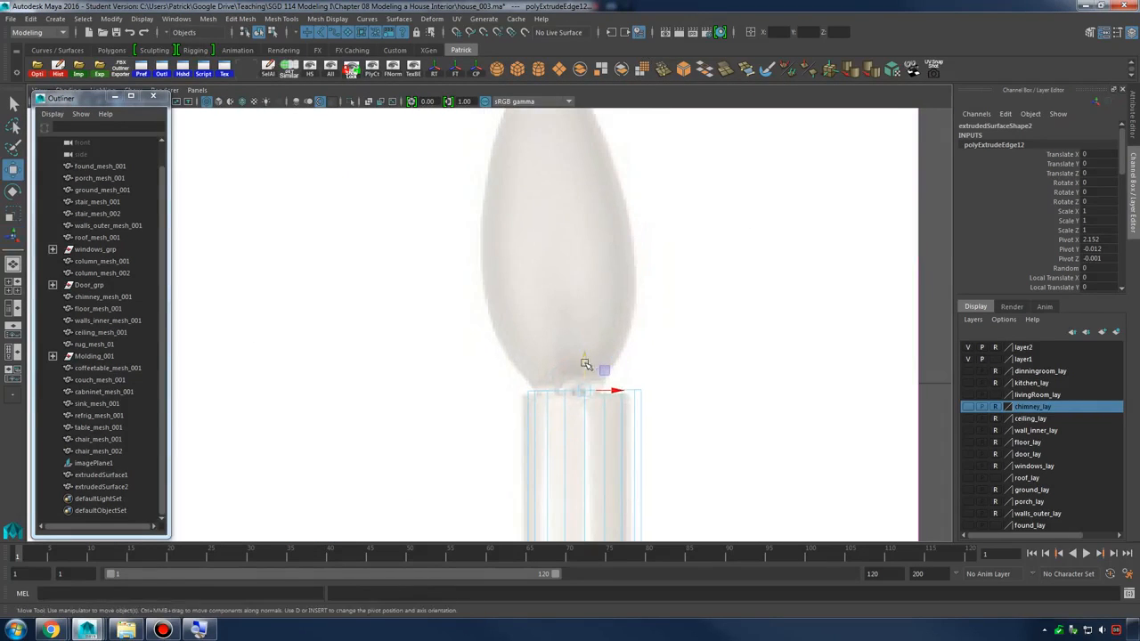
pyautogui.moveTo(583, 338); pyautogui.dragTo(587, 304)
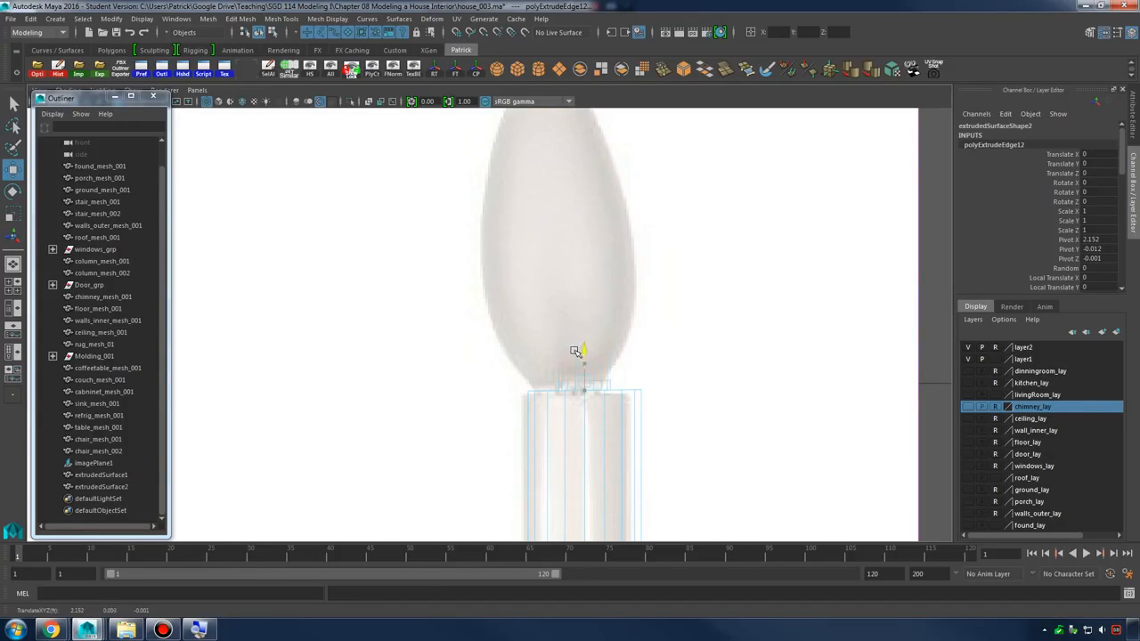
pyautogui.press('r')
pyautogui.moveTo(588, 377); pyautogui.dragTo(629, 377)
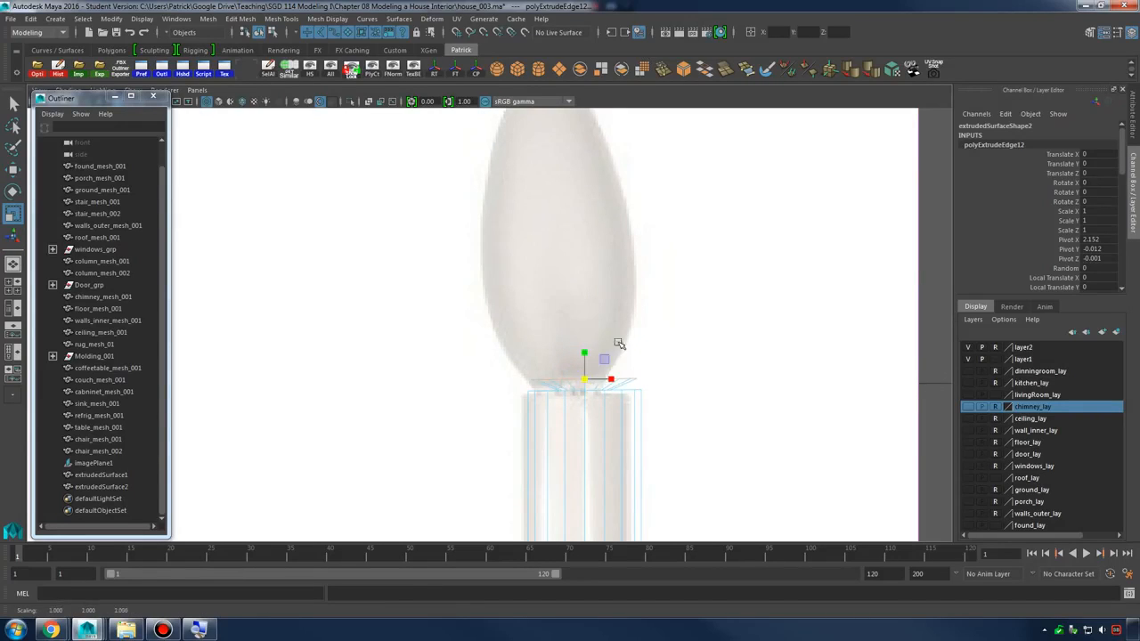
# Extrude the bulb's base edges up, shift them over the reference bulb and widen them to its outline
pyautogui.keyDown('shift'); pyautogui.moveTo(615, 350); pyautogui.dragTo(614, 367, button='right'); pyautogui.keyUp('shift')
pyautogui.press('w')
pyautogui.moveTo(587, 337); pyautogui.dragTo(592, 299)
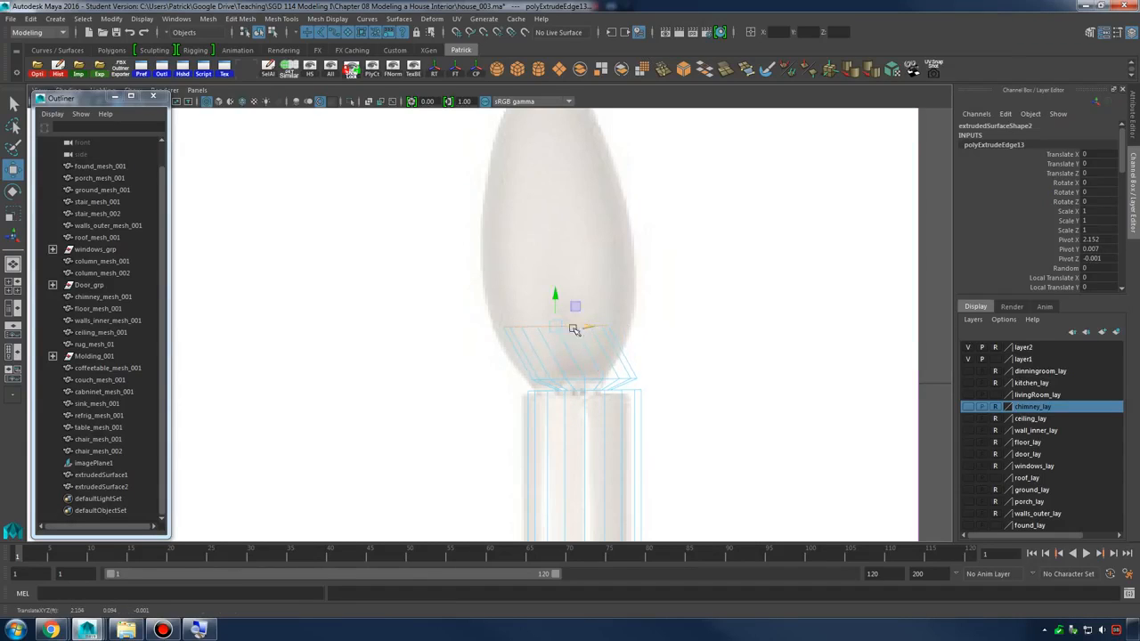
pyautogui.press('r')
pyautogui.moveTo(573, 326); pyautogui.dragTo(588, 325)
# Extrude the bulb's edge loop up to its widest part and scale it out to the reference outline
pyautogui.press('w')
pyautogui.keyDown('shift'); pyautogui.moveTo(592, 323); pyautogui.dragTo(597, 331, button='right'); pyautogui.keyUp('shift')
pyautogui.moveTo(559, 294); pyautogui.dragTo(568, 210)
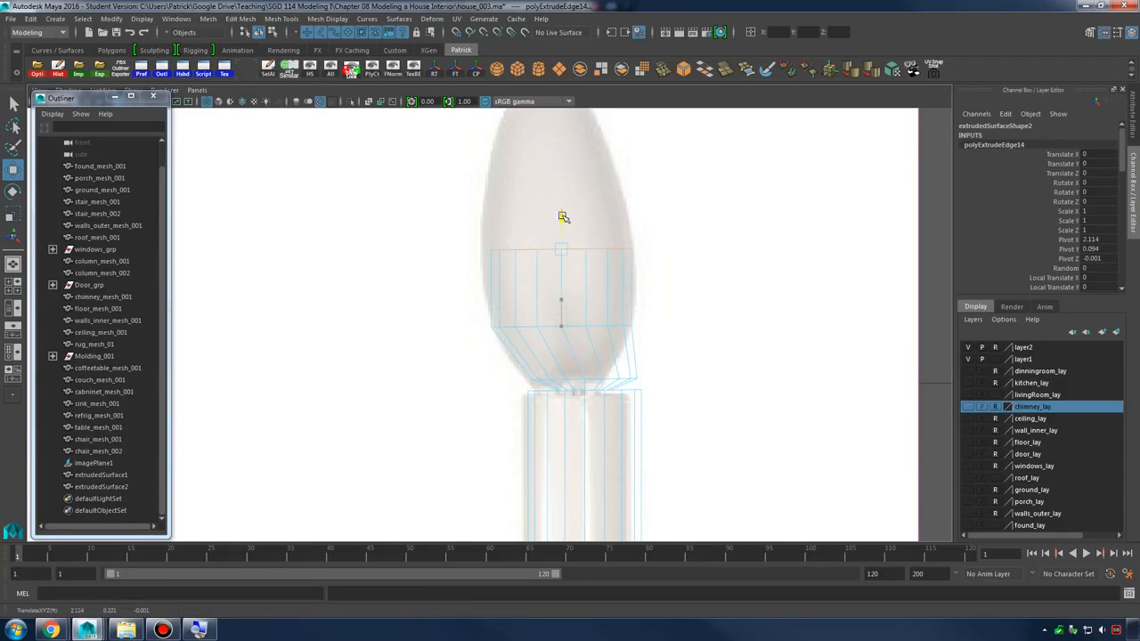
pyautogui.press('r')
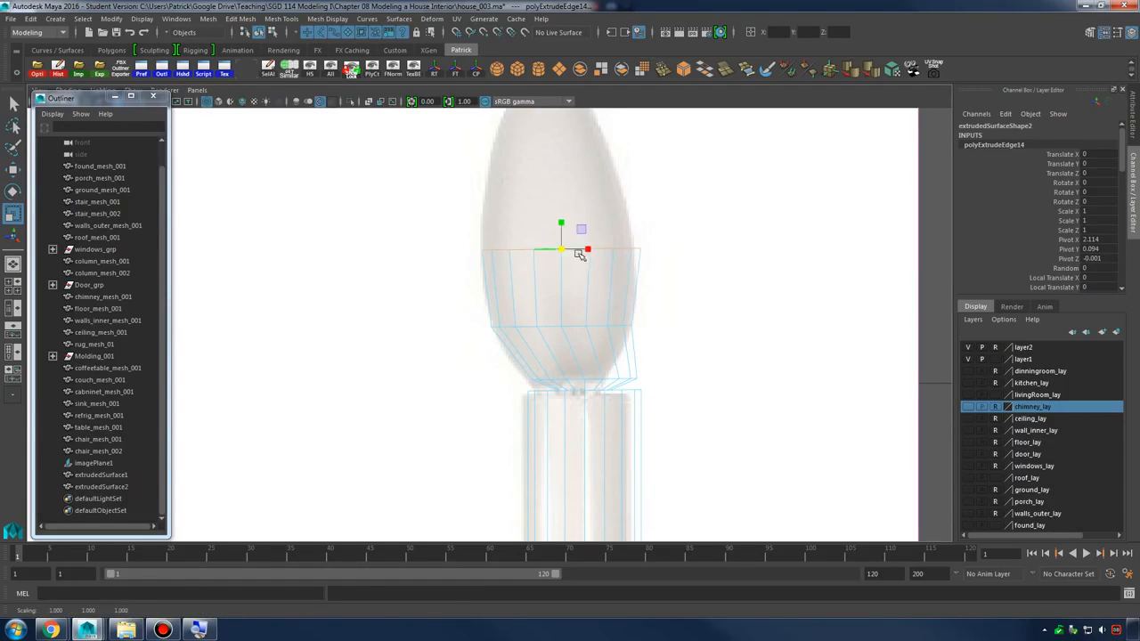
# Extrude the bulb's edges upward in two more sections, scaling and shifting each inward along the tapering outline
pyautogui.press('w')
pyautogui.keyDown('shift'); pyautogui.moveTo(614, 266); pyautogui.dragTo(614, 287, button='right'); pyautogui.keyUp('shift')
pyautogui.moveTo(569, 245); pyautogui.dragTo(566, 172)
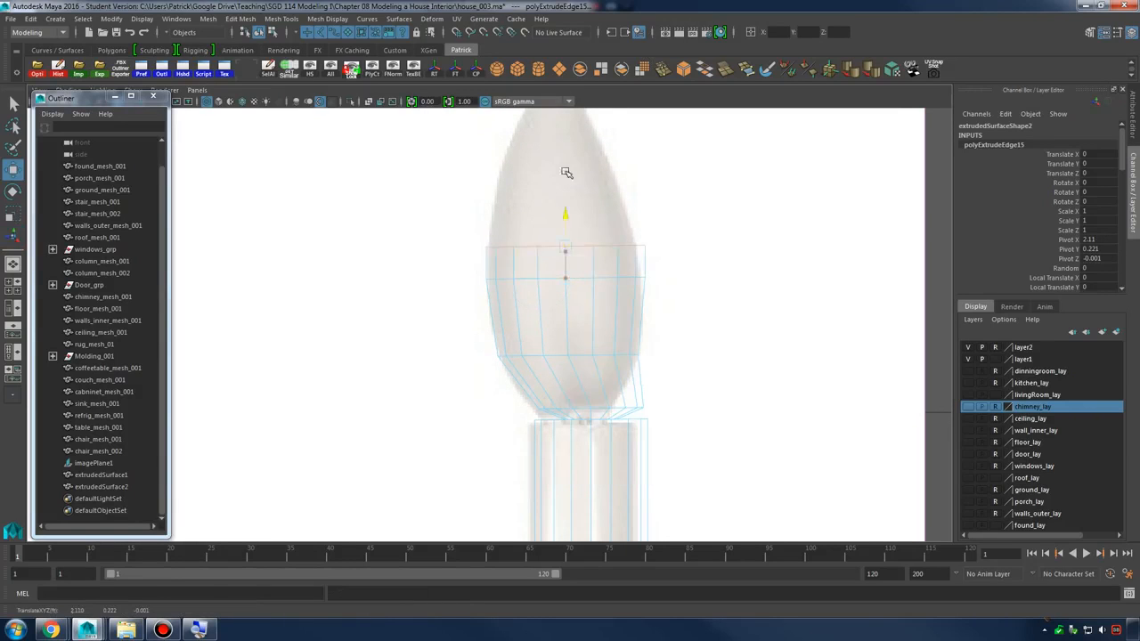
pyautogui.press('r')
pyautogui.keyDown('alt'); pyautogui.moveTo(574, 198); pyautogui.dragTo(579, 311, button='middle'); pyautogui.keyUp('alt')
pyautogui.moveTo(569, 280); pyautogui.dragTo(533, 199)
pyautogui.press('w')
pyautogui.press('r')
pyautogui.press('w')
pyautogui.press('r')
pyautogui.scroll(3, 514, 200)
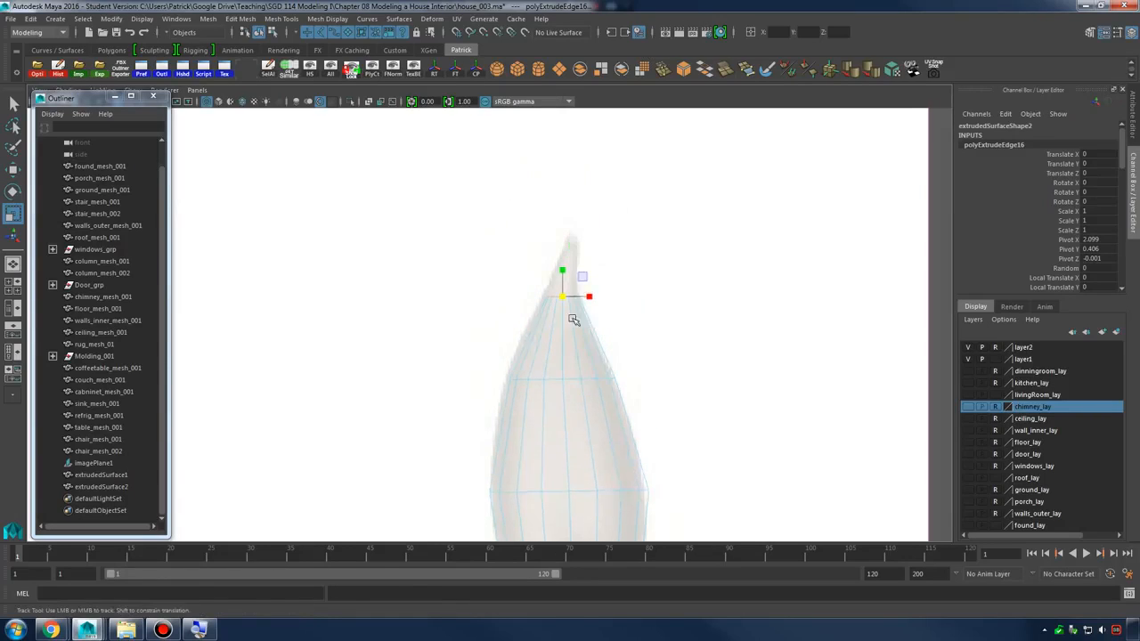
# Extrude the bulb's top edges into the curved tip, narrowing and aligning the new loop with the reference image
pyautogui.hotkey('ctrl', 'e')
pyautogui.press('w')
pyautogui.moveTo(584, 261); pyautogui.dragTo(600, 204)
pyautogui.click(599, 192)
pyautogui.hotkey('ctrl', 'z')
pyautogui.press('r')
pyautogui.press('w')
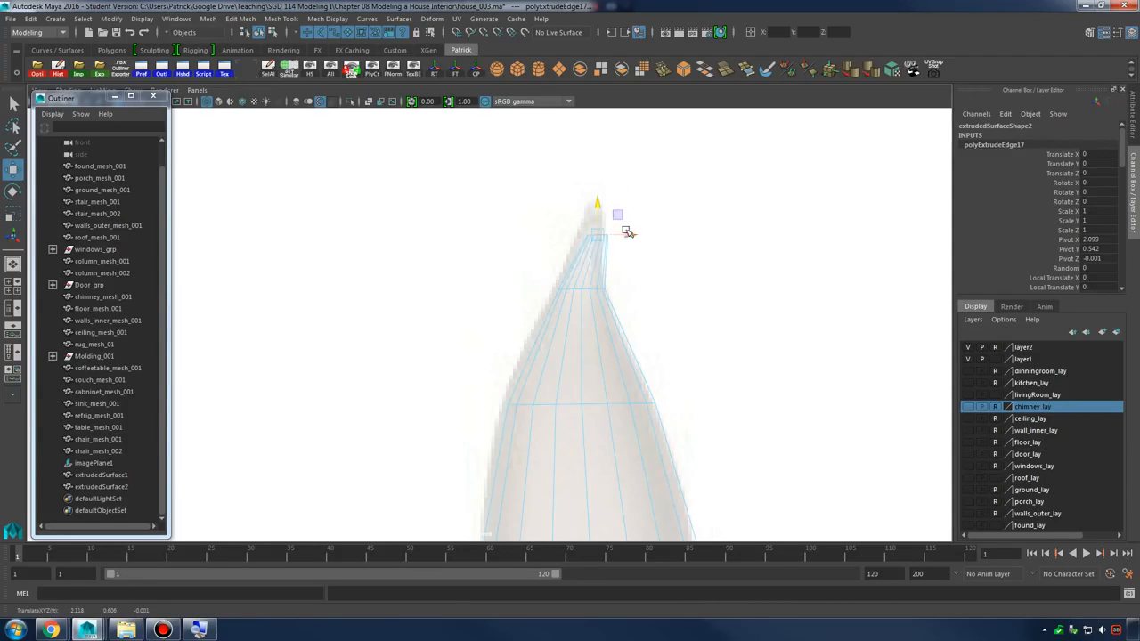
# Extrude the tip's edges once more up to the bulb's end and scale them in to a point
pyautogui.keyDown('shift'); pyautogui.moveTo(621, 235); pyautogui.dragTo(613, 251, button='right'); pyautogui.keyUp('shift')
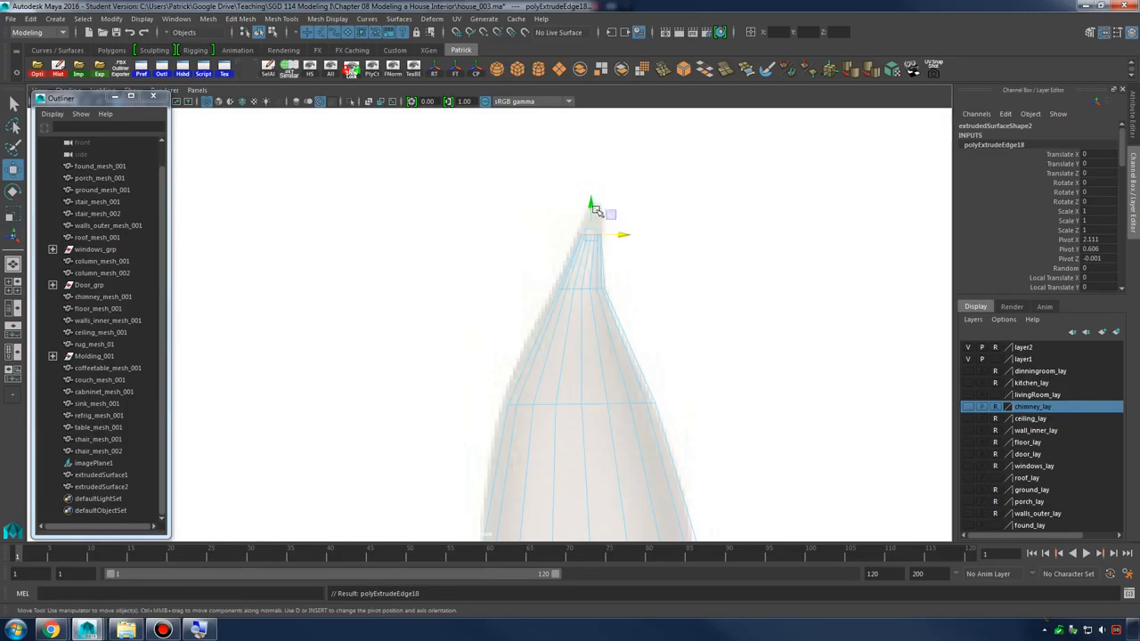
pyautogui.moveTo(594, 218); pyautogui.dragTo(627, 202)
pyautogui.press('r')
pyautogui.press('w')
# Switch to vertex selection and move the bulb's base vertex ring sideways to line up with the bulb's outline
pyautogui.scroll(-5, 642, 257)
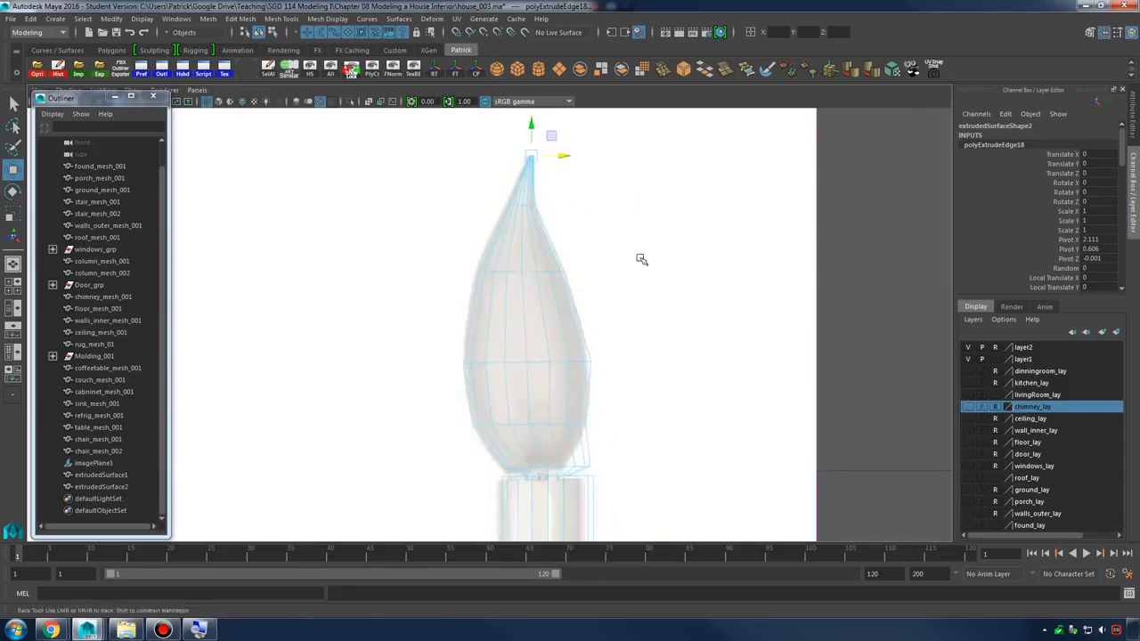
pyautogui.scroll(4, 580, 285)
pyautogui.moveTo(575, 244); pyautogui.dragTo(518, 335, button='right')
pyautogui.moveTo(618, 364); pyautogui.dragTo(589, 362)
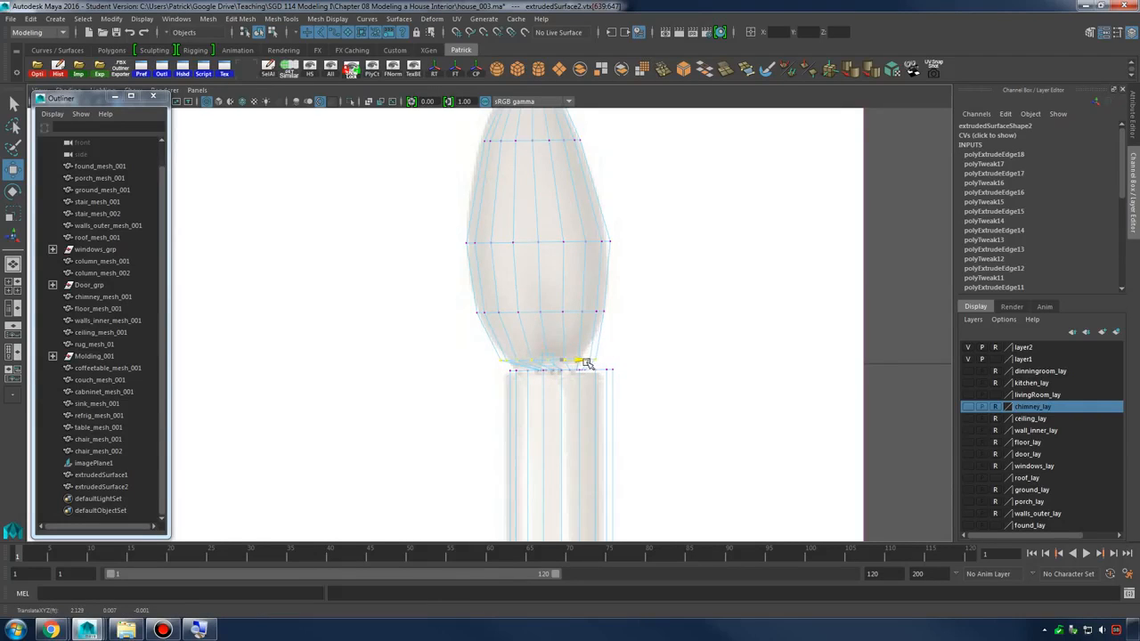
# Select all of the bulb's vertices, including the base ring, and move them sideways to centre the bulb over the candle
pyautogui.scroll(-2, 620, 267)
pyautogui.scroll(-4, 410, 204)
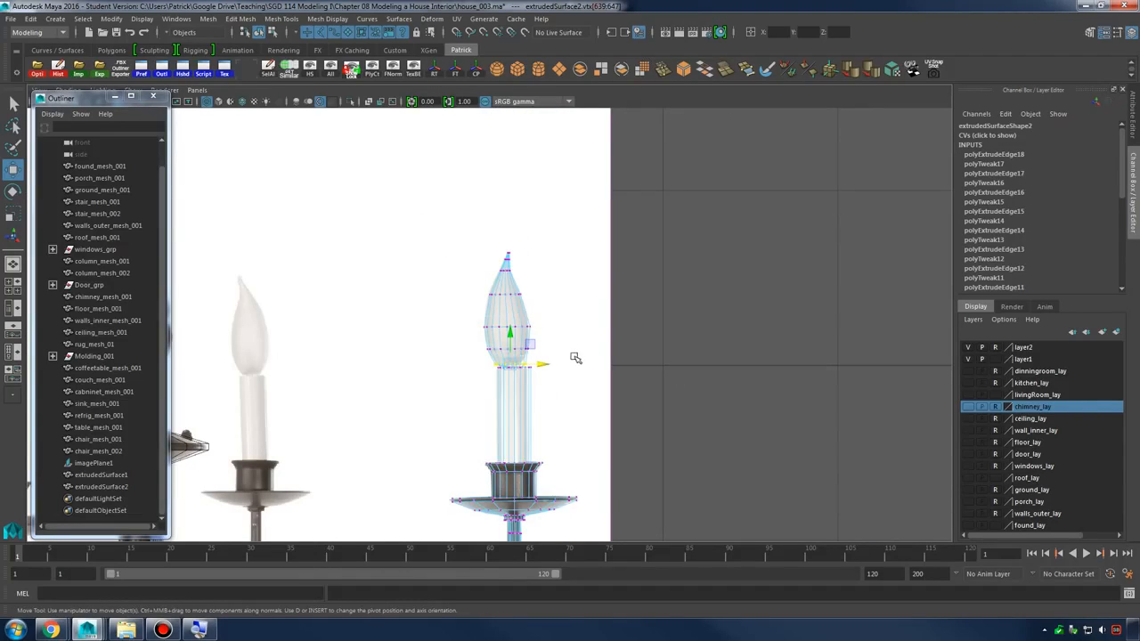
pyautogui.moveTo(579, 365); pyautogui.dragTo(577, 358)
pyautogui.press('f')
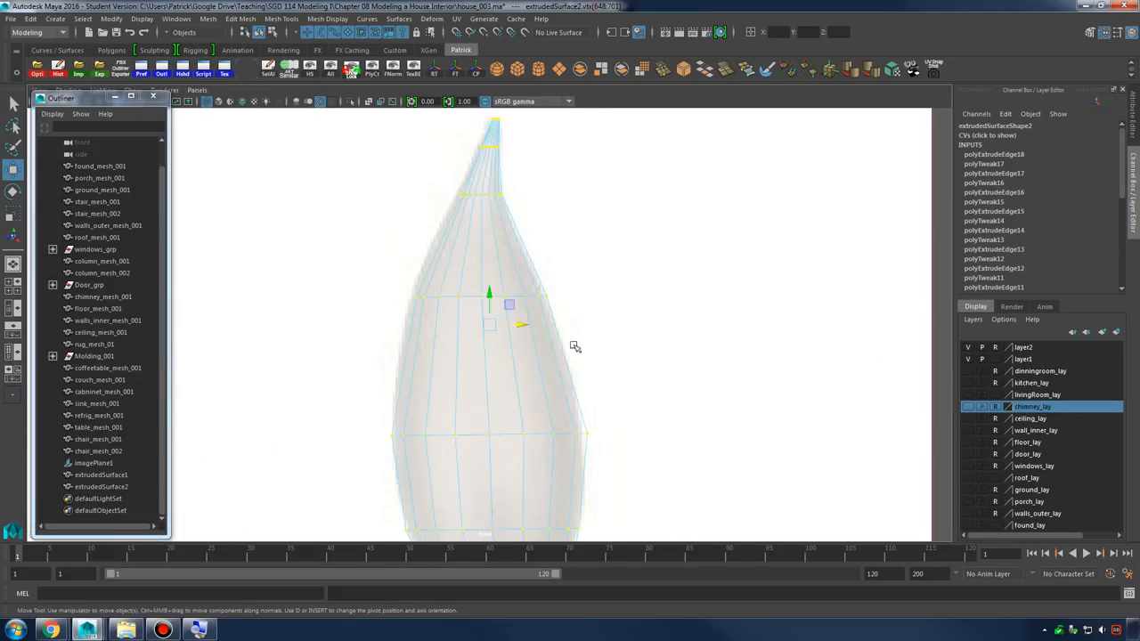
pyautogui.keyDown('alt'); pyautogui.moveTo(614, 365); pyautogui.dragTo(626, 69, button='middle'); pyautogui.keyUp('alt')
pyautogui.scroll(3, 472, 303)
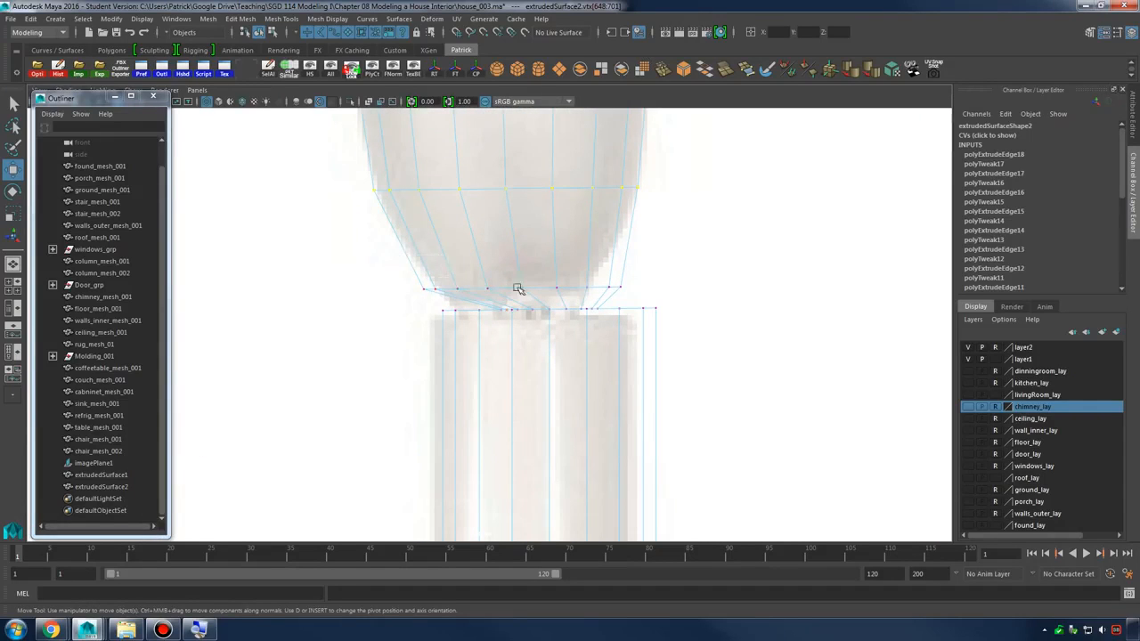
pyautogui.scroll(-5, 628, 267)
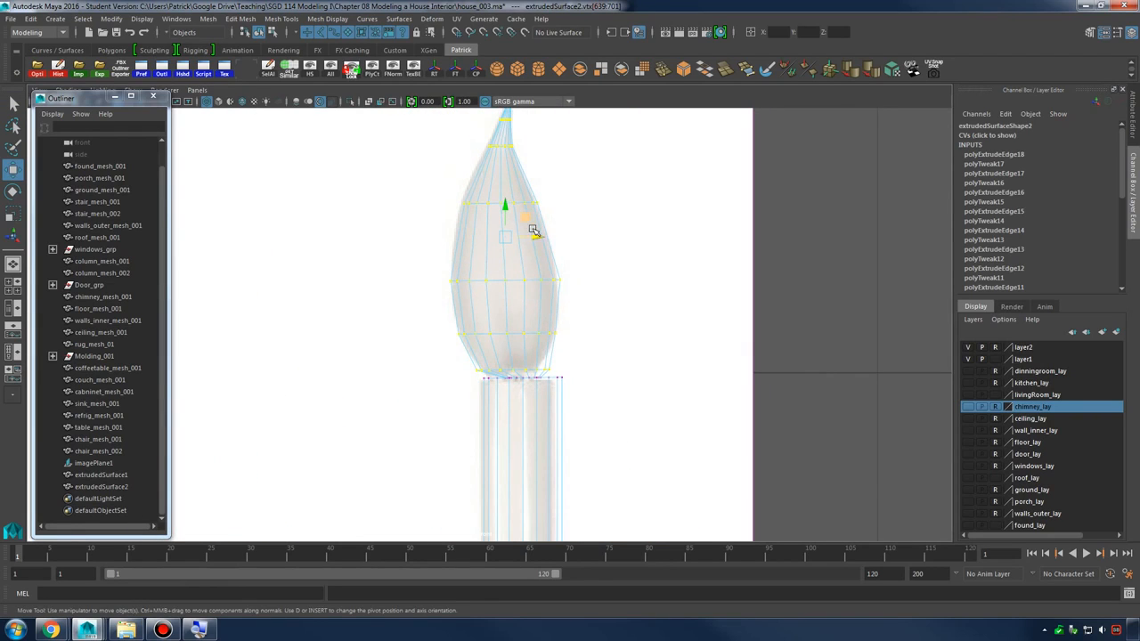
pyautogui.moveTo(532, 231); pyautogui.dragTo(548, 244)
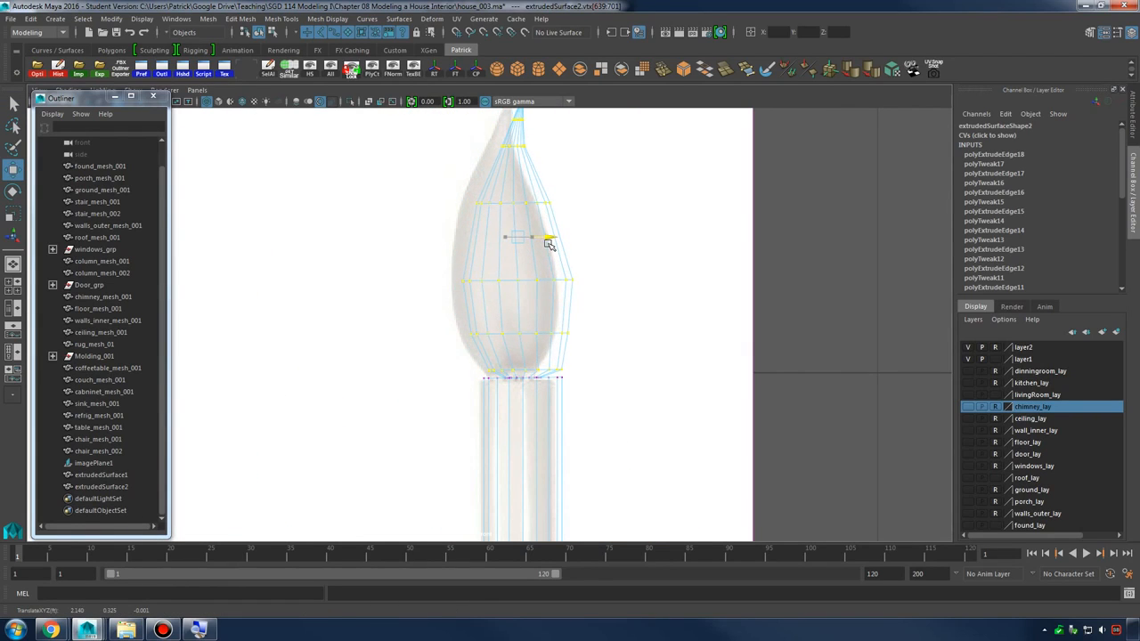
# Return to object mode and examine the candle, bulb and arm in perspective with smooth preview on and off
pyautogui.press('space')
pyautogui.press('space')
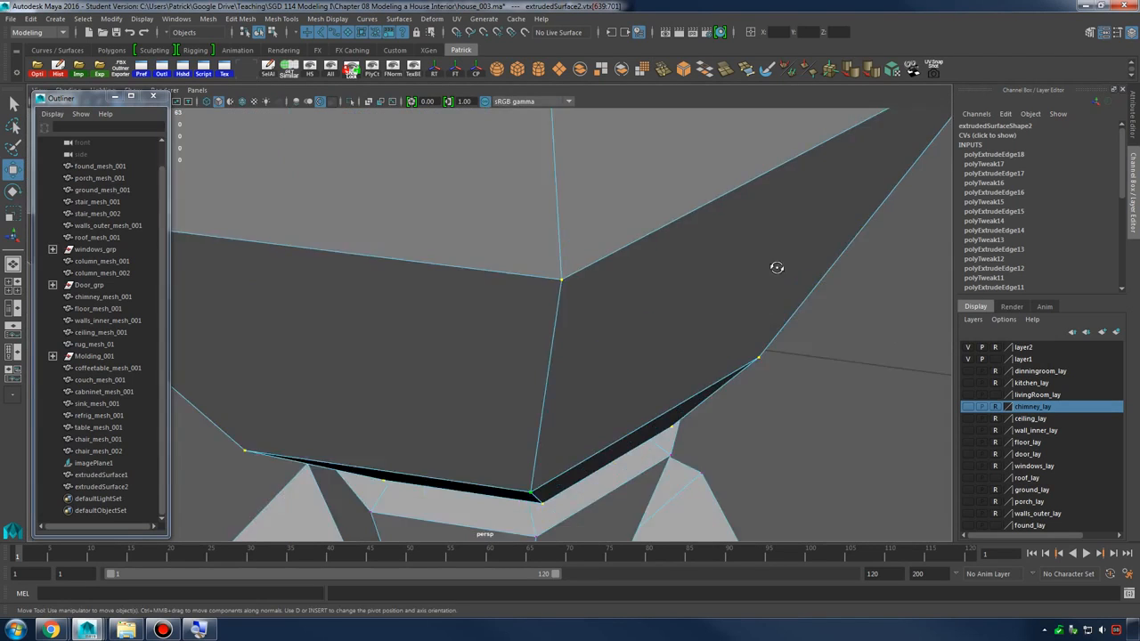
pyautogui.scroll(-3, 619, 246)
pyautogui.press('3')
pyautogui.moveTo(546, 239); pyautogui.dragTo(641, 223, button='right')
pyautogui.click(642, 224)
pyautogui.scroll(-4, 643, 226)
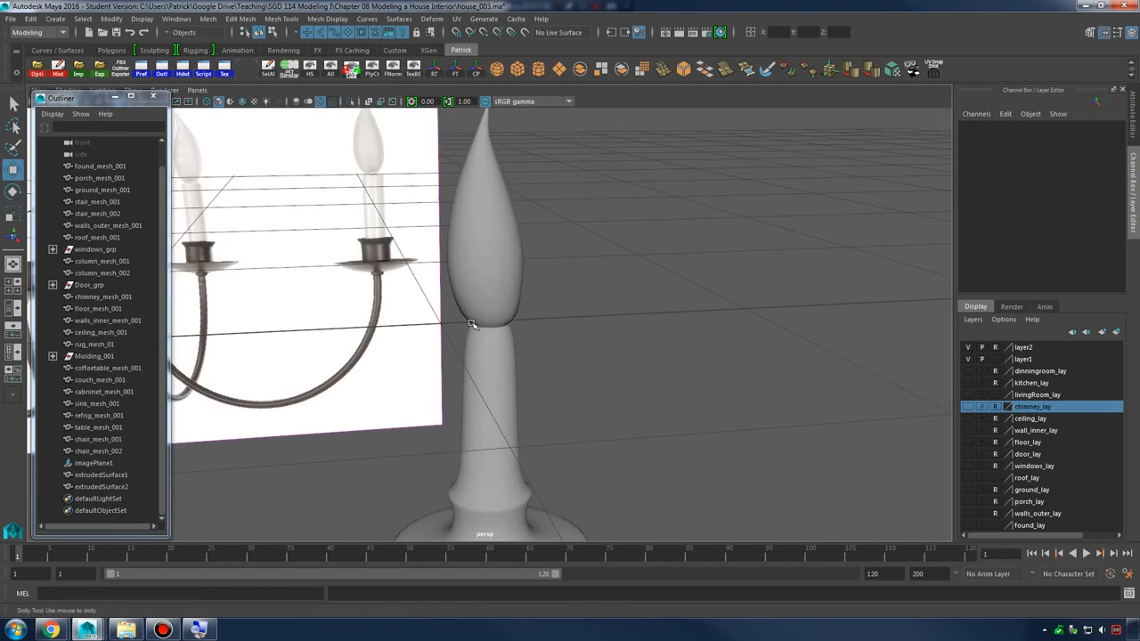
pyautogui.keyDown('alt'); pyautogui.moveTo(815, 378); pyautogui.dragTo(564, 345); pyautogui.keyUp('alt')
pyautogui.click(500, 356)
pyautogui.press('1')
pyautogui.keyDown('alt'); pyautogui.moveTo(534, 383); pyautogui.dragTo(615, 346, button='middle'); pyautogui.keyUp('alt')
pyautogui.keyDown('alt'); pyautogui.moveTo(615, 346); pyautogui.dragTo(557, 357, button='right'); pyautogui.keyUp('alt')
pyautogui.keyDown('alt'); pyautogui.moveTo(557, 356); pyautogui.dragTo(717, 333, button='middle'); pyautogui.keyUp('alt')
pyautogui.keyDown('alt'); pyautogui.moveTo(717, 333); pyautogui.dragTo(524, 344, button='right'); pyautogui.keyUp('alt')
pyautogui.keyDown('alt'); pyautogui.moveTo(523, 344); pyautogui.dragTo(488, 360, button='middle'); pyautogui.keyUp('alt')
pyautogui.keyDown('alt'); pyautogui.moveTo(488, 360); pyautogui.dragTo(540, 404, button='right'); pyautogui.keyUp('alt')
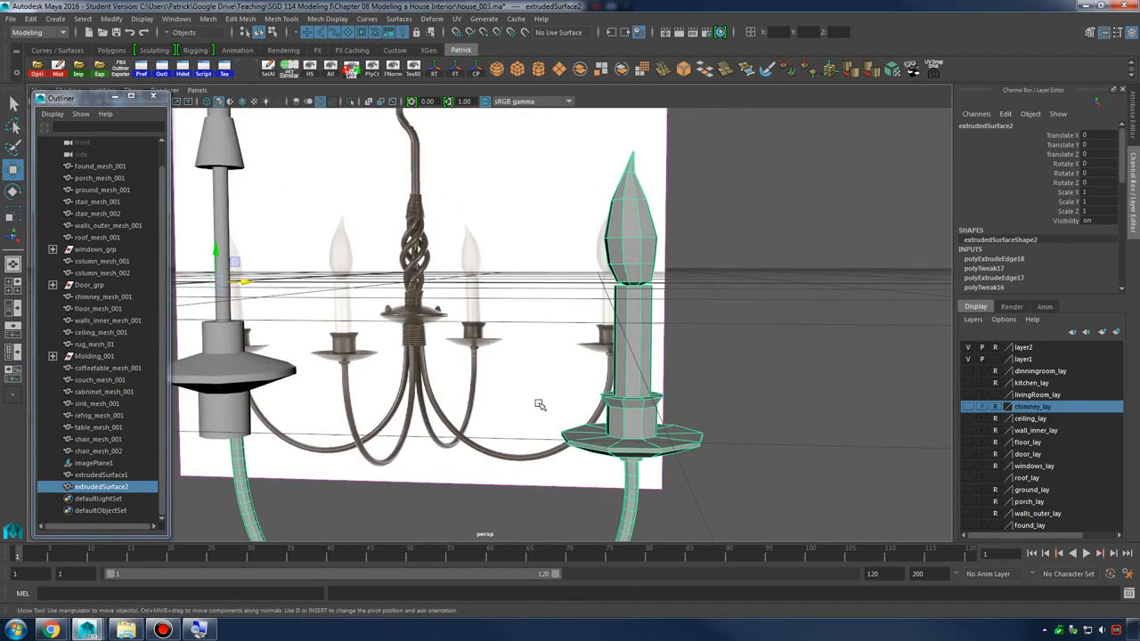
# Insert supporting edge loops around the candle's top rim, just below the bulb, with the Insert Edge Loop tool
pyautogui.keyDown('alt'); pyautogui.moveTo(540, 405); pyautogui.dragTo(594, 292, button='middle'); pyautogui.keyUp('alt')
pyautogui.keyDown('alt'); pyautogui.moveTo(594, 291); pyautogui.dragTo(512, 312); pyautogui.keyUp('alt')
pyautogui.keyDown('alt'); pyautogui.moveTo(512, 312); pyautogui.dragTo(608, 305, button='right'); pyautogui.keyUp('alt')
pyautogui.keyDown('alt'); pyautogui.moveTo(608, 306); pyautogui.dragTo(446, 356, button='middle'); pyautogui.keyUp('alt')
pyautogui.keyDown('alt'); pyautogui.moveTo(446, 357); pyautogui.dragTo(636, 359, button='right'); pyautogui.keyUp('alt')
pyautogui.keyDown('alt'); pyautogui.moveTo(636, 359); pyautogui.dragTo(690, 364); pyautogui.keyUp('alt')
pyautogui.keyDown('alt'); pyautogui.moveTo(690, 364); pyautogui.dragTo(529, 384, button='middle'); pyautogui.keyUp('alt')
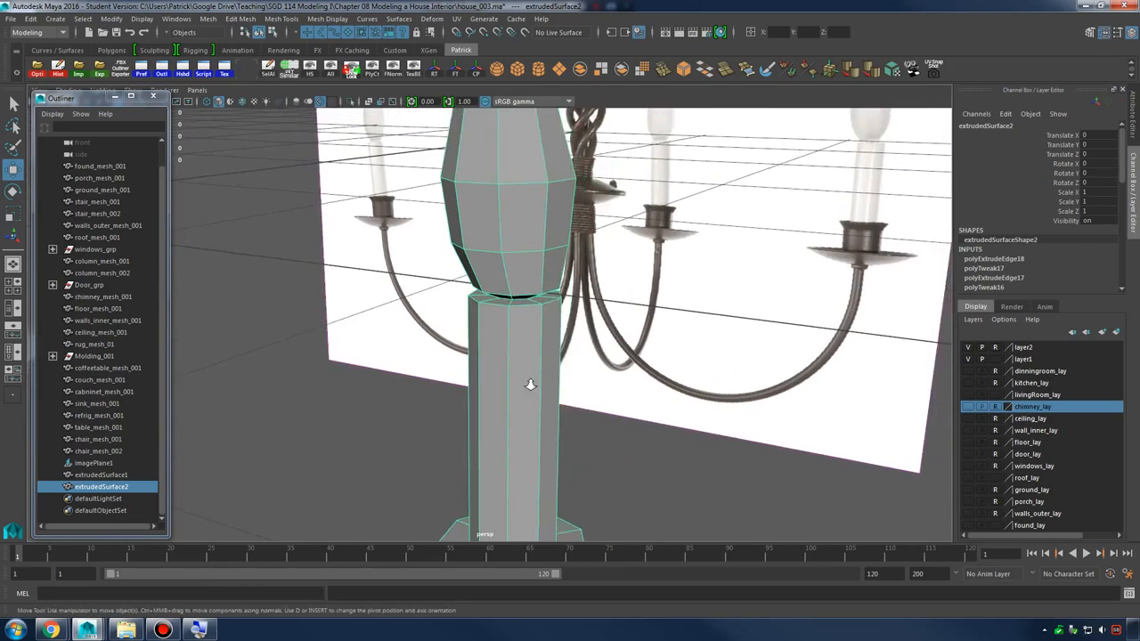
pyautogui.keyDown('alt'); pyautogui.moveTo(529, 384); pyautogui.dragTo(623, 374, button='right'); pyautogui.keyUp('alt')
pyautogui.keyDown('shift'); pyautogui.moveTo(568, 290); pyautogui.dragTo(536, 309, button='right'); pyautogui.keyUp('shift')
pyautogui.keyDown('alt'); pyautogui.moveTo(649, 326); pyautogui.dragTo(614, 356); pyautogui.keyUp('alt')
pyautogui.keyDown('alt'); pyautogui.moveTo(614, 356); pyautogui.dragTo(758, 370, button='right'); pyautogui.keyUp('alt')
pyautogui.moveTo(526, 362); pyautogui.dragTo(537, 353)
pyautogui.press('3')
pyautogui.press('1')
pyautogui.click(604, 381)
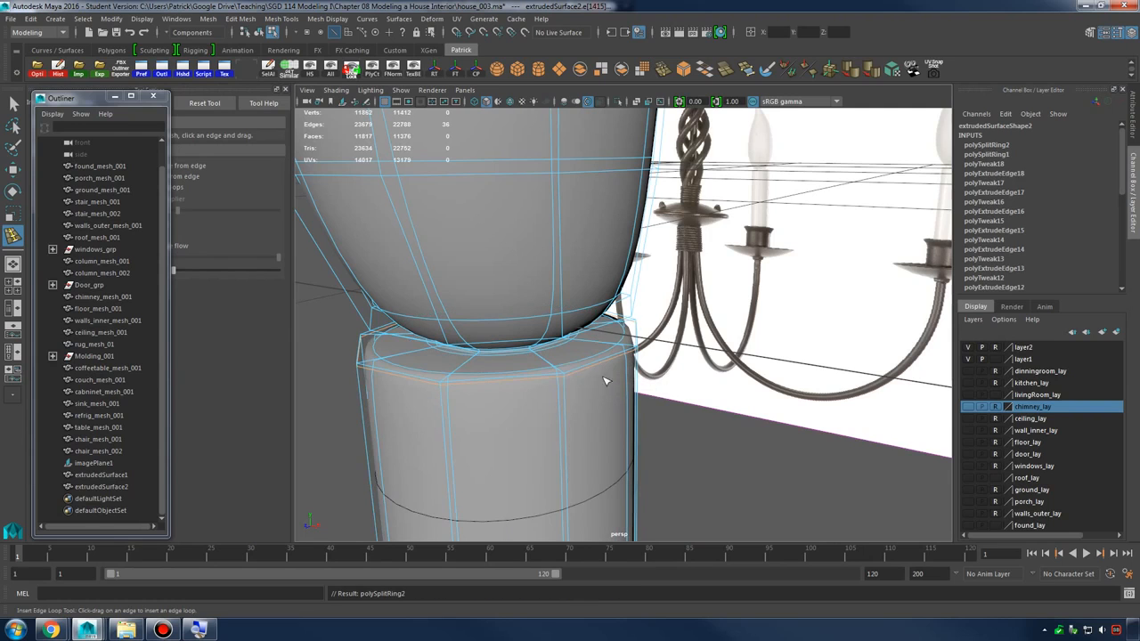
# Insert further edge loops at the candle's upper edge and around the candle cup's flared lip
pyautogui.press('1')
pyautogui.moveTo(562, 369); pyautogui.dragTo(562, 374)
pyautogui.keyDown('alt'); pyautogui.moveTo(562, 375); pyautogui.dragTo(604, 414); pyautogui.keyUp('alt')
pyautogui.keyDown('alt'); pyautogui.moveTo(604, 415); pyautogui.dragTo(565, 508); pyautogui.keyUp('alt')
pyautogui.press('1')
pyautogui.keyDown('alt'); pyautogui.moveTo(565, 507); pyautogui.dragTo(655, 405); pyautogui.keyUp('alt')
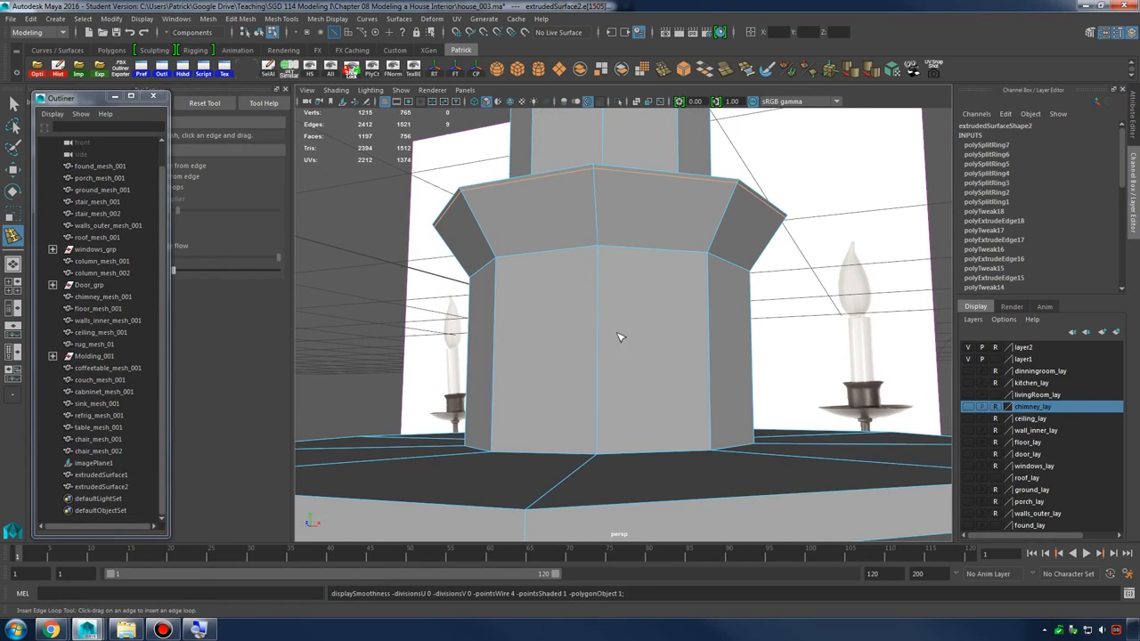
# Insert edge loops around the candle cup's neck below the flare and around its base, checking the smooth preview
pyautogui.moveTo(596, 250); pyautogui.dragTo(601, 250)
pyautogui.press('3')
pyautogui.keyDown('alt'); pyautogui.moveTo(674, 374); pyautogui.dragTo(662, 354); pyautogui.keyUp('alt')
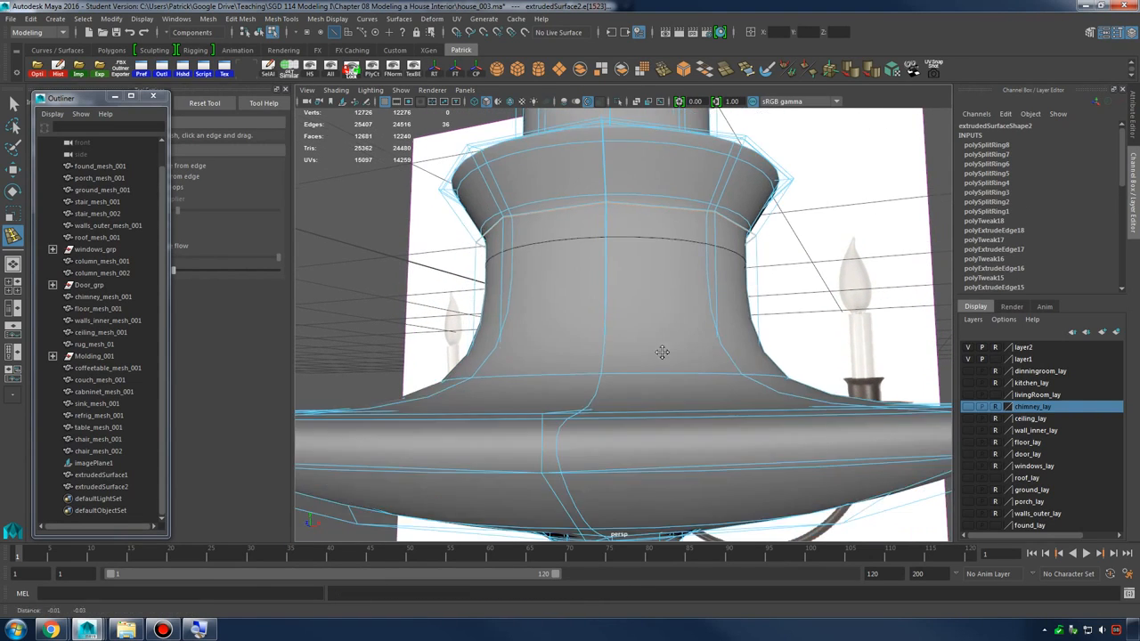
pyautogui.press('1')
pyautogui.keyDown('alt'); pyautogui.moveTo(626, 396); pyautogui.dragTo(686, 287); pyautogui.keyUp('alt')
pyautogui.press('3')
pyautogui.keyDown('alt'); pyautogui.moveTo(819, 301); pyautogui.dragTo(713, 295); pyautogui.keyUp('alt')
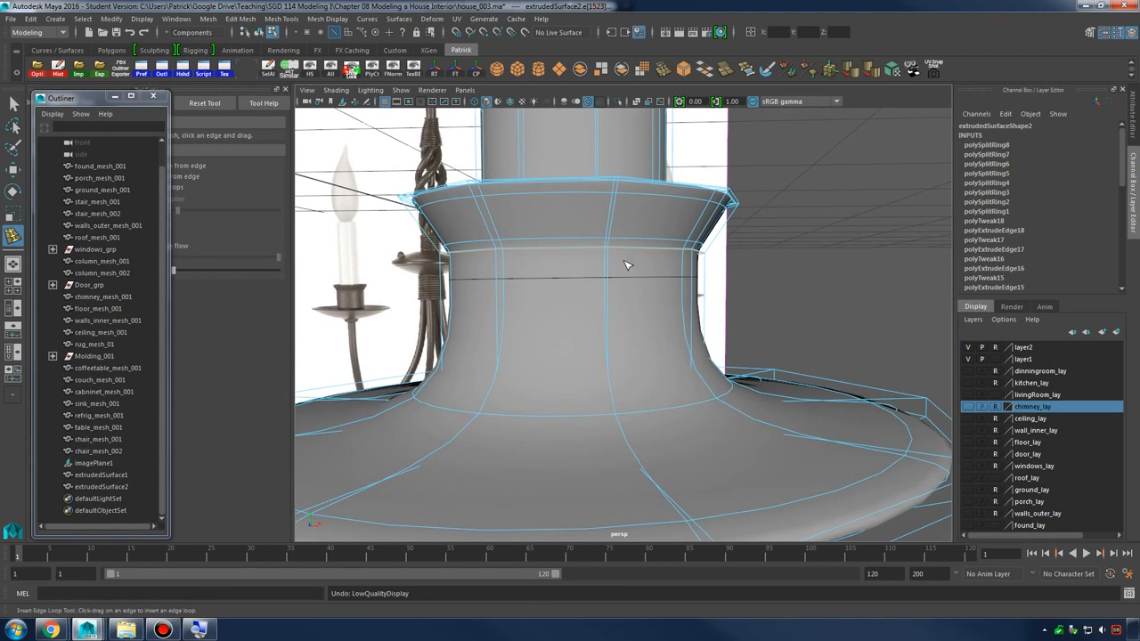
pyautogui.press('1')
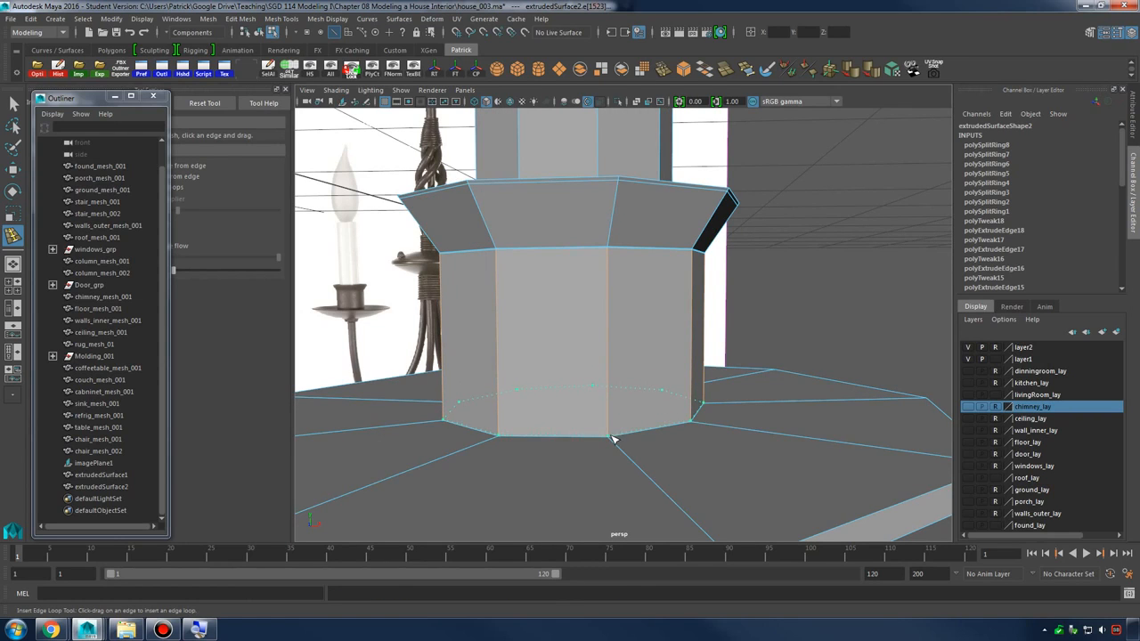
pyautogui.moveTo(611, 433); pyautogui.dragTo(612, 440)
pyautogui.press('3')
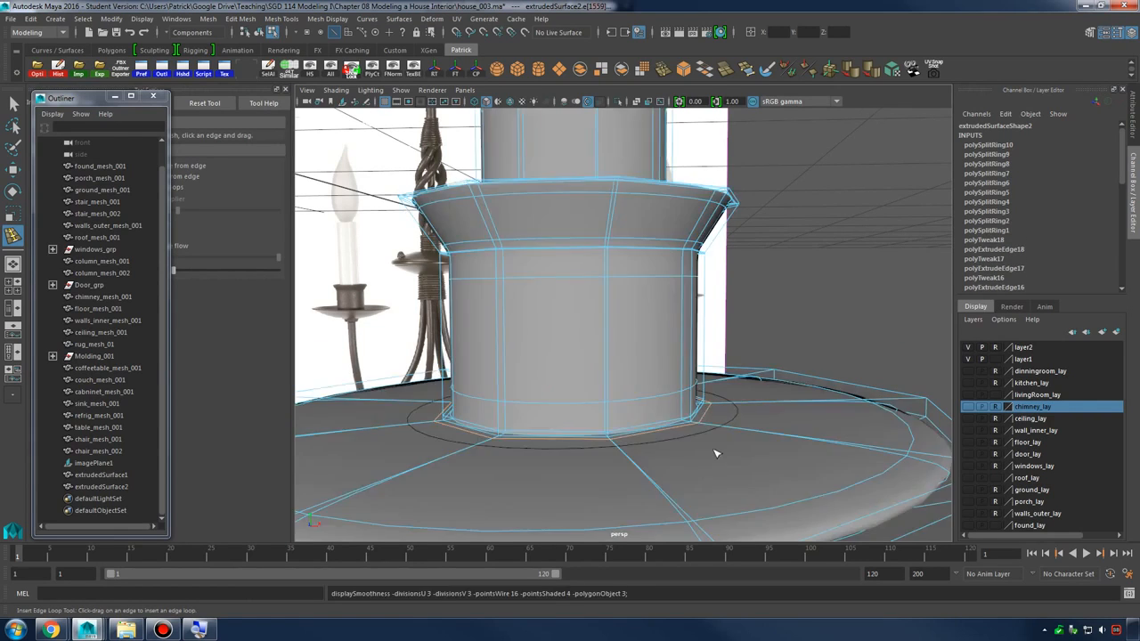
# Insert edge loops on the saucer's upper surface, one around the cup's base and one near the outer rim
pyautogui.press('1')
pyautogui.keyDown('alt'); pyautogui.moveTo(713, 450); pyautogui.dragTo(684, 350); pyautogui.keyUp('alt')
pyautogui.click(720, 378)
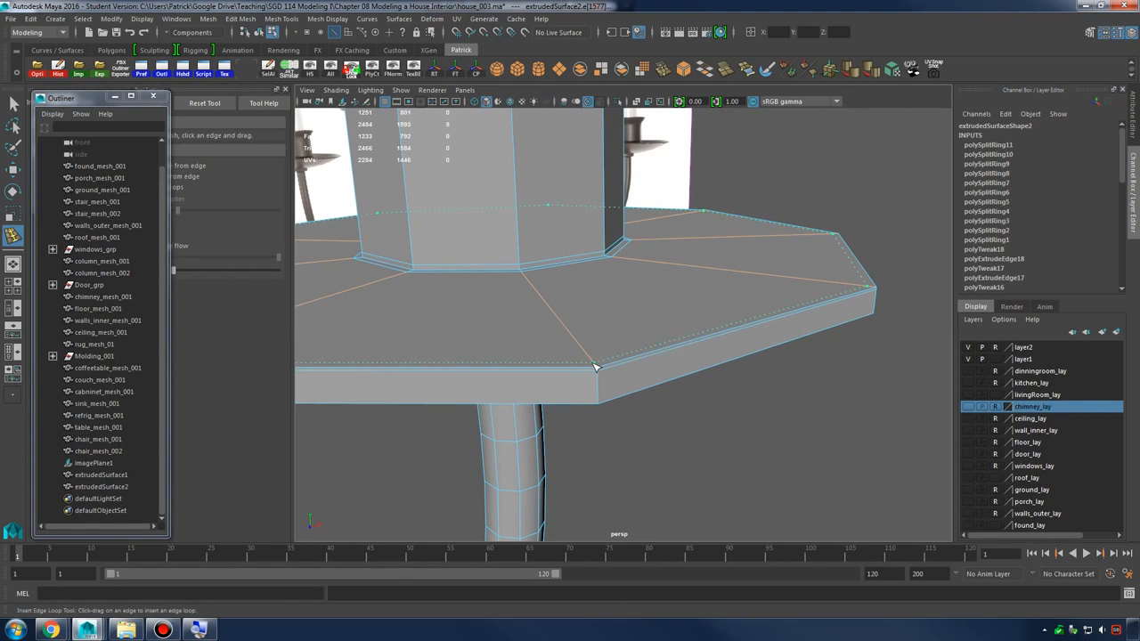
pyautogui.click(599, 367)
# Insert edge loops along the saucer's side edge and across its underside, redoing the first rim loop
pyautogui.keyDown('alt'); pyautogui.moveTo(599, 366); pyautogui.dragTo(636, 216); pyautogui.keyUp('alt')
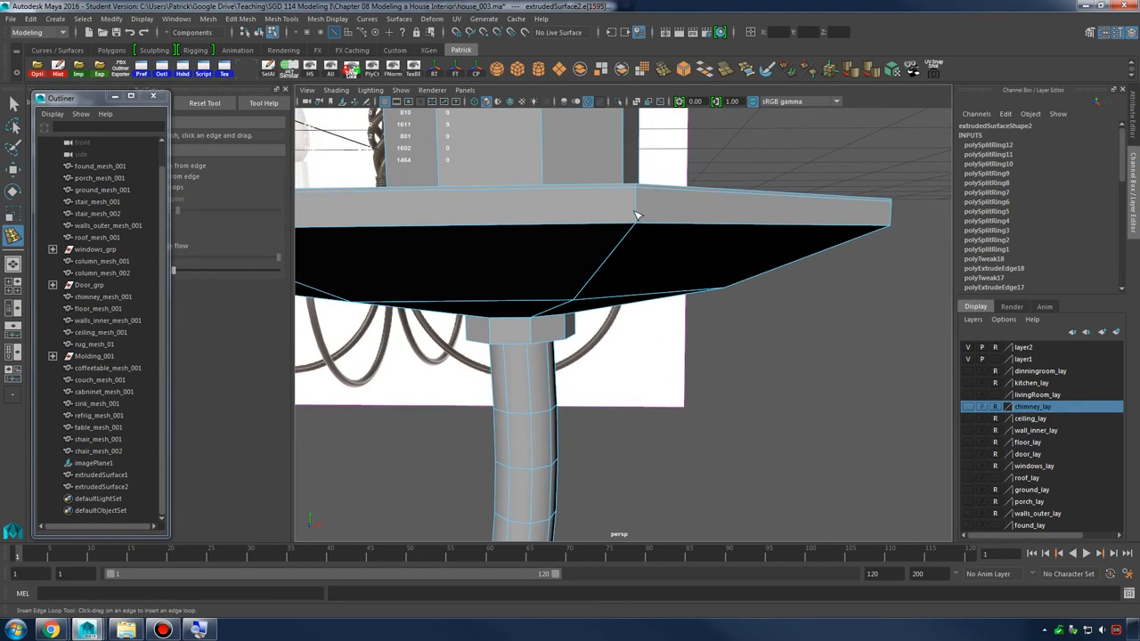
pyautogui.click(640, 218)
pyautogui.hotkey('ctrl', 'z')
pyautogui.click(638, 219)
pyautogui.moveTo(639, 220); pyautogui.dragTo(655, 333)
pyautogui.click(638, 228)
pyautogui.press('1')
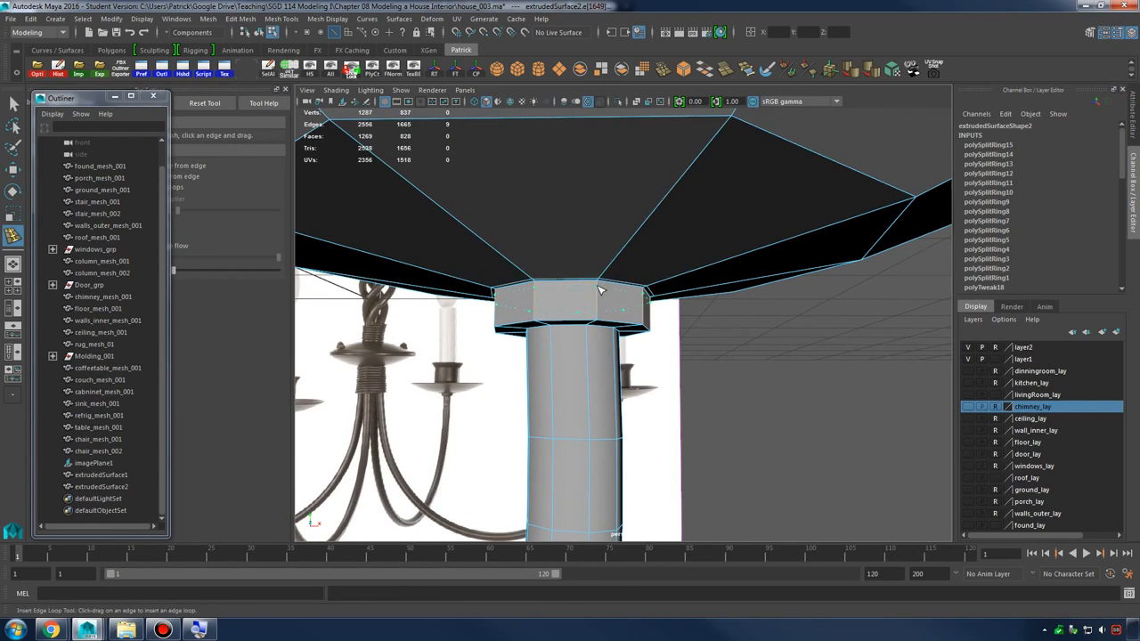
# Insert edge loops along the top, bottom and underside of the collar below the saucer, and return to object mode
pyautogui.click(604, 289)
pyautogui.press('3')
pyautogui.click(600, 315)
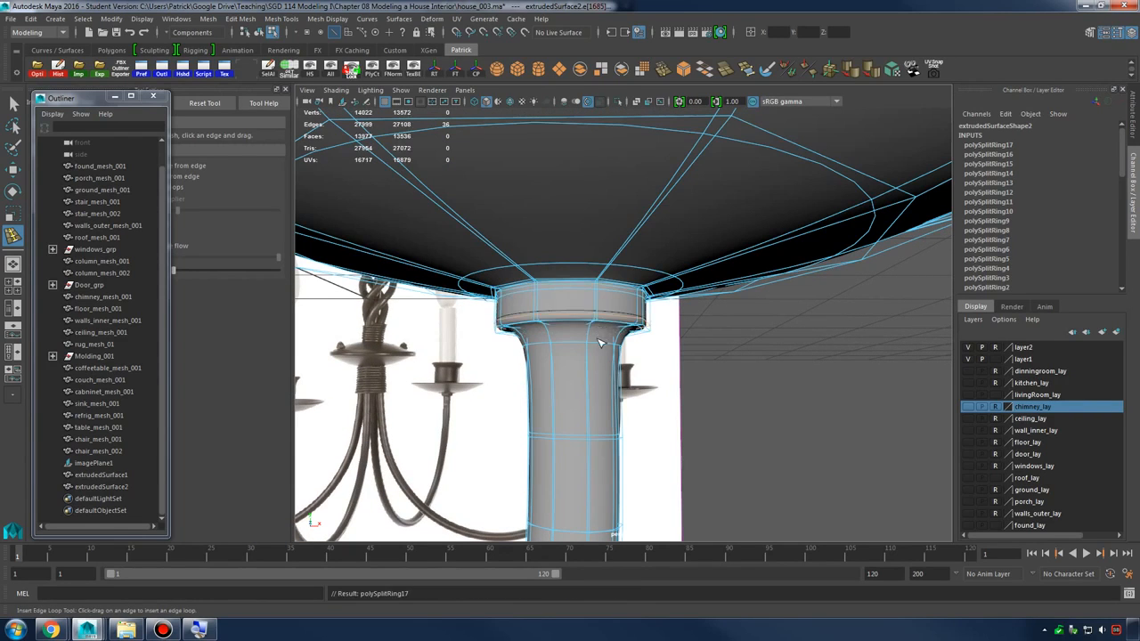
pyautogui.keyDown('alt'); pyautogui.moveTo(601, 341); pyautogui.dragTo(639, 255); pyautogui.keyUp('alt')
pyautogui.press('1')
pyautogui.click(648, 155)
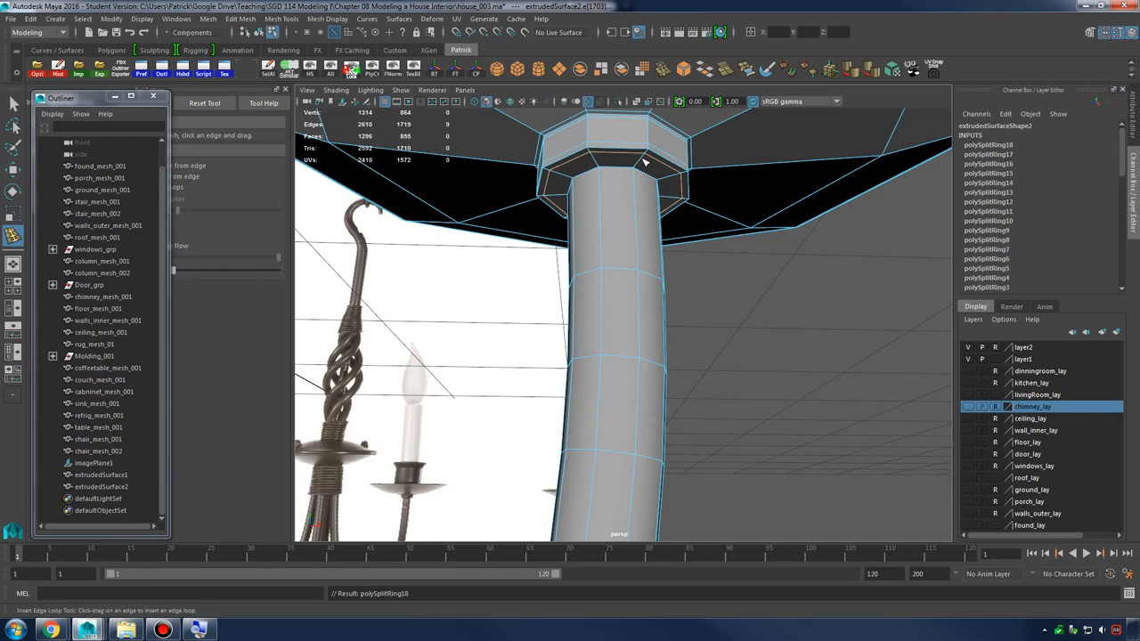
pyautogui.press('3')
pyautogui.press('q')
pyautogui.moveTo(643, 171); pyautogui.dragTo(682, 156, button='right')
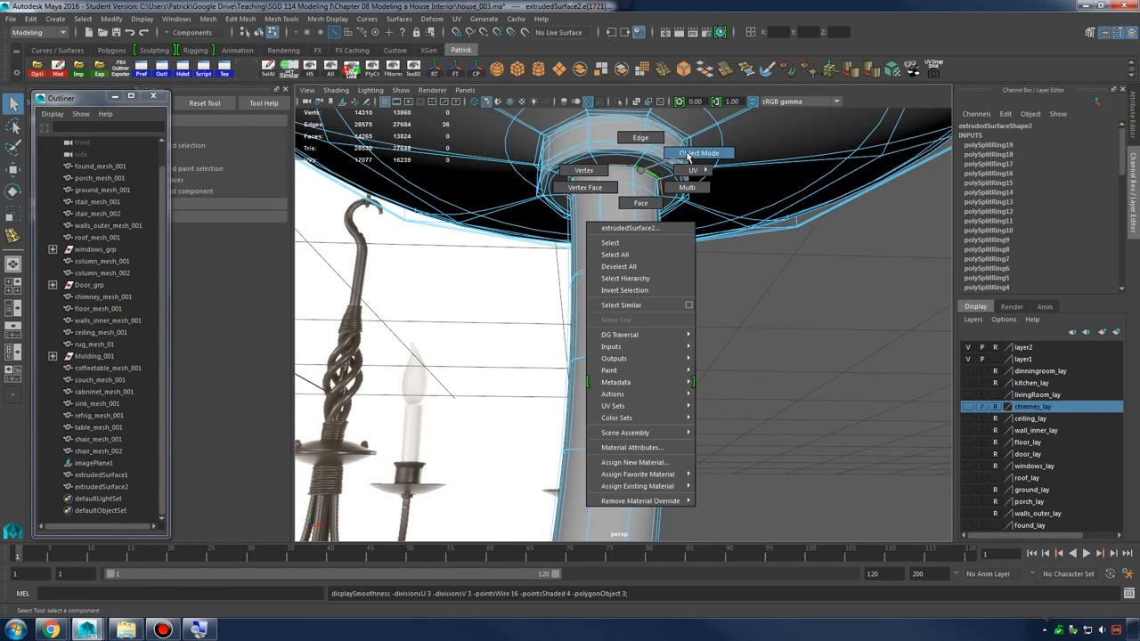
pyautogui.click(726, 258)
# Examine the smoothed chandelier arm with its saucer, candle and bulb from several sides
pyautogui.keyDown('alt'); pyautogui.moveTo(725, 258); pyautogui.dragTo(469, 318, button='right'); pyautogui.keyUp('alt')
pyautogui.keyDown('alt'); pyautogui.moveTo(468, 318); pyautogui.dragTo(570, 383); pyautogui.keyUp('alt')
pyautogui.keyDown('alt'); pyautogui.moveTo(570, 383); pyautogui.dragTo(672, 357, button='middle'); pyautogui.keyUp('alt')
pyautogui.keyDown('alt'); pyautogui.moveTo(672, 356); pyautogui.dragTo(756, 359); pyautogui.keyUp('alt')
pyautogui.keyDown('alt'); pyautogui.moveTo(756, 359); pyautogui.dragTo(820, 363, button='middle'); pyautogui.keyUp('alt')
pyautogui.keyDown('alt'); pyautogui.moveTo(819, 363); pyautogui.dragTo(657, 315); pyautogui.keyUp('alt')
pyautogui.moveTo(653, 301); pyautogui.dragTo(710, 281, button='right')
pyautogui.keyDown('alt'); pyautogui.moveTo(710, 282); pyautogui.dragTo(763, 298); pyautogui.keyUp('alt')
pyautogui.click(763, 299)
pyautogui.keyDown('alt'); pyautogui.moveTo(764, 300); pyautogui.dragTo(720, 314, button='right'); pyautogui.keyUp('alt')
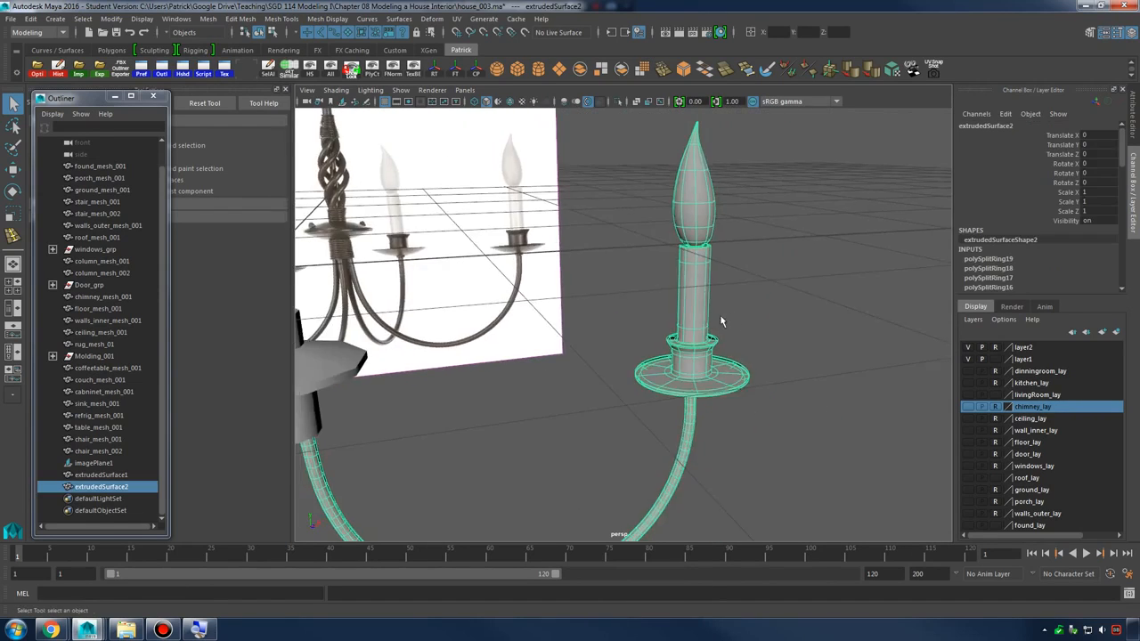
pyautogui.keyDown('alt'); pyautogui.moveTo(720, 315); pyautogui.dragTo(815, 326); pyautogui.keyUp('alt')
pyautogui.click(820, 327)
pyautogui.keyDown('alt'); pyautogui.moveTo(820, 327); pyautogui.dragTo(726, 313, button='right'); pyautogui.keyUp('alt')
pyautogui.keyDown('alt'); pyautogui.moveTo(726, 313); pyautogui.dragTo(702, 305, button='middle'); pyautogui.keyUp('alt')
pyautogui.keyDown('alt'); pyautogui.moveTo(703, 305); pyautogui.dragTo(712, 361); pyautogui.keyUp('alt')
# Select the arm, show the scene in wireframe and move the arm about 0.469 along X away from the central column
pyautogui.click(757, 331)
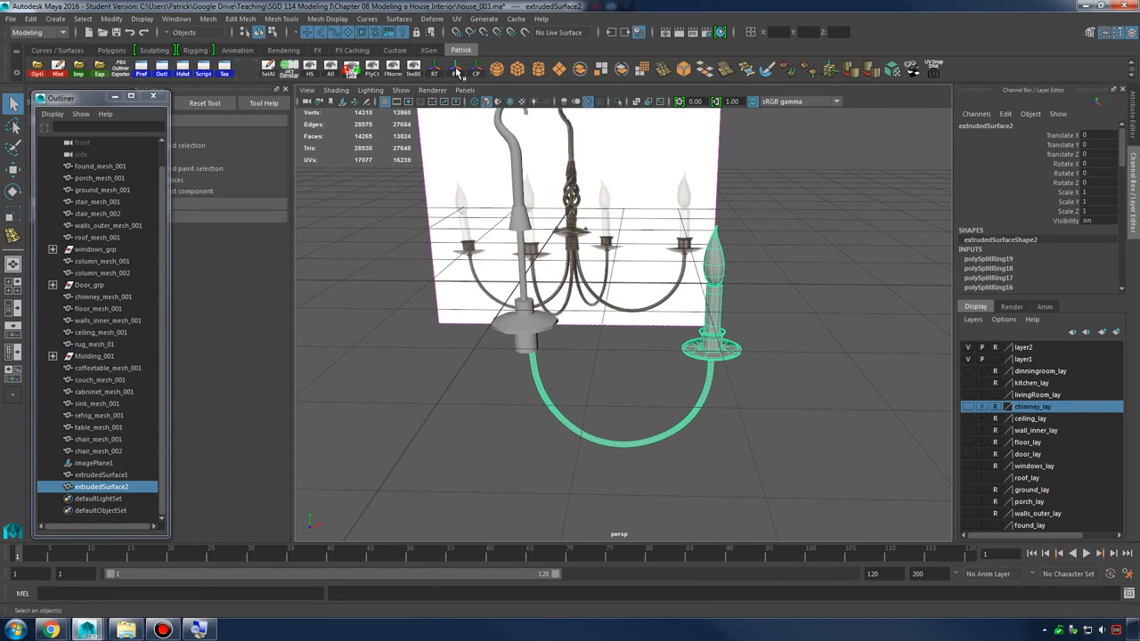
pyautogui.press('w')
pyautogui.keyDown('alt'); pyautogui.moveTo(577, 320); pyautogui.dragTo(639, 312, button='right'); pyautogui.keyUp('alt')
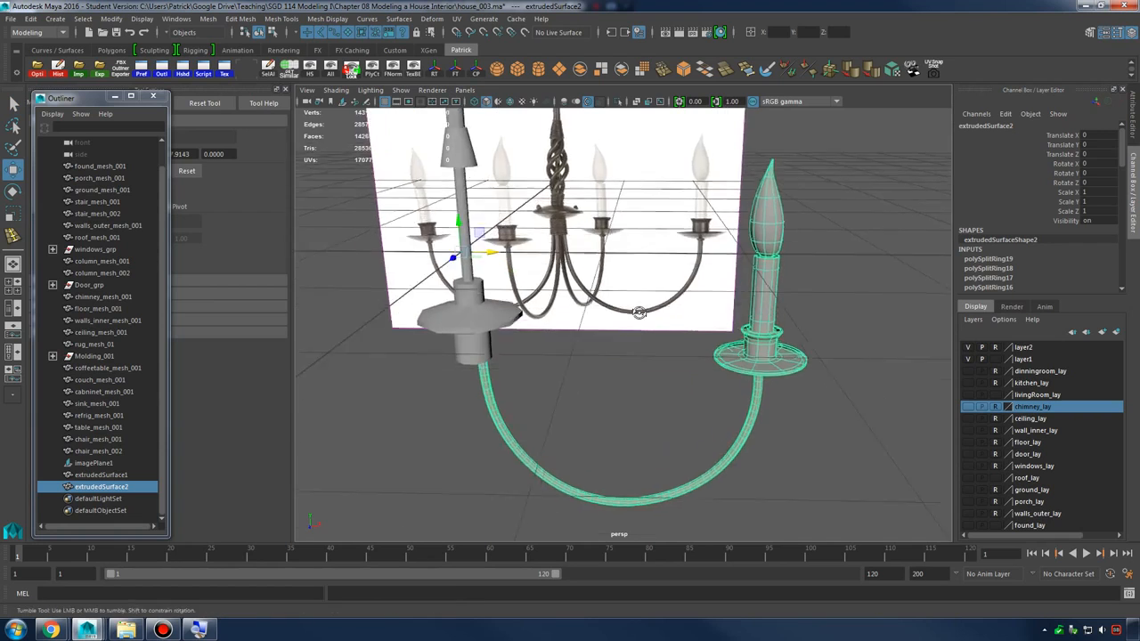
pyautogui.keyDown('alt'); pyautogui.moveTo(639, 313); pyautogui.dragTo(666, 306); pyautogui.keyUp('alt')
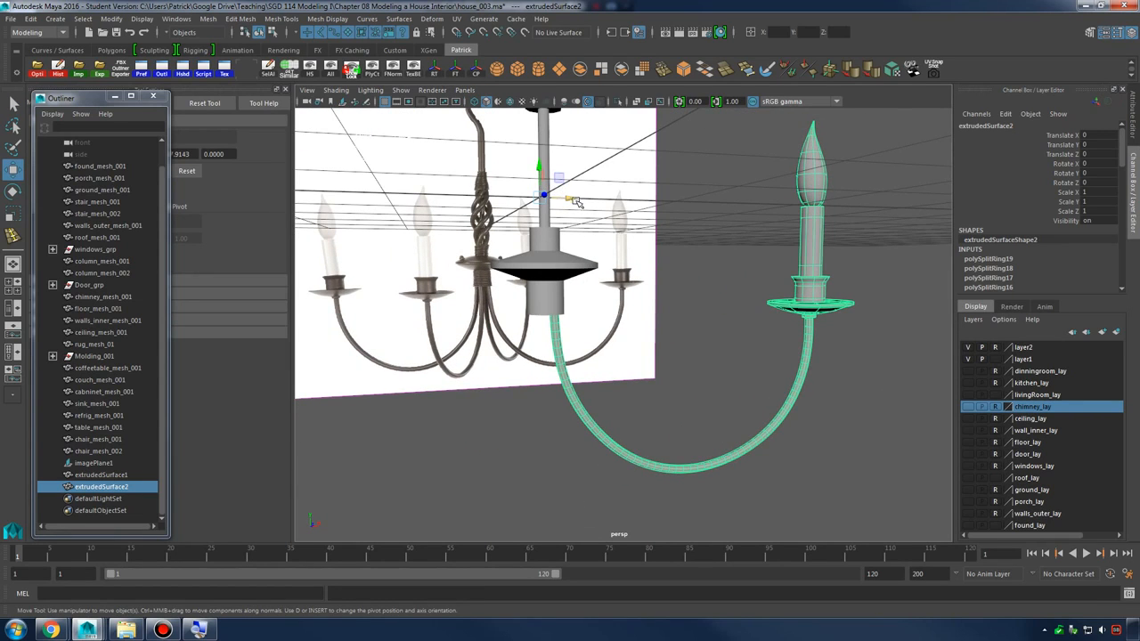
pyautogui.keyDown('alt'); pyautogui.moveTo(604, 222); pyautogui.dragTo(562, 267); pyautogui.keyUp('alt')
pyautogui.press('4')
pyautogui.keyDown('alt'); pyautogui.moveTo(562, 267); pyautogui.dragTo(597, 272, button='right'); pyautogui.keyUp('alt')
pyautogui.keyDown('alt'); pyautogui.moveTo(597, 272); pyautogui.dragTo(644, 255); pyautogui.keyUp('alt')
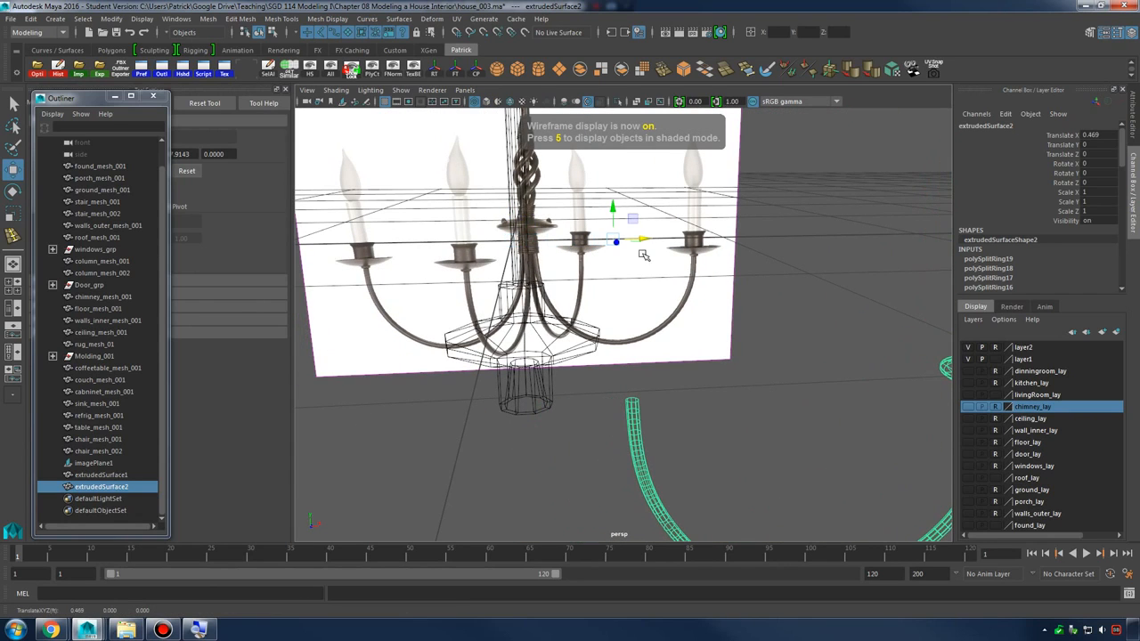
# Relocate the arm's pivot to the inner end of the arm tube nearest the central column
pyautogui.press('d')
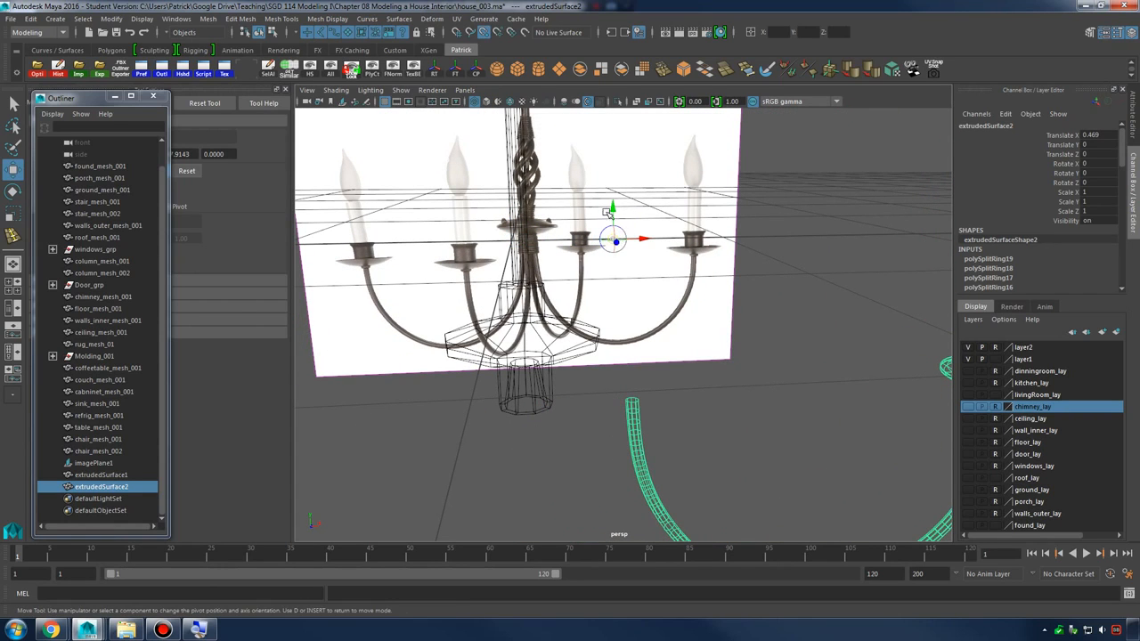
pyautogui.moveTo(613, 240); pyautogui.dragTo(640, 402)
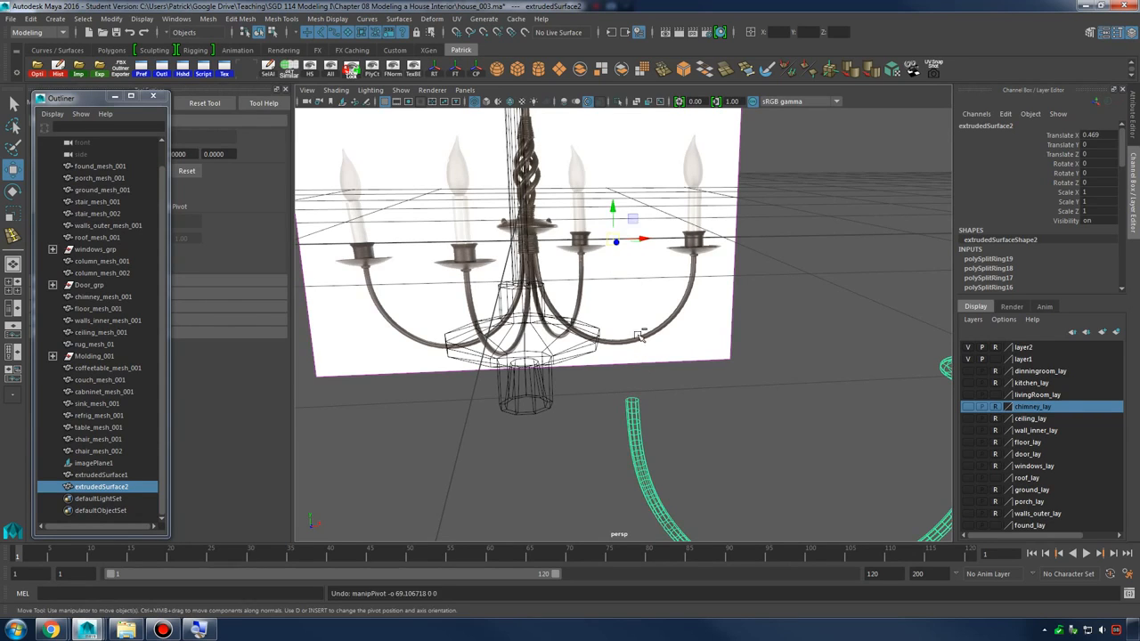
pyautogui.keyDown('alt'); pyautogui.moveTo(644, 330); pyautogui.dragTo(655, 332); pyautogui.keyUp('alt')
pyautogui.moveTo(668, 251); pyautogui.dragTo(661, 279)
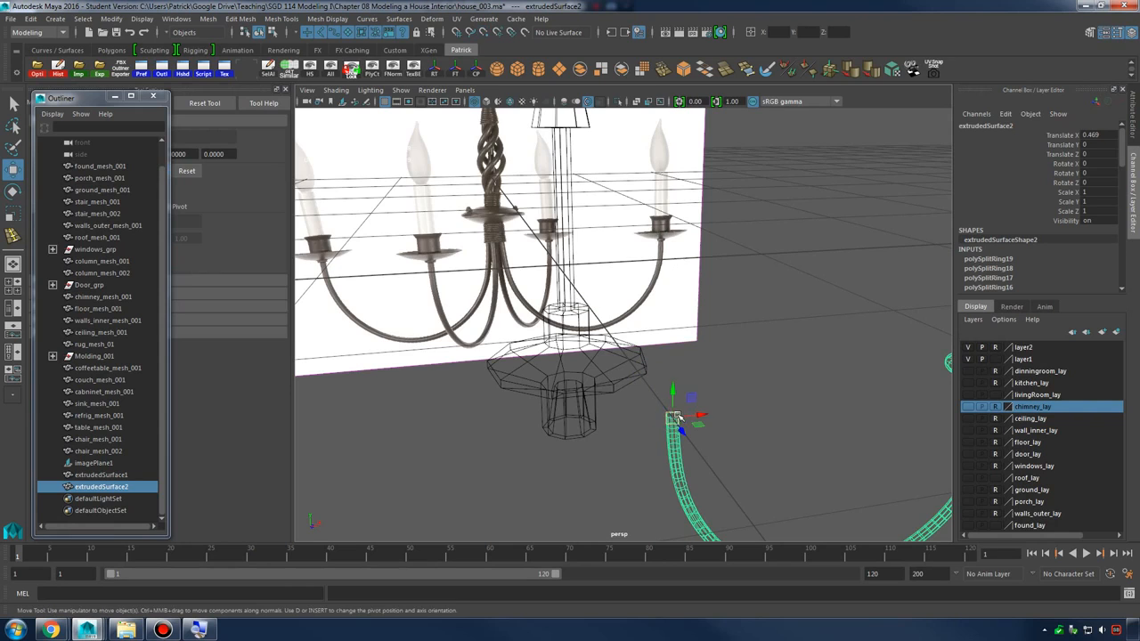
pyautogui.keyDown('alt'); pyautogui.moveTo(675, 403); pyautogui.dragTo(683, 398); pyautogui.keyUp('alt')
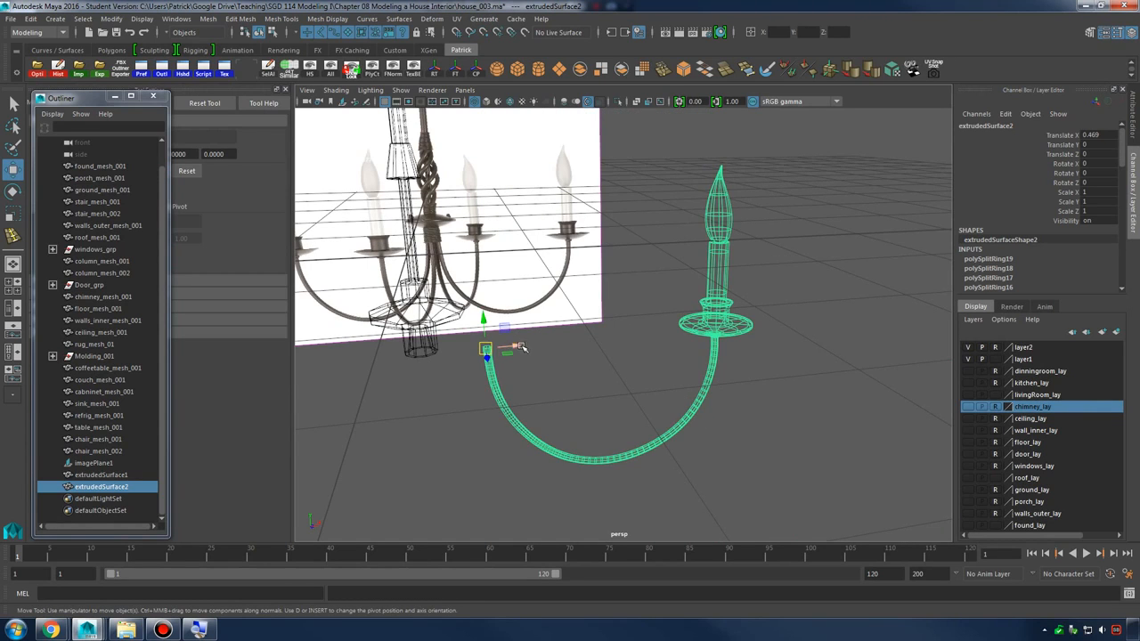
# Show the front view and hide layer1, which holds the reference image
pyautogui.press('space')
pyautogui.press('space')
pyautogui.scroll(-6, 560, 364)
pyautogui.keyDown('alt'); pyautogui.moveTo(561, 365); pyautogui.dragTo(753, 358, button='middle'); pyautogui.keyUp('alt')
pyautogui.scroll(4, 616, 349)
pyautogui.click(989, 360)
pyautogui.click(968, 359)
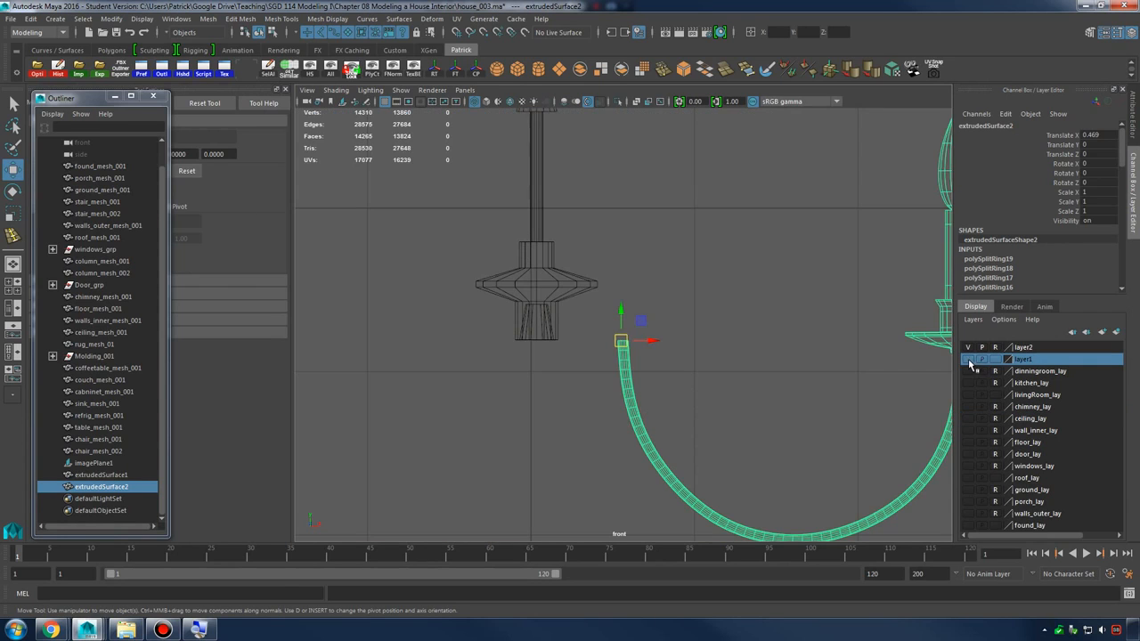
# Move the arm back so its inner end sits inside the bottom of the central hub, at about X -0.008, Y 0.02
pyautogui.moveTo(651, 341); pyautogui.dragTo(572, 341)
pyautogui.scroll(5, 608, 363)
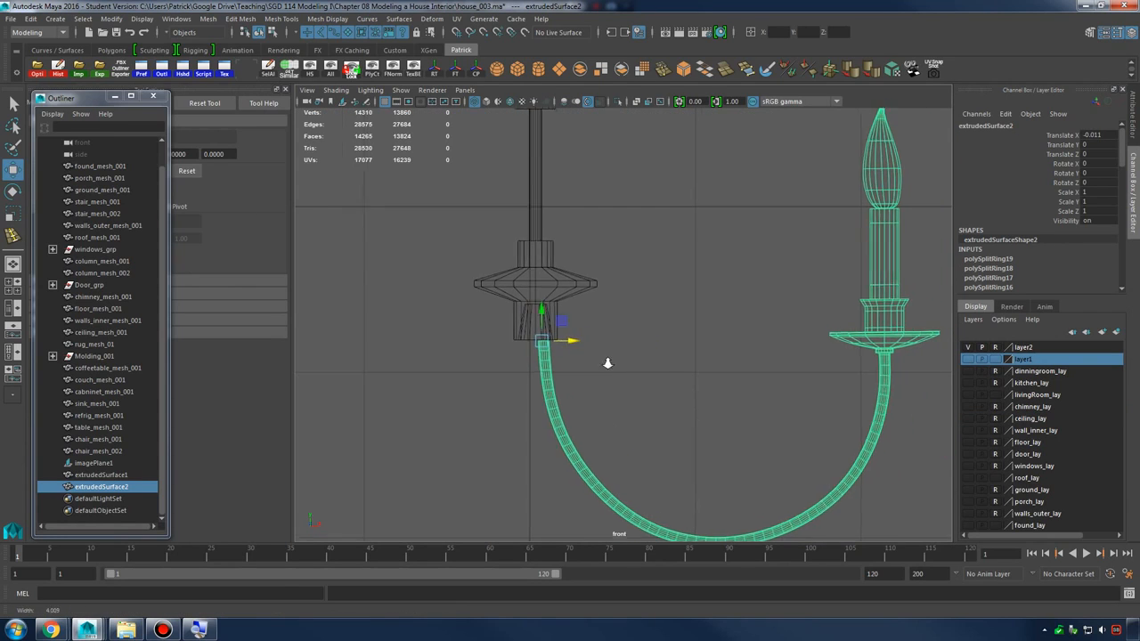
pyautogui.keyDown('alt'); pyautogui.moveTo(529, 352); pyautogui.dragTo(677, 346, button='middle'); pyautogui.keyUp('alt')
pyautogui.scroll(4, 610, 335)
pyautogui.moveTo(589, 341); pyautogui.dragTo(625, 361)
# Return to the perspective view, freeze the arm's transformations and reset its pivot to the central column
pyautogui.press('space')
pyautogui.press('space')
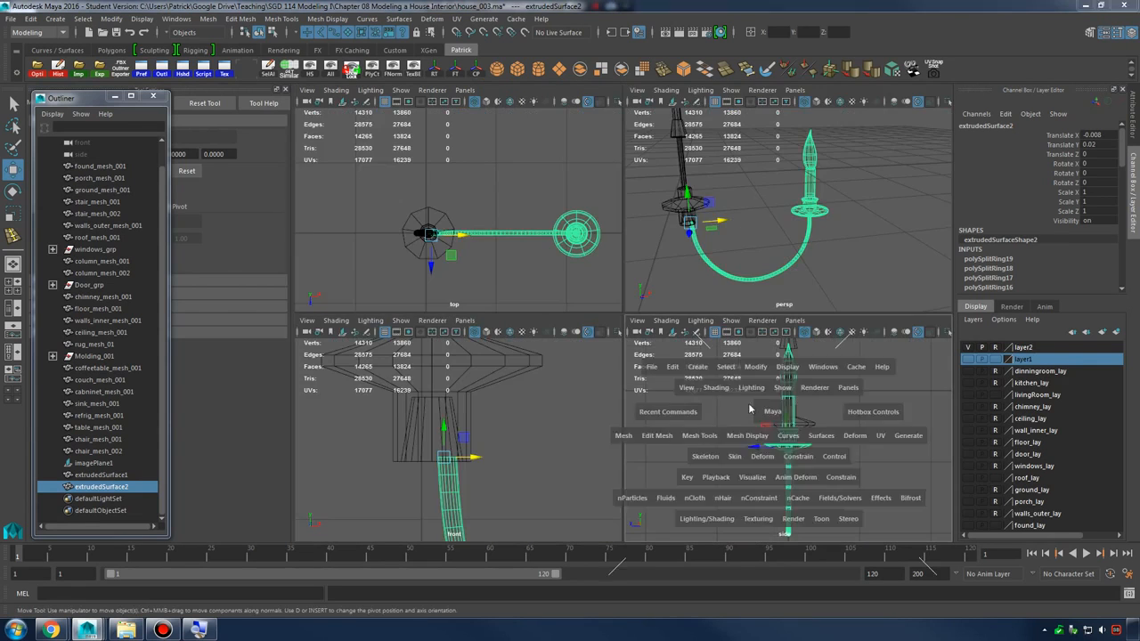
pyautogui.scroll(3, 934, 392)
pyautogui.press('space')
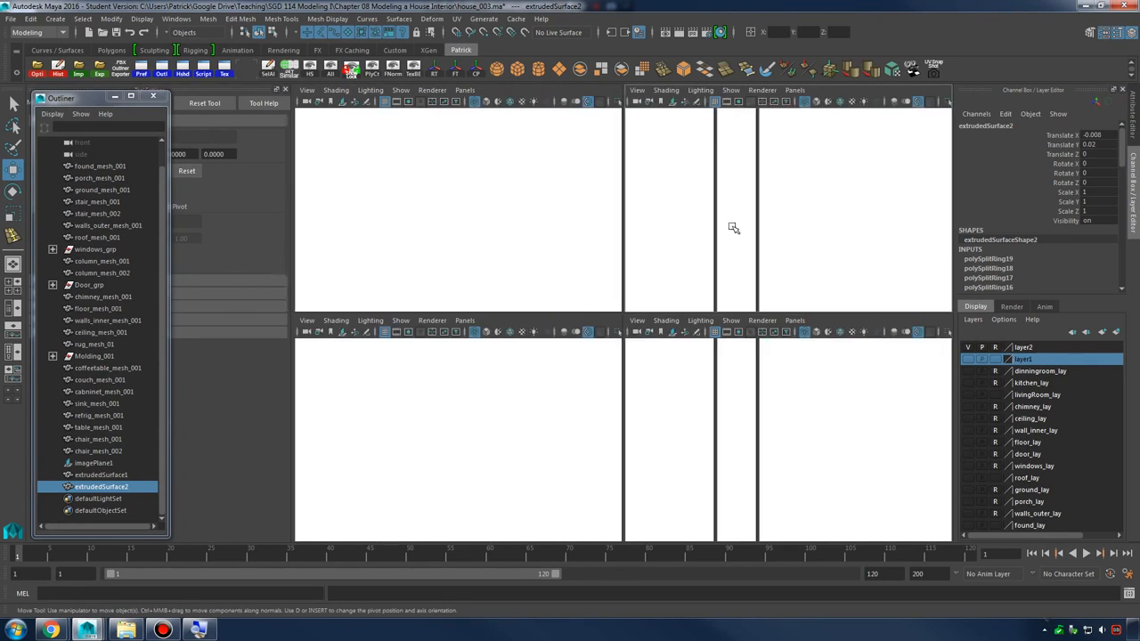
pyautogui.press('space')
pyautogui.keyDown('alt'); pyautogui.moveTo(677, 231); pyautogui.dragTo(530, 344); pyautogui.keyUp('alt')
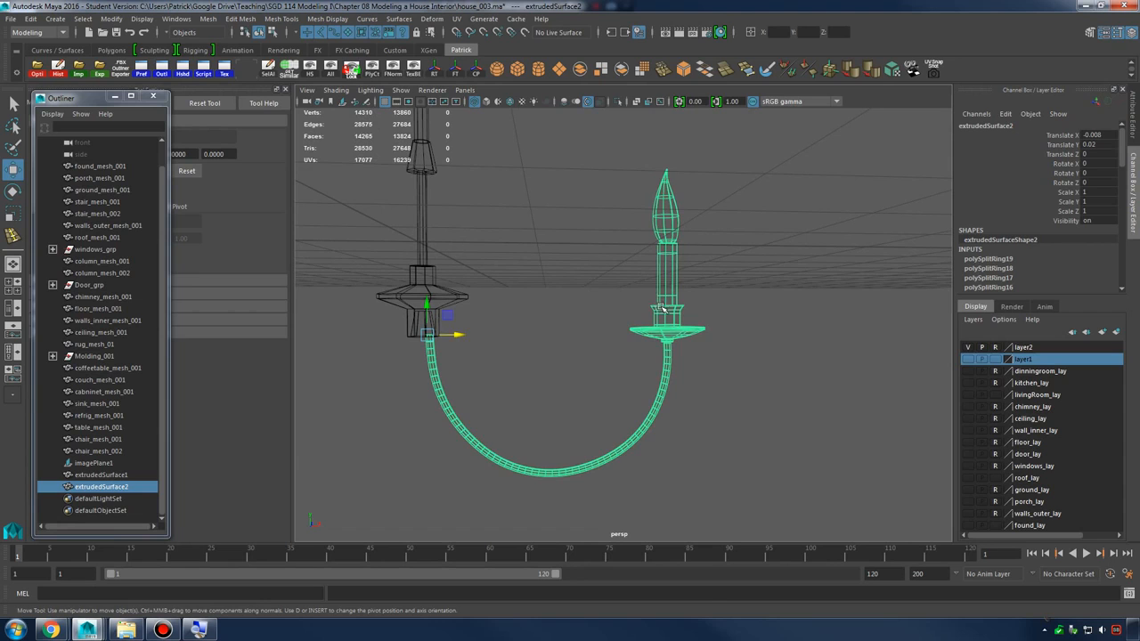
pyautogui.moveTo(660, 307); pyautogui.dragTo(692, 284, button='right')
pyautogui.click(624, 320)
pyautogui.click(664, 358)
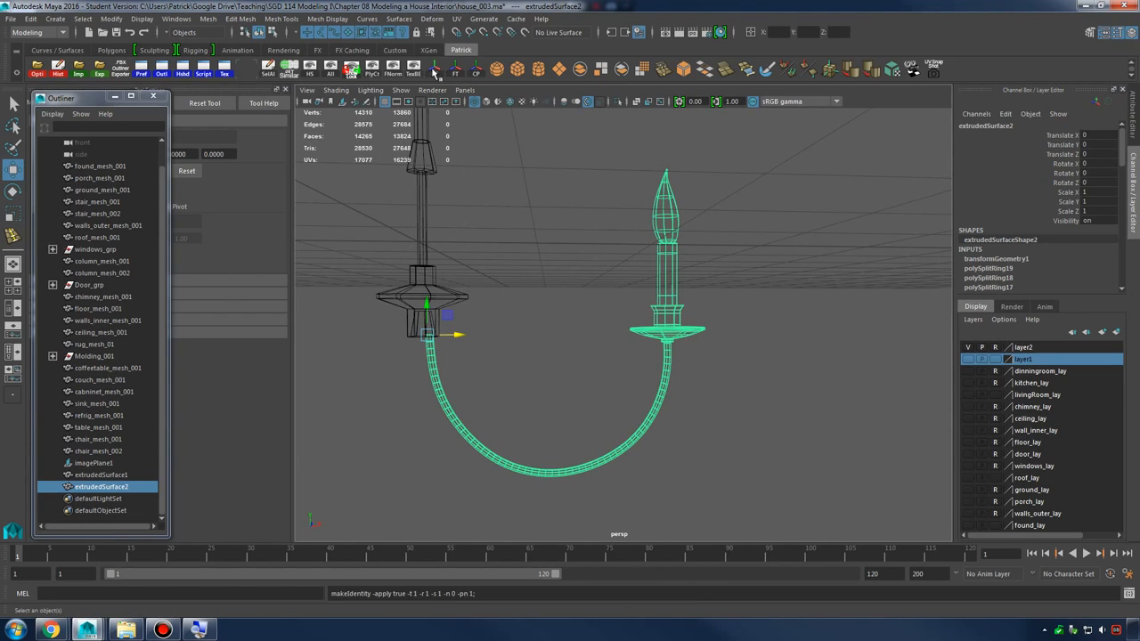
pyautogui.moveTo(614, 330)
pyautogui.keyDown('alt'); pyautogui.mouseDown()
pyautogui.moveTo(654, 326)
pyautogui.moveTo(654, 315)
pyautogui.moveTo(623, 326)
pyautogui.mouseUp(); pyautogui.keyUp('alt')
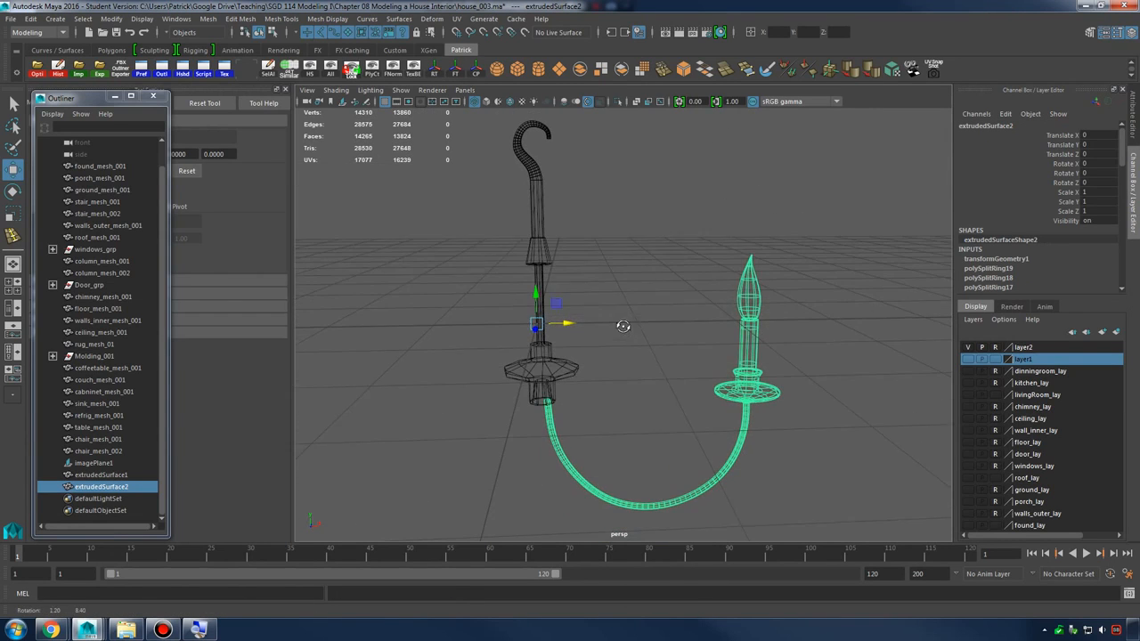
# Duplicate the arm and mirror the copy to the opposite side with Scale X -1
pyautogui.hotkey('ctrl', 'd')
pyautogui.keyDown('alt'); pyautogui.moveTo(739, 314); pyautogui.dragTo(704, 327); pyautogui.keyUp('alt')
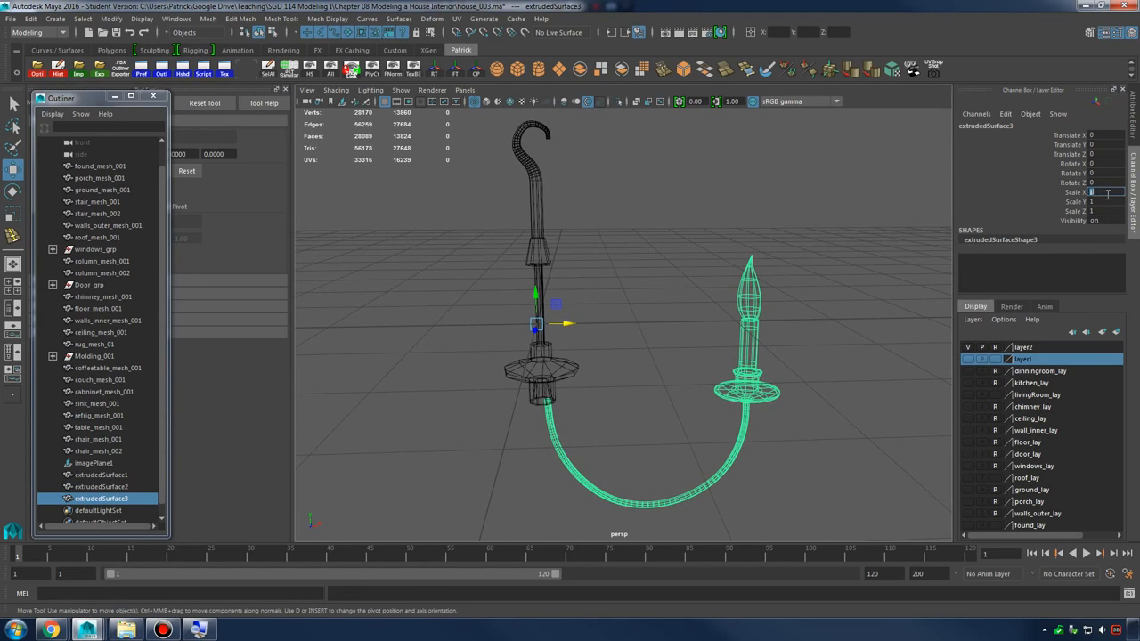
pyautogui.write('-1')
pyautogui.press('Return')
# Shift the mirrored arm about 0.07 along X, deselect it and inspect where both arms meet the central hub
pyautogui.keyDown('alt'); pyautogui.moveTo(678, 343); pyautogui.dragTo(576, 324); pyautogui.keyUp('alt')
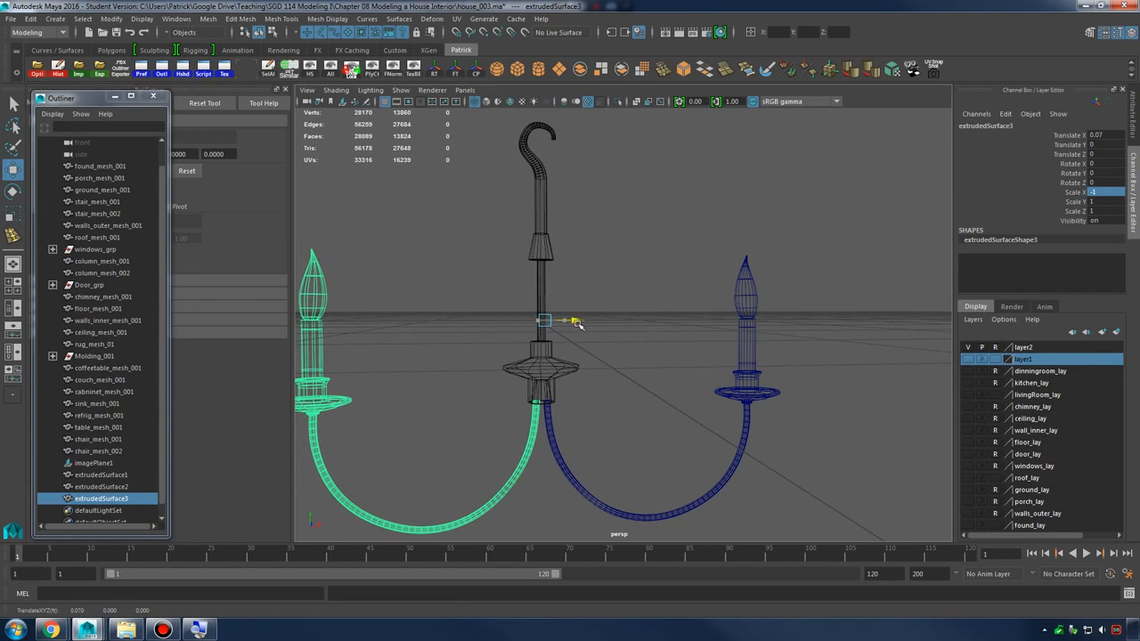
pyautogui.click(641, 353)
pyautogui.keyDown('alt'); pyautogui.moveTo(641, 354); pyautogui.dragTo(593, 351); pyautogui.keyUp('alt')
pyautogui.keyDown('alt'); pyautogui.moveTo(594, 351); pyautogui.dragTo(659, 418, button='right'); pyautogui.keyUp('alt')
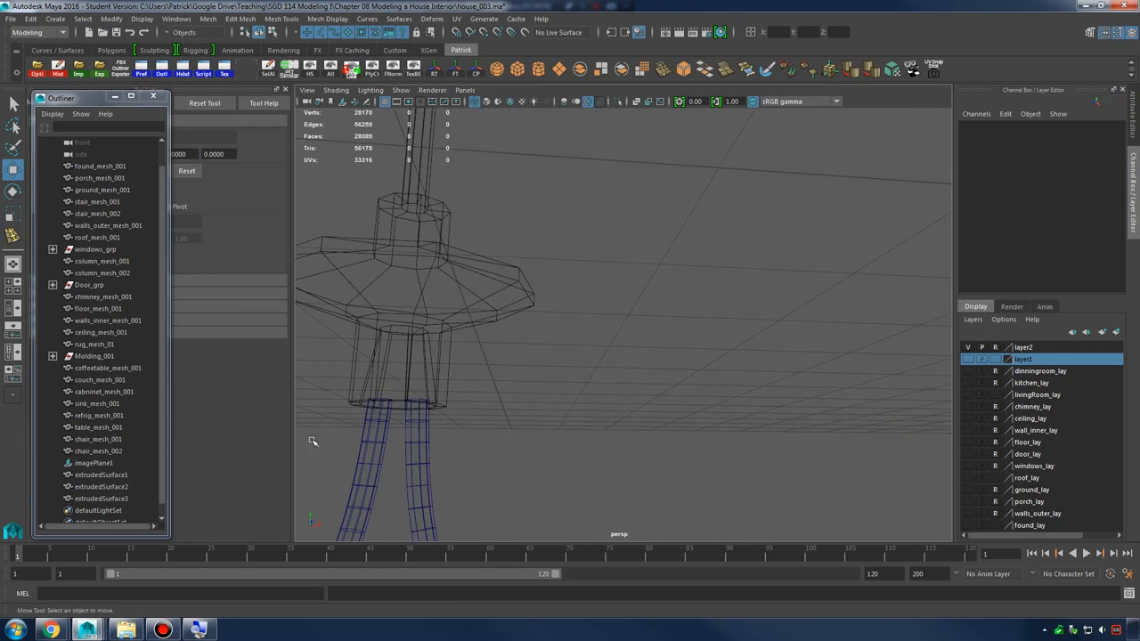
# Select both opposing candle arms and duplicate them
pyautogui.moveTo(313, 442); pyautogui.dragTo(594, 418)
pyautogui.moveTo(528, 143); pyautogui.dragTo(527, 122)
pyautogui.click(645, 264)
pyautogui.keyDown('alt'); pyautogui.moveTo(726, 311); pyautogui.dragTo(578, 356, button='right'); pyautogui.keyUp('alt')
pyautogui.keyDown('alt'); pyautogui.moveTo(578, 357); pyautogui.dragTo(642, 378); pyautogui.keyUp('alt')
pyautogui.keyDown('alt'); pyautogui.moveTo(695, 374); pyautogui.dragTo(743, 417); pyautogui.keyUp('alt')
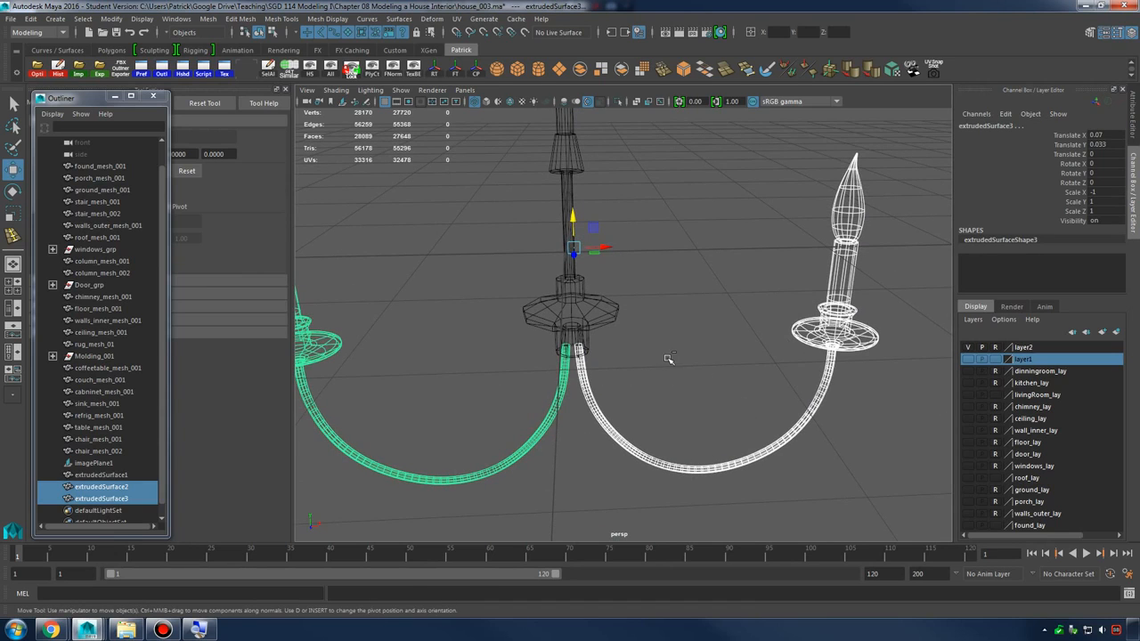
pyautogui.hotkey('ctrl', 'd')
# Rotate the duplicated pair of arms around the central column to Rotate Y 90 and deselect them
pyautogui.press('e')
pyautogui.moveTo(596, 250); pyautogui.dragTo(655, 247)
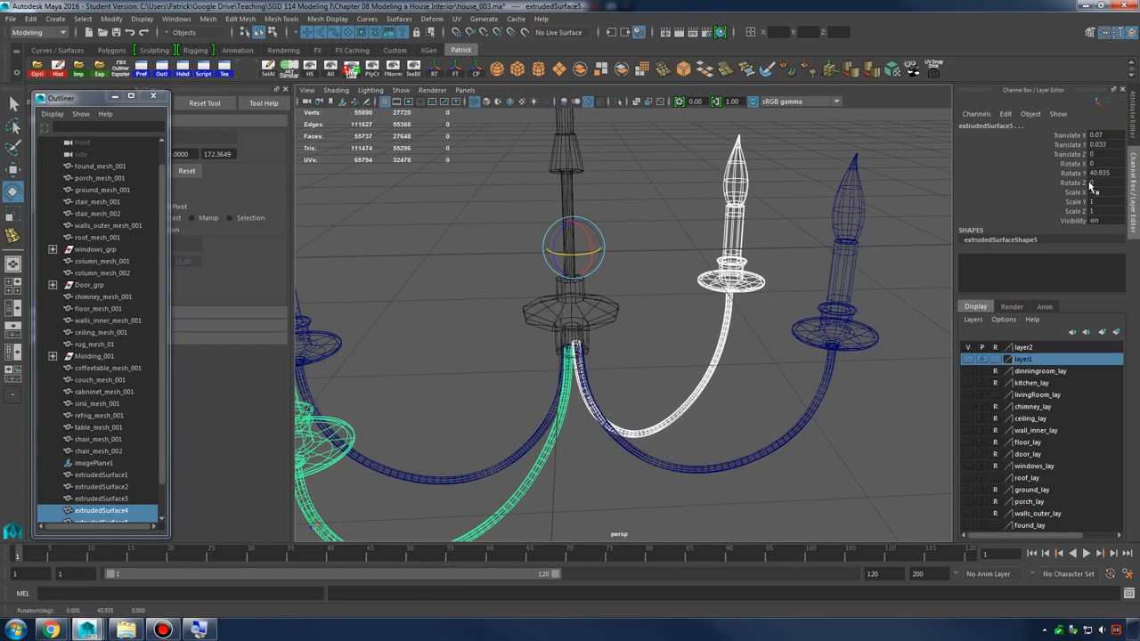
pyautogui.click(1119, 173)
pyautogui.write('180')
pyautogui.press('Return')
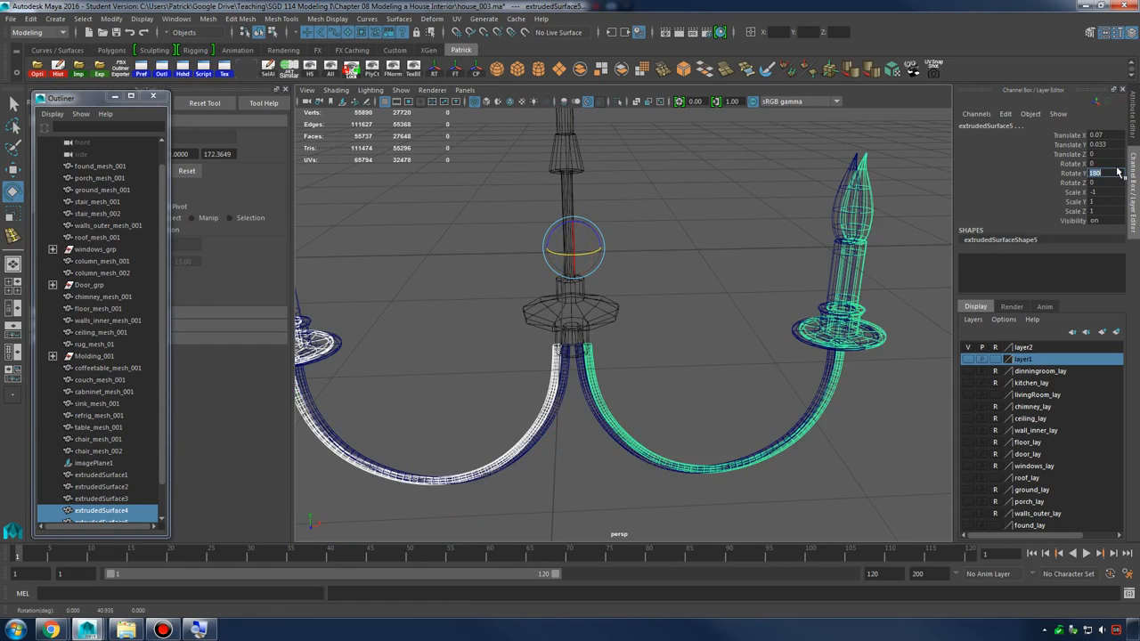
pyautogui.write('90')
pyautogui.press('Return')
pyautogui.click(736, 265)
# Switch the perspective view to shaded display and inspect the four-armed chandelier from several angles
pyautogui.moveTo(737, 267)
pyautogui.keyDown('alt'); pyautogui.mouseDown()
pyautogui.moveTo(710, 341)
pyautogui.moveTo(727, 341)
pyautogui.moveTo(710, 348)
pyautogui.mouseUp(); pyautogui.keyUp('alt')
pyautogui.scroll(-5, 728, 341)
pyautogui.press('5')
pyautogui.keyDown('alt'); pyautogui.moveTo(805, 351); pyautogui.dragTo(642, 380); pyautogui.keyUp('alt')
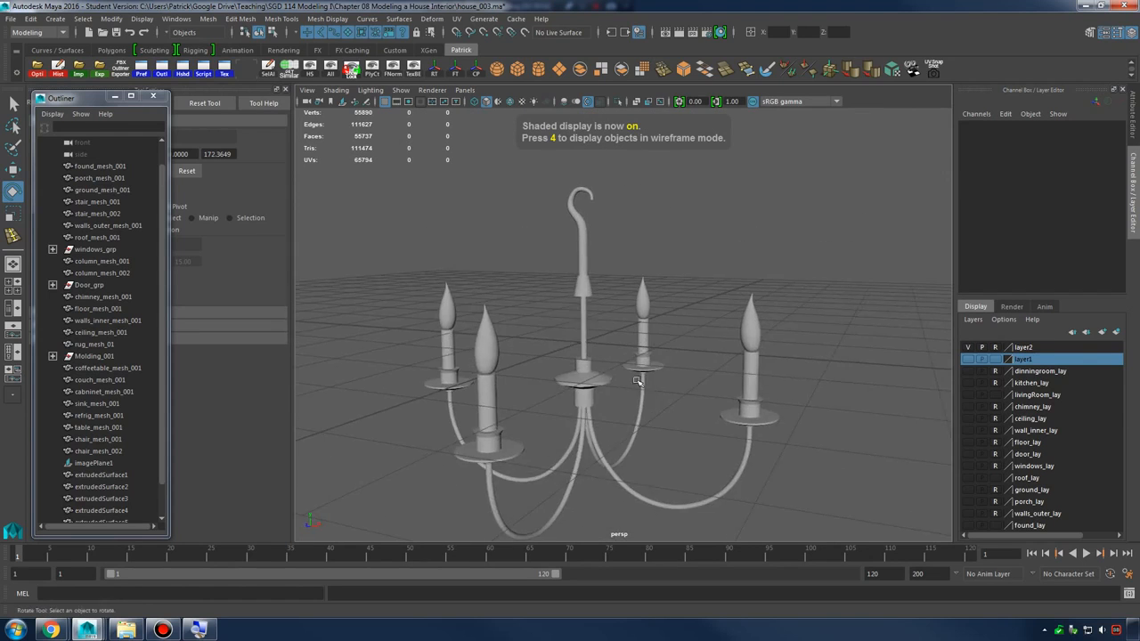
pyautogui.scroll(4, 637, 357)
pyautogui.keyDown('alt'); pyautogui.moveTo(628, 302); pyautogui.dragTo(843, 333); pyautogui.keyUp('alt')
pyautogui.keyDown('alt'); pyautogui.moveTo(843, 333); pyautogui.dragTo(497, 349, button='right'); pyautogui.keyUp('alt')
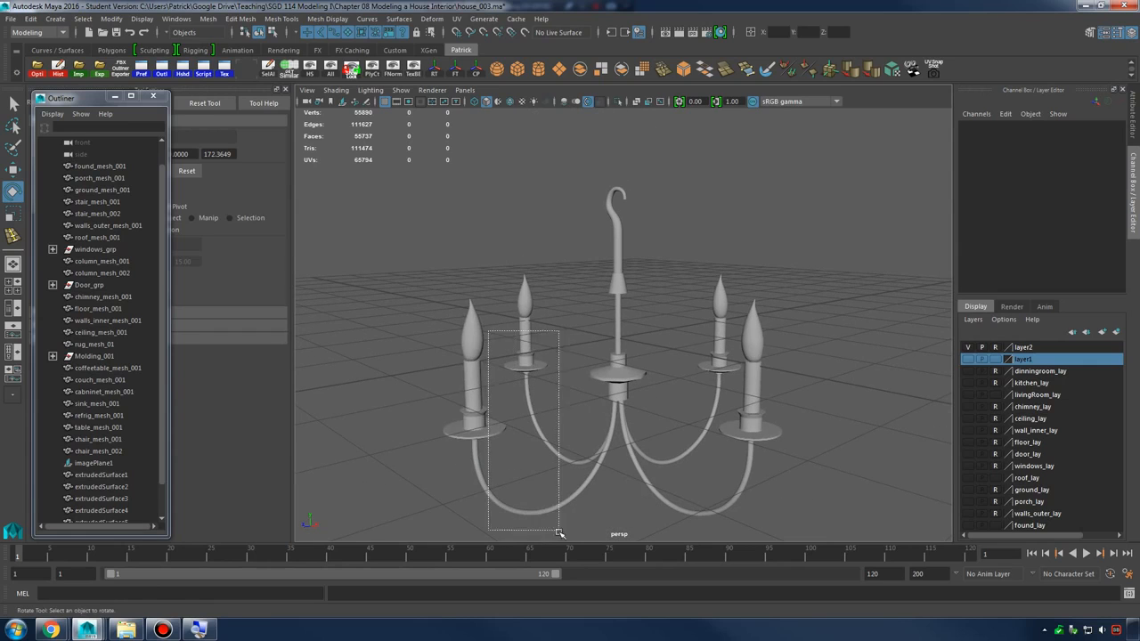
# Put all four candle arms into a new display layer, set the layer to reference and hide it
pyautogui.moveTo(558, 532); pyautogui.dragTo(560, 533)
pyautogui.keyDown('shift'); pyautogui.moveTo(692, 373); pyautogui.dragTo(817, 551); pyautogui.keyUp('shift')
pyautogui.keyDown('alt'); pyautogui.moveTo(807, 432); pyautogui.dragTo(762, 411, button='middle'); pyautogui.keyUp('alt')
pyautogui.keyDown('alt'); pyautogui.moveTo(761, 412); pyautogui.dragTo(917, 400, button='right'); pyautogui.keyUp('alt')
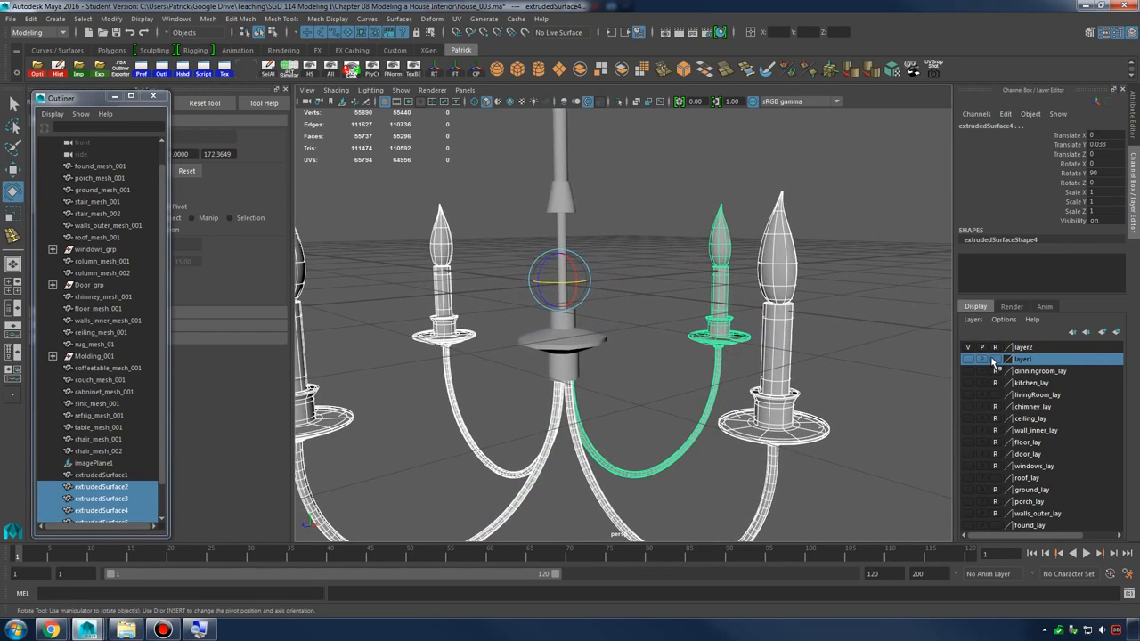
pyautogui.click(1118, 332)
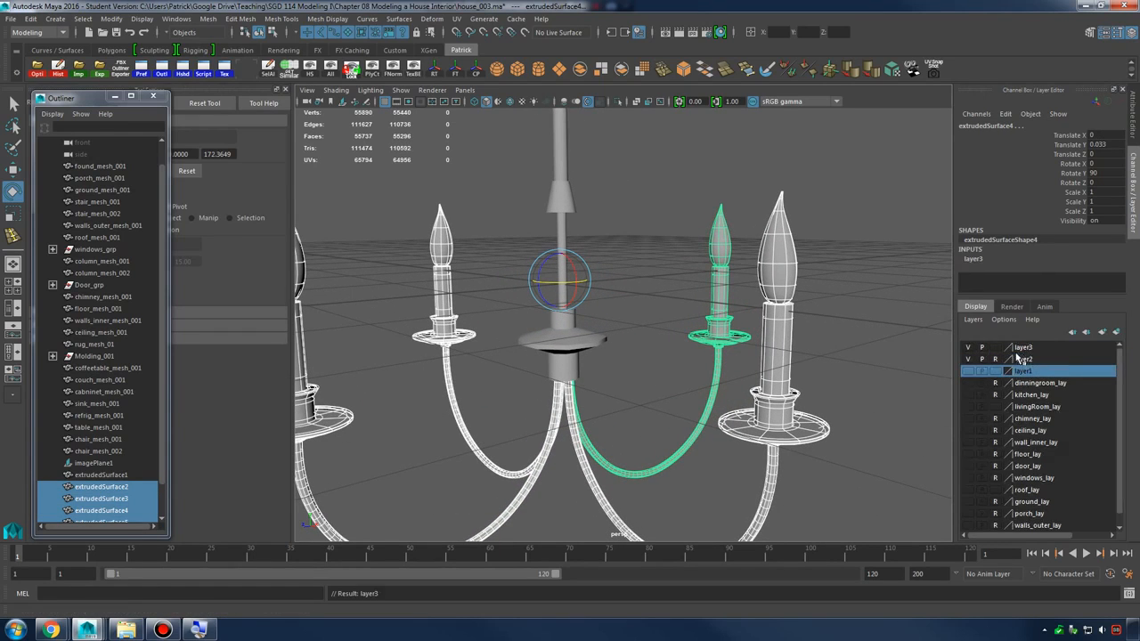
pyautogui.doubleClick(996, 347)
pyautogui.click(969, 349)
pyautogui.click(680, 334)
# Close the Outliner, show layer1 with the chandelier reference image and frame the twisted section in the front view
pyautogui.keyDown('alt'); pyautogui.moveTo(679, 333); pyautogui.dragTo(651, 333); pyautogui.keyUp('alt')
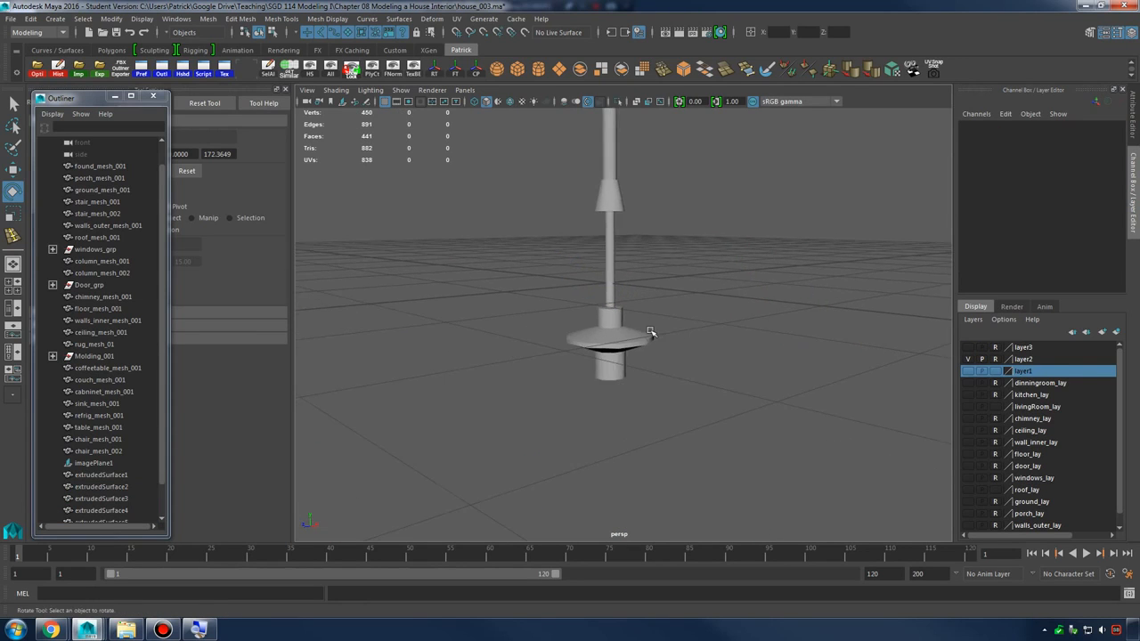
pyautogui.keyDown('alt'); pyautogui.moveTo(651, 333); pyautogui.dragTo(628, 410, button='middle'); pyautogui.keyUp('alt')
pyautogui.keyDown('alt'); pyautogui.moveTo(629, 410); pyautogui.dragTo(637, 406, button='right'); pyautogui.keyUp('alt')
pyautogui.keyDown('alt'); pyautogui.moveTo(636, 405); pyautogui.dragTo(661, 401, button='middle'); pyautogui.keyUp('alt')
pyautogui.keyDown('alt'); pyautogui.moveTo(661, 401); pyautogui.dragTo(644, 401, button='right'); pyautogui.keyUp('alt')
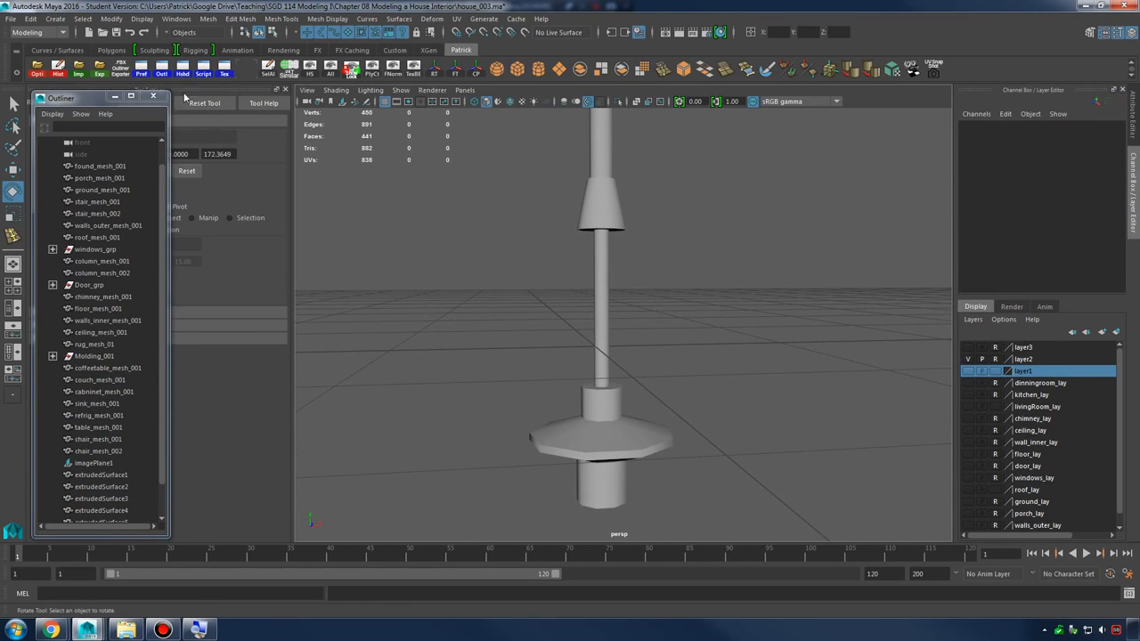
pyautogui.click(153, 96)
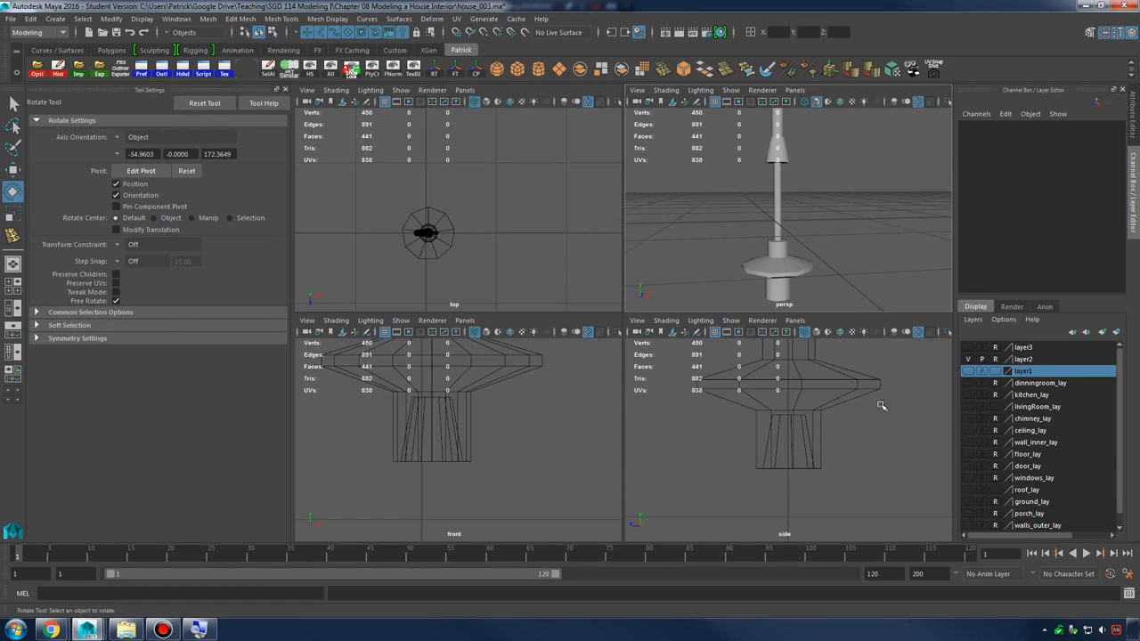
pyautogui.click(969, 371)
pyautogui.press('space')
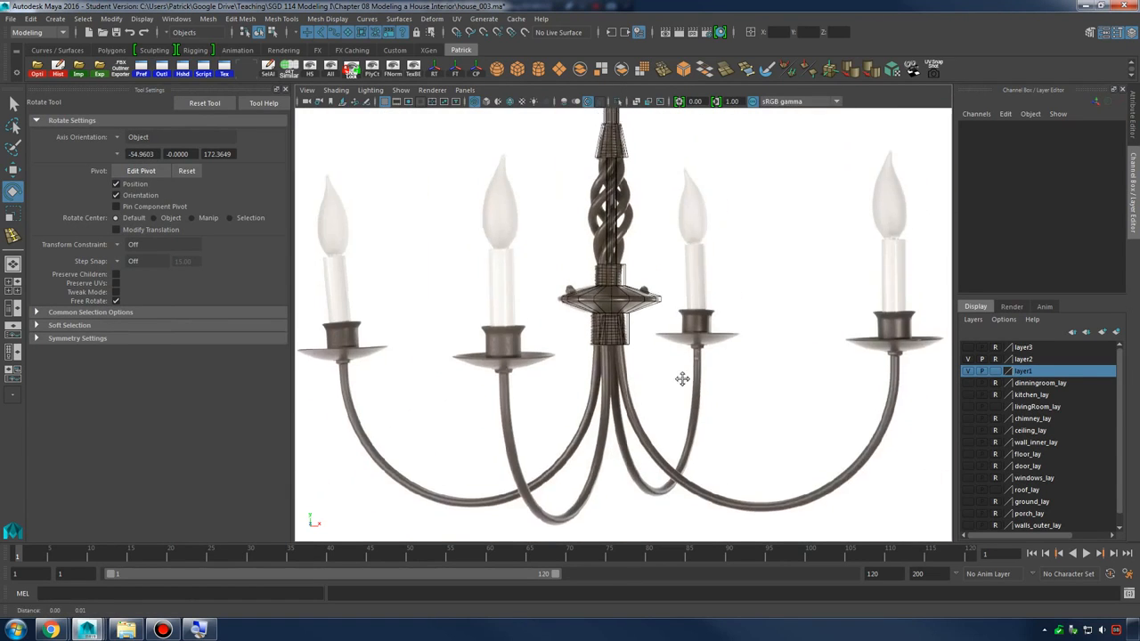
pyautogui.scroll(3, 682, 376)
pyautogui.scroll(2, 602, 260)
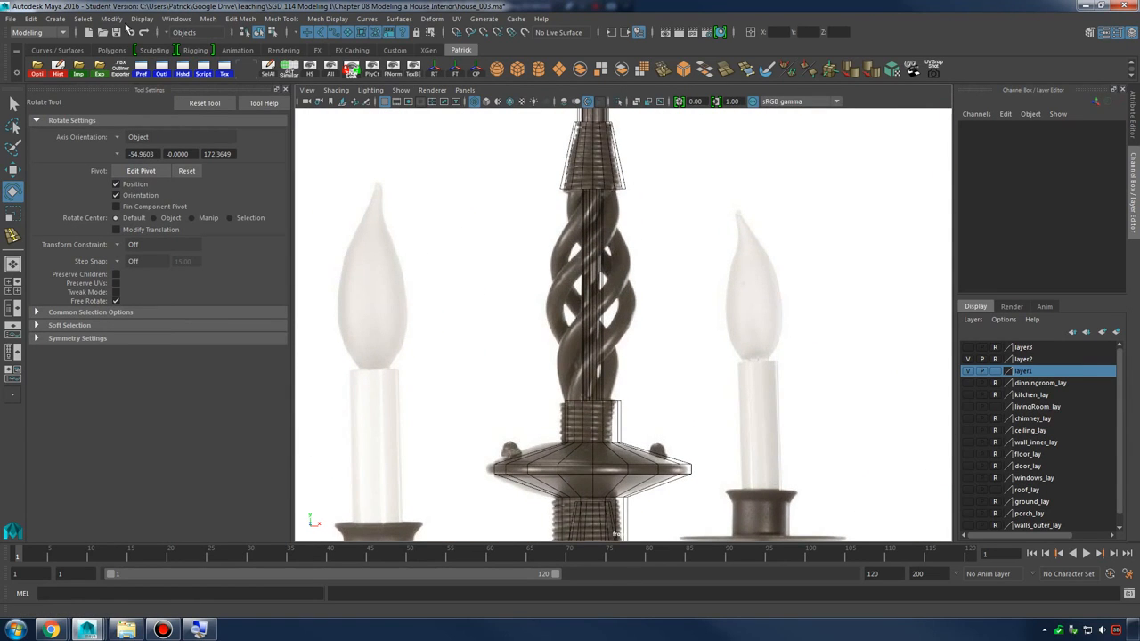
# Create a polygon helix primitive and check it against the central column in the front and perspective views
pyautogui.click(55, 19)
pyautogui.moveTo(124, 62)
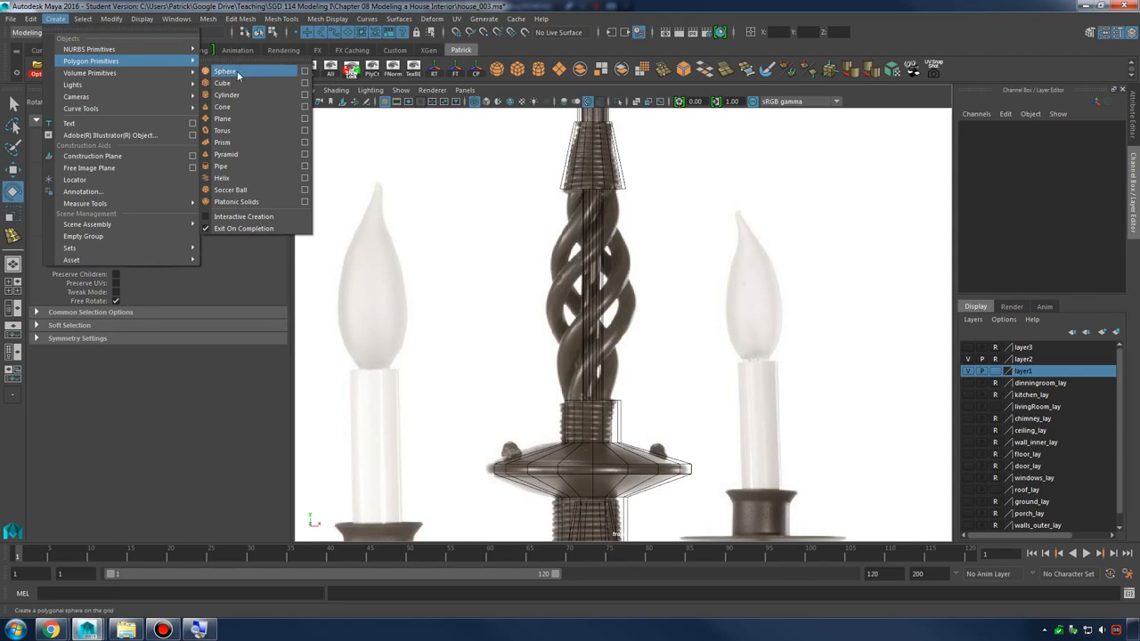
pyautogui.click(259, 177)
pyautogui.scroll(-5, 526, 235)
pyautogui.scroll(5, 718, 247)
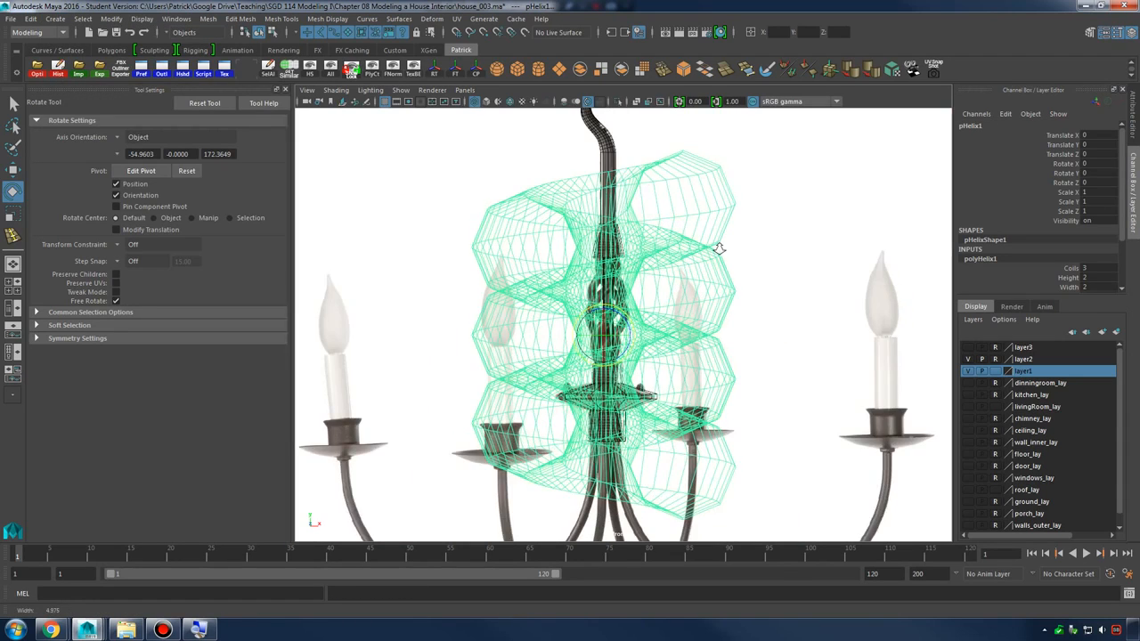
pyautogui.scroll(-1, 704, 257)
pyautogui.press('space')
pyautogui.press('space')
pyautogui.scroll(-3, 618, 234)
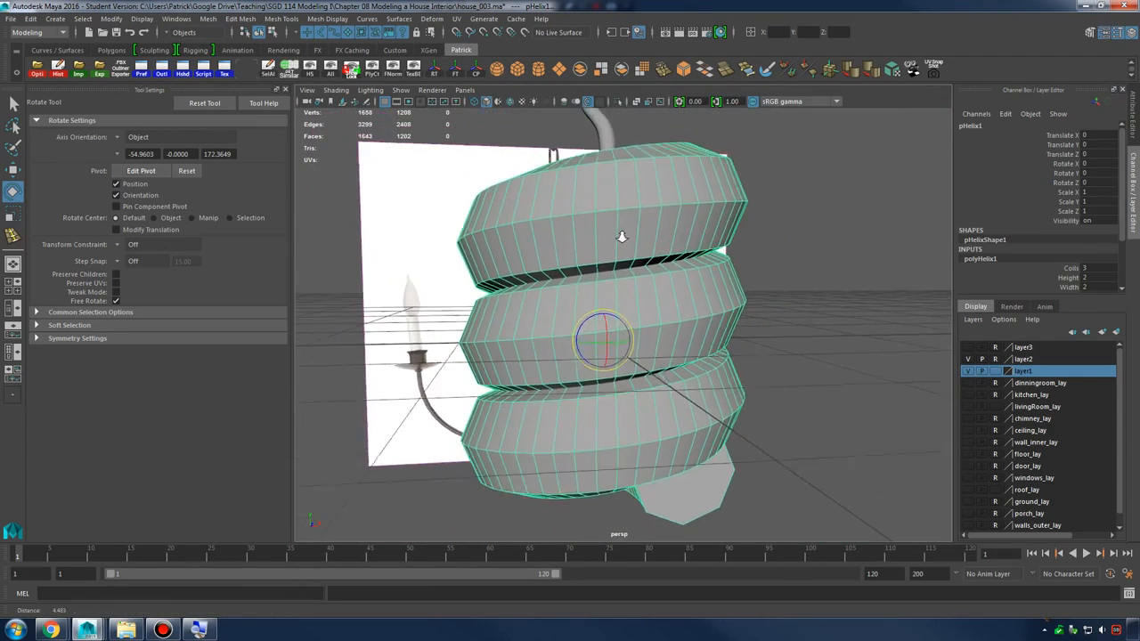
pyautogui.keyDown('alt'); pyautogui.moveTo(618, 234); pyautogui.dragTo(552, 267); pyautogui.keyUp('alt')
pyautogui.scroll(2, 683, 273)
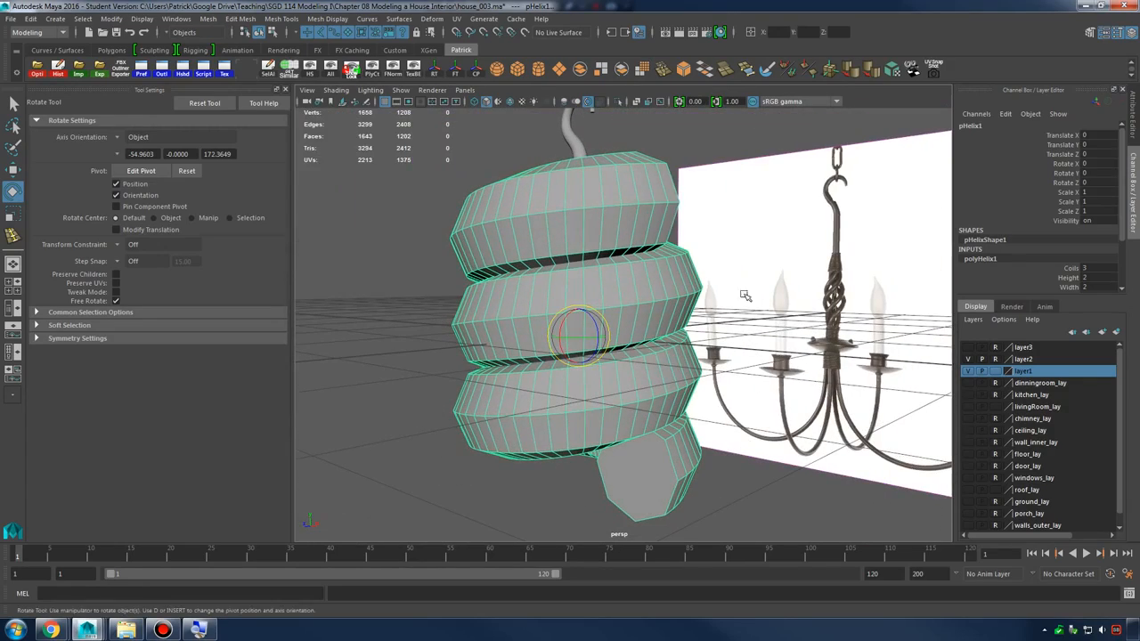
# Open the helix's polyHelix1 attributes and set Coils to 1
pyautogui.click(1105, 36)
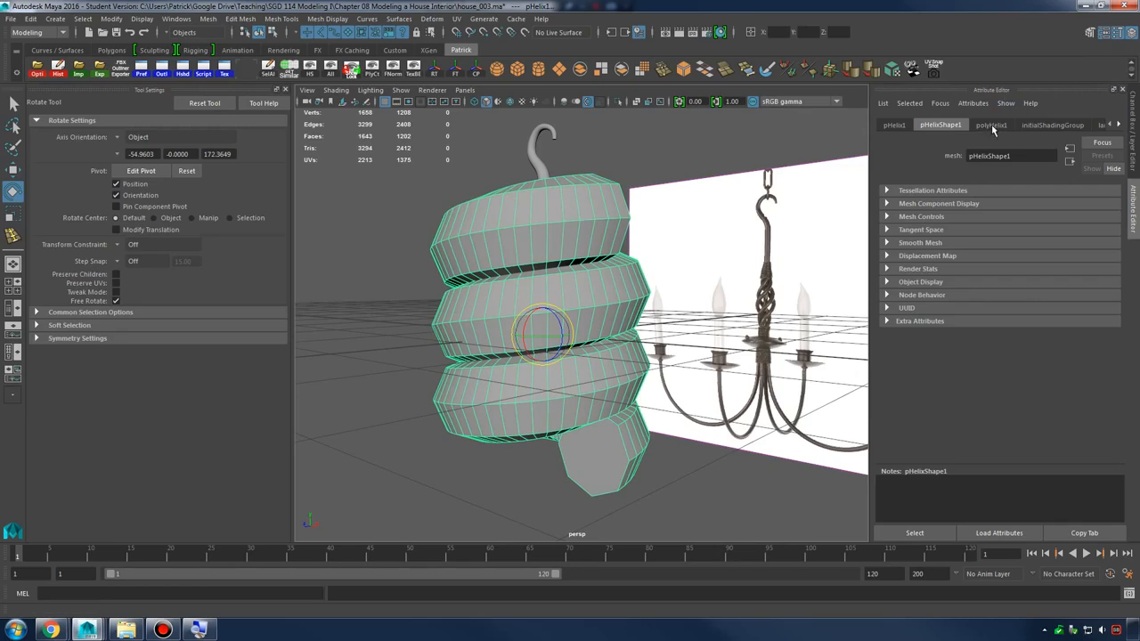
pyautogui.click(1104, 33)
pyautogui.click(1104, 33)
pyautogui.click(992, 126)
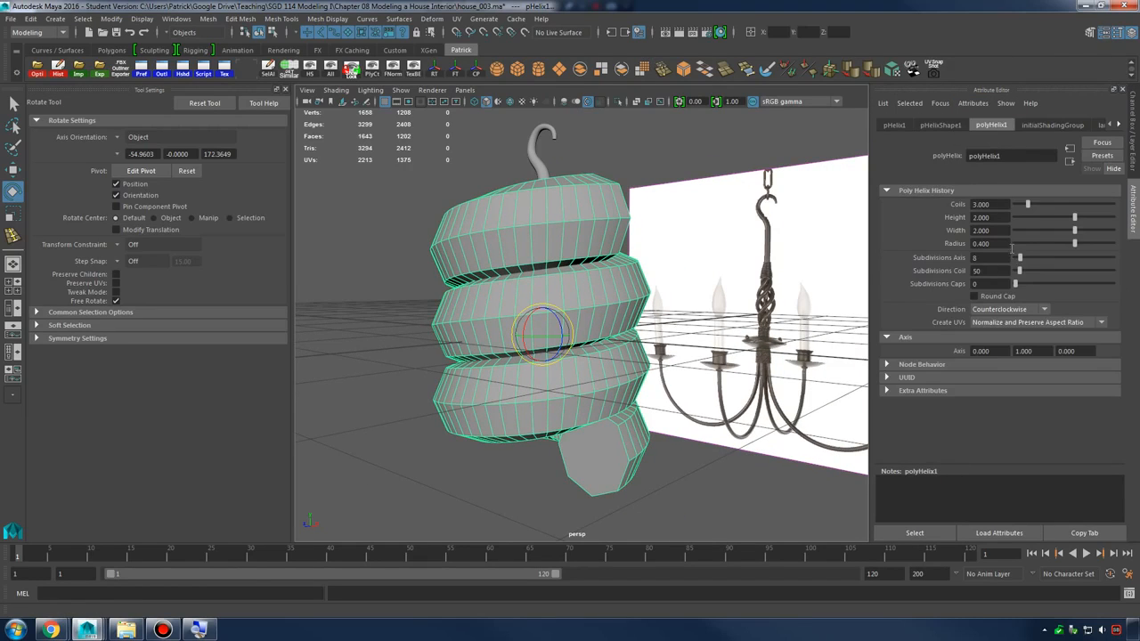
pyautogui.scroll(2, 774, 269)
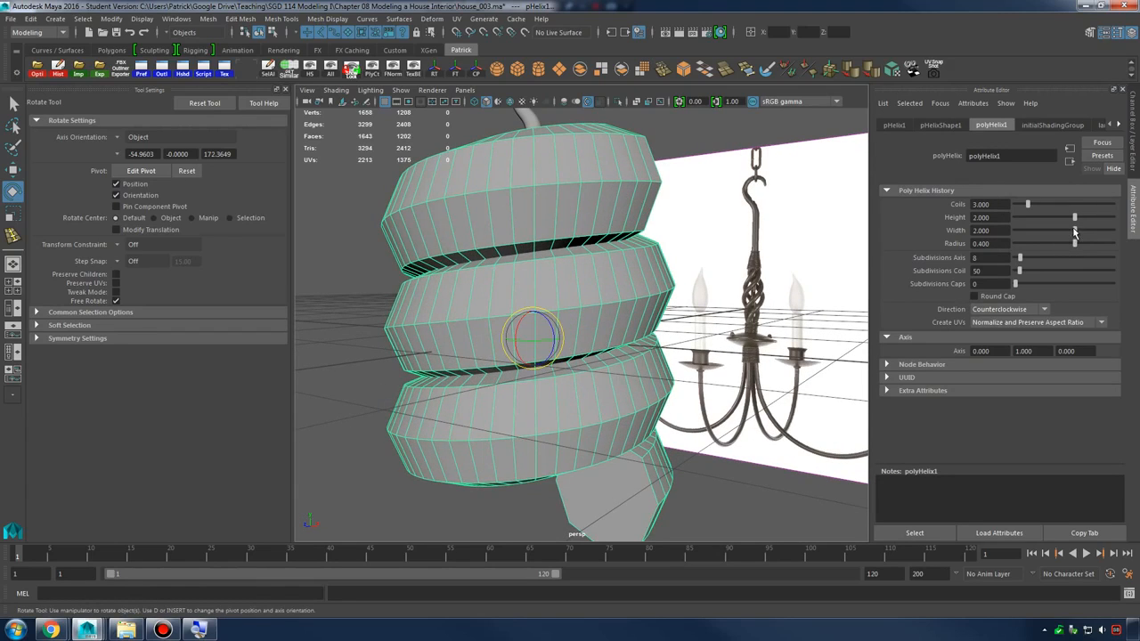
pyautogui.moveTo(1074, 230); pyautogui.dragTo(1026, 205)
pyautogui.hotkey('ctrl', 'z')
pyautogui.hotkey('ctrl', 'z')
pyautogui.press('Return')
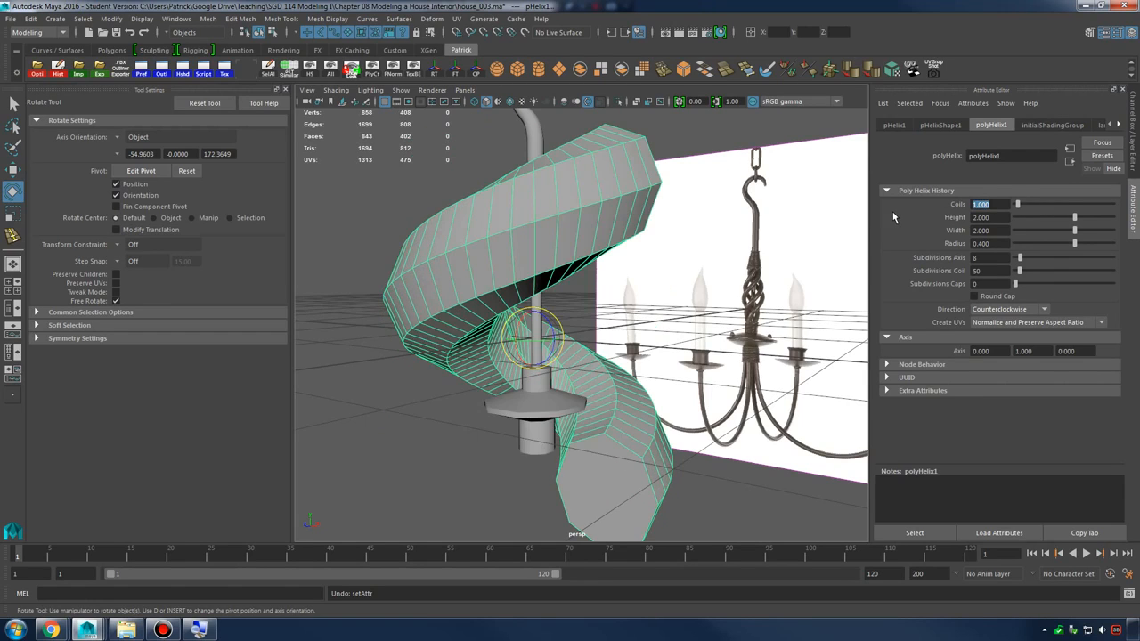
# Scale the helix uniformly down to about 0.141 in the front view to match the reference's twisted strands
pyautogui.keyDown('alt'); pyautogui.moveTo(381, 286); pyautogui.dragTo(577, 333); pyautogui.keyUp('alt')
pyautogui.press('r')
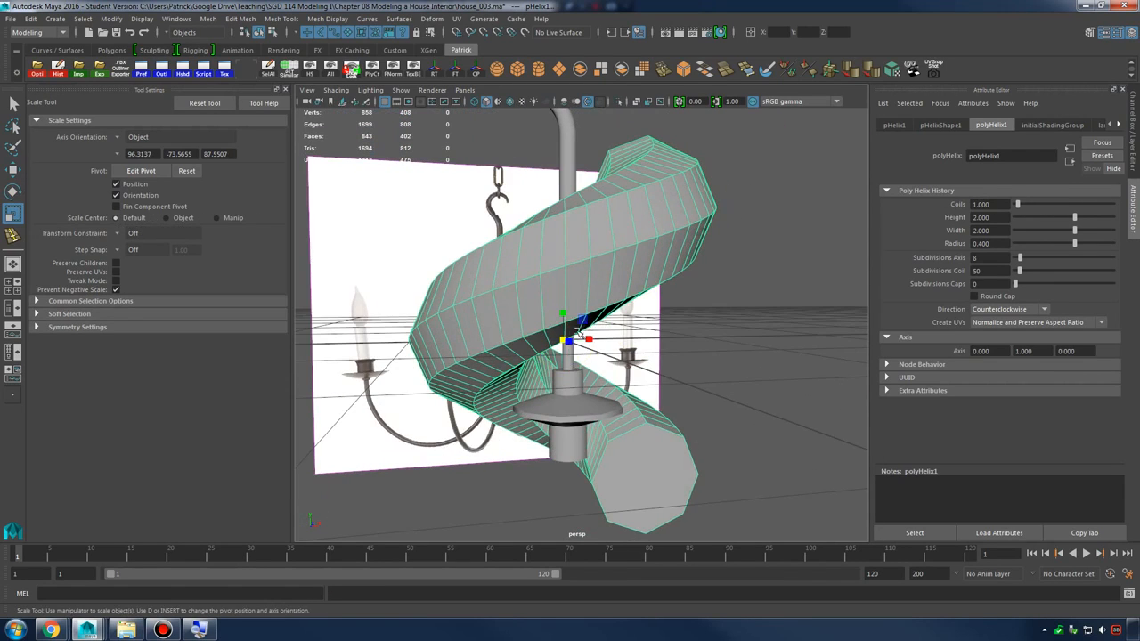
pyautogui.press('space')
pyautogui.press('space')
pyautogui.press('f')
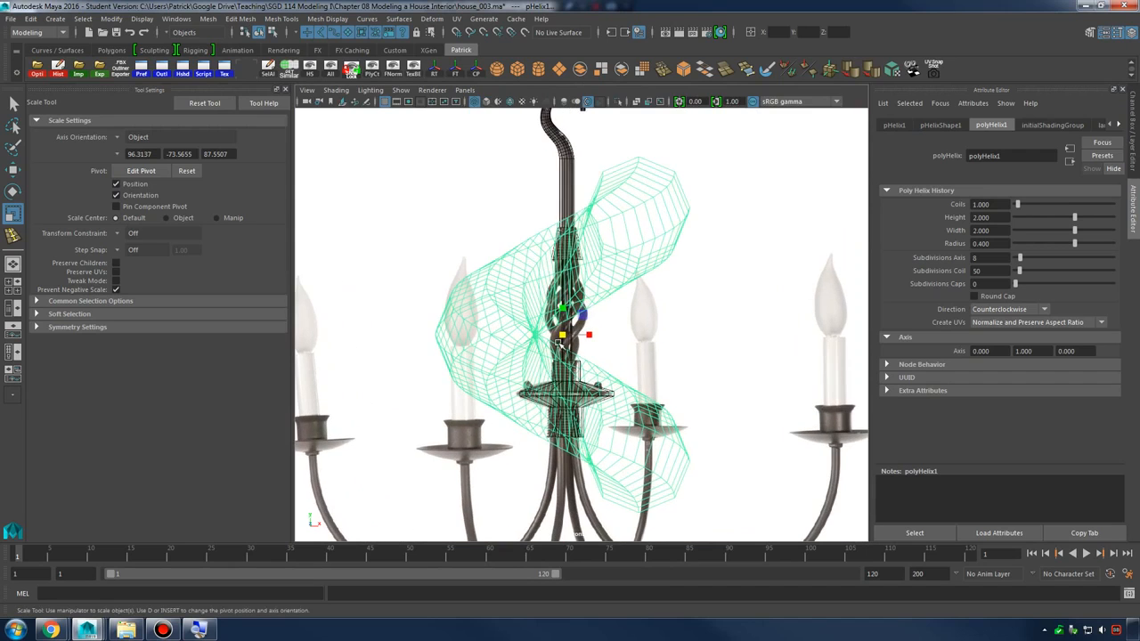
pyautogui.moveTo(562, 338); pyautogui.dragTo(346, 338)
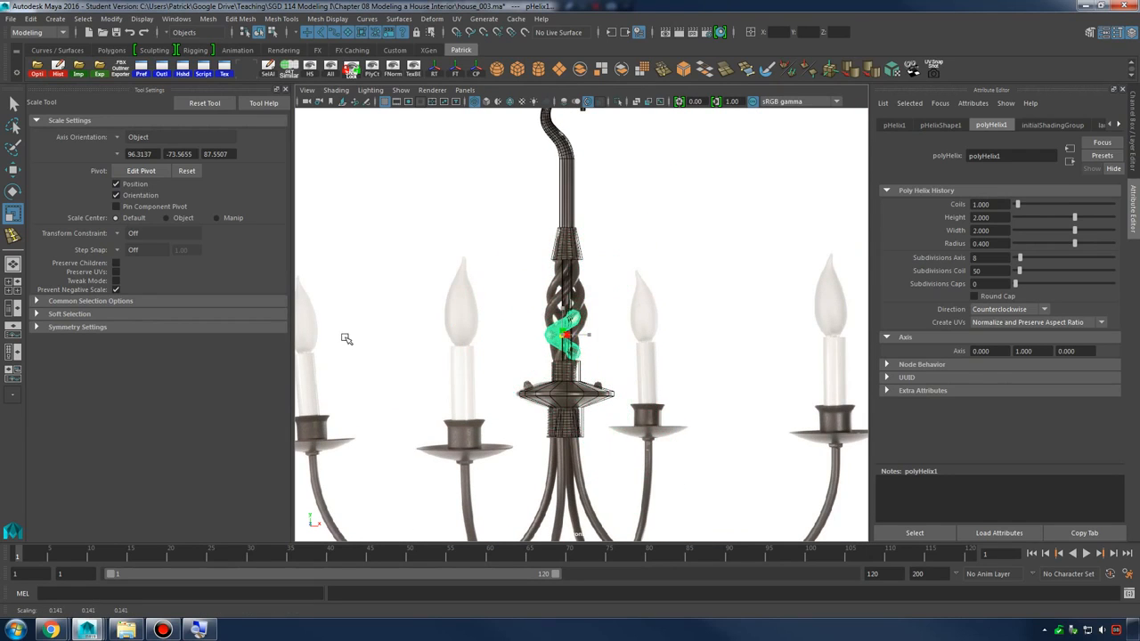
pyautogui.keyDown('alt'); pyautogui.moveTo(383, 342); pyautogui.dragTo(539, 366, button='right'); pyautogui.keyUp('alt')
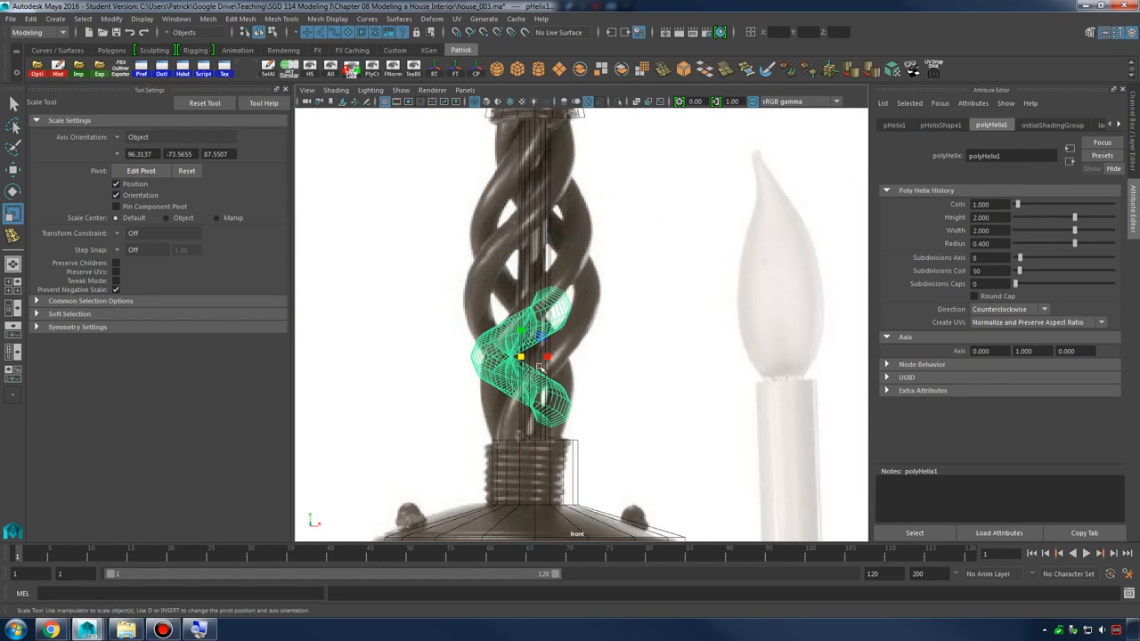
pyautogui.keyDown('alt'); pyautogui.moveTo(607, 364); pyautogui.dragTo(620, 369, button='middle'); pyautogui.keyUp('alt')
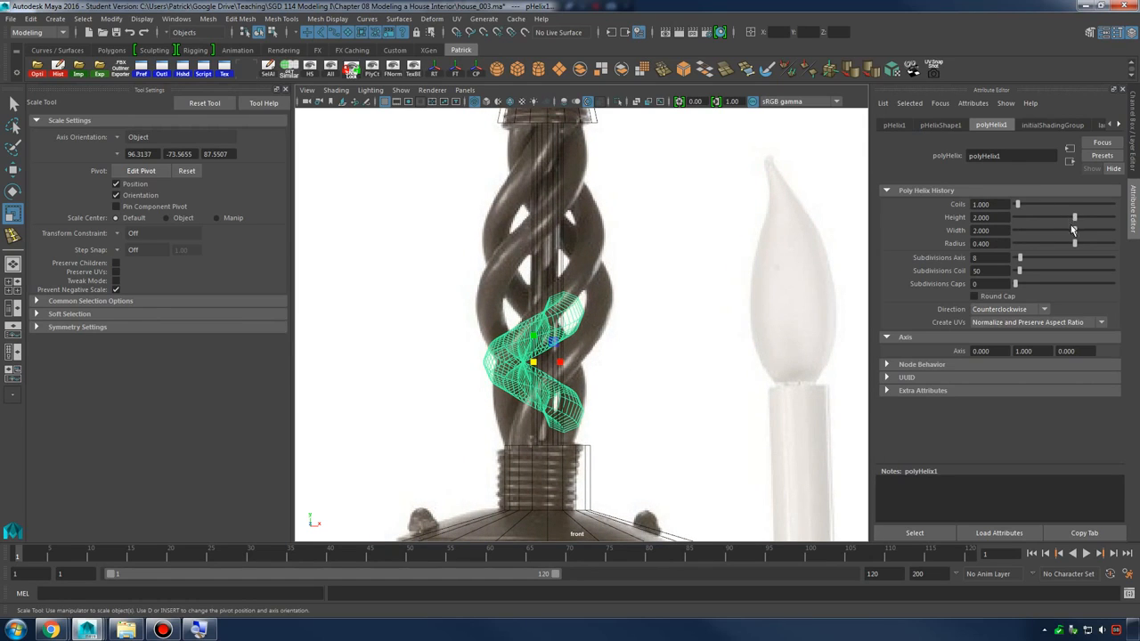
# Set the helix Height to 6 and move it up to span the twisted section between the collar and the cone
pyautogui.moveTo(1074, 217); pyautogui.dragTo(1138, 218)
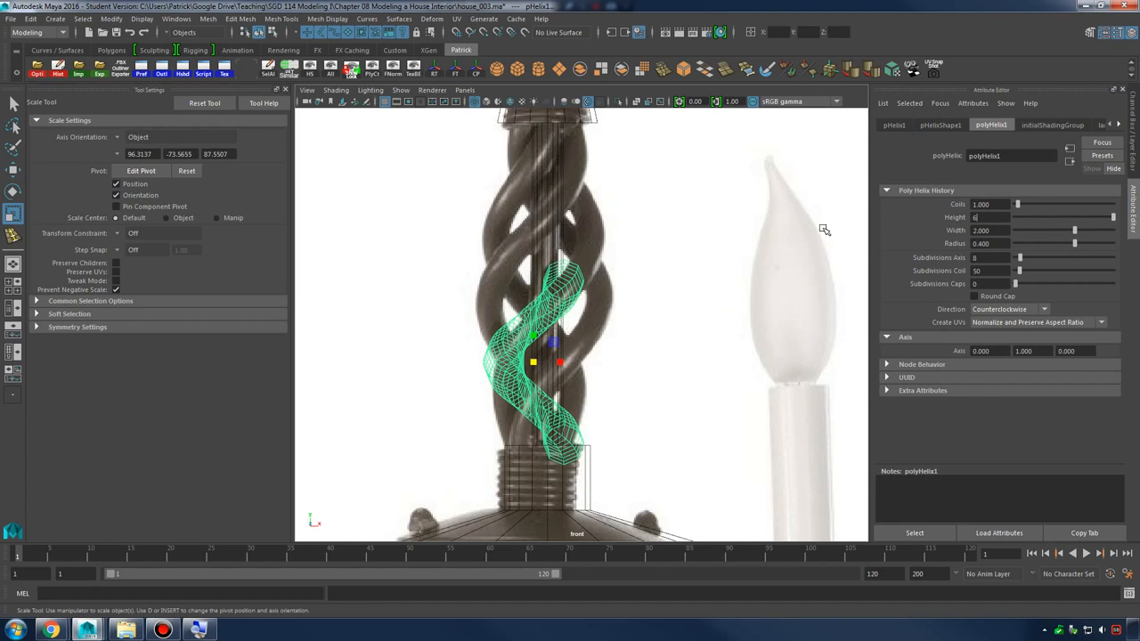
pyautogui.write('6')
pyautogui.press('Return')
pyautogui.scroll(-5, 655, 285)
pyautogui.press('w')
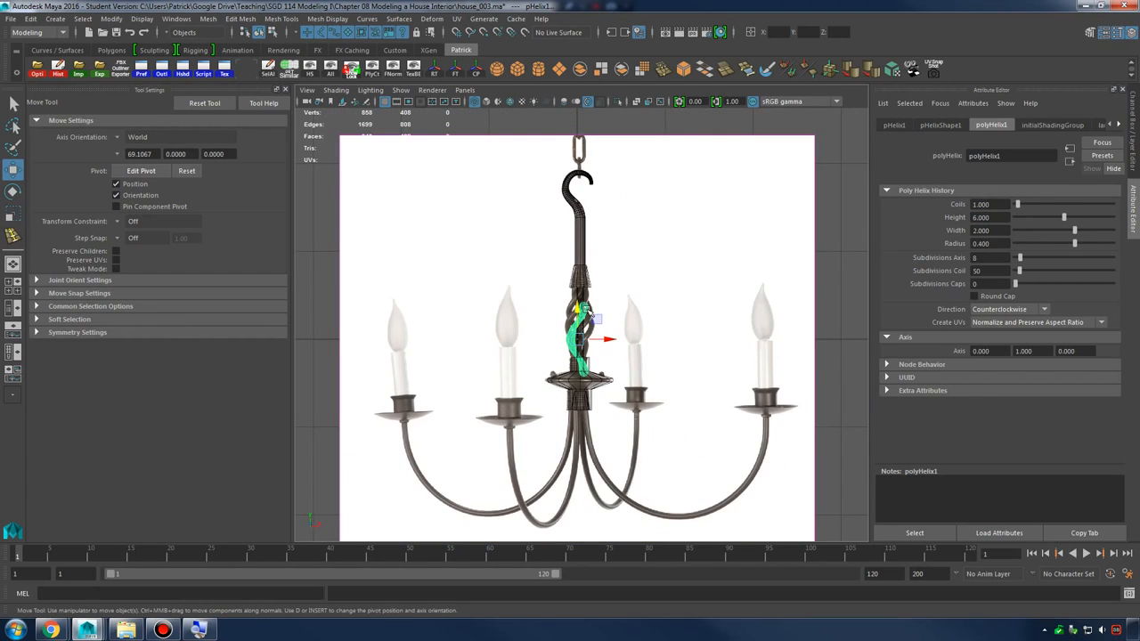
pyautogui.moveTo(577, 307); pyautogui.dragTo(583, 288)
pyautogui.scroll(8, 659, 294)
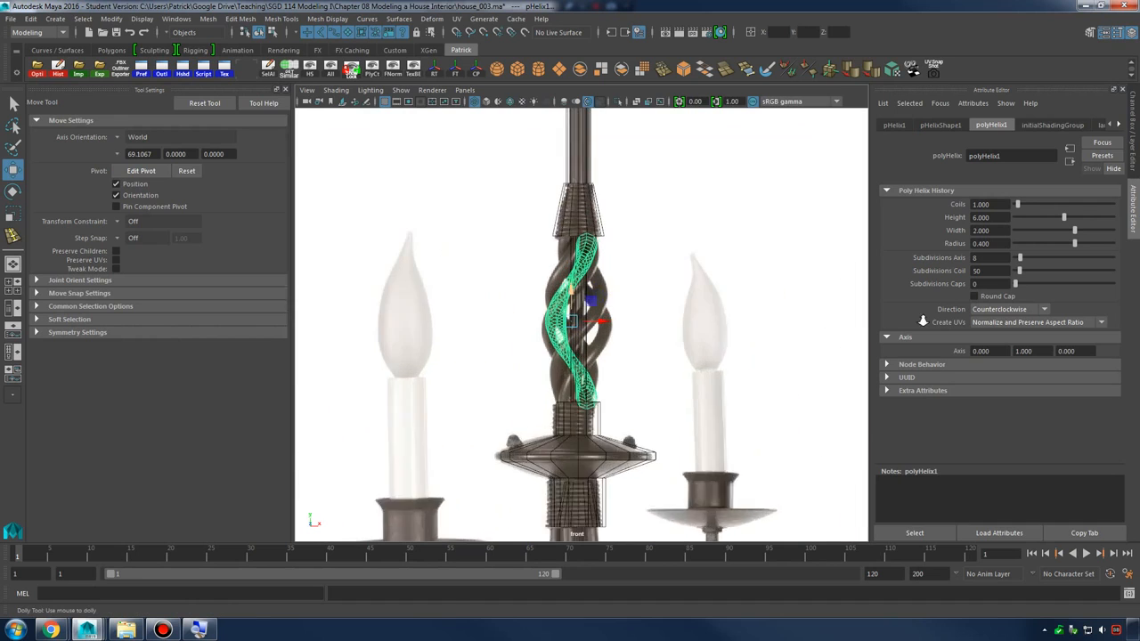
# In the perspective view, widen the helix around the column to a Width of about 2.758
pyautogui.press('space')
pyautogui.press('space')
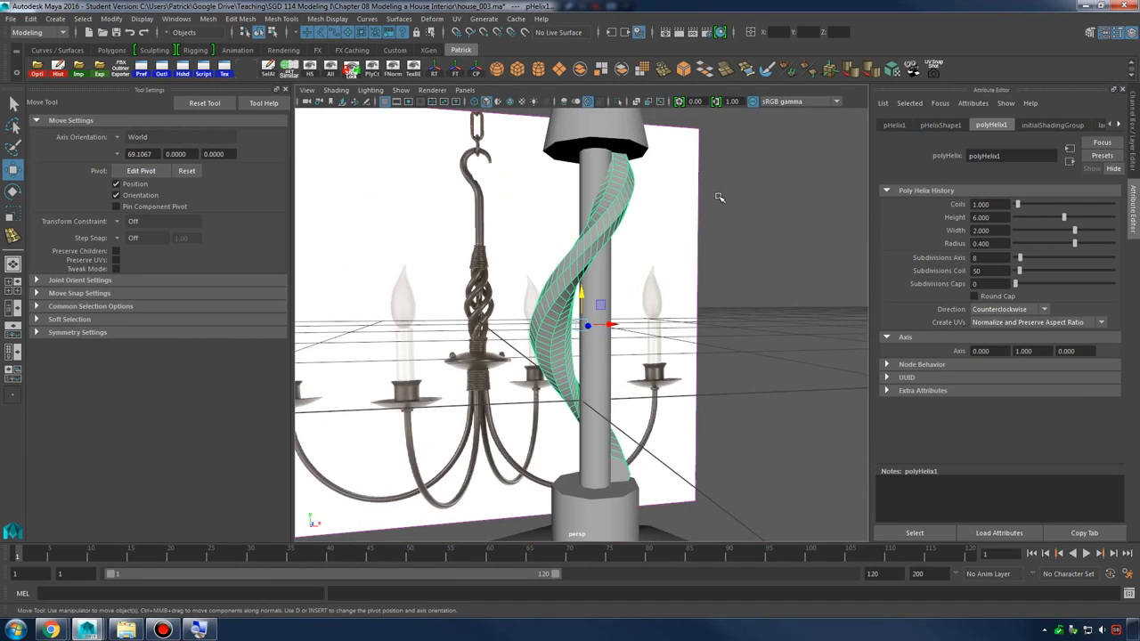
pyautogui.keyDown('alt'); pyautogui.moveTo(677, 238); pyautogui.dragTo(785, 249); pyautogui.keyUp('alt')
pyautogui.keyDown('alt'); pyautogui.moveTo(699, 268); pyautogui.dragTo(855, 276); pyautogui.keyUp('alt')
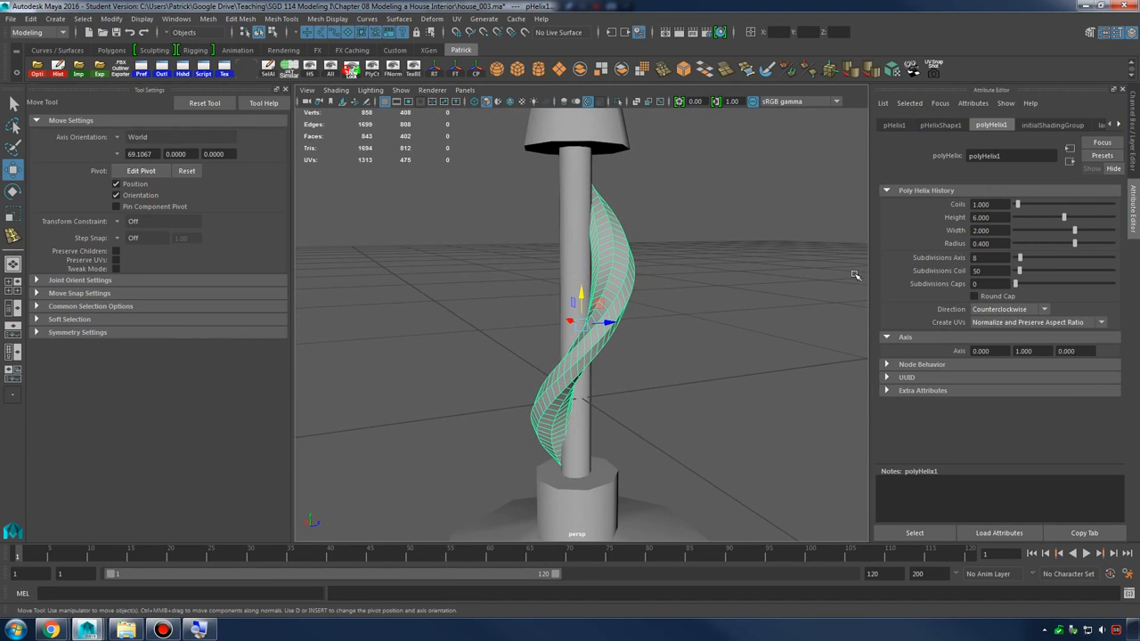
pyautogui.moveTo(1076, 230); pyautogui.dragTo(1098, 229)
pyautogui.keyDown('alt'); pyautogui.moveTo(650, 284); pyautogui.dragTo(552, 267); pyautogui.keyUp('alt')
pyautogui.press('r')
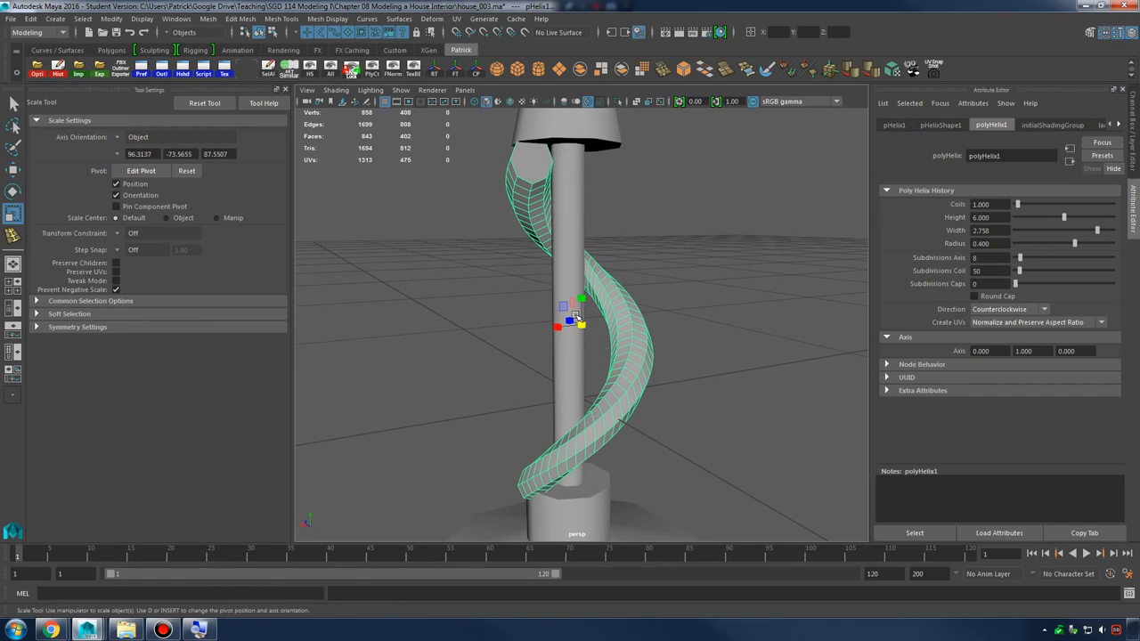
pyautogui.moveTo(587, 306); pyautogui.dragTo(675, 286)
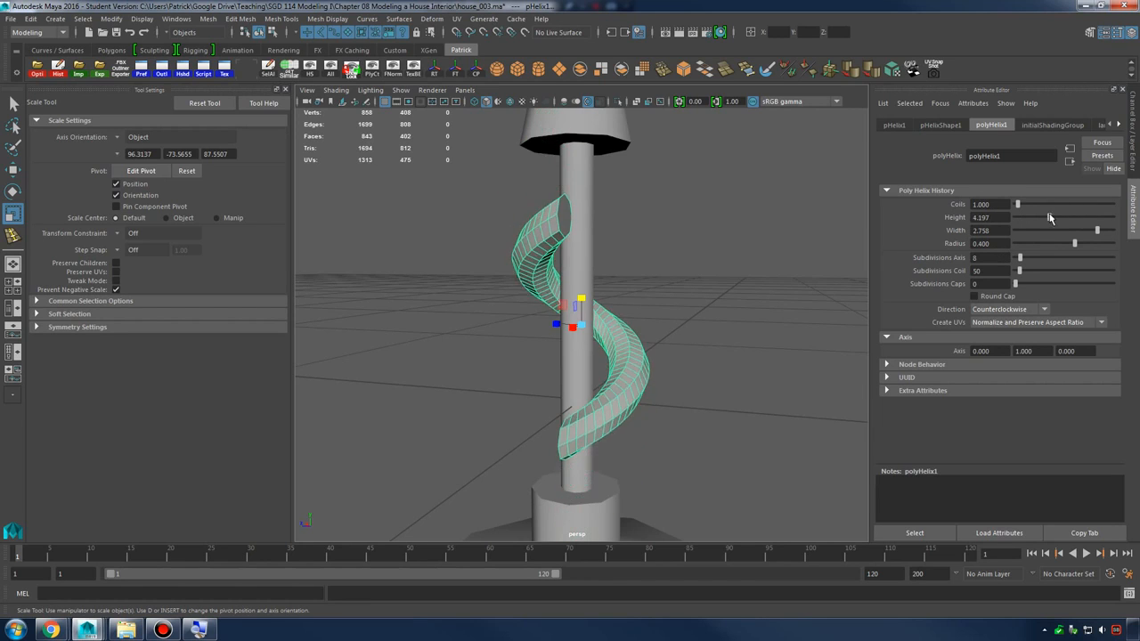
# Reduce the helix Height to about 4.859 and move it up the column to meet the underside of the cone
pyautogui.moveTo(1054, 216); pyautogui.dragTo(1054, 216)
pyautogui.keyDown('alt'); pyautogui.moveTo(724, 216); pyautogui.dragTo(684, 228); pyautogui.keyUp('alt')
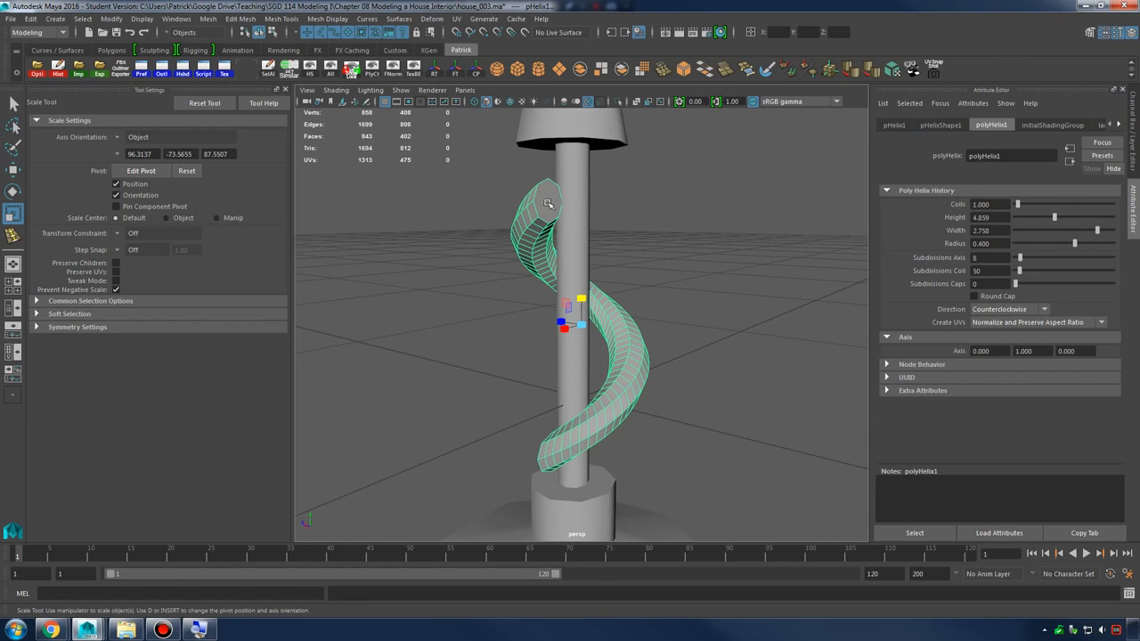
pyautogui.keyDown('alt'); pyautogui.moveTo(583, 285); pyautogui.dragTo(611, 493); pyautogui.keyUp('alt')
pyautogui.press('w')
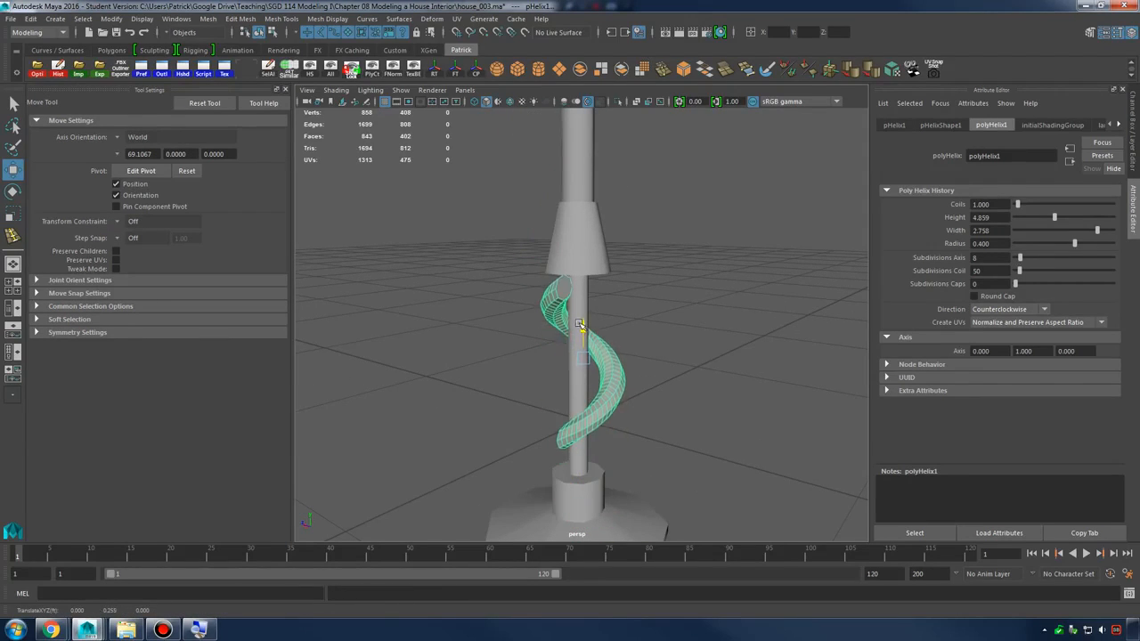
pyautogui.keyDown('alt'); pyautogui.moveTo(601, 343); pyautogui.dragTo(618, 326); pyautogui.keyUp('alt')
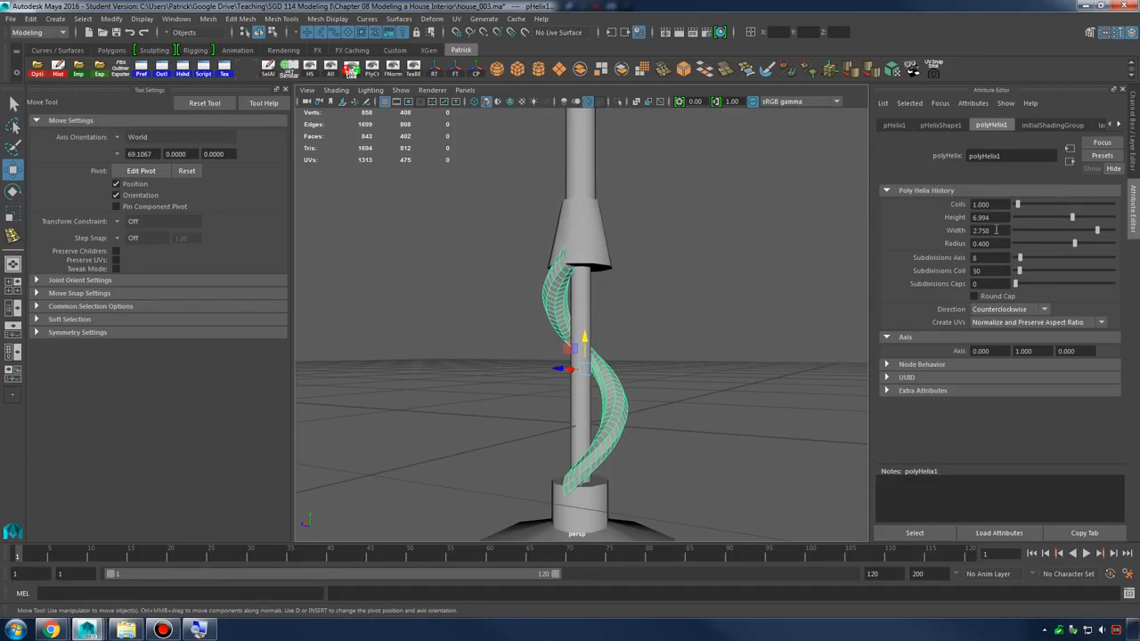
# Compare the helix with the reference in the front view and reduce its Width to about 2.355
pyautogui.keyDown('alt'); pyautogui.moveTo(534, 298); pyautogui.dragTo(479, 285); pyautogui.keyUp('alt')
pyautogui.press('space')
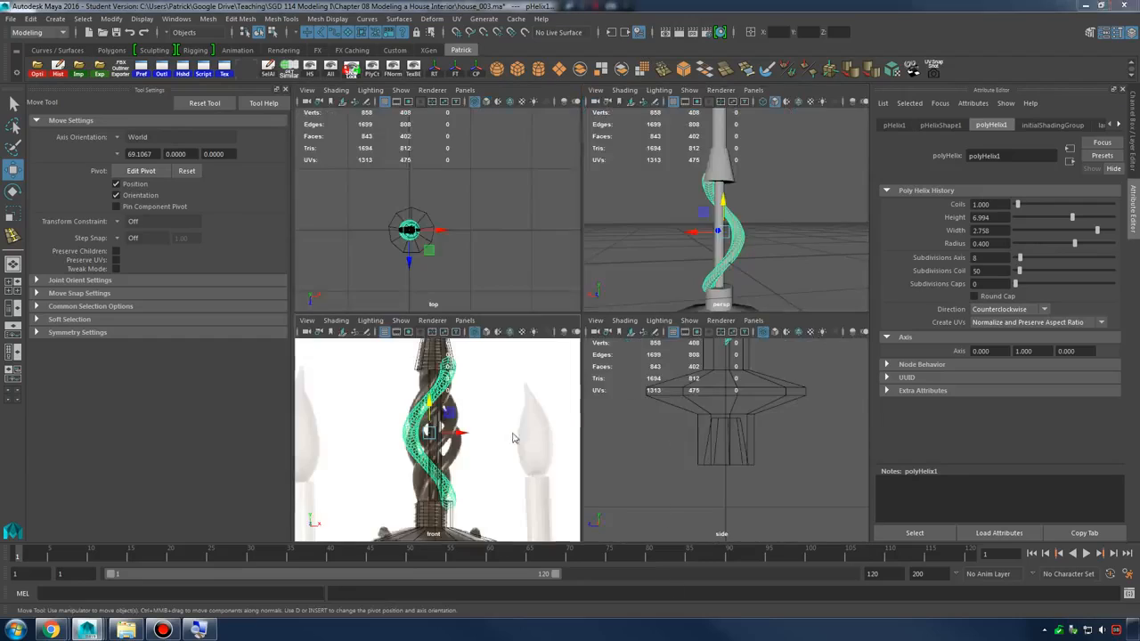
pyautogui.press('space')
pyautogui.scroll(5, 631, 318)
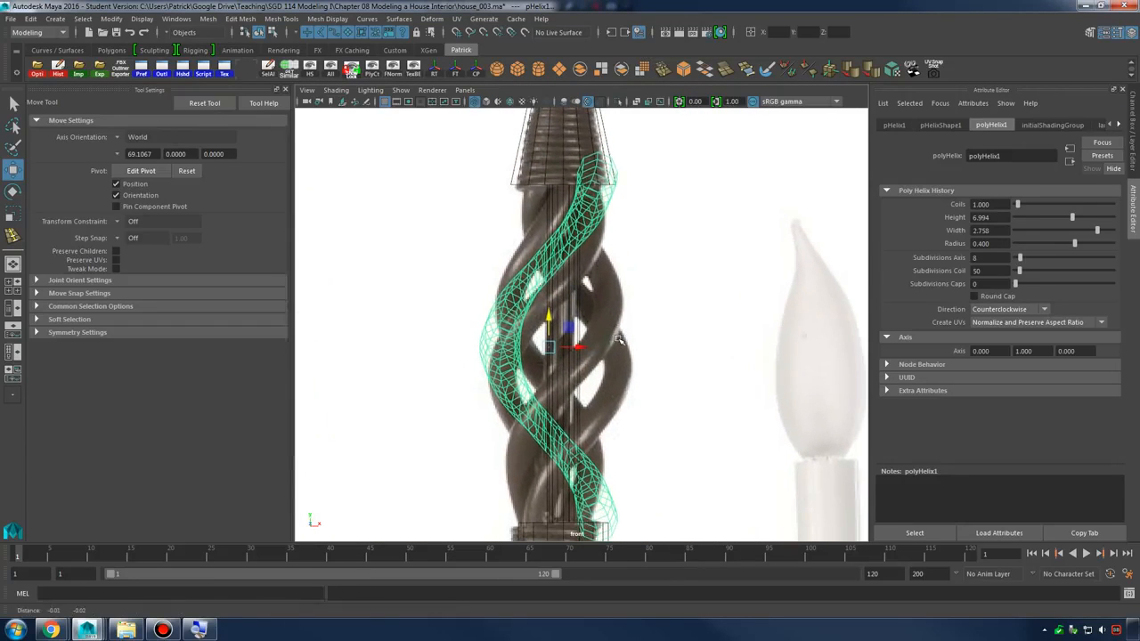
pyautogui.press('space')
pyautogui.press('space')
pyautogui.keyDown('alt'); pyautogui.moveTo(654, 256); pyautogui.dragTo(621, 265); pyautogui.keyUp('alt')
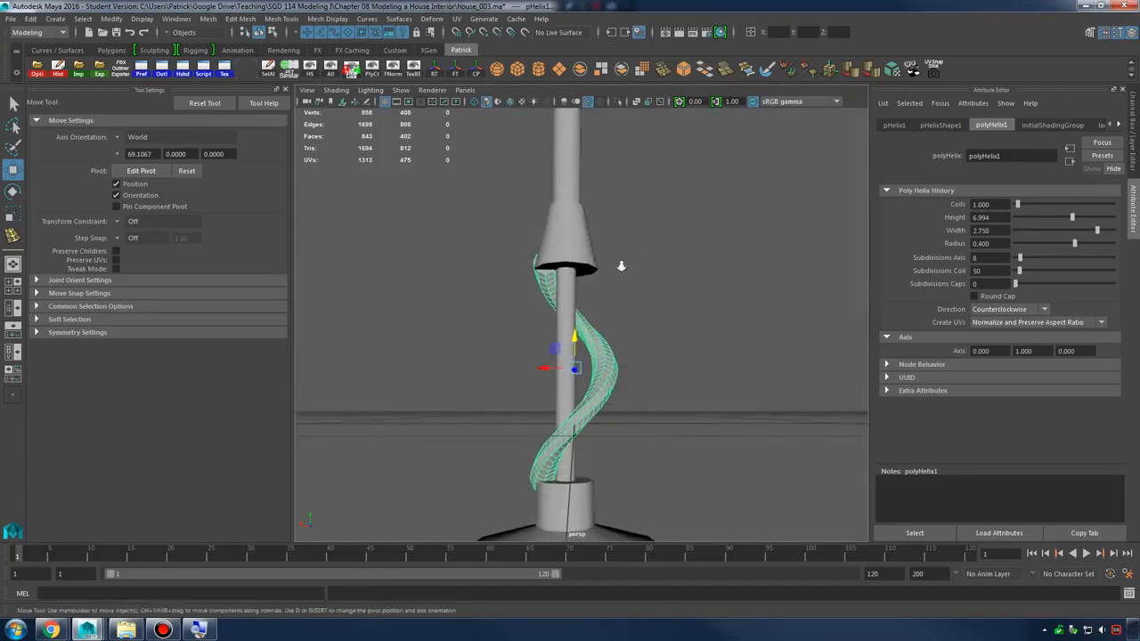
pyautogui.keyDown('alt'); pyautogui.moveTo(621, 264); pyautogui.dragTo(757, 287, button='right'); pyautogui.keyUp('alt')
pyautogui.moveTo(1098, 233); pyautogui.dragTo(1085, 234)
pyautogui.keyDown('alt'); pyautogui.moveTo(696, 275); pyautogui.dragTo(631, 257, button='right'); pyautogui.keyUp('alt')
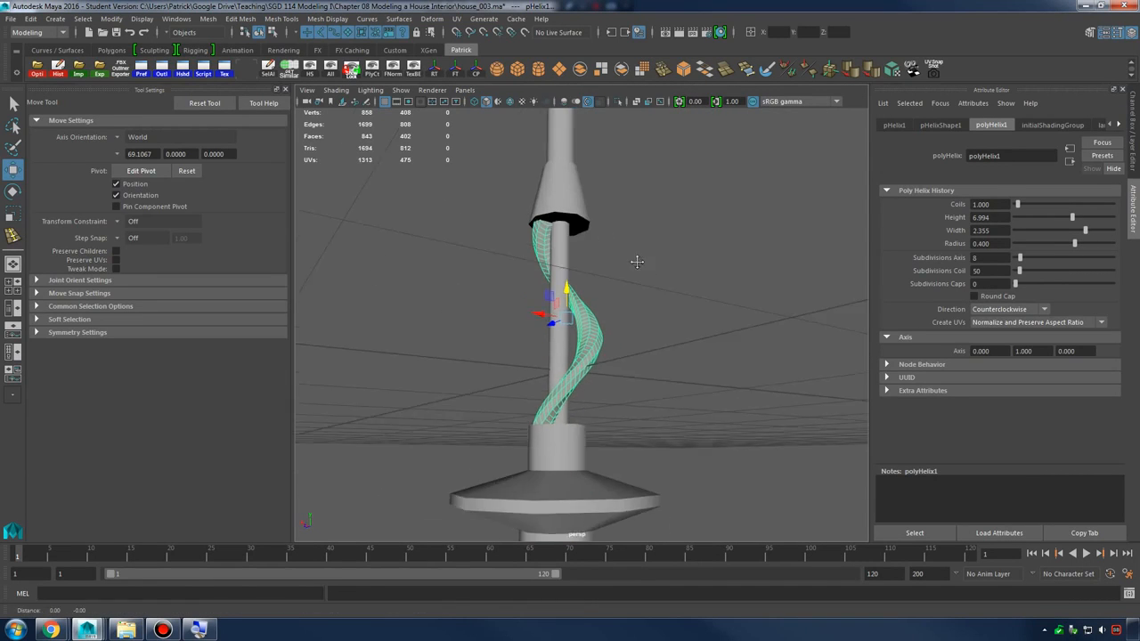
pyautogui.keyDown('alt'); pyautogui.moveTo(632, 258); pyautogui.dragTo(613, 284); pyautogui.keyUp('alt')
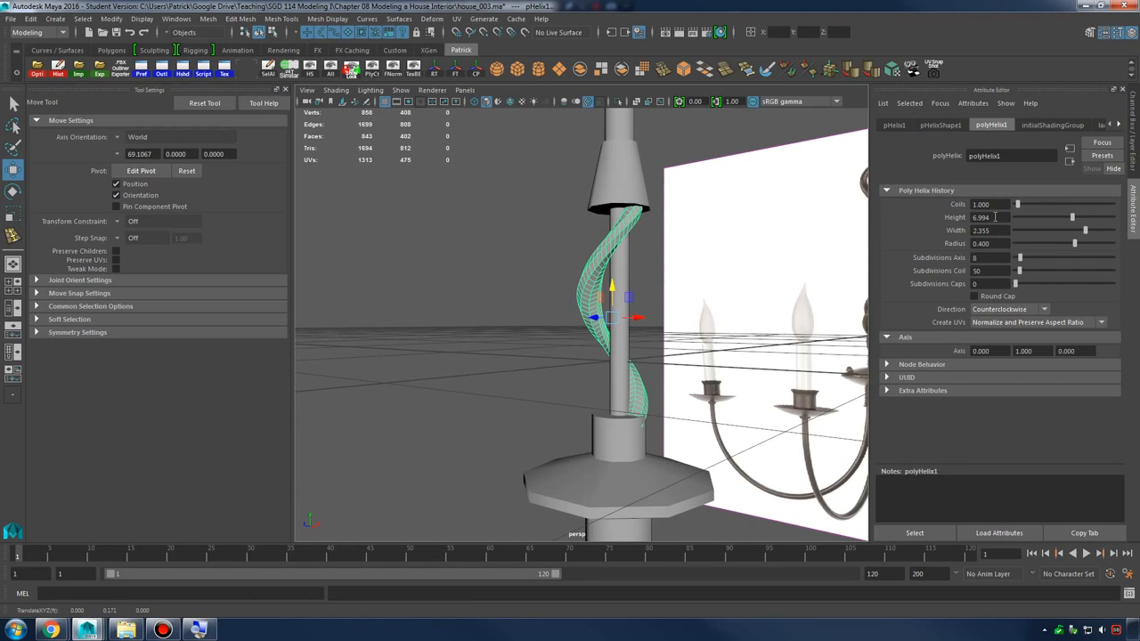
# Set the helix's Coils to 1.3 and check the twist around the column from several angles
pyautogui.moveTo(1014, 208); pyautogui.dragTo(1021, 206)
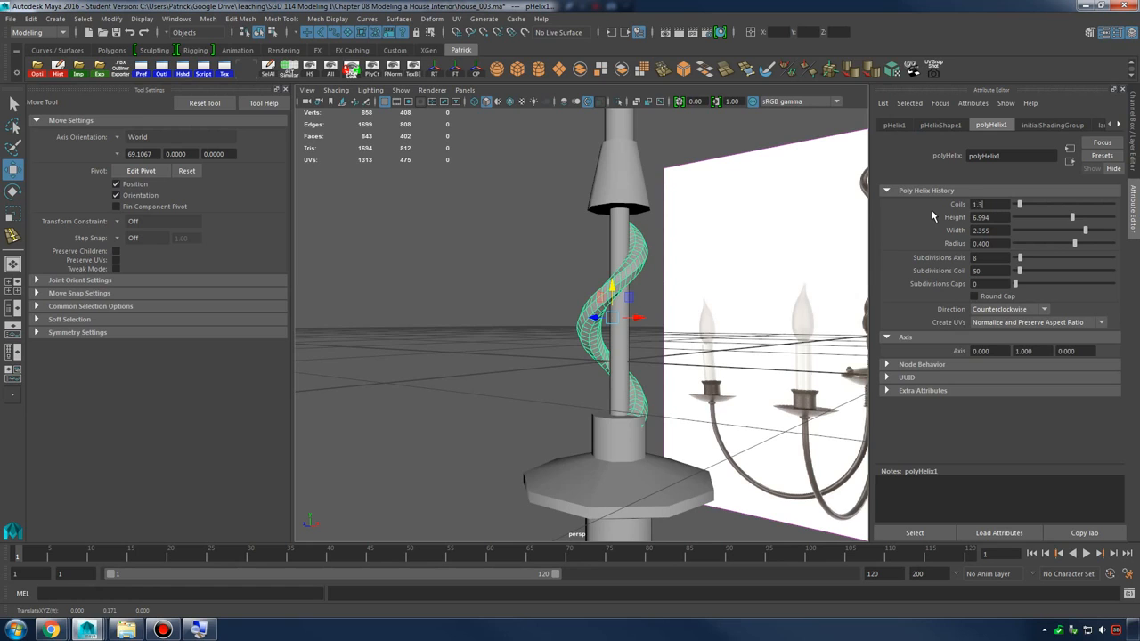
pyautogui.write('1.3')
pyautogui.press('Return')
pyautogui.keyDown('alt'); pyautogui.moveTo(579, 273); pyautogui.dragTo(499, 279); pyautogui.keyUp('alt')
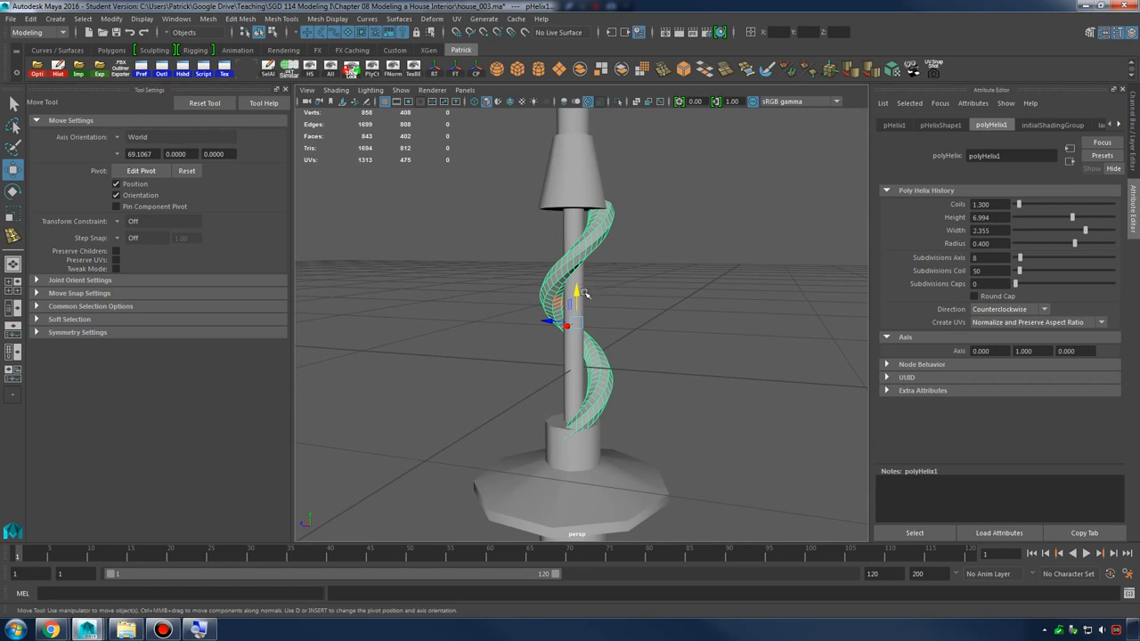
pyautogui.keyDown('alt'); pyautogui.moveTo(585, 294); pyautogui.dragTo(523, 281); pyautogui.keyUp('alt')
pyautogui.keyDown('alt'); pyautogui.moveTo(594, 275); pyautogui.dragTo(553, 283); pyautogui.keyUp('alt')
# Display the helix in smooth mesh preview and reduce its Width to about 2.275
pyautogui.click(555, 286)
pyautogui.hotkey('ctrl', 'z')
pyautogui.press('3')
pyautogui.click(654, 279)
pyautogui.keyDown('alt'); pyautogui.moveTo(654, 280); pyautogui.dragTo(590, 278); pyautogui.keyUp('alt')
pyautogui.hotkey('ctrl', 'z')
pyautogui.press('3')
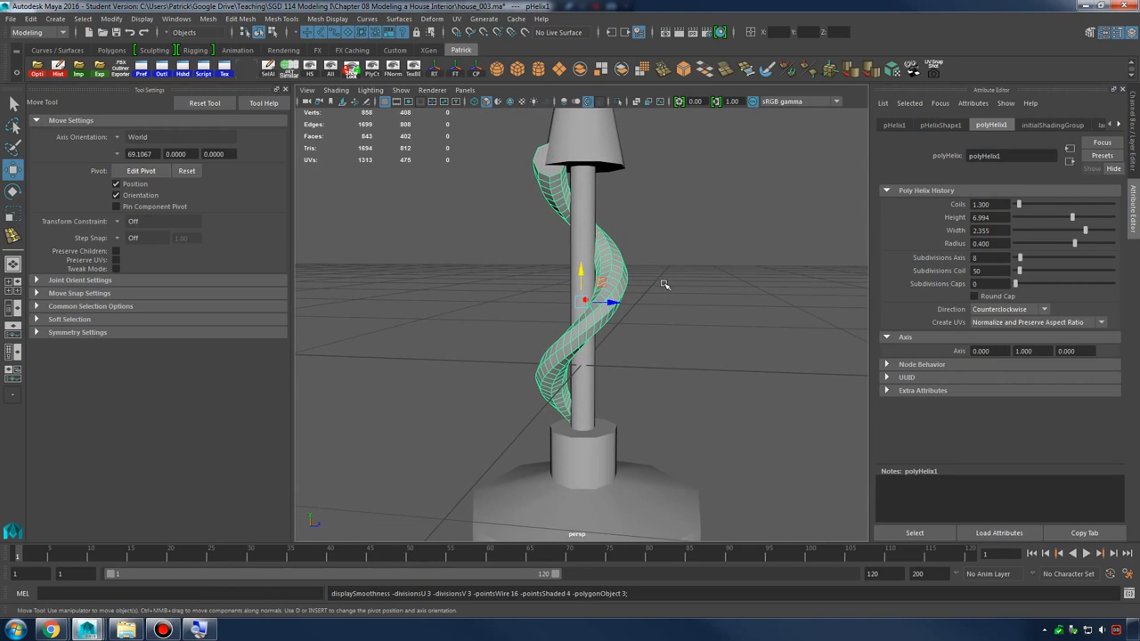
pyautogui.moveTo(1084, 233)
pyautogui.mouseDown()
pyautogui.moveTo(1069, 236)
pyautogui.moveTo(1096, 238)
pyautogui.mouseUp()
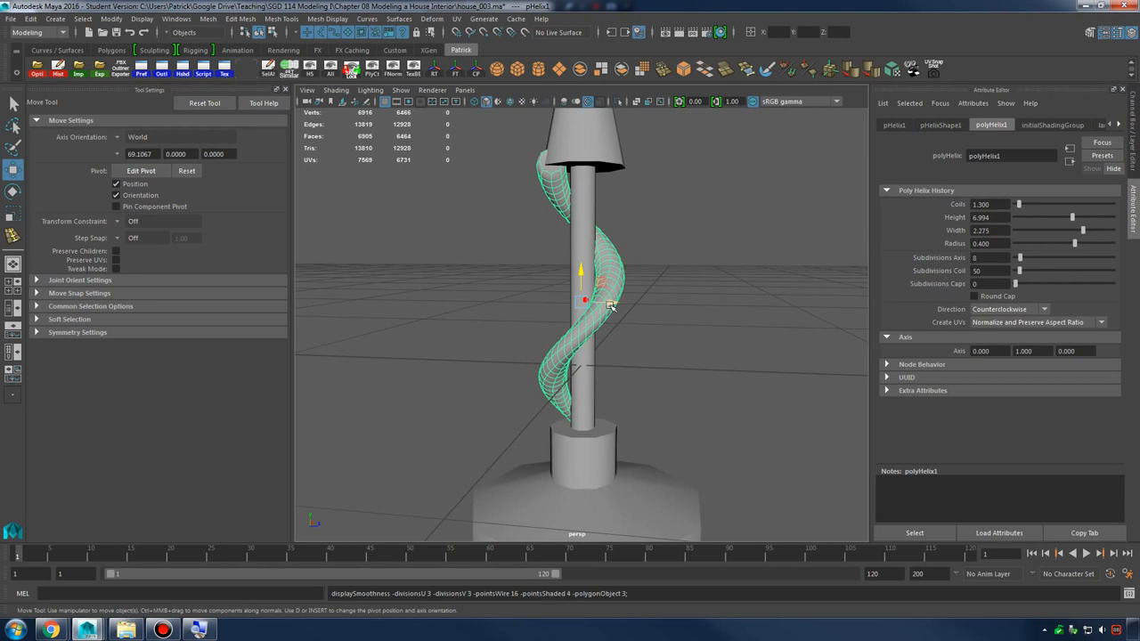
# Realign the helix with the column by setting its Translate Y and Translate Z to 0
pyautogui.moveTo(611, 305); pyautogui.dragTo(573, 293)
pyautogui.keyDown('alt'); pyautogui.moveTo(679, 318); pyautogui.dragTo(629, 305); pyautogui.keyUp('alt')
pyautogui.press('space')
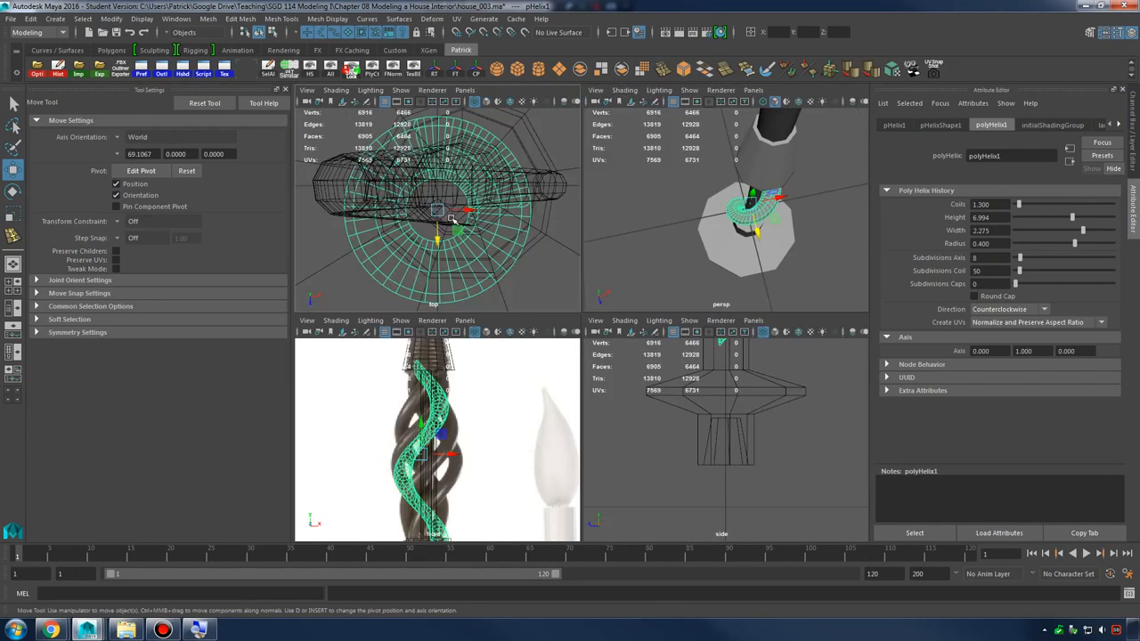
pyautogui.press('space')
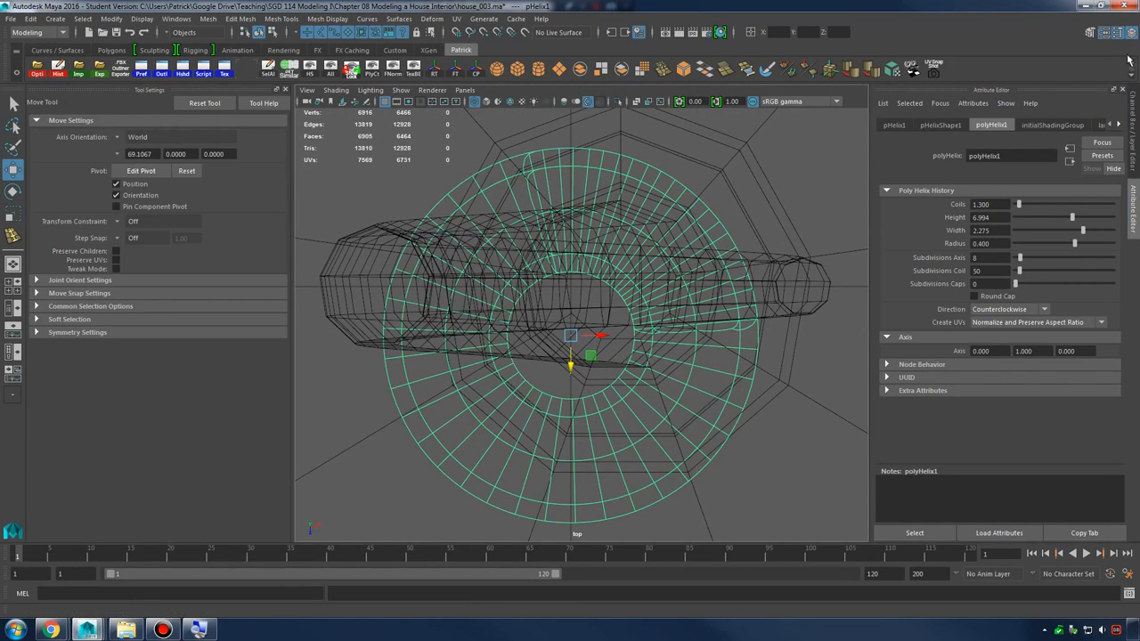
pyautogui.click(1129, 33)
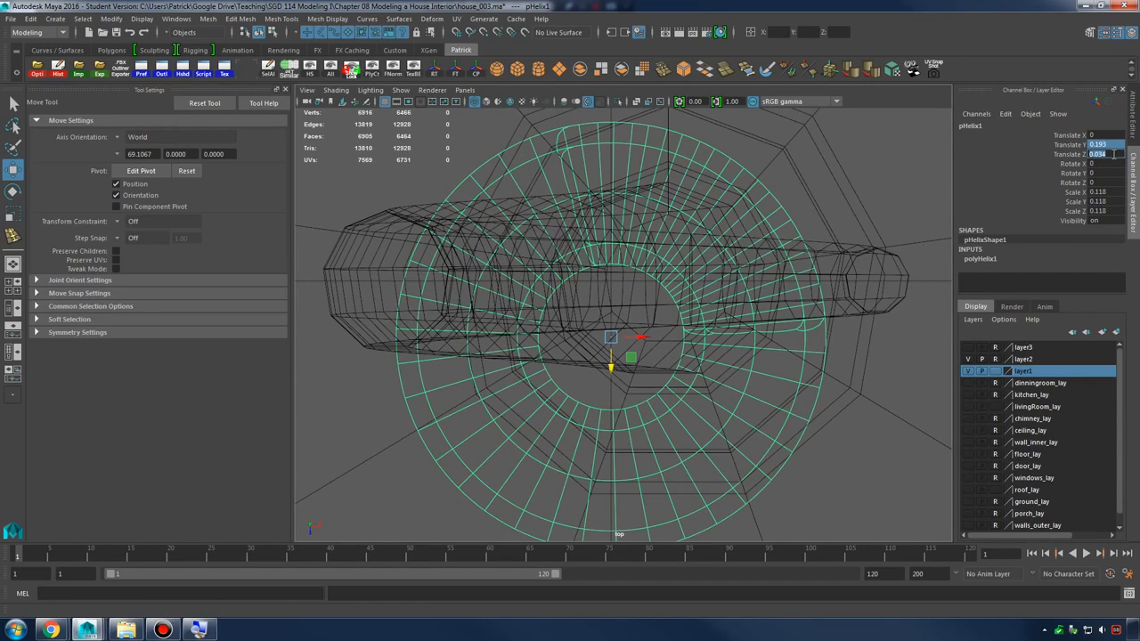
pyautogui.press('Return')
# Raise the helix to a Translate Y of about 0.214 so it sits between the collar and the cone
pyautogui.keyDown('alt'); pyautogui.moveTo(691, 301); pyautogui.dragTo(672, 301, button='middle'); pyautogui.keyUp('alt')
pyautogui.press('space')
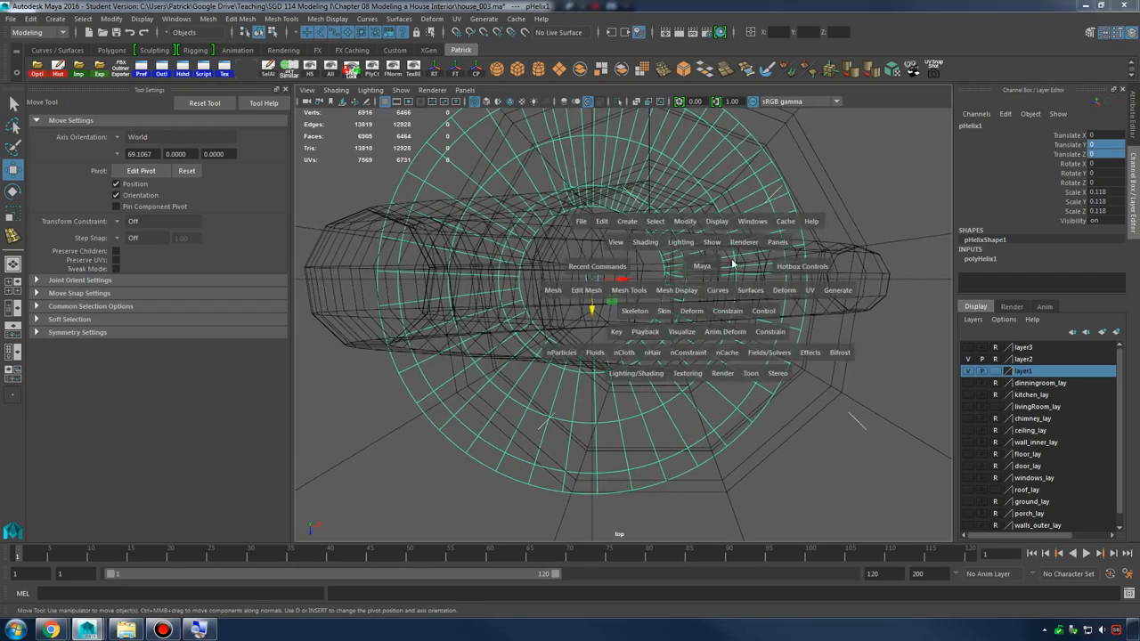
pyautogui.press('space')
pyautogui.keyDown('alt'); pyautogui.moveTo(768, 262); pyautogui.dragTo(729, 292); pyautogui.keyUp('alt')
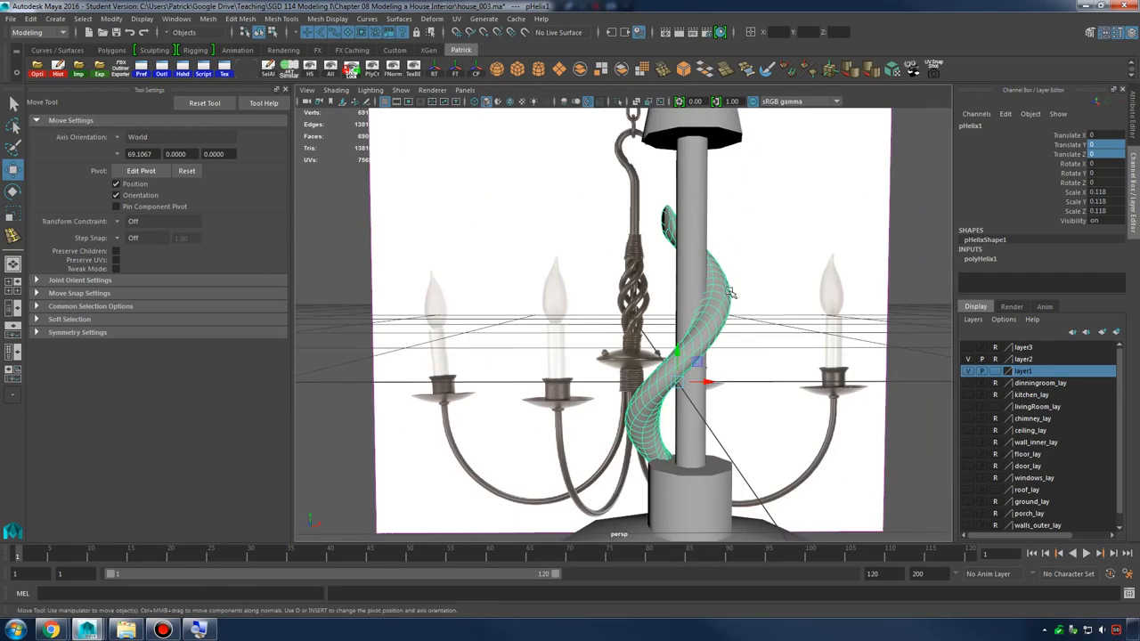
pyautogui.moveTo(677, 348); pyautogui.dragTo(708, 264)
pyautogui.click(878, 295)
pyautogui.keyDown('alt'); pyautogui.moveTo(878, 296); pyautogui.dragTo(753, 318); pyautogui.keyUp('alt')
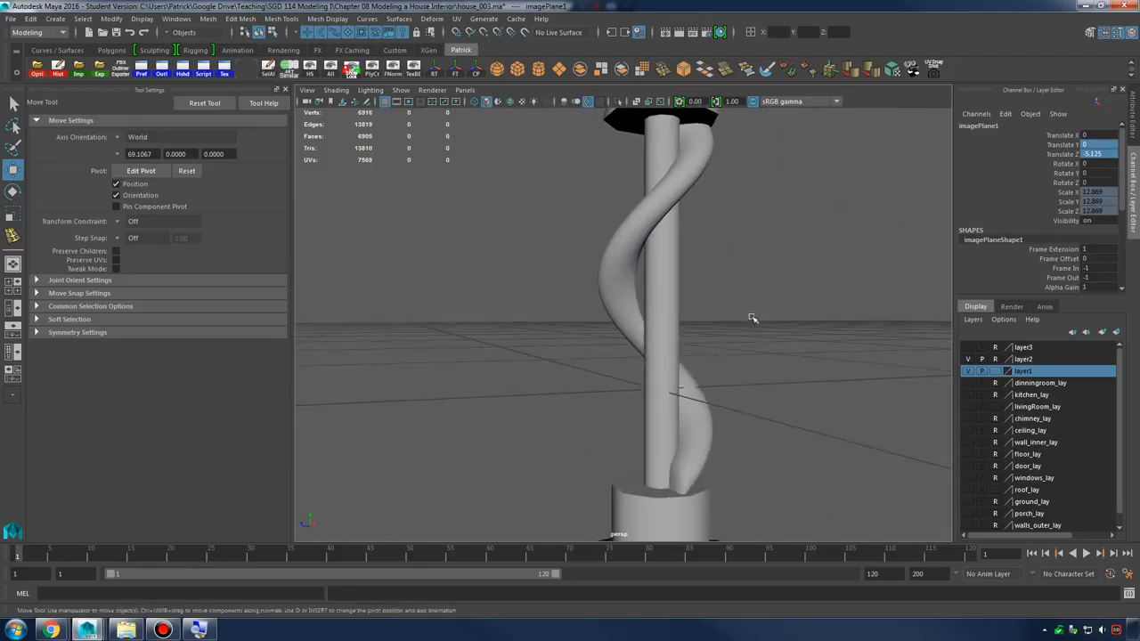
pyautogui.scroll(-2, 748, 319)
pyautogui.click(679, 379)
pyautogui.keyDown('alt'); pyautogui.moveTo(908, 264); pyautogui.dragTo(874, 276); pyautogui.keyUp('alt')
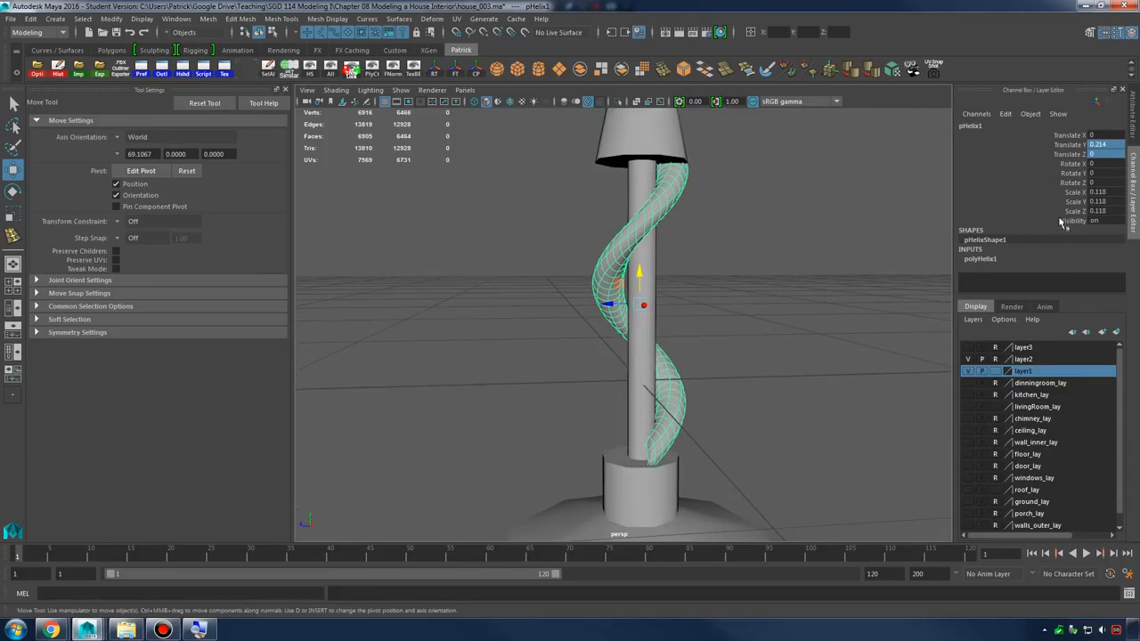
# Increase the helix Height to about 7.583 so its ends reach into the cone and the collar
pyautogui.click(1103, 32)
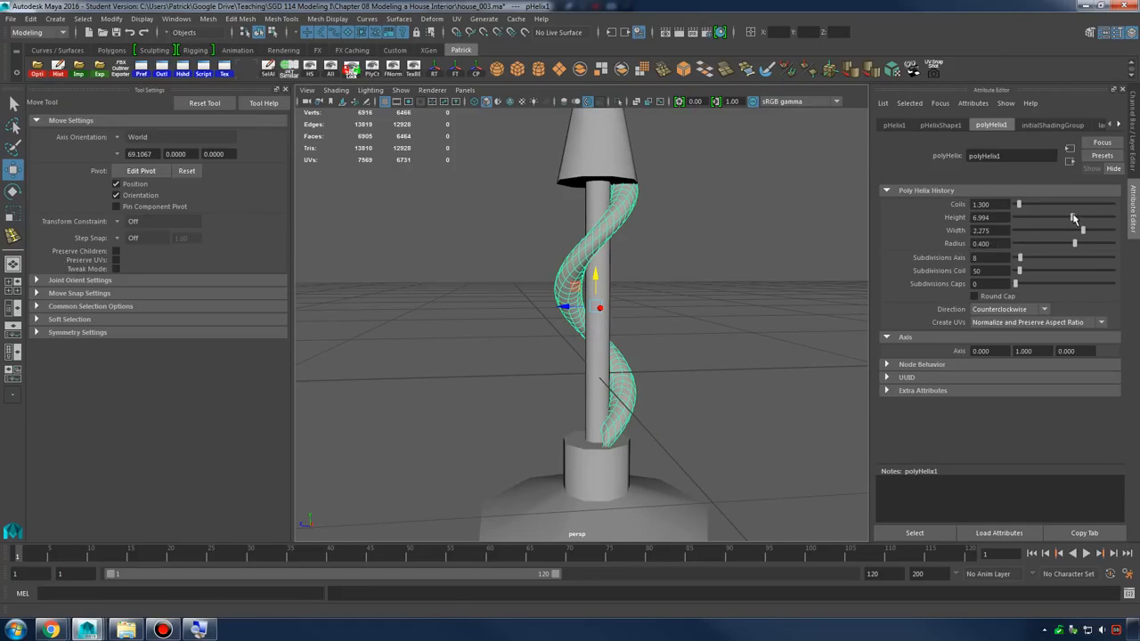
pyautogui.moveTo(1073, 218); pyautogui.dragTo(1077, 217)
pyautogui.keyDown('alt'); pyautogui.moveTo(792, 228); pyautogui.dragTo(727, 231); pyautogui.keyUp('alt')
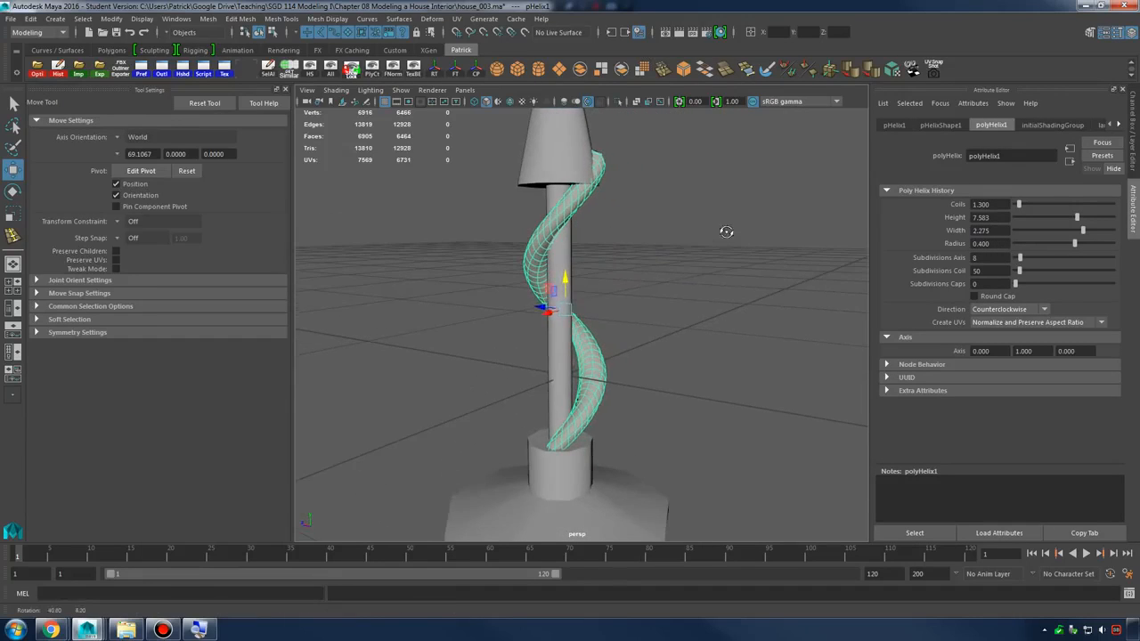
# Try to scale the helix uniformly
pyautogui.press('r')
pyautogui.moveTo(566, 310); pyautogui.dragTo(631, 238)
pyautogui.hotkey('ctrl', 'z')
pyautogui.click(625, 193)
pyautogui.keyDown('alt'); pyautogui.moveTo(626, 193); pyautogui.dragTo(626, 231, button='middle'); pyautogui.keyUp('alt')
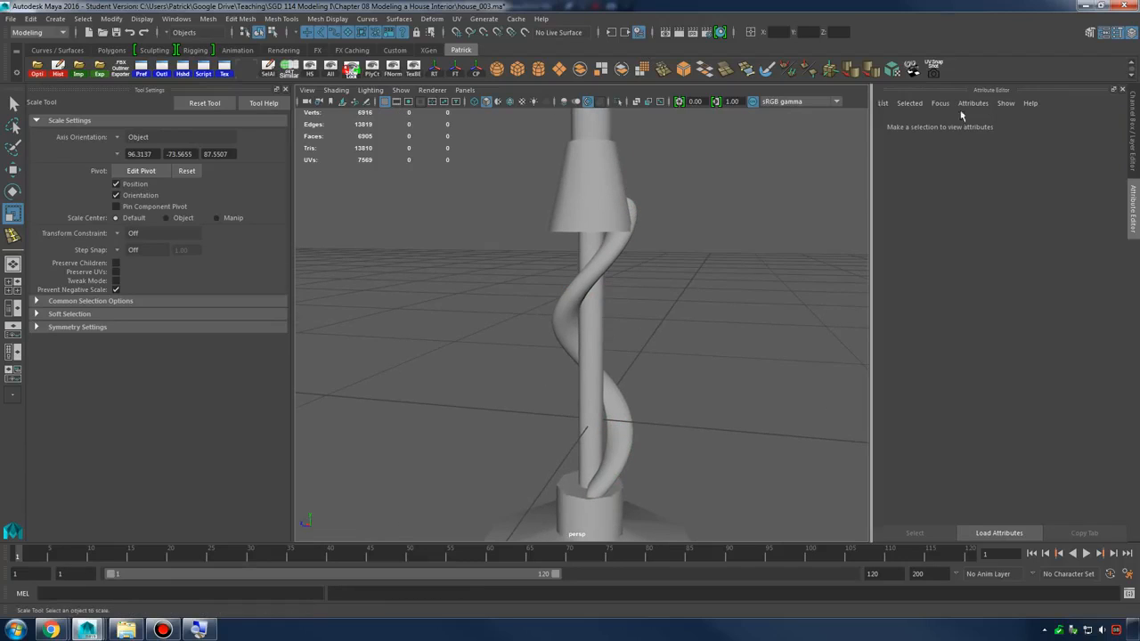
# Try to enlarge the cone's lower rim by scaling its vertices
pyautogui.click(1135, 33)
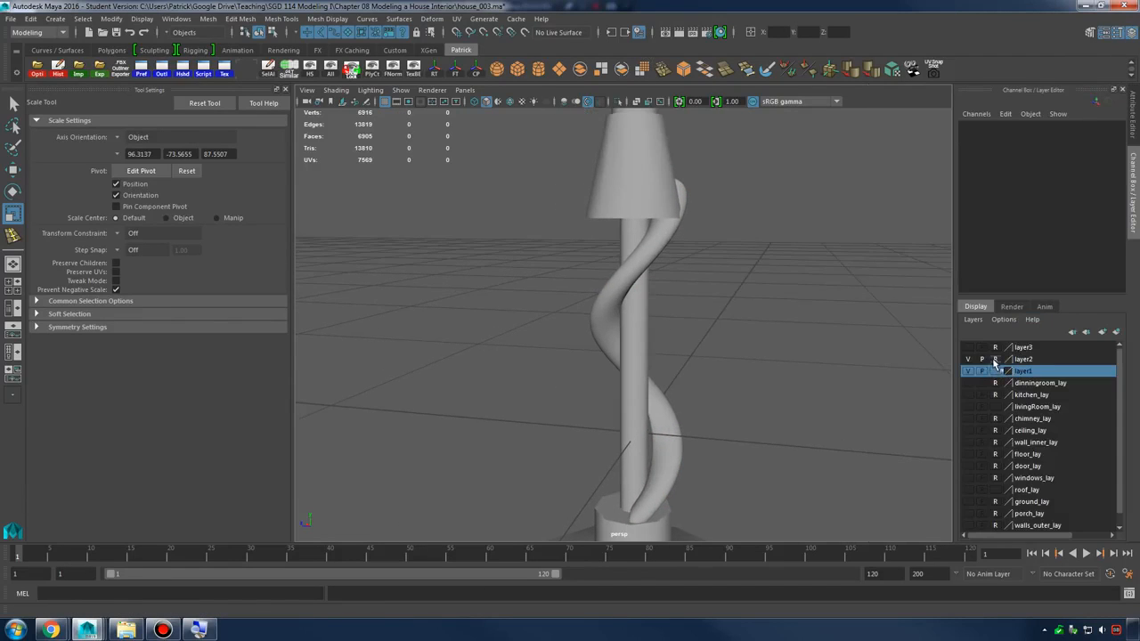
pyautogui.click(644, 166)
pyautogui.moveTo(654, 167); pyautogui.dragTo(599, 168, button='right')
pyautogui.keyDown('alt'); pyautogui.moveTo(577, 189); pyautogui.dragTo(637, 209); pyautogui.keyUp('alt')
pyautogui.hotkey('ctrl', 'z')
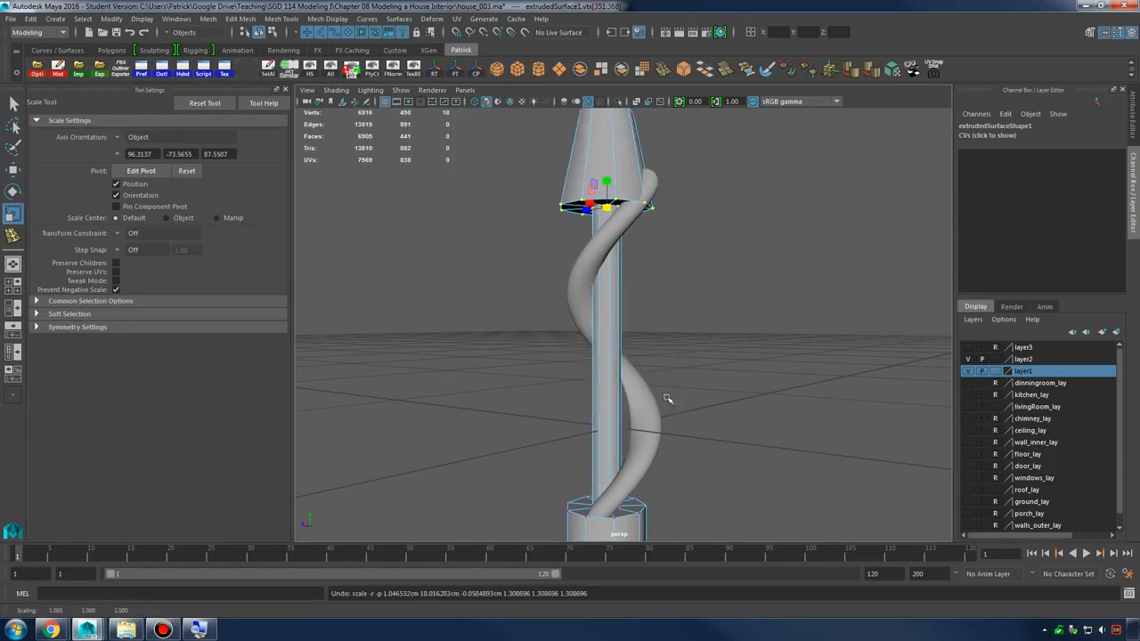
# Try to scale the cone's lower rim together with the collar's upper rim vertices
pyautogui.keyDown('alt'); pyautogui.moveTo(650, 436); pyautogui.dragTo(658, 362, button='middle'); pyautogui.keyUp('alt')
pyautogui.keyDown('alt'); pyautogui.moveTo(593, 415); pyautogui.dragTo(708, 435); pyautogui.keyUp('alt')
pyautogui.keyDown('alt'); pyautogui.moveTo(631, 164); pyautogui.dragTo(651, 262, button='middle'); pyautogui.keyUp('alt')
pyautogui.moveTo(632, 363); pyautogui.dragTo(671, 364)
pyautogui.keyDown('alt'); pyautogui.moveTo(672, 364); pyautogui.dragTo(653, 300, button='middle'); pyautogui.keyUp('alt')
pyautogui.moveTo(652, 299); pyautogui.dragTo(611, 300, button='right')
pyautogui.keyDown('alt'); pyautogui.moveTo(574, 378); pyautogui.dragTo(566, 406); pyautogui.keyUp('alt')
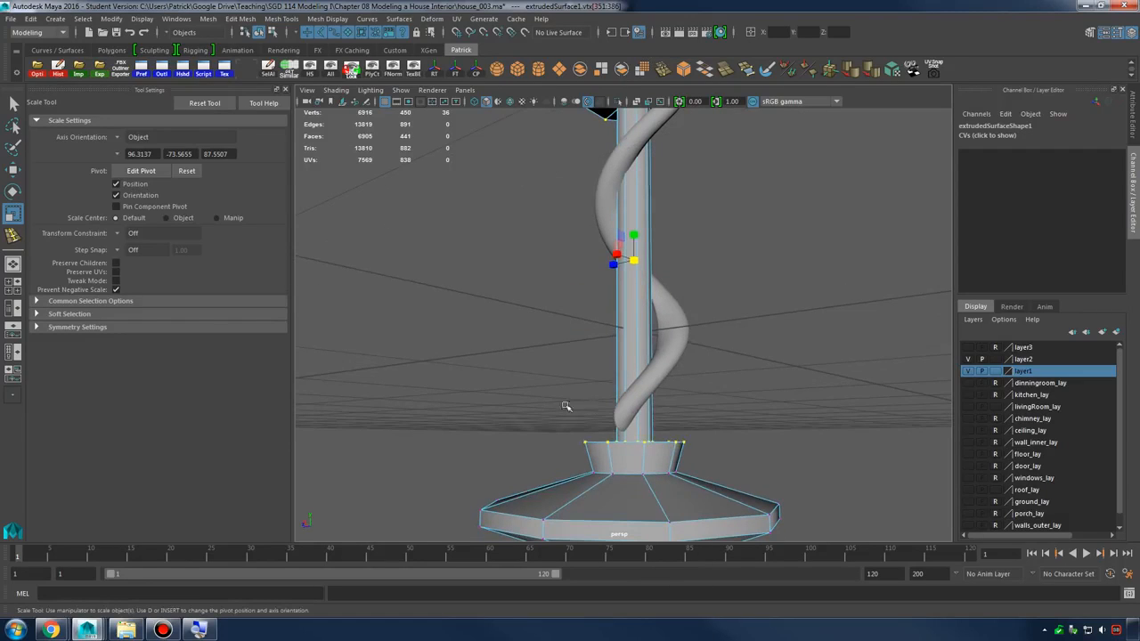
pyautogui.moveTo(713, 447); pyautogui.dragTo(714, 448)
pyautogui.hotkey('ctrl', 'z')
pyautogui.hotkey('ctrl', 'z')
pyautogui.hotkey('ctrl', 'z')
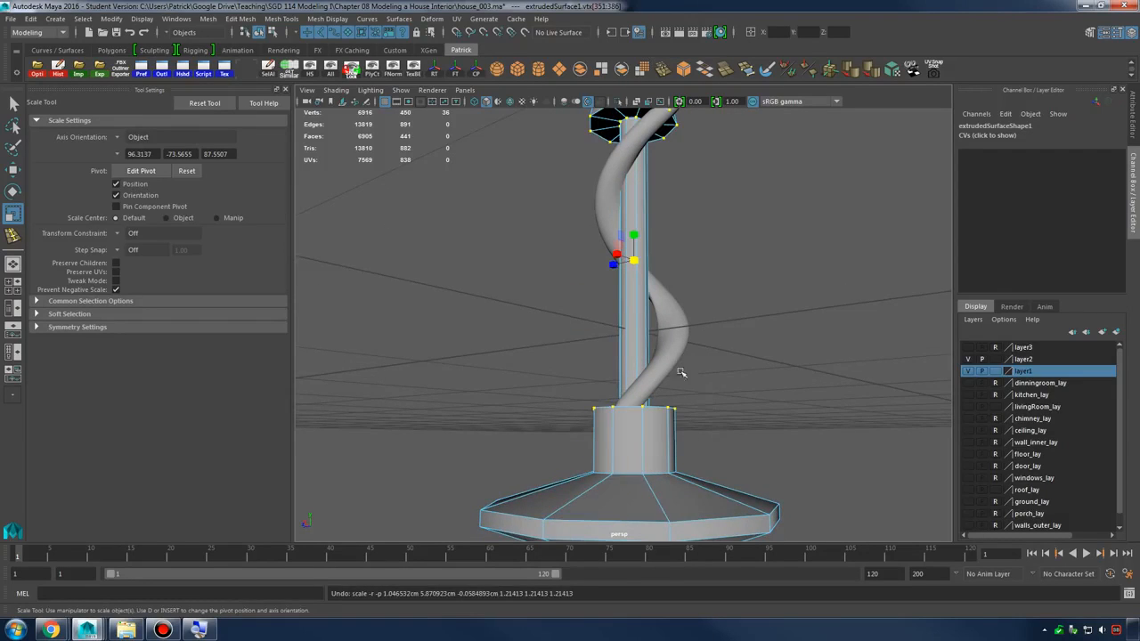
# Undo the addition of the collar's upper rim vertices to the selection
pyautogui.keyDown('alt'); pyautogui.moveTo(680, 372); pyautogui.dragTo(677, 424); pyautogui.keyUp('alt')
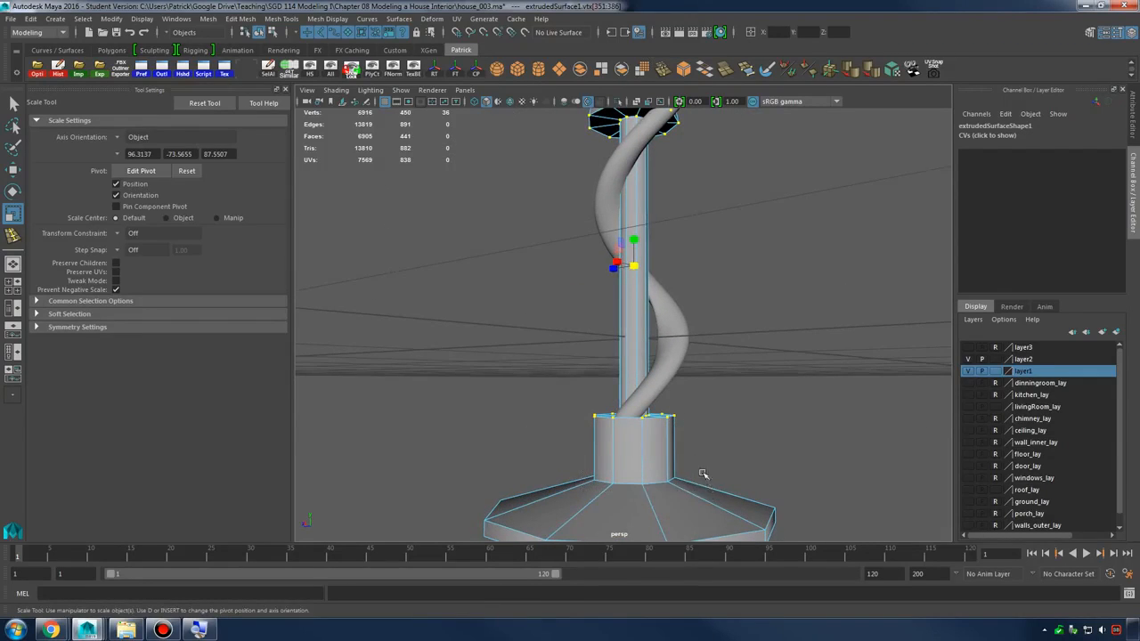
pyautogui.keyDown('alt'); pyautogui.moveTo(703, 475); pyautogui.dragTo(711, 470); pyautogui.keyUp('alt')
pyautogui.moveTo(644, 452); pyautogui.dragTo(610, 313, button='right')
pyautogui.hotkey('ctrl', 'z')
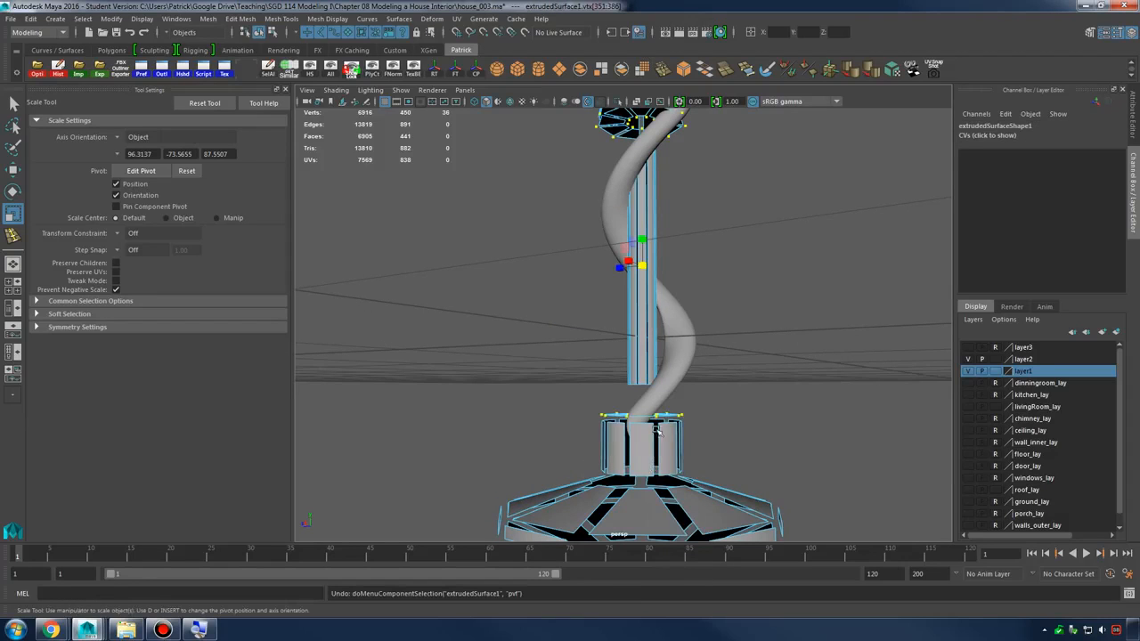
pyautogui.keyDown('shift'); pyautogui.moveTo(659, 446); pyautogui.dragTo(662, 412, button='right'); pyautogui.keyUp('shift')
pyautogui.hotkey('ctrl', 'z')
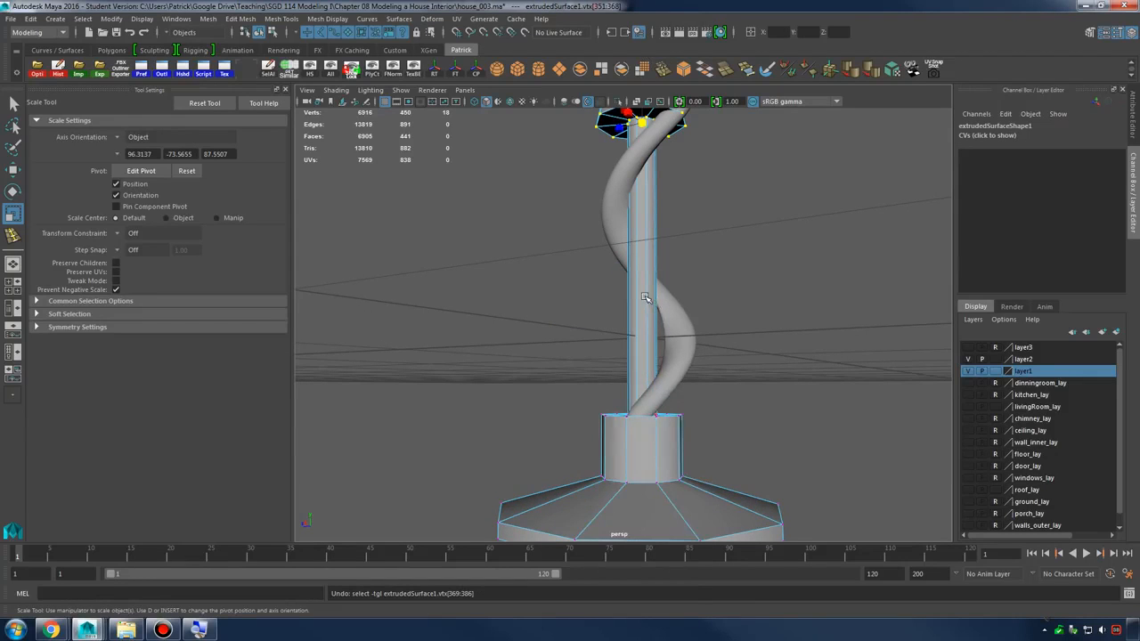
# Select the vertices of the whole collar and the cone's lower rim and scale them outward together
pyautogui.moveTo(645, 298); pyautogui.dragTo(588, 287, button='right')
pyautogui.moveTo(585, 391); pyautogui.dragTo(710, 495)
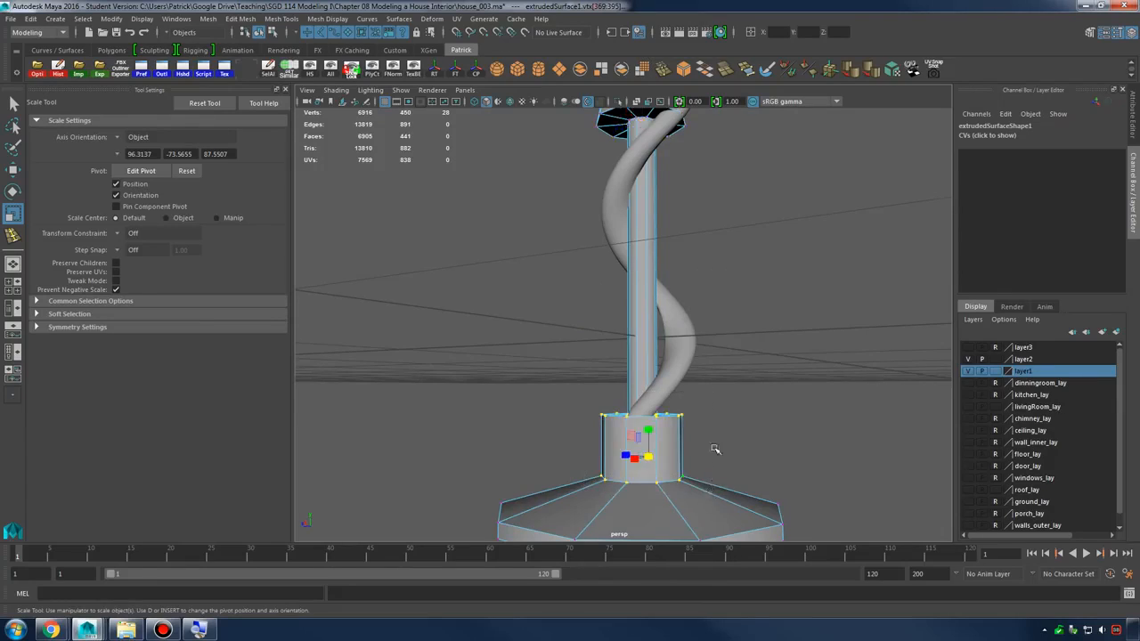
pyautogui.keyDown('alt'); pyautogui.moveTo(715, 449); pyautogui.dragTo(718, 544, button='middle'); pyautogui.keyUp('alt')
pyautogui.keyDown('shift'); pyautogui.moveTo(693, 274); pyautogui.dragTo(730, 267); pyautogui.keyUp('shift')
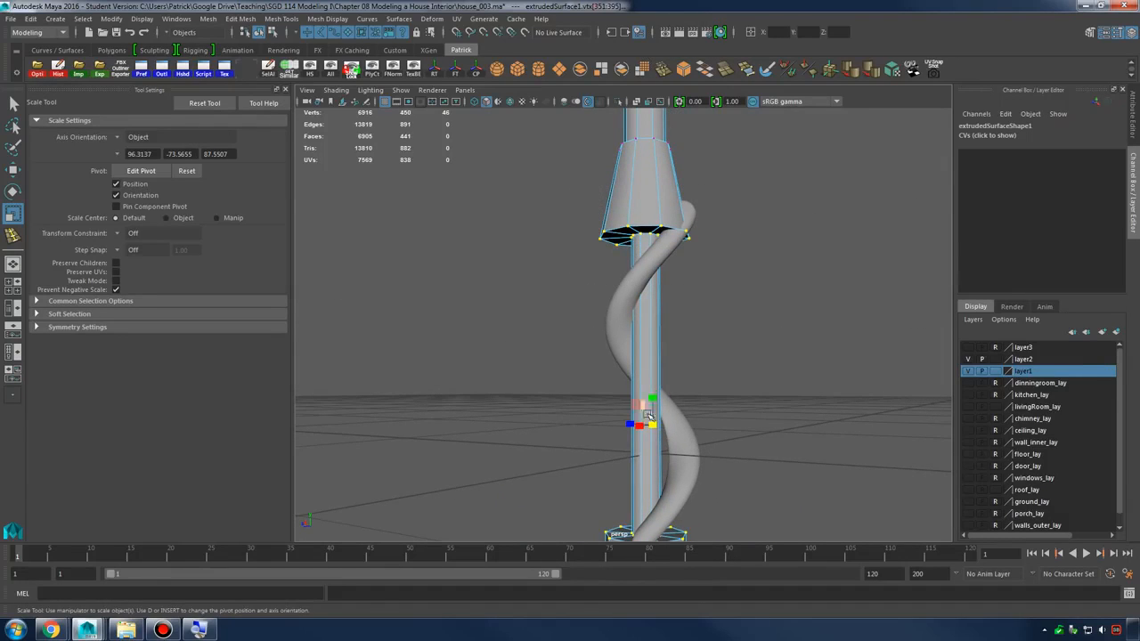
pyautogui.moveTo(648, 415); pyautogui.dragTo(692, 420)
pyautogui.keyDown('alt'); pyautogui.moveTo(692, 420); pyautogui.dragTo(702, 350, button='middle'); pyautogui.keyUp('alt')
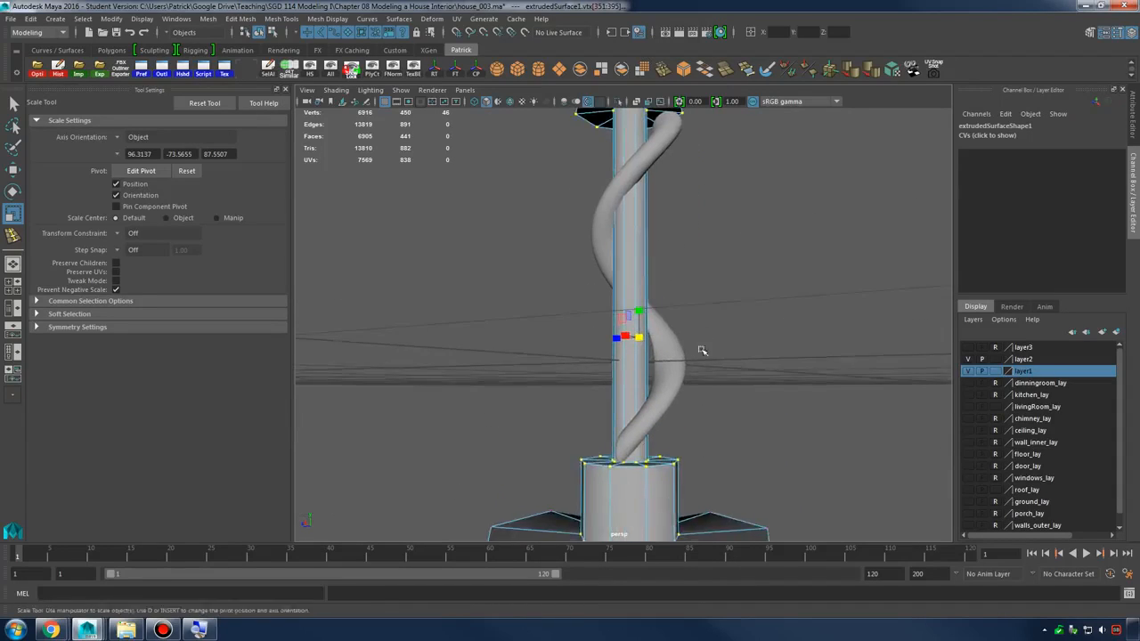
pyautogui.keyDown('alt'); pyautogui.moveTo(702, 350); pyautogui.dragTo(643, 375); pyautogui.keyUp('alt')
# Adjust the collar's vertices and the cone's lower rim vertices separately to fine-tune their size around the helix
pyautogui.press('w')
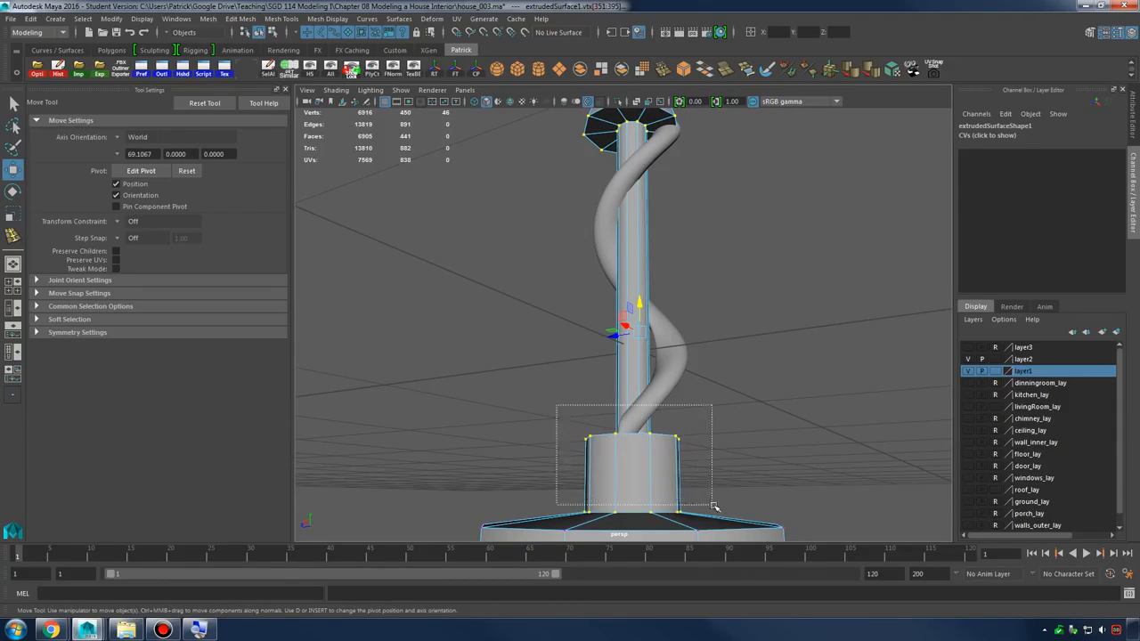
pyautogui.moveTo(713, 506); pyautogui.dragTo(704, 506)
pyautogui.moveTo(650, 445); pyautogui.dragTo(626, 283)
pyautogui.press('r')
pyautogui.press('w')
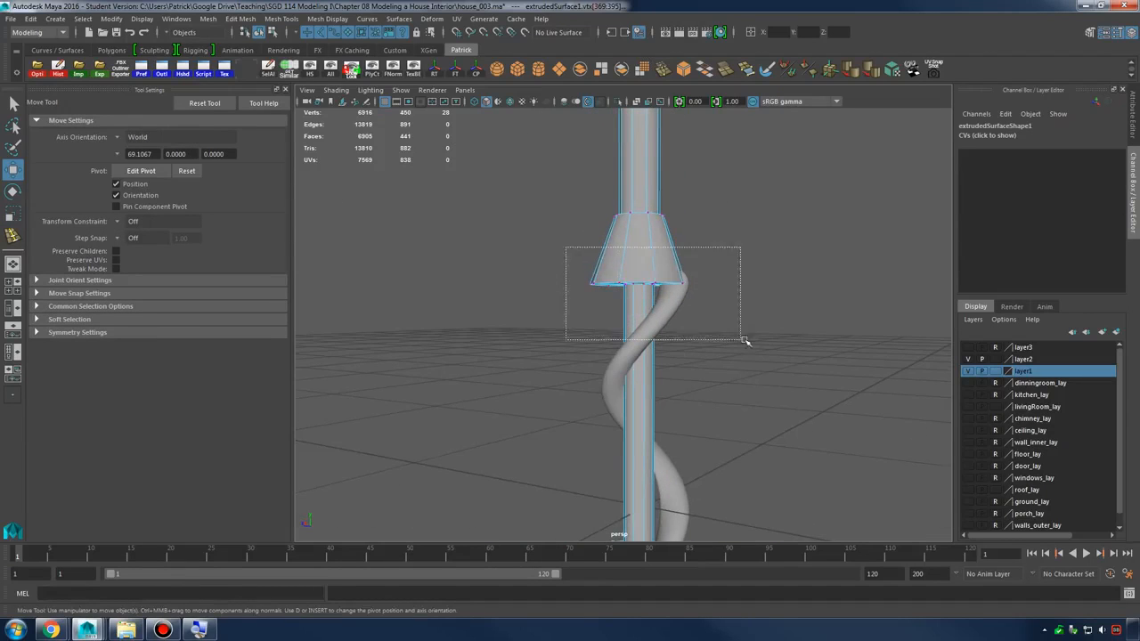
pyautogui.moveTo(746, 342); pyautogui.dragTo(746, 341)
pyautogui.press('r')
pyautogui.moveTo(639, 284); pyautogui.dragTo(596, 225)
# Scale the edge loop around the cone's lower rim outward so the cone covers the helix's upper end
pyautogui.click(594, 184)
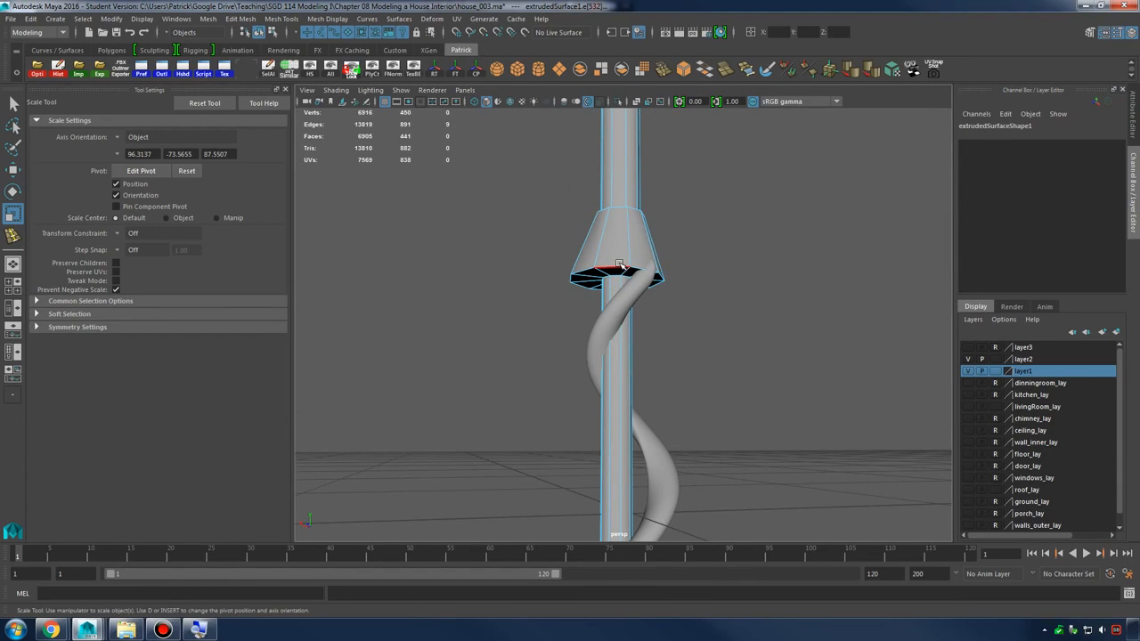
pyautogui.moveTo(627, 274); pyautogui.dragTo(755, 429)
pyautogui.click(640, 363)
pyautogui.keyDown('alt'); pyautogui.moveTo(640, 363); pyautogui.dragTo(750, 360); pyautogui.keyUp('alt')
pyautogui.moveTo(607, 299); pyautogui.dragTo(650, 274, button='right')
pyautogui.keyDown('alt'); pyautogui.moveTo(574, 428); pyautogui.dragTo(615, 294); pyautogui.keyUp('alt')
pyautogui.click(622, 401)
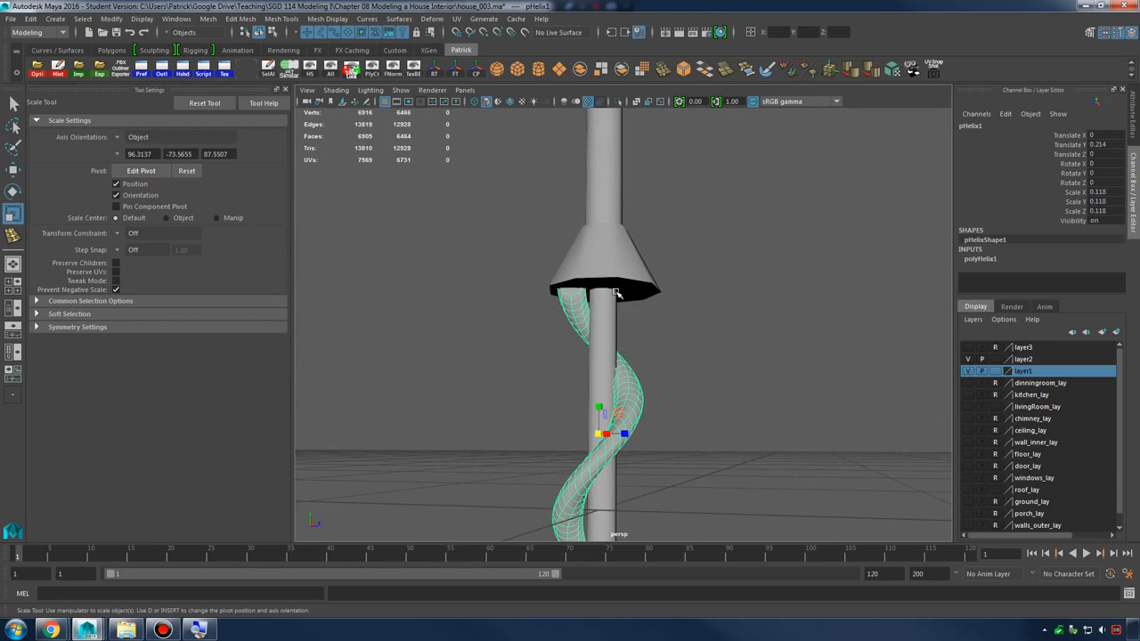
# Select the vertical edges of the central column inside the helix and scale them inward to make the column thinner
pyautogui.click(615, 295)
pyautogui.keyDown('alt'); pyautogui.moveTo(615, 295); pyautogui.dragTo(834, 343, button='right'); pyautogui.keyUp('alt')
pyautogui.moveTo(567, 269); pyautogui.dragTo(571, 241, button='right')
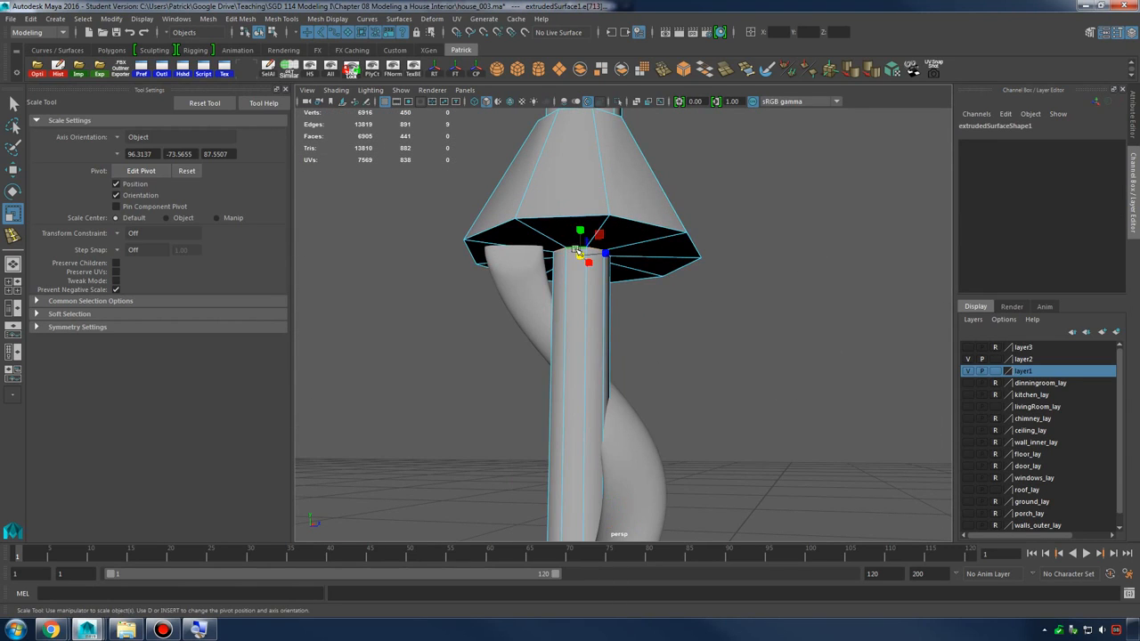
pyautogui.keyDown('alt'); pyautogui.moveTo(579, 252); pyautogui.dragTo(613, 381); pyautogui.keyUp('alt')
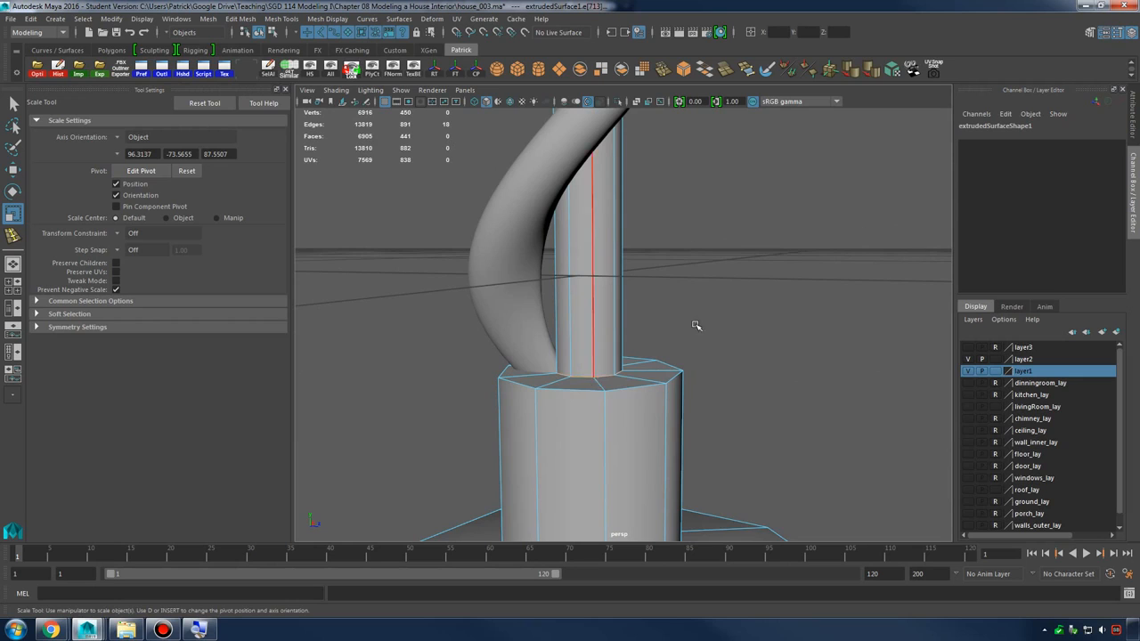
pyautogui.keyDown('alt'); pyautogui.moveTo(696, 326); pyautogui.dragTo(649, 364); pyautogui.keyUp('alt')
pyautogui.moveTo(629, 295); pyautogui.dragTo(544, 290)
pyautogui.keyDown('alt'); pyautogui.moveTo(630, 270); pyautogui.dragTo(662, 247); pyautogui.keyUp('alt')
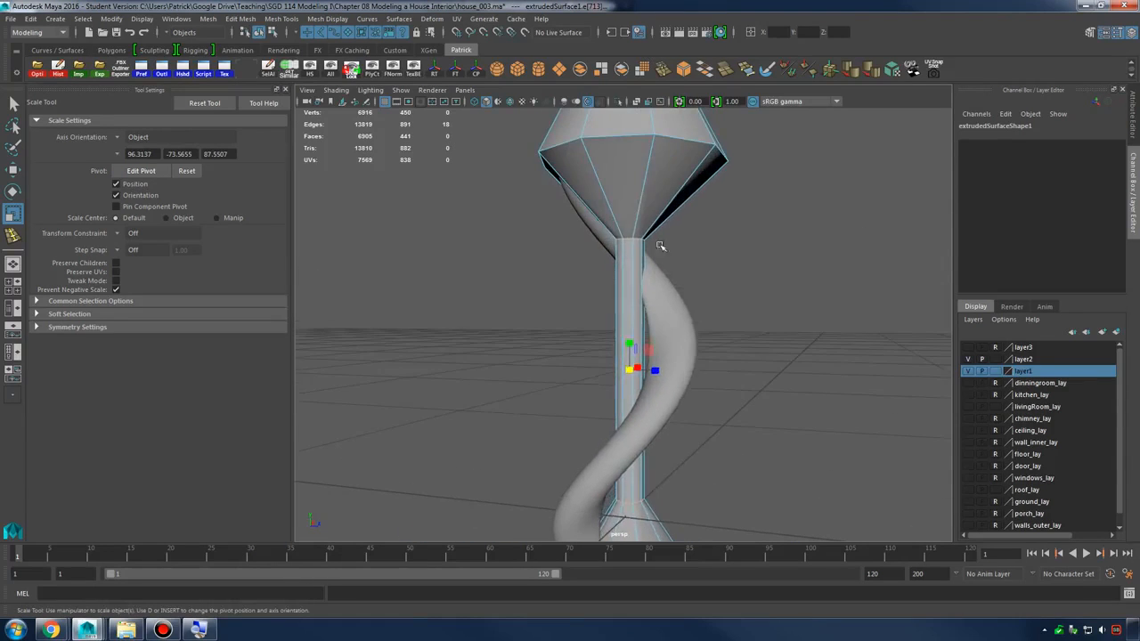
# Move the vertices at the thin column's upper end up inside the cone
pyautogui.moveTo(649, 235); pyautogui.dragTo(593, 234, button='right')
pyautogui.moveTo(596, 228); pyautogui.dragTo(640, 134)
pyautogui.press('w')
pyautogui.keyDown('alt'); pyautogui.moveTo(702, 393); pyautogui.dragTo(583, 349, button='middle'); pyautogui.keyUp('alt')
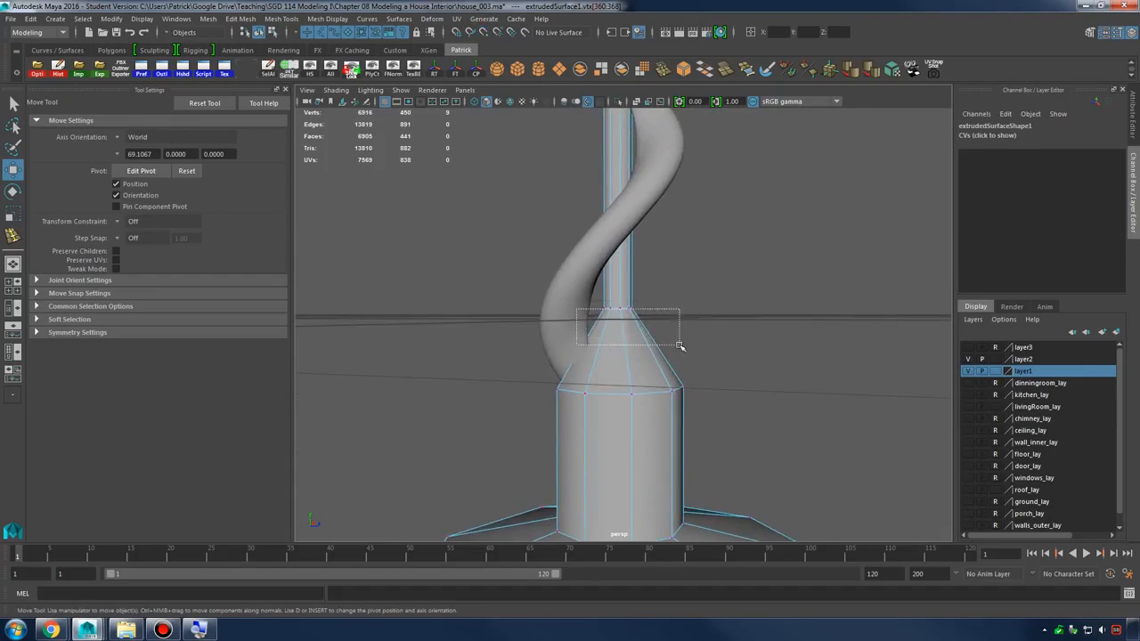
# Select the vertices at the column's lower end and move them down level with the collar's rim
pyautogui.moveTo(680, 345); pyautogui.dragTo(680, 345)
pyautogui.click(627, 294)
pyautogui.moveTo(615, 289); pyautogui.dragTo(578, 277, button='right')
pyautogui.moveTo(575, 283); pyautogui.dragTo(686, 331)
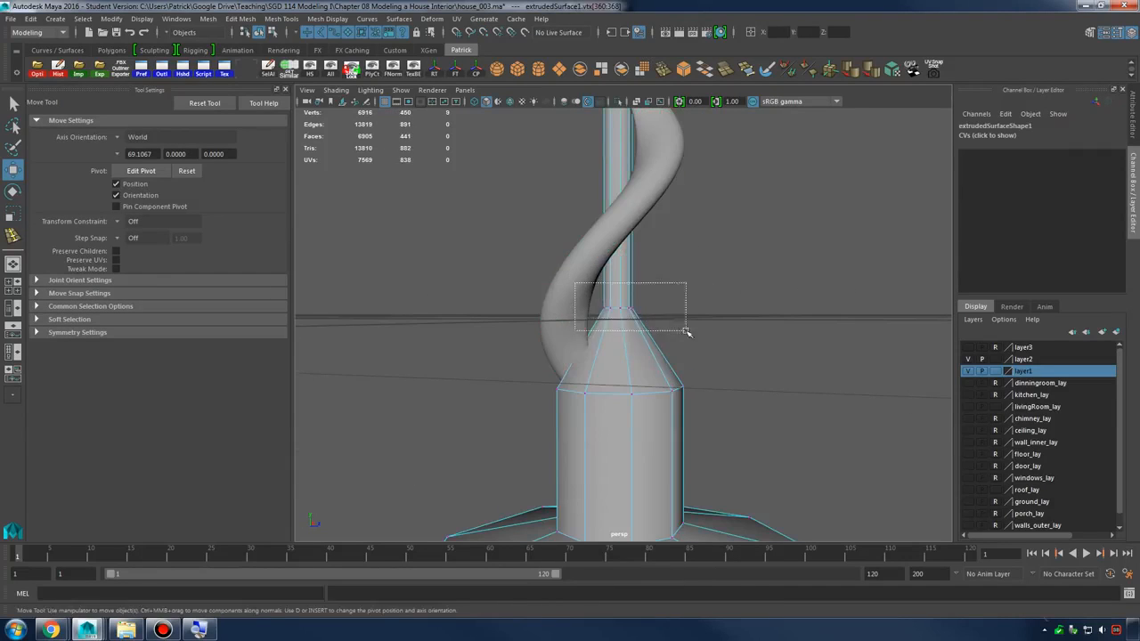
pyautogui.moveTo(620, 278); pyautogui.dragTo(660, 386)
# Open the helix's construction attributes and set its Subdivisions Axis to 13
pyautogui.keyDown('alt'); pyautogui.moveTo(725, 246); pyautogui.dragTo(742, 407, button='middle'); pyautogui.keyUp('alt')
pyautogui.keyDown('alt'); pyautogui.moveTo(743, 407); pyautogui.dragTo(684, 406); pyautogui.keyUp('alt')
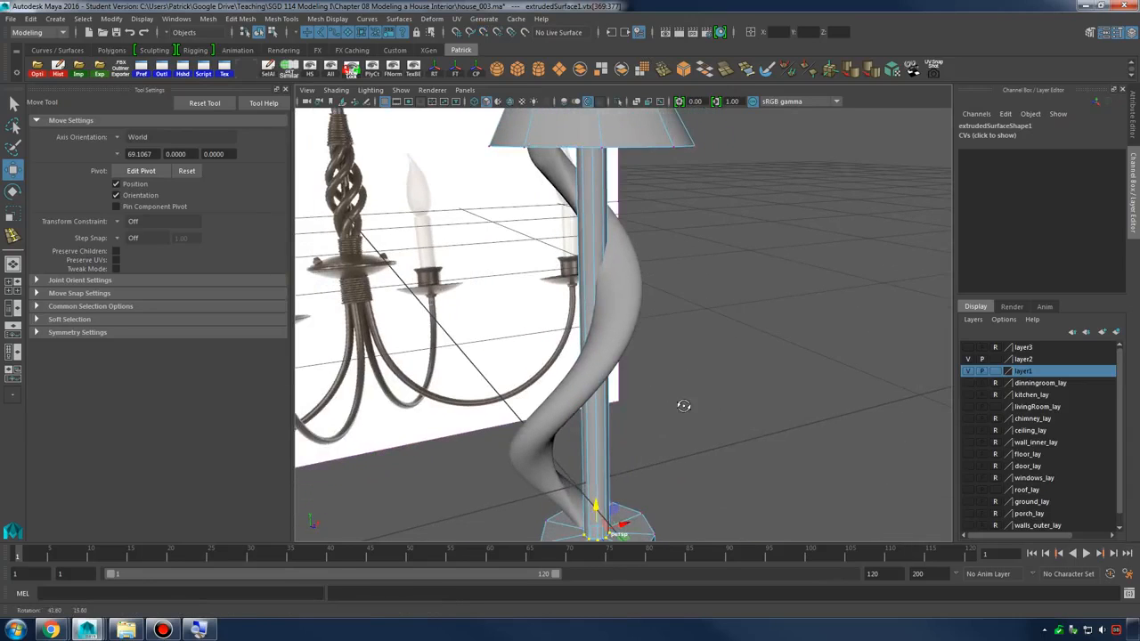
pyautogui.click(628, 291)
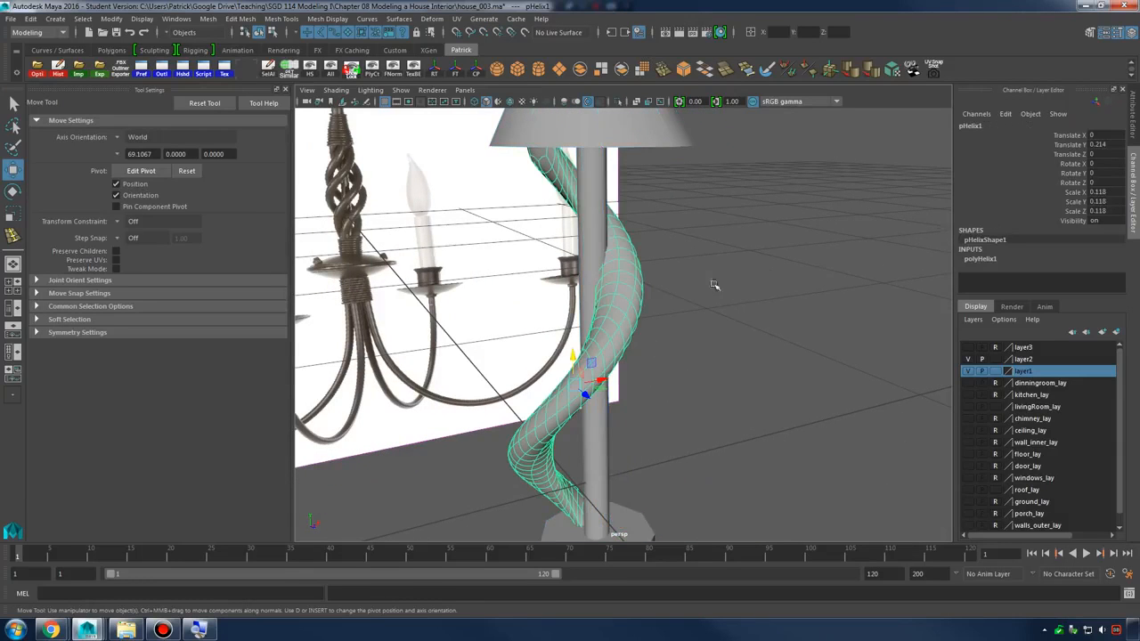
pyautogui.keyDown('alt'); pyautogui.moveTo(713, 285); pyautogui.dragTo(752, 236); pyautogui.keyUp('alt')
pyautogui.click(1117, 33)
pyautogui.click(1117, 33)
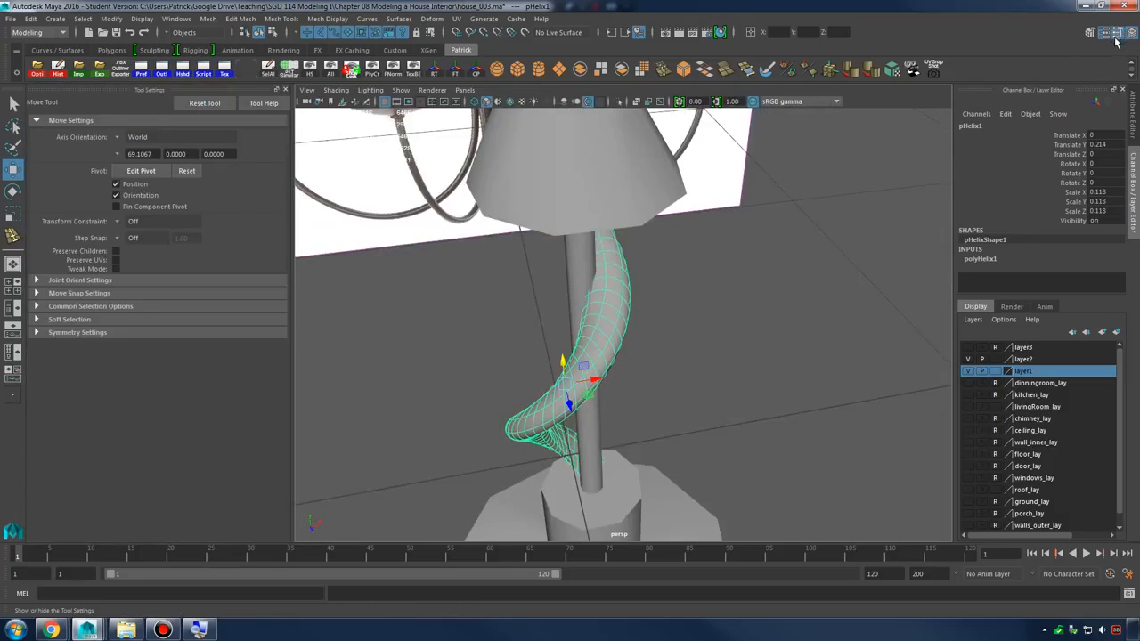
pyautogui.click(1104, 33)
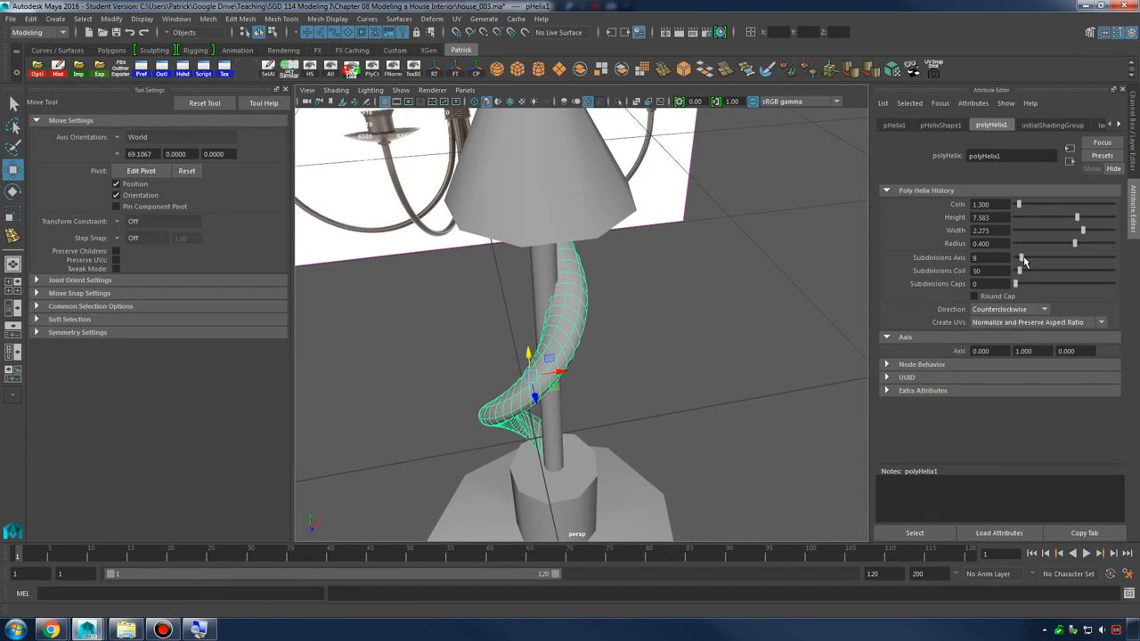
pyautogui.moveTo(1024, 260); pyautogui.dragTo(1026, 265)
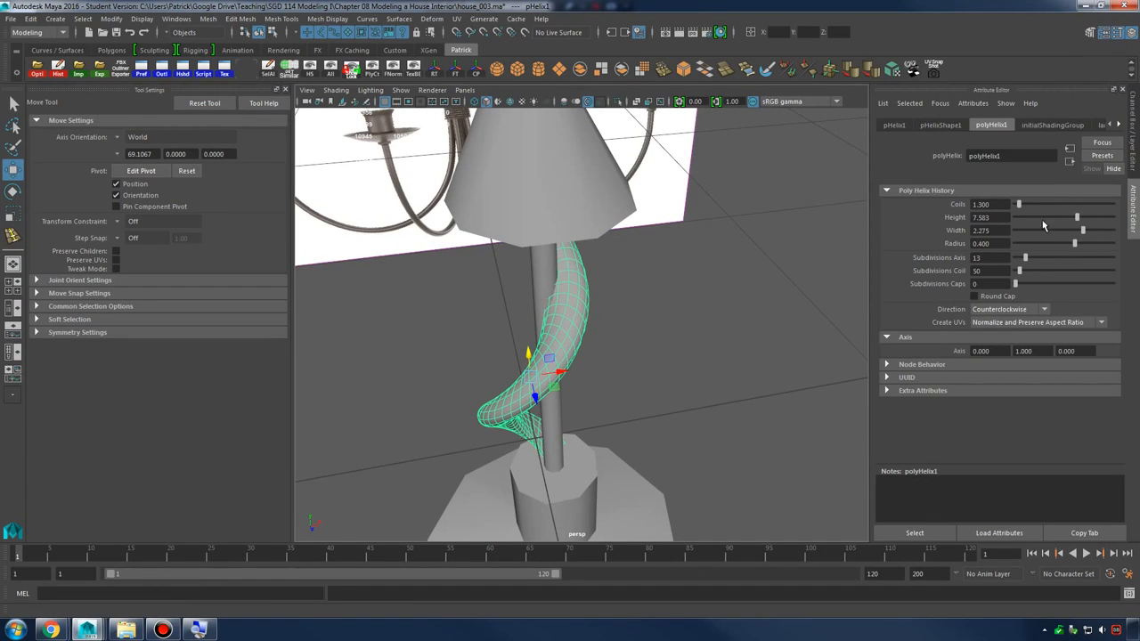
# Set the helix's height to 7.804 and its radius to 0.302, adjusting its position between the collar and the cone
pyautogui.moveTo(1079, 219); pyautogui.dragTo(1050, 247)
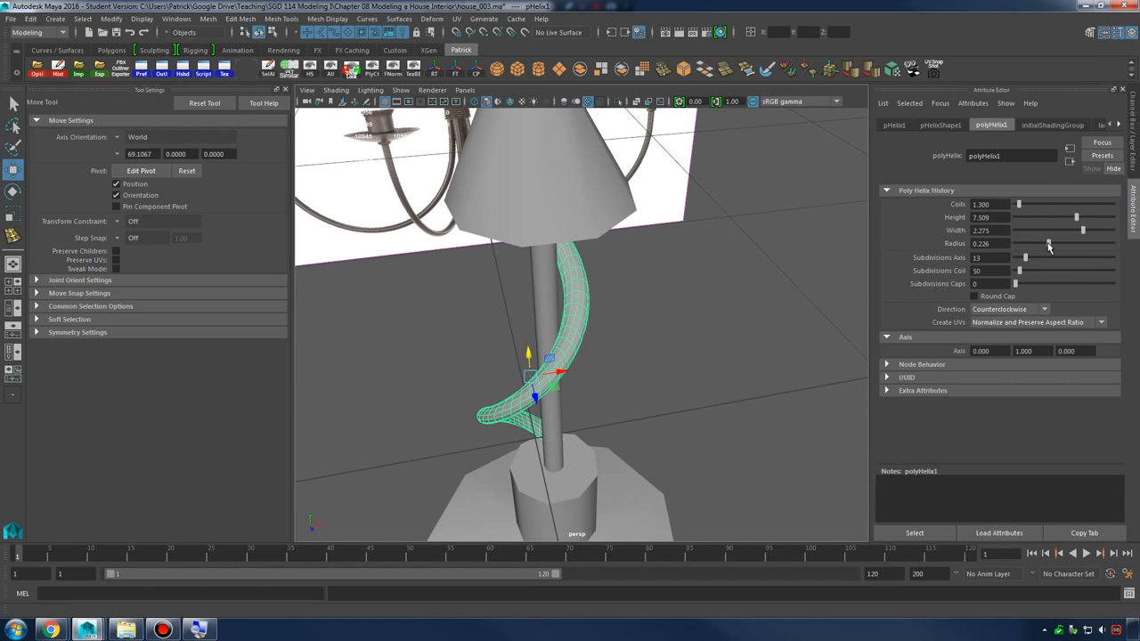
pyautogui.keyDown('alt'); pyautogui.moveTo(866, 279); pyautogui.dragTo(606, 353); pyautogui.keyUp('alt')
pyautogui.keyDown('alt'); pyautogui.moveTo(677, 354); pyautogui.dragTo(622, 335); pyautogui.keyUp('alt')
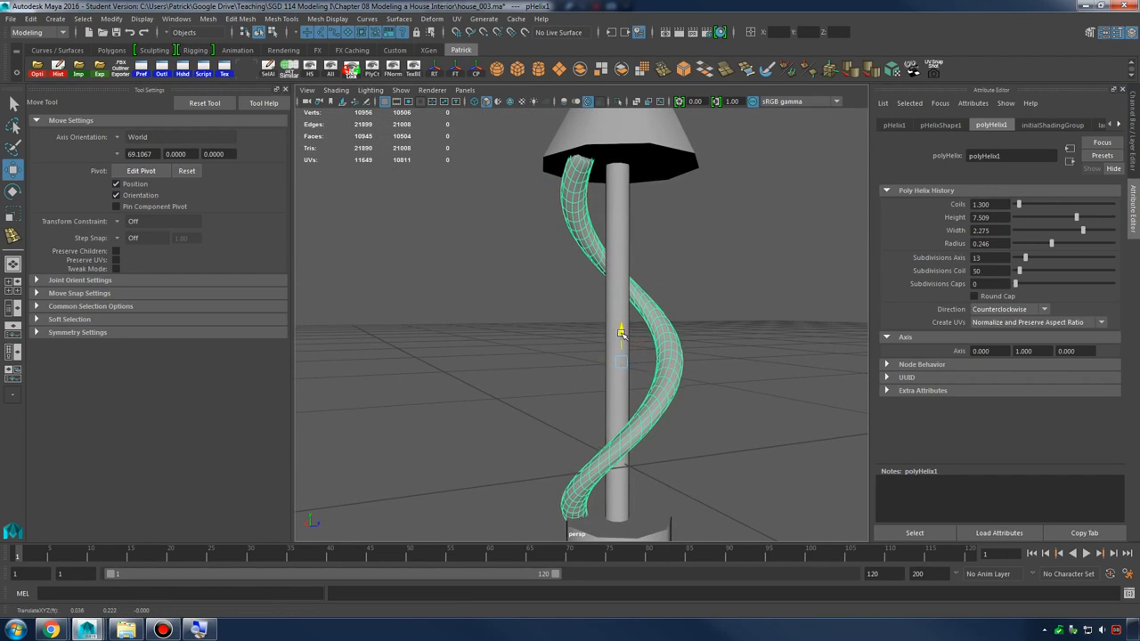
pyautogui.press('r')
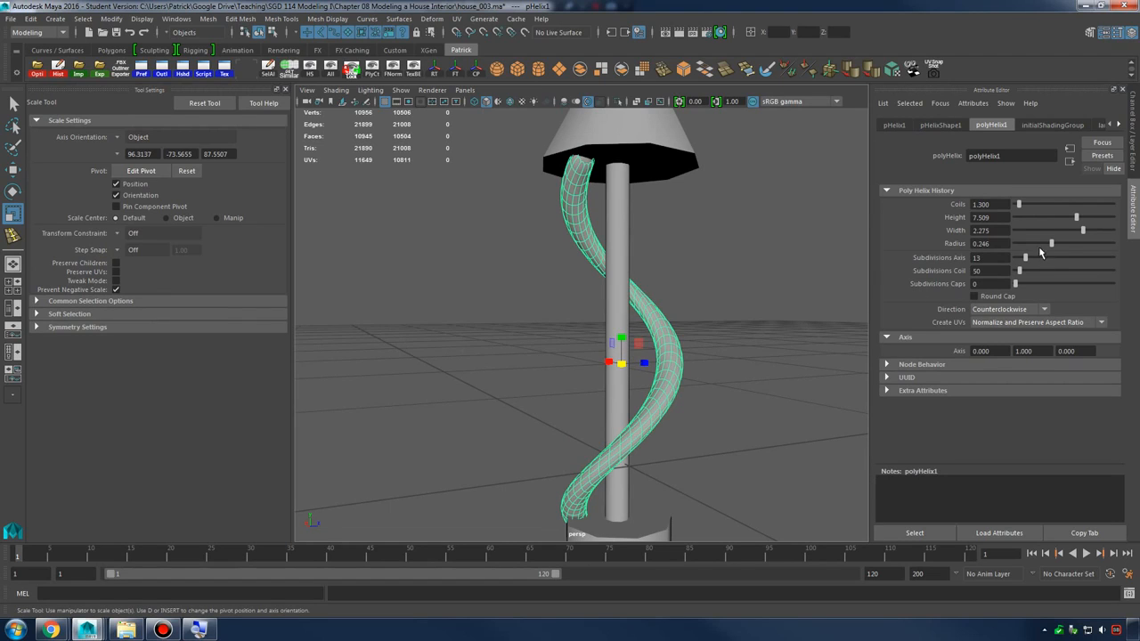
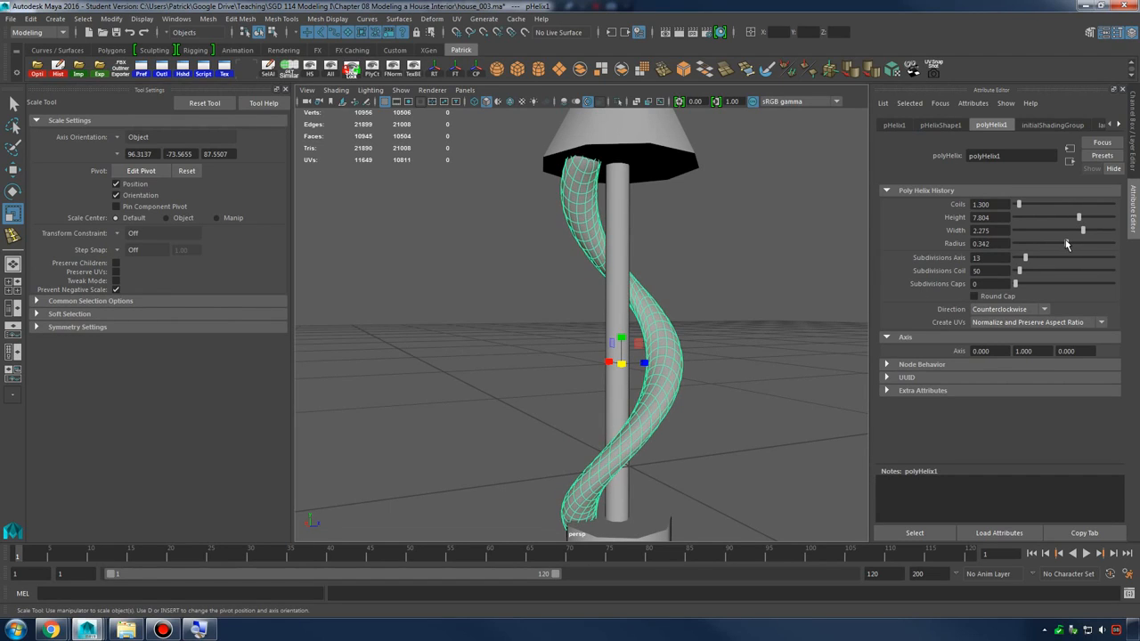
pyautogui.keyDown('alt'); pyautogui.moveTo(784, 283); pyautogui.dragTo(654, 299); pyautogui.keyUp('alt')
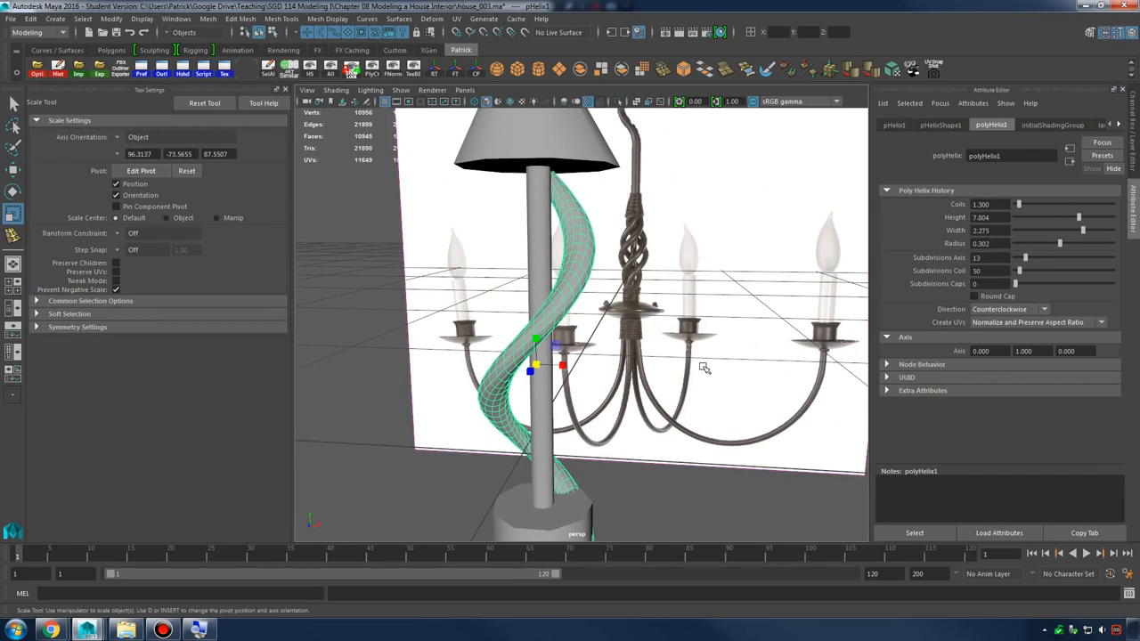
# Check both ends of the helix and move it slightly upward along the column
pyautogui.click(706, 369)
pyautogui.keyDown('alt'); pyautogui.moveTo(706, 387); pyautogui.dragTo(588, 392); pyautogui.keyUp('alt')
pyautogui.keyDown('alt'); pyautogui.moveTo(588, 392); pyautogui.dragTo(591, 358, button='middle'); pyautogui.keyUp('alt')
pyautogui.click(593, 367)
pyautogui.keyDown('alt'); pyautogui.moveTo(593, 370); pyautogui.dragTo(623, 366); pyautogui.keyUp('alt')
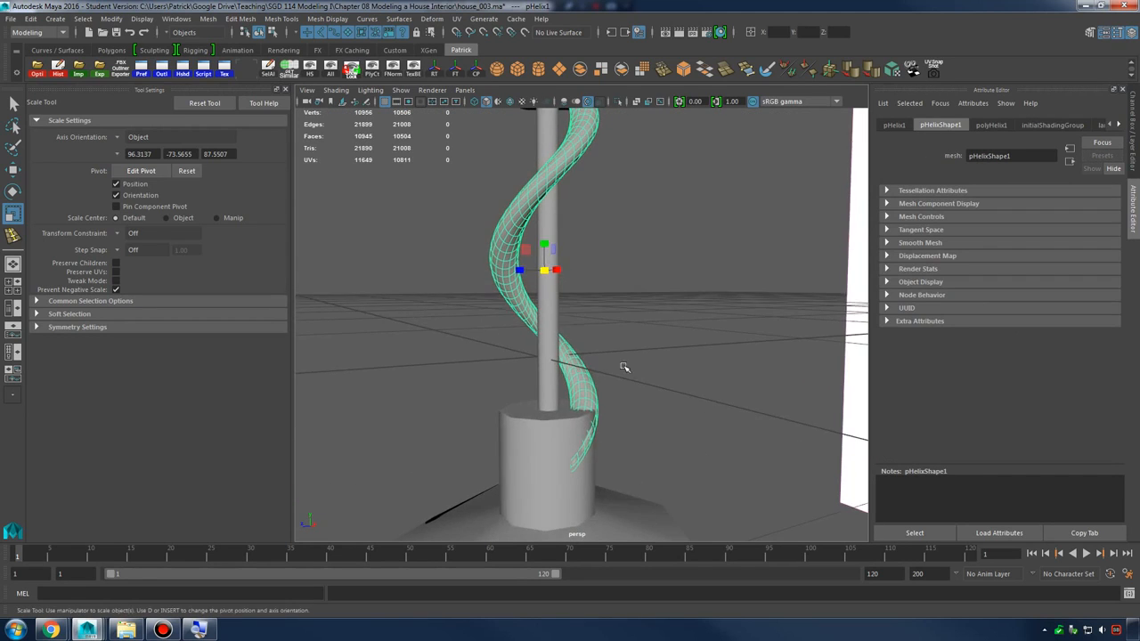
pyautogui.keyDown('alt'); pyautogui.moveTo(624, 366); pyautogui.dragTo(637, 401, button='middle'); pyautogui.keyUp('alt')
pyautogui.press('w')
pyautogui.moveTo(580, 321); pyautogui.dragTo(581, 309)
pyautogui.moveTo(590, 327)
pyautogui.keyDown('alt'); pyautogui.mouseDown()
pyautogui.moveTo(676, 318)
pyautogui.moveTo(585, 344)
pyautogui.moveTo(424, 344)
pyautogui.moveTo(568, 356)
pyautogui.moveTo(606, 342)
pyautogui.mouseUp(); pyautogui.keyUp('alt')
# Freeze the helix's transformations and duplicate it
pyautogui.click(753, 411)
pyautogui.keyDown('alt'); pyautogui.moveTo(753, 411); pyautogui.dragTo(623, 392); pyautogui.keyUp('alt')
pyautogui.keyDown('alt'); pyautogui.moveTo(623, 392); pyautogui.dragTo(526, 356, button='right'); pyautogui.keyUp('alt')
pyautogui.keyDown('alt'); pyautogui.moveTo(526, 356); pyautogui.dragTo(575, 338); pyautogui.keyUp('alt')
pyautogui.click(583, 307)
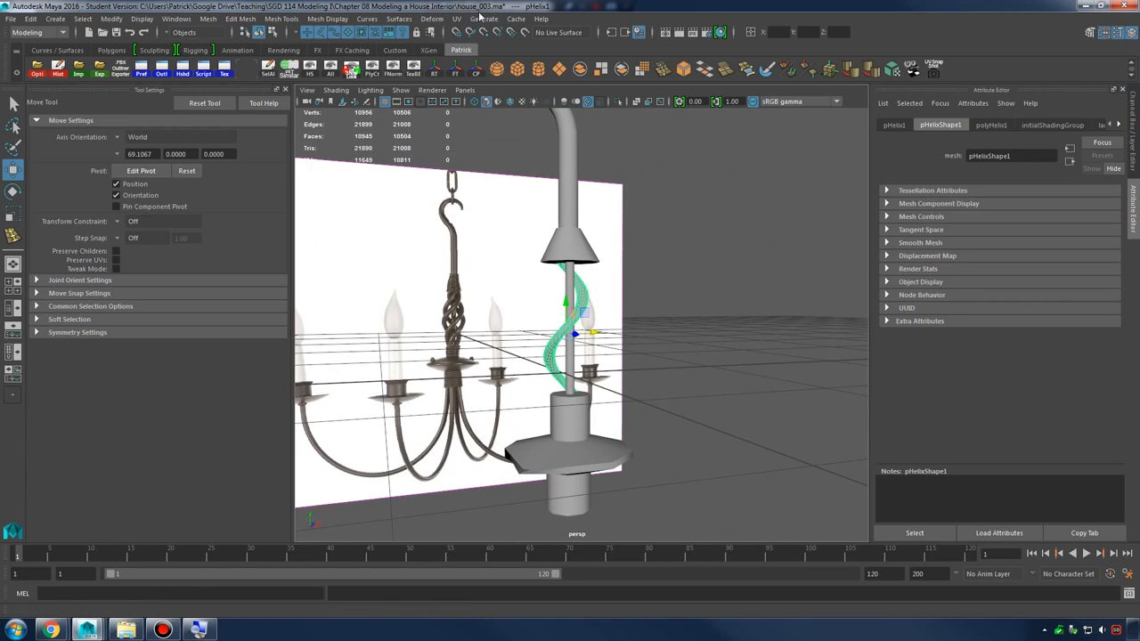
pyautogui.click(440, 70)
pyautogui.moveTo(775, 294)
pyautogui.keyDown('alt'); pyautogui.mouseDown()
pyautogui.moveTo(743, 291)
pyautogui.moveTo(788, 271)
pyautogui.moveTo(783, 298)
pyautogui.mouseUp(); pyautogui.keyUp('alt')
pyautogui.click(1123, 90)
pyautogui.hotkey('ctrl', 'd')
pyautogui.keyDown('alt'); pyautogui.moveTo(699, 328); pyautogui.dragTo(718, 325); pyautogui.keyUp('alt')
# Rotate the duplicated helix about its vertical axis and set Rotate Y to 90
pyautogui.press('e')
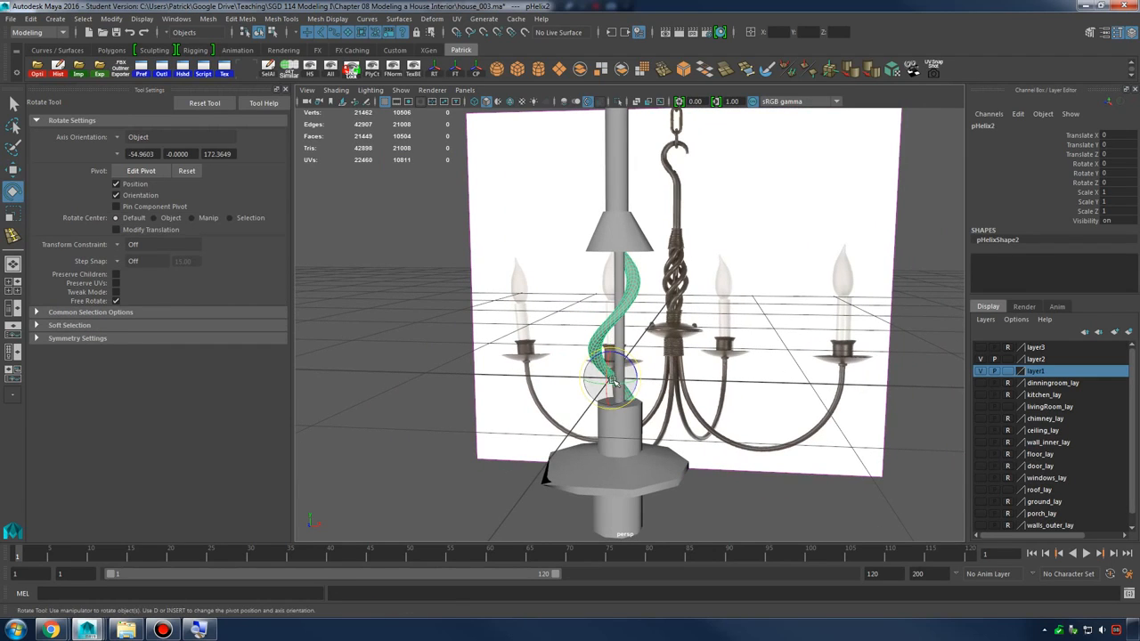
pyautogui.moveTo(600, 383); pyautogui.dragTo(627, 384)
pyautogui.doubleClick(1118, 173)
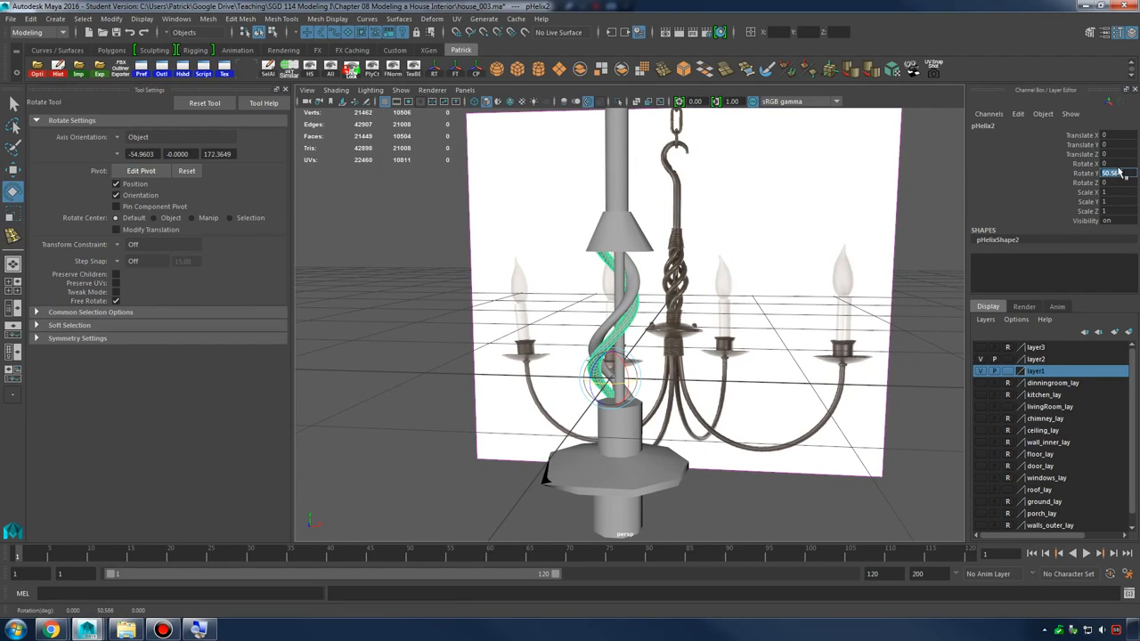
pyautogui.write('90')
pyautogui.press('Return')
# Move the rotated duplicate to about X 0.049 and Z 0.047 so it winds around the column
pyautogui.keyDown('alt'); pyautogui.moveTo(739, 248); pyautogui.dragTo(773, 252); pyautogui.keyUp('alt')
pyautogui.keyDown('alt'); pyautogui.moveTo(773, 251); pyautogui.dragTo(781, 399, button='right'); pyautogui.keyUp('alt')
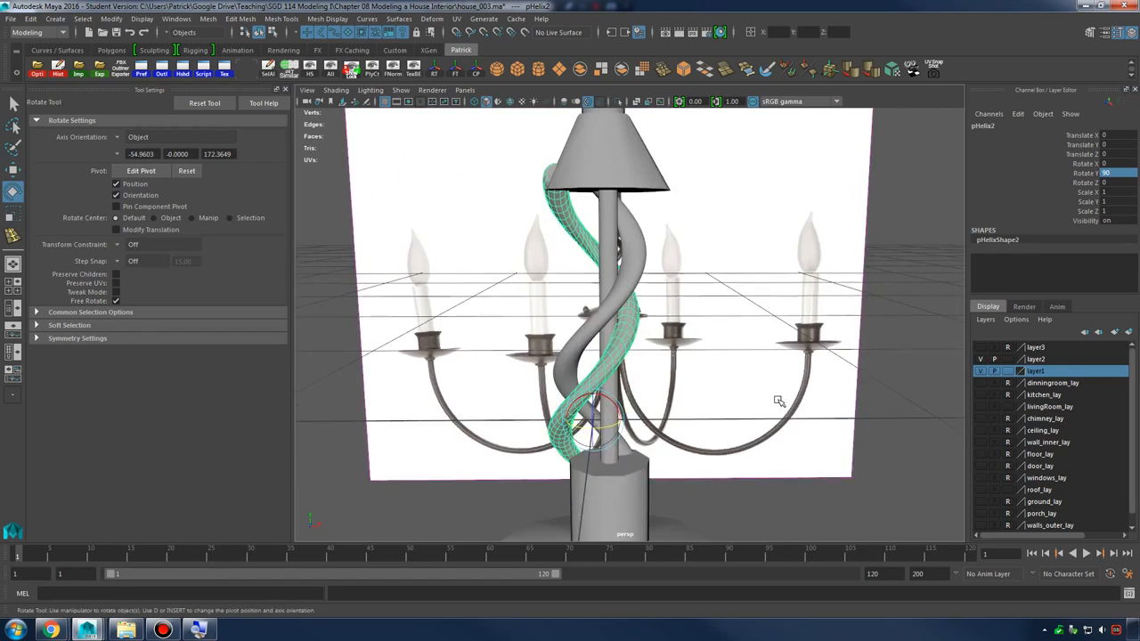
pyautogui.keyDown('alt'); pyautogui.moveTo(781, 399); pyautogui.dragTo(745, 440); pyautogui.keyUp('alt')
pyautogui.press('w')
pyautogui.moveTo(628, 405); pyautogui.dragTo(631, 350)
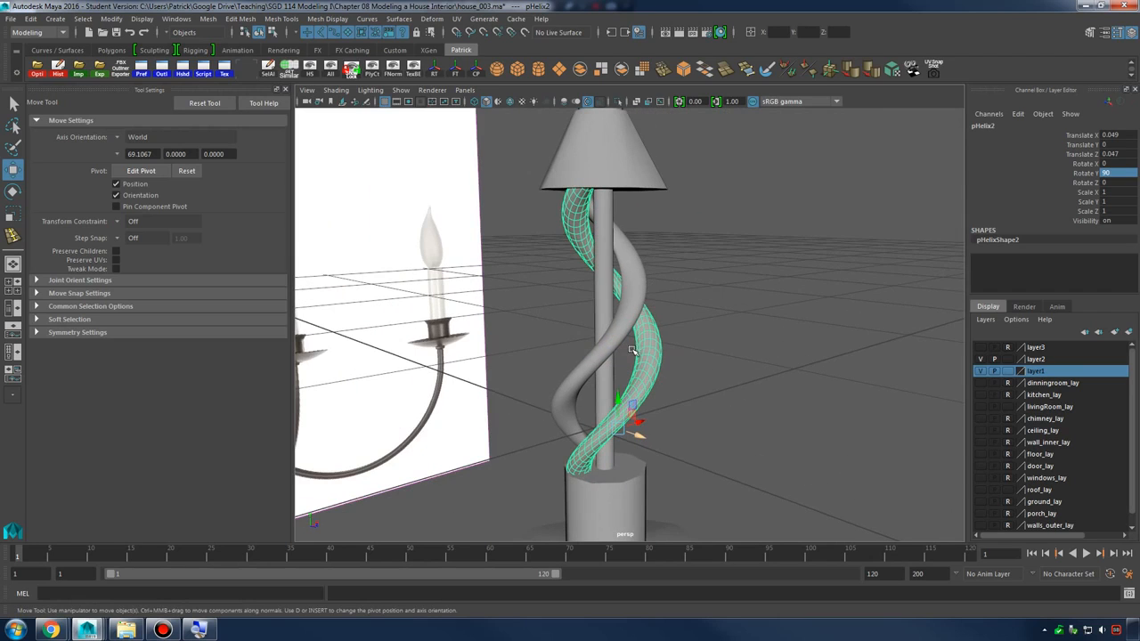
# Try duplicating both helices together and rotating the copies around the column, and delete those copies
pyautogui.keyDown('shift'); pyautogui.click(636, 293); pyautogui.keyUp('shift')
pyautogui.hotkey('ctrl', 'd')
pyautogui.keyDown('alt'); pyautogui.moveTo(682, 377); pyautogui.dragTo(617, 417); pyautogui.keyUp('alt')
pyautogui.press('e')
pyautogui.press('w')
pyautogui.keyDown('alt'); pyautogui.moveTo(703, 401); pyautogui.dragTo(631, 424); pyautogui.keyUp('alt')
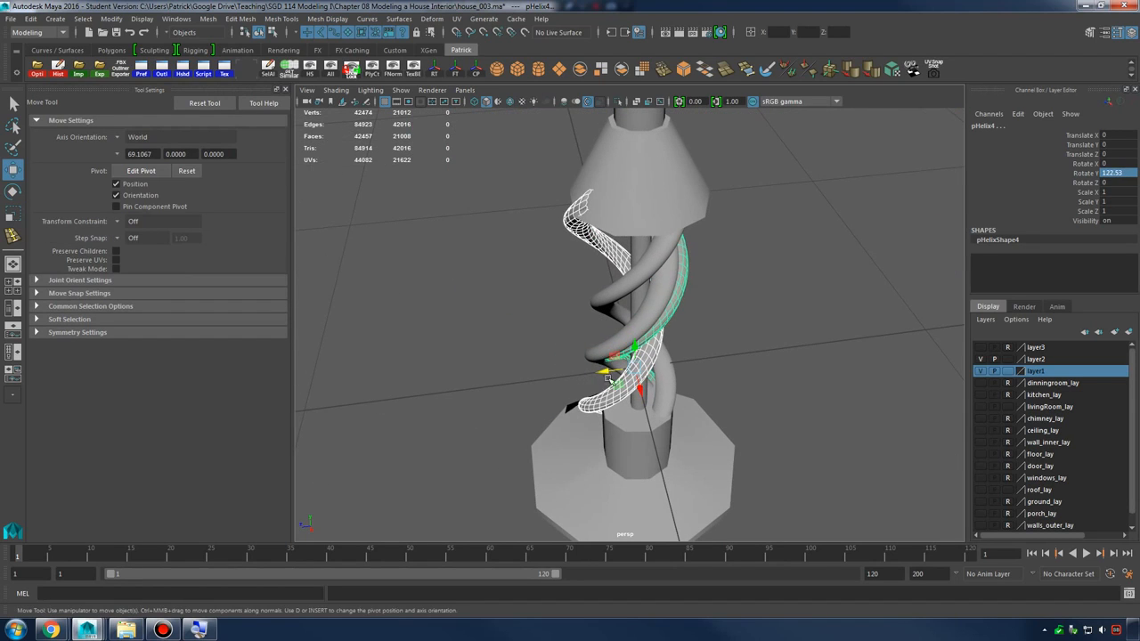
pyautogui.moveTo(604, 372); pyautogui.dragTo(623, 374)
pyautogui.keyDown('alt'); pyautogui.moveTo(625, 374); pyautogui.dragTo(532, 367); pyautogui.keyUp('alt')
pyautogui.press('Delete')
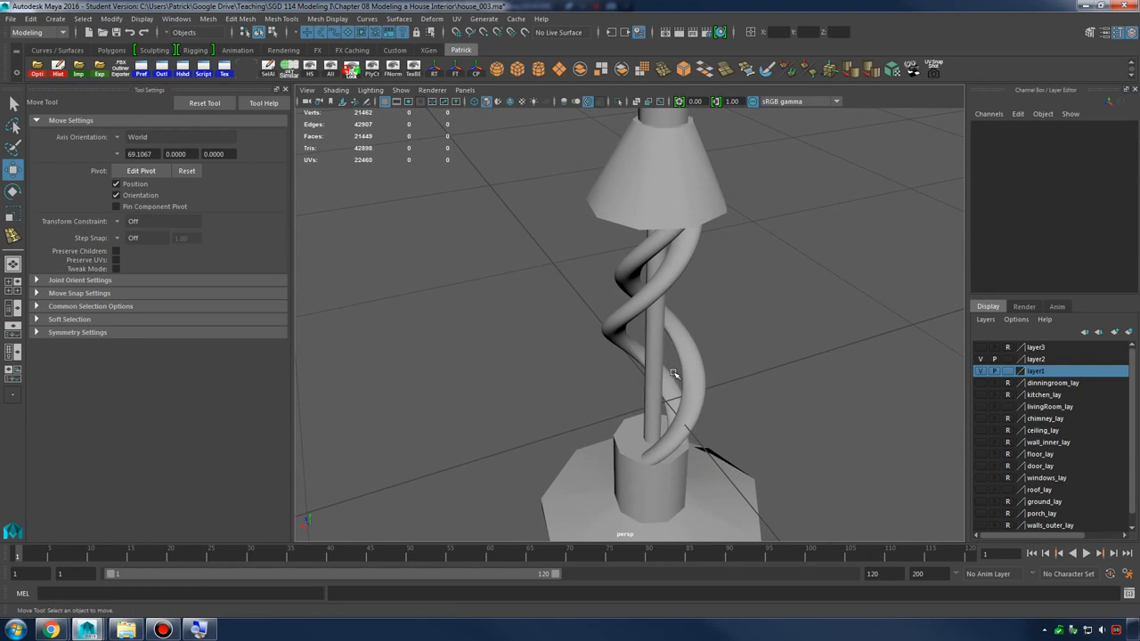
# Duplicate the second helix and set the copy's Rotate Y to 180
pyautogui.keyDown('alt'); pyautogui.moveTo(678, 382); pyautogui.dragTo(877, 307); pyautogui.keyUp('alt')
pyautogui.click(655, 324)
pyautogui.keyDown('alt'); pyautogui.moveTo(668, 327); pyautogui.dragTo(688, 345); pyautogui.keyUp('alt')
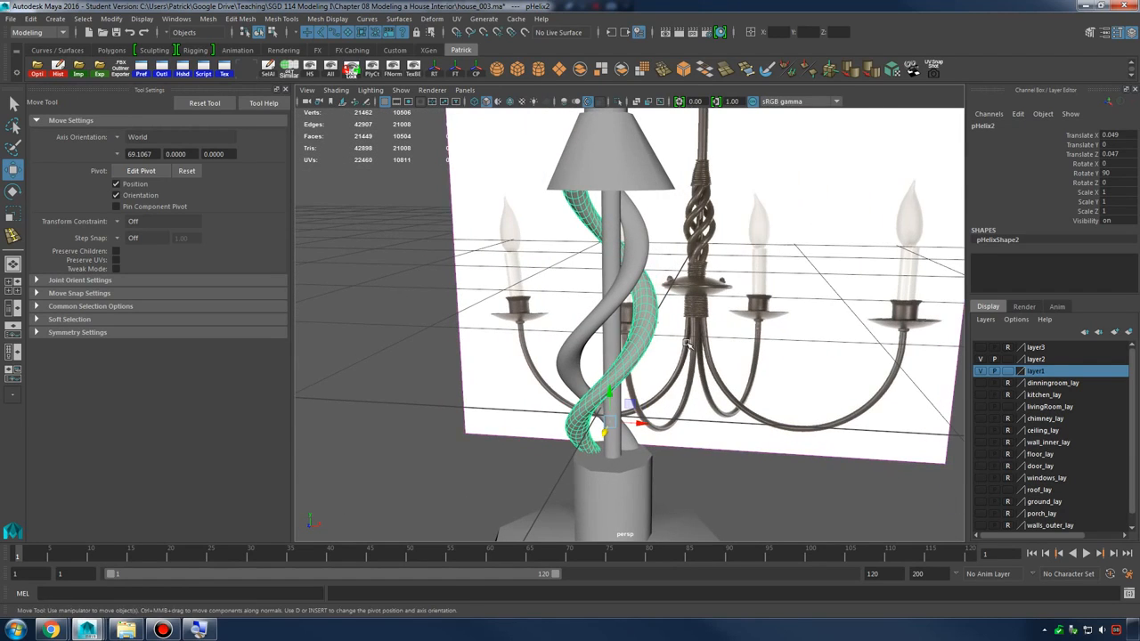
pyautogui.click(1124, 173)
pyautogui.write('180')
pyautogui.press('Return')
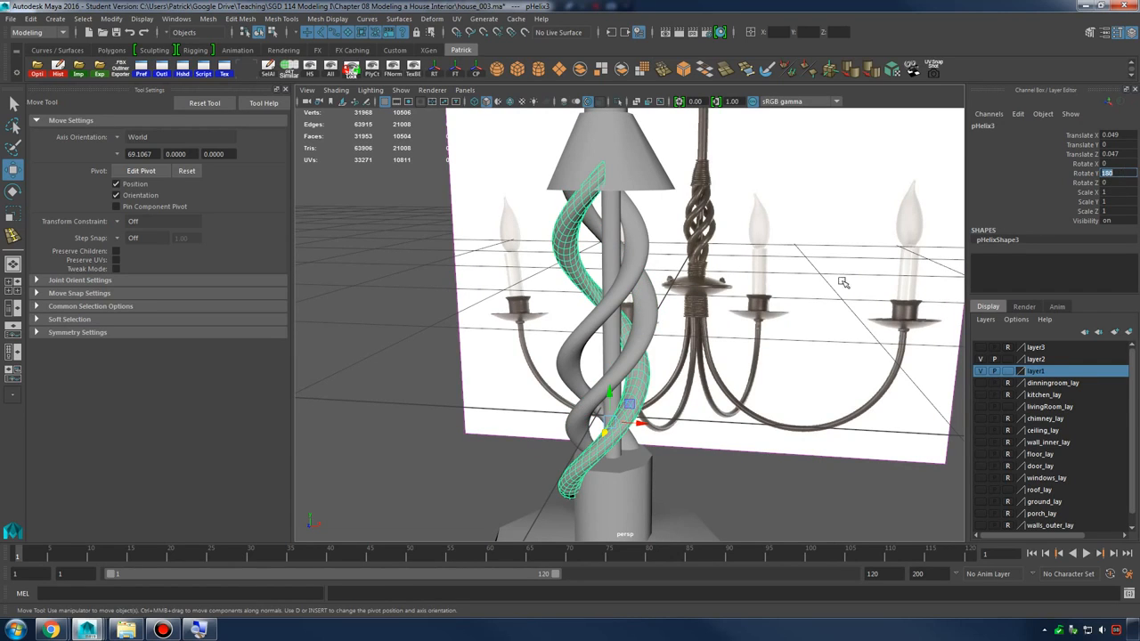
# Move the third helix to about X 0.091 and Z -0.001 to fit it around the column
pyautogui.keyDown('alt'); pyautogui.moveTo(841, 283); pyautogui.dragTo(677, 297); pyautogui.keyUp('alt')
pyautogui.moveTo(594, 411); pyautogui.dragTo(619, 429)
pyautogui.keyDown('alt'); pyautogui.moveTo(633, 421); pyautogui.dragTo(736, 420); pyautogui.keyUp('alt')
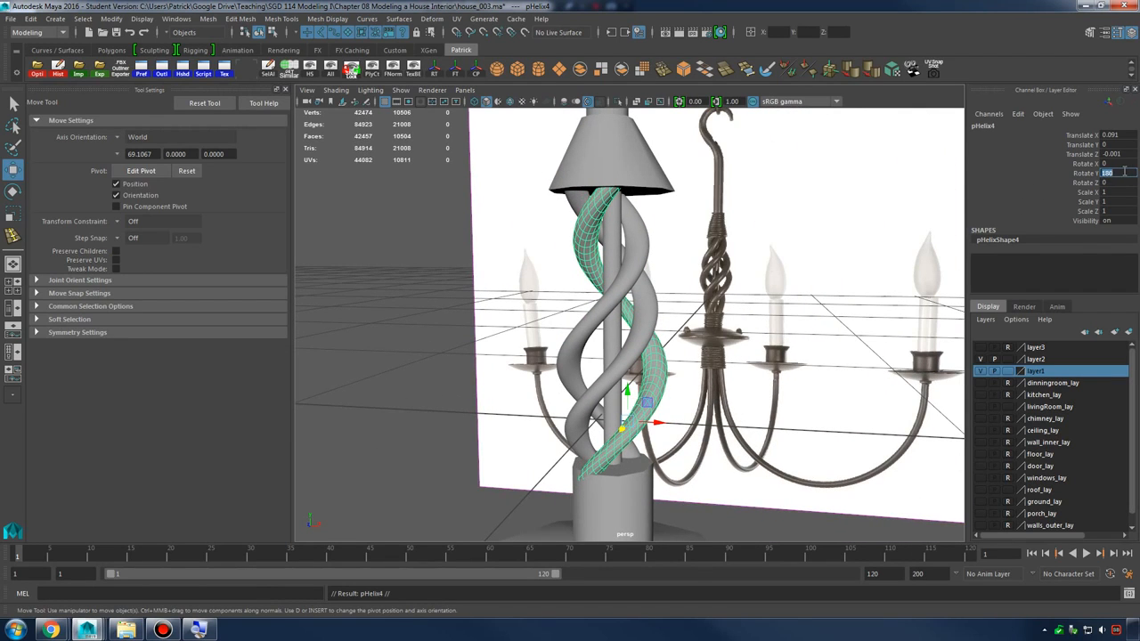
# Duplicate the third helix, set the copy's Rotate Y to -90 and move it to about X 0.025 around the column
pyautogui.press('Return')
pyautogui.keyDown('alt'); pyautogui.moveTo(593, 246); pyautogui.dragTo(602, 417); pyautogui.keyUp('alt')
pyautogui.click(604, 424)
pyautogui.hotkey('ctrl', 'z')
pyautogui.click(626, 447)
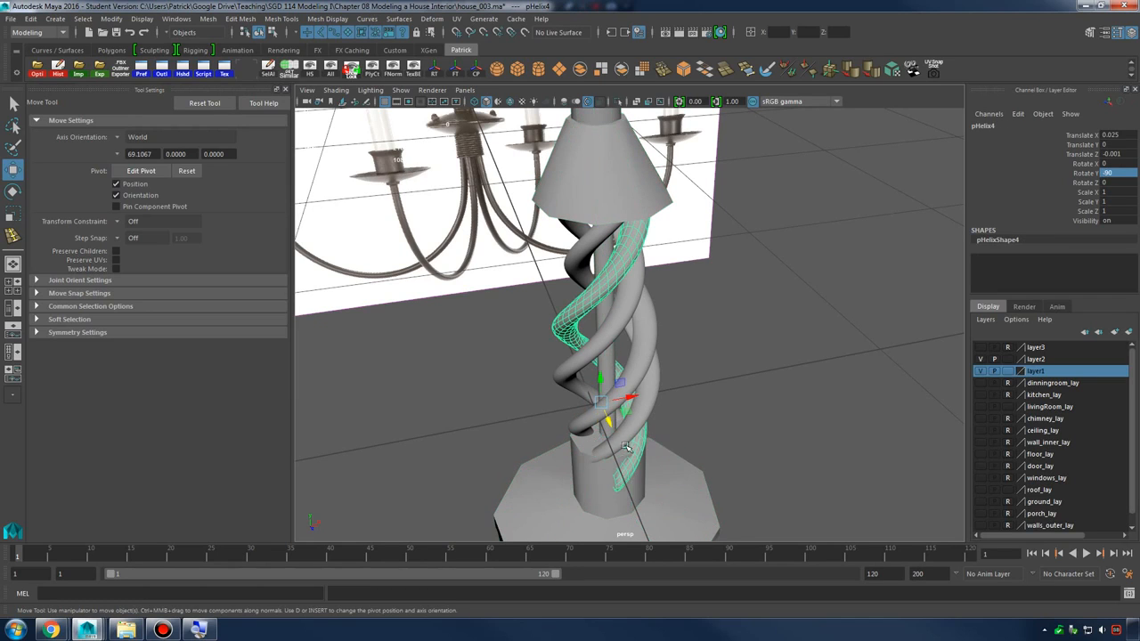
pyautogui.click(630, 432)
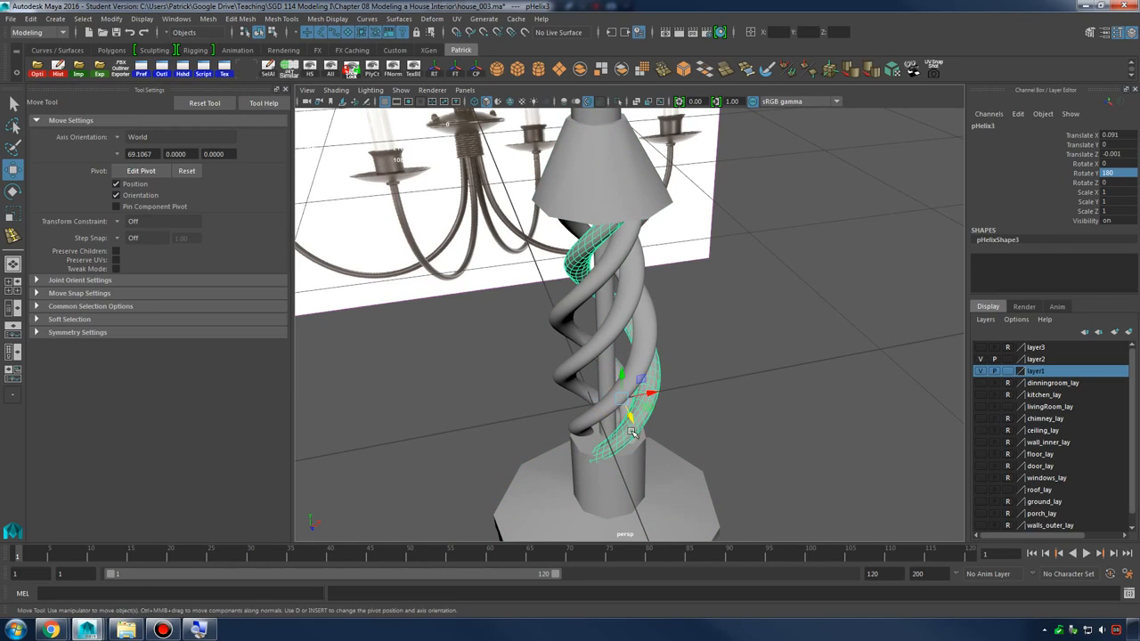
pyautogui.click(752, 384)
# Select the out-of-line vertex on the upper rim of the disc below the collar and move it up toward its neighbours
pyautogui.keyDown('alt'); pyautogui.moveTo(752, 384); pyautogui.dragTo(694, 340); pyautogui.keyUp('alt')
pyautogui.scroll(-5, 699, 346)
pyautogui.click(672, 425)
pyautogui.keyDown('alt'); pyautogui.moveTo(705, 486); pyautogui.dragTo(692, 425, button='middle'); pyautogui.keyUp('alt')
pyautogui.keyDown('alt'); pyautogui.moveTo(692, 426); pyautogui.dragTo(834, 419, button='right'); pyautogui.keyUp('alt')
pyautogui.moveTo(633, 395); pyautogui.dragTo(595, 330, button='right')
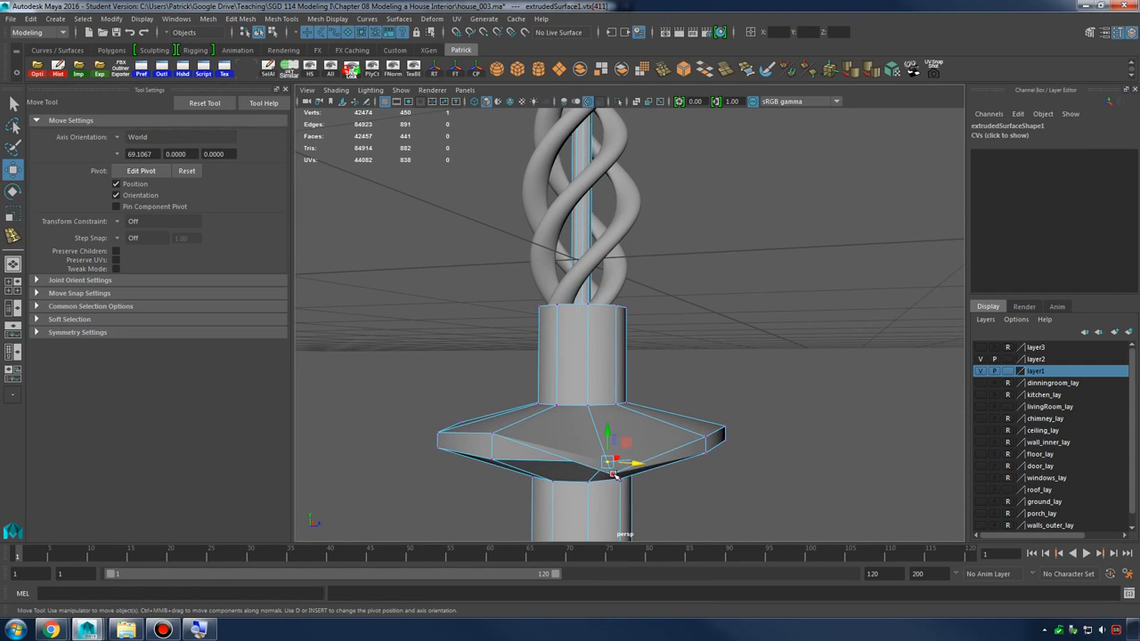
pyautogui.keyDown('alt'); pyautogui.moveTo(619, 456); pyautogui.dragTo(820, 450); pyautogui.keyUp('alt')
pyautogui.click(824, 448)
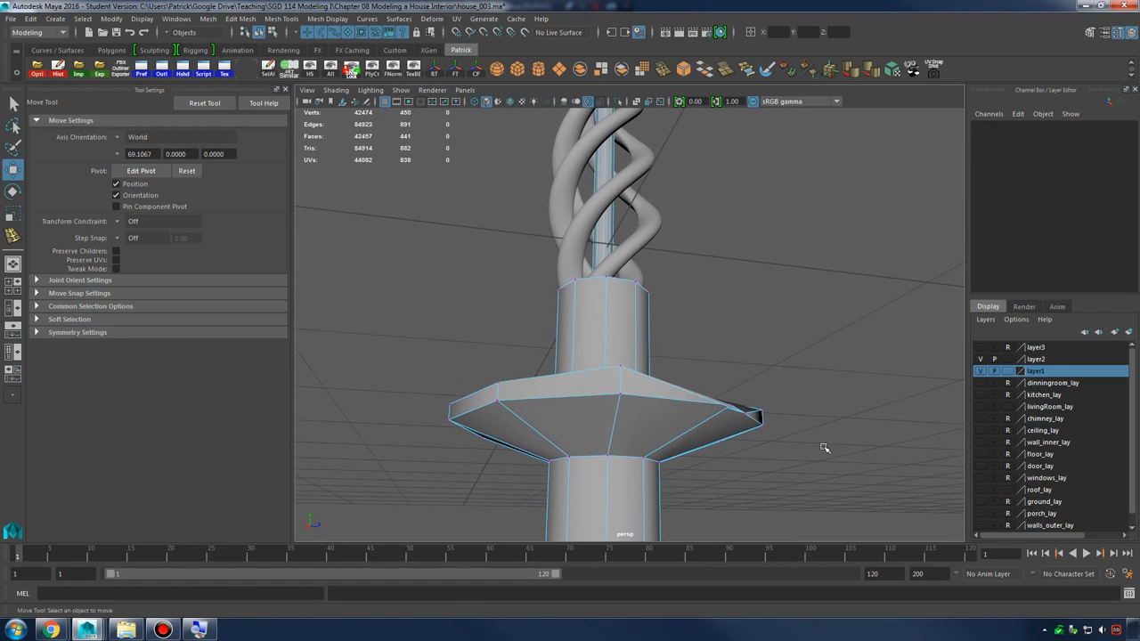
pyautogui.click(745, 414)
pyautogui.keyDown('alt'); pyautogui.moveTo(753, 422); pyautogui.dragTo(601, 432); pyautogui.keyUp('alt')
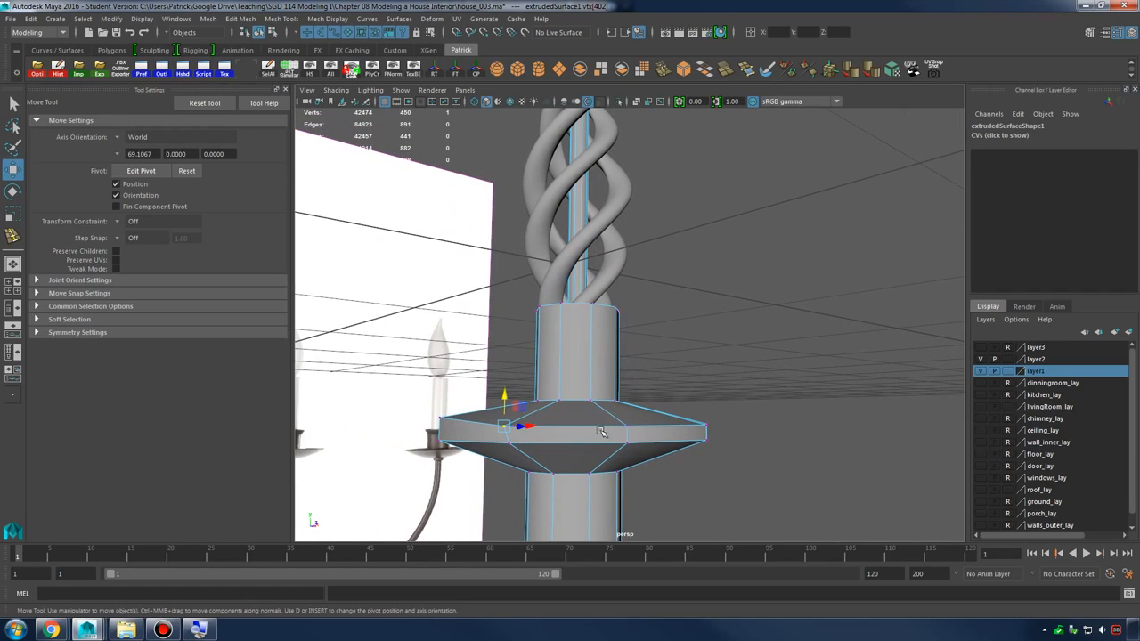
pyautogui.moveTo(513, 402); pyautogui.dragTo(460, 410)
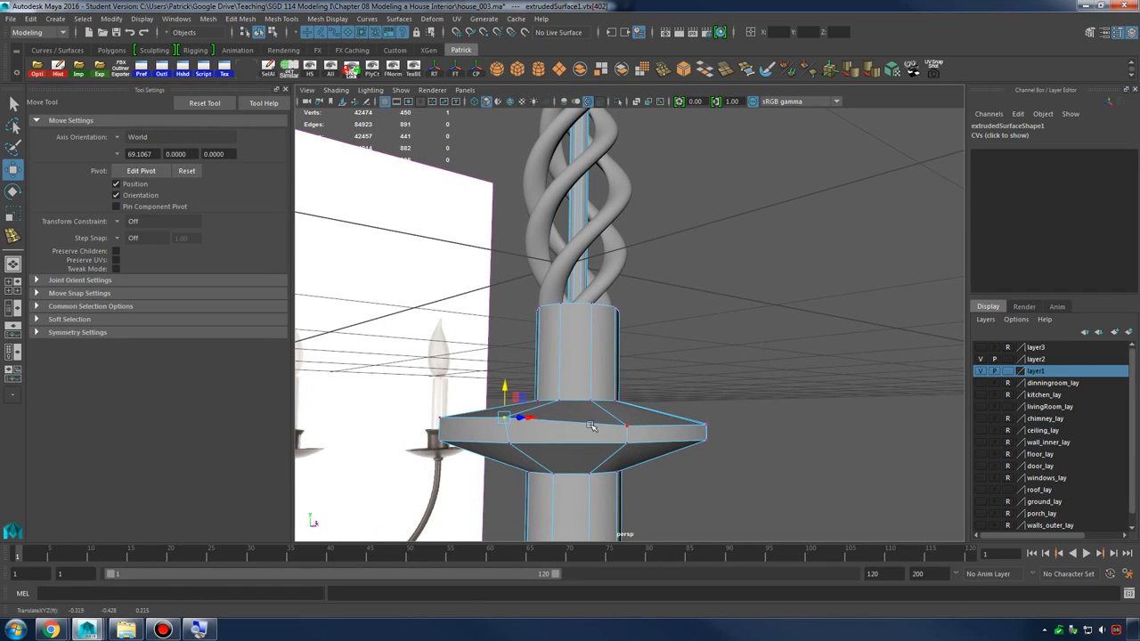
# Level the disc's upper rim vertices in wireframe display, and return to shaded display and object selection
pyautogui.press('4')
pyautogui.keyDown('alt'); pyautogui.moveTo(548, 424); pyautogui.dragTo(579, 428); pyautogui.keyUp('alt')
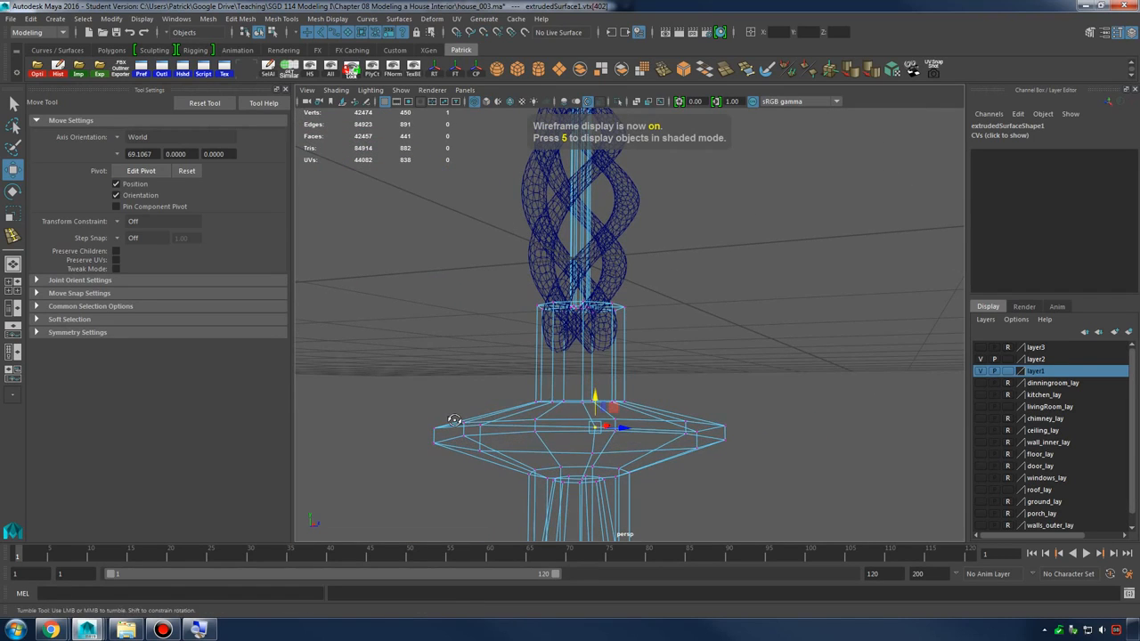
pyautogui.keyDown('alt'); pyautogui.moveTo(454, 422); pyautogui.dragTo(456, 419); pyautogui.keyUp('alt')
pyautogui.moveTo(643, 428); pyautogui.dragTo(643, 428)
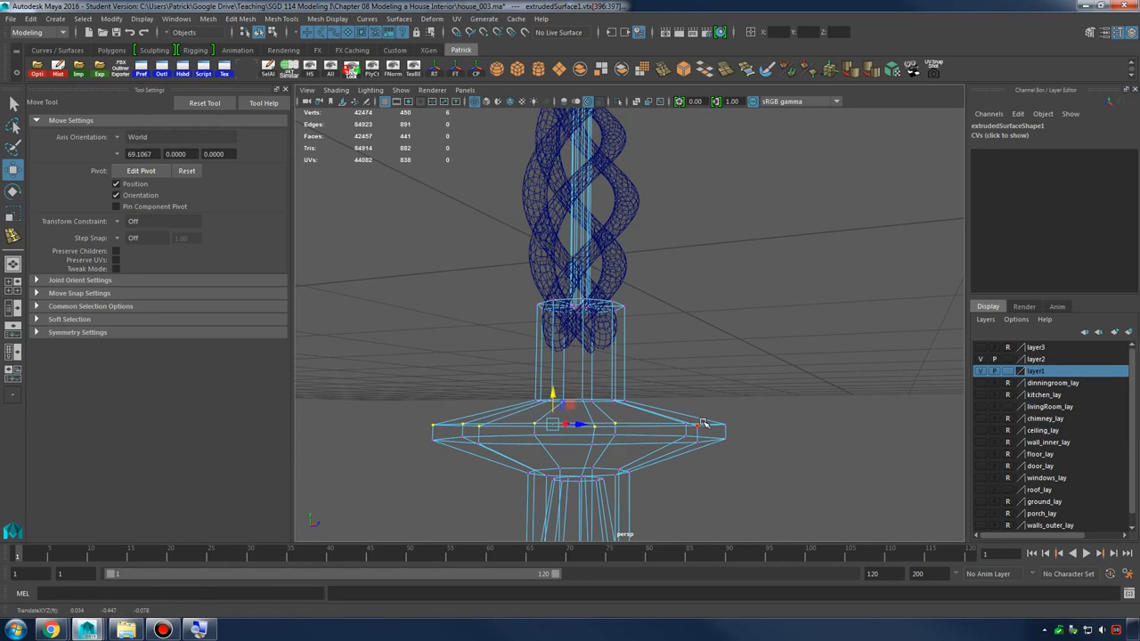
pyautogui.press('5')
pyautogui.moveTo(603, 303); pyautogui.dragTo(434, 344, button='right')
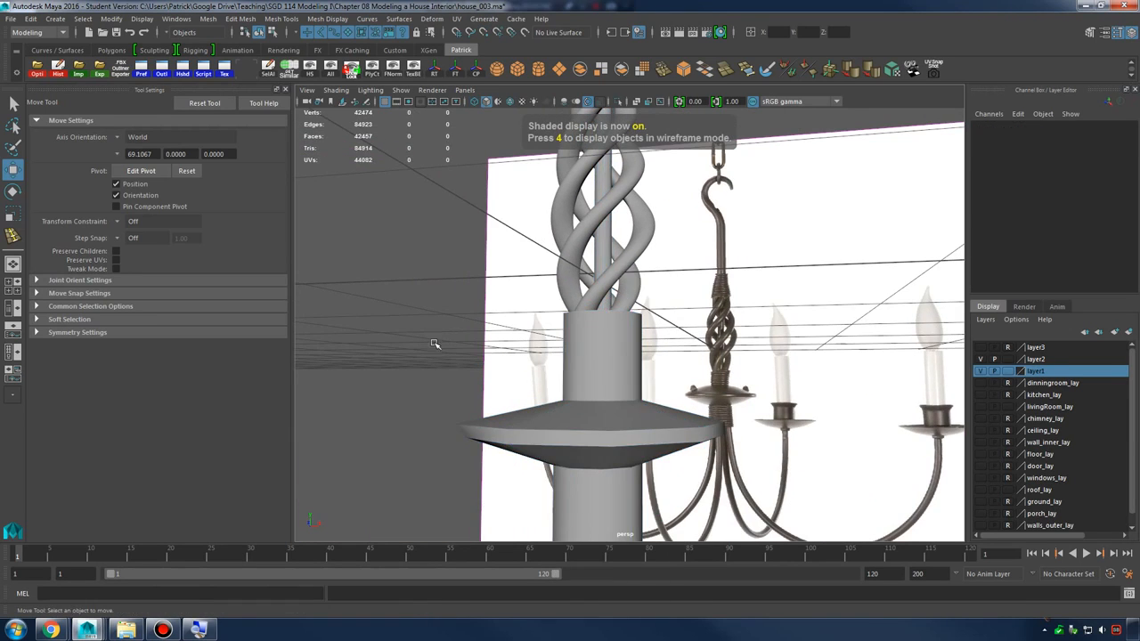
# Insert two edge loops around the joint between the upper shaft and the cone, and check them in smooth preview
pyautogui.keyDown('alt'); pyautogui.moveTo(434, 344); pyautogui.dragTo(666, 374); pyautogui.keyUp('alt')
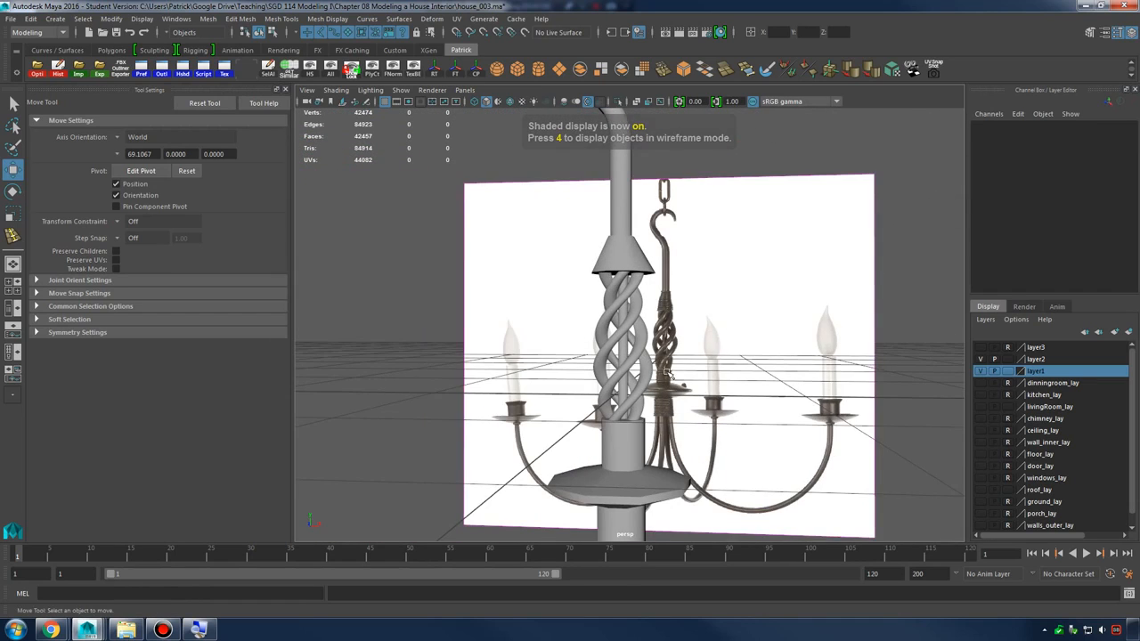
pyautogui.scroll(-3, 666, 374)
pyautogui.click(623, 378)
pyautogui.scroll(5, 640, 357)
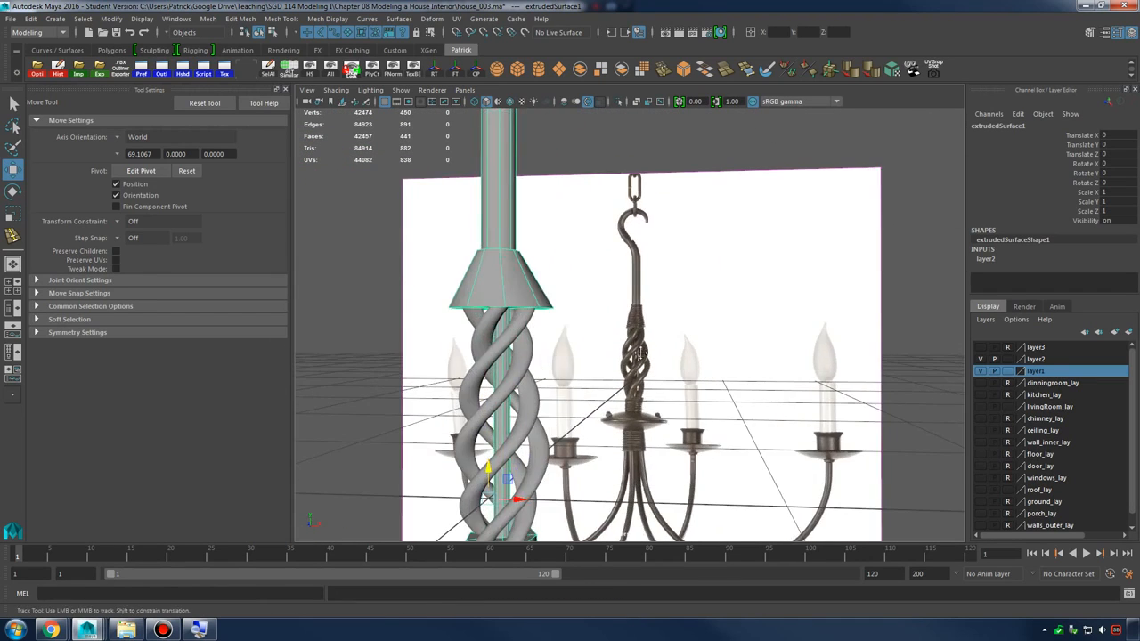
pyautogui.keyDown('alt'); pyautogui.moveTo(640, 354); pyautogui.dragTo(690, 383, button='middle'); pyautogui.keyUp('alt')
pyautogui.keyDown('alt'); pyautogui.moveTo(587, 311); pyautogui.dragTo(642, 329, button='right'); pyautogui.keyUp('alt')
pyautogui.keyDown('shift'); pyautogui.moveTo(591, 282); pyautogui.dragTo(551, 298, button='right'); pyautogui.keyUp('shift')
pyautogui.keyDown('alt'); pyautogui.moveTo(570, 299); pyautogui.dragTo(624, 347); pyautogui.keyUp('alt')
pyautogui.keyDown('alt'); pyautogui.moveTo(624, 348); pyautogui.dragTo(695, 384, button='right'); pyautogui.keyUp('alt')
pyautogui.moveTo(584, 282); pyautogui.dragTo(650, 346)
pyautogui.press('3')
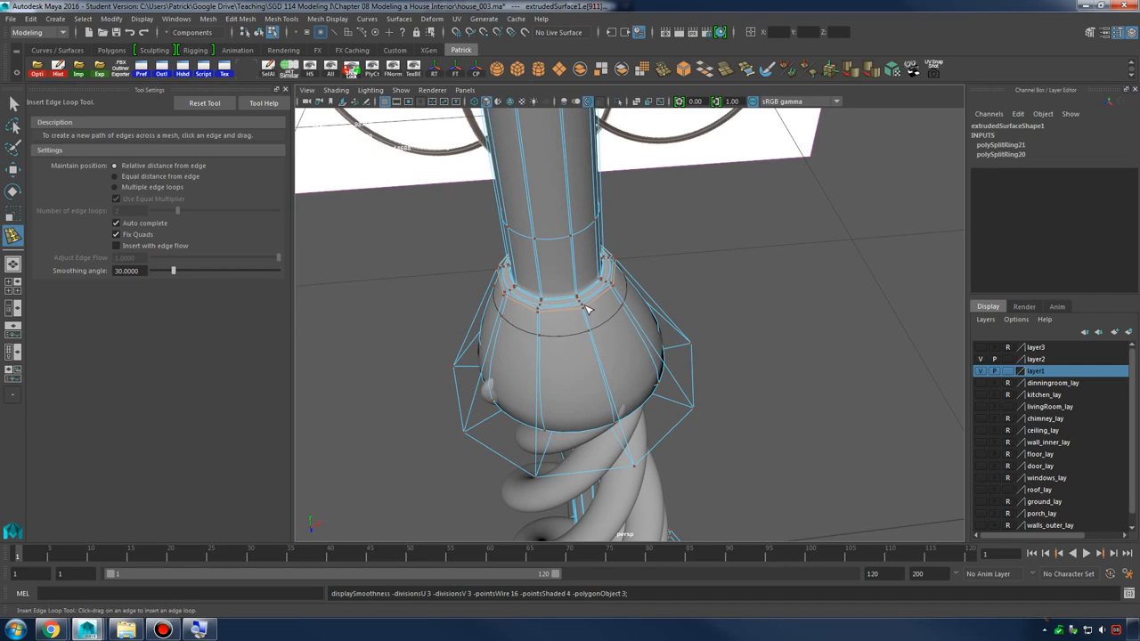
# Insert one more edge loop at the shaft-to-cone joint and another just above the cone's lower rim
pyautogui.press('q')
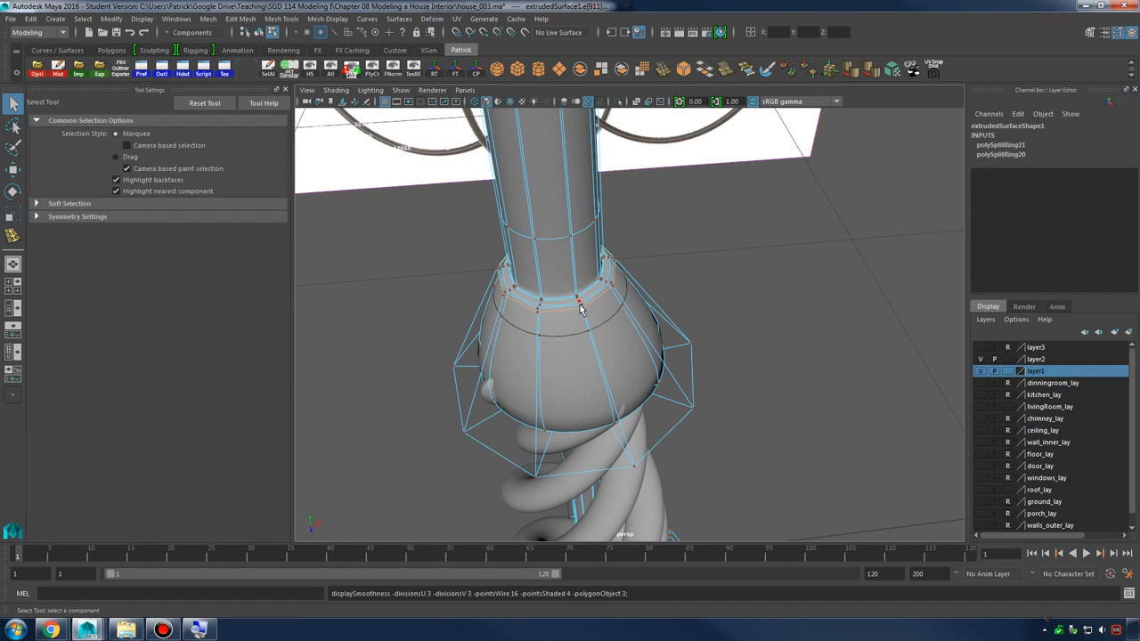
pyautogui.moveTo(580, 304)
pyautogui.mouseDown(button='right')
pyautogui.moveTo(607, 289)
pyautogui.moveTo(565, 306)
pyautogui.mouseUp(button='right')
pyautogui.click(599, 309)
pyautogui.press('1')
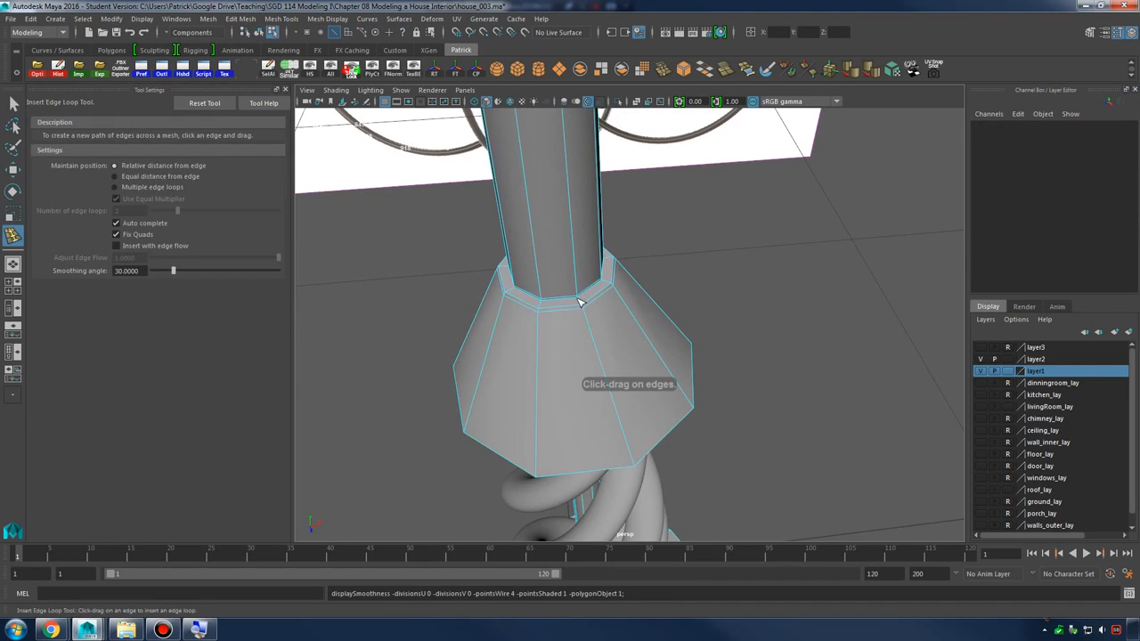
pyautogui.click(579, 303)
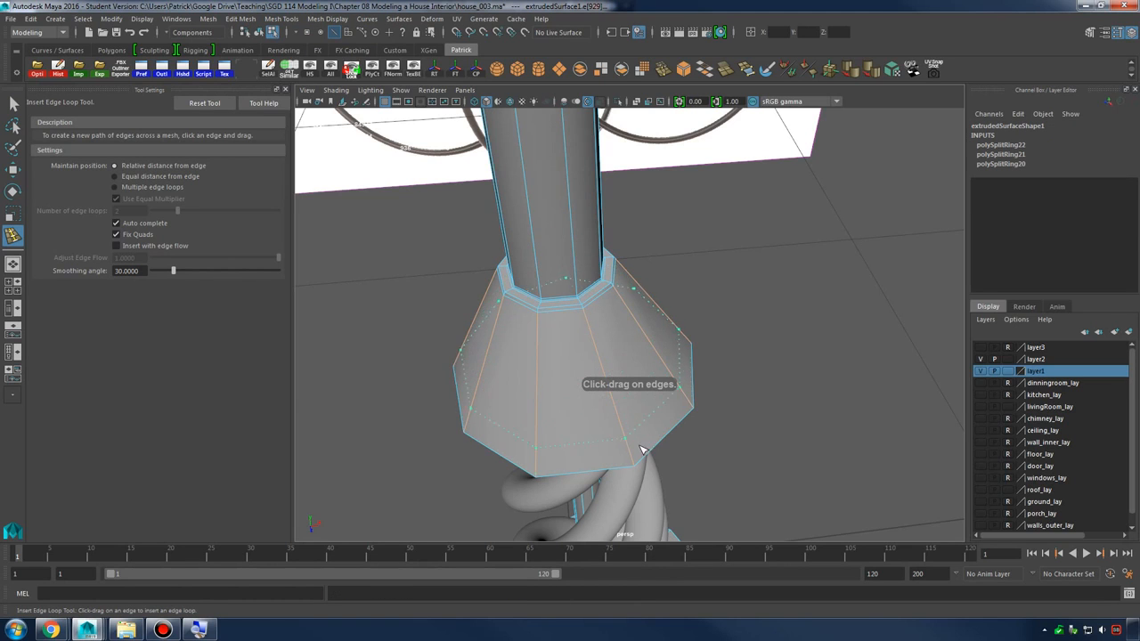
pyautogui.press('2')
pyautogui.moveTo(647, 461); pyautogui.dragTo(651, 387)
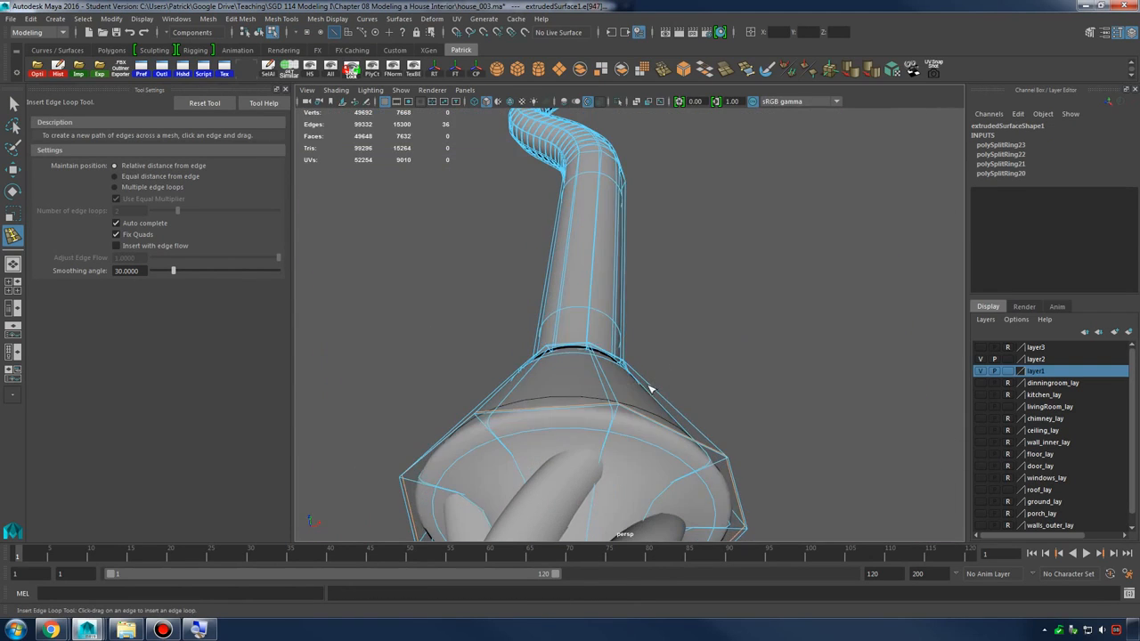
# Insert two edge loops on the cone's underside to sharpen its edges in smooth preview
pyautogui.press('1')
pyautogui.click(621, 416)
pyautogui.press('2')
pyautogui.keyDown('alt'); pyautogui.moveTo(659, 448); pyautogui.dragTo(668, 486); pyautogui.keyUp('alt')
pyautogui.press('1')
pyautogui.click(602, 349)
pyautogui.press('2')
# Insert three edge loops around the collar's top, one beside the central column and one on each side of the outer rim
pyautogui.keyDown('alt'); pyautogui.moveTo(668, 486); pyautogui.dragTo(721, 313, button='middle'); pyautogui.keyUp('alt')
pyautogui.keyDown('alt'); pyautogui.moveTo(758, 454); pyautogui.dragTo(672, 200, button='middle'); pyautogui.keyUp('alt')
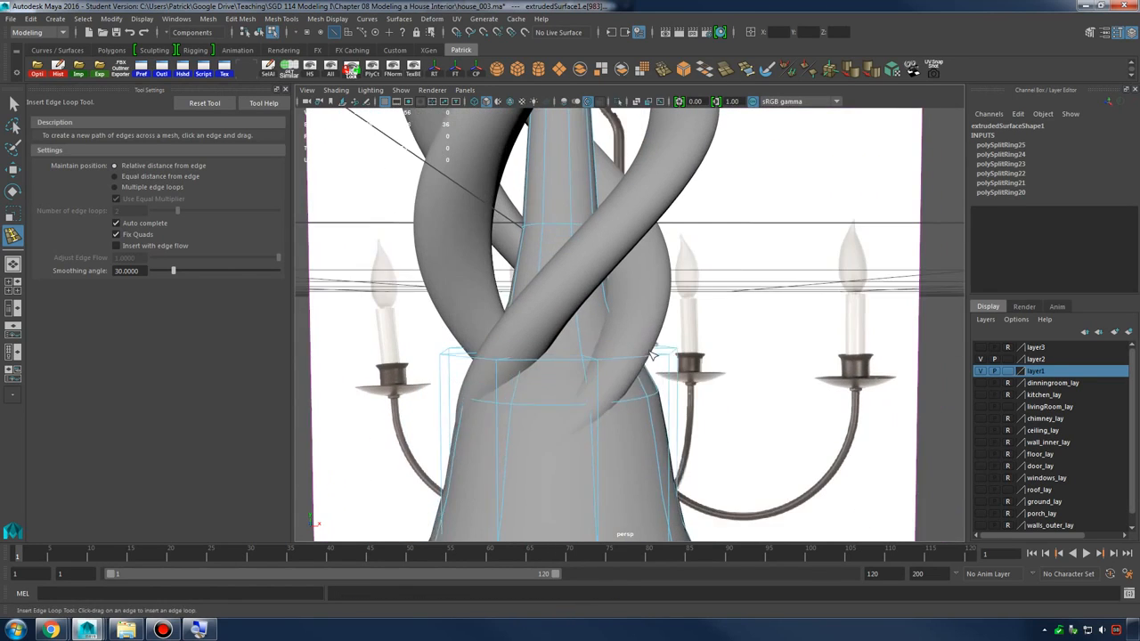
pyautogui.press('1')
pyautogui.keyDown('alt'); pyautogui.moveTo(611, 314); pyautogui.dragTo(595, 371); pyautogui.keyUp('alt')
pyautogui.click(576, 368)
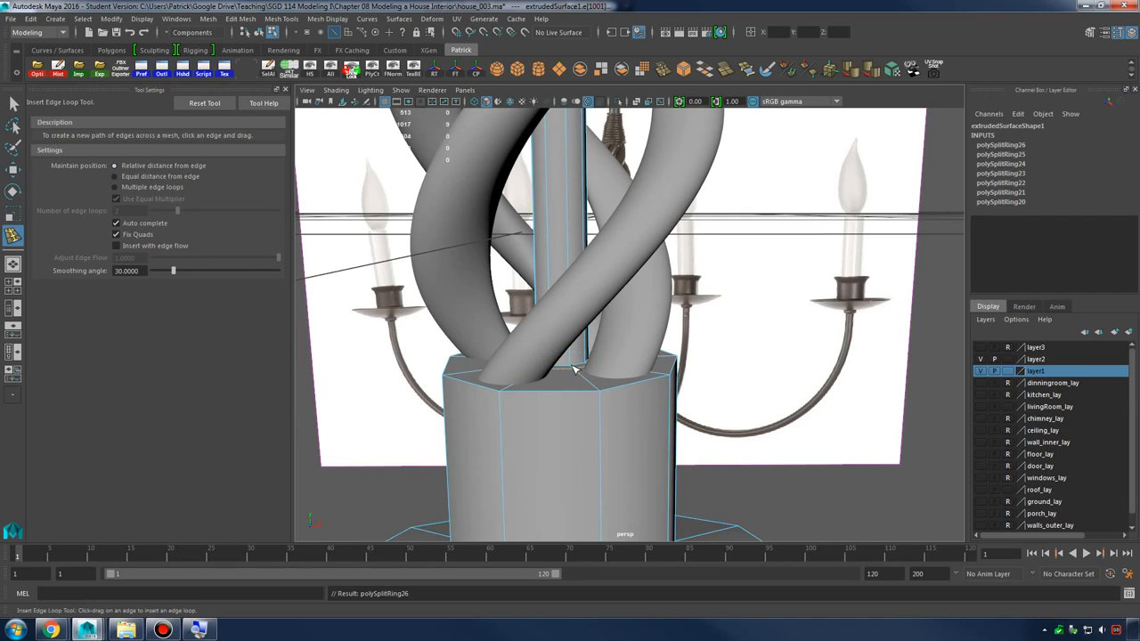
pyautogui.click(601, 391)
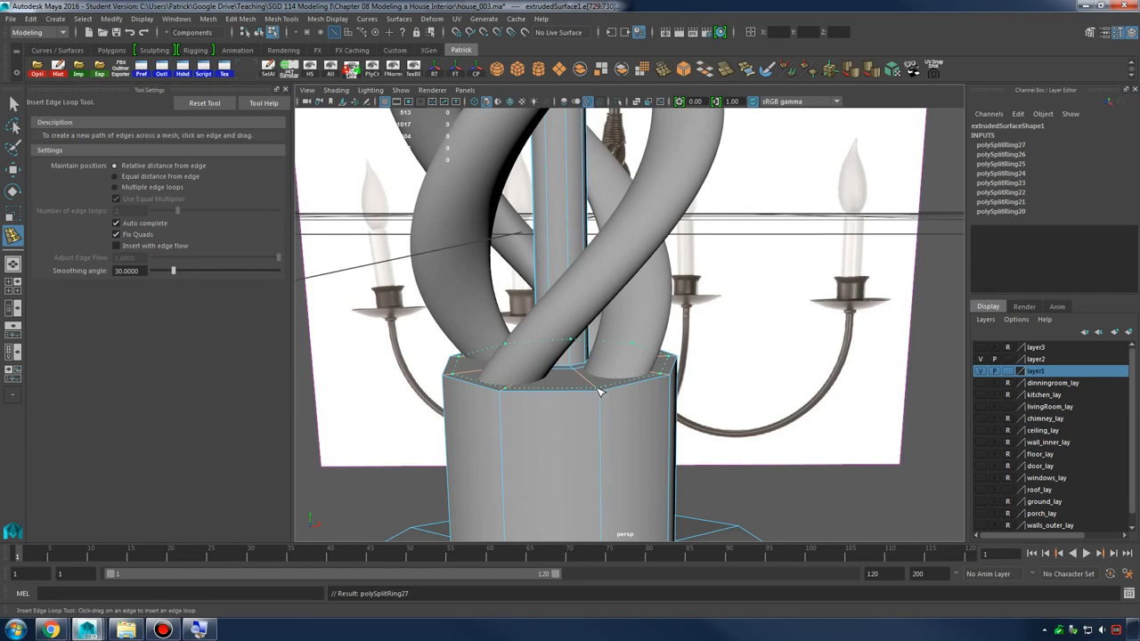
pyautogui.click(603, 398)
pyautogui.press('3')
# Insert edge loops above and below the joint where the collar meets the disc
pyautogui.keyDown('alt'); pyautogui.moveTo(603, 398); pyautogui.dragTo(530, 313, button='right'); pyautogui.keyUp('alt')
pyautogui.keyDown('alt'); pyautogui.moveTo(529, 313); pyautogui.dragTo(523, 171, button='middle'); pyautogui.keyUp('alt')
pyautogui.keyDown('alt'); pyautogui.moveTo(524, 171); pyautogui.dragTo(725, 339, button='right'); pyautogui.keyUp('alt')
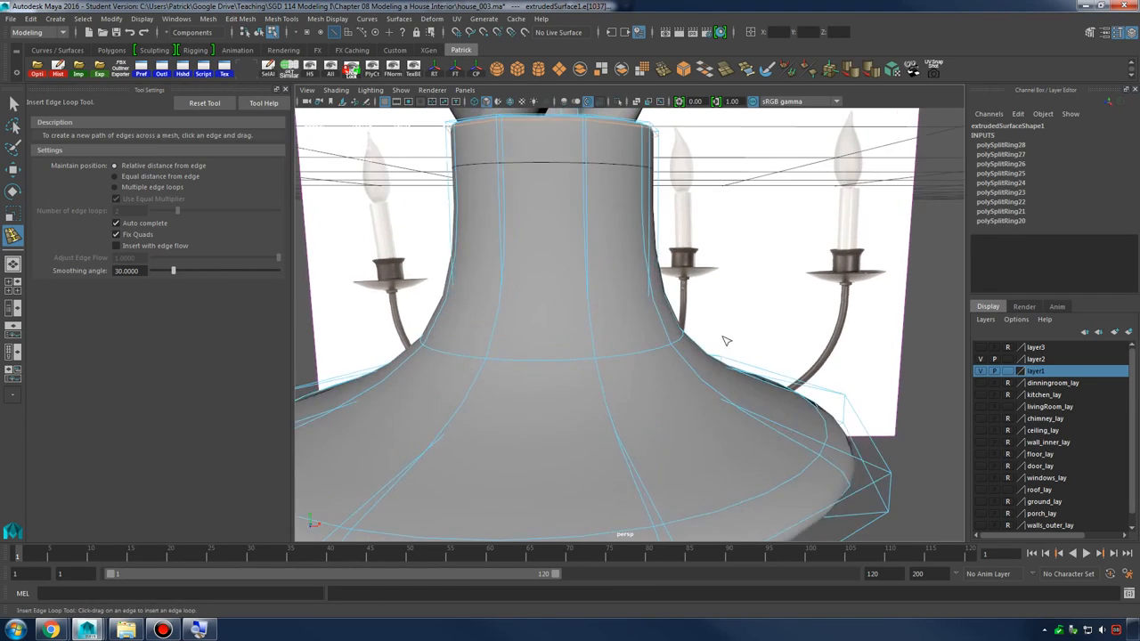
pyautogui.press('1')
pyautogui.click(595, 377)
pyautogui.press('2')
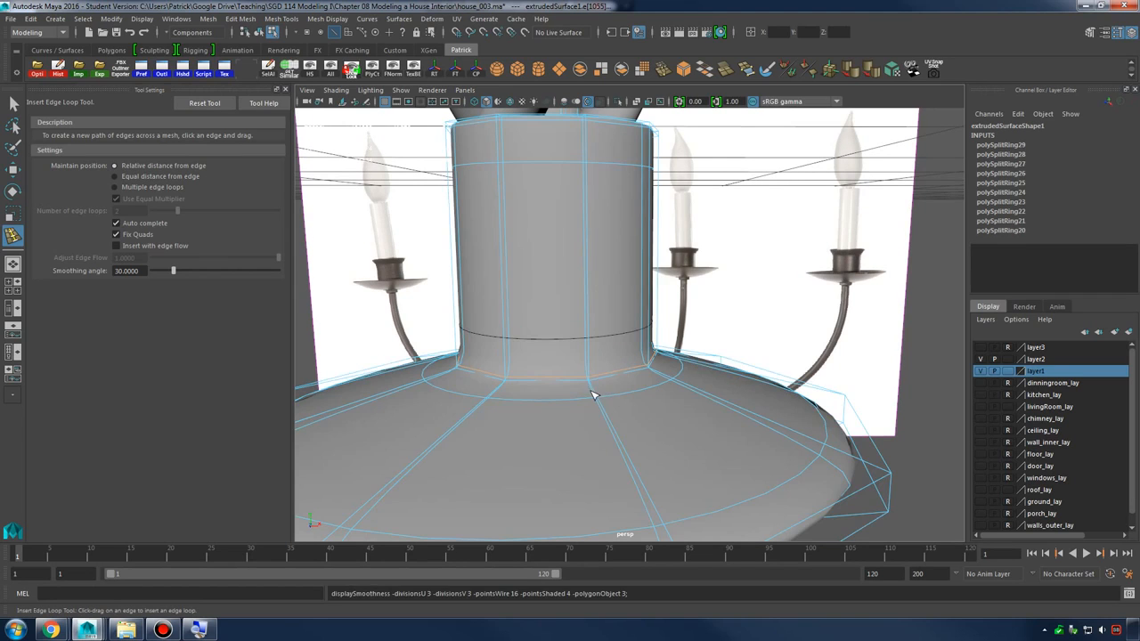
pyautogui.click(595, 388)
# Insert two edge loops around the disc's outer rim and check the smoothed shape
pyautogui.keyDown('alt'); pyautogui.moveTo(778, 382); pyautogui.dragTo(721, 397, button='right'); pyautogui.keyUp('alt')
pyautogui.keyDown('alt'); pyautogui.moveTo(722, 397); pyautogui.dragTo(719, 346, button='middle'); pyautogui.keyUp('alt')
pyautogui.press('1')
pyautogui.keyDown('alt'); pyautogui.moveTo(719, 346); pyautogui.dragTo(632, 356); pyautogui.keyUp('alt')
pyautogui.click(646, 316)
pyautogui.click(646, 335)
pyautogui.press('3')
pyautogui.press('1')
# Insert edge loops around the joint of the disc's underside and lower stem, and on both sides of the stem's bottom edge
pyautogui.click(607, 367)
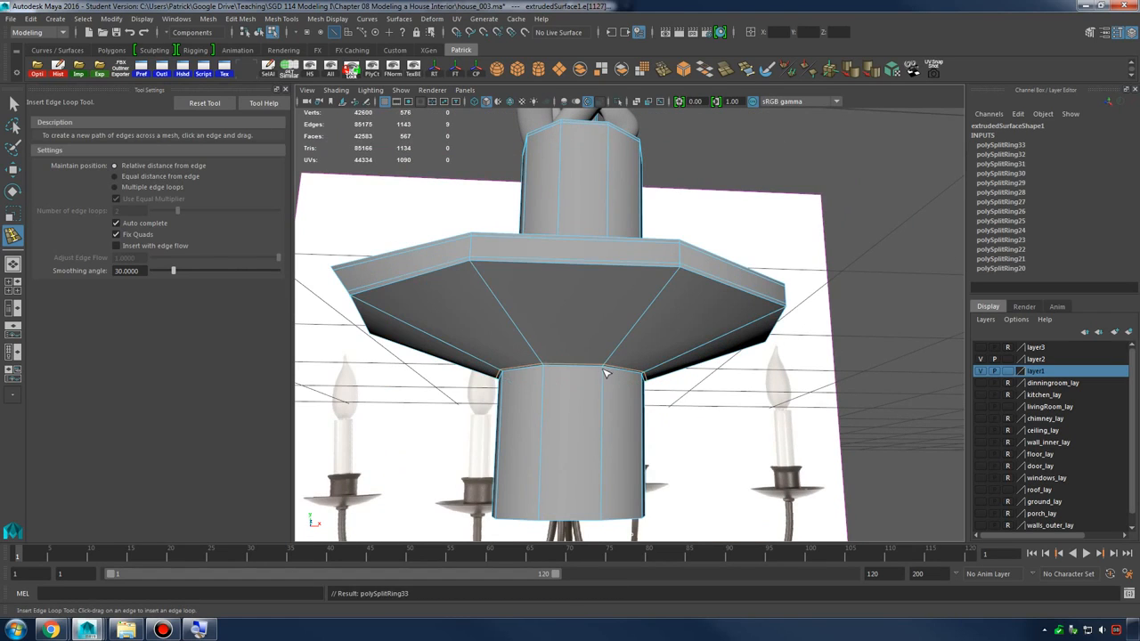
pyautogui.click(606, 370)
pyautogui.press('3')
pyautogui.keyDown('alt'); pyautogui.moveTo(629, 377); pyautogui.dragTo(605, 343); pyautogui.keyUp('alt')
pyautogui.press('1')
pyautogui.click(595, 425)
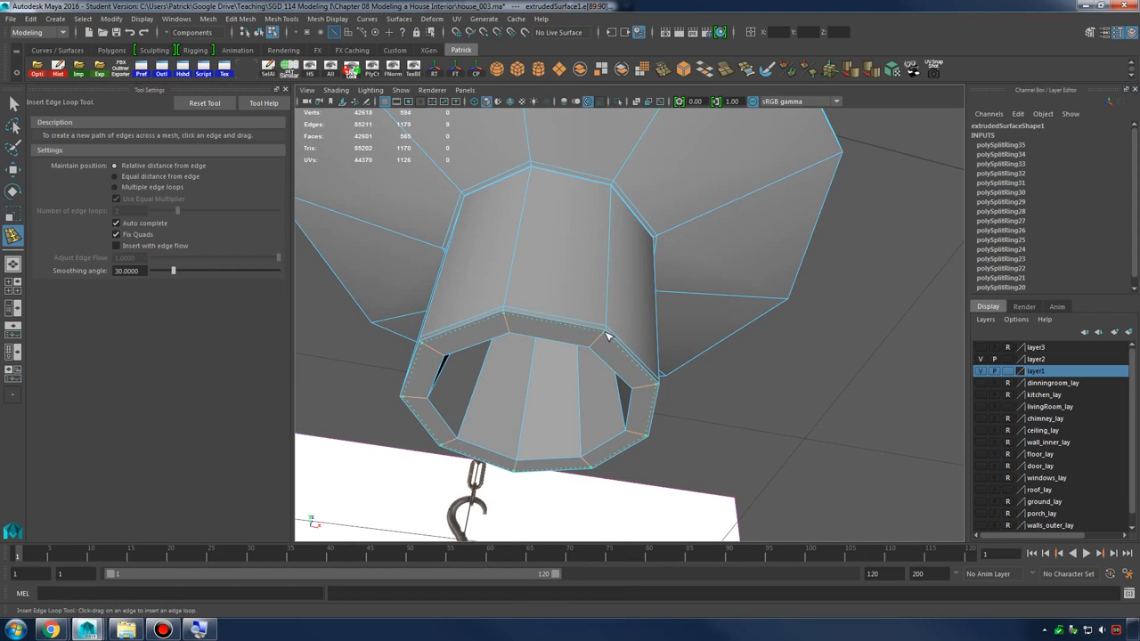
pyautogui.click(599, 350)
pyautogui.press('3')
# Insert edge loops around the inner edges of the stem's bottom opening, and return to object selection
pyautogui.keyDown('alt'); pyautogui.moveTo(599, 350); pyautogui.dragTo(738, 275); pyautogui.keyUp('alt')
pyautogui.press('1')
pyautogui.click(788, 408)
pyautogui.click(738, 265)
pyautogui.press('3')
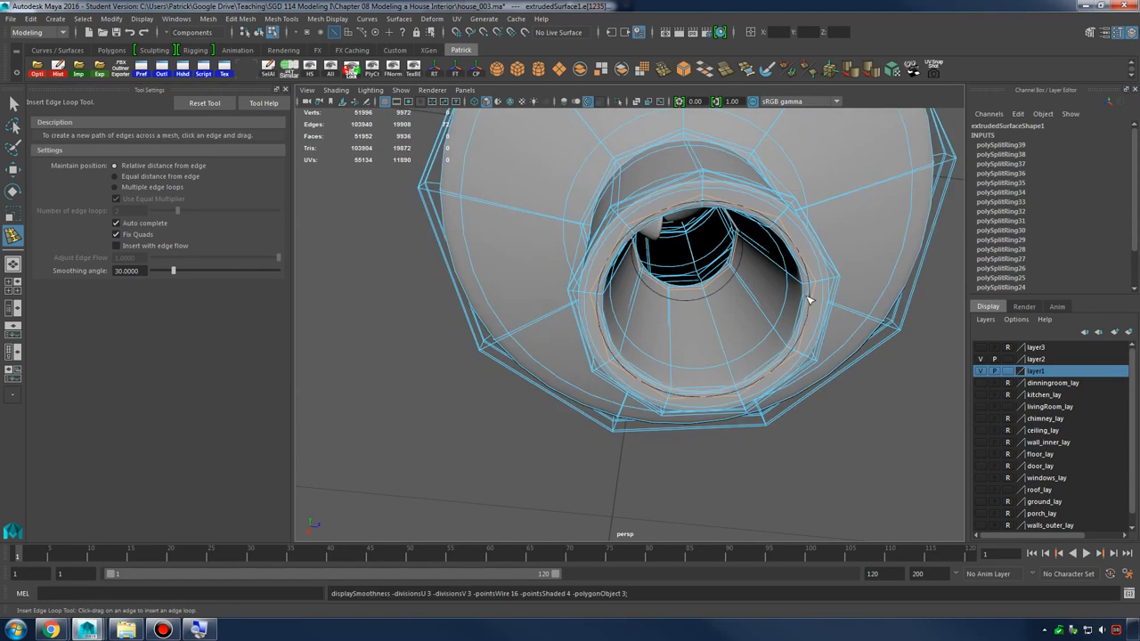
pyautogui.keyDown('alt'); pyautogui.moveTo(809, 297); pyautogui.dragTo(796, 361); pyautogui.keyUp('alt')
pyautogui.press('q')
pyautogui.moveTo(763, 287); pyautogui.dragTo(817, 260, button='right')
pyautogui.click(872, 380)
# Examine the smoothed column, collar and disc together with the helices
pyautogui.keyDown('alt'); pyautogui.moveTo(664, 344); pyautogui.dragTo(649, 375); pyautogui.keyUp('alt')
pyautogui.scroll(2, 649, 375)
pyautogui.moveTo(516, 245); pyautogui.dragTo(753, 450)
pyautogui.press('3')
pyautogui.click(733, 310)
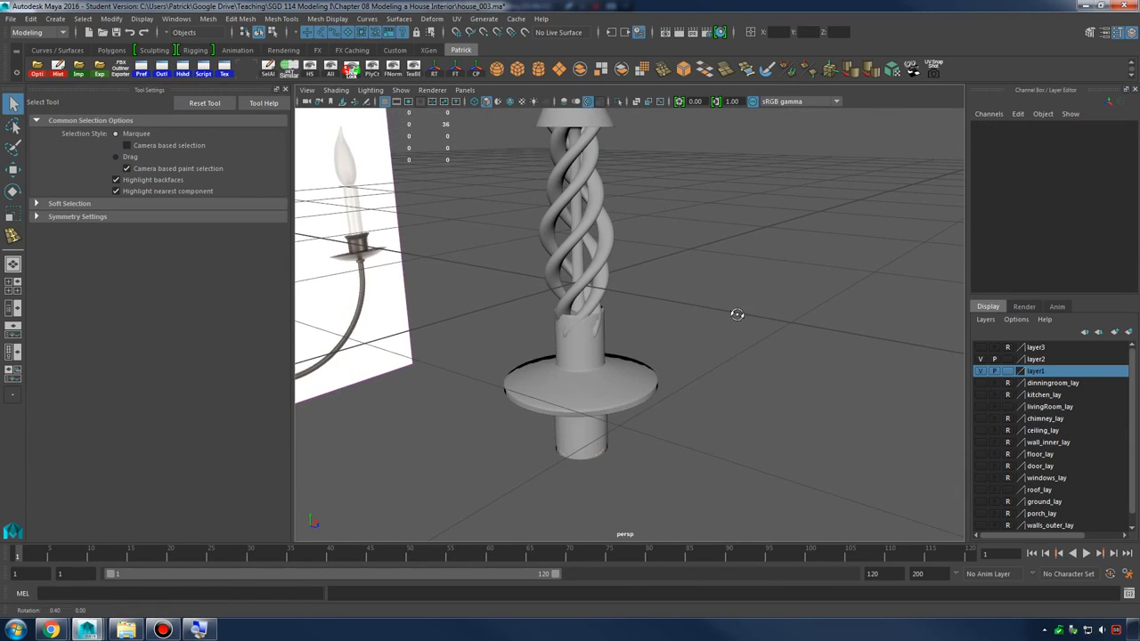
pyautogui.keyDown('alt'); pyautogui.moveTo(734, 311); pyautogui.dragTo(677, 338); pyautogui.keyUp('alt')
pyautogui.scroll(2, 651, 348)
# Scale the column object uniformly to about 1.222
pyautogui.click(632, 247)
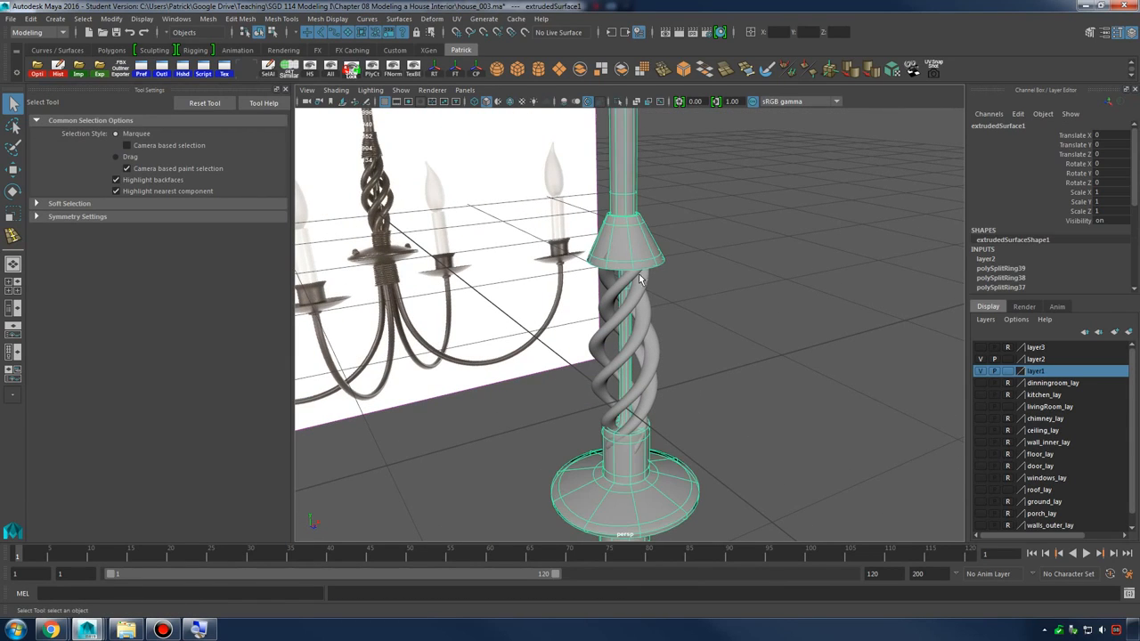
pyautogui.press('r')
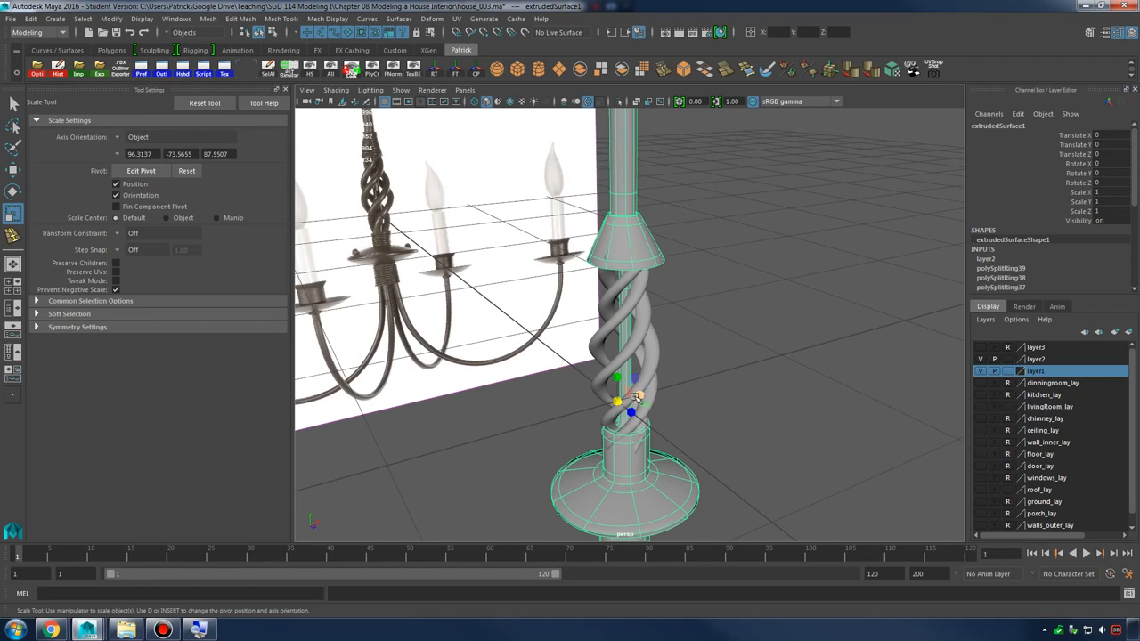
pyautogui.moveTo(616, 403); pyautogui.dragTo(657, 335)
# Select the vertices of the hook, shaft and cone, move them down onto the helices, and return to object selection
pyautogui.keyDown('alt'); pyautogui.moveTo(625, 372); pyautogui.dragTo(603, 239); pyautogui.keyUp('alt')
pyautogui.rightClick(603, 239)
pyautogui.moveTo(603, 239); pyautogui.dragTo(545, 238, button='right')
pyautogui.keyDown('alt'); pyautogui.moveTo(545, 238); pyautogui.dragTo(595, 383, button='middle'); pyautogui.keyUp('alt')
pyautogui.keyDown('alt'); pyautogui.moveTo(595, 383); pyautogui.dragTo(559, 168, button='right'); pyautogui.keyUp('alt')
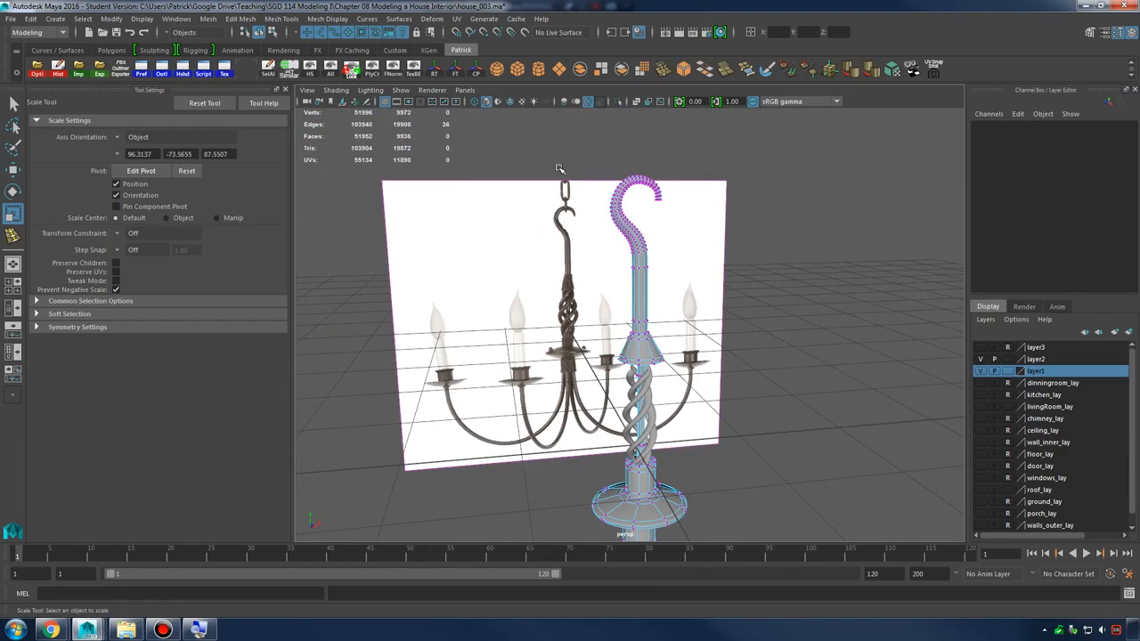
pyautogui.moveTo(757, 376); pyautogui.dragTo(626, 256)
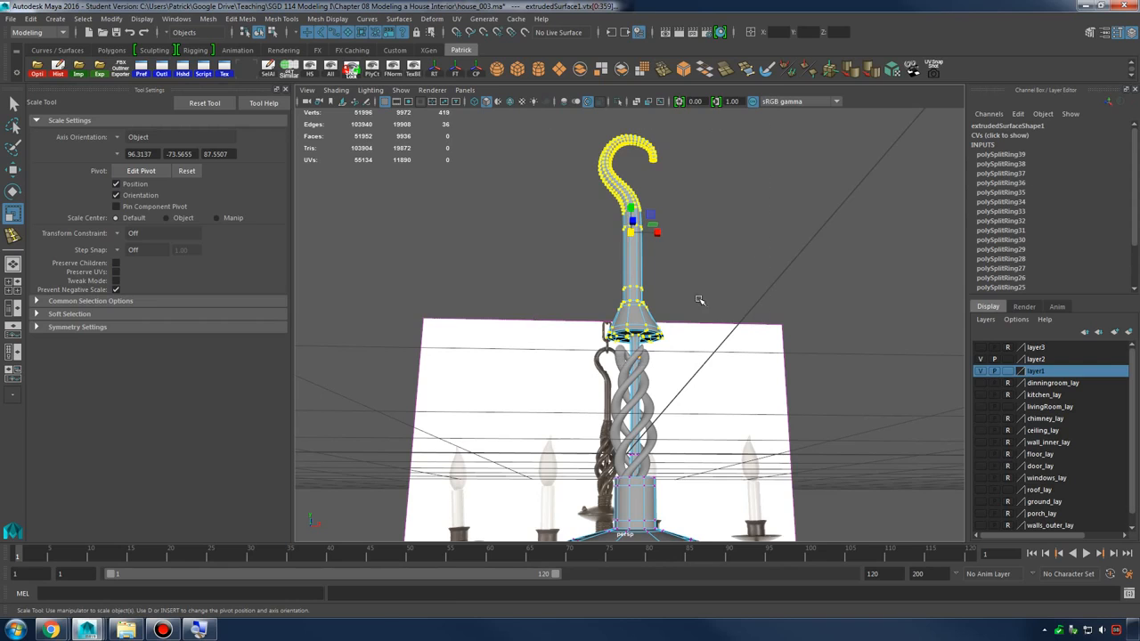
pyautogui.press('w')
pyautogui.moveTo(635, 205); pyautogui.dragTo(666, 339)
pyautogui.click(683, 225)
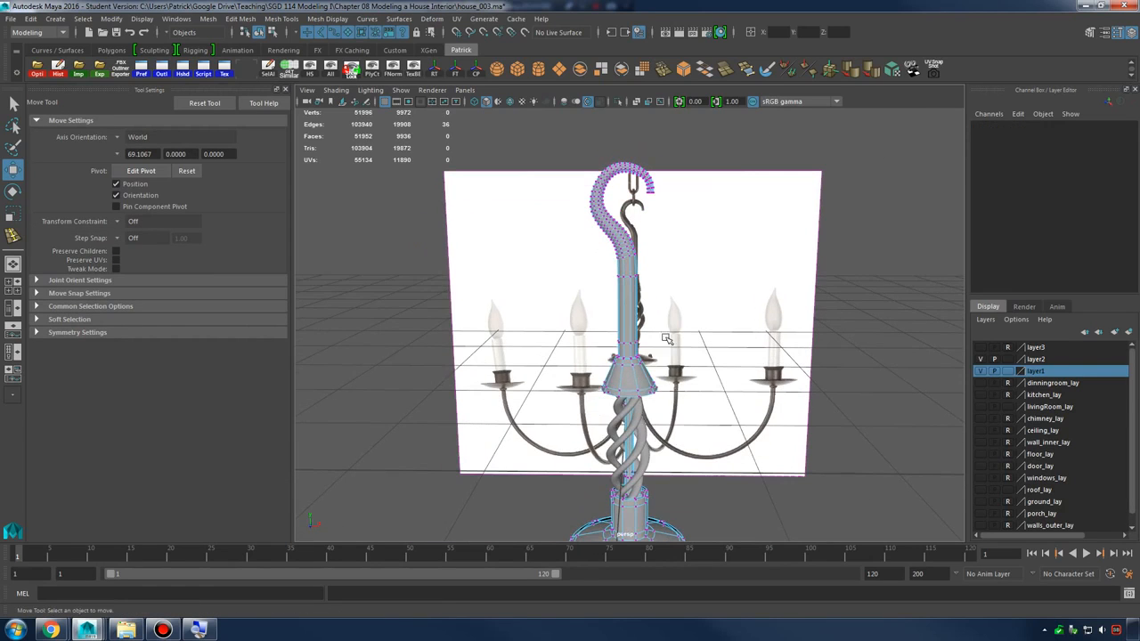
pyautogui.press('F8')
pyautogui.click(702, 285)
# Examine how the enlarged cone and collar fit around the ends of the helices
pyautogui.keyDown('alt'); pyautogui.moveTo(703, 286); pyautogui.dragTo(656, 433); pyautogui.keyUp('alt')
pyautogui.click(757, 383)
pyautogui.click(672, 440)
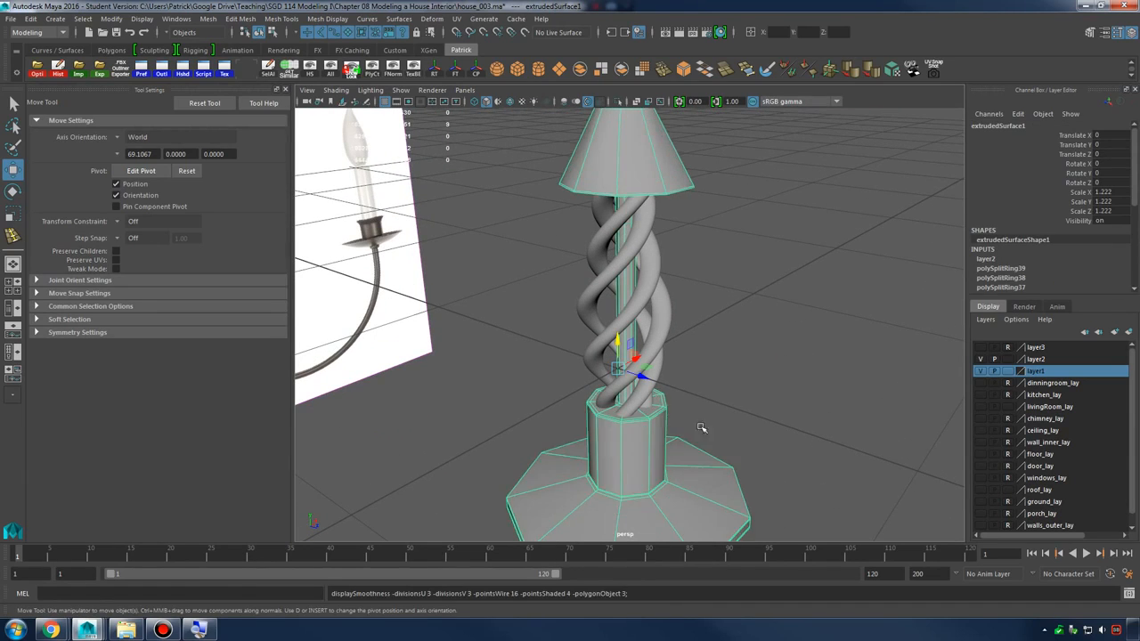
pyautogui.click(793, 415)
pyautogui.keyDown('alt'); pyautogui.moveTo(794, 415); pyautogui.dragTo(718, 404); pyautogui.keyUp('alt')
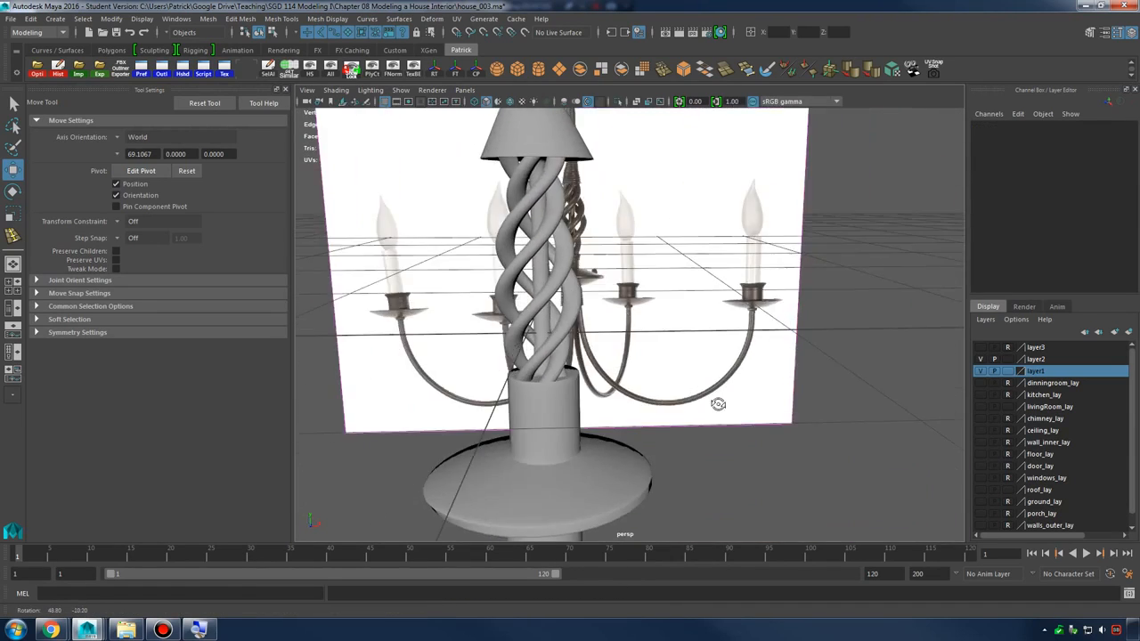
pyautogui.keyDown('alt'); pyautogui.moveTo(718, 405); pyautogui.dragTo(776, 435, button='middle'); pyautogui.keyUp('alt')
pyautogui.keyDown('alt'); pyautogui.moveTo(775, 435); pyautogui.dragTo(680, 386, button='right'); pyautogui.keyUp('alt')
pyautogui.keyDown('alt'); pyautogui.moveTo(679, 386); pyautogui.dragTo(686, 390); pyautogui.keyUp('alt')
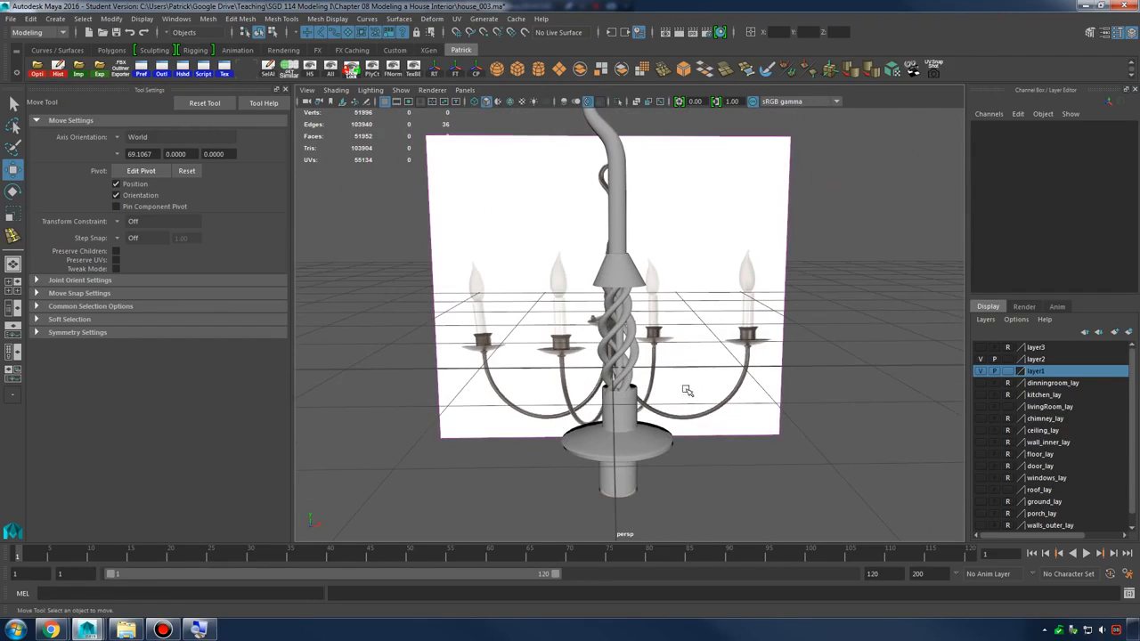
# Show layer3 with the arms and candles, and inspect the helices within the whole chandelier
pyautogui.click(979, 348)
pyautogui.keyDown('alt'); pyautogui.moveTo(832, 366); pyautogui.dragTo(882, 349); pyautogui.keyUp('alt')
pyautogui.keyDown('alt'); pyautogui.moveTo(882, 350); pyautogui.dragTo(710, 358, button='right'); pyautogui.keyUp('alt')
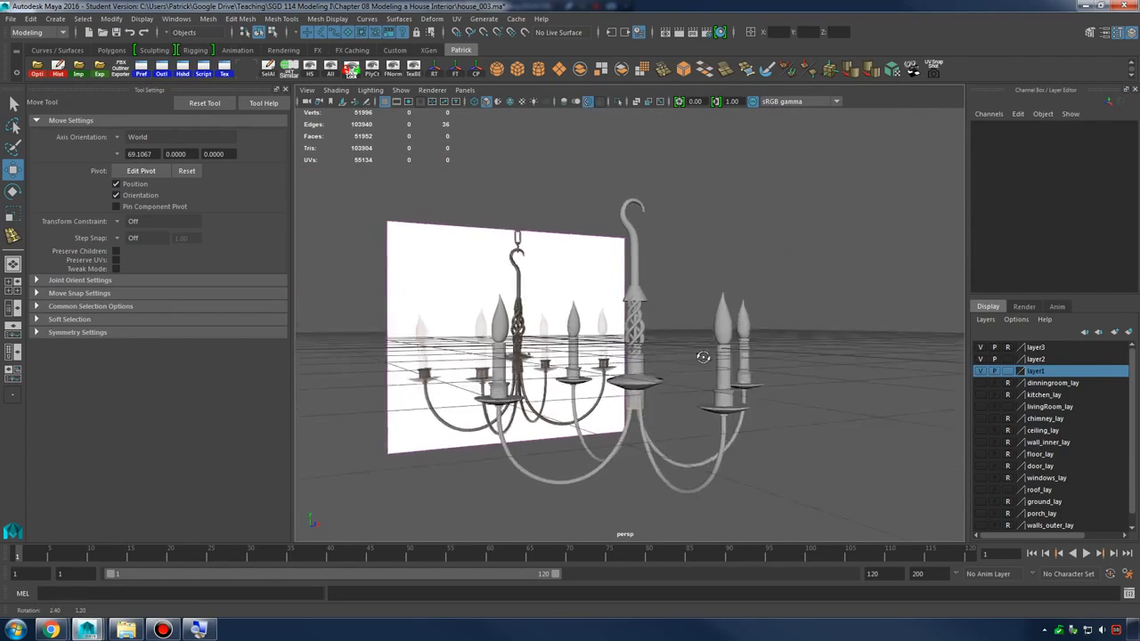
pyautogui.keyDown('alt'); pyautogui.moveTo(704, 356); pyautogui.dragTo(590, 372); pyautogui.keyUp('alt')
pyautogui.keyDown('alt'); pyautogui.moveTo(592, 372); pyautogui.dragTo(636, 259, button='right'); pyautogui.keyUp('alt')
pyautogui.keyDown('alt'); pyautogui.moveTo(636, 259); pyautogui.dragTo(668, 261); pyautogui.keyUp('alt')
pyautogui.keyDown('alt'); pyautogui.moveTo(669, 262); pyautogui.dragTo(722, 287, button='right'); pyautogui.keyUp('alt')
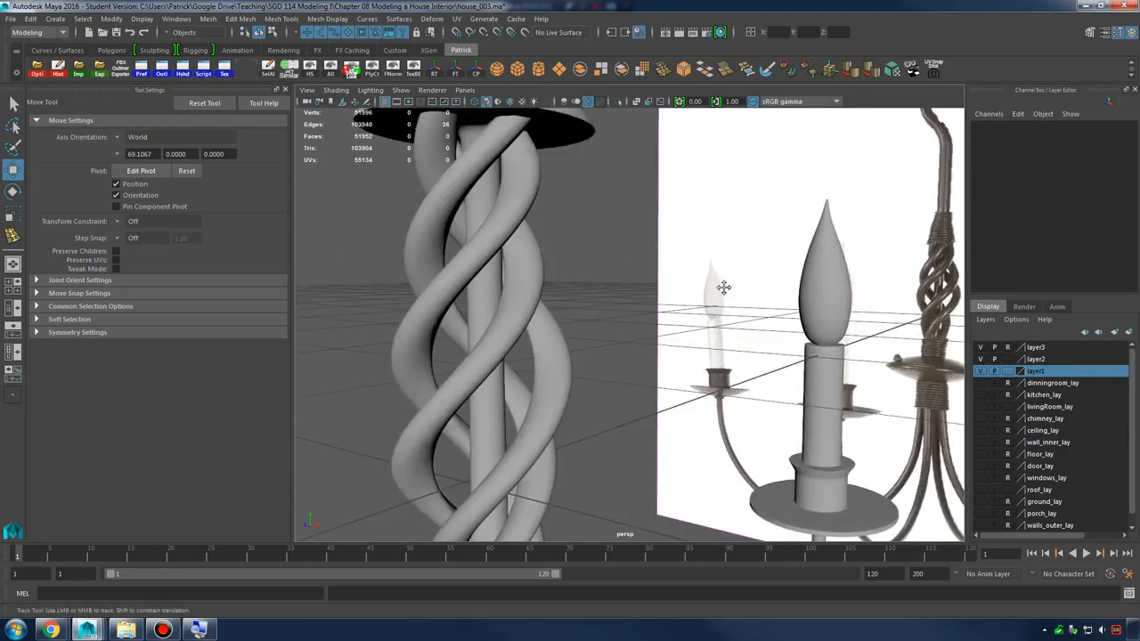
pyautogui.keyDown('alt'); pyautogui.moveTo(723, 288); pyautogui.dragTo(768, 383, button='middle'); pyautogui.keyUp('alt')
pyautogui.keyDown('alt'); pyautogui.moveTo(767, 383); pyautogui.dragTo(713, 334); pyautogui.keyUp('alt')
# Select the column and all the helices, turn on their smooth preview in shaded display, and deselect them
pyautogui.moveTo(643, 320); pyautogui.dragTo(739, 365)
pyautogui.press('4')
pyautogui.keyDown('alt'); pyautogui.moveTo(800, 221); pyautogui.dragTo(694, 347, button='right'); pyautogui.keyUp('alt')
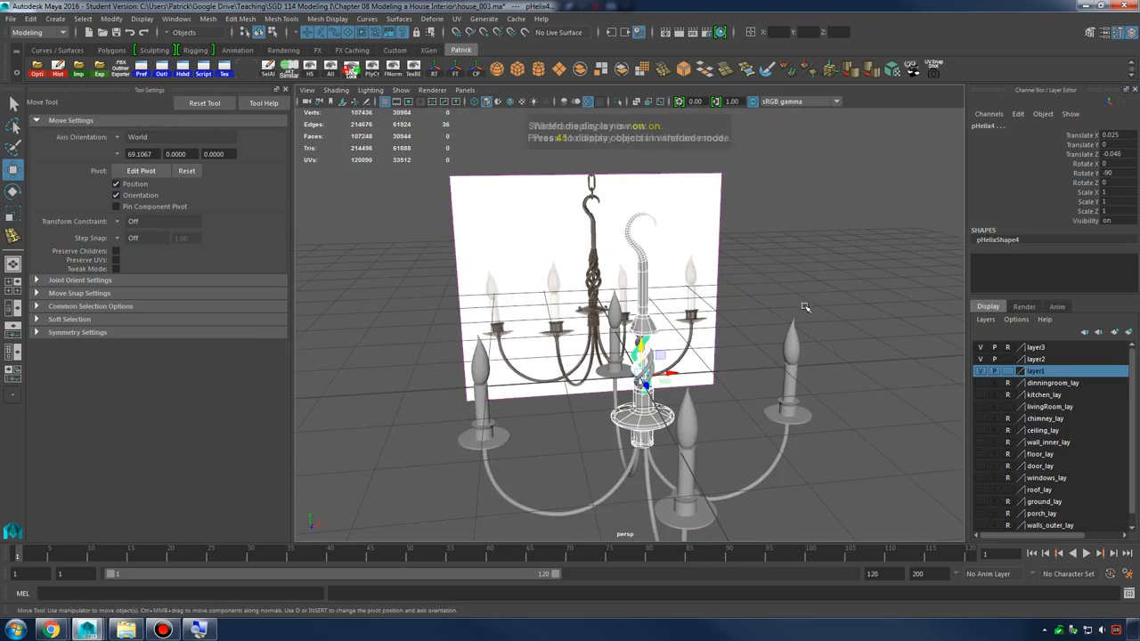
pyautogui.click(806, 307)
# Examine the smoothed cone, shaft and hook up close and against the reference image
pyautogui.keyDown('alt'); pyautogui.moveTo(812, 308); pyautogui.dragTo(751, 310); pyautogui.keyUp('alt')
pyautogui.moveTo(695, 357)
pyautogui.keyDown('alt'); pyautogui.mouseDown(button='right')
pyautogui.moveTo(749, 387)
pyautogui.moveTo(415, 364)
pyautogui.moveTo(636, 360)
pyautogui.mouseUp(button='right'); pyautogui.keyUp('alt')
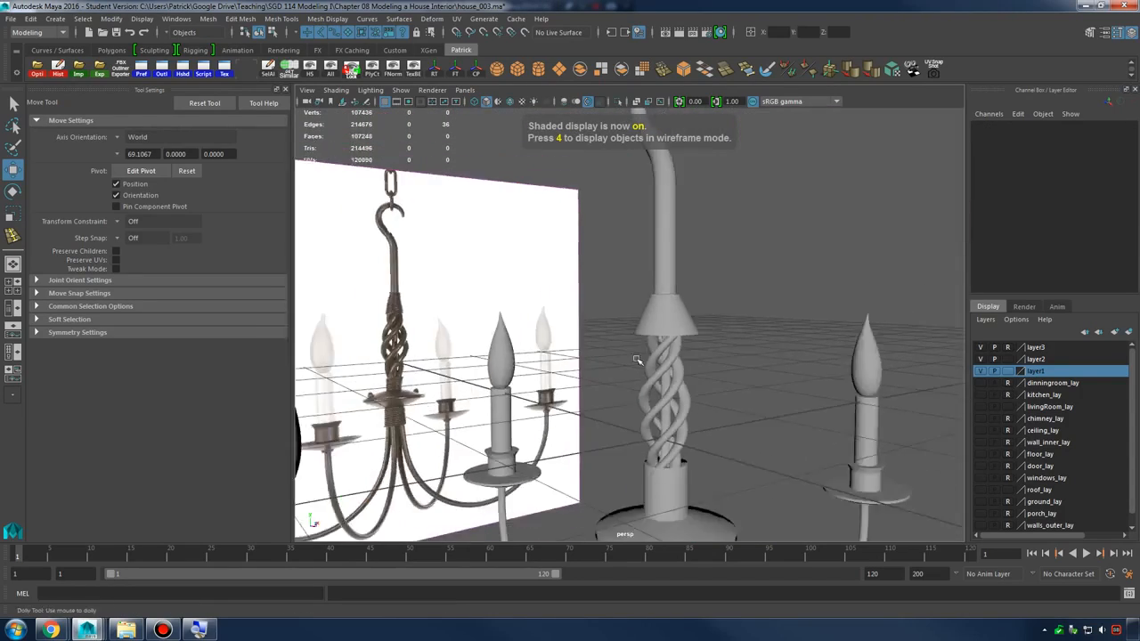
pyautogui.keyDown('alt'); pyautogui.moveTo(636, 359); pyautogui.dragTo(620, 348); pyautogui.keyUp('alt')
pyautogui.keyDown('alt'); pyautogui.moveTo(621, 348); pyautogui.dragTo(735, 387, button='right'); pyautogui.keyUp('alt')
pyautogui.keyDown('alt'); pyautogui.moveTo(736, 387); pyautogui.dragTo(771, 413); pyautogui.keyUp('alt')
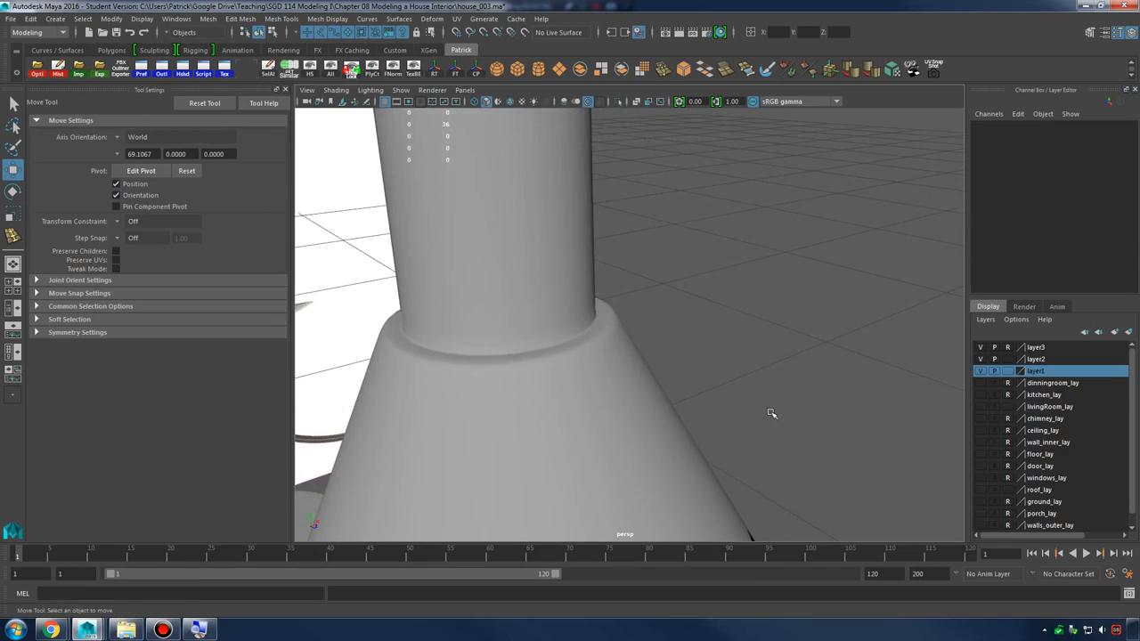
pyautogui.keyDown('alt'); pyautogui.moveTo(772, 414); pyautogui.dragTo(585, 301, button='right'); pyautogui.keyUp('alt')
pyautogui.keyDown('alt'); pyautogui.moveTo(585, 301); pyautogui.dragTo(624, 376, button='middle'); pyautogui.keyUp('alt')
pyautogui.keyDown('alt'); pyautogui.moveTo(624, 376); pyautogui.dragTo(691, 367); pyautogui.keyUp('alt')
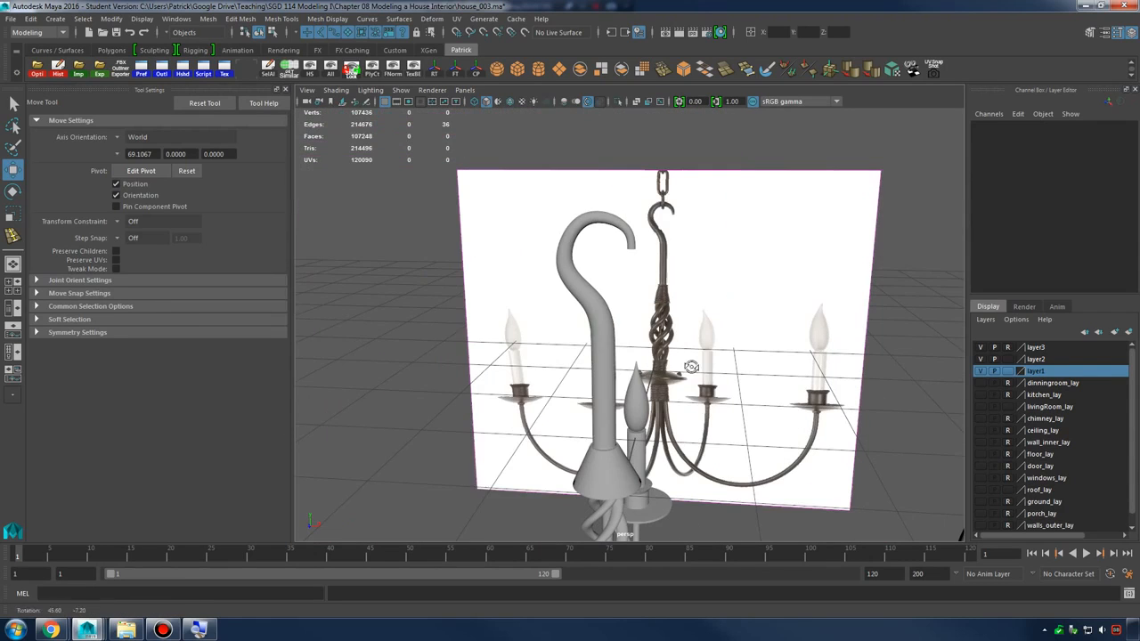
# Create a polygon torus and raise it to about Y 2.148 near the hook
pyautogui.click(56, 20)
pyautogui.moveTo(98, 60)
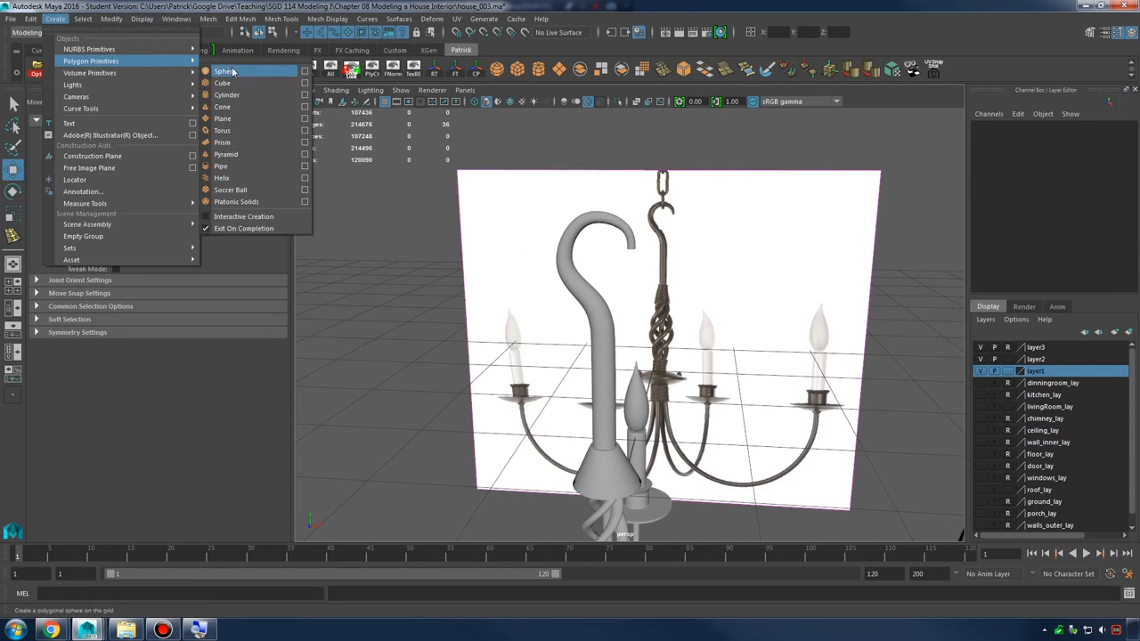
pyautogui.click(256, 130)
pyautogui.keyDown('alt'); pyautogui.moveTo(570, 374); pyautogui.dragTo(648, 339, button='right'); pyautogui.keyUp('alt')
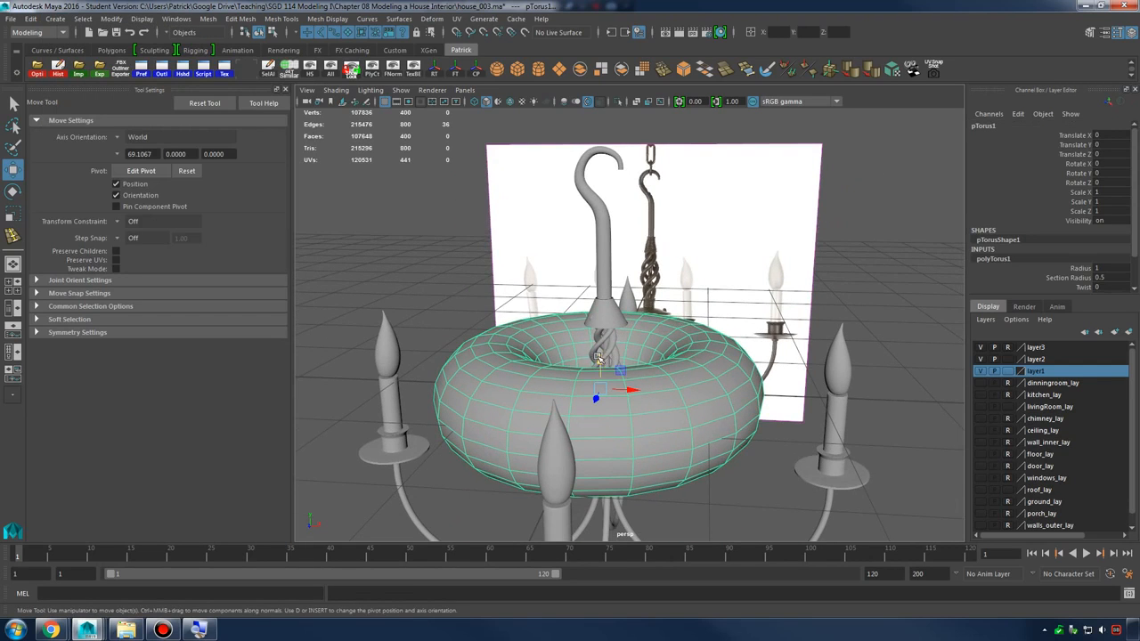
pyautogui.hotkey('ctrl', 'z')
pyautogui.moveTo(600, 360); pyautogui.dragTo(623, 374)
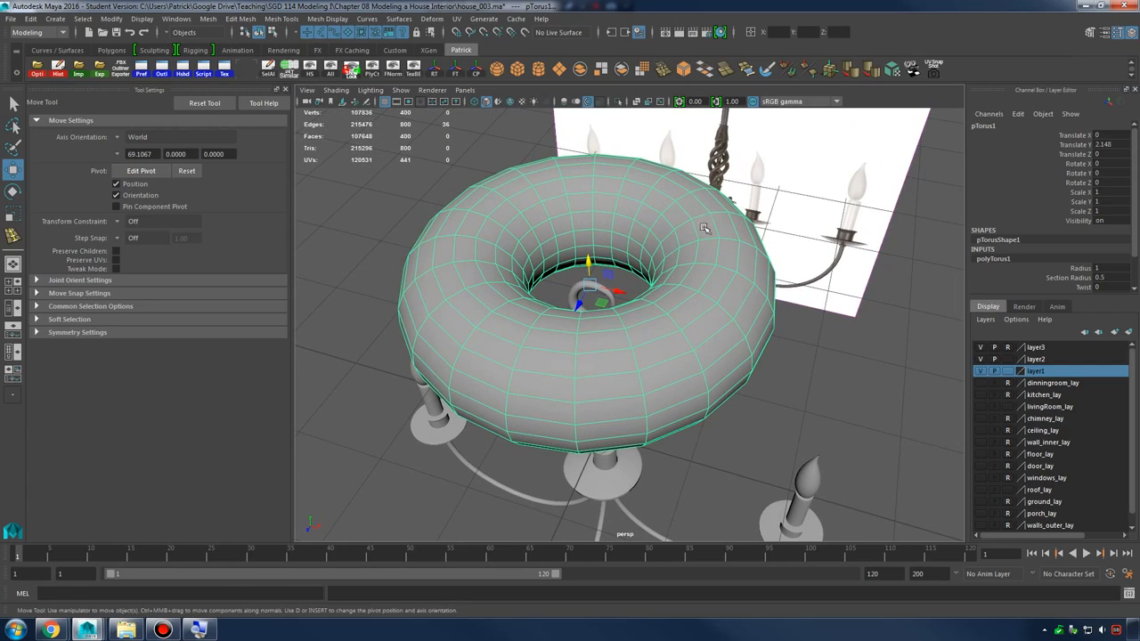
# Rotate the torus upright by setting its Rotate Z to 90
pyautogui.press('e')
pyautogui.moveTo(591, 270); pyautogui.dragTo(627, 294)
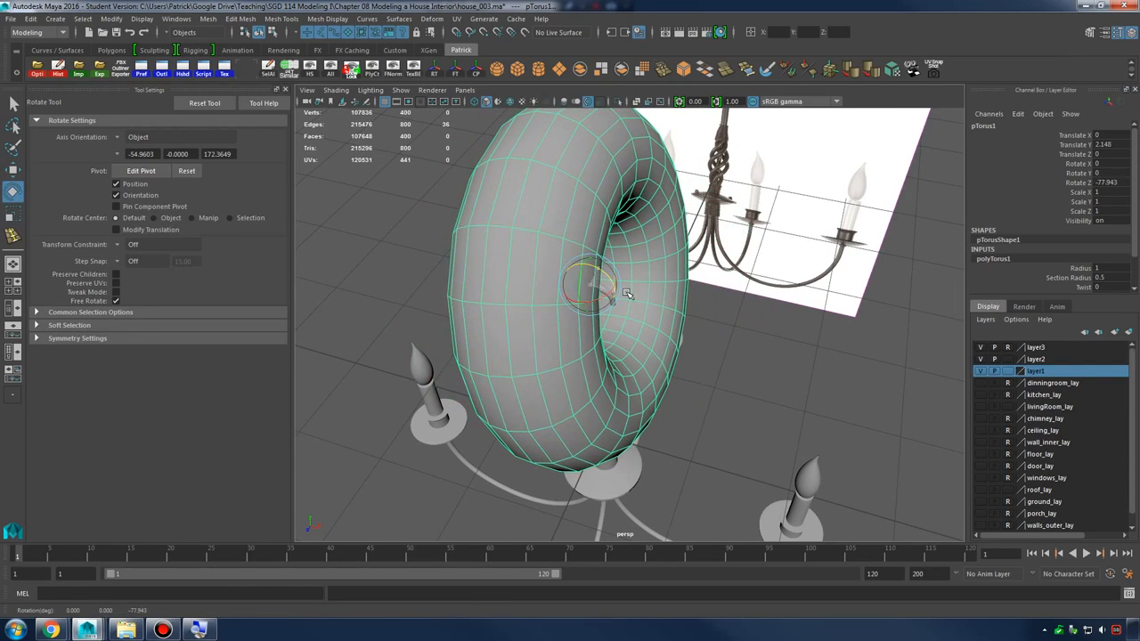
pyautogui.write('90')
pyautogui.press('Return')
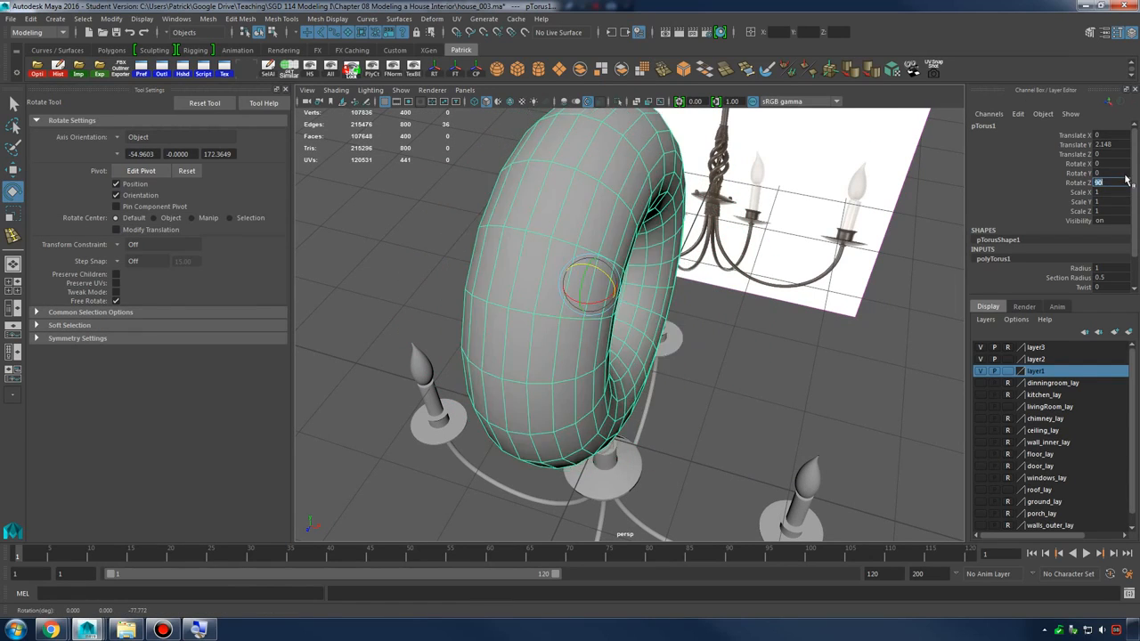
# Scale the torus uniformly to about 0.156 and raise it to about Y 2.212 so the hook passes through it
pyautogui.keyDown('alt'); pyautogui.moveTo(784, 300); pyautogui.dragTo(677, 243); pyautogui.keyUp('alt')
pyautogui.press('r')
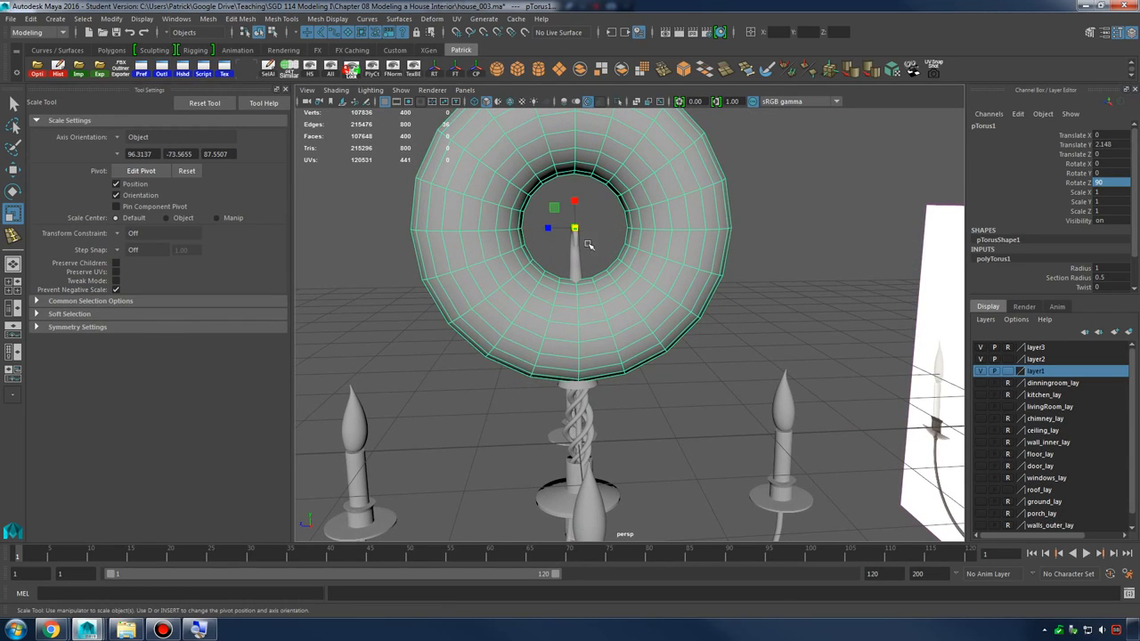
pyautogui.keyDown('alt'); pyautogui.moveTo(589, 245); pyautogui.dragTo(376, 243); pyautogui.keyUp('alt')
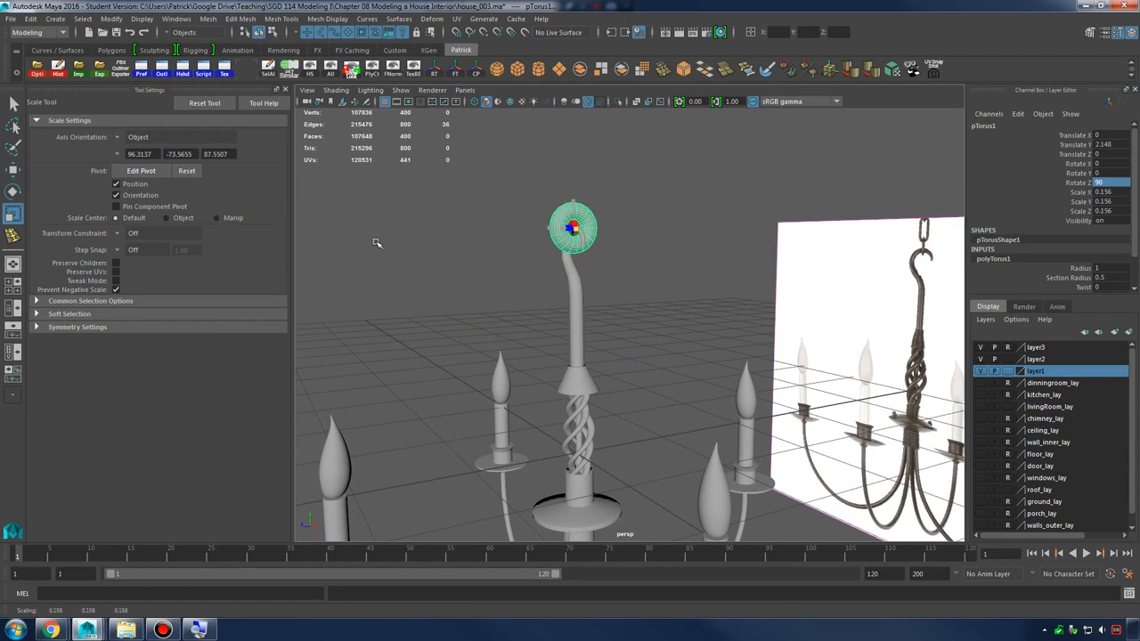
pyautogui.press('w')
pyautogui.moveTo(571, 198); pyautogui.dragTo(571, 185)
pyautogui.press('f')
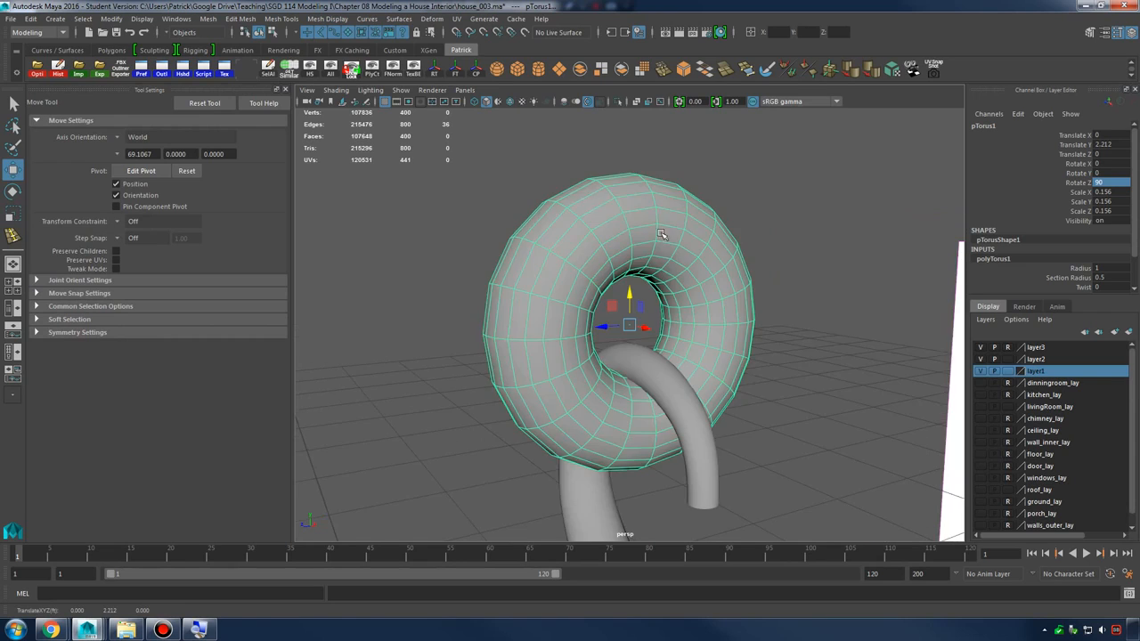
# Lower the torus's Subdivisions Axis to 6 and Subdivisions Height to 13
pyautogui.click(1102, 33)
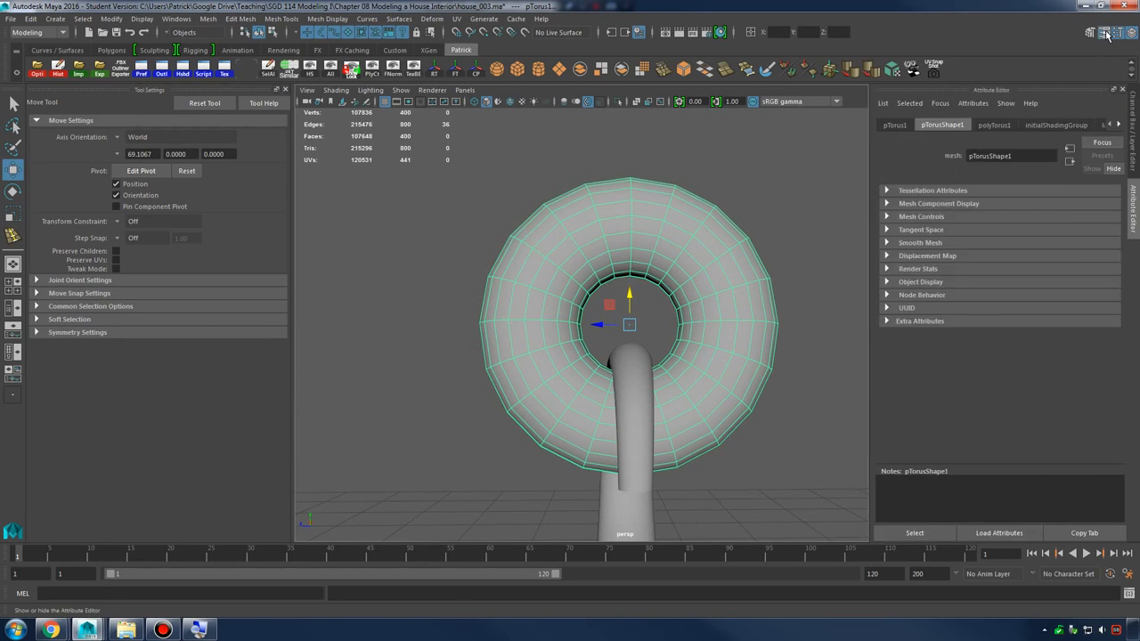
pyautogui.click(1102, 33)
pyautogui.click(1105, 32)
pyautogui.click(994, 125)
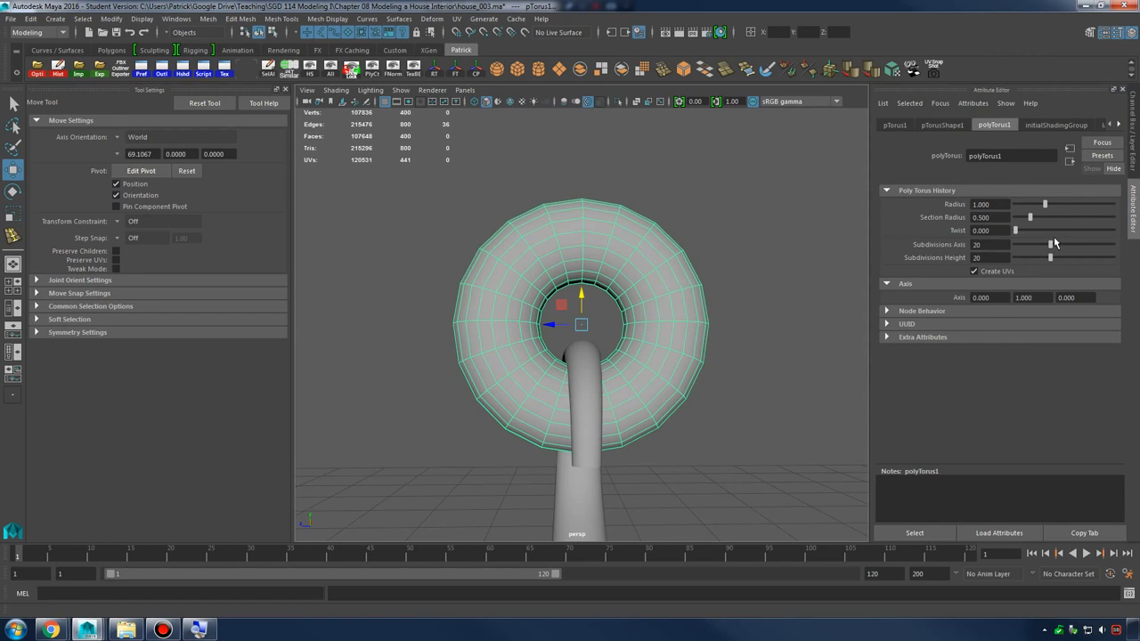
pyautogui.moveTo(1051, 246)
pyautogui.mouseDown()
pyautogui.moveTo(1021, 249)
pyautogui.moveTo(1037, 258)
pyautogui.mouseUp()
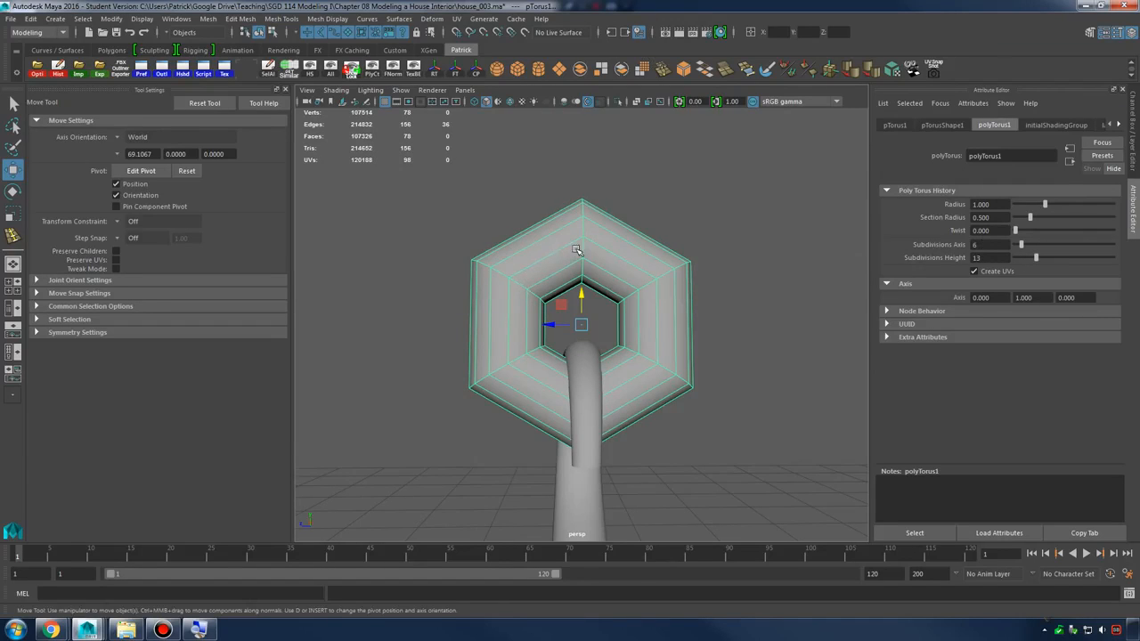
# Pull the torus's upper vertices upward to form an elongated chain link, and turn on its smooth preview in object mode
pyautogui.moveTo(577, 250); pyautogui.dragTo(517, 244, button='right')
pyautogui.moveTo(424, 170); pyautogui.dragTo(738, 325)
pyautogui.press('q')
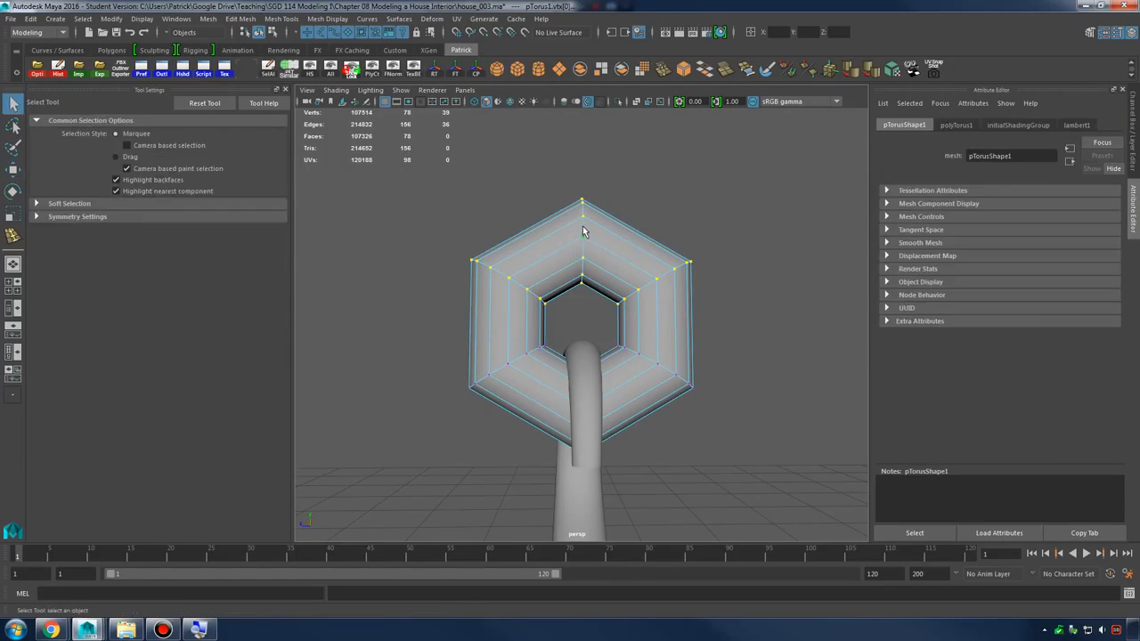
pyautogui.press('w')
pyautogui.moveTo(583, 228); pyautogui.dragTo(582, 122)
pyautogui.keyDown('alt'); pyautogui.moveTo(628, 237); pyautogui.dragTo(687, 262); pyautogui.keyUp('alt')
pyautogui.moveTo(626, 205); pyautogui.dragTo(695, 169, button='right')
pyautogui.press('3')
pyautogui.click(741, 269)
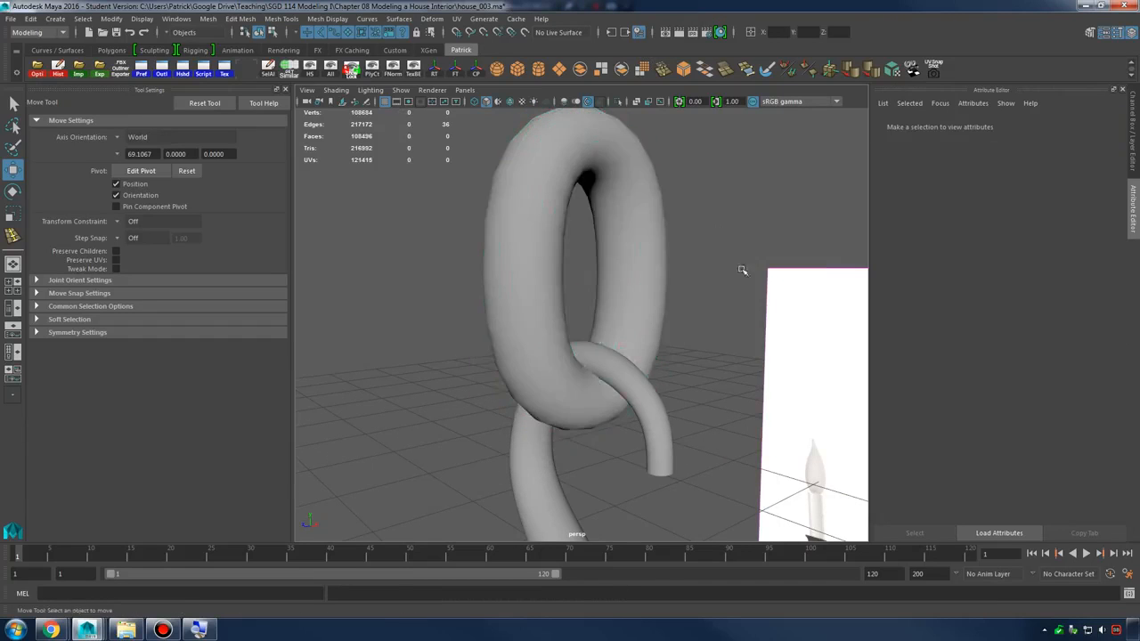
# Insert edge loops near the upper and lower ends of both straight sides of the link, and reselect it as a smooth-previewed object
pyautogui.keyDown('alt'); pyautogui.moveTo(743, 269); pyautogui.dragTo(680, 262); pyautogui.keyUp('alt')
pyautogui.click(675, 233)
pyautogui.press('1')
pyautogui.keyDown('shift'); pyautogui.moveTo(666, 204); pyautogui.dragTo(631, 218, button='right'); pyautogui.keyUp('shift')
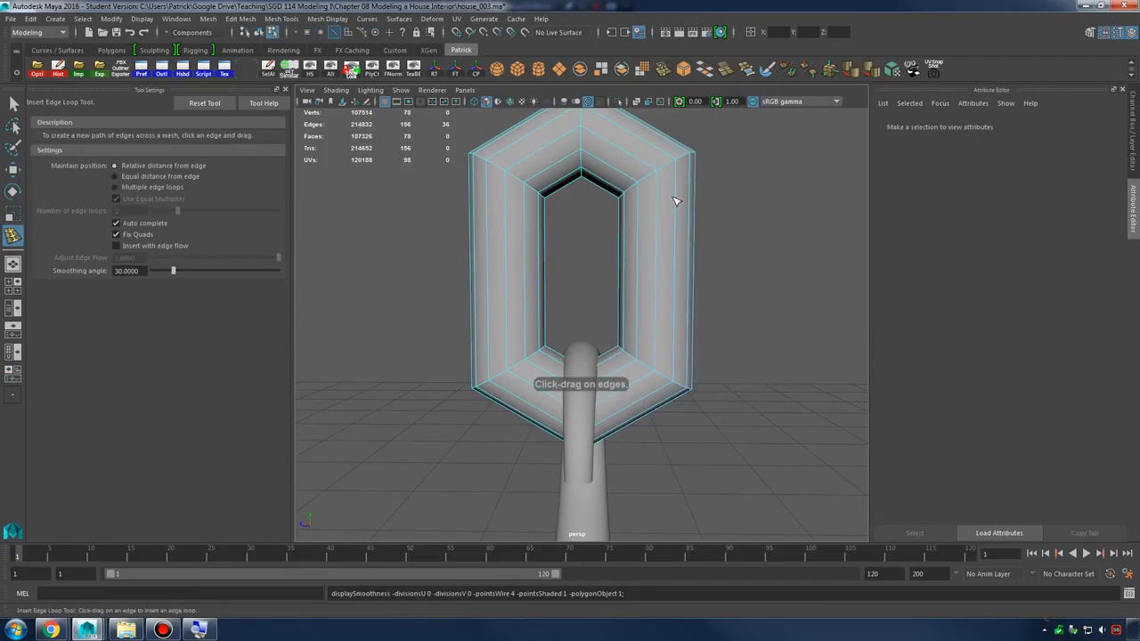
pyautogui.click(677, 204)
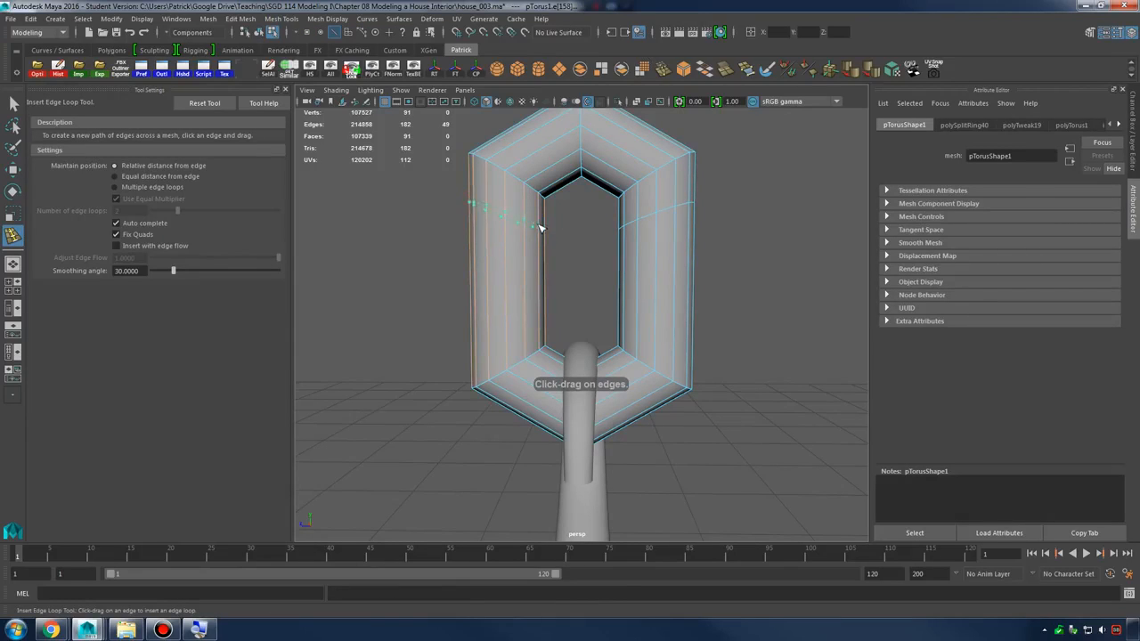
pyautogui.click(538, 315)
pyautogui.press('3')
pyautogui.press('q')
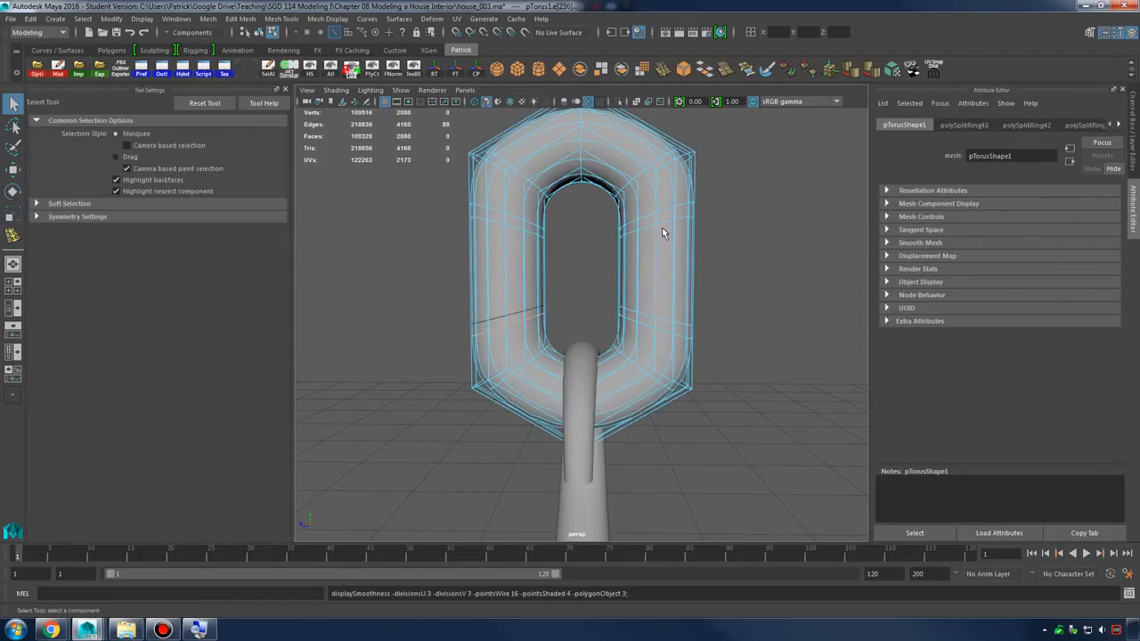
pyautogui.click(746, 204)
pyautogui.moveTo(662, 229); pyautogui.dragTo(617, 260, button='right')
pyautogui.keyDown('alt'); pyautogui.moveTo(617, 260); pyautogui.dragTo(644, 273); pyautogui.keyUp('alt')
pyautogui.click(639, 274)
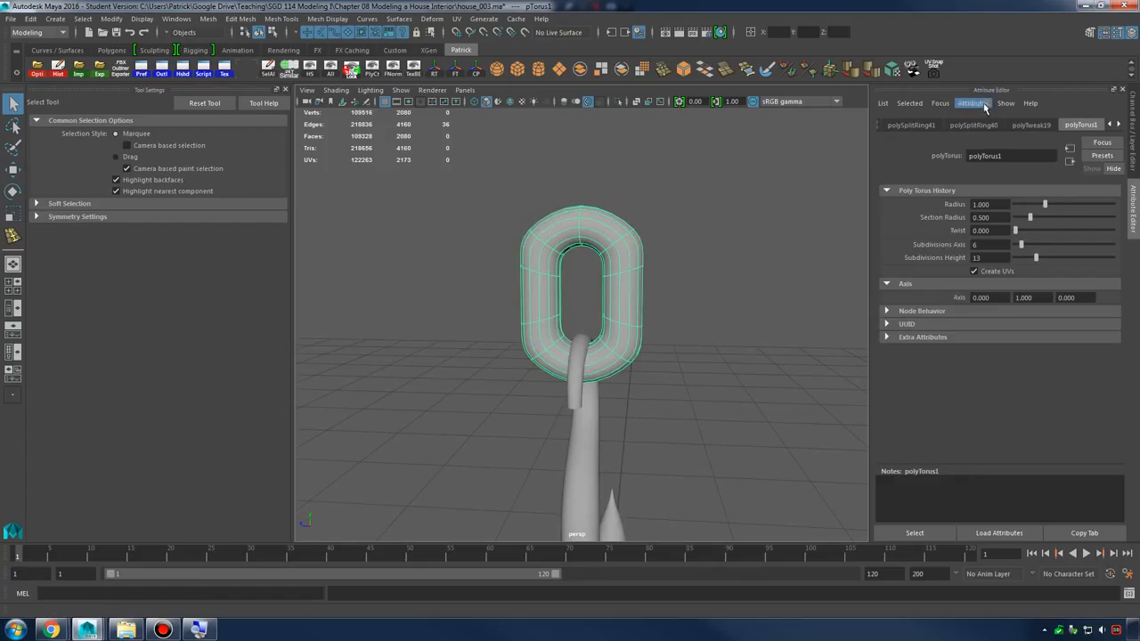
# Thin the chain link by reducing the Section Radius in its torus history to about 0.322
pyautogui.click(909, 125)
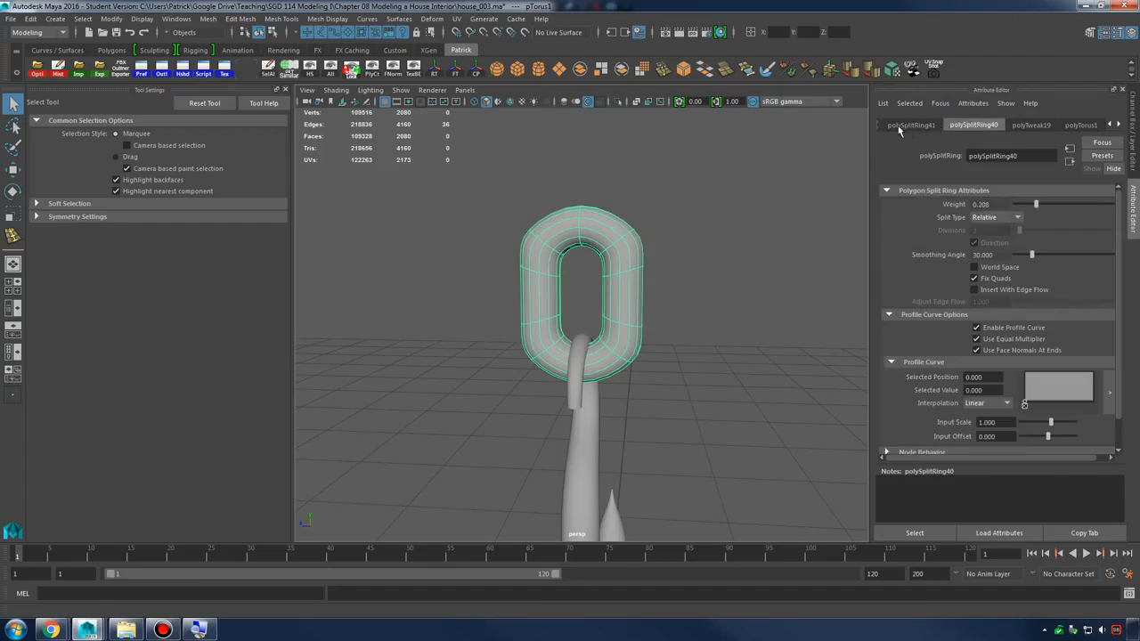
pyautogui.click(1104, 34)
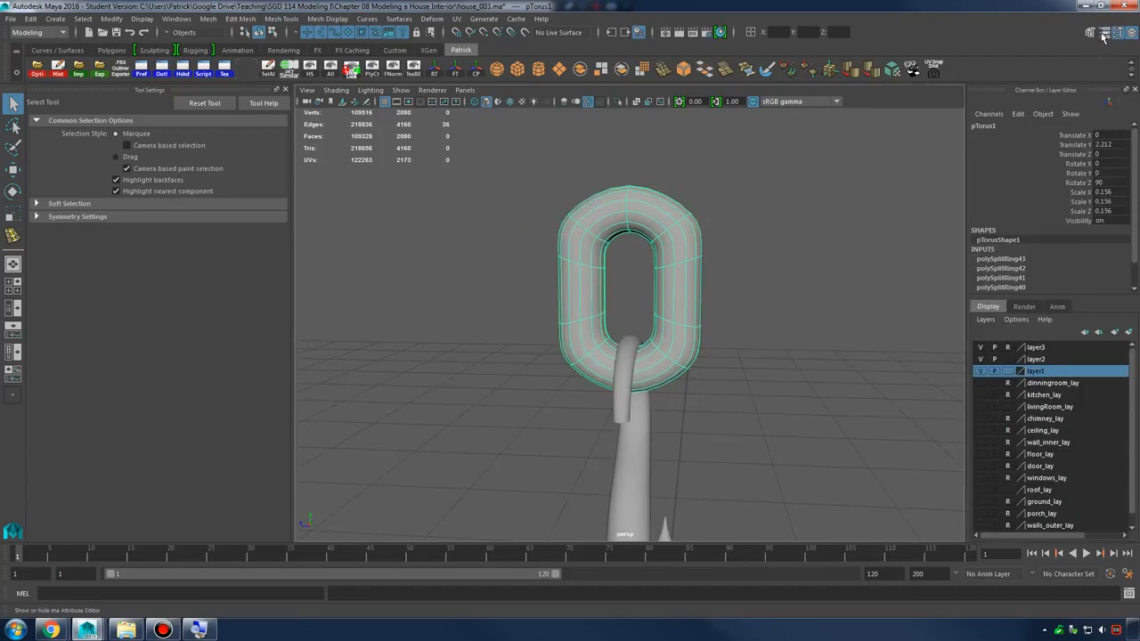
pyautogui.click(1105, 34)
pyautogui.click(993, 126)
pyautogui.click(946, 129)
pyautogui.click(905, 130)
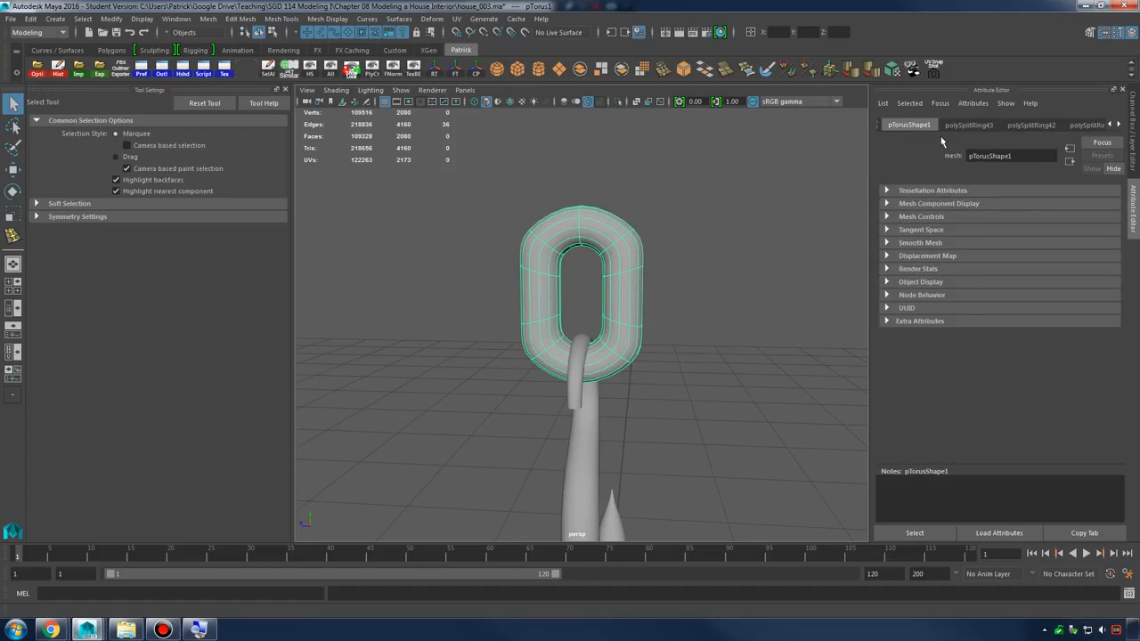
pyautogui.click(1079, 125)
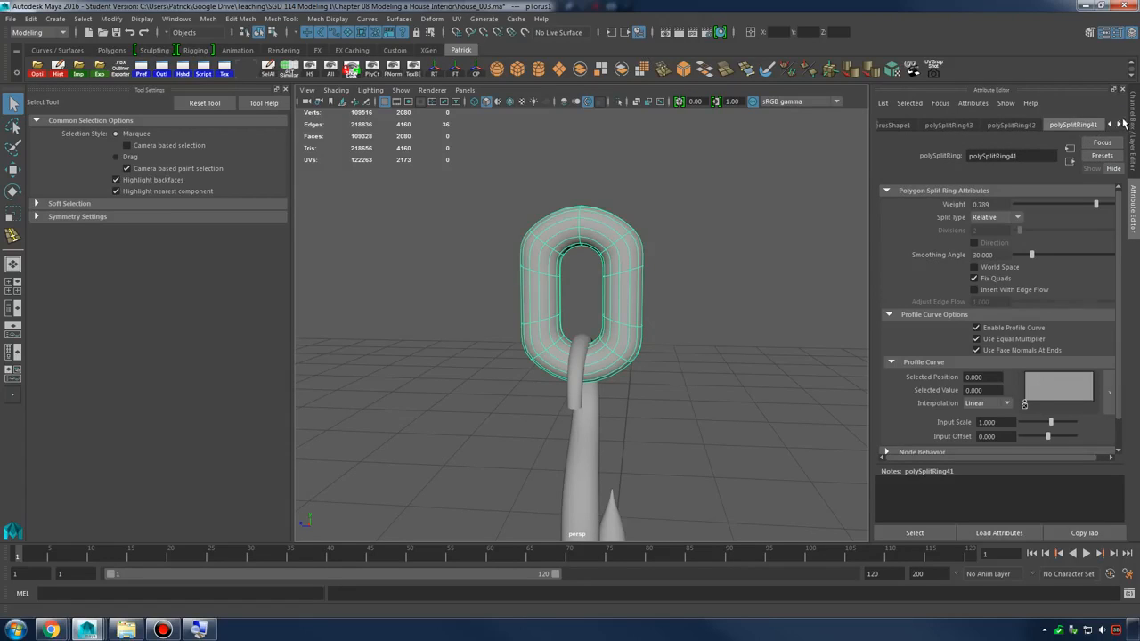
pyautogui.click(1120, 124)
pyautogui.click(1121, 125)
pyautogui.click(1121, 125)
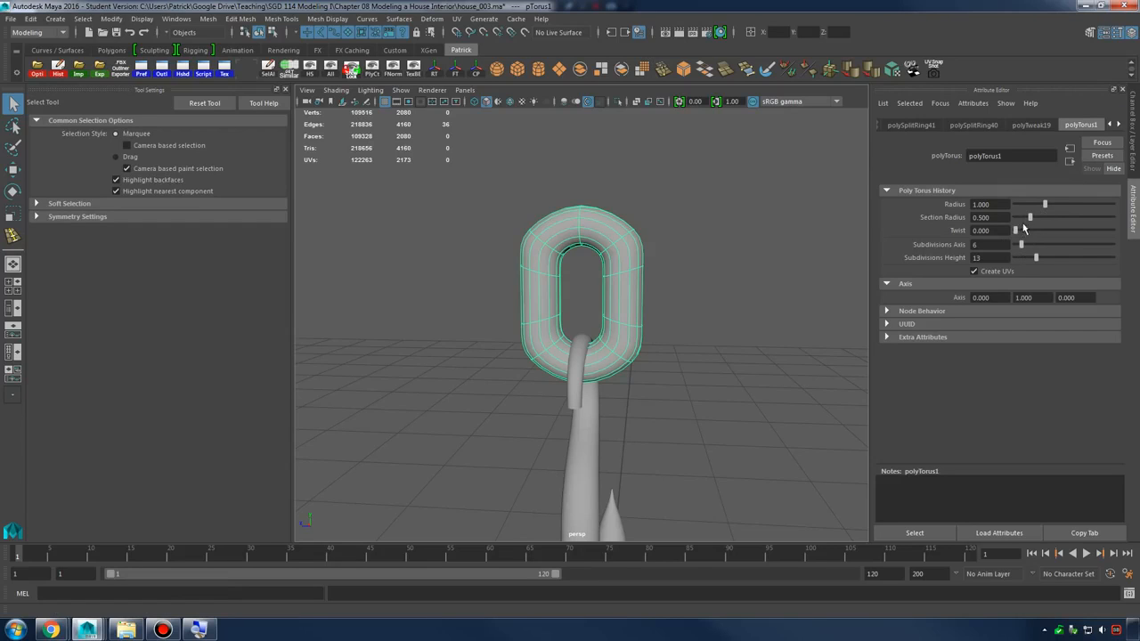
pyautogui.moveTo(1032, 222); pyautogui.dragTo(1026, 224)
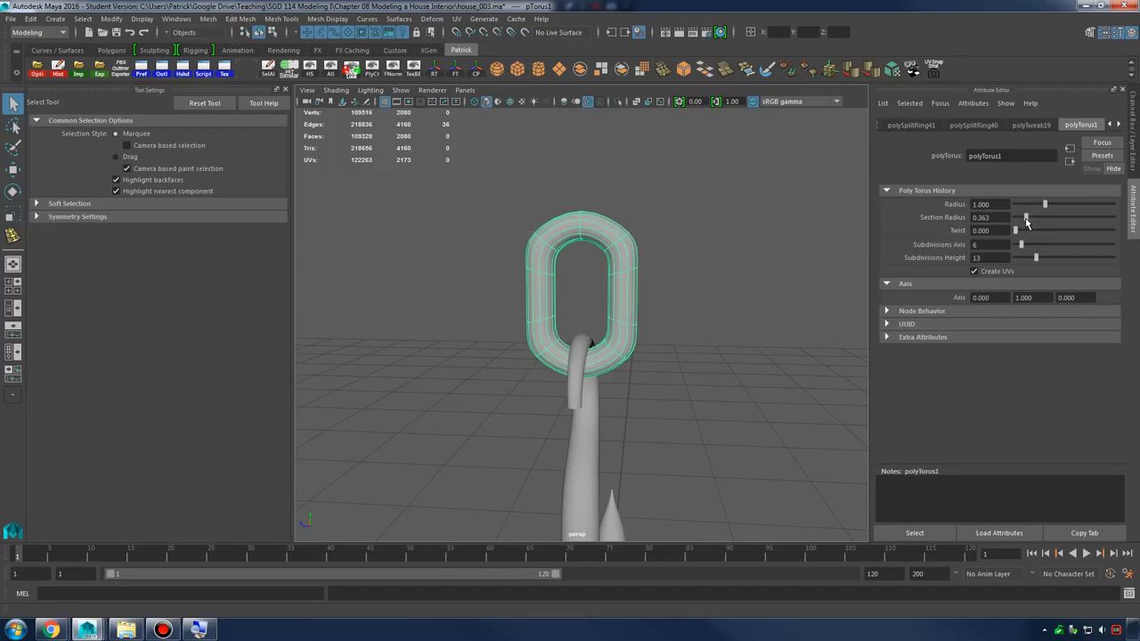
pyautogui.keyDown('alt'); pyautogui.moveTo(713, 255); pyautogui.dragTo(806, 249); pyautogui.keyUp('alt')
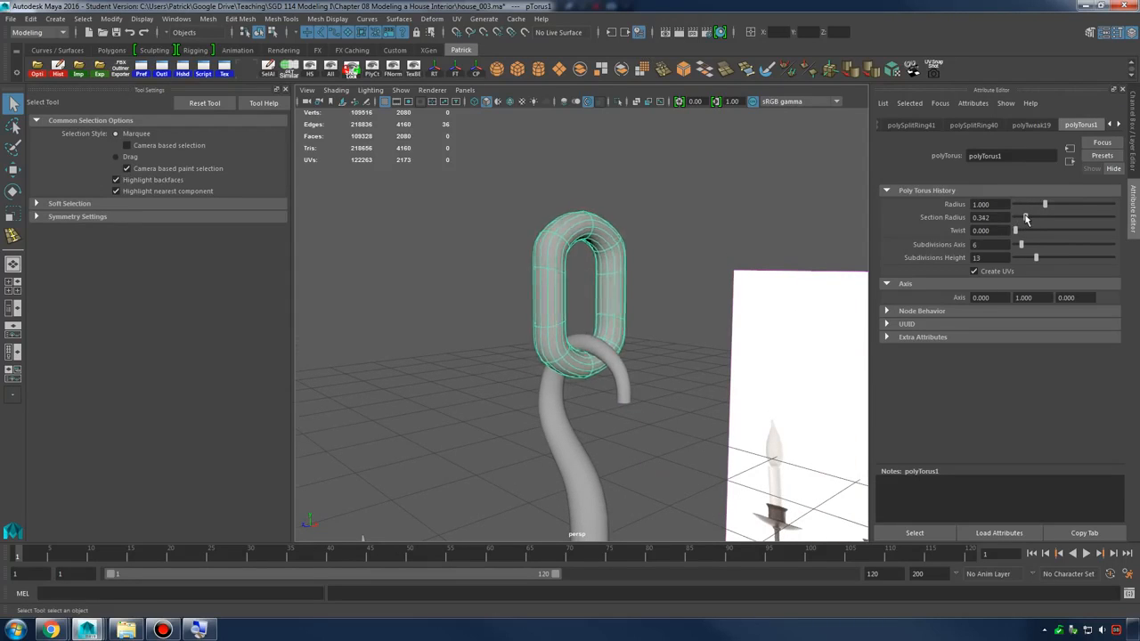
pyautogui.moveTo(1026, 219); pyautogui.dragTo(1027, 220)
# Examine the thinned link around the hook, comparing its unsmoothed cage with the smooth preview
pyautogui.keyDown('alt'); pyautogui.moveTo(717, 247); pyautogui.dragTo(641, 247); pyautogui.keyUp('alt')
pyautogui.rightClick(618, 248)
pyautogui.click(707, 270)
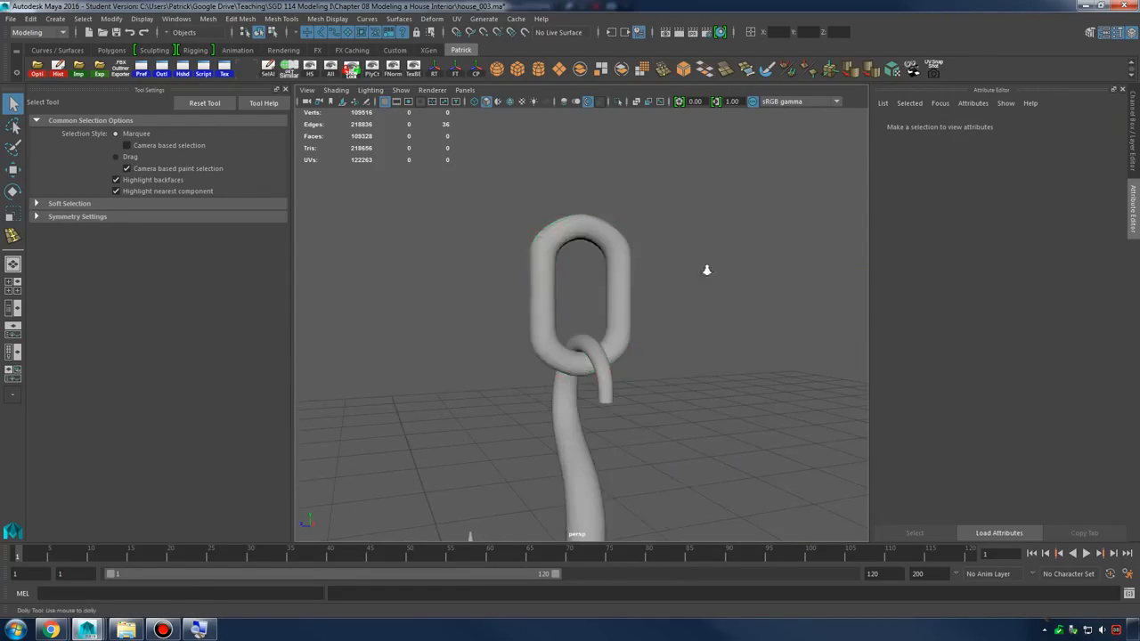
pyautogui.keyDown('alt'); pyautogui.moveTo(706, 270); pyautogui.dragTo(641, 270, button='right'); pyautogui.keyUp('alt')
pyautogui.click(583, 269)
pyautogui.press('w')
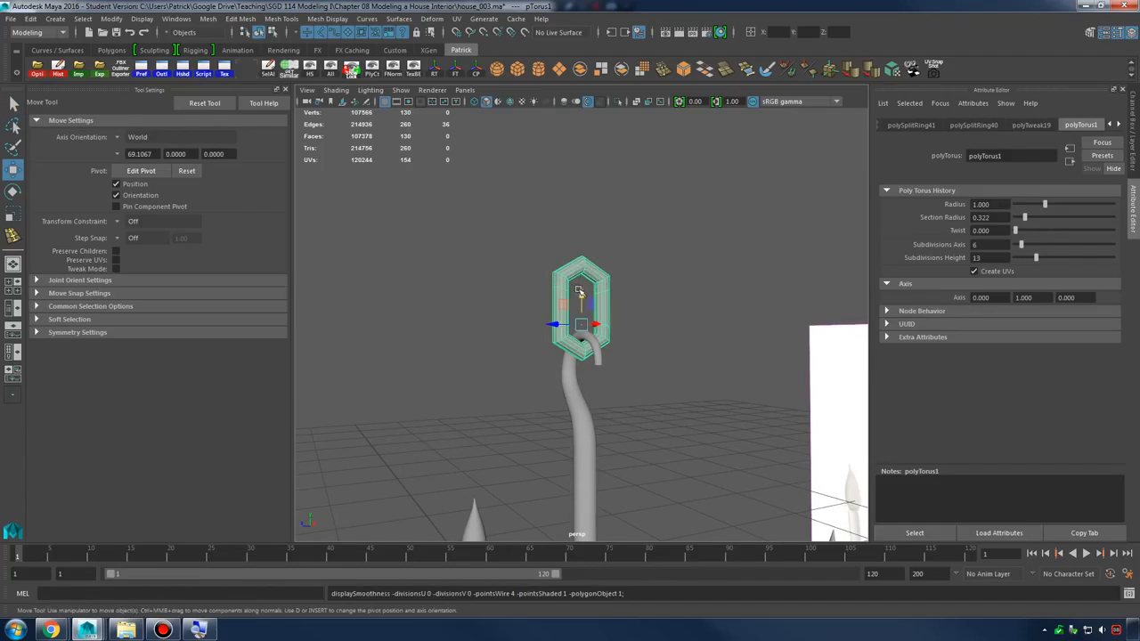
pyautogui.press('2')
pyautogui.press('3')
pyautogui.click(668, 249)
pyautogui.keyDown('alt'); pyautogui.moveTo(667, 249); pyautogui.dragTo(587, 230); pyautogui.keyUp('alt')
# Duplicate the chain link and raise the copy to about Y 2.571 above the first link
pyautogui.click(610, 284)
pyautogui.hotkey('ctrl', 'd')
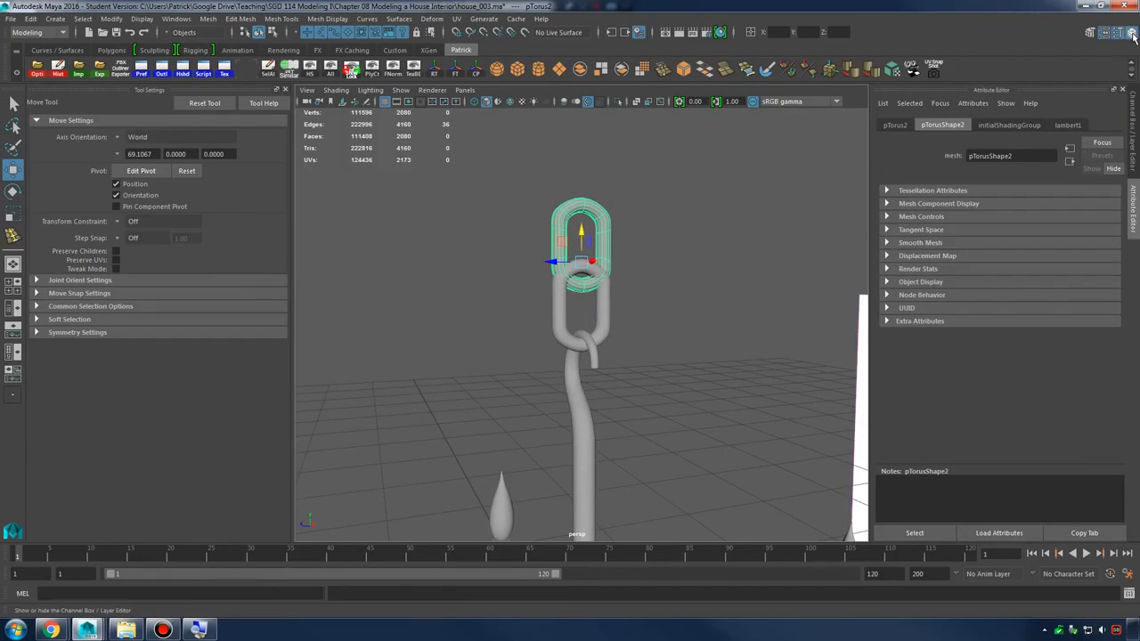
pyautogui.click(1132, 33)
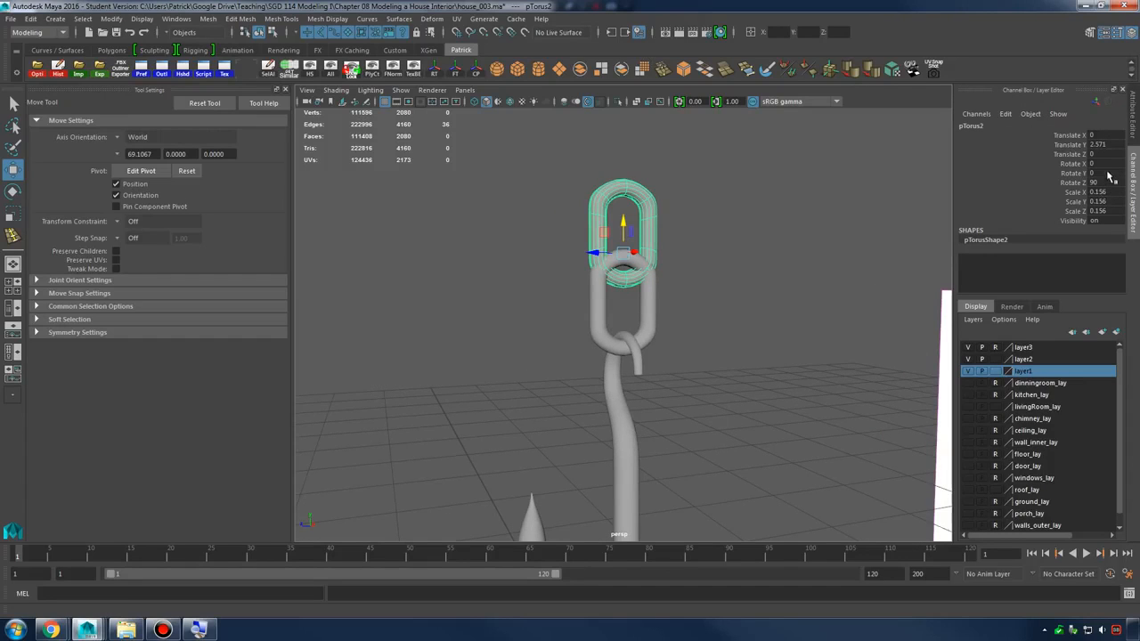
# Try turning the duplicated link with Rotate Y 90 and undo it
pyautogui.write('90')
pyautogui.press('Return')
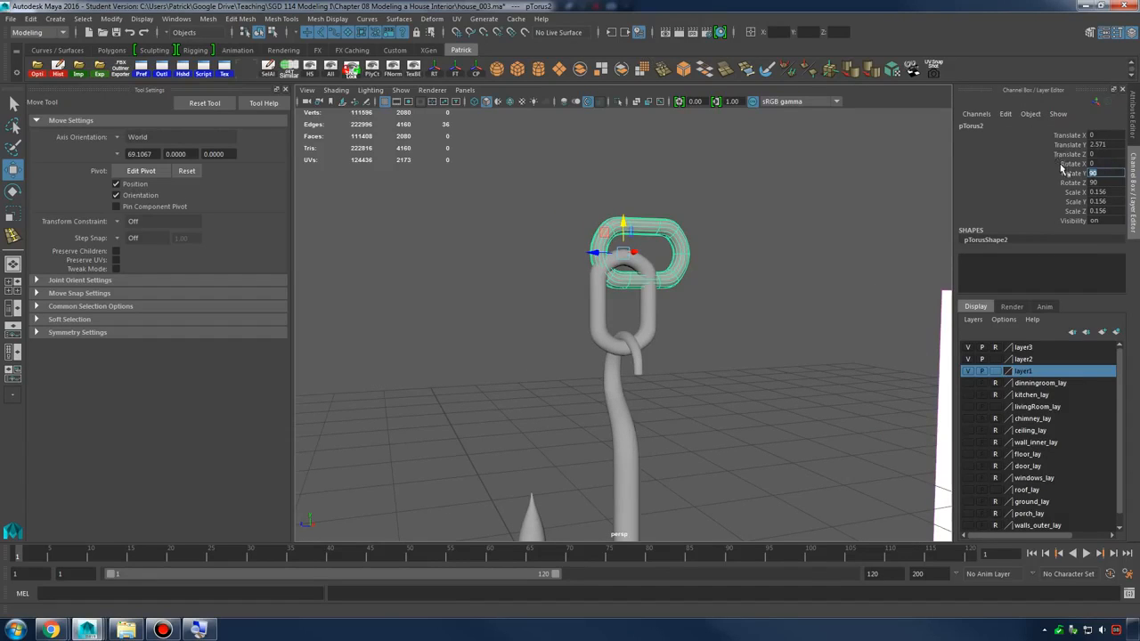
pyautogui.hotkey('ctrl', 'z')
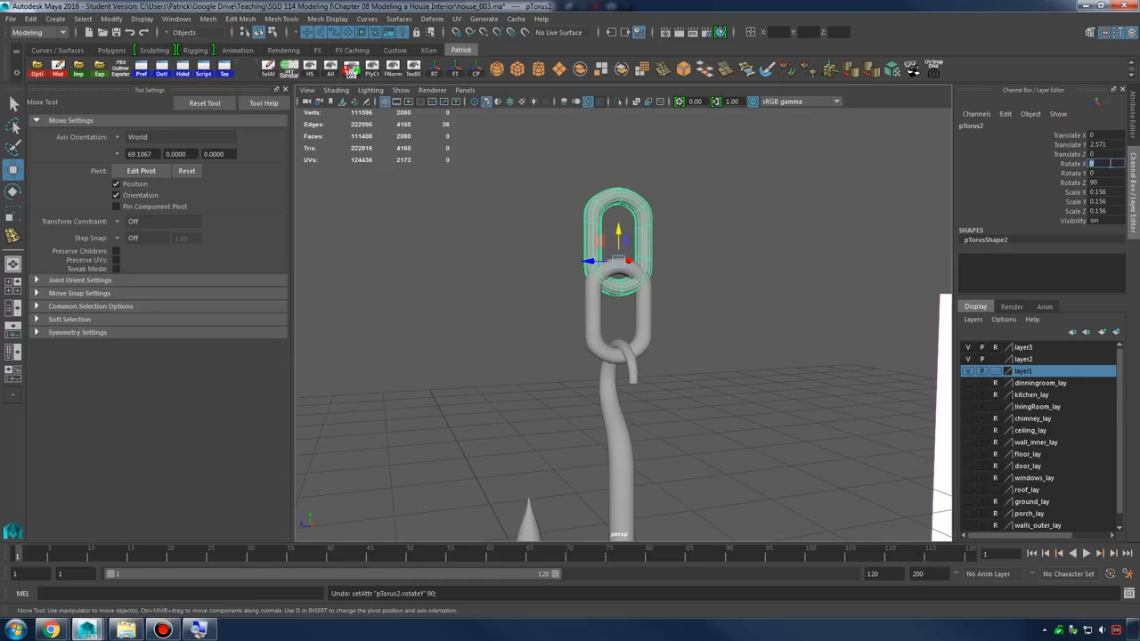
# Set the duplicated link's Rotate X to 90 and raise it to about Y 2.603 to interlock with the link below
pyautogui.press('Return')
pyautogui.keyDown('alt'); pyautogui.moveTo(659, 208); pyautogui.dragTo(548, 283); pyautogui.keyUp('alt')
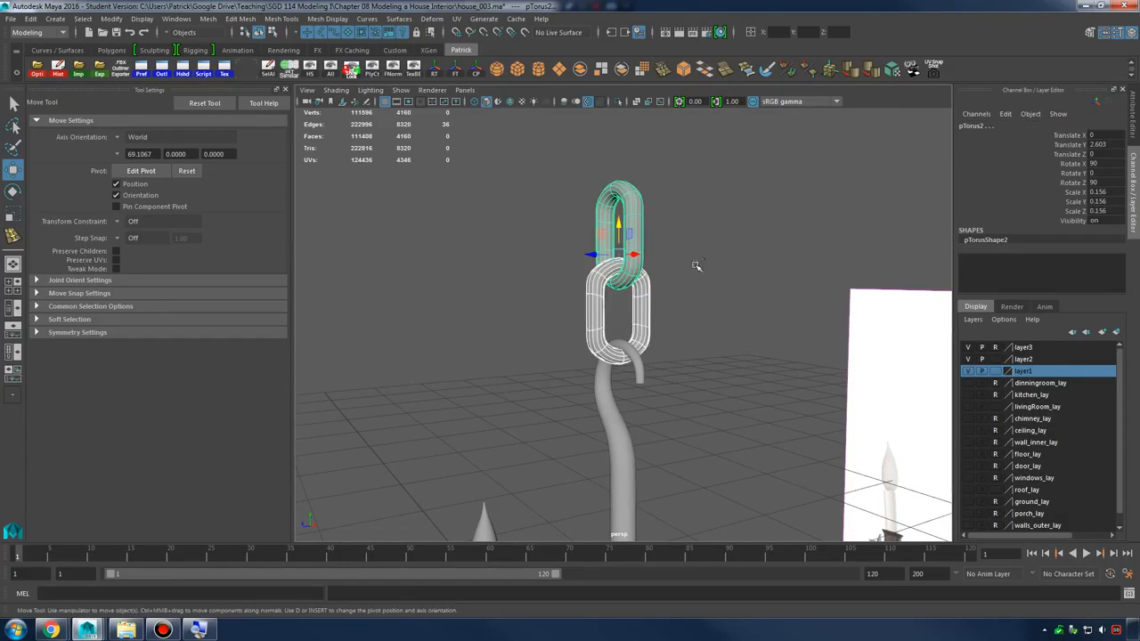
# Duplicate the pair of links twice, moving each copied pair up to extend the chain to six interlocking links
pyautogui.hotkey('ctrl', 'd')
pyautogui.moveTo(621, 227); pyautogui.dragTo(626, 73)
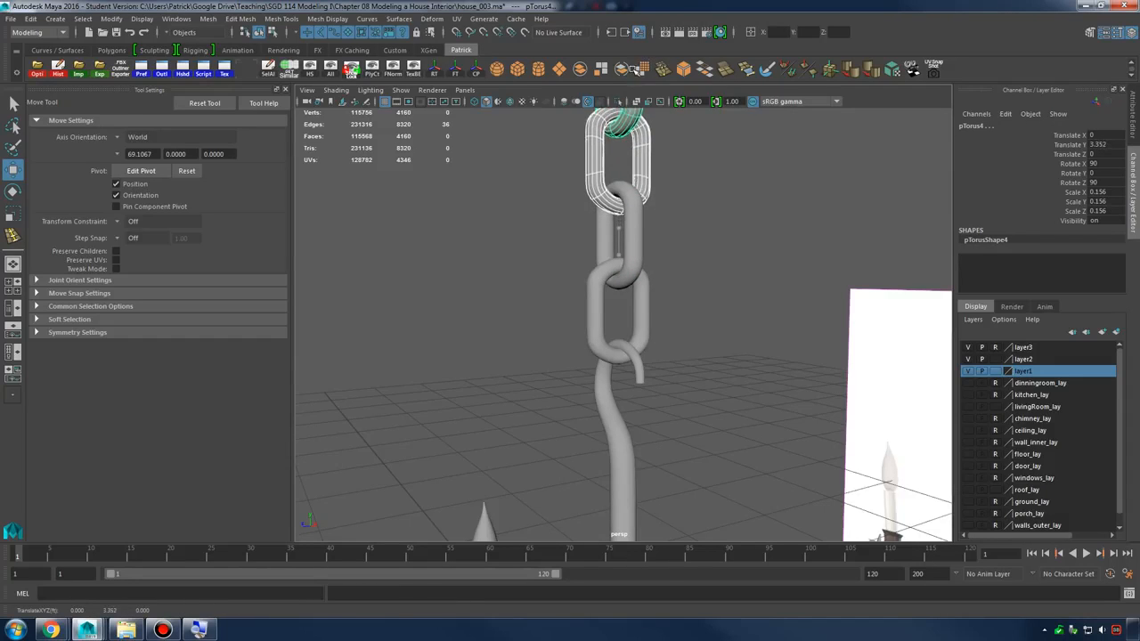
pyautogui.keyDown('alt'); pyautogui.moveTo(705, 133); pyautogui.dragTo(725, 288, button='middle'); pyautogui.keyUp('alt')
pyautogui.hotkey('ctrl', 'd')
pyautogui.moveTo(657, 233); pyautogui.dragTo(660, 156)
pyautogui.click(726, 145)
pyautogui.scroll(-6, 703, 178)
pyautogui.keyDown('alt'); pyautogui.moveTo(651, 241); pyautogui.dragTo(633, 334); pyautogui.keyUp('alt')
pyautogui.scroll(4, 633, 337)
# Rotate individual chain links irregularly, with Rotate X about 113 for the second, 20 for the fifth and 70 for the topmost link
pyautogui.click(629, 355)
pyautogui.press('e')
pyautogui.moveTo(629, 374); pyautogui.dragTo(623, 375)
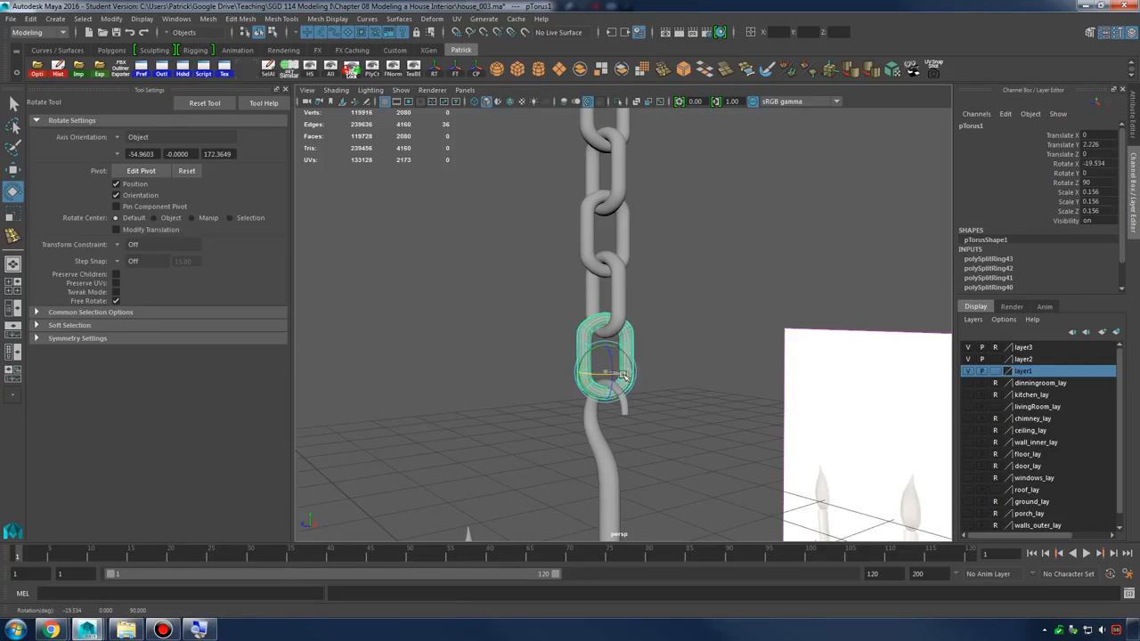
pyautogui.click(627, 293)
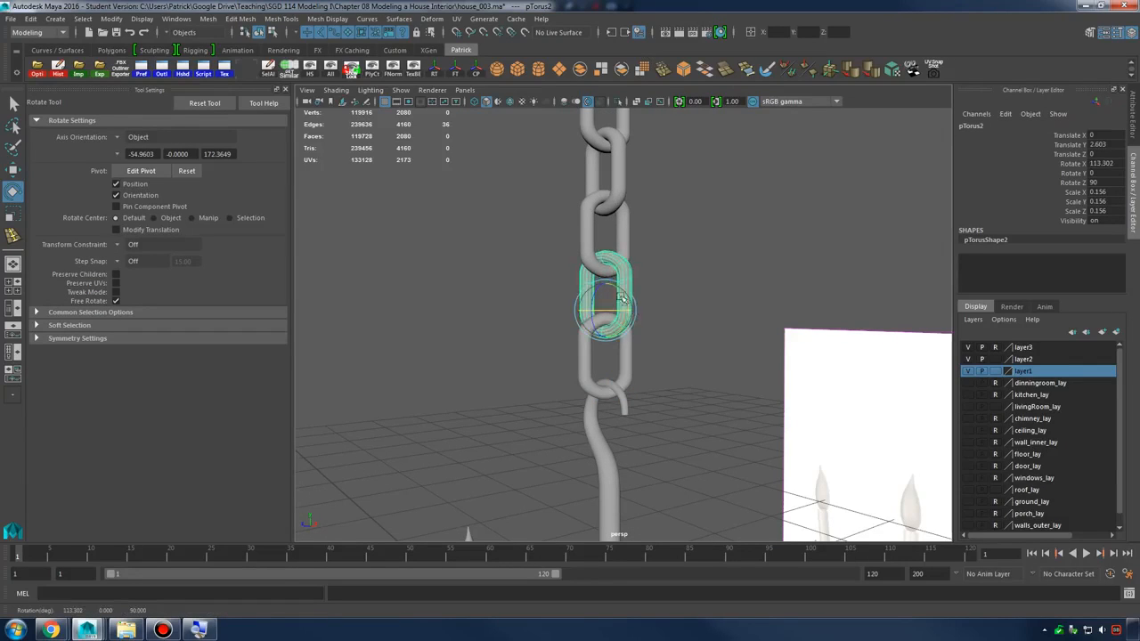
pyautogui.click(601, 256)
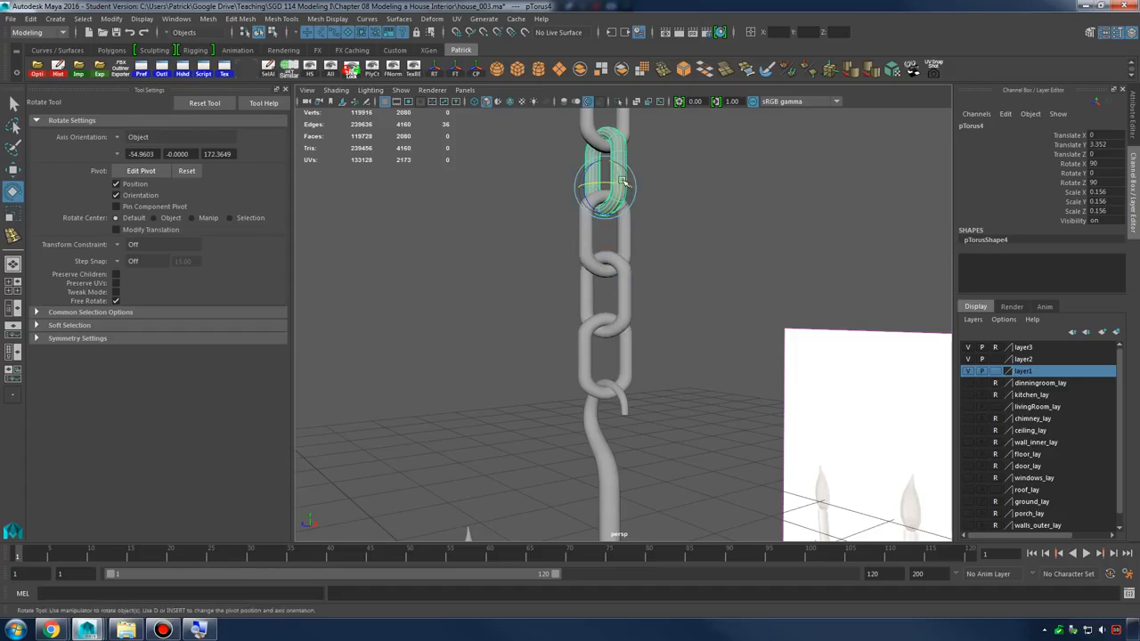
pyautogui.press('f')
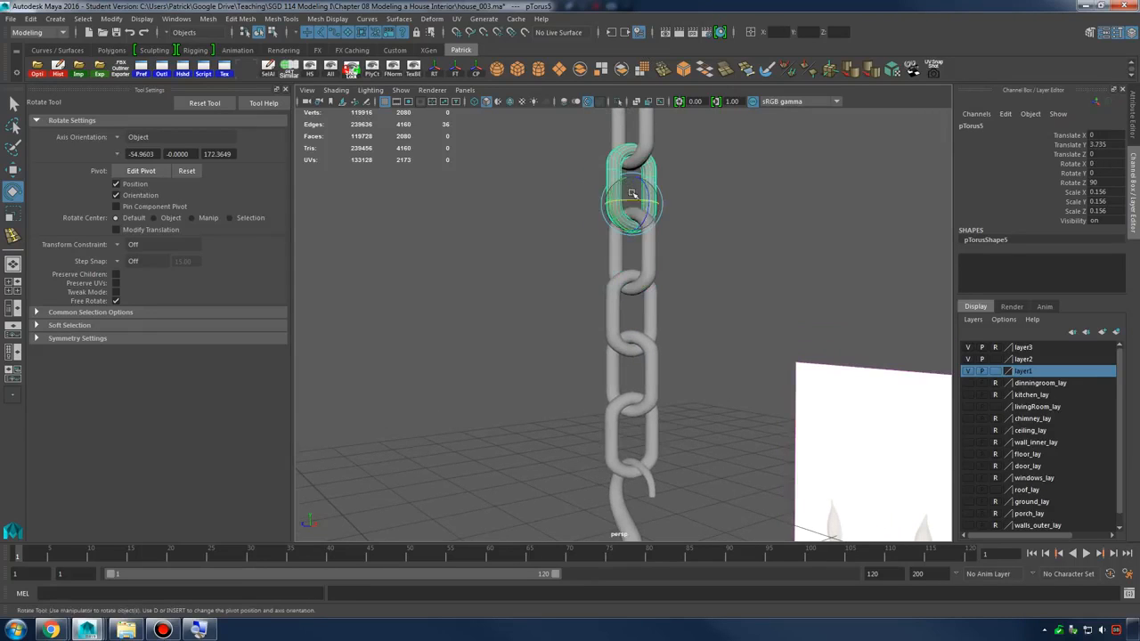
pyautogui.keyDown('alt'); pyautogui.moveTo(700, 228); pyautogui.dragTo(651, 209); pyautogui.keyUp('alt')
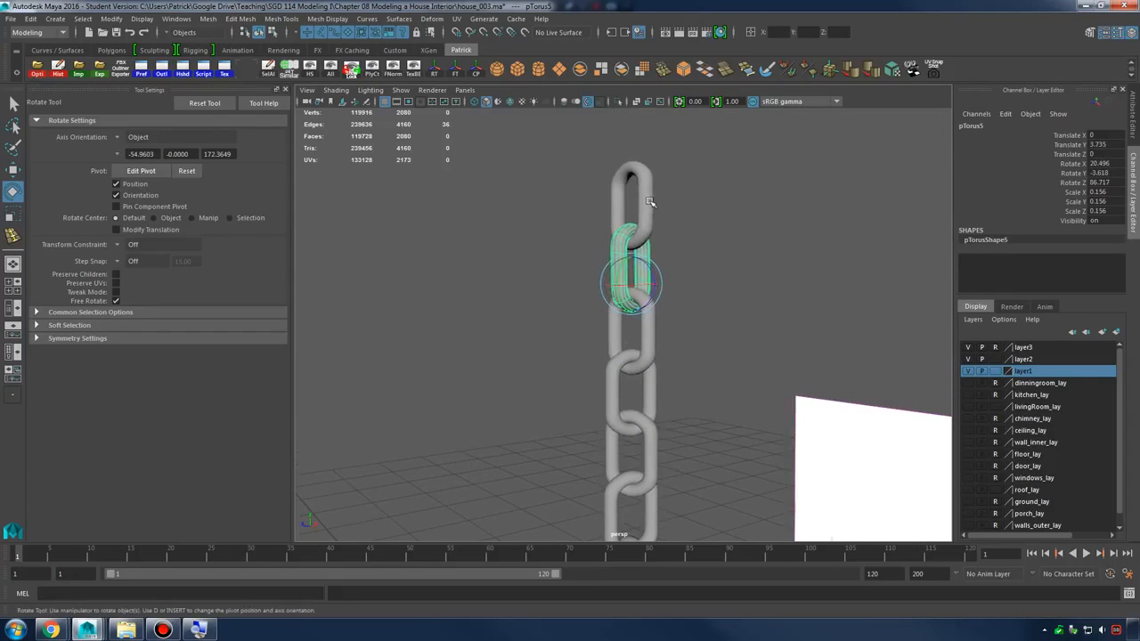
pyautogui.click(628, 214)
pyautogui.click(775, 234)
# Examine the completed chain and the whole chandelier from several angles against the reference image
pyautogui.keyDown('alt'); pyautogui.moveTo(776, 234); pyautogui.dragTo(634, 360); pyautogui.keyUp('alt')
pyautogui.press('f')
pyautogui.scroll(5, 705, 329)
pyautogui.keyDown('alt'); pyautogui.moveTo(781, 257); pyautogui.dragTo(838, 346, button='middle'); pyautogui.keyUp('alt')
pyautogui.scroll(-5, 838, 347)
pyautogui.keyDown('alt'); pyautogui.moveTo(645, 345); pyautogui.dragTo(780, 367); pyautogui.keyUp('alt')
pyautogui.scroll(3, 857, 371)
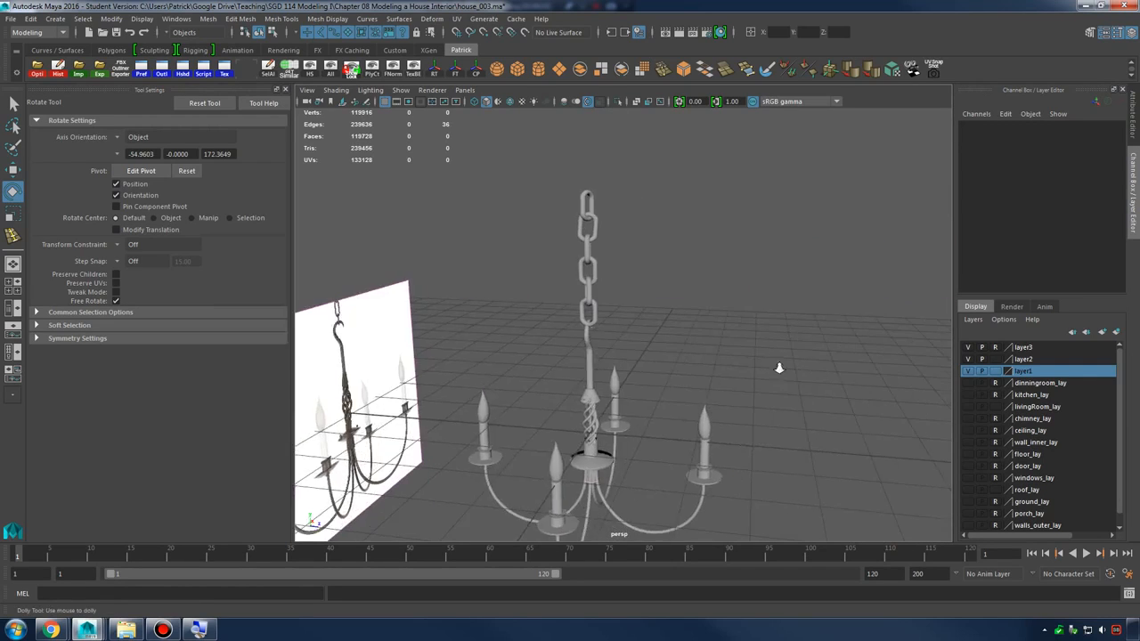
pyautogui.scroll(-3, 779, 367)
# Turn off the reference state of layer3 and select the whole chandelier, including candles, arms, column and chain
pyautogui.moveTo(519, 211); pyautogui.dragTo(748, 531)
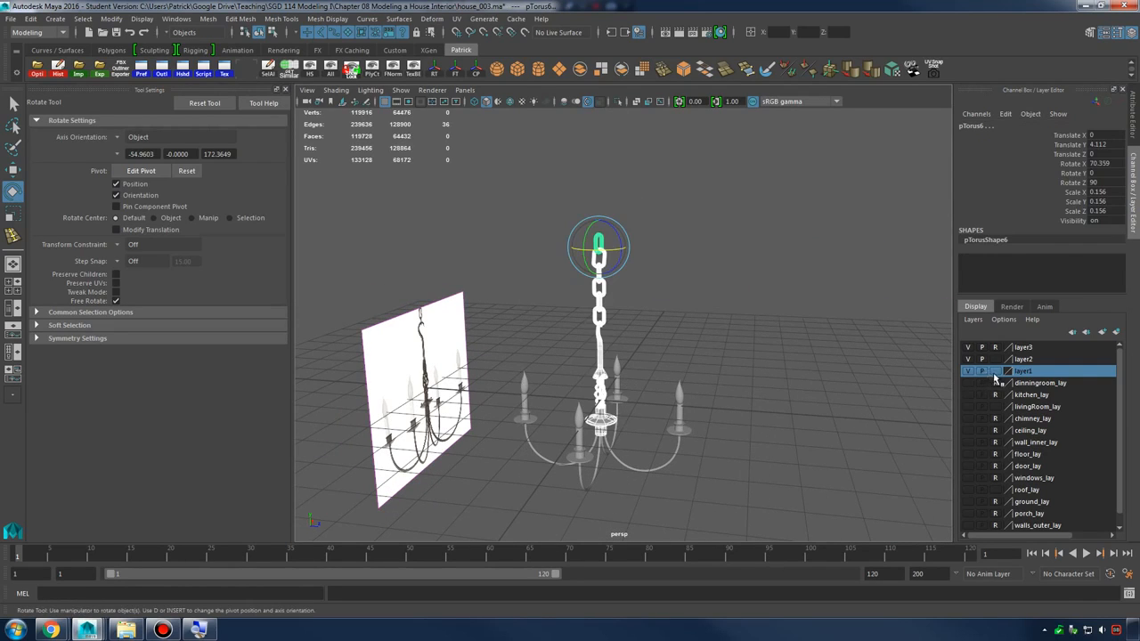
pyautogui.click(555, 219)
pyautogui.moveTo(547, 213); pyautogui.dragTo(771, 513)
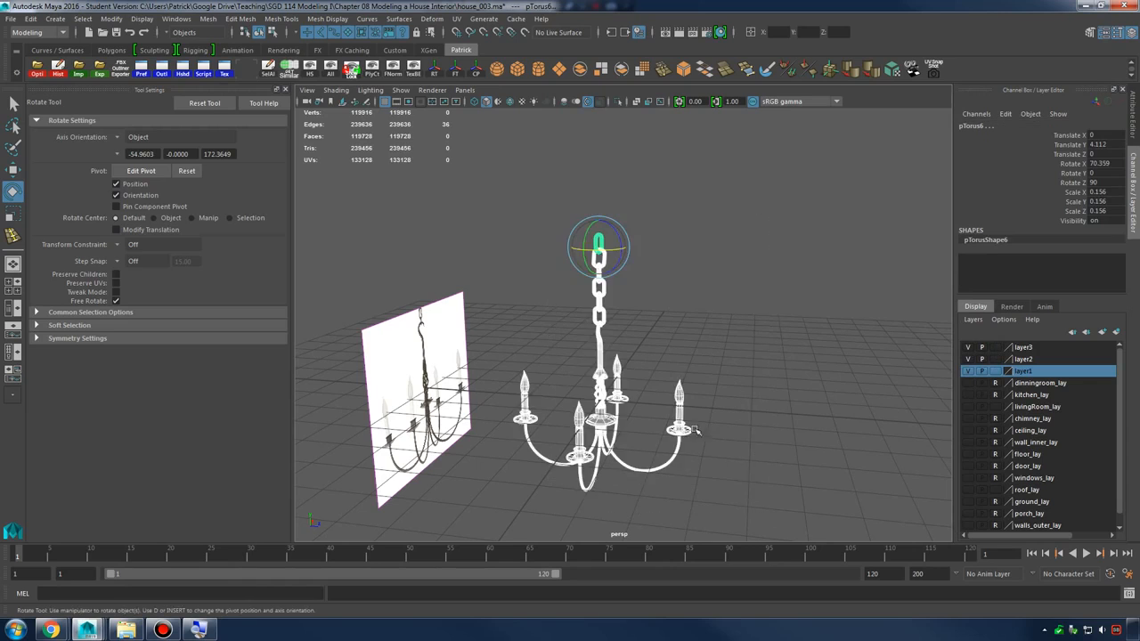
# Combine all the selected chandelier parts into a single mesh and delete its construction history
pyautogui.scroll(3, 845, 436)
pyautogui.keyDown('alt'); pyautogui.moveTo(845, 436); pyautogui.dragTo(924, 380); pyautogui.keyUp('alt')
pyautogui.scroll(-3, 924, 379)
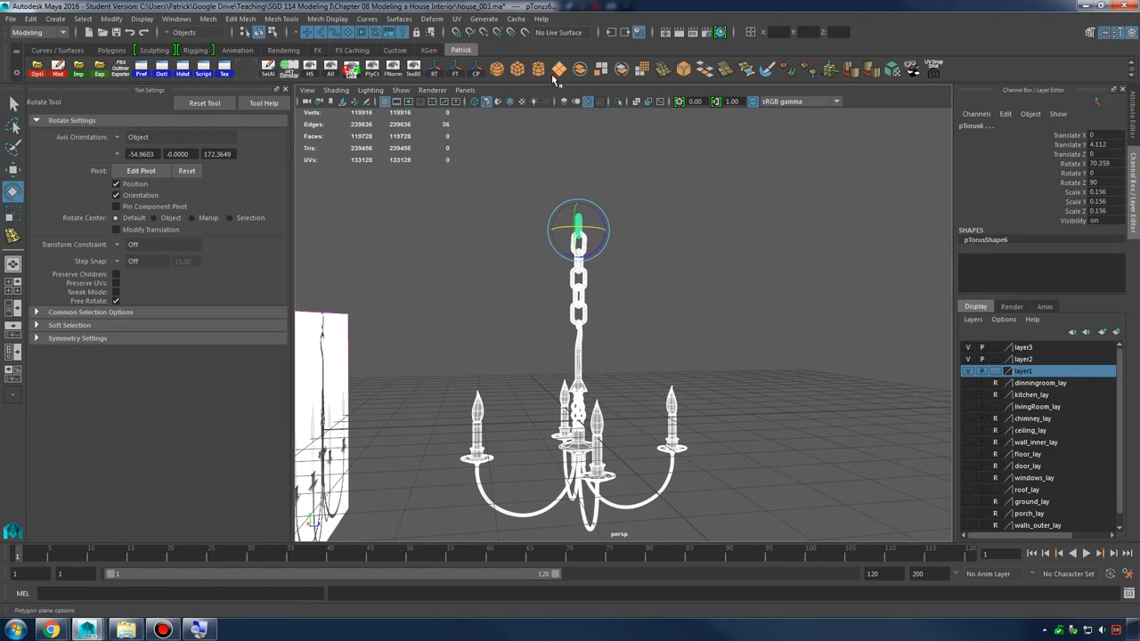
pyautogui.click(580, 69)
pyautogui.press('w')
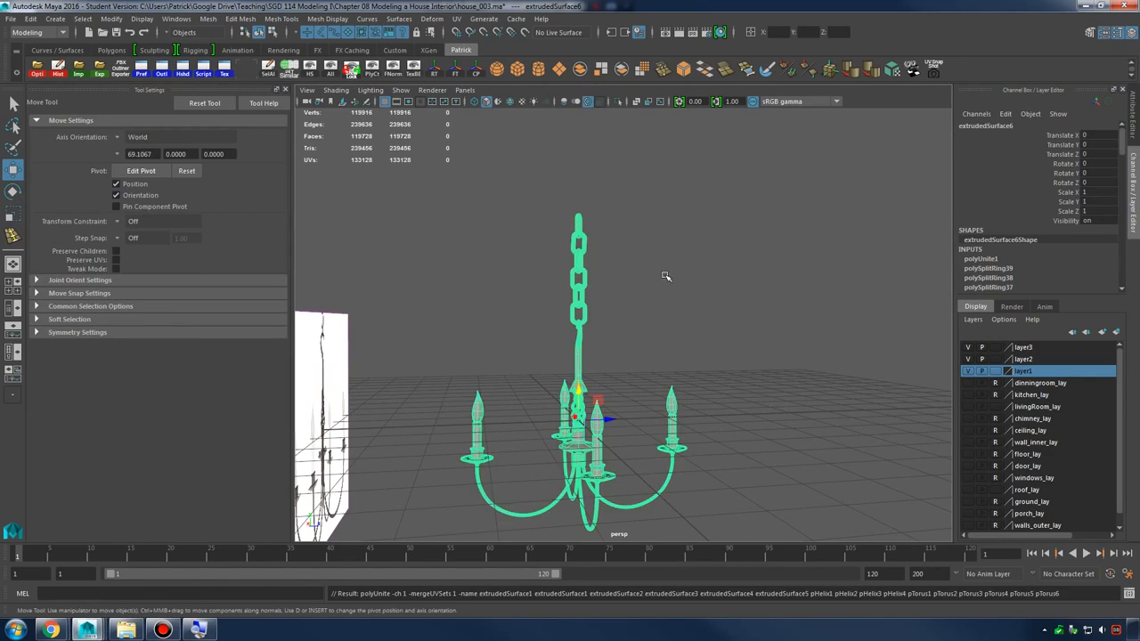
pyautogui.keyDown('alt'); pyautogui.moveTo(666, 275); pyautogui.dragTo(586, 250); pyautogui.keyUp('alt')
pyautogui.click(62, 75)
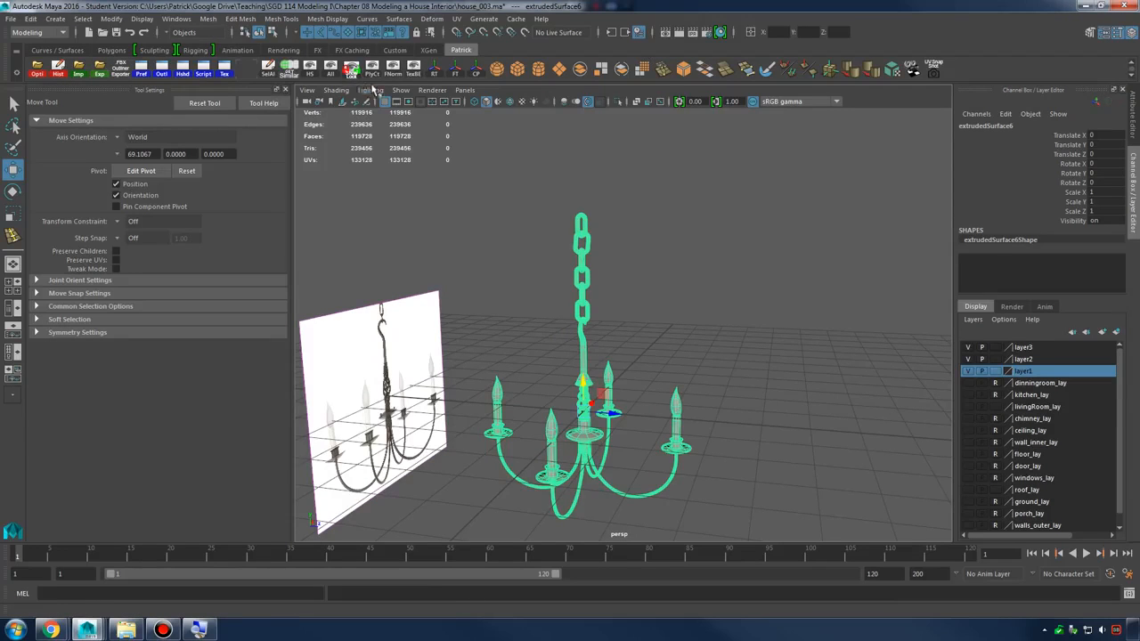
# Delete the leftover nodes extrudedSurface3, extrudedSurface4 and extrudedSurface5 along with the imagePlane1 reference image
pyautogui.click(166, 70)
pyautogui.scroll(-2, 119, 374)
pyautogui.click(102, 452)
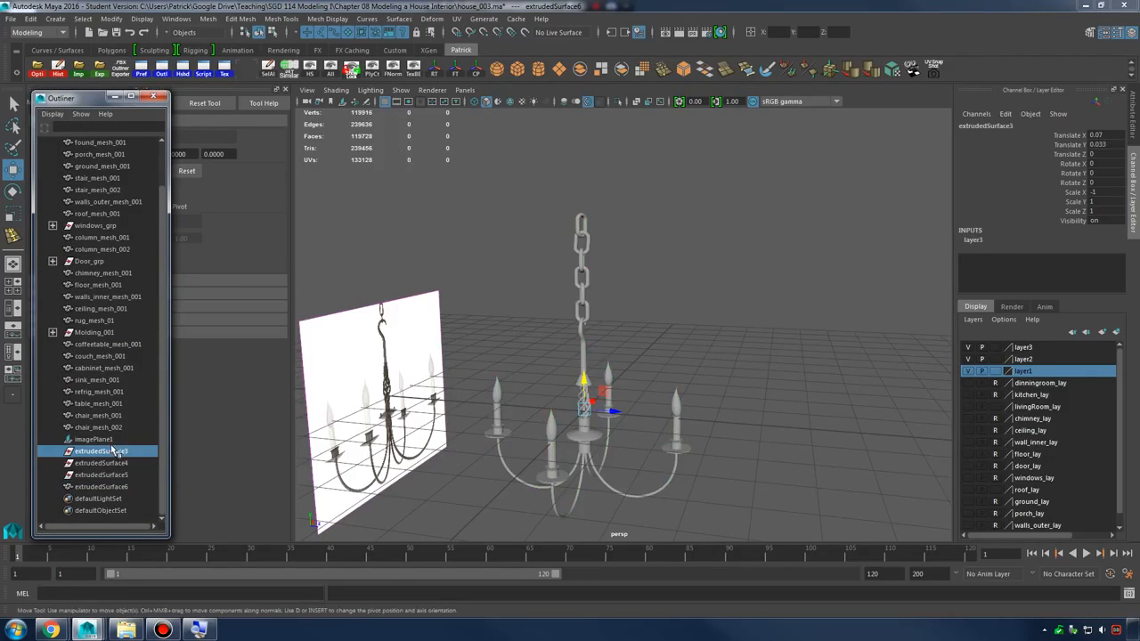
pyautogui.keyDown('shift'); pyautogui.click(107, 476); pyautogui.keyUp('shift')
pyautogui.press('Delete')
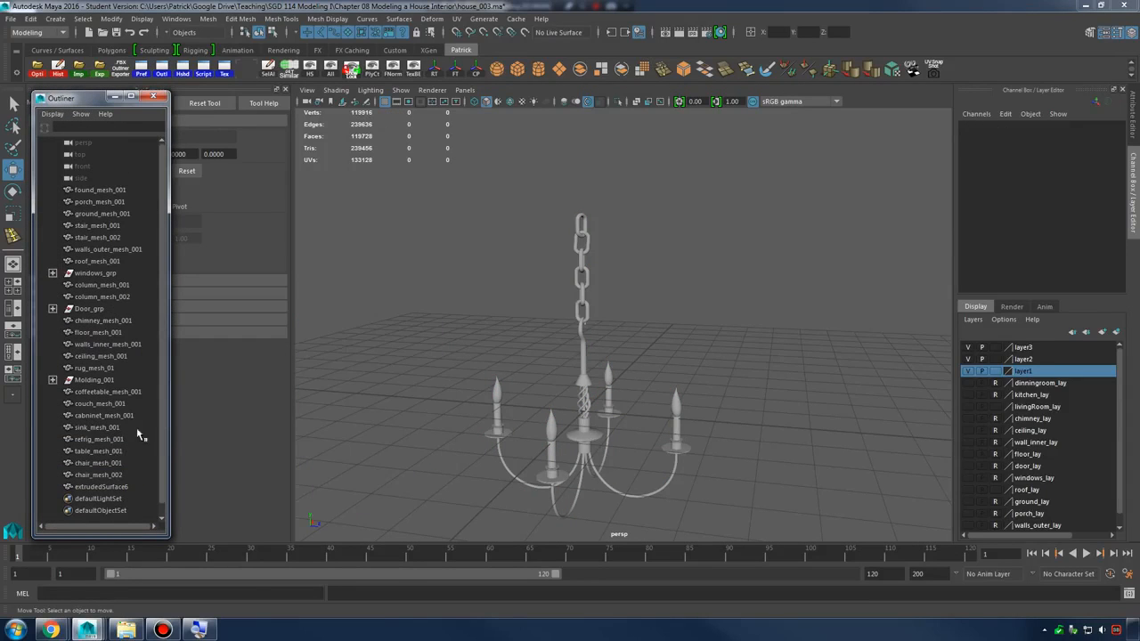
# Rename the combined chandelier mesh extrudedSurface6 as chandiler_mesh_001
pyautogui.doubleClick(87, 487)
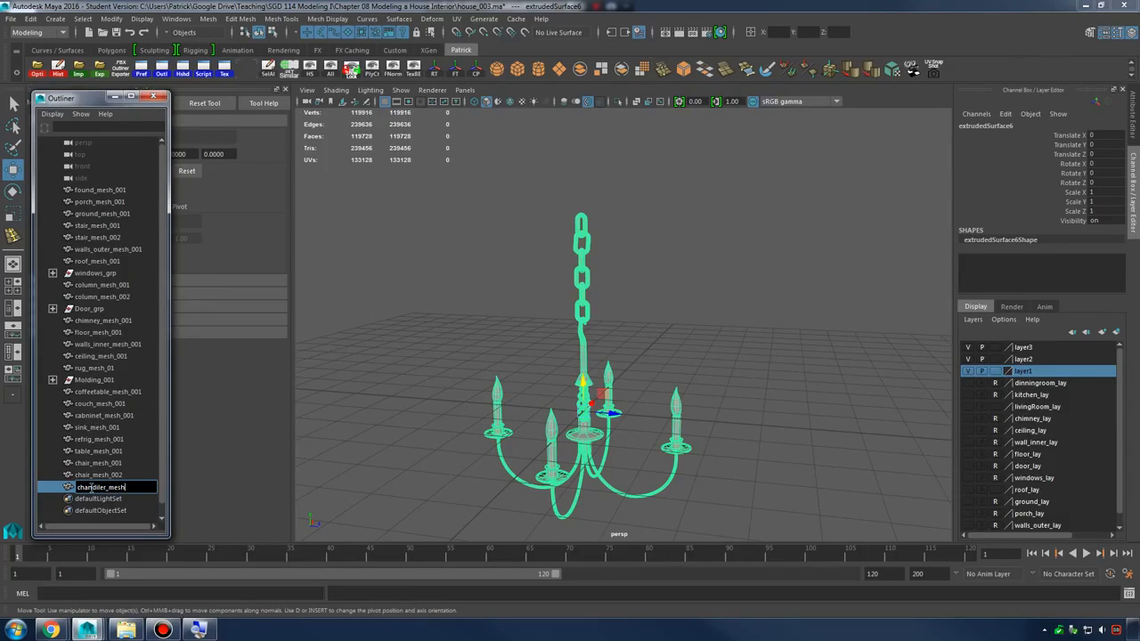
pyautogui.write('chandiler_mesh_001')
pyautogui.press('Return')
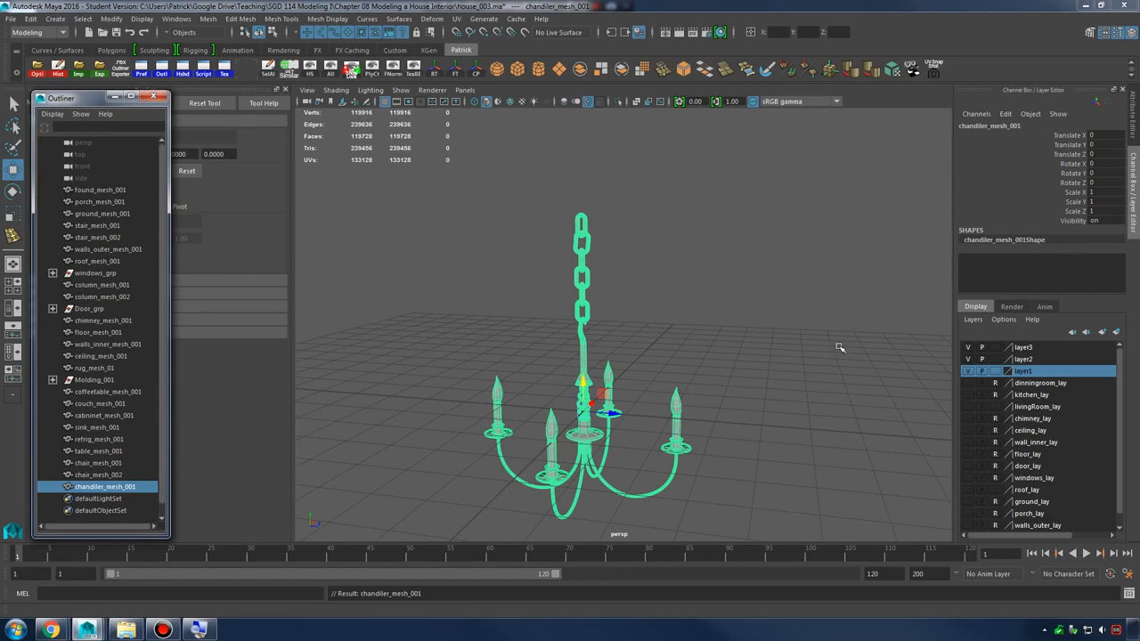
# Make all display layers visible and raise the chandelier inside the house to about Translate Y 8.985
pyautogui.rightClick(1045, 394)
pyautogui.moveTo(1049, 450)
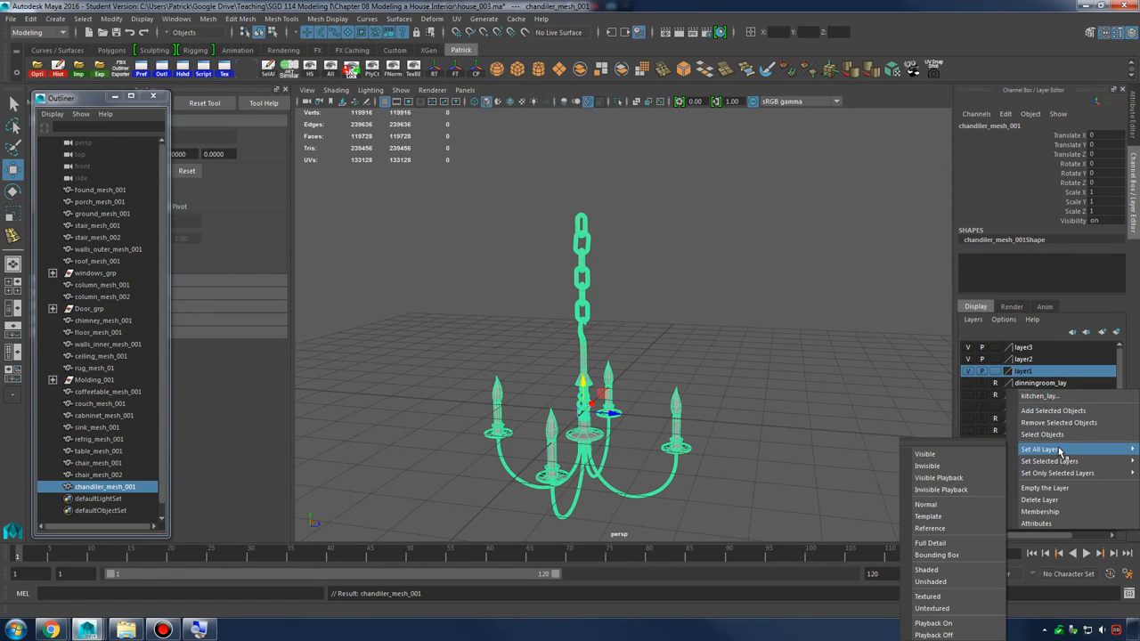
pyautogui.click(968, 459)
pyautogui.keyDown('alt'); pyautogui.moveTo(781, 336); pyautogui.dragTo(677, 334, button='right'); pyautogui.keyUp('alt')
pyautogui.keyDown('alt'); pyautogui.moveTo(677, 334); pyautogui.dragTo(563, 336); pyautogui.keyUp('alt')
pyautogui.moveTo(519, 385); pyautogui.dragTo(562, 134)
pyautogui.keyDown('alt'); pyautogui.moveTo(562, 133); pyautogui.dragTo(600, 268, button='middle'); pyautogui.keyUp('alt')
pyautogui.moveTo(601, 267)
pyautogui.keyDown('alt'); pyautogui.mouseDown()
pyautogui.moveTo(644, 262)
pyautogui.moveTo(630, 306)
pyautogui.moveTo(591, 259)
pyautogui.moveTo(592, 233)
pyautogui.moveTo(580, 259)
pyautogui.mouseUp(); pyautogui.keyUp('alt')
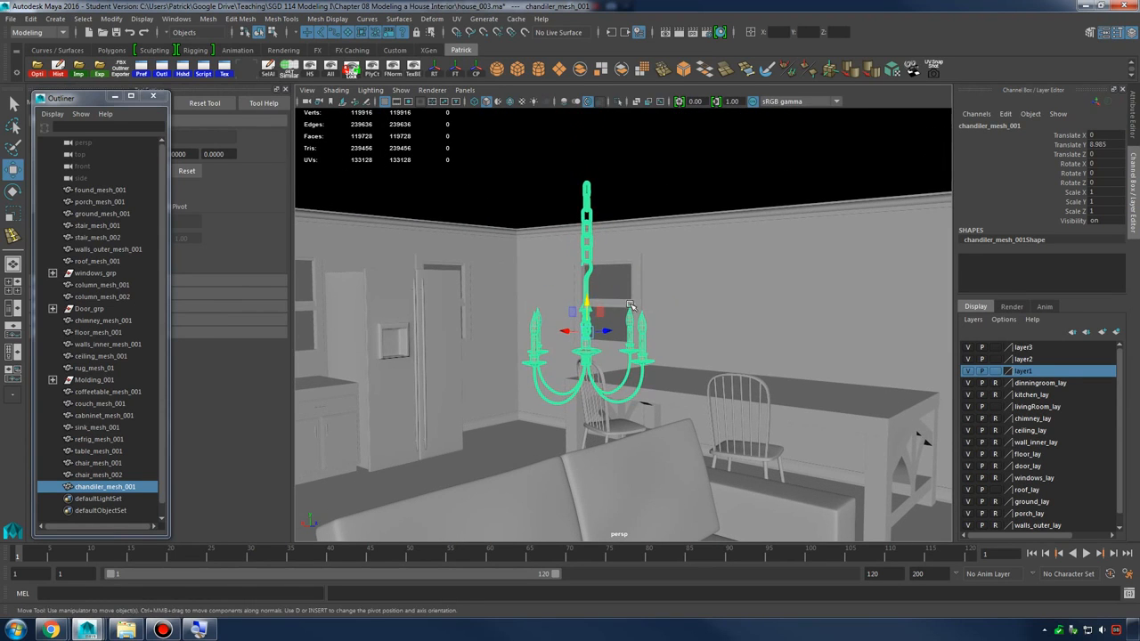
# Move the chandelier into the dining room, to about Translate X 1.391, Y 10.931 and Z 12.606
pyautogui.keyDown('alt'); pyautogui.moveTo(563, 260); pyautogui.dragTo(643, 293, button='right'); pyautogui.keyUp('alt')
pyautogui.moveTo(512, 236); pyautogui.dragTo(932, 252)
pyautogui.keyDown('alt'); pyautogui.moveTo(932, 252); pyautogui.dragTo(723, 287); pyautogui.keyUp('alt')
pyautogui.keyDown('alt'); pyautogui.moveTo(401, 233); pyautogui.dragTo(568, 323); pyautogui.keyUp('alt')
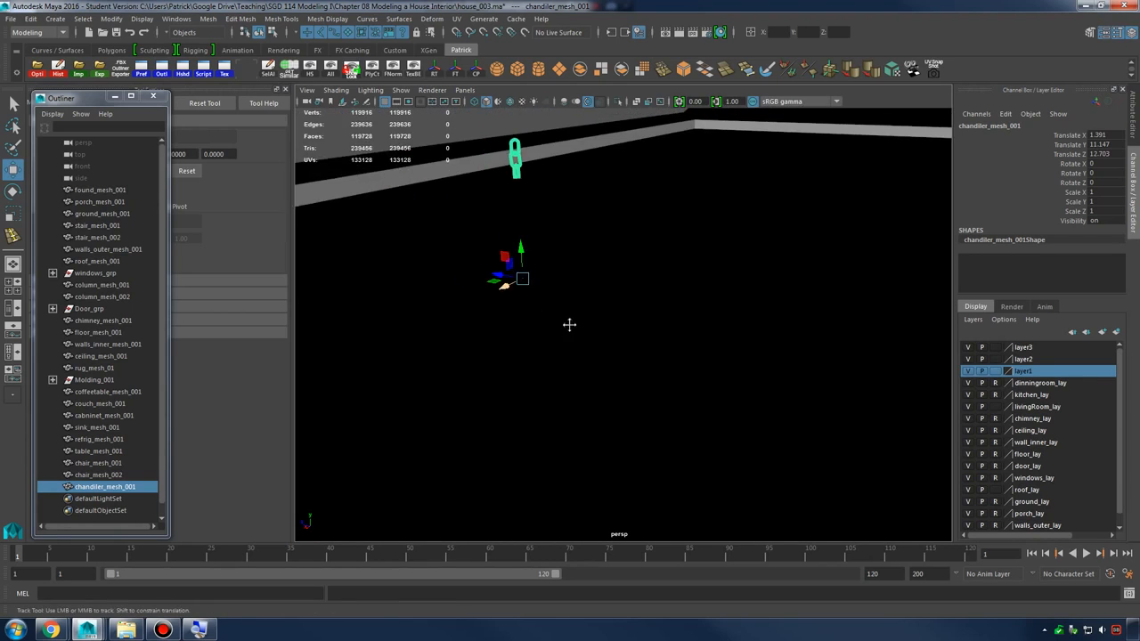
pyautogui.keyDown('alt'); pyautogui.moveTo(567, 323); pyautogui.dragTo(544, 252, button='right'); pyautogui.keyUp('alt')
pyautogui.keyDown('alt'); pyautogui.moveTo(545, 253); pyautogui.dragTo(589, 240); pyautogui.keyUp('alt')
pyautogui.keyDown('alt'); pyautogui.moveTo(510, 328); pyautogui.dragTo(567, 321); pyautogui.keyUp('alt')
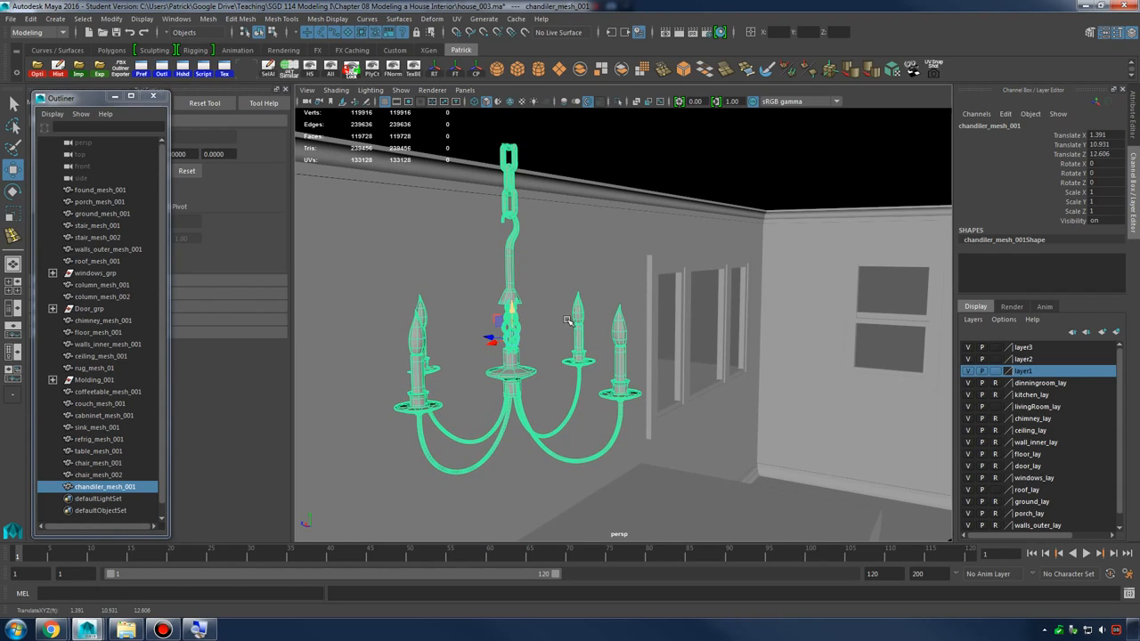
# Adjust the chandelier's position over the dining table to about Translate Y 10.84 and Translate Z 11.374
pyautogui.click(707, 324)
pyautogui.keyDown('alt'); pyautogui.moveTo(707, 324); pyautogui.dragTo(613, 237); pyautogui.keyUp('alt')
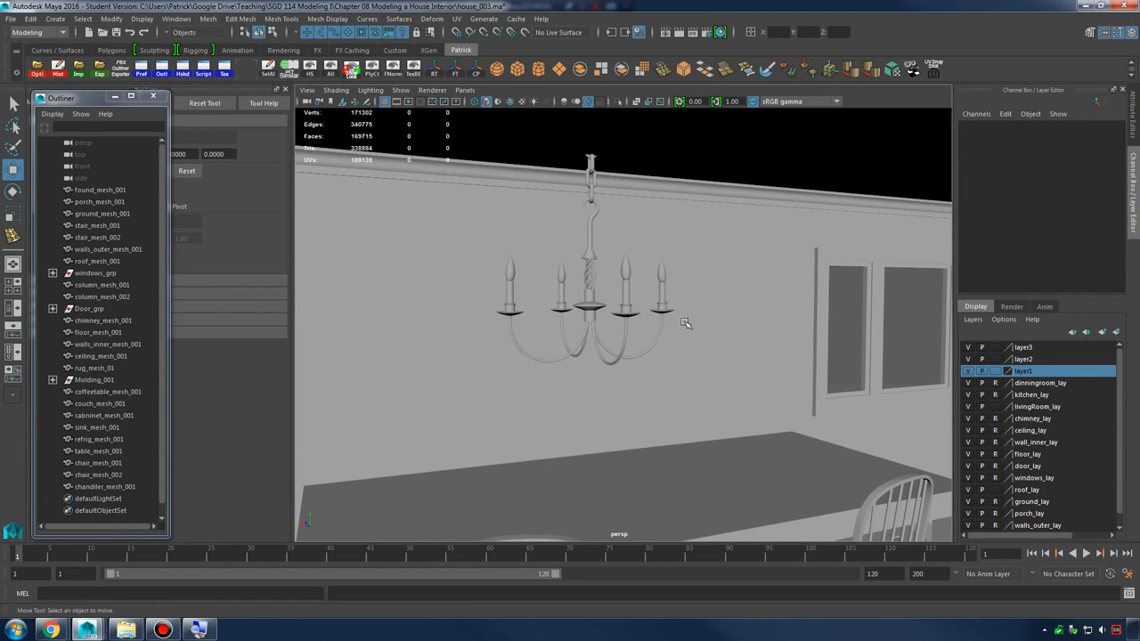
pyautogui.click(592, 200)
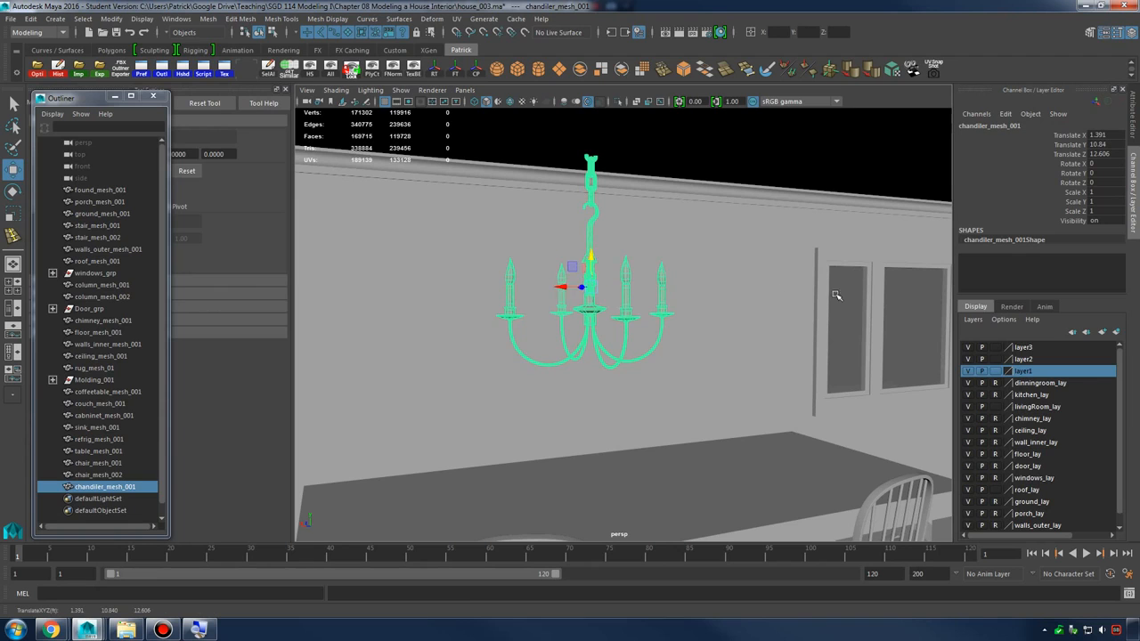
pyautogui.click(837, 326)
pyautogui.keyDown('alt'); pyautogui.moveTo(837, 326); pyautogui.dragTo(635, 223); pyautogui.keyUp('alt')
pyautogui.click(581, 252)
pyautogui.click(810, 157)
pyautogui.keyDown('alt'); pyautogui.moveTo(784, 294); pyautogui.dragTo(830, 233); pyautogui.keyUp('alt')
pyautogui.scroll(-3, 815, 245)
pyautogui.click(805, 250)
pyautogui.keyDown('alt'); pyautogui.moveTo(806, 253); pyautogui.dragTo(800, 299, button='middle'); pyautogui.keyUp('alt')
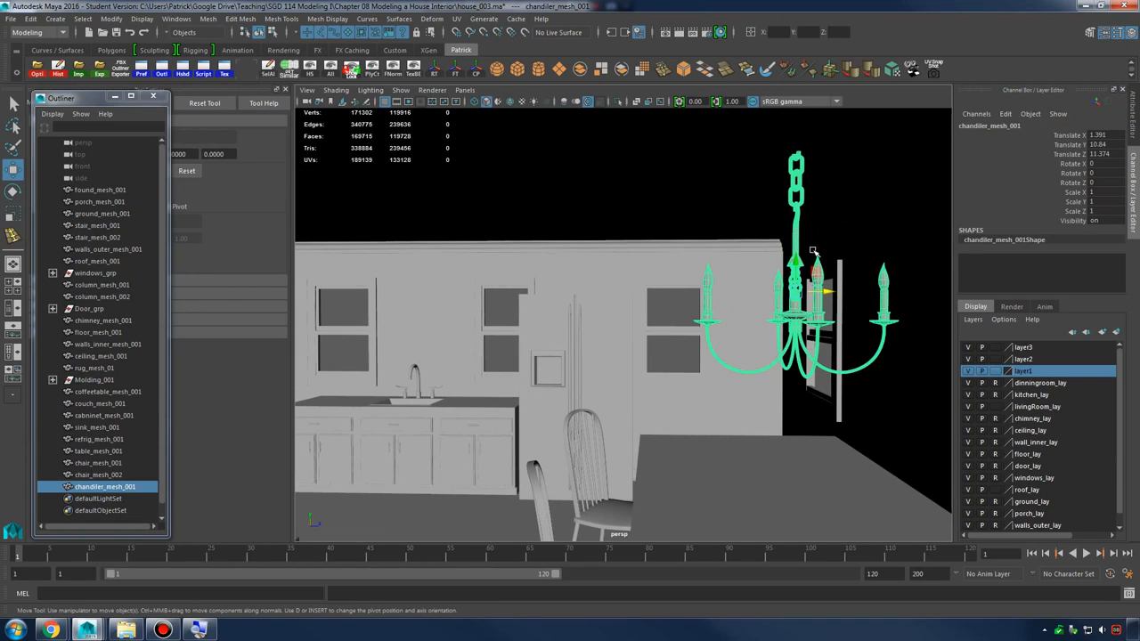
# Undo a trial move of the chandelier and raise it to about Translate Y 11.209
pyautogui.moveTo(816, 272); pyautogui.dragTo(877, 271)
pyautogui.hotkey('ctrl', 'z')
pyautogui.moveTo(745, 260); pyautogui.dragTo(749, 253)
pyautogui.click(651, 315)
pyautogui.keyDown('alt'); pyautogui.moveTo(651, 345); pyautogui.dragTo(705, 324); pyautogui.keyUp('alt')
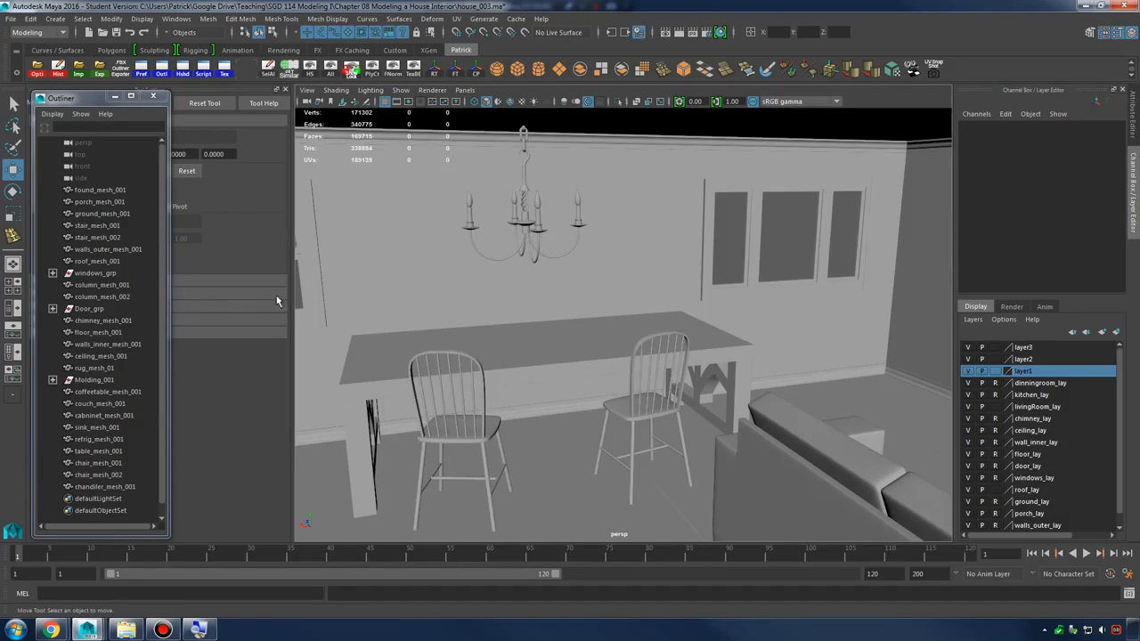
# Set livingRoom_lay to reference so that the couch cannot be selected
pyautogui.keyDown('alt'); pyautogui.moveTo(540, 294); pyautogui.dragTo(617, 300); pyautogui.keyUp('alt')
pyautogui.moveTo(431, 193); pyautogui.dragTo(725, 441)
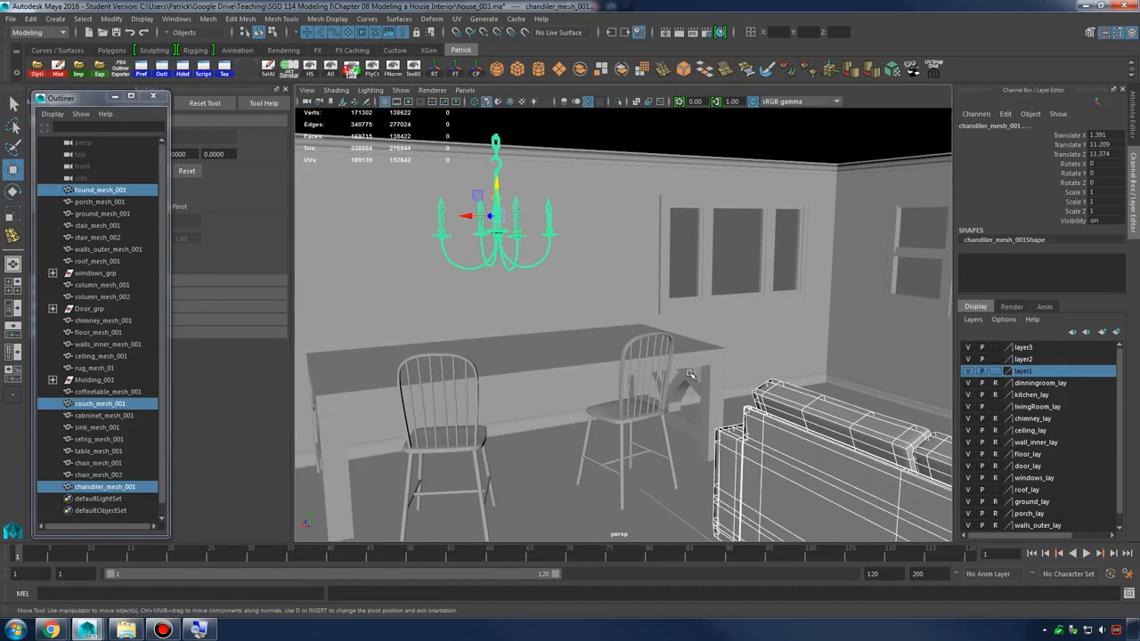
pyautogui.click(996, 408)
pyautogui.click(995, 409)
pyautogui.moveTo(796, 364); pyautogui.dragTo(916, 499)
# Box-select the chandelier in the dining room and add the selection to dinningroom_lay
pyautogui.moveTo(413, 203); pyautogui.dragTo(784, 496)
pyautogui.click(1038, 388)
pyautogui.rightClick(1031, 383)
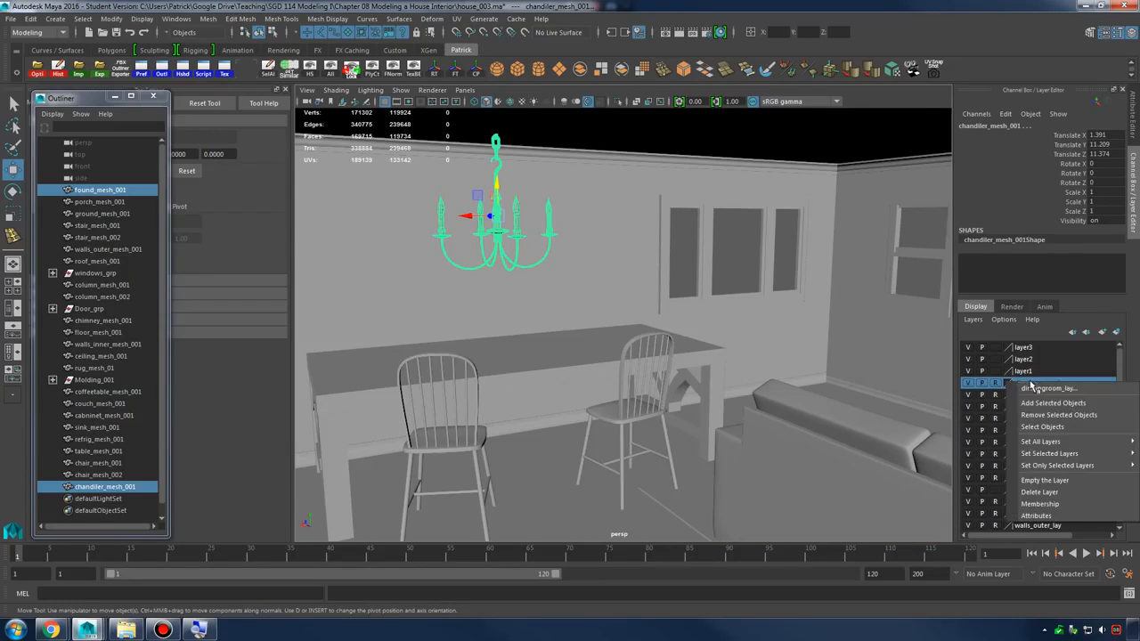
pyautogui.click(1053, 403)
# Delete all unused display layers, including layer1, layer2 and layer3
pyautogui.click(1026, 371)
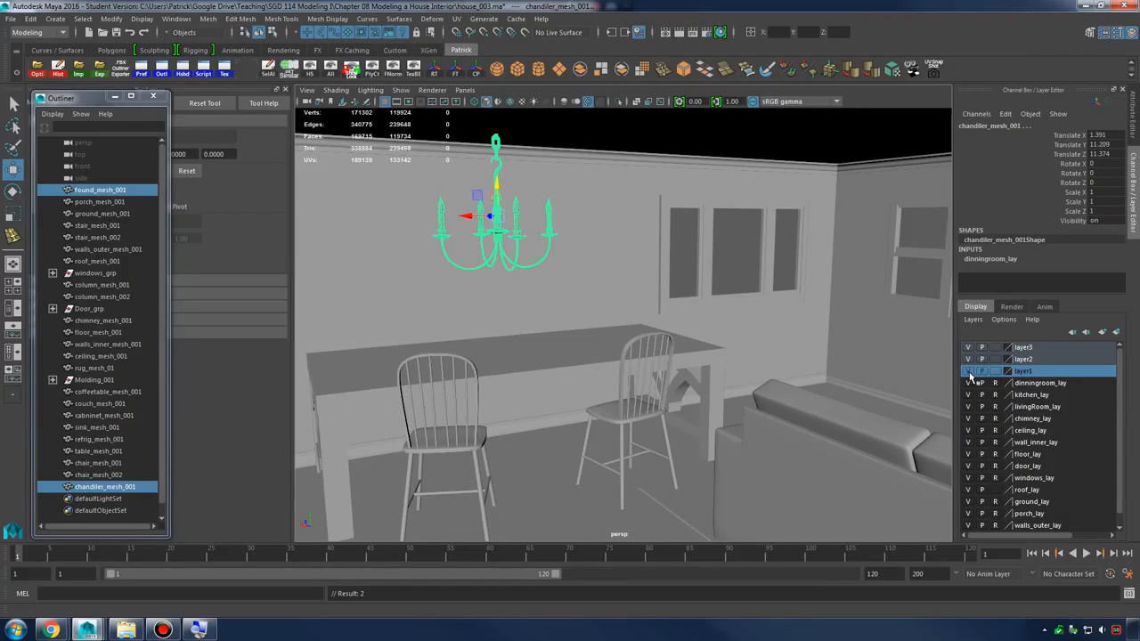
pyautogui.click(1053, 372)
pyautogui.click(1043, 384)
pyautogui.click(1041, 405)
pyautogui.click(1027, 372)
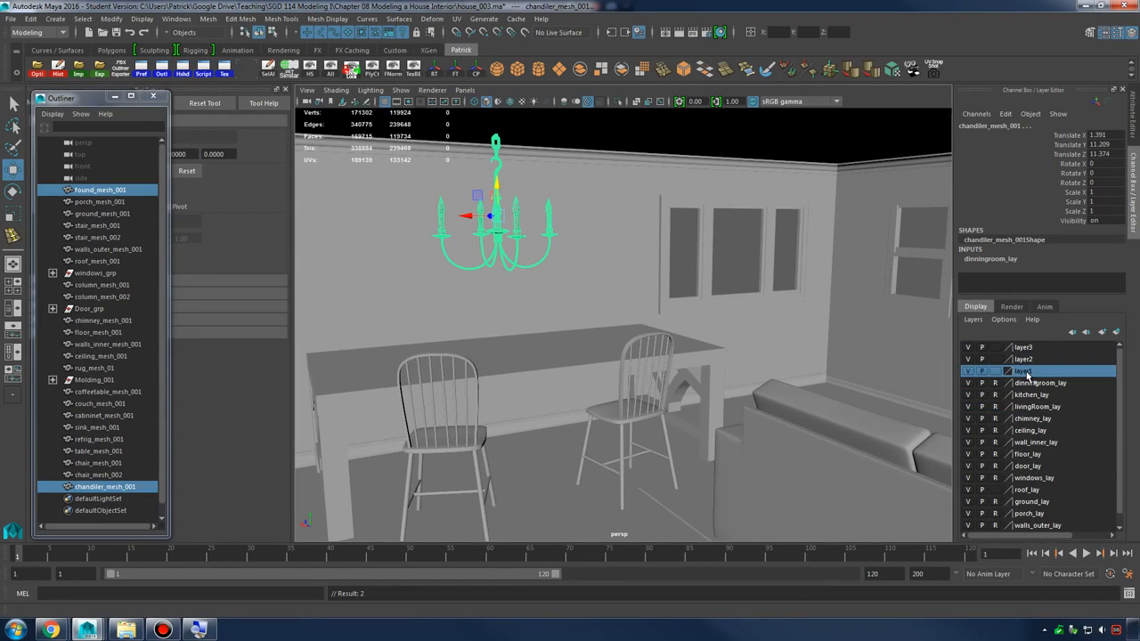
pyautogui.rightClick(1032, 372)
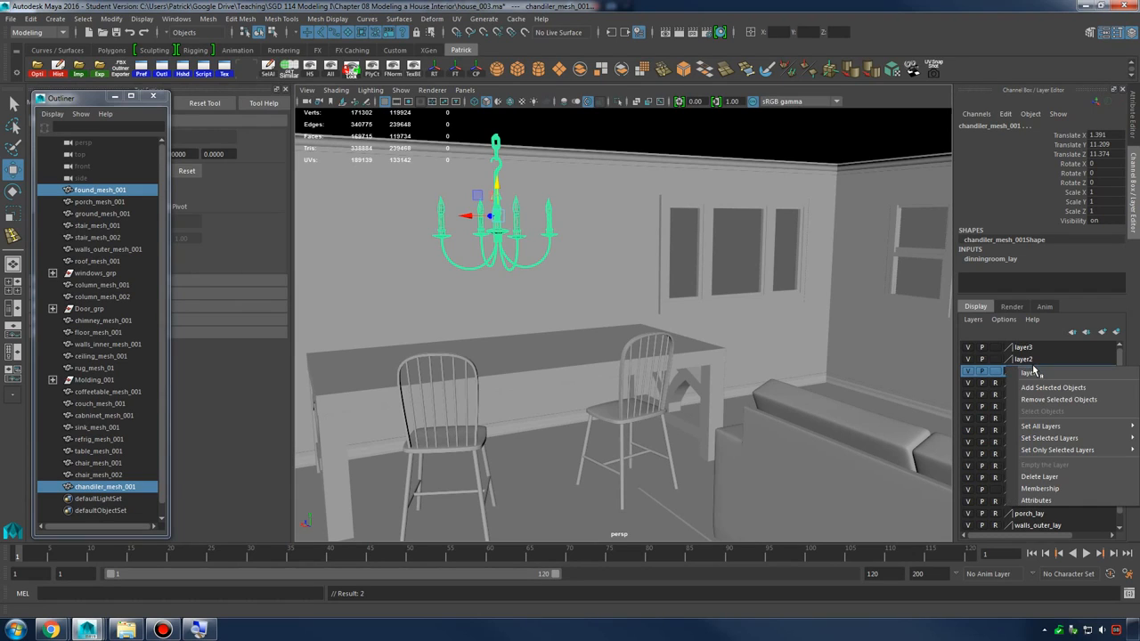
pyautogui.click(975, 320)
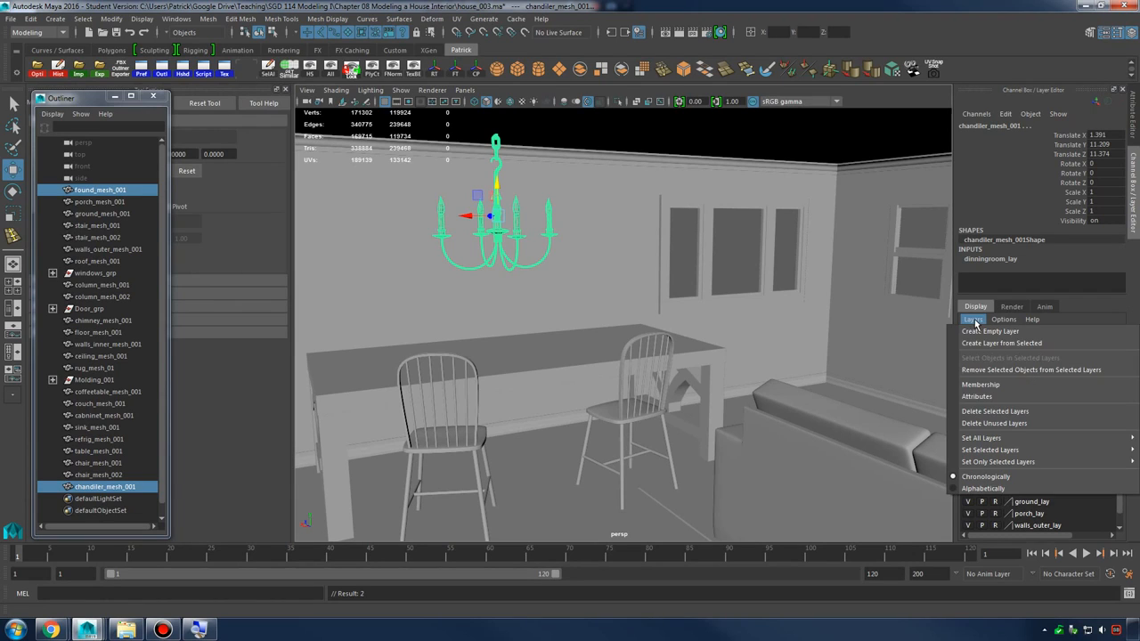
pyautogui.click(1021, 425)
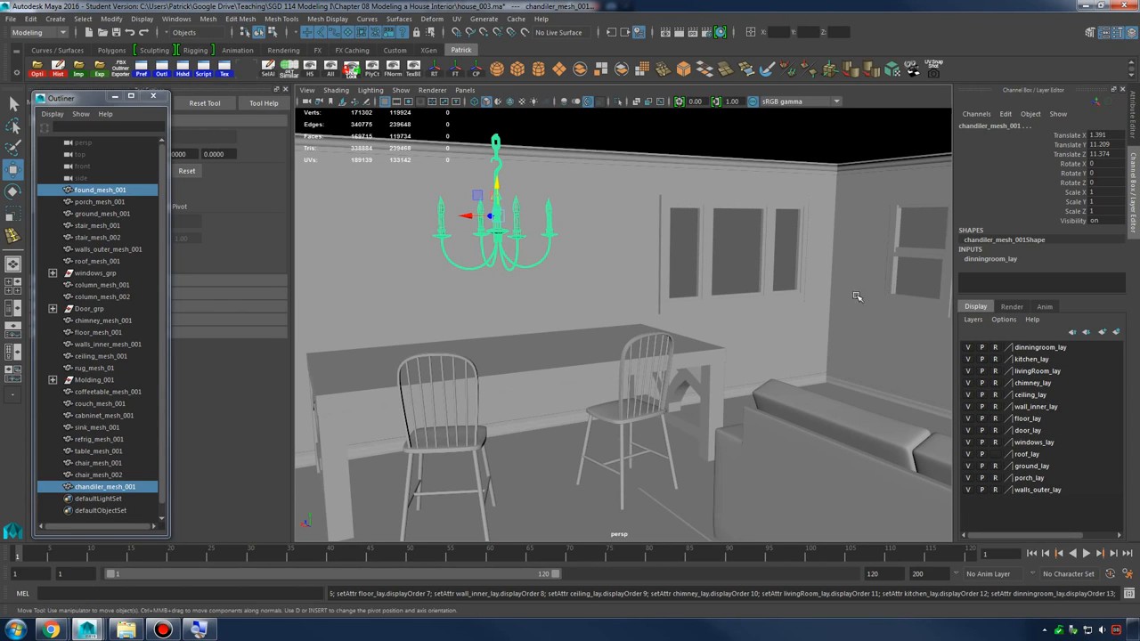
# Examine the furnished house interior from several viewpoints, including the chandelier above the dining table and chairs
pyautogui.click(736, 250)
pyautogui.keyDown('alt'); pyautogui.moveTo(735, 250); pyautogui.dragTo(800, 388, button='middle'); pyautogui.keyUp('alt')
pyautogui.keyDown('alt'); pyautogui.moveTo(799, 389); pyautogui.dragTo(624, 378); pyautogui.keyUp('alt')
pyautogui.keyDown('alt'); pyautogui.moveTo(623, 379); pyautogui.dragTo(585, 383, button='middle'); pyautogui.keyUp('alt')
pyautogui.keyDown('alt'); pyautogui.moveTo(584, 383); pyautogui.dragTo(766, 364); pyautogui.keyUp('alt')
pyautogui.keyDown('alt'); pyautogui.moveTo(766, 364); pyautogui.dragTo(511, 348, button='right'); pyautogui.keyUp('alt')
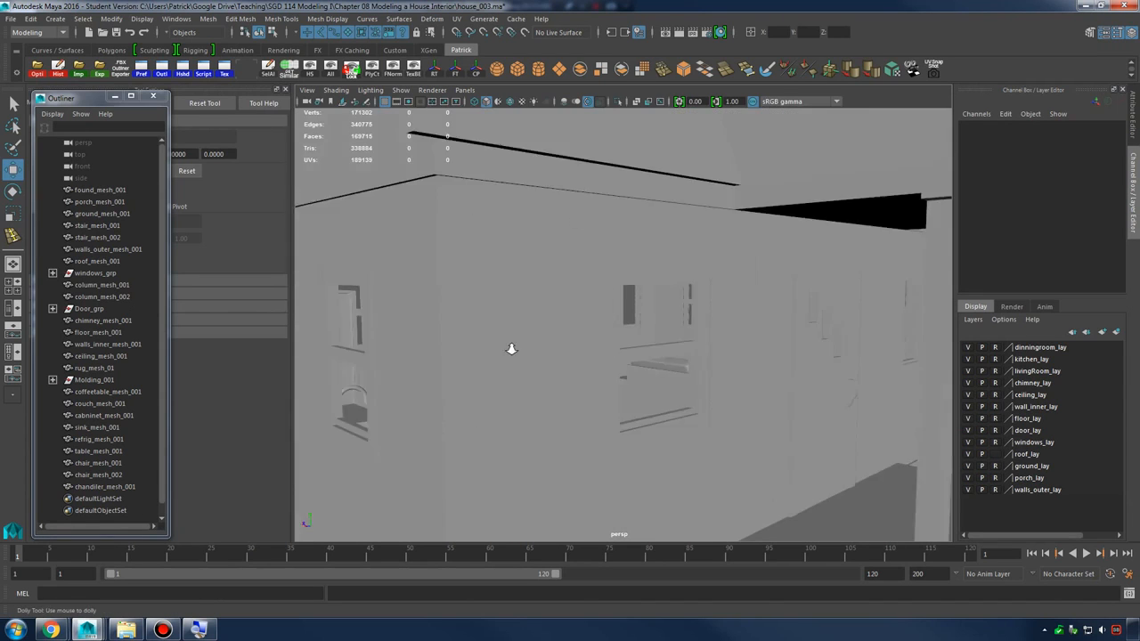
pyautogui.keyDown('alt'); pyautogui.moveTo(511, 348); pyautogui.dragTo(677, 355); pyautogui.keyUp('alt')
pyautogui.keyDown('alt'); pyautogui.moveTo(677, 355); pyautogui.dragTo(615, 357, button='right'); pyautogui.keyUp('alt')
pyautogui.keyDown('alt'); pyautogui.moveTo(616, 356); pyautogui.dragTo(746, 361); pyautogui.keyUp('alt')
pyautogui.keyDown('alt'); pyautogui.moveTo(746, 361); pyautogui.dragTo(796, 362, button='right'); pyautogui.keyUp('alt')
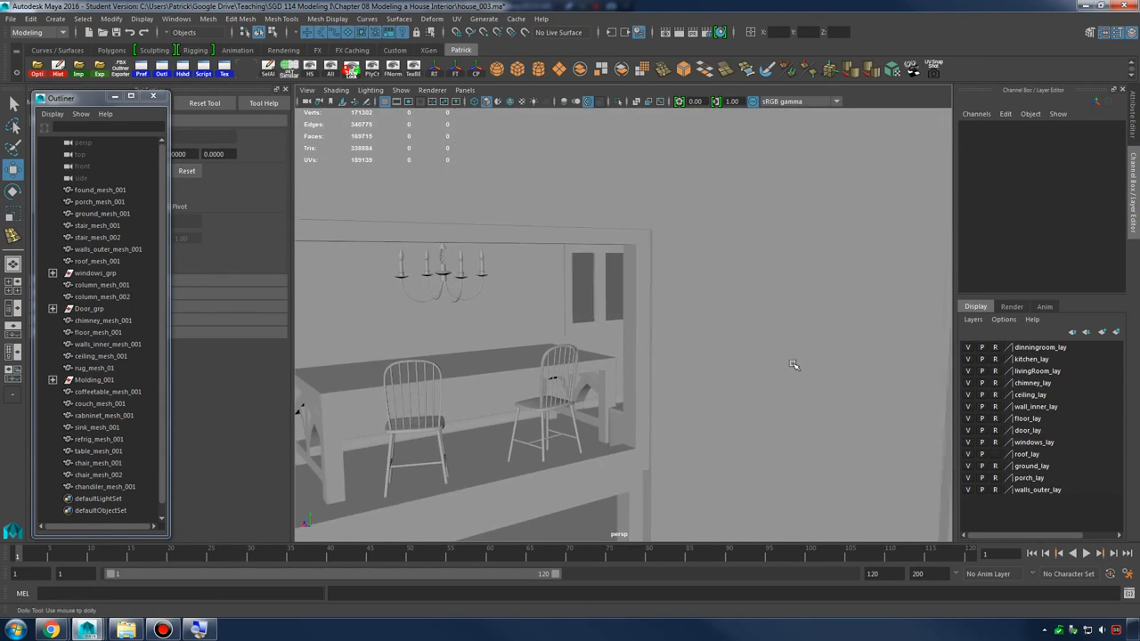
pyautogui.keyDown('alt'); pyautogui.moveTo(796, 362); pyautogui.dragTo(815, 372); pyautogui.keyUp('alt')
pyautogui.moveTo(74, 99); pyautogui.dragTo(73, 98)
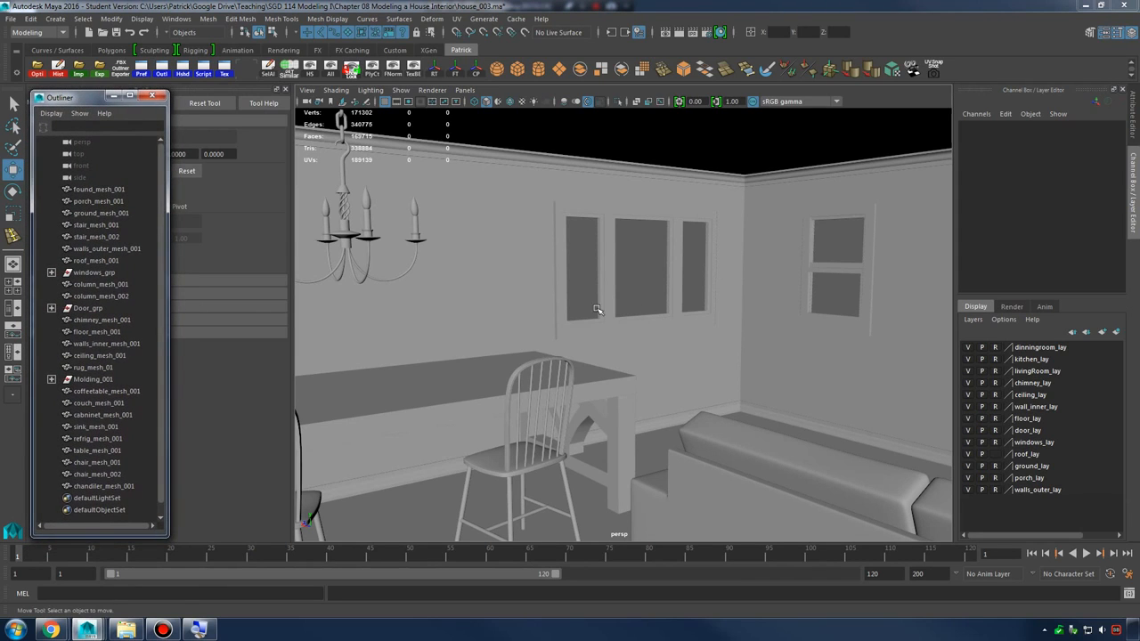
pyautogui.keyDown('alt'); pyautogui.moveTo(598, 310); pyautogui.dragTo(727, 321); pyautogui.keyUp('alt')
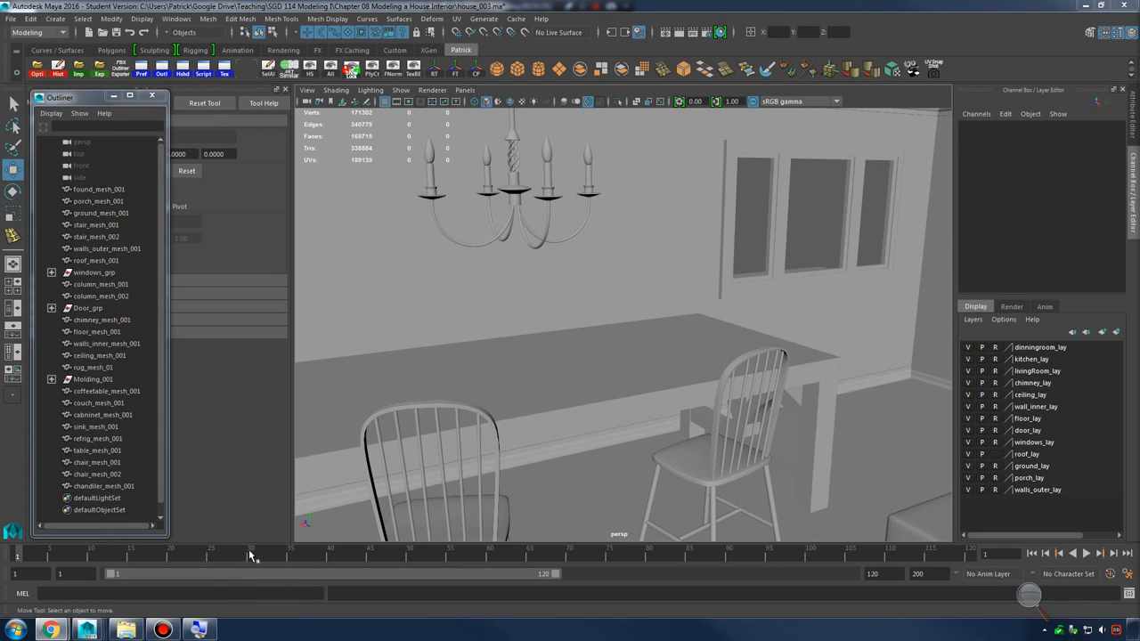
# Switch to Chrome, keep only the SGD 114 Course Outline open, and highlight "Asset List Spreadsheet" under Assignment Breakdown
pyautogui.moveTo(50, 629)
pyautogui.click(221, 563)
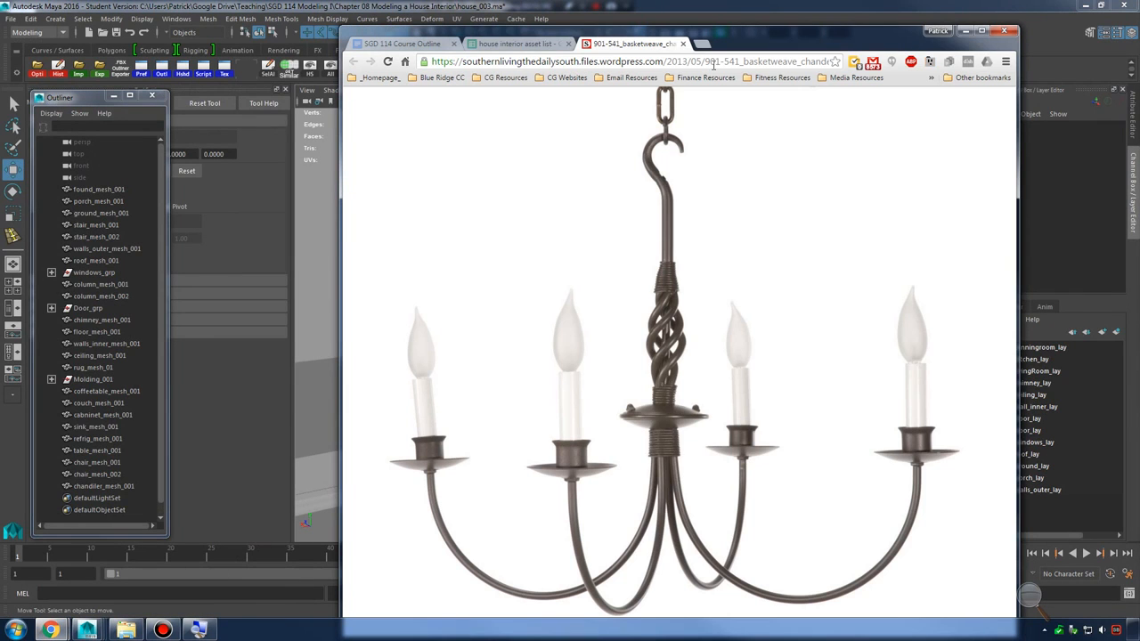
pyautogui.click(499, 44)
pyautogui.click(429, 45)
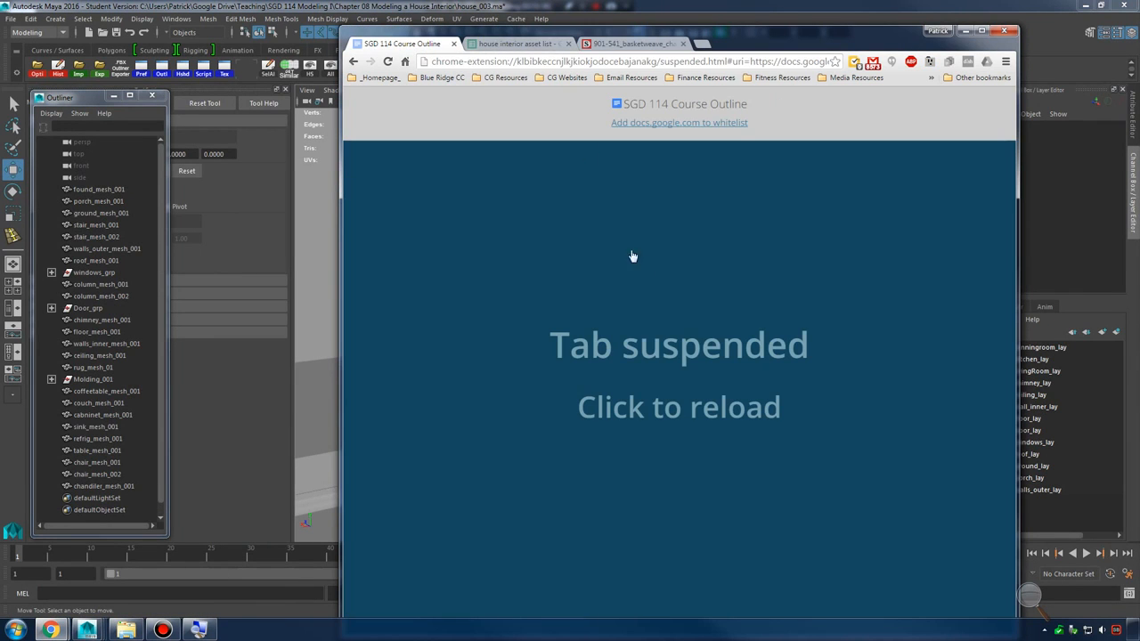
pyautogui.click(568, 44)
pyautogui.click(568, 44)
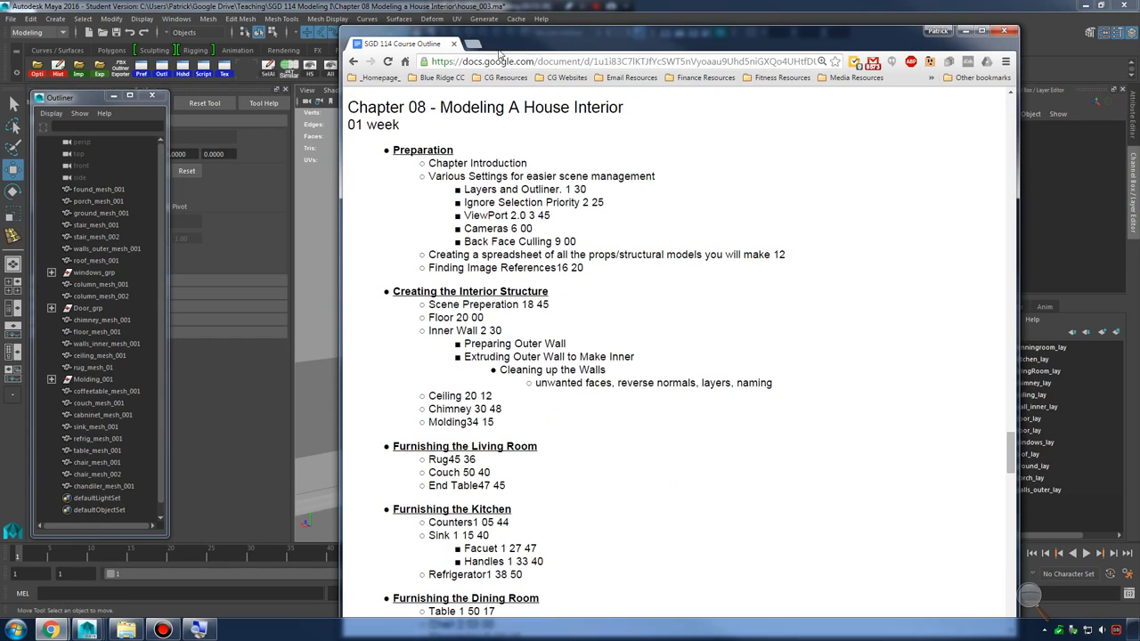
pyautogui.scroll(-5, 597, 285)
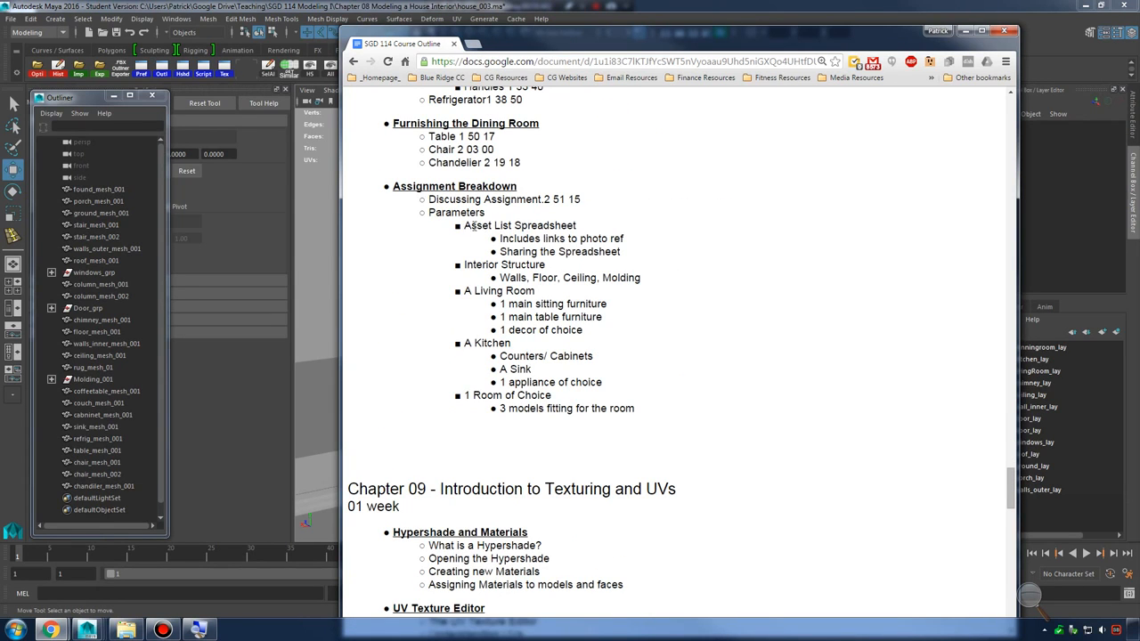
pyautogui.moveTo(472, 226); pyautogui.dragTo(618, 224)
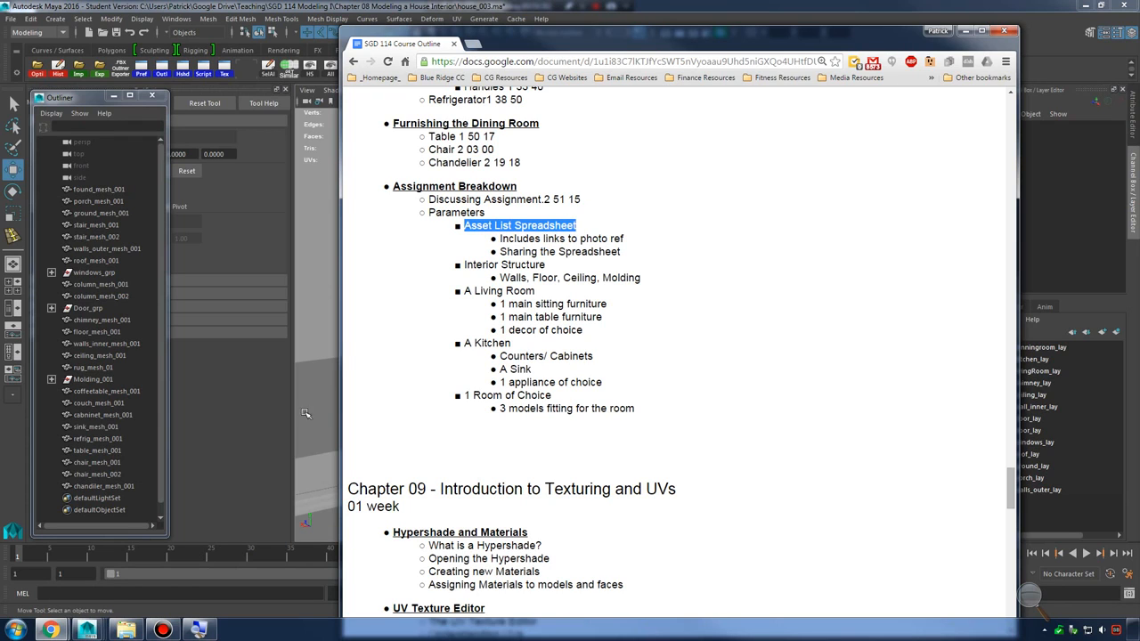
# Open Google Drive in a new browser tab and go into the Teaching folder
pyautogui.click(473, 45)
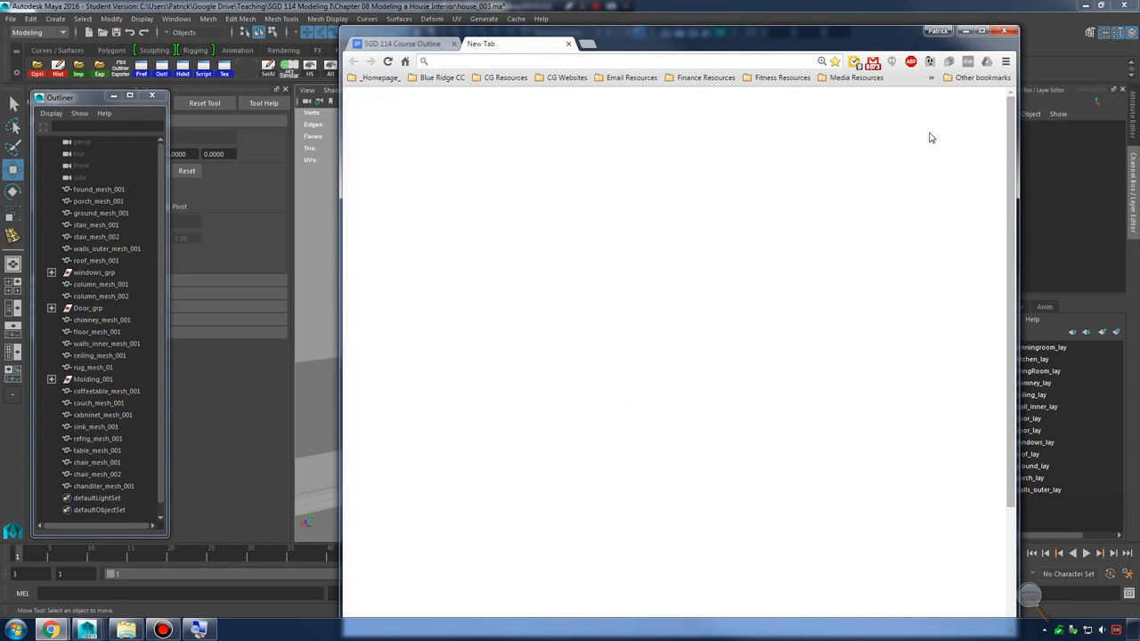
pyautogui.click(881, 118)
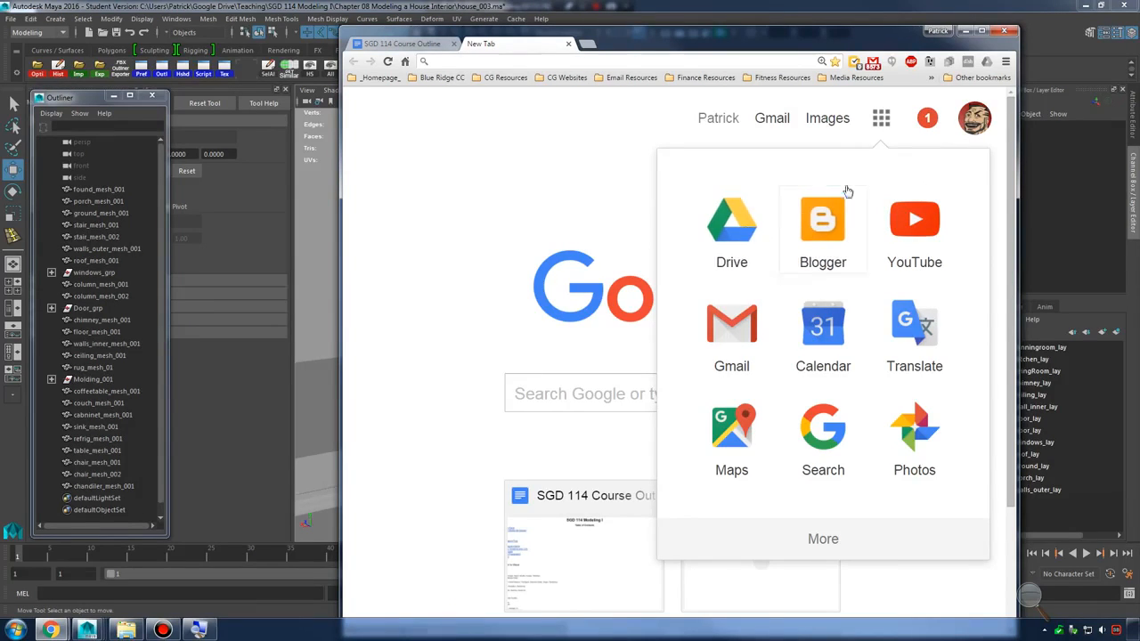
pyautogui.click(733, 248)
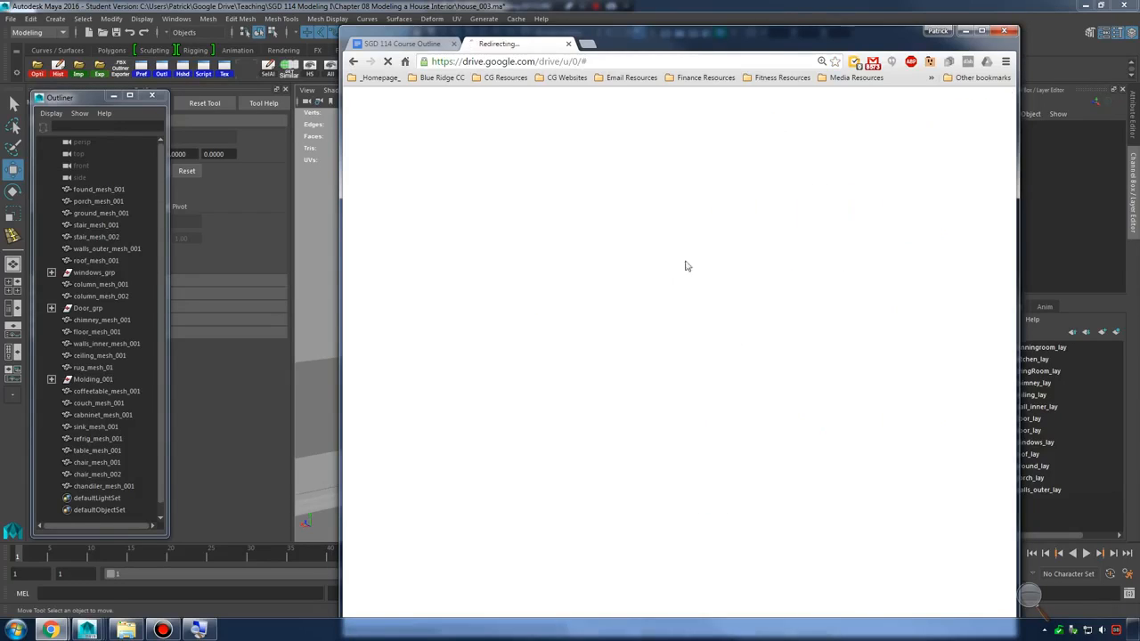
pyautogui.scroll(-3, 643, 376)
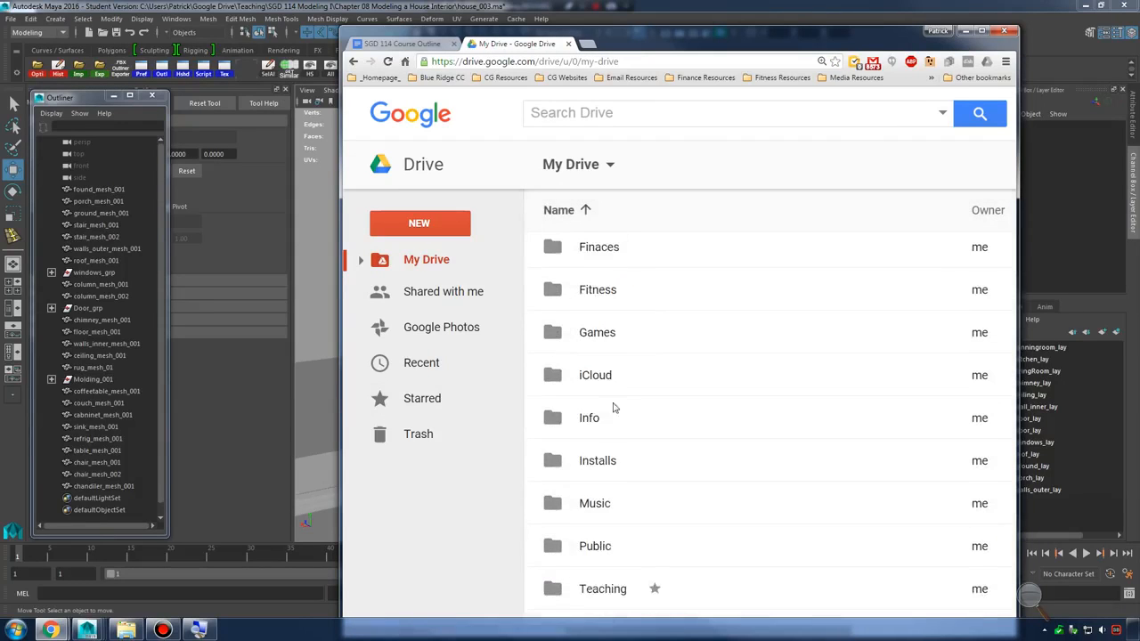
pyautogui.doubleClick(608, 553)
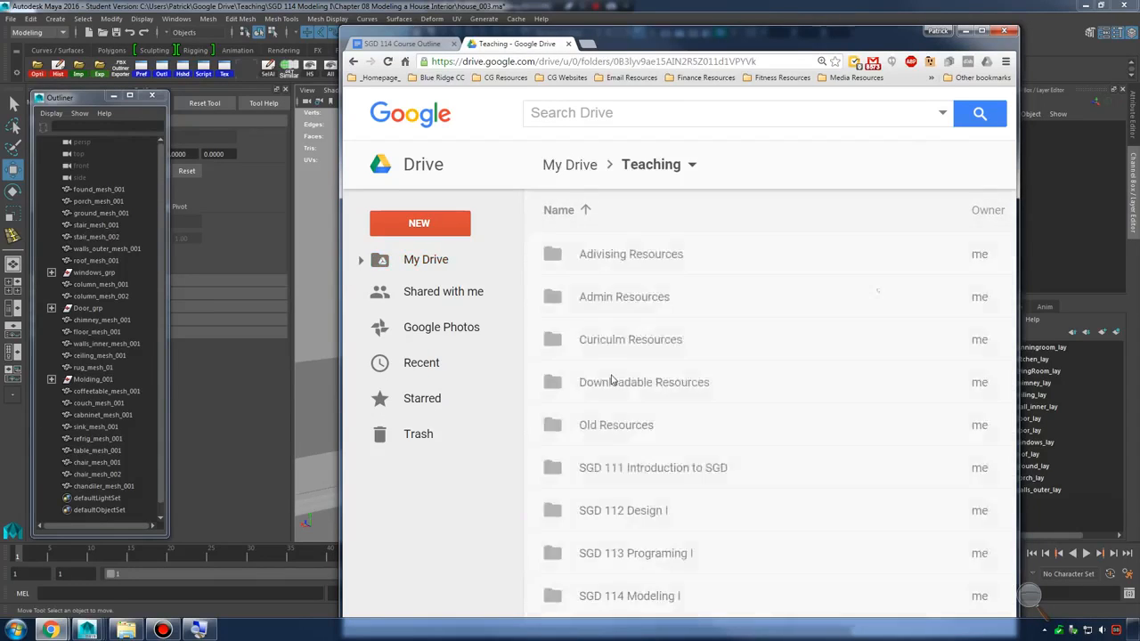
# Open the house interior asset list spreadsheet from SGD 114 Modeling I, Chapter 08 Modeling a House Interior
pyautogui.scroll(-3, 611, 383)
pyautogui.scroll(1, 644, 405)
pyautogui.scroll(2, 645, 401)
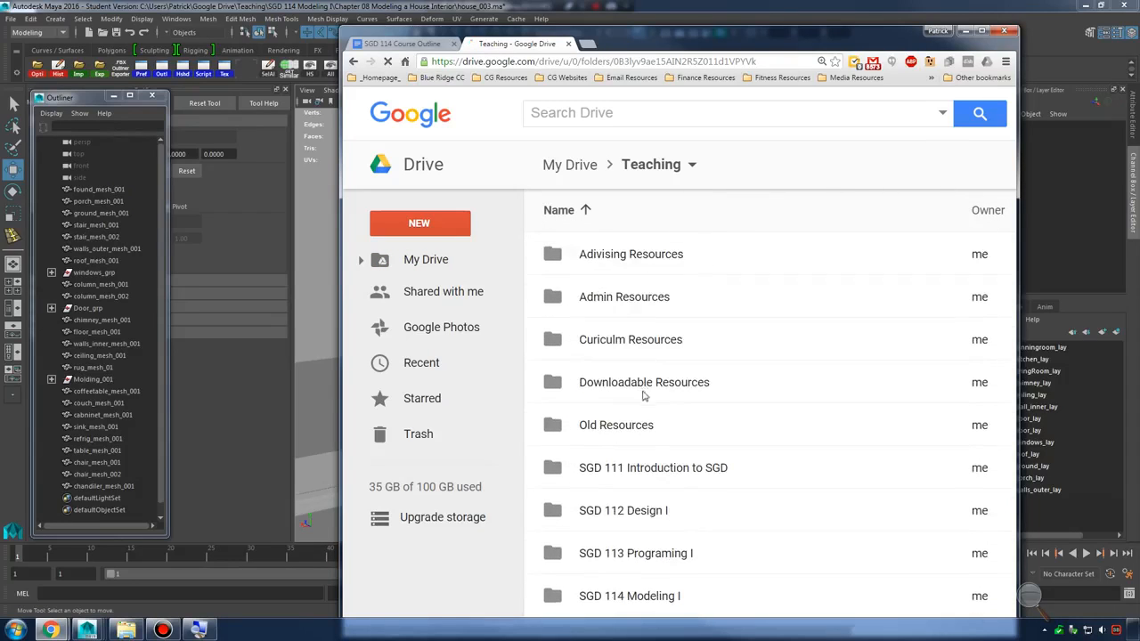
pyautogui.scroll(-5, 646, 396)
pyautogui.scroll(3, 647, 394)
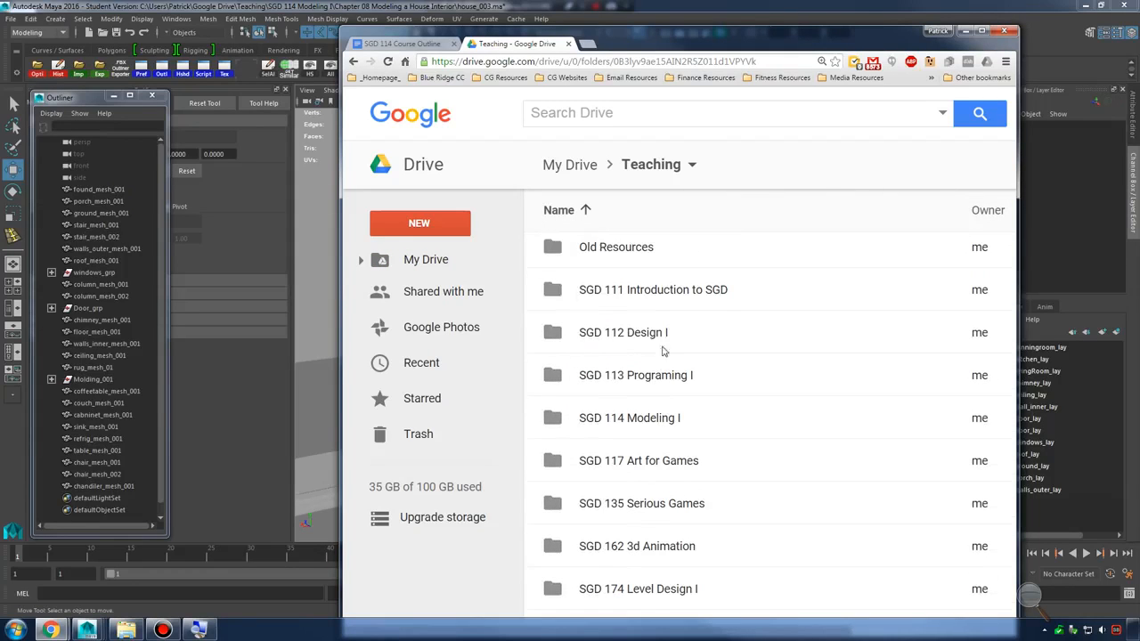
pyautogui.doubleClick(669, 421)
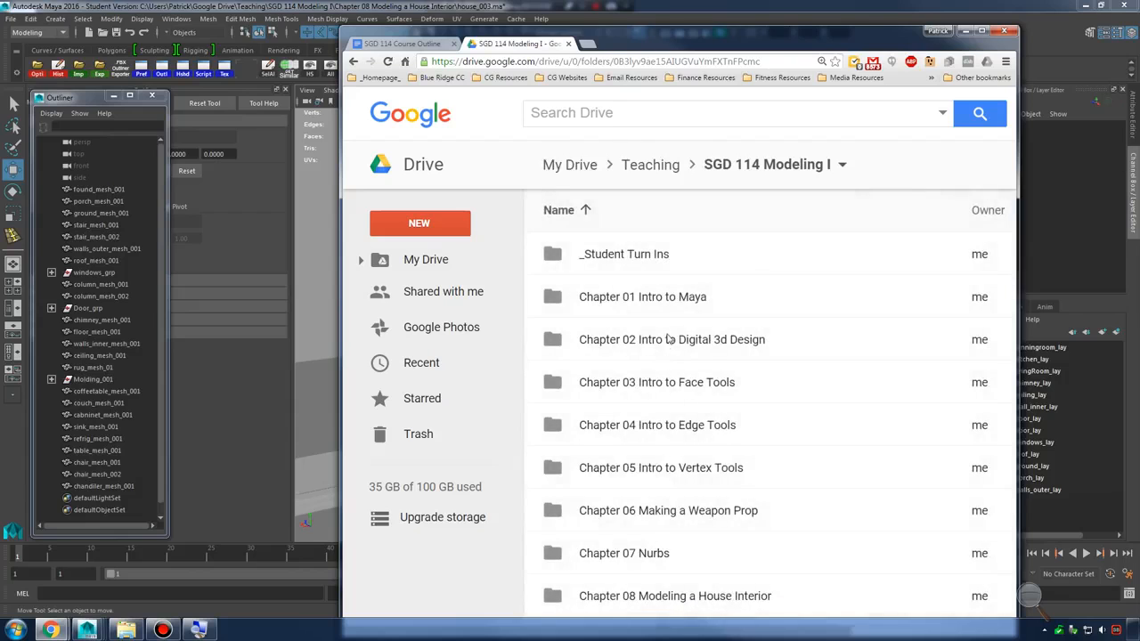
pyautogui.scroll(-1, 667, 467)
pyautogui.scroll(-1, 666, 468)
pyautogui.doubleClick(679, 480)
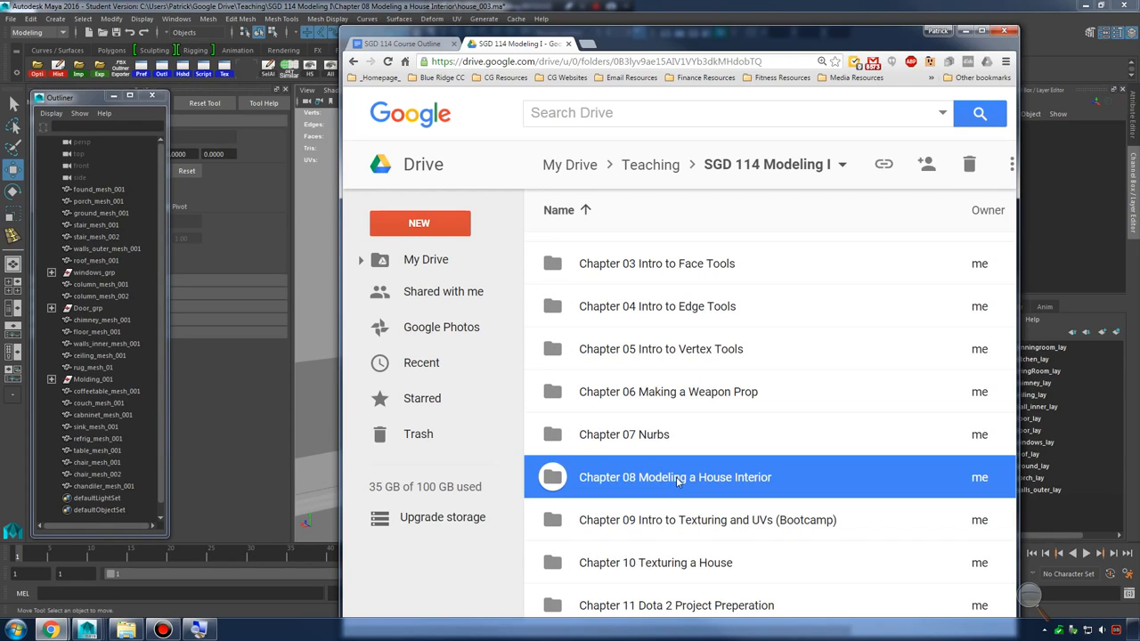
pyautogui.click(626, 262)
pyautogui.doubleClick(626, 264)
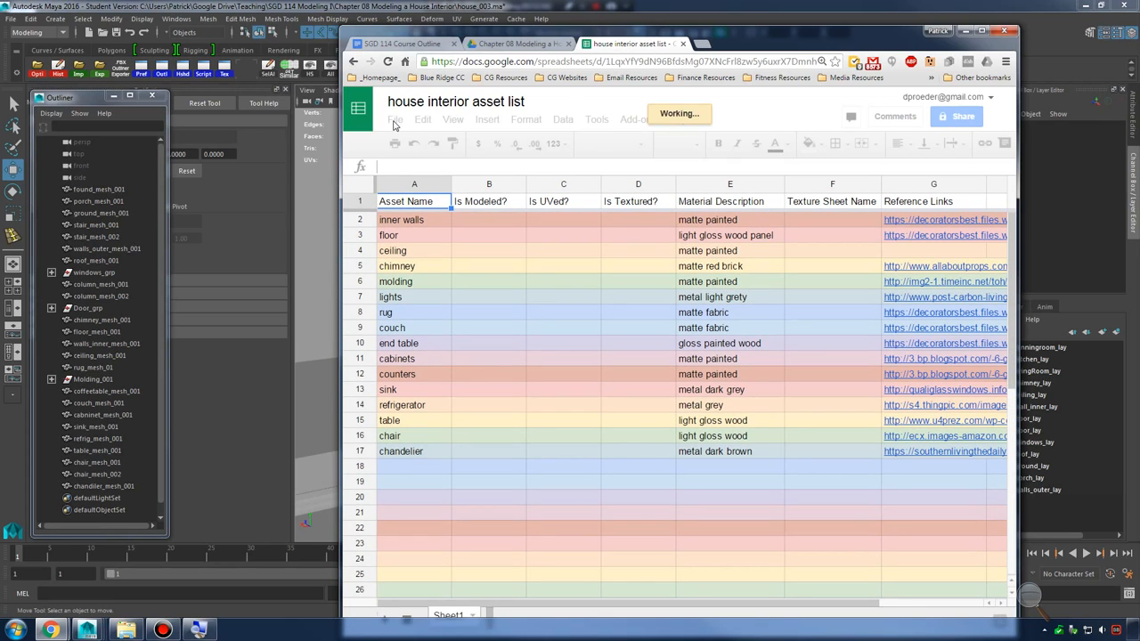
# Publish the entire asset list spreadsheet to the web as a web page
pyautogui.click(395, 121)
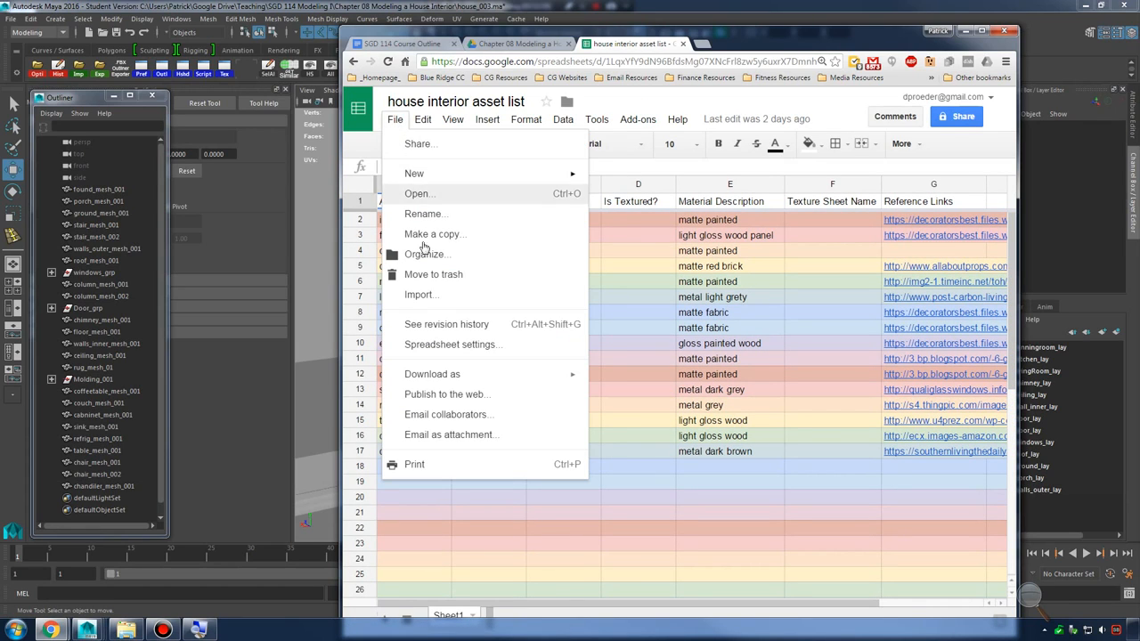
pyautogui.click(501, 403)
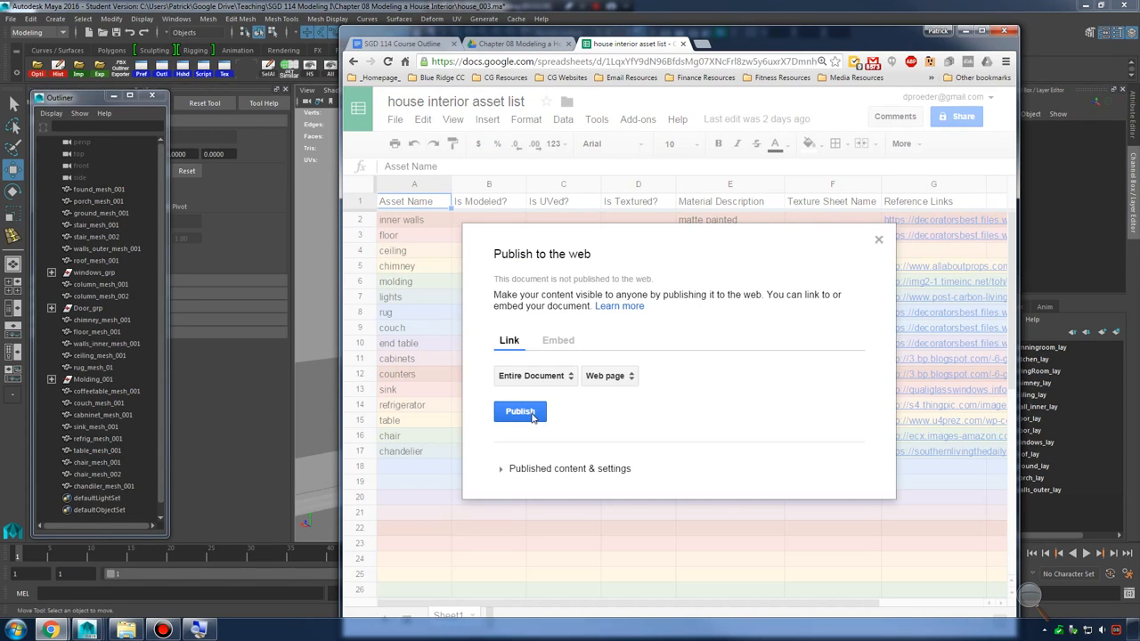
pyautogui.click(532, 414)
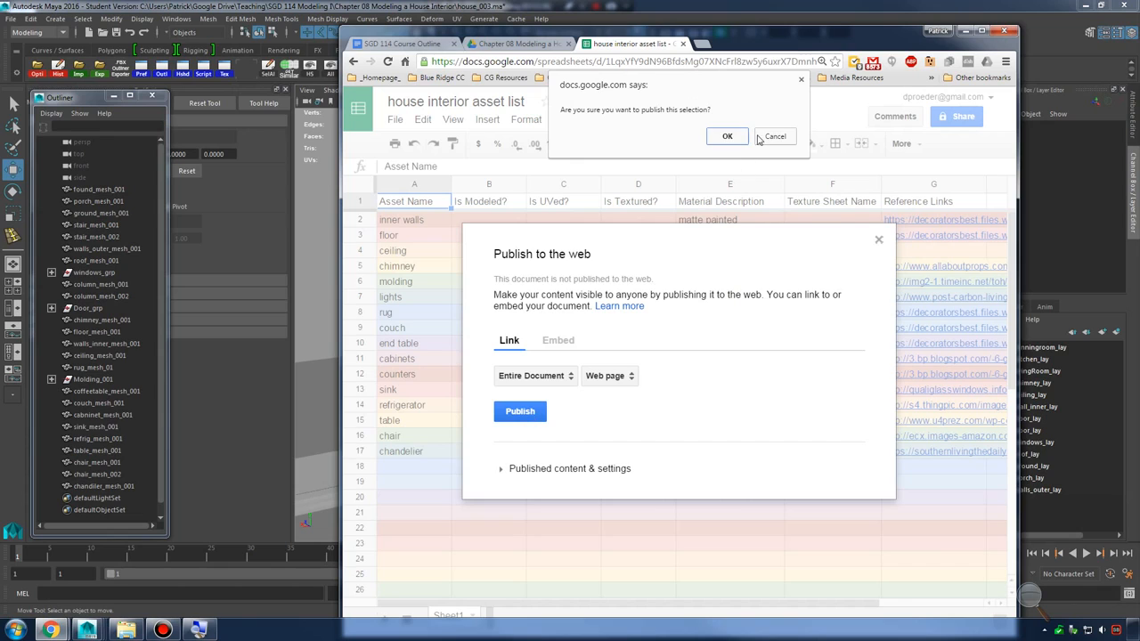
pyautogui.click(727, 136)
# Copy the spreadsheet's published link and open it in a new browser tab
pyautogui.doubleClick(655, 369)
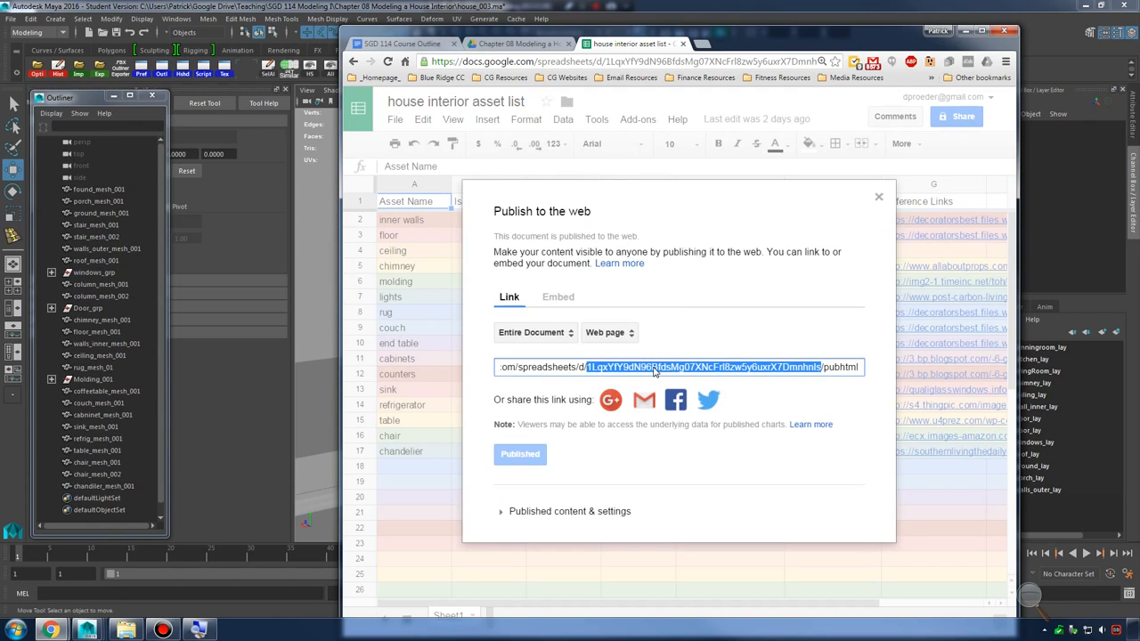
pyautogui.tripleClick(654, 368)
pyautogui.hotkey('ctrl', 'c')
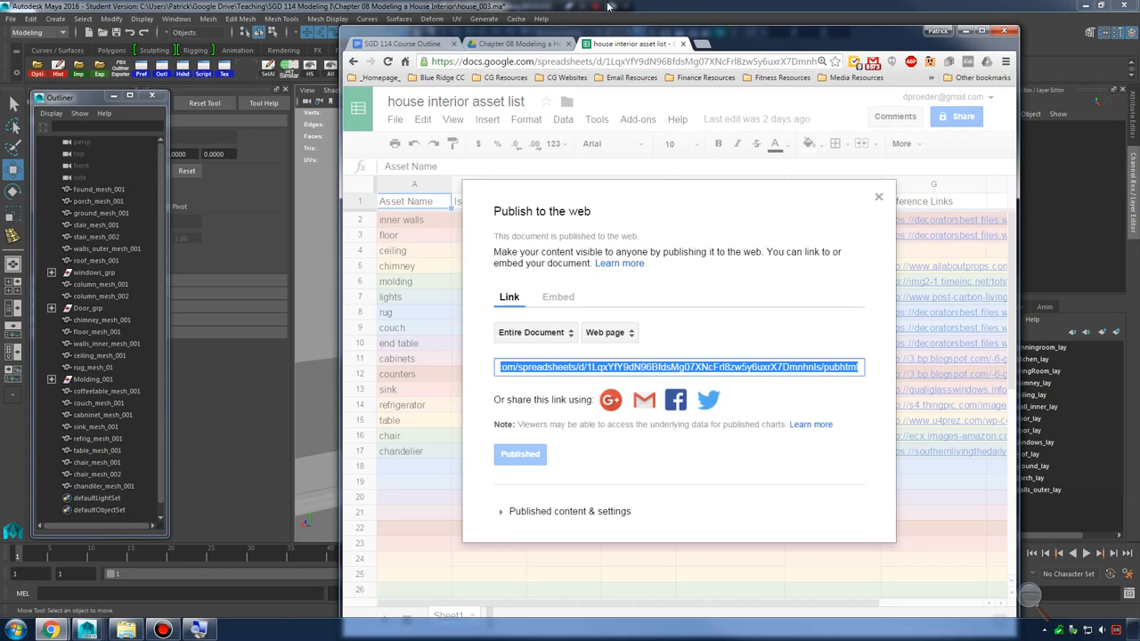
pyautogui.click(700, 45)
pyautogui.hotkey('ctrl', 'v')
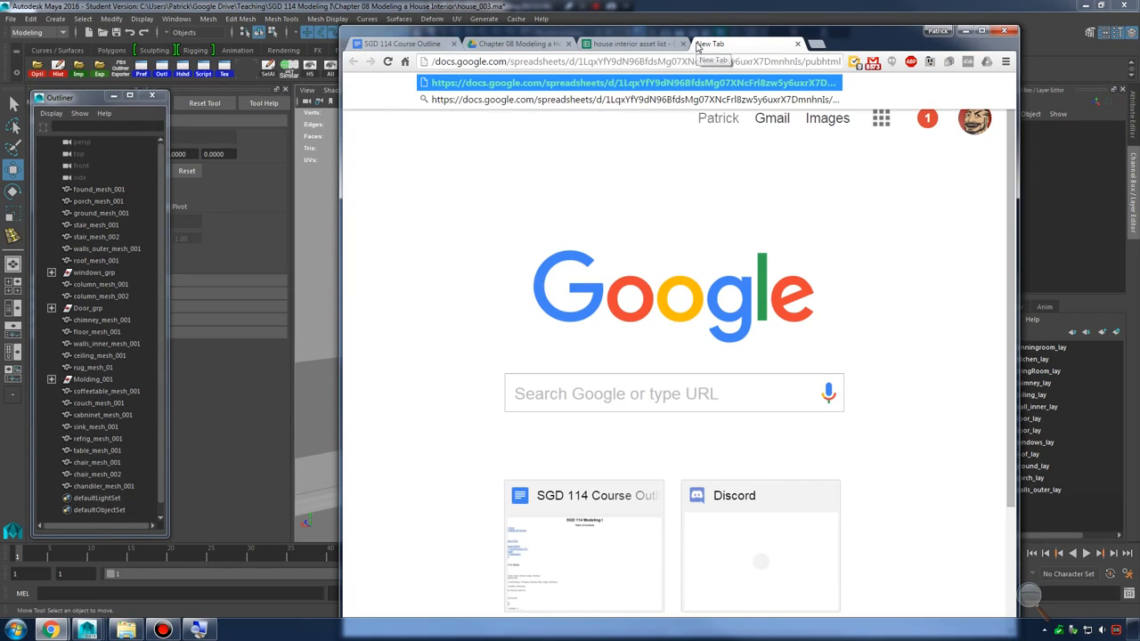
pyautogui.press('Return')
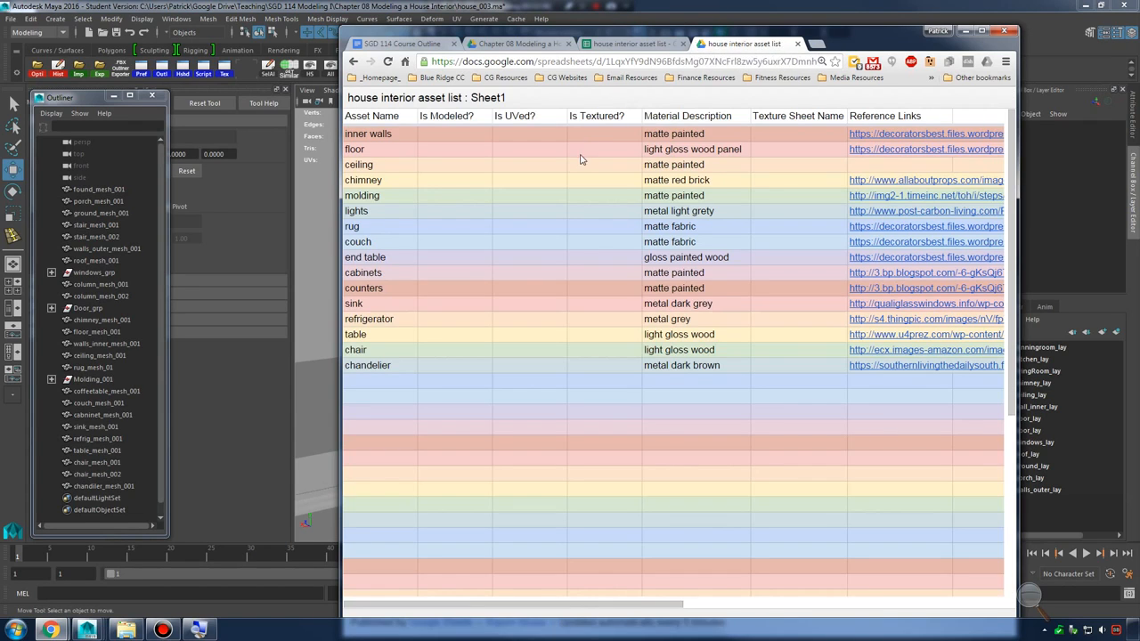
# Maximize the browser window, look through the published asset list with its reference links, and highlight the page address
pyautogui.scroll(-5, 597, 169)
pyautogui.scroll(5, 603, 176)
pyautogui.click(982, 30)
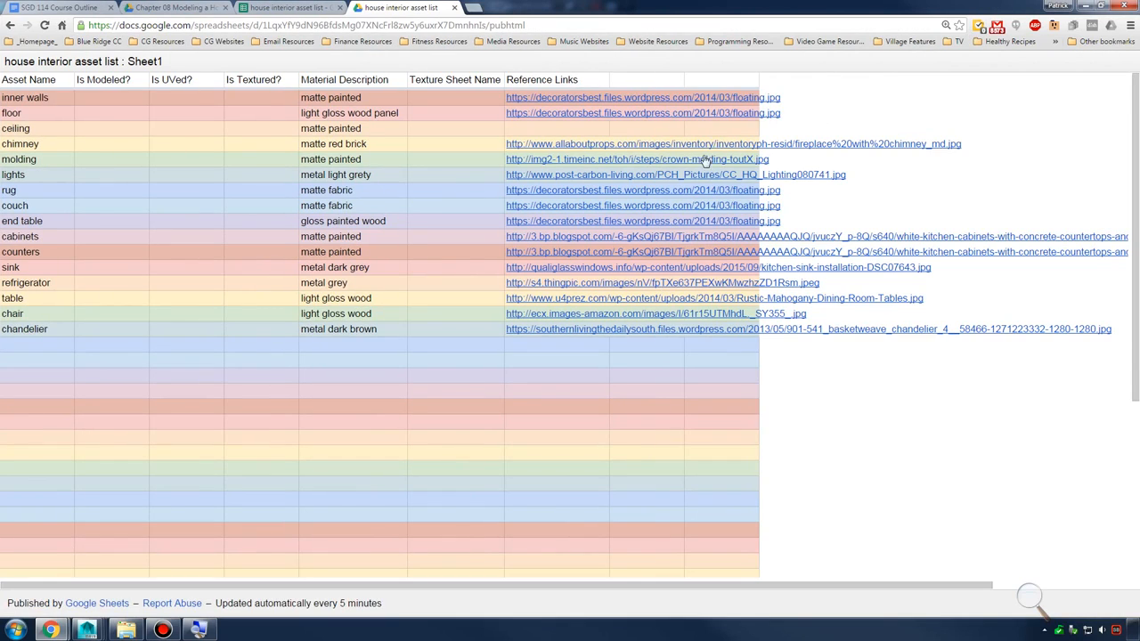
pyautogui.scroll(-5, 606, 198)
pyautogui.scroll(5, 606, 196)
pyautogui.click(320, 25)
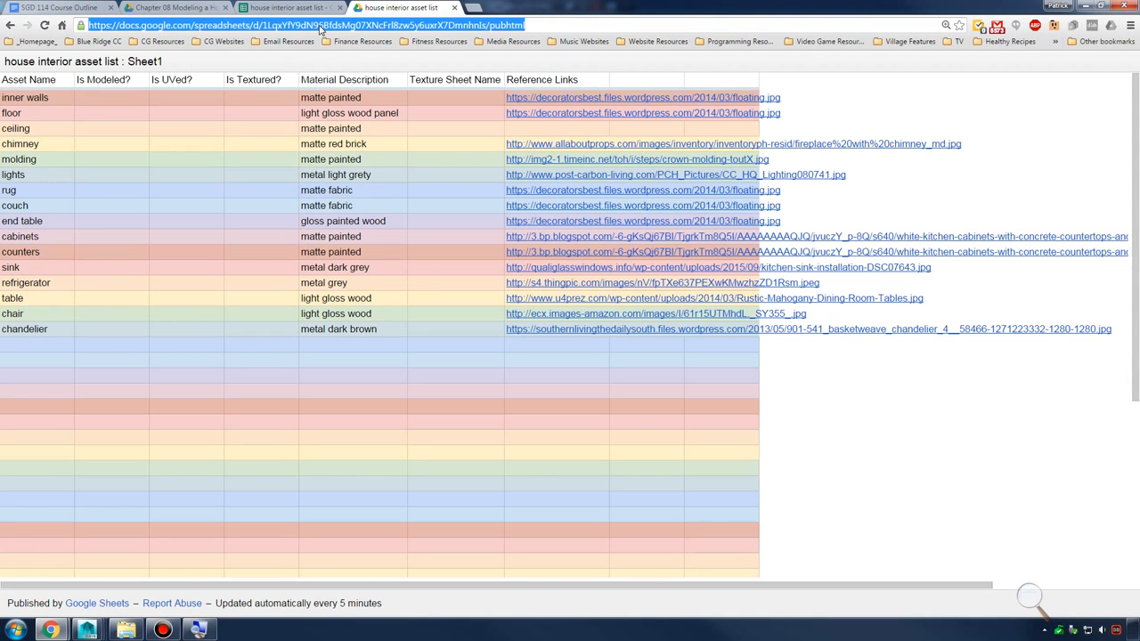
# Close the Publish to the web dialog in the editable asset list and return to the published version
pyautogui.click(318, 5)
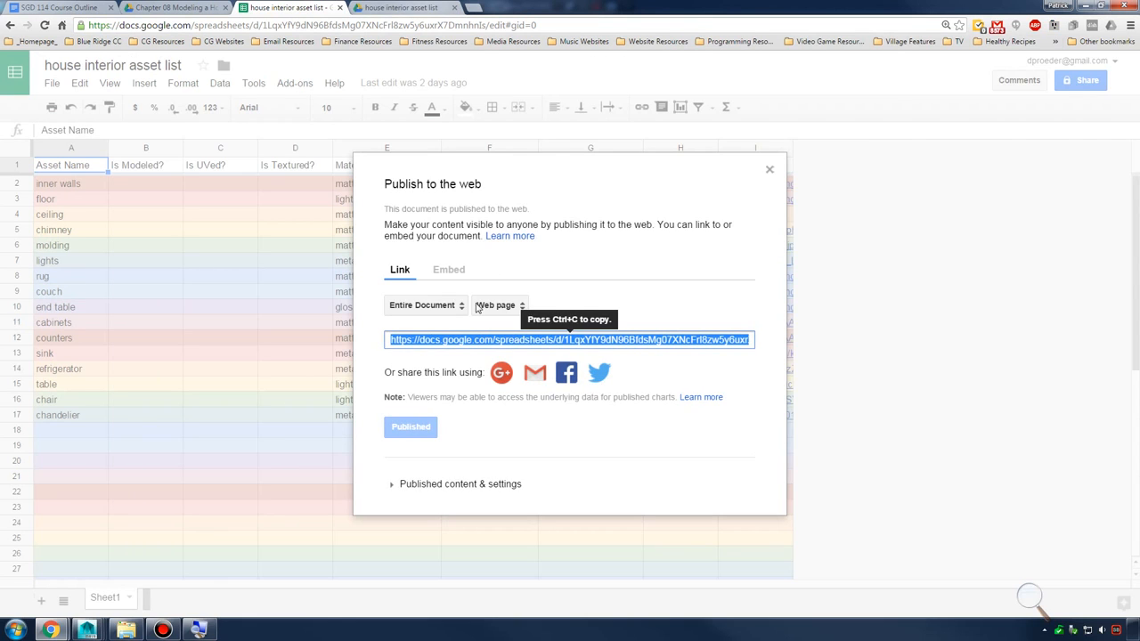
pyautogui.click(772, 170)
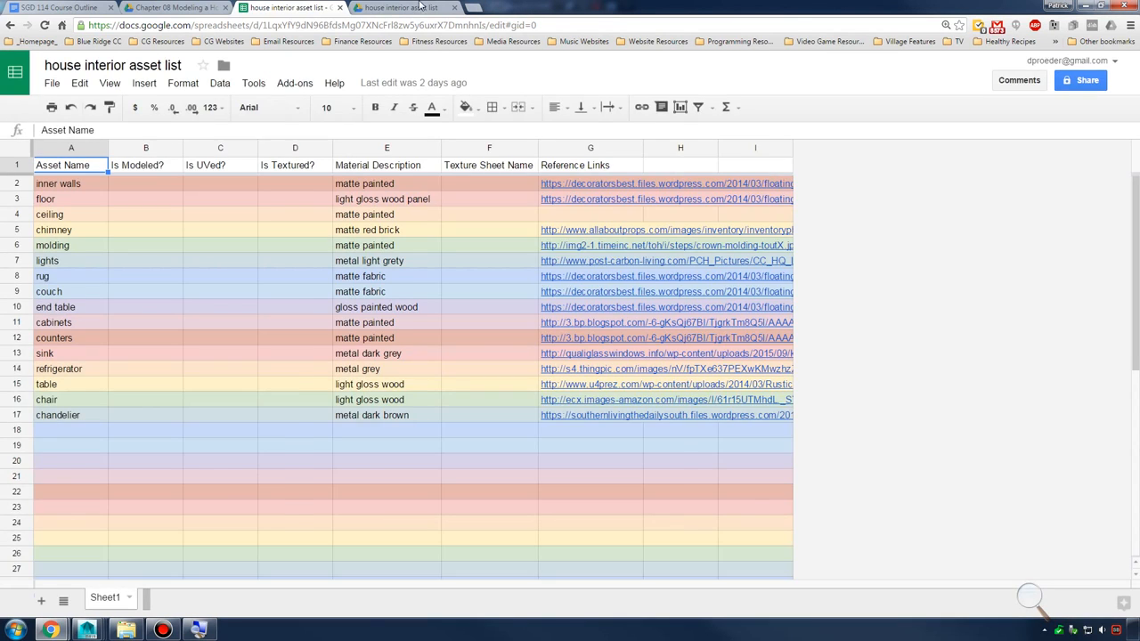
pyautogui.click(400, 7)
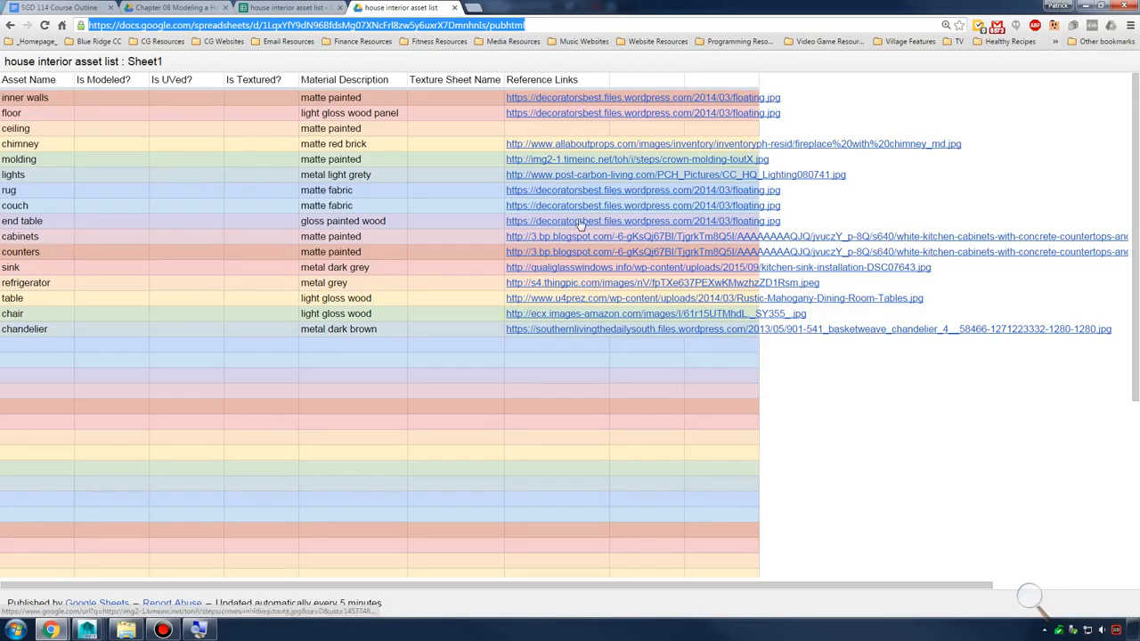
# Return to the SGD 114 Course Outline and highlight the Interior Structure and Living Room requirements one after another
pyautogui.click(58, 8)
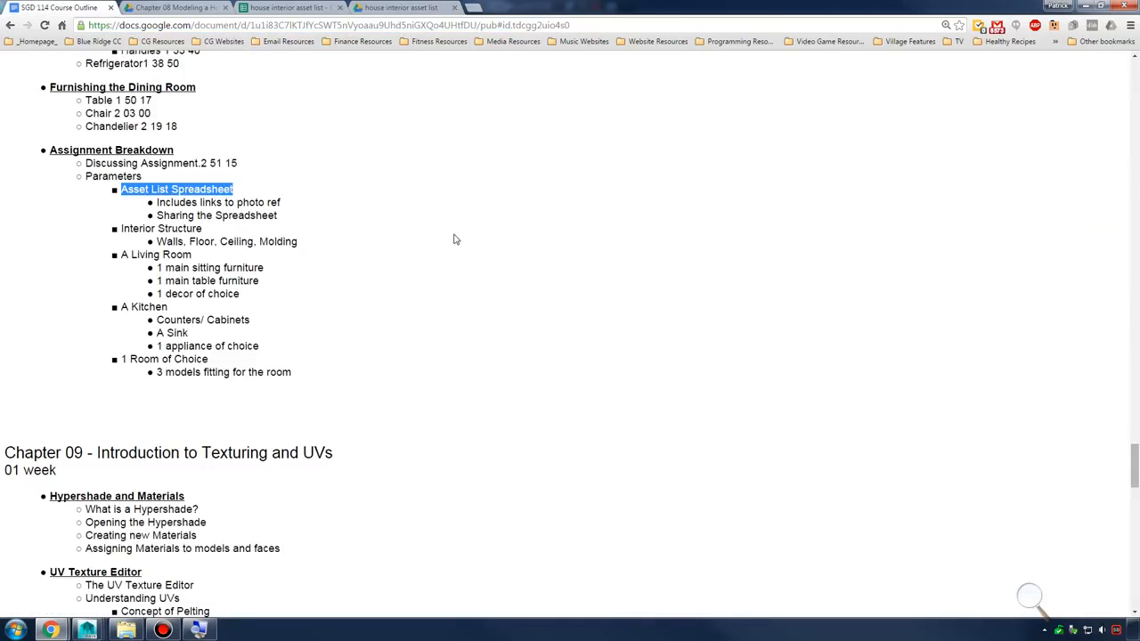
pyautogui.moveTo(118, 231); pyautogui.dragTo(321, 236)
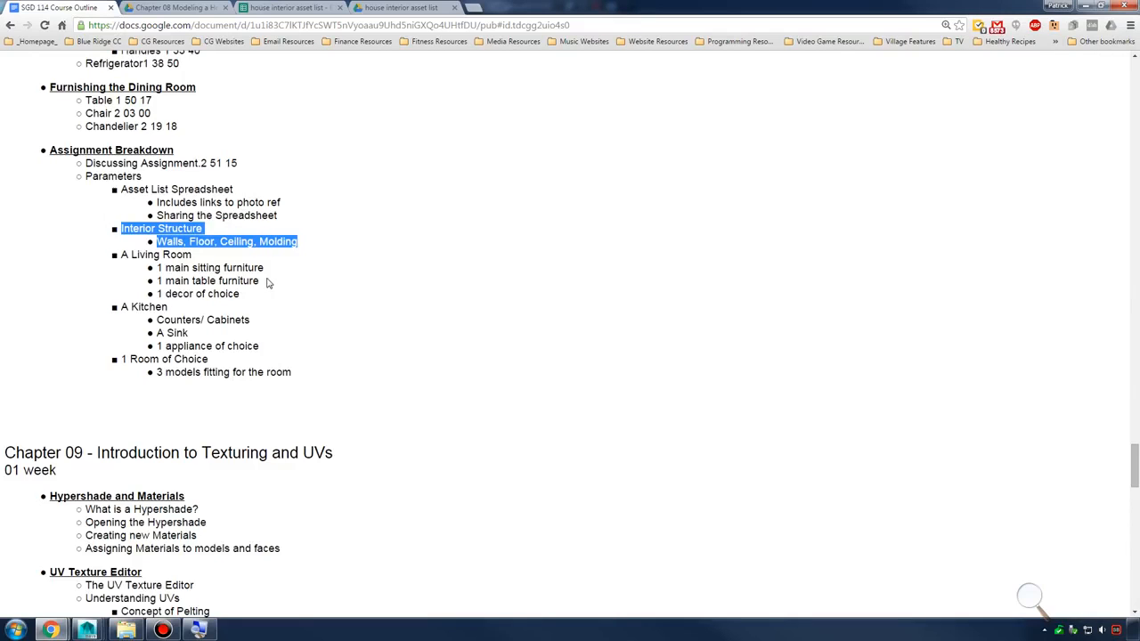
pyautogui.moveTo(149, 256); pyautogui.dragTo(260, 287)
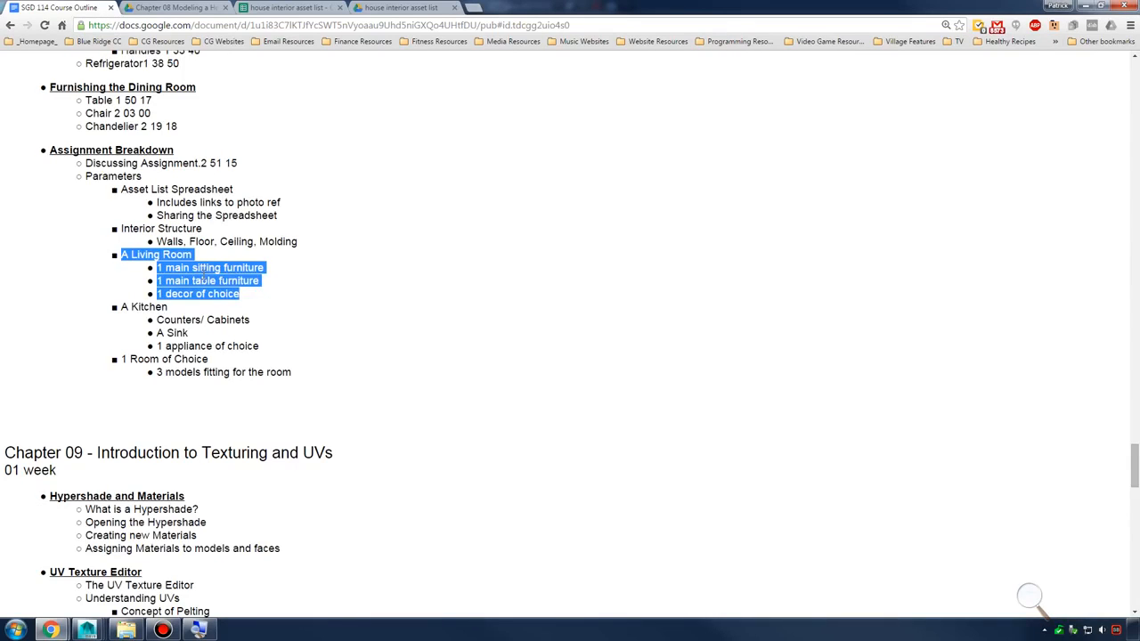
pyautogui.moveTo(164, 268); pyautogui.dragTo(278, 268)
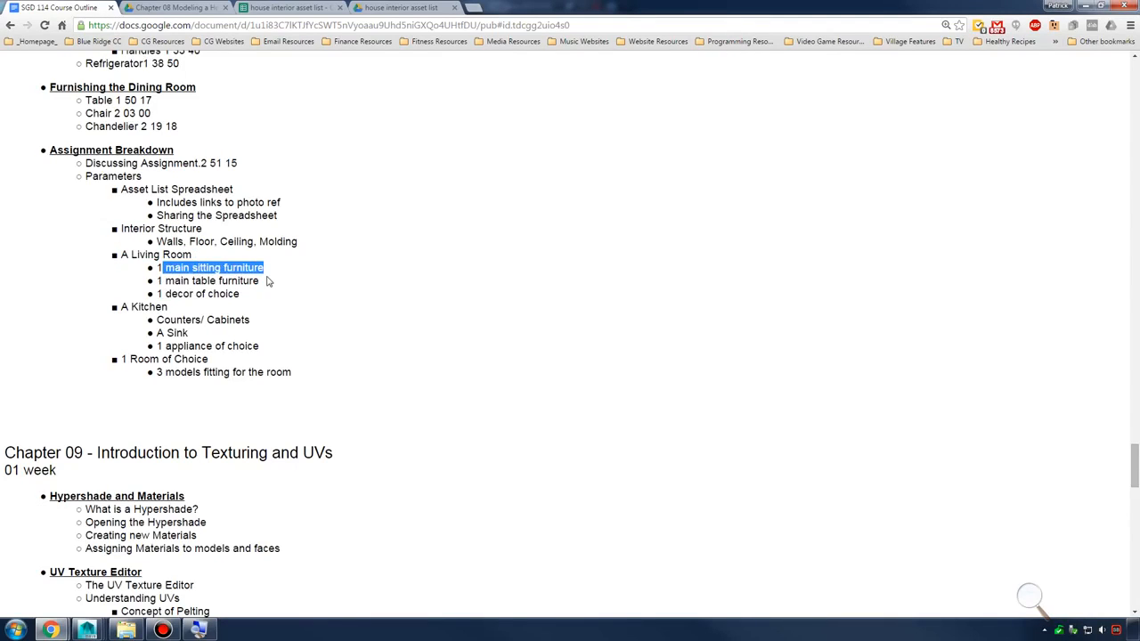
pyautogui.click(177, 282)
pyautogui.moveTo(158, 280); pyautogui.dragTo(279, 280)
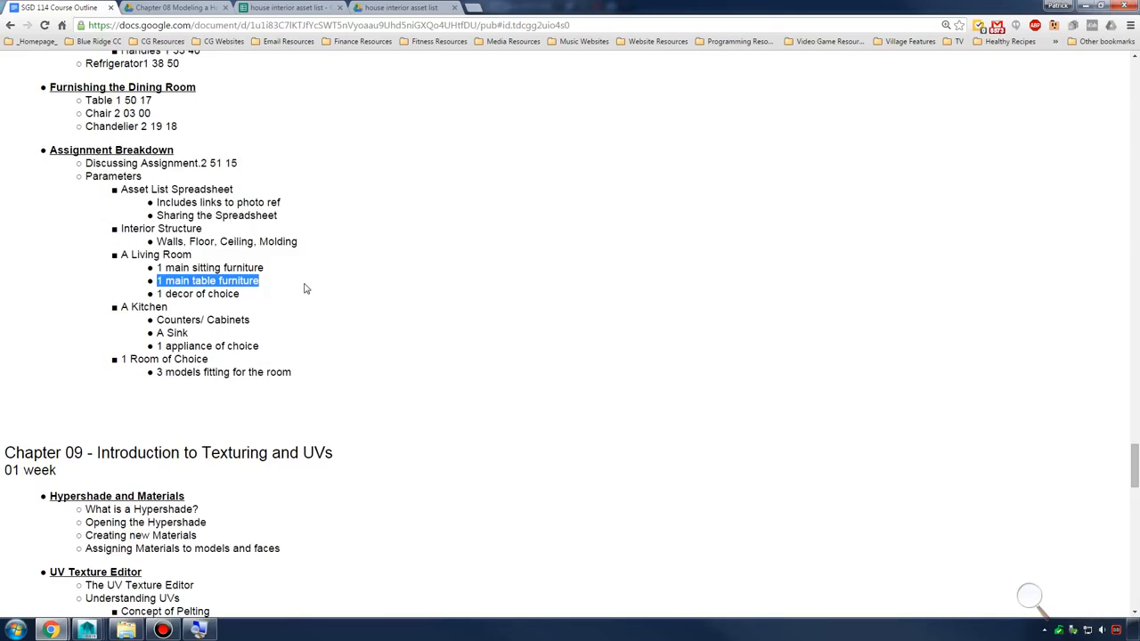
pyautogui.moveTo(155, 294); pyautogui.dragTo(255, 299)
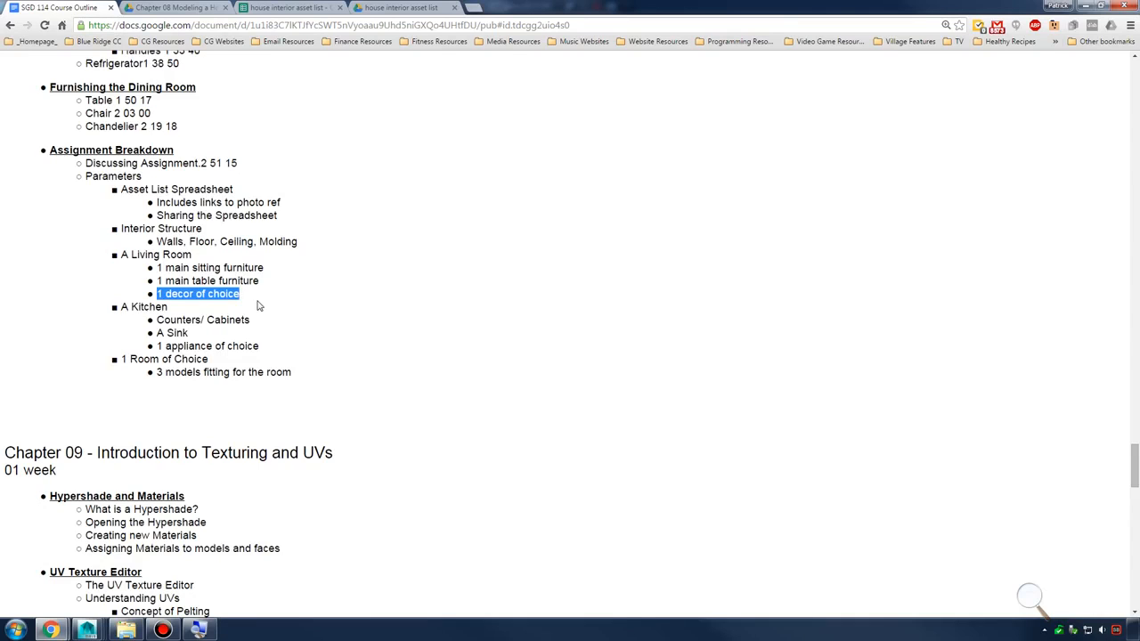
# Highlight the Kitchen requirements in turn: Counters/ Cabinets, A Sink and 1 appliance of choice
pyautogui.moveTo(156, 320); pyautogui.dragTo(269, 323)
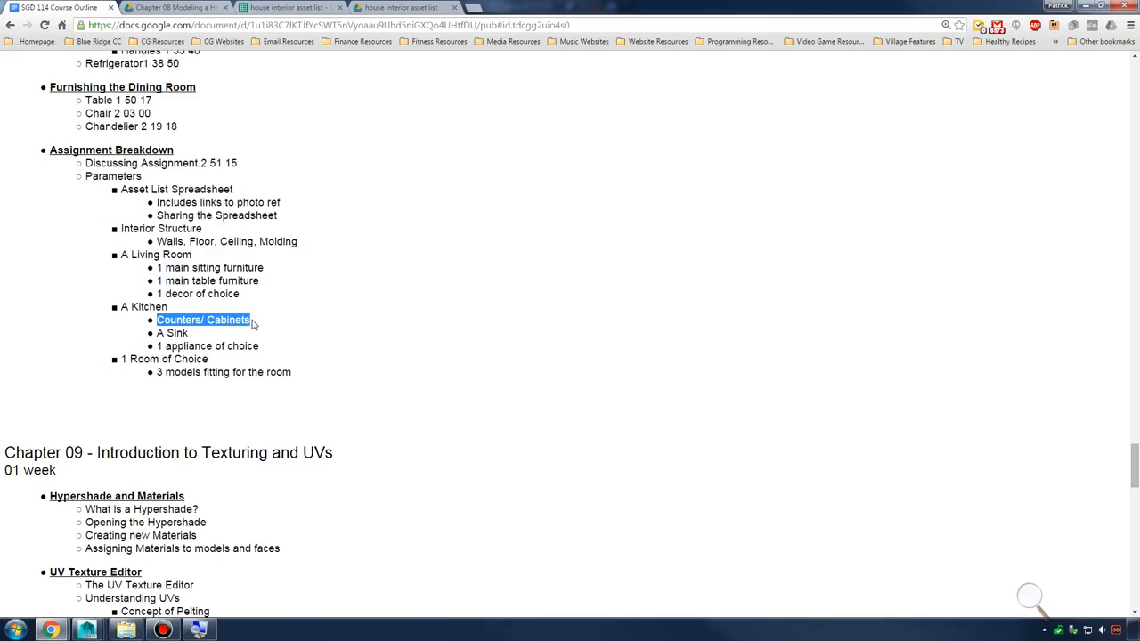
pyautogui.moveTo(157, 333); pyautogui.dragTo(209, 335)
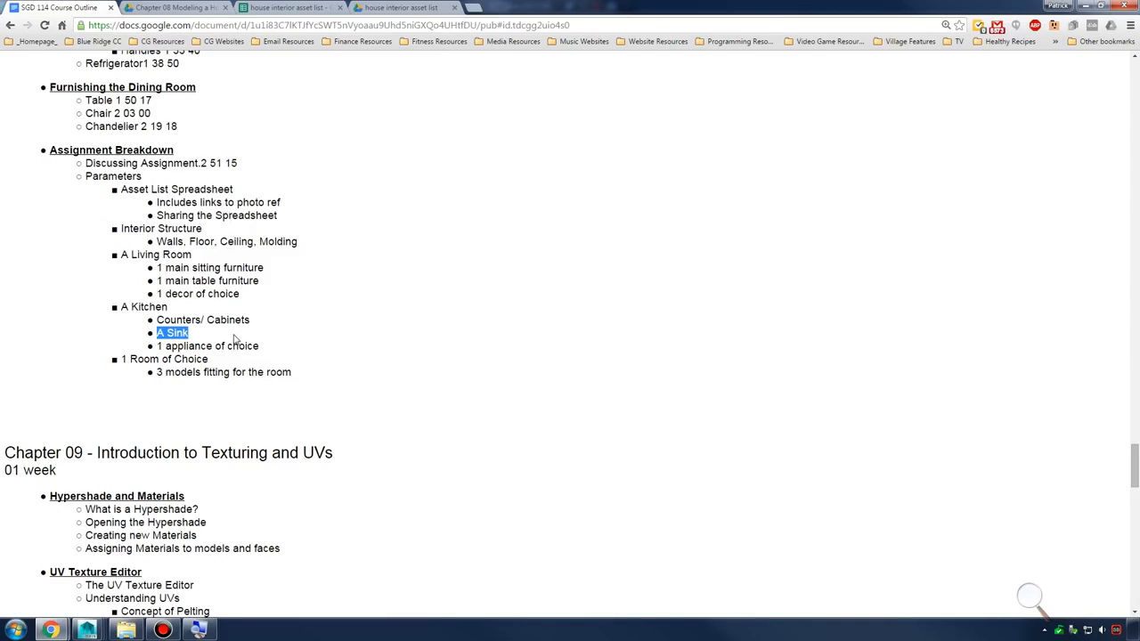
pyautogui.moveTo(158, 347); pyautogui.dragTo(274, 344)
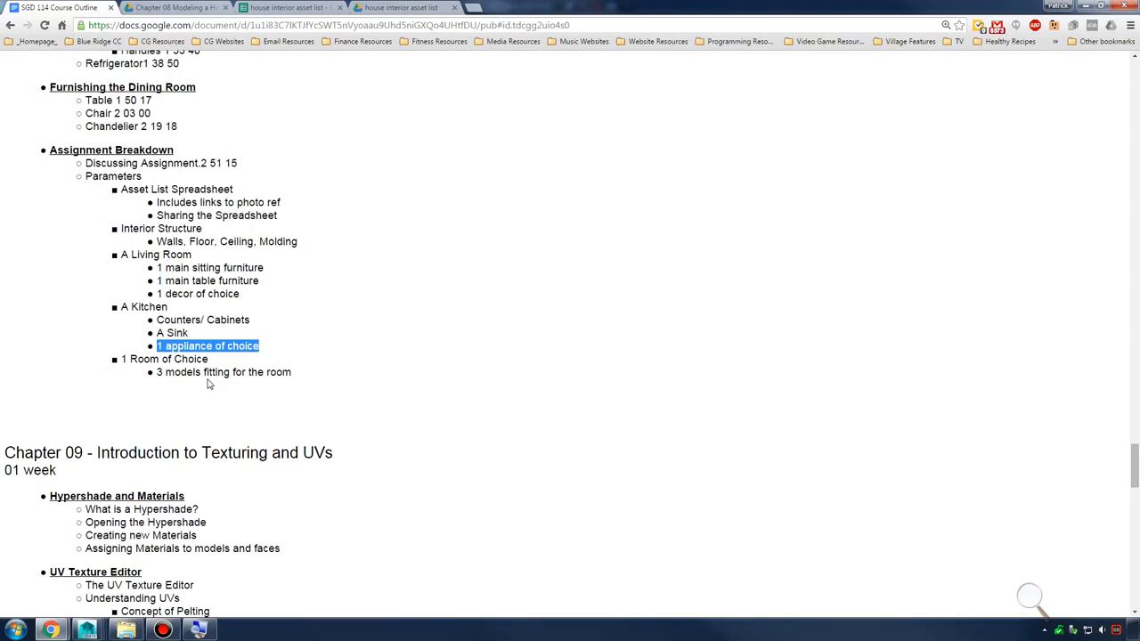
# Review the interior structure line and all room requirements by highlighting them, ending with the three Living Room items
pyautogui.moveTo(165, 242); pyautogui.dragTo(329, 242)
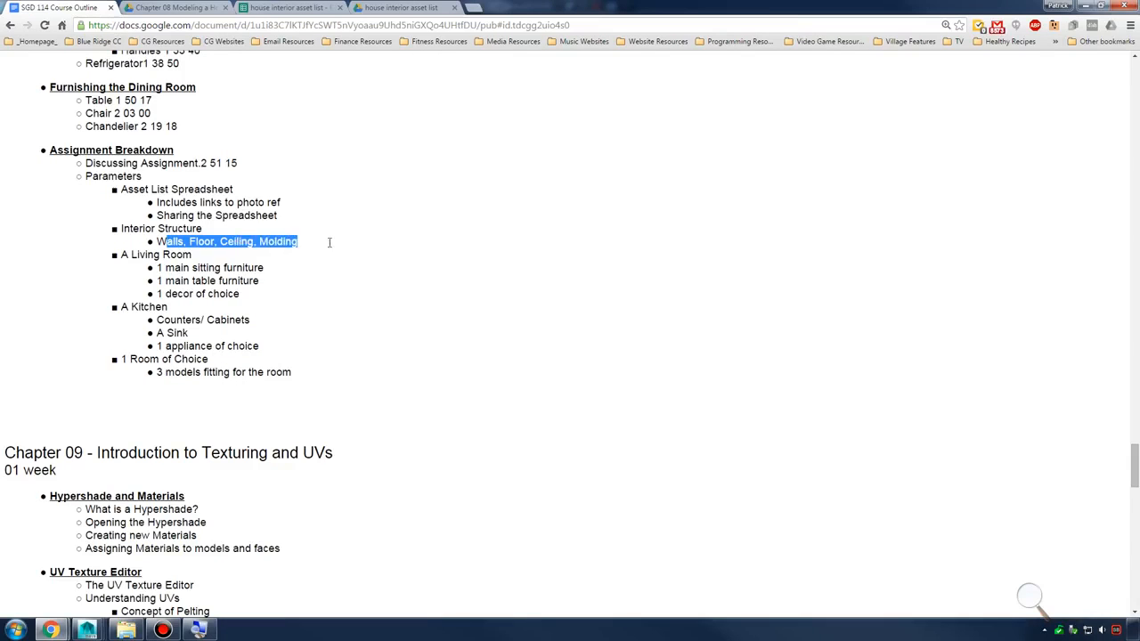
pyautogui.moveTo(159, 267); pyautogui.dragTo(348, 394)
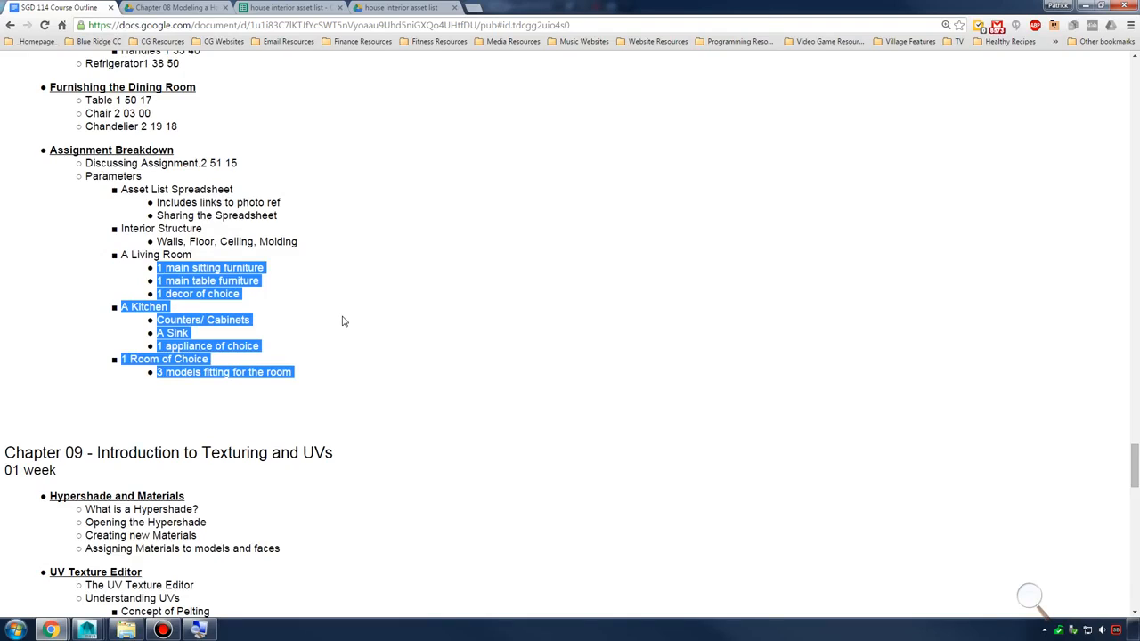
pyautogui.click(386, 293)
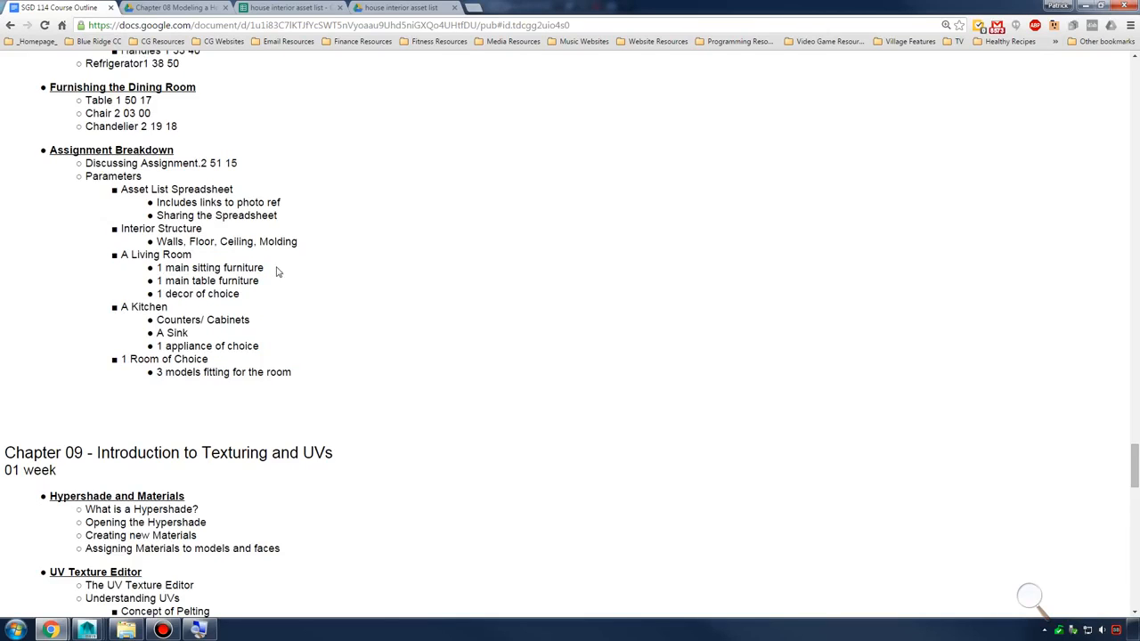
pyautogui.moveTo(158, 267); pyautogui.dragTo(279, 303)
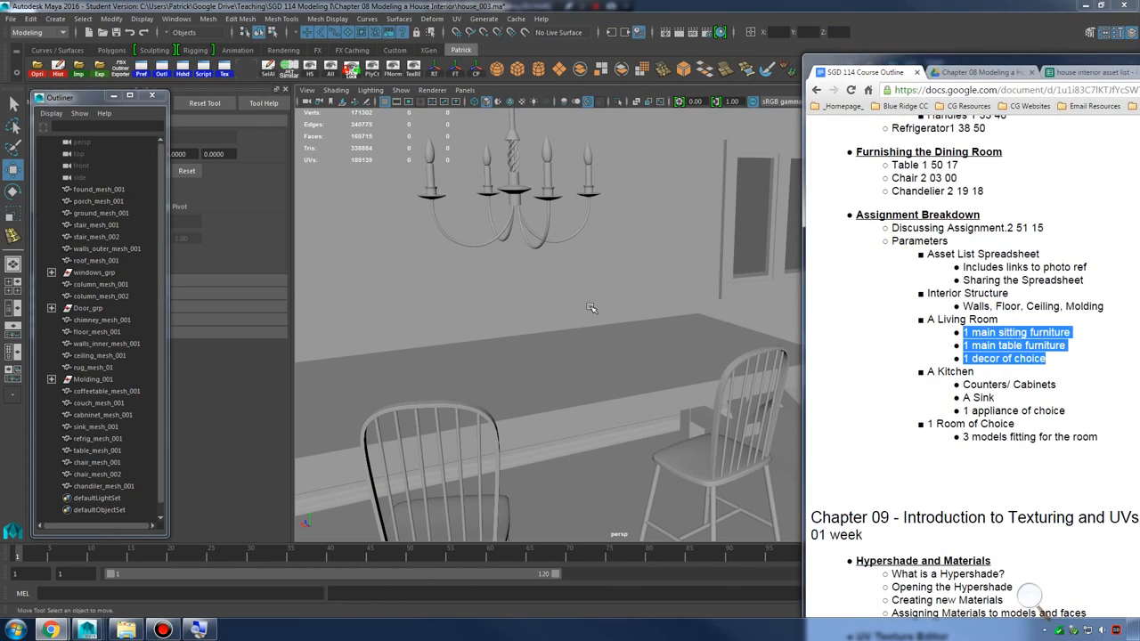
# Switch to Maya and examine the finished interior, covering the living room furniture and the kitchen cabinets, sink and refrigerator
pyautogui.keyDown('alt'); pyautogui.moveTo(699, 381); pyautogui.dragTo(720, 312); pyautogui.keyUp('alt')
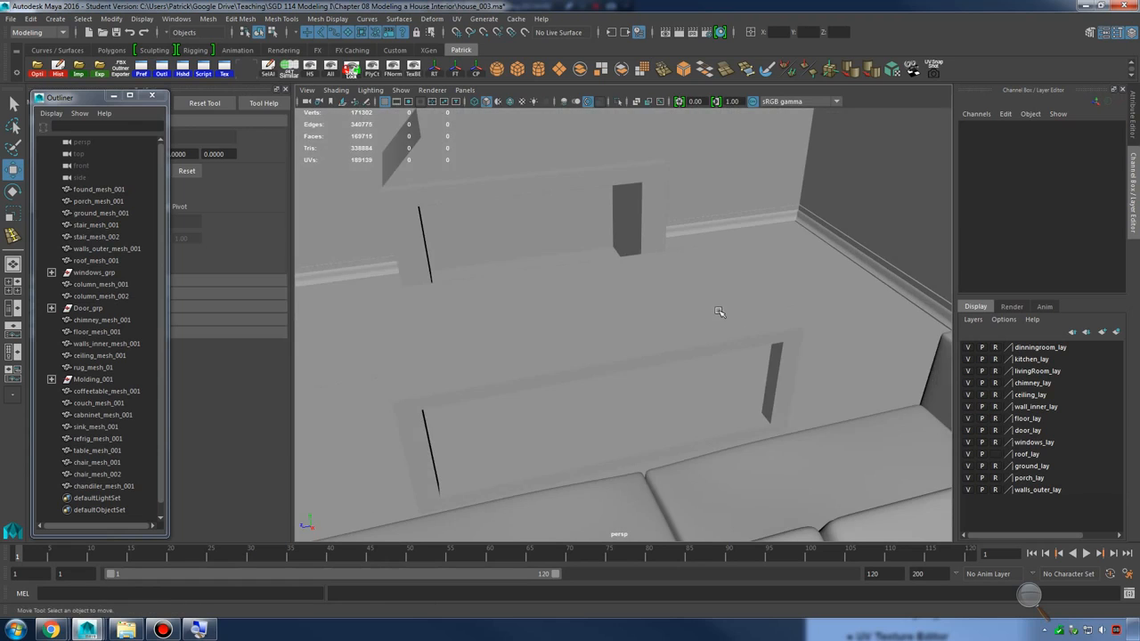
pyautogui.keyDown('alt'); pyautogui.moveTo(802, 324); pyautogui.dragTo(746, 320, button='right'); pyautogui.keyUp('alt')
pyautogui.keyDown('alt'); pyautogui.moveTo(745, 321); pyautogui.dragTo(1023, 344); pyautogui.keyUp('alt')
pyautogui.keyDown('alt'); pyautogui.moveTo(570, 335); pyautogui.dragTo(774, 342, button='right'); pyautogui.keyUp('alt')
pyautogui.keyDown('alt'); pyautogui.moveTo(773, 342); pyautogui.dragTo(537, 348, button='middle'); pyautogui.keyUp('alt')
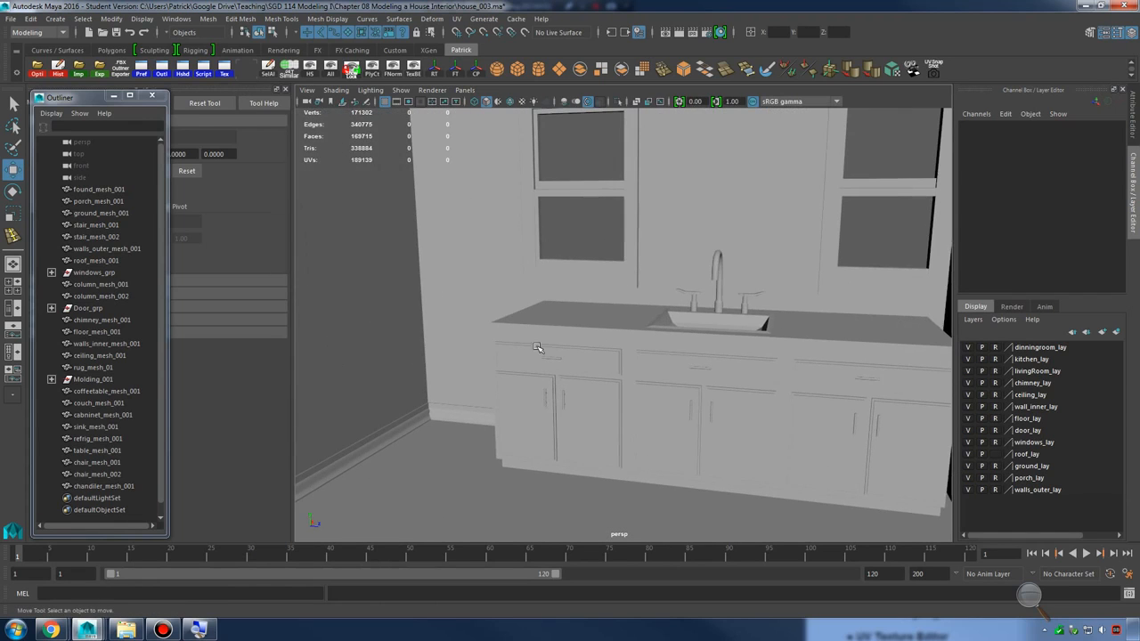
pyautogui.keyDown('alt'); pyautogui.moveTo(872, 365); pyautogui.dragTo(683, 311); pyautogui.keyUp('alt')
pyautogui.keyDown('alt'); pyautogui.moveTo(613, 293); pyautogui.dragTo(703, 382); pyautogui.keyUp('alt')
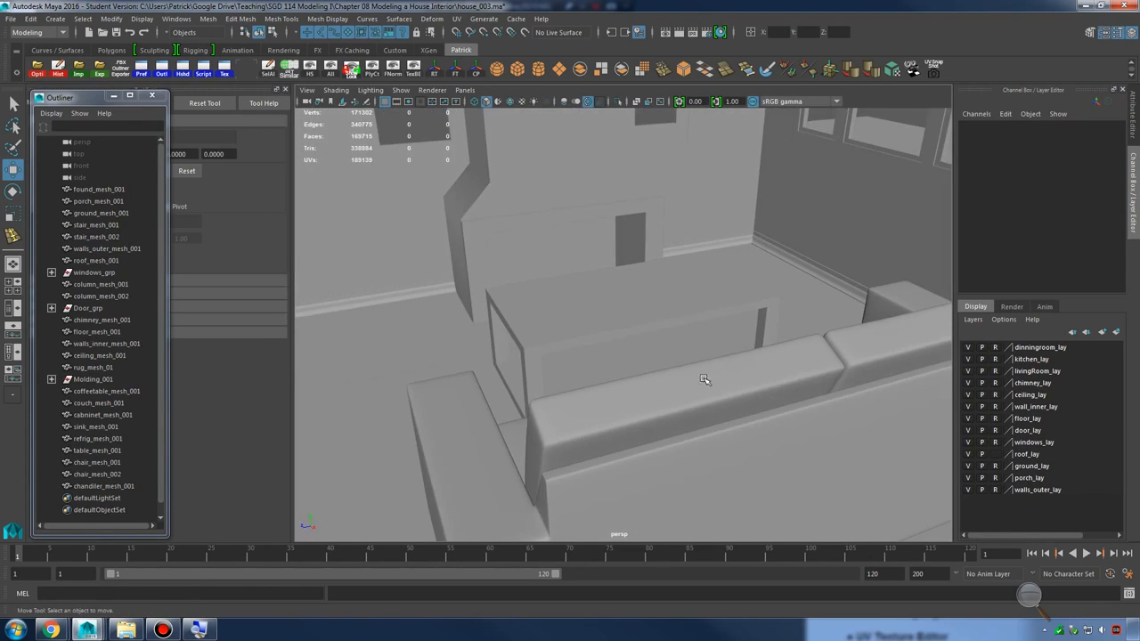
pyautogui.keyDown('alt'); pyautogui.moveTo(791, 373); pyautogui.dragTo(638, 317); pyautogui.keyUp('alt')
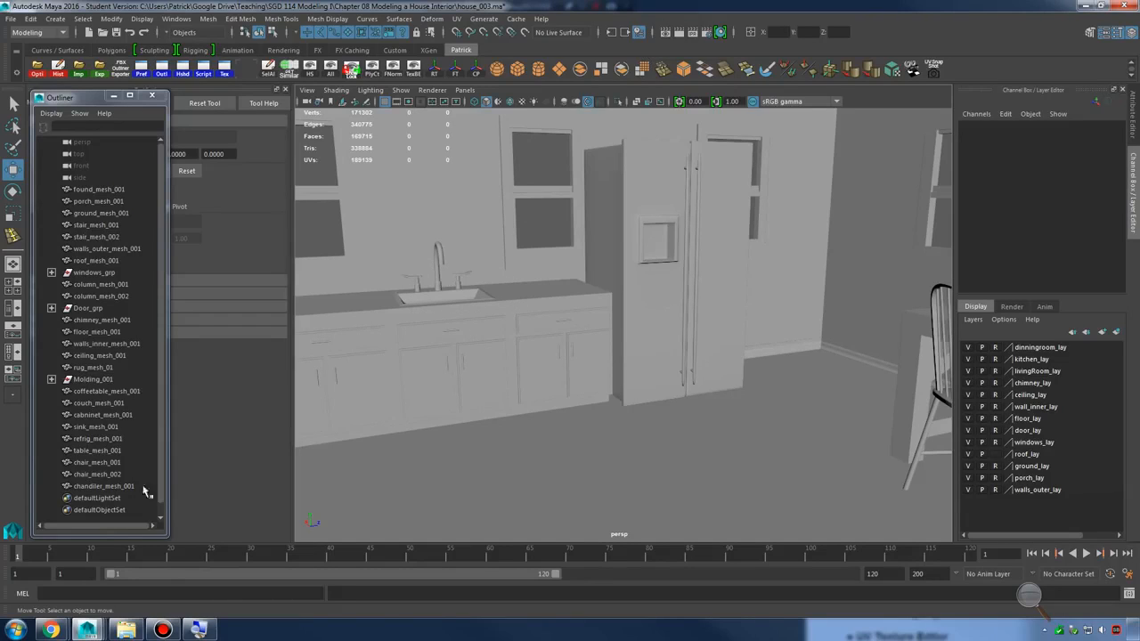
# Review the naming of the display layers from roof_lay to walls_outer_lay and of scene objects such as floor_mesh_001 and found_mesh_001
pyautogui.click(88, 630)
pyautogui.click(688, 375)
pyautogui.click(997, 455)
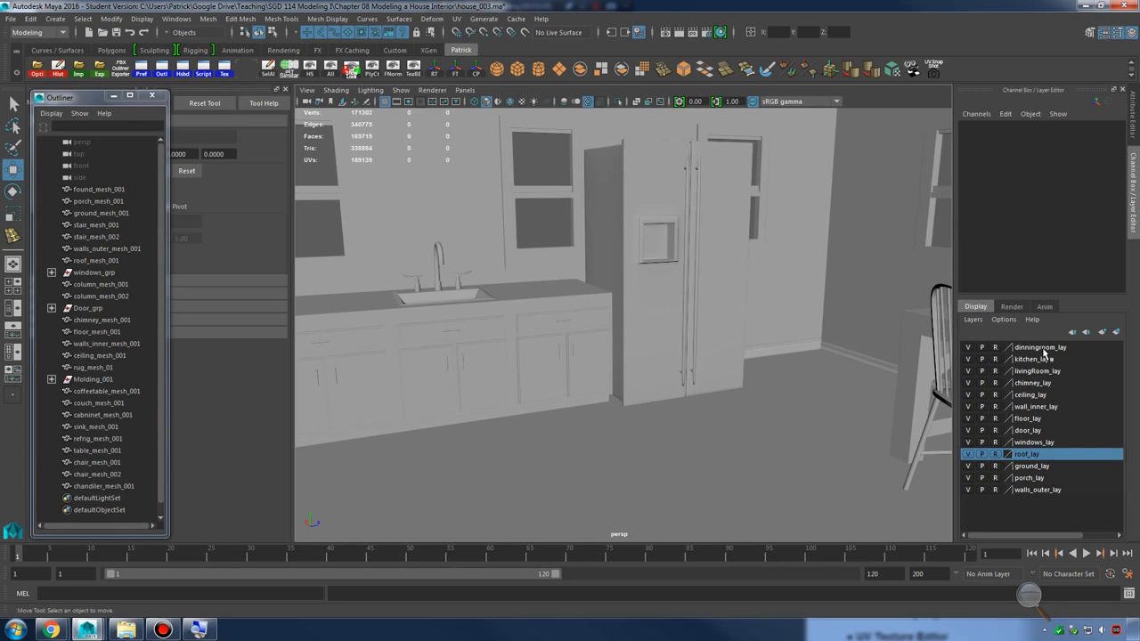
pyautogui.moveTo(1042, 385); pyautogui.dragTo(1036, 491)
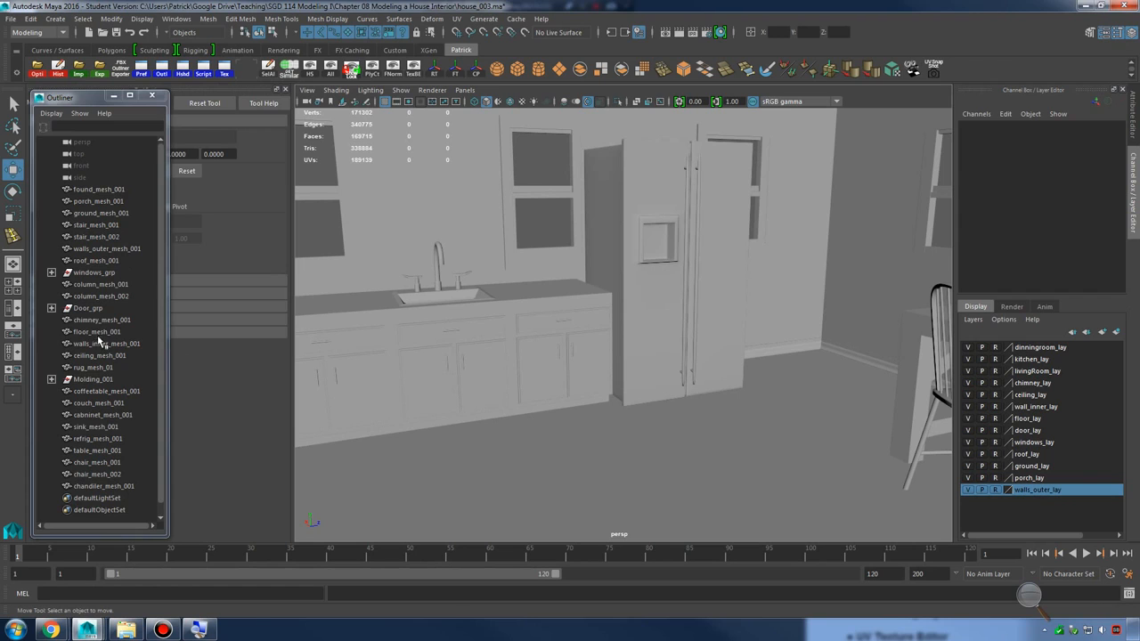
pyautogui.click(100, 332)
pyautogui.click(100, 191)
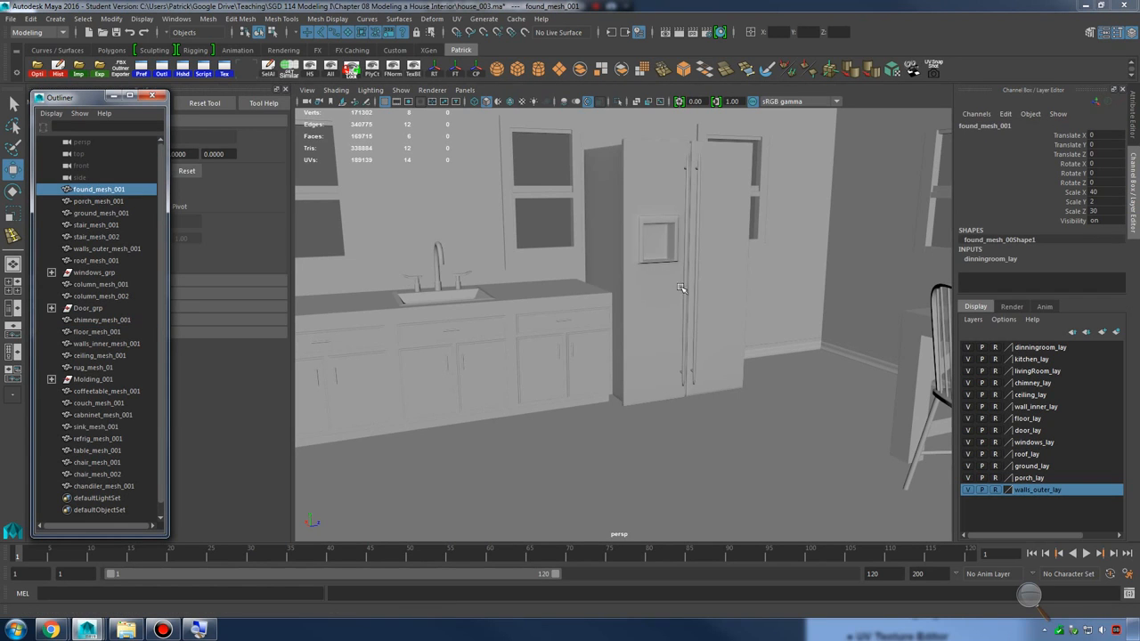
# Clear the object selection and examine the dining room with its table, chairs and chandelier
pyautogui.click(775, 256)
pyautogui.keyDown('alt'); pyautogui.moveTo(774, 256); pyautogui.dragTo(784, 312); pyautogui.keyUp('alt')
pyautogui.keyDown('alt'); pyautogui.moveTo(783, 311); pyautogui.dragTo(845, 323, button='middle'); pyautogui.keyUp('alt')
pyautogui.keyDown('alt'); pyautogui.moveTo(846, 324); pyautogui.dragTo(666, 305); pyautogui.keyUp('alt')
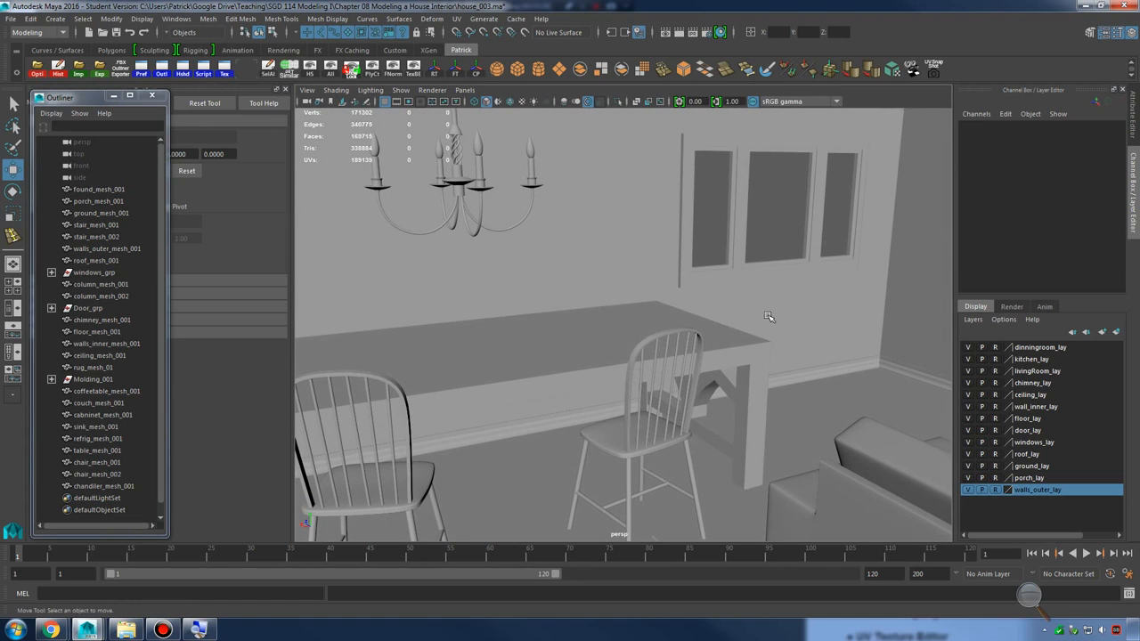
# Switch to the SGD 114 Course Outline in Chrome and maximize the browser window
pyautogui.hotkey('alt', 'Tab')
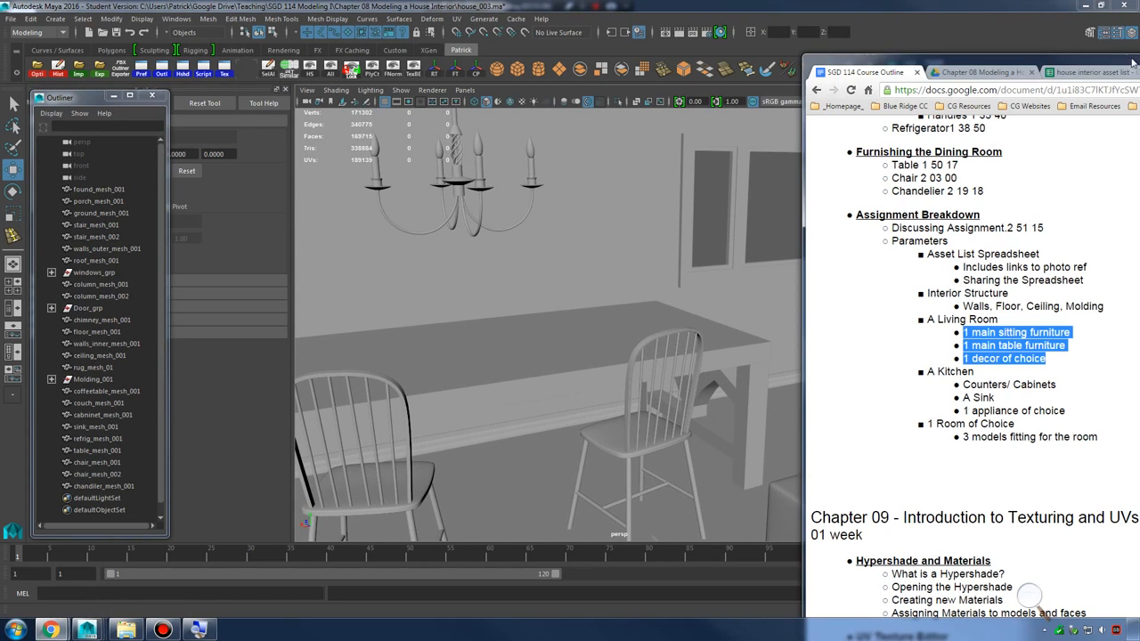
pyautogui.moveTo(1038, 62); pyautogui.dragTo(718, 2)
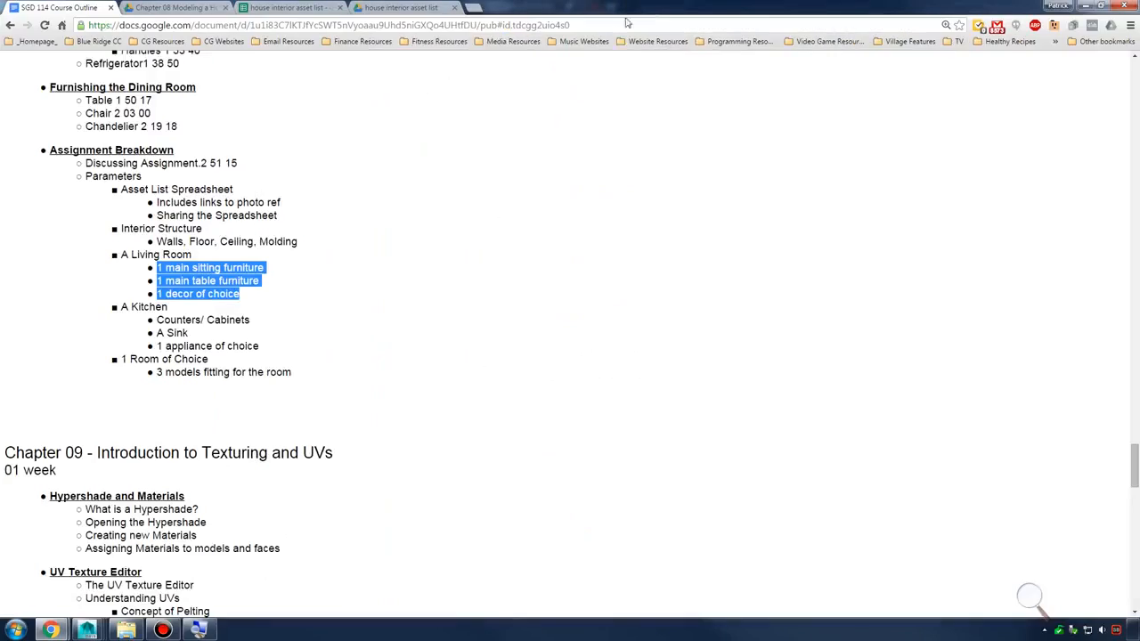